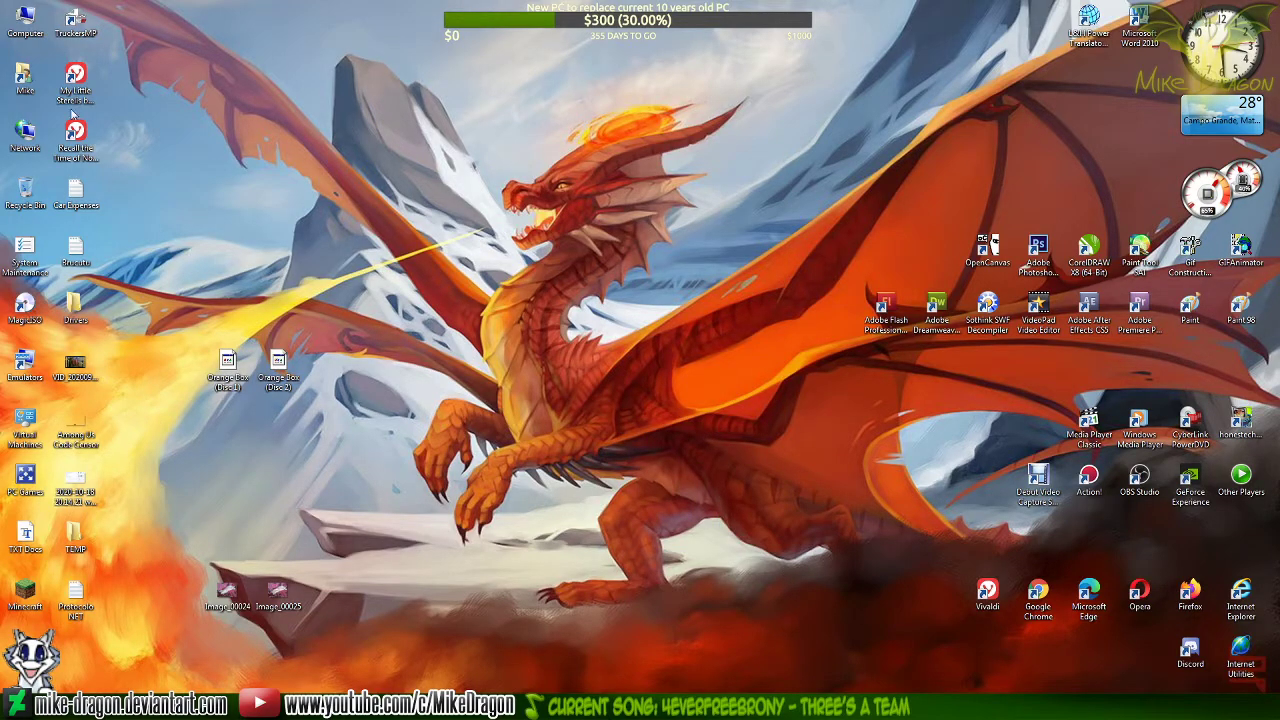
# Open the user's documents from the desktop and enter the personal folder inside My Documents
pyautogui.doubleClick(18, 85)
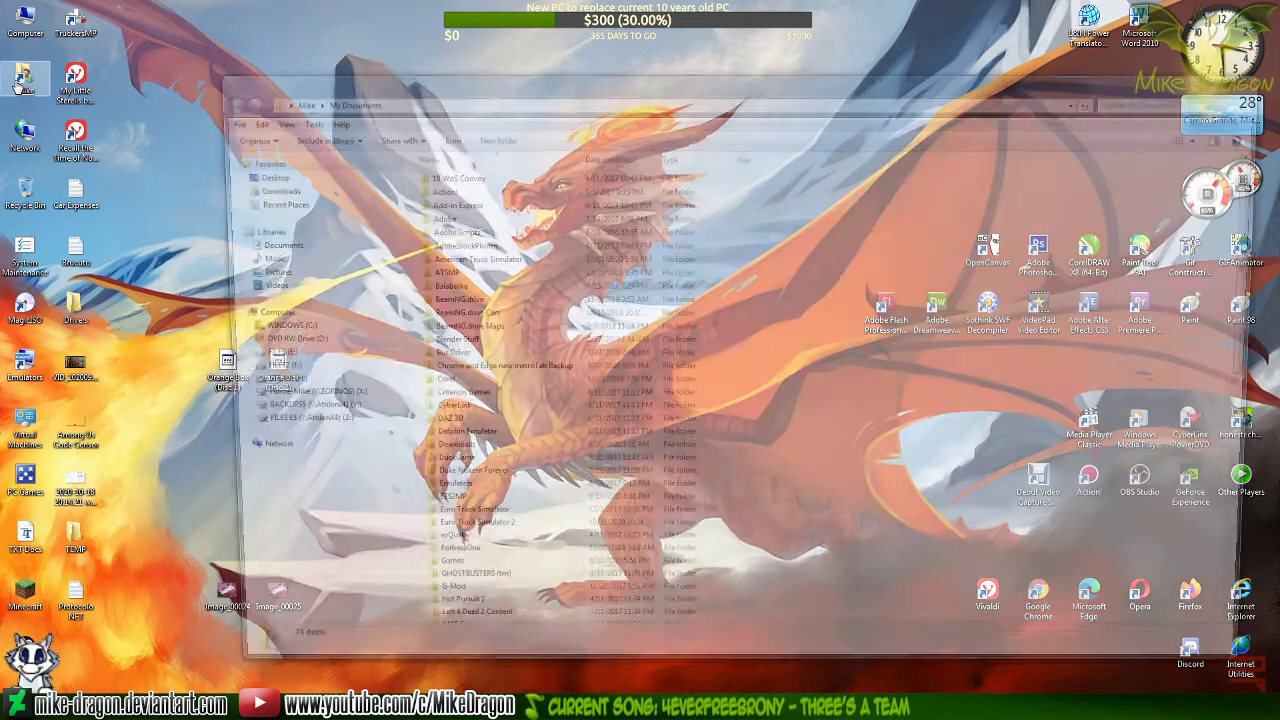
pyautogui.moveTo(638, 97); pyautogui.dragTo(568, 65)
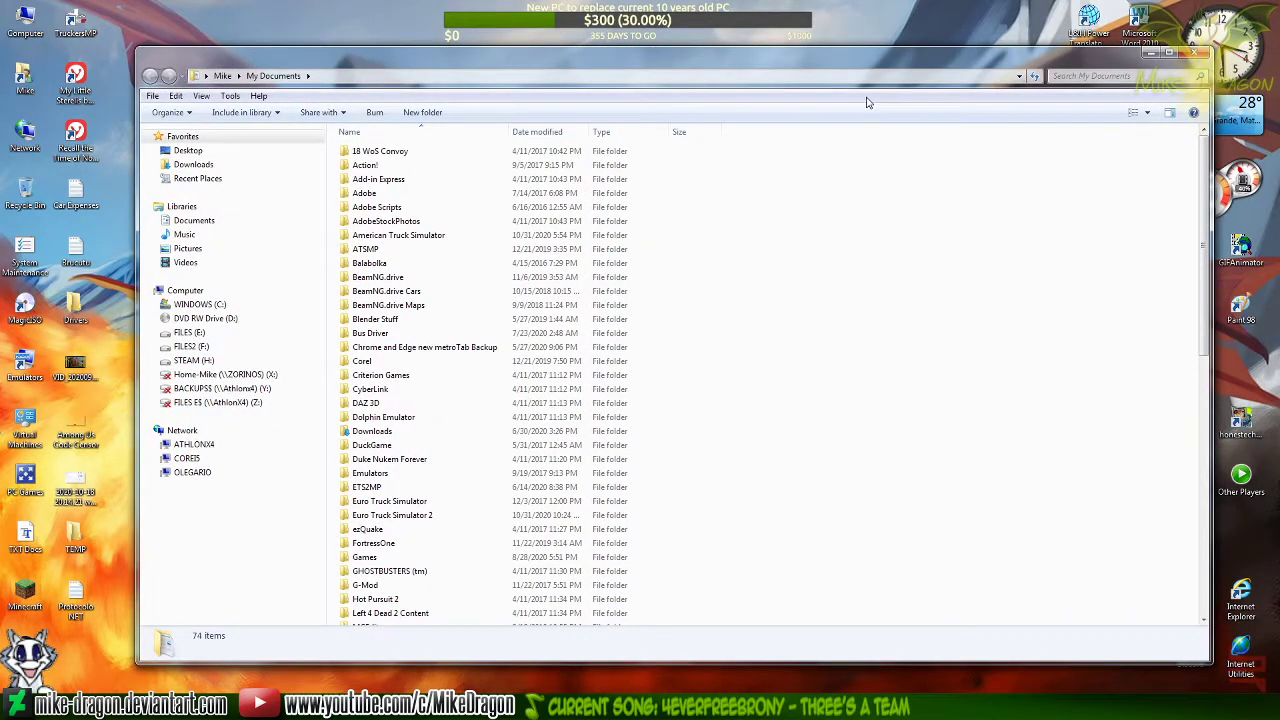
pyautogui.write('mi')
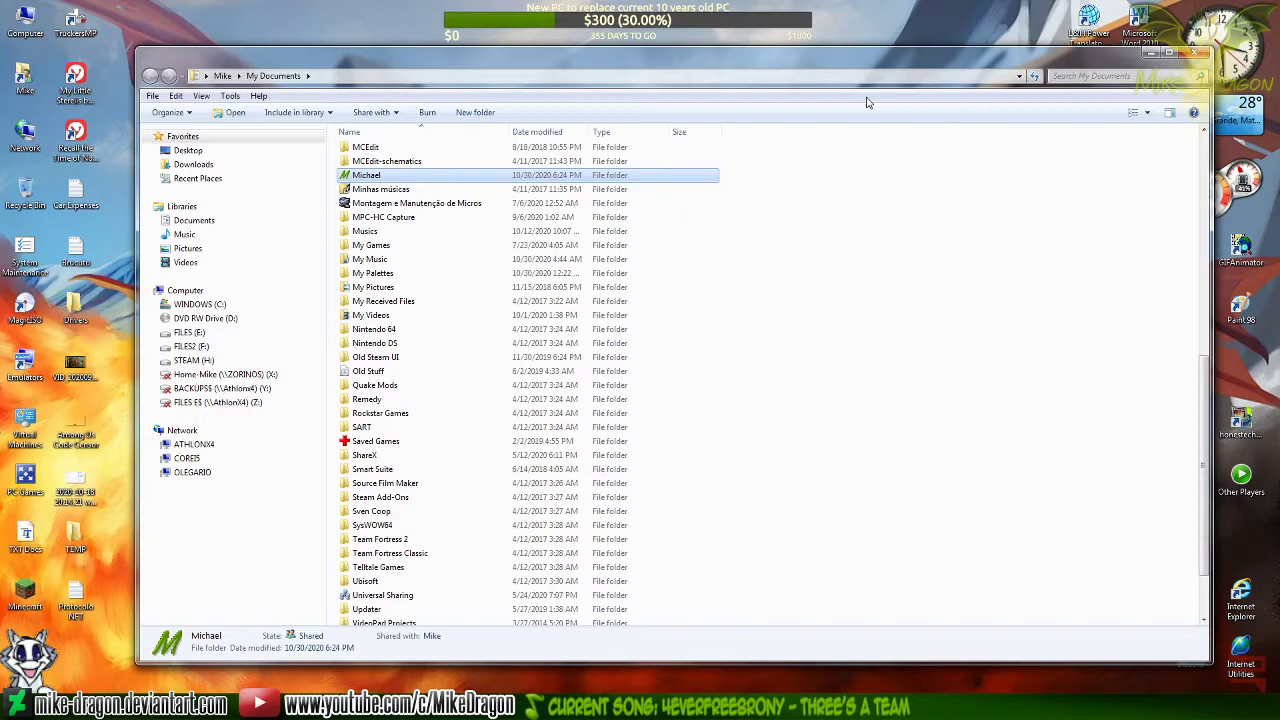
pyautogui.press('Return')
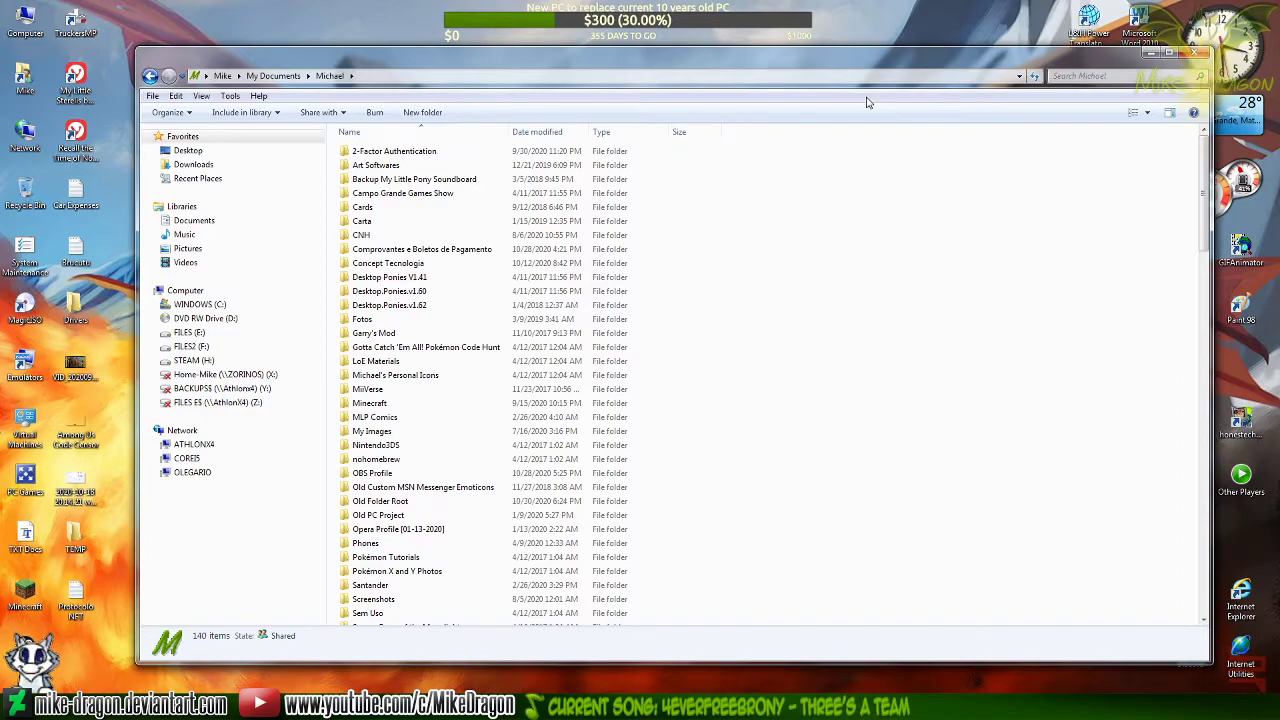
# Go into To Deviant Art, then WIP, and open the oC - Photoshop folder
pyautogui.write('to')
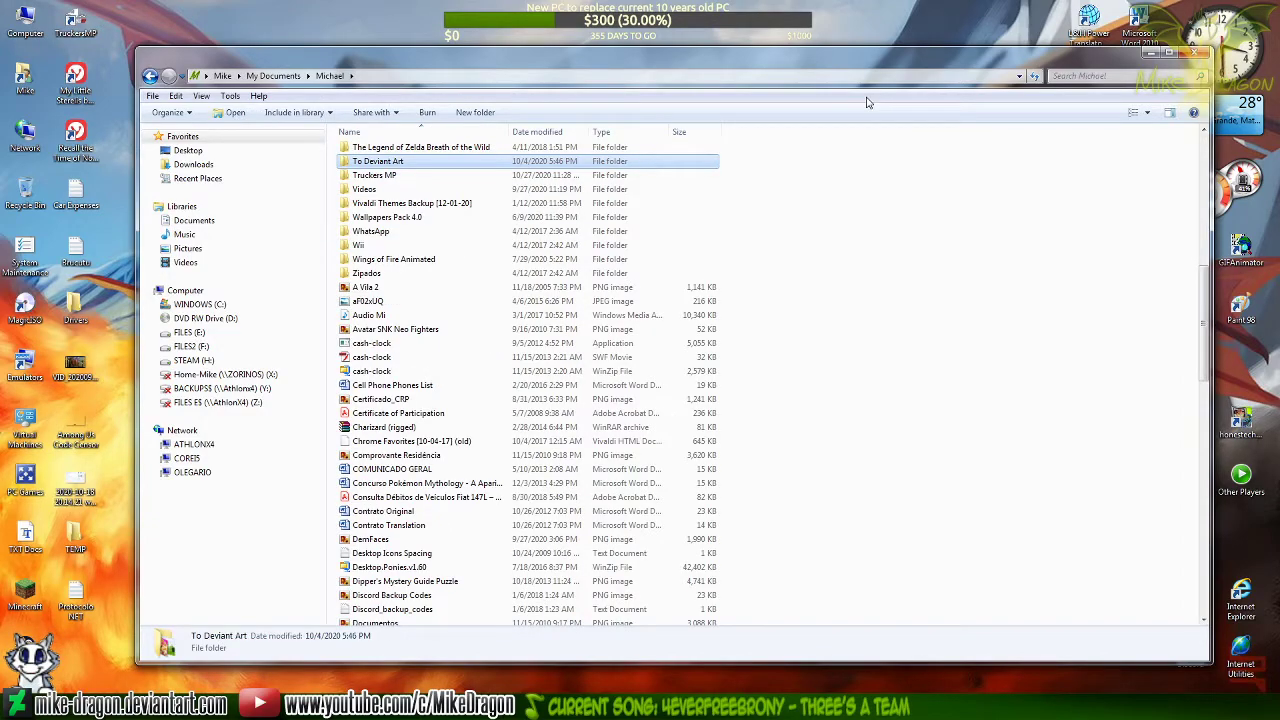
pyautogui.press('Return')
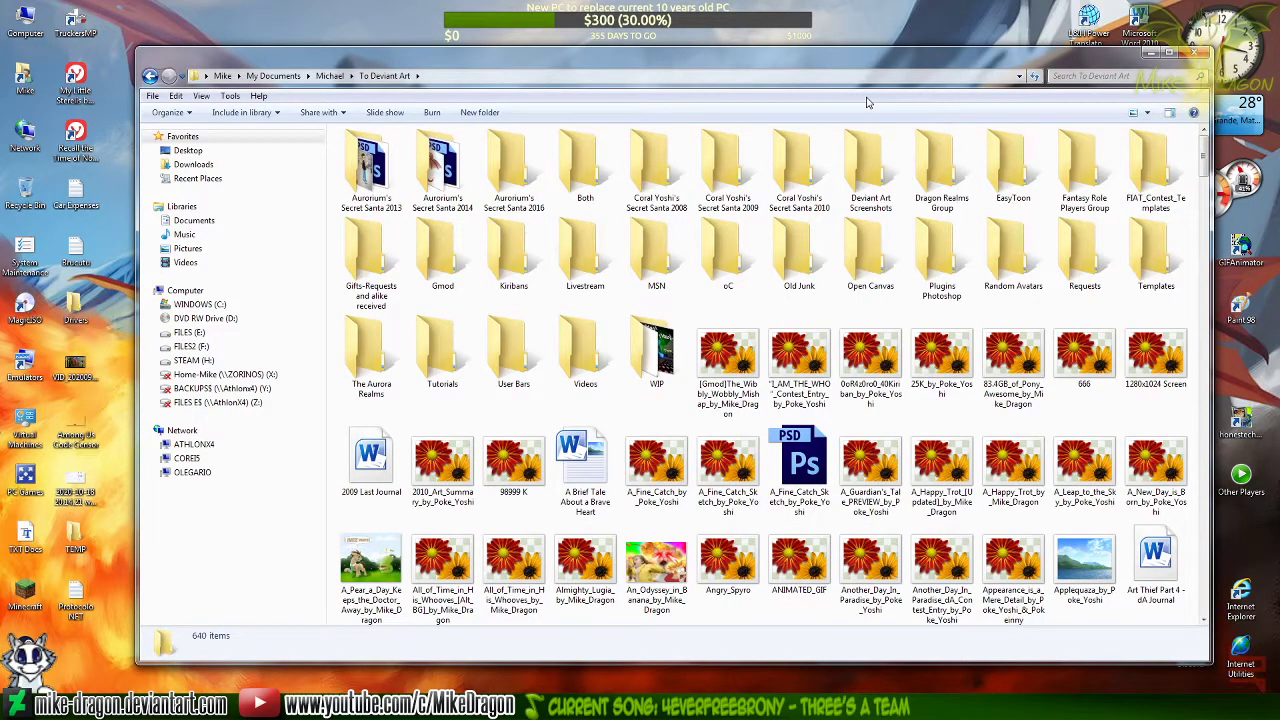
pyautogui.doubleClick(655, 358)
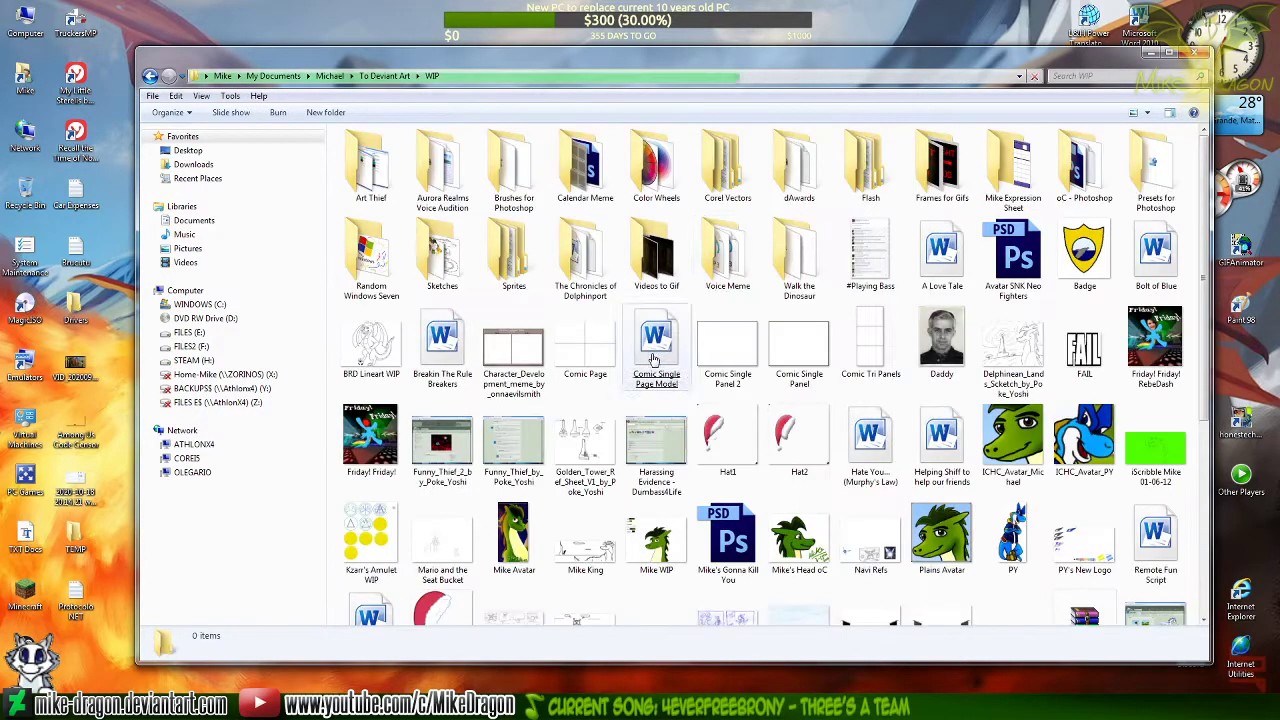
pyautogui.doubleClick(1097, 175)
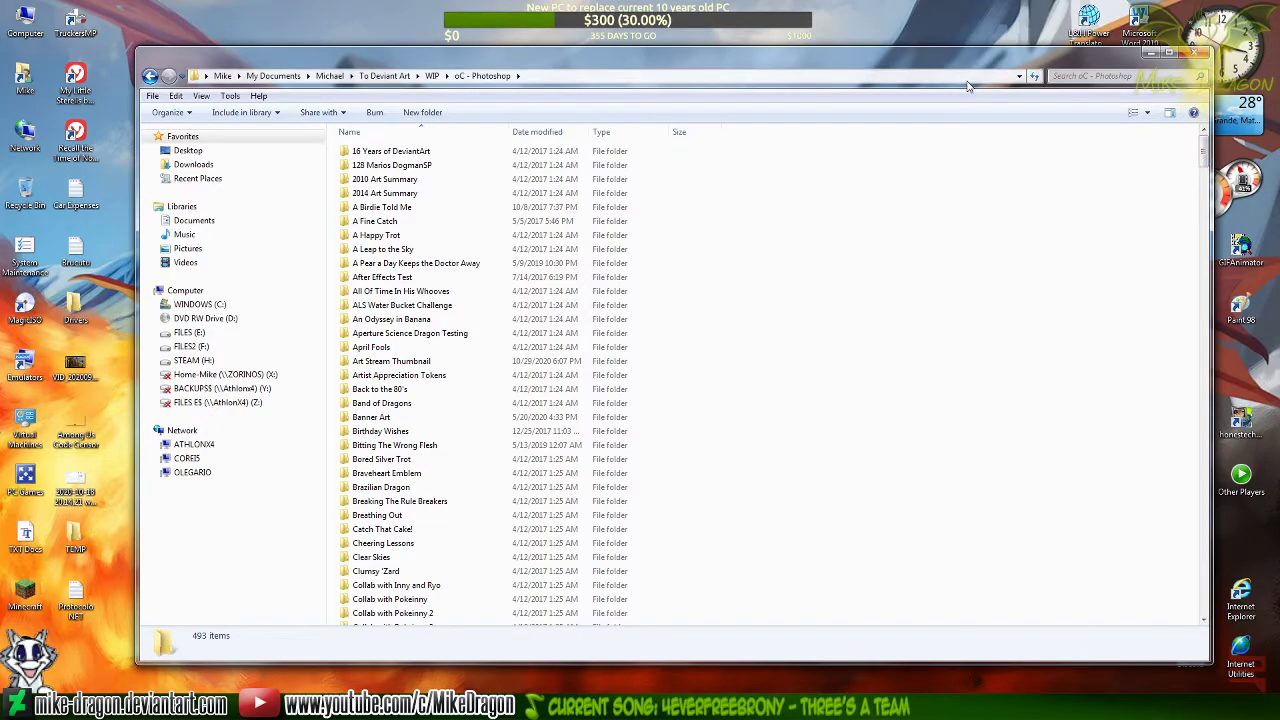
# Find and open the Silver Trot Pokémon Trainer folder within oC - Photoshop
pyautogui.write('pol')
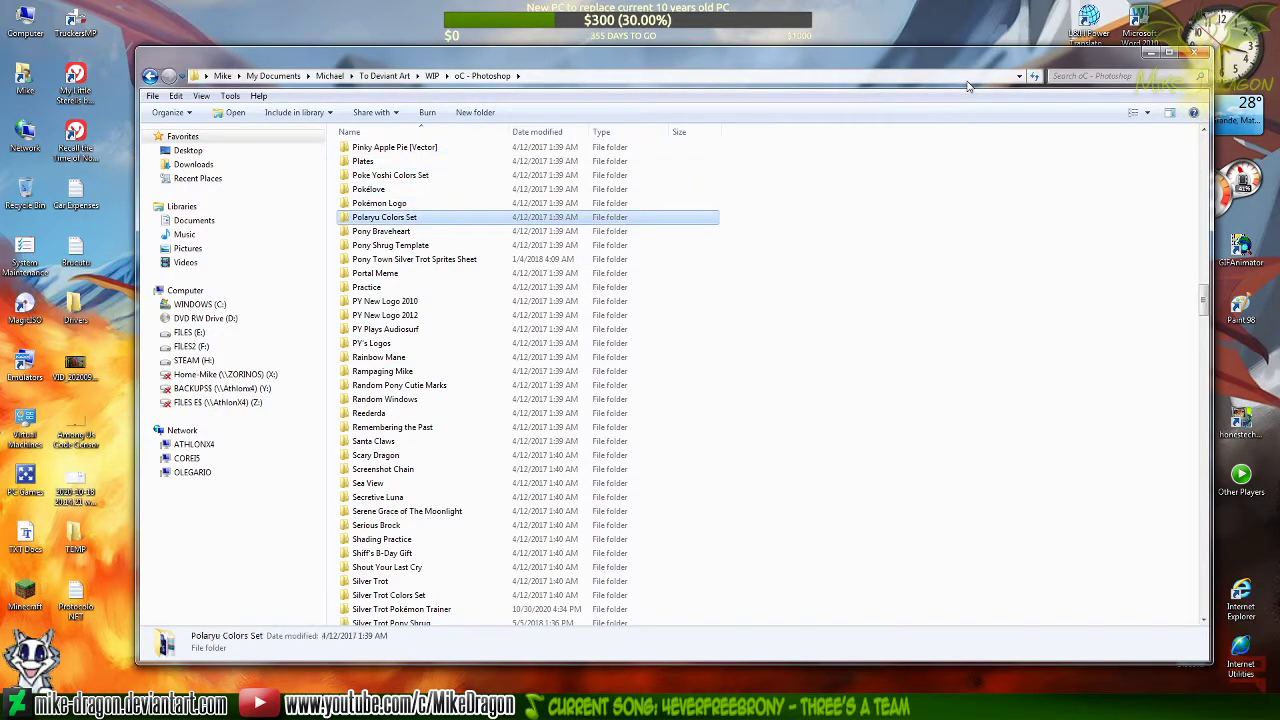
pyautogui.write('si')
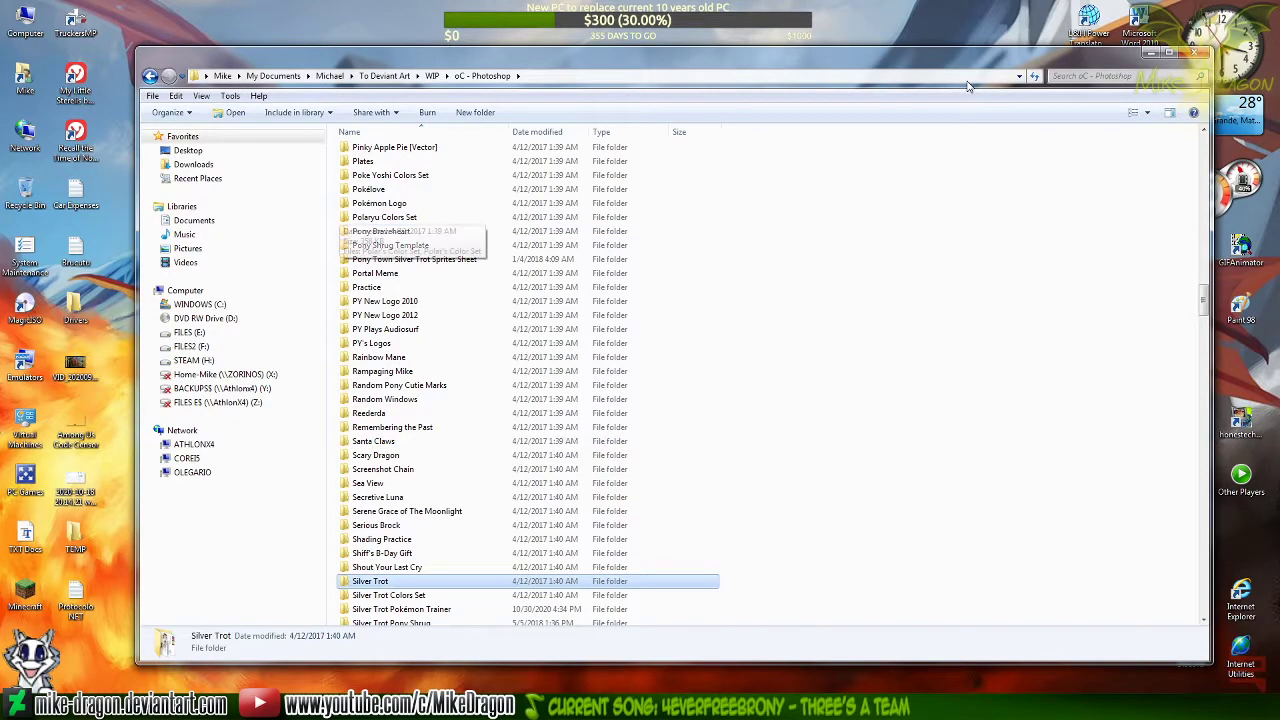
pyautogui.press('Down')
pyautogui.press('Down')
pyautogui.press('Down')
pyautogui.press('Down')
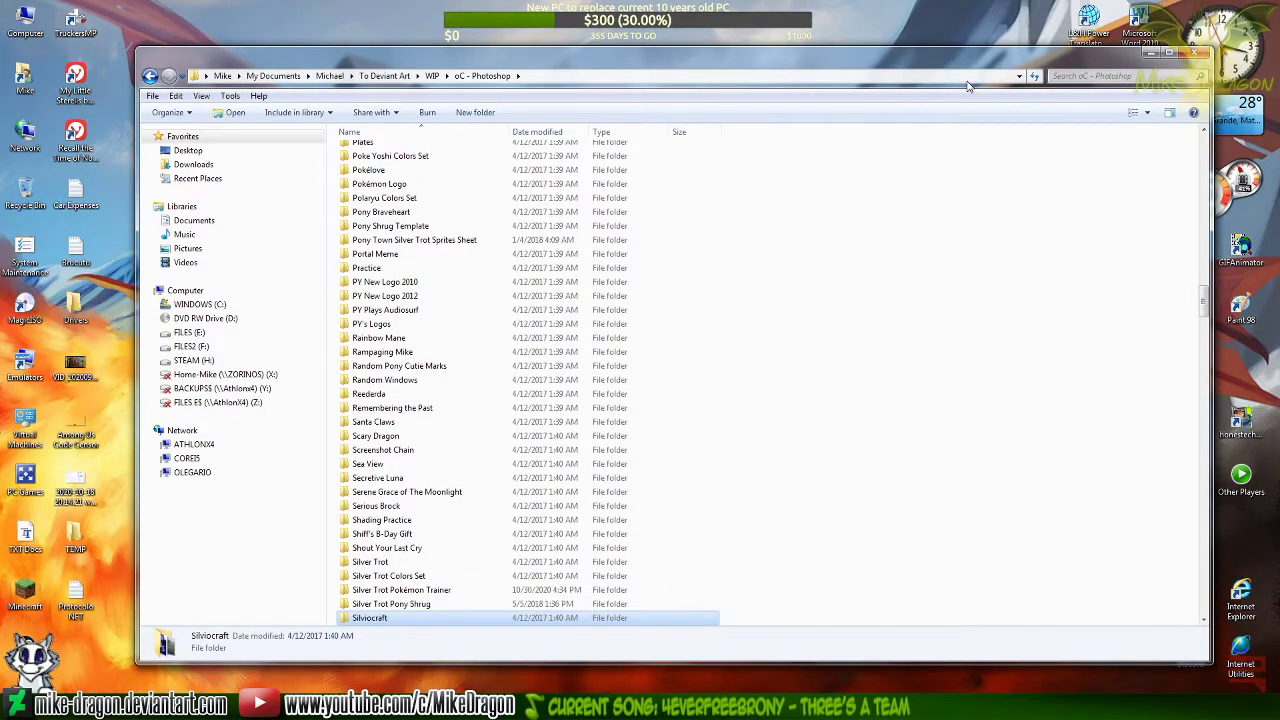
pyautogui.press('Down')
pyautogui.press('Down')
pyautogui.press('Down')
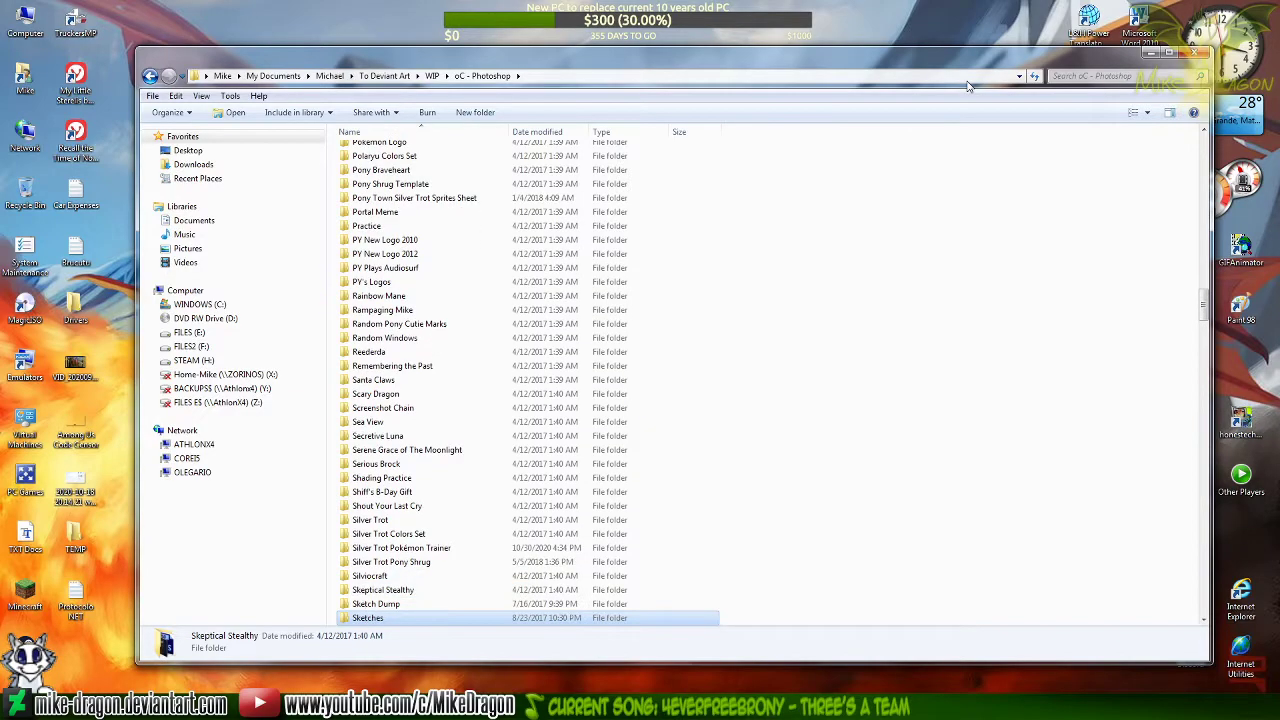
pyautogui.press('Up')
pyautogui.press('Up')
pyautogui.press('Up')
pyautogui.press('Up')
pyautogui.press('Up')
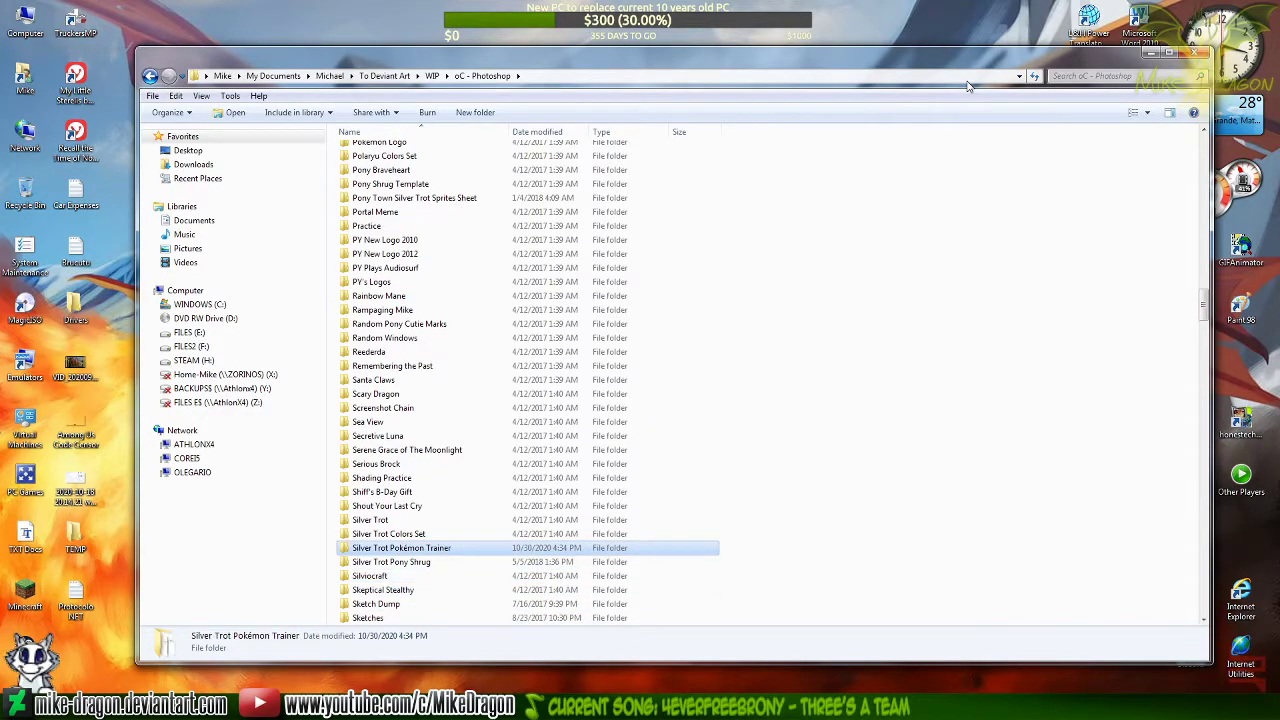
pyautogui.press('Return')
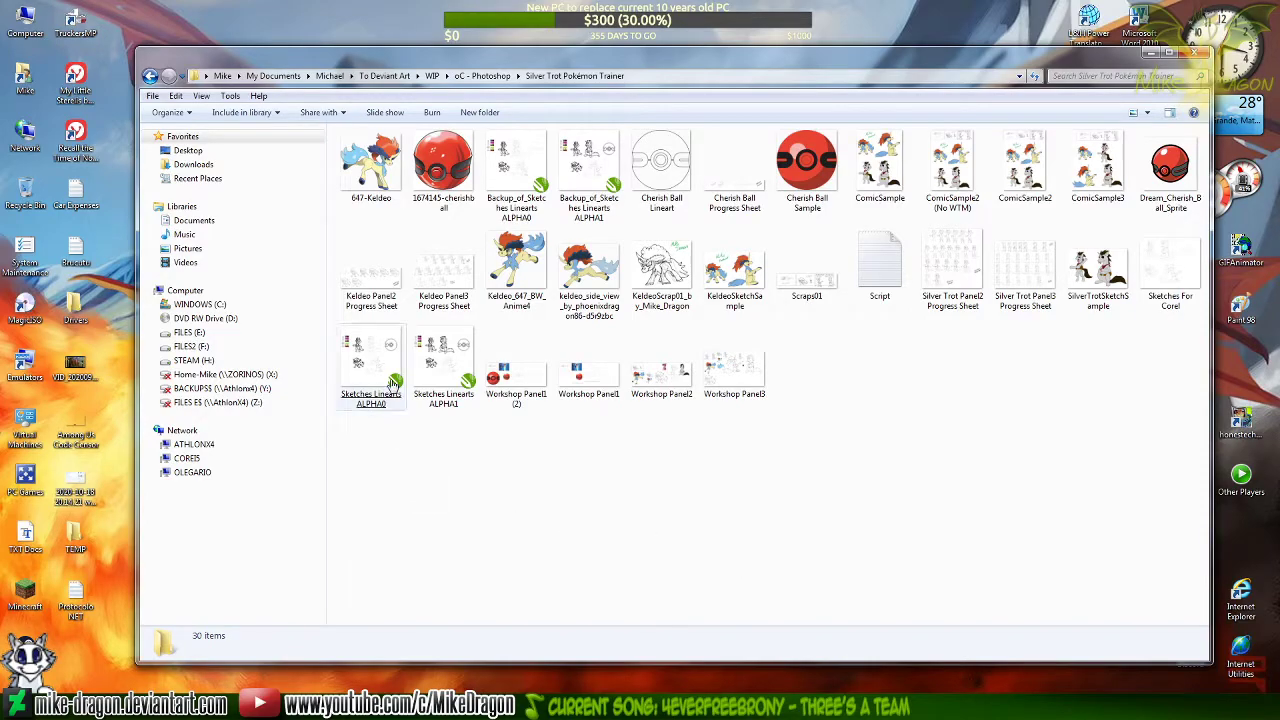
# Open the Sketches Linearts ALPHA1 drawing in CorelDRAW, dismissing the error dialogs that interrupt it
pyautogui.click(428, 358)
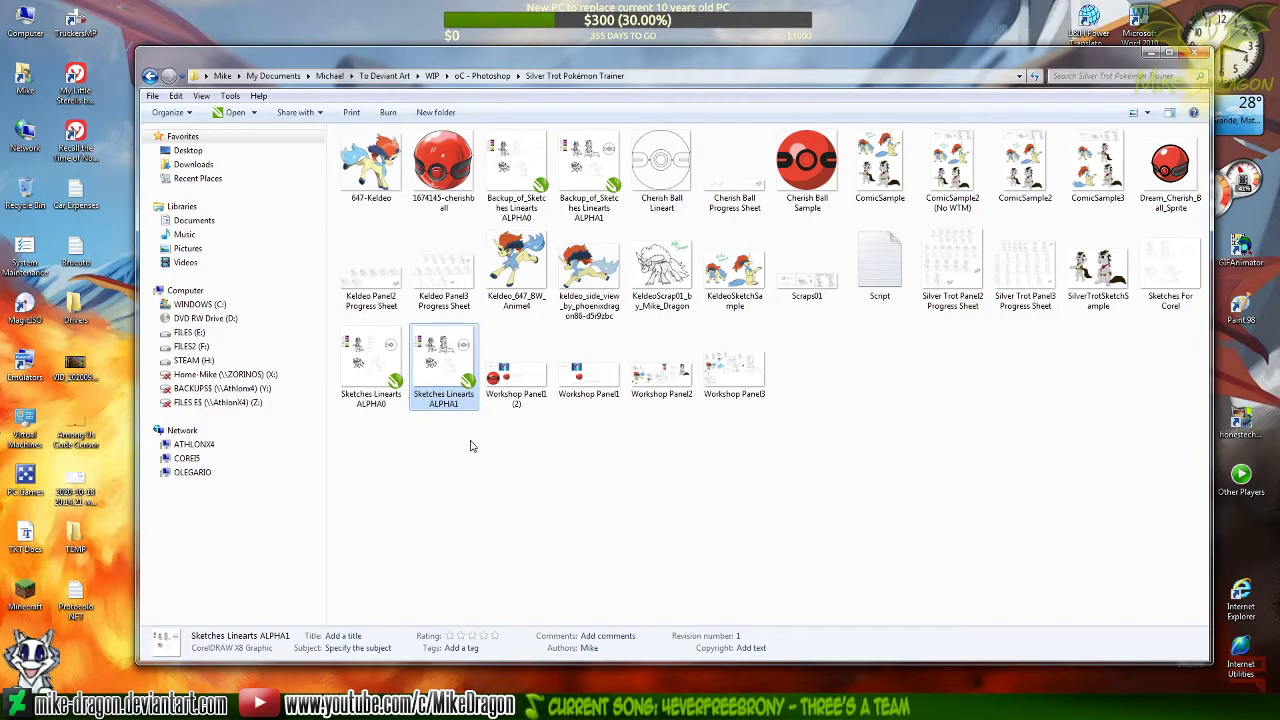
pyautogui.click(445, 370)
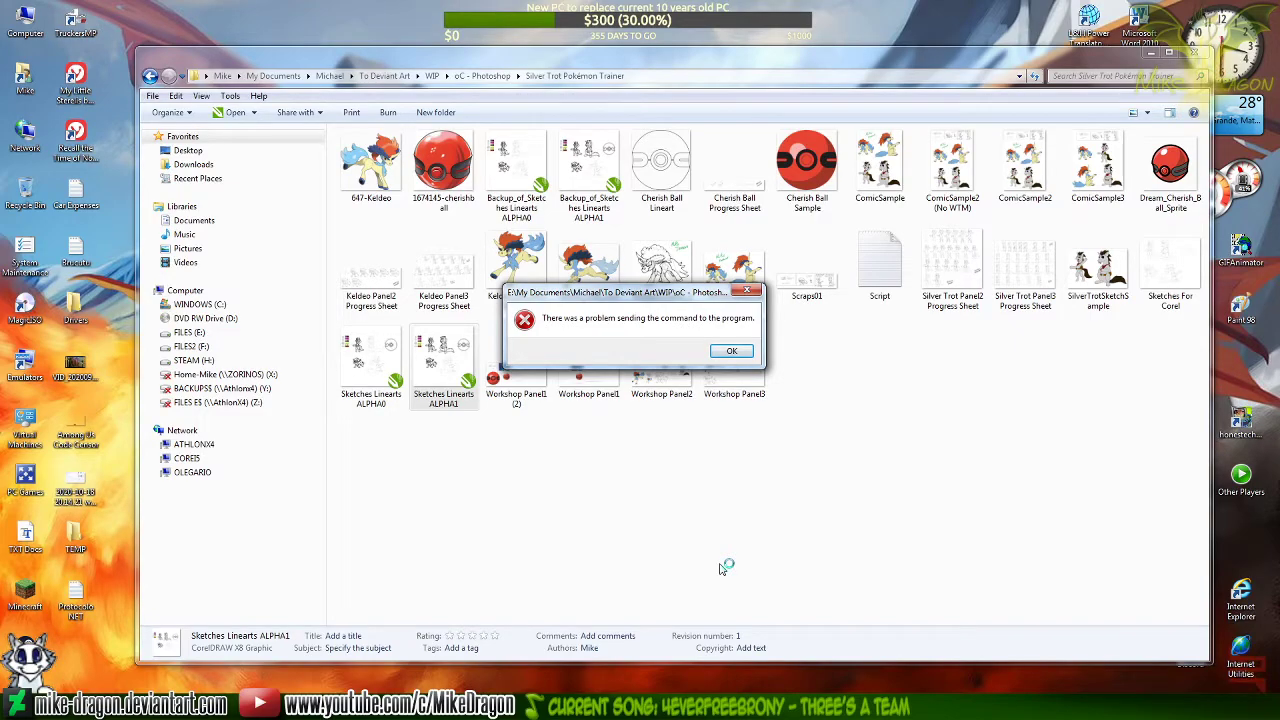
pyautogui.click(731, 350)
pyautogui.doubleClick(430, 378)
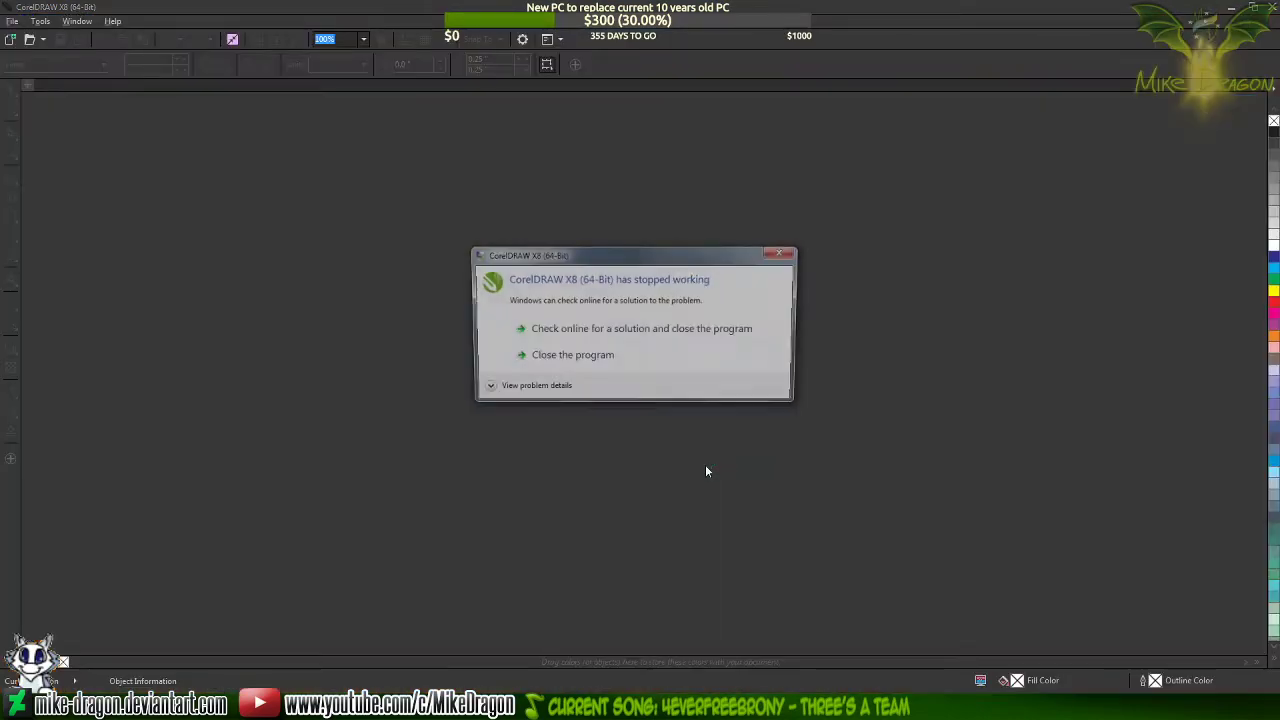
pyautogui.click(641, 366)
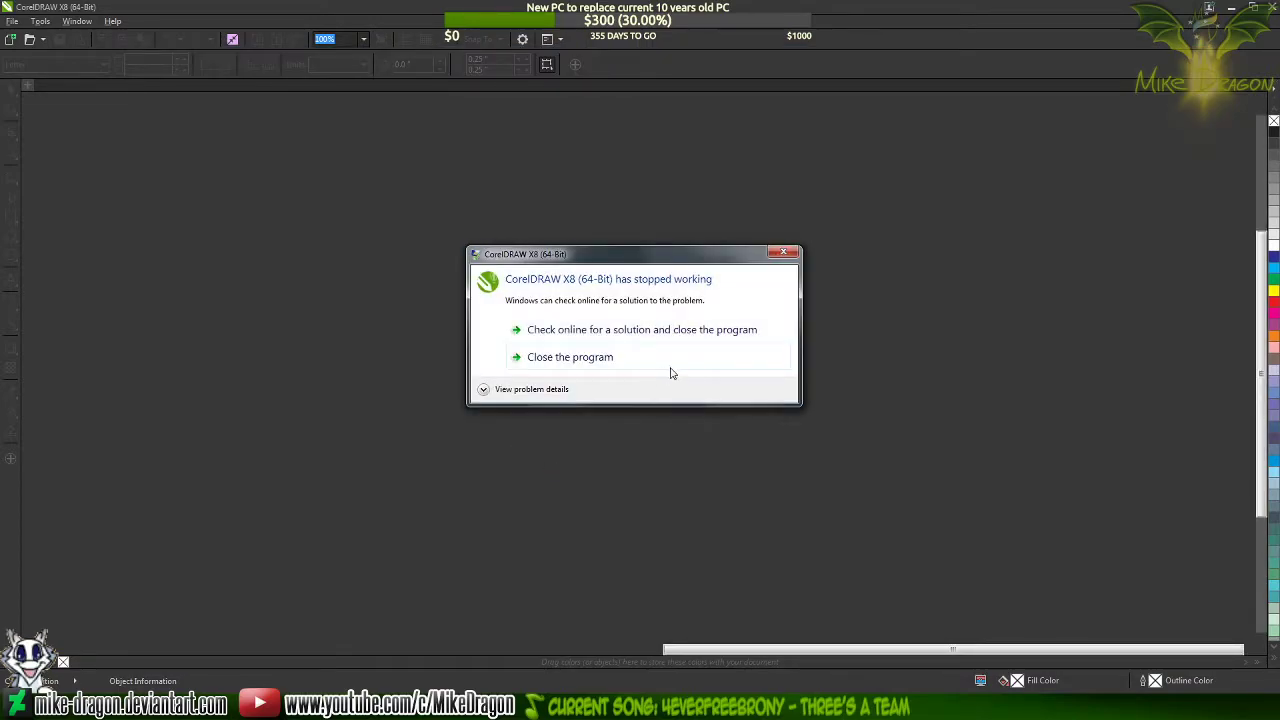
pyautogui.click(668, 367)
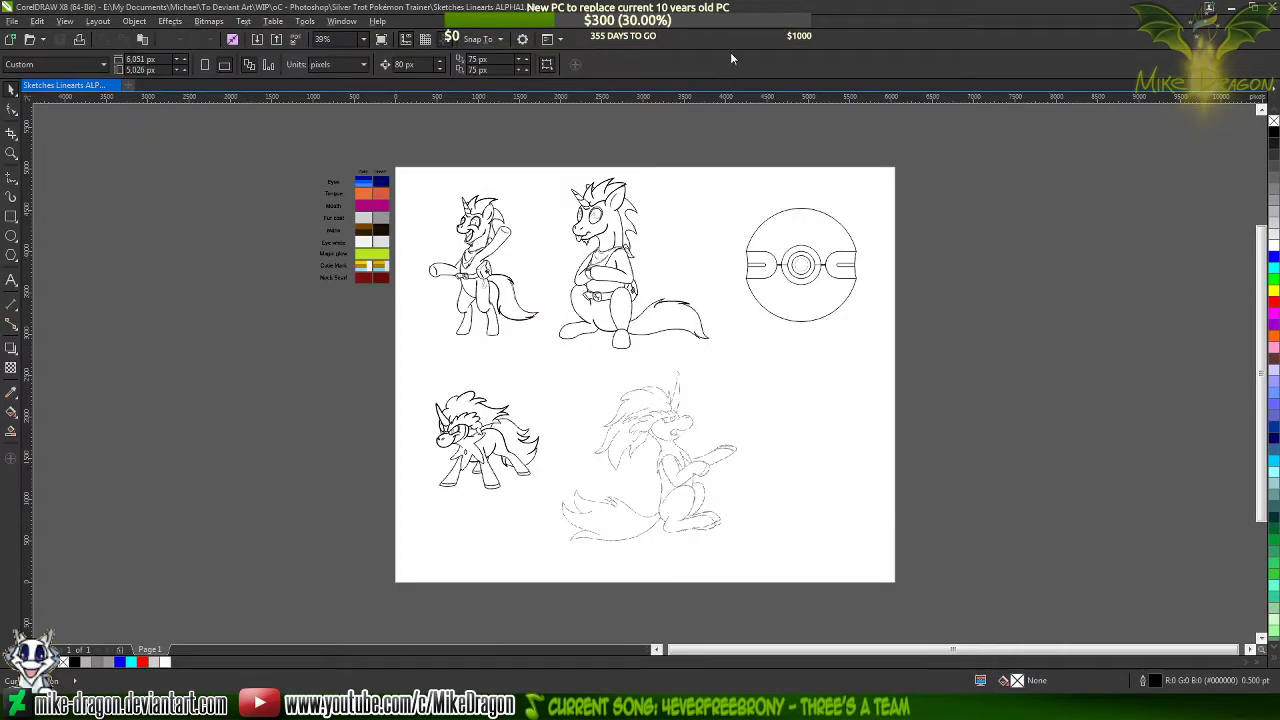
pyautogui.scroll(3, 601, 291)
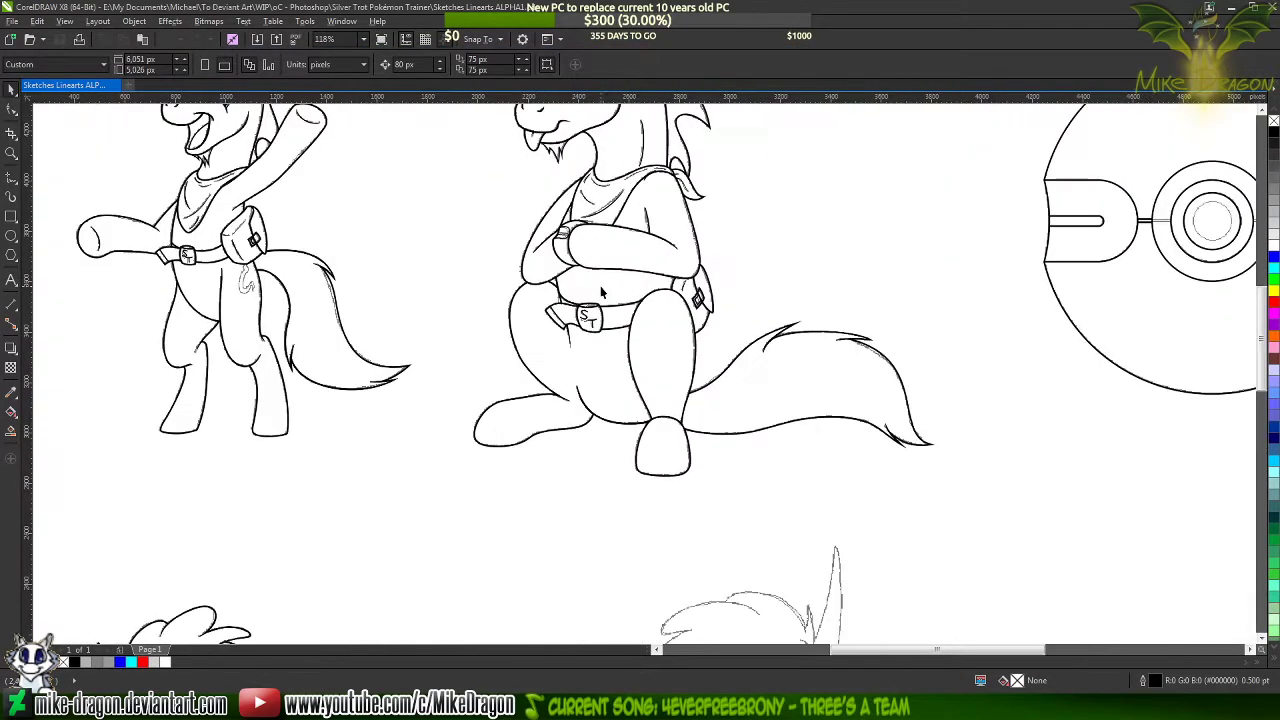
pyautogui.scroll(3, 613, 273)
pyautogui.scroll(-4, 621, 490)
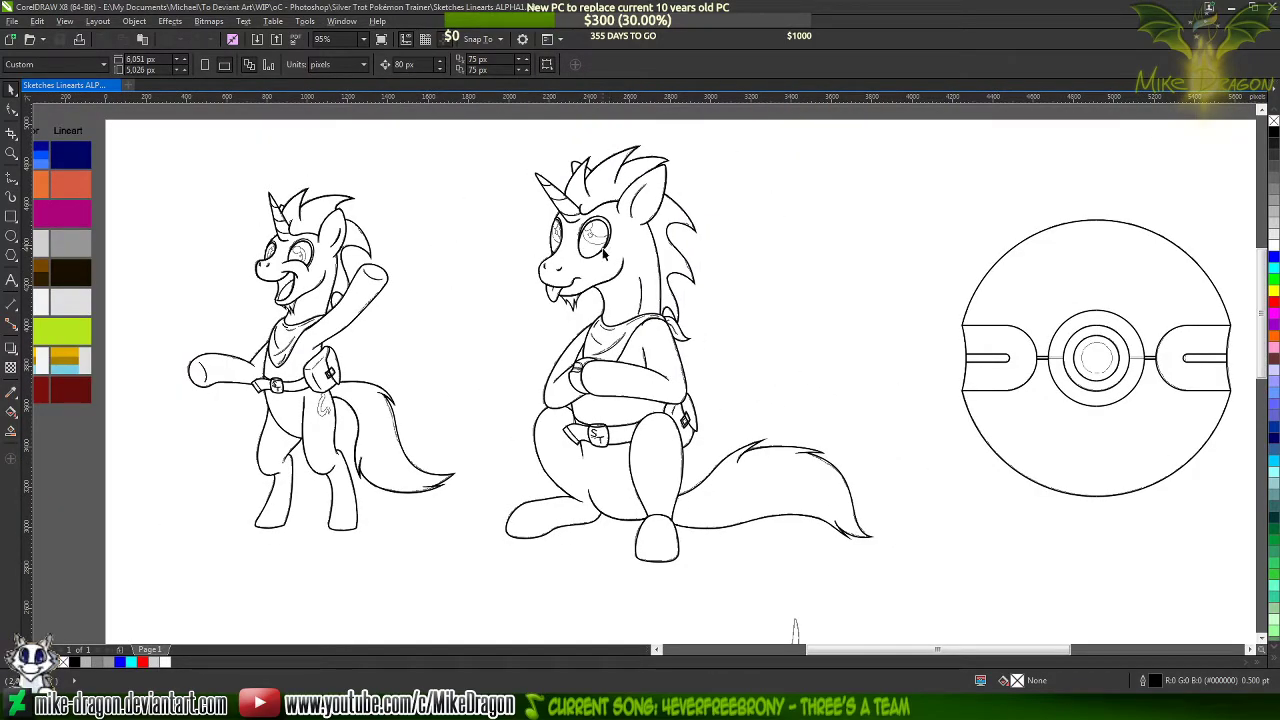
pyautogui.moveTo(603, 253)
pyautogui.mouseDown()
pyautogui.moveTo(857, 257)
pyautogui.moveTo(841, 265)
pyautogui.mouseUp()
pyautogui.hotkey('ctrl', 'z')
pyautogui.press('F4')
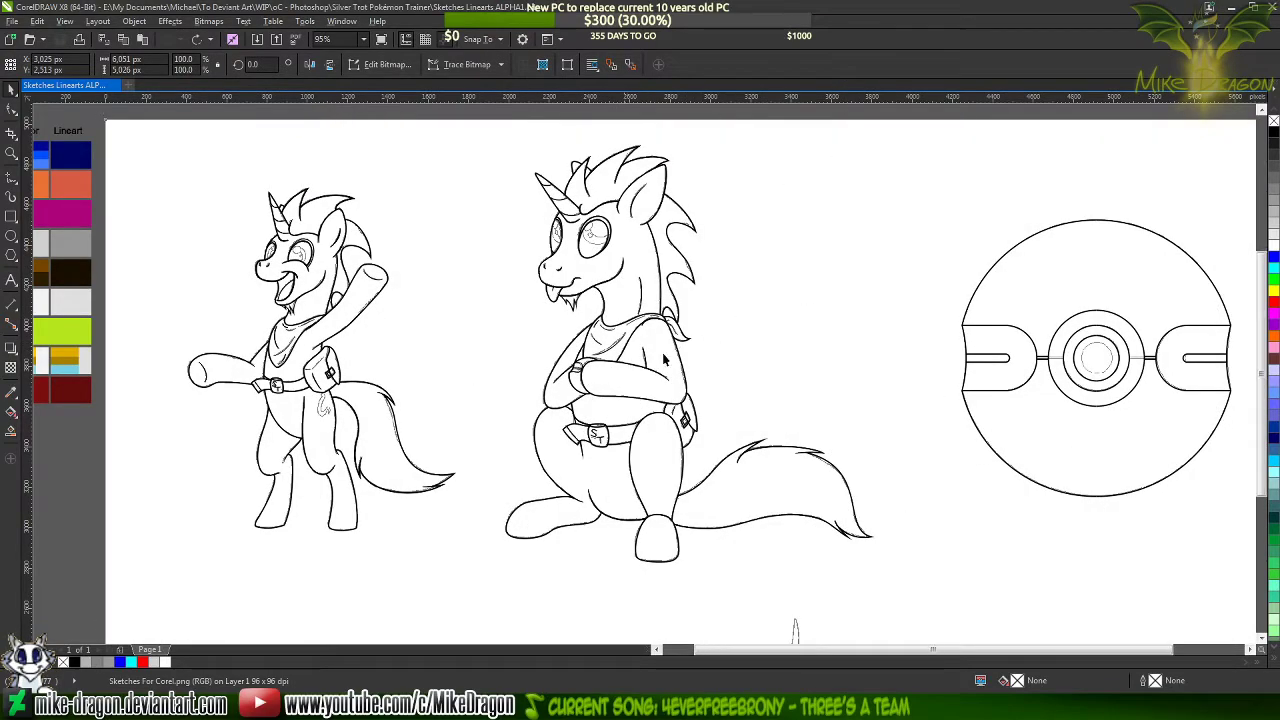
pyautogui.click(1149, 334)
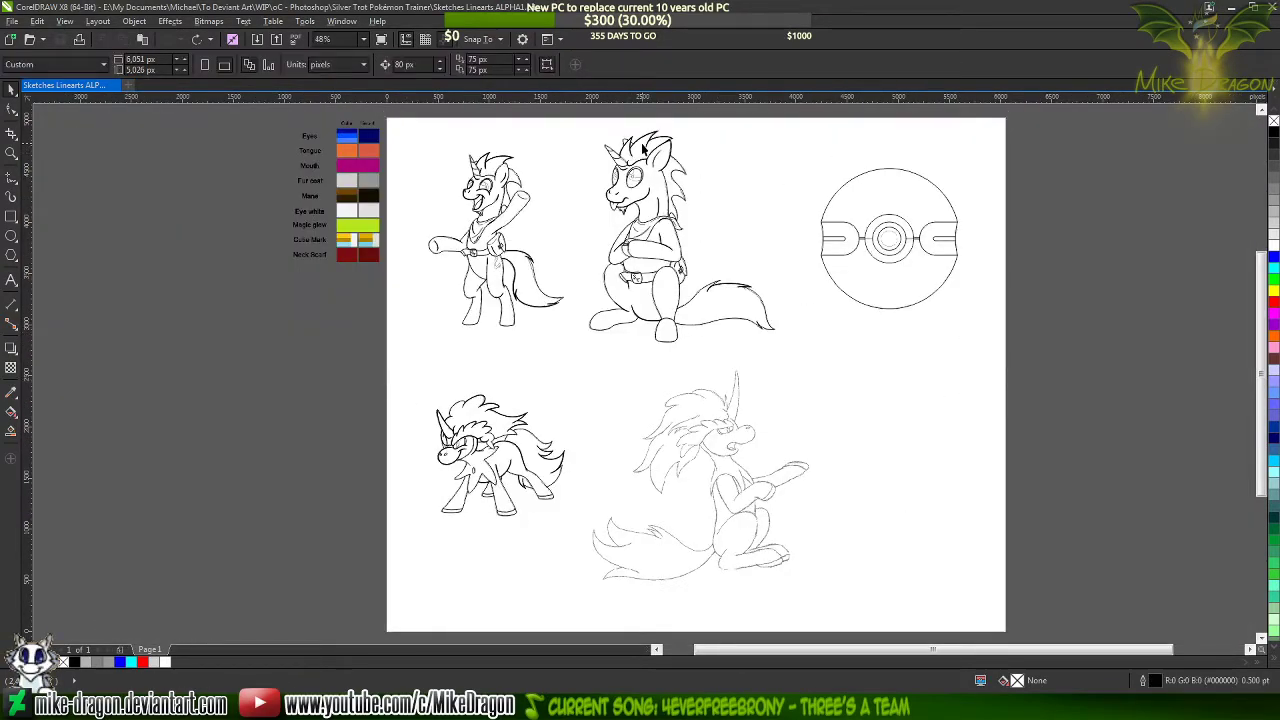
# Try moving the seated unicorn's grouped lineart aside from its underlying sketch, and undo the move
pyautogui.scroll(5, 639, 149)
pyautogui.scroll(2, 638, 150)
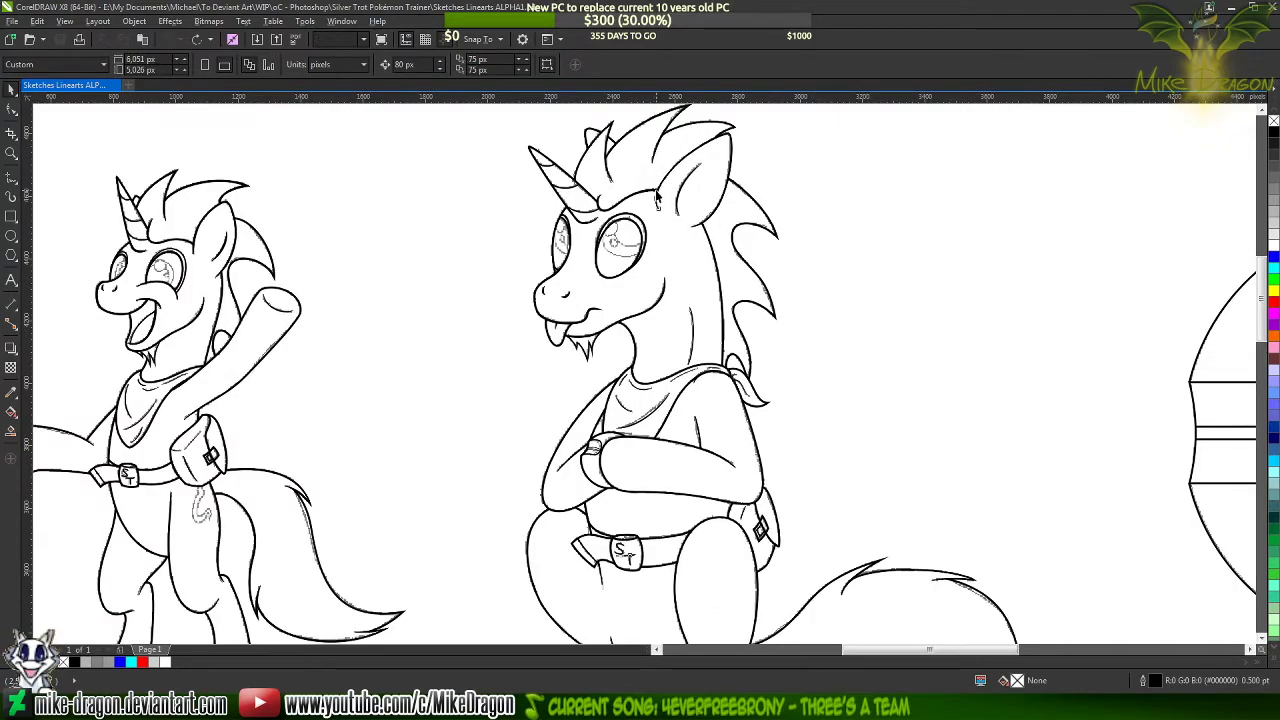
pyautogui.moveTo(659, 200); pyautogui.dragTo(995, 218)
pyautogui.scroll(-3, 595, 213)
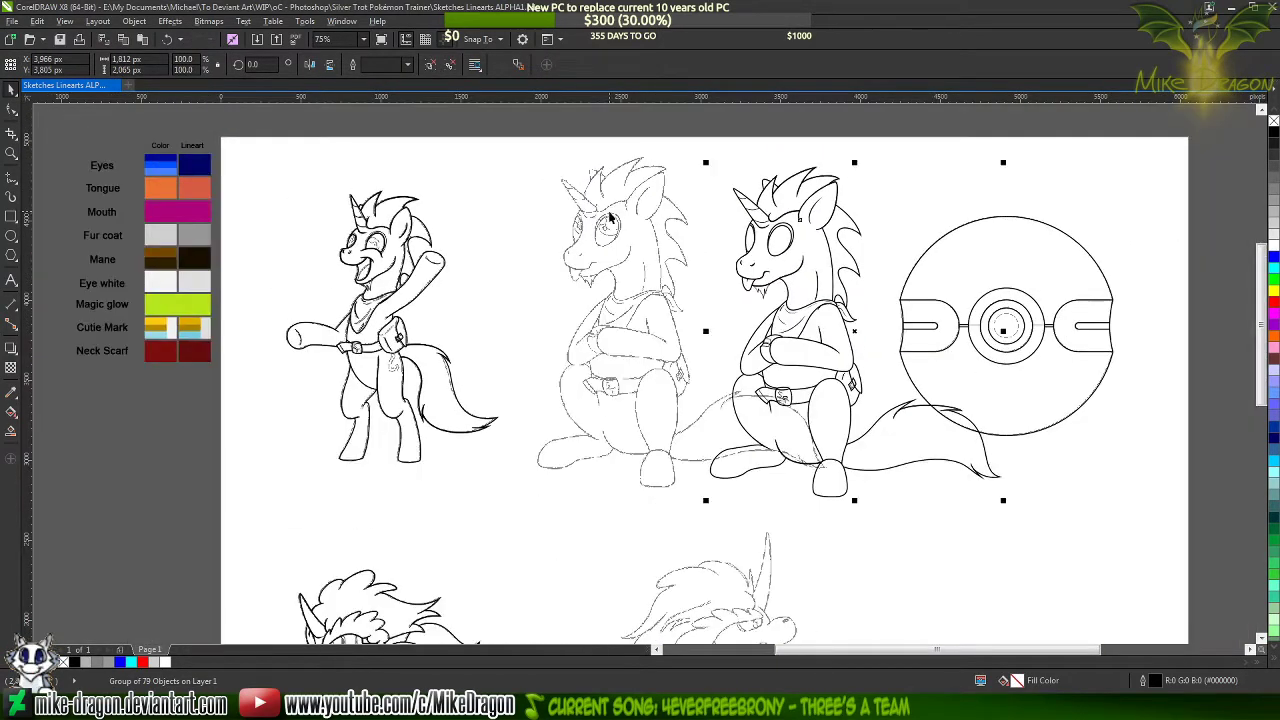
pyautogui.hotkey('ctrl', 'z')
pyautogui.scroll(-2, 633, 621)
pyautogui.scroll(4, 638, 366)
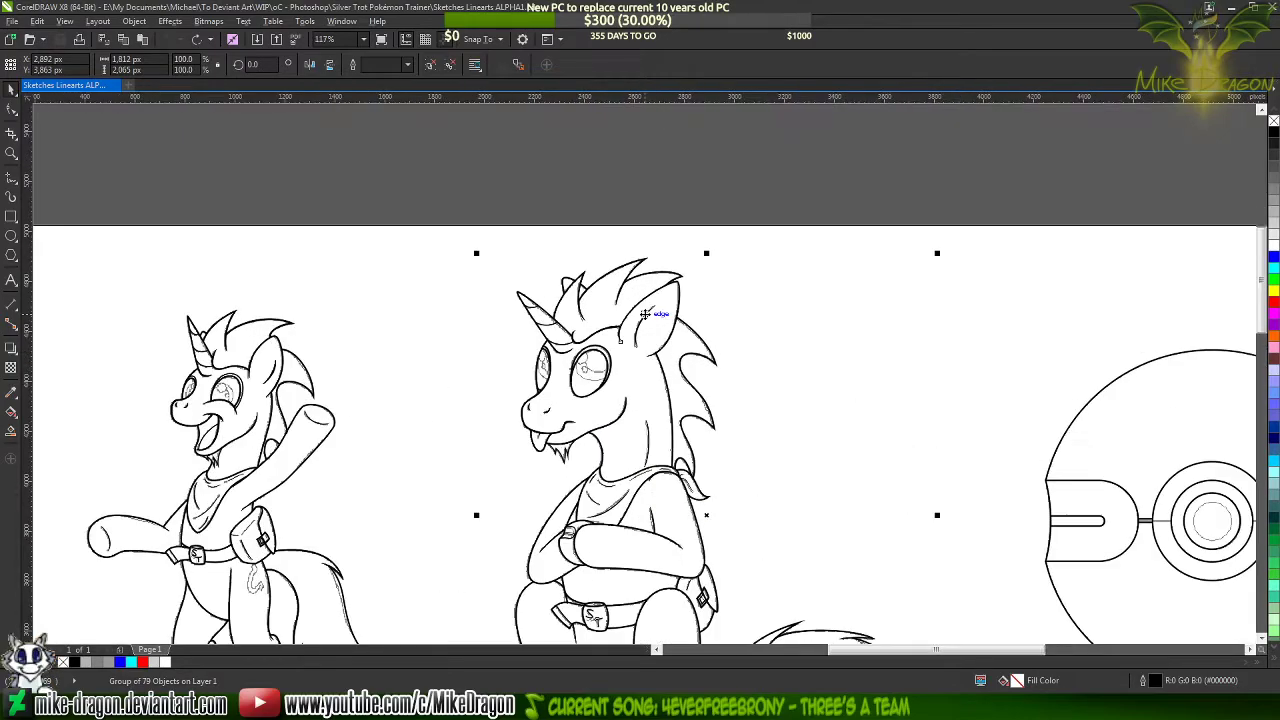
# Move the seated unicorn's lineart group above the page to inspect it without the sketch, undo the move and deselect
pyautogui.moveTo(701, 576); pyautogui.dragTo(730, 222)
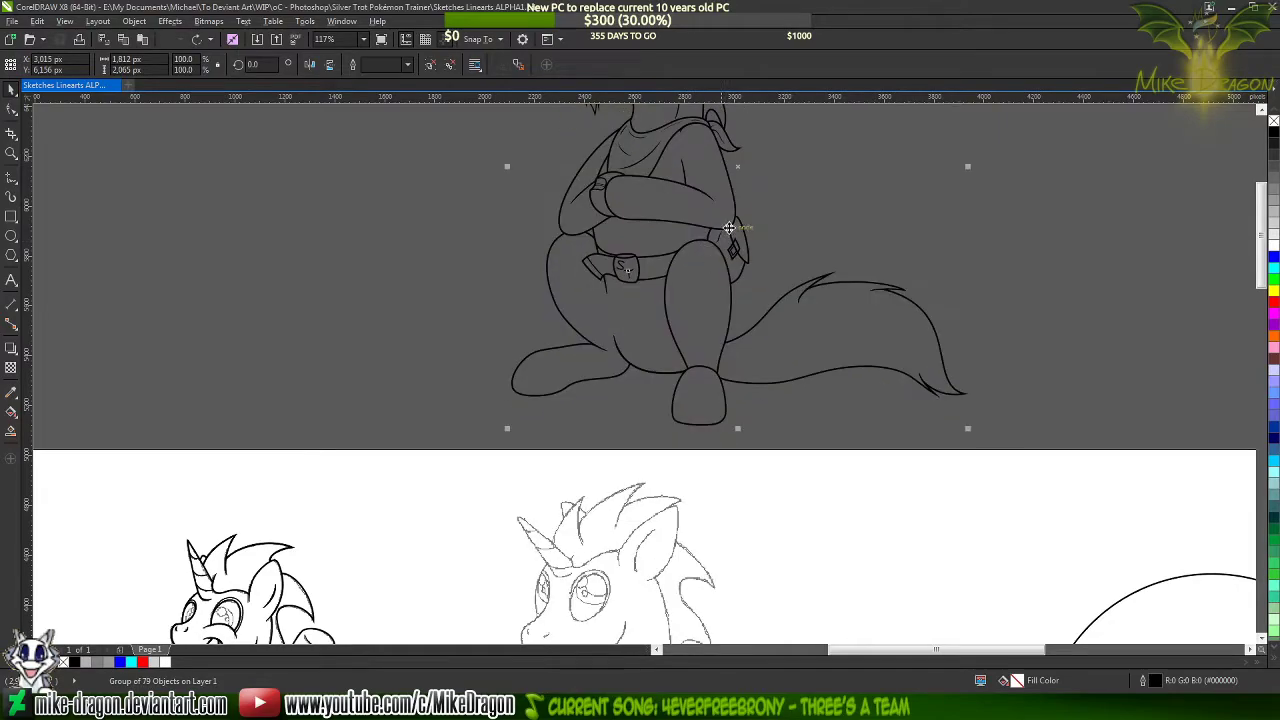
pyautogui.scroll(-2, 531, 519)
pyautogui.click(452, 301)
pyautogui.scroll(2, 611, 147)
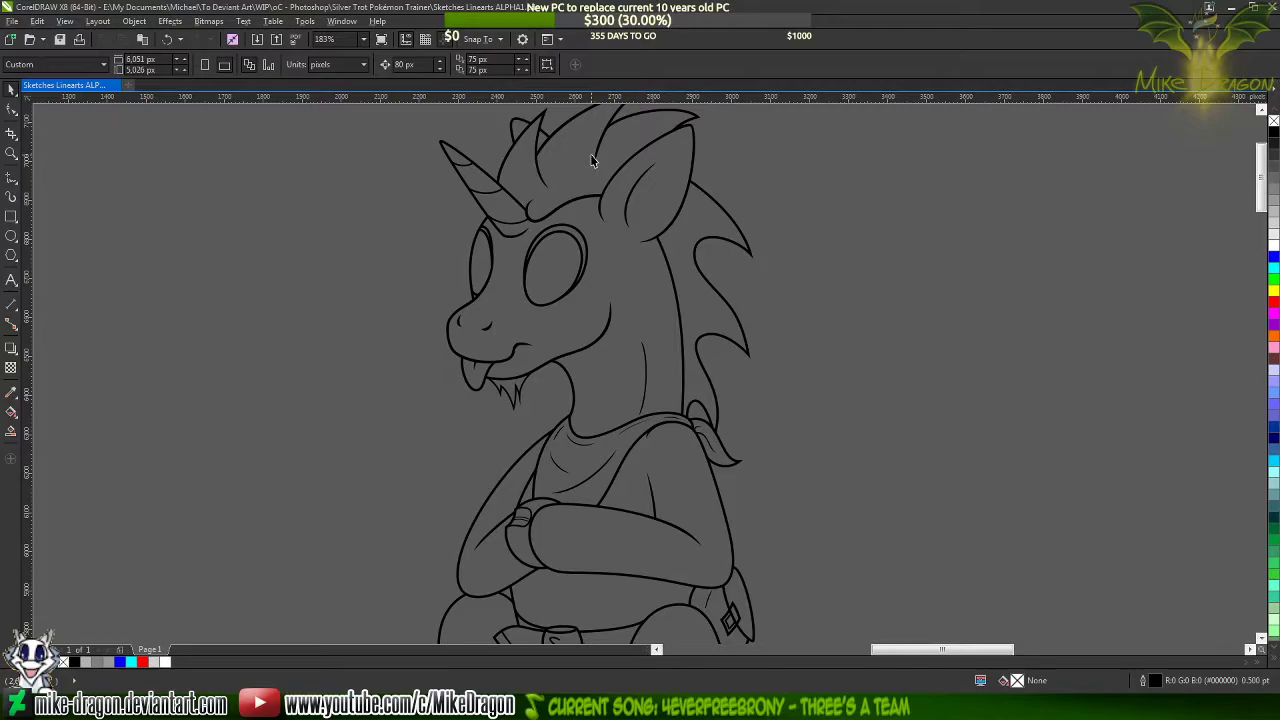
pyautogui.scroll(1, 992, 231)
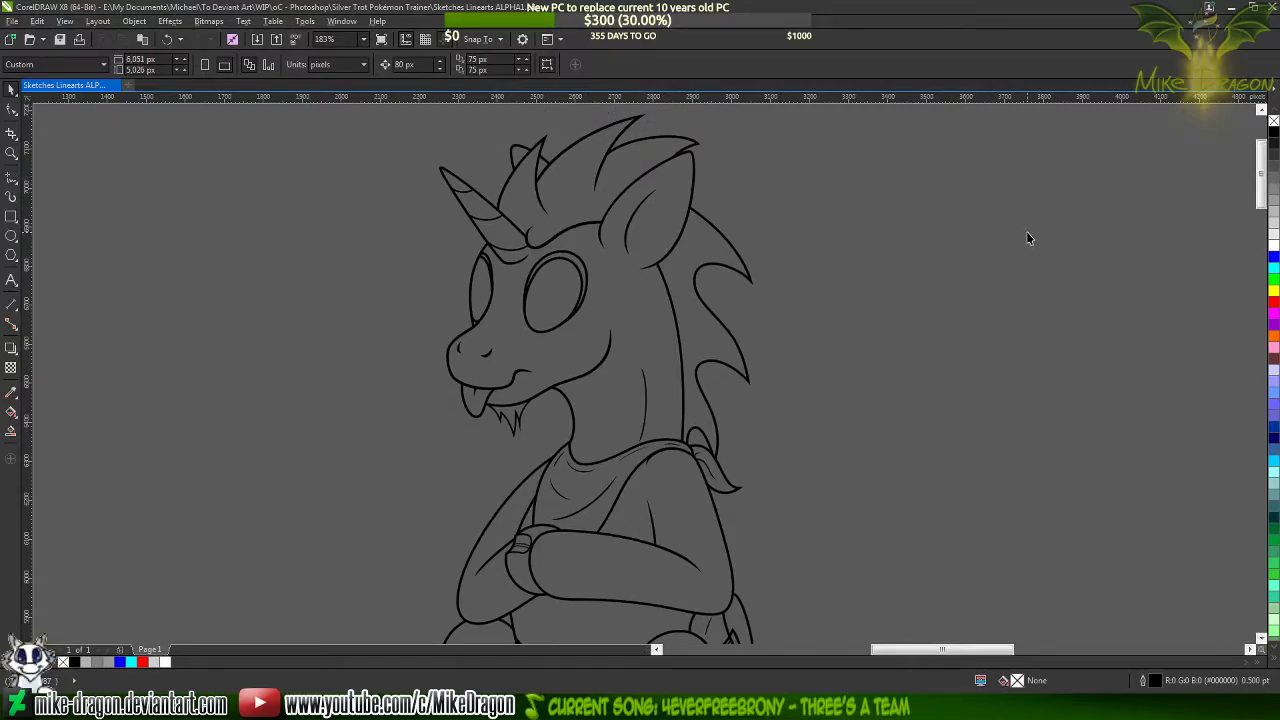
pyautogui.scroll(-5, 1026, 232)
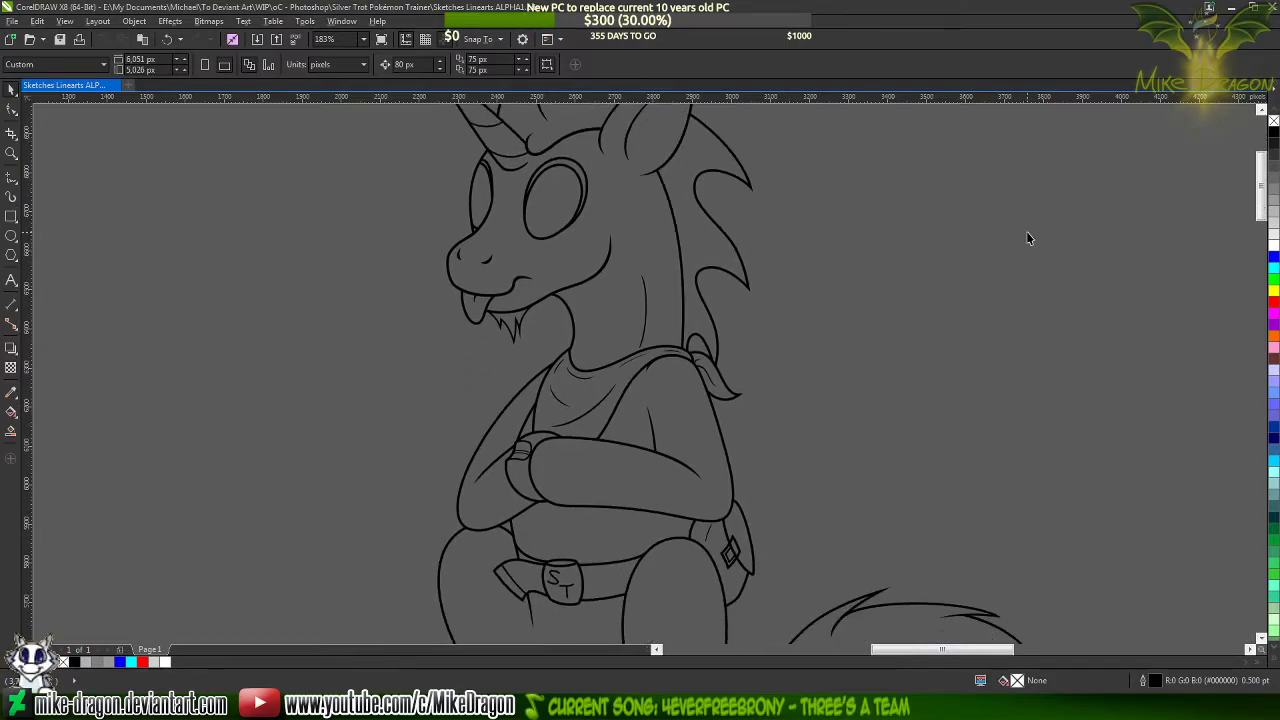
pyautogui.scroll(-4, 1012, 240)
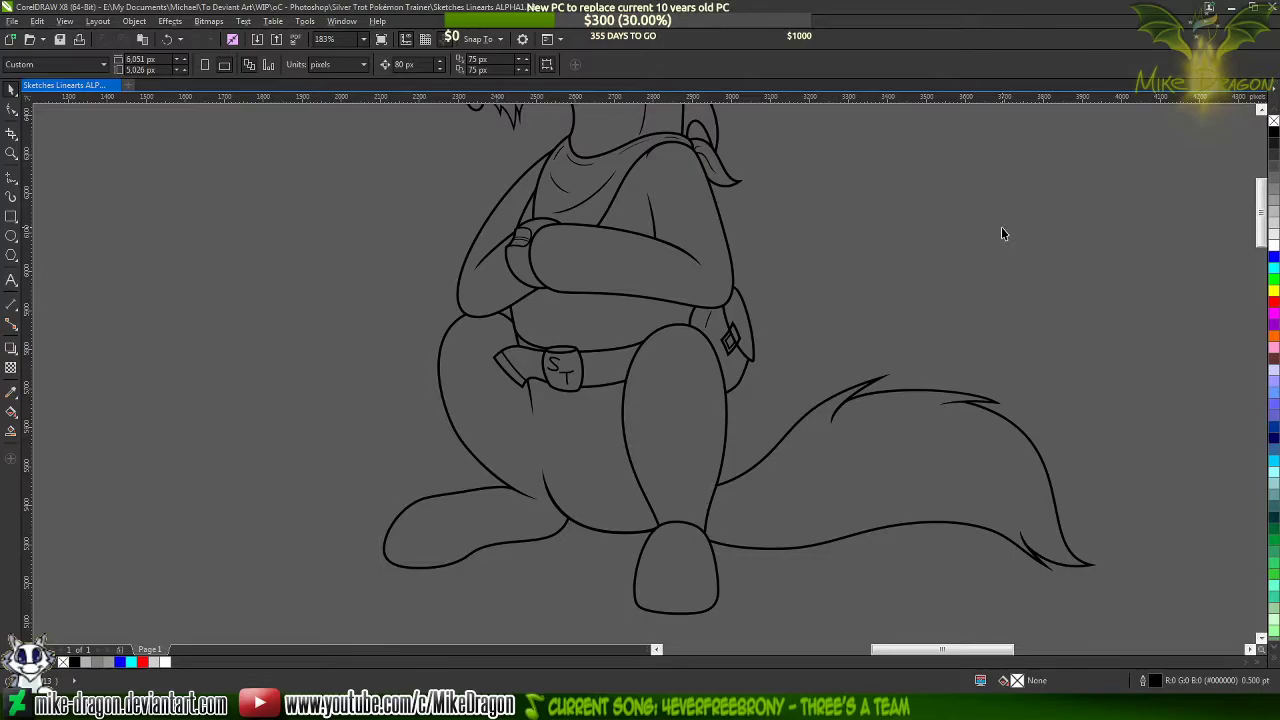
pyautogui.hotkey('ctrl', 'z')
pyautogui.press('F4')
pyautogui.click(1085, 349)
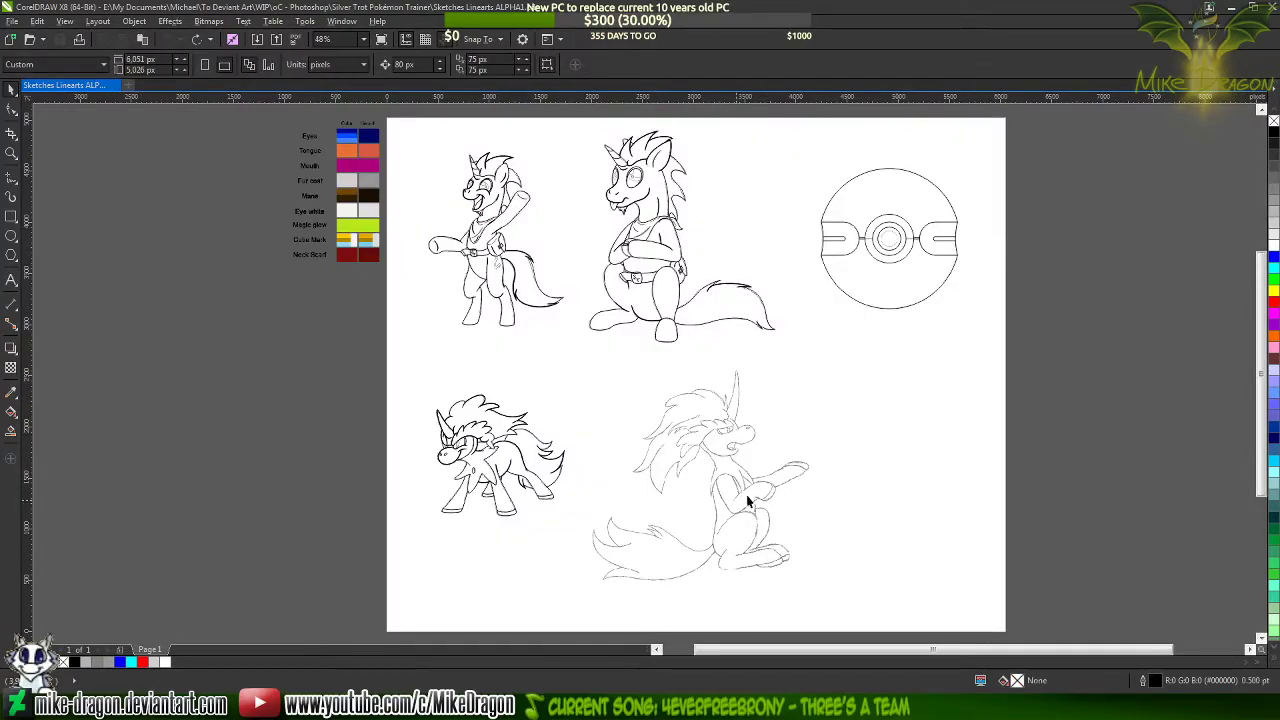
# Focus on the untraced seated long-maned character sketch and activate the 2-Point Line tool
pyautogui.scroll(3, 732, 511)
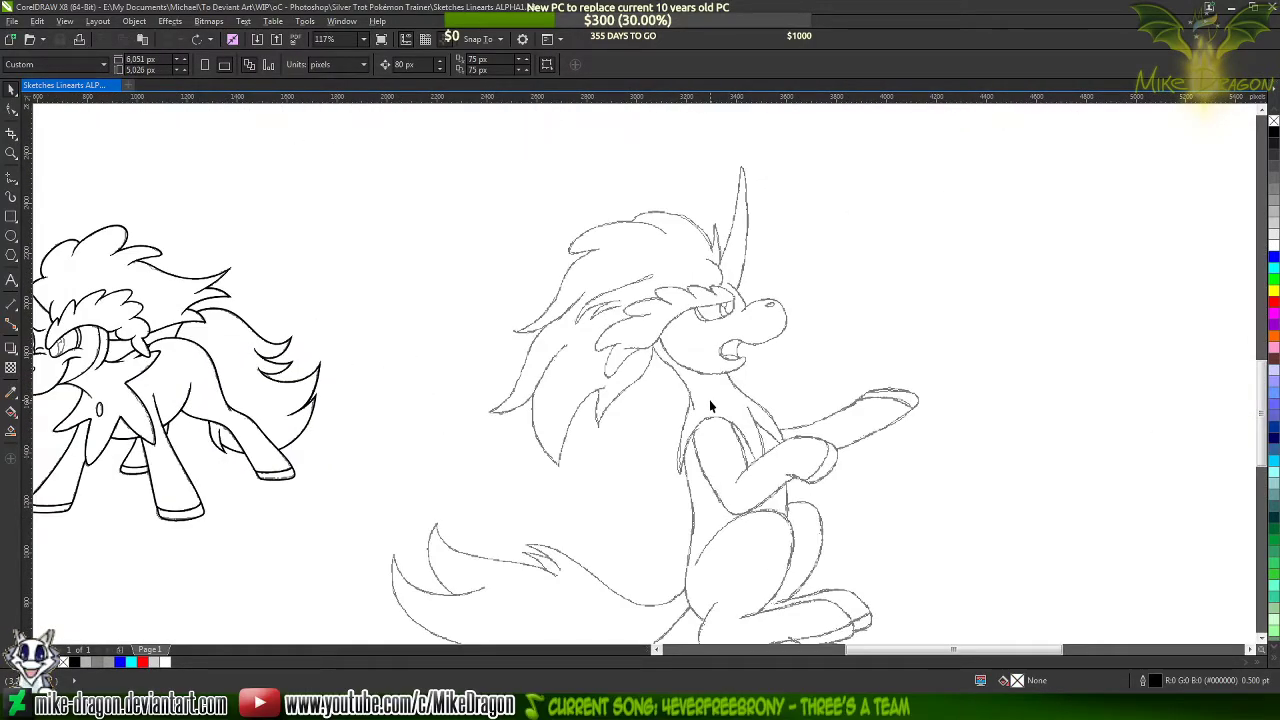
pyautogui.scroll(-2, 709, 399)
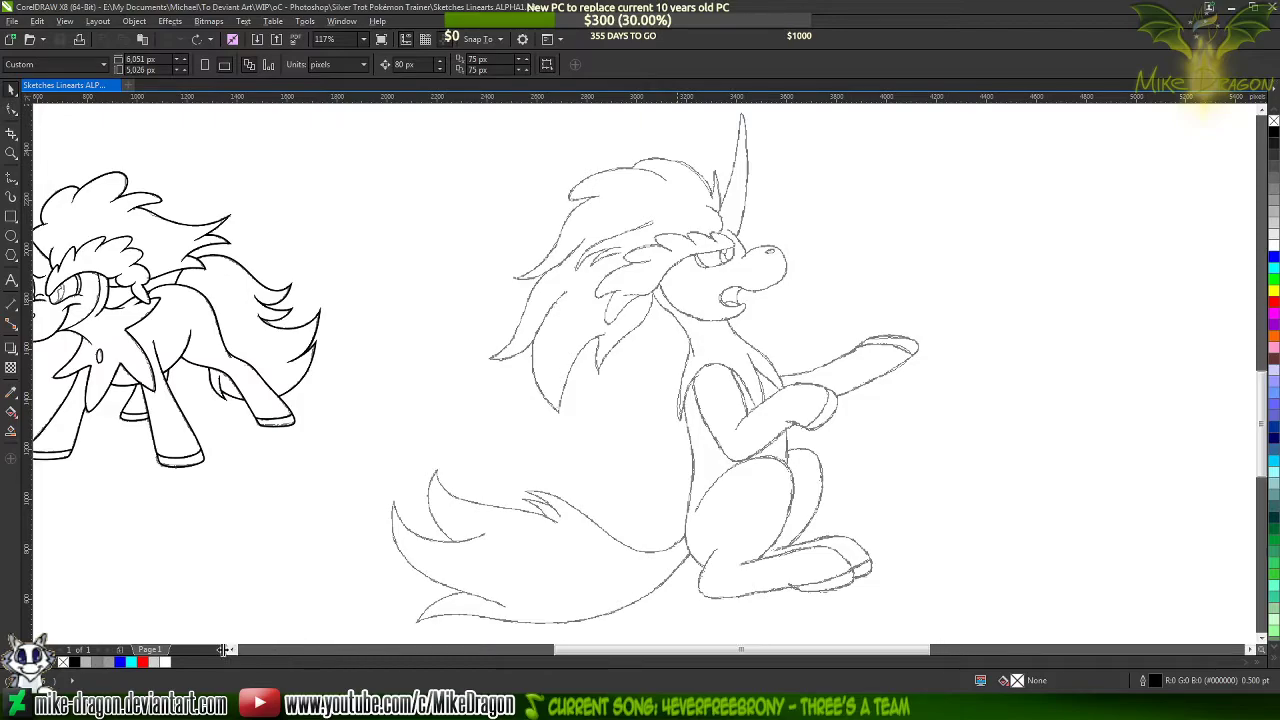
pyautogui.click(9, 180)
pyautogui.click(60, 195)
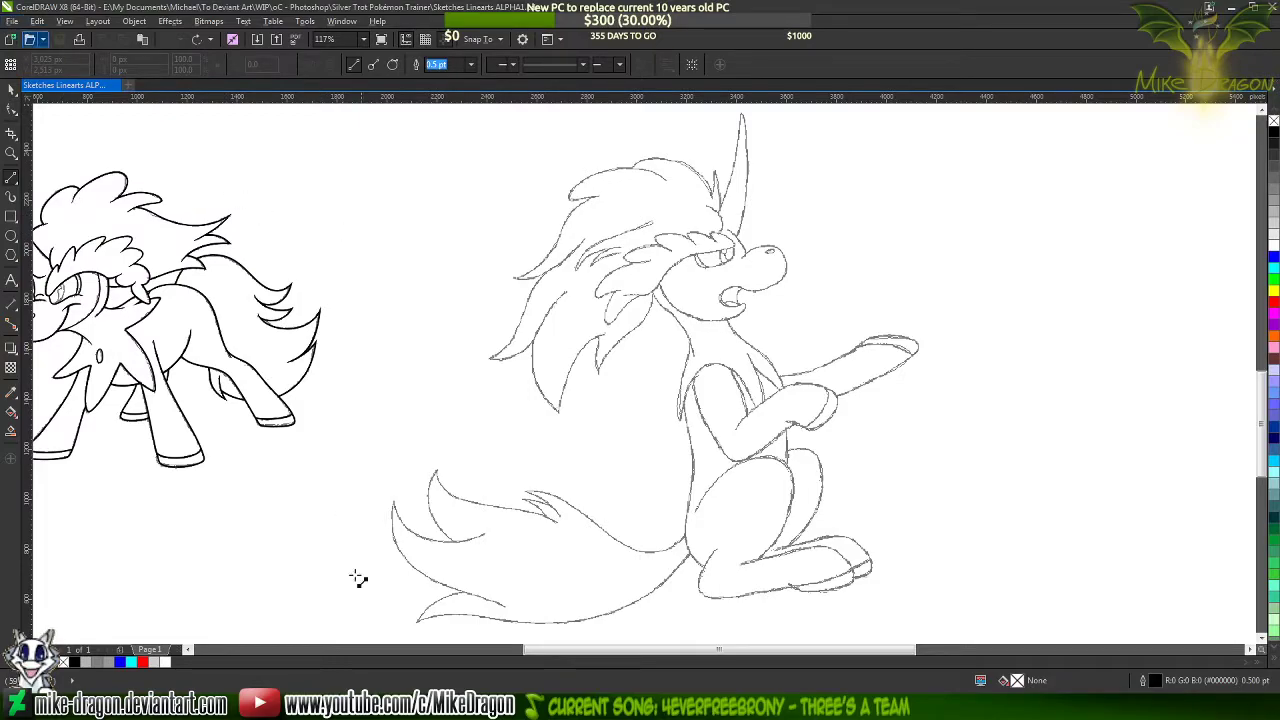
# Save a copy of the drawing in the same folder as Sketches Linearts ALPHA2
pyautogui.click(12, 21)
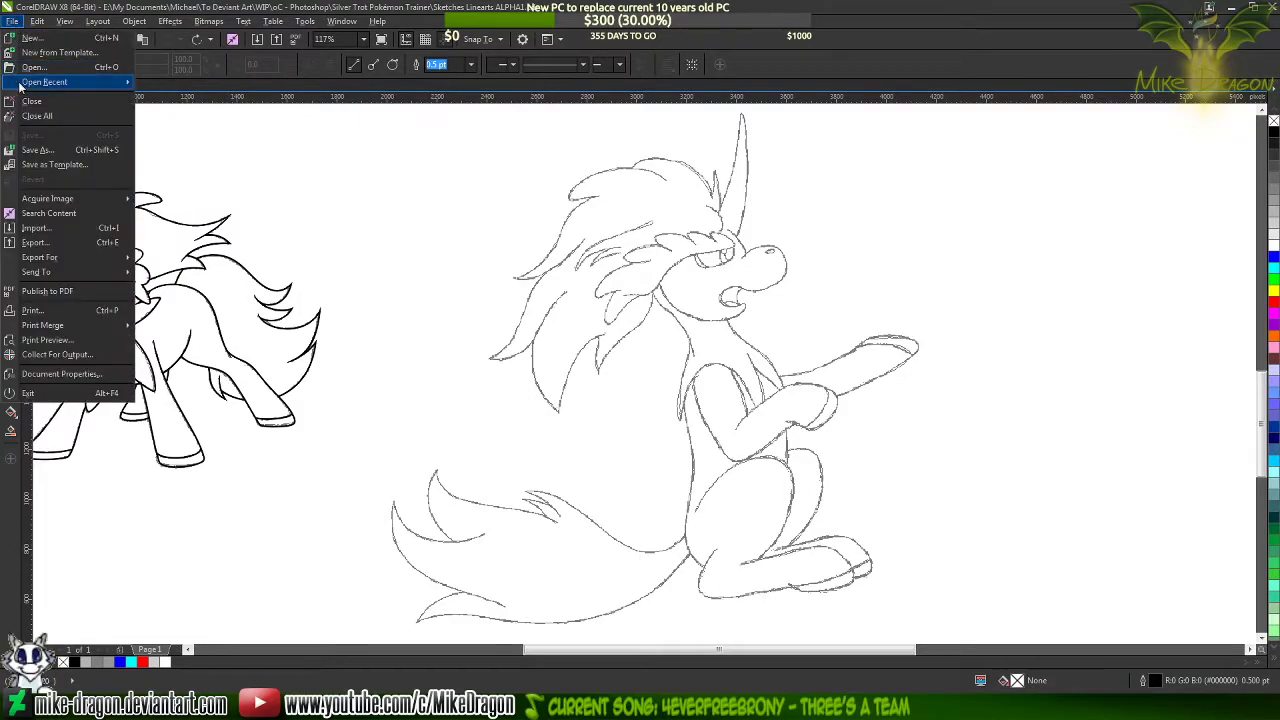
pyautogui.click(46, 150)
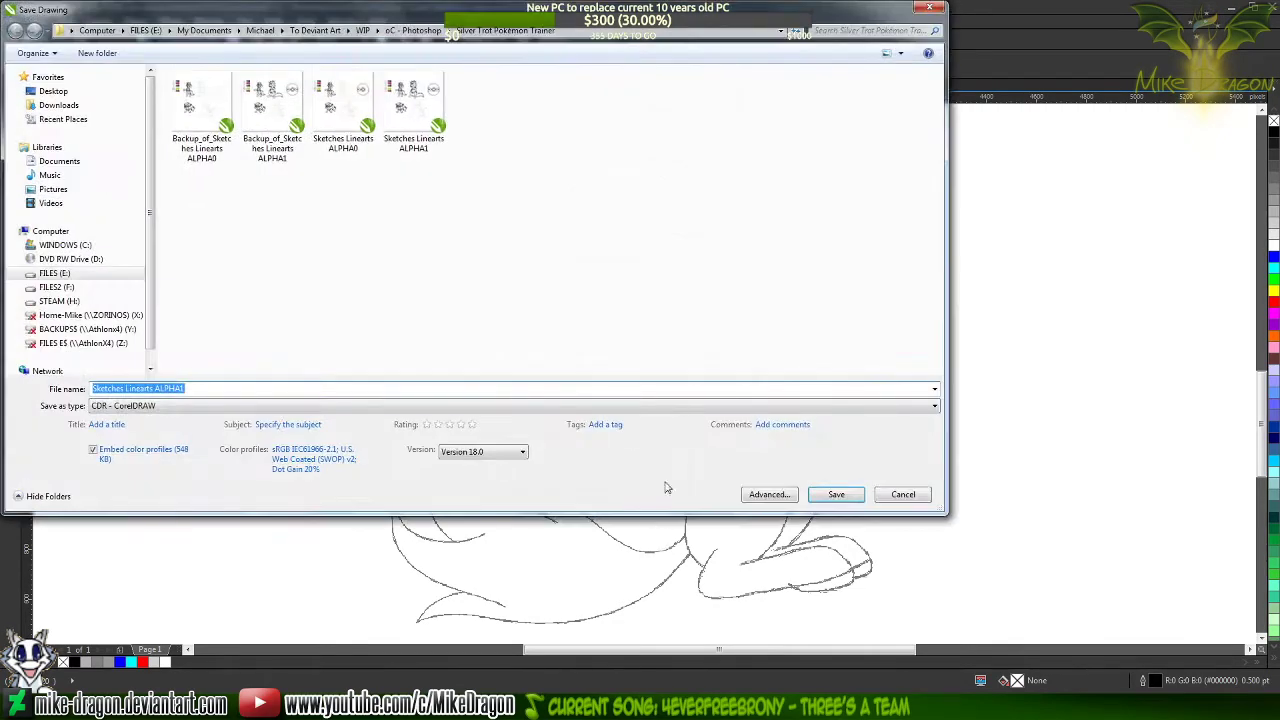
pyautogui.click(619, 388)
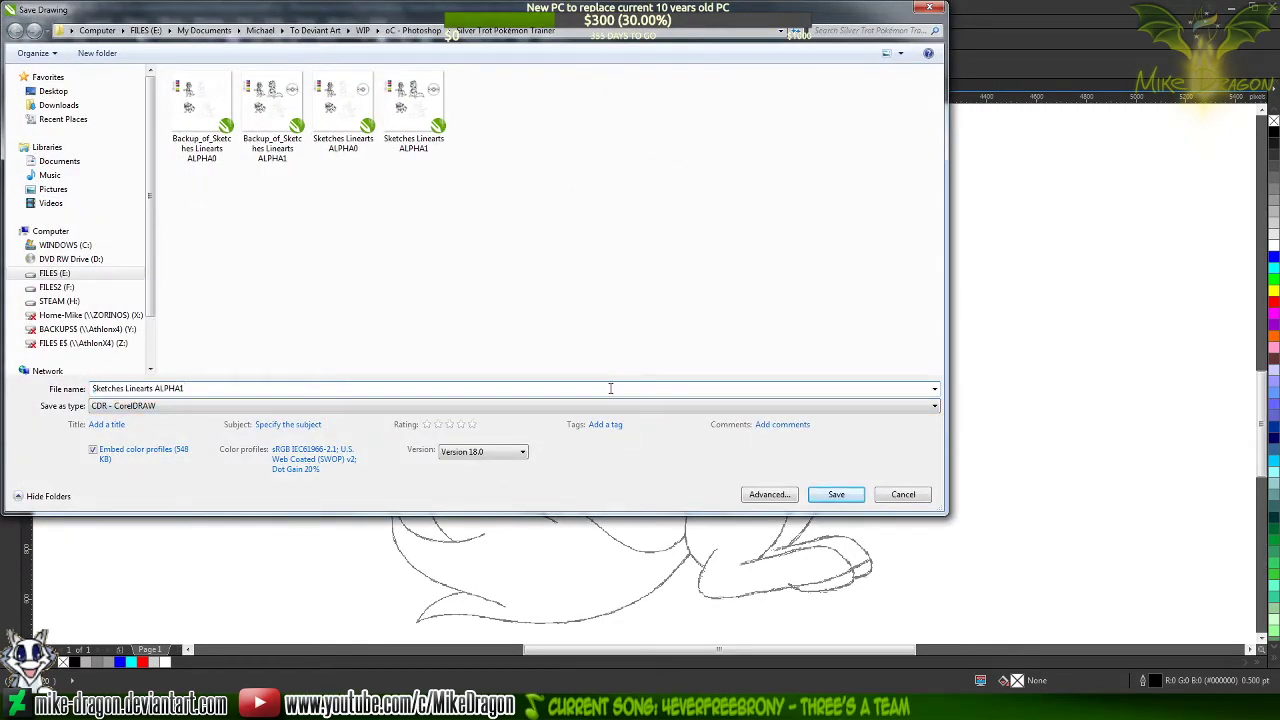
pyautogui.press('Return')
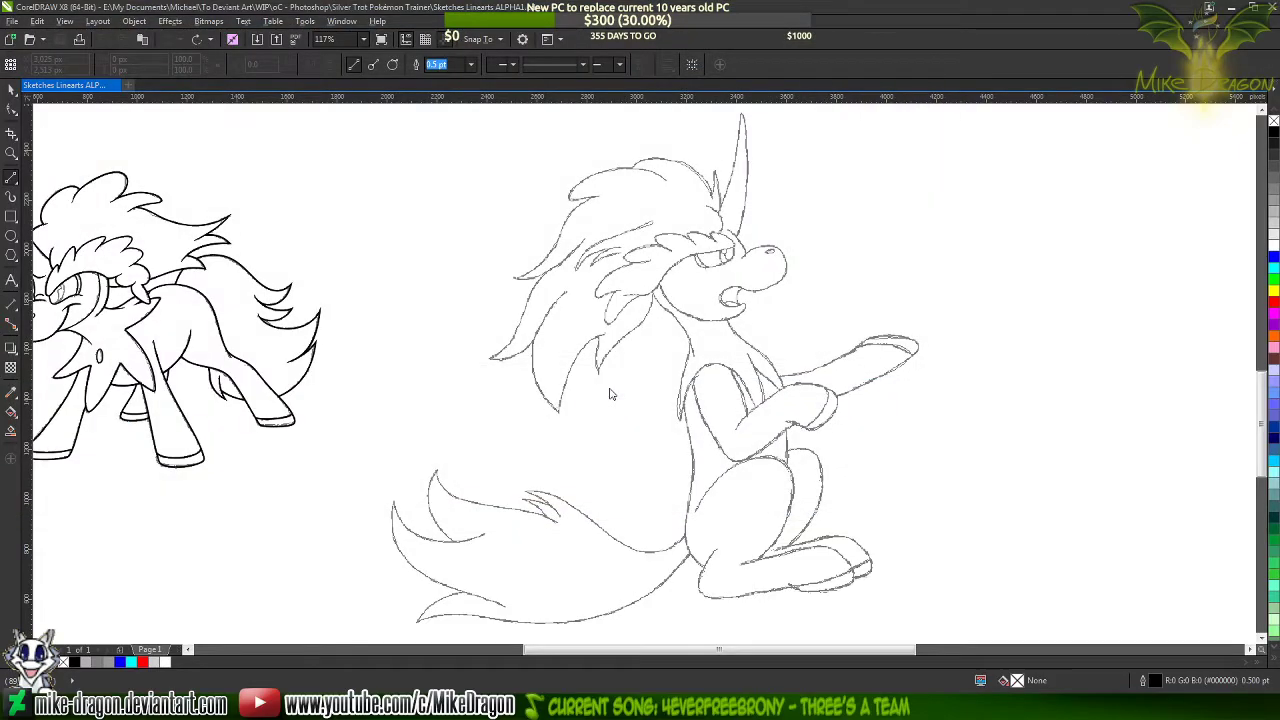
pyautogui.press('space')
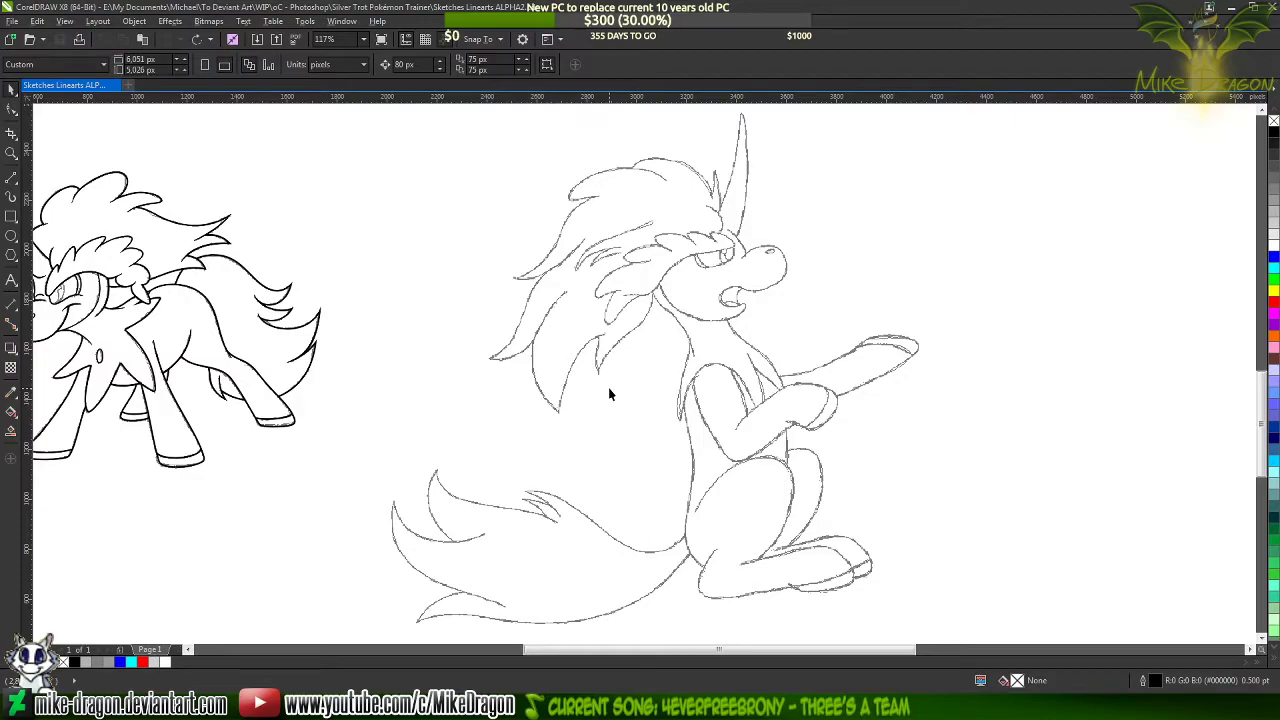
# Close the drawing program, reopen Sketches Linearts ALPHA1 from its folder to check it, and close it again
pyautogui.click(1272, 7)
pyautogui.click(897, 493)
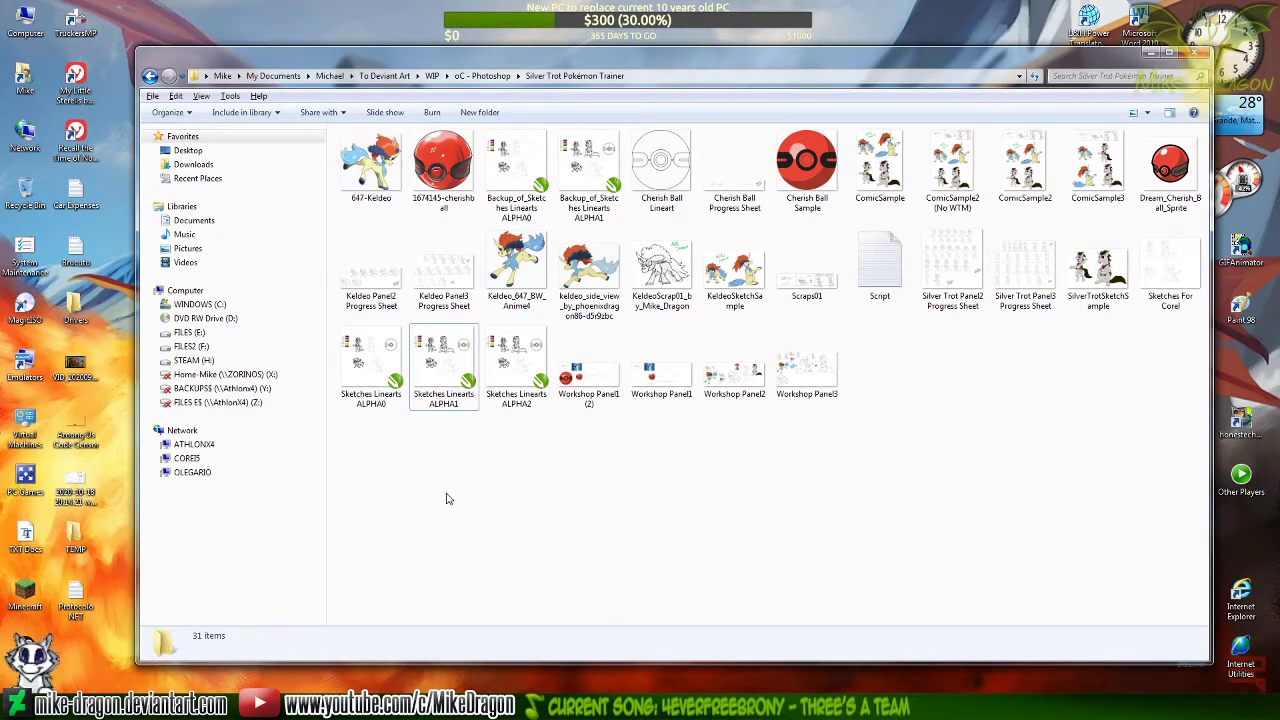
pyautogui.doubleClick(438, 368)
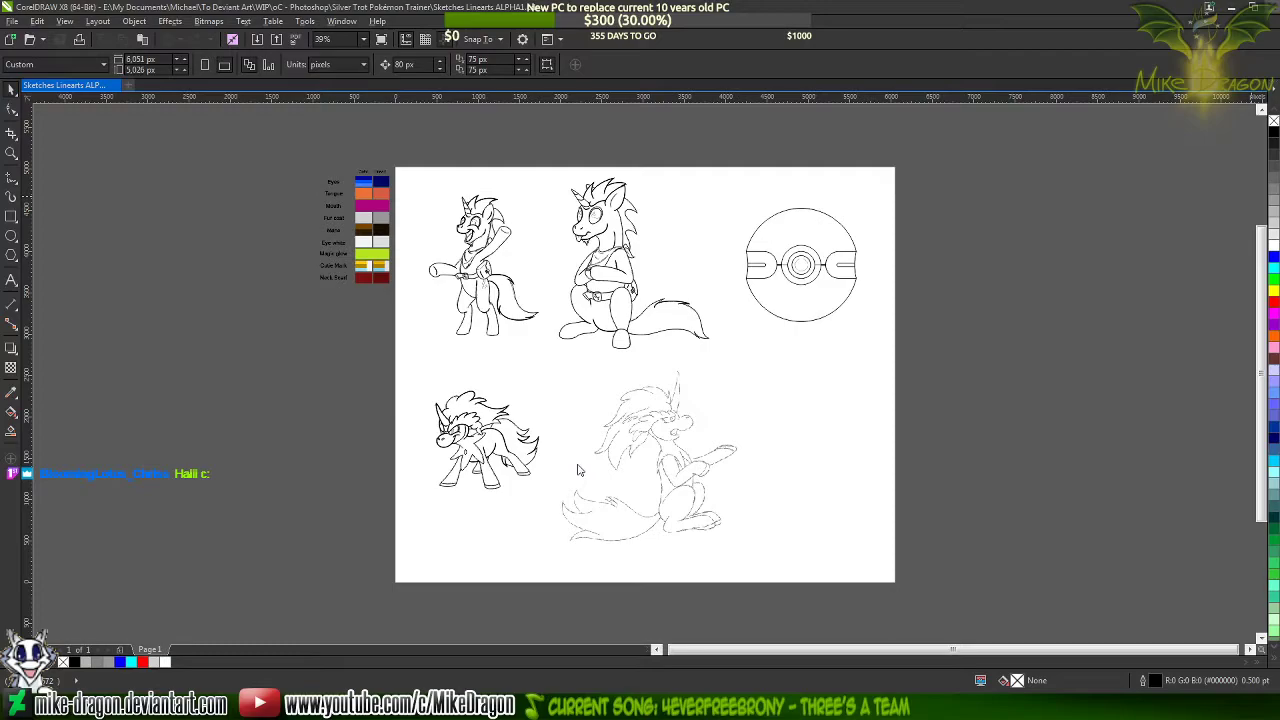
pyautogui.hotkey('alt', 'F4')
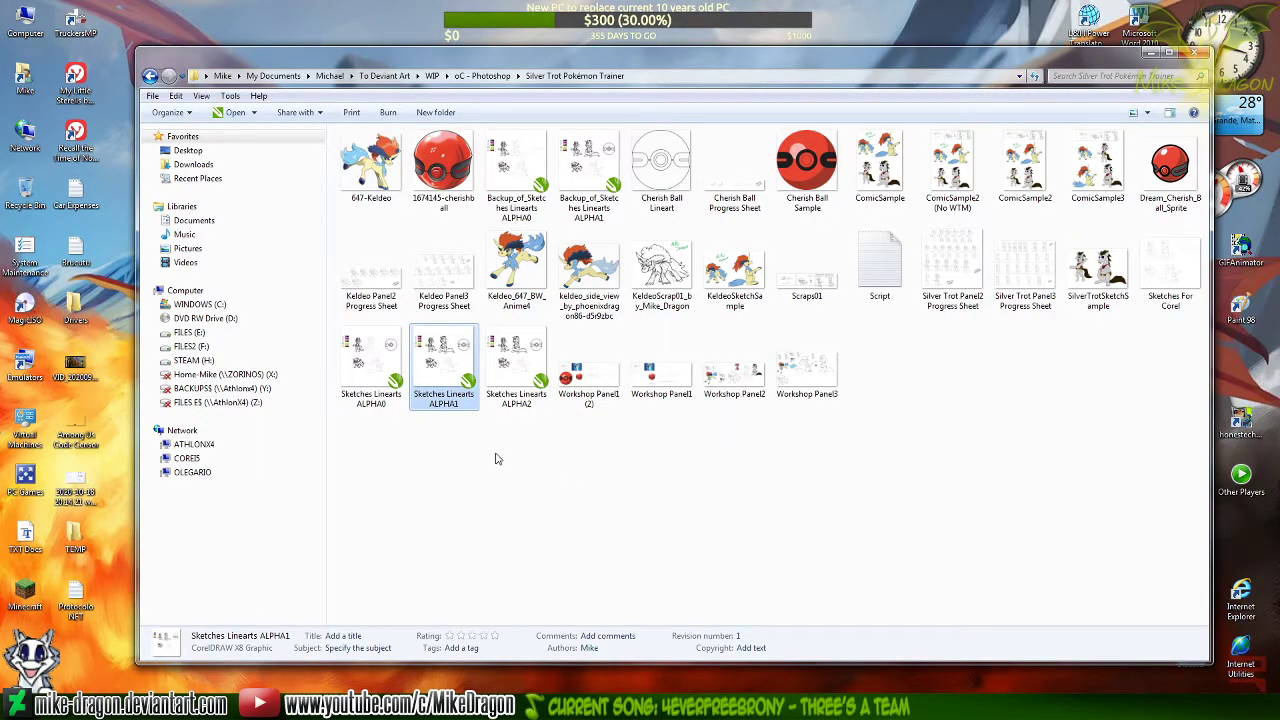
# Open the Sketches Linearts ALPHA2 drawing from its folder and widen the horizontal scroll bar beside the page selector
pyautogui.click(503, 365)
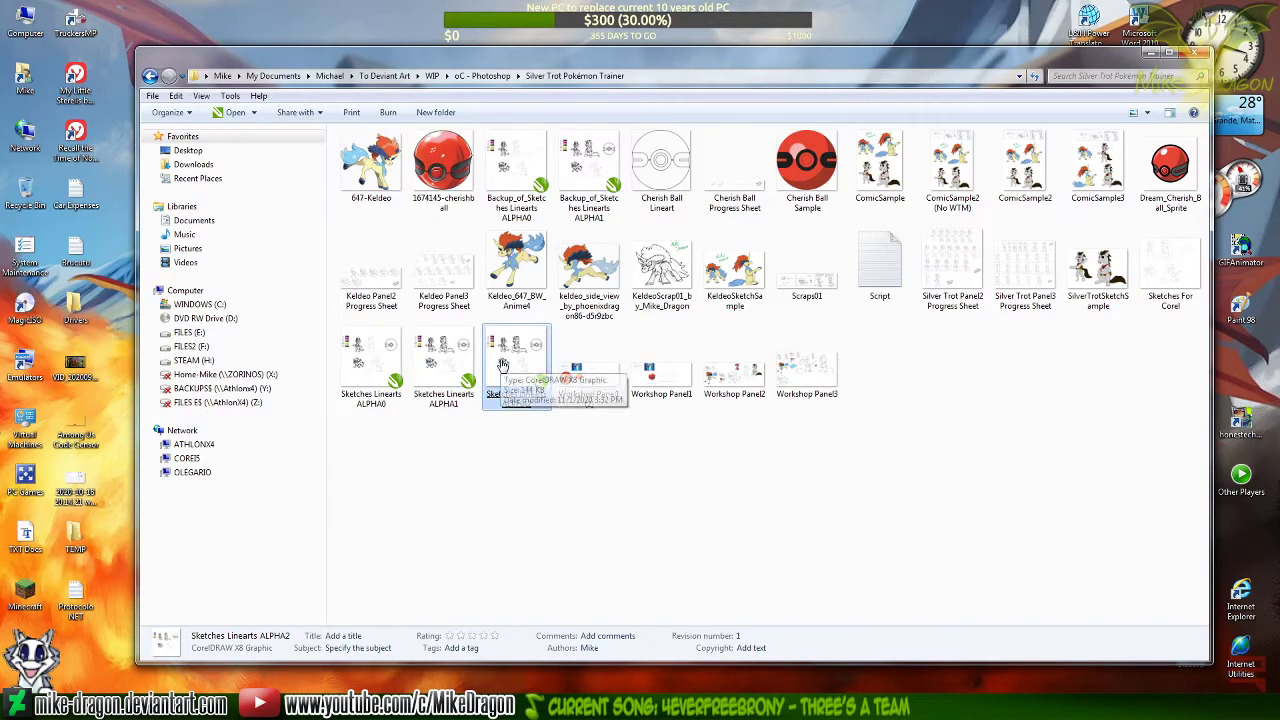
pyautogui.doubleClick(503, 365)
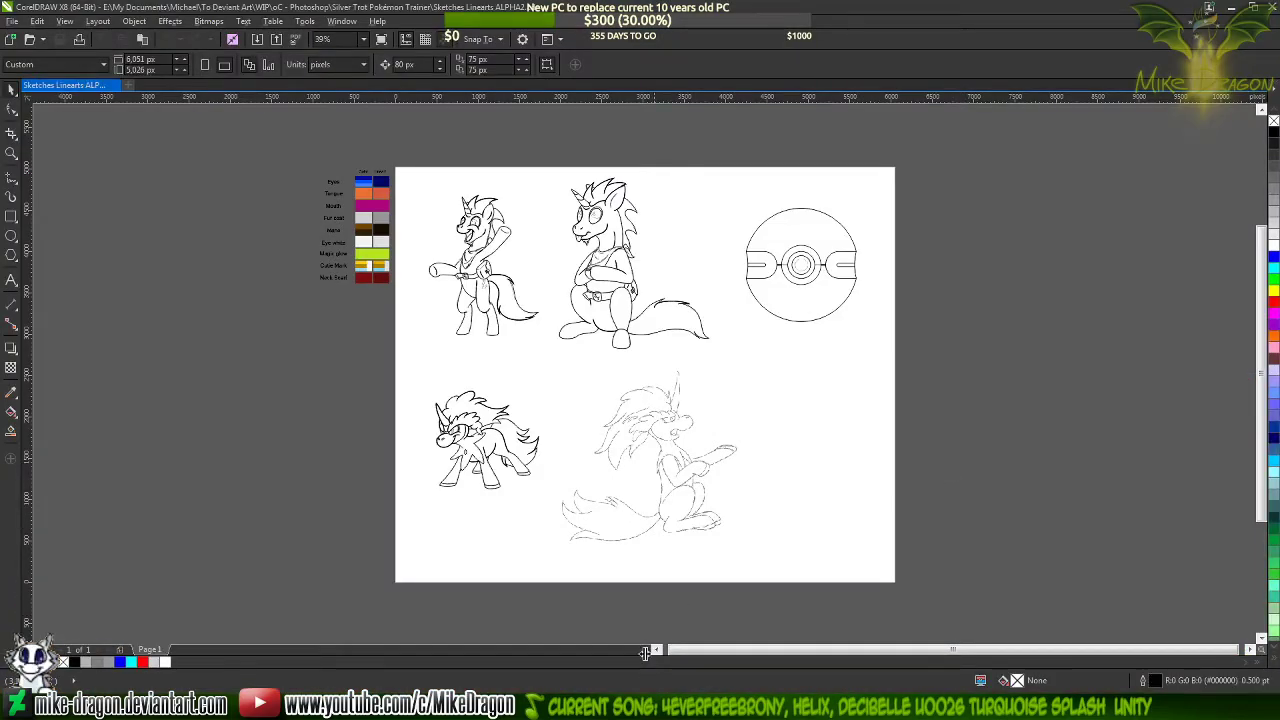
pyautogui.moveTo(645, 652); pyautogui.dragTo(176, 652)
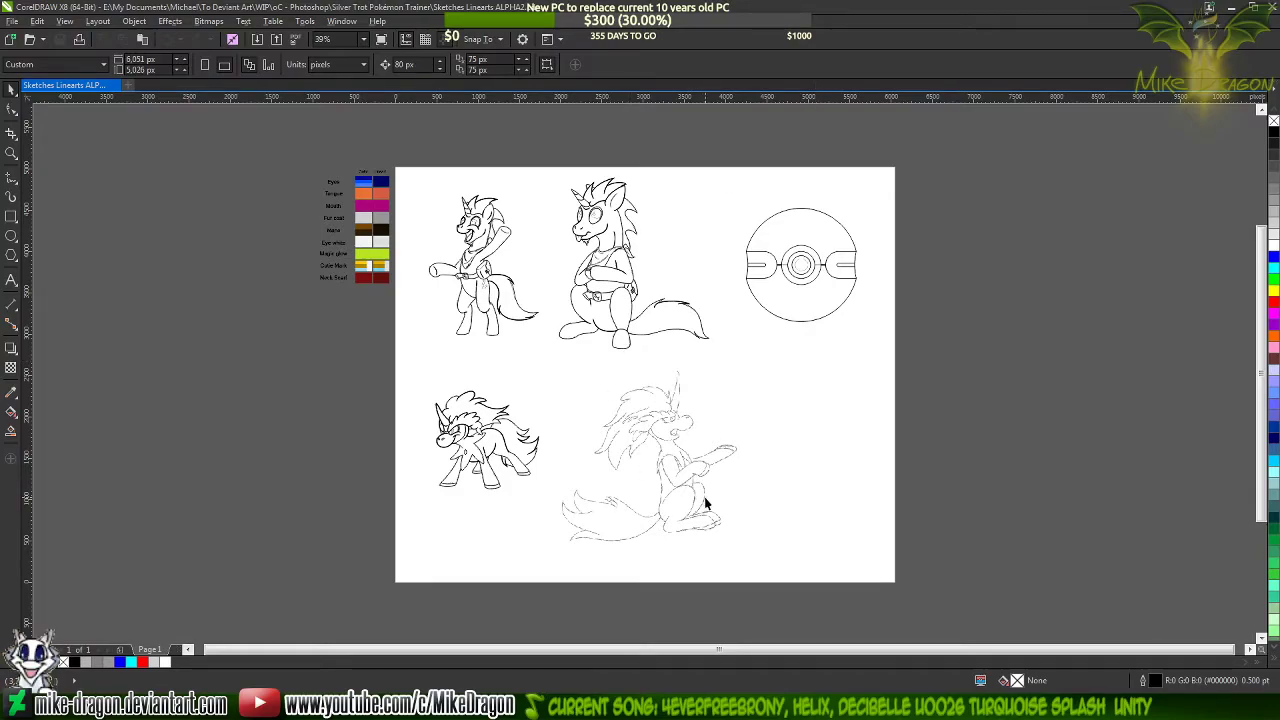
# Trace the seated character's jagged brow fringe, upper eyelid and cheek edge roughly with a connected chain of 2-Point Line segments
pyautogui.scroll(2, 680, 512)
pyautogui.click(17, 178)
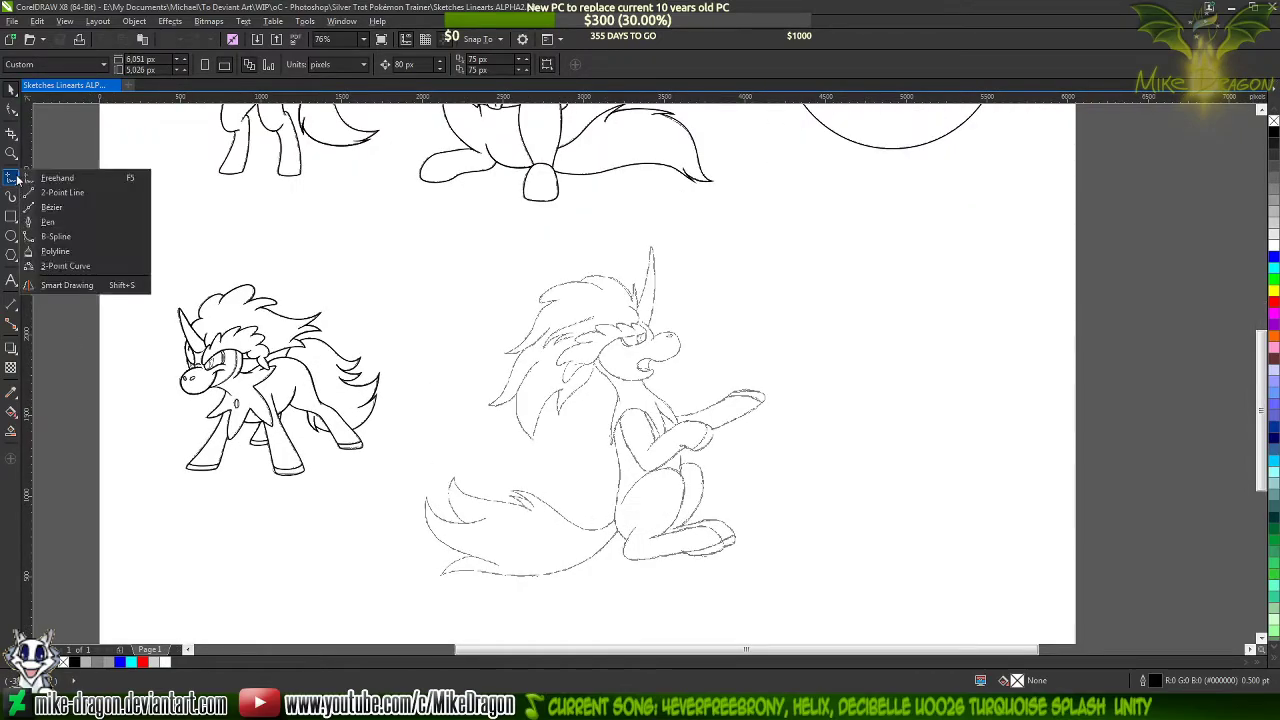
pyautogui.click(47, 196)
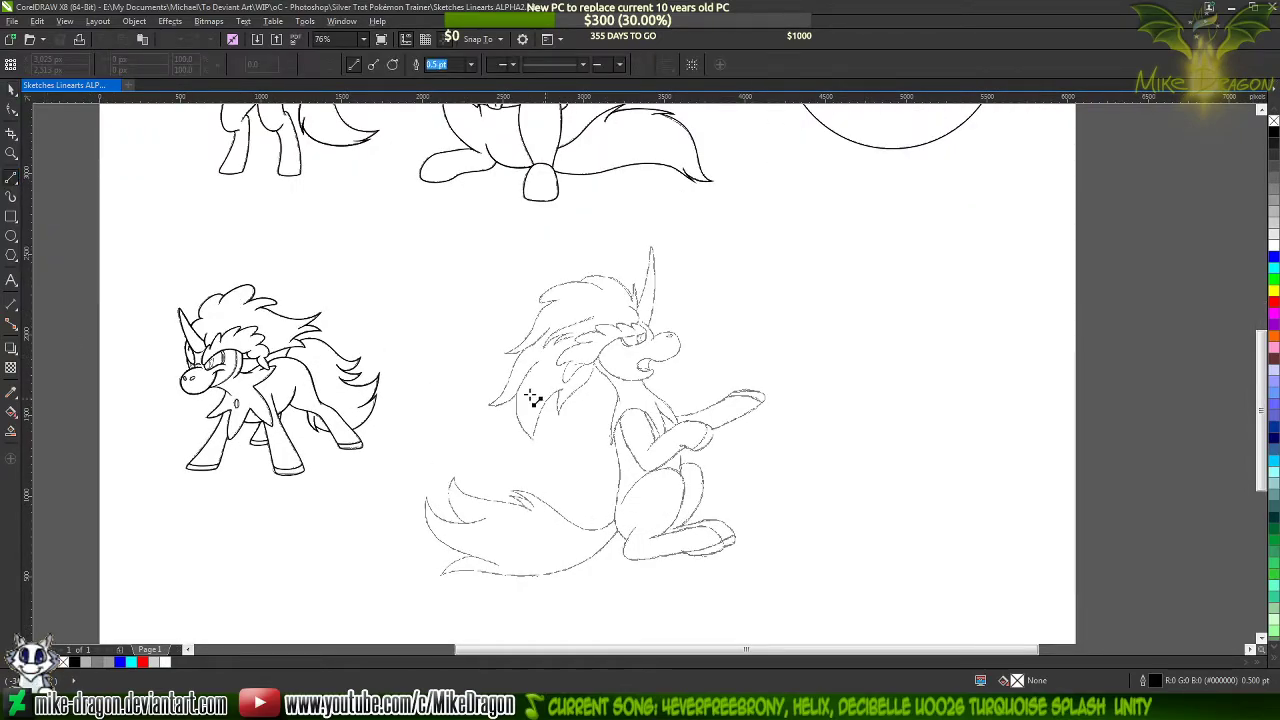
pyautogui.scroll(3, 621, 466)
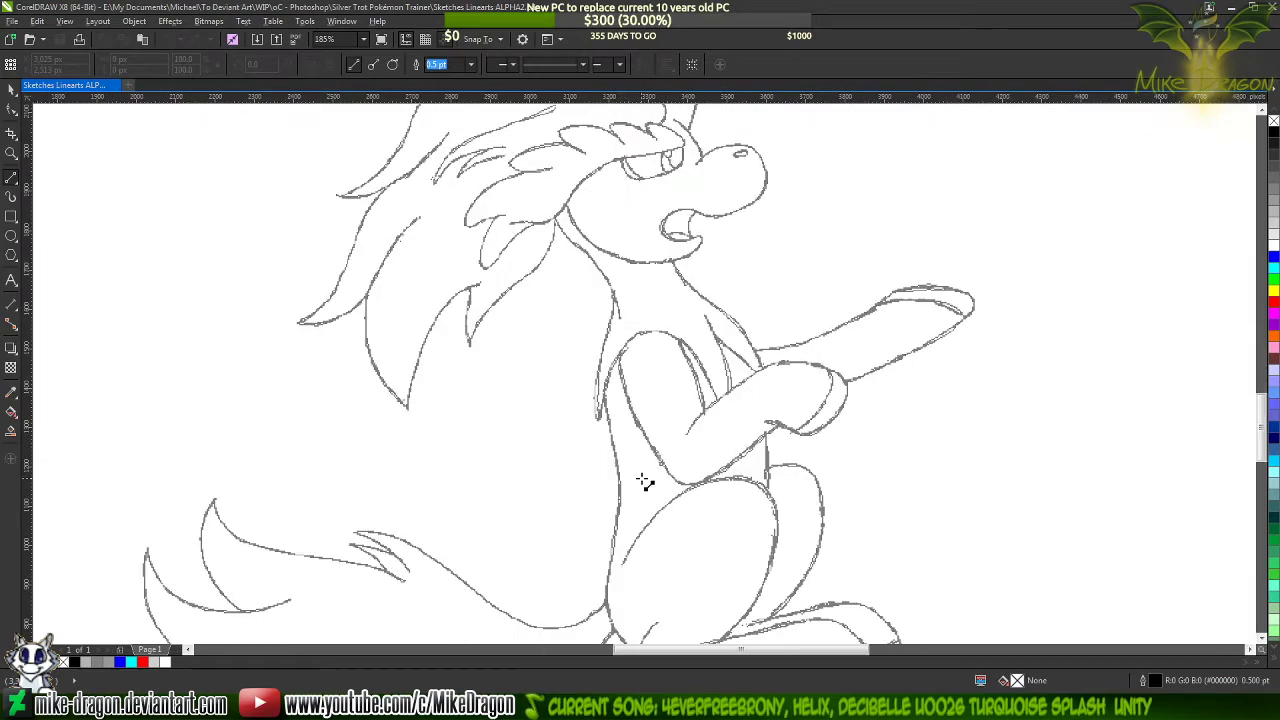
pyautogui.scroll(3, 649, 497)
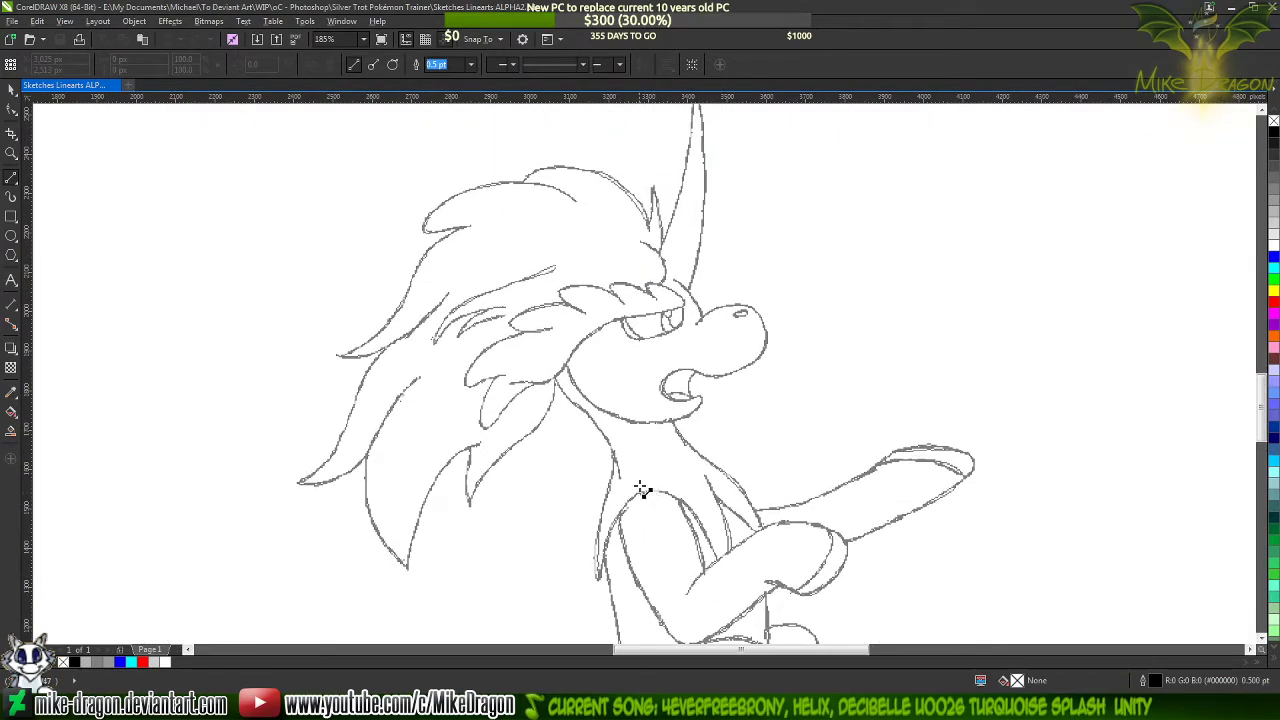
pyautogui.scroll(1, 555, 338)
pyautogui.scroll(1, 555, 338)
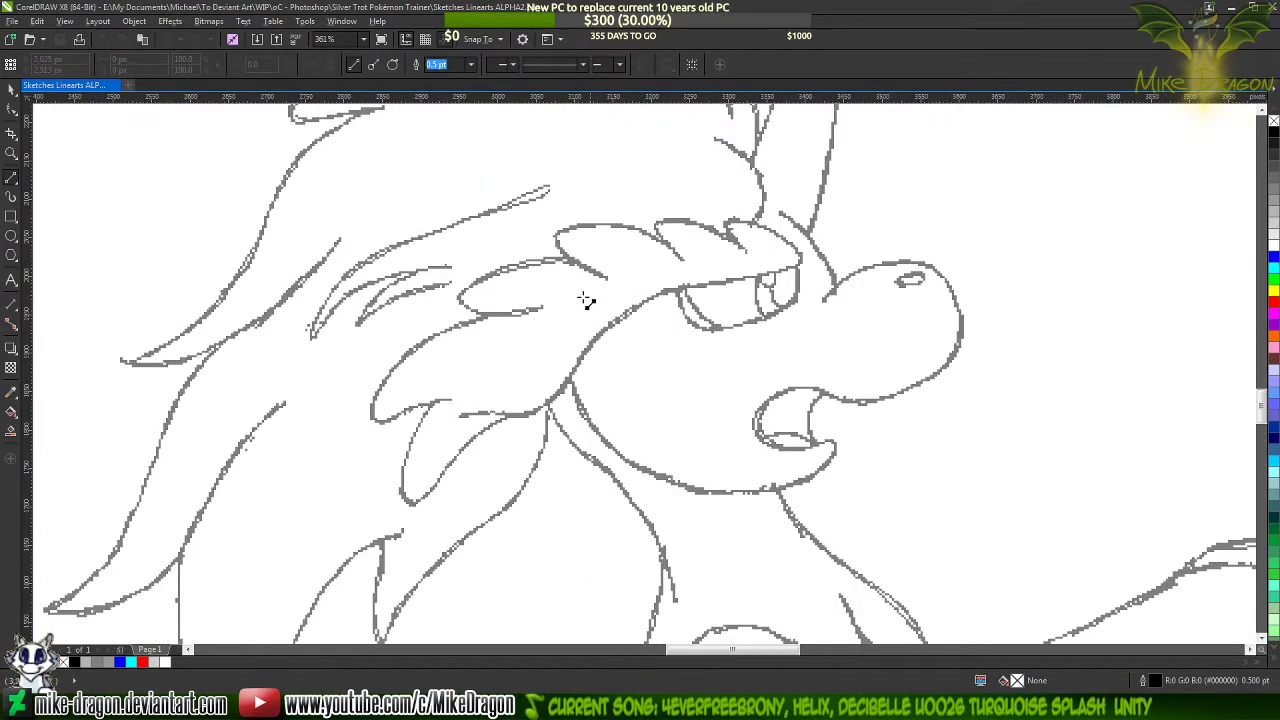
pyautogui.scroll(1, 598, 258)
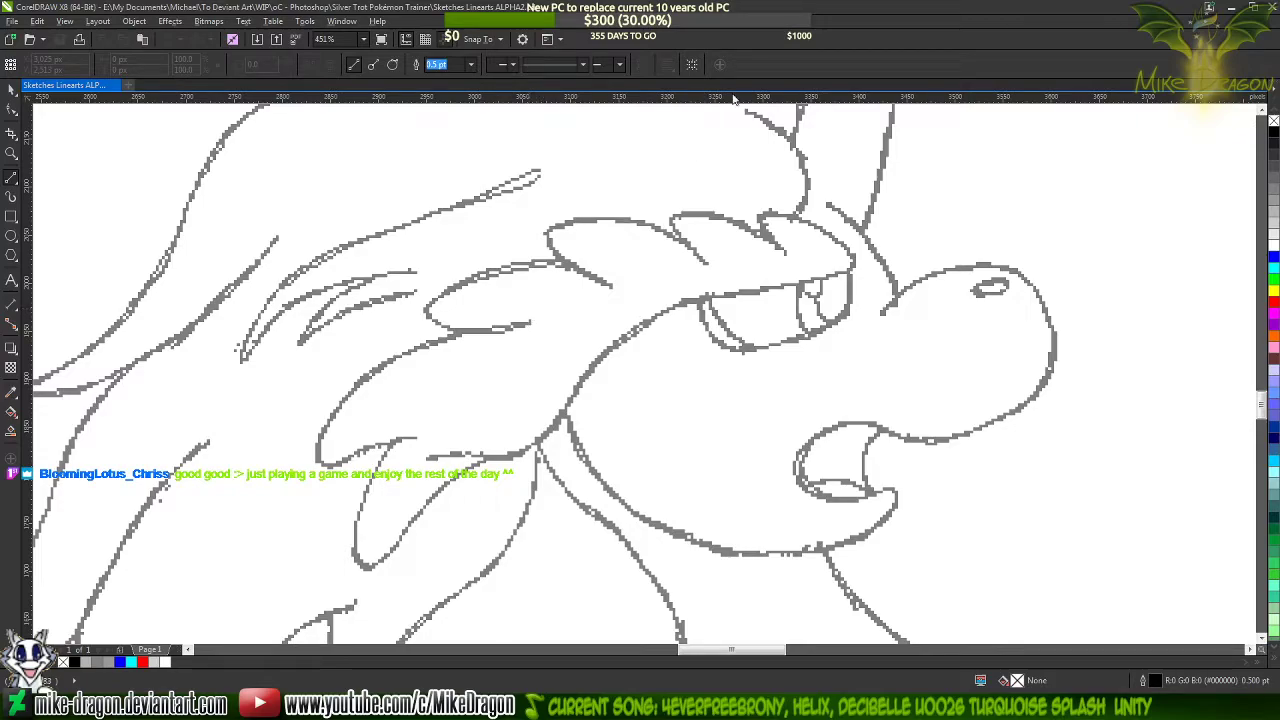
pyautogui.scroll(2, 622, 295)
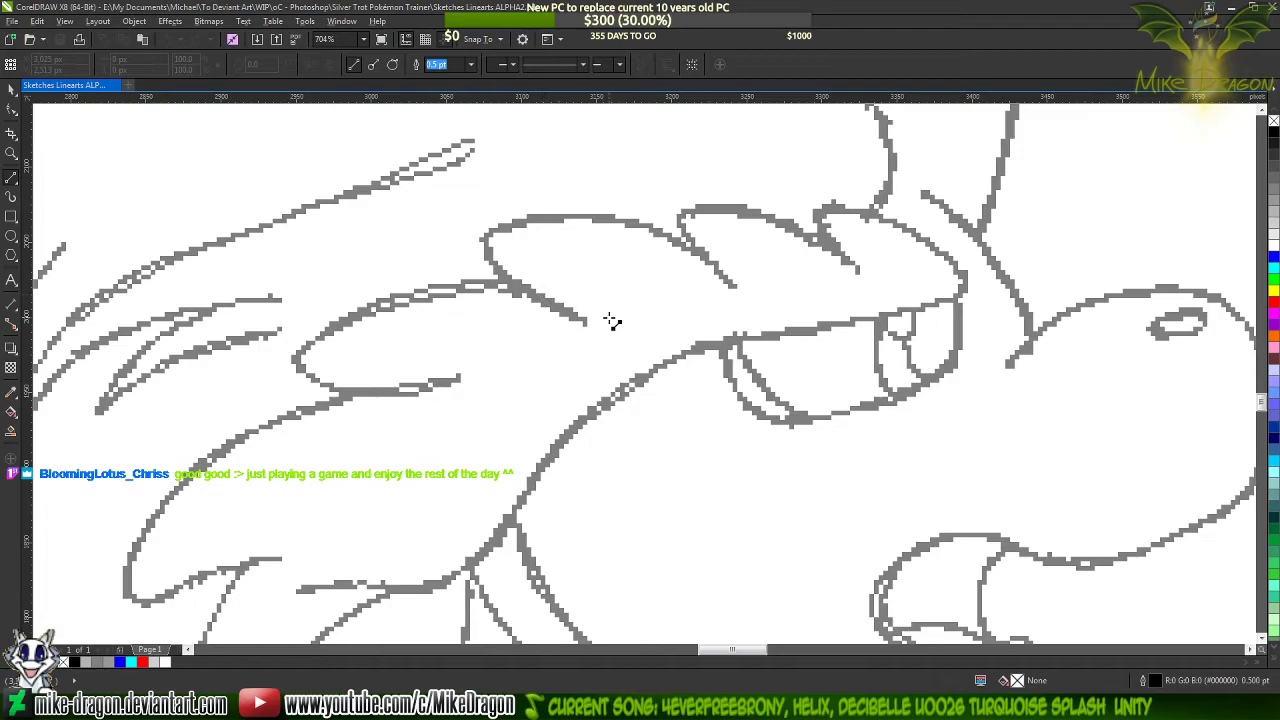
pyautogui.scroll(-1, 1065, 148)
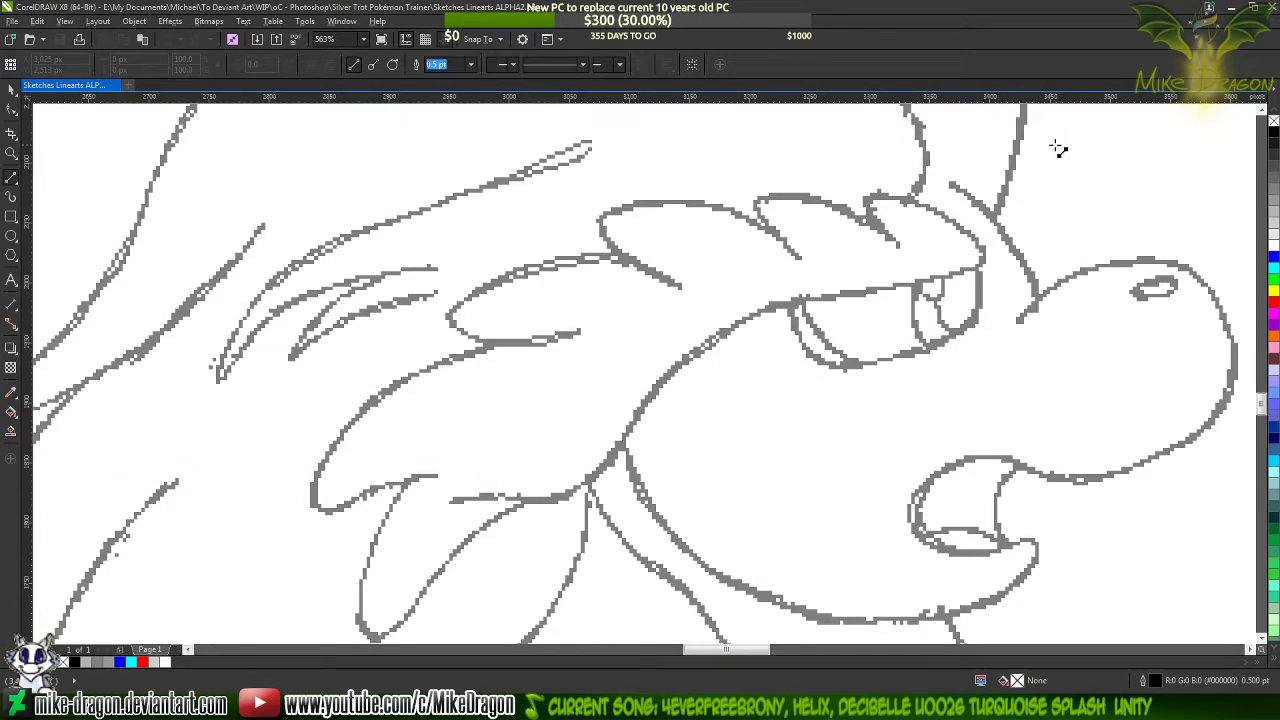
pyautogui.scroll(1, 1058, 148)
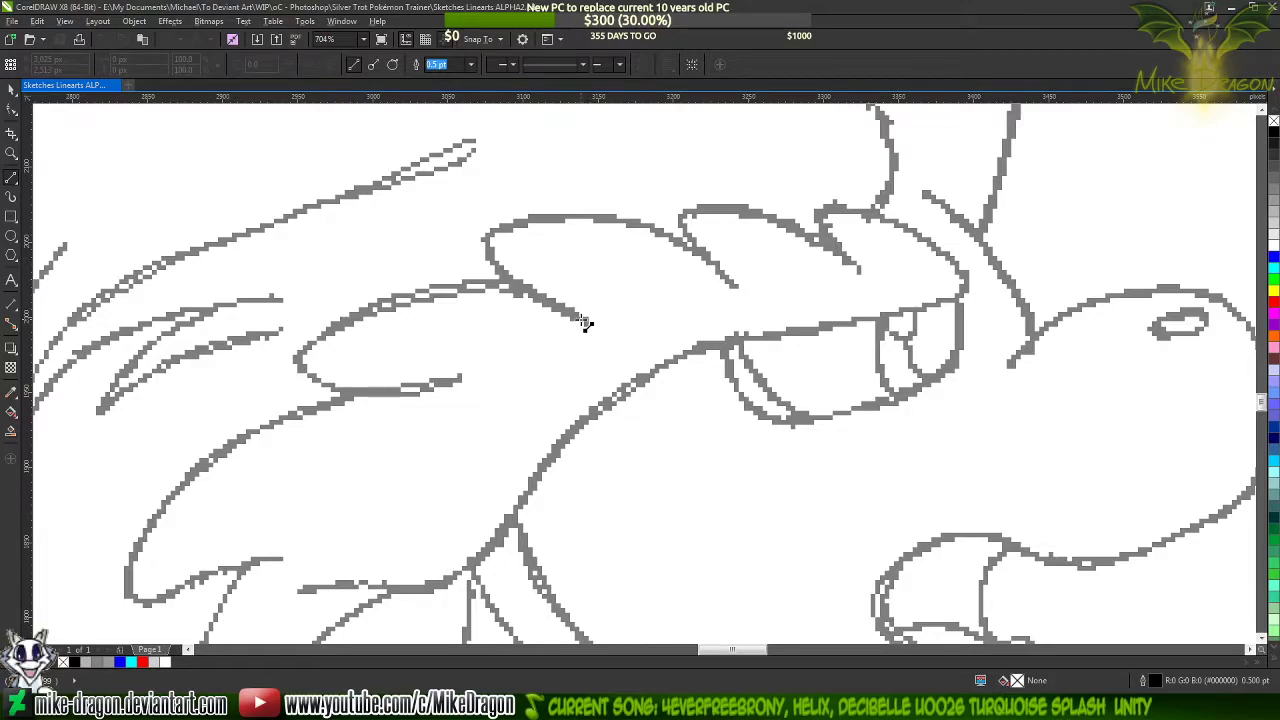
pyautogui.moveTo(570, 308)
pyautogui.mouseDown()
pyautogui.moveTo(500, 229)
pyautogui.moveTo(728, 293)
pyautogui.moveTo(697, 213)
pyautogui.moveTo(862, 275)
pyautogui.moveTo(832, 210)
pyautogui.mouseUp()
pyautogui.moveTo(832, 210)
pyautogui.mouseDown()
pyautogui.moveTo(955, 263)
pyautogui.moveTo(950, 298)
pyautogui.mouseUp()
pyautogui.moveTo(950, 298)
pyautogui.mouseDown()
pyautogui.moveTo(808, 352)
pyautogui.moveTo(733, 342)
pyautogui.moveTo(690, 360)
pyautogui.moveTo(738, 338)
pyautogui.moveTo(527, 489)
pyautogui.mouseUp()
pyautogui.moveTo(527, 489); pyautogui.dragTo(447, 409)
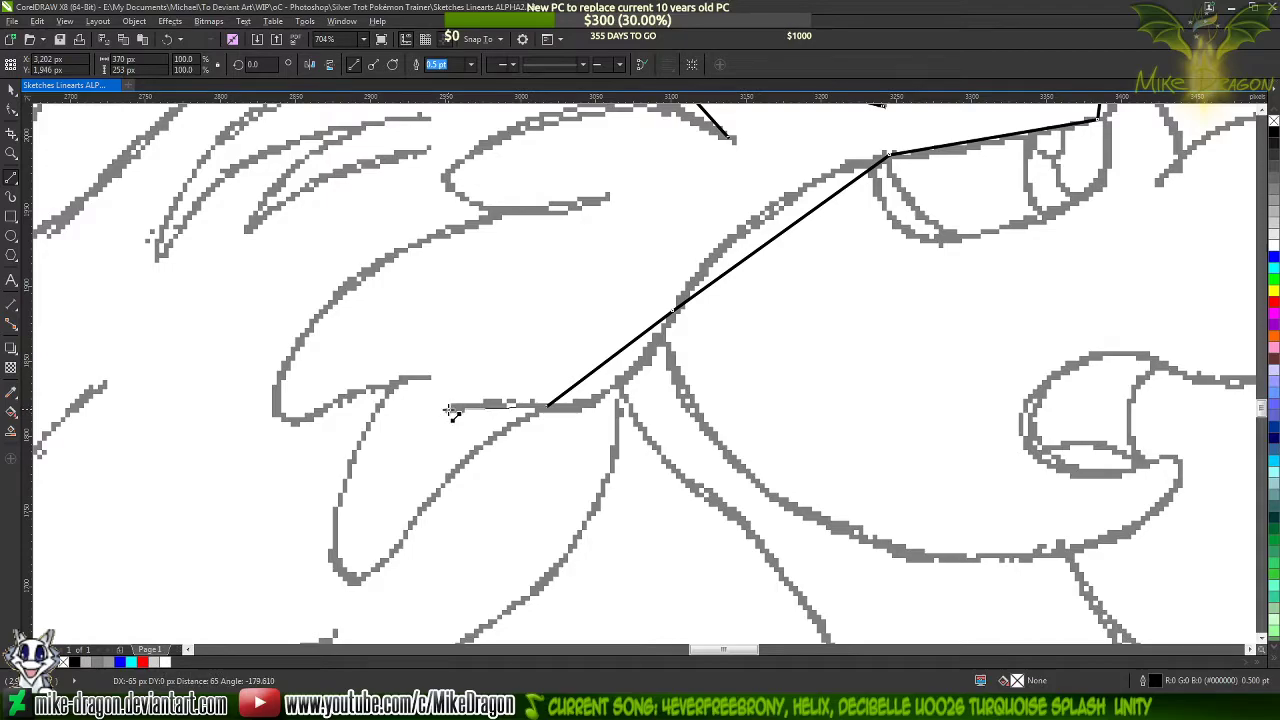
# Set the outline width of the traced brow and cheek line to 1.5 pt
pyautogui.scroll(-2, 422, 515)
pyautogui.scroll(-3, 415, 525)
pyautogui.scroll(4, 343, 557)
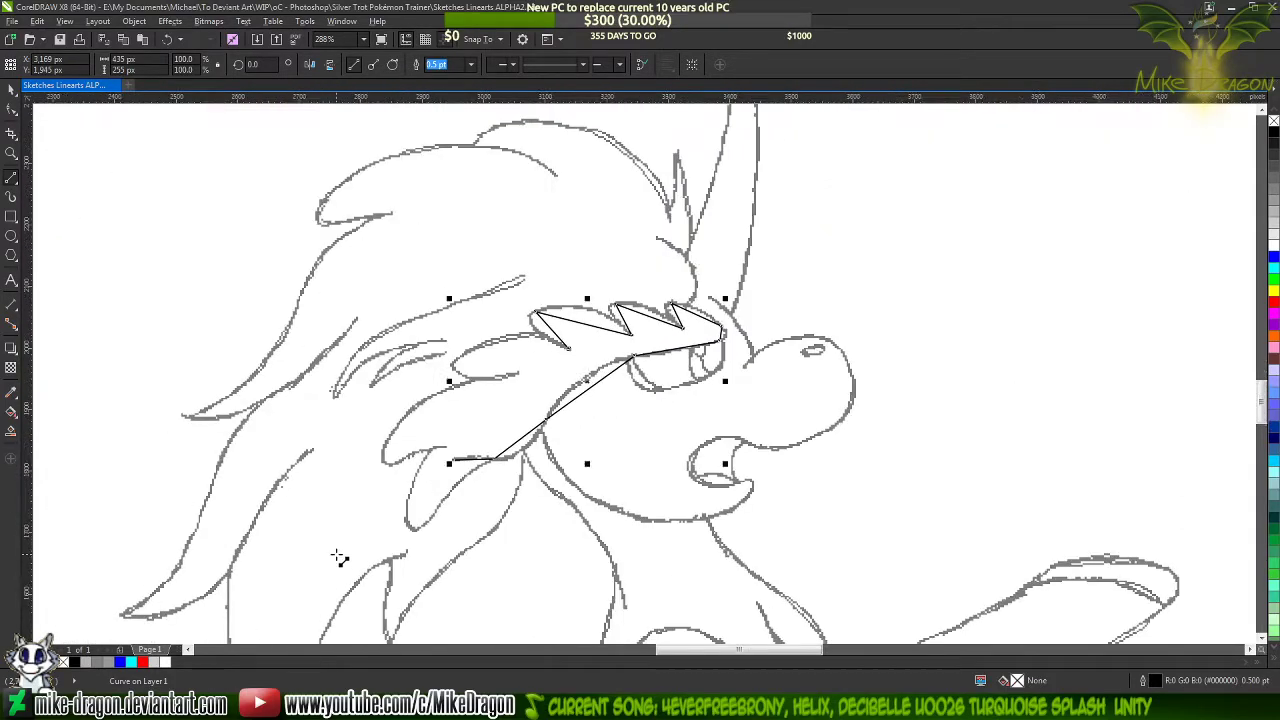
pyautogui.scroll(1, 500, 415)
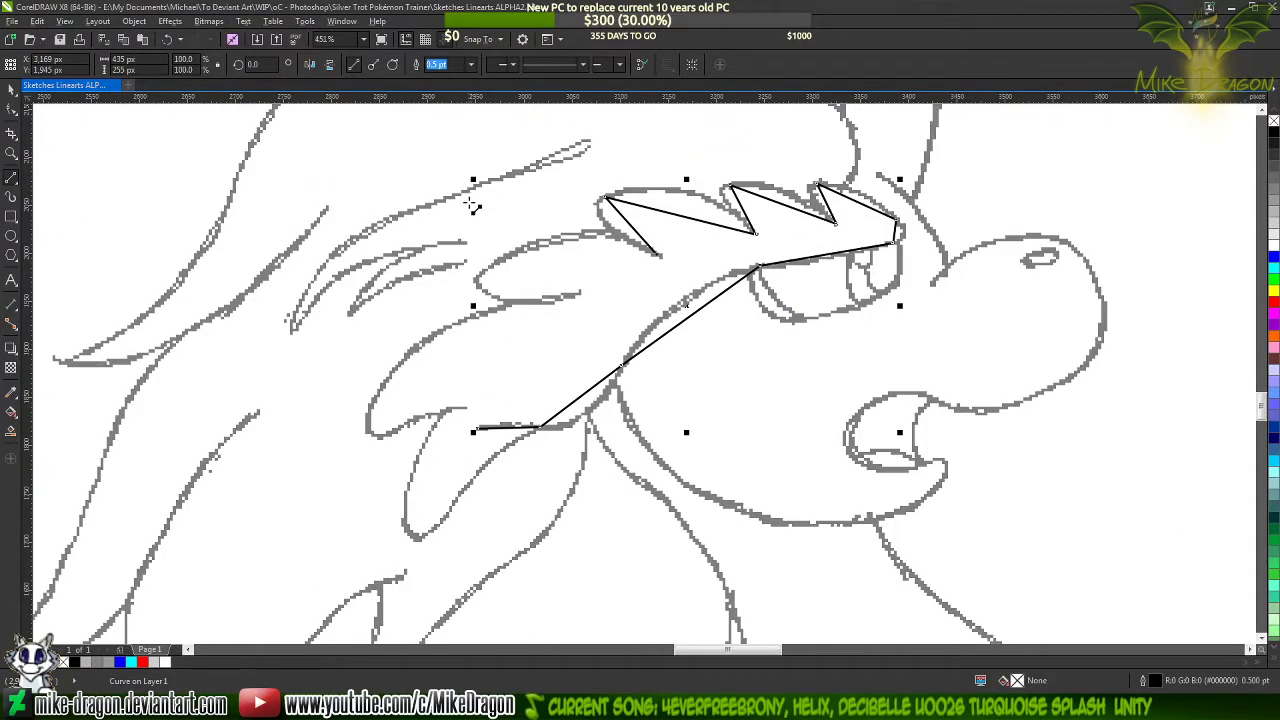
pyautogui.click(472, 65)
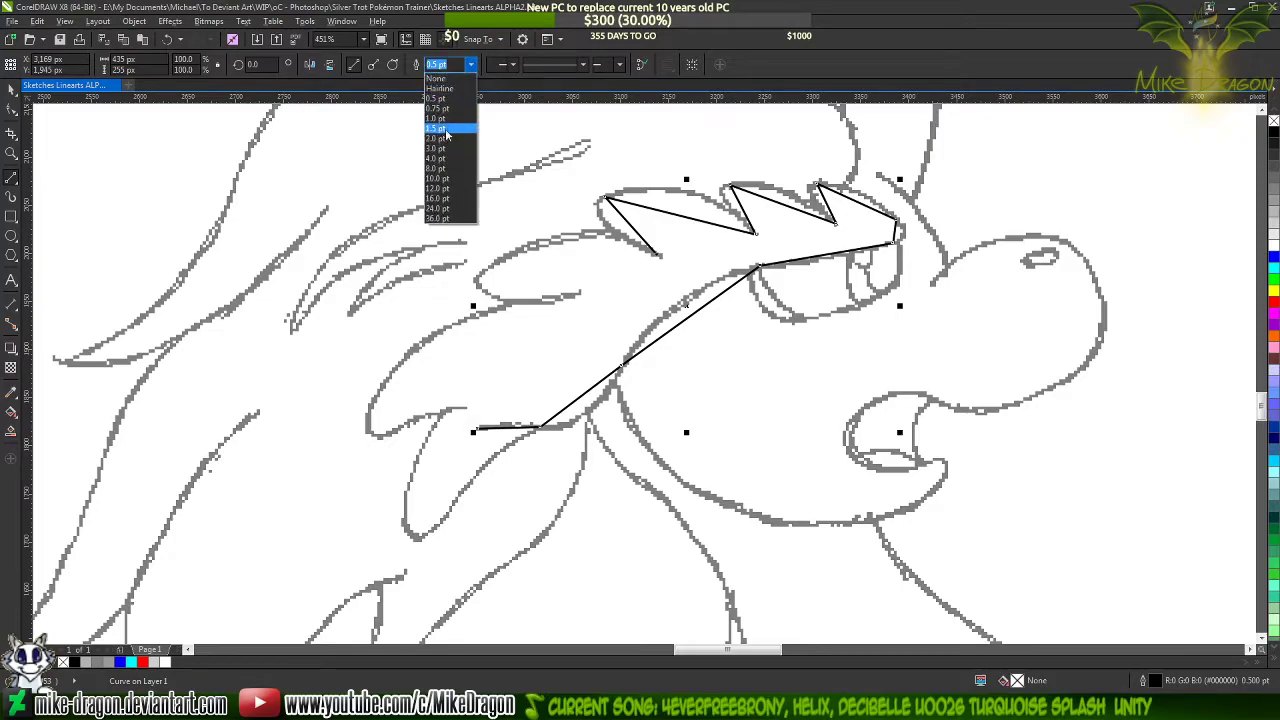
pyautogui.click(440, 144)
# Select the traced line's nodes with the Shape tool and convert its straight segments to curves
pyautogui.press('F10')
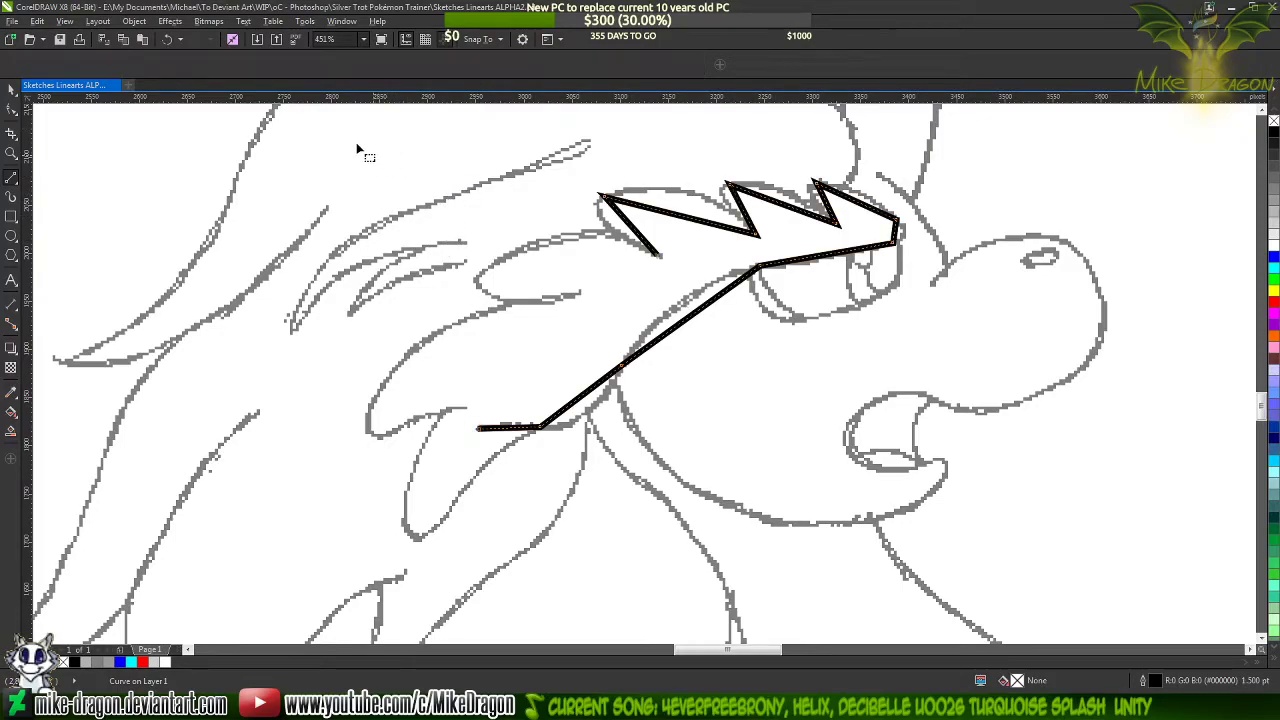
pyautogui.moveTo(356, 142); pyautogui.dragTo(738, 370)
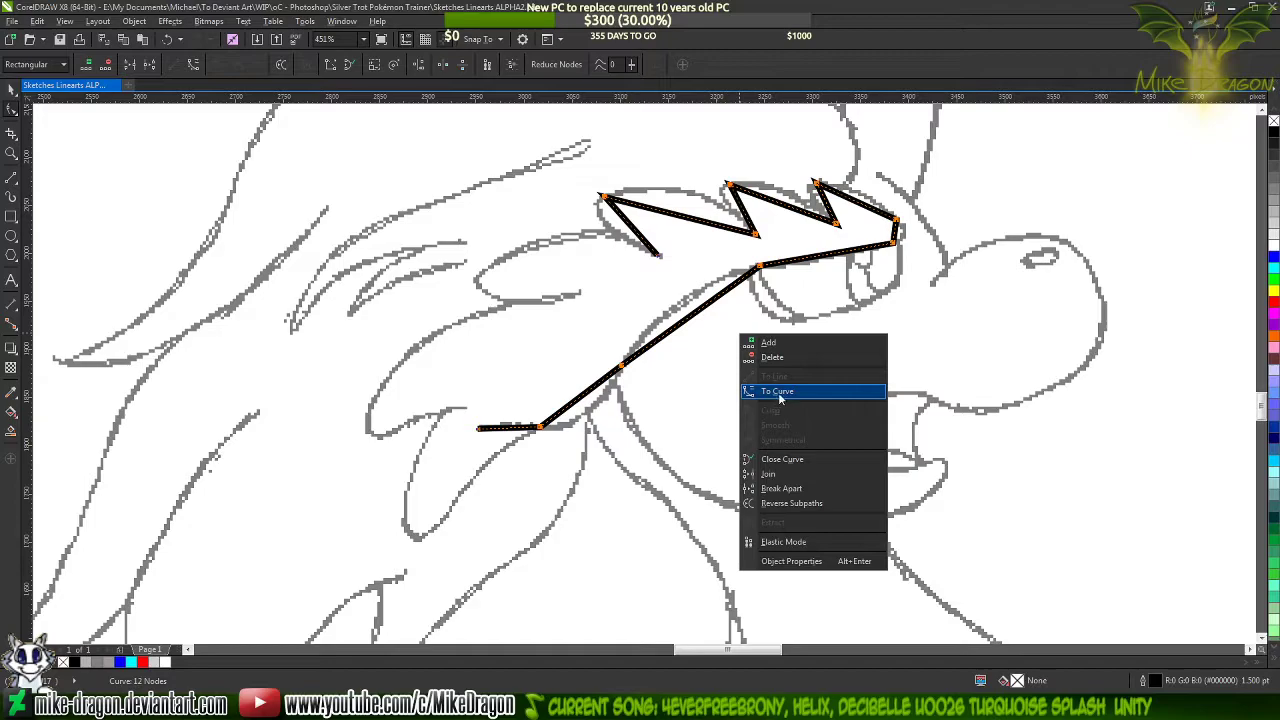
pyautogui.click(779, 391)
# Bend the two segments of the rearmost brow lock so they follow its rounded outline in the sketch
pyautogui.scroll(1, 545, 428)
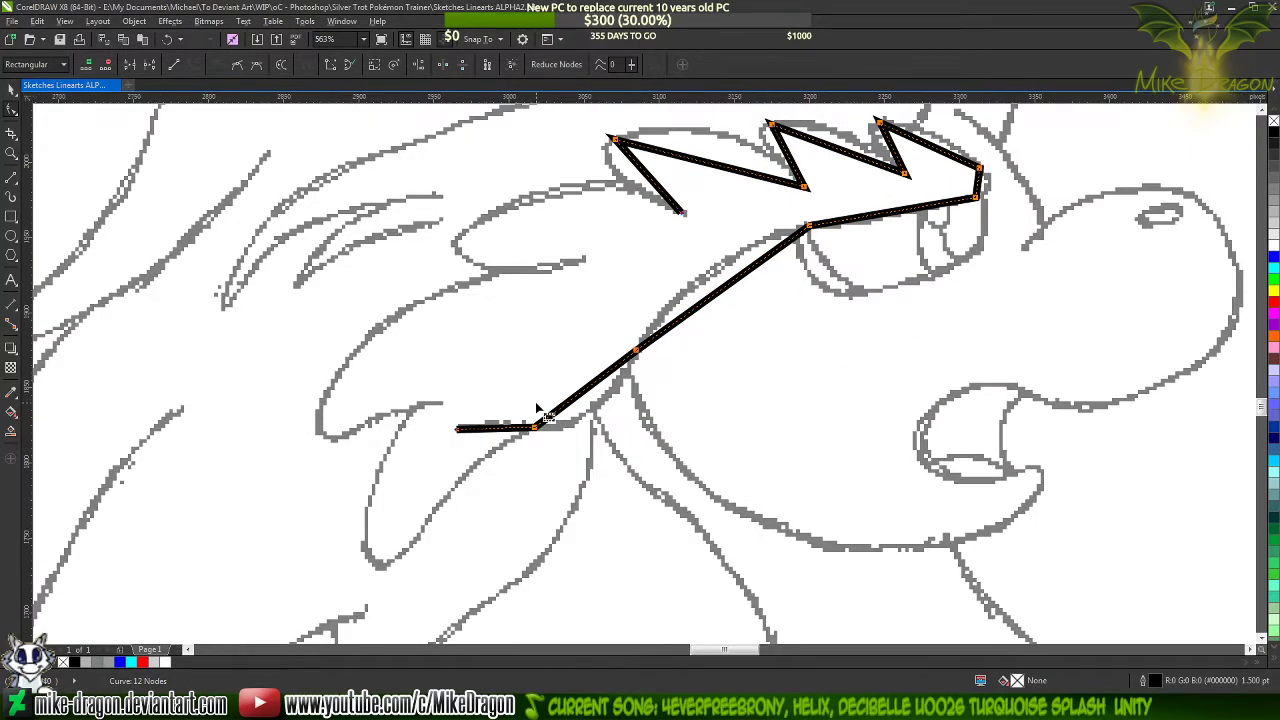
pyautogui.scroll(2, 665, 308)
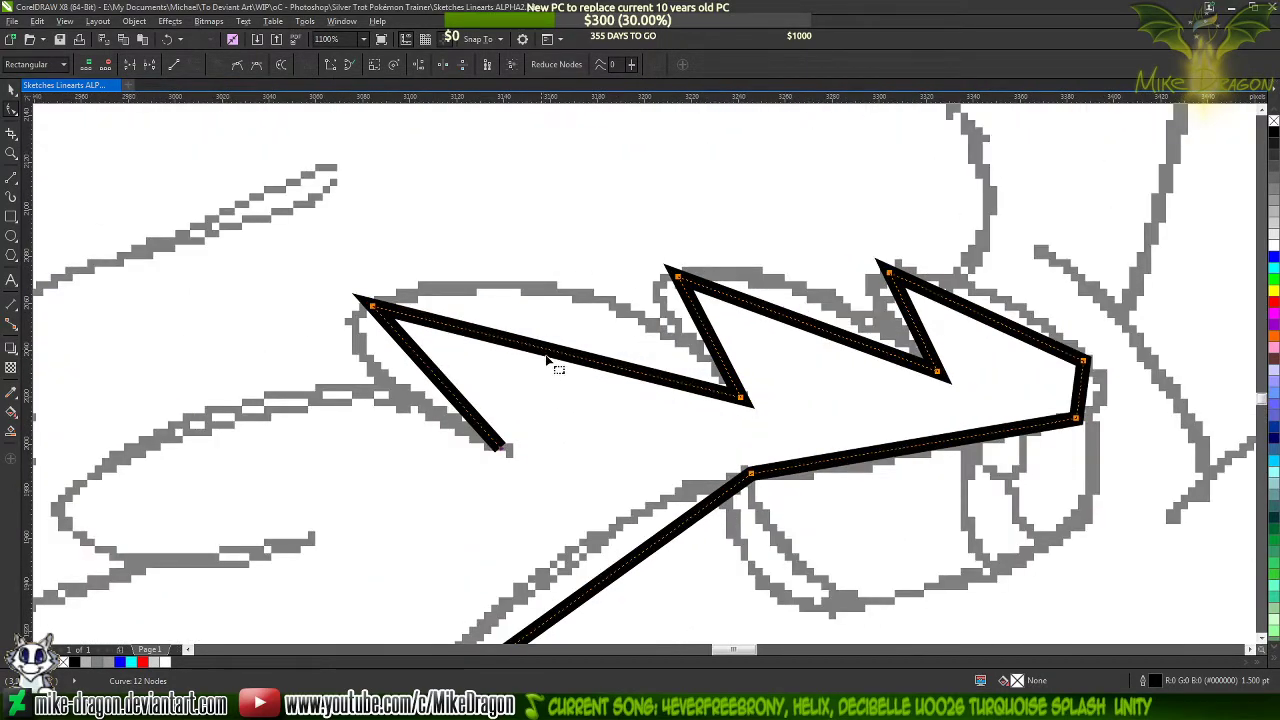
pyautogui.click(540, 364)
pyautogui.moveTo(425, 365); pyautogui.dragTo(372, 370)
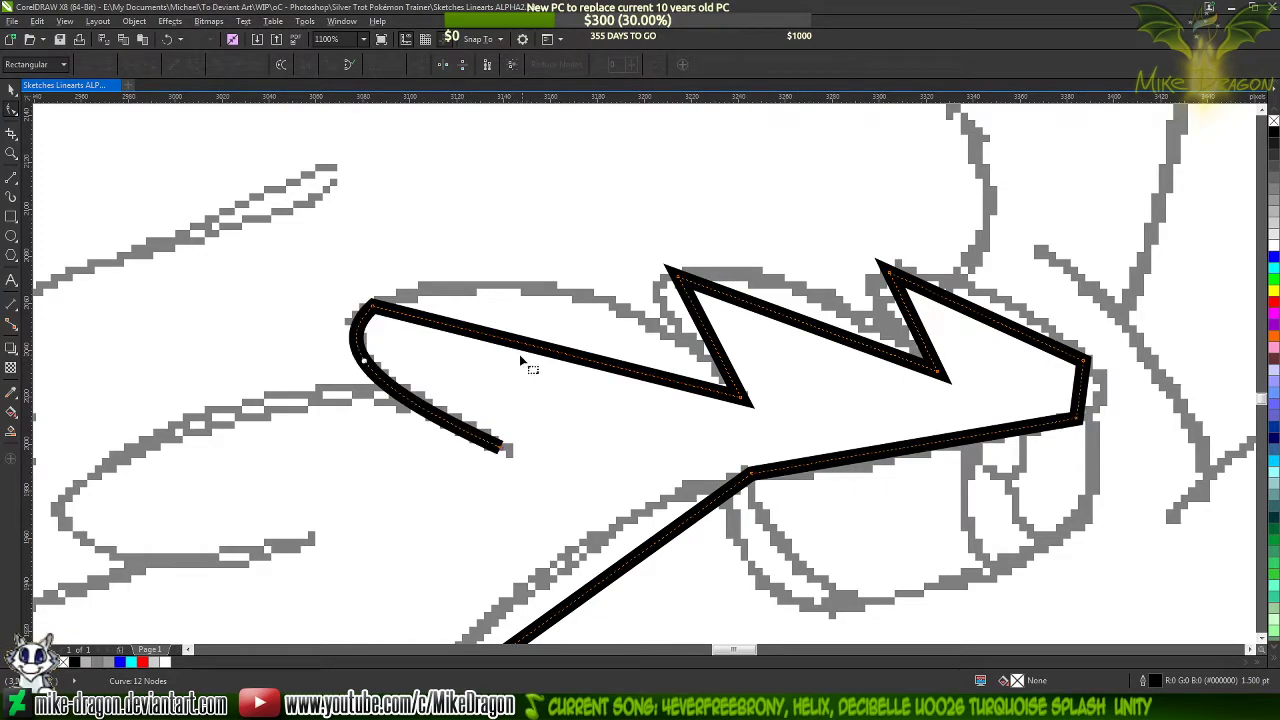
pyautogui.moveTo(552, 352); pyautogui.dragTo(550, 292)
# Refine the rearmost brow lock's upper curve, placing a node nearer its lower tip and removing the extra mid-curve node
pyautogui.doubleClick(550, 290)
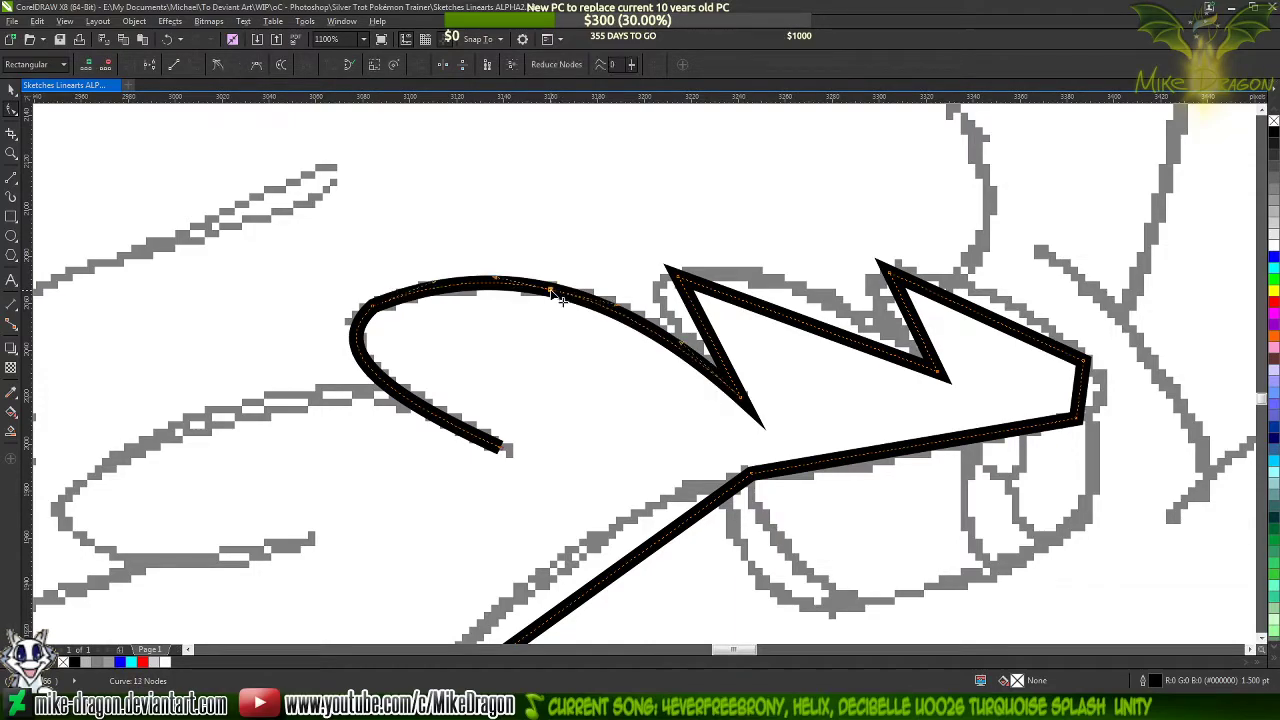
pyautogui.click(216, 65)
pyautogui.click(744, 408)
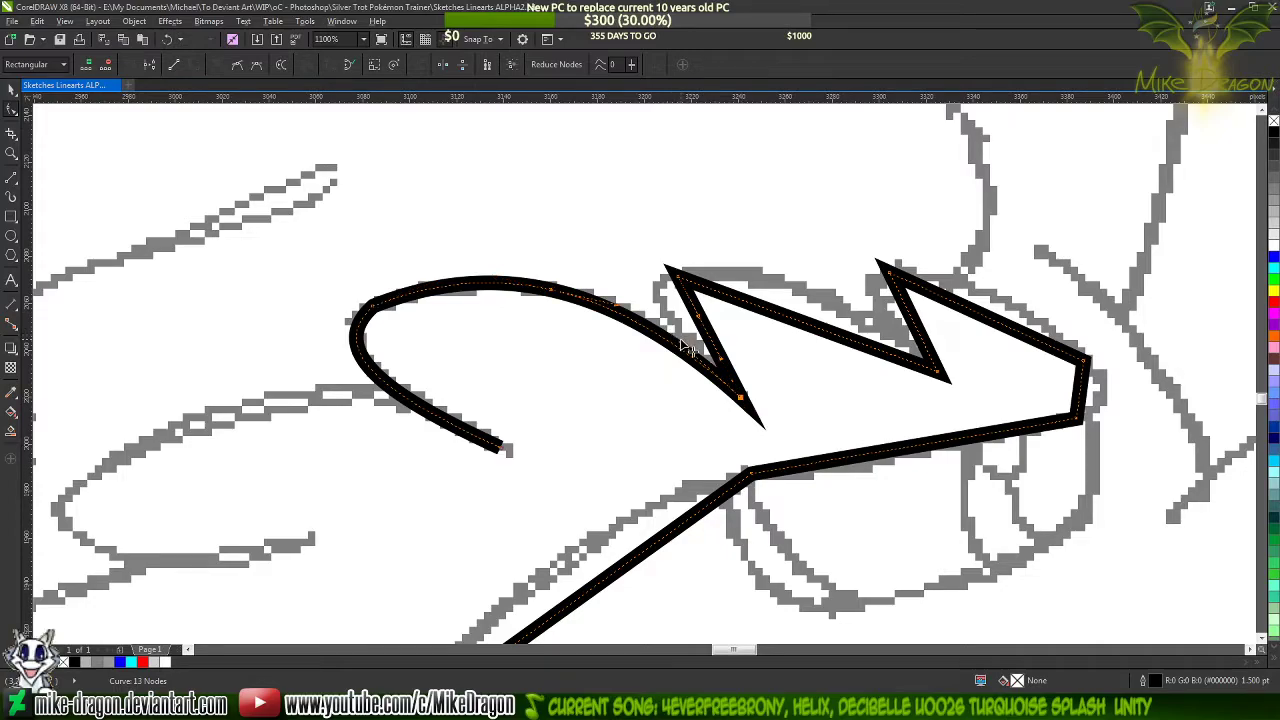
pyautogui.moveTo(690, 355); pyautogui.dragTo(692, 338)
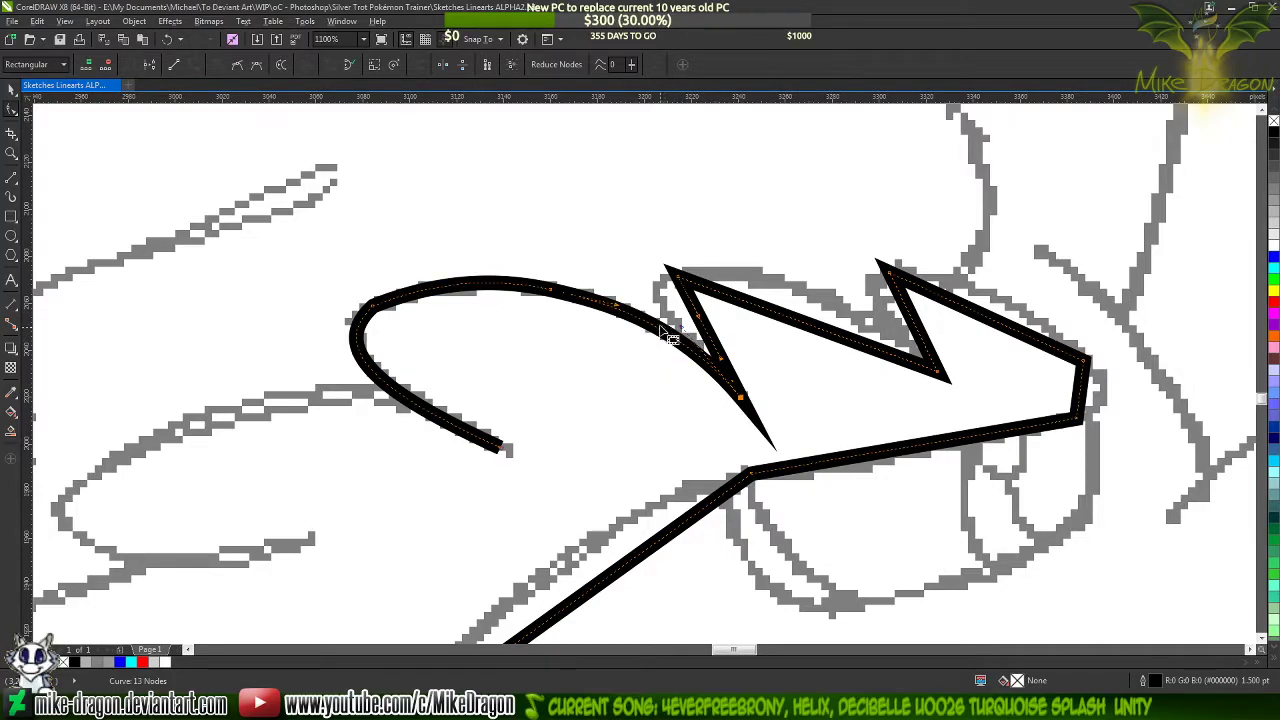
pyautogui.doubleClick(662, 330)
pyautogui.press('Delete')
pyautogui.scroll(5, 441, 290)
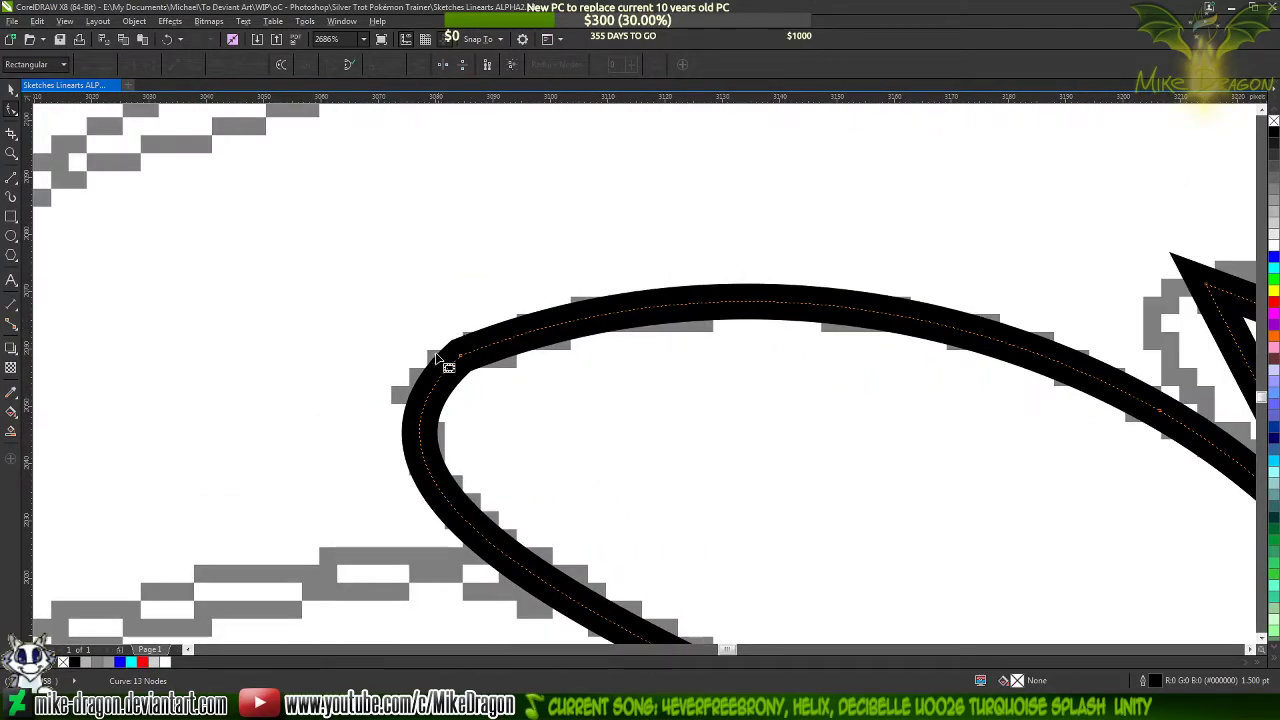
pyautogui.scroll(-1, 482, 275)
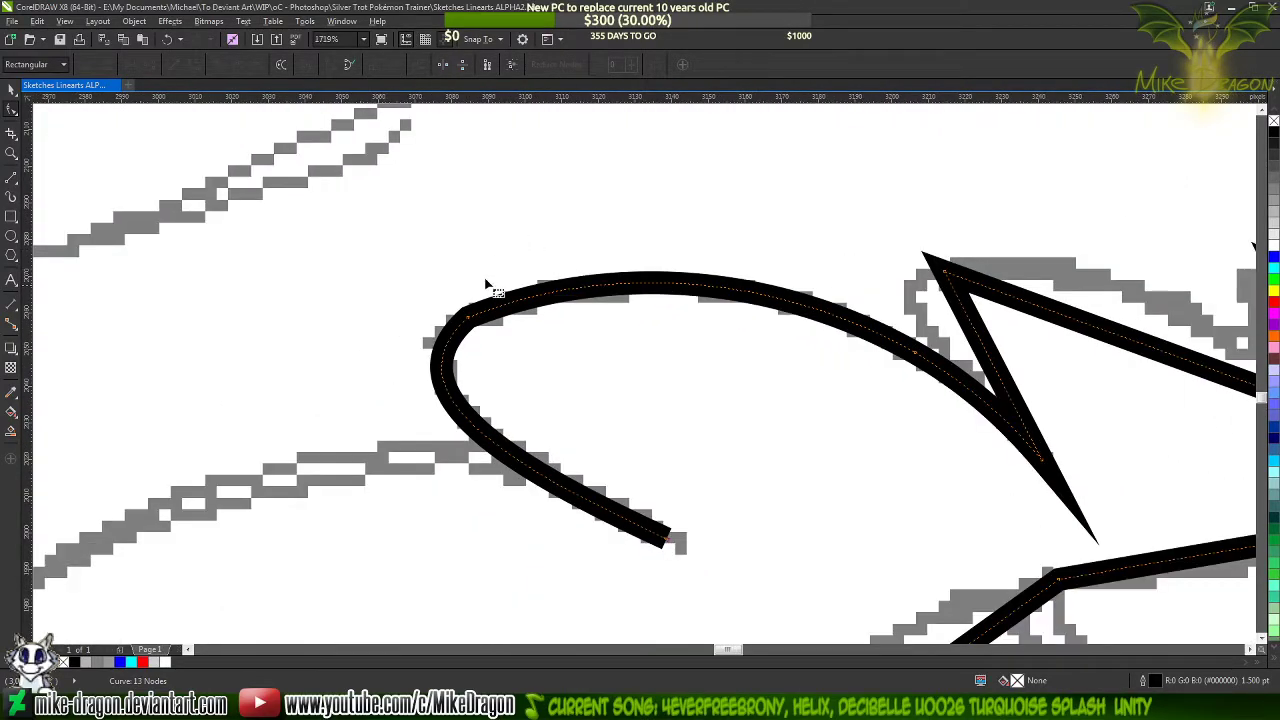
pyautogui.scroll(1, 500, 295)
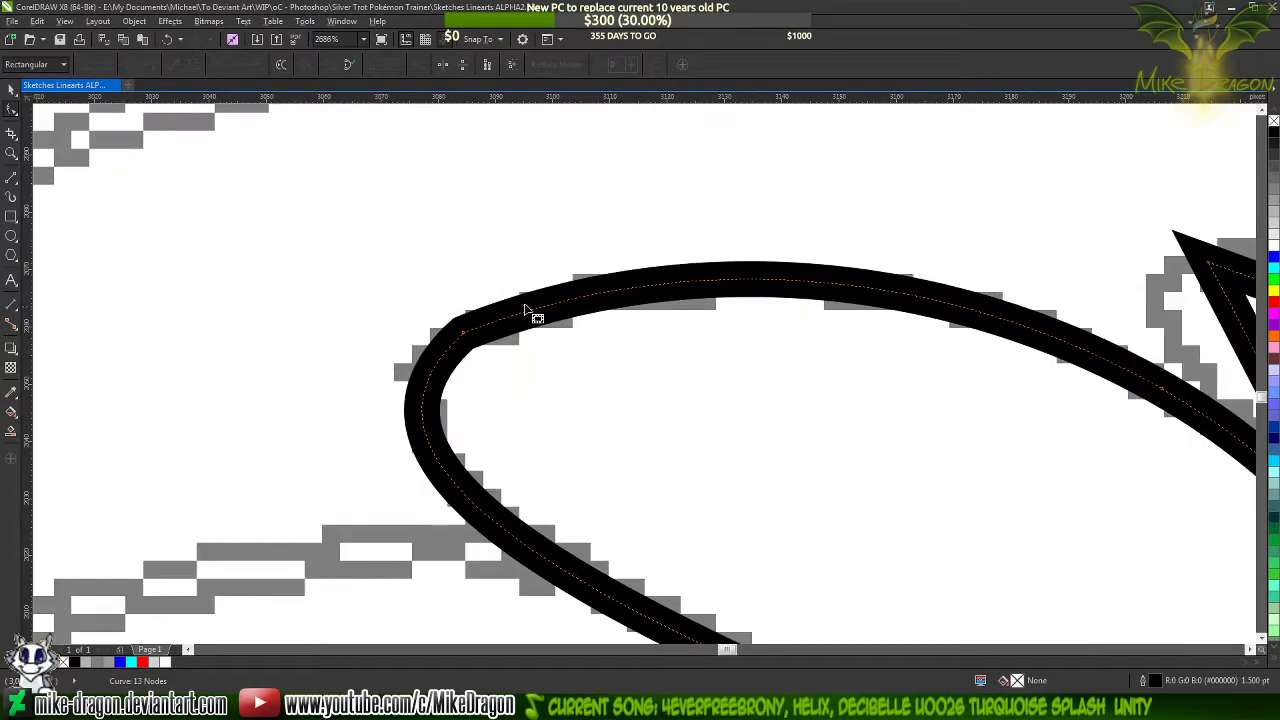
# Round off the rearmost brow lock's upper corner by adding a node on each side of it and removing the corner node
pyautogui.doubleClick(632, 290)
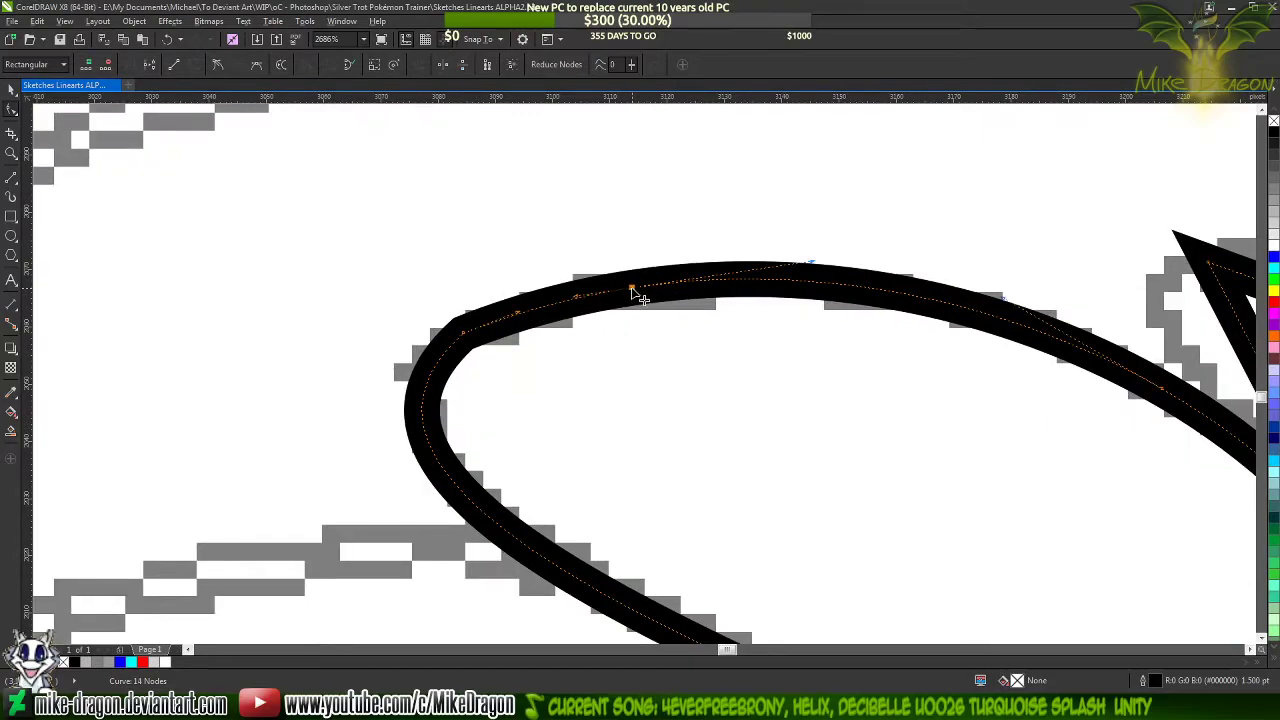
pyautogui.doubleClick(459, 490)
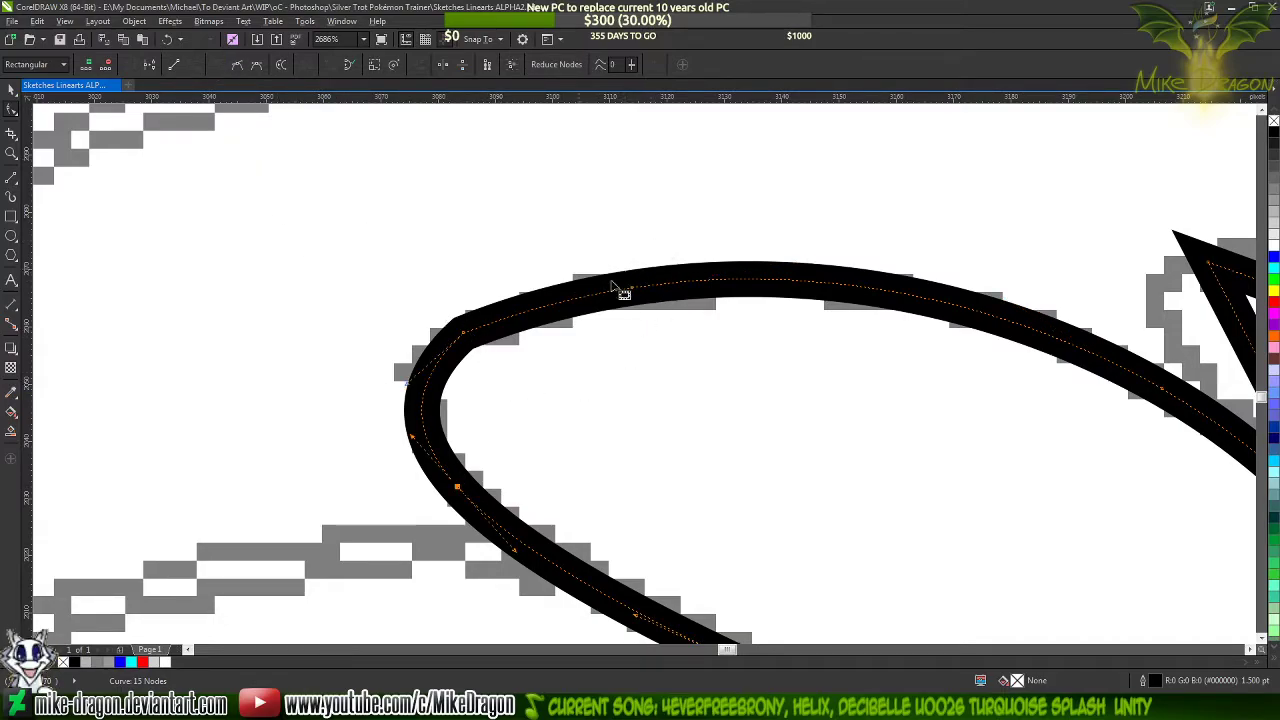
pyautogui.doubleClick(463, 331)
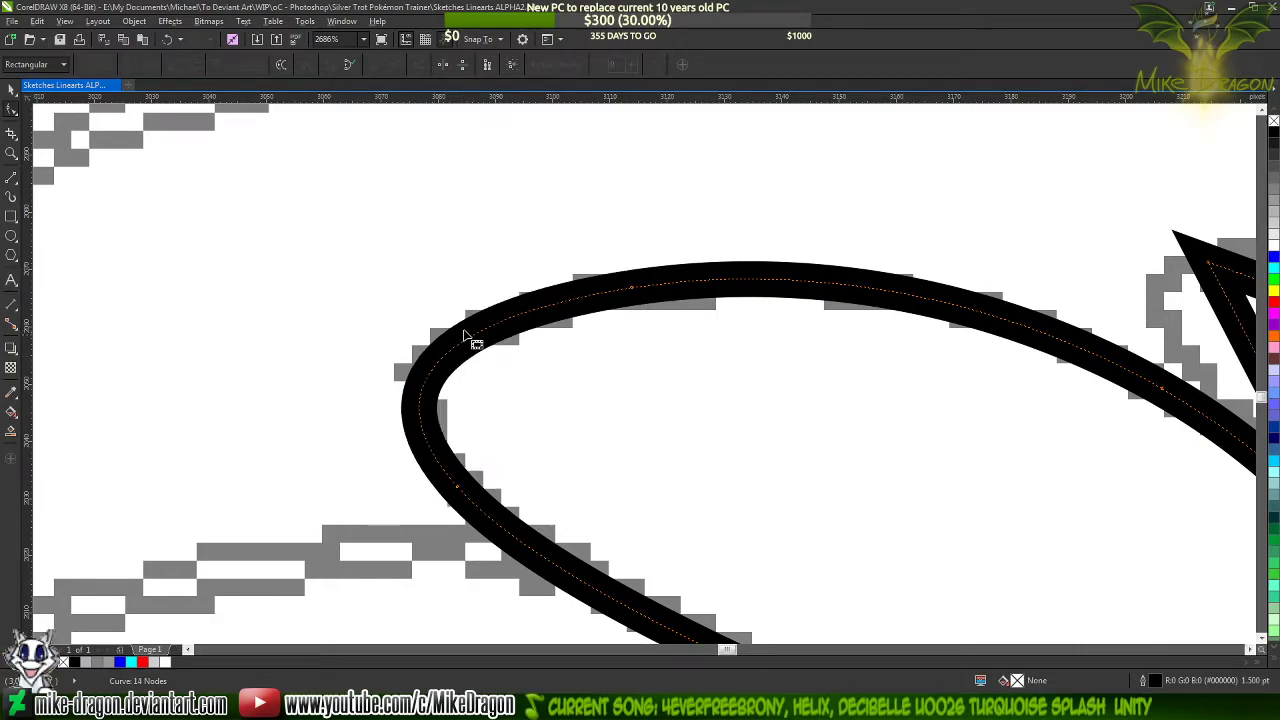
pyautogui.scroll(-2, 327, 277)
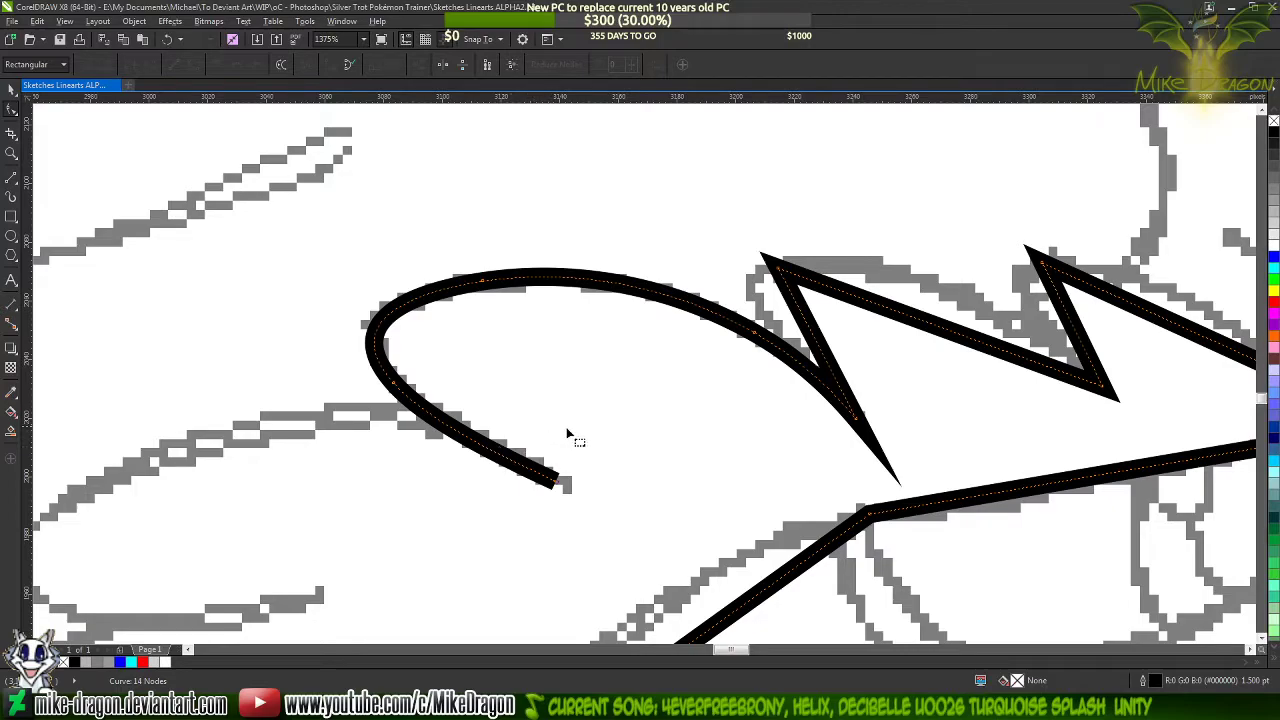
# Bend the middle brow lock's two segments to its sketched outline and add a cusp node on its back curve just below the rounded end
pyautogui.scroll(-2, 368, 345)
pyautogui.scroll(2, 680, 383)
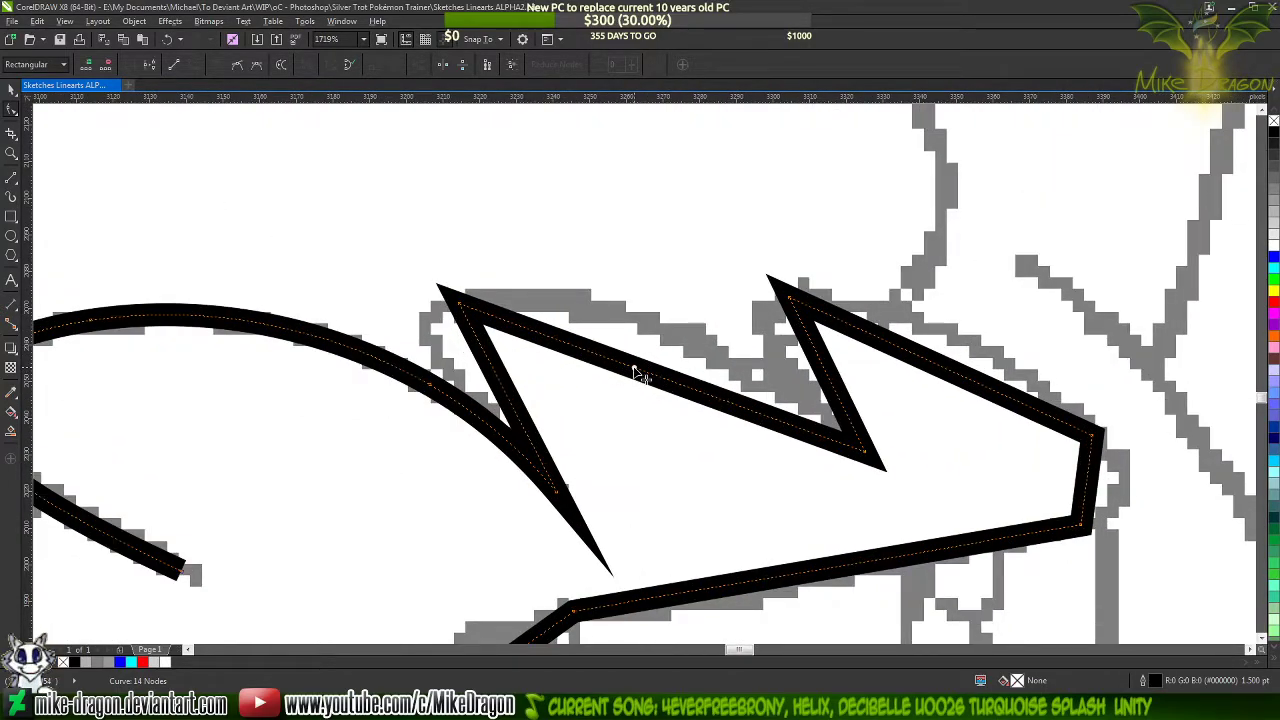
pyautogui.moveTo(640, 370); pyautogui.dragTo(630, 314)
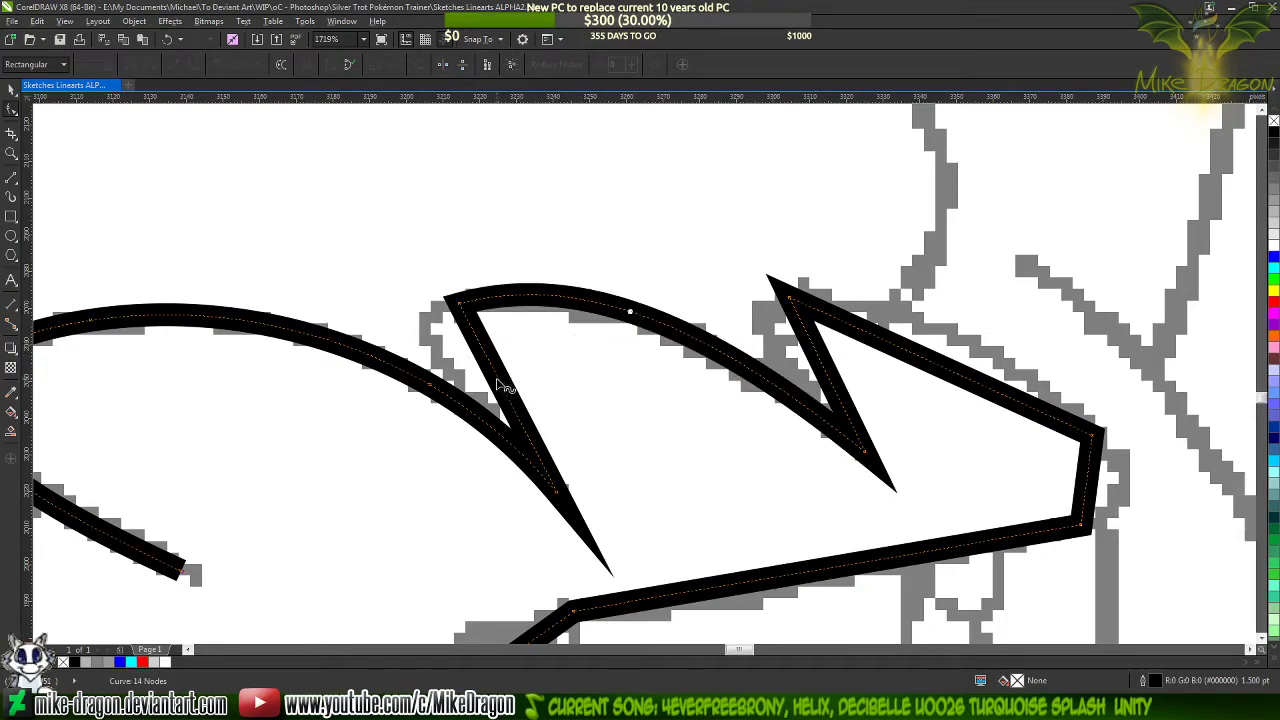
pyautogui.moveTo(503, 383); pyautogui.dragTo(434, 354)
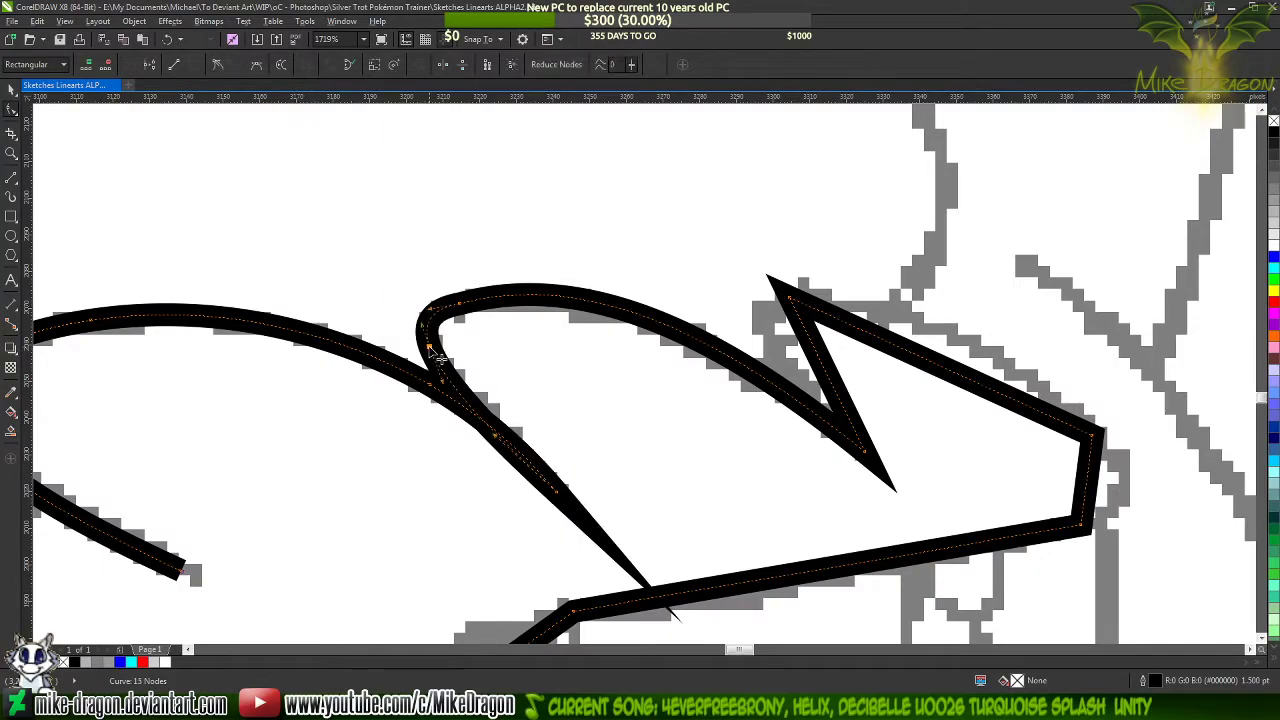
pyautogui.click(220, 63)
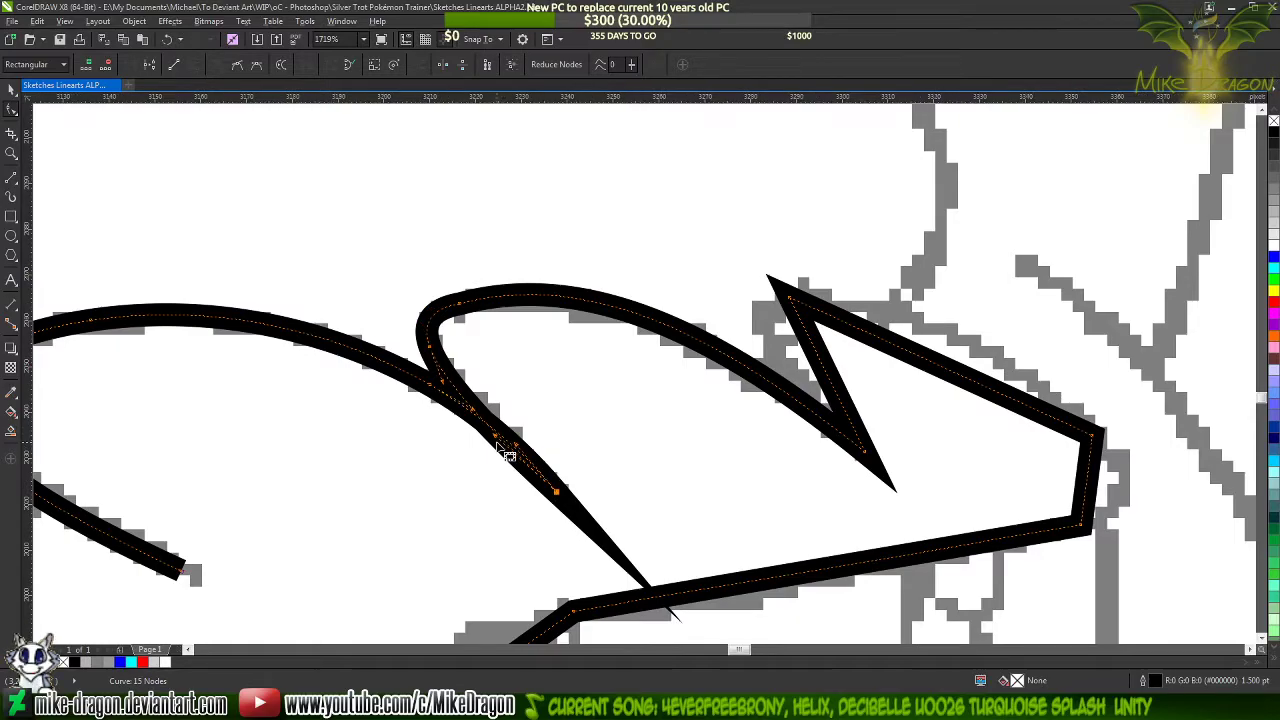
# Adjust the handle of the middle brow lock's back curve at its lower tip so the curve follows the sketch
pyautogui.scroll(1, 510, 450)
pyautogui.click(558, 450)
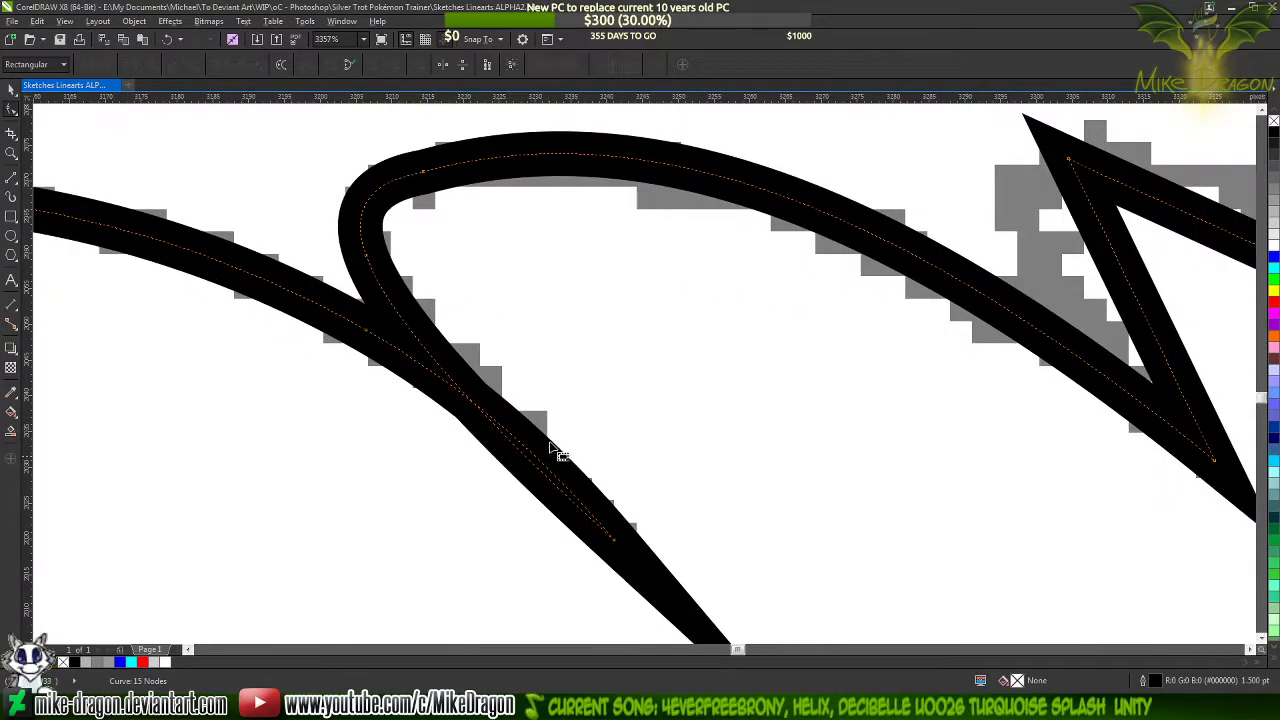
pyautogui.click(617, 543)
pyautogui.moveTo(541, 448); pyautogui.dragTo(534, 416)
pyautogui.hotkey('ctrl', 'z')
pyautogui.scroll(-3, 540, 424)
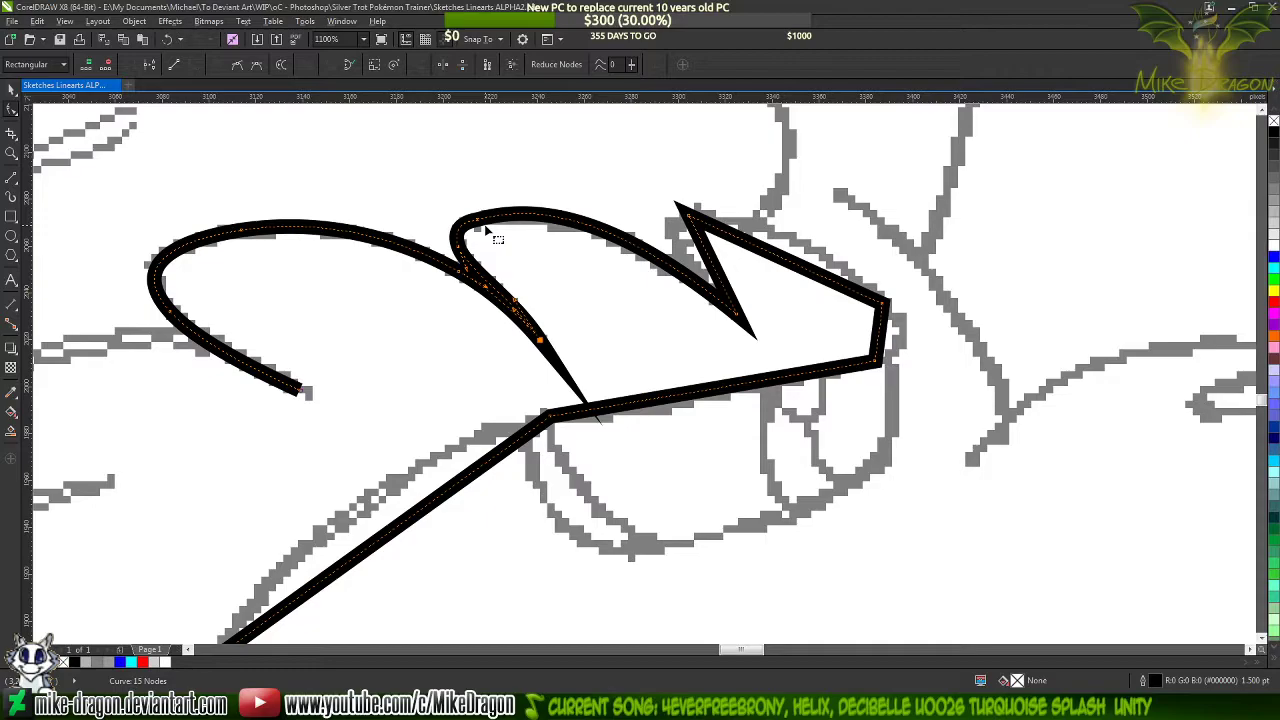
pyautogui.scroll(1, 486, 229)
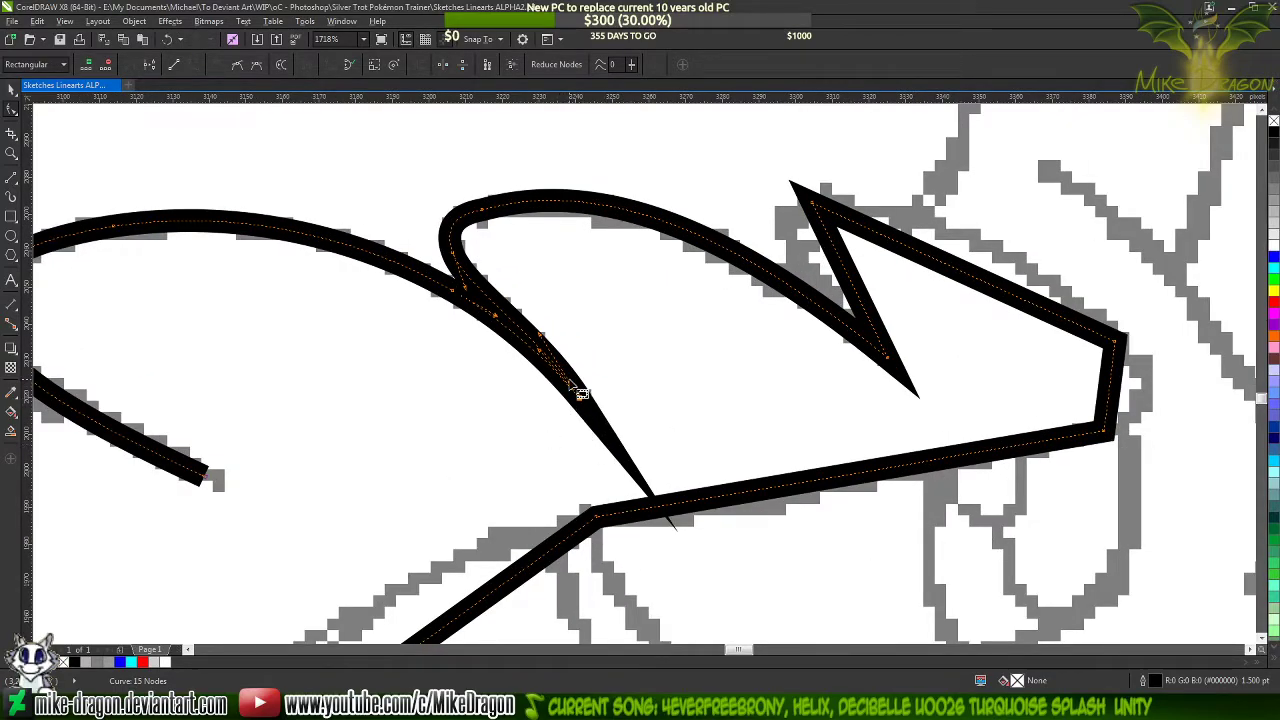
# Try lengthening the back curve's tip handle up along the middle brow lock
pyautogui.scroll(3, 556, 408)
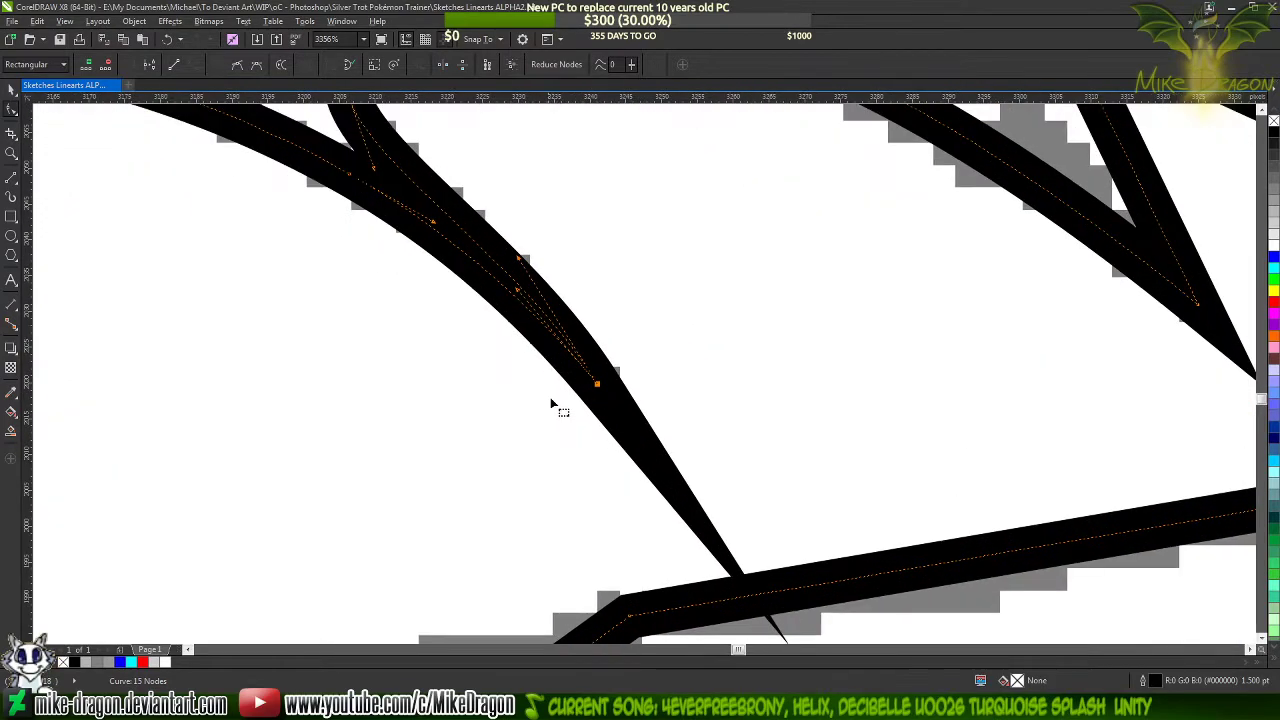
pyautogui.scroll(-3, 576, 486)
pyautogui.scroll(3, 517, 333)
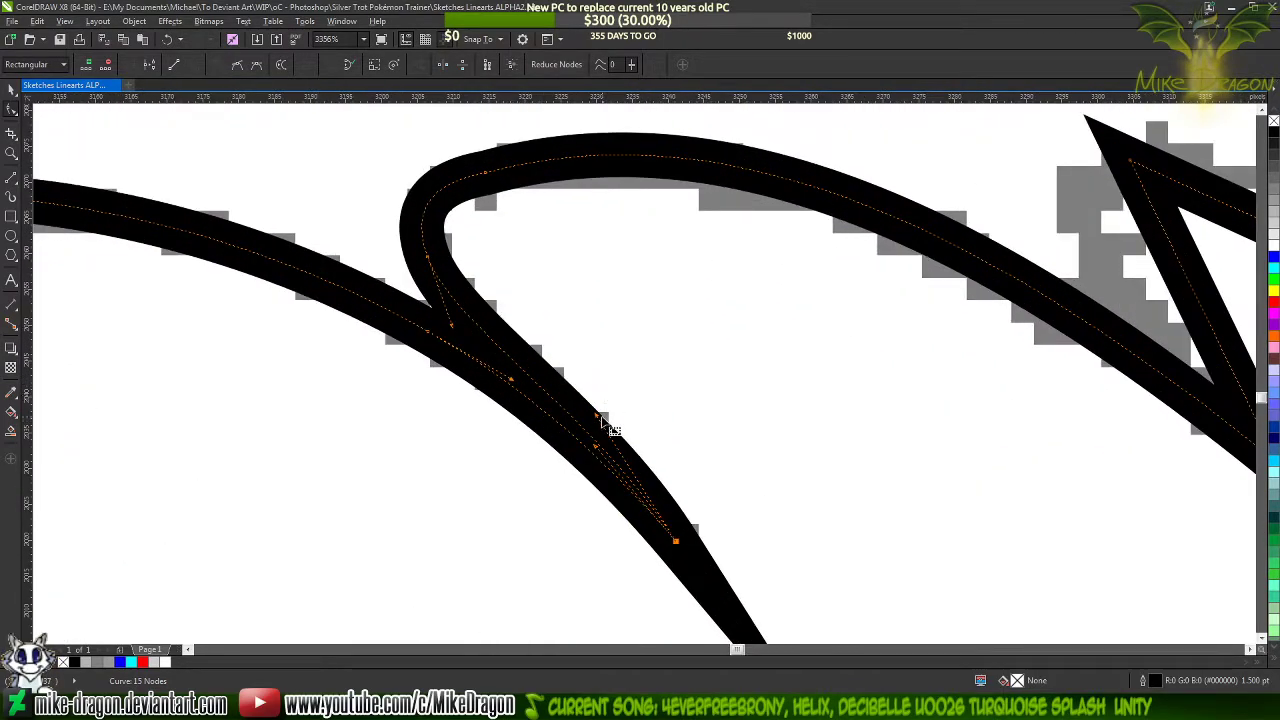
pyautogui.moveTo(600, 420); pyautogui.dragTo(530, 335)
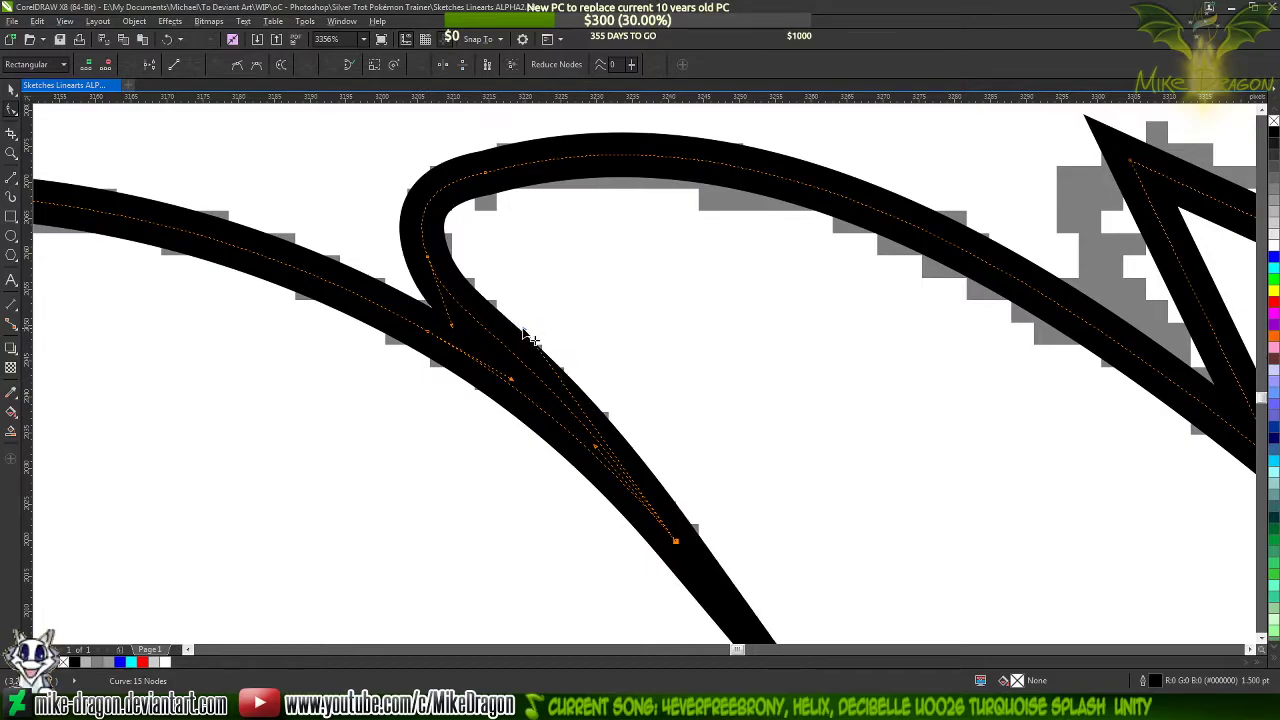
pyautogui.scroll(-2, 589, 277)
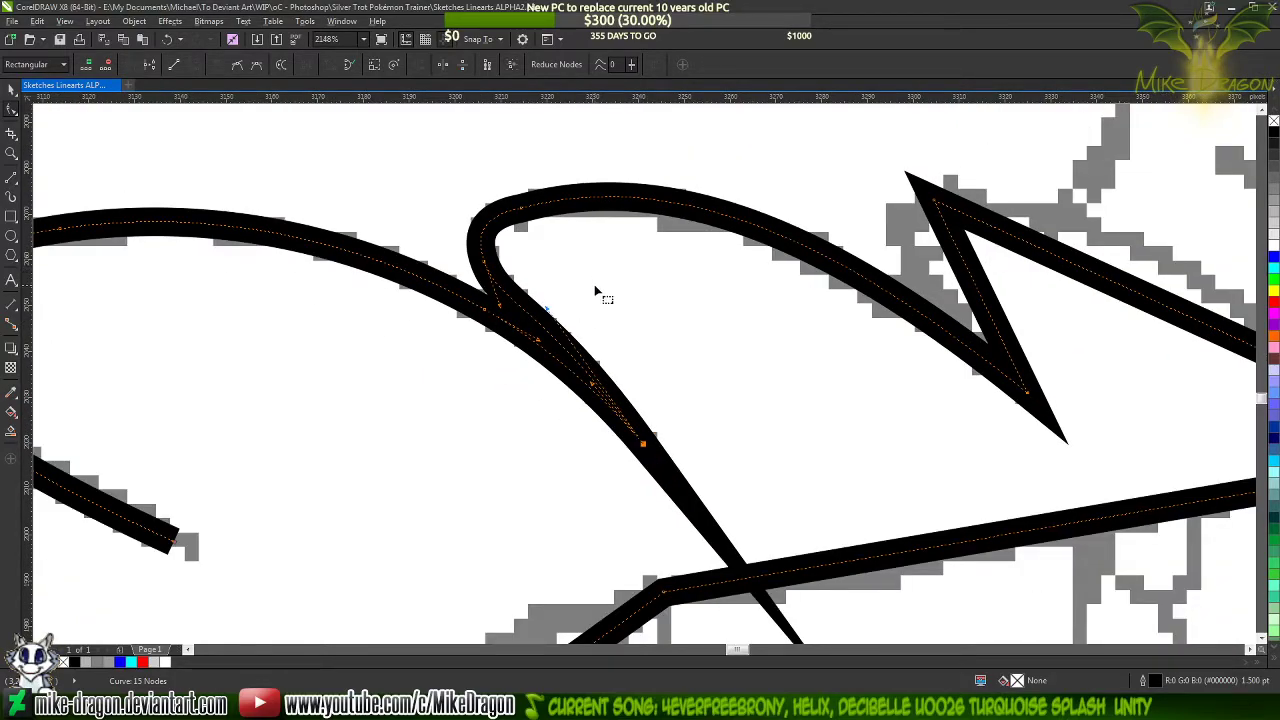
pyautogui.scroll(2, 645, 430)
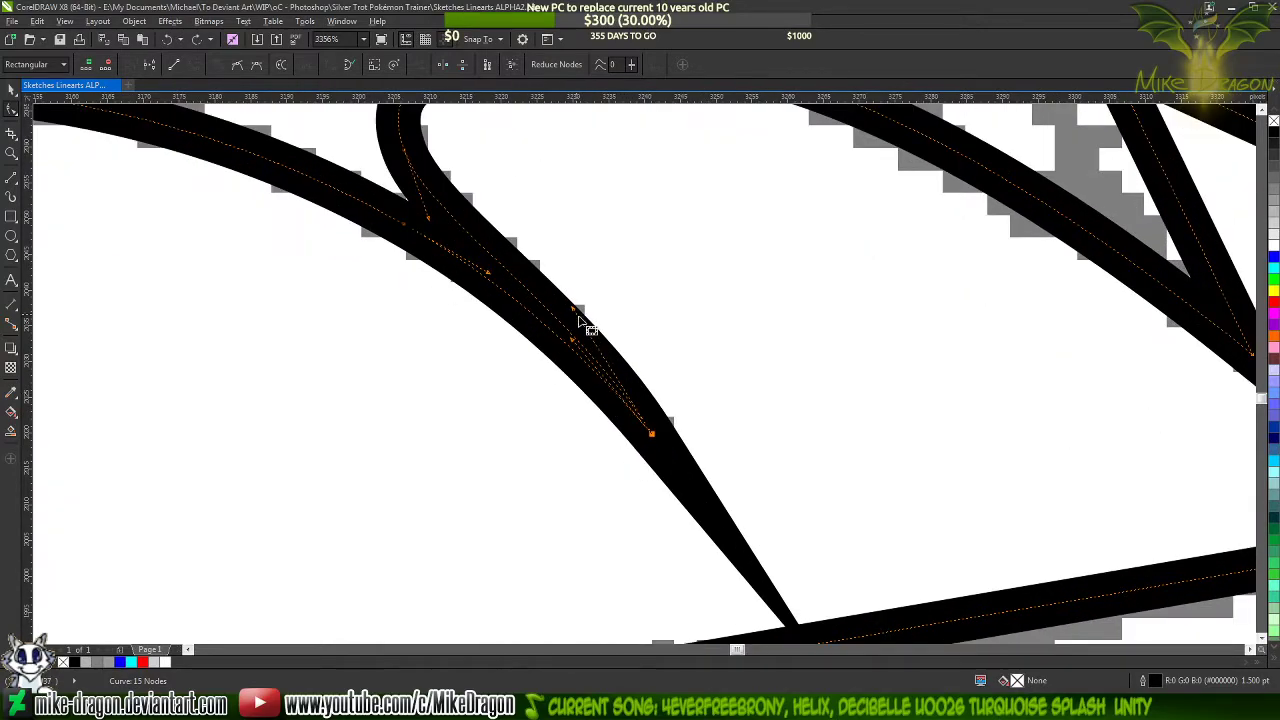
# Shorten both curve handles at the tip between the rearmost and middle brow locks so the lines run closely together into it
pyautogui.moveTo(585, 328); pyautogui.dragTo(643, 414)
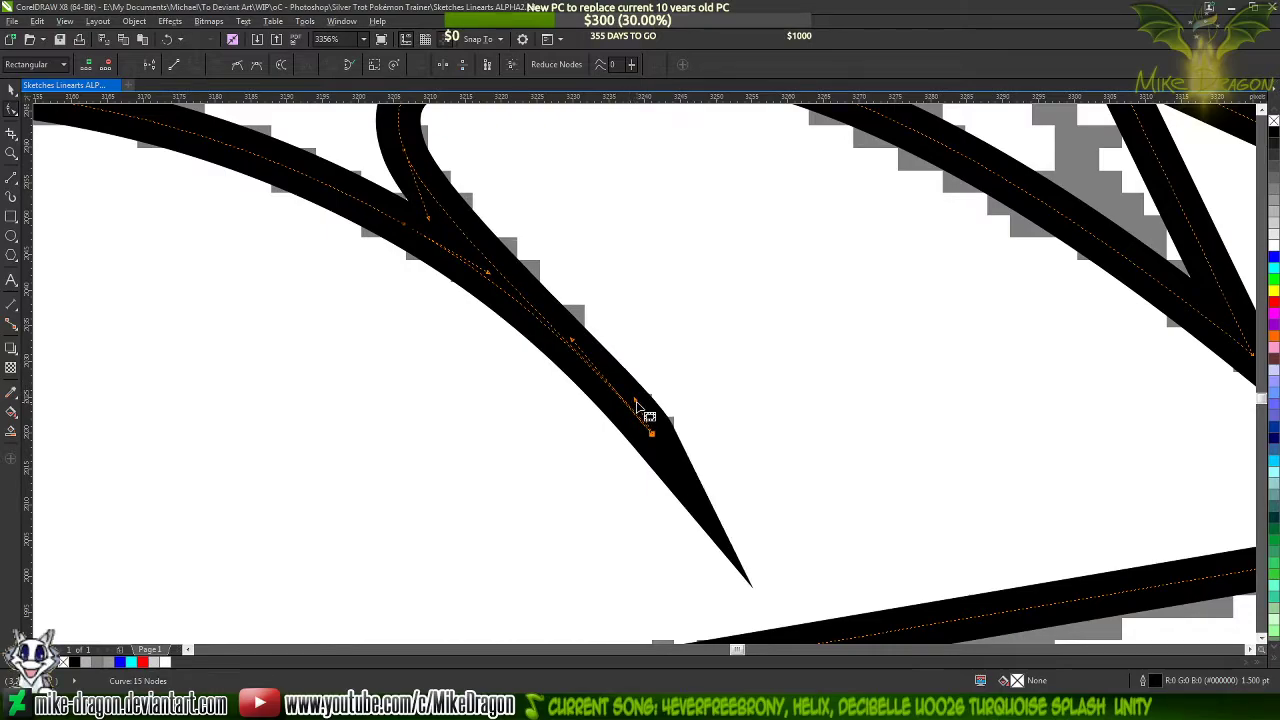
pyautogui.click(651, 433)
pyautogui.moveTo(637, 402); pyautogui.dragTo(651, 416)
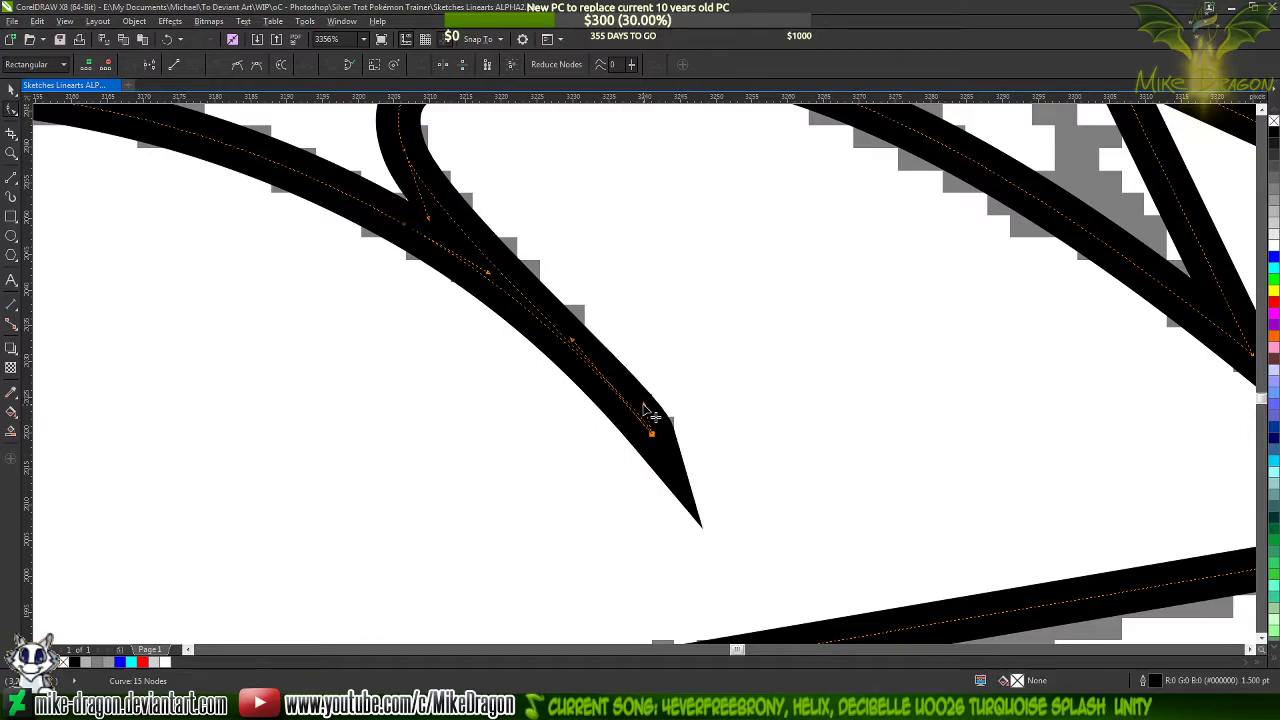
pyautogui.moveTo(578, 350); pyautogui.dragTo(632, 414)
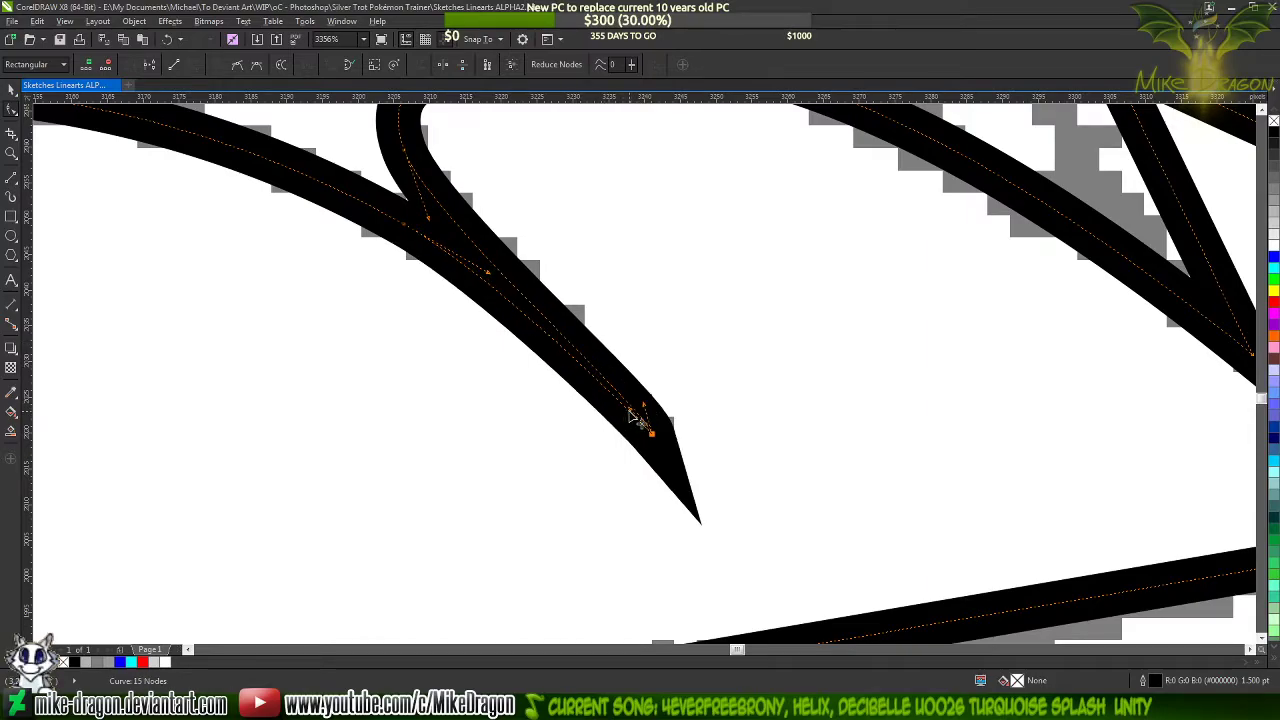
pyautogui.scroll(-3, 703, 455)
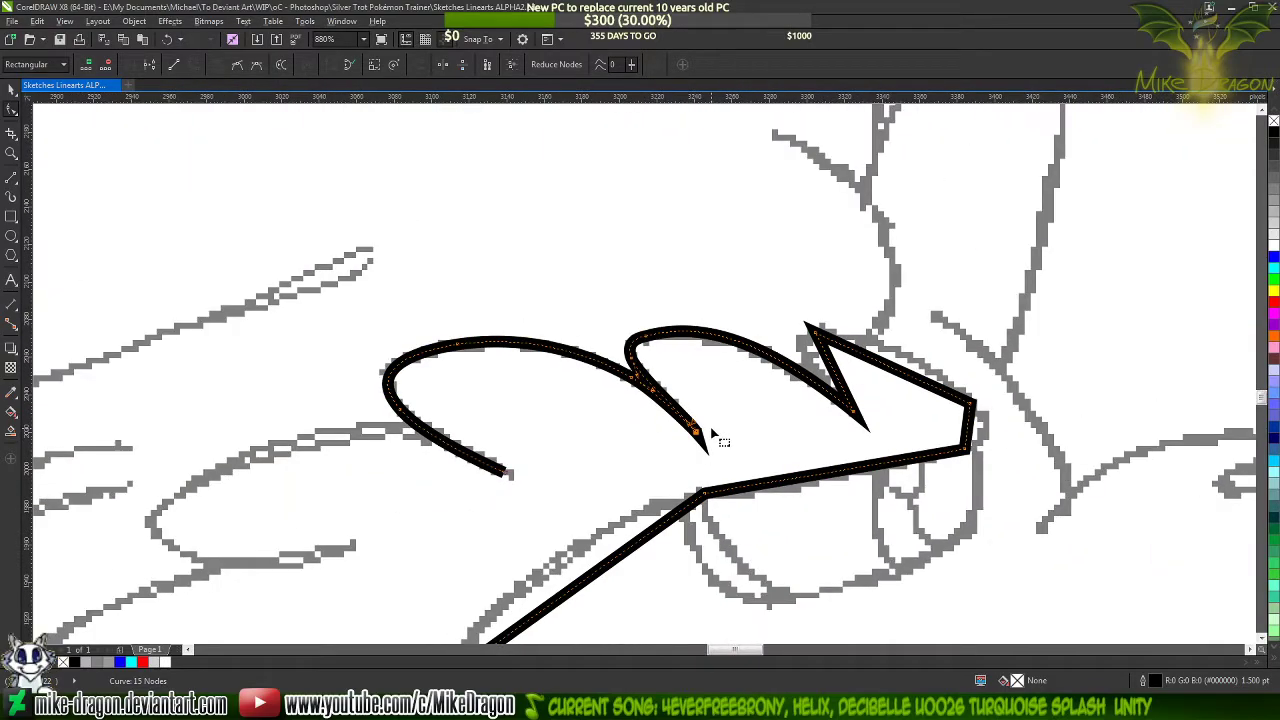
pyautogui.scroll(3, 712, 431)
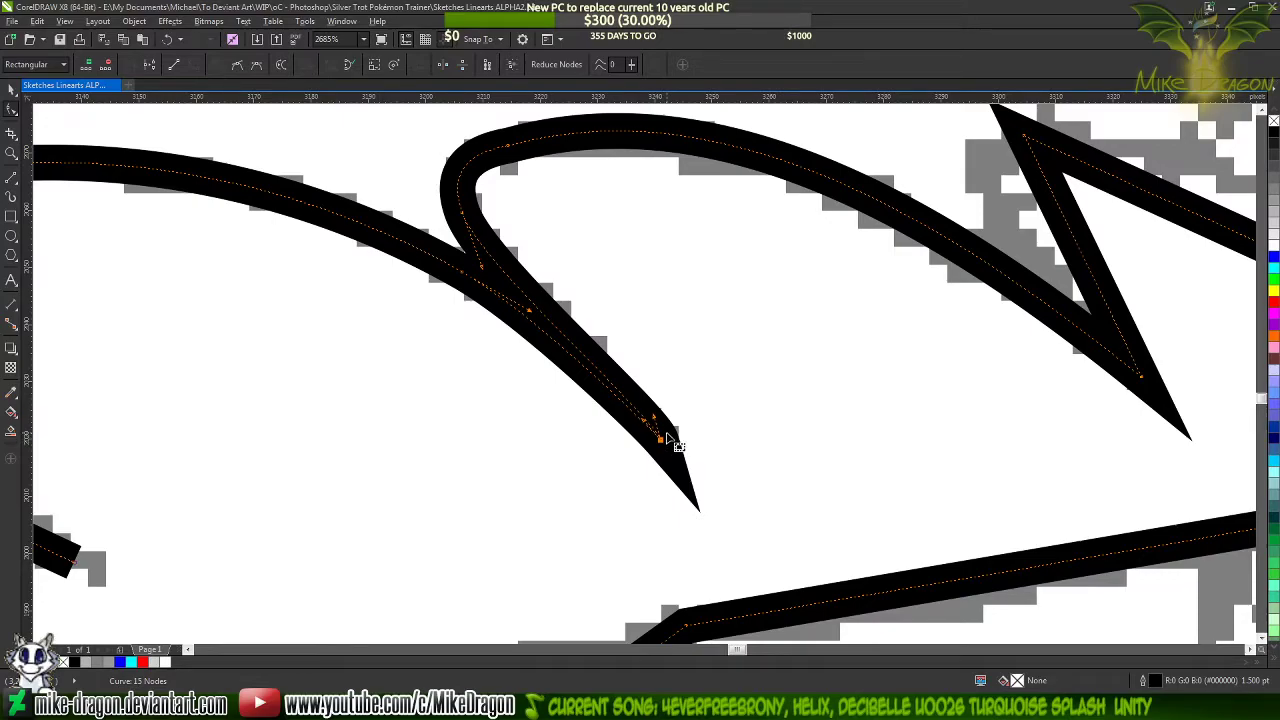
# Smooth the middle brow lock's rounded end by adding a node along its upper curve and removing the corner node
pyautogui.scroll(-2, 496, 422)
pyautogui.scroll(1, 504, 348)
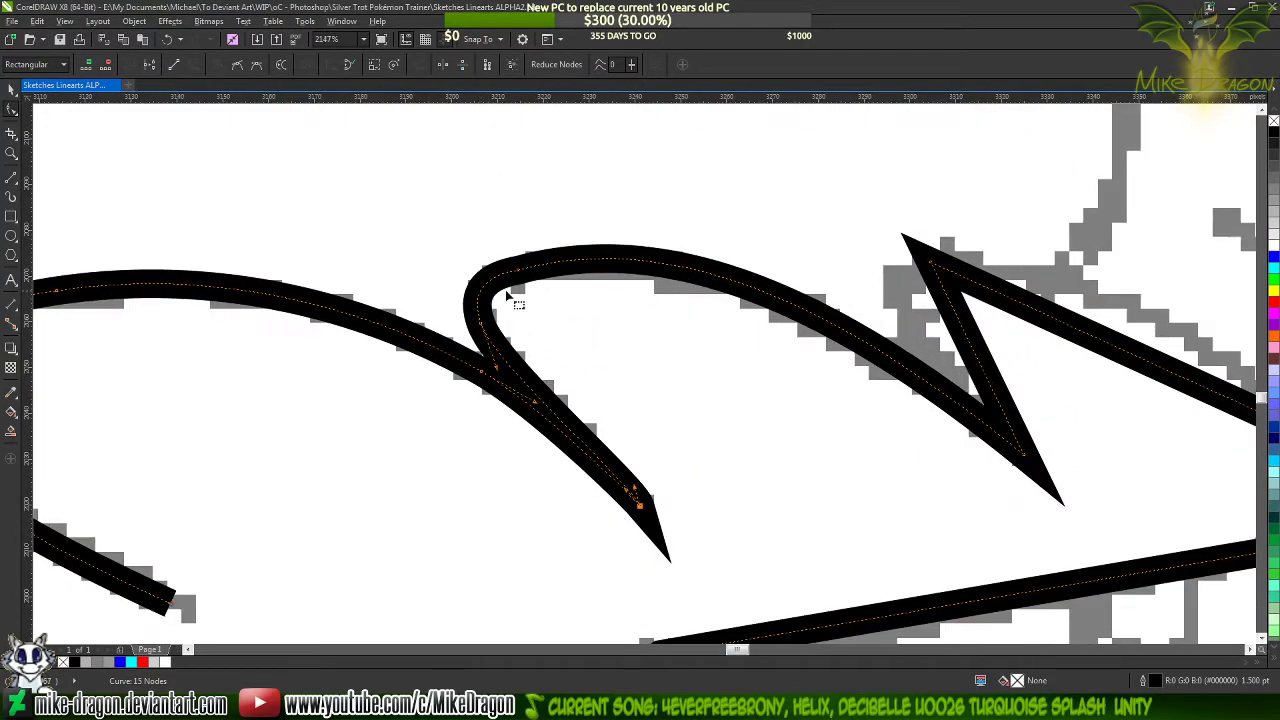
pyautogui.doubleClick(679, 268)
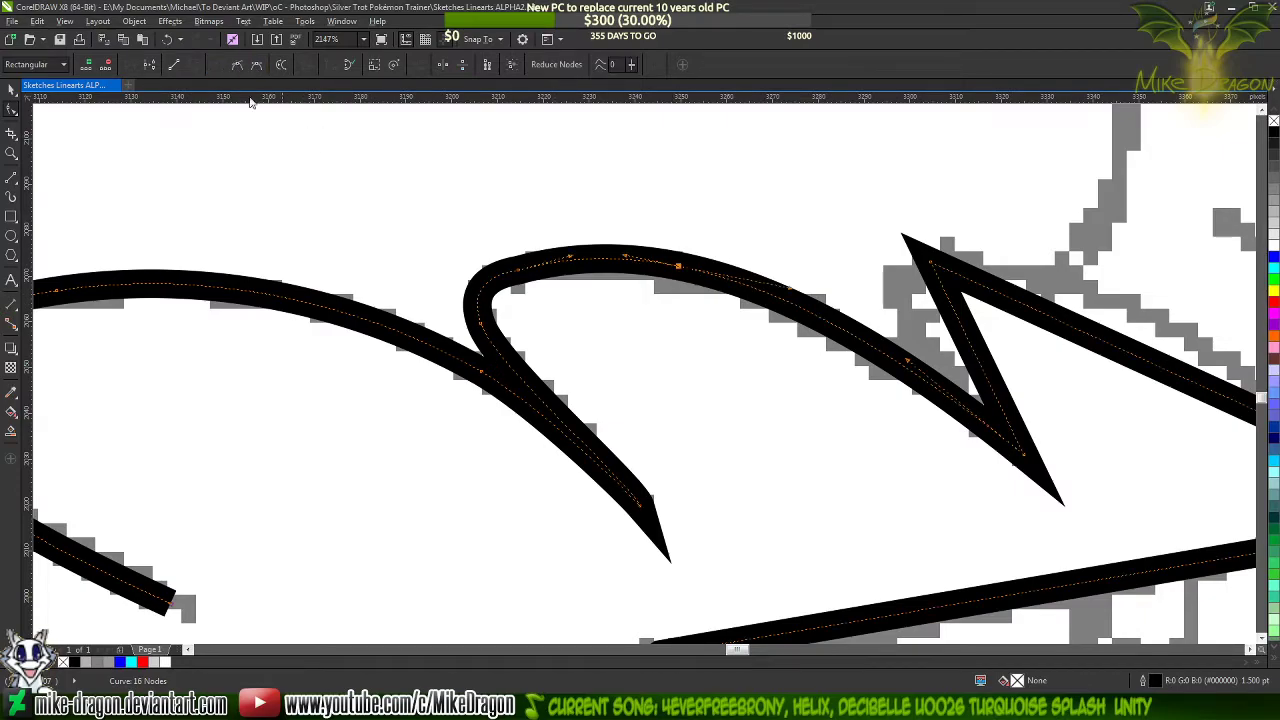
pyautogui.doubleClick(518, 270)
pyautogui.hscroll(1, 666, 362)
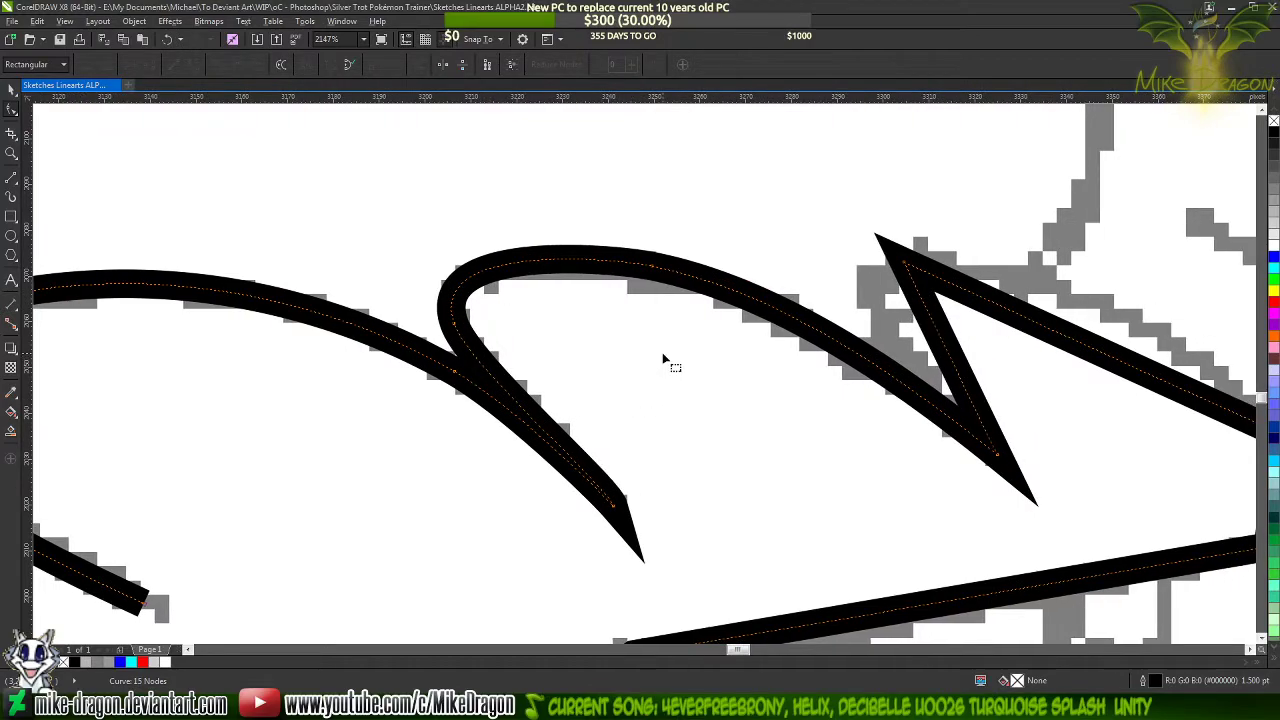
# Bend the front brow lock's upper segment into its sketched arc and pull out the curve handle at its front corner
pyautogui.scroll(-5, 662, 352)
pyautogui.scroll(6, 820, 390)
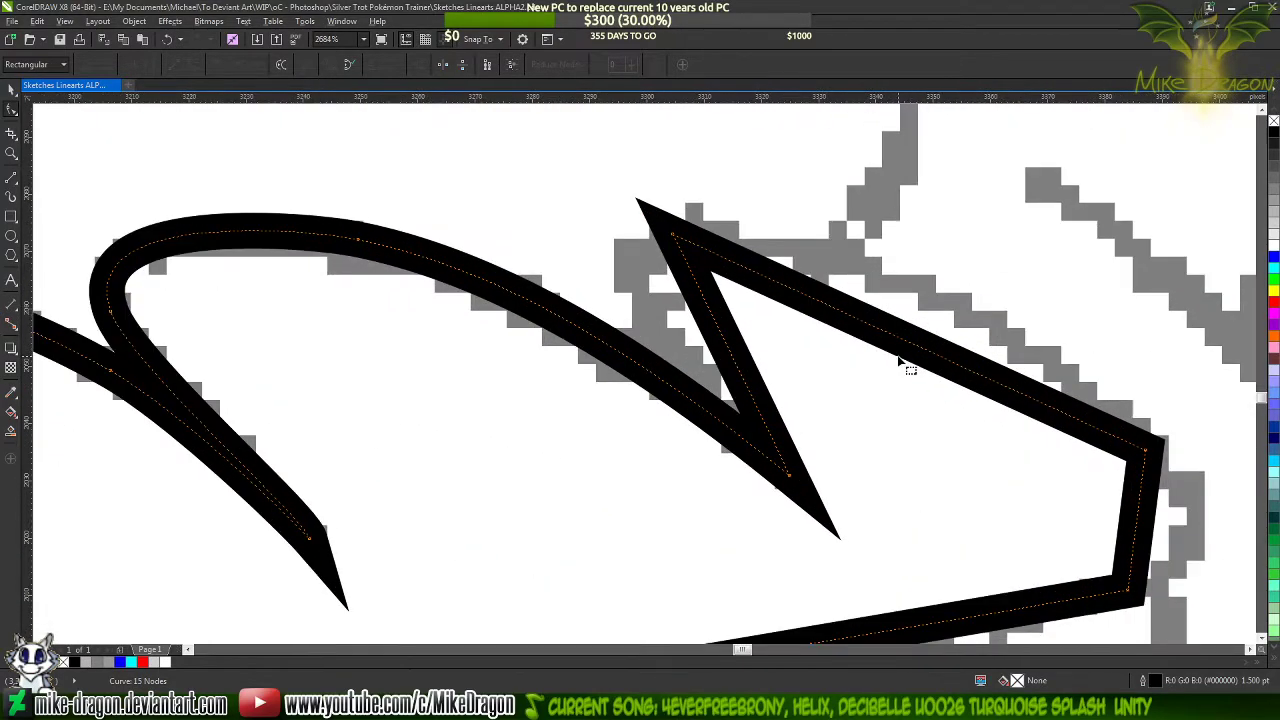
pyautogui.scroll(-2, 848, 396)
pyautogui.scroll(2, 897, 376)
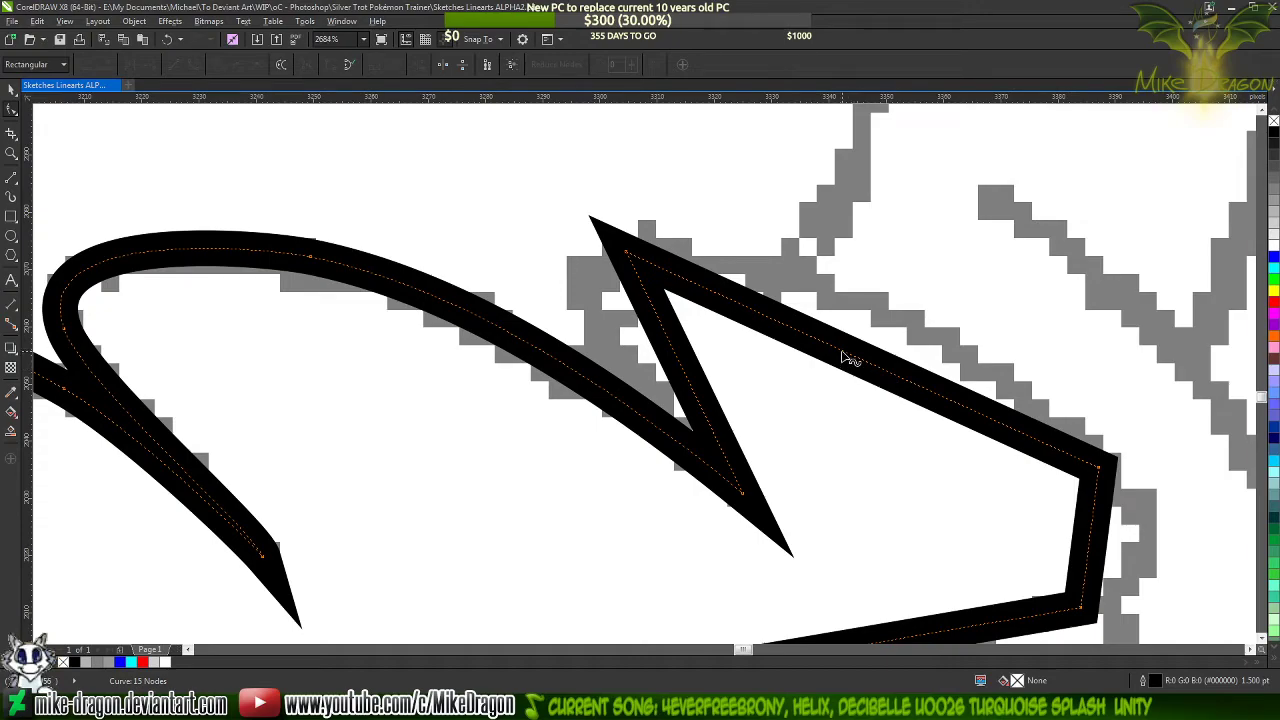
pyautogui.moveTo(848, 358); pyautogui.dragTo(833, 295)
pyautogui.click(1100, 468)
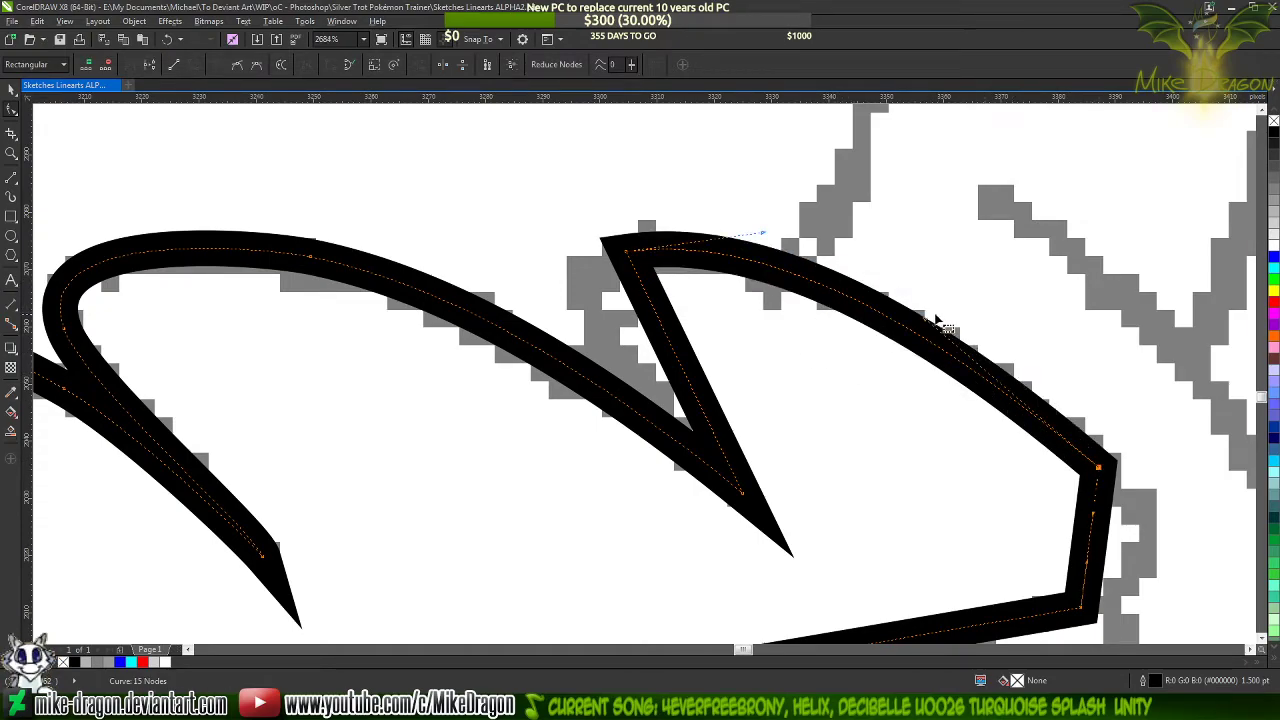
pyautogui.moveTo(935, 325); pyautogui.dragTo(1023, 349)
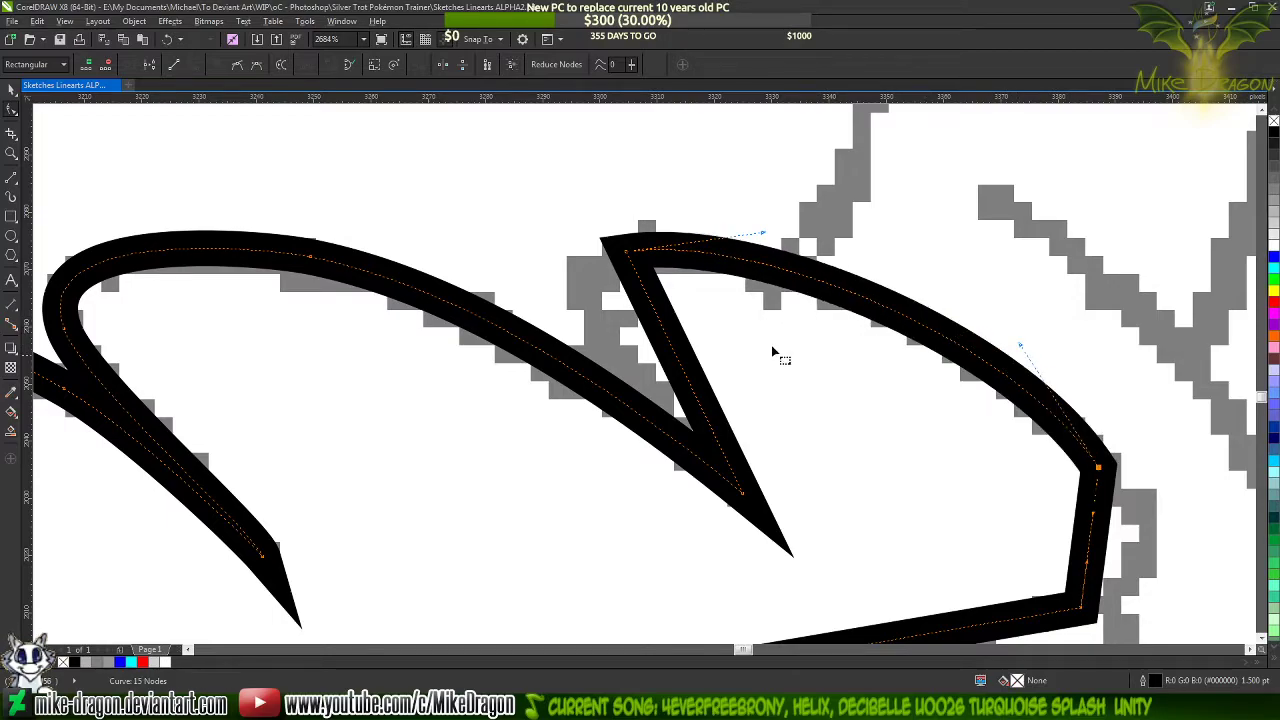
# Bend the front brow lock's back segment around its sketched outline and extend the upper corner node's handle to widen the curve
pyautogui.moveTo(668, 333); pyautogui.dragTo(597, 318)
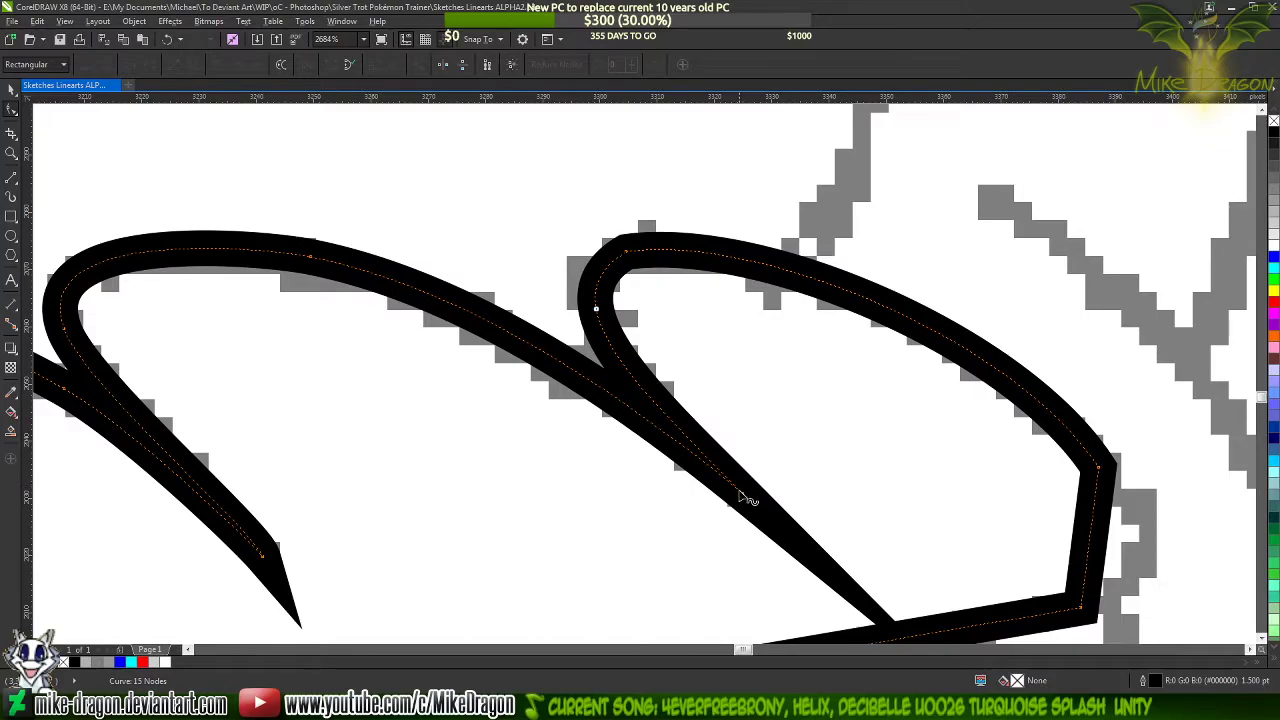
pyautogui.click(743, 496)
pyautogui.press('Delete')
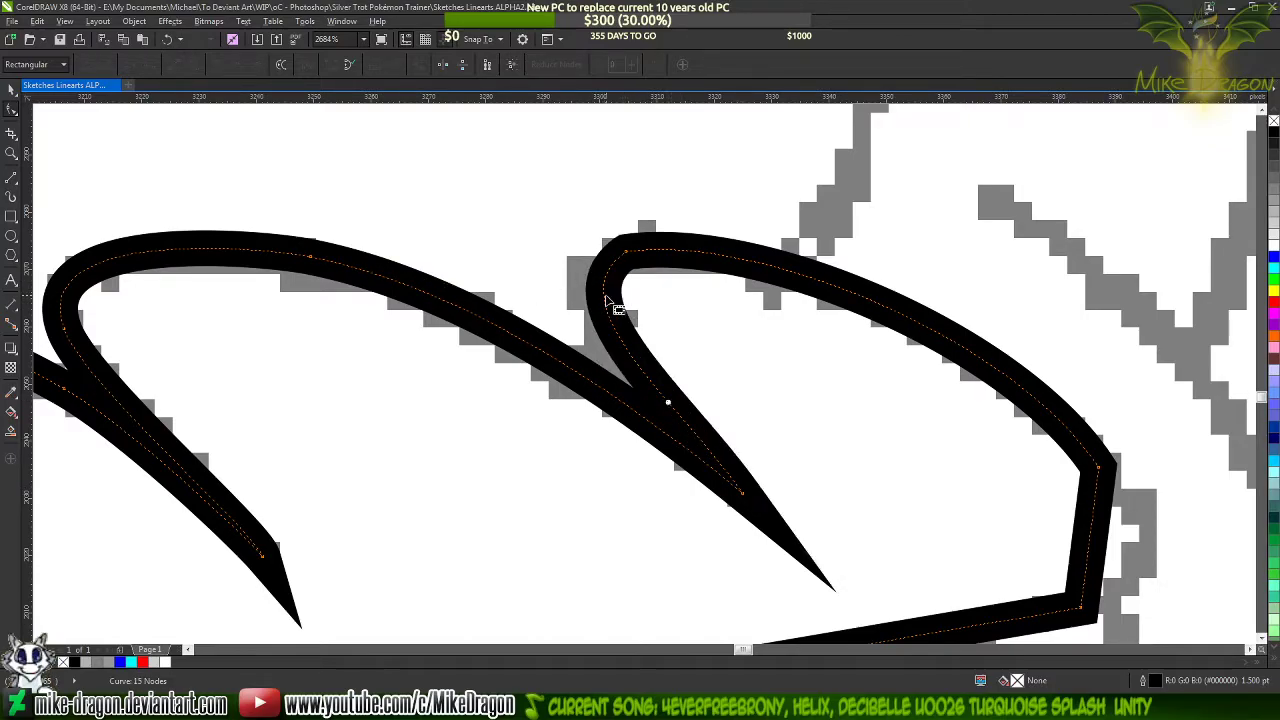
pyautogui.click(624, 253)
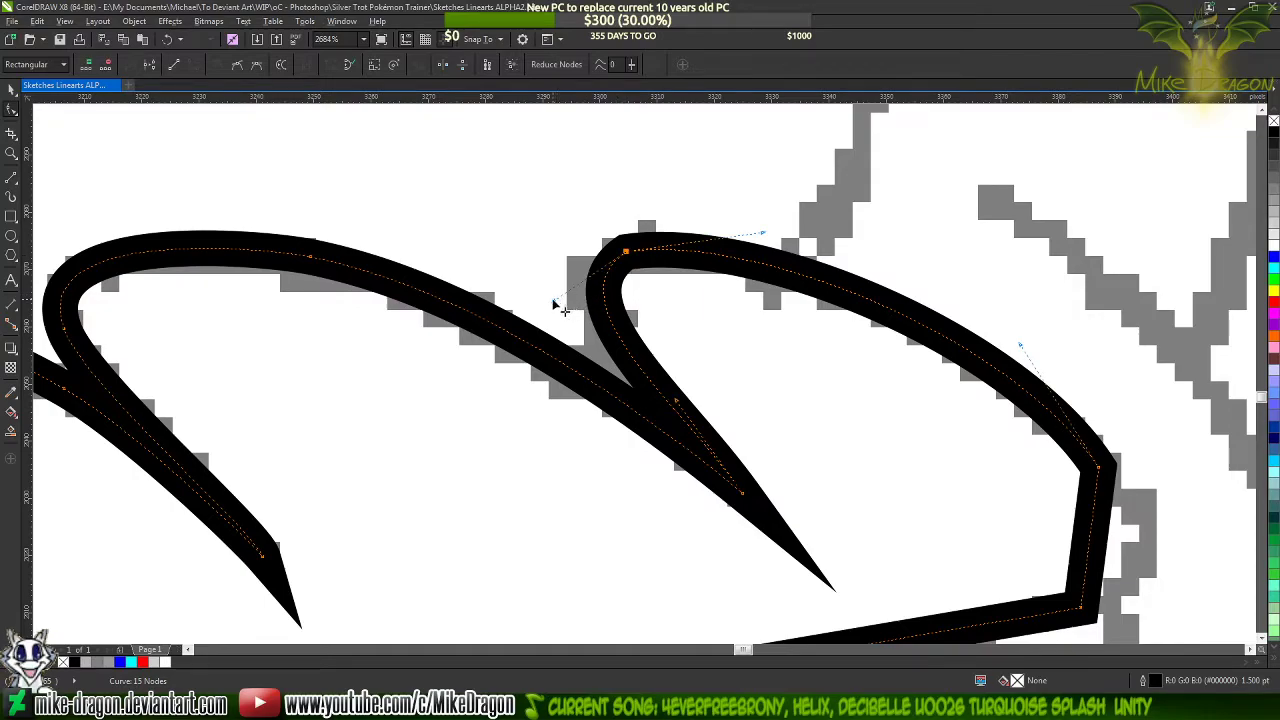
pyautogui.moveTo(554, 303); pyautogui.dragTo(521, 311)
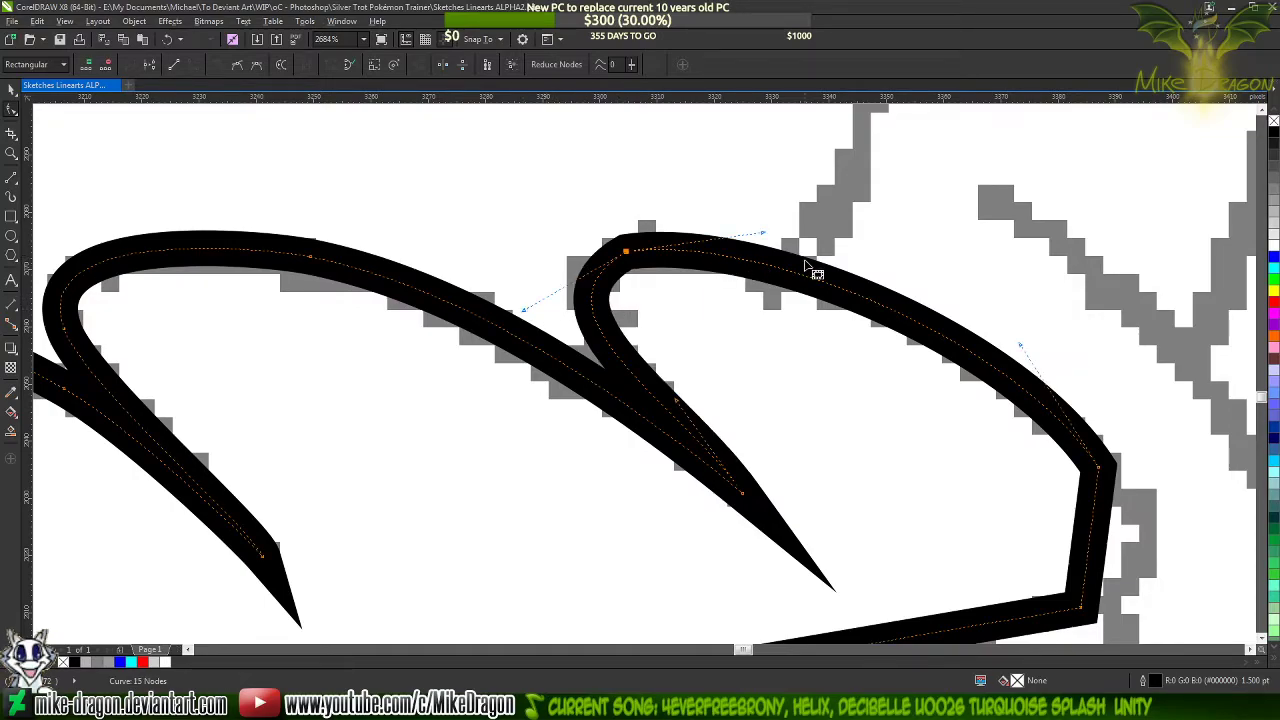
# Smooth the front brow lock's rounded end by adding nodes on its upper and back curves and deleting the corner node between them
pyautogui.doubleClick(763, 265)
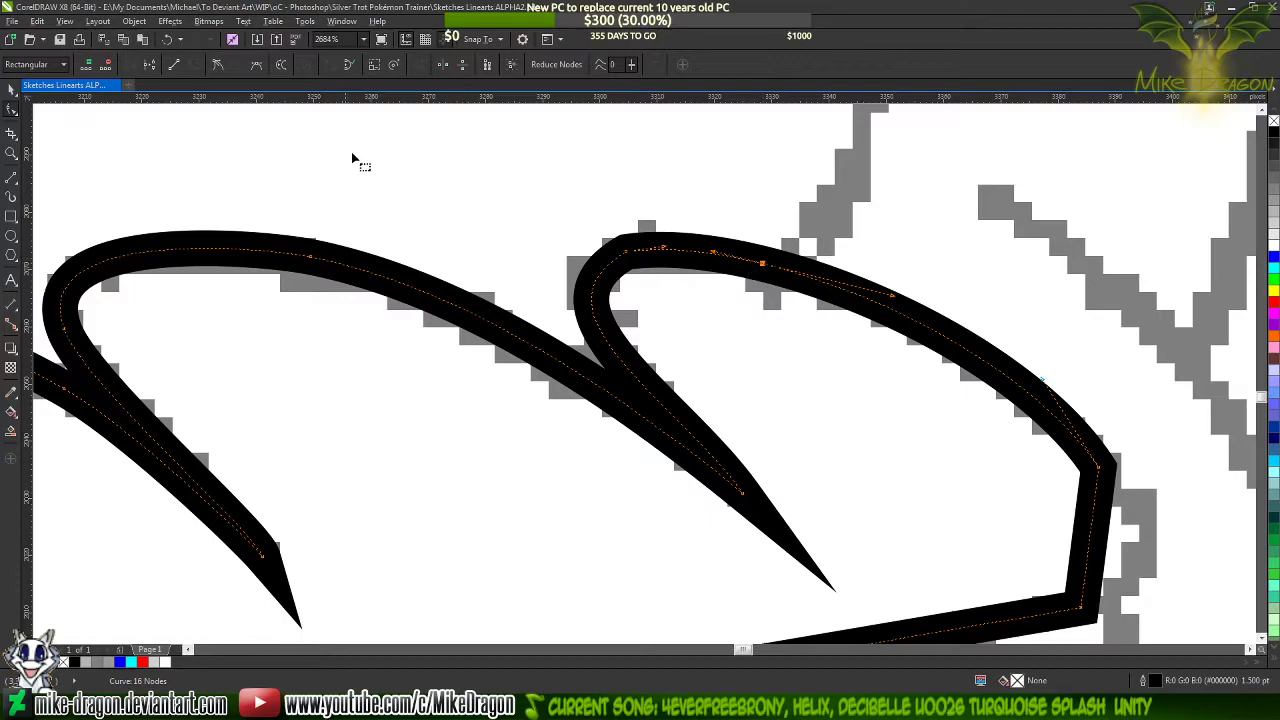
pyautogui.doubleClick(592, 310)
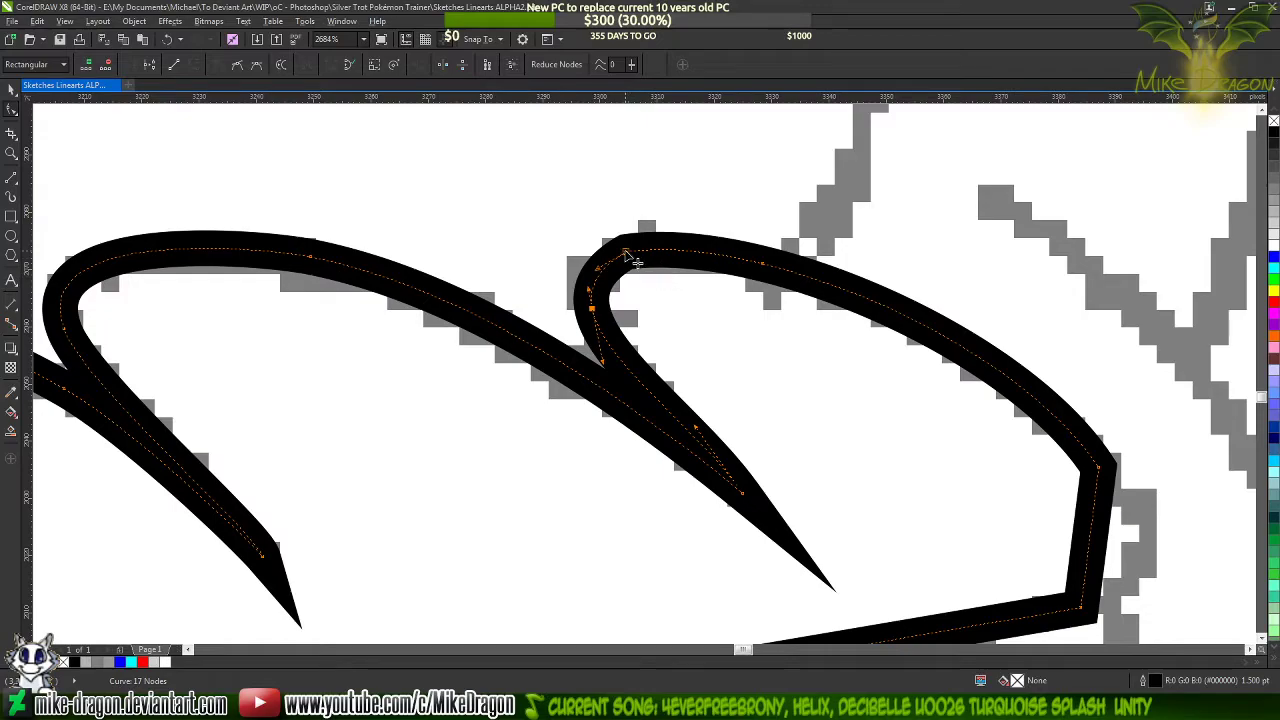
pyautogui.press('Delete')
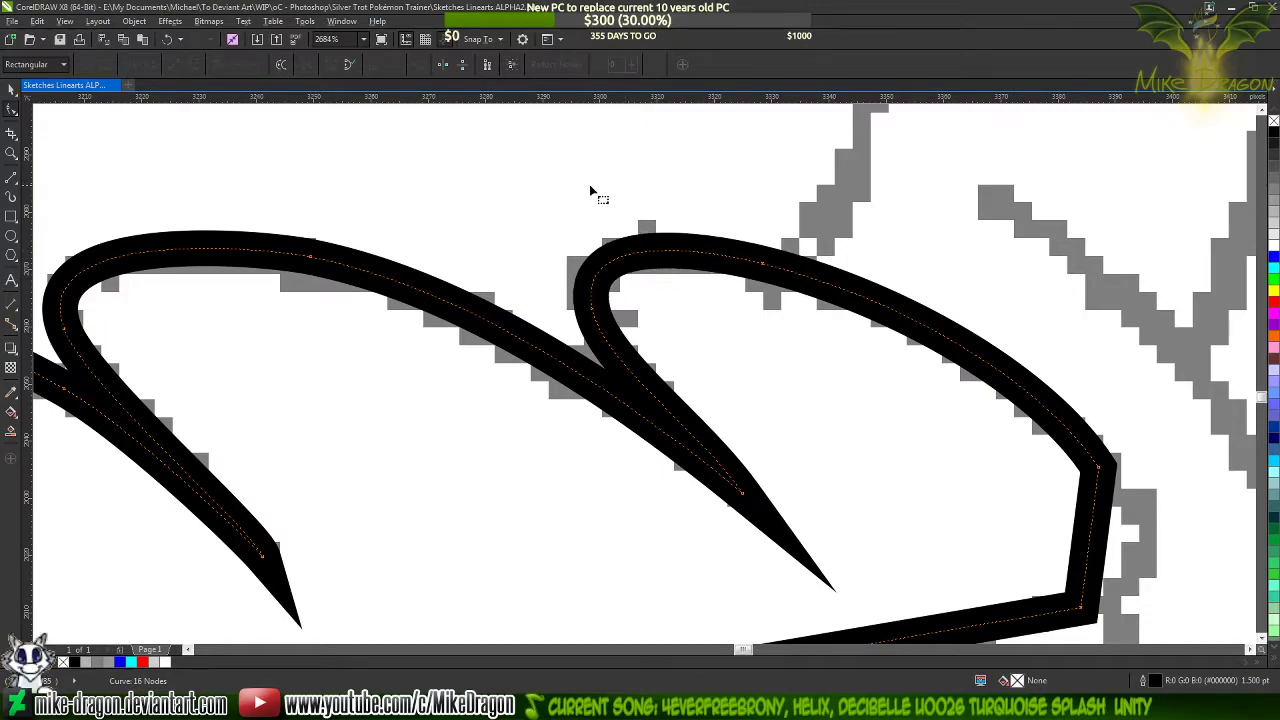
# Shift the tip node between the middle and front brow locks back along the sketched line
pyautogui.scroll(-3, 526, 183)
pyautogui.scroll(2, 533, 185)
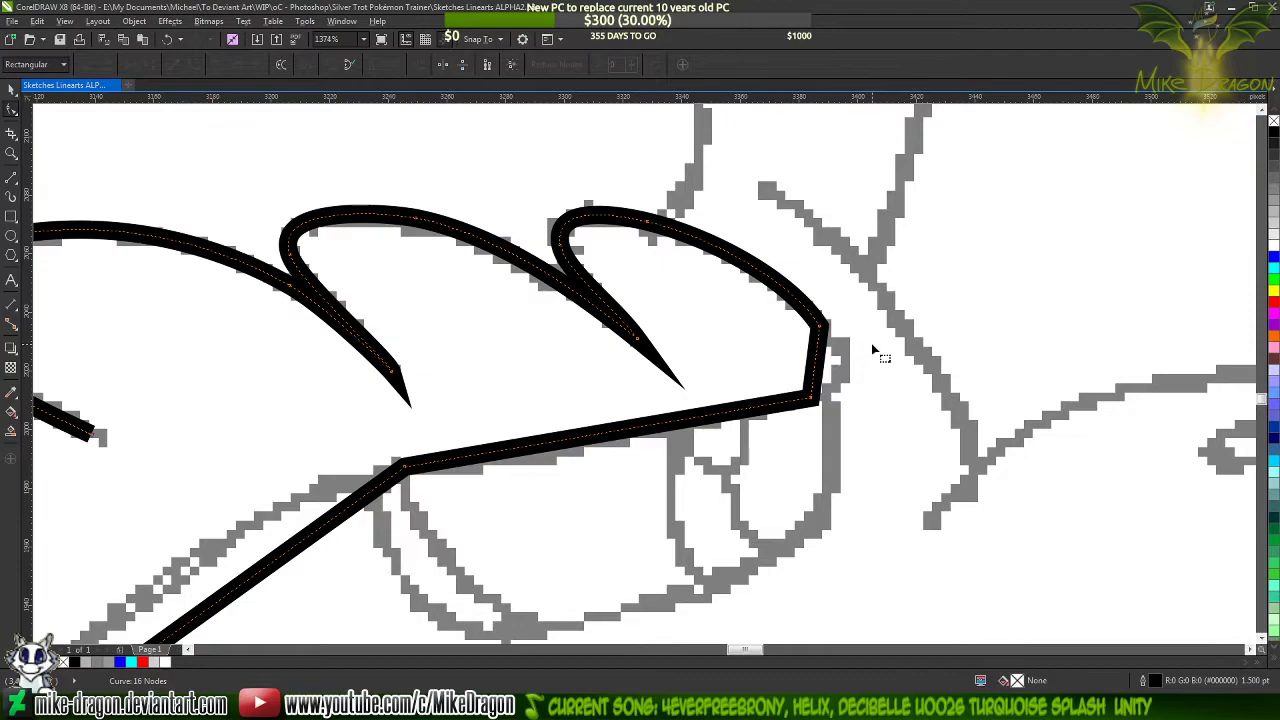
pyautogui.scroll(1, 873, 350)
pyautogui.scroll(2, 414, 190)
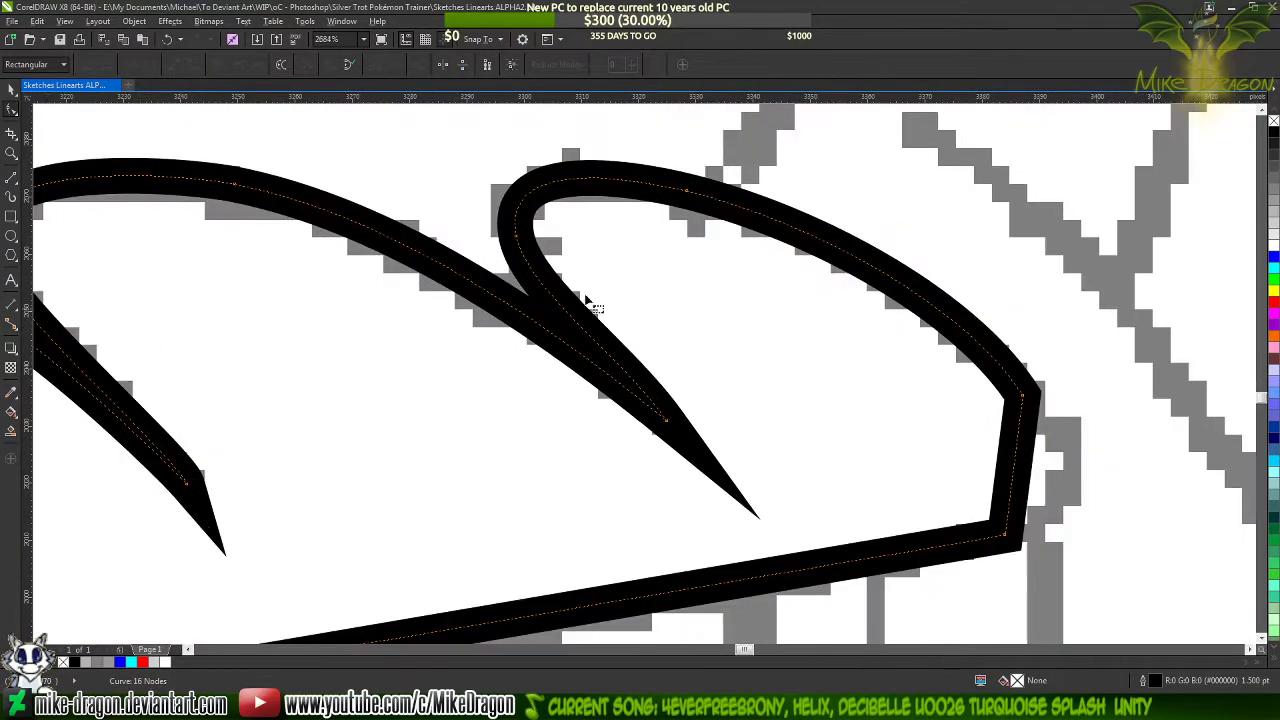
pyautogui.moveTo(674, 423); pyautogui.dragTo(636, 397)
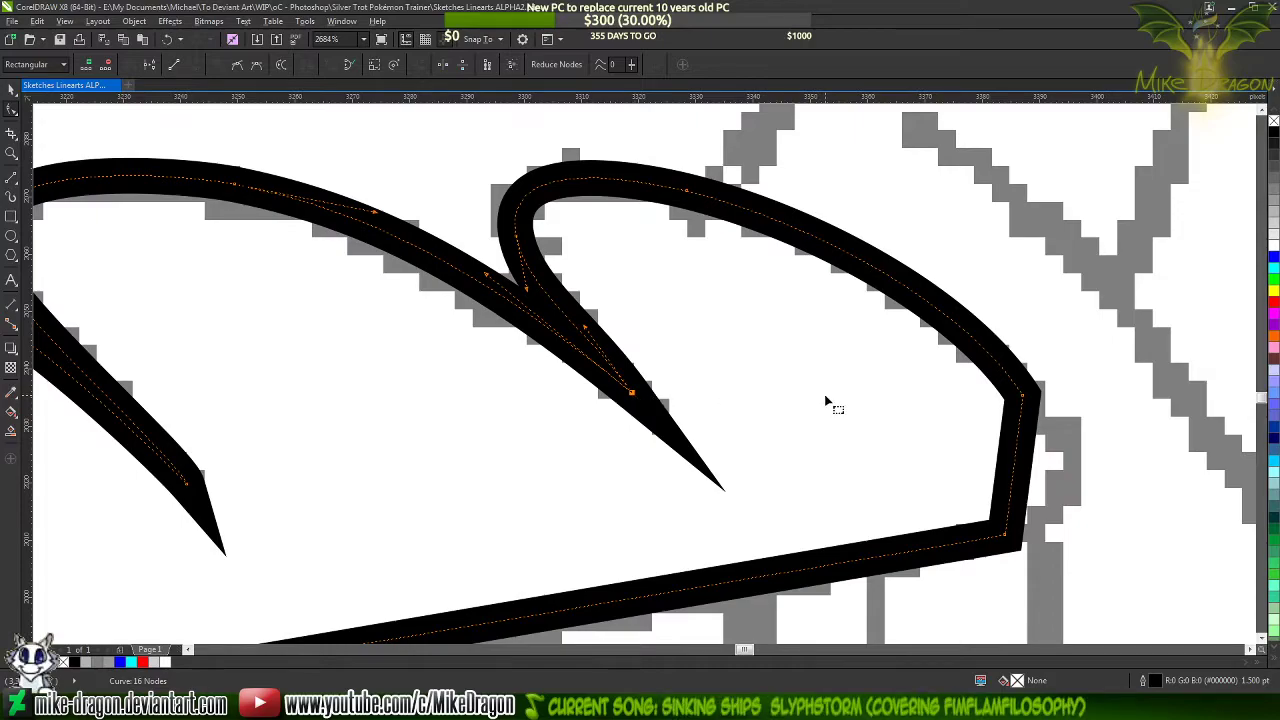
# Bend the front brow lock's straight front segment outward toward its sketched edge and add a cusp node on the curve
pyautogui.scroll(-2, 908, 254)
pyautogui.scroll(3, 1100, 370)
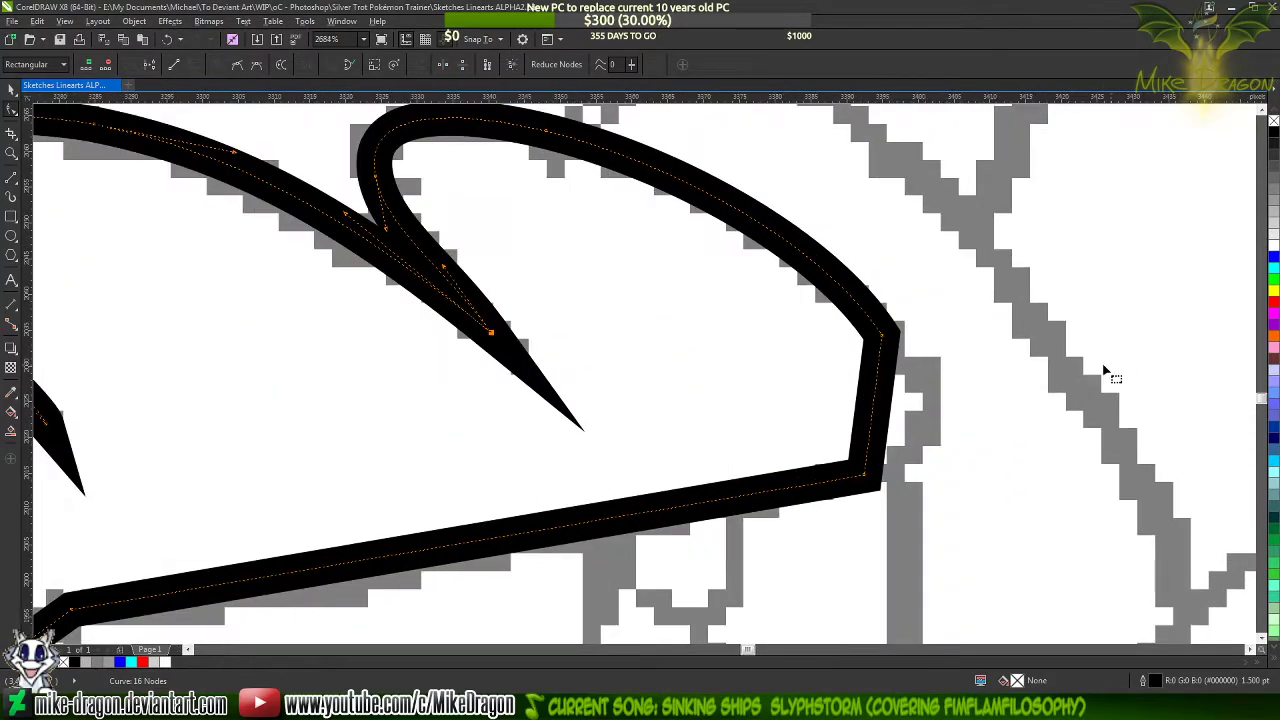
pyautogui.click(818, 425)
pyautogui.moveTo(818, 425); pyautogui.dragTo(865, 438)
pyautogui.doubleClick(866, 439)
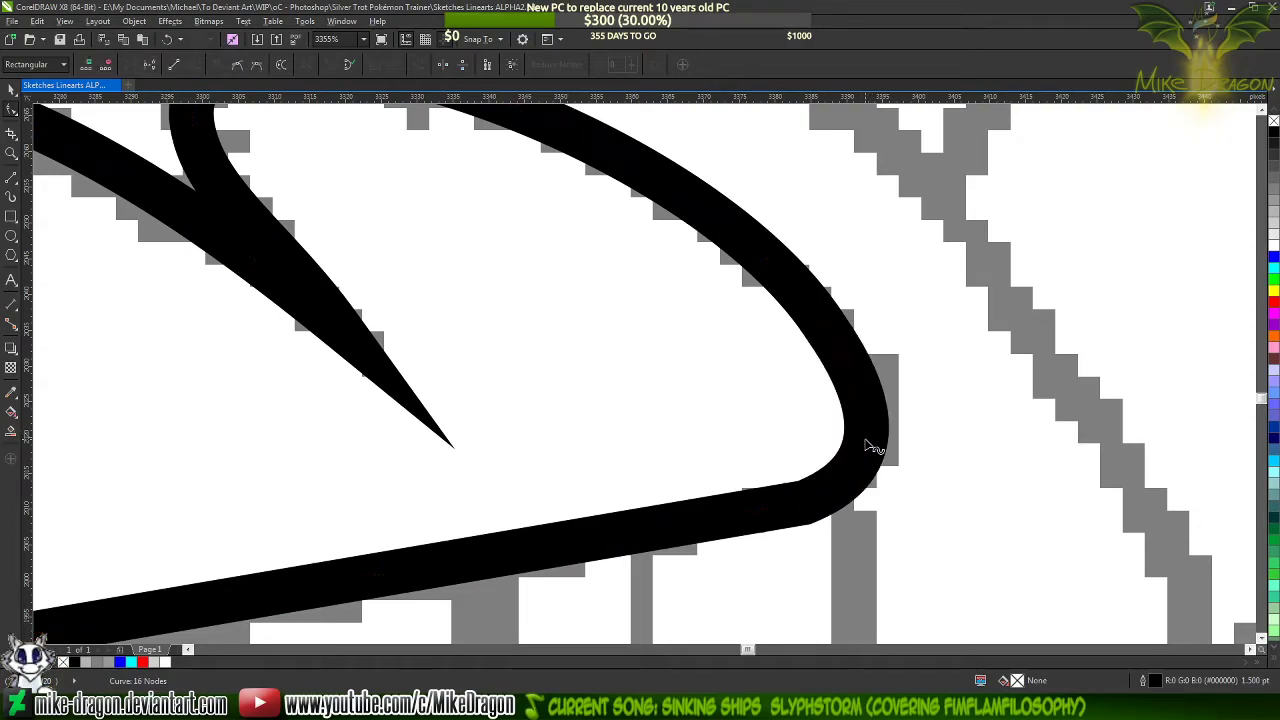
pyautogui.click(218, 65)
# Smooth the front brow lock's rounded front by deleting the old corner node above the added node
pyautogui.scroll(-1, 620, 355)
pyautogui.scroll(-2, 620, 355)
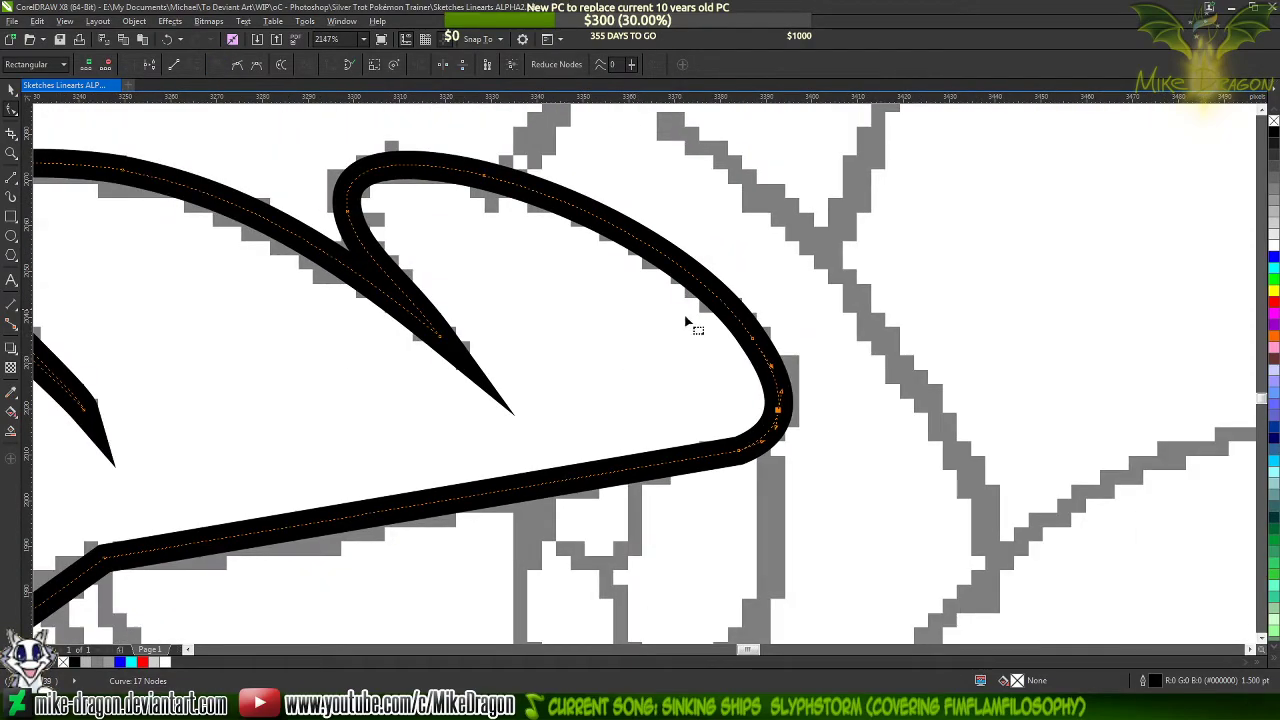
pyautogui.scroll(1, 694, 323)
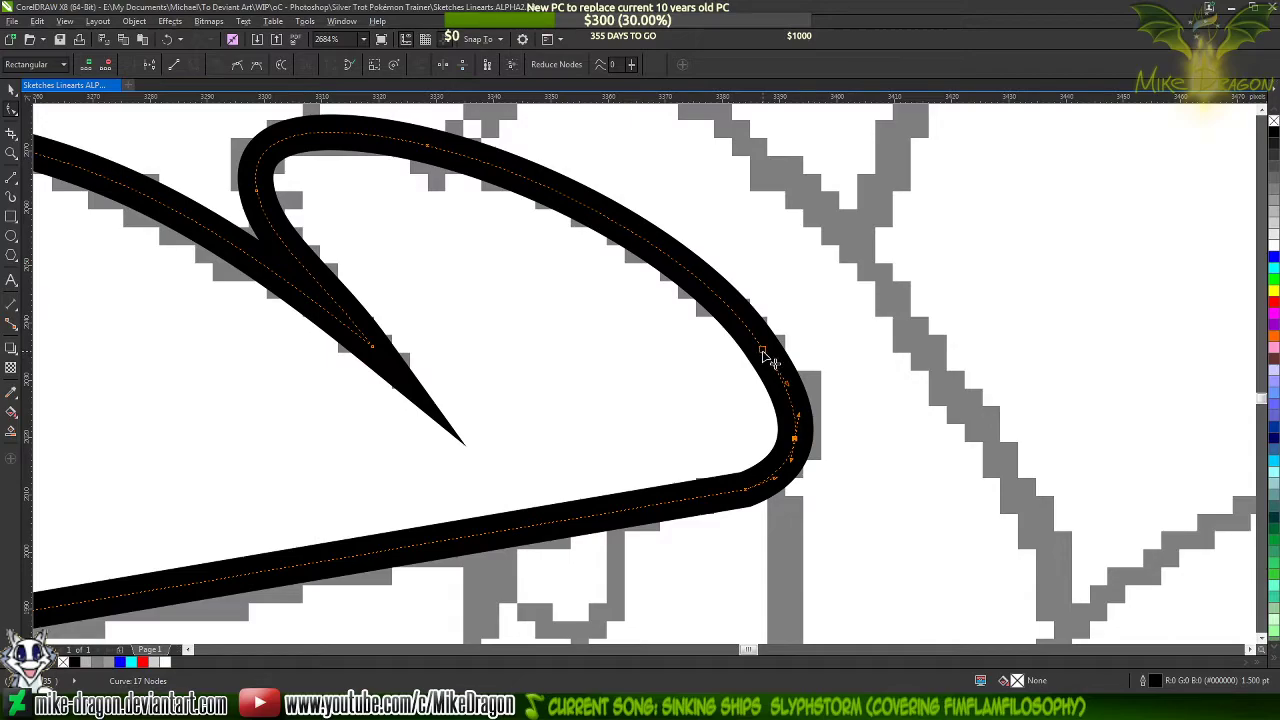
pyautogui.doubleClick(763, 353)
pyautogui.scroll(-2, 826, 328)
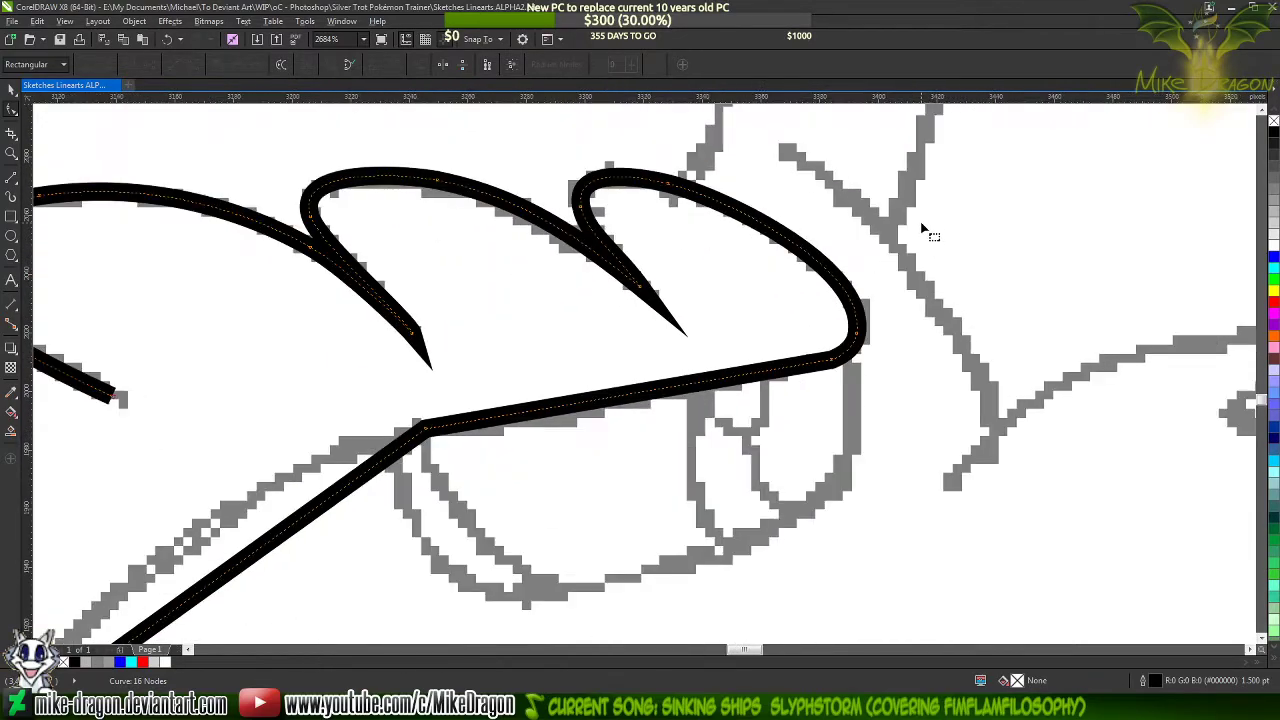
# Curve the brow line above the eye into a shallow S by adjusting the handles at both ends of its segment
pyautogui.scroll(-1, 1006, 223)
pyautogui.scroll(1, 657, 350)
pyautogui.scroll(1, 657, 352)
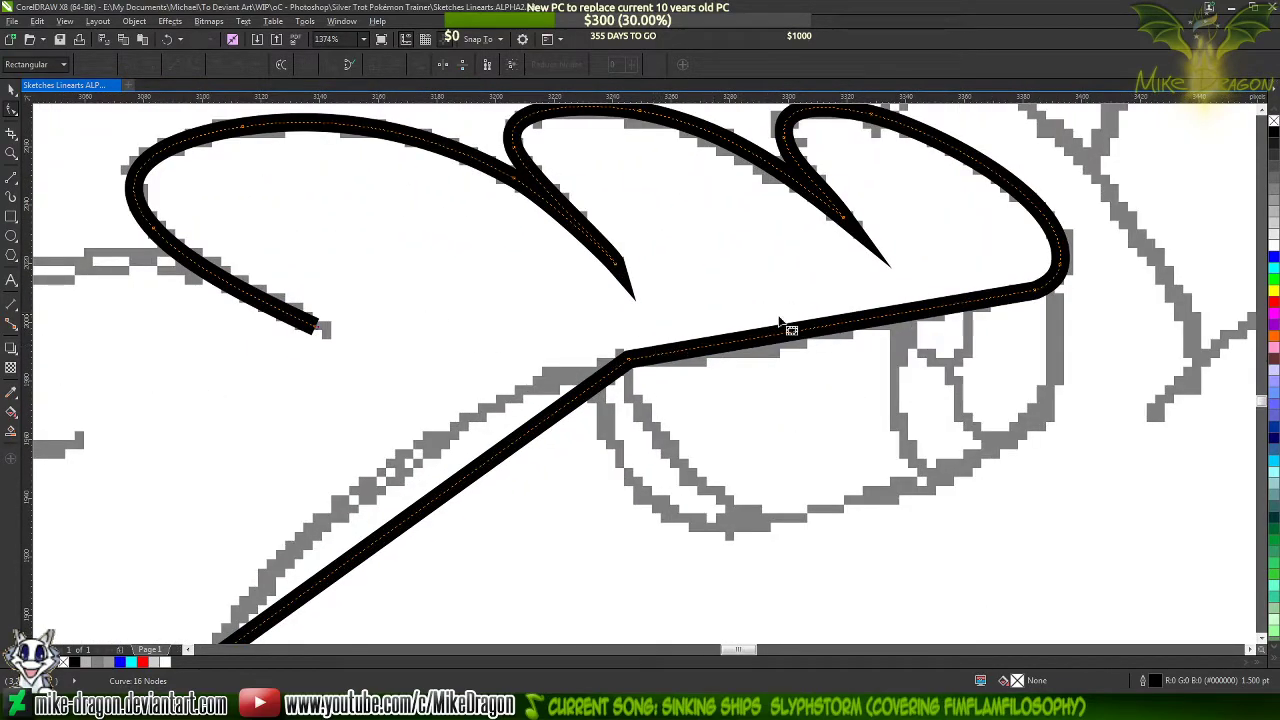
pyautogui.scroll(1, 1023, 286)
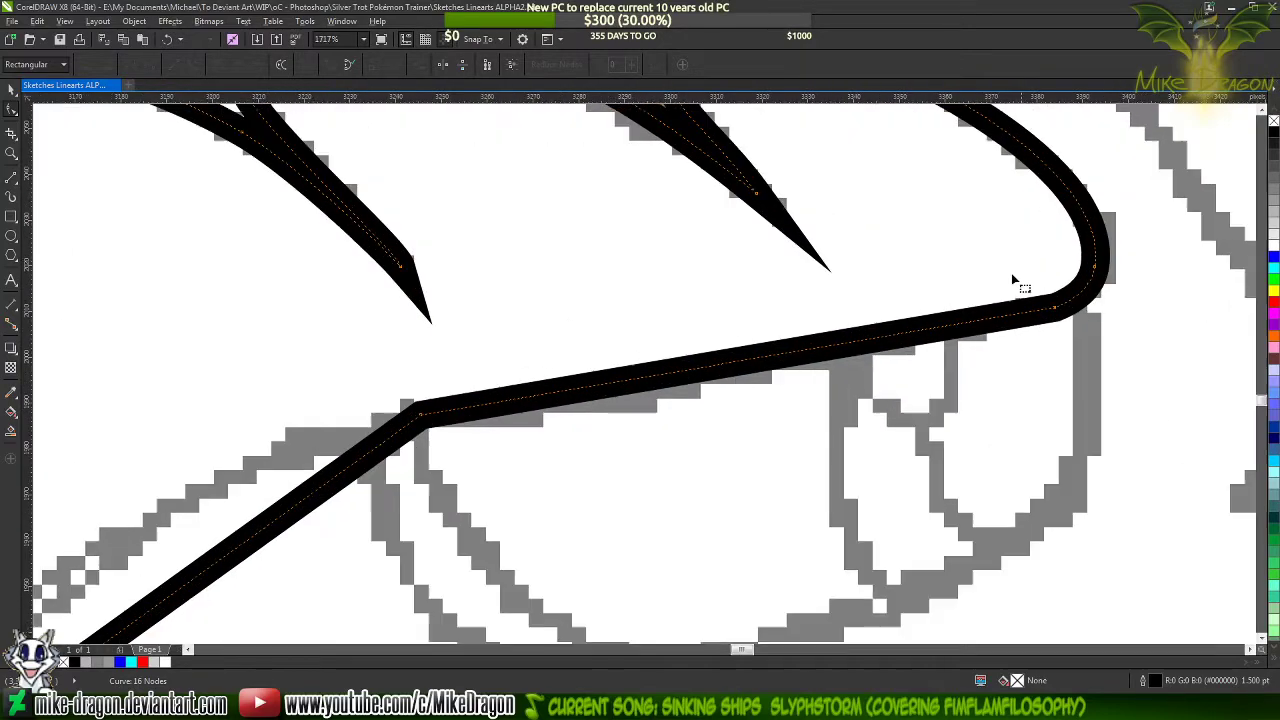
pyautogui.click(1056, 313)
pyautogui.moveTo(848, 348); pyautogui.dragTo(765, 402)
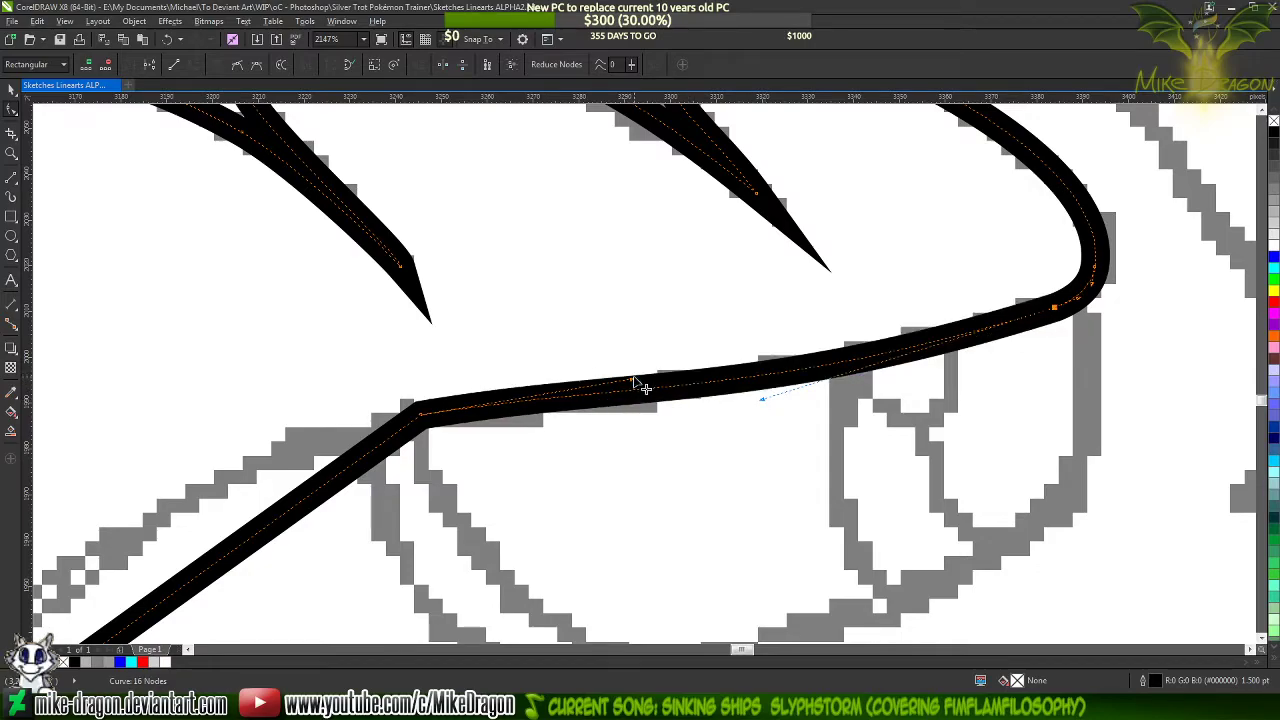
pyautogui.moveTo(632, 379); pyautogui.dragTo(613, 358)
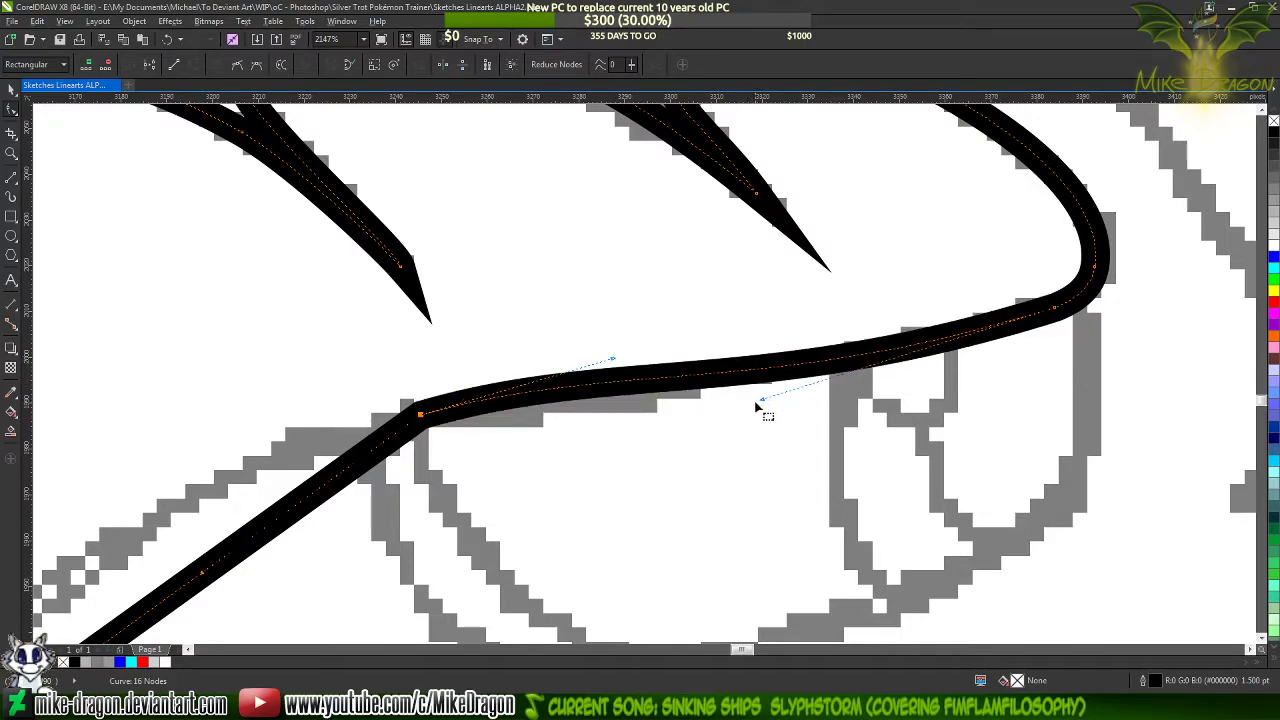
# Arc the upper diagonal segment behind the eye along the sketch, adding a cusp node on it and deleting the corner node above the eye
pyautogui.scroll(-5, 906, 252)
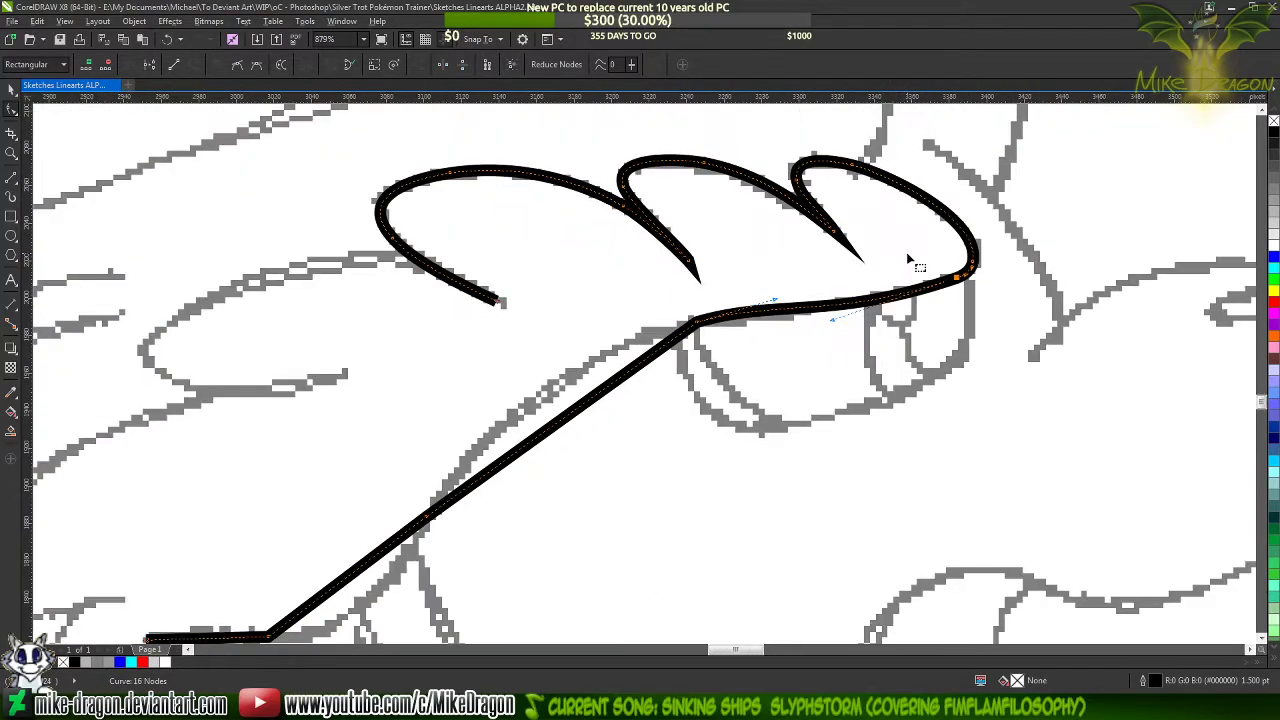
pyautogui.scroll(2, 645, 352)
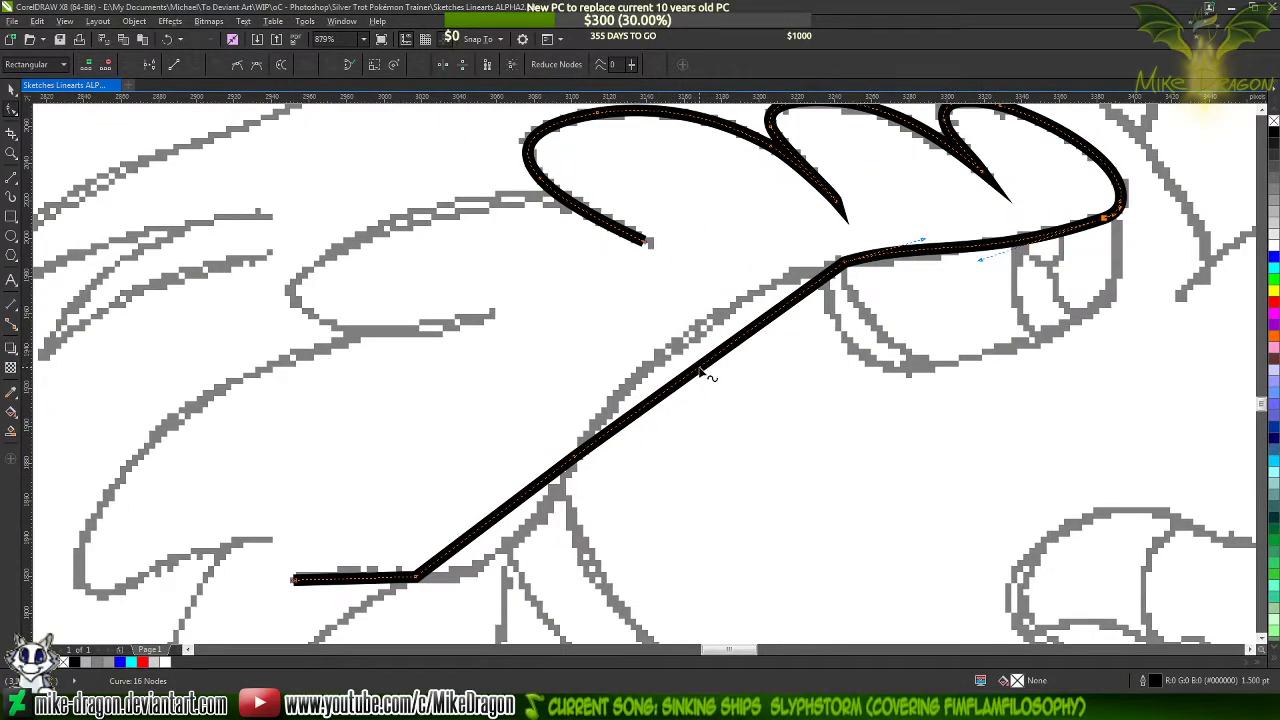
pyautogui.moveTo(706, 375); pyautogui.dragTo(690, 340)
pyautogui.moveTo(688, 338); pyautogui.dragTo(692, 336)
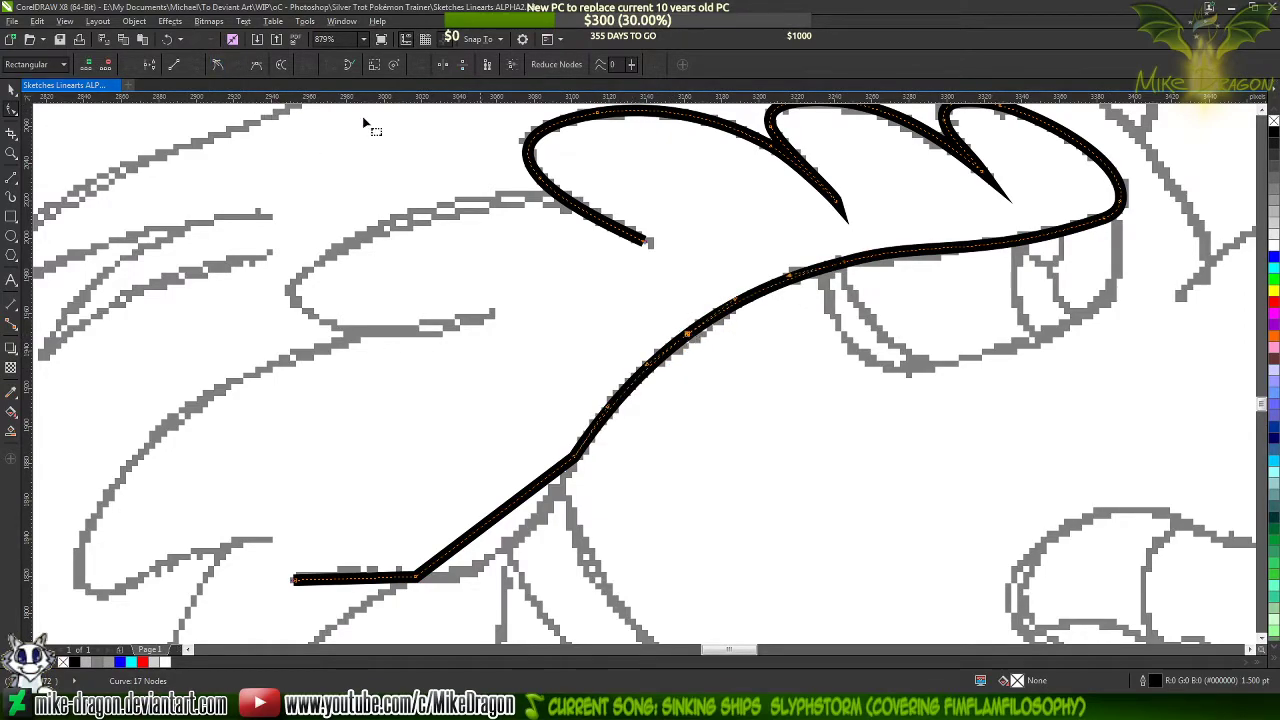
pyautogui.click(218, 65)
pyautogui.doubleClick(845, 263)
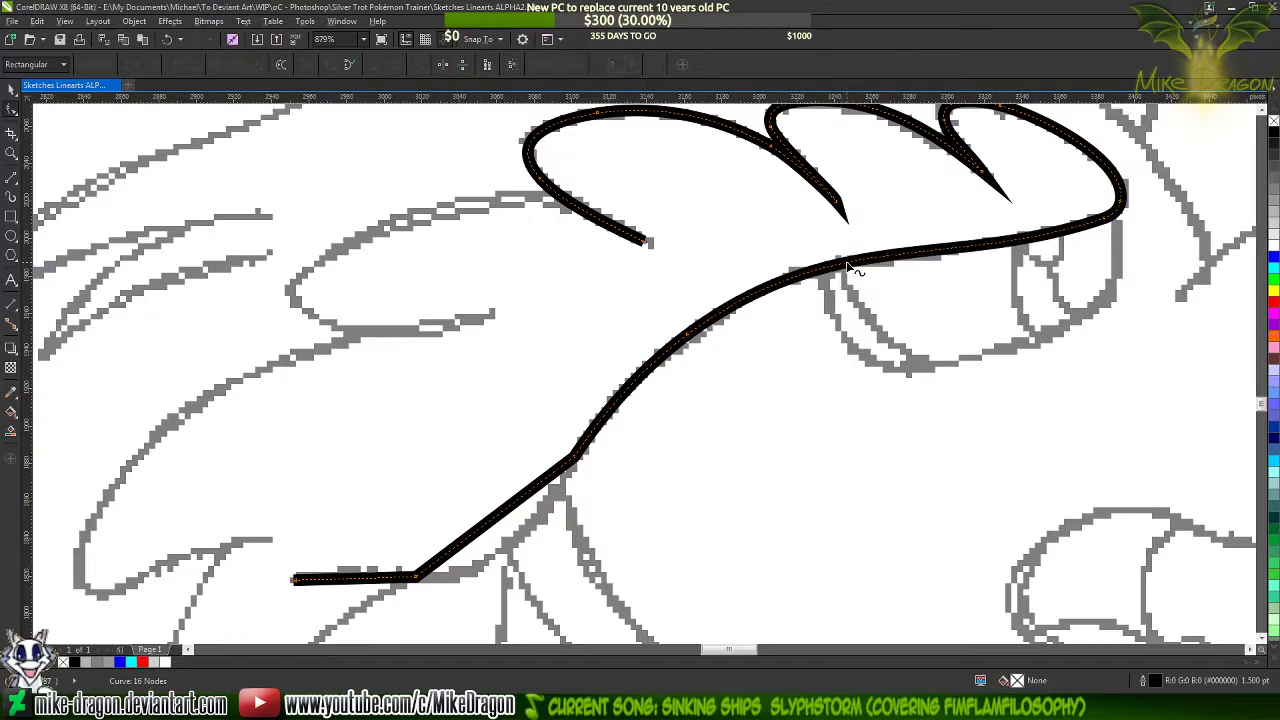
# Bend the lower diagonal segment down to the sketched cheek curve, adding a cusp node on it and deleting the corner node above
pyautogui.scroll(-1, 858, 258)
pyautogui.scroll(-1, 625, 430)
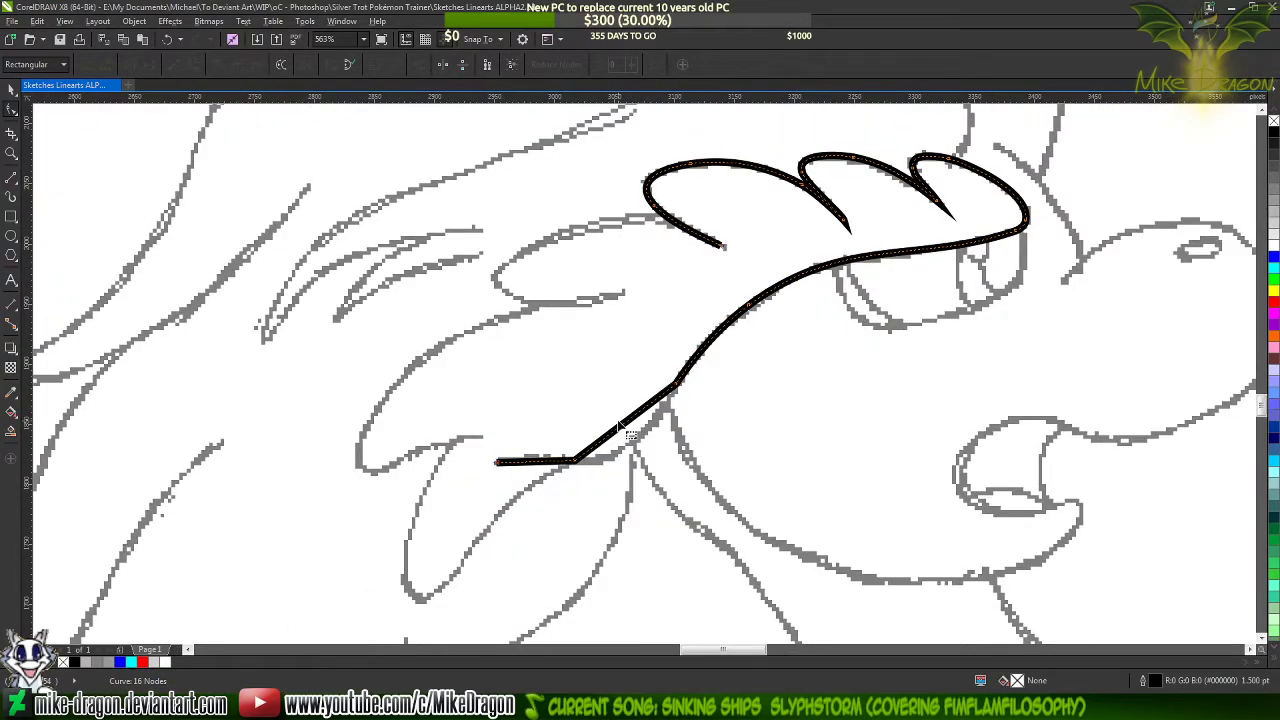
pyautogui.scroll(4, 640, 430)
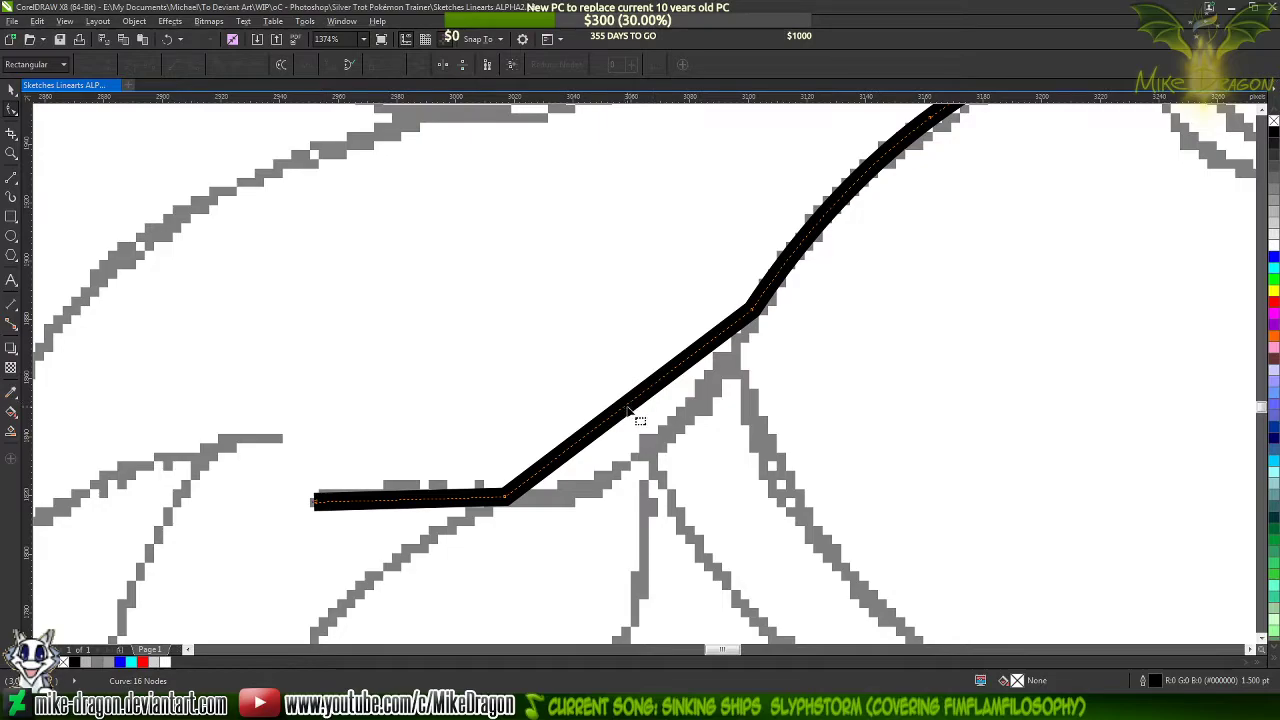
pyautogui.moveTo(627, 413); pyautogui.dragTo(650, 453)
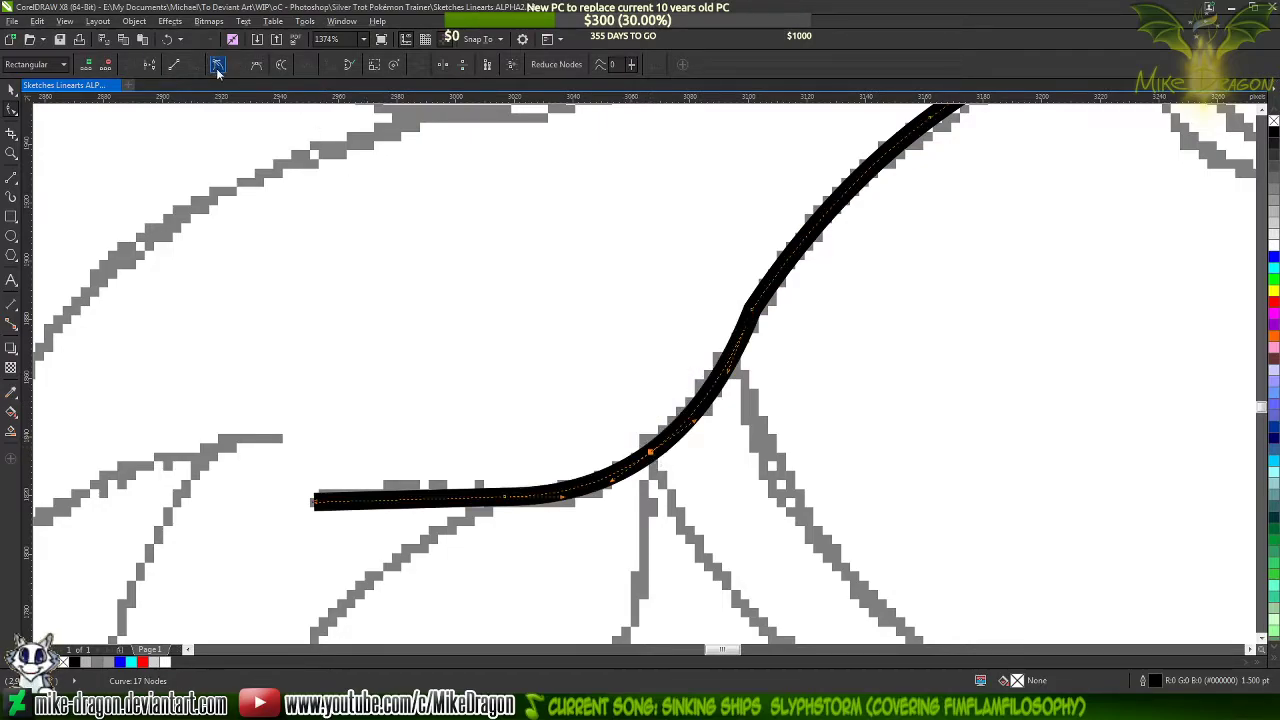
pyautogui.click(217, 68)
pyautogui.scroll(-3, 675, 346)
pyautogui.doubleClick(713, 328)
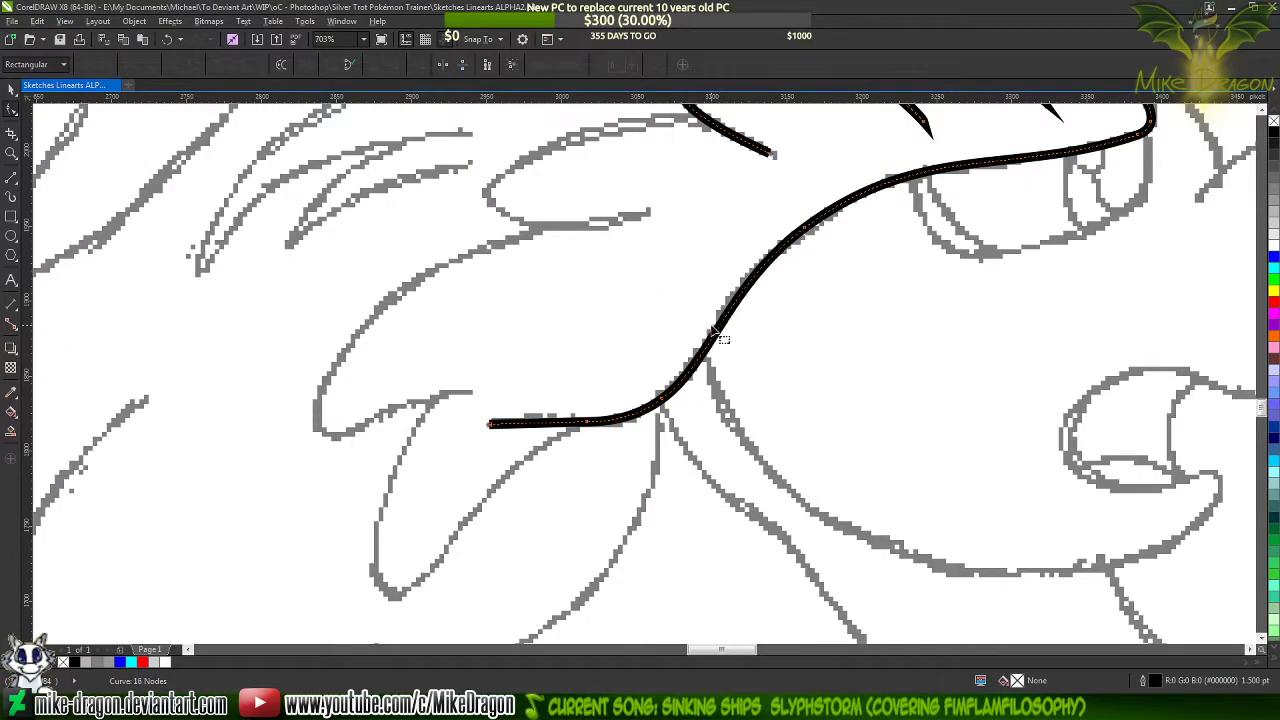
# Arch the line's rear end segment upward to match the sketch, adding a node at its crest and deleting the corner node beside it
pyautogui.scroll(4, 526, 436)
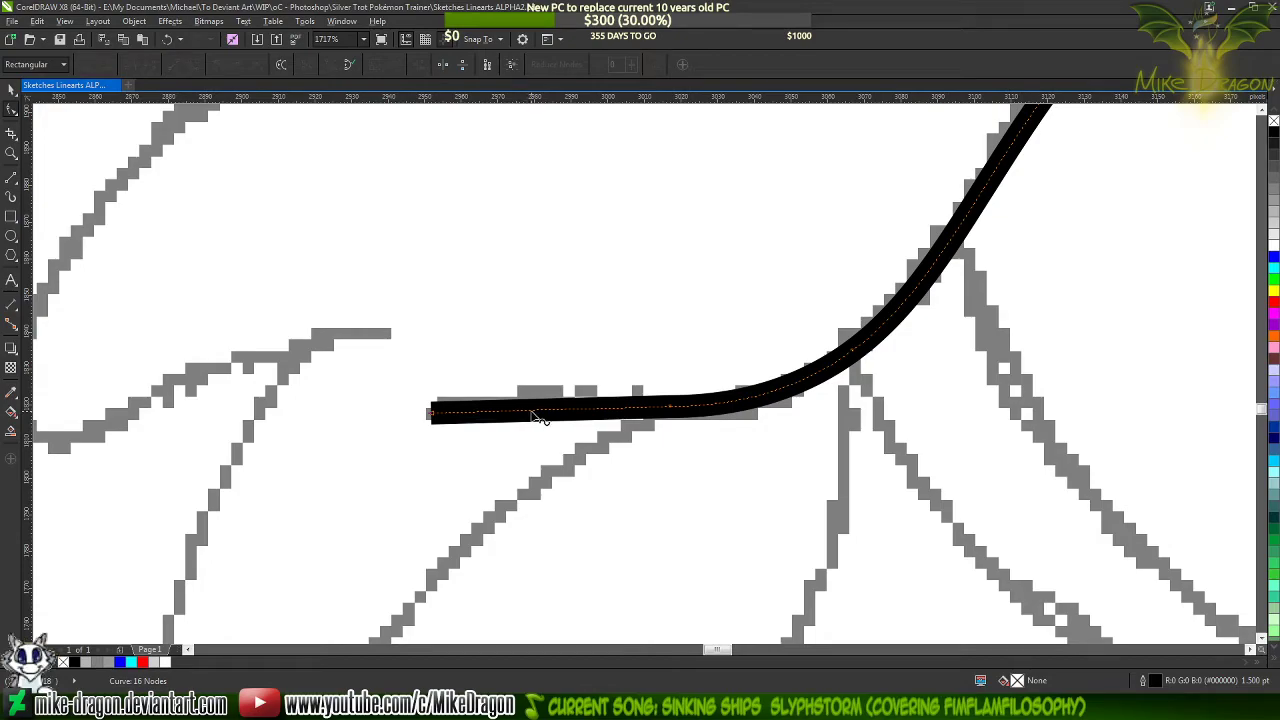
pyautogui.moveTo(537, 417); pyautogui.dragTo(538, 398)
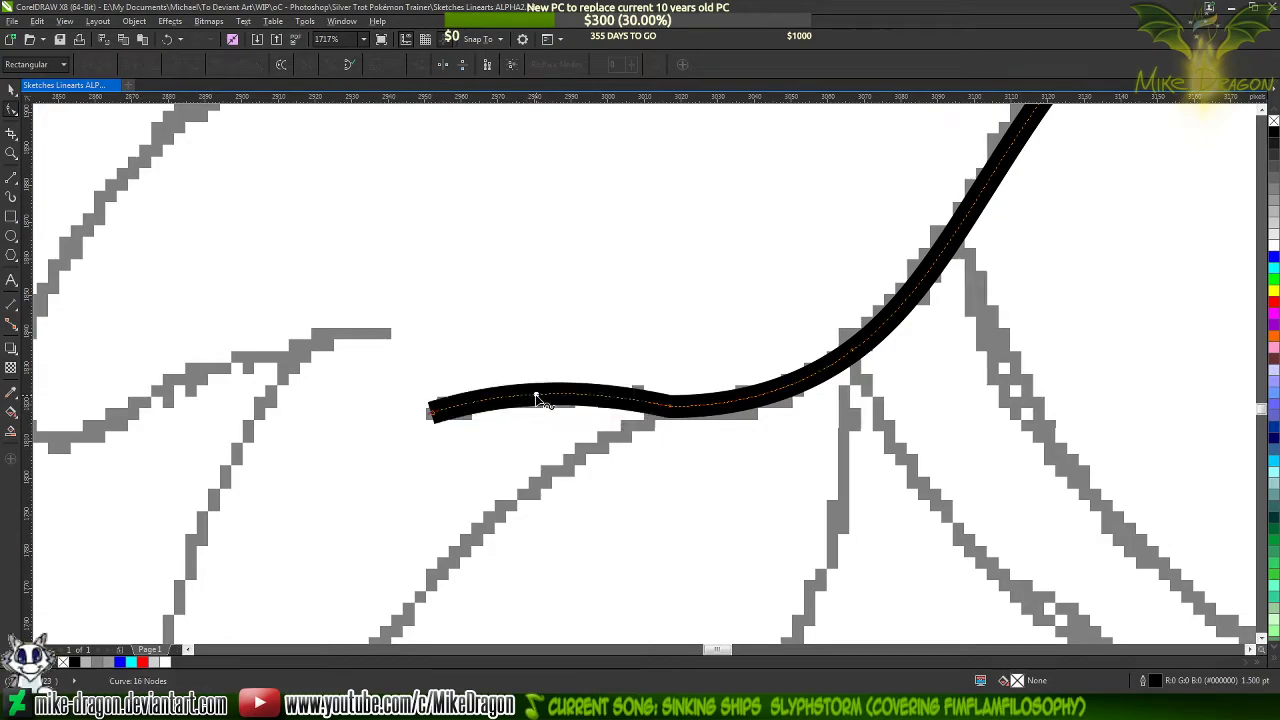
pyautogui.doubleClick(555, 397)
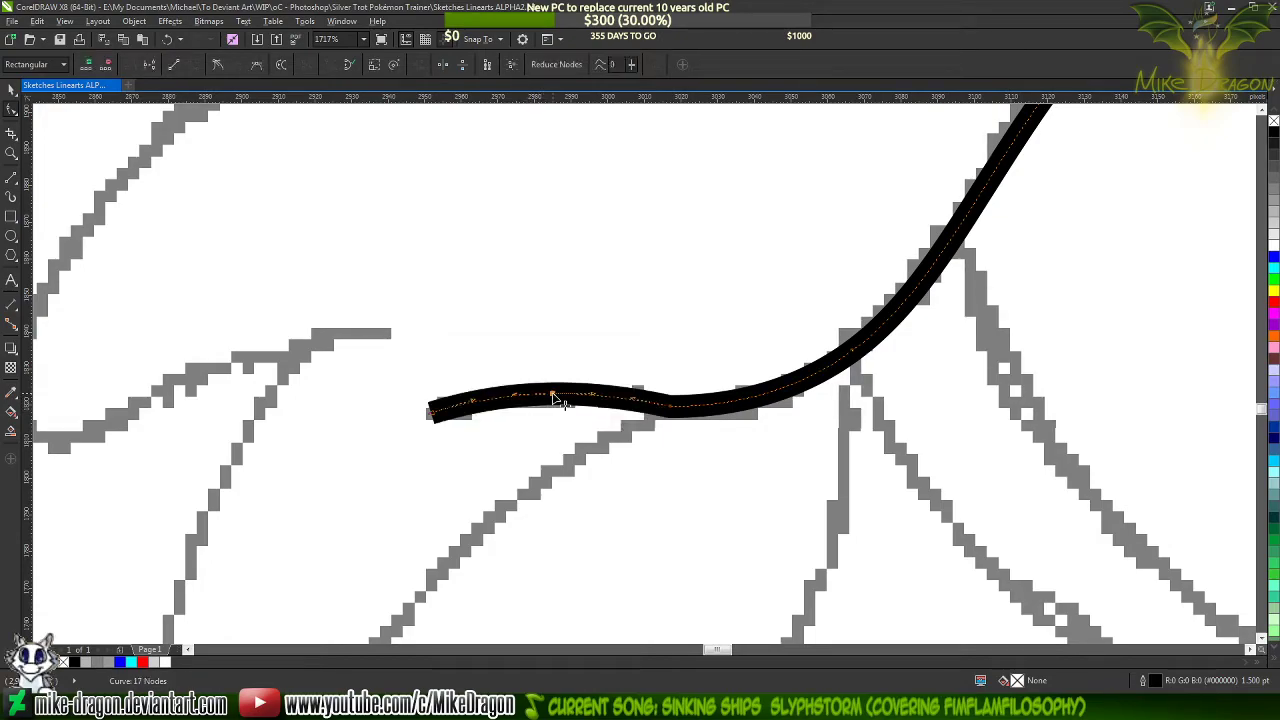
pyautogui.doubleClick(676, 412)
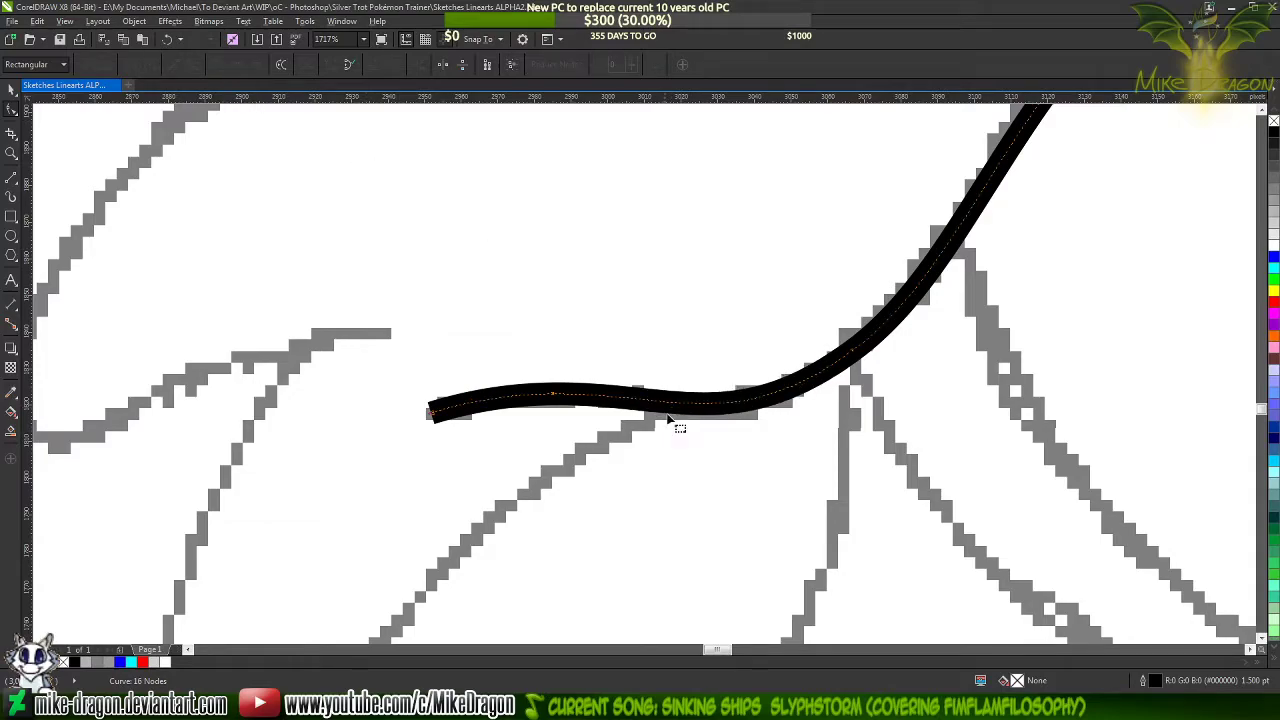
pyautogui.scroll(-3, 640, 470)
pyautogui.scroll(-2, 480, 497)
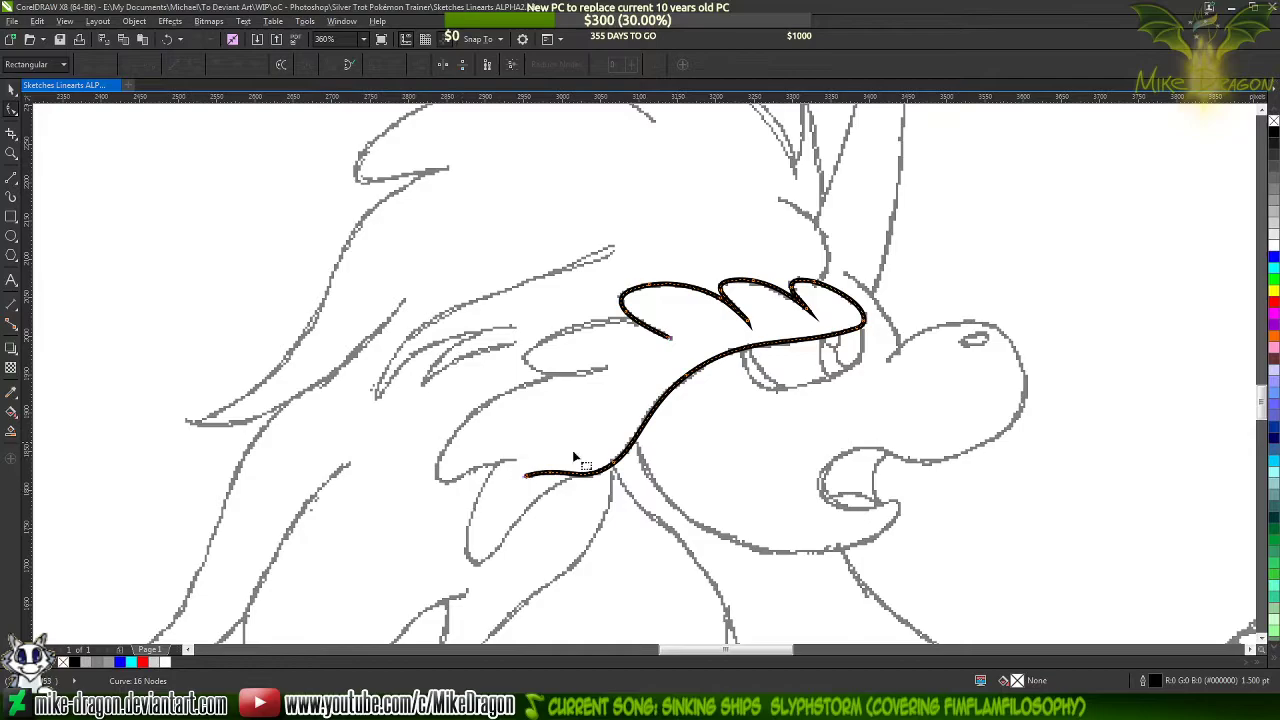
pyautogui.click(704, 419)
pyautogui.scroll(-3, 826, 296)
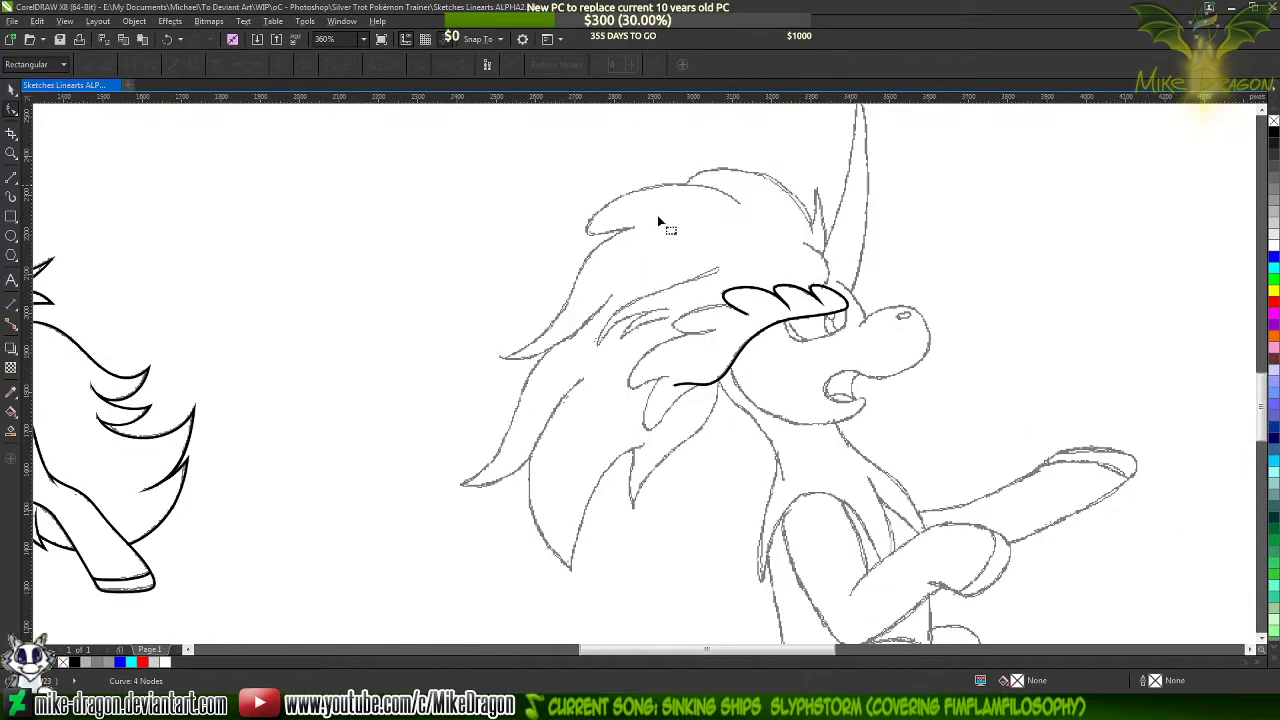
pyautogui.click(11, 90)
pyautogui.click(409, 280)
pyautogui.scroll(-3, 514, 385)
pyautogui.scroll(-1, 515, 414)
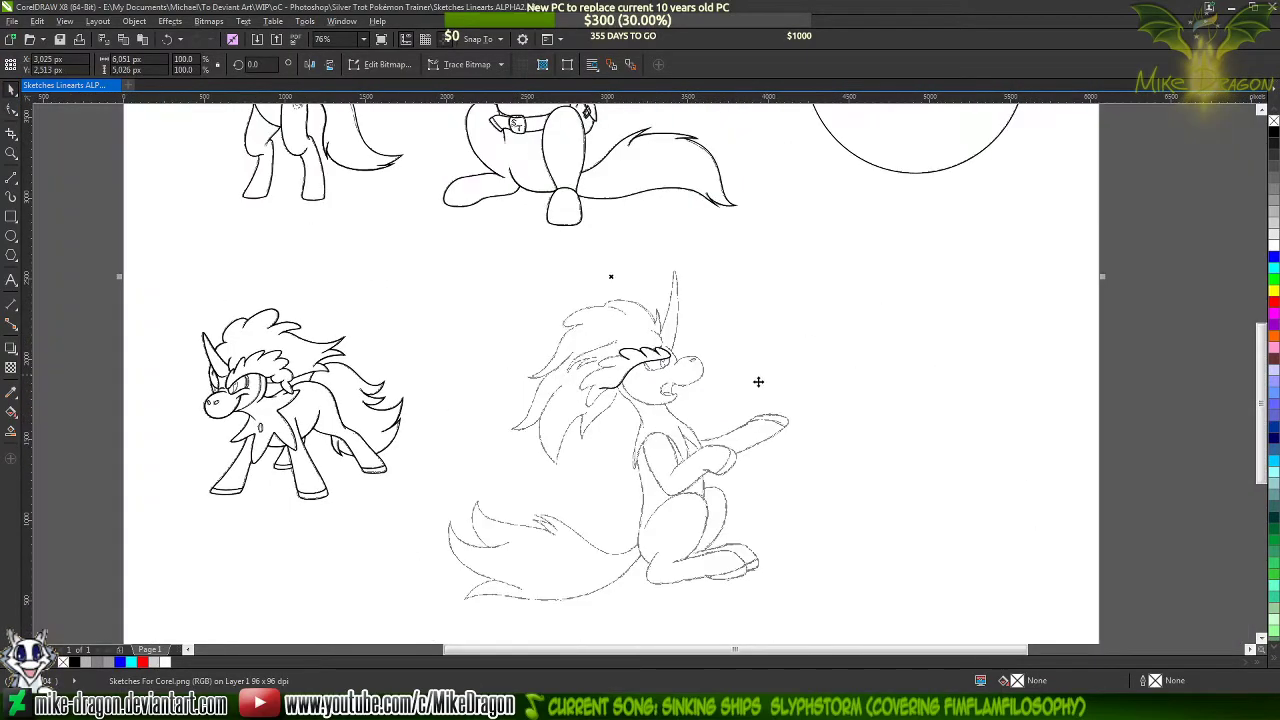
pyautogui.click(1149, 341)
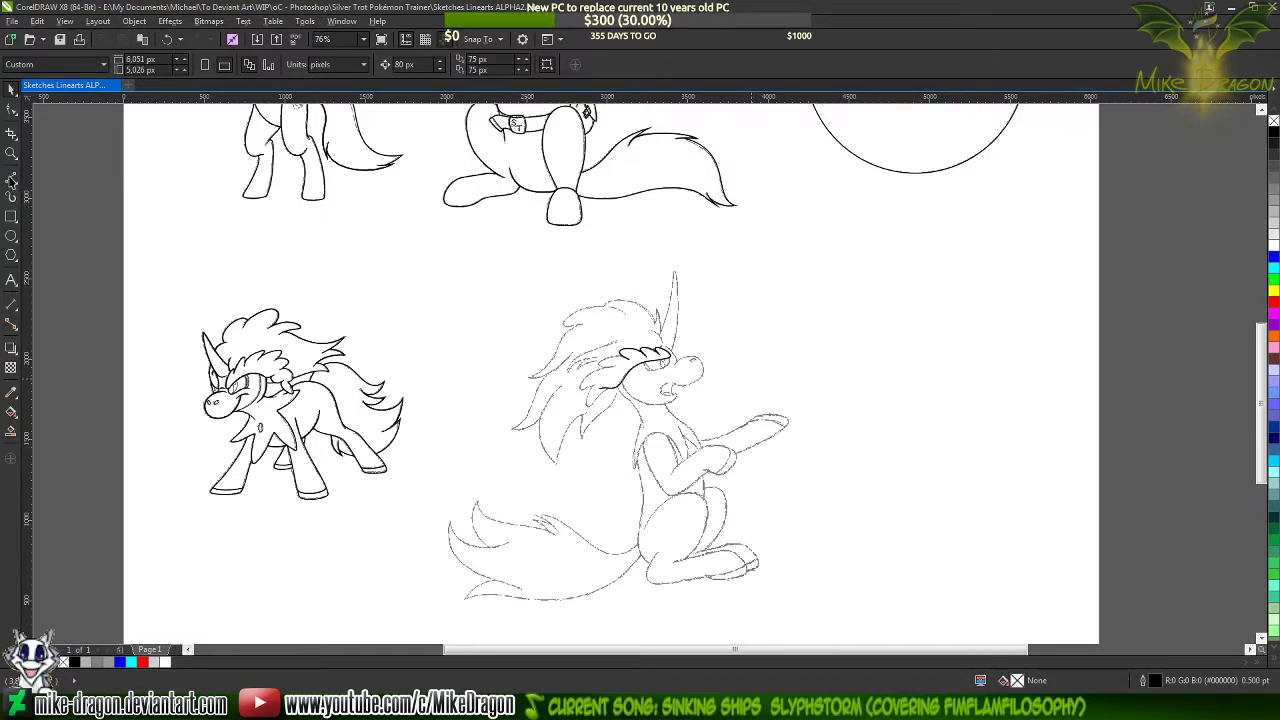
pyautogui.click(12, 181)
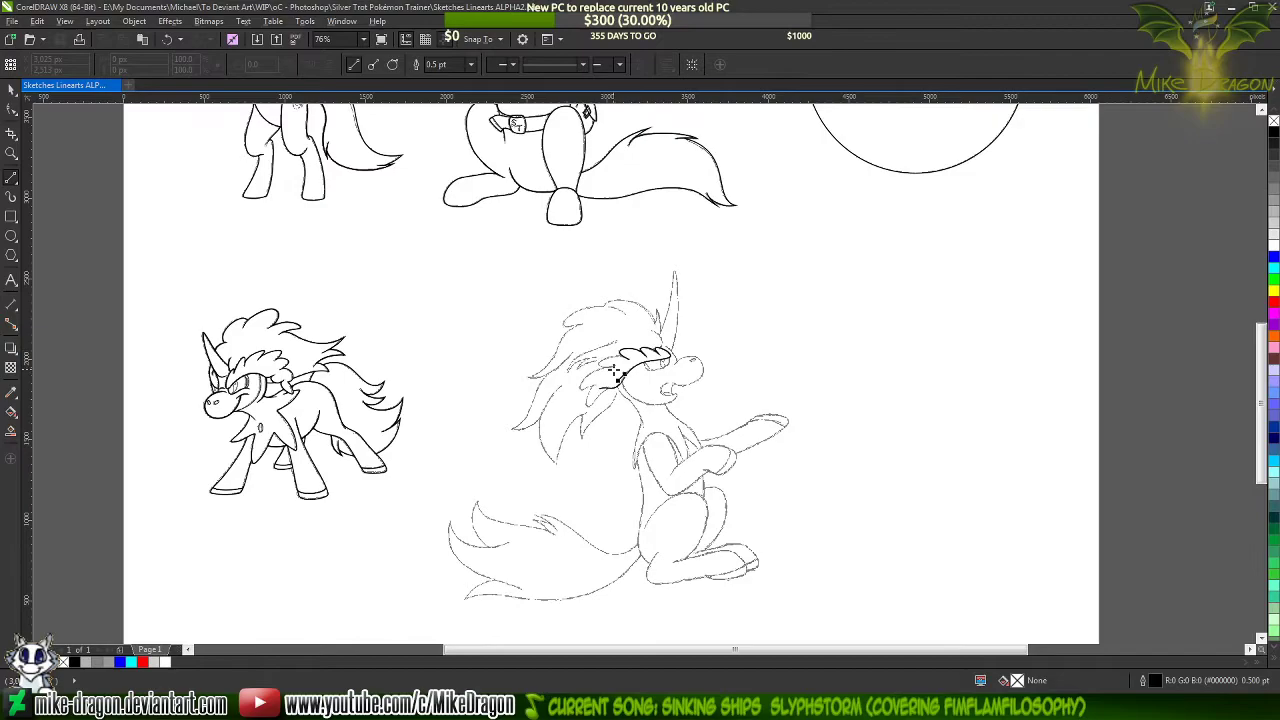
pyautogui.scroll(6, 660, 358)
pyautogui.scroll(4, 740, 300)
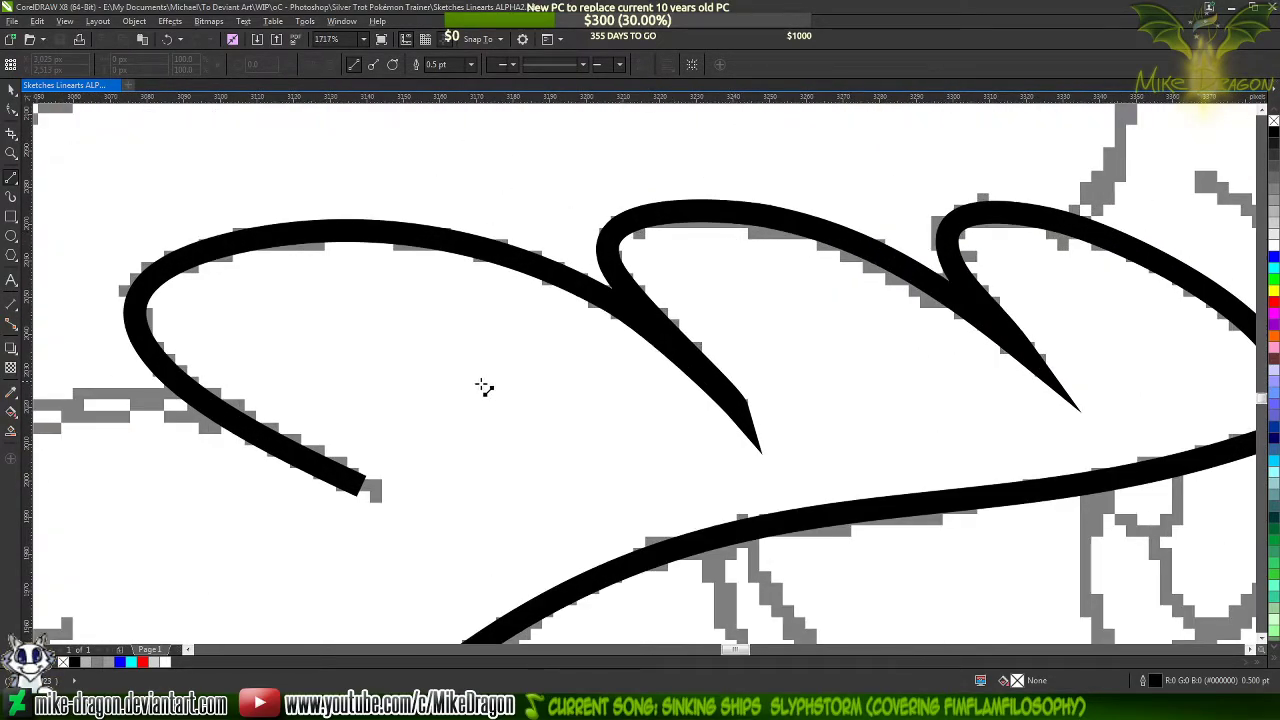
pyautogui.scroll(-1, 480, 386)
pyautogui.scroll(1, 740, 391)
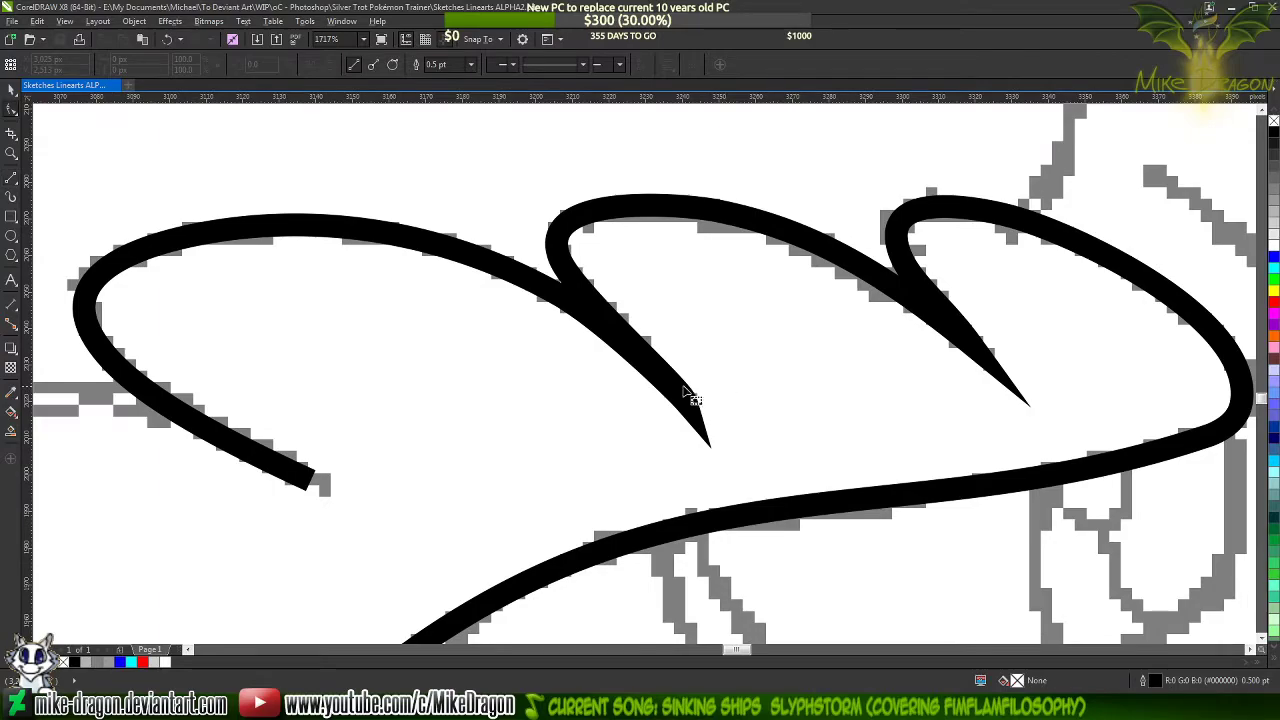
# Move the tip node of the notch between the fringe's first and second lobes back up along the sketched stroke
pyautogui.press('F10')
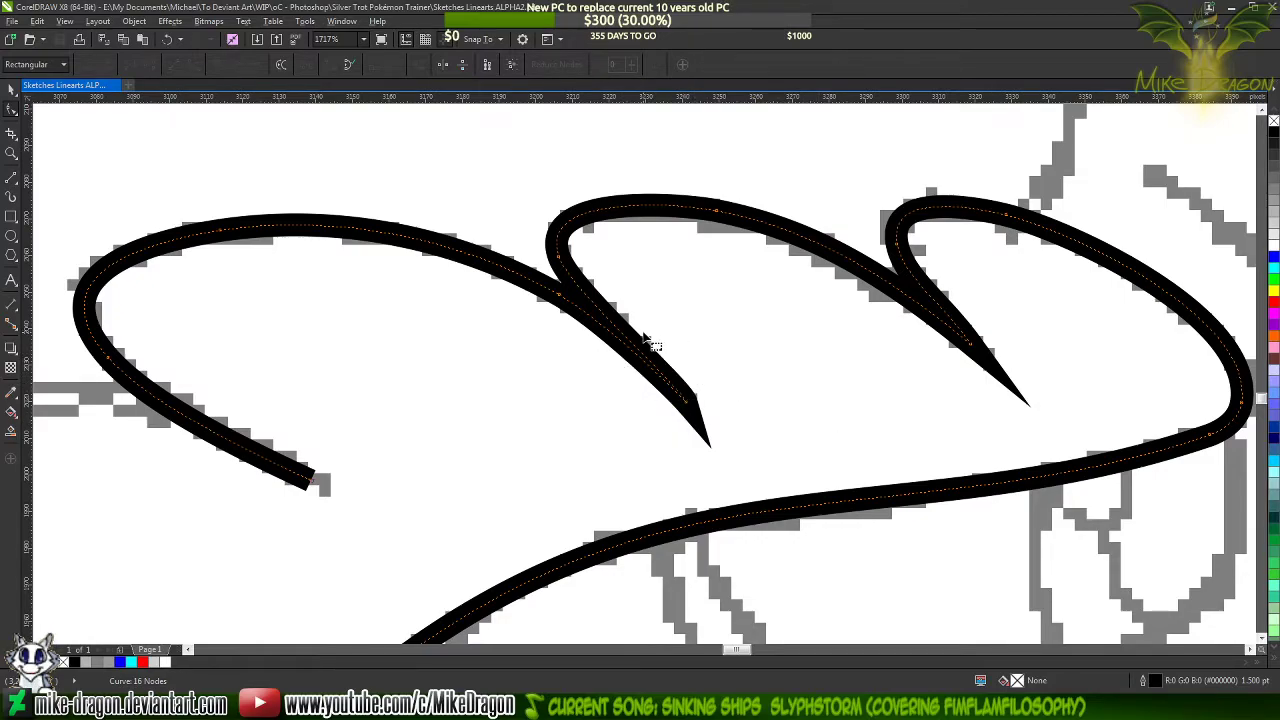
pyautogui.scroll(2, 701, 355)
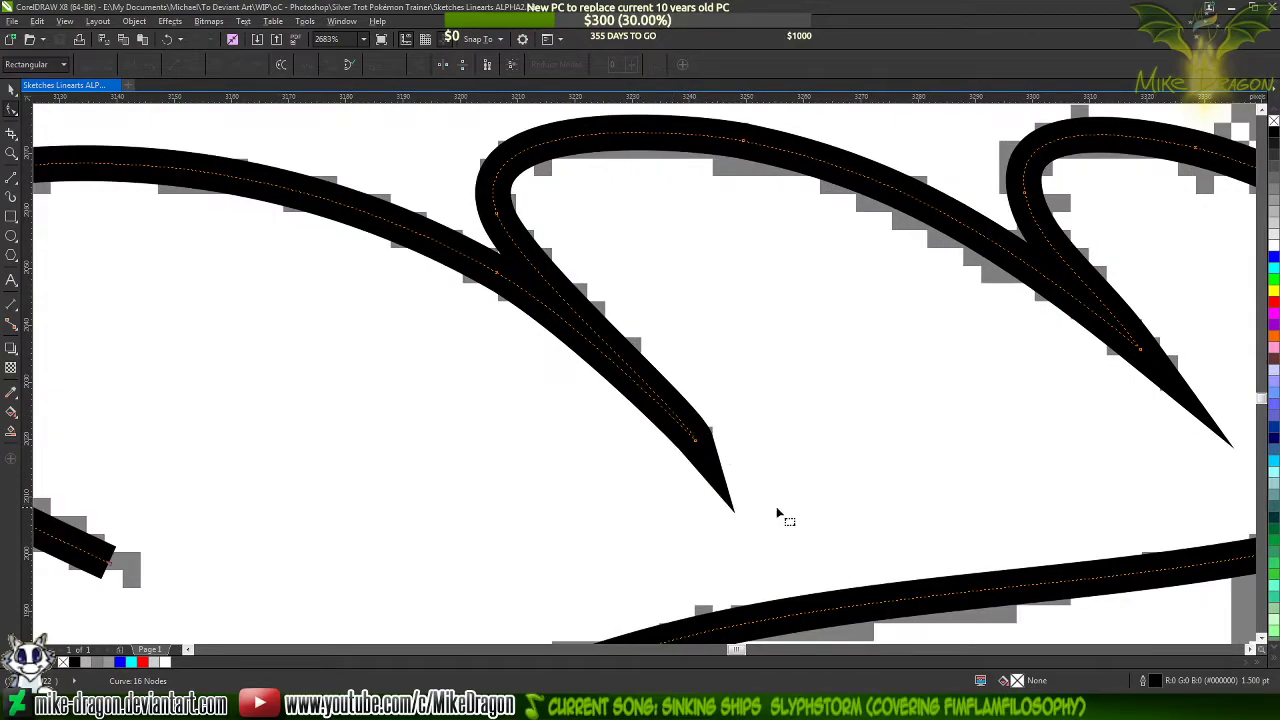
pyautogui.scroll(2, 565, 306)
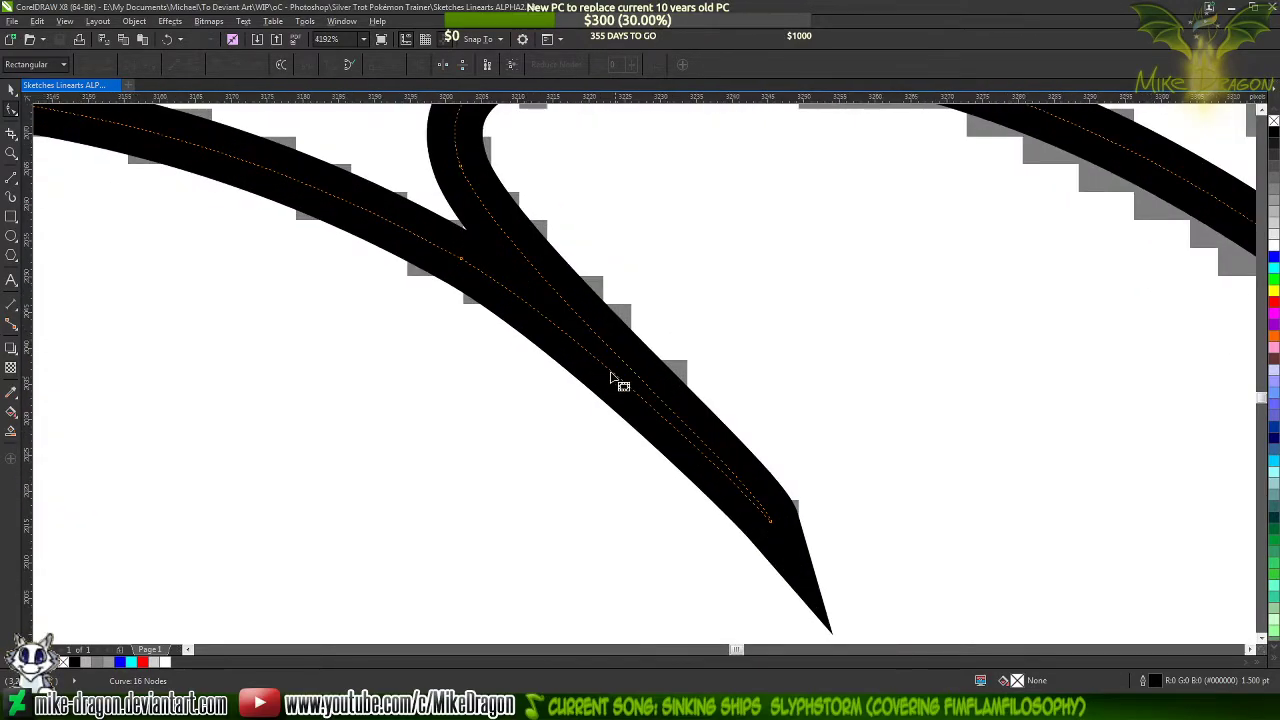
pyautogui.scroll(-4, 650, 410)
pyautogui.scroll(2, 700, 447)
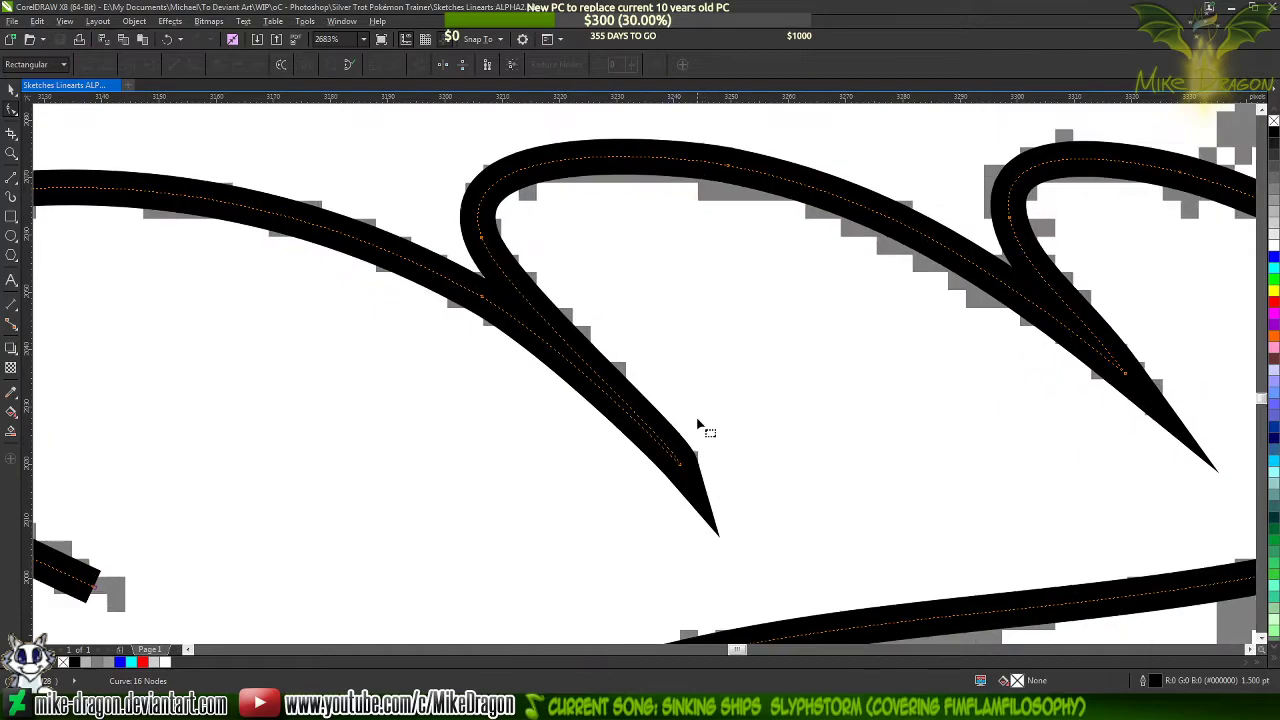
pyautogui.click(689, 477)
pyautogui.moveTo(689, 477); pyautogui.dragTo(572, 345)
pyautogui.scroll(2, 530, 292)
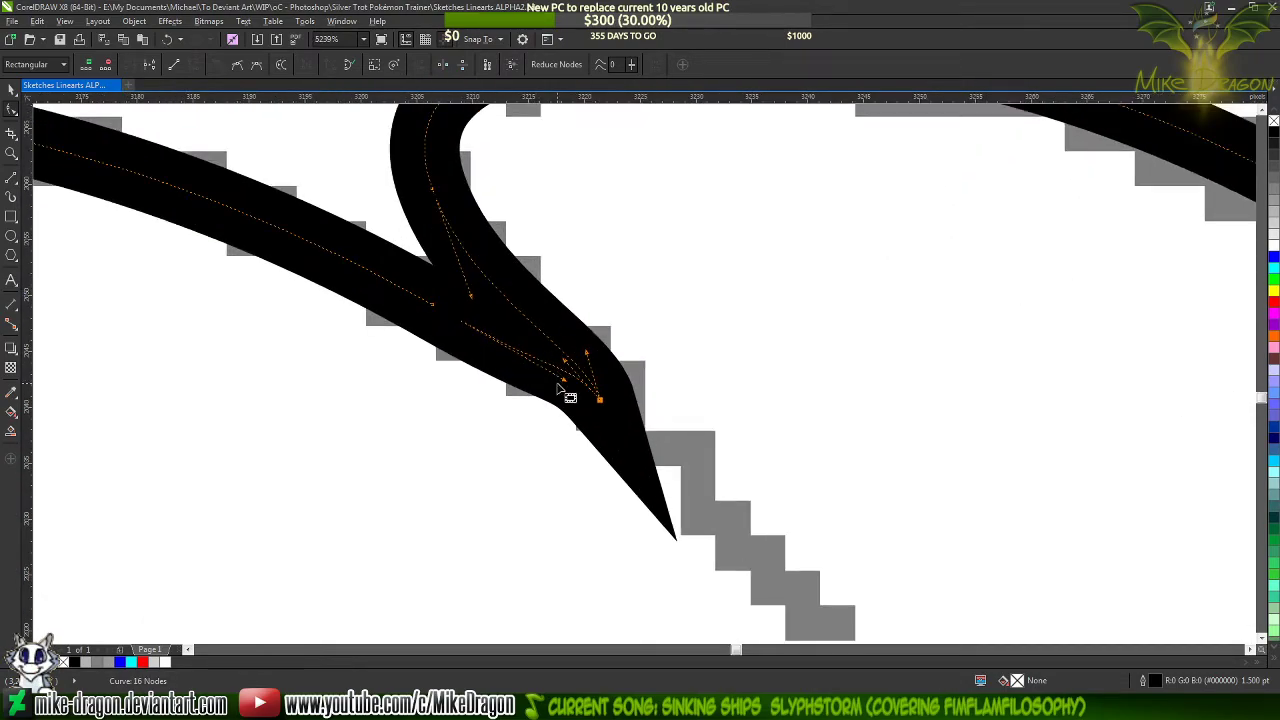
pyautogui.scroll(-2, 612, 376)
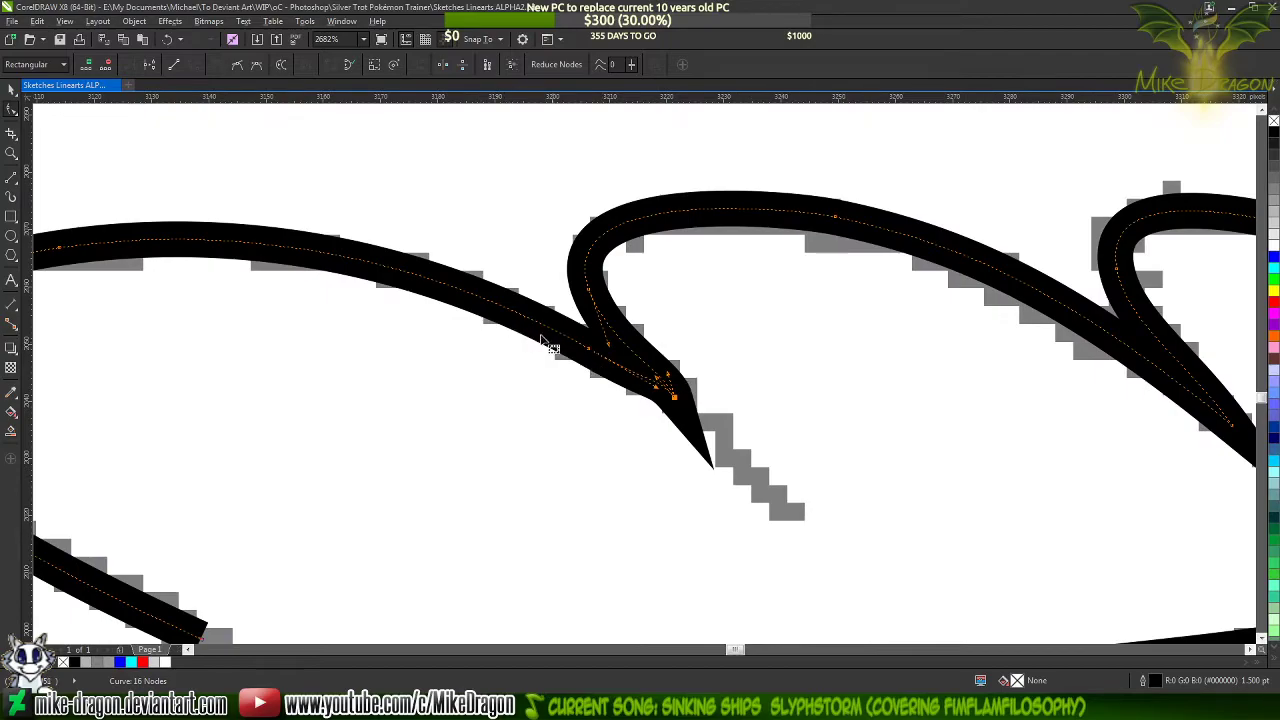
# Add a node on the first lobe's arc, delete the node beside the notch, and realign the tip's handles into a sharp taper
pyautogui.doubleClick(432, 279)
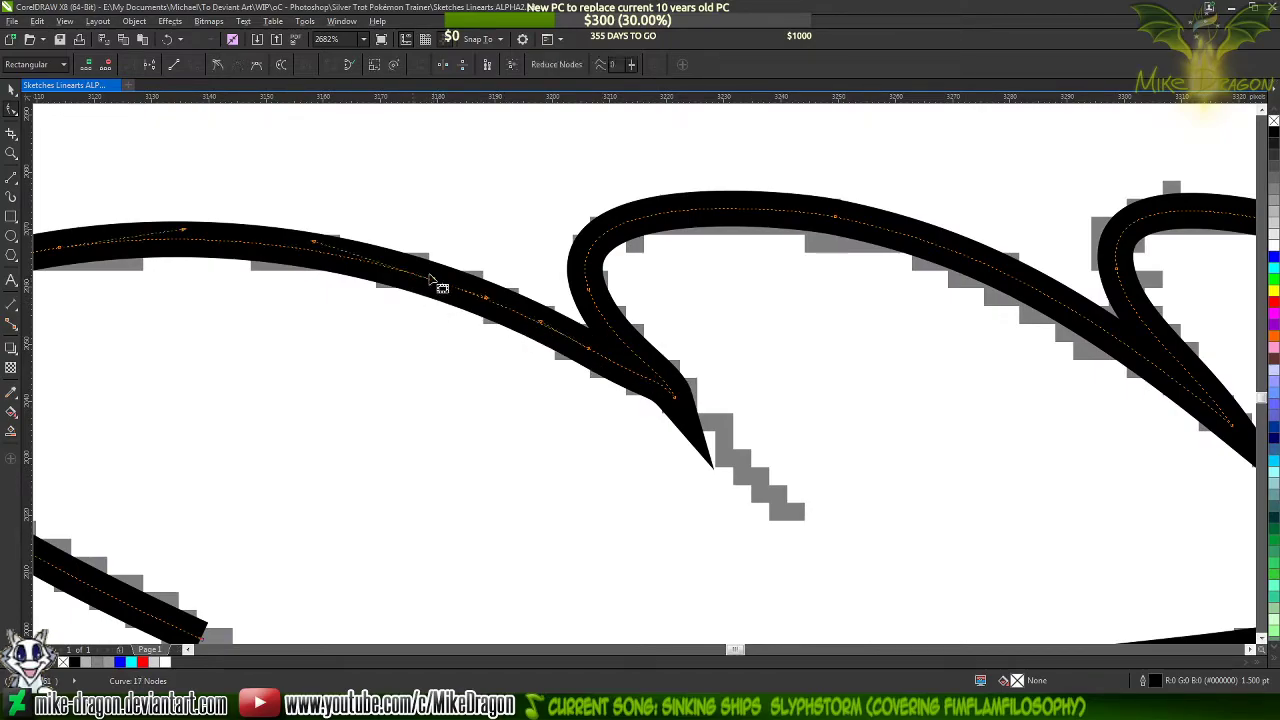
pyautogui.doubleClick(588, 349)
pyautogui.click(674, 397)
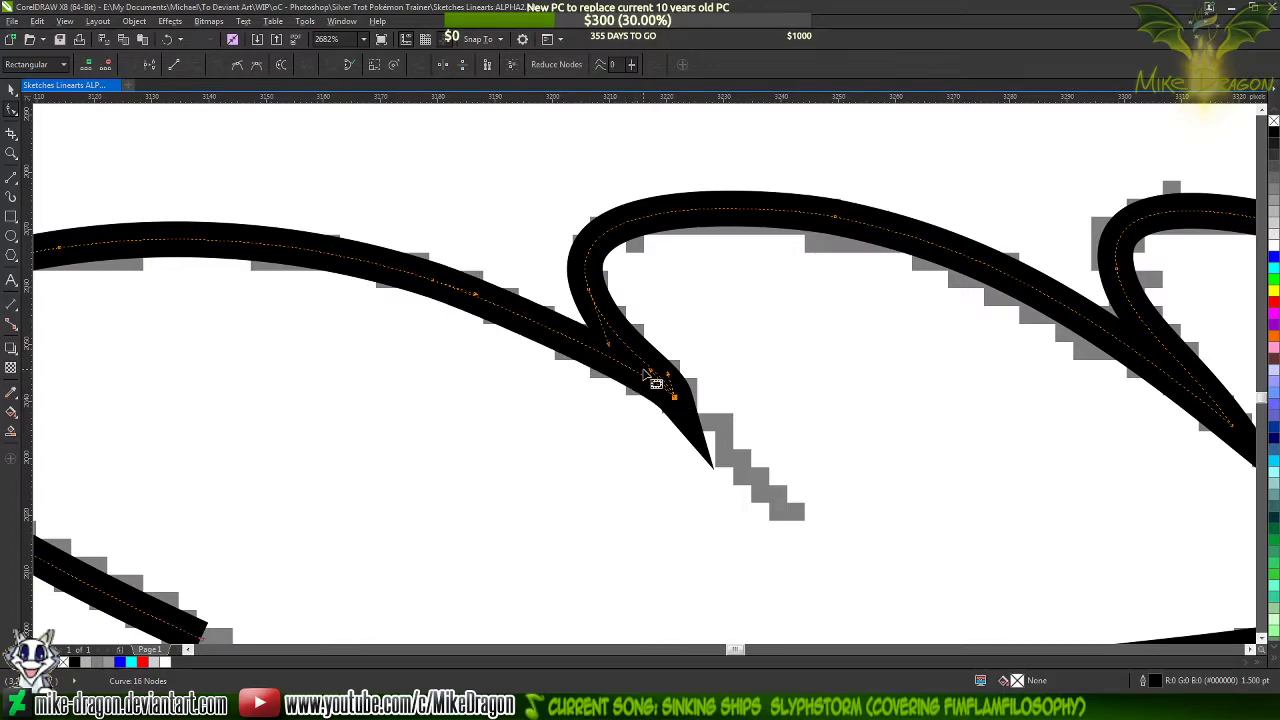
pyautogui.moveTo(660, 382); pyautogui.dragTo(566, 334)
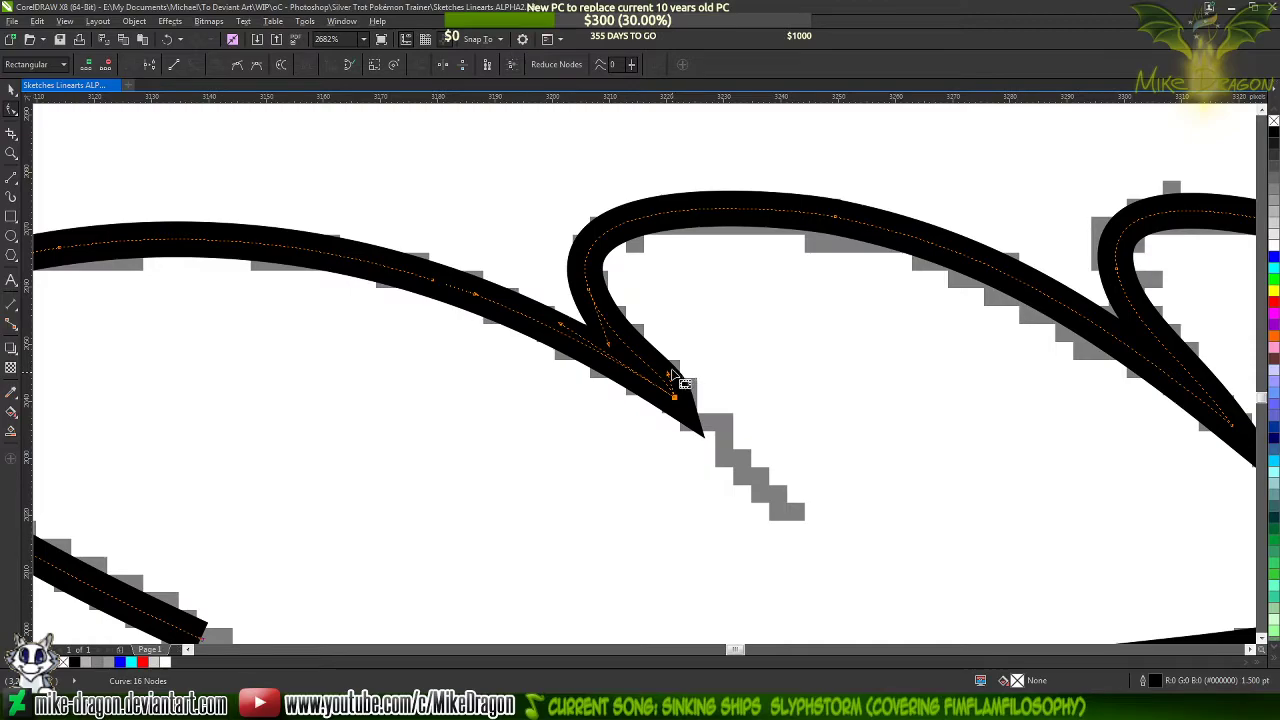
pyautogui.moveTo(669, 374); pyautogui.dragTo(628, 347)
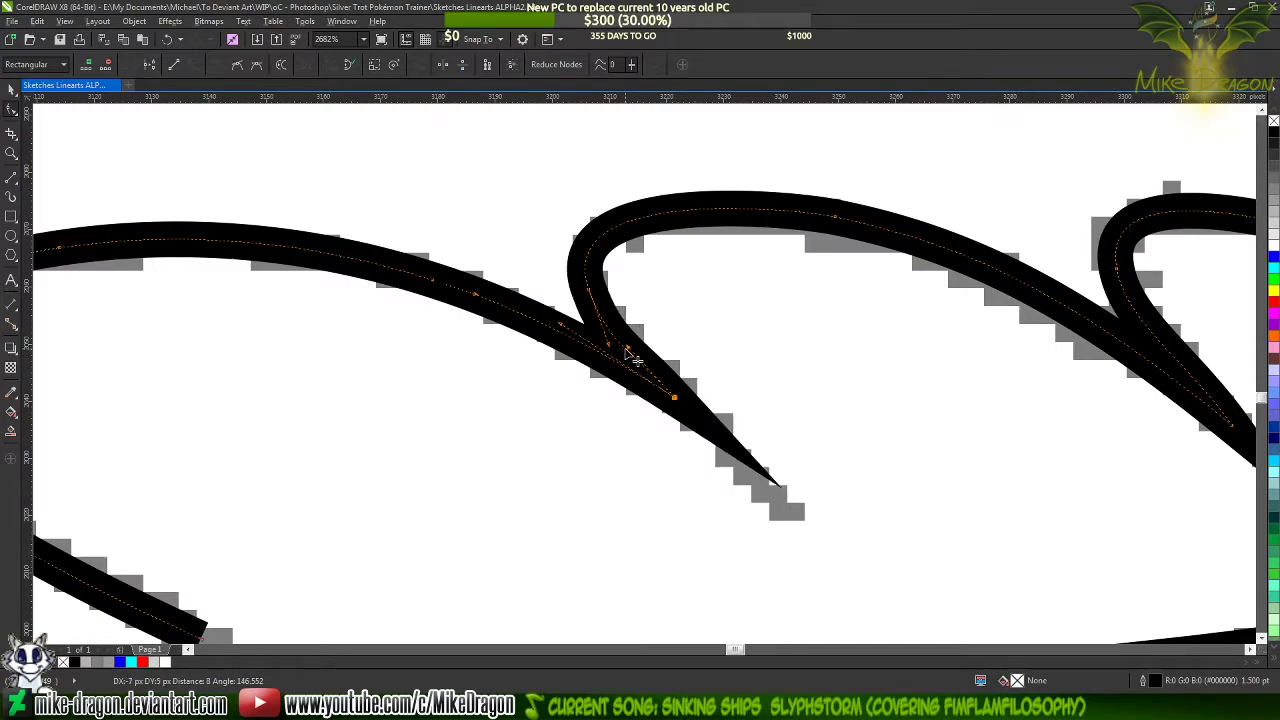
pyautogui.scroll(-3, 690, 402)
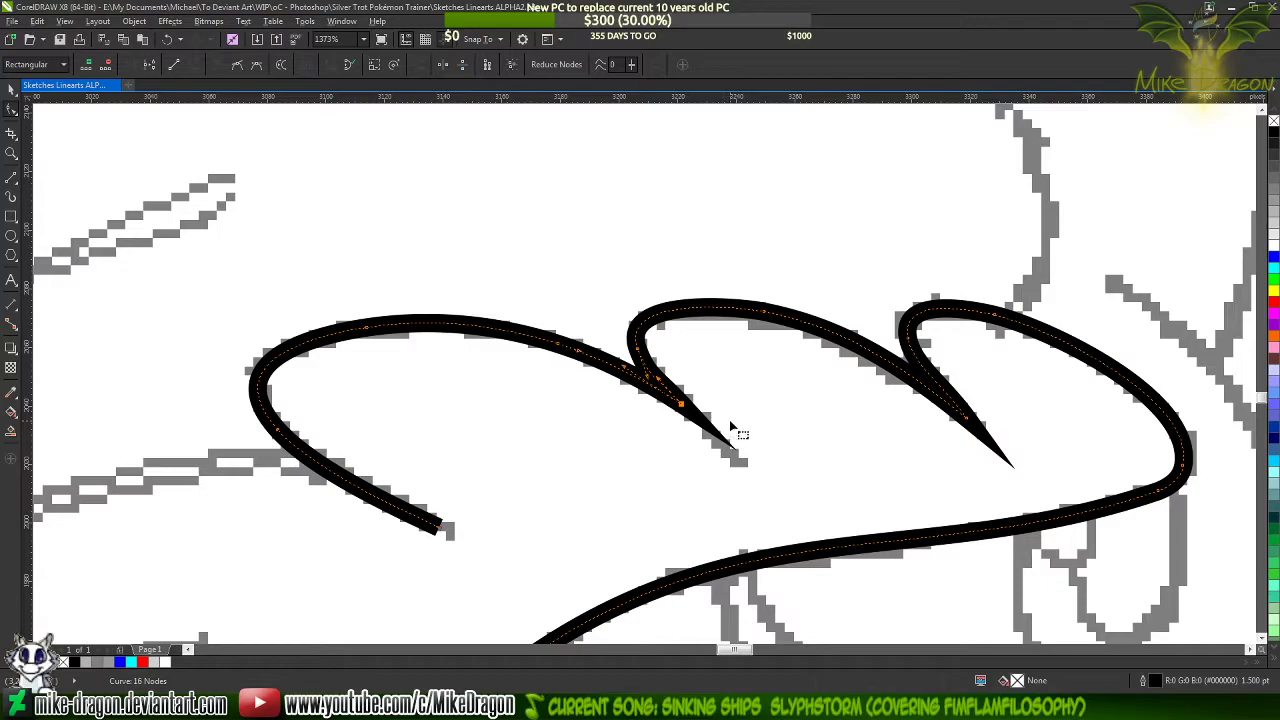
# Nudge the first notch's tip node and fine-tune its upper handle to lengthen the point toward the sketched tip
pyautogui.scroll(4, 734, 425)
pyautogui.scroll(2, 620, 398)
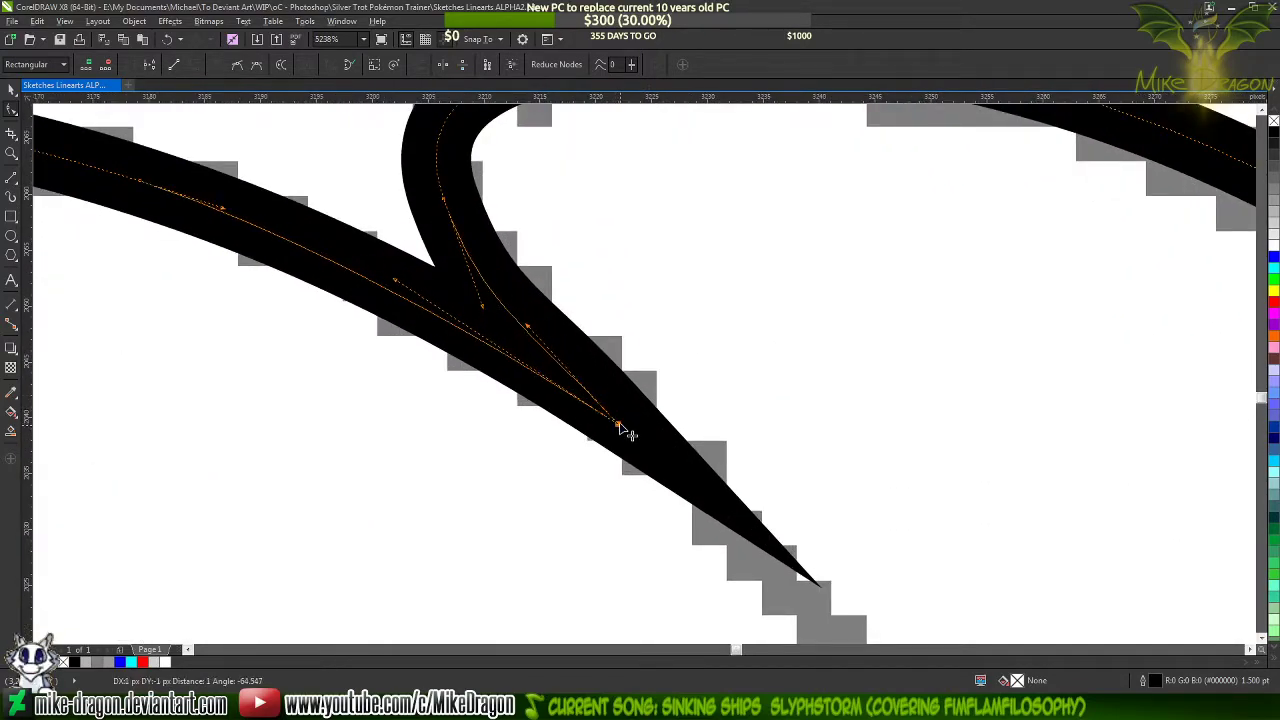
pyautogui.scroll(-3, 625, 475)
pyautogui.scroll(2, 607, 472)
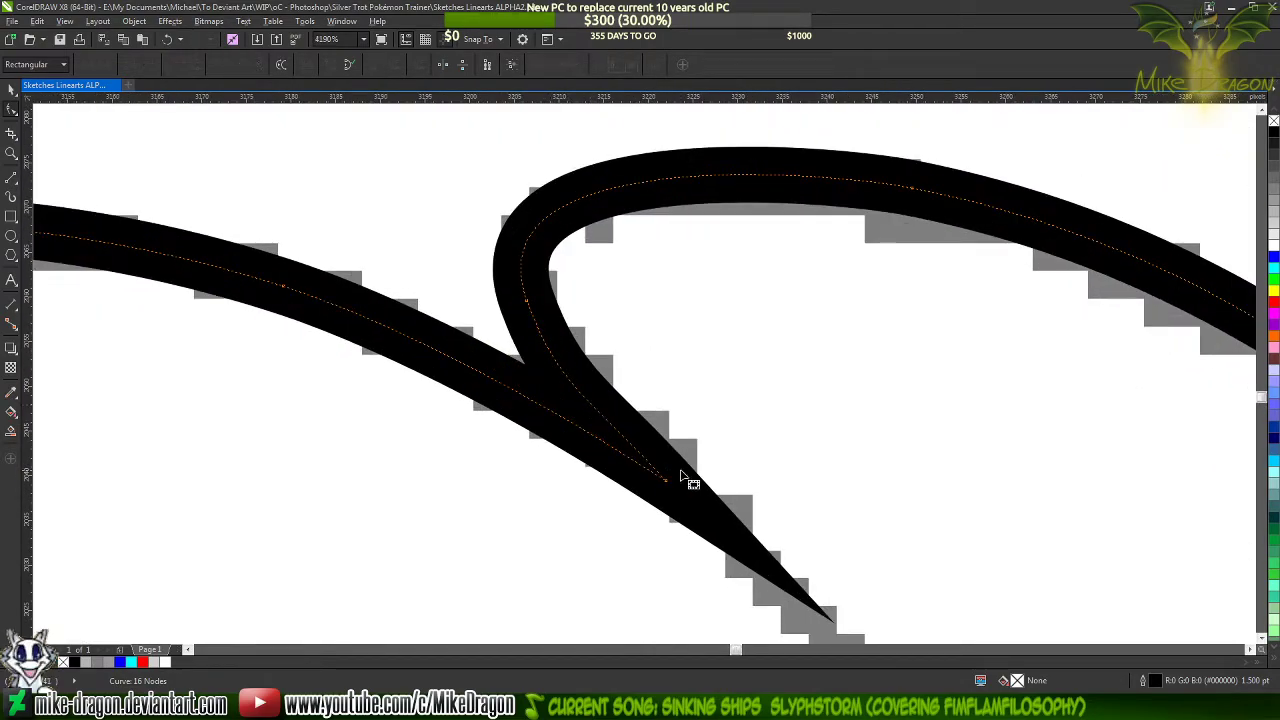
pyautogui.click(666, 483)
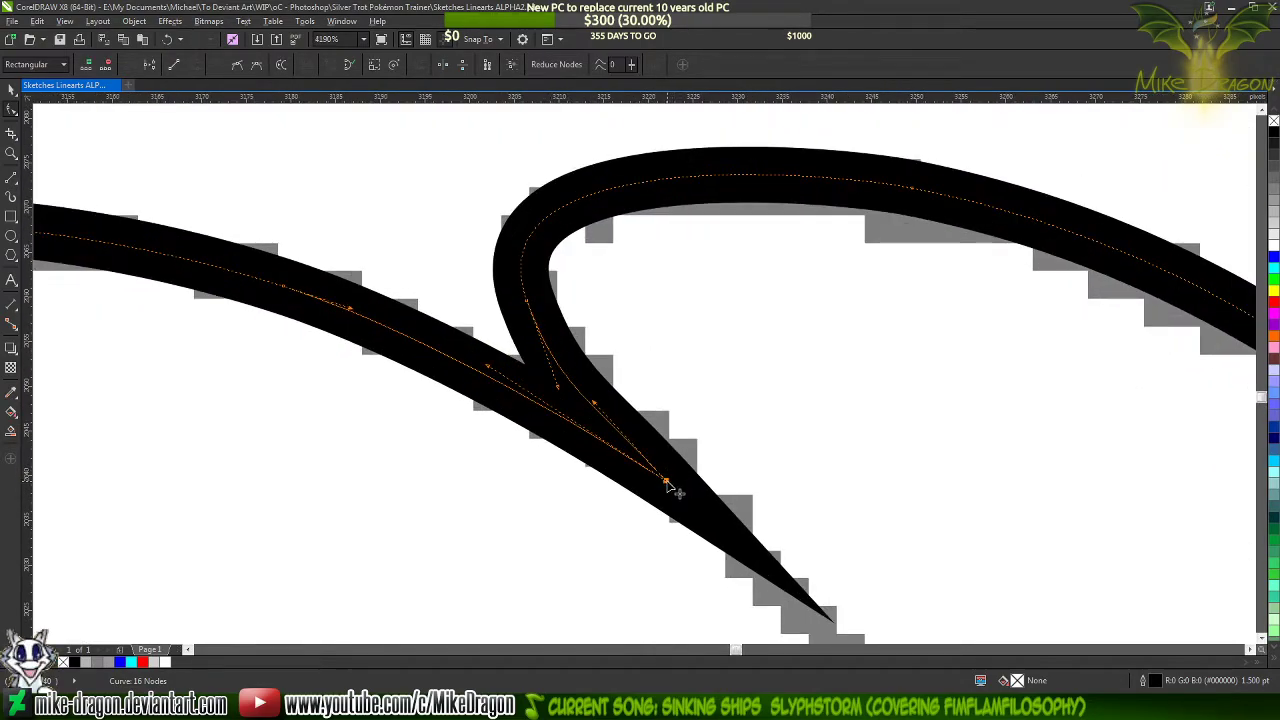
pyautogui.click(592, 404)
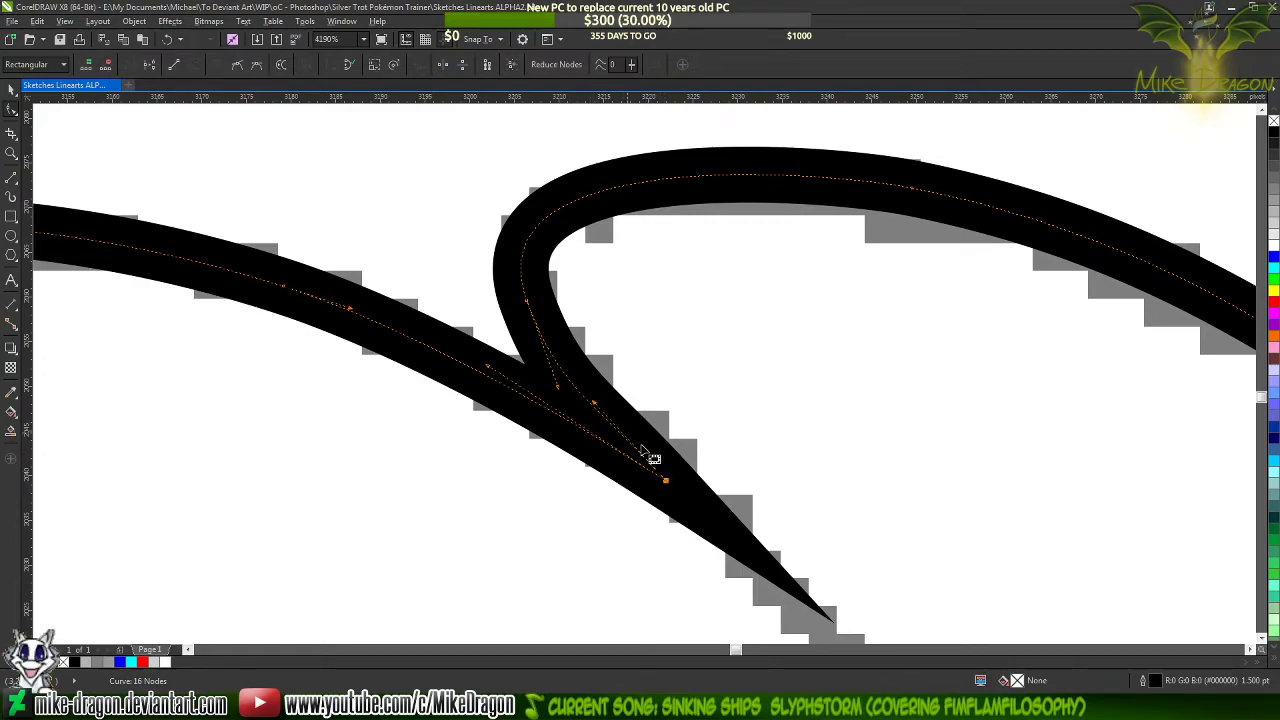
pyautogui.click(600, 410)
pyautogui.moveTo(595, 403); pyautogui.dragTo(590, 403)
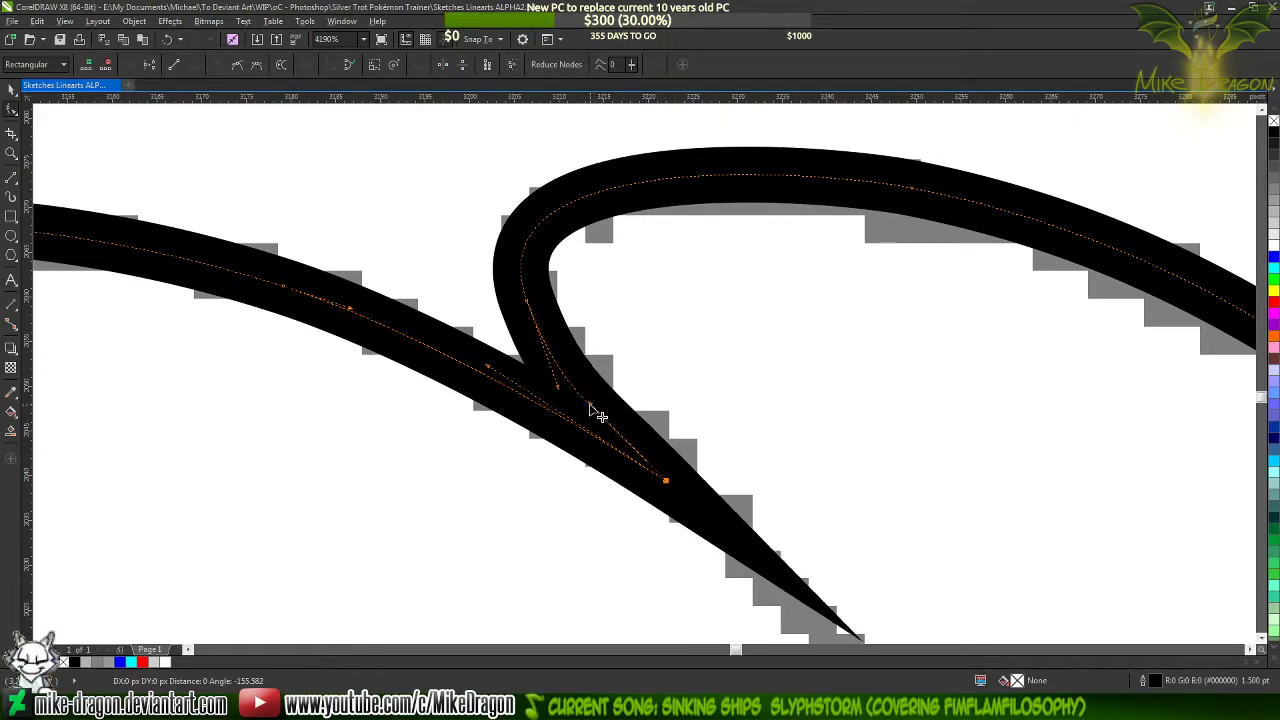
# Add a cusp node at the bend where the second lobe begins and delete the existing node just below it
pyautogui.click(525, 247)
pyautogui.doubleClick(524, 247)
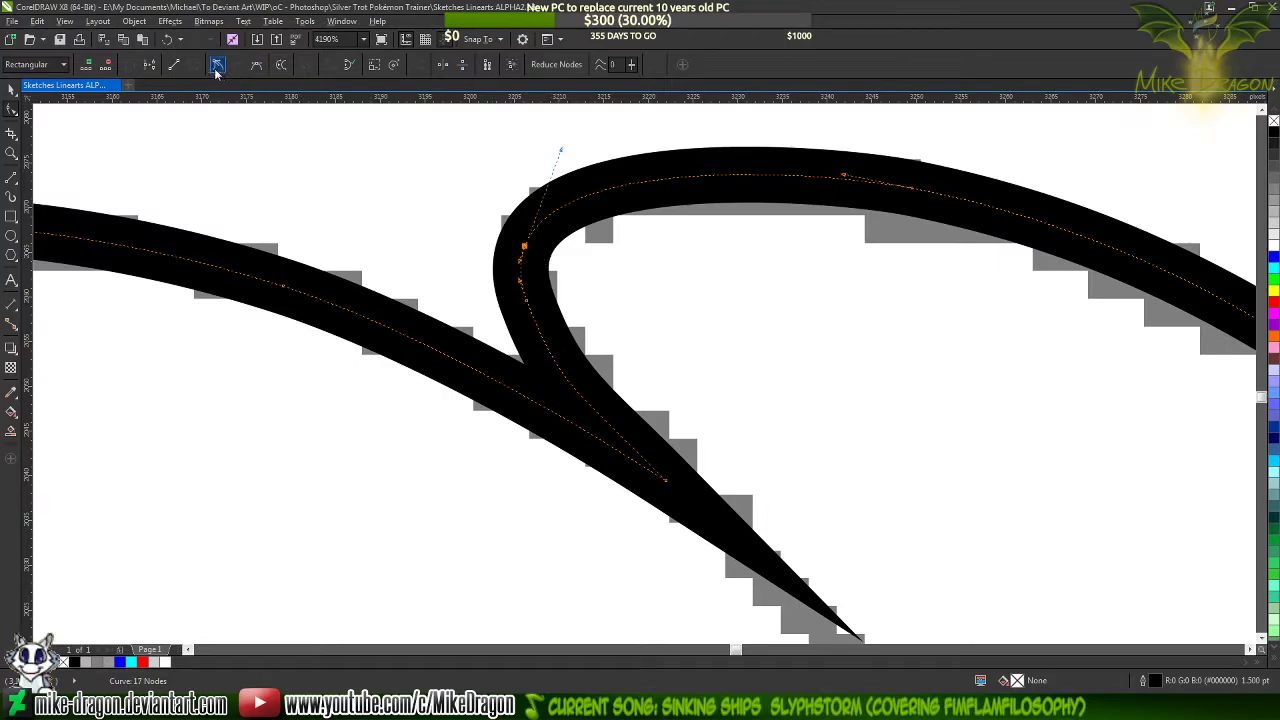
pyautogui.click(526, 302)
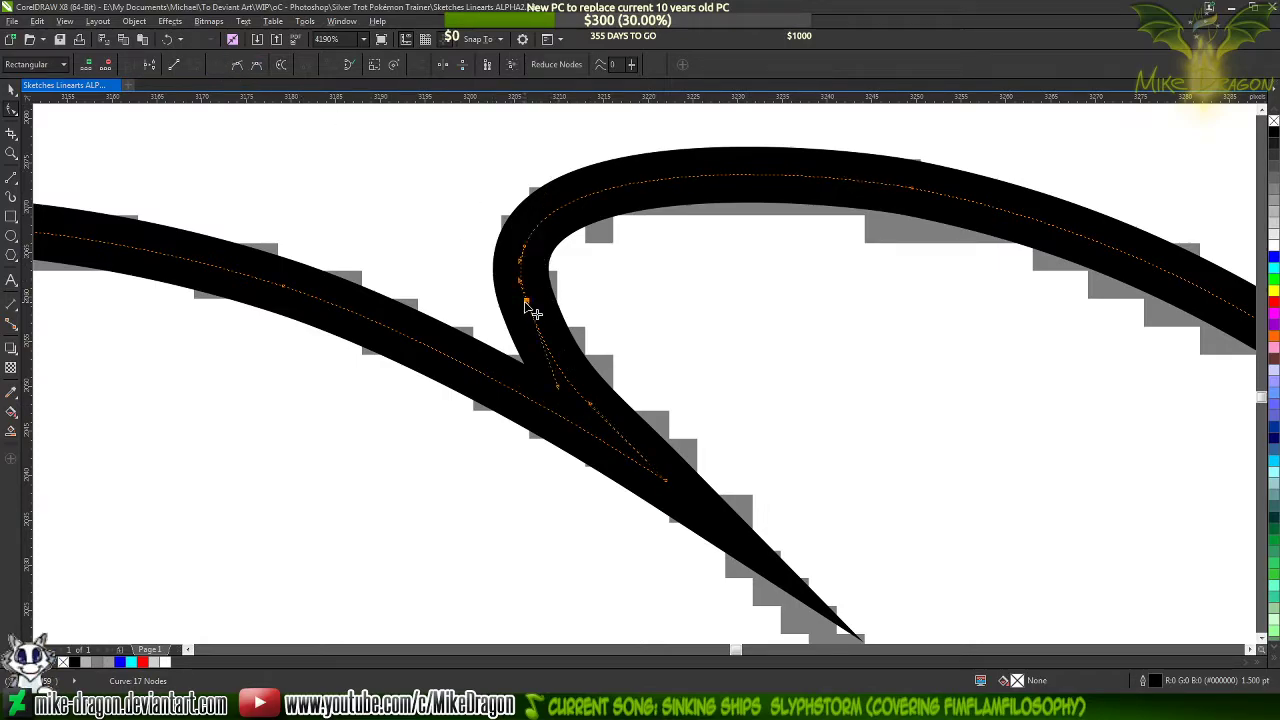
pyautogui.press('Delete')
pyautogui.scroll(-2, 726, 374)
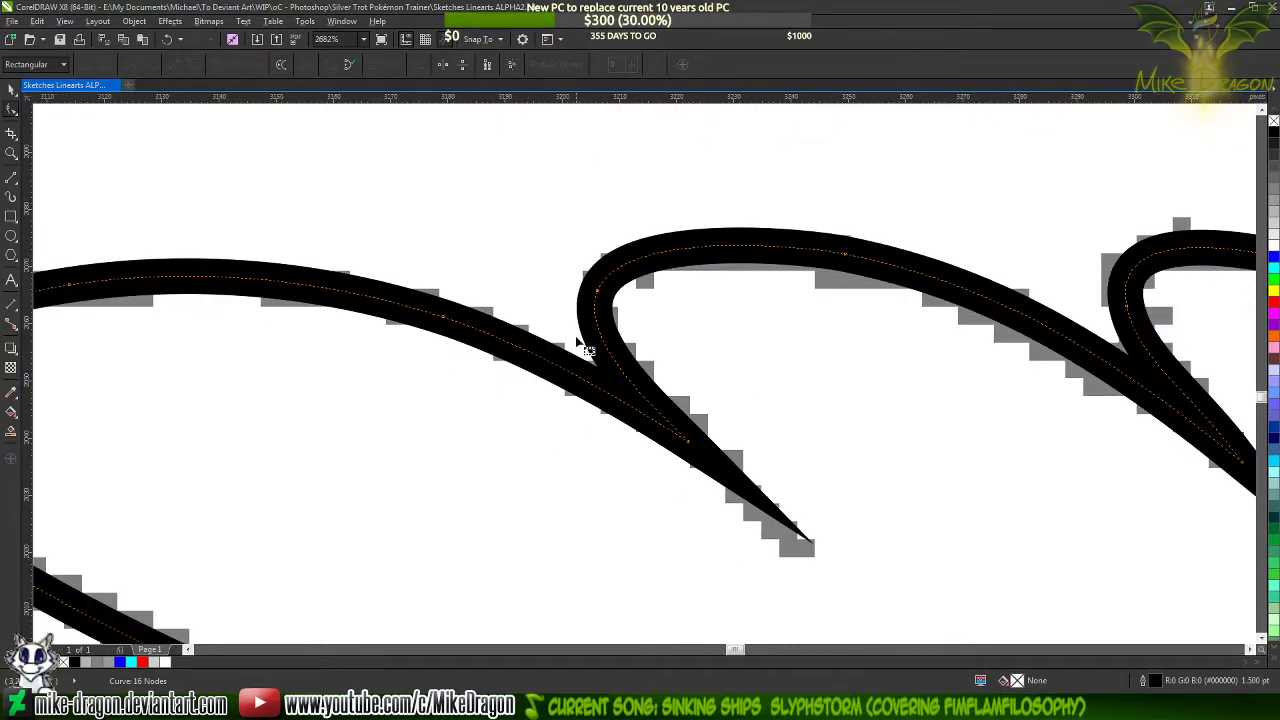
pyautogui.scroll(-3, 606, 343)
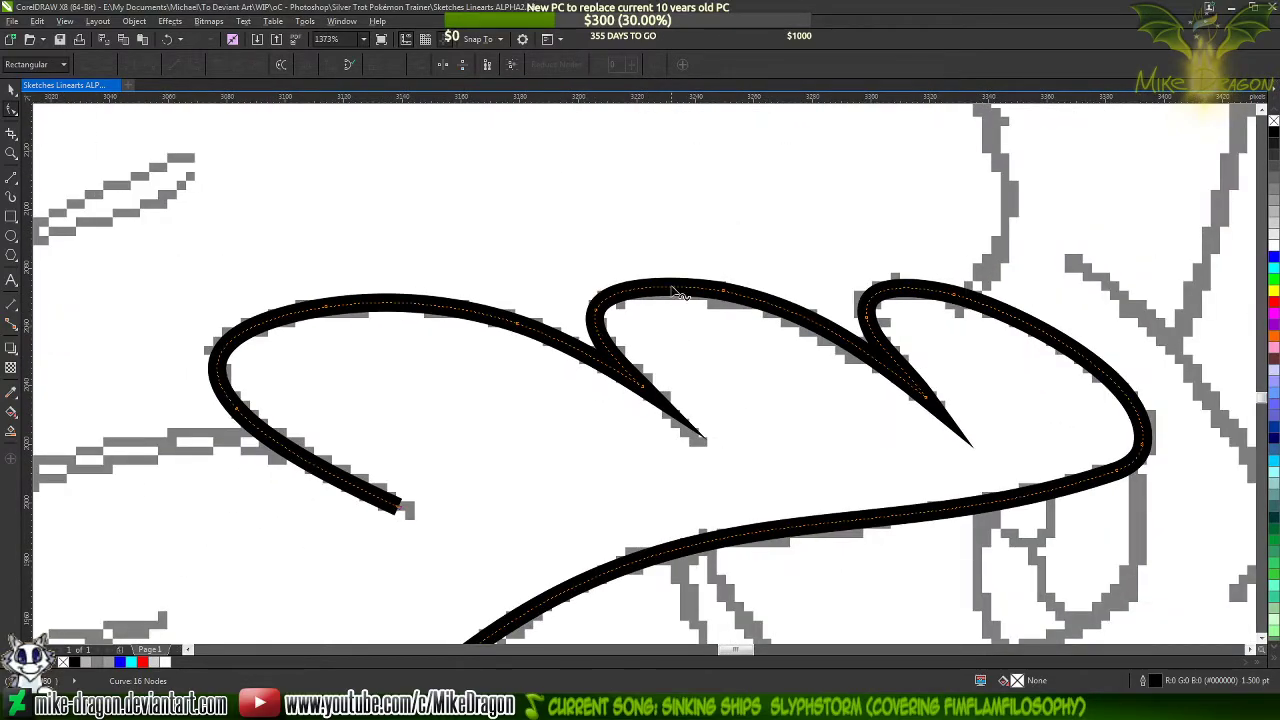
pyautogui.click(660, 228)
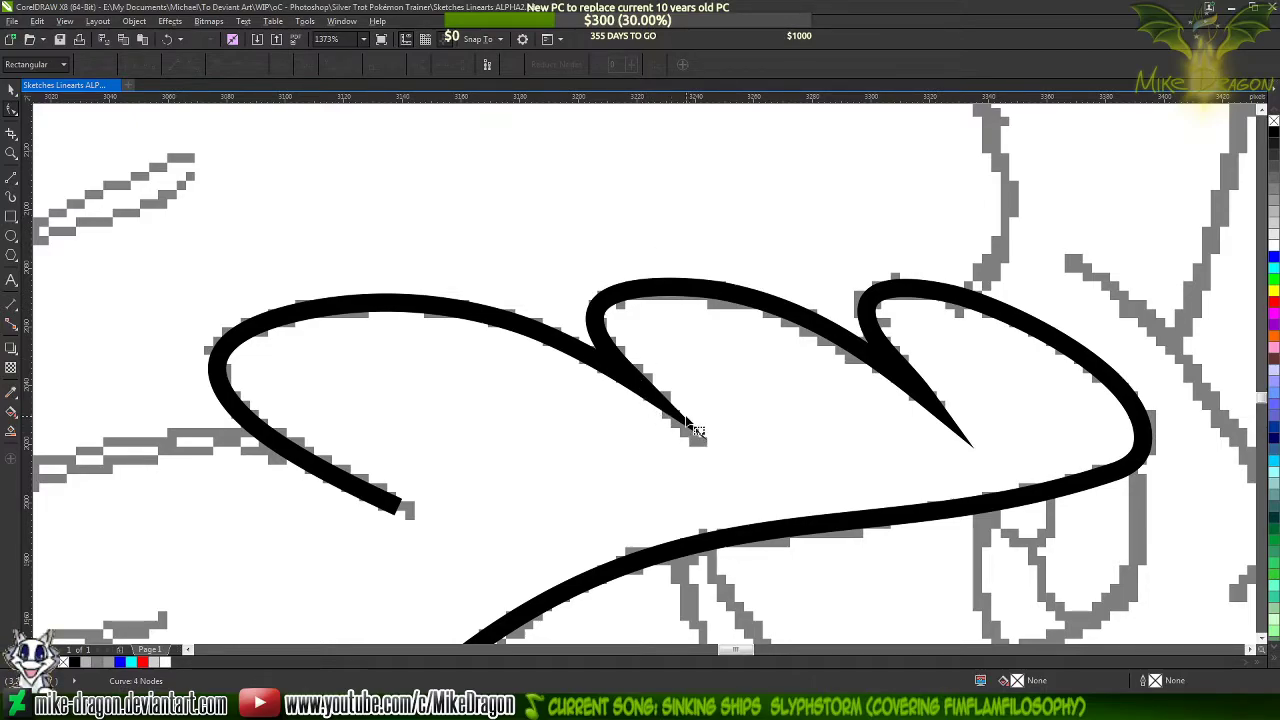
pyautogui.scroll(2, 660, 403)
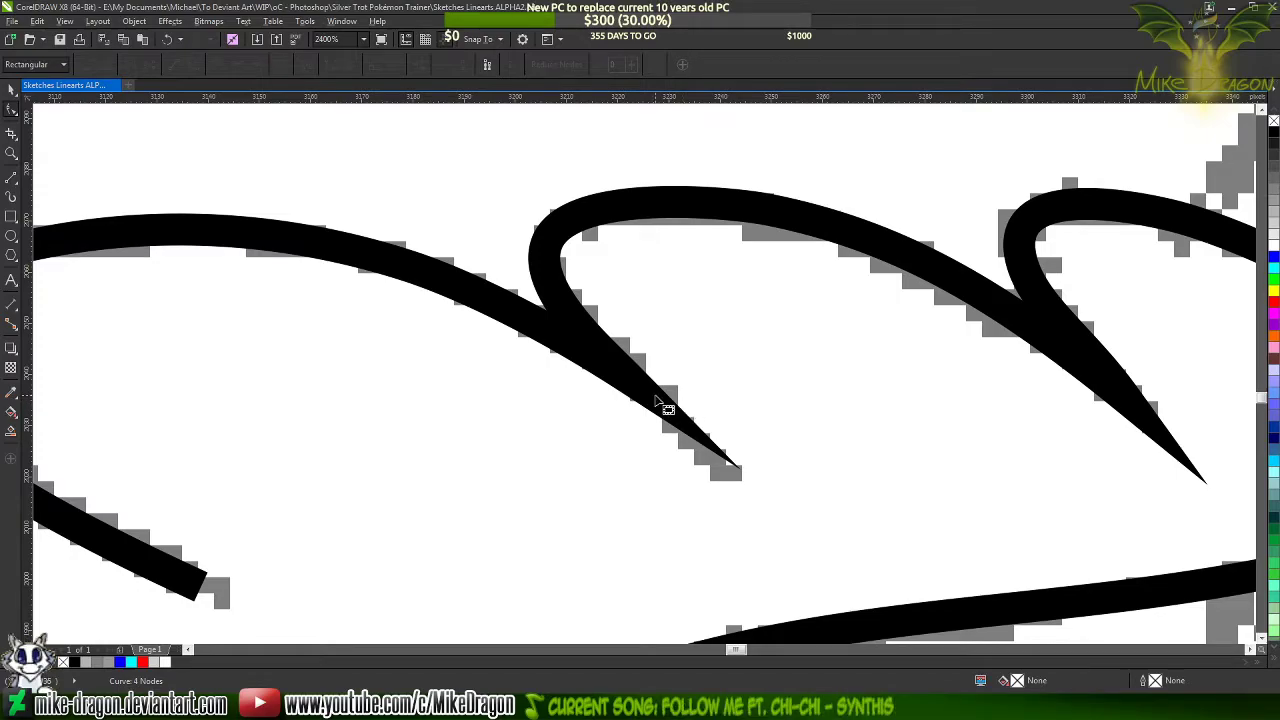
pyautogui.click(667, 408)
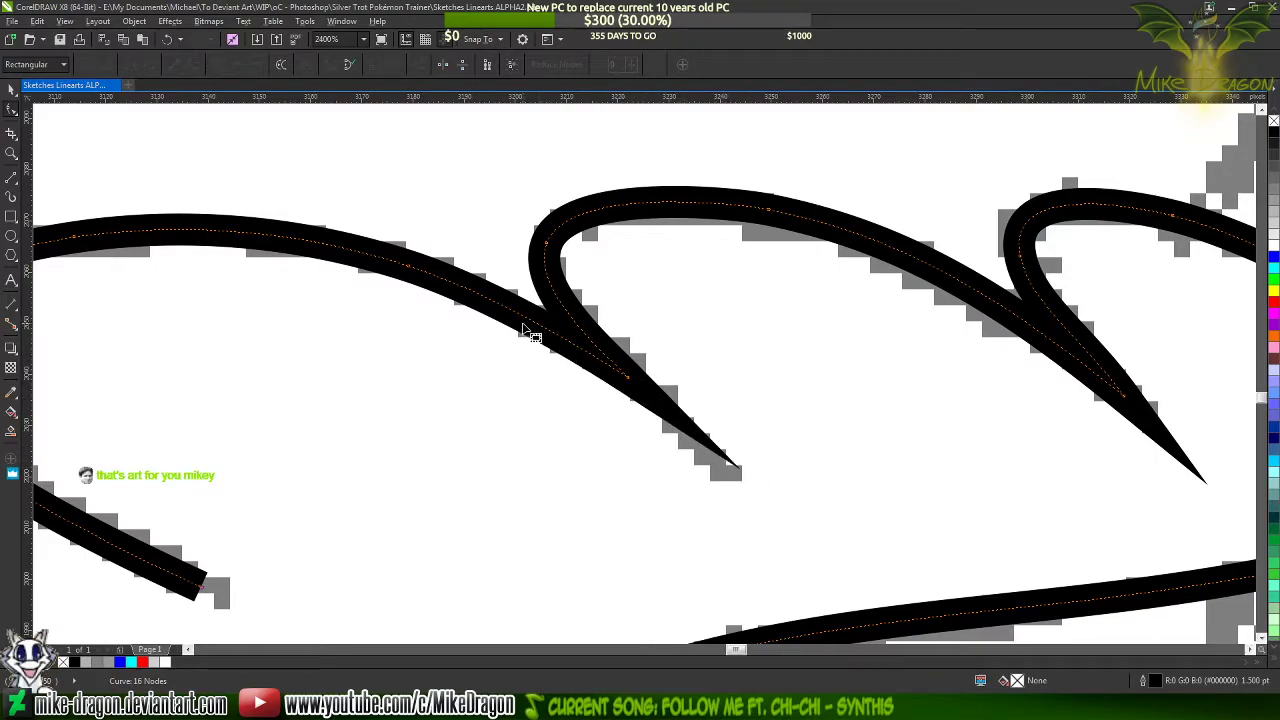
pyautogui.press('space')
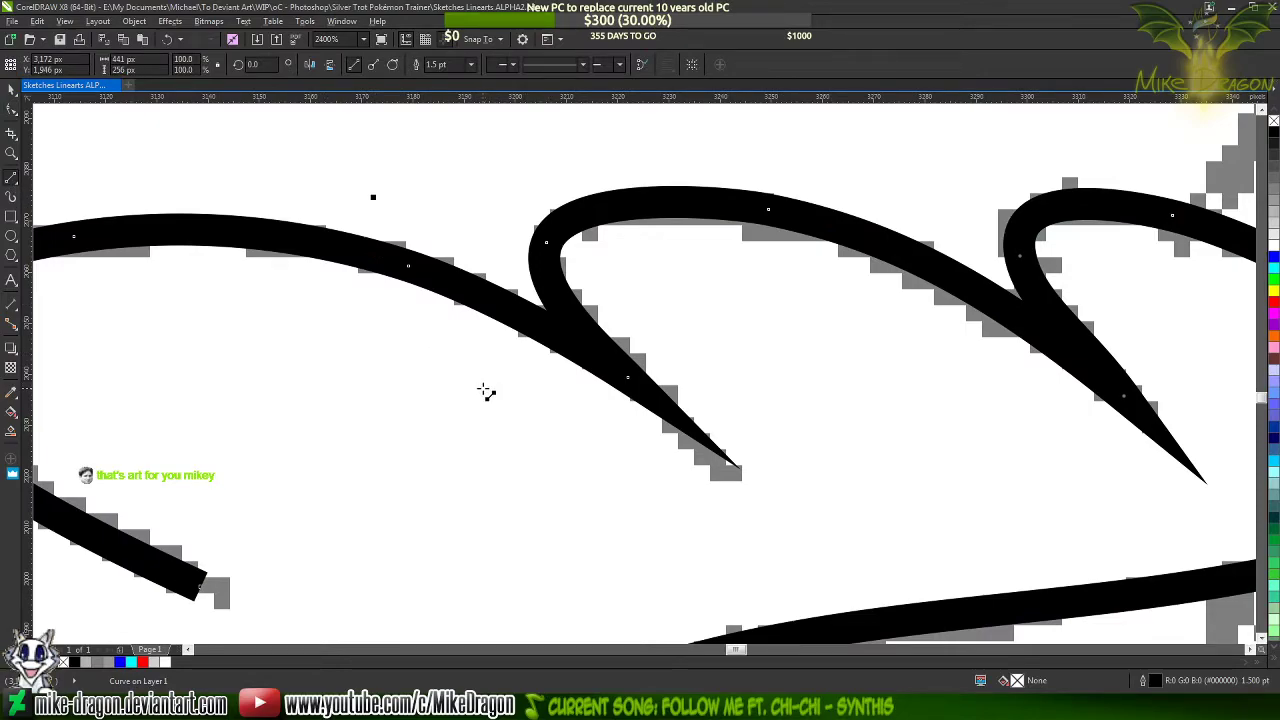
pyautogui.moveTo(482, 388); pyautogui.dragTo(604, 498)
pyautogui.moveTo(604, 498)
pyautogui.mouseDown()
pyautogui.moveTo(568, 393)
pyautogui.moveTo(507, 361)
pyautogui.mouseUp()
pyautogui.moveTo(507, 361); pyautogui.dragTo(482, 388)
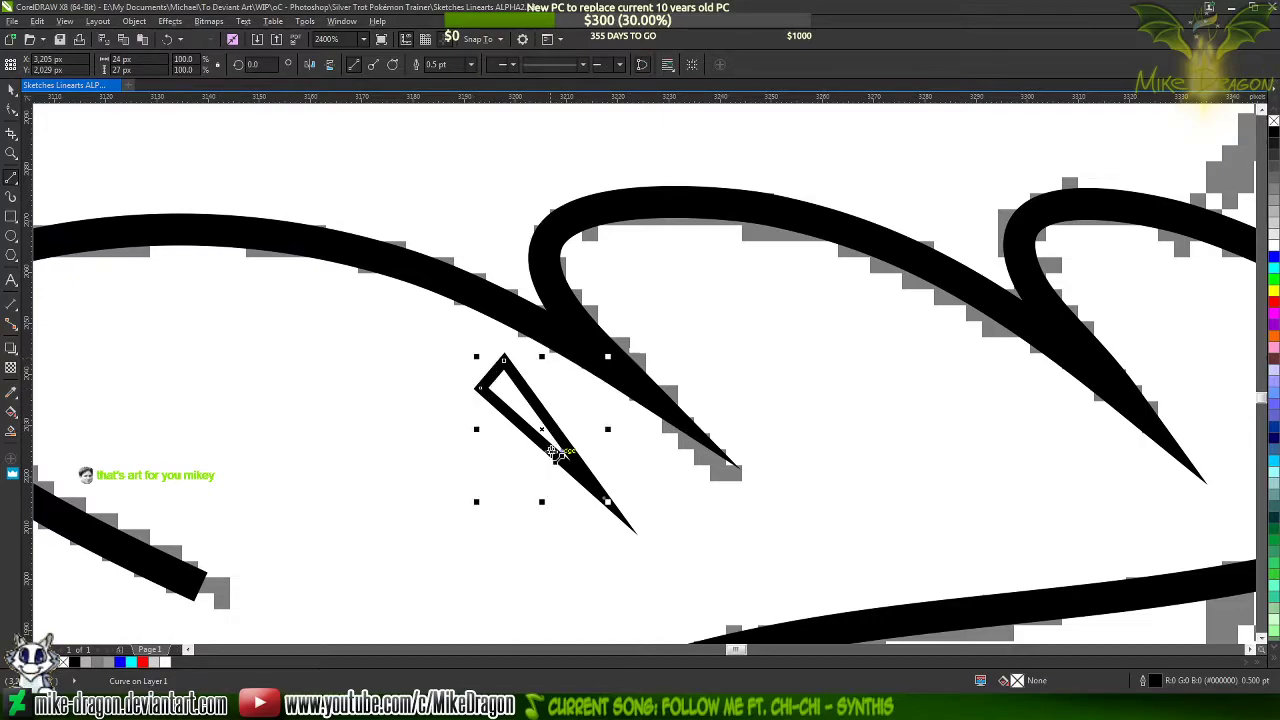
pyautogui.scroll(2, 476, 388)
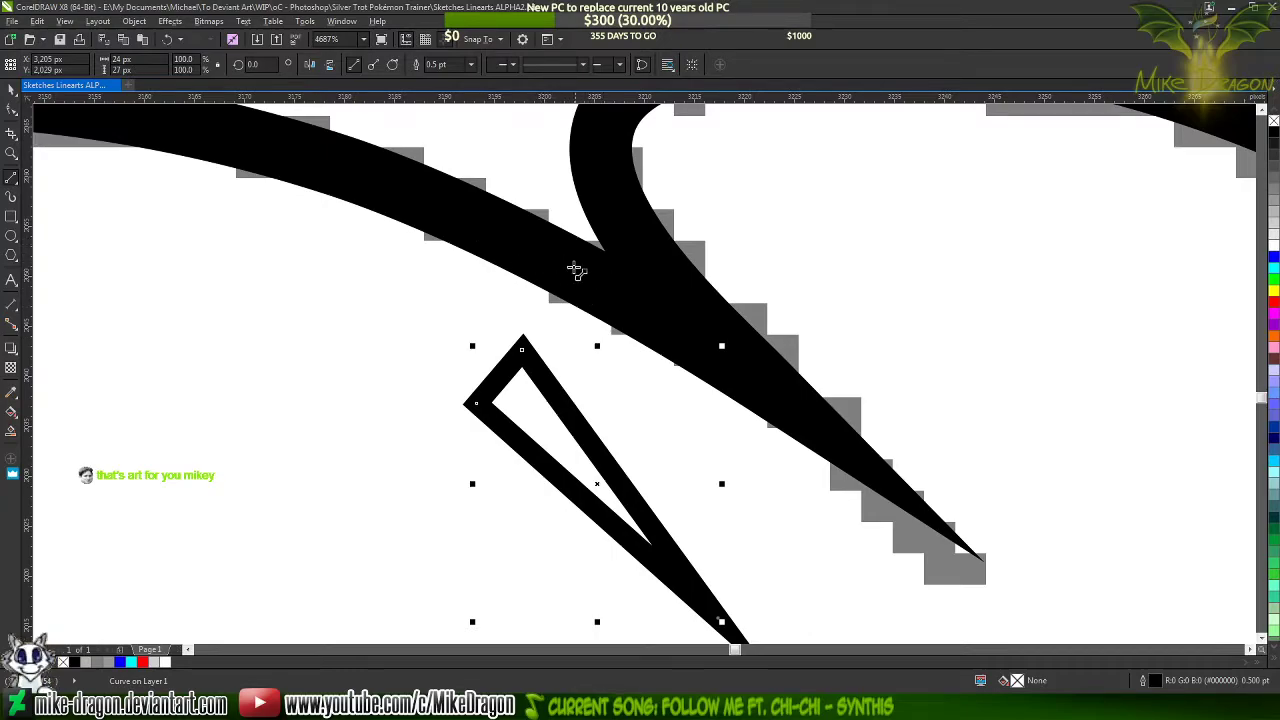
pyautogui.scroll(-2, 615, 283)
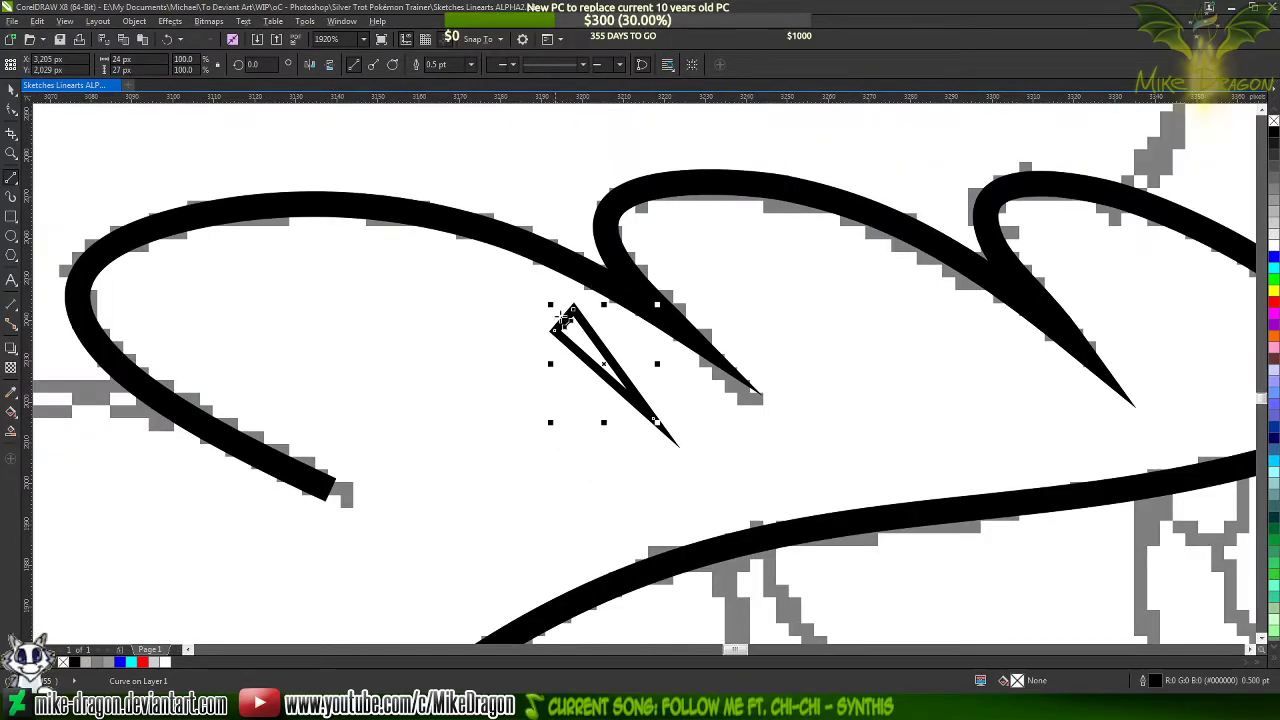
pyautogui.hotkey('ctrl', 'z')
pyautogui.press('Delete')
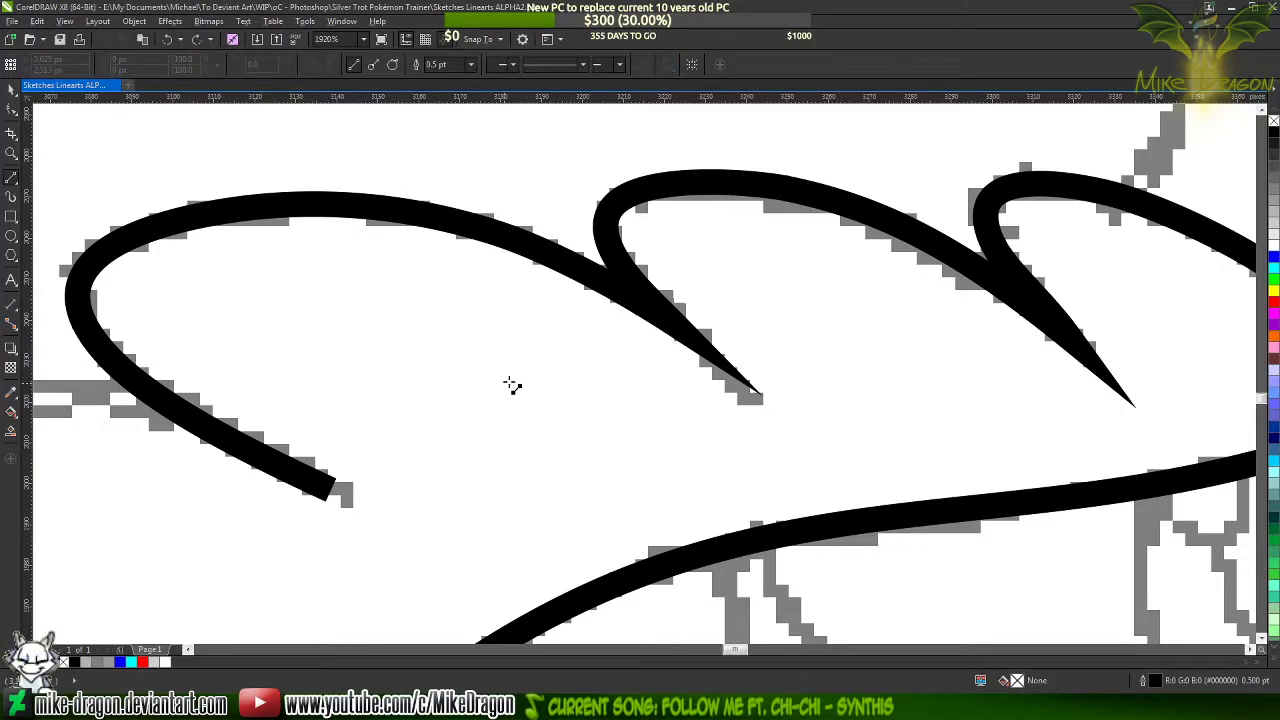
# Move the tip node of the notch between the second and third lobes back up along the sketched stroke
pyautogui.scroll(-1, 495, 390)
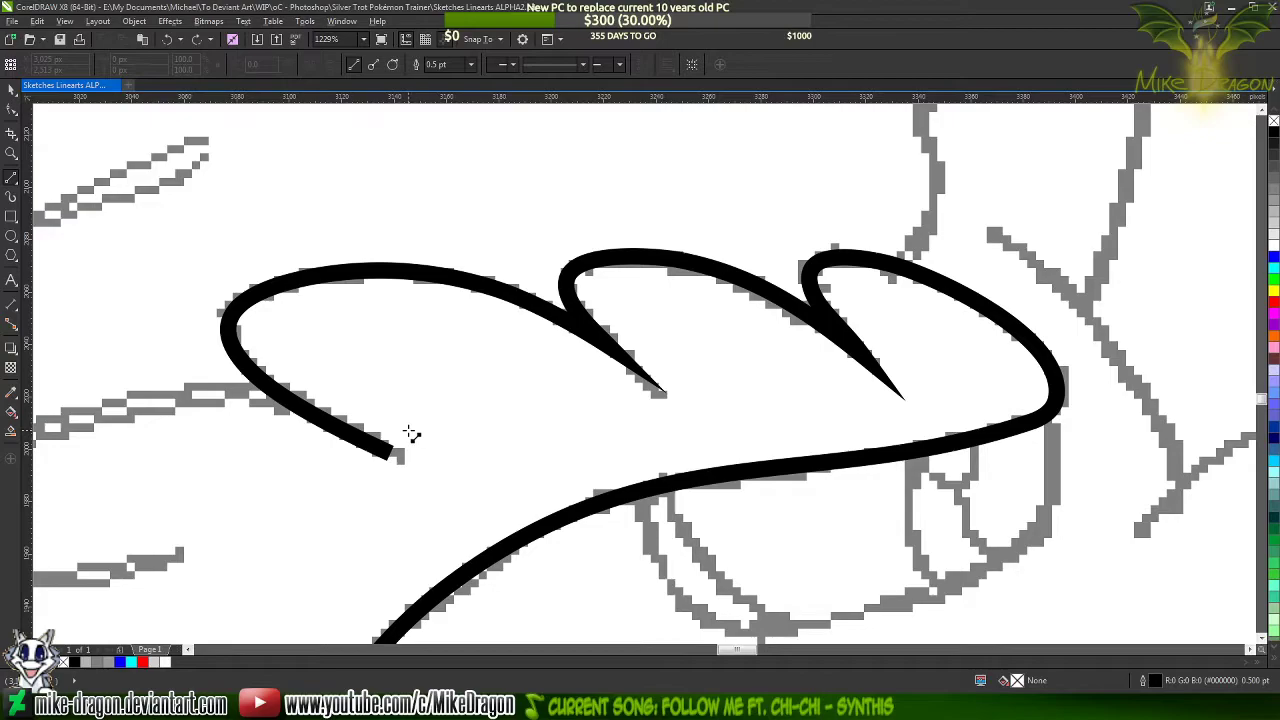
pyautogui.scroll(-1, 412, 434)
pyautogui.scroll(2, 710, 356)
pyautogui.scroll(1, 790, 355)
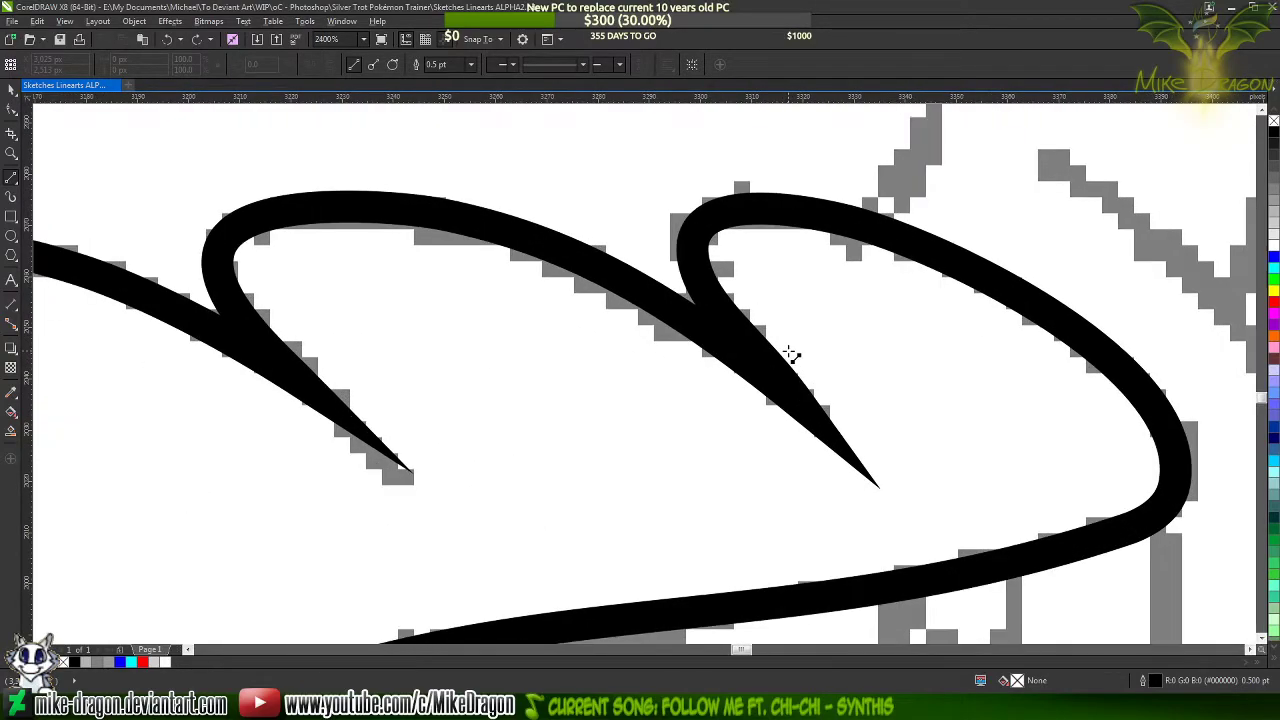
pyautogui.press('F10')
pyautogui.click(775, 372)
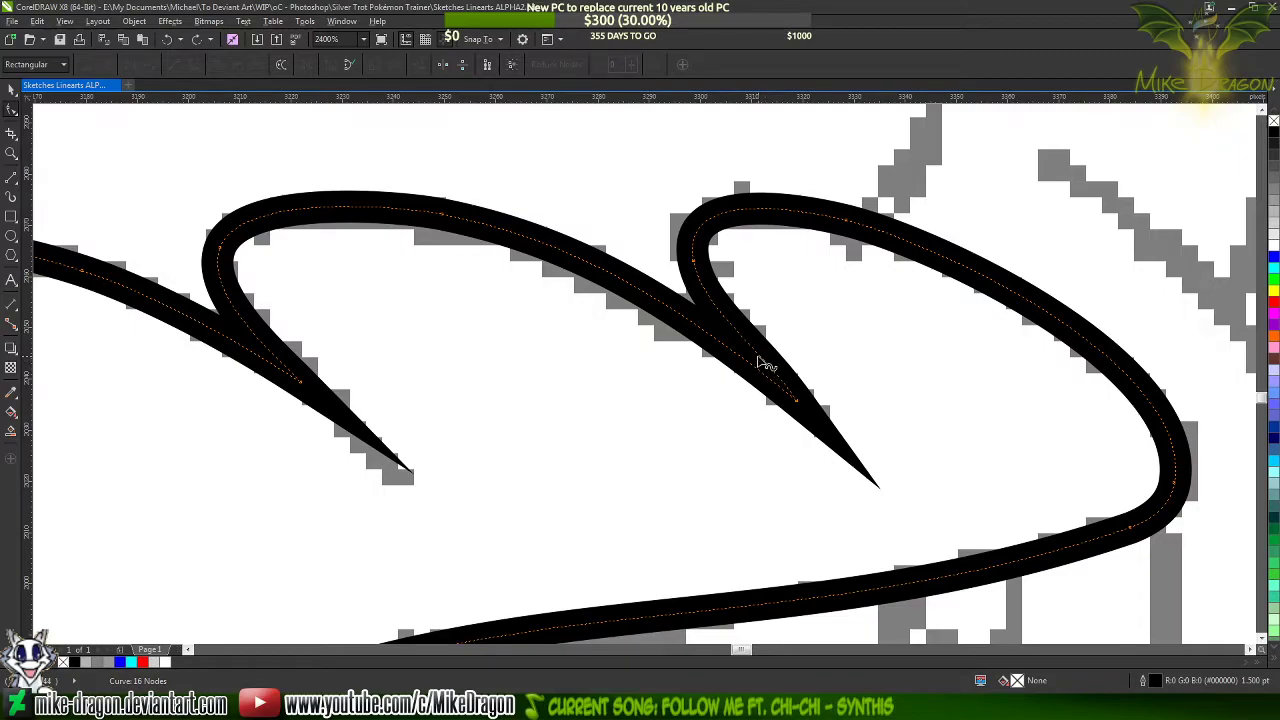
pyautogui.scroll(2, 760, 352)
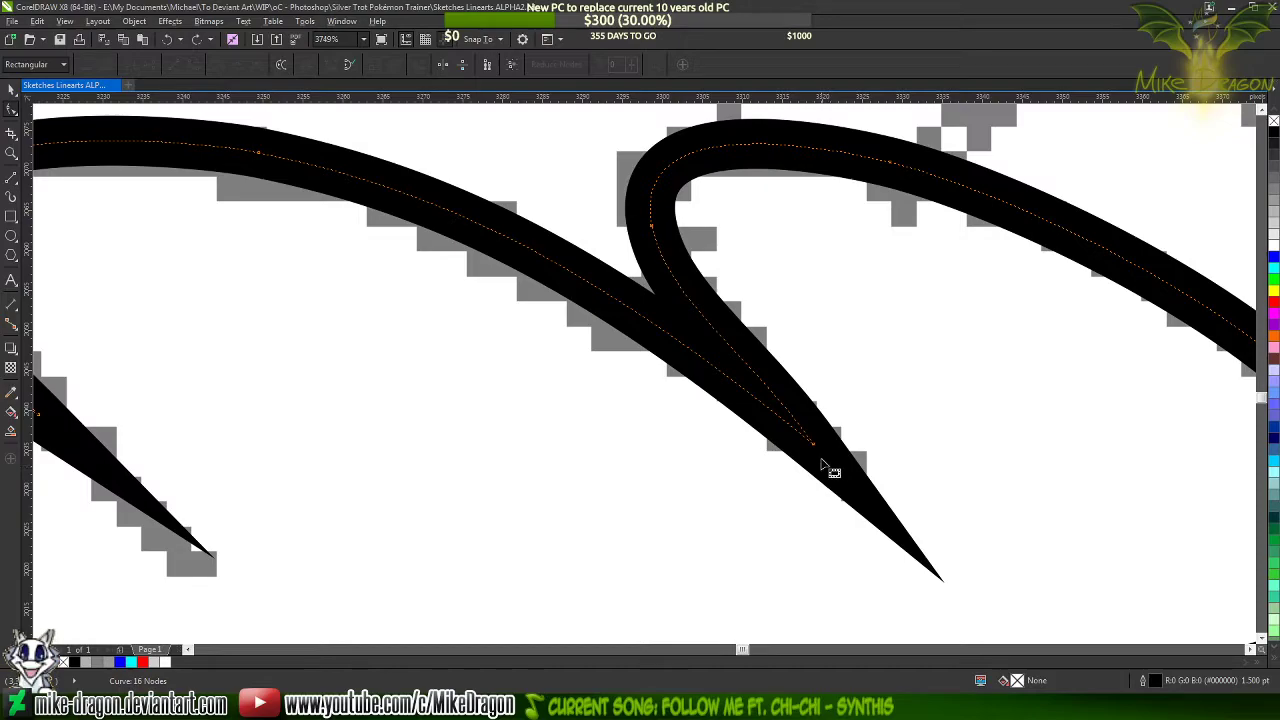
pyautogui.scroll(-1, 788, 388)
pyautogui.scroll(-1, 745, 455)
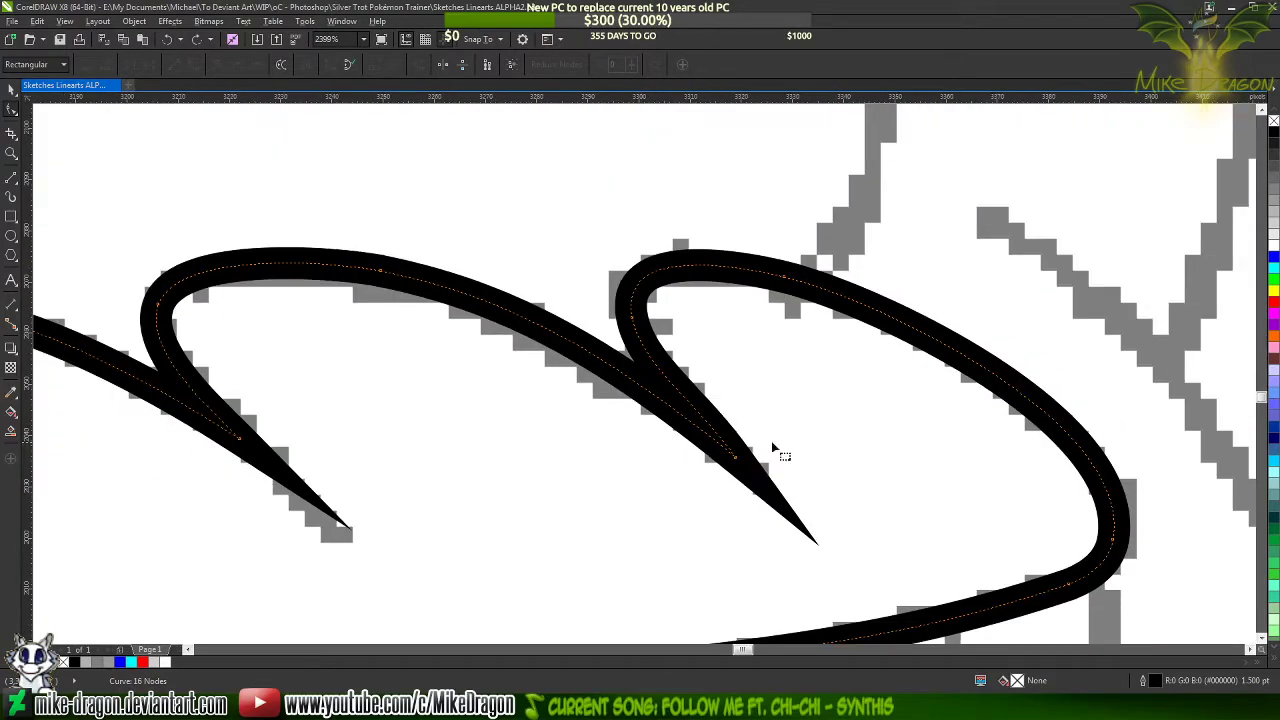
pyautogui.scroll(2, 771, 445)
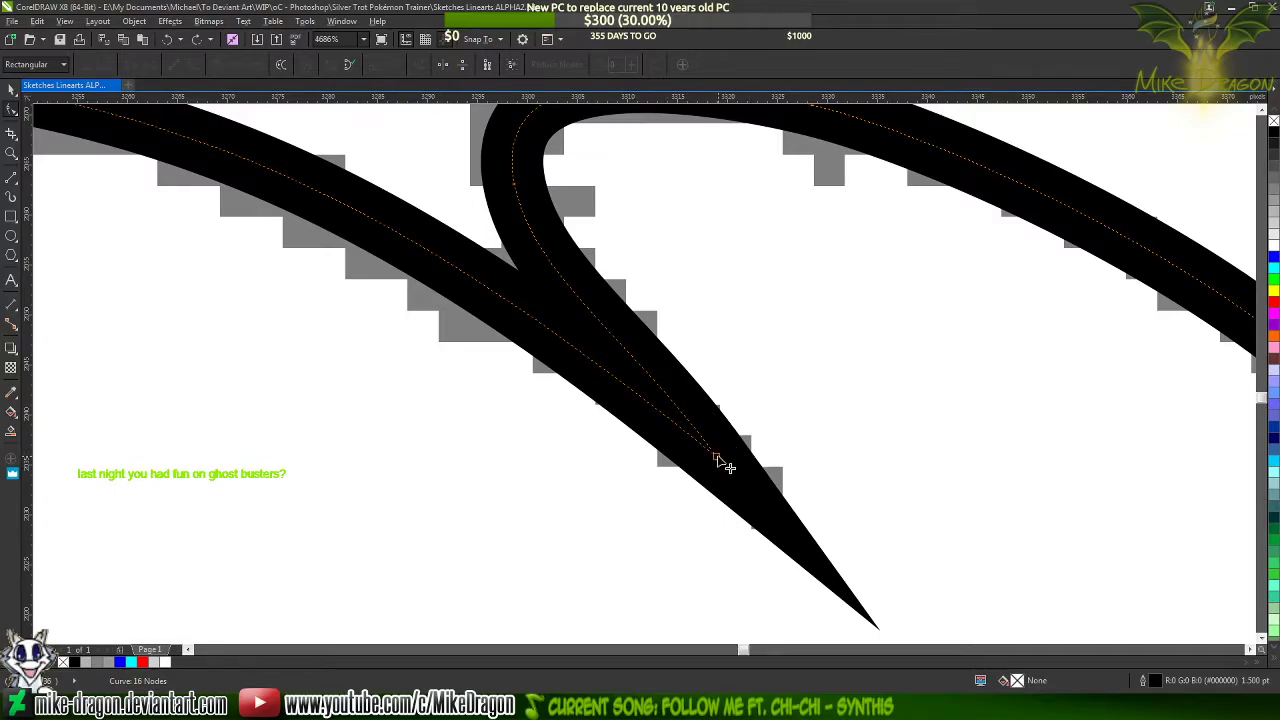
pyautogui.click(716, 456)
pyautogui.scroll(-1, 640, 396)
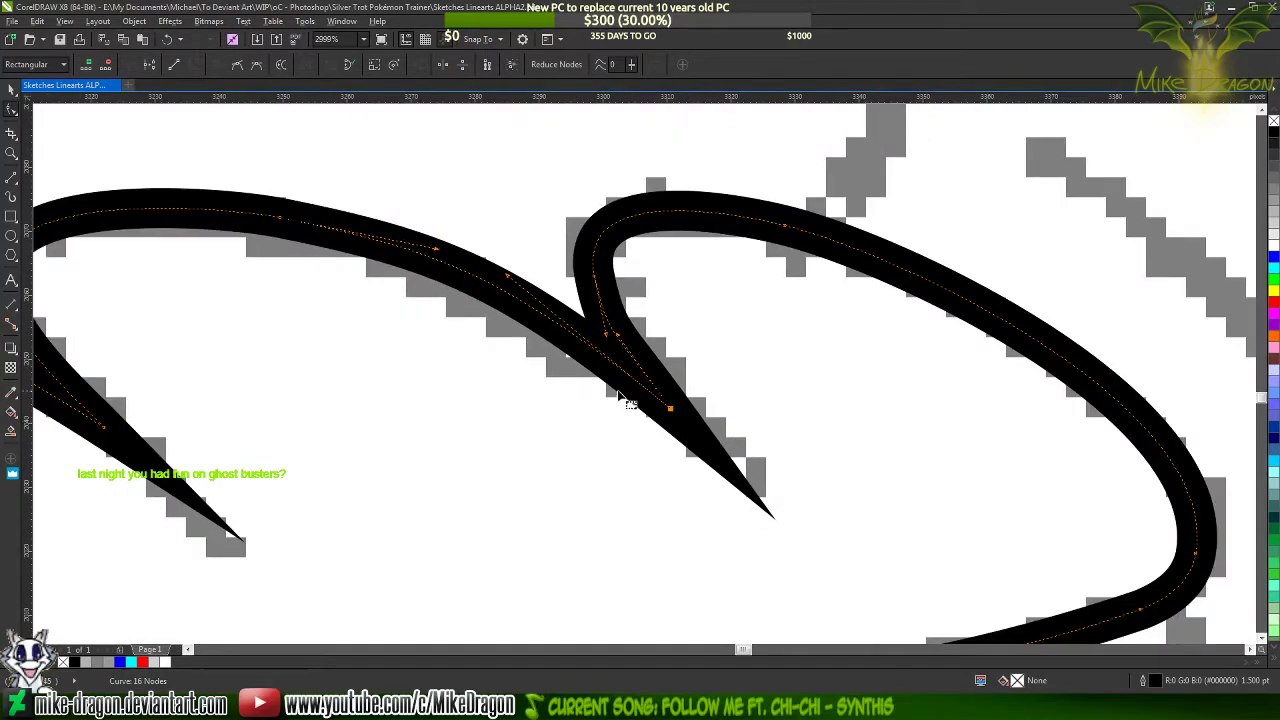
# Adjust the handle at the third lobe's inner bend, add a node higher on the bend, and delete the existing node below it
pyautogui.scroll(1, 620, 391)
pyautogui.moveTo(614, 321); pyautogui.dragTo(612, 334)
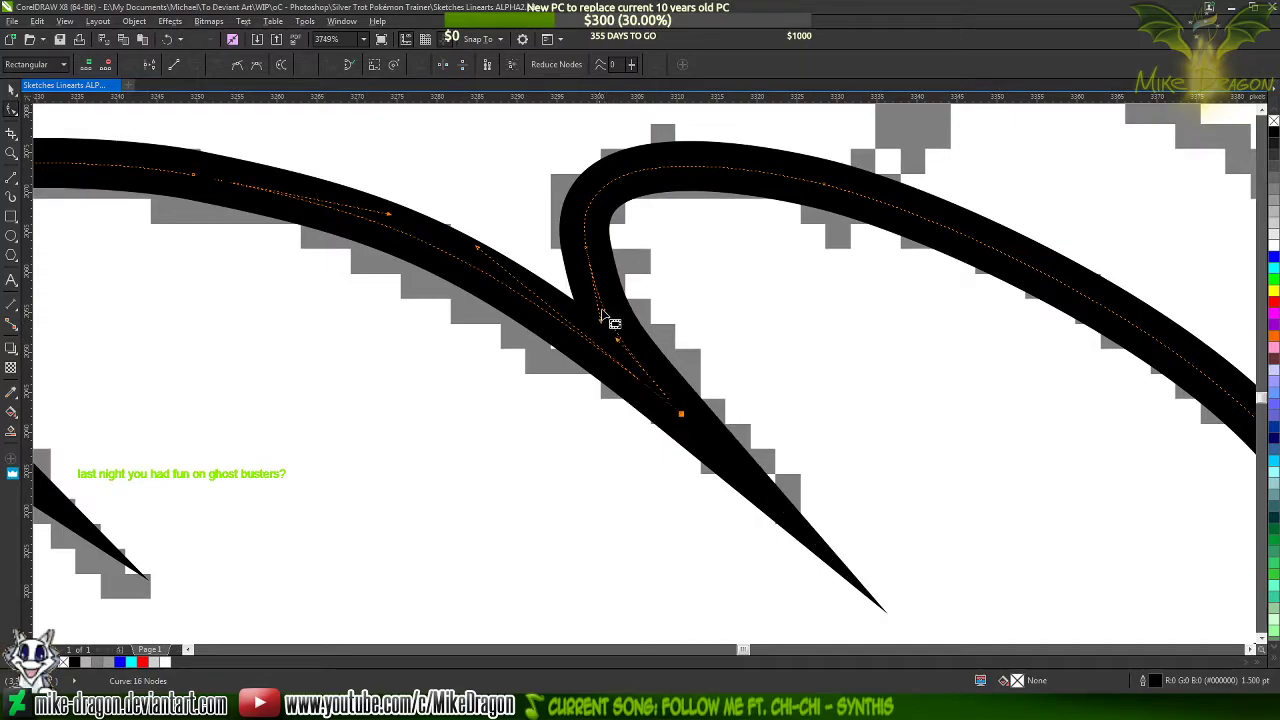
pyautogui.doubleClick(620, 177)
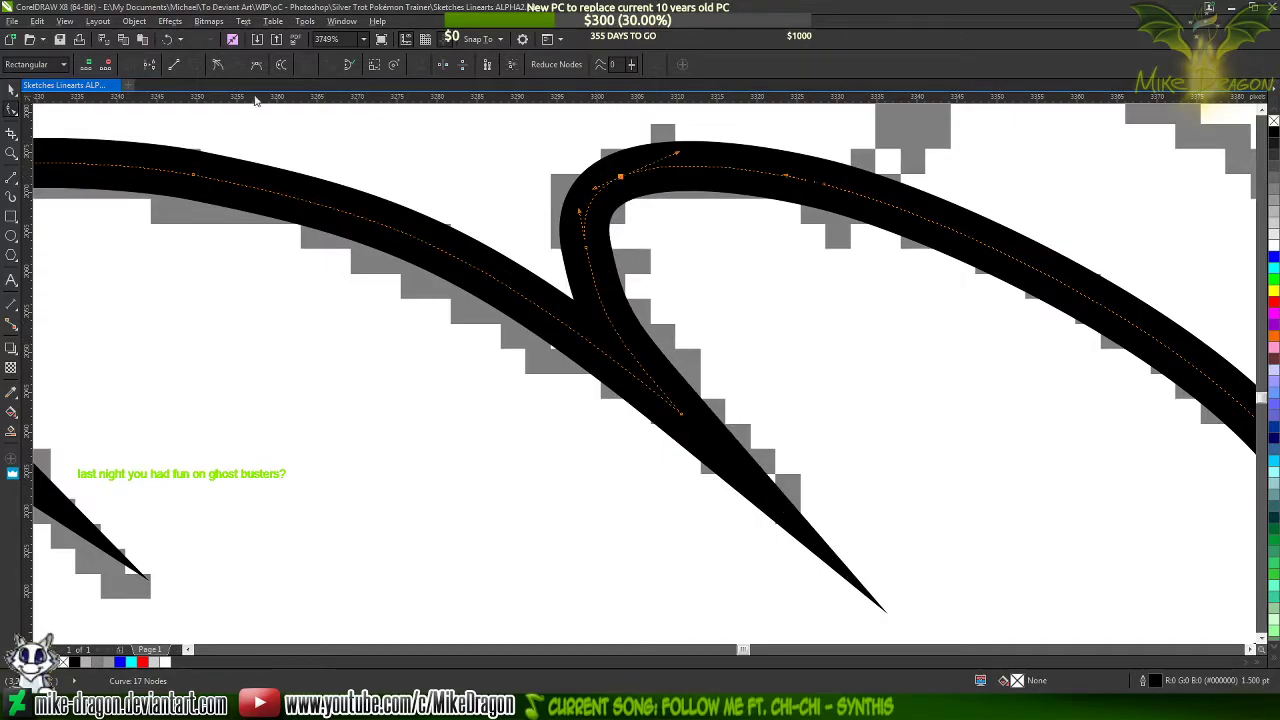
pyautogui.doubleClick(586, 248)
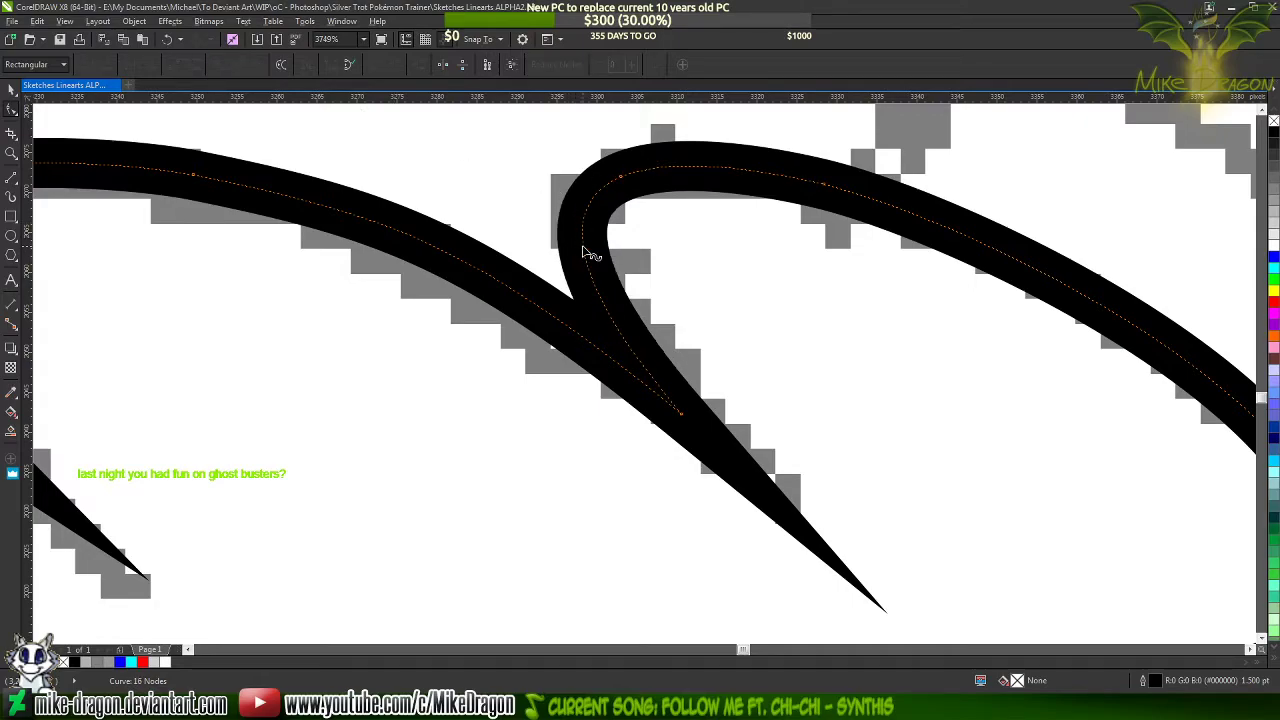
# Move the tip node between the second and third lobes back along the sketched stroke and realign its second-lobe handle to shorten the point
pyautogui.click(681, 413)
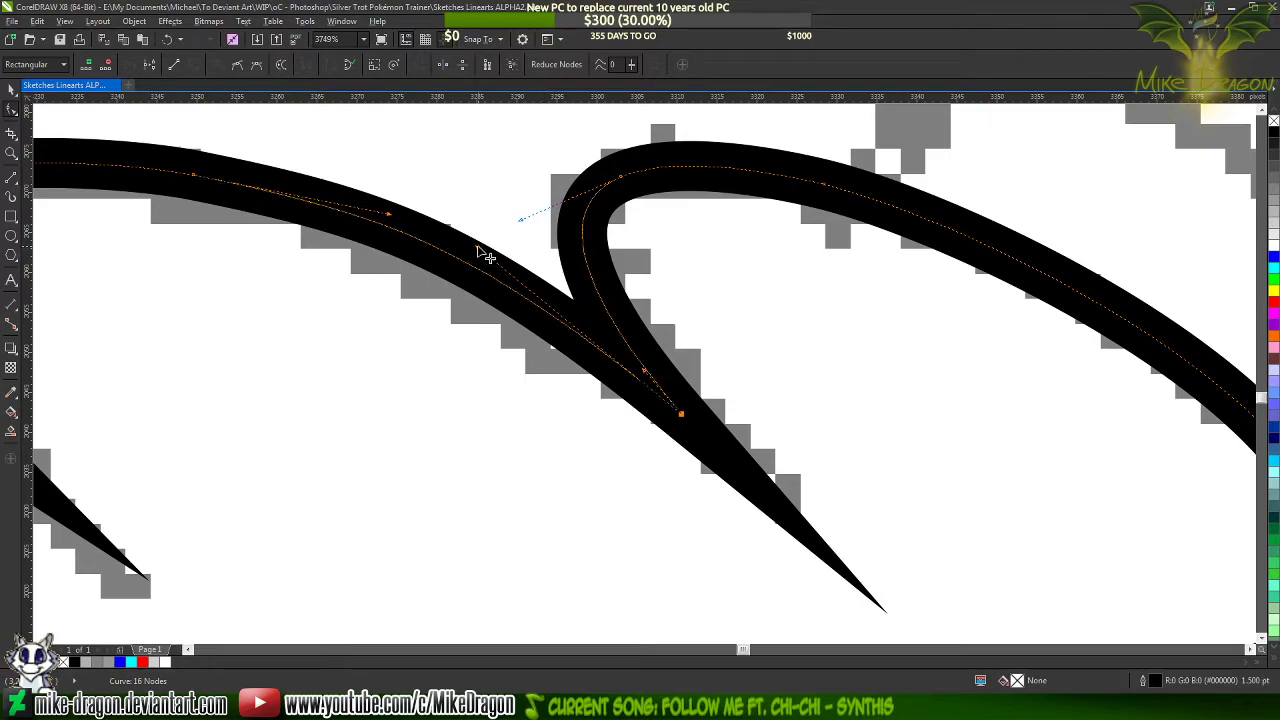
pyautogui.moveTo(486, 254); pyautogui.dragTo(543, 297)
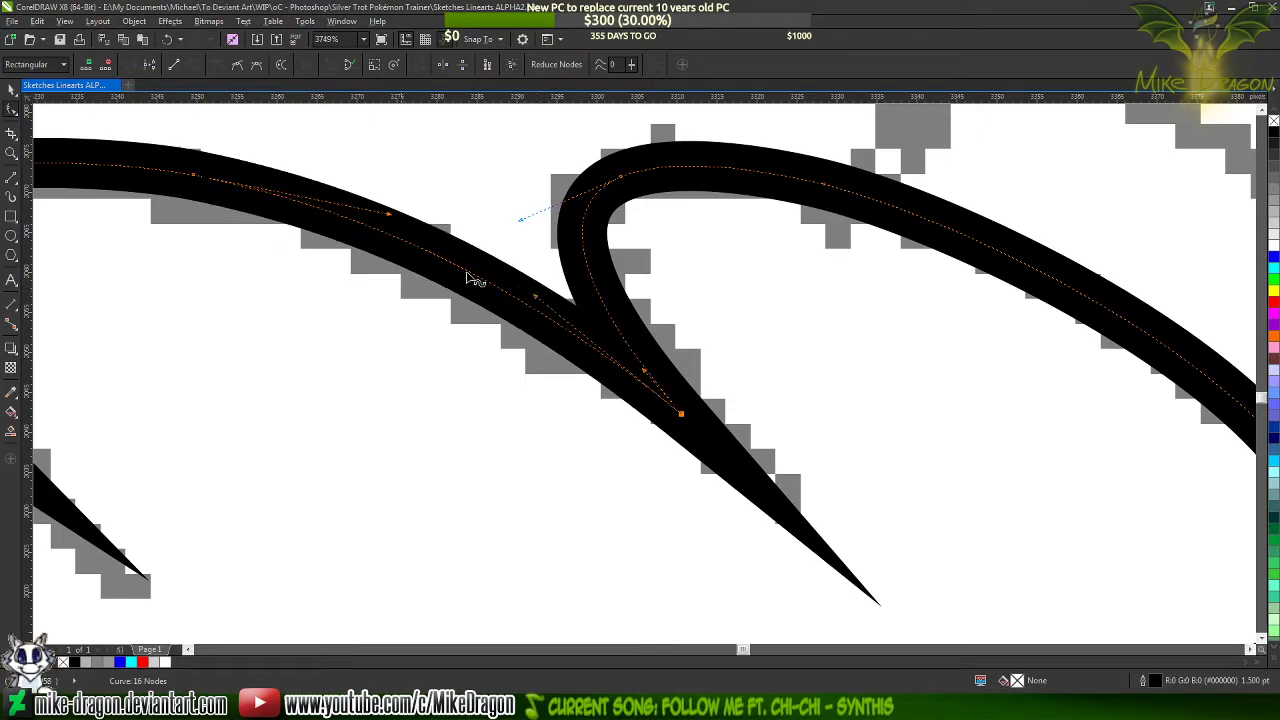
pyautogui.scroll(-3, 476, 255)
pyautogui.scroll(3, 643, 323)
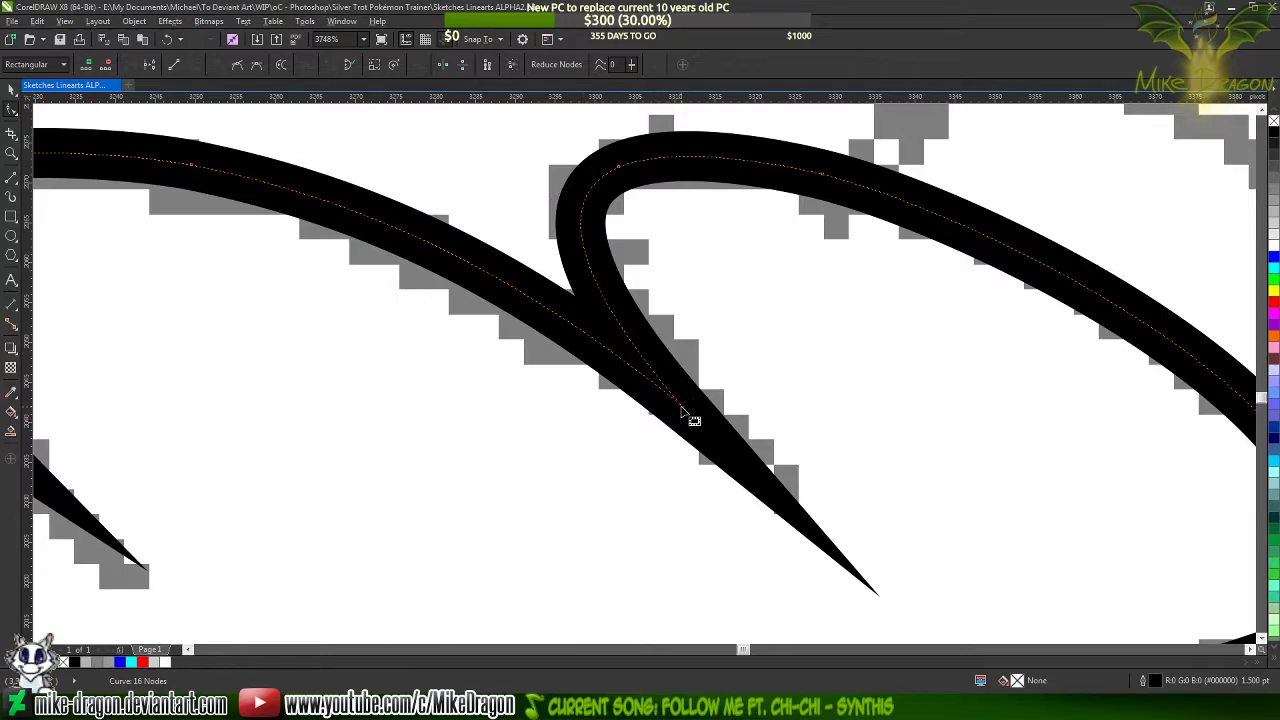
pyautogui.moveTo(680, 400); pyautogui.dragTo(657, 368)
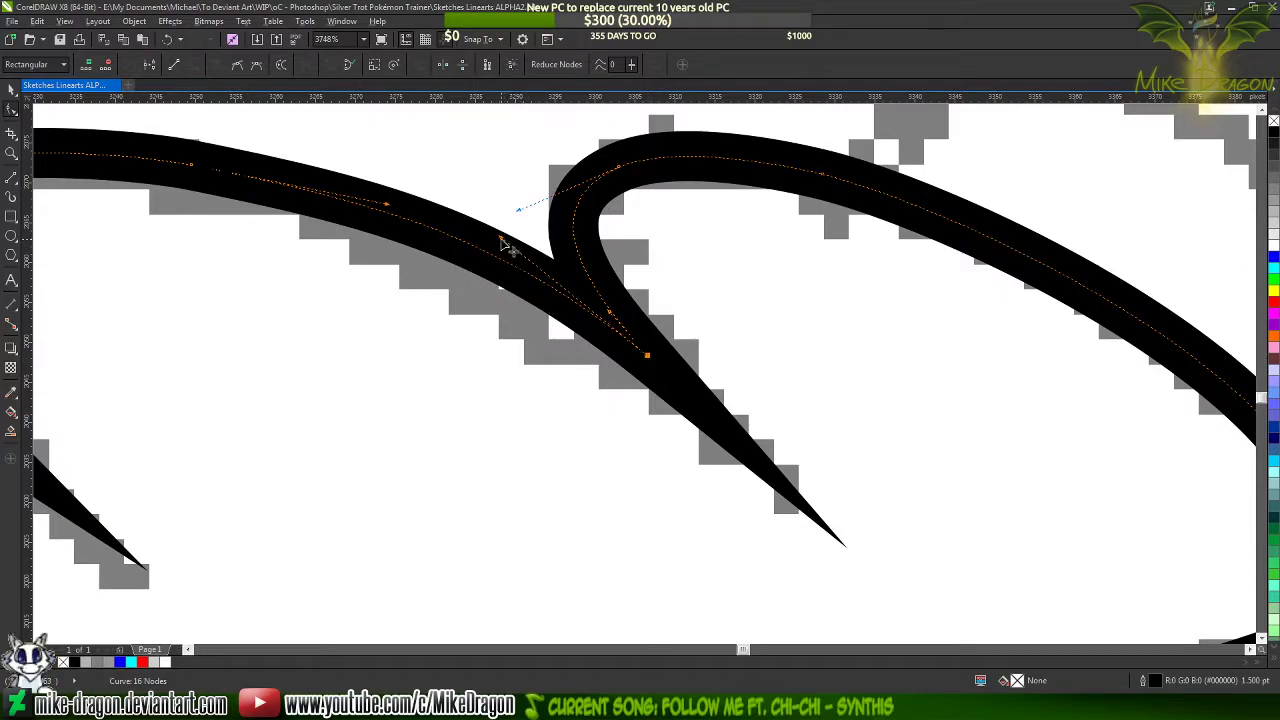
pyautogui.moveTo(503, 243)
pyautogui.mouseDown()
pyautogui.moveTo(551, 306)
pyautogui.moveTo(509, 285)
pyautogui.mouseUp()
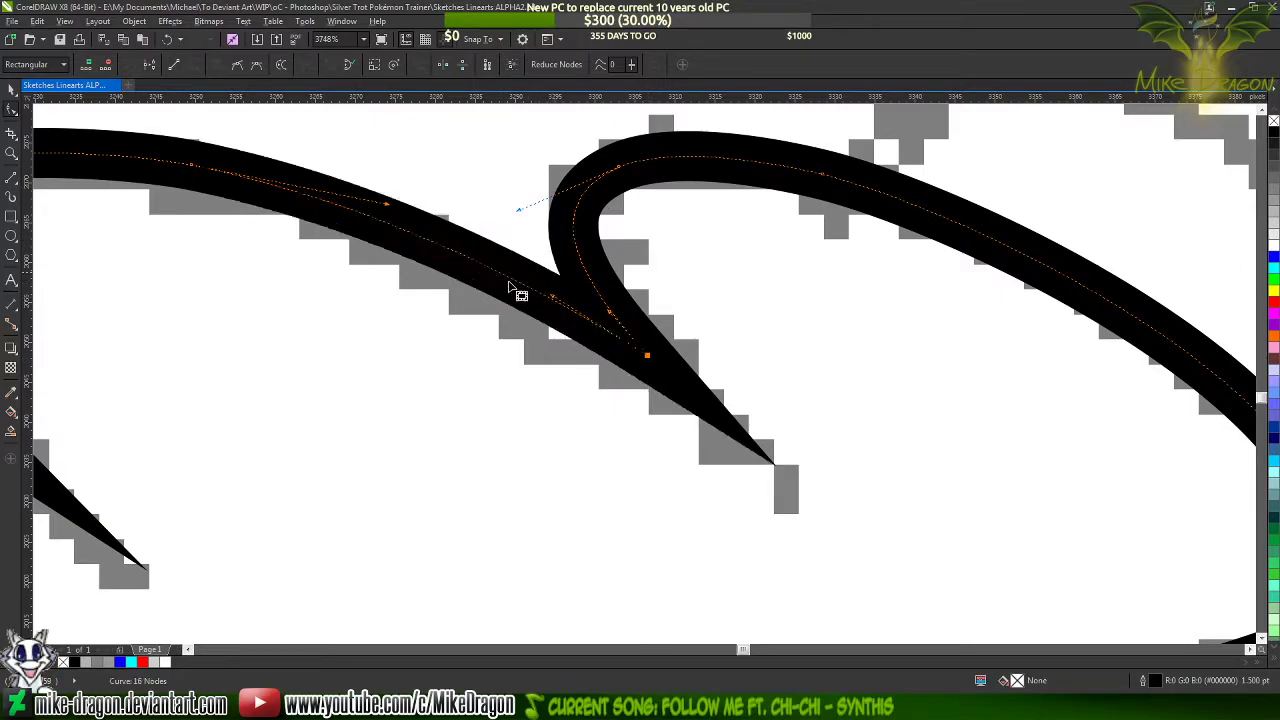
# Add a cusp node on the outermost part of the third lobe's inner bend and delete the node just above it
pyautogui.moveTo(573, 227); pyautogui.dragTo(573, 228)
pyautogui.doubleClick(573, 229)
pyautogui.click(218, 66)
pyautogui.press('Delete')
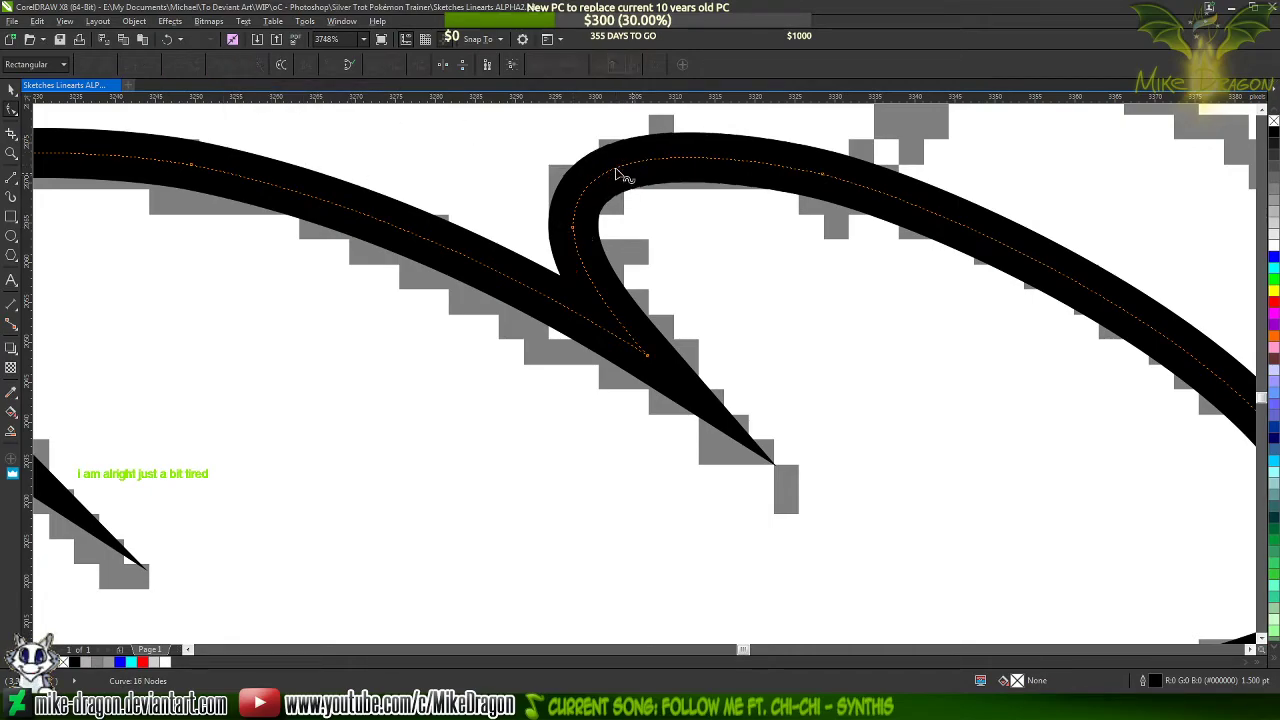
# Add a cusp node at the crest of the second lobe and delete the node just past it on the downward slope
pyautogui.scroll(-2, 840, 248)
pyautogui.scroll(2, 401, 158)
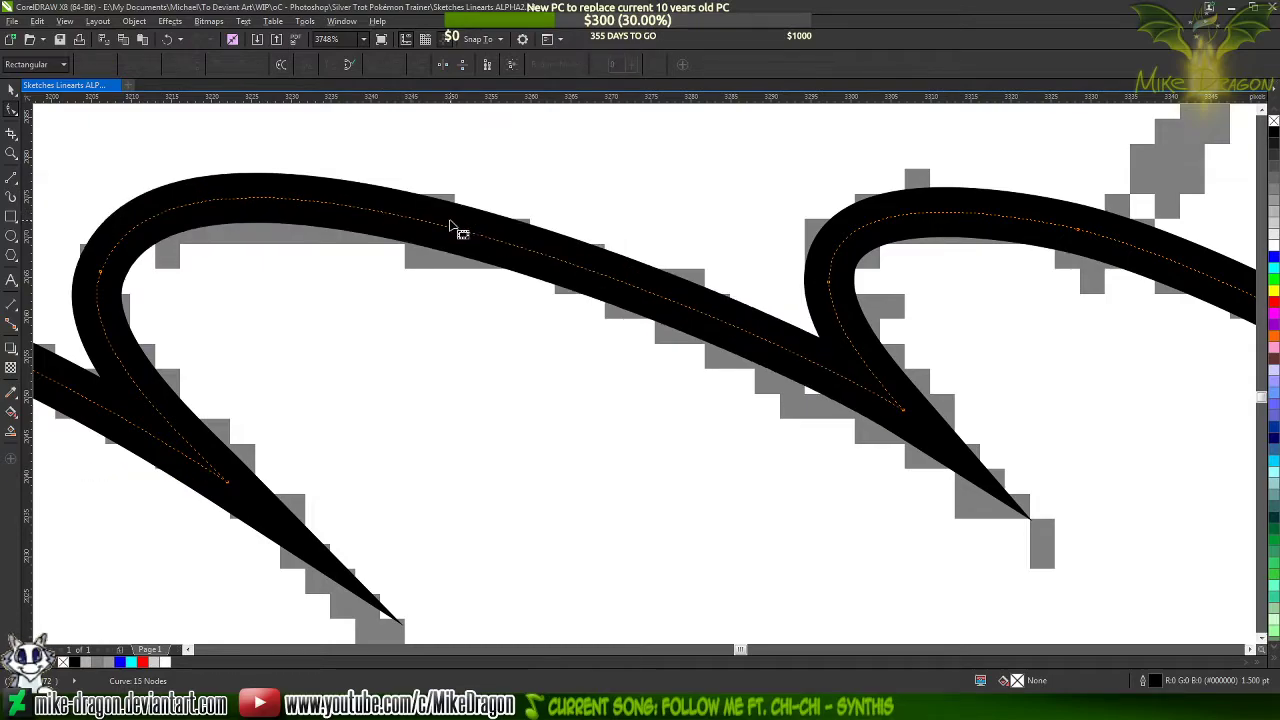
pyautogui.click(448, 220)
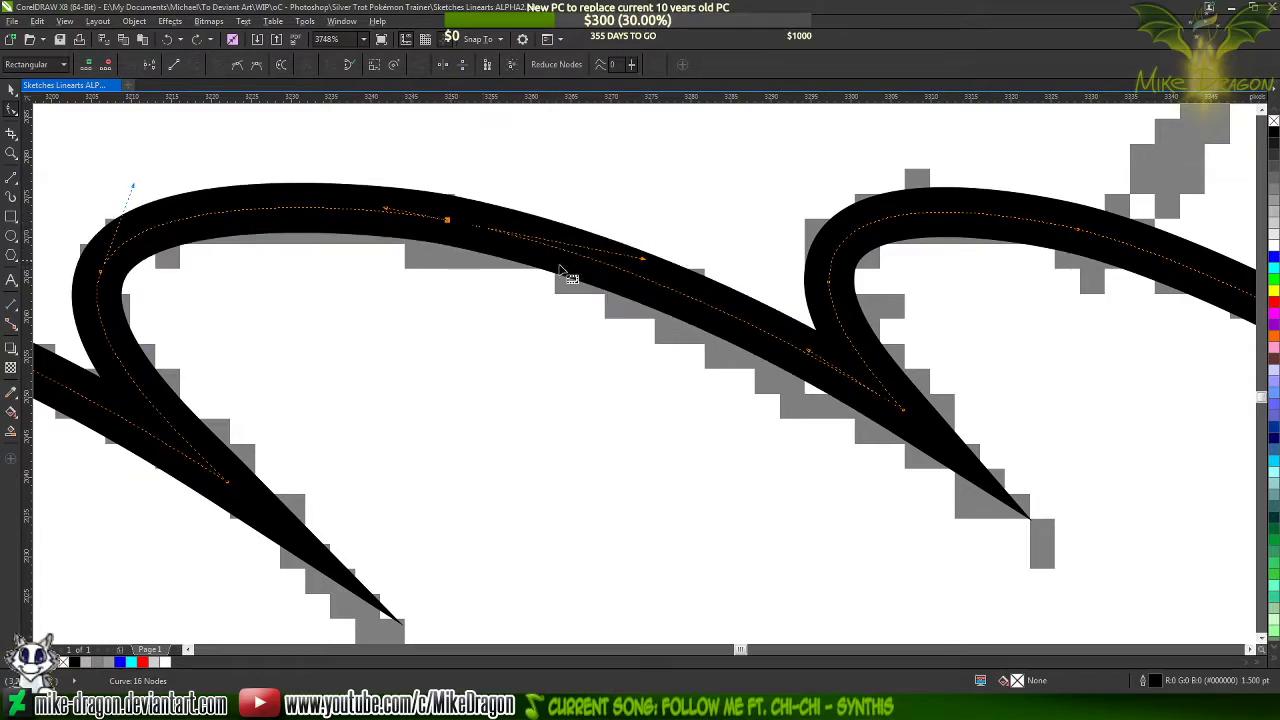
pyautogui.doubleClick(302, 208)
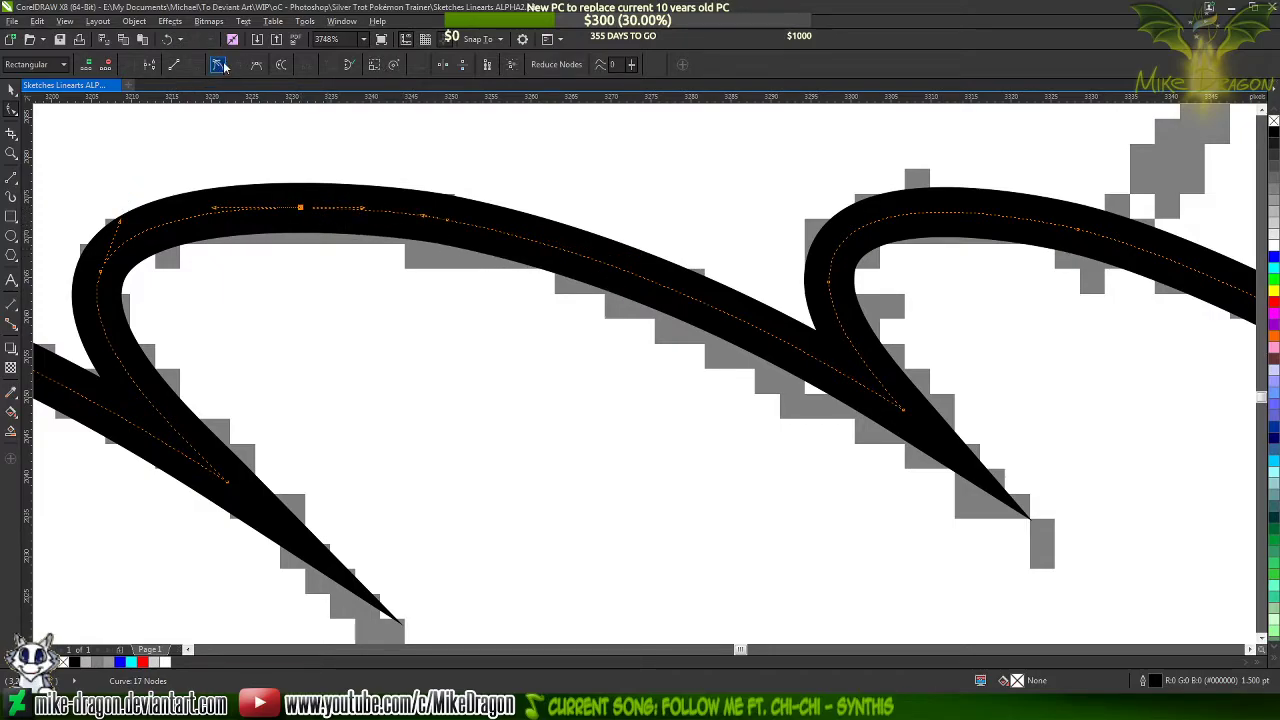
pyautogui.press('Delete')
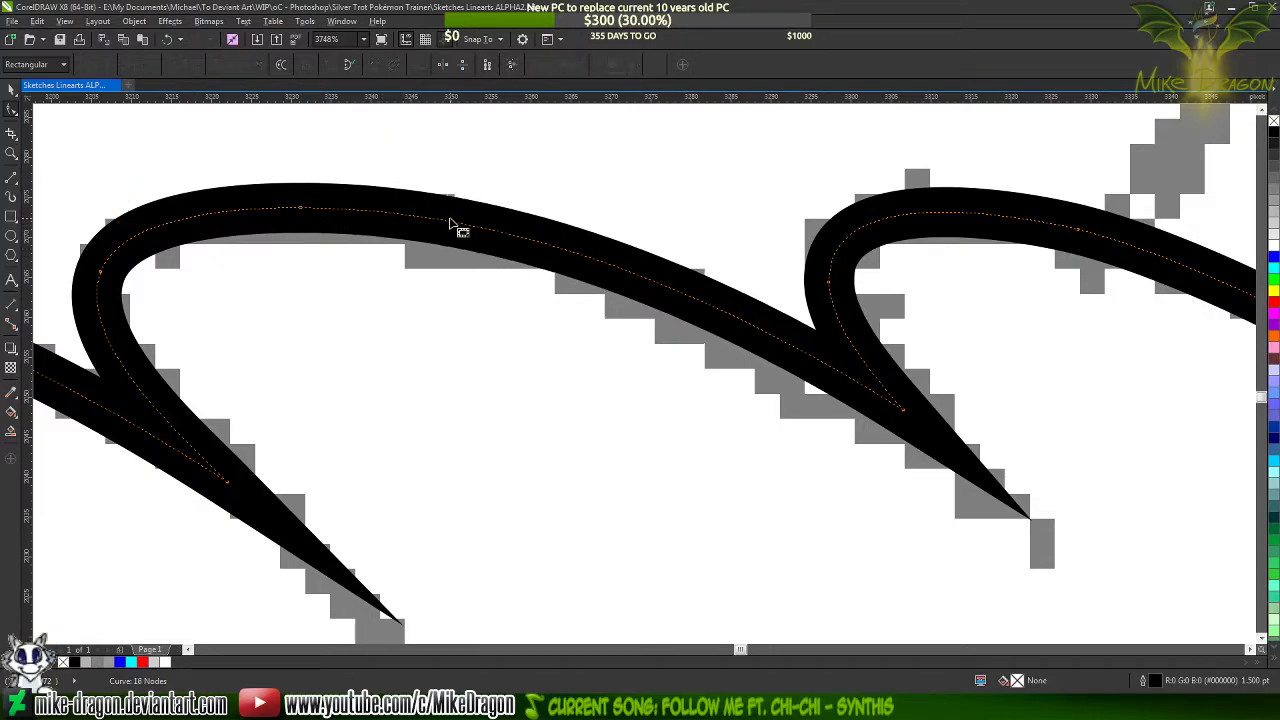
pyautogui.scroll(-1, 343, 177)
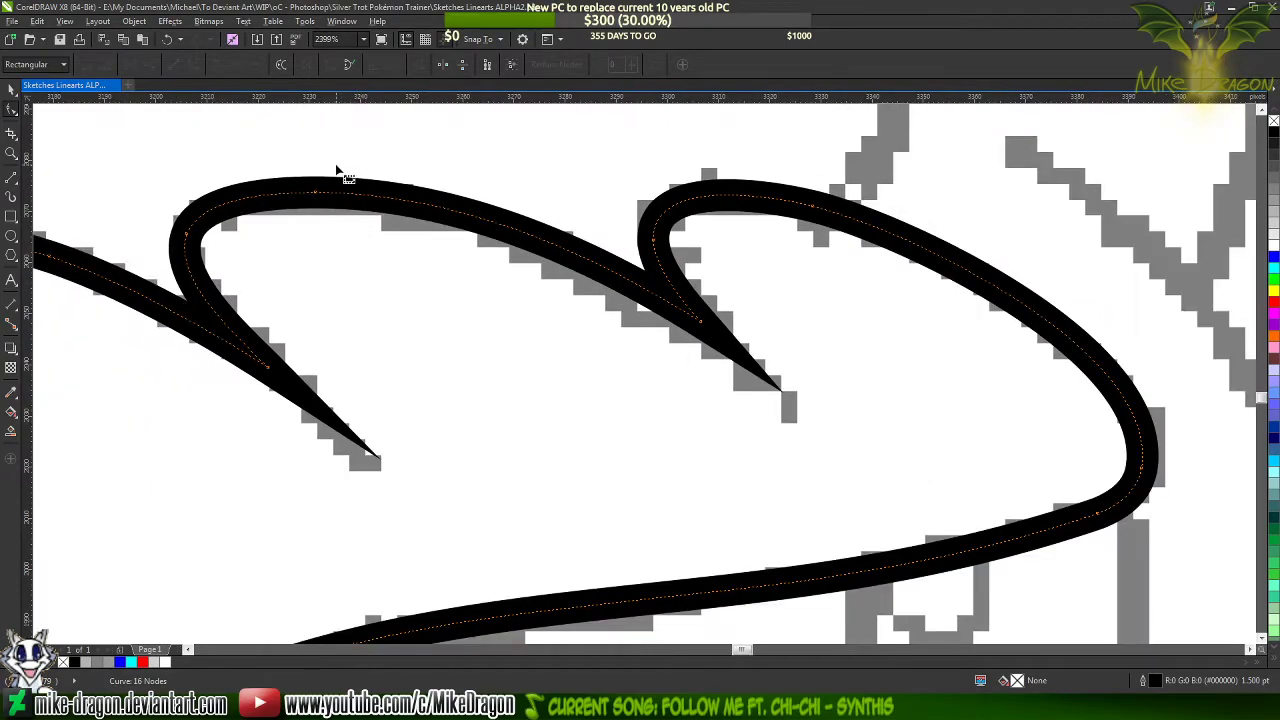
# Add a node on the fringe's lower line just before the third lobe's outer bend
pyautogui.scroll(-2, 420, 172)
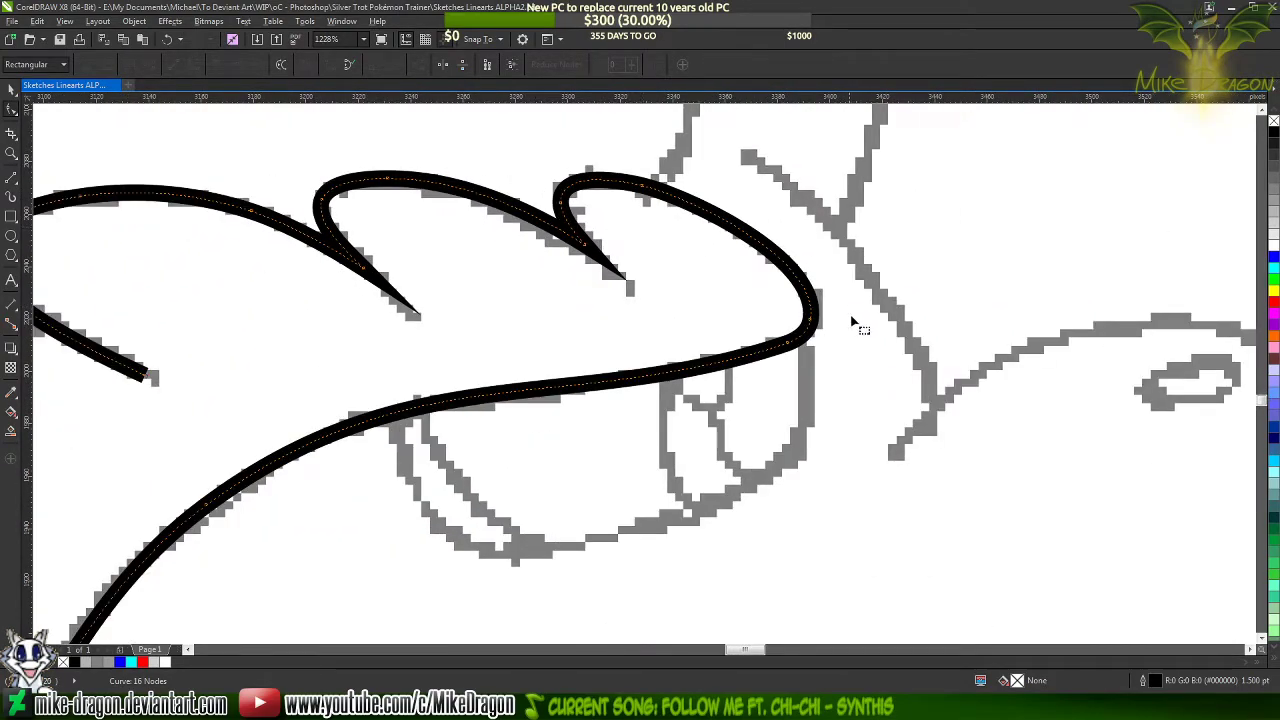
pyautogui.scroll(2, 790, 348)
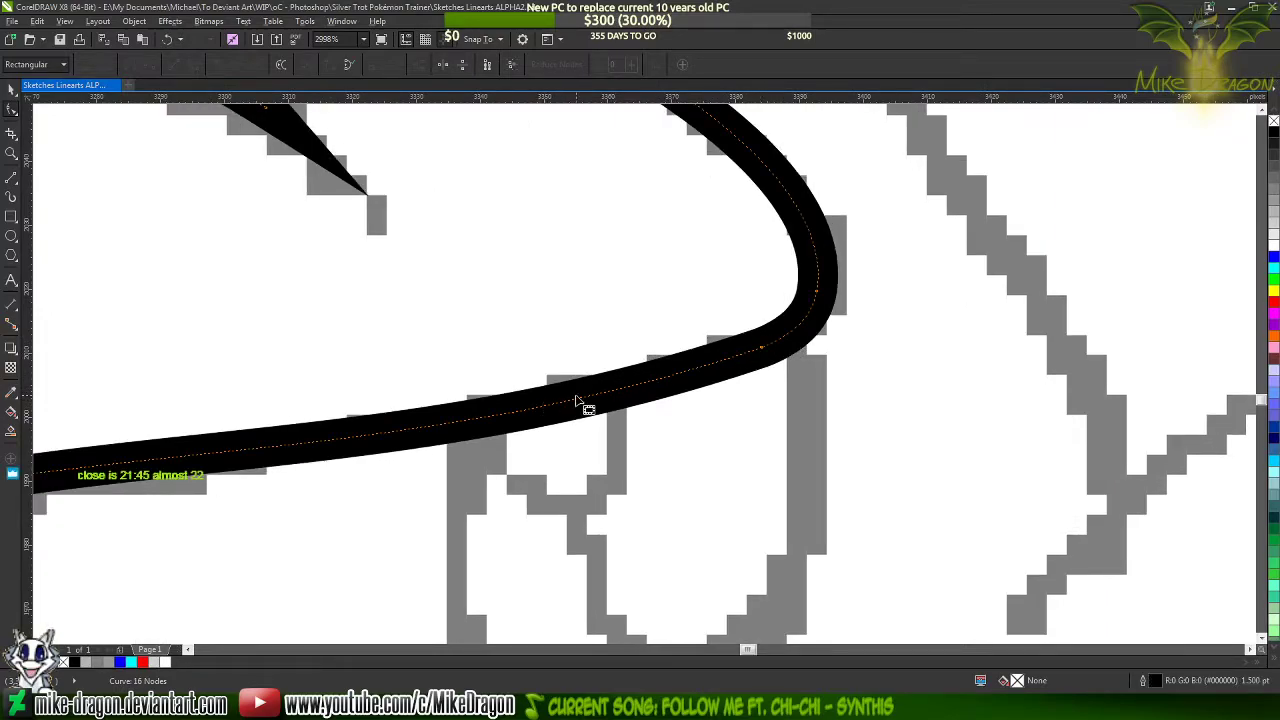
pyautogui.doubleClick(610, 391)
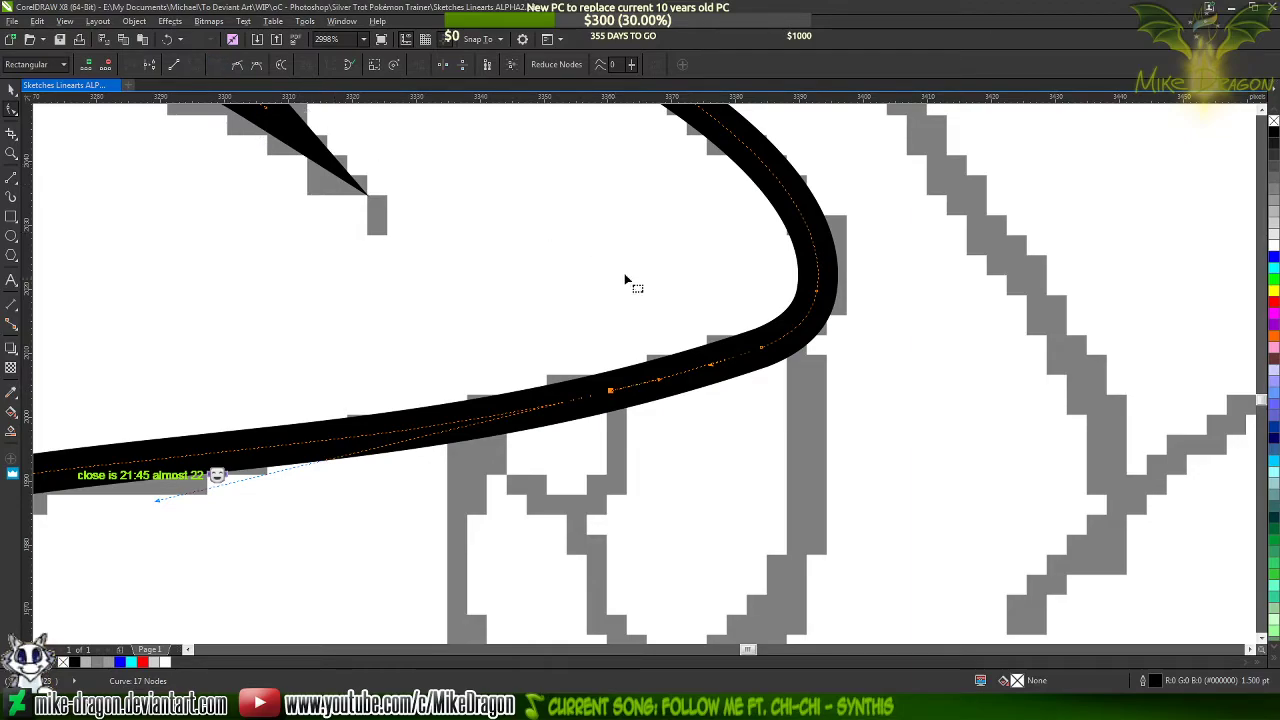
pyautogui.keyDown('shift'); pyautogui.click(761, 348); pyautogui.keyUp('shift')
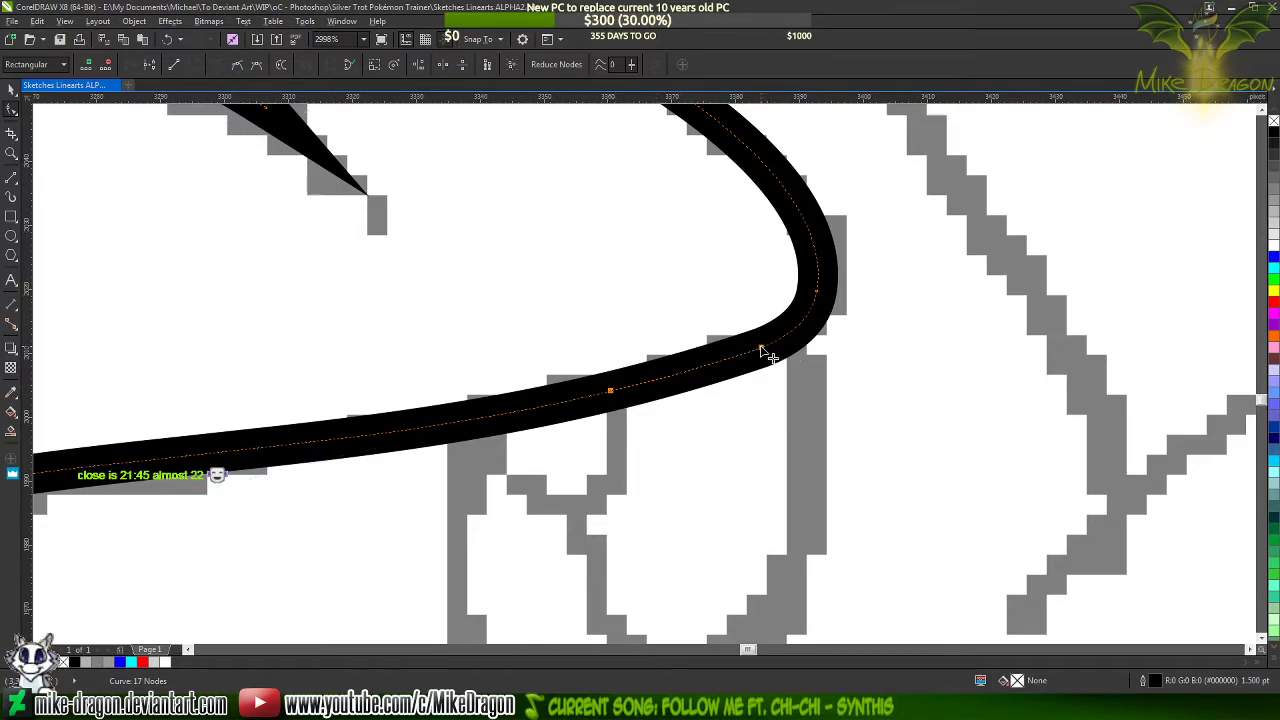
pyautogui.press('Delete')
pyautogui.scroll(-2, 866, 380)
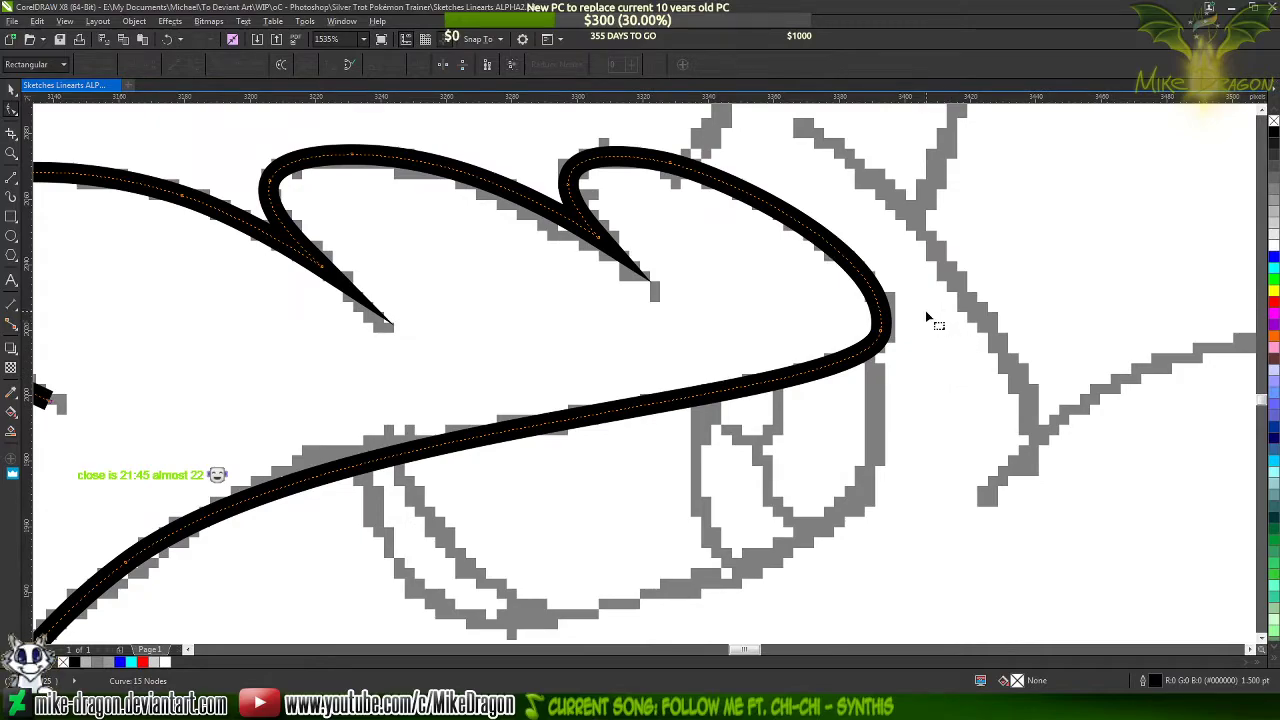
pyautogui.hotkey('ctrl', 'z')
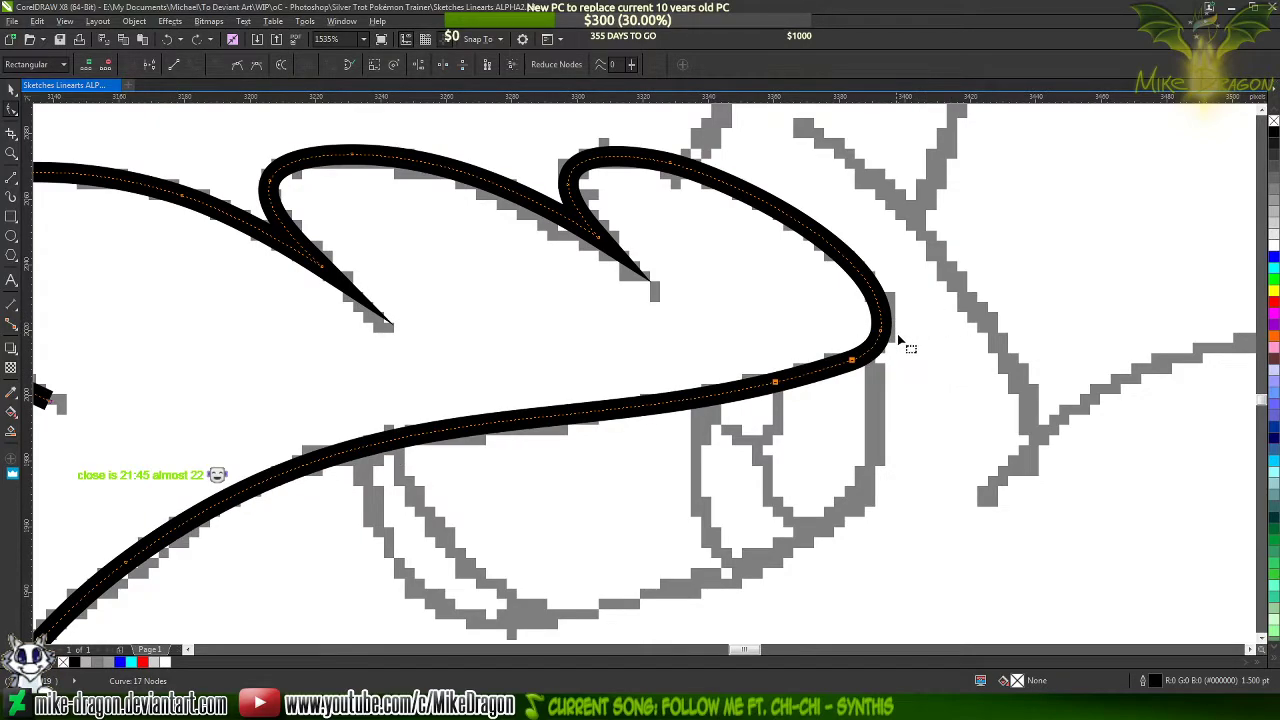
# Replace the two nodes on the lower line near the outer bend with a single node midway along the line above the eye
pyautogui.click(826, 373)
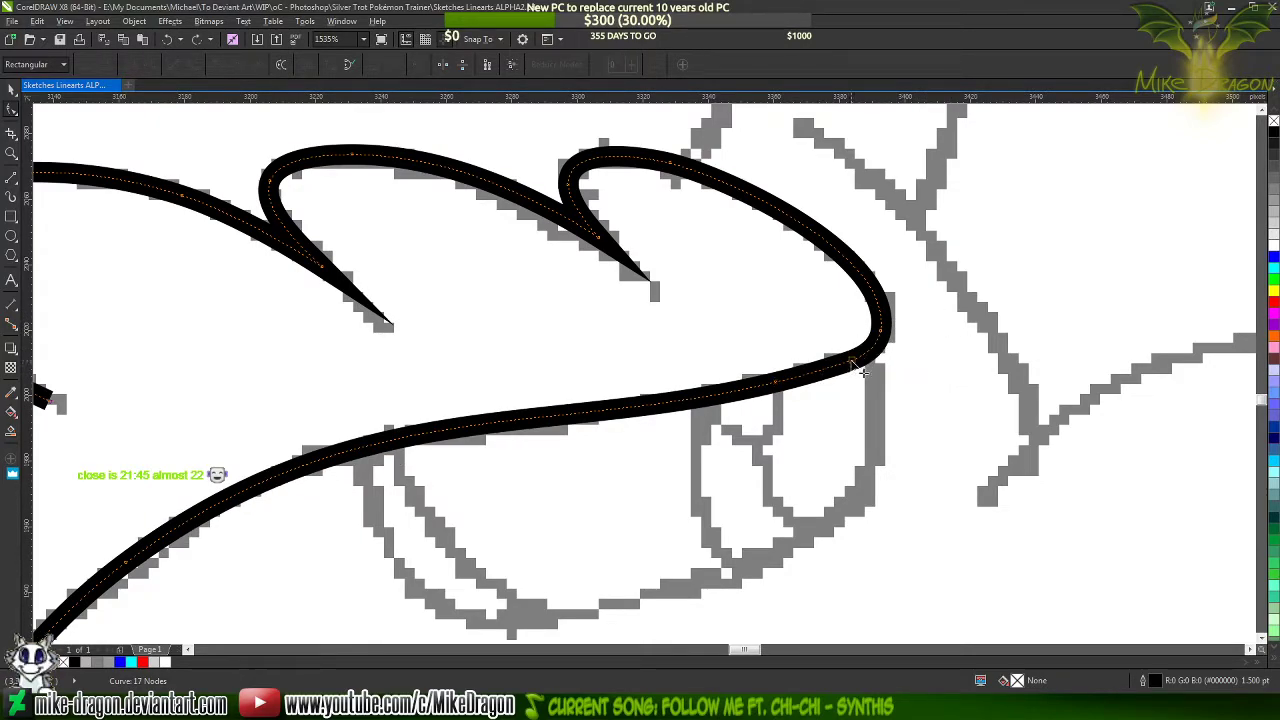
pyautogui.press('Delete')
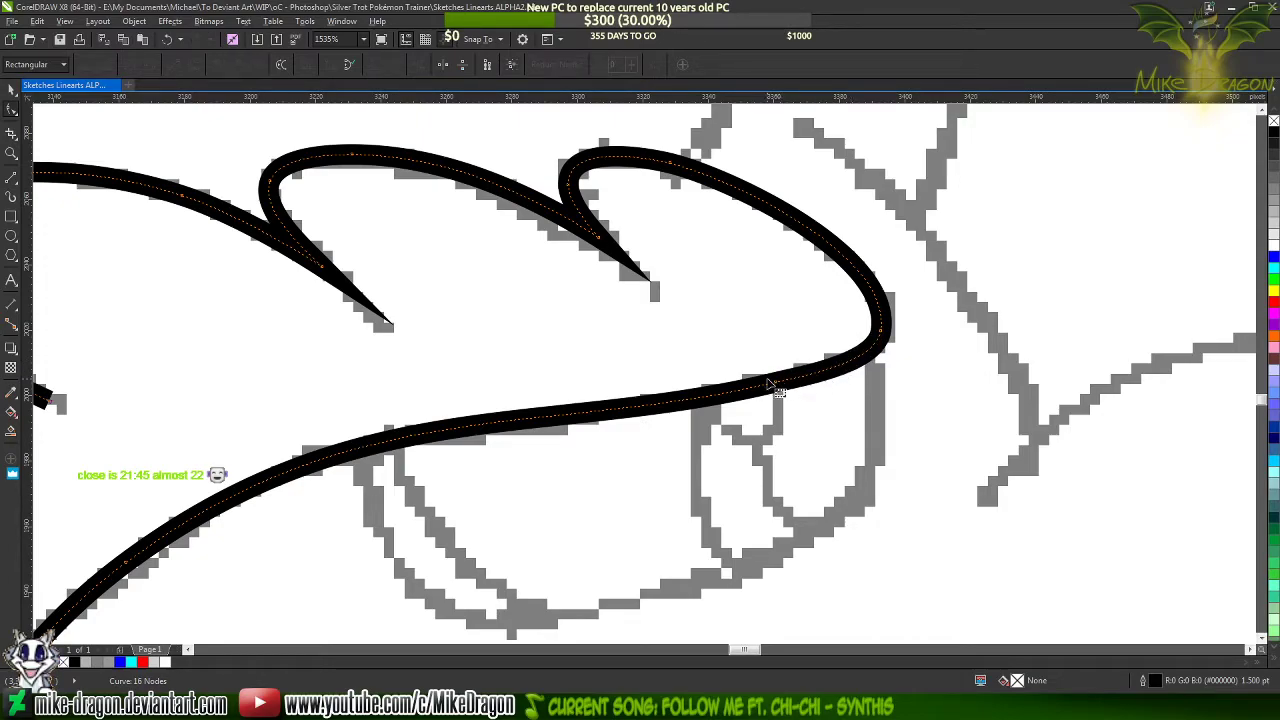
pyautogui.click(550, 421)
pyautogui.doubleClick(546, 417)
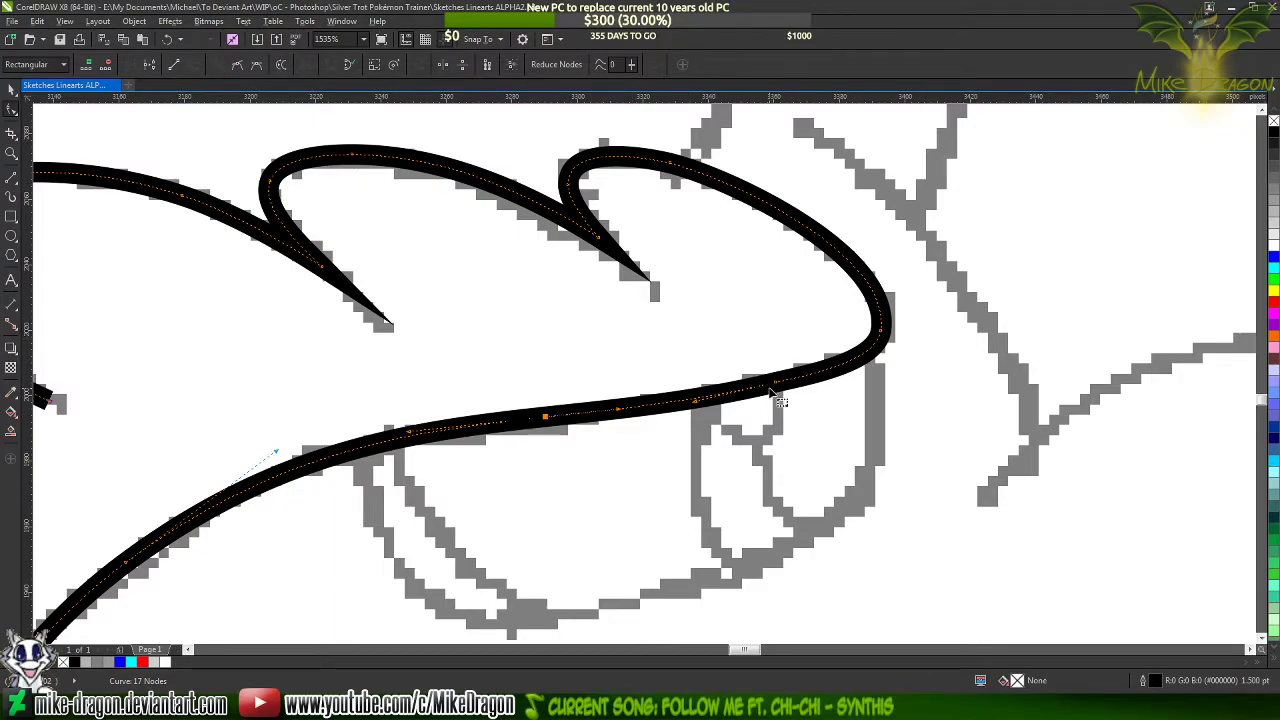
pyautogui.press('Delete')
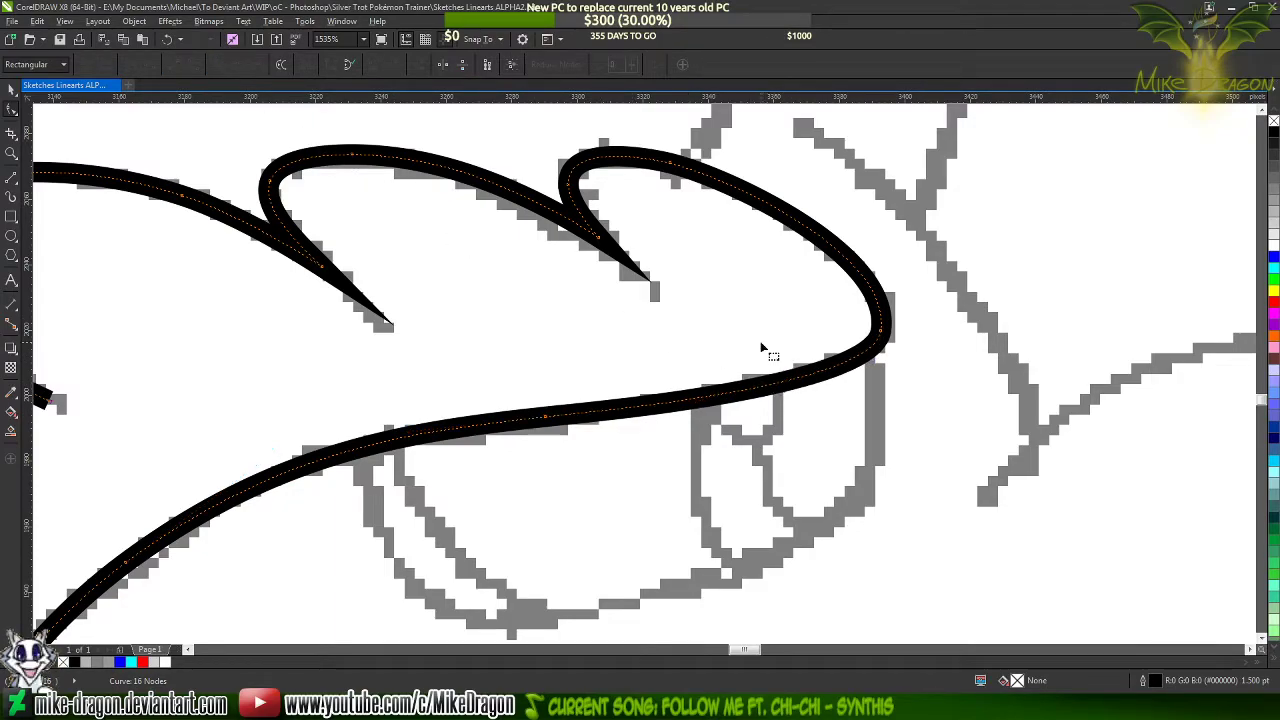
# Add nodes just above and just below the third lobe's outer bend and delete the existing node between them
pyautogui.click(957, 373)
pyautogui.scroll(3, 932, 312)
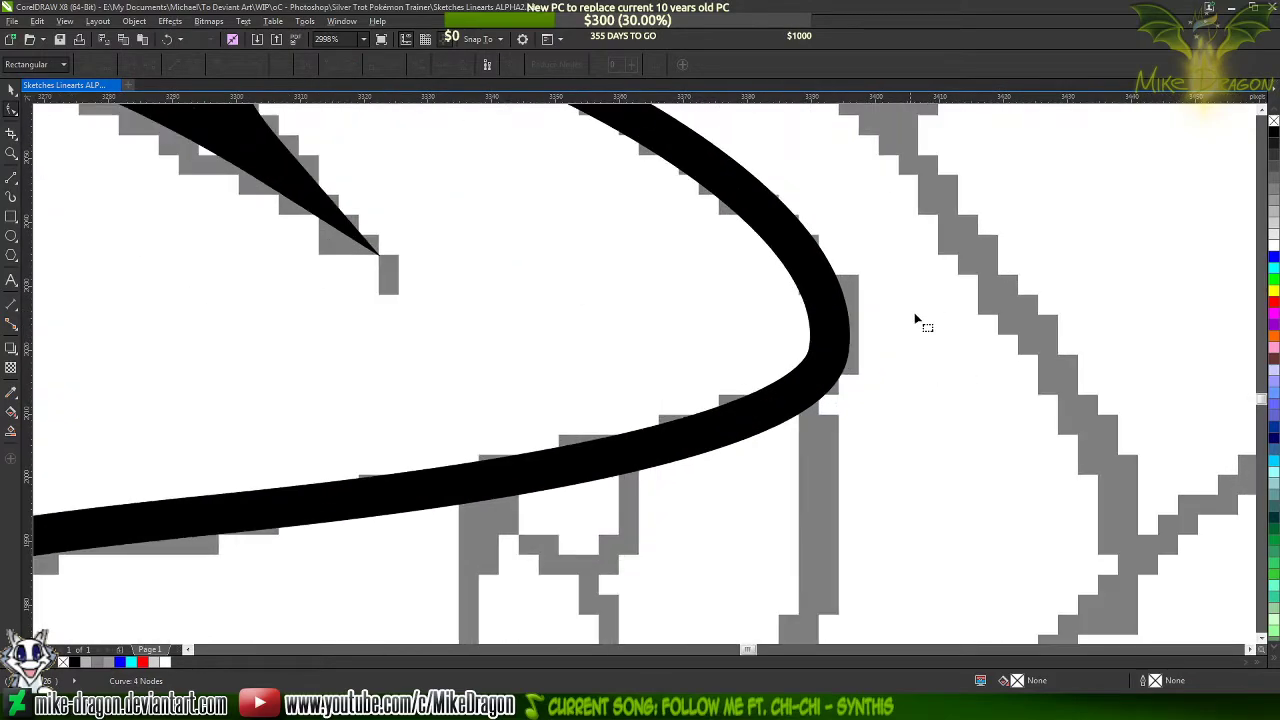
pyautogui.click(840, 378)
pyautogui.scroll(3, 840, 378)
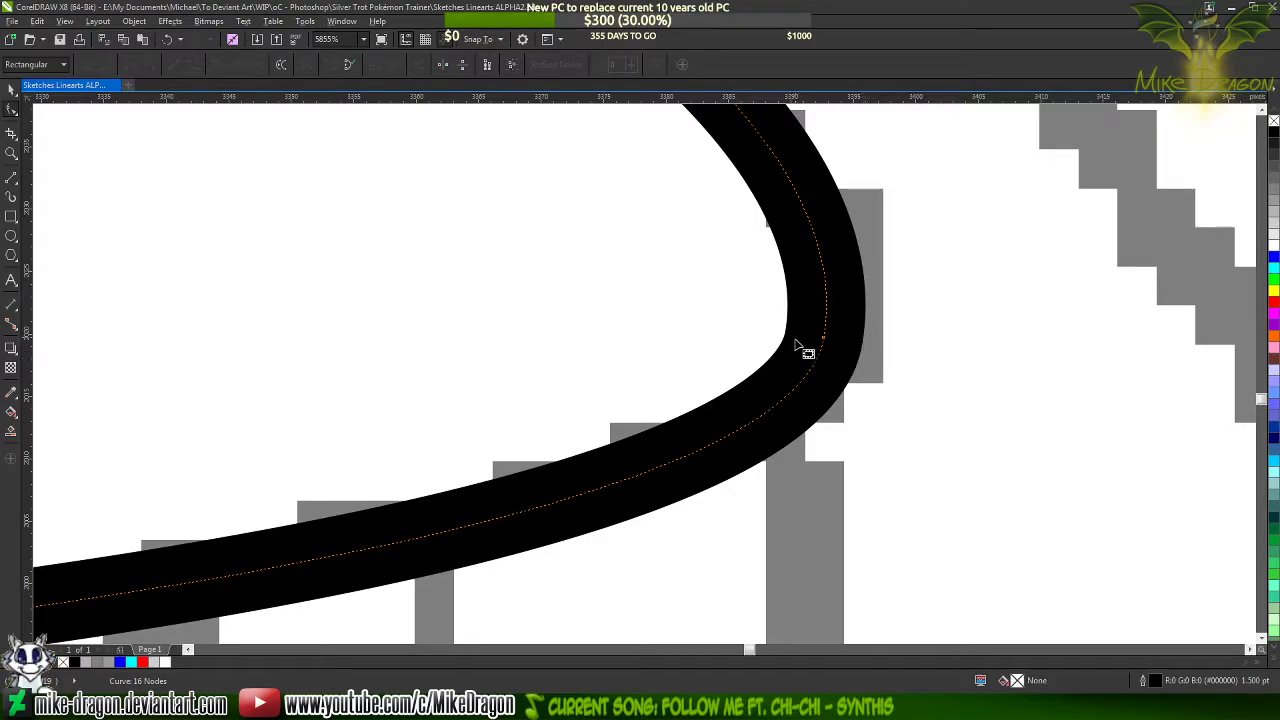
pyautogui.scroll(-2, 837, 443)
pyautogui.scroll(1, 857, 423)
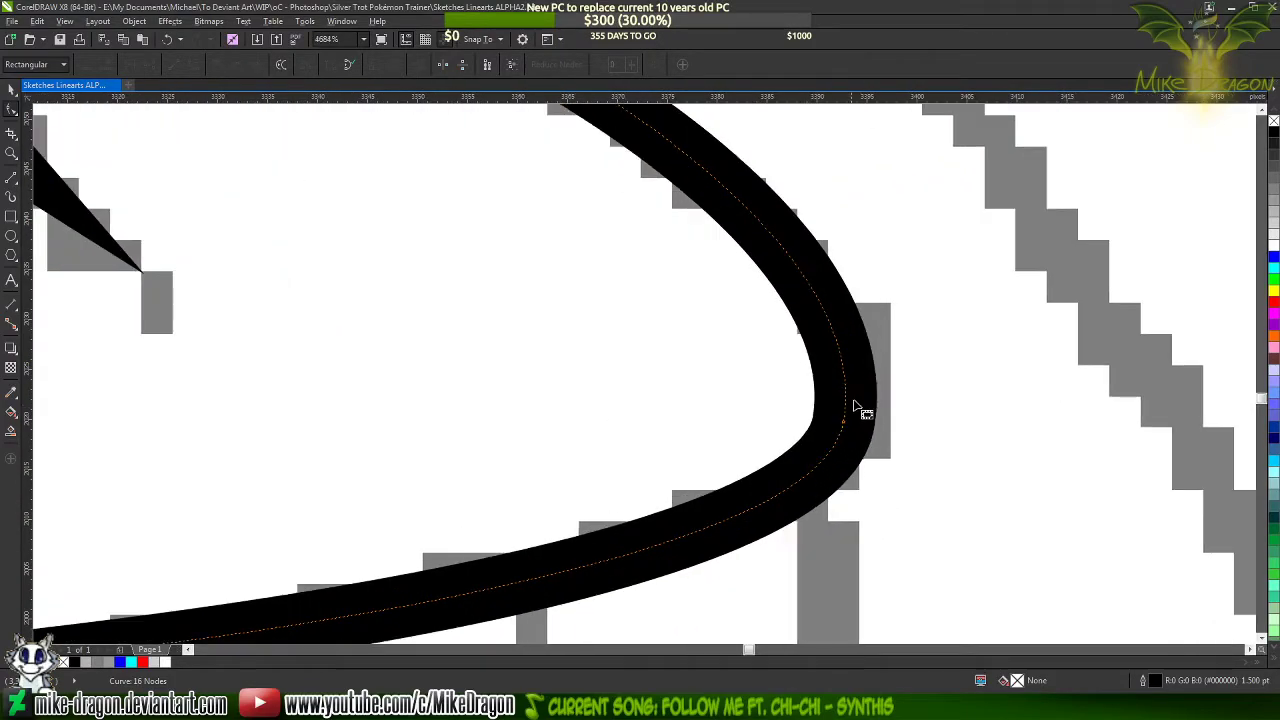
pyautogui.doubleClick(838, 346)
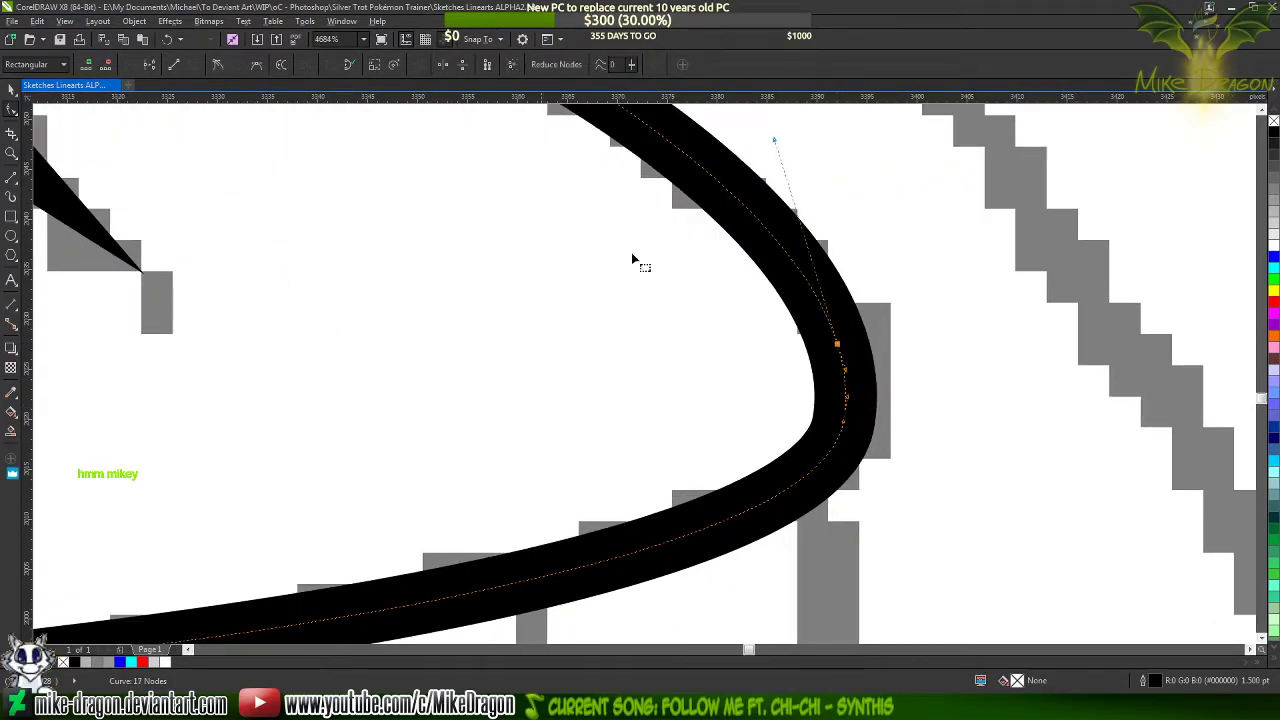
pyautogui.doubleClick(812, 469)
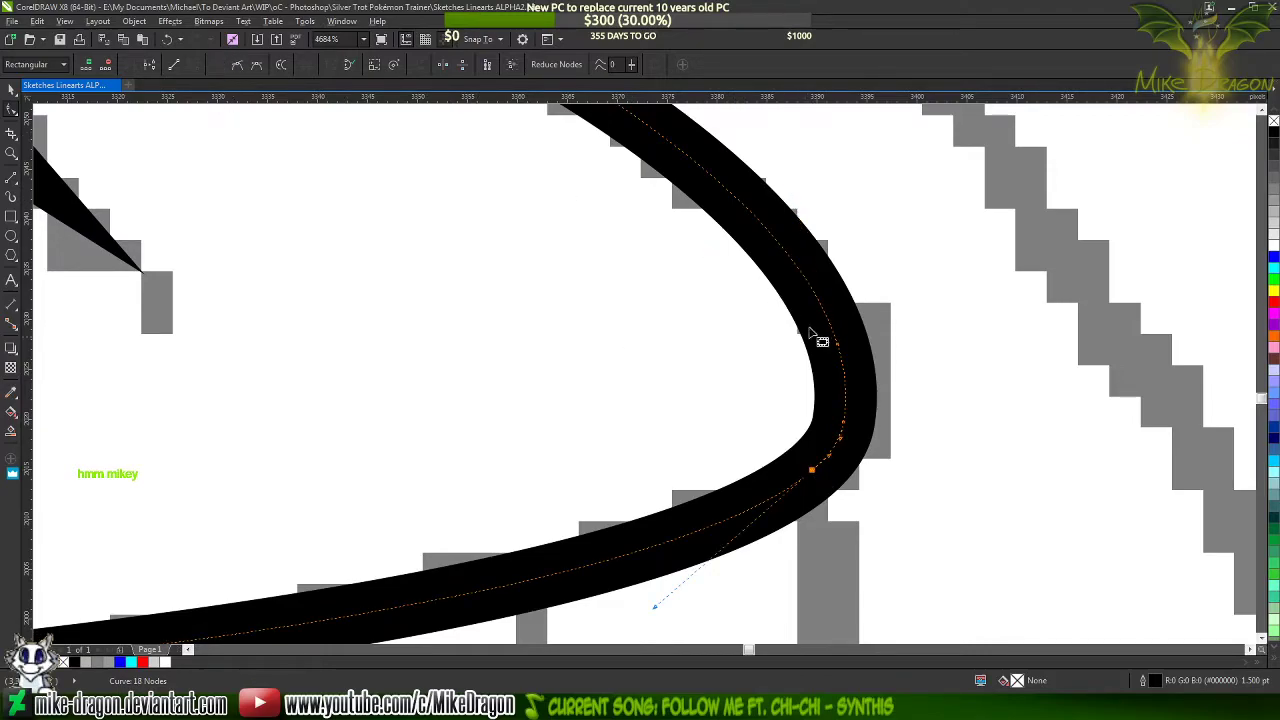
pyautogui.press('Delete')
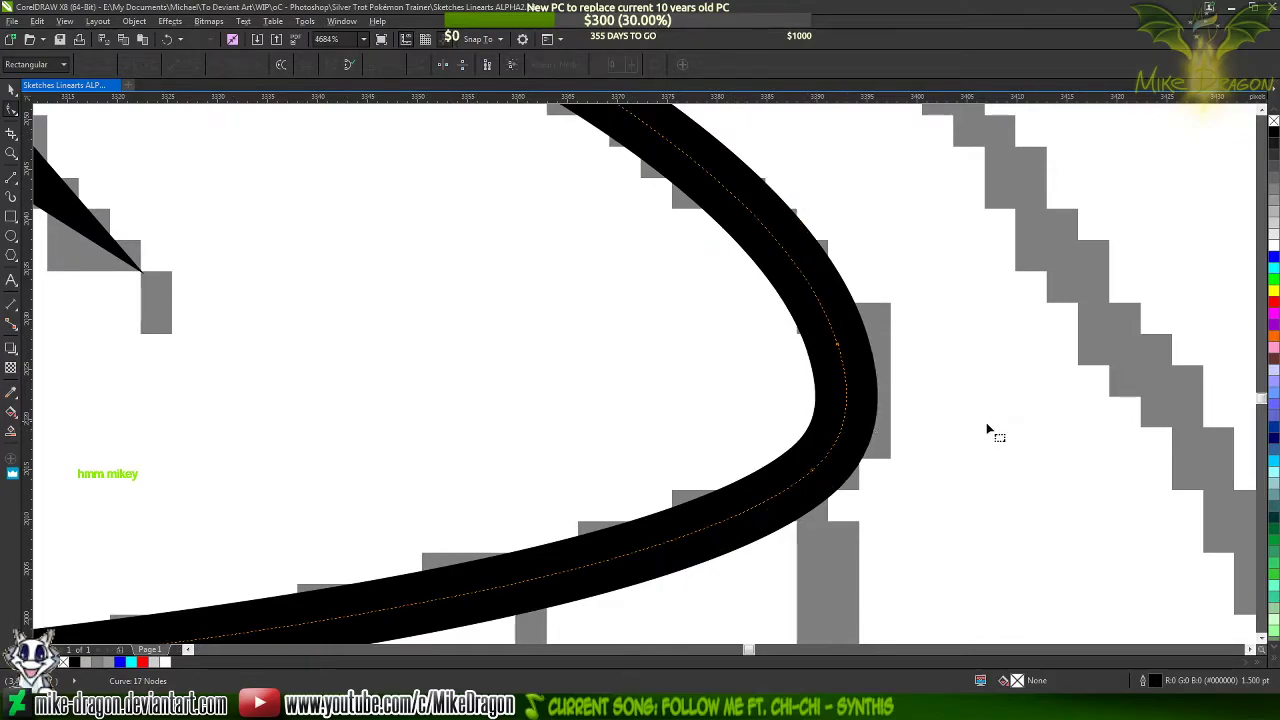
# Select the reworked fringe outline as a whole object with the Pick tool
pyautogui.scroll(-3, 1085, 328)
pyautogui.scroll(-2, 867, 429)
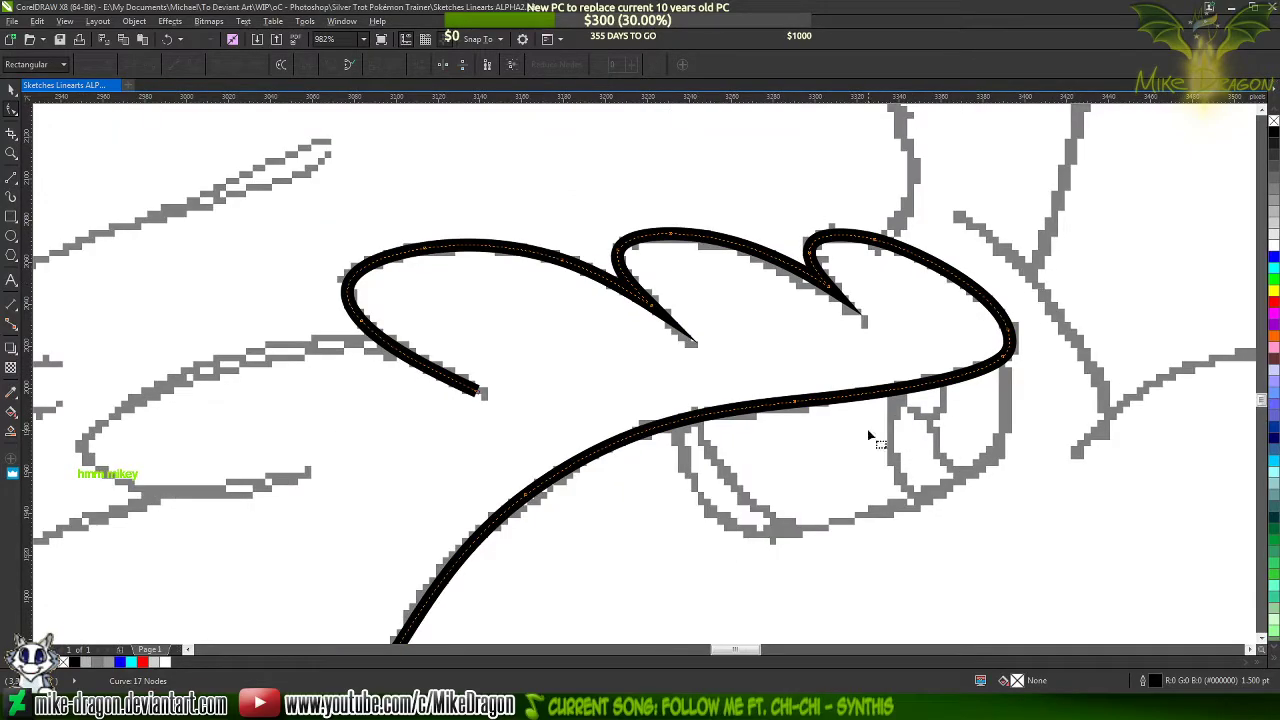
pyautogui.scroll(-2, 888, 259)
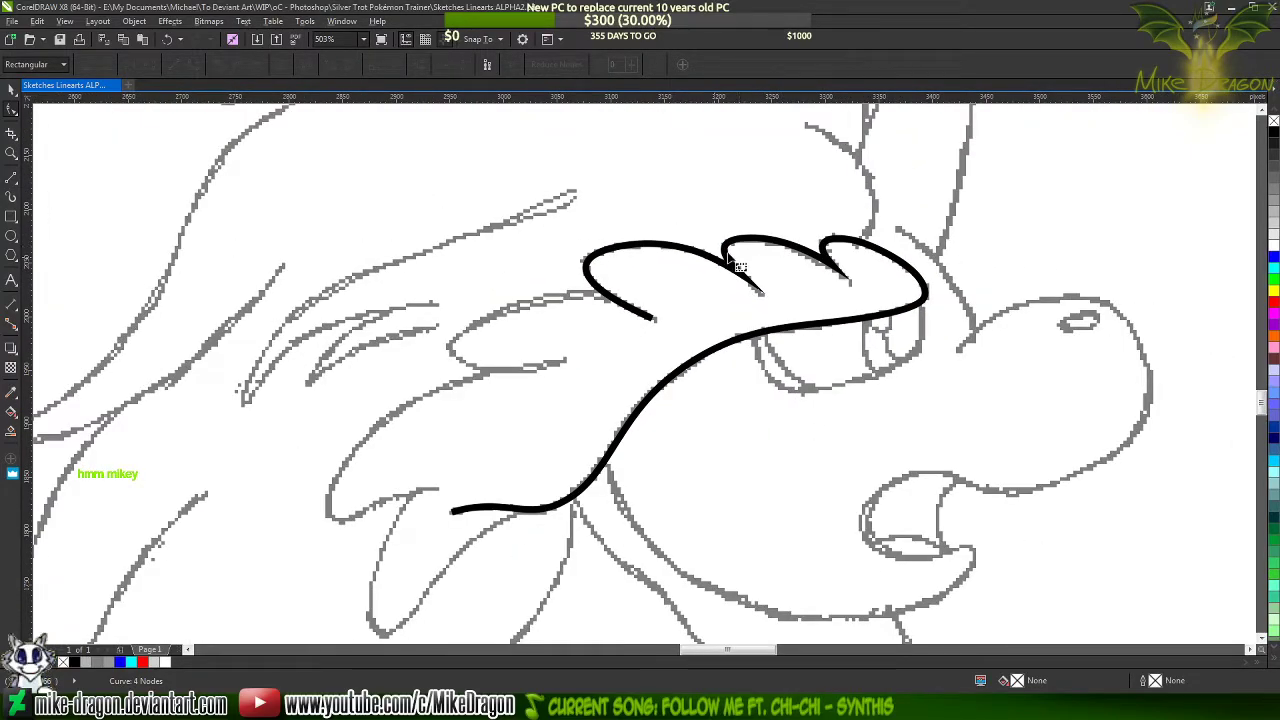
pyautogui.click(651, 309)
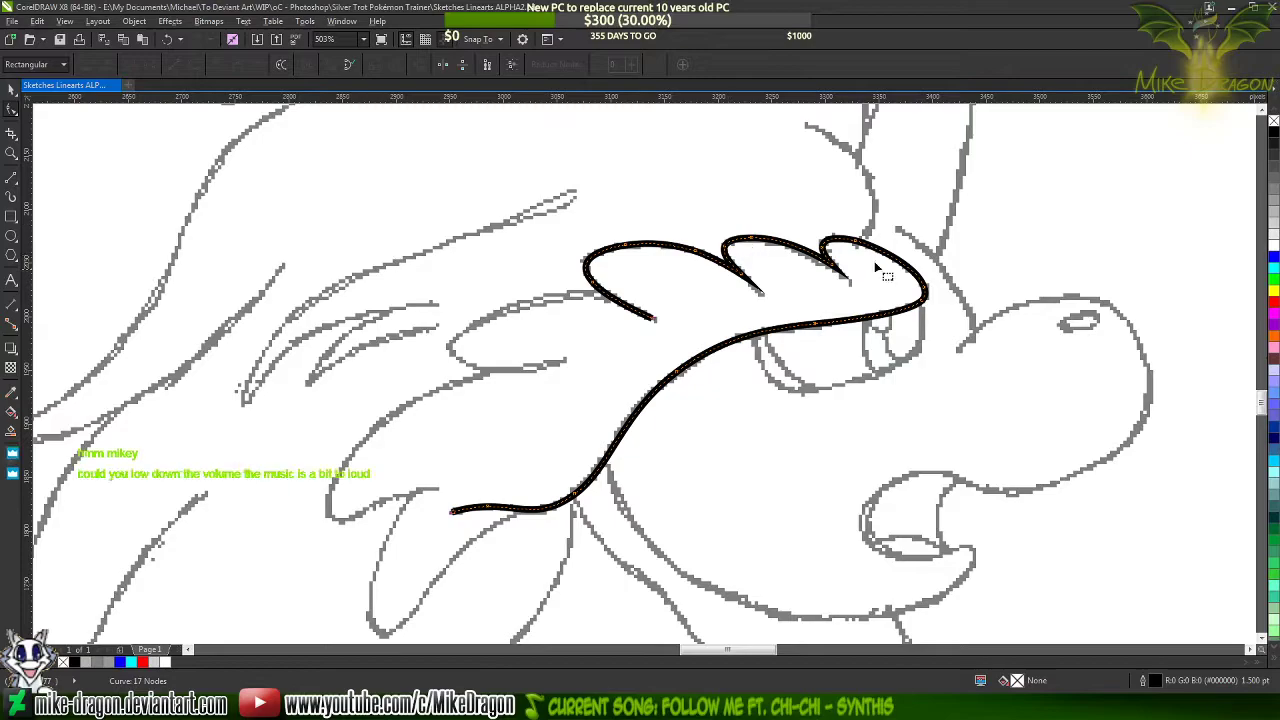
pyautogui.scroll(-2, 888, 290)
pyautogui.press('space')
pyautogui.scroll(-2, 548, 333)
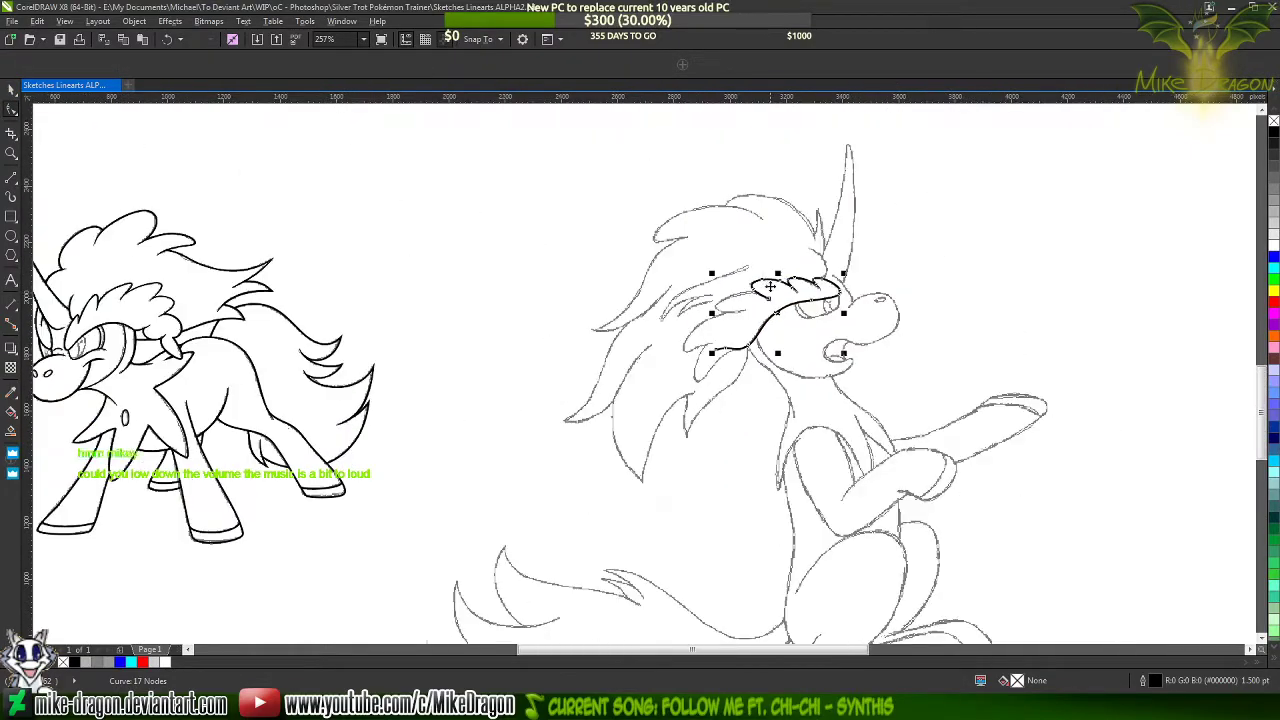
pyautogui.scroll(-2, 548, 333)
pyautogui.click(231, 403)
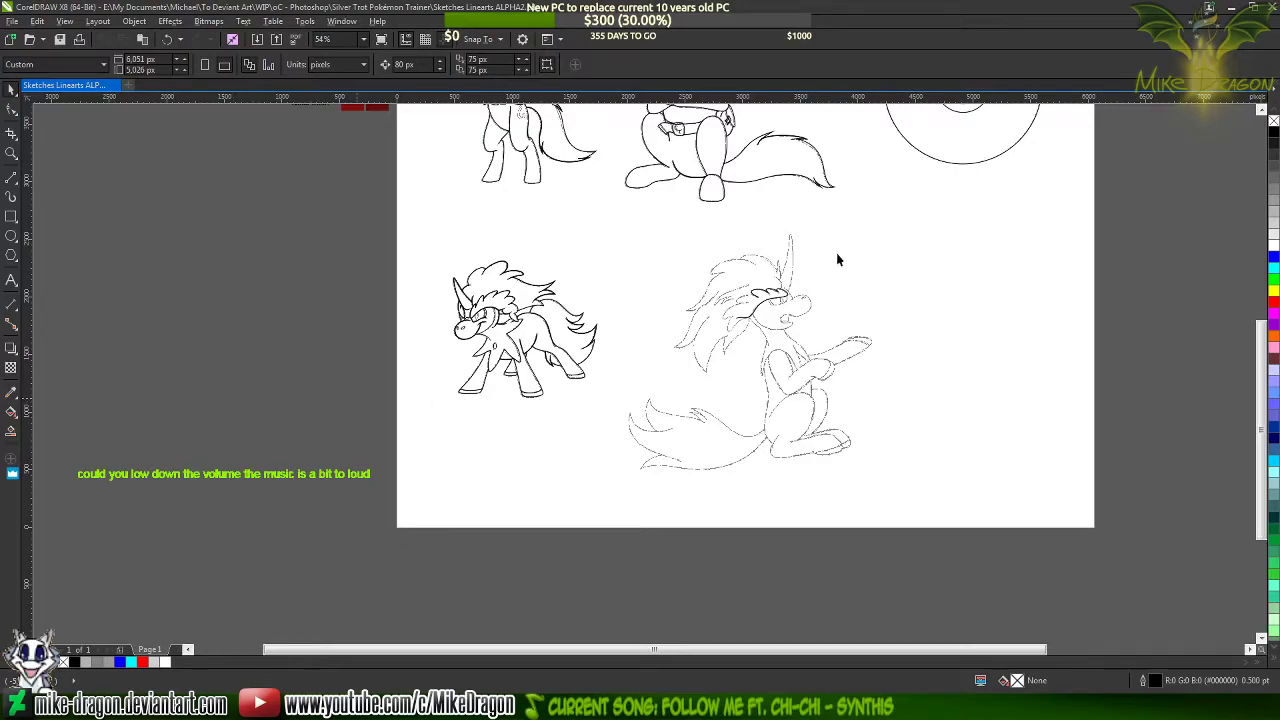
pyautogui.scroll(5, 781, 298)
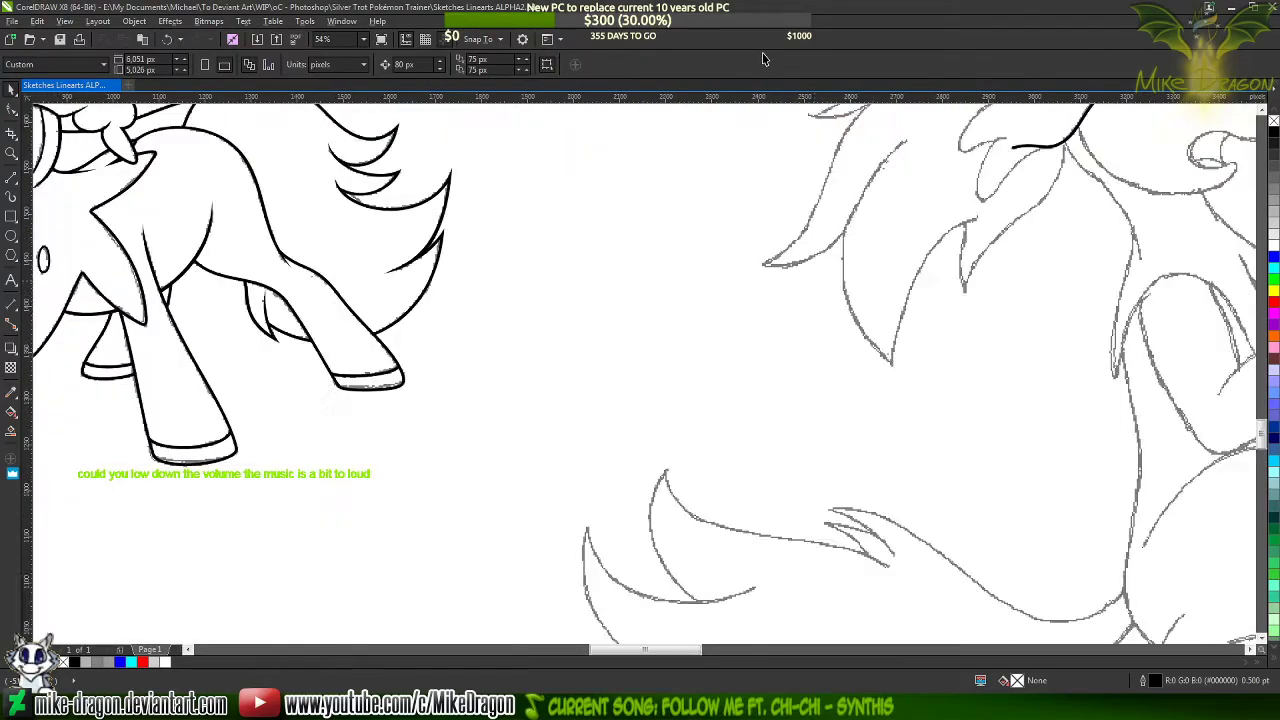
pyautogui.scroll(-3, 309, 457)
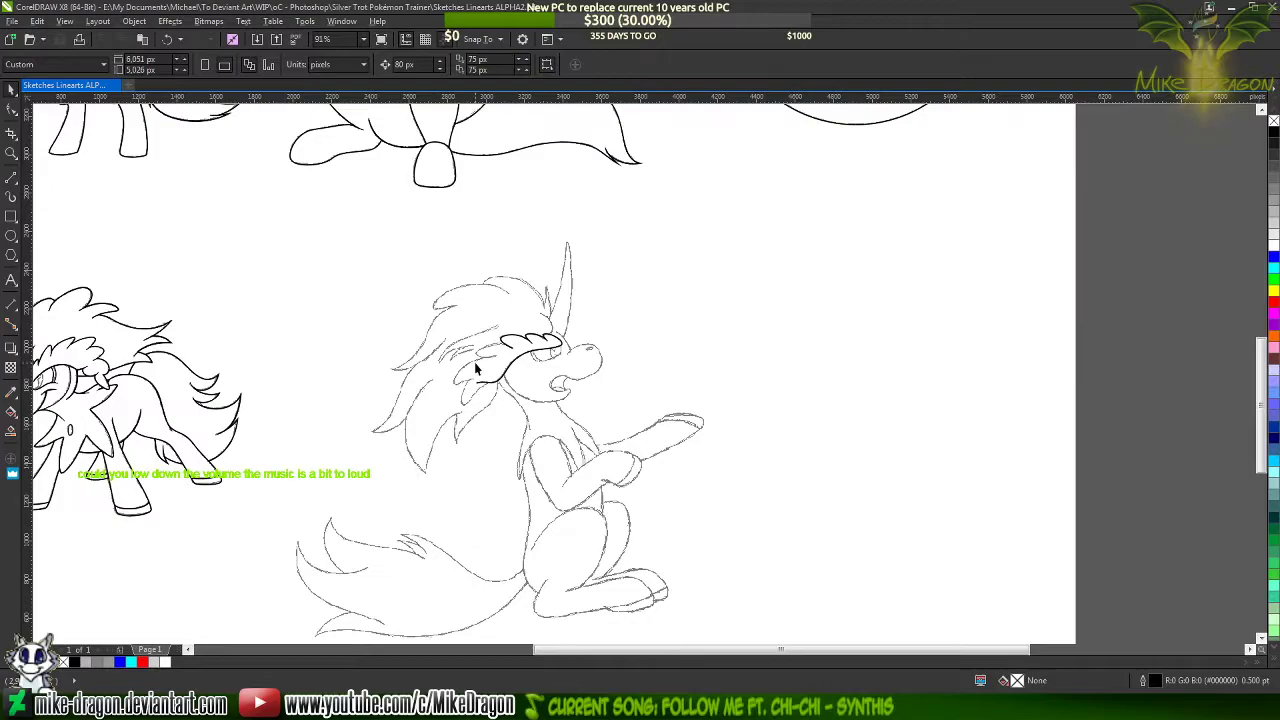
pyautogui.scroll(3, 540, 346)
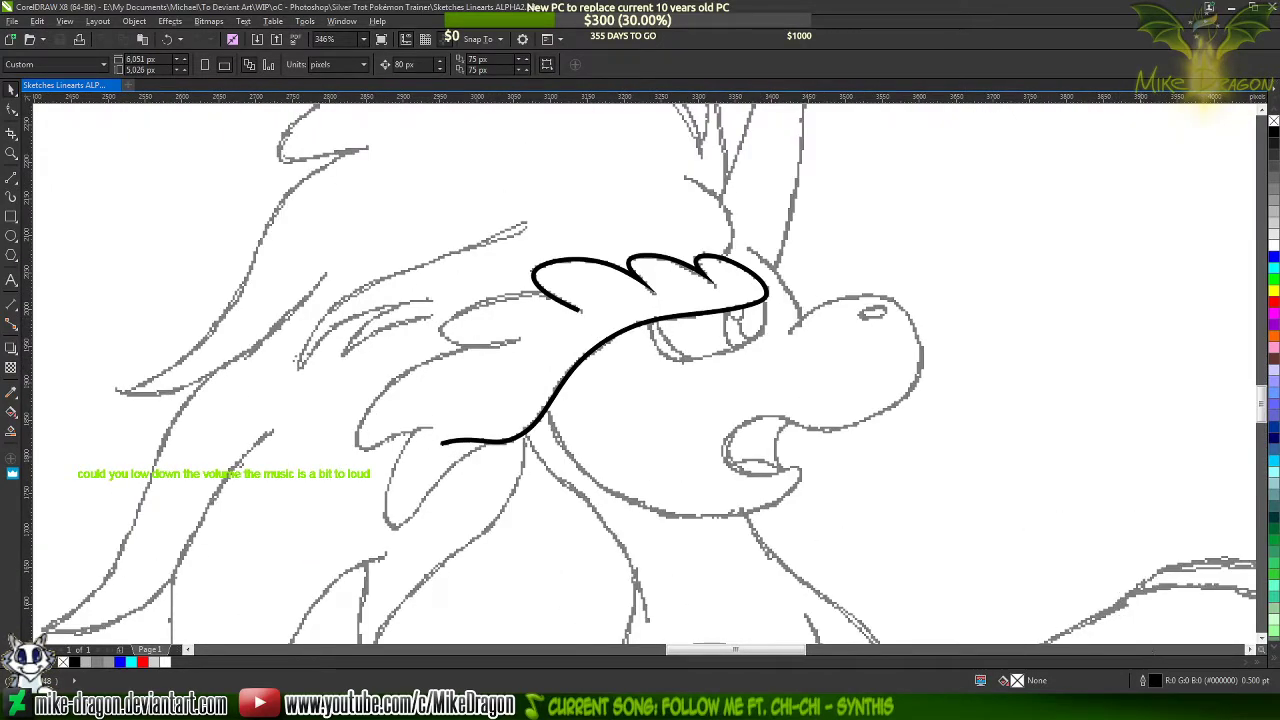
# Lower the Windows Media Player volume slightly in the system volume mixer and close the mixer
pyautogui.rightClick(1215, 700)
pyautogui.click(1195, 630)
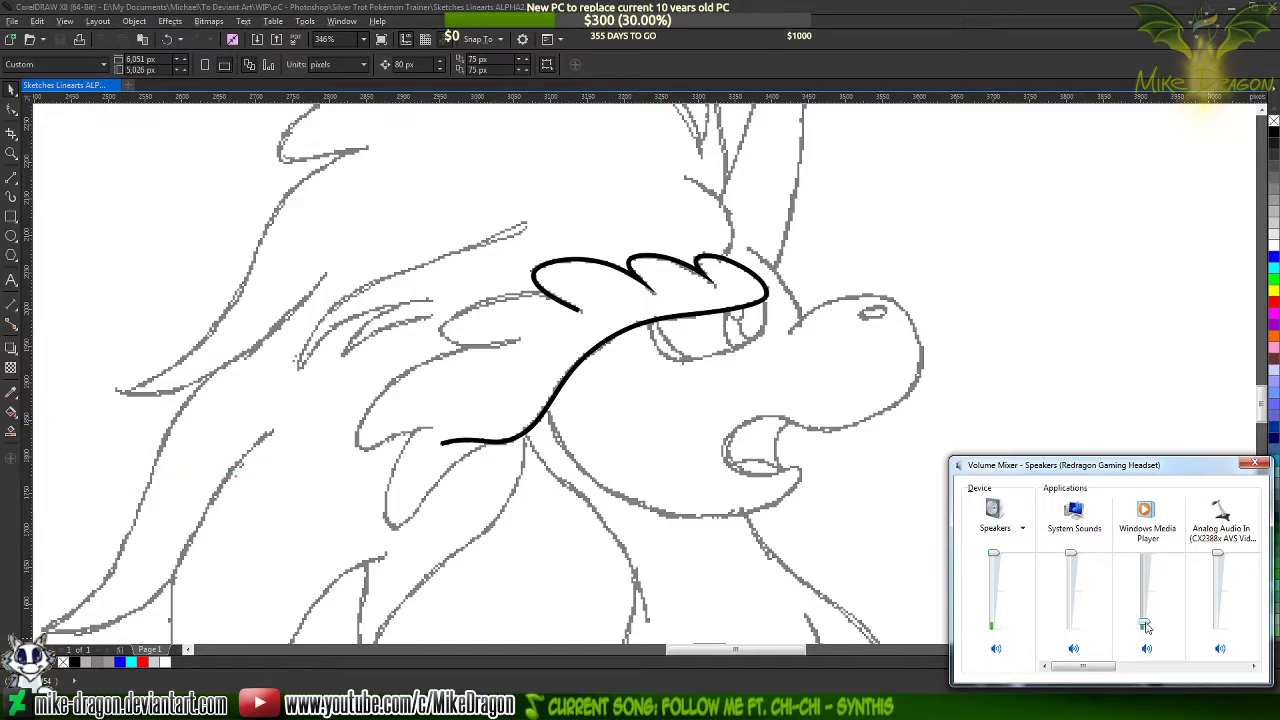
pyautogui.moveTo(1146, 623); pyautogui.dragTo(1146, 628)
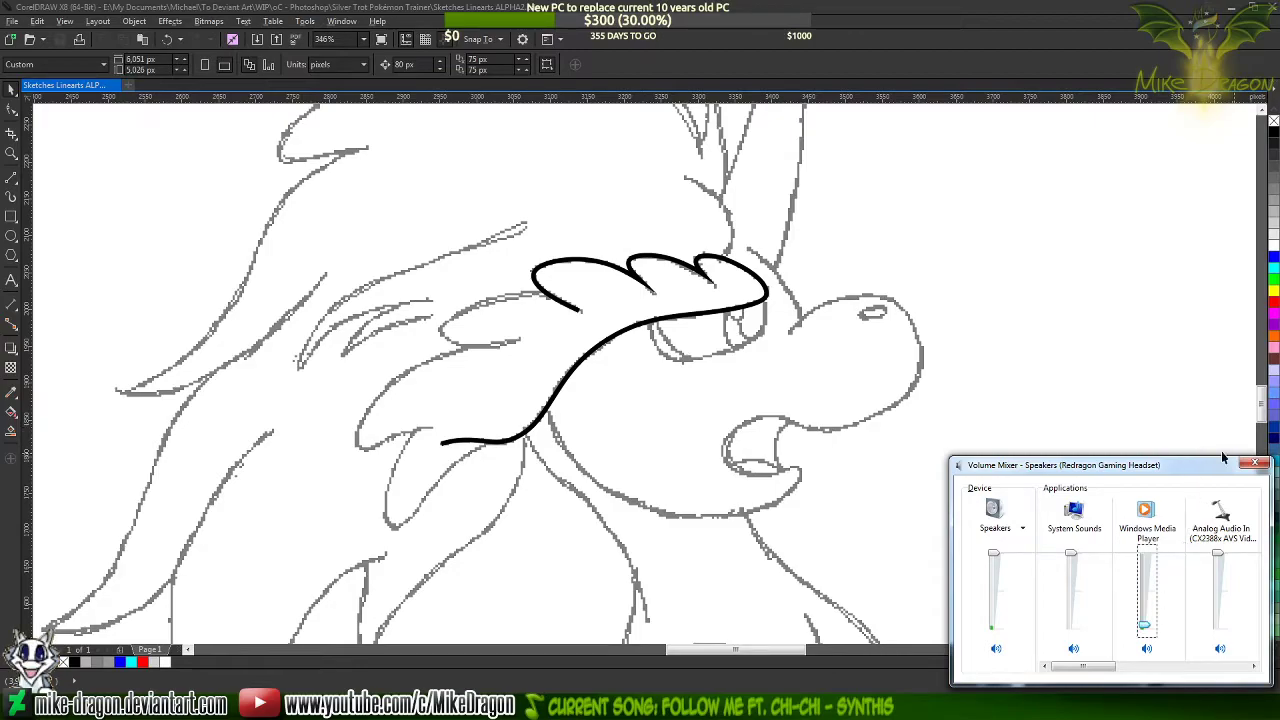
pyautogui.click(1254, 462)
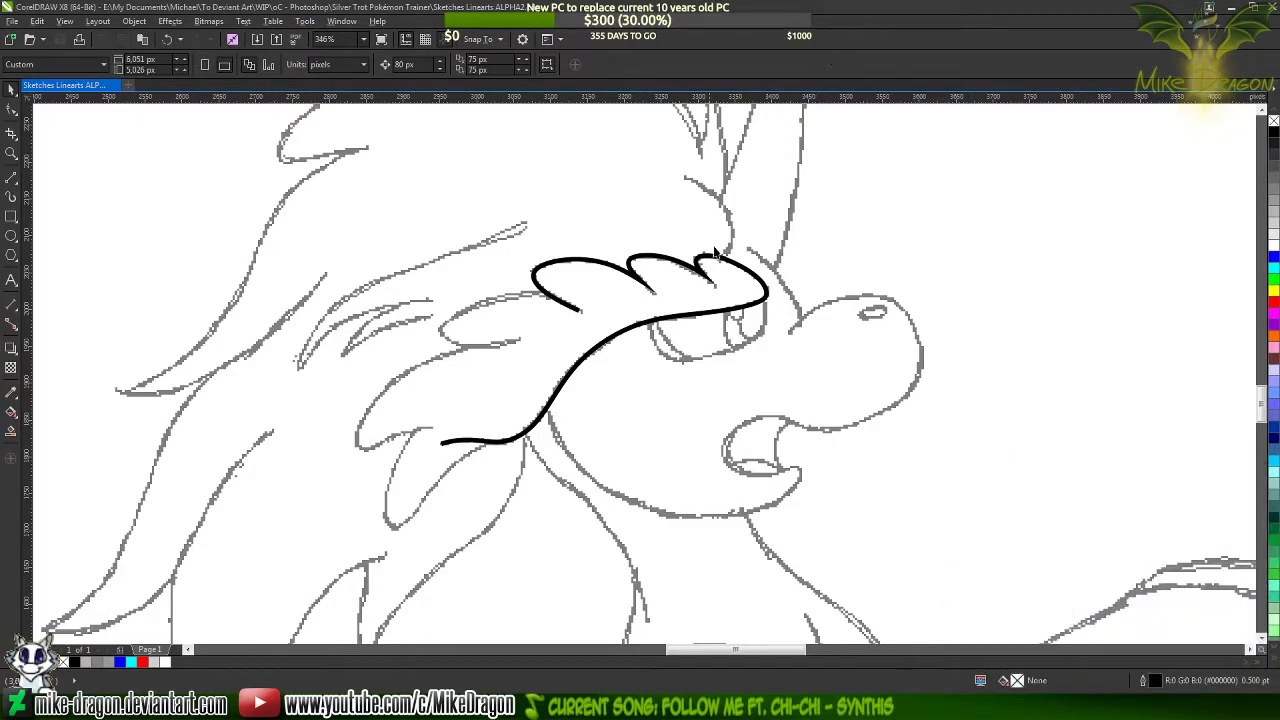
# Select the whole fringe outline and set its outline colour to blue
pyautogui.scroll(2, 640, 290)
pyautogui.scroll(1, 573, 315)
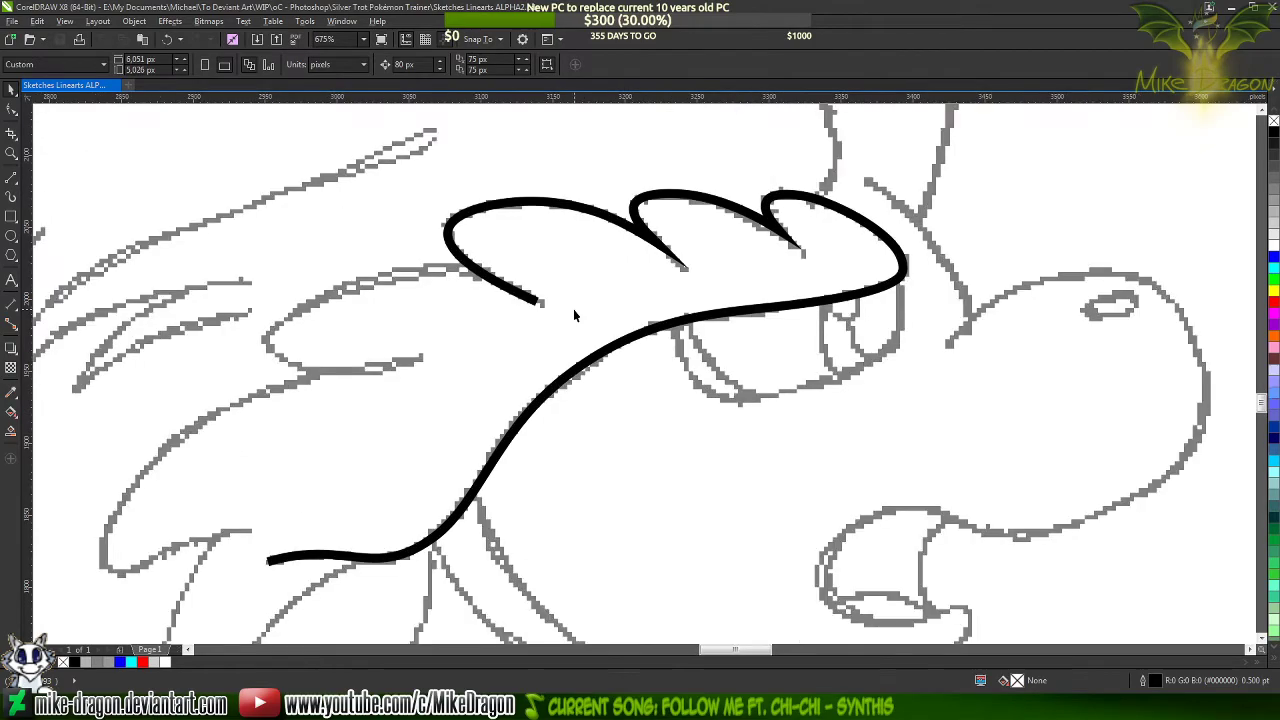
pyautogui.click(519, 293)
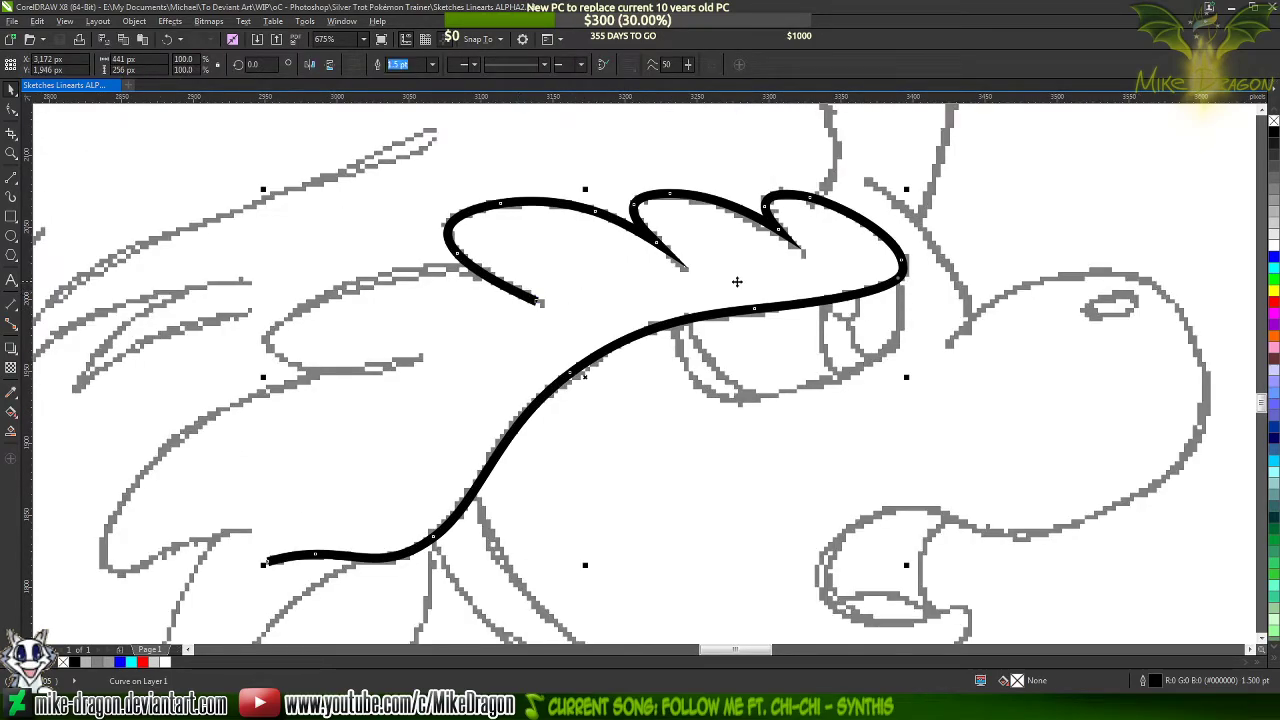
pyautogui.scroll(-2, 1050, 293)
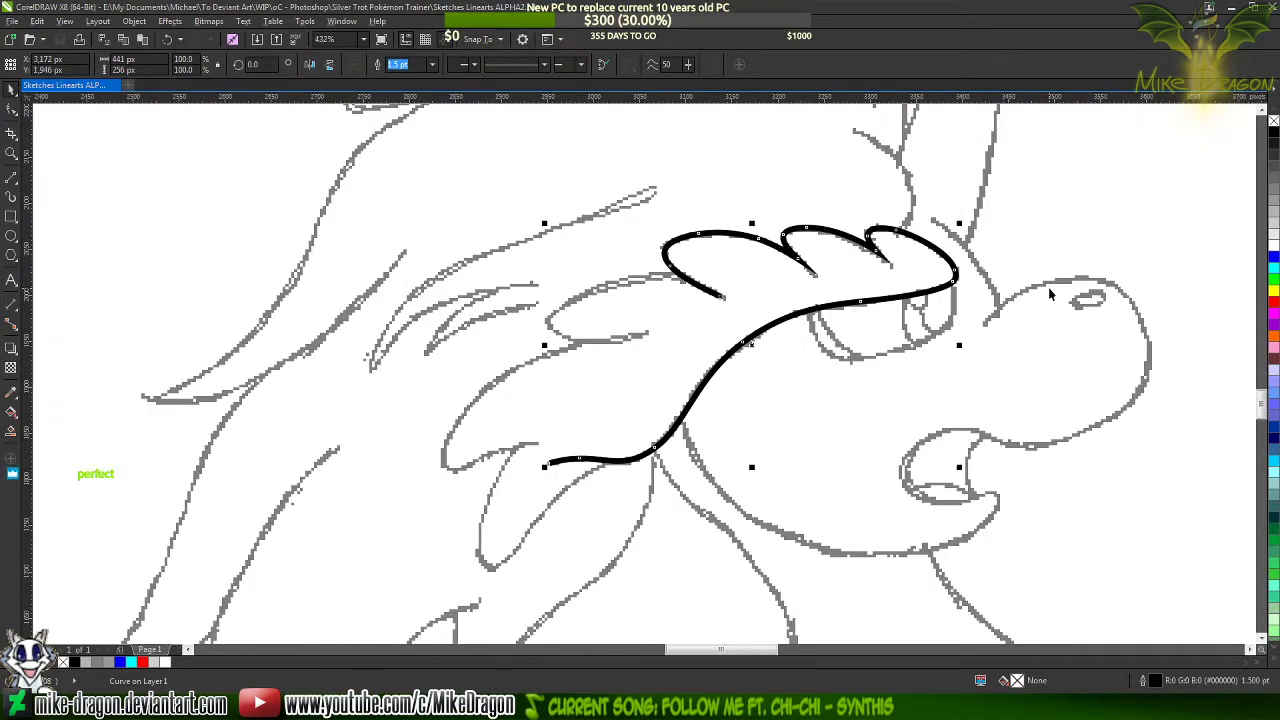
pyautogui.scroll(2, 996, 287)
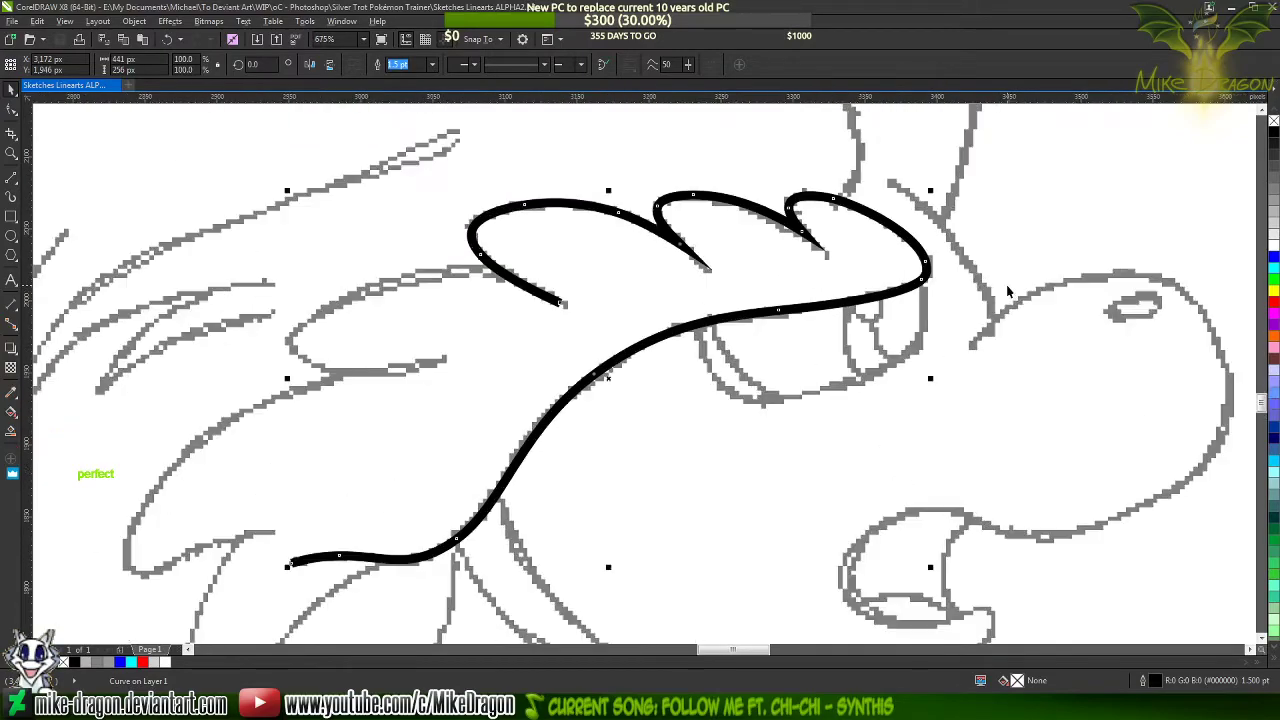
pyautogui.rightClick(1274, 258)
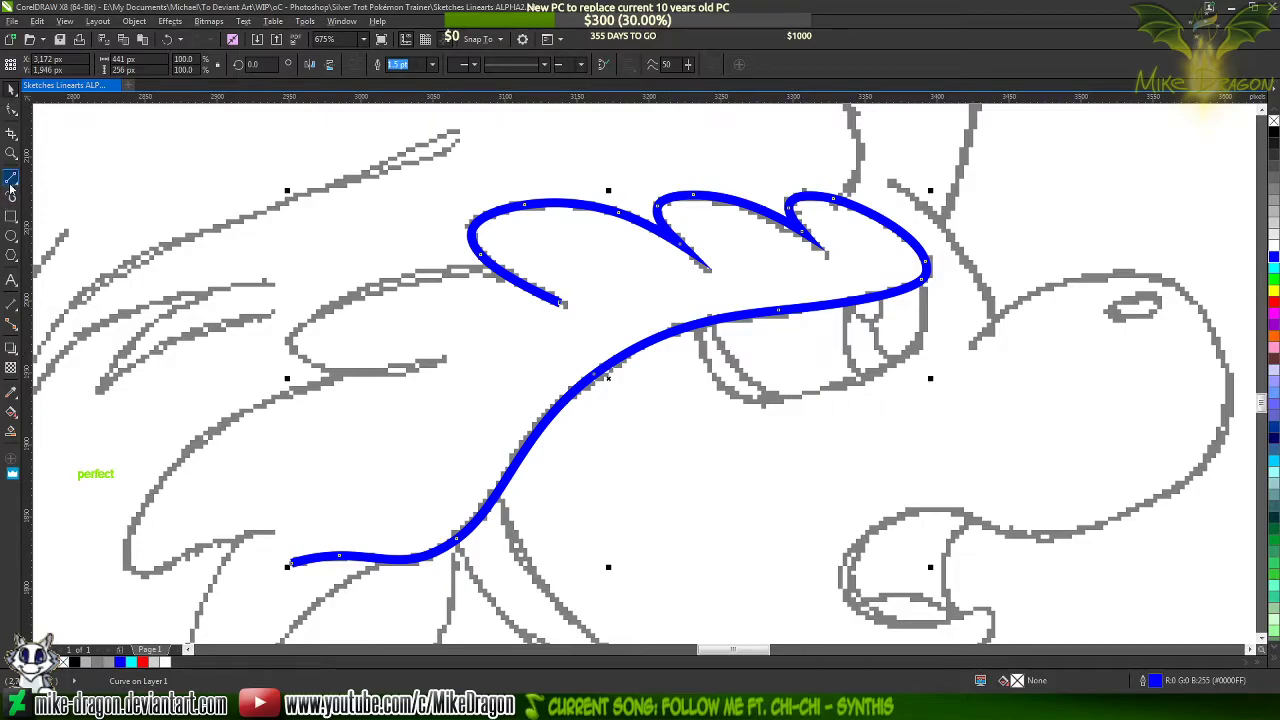
# Draw a closed three-cornered 0.5 pt shape about 71 px long over the tail end of the fringe's blue lower line
pyautogui.scroll(1, 552, 370)
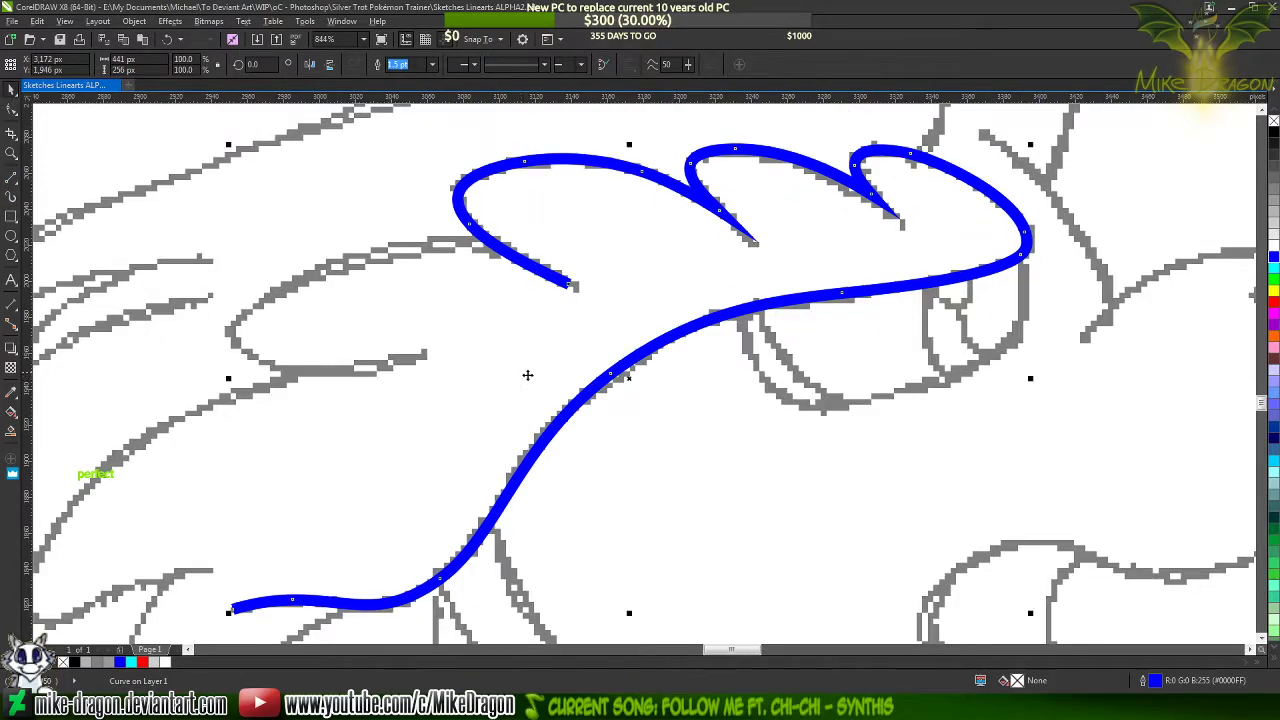
pyautogui.scroll(-2, 737, 302)
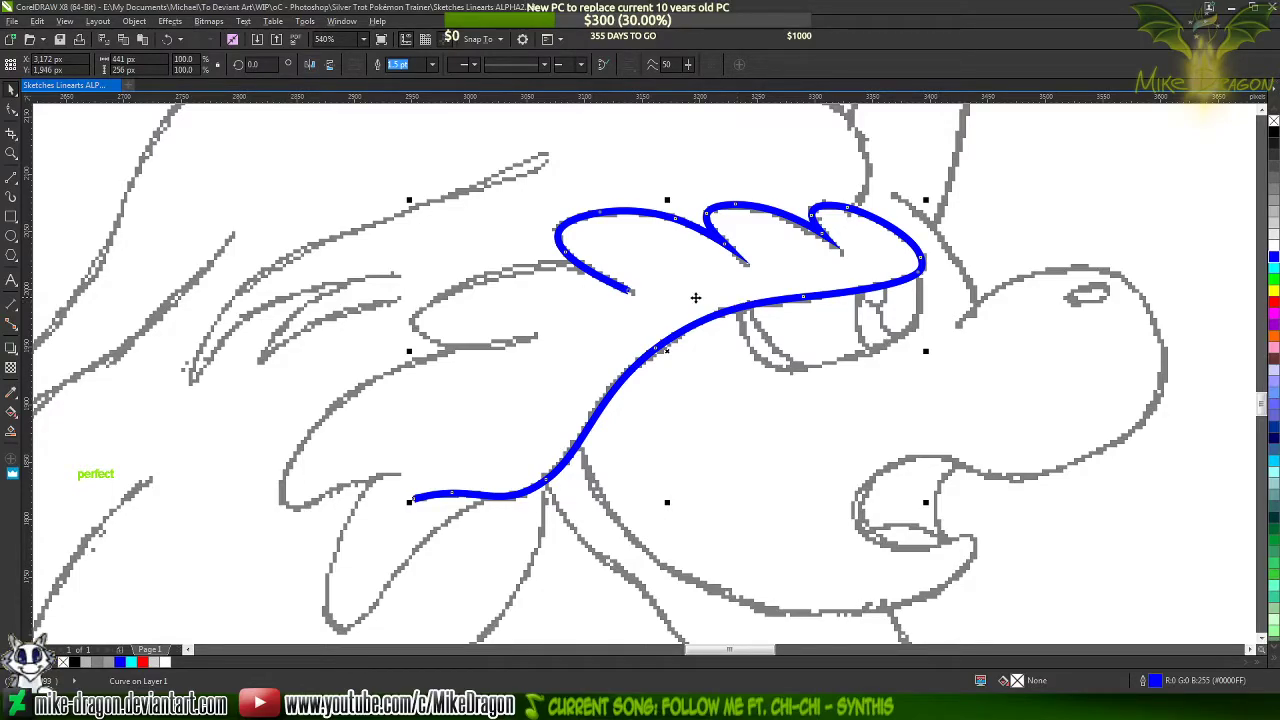
pyautogui.scroll(4, 360, 535)
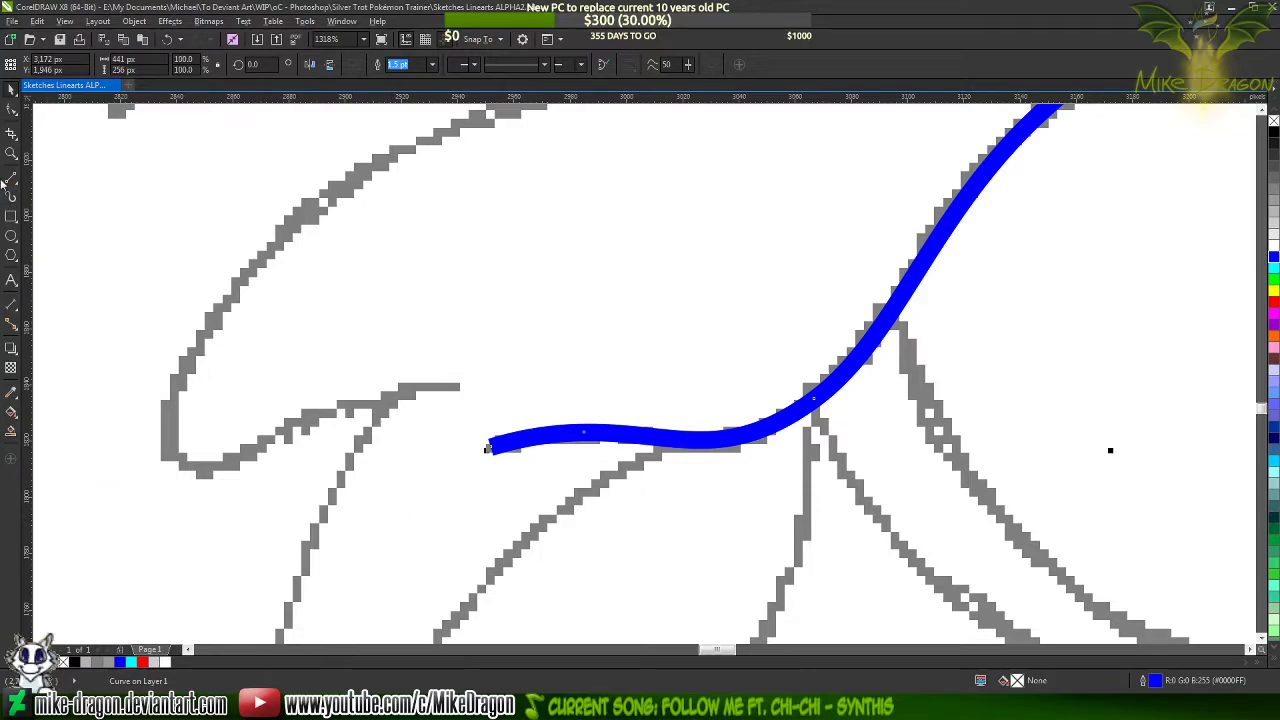
pyautogui.press('F5')
pyautogui.scroll(2, 363, 423)
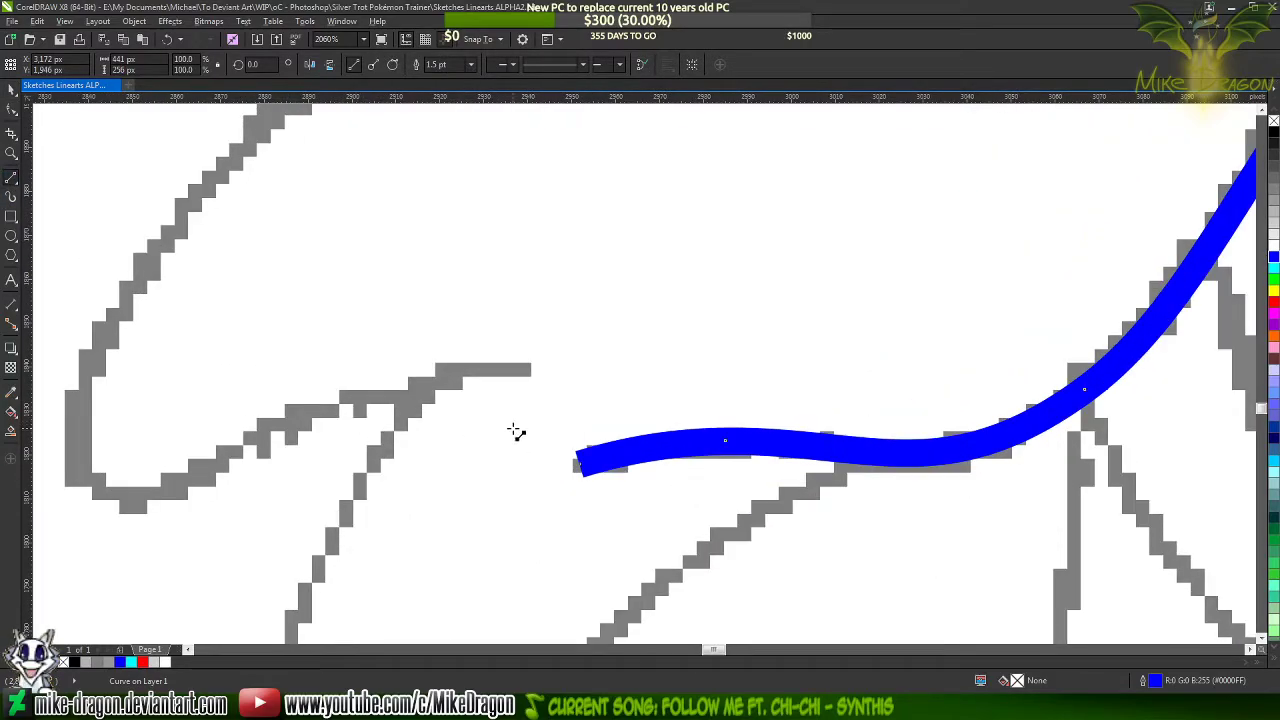
pyautogui.scroll(-1, 509, 337)
pyautogui.scroll(3, 620, 433)
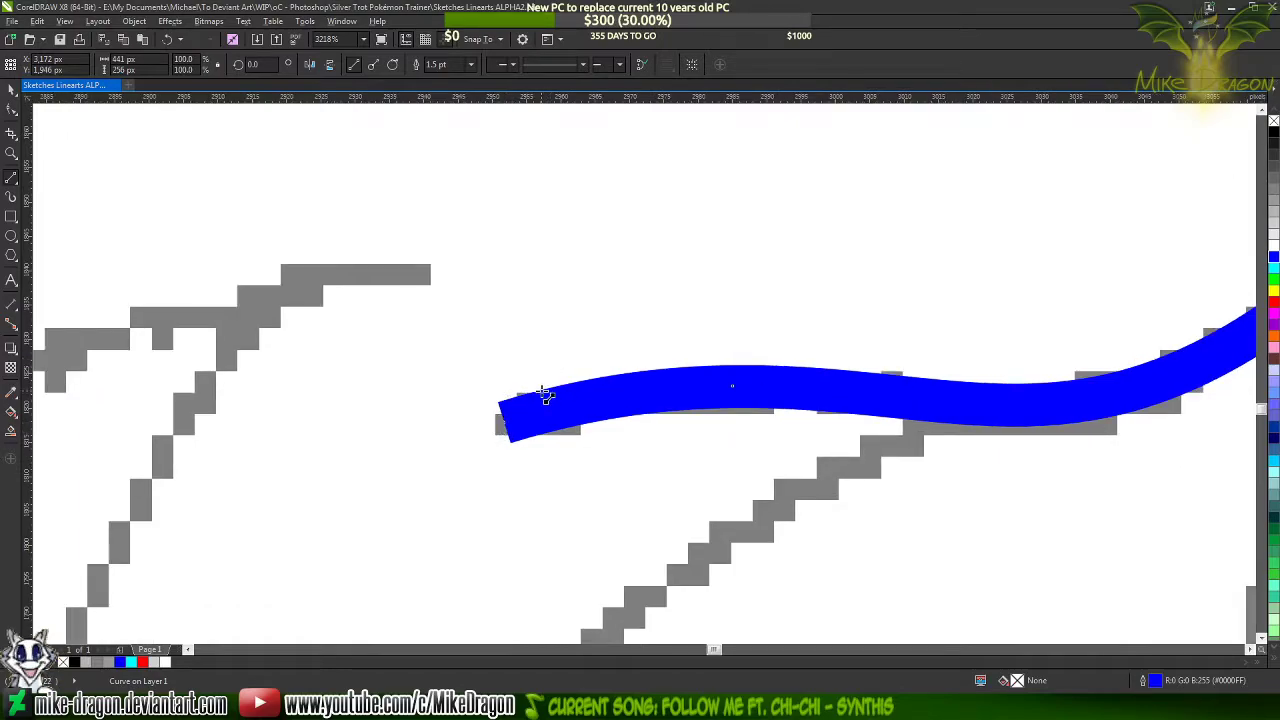
pyautogui.press('Escape')
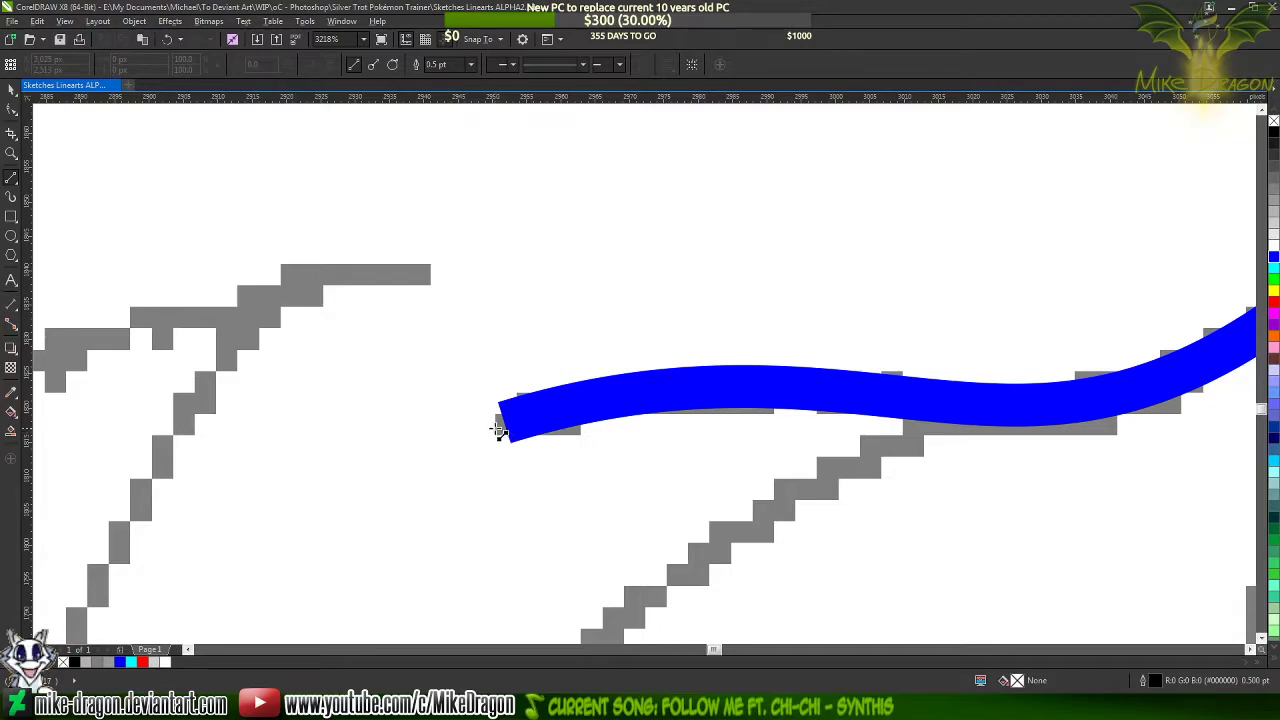
pyautogui.moveTo(500, 423); pyautogui.dragTo(972, 388)
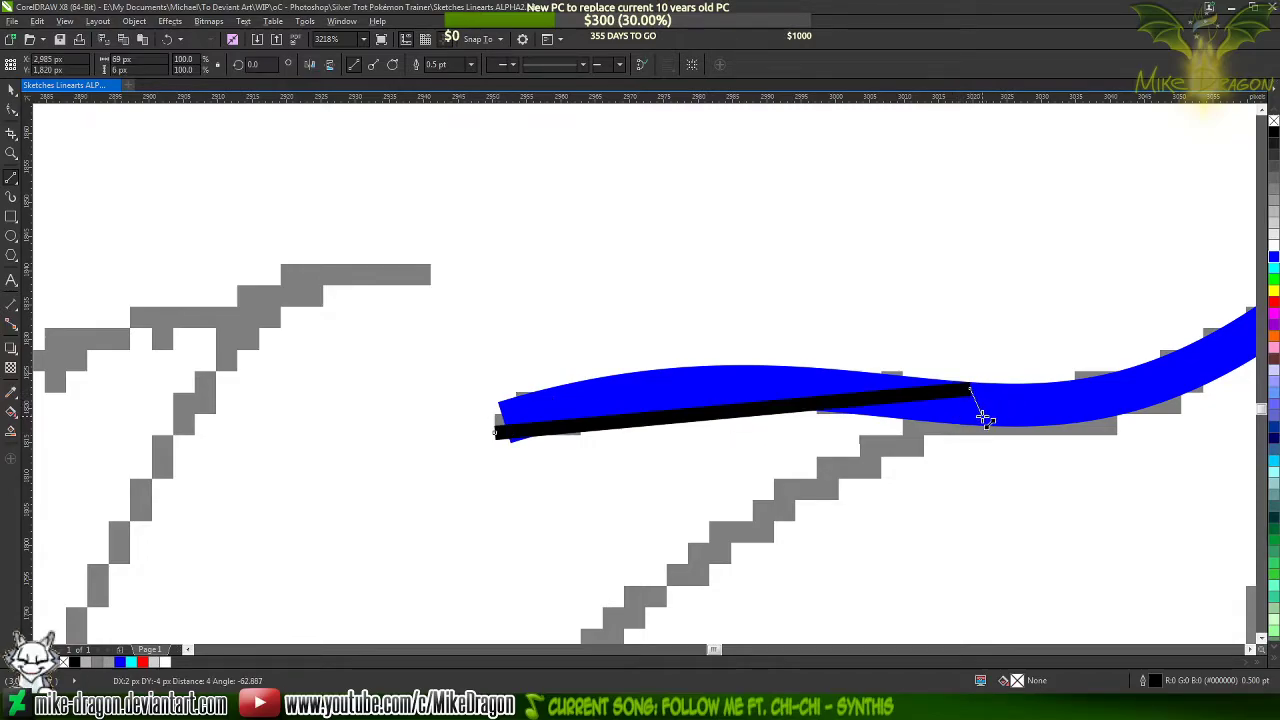
pyautogui.click(979, 419)
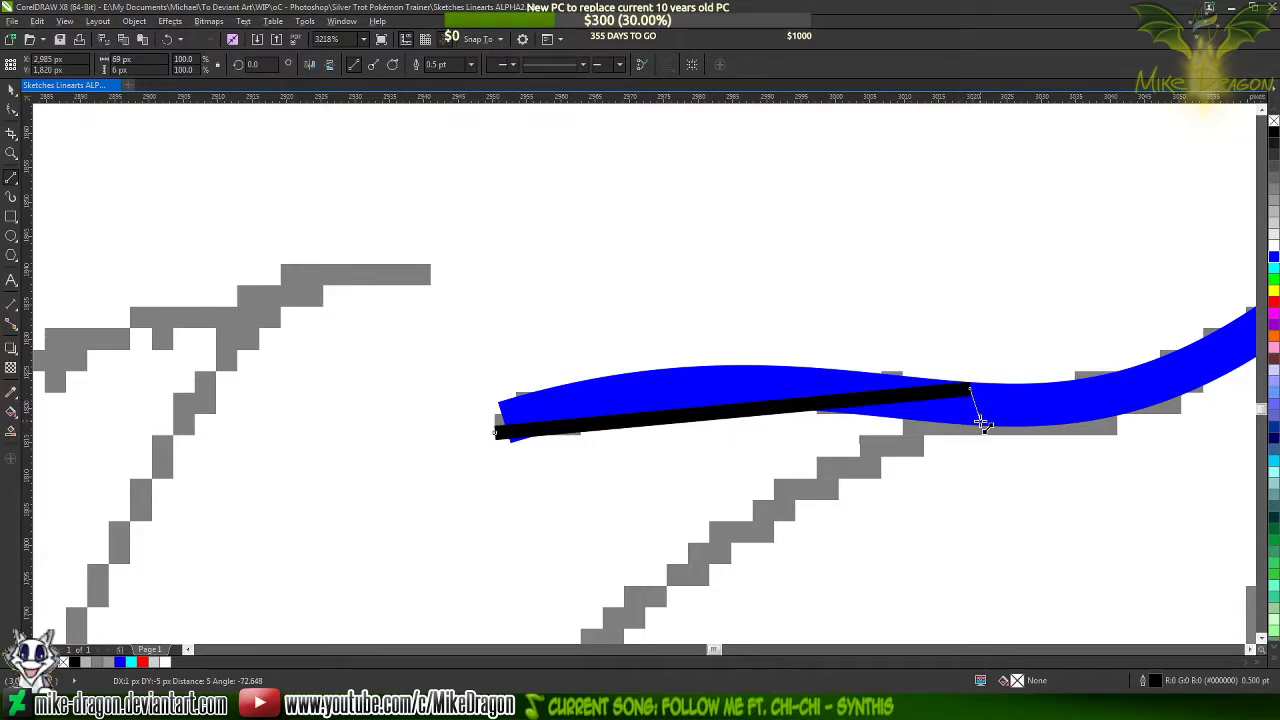
pyautogui.click(499, 432)
# Convert the straight segments of the new three-cornered shape to curves
pyautogui.press('F10')
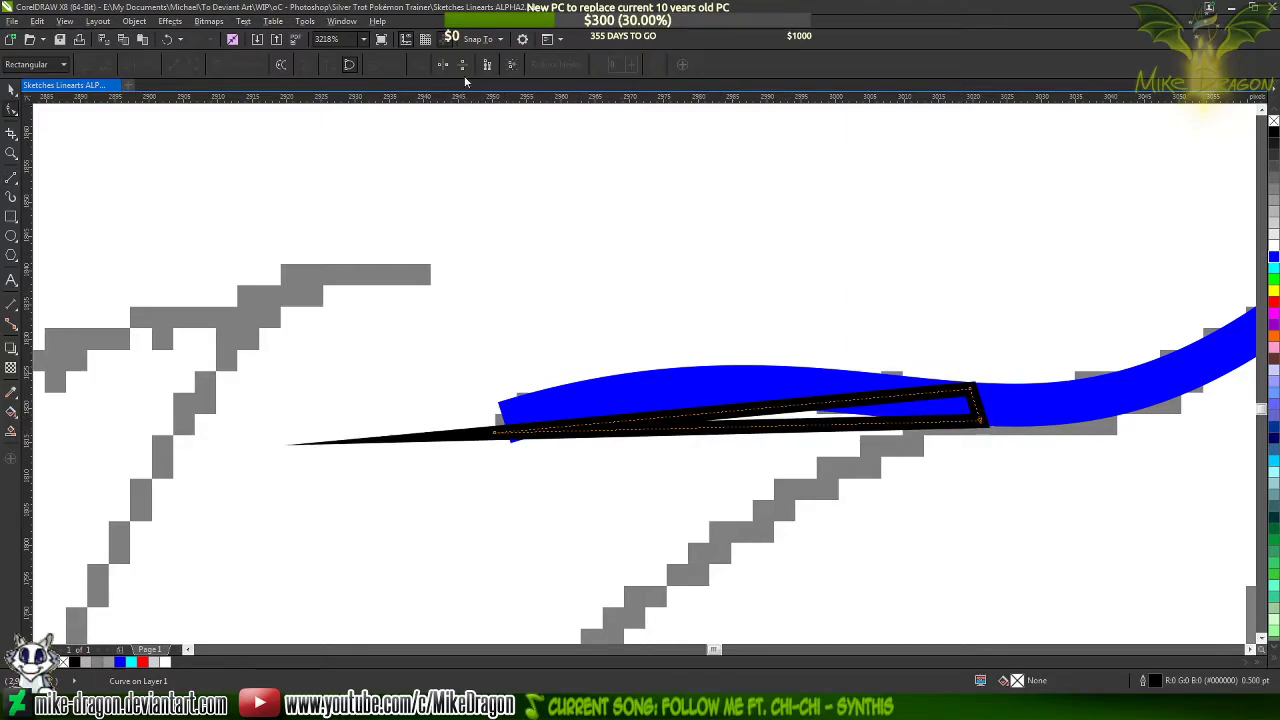
pyautogui.moveTo(410, 266); pyautogui.dragTo(934, 449)
pyautogui.rightClick(908, 388)
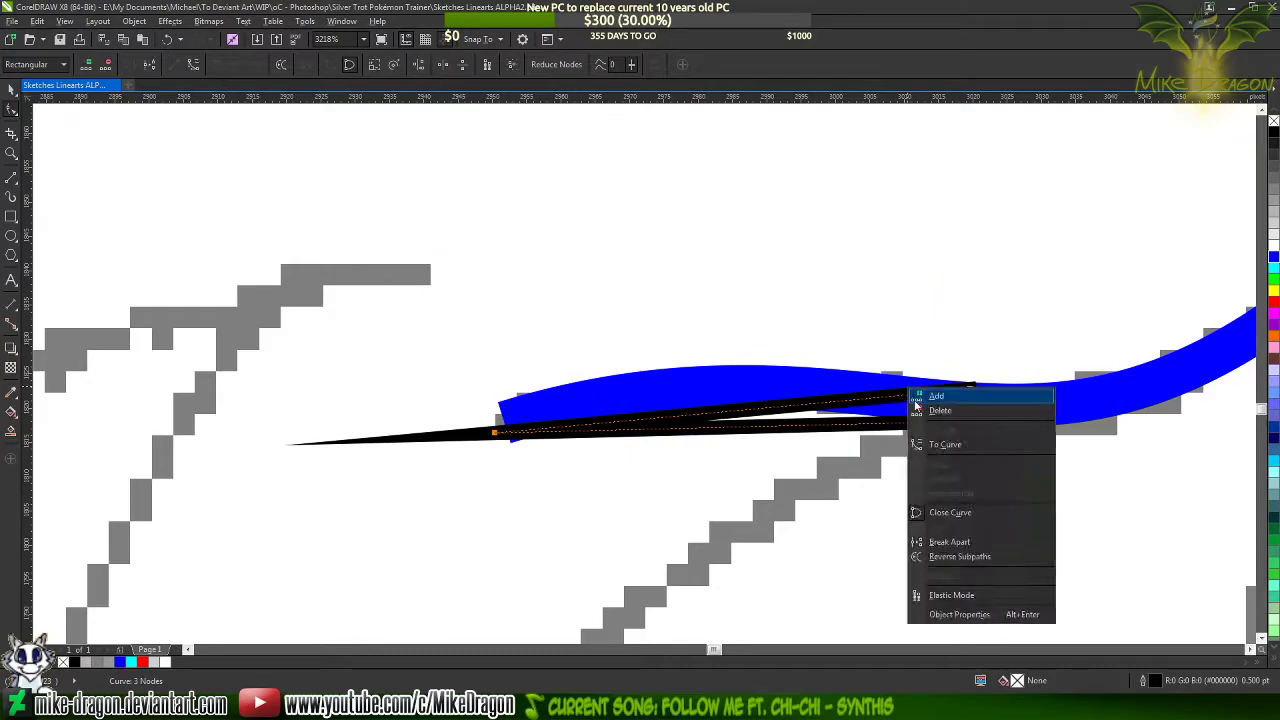
pyautogui.click(944, 445)
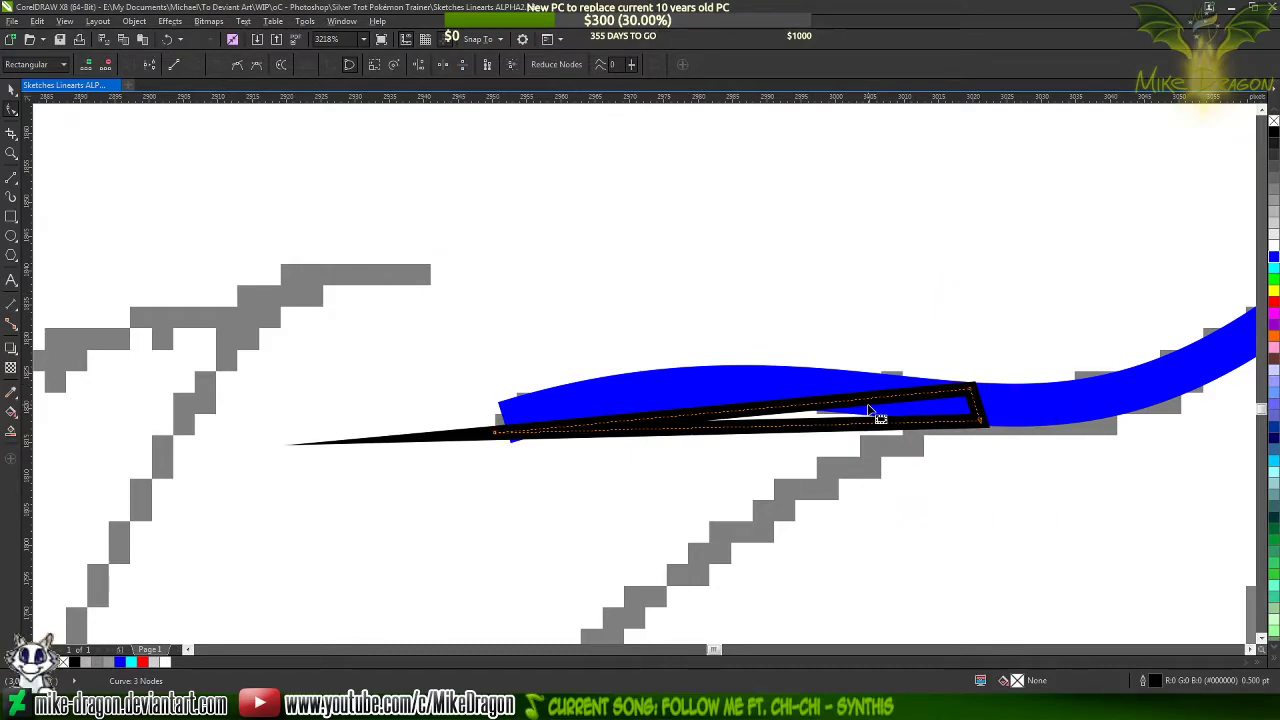
pyautogui.click(870, 410)
# Bend the shape's long upper and lower edges upward to follow the edges of the blue line
pyautogui.scroll(1, 806, 383)
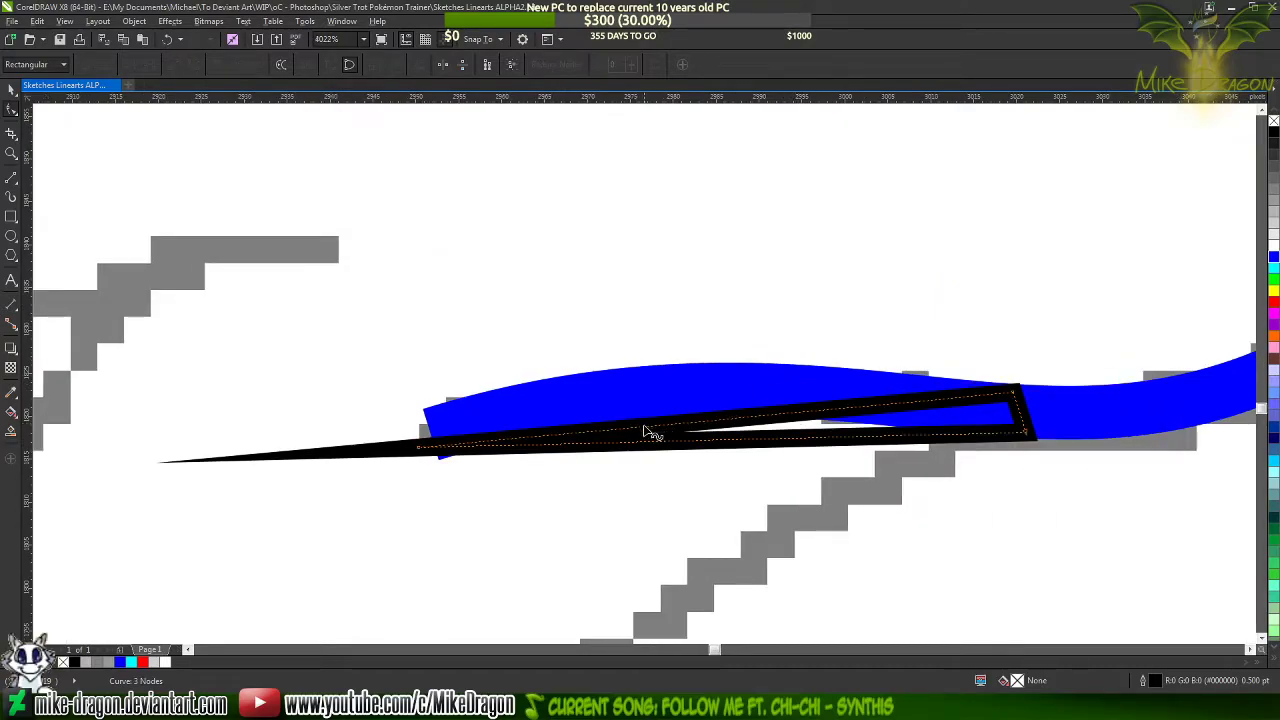
pyautogui.moveTo(648, 436); pyautogui.dragTo(629, 381)
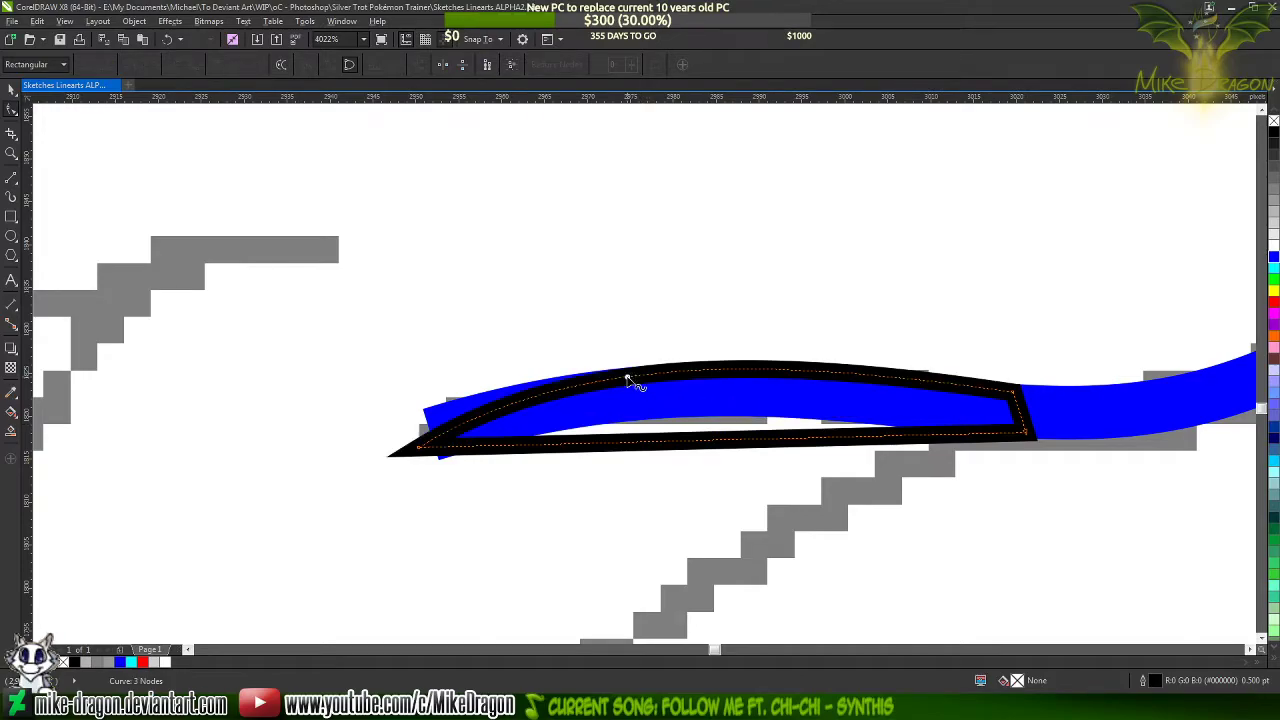
pyautogui.moveTo(662, 447); pyautogui.dragTo(662, 414)
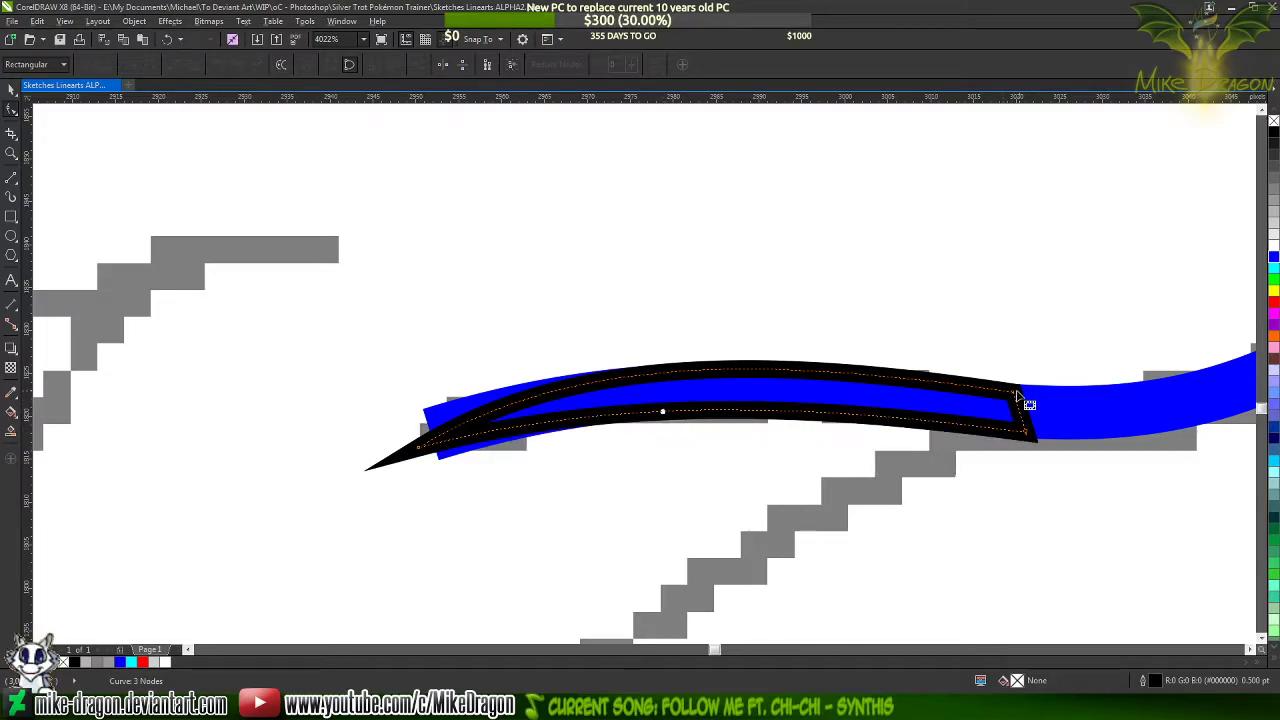
# Add a node near the middle of the shape's upper edge
pyautogui.scroll(3, 1022, 399)
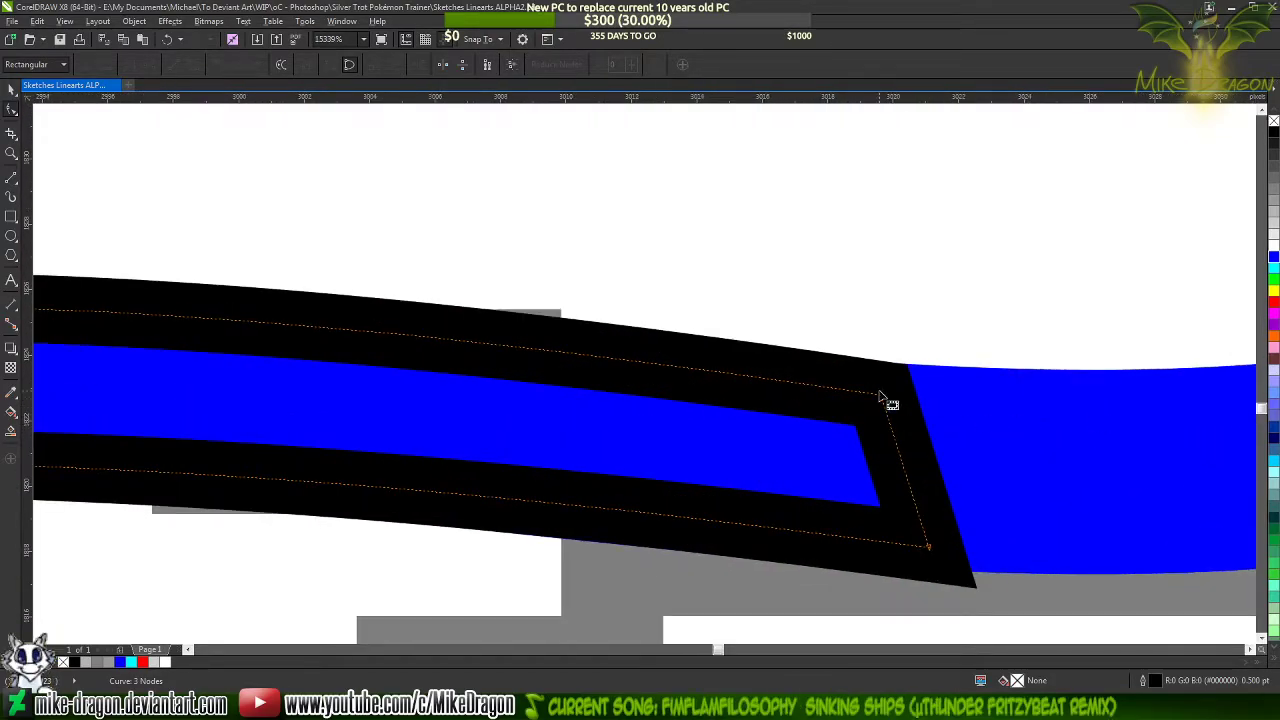
pyautogui.scroll(-2, 1108, 434)
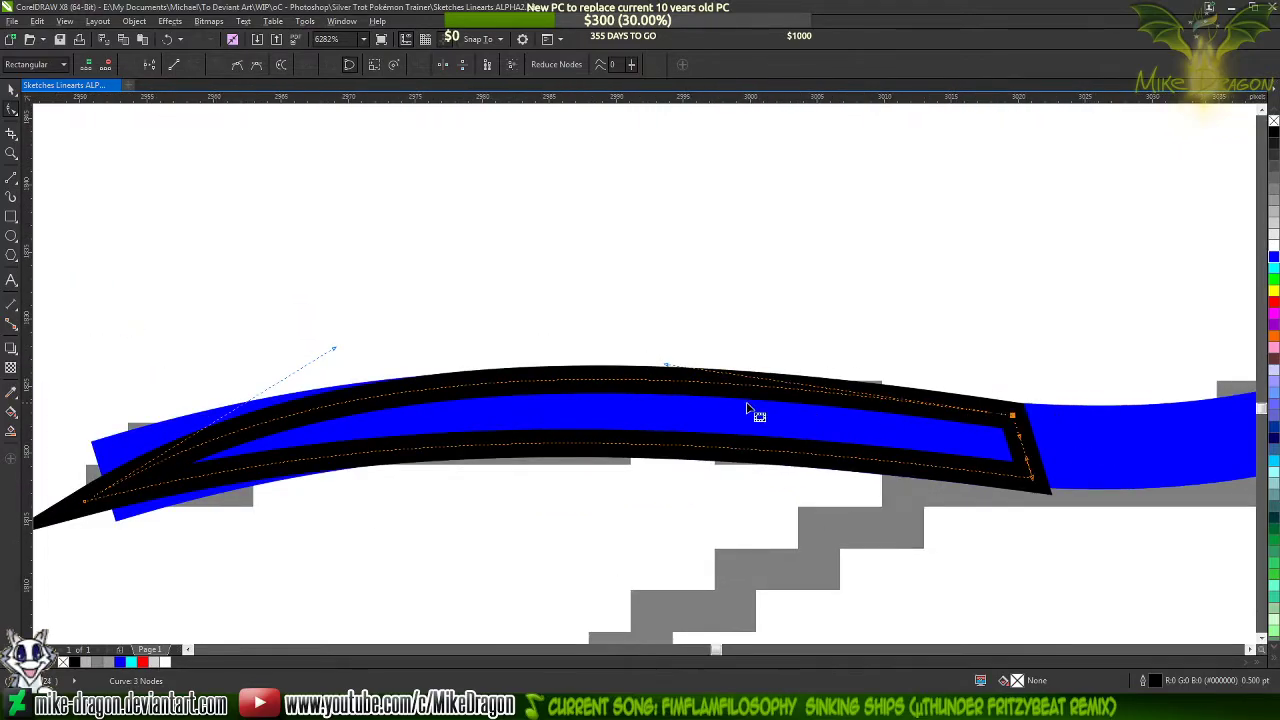
pyautogui.doubleClick(556, 380)
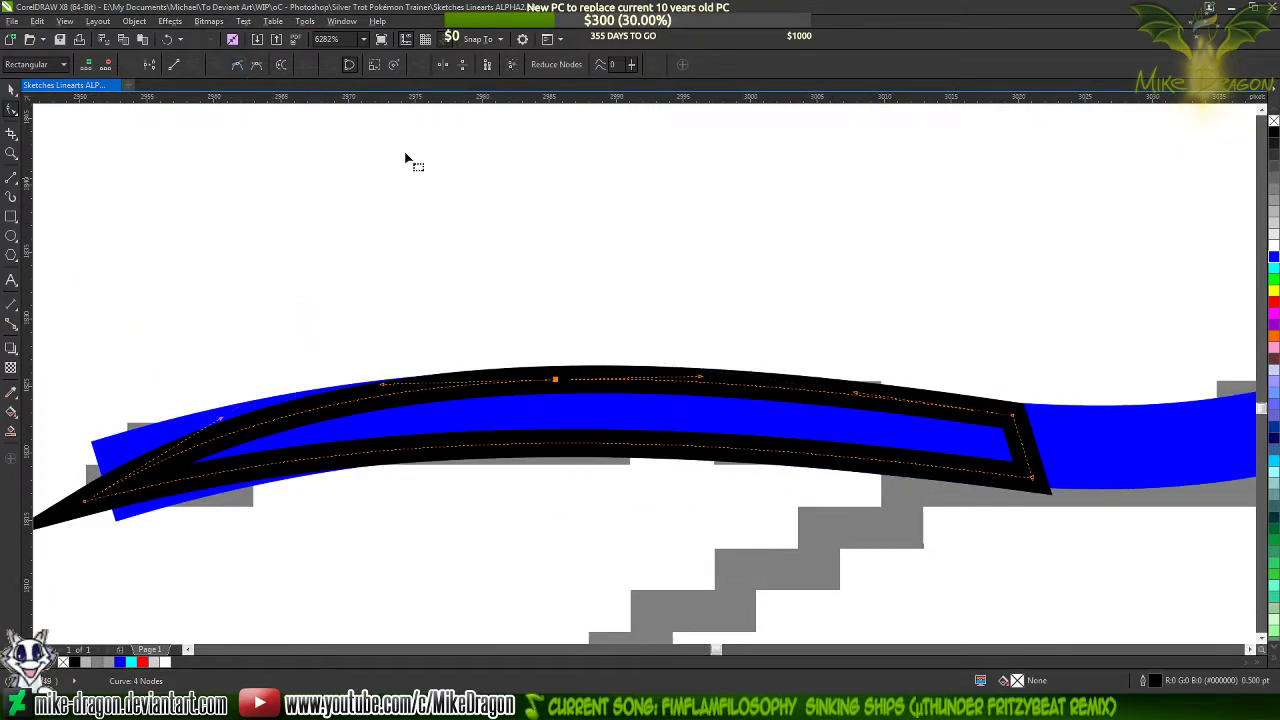
# Adjust the upper corner node at the shape's blunt end and its curve handle to match the blue line's upper edge
pyautogui.scroll(2, 1014, 400)
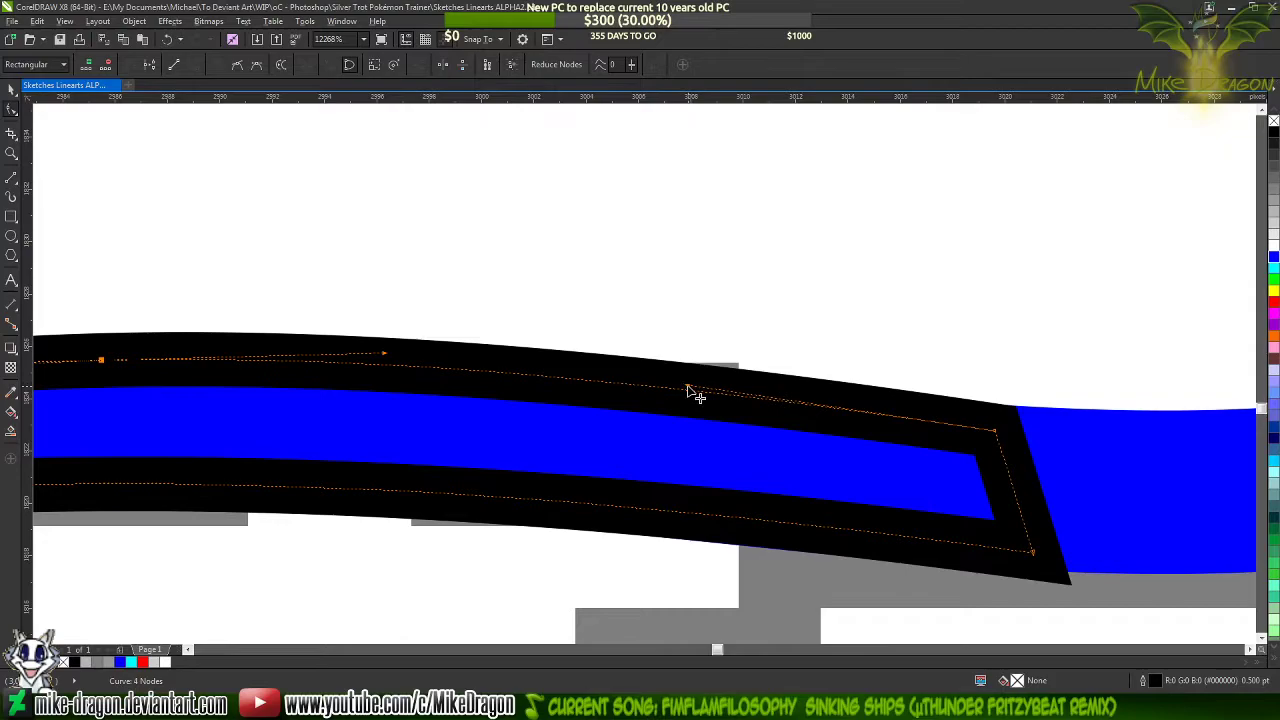
pyautogui.moveTo(688, 390); pyautogui.dragTo(694, 408)
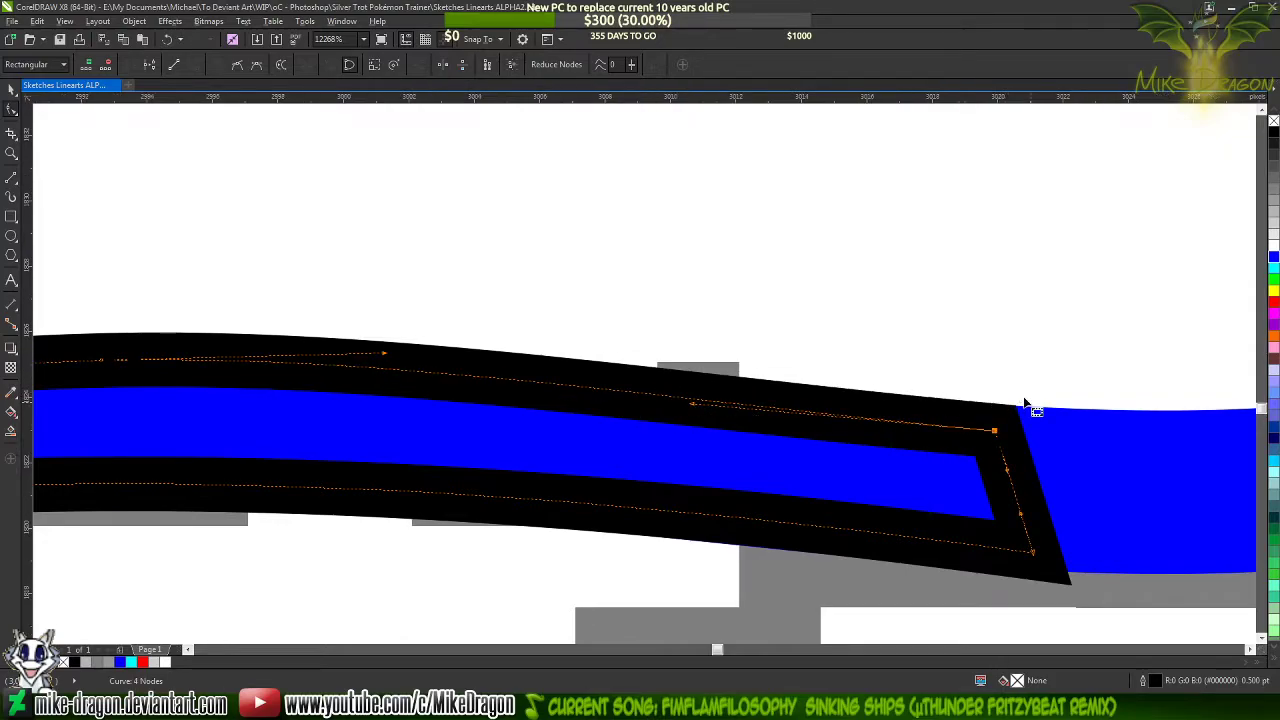
pyautogui.scroll(6, 985, 430)
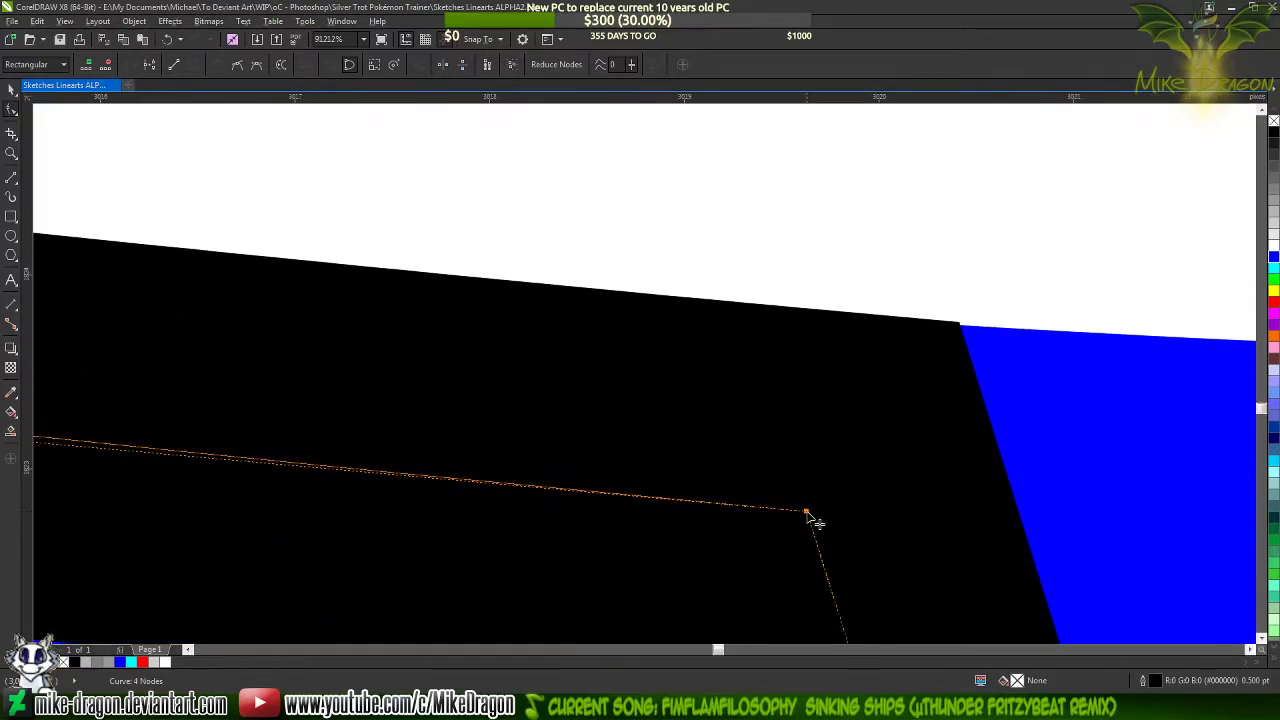
pyautogui.moveTo(807, 513); pyautogui.dragTo(809, 521)
pyautogui.scroll(-6, 810, 520)
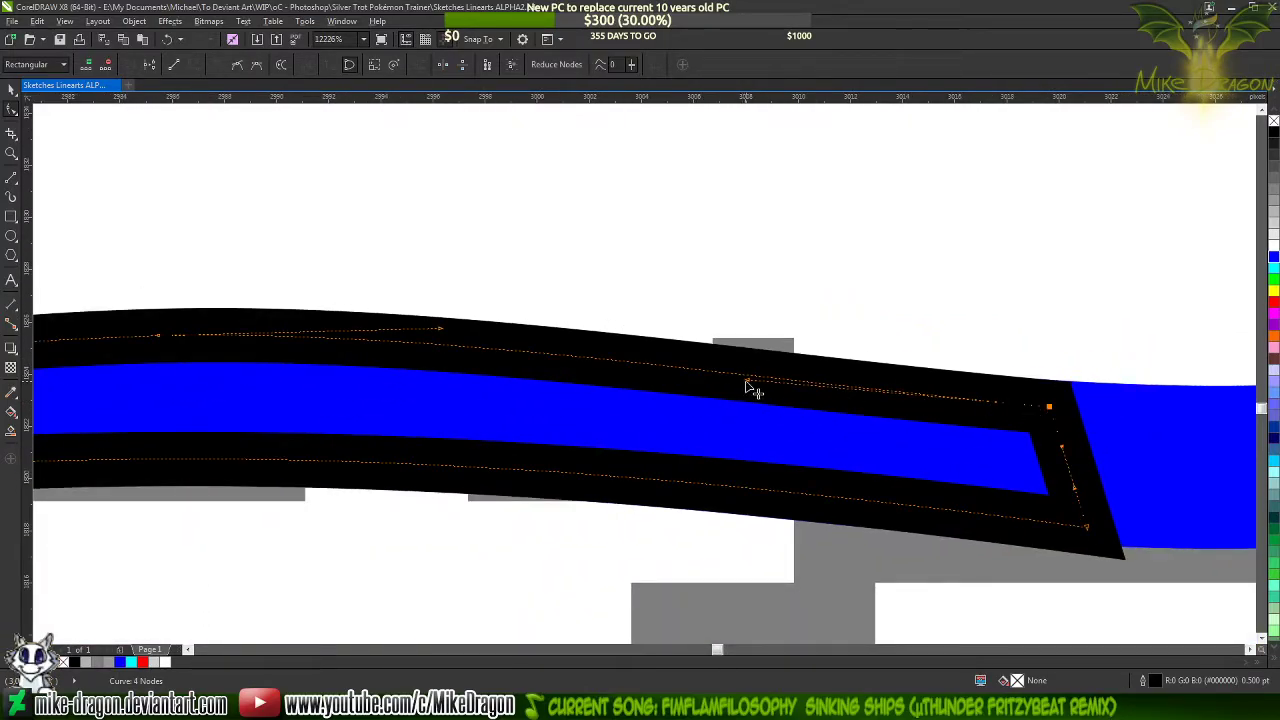
pyautogui.moveTo(746, 381); pyautogui.dragTo(750, 387)
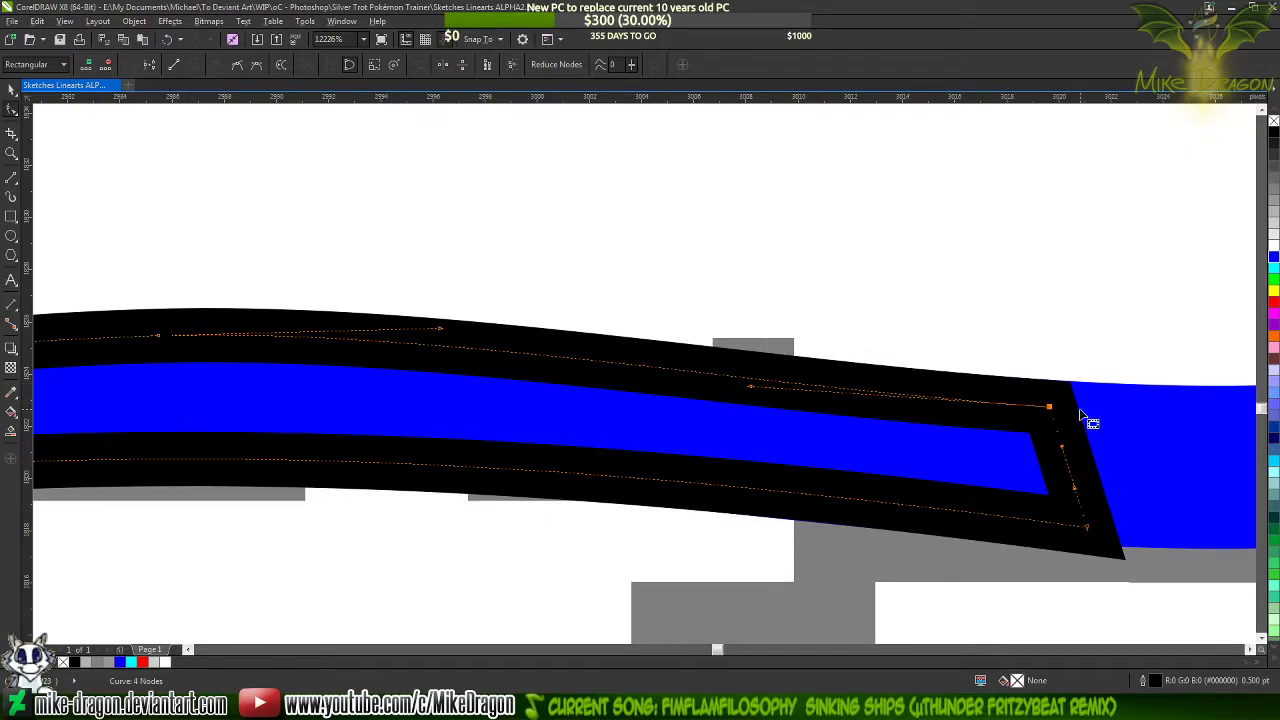
# Move the lower corner node at the shape's blunt end up so the outline meets the blue line's lower edge
pyautogui.scroll(-2, 934, 318)
pyautogui.scroll(4, 1062, 452)
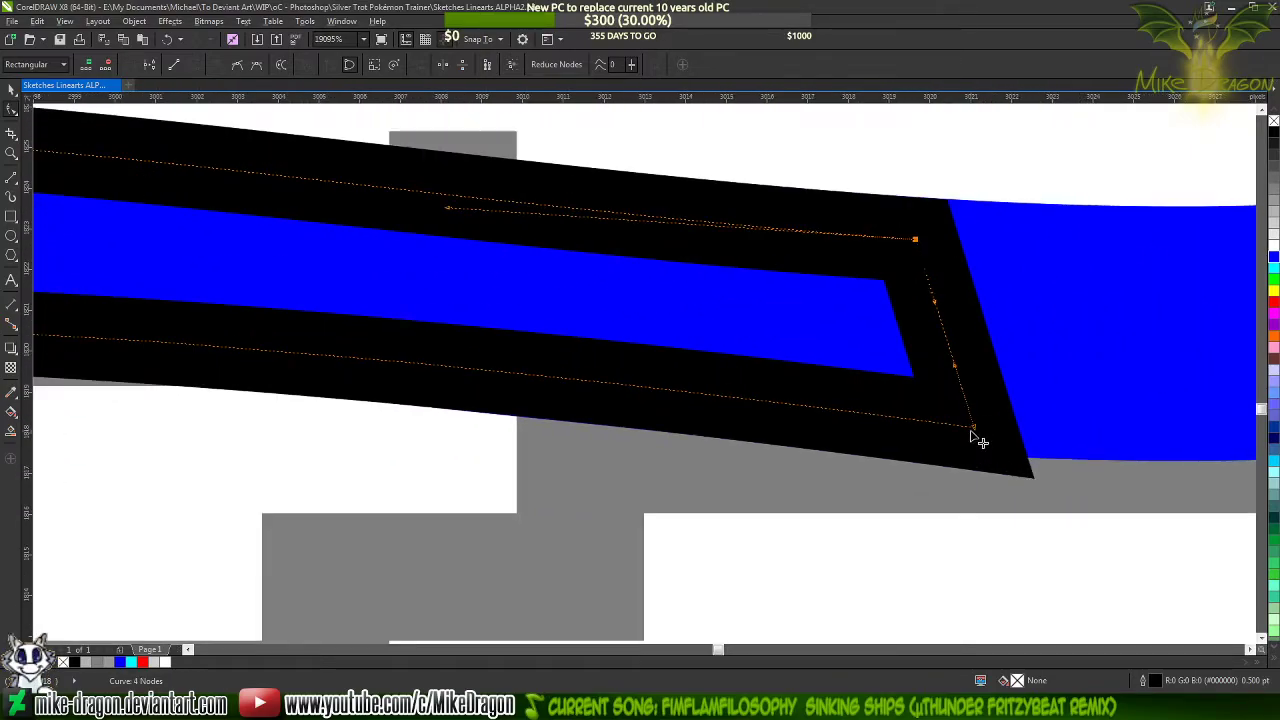
pyautogui.scroll(2, 977, 440)
pyautogui.moveTo(966, 427); pyautogui.dragTo(954, 392)
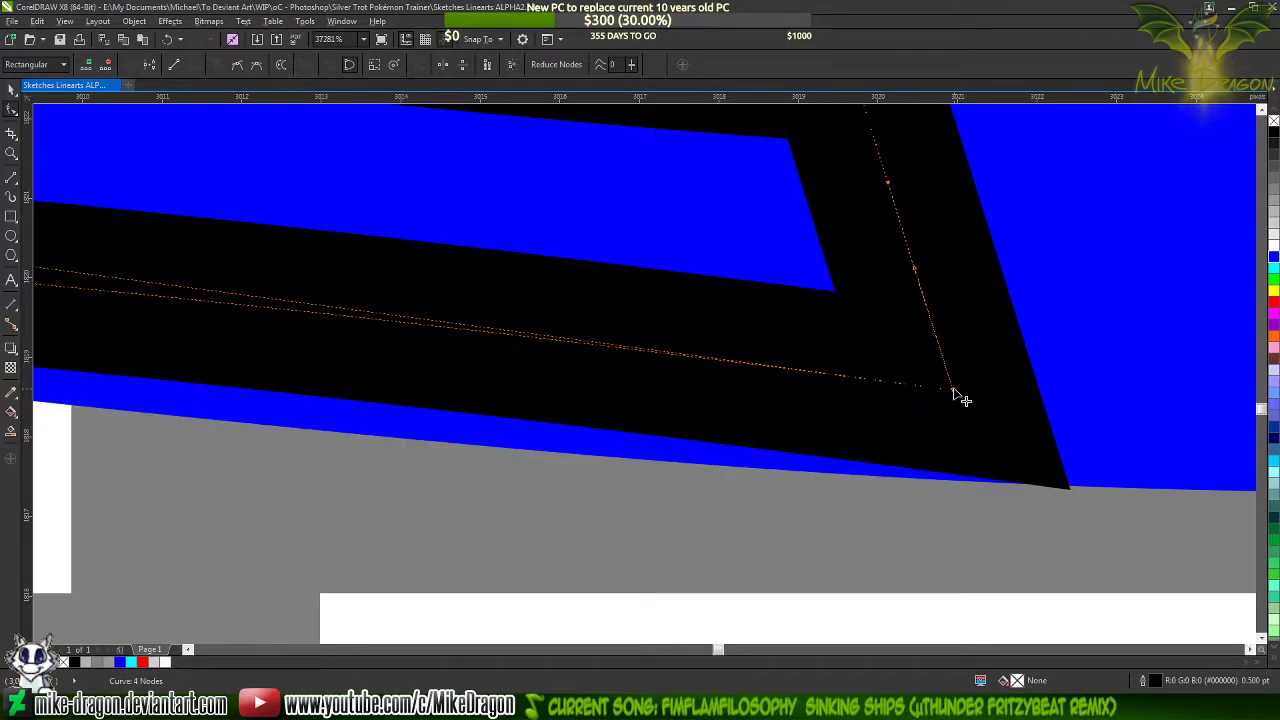
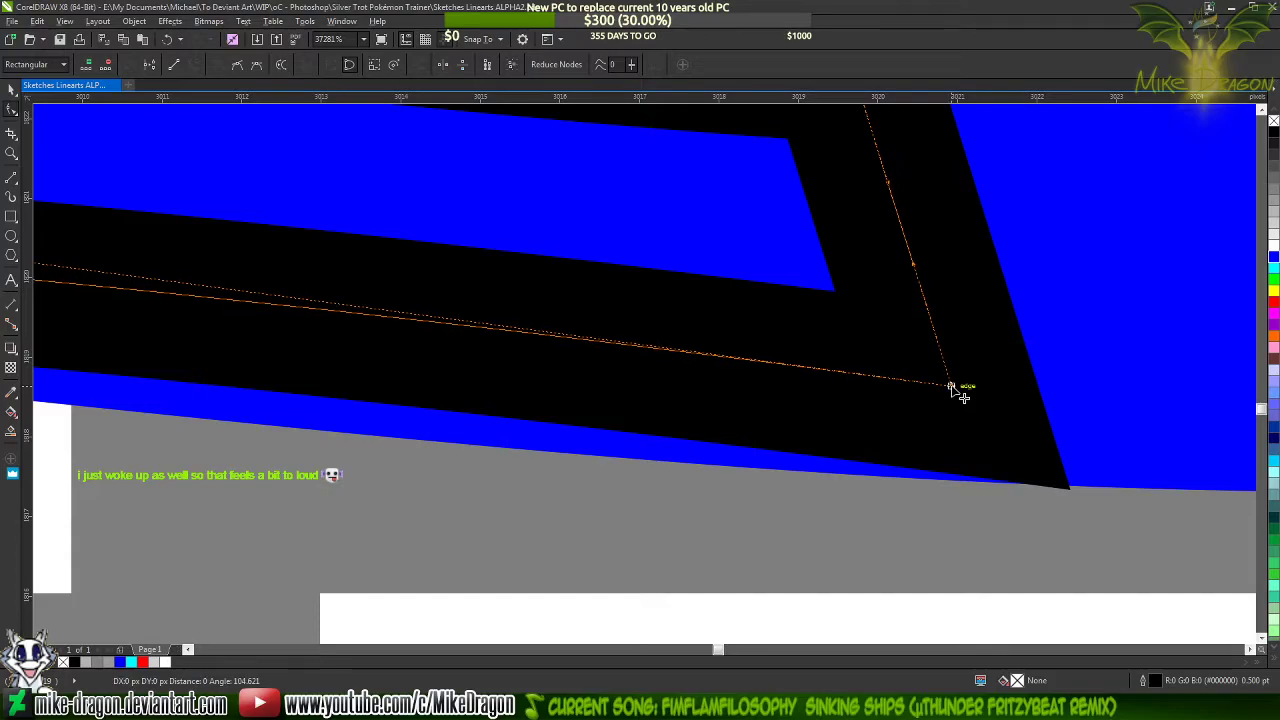
# Add a node near the middle of the shape's lower edge and pull the lower corner's curve handle down to follow the blue line
pyautogui.scroll(-3, 1014, 414)
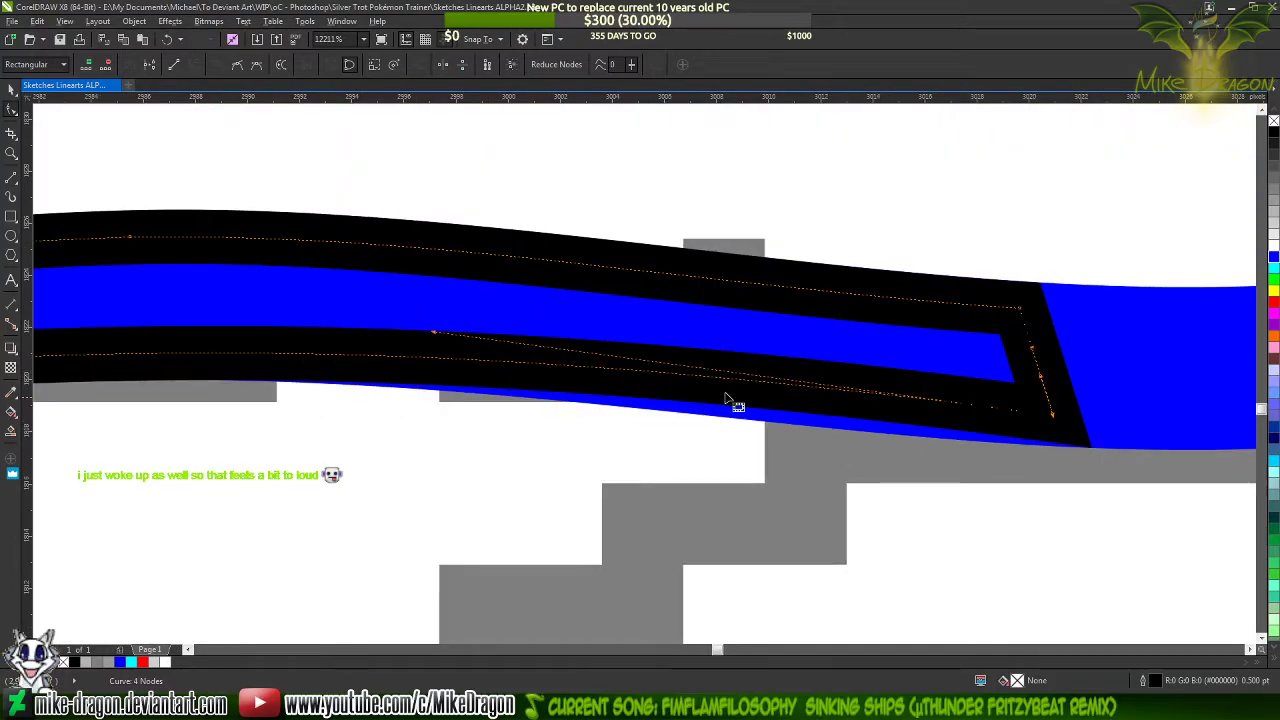
pyautogui.scroll(-2, 737, 403)
pyautogui.doubleClick(487, 382)
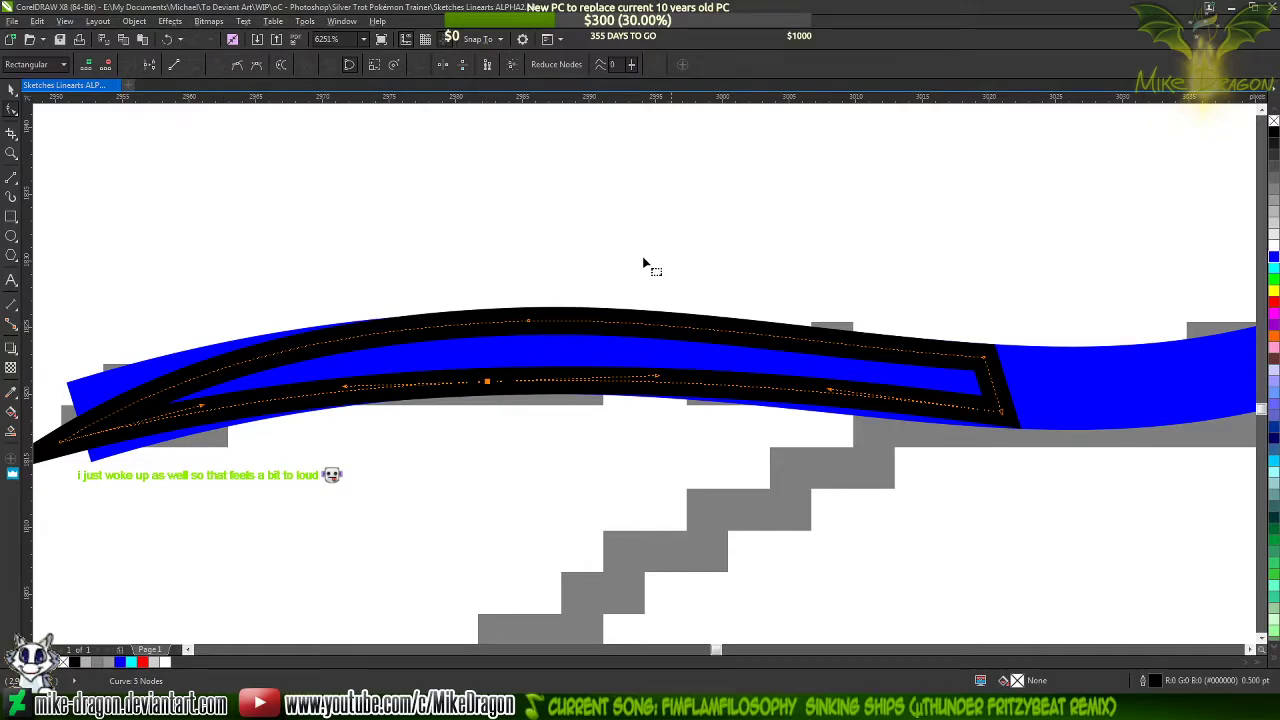
pyautogui.scroll(1, 906, 409)
pyautogui.scroll(-1, 549, 389)
pyautogui.scroll(1, 851, 443)
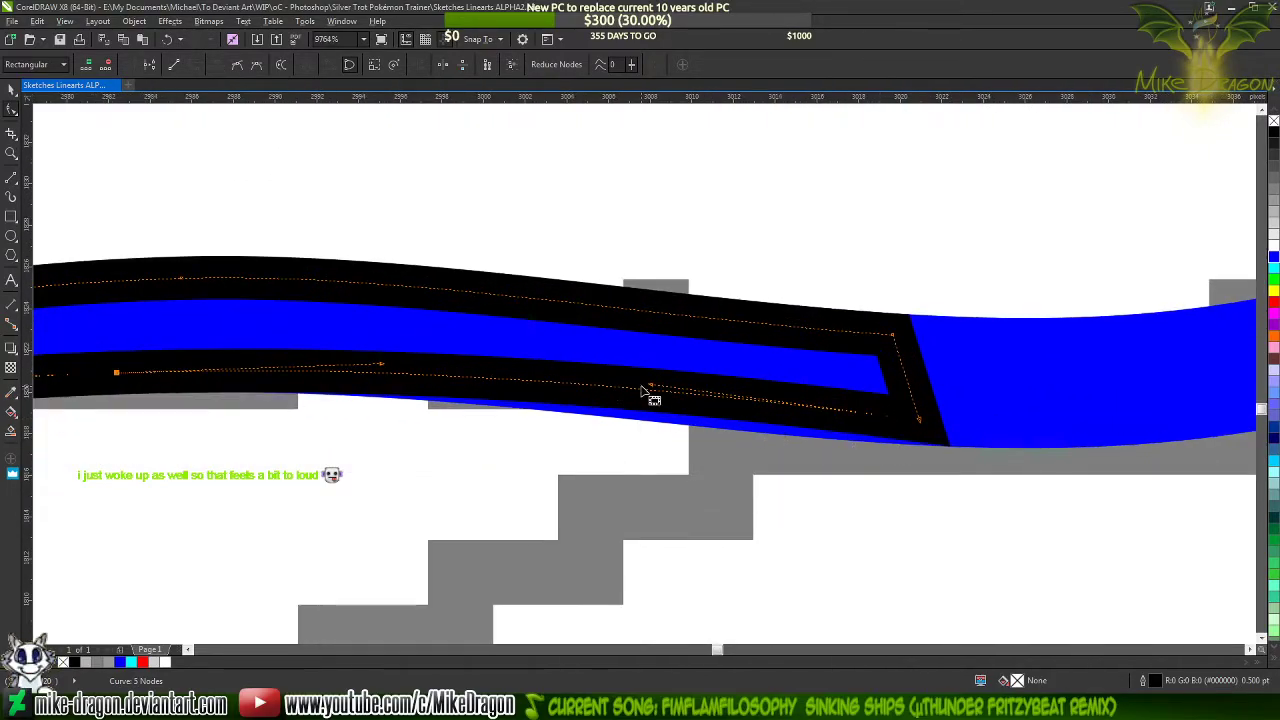
pyautogui.moveTo(652, 390); pyautogui.dragTo(668, 422)
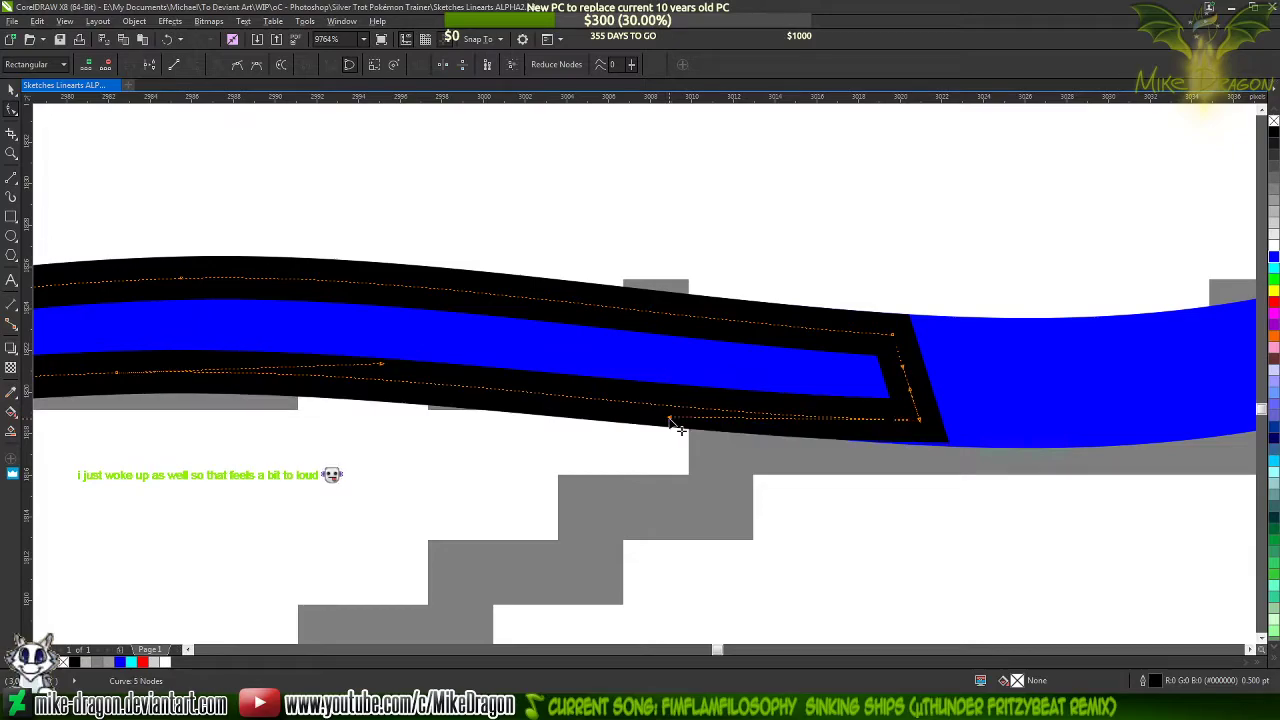
pyautogui.click(665, 420)
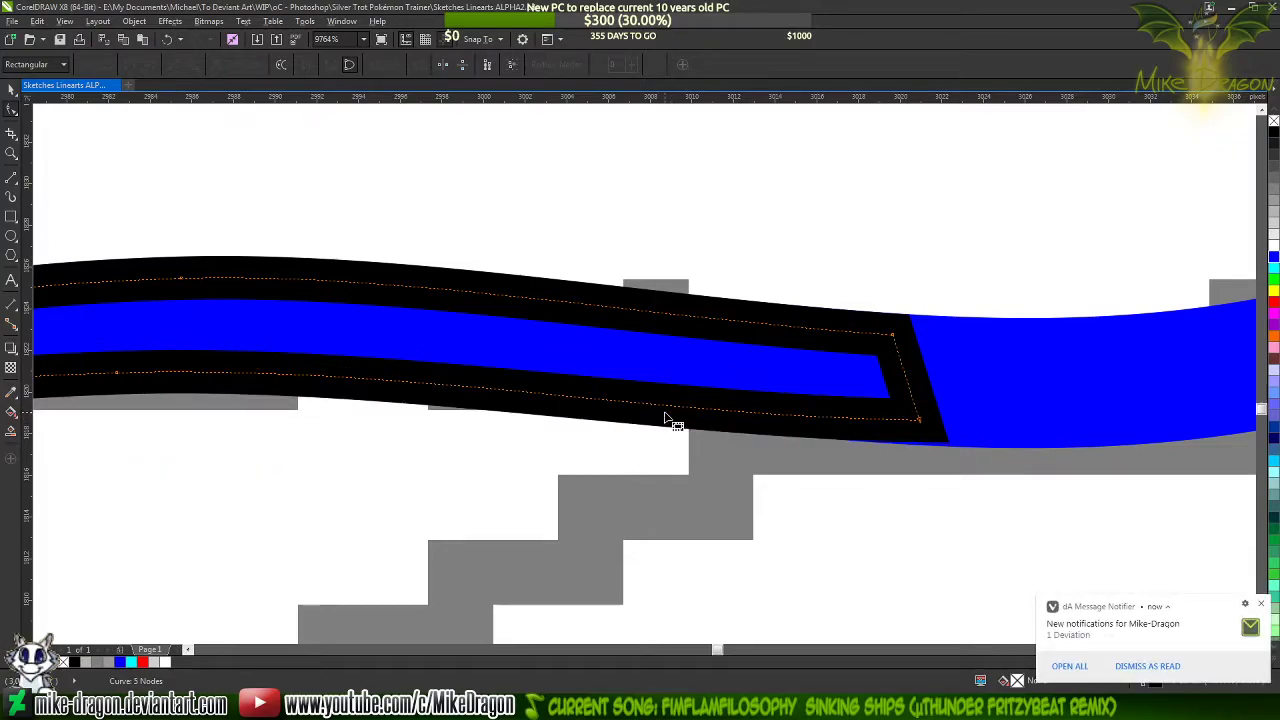
# Move the lower corner node at the blunt end down and readjust its curve handle to match the blue line's lower edge
pyautogui.click(918, 420)
pyautogui.scroll(4, 912, 416)
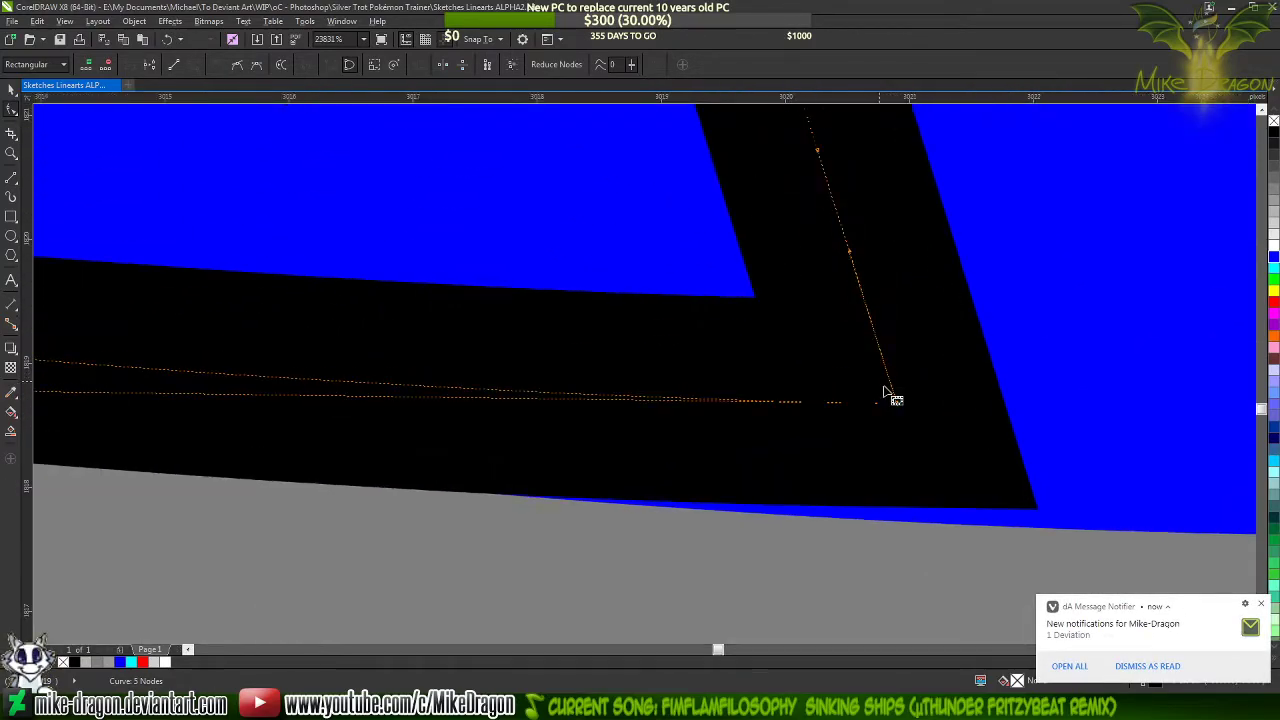
pyautogui.moveTo(901, 409); pyautogui.dragTo(898, 428)
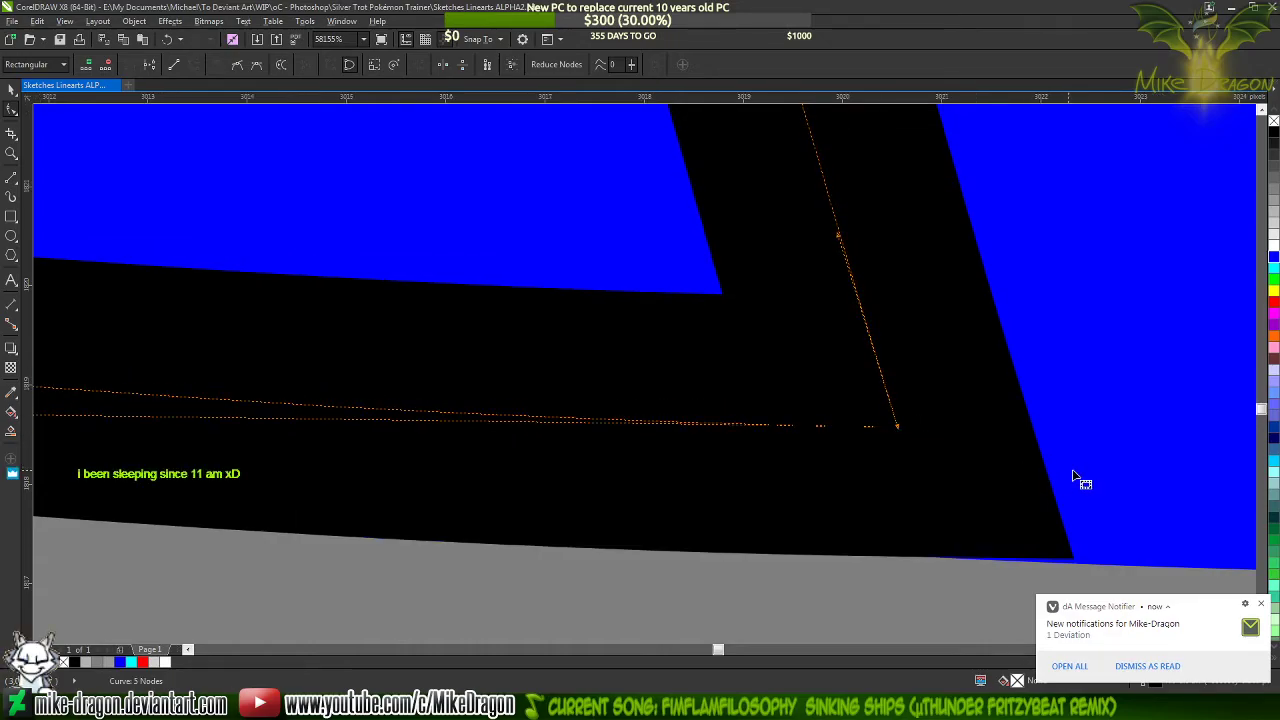
pyautogui.scroll(-2, 1078, 477)
pyautogui.scroll(-1, 1082, 443)
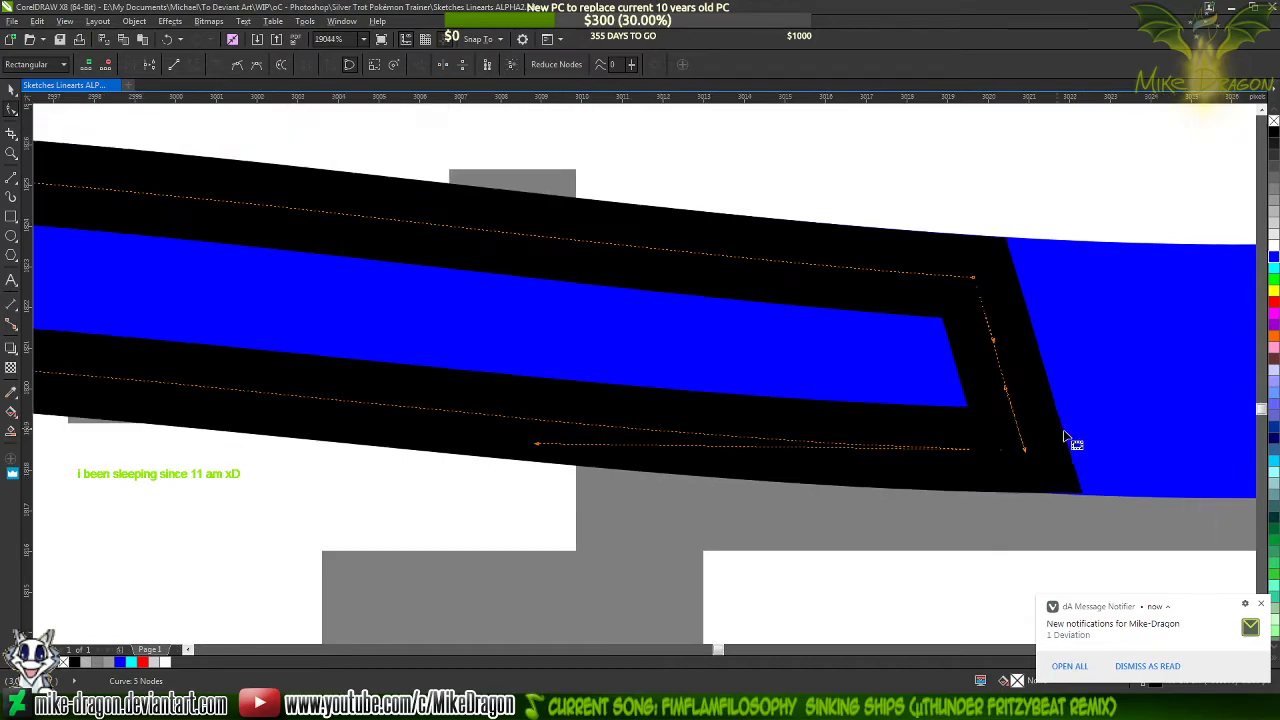
pyautogui.moveTo(537, 447); pyautogui.dragTo(528, 427)
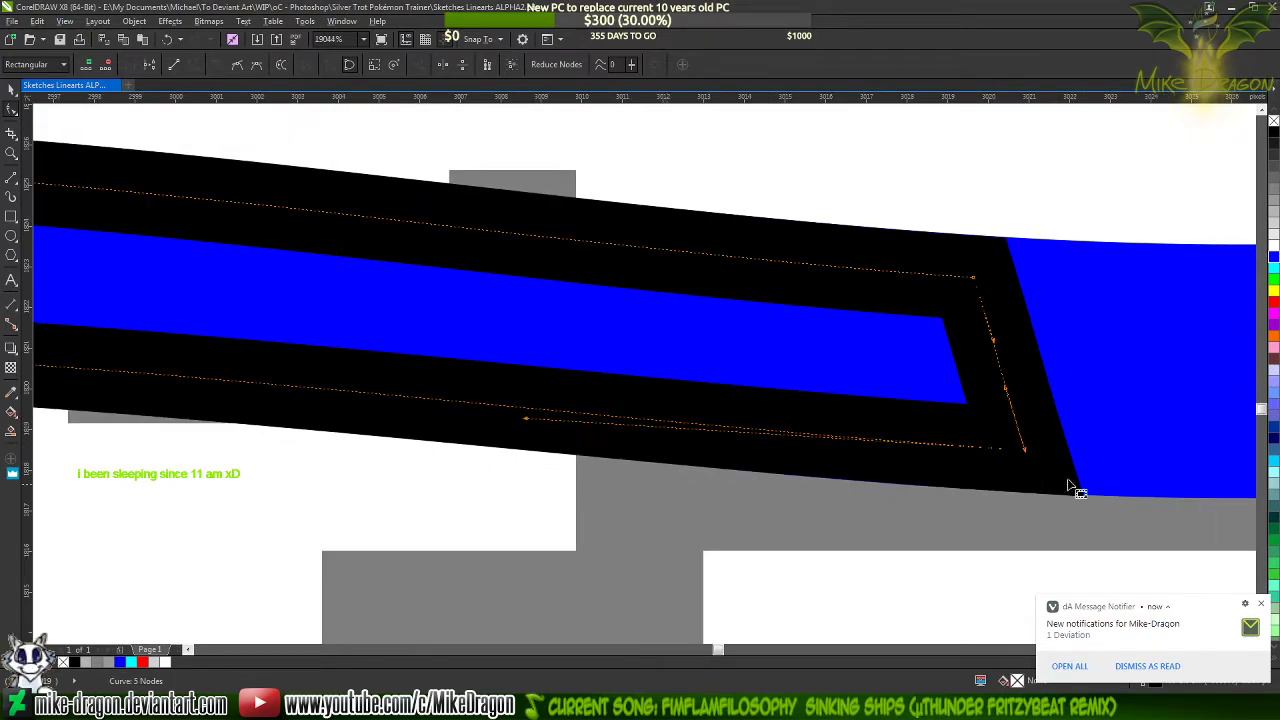
# Fine-tune the lower corner node and its curve handle so the outline sits exactly on the blue line's lower edge
pyautogui.scroll(2, 1070, 487)
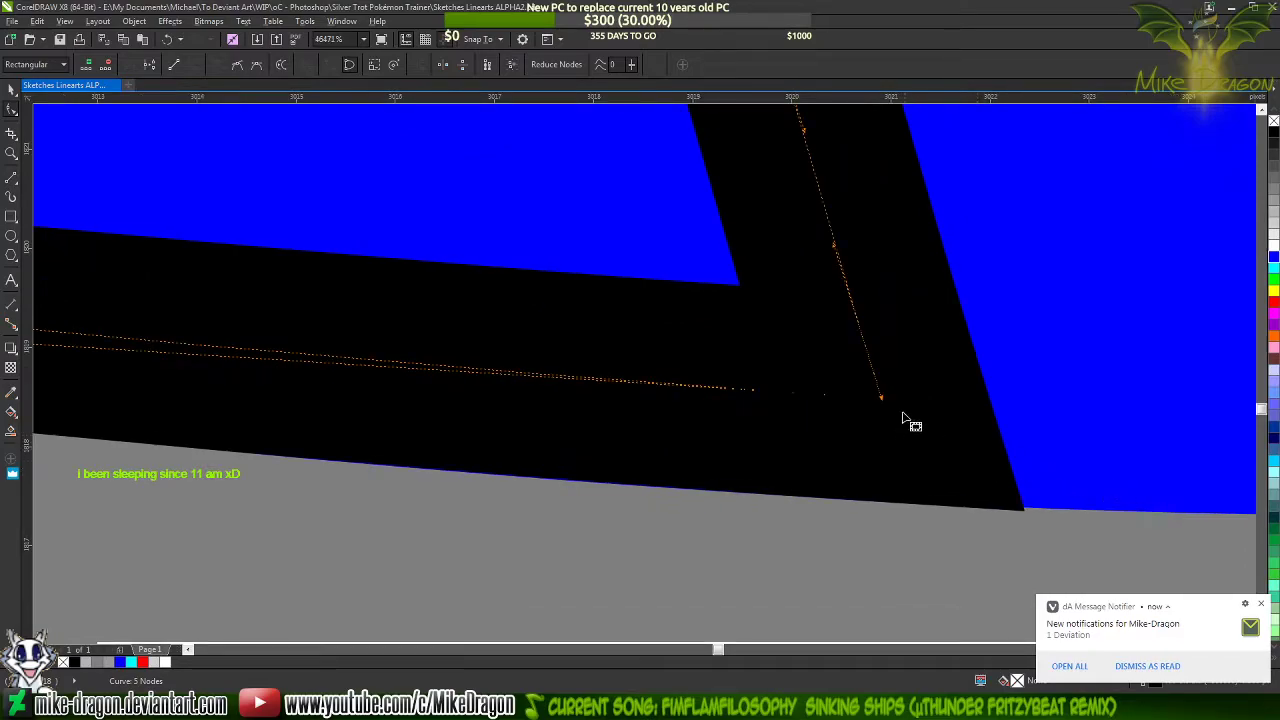
pyautogui.scroll(1, 903, 420)
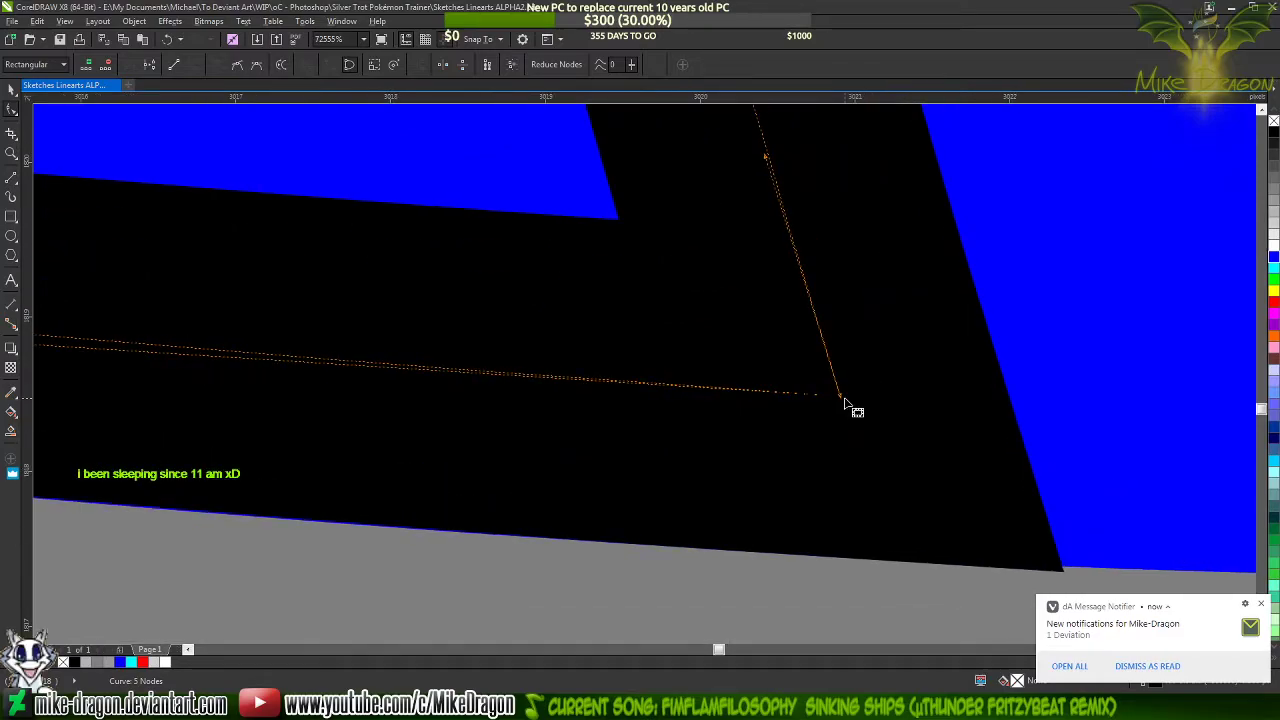
pyautogui.moveTo(841, 397); pyautogui.dragTo(839, 391)
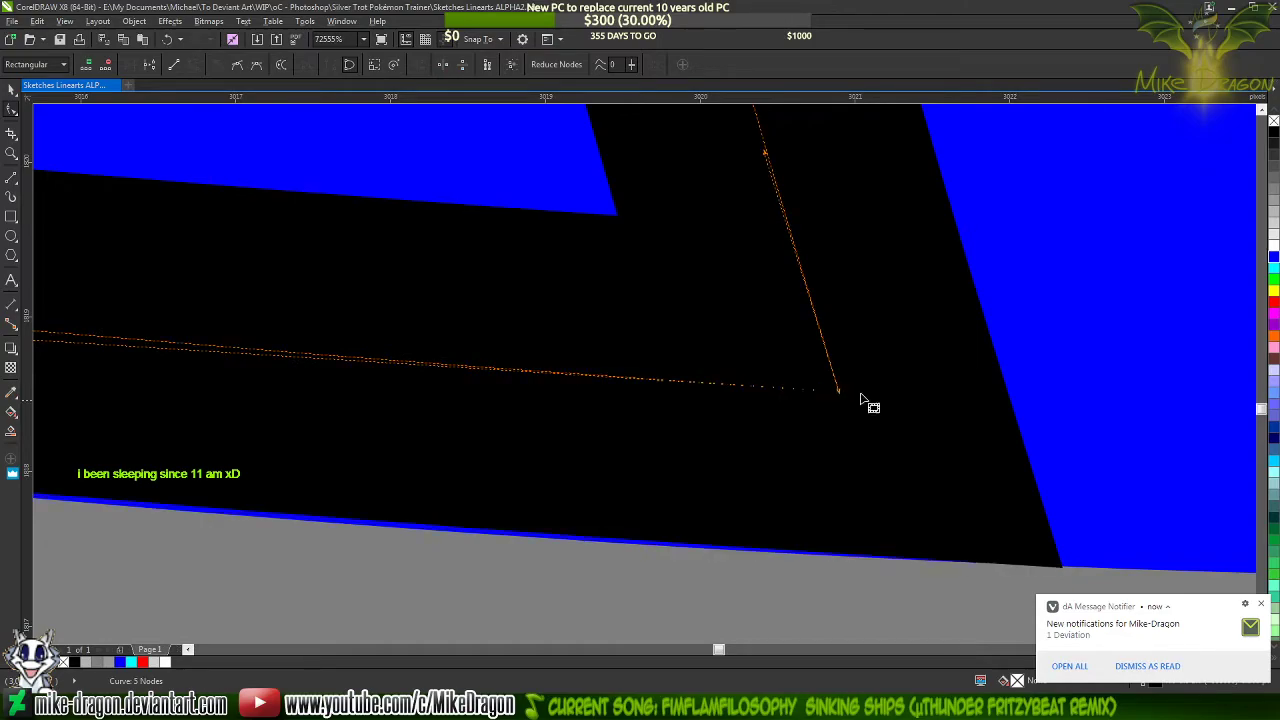
pyautogui.scroll(-2, 1120, 429)
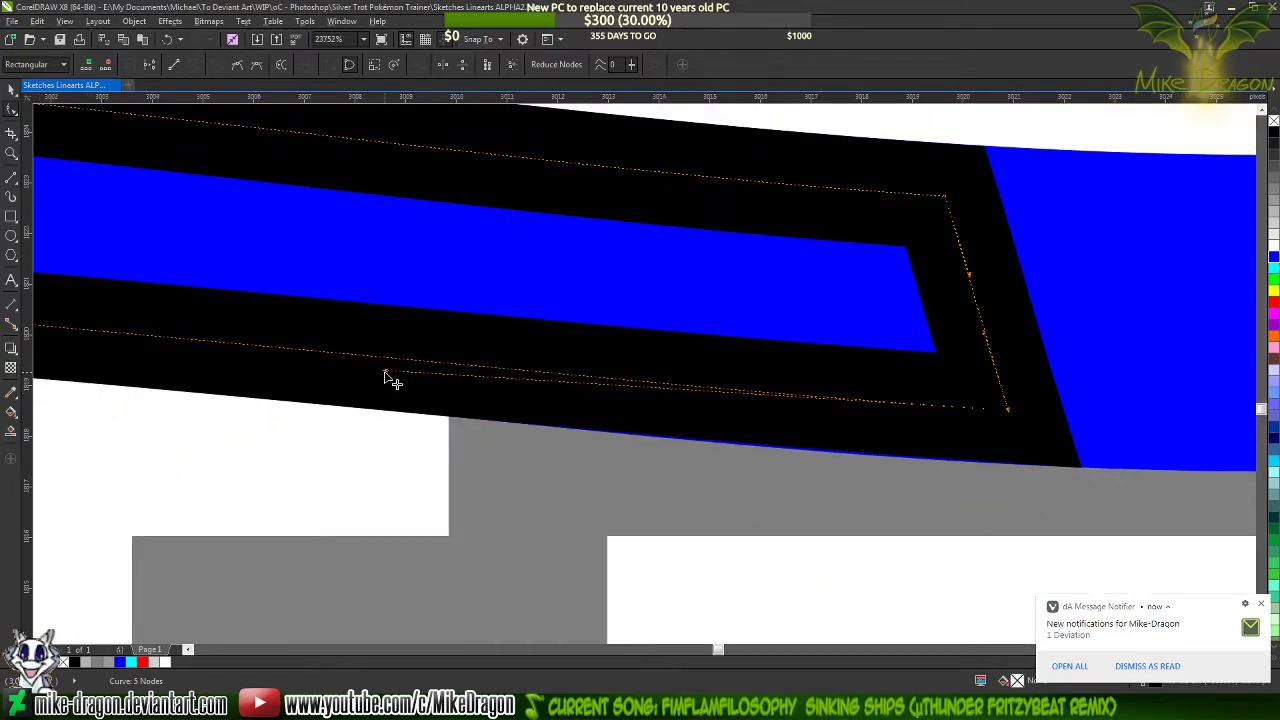
pyautogui.moveTo(386, 374); pyautogui.dragTo(392, 378)
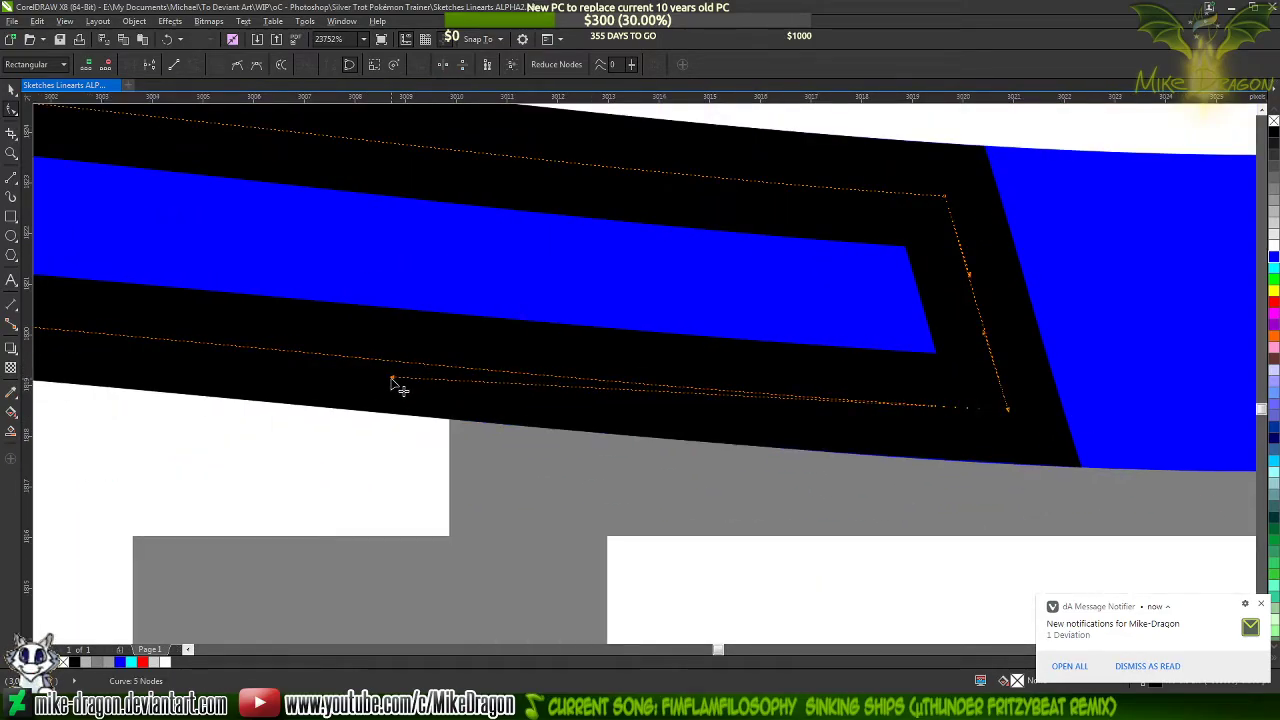
pyautogui.scroll(-2, 923, 449)
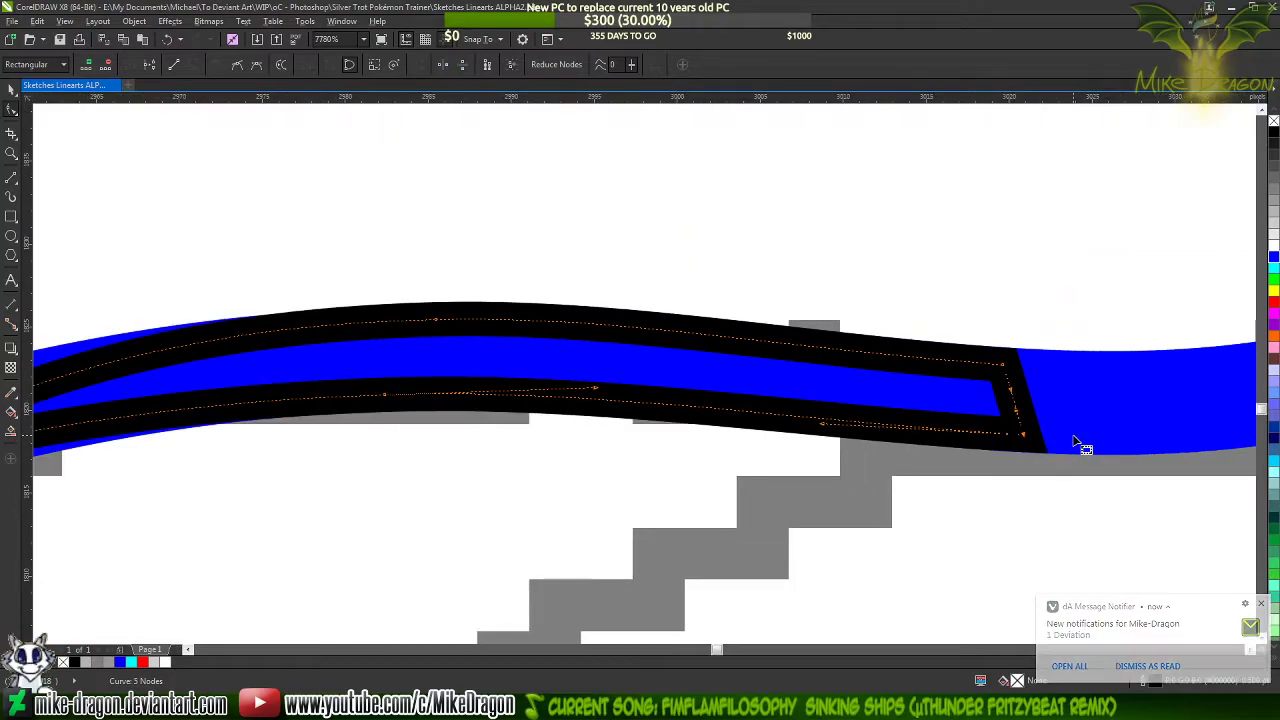
pyautogui.scroll(-1, 1080, 440)
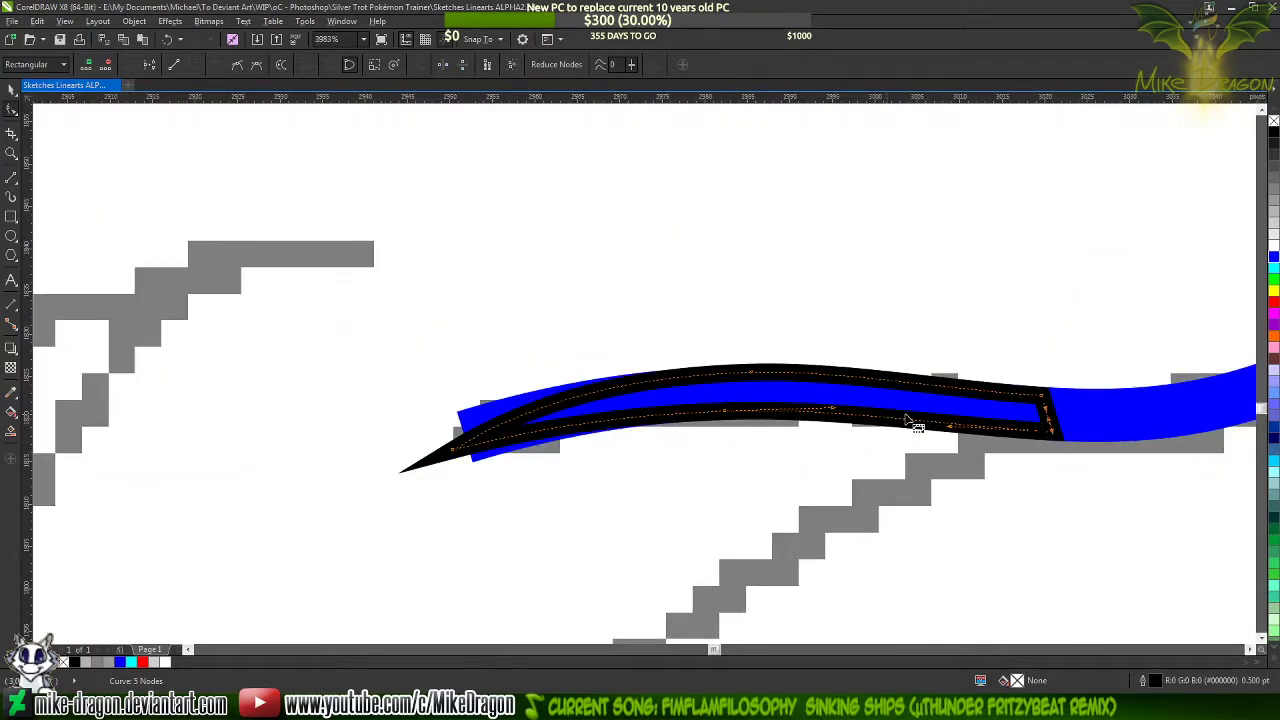
pyautogui.scroll(2, 726, 431)
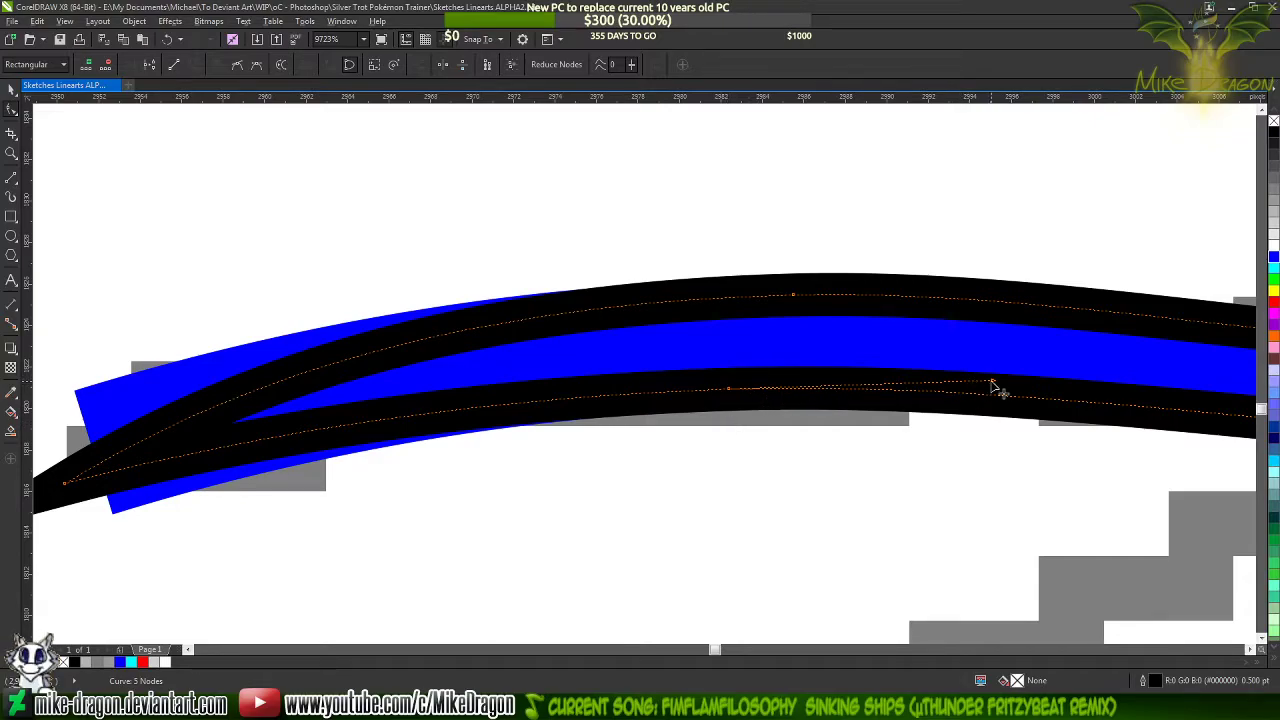
pyautogui.scroll(-2, 1020, 393)
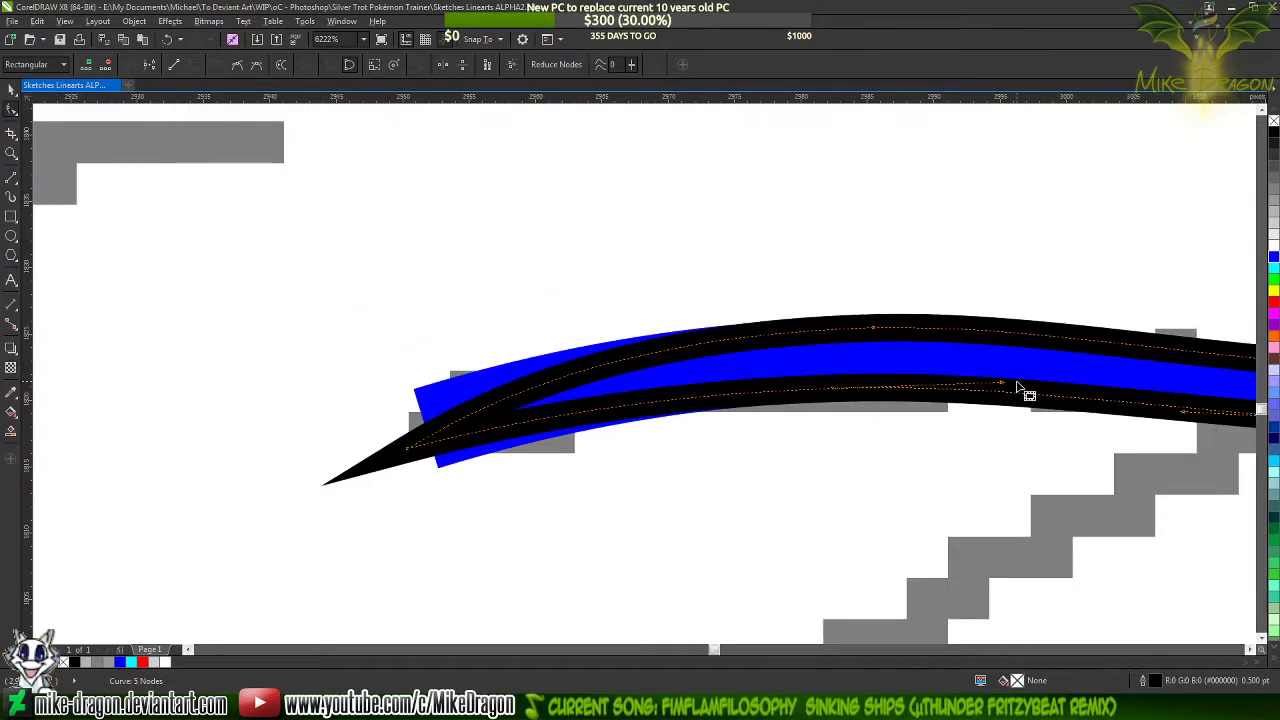
pyautogui.scroll(-4, 1018, 387)
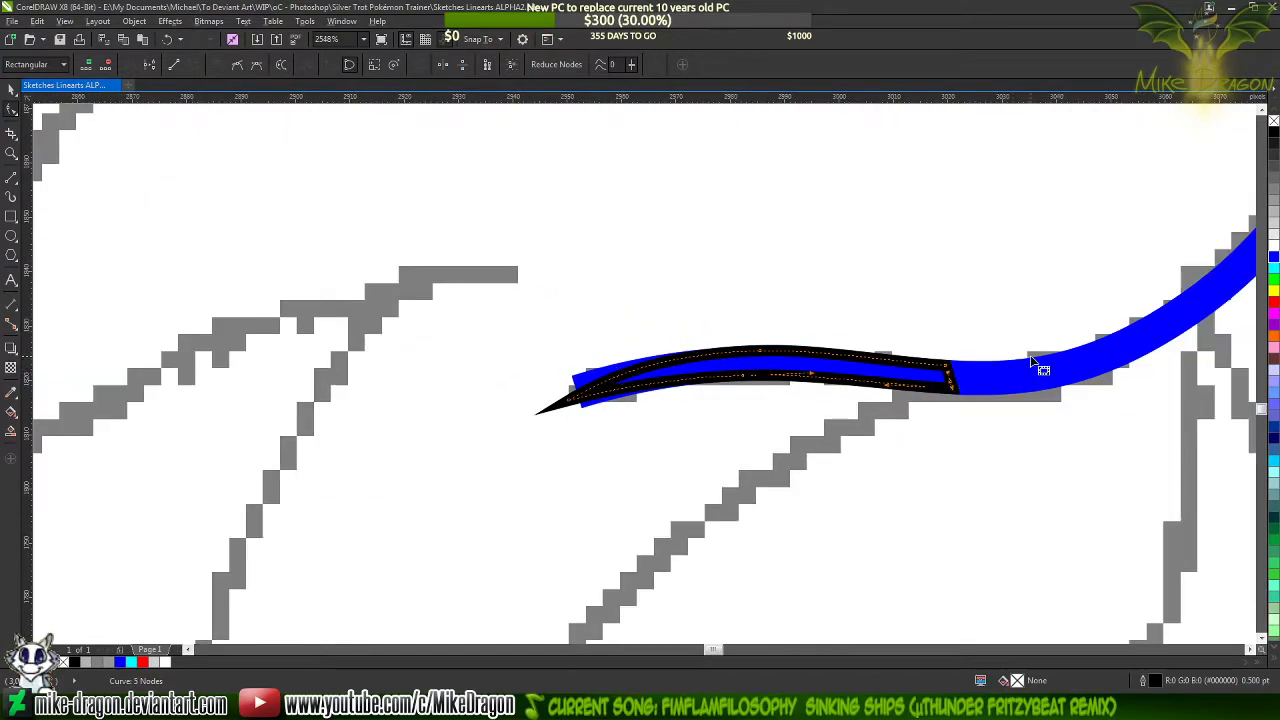
# Add a node to the blue line inside the tapered shape's blunt end and delete the line's end node at the tip
pyautogui.click(1030, 377)
pyautogui.scroll(9, 968, 376)
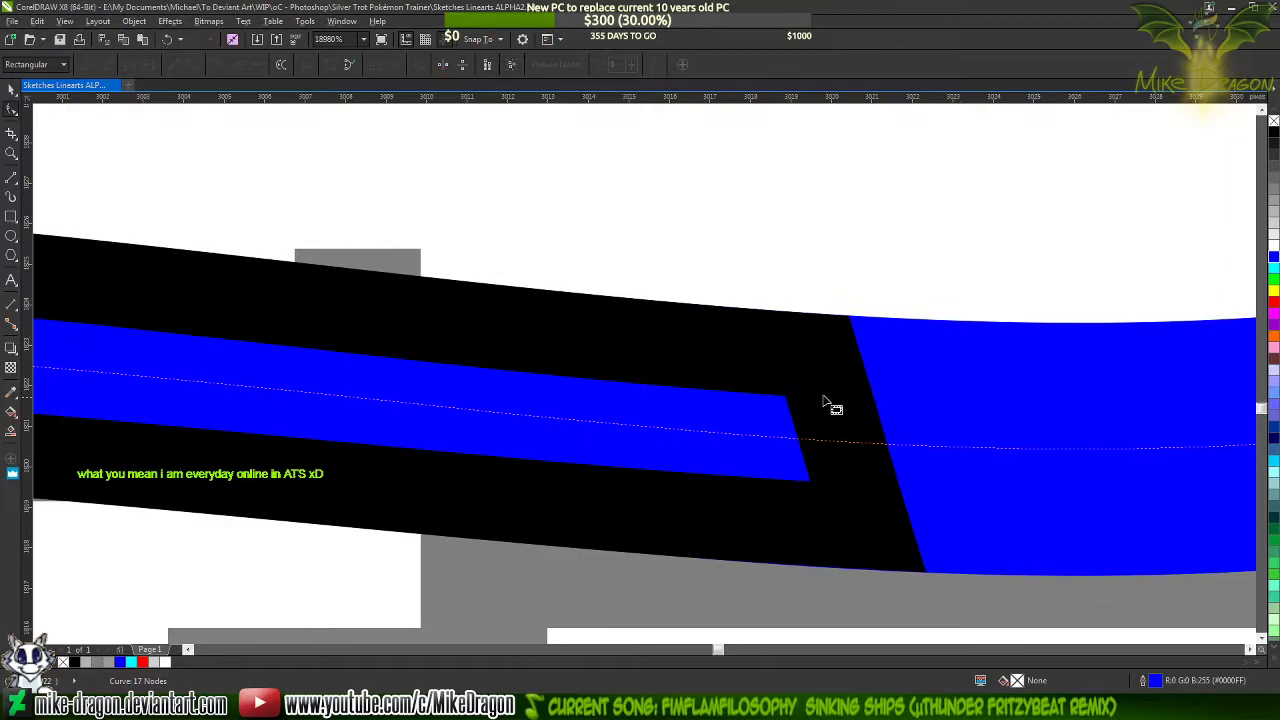
pyautogui.doubleClick(644, 430)
pyautogui.scroll(-1, 1030, 445)
pyautogui.scroll(-7, 1030, 445)
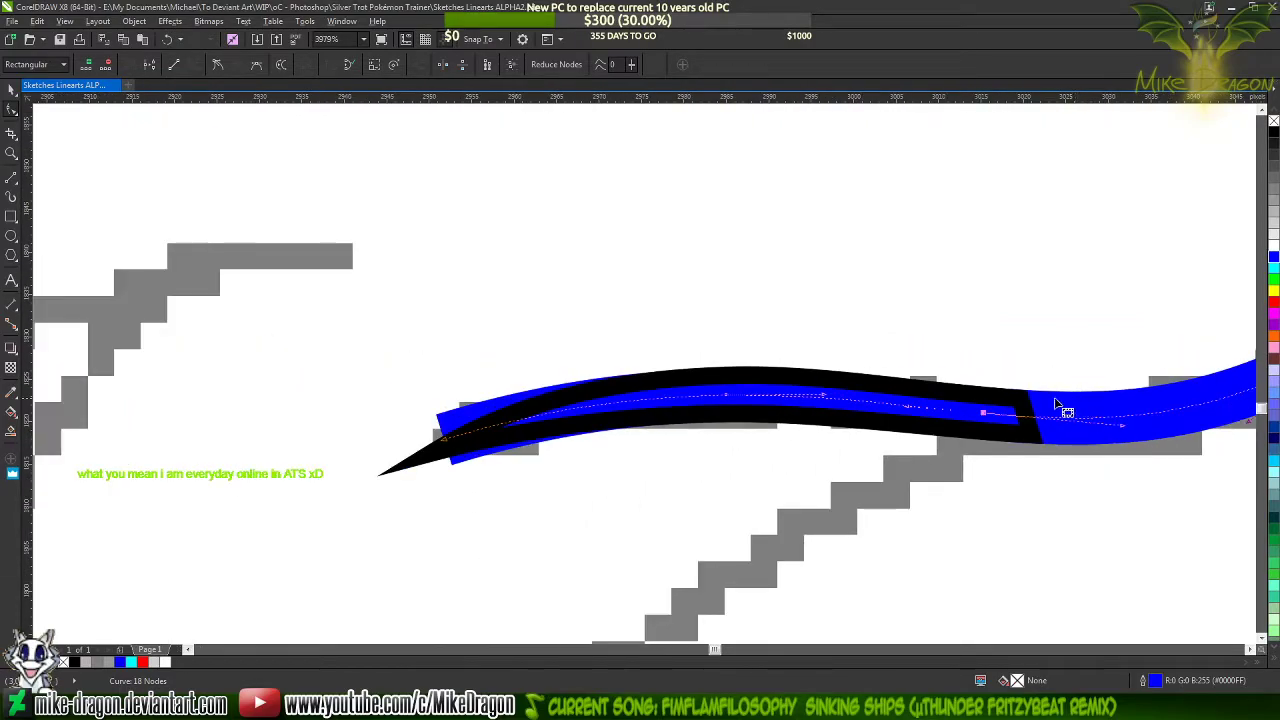
pyautogui.doubleClick(444, 446)
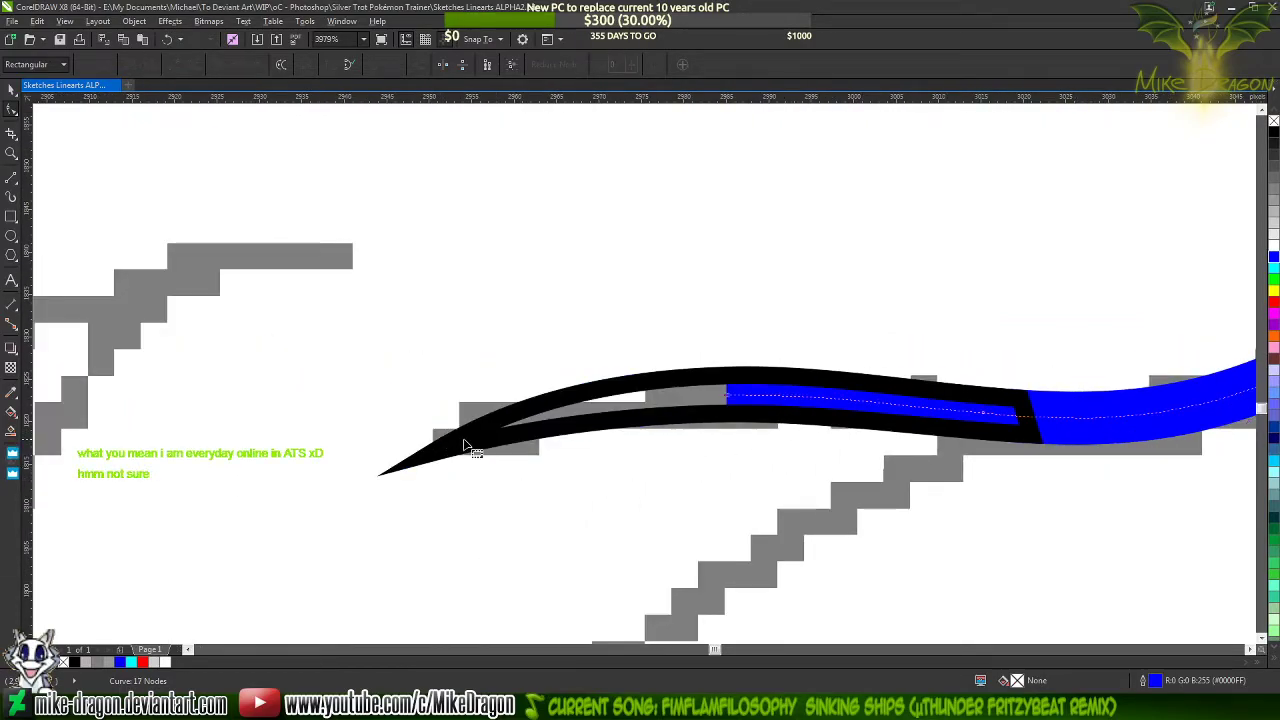
# Fill the tapered end shape with black
pyautogui.click(666, 423)
pyautogui.click(1274, 135)
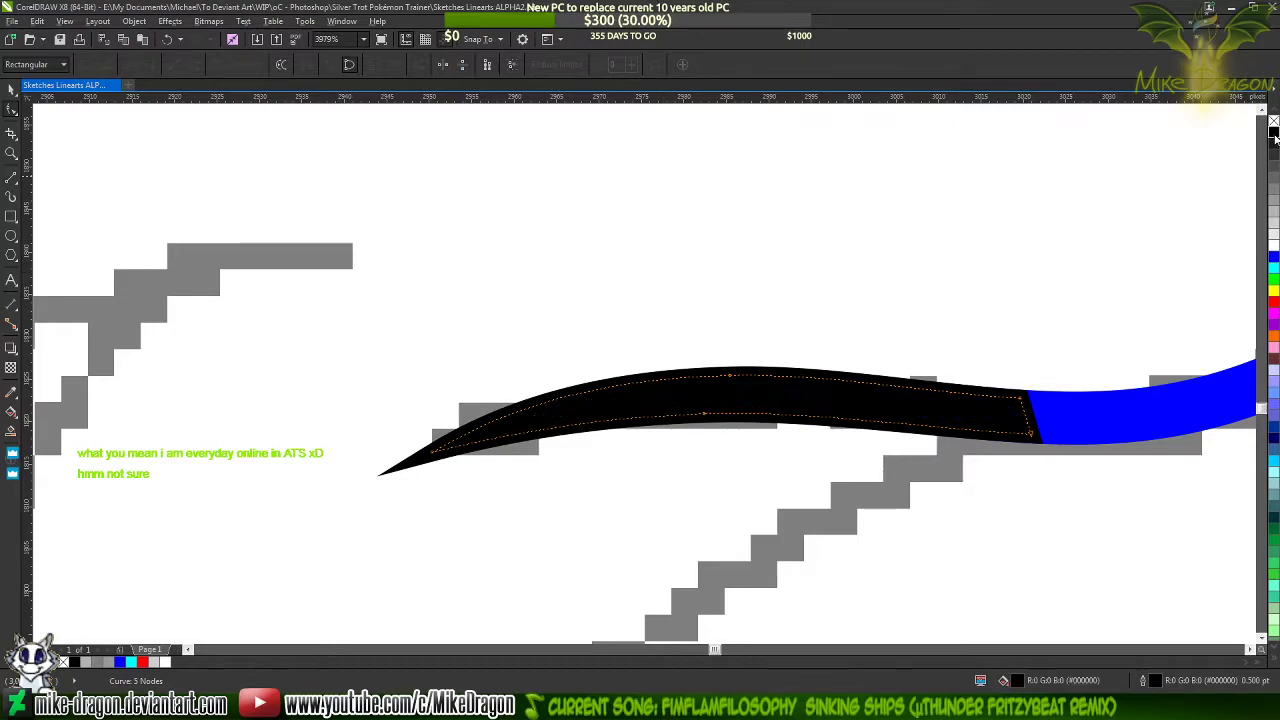
pyautogui.click(1152, 411)
pyautogui.scroll(3, 1006, 466)
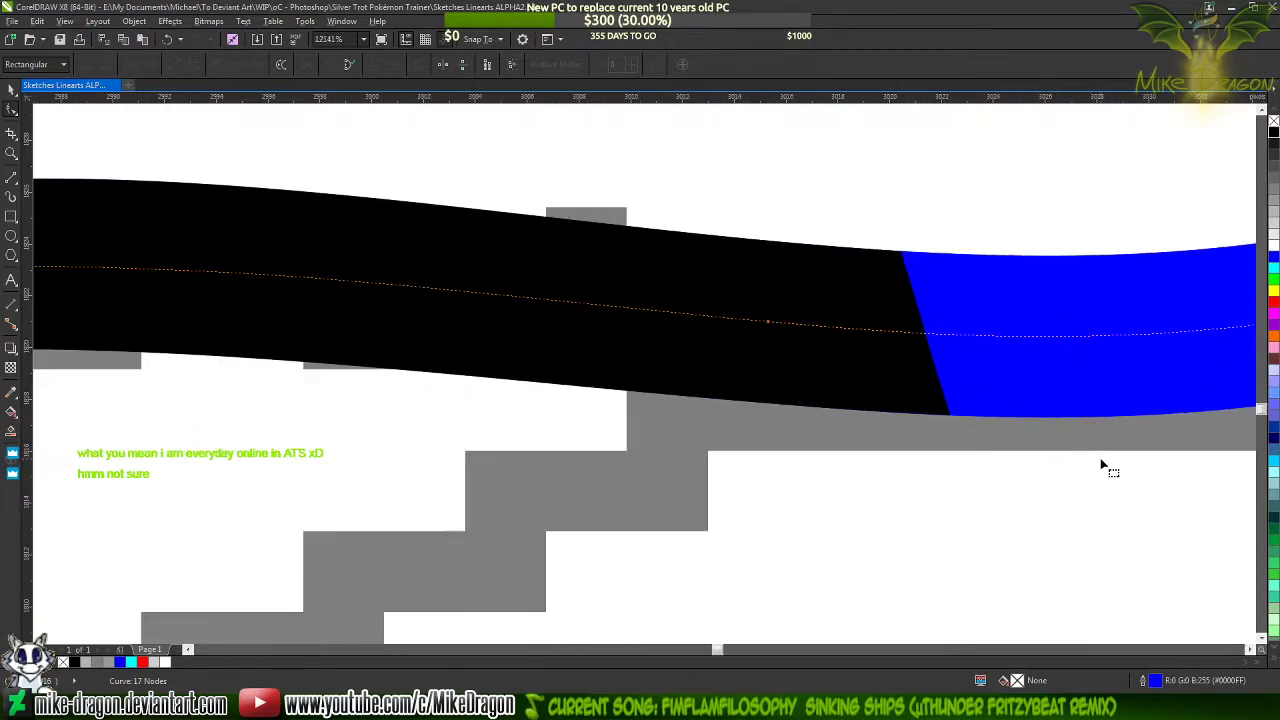
pyautogui.scroll(-6, 1100, 458)
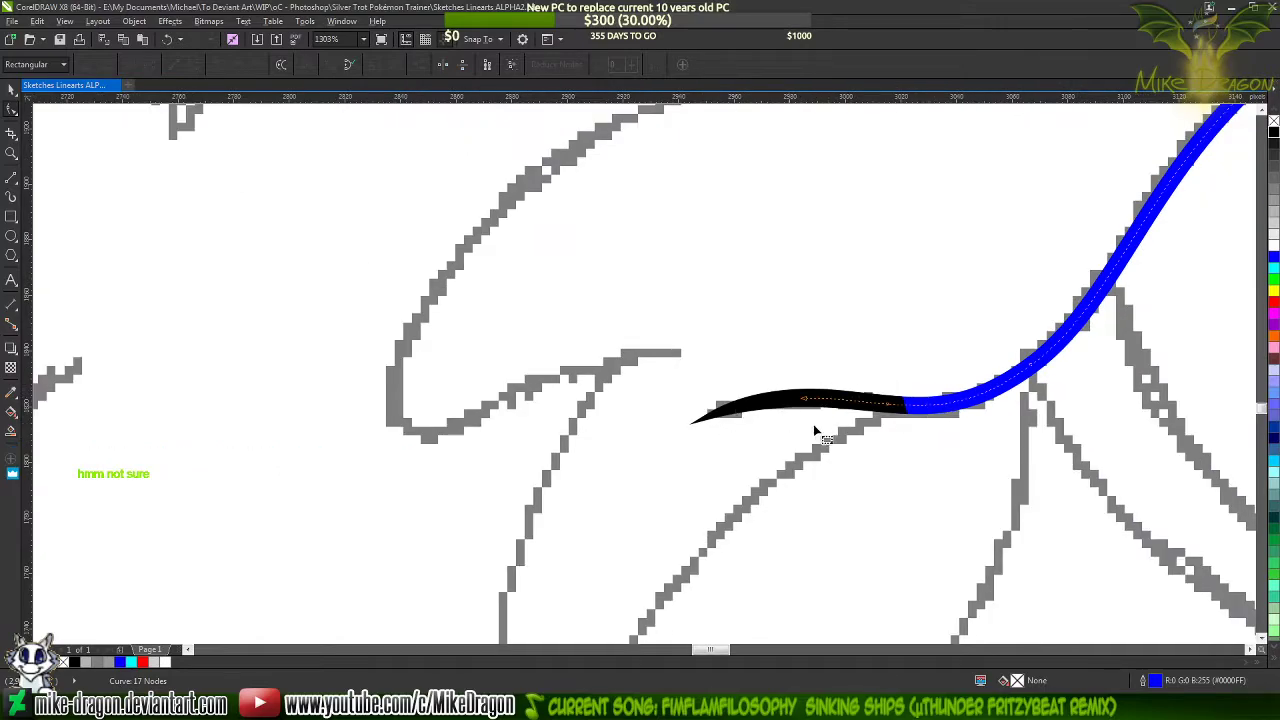
pyautogui.scroll(-3, 600, 500)
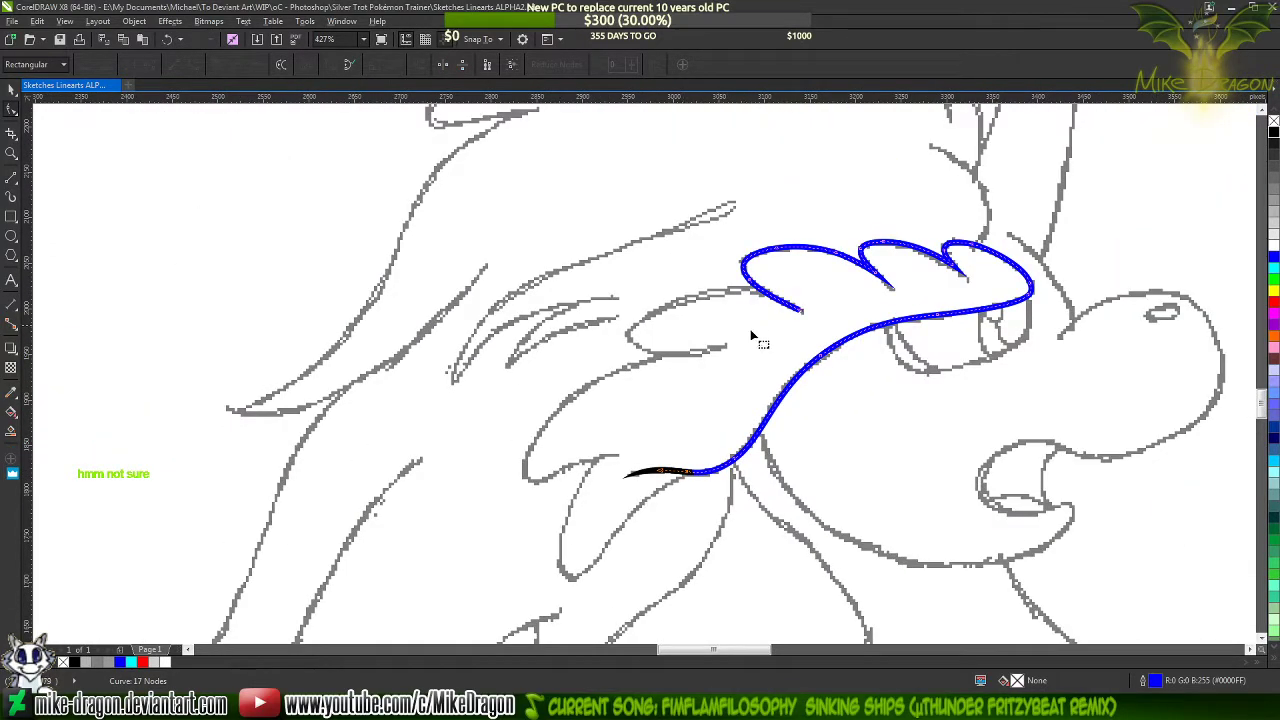
# Draw a narrow closed triangle about 55 × 34 px over the open end of the fringe's upper curl, with its point at the line's end
pyautogui.scroll(5, 848, 293)
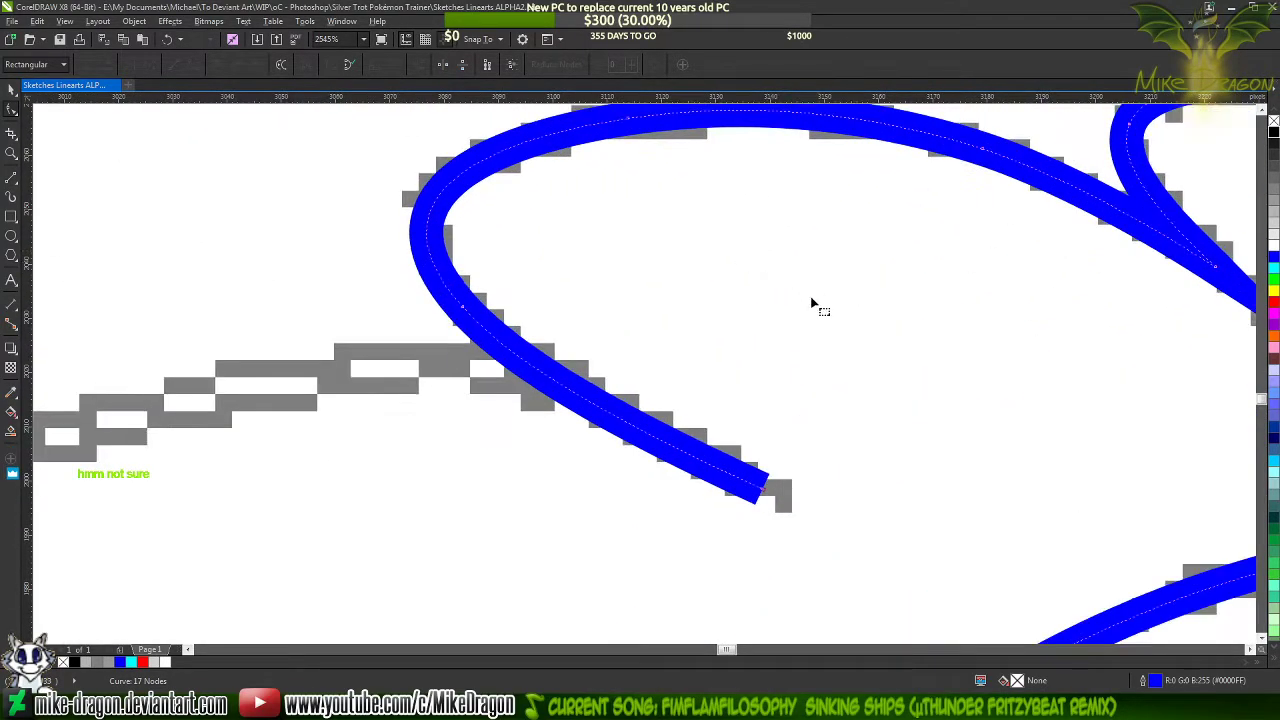
pyautogui.scroll(-3, 790, 449)
pyautogui.scroll(3, 751, 400)
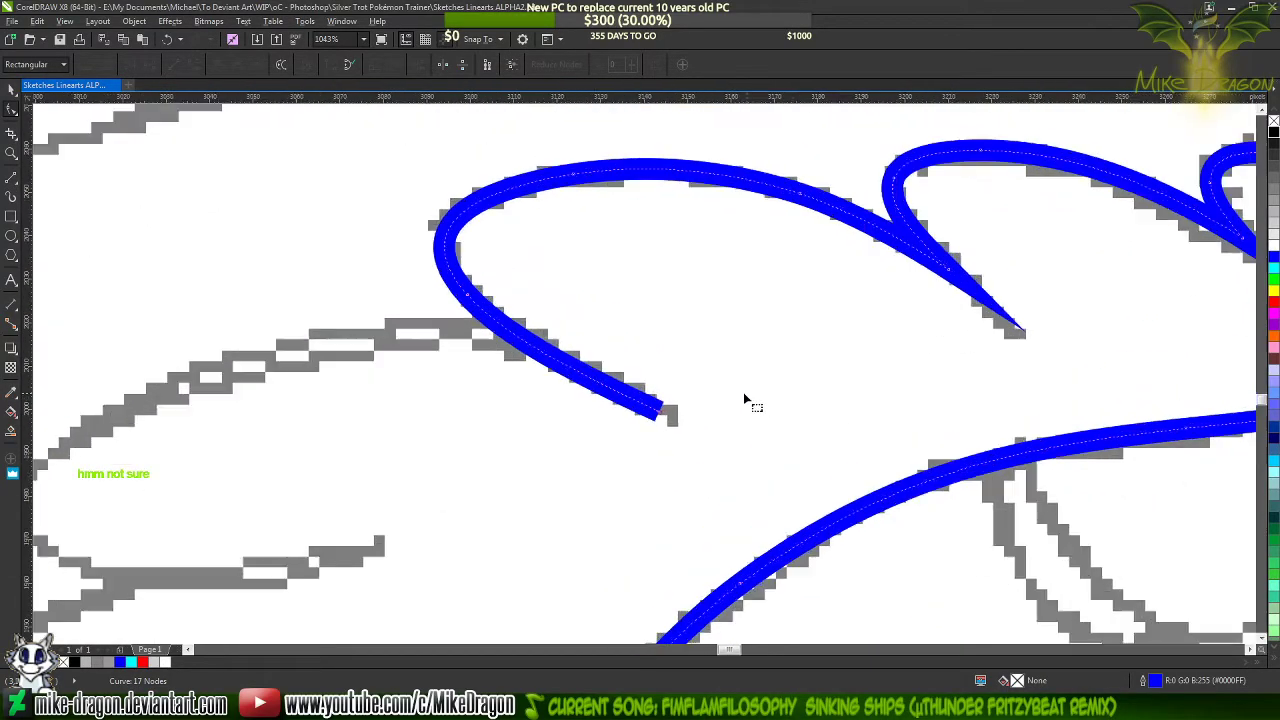
pyautogui.press('space')
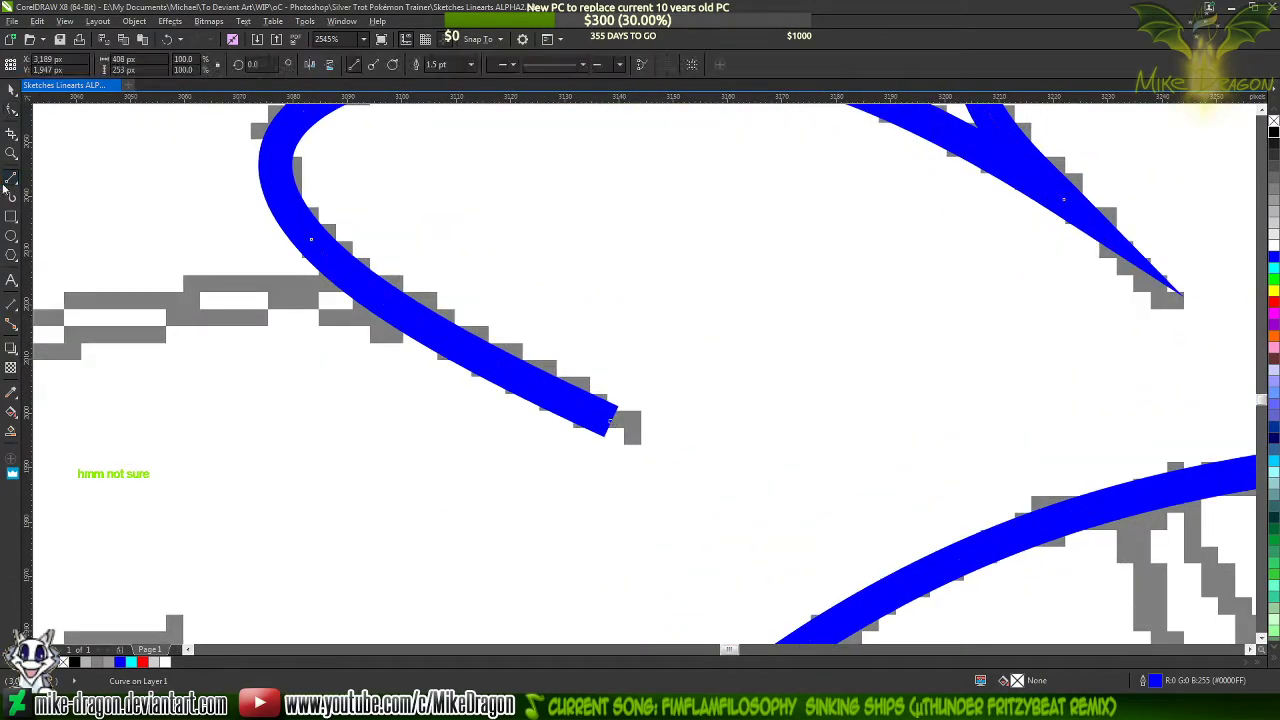
pyautogui.scroll(1, 325, 293)
pyautogui.scroll(2, 541, 414)
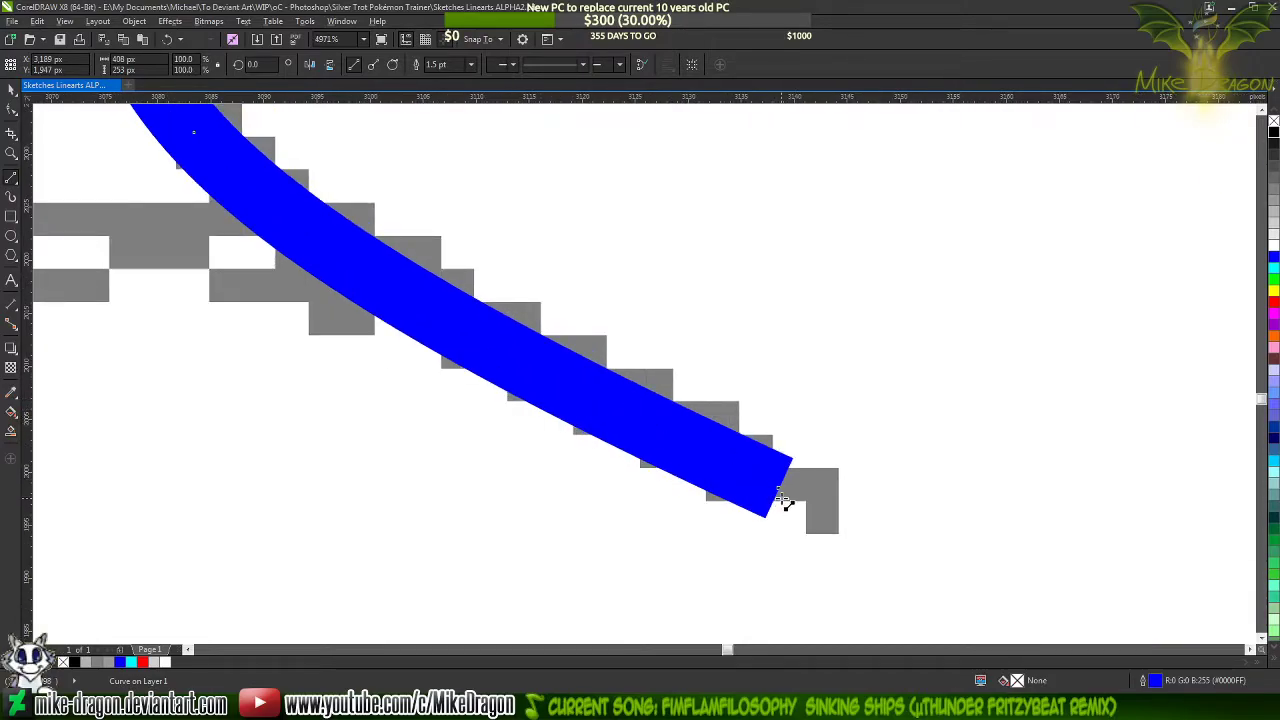
pyautogui.moveTo(778, 495); pyautogui.dragTo(396, 356)
pyautogui.moveTo(396, 356)
pyautogui.mouseDown()
pyautogui.moveTo(850, 642)
pyautogui.moveTo(617, 508)
pyautogui.moveTo(677, 491)
pyautogui.moveTo(686, 449)
pyautogui.moveTo(704, 455)
pyautogui.mouseUp()
pyautogui.scroll(-2, 846, 521)
pyautogui.scroll(1, 510, 318)
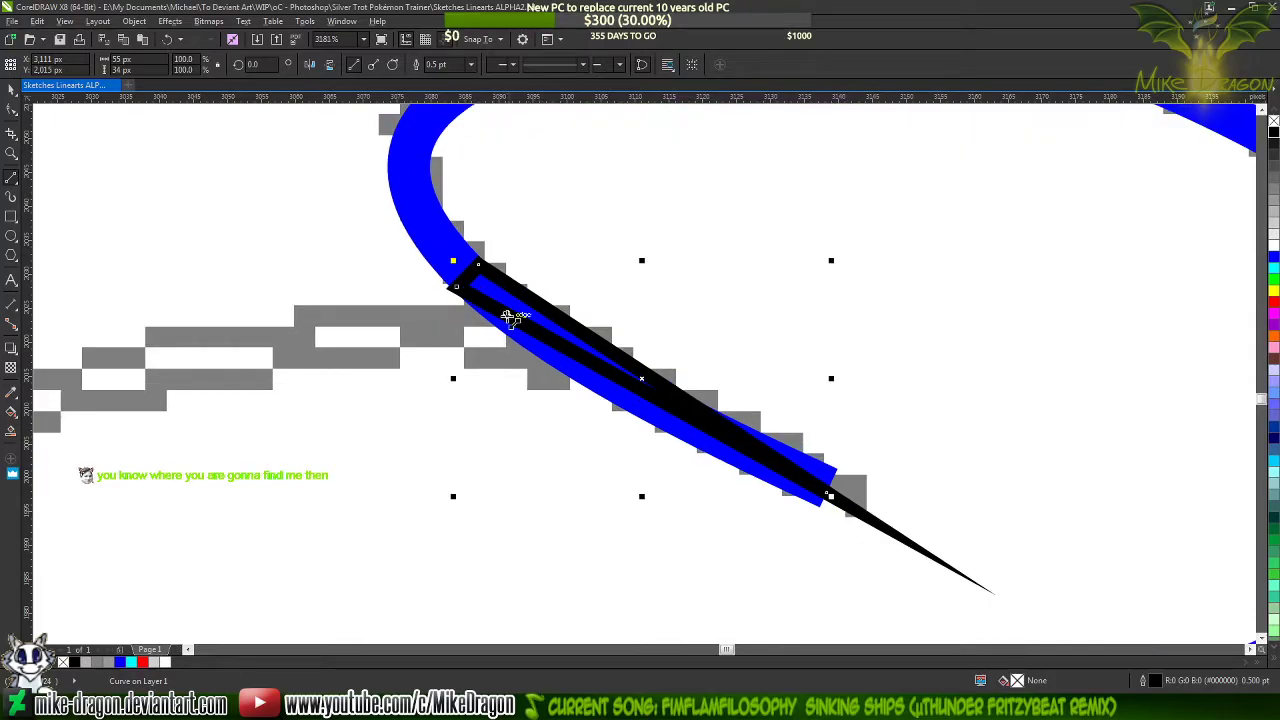
# Select all nodes of the new triangle and convert its edges to curves
pyautogui.press('F10')
pyautogui.moveTo(391, 186); pyautogui.dragTo(880, 546)
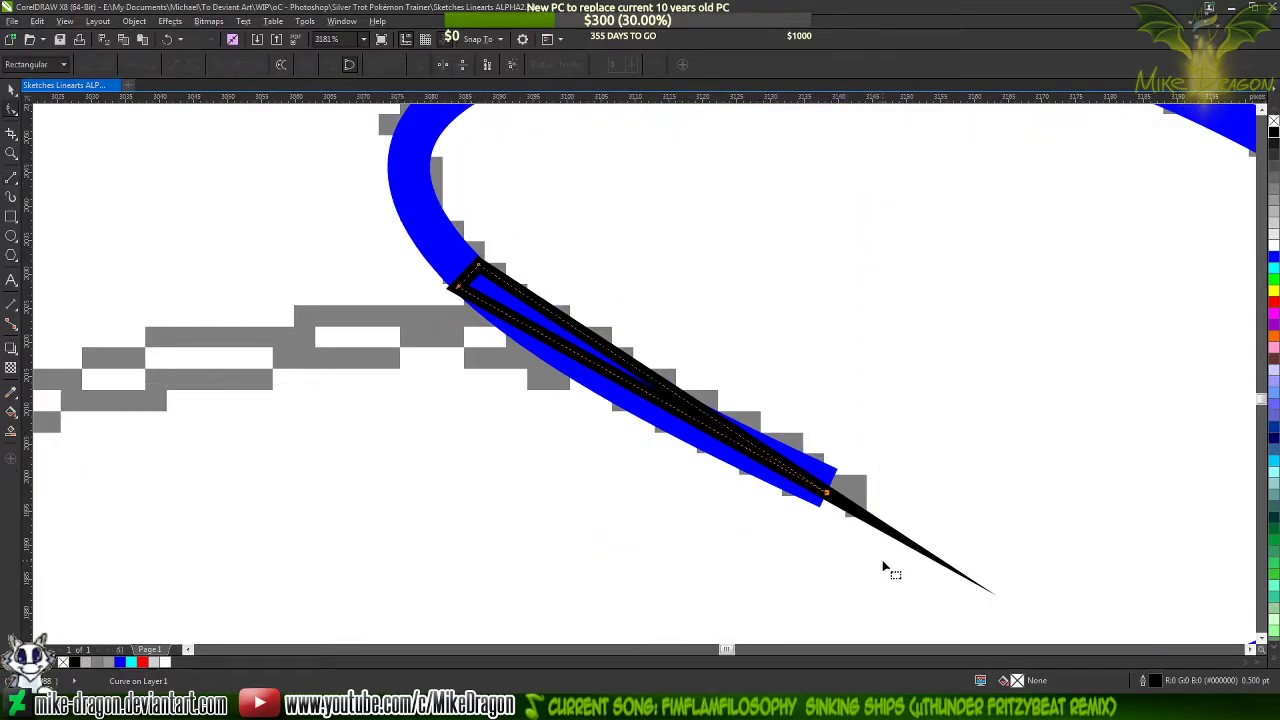
pyautogui.rightClick(557, 343)
pyautogui.click(584, 397)
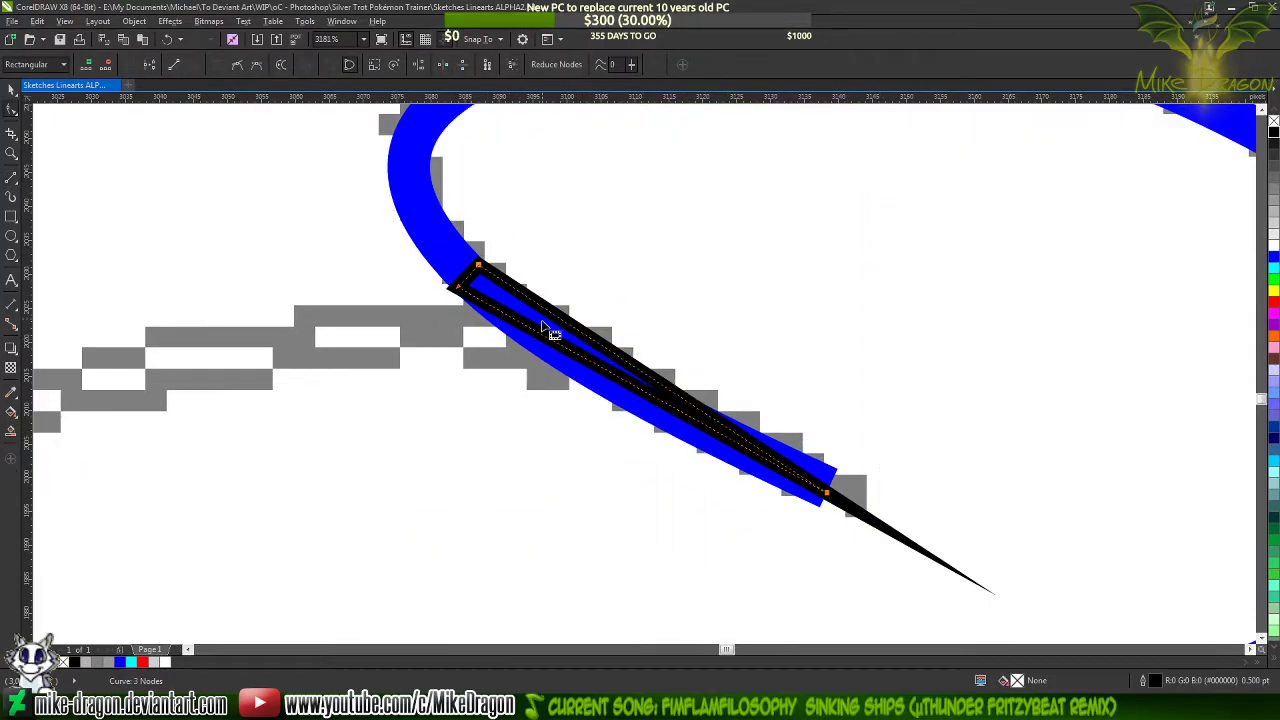
# Bend the triangle's two long edges downward to follow the edges of the blue curl line
pyautogui.scroll(2, 549, 330)
pyautogui.click(636, 396)
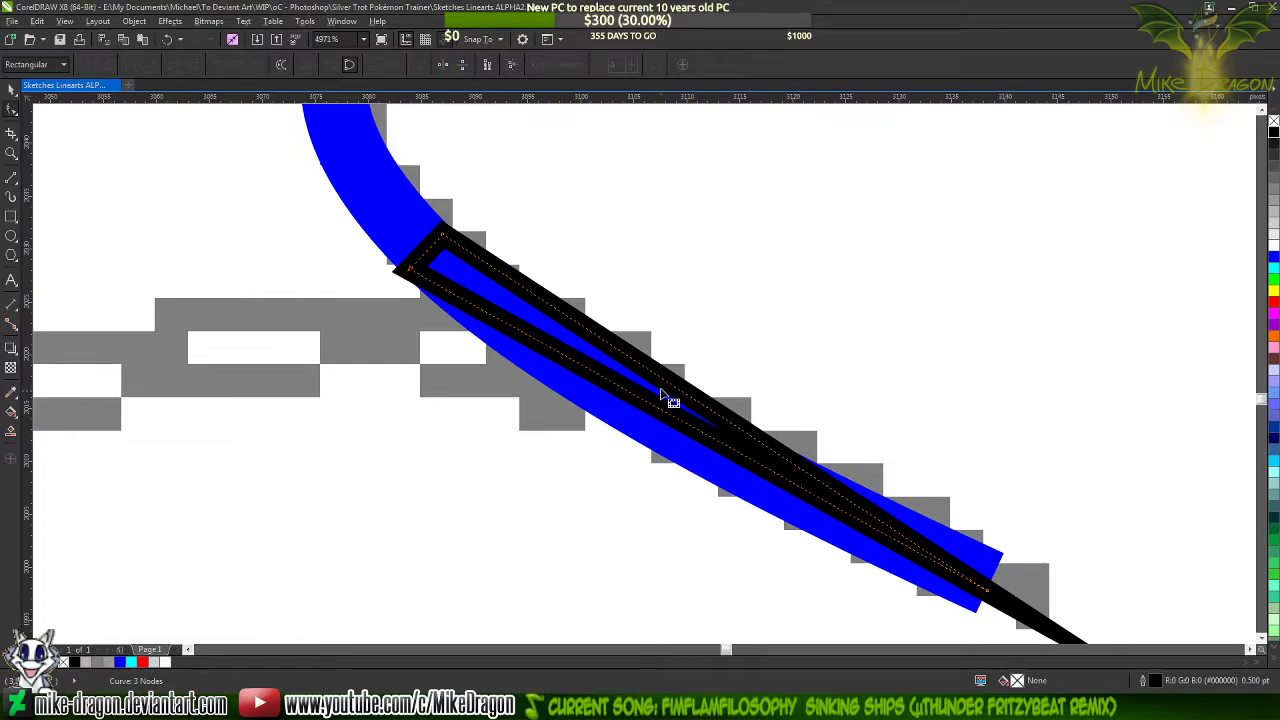
pyautogui.moveTo(657, 412); pyautogui.dragTo(648, 432)
pyautogui.moveTo(675, 388); pyautogui.dragTo(668, 395)
pyautogui.scroll(2, 457, 286)
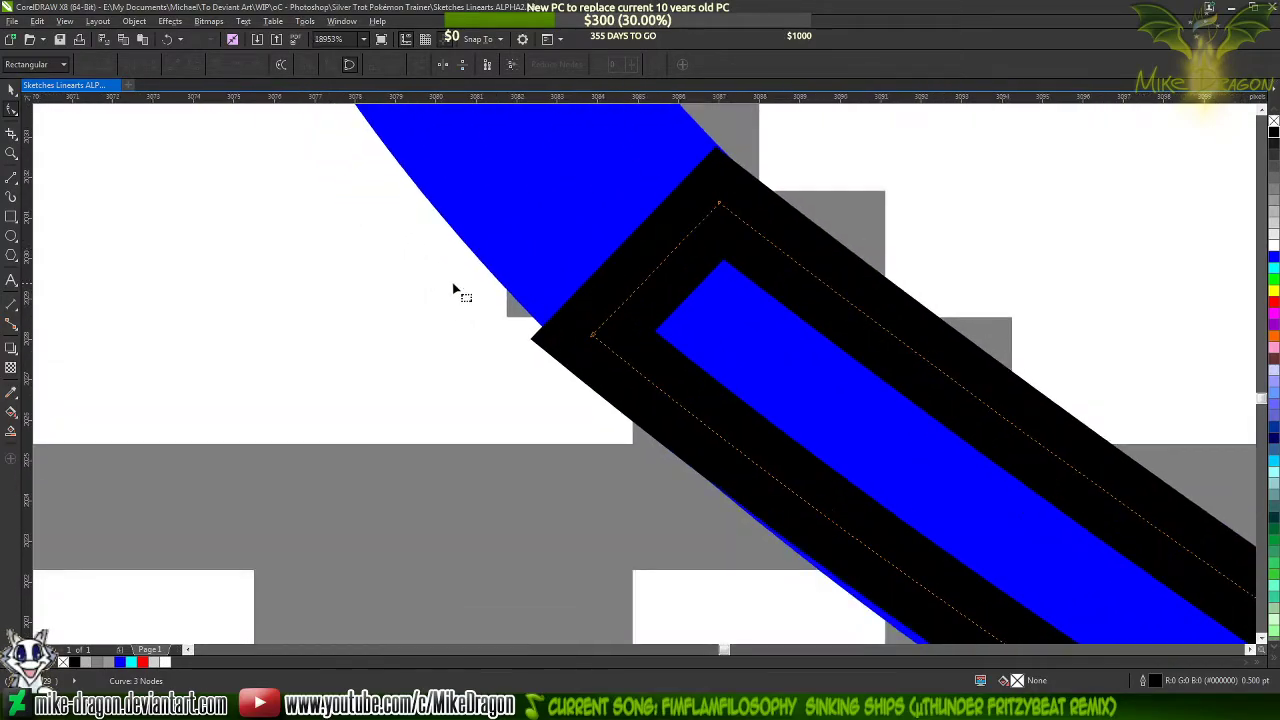
# Move the triangle's lower base corner so the outline meets the lower edge of the blue curl line
pyautogui.scroll(2, 620, 277)
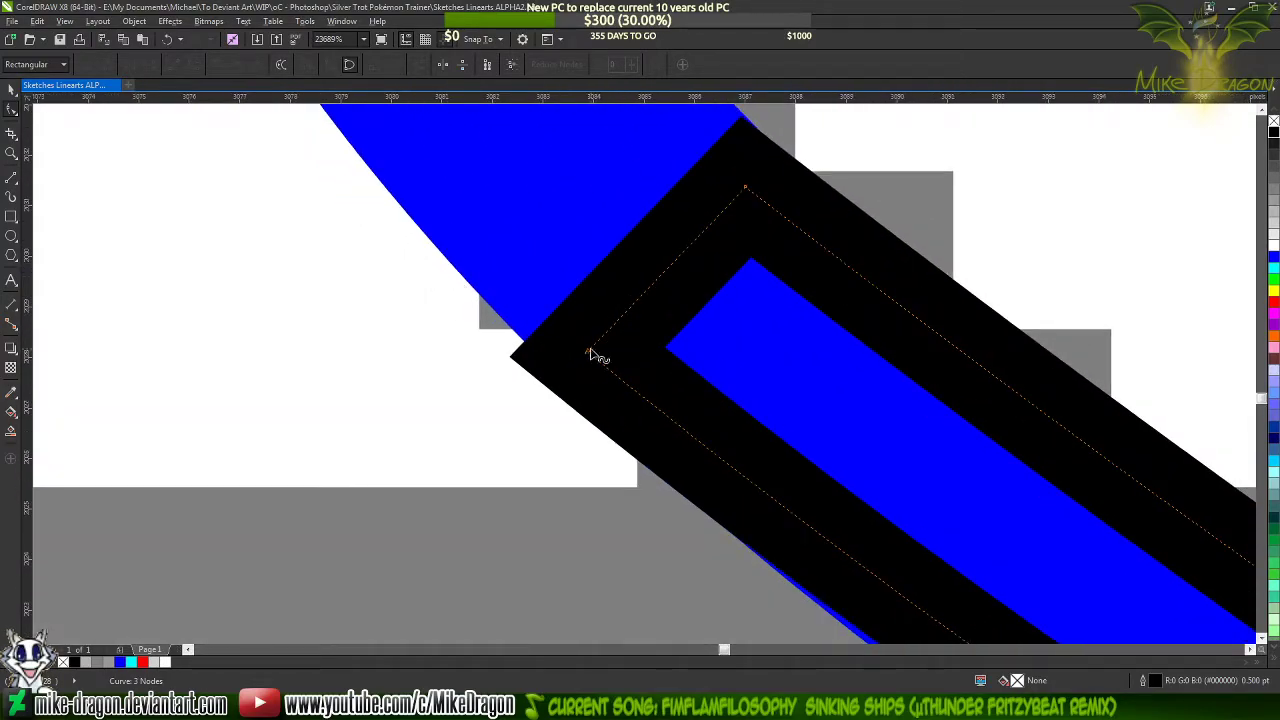
pyautogui.moveTo(589, 352); pyautogui.dragTo(607, 335)
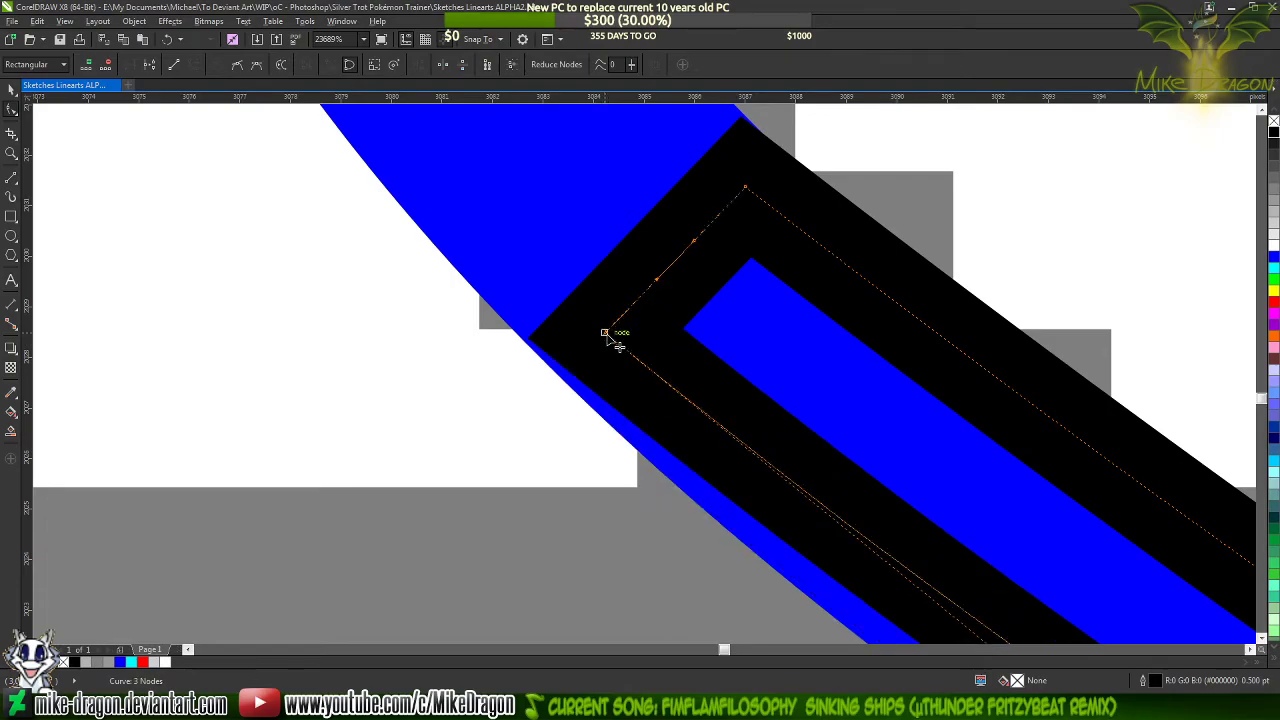
pyautogui.scroll(3, 606, 336)
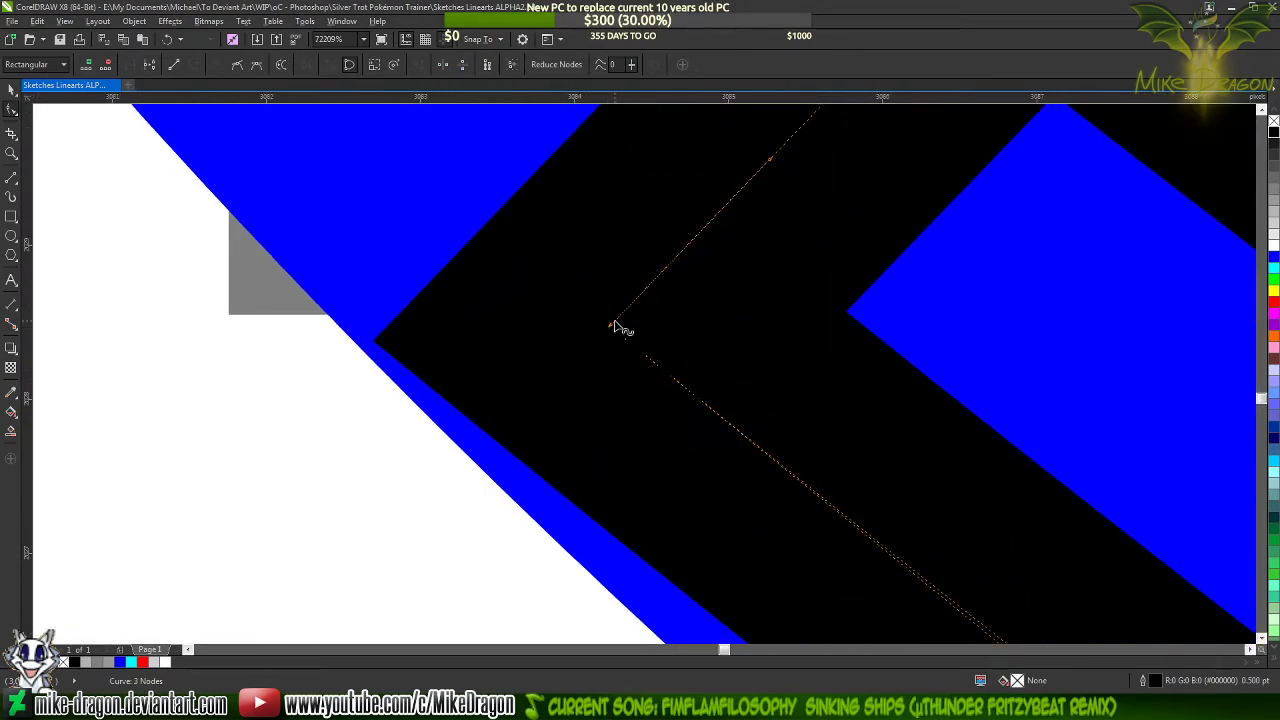
pyautogui.moveTo(610, 325); pyautogui.dragTo(608, 337)
pyautogui.scroll(-4, 571, 423)
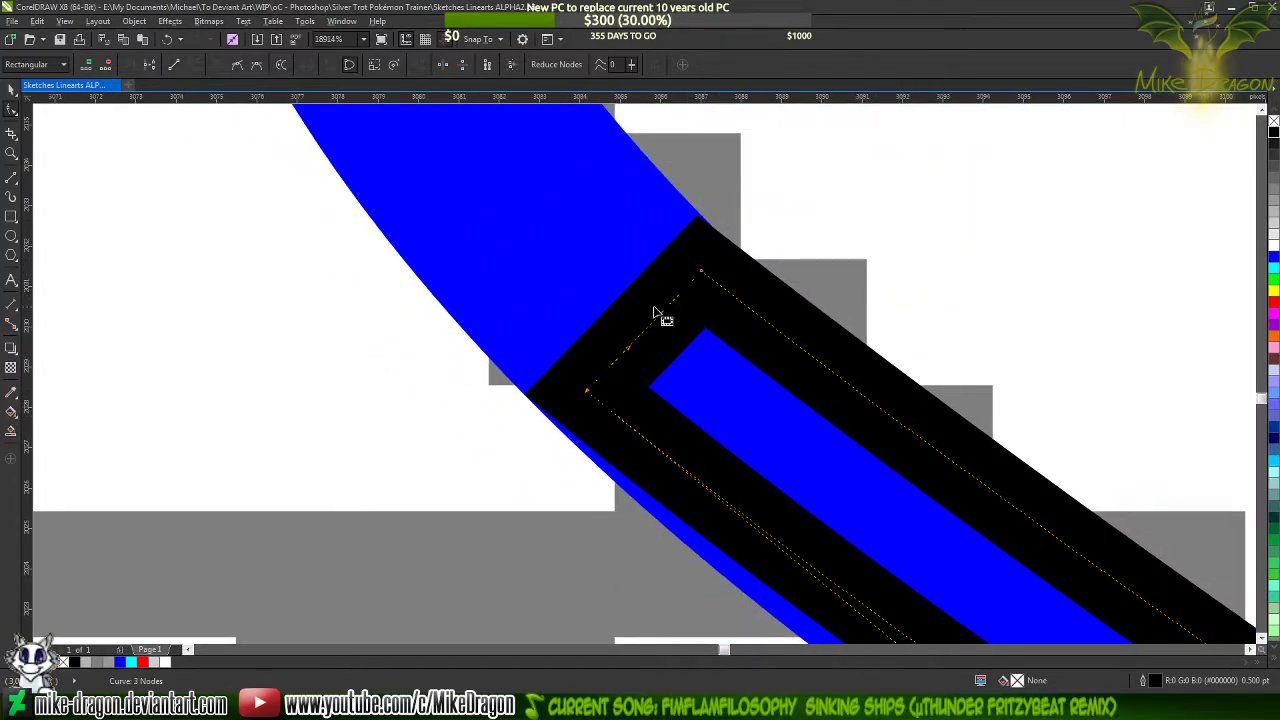
pyautogui.scroll(-2, 566, 251)
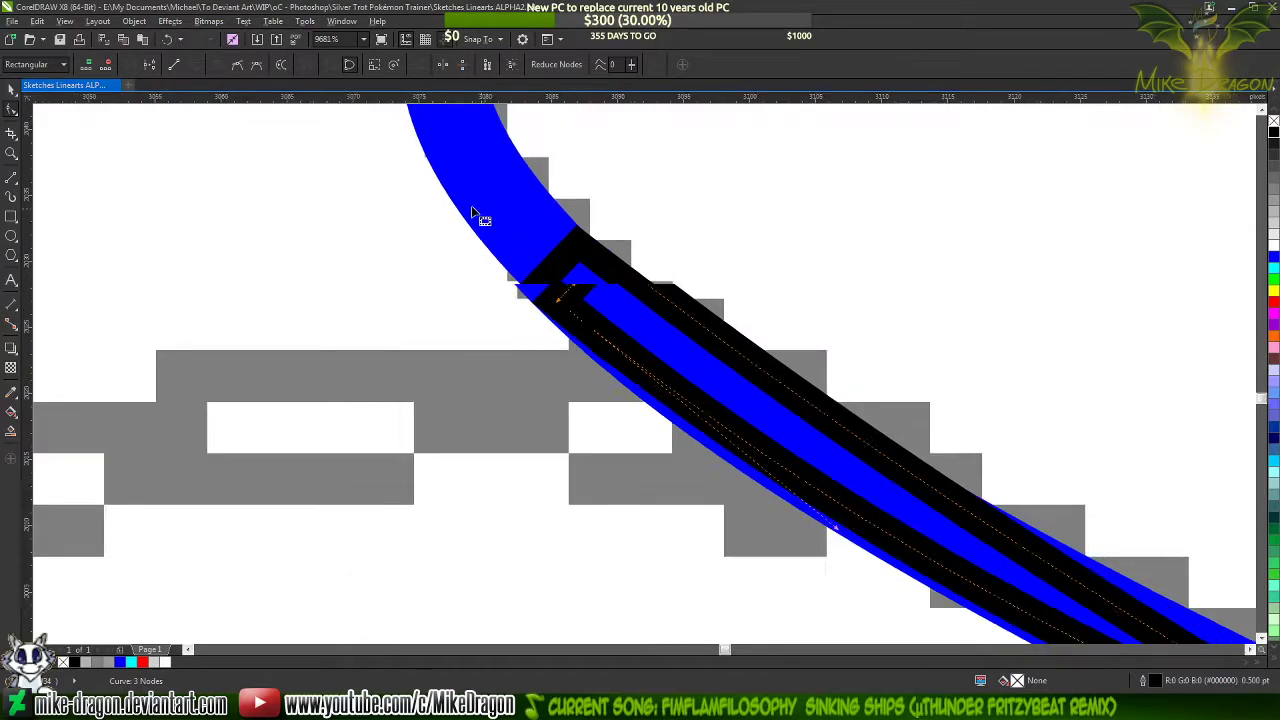
# Bow the triangle's lower long edge outward with its curve handle to cover the lower edge of the blue line
pyautogui.scroll(-2, 709, 363)
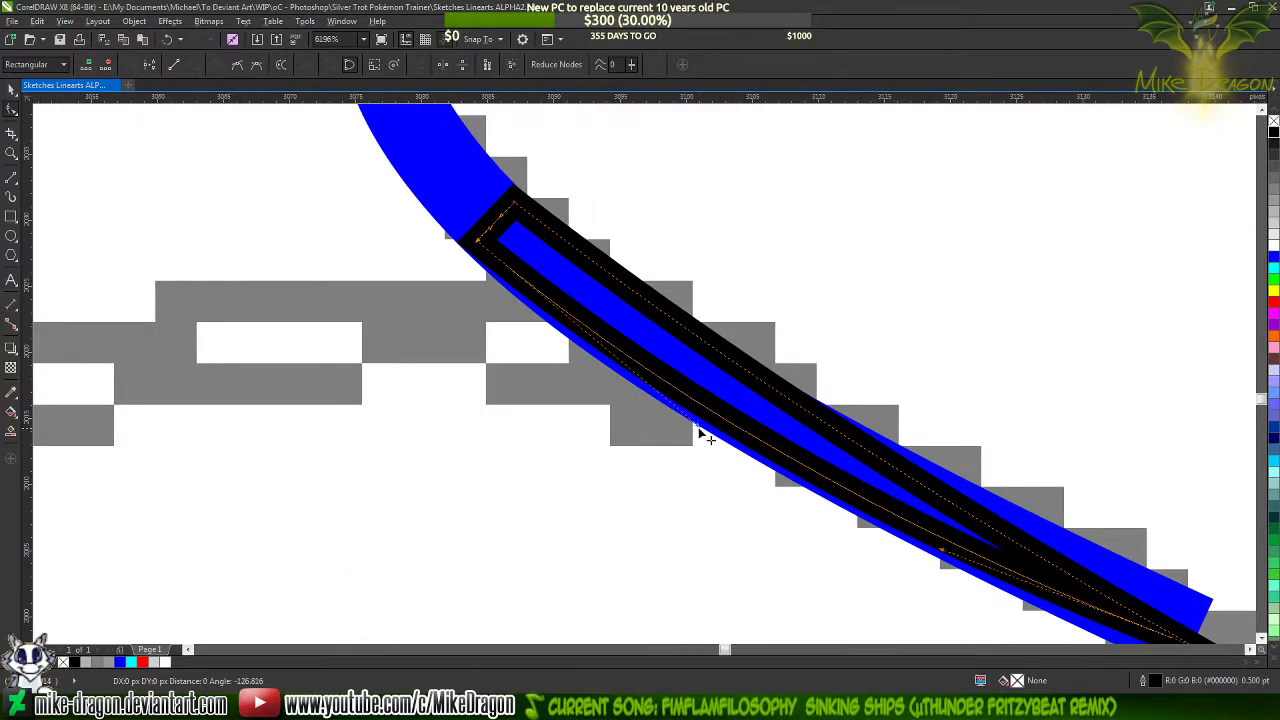
pyautogui.moveTo(698, 430); pyautogui.dragTo(667, 440)
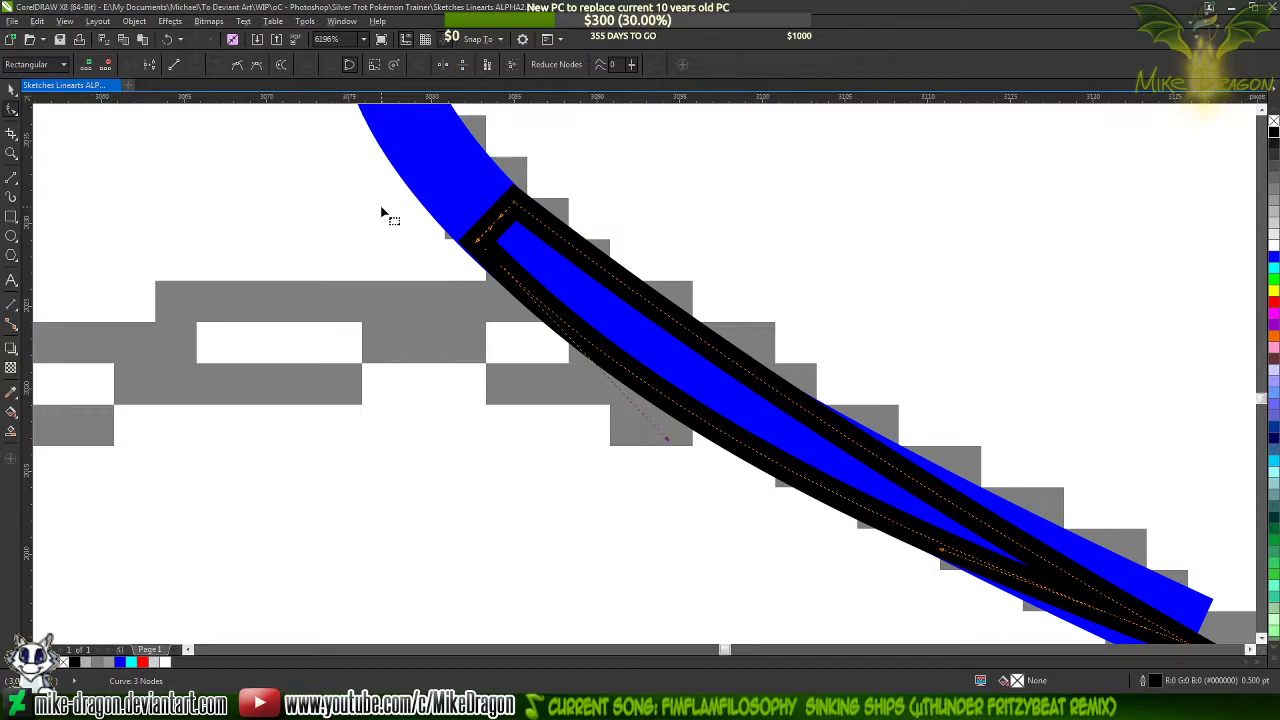
pyautogui.scroll(2, 415, 228)
pyautogui.moveTo(815, 565)
pyautogui.mouseDown()
pyautogui.moveTo(828, 575)
pyautogui.moveTo(820, 558)
pyautogui.mouseUp()
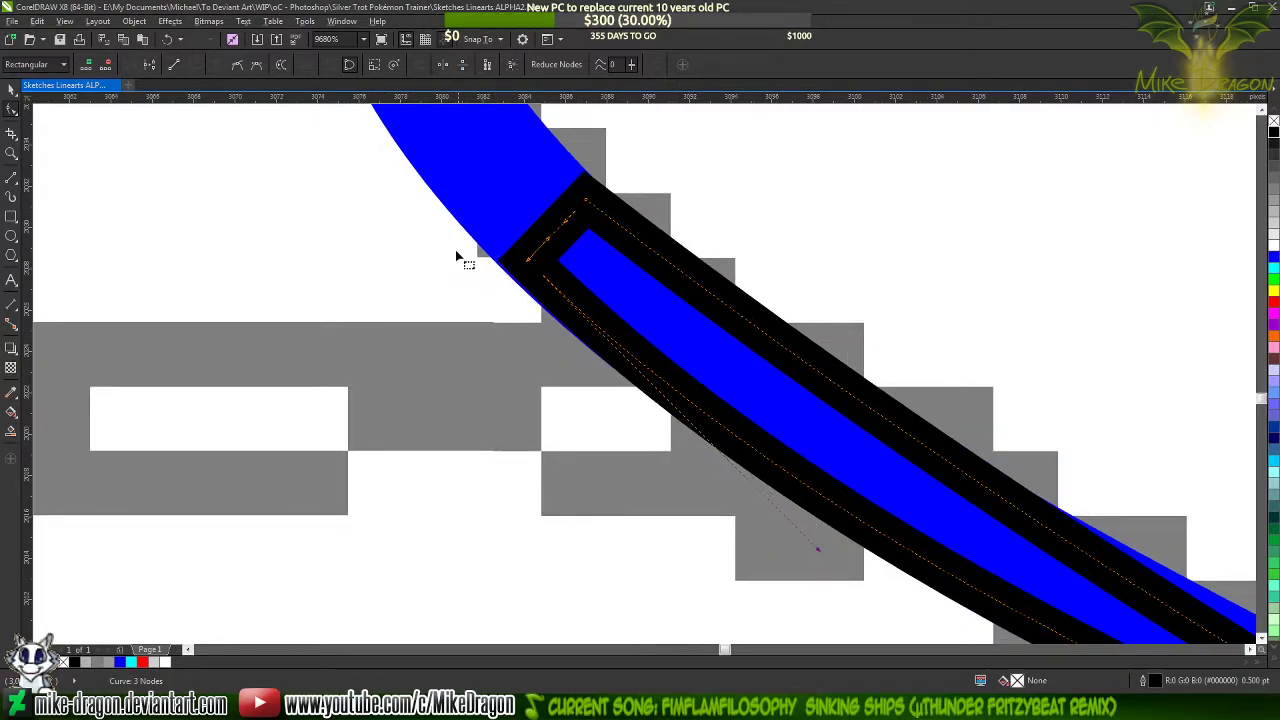
# Fine-tune the lower base corner of the tapered shape until its outline sits flush with the blue line's edge
pyautogui.scroll(9, 520, 262)
pyautogui.moveTo(623, 350); pyautogui.dragTo(618, 358)
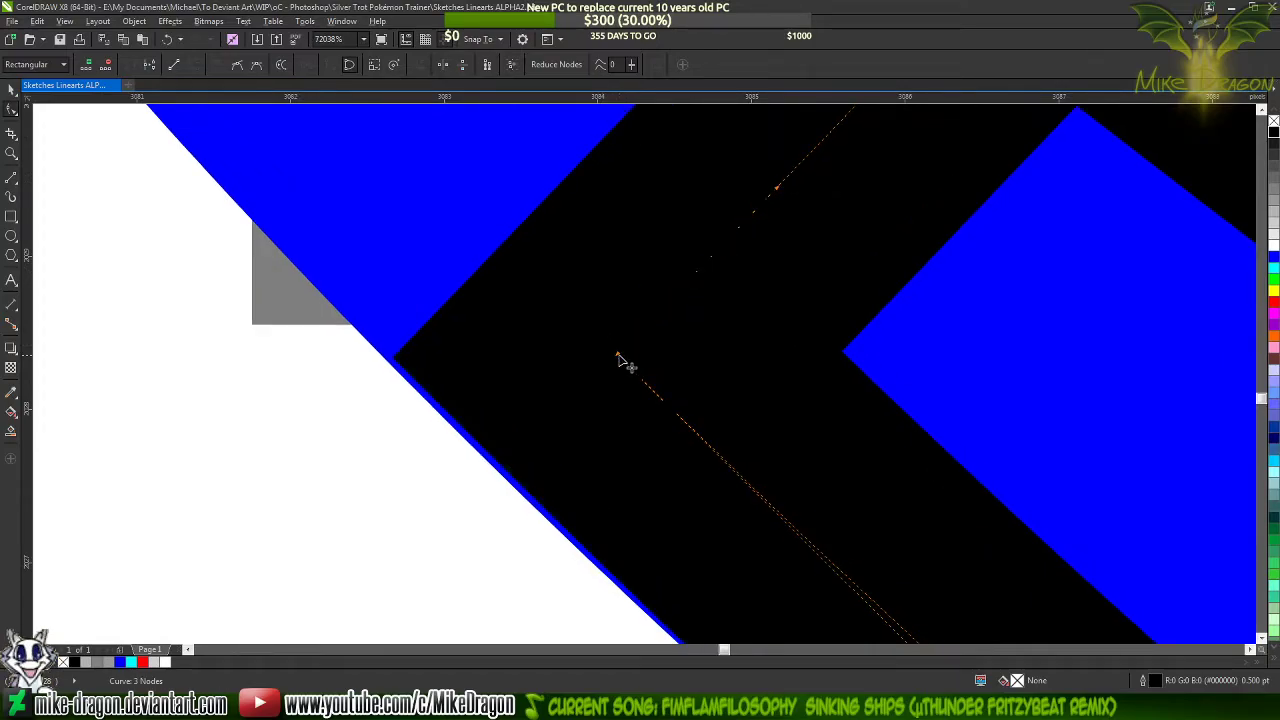
pyautogui.scroll(-1, 543, 266)
pyautogui.scroll(2, 591, 343)
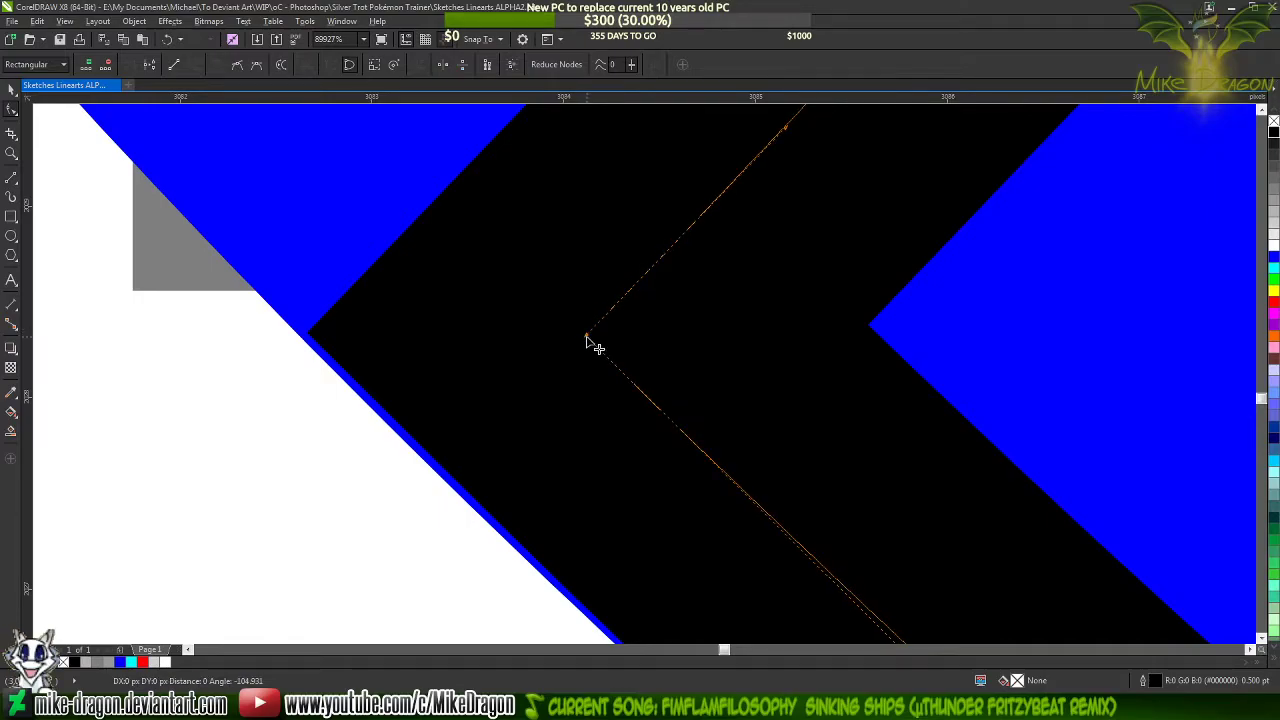
pyautogui.moveTo(587, 335); pyautogui.dragTo(587, 337)
pyautogui.scroll(-7, 503, 360)
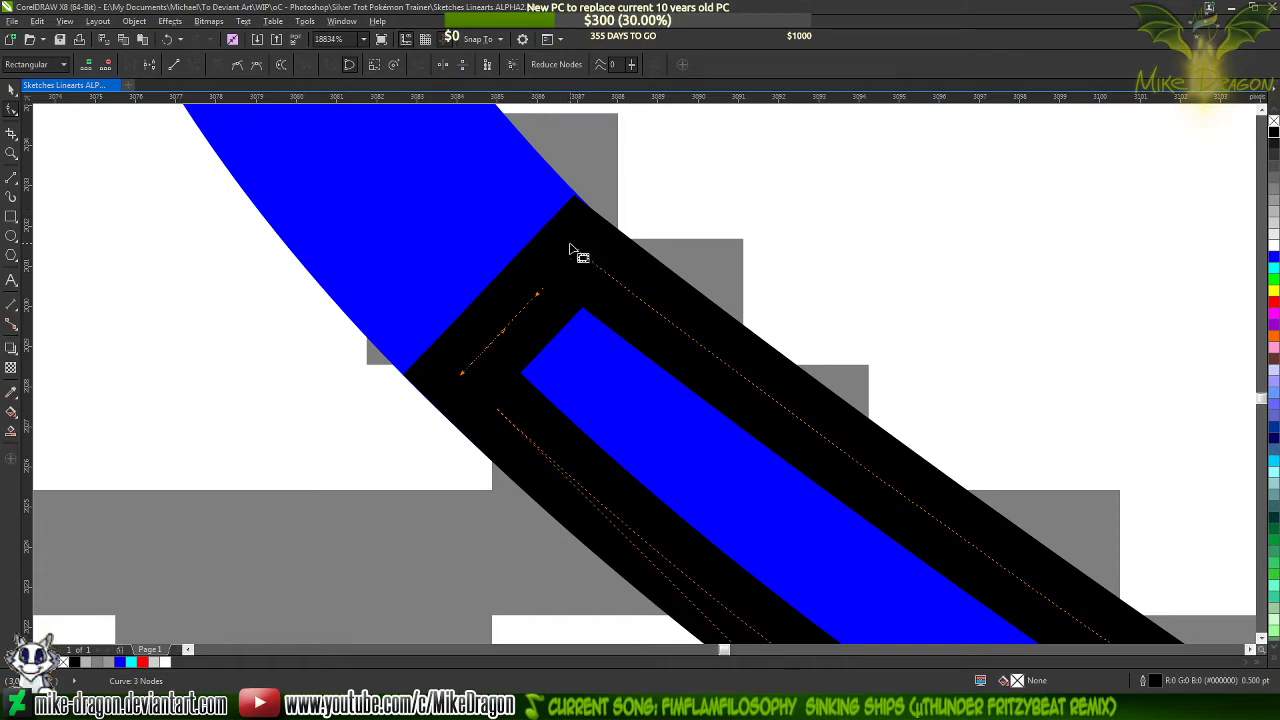
# Reshape the upper long edge of the tapered shape so it flows smoothly from the blue line's upper edge
pyautogui.scroll(-5, 477, 180)
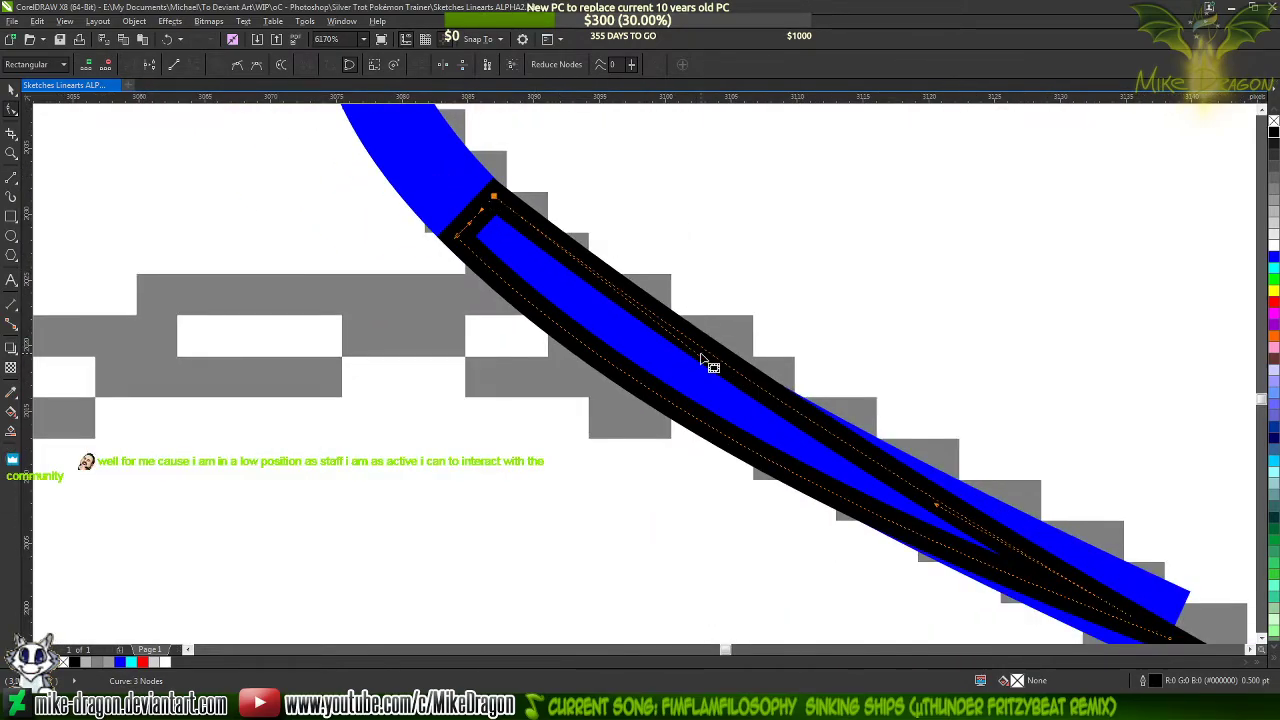
pyautogui.moveTo(701, 361); pyautogui.dragTo(671, 354)
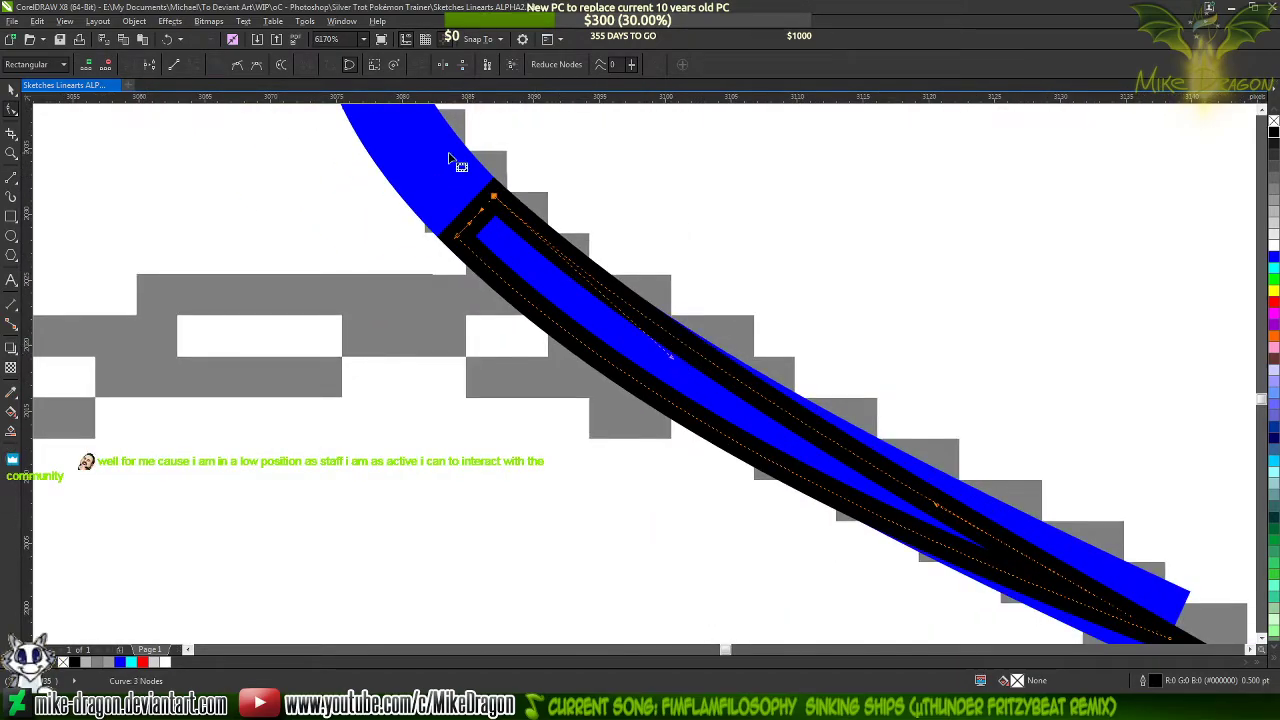
pyautogui.scroll(5, 450, 160)
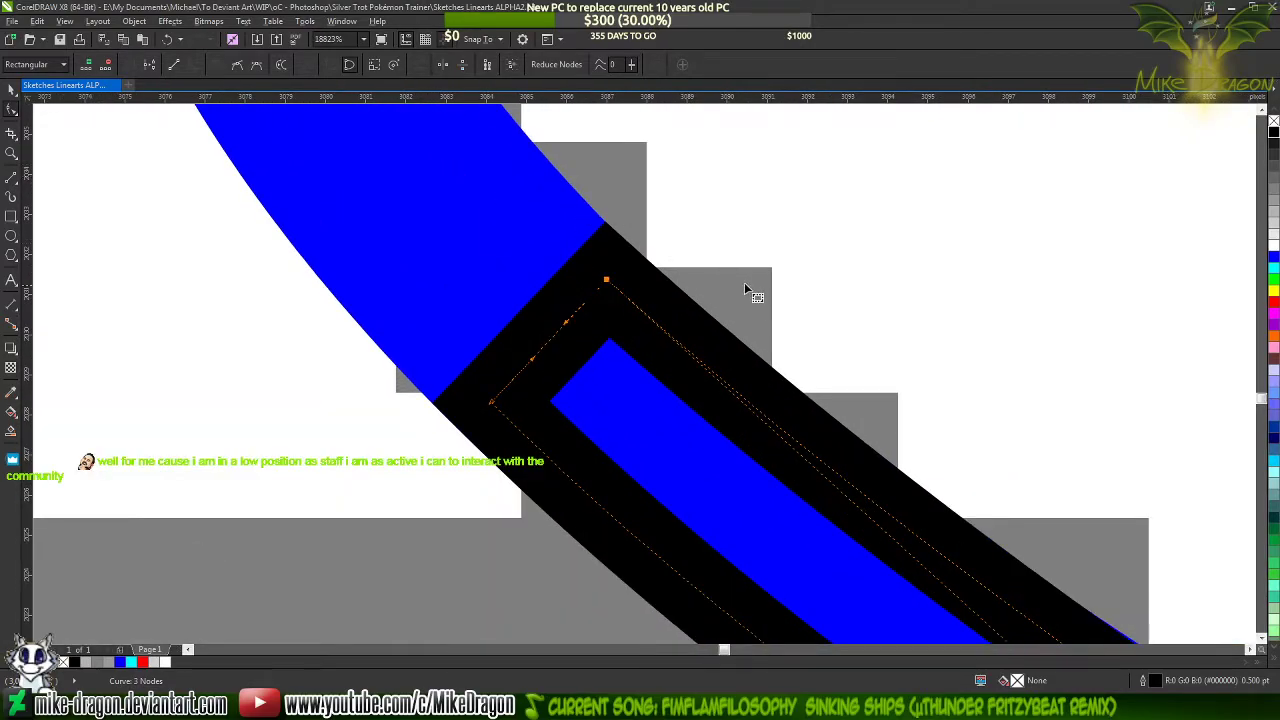
pyautogui.scroll(1, 714, 305)
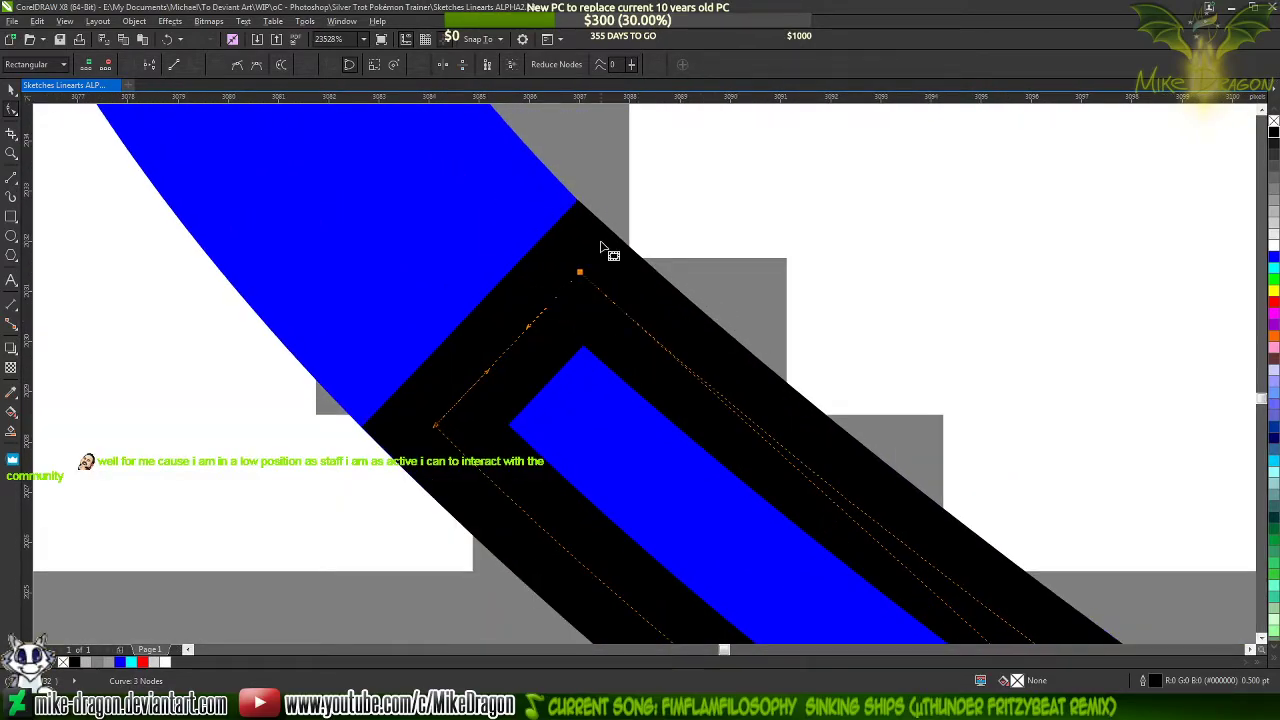
pyautogui.scroll(5, 593, 230)
pyautogui.scroll(1, 561, 316)
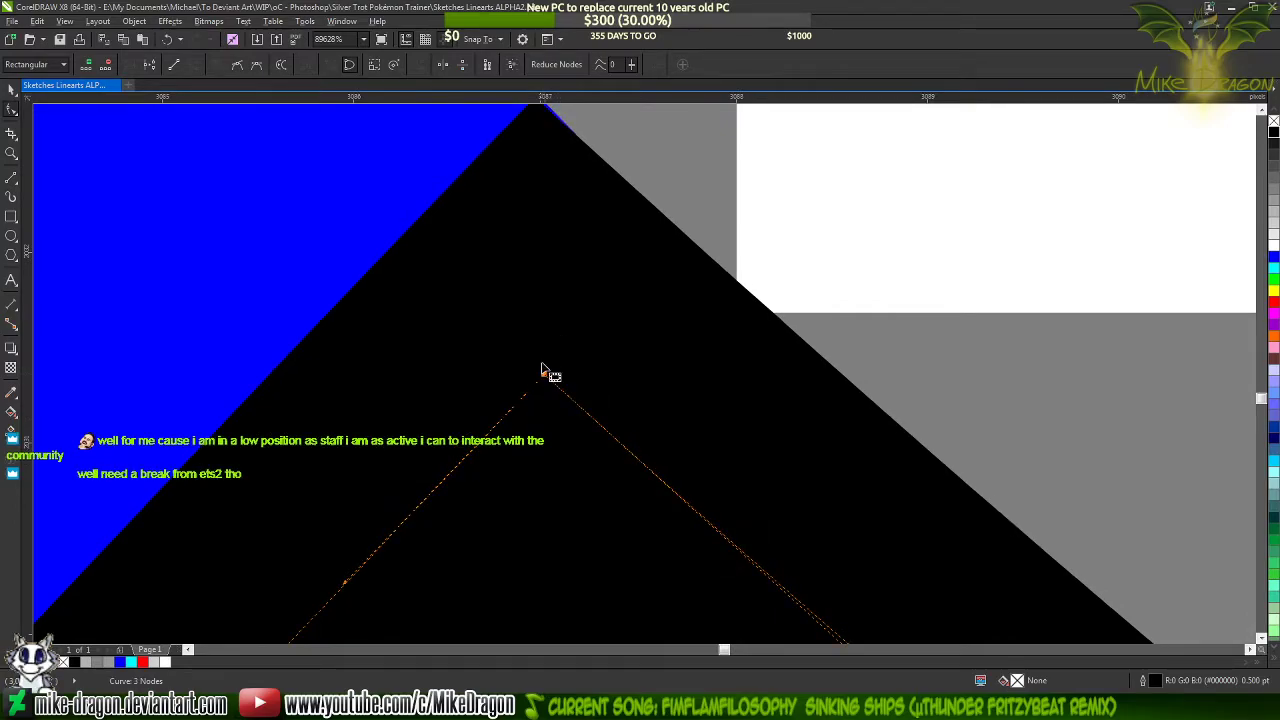
pyautogui.scroll(-1, 533, 385)
pyautogui.scroll(-2, 400, 172)
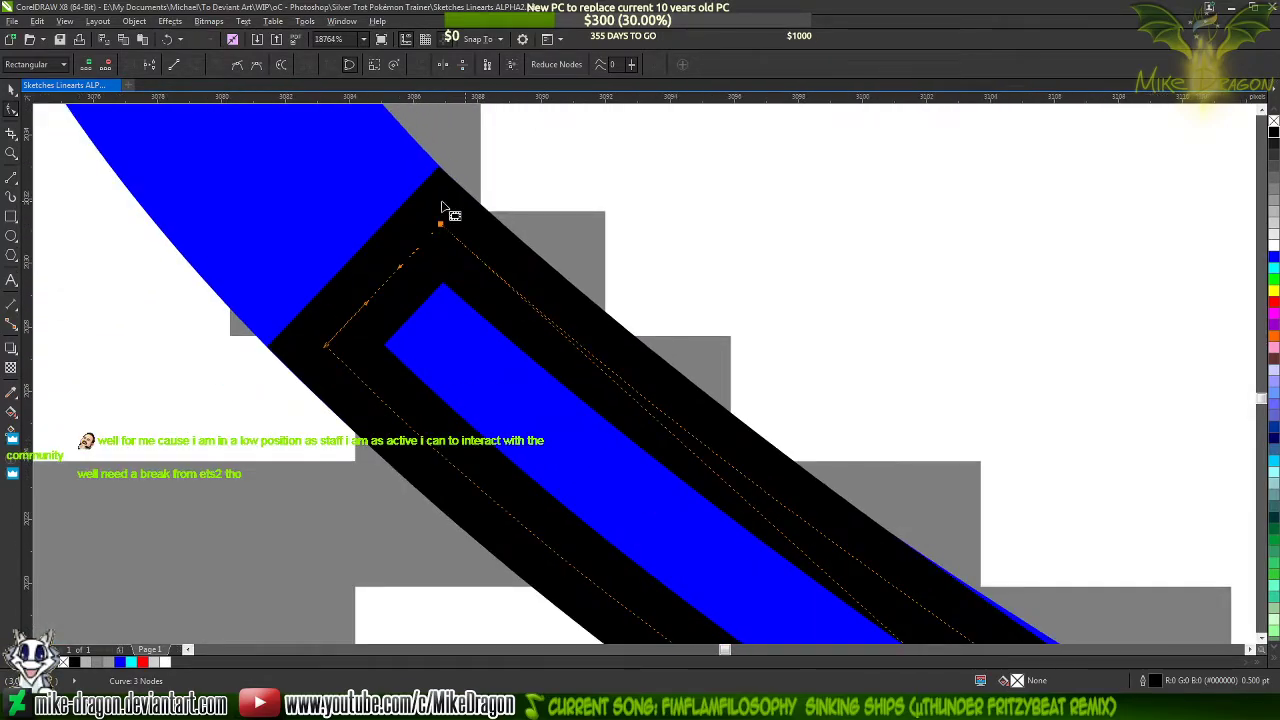
pyautogui.scroll(-2, 443, 209)
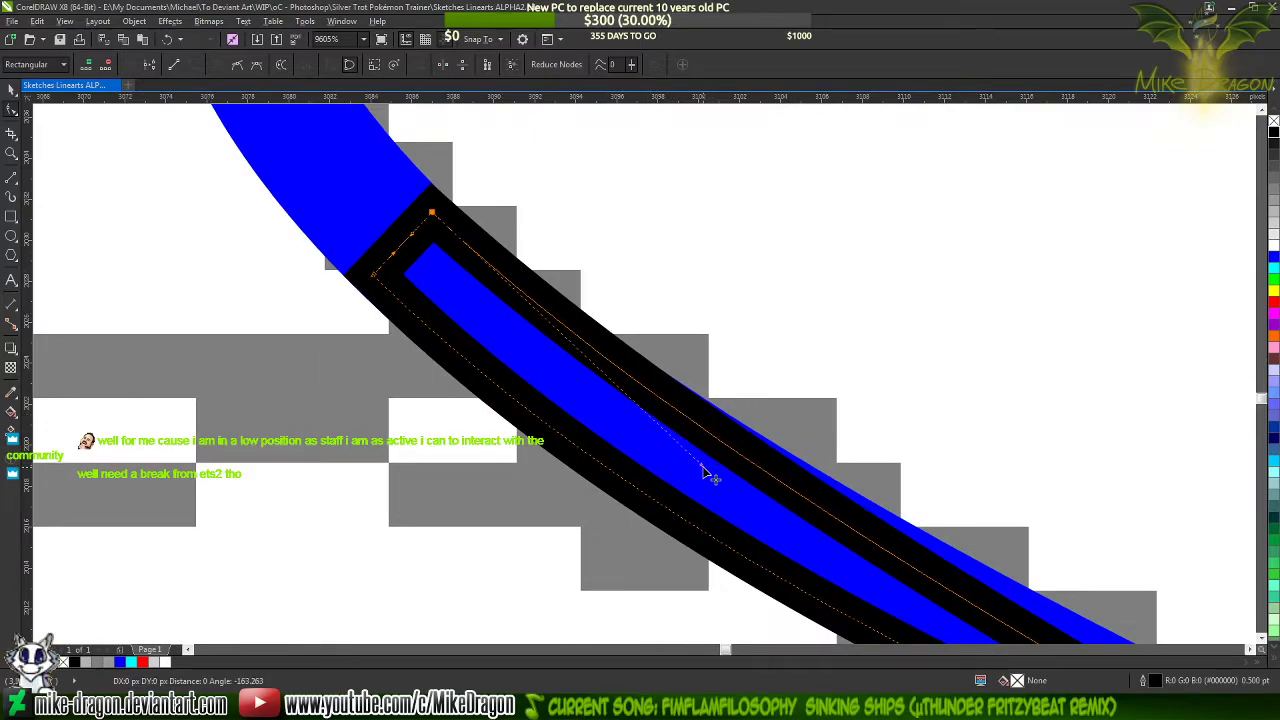
pyautogui.scroll(-1, 378, 241)
pyautogui.scroll(-1, 378, 241)
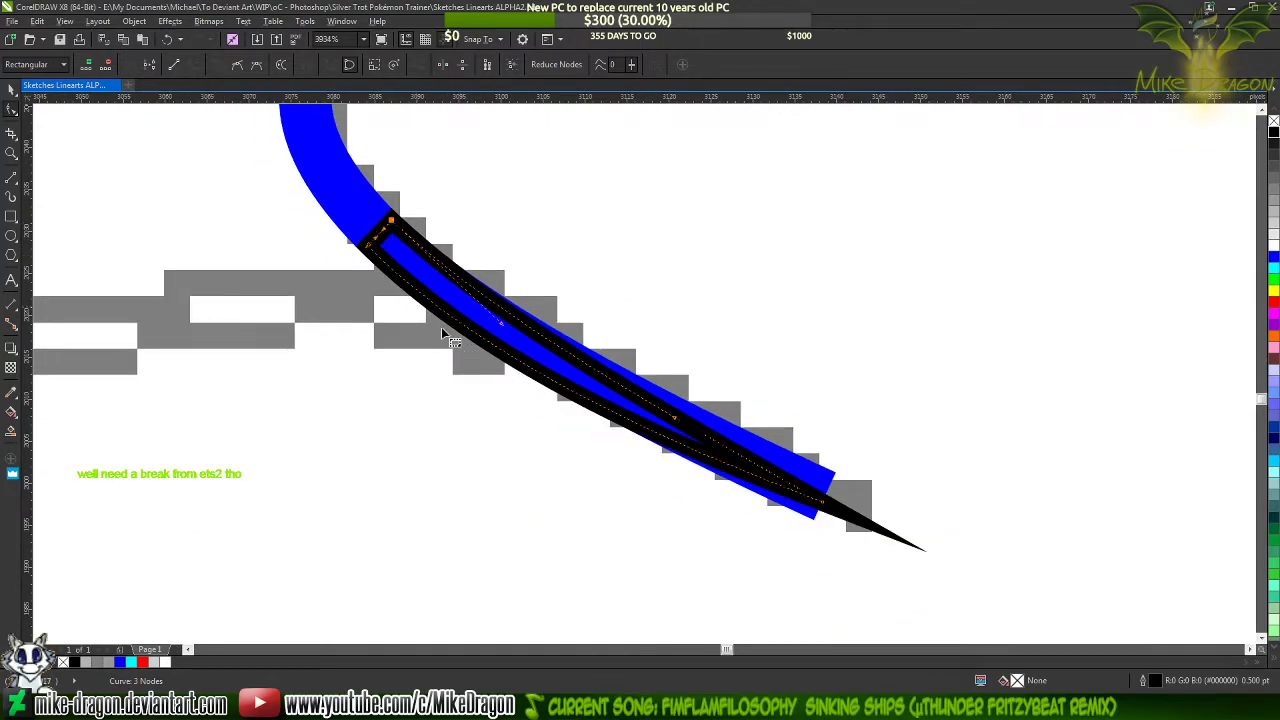
pyautogui.scroll(2, 385, 285)
pyautogui.scroll(-4, 371, 250)
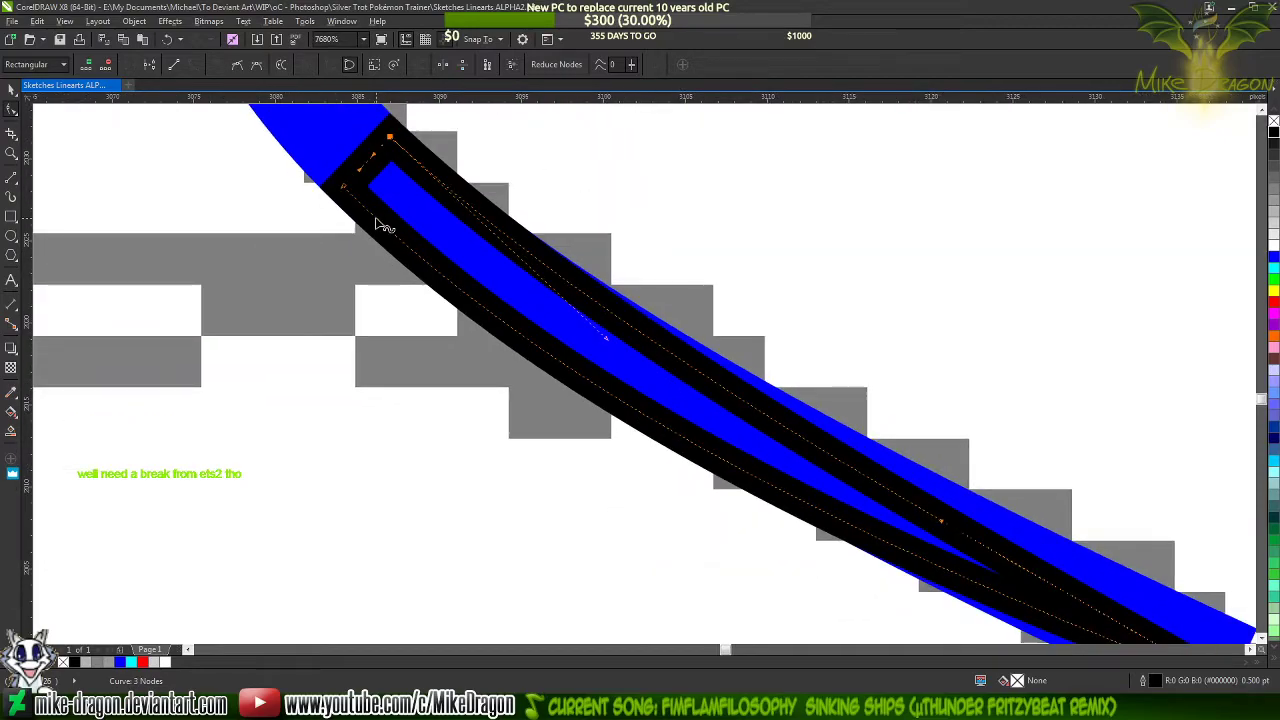
# Shorten the blue curl line by adding a node just inside the tapered shape's base and deleting the line's end node
pyautogui.click(352, 180)
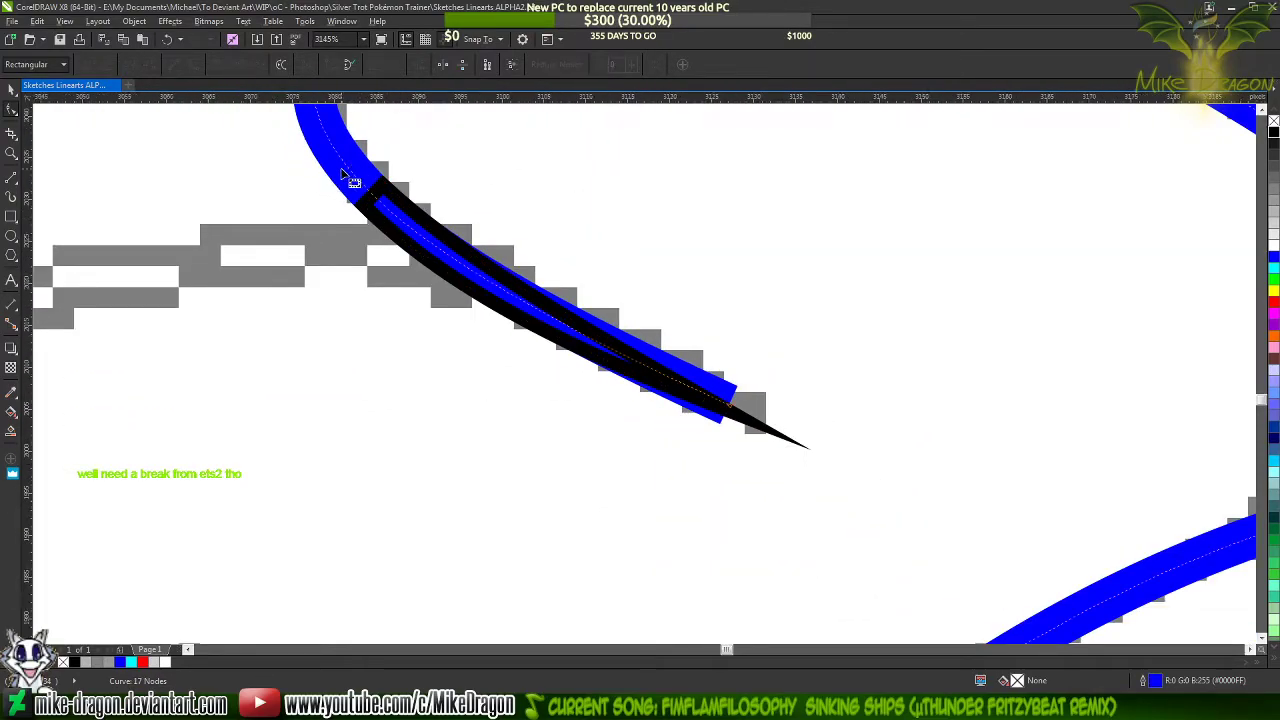
pyautogui.scroll(4, 360, 183)
pyautogui.scroll(1, 495, 300)
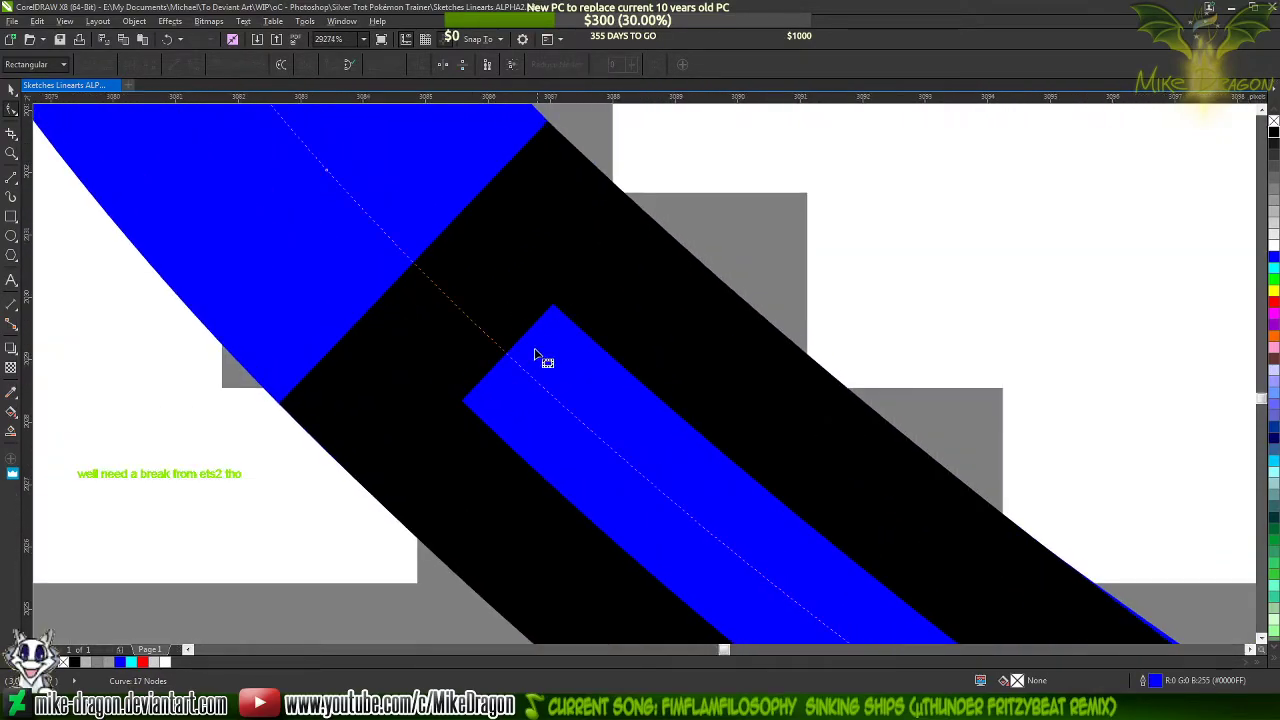
pyautogui.doubleClick(634, 470)
pyautogui.scroll(-4, 274, 223)
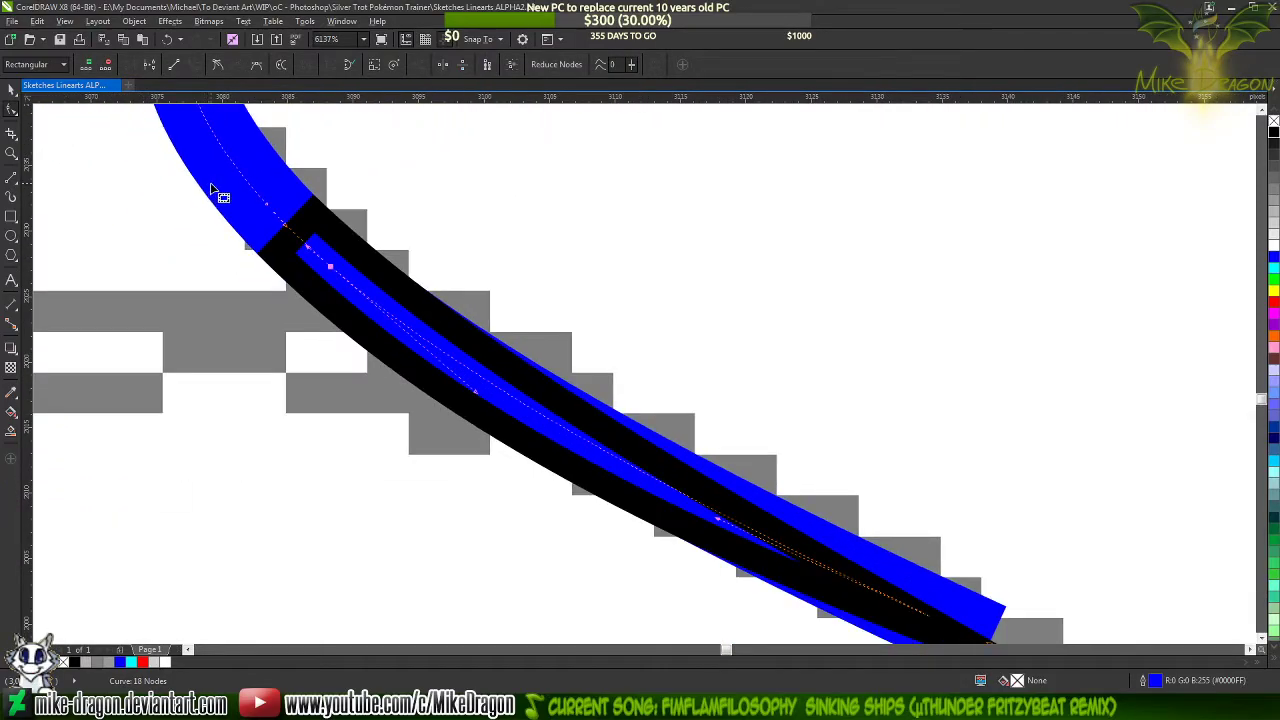
pyautogui.scroll(-1, 580, 292)
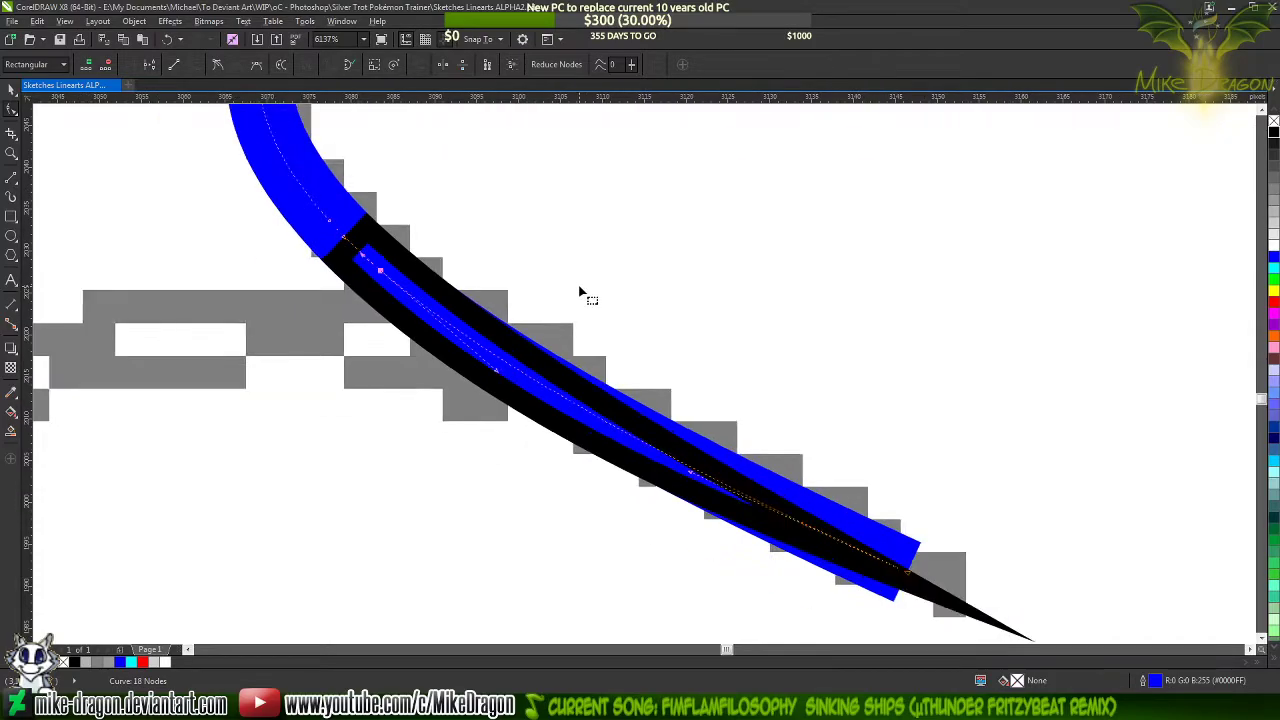
pyautogui.scroll(-2, 780, 447)
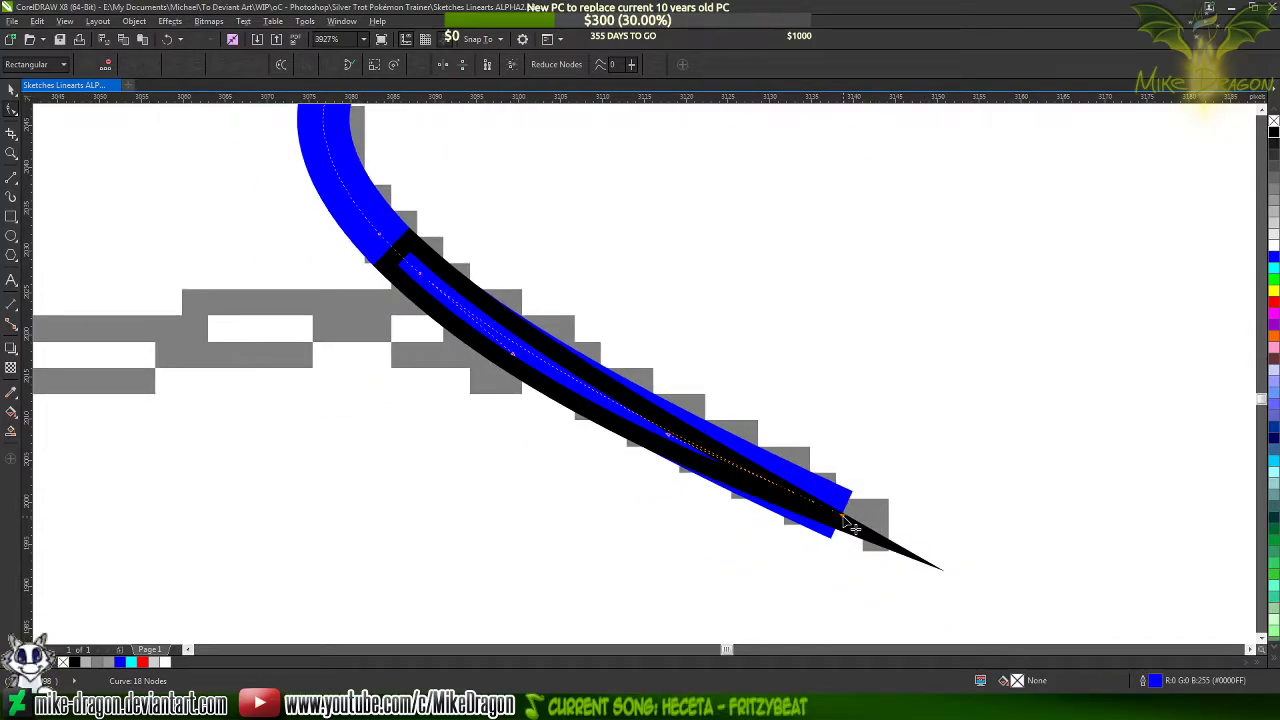
pyautogui.doubleClick(843, 518)
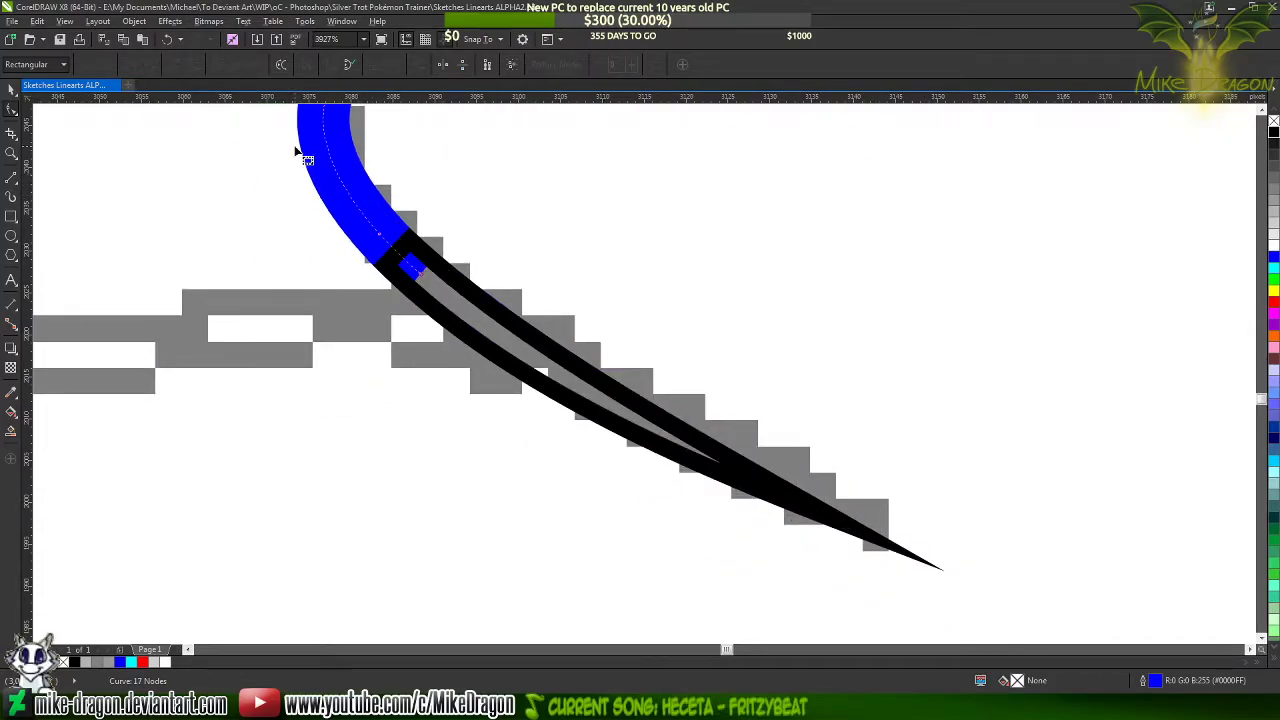
# Fill the tapered end shape with black and set the blue fringe line's outline to black
pyautogui.scroll(3, 304, 212)
pyautogui.scroll(2, 352, 310)
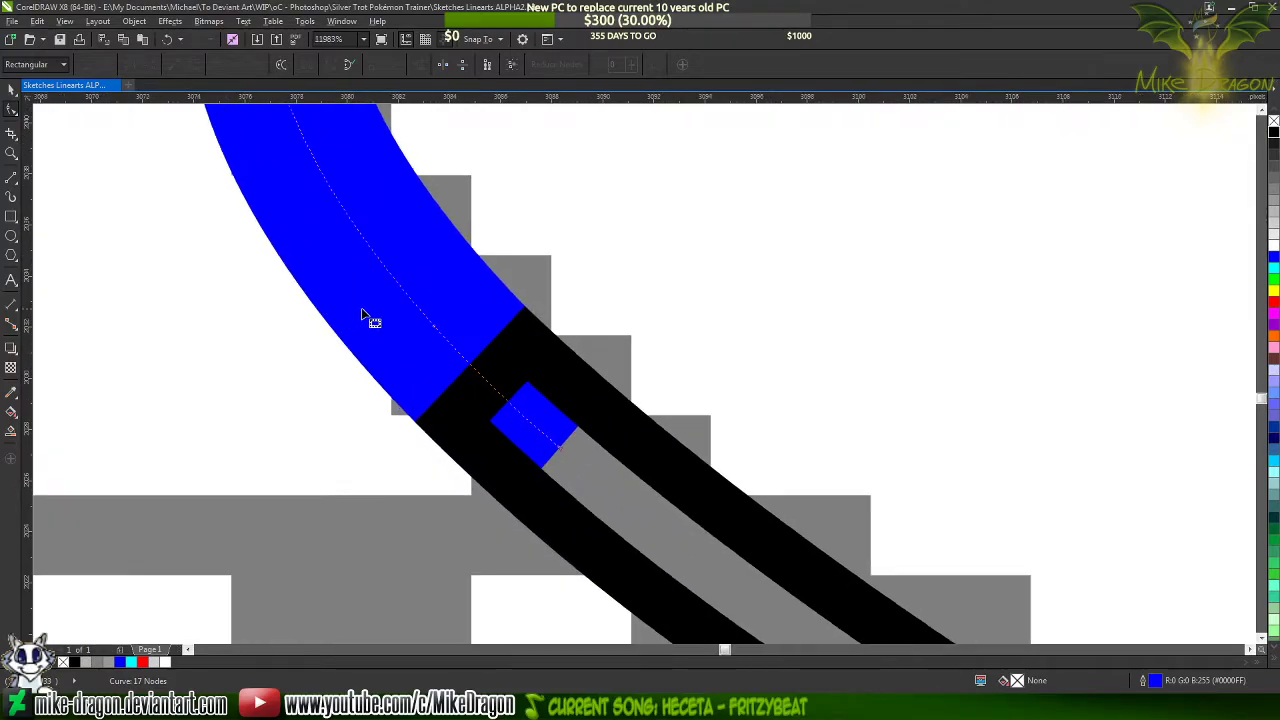
pyautogui.click(640, 472)
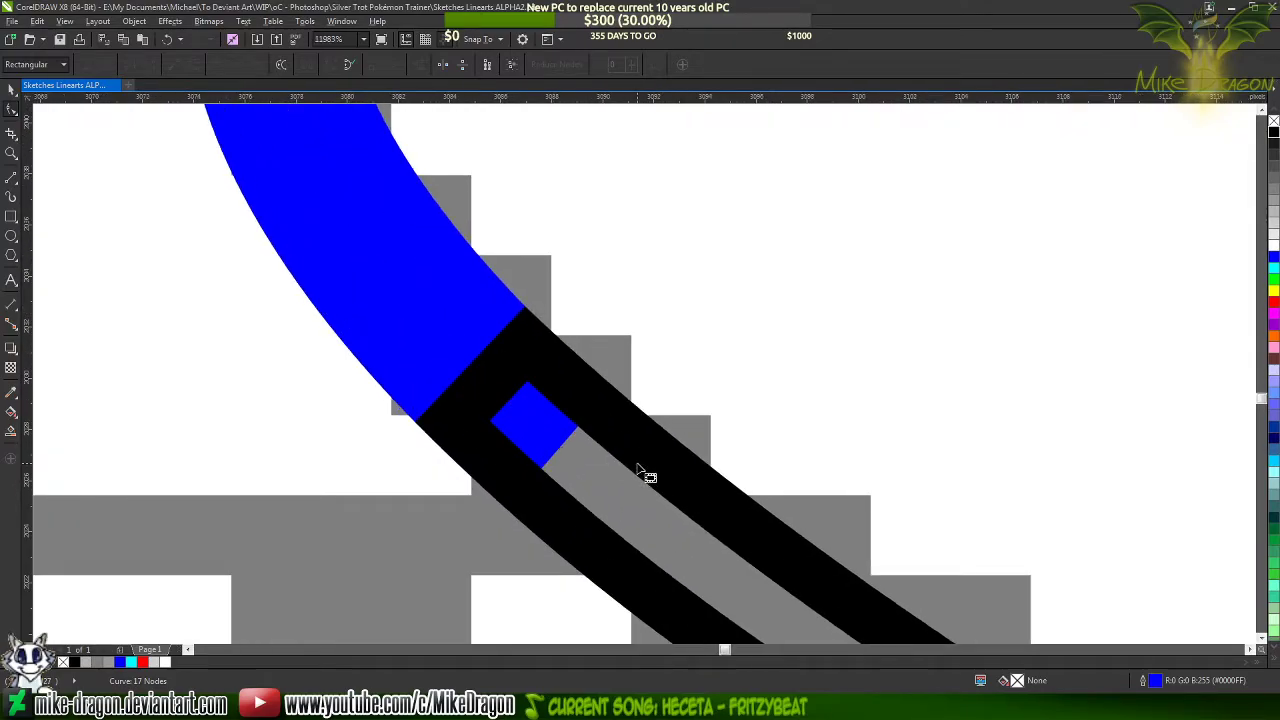
pyautogui.click(1274, 132)
pyautogui.click(403, 278)
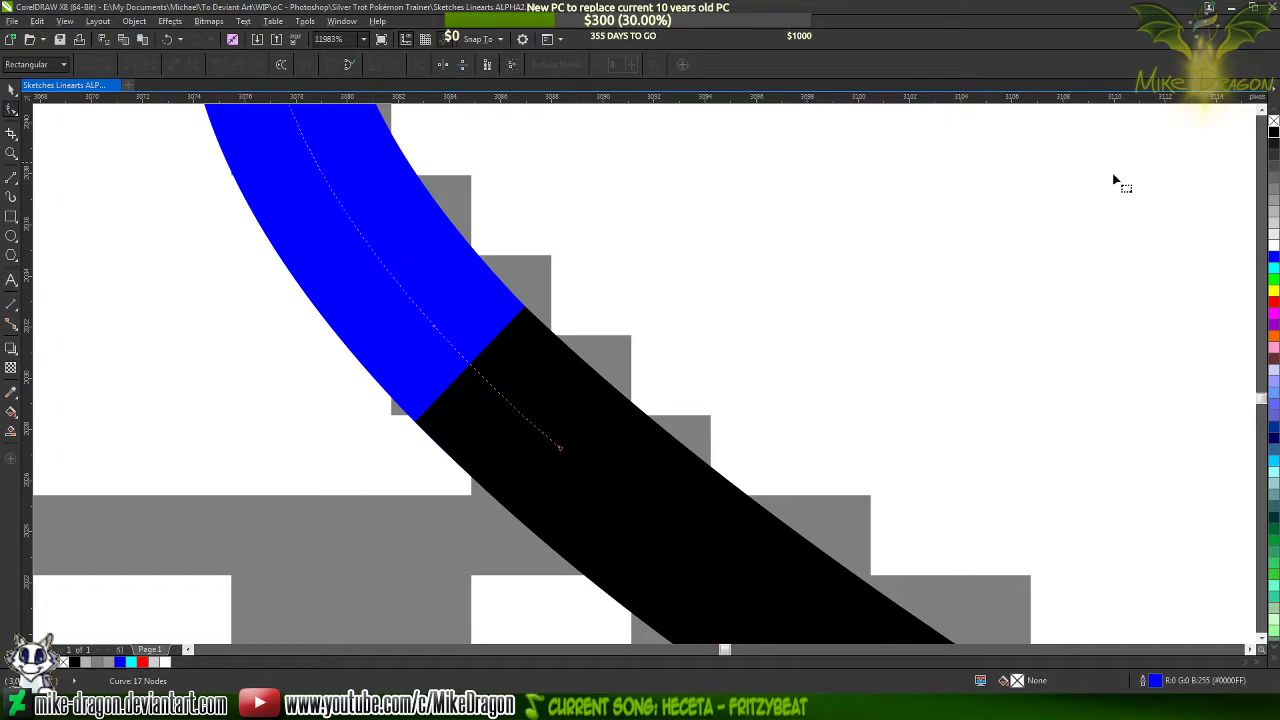
pyautogui.click(1274, 132)
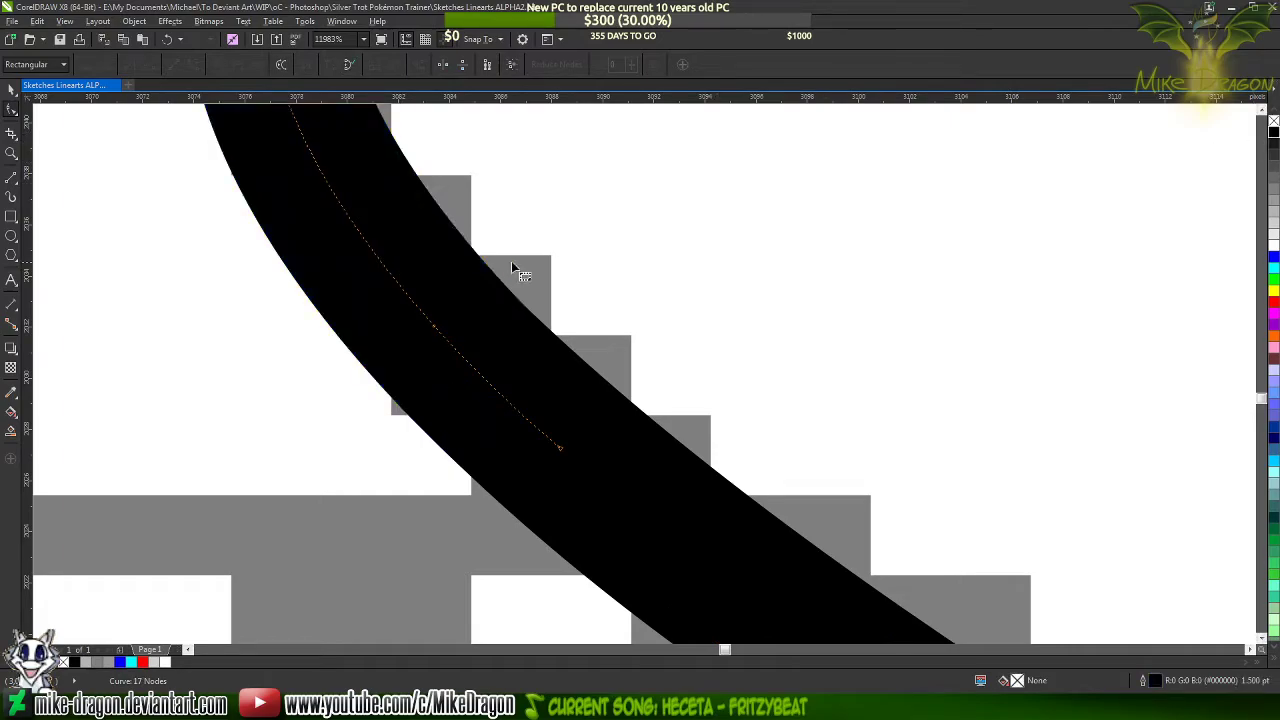
pyautogui.click(278, 352)
# Clear the selection and compare the black fringe lineart with the surrounding character sketch
pyautogui.scroll(-4, 326, 285)
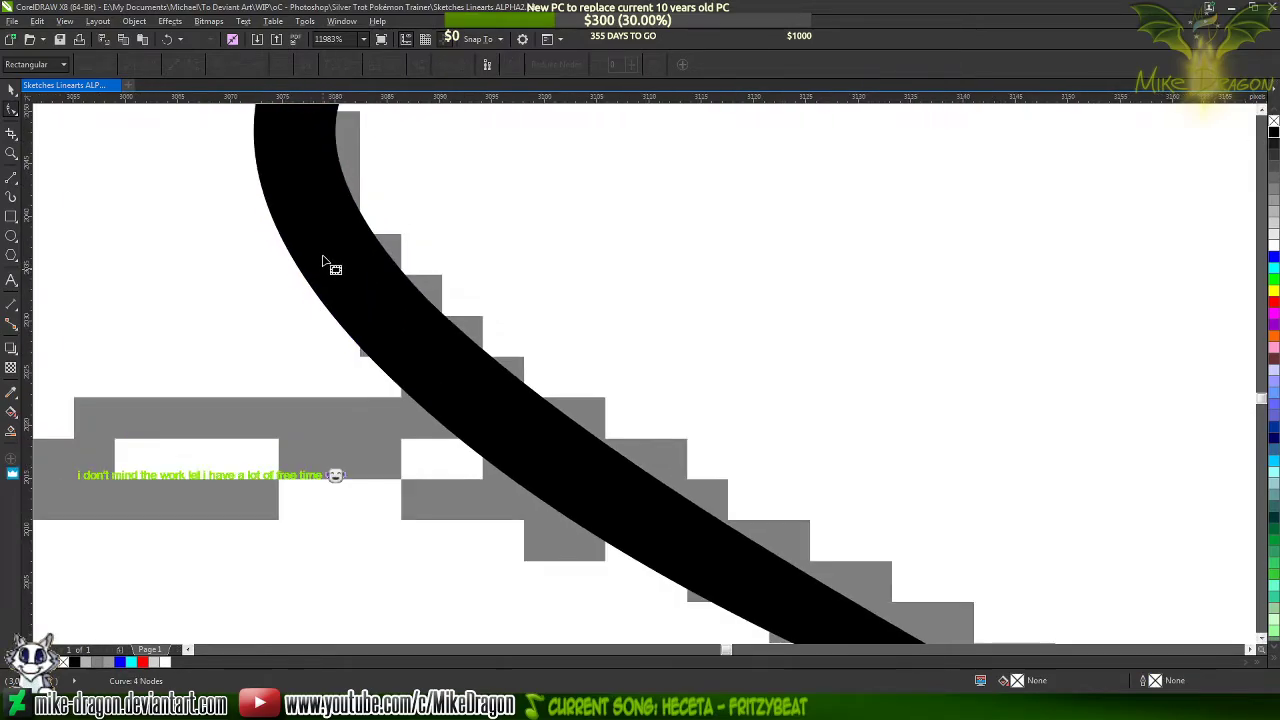
pyautogui.scroll(-5, 330, 265)
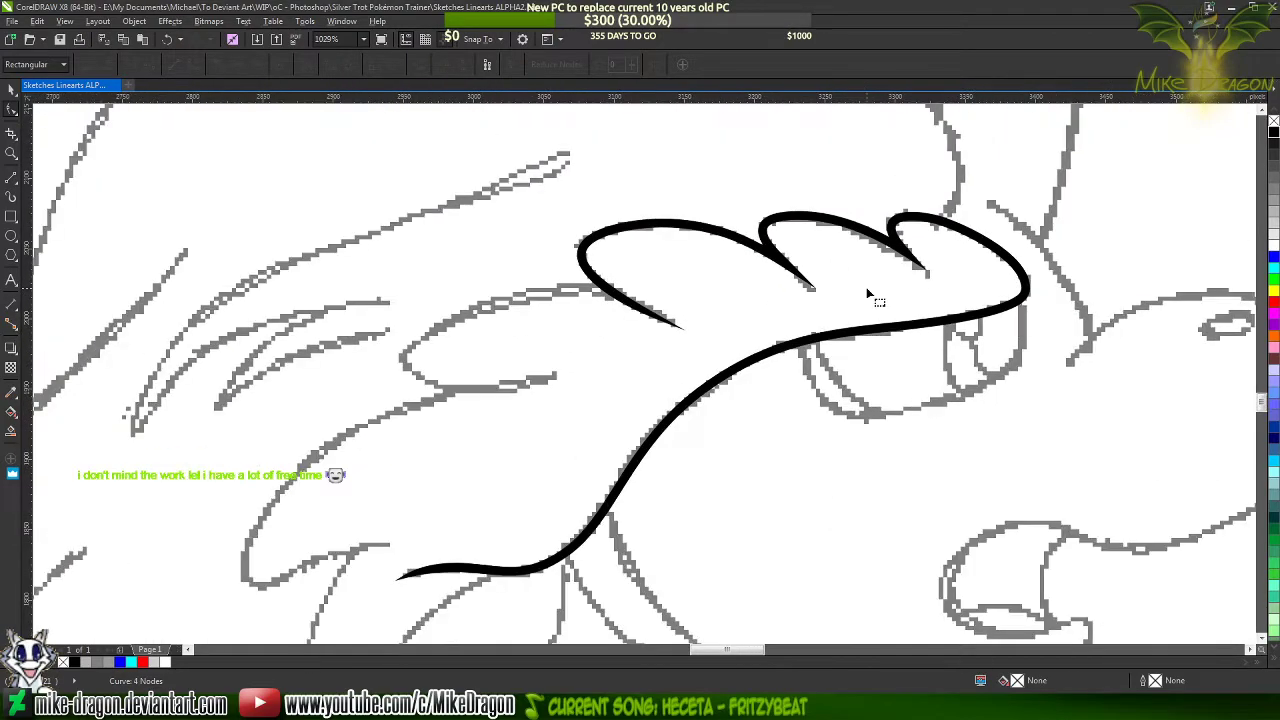
pyautogui.scroll(-1, 866, 287)
pyautogui.click(11, 92)
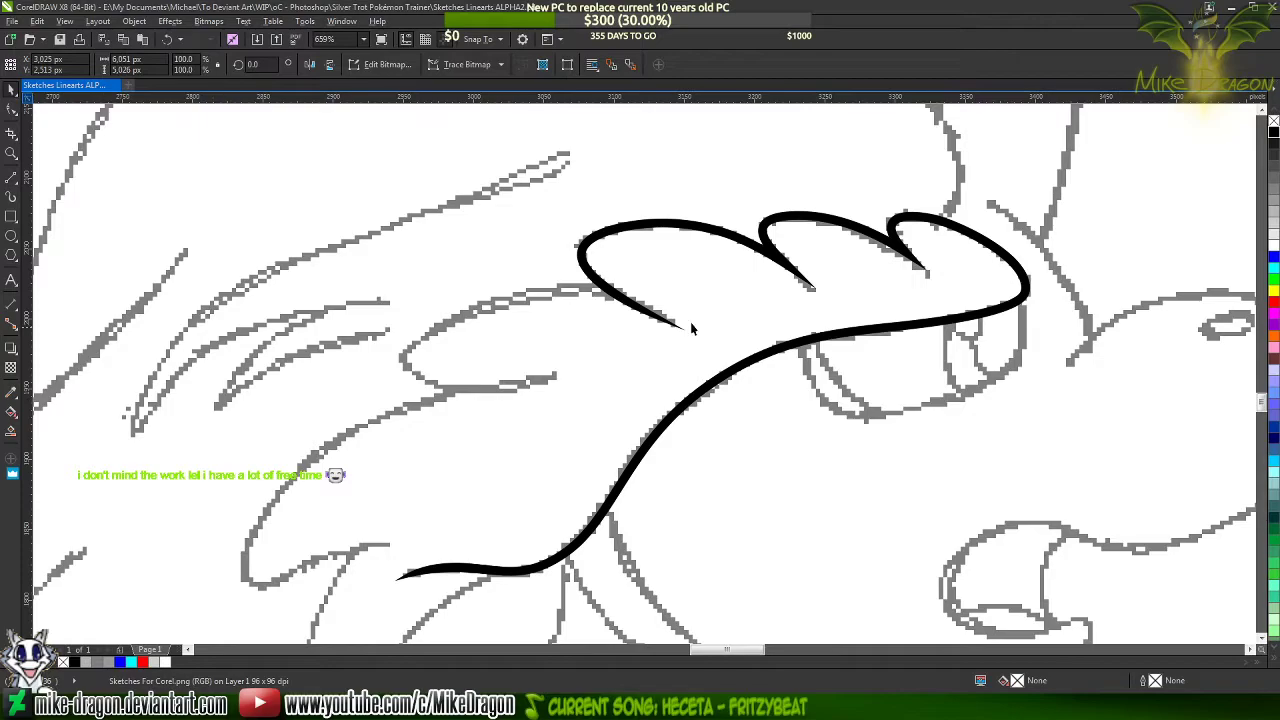
pyautogui.scroll(-3, 852, 298)
pyautogui.click(852, 298)
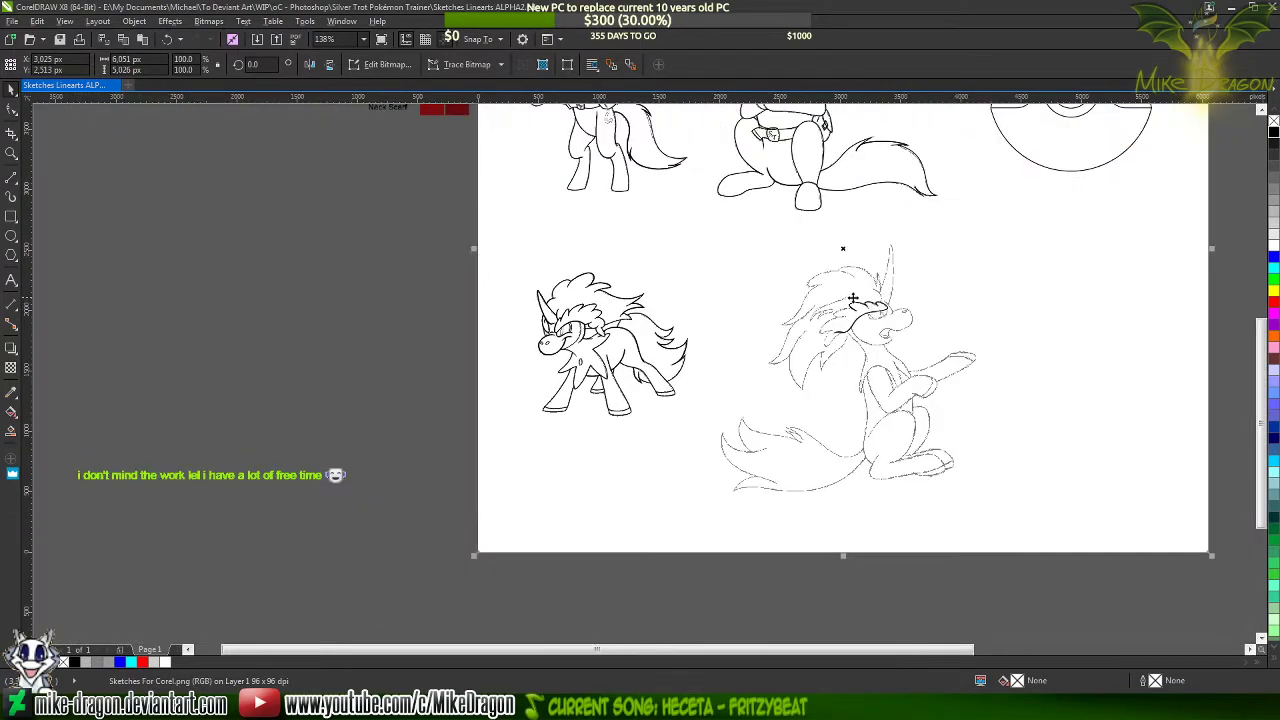
pyautogui.click(280, 383)
pyautogui.scroll(4, 848, 320)
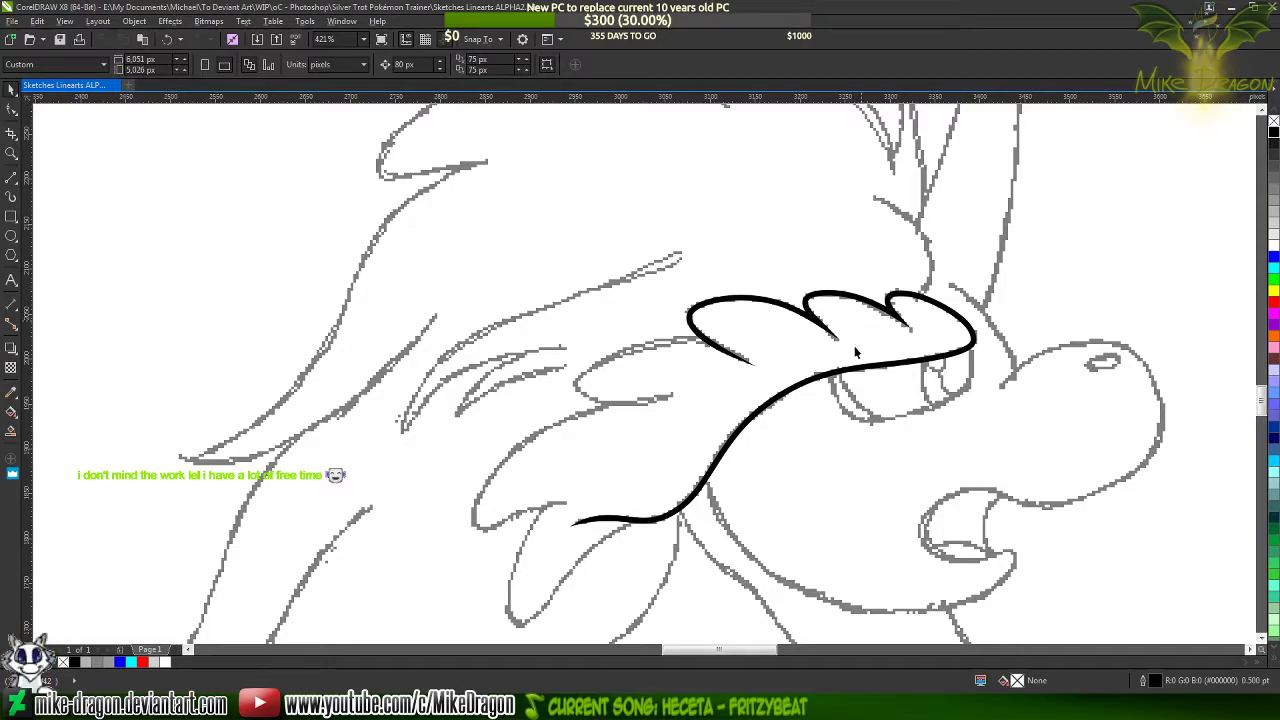
pyautogui.scroll(2, 770, 400)
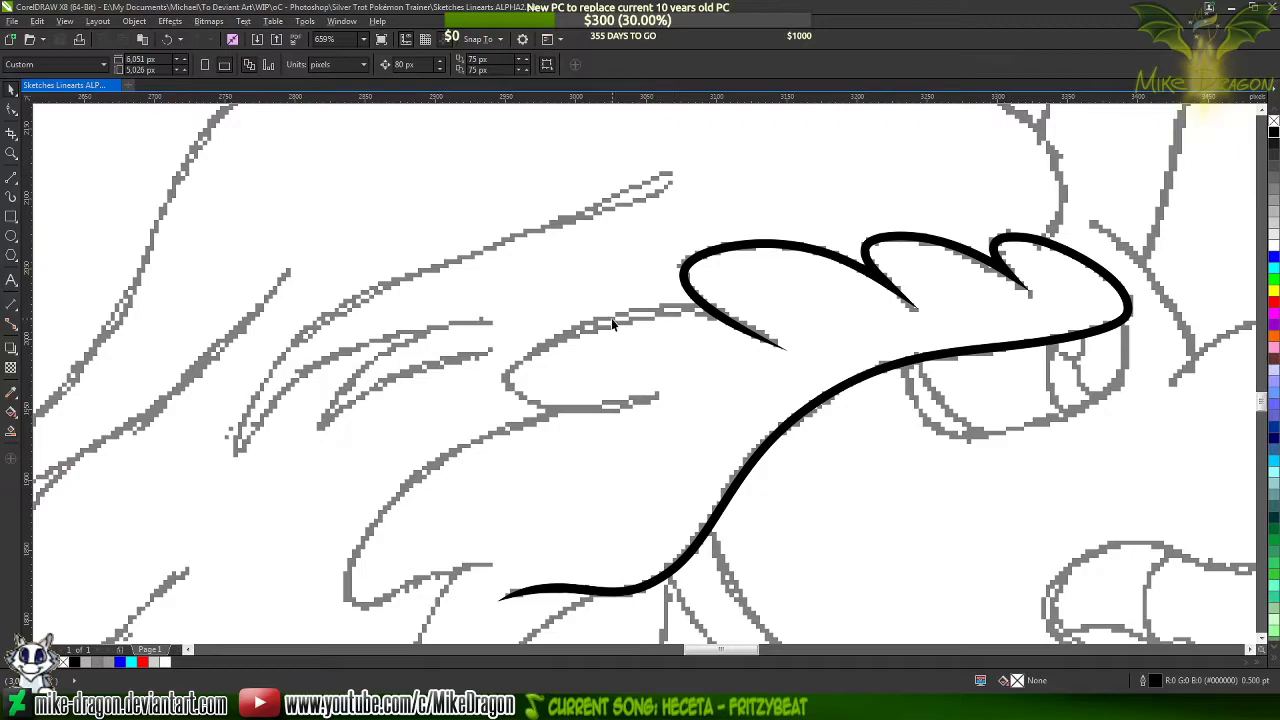
# Activate the 2-Point Line tool for tracing the sketched rounded mane lock beside the leftmost fringe curl
pyautogui.click(11, 177)
pyautogui.scroll(1, 543, 368)
pyautogui.scroll(-2, 694, 223)
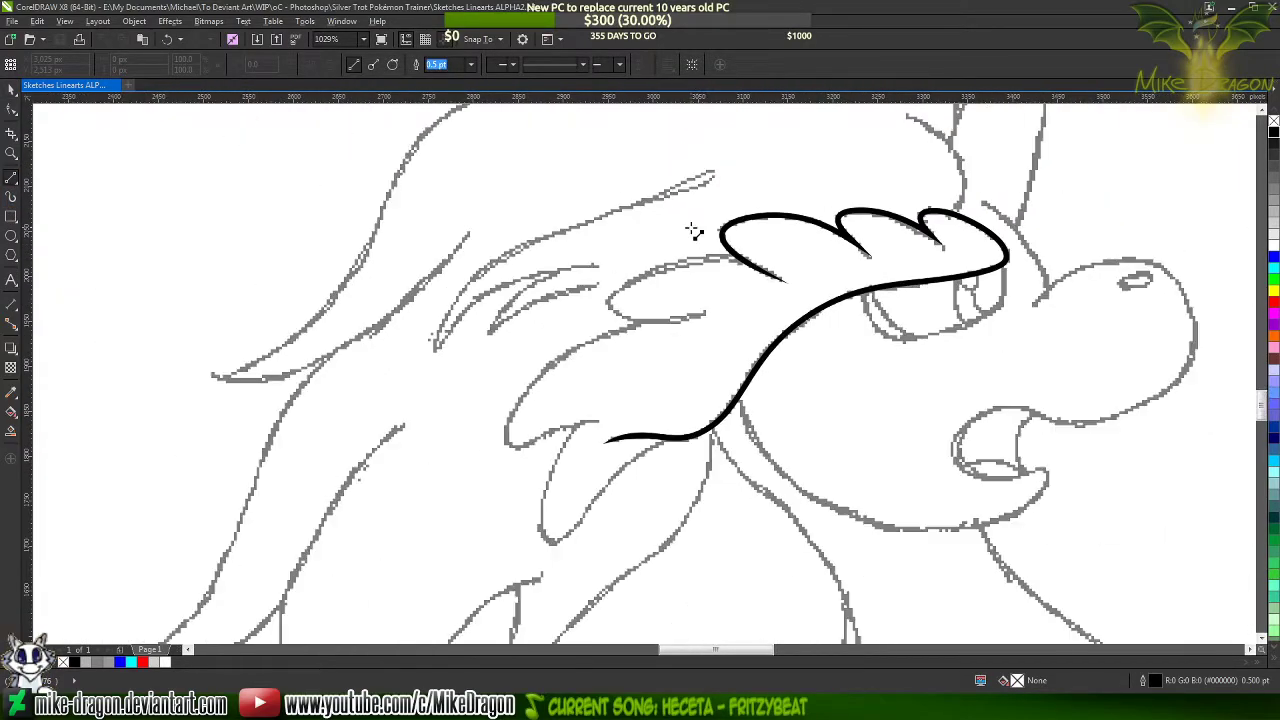
pyautogui.scroll(1, 690, 279)
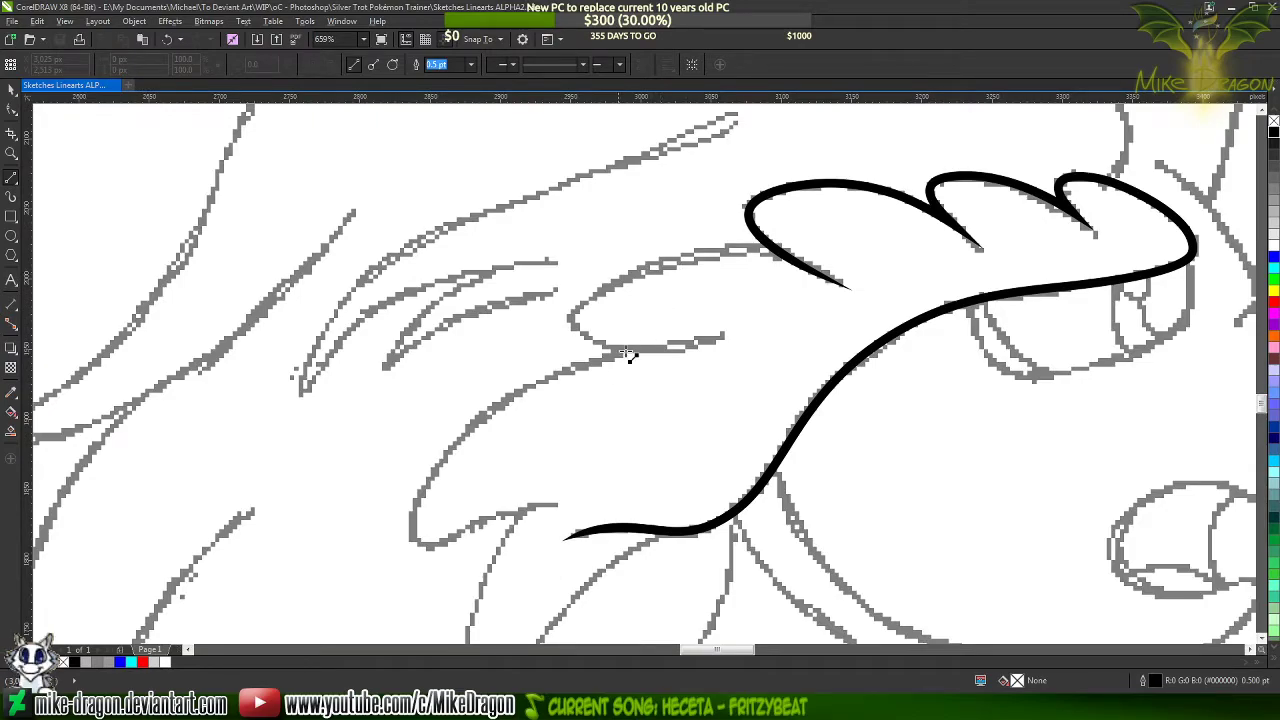
pyautogui.scroll(1, 743, 283)
pyautogui.scroll(1, 780, 255)
pyautogui.scroll(1, 792, 232)
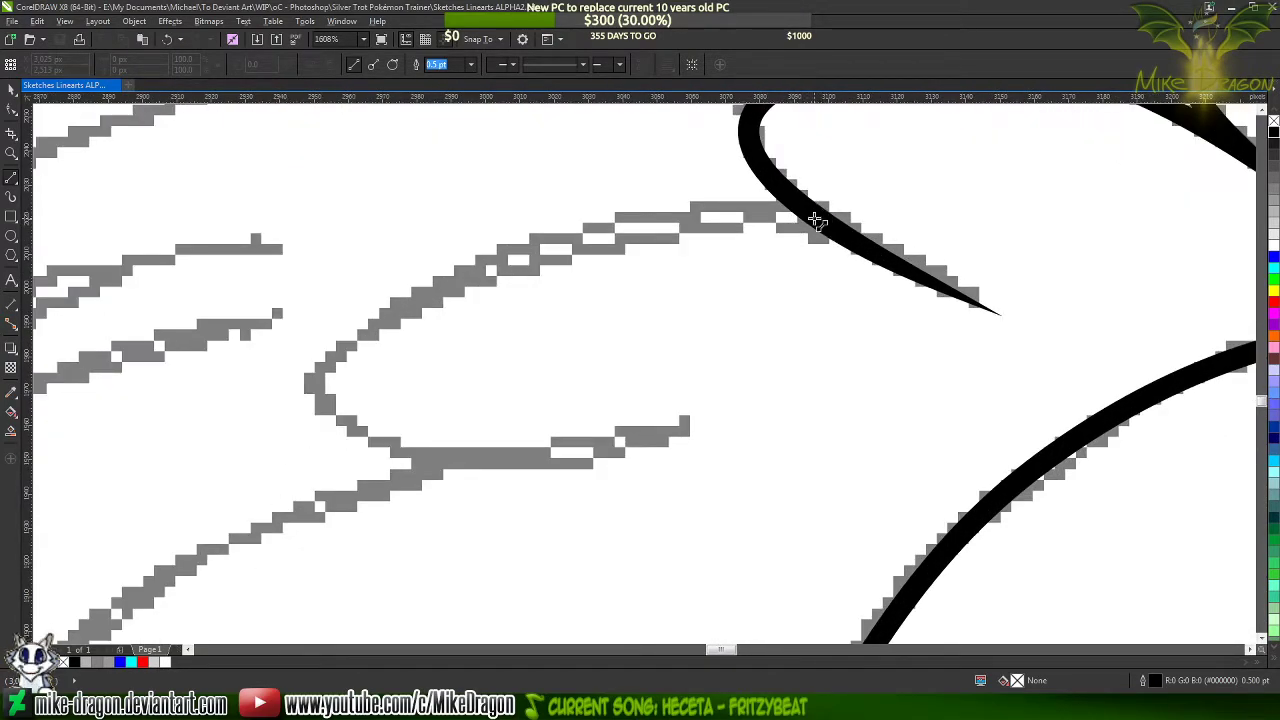
pyautogui.moveTo(822, 222)
pyautogui.mouseDown()
pyautogui.moveTo(466, 292)
pyautogui.moveTo(342, 355)
pyautogui.mouseUp()
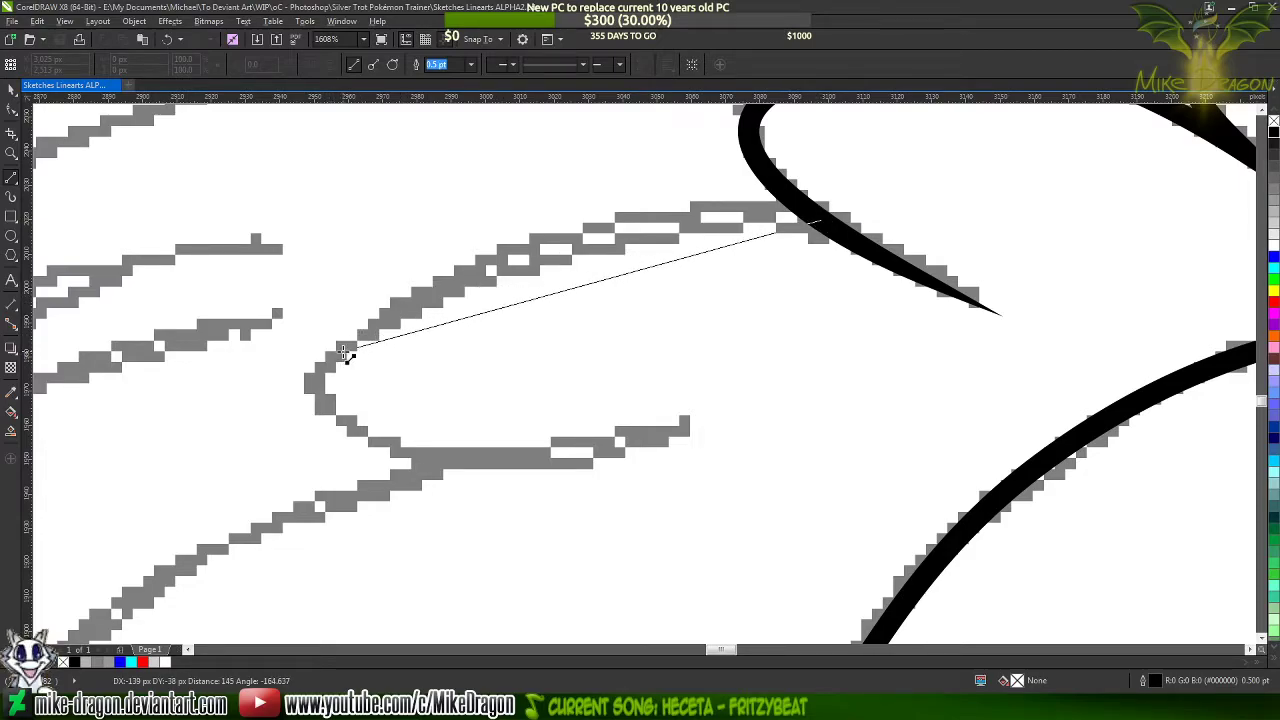
pyautogui.click(342, 352)
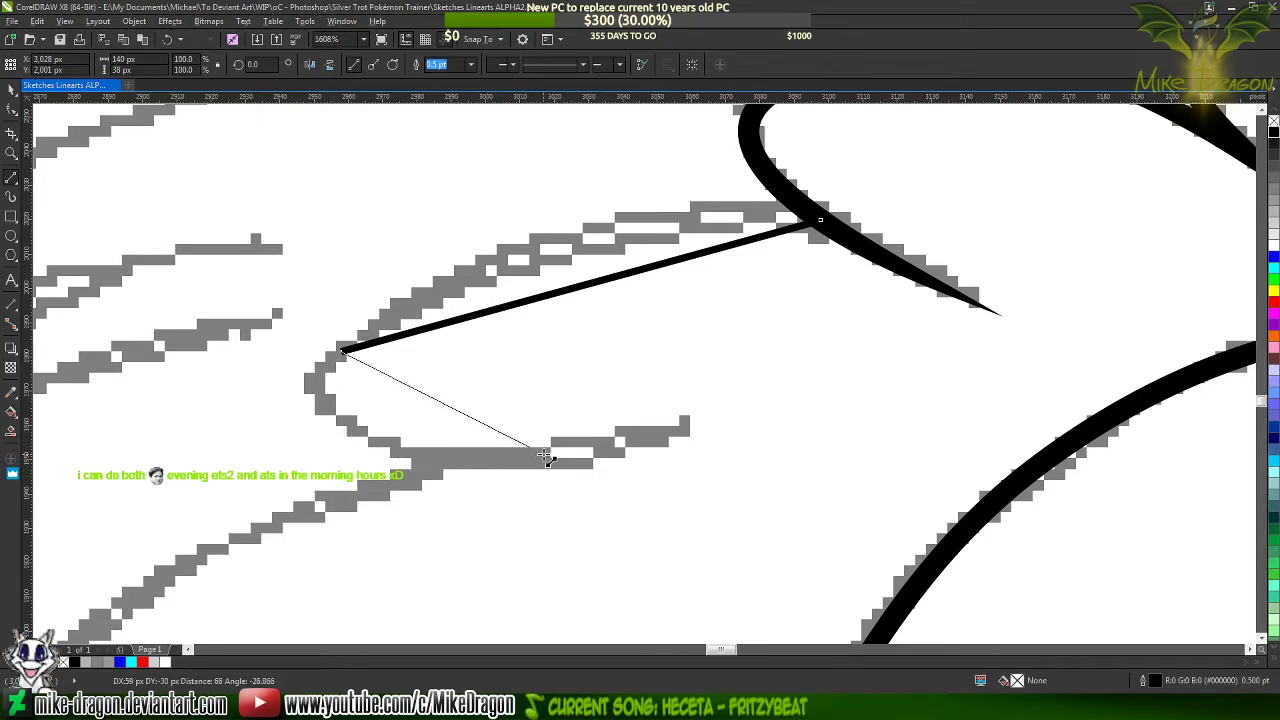
pyautogui.click(674, 428)
pyautogui.moveTo(366, 500)
pyautogui.mouseDown()
pyautogui.moveTo(368, 455)
pyautogui.moveTo(438, 370)
pyautogui.moveTo(759, 221)
pyautogui.mouseUp()
pyautogui.moveTo(391, 603); pyautogui.dragTo(391, 561)
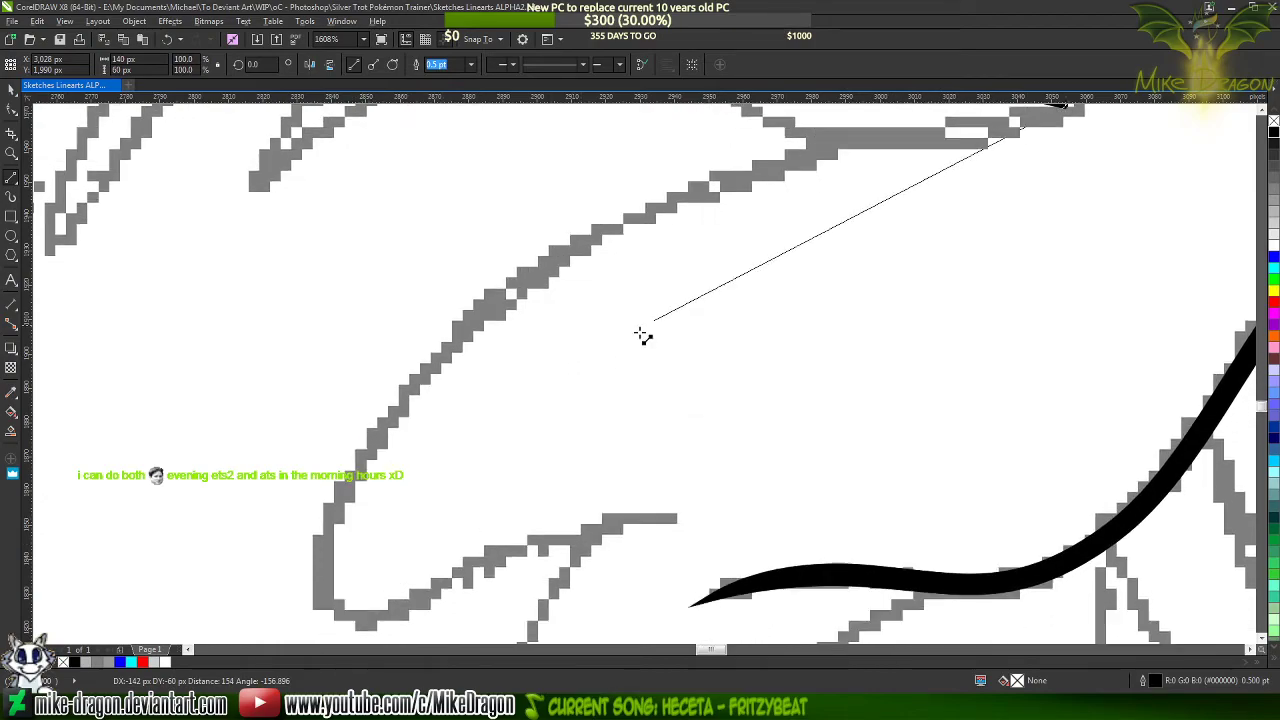
pyautogui.moveTo(640, 333)
pyautogui.mouseDown()
pyautogui.moveTo(877, 43)
pyautogui.moveTo(857, 197)
pyautogui.moveTo(857, 20)
pyautogui.moveTo(1100, 90)
pyautogui.moveTo(1262, 200)
pyautogui.moveTo(1180, 232)
pyautogui.mouseUp()
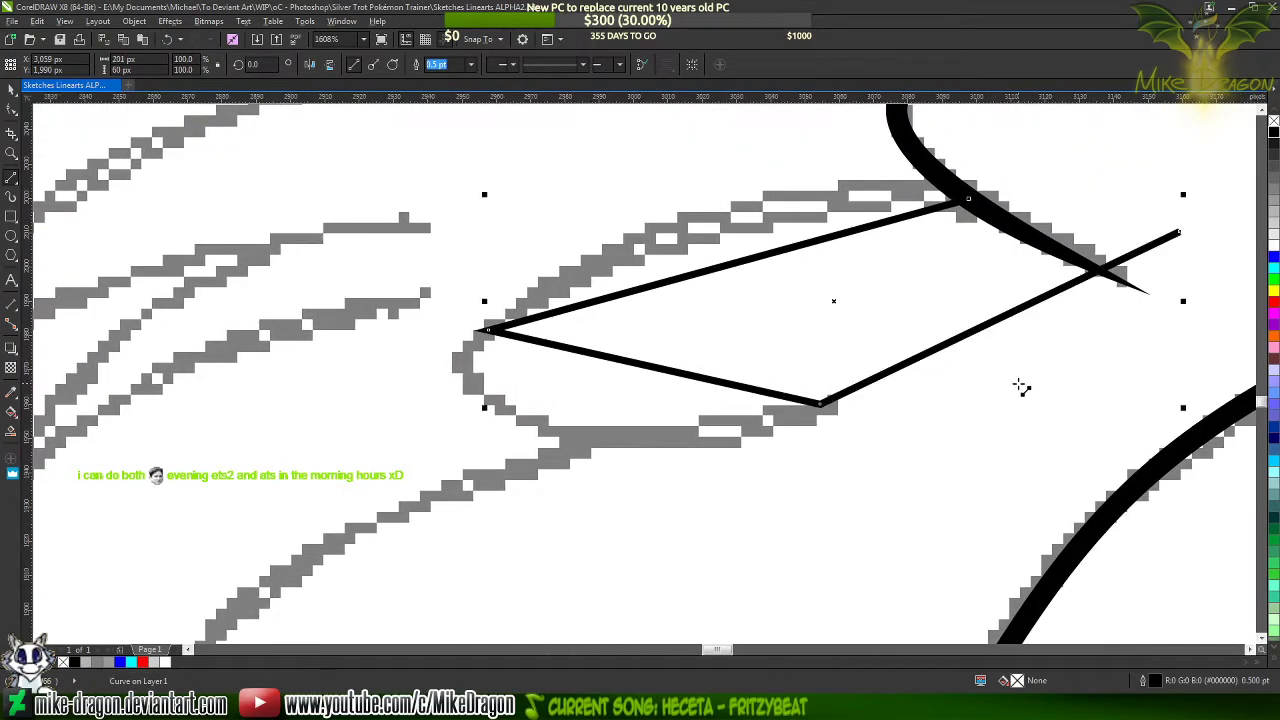
pyautogui.hotkey('ctrl', 'z')
pyautogui.scroll(-2, 572, 360)
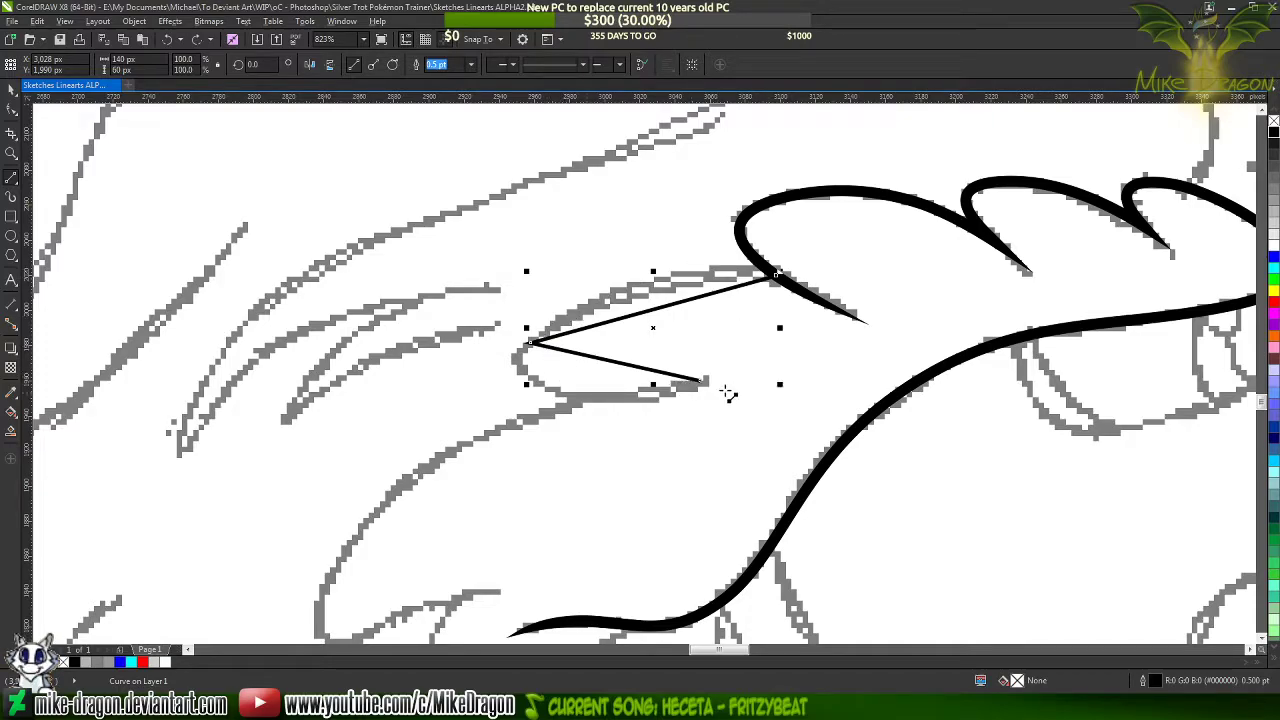
pyautogui.hotkey('ctrl', 'z')
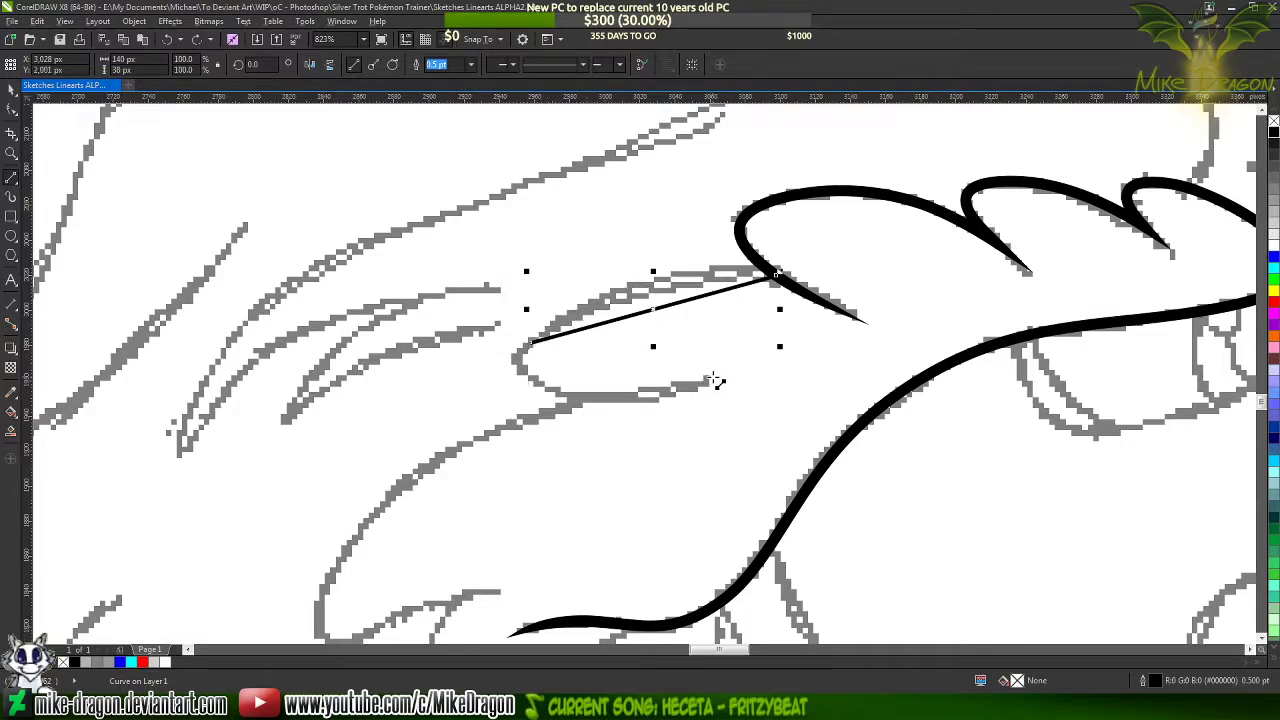
pyautogui.hotkey('ctrl', 'z')
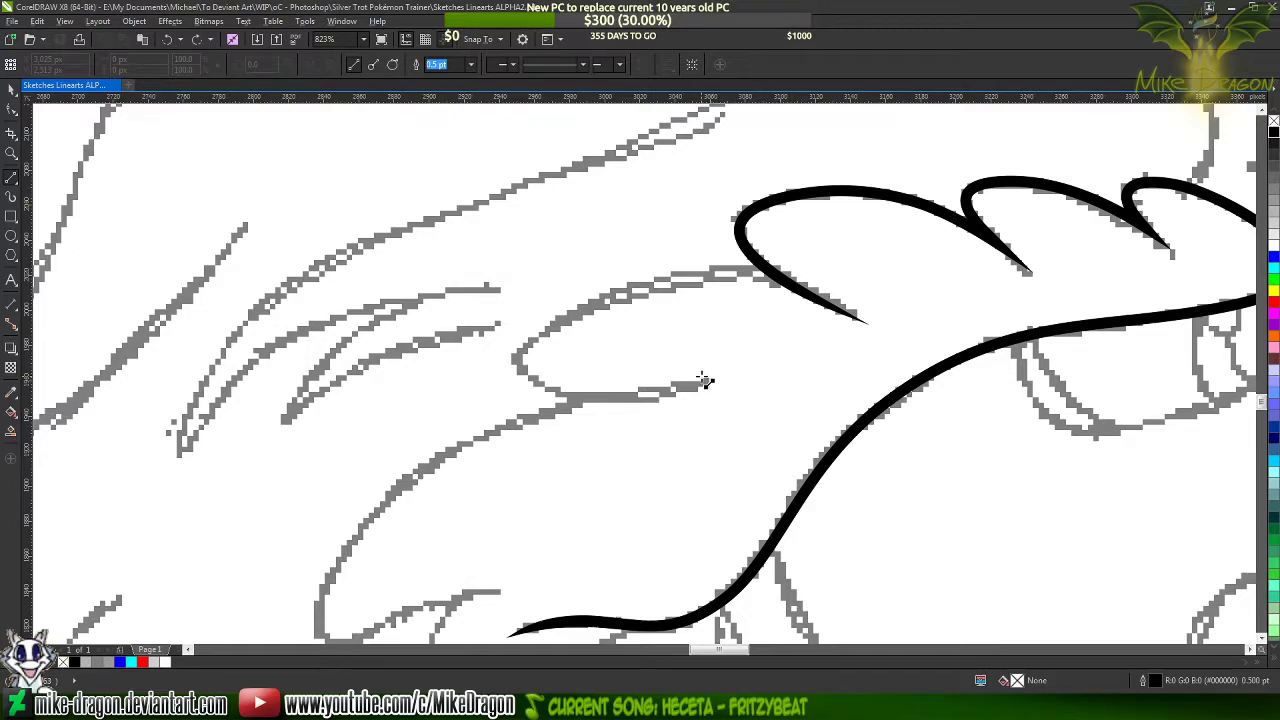
# Draw a closed double-edged outline of straight segments along the sketched rounded lock beside the leftmost fringe curl, about 141 by 71 px
pyautogui.scroll(-2, 612, 275)
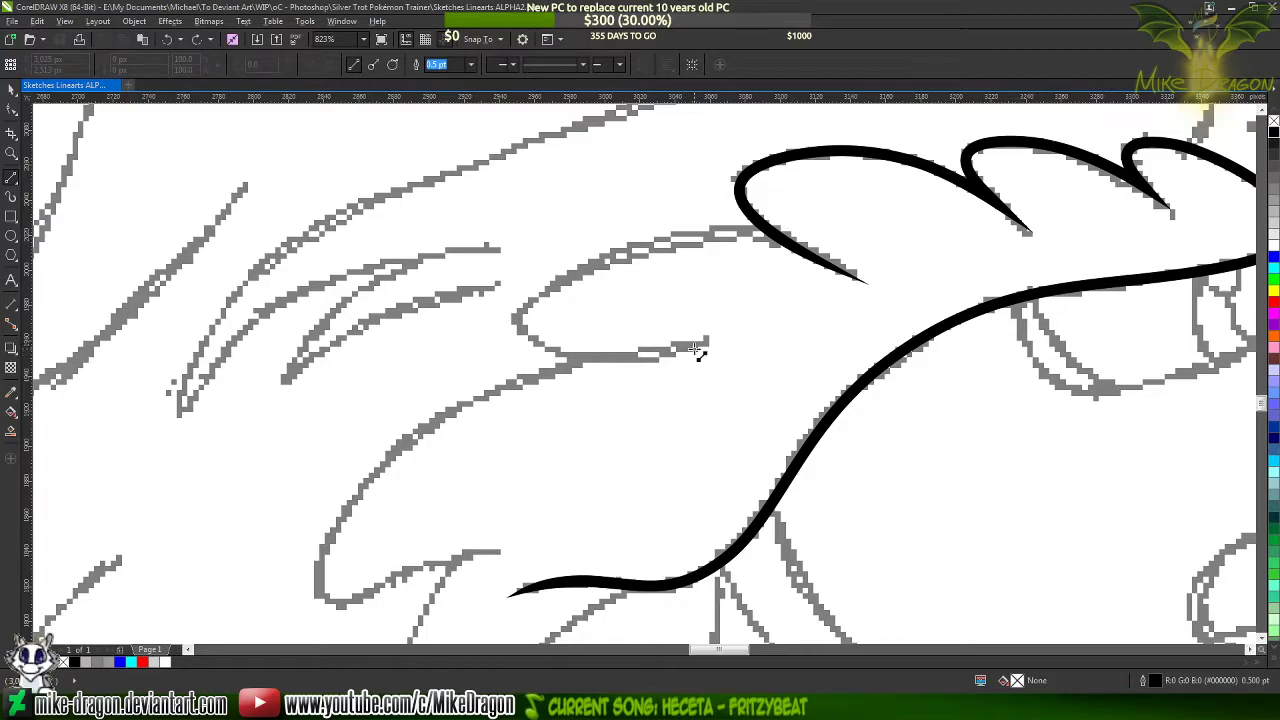
pyautogui.scroll(2, 720, 240)
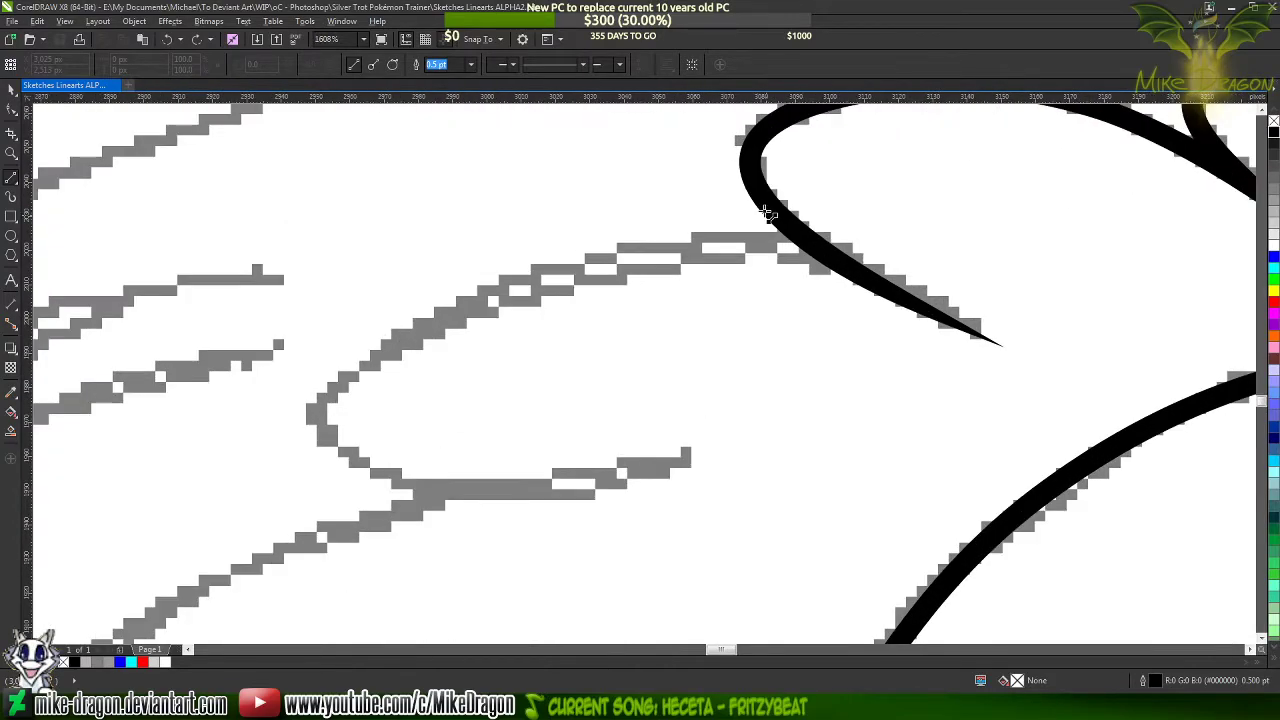
pyautogui.click(810, 243)
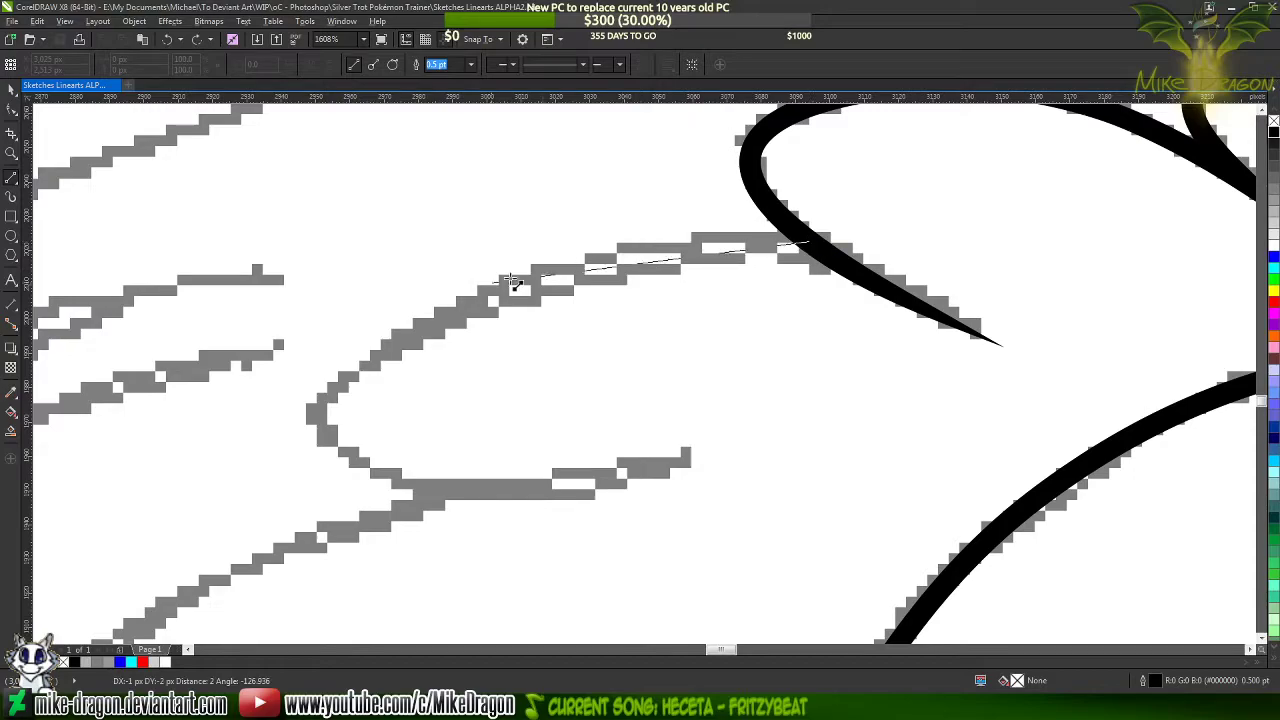
pyautogui.click(340, 371)
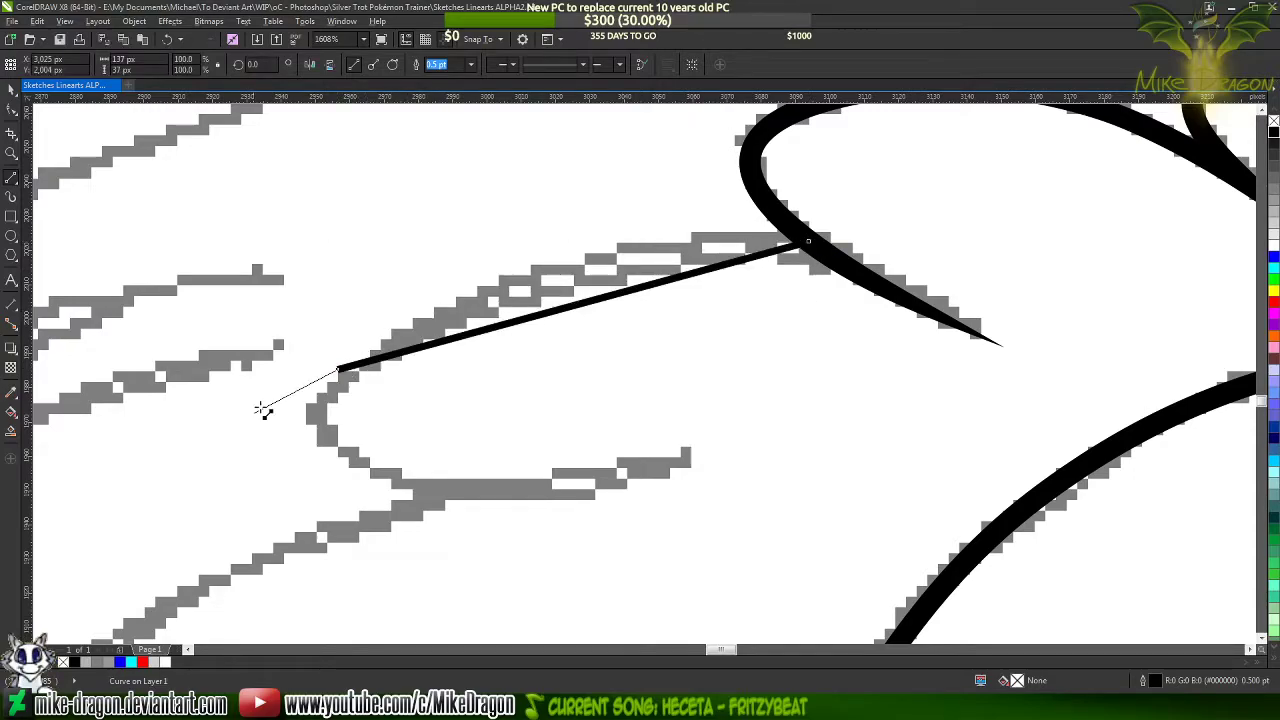
pyautogui.click(378, 481)
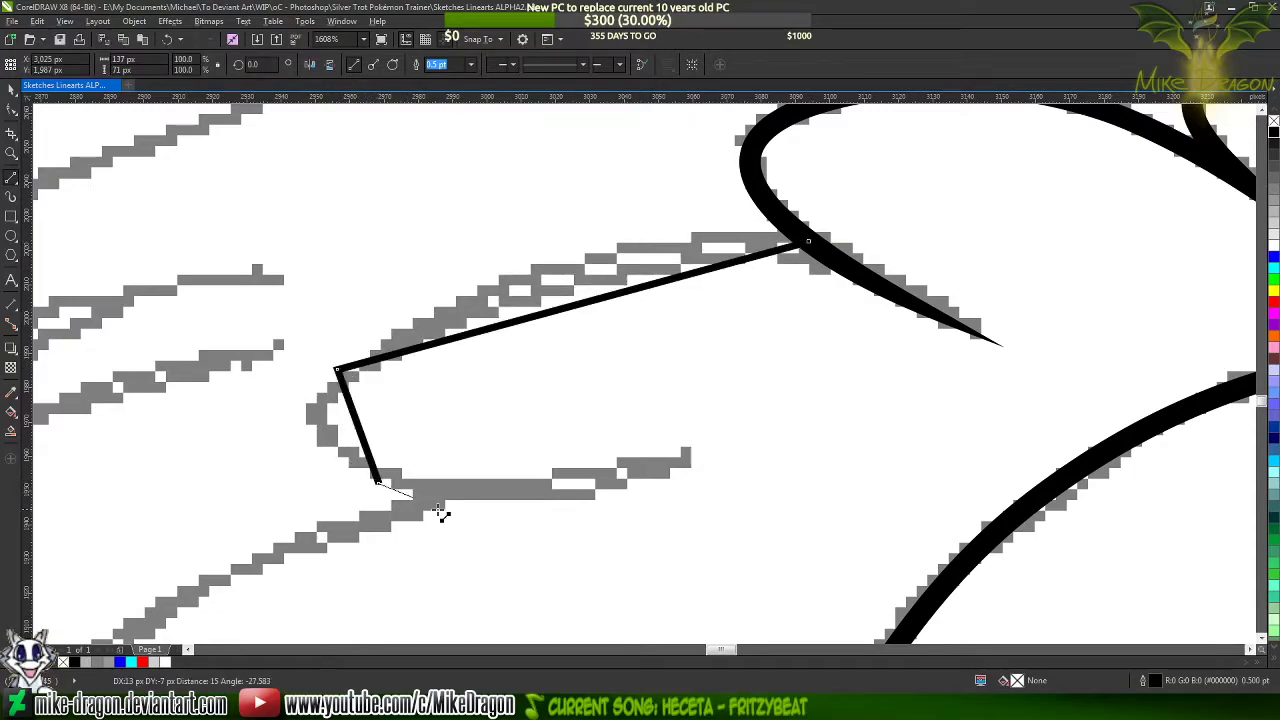
pyautogui.click(695, 450)
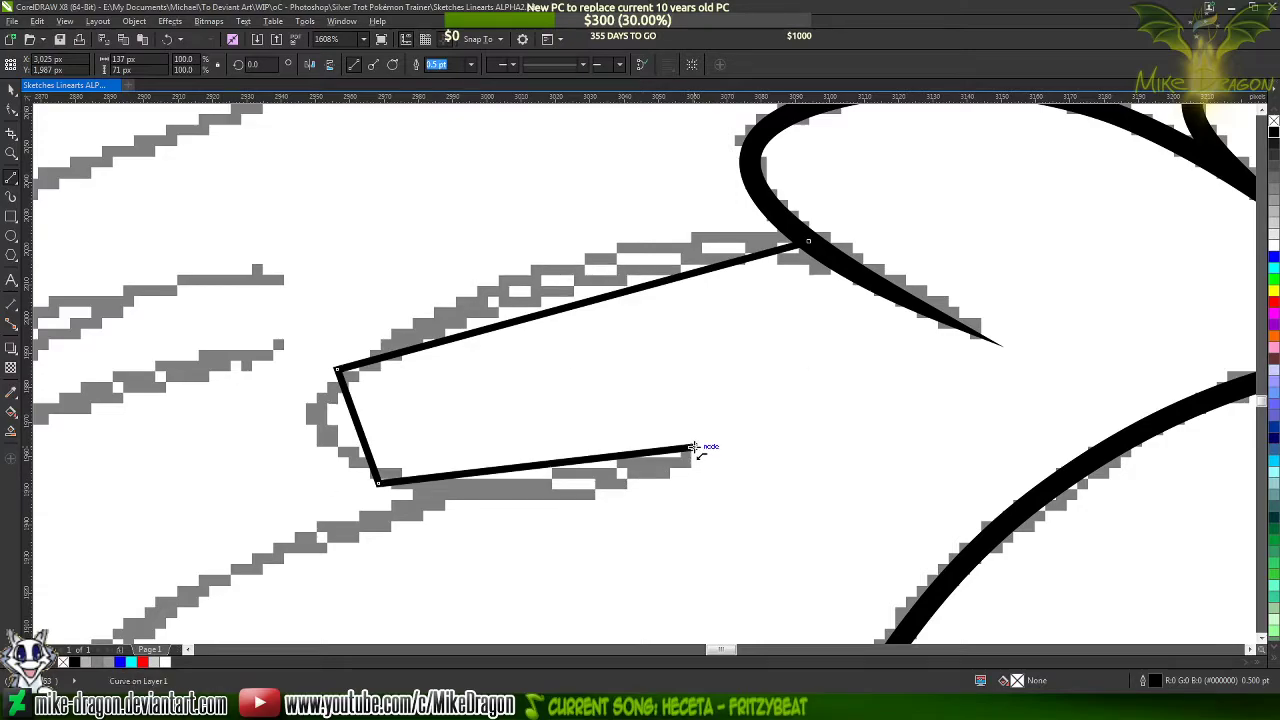
pyautogui.click(385, 472)
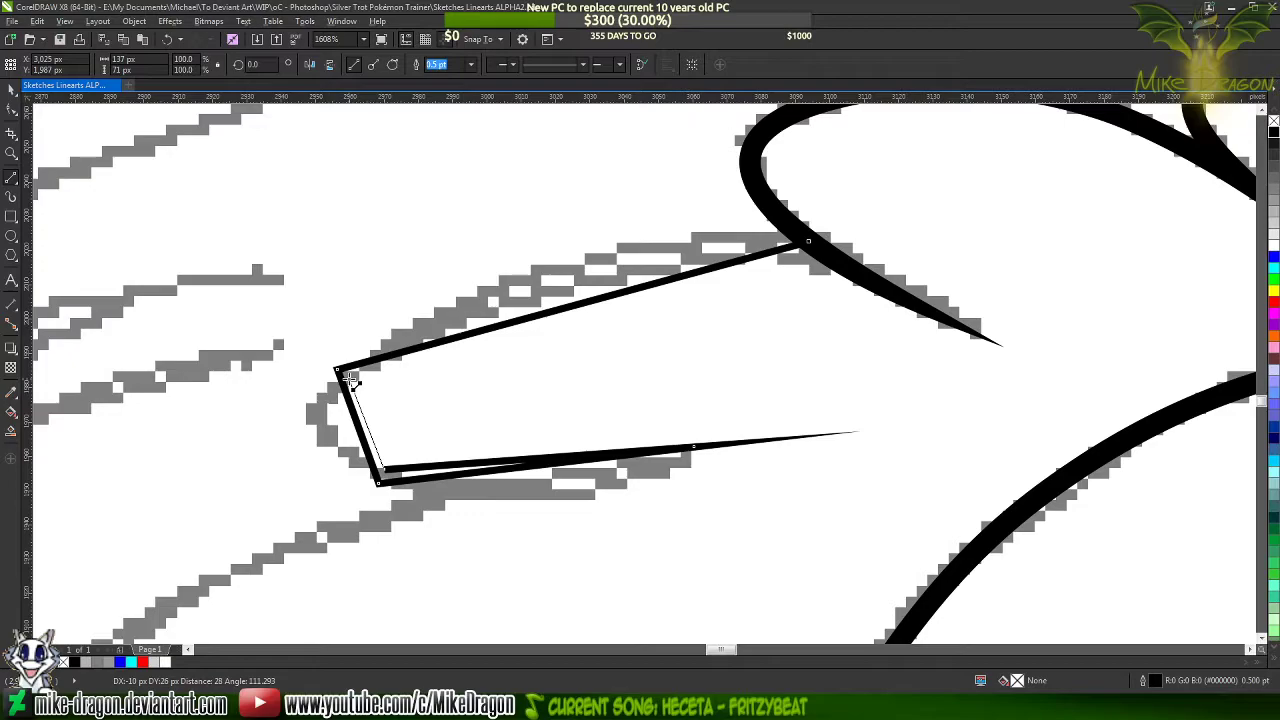
pyautogui.click(352, 380)
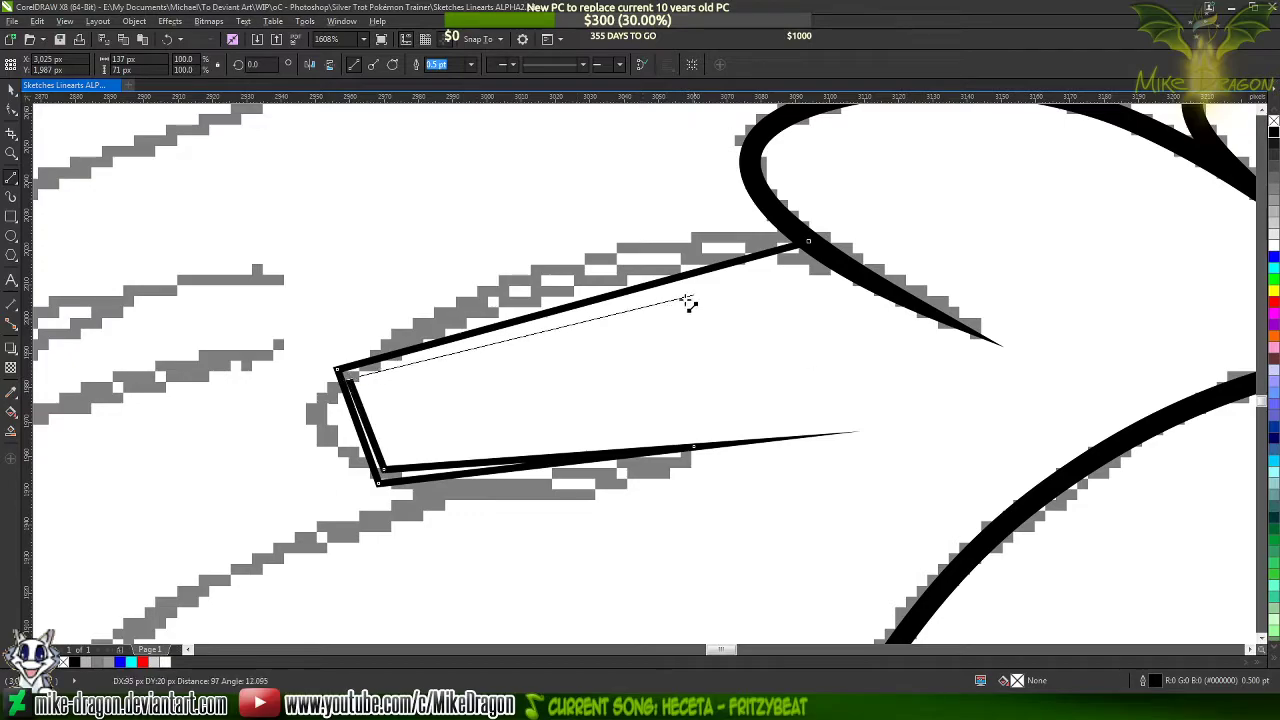
pyautogui.click(812, 246)
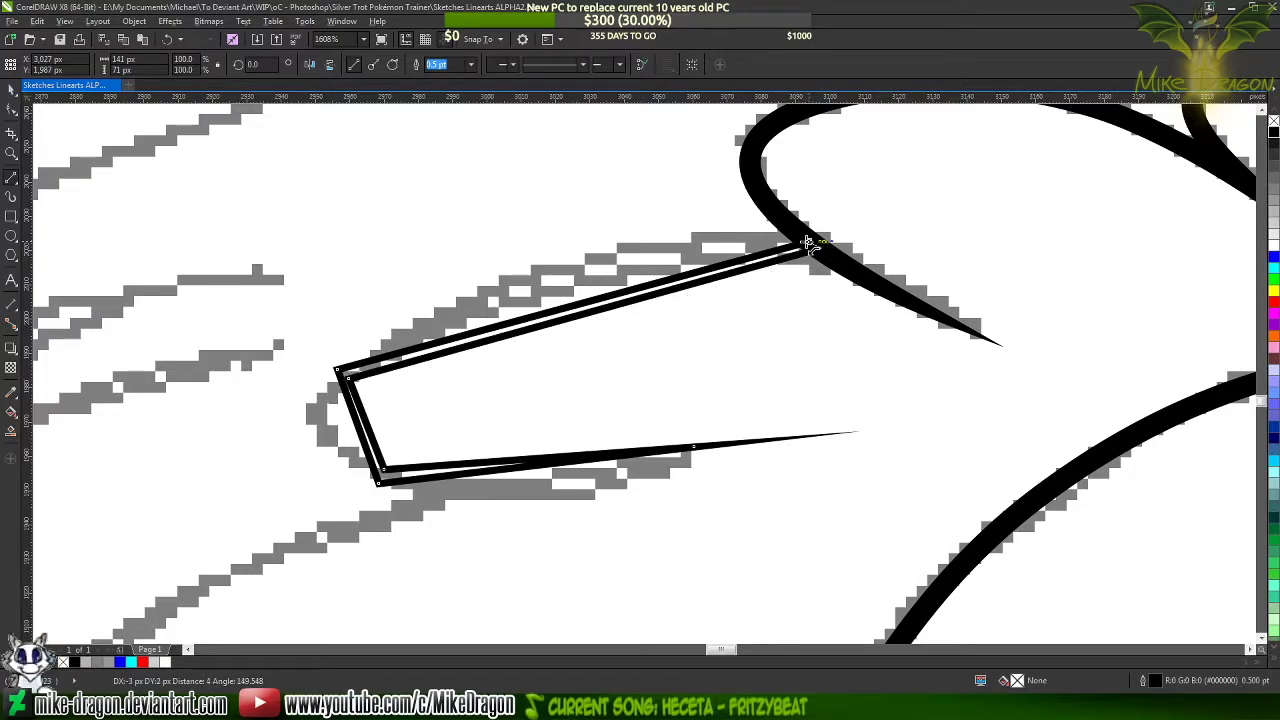
pyautogui.click(808, 244)
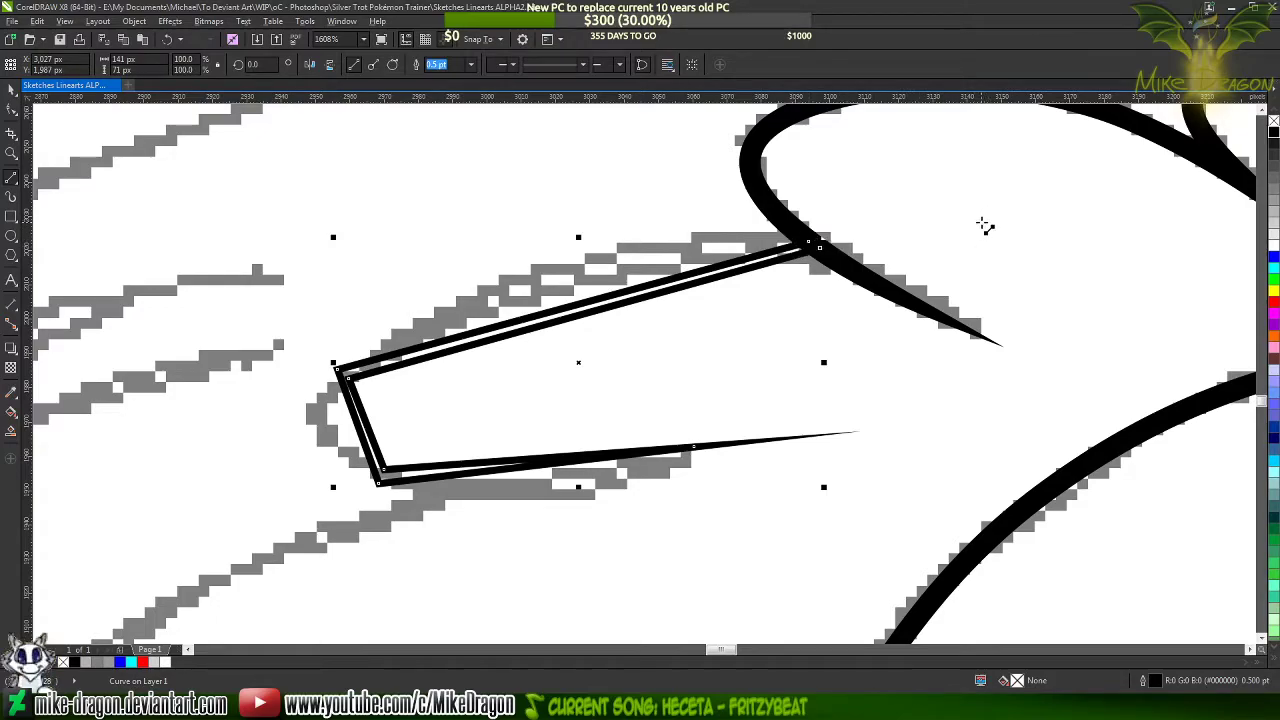
# Select all nodes of the new lock outline and convert its straight segments to curves
pyautogui.press('F10')
pyautogui.moveTo(960, 172); pyautogui.dragTo(294, 560)
pyautogui.rightClick(459, 405)
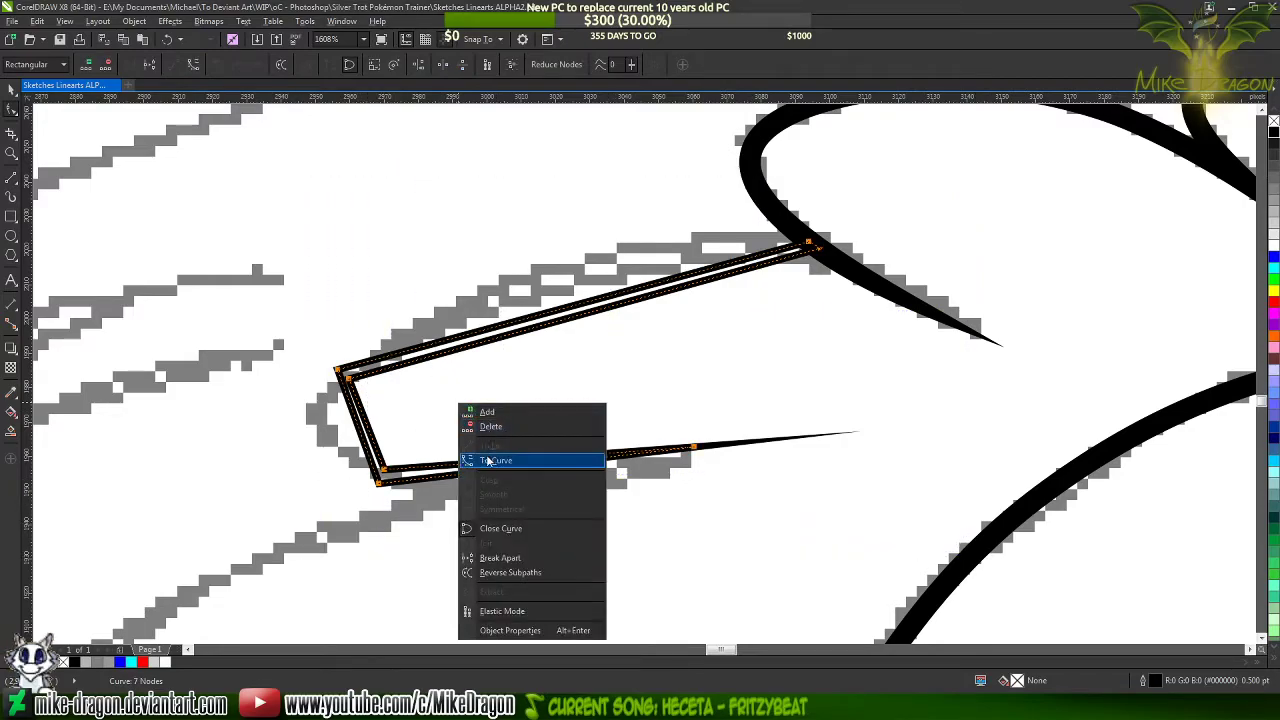
pyautogui.click(487, 459)
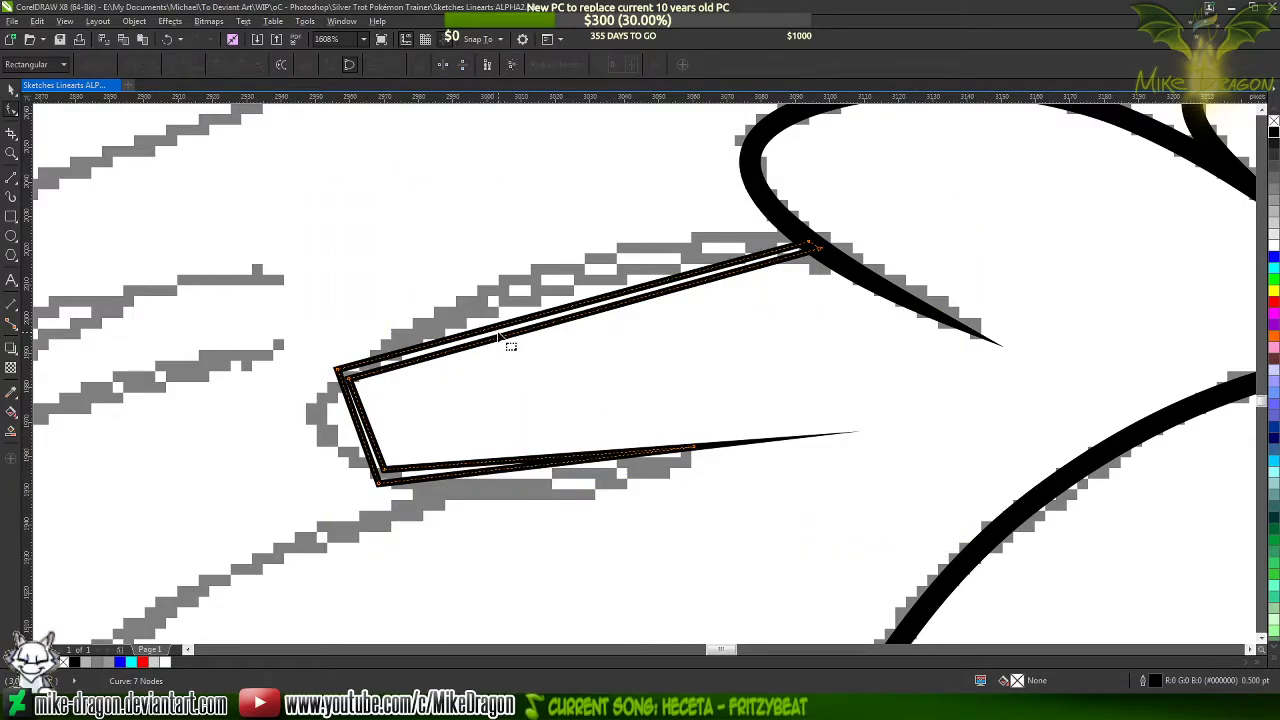
# Bend the outer upper edge and the blunt end of the lock outline outward to follow the sketched rounded shape
pyautogui.scroll(1, 413, 330)
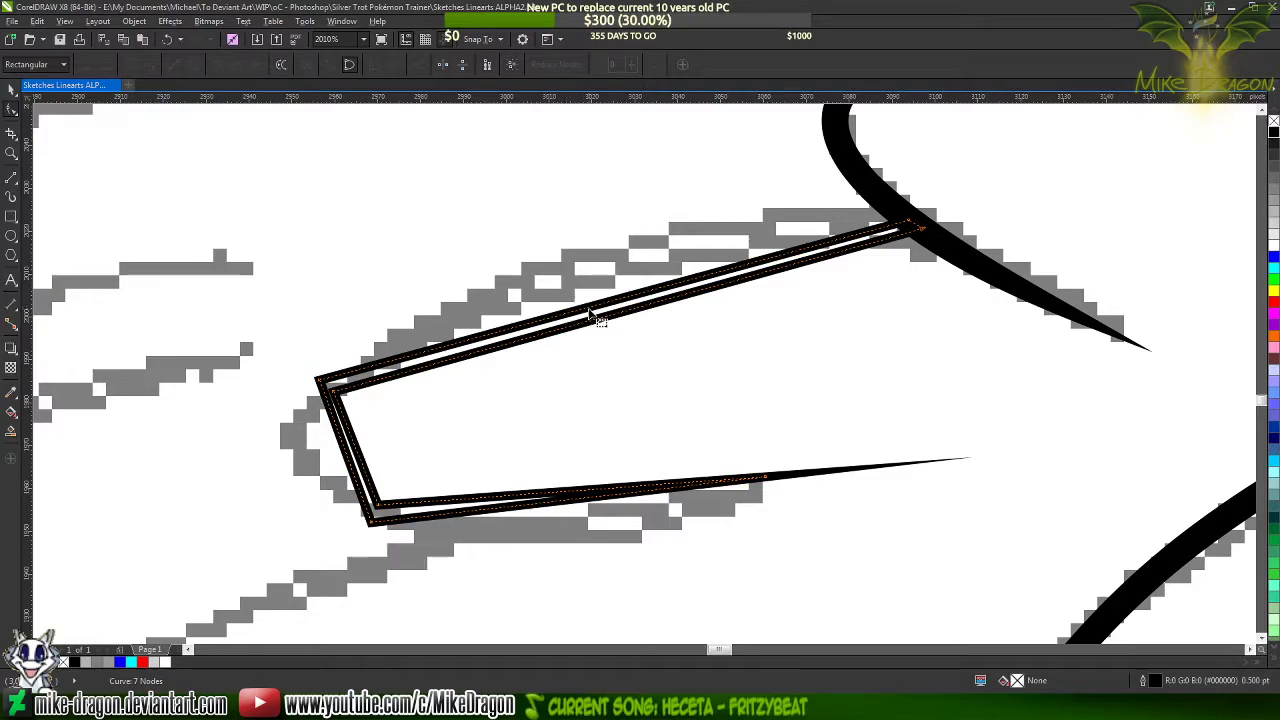
pyautogui.moveTo(590, 314); pyautogui.dragTo(567, 255)
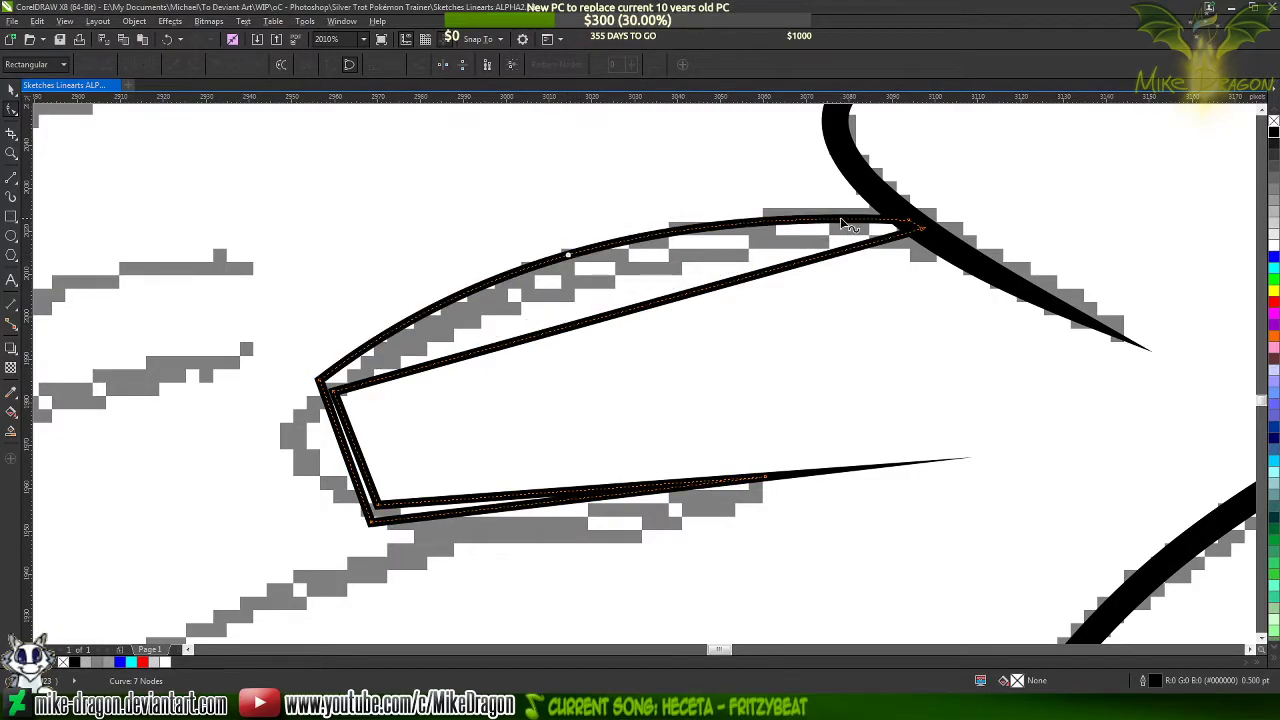
pyautogui.click(905, 222)
pyautogui.moveTo(688, 214); pyautogui.dragTo(741, 187)
pyautogui.scroll(2, 224, 484)
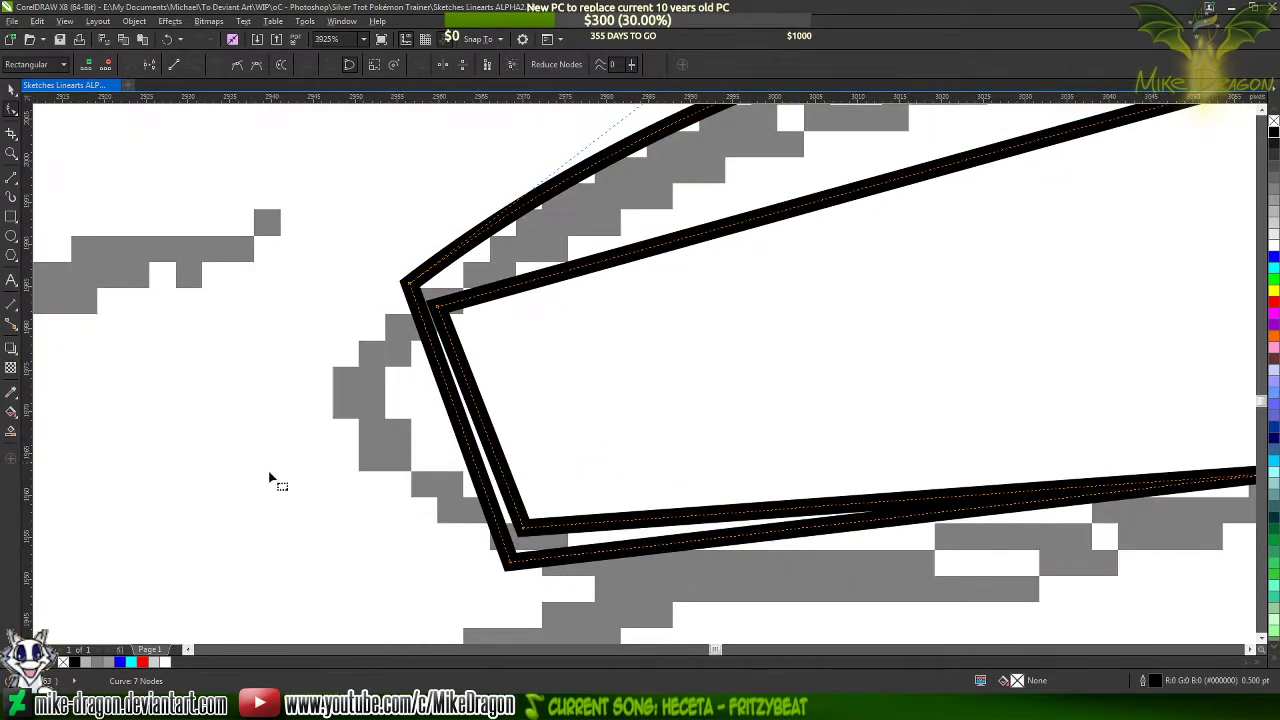
pyautogui.moveTo(460, 412); pyautogui.dragTo(331, 420)
pyautogui.scroll(-1, 200, 398)
pyautogui.scroll(-2, 200, 398)
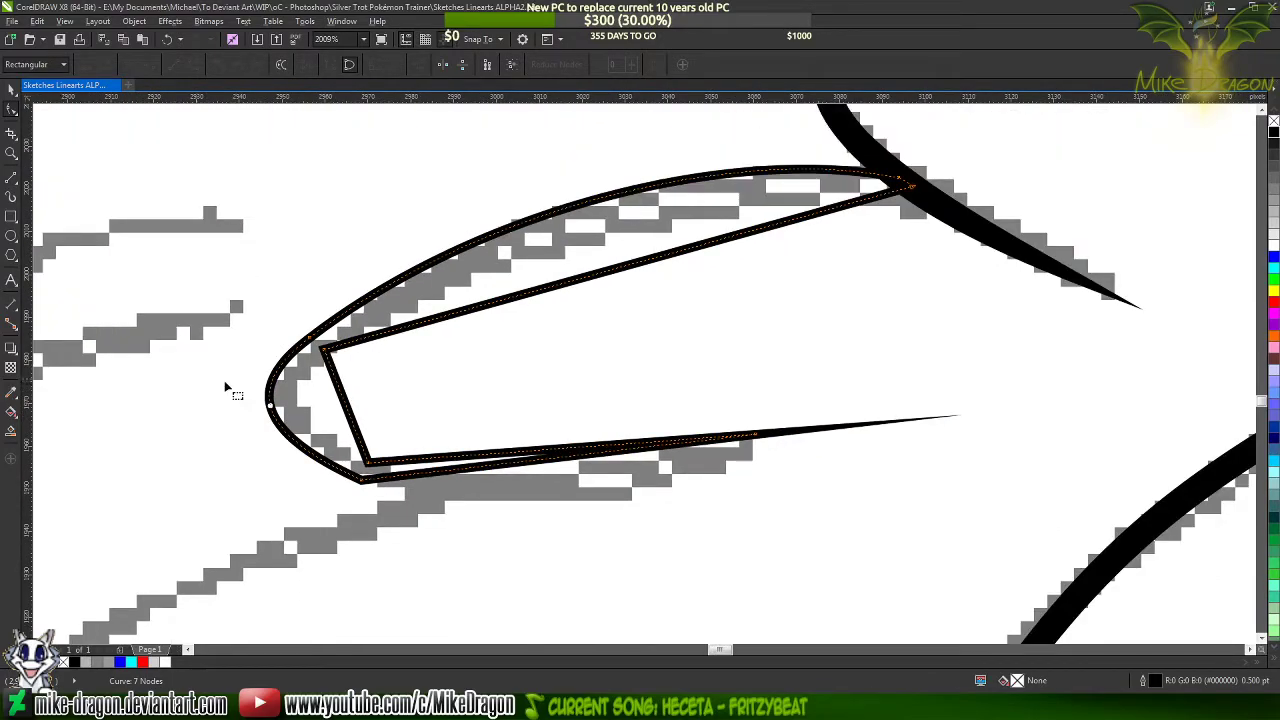
# Bend the outer lower edge of the lock outline along the sketch and adjust its handles so it sweeps up to the tip
pyautogui.moveTo(520, 468); pyautogui.dragTo(528, 492)
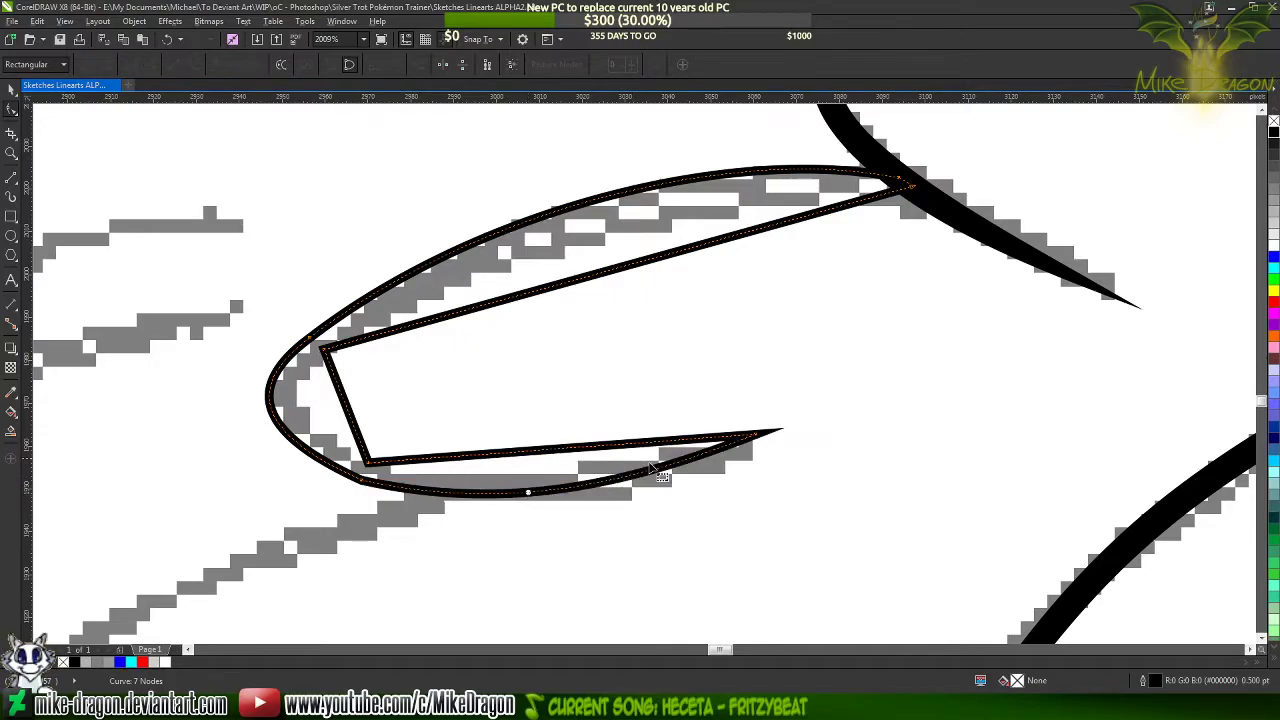
pyautogui.click(755, 437)
pyautogui.scroll(2, 542, 505)
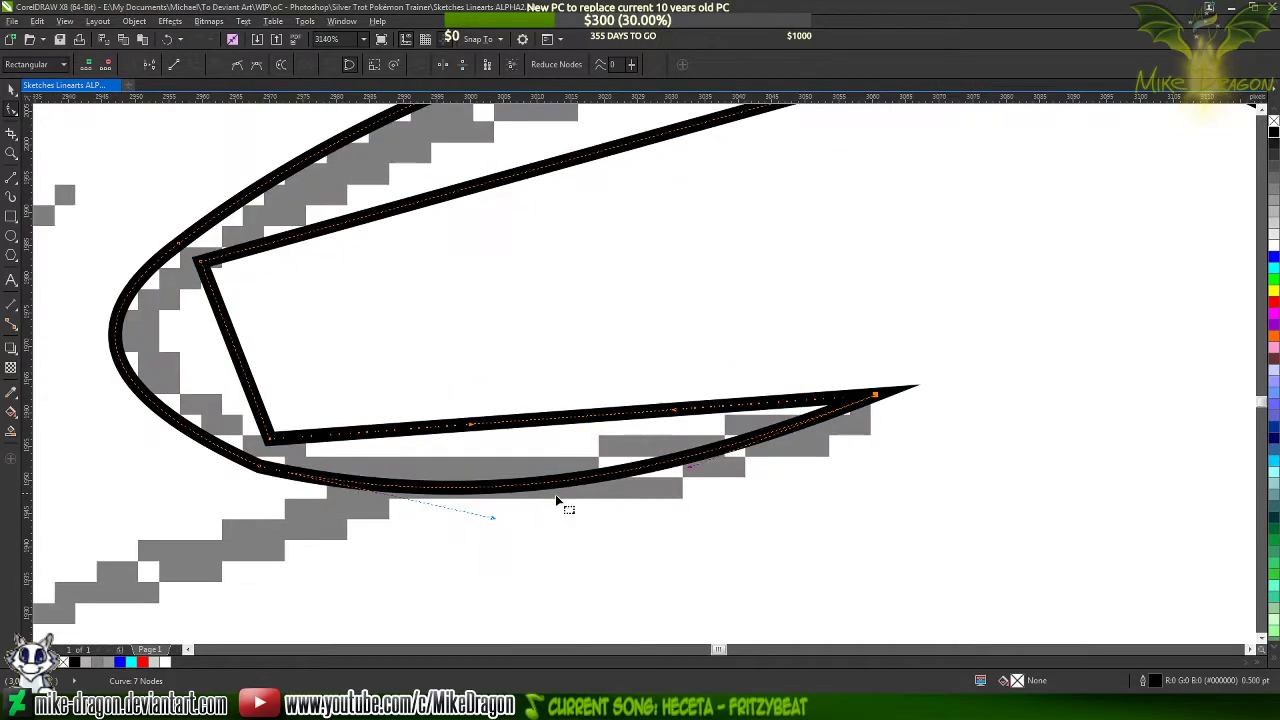
pyautogui.moveTo(689, 468); pyautogui.dragTo(648, 439)
pyautogui.moveTo(500, 521); pyautogui.dragTo(608, 554)
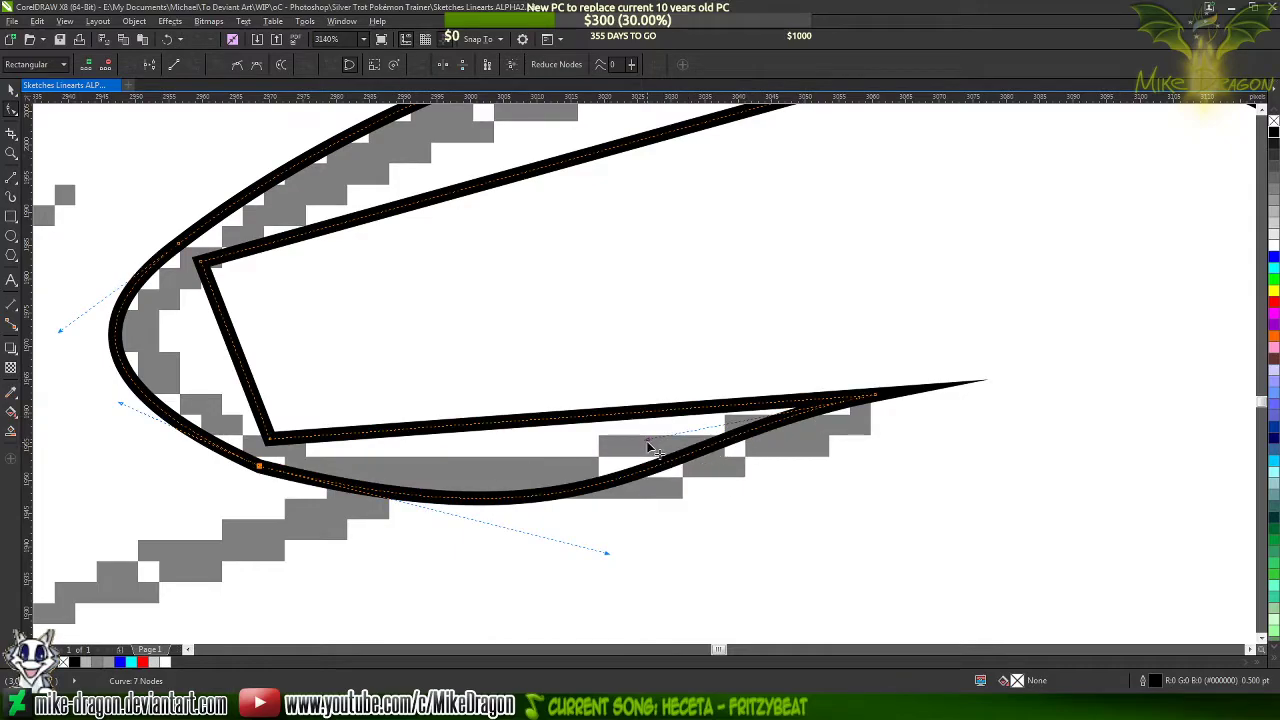
pyautogui.moveTo(647, 442)
pyautogui.mouseDown()
pyautogui.moveTo(655, 455)
pyautogui.moveTo(641, 459)
pyautogui.mouseUp()
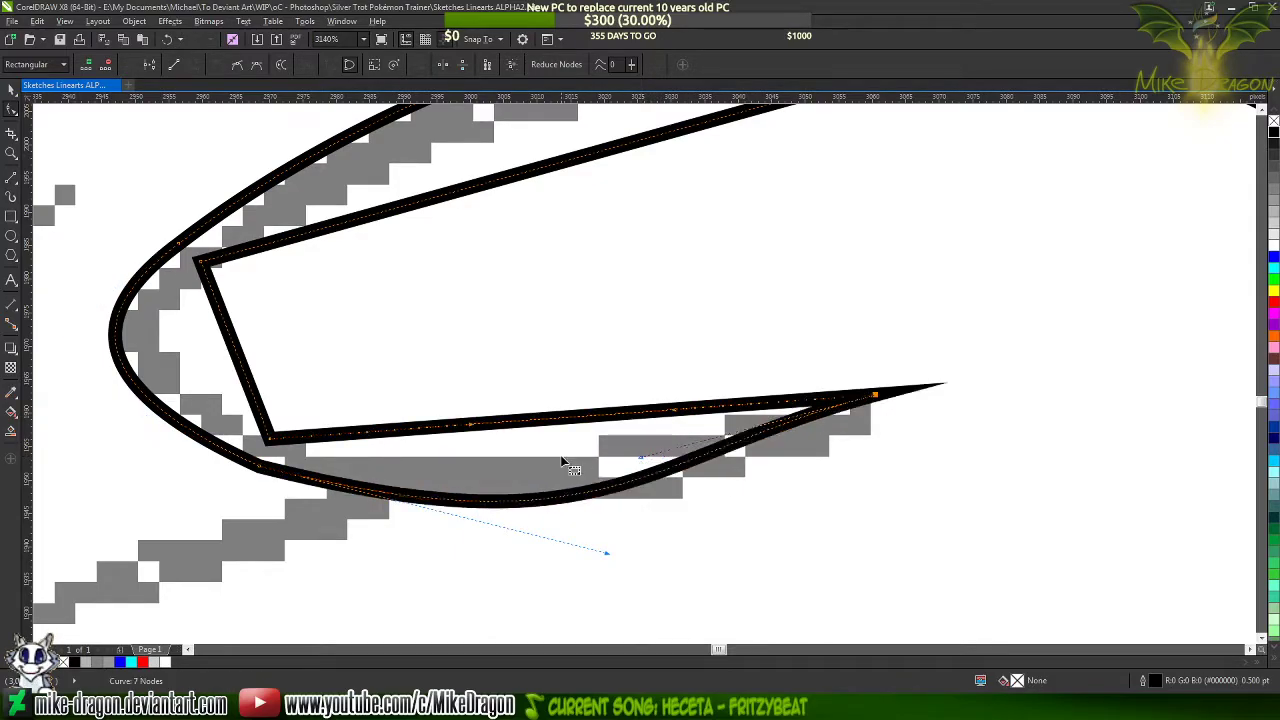
# Bend the inner lower edge of the lock outline along the sketch and adjust its handles to follow the outer lower edge
pyautogui.moveTo(515, 486); pyautogui.dragTo(515, 478)
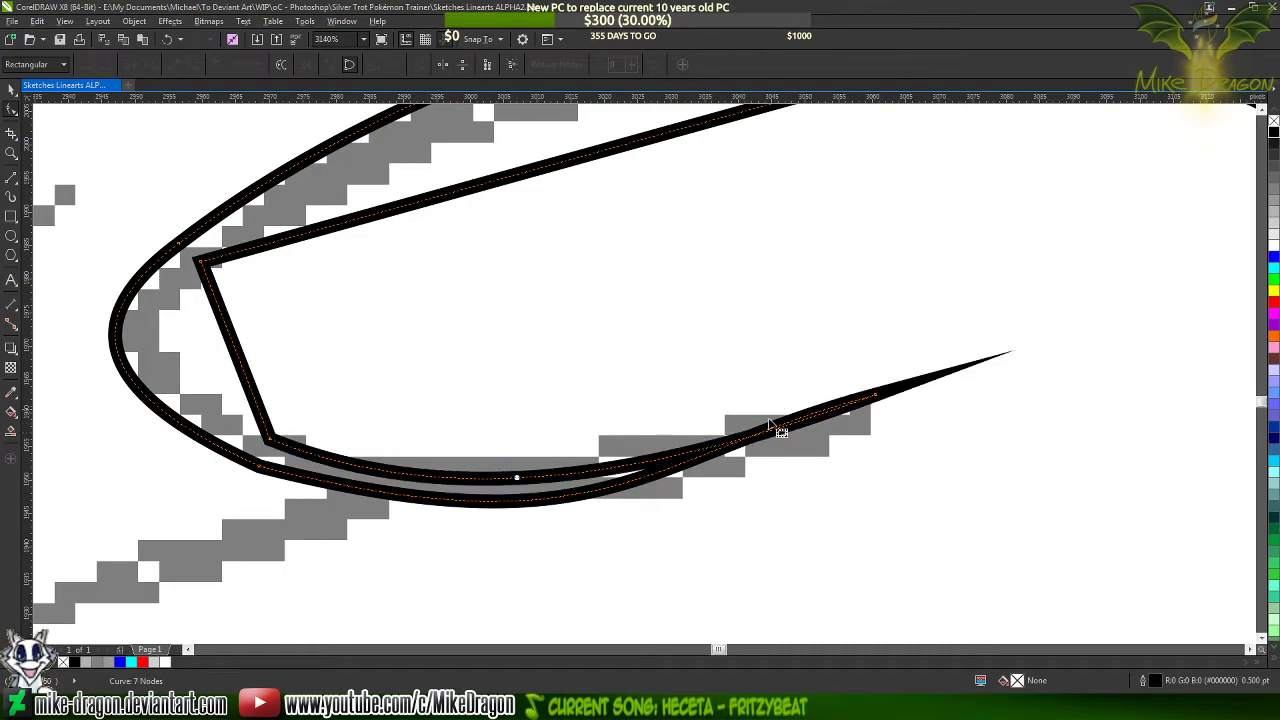
pyautogui.click(876, 398)
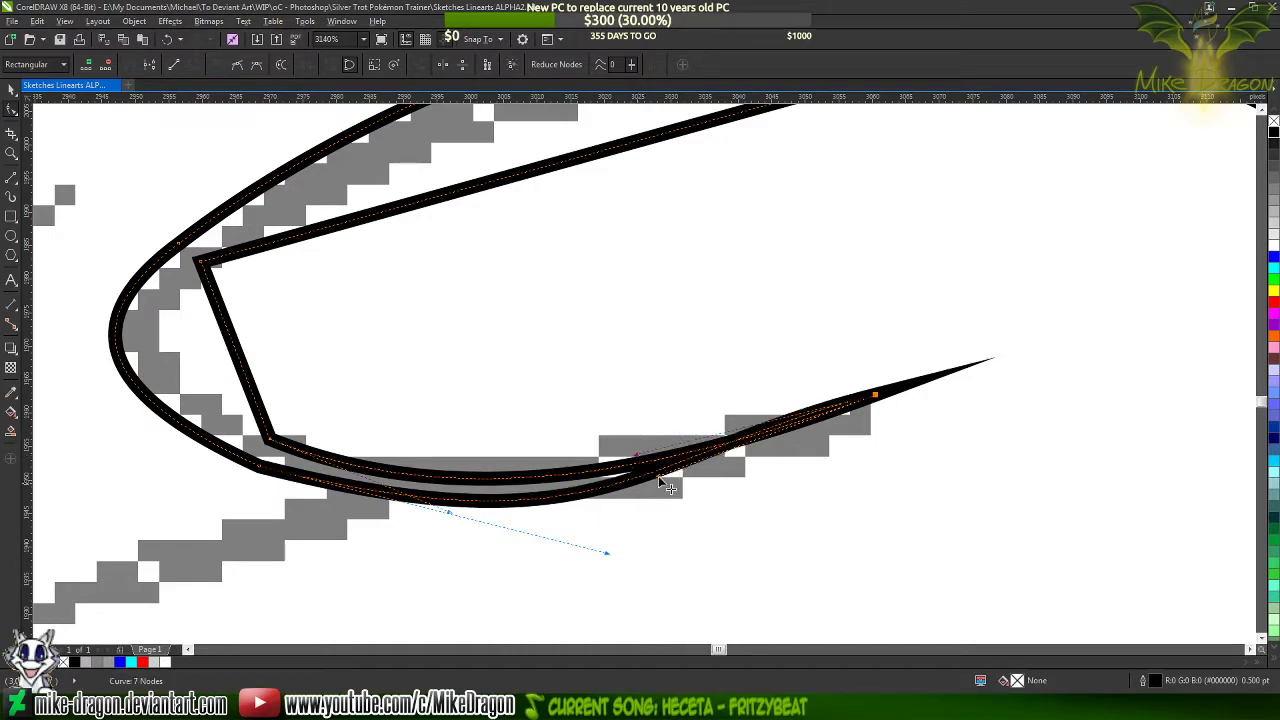
pyautogui.moveTo(662, 483); pyautogui.dragTo(707, 428)
pyautogui.moveTo(607, 553); pyautogui.dragTo(610, 558)
pyautogui.click(270, 441)
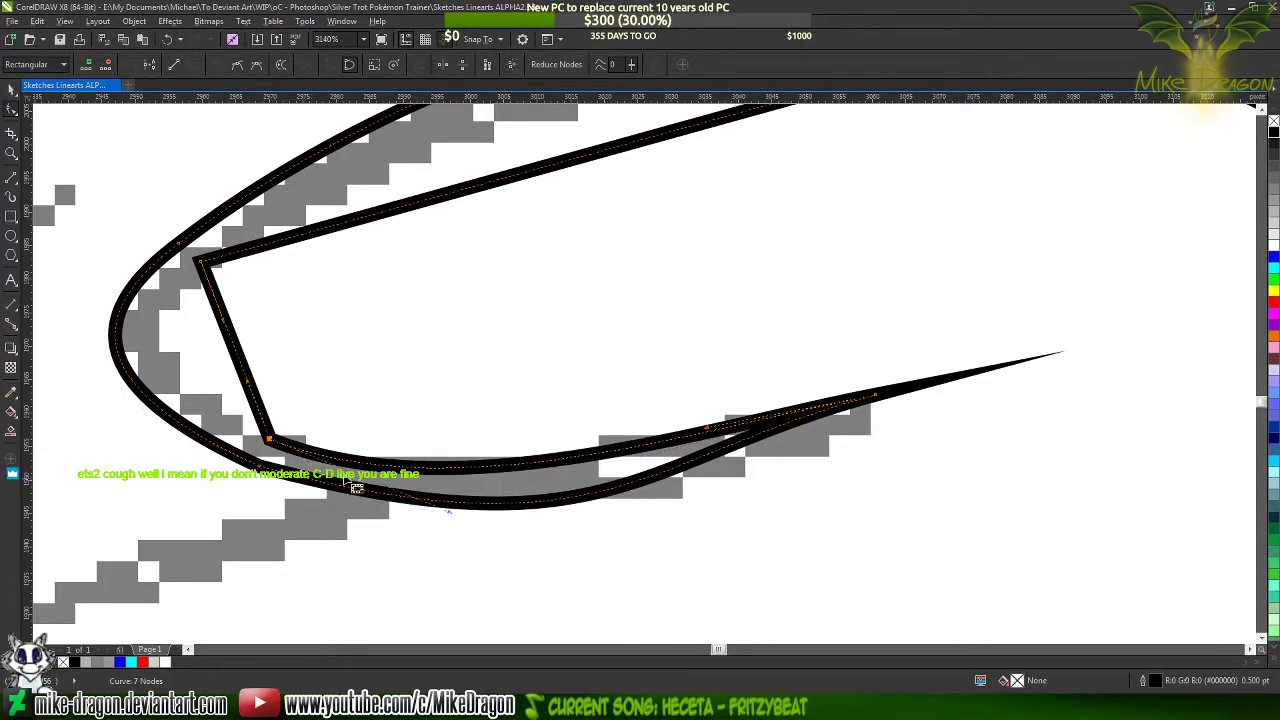
pyautogui.click(452, 519)
pyautogui.click(270, 442)
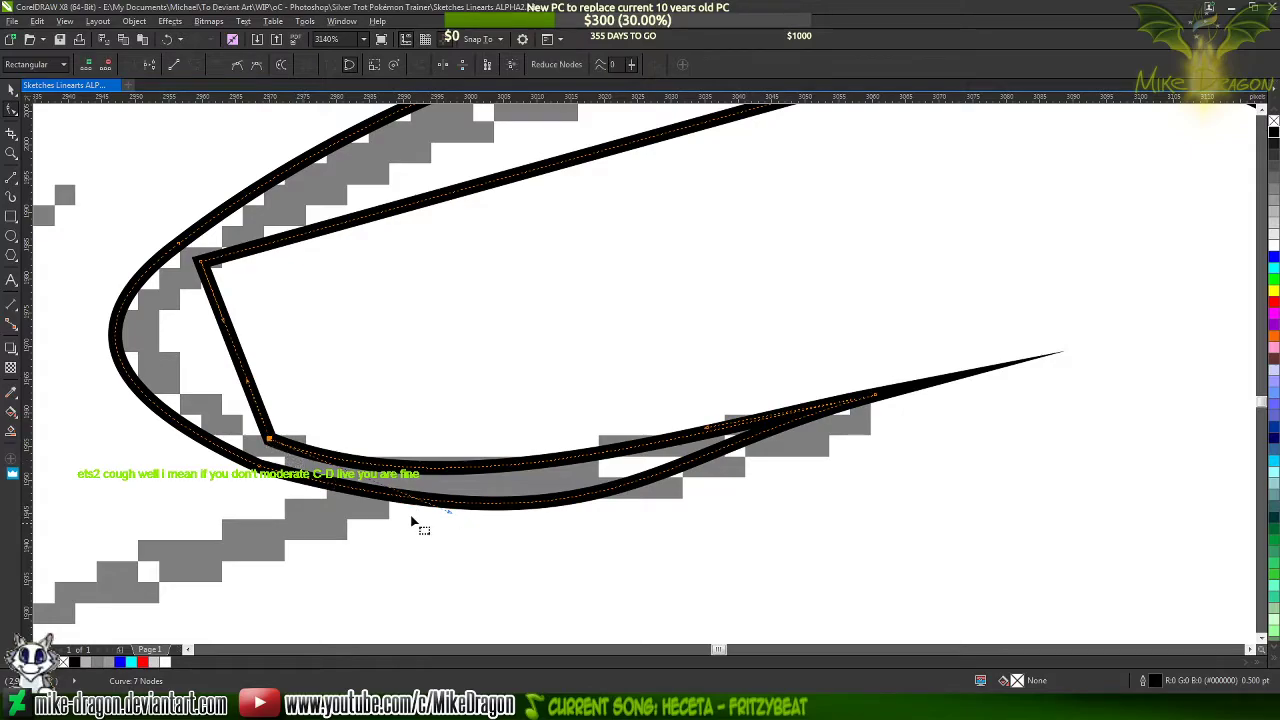
pyautogui.moveTo(452, 519); pyautogui.dragTo(550, 543)
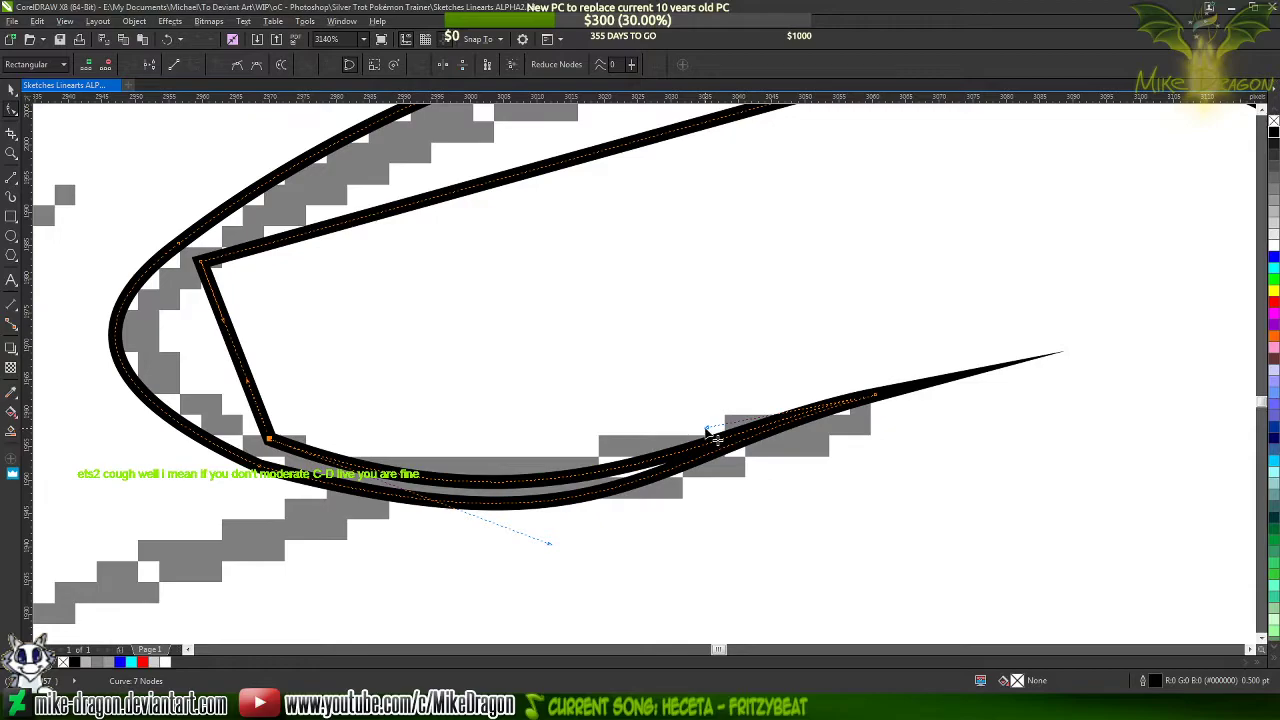
pyautogui.moveTo(706, 429); pyautogui.dragTo(609, 449)
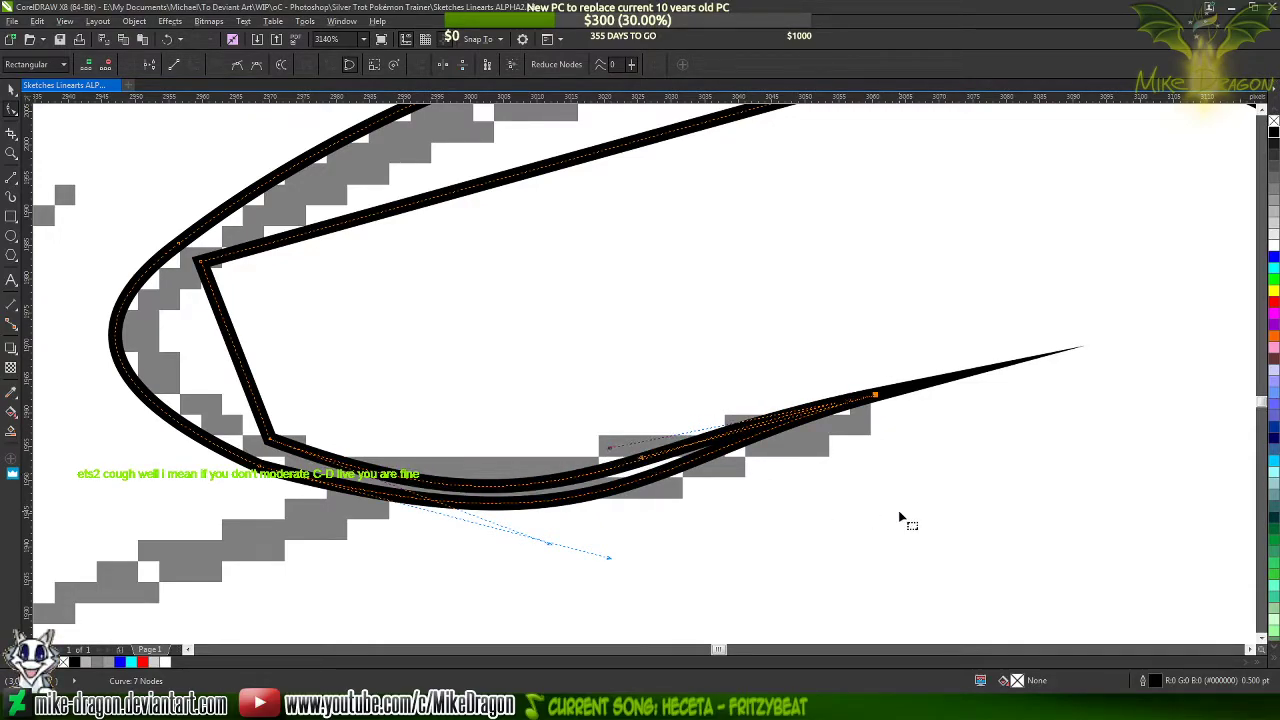
# Nudge the inner edge's lower corner node slightly and adjust its handle so the inner curve stays evenly spaced from the outer one
pyautogui.scroll(-1, 899, 516)
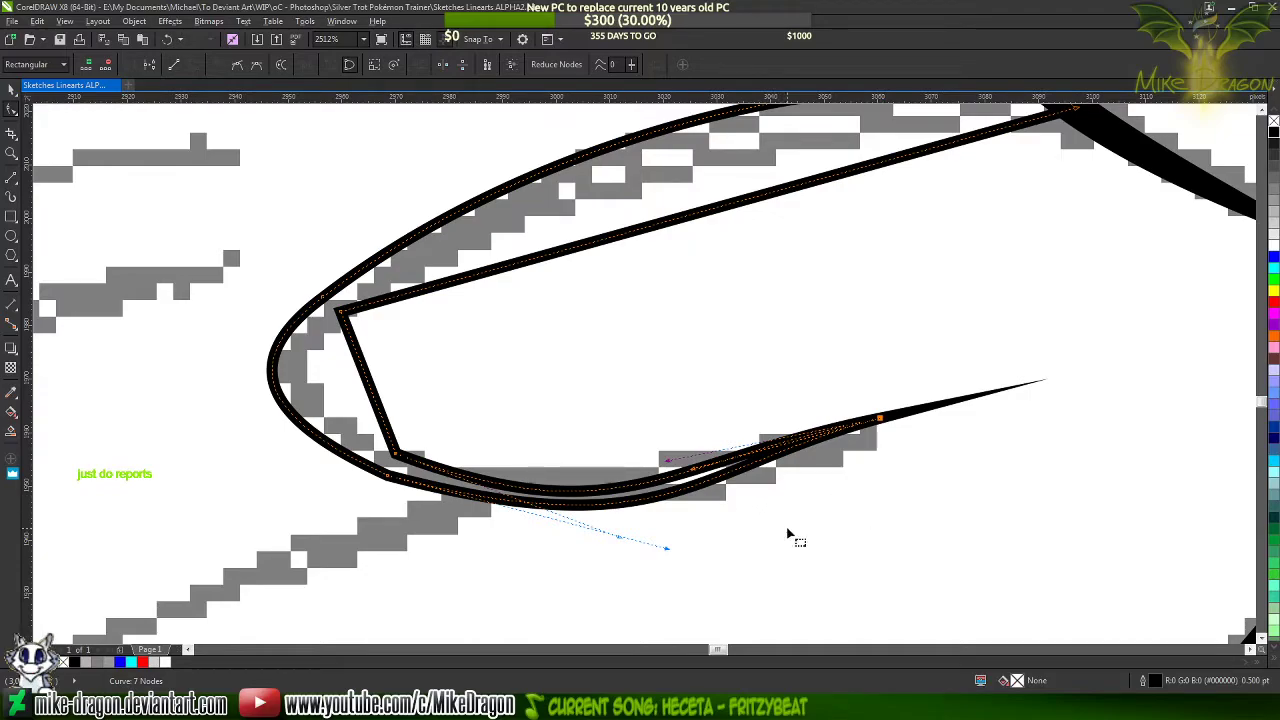
pyautogui.scroll(1, 791, 520)
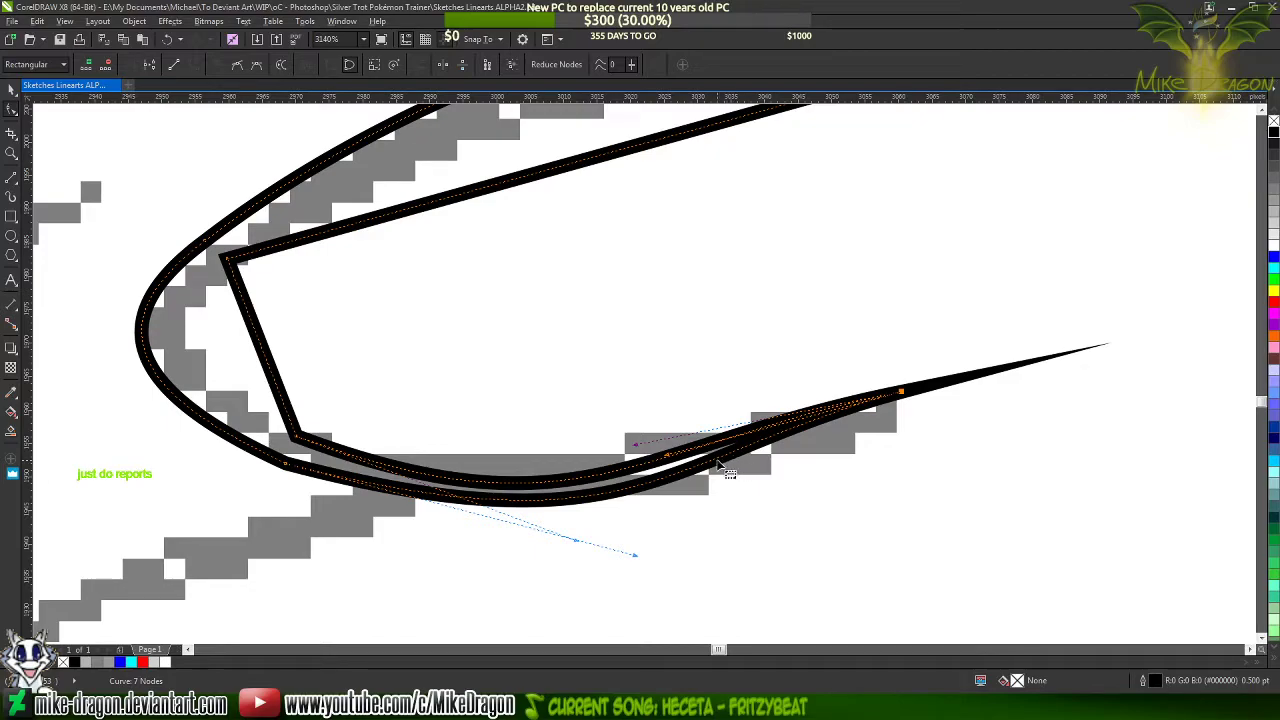
pyautogui.scroll(1, 667, 510)
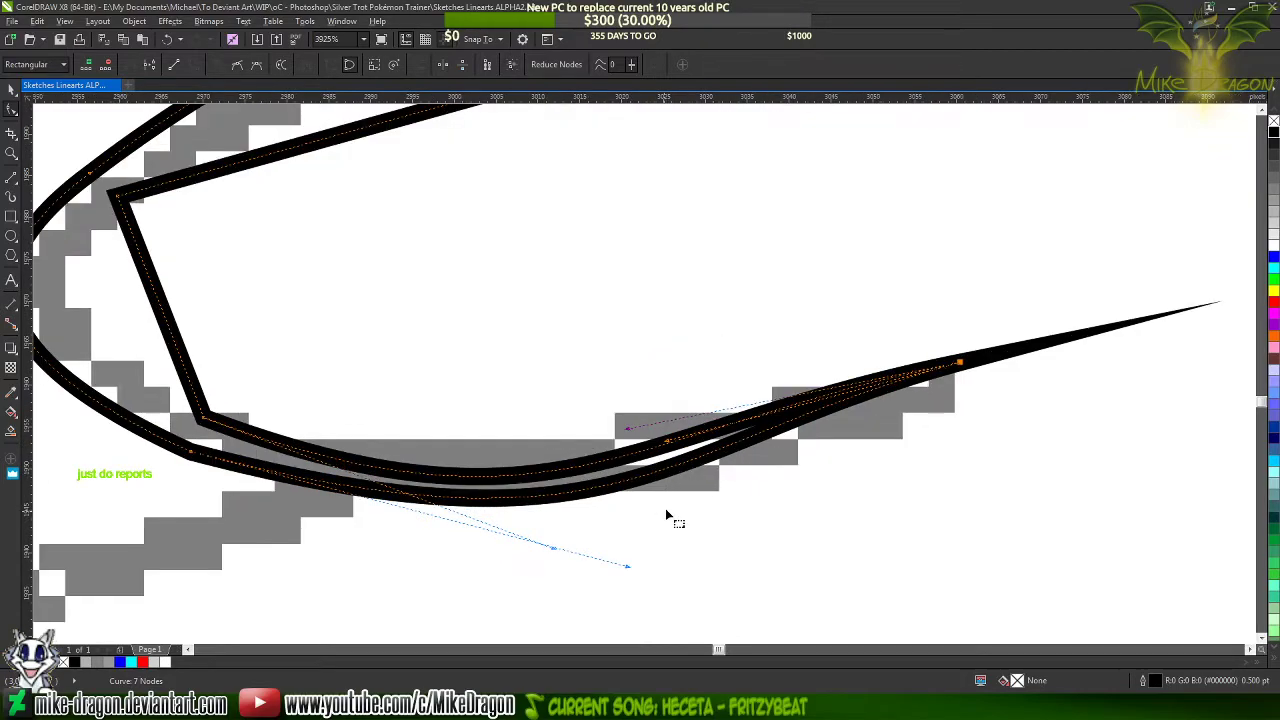
pyautogui.click(553, 545)
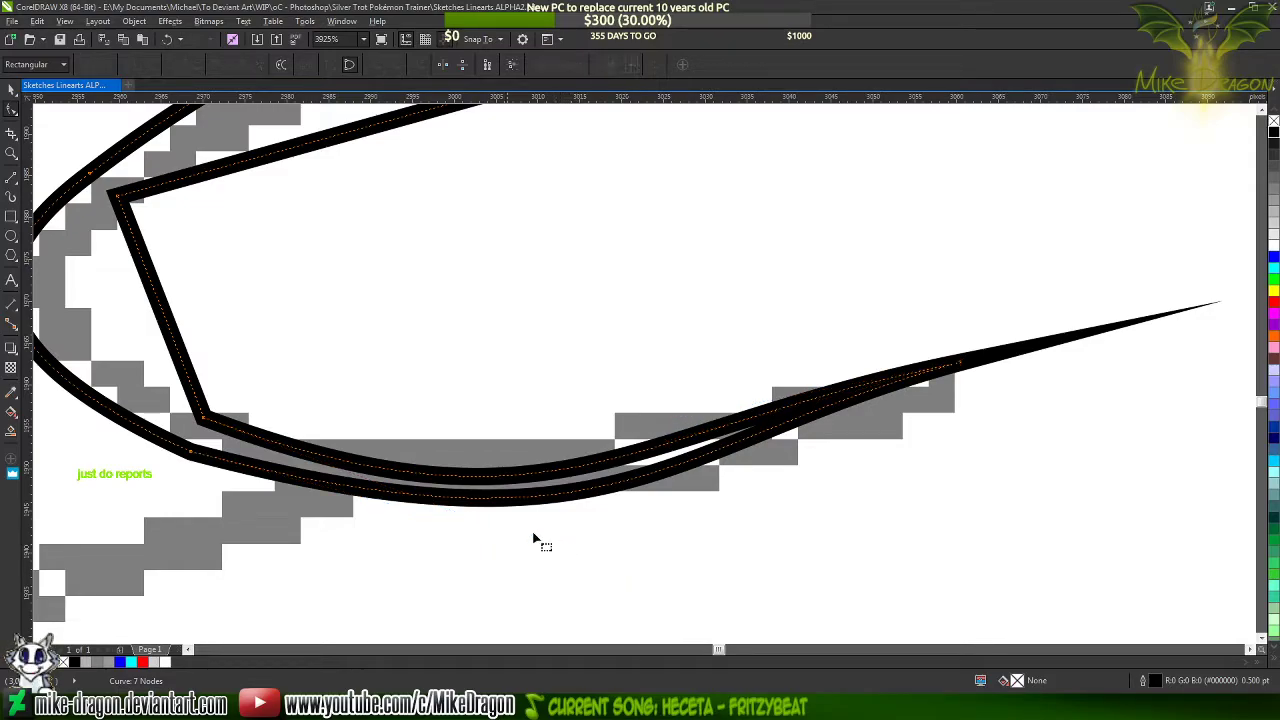
pyautogui.click(203, 417)
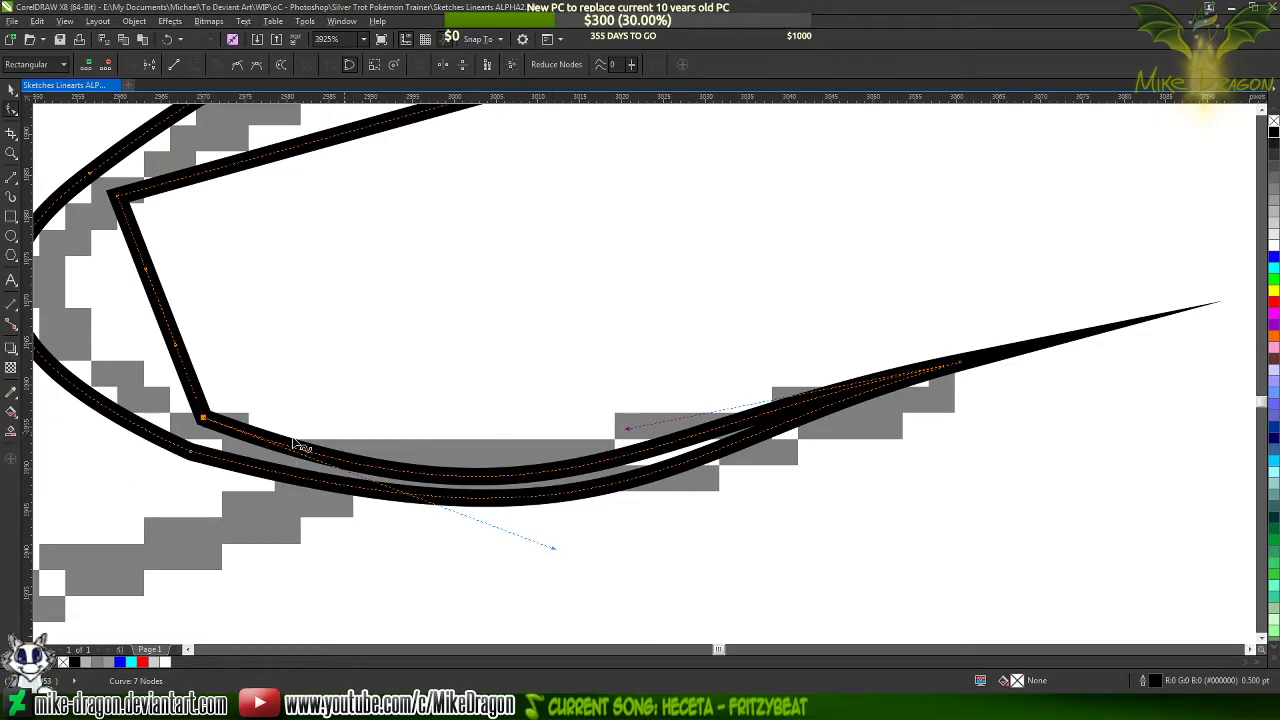
pyautogui.scroll(-1, 965, 447)
pyautogui.scroll(3, 284, 423)
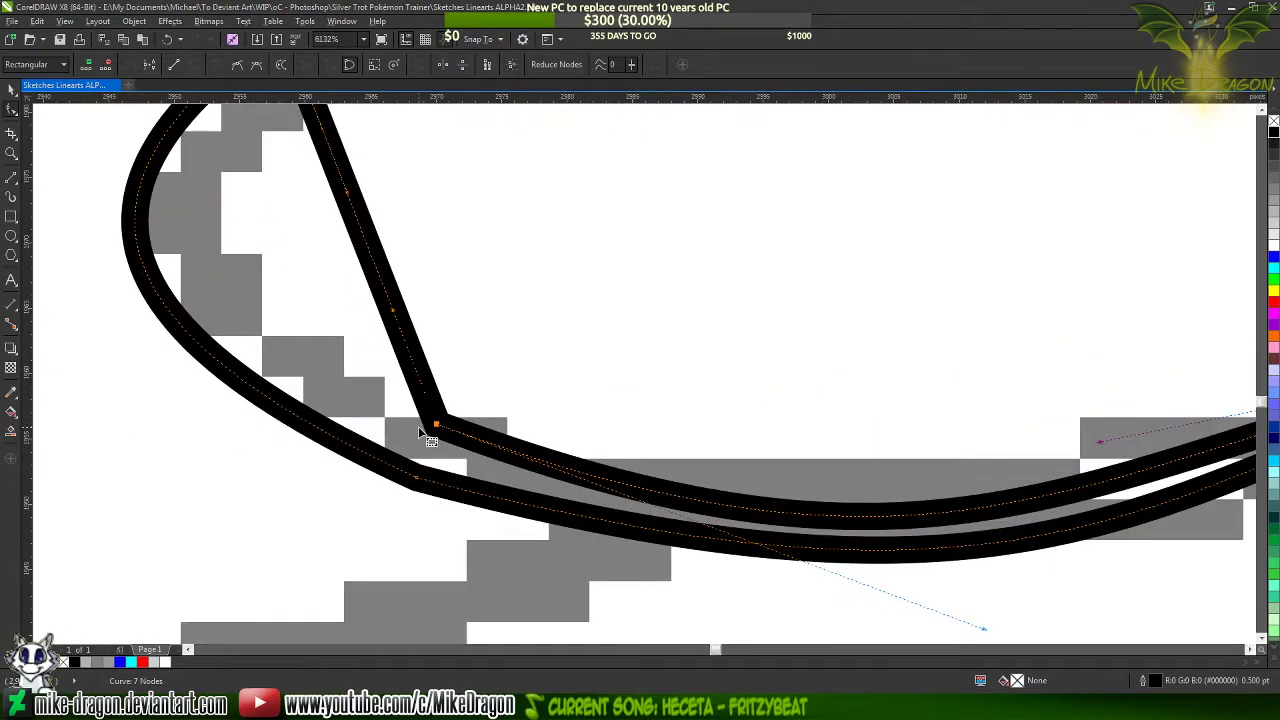
pyautogui.scroll(2, 436, 427)
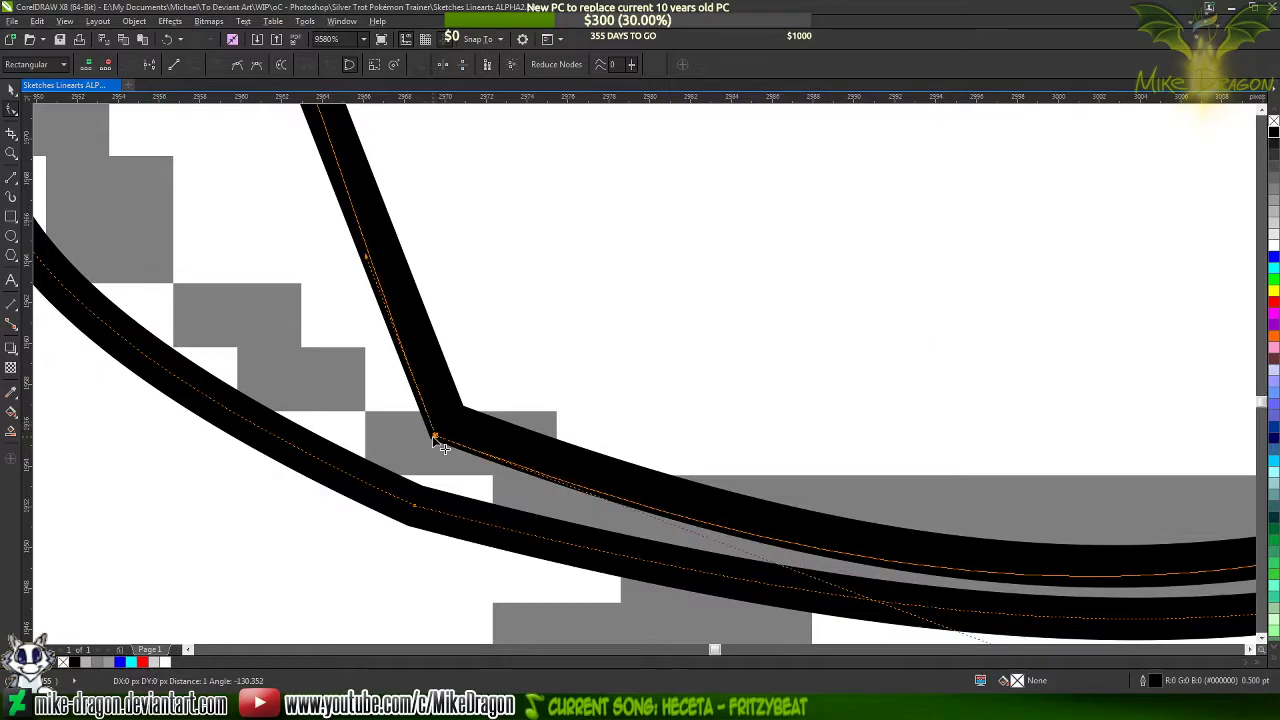
pyautogui.scroll(-4, 265, 460)
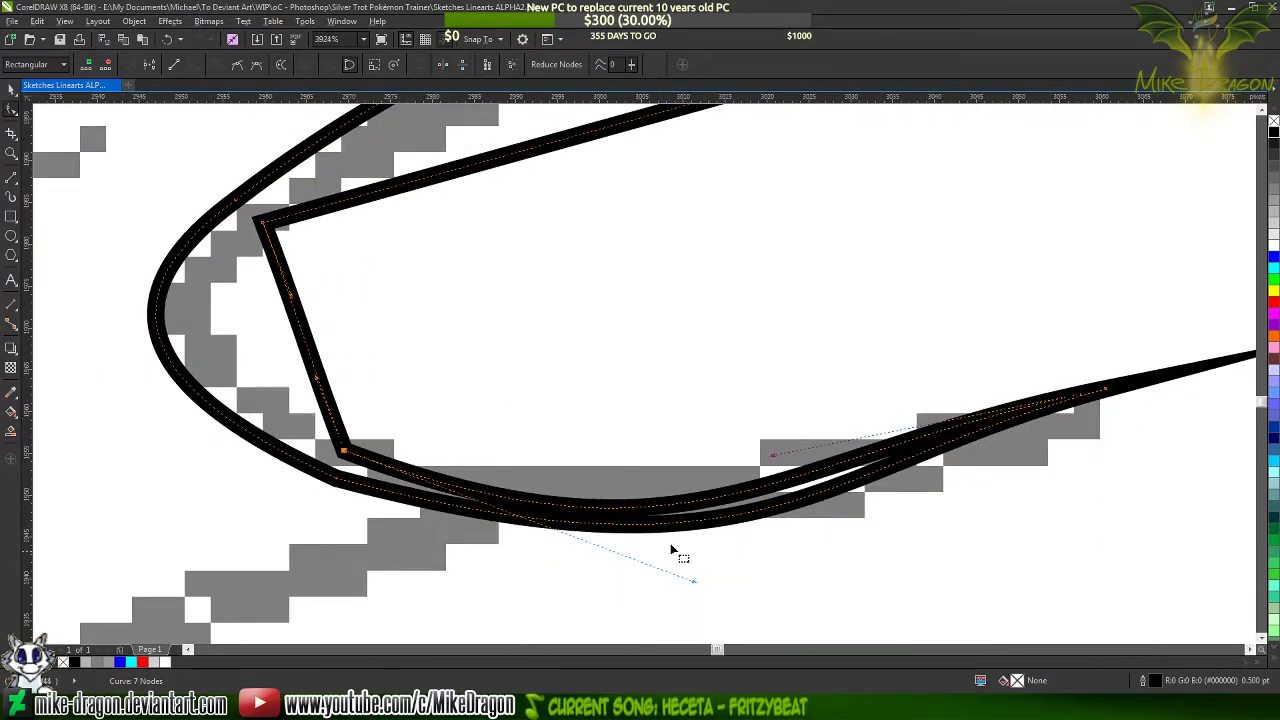
pyautogui.moveTo(694, 583); pyautogui.dragTo(741, 564)
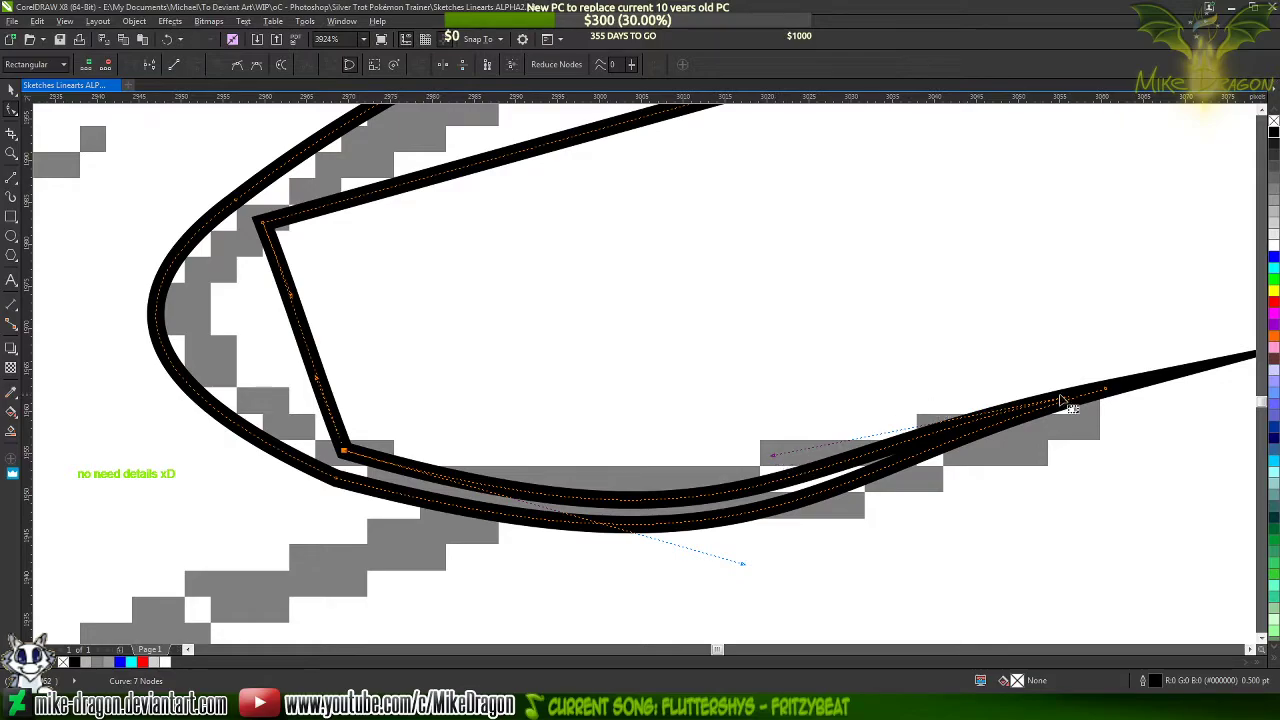
# Pull the lock's tip node back inside the end of the sketched line and raise the inner edge's tip handle
pyautogui.scroll(-3, 920, 400)
pyautogui.scroll(2, 1097, 410)
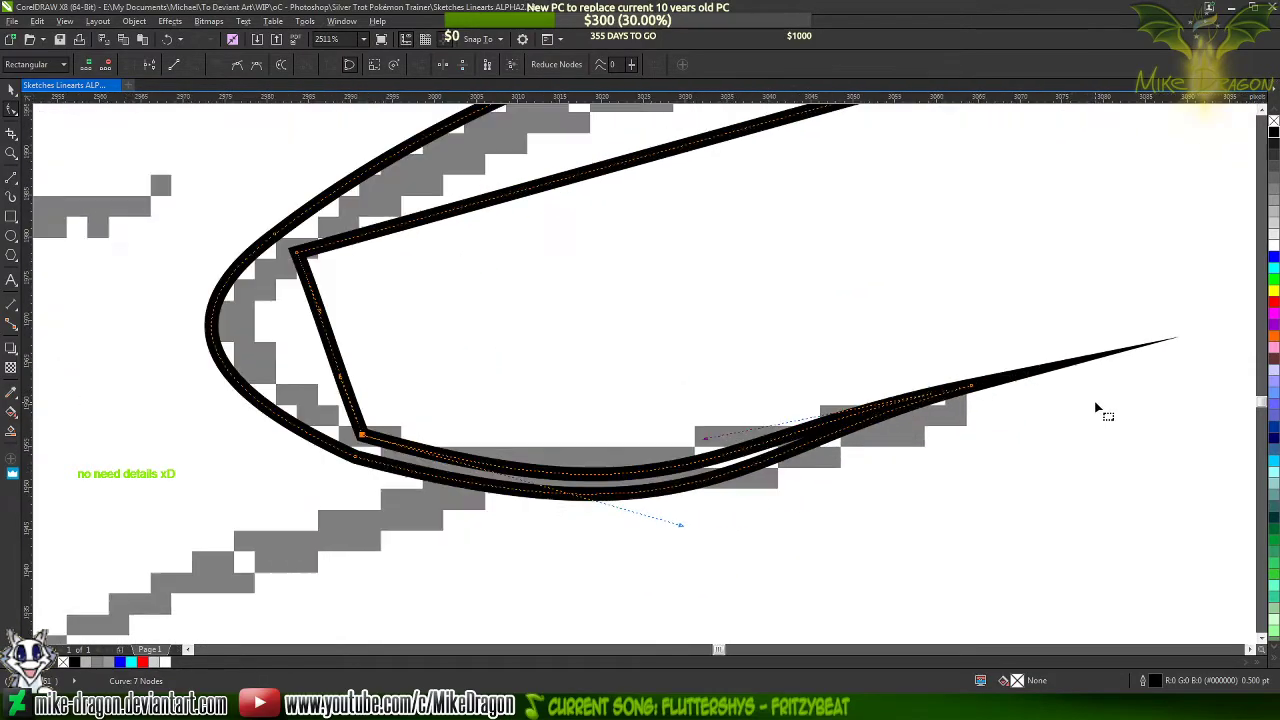
pyautogui.scroll(2, 1097, 410)
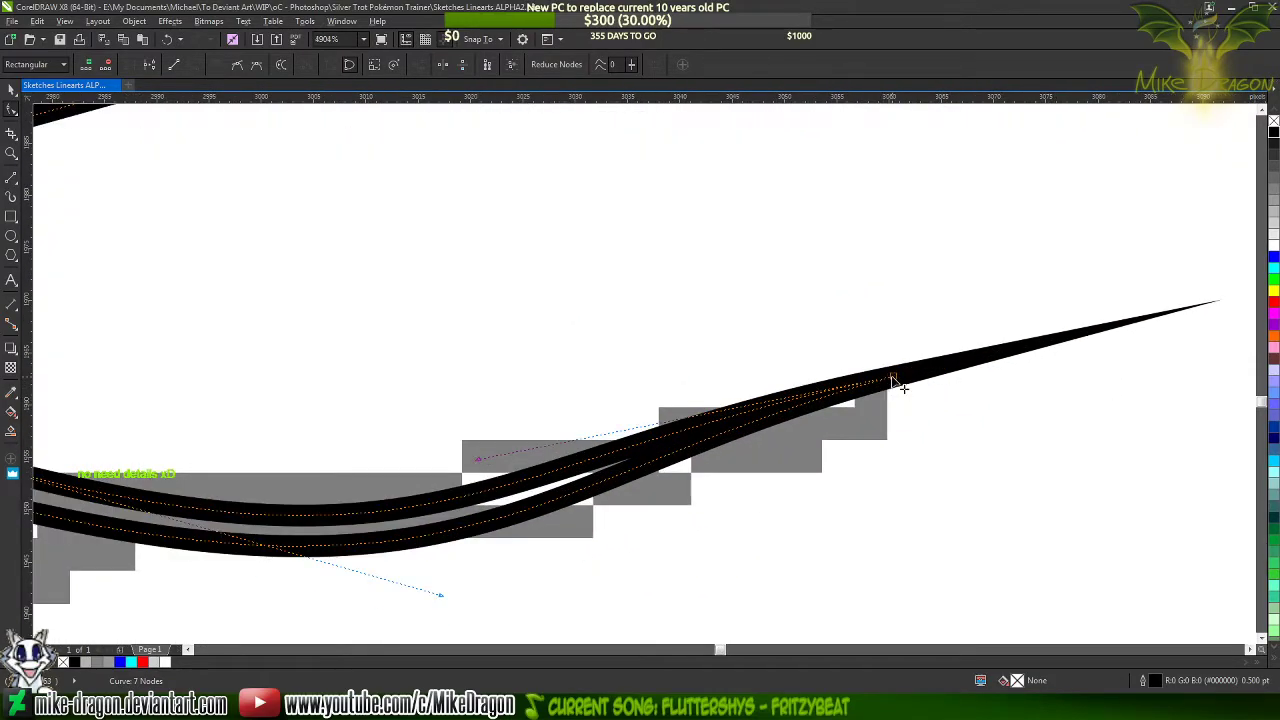
pyautogui.moveTo(895, 381); pyautogui.dragTo(833, 409)
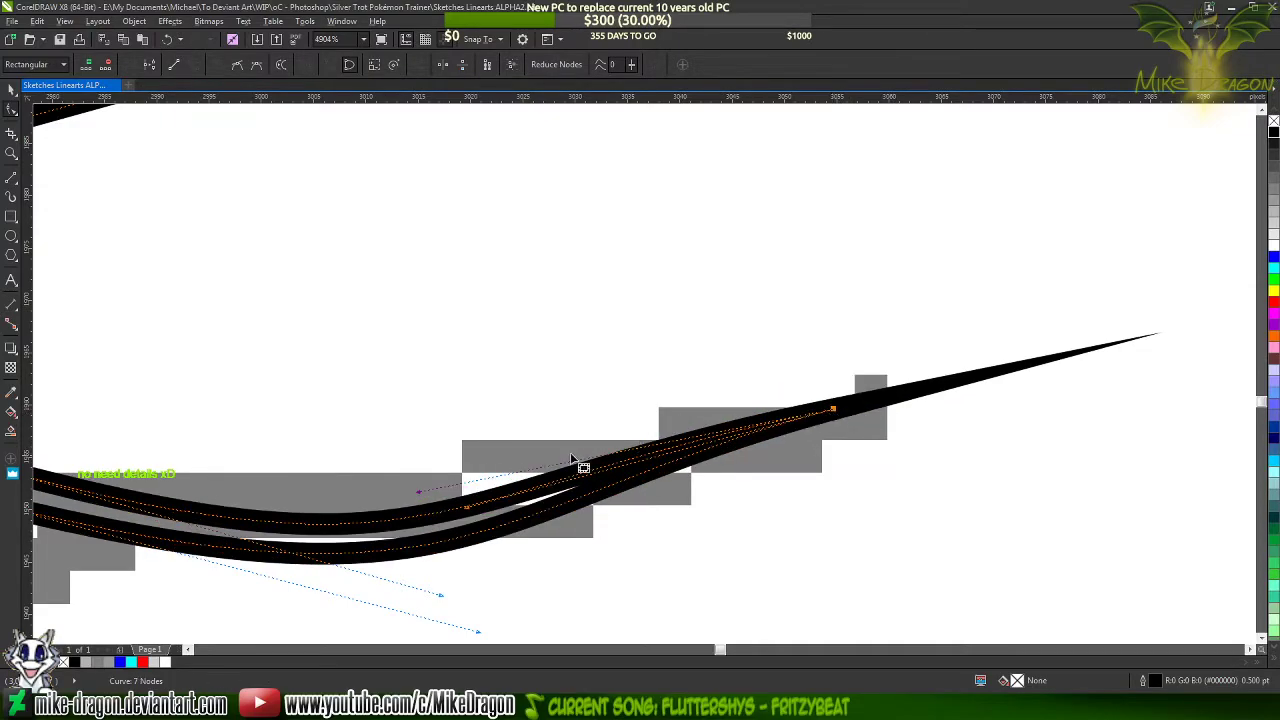
pyautogui.moveTo(420, 496); pyautogui.dragTo(443, 465)
pyautogui.scroll(-1, 898, 424)
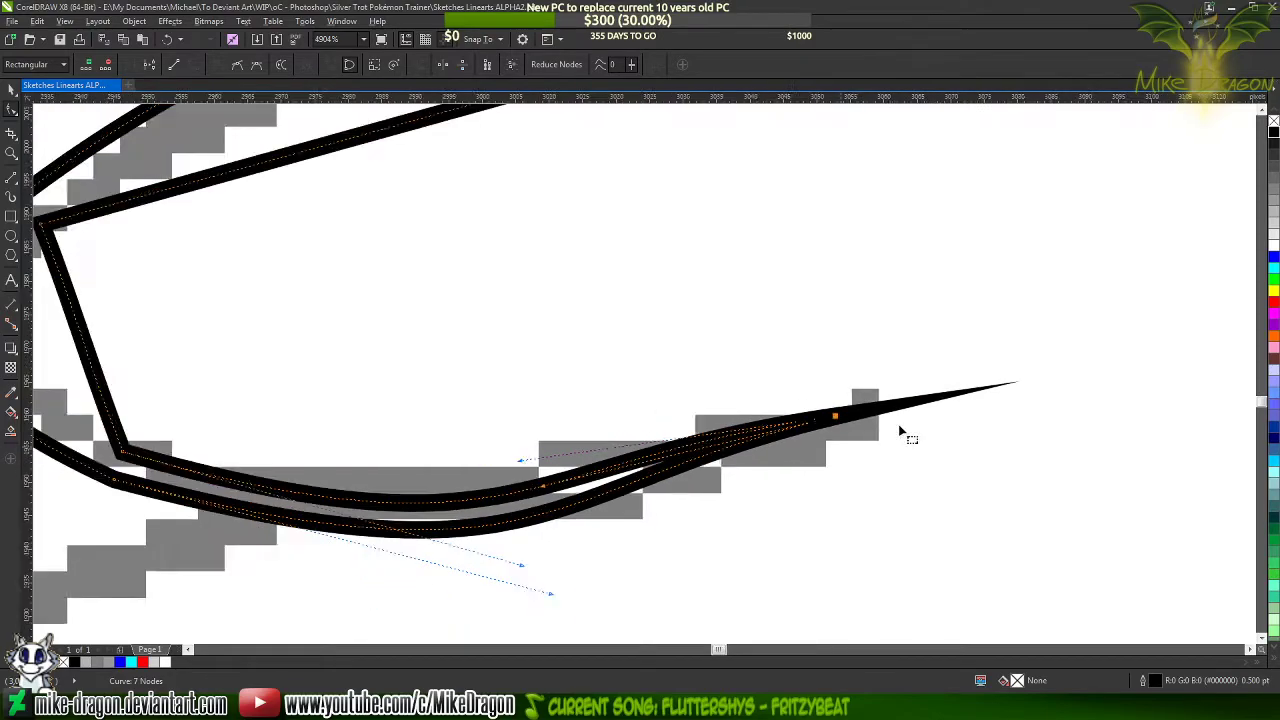
# Shorten and flatten the outer lower edge's corner handle so the curve runs more smoothly to the tip
pyautogui.scroll(-2, 898, 424)
pyautogui.scroll(1, 523, 519)
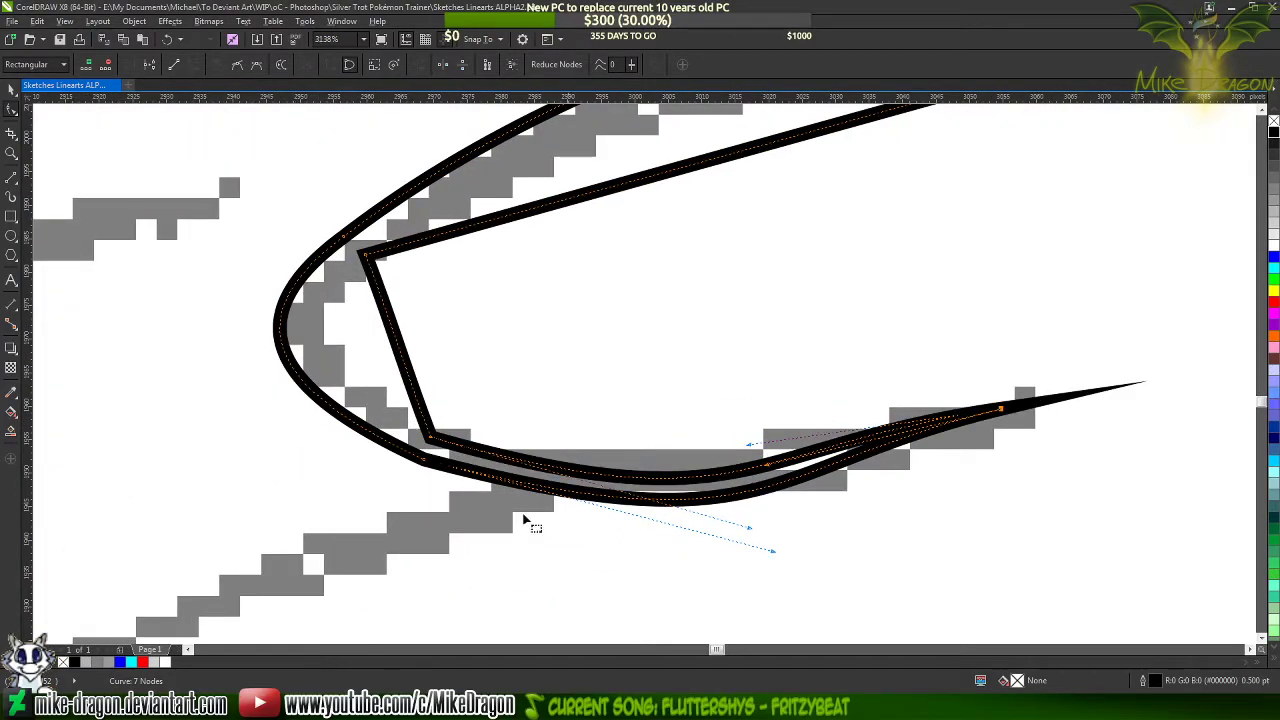
pyautogui.click(776, 552)
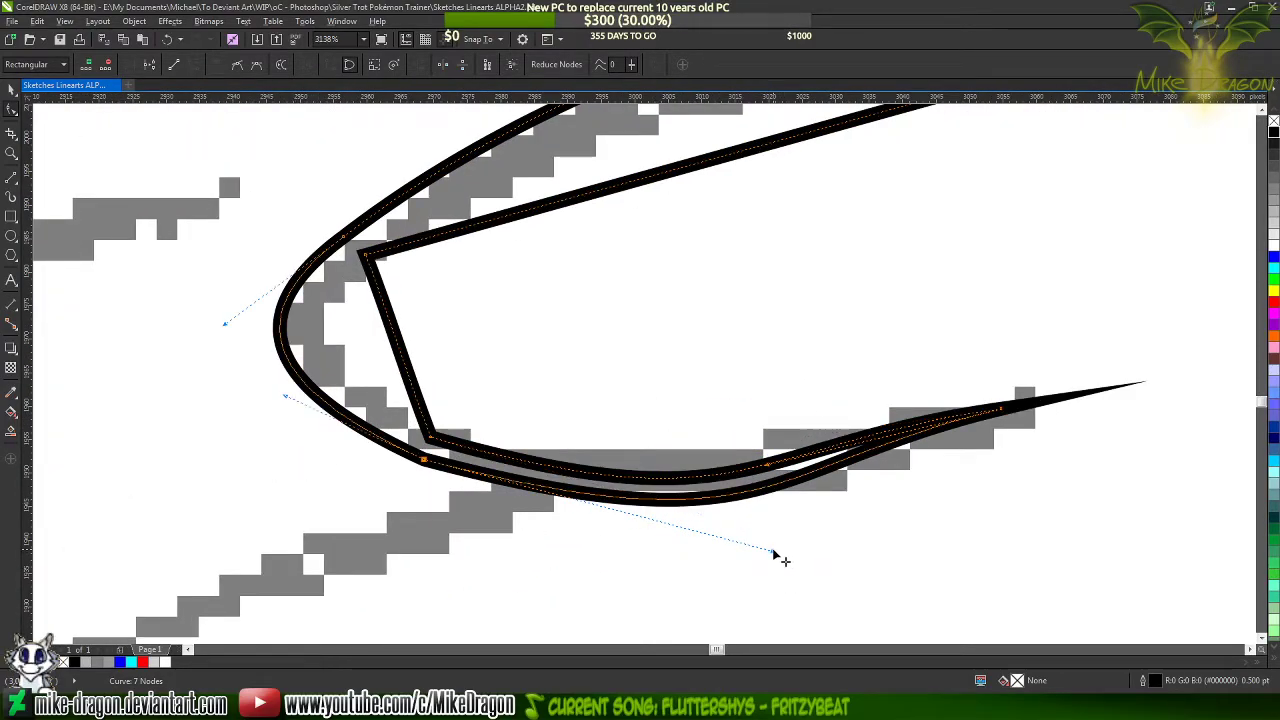
pyautogui.moveTo(776, 552); pyautogui.dragTo(650, 512)
pyautogui.click(431, 438)
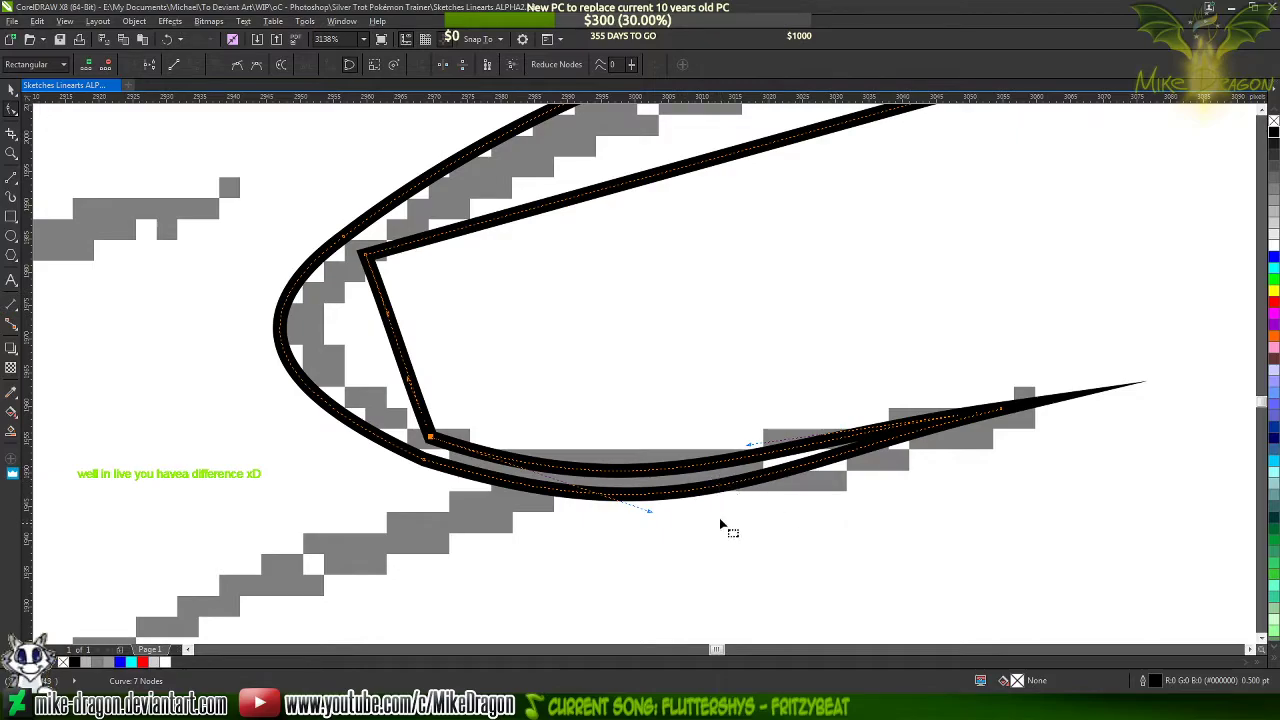
# Add a node on each side of the outer edge's lower corner and delete the corner node to smooth the curve
pyautogui.scroll(-1, 578, 540)
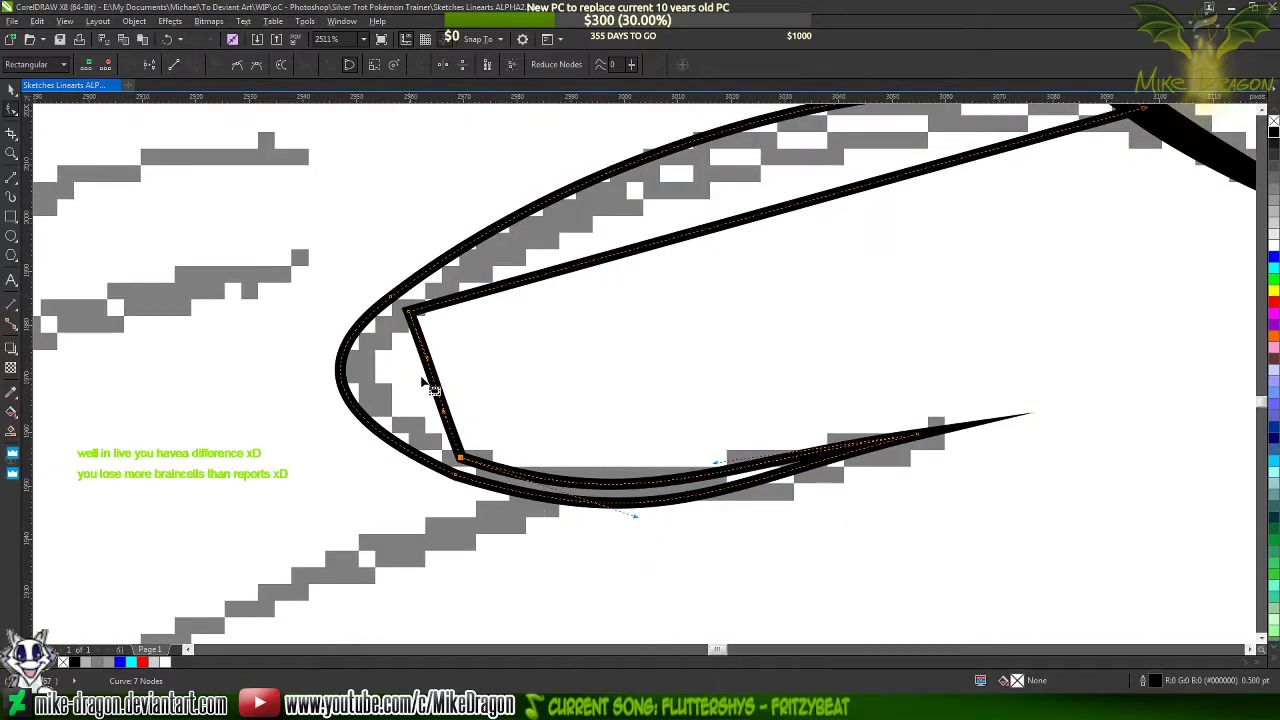
pyautogui.scroll(1, 316, 358)
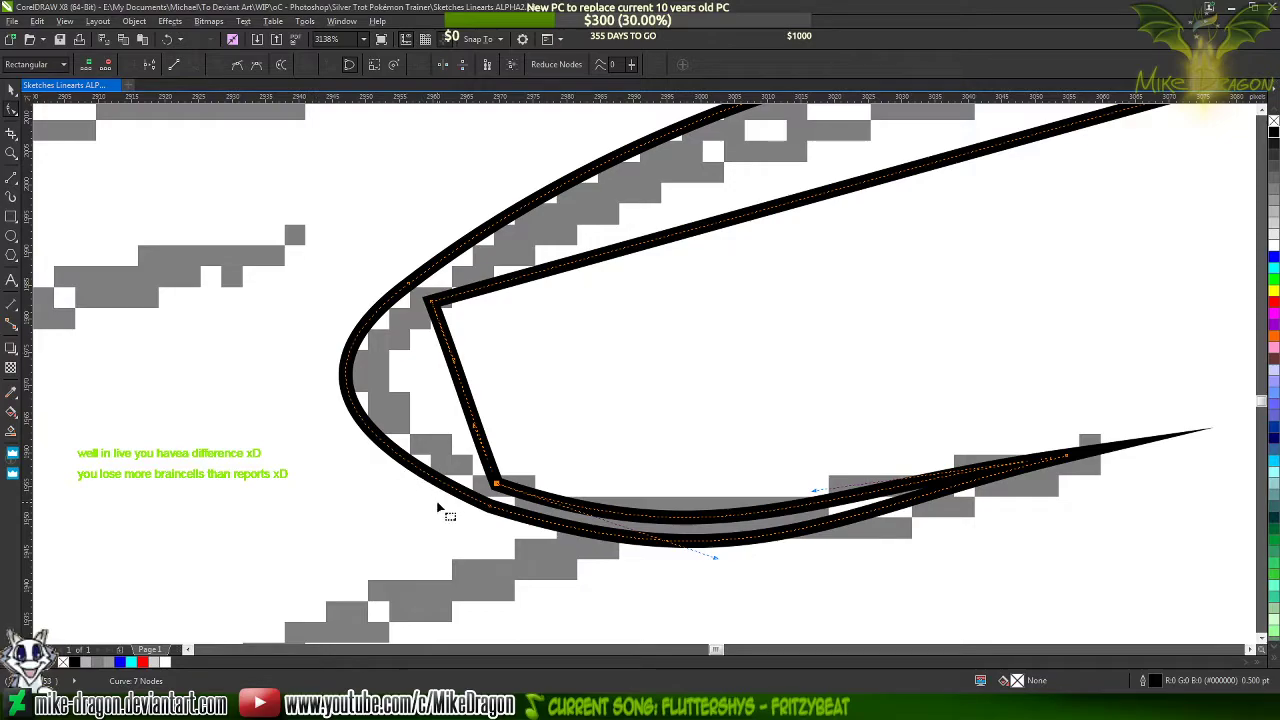
pyautogui.scroll(1, 437, 507)
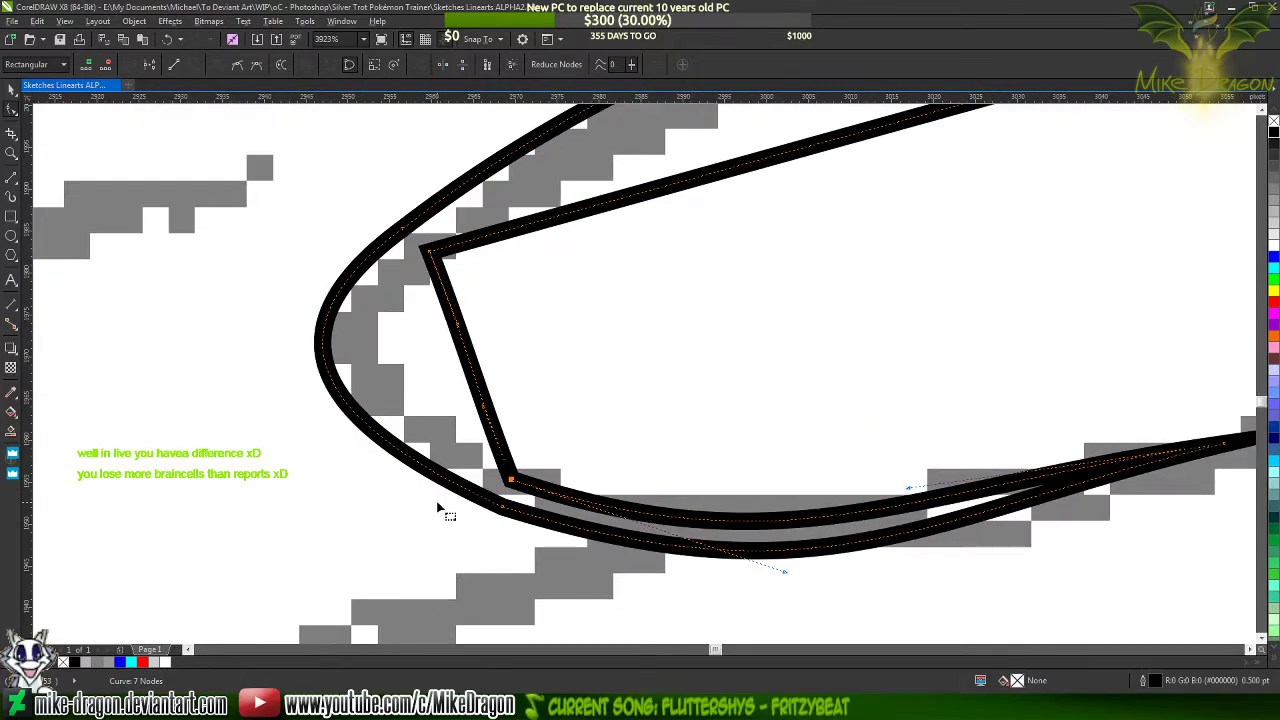
pyautogui.doubleClick(357, 418)
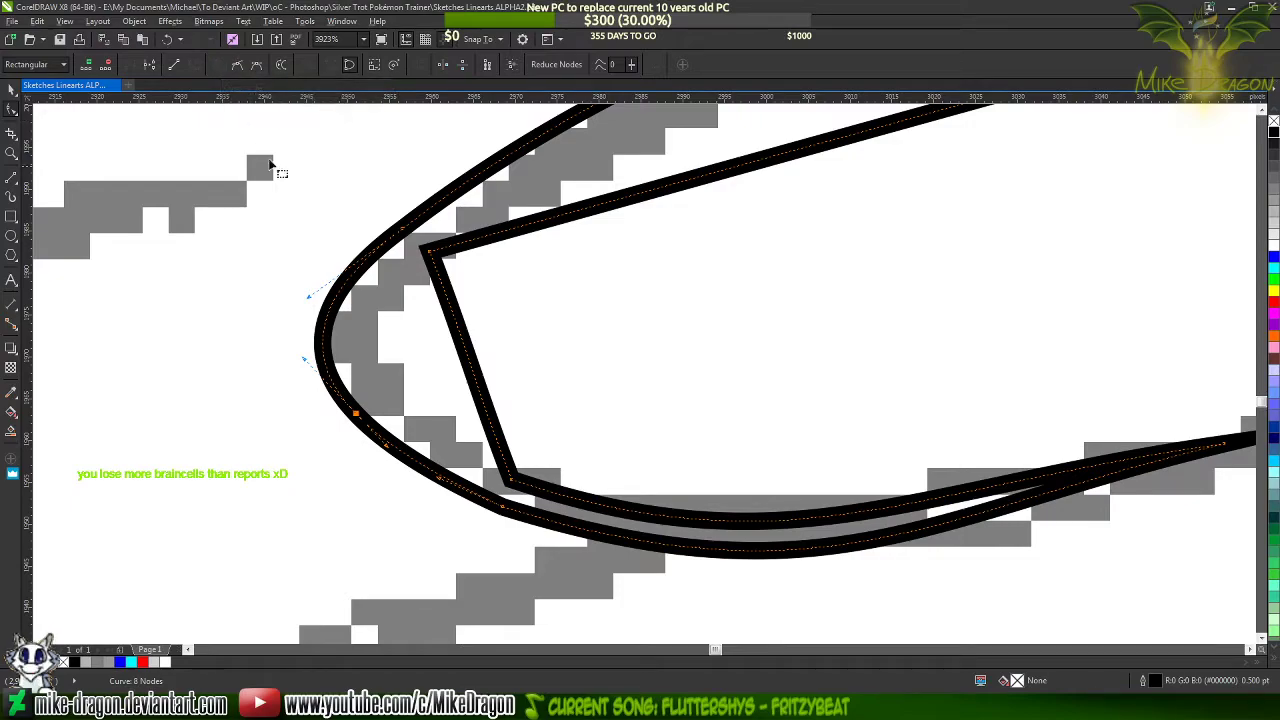
pyautogui.doubleClick(737, 552)
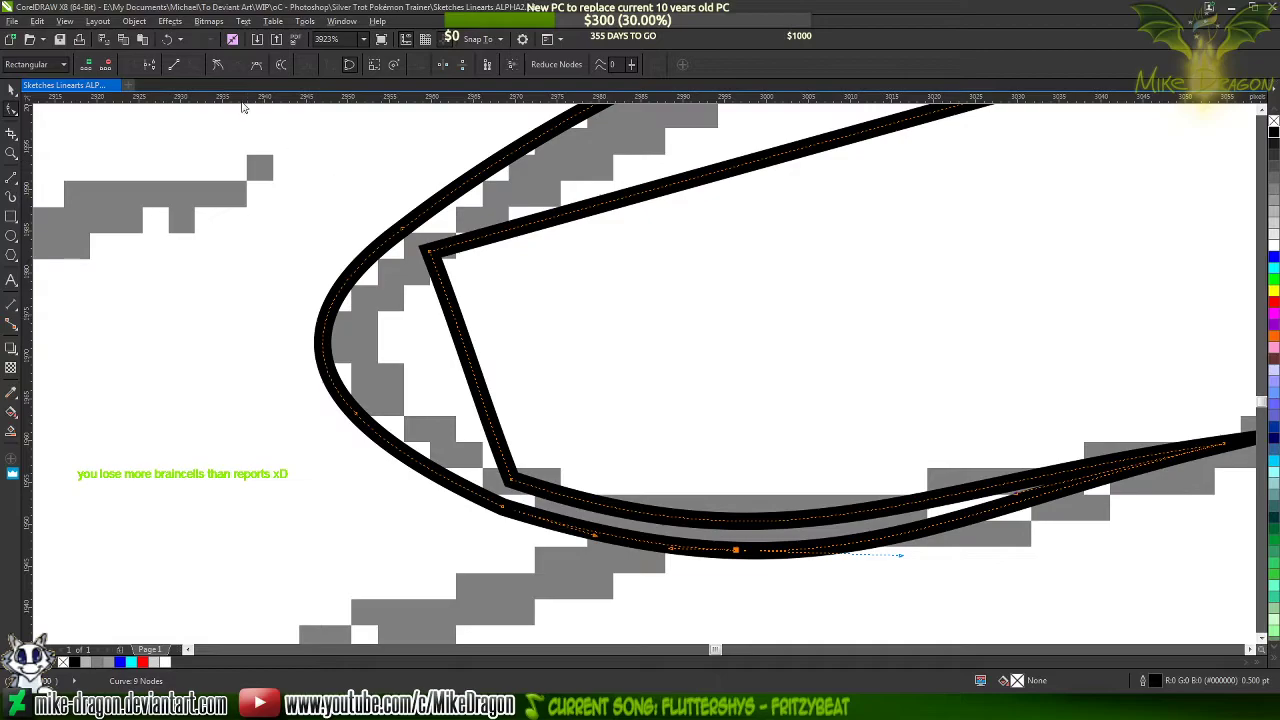
pyautogui.press('Delete')
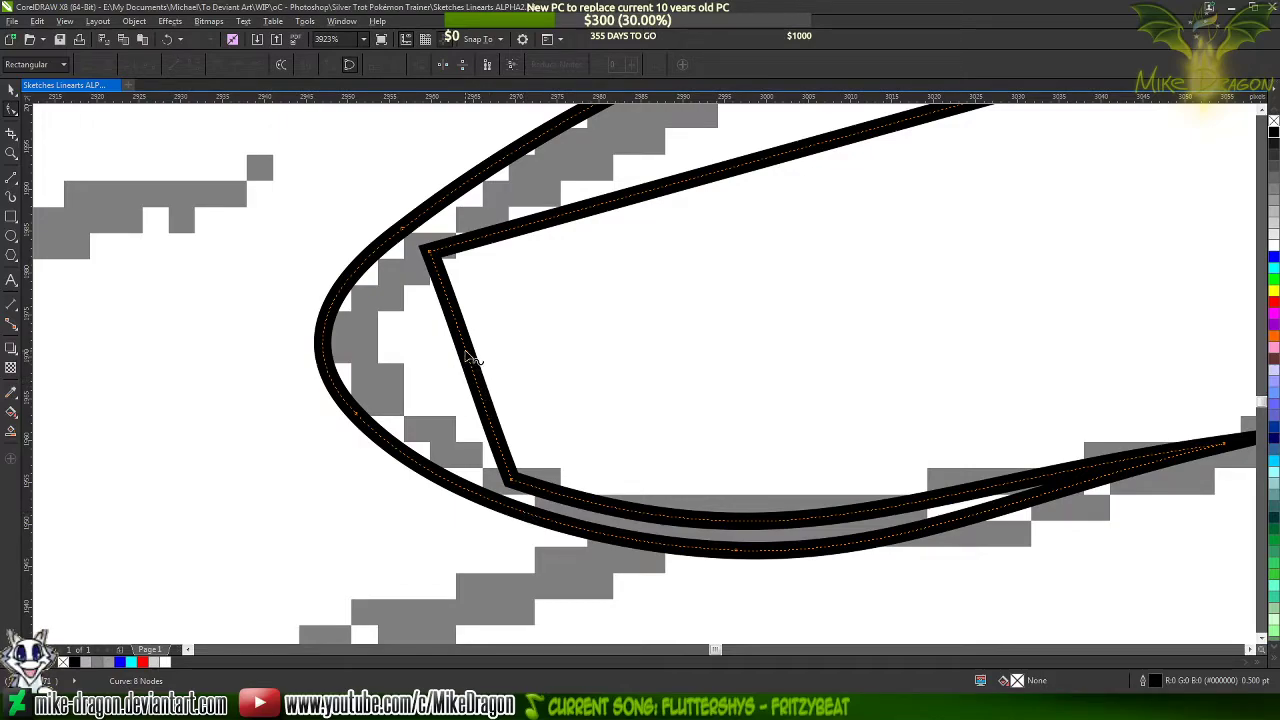
# Bend the inner blunt end outward parallel to the outer edge, and replace its lower corner node with a node on either side
pyautogui.moveTo(470, 357); pyautogui.dragTo(355, 361)
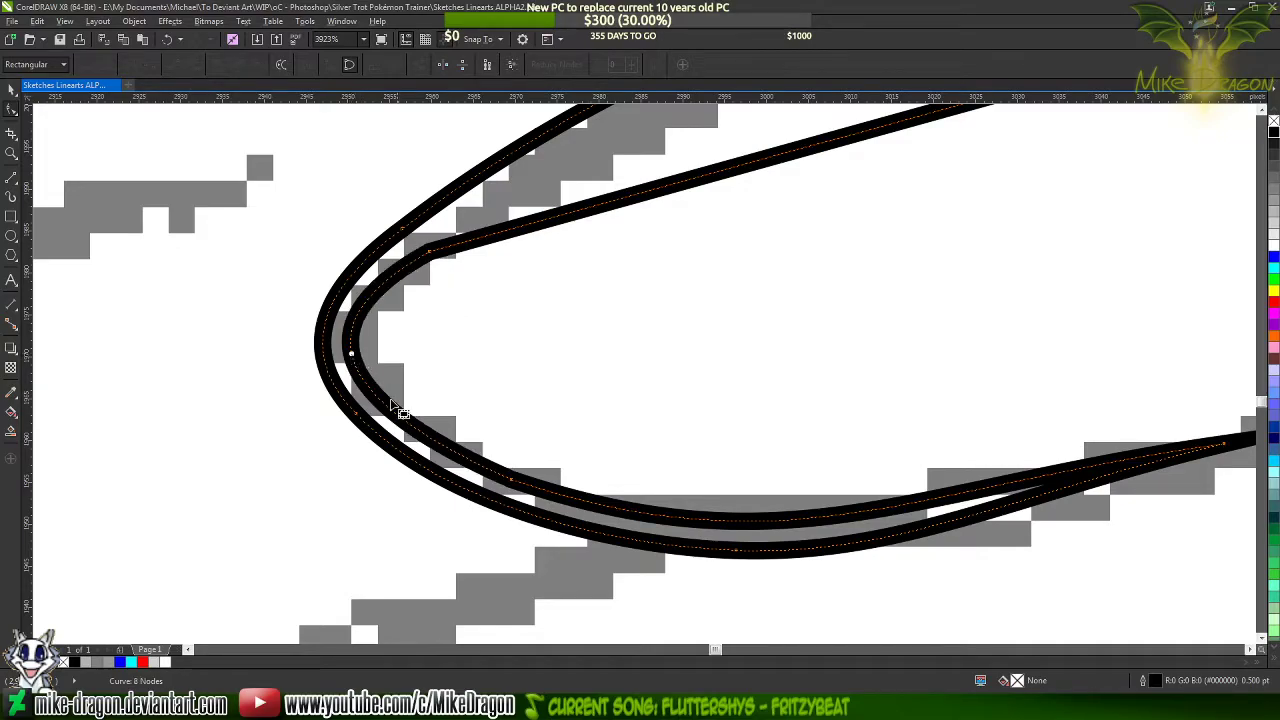
pyautogui.click(357, 371)
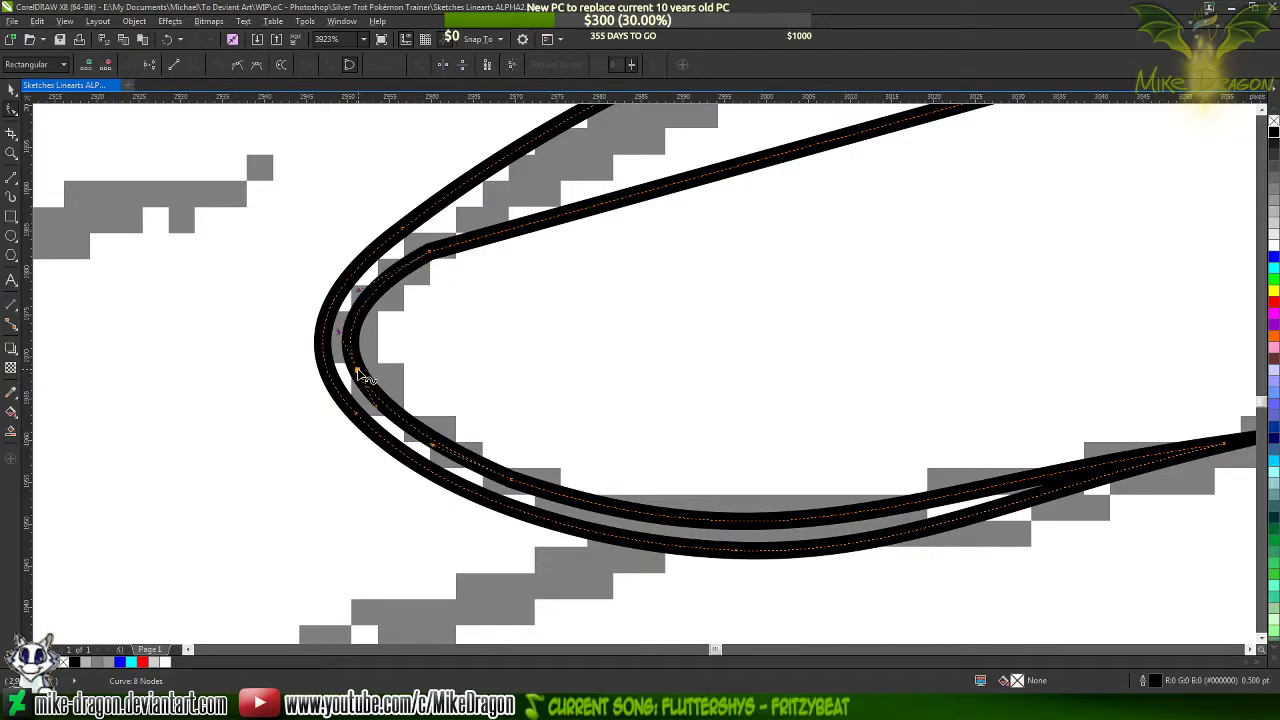
pyautogui.doubleClick(357, 370)
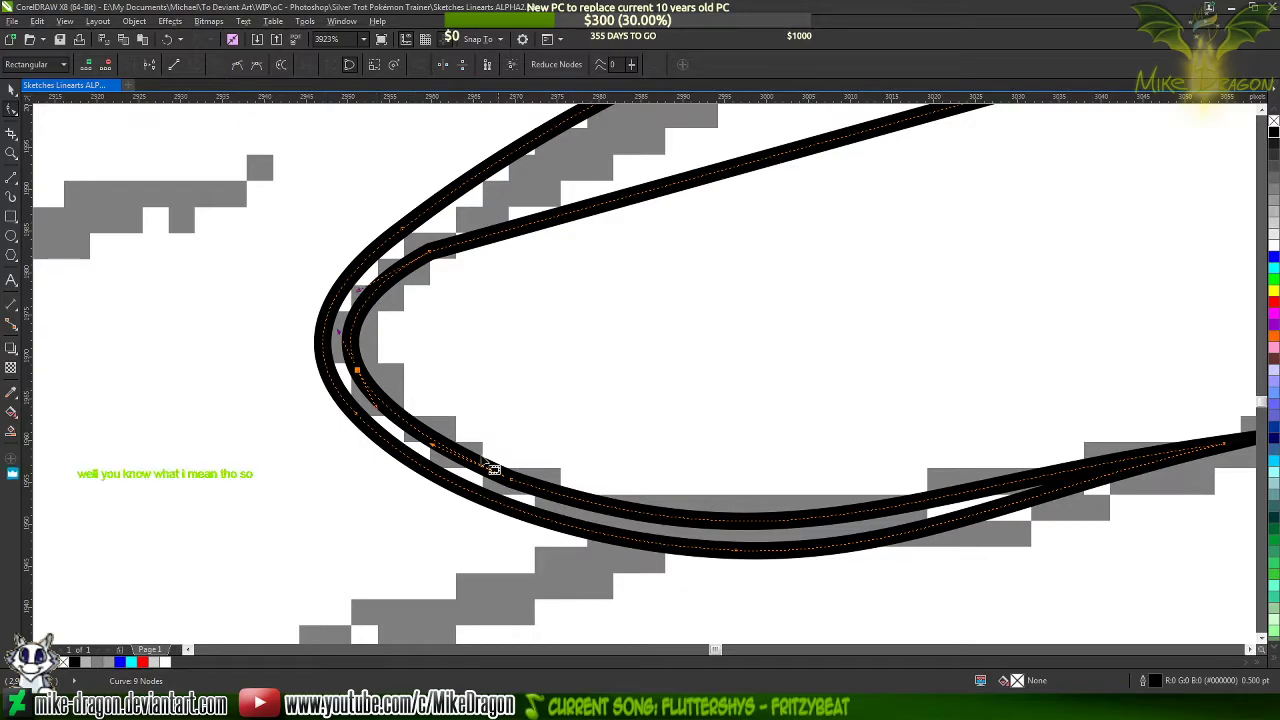
pyautogui.click(777, 523)
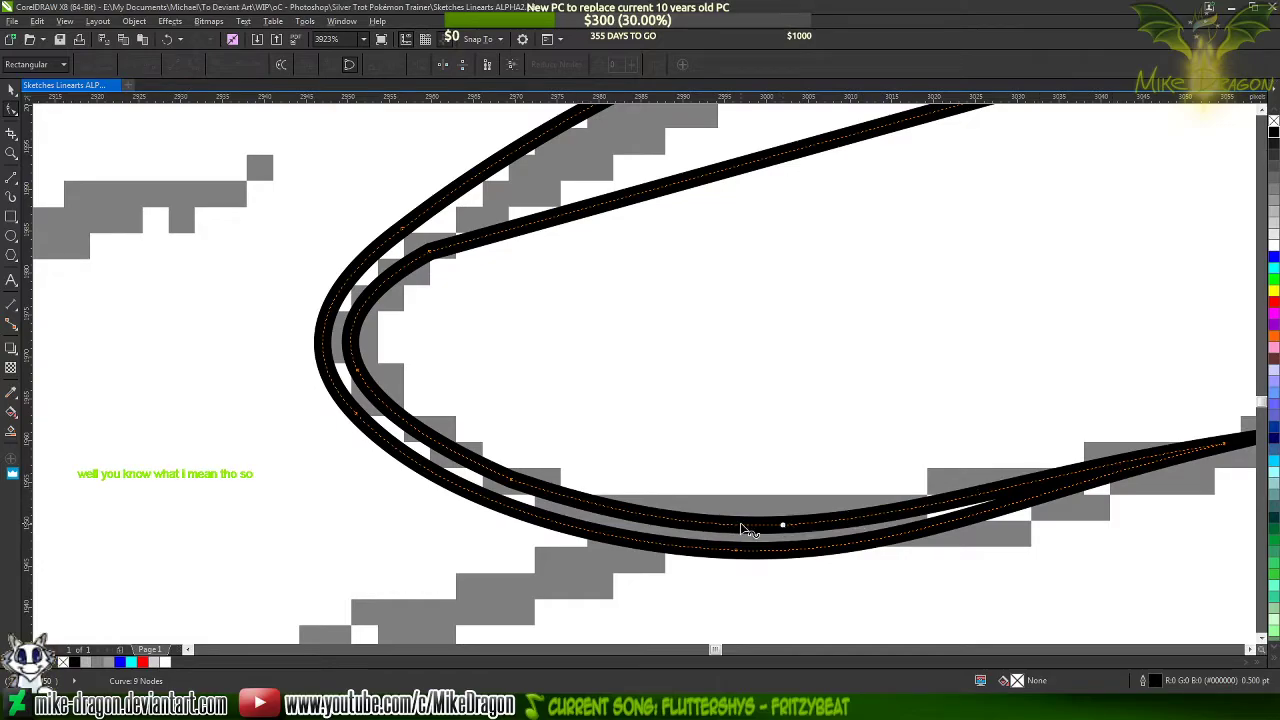
pyautogui.doubleClick(743, 525)
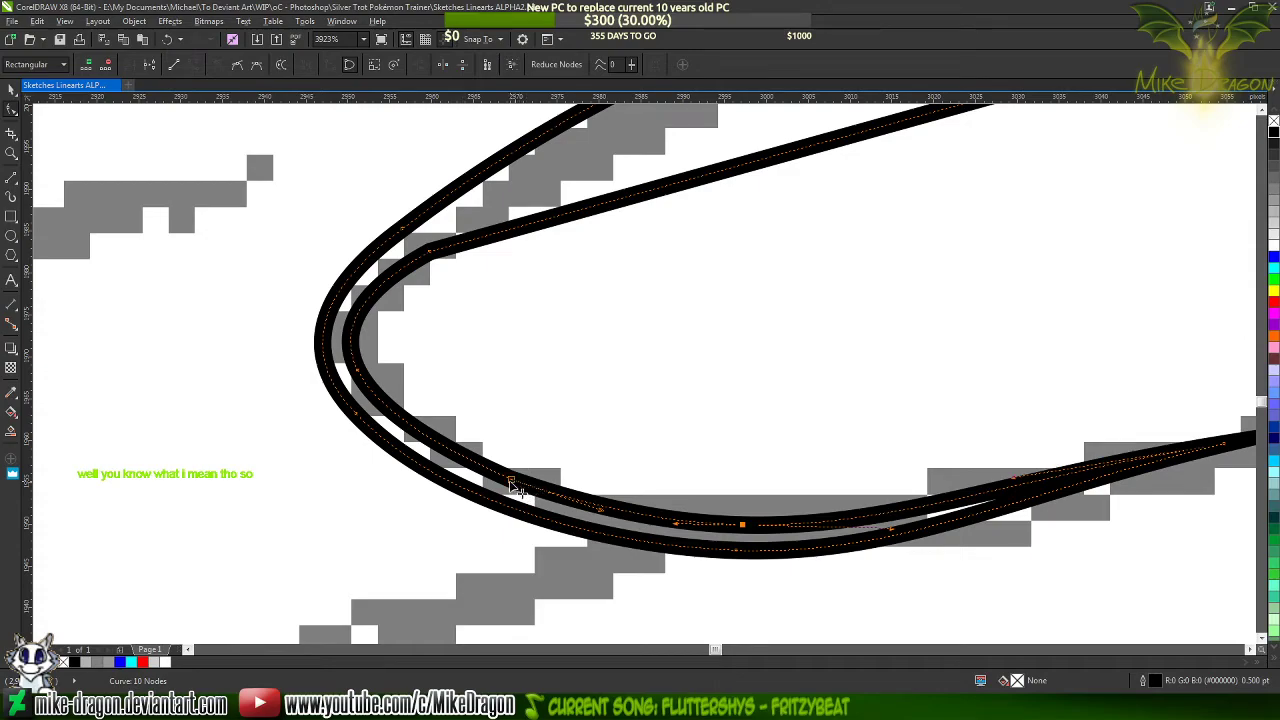
pyautogui.press('Delete')
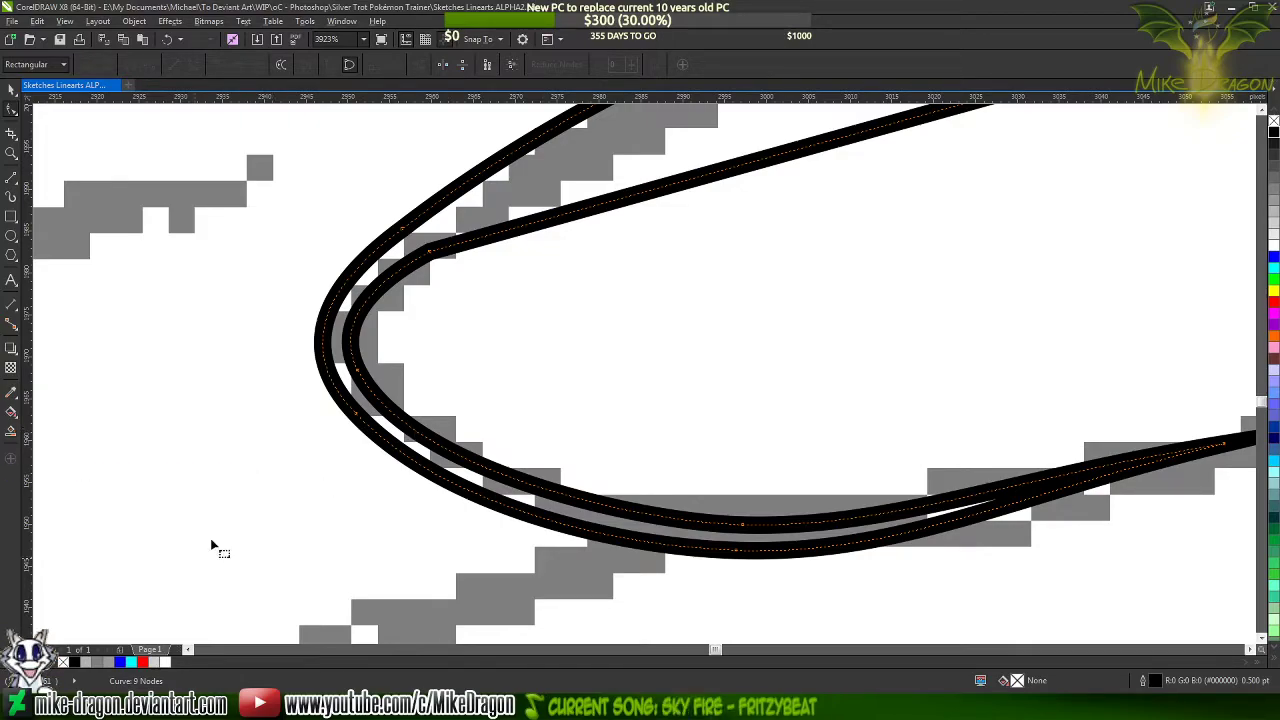
# Switch to Windows Media Player to view the music playlist
pyautogui.click(185, 706)
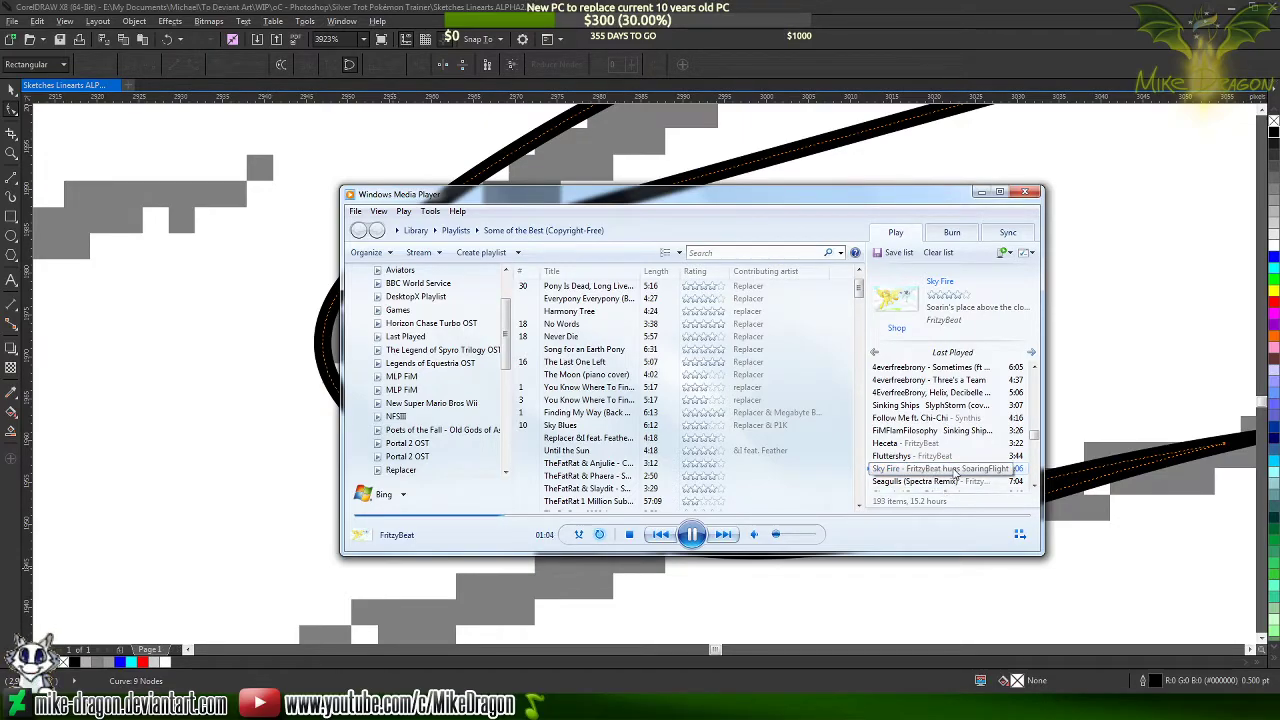
# Return to CorelDRAW and lengthen the handle of the inner edge's lower node toward the blunt end to even out the curve
pyautogui.click(862, 45)
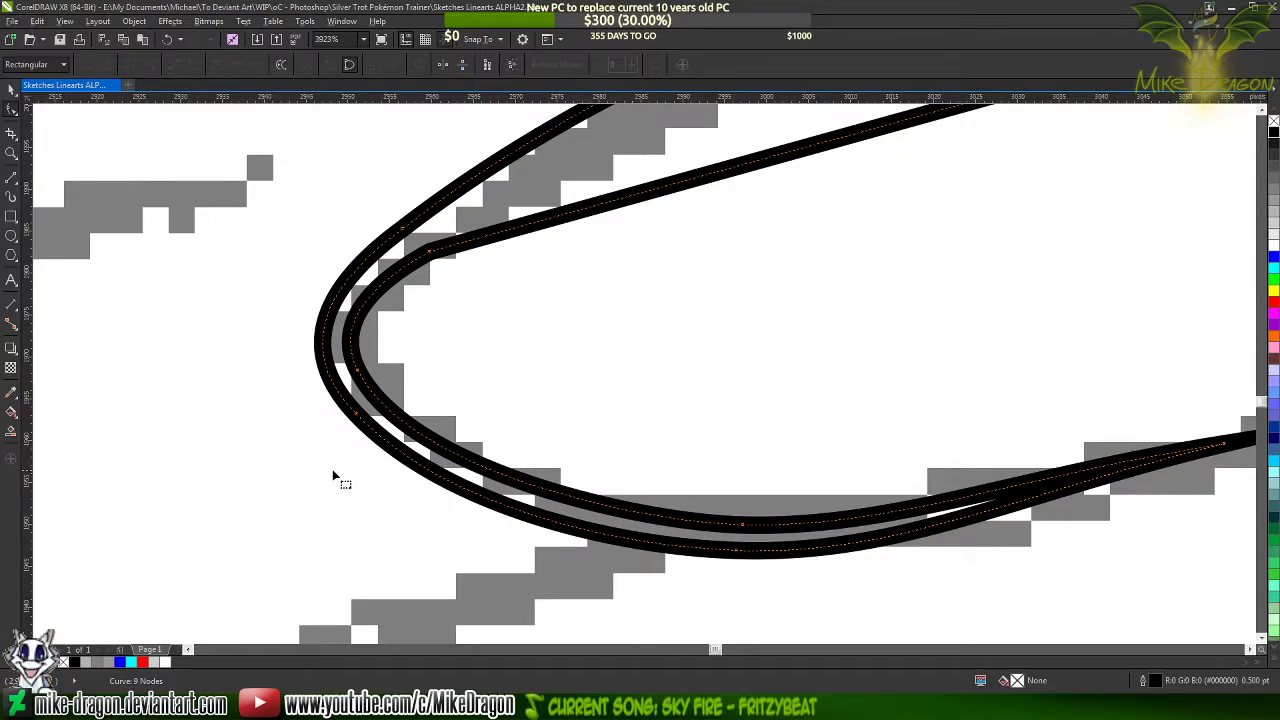
pyautogui.scroll(-1, 332, 469)
pyautogui.scroll(1, 455, 510)
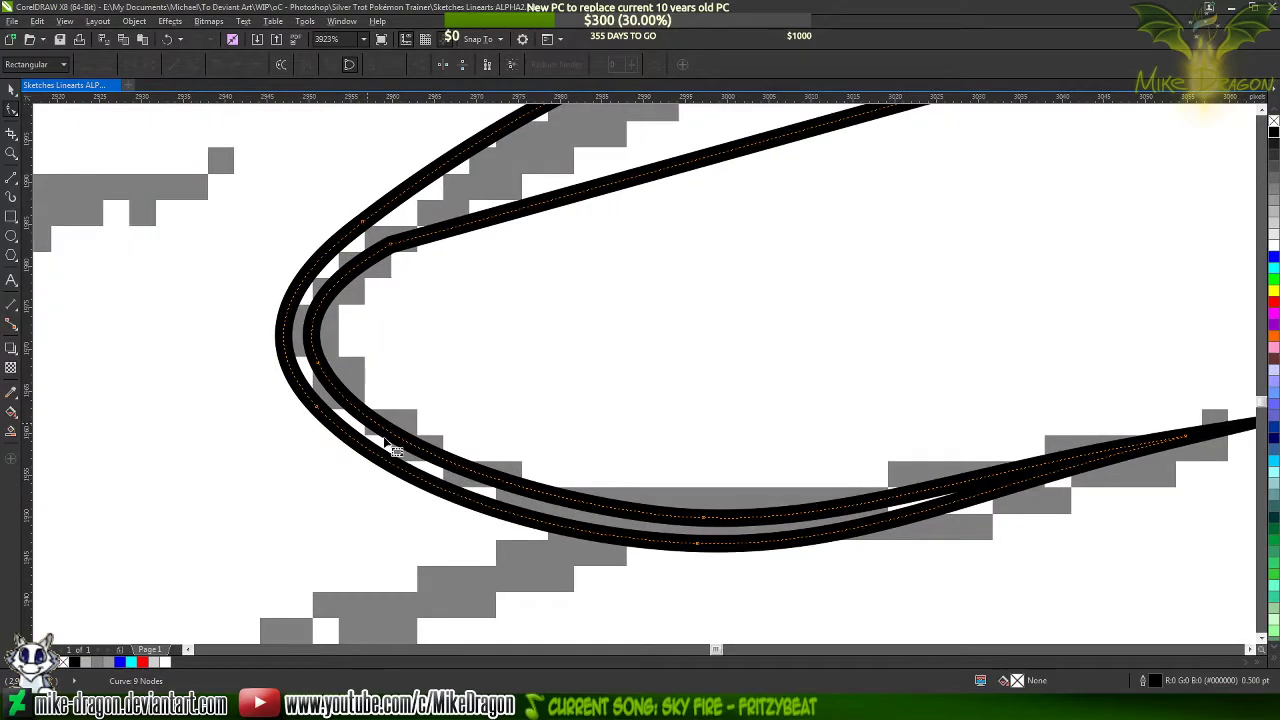
pyautogui.click(323, 371)
pyautogui.scroll(2, 328, 410)
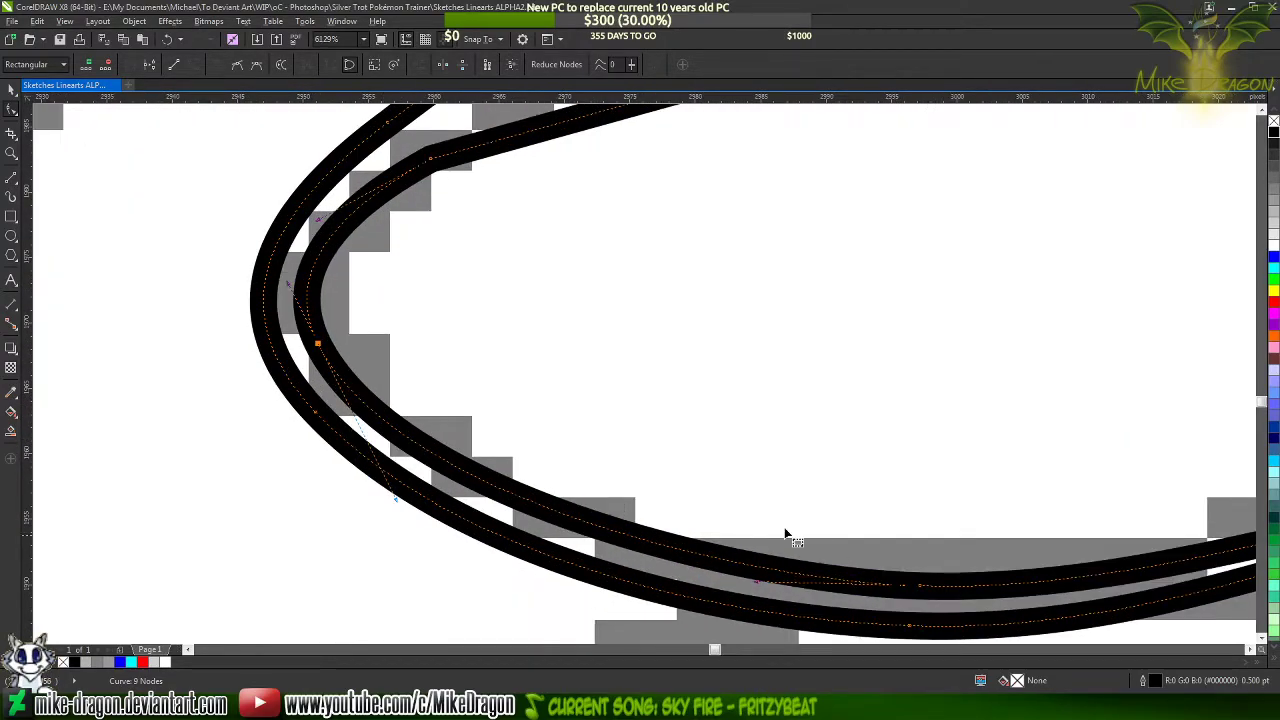
pyautogui.moveTo(757, 581); pyautogui.dragTo(703, 588)
pyautogui.scroll(-2, 578, 546)
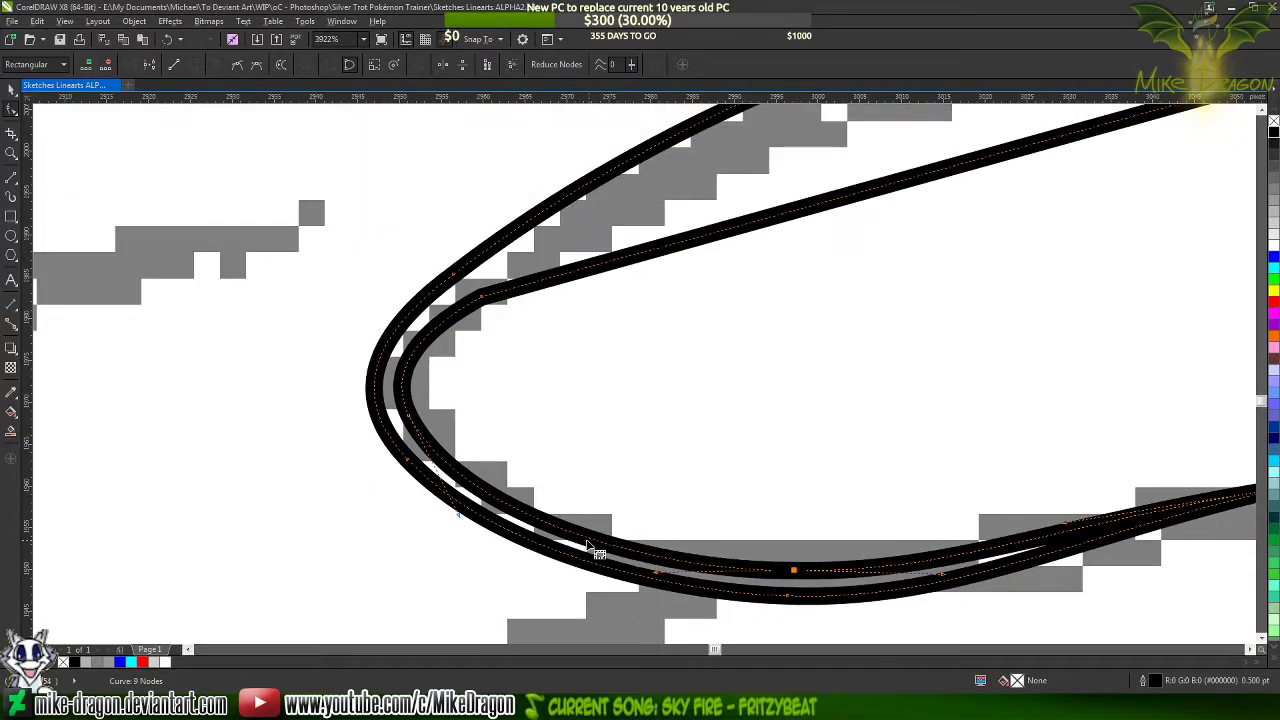
# Add a node on each side of the inner edge's bottom node, making the blunt-end one a cusp, and delete the bottom node
pyautogui.click(563, 531)
pyautogui.doubleClick(563, 531)
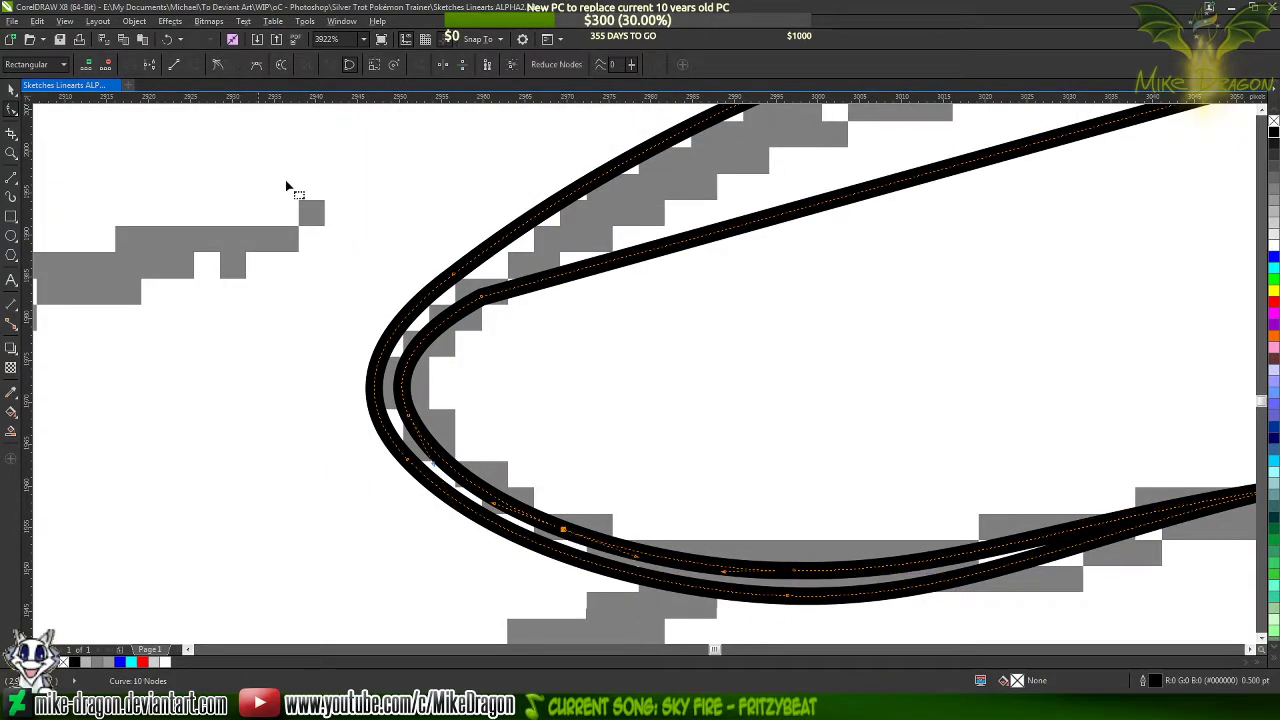
pyautogui.click(213, 65)
pyautogui.scroll(-2, 257, 369)
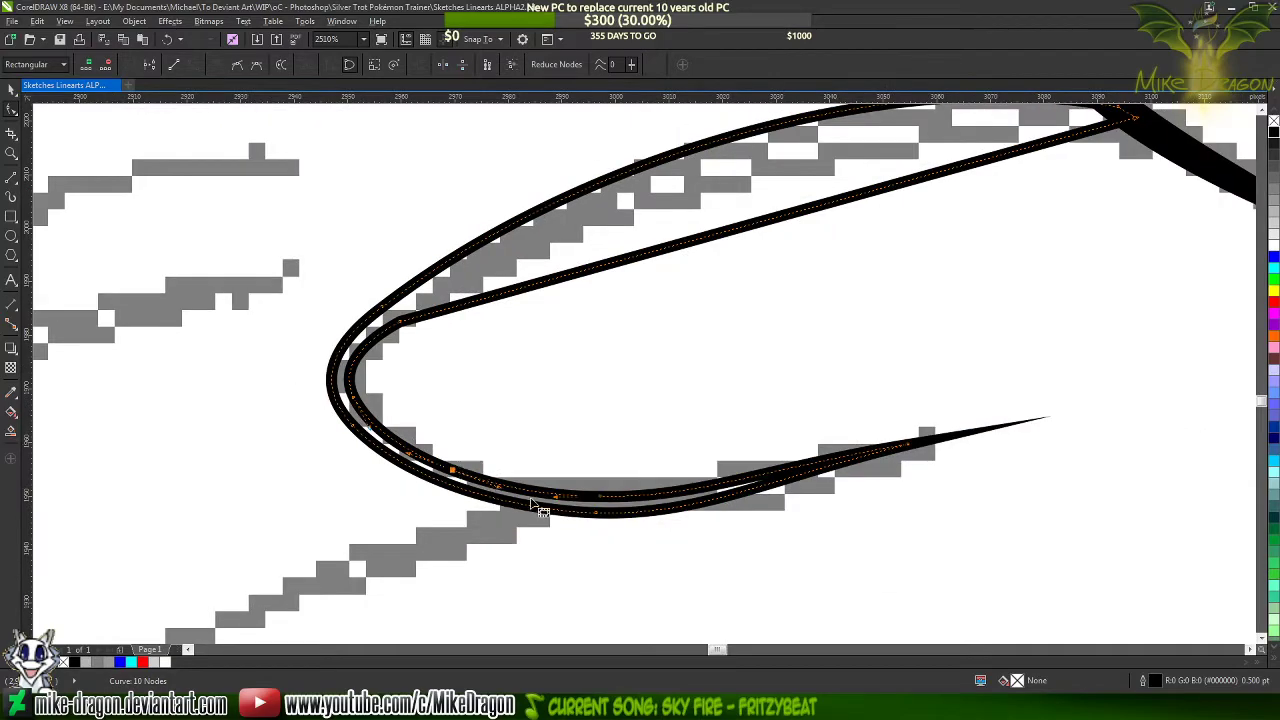
pyautogui.scroll(3, 577, 519)
pyautogui.doubleClick(862, 445)
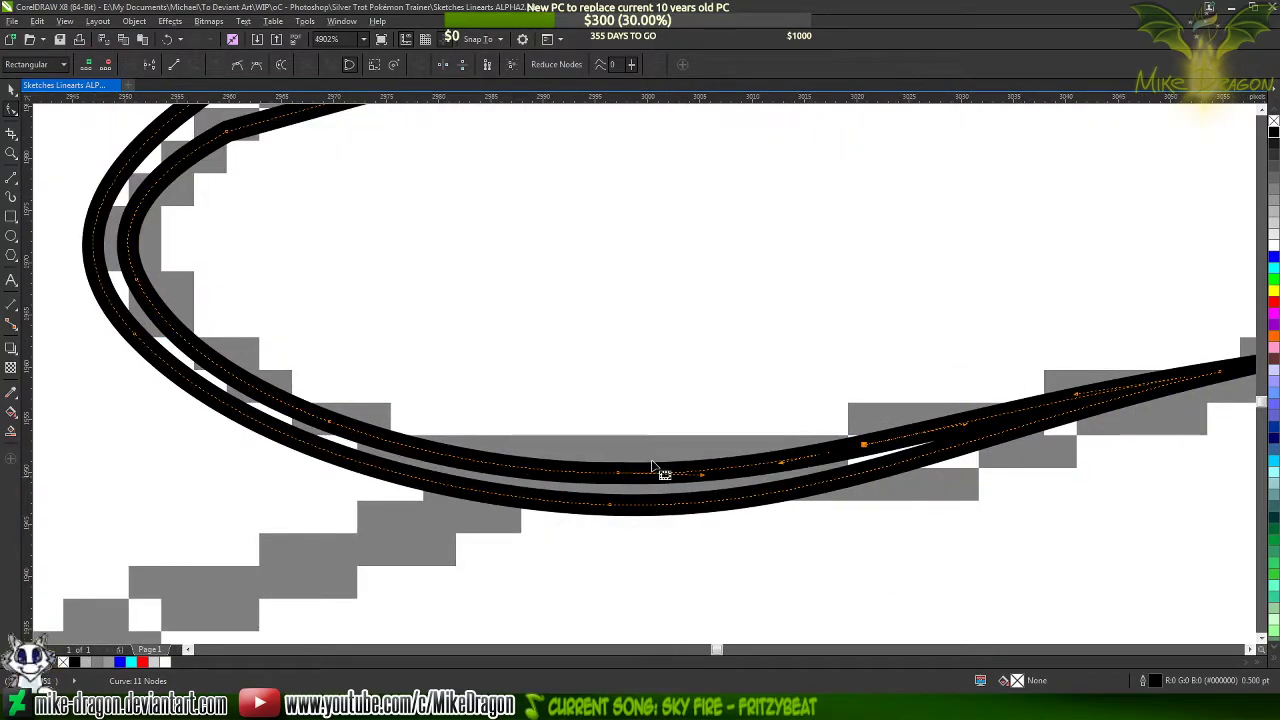
pyautogui.doubleClick(618, 475)
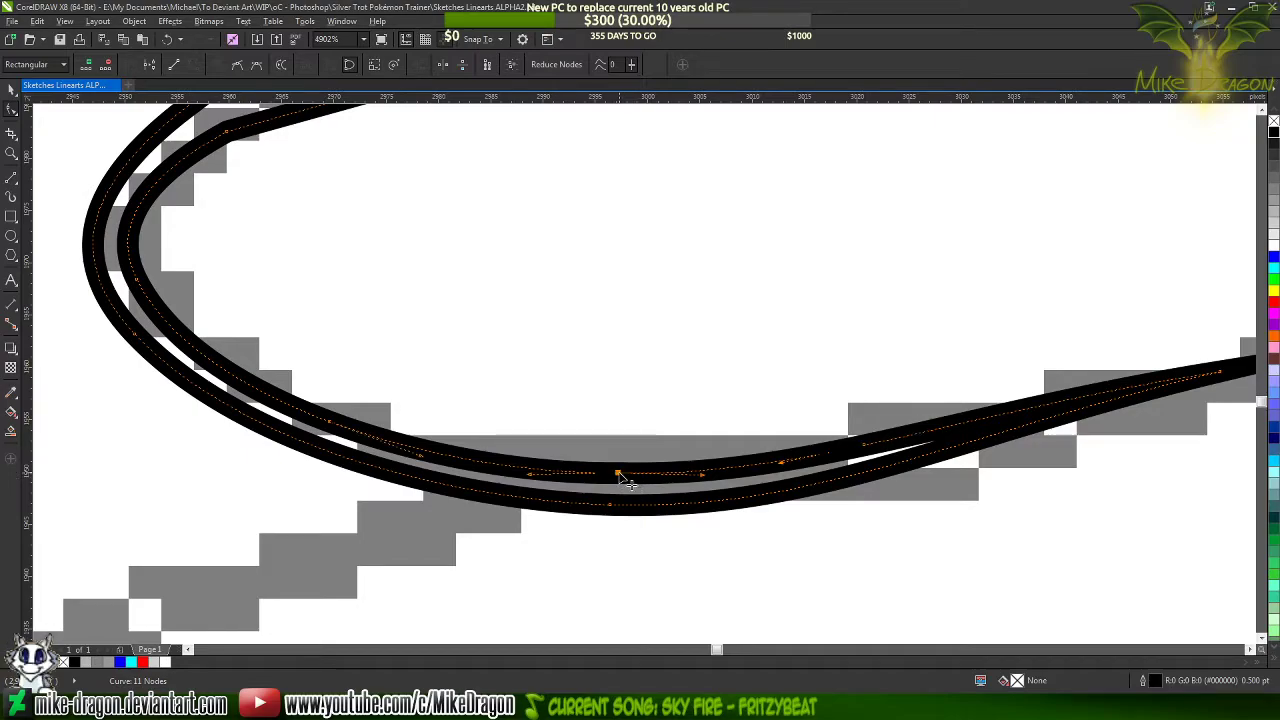
pyautogui.scroll(-2, 866, 553)
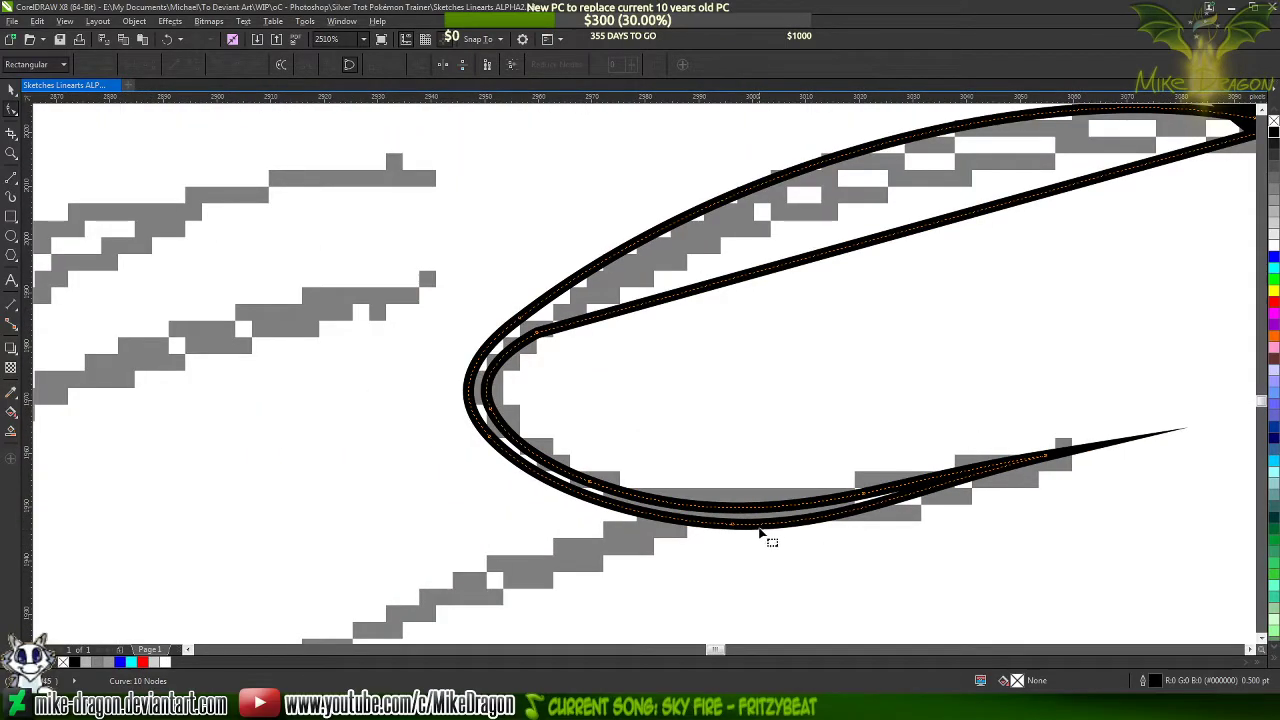
# Add a node on each side of the outer edge's bottom node and delete the bottom node between them
pyautogui.scroll(1, 740, 552)
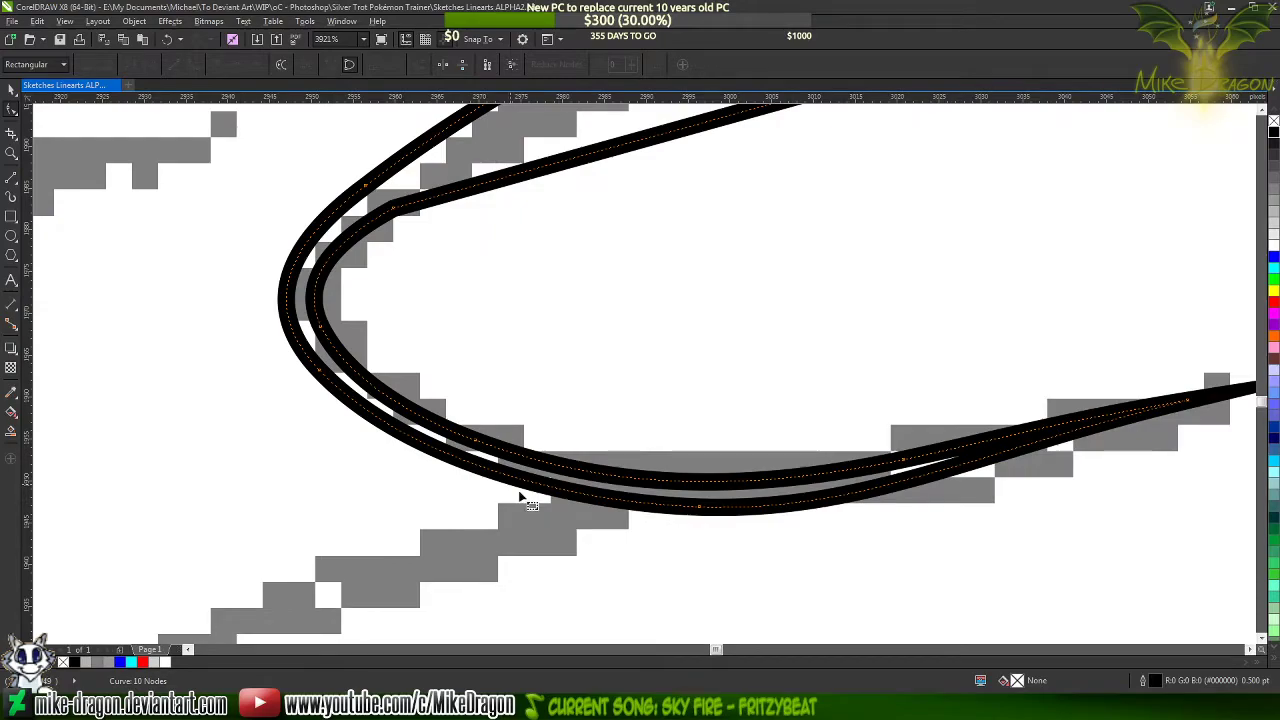
pyautogui.doubleClick(497, 471)
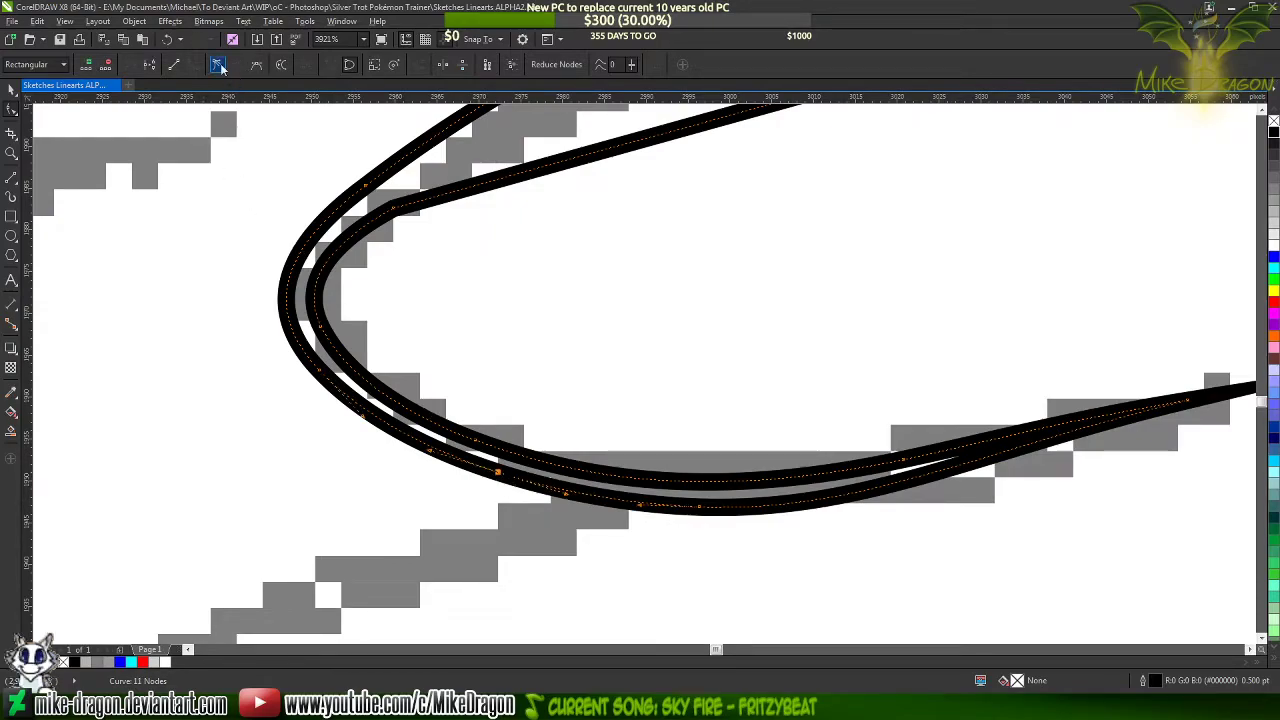
pyautogui.doubleClick(902, 482)
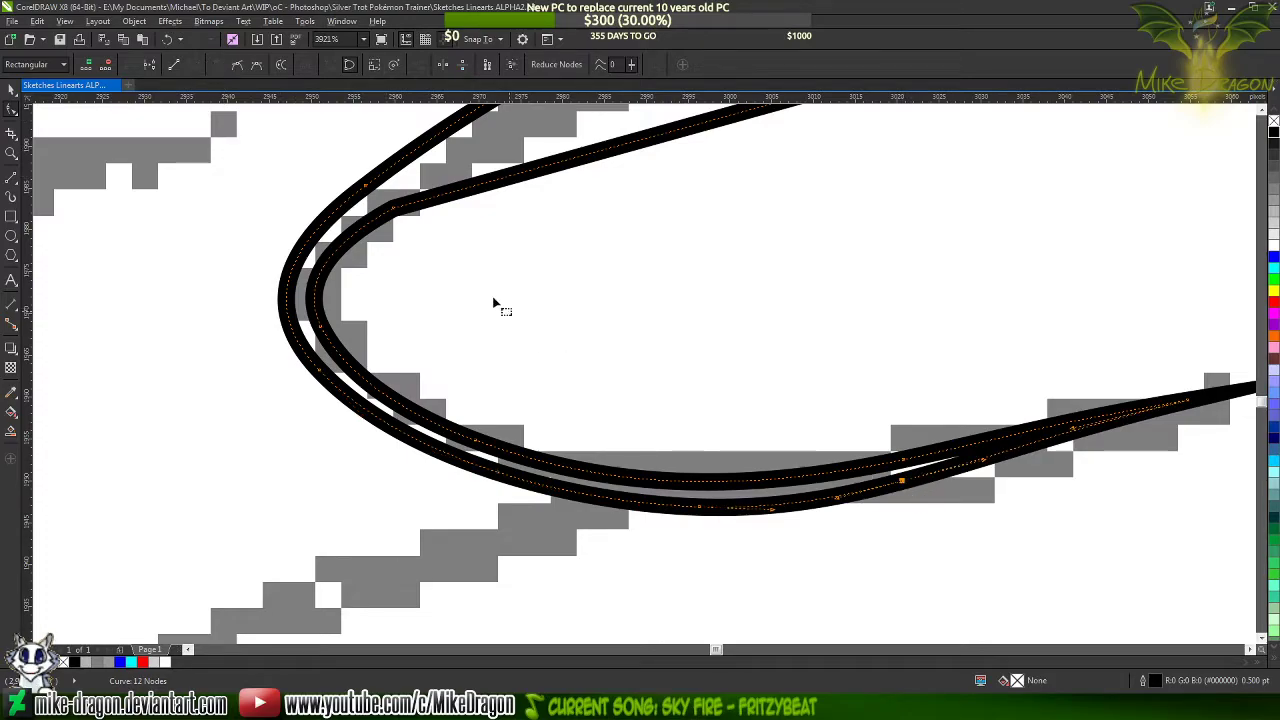
pyautogui.press('Delete')
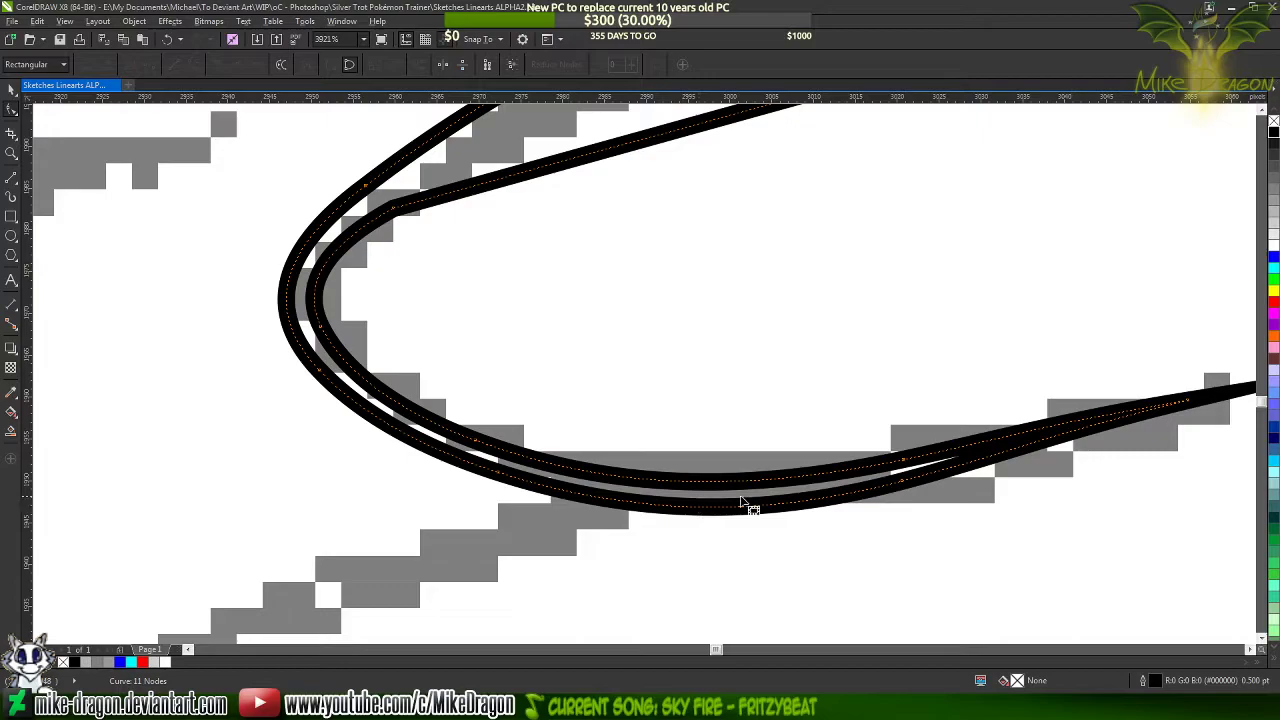
# Delete the outer edge's added node nearer the blunt end so the lower curve runs in one smooth segment
pyautogui.click(902, 482)
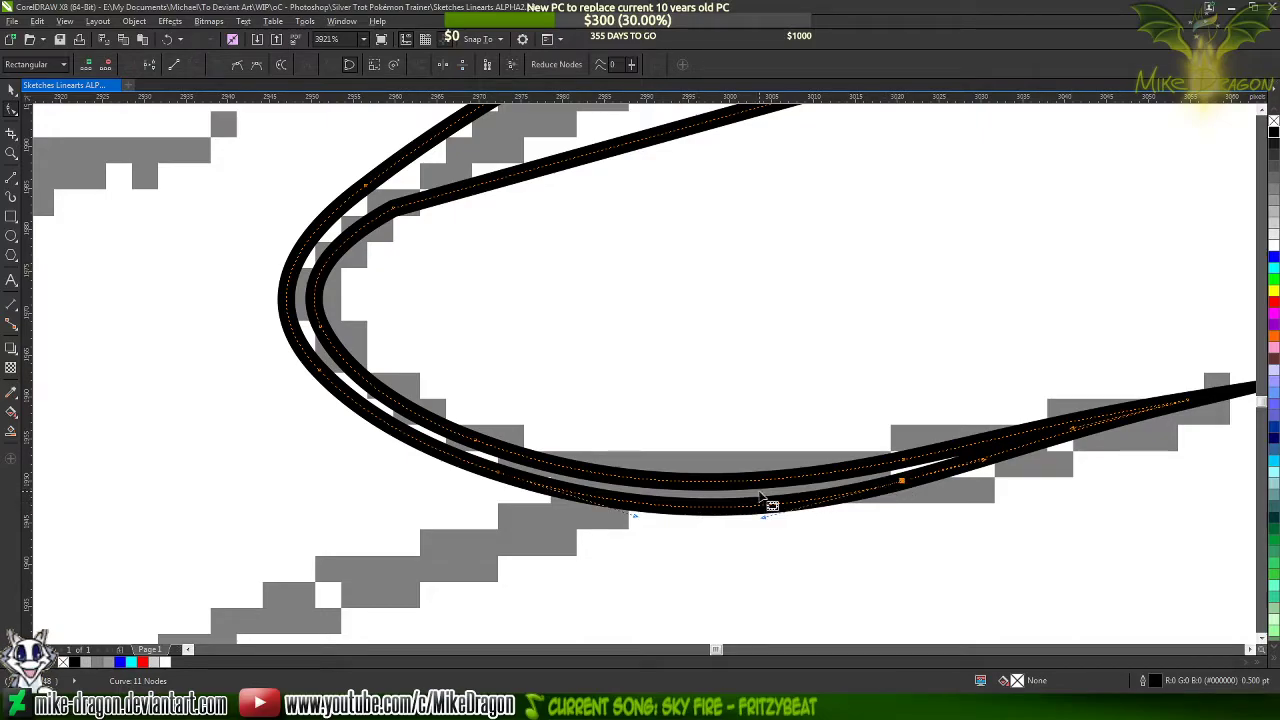
pyautogui.scroll(2, 918, 492)
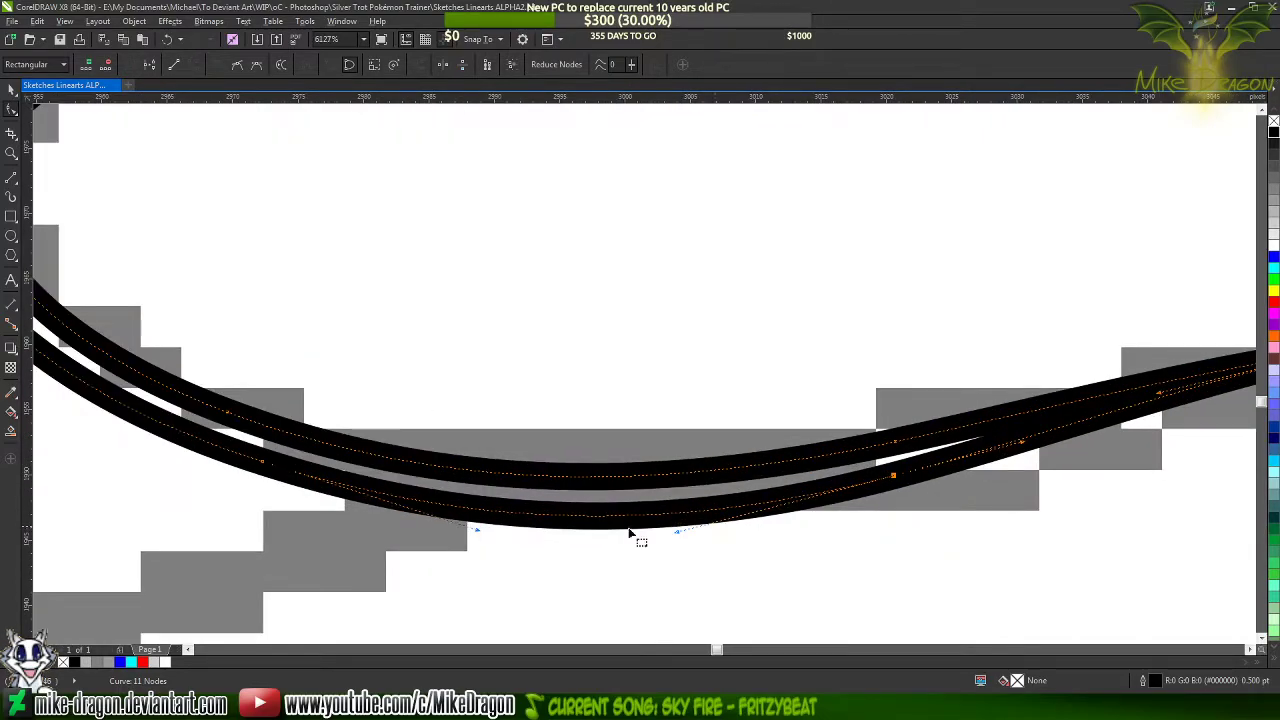
pyautogui.scroll(-2, 880, 555)
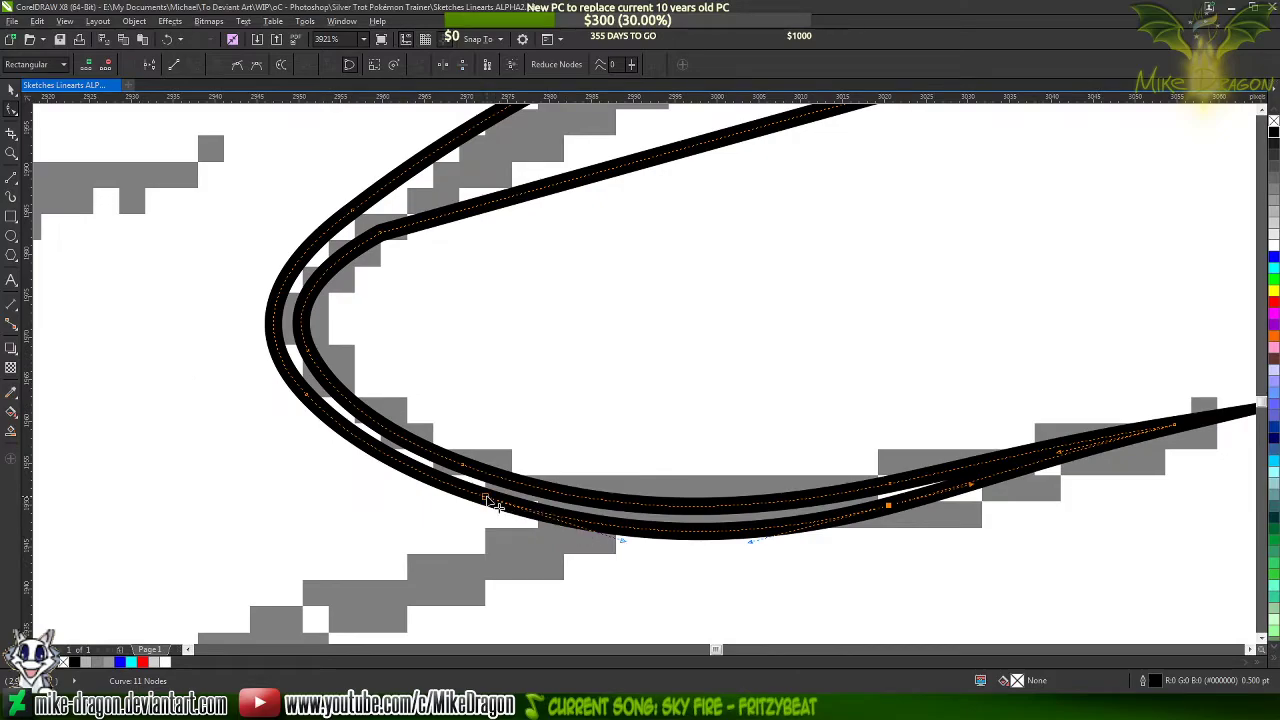
pyautogui.press('Delete')
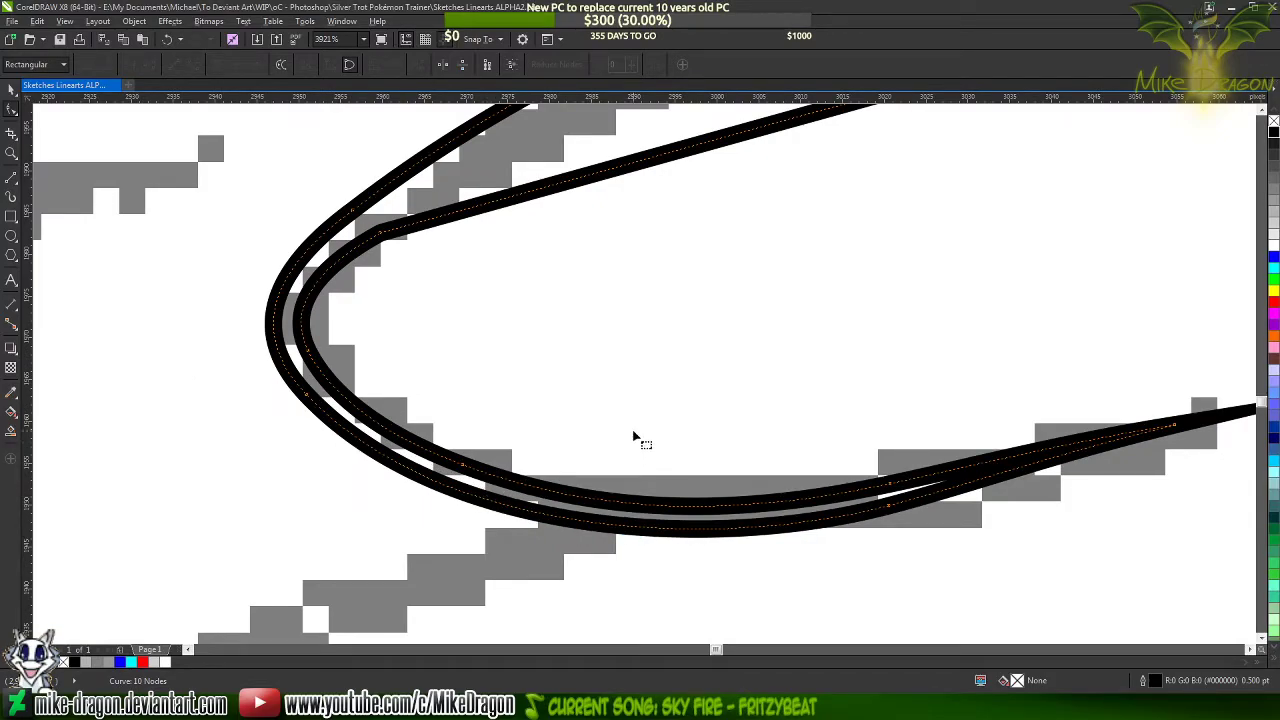
pyautogui.scroll(-2, 537, 541)
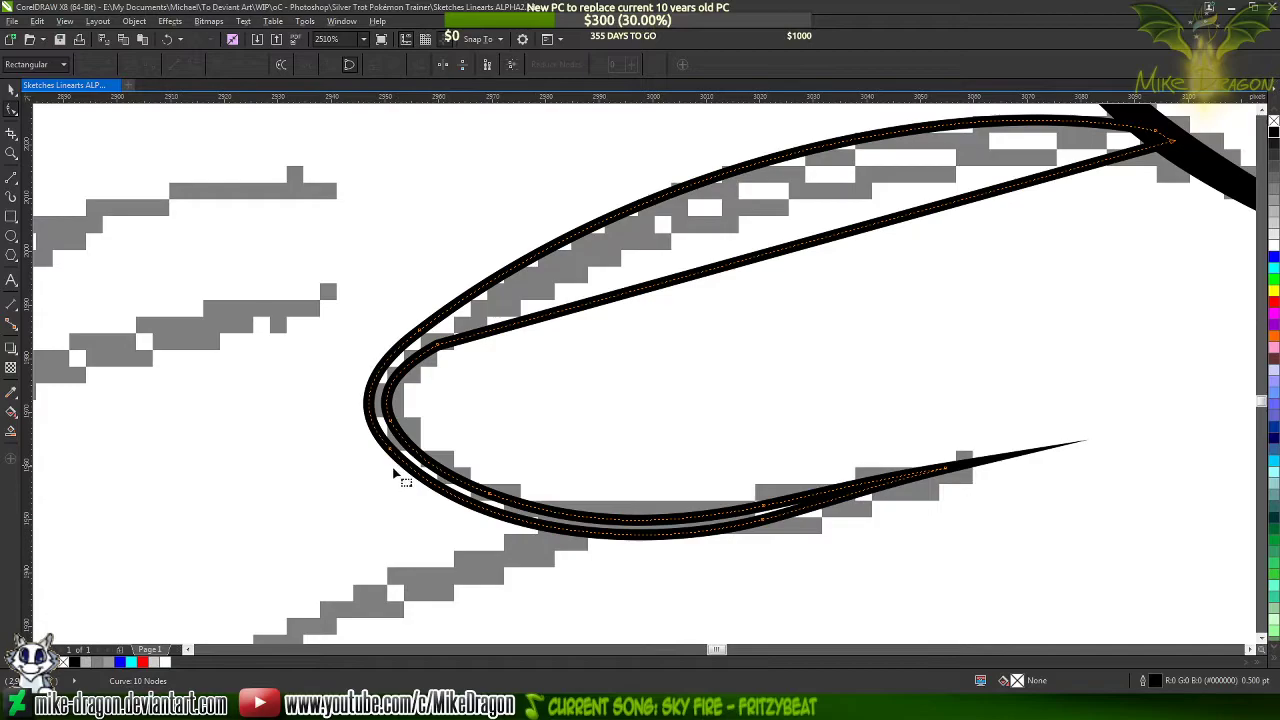
# Bend the straight inner upper edge outward parallel to the outer edge and add a cusp node midway along it
pyautogui.scroll(2, 366, 506)
pyautogui.scroll(-1, 443, 571)
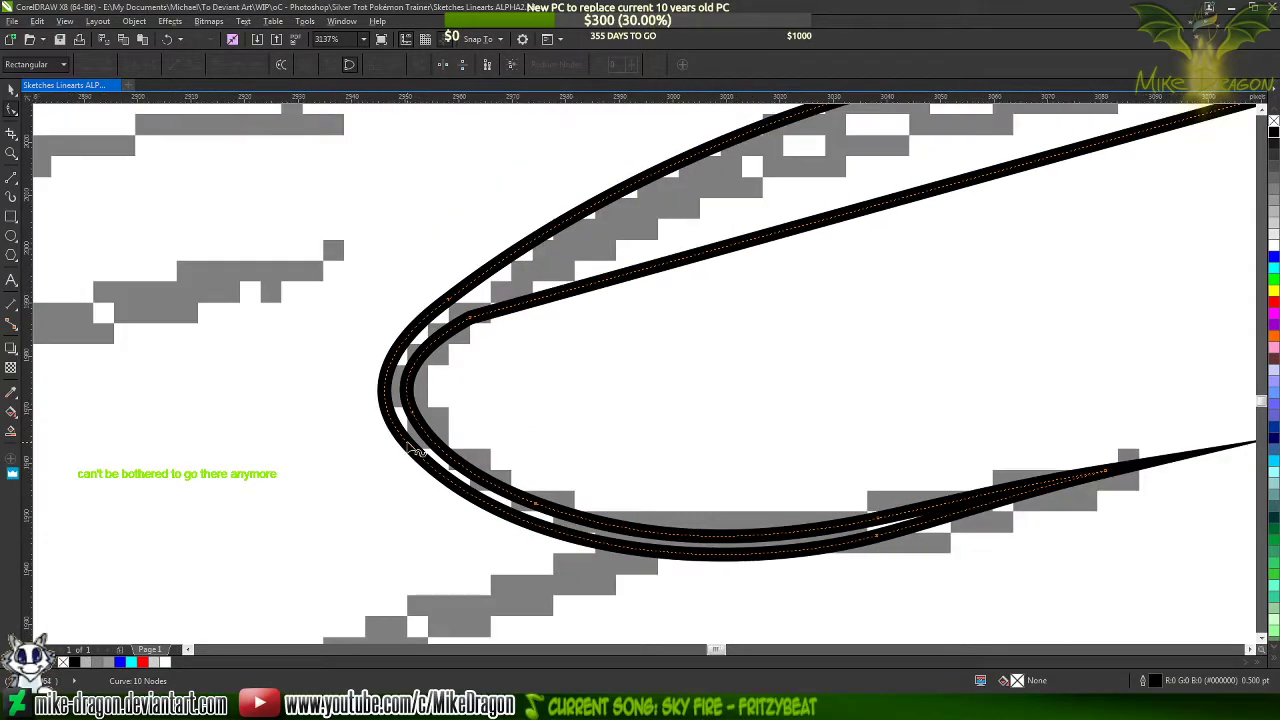
pyautogui.scroll(-1, 415, 452)
pyautogui.scroll(1, 777, 175)
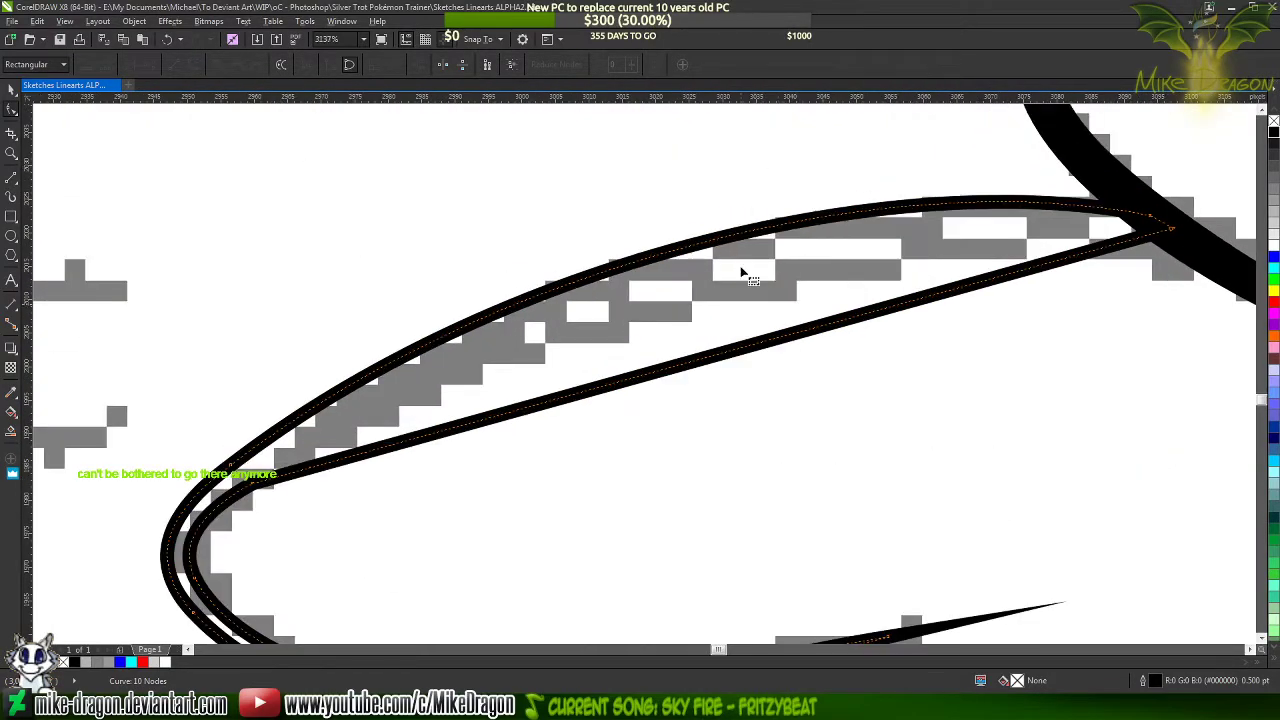
pyautogui.moveTo(752, 350); pyautogui.dragTo(707, 261)
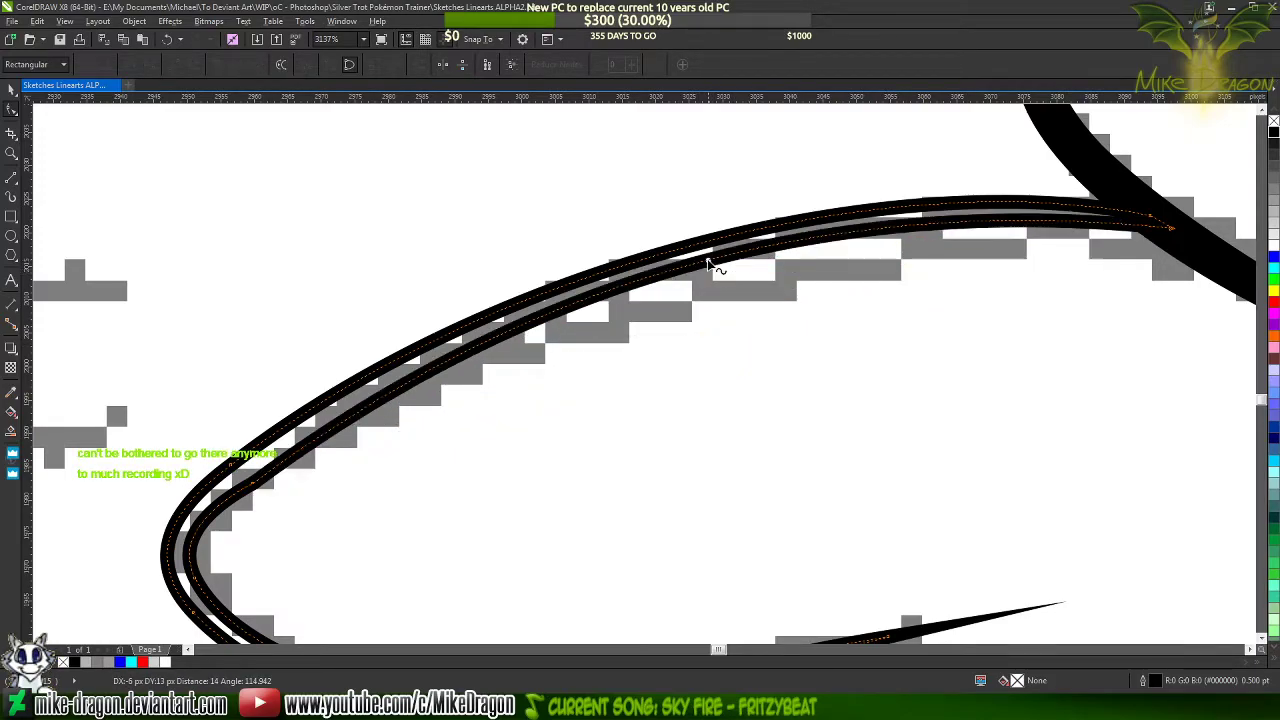
pyautogui.doubleClick(708, 262)
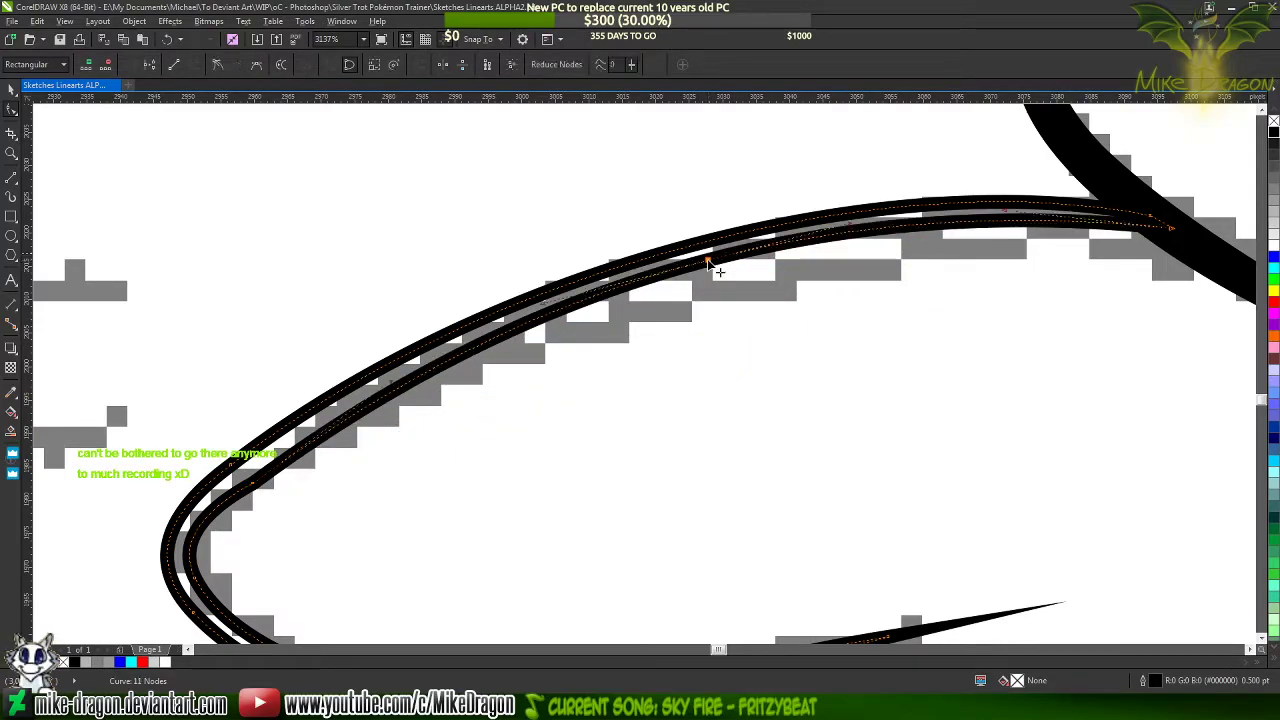
pyautogui.click(217, 65)
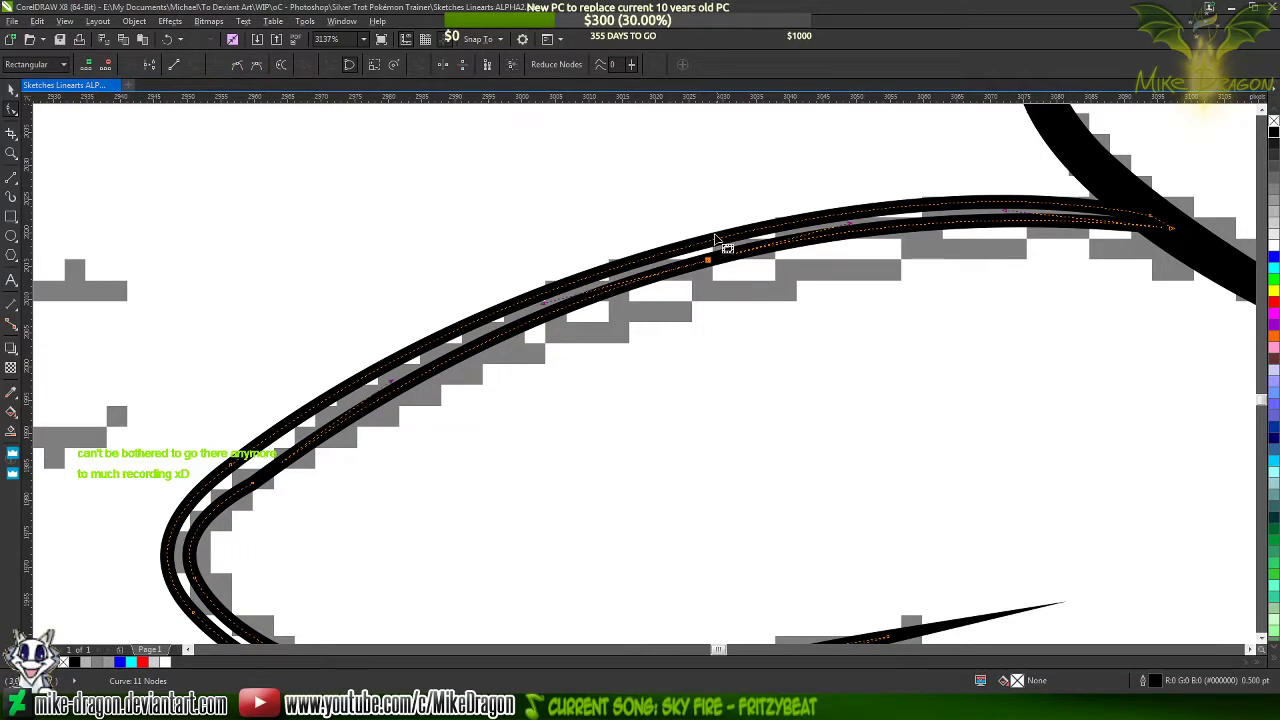
# Delete the inner edge's upper corner node at the blunt end to smooth its transition into the upper curve
pyautogui.scroll(-2, 752, 231)
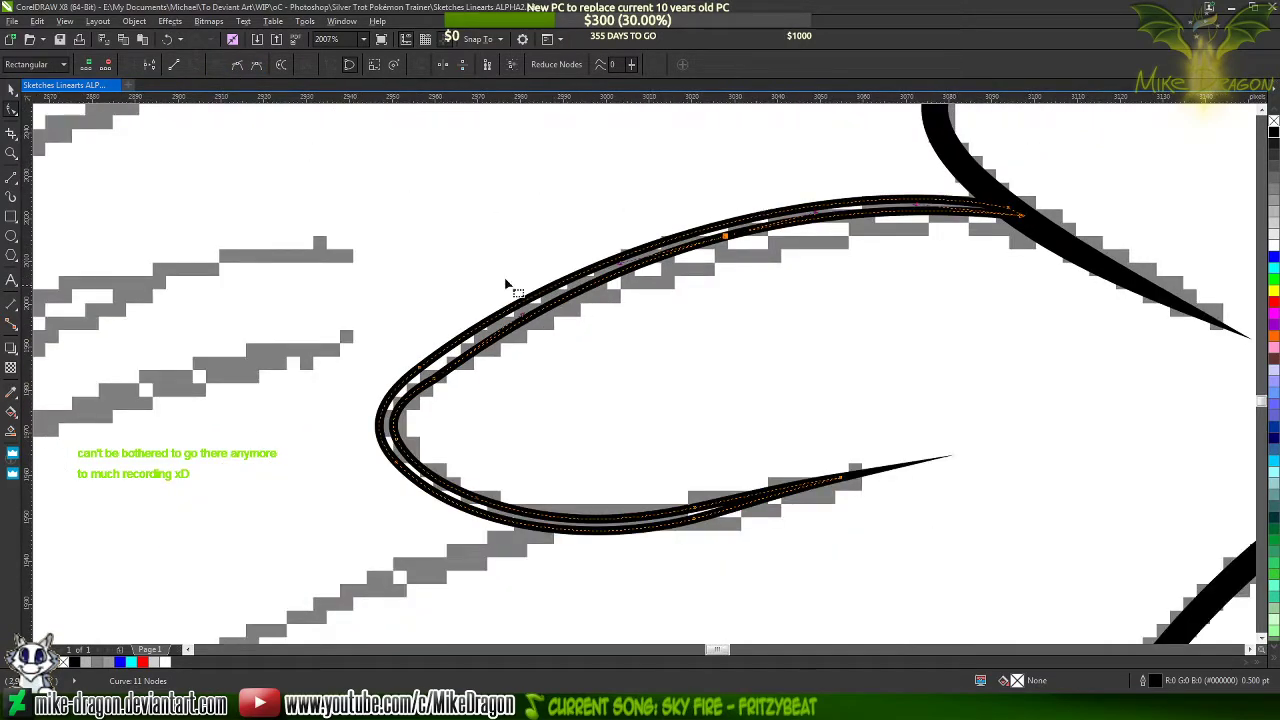
pyautogui.scroll(3, 360, 399)
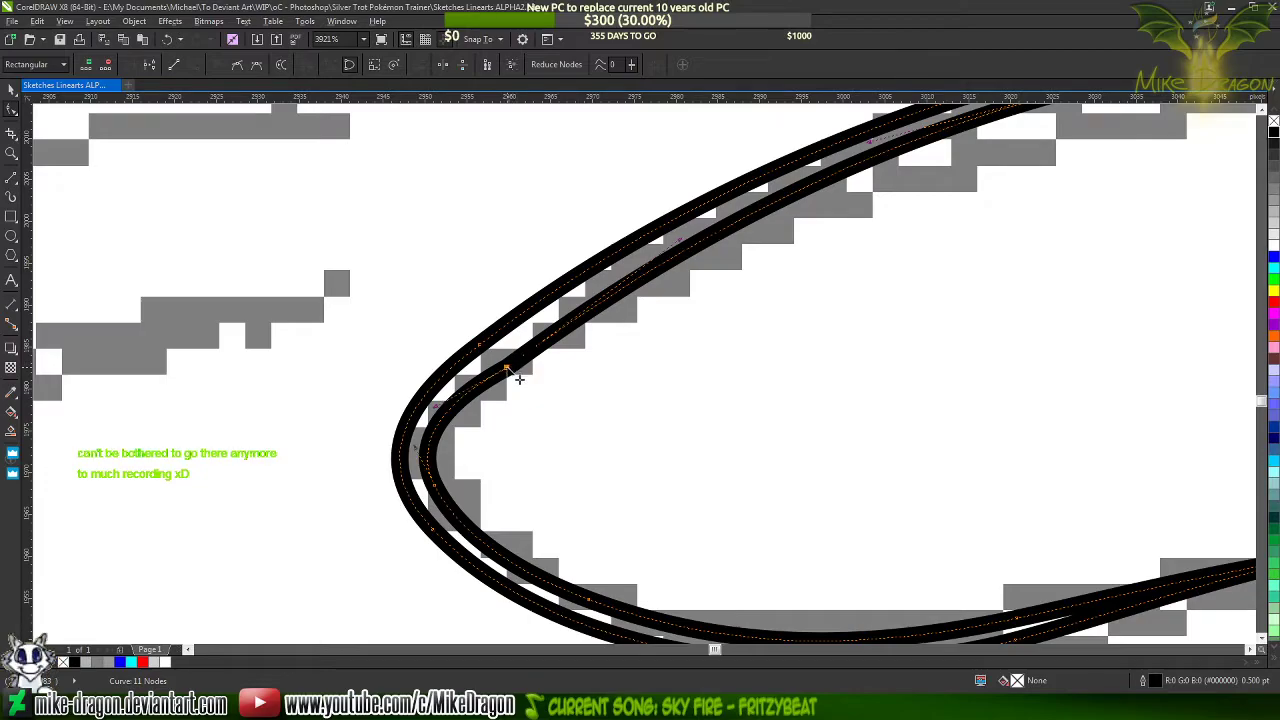
pyautogui.press('Delete')
pyautogui.scroll(-3, 456, 290)
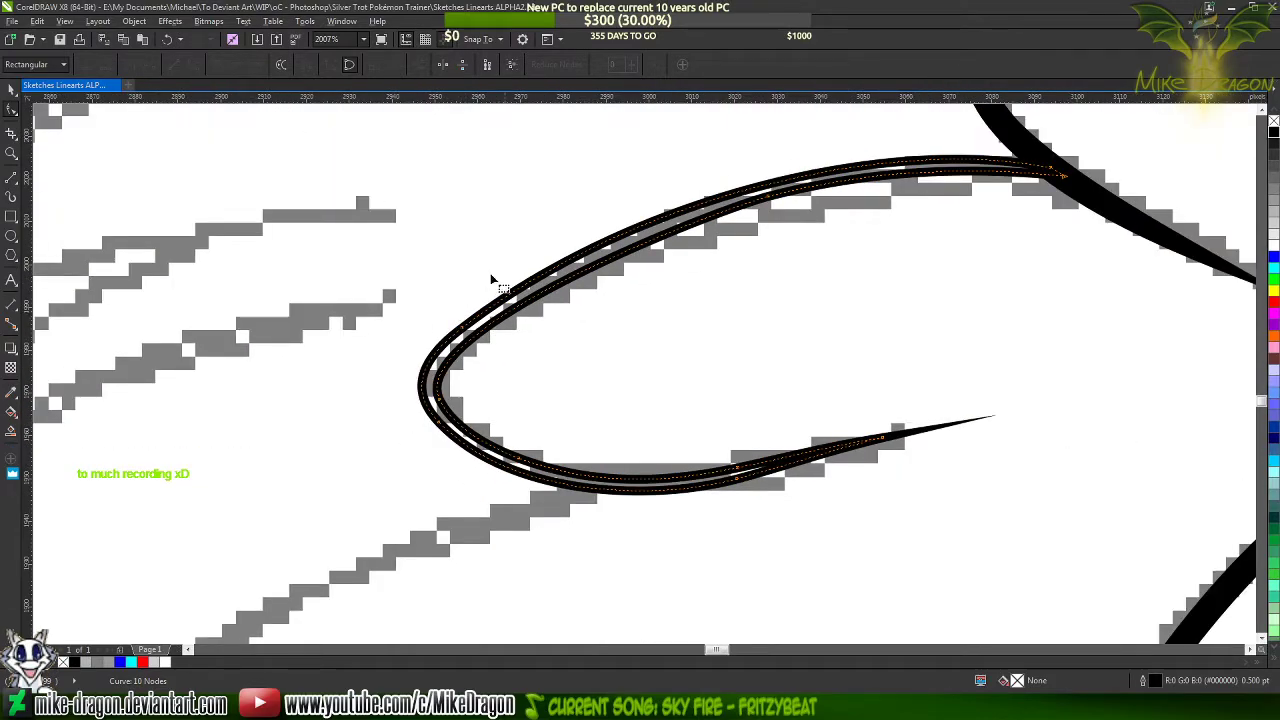
# Add a node on each side of the outer edge's upper corner near the blunt end and delete the corner node
pyautogui.scroll(2, 490, 273)
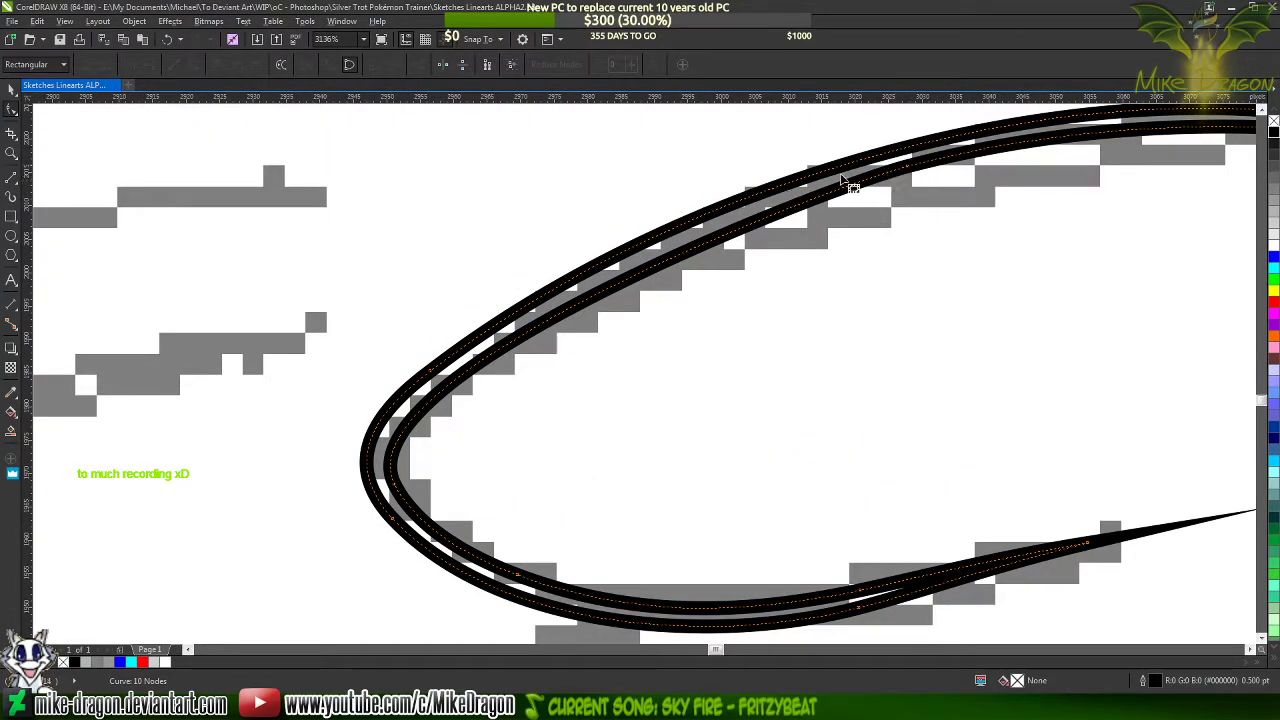
pyautogui.doubleClick(899, 151)
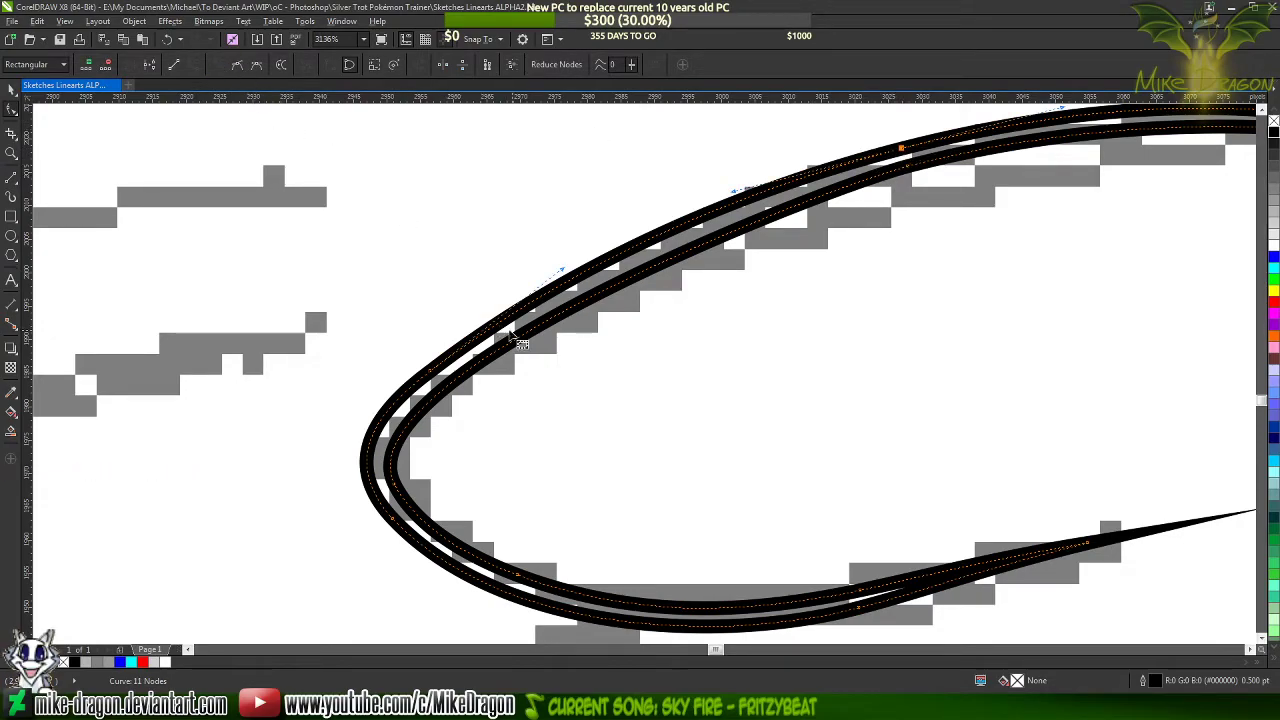
pyautogui.click(378, 430)
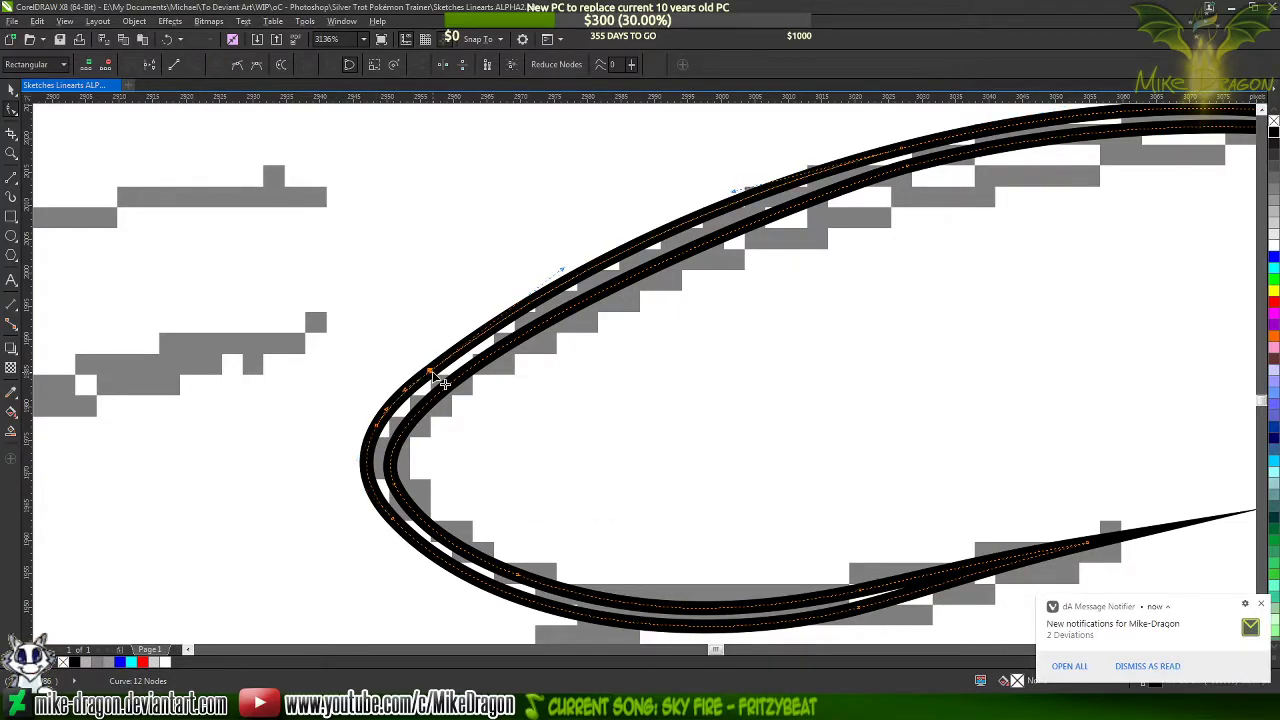
pyautogui.press('Delete')
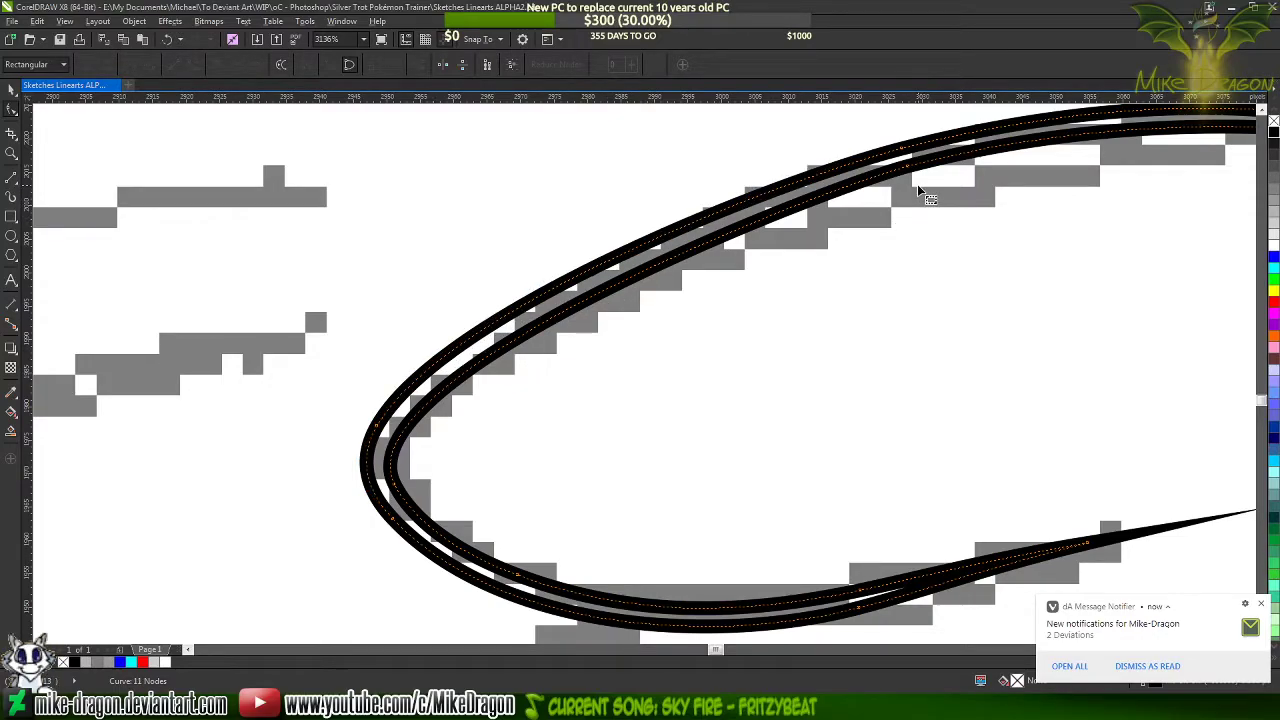
# Pull the outer upper curve slightly inward, add a node on it, and delete the node just above the blunt end
pyautogui.click(905, 151)
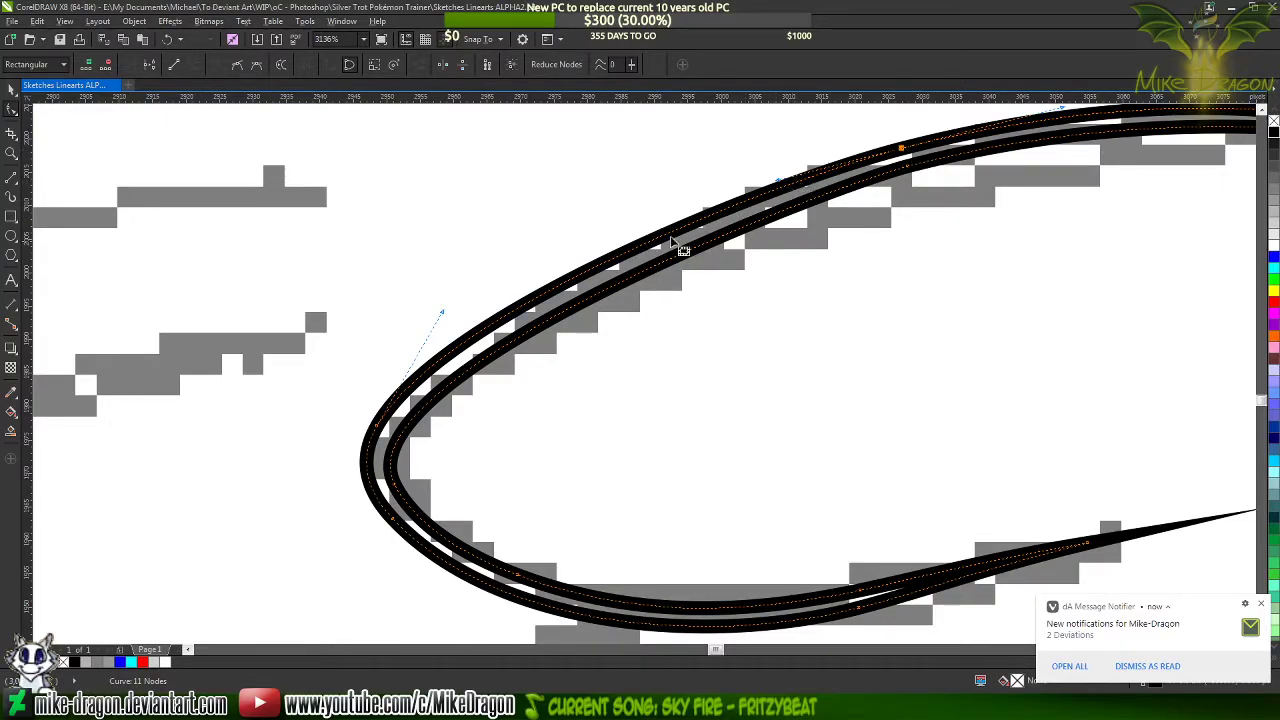
pyautogui.moveTo(553, 287); pyautogui.dragTo(561, 291)
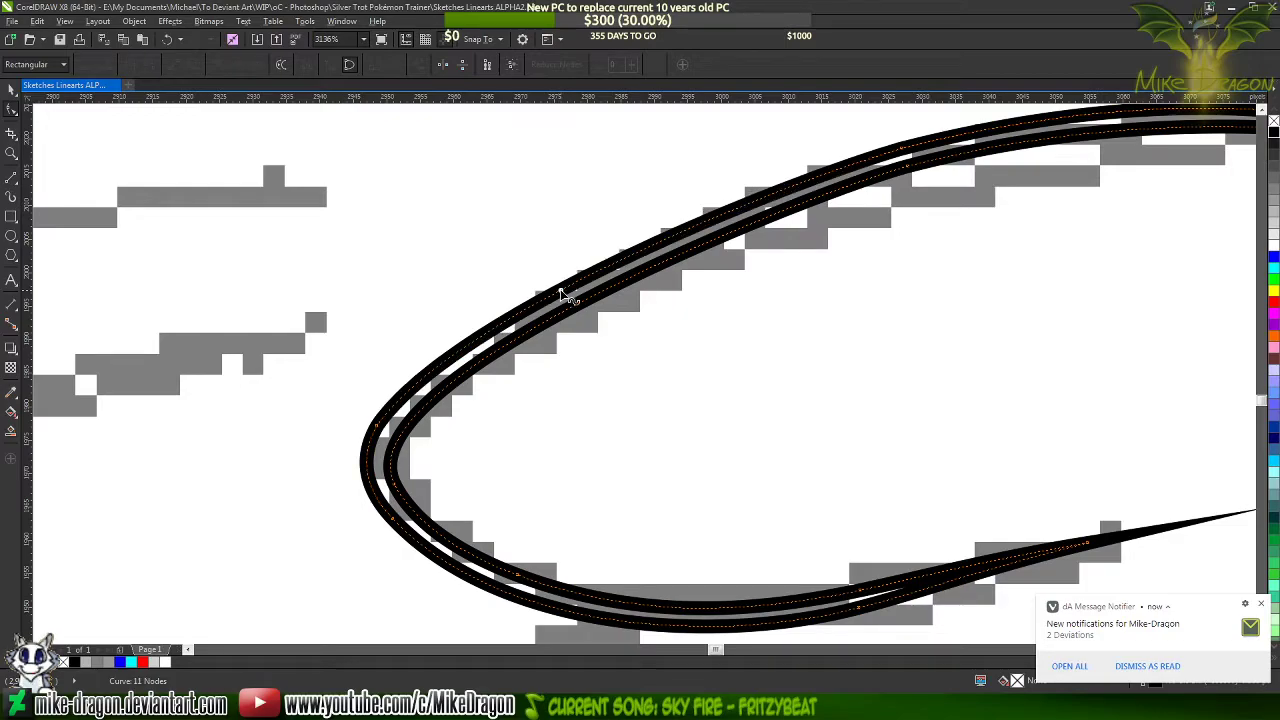
pyautogui.click(561, 292)
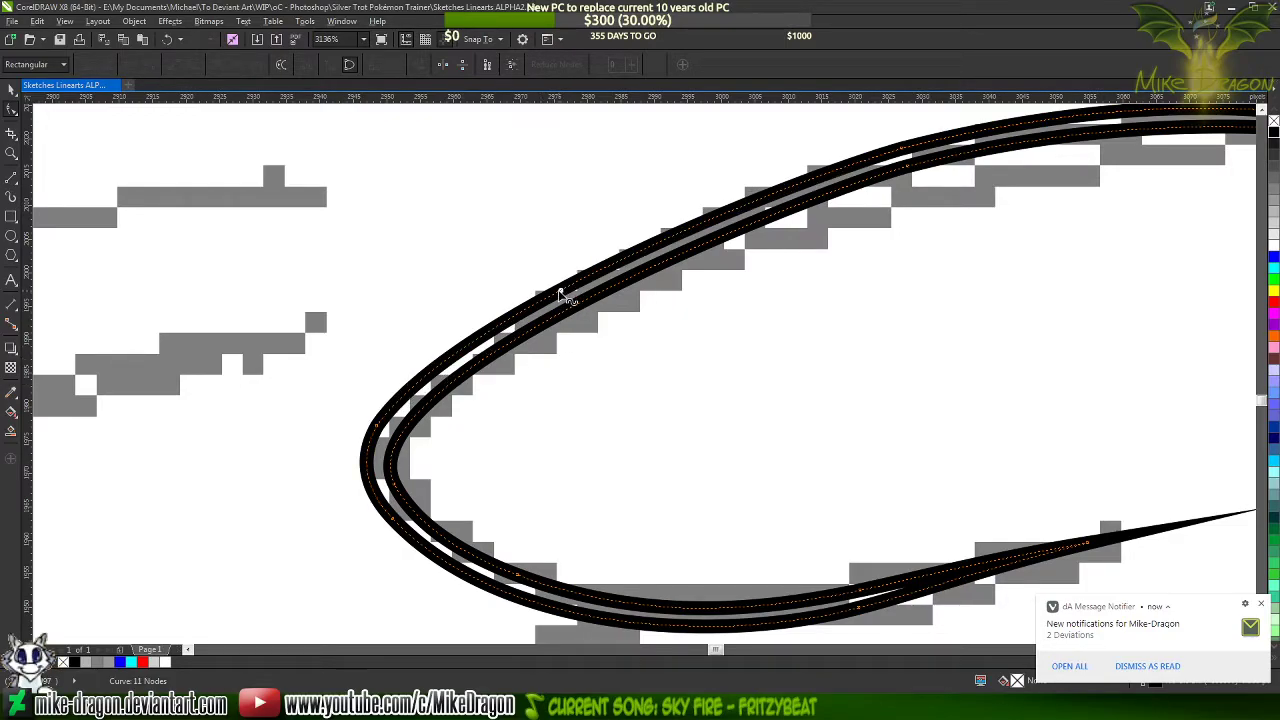
pyautogui.doubleClick(540, 288)
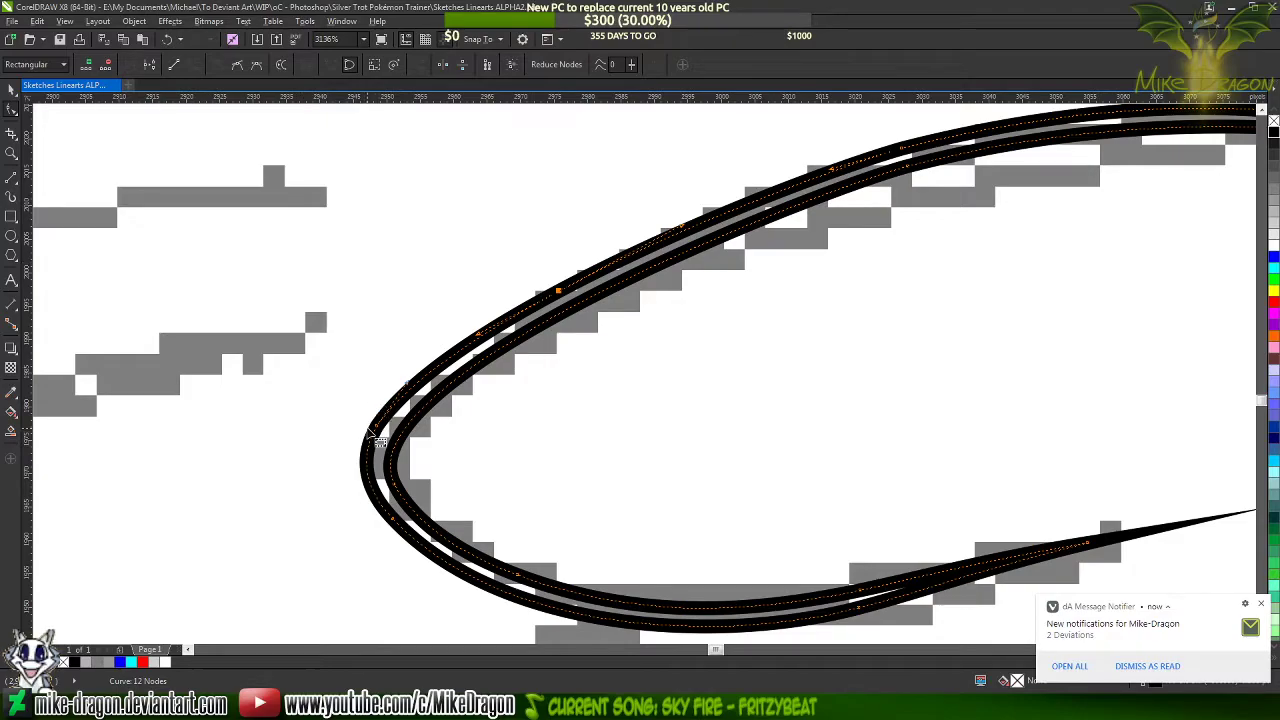
pyautogui.press('Delete')
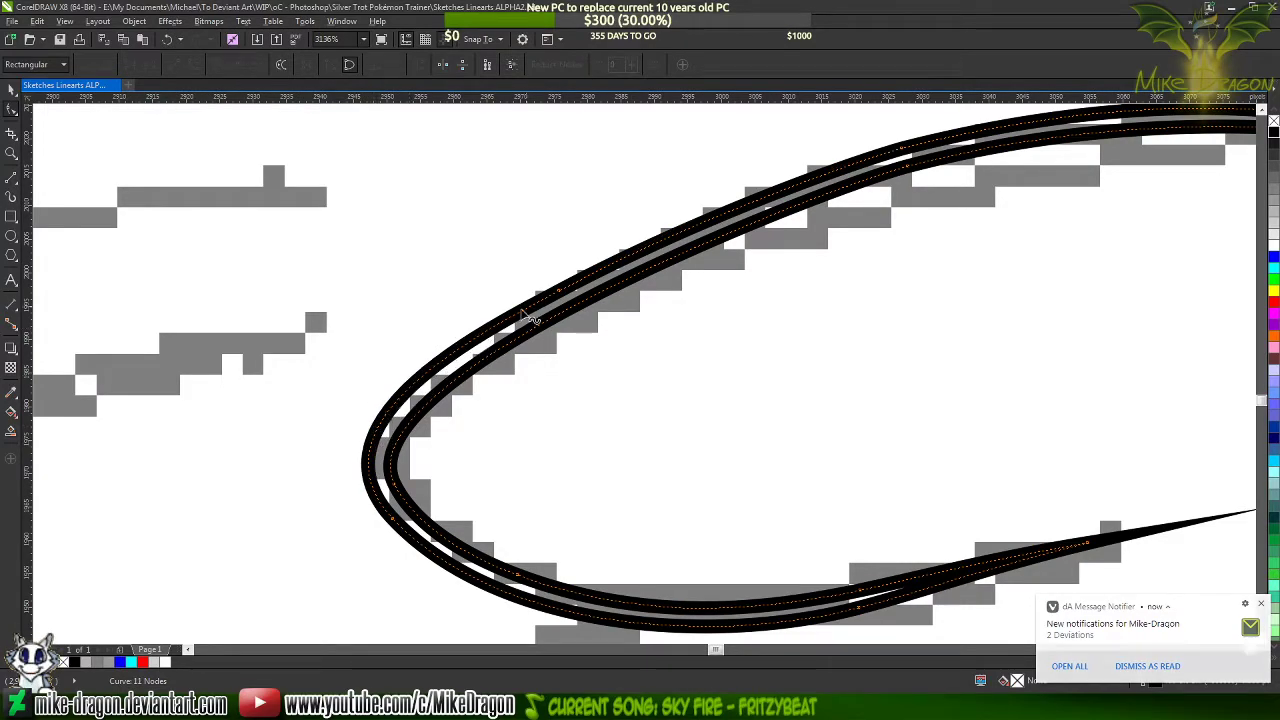
# Shorten the curve handle of the outer edge's node just below the blunt end to pull the curve slightly inward
pyautogui.click(560, 298)
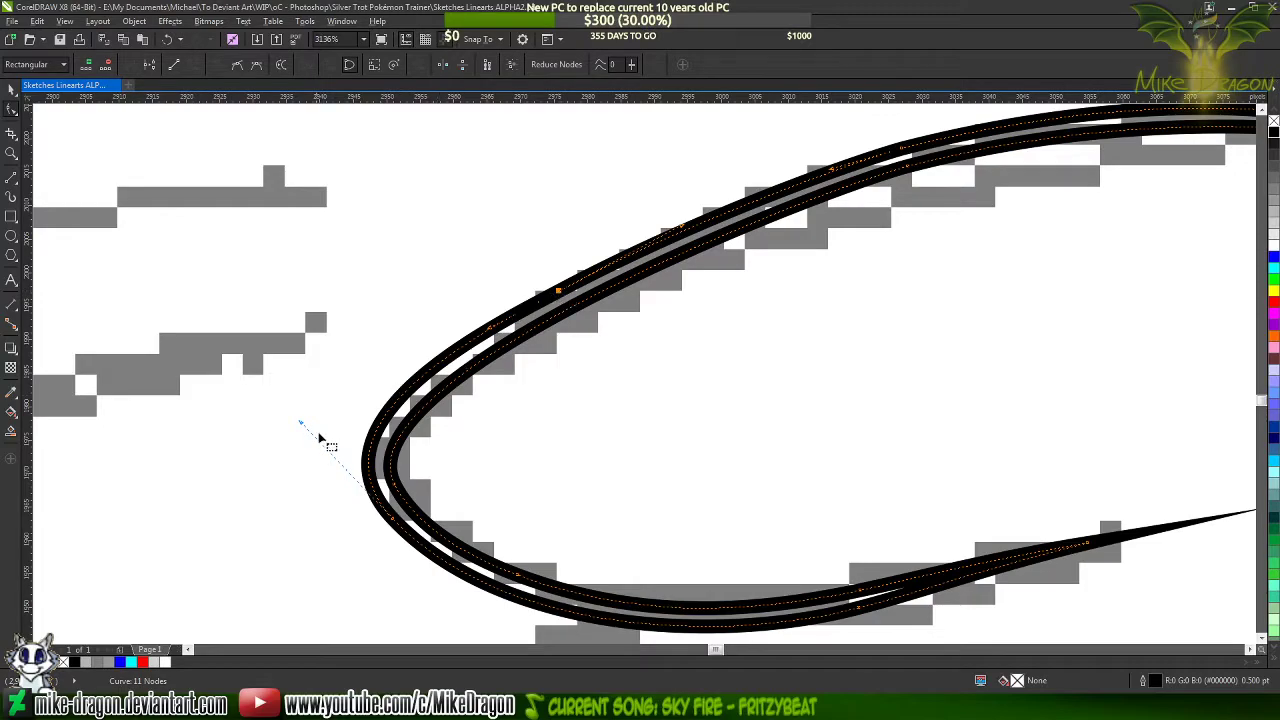
pyautogui.scroll(2, 315, 440)
pyautogui.moveTo(295, 421); pyautogui.dragTo(303, 432)
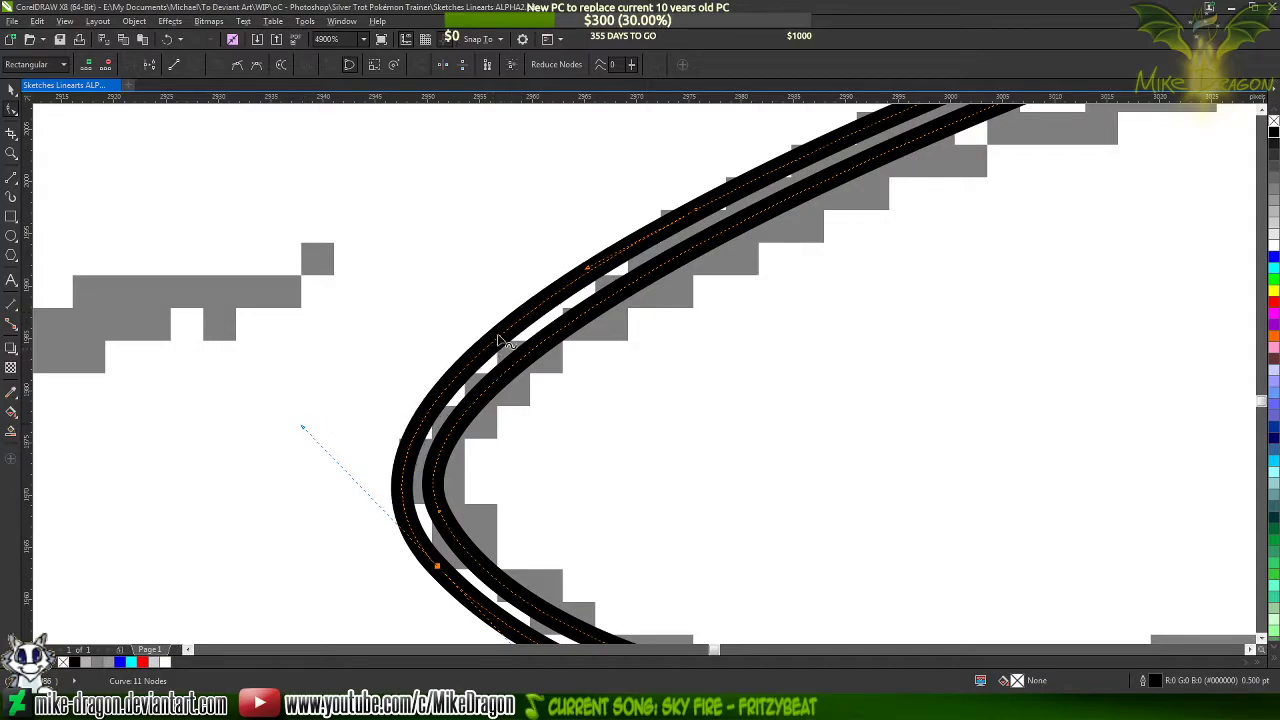
pyautogui.scroll(-2, 316, 545)
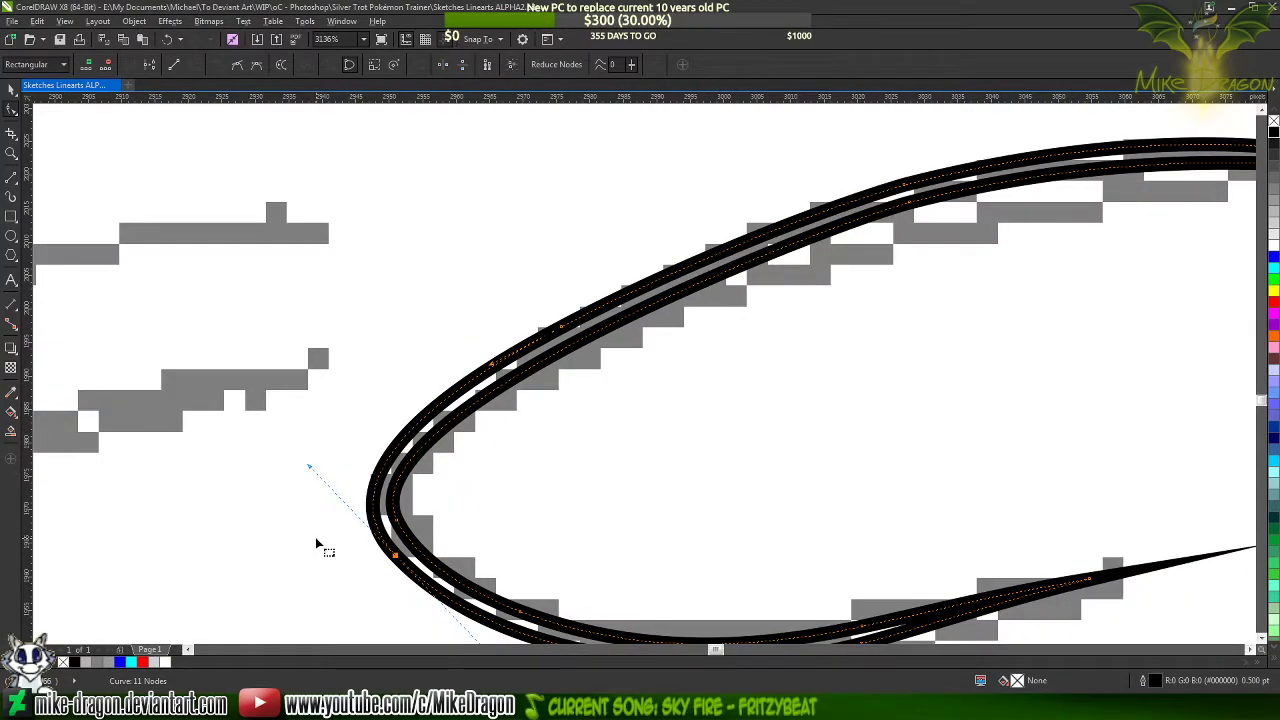
# Delete the midway nodes on the outer and inner upper edges, adding an inner node opposite the outer one nearer the blunt end
pyautogui.scroll(-3, 320, 540)
pyautogui.scroll(1, 816, 318)
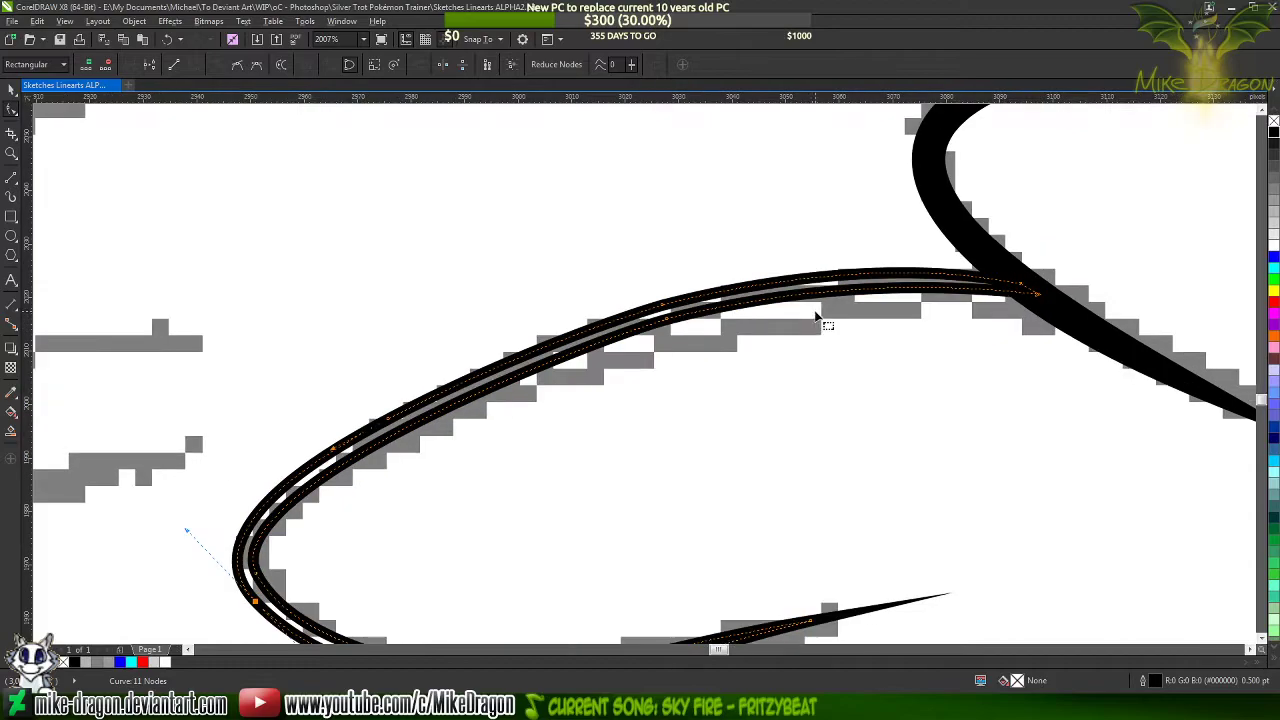
pyautogui.scroll(2, 816, 318)
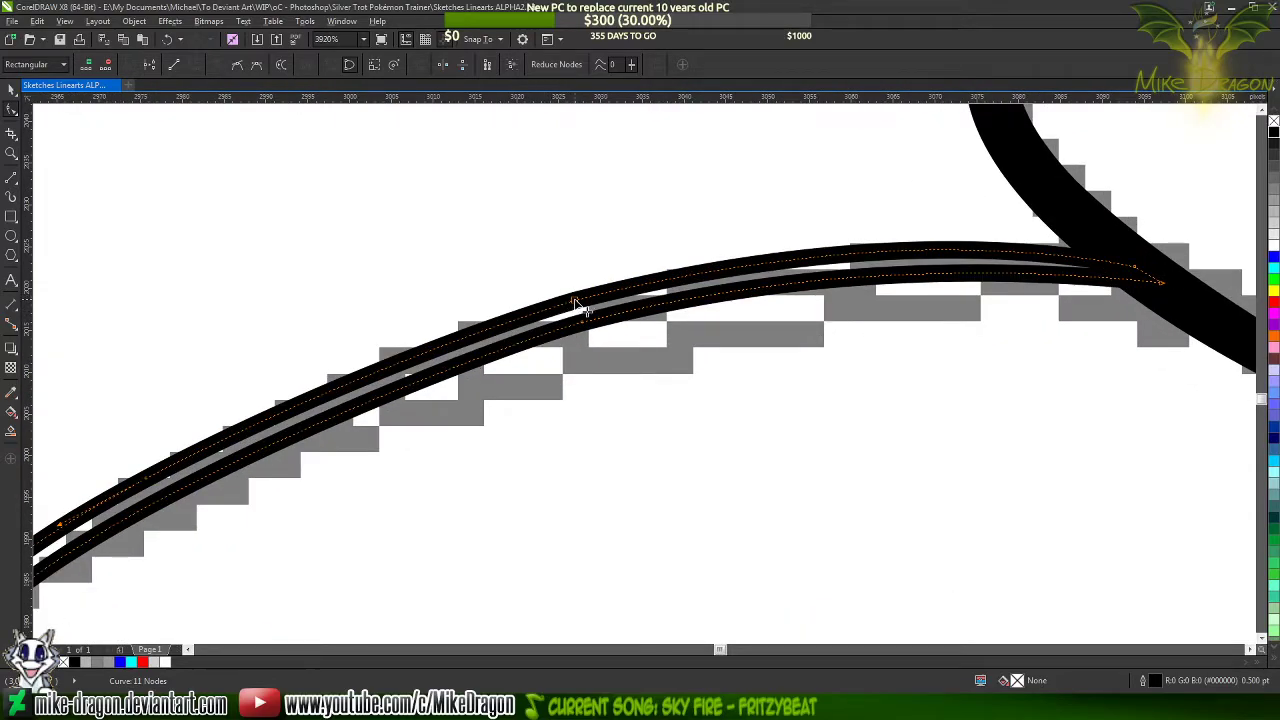
pyautogui.scroll(-3, 886, 303)
pyautogui.scroll(1, 706, 344)
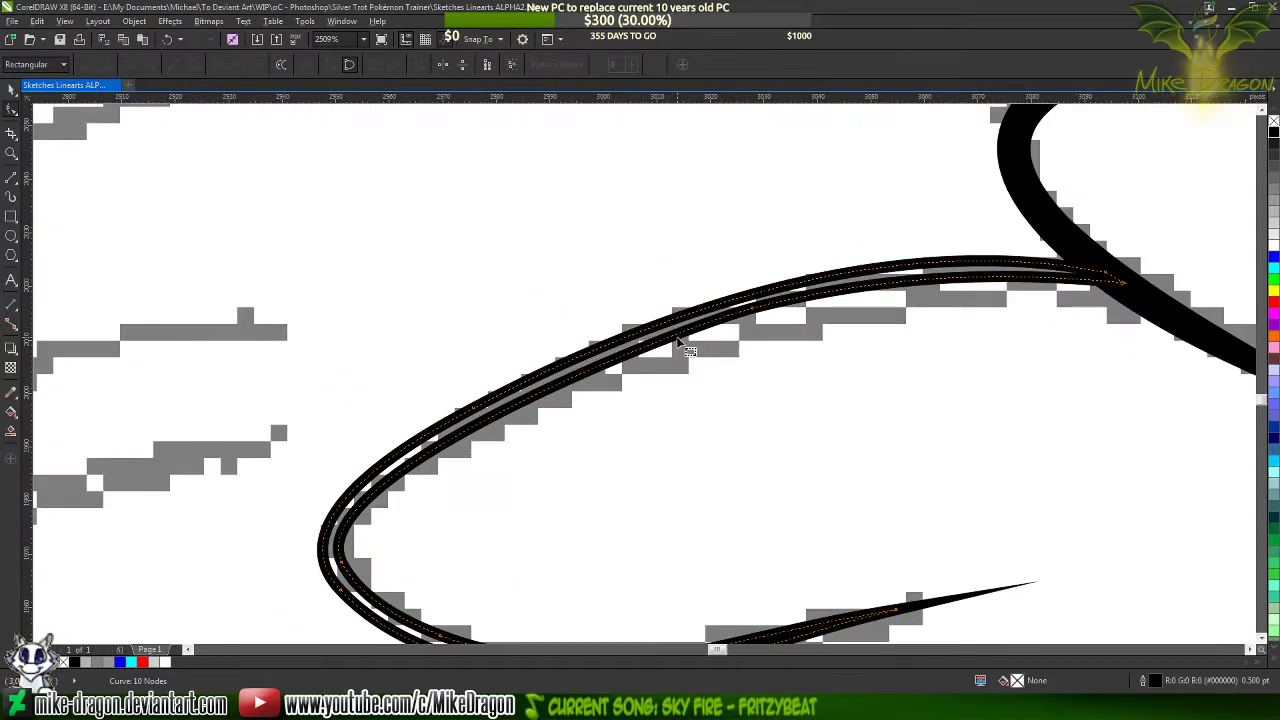
pyautogui.doubleClick(481, 421)
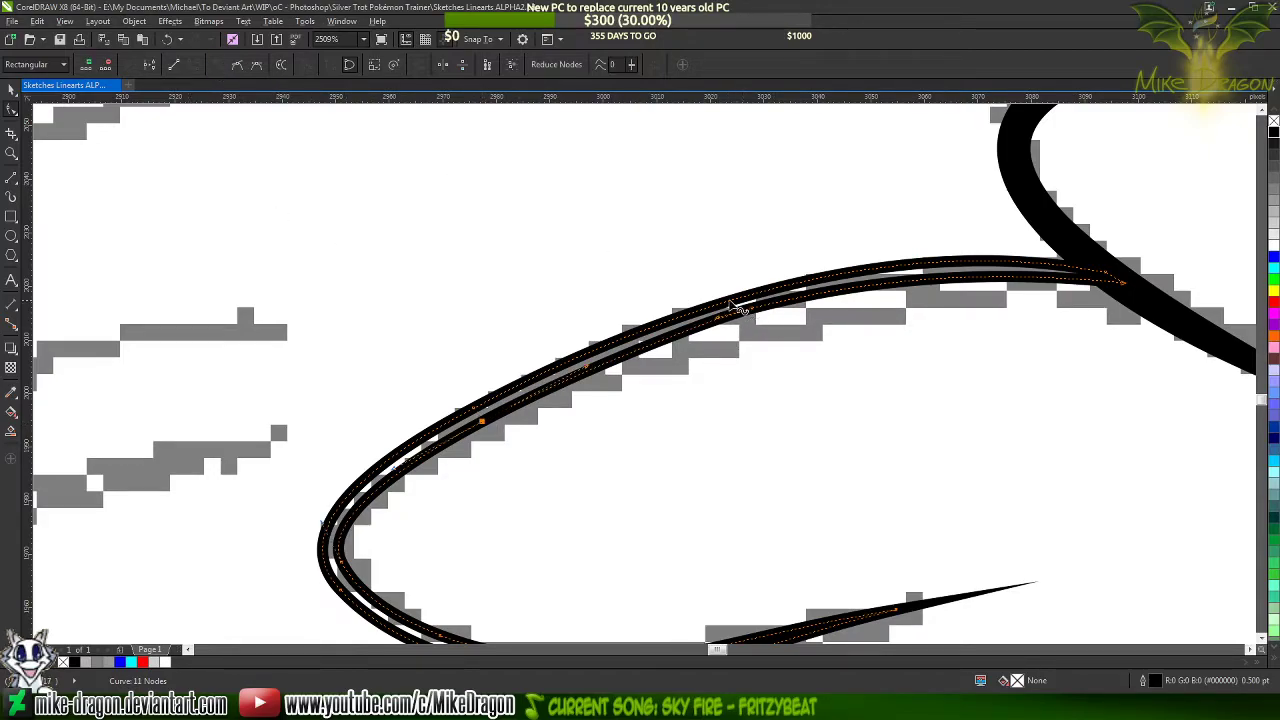
pyautogui.press('Delete')
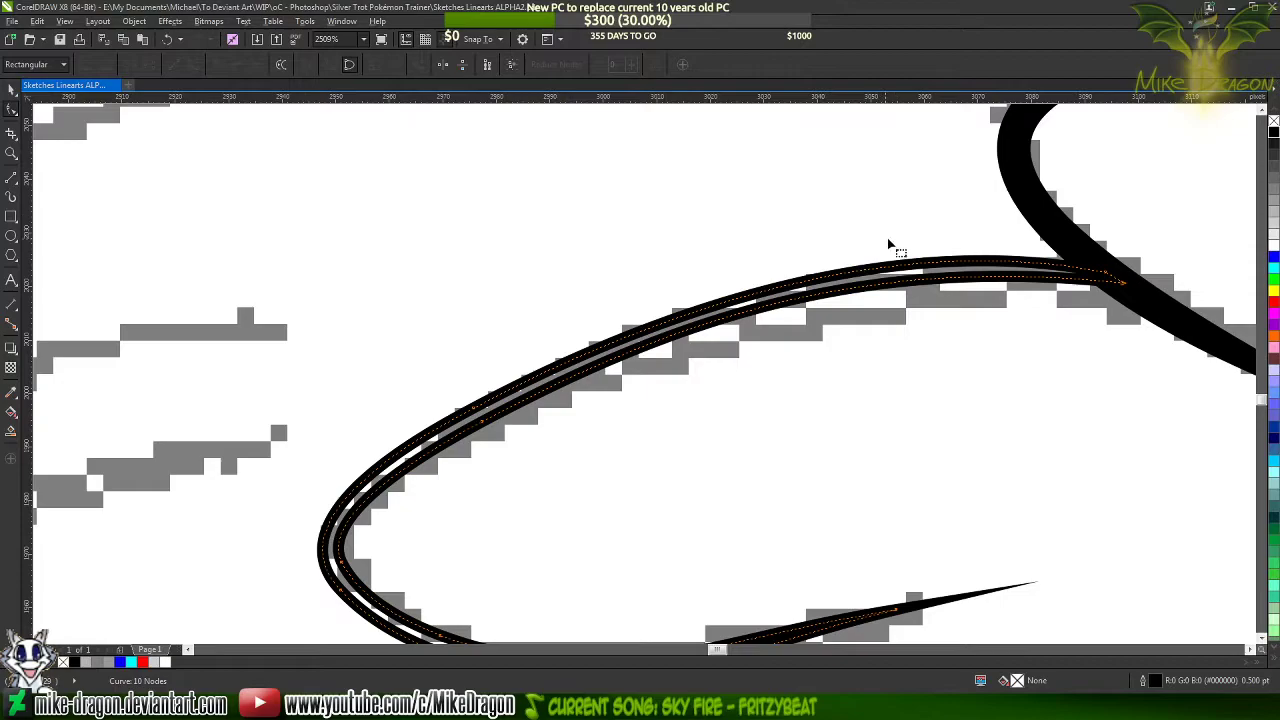
# Lower the curve handle of the outer edge's end node beside the neighbouring lock to flatten the upper curve slightly
pyautogui.click(1108, 281)
pyautogui.scroll(1, 1167, 233)
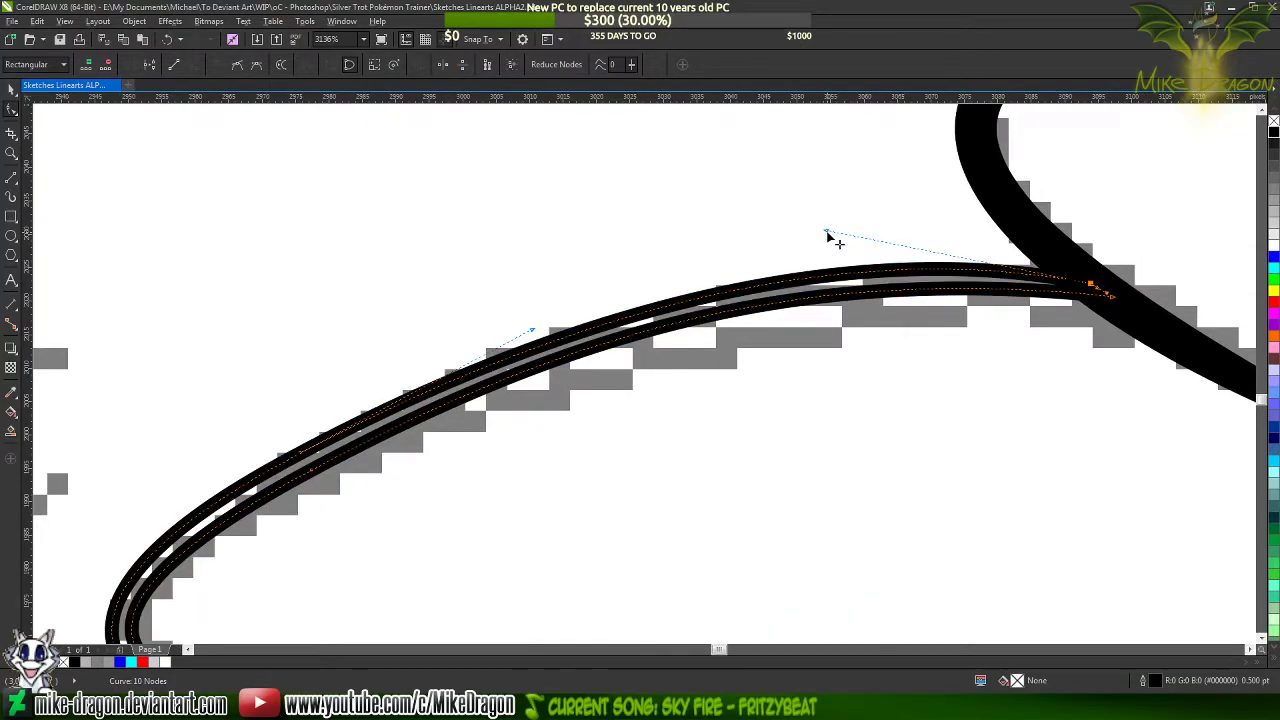
pyautogui.moveTo(829, 235)
pyautogui.mouseDown()
pyautogui.moveTo(853, 240)
pyautogui.moveTo(815, 244)
pyautogui.mouseUp()
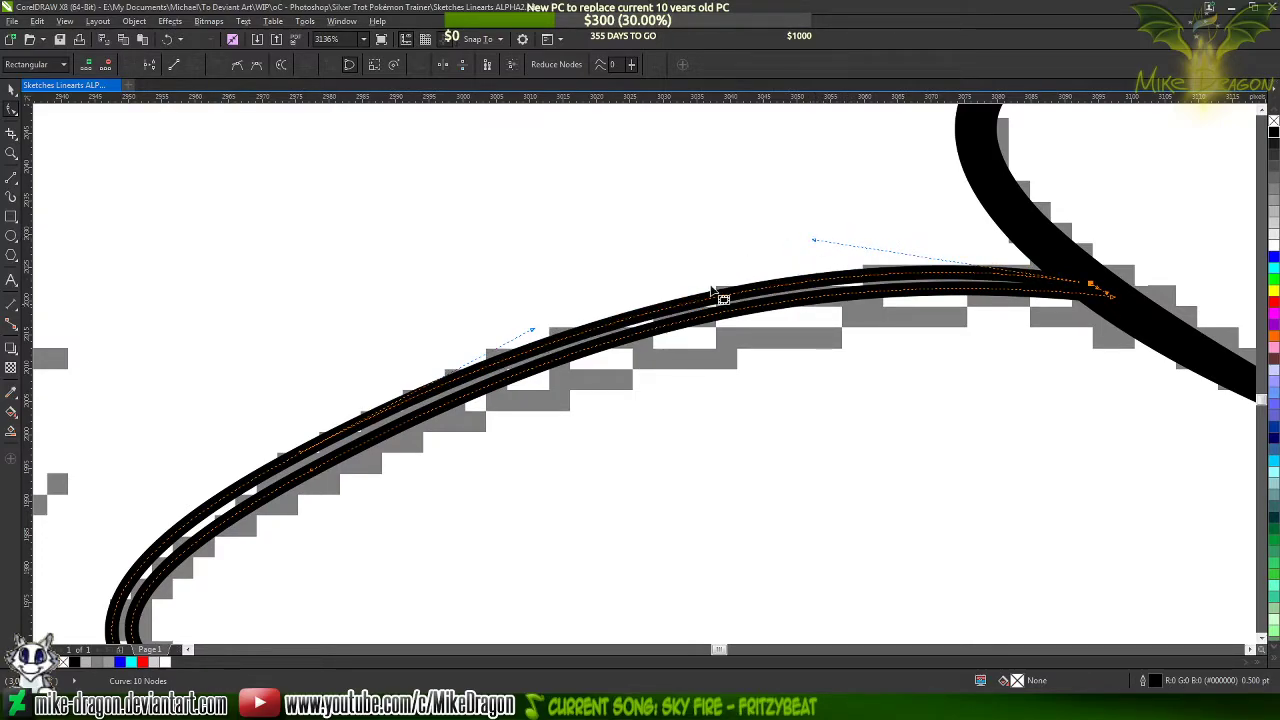
pyautogui.click(619, 336)
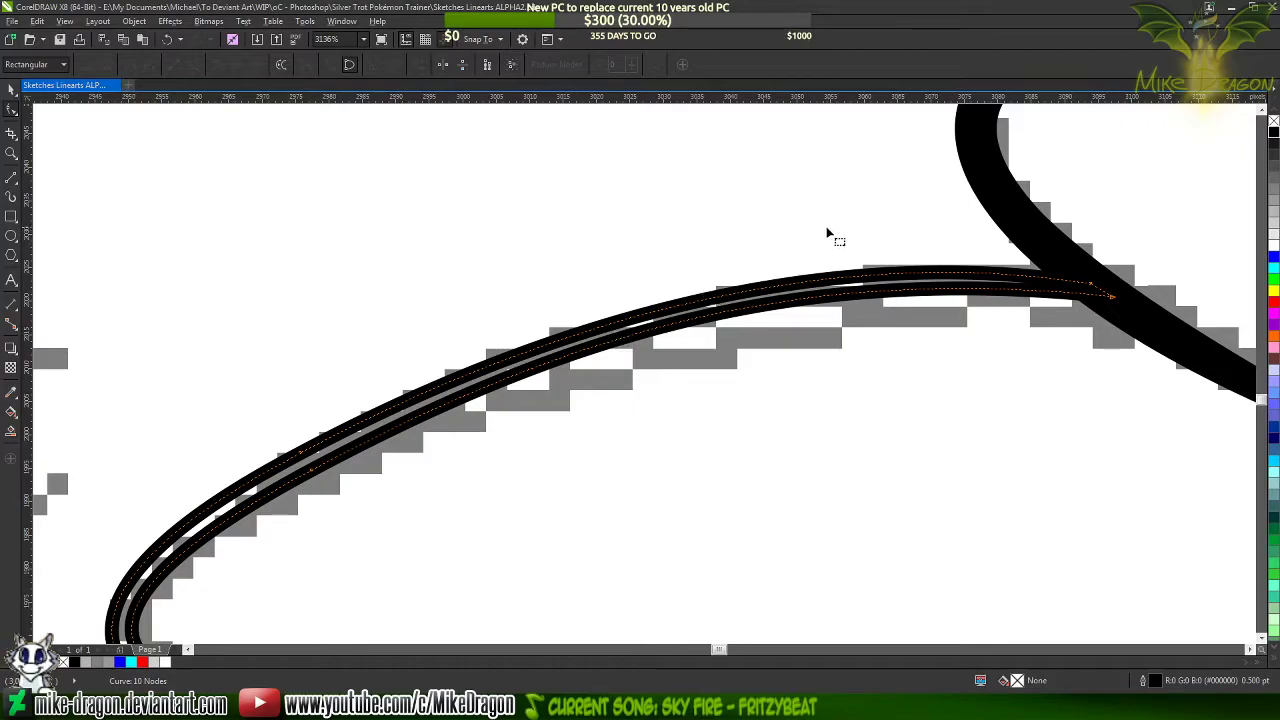
pyautogui.scroll(-2, 915, 305)
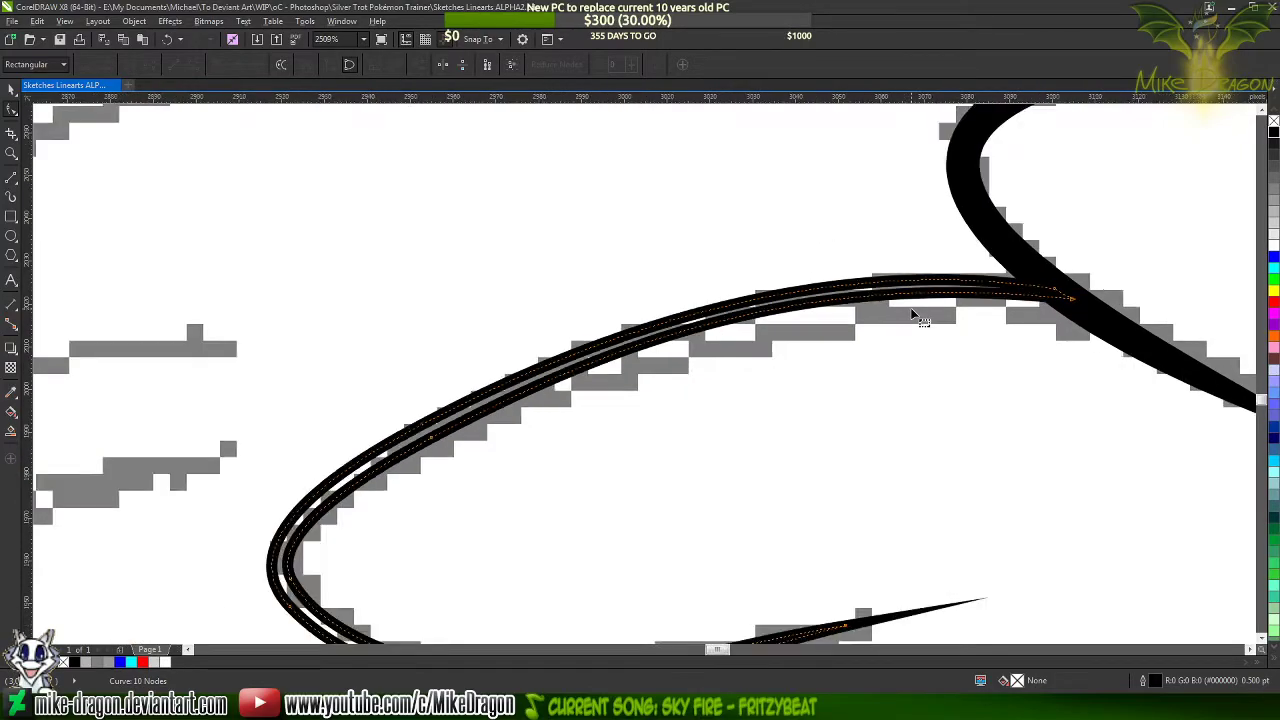
pyautogui.scroll(1, 489, 457)
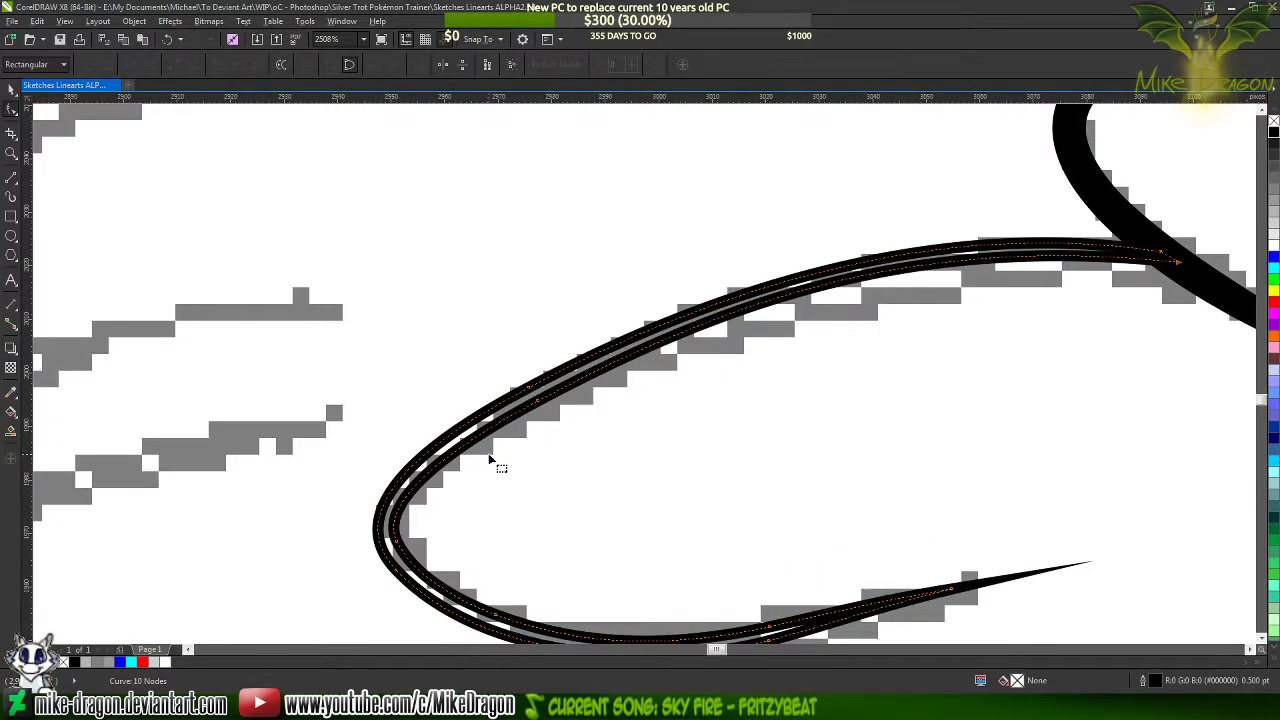
# Move the inner upper edge's node outward by about 1 px and adjust its handle so the curve follows the outer edge
pyautogui.scroll(3, 490, 452)
pyautogui.scroll(2, 600, 357)
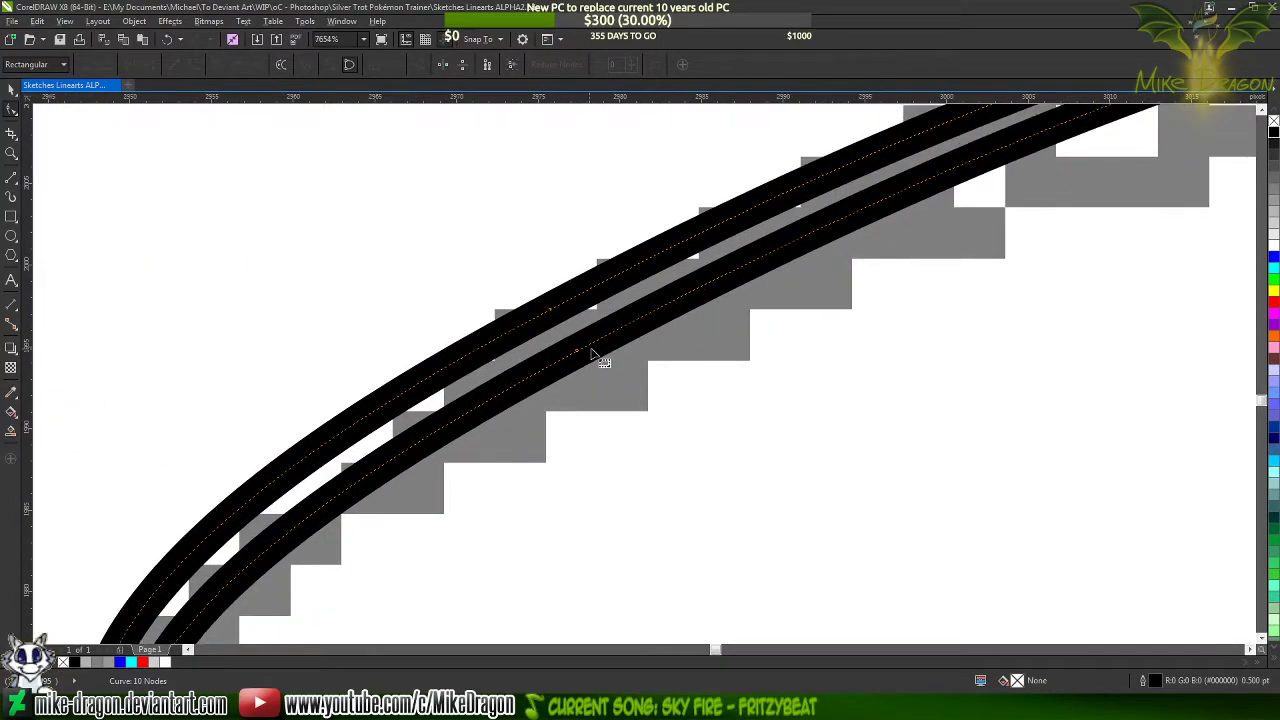
pyautogui.click(573, 346)
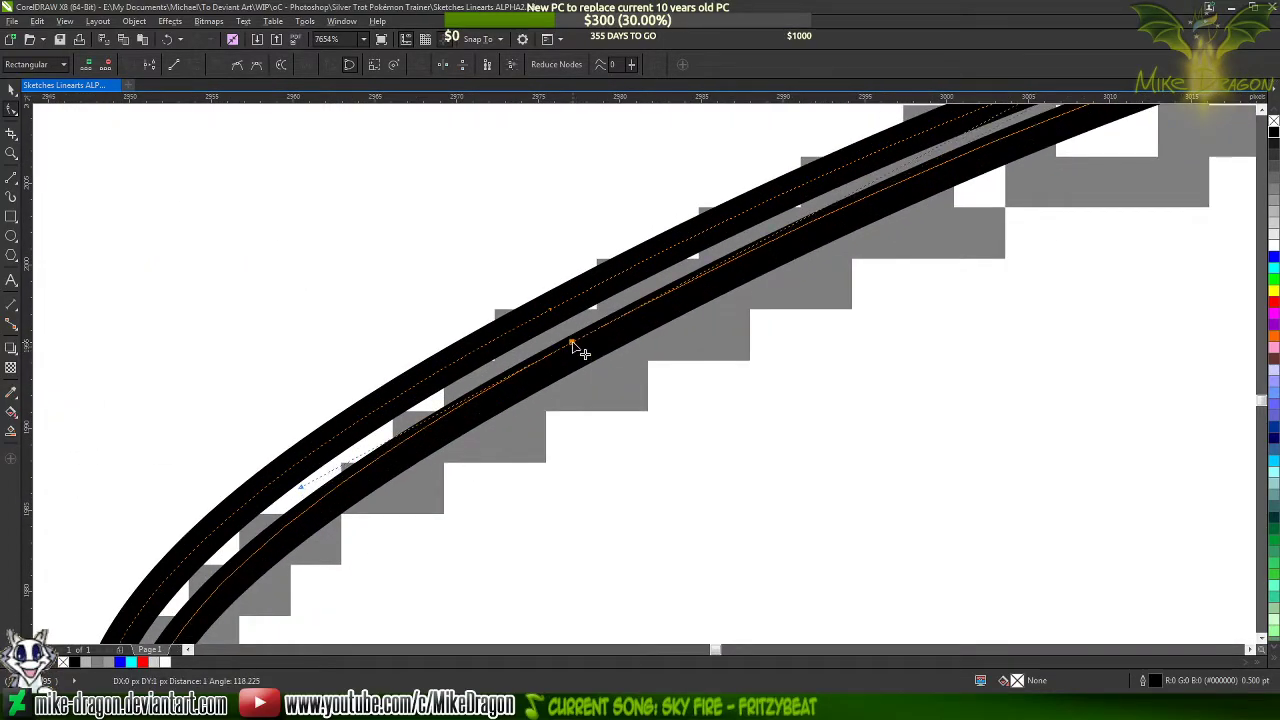
pyautogui.scroll(-4, 560, 370)
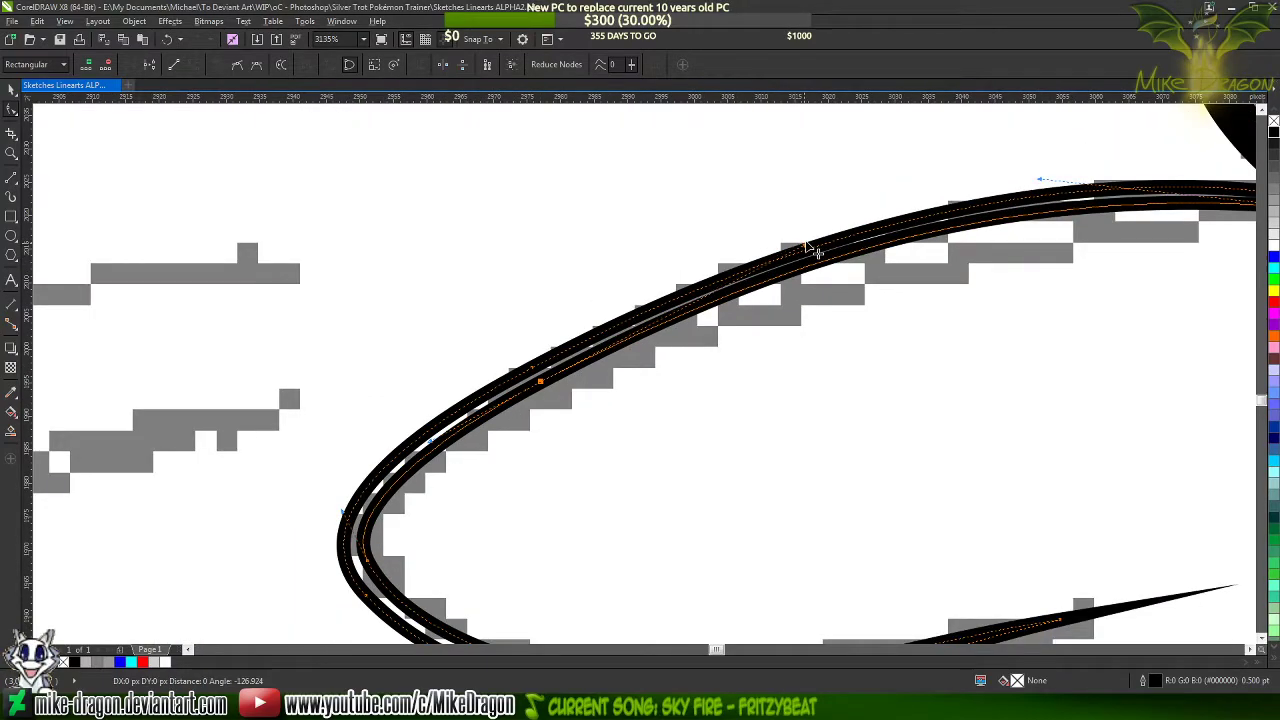
pyautogui.scroll(-1, 378, 404)
pyautogui.scroll(-1, 376, 396)
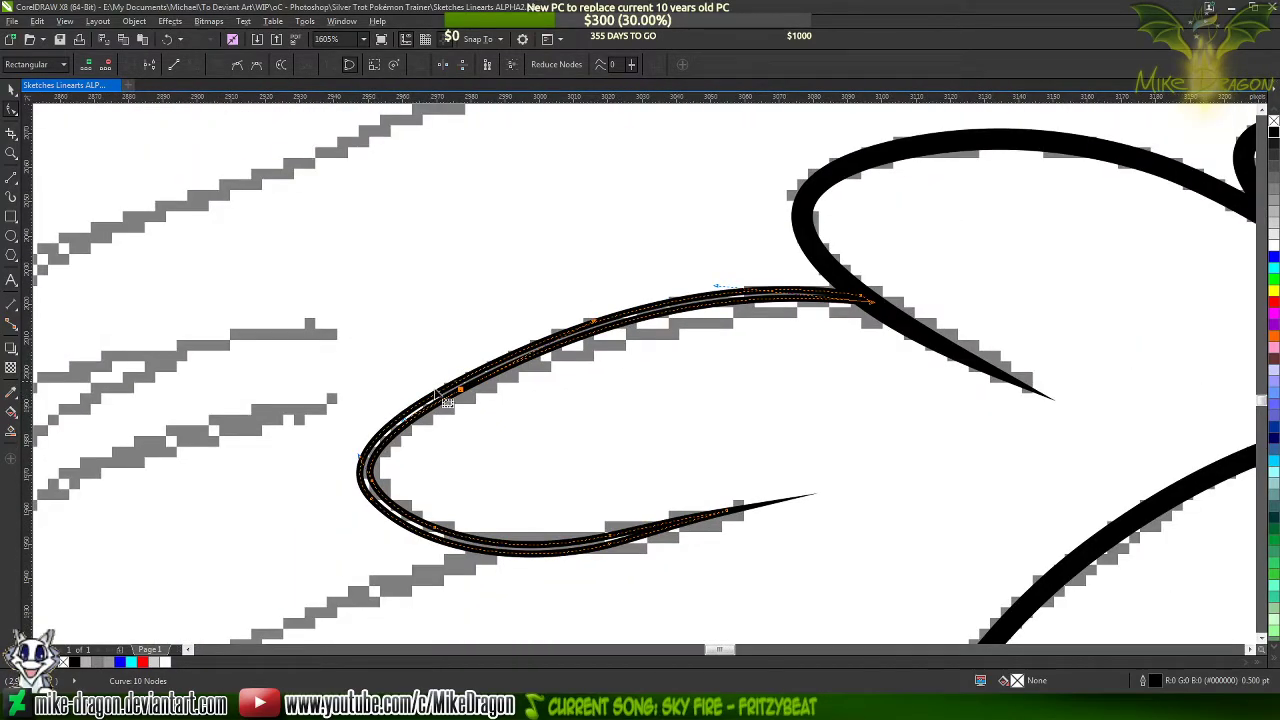
pyautogui.scroll(3, 656, 329)
pyautogui.scroll(1, 810, 306)
pyautogui.scroll(-4, 866, 299)
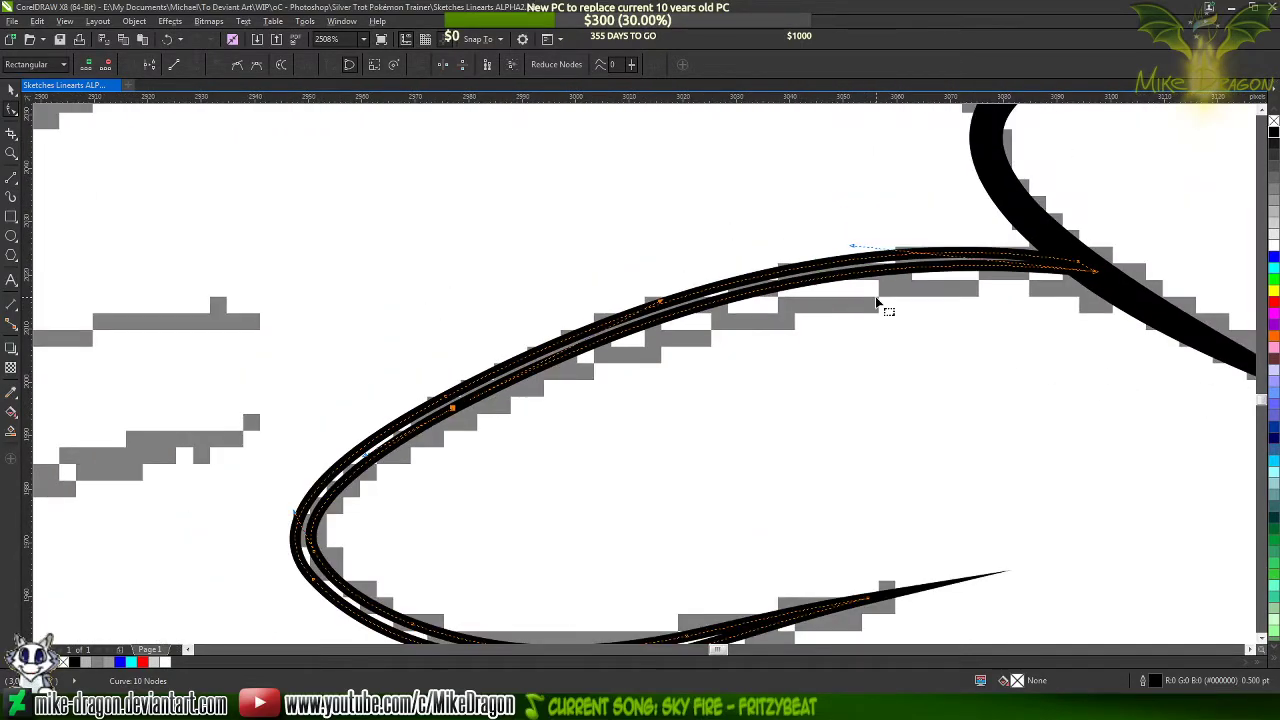
pyautogui.click(876, 298)
pyautogui.click(876, 298)
pyautogui.scroll(-3, 524, 214)
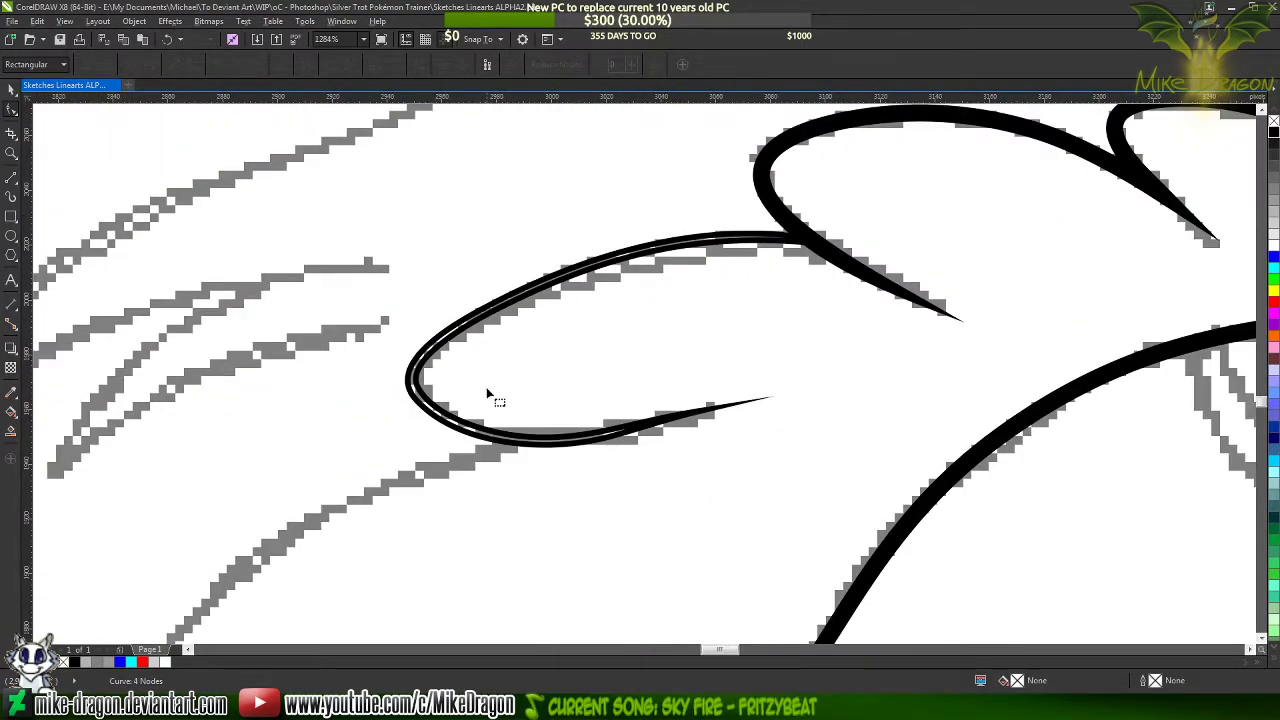
# Fill the rounded mane lock's outline shape with black and deselect it
pyautogui.scroll(4, 556, 450)
pyautogui.click(540, 430)
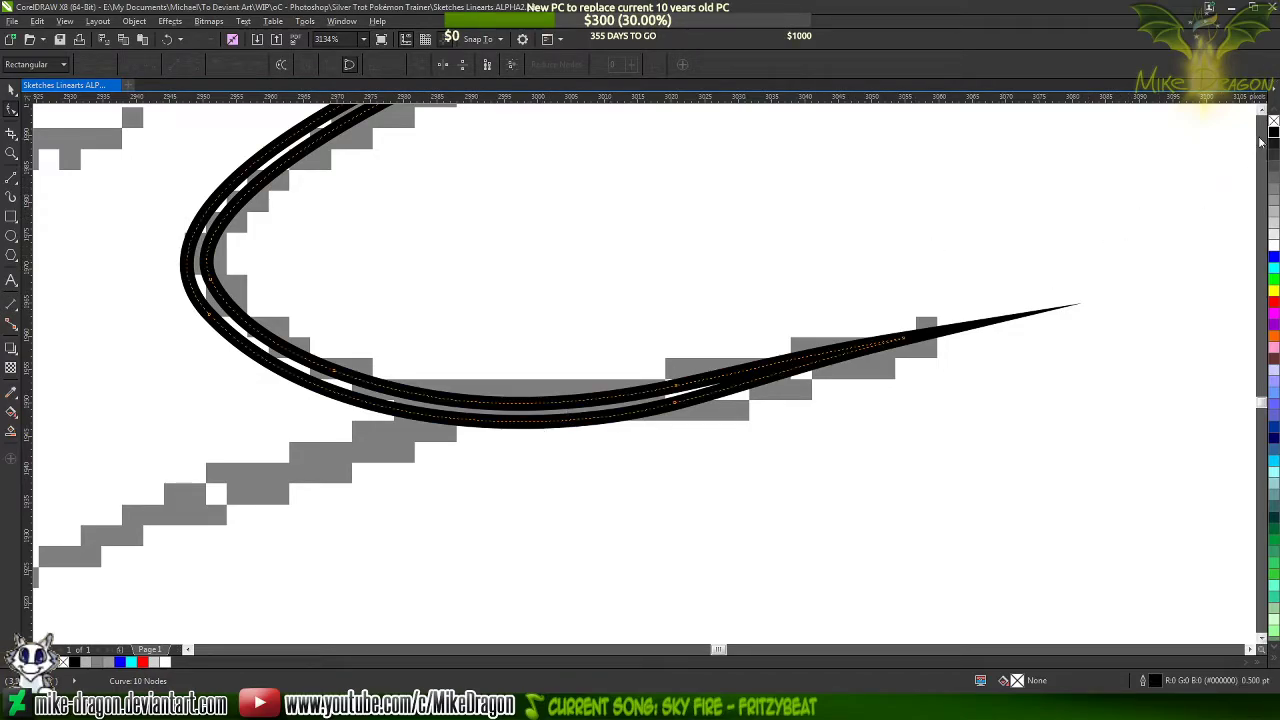
pyautogui.click(1272, 133)
pyautogui.click(627, 443)
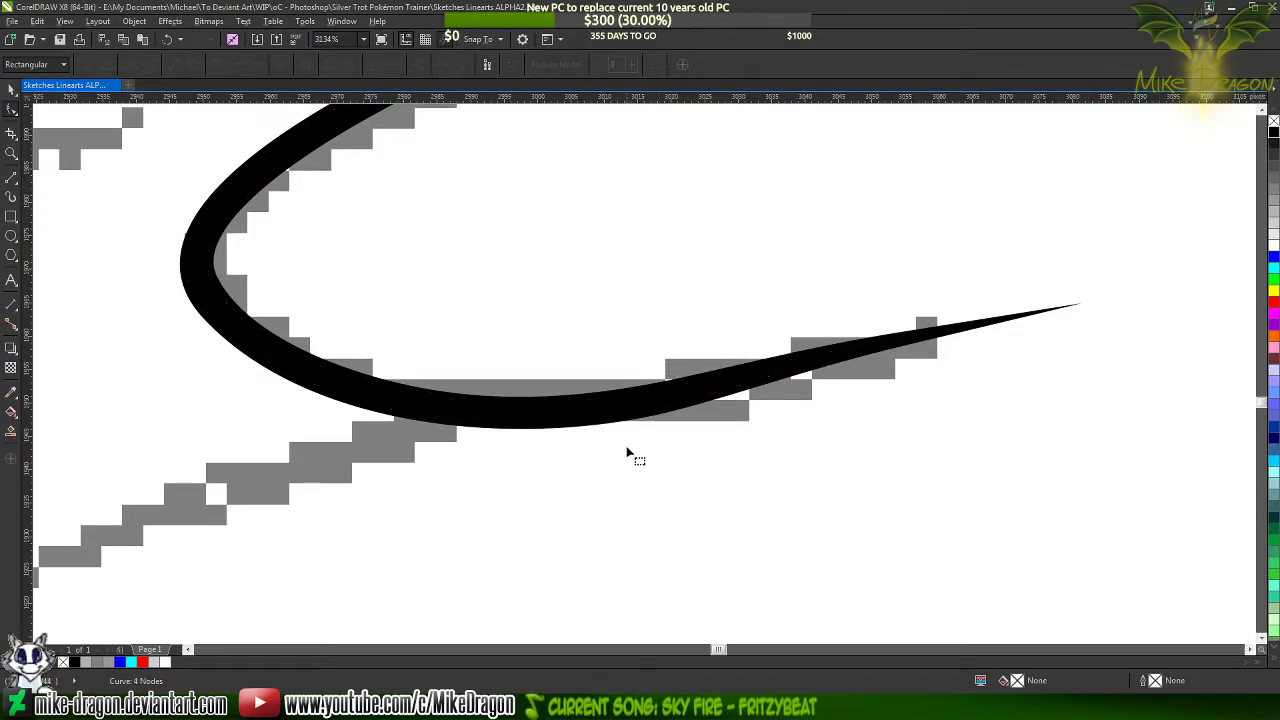
pyautogui.scroll(-4, 621, 471)
pyautogui.scroll(-2, 621, 471)
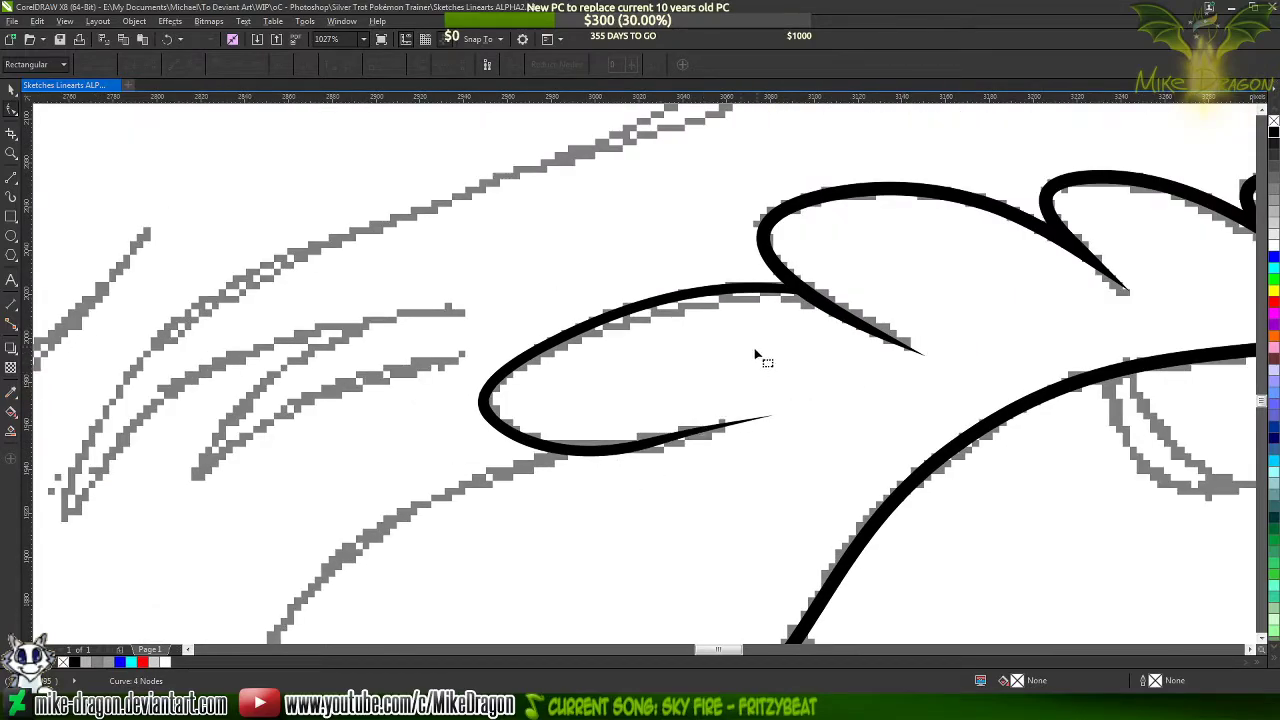
# Shift the inner edge's end node slightly deeper into the neighbouring lock and raise its curve handle to reshape the inner upper curve
pyautogui.click(773, 294)
pyautogui.scroll(3, 835, 300)
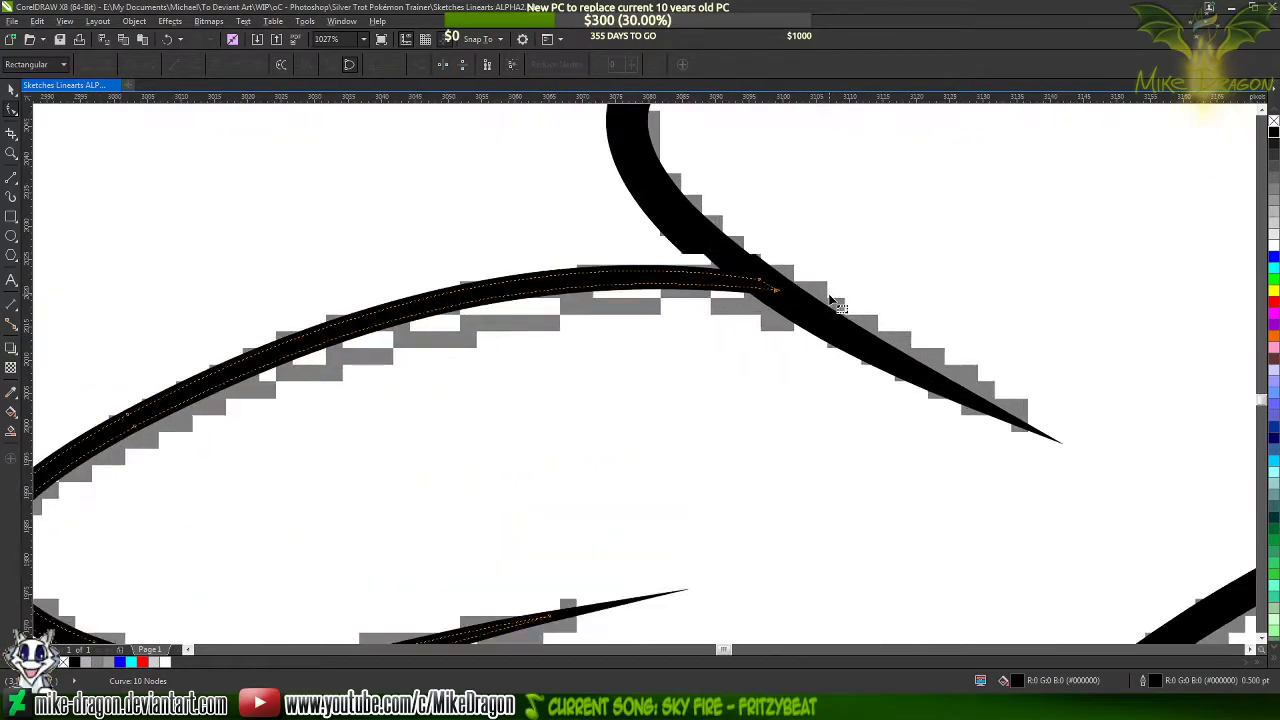
pyautogui.scroll(1, 780, 296)
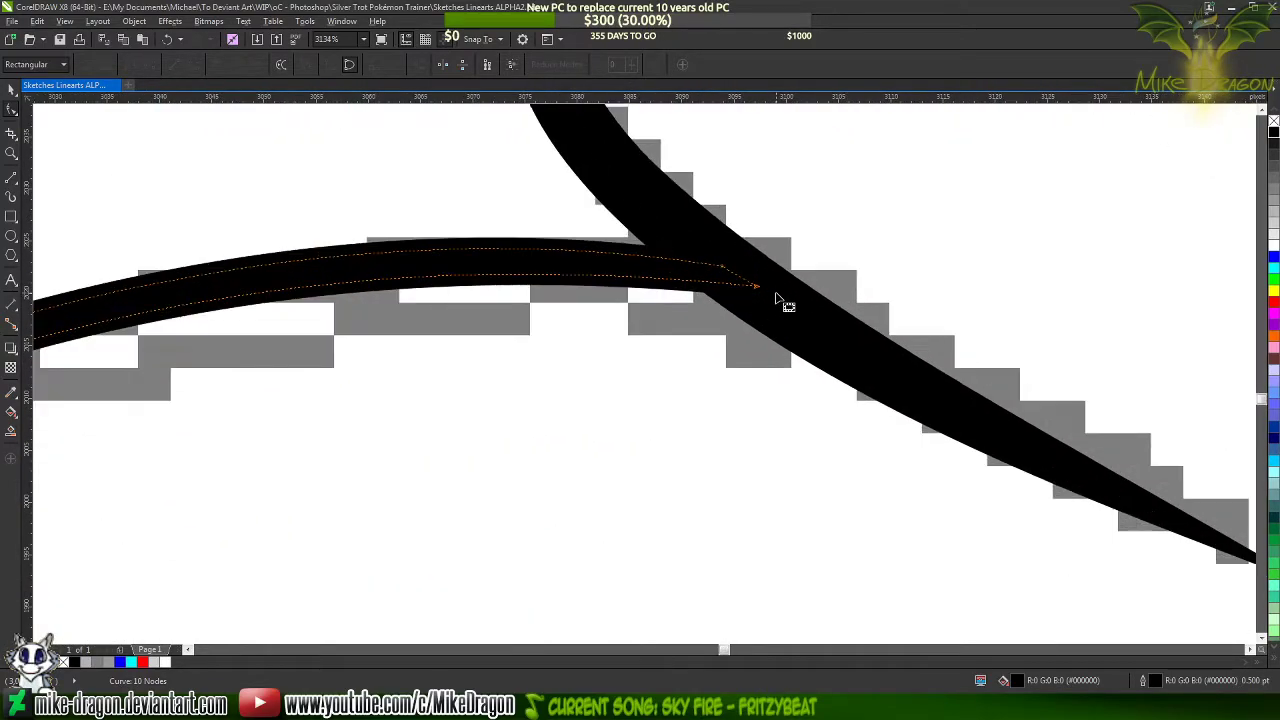
pyautogui.moveTo(759, 287); pyautogui.dragTo(770, 298)
pyautogui.scroll(-2, 990, 355)
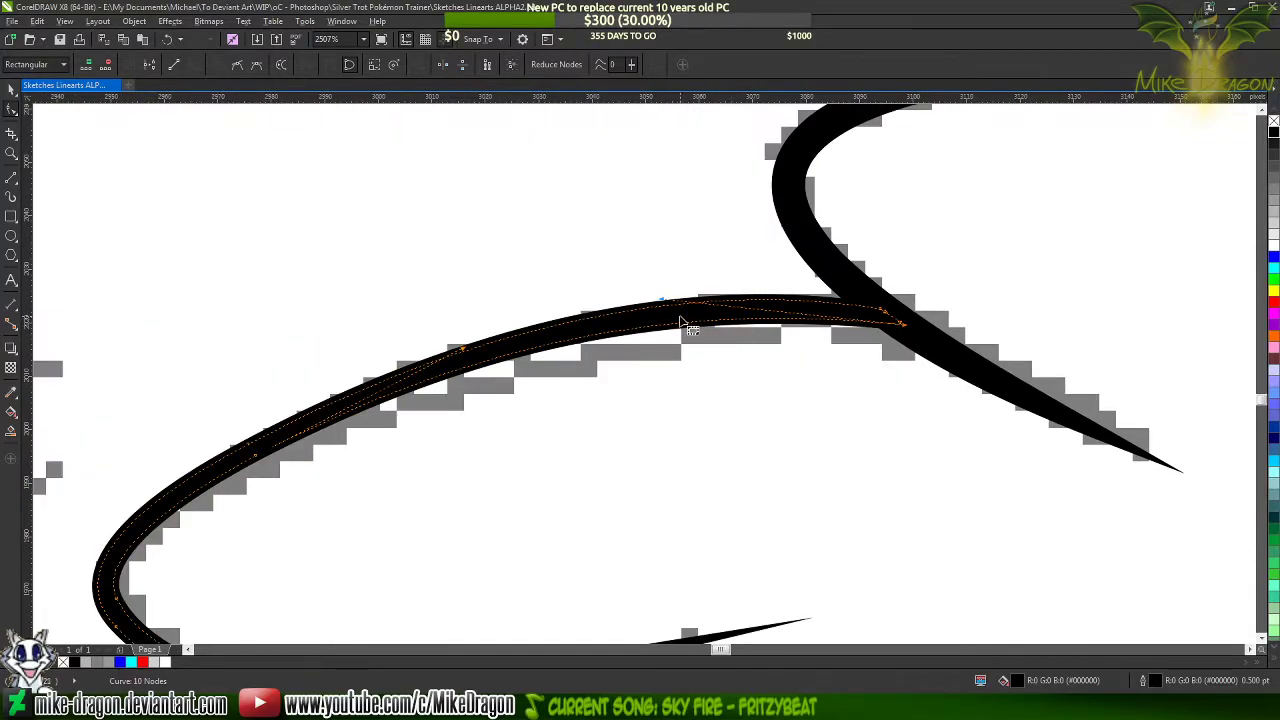
pyautogui.scroll(1, 674, 285)
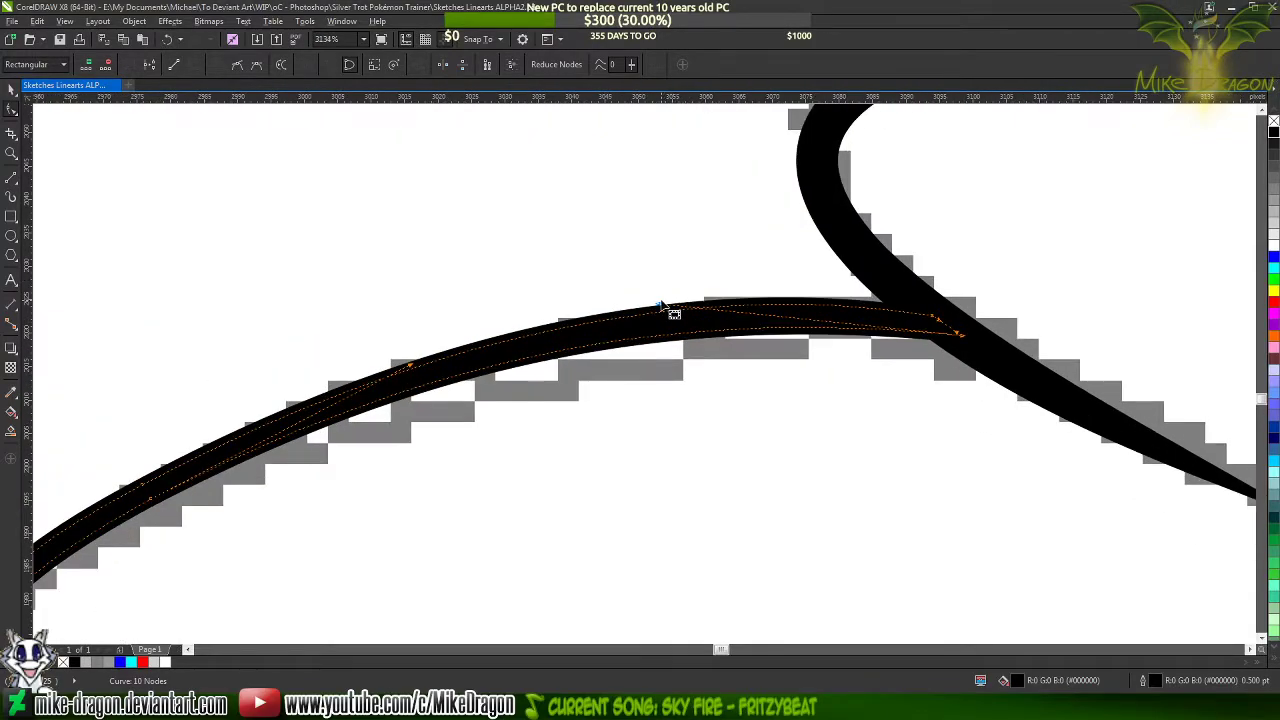
pyautogui.moveTo(657, 304); pyautogui.dragTo(714, 280)
pyautogui.scroll(-3, 800, 225)
pyautogui.scroll(-2, 586, 229)
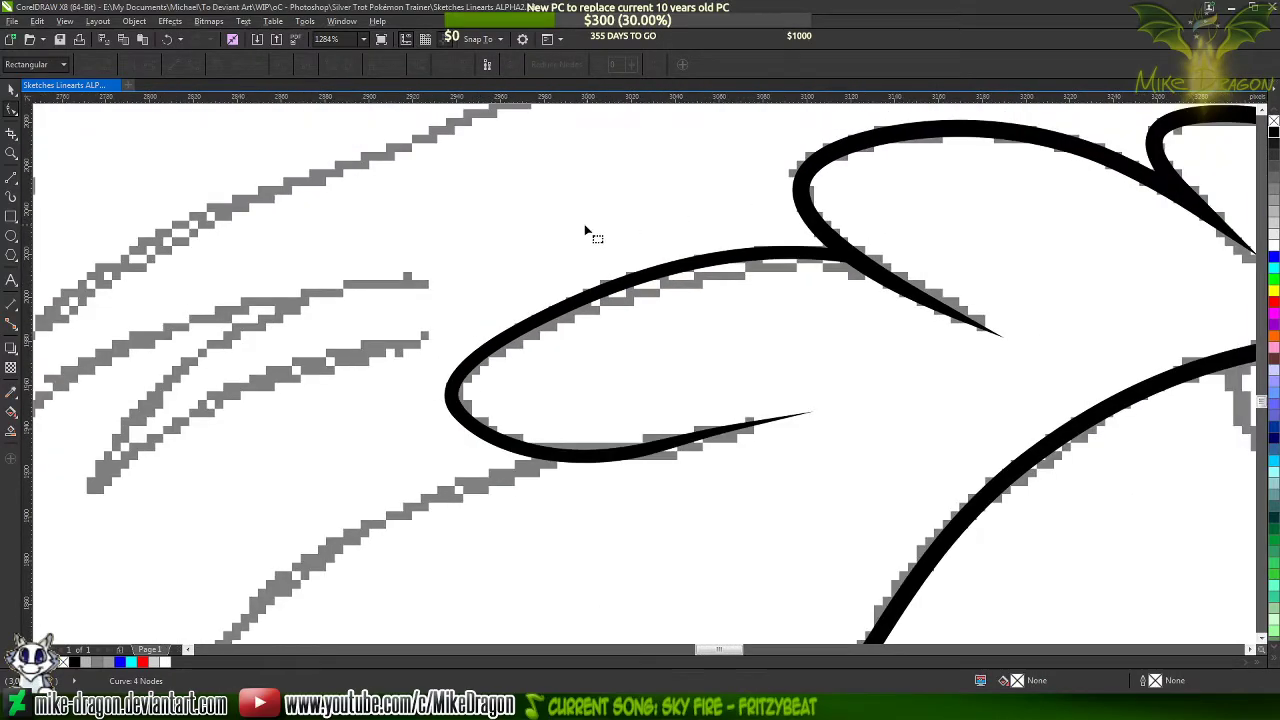
# Deselect everything and examine the traced mane locks against the full seated character sketch
pyautogui.click(10, 90)
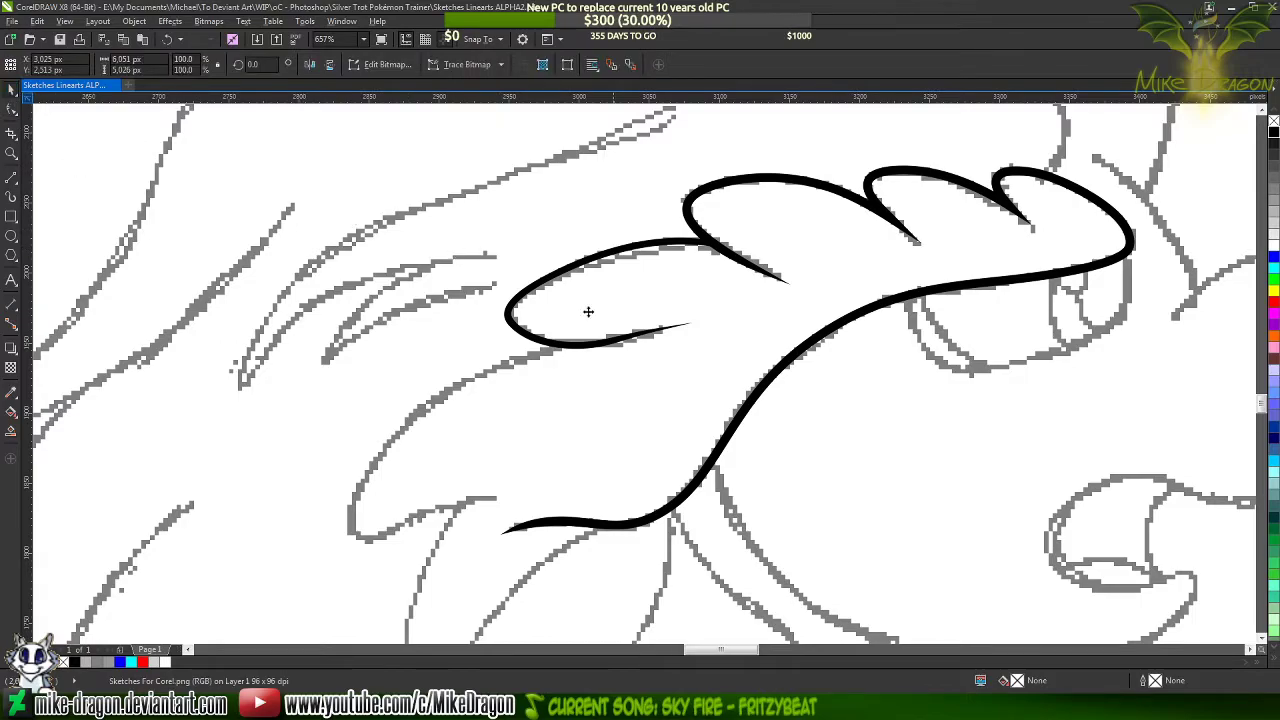
pyautogui.click(586, 309)
pyautogui.scroll(-7, 590, 309)
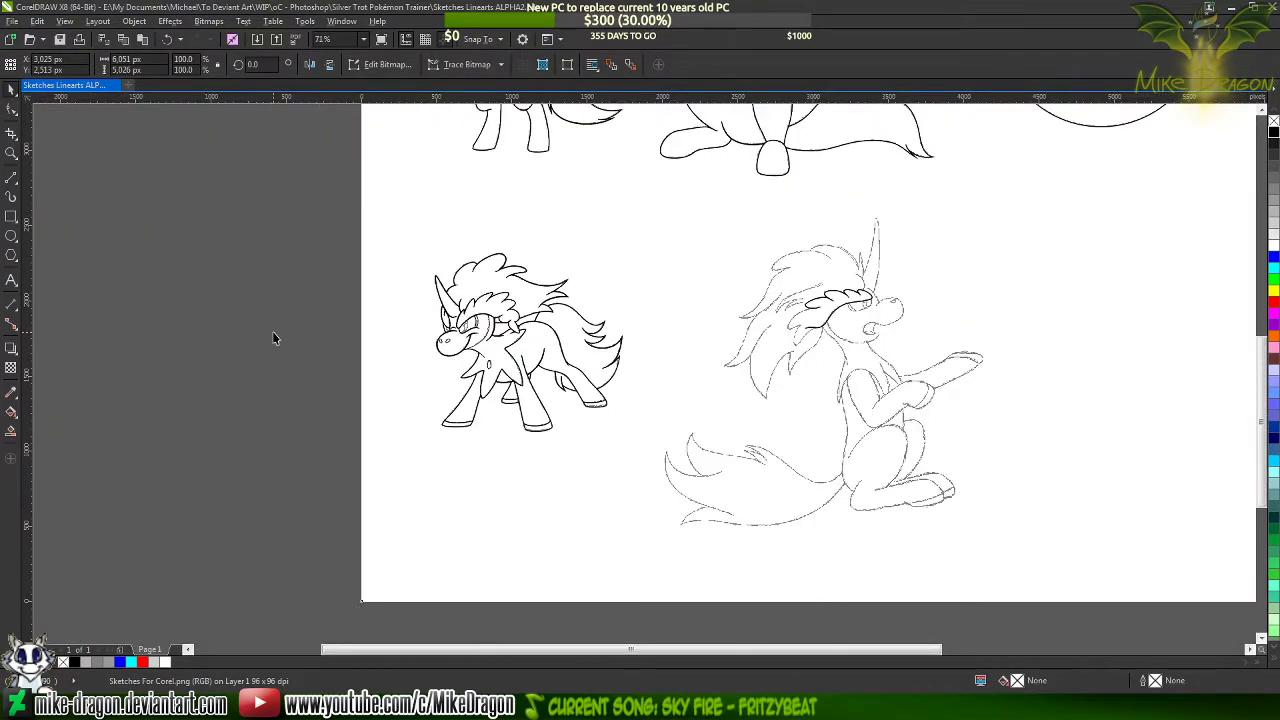
pyautogui.click(273, 338)
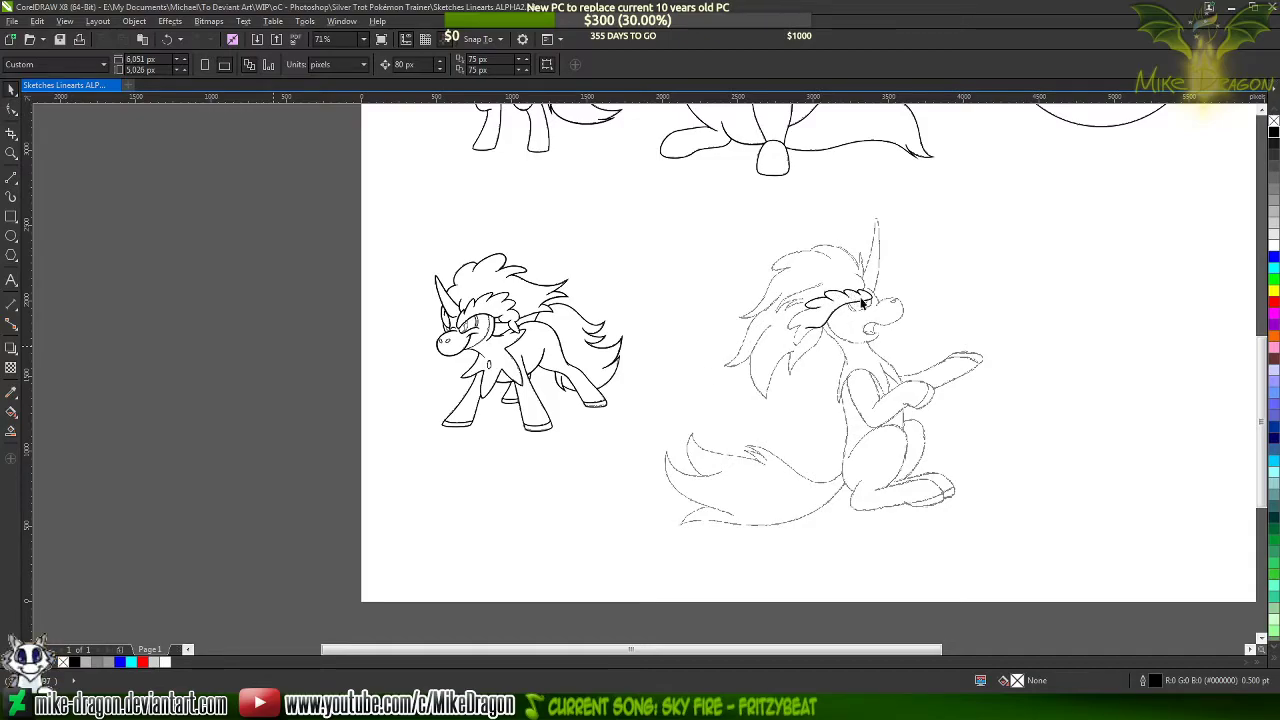
pyautogui.scroll(5, 862, 303)
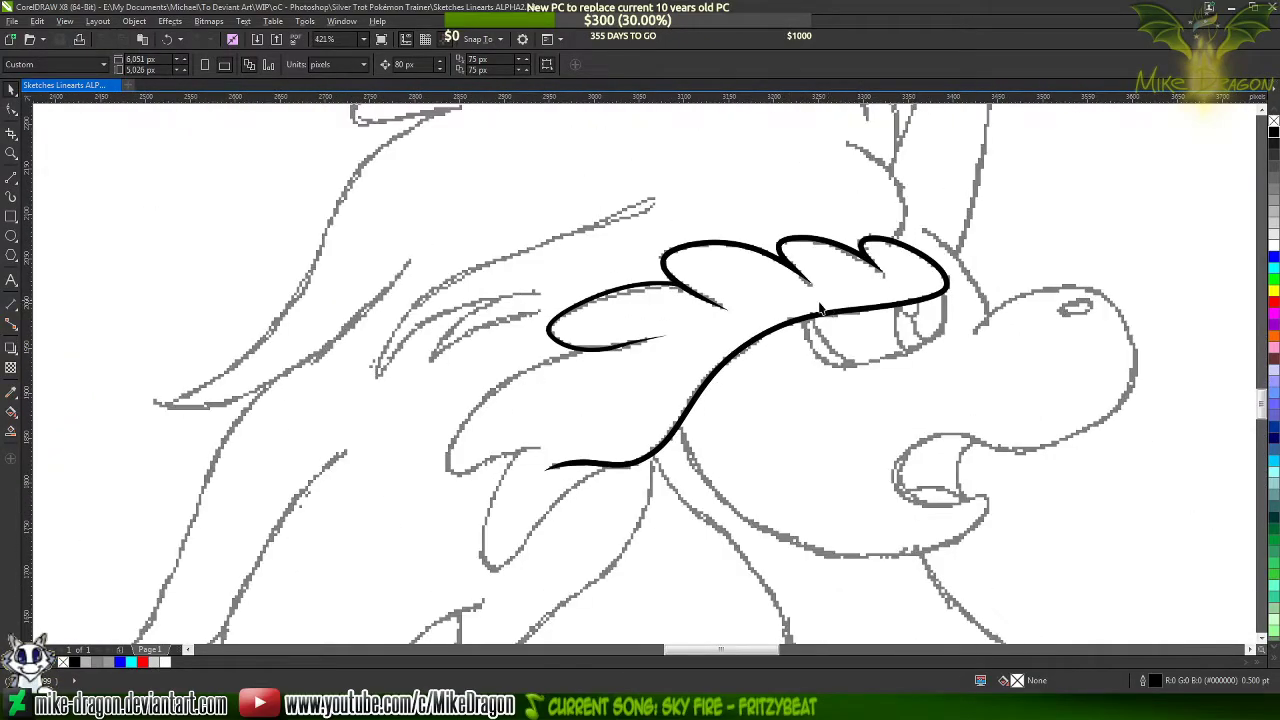
pyautogui.scroll(1, 787, 298)
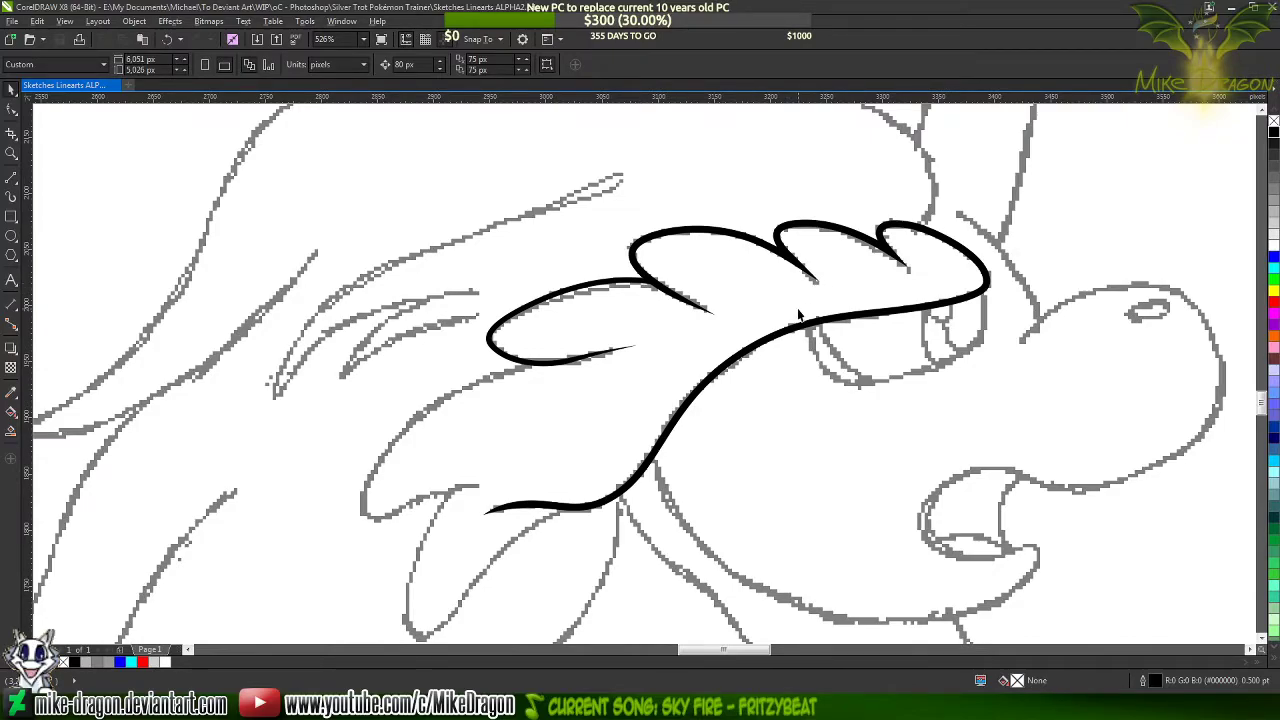
pyautogui.scroll(1, 798, 316)
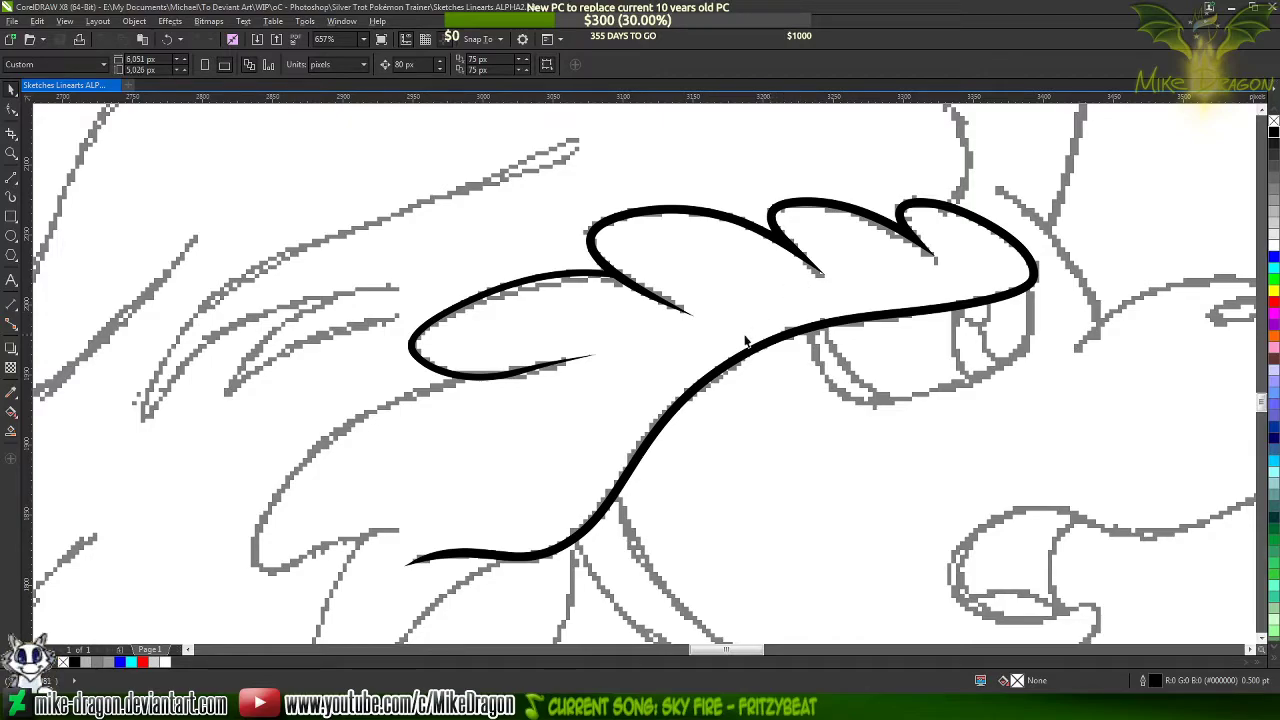
pyautogui.scroll(-2, 818, 240)
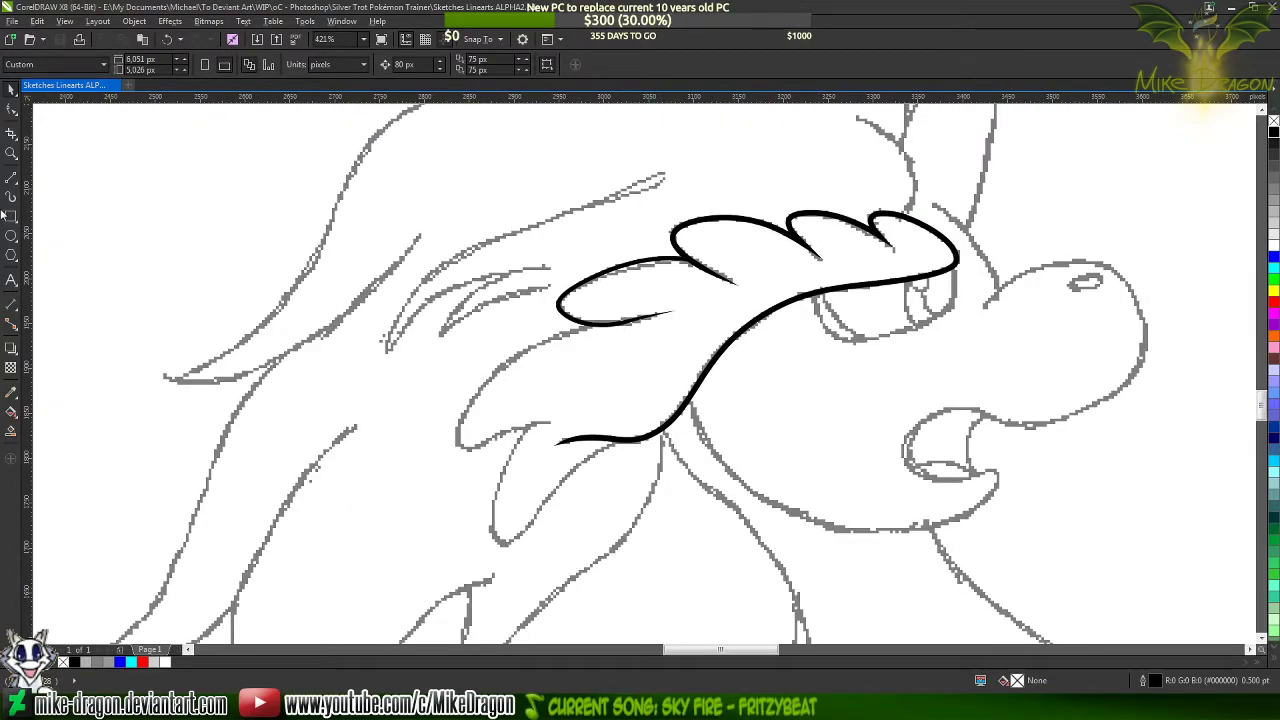
# Draw a rough polyline over the next mane lock, from the filled lock's lower edge around the tip to the inner end of its lower edge
pyautogui.click(11, 178)
pyautogui.scroll(3, 456, 442)
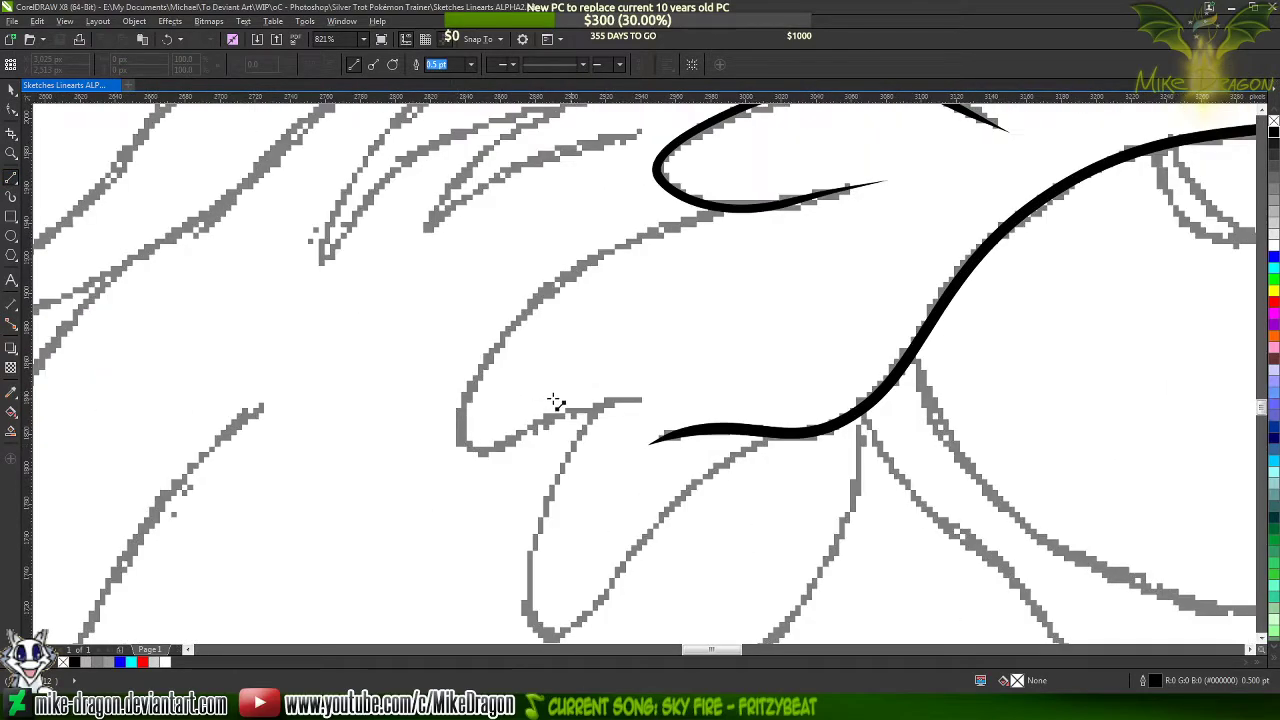
pyautogui.scroll(2, 702, 232)
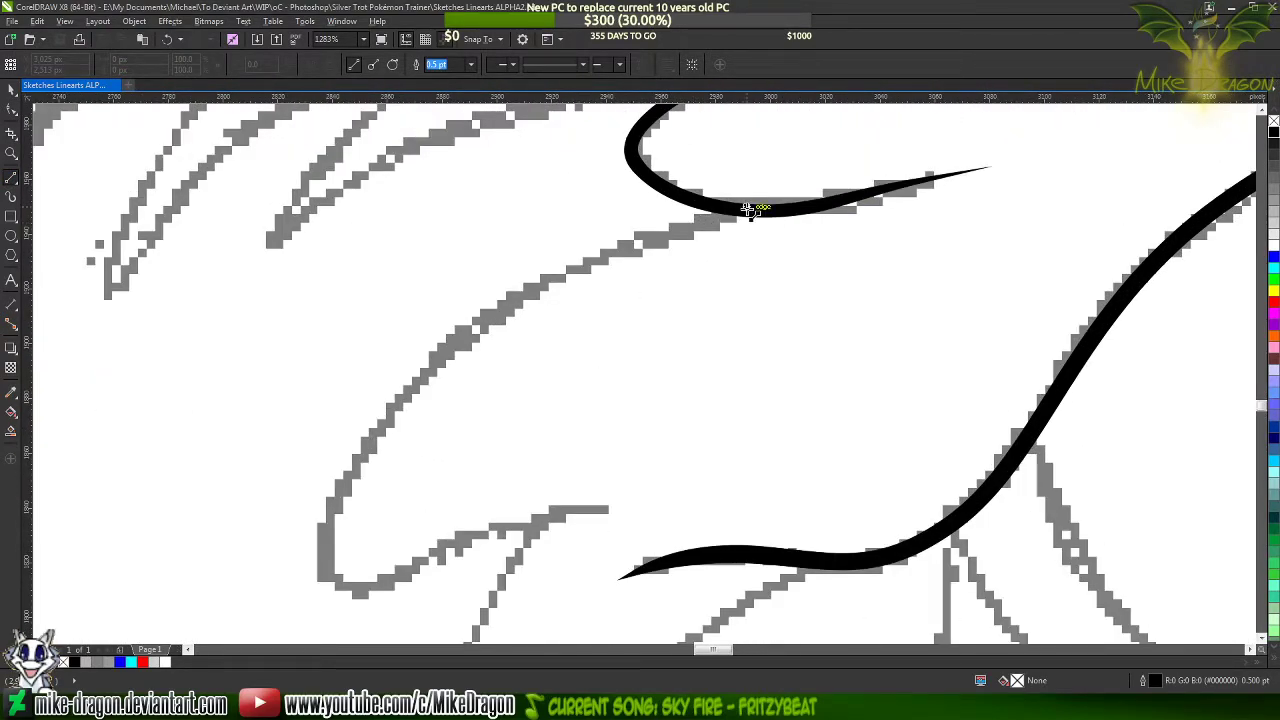
pyautogui.scroll(1, 751, 213)
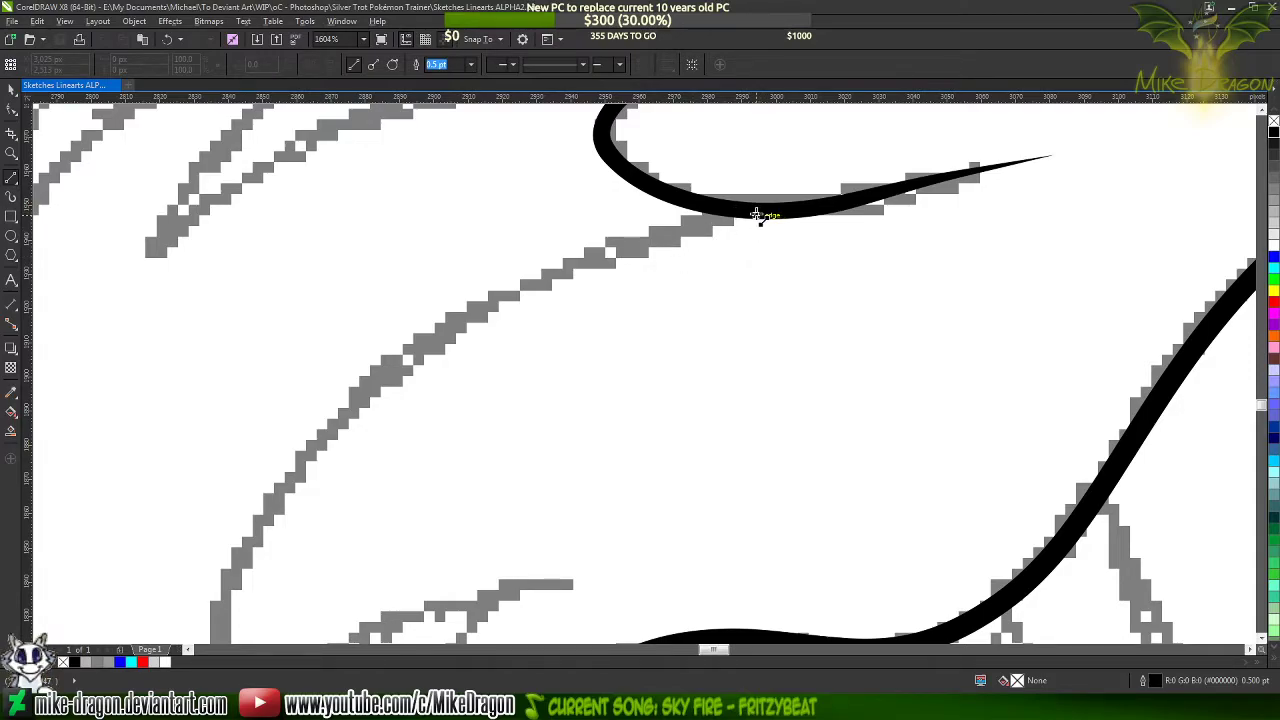
pyautogui.scroll(-1, 783, 170)
pyautogui.scroll(3, 767, 197)
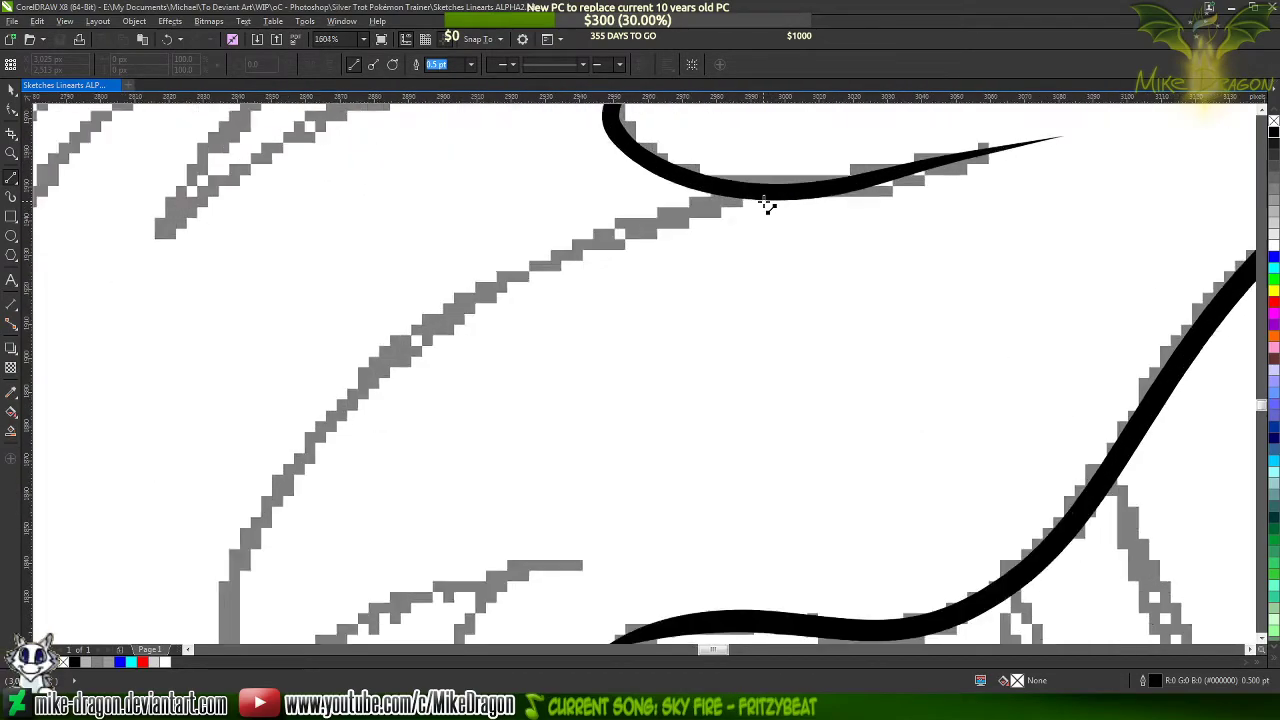
pyautogui.moveTo(757, 190); pyautogui.dragTo(448, 573)
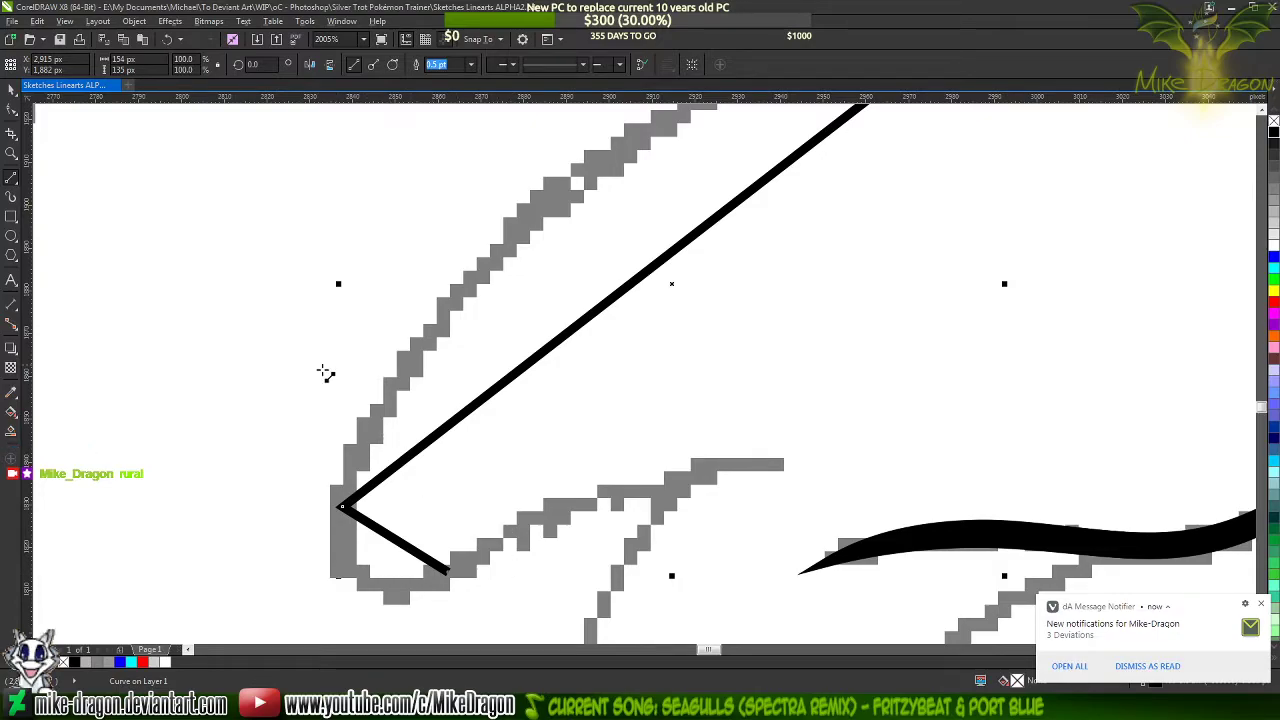
pyautogui.scroll(-2, 280, 331)
pyautogui.scroll(2, 283, 457)
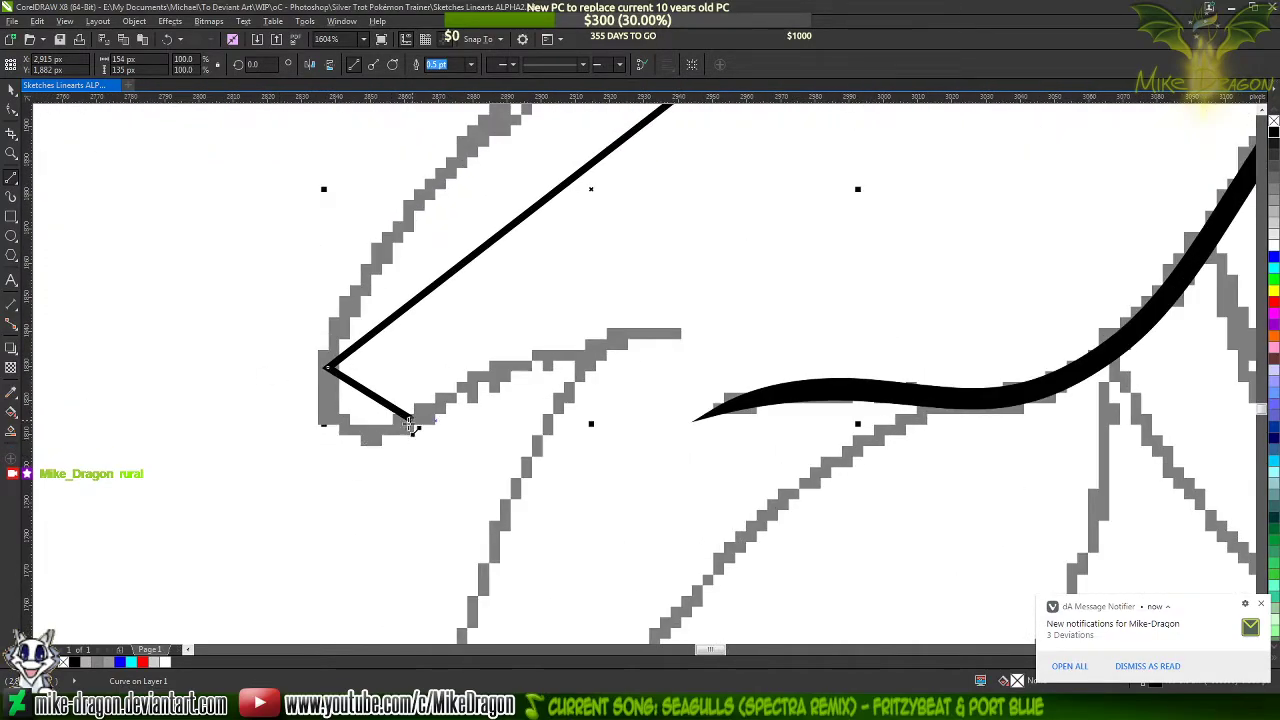
pyautogui.moveTo(413, 420)
pyautogui.mouseDown()
pyautogui.moveTo(522, 351)
pyautogui.moveTo(679, 333)
pyautogui.mouseUp()
pyautogui.scroll(-2, 425, 506)
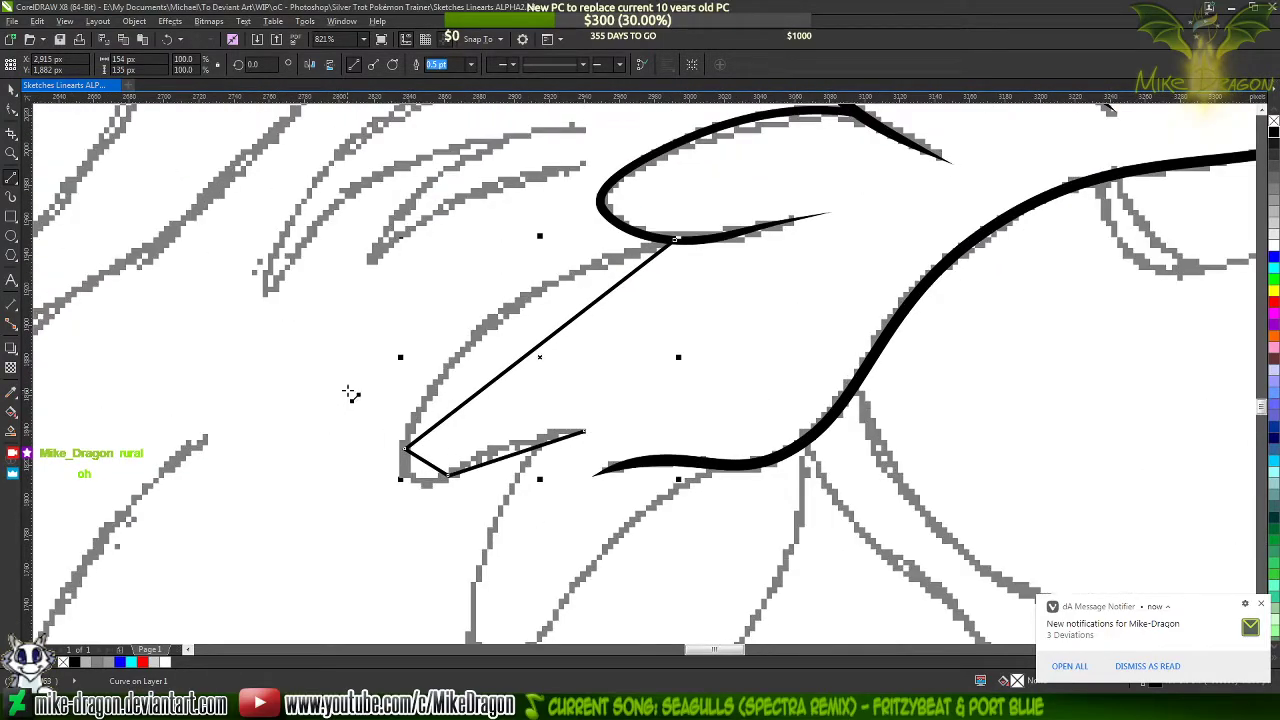
# Set the new polyline's outline width to 1.5 pt
pyautogui.press('F10')
pyautogui.moveTo(668, 305); pyautogui.dragTo(338, 515)
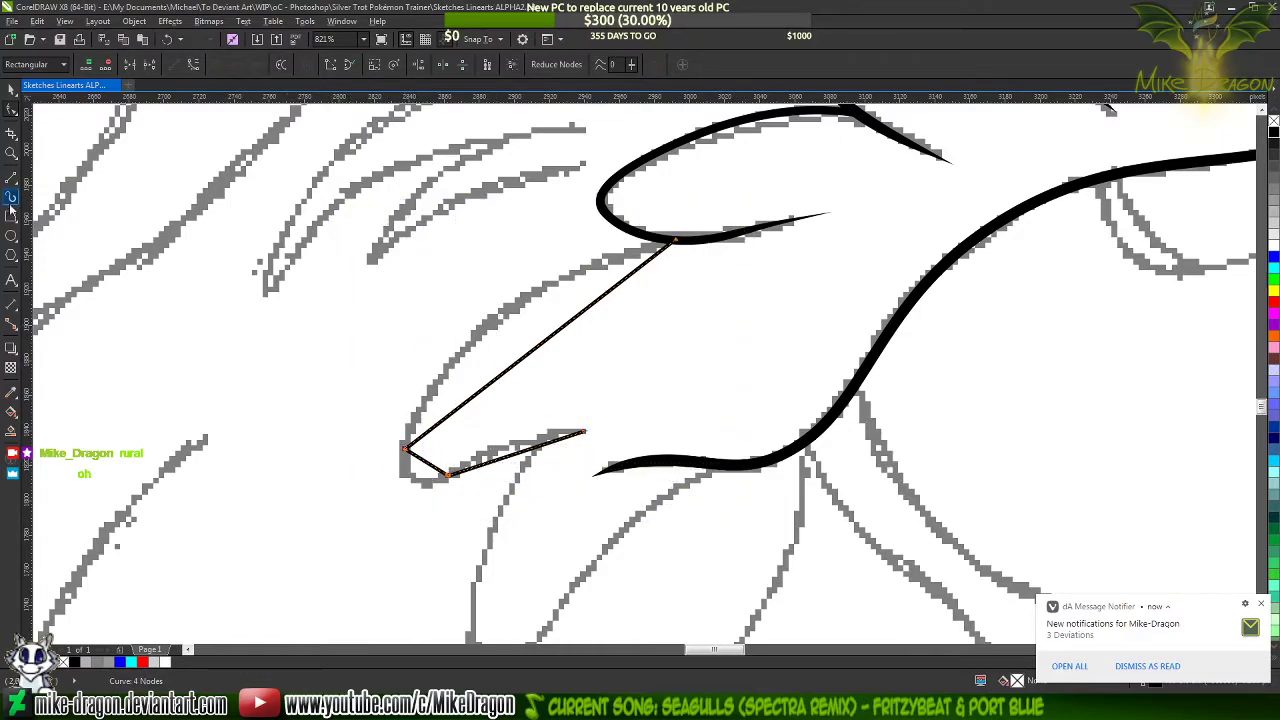
pyautogui.click(13, 184)
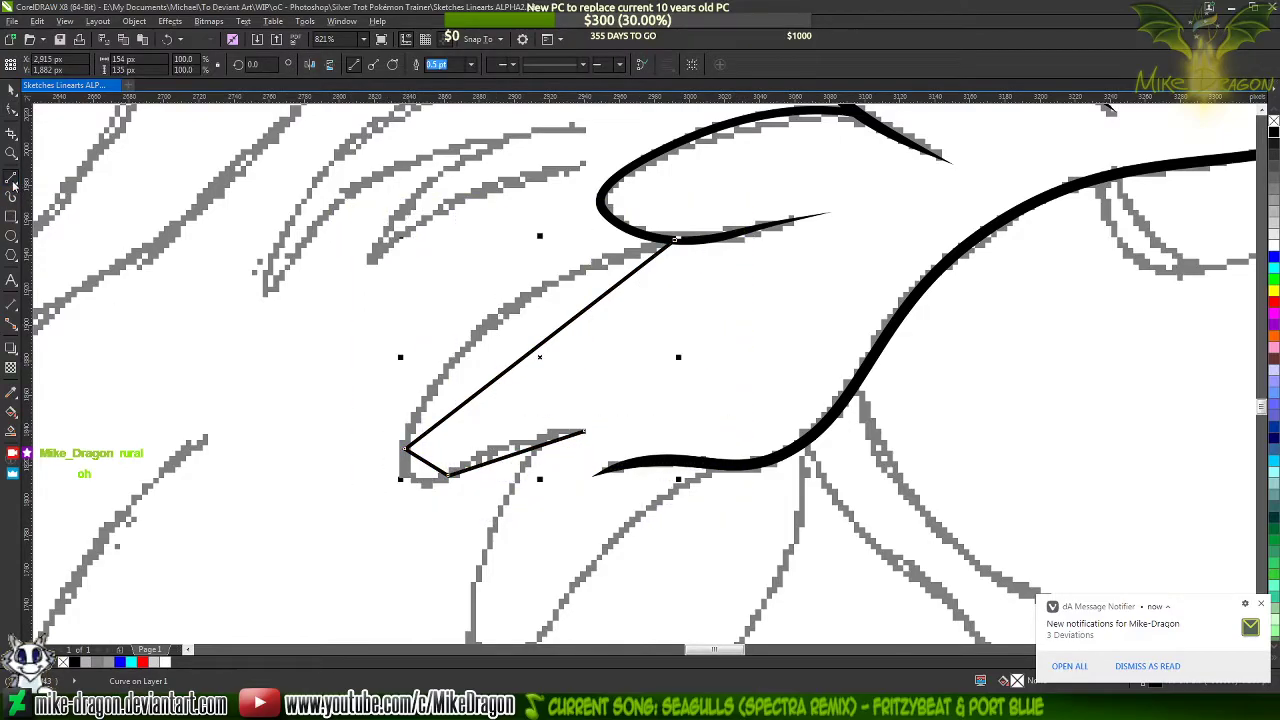
pyautogui.click(470, 64)
pyautogui.click(457, 129)
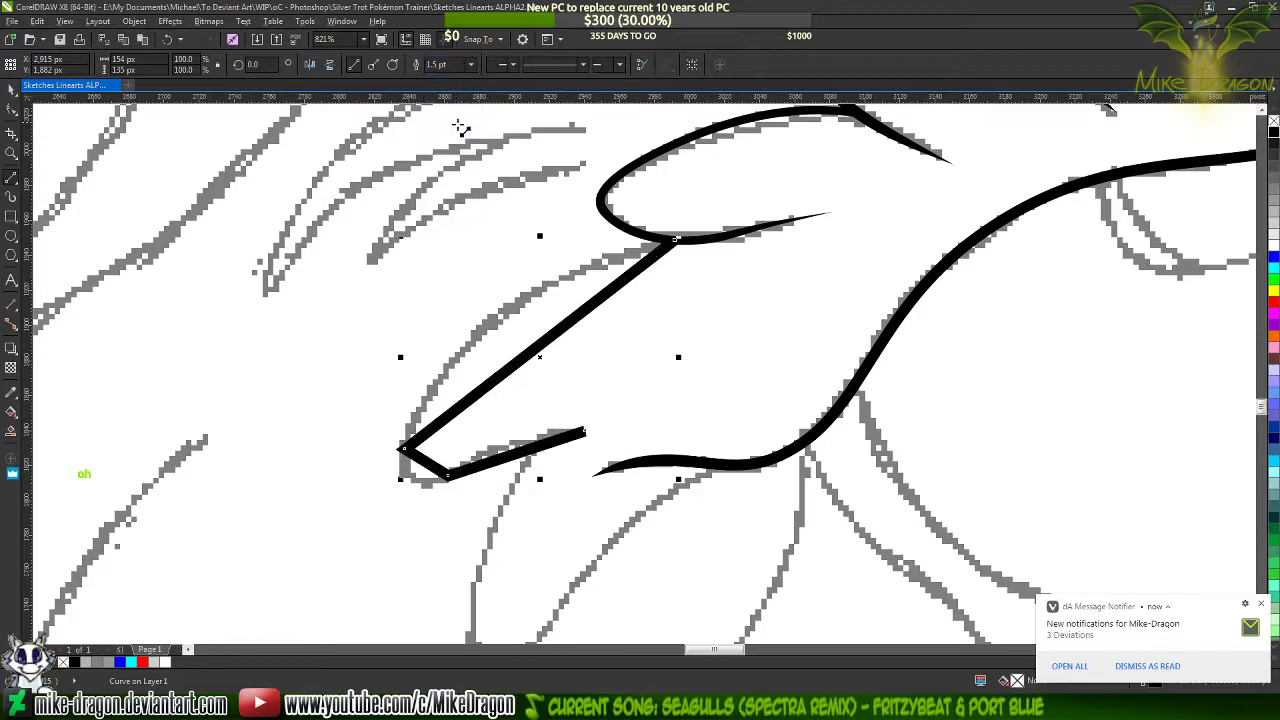
# Convert all the polyline's segments to curves and bend the long upper segment to follow the sketched lock
pyautogui.press('F10')
pyautogui.moveTo(748, 197); pyautogui.dragTo(341, 553)
pyautogui.rightClick(481, 430)
pyautogui.click(539, 487)
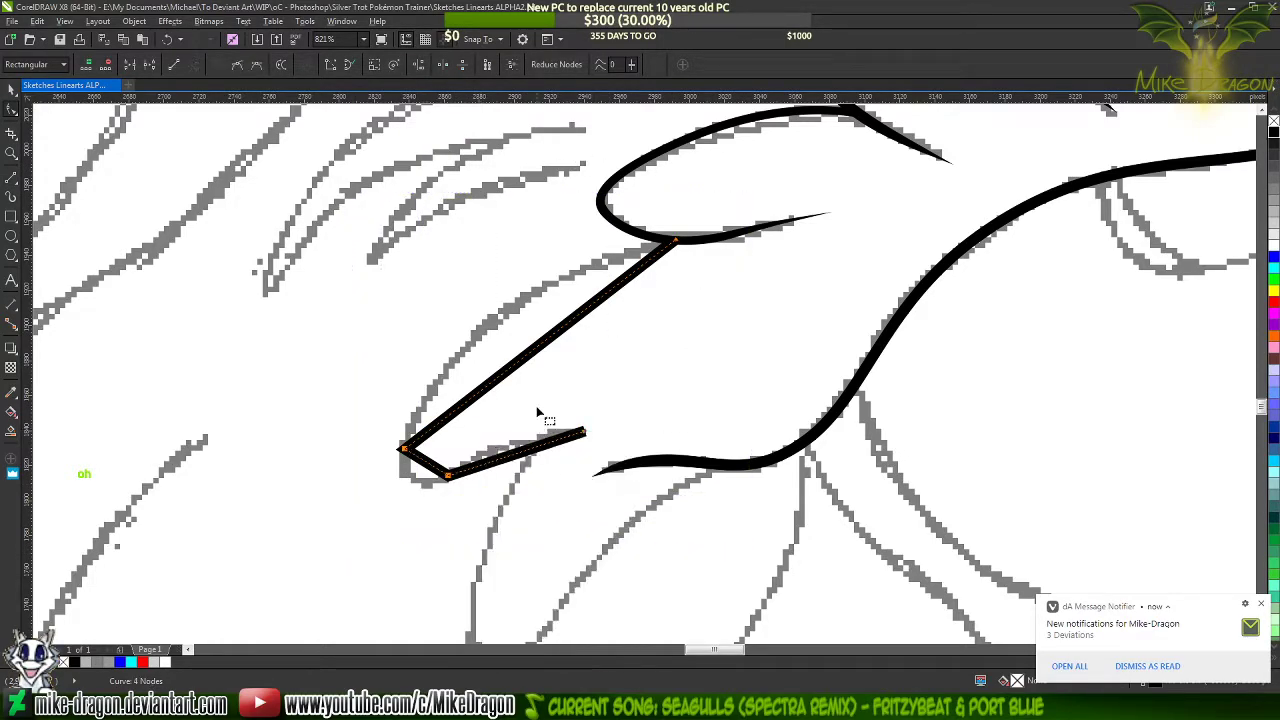
pyautogui.click(535, 388)
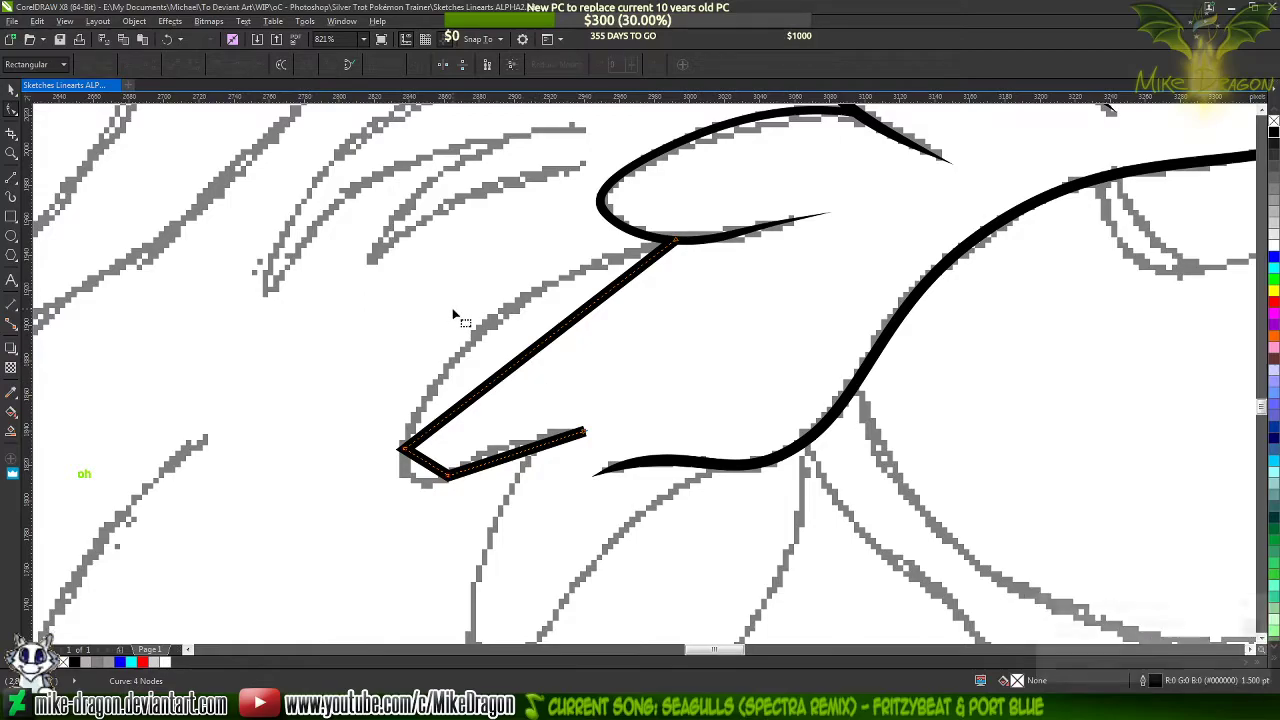
pyautogui.scroll(2, 460, 340)
pyautogui.moveTo(574, 363); pyautogui.dragTo(507, 323)
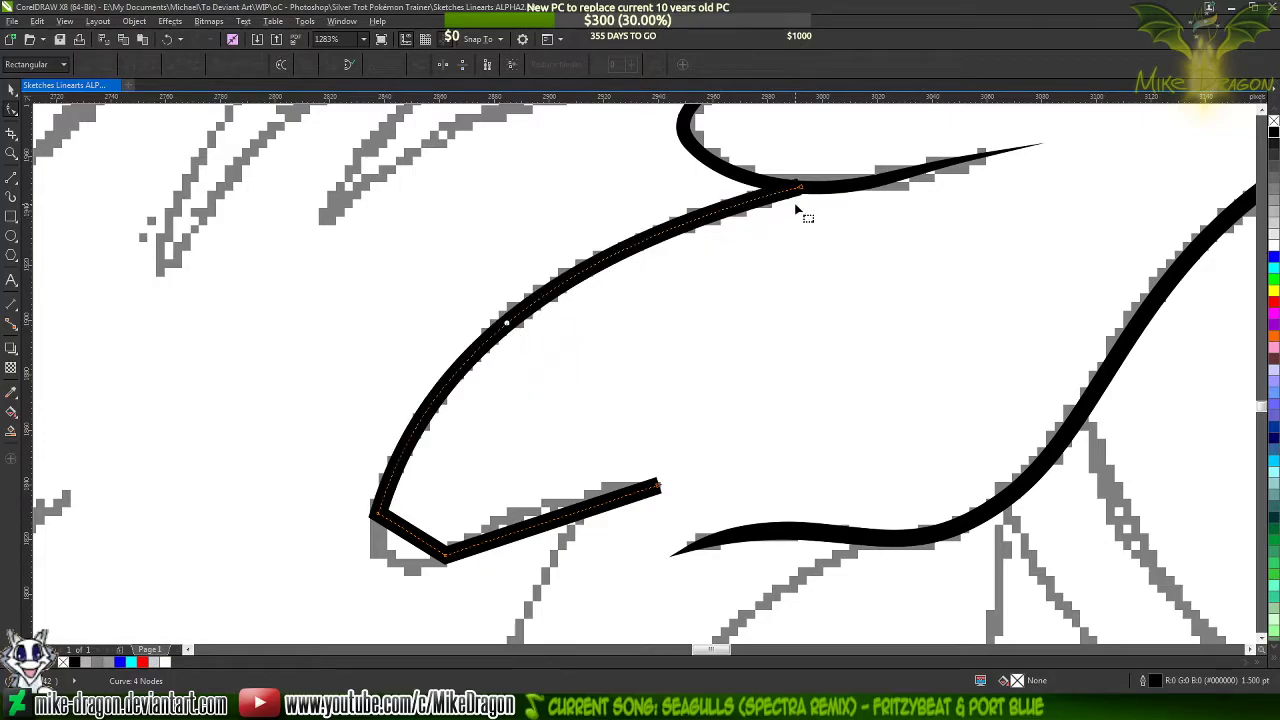
# Thicken the filled mane lock above by setting its outline width to 1.0 pt
pyautogui.click(834, 192)
pyautogui.scroll(-2, 580, 360)
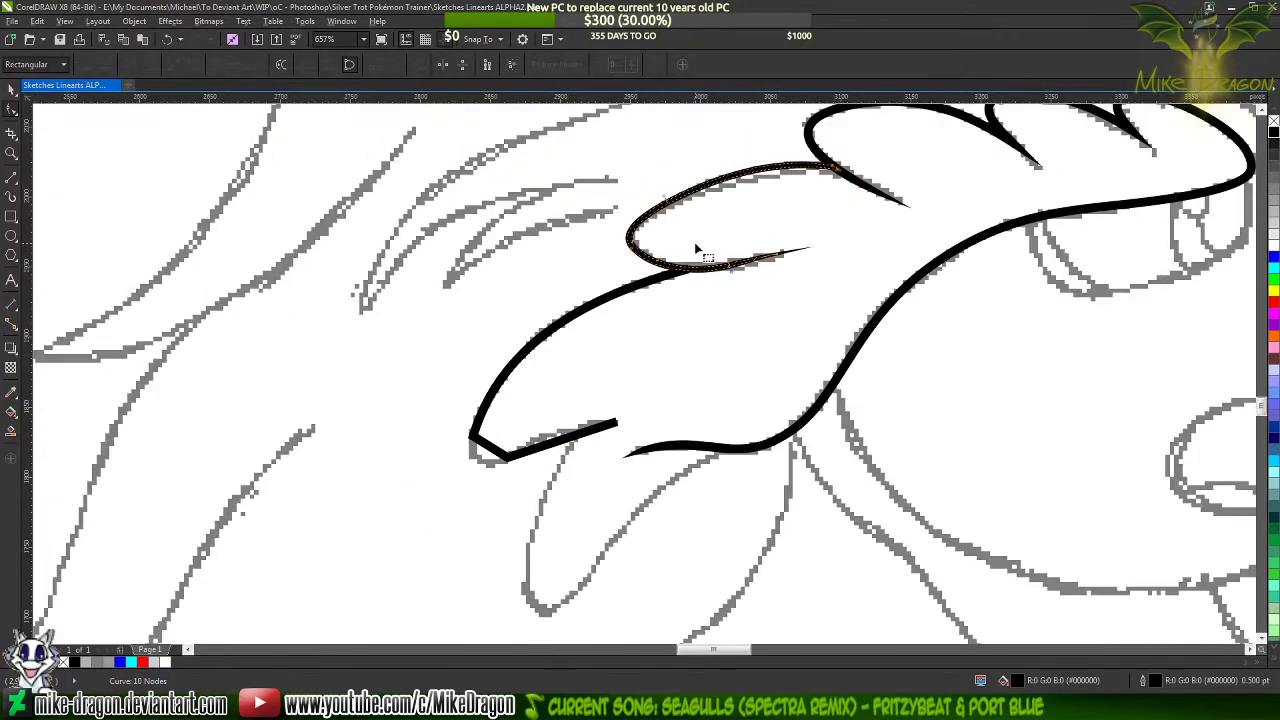
pyautogui.click(11, 176)
pyautogui.click(470, 65)
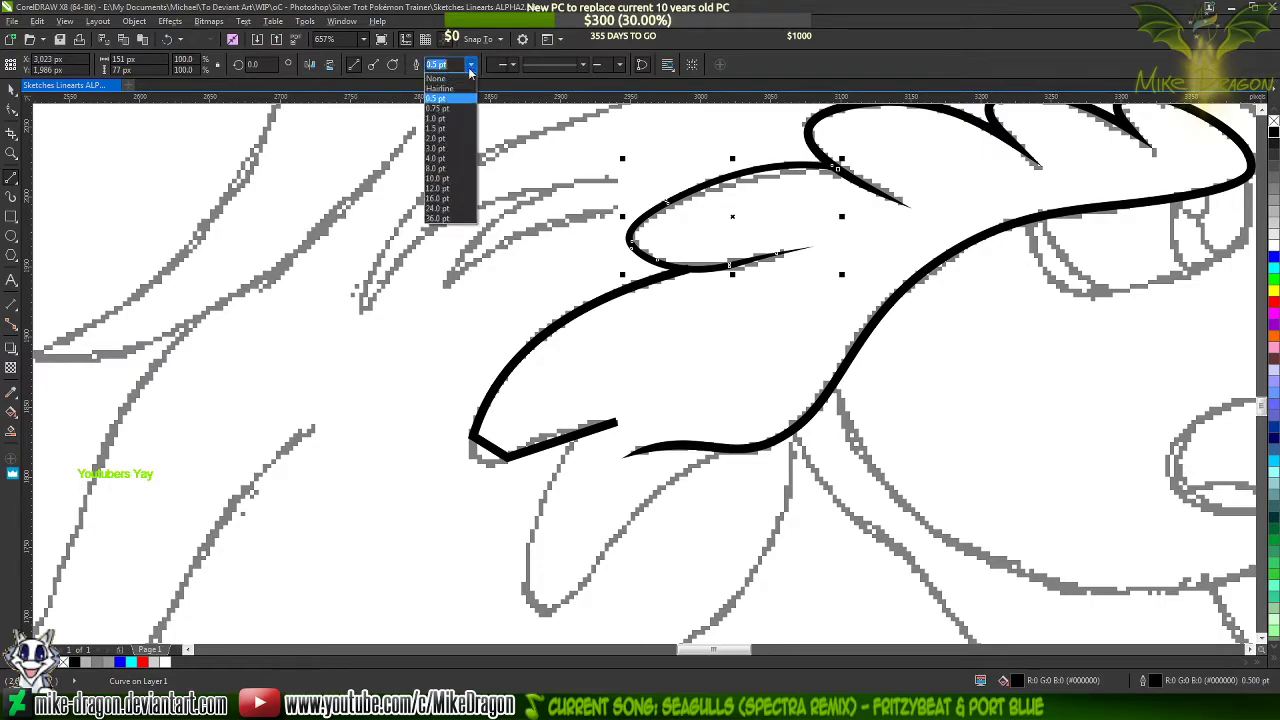
pyautogui.click(450, 118)
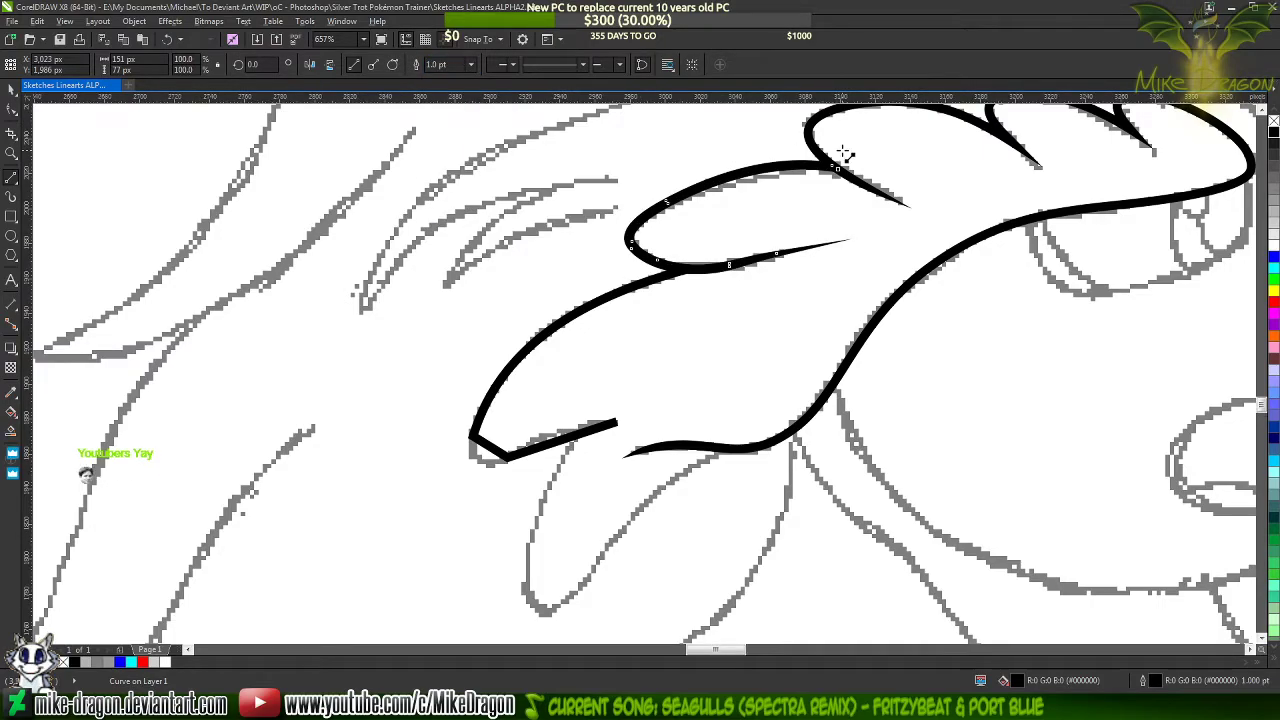
pyautogui.scroll(2, 844, 152)
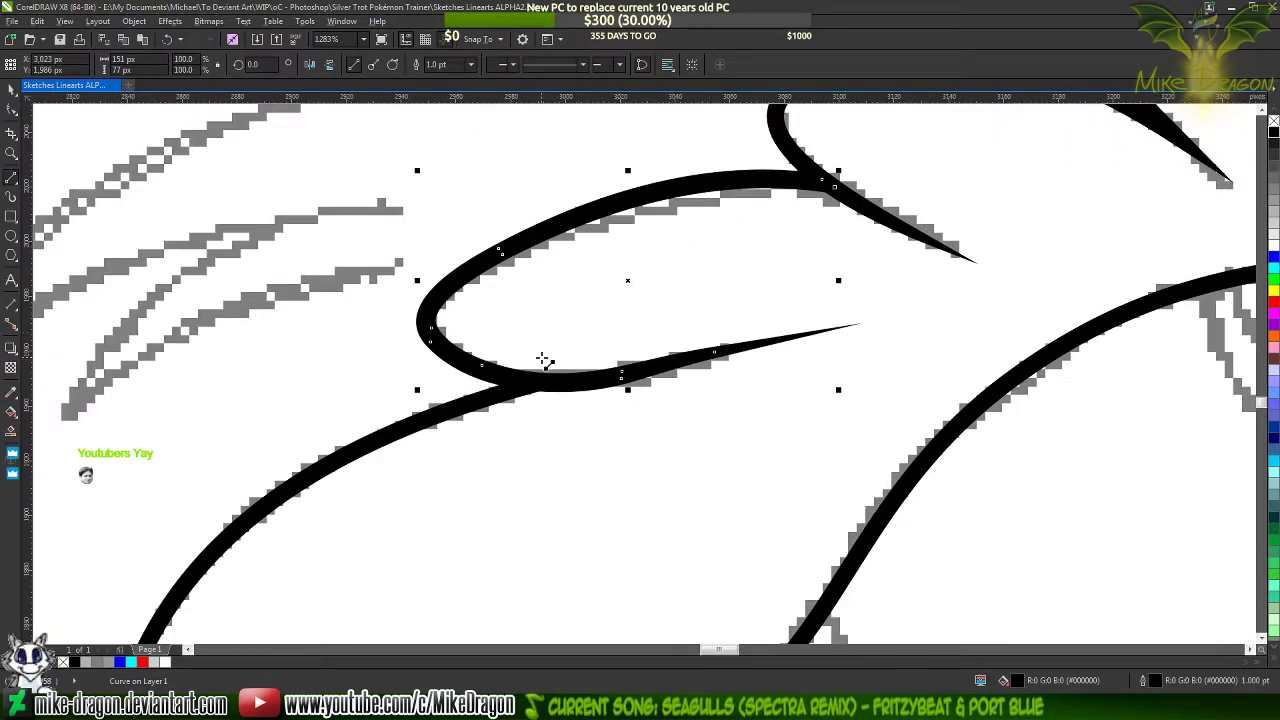
# Move the new lock's upper end node deeper into the filled lock's line and raise its handle so the curve follows the sketch
pyautogui.press('F10')
pyautogui.scroll(-2, 580, 277)
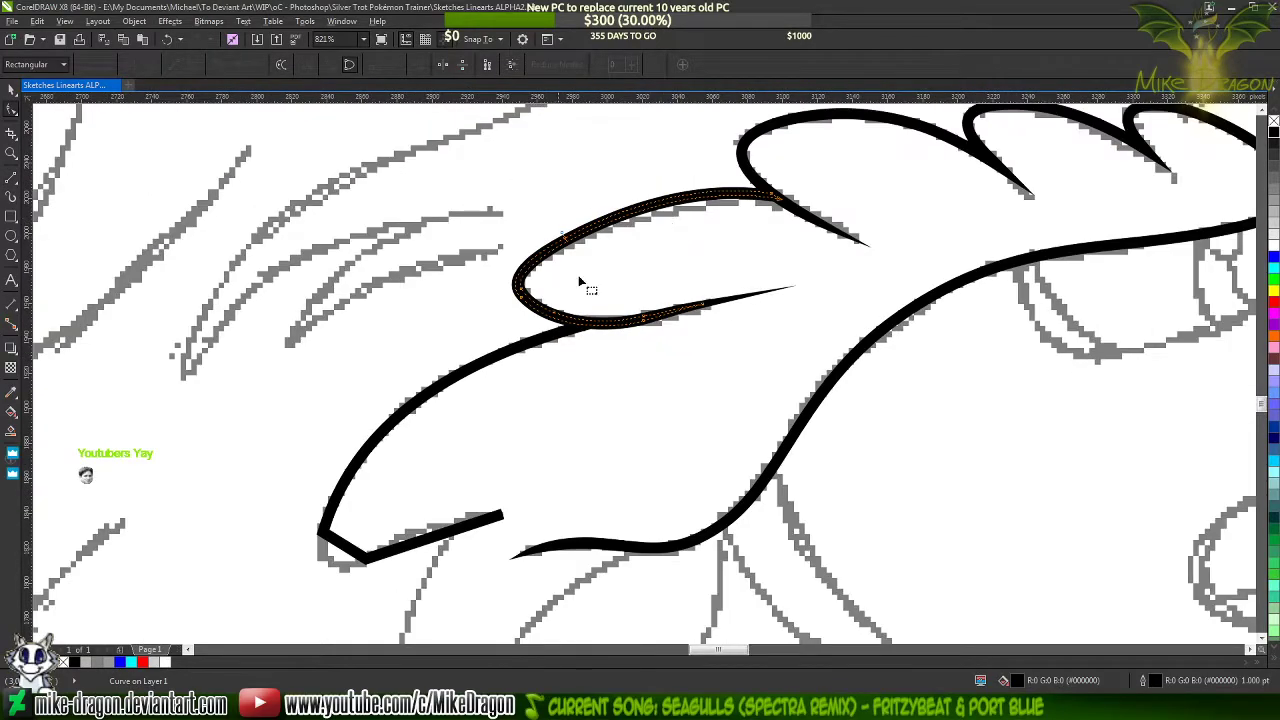
pyautogui.scroll(1, 545, 345)
pyautogui.click(597, 313)
pyautogui.scroll(1, 597, 313)
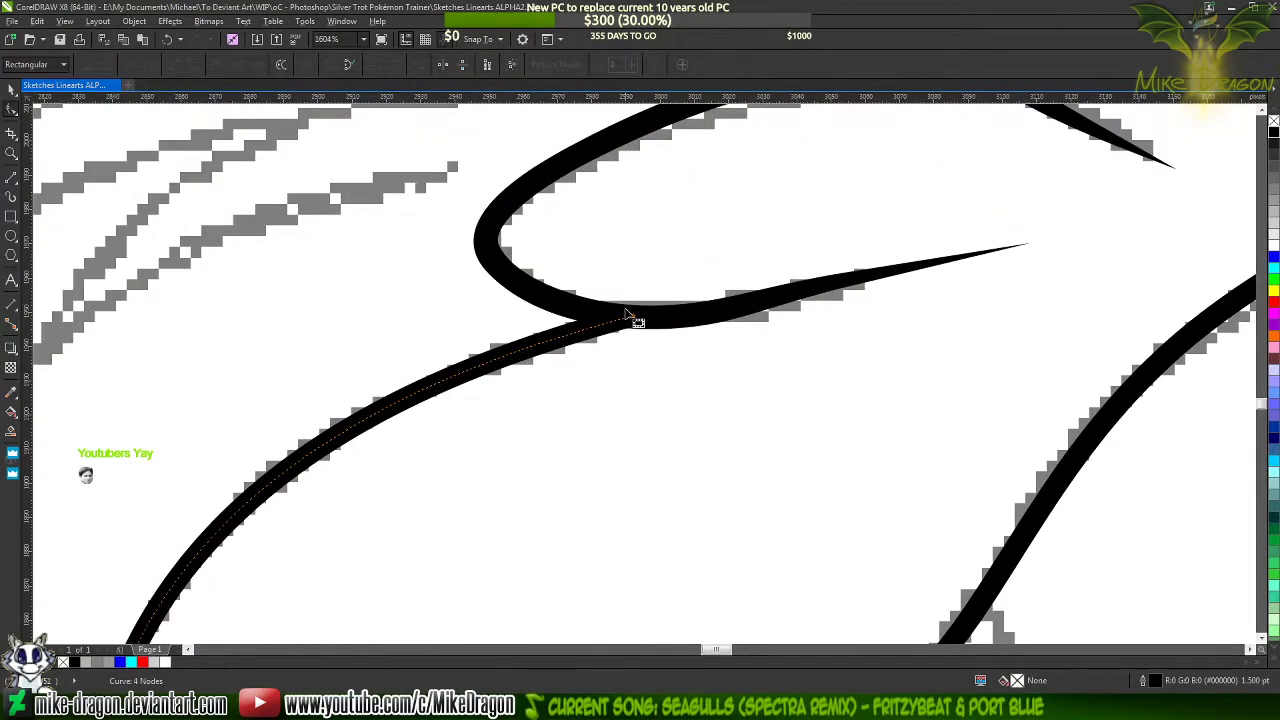
pyautogui.scroll(2, 640, 324)
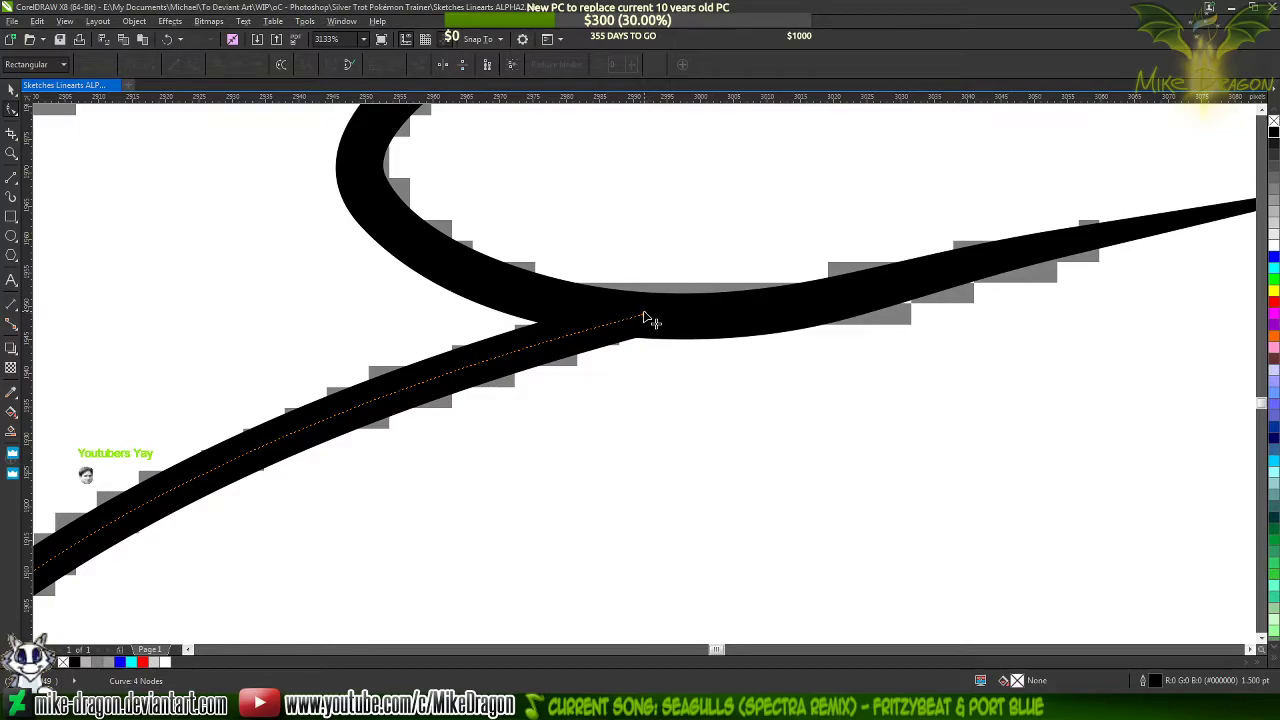
pyautogui.moveTo(645, 318); pyautogui.dragTo(694, 317)
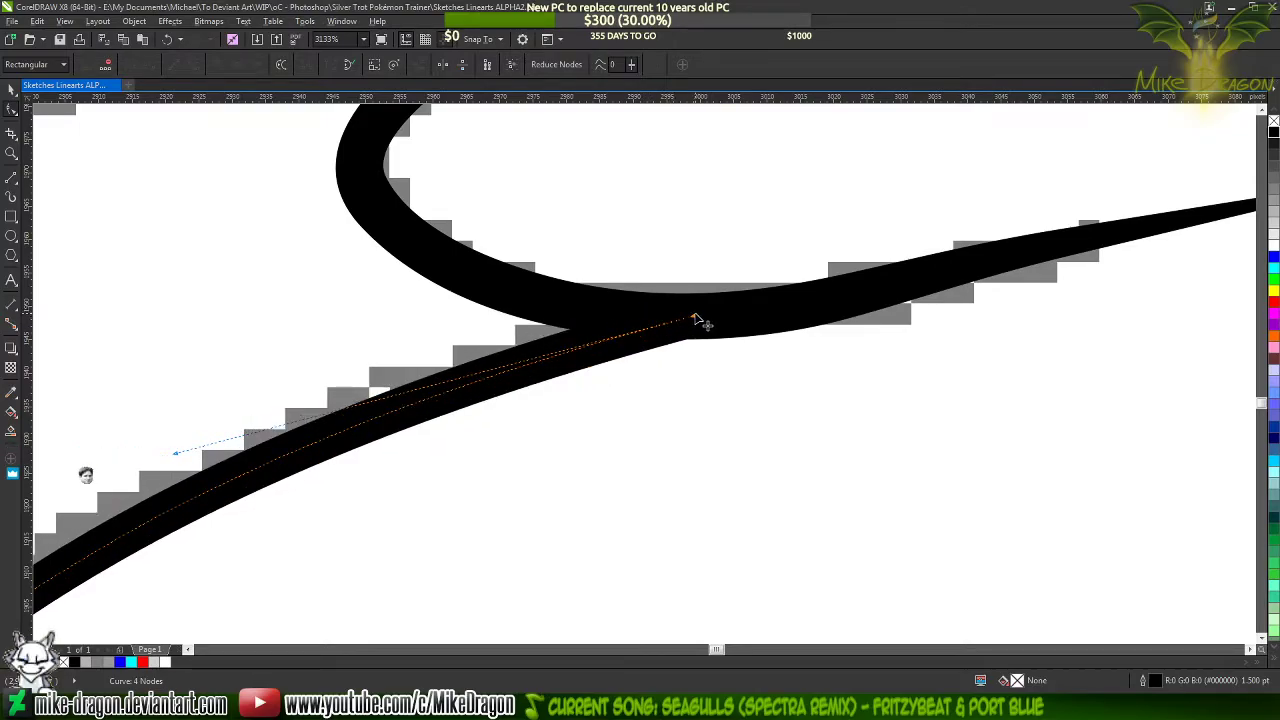
pyautogui.scroll(-2, 870, 285)
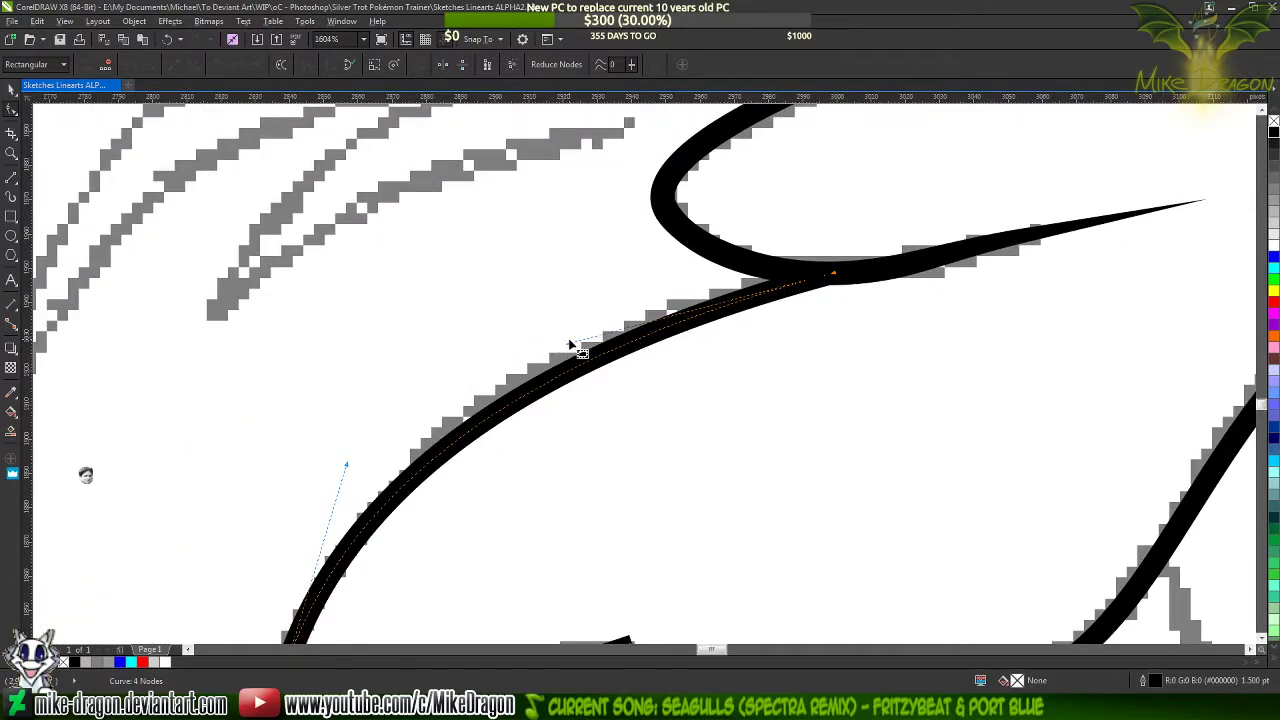
pyautogui.moveTo(568, 345); pyautogui.dragTo(580, 306)
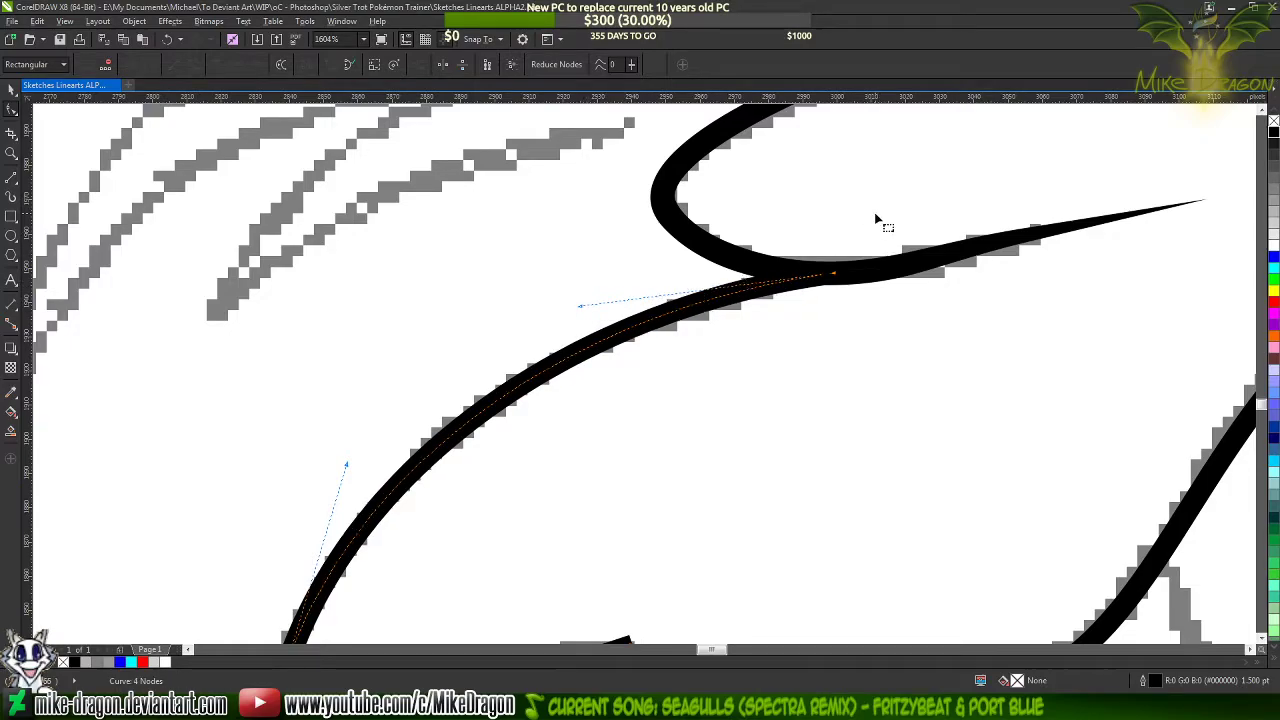
# Bend the short tip segment into a round curve along the sketch and add a node at its lower bend
pyautogui.scroll(-2, 844, 172)
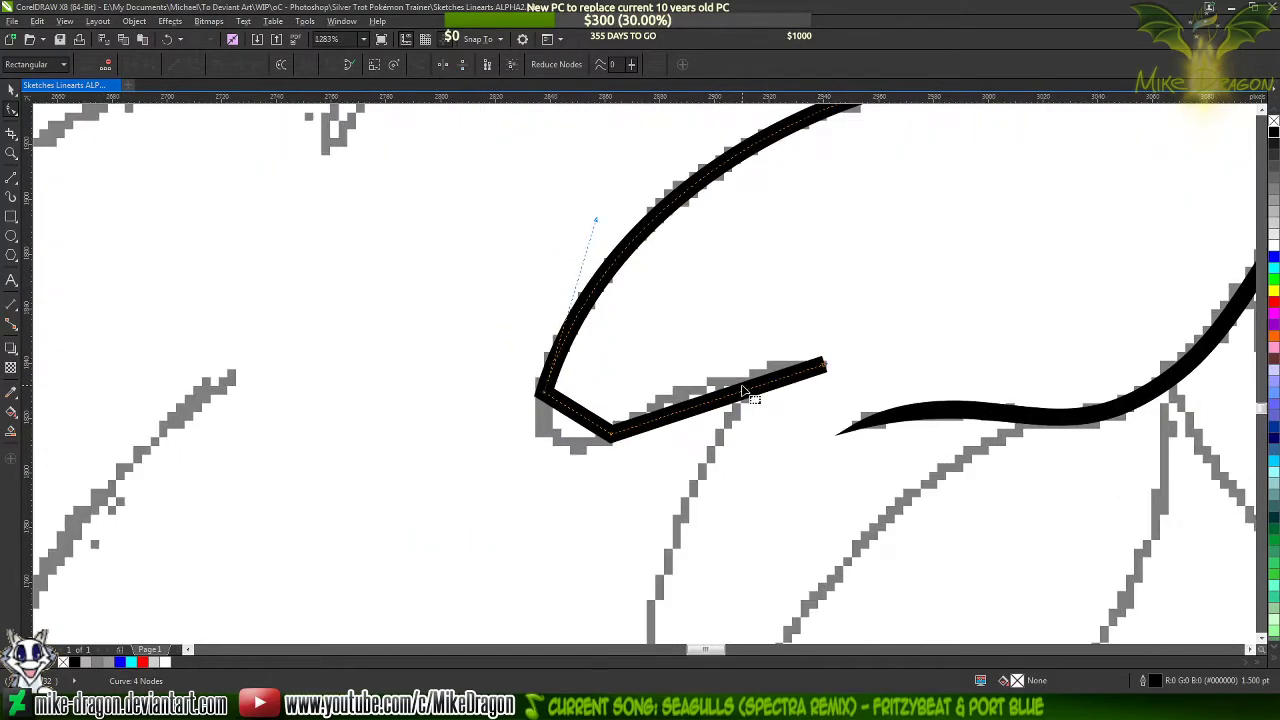
pyautogui.scroll(2, 734, 383)
pyautogui.scroll(2, 570, 420)
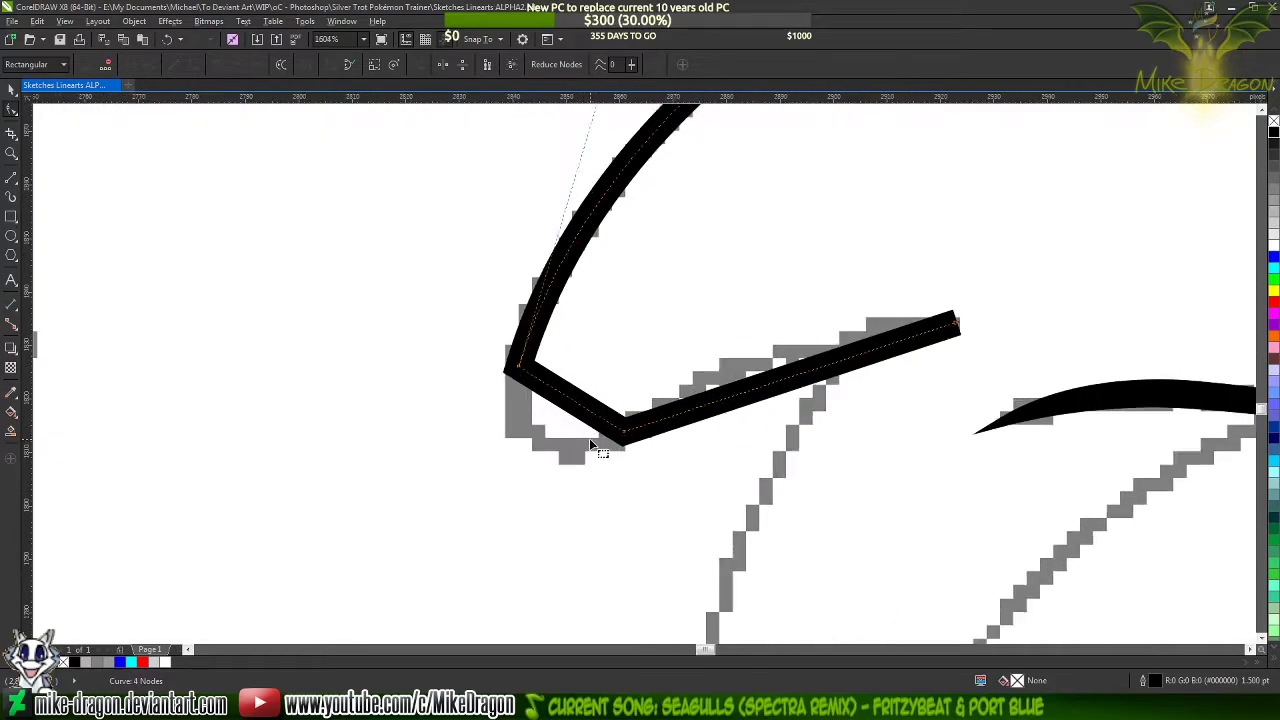
pyautogui.moveTo(575, 398); pyautogui.dragTo(530, 450)
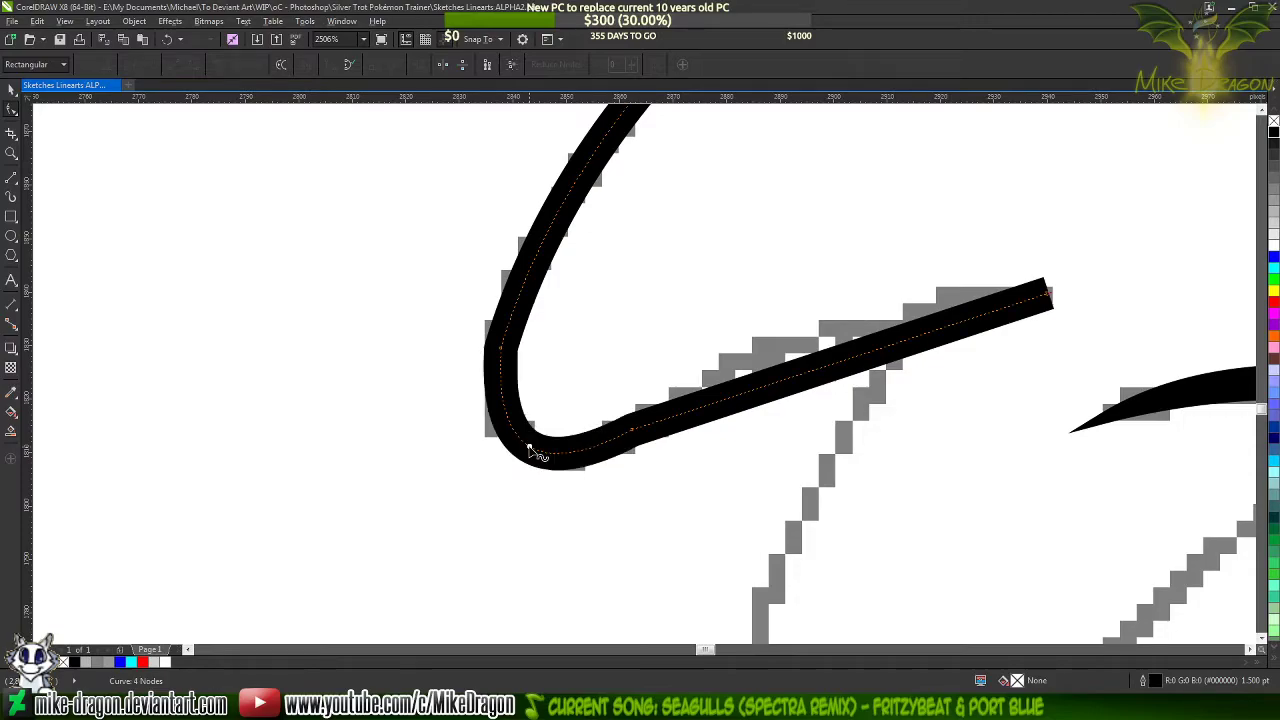
pyautogui.doubleClick(531, 448)
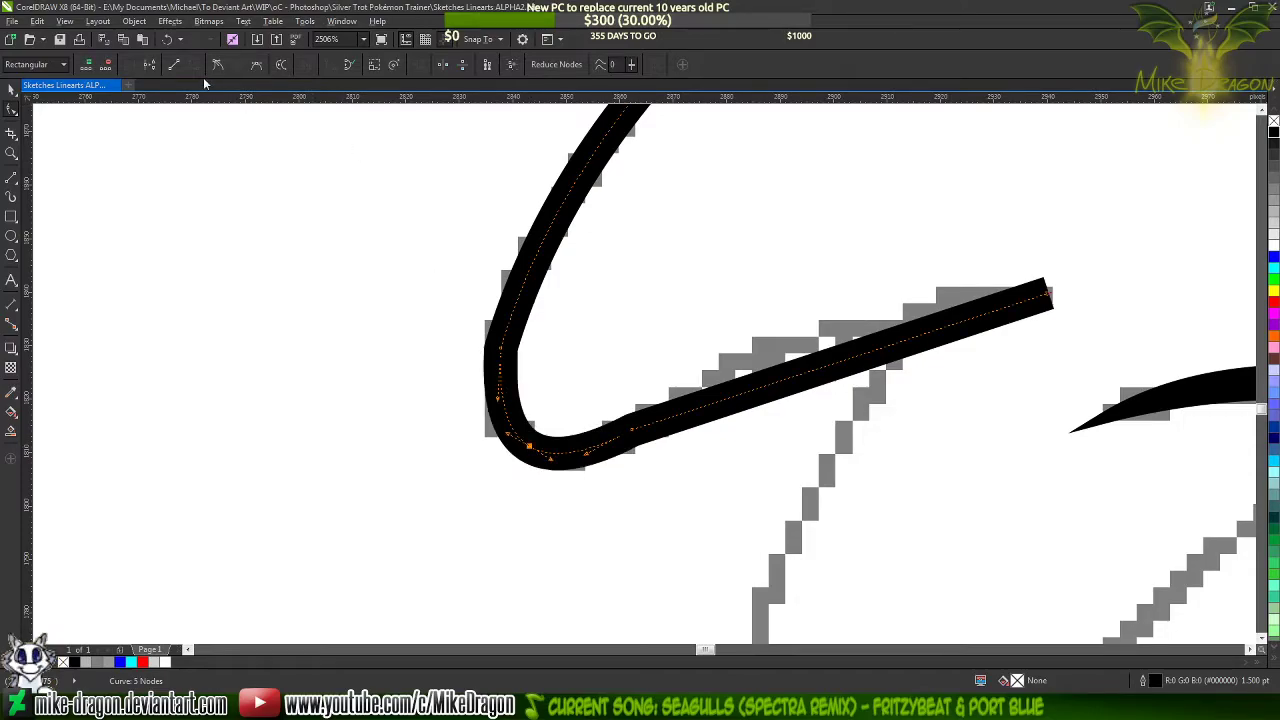
# Add a node midway along the lock's upper curve and delete the former corner node at the outer side of the tip
pyautogui.scroll(-2, 490, 447)
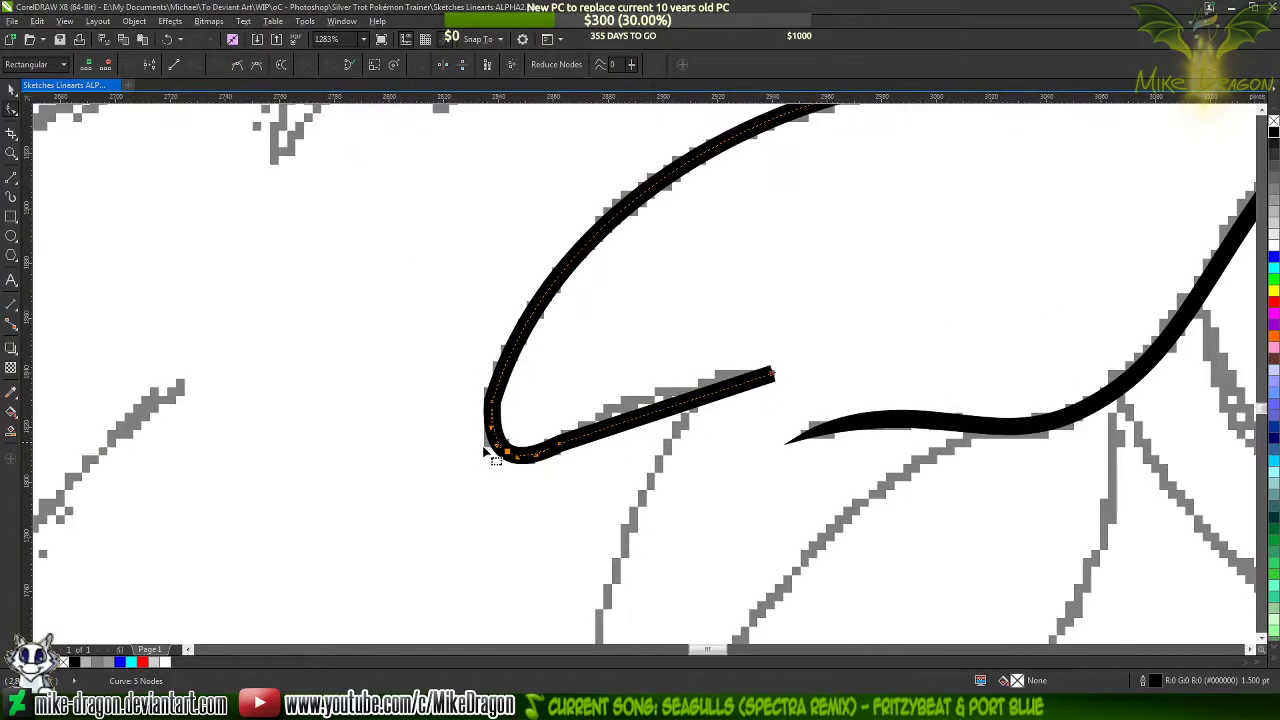
pyautogui.doubleClick(581, 249)
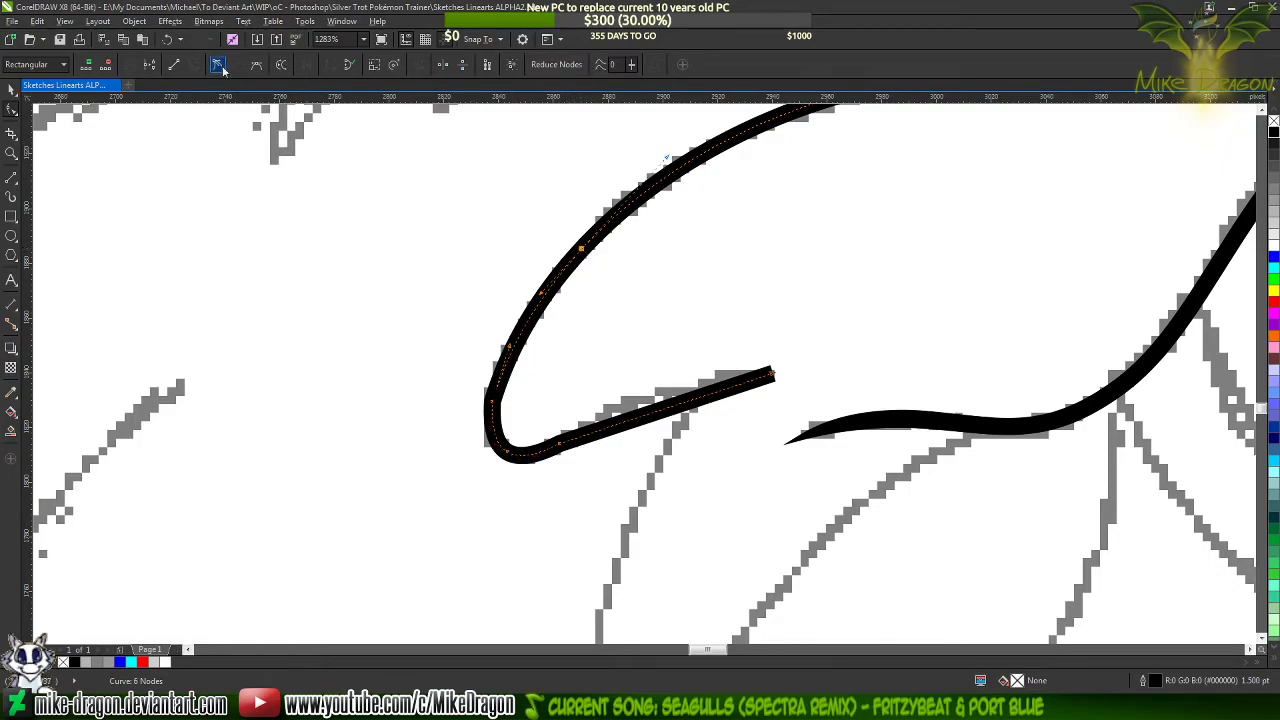
pyautogui.press('Delete')
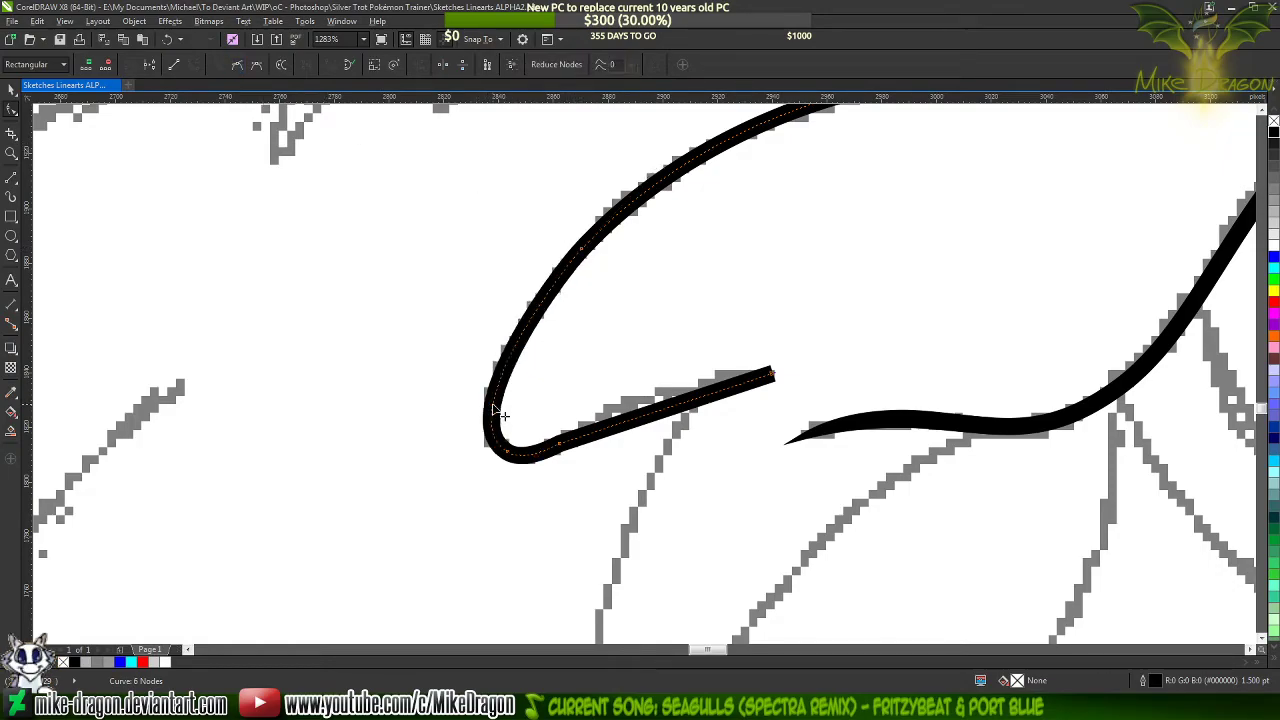
# Bend the lock's lower segment along the sketch, add a node at its middle, and delete the corner node next to the tip
pyautogui.scroll(2, 692, 416)
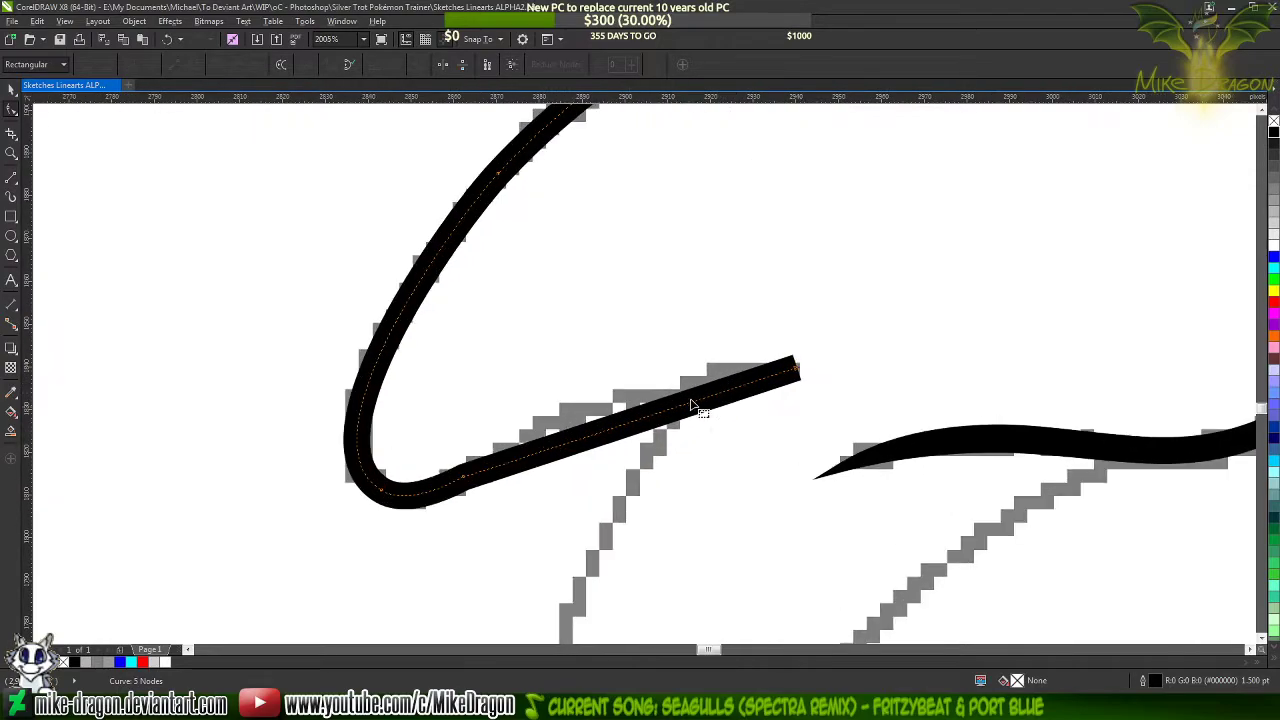
pyautogui.moveTo(632, 424); pyautogui.dragTo(628, 408)
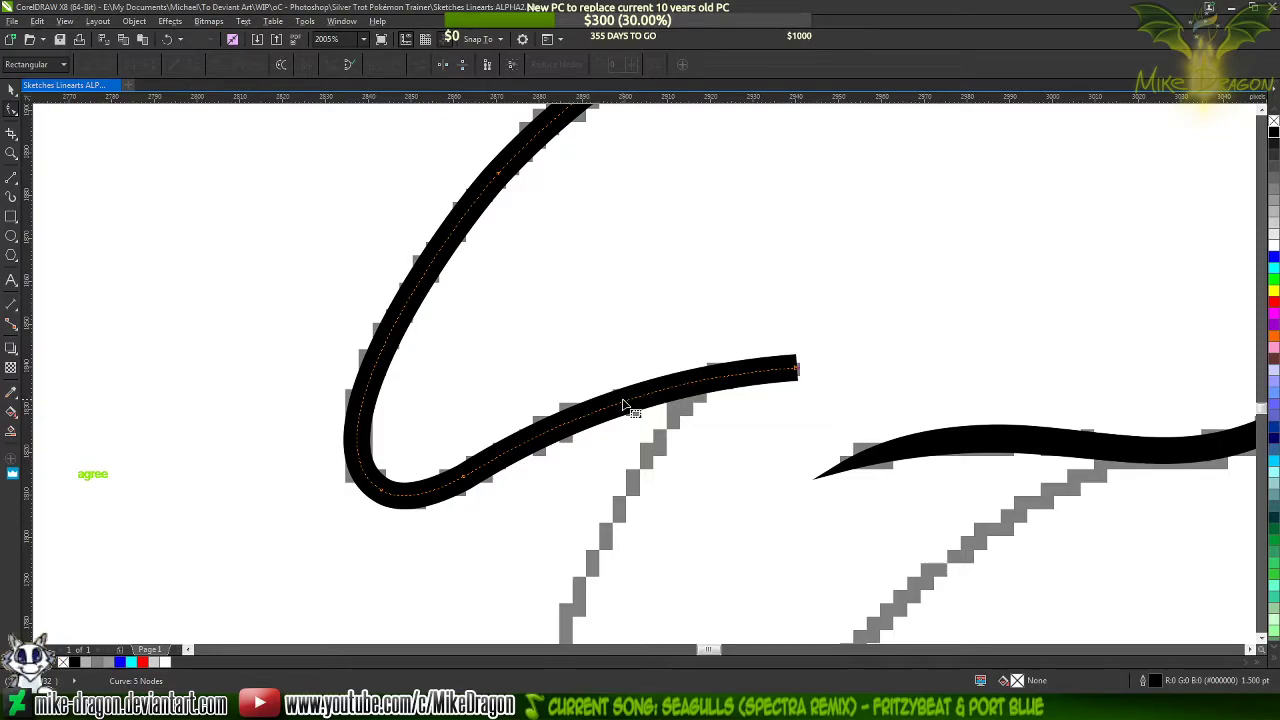
pyautogui.doubleClick(620, 403)
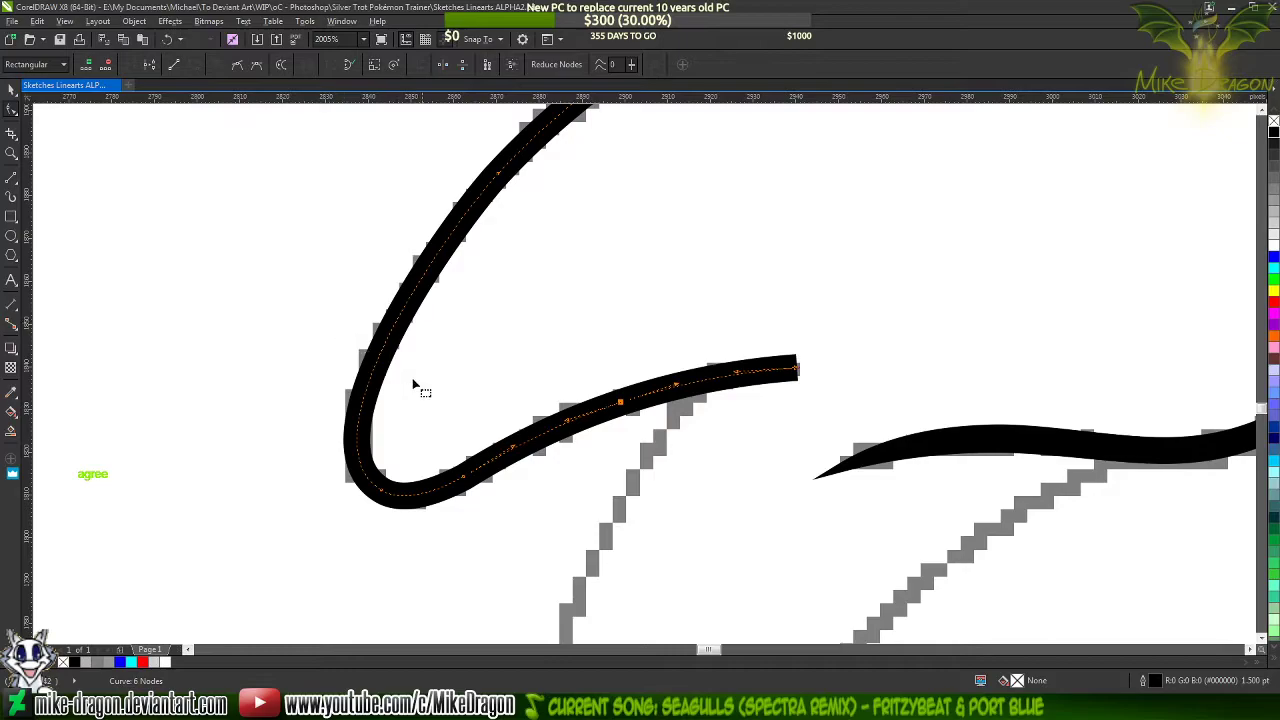
pyautogui.scroll(1, 486, 491)
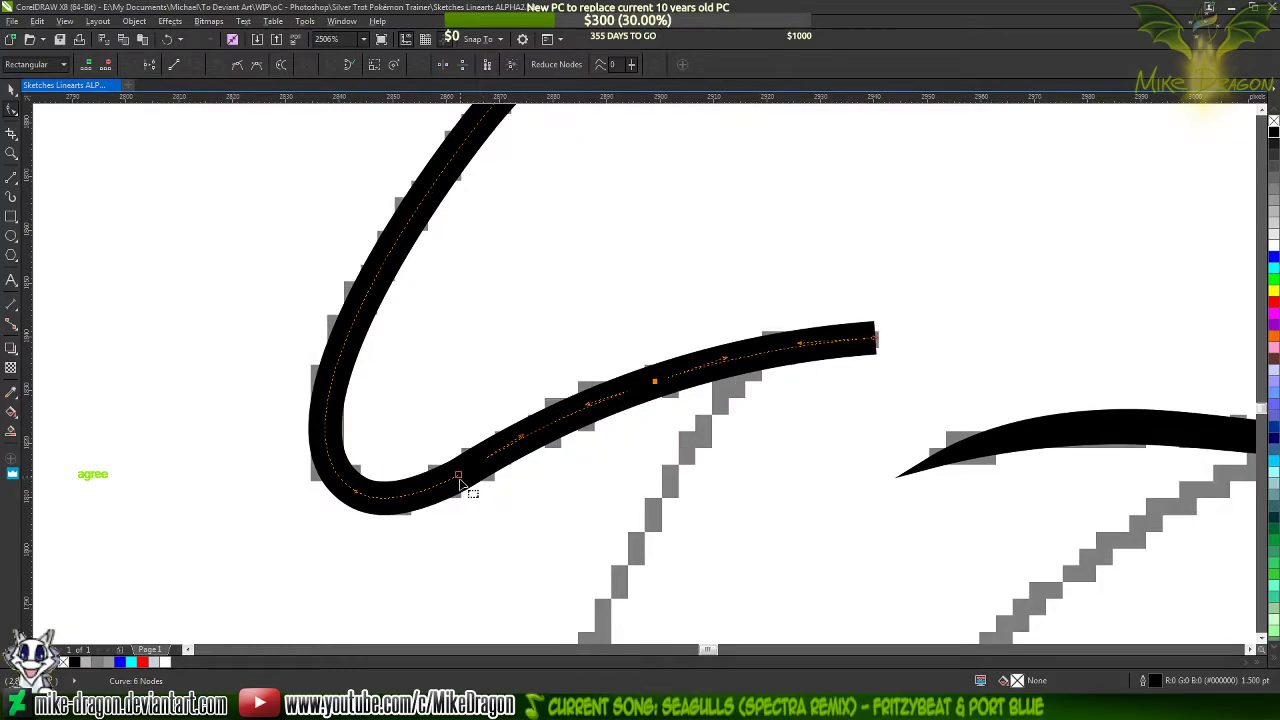
pyautogui.doubleClick(459, 478)
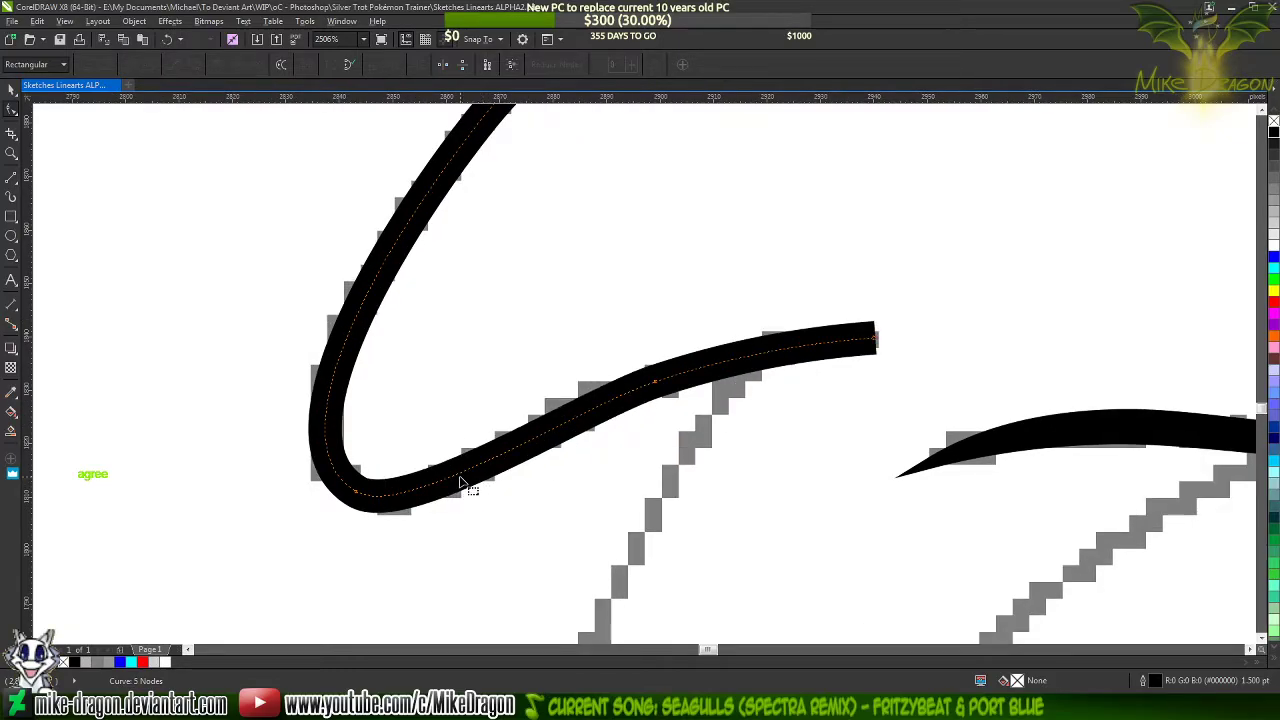
# Undo the last node deletion, then add a node just past the lock's lower bend to replace the nodes midway along the lower segment
pyautogui.hotkey('ctrl', 'z')
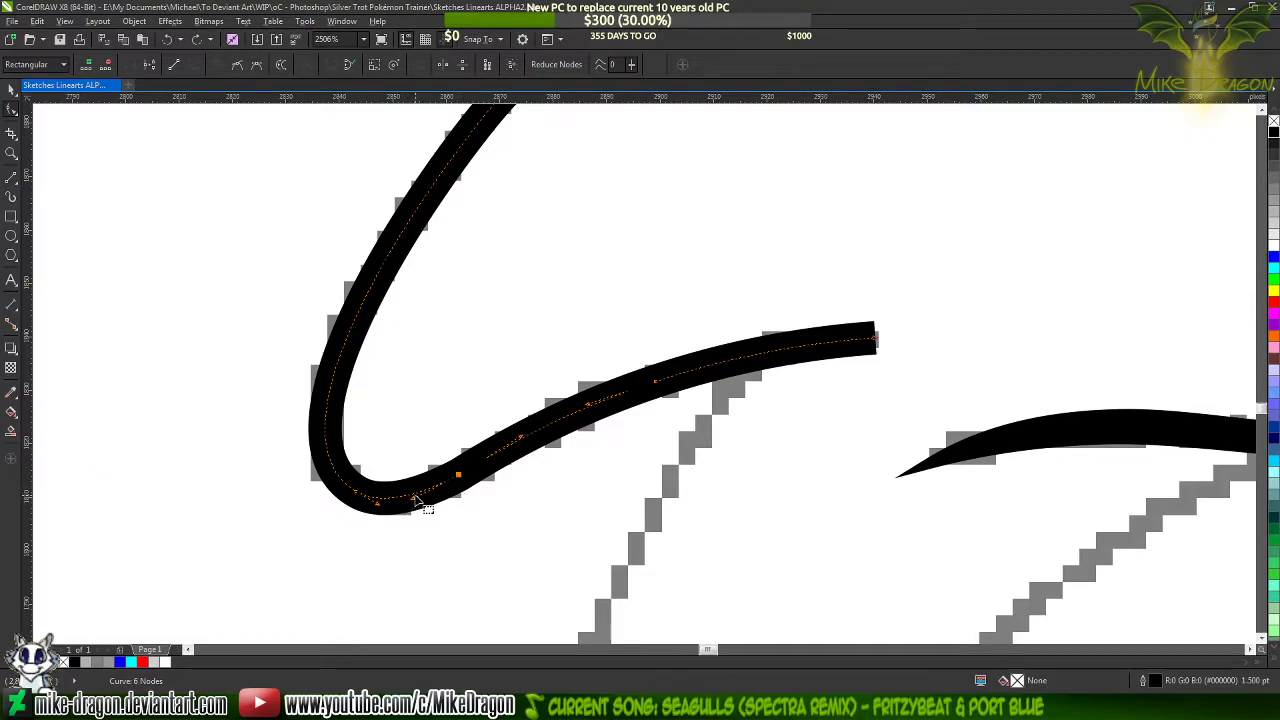
pyautogui.doubleClick(420, 500)
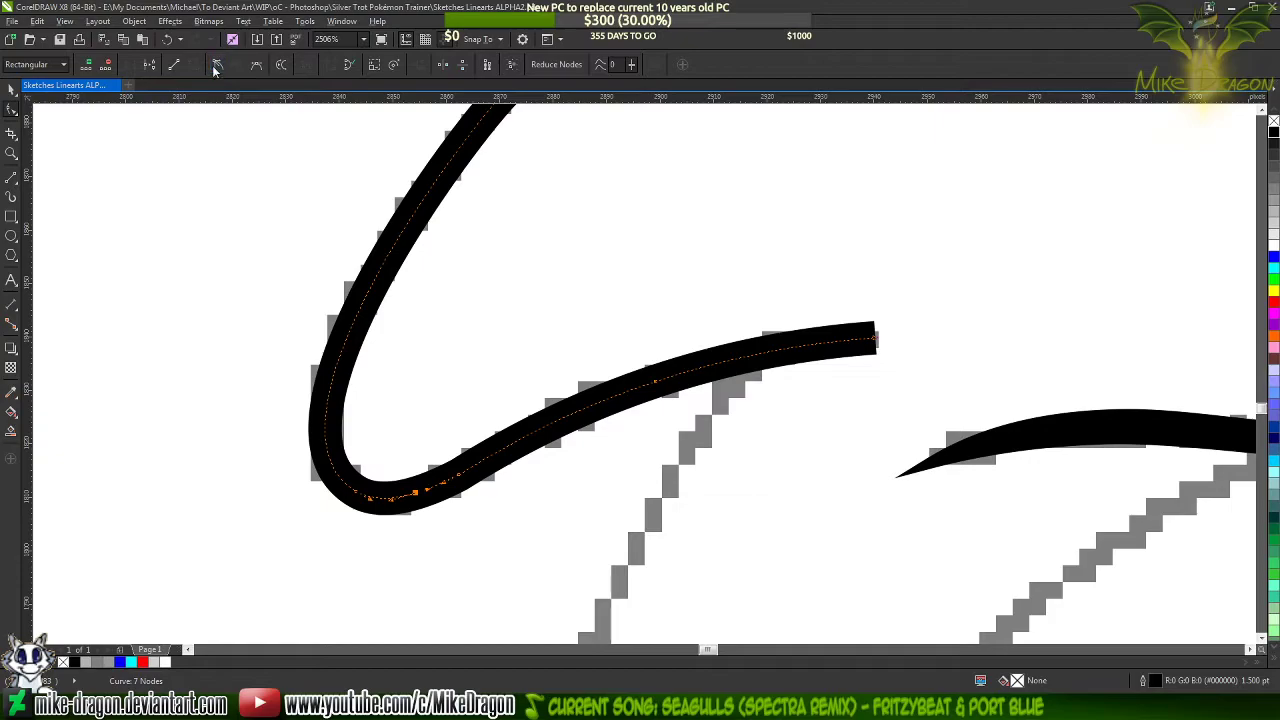
pyautogui.doubleClick(460, 470)
pyautogui.doubleClick(549, 428)
pyautogui.click(218, 65)
pyautogui.scroll(2, 440, 474)
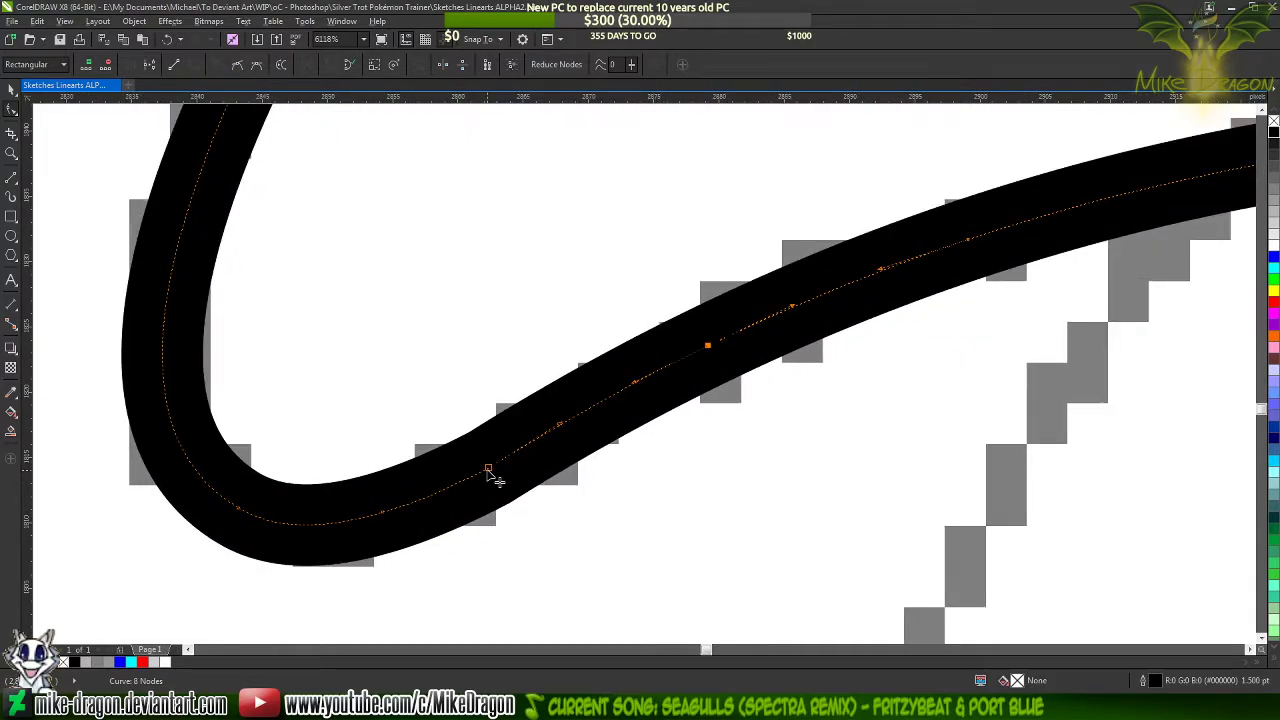
pyautogui.press('Delete')
pyautogui.scroll(-2, 419, 552)
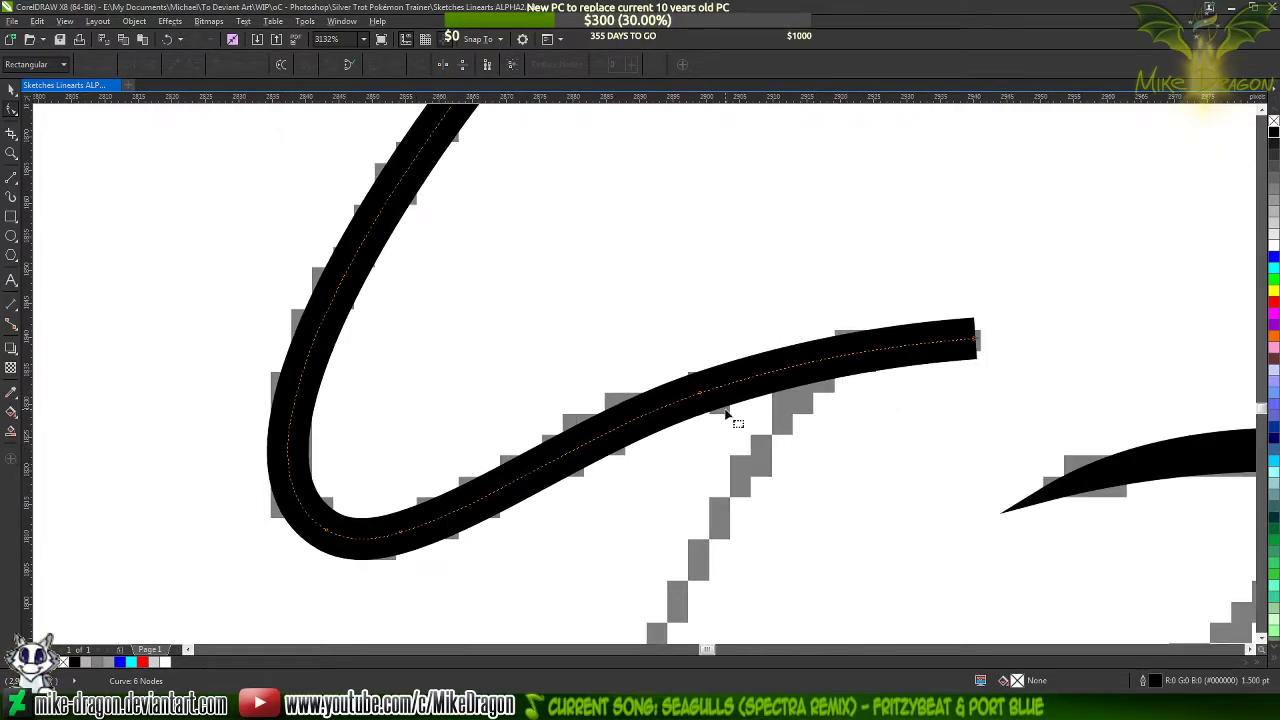
# Try to simplify the lock's upper curve by deleting its middle node, and undo the deletion
pyautogui.click(701, 393)
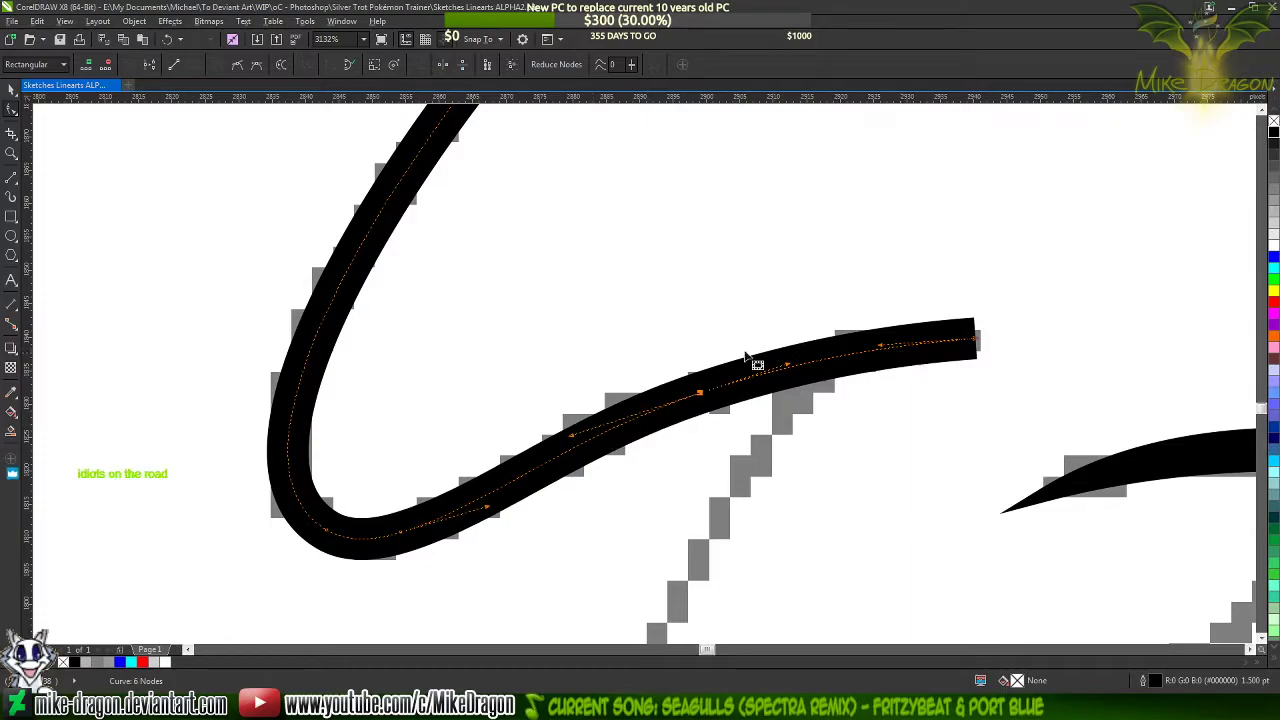
pyautogui.scroll(-1, 480, 515)
pyautogui.scroll(-3, 452, 538)
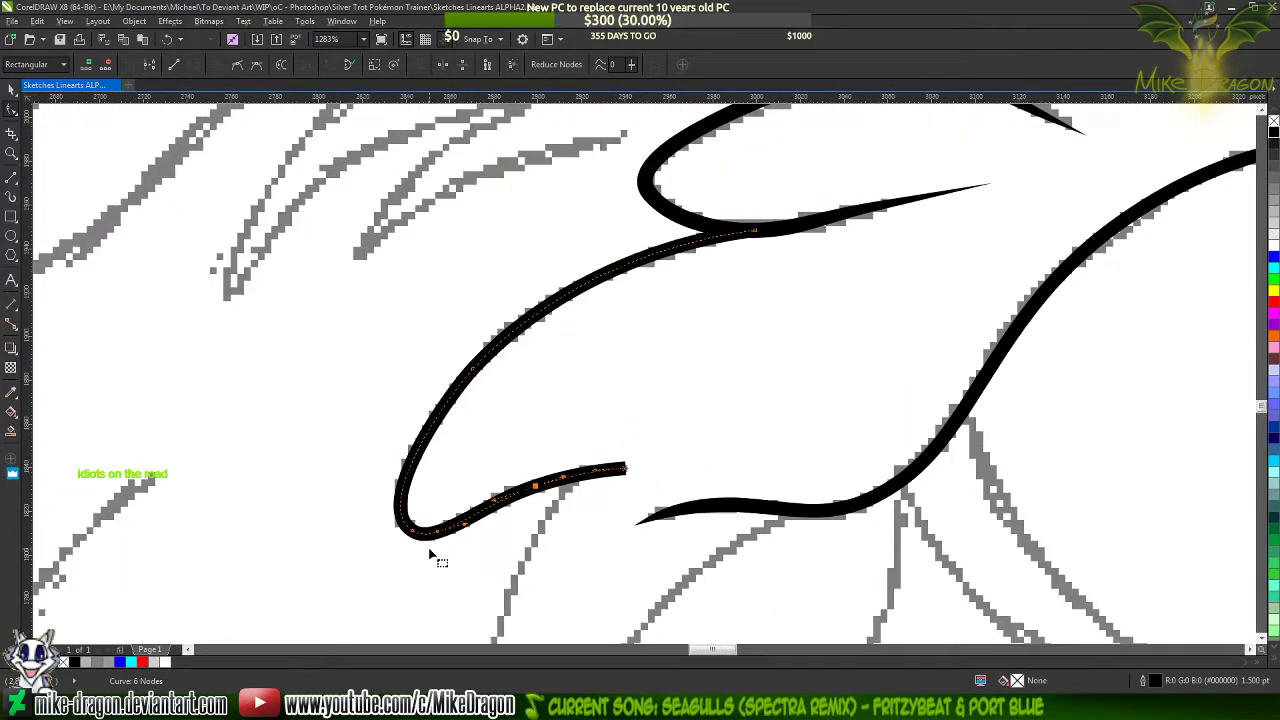
pyautogui.scroll(-2, 436, 469)
pyautogui.scroll(1, 436, 470)
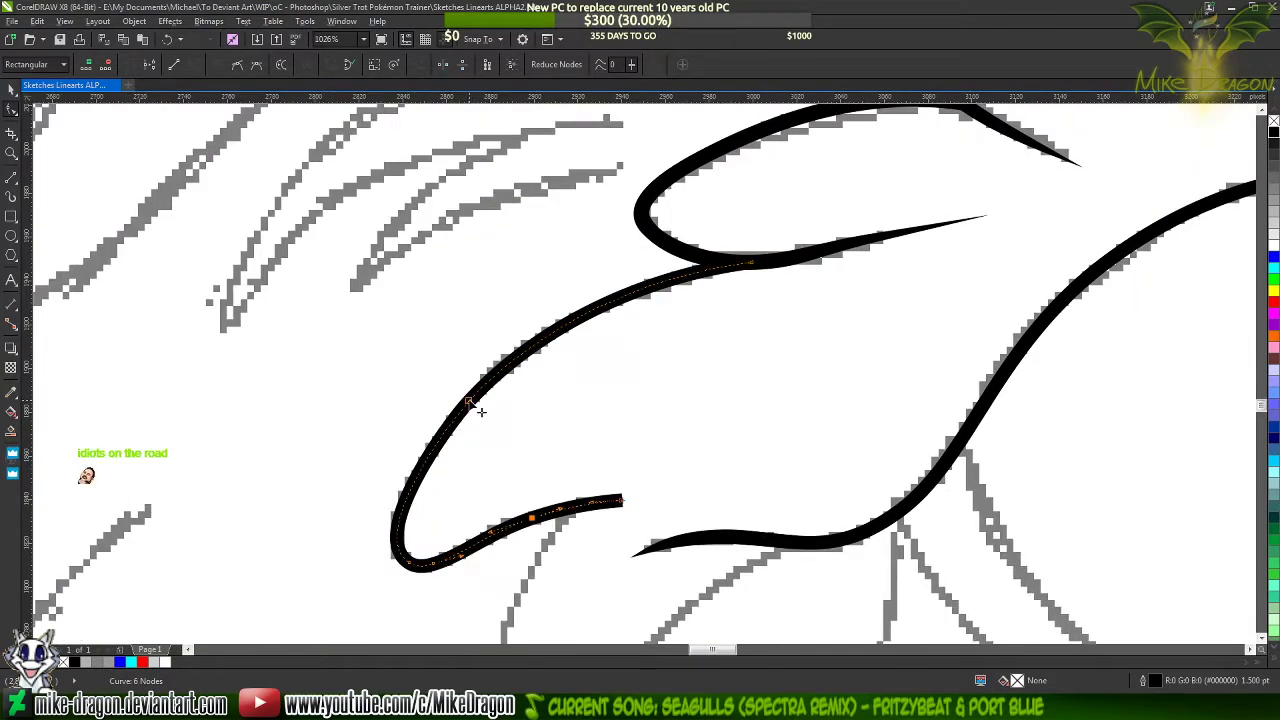
pyautogui.keyDown('shift'); pyautogui.click(469, 401); pyautogui.keyUp('shift')
pyautogui.press('Delete')
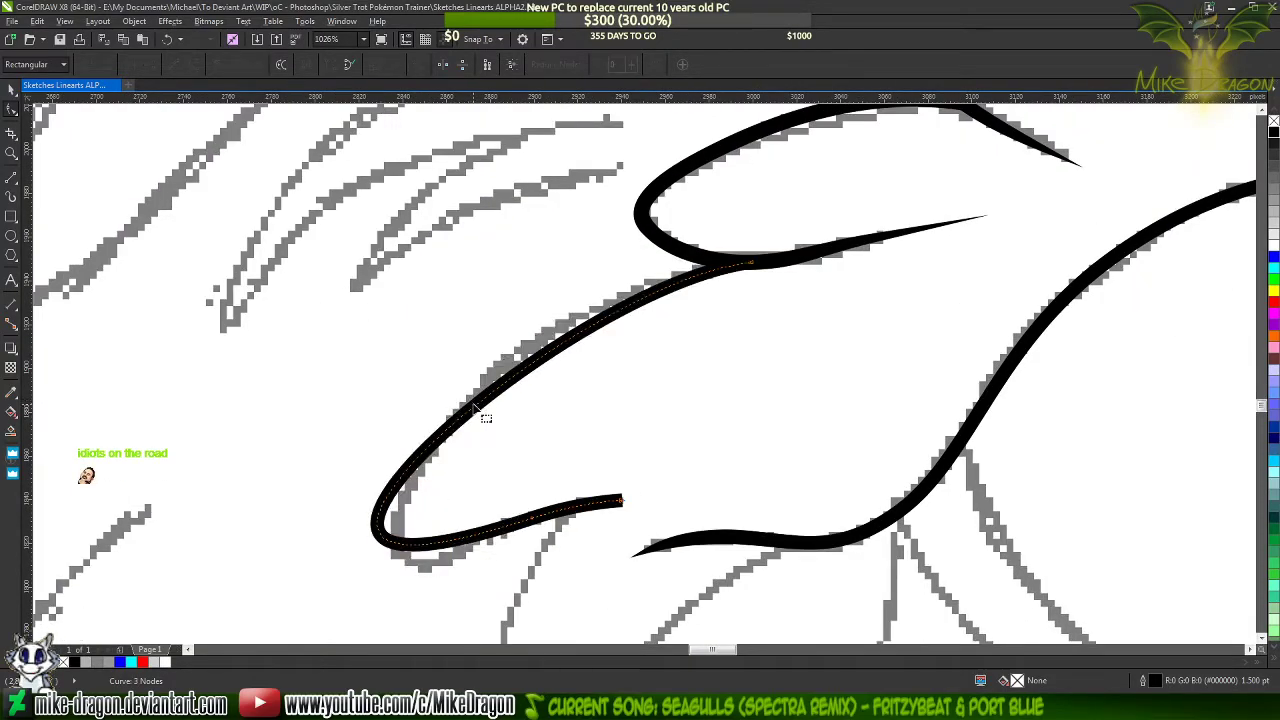
pyautogui.hotkey('ctrl', 'z')
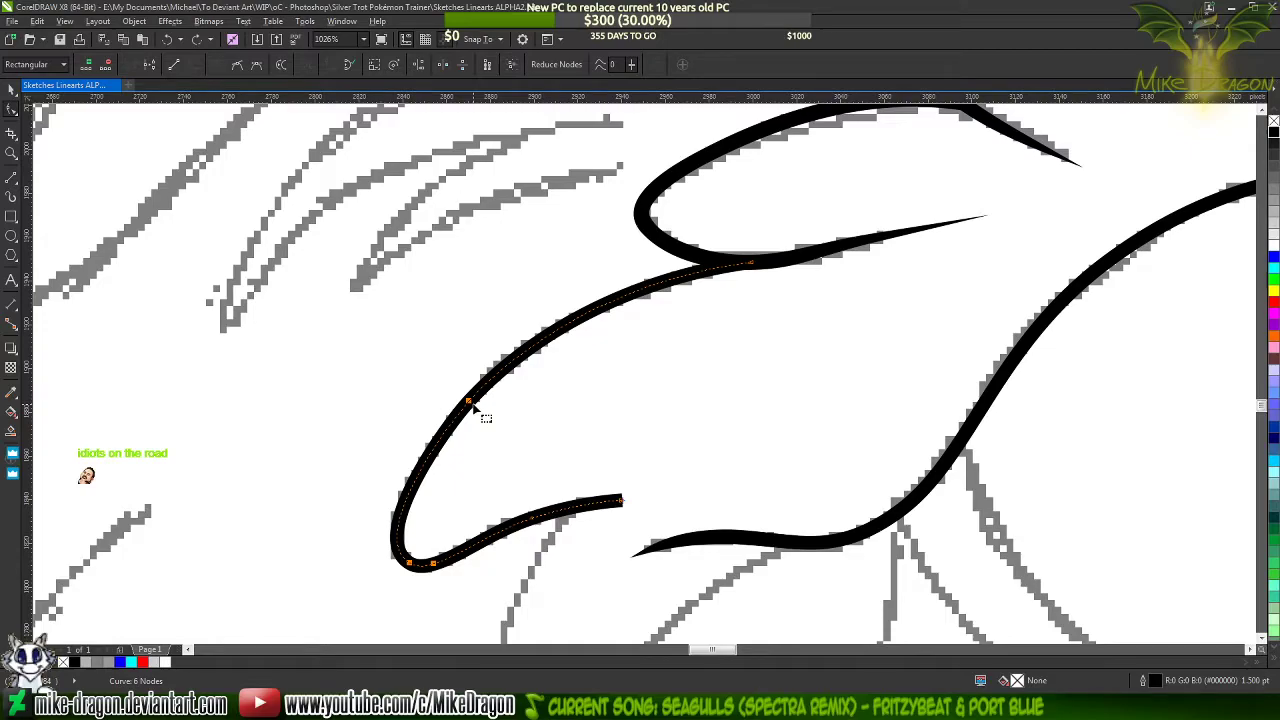
# Add a node on the lock's outer curve just above the tip and delete the former middle node of the upper curve
pyautogui.click(486, 410)
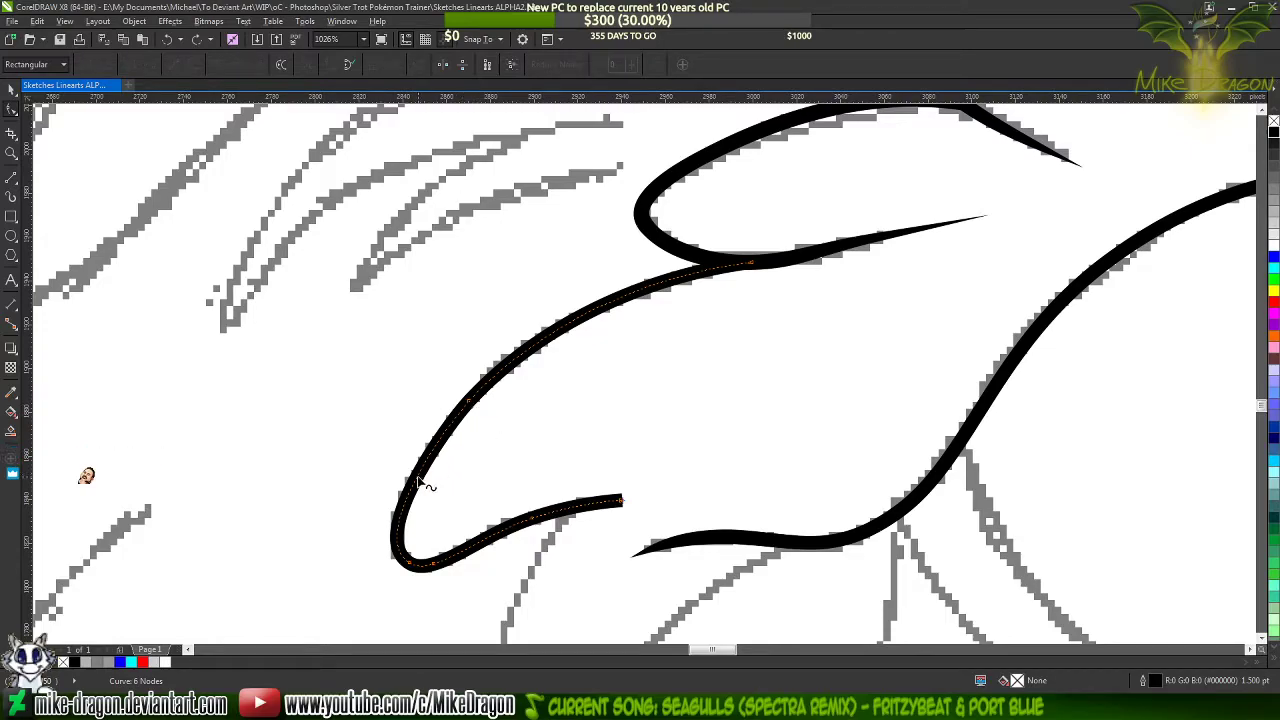
pyautogui.doubleClick(418, 480)
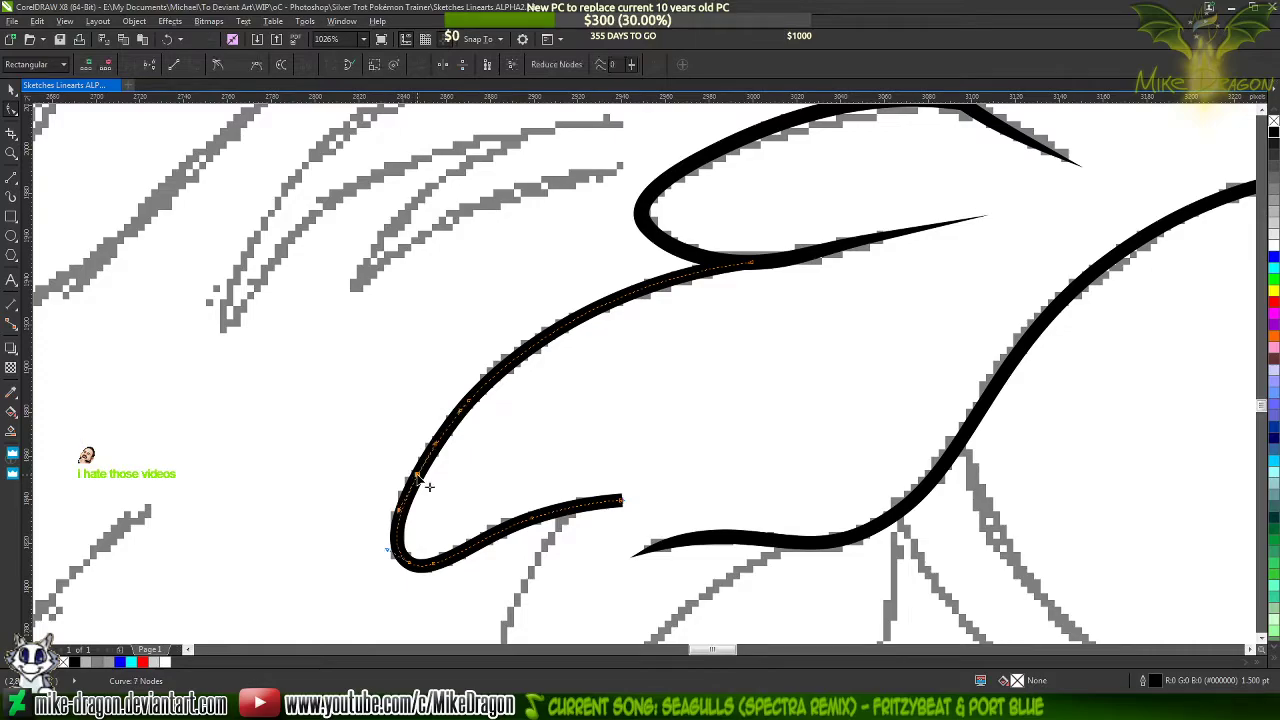
pyautogui.scroll(2, 435, 500)
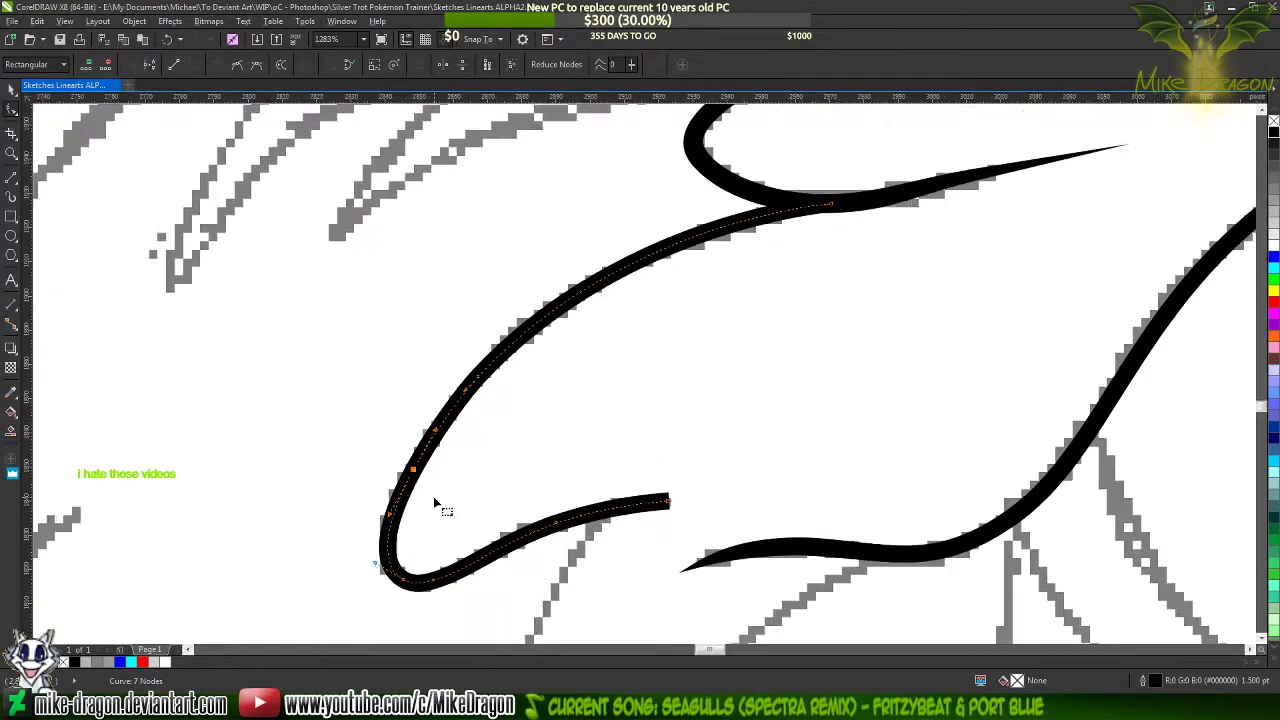
pyautogui.doubleClick(489, 350)
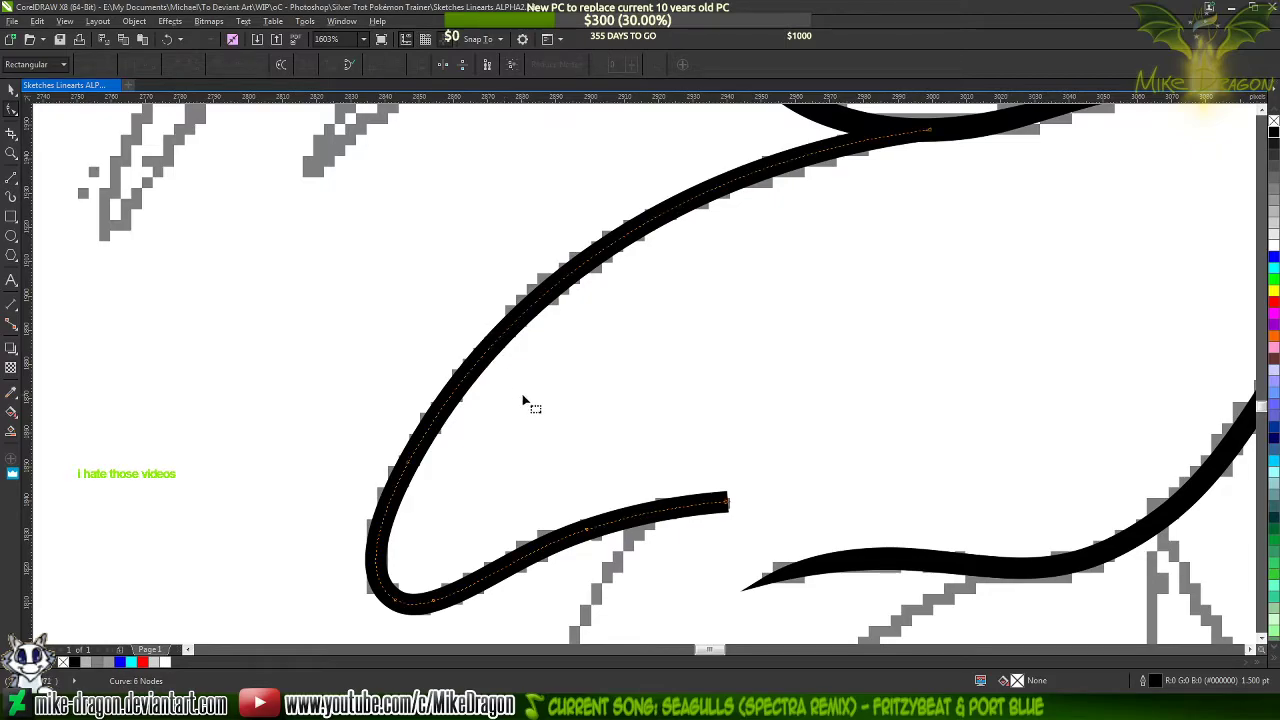
pyautogui.scroll(-3, 490, 364)
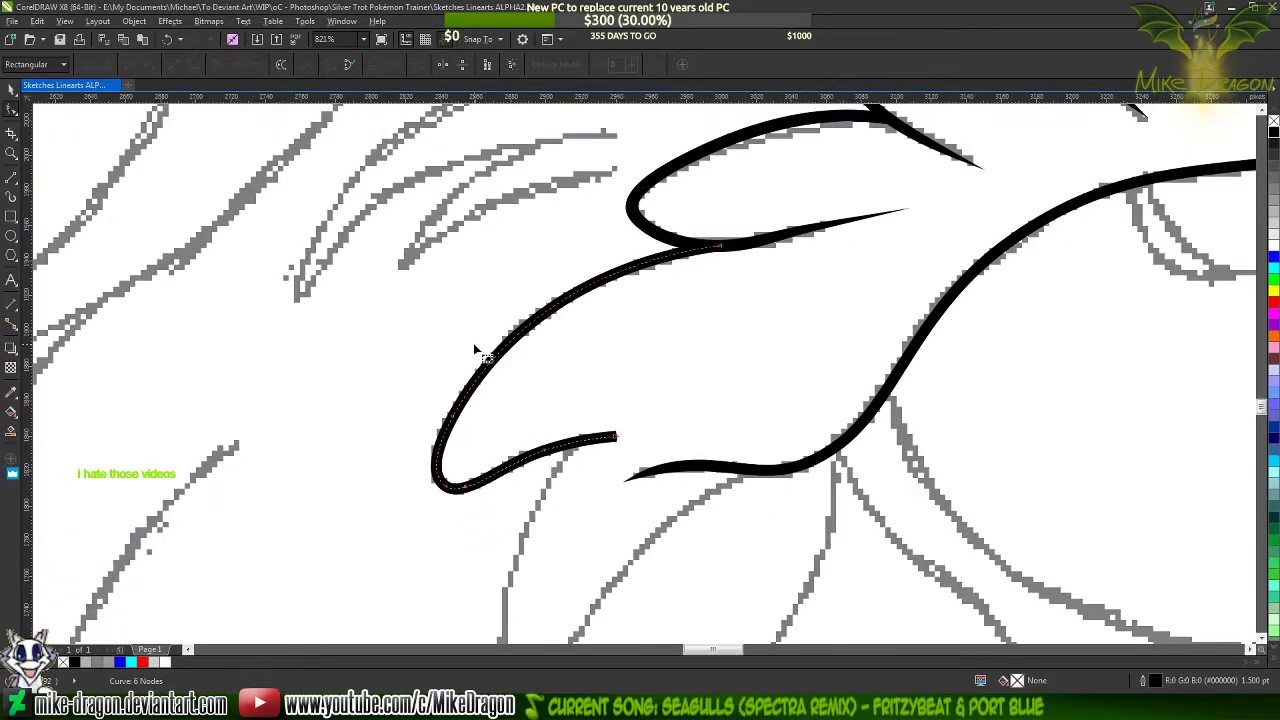
# Recolour the lock's outline blue (#0000FF) as a guide for the taper
pyautogui.scroll(2, 588, 492)
pyautogui.scroll(1, 549, 447)
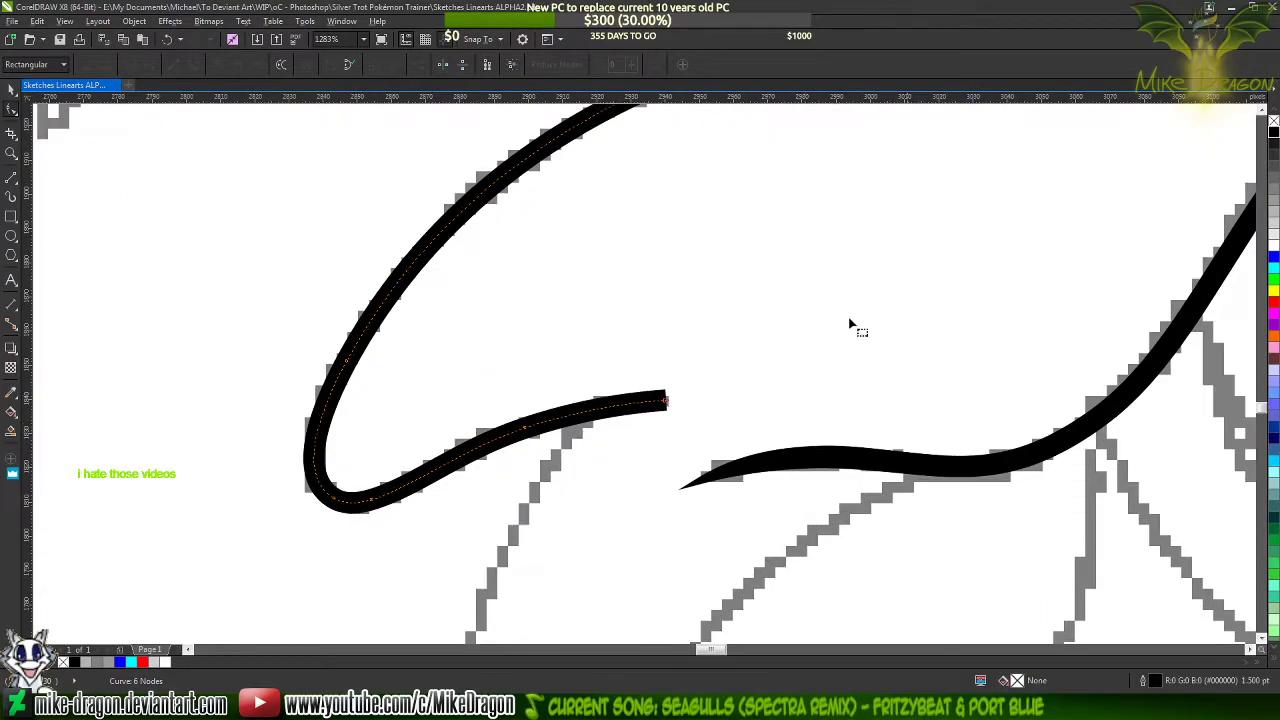
pyautogui.rightClick(1273, 259)
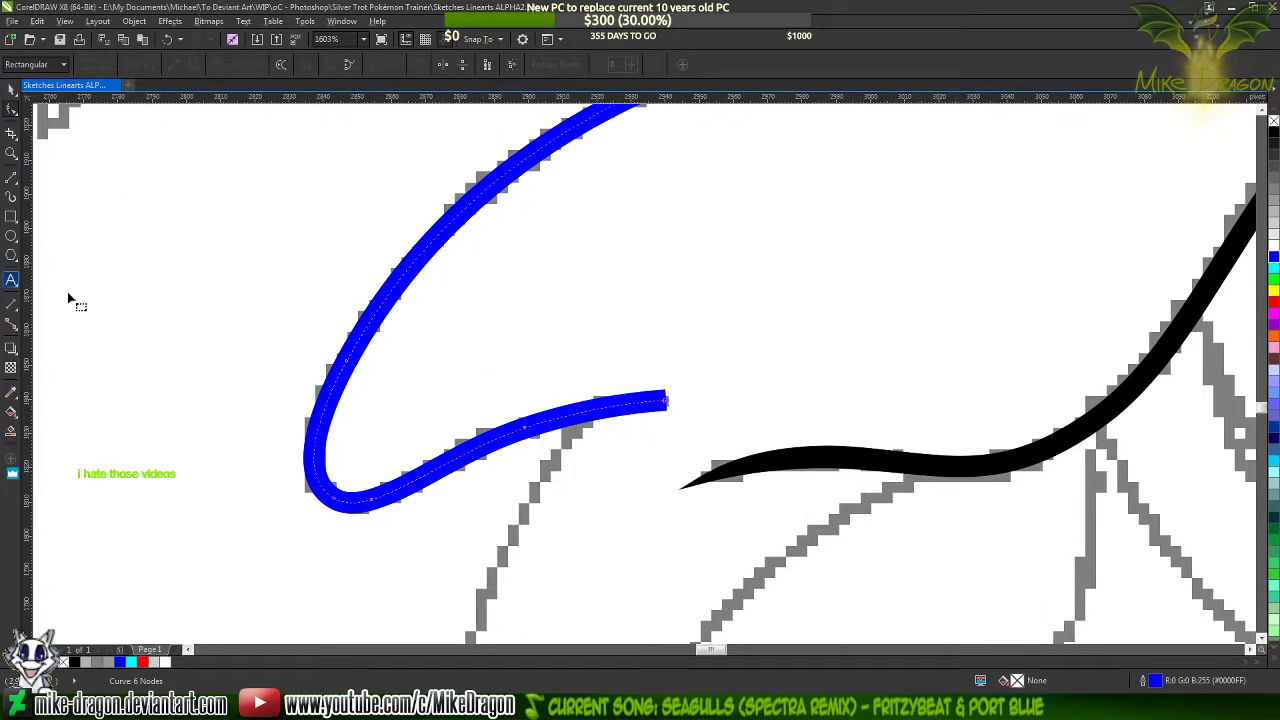
# Draw a closed three-point outline over the lock's lower end, running from its open end to both edges of the blue line and back
pyautogui.click(11, 176)
pyautogui.scroll(-3, 675, 330)
pyautogui.scroll(5, 678, 355)
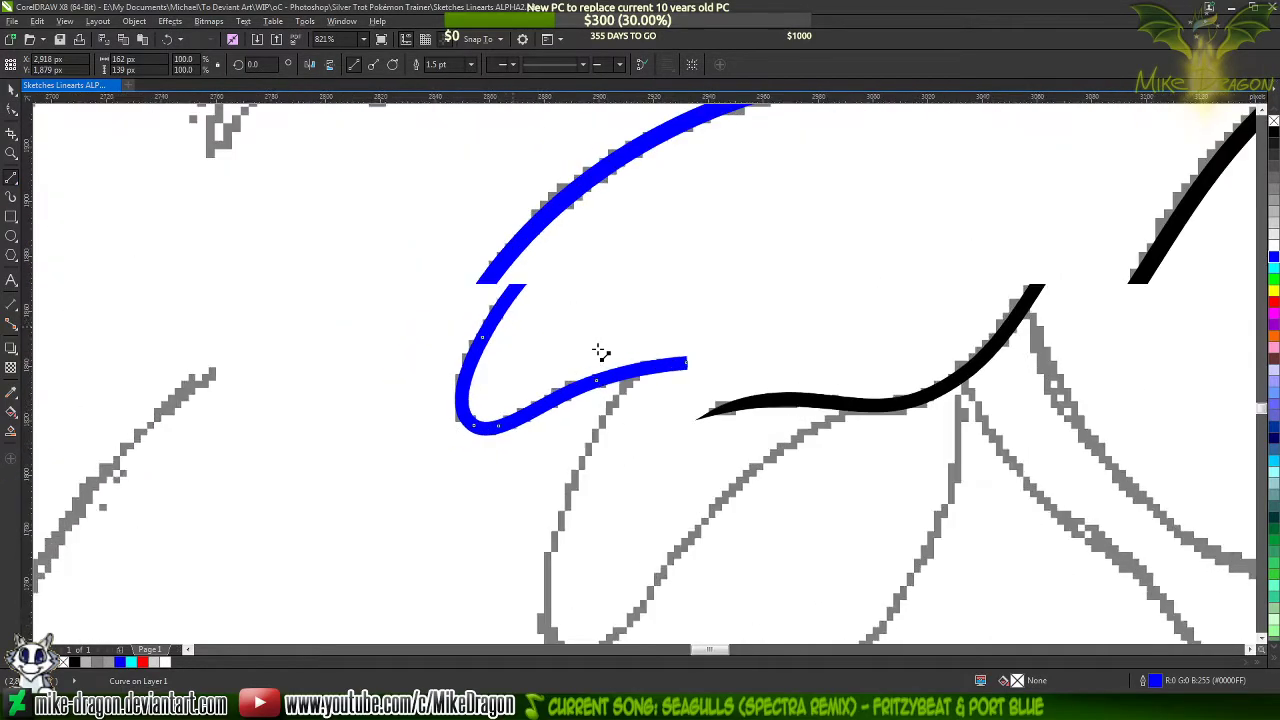
pyautogui.scroll(2, 800, 385)
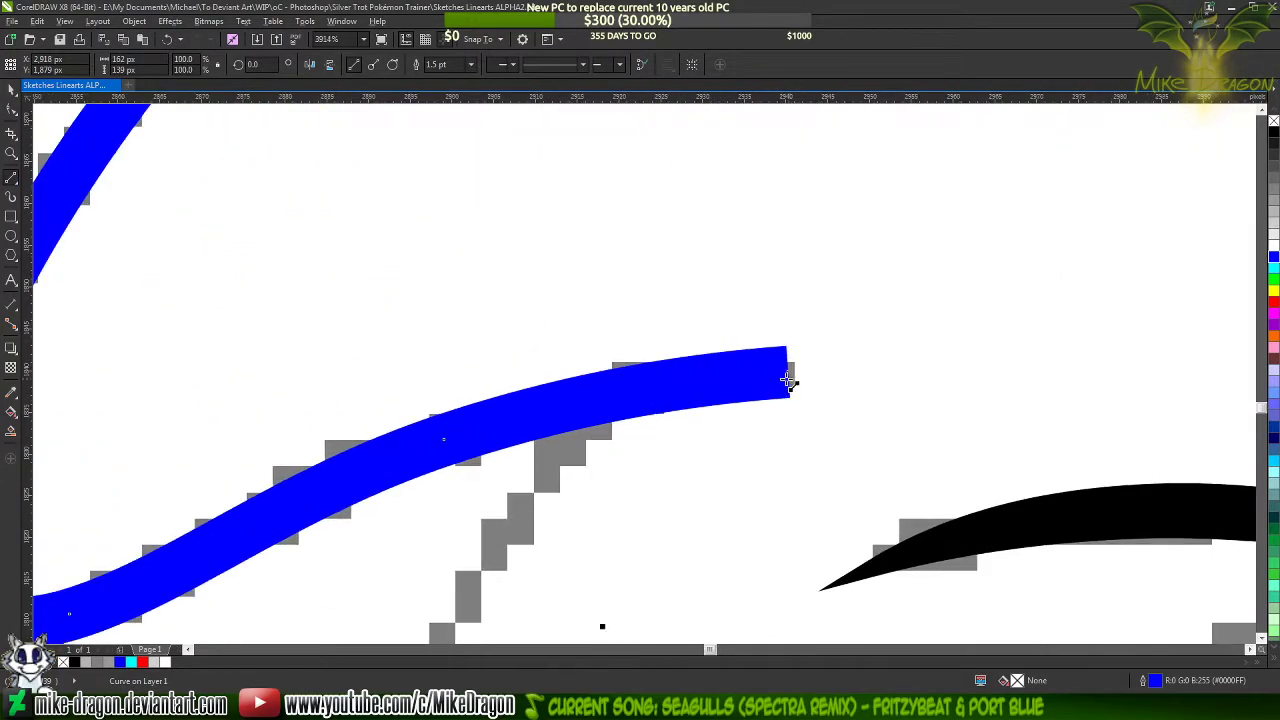
pyautogui.click(790, 379)
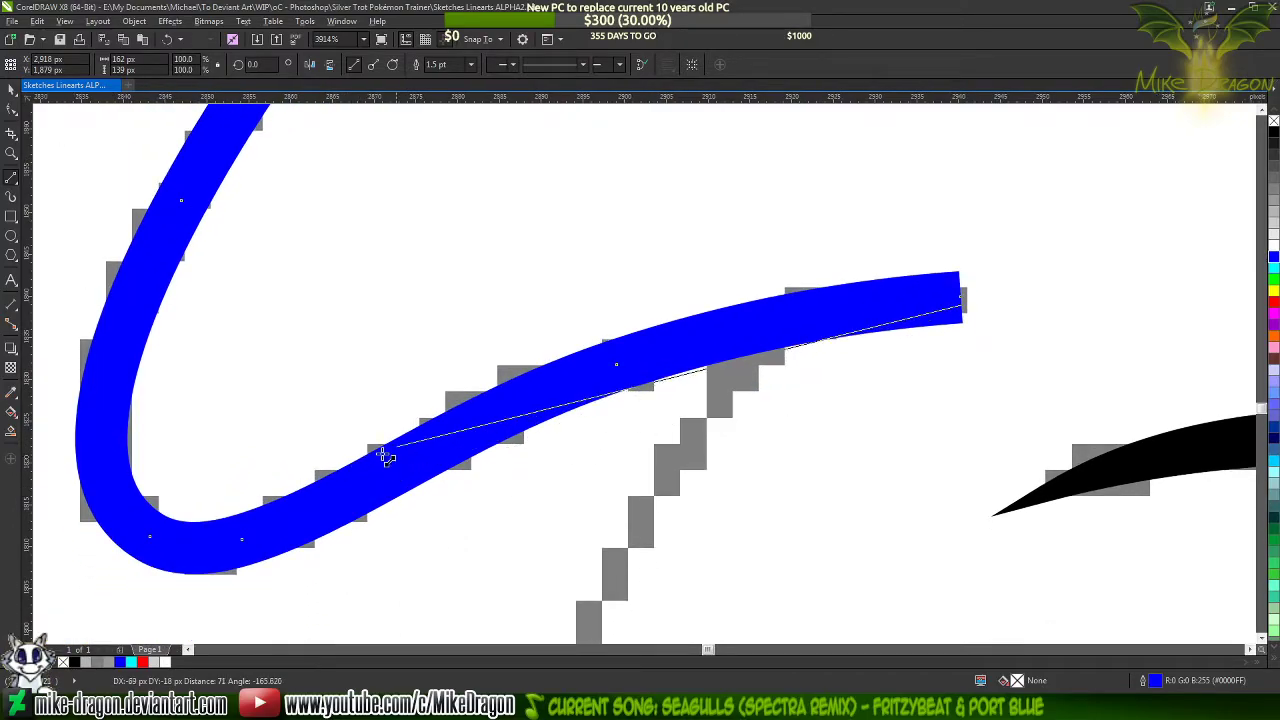
pyautogui.click(424, 431)
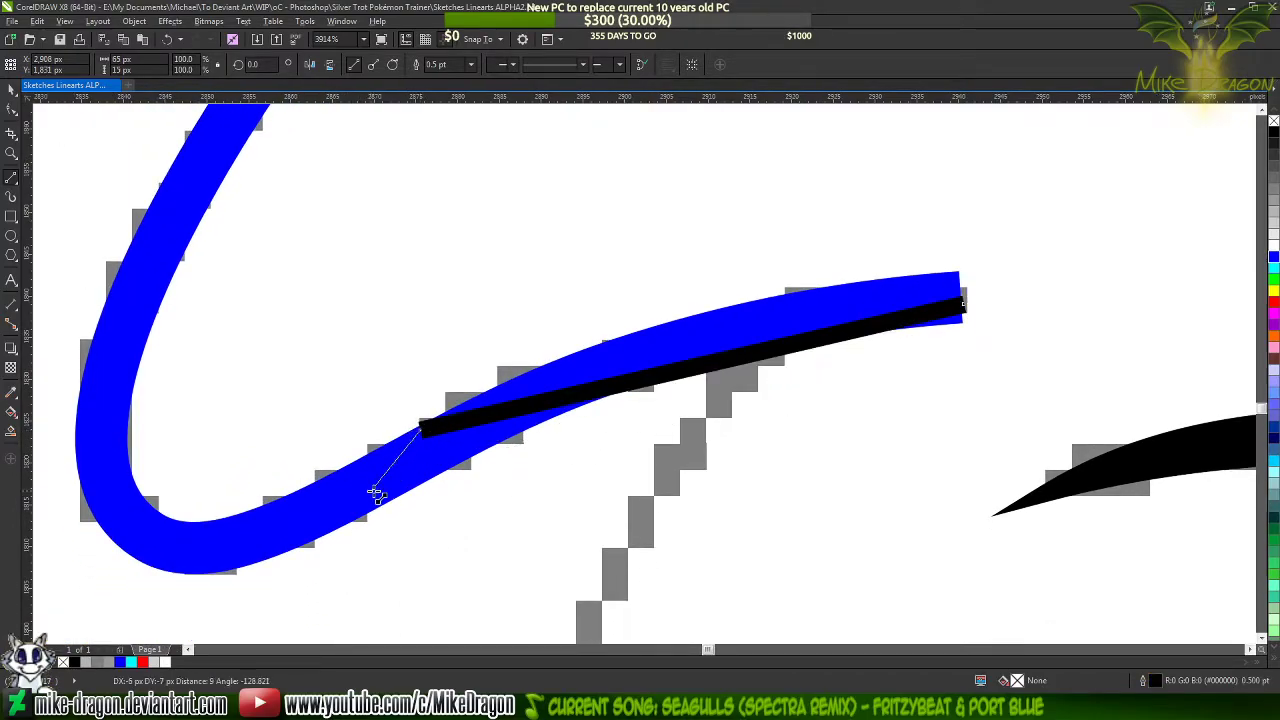
pyautogui.click(383, 497)
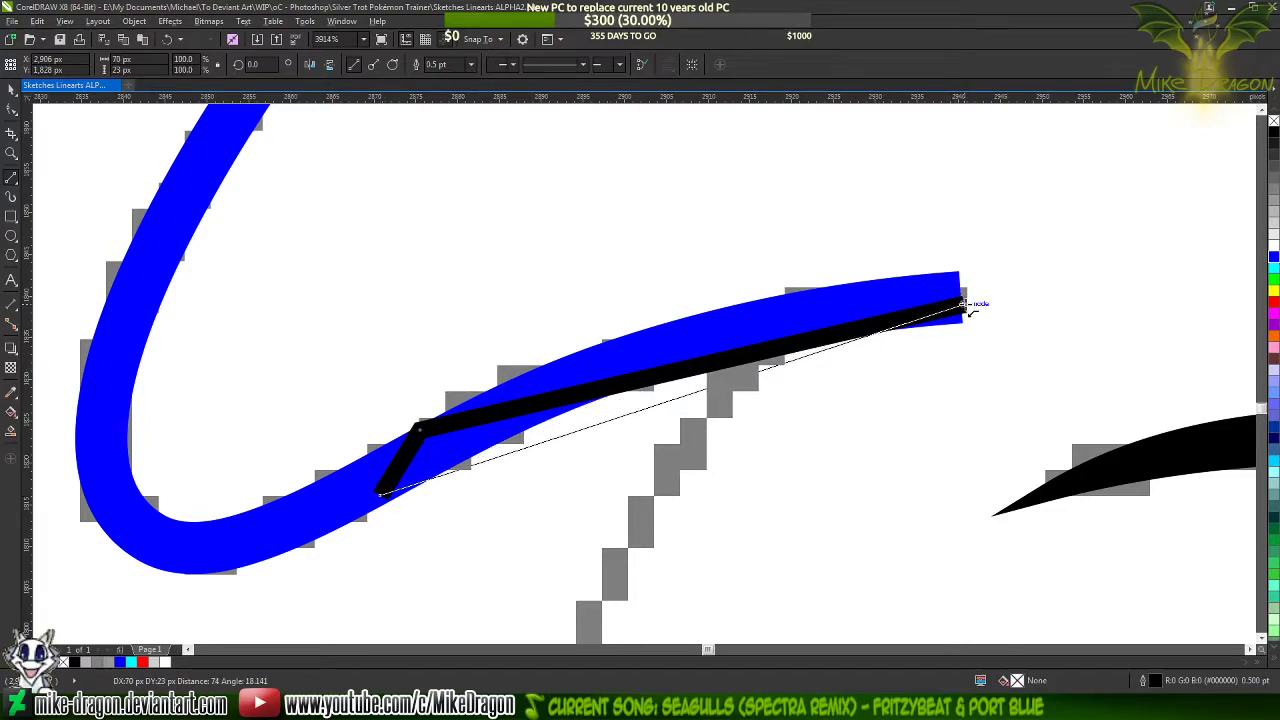
pyautogui.click(967, 301)
# Convert the triangle's segments to curves and bend its two long sides along the upper and lower edges of the blue line
pyautogui.press('F10')
pyautogui.moveTo(1058, 191); pyautogui.dragTo(325, 470)
pyautogui.rightClick(697, 397)
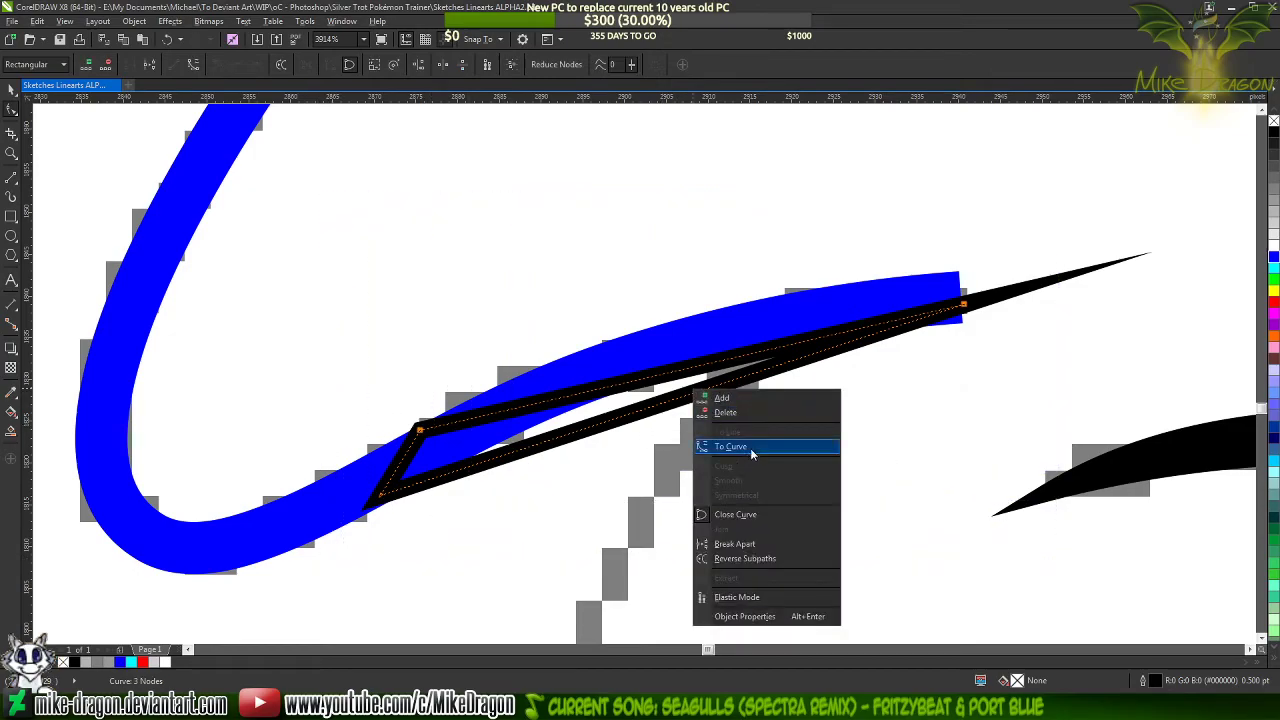
pyautogui.click(750, 448)
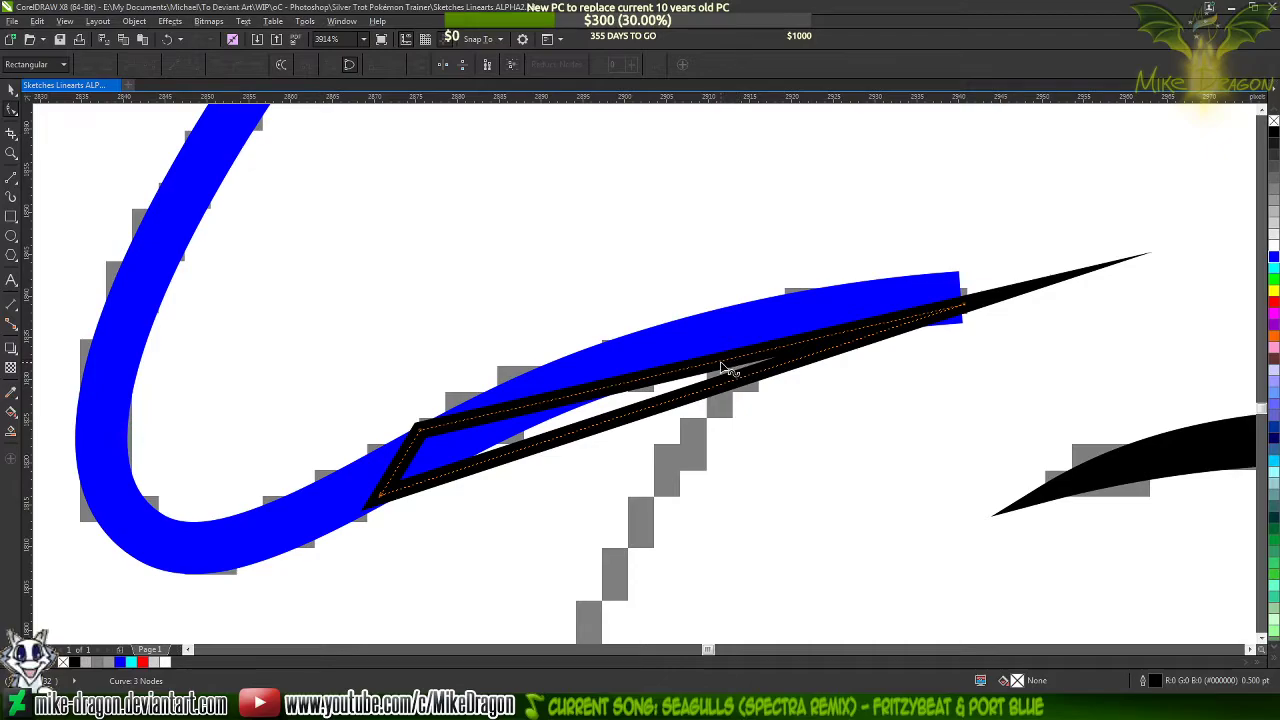
pyautogui.moveTo(722, 367); pyautogui.dragTo(708, 326)
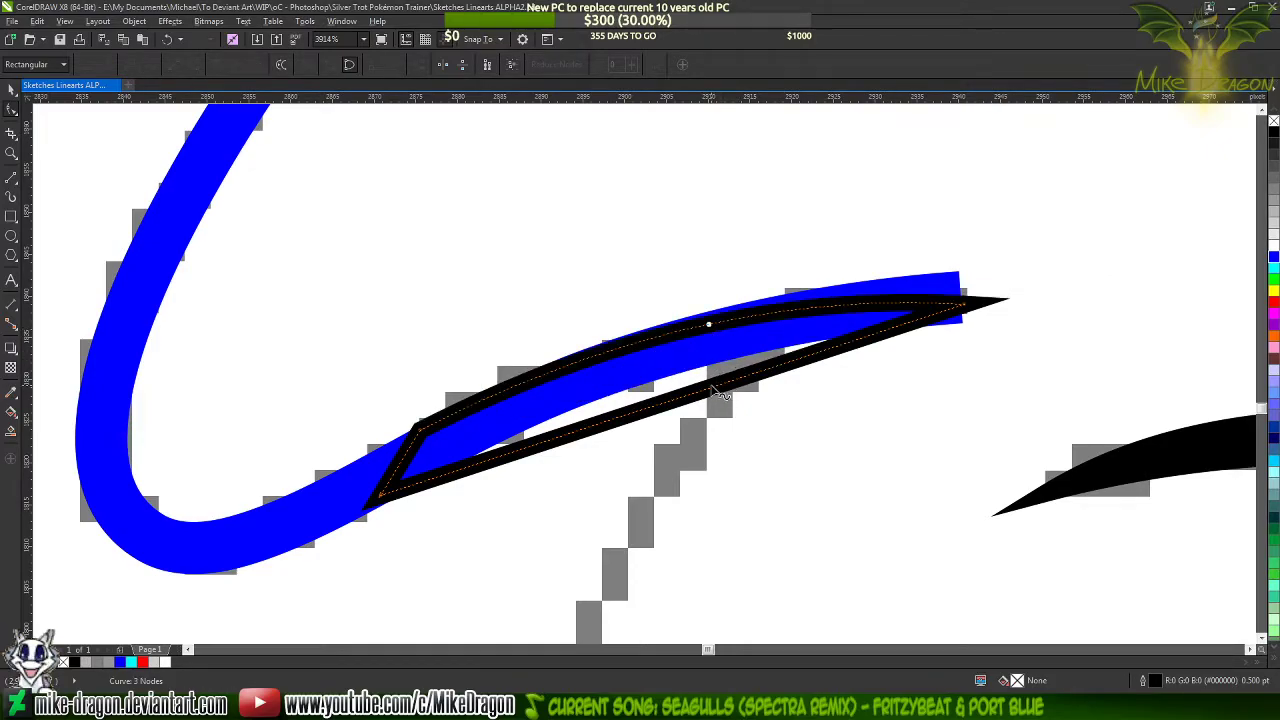
pyautogui.moveTo(690, 400); pyautogui.dragTo(670, 366)
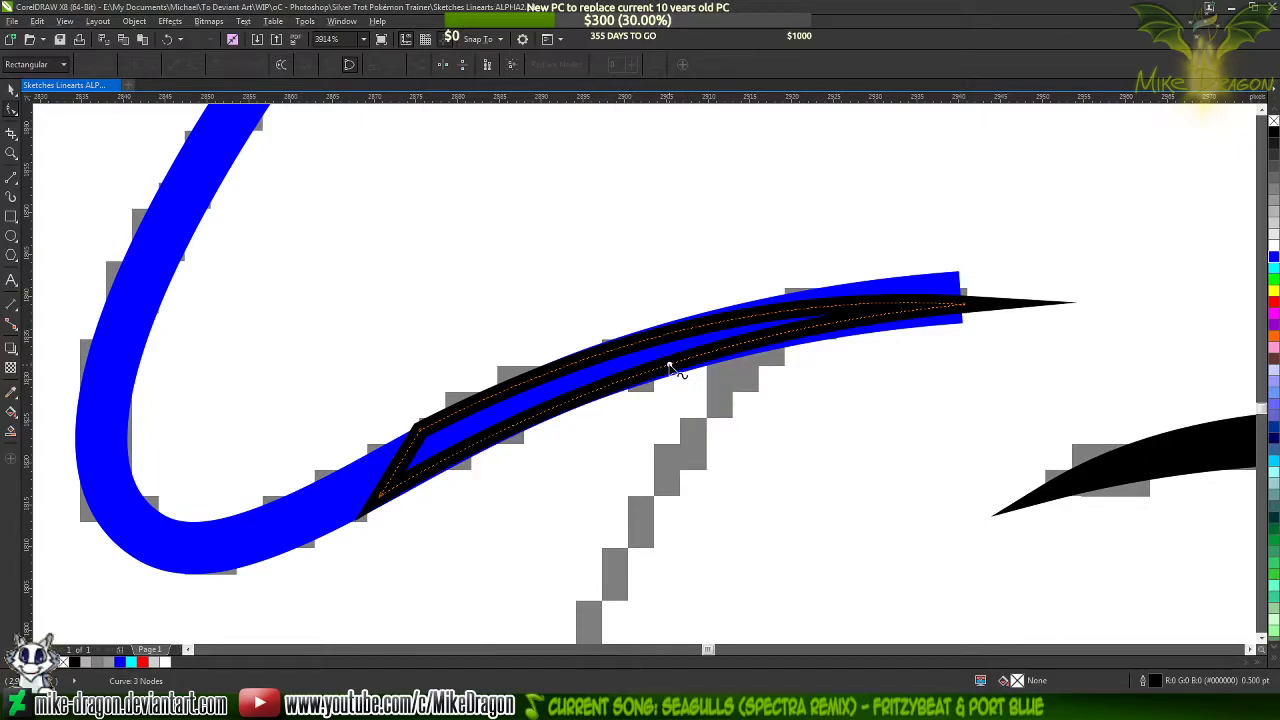
# Fine-position the taper's upper inner corner node so its outline meets the upper edge of the blue line
pyautogui.scroll(4, 380, 465)
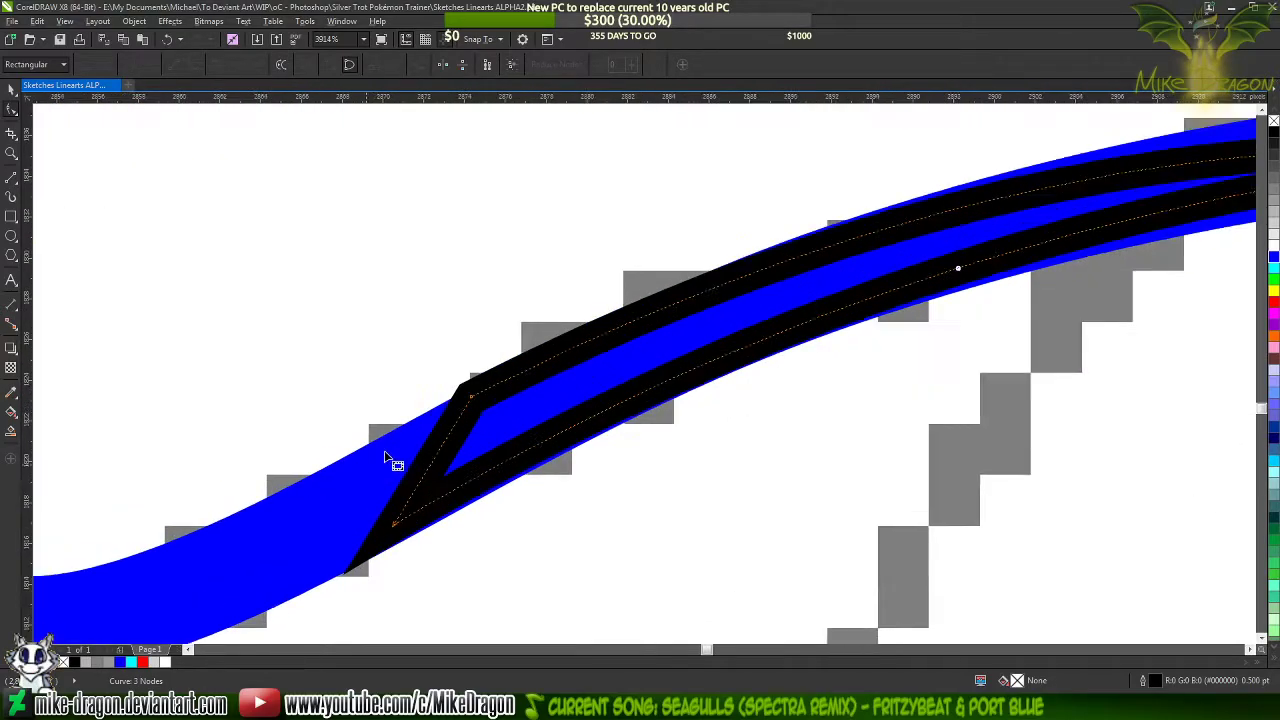
pyautogui.scroll(6, 610, 373)
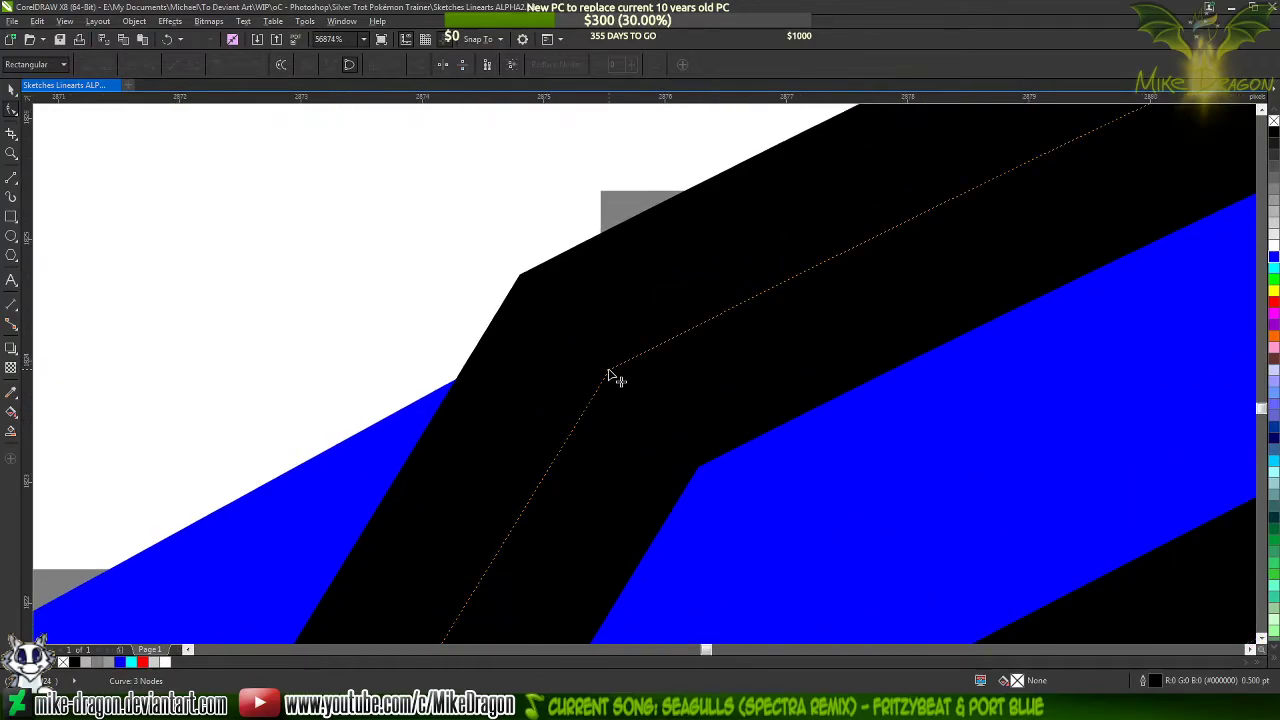
pyautogui.moveTo(609, 372); pyautogui.dragTo(581, 461)
pyautogui.scroll(3, 579, 453)
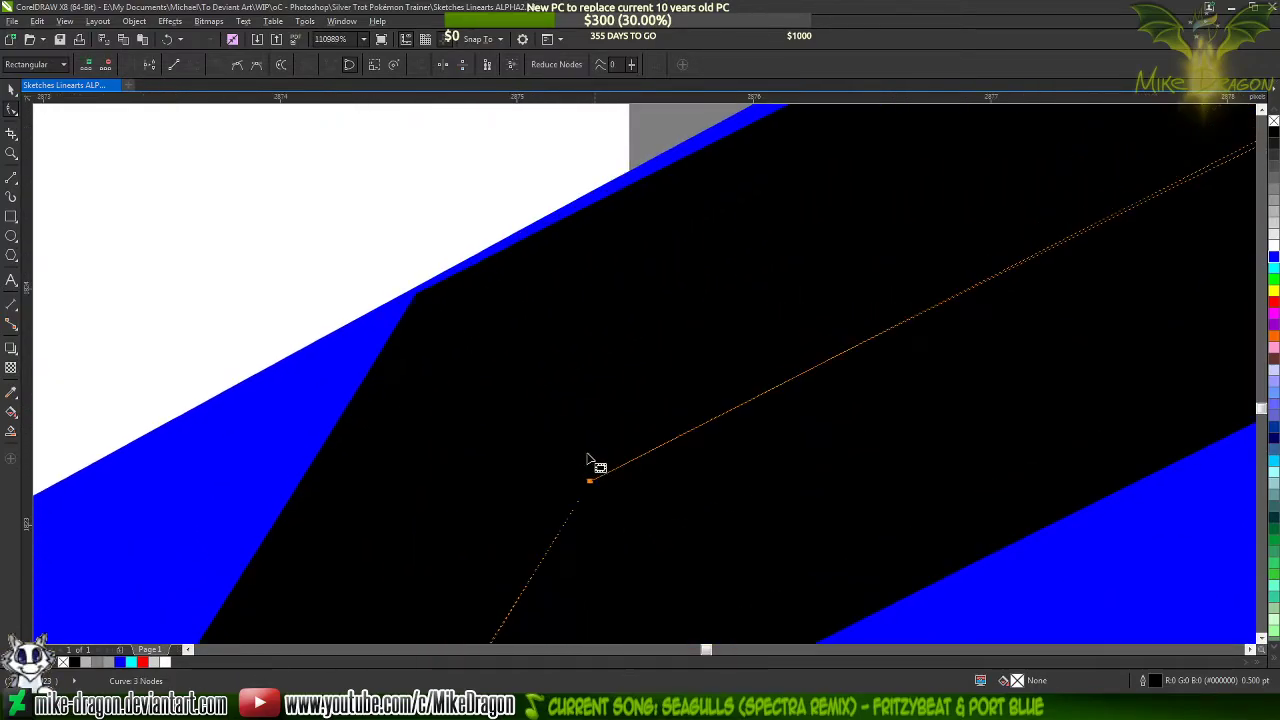
pyautogui.click(586, 476)
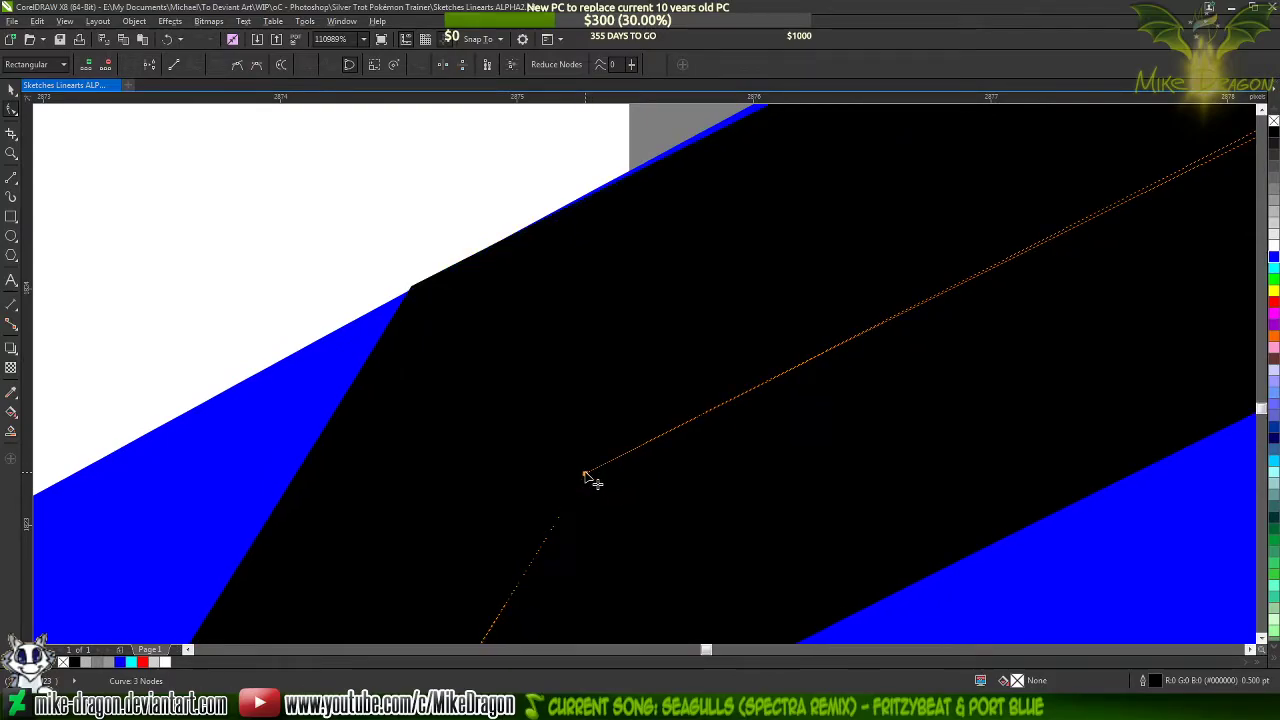
pyautogui.moveTo(585, 475); pyautogui.dragTo(581, 482)
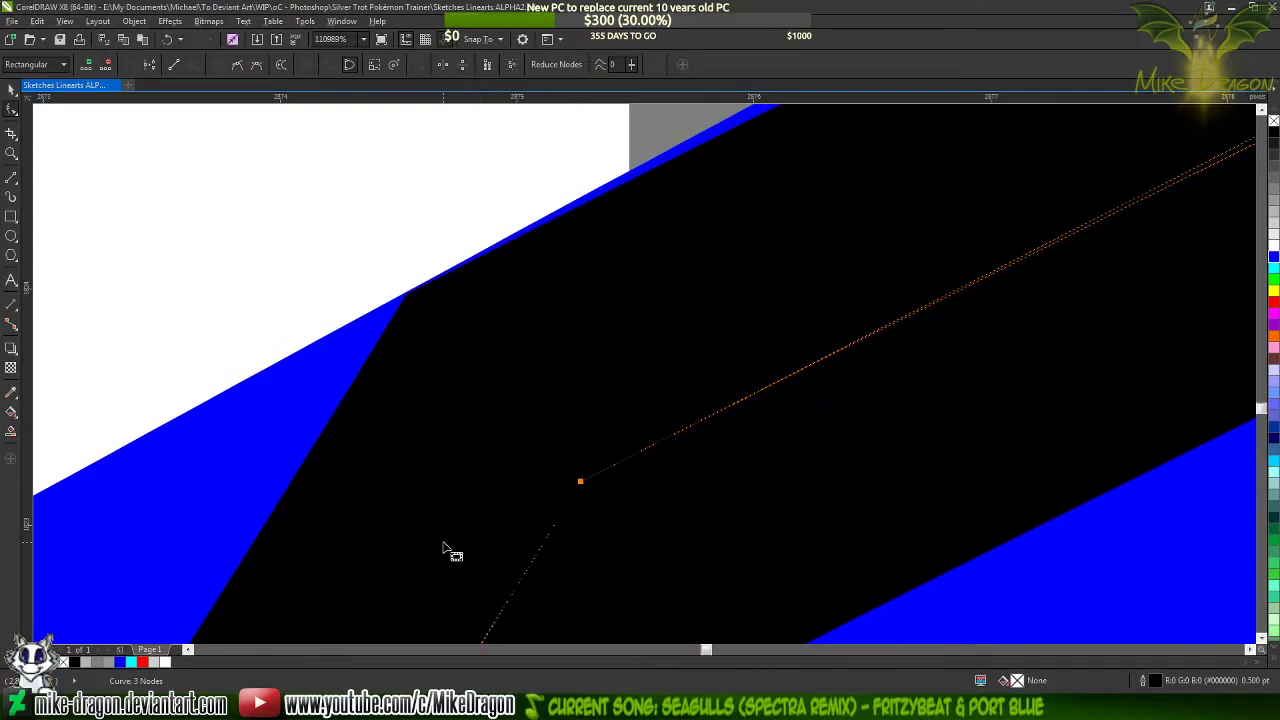
pyautogui.scroll(2, 572, 500)
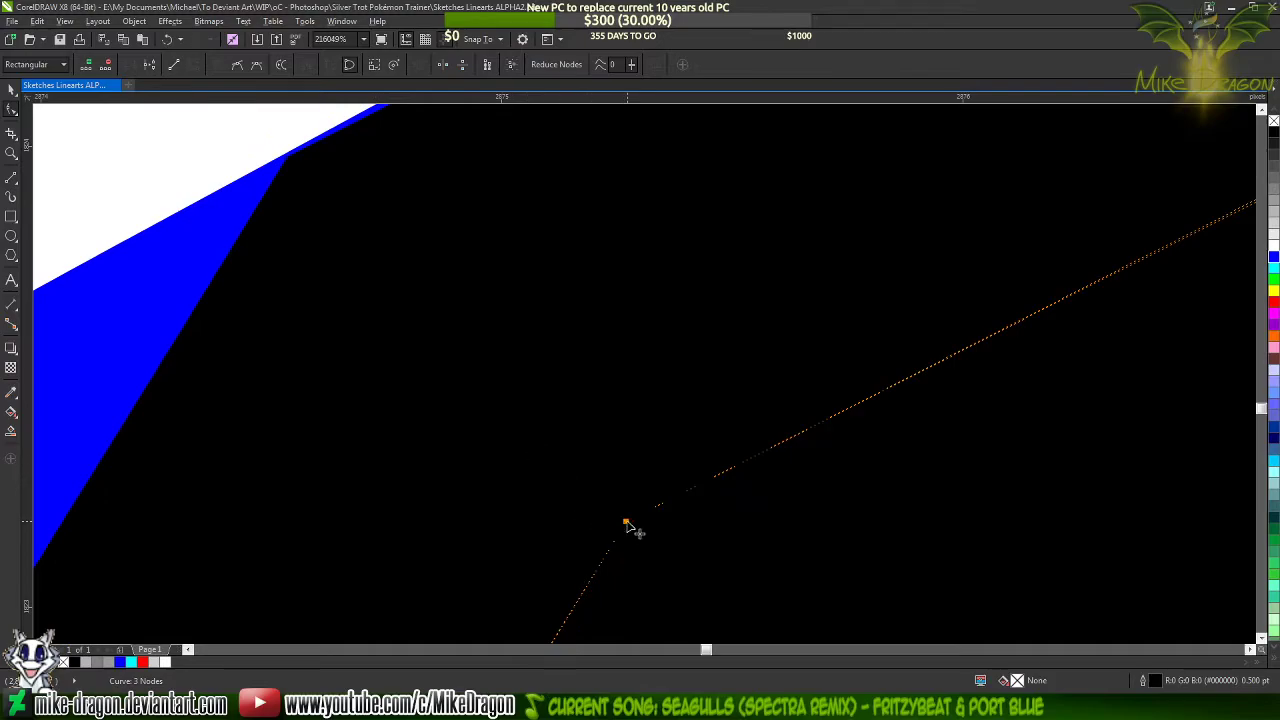
pyautogui.moveTo(626, 522); pyautogui.dragTo(626, 513)
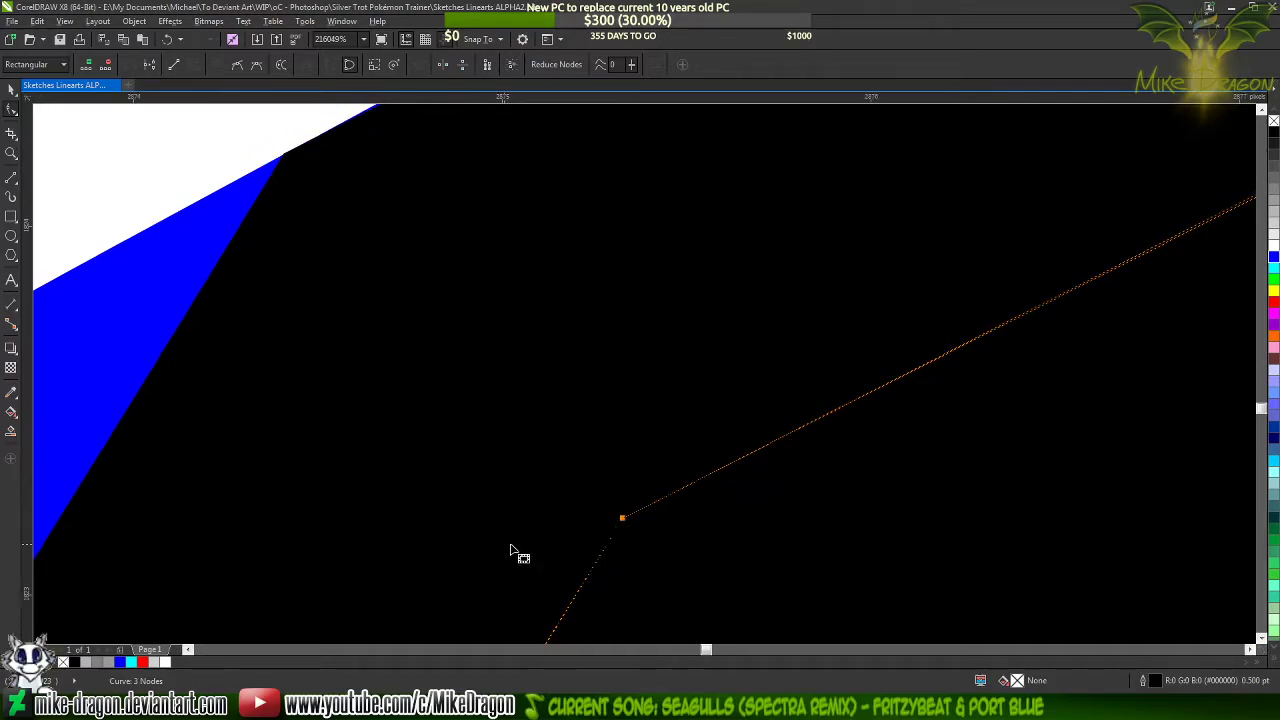
# Raise the curve handle of the upper inner corner node slightly so the taper's upper side follows the blue line's edge
pyautogui.scroll(-3, 456, 548)
pyautogui.scroll(-5, 350, 548)
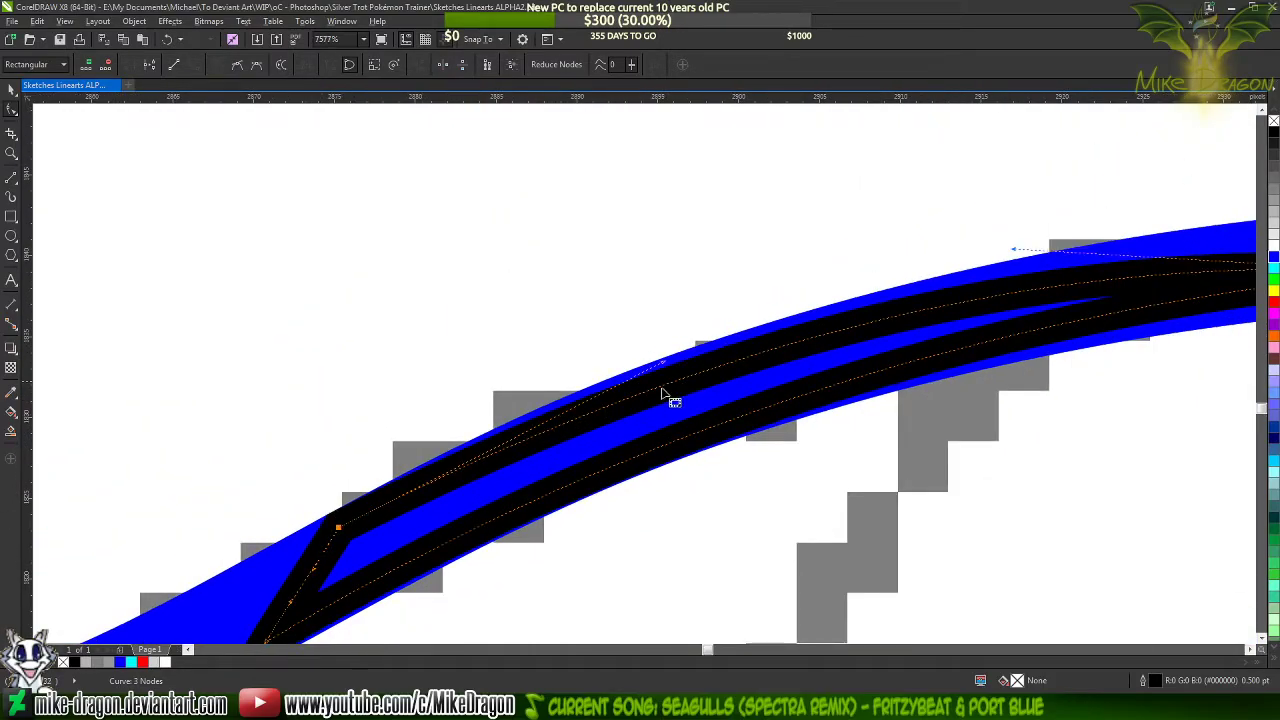
pyautogui.moveTo(664, 361); pyautogui.dragTo(662, 353)
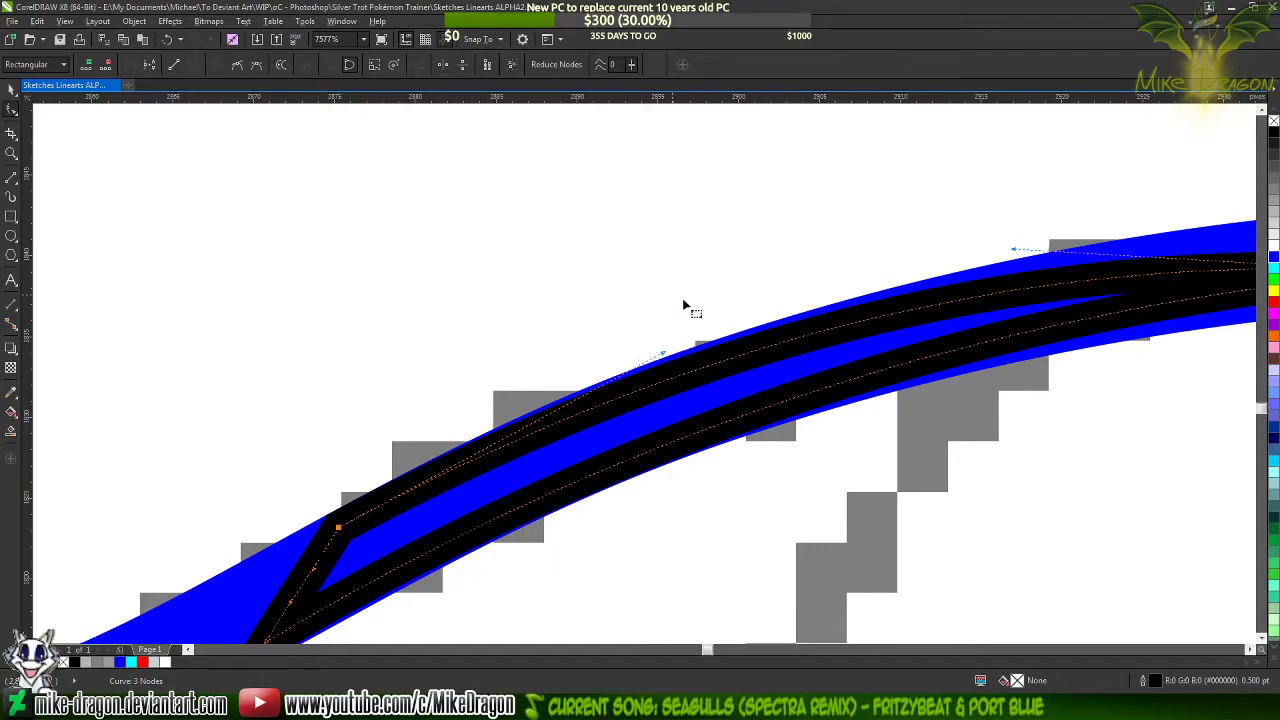
pyautogui.scroll(-2, 520, 331)
pyautogui.scroll(1, 367, 536)
pyautogui.scroll(2, 366, 532)
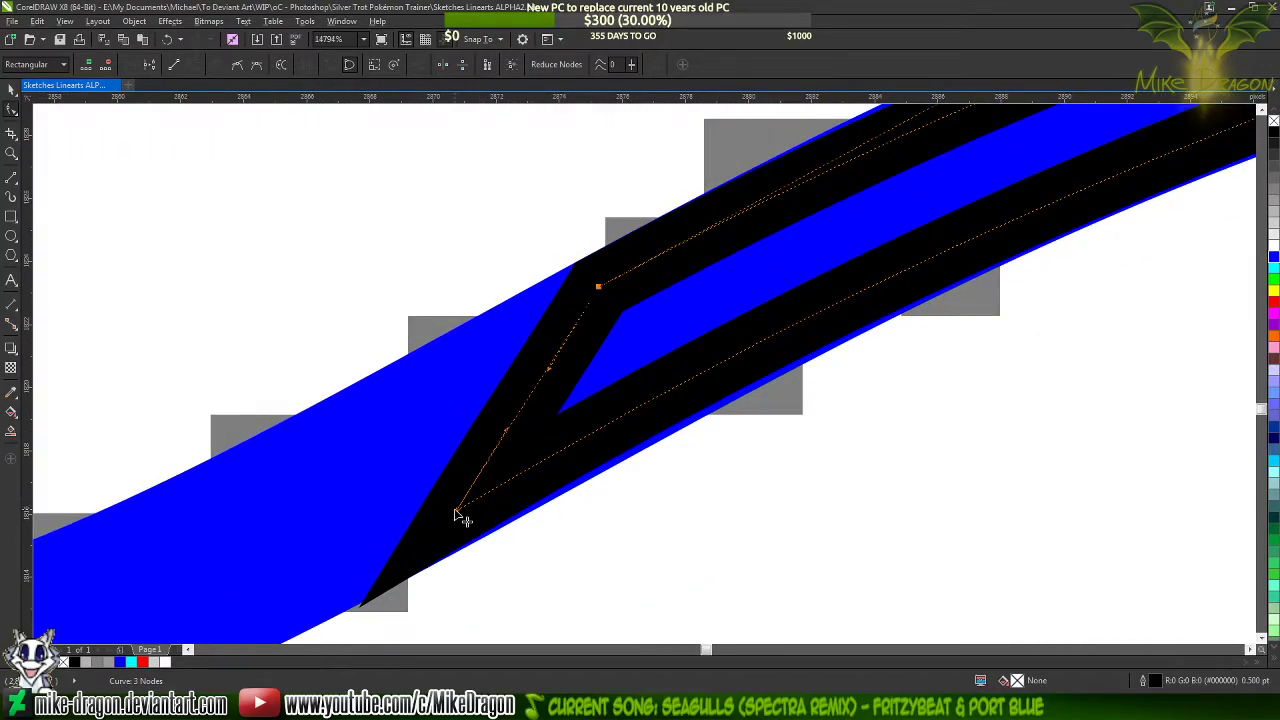
# Lower the curve handle of the lower inner corner node so the taper's lower side follows the blue line's lower edge
pyautogui.click(457, 512)
pyautogui.scroll(-2, 412, 537)
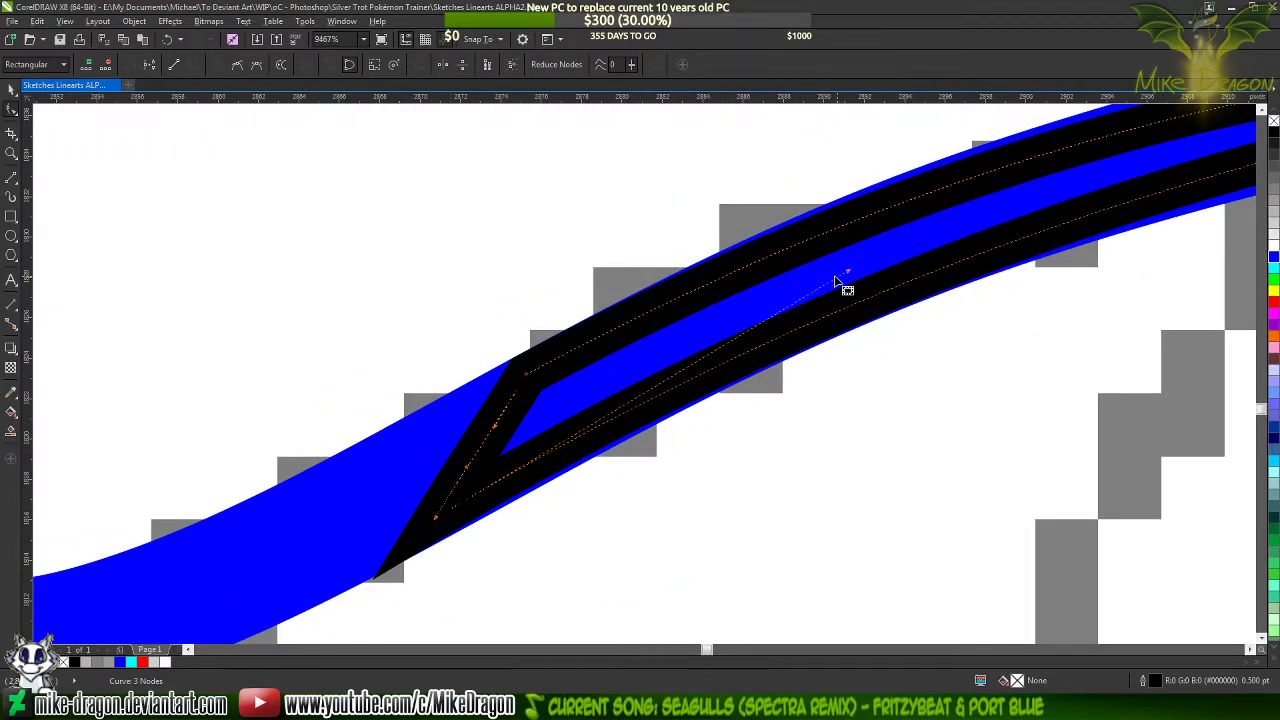
pyautogui.moveTo(843, 276); pyautogui.dragTo(842, 292)
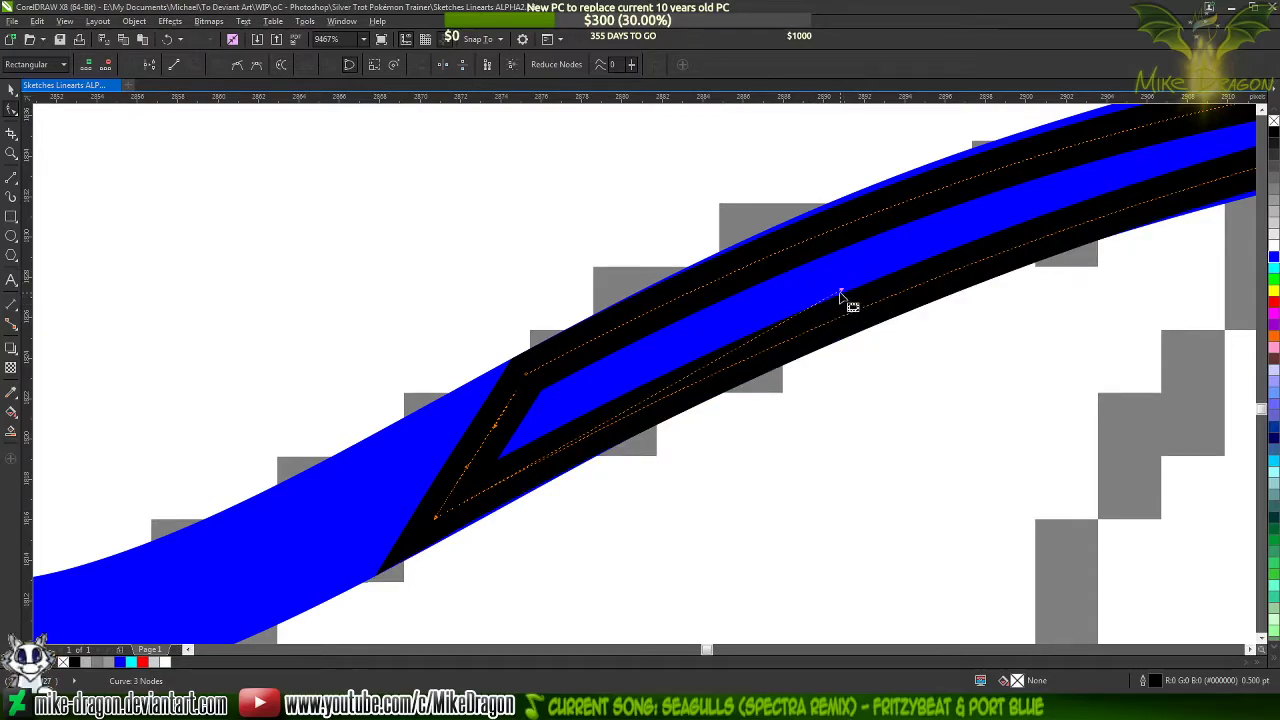
pyautogui.moveTo(840, 296); pyautogui.dragTo(843, 309)
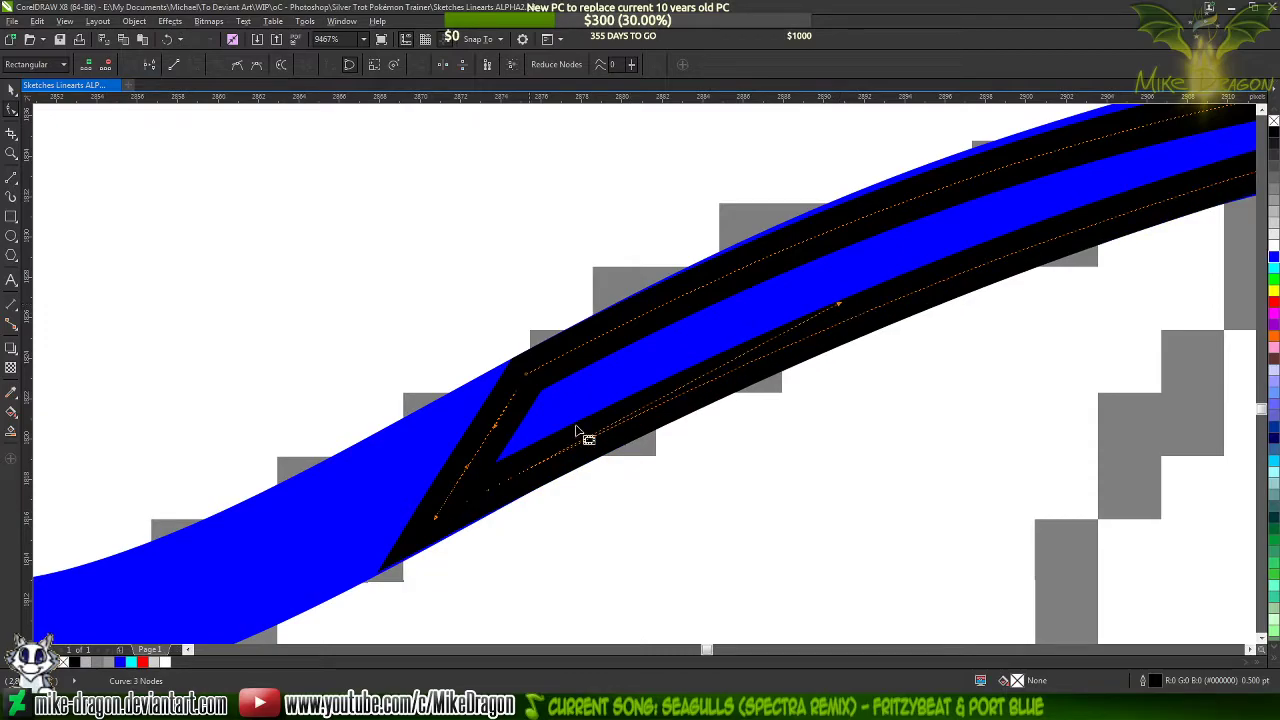
# Move the taper's lower inner corner node slightly down and outward so its outline meets the lower edge of the blue line
pyautogui.scroll(3, 428, 548)
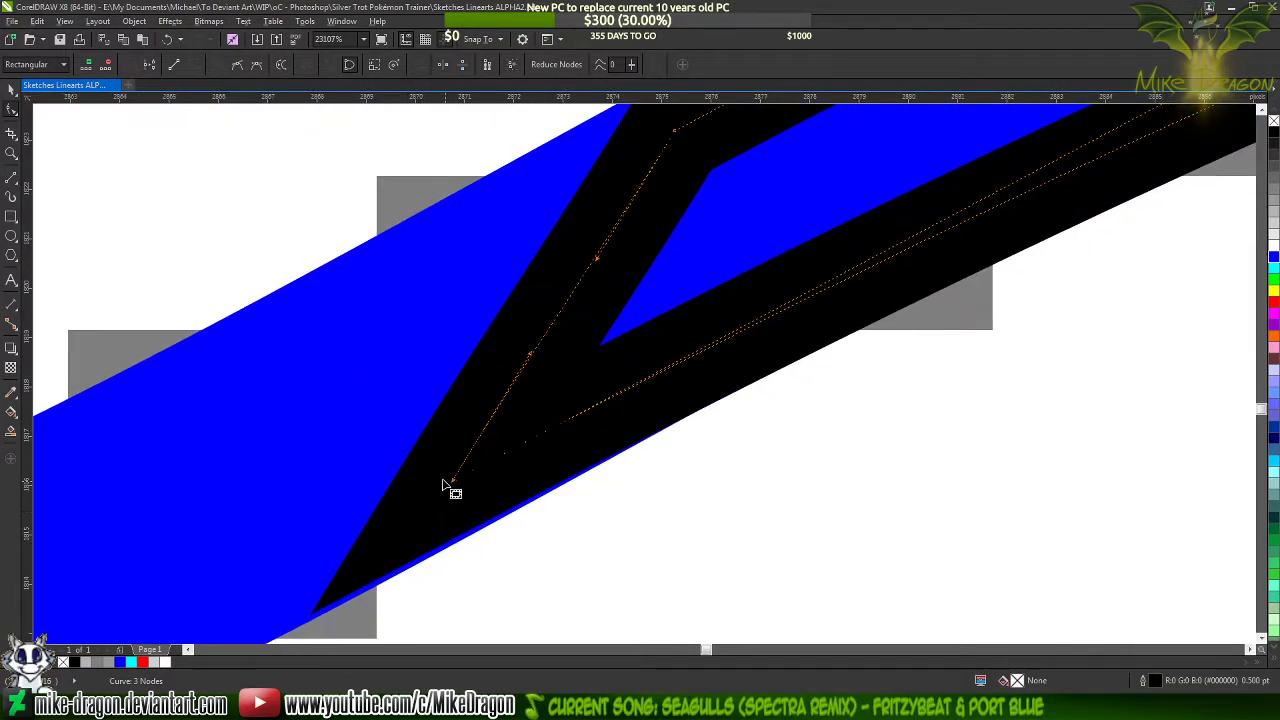
pyautogui.scroll(2, 445, 488)
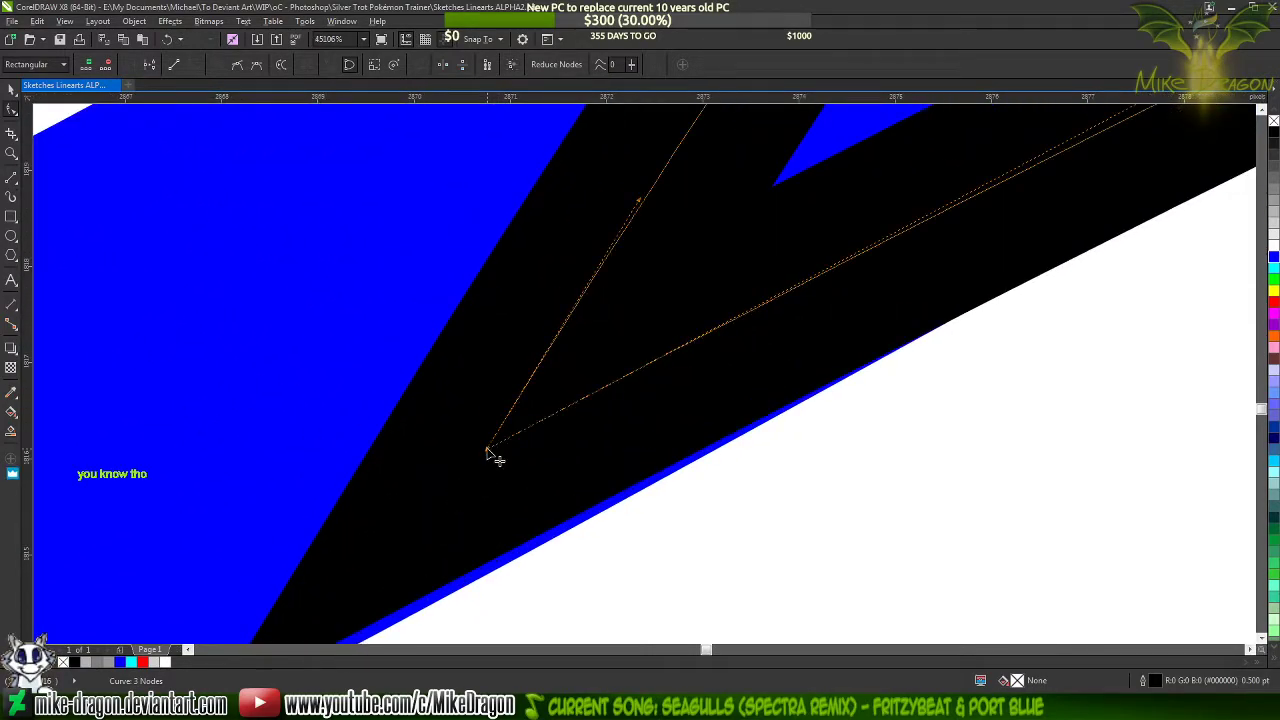
pyautogui.moveTo(487, 450); pyautogui.dragTo(482, 458)
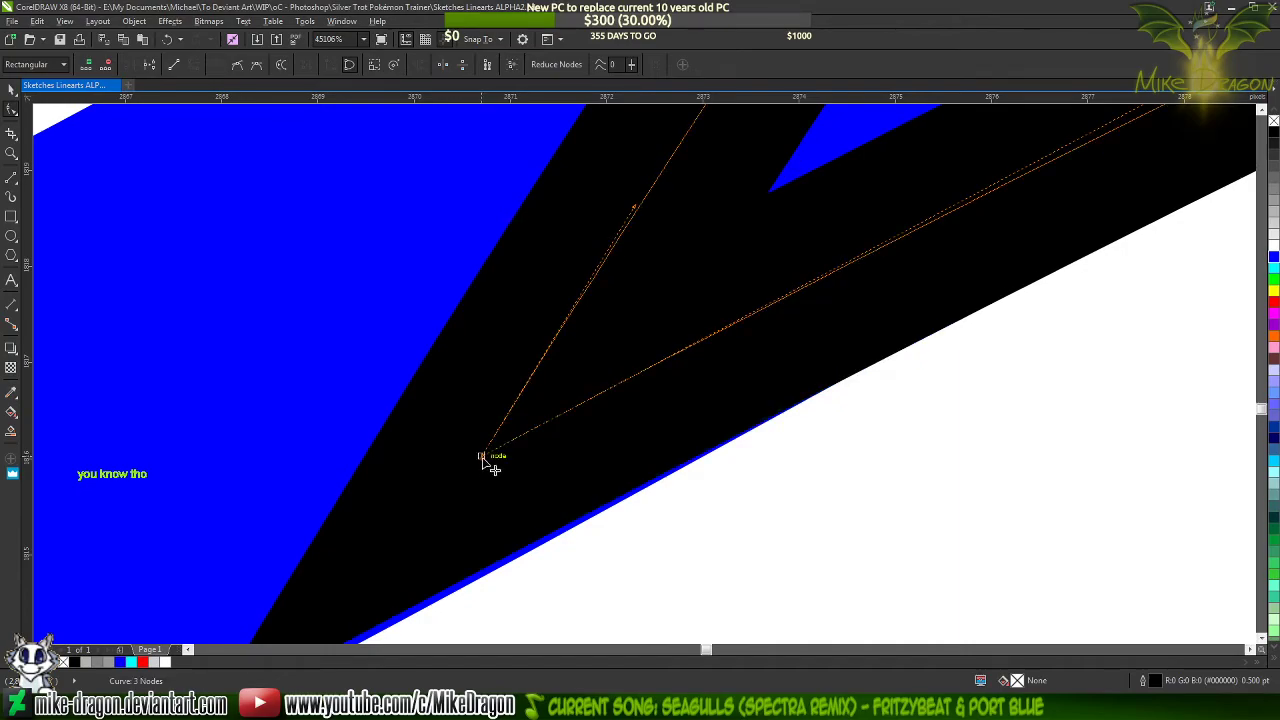
pyautogui.scroll(-2, 488, 462)
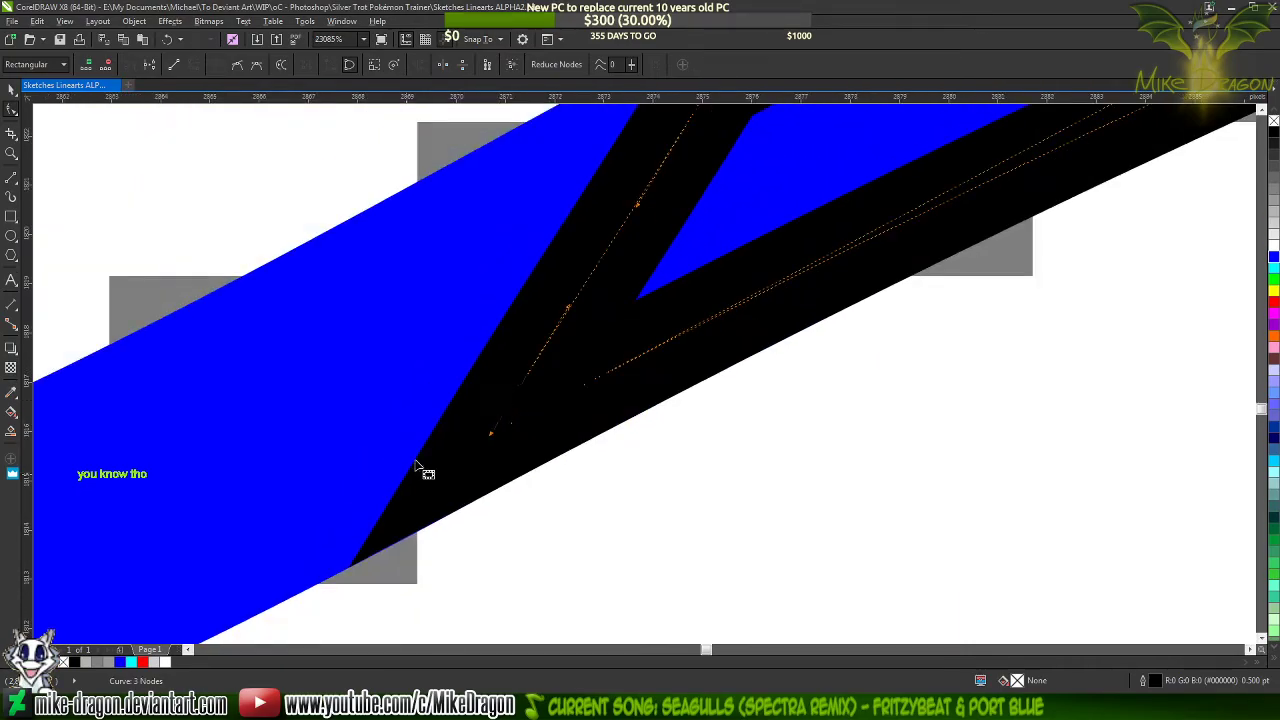
pyautogui.scroll(-3, 297, 558)
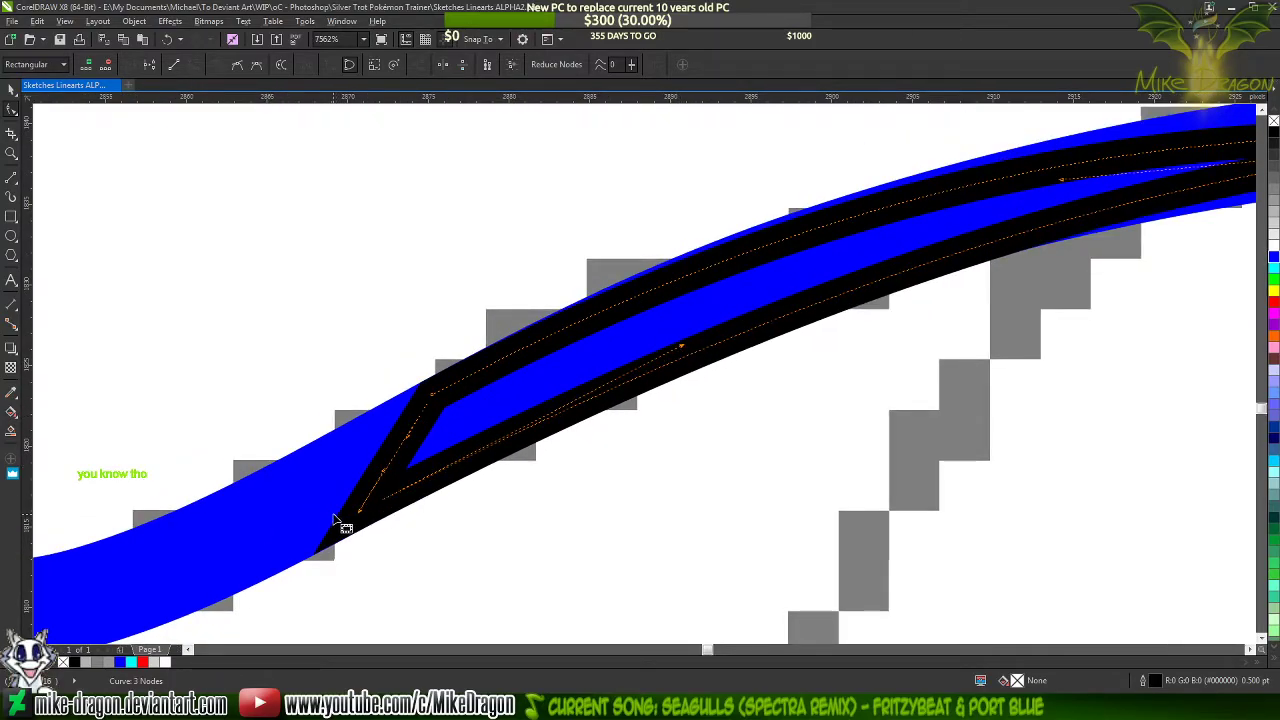
# Extend the upper inner corner node's curve handle up toward the tip so the taper's upper side bulges to the blue line's edge
pyautogui.scroll(4, 386, 411)
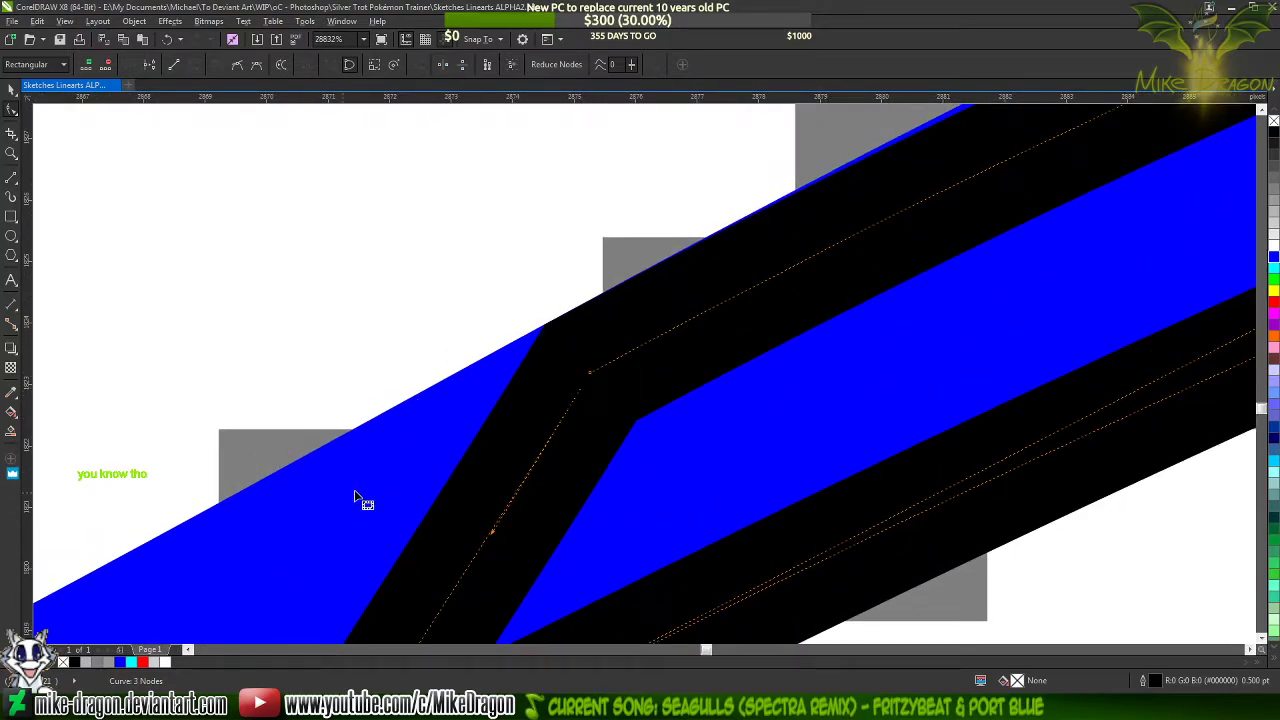
pyautogui.scroll(-5, 285, 497)
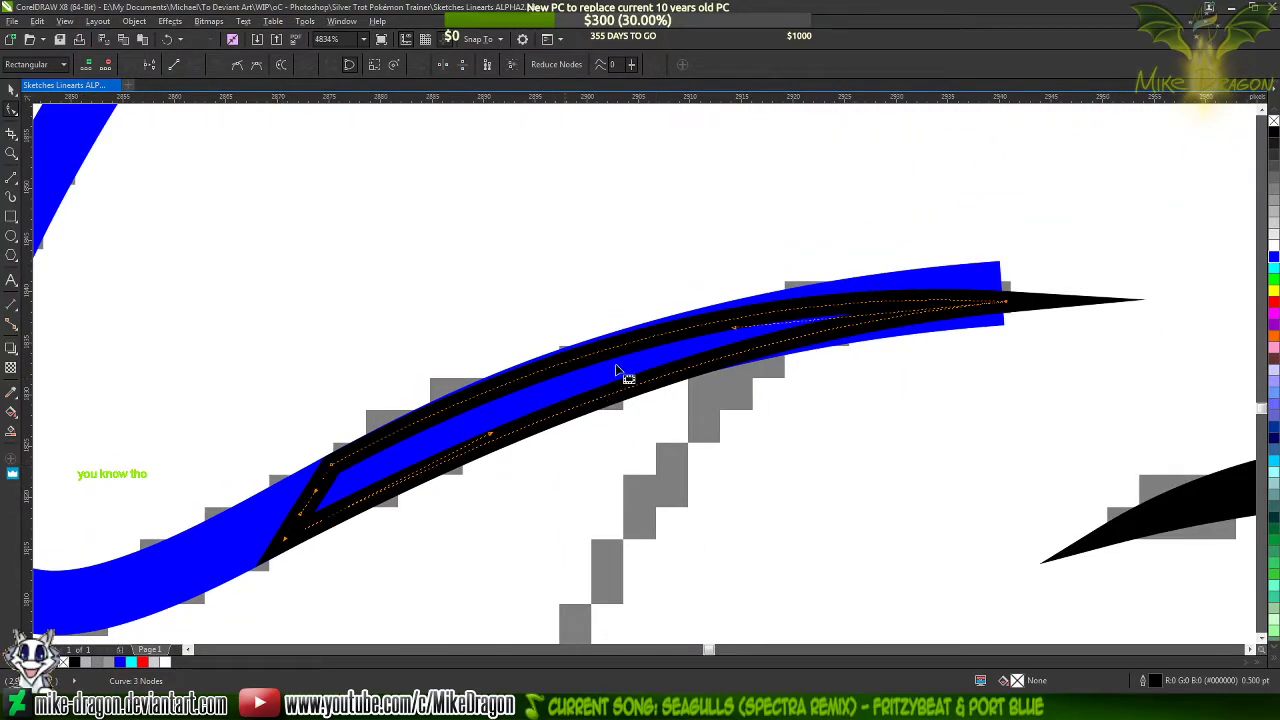
pyautogui.click(332, 465)
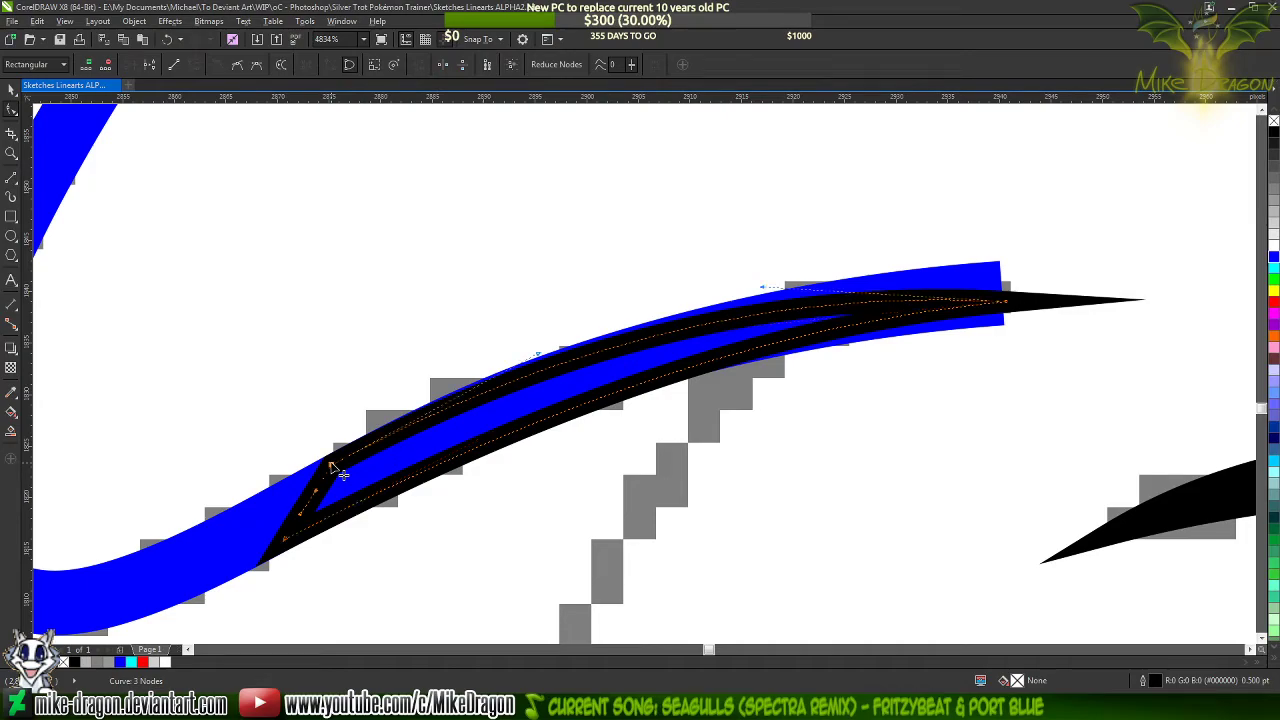
pyautogui.scroll(2, 538, 358)
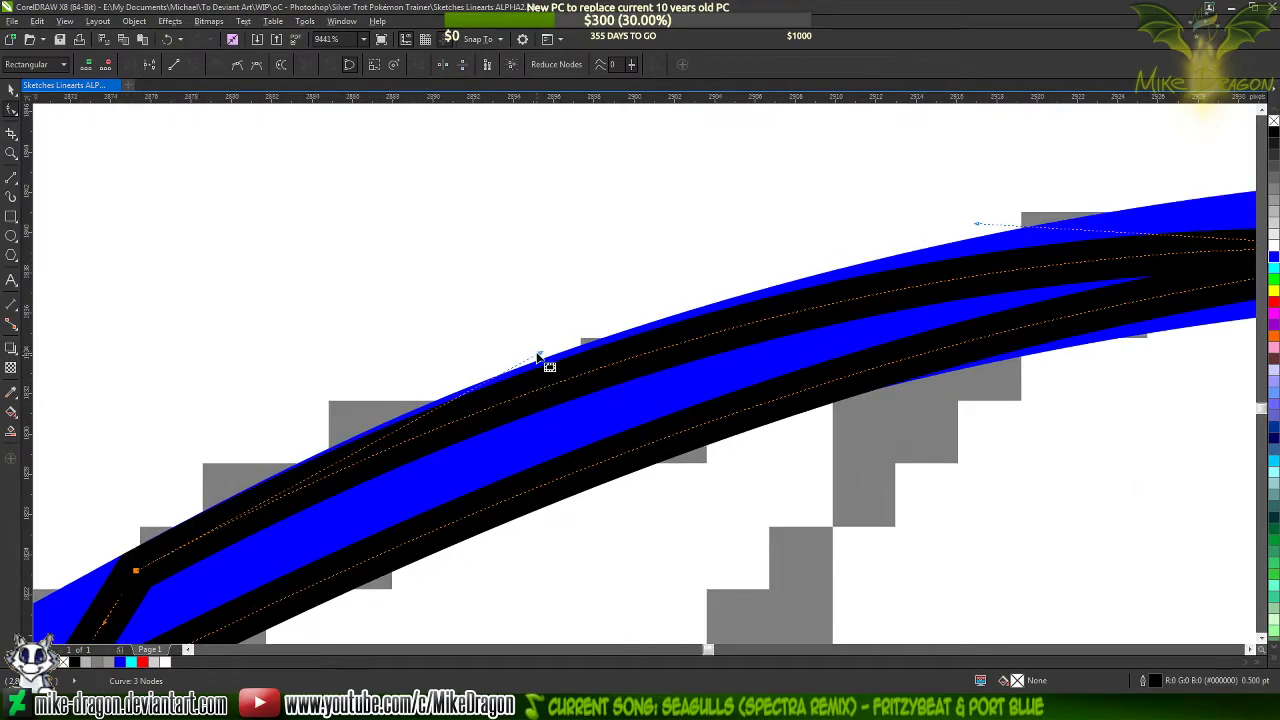
pyautogui.moveTo(540, 358)
pyautogui.mouseDown()
pyautogui.moveTo(550, 331)
pyautogui.moveTo(586, 331)
pyautogui.moveTo(586, 320)
pyautogui.mouseUp()
pyautogui.scroll(-2, 604, 287)
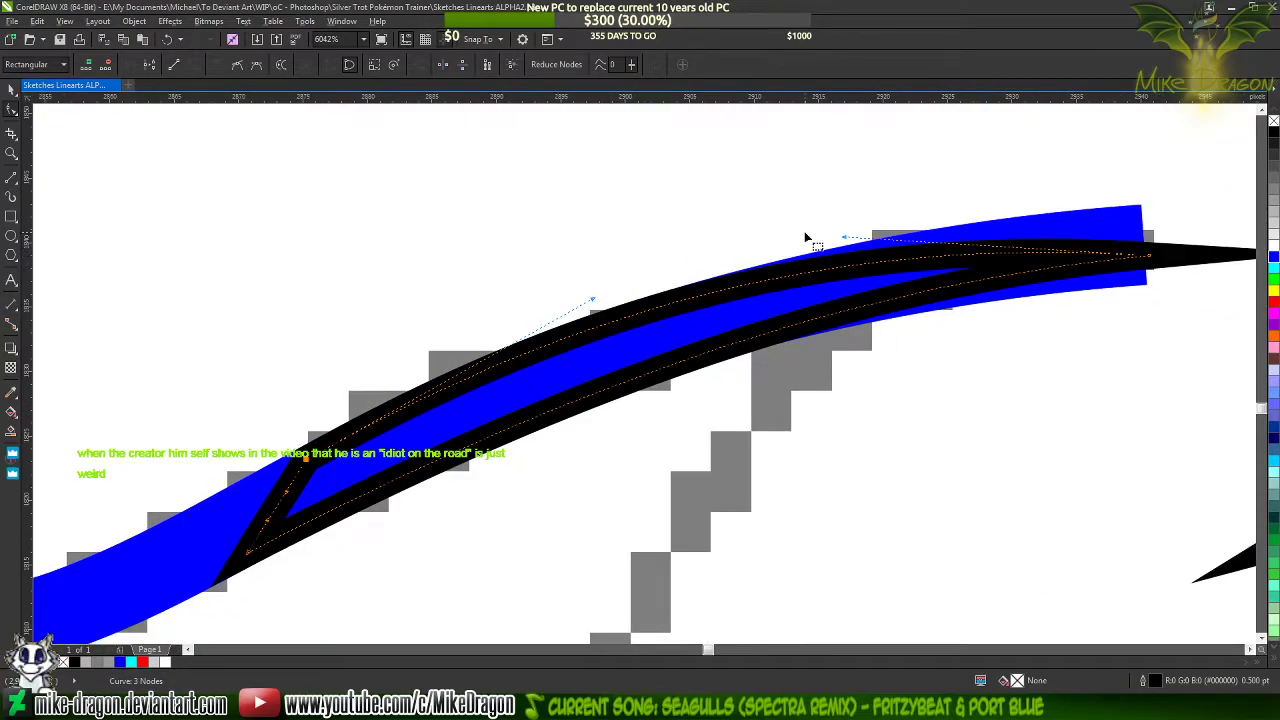
# Add a node to the blue line just inside the taper's wide end and delete the line's open end node
pyautogui.click(1040, 245)
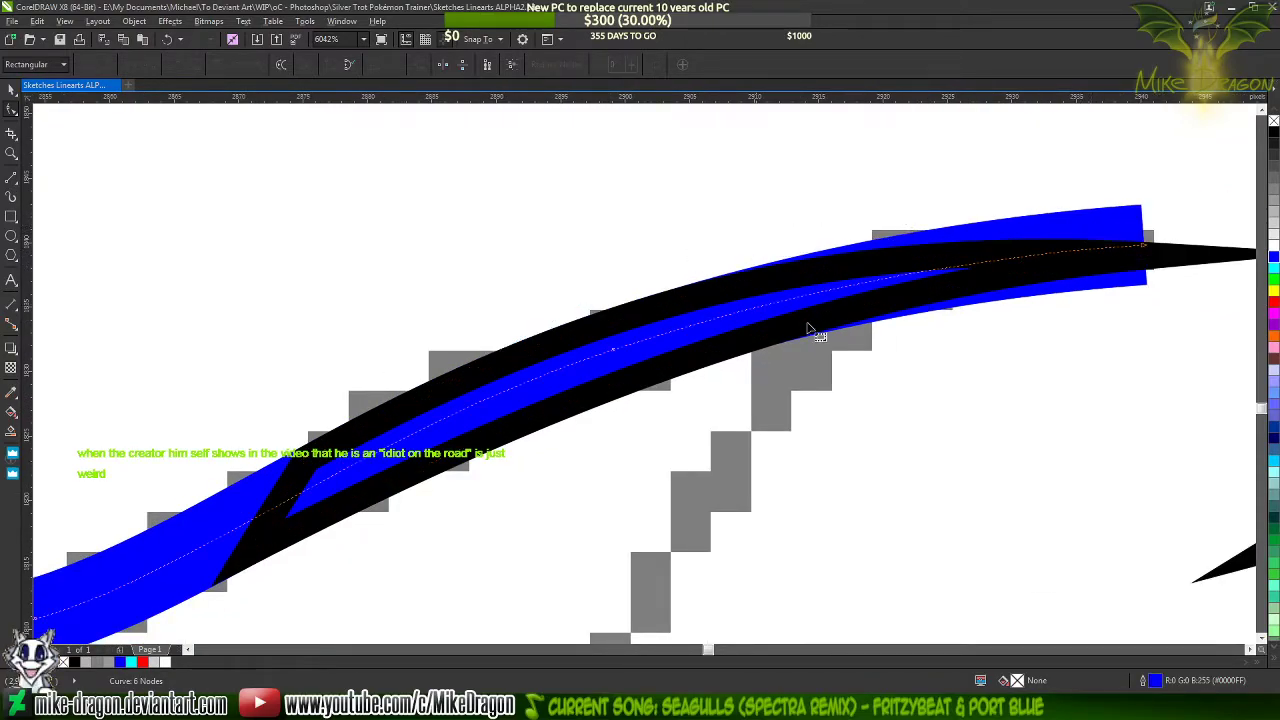
pyautogui.scroll(2, 206, 551)
pyautogui.scroll(4, 210, 553)
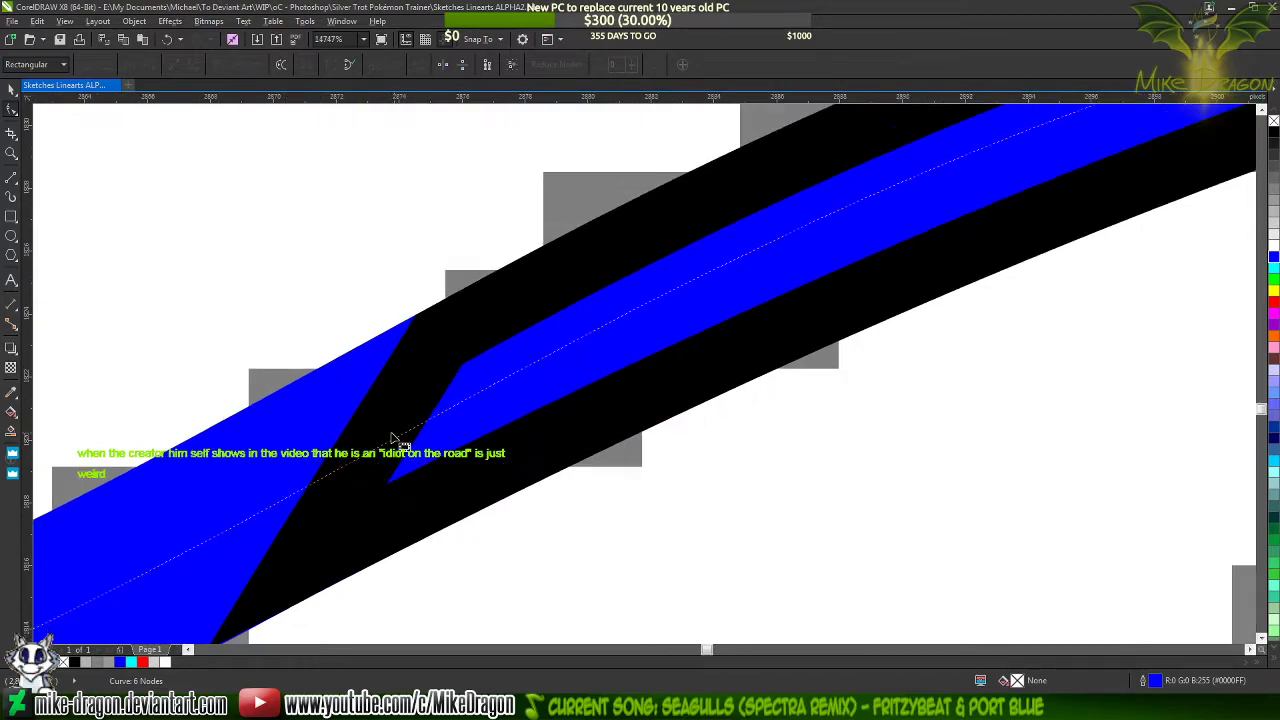
pyautogui.doubleClick(505, 380)
pyautogui.scroll(-8, 286, 466)
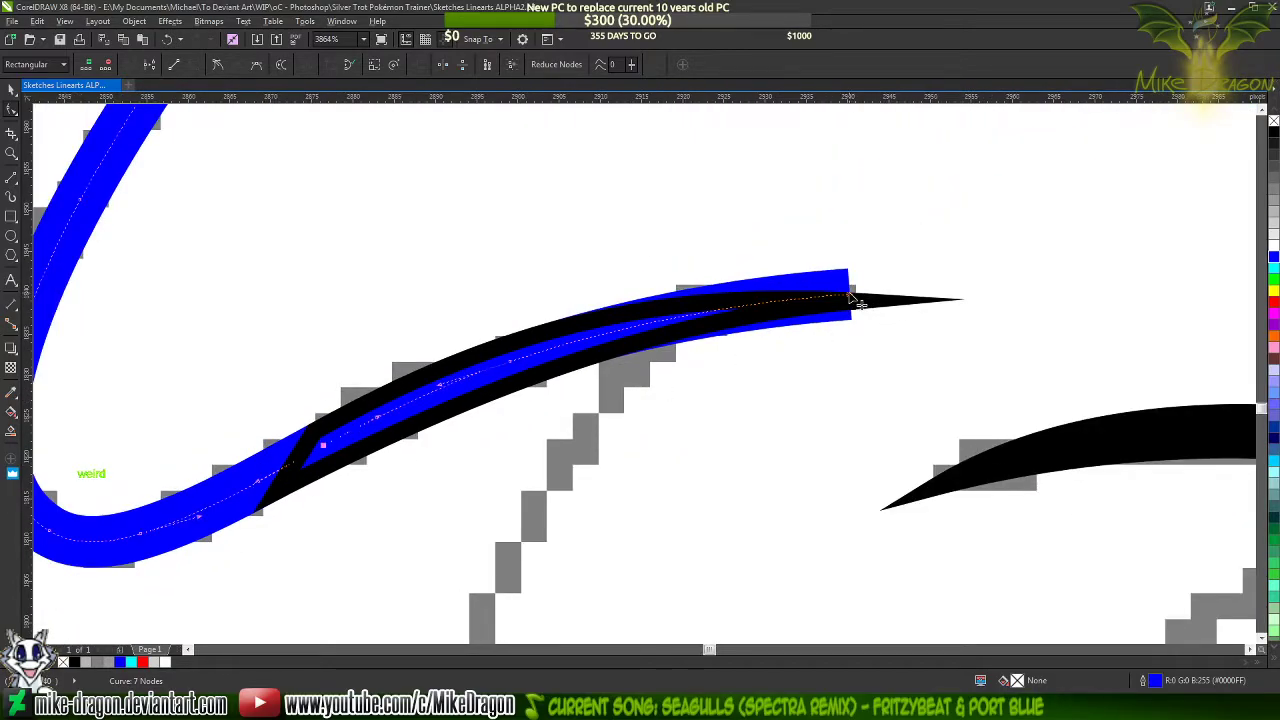
pyautogui.click(850, 296)
pyautogui.press('Delete')
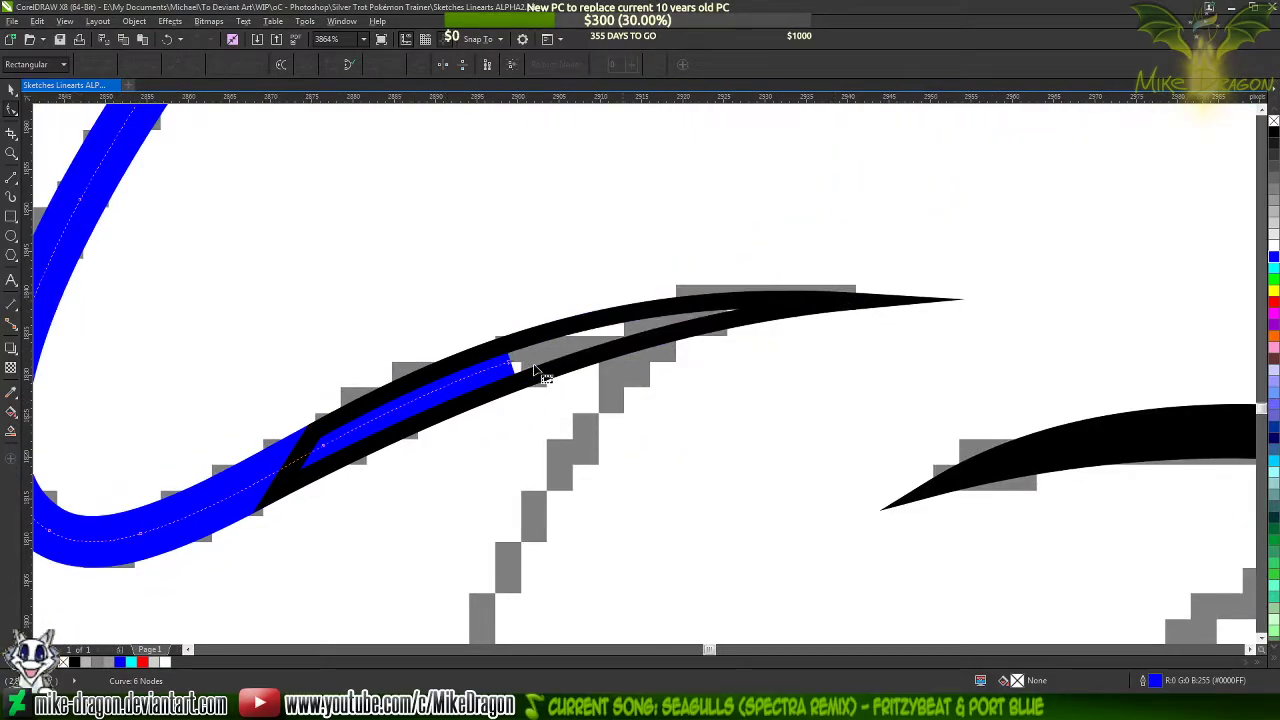
# Recolour the blue mane line's outline black and fill the taper shape with black
pyautogui.rightClick(1274, 132)
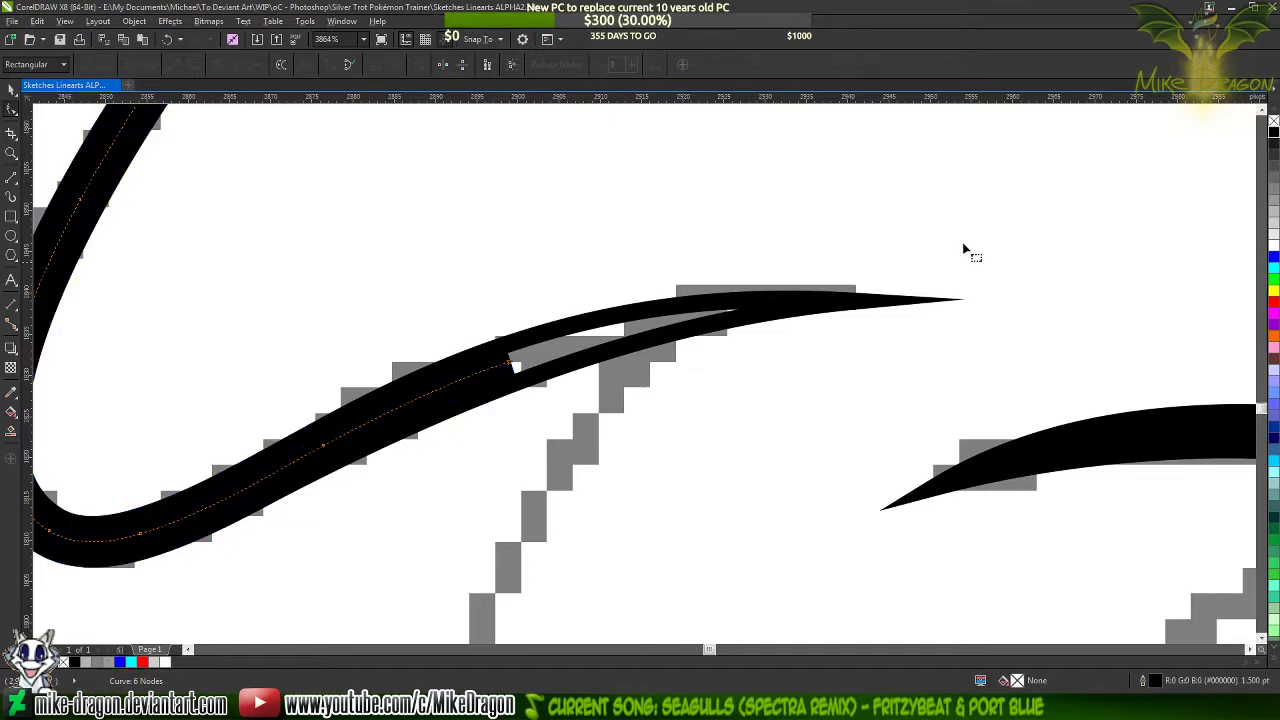
pyautogui.click(783, 309)
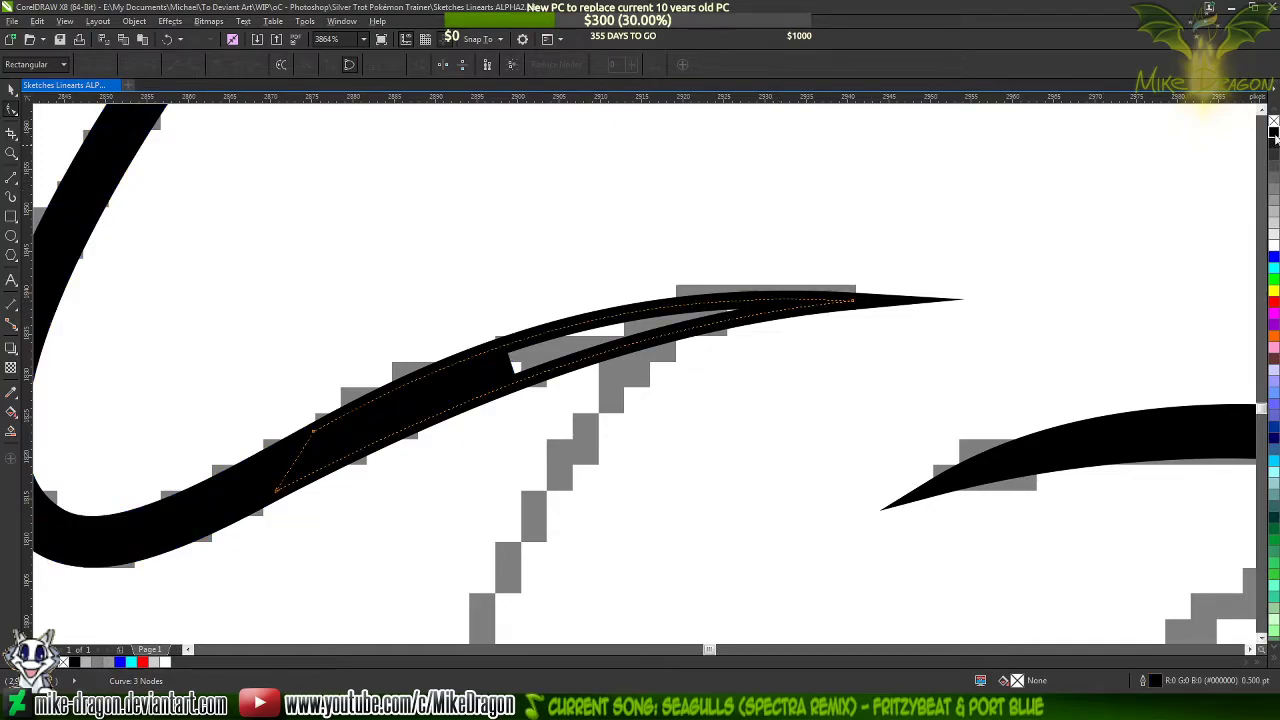
pyautogui.click(1274, 132)
pyautogui.click(598, 406)
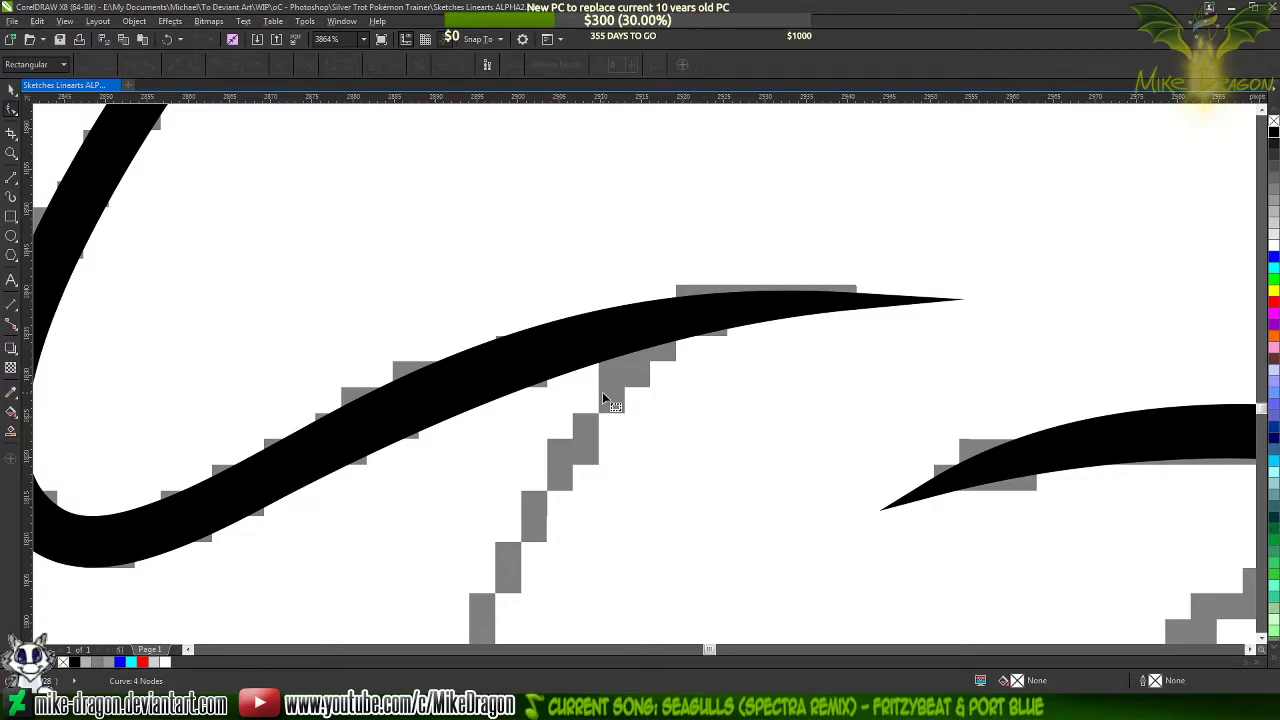
pyautogui.scroll(-2, 603, 396)
pyautogui.click(607, 374)
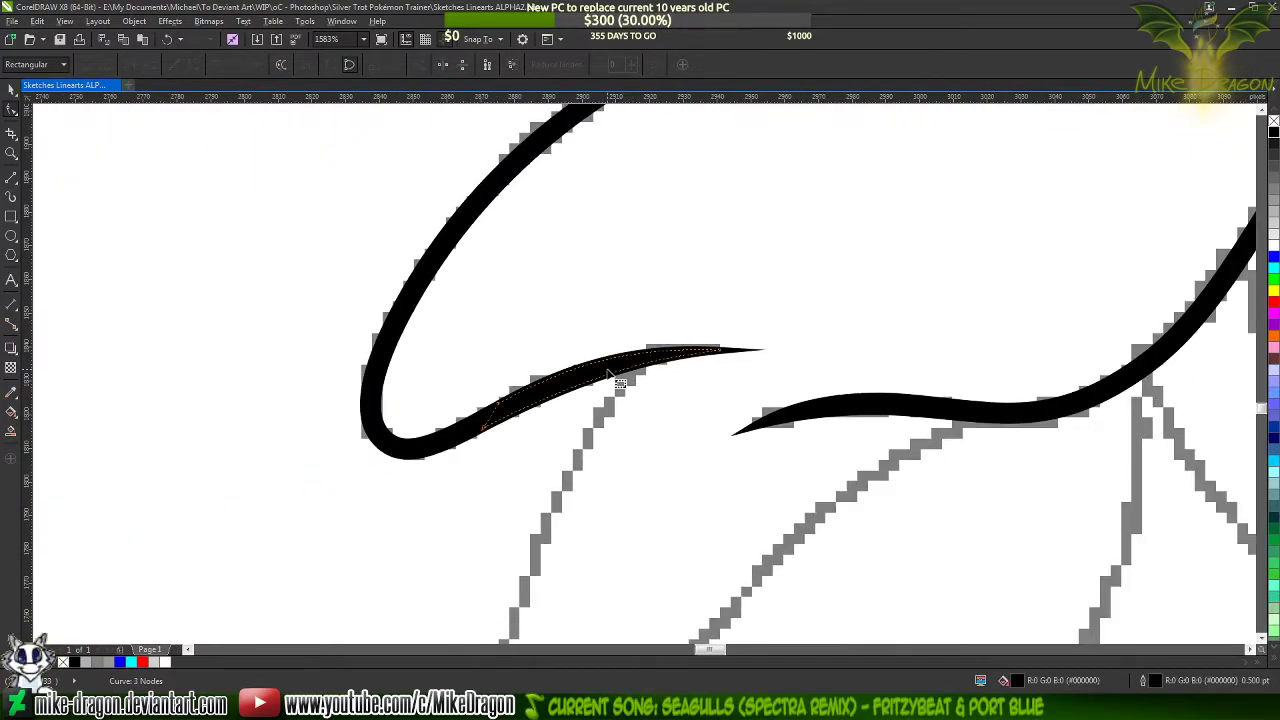
pyautogui.click(603, 433)
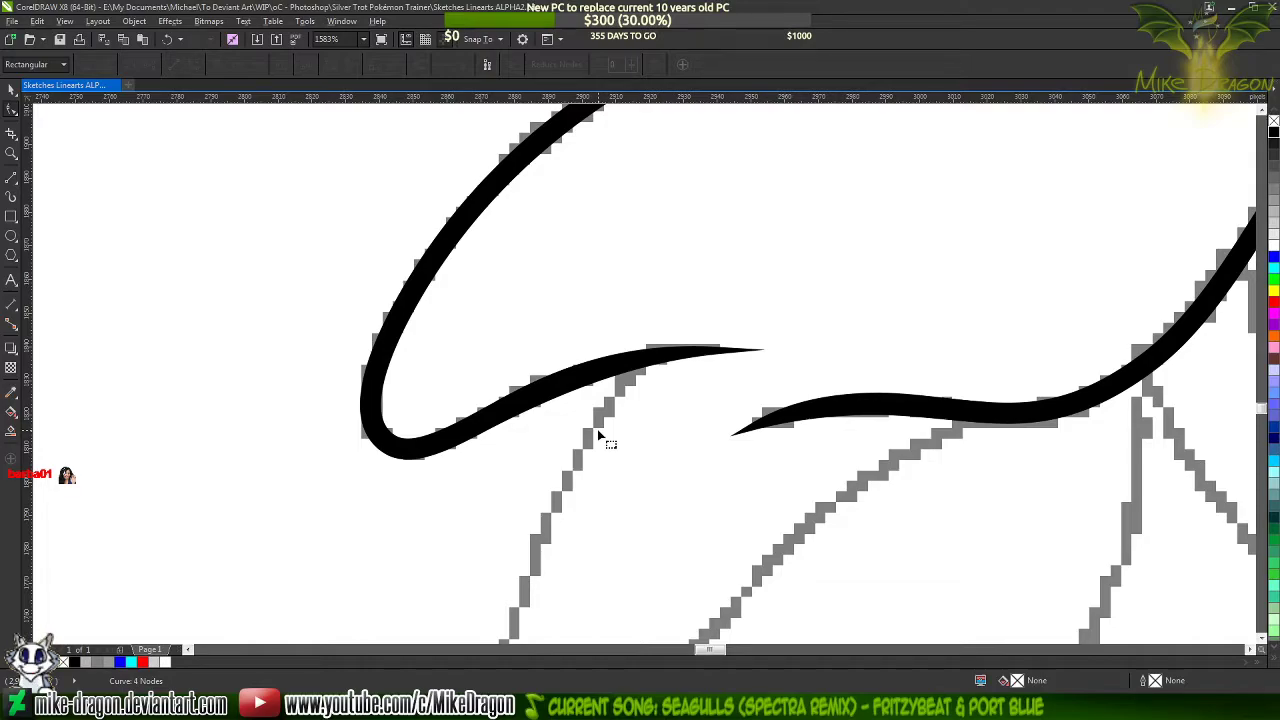
# Check how the finished mane lock's line joins the lock above it by recolouring it blue and back to black
pyautogui.scroll(-3, 597, 429)
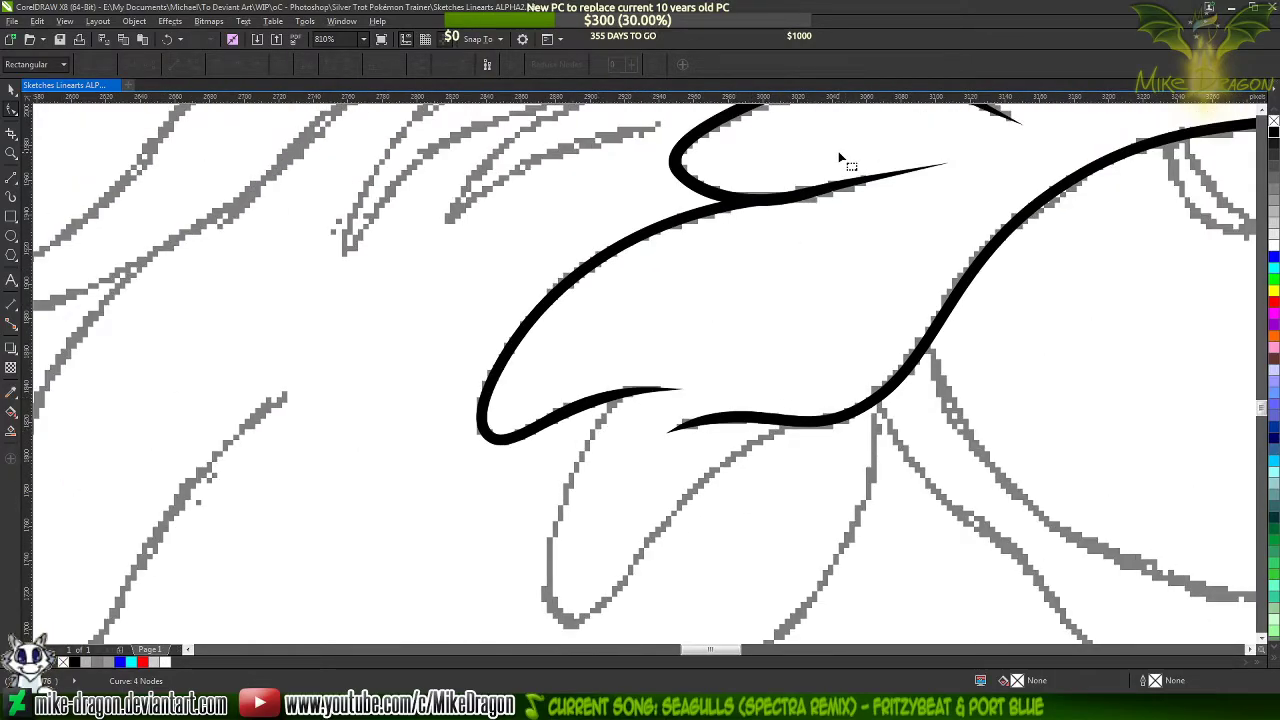
pyautogui.scroll(4, 840, 160)
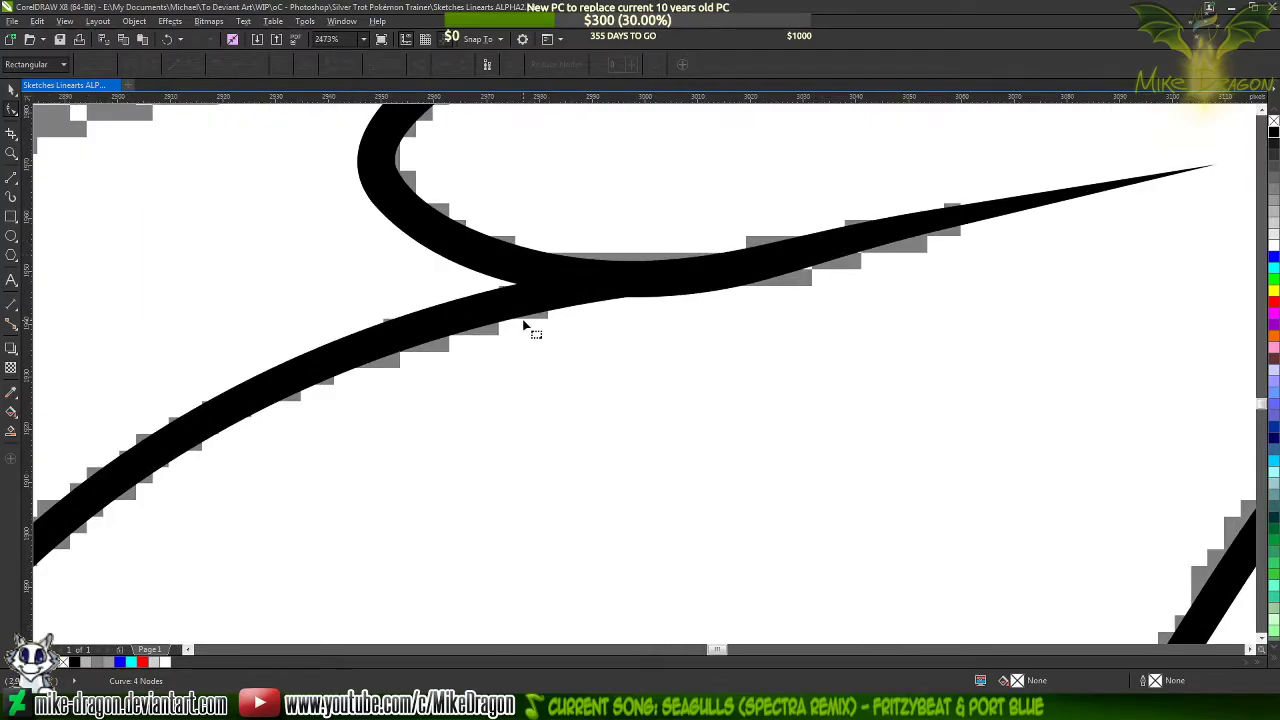
pyautogui.click(523, 326)
pyautogui.click(1273, 257)
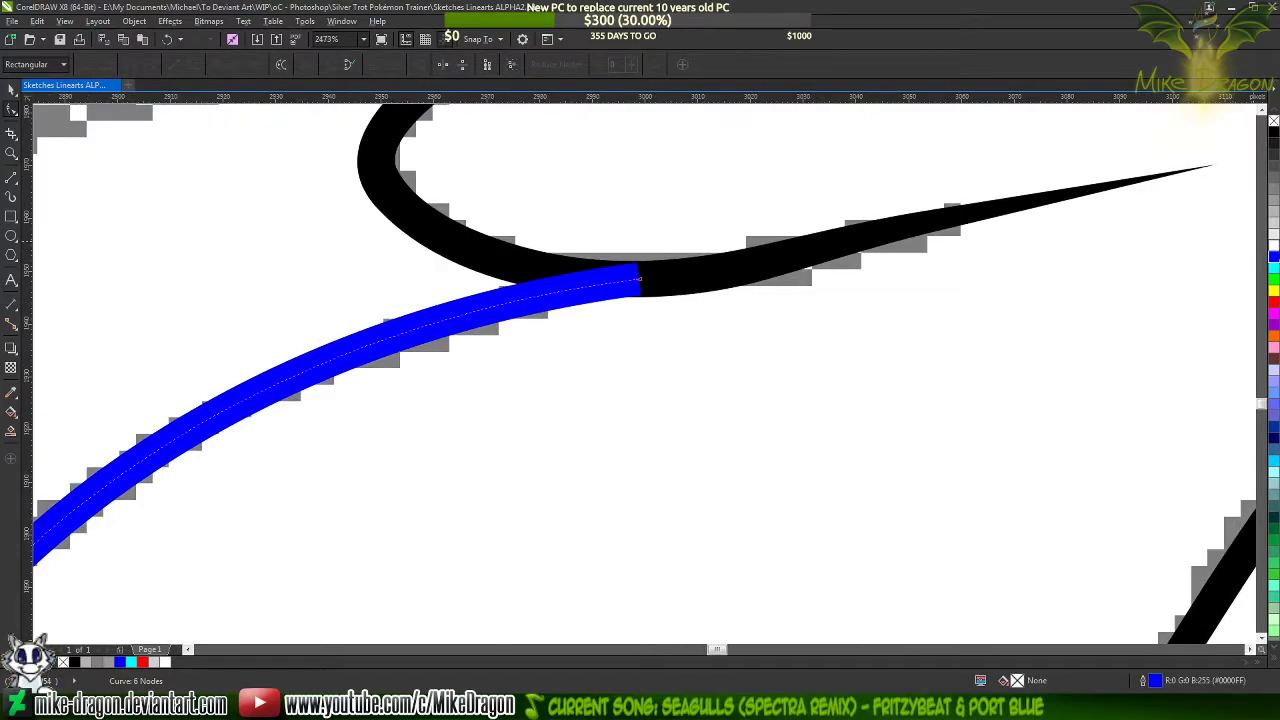
pyautogui.click(1274, 138)
pyautogui.scroll(-9, 814, 209)
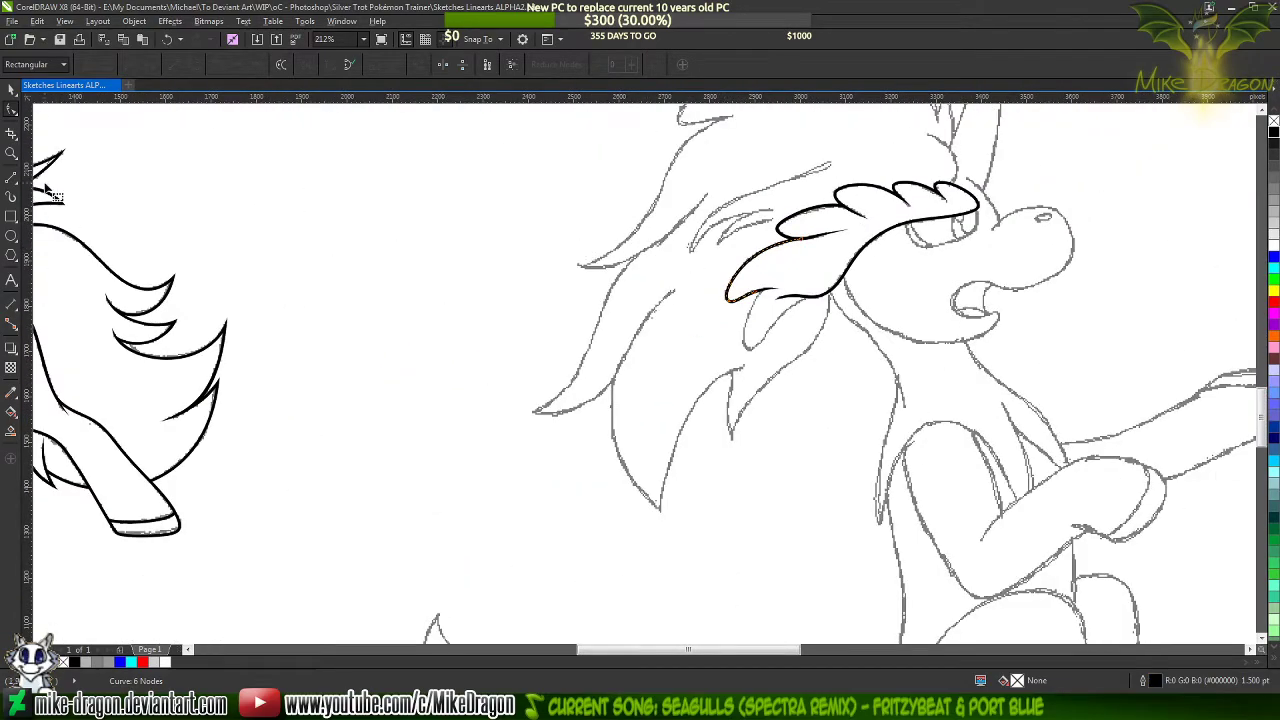
pyautogui.click(11, 88)
pyautogui.scroll(-2, 718, 234)
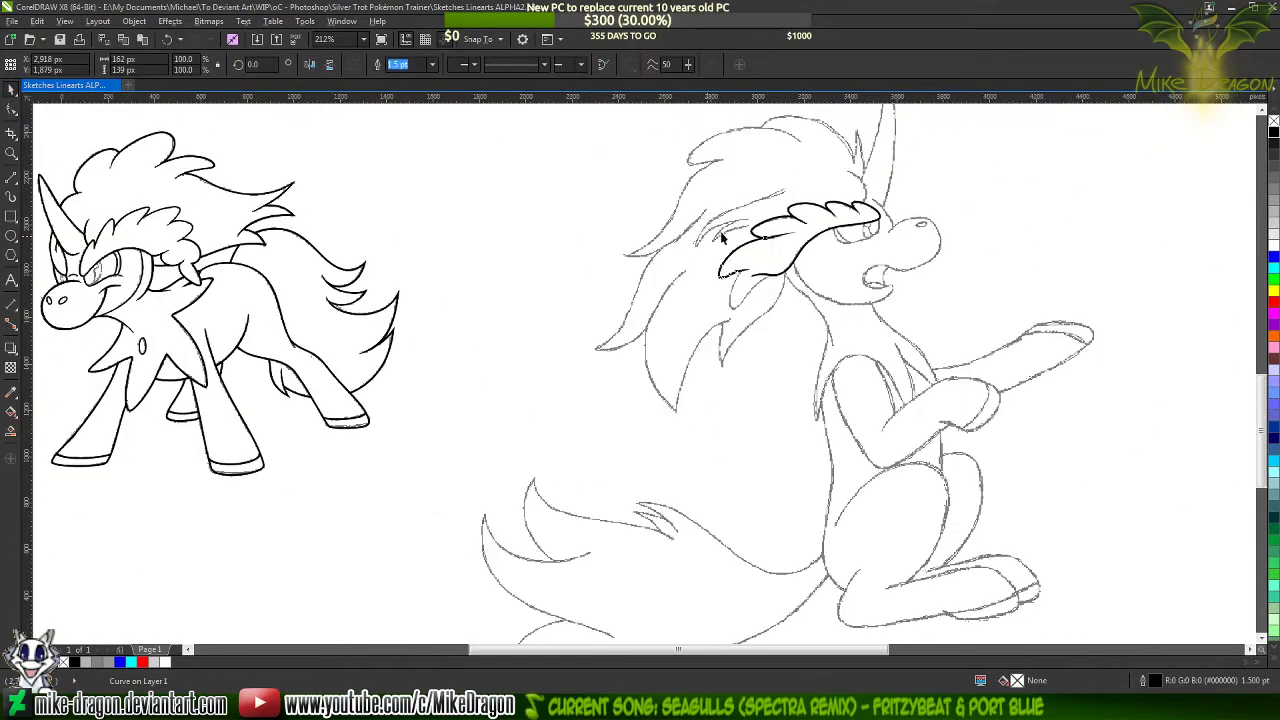
pyautogui.scroll(-3, 722, 233)
pyautogui.click(187, 312)
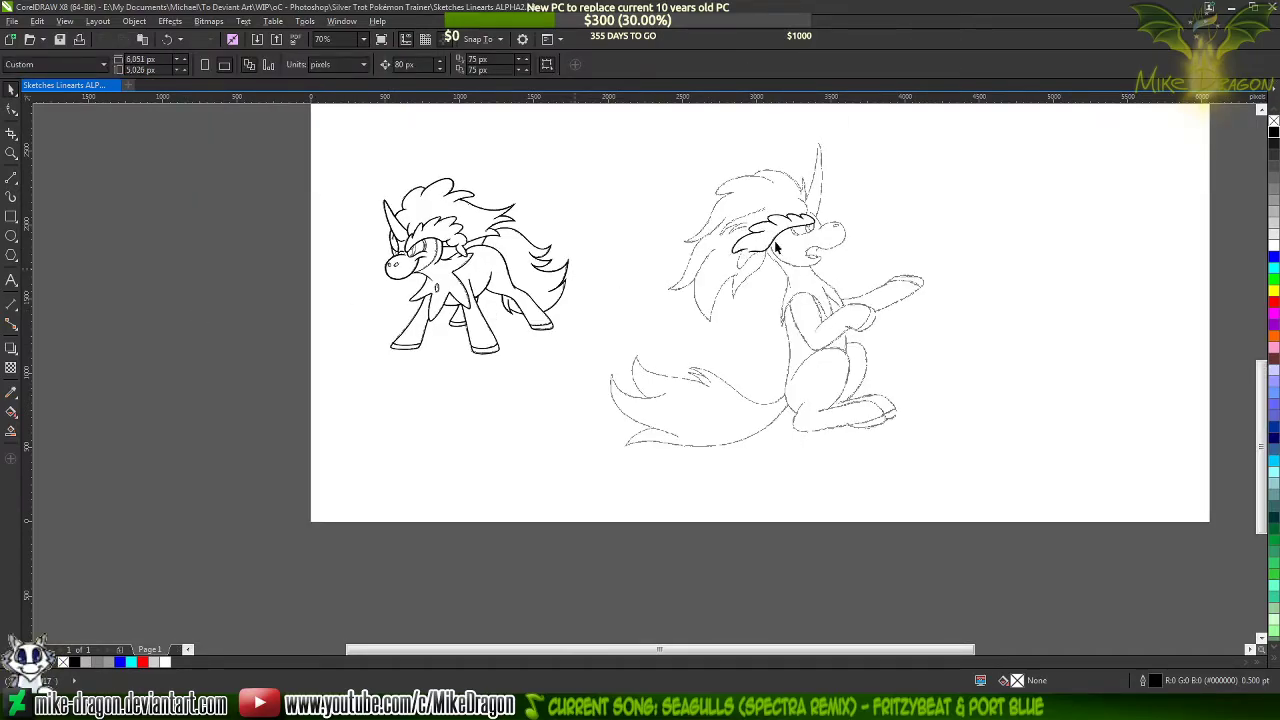
# Draw an open four-point polyline over the sketched lock below, from the tapered line down around its tip and up to the opposite mane line
pyautogui.scroll(8, 764, 236)
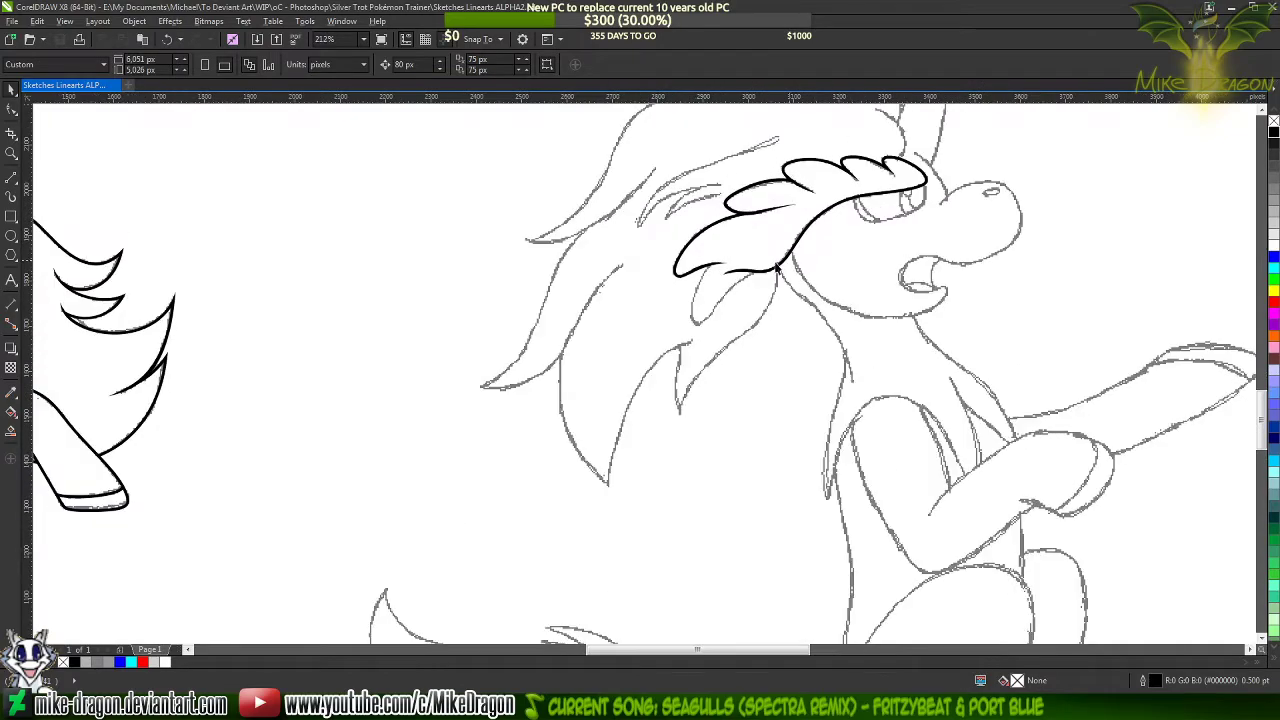
pyautogui.scroll(2, 615, 277)
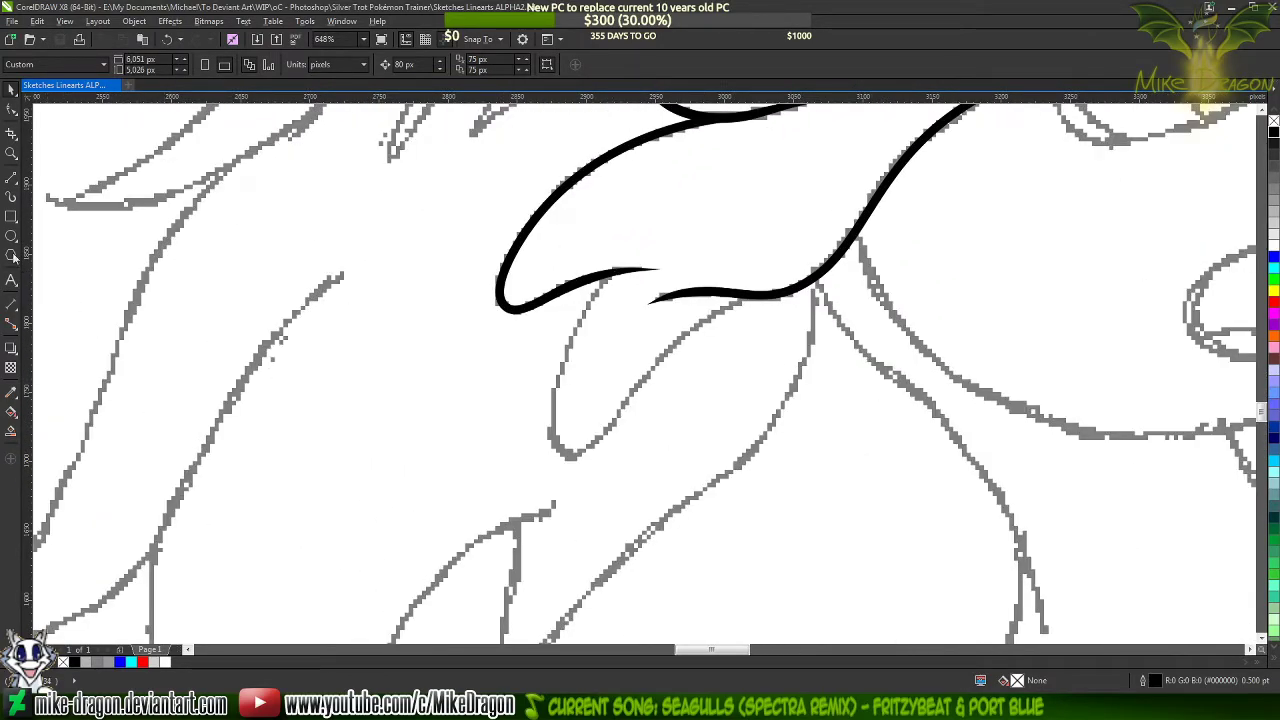
pyautogui.click(11, 176)
pyautogui.scroll(1, 600, 354)
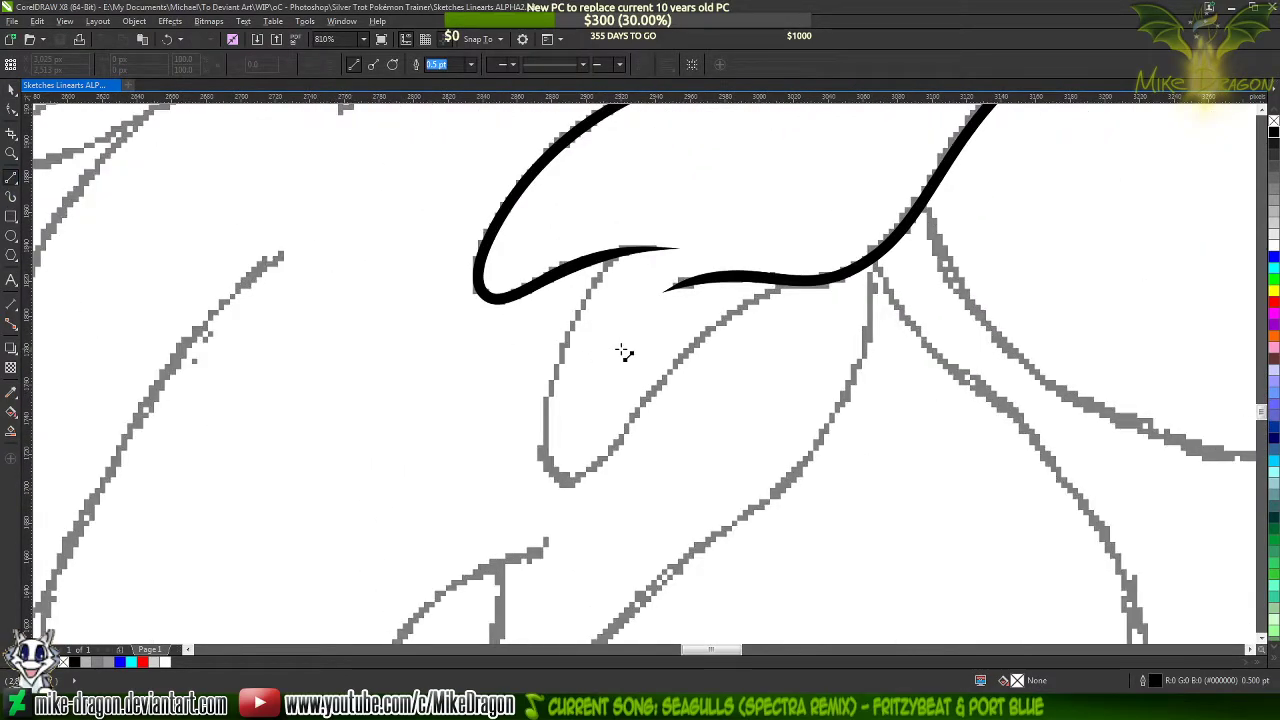
pyautogui.scroll(1, 622, 352)
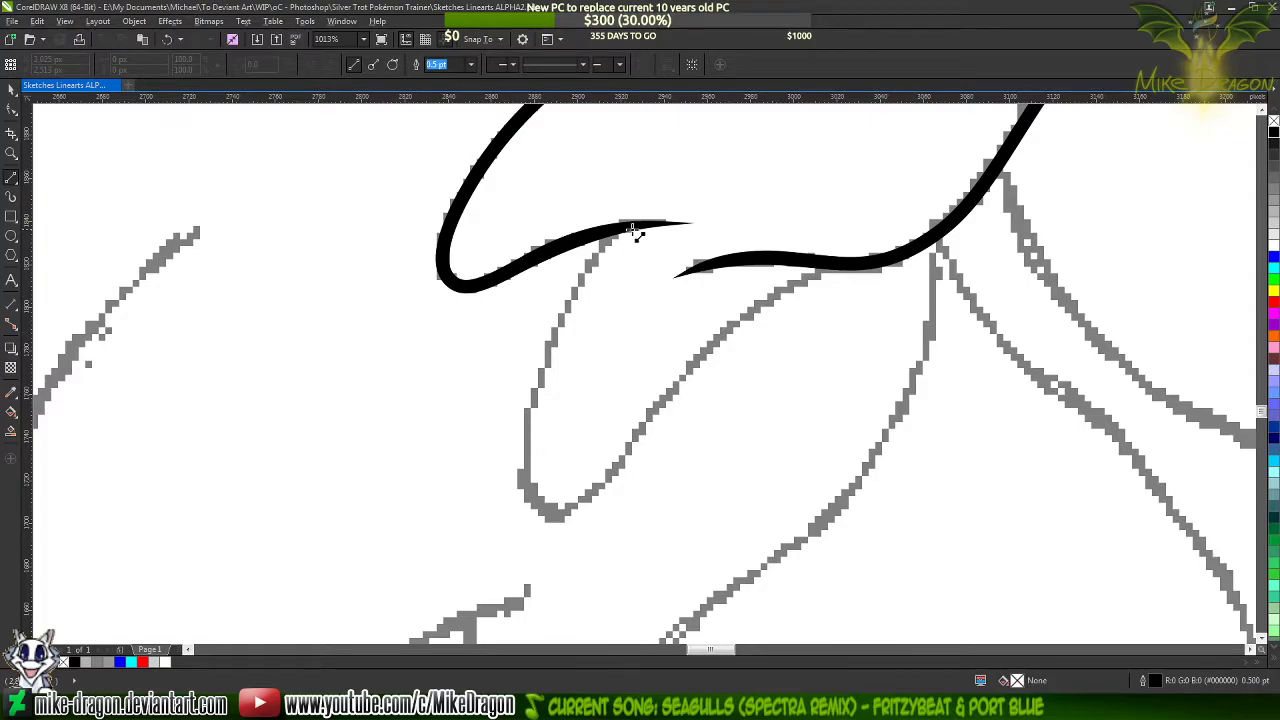
pyautogui.scroll(5, 630, 236)
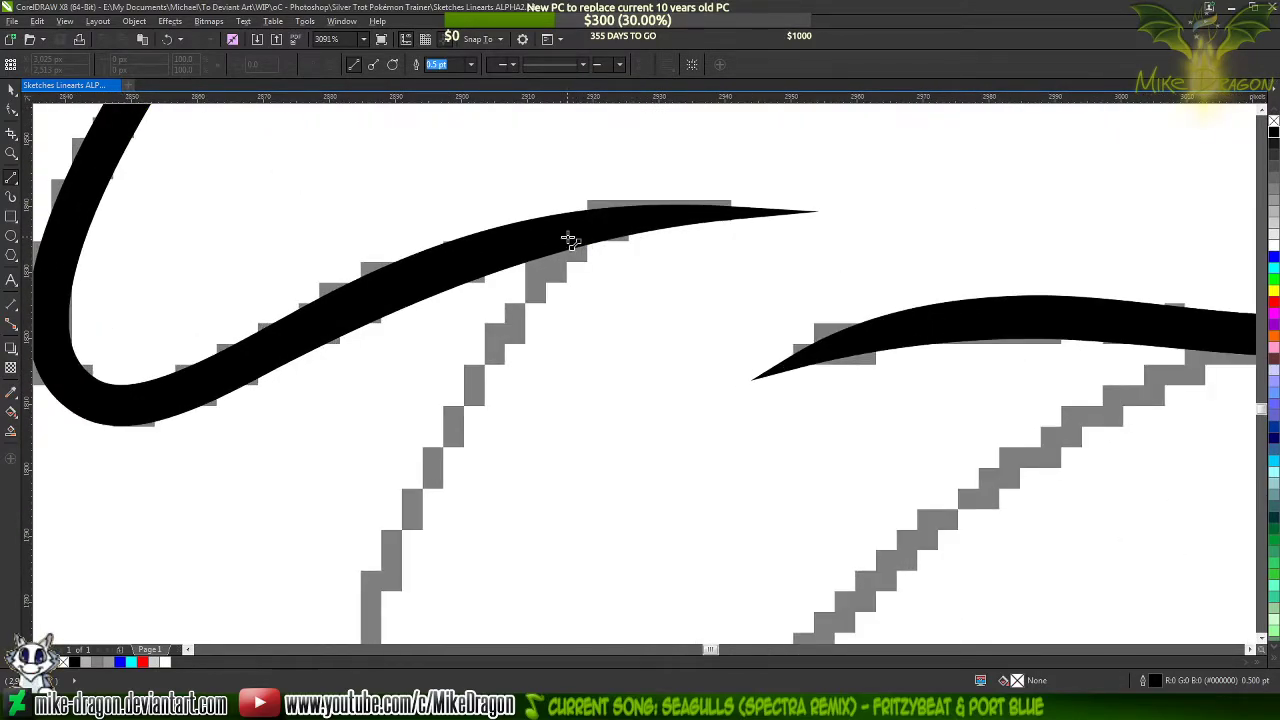
pyautogui.moveTo(568, 238); pyautogui.dragTo(291, 514)
pyautogui.moveTo(318, 520); pyautogui.dragTo(491, 566)
pyautogui.moveTo(491, 566); pyautogui.dragTo(755, 217)
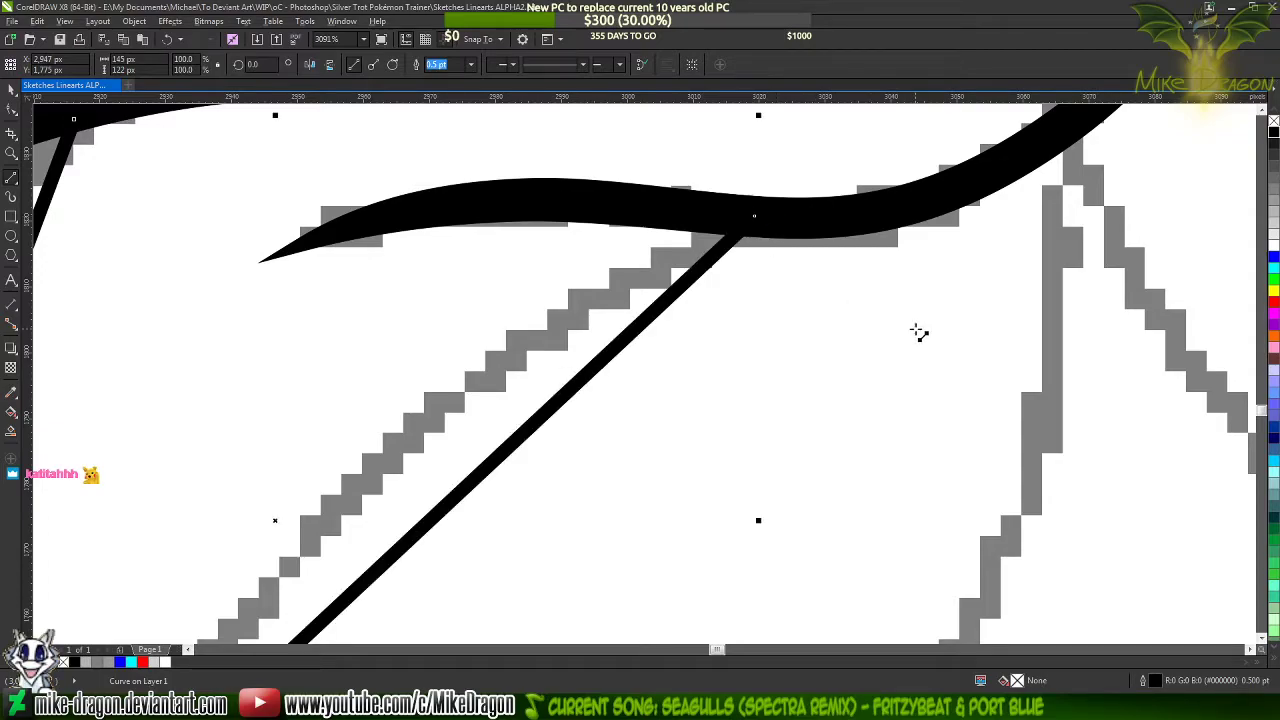
pyautogui.scroll(-3, 935, 305)
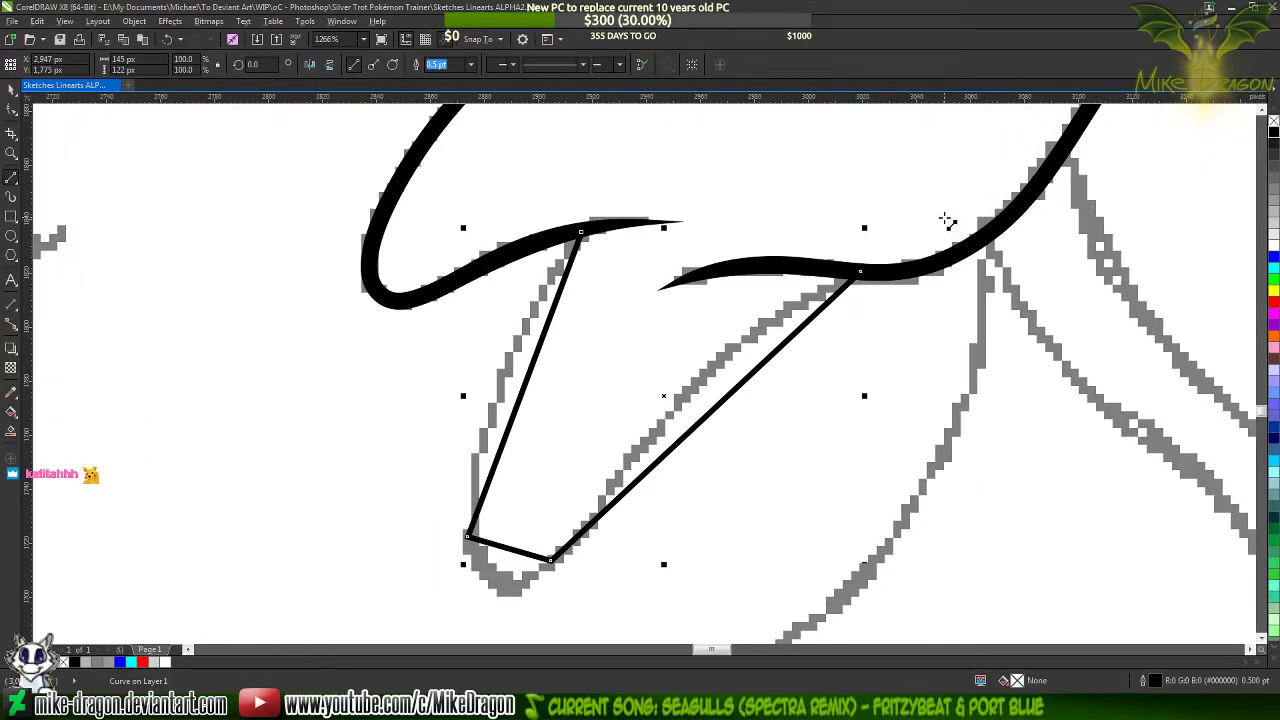
# Set the new polyline's outline width to 1.5 pt and convert all its segments to curves
pyautogui.click(470, 64)
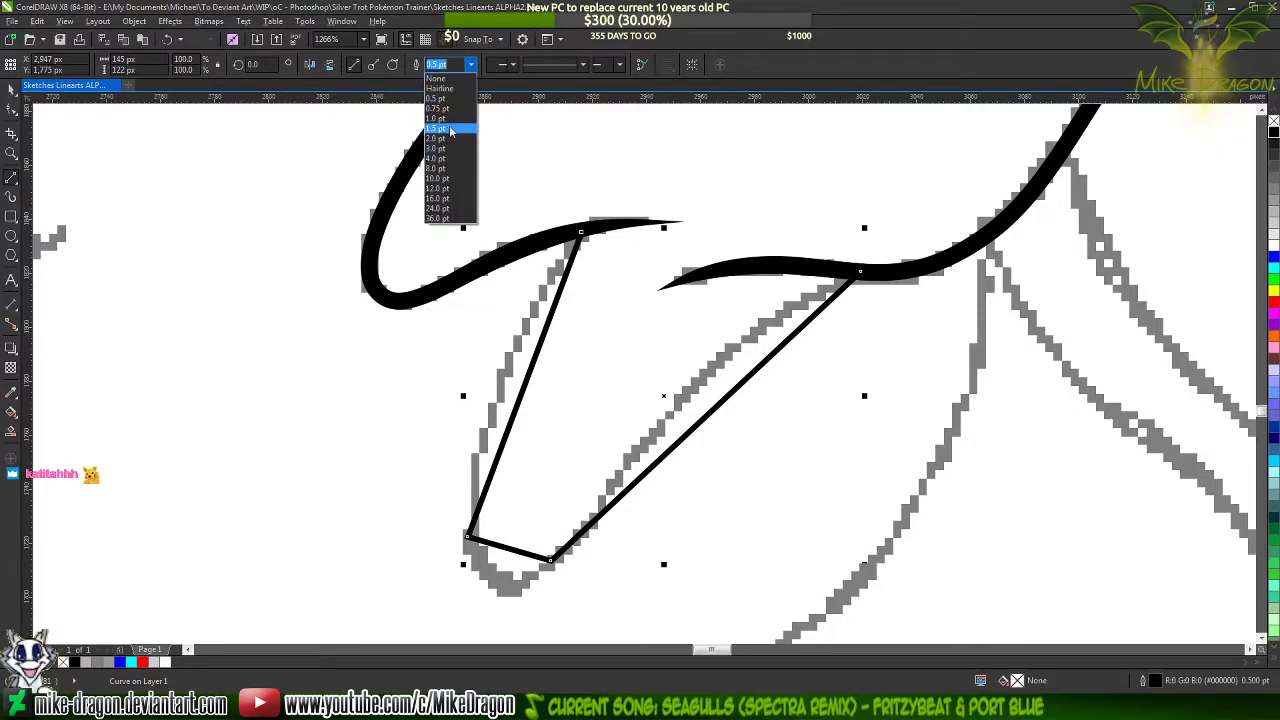
pyautogui.click(450, 131)
pyautogui.press('F10')
pyautogui.moveTo(347, 150); pyautogui.dragTo(902, 635)
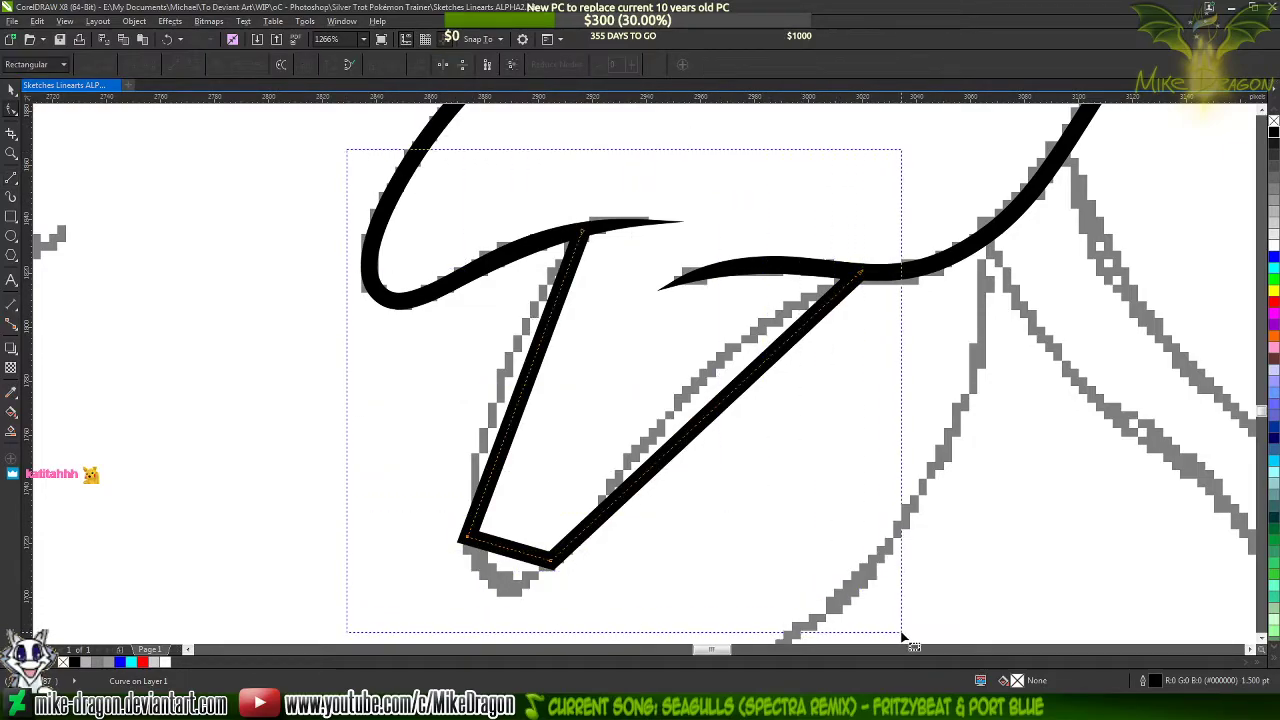
pyautogui.rightClick(624, 401)
pyautogui.click(665, 460)
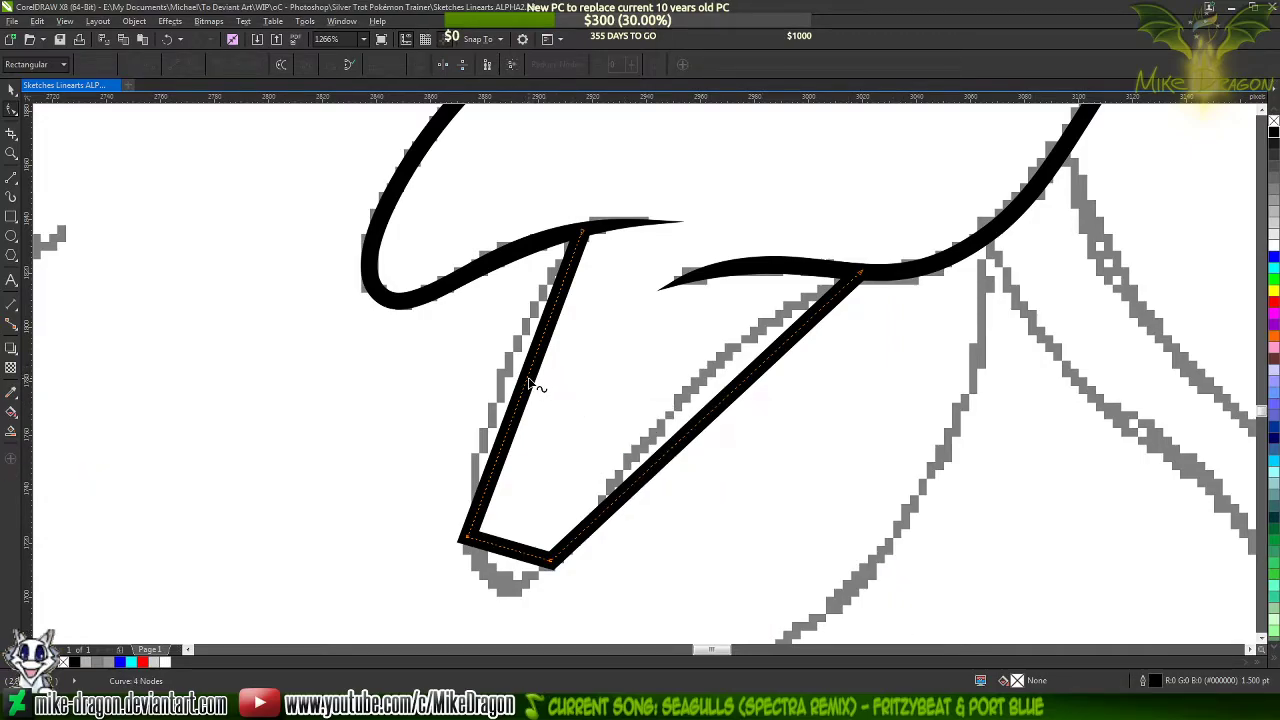
# Bend the new lock's left side outward and its short bottom segment downward to follow the sketch
pyautogui.moveTo(531, 384); pyautogui.dragTo(507, 380)
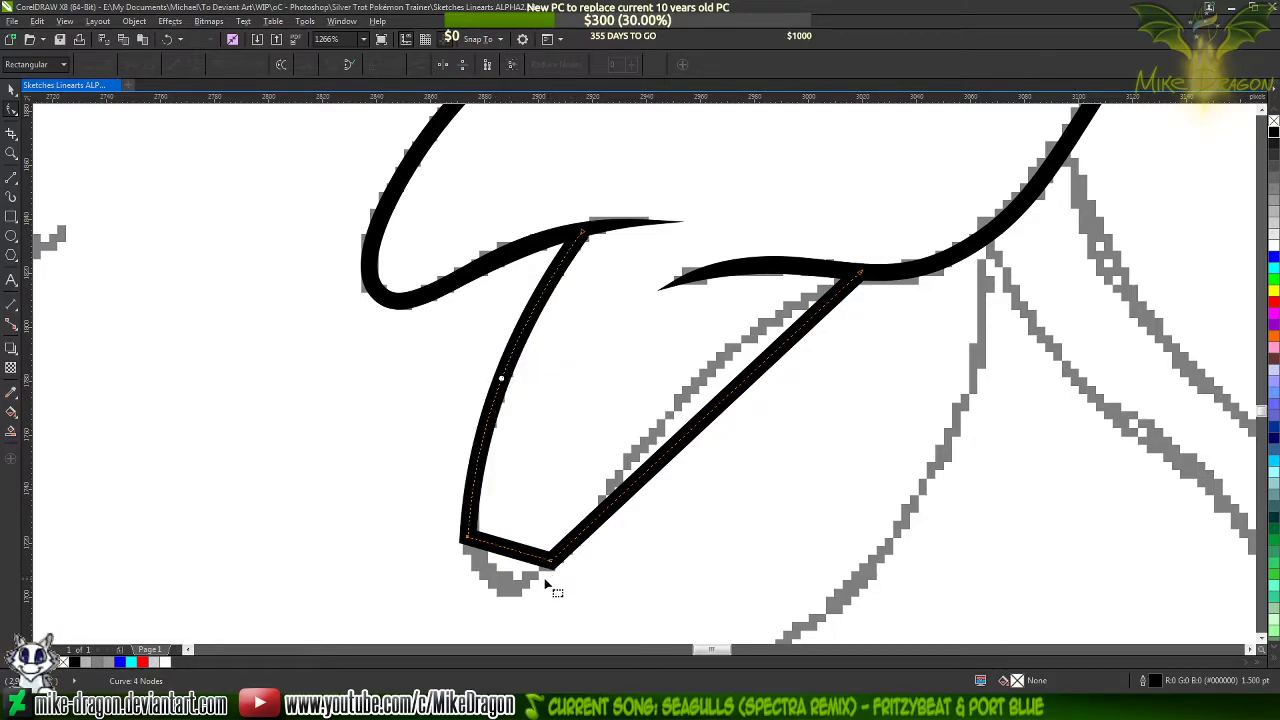
pyautogui.scroll(2, 511, 575)
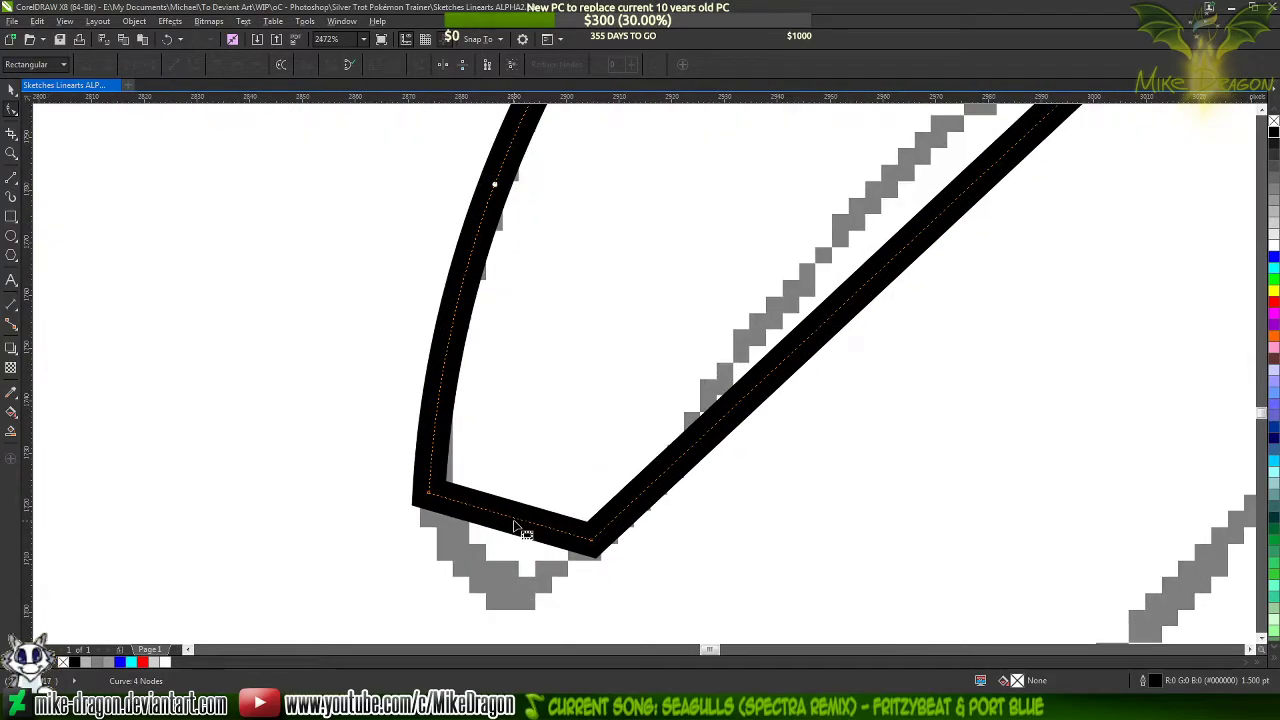
pyautogui.moveTo(516, 524); pyautogui.dragTo(484, 585)
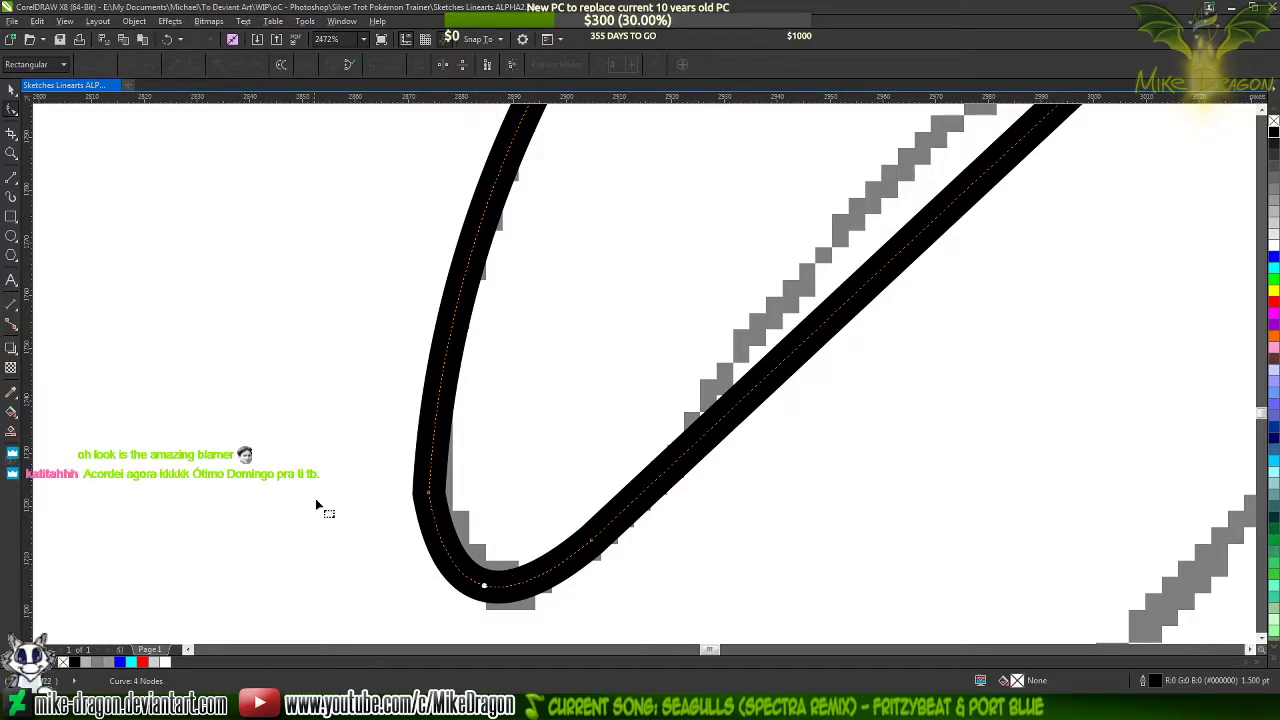
pyautogui.scroll(-2, 297, 466)
pyautogui.scroll(1, 340, 567)
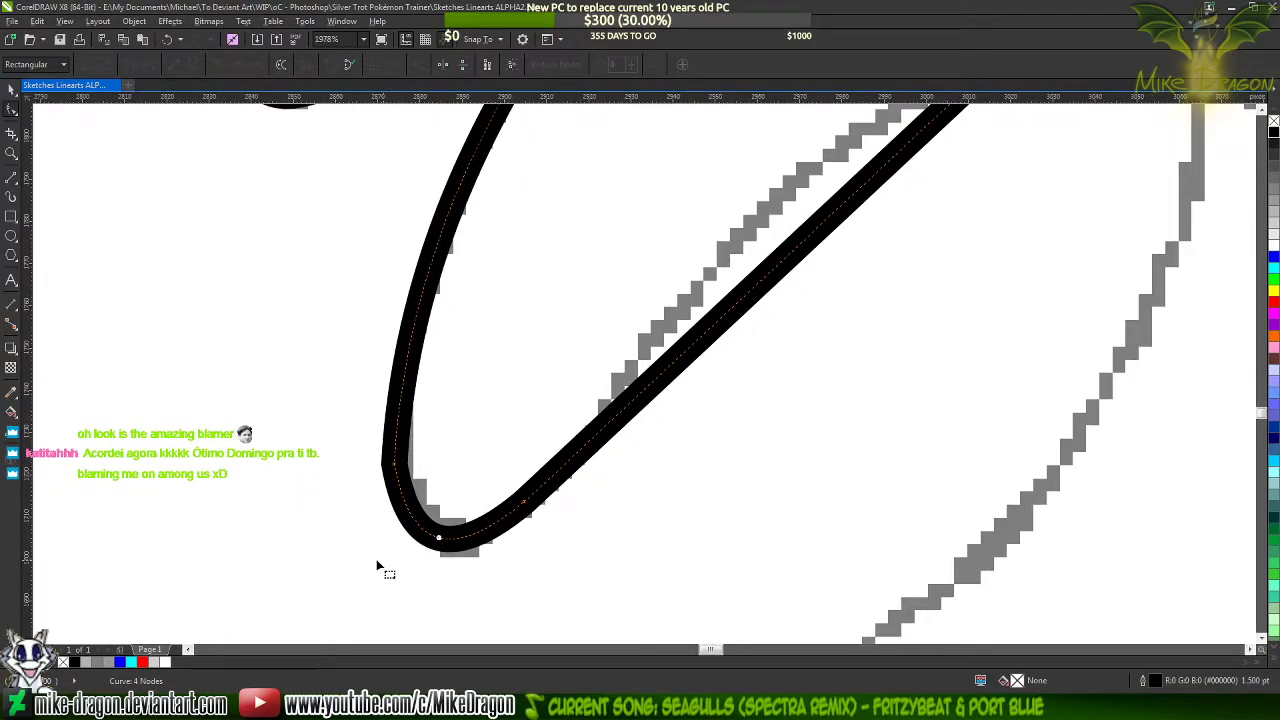
# Add nodes on the lock's left side and rounded tip, and delete the lower left corner node between them to smooth the bend
pyautogui.doubleClick(424, 288)
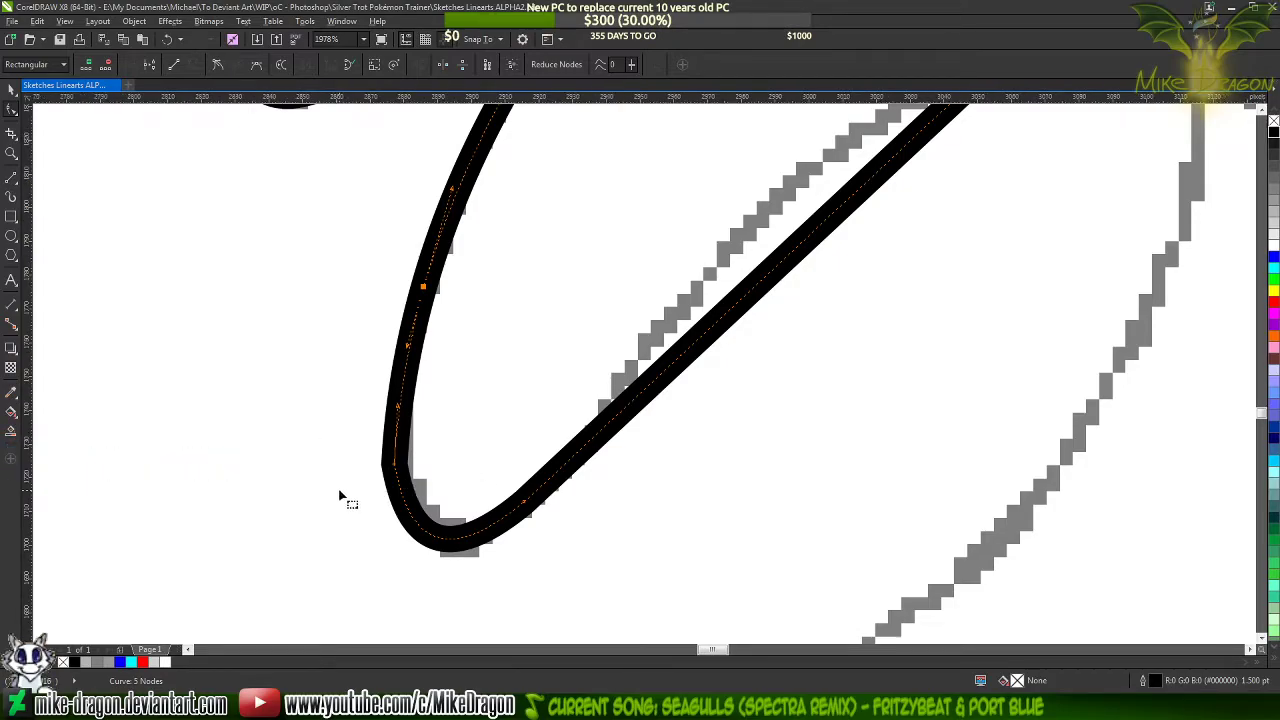
pyautogui.scroll(-1, 335, 488)
pyautogui.scroll(2, 364, 526)
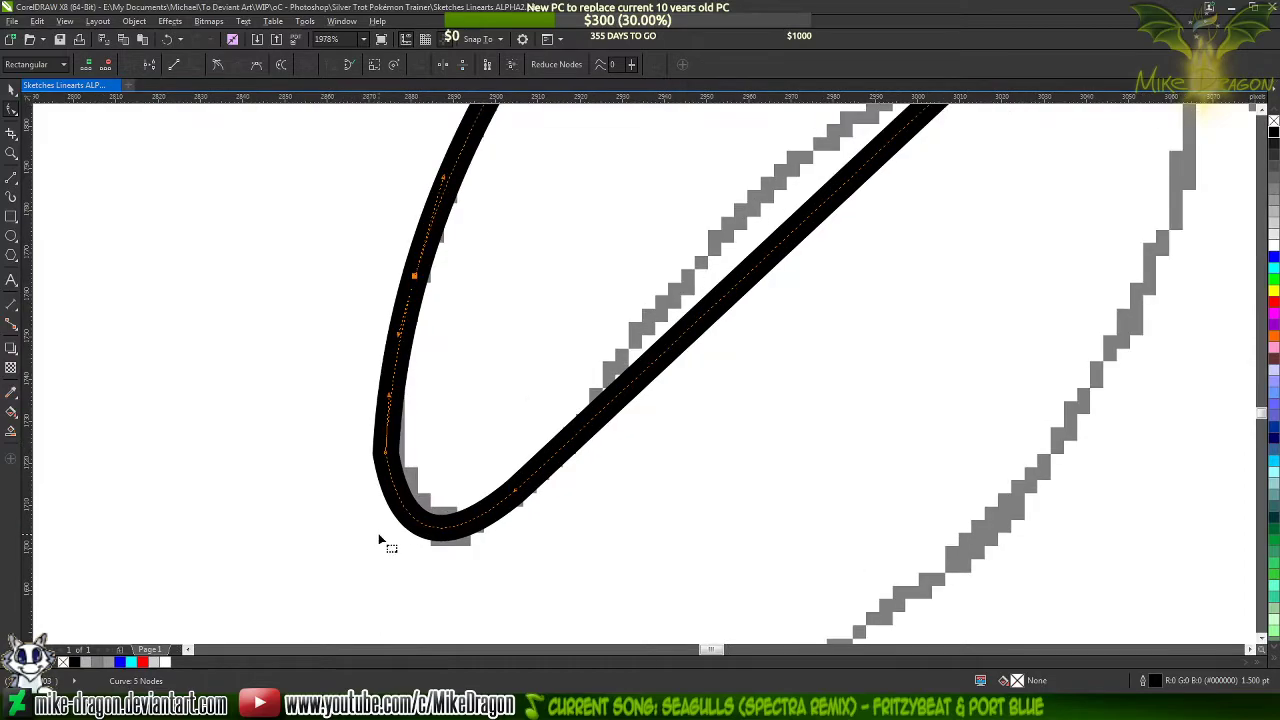
pyautogui.doubleClick(434, 522)
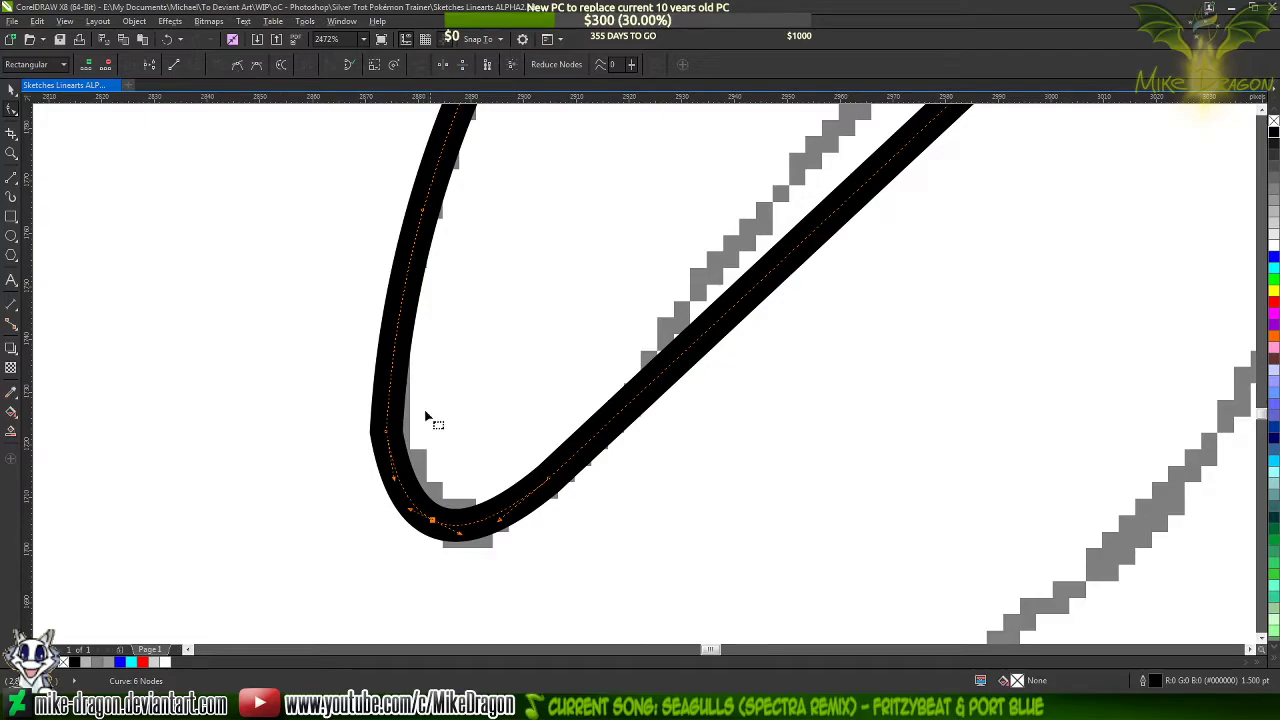
pyautogui.press('Delete')
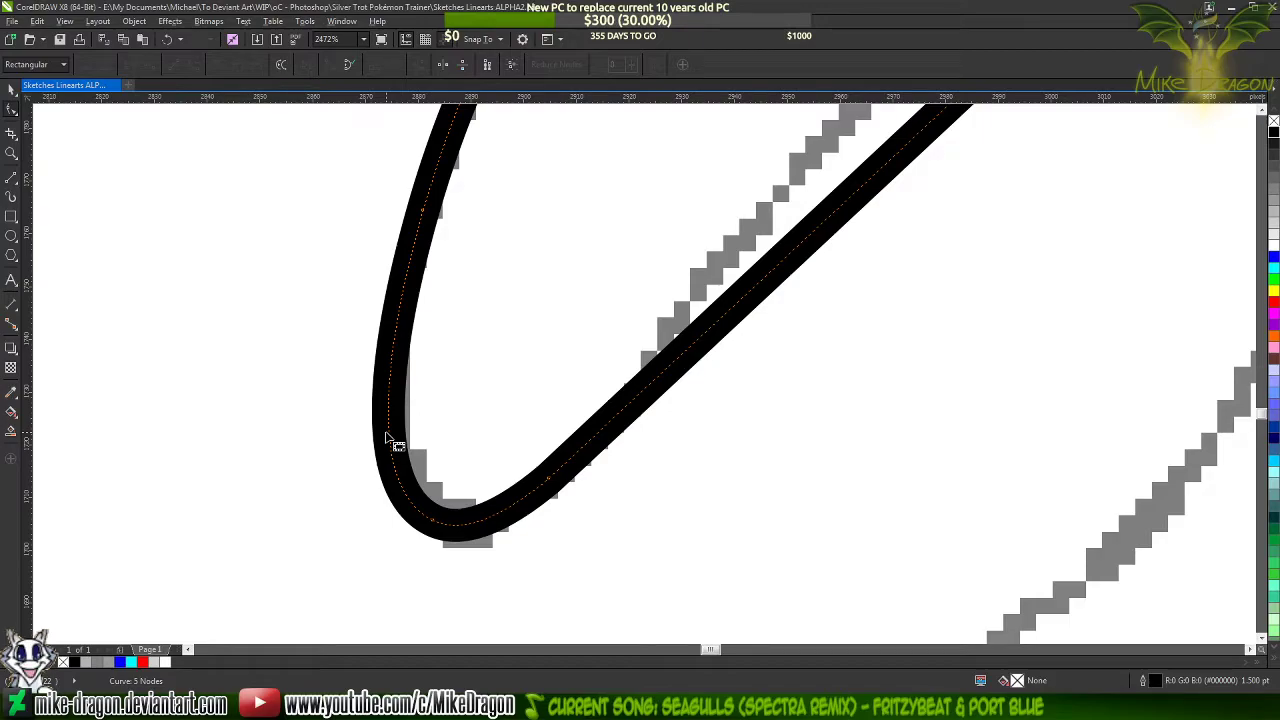
pyautogui.scroll(-2, 340, 540)
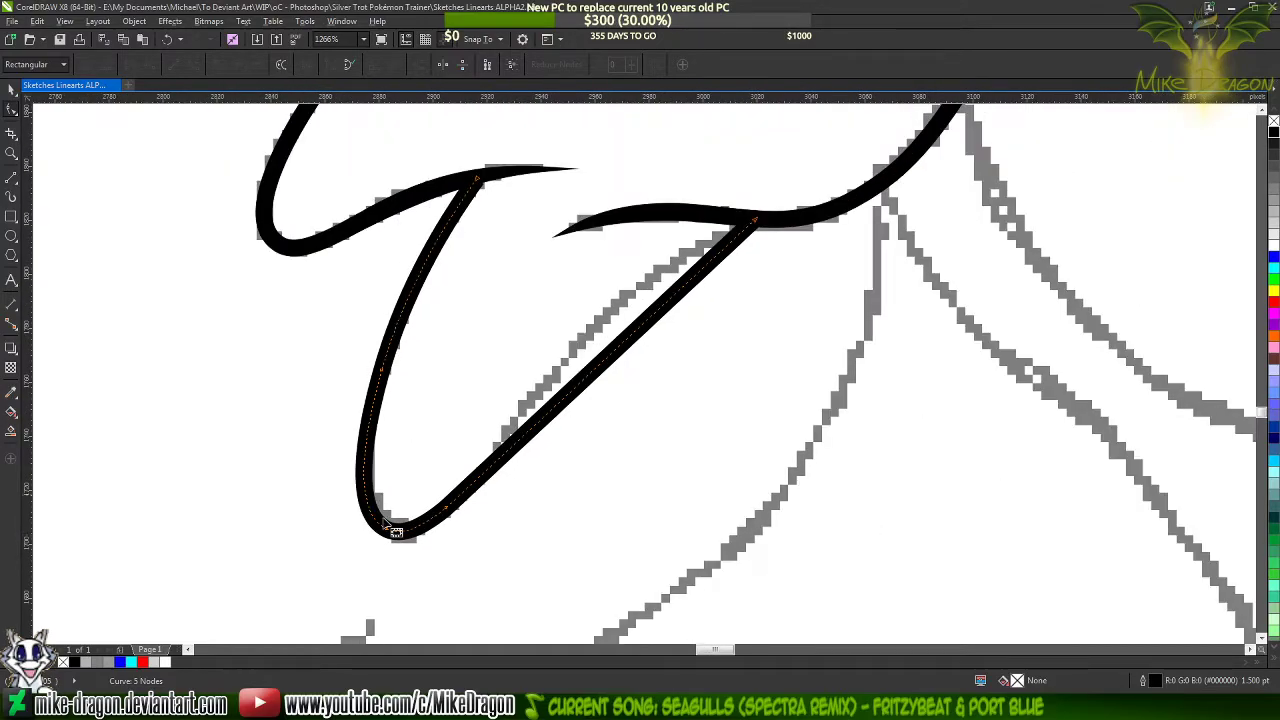
# Bend the lock's right side onto the sketch, add a cusp node midway along it, and reshape the part below that node
pyautogui.moveTo(617, 364); pyautogui.dragTo(597, 338)
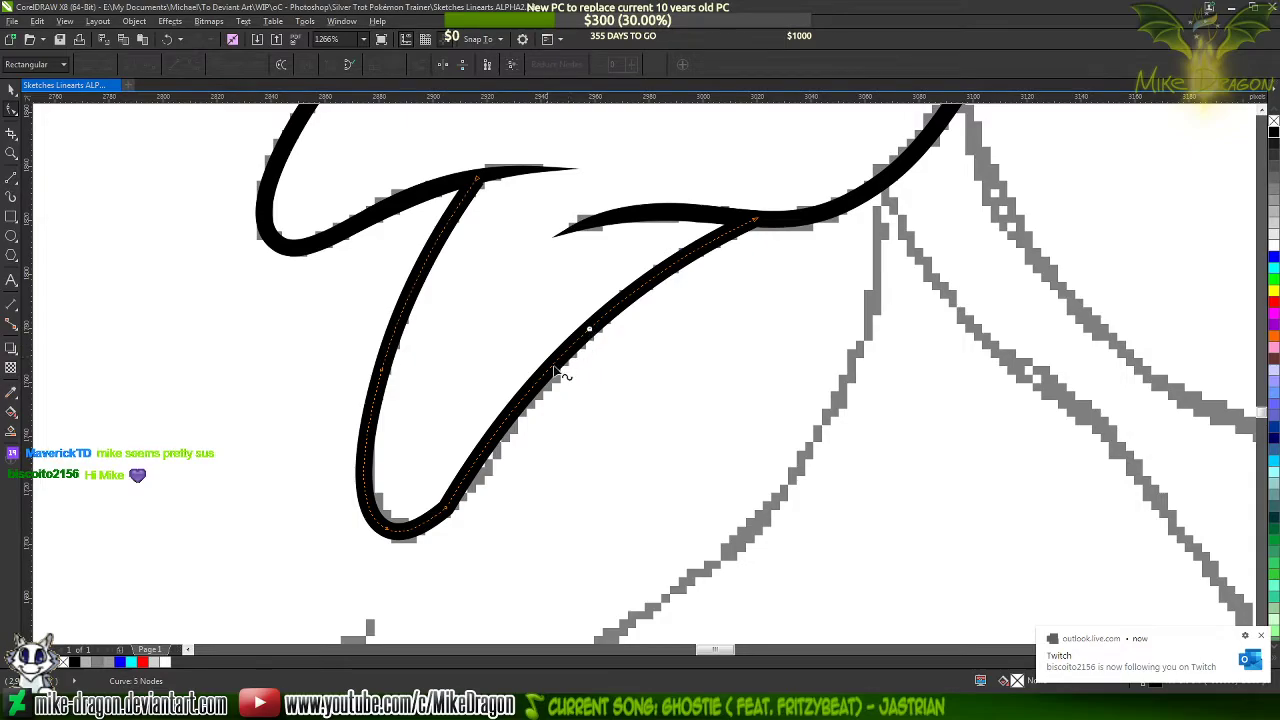
pyautogui.click(446, 510)
pyautogui.scroll(3, 506, 484)
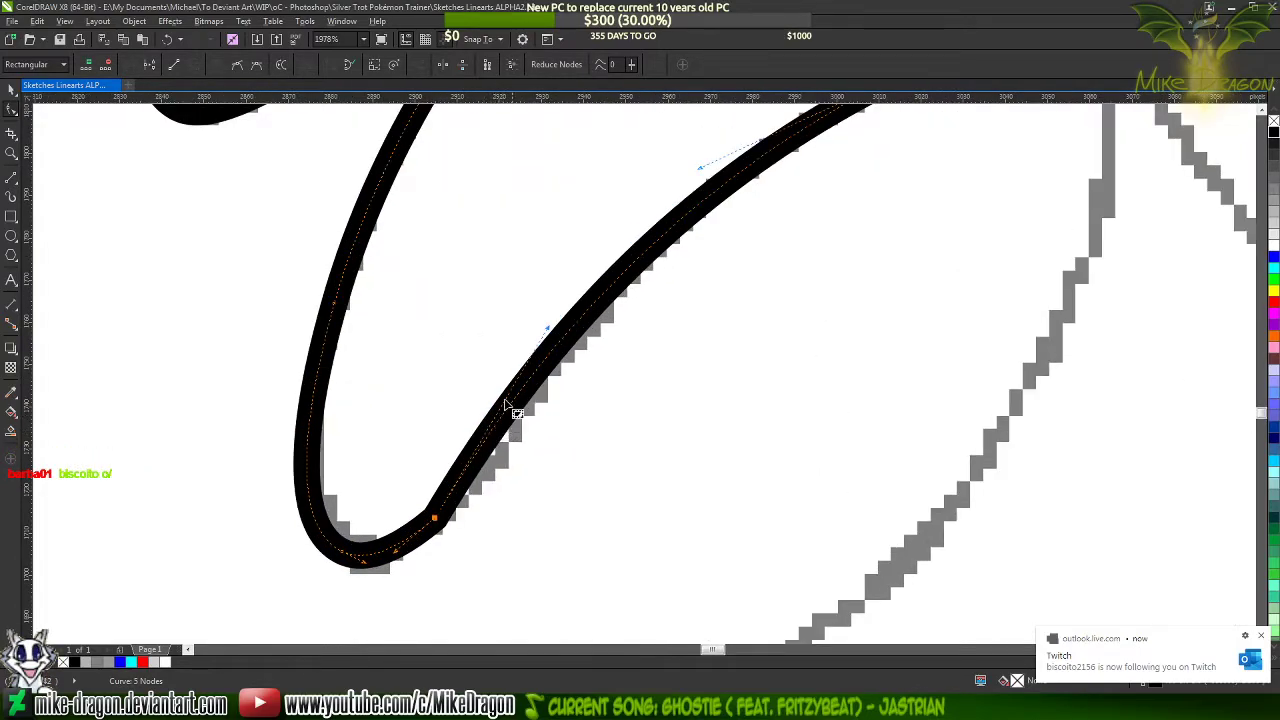
pyautogui.doubleClick(650, 250)
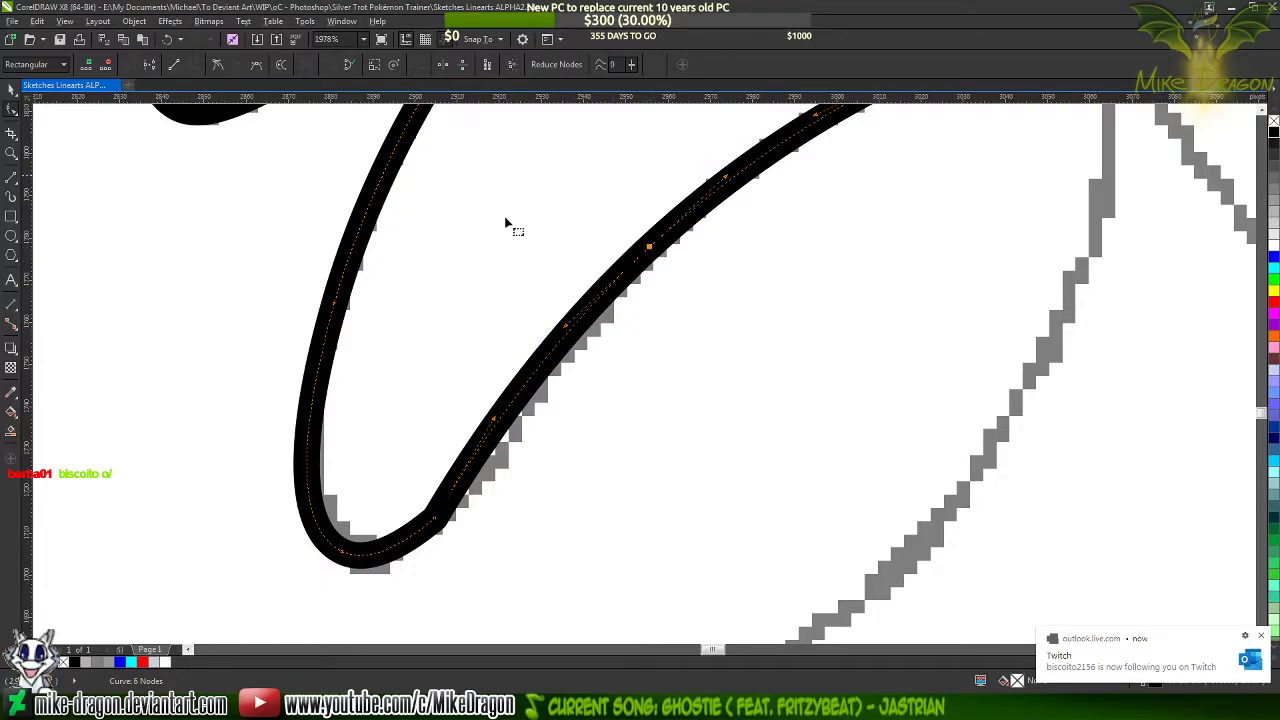
pyautogui.click(220, 67)
pyautogui.scroll(-3, 362, 402)
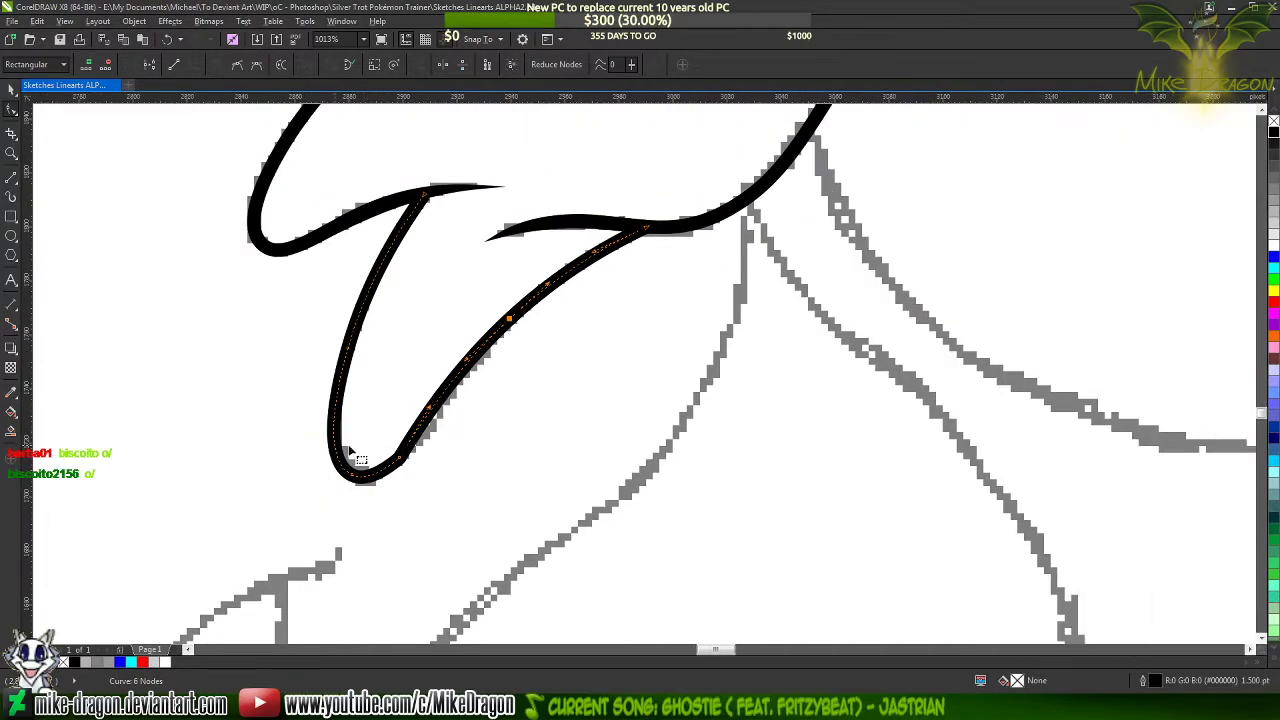
pyautogui.scroll(2, 347, 454)
pyautogui.moveTo(489, 392); pyautogui.dragTo(526, 391)
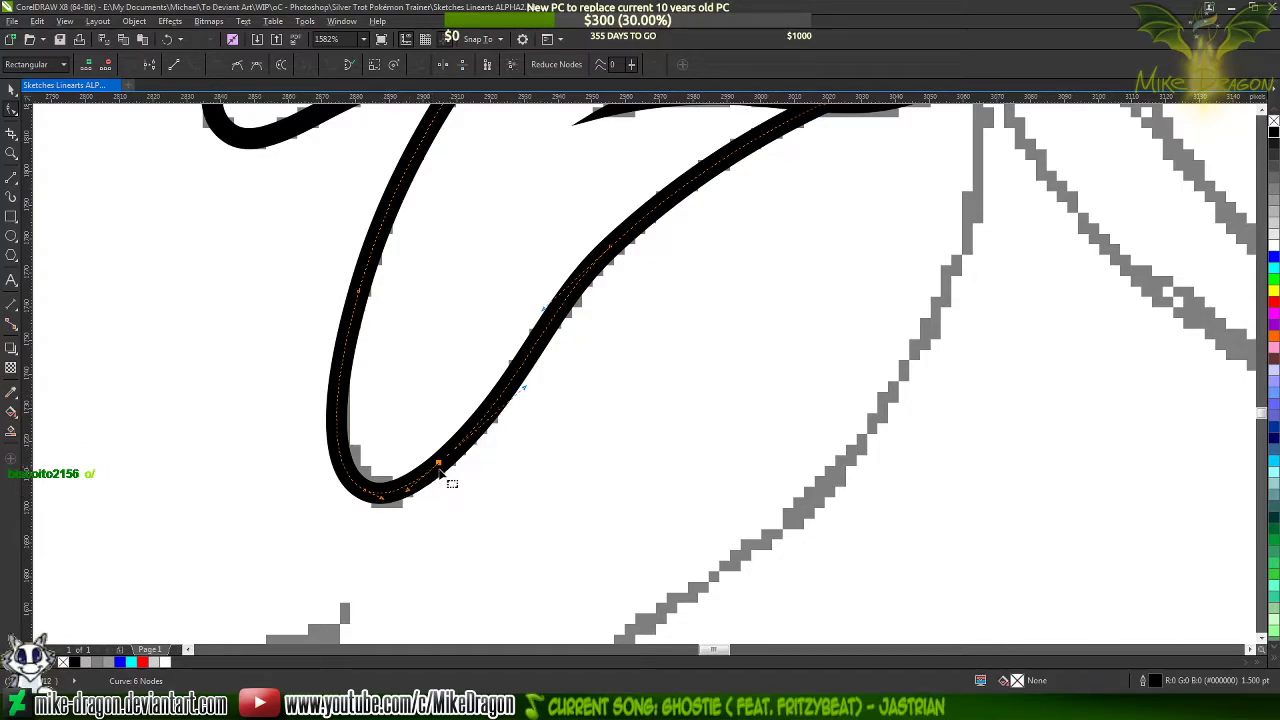
# Add a node partway up the lock's right side, and delete the lower right corner node and the midway cusp node
pyautogui.doubleClick(504, 392)
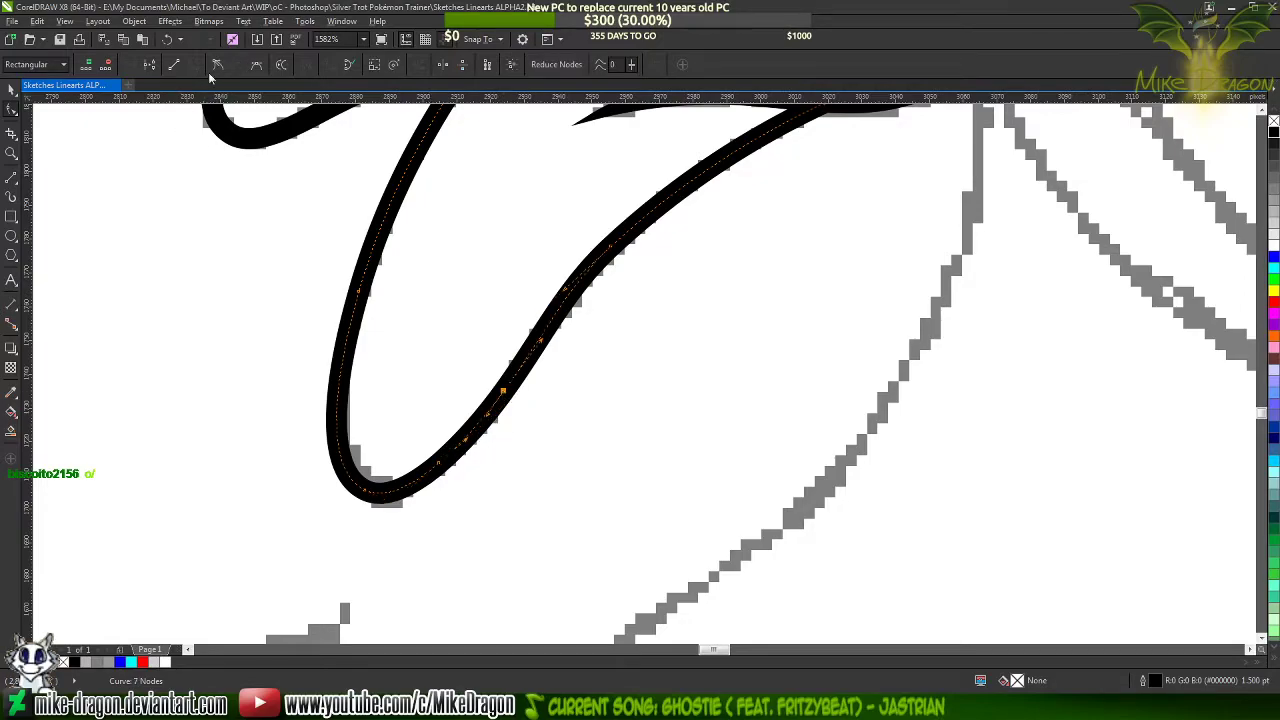
pyautogui.doubleClick(439, 464)
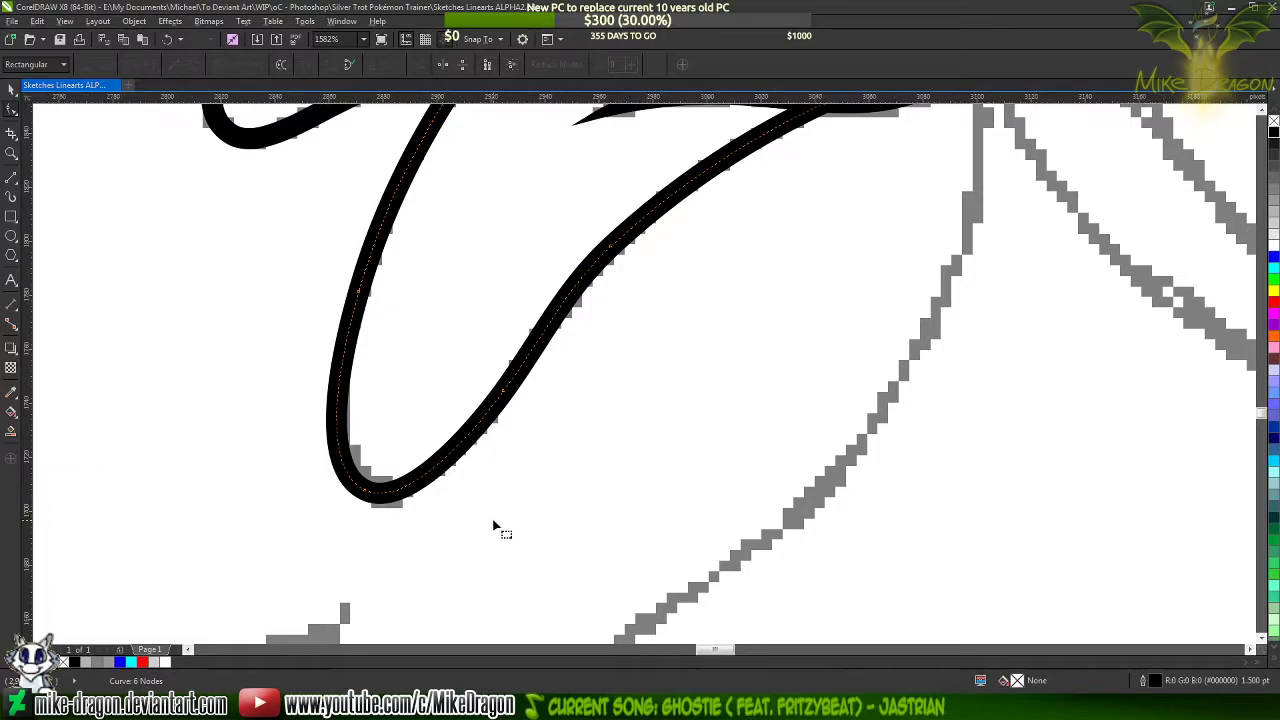
pyautogui.scroll(-1, 498, 518)
pyautogui.scroll(1, 569, 364)
pyautogui.doubleClick(572, 330)
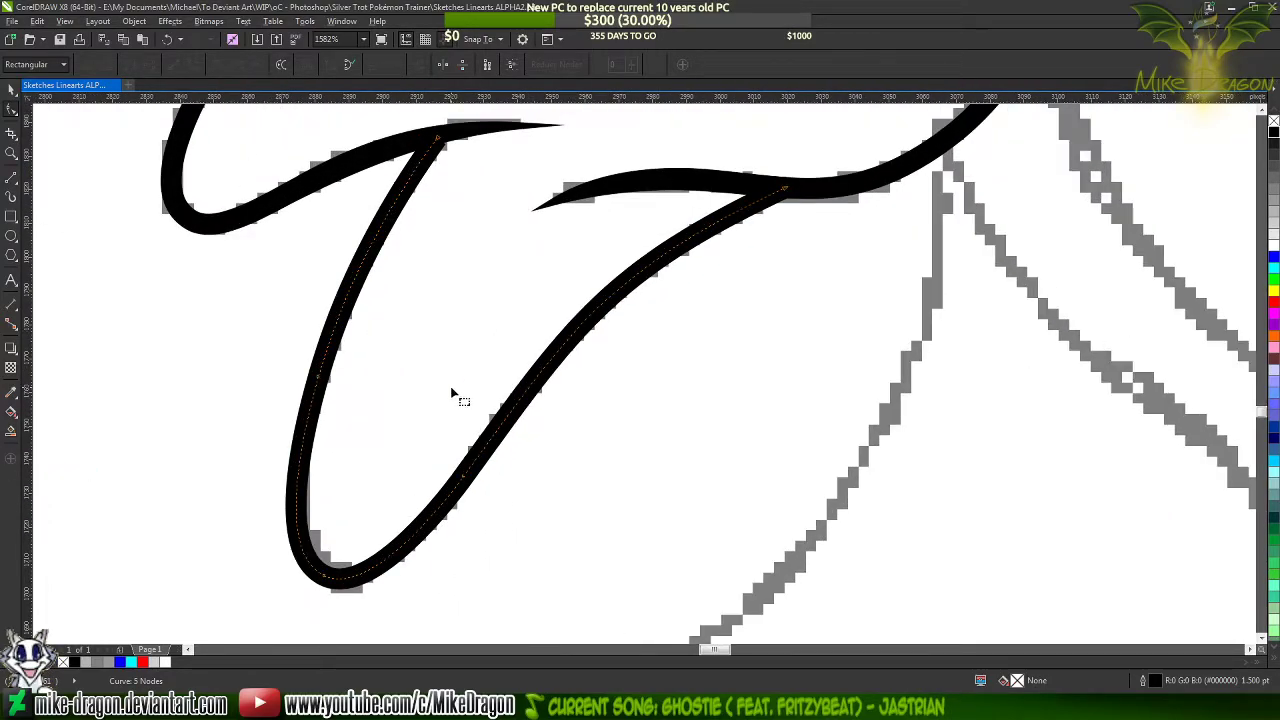
# Recolour the new lock's outline blue
pyautogui.click(1274, 258)
pyautogui.scroll(4, 417, 112)
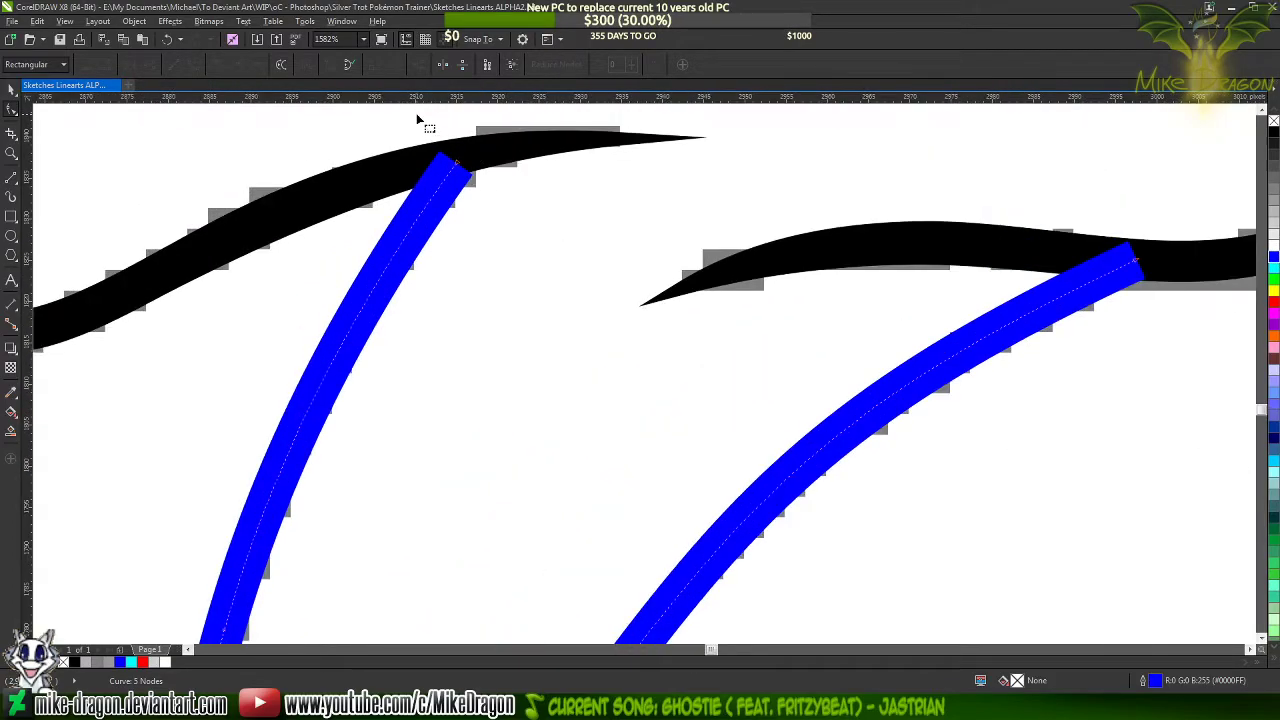
pyautogui.scroll(2, 459, 127)
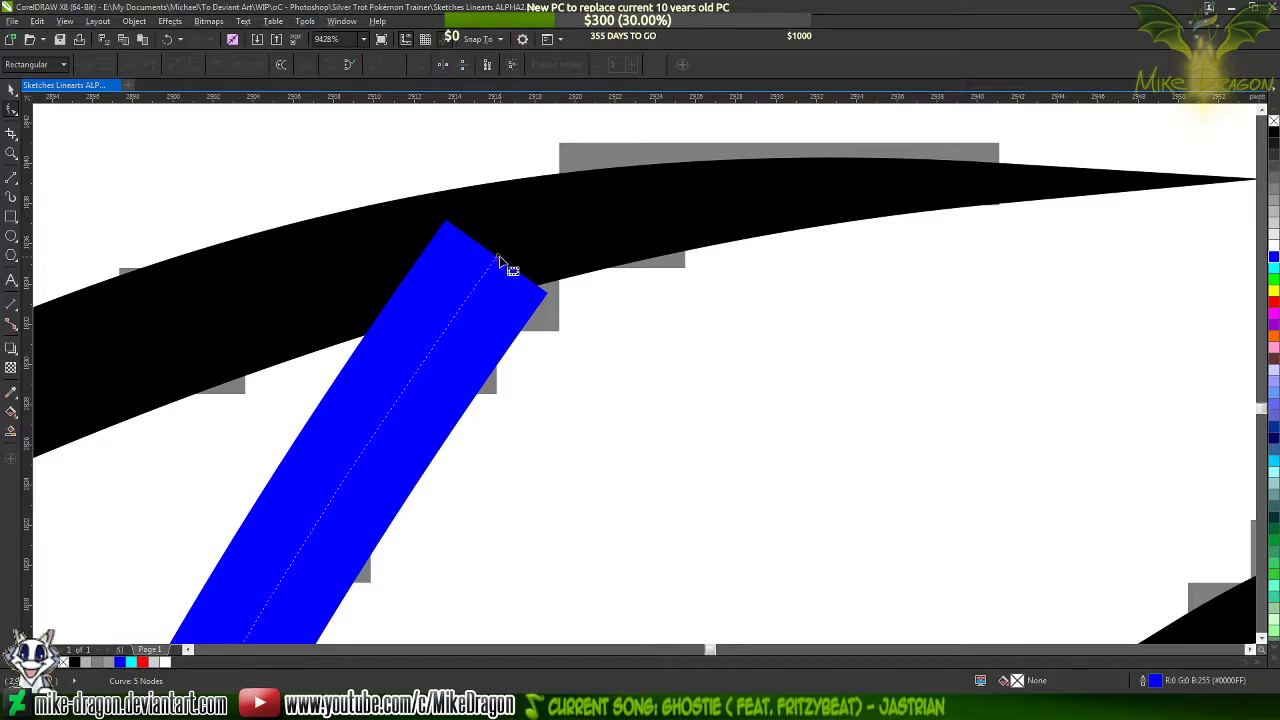
# Move the blue lock's left end further into the black line above, and replace its left-side nodes with a single lower one
pyautogui.moveTo(506, 264); pyautogui.dragTo(527, 236)
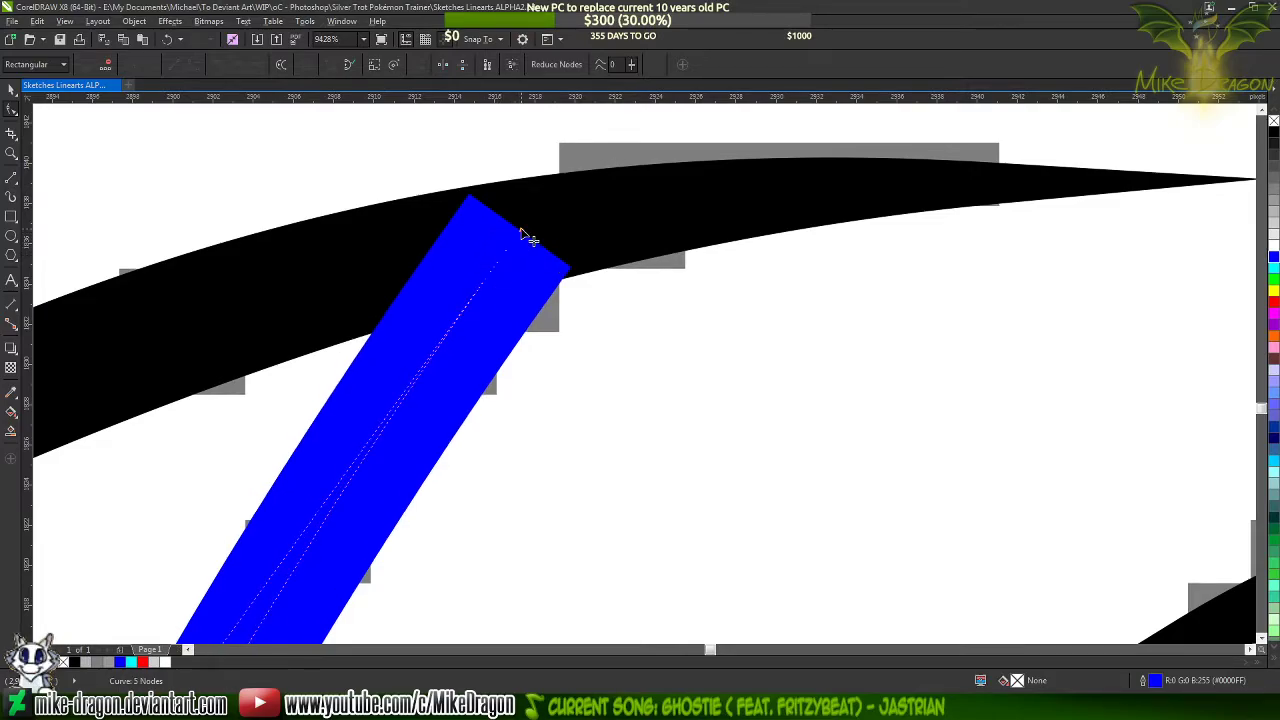
pyautogui.scroll(-6, 451, 165)
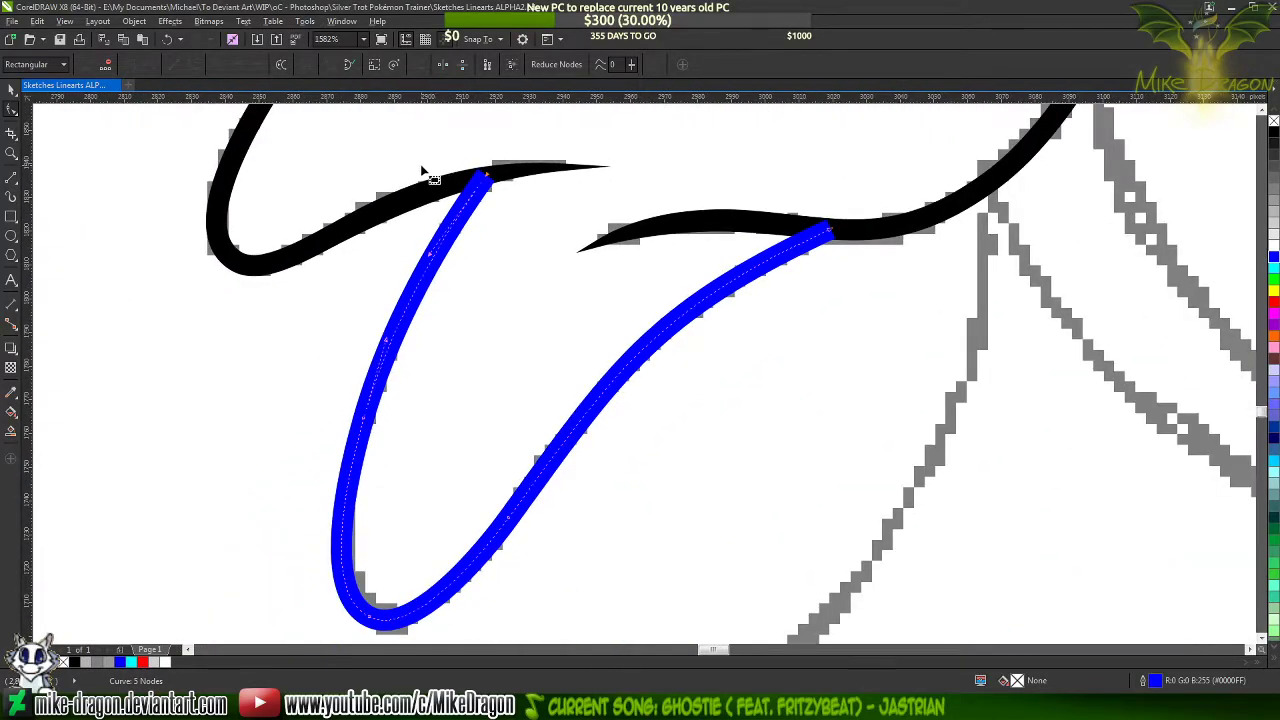
pyautogui.click(457, 366)
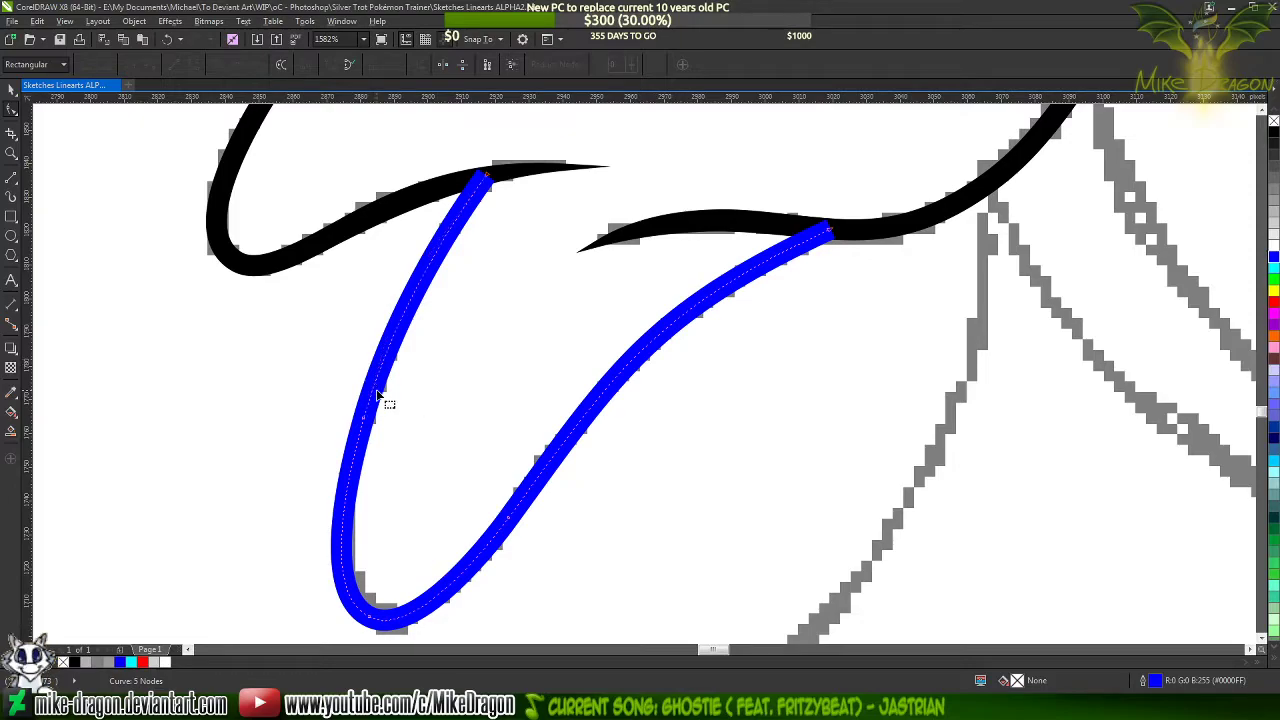
pyautogui.doubleClick(345, 516)
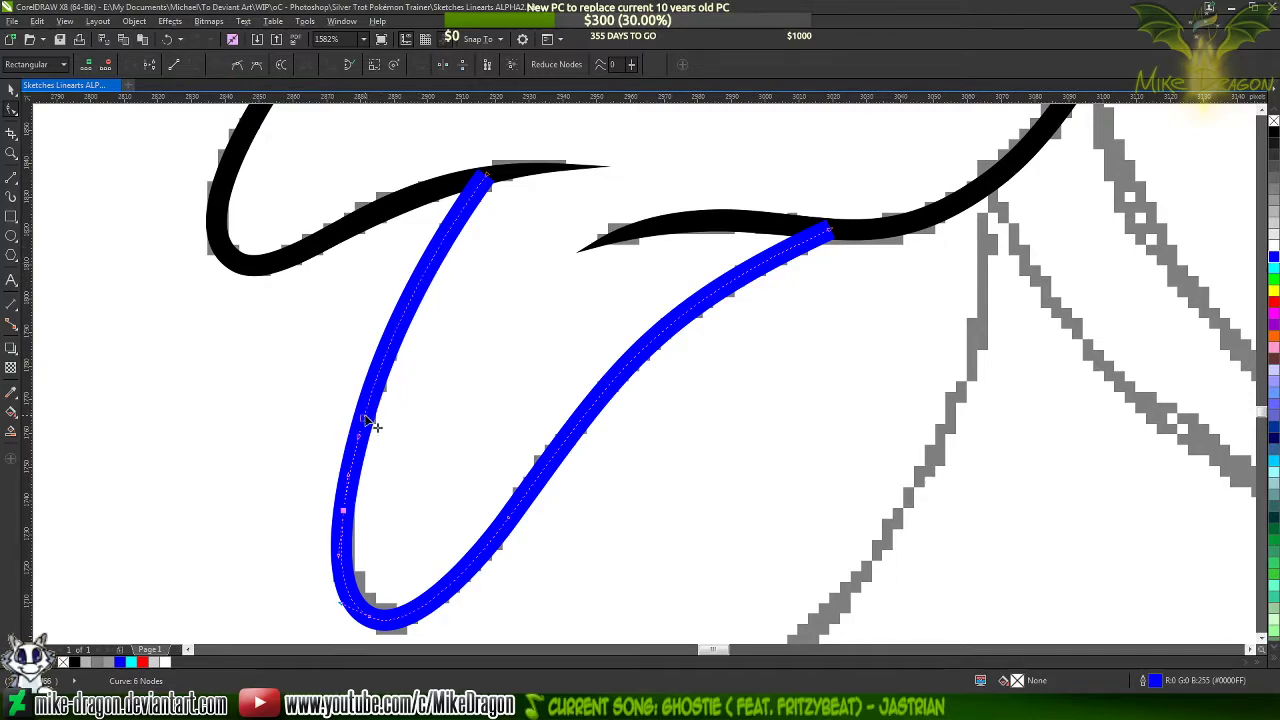
pyautogui.press('Delete')
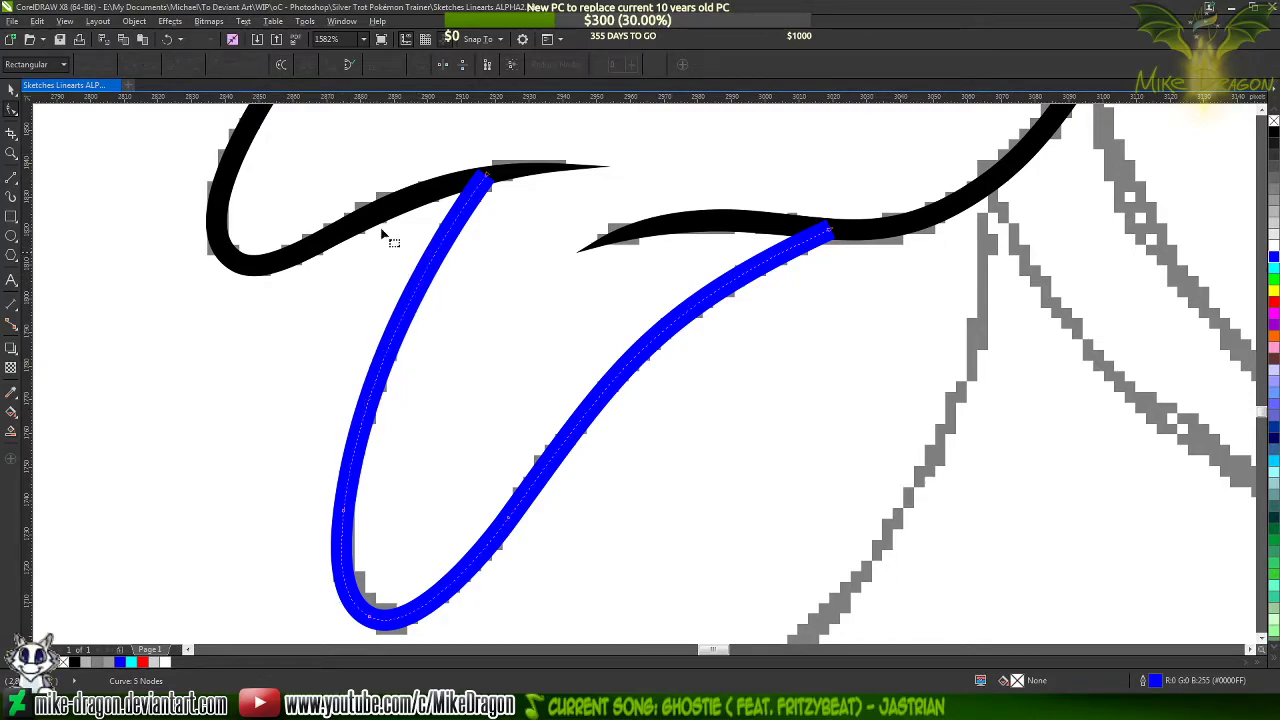
pyautogui.scroll(-1, 512, 218)
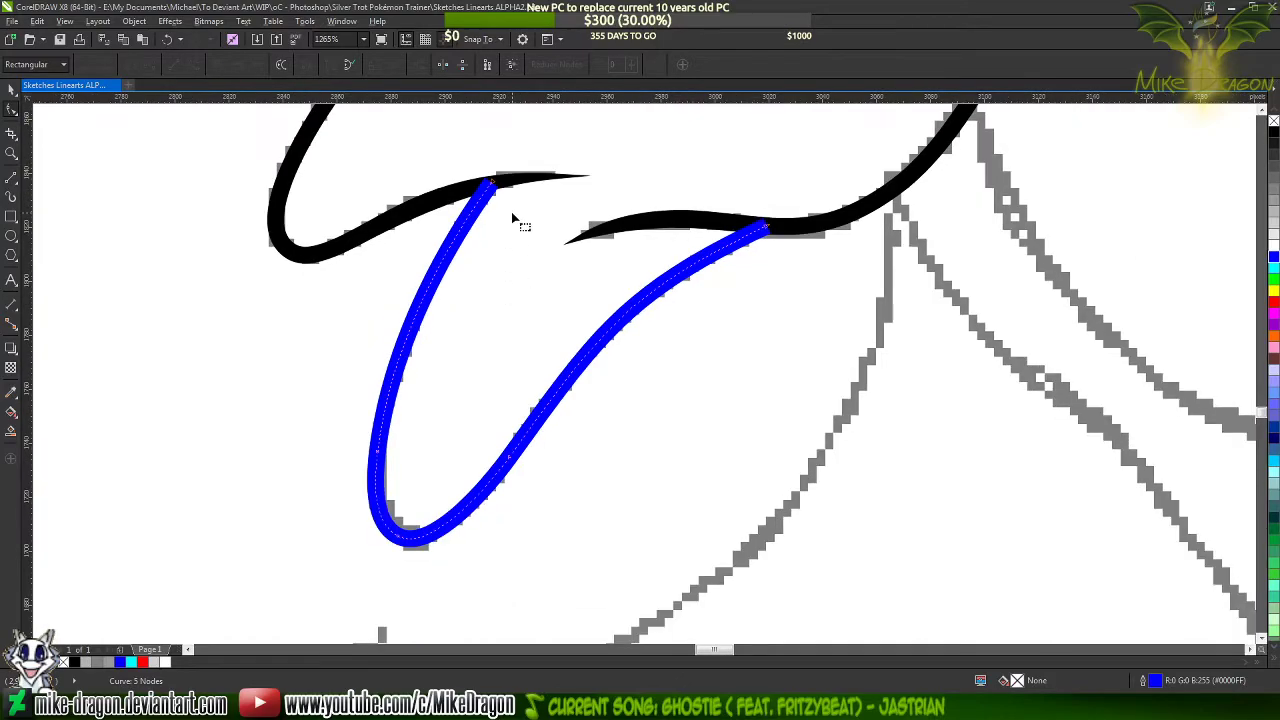
# Shorten the curve handle at the blue lock's right end to fit the curve to the sketch
pyautogui.click(770, 232)
pyautogui.scroll(2, 620, 268)
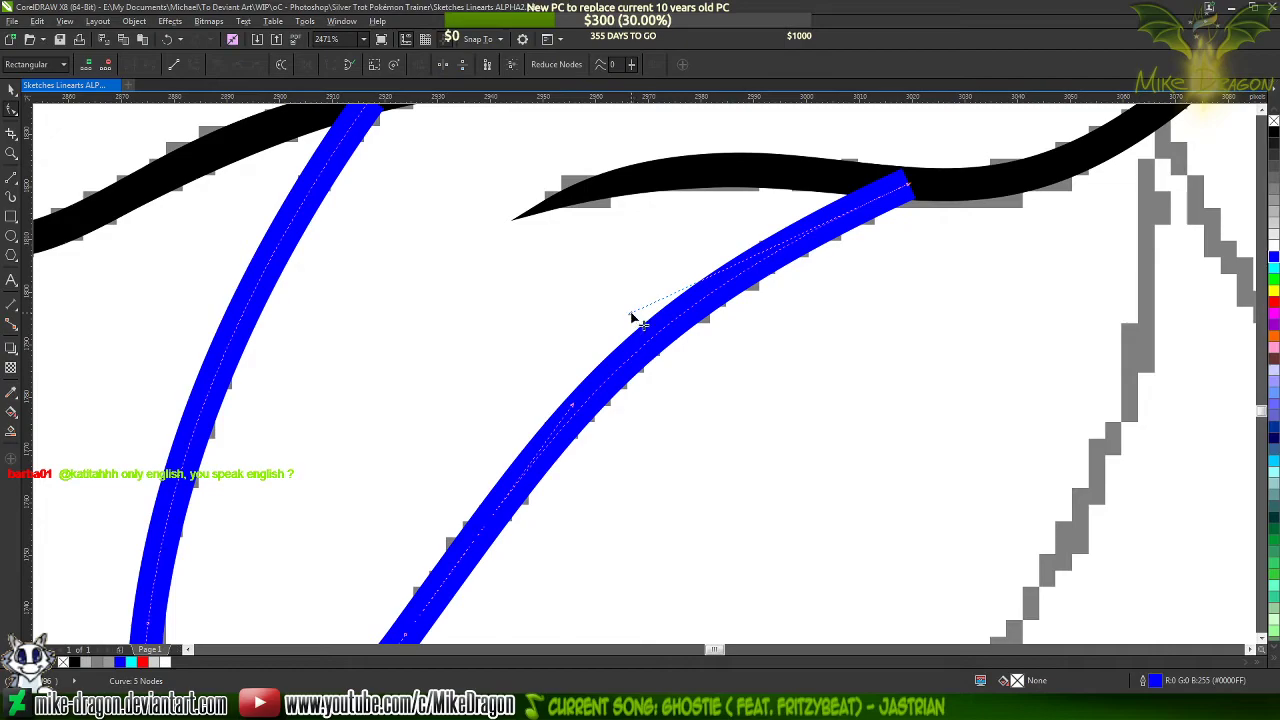
pyautogui.moveTo(630, 315); pyautogui.dragTo(695, 250)
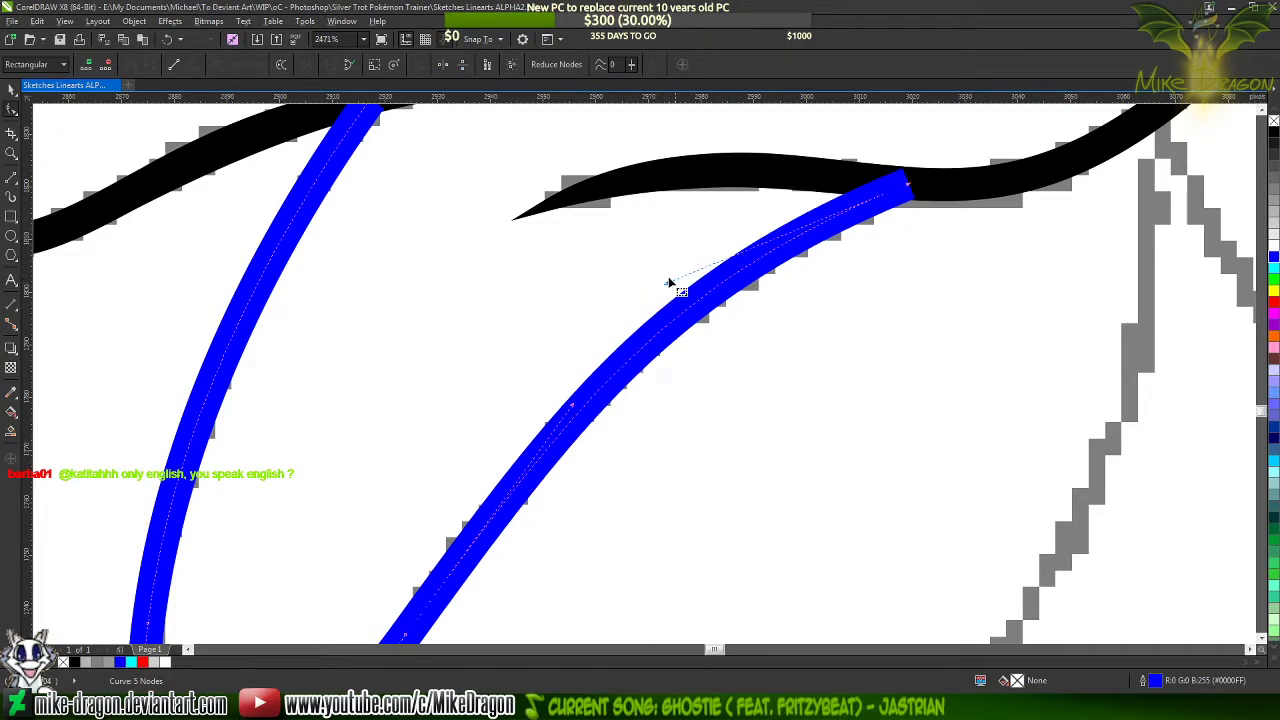
pyautogui.scroll(-3, 668, 276)
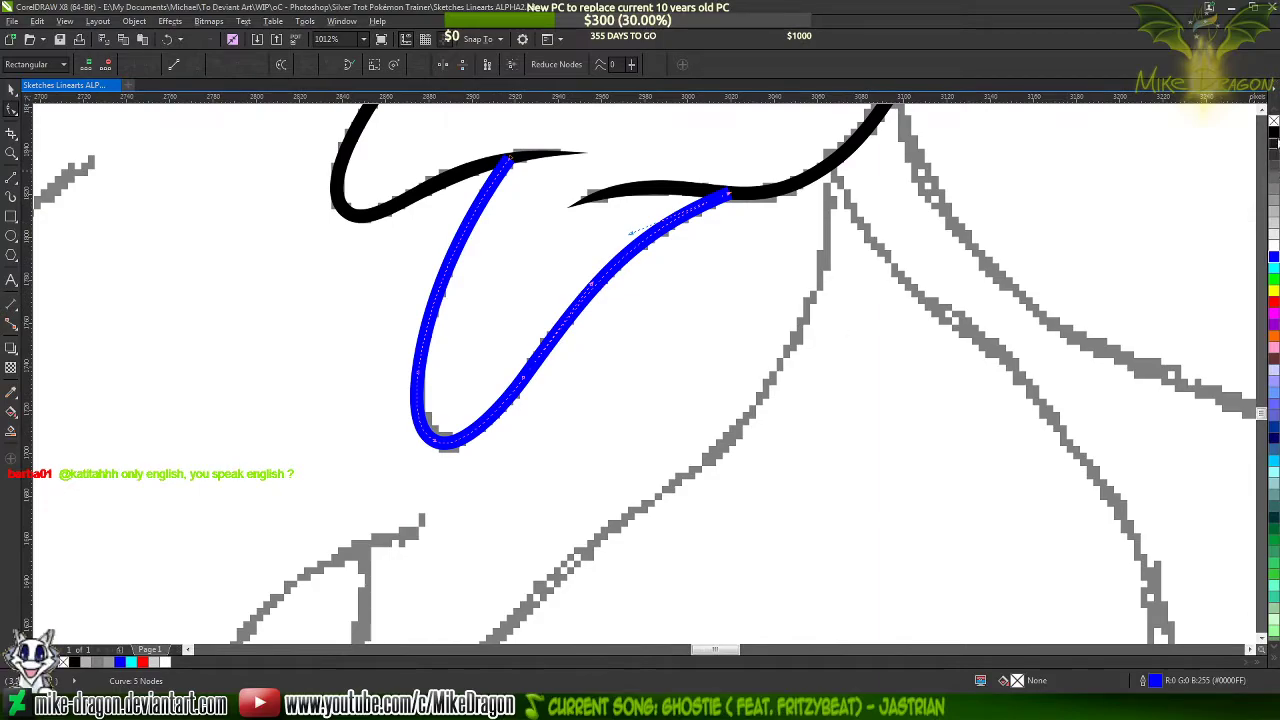
# Recolour the finished small lock's outline black and clear the selection
pyautogui.rightClick(1274, 133)
pyautogui.click(734, 324)
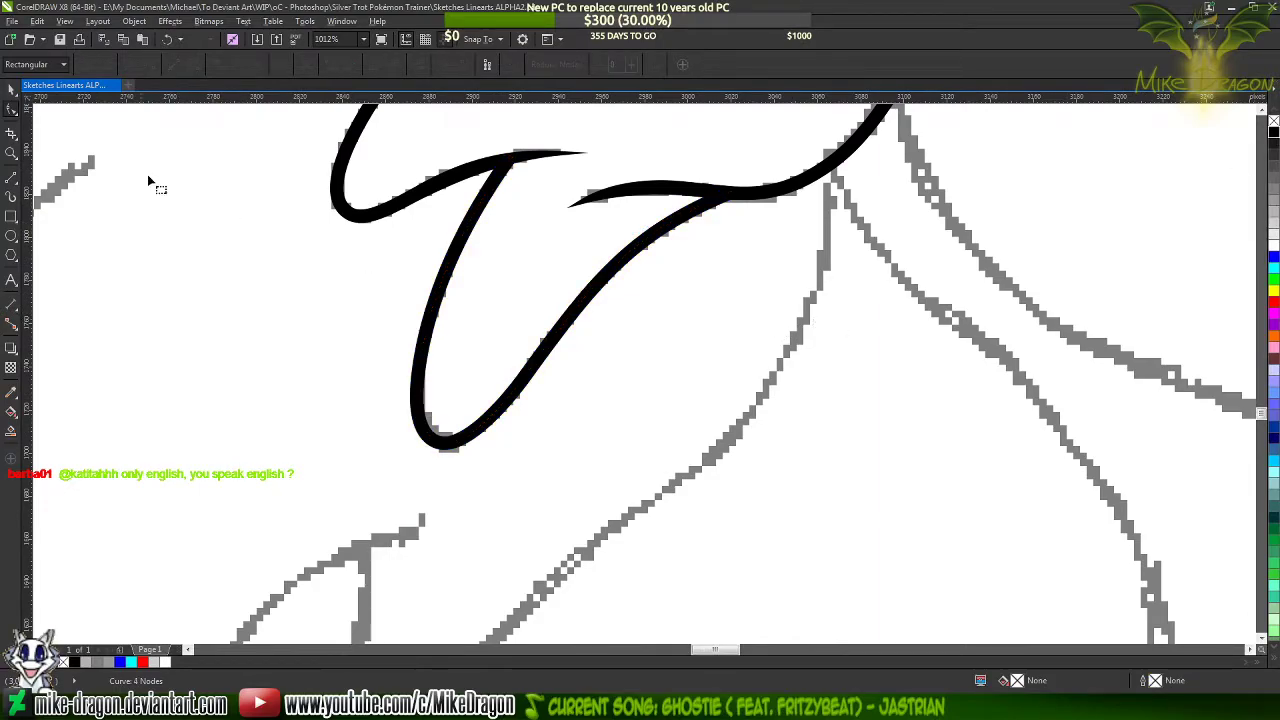
pyautogui.click(11, 90)
pyautogui.click(349, 286)
pyautogui.scroll(-8, 652, 222)
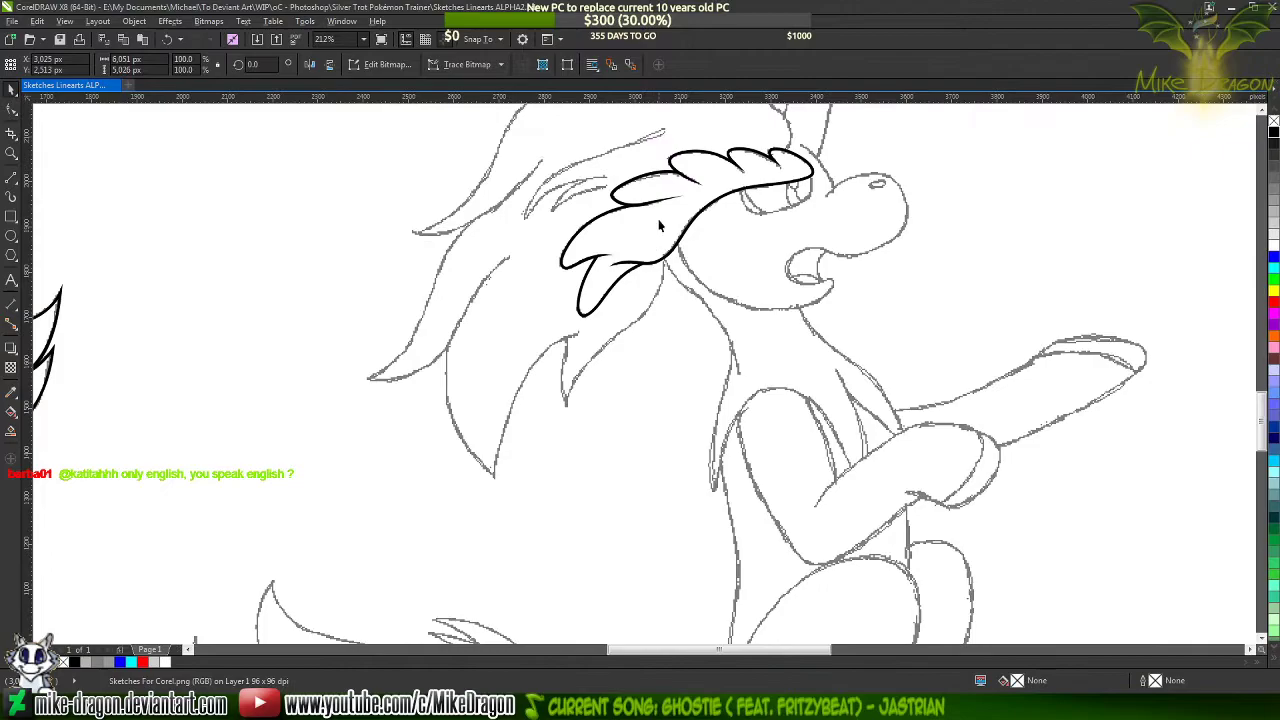
pyautogui.click(57, 216)
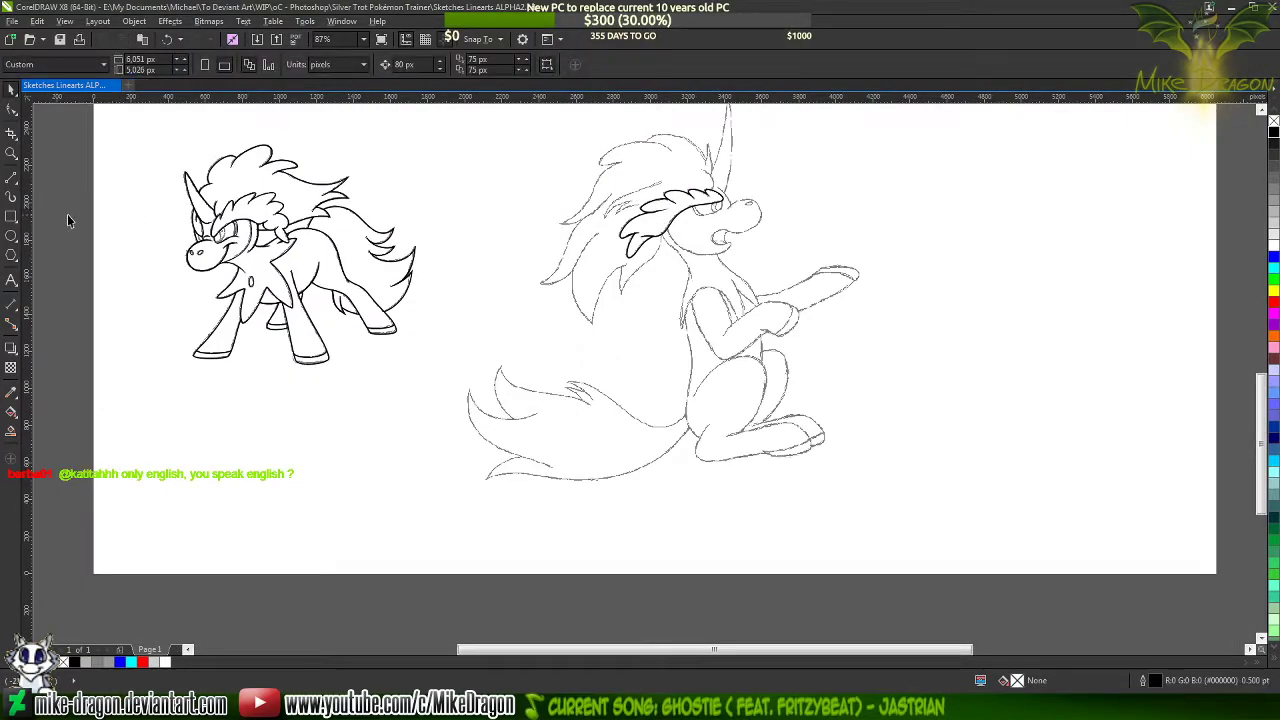
# Start a straight-segment line at the bridge of the nose, running to the snout's tip and on to the underside of the muzzle
pyautogui.scroll(6, 730, 225)
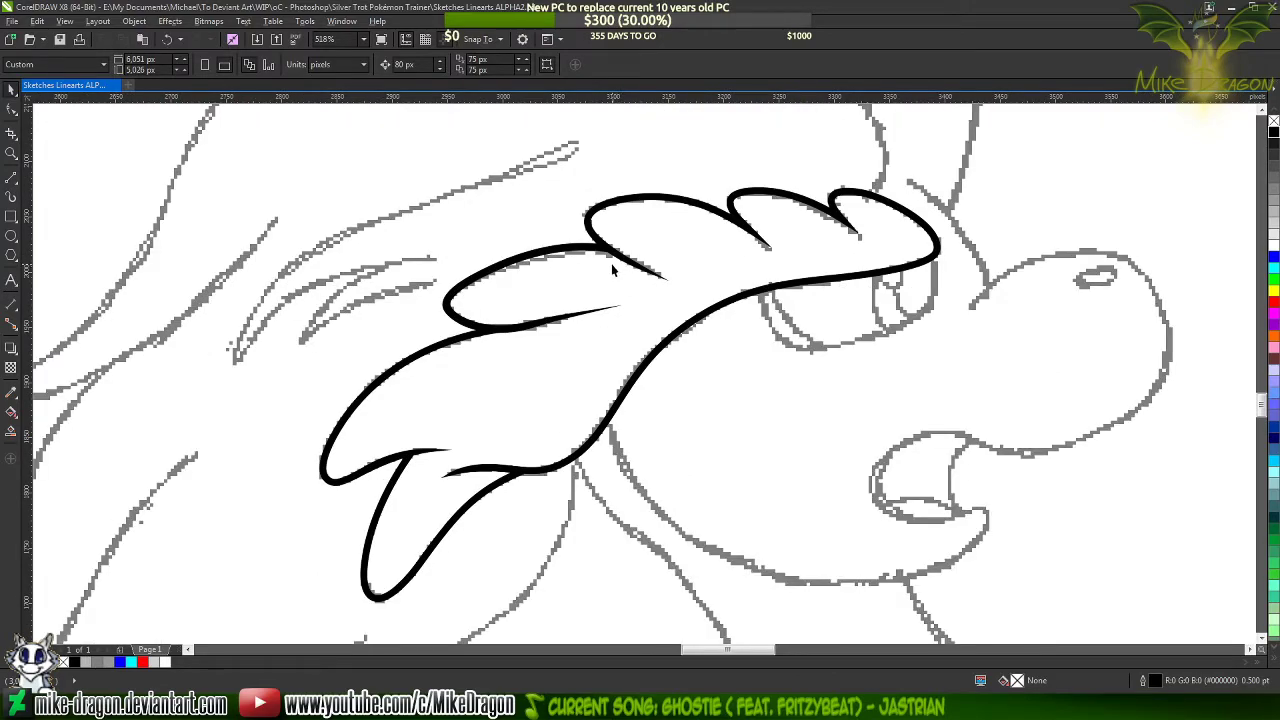
pyautogui.press('F10')
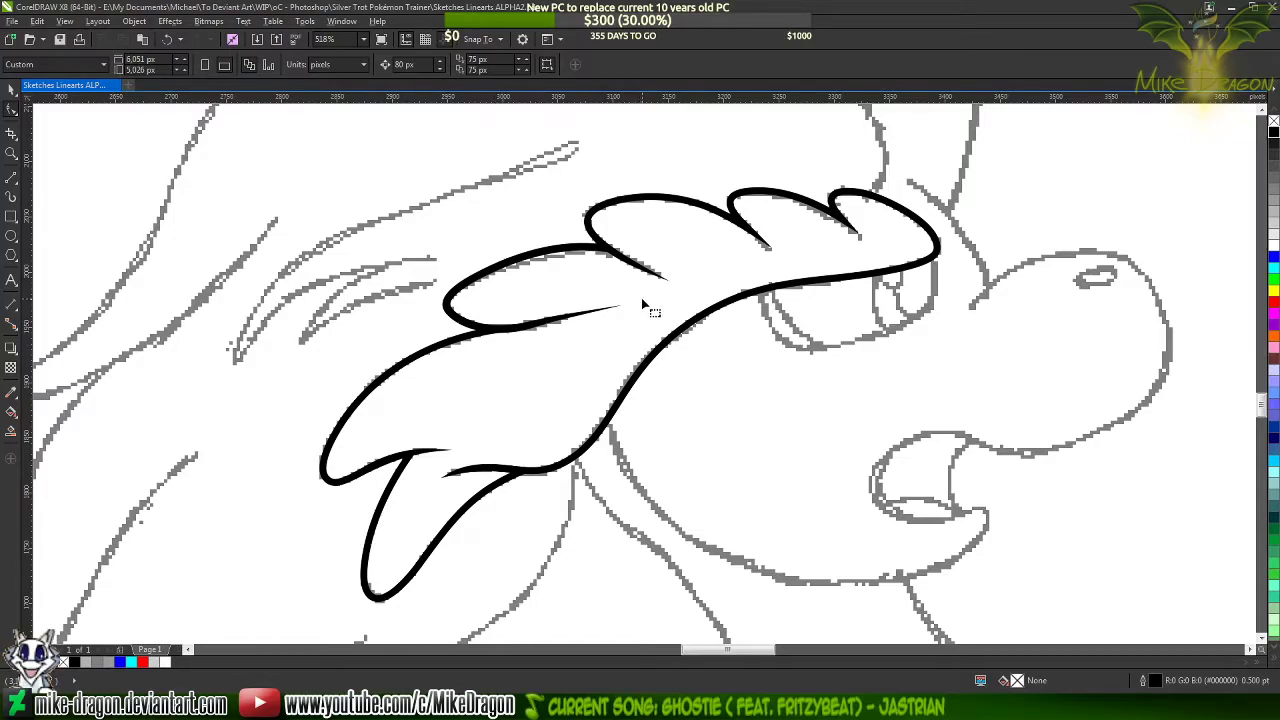
pyautogui.scroll(-2, 592, 260)
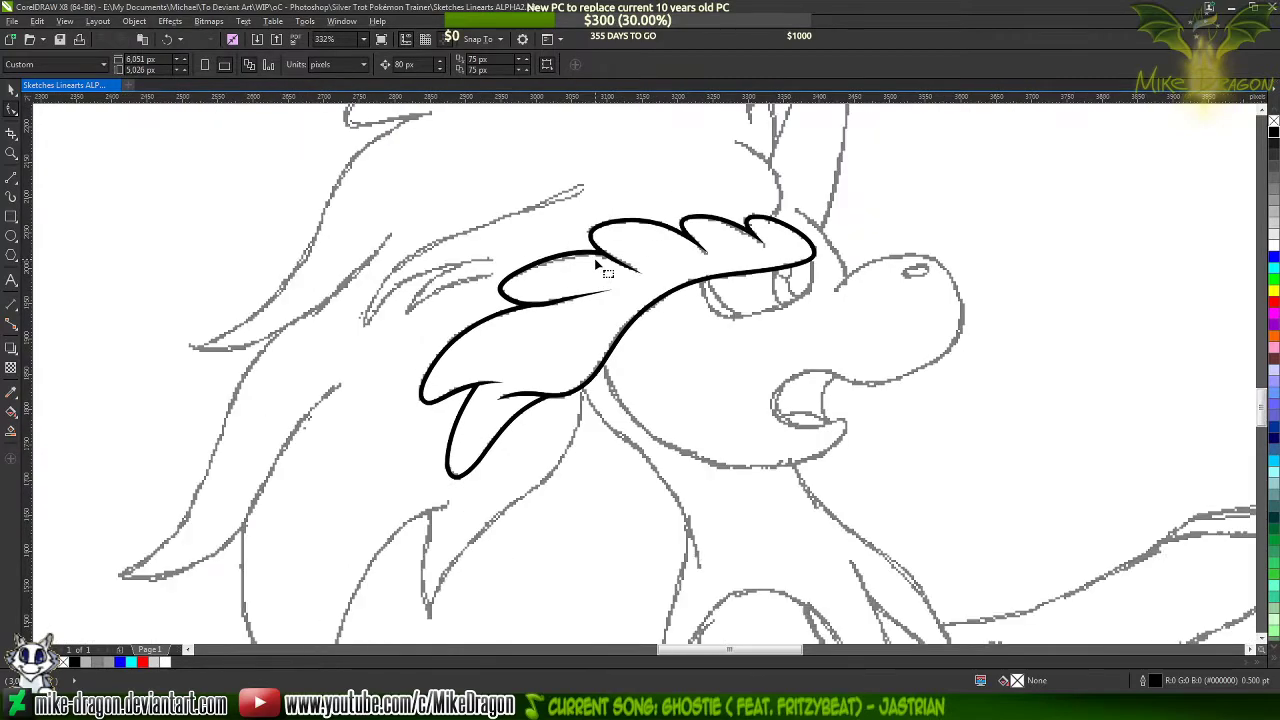
pyautogui.scroll(2, 1001, 281)
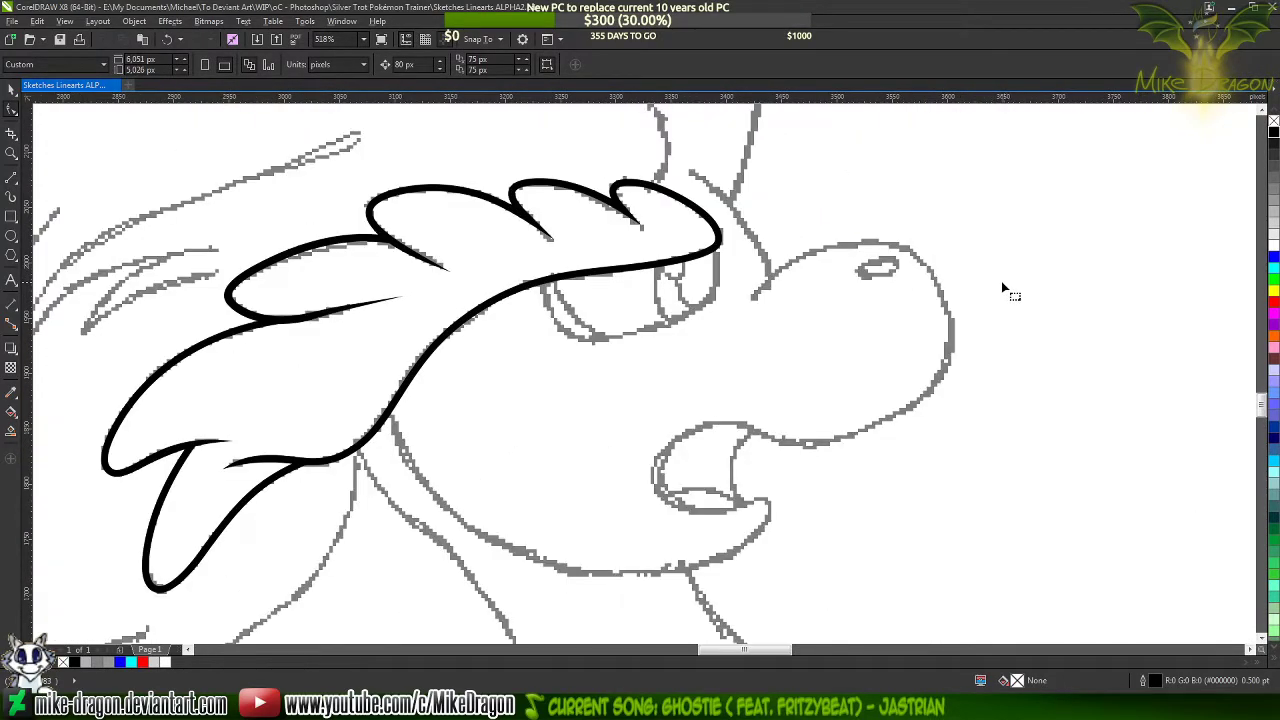
pyautogui.click(12, 177)
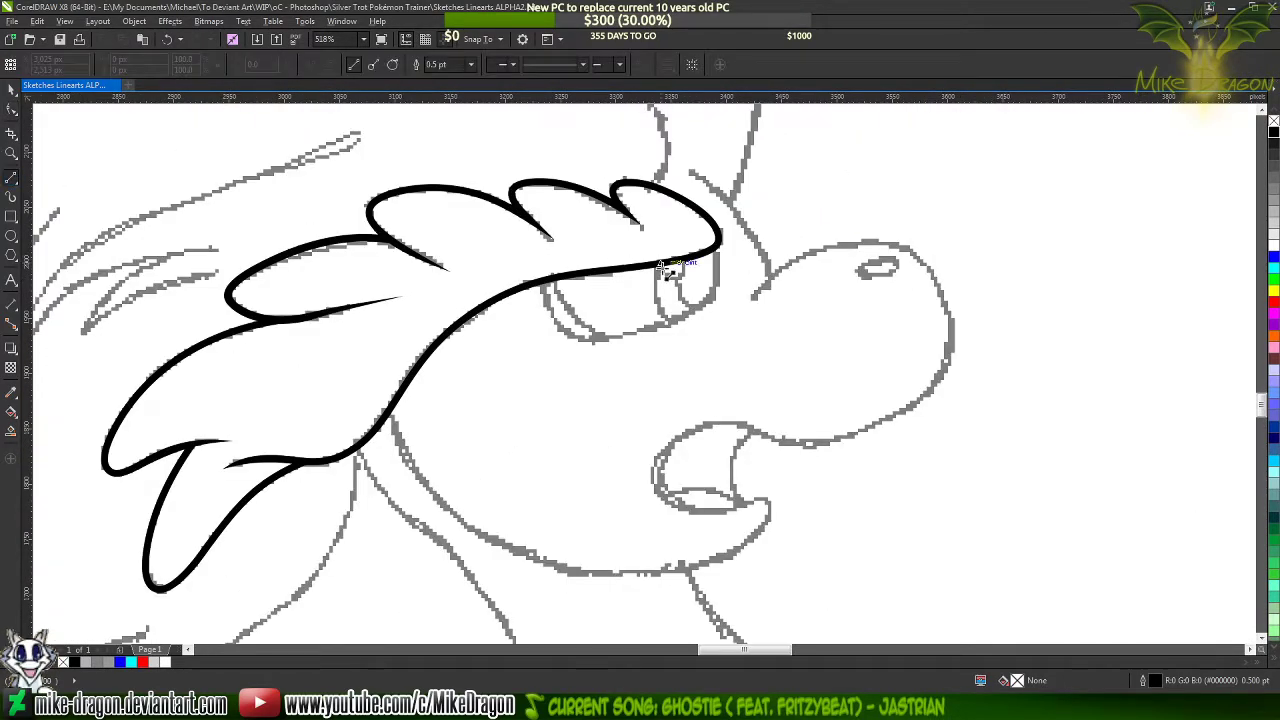
pyautogui.scroll(1, 850, 288)
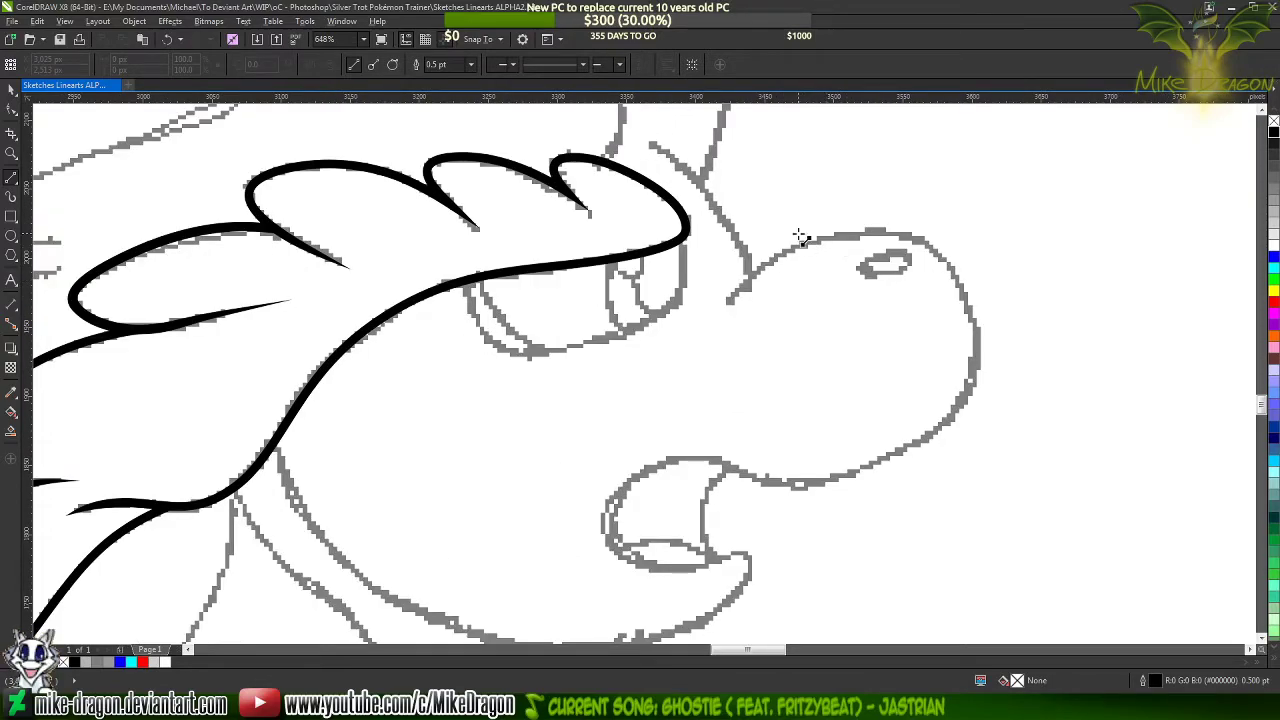
pyautogui.scroll(2, 932, 264)
pyautogui.scroll(-1, 873, 347)
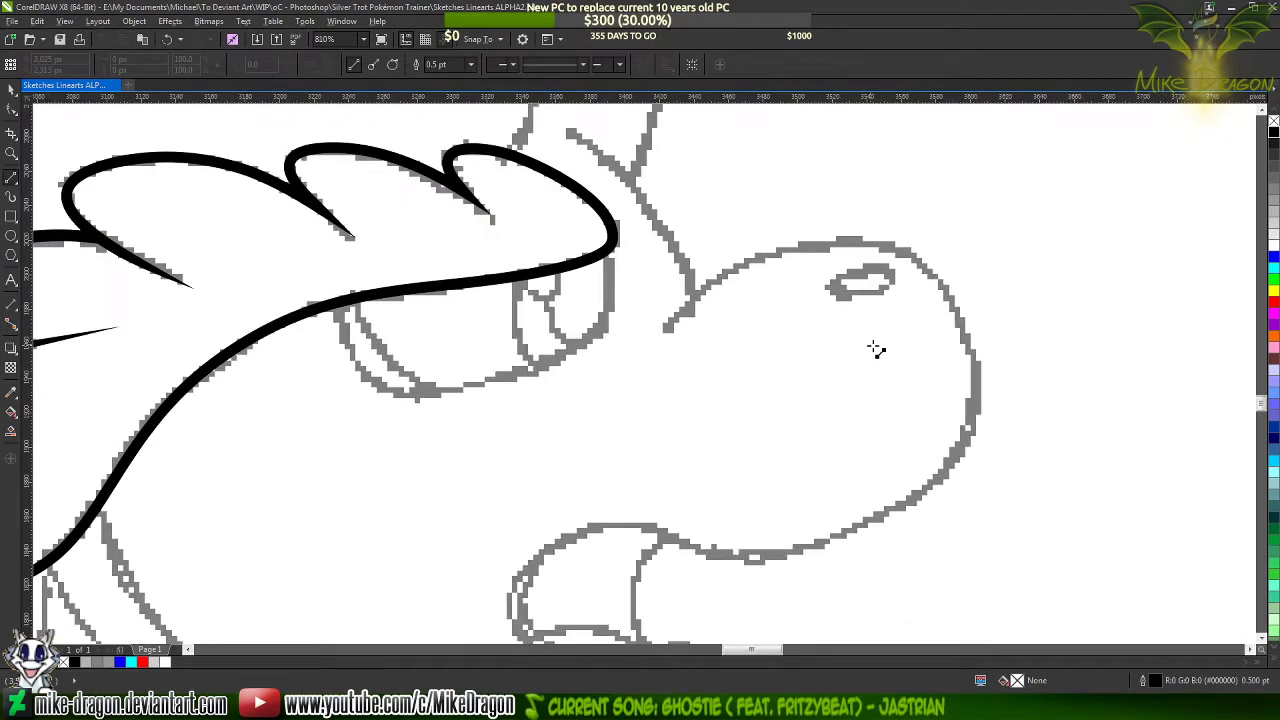
pyautogui.click(666, 329)
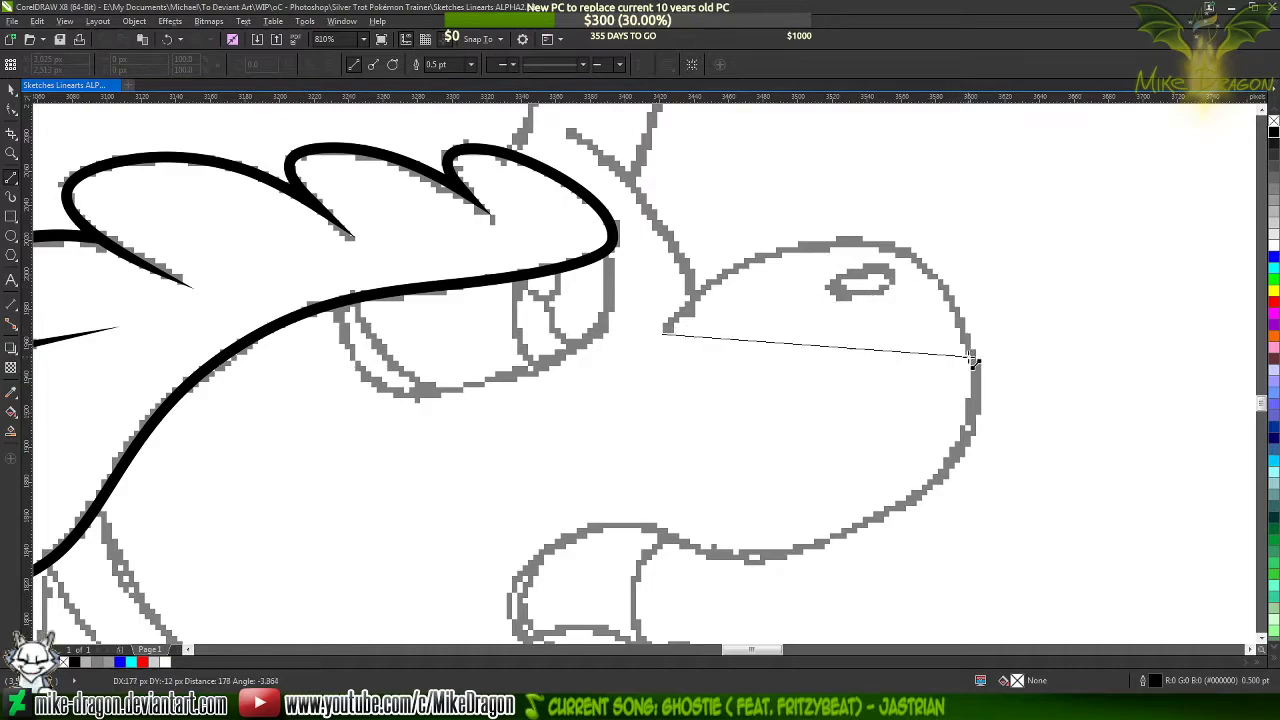
pyautogui.click(977, 381)
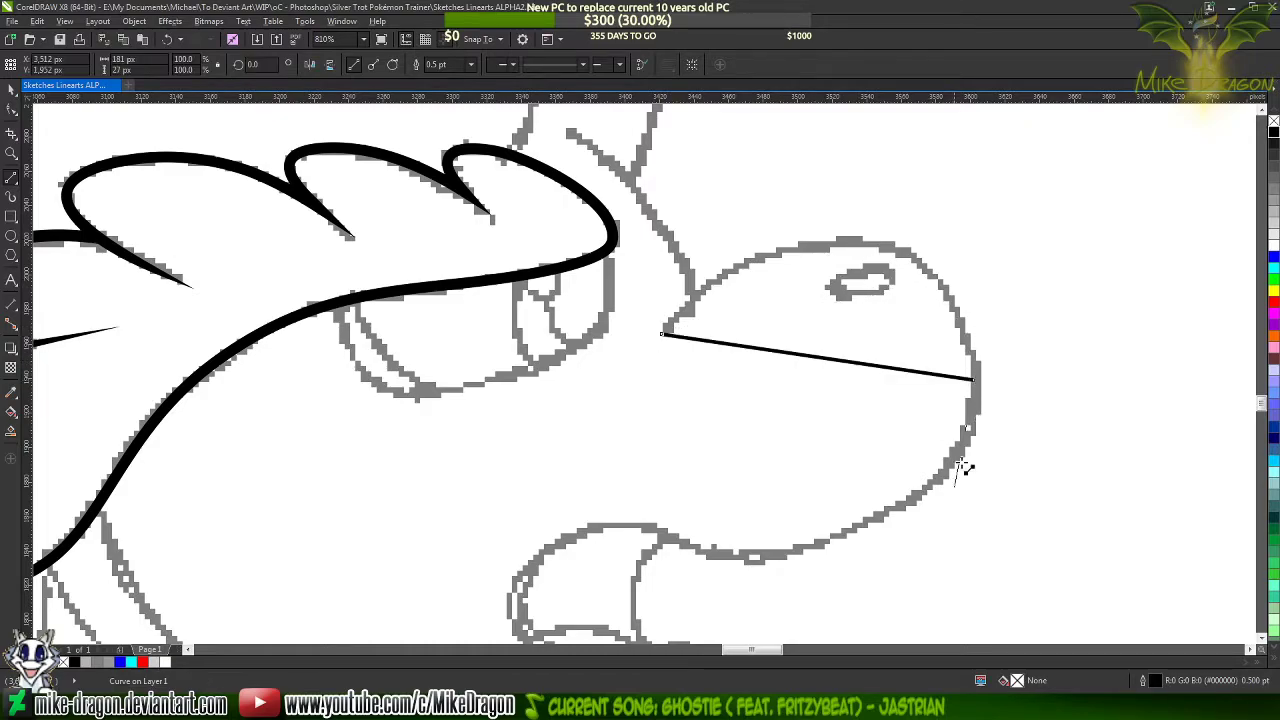
pyautogui.scroll(-2, 971, 463)
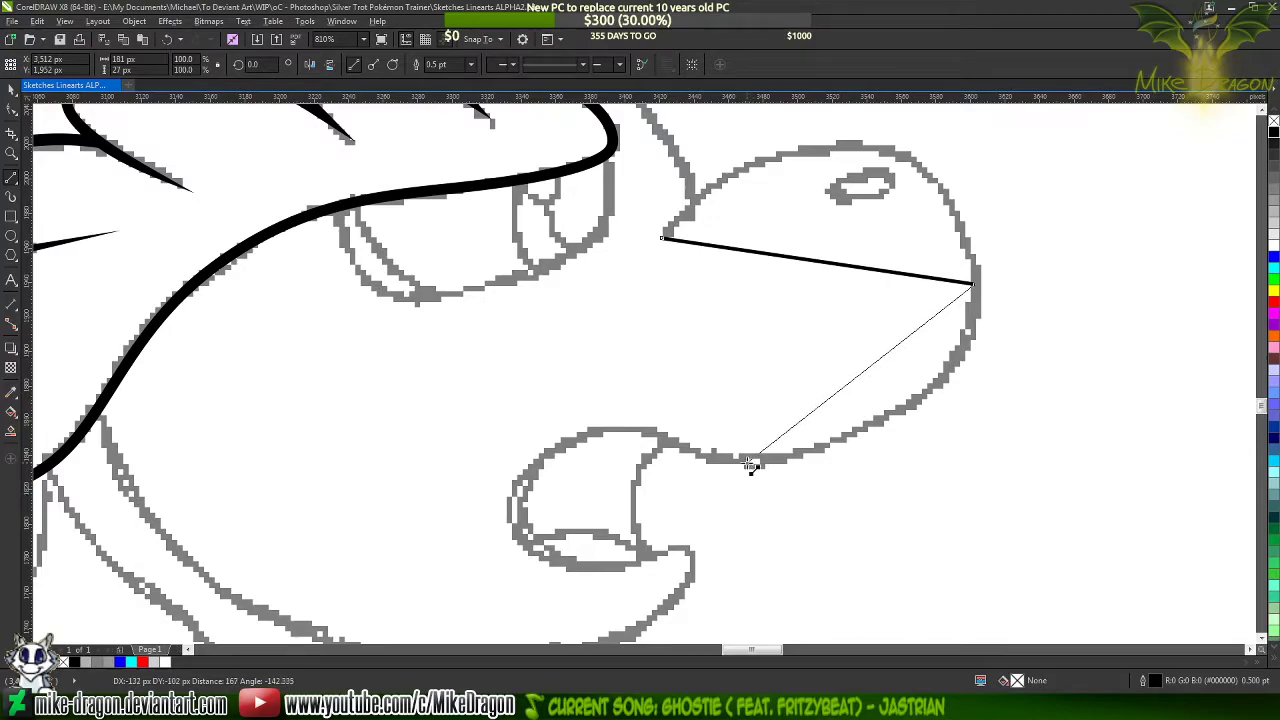
pyautogui.doubleClick(757, 460)
pyautogui.click(757, 460)
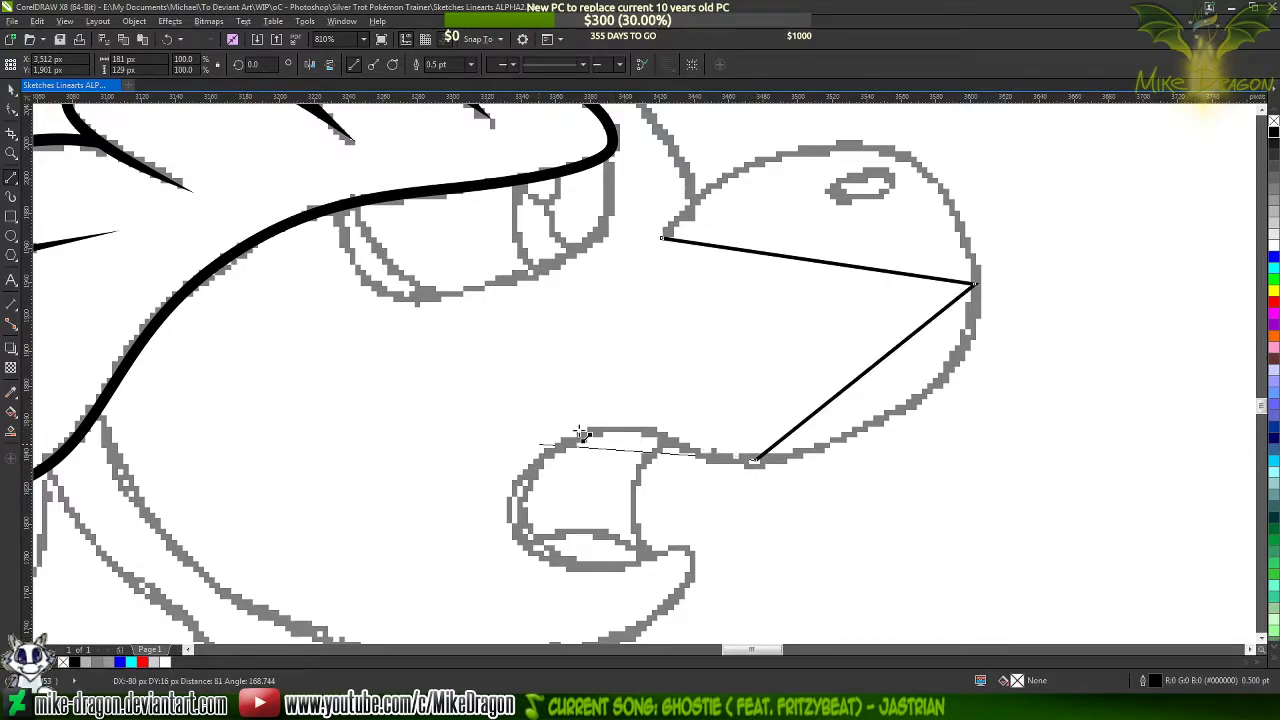
# Continue the line with straight segments around the open mouth's upper edge and back corner to the tip of the lower lip
pyautogui.scroll(-2, 680, 420)
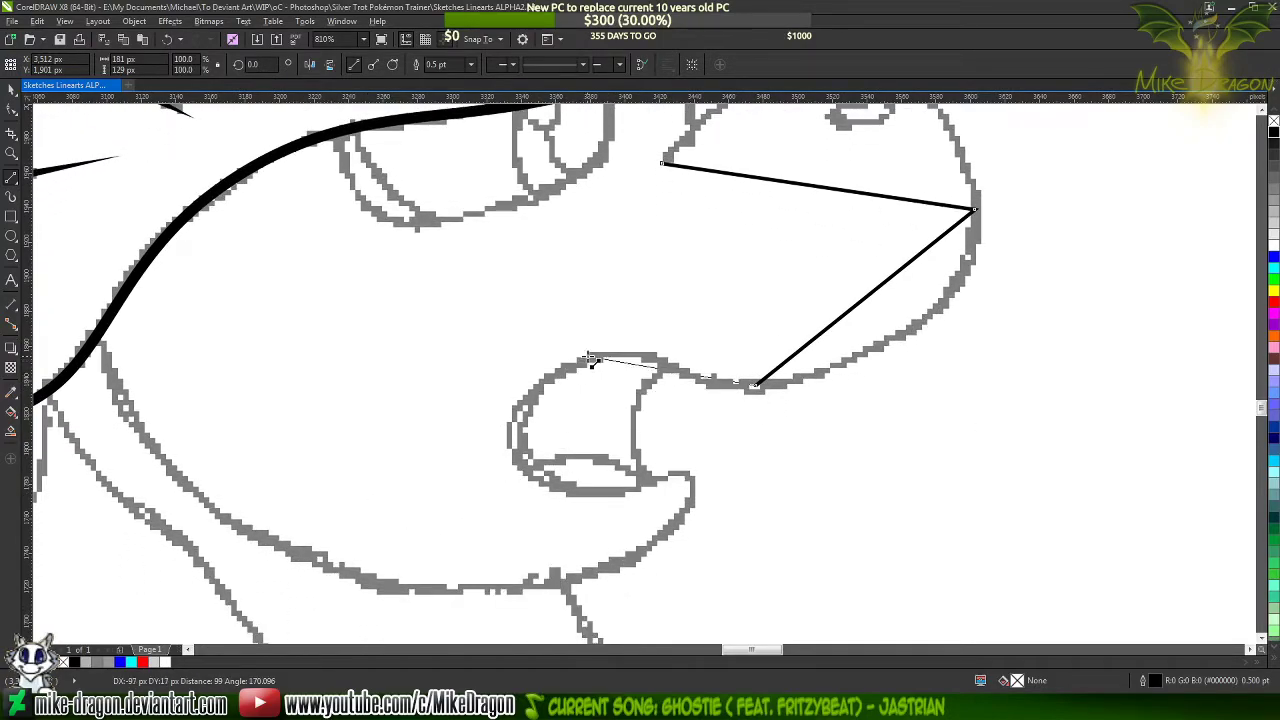
pyautogui.doubleClick(563, 371)
pyautogui.click(563, 371)
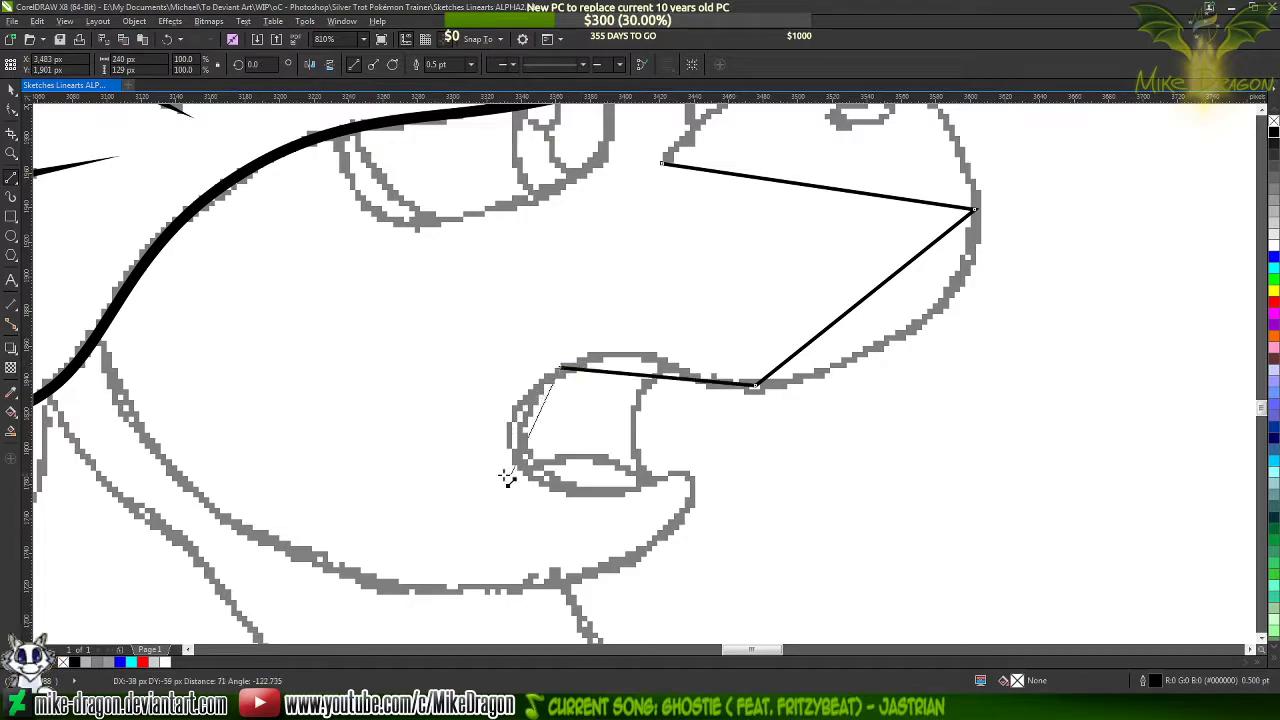
pyautogui.click(526, 467)
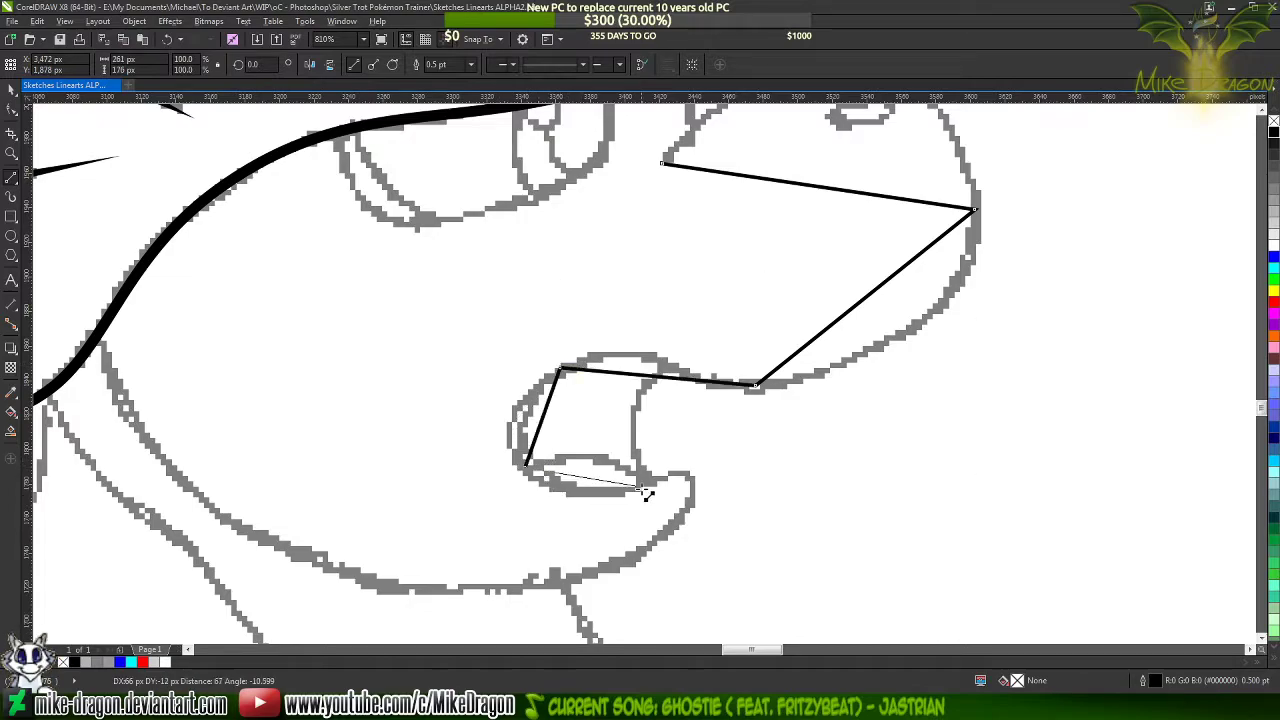
pyautogui.click(657, 480)
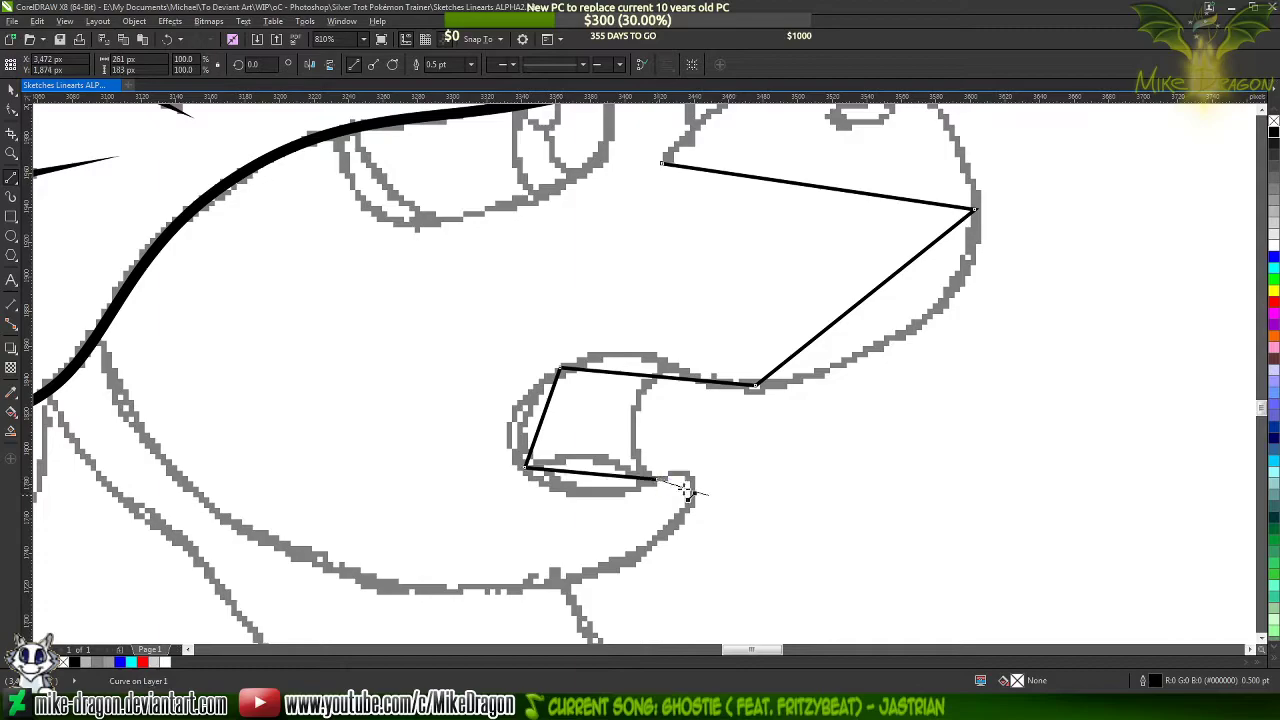
pyautogui.click(690, 508)
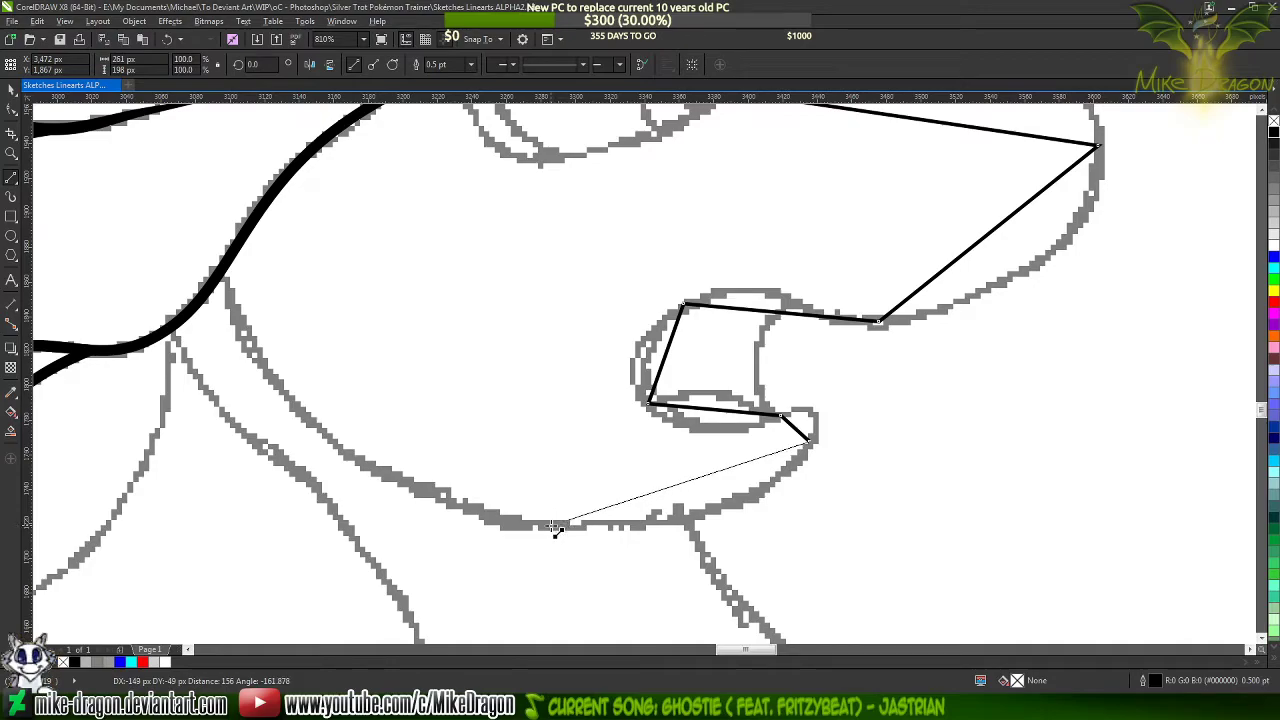
# Extend the line under the chin and along the jaw, ending it on the edge of the mane
pyautogui.click(556, 528)
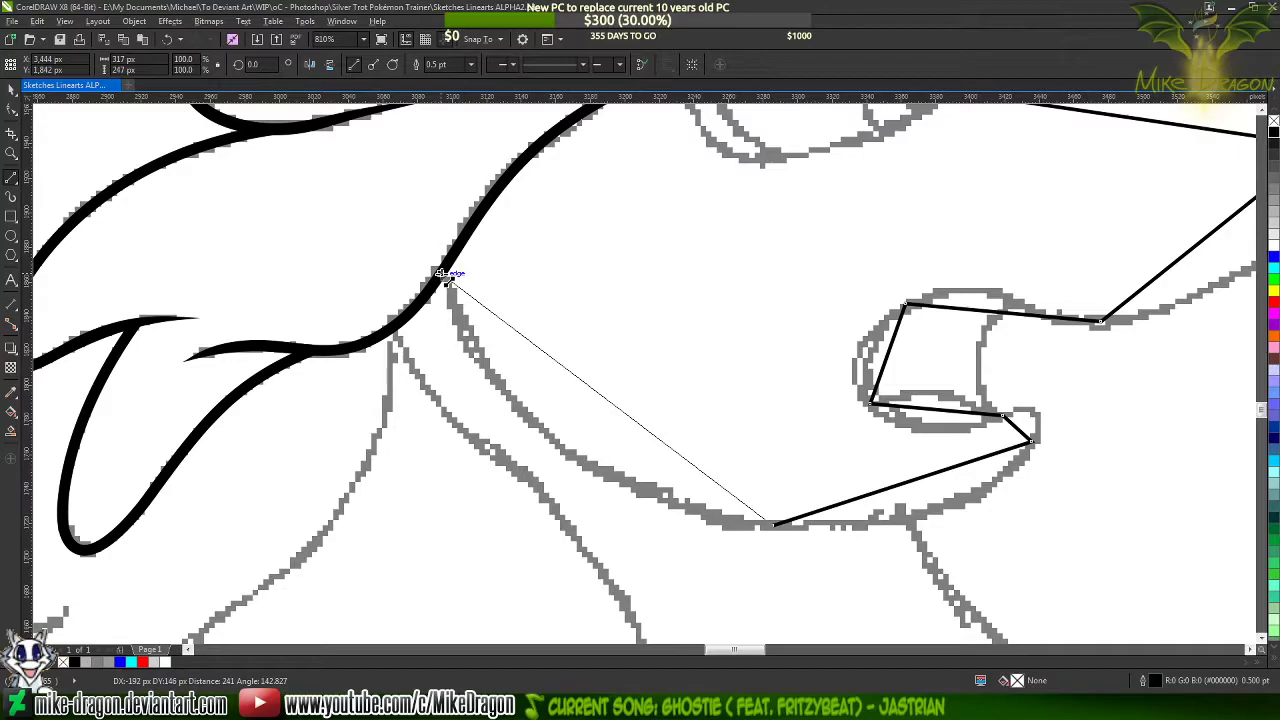
pyautogui.doubleClick(447, 275)
pyautogui.scroll(-3, 305, 392)
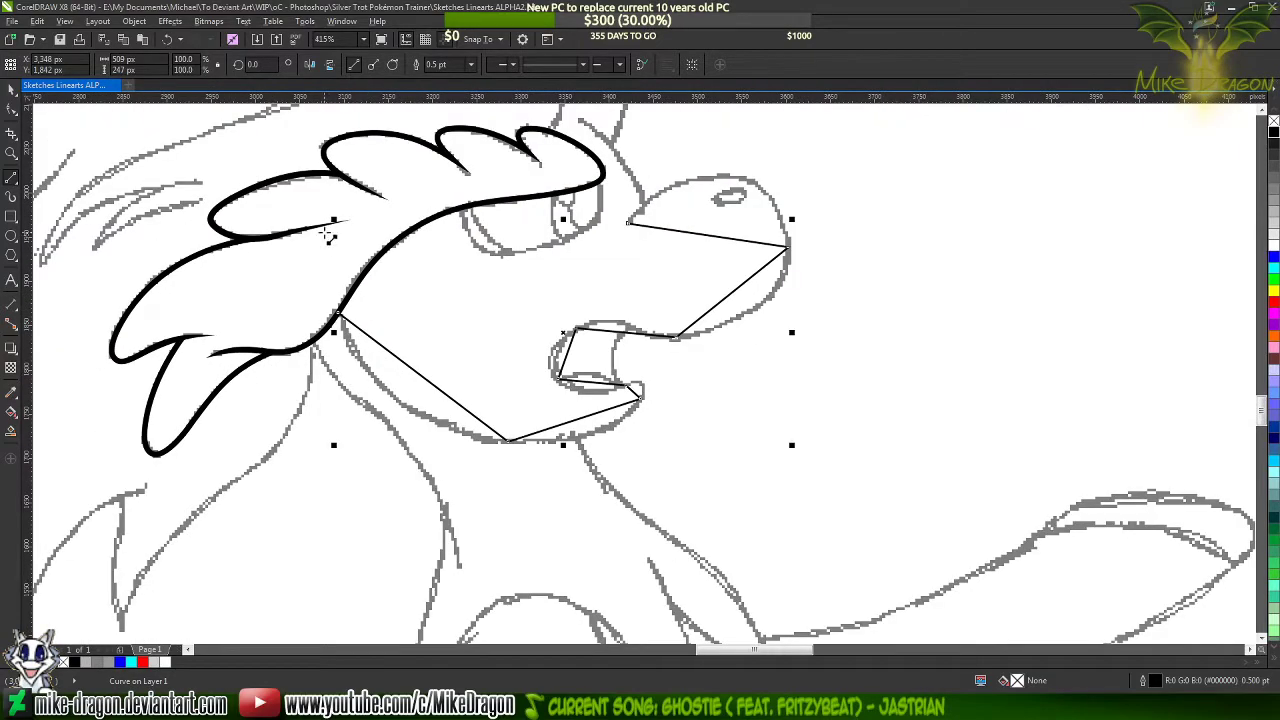
# Set the new face line's outline width to 1.5 pt
pyautogui.press('F10')
pyautogui.moveTo(257, 116); pyautogui.dragTo(852, 526)
pyautogui.click(11, 177)
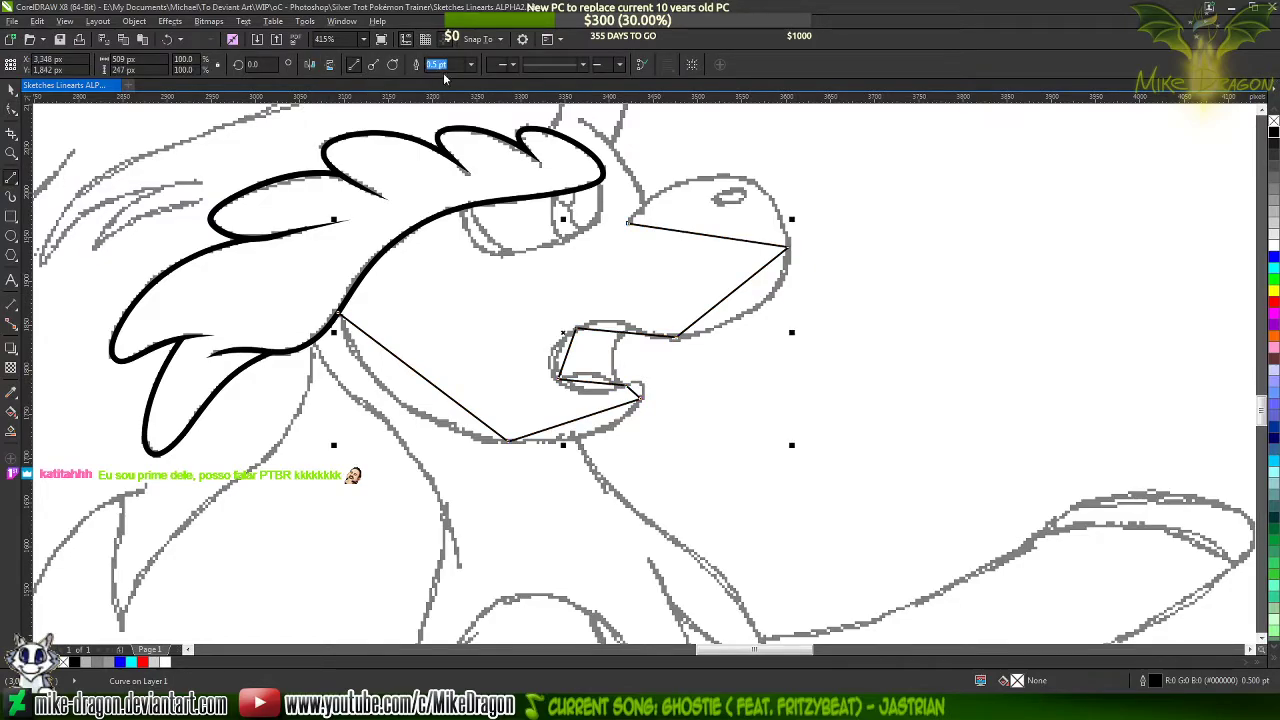
pyautogui.click(469, 67)
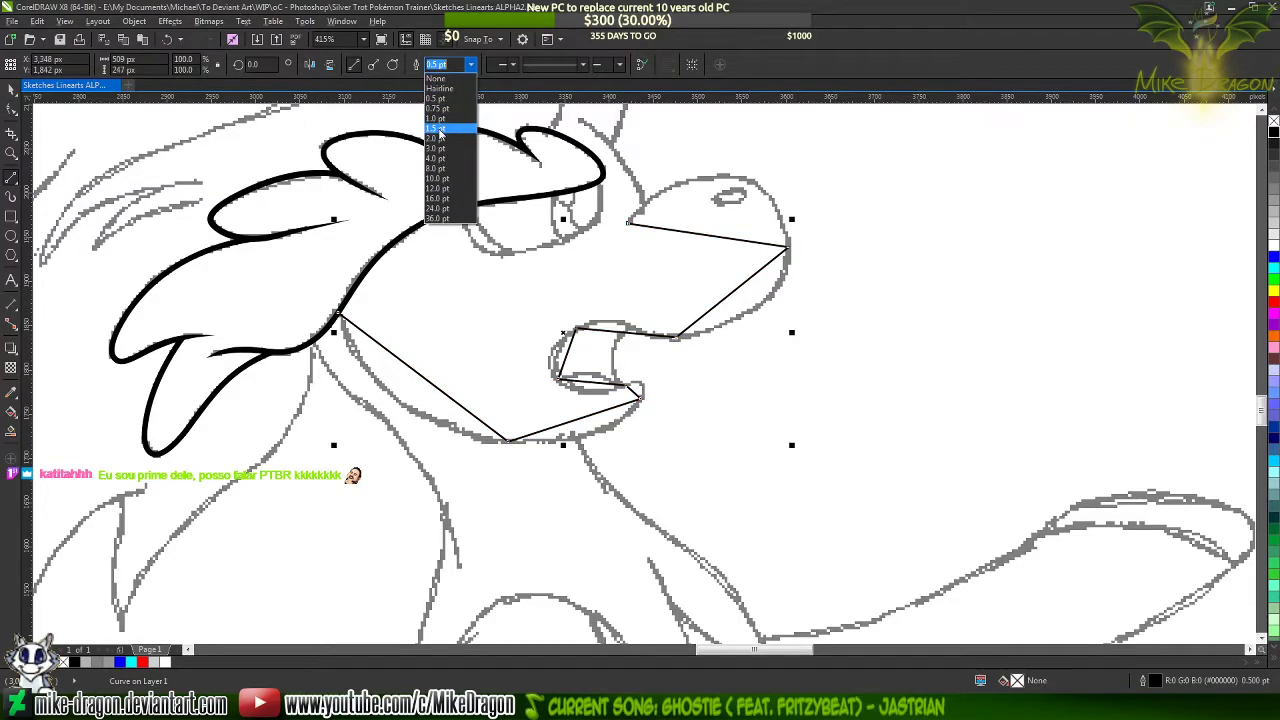
pyautogui.click(440, 128)
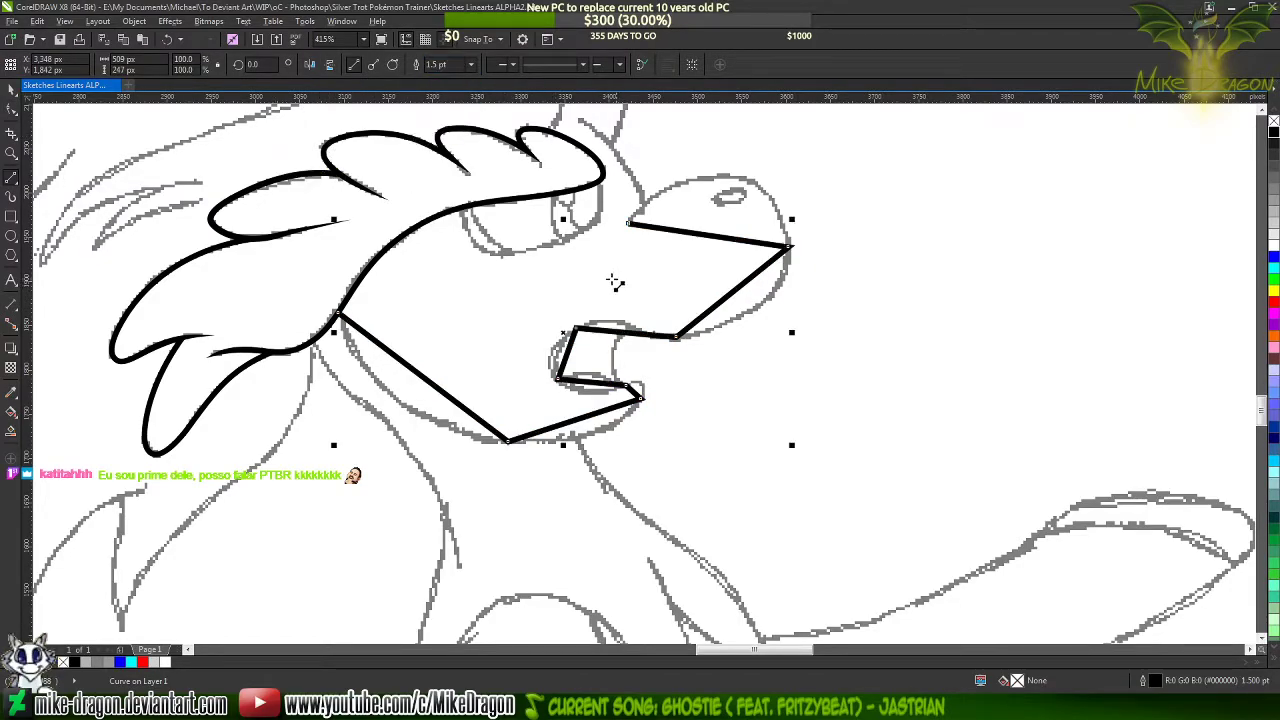
# Open the straight-segment face line for node editing with the Shape tool at the snout
pyautogui.press('F10')
pyautogui.rightClick(640, 265)
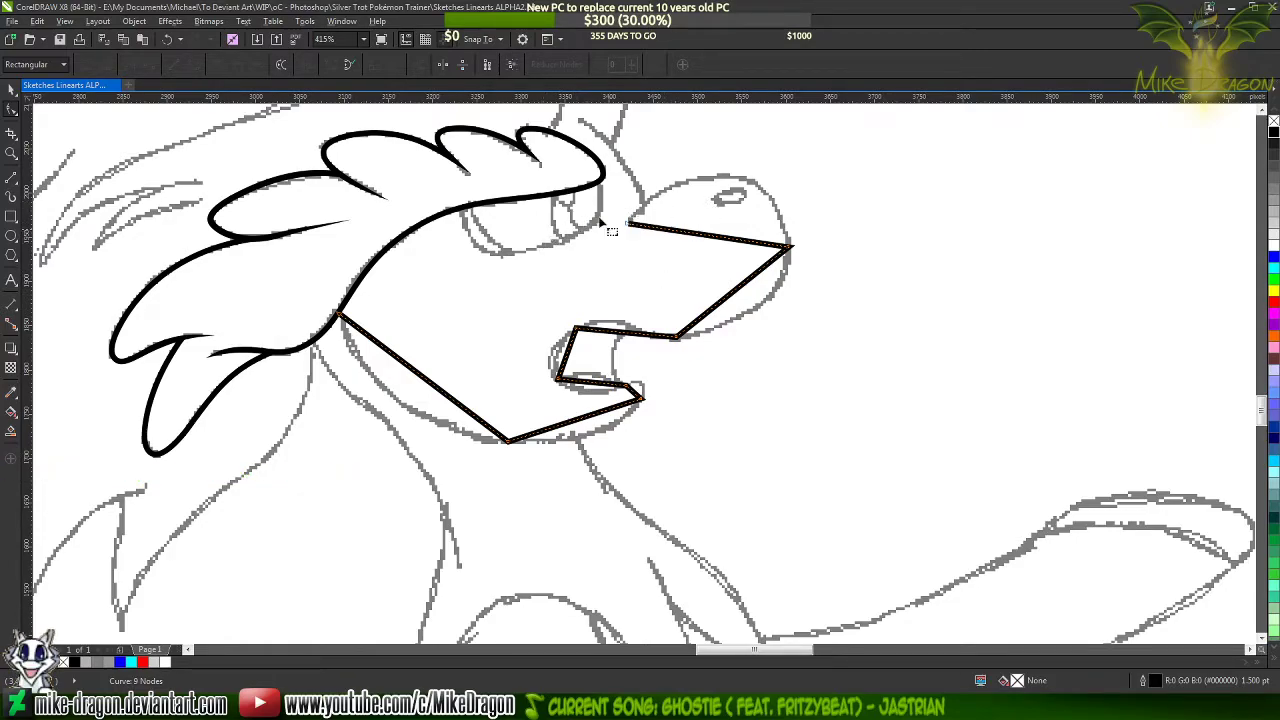
pyautogui.scroll(1, 660, 242)
pyautogui.scroll(3, 741, 242)
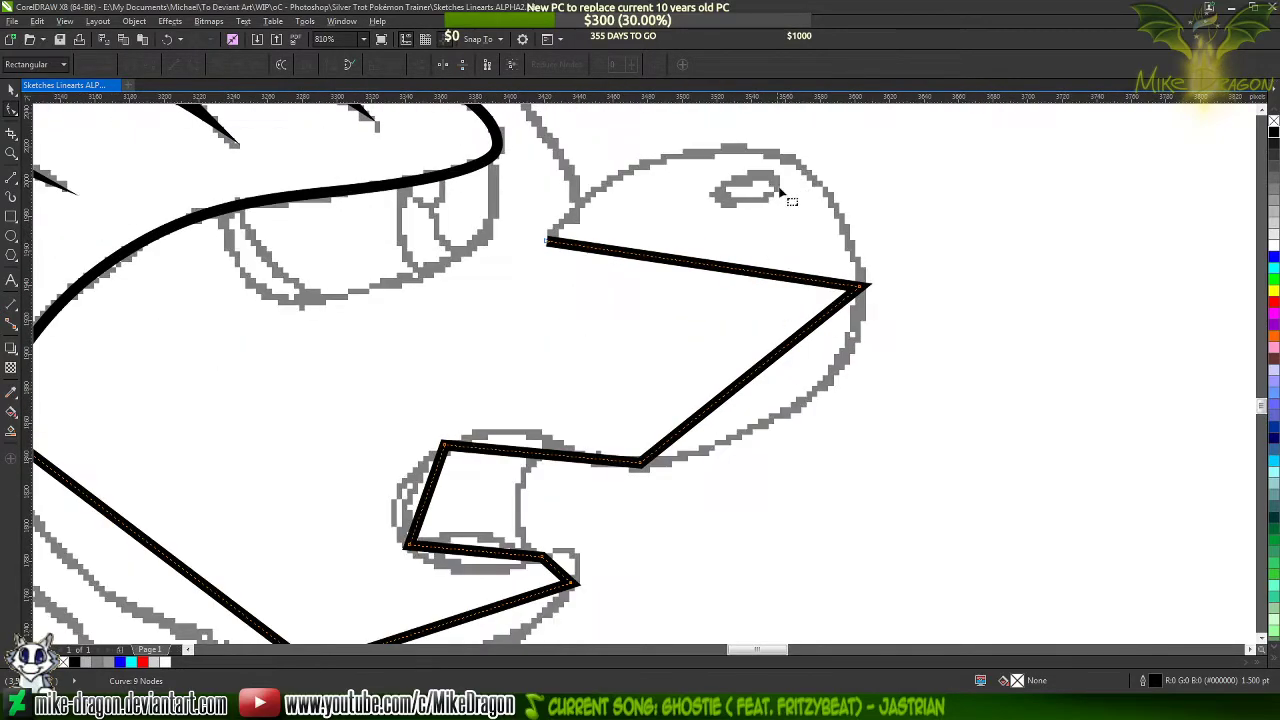
pyautogui.moveTo(705, 265); pyautogui.dragTo(726, 197)
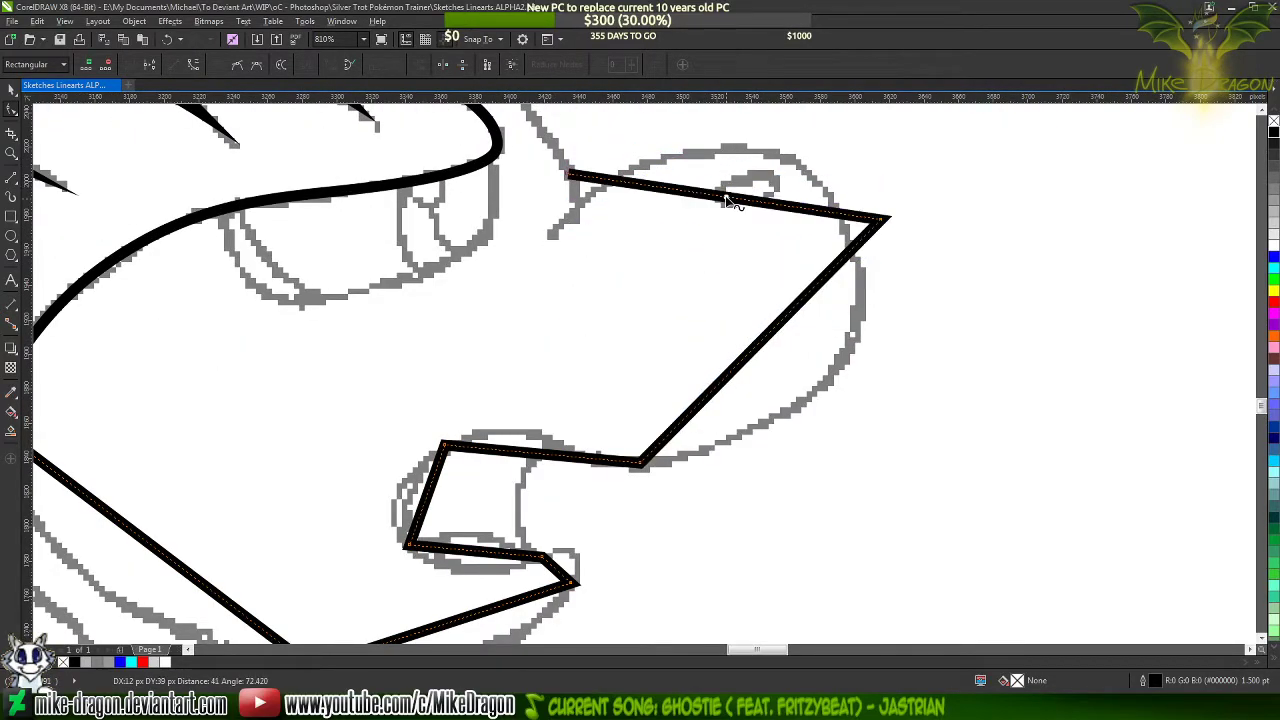
pyautogui.hotkey('ctrl', 'z')
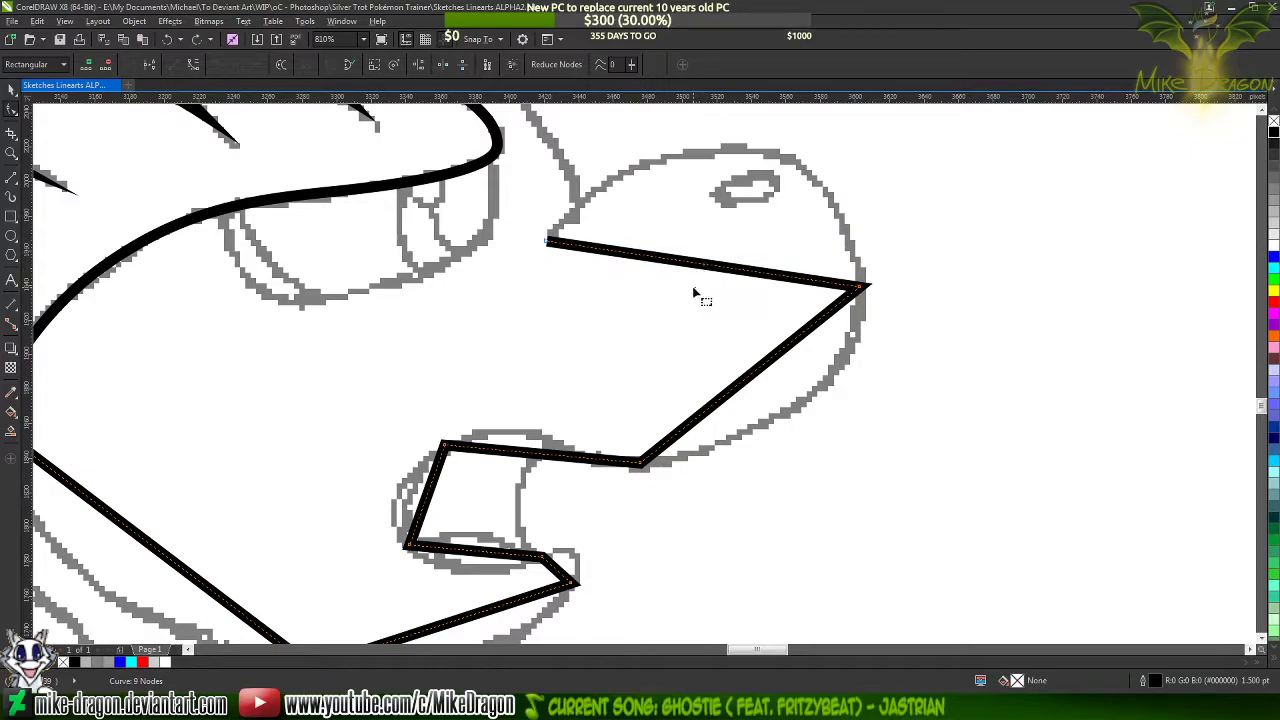
pyautogui.moveTo(694, 268); pyautogui.dragTo(712, 222)
pyautogui.hotkey('ctrl', 'z')
# Select all nodes of the face line and convert its straight segments to curves
pyautogui.scroll(-2, 917, 162)
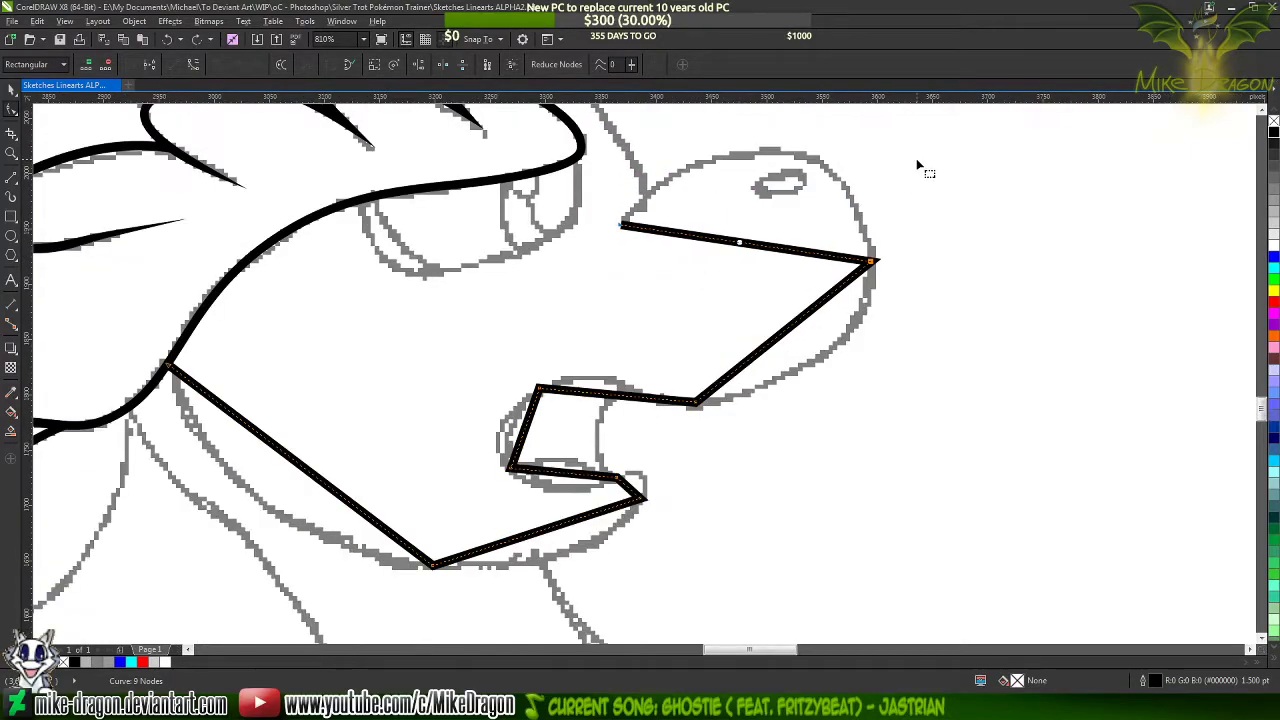
pyautogui.moveTo(958, 151); pyautogui.dragTo(284, 497)
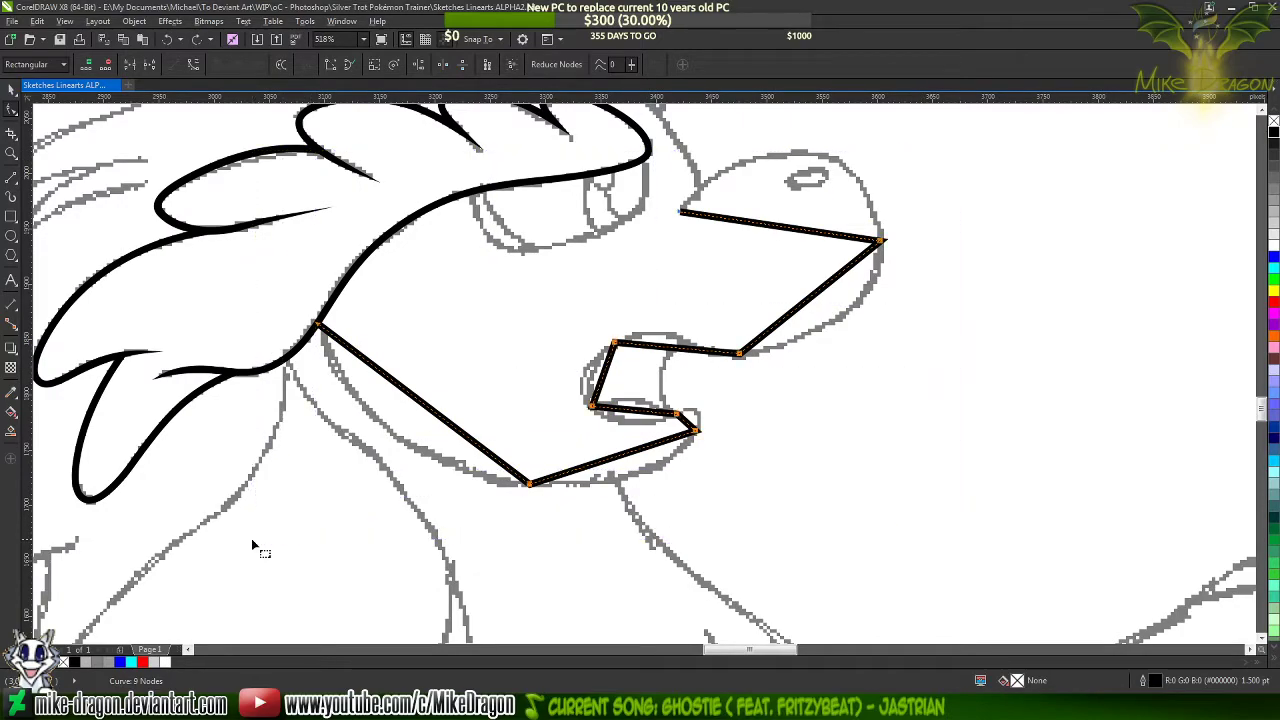
pyautogui.rightClick(508, 364)
pyautogui.click(540, 418)
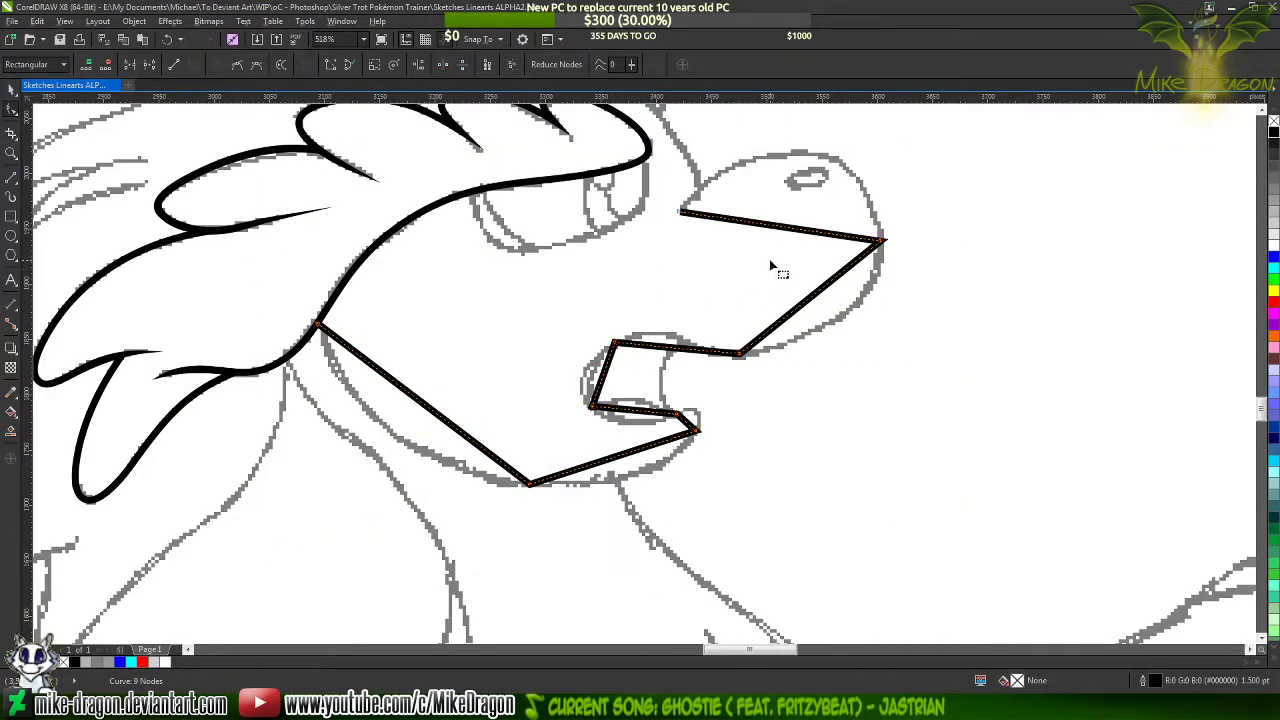
# Bend the segment from the nose bridge to the snout's tip and adjust its handle to follow the sketched upper snout
pyautogui.scroll(2, 817, 217)
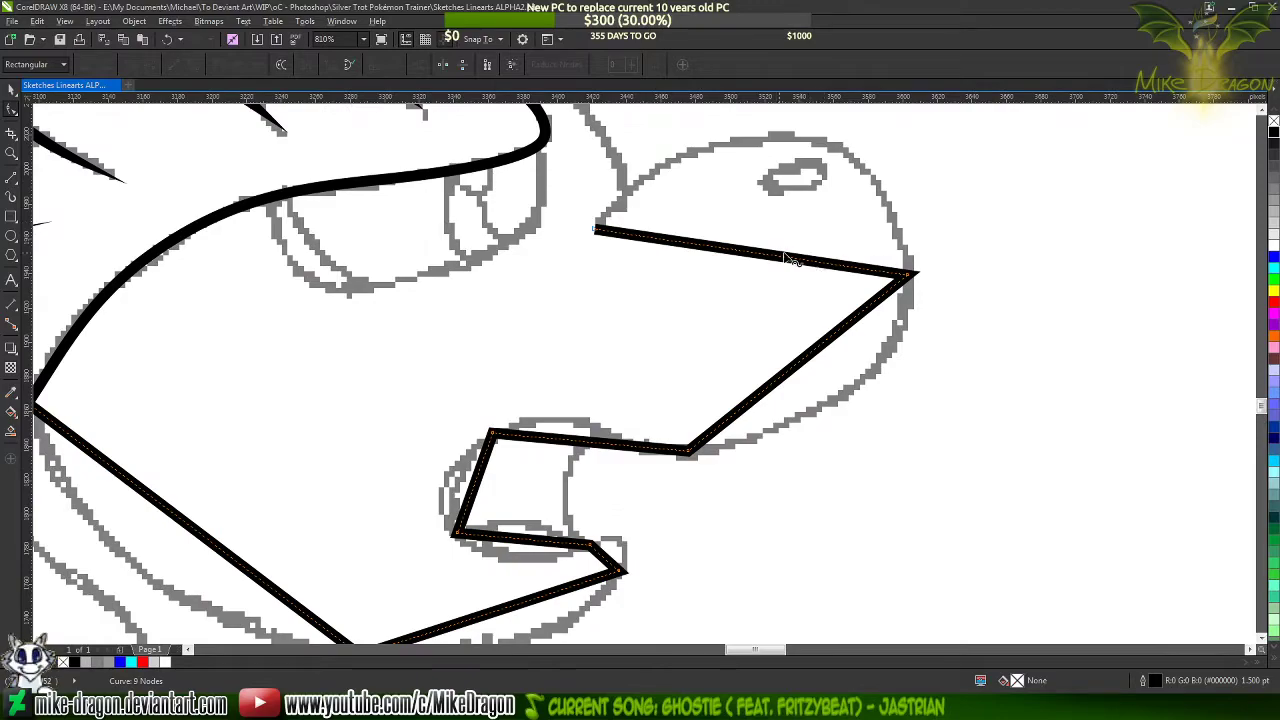
pyautogui.moveTo(770, 258)
pyautogui.mouseDown()
pyautogui.moveTo(771, 166)
pyautogui.moveTo(795, 182)
pyautogui.mouseUp()
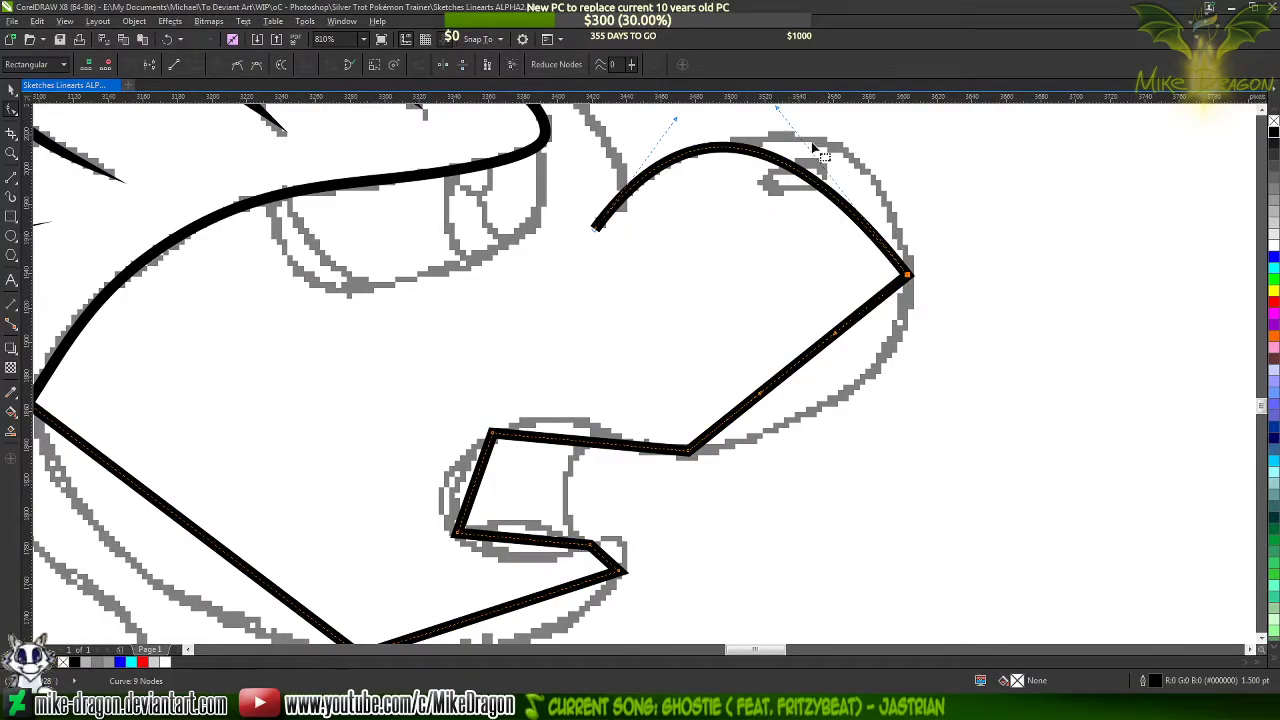
pyautogui.scroll(-1, 680, 457)
pyautogui.scroll(1, 920, 162)
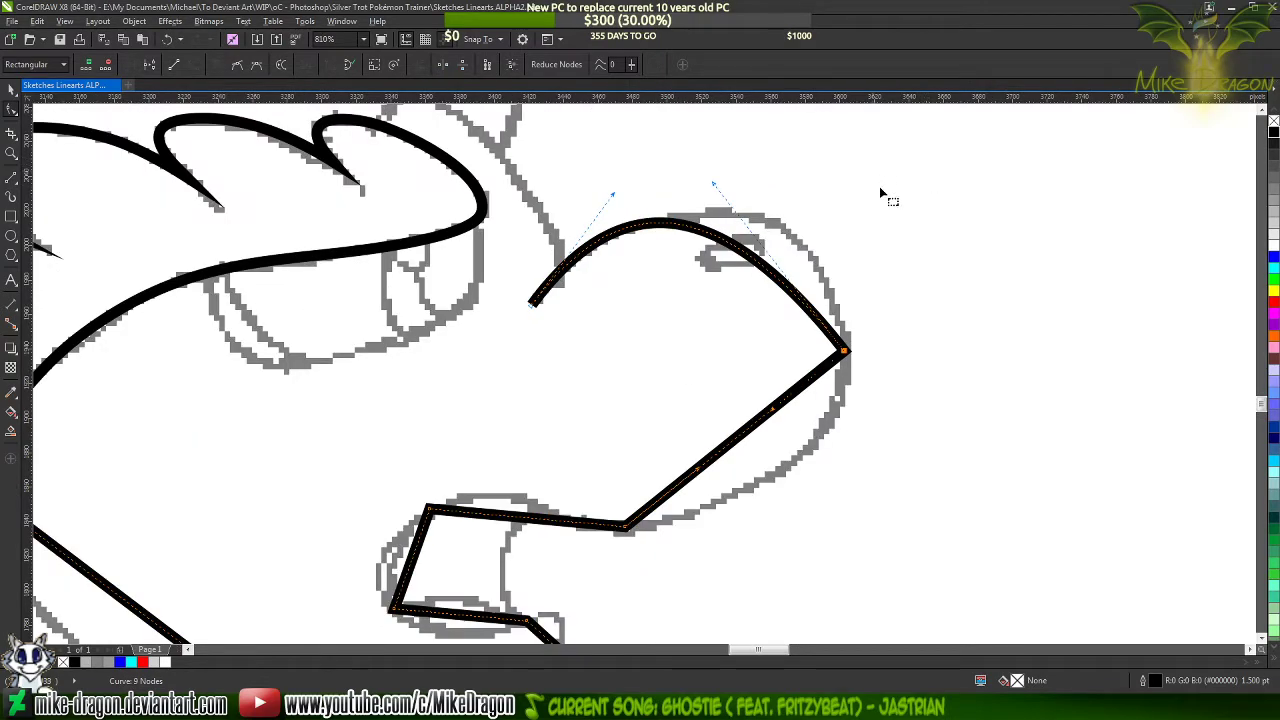
pyautogui.moveTo(714, 186); pyautogui.dragTo(828, 150)
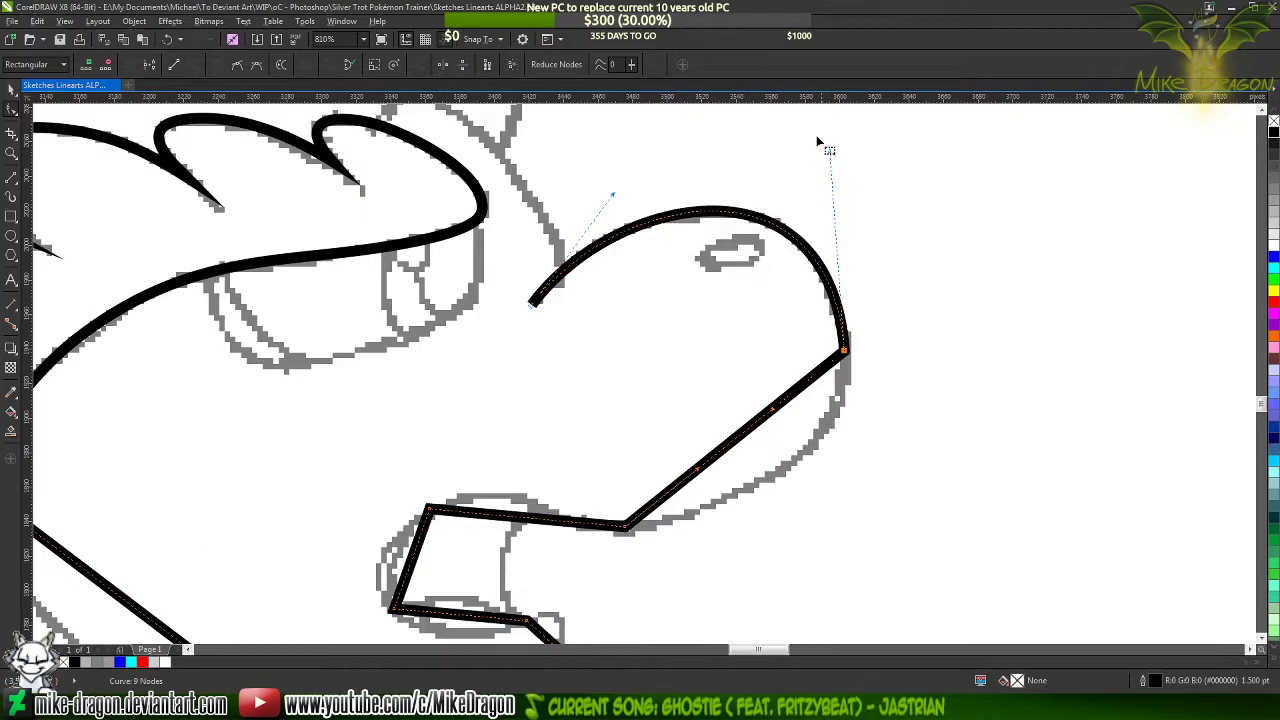
# Bend the segment under the snout outward to match the sketched underside of the muzzle
pyautogui.scroll(-1, 714, 130)
pyautogui.scroll(3, 768, 370)
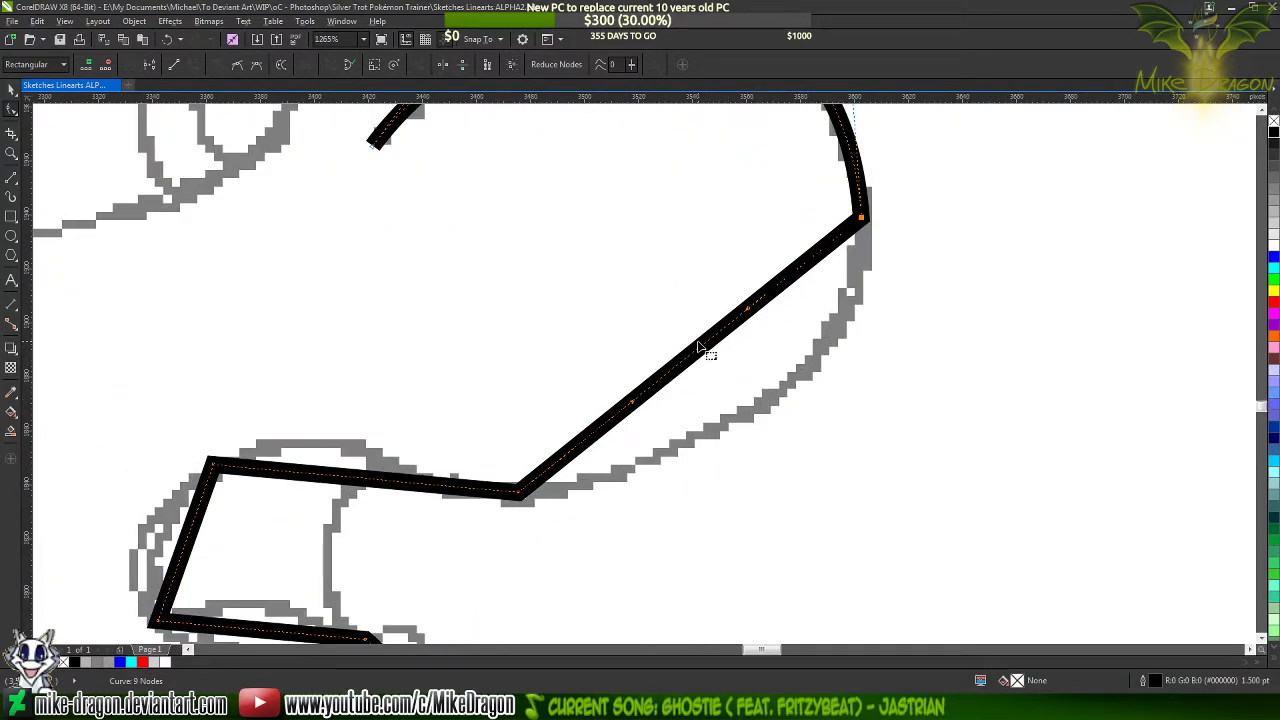
pyautogui.moveTo(703, 349)
pyautogui.mouseDown()
pyautogui.moveTo(758, 398)
pyautogui.moveTo(781, 389)
pyautogui.mouseUp()
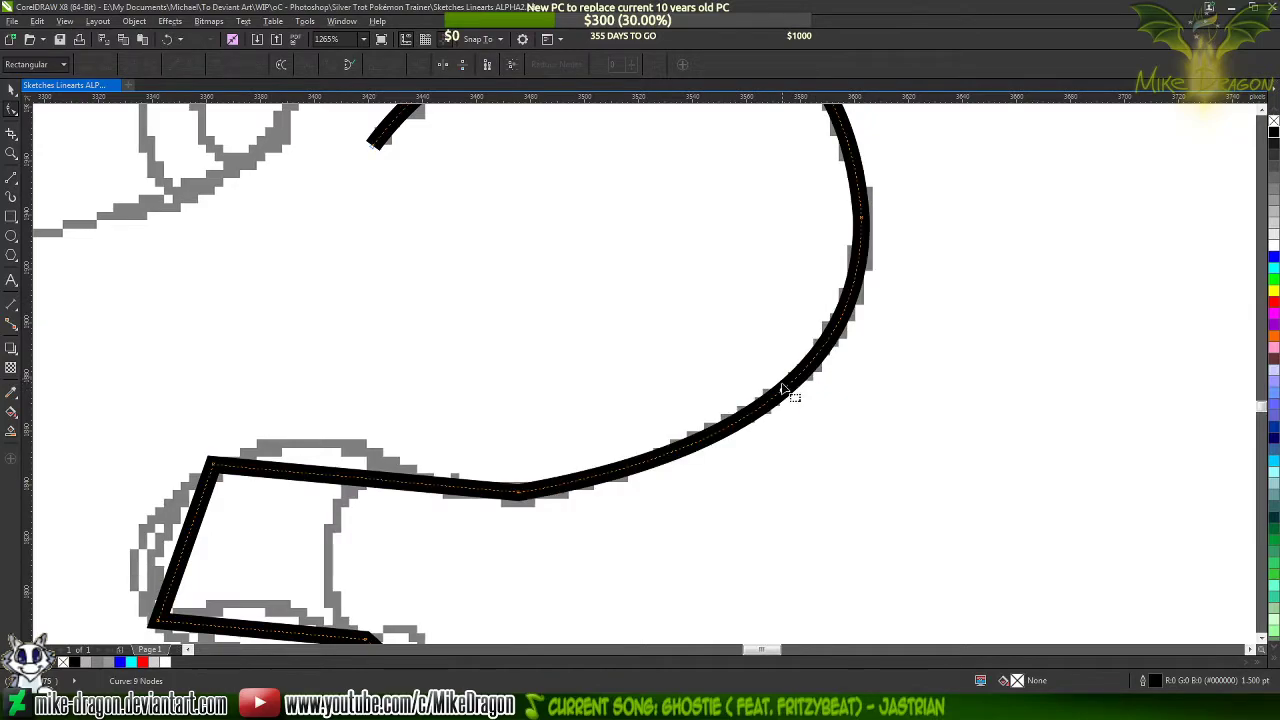
# Add nodes on the snout's lower and upper curves and delete the node at its foremost point
pyautogui.scroll(-2, 915, 350)
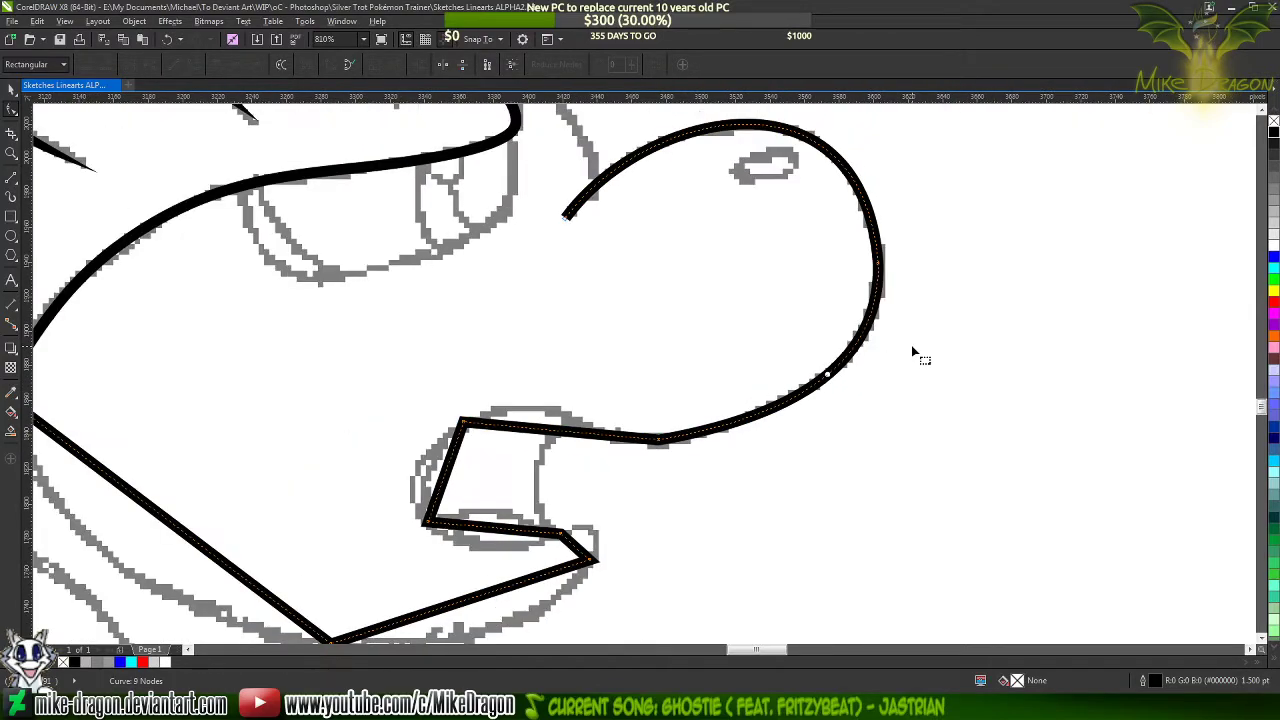
pyautogui.doubleClick(829, 377)
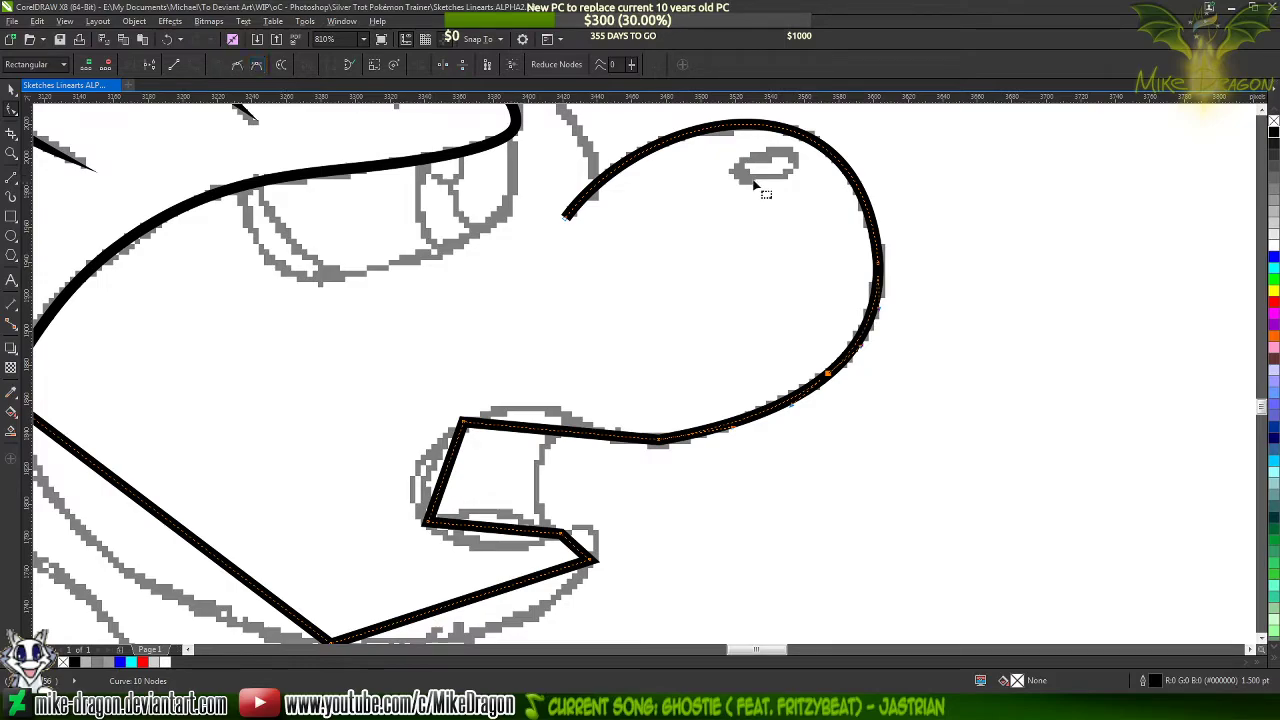
pyautogui.doubleClick(838, 161)
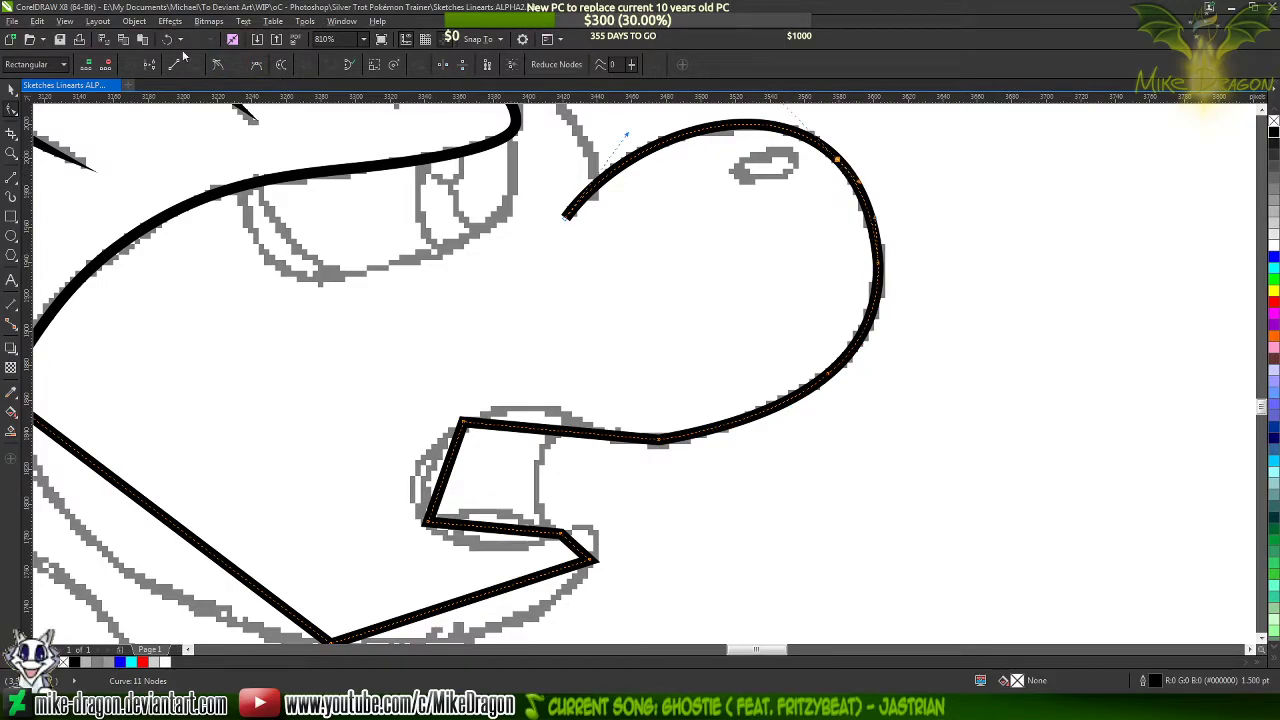
pyautogui.doubleClick(879, 265)
# Curve the mouth's upper edge onto the sketch with a node at its crest, and shape the dip toward the muzzle's underside
pyautogui.scroll(-2, 872, 165)
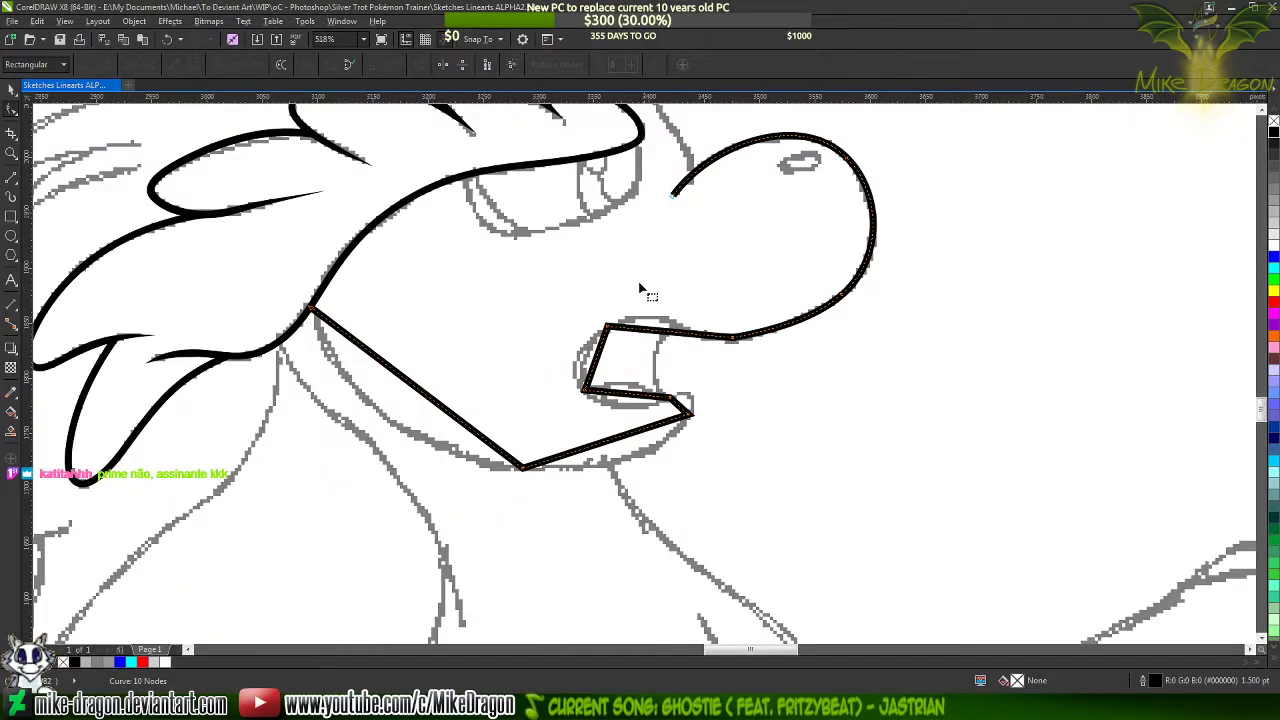
pyautogui.scroll(2, 666, 350)
pyautogui.scroll(1, 666, 350)
pyautogui.scroll(1, 650, 310)
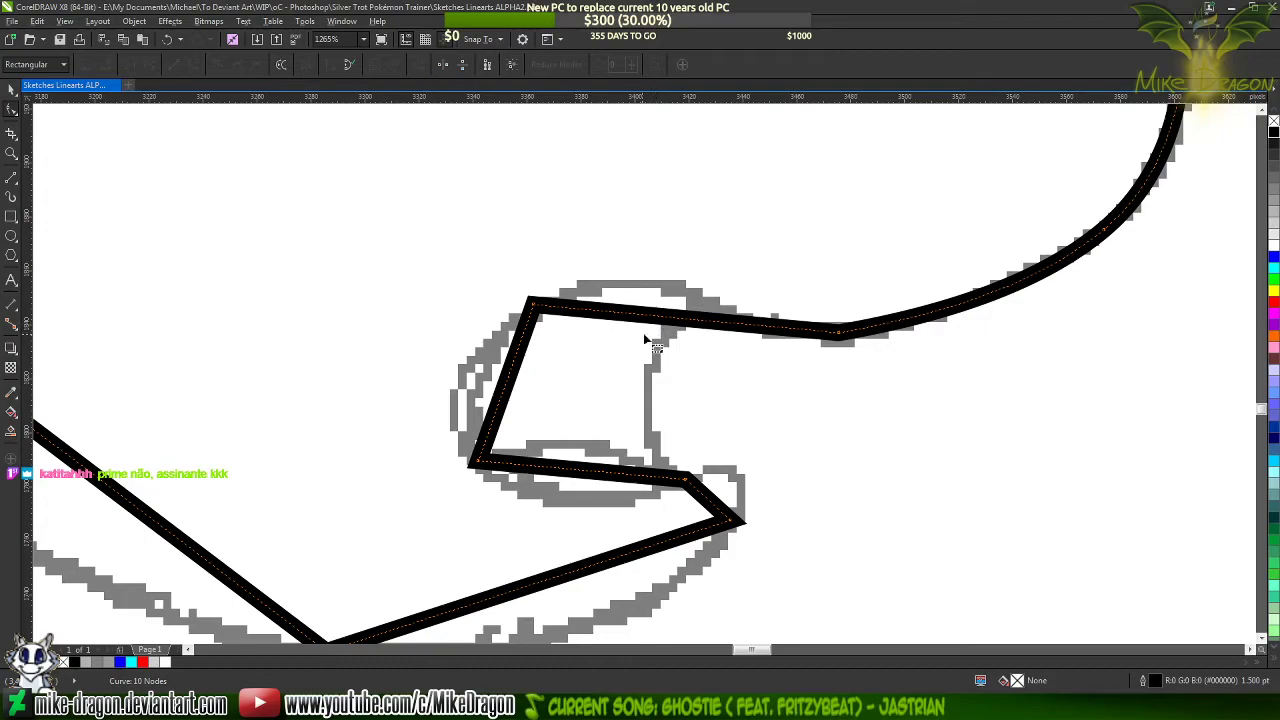
pyautogui.moveTo(666, 328); pyautogui.dragTo(651, 283)
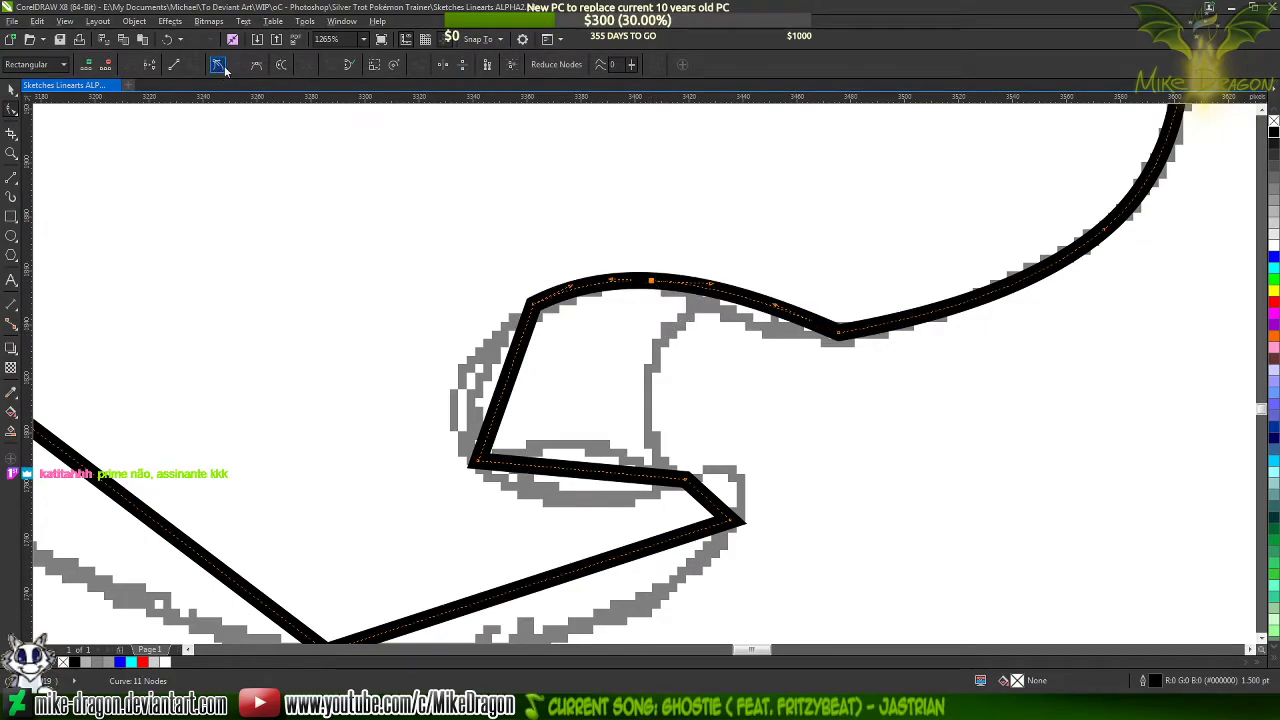
pyautogui.click(838, 331)
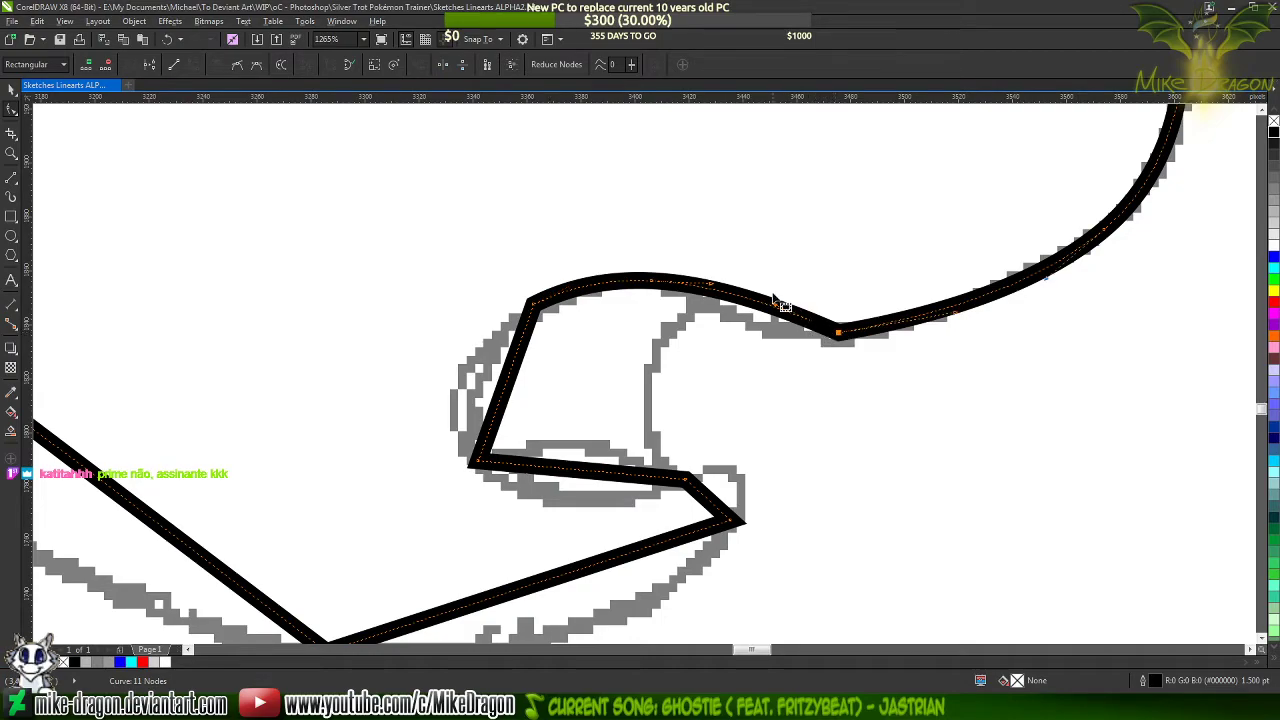
pyautogui.moveTo(772, 306); pyautogui.dragTo(717, 348)
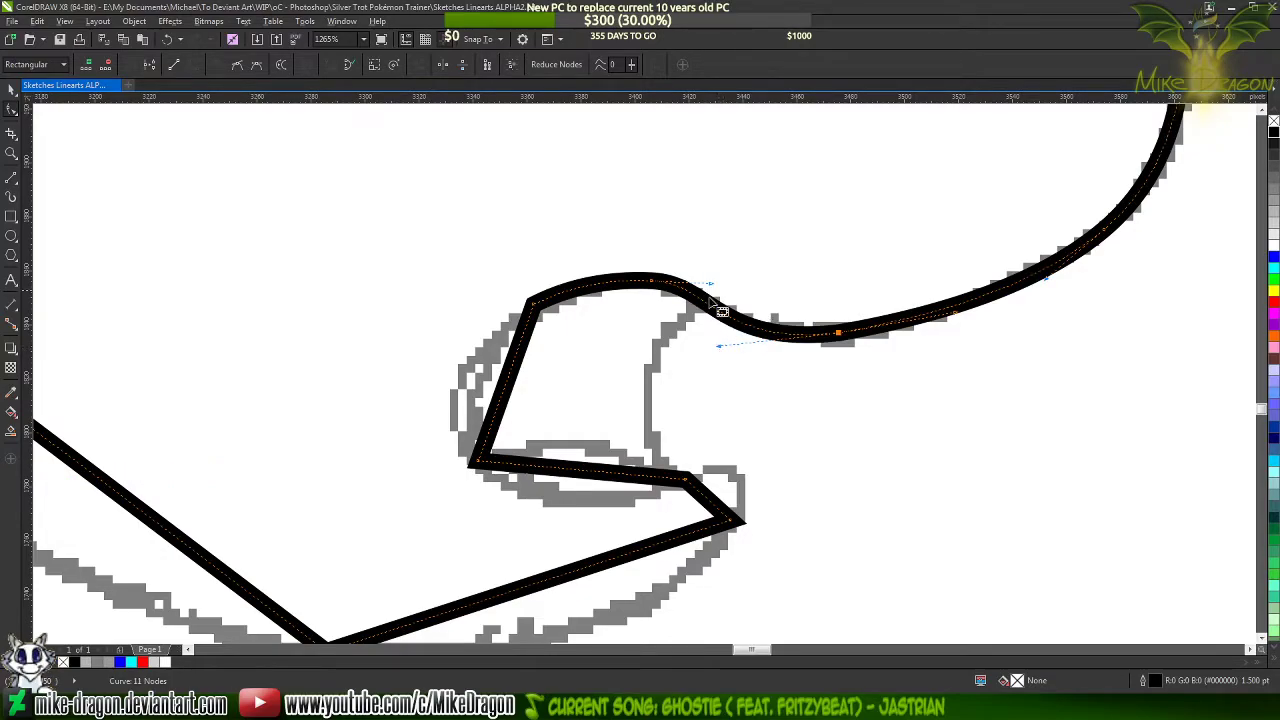
# Replace the crest node on the mouth's upper edge with one slightly farther back and refine the curve toward the muzzle
pyautogui.click(600, 287)
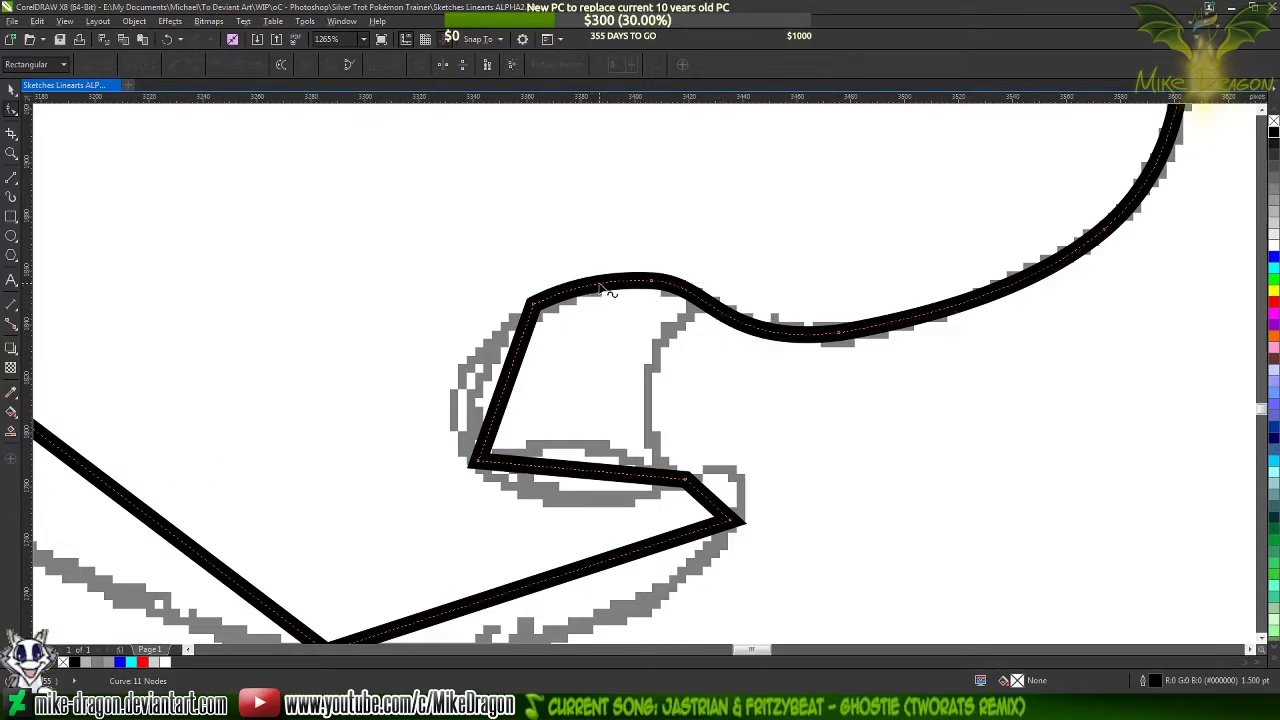
pyautogui.doubleClick(600, 287)
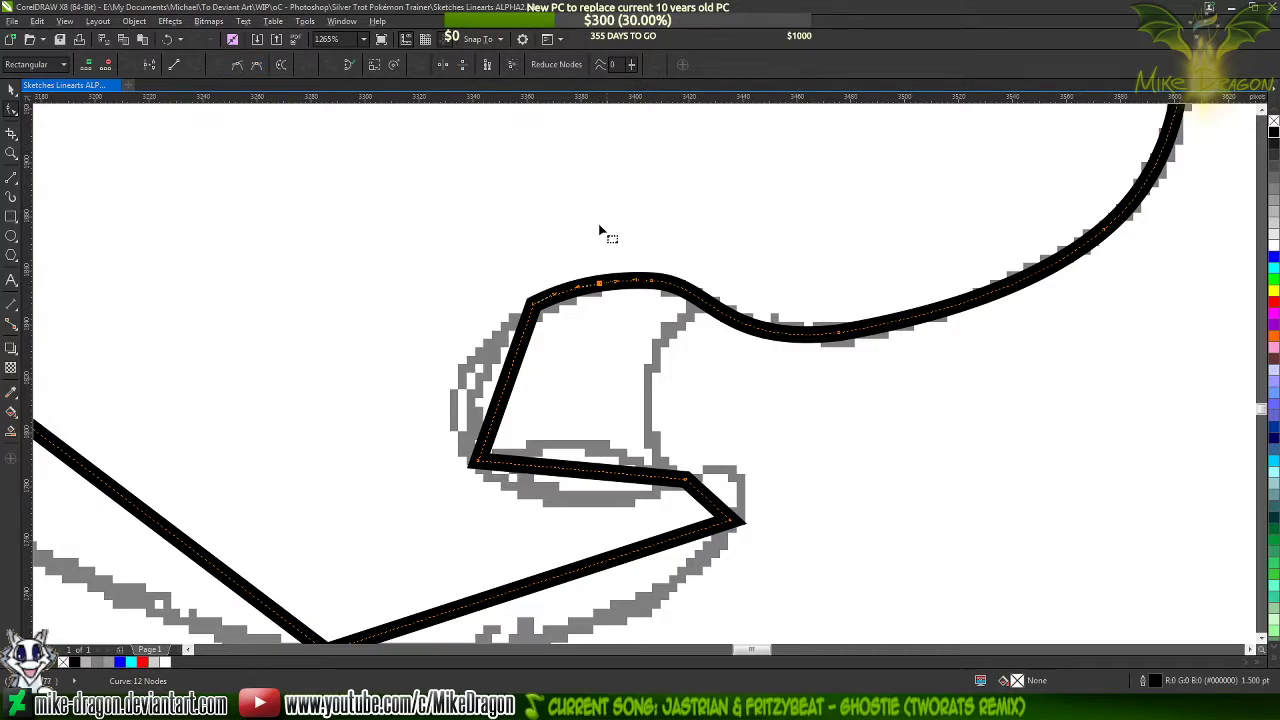
pyautogui.hotkey('ctrl', 'z')
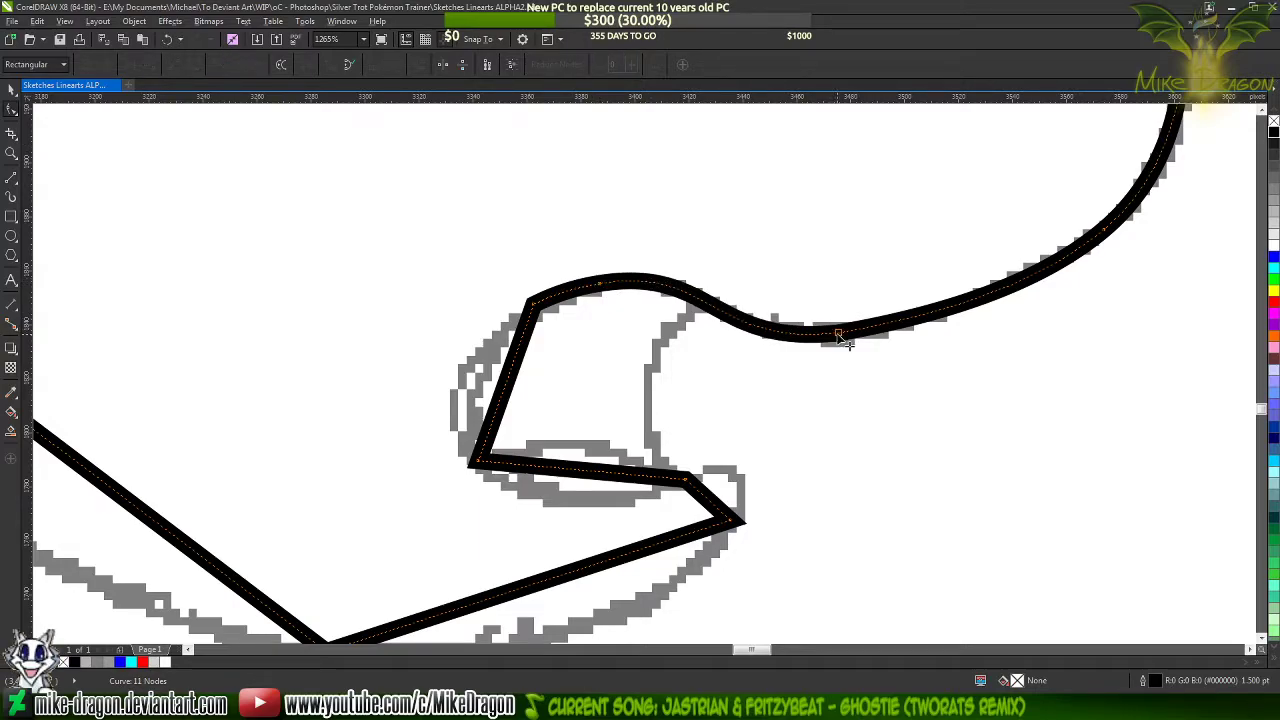
pyautogui.moveTo(711, 347); pyautogui.dragTo(727, 346)
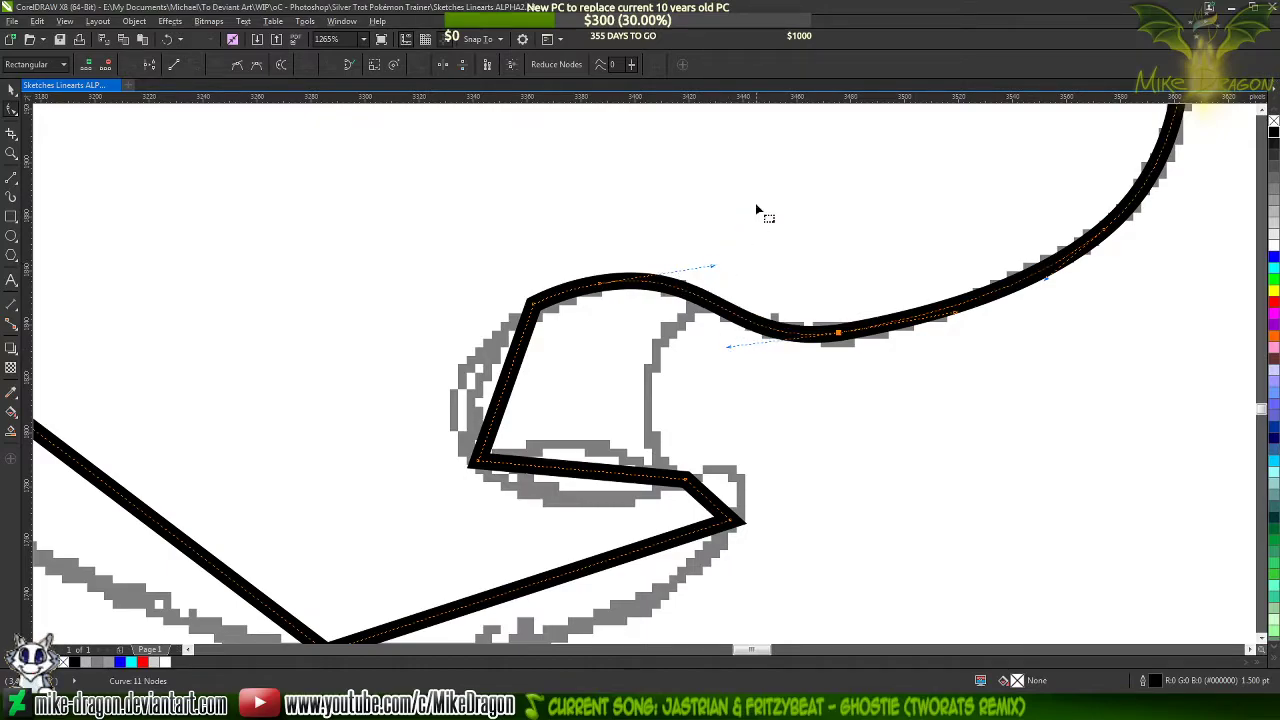
# Bow the mouth's back segment outward with an added node and delete the upper corner node to round the contour
pyautogui.scroll(-1, 755, 207)
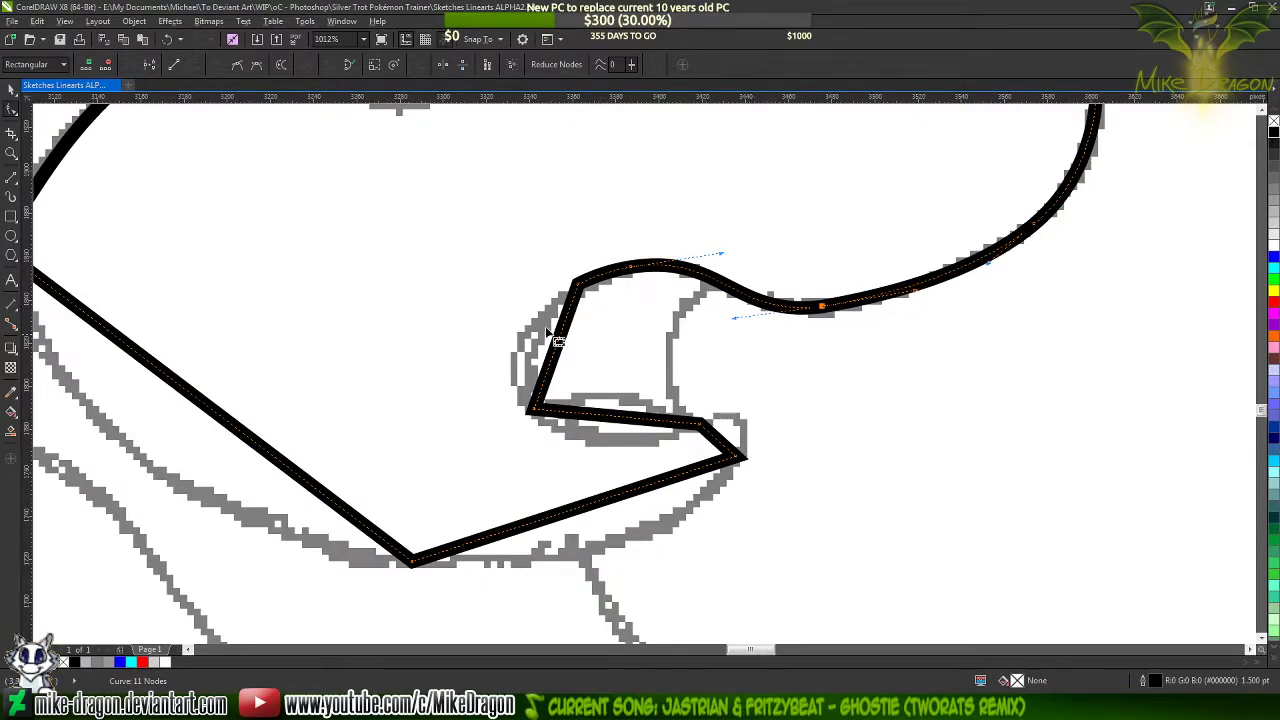
pyautogui.scroll(2, 509, 353)
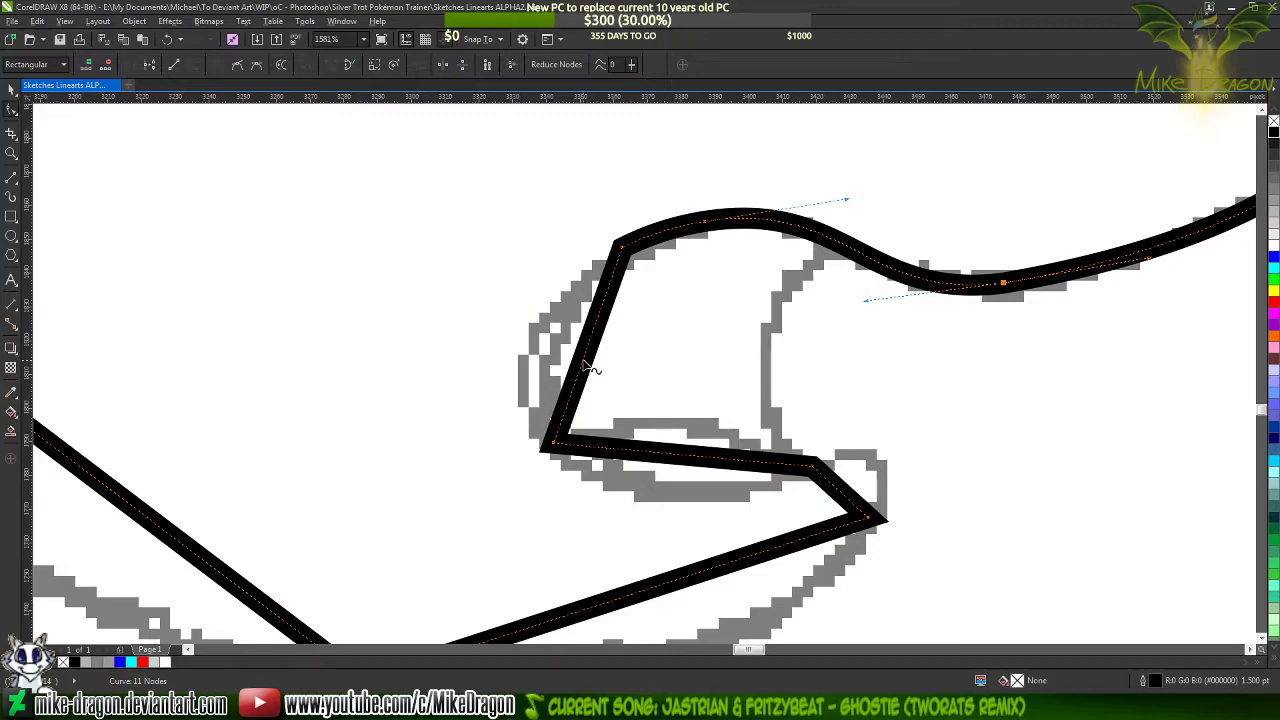
pyautogui.moveTo(592, 370); pyautogui.dragTo(537, 369)
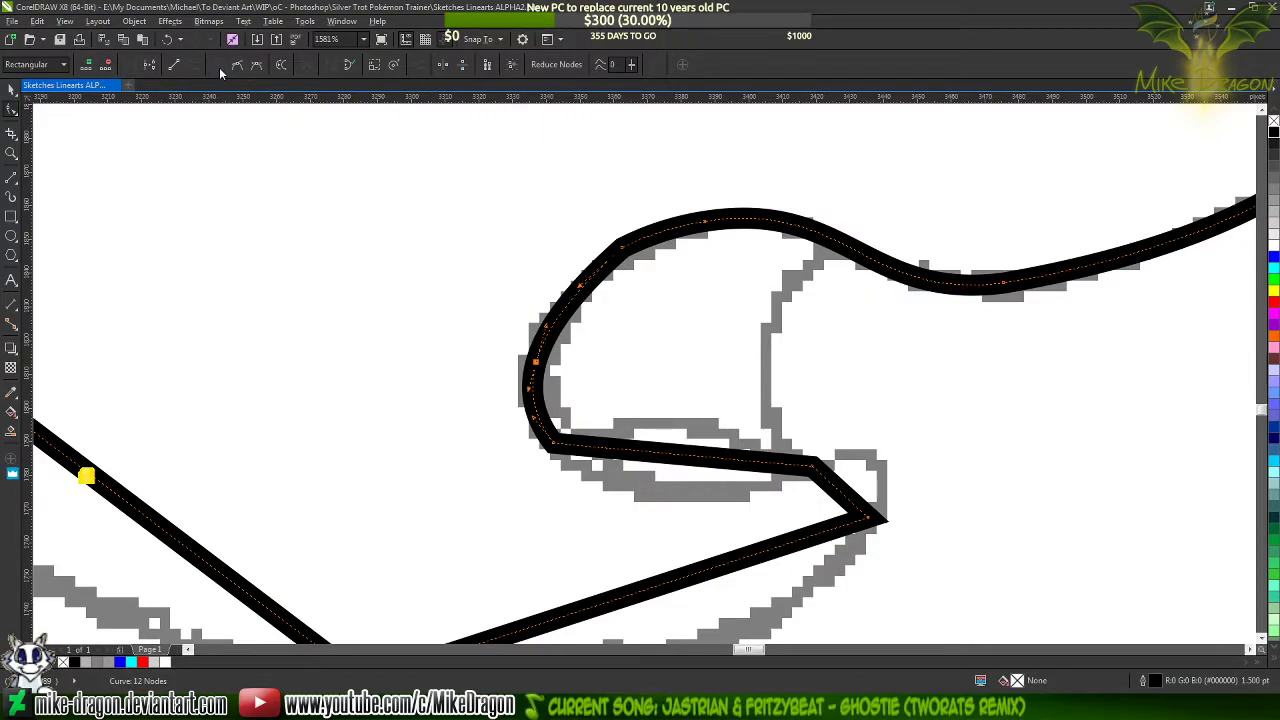
pyautogui.doubleClick(622, 251)
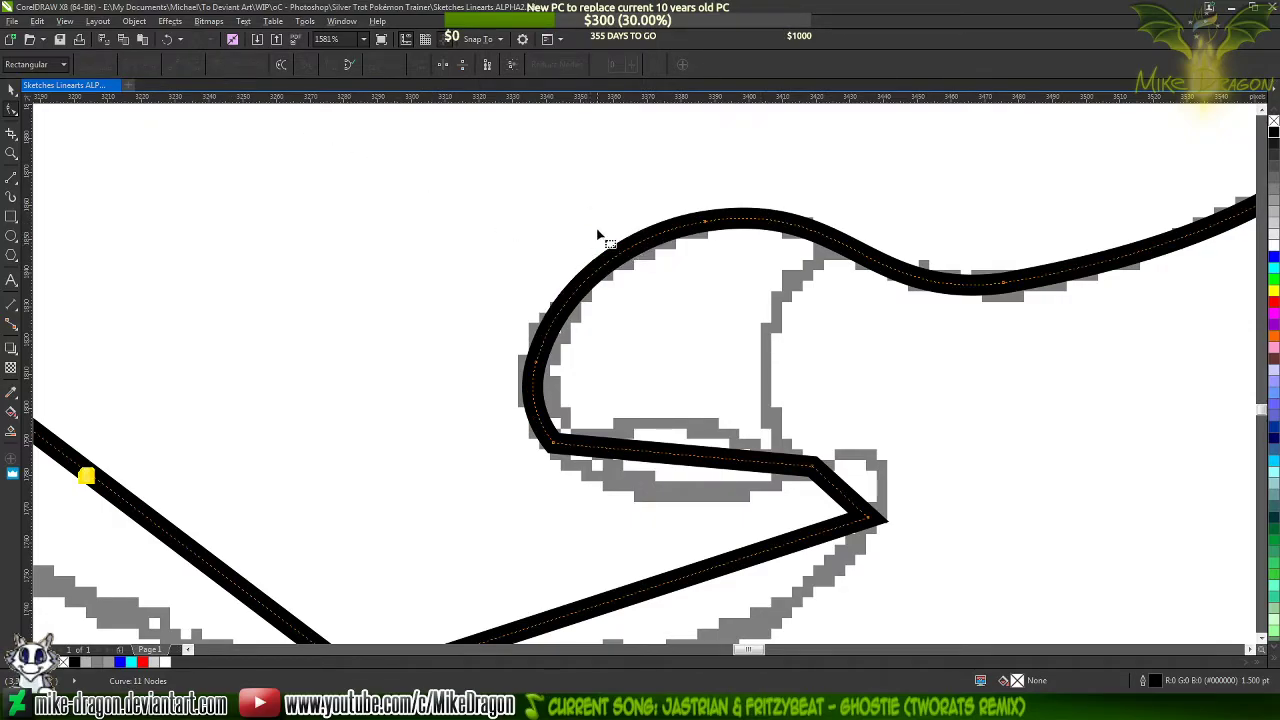
# Curve the mouth's lower edge downward, add a cusp node midway, and delete the node at the mouth's lower back corner
pyautogui.scroll(-2, 445, 156)
pyautogui.scroll(-1, 550, 319)
pyautogui.scroll(3, 550, 319)
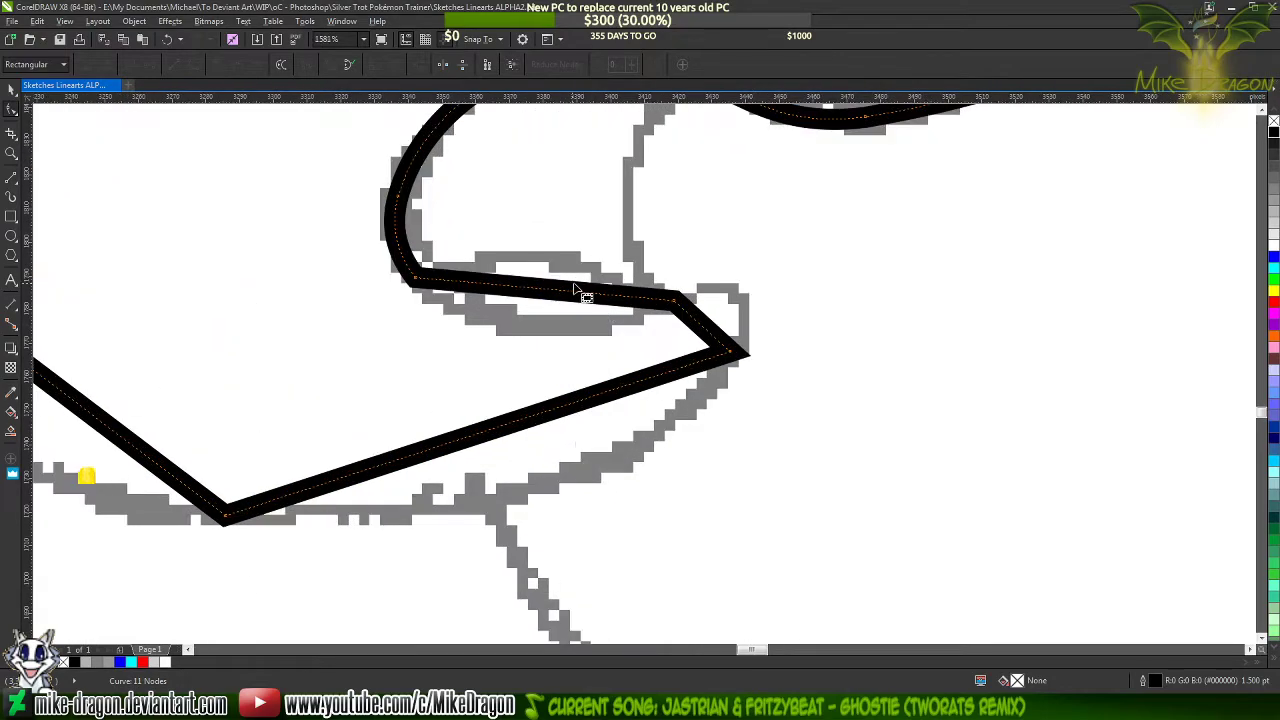
pyautogui.moveTo(545, 293); pyautogui.dragTo(540, 331)
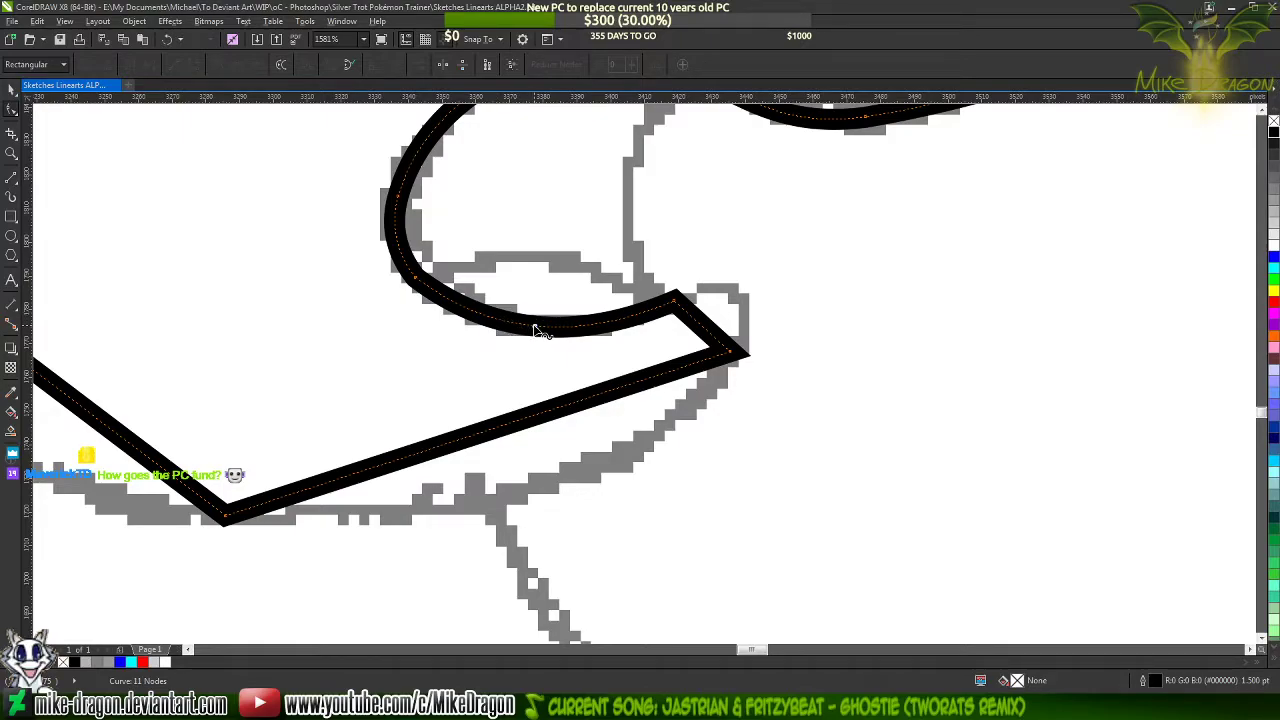
pyautogui.click(535, 330)
pyautogui.doubleClick(535, 330)
pyautogui.click(218, 64)
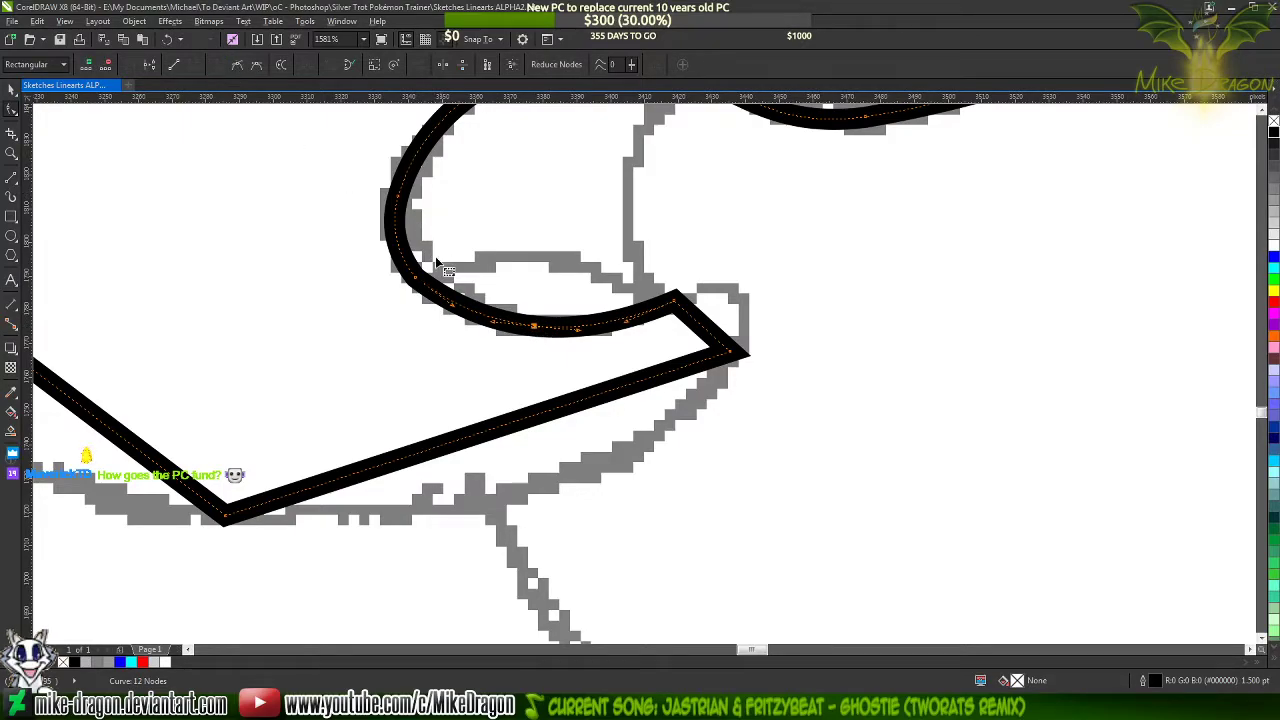
pyautogui.doubleClick(420, 282)
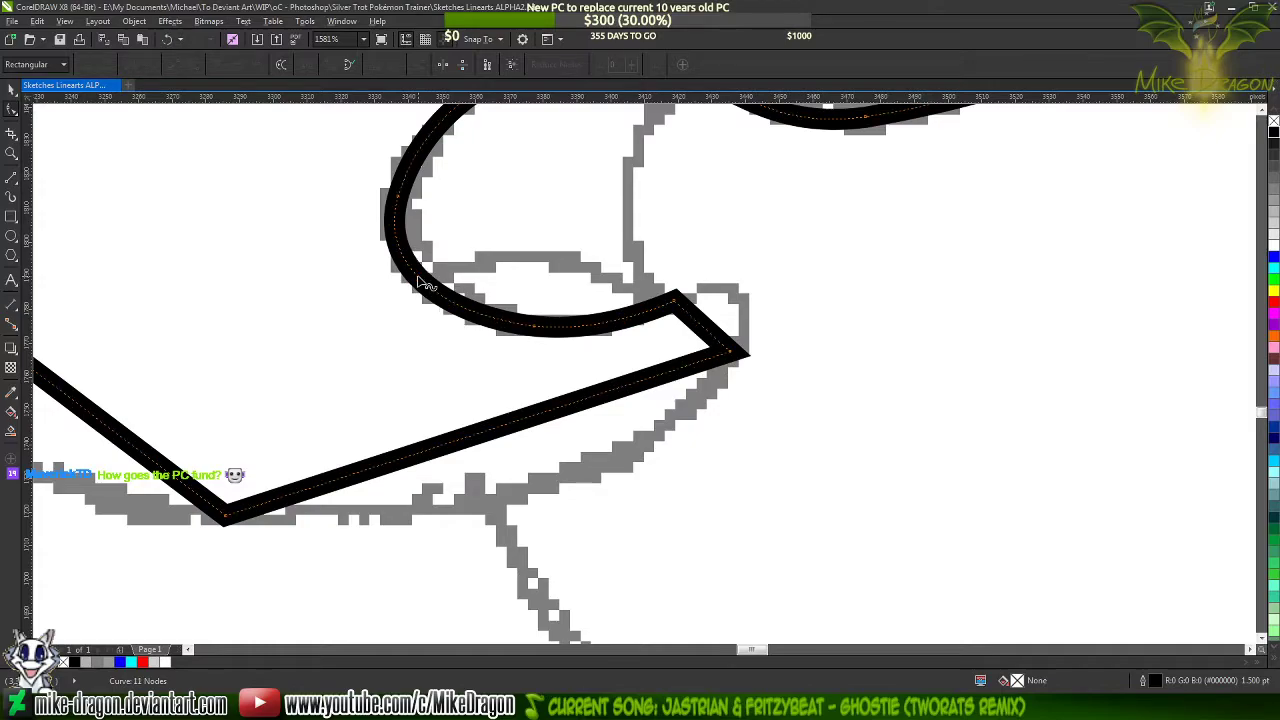
# Bend the short segment at the lower lip's tip and adjust its handle to form the sketched rounded lip
pyautogui.moveTo(705, 333); pyautogui.dragTo(762, 313)
pyautogui.click(741, 268)
pyautogui.moveTo(741, 268); pyautogui.dragTo(741, 263)
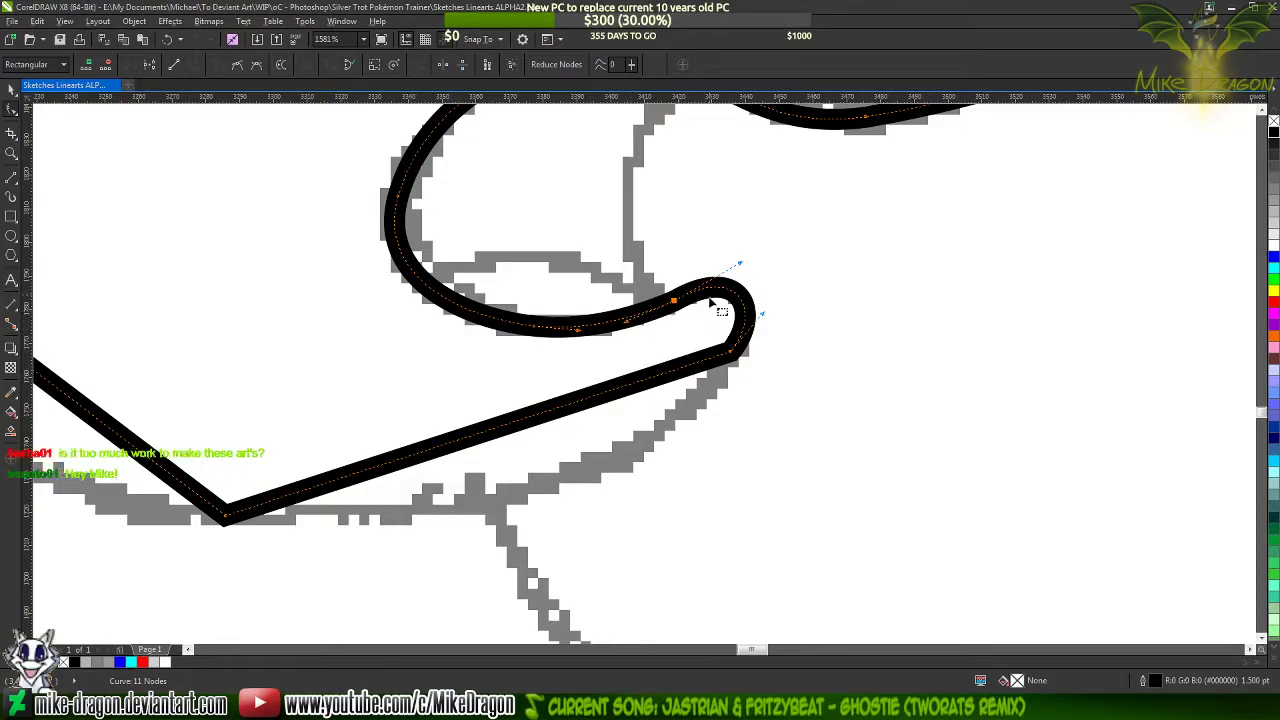
pyautogui.scroll(-1, 614, 340)
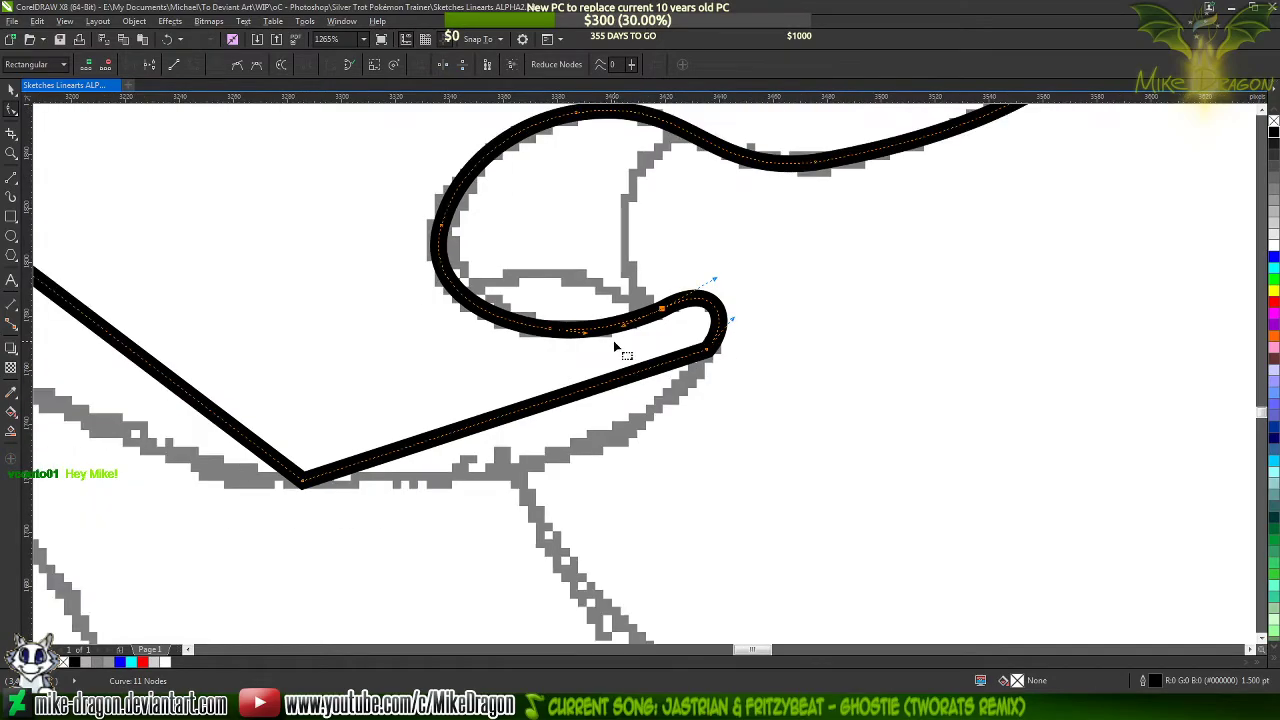
# Add a cusp node at the crest of the lower lip's tip and delete the node just behind it
pyautogui.scroll(3, 756, 264)
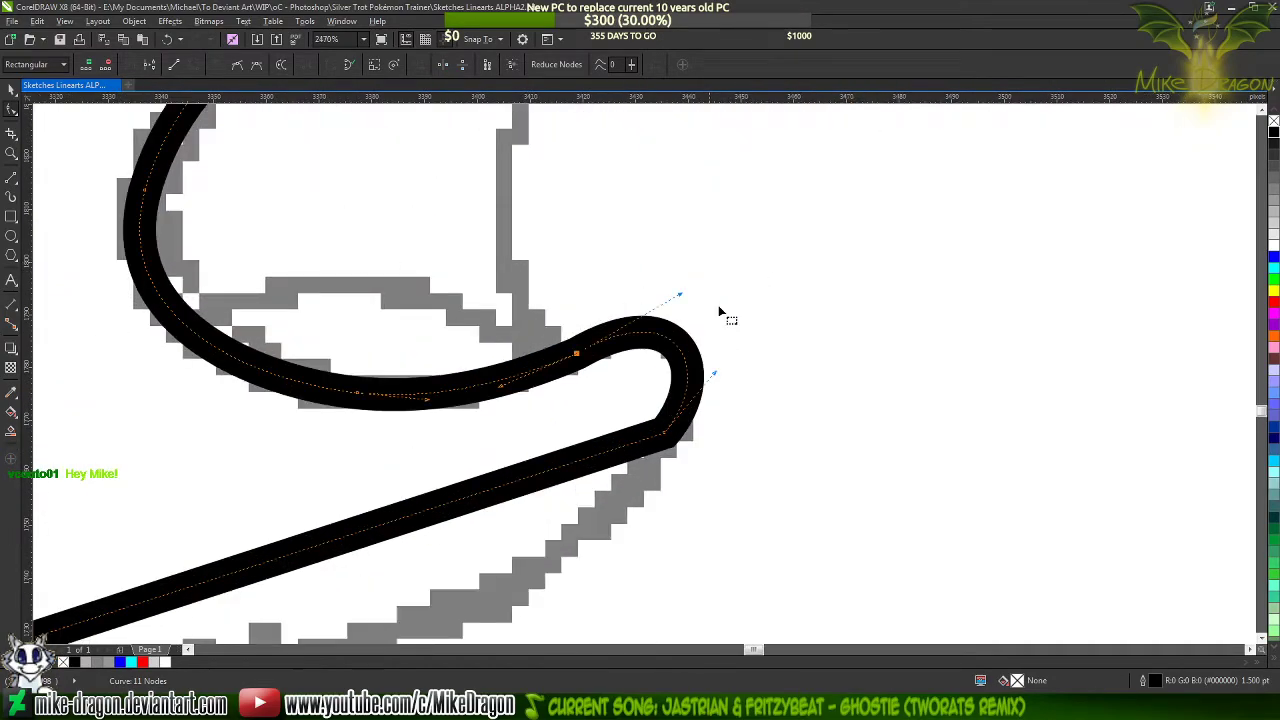
pyautogui.doubleClick(663, 343)
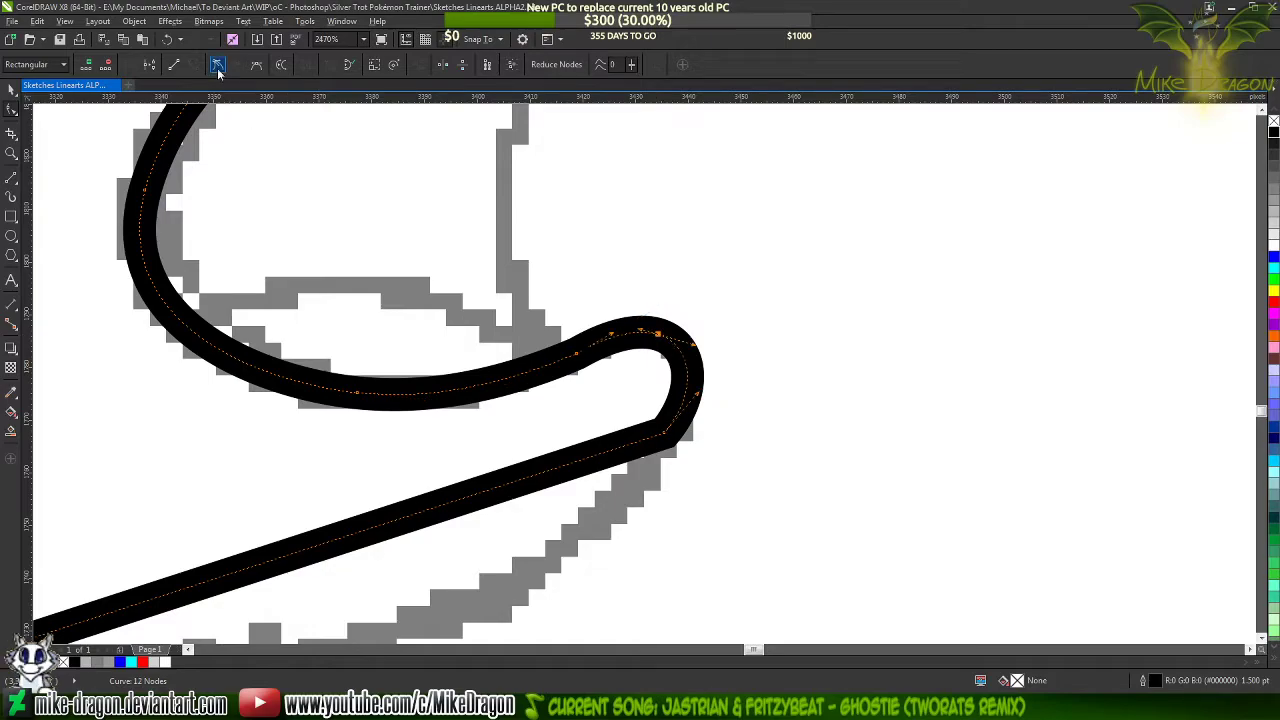
pyautogui.doubleClick(578, 355)
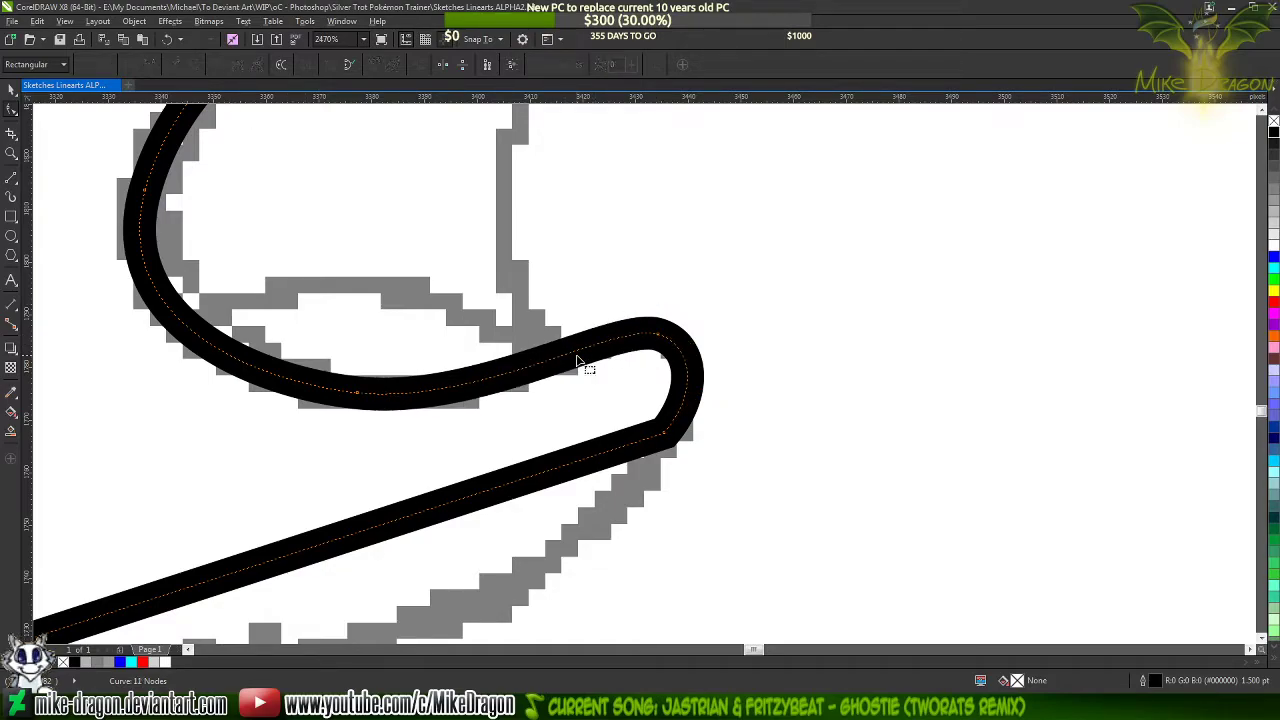
# Switch to the desktop and open the 147 photo folder inside Fotos in the documents
pyautogui.click(530, 708)
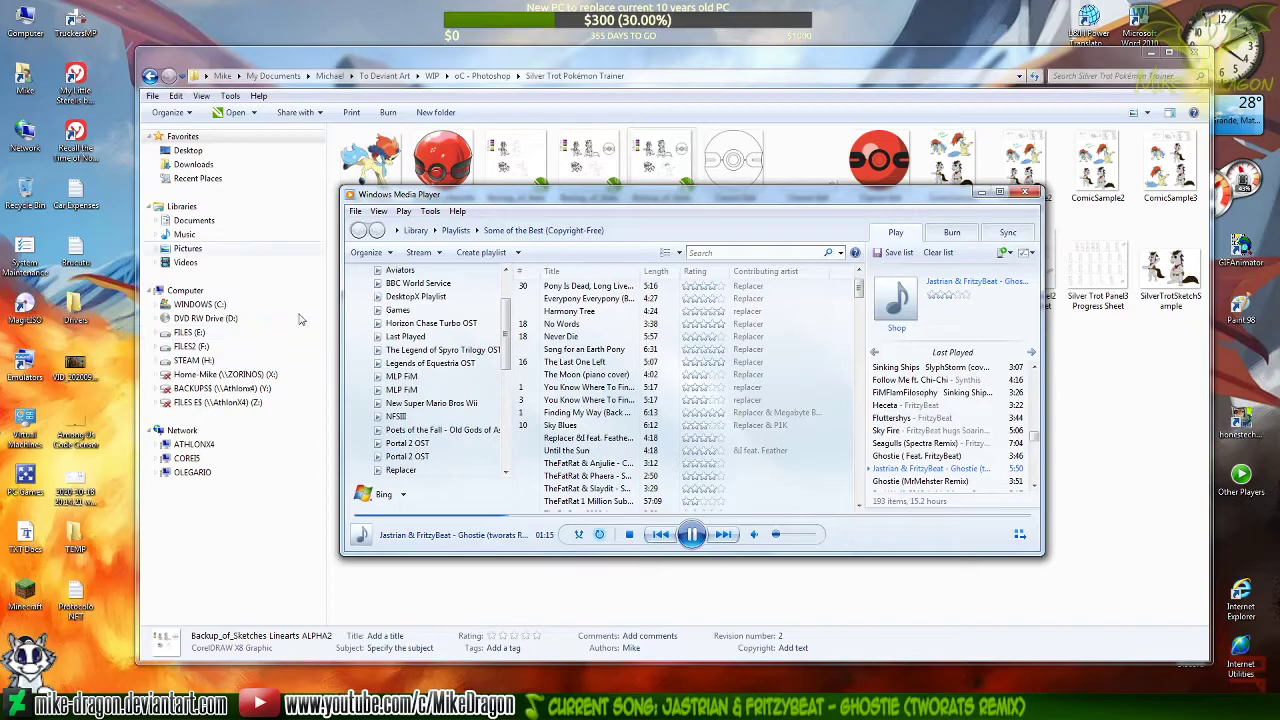
pyautogui.click(17, 86)
pyautogui.doubleClick(17, 75)
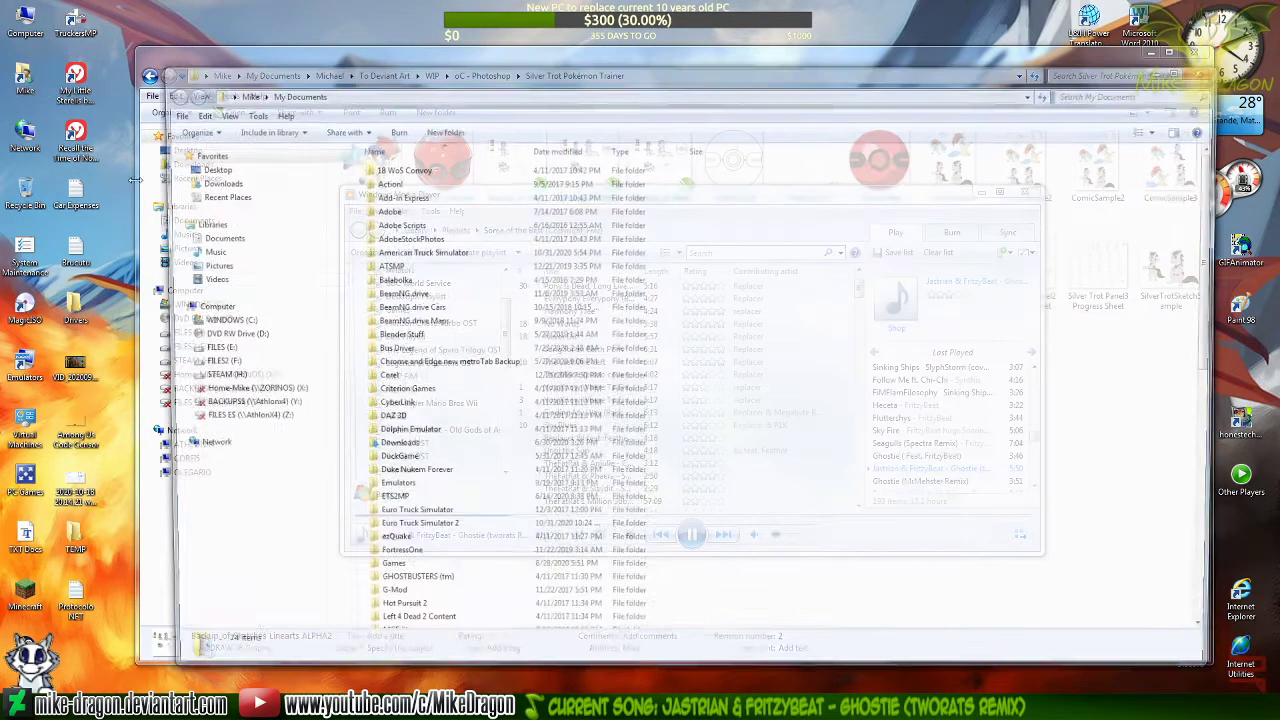
pyautogui.write('mi')
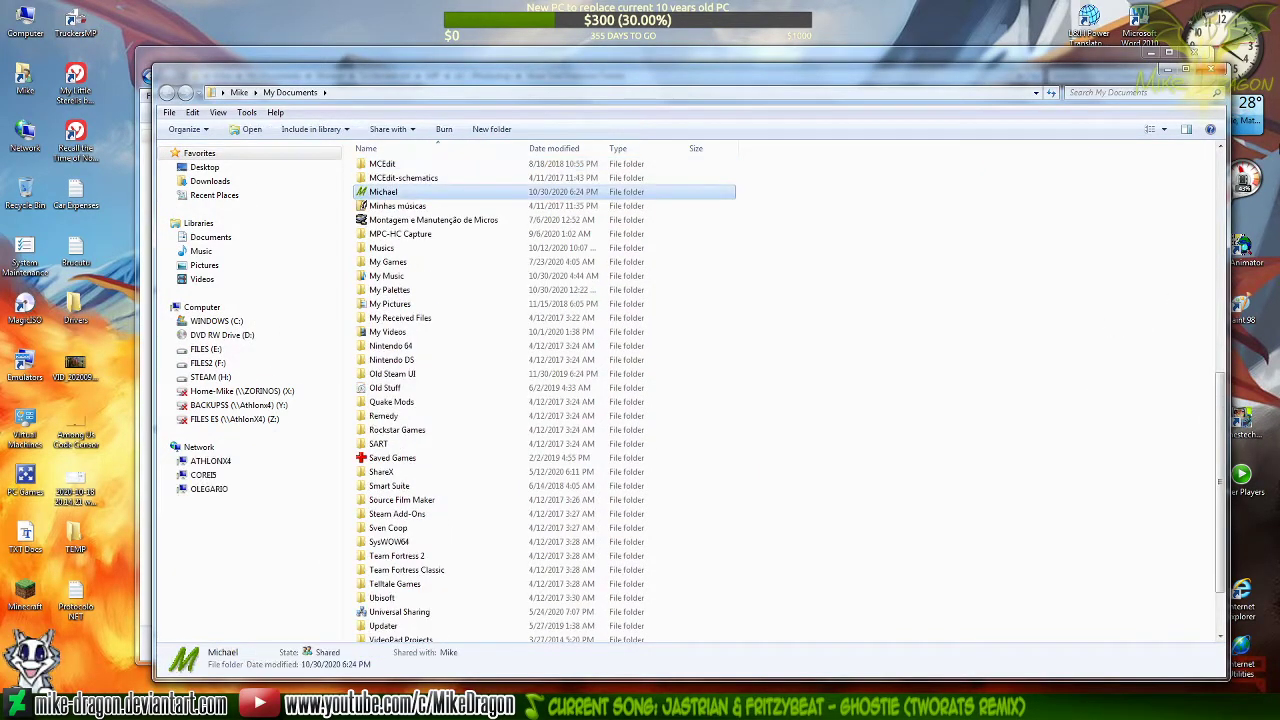
pyautogui.press('Return')
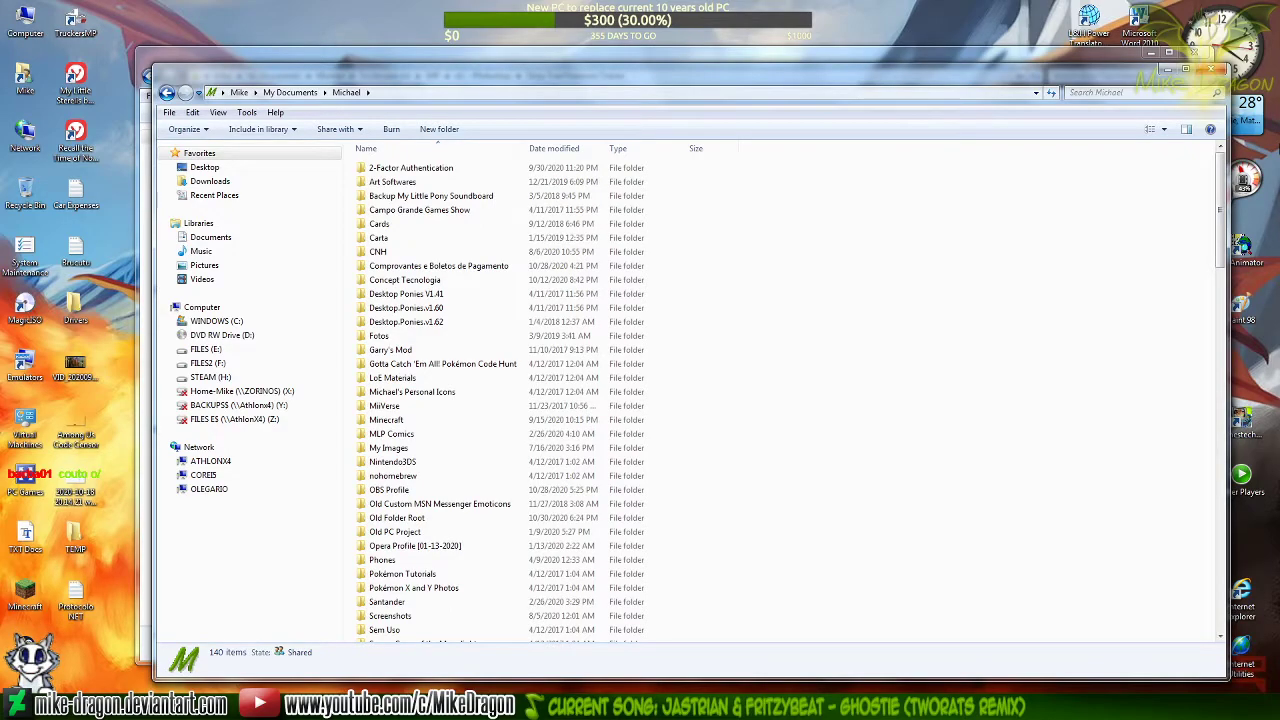
pyautogui.write('f')
pyautogui.press('Return')
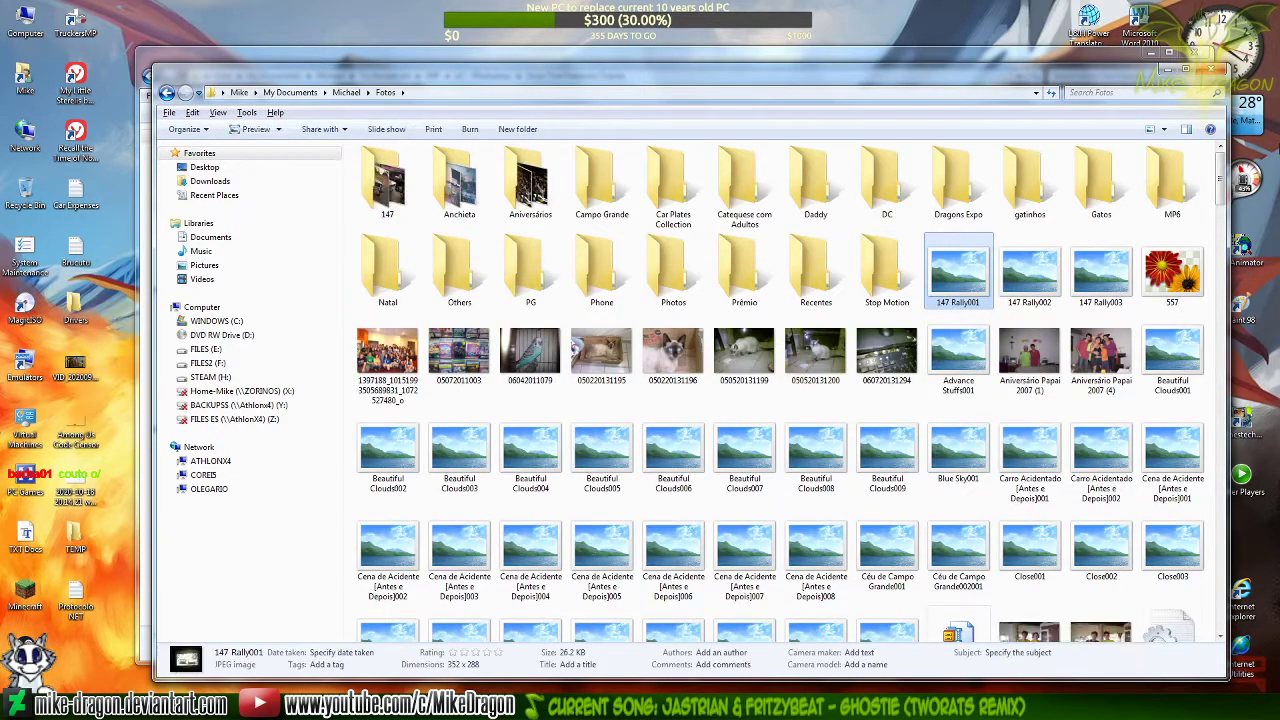
pyautogui.doubleClick(374, 188)
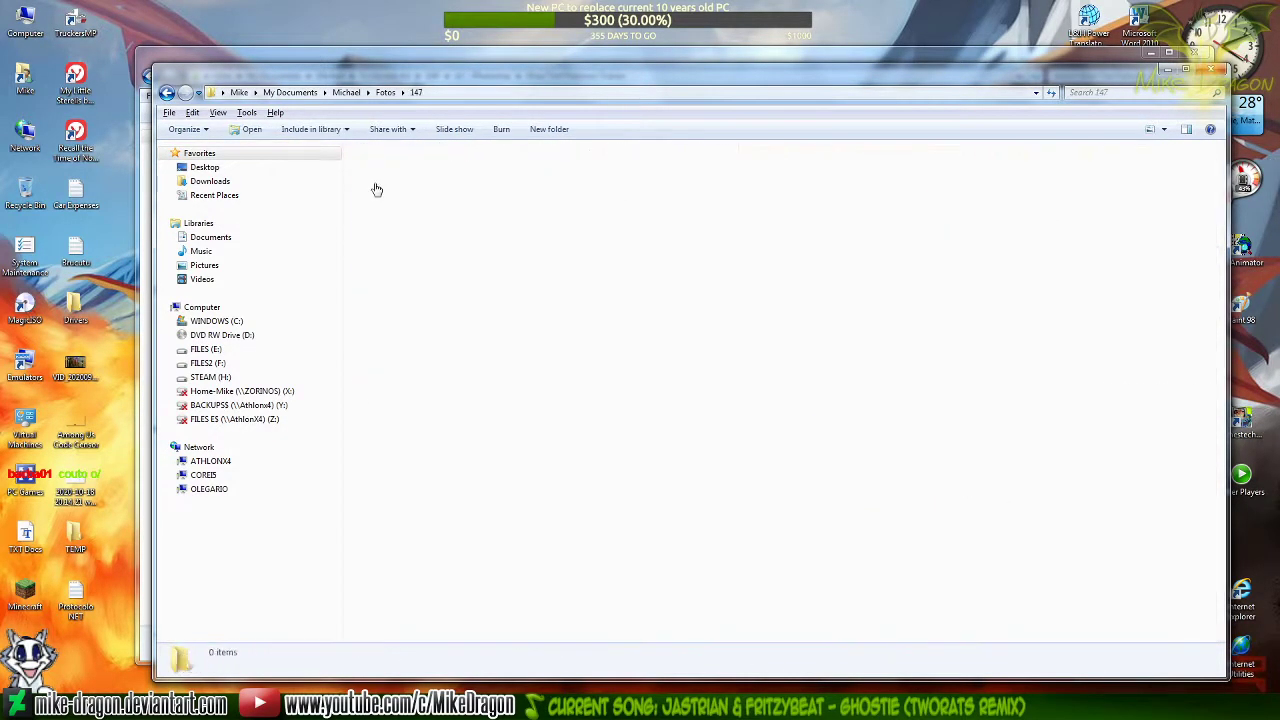
pyautogui.moveTo(920, 528); pyautogui.dragTo(874, 592)
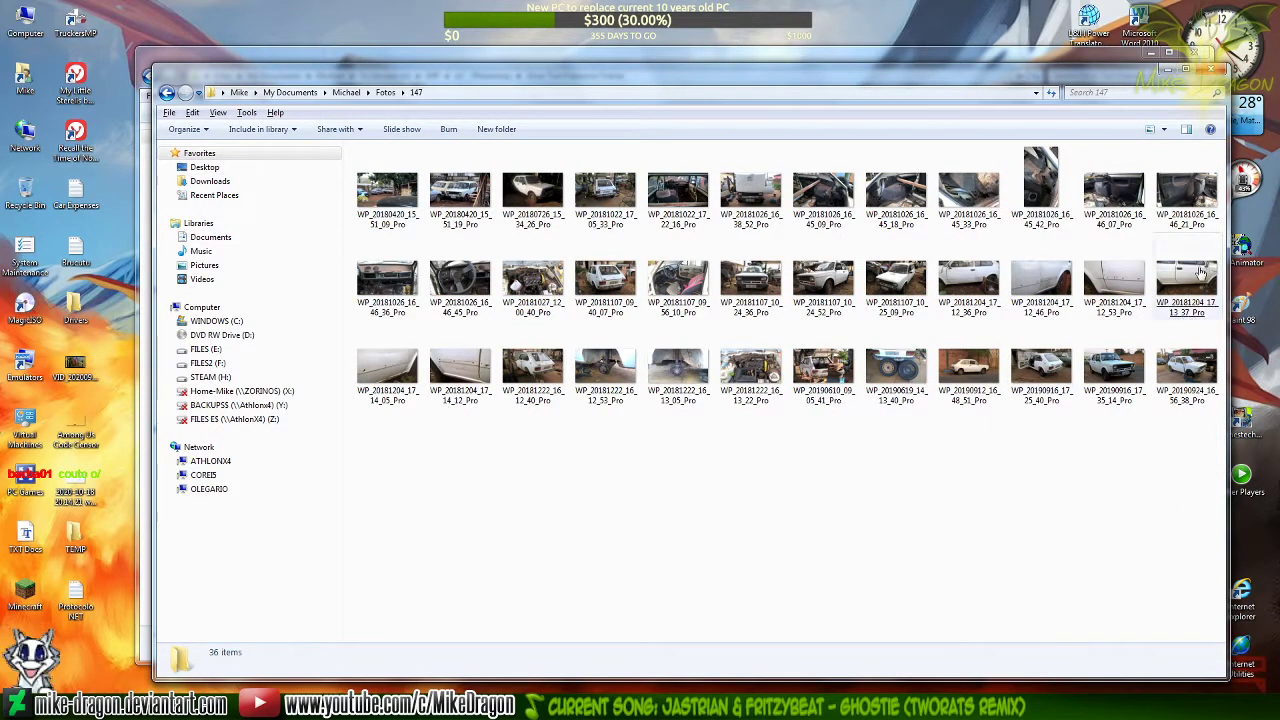
# View the car photos WP_20190916_17_35_14_Pro and WP_20190924_16_56_38_Pro, examining the second one's rear wheel up close
pyautogui.click(1118, 373)
pyautogui.doubleClick(1118, 373)
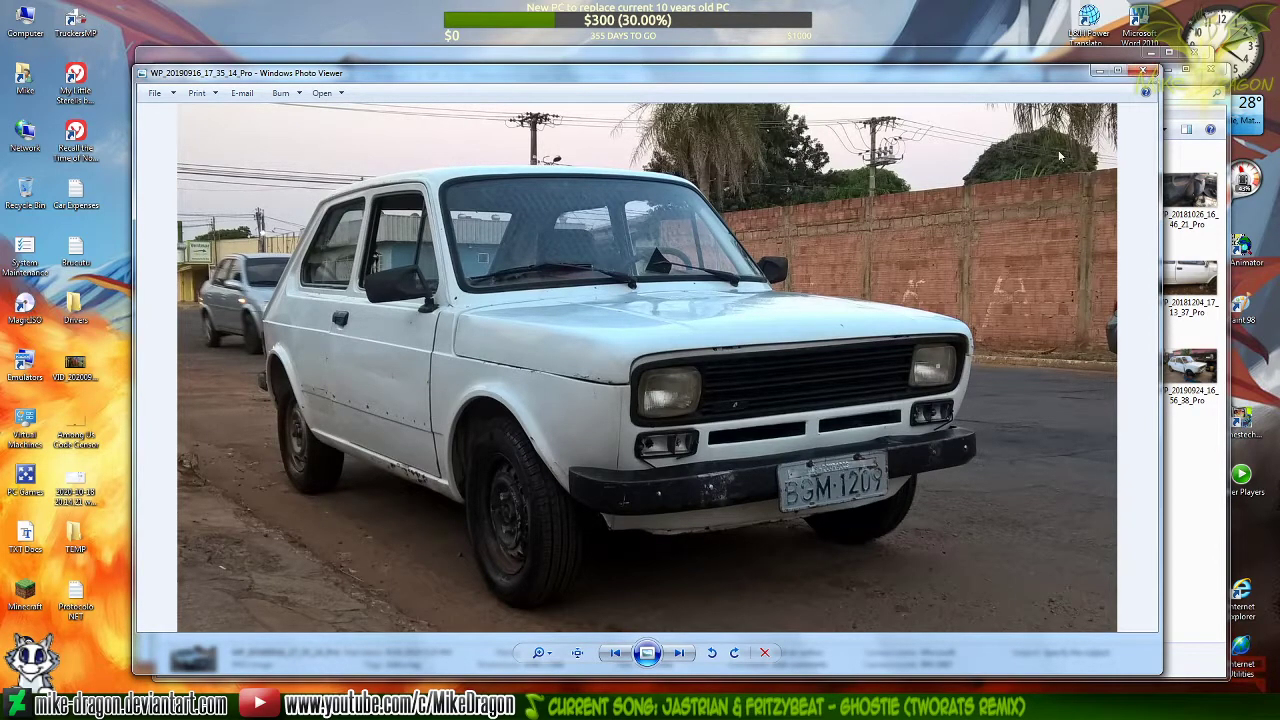
pyautogui.click(1147, 72)
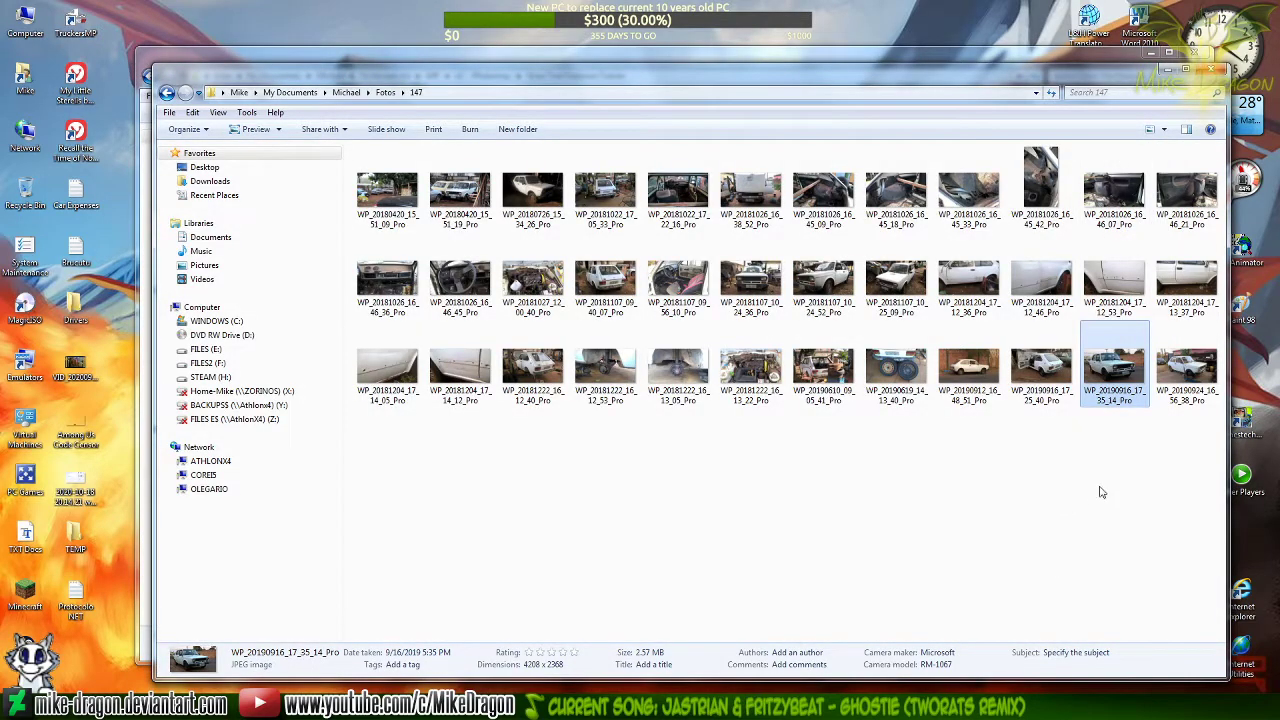
pyautogui.press('Right')
pyautogui.press('Return')
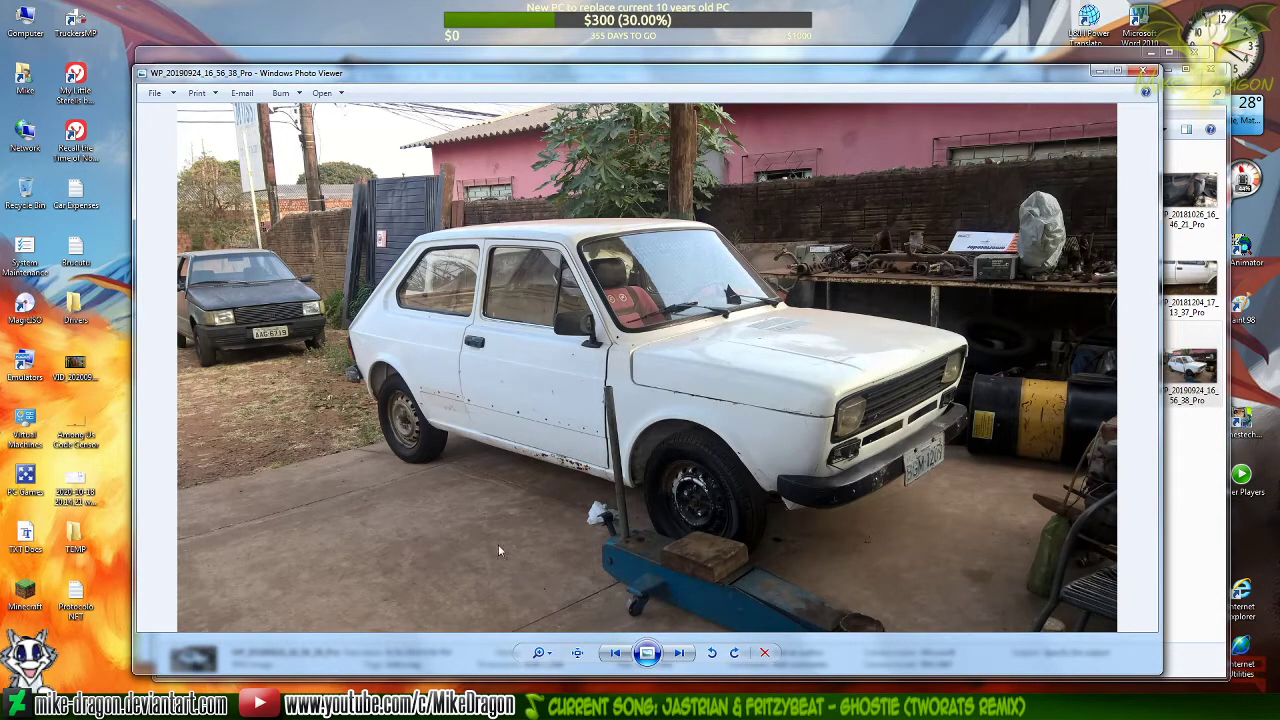
pyautogui.scroll(5, 413, 421)
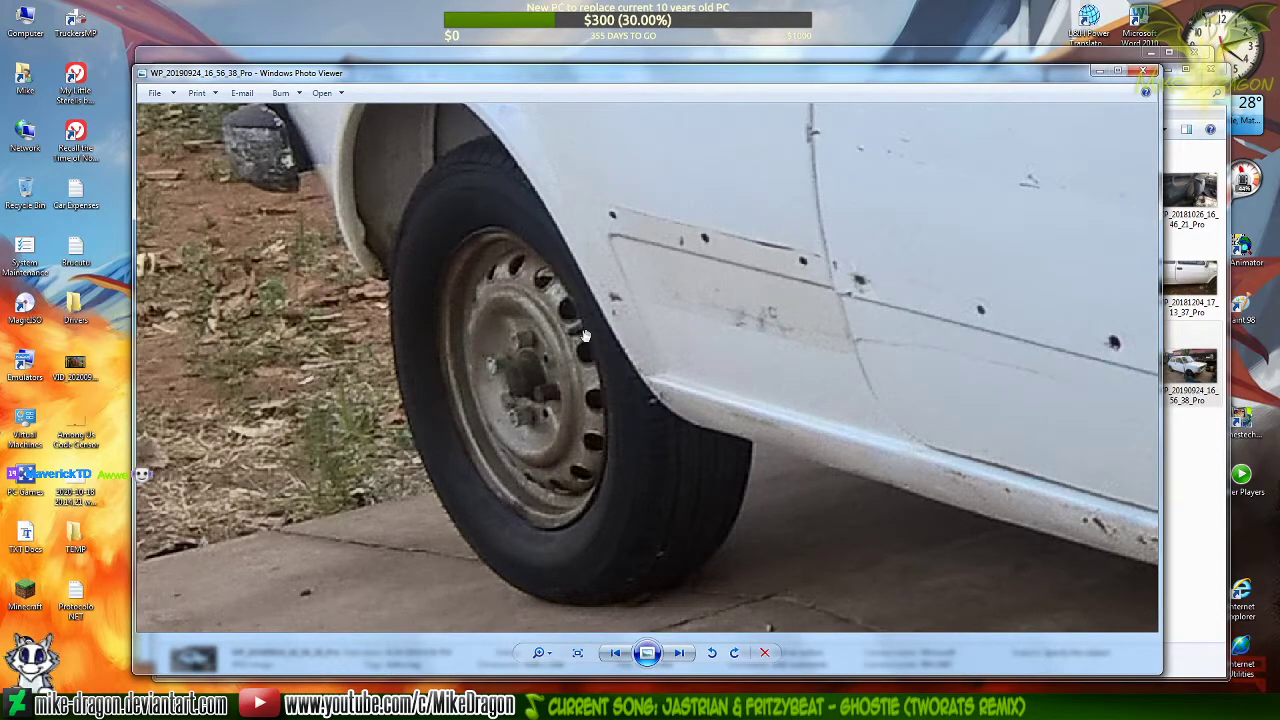
pyautogui.scroll(-8, 539, 367)
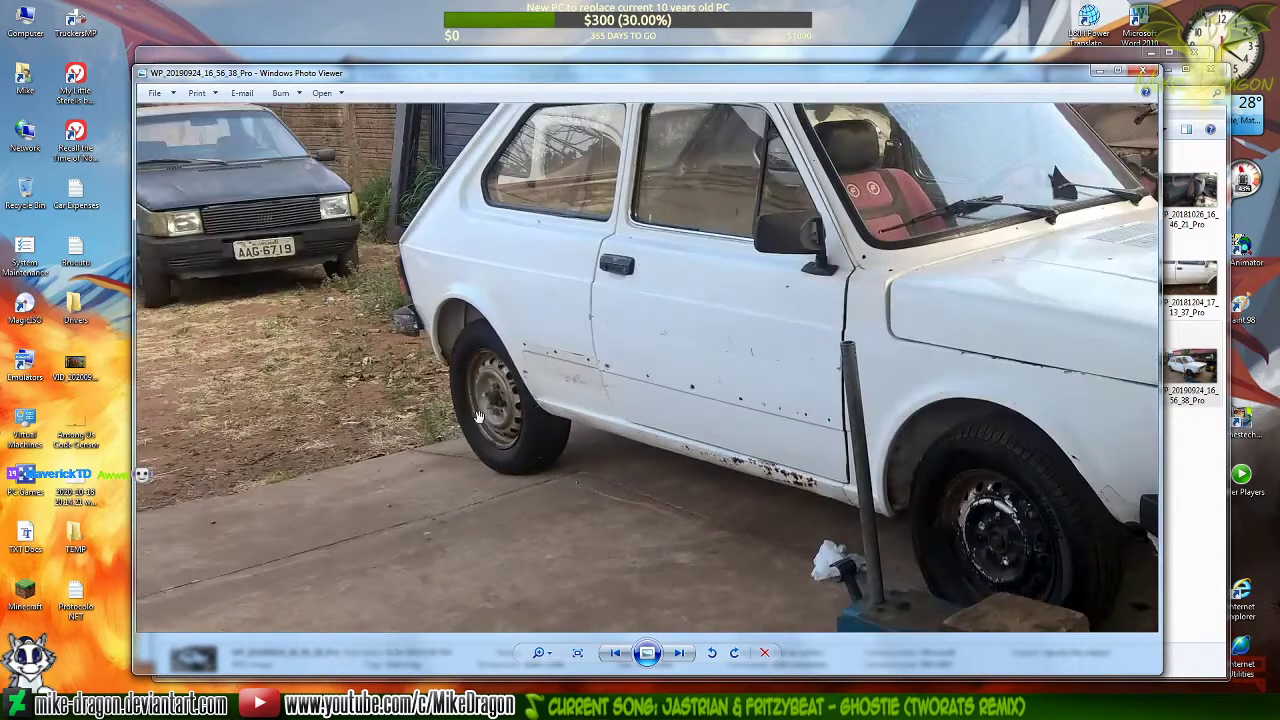
# Close the photo and its folder, minimize the project folder, and switch back to the CorelDRAW drawing
pyautogui.click(1147, 72)
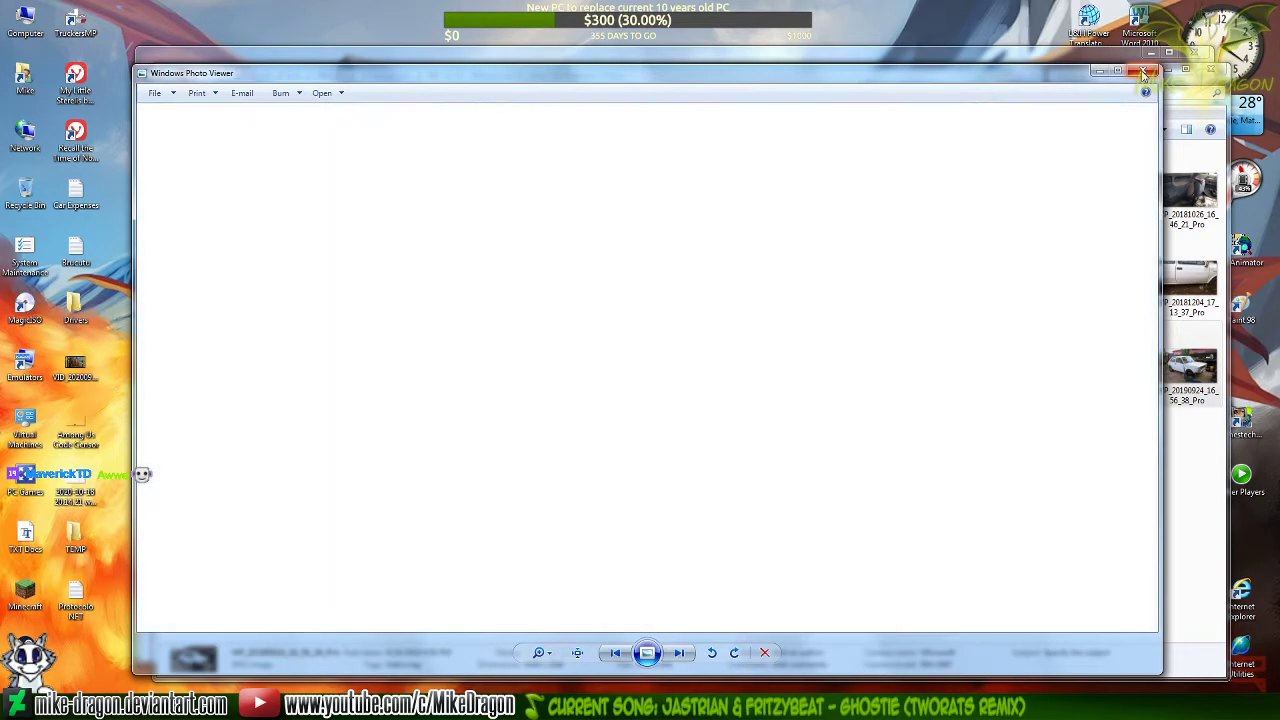
pyautogui.click(1214, 72)
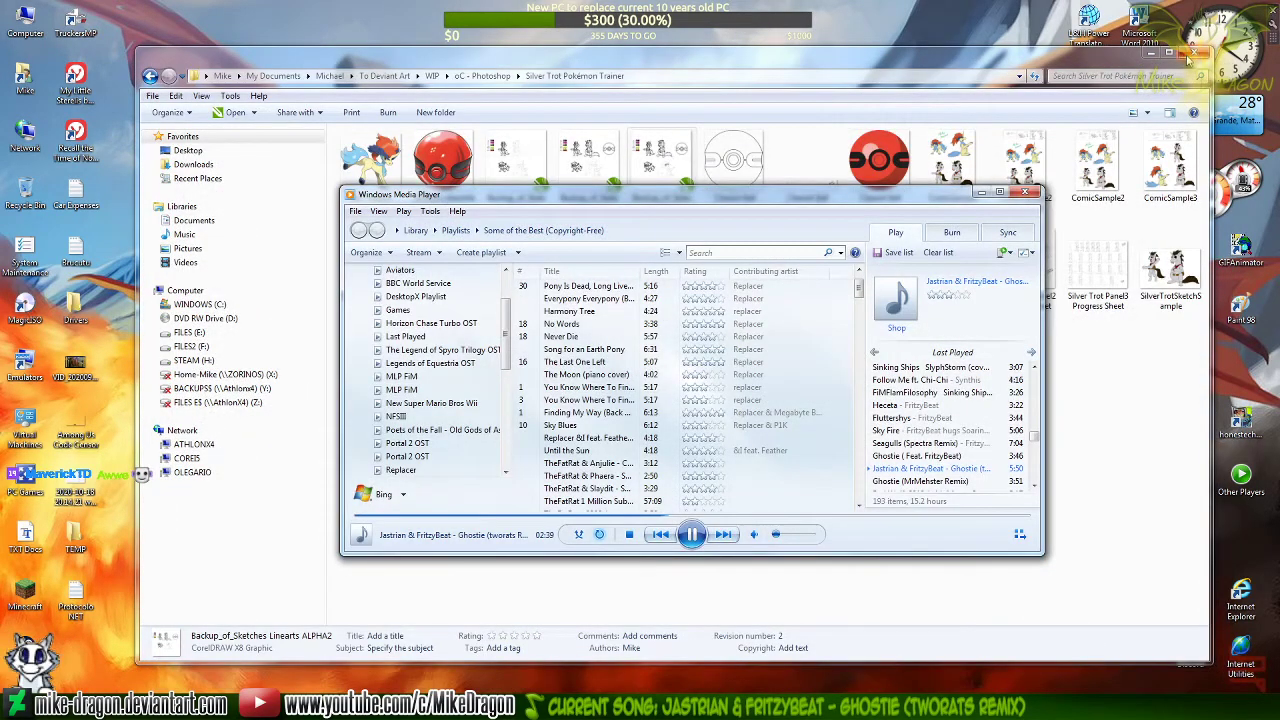
pyautogui.click(1150, 53)
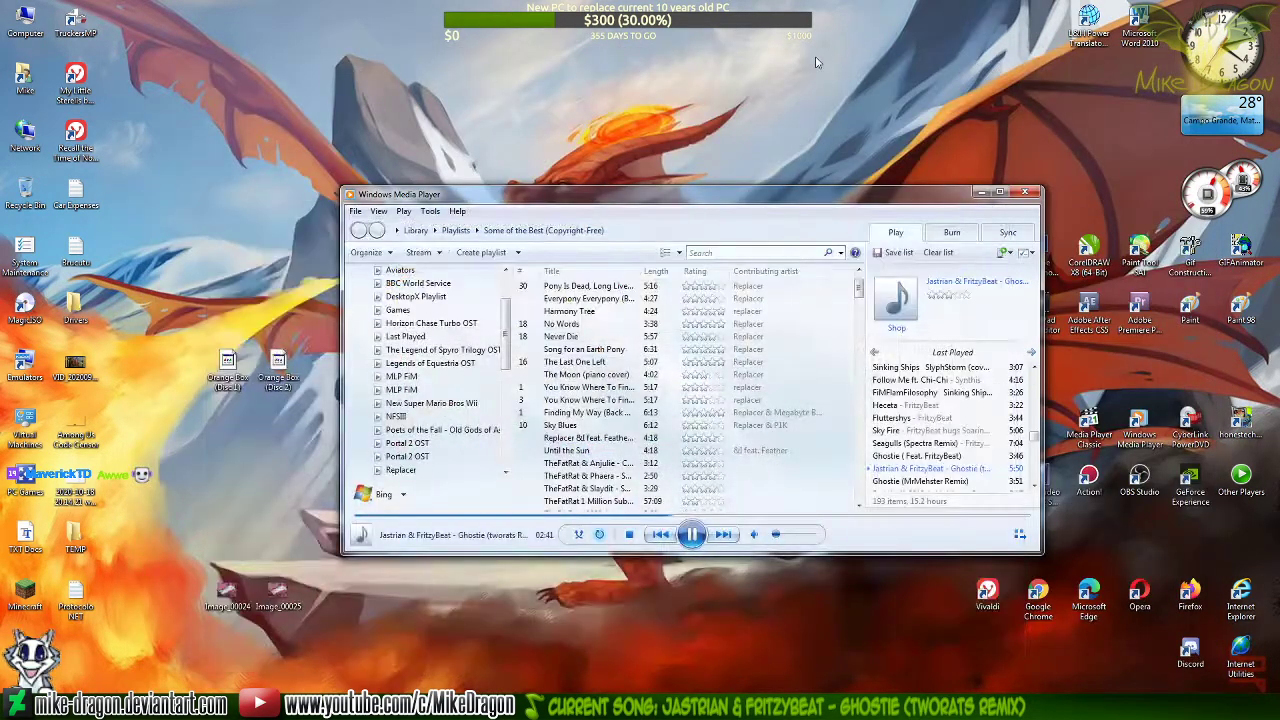
pyautogui.click(620, 706)
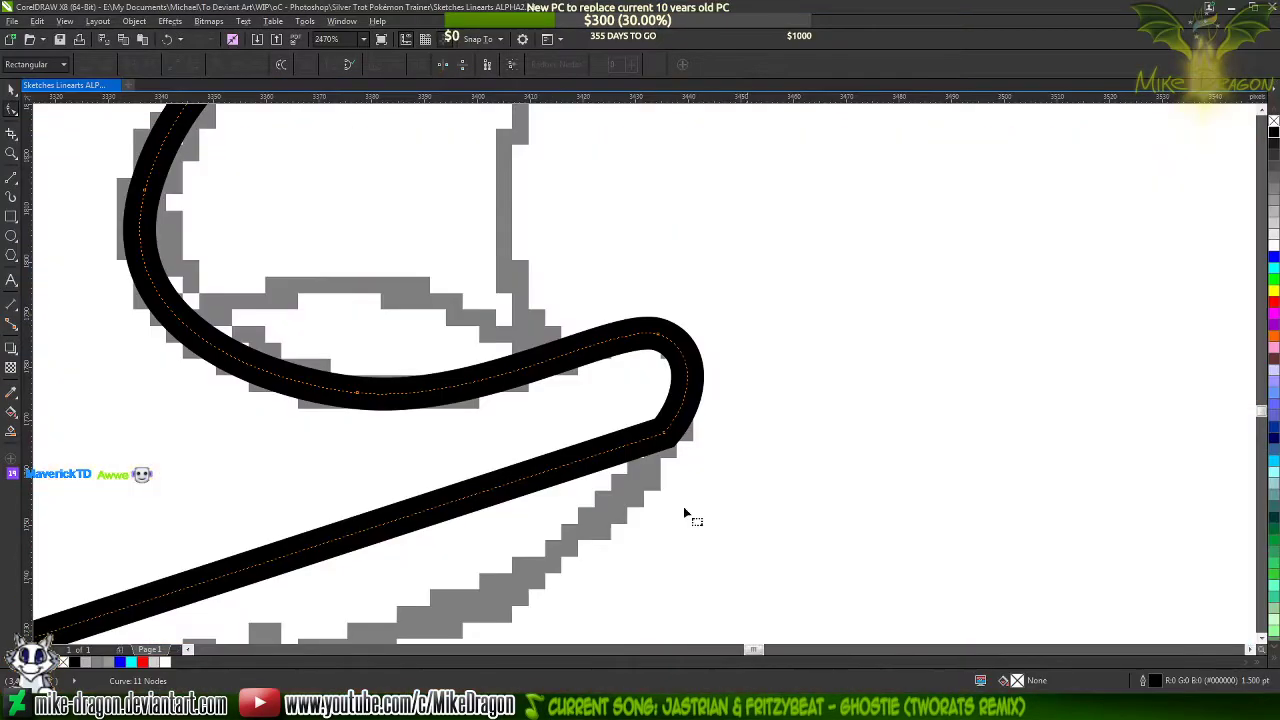
# Bow the straight segment below the lower lip along the sketched chin and add a cusp node midway
pyautogui.click(665, 343)
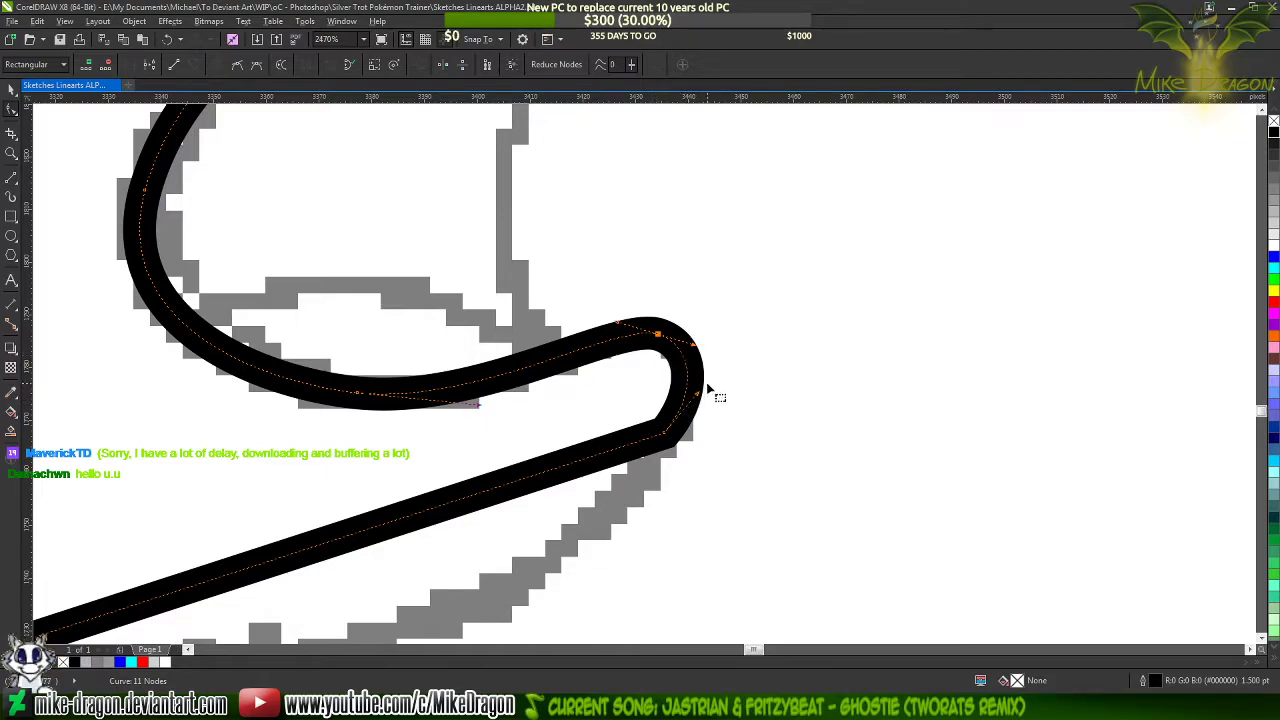
pyautogui.scroll(-5, 757, 231)
pyautogui.scroll(3, 640, 347)
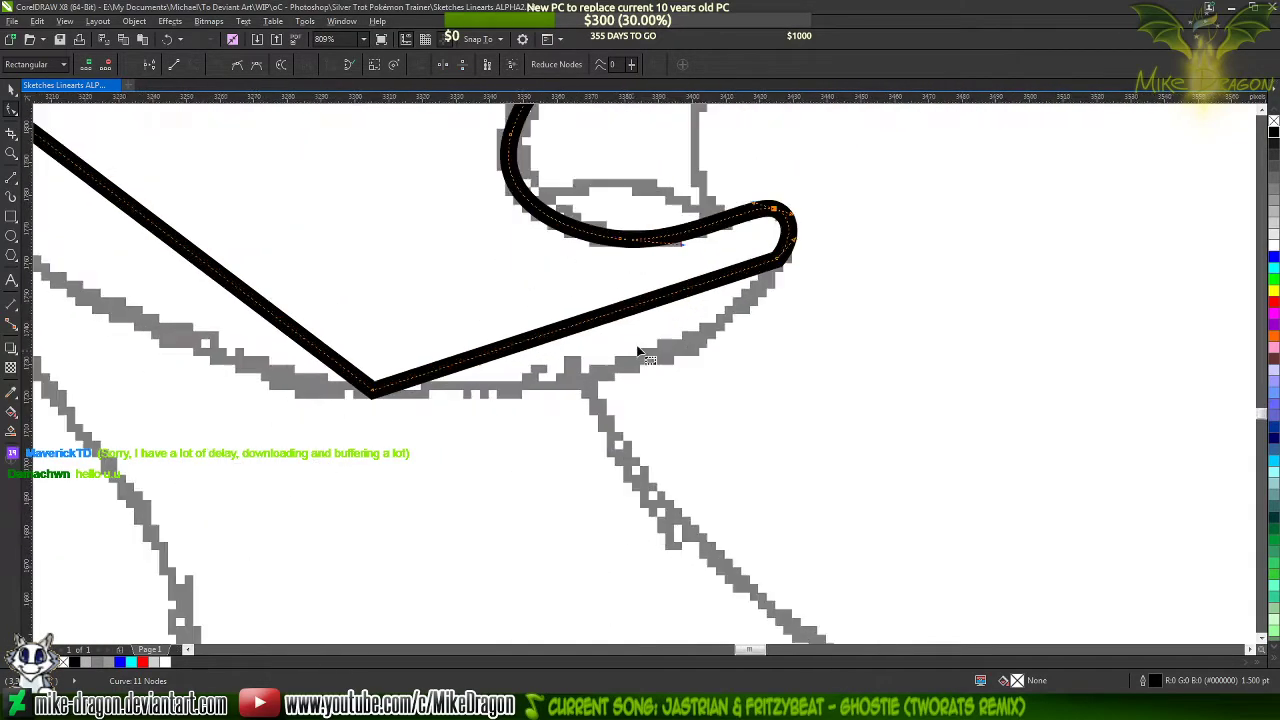
pyautogui.moveTo(613, 302); pyautogui.dragTo(643, 370)
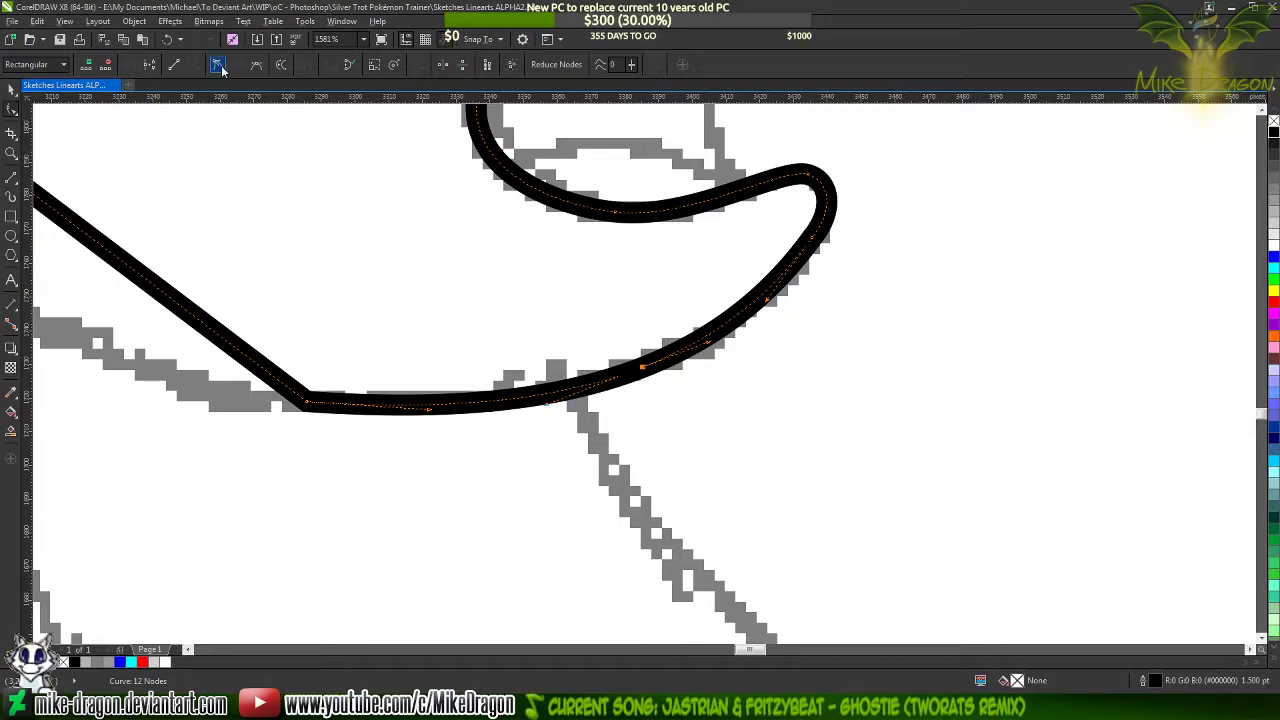
pyautogui.press('Delete')
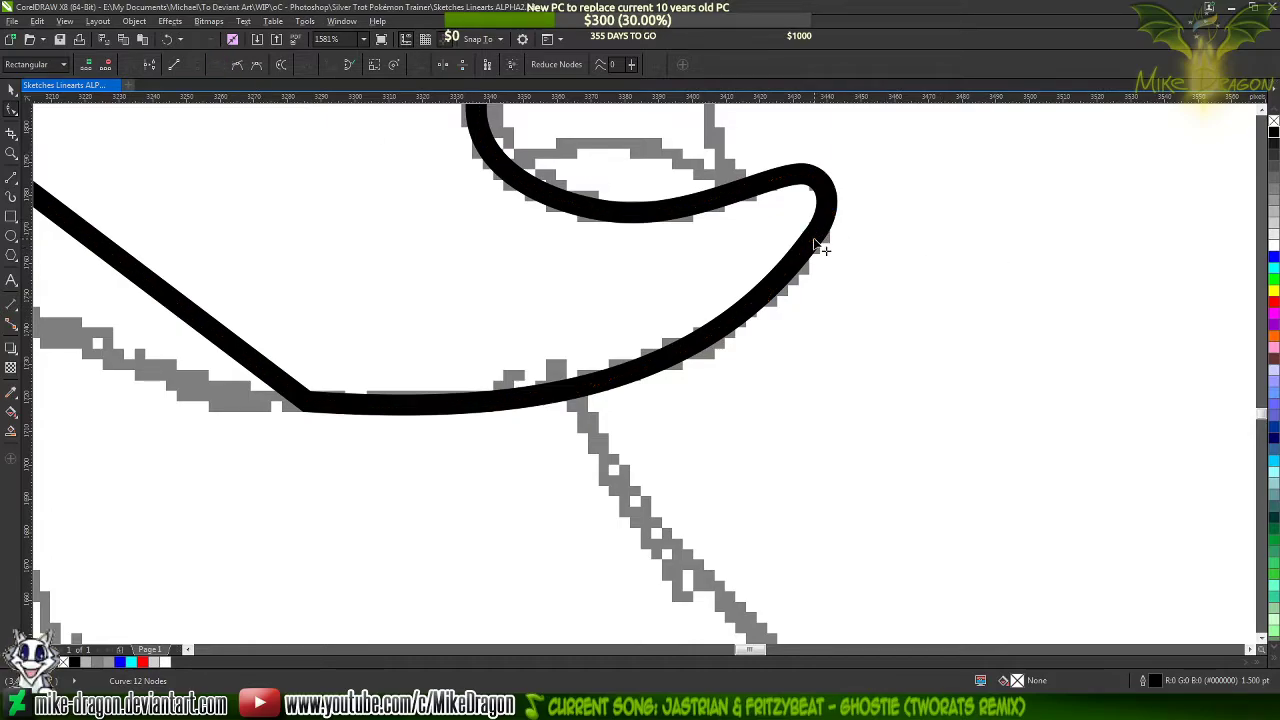
pyautogui.hotkey('ctrl', 'z')
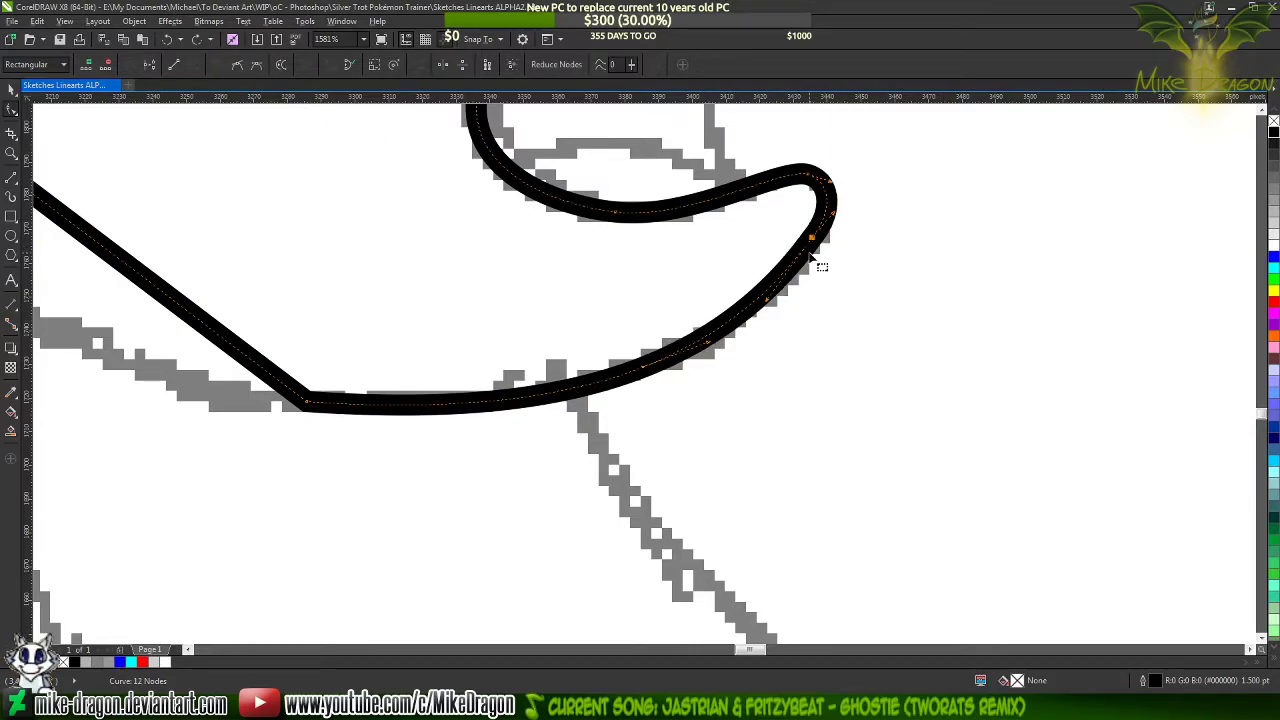
# Replace the node below the lower lip's tip with one higher on the tip to smooth its outer contour
pyautogui.scroll(2, 830, 232)
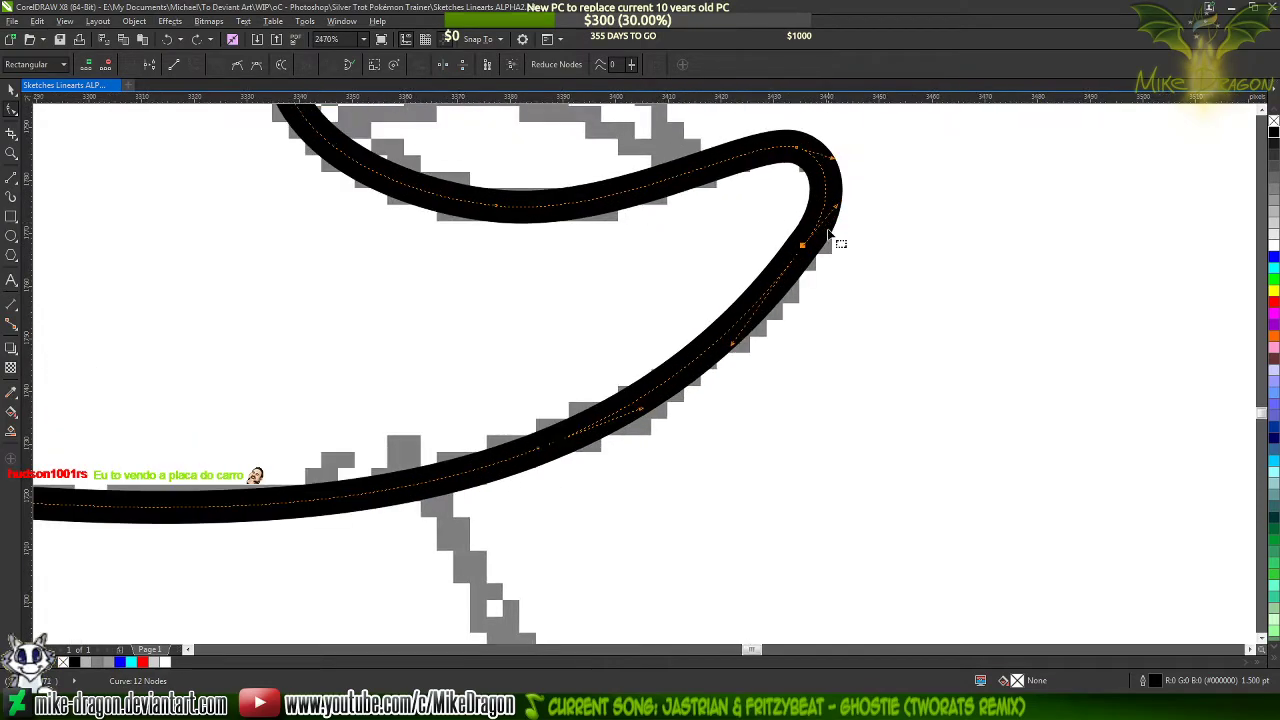
pyautogui.moveTo(804, 246)
pyautogui.mouseDown()
pyautogui.moveTo(824, 270)
pyautogui.moveTo(806, 270)
pyautogui.mouseUp()
pyautogui.scroll(3, 811, 256)
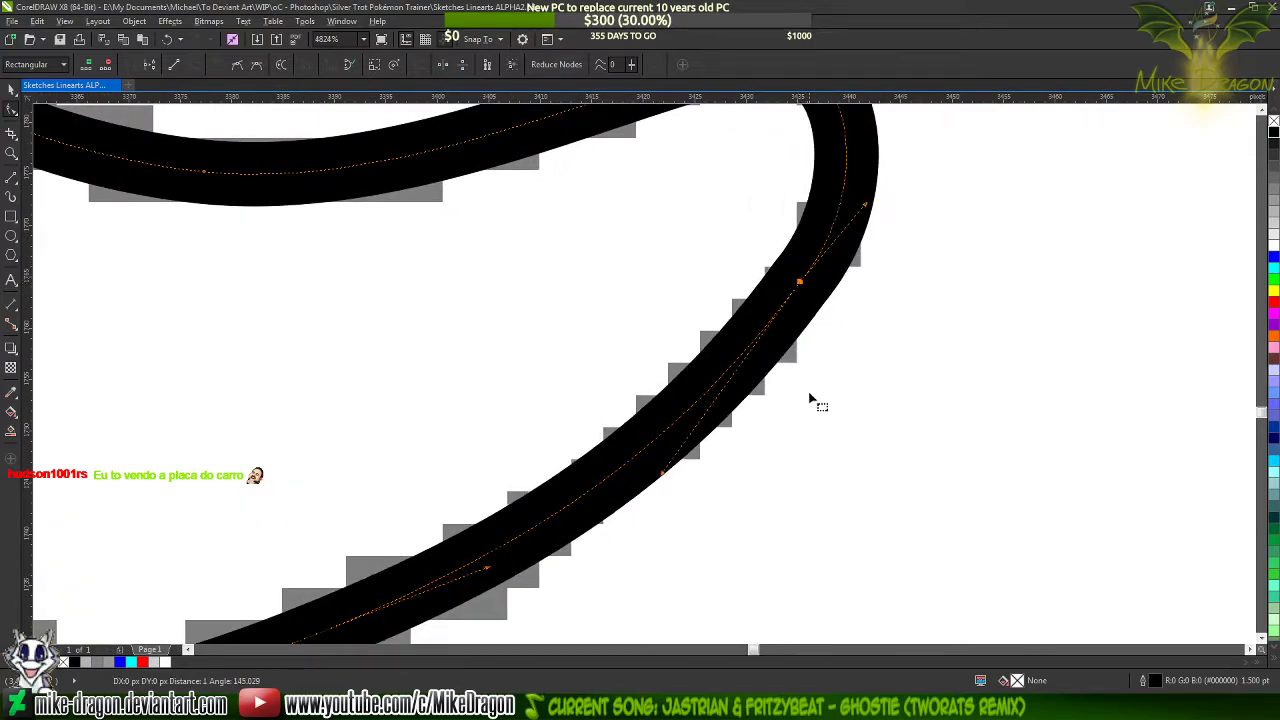
pyautogui.scroll(-2, 812, 410)
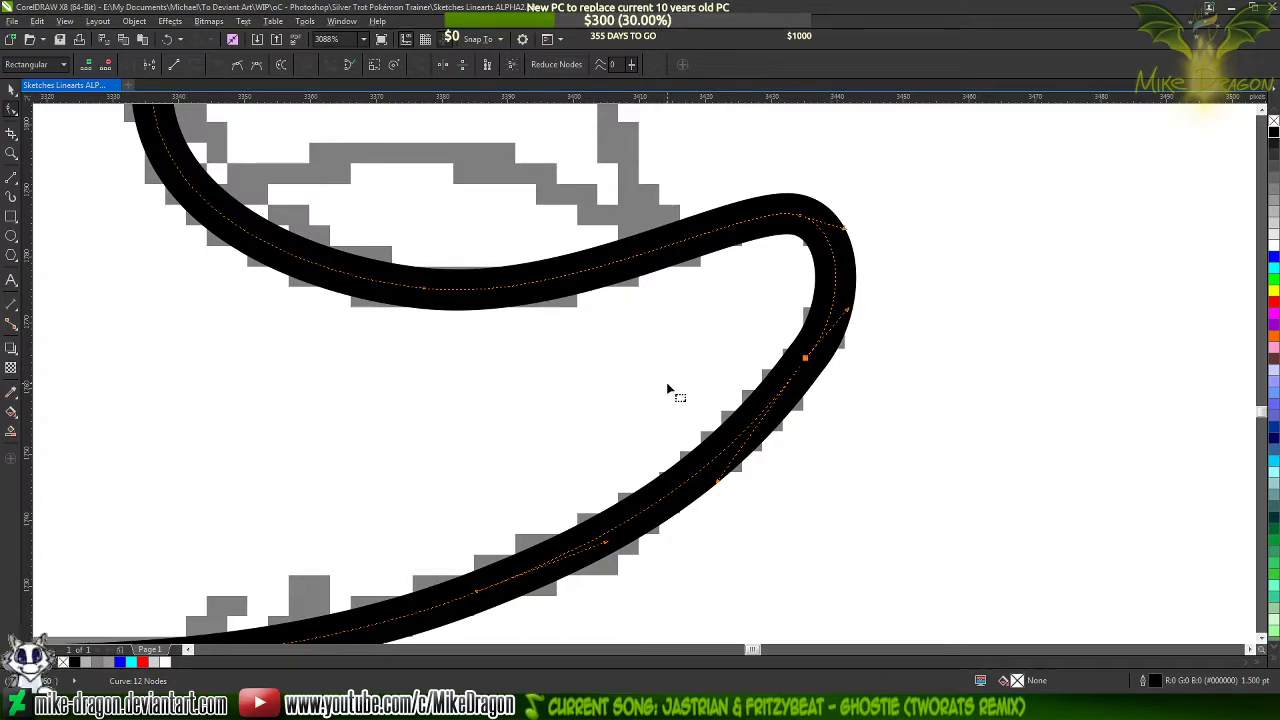
pyautogui.doubleClick(835, 290)
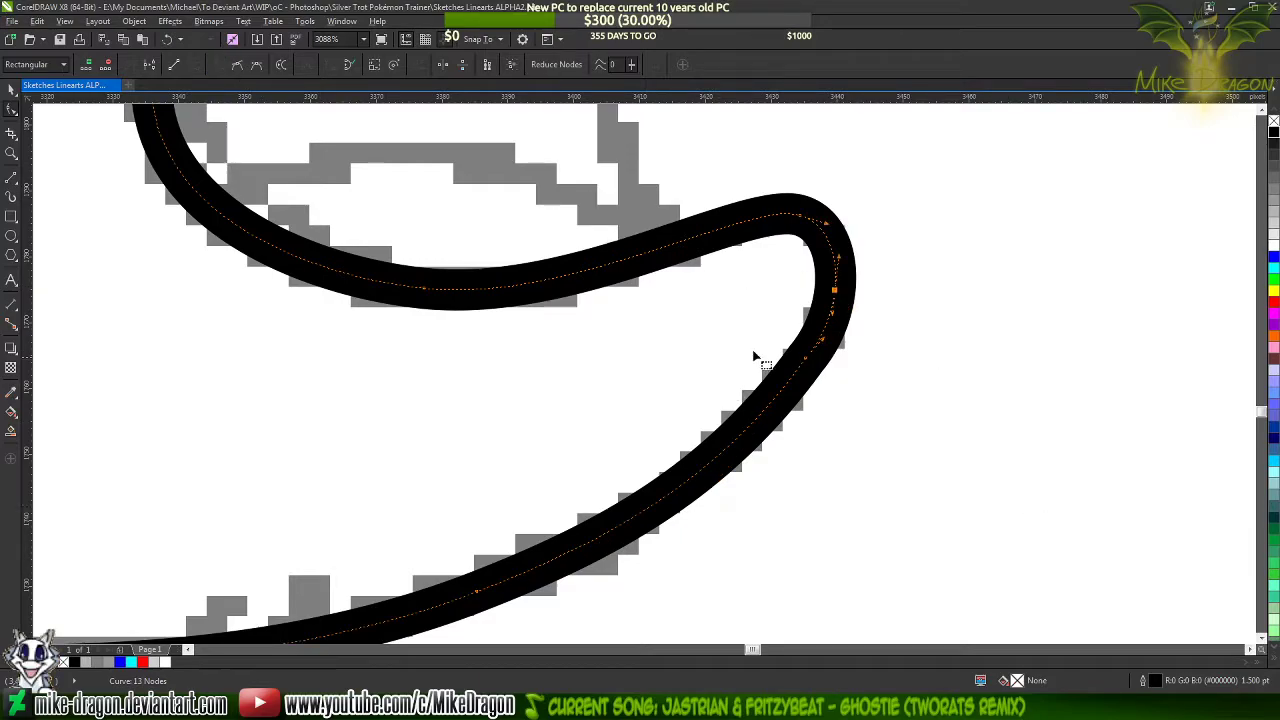
pyautogui.press('Delete')
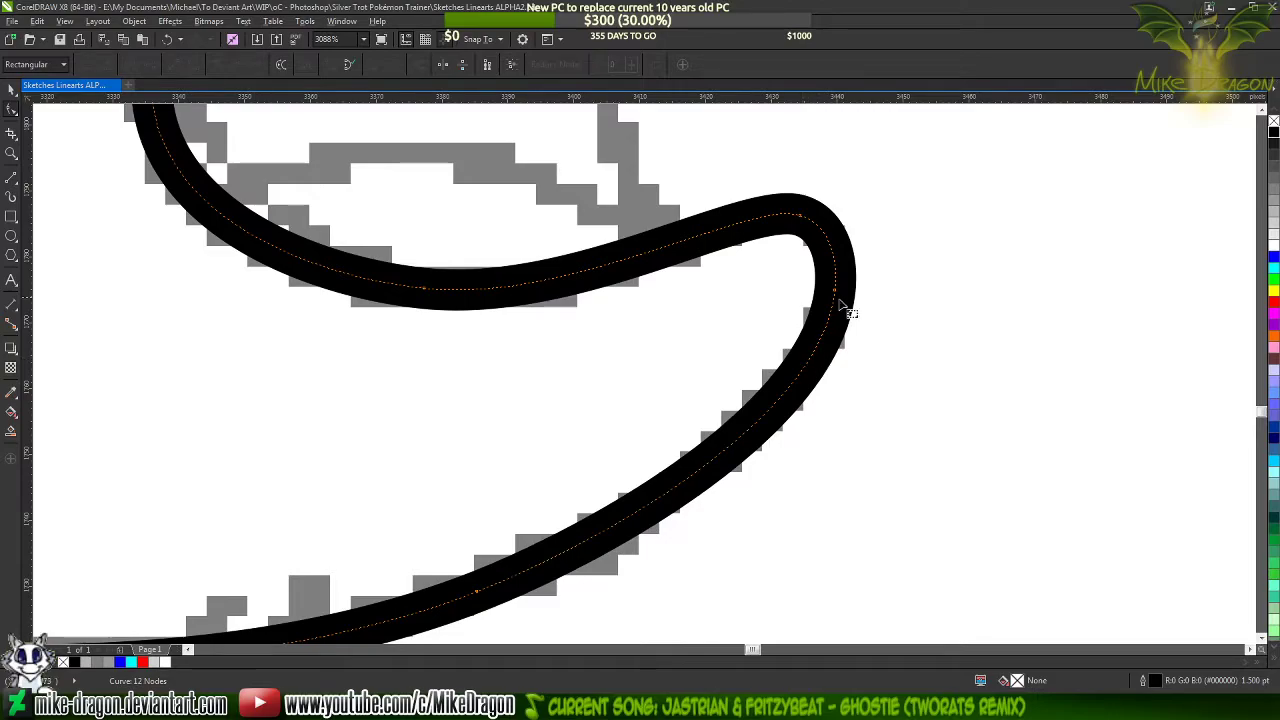
# Lengthen the facing handles of the mouth's bottom node and the lip's crest node to smooth the lip's upper edge
pyautogui.scroll(-4, 850, 298)
pyautogui.scroll(4, 826, 256)
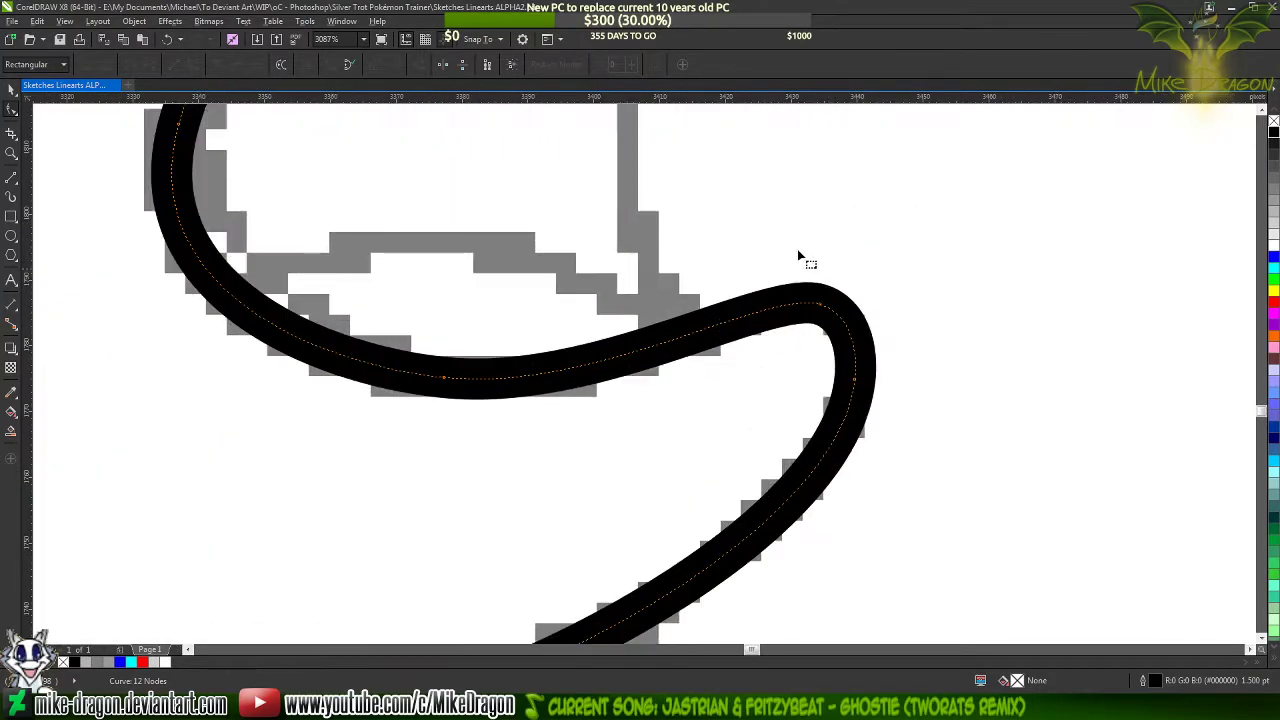
pyautogui.click(444, 380)
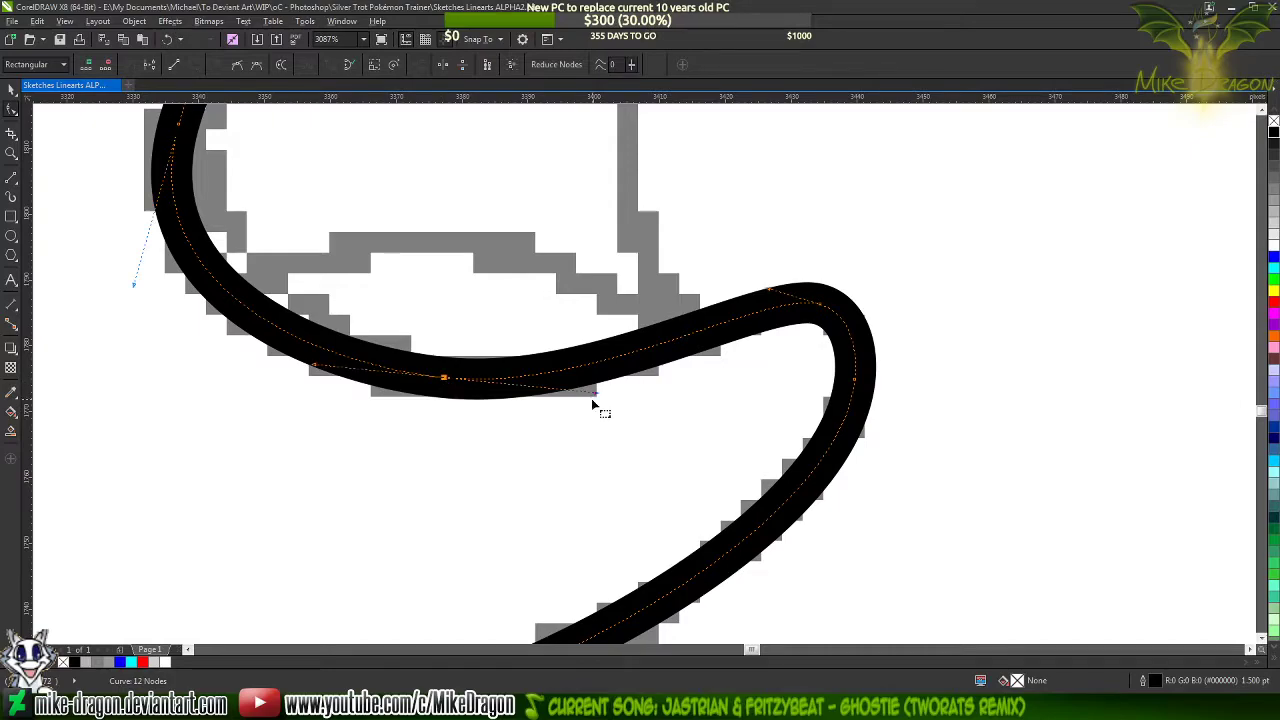
pyautogui.moveTo(597, 400); pyautogui.dragTo(646, 397)
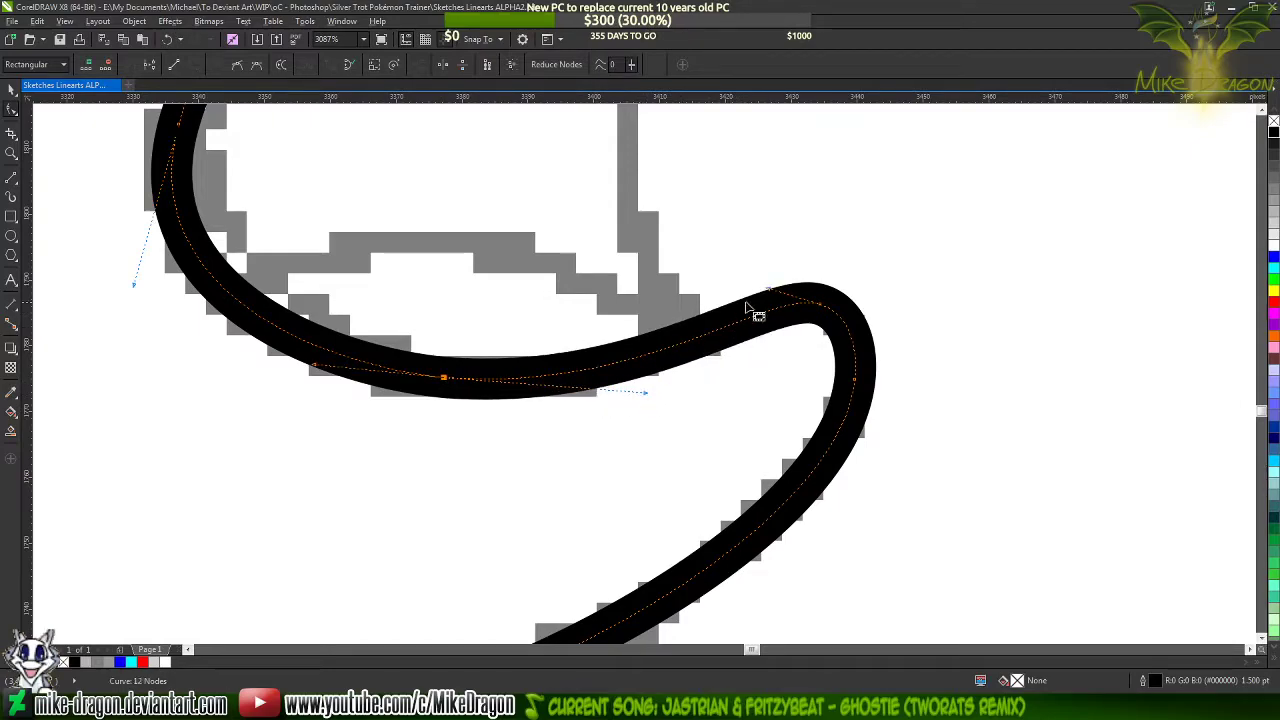
pyautogui.moveTo(770, 291); pyautogui.dragTo(748, 294)
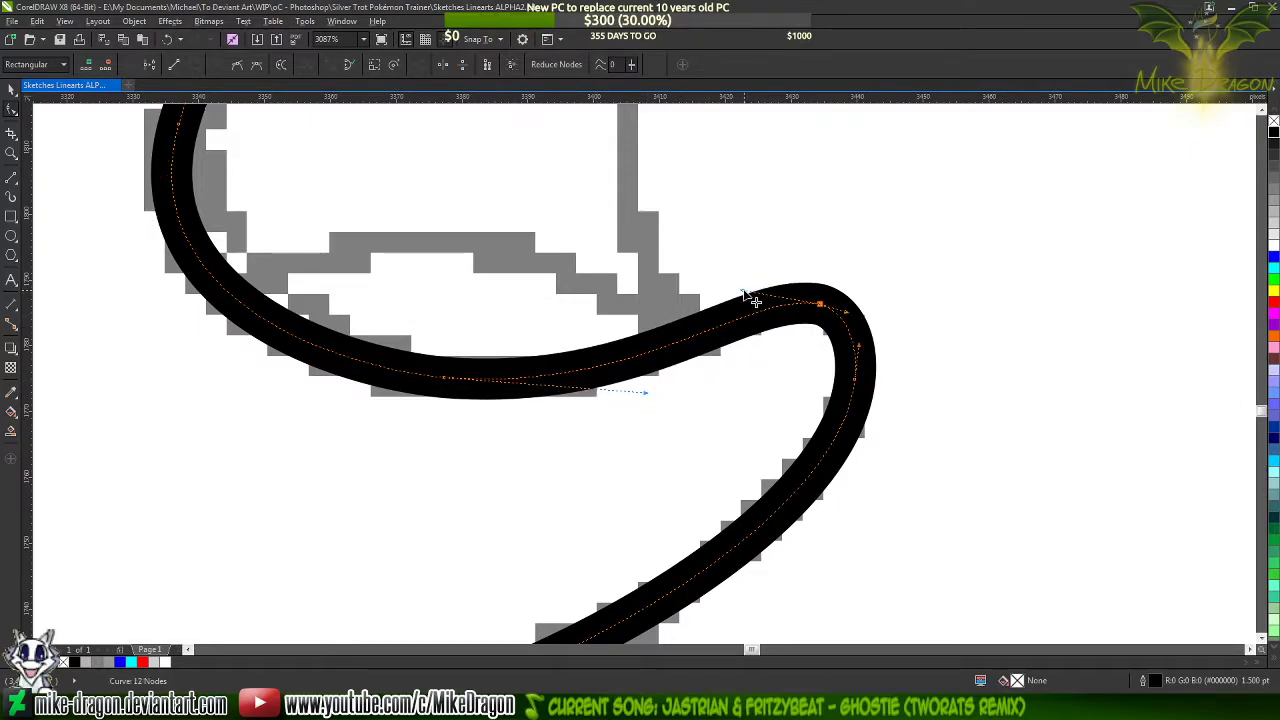
pyautogui.click(838, 287)
# Add a node beneath the chin and one on the lower lip's outer curve, and delete the node between them
pyautogui.scroll(-3, 850, 240)
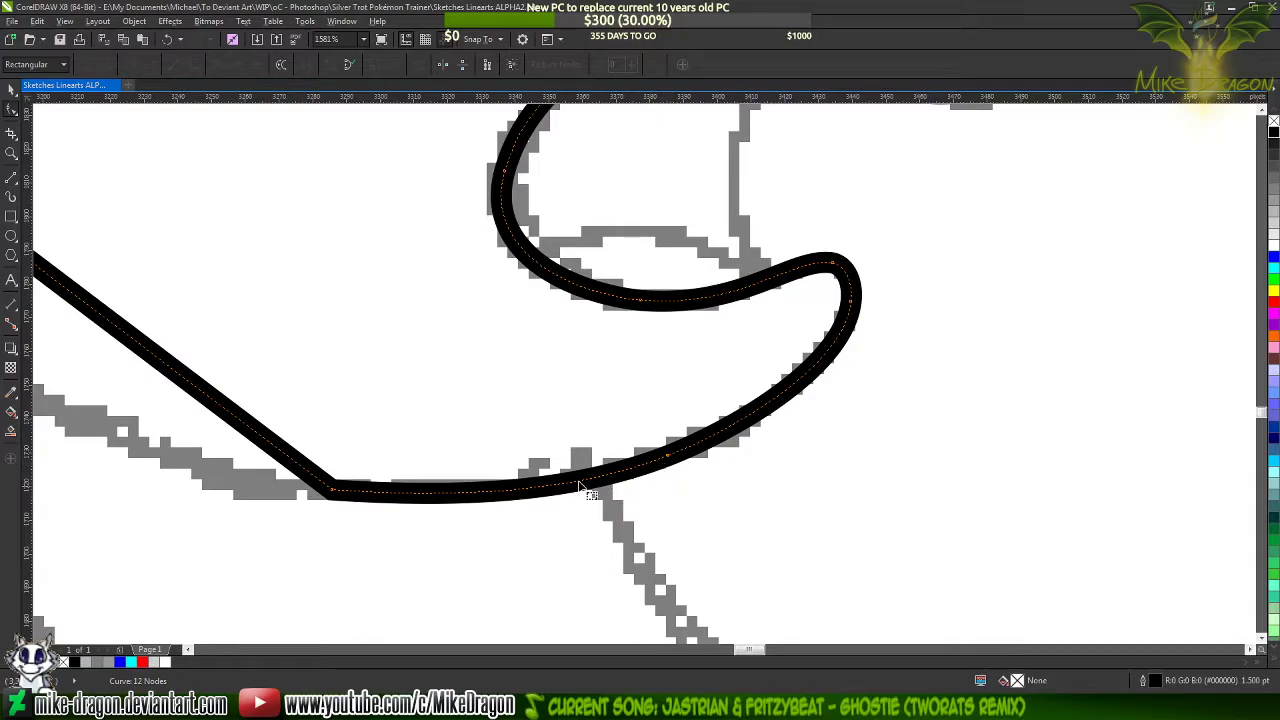
pyautogui.doubleClick(546, 486)
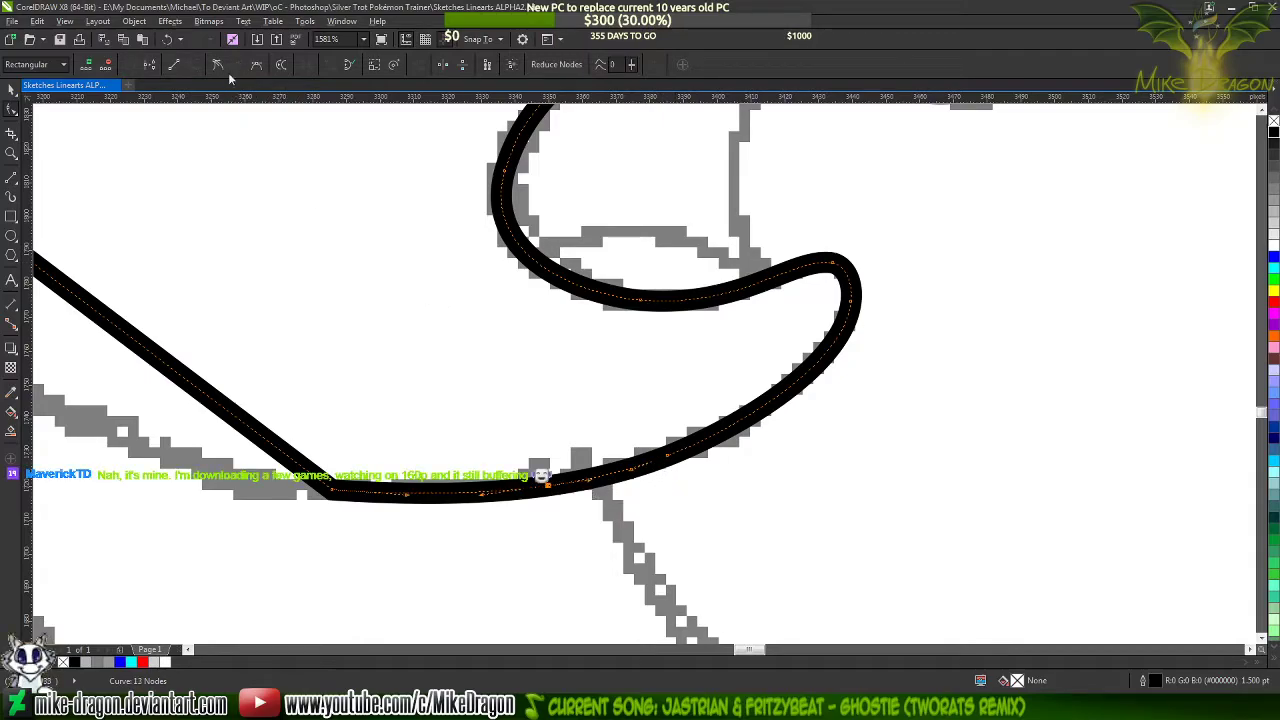
pyautogui.doubleClick(796, 382)
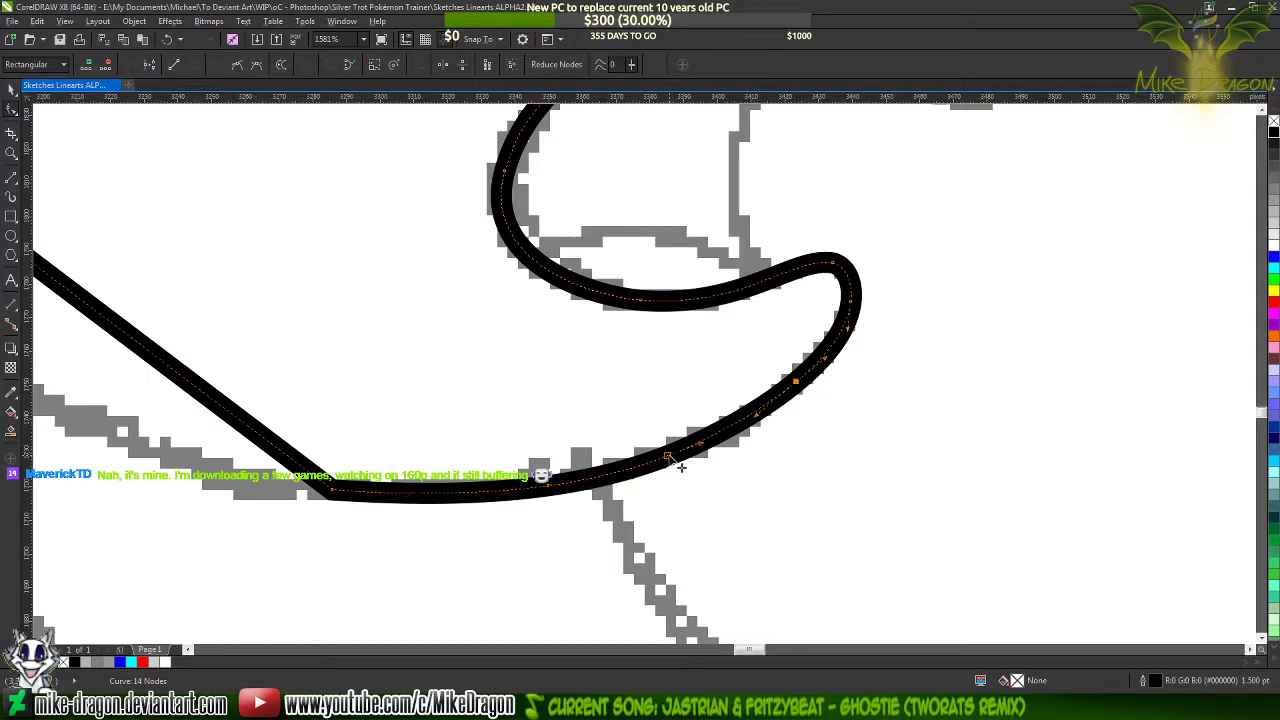
pyautogui.press('Delete')
pyautogui.scroll(-2, 910, 430)
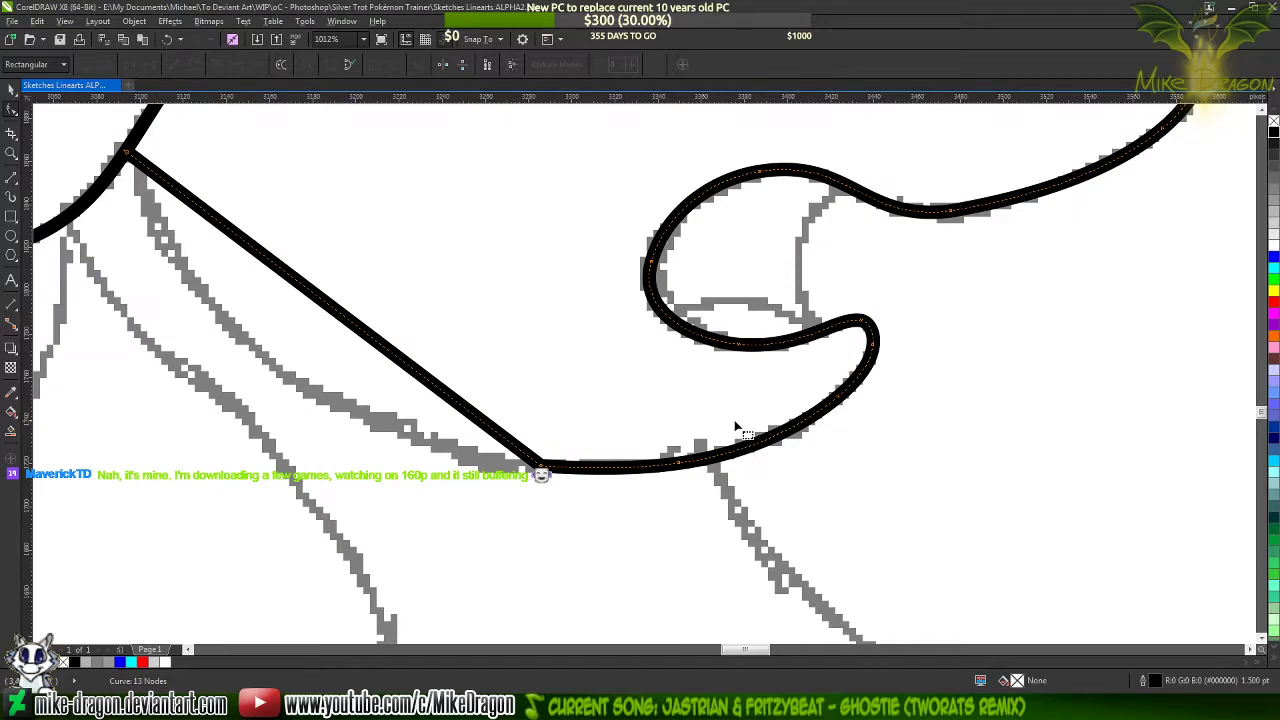
# Bow the straight jaw segment between the mane and chin along the sketched jawline and add a node midway
pyautogui.scroll(-2, 811, 487)
pyautogui.scroll(3, 406, 341)
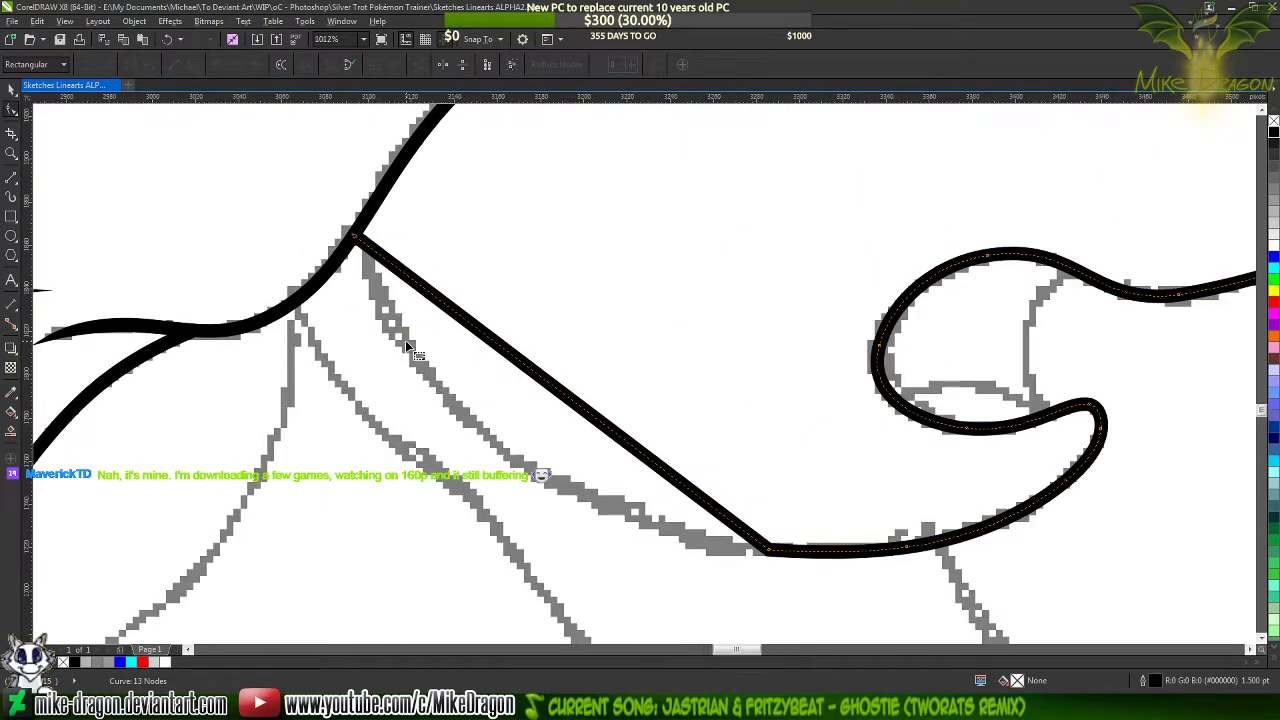
pyautogui.scroll(-1, 503, 390)
pyautogui.scroll(1, 560, 418)
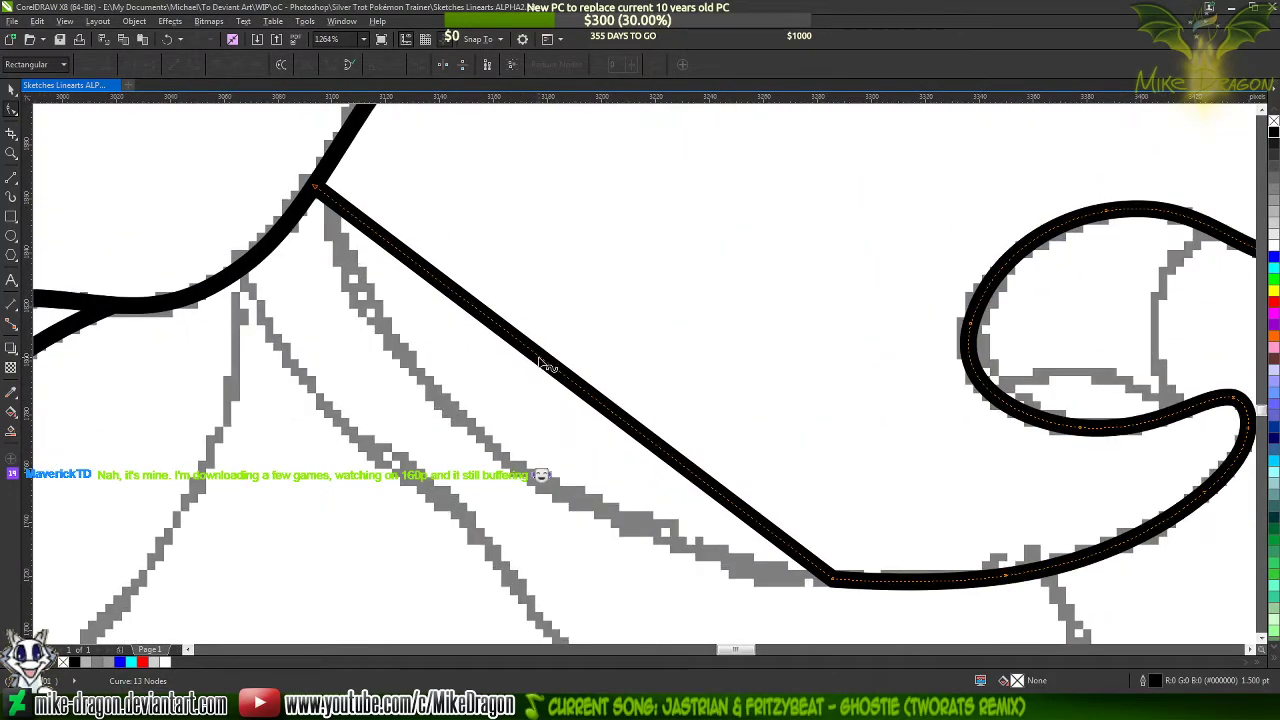
pyautogui.moveTo(548, 364); pyautogui.dragTo(476, 444)
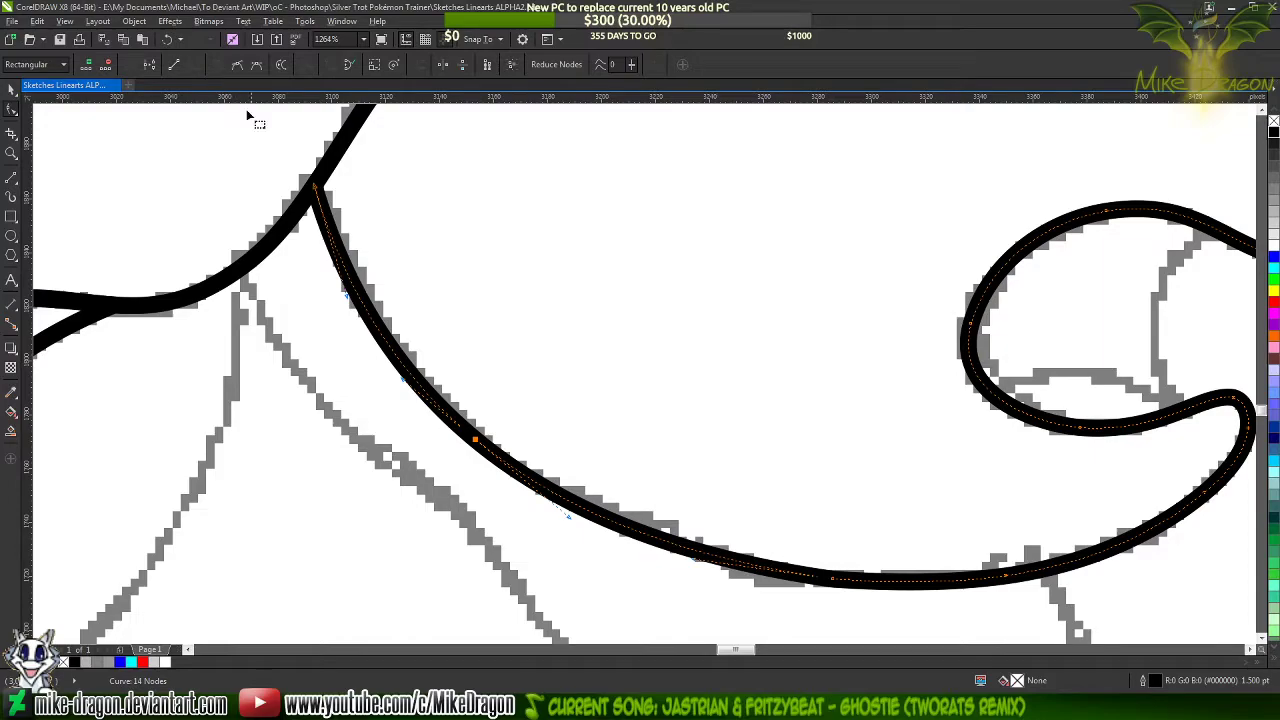
pyautogui.scroll(-1, 240, 150)
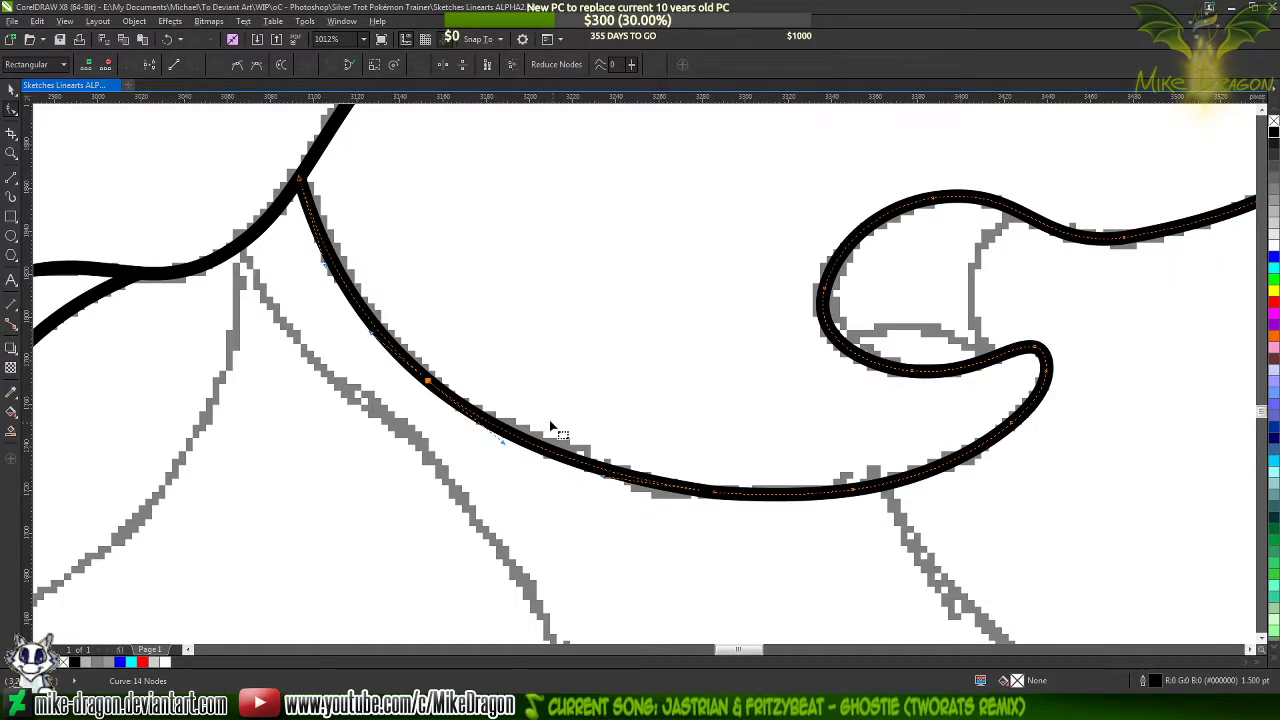
# Delete the node where the jaw curve meets the chin to merge both into one smooth curve
pyautogui.scroll(1, 555, 433)
pyautogui.doubleClick(754, 511)
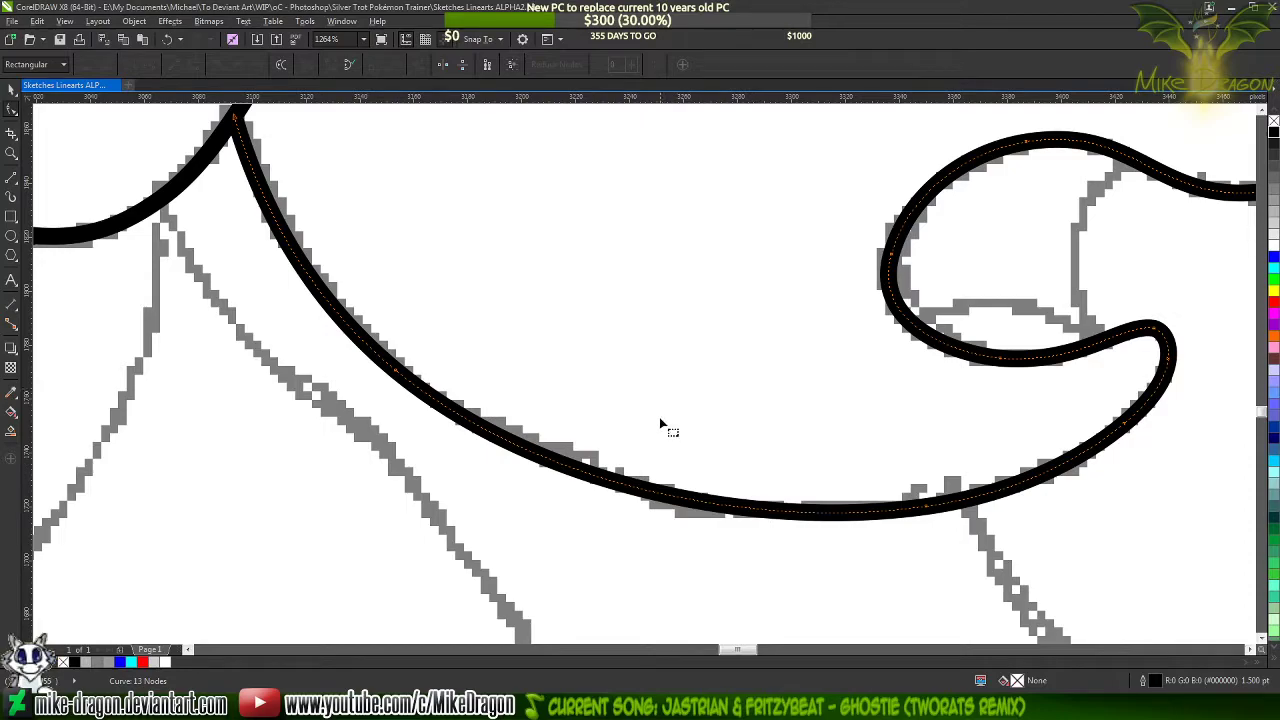
pyautogui.scroll(-2, 570, 520)
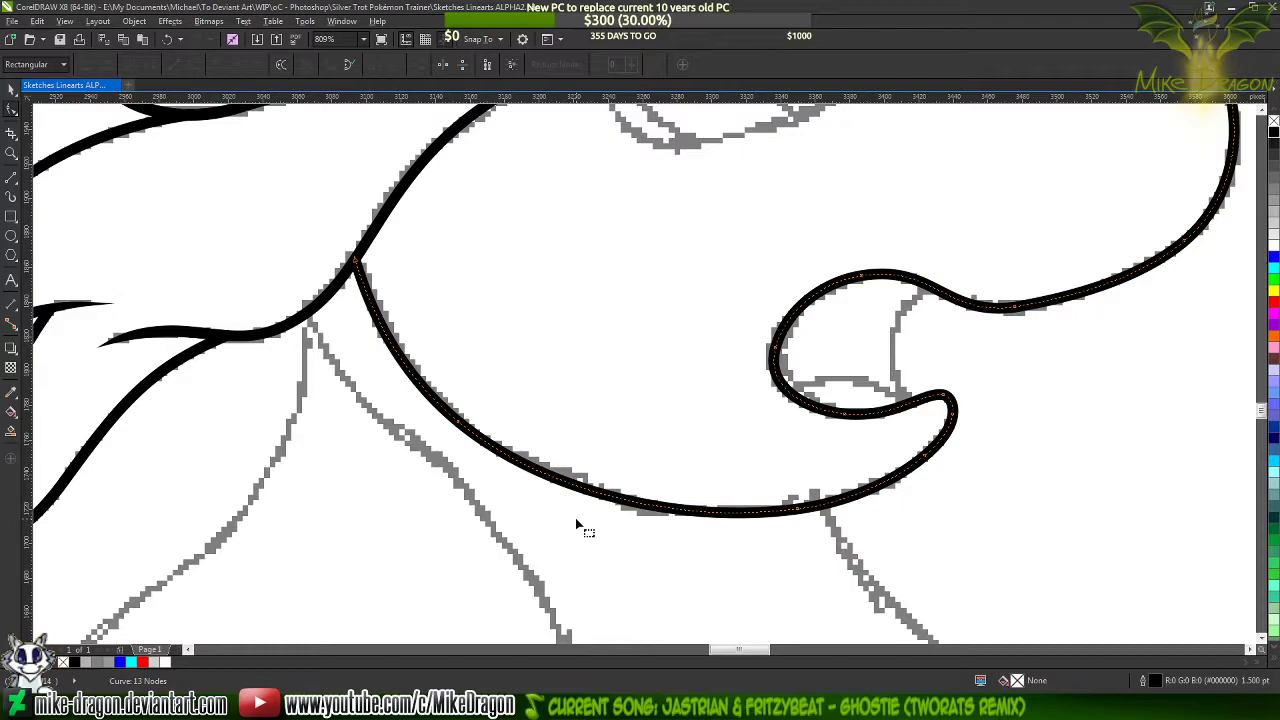
pyautogui.click(575, 517)
pyautogui.scroll(-2, 570, 510)
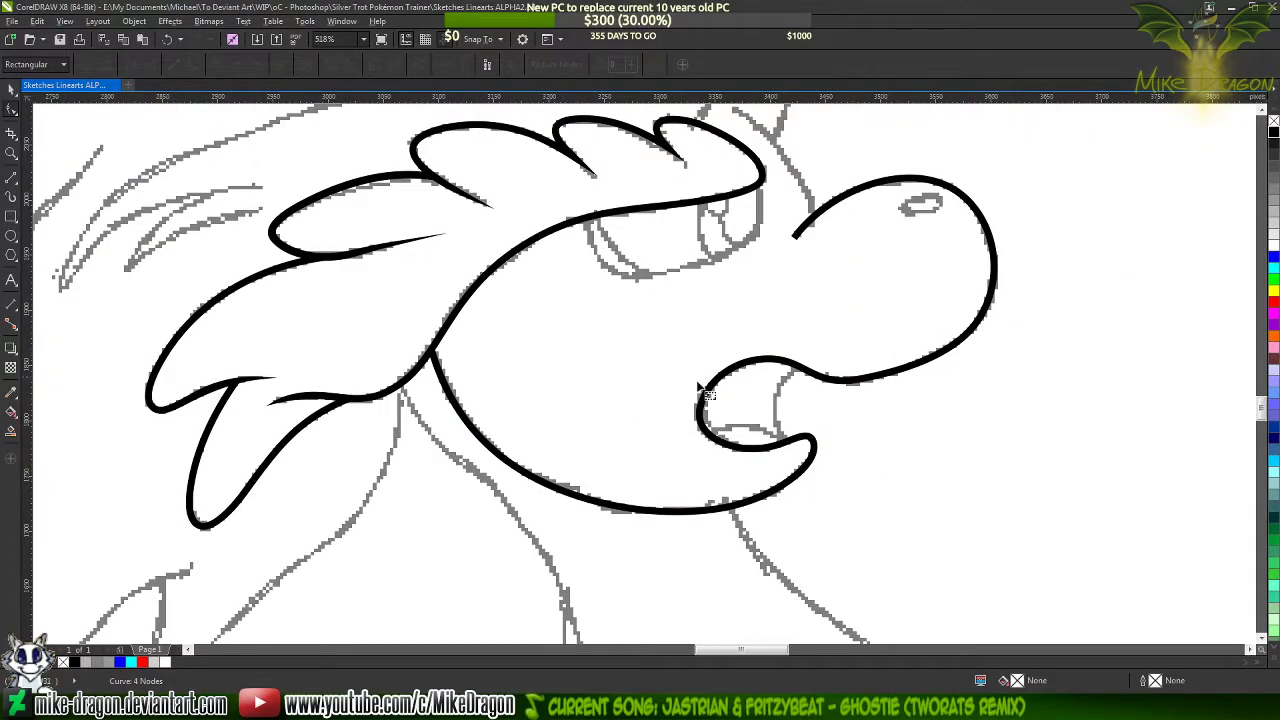
# Select the face line running around the muzzle and jaw and colour its outline blue
pyautogui.click(910, 182)
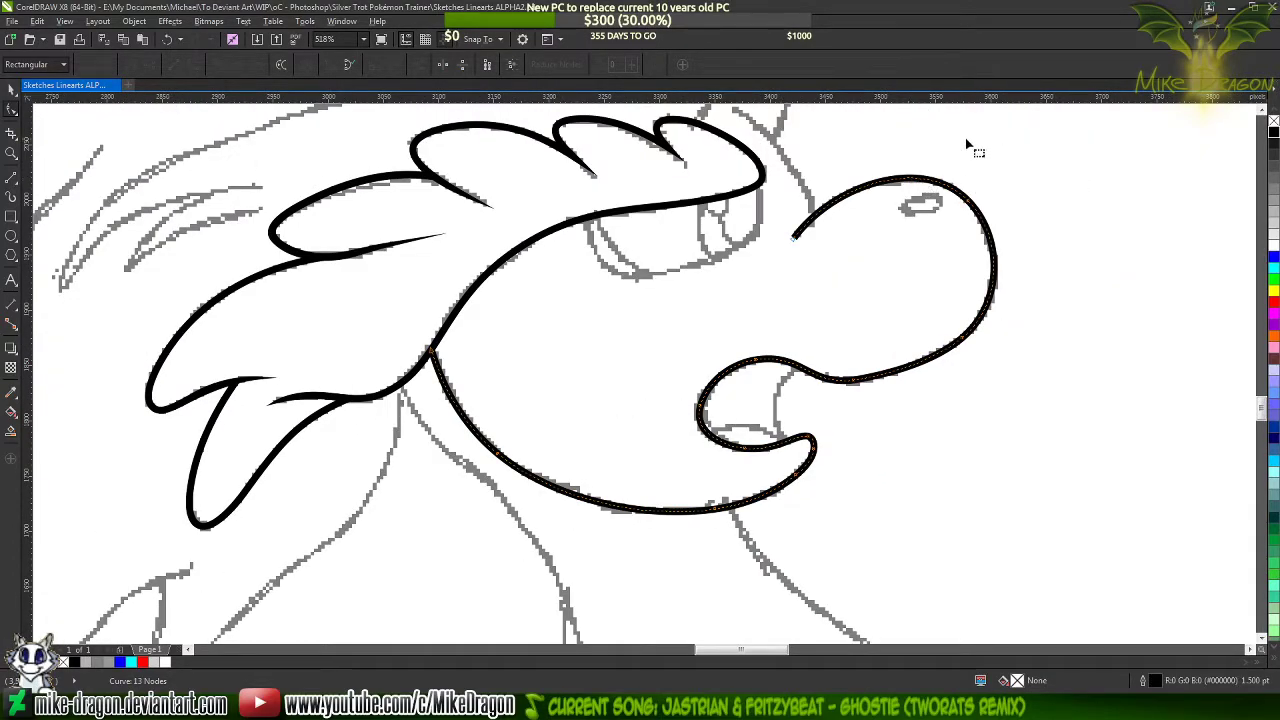
pyautogui.scroll(4, 934, 140)
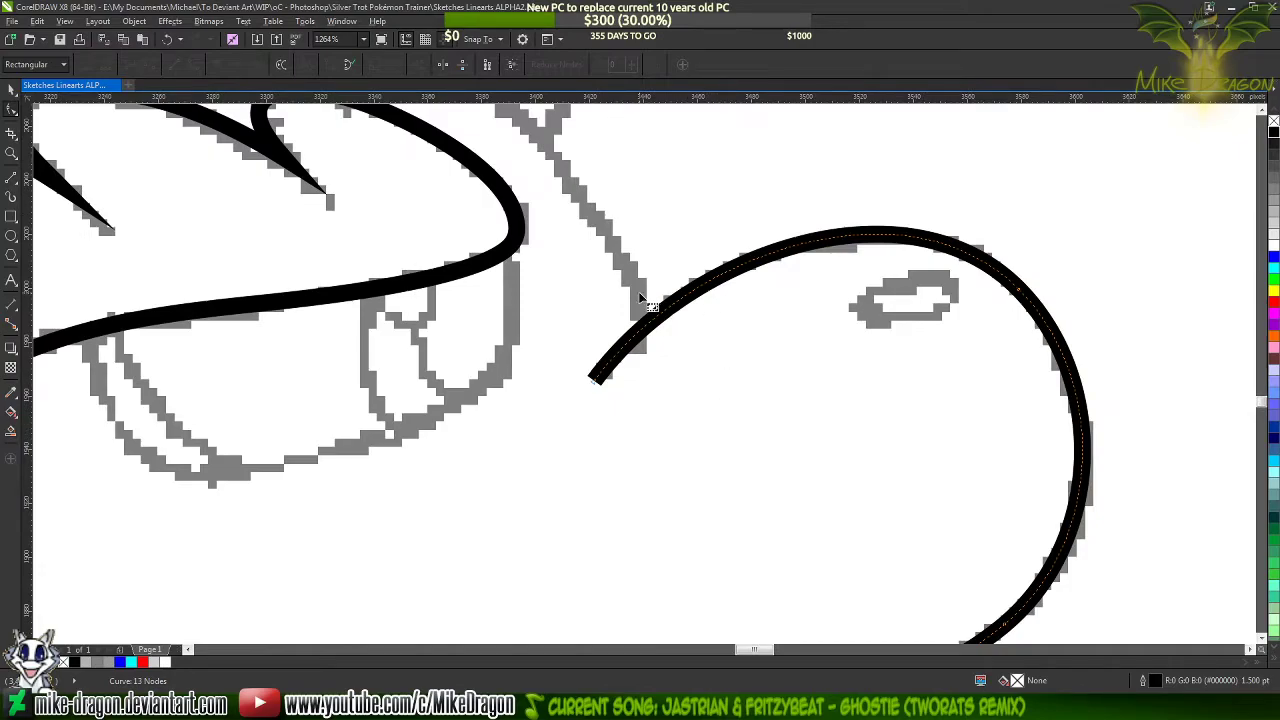
pyautogui.rightClick(1274, 257)
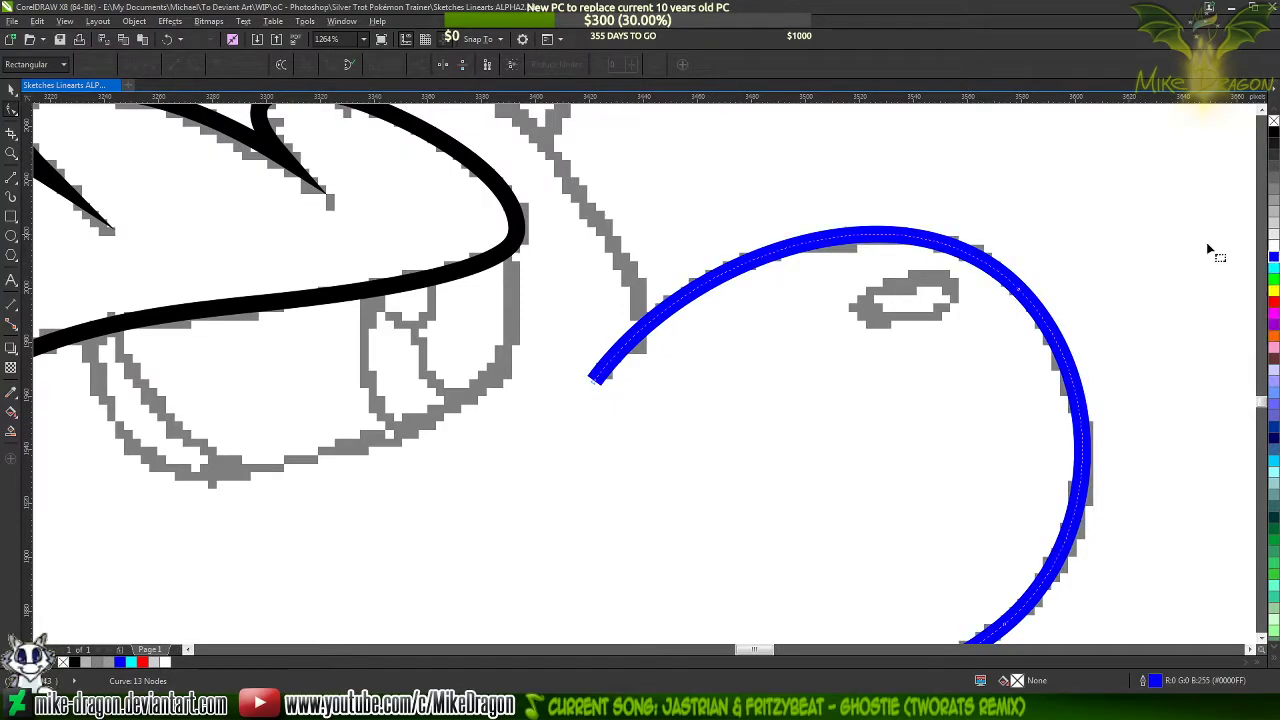
# Draw a narrow closed triangle from the face line's open end to the muzzle's upper arc and convert its sides to curves
pyautogui.click(11, 178)
pyautogui.scroll(2, 646, 344)
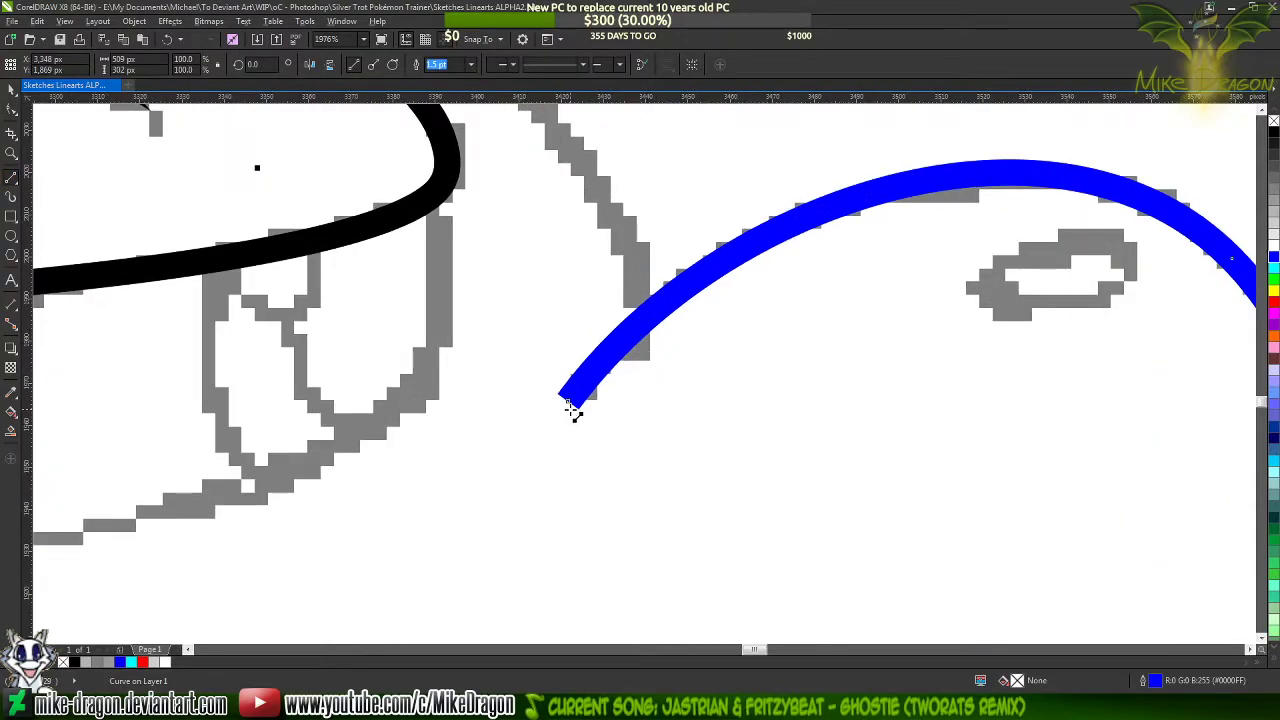
pyautogui.moveTo(567, 405); pyautogui.dragTo(948, 215)
pyautogui.moveTo(948, 215); pyautogui.dragTo(573, 438)
pyautogui.press('F10')
pyautogui.moveTo(985, 165); pyautogui.dragTo(498, 484)
pyautogui.rightClick(721, 331)
pyautogui.click(769, 388)
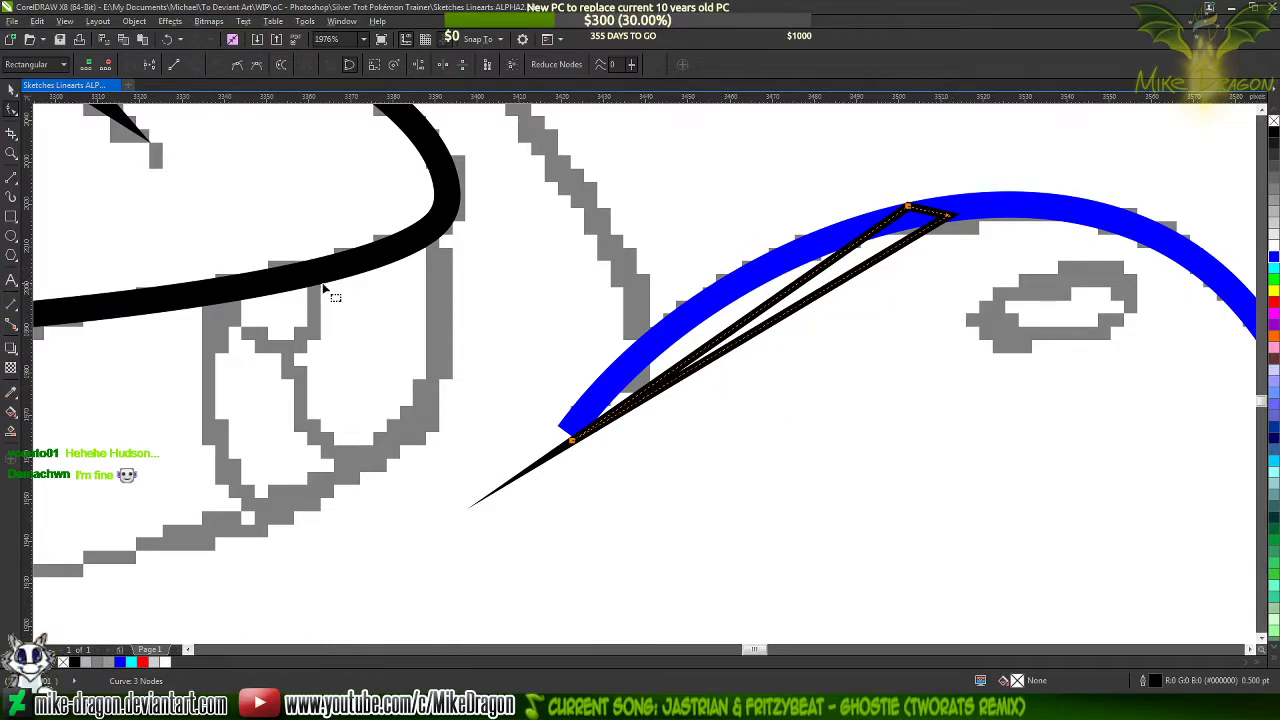
# Bend the triangle's two long sides along the upper and lower edges of the blue line
pyautogui.scroll(-1, 322, 284)
pyautogui.scroll(1, 656, 286)
pyautogui.scroll(1, 656, 290)
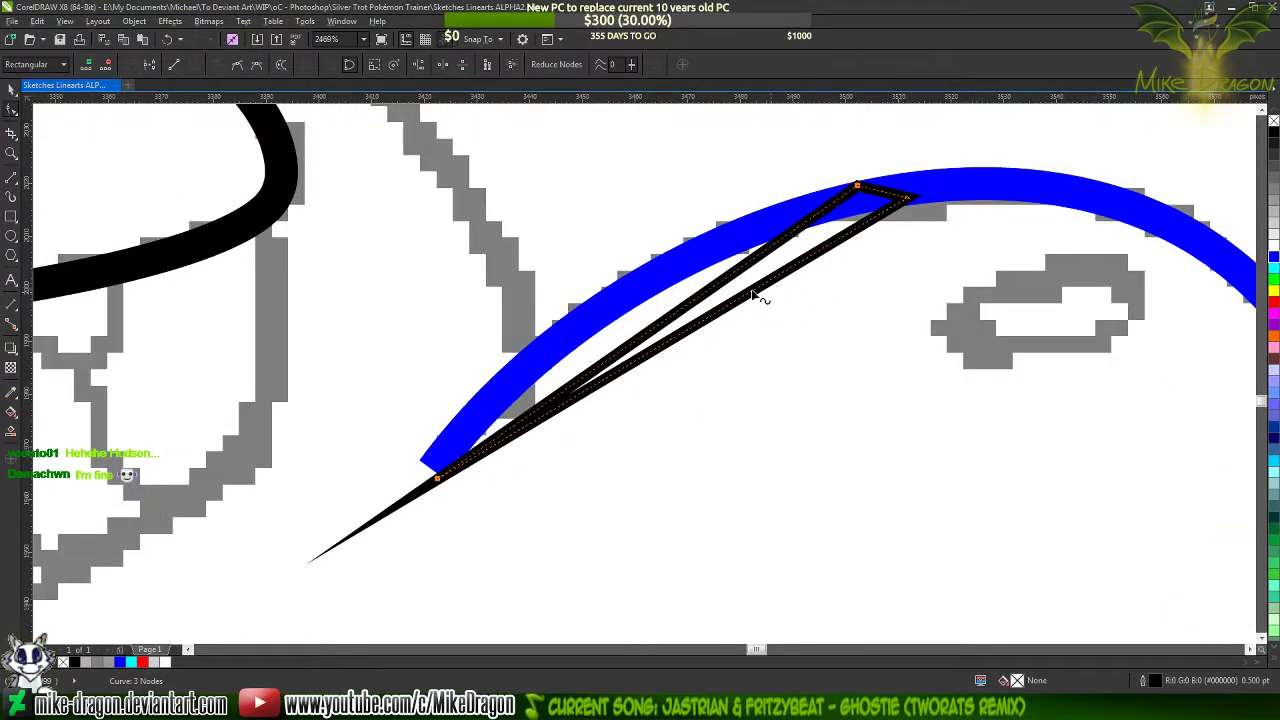
pyautogui.scroll(-1, 474, 286)
pyautogui.scroll(2, 593, 307)
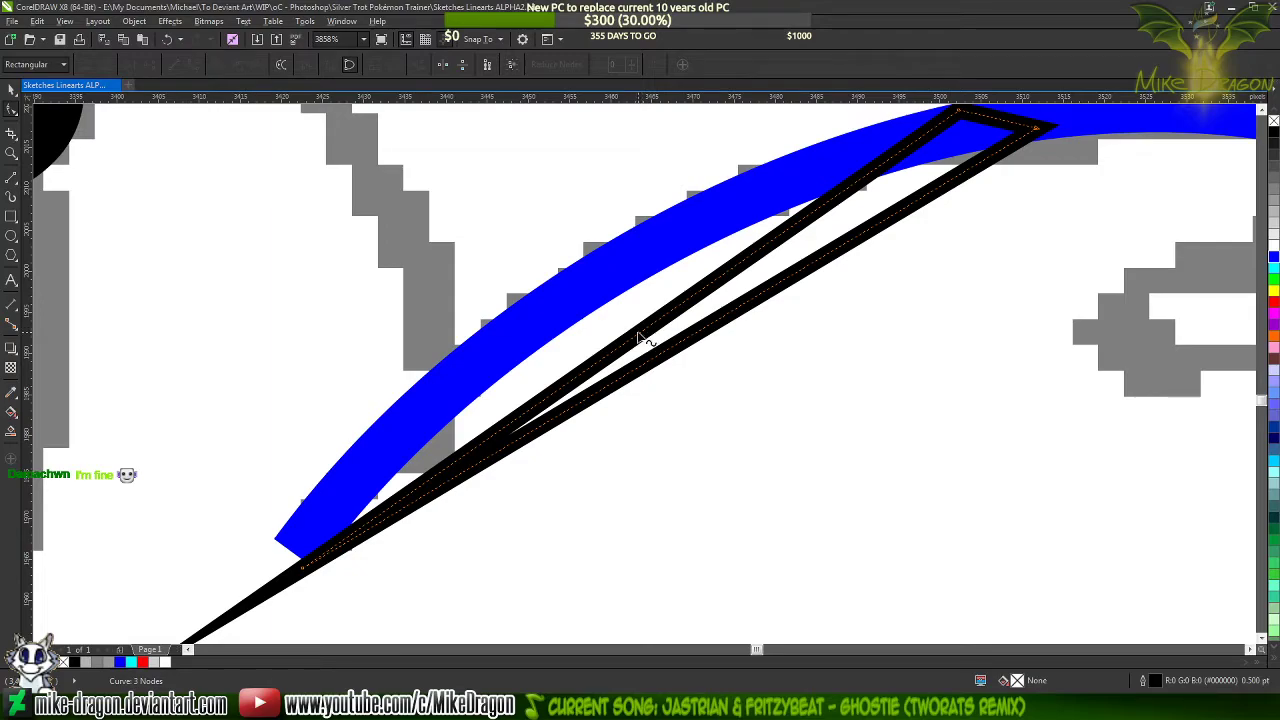
pyautogui.scroll(-1, 632, 345)
pyautogui.moveTo(640, 348); pyautogui.dragTo(580, 291)
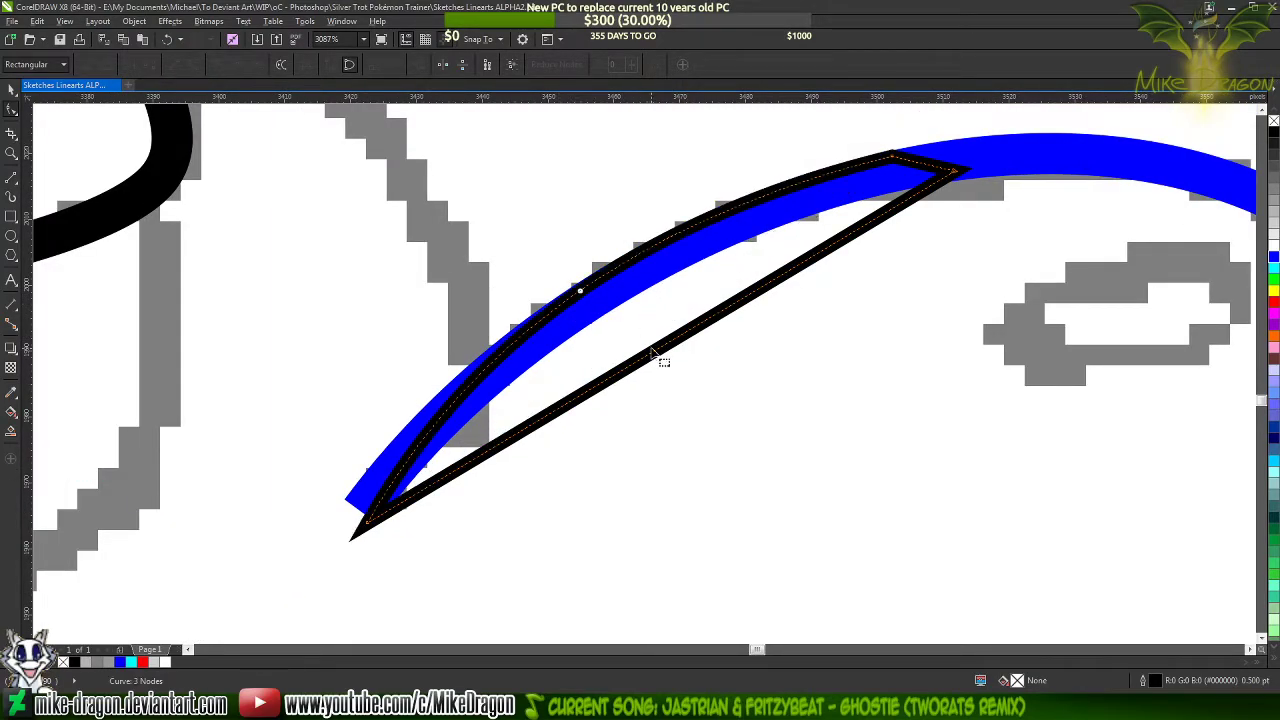
pyautogui.moveTo(660, 348); pyautogui.dragTo(623, 305)
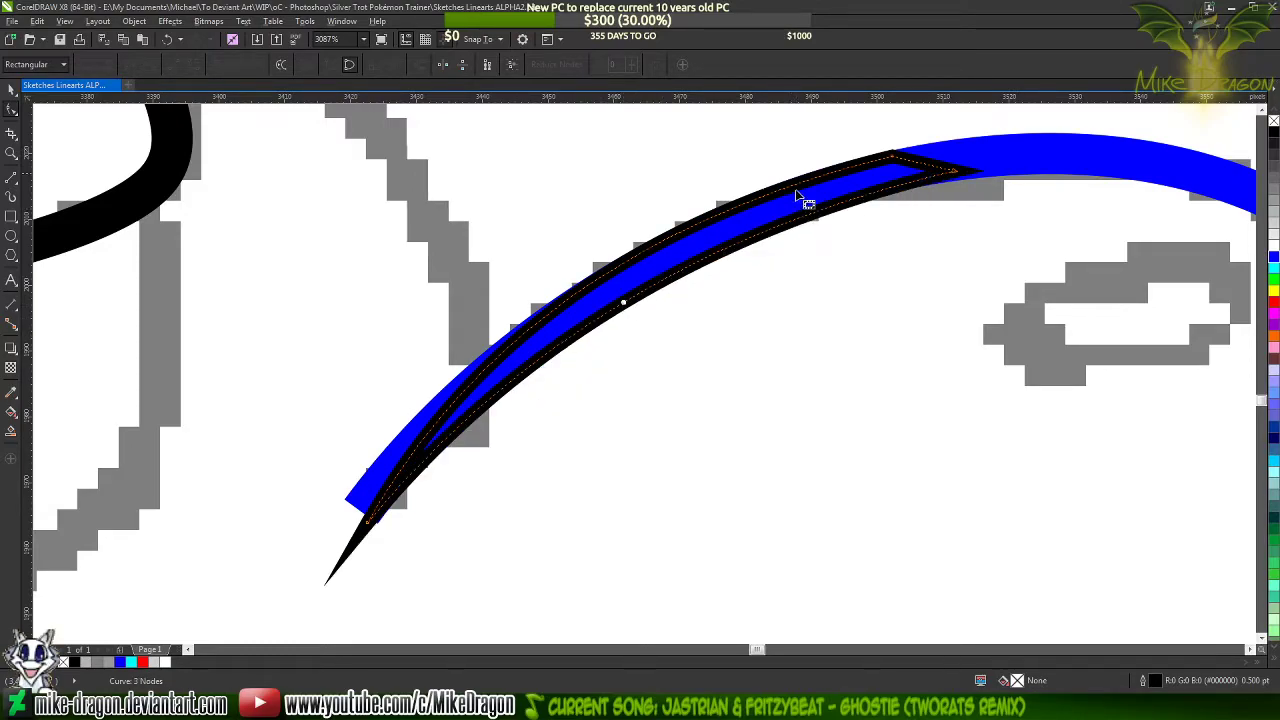
# Move the triangle's upper corner node so its outline aligns with the blue line's upper edge
pyautogui.scroll(4, 963, 160)
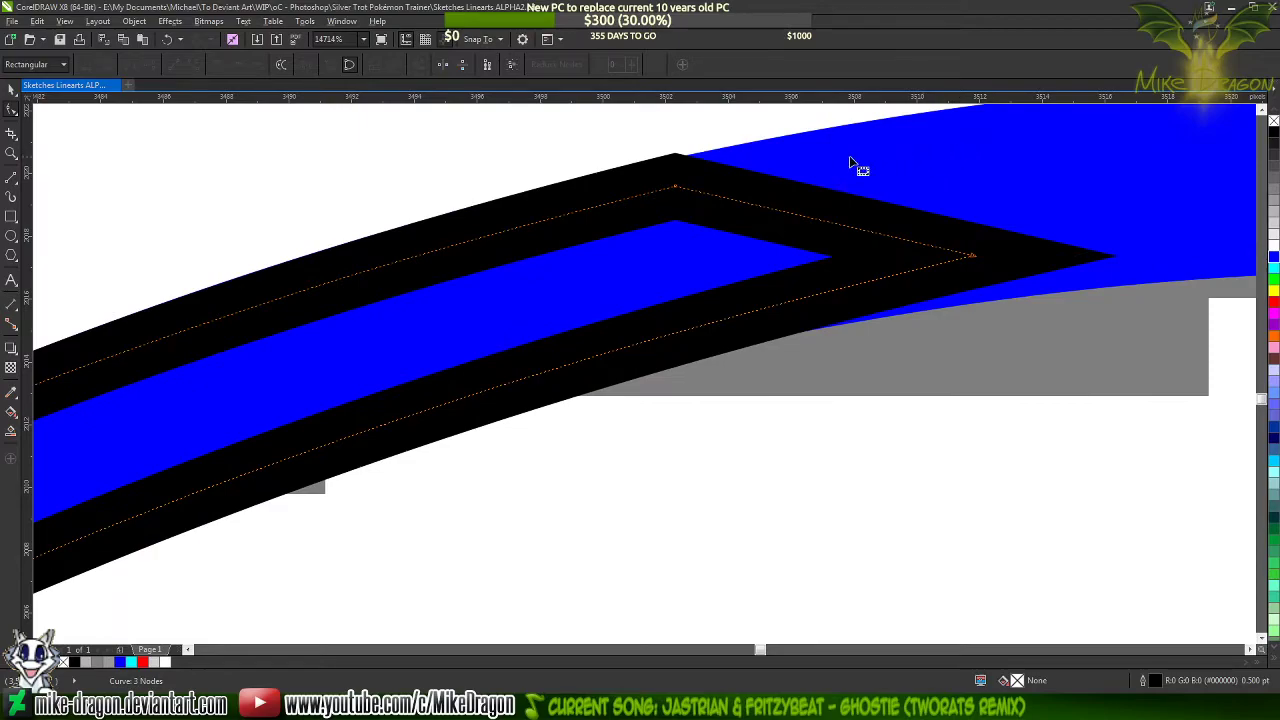
pyautogui.moveTo(676, 187); pyautogui.dragTo(685, 190)
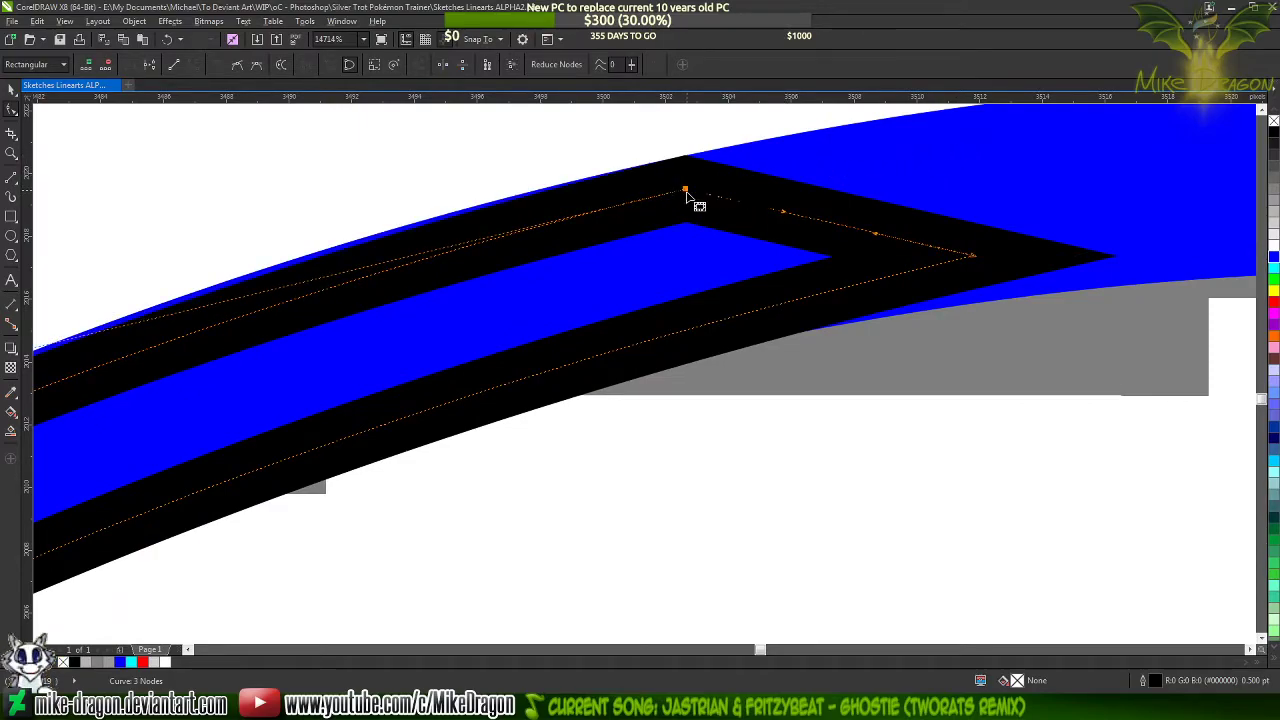
pyautogui.scroll(3, 690, 175)
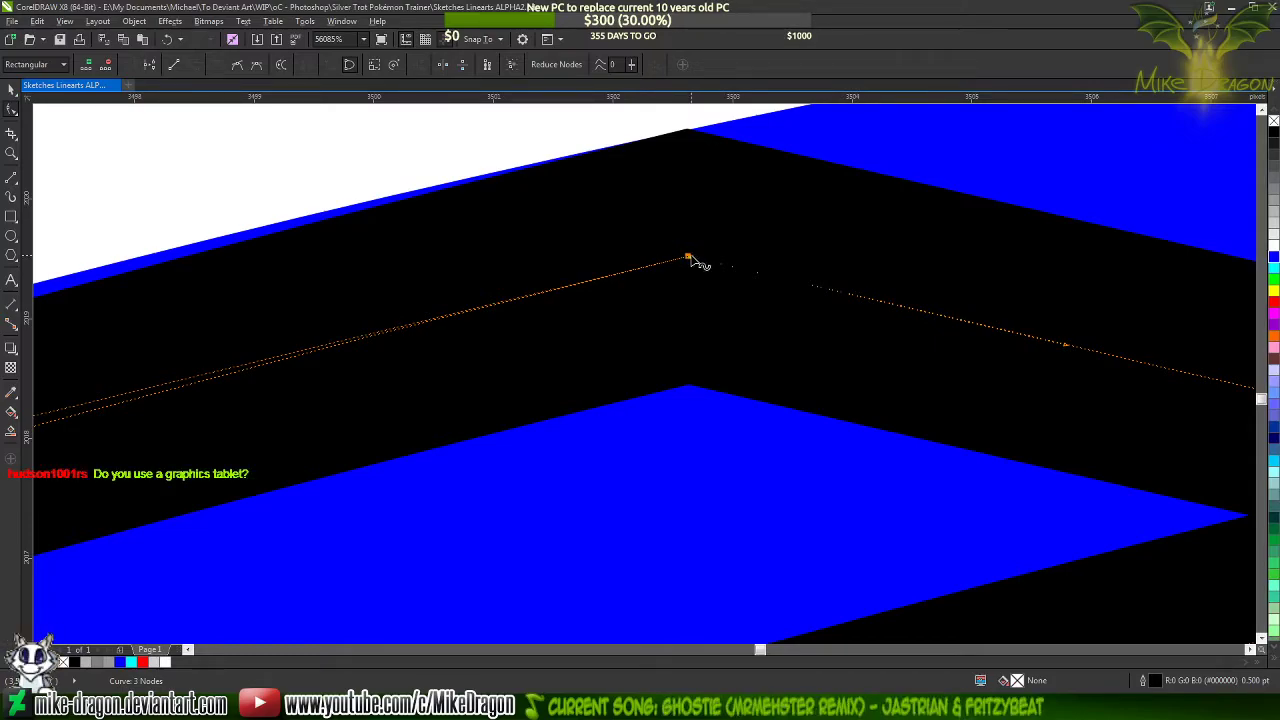
pyautogui.scroll(-3, 969, 285)
pyautogui.scroll(2, 902, 222)
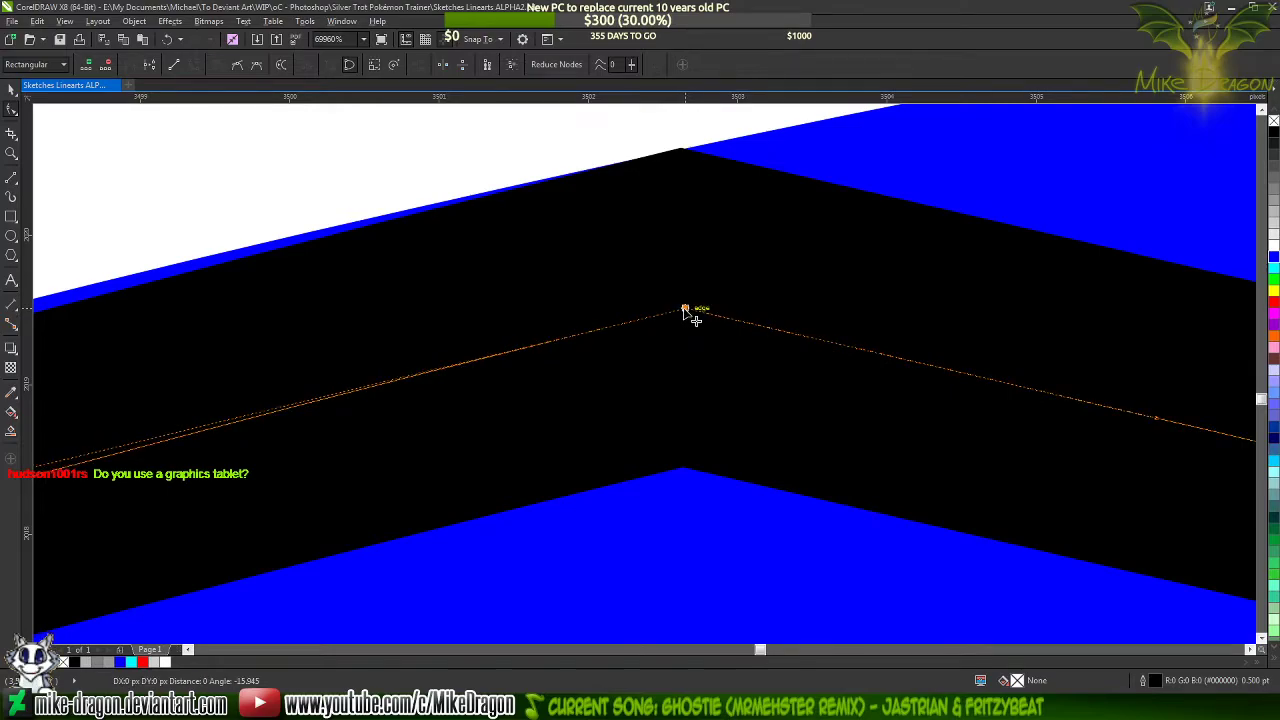
pyautogui.scroll(-2, 955, 260)
pyautogui.scroll(-5, 960, 233)
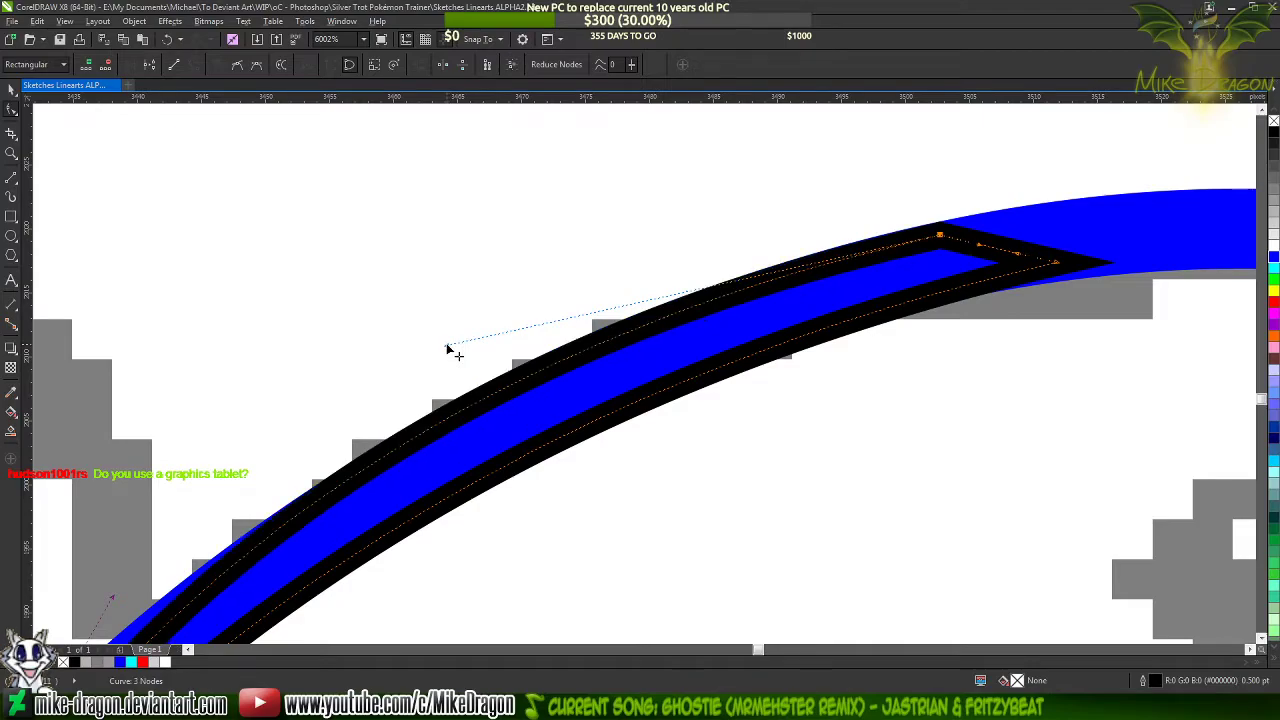
# Move the triangle's pointed corner node inside the blue line so its outline sits closer to the line's lower edge
pyautogui.scroll(-4, 760, 270)
pyautogui.scroll(-8, 670, 245)
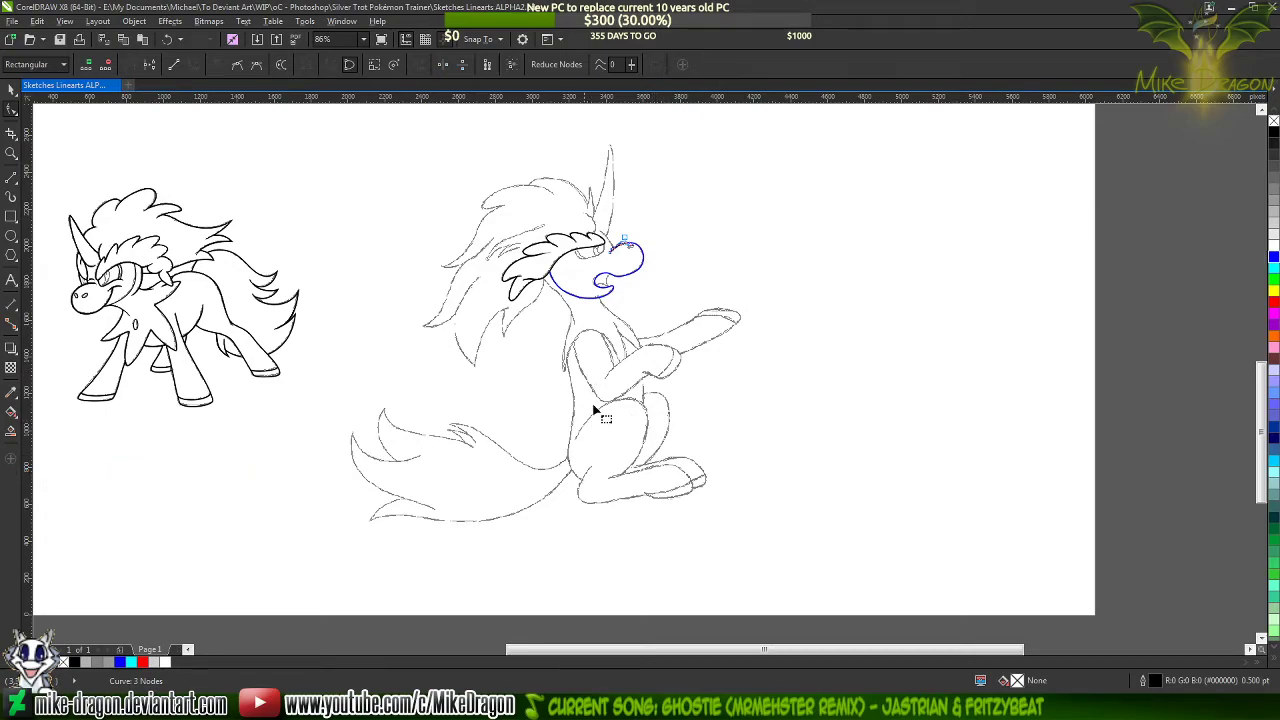
pyautogui.scroll(3, 605, 260)
pyautogui.scroll(12, 609, 281)
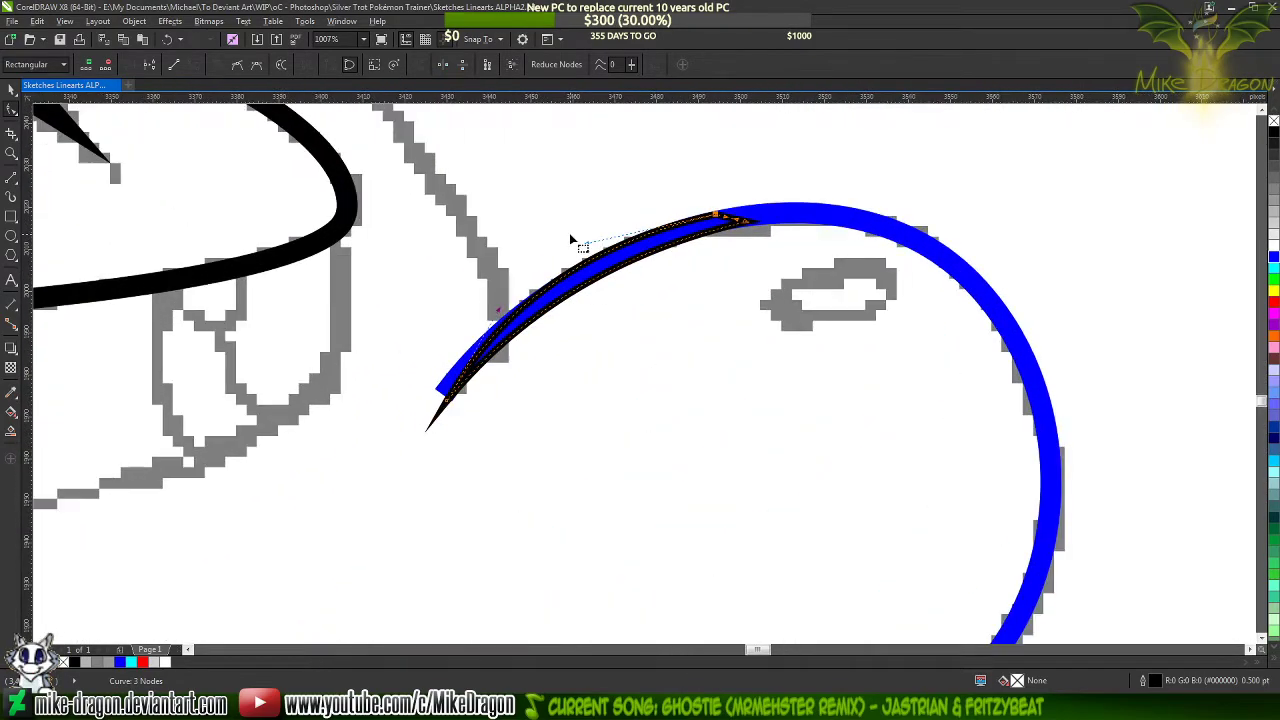
pyautogui.scroll(3, 861, 262)
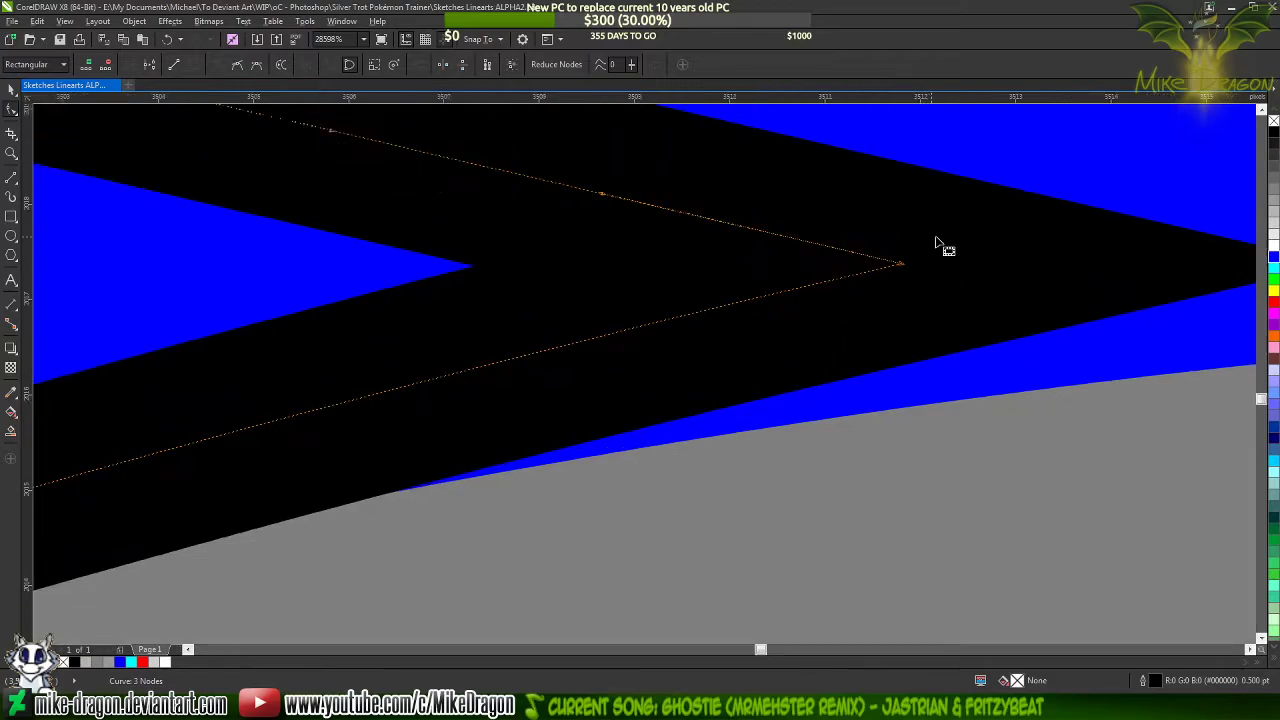
pyautogui.click(893, 279)
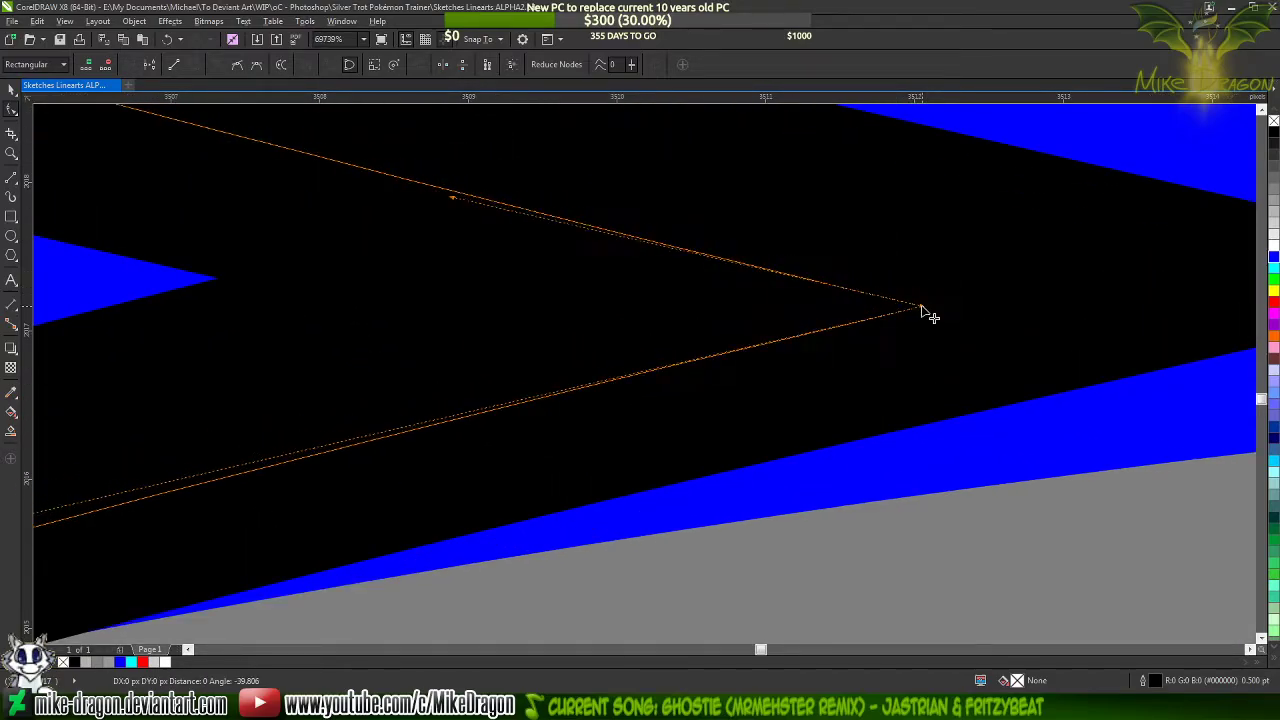
pyautogui.scroll(-2, 893, 279)
pyautogui.scroll(-2, 893, 279)
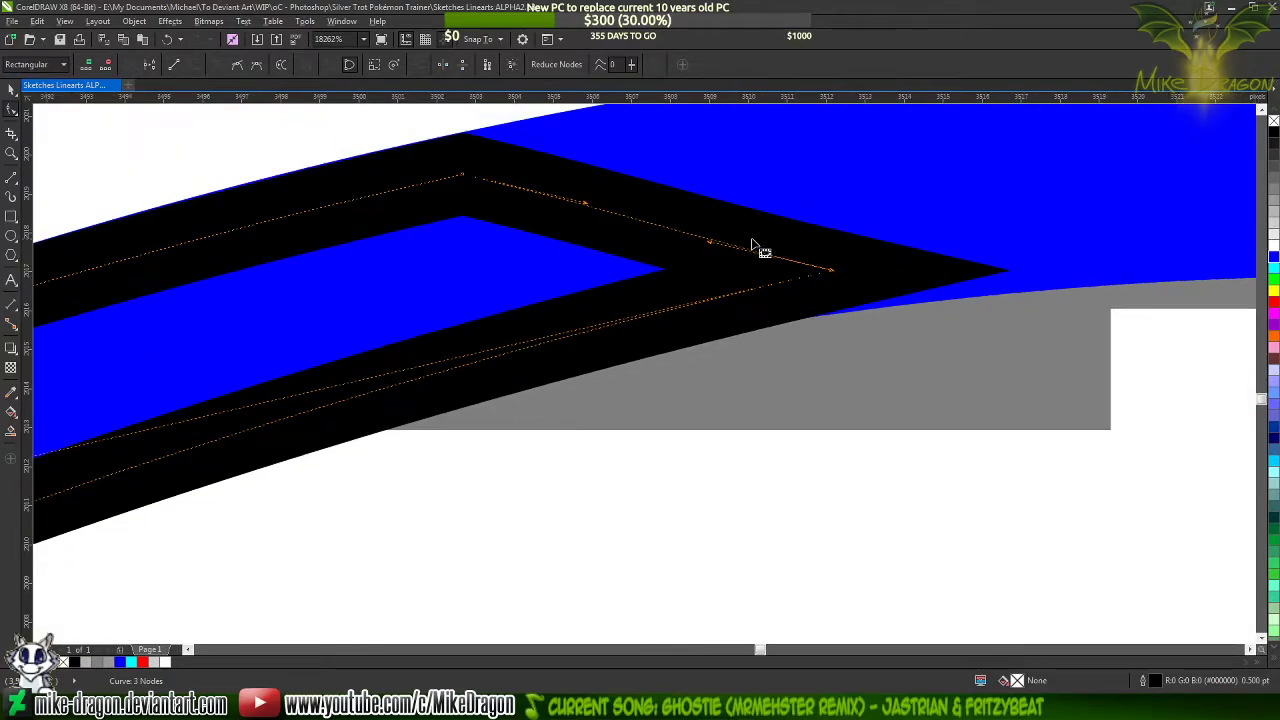
pyautogui.scroll(2, 923, 280)
pyautogui.moveTo(743, 270); pyautogui.dragTo(754, 273)
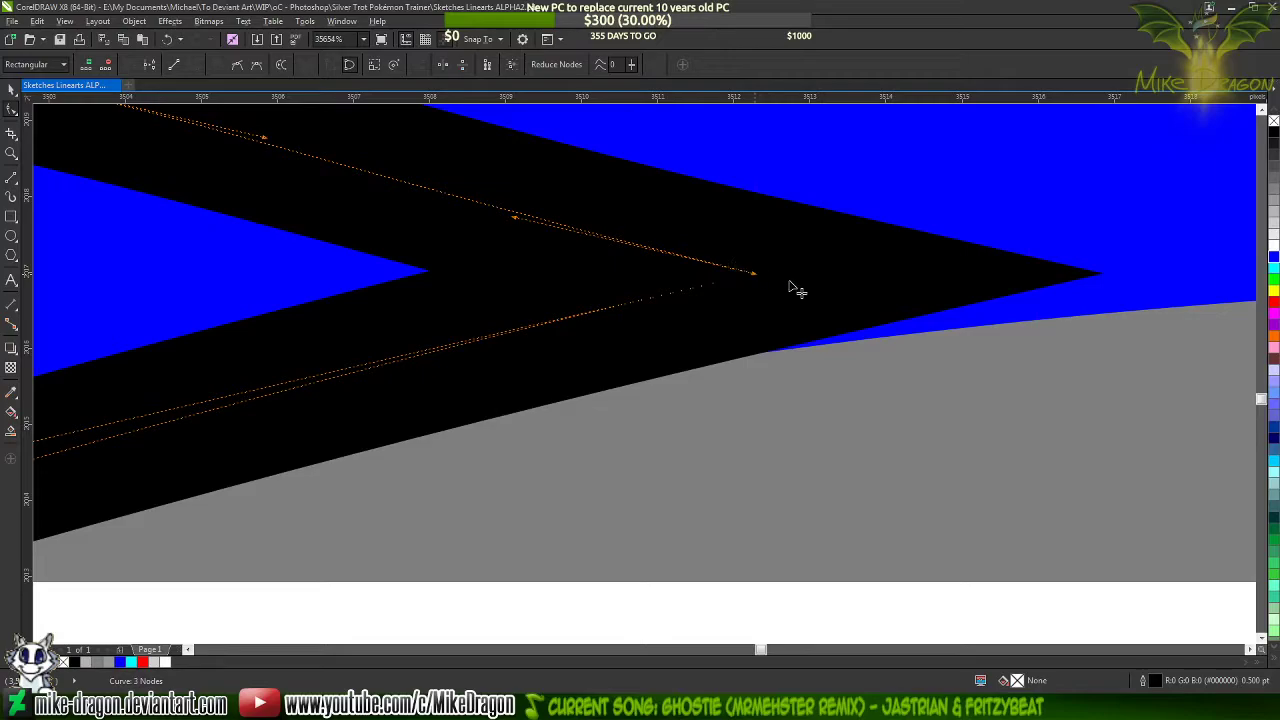
pyautogui.click(762, 281)
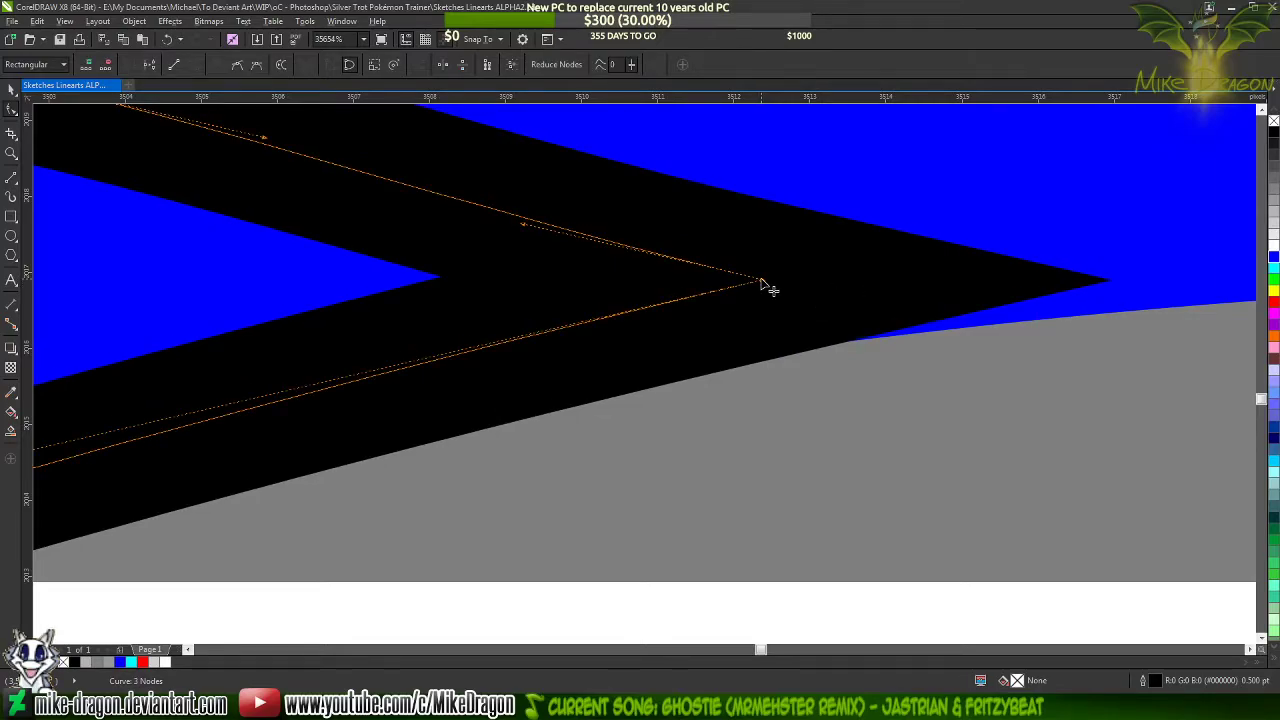
pyautogui.moveTo(761, 280); pyautogui.dragTo(772, 285)
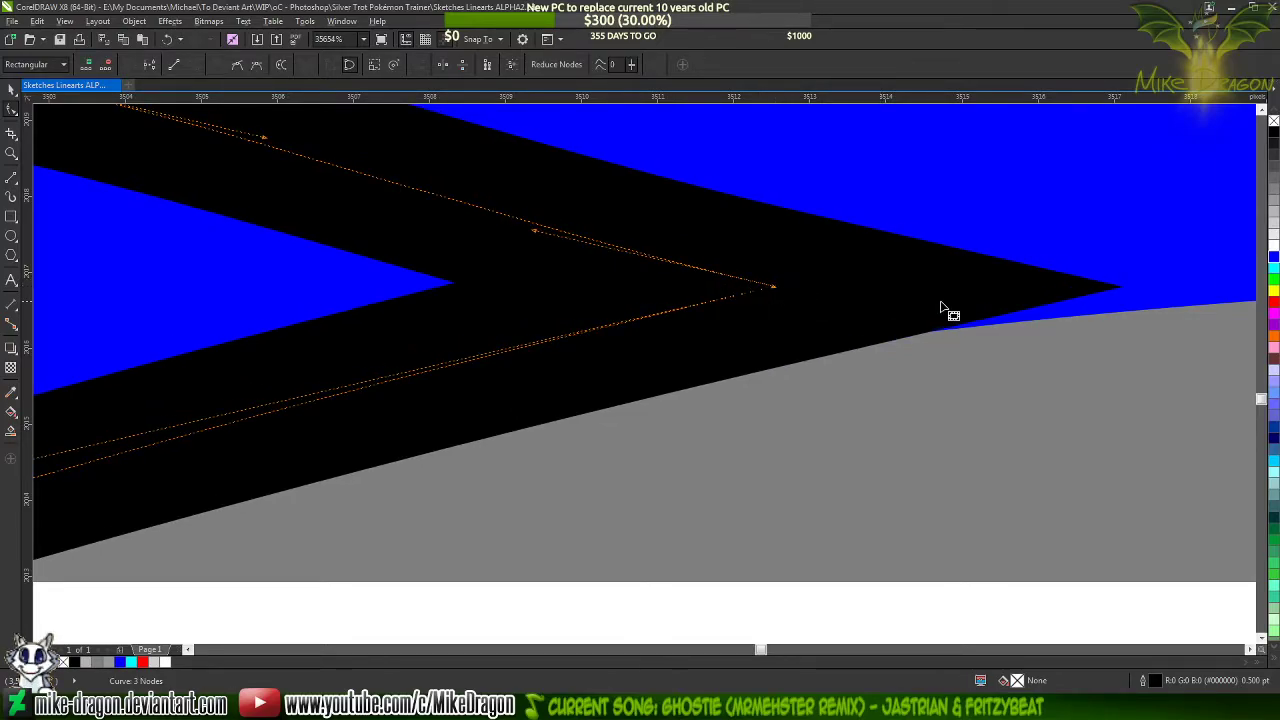
# Adjust the curve handle of the triangle's lower side so that side follows the blue line's lower edge
pyautogui.scroll(-6, 948, 310)
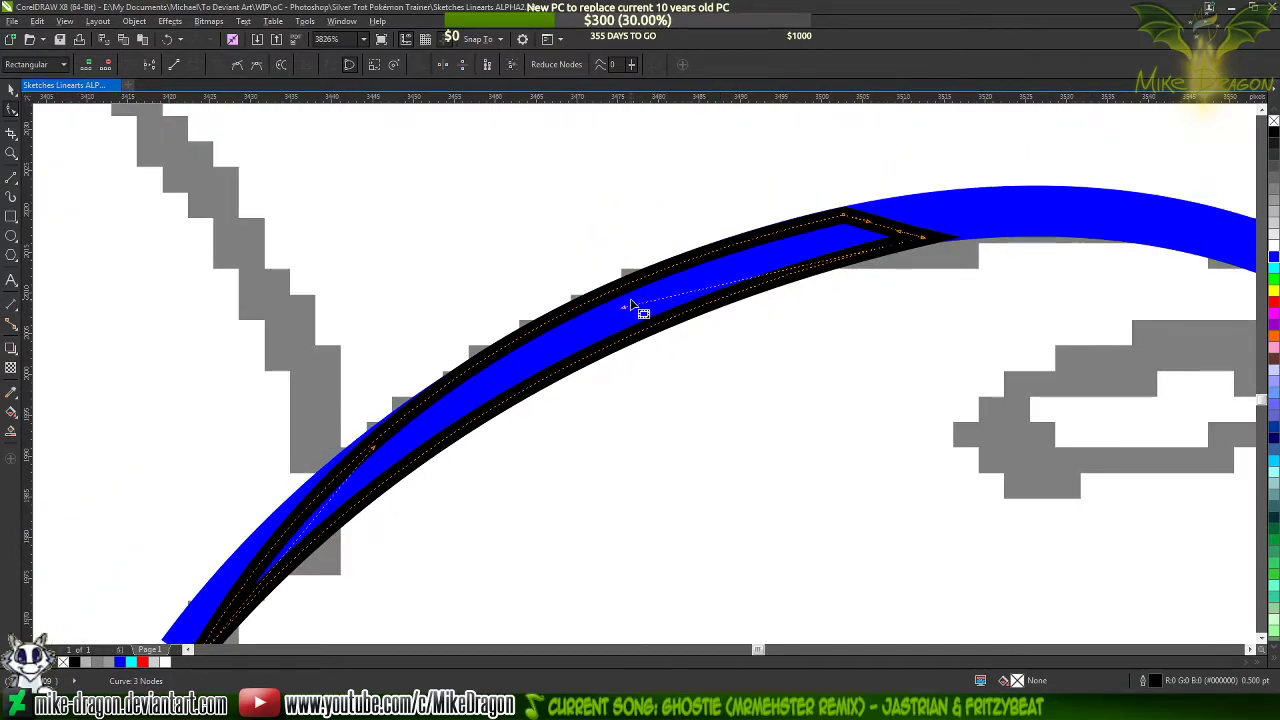
pyautogui.moveTo(628, 306); pyautogui.dragTo(621, 302)
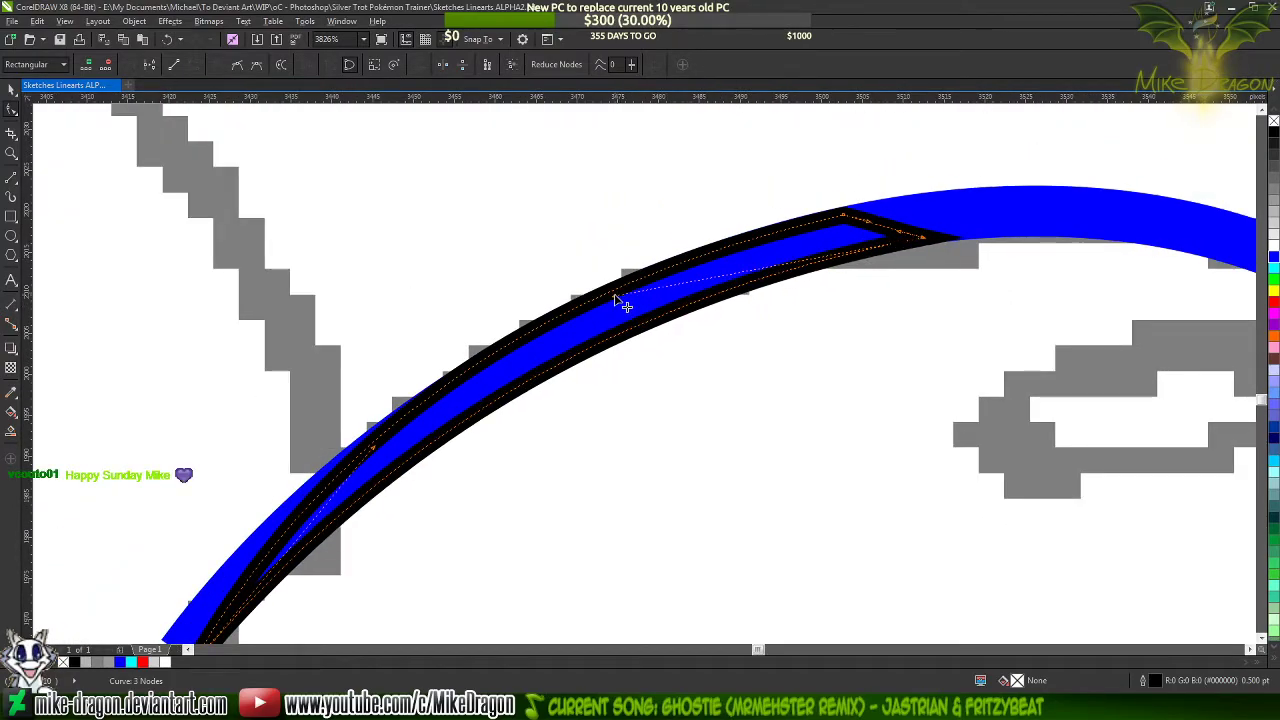
pyautogui.scroll(-2, 811, 184)
pyautogui.scroll(3, 595, 420)
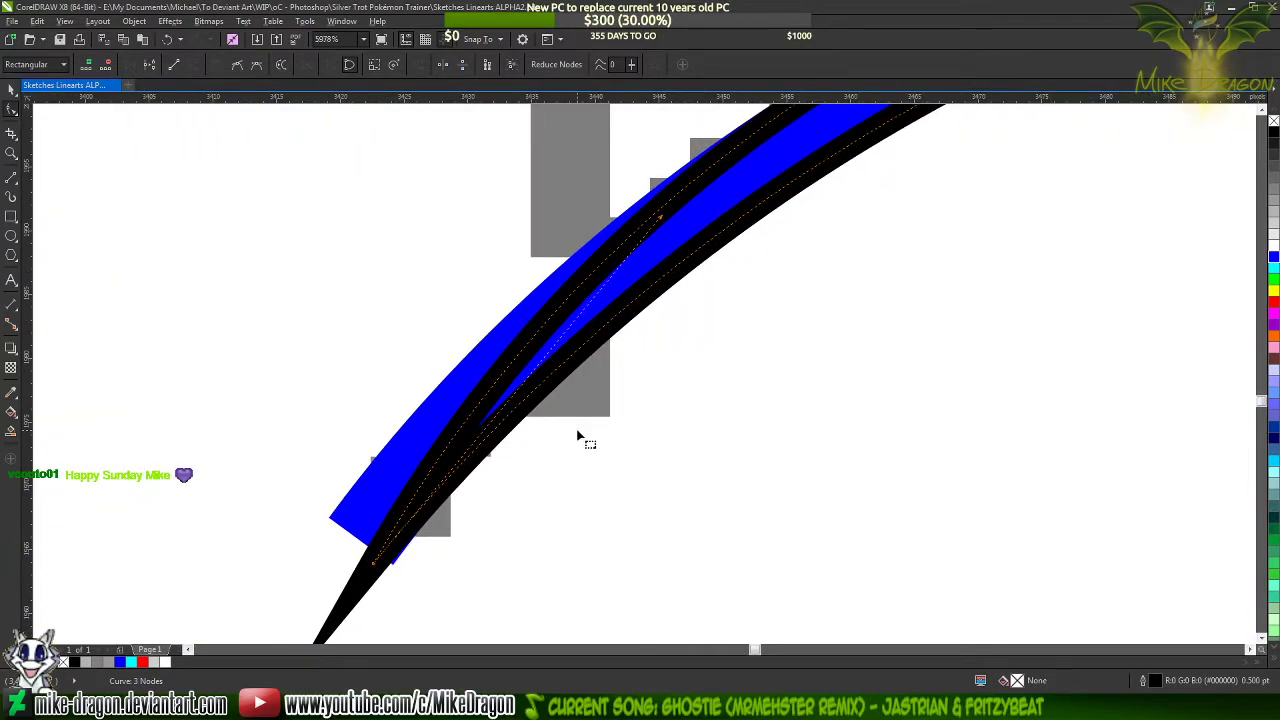
pyautogui.click(403, 486)
pyautogui.scroll(-2, 386, 528)
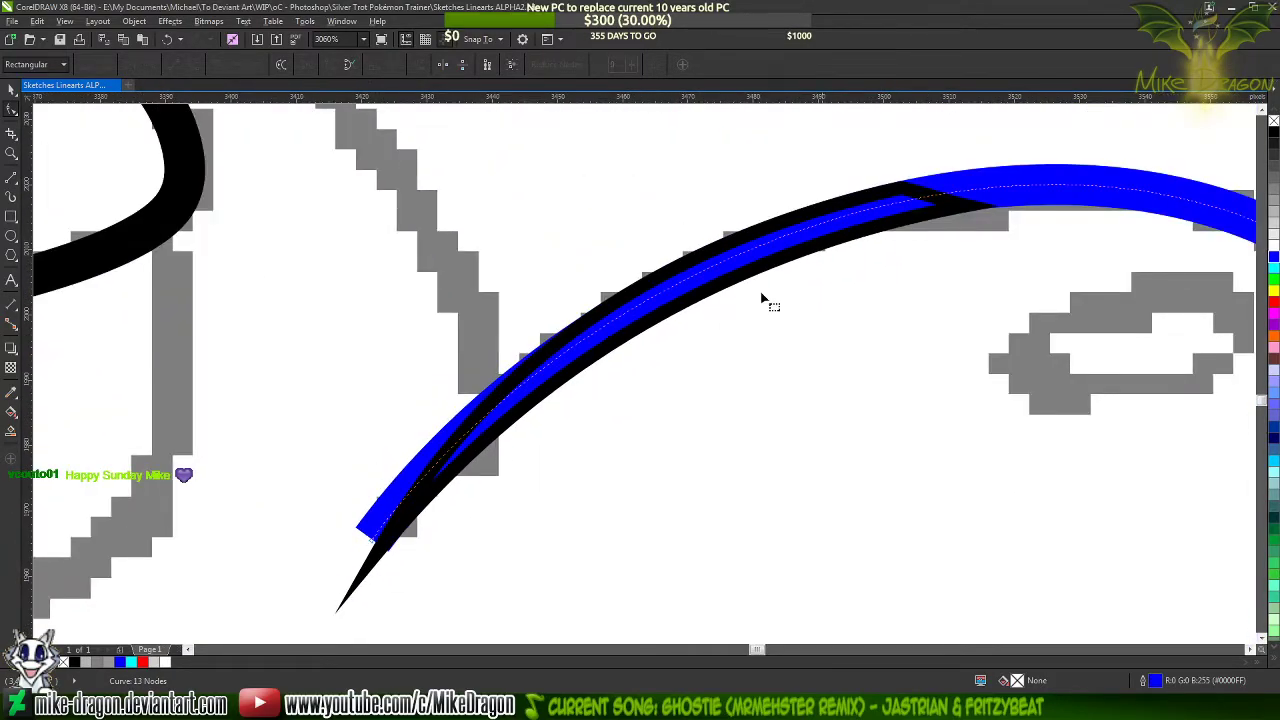
# Adjust the upper corner node's curve handle so the triangle's upper side follows the blue line's upper edge
pyautogui.scroll(3, 749, 243)
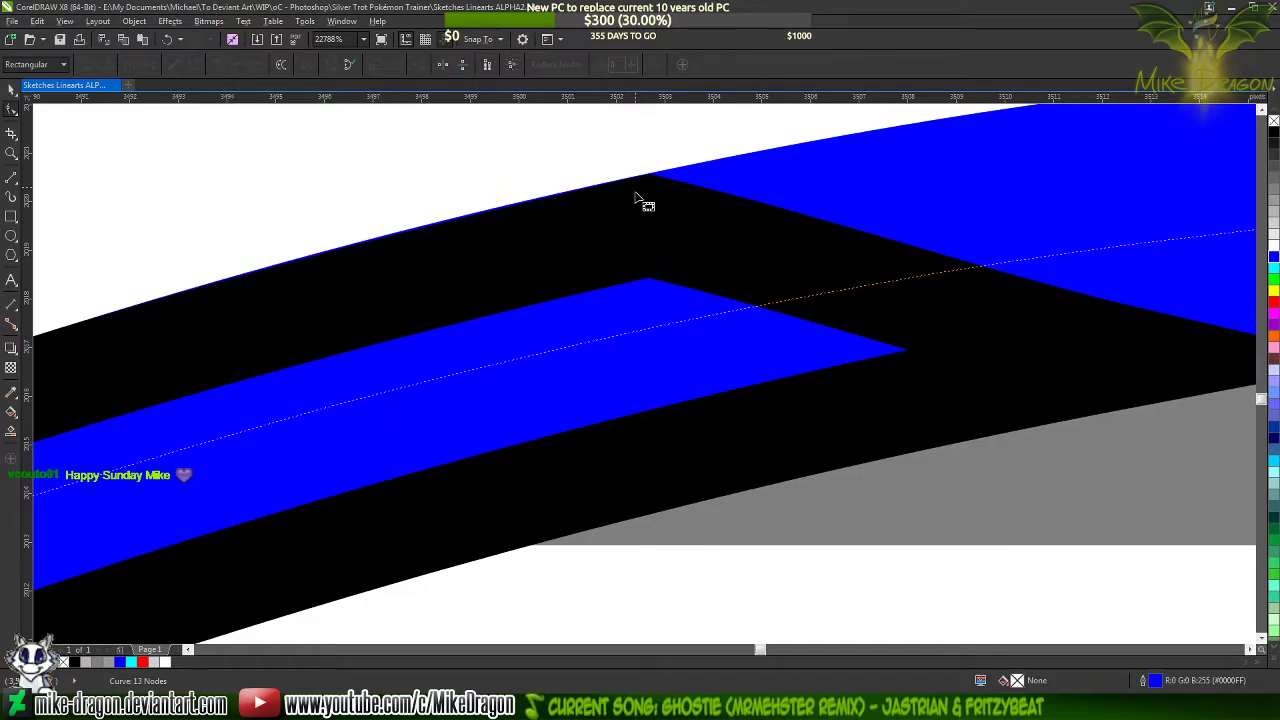
pyautogui.scroll(2, 640, 200)
pyautogui.click(703, 254)
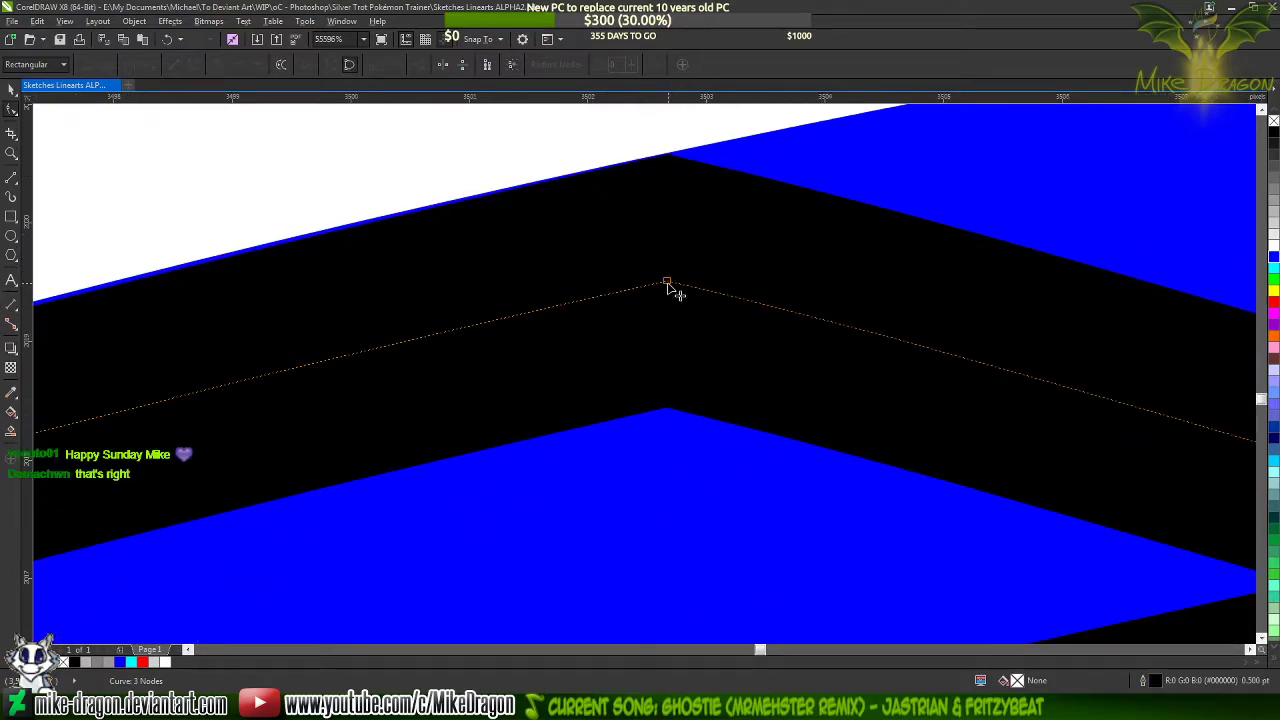
pyautogui.scroll(-5, 1014, 243)
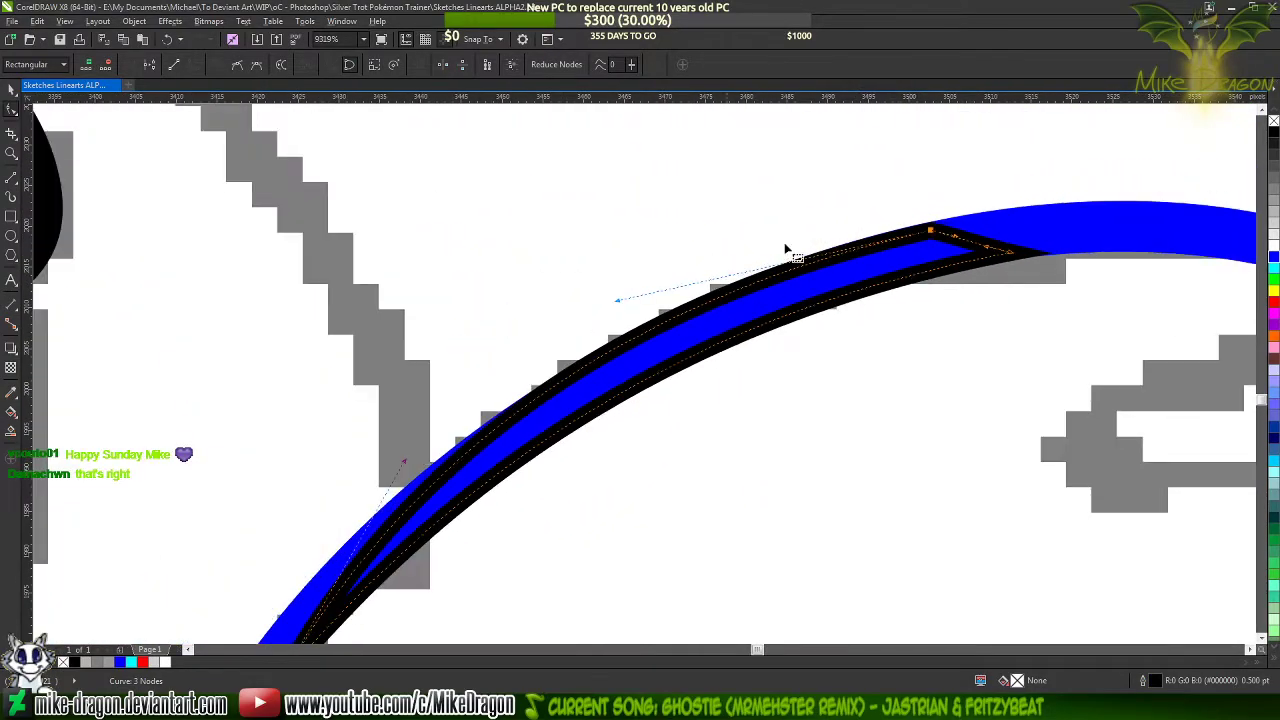
pyautogui.moveTo(614, 299); pyautogui.dragTo(620, 296)
pyautogui.scroll(2, 952, 240)
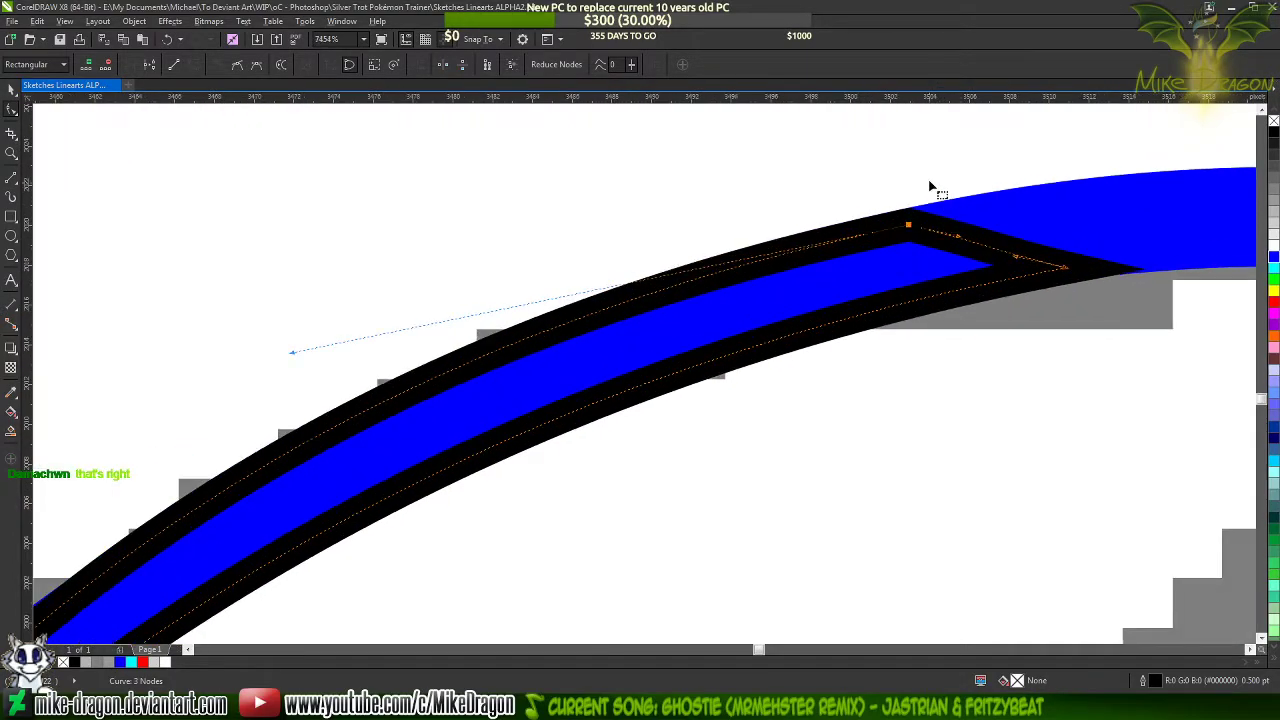
pyautogui.scroll(4, 930, 187)
# Add a node to the blue face line inside the taper's wide end and delete the line's end node to shorten it
pyautogui.click(1116, 290)
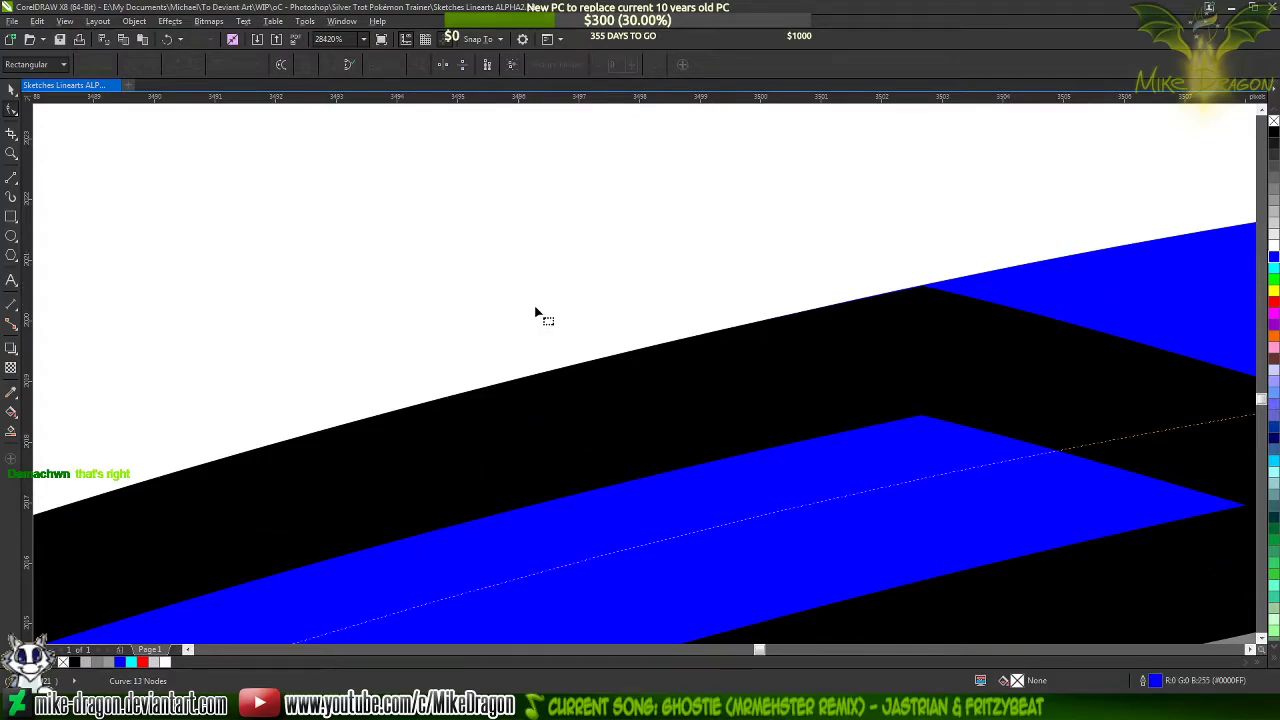
pyautogui.scroll(-2, 537, 314)
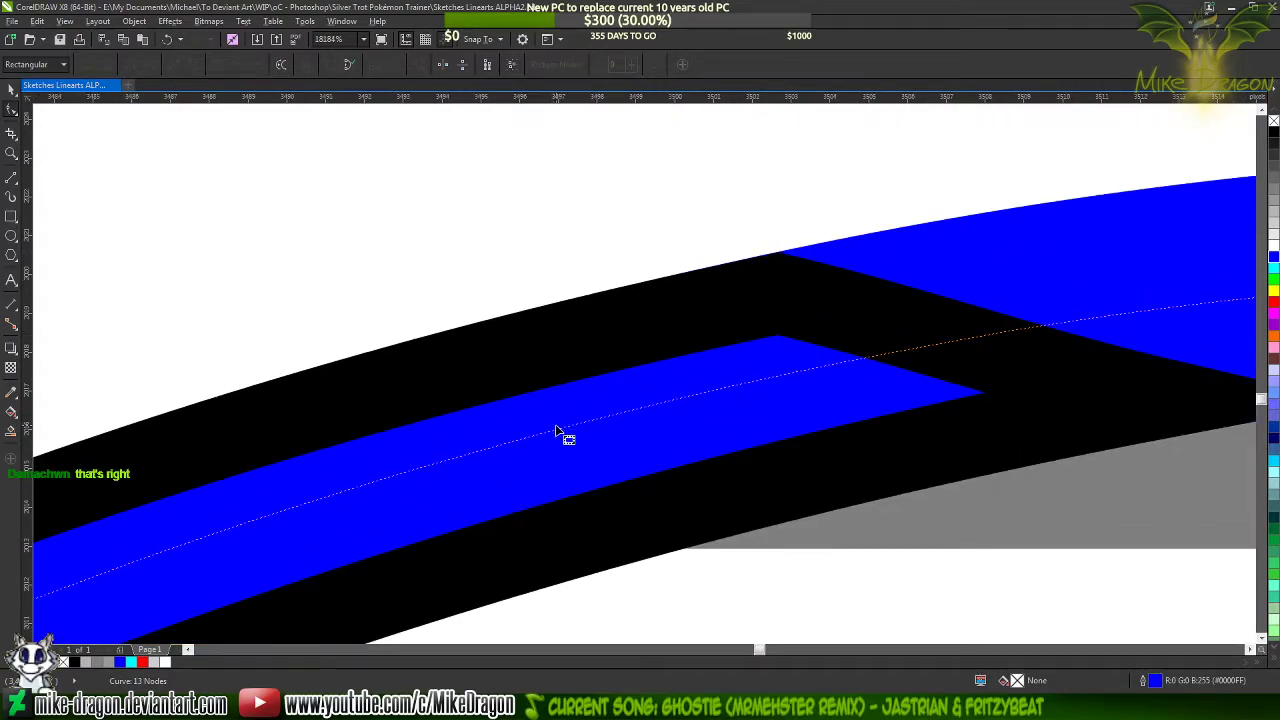
pyautogui.doubleClick(557, 436)
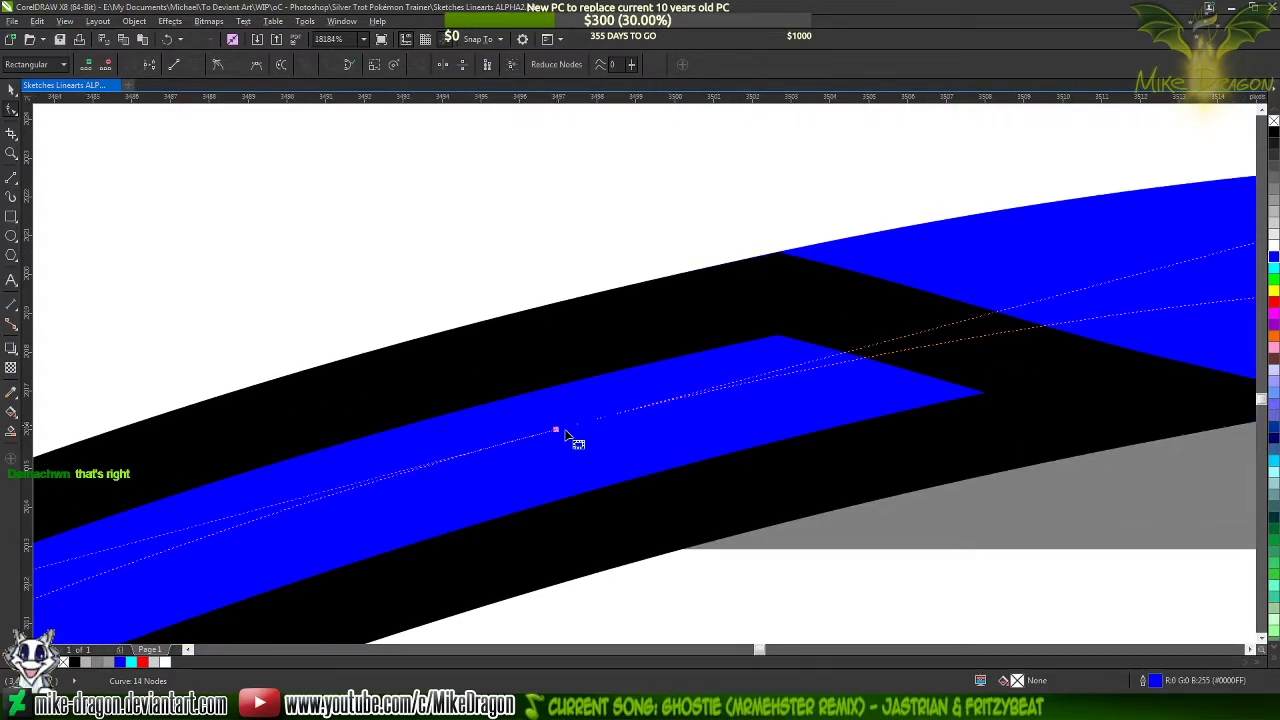
pyautogui.scroll(-5, 929, 251)
pyautogui.scroll(-3, 835, 238)
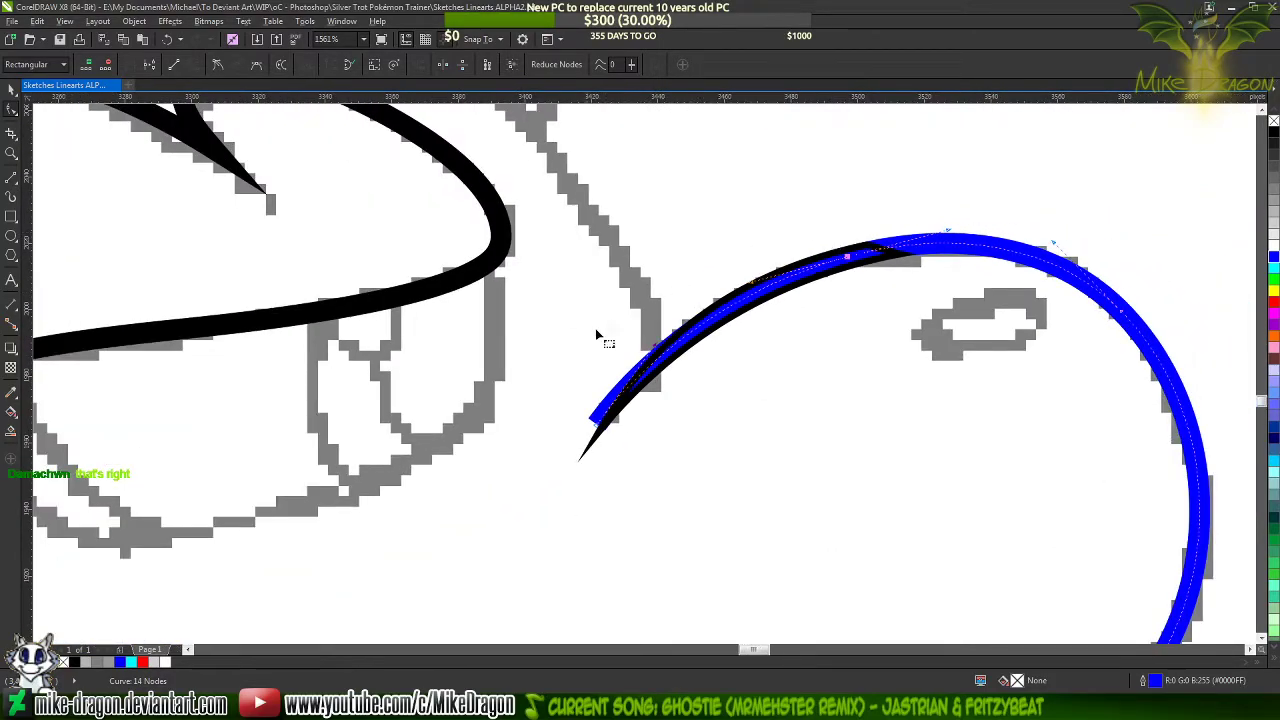
pyautogui.doubleClick(600, 424)
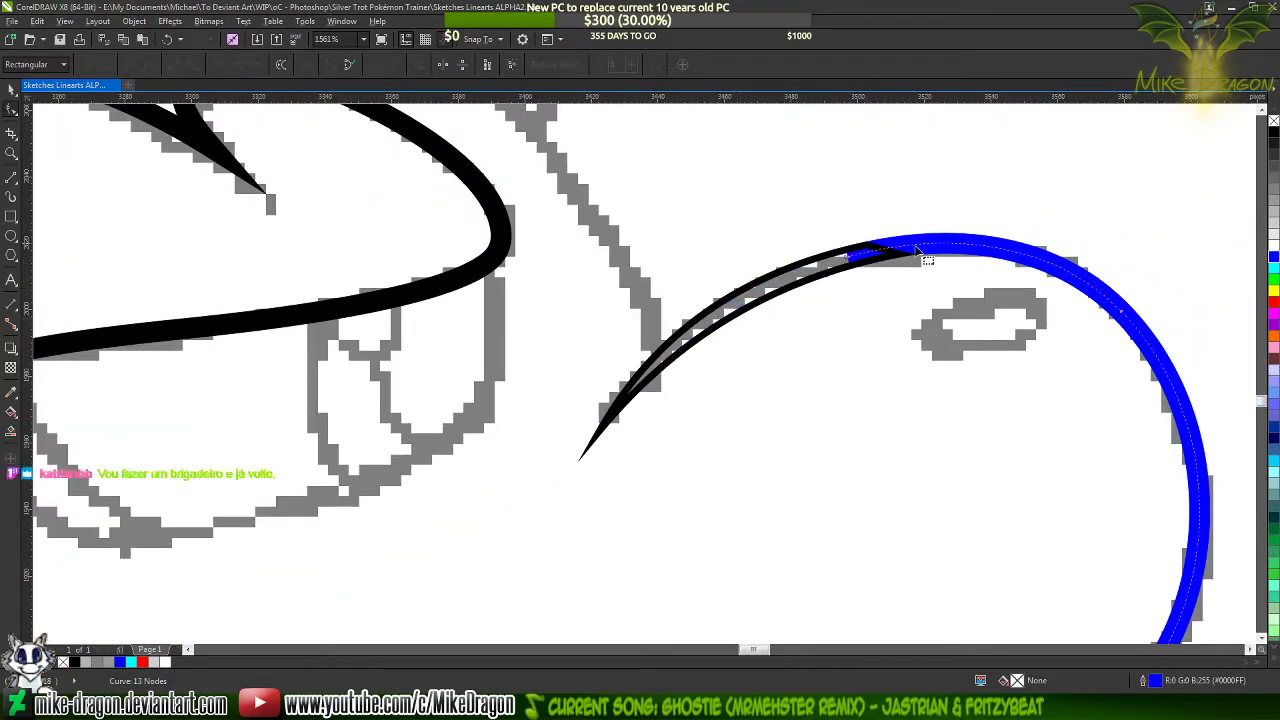
# Colour the face line's outline black and fill the taper shape at its end with black
pyautogui.rightClick(1272, 133)
pyautogui.click(794, 290)
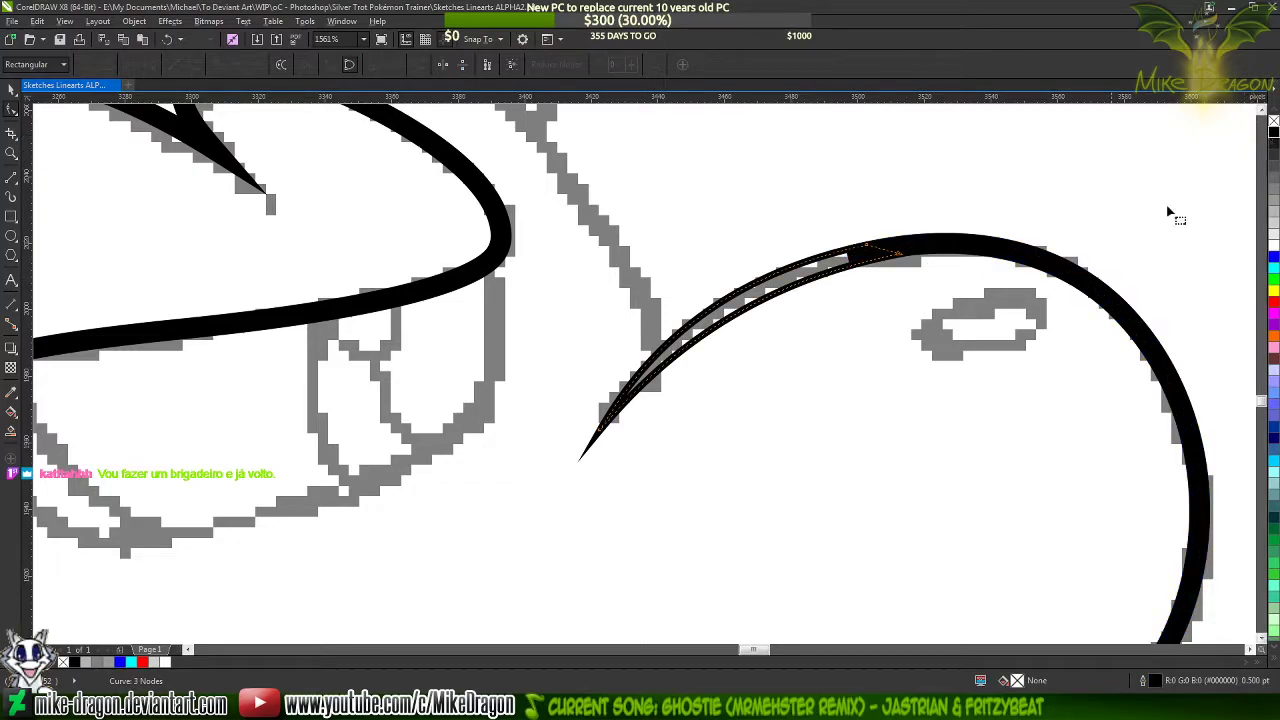
pyautogui.click(1272, 133)
pyautogui.click(981, 203)
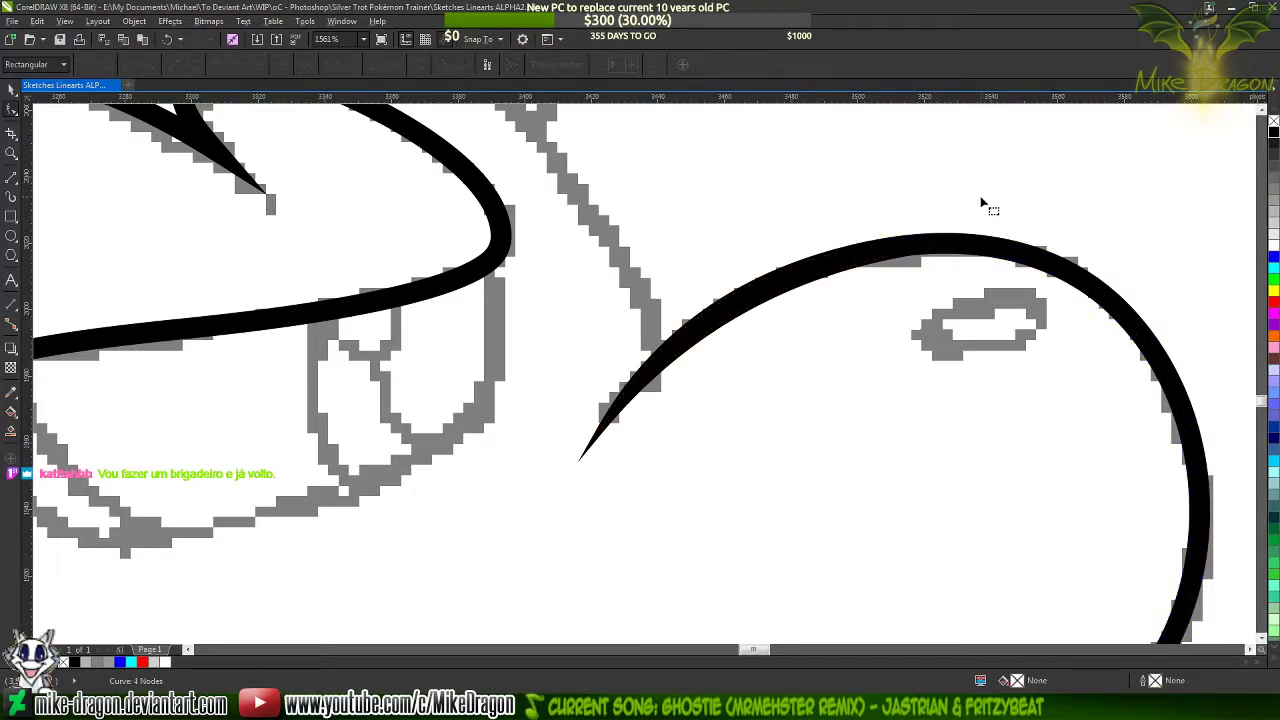
pyautogui.scroll(3, 981, 203)
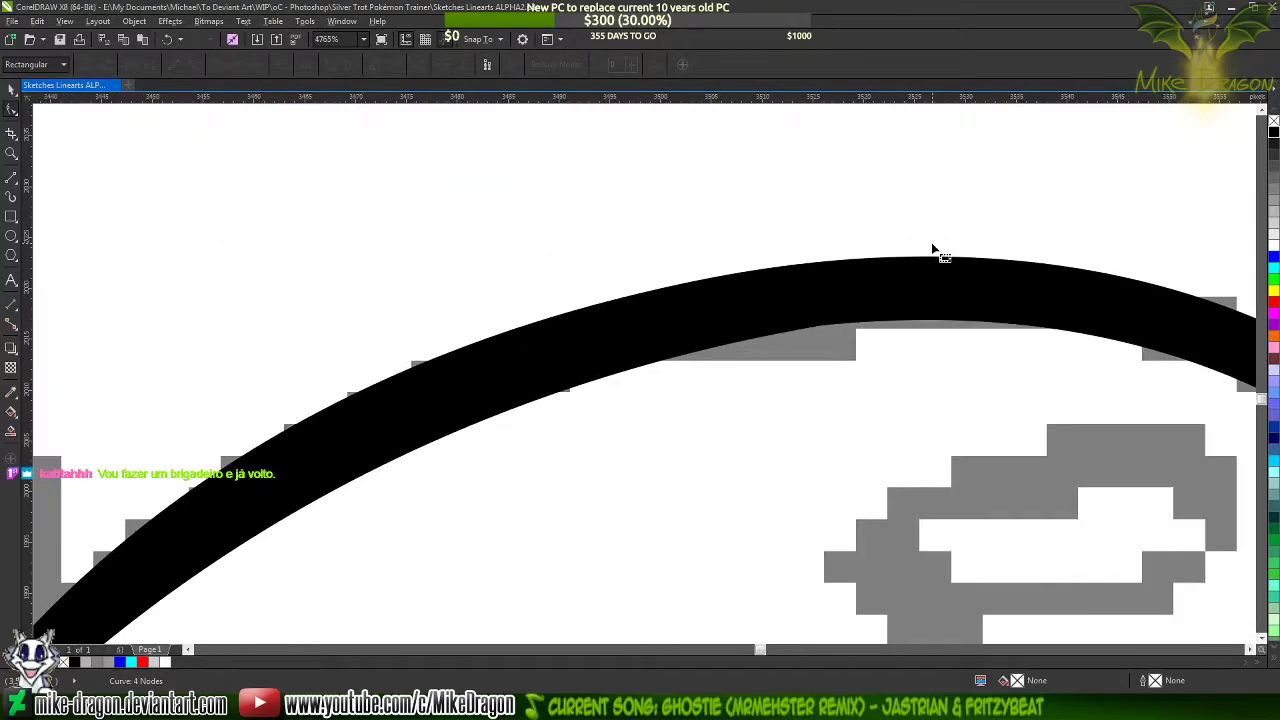
pyautogui.scroll(-5, 914, 214)
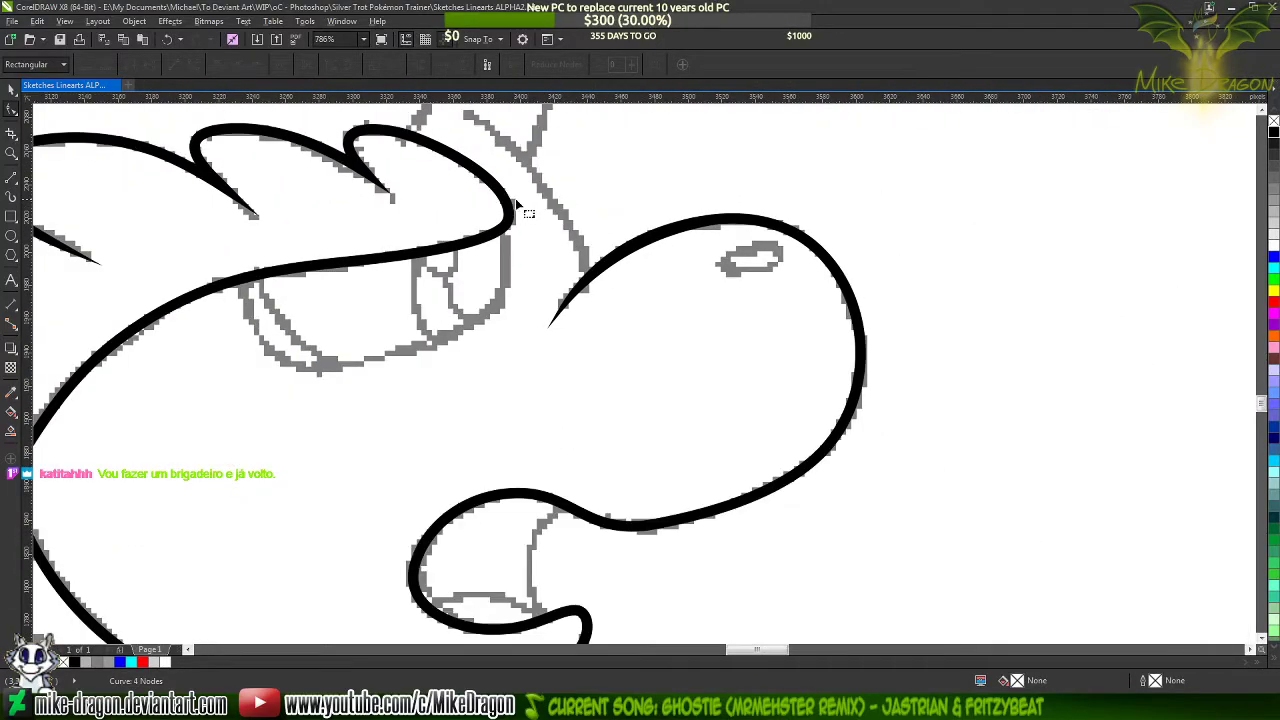
pyautogui.scroll(-1, 813, 181)
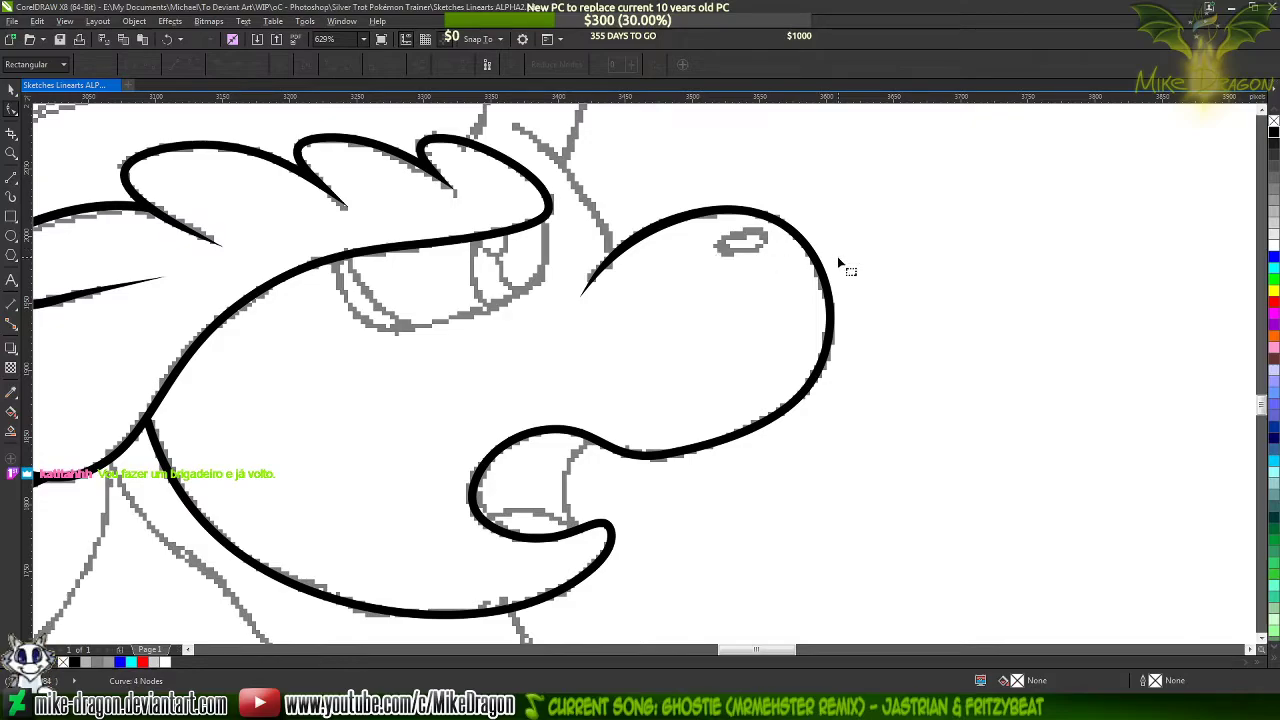
pyautogui.press('F4')
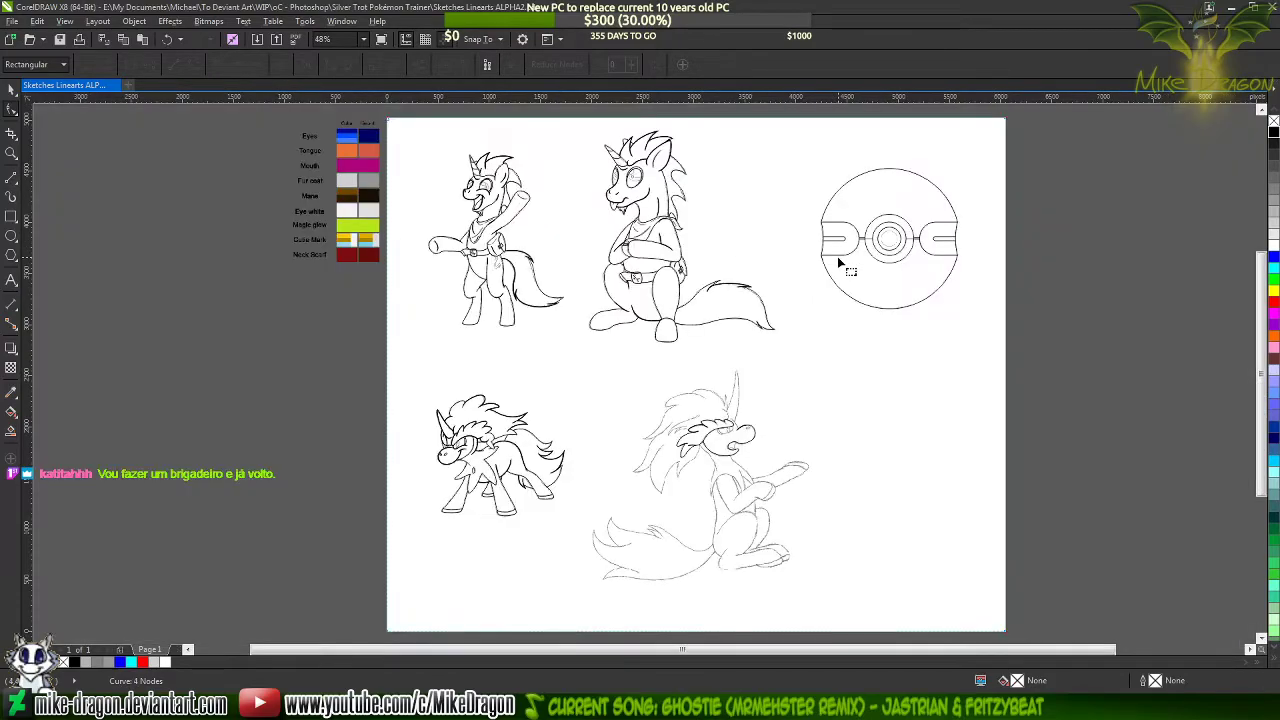
# Examine the seated character's traced head and the untraced sketch lines around its horn, forehead and mane
pyautogui.click(12, 90)
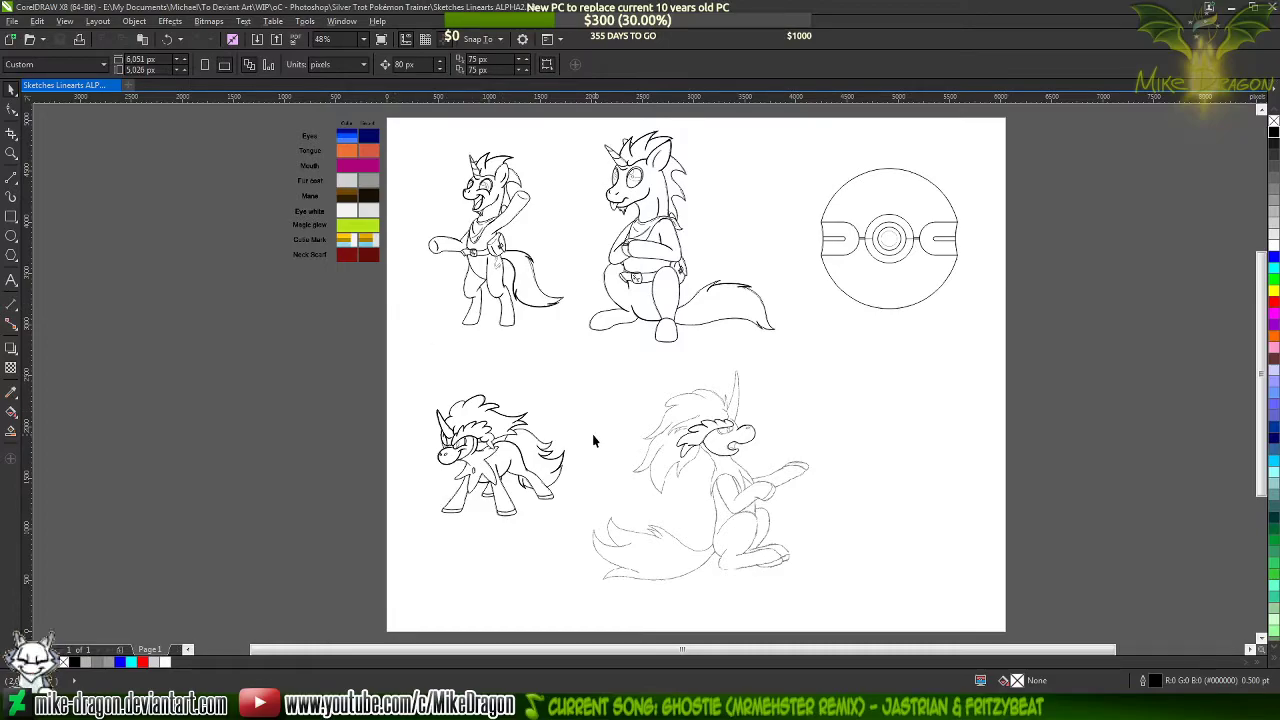
pyautogui.scroll(1, 737, 485)
pyautogui.scroll(7, 737, 485)
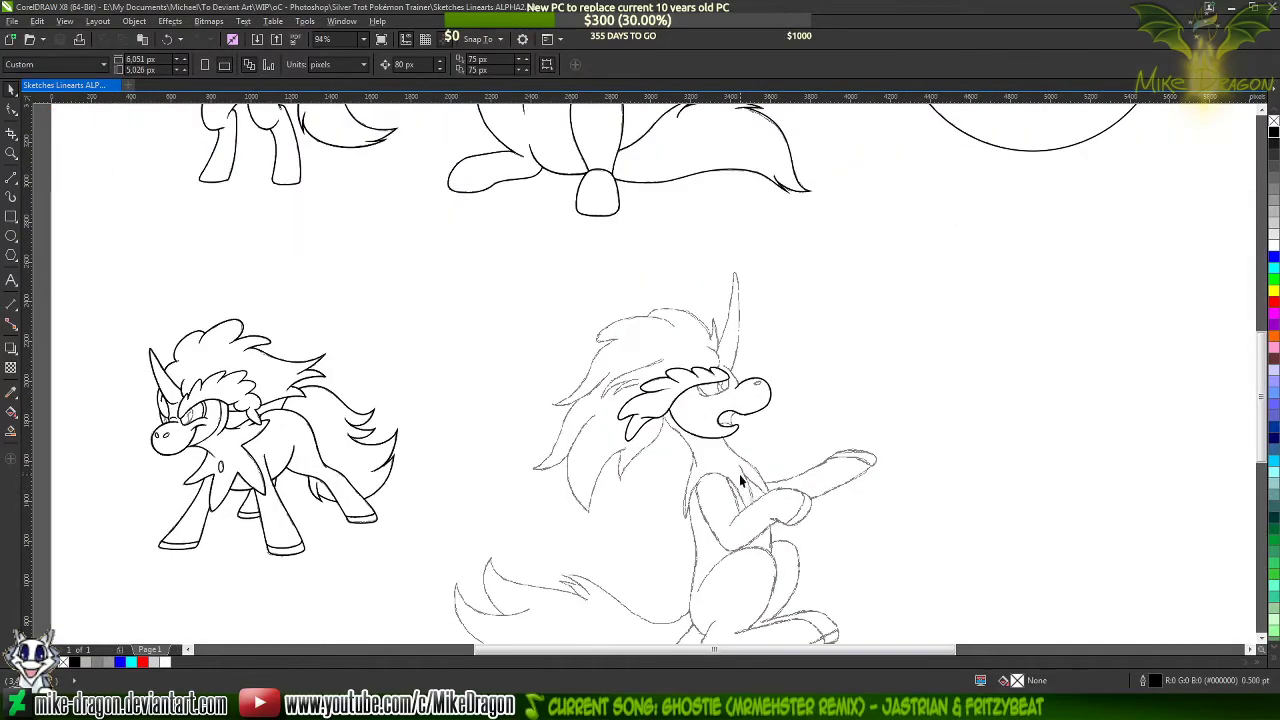
pyautogui.scroll(2, 636, 408)
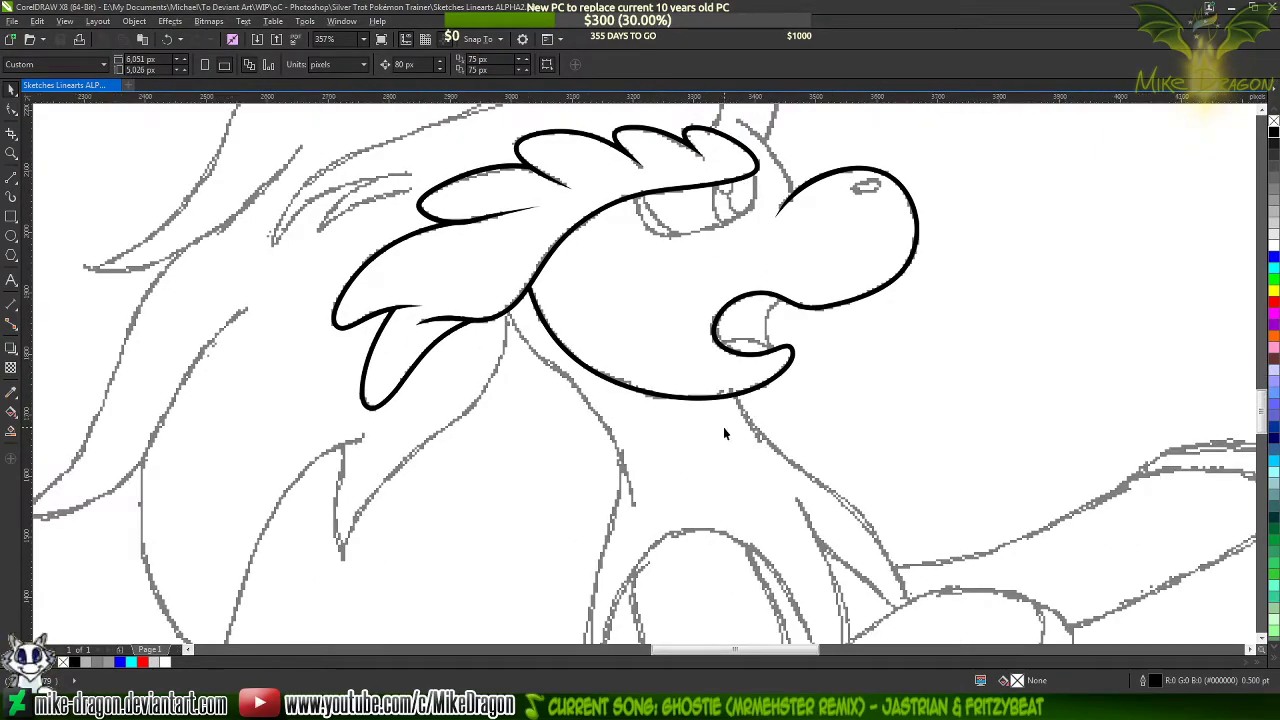
pyautogui.scroll(-2, 723, 427)
pyautogui.scroll(-1, 704, 388)
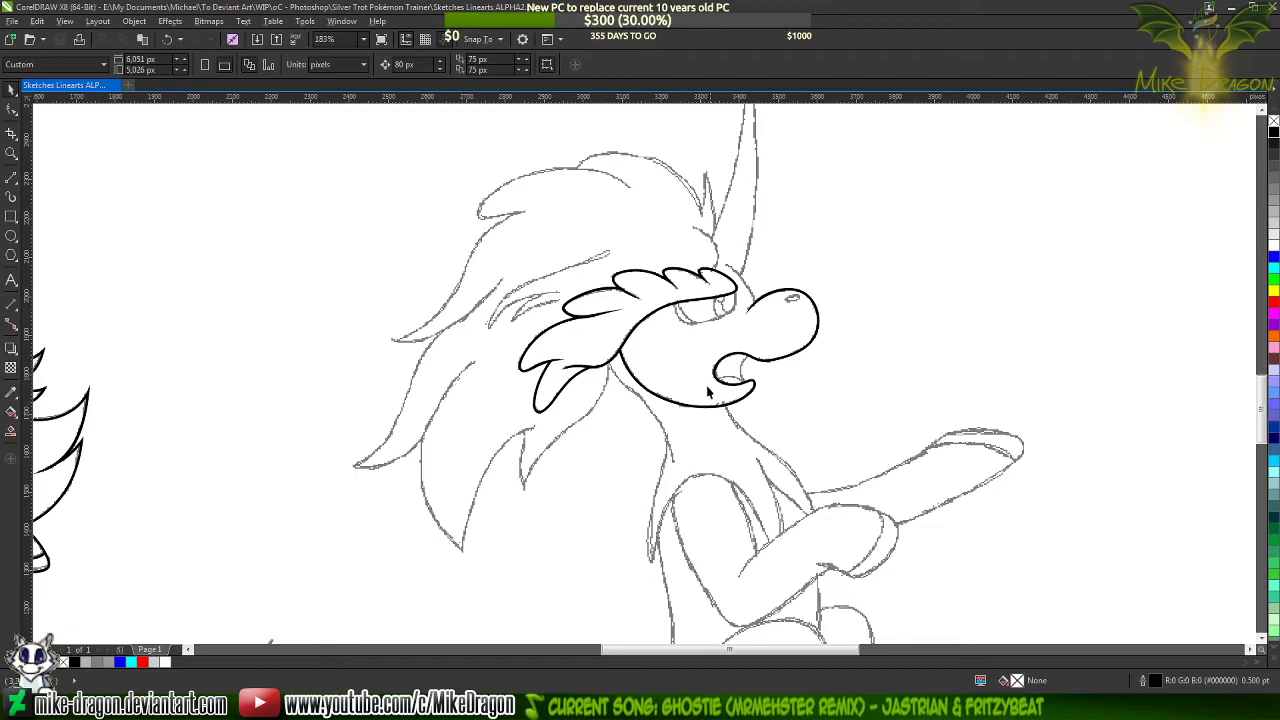
pyautogui.scroll(-1, 748, 350)
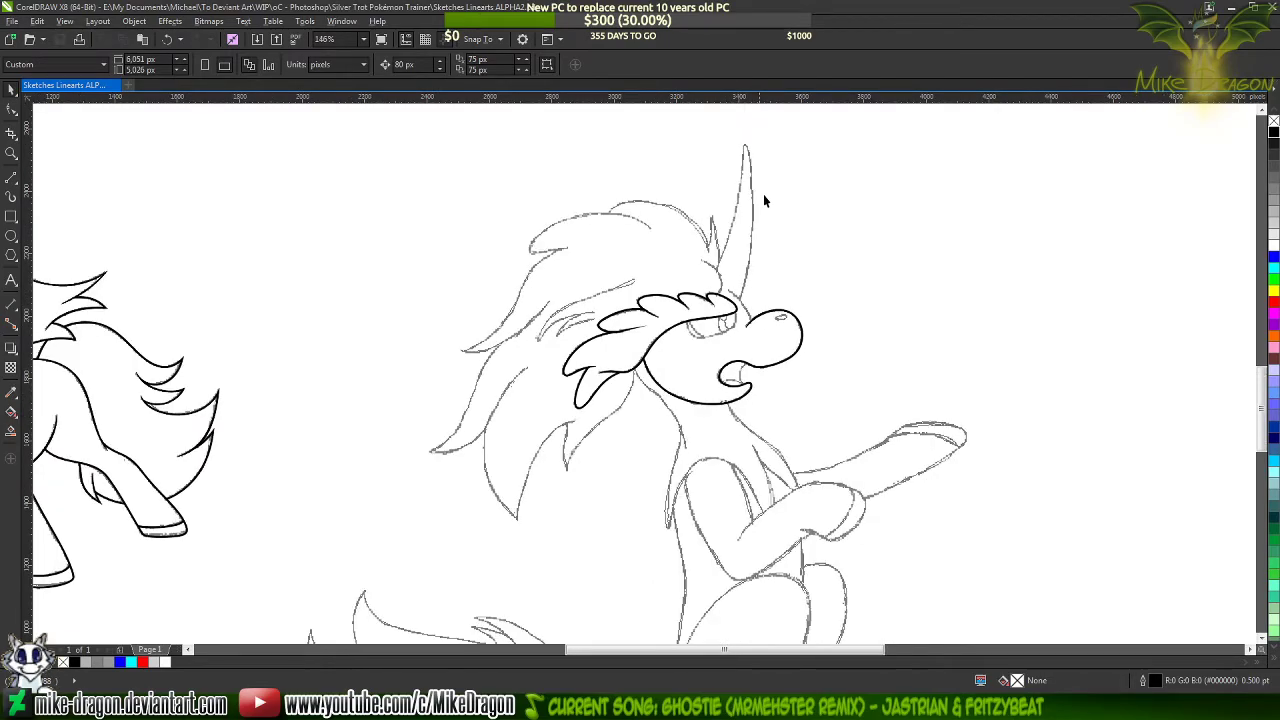
pyautogui.scroll(2, 763, 200)
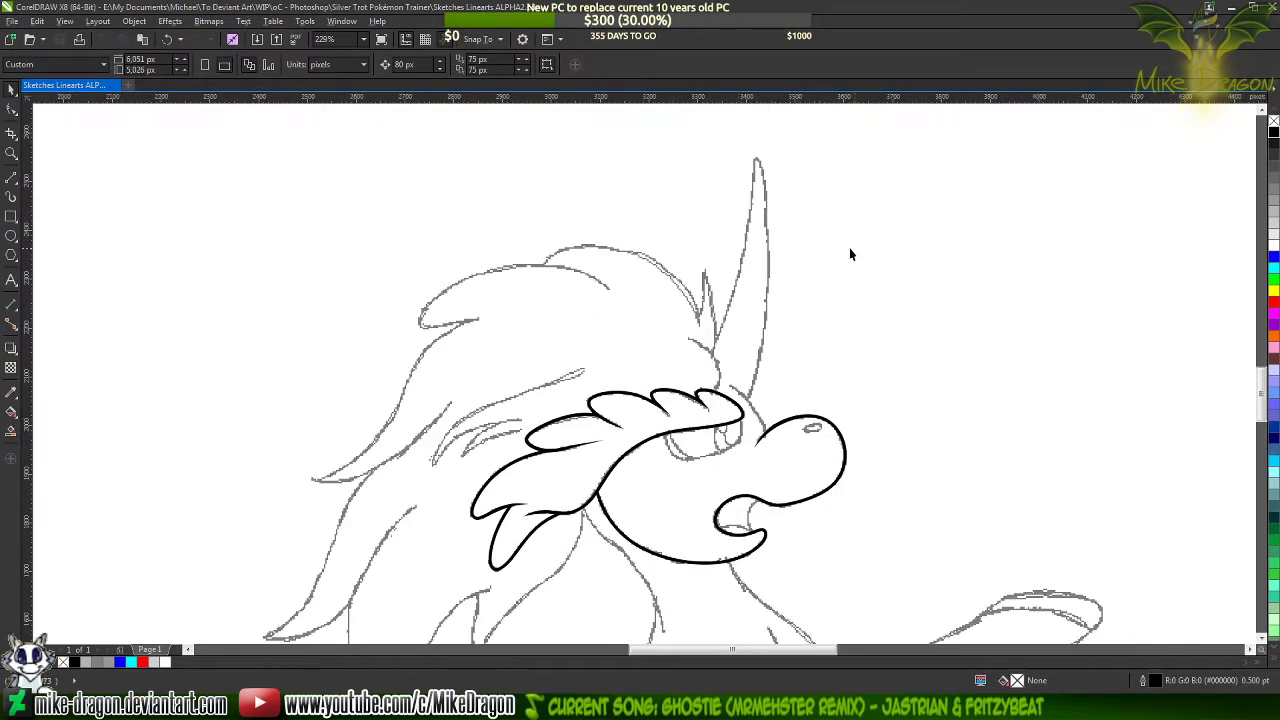
pyautogui.scroll(1, 856, 275)
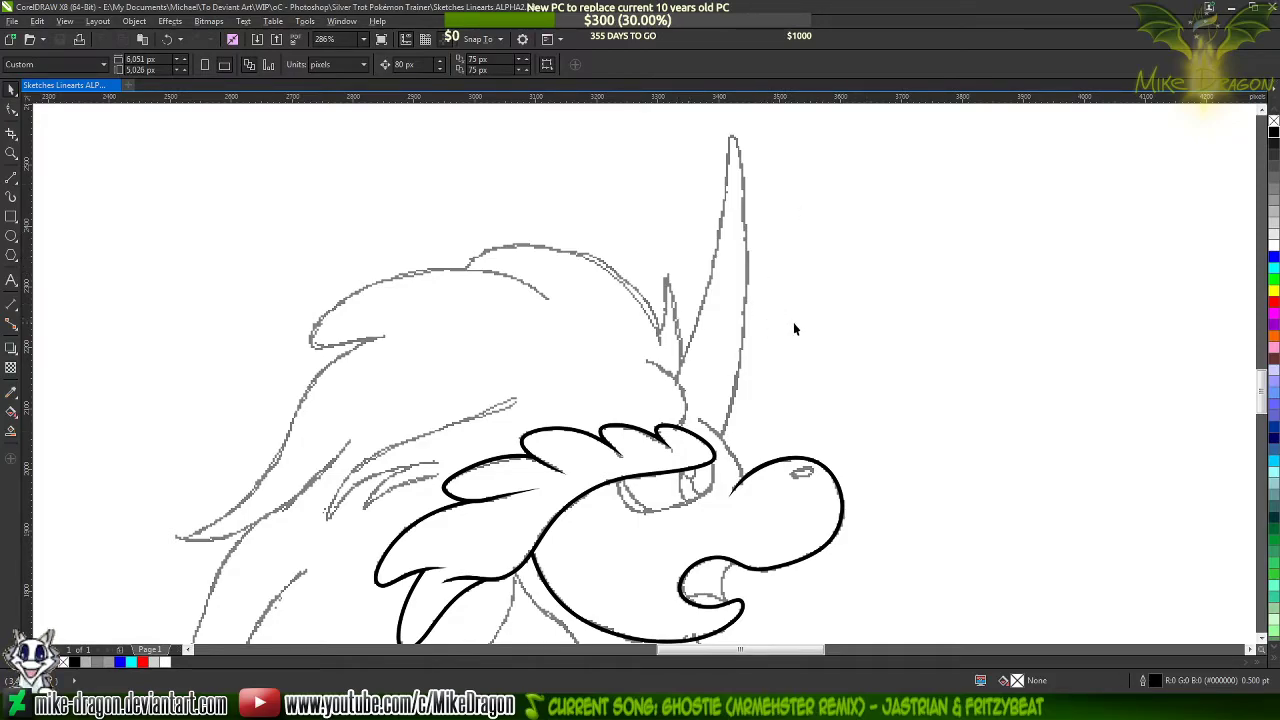
pyautogui.scroll(5, 718, 393)
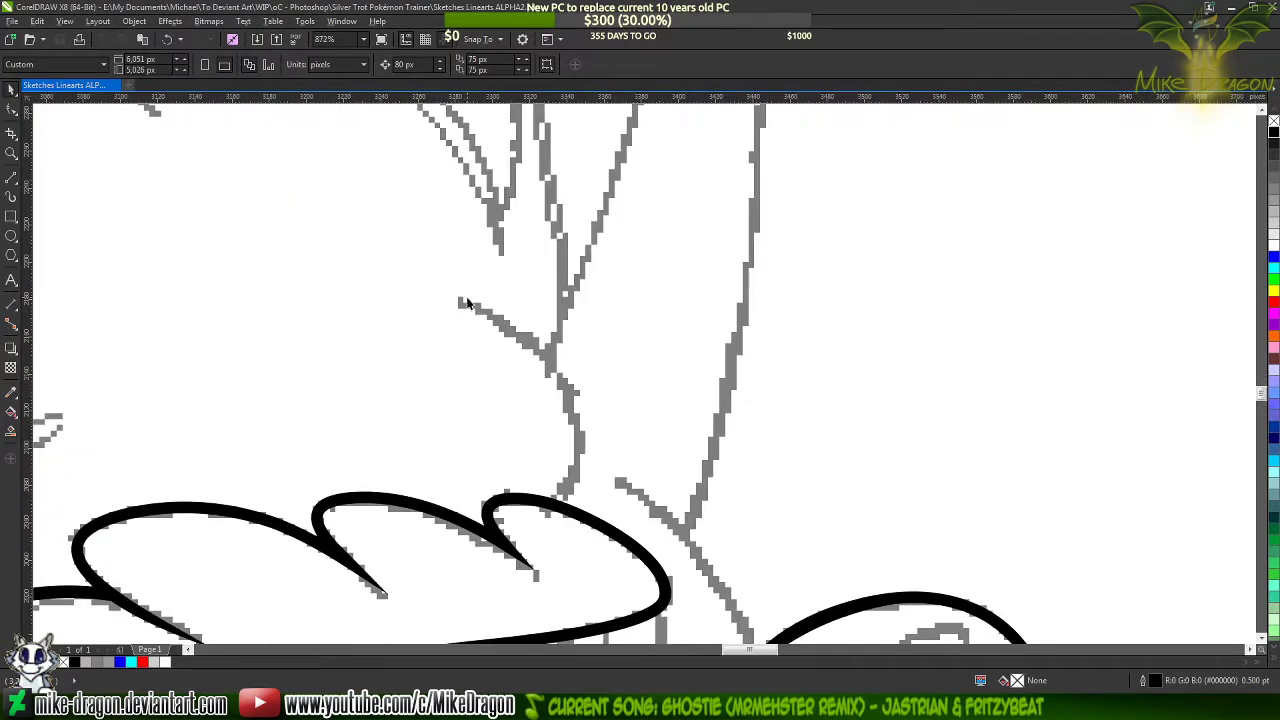
# Draw a narrow closed triangle of straight lines from the tip of the short forehead sketch line down to the scalloped outline
pyautogui.click(10, 180)
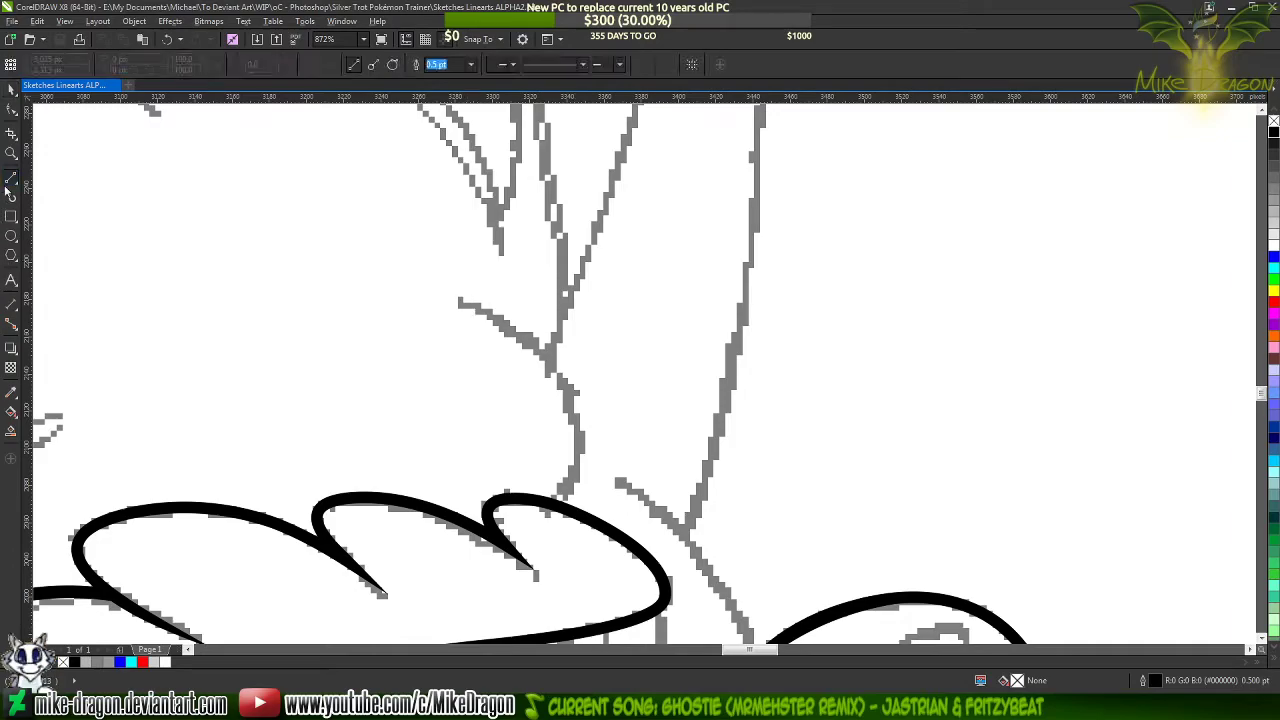
pyautogui.scroll(-3, 518, 404)
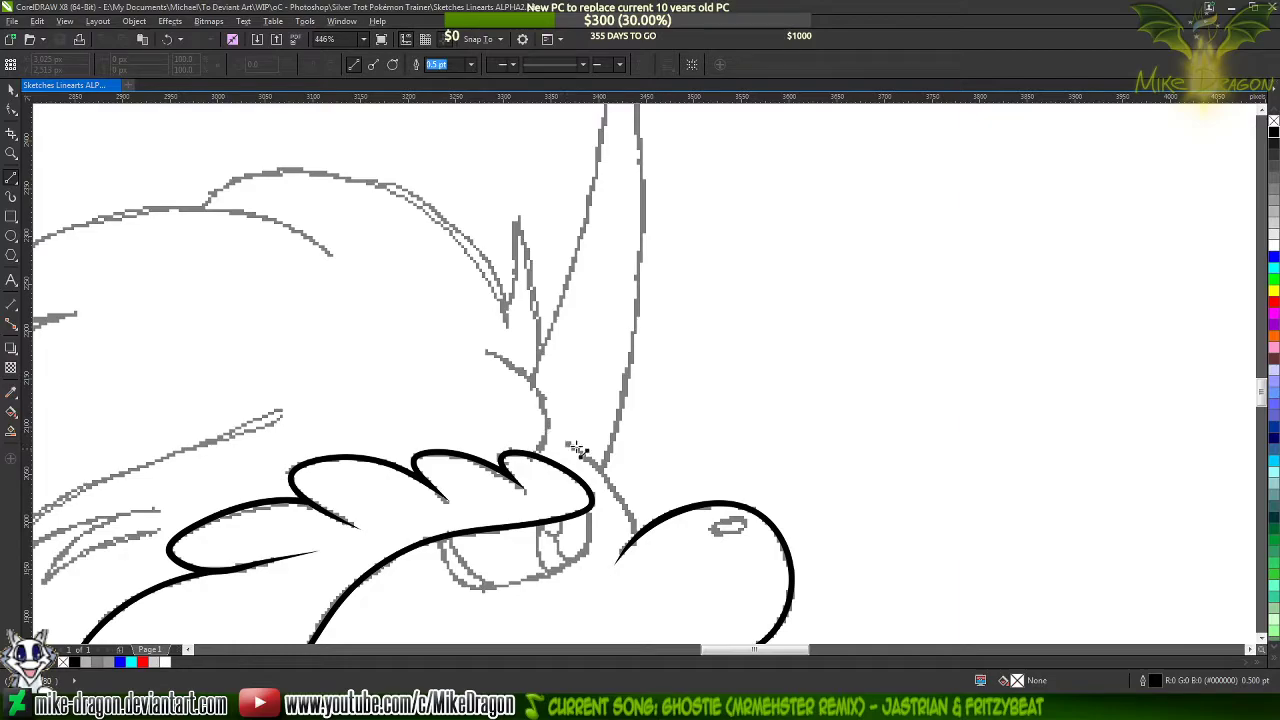
pyautogui.scroll(3, 510, 508)
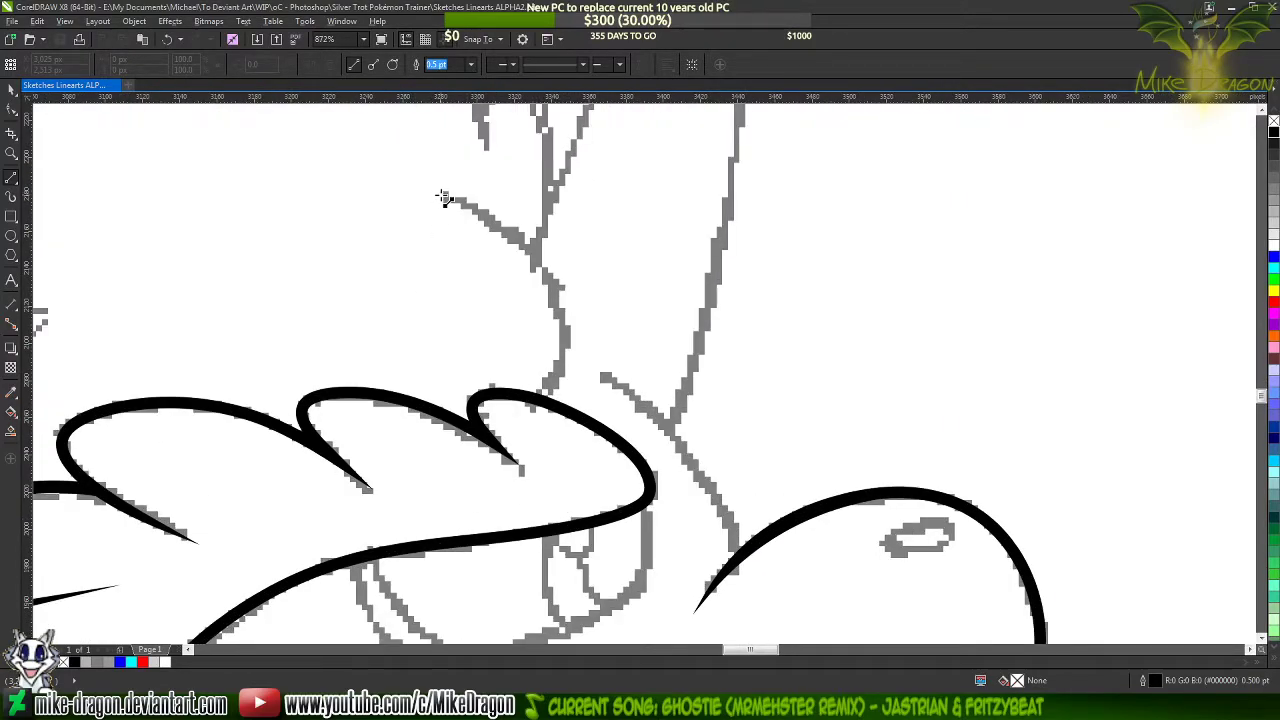
pyautogui.click(441, 198)
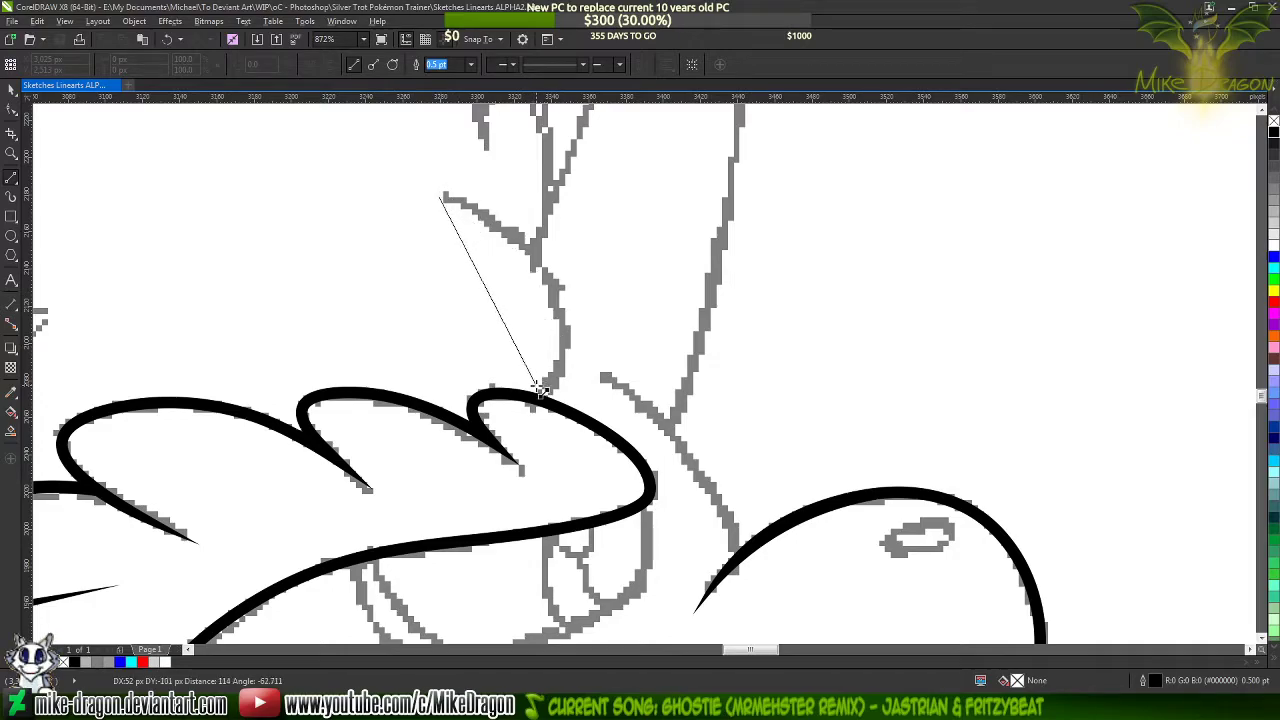
pyautogui.click(538, 398)
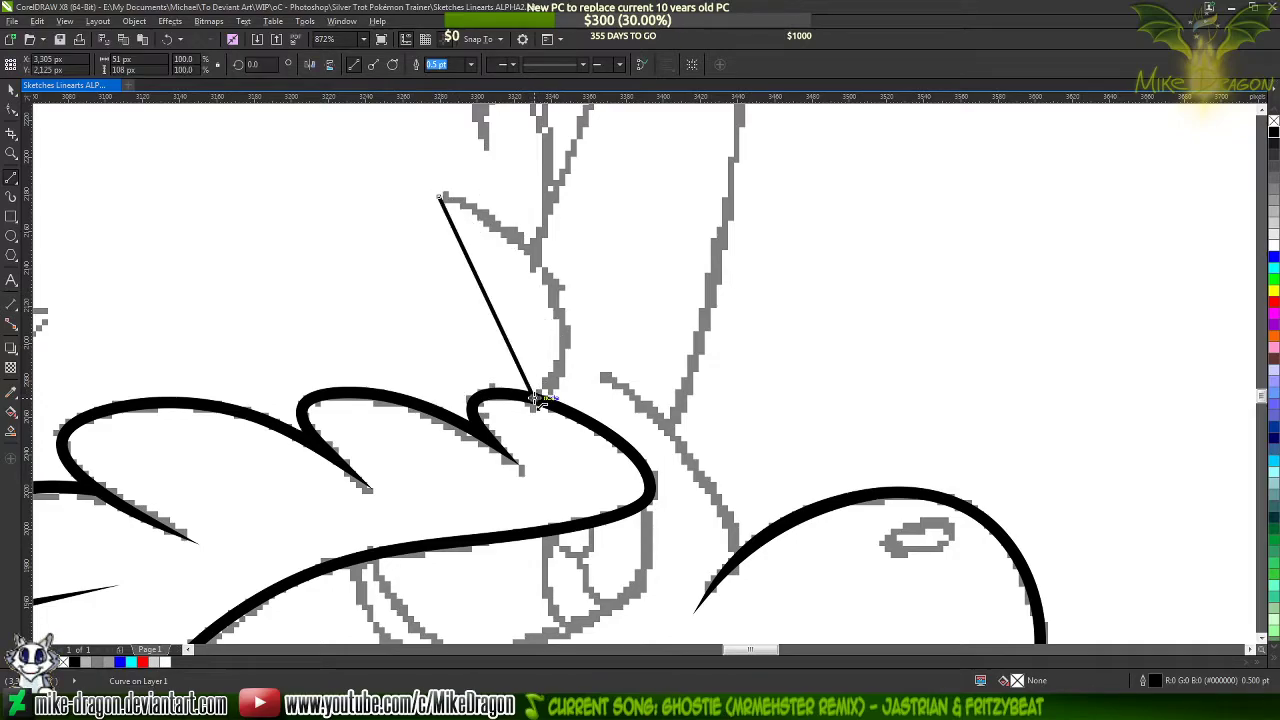
pyautogui.click(438, 199)
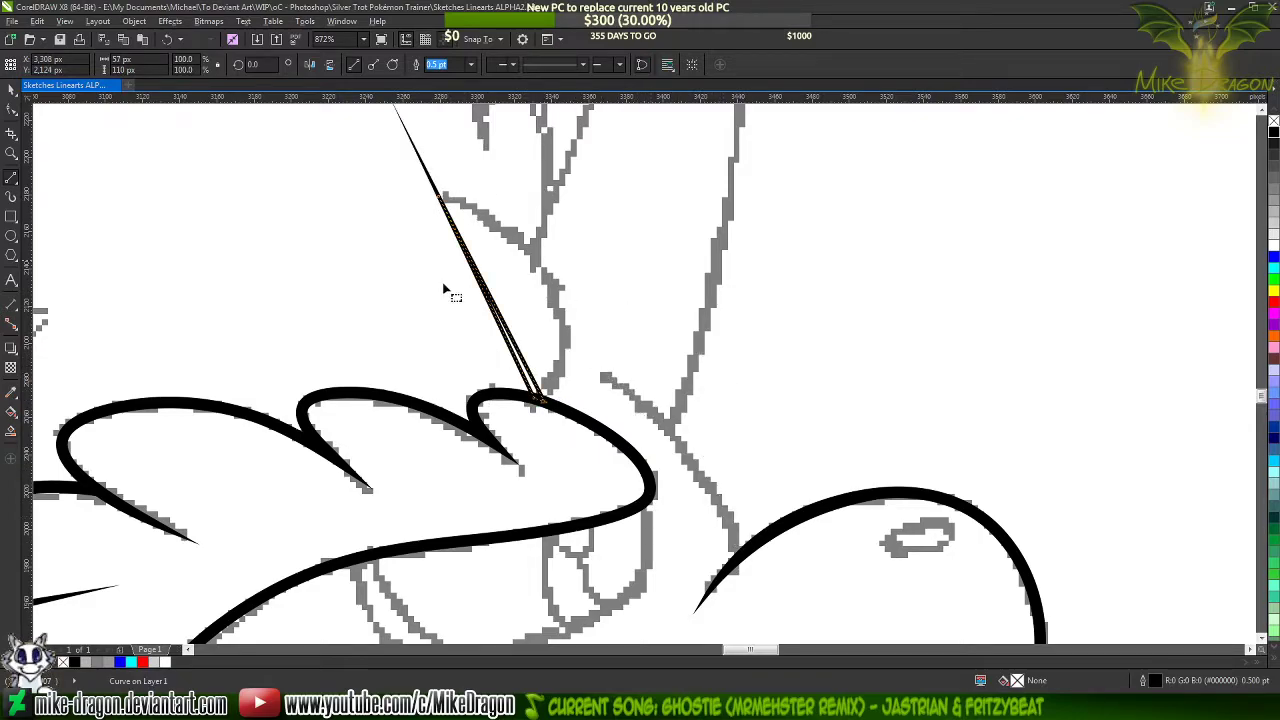
# Convert all sides of the narrow triangle above the scalloped outline to curves
pyautogui.press('F10')
pyautogui.moveTo(366, 166); pyautogui.dragTo(584, 330)
pyautogui.rightClick(517, 293)
pyautogui.click(550, 347)
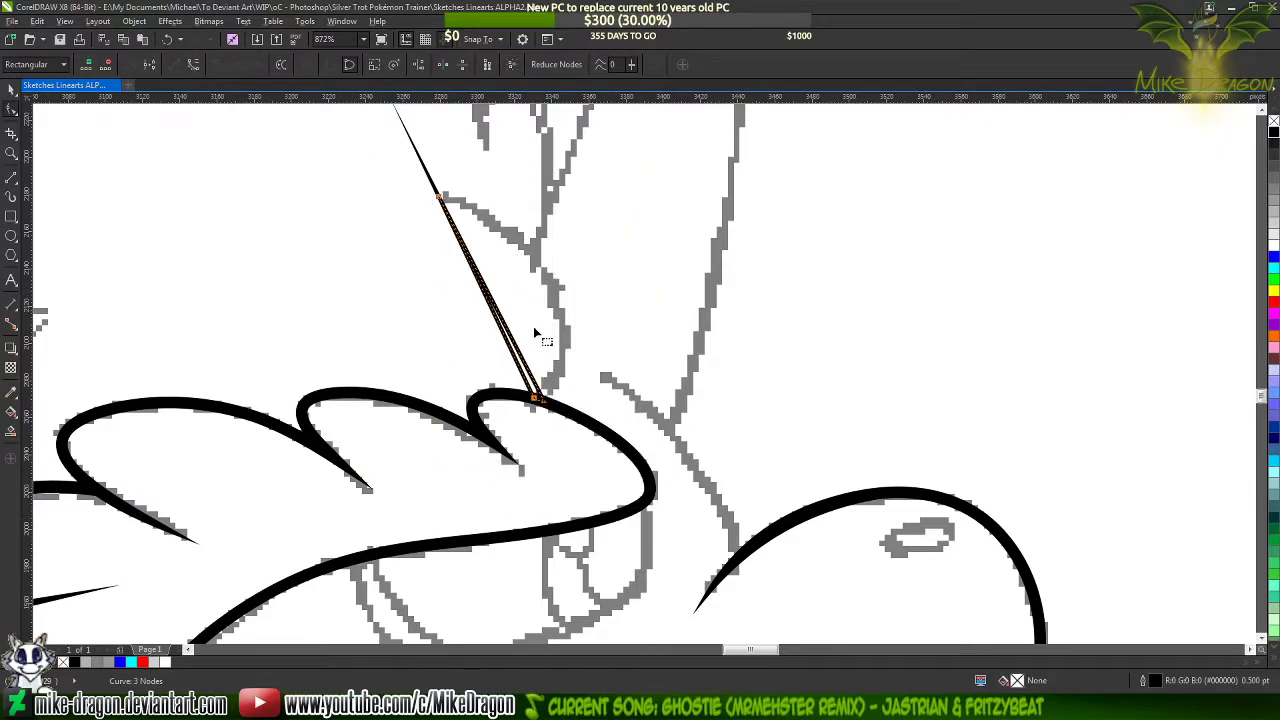
# Bend the triangle's outer side and adjust its handles so it follows the outer edge of the short forehead sketch line
pyautogui.scroll(2, 451, 265)
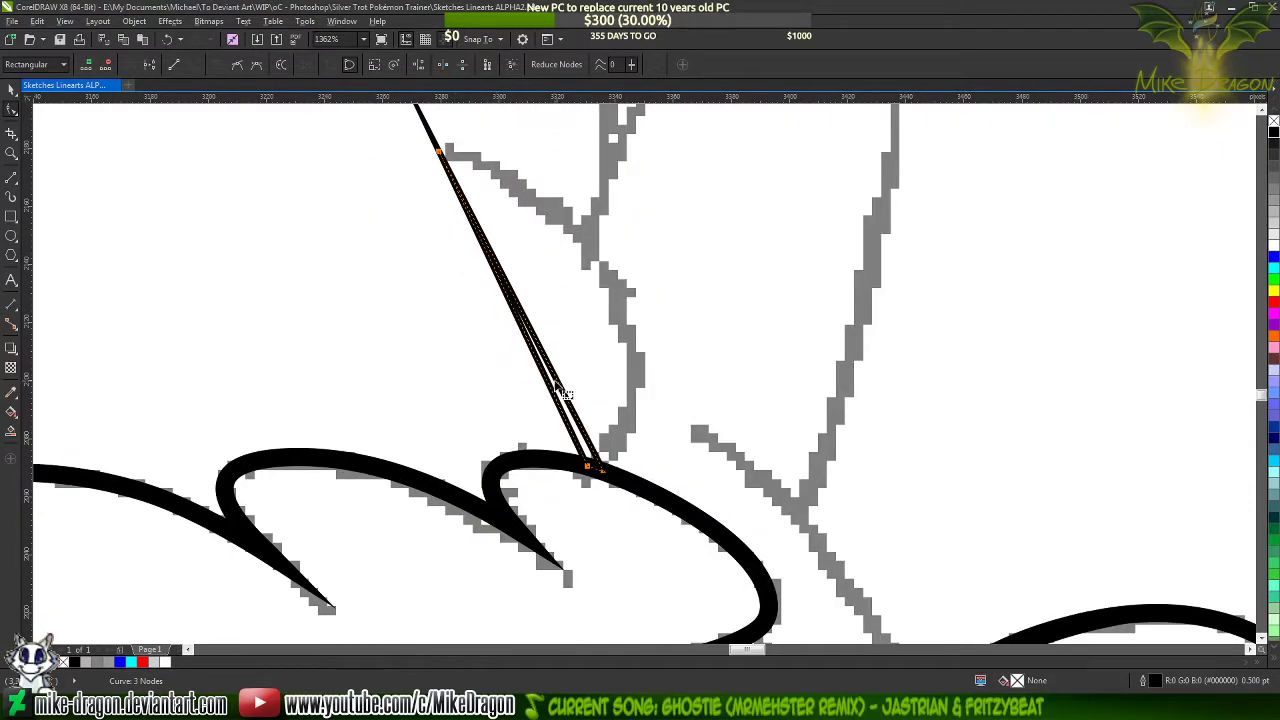
pyautogui.moveTo(540, 349); pyautogui.dragTo(578, 250)
pyautogui.click(606, 476)
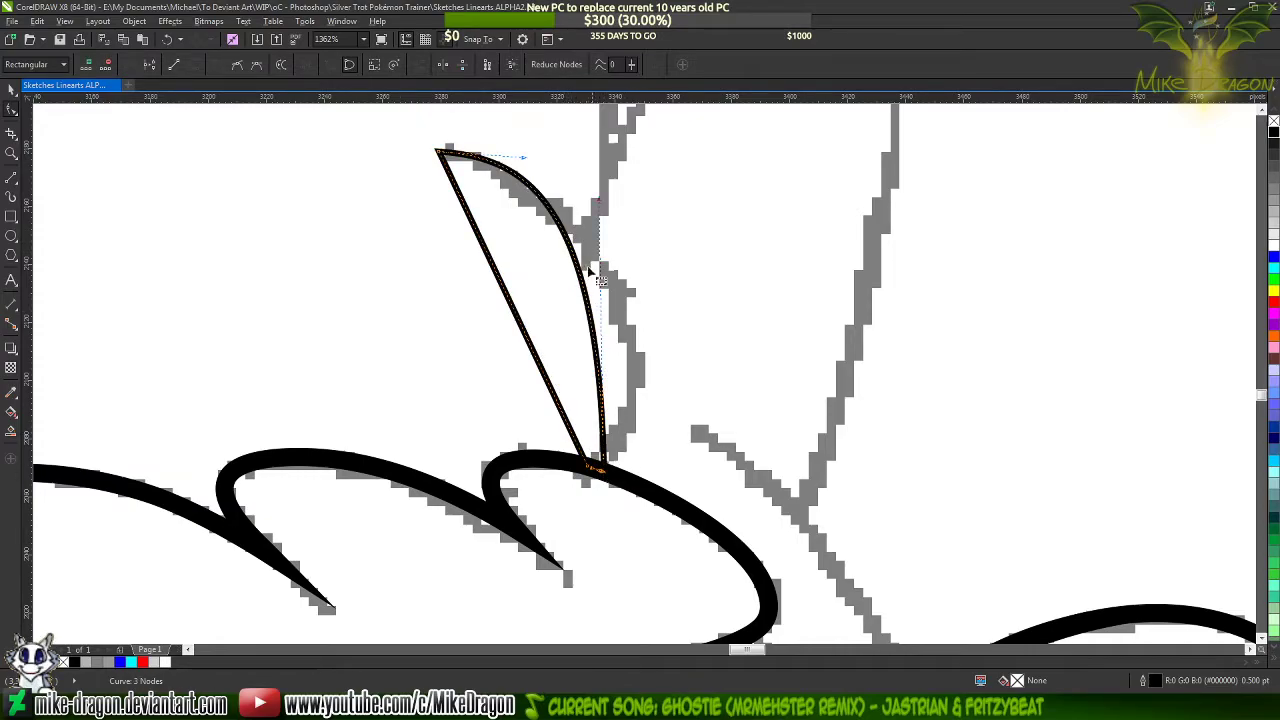
pyautogui.moveTo(608, 209); pyautogui.dragTo(735, 338)
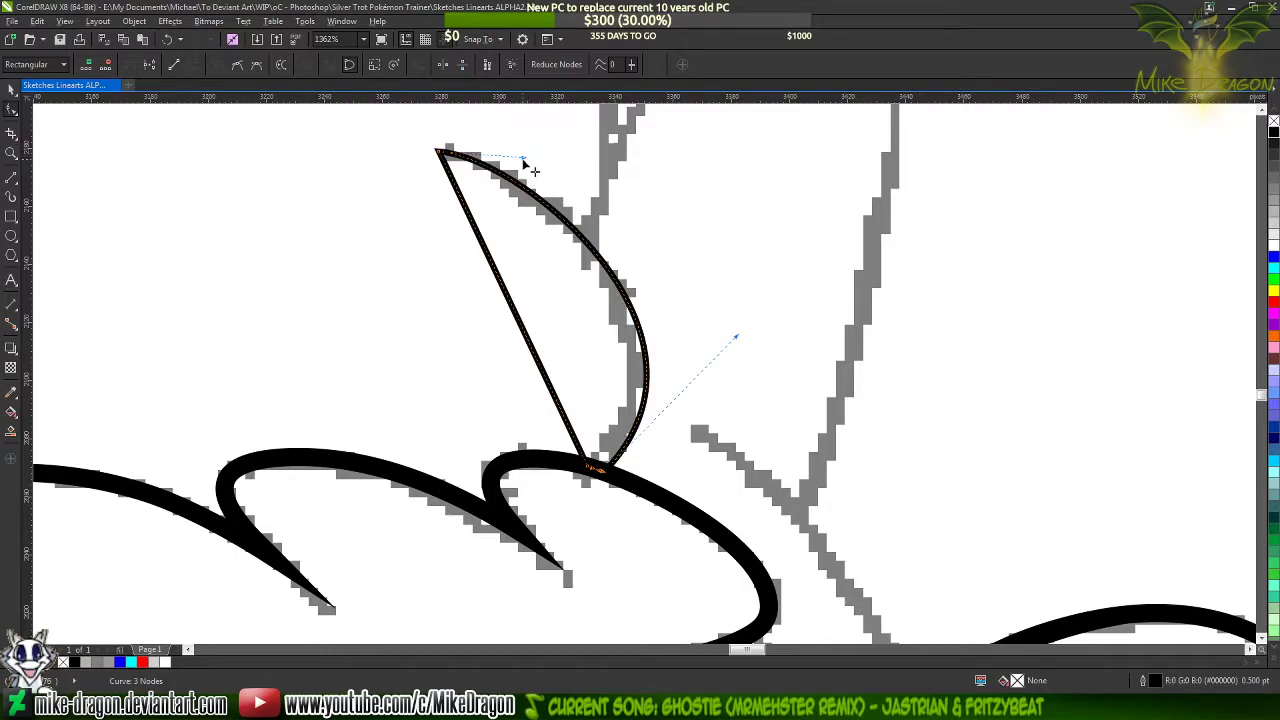
pyautogui.moveTo(525, 158); pyautogui.dragTo(522, 145)
# Bend the triangle's inner side along the sketch line's inner edge to form an evenly tapered stroke
pyautogui.moveTo(529, 336); pyautogui.dragTo(585, 280)
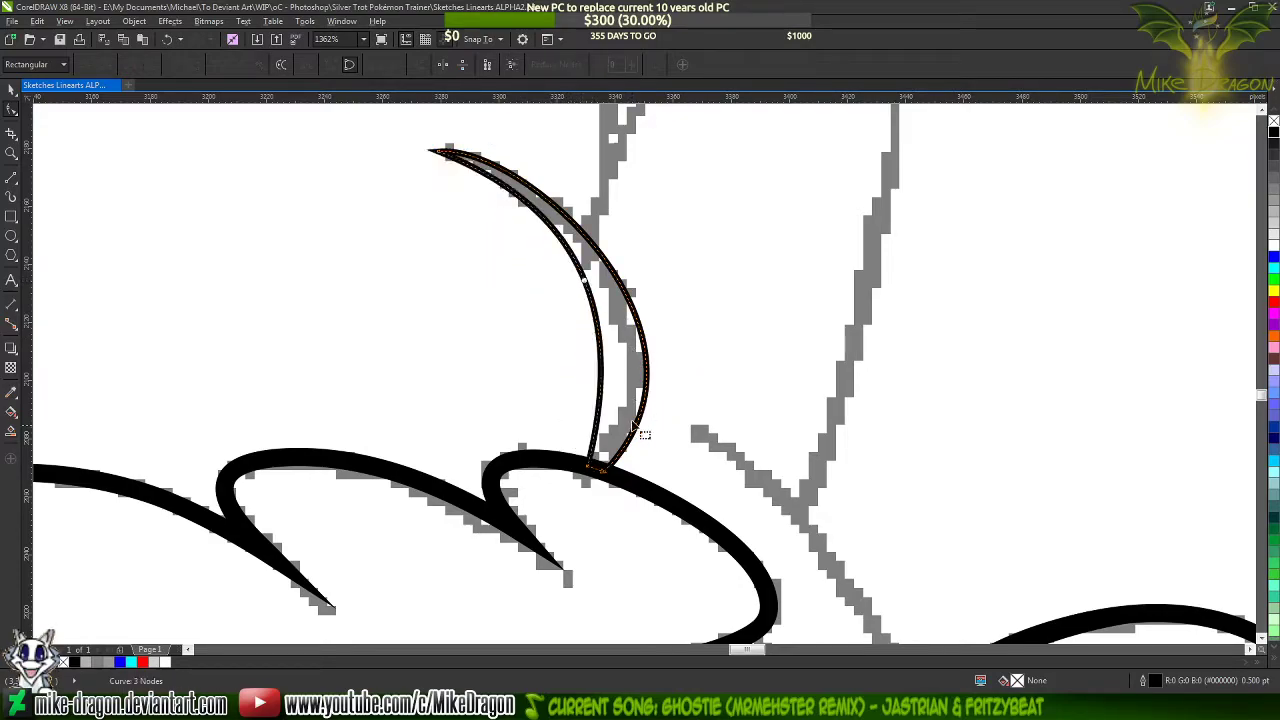
pyautogui.click(596, 466)
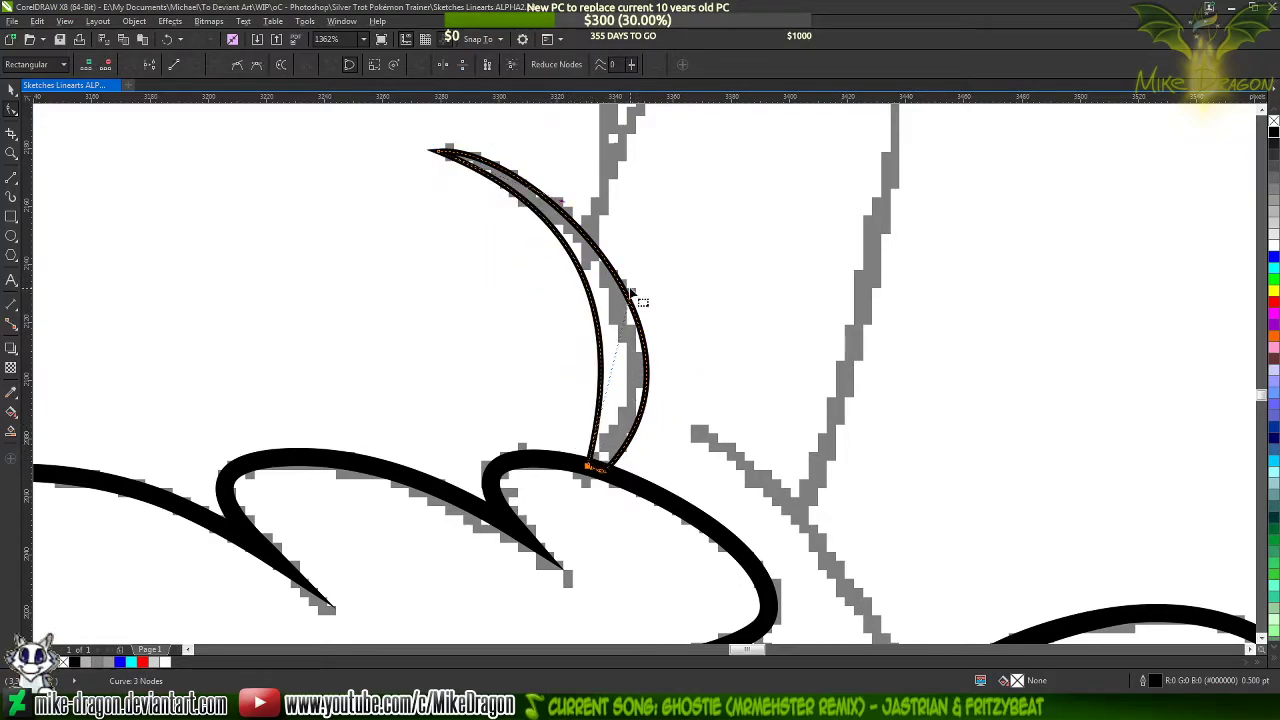
pyautogui.moveTo(641, 301); pyautogui.dragTo(705, 377)
pyautogui.click(572, 206)
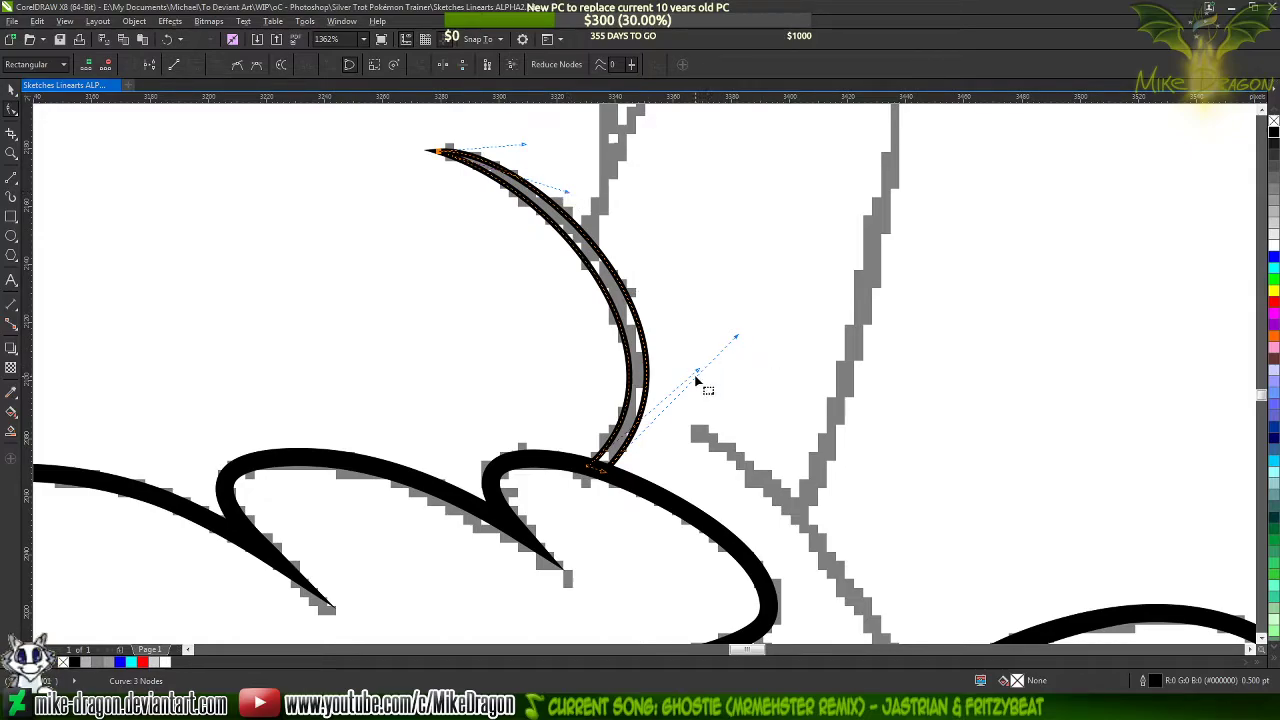
pyautogui.moveTo(698, 371); pyautogui.dragTo(684, 361)
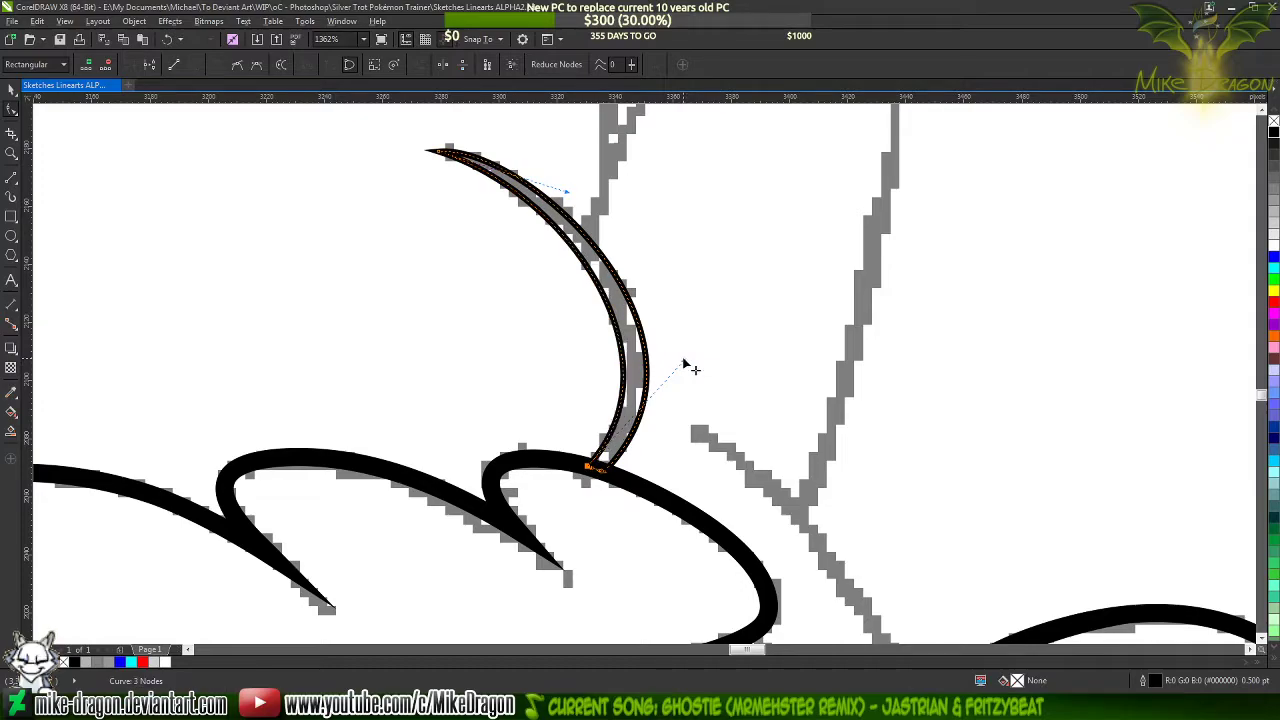
# Fill the curved taper with black, then try removing its outline and undo that removal
pyautogui.click(1273, 133)
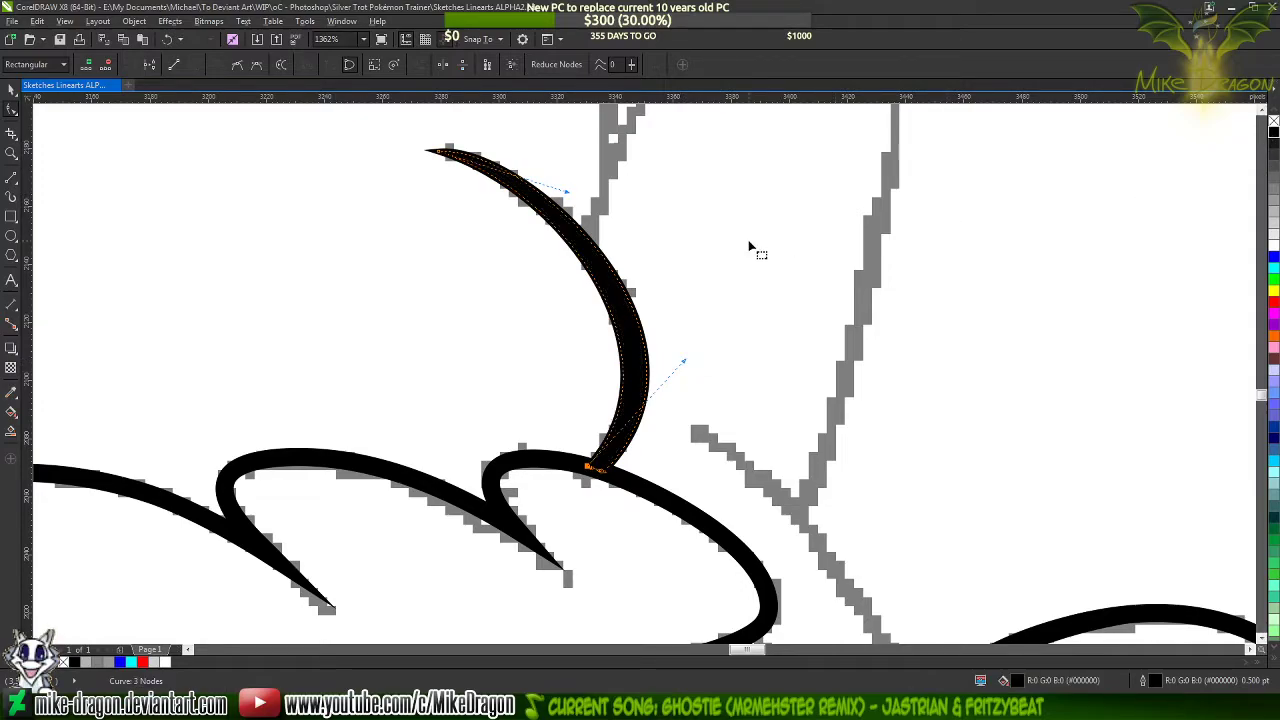
pyautogui.scroll(-3, 435, 345)
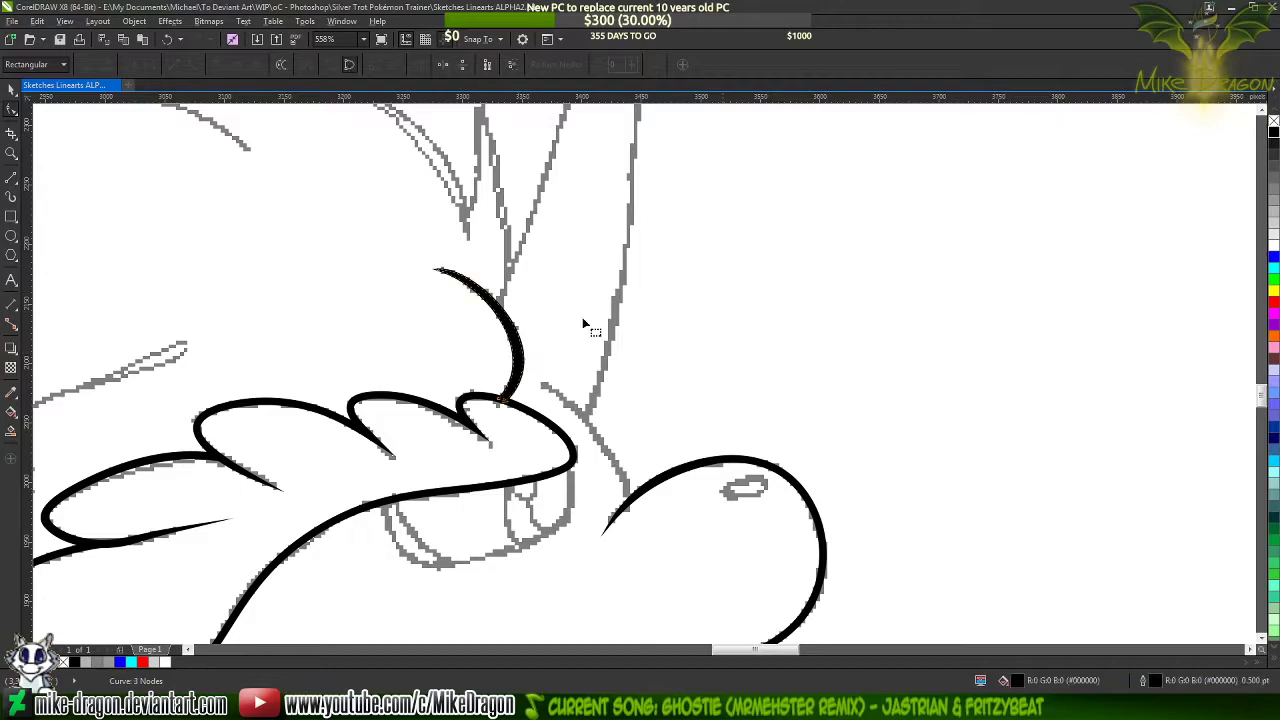
pyautogui.click(1273, 122)
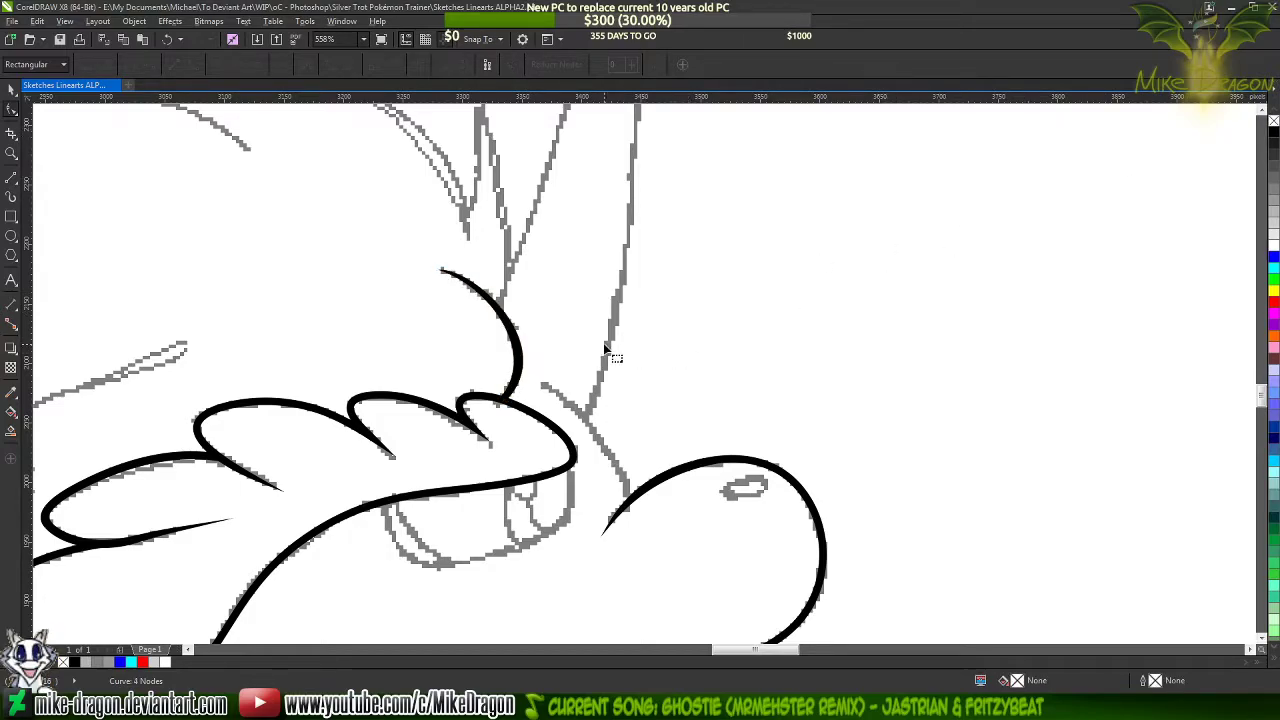
pyautogui.hotkey('ctrl', 'z')
# Pull the outer side of the black taper slightly inward to thin its lower part
pyautogui.scroll(4, 560, 420)
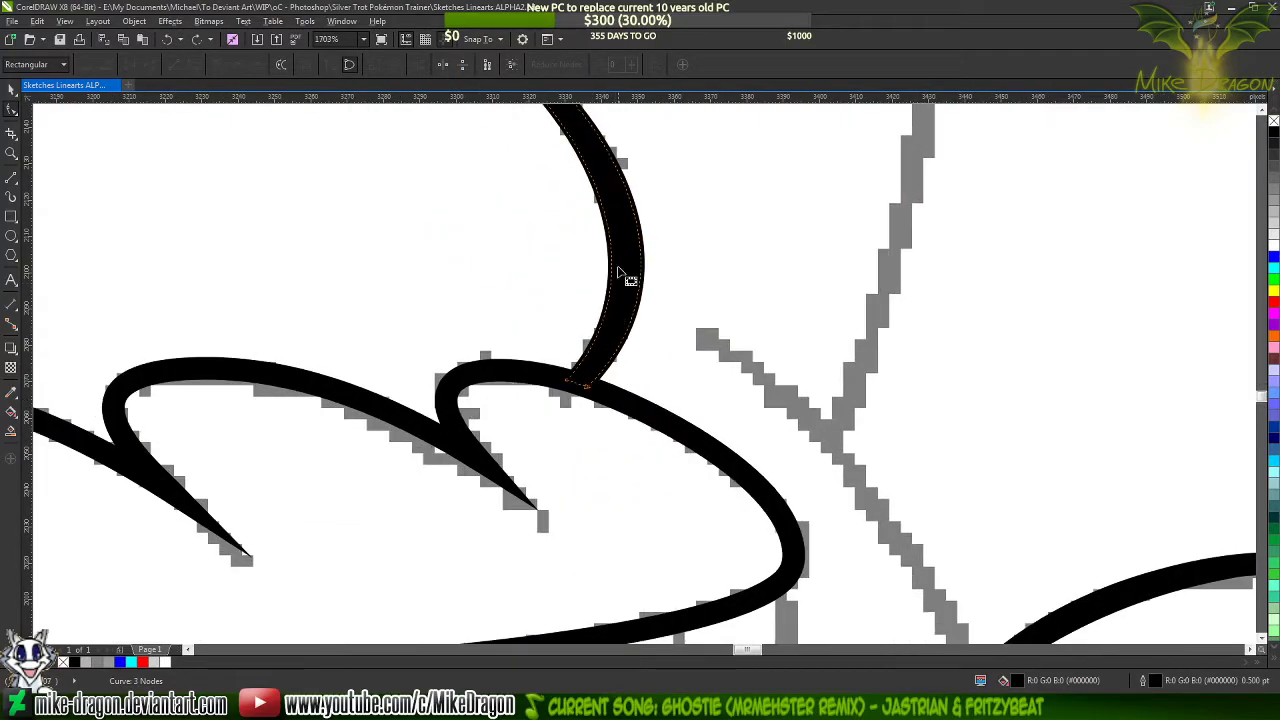
pyautogui.scroll(1, 625, 300)
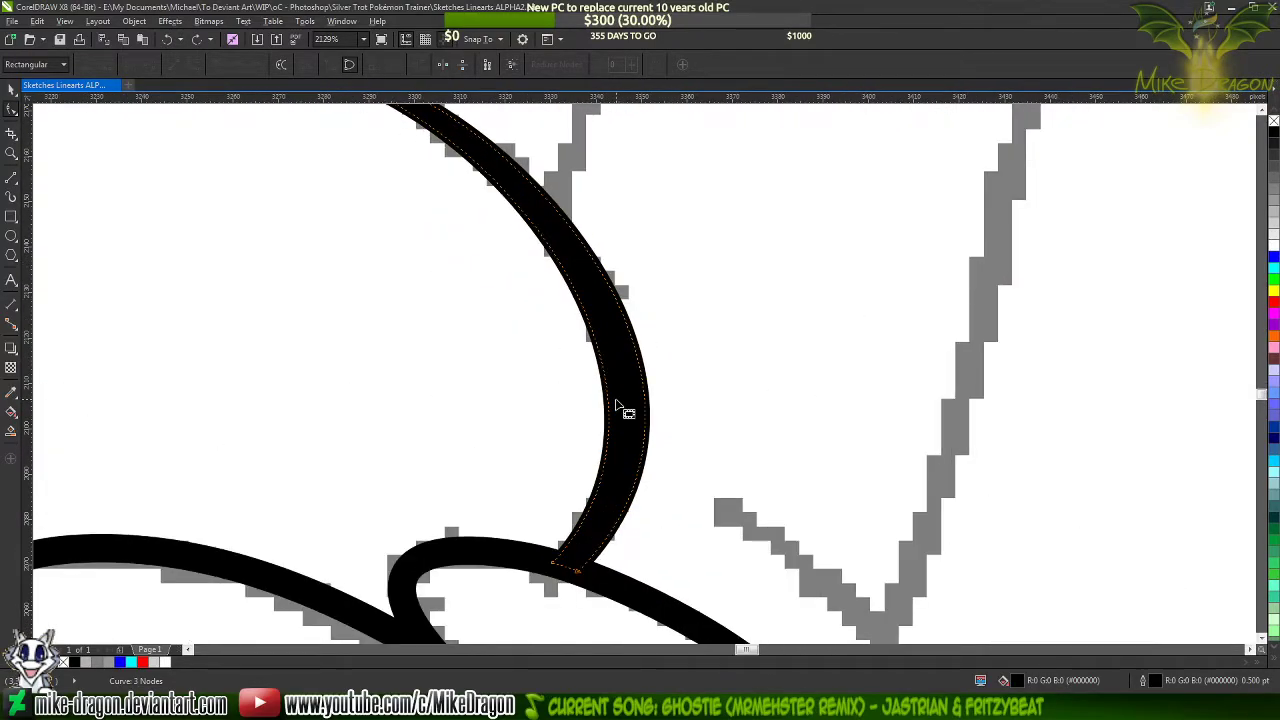
pyautogui.moveTo(652, 420); pyautogui.dragTo(640, 414)
pyautogui.scroll(-2, 671, 523)
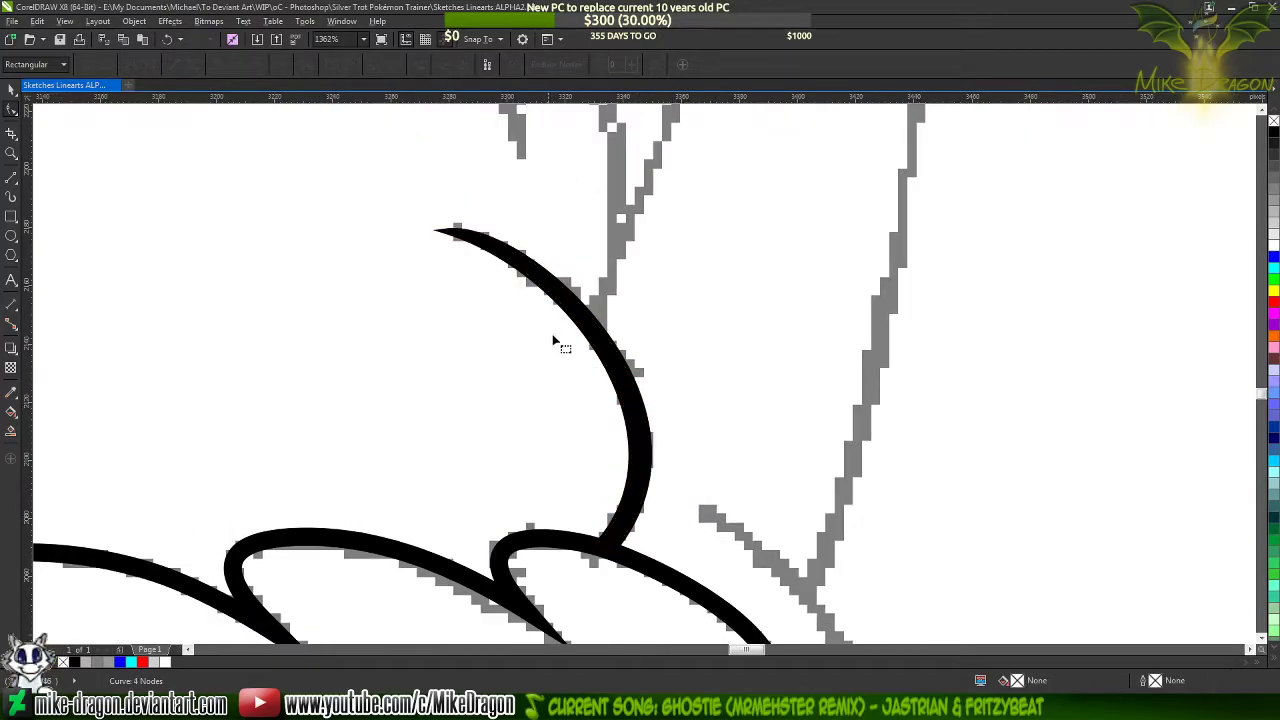
# Lower the curve handle at the taper's upper tip so its outer side narrows to a sharper point
pyautogui.click(548, 288)
pyautogui.click(441, 232)
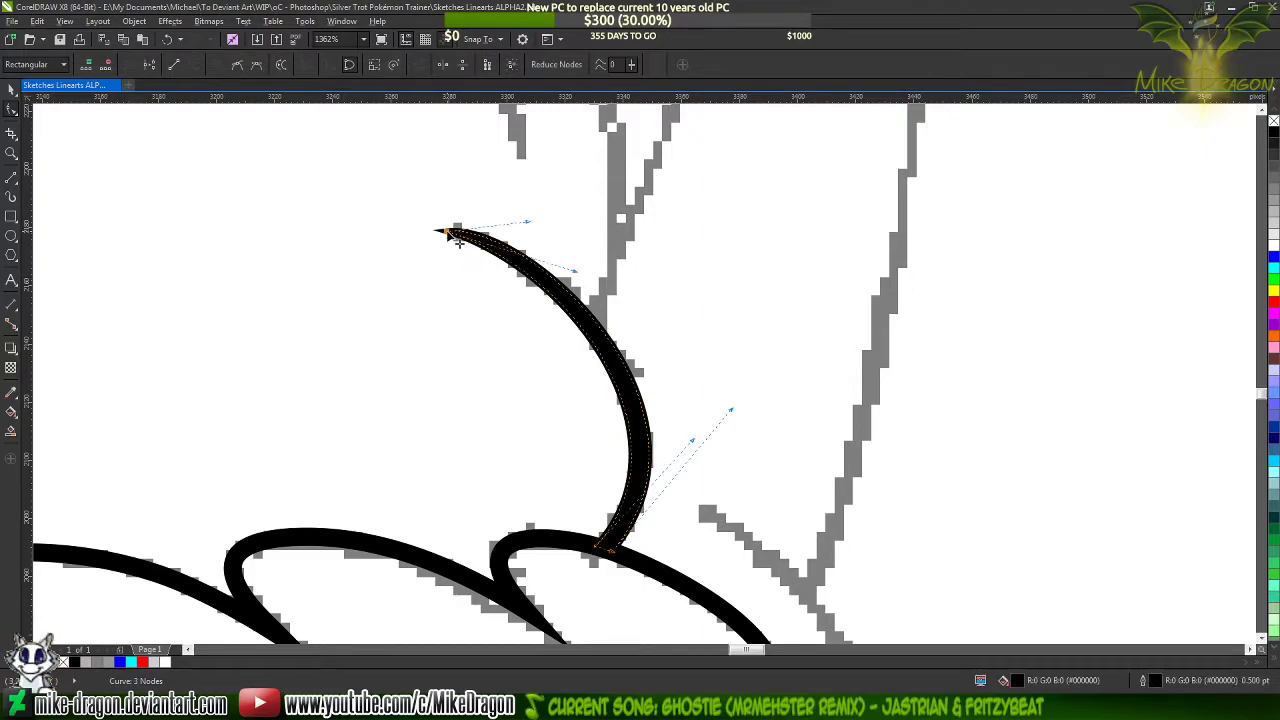
pyautogui.scroll(2, 449, 190)
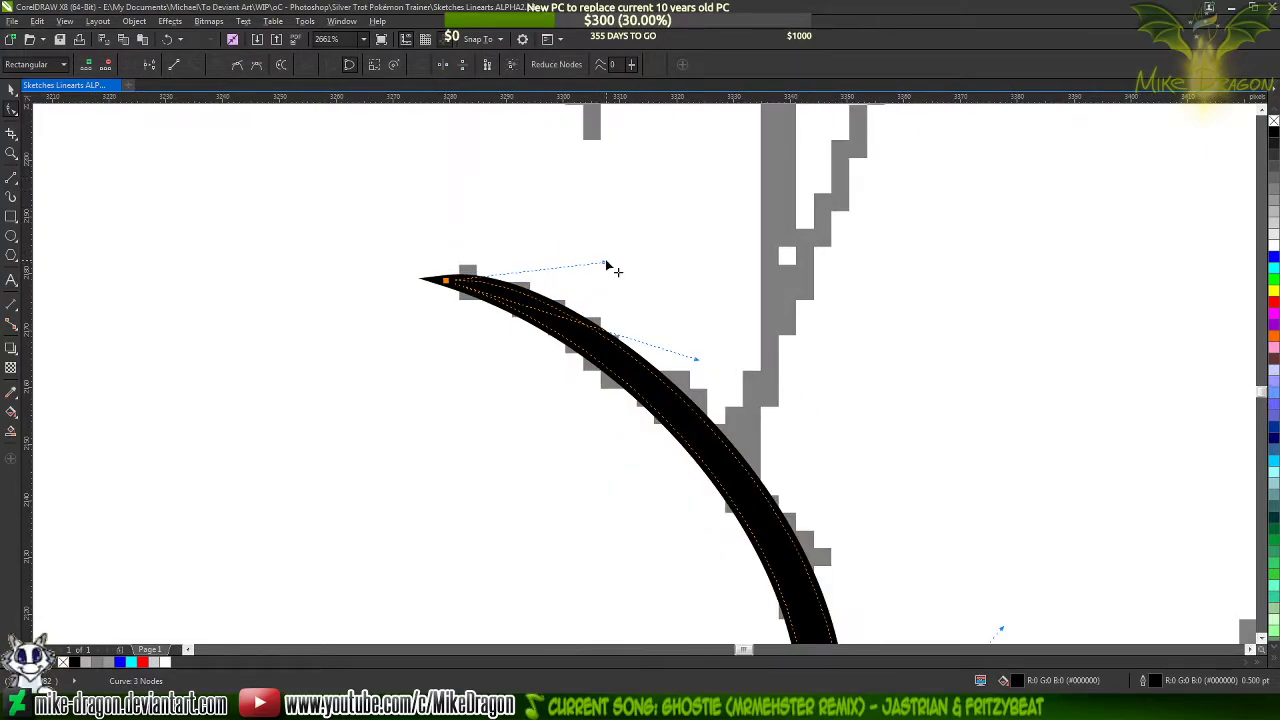
pyautogui.moveTo(607, 264); pyautogui.dragTo(651, 296)
pyautogui.scroll(-2, 603, 190)
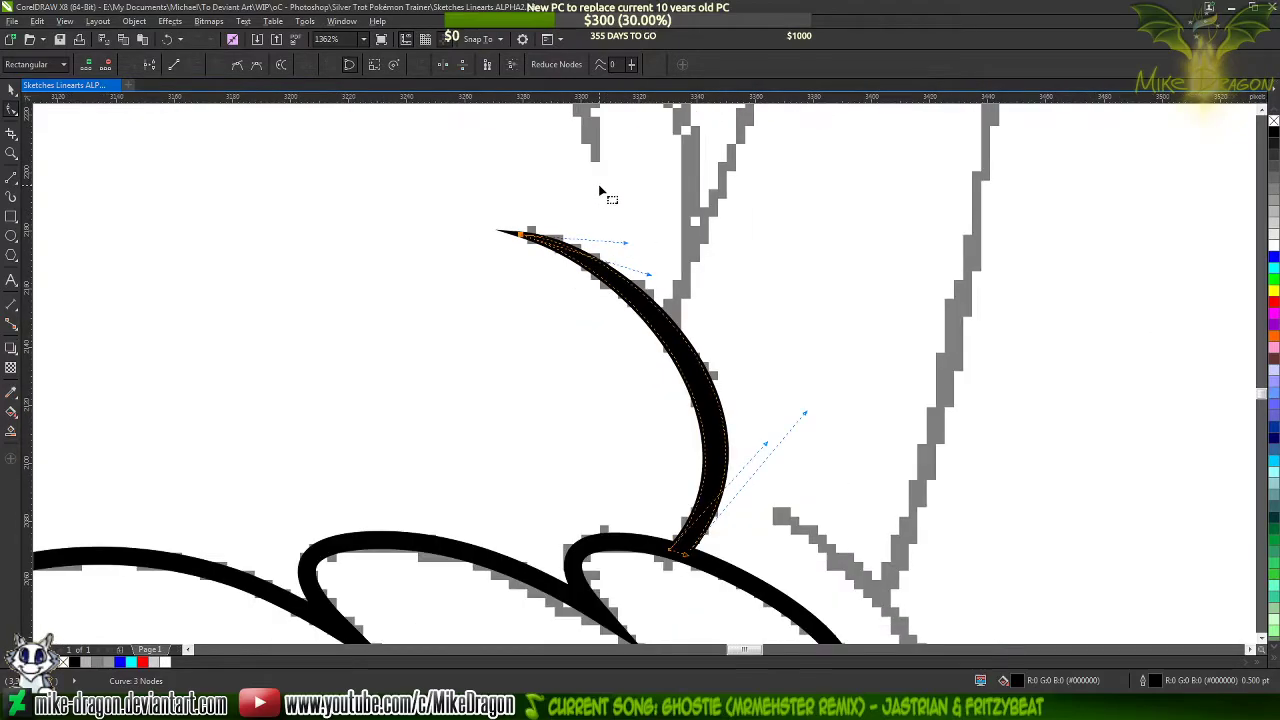
# Move the outer side's lower curve handle inward to slim the taper along its bend
pyautogui.scroll(2, 808, 410)
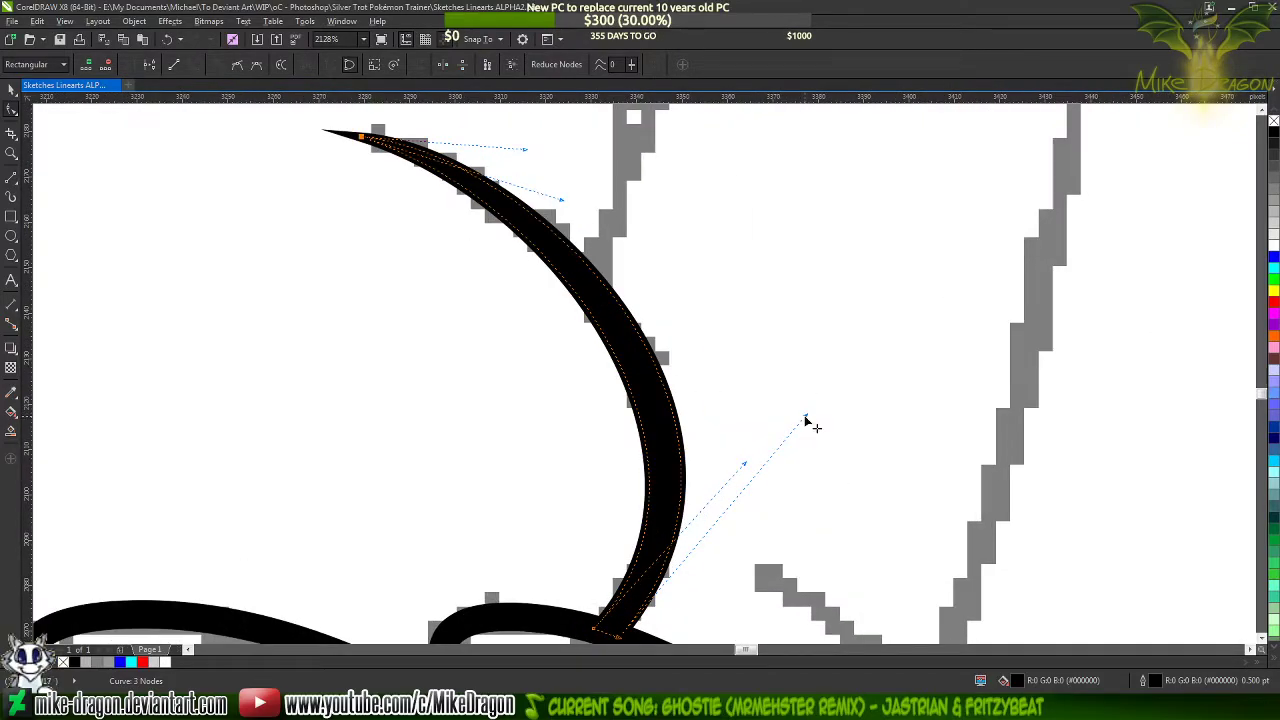
pyautogui.moveTo(806, 418); pyautogui.dragTo(788, 419)
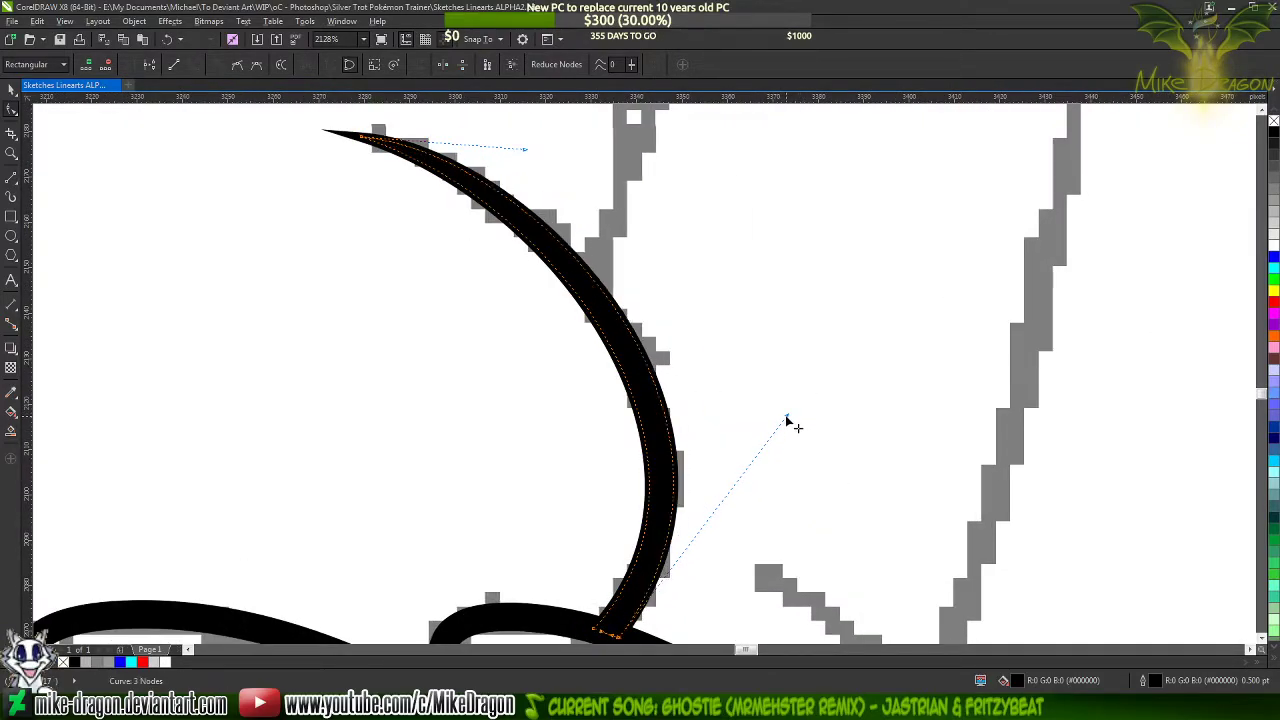
pyautogui.scroll(-2, 620, 280)
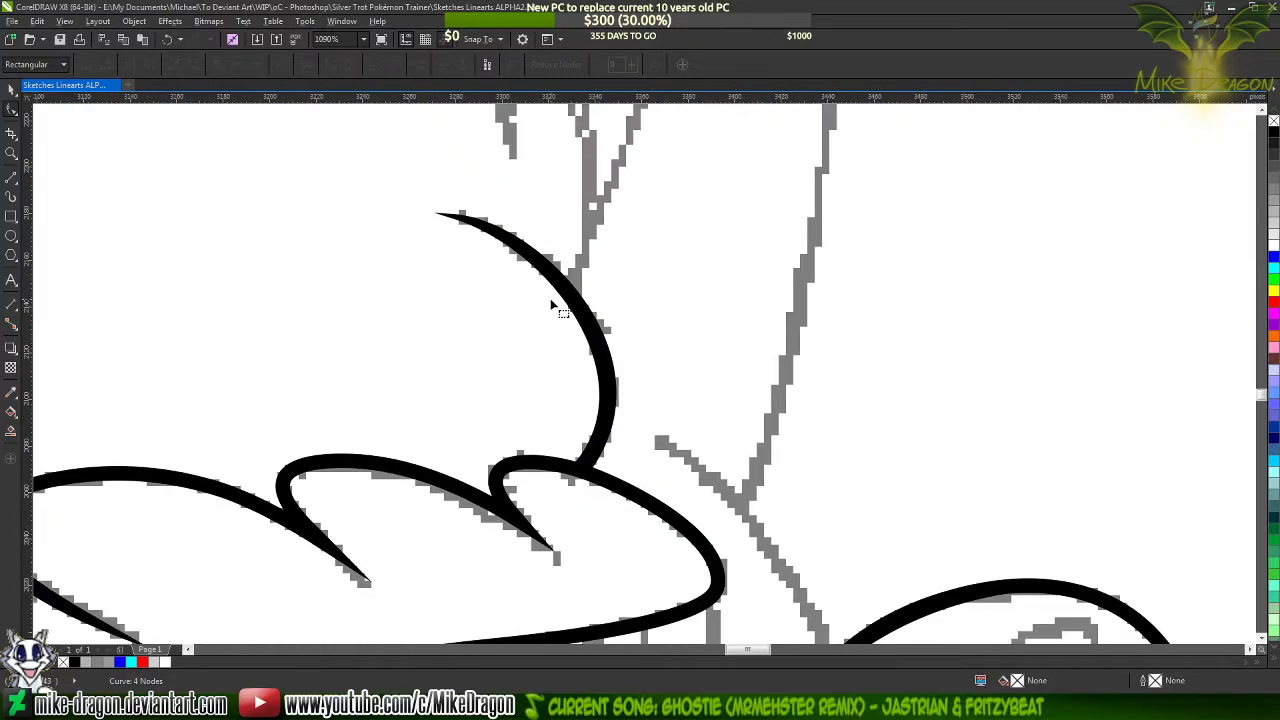
# Draw a narrow closed triangle with the 2-Point Line tool from the sketch line's tip beside the horn base to the muzzle outline
pyautogui.scroll(2, 638, 480)
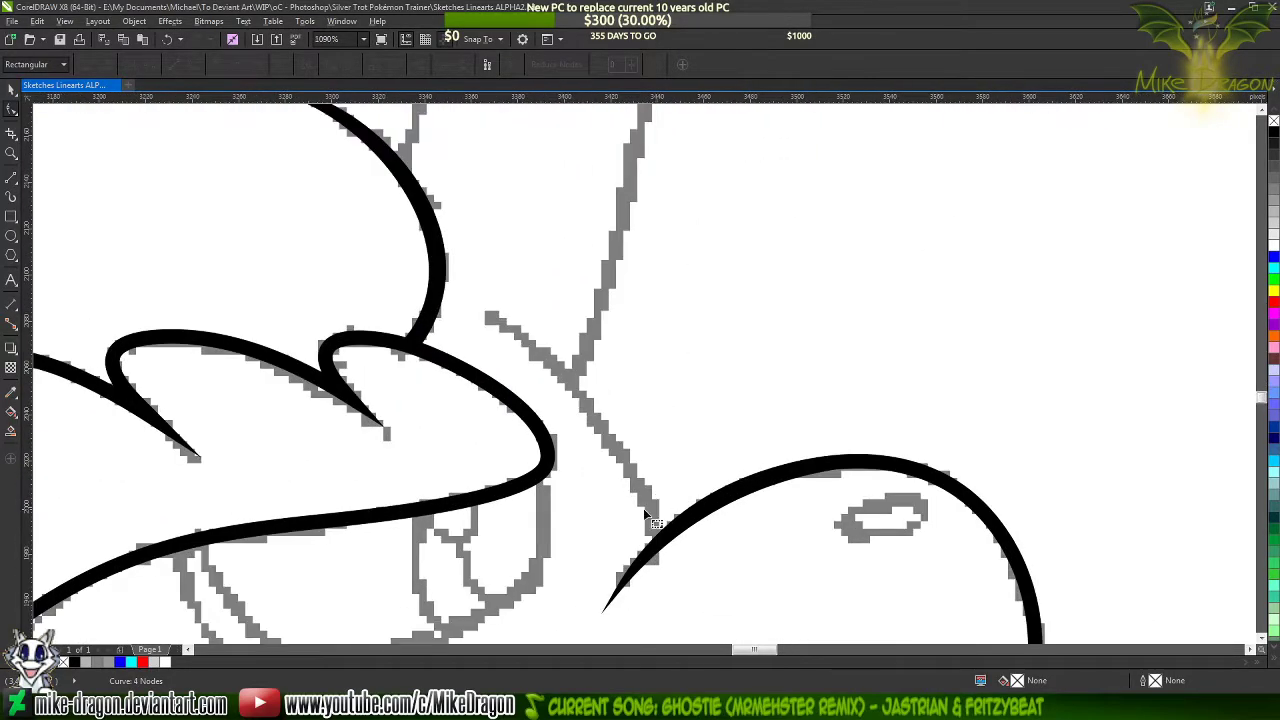
pyautogui.click(11, 183)
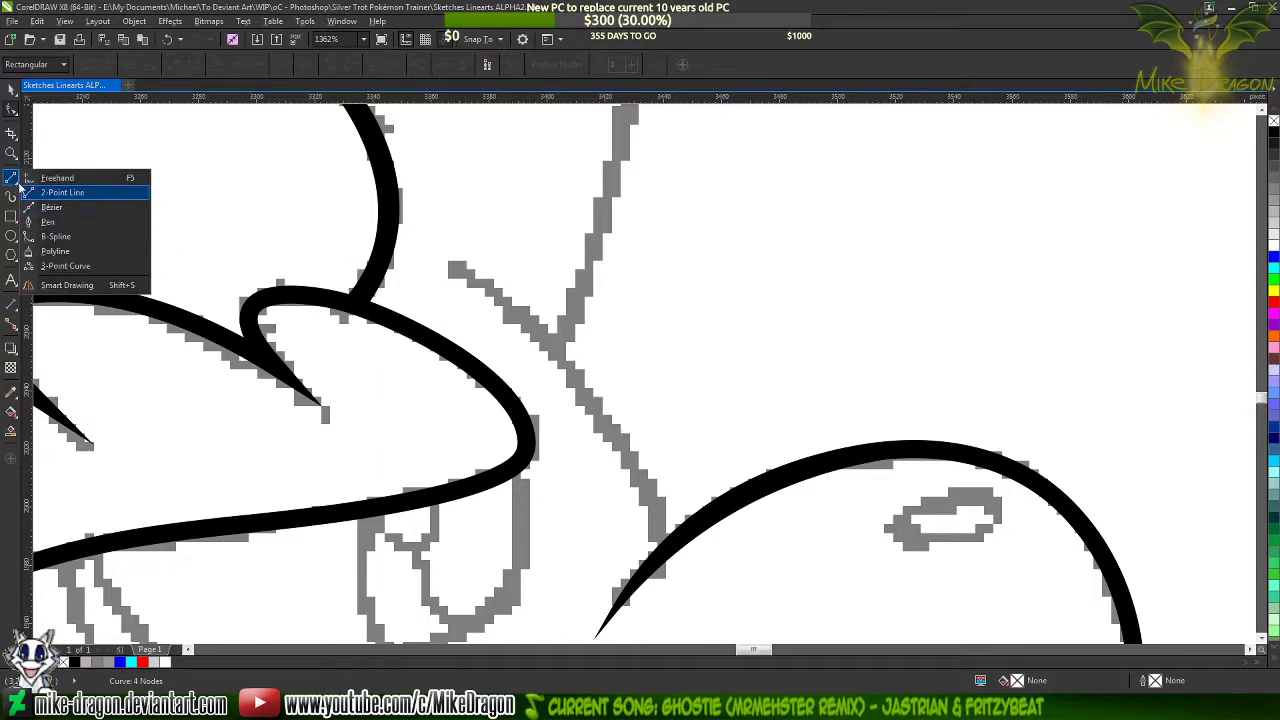
pyautogui.click(78, 190)
pyautogui.click(445, 263)
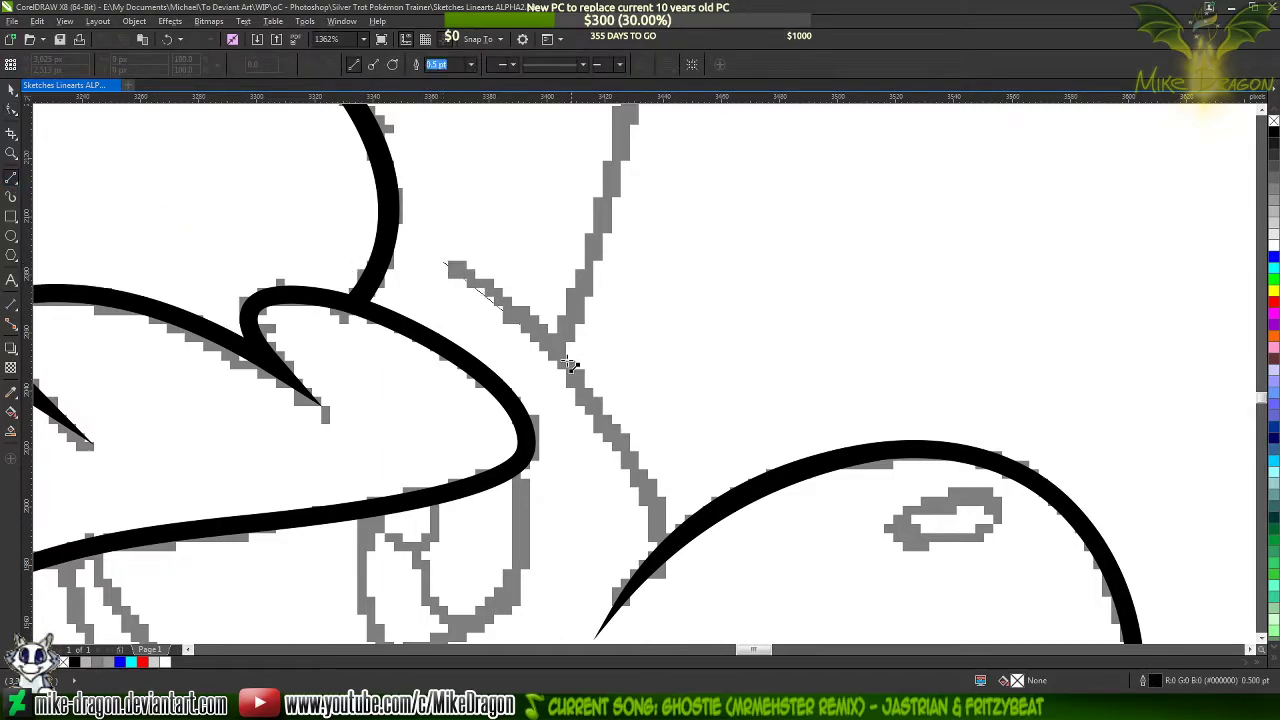
pyautogui.click(672, 532)
pyautogui.moveTo(661, 553); pyautogui.dragTo(661, 553)
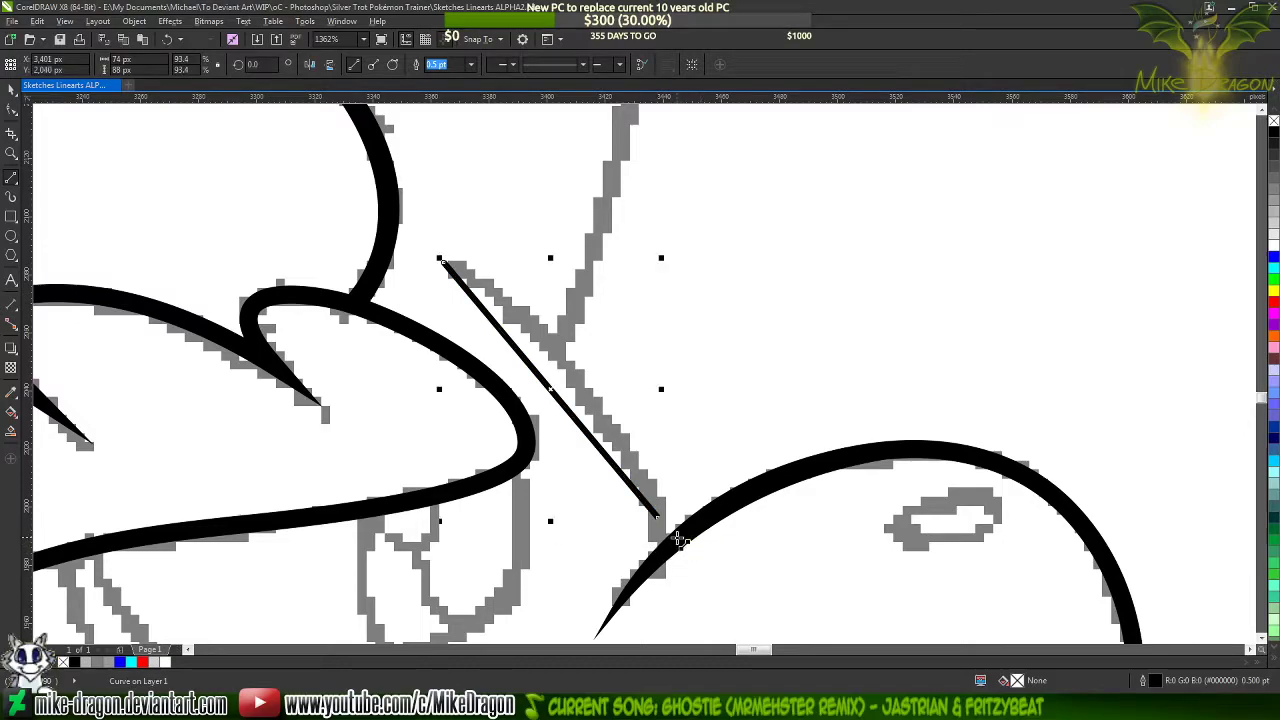
pyautogui.hotkey('ctrl', 'z')
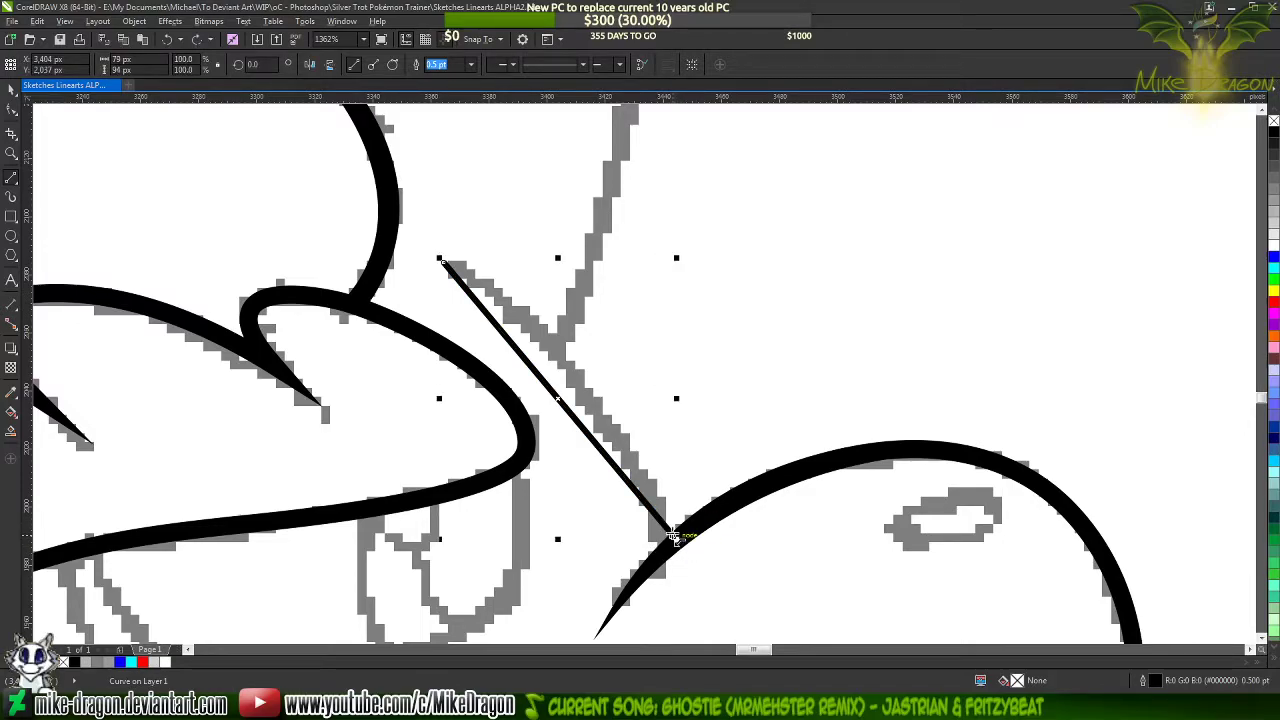
pyautogui.moveTo(673, 537); pyautogui.dragTo(655, 553)
pyautogui.moveTo(655, 553); pyautogui.dragTo(444, 263)
# Select all nodes of the new triangle at the muzzle and convert its sides to curves
pyautogui.press('F10')
pyautogui.moveTo(390, 218); pyautogui.dragTo(690, 576)
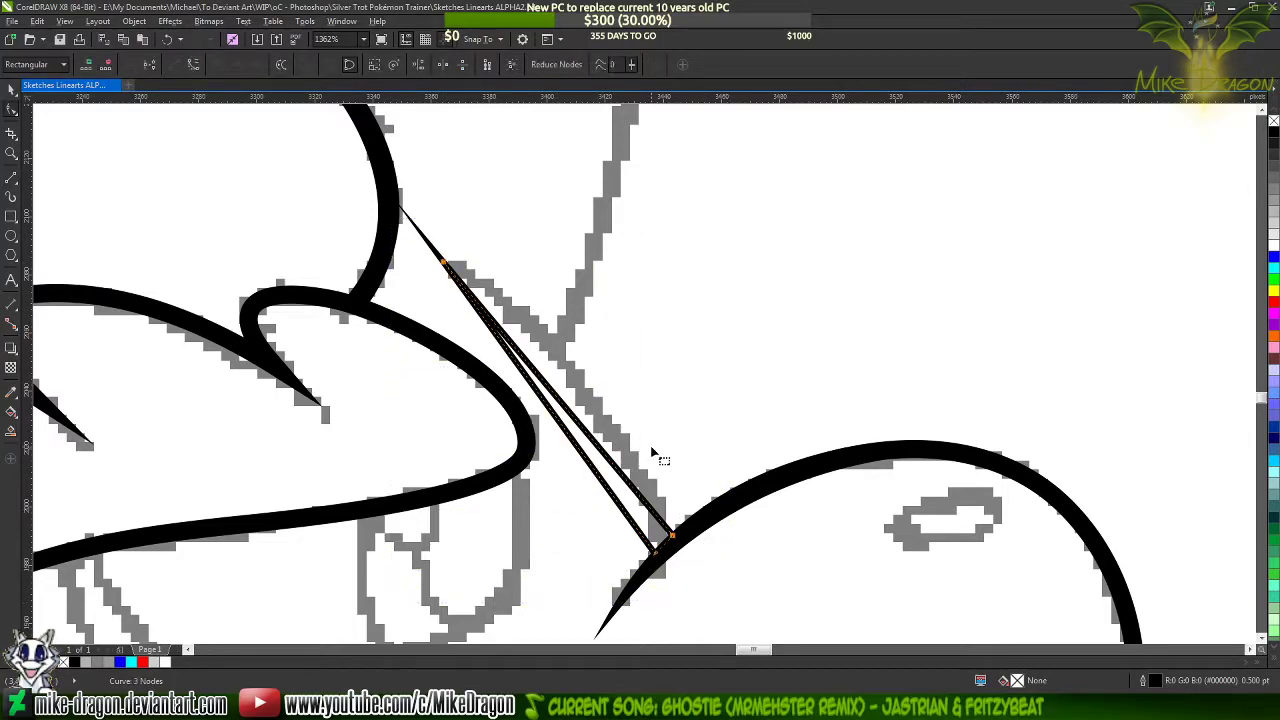
pyautogui.rightClick(652, 452)
pyautogui.click(690, 504)
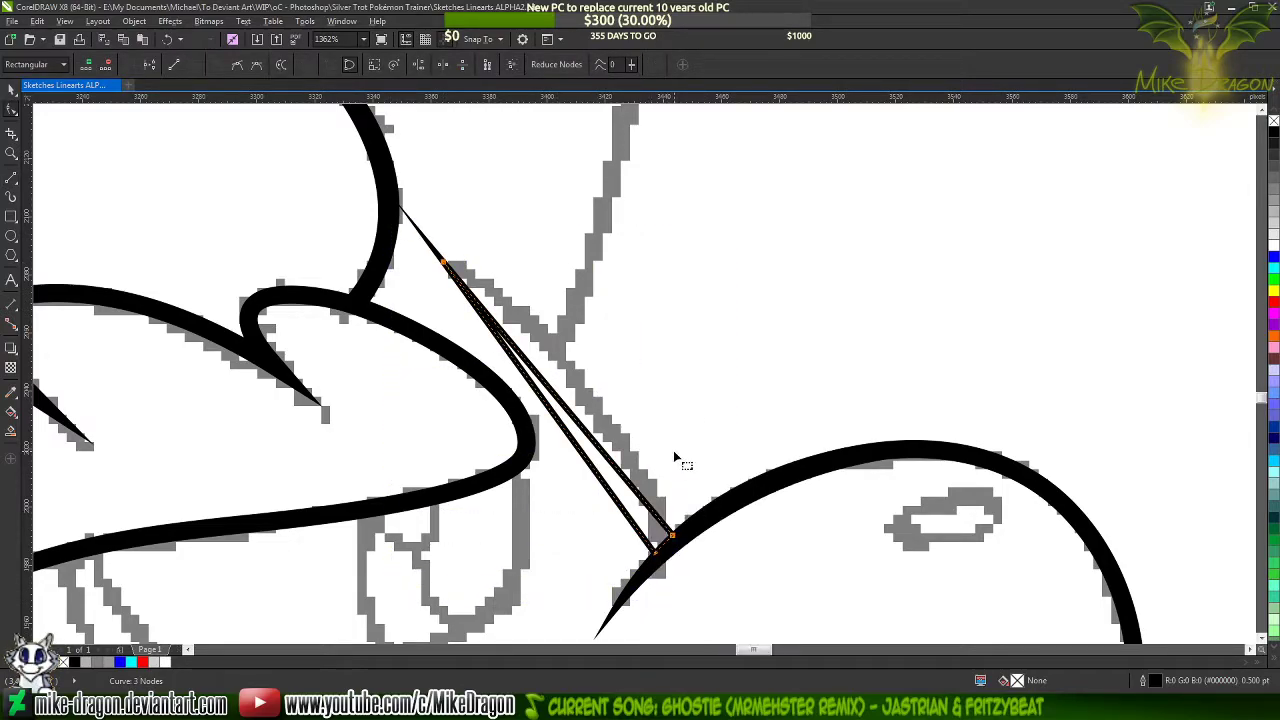
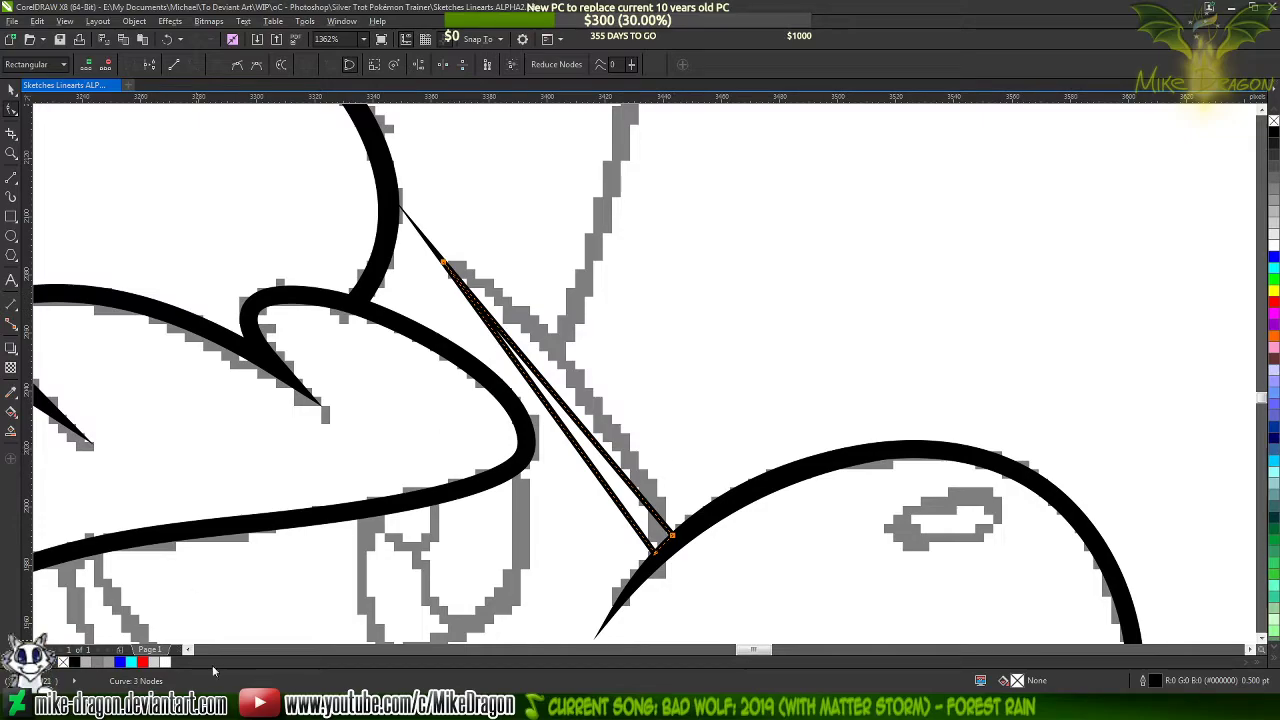
# Switch to the web browser, look up the official time on the bookmarked Horário de Brasília page, and return to CorelDRAW
pyautogui.click(126, 707)
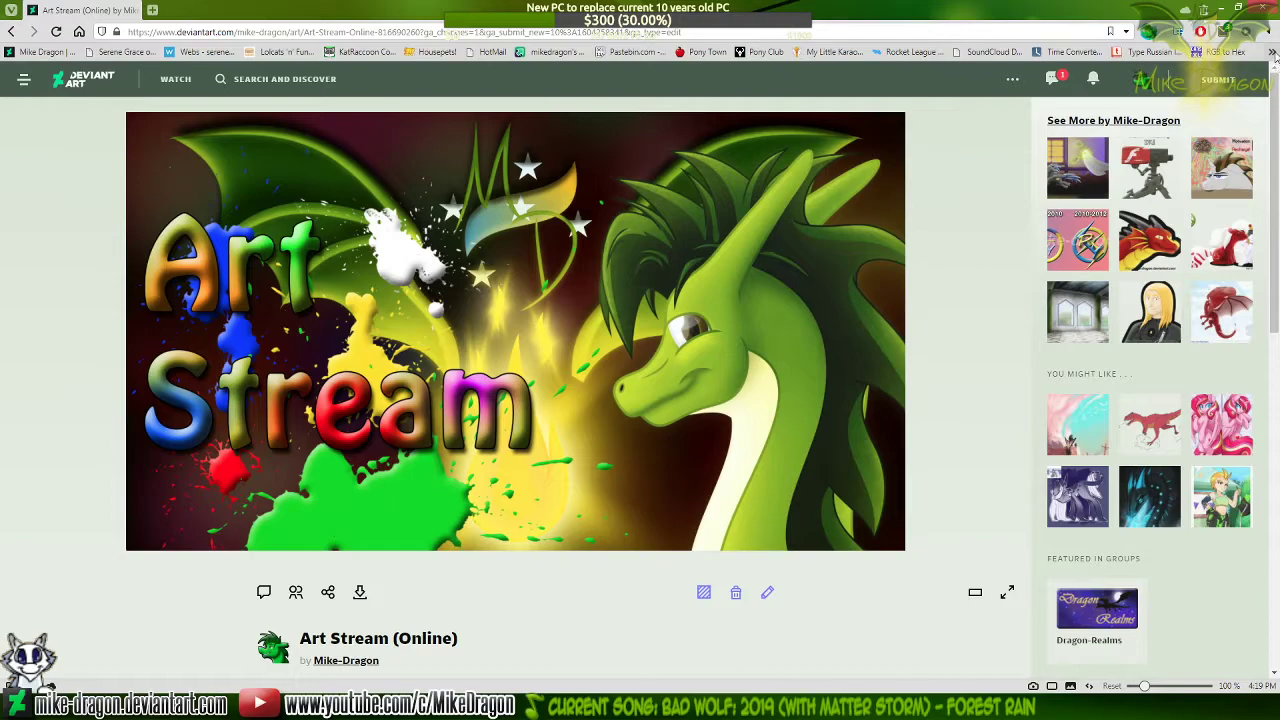
pyautogui.click(1272, 53)
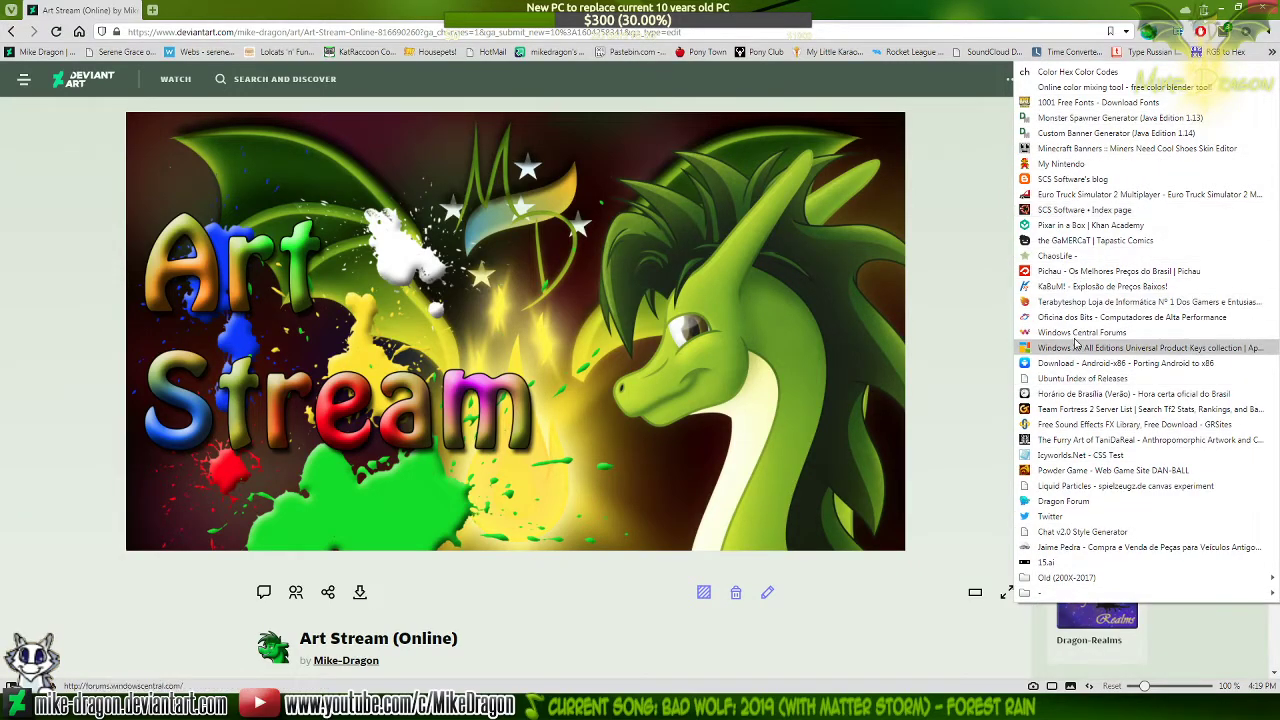
pyautogui.click(1097, 395)
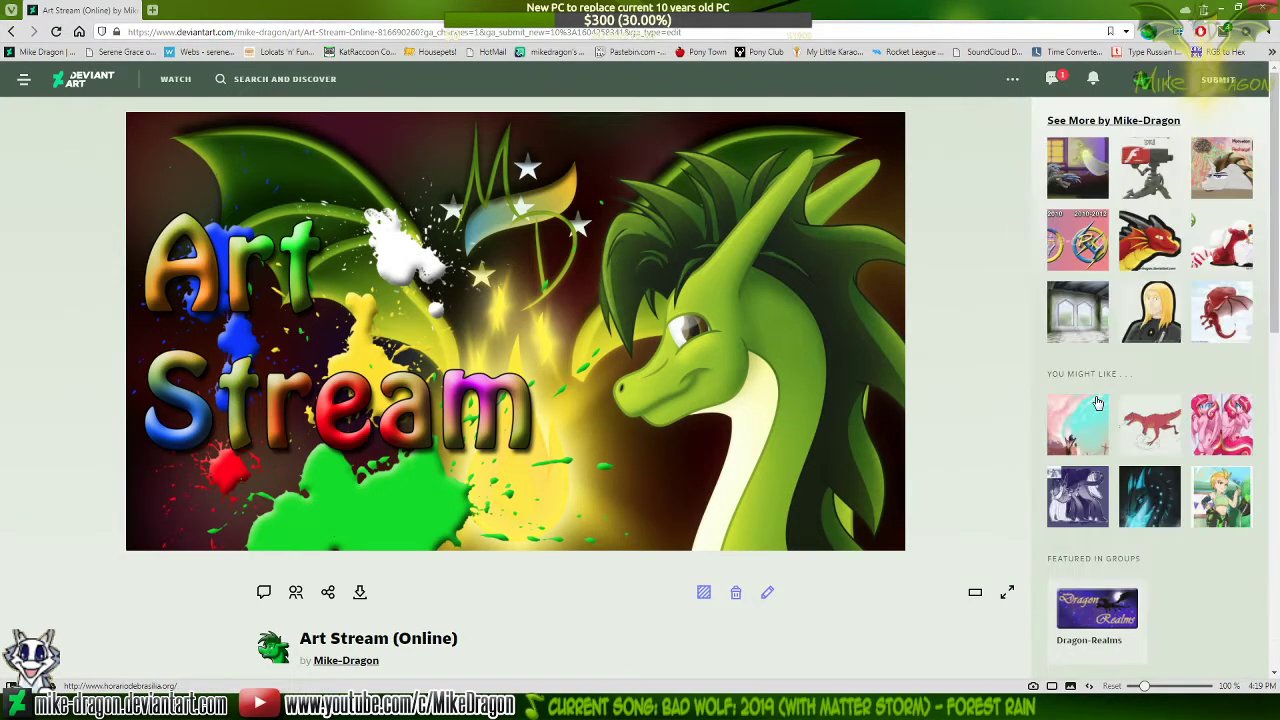
pyautogui.click(200, 10)
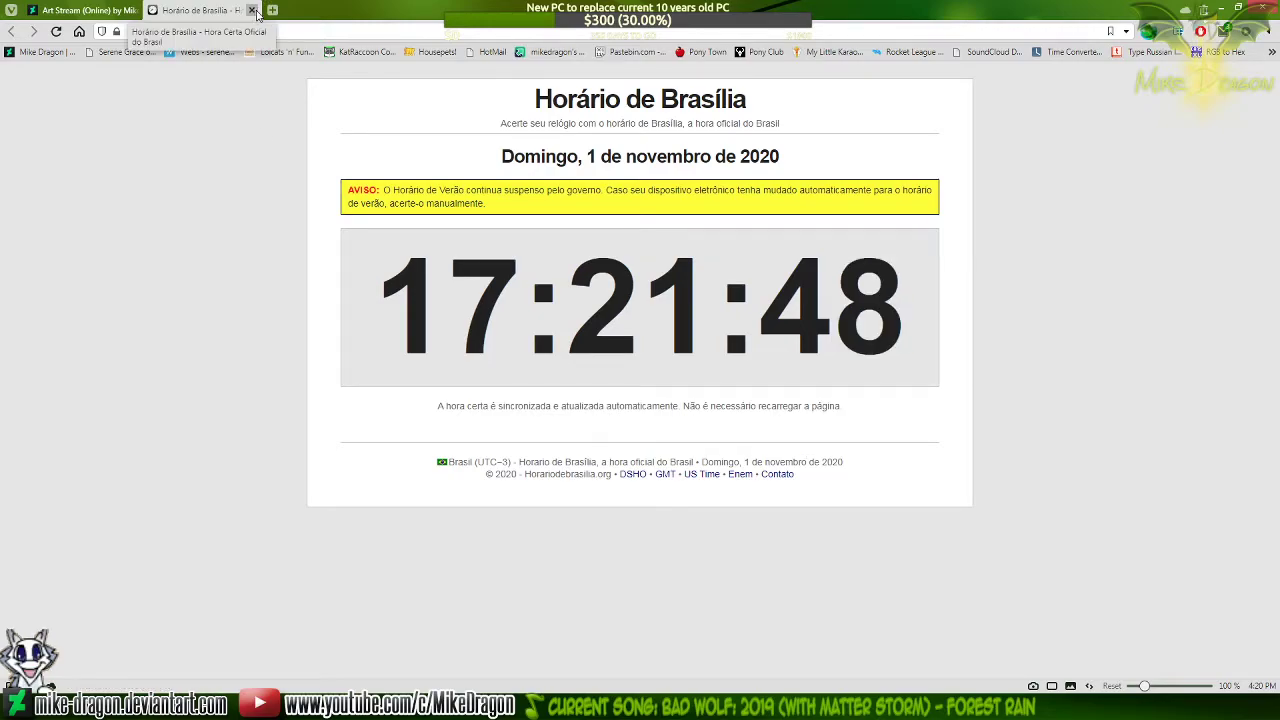
pyautogui.click(251, 10)
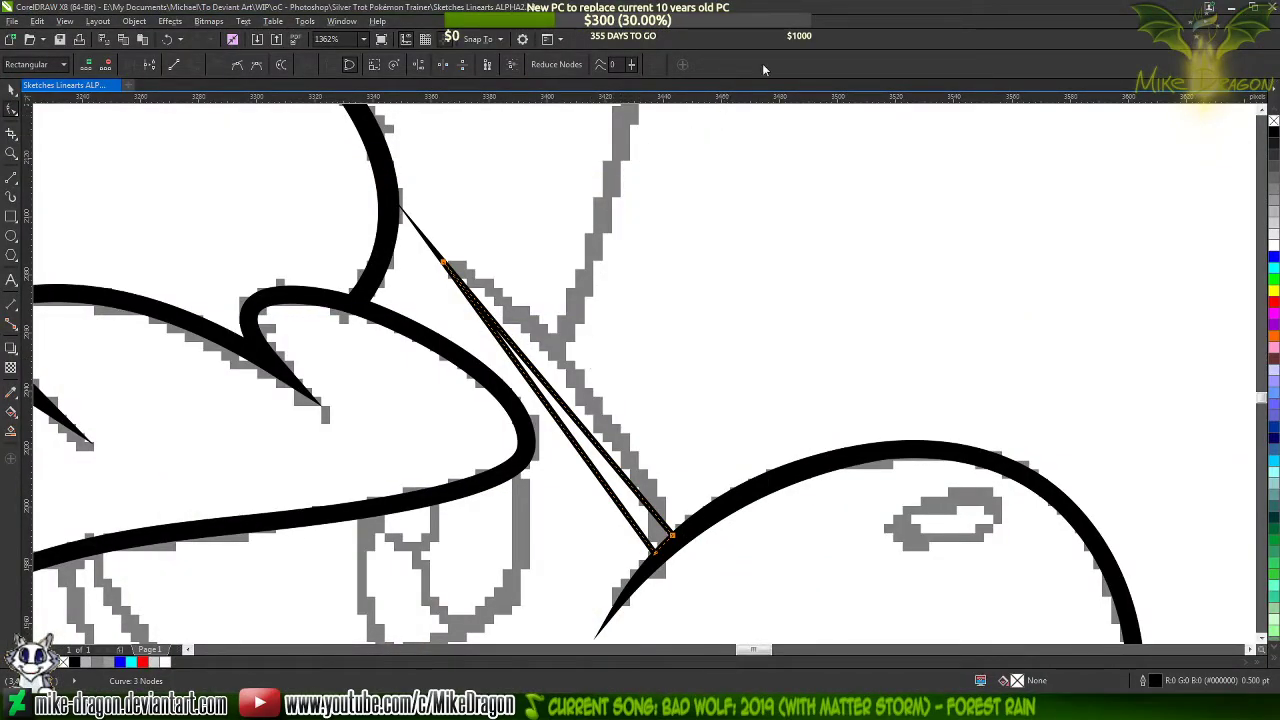
# Bend both long sides of the triangle above the muzzle along the sketch line and refine the inner side's lower curve handle
pyautogui.click(595, 441)
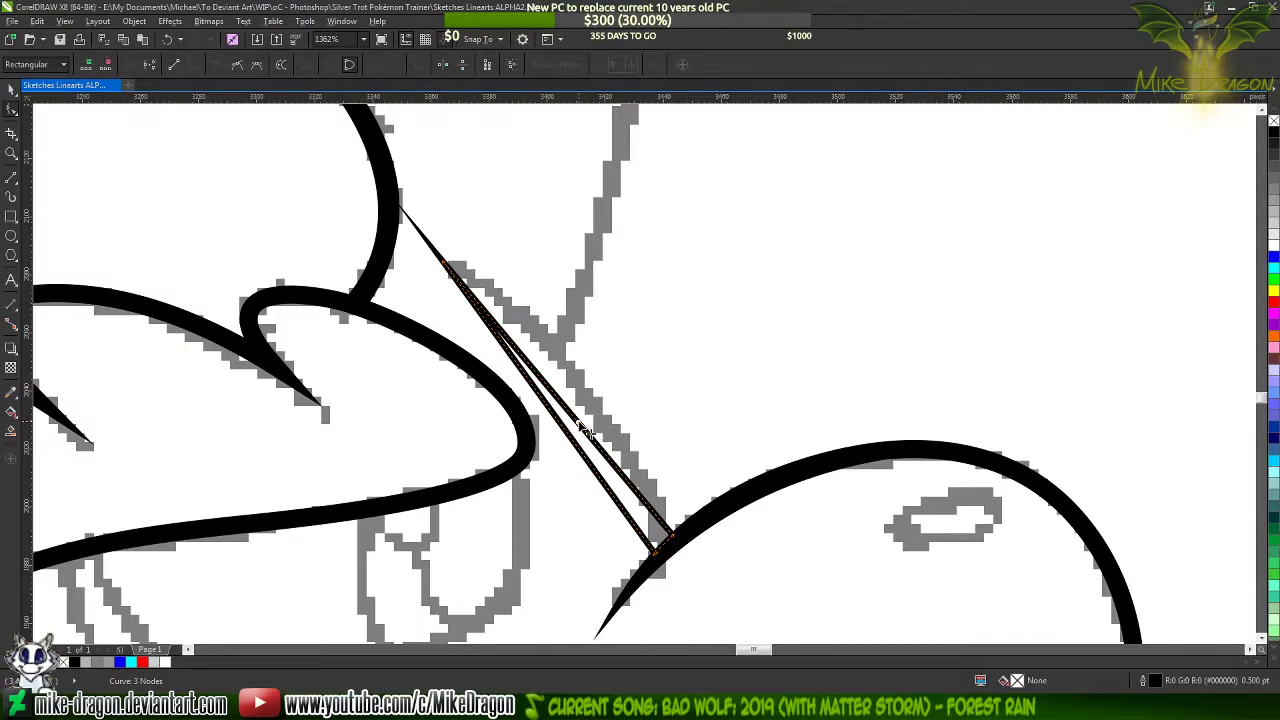
pyautogui.moveTo(594, 438); pyautogui.dragTo(645, 429)
pyautogui.click(672, 537)
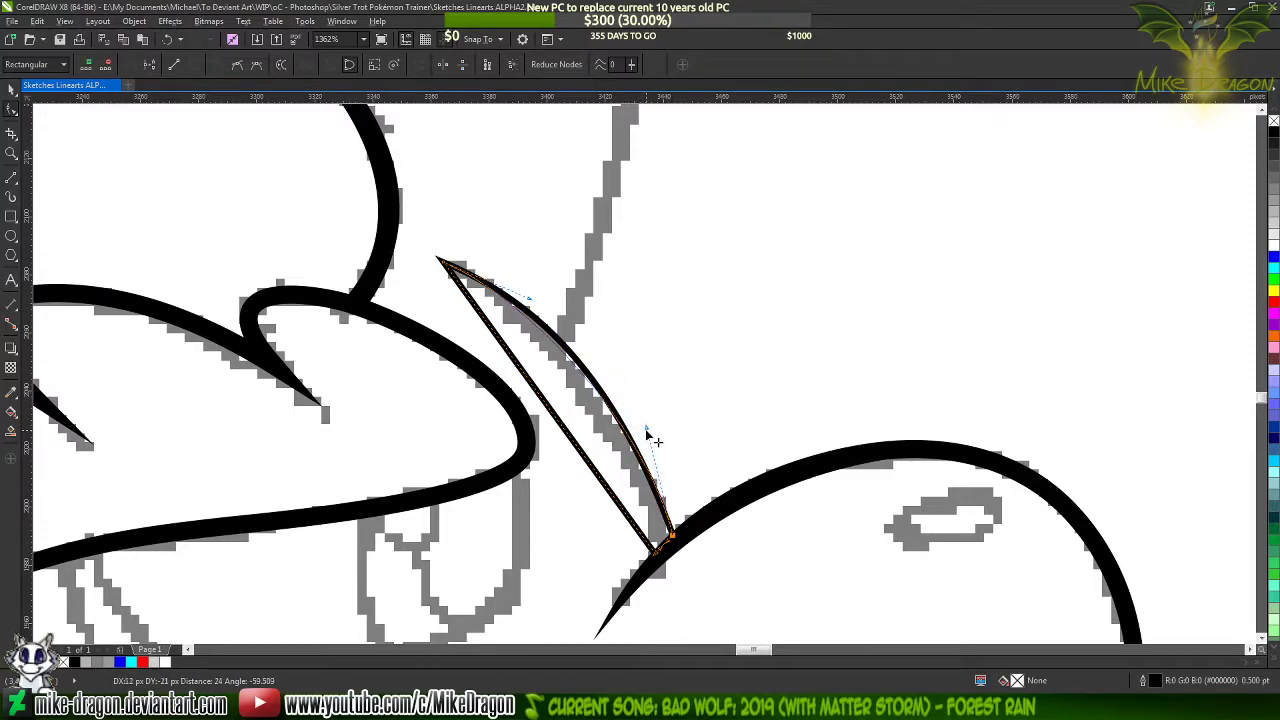
pyautogui.moveTo(566, 440); pyautogui.dragTo(598, 421)
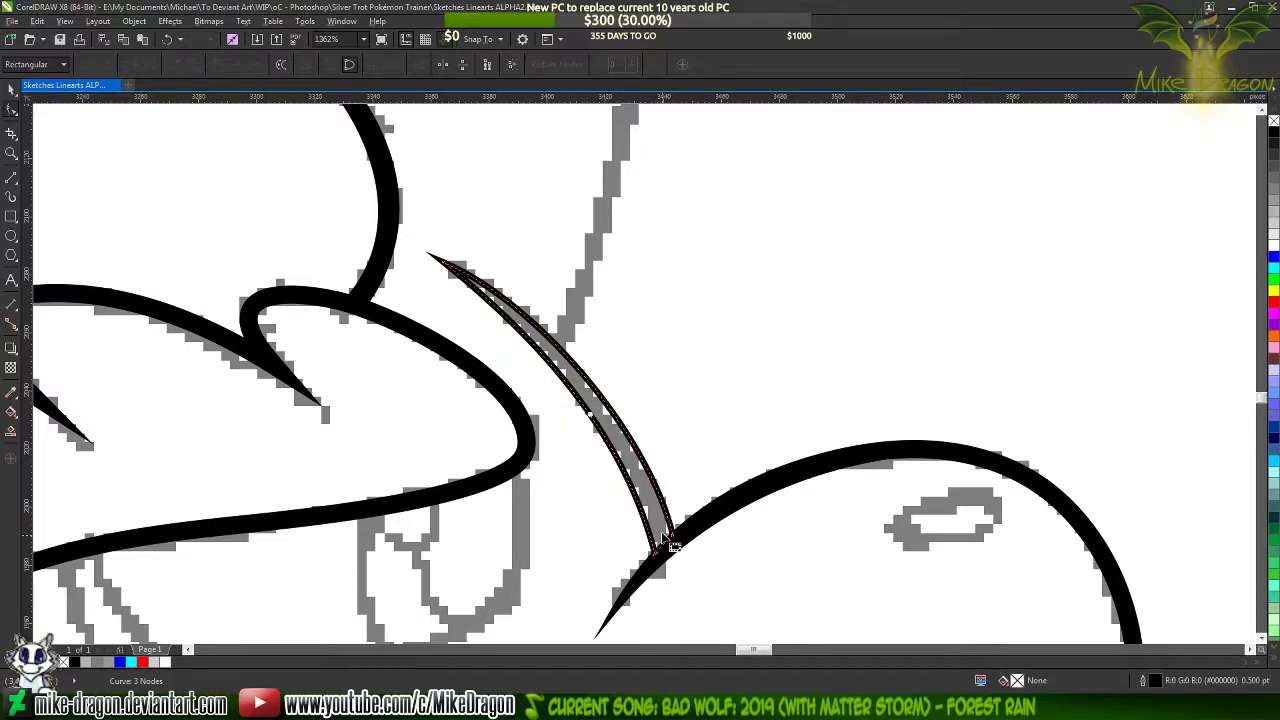
pyautogui.scroll(2, 665, 563)
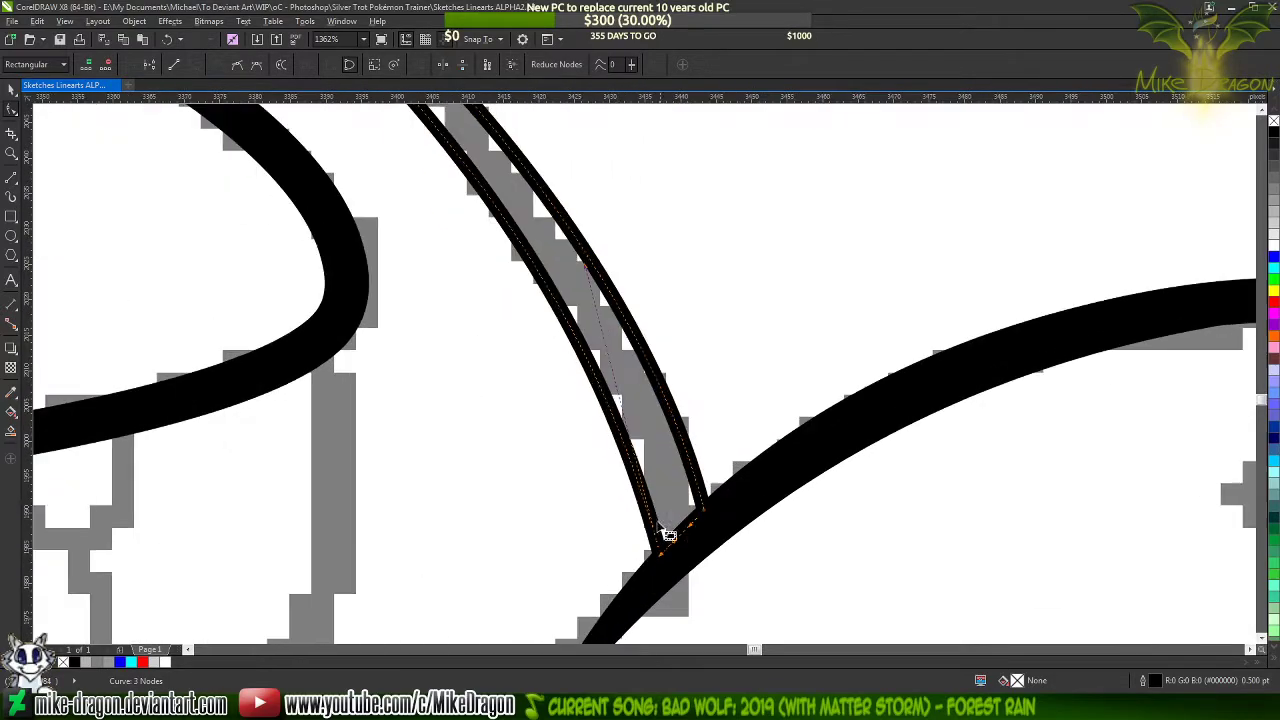
pyautogui.moveTo(592, 272); pyautogui.dragTo(621, 303)
pyautogui.scroll(-2, 781, 511)
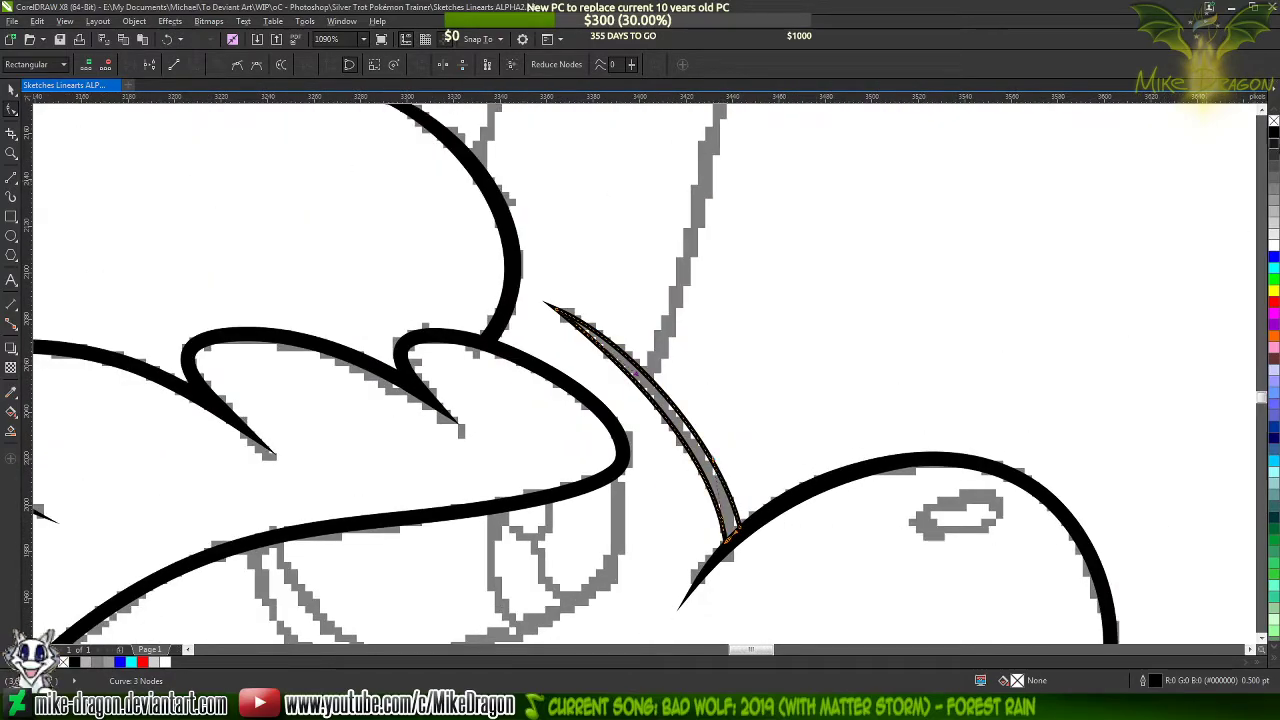
# Fill the bent taper above the muzzle with black and remove its outline
pyautogui.click(1273, 131)
pyautogui.click(885, 225)
pyautogui.scroll(-3, 591, 245)
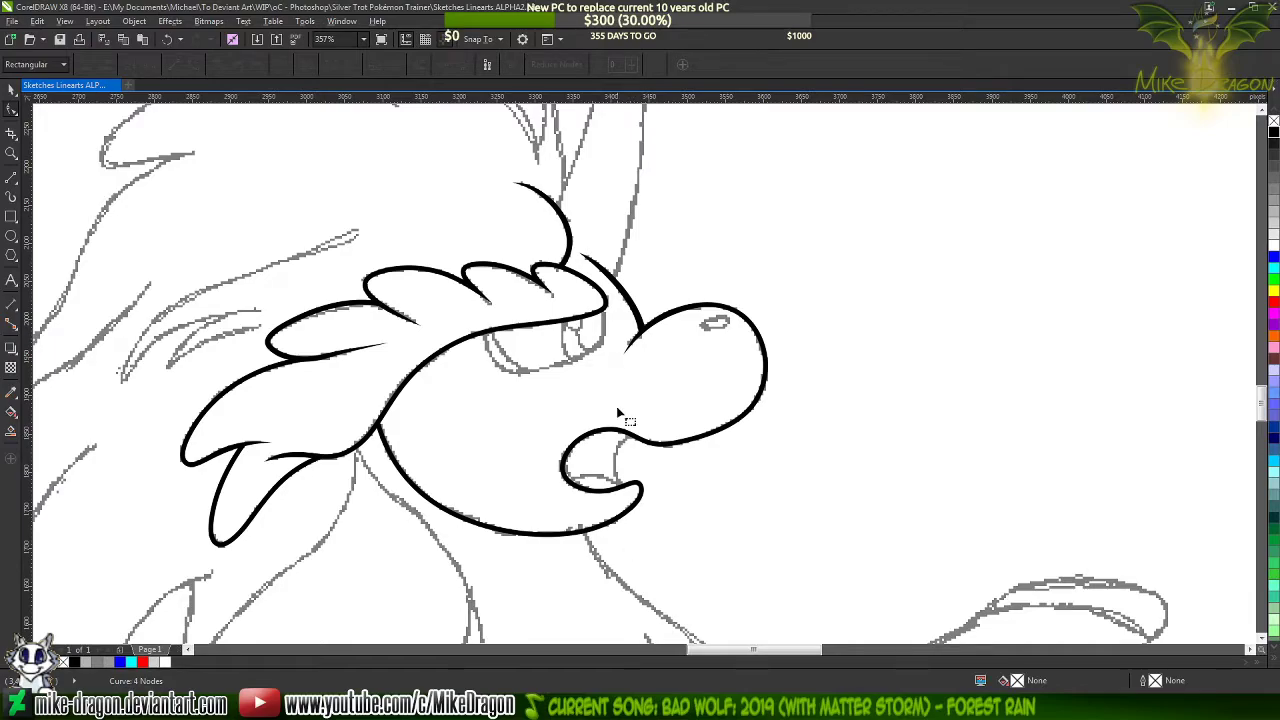
pyautogui.scroll(3, 616, 406)
pyautogui.click(620, 322)
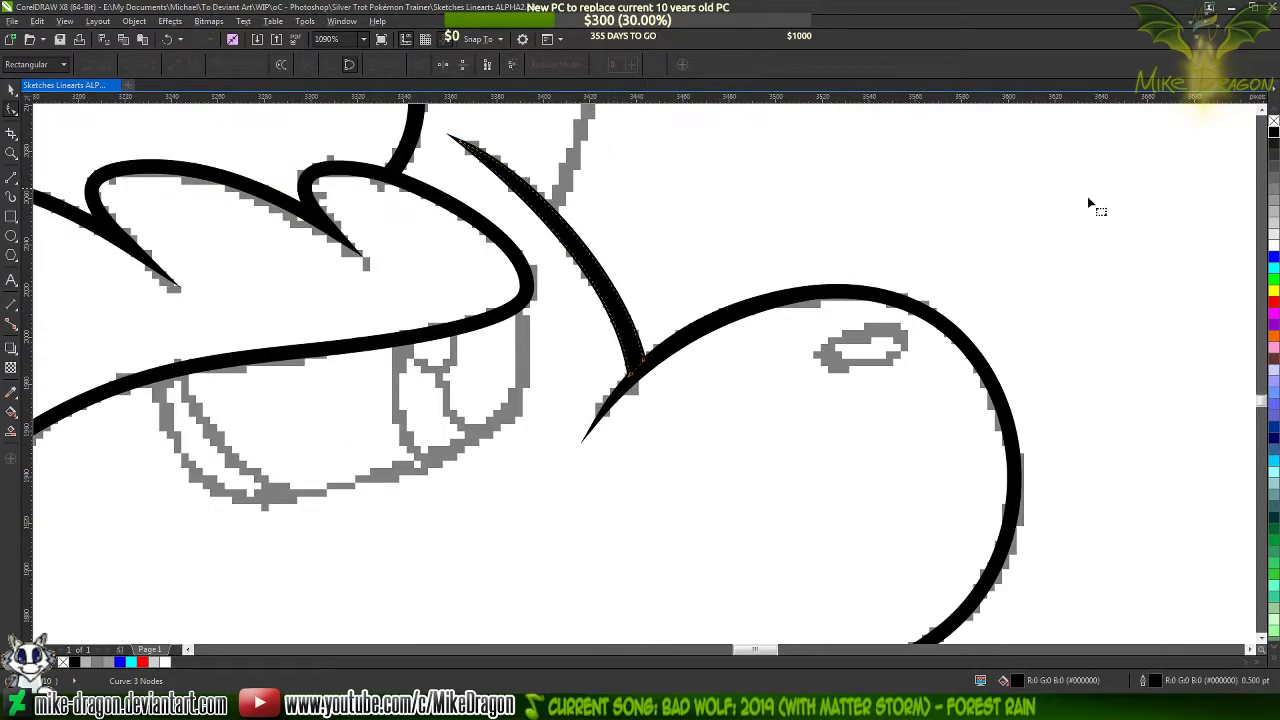
pyautogui.click(1273, 124)
pyautogui.scroll(-2, 668, 452)
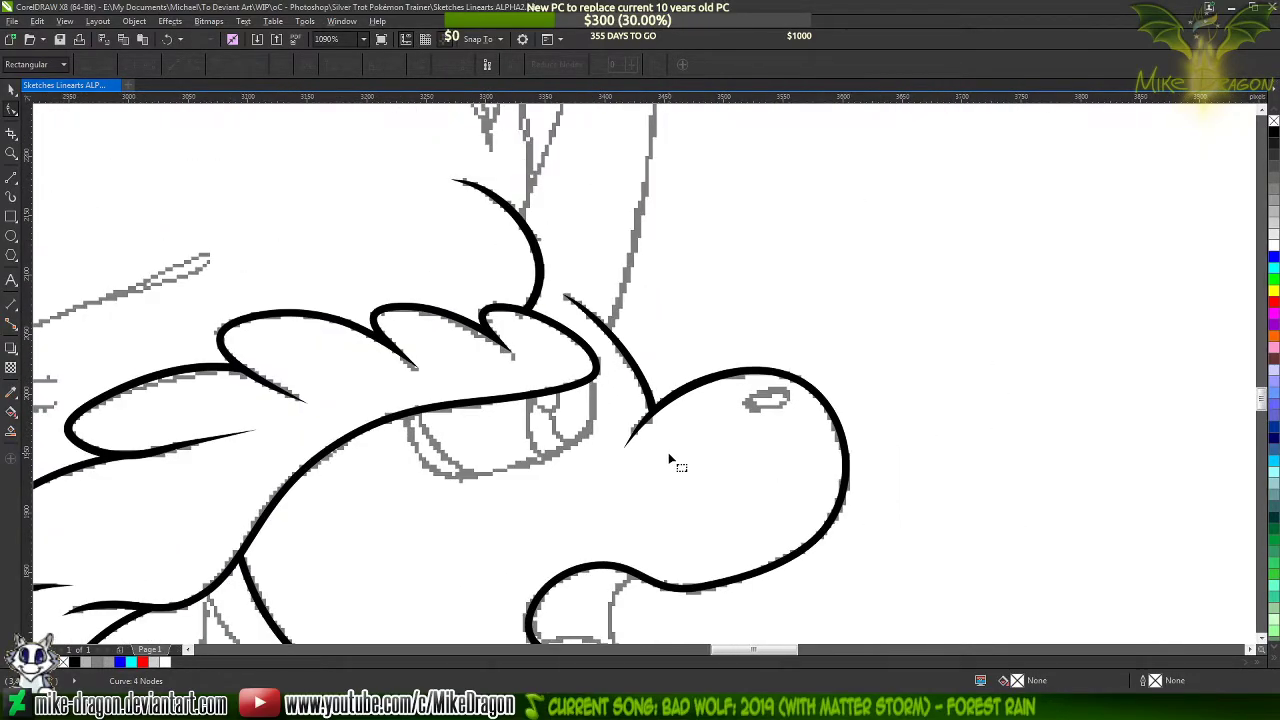
# Draw a closed four-sided horn shape, about 101 by 488 px, with the 2-Point Line tool between the forehead lines and the sketched horn tip
pyautogui.scroll(-2, 658, 474)
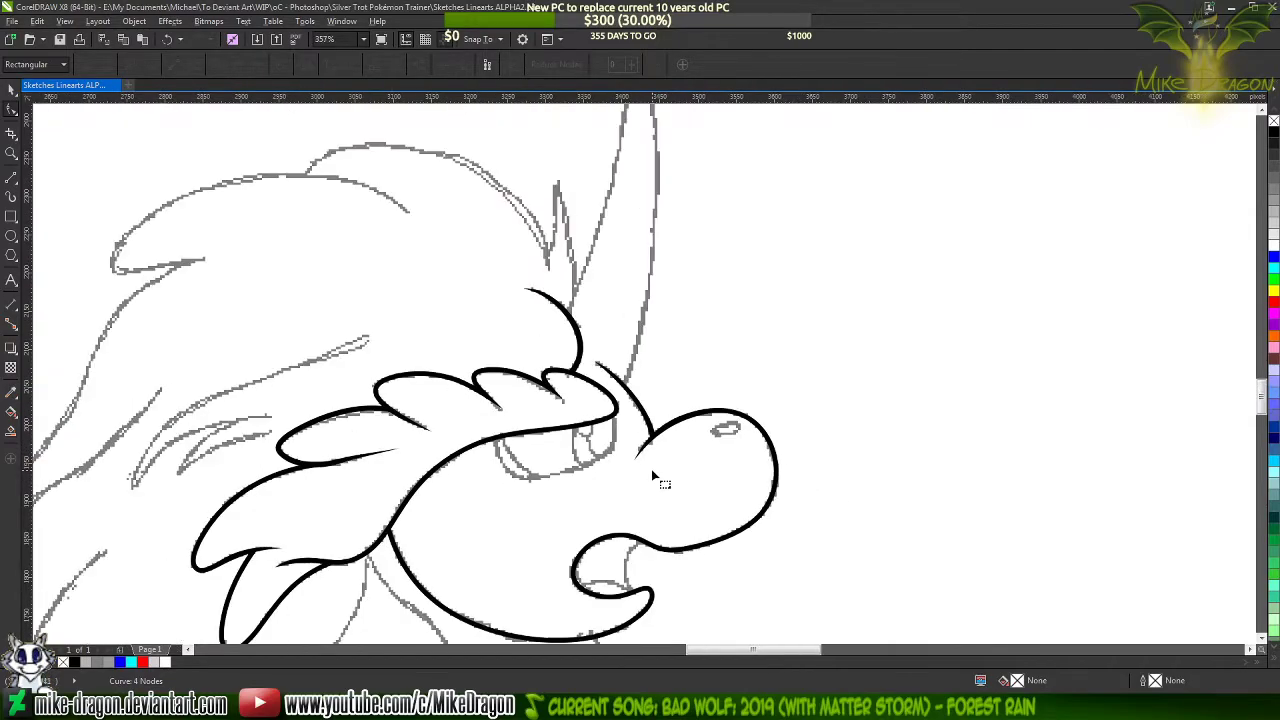
pyautogui.scroll(-1, 610, 268)
pyautogui.scroll(2, 628, 192)
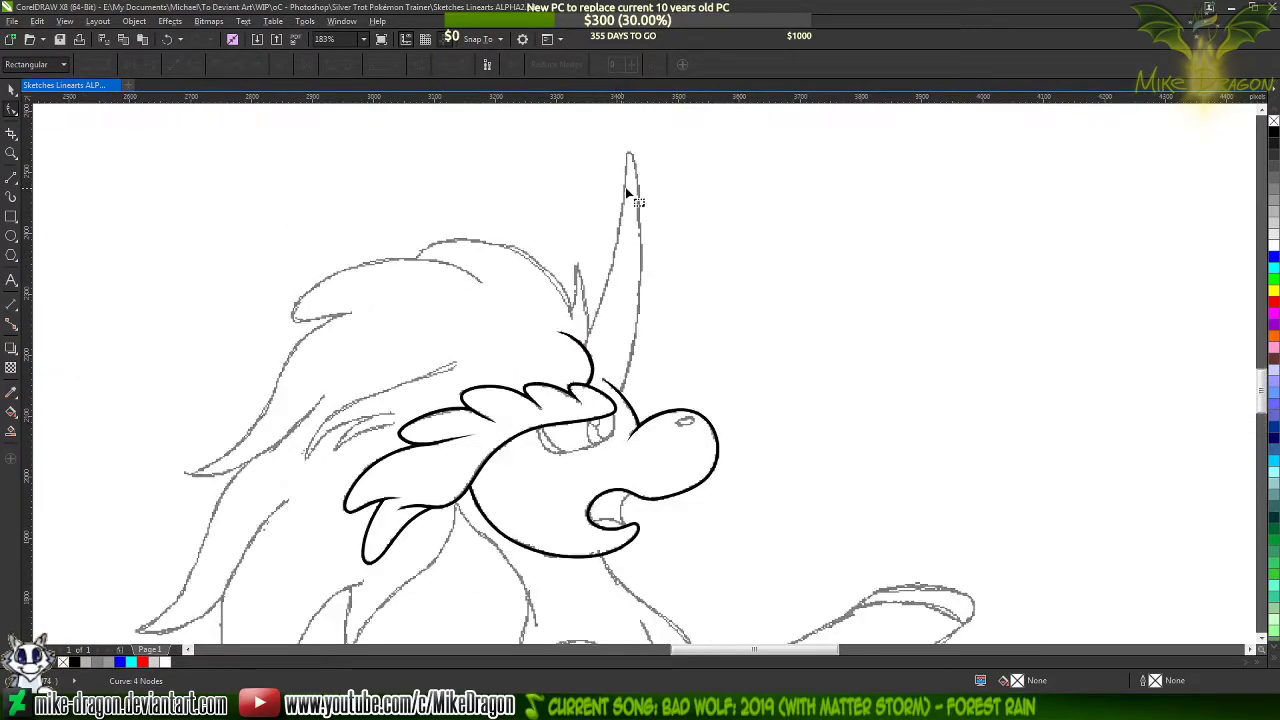
pyautogui.click(11, 176)
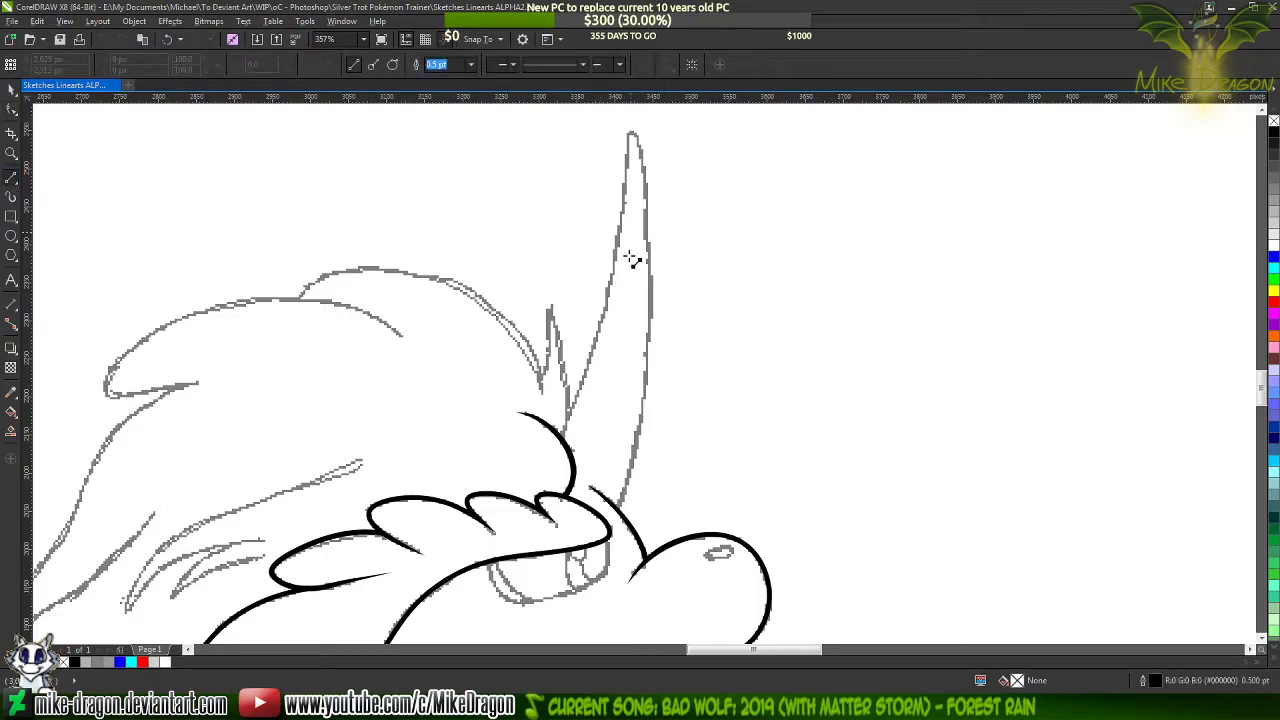
pyautogui.scroll(1, 742, 158)
pyautogui.scroll(5, 594, 588)
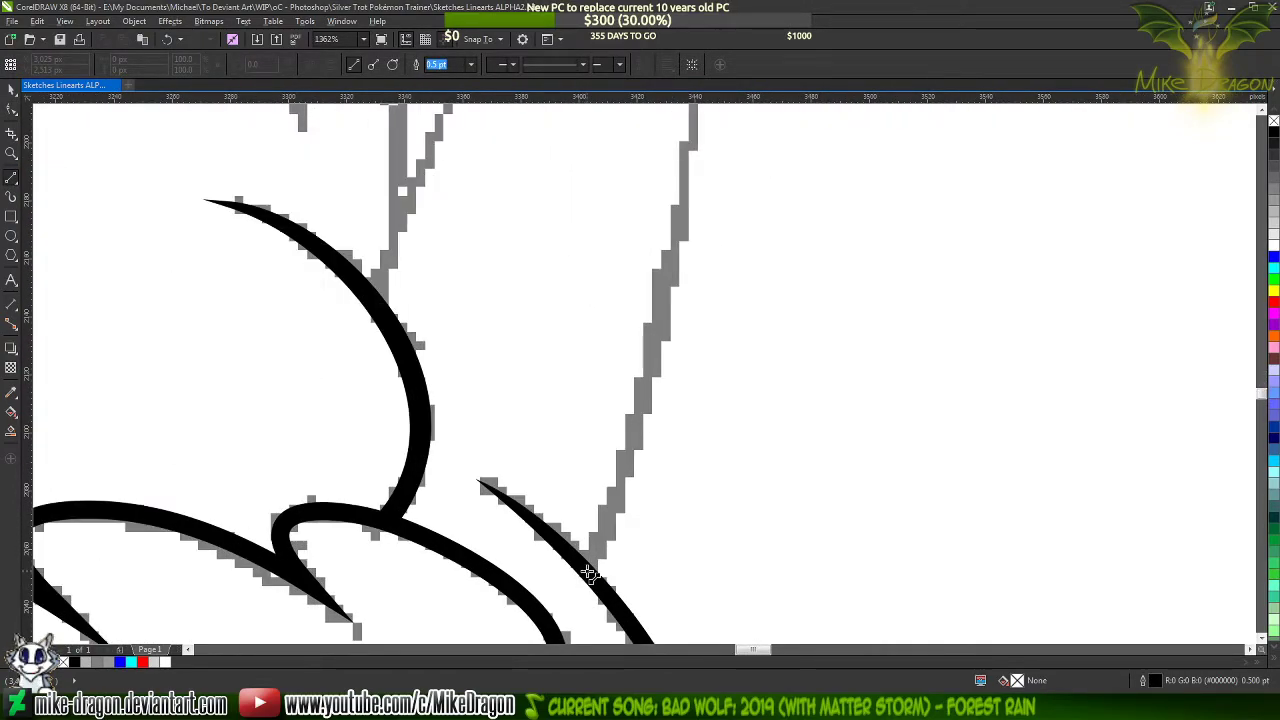
pyautogui.moveTo(588, 572); pyautogui.dragTo(631, 326)
pyautogui.moveTo(631, 326); pyautogui.dragTo(503, 531)
pyautogui.moveTo(532, 637)
pyautogui.mouseDown()
pyautogui.moveTo(530, 444)
pyautogui.moveTo(437, 637)
pyautogui.moveTo(400, 641)
pyautogui.moveTo(403, 517)
pyautogui.moveTo(364, 623)
pyautogui.moveTo(349, 560)
pyautogui.moveTo(317, 549)
pyautogui.moveTo(451, 492)
pyautogui.mouseUp()
pyautogui.scroll(-5, 351, 511)
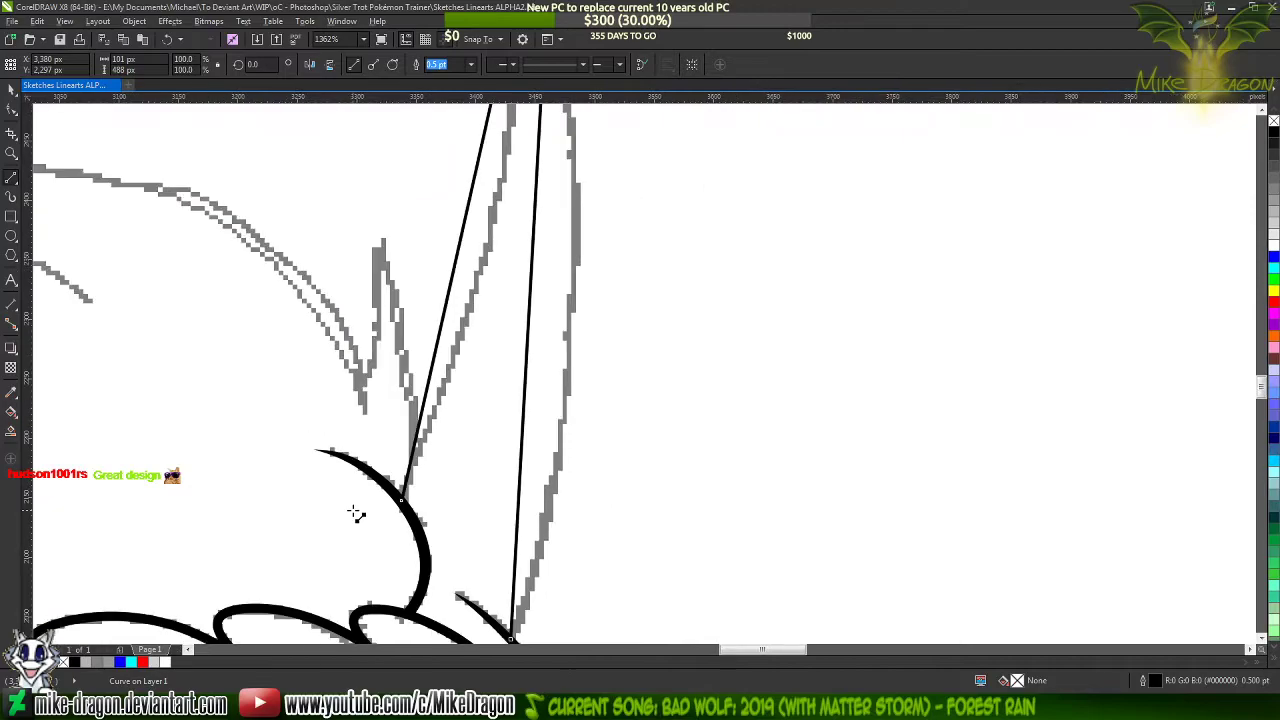
# Set the horn shape's outline width to 1.5 pt and convert all its sides to curves
pyautogui.click(471, 64)
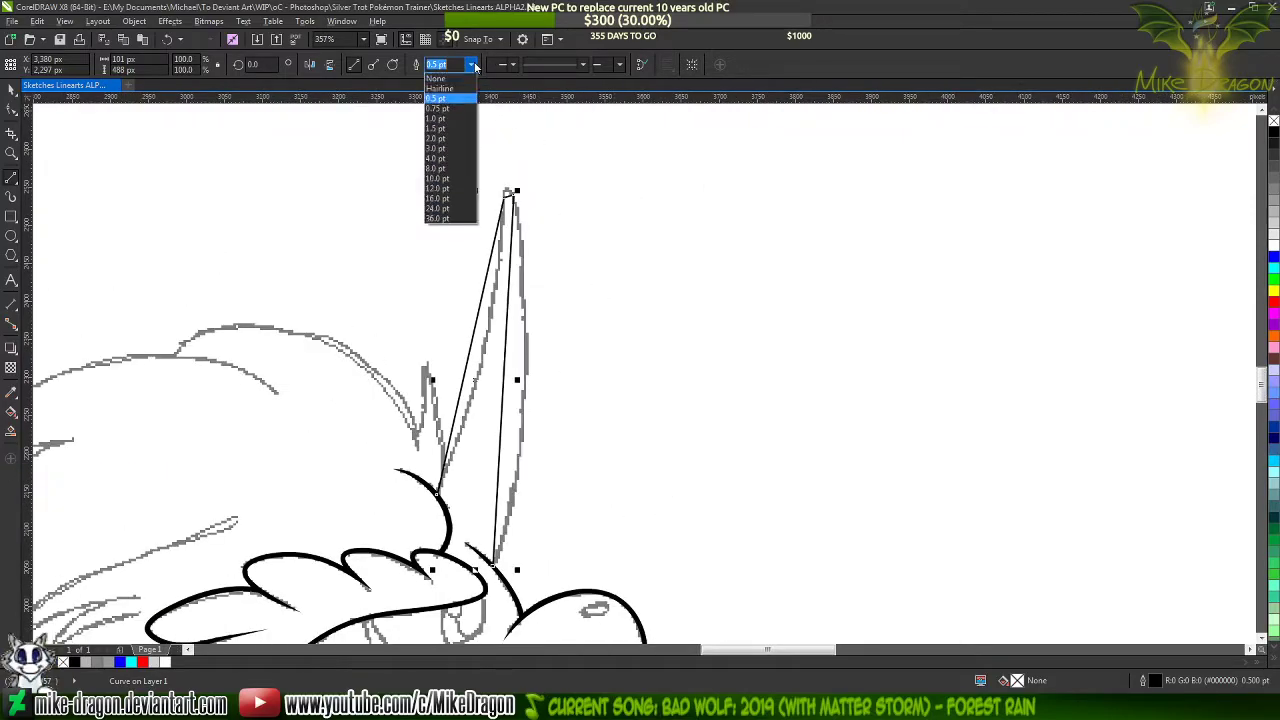
pyautogui.click(449, 128)
pyautogui.click(327, 145)
pyautogui.moveTo(327, 145); pyautogui.dragTo(589, 604)
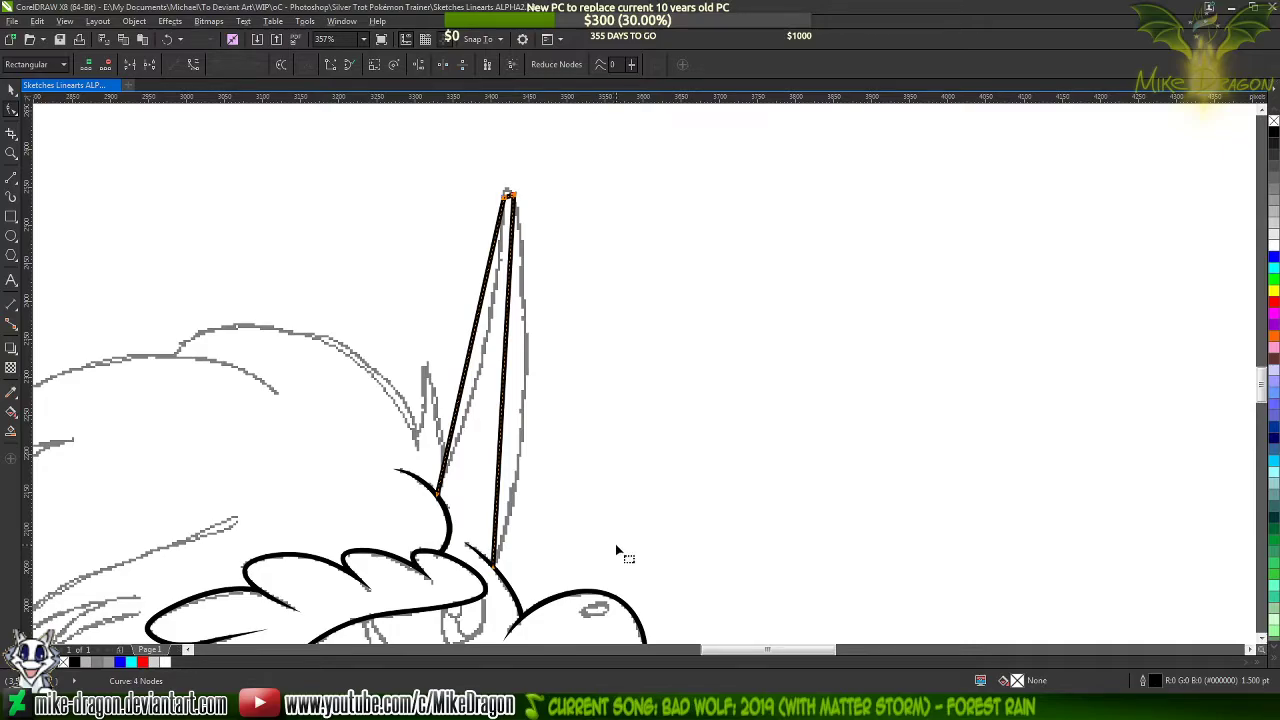
pyautogui.rightClick(494, 402)
pyautogui.click(536, 457)
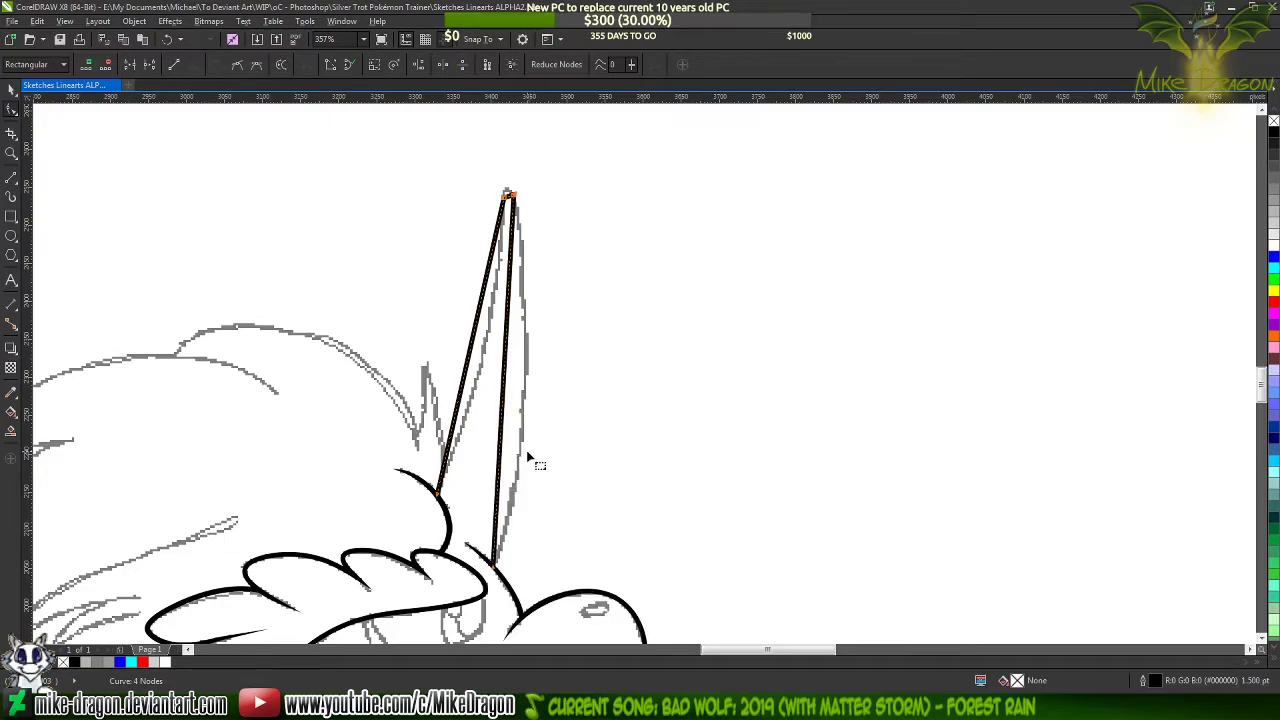
pyautogui.click(489, 437)
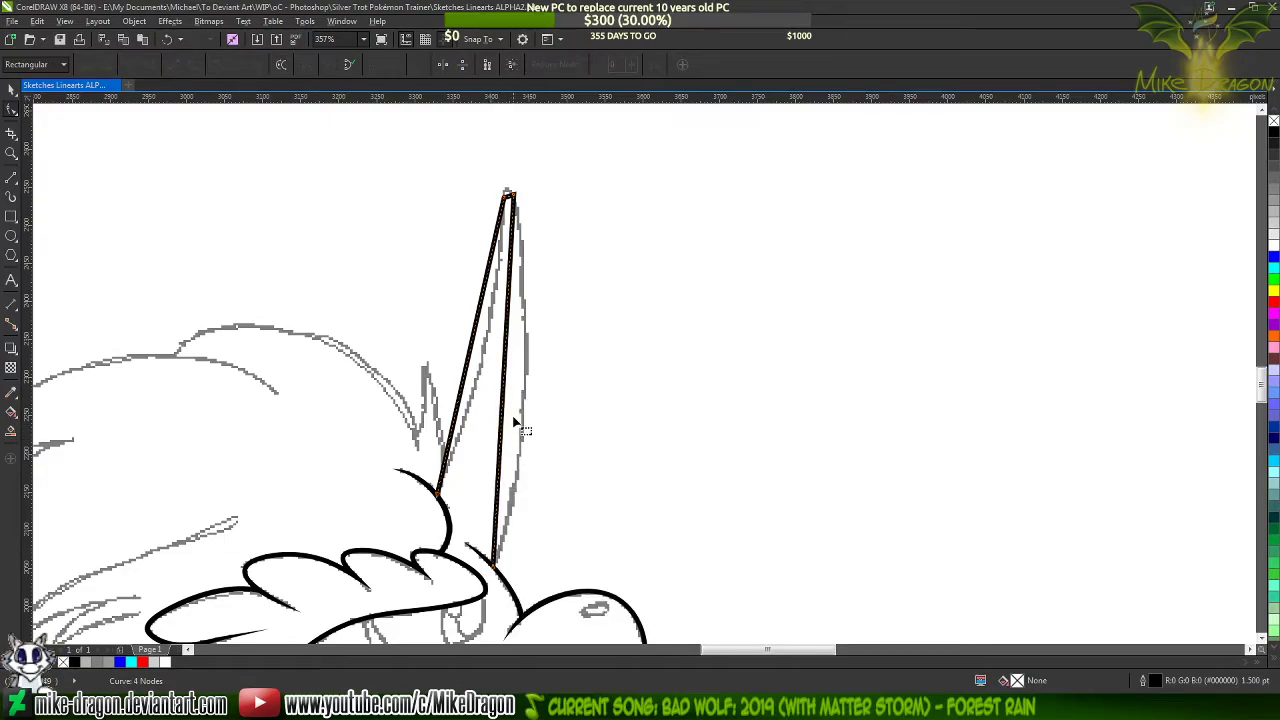
# Bend both long sides of the horn along the sketch, shortening the front side's upper curve handle
pyautogui.scroll(2, 516, 410)
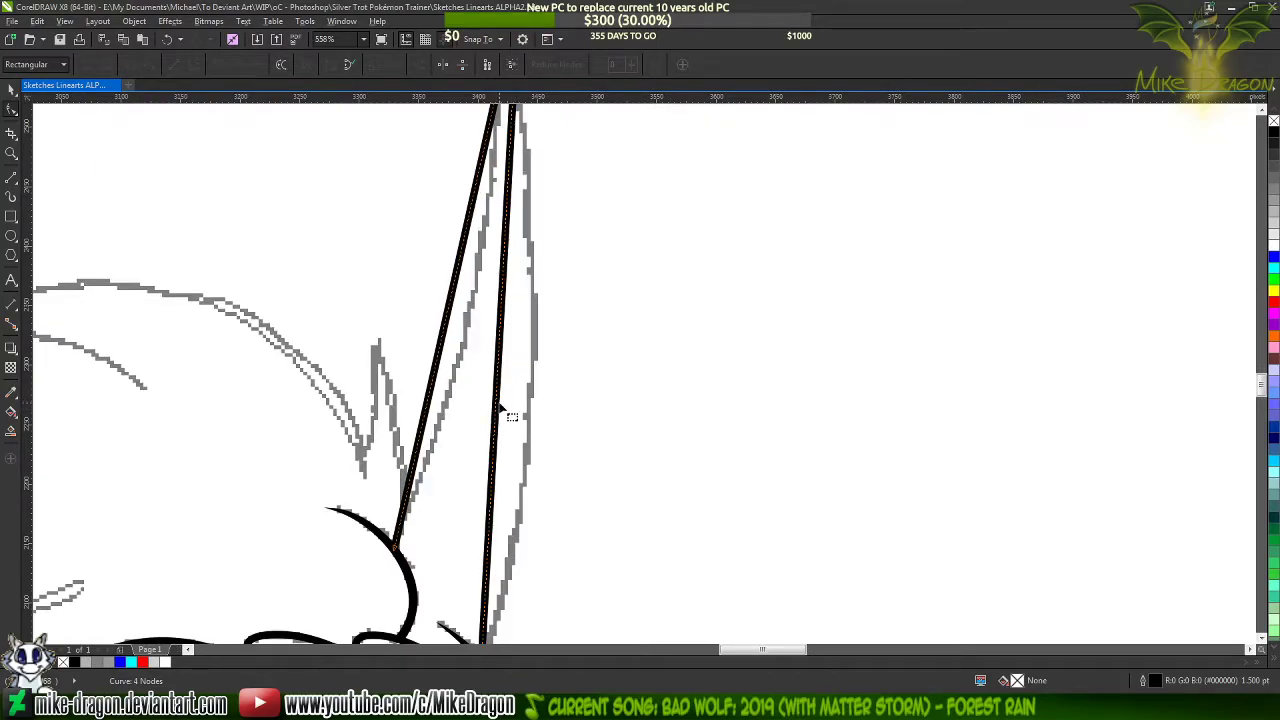
pyautogui.moveTo(497, 410); pyautogui.dragTo(528, 429)
pyautogui.scroll(-2, 528, 430)
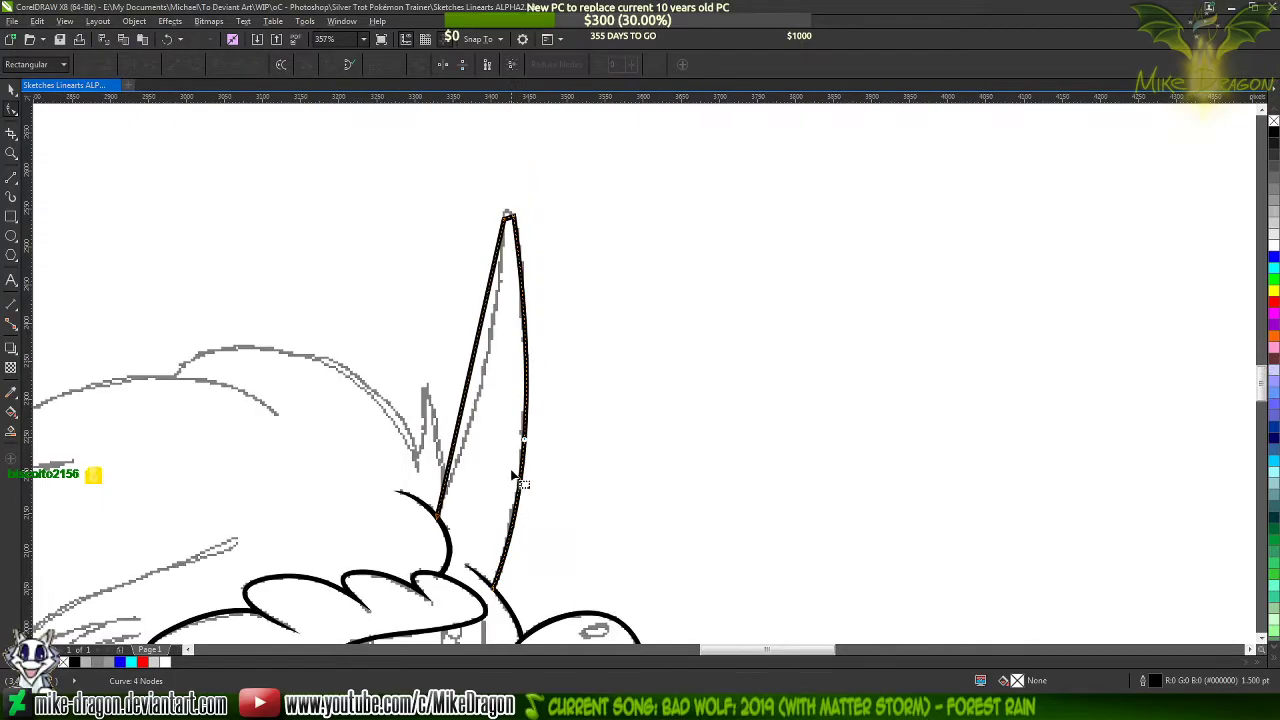
pyautogui.scroll(2, 527, 228)
pyautogui.click(519, 241)
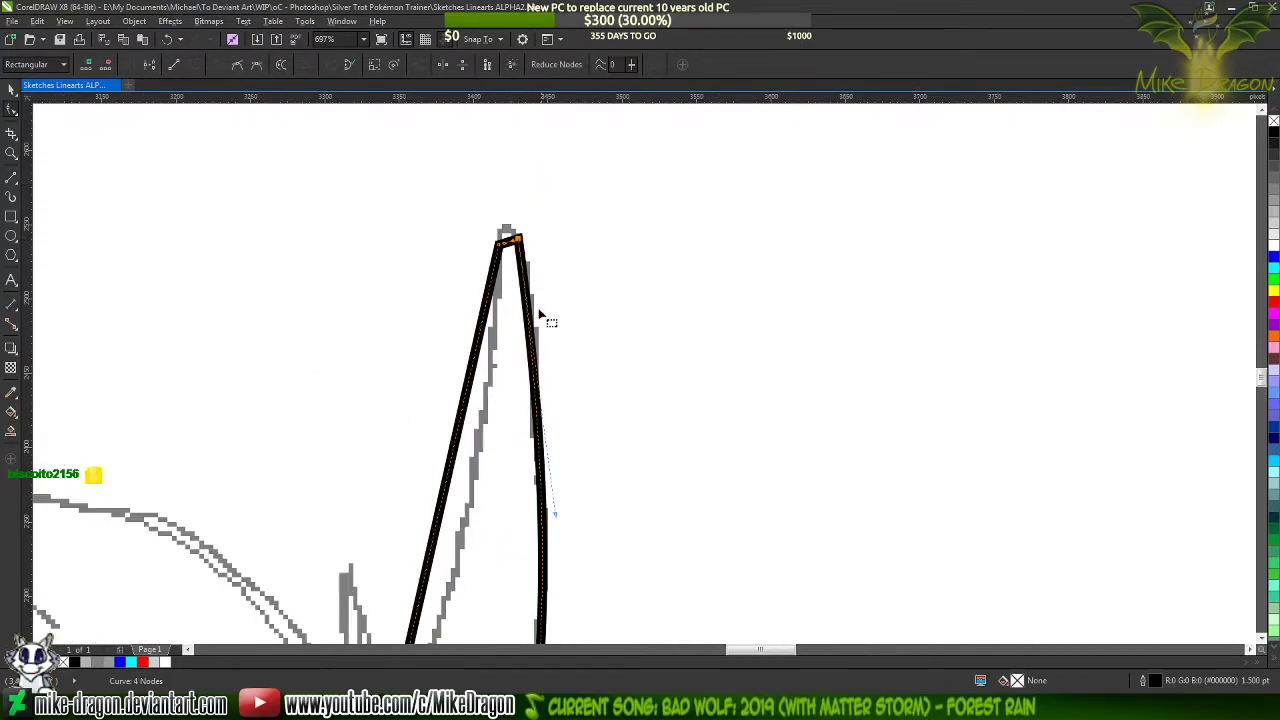
pyautogui.moveTo(557, 517); pyautogui.dragTo(557, 441)
pyautogui.scroll(-2, 570, 176)
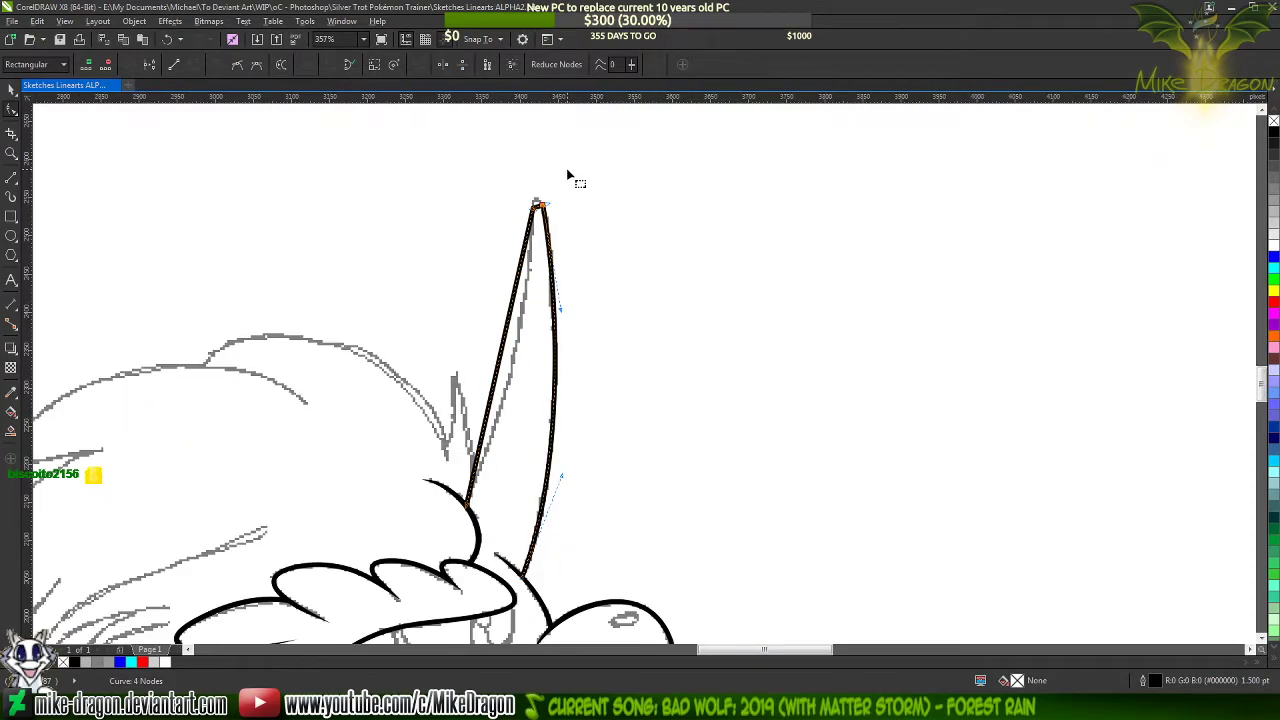
pyautogui.scroll(2, 512, 190)
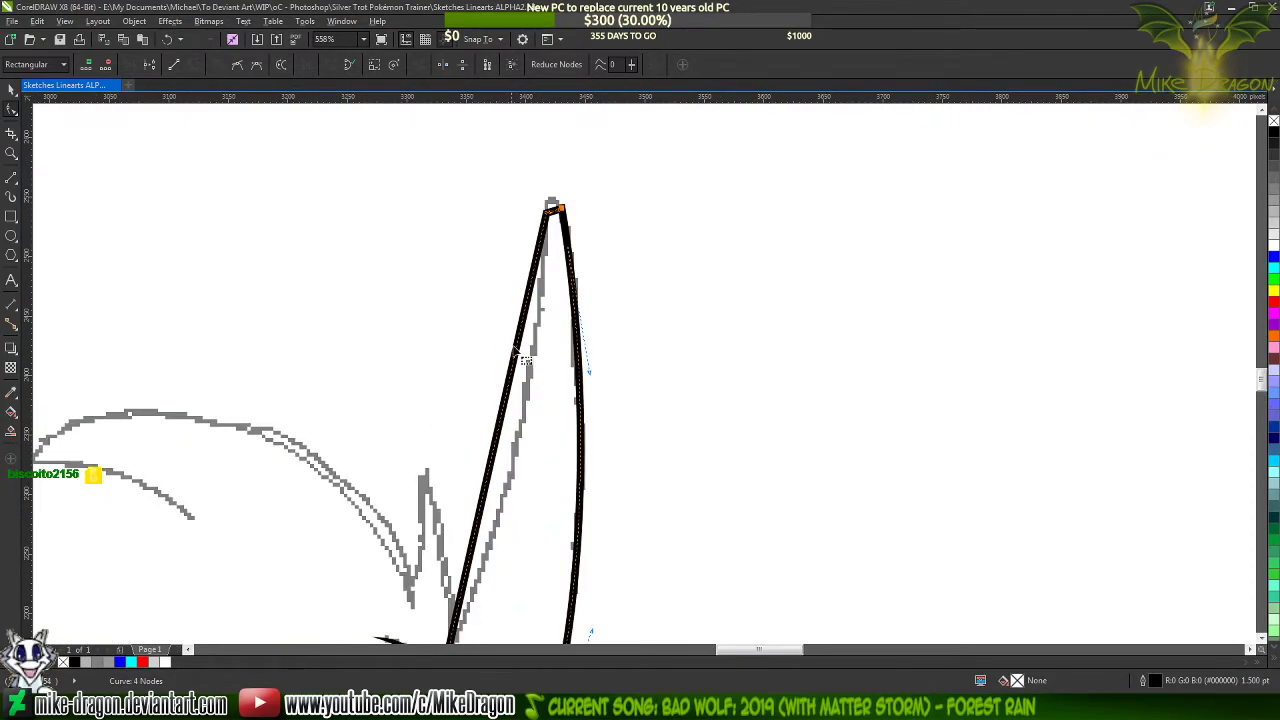
pyautogui.moveTo(500, 447); pyautogui.dragTo(515, 449)
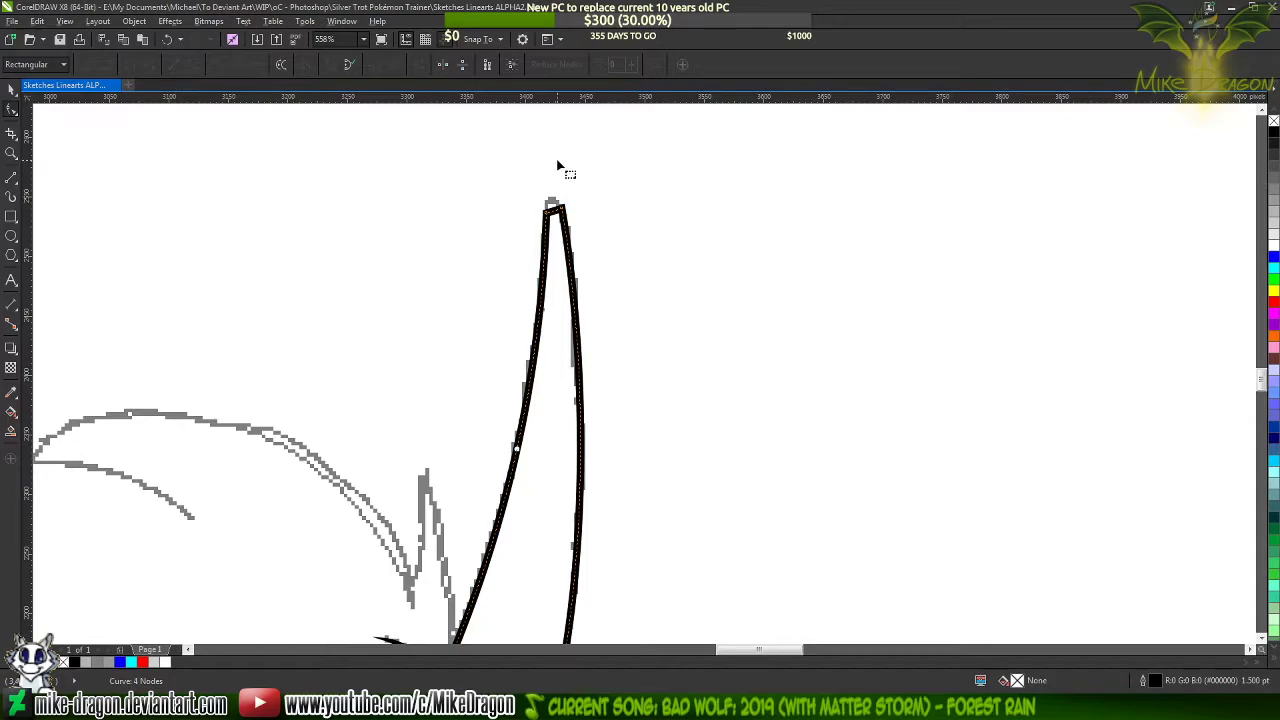
# Curve the short segment at the horn's tip upward and adjust its front curve handle to form an evenly rounded tip
pyautogui.scroll(5, 560, 170)
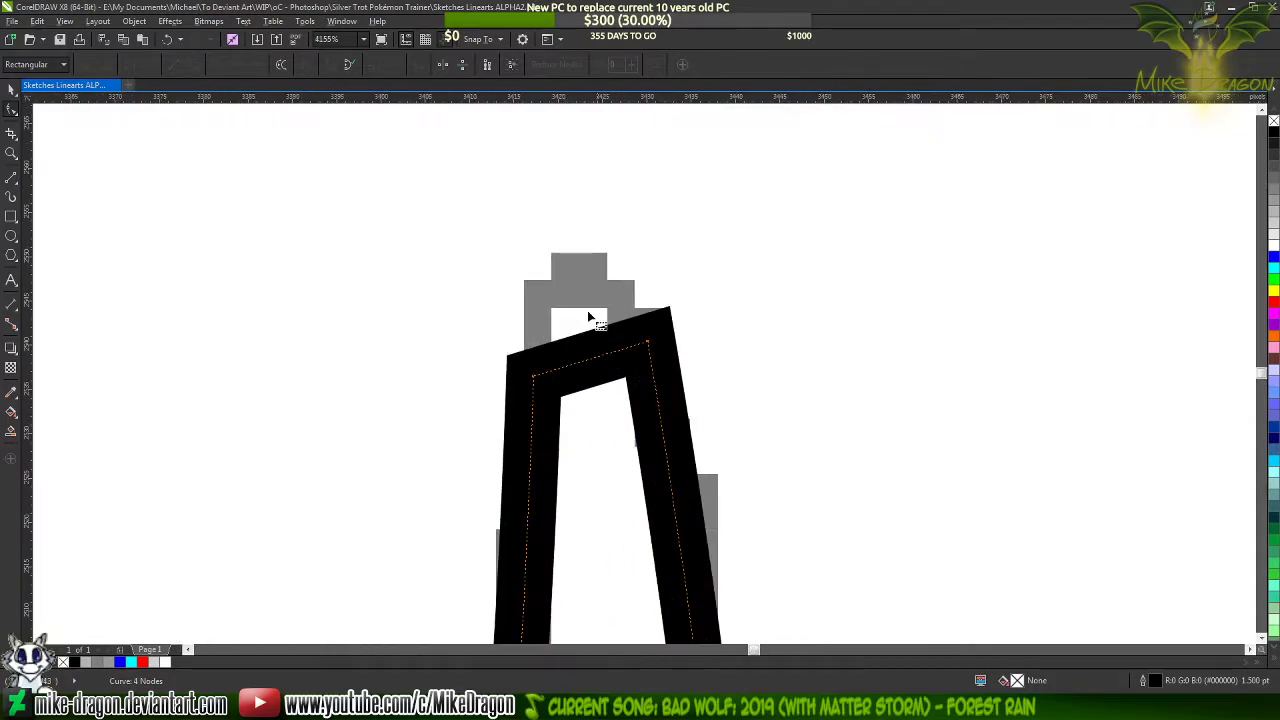
pyautogui.moveTo(590, 366); pyautogui.dragTo(575, 288)
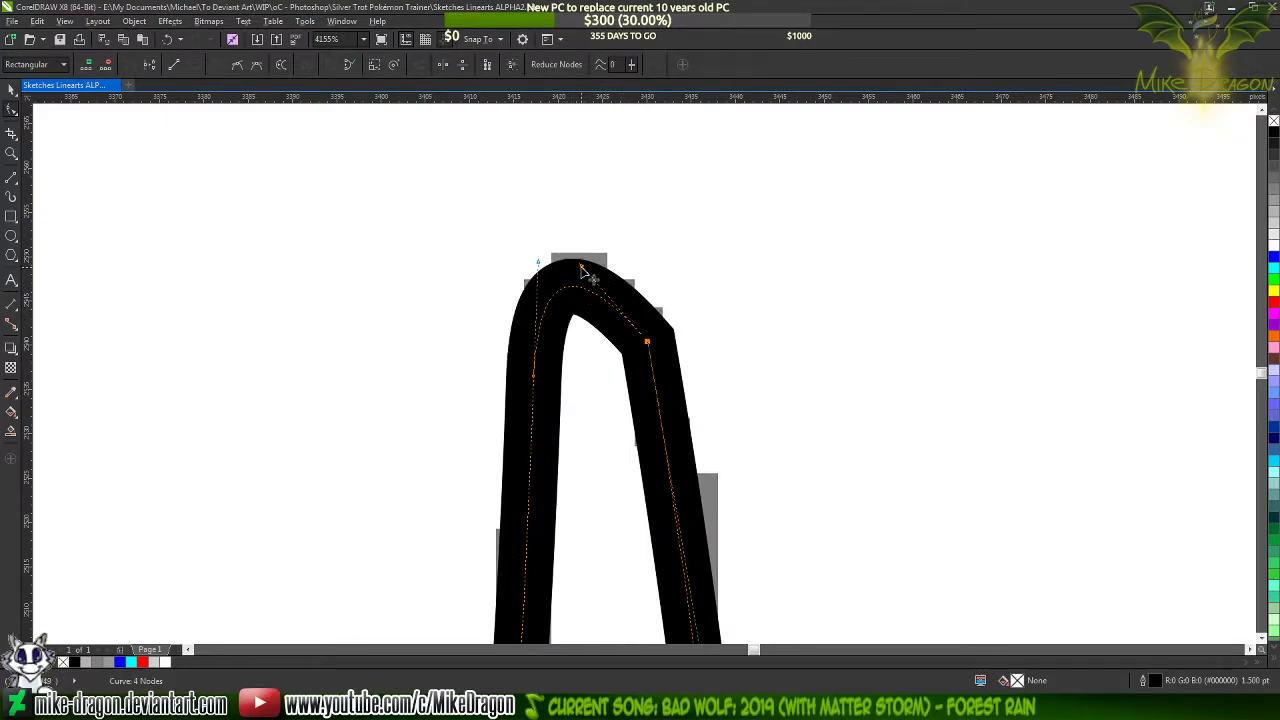
pyautogui.moveTo(583, 272); pyautogui.dragTo(630, 278)
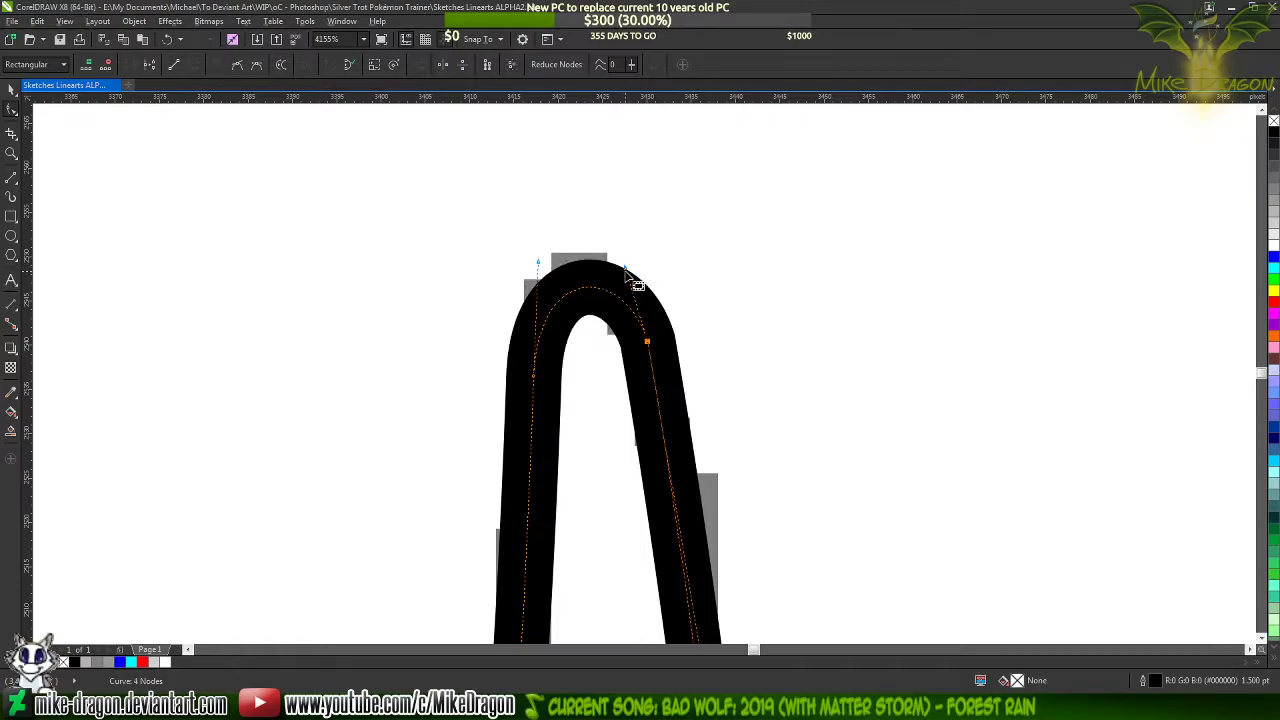
pyautogui.moveTo(624, 262); pyautogui.dragTo(632, 270)
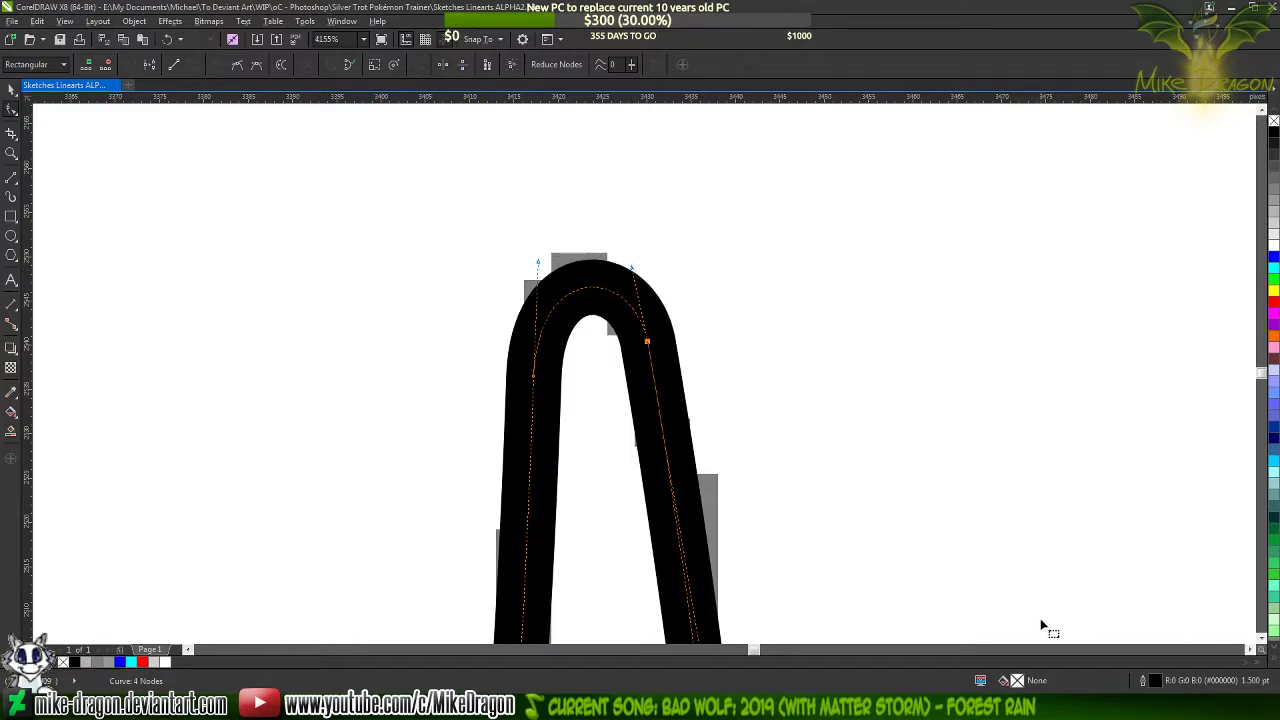
# View the images in the Dragonbros Emotes folder and close its window
pyautogui.click(989, 706)
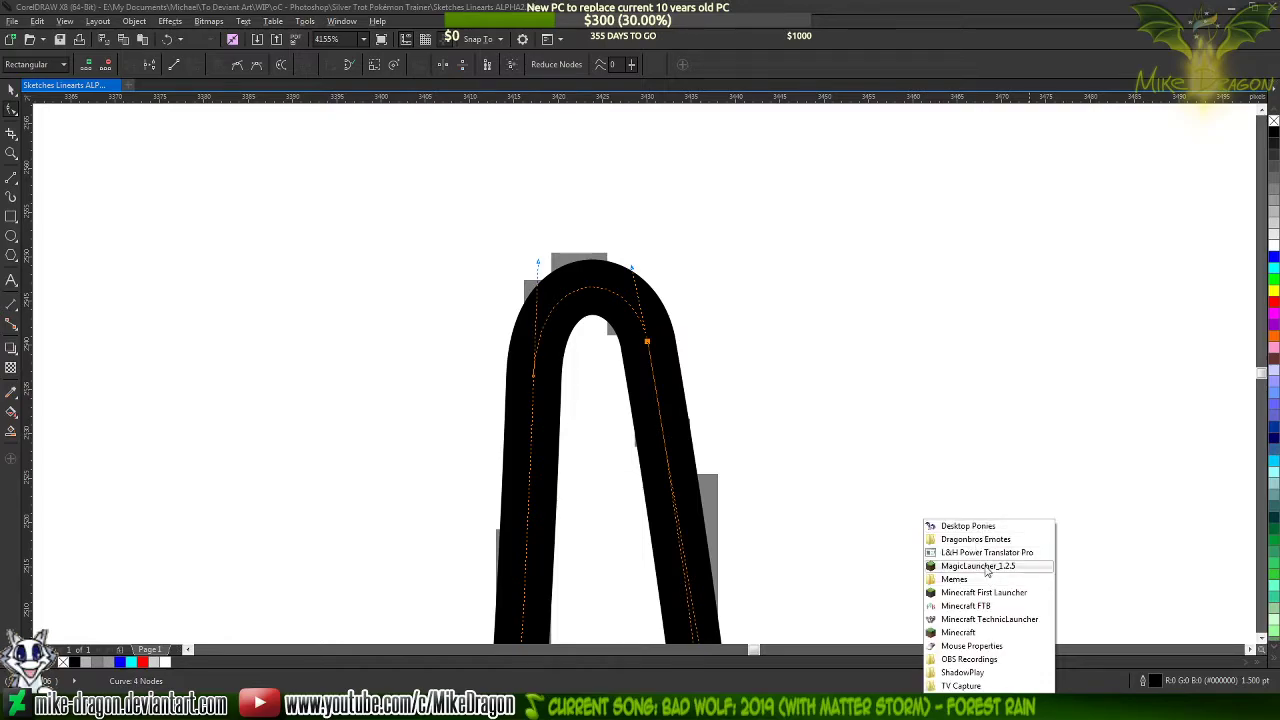
pyautogui.click(995, 541)
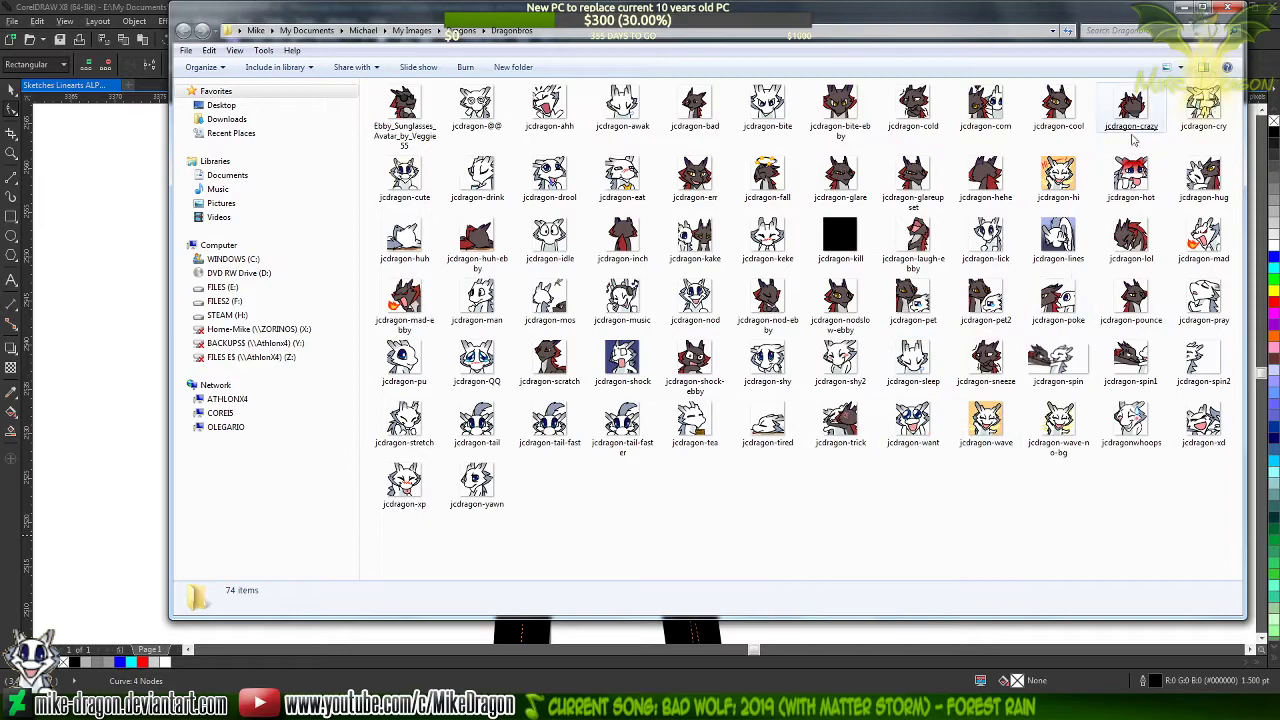
pyautogui.click(1234, 8)
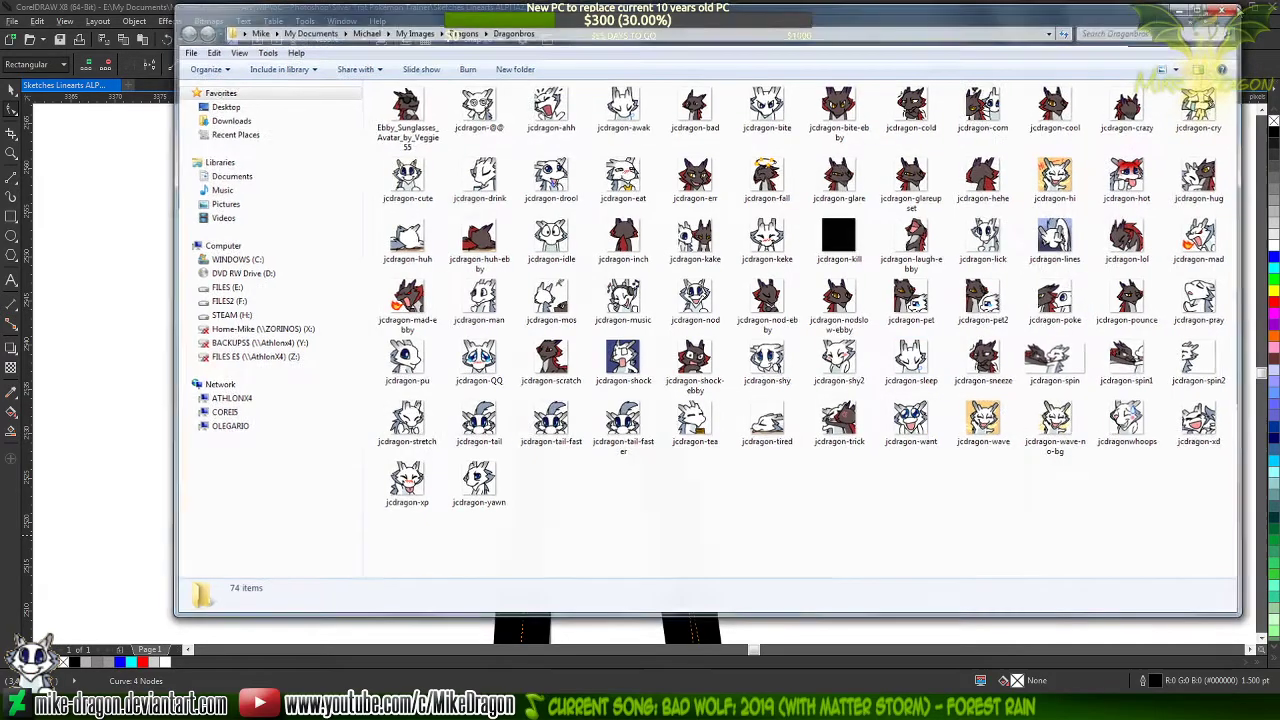
# Lengthen the front curve handle at the horn's tip and check the finished horn down to the forehead lines
pyautogui.scroll(4, 635, 262)
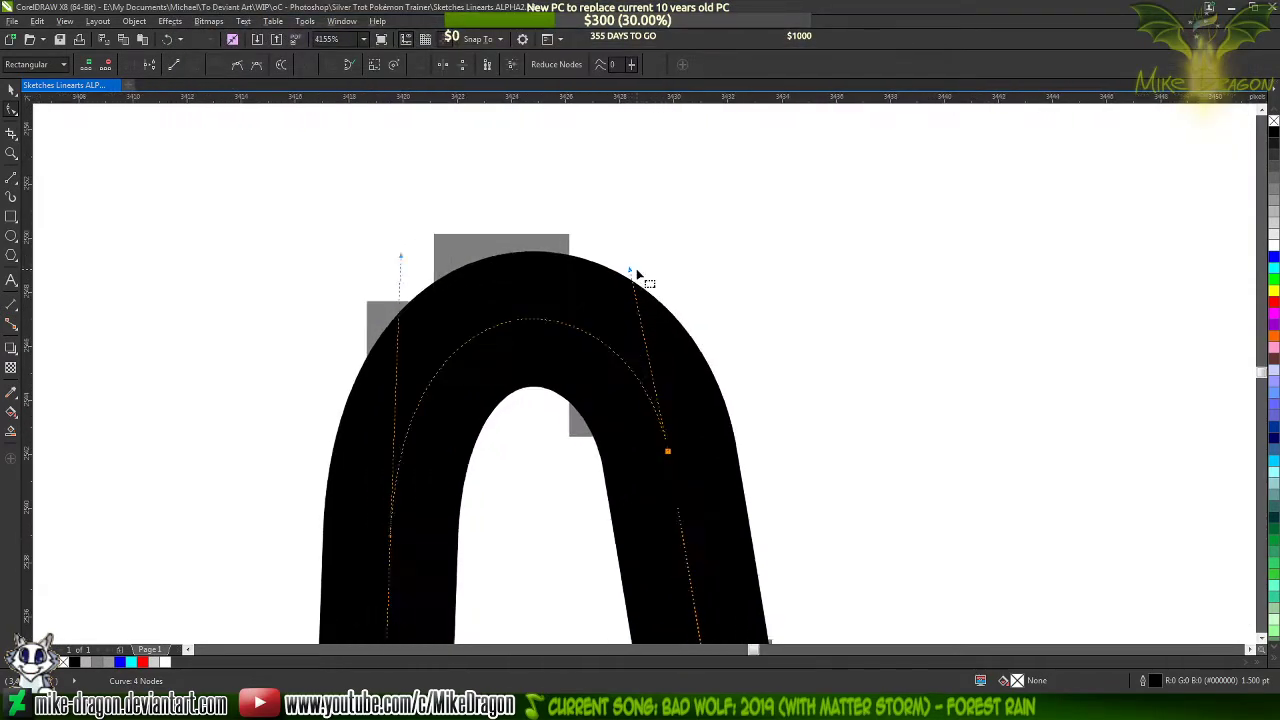
pyautogui.moveTo(628, 269); pyautogui.dragTo(637, 255)
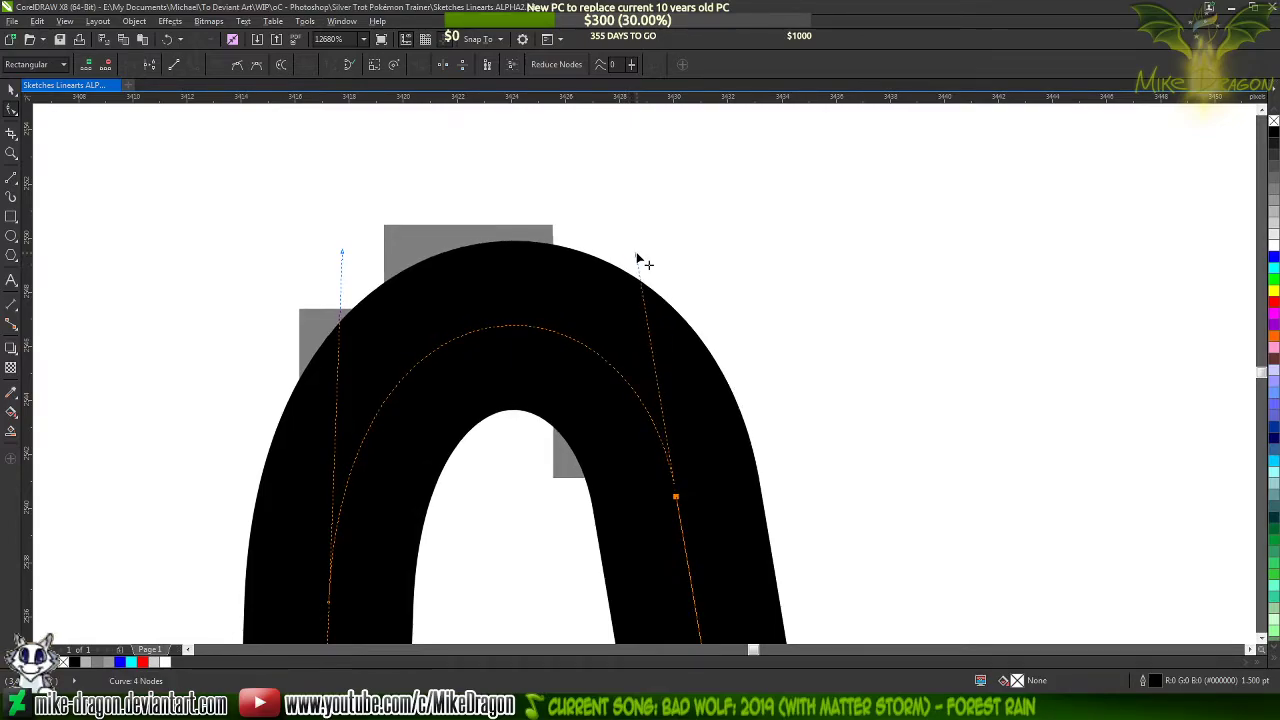
pyautogui.scroll(-2, 683, 210)
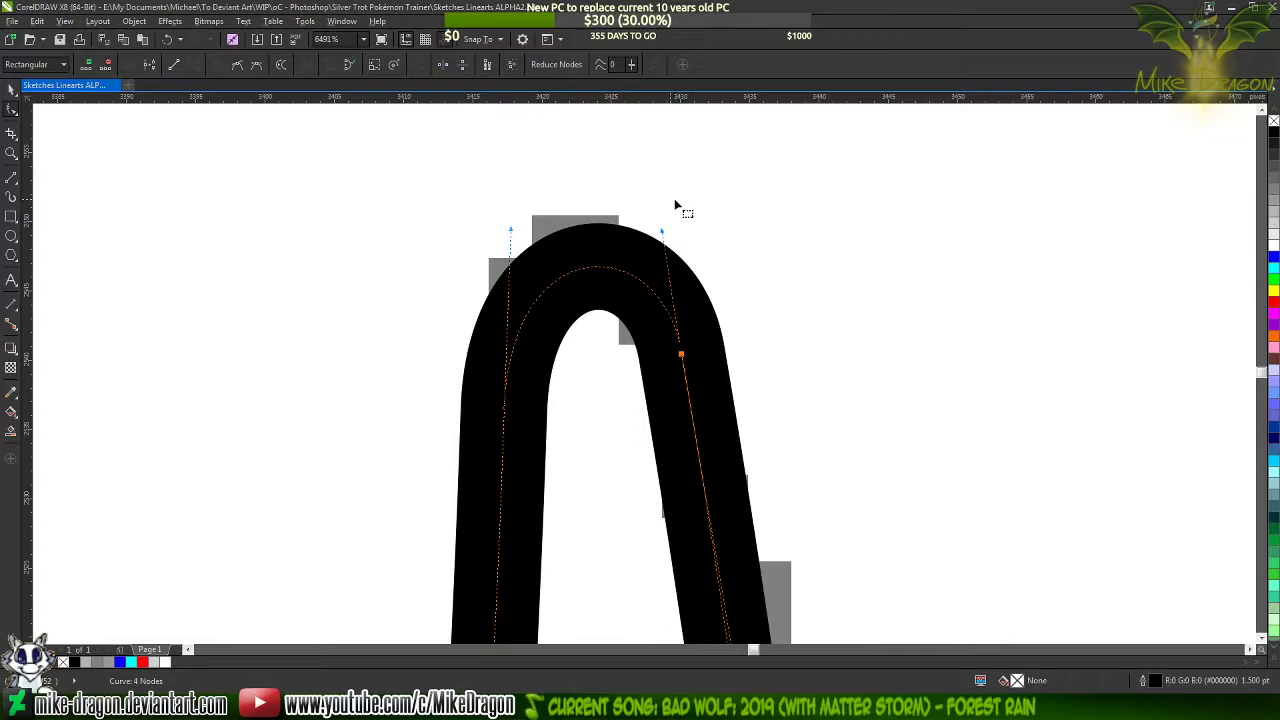
pyautogui.scroll(-6, 679, 203)
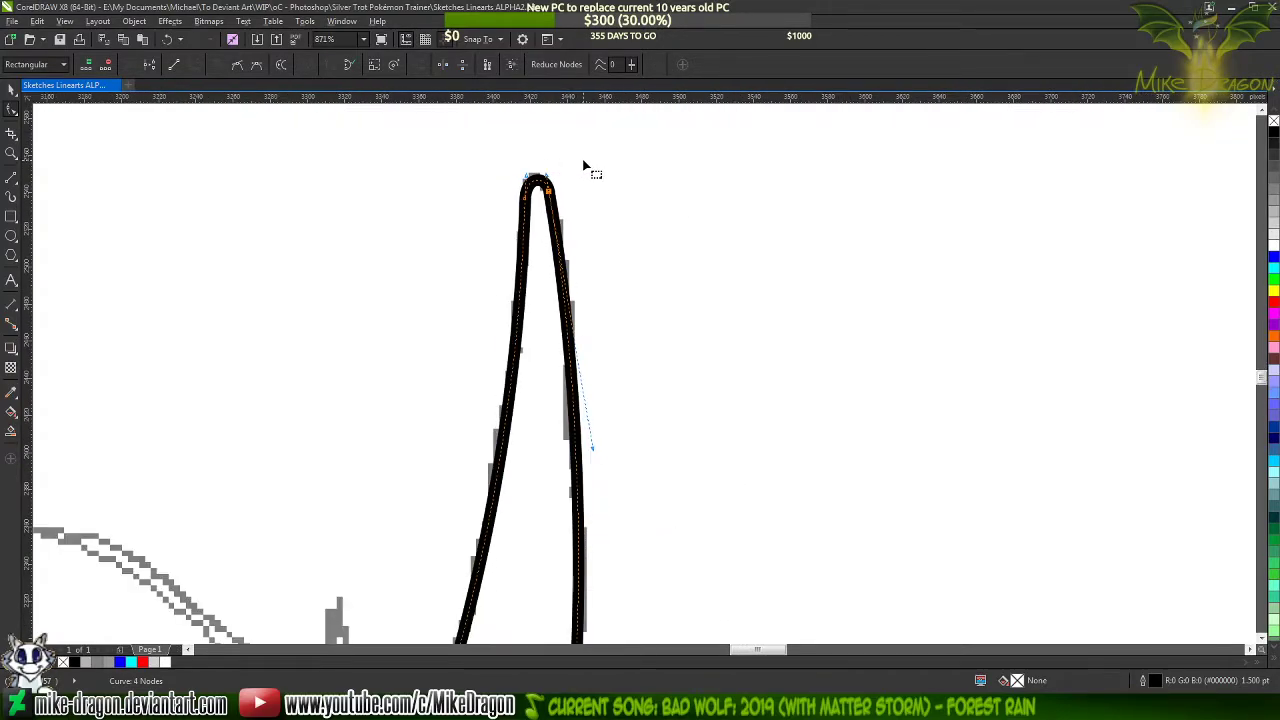
pyautogui.scroll(-3, 583, 165)
pyautogui.click(557, 360)
pyautogui.scroll(-2, 630, 190)
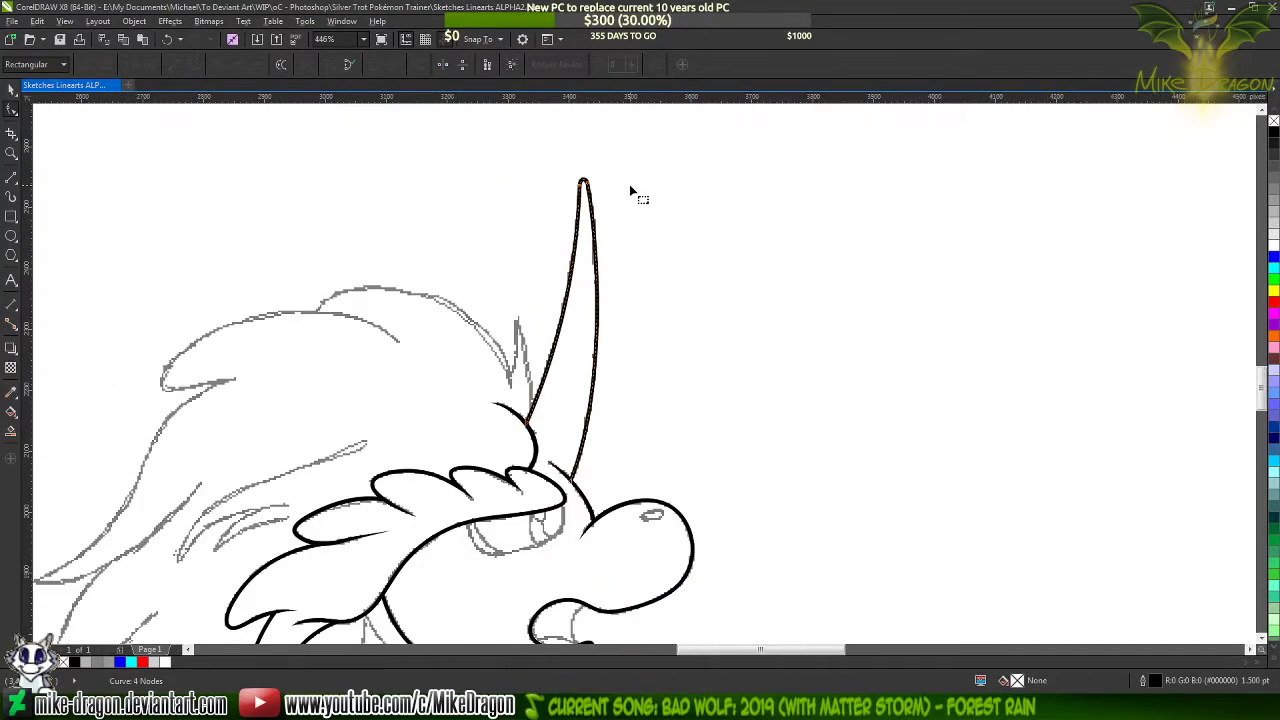
pyautogui.scroll(-1, 640, 200)
pyautogui.scroll(3, 550, 430)
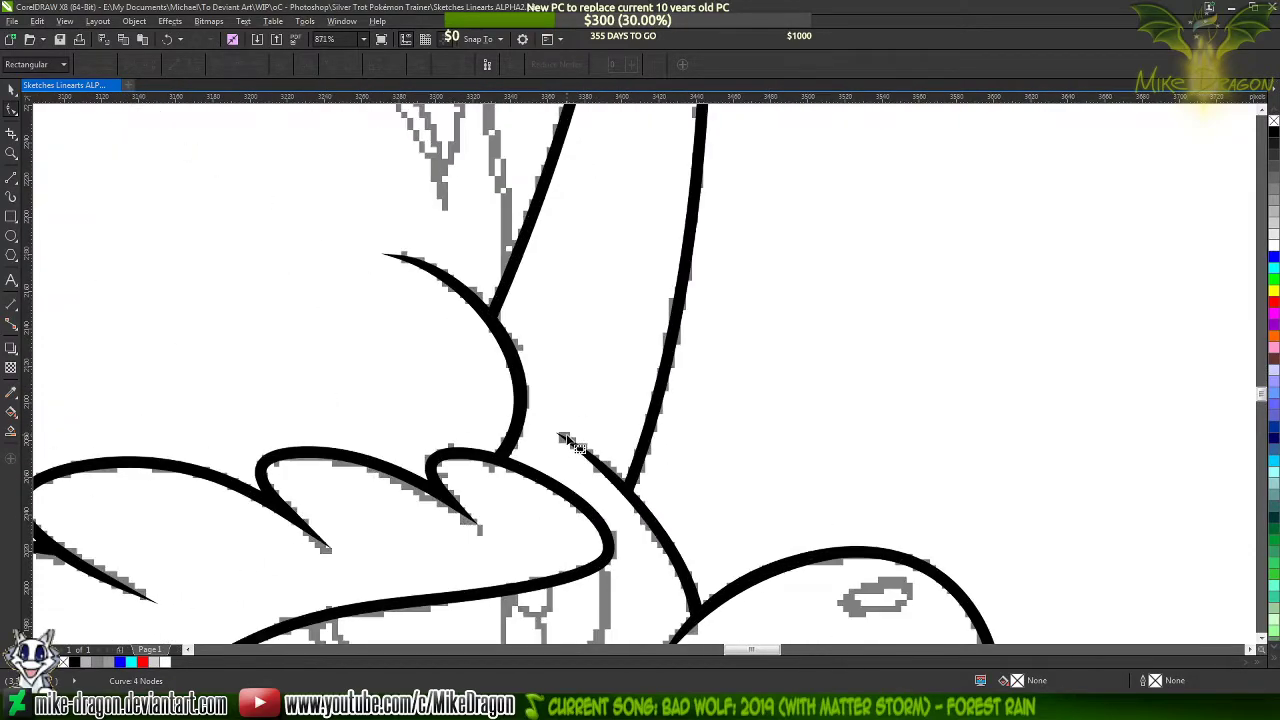
pyautogui.scroll(-5, 559, 436)
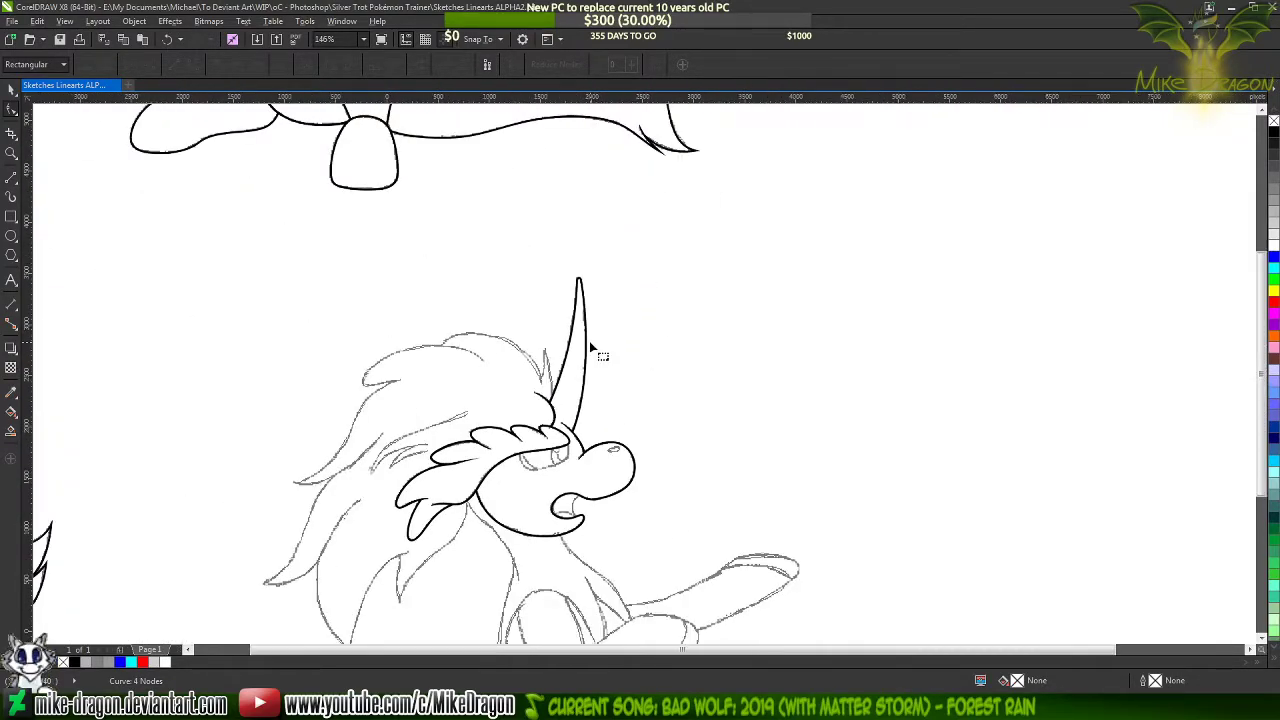
# Deselect everything and activate the Freehand tool for outlining the topmost mane lock behind the horn
pyautogui.press('F4')
pyautogui.click(11, 91)
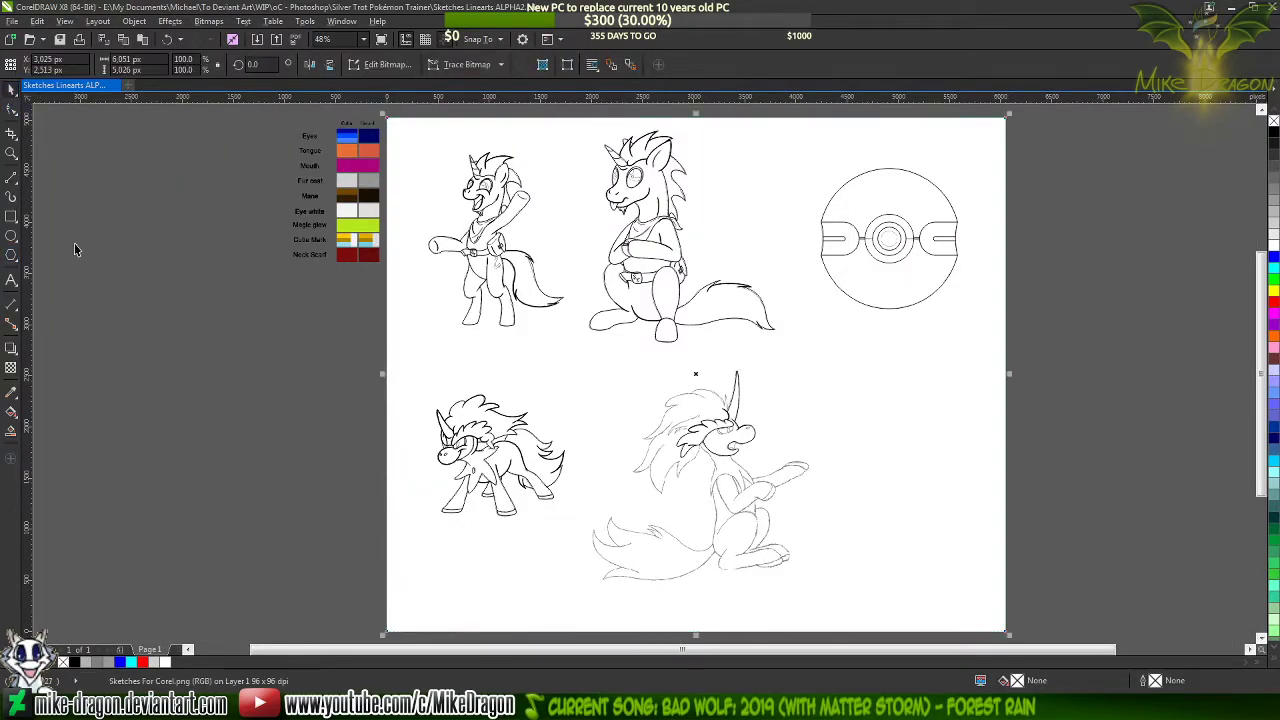
pyautogui.click(74, 292)
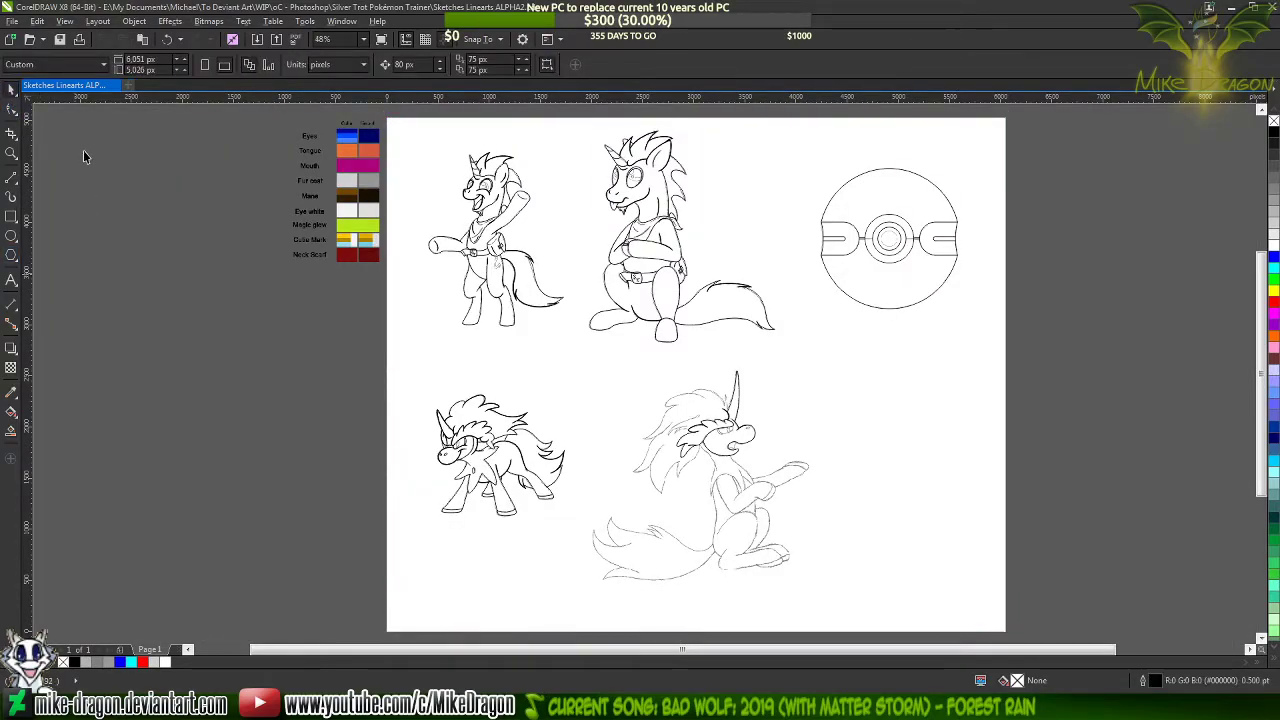
pyautogui.click(13, 177)
pyautogui.scroll(4, 679, 375)
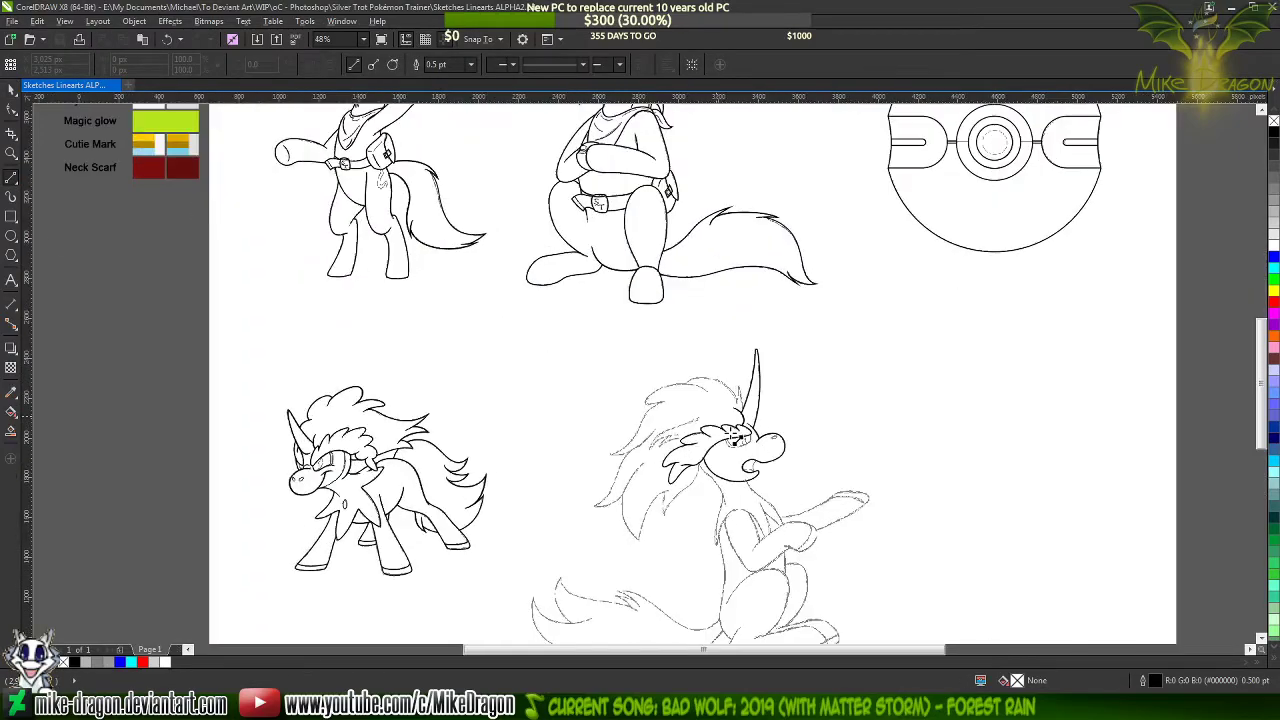
pyautogui.scroll(-1, 700, 470)
pyautogui.scroll(1, 705, 497)
pyautogui.scroll(1, 705, 497)
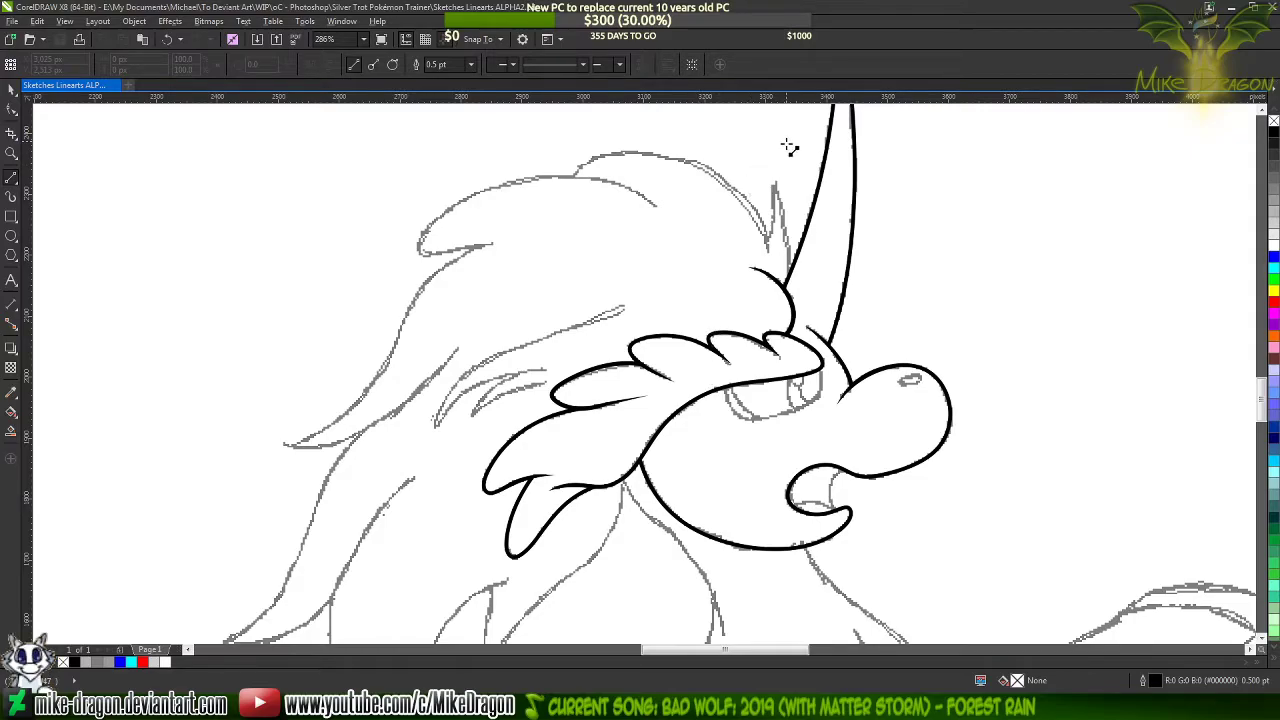
pyautogui.scroll(3, 787, 140)
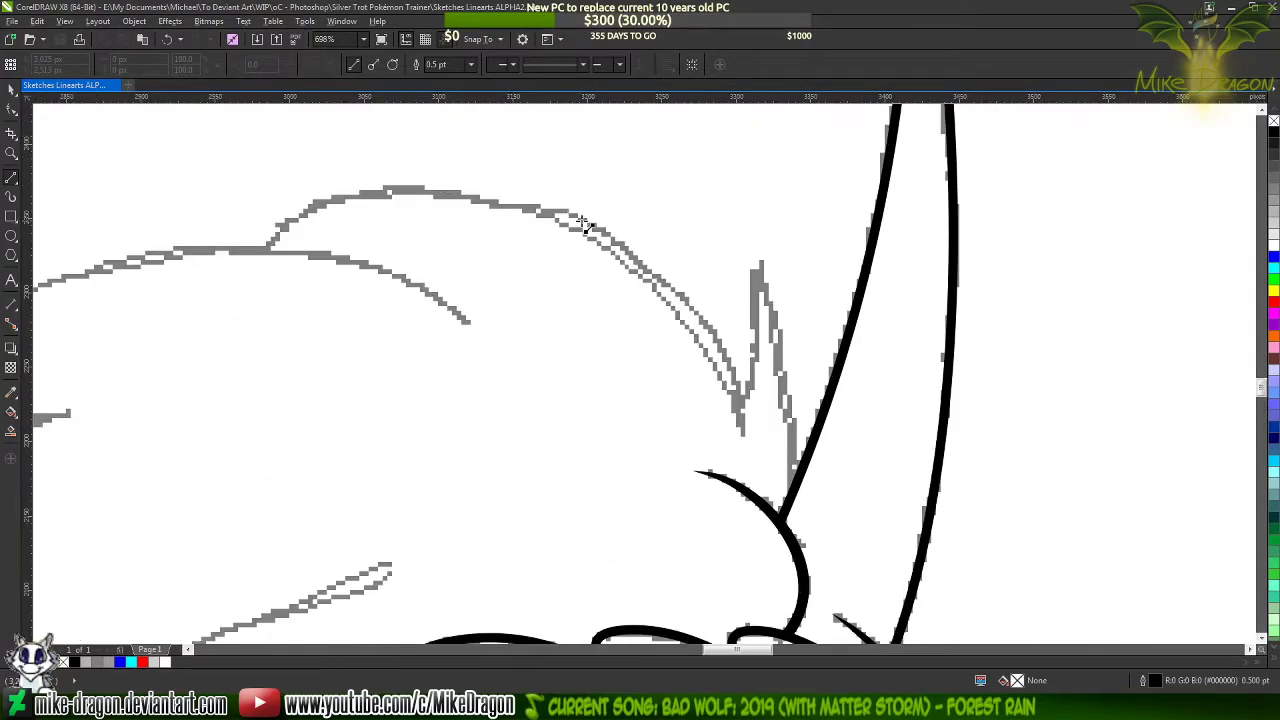
pyautogui.scroll(2, 272, 245)
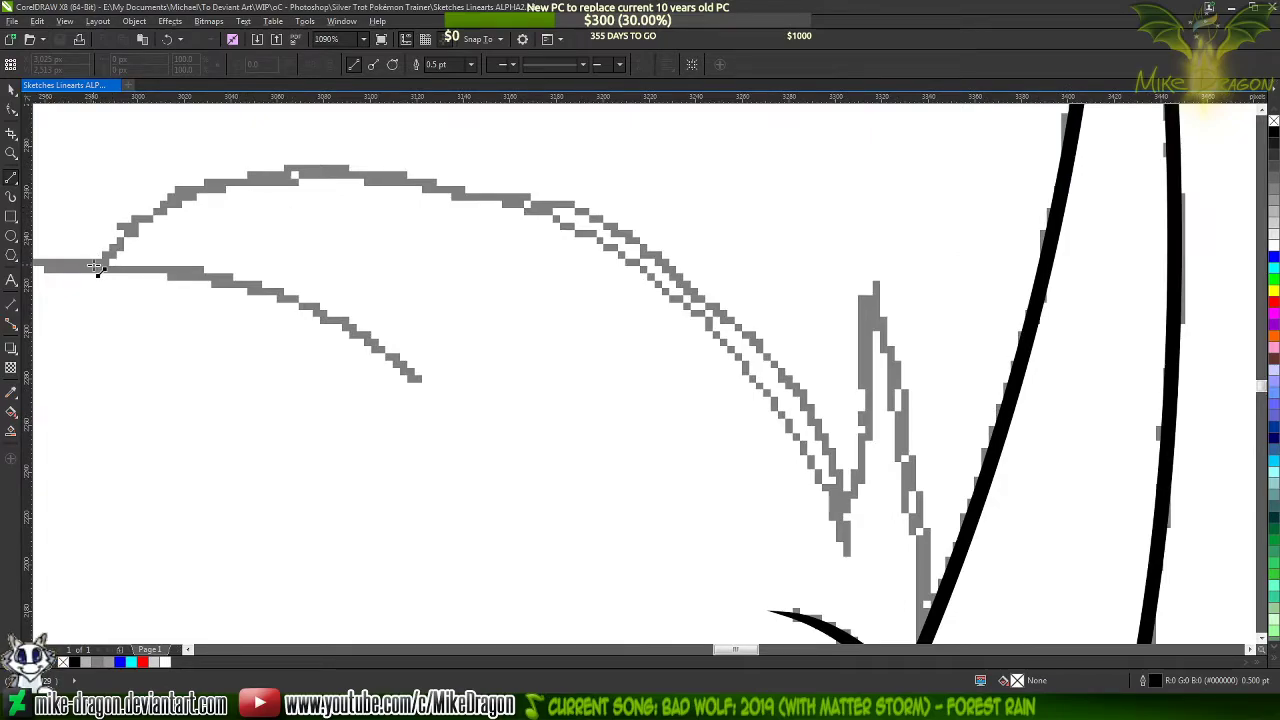
pyautogui.click(108, 268)
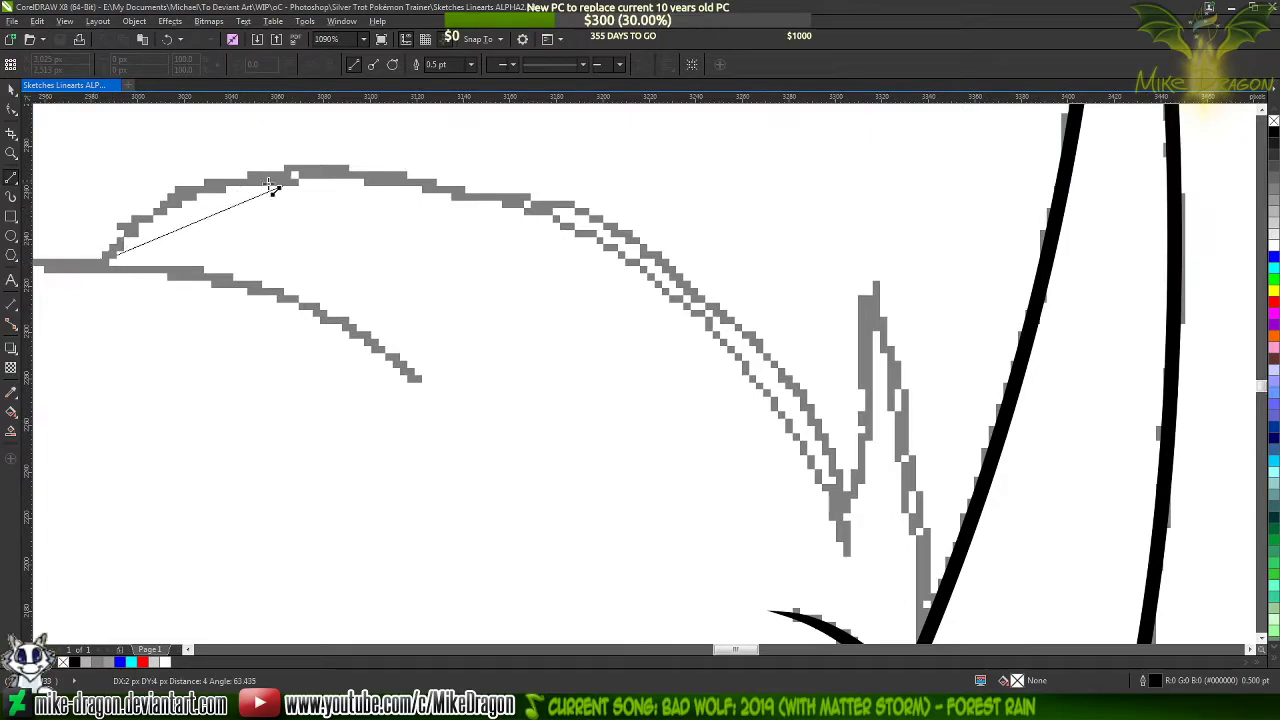
pyautogui.click(849, 558)
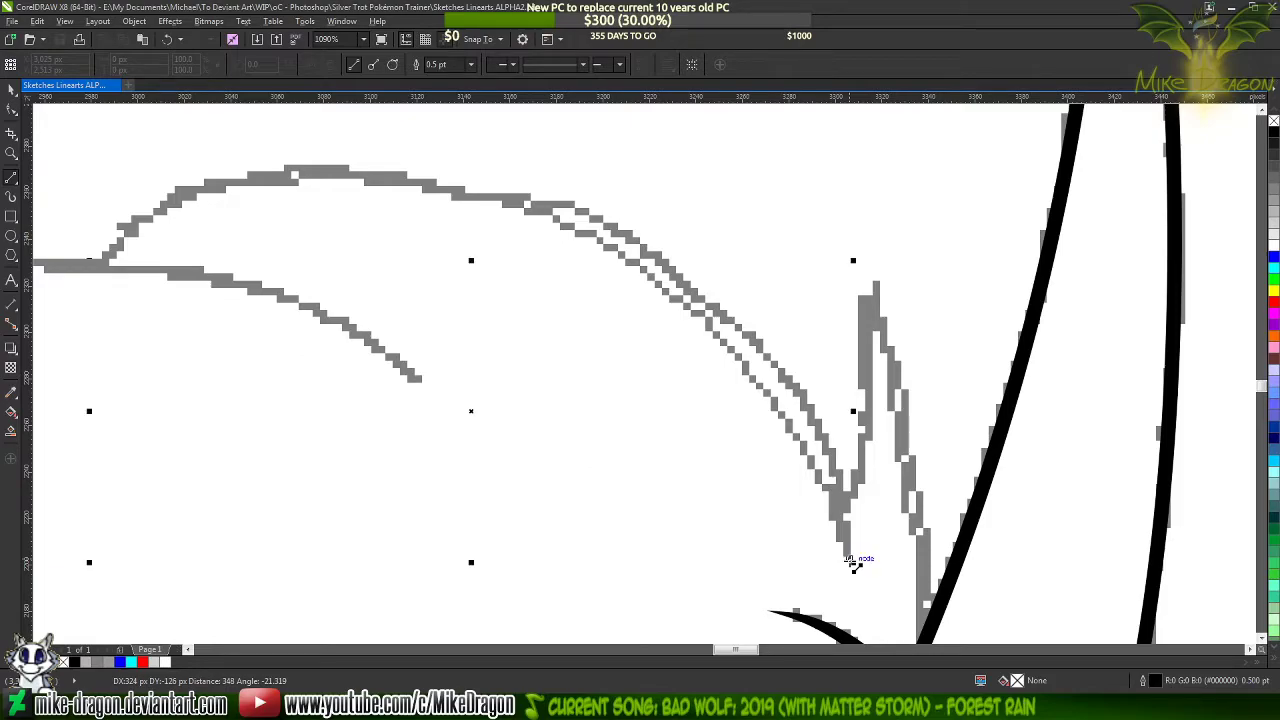
pyautogui.hotkey('ctrl', 'z')
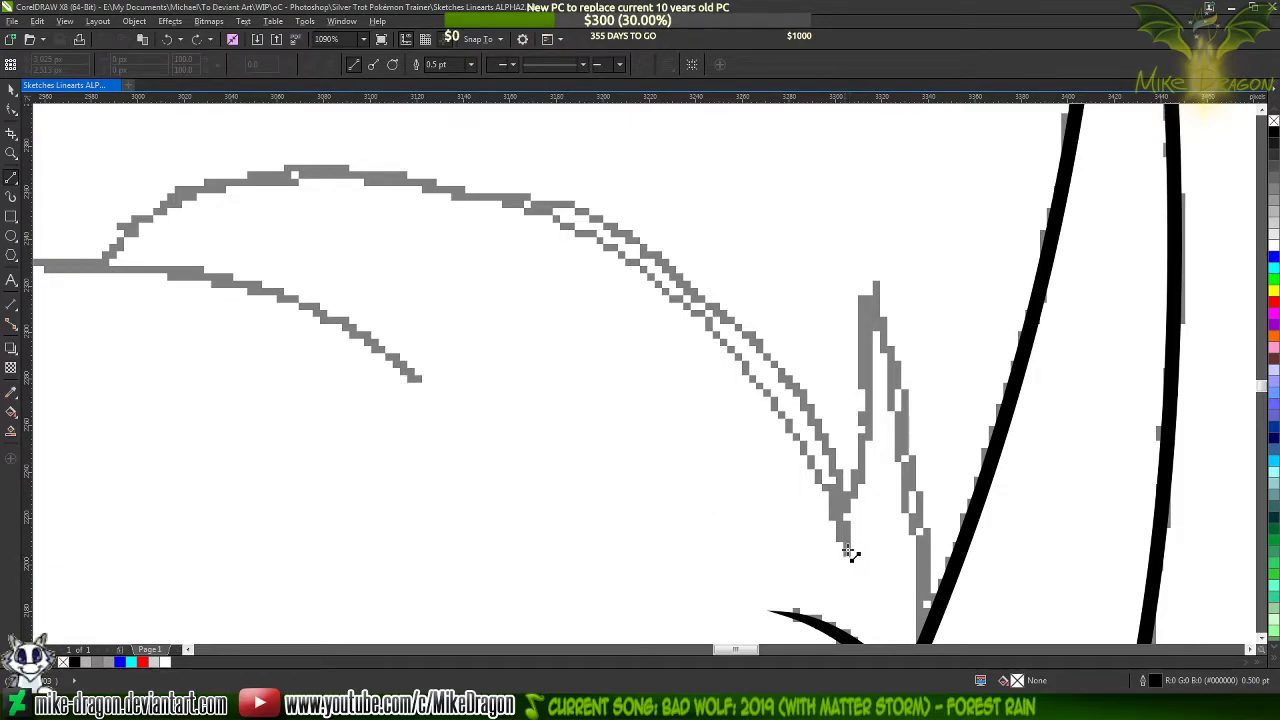
# Draw a thin closed three-node shape, about 328 px wide and 127 px high, between the top mane lock's lower end and its rear base
pyautogui.click(849, 552)
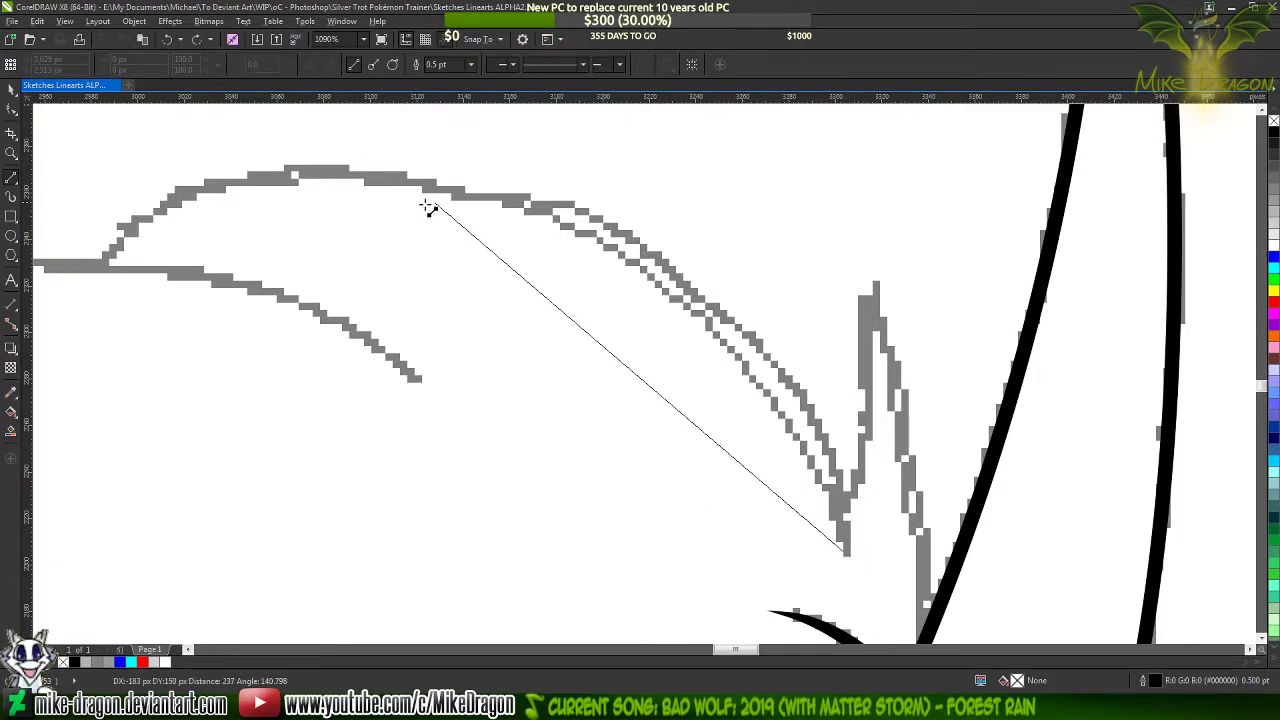
pyautogui.click(106, 269)
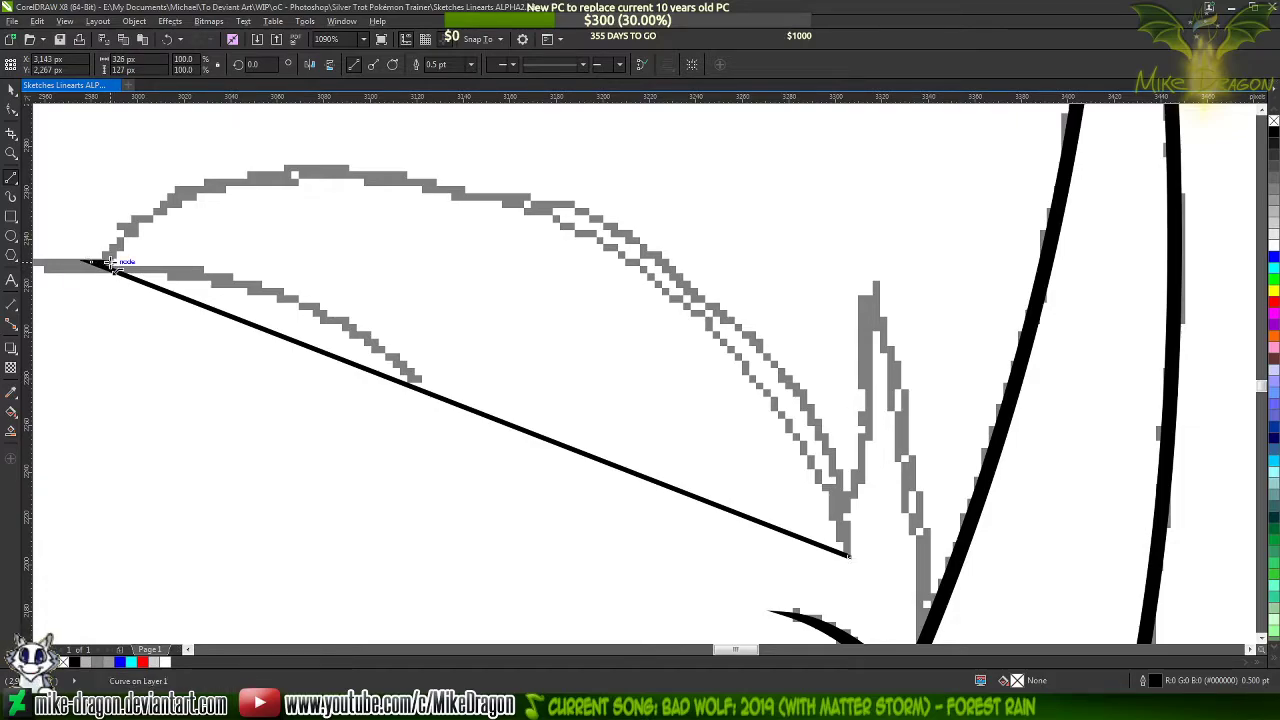
pyautogui.click(850, 556)
# Select all nodes of the new mane shape and convert its straight sides to curves
pyautogui.press('F10')
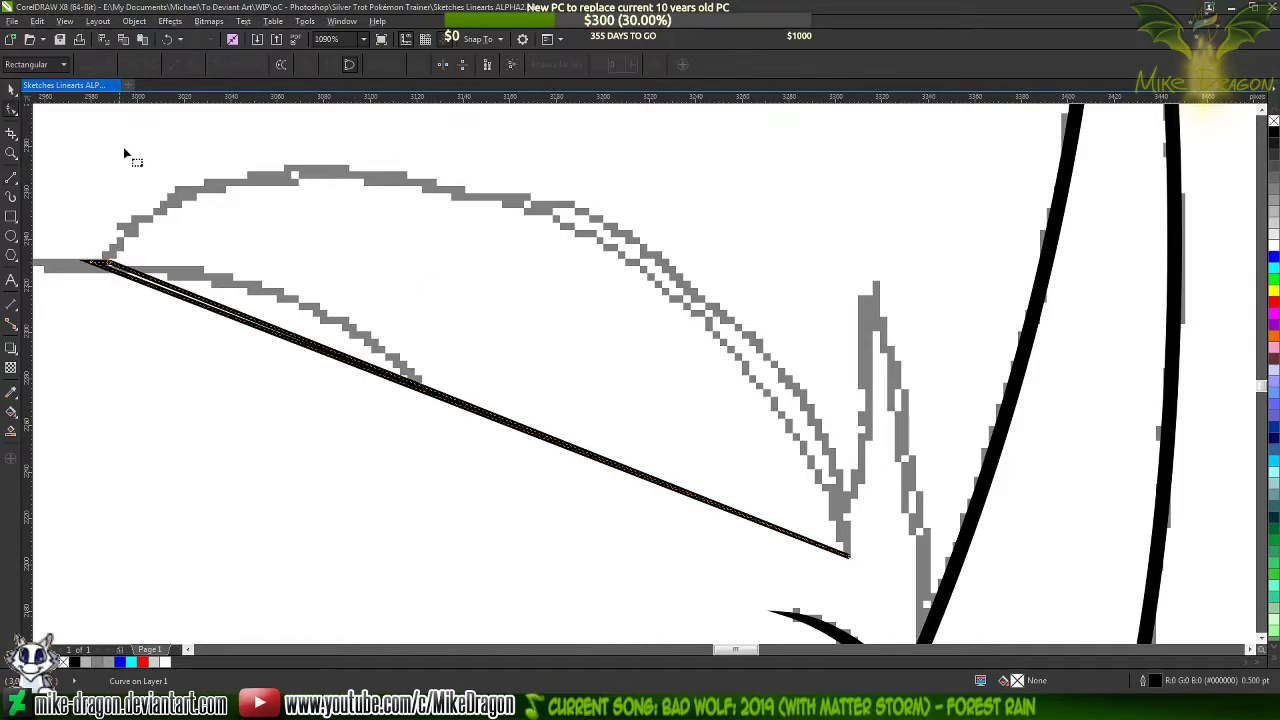
pyautogui.moveTo(44, 128); pyautogui.dragTo(930, 608)
pyautogui.rightClick(506, 350)
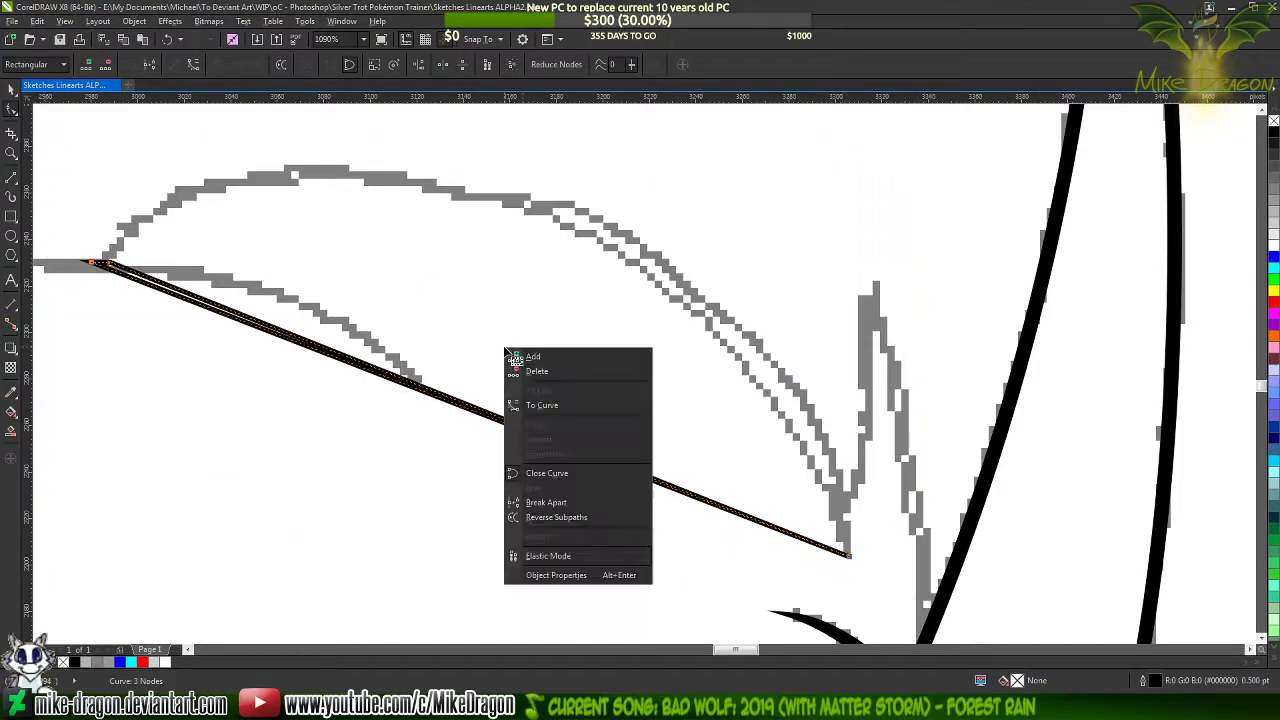
pyautogui.click(558, 408)
pyautogui.click(453, 397)
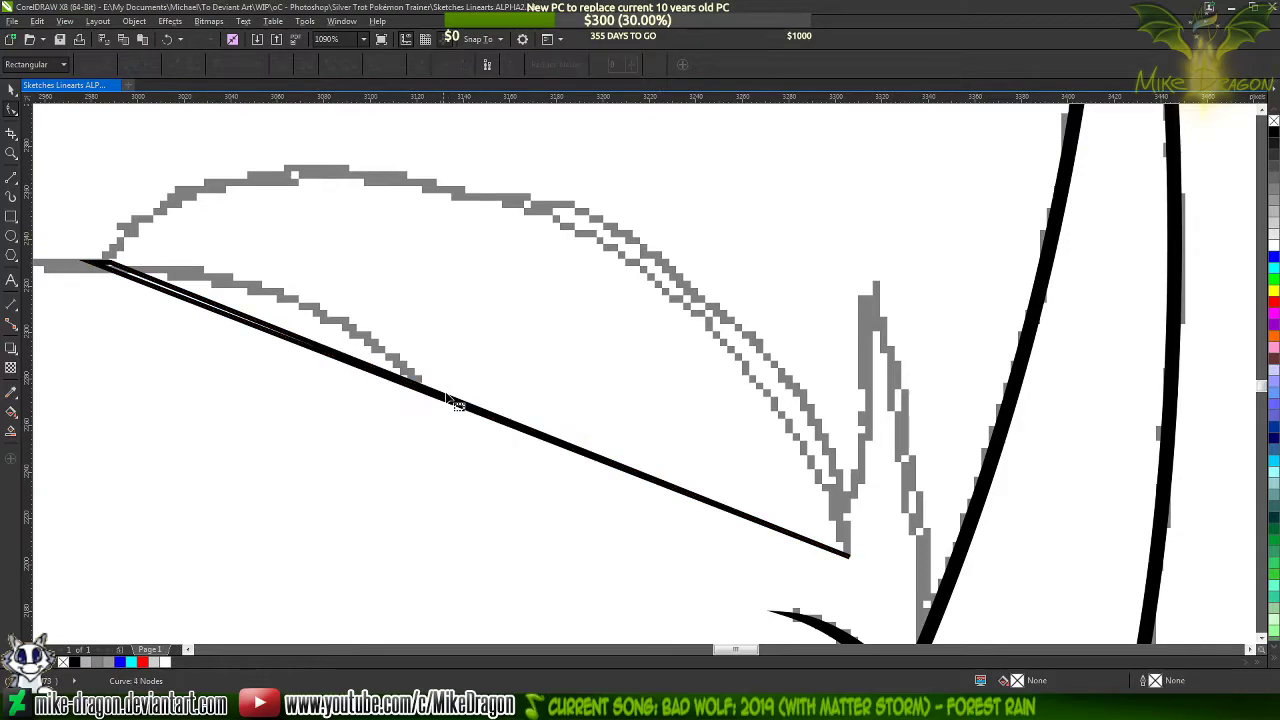
pyautogui.click(445, 400)
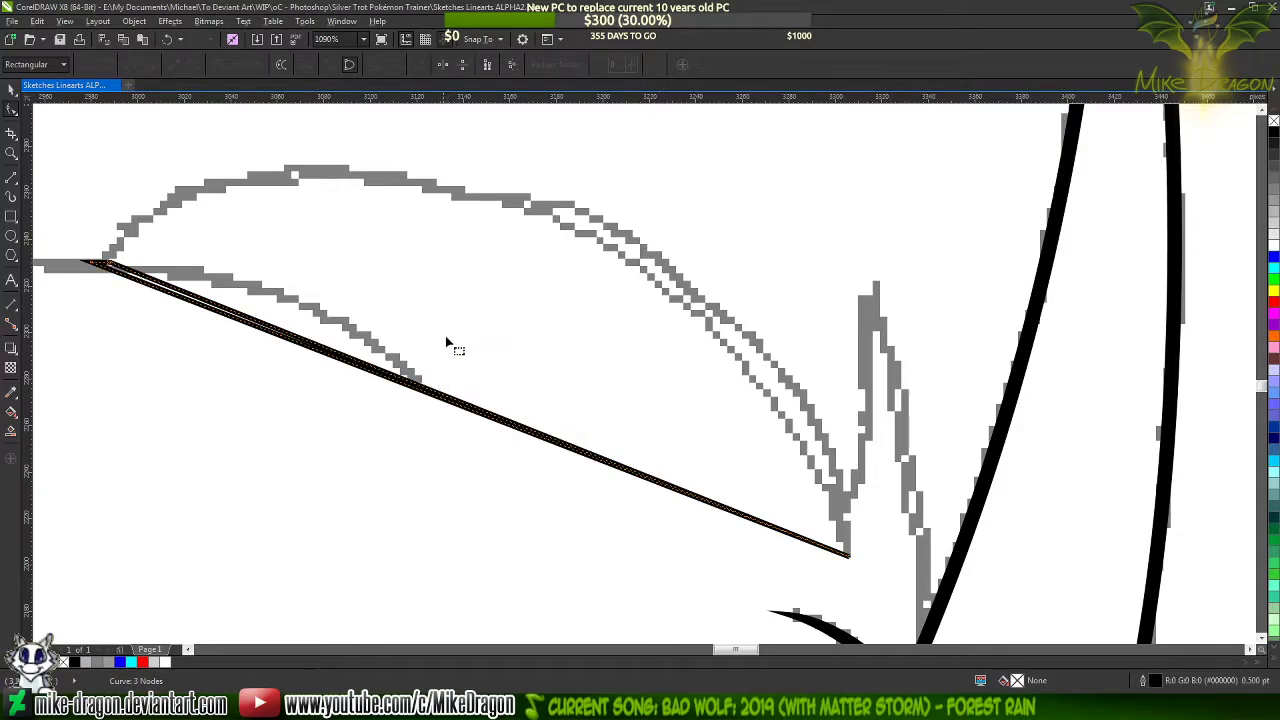
# Bend the mane shape's outer side up along the sketched arc and refine the curve handles at both ends
pyautogui.moveTo(426, 398); pyautogui.dragTo(365, 184)
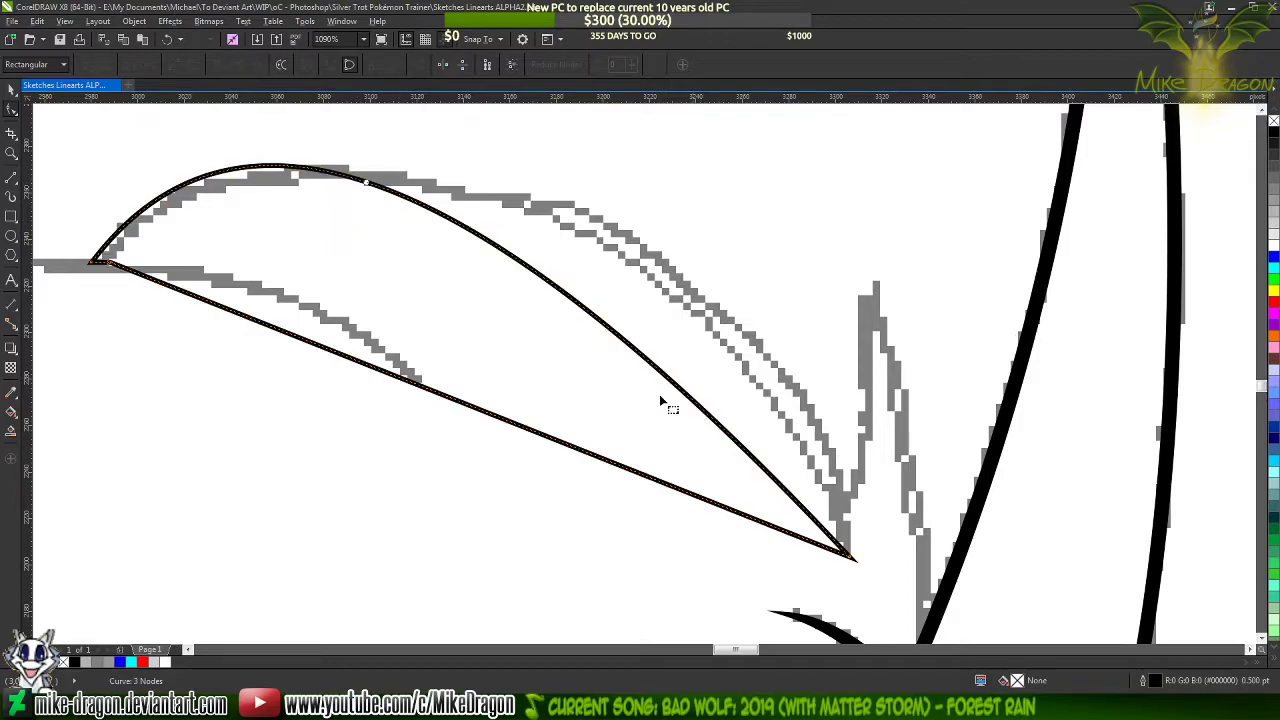
pyautogui.click(851, 561)
pyautogui.moveTo(536, 222); pyautogui.dragTo(877, 240)
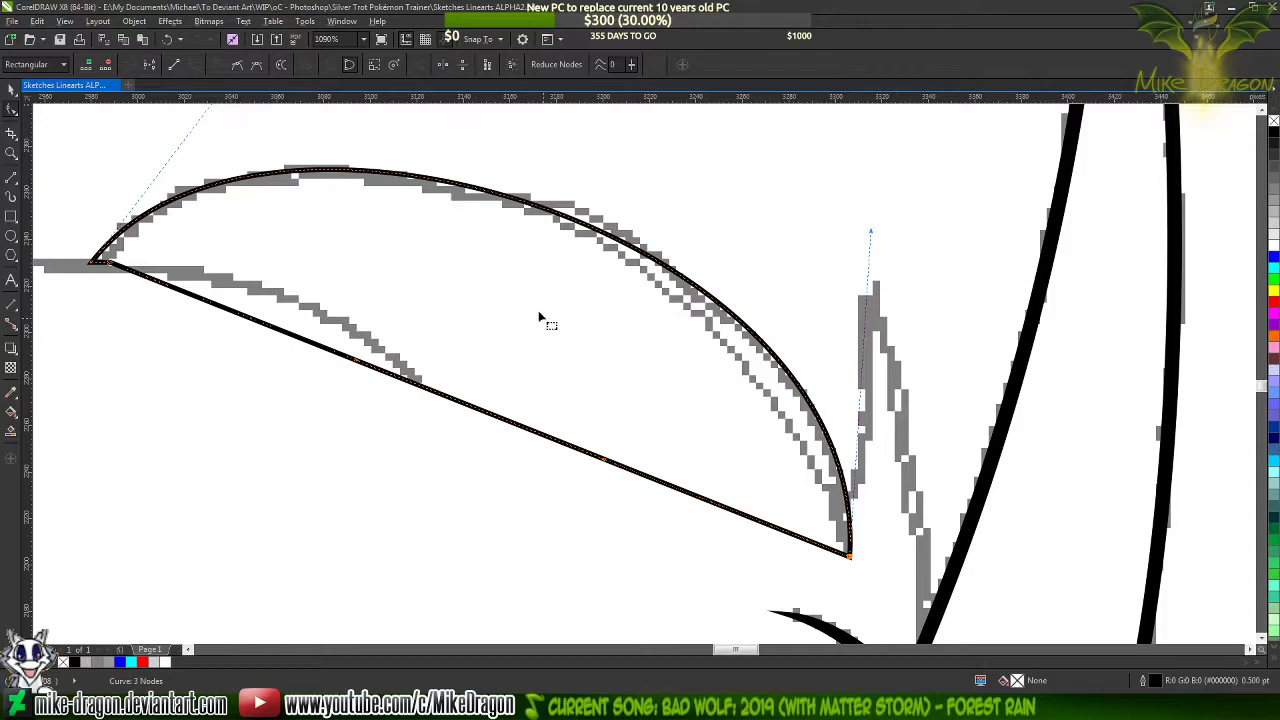
pyautogui.scroll(-2, 543, 320)
pyautogui.scroll(1, 446, 196)
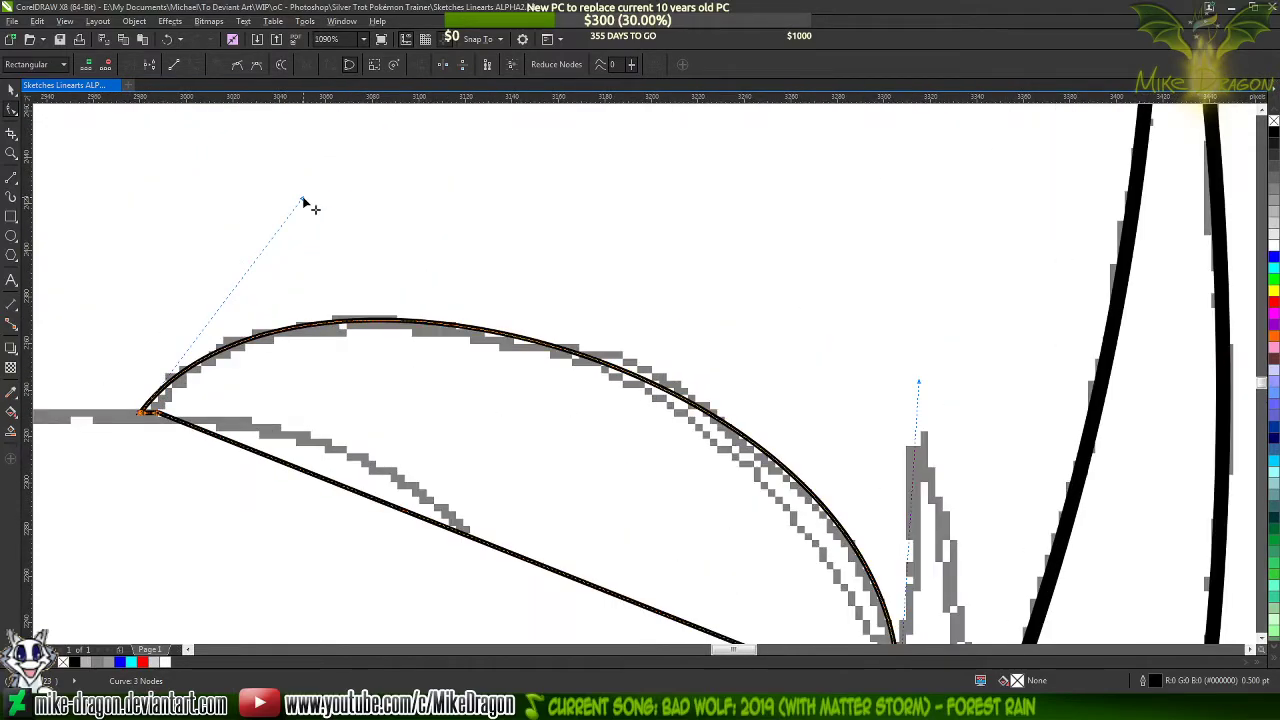
pyautogui.moveTo(303, 199); pyautogui.dragTo(298, 186)
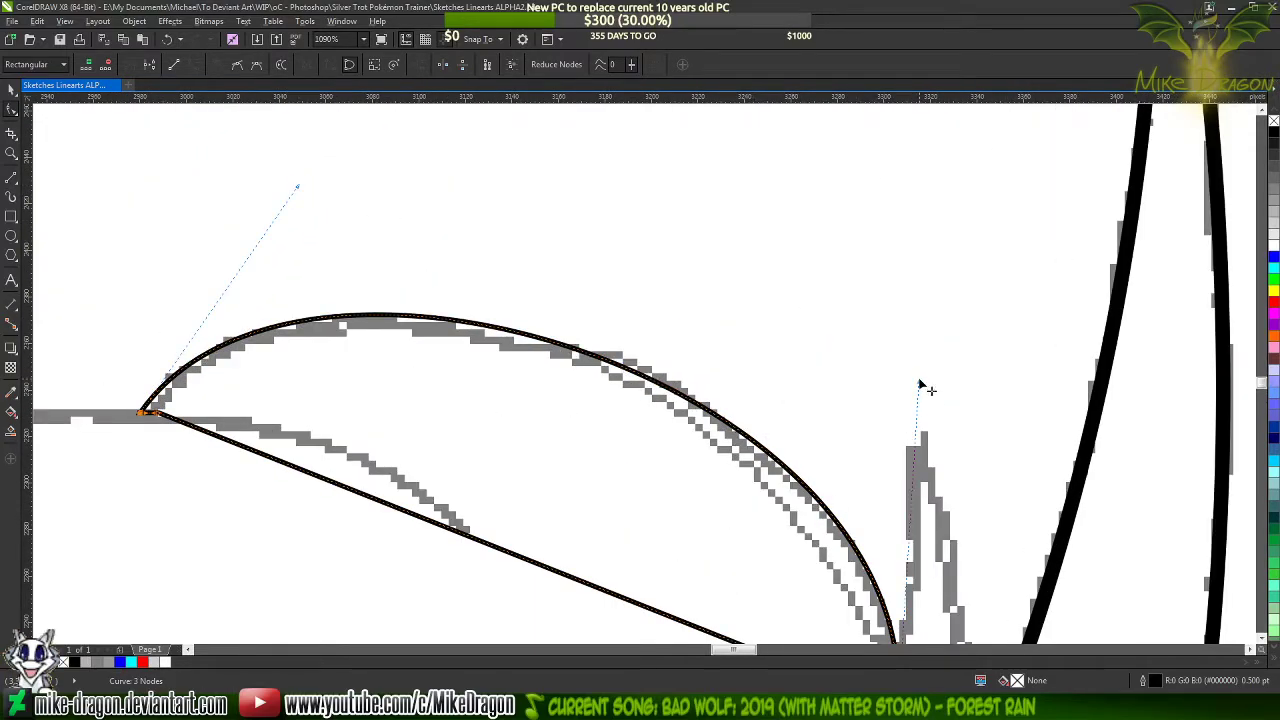
pyautogui.moveTo(919, 381); pyautogui.dragTo(929, 386)
# Bend the mane shape's inner side up close beneath the outer one, adjusting both handles to form a slim tapering stroke
pyautogui.scroll(-2, 678, 210)
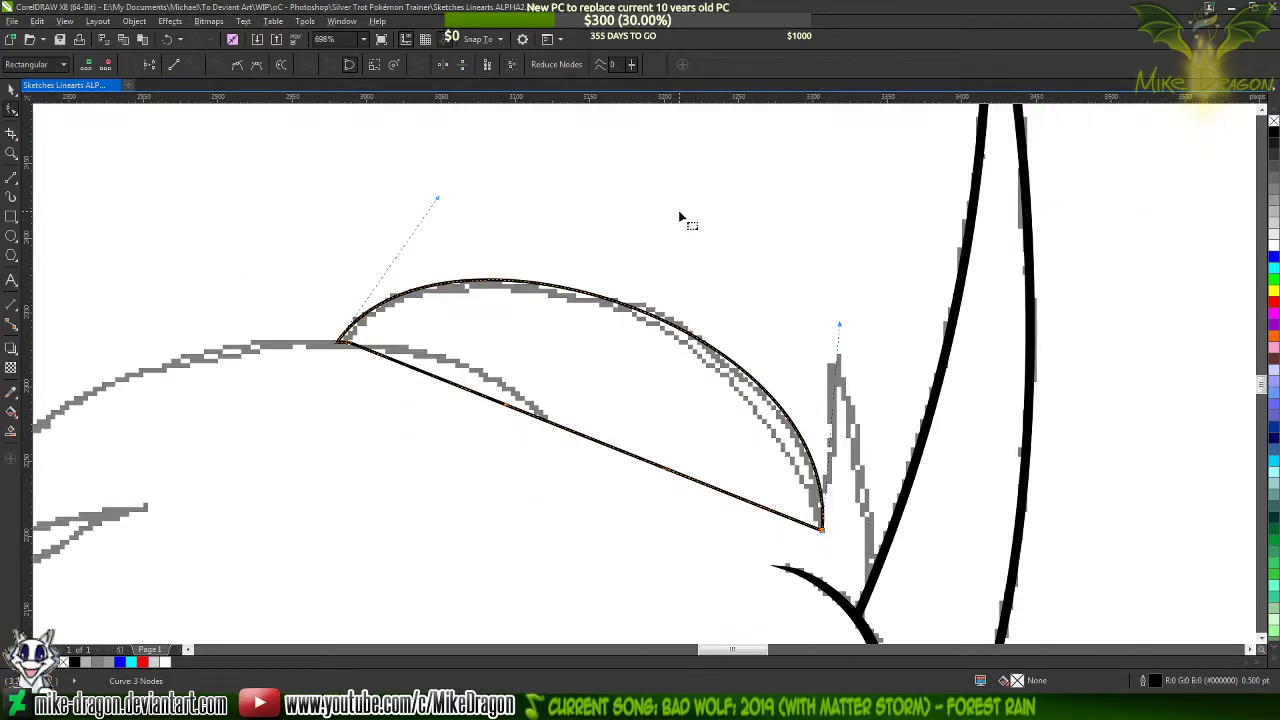
pyautogui.scroll(1, 645, 170)
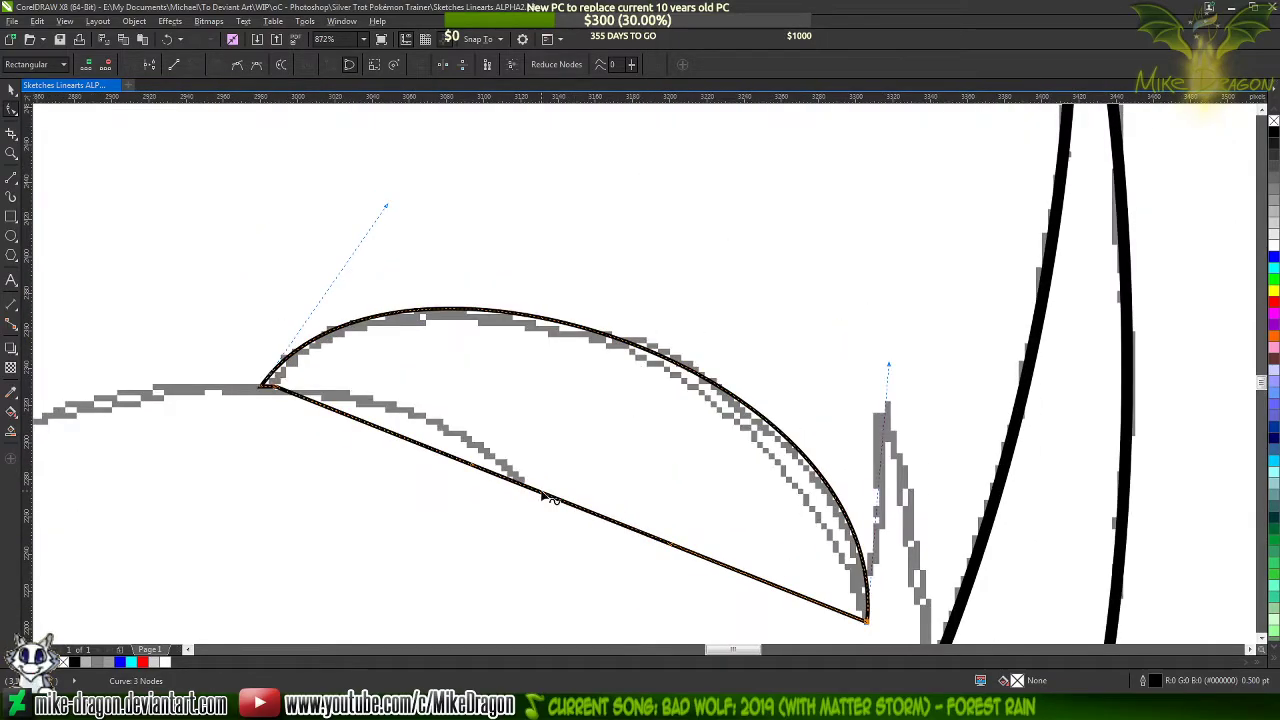
pyautogui.moveTo(544, 493); pyautogui.dragTo(481, 348)
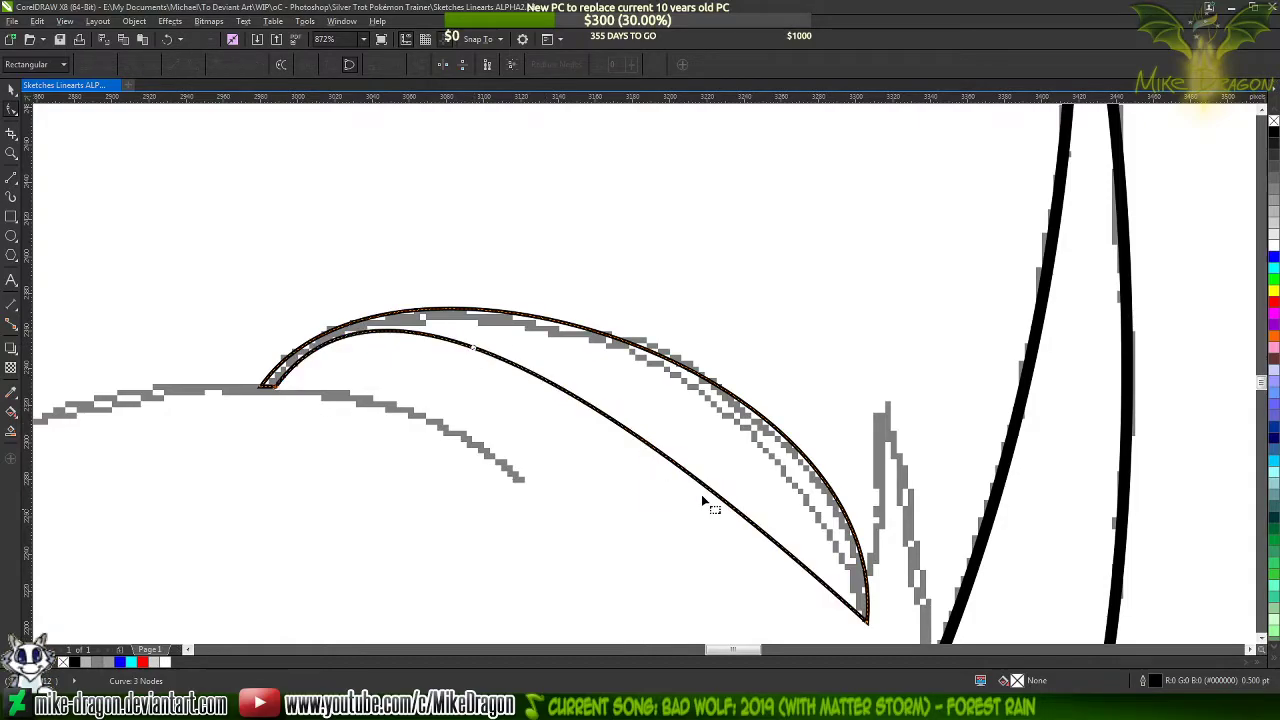
pyautogui.click(868, 624)
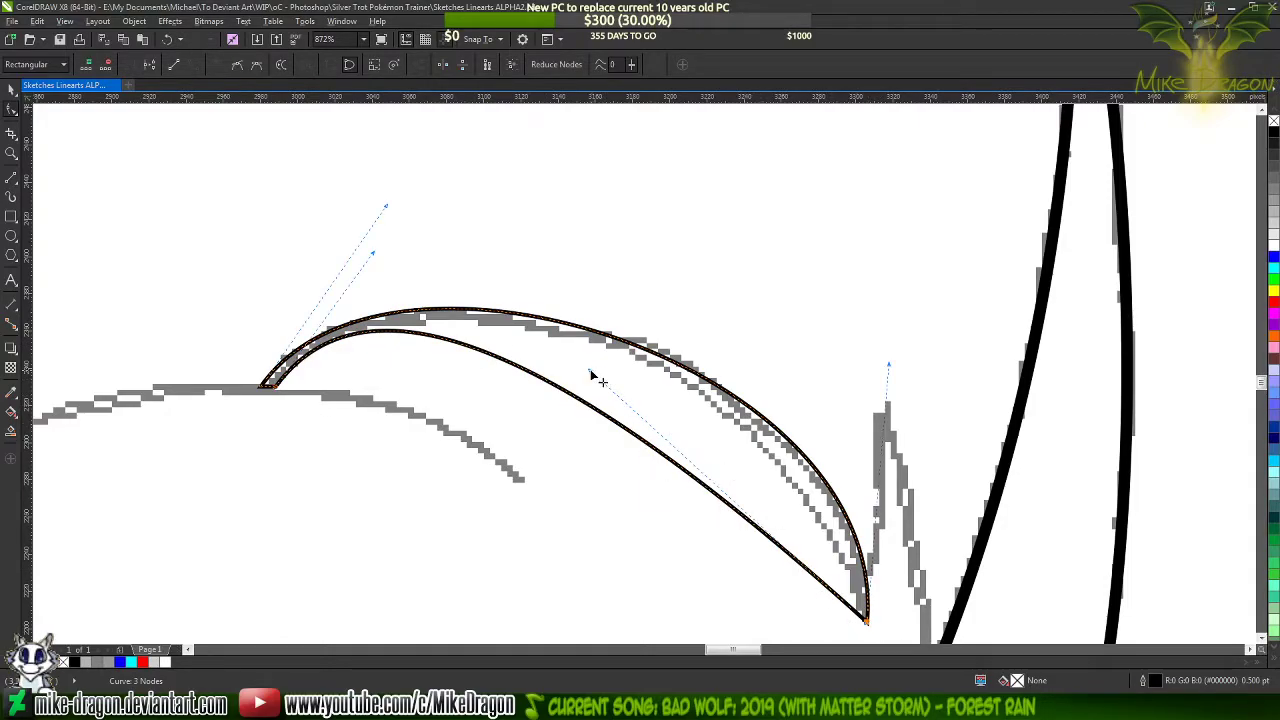
pyautogui.moveTo(591, 374); pyautogui.dragTo(858, 349)
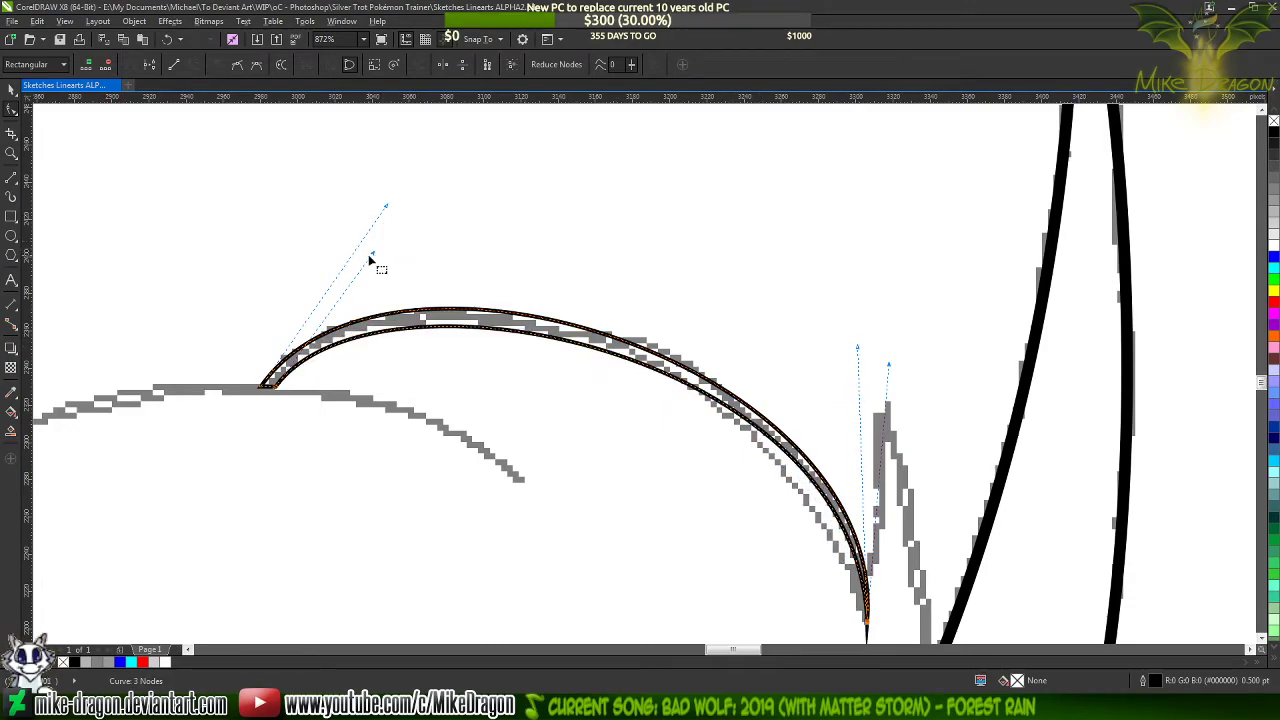
pyautogui.moveTo(369, 258); pyautogui.dragTo(381, 238)
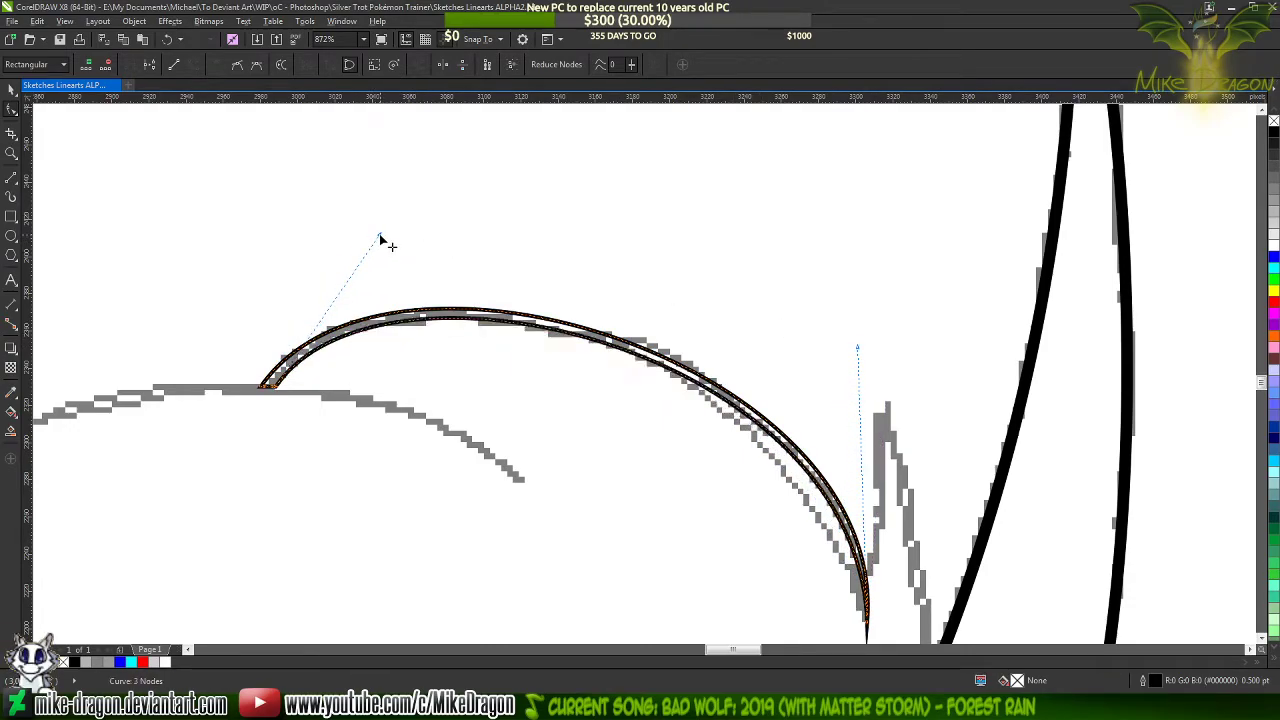
pyautogui.scroll(-1, 437, 194)
pyautogui.scroll(2, 514, 343)
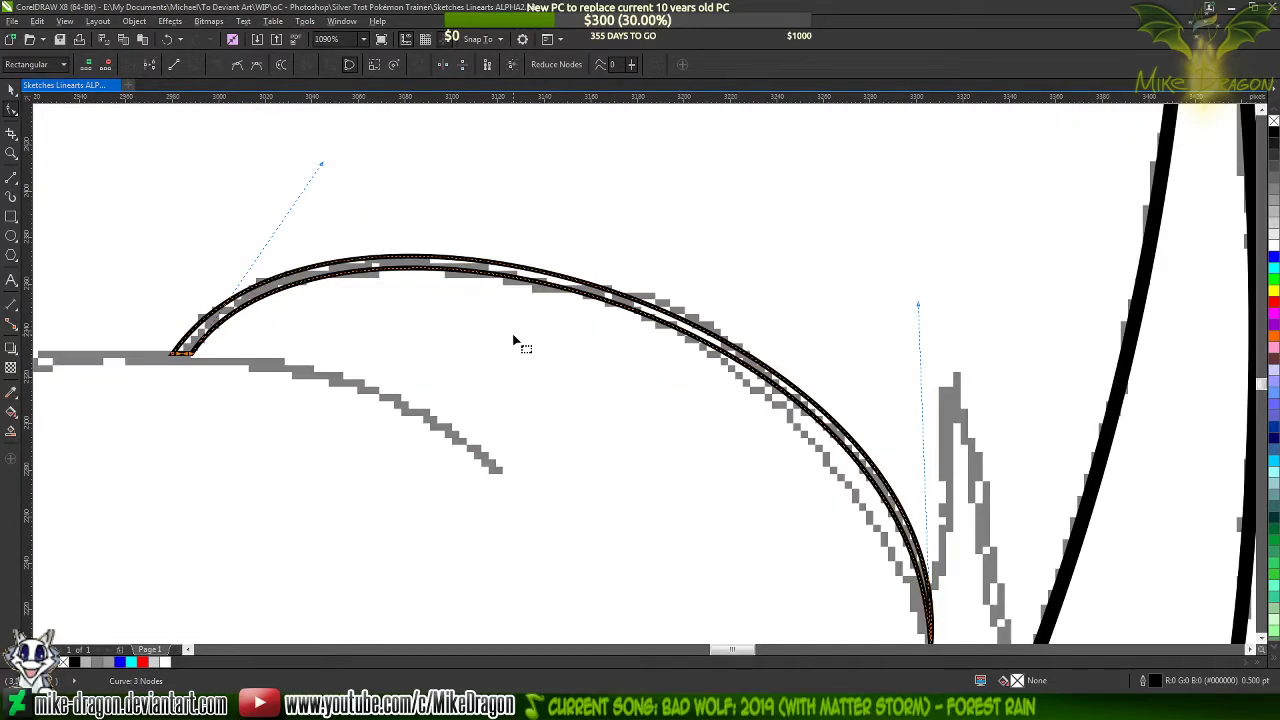
pyautogui.scroll(-3, 390, 210)
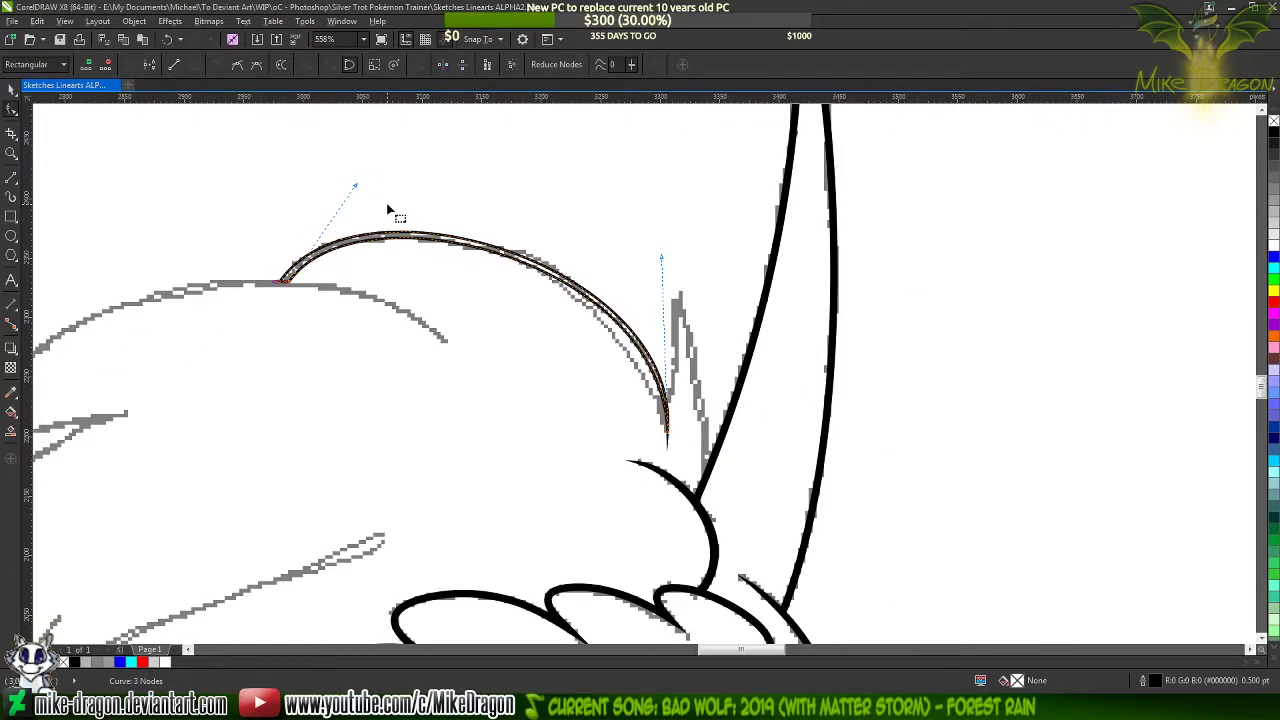
pyautogui.scroll(-4, 776, 357)
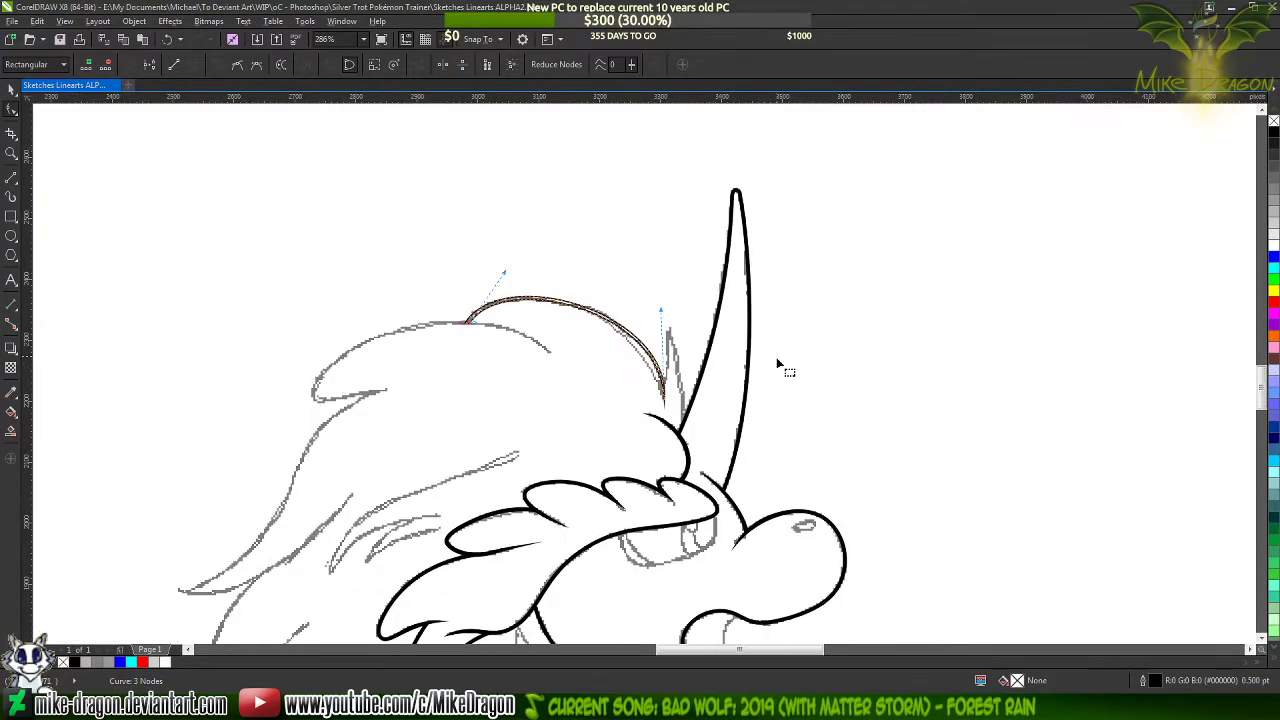
# Fill the slim tapering mane stroke with solid black and deselect it
pyautogui.scroll(5, 640, 312)
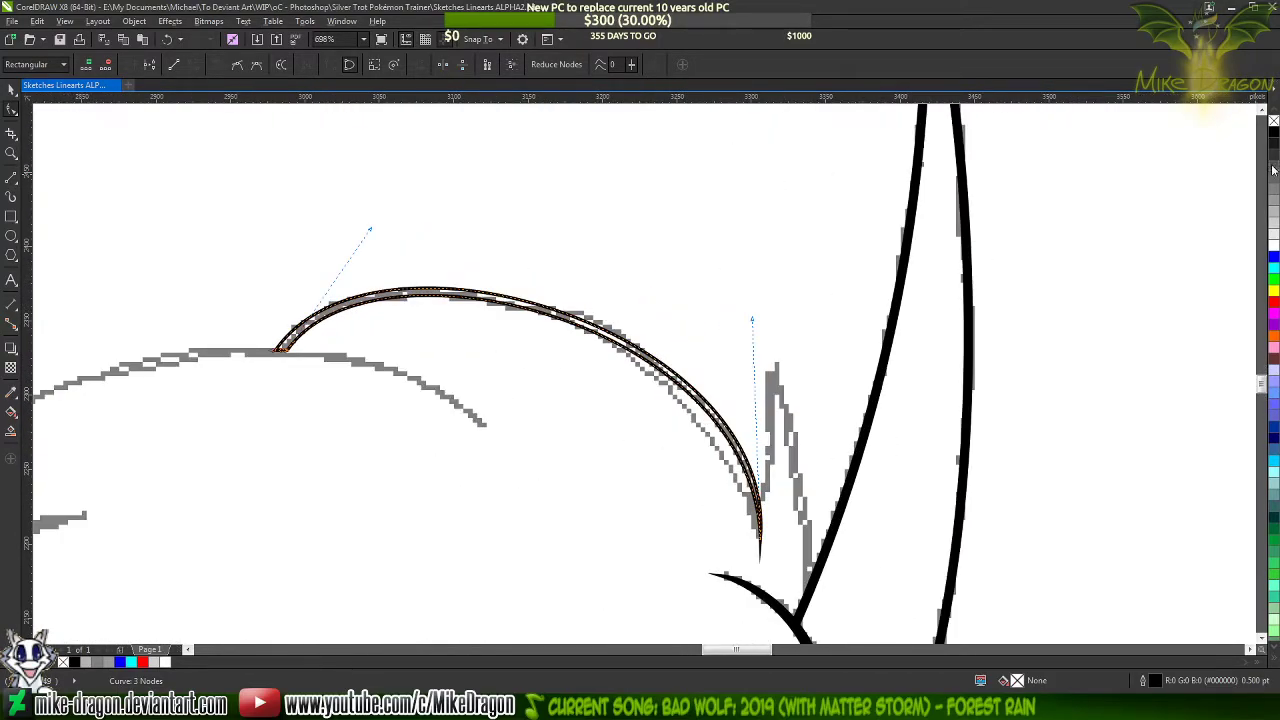
pyautogui.click(720, 240)
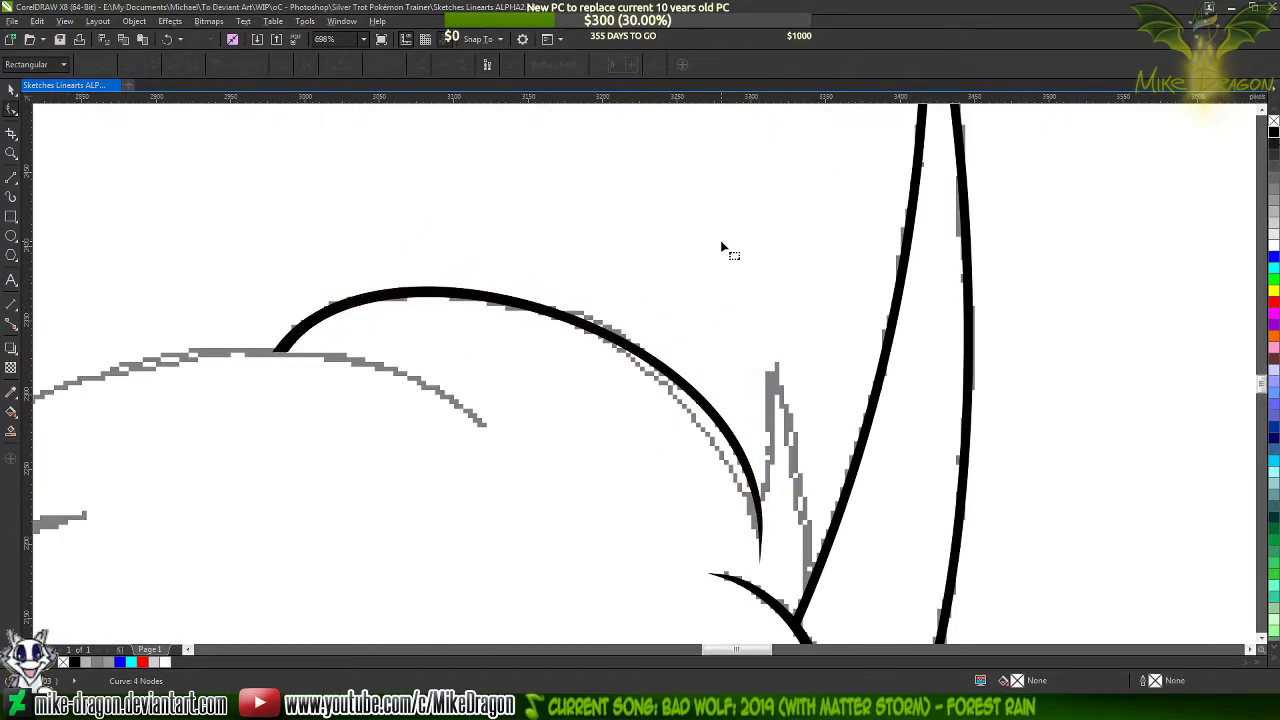
pyautogui.scroll(-3, 720, 240)
# Draw an open three-node spike, about 32 px wide and 158 px high, from the horn's base over the sketched tuft tip to the mane stroke's lower end
pyautogui.scroll(4, 895, 385)
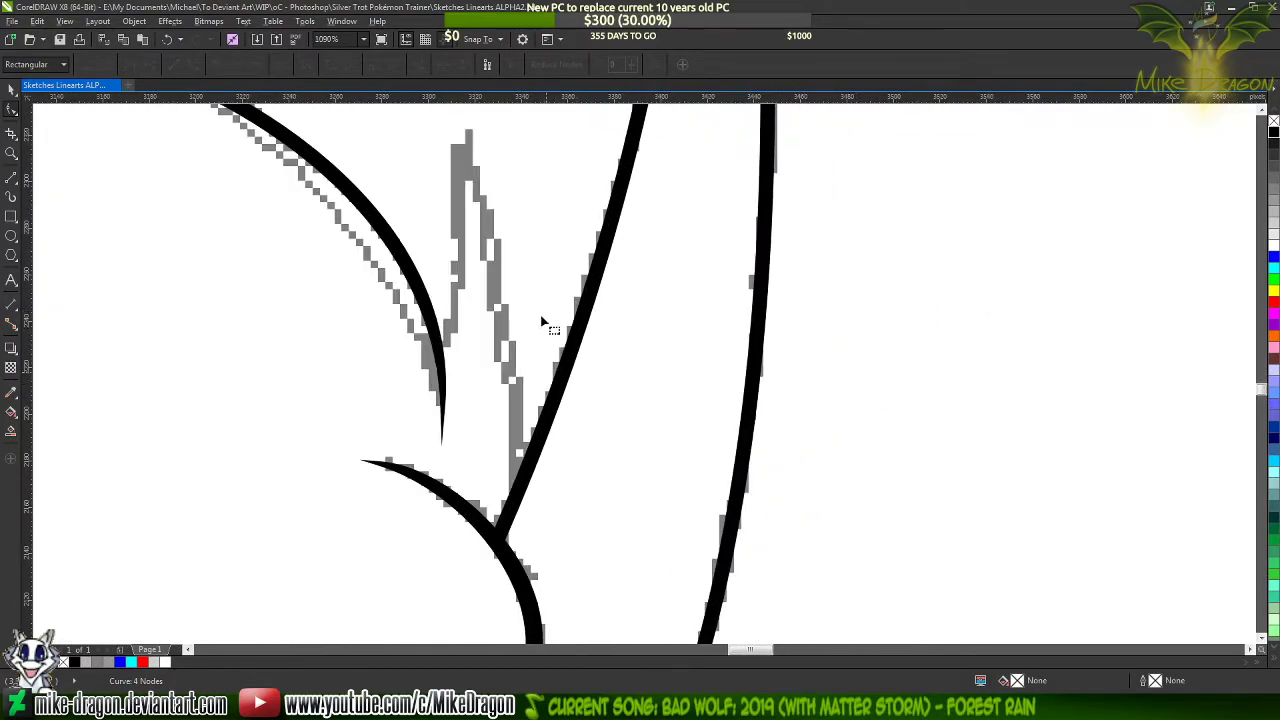
pyautogui.scroll(1, 500, 272)
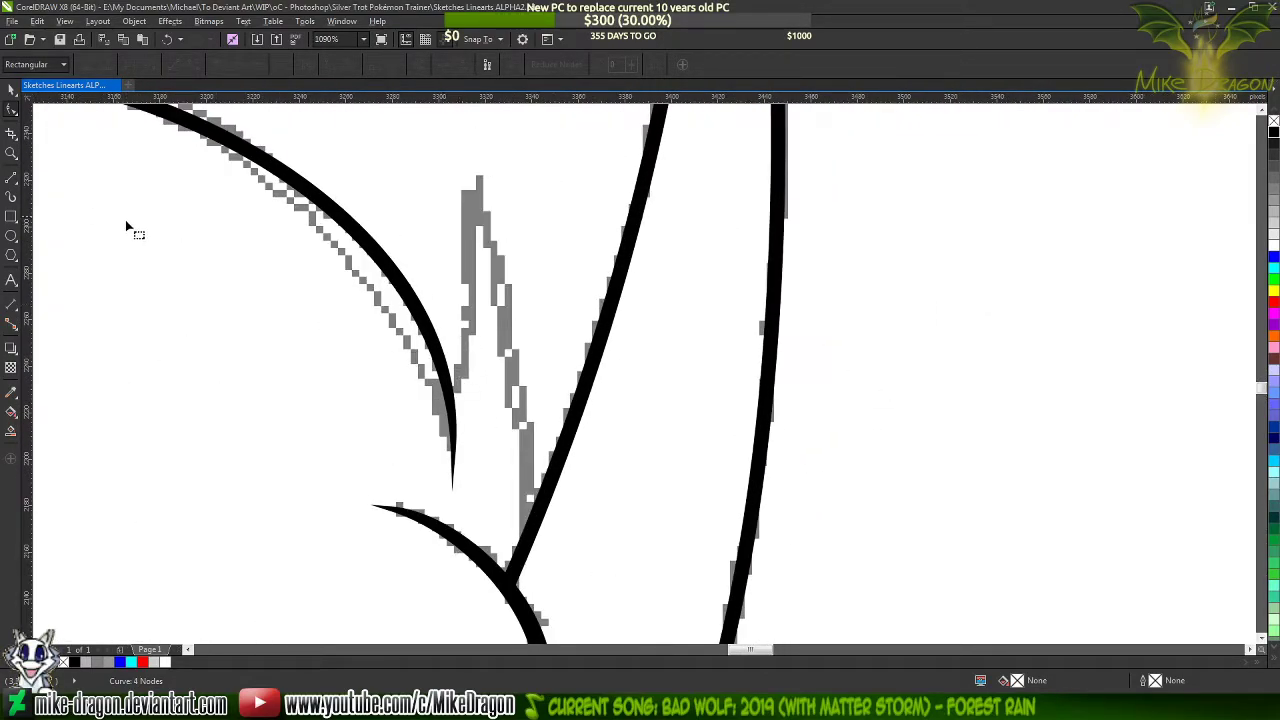
pyautogui.click(13, 178)
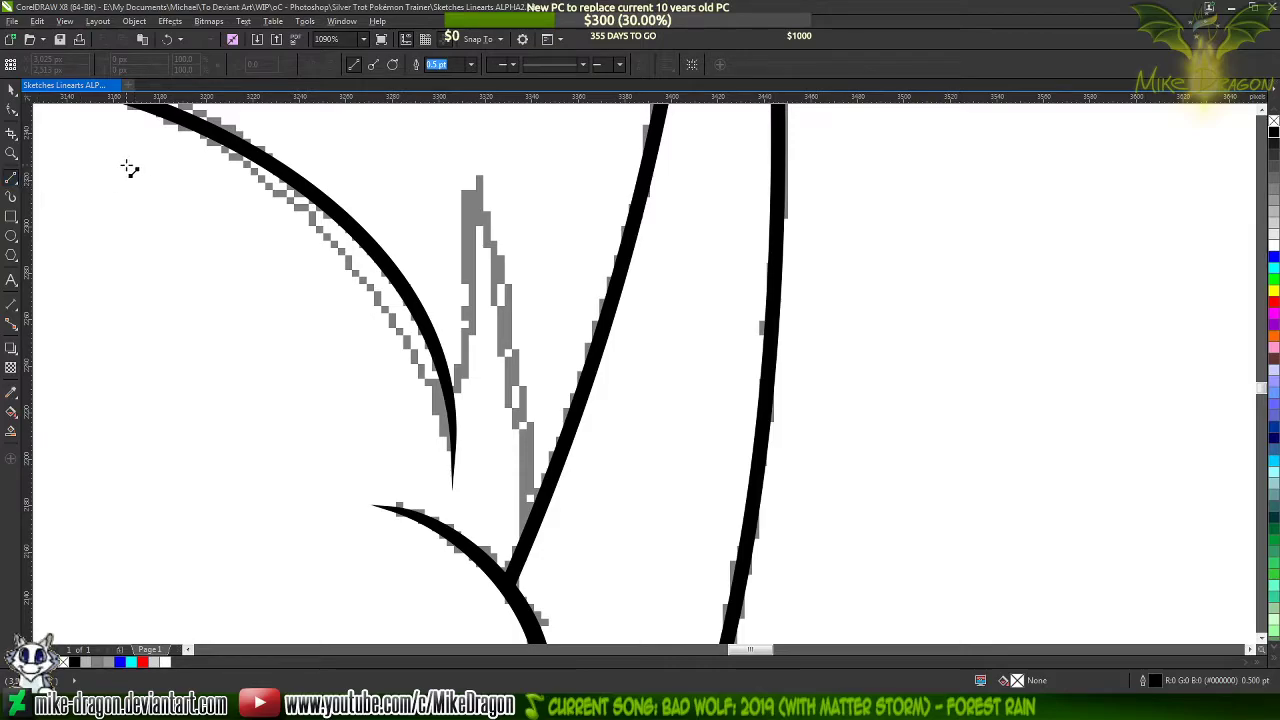
pyautogui.click(524, 540)
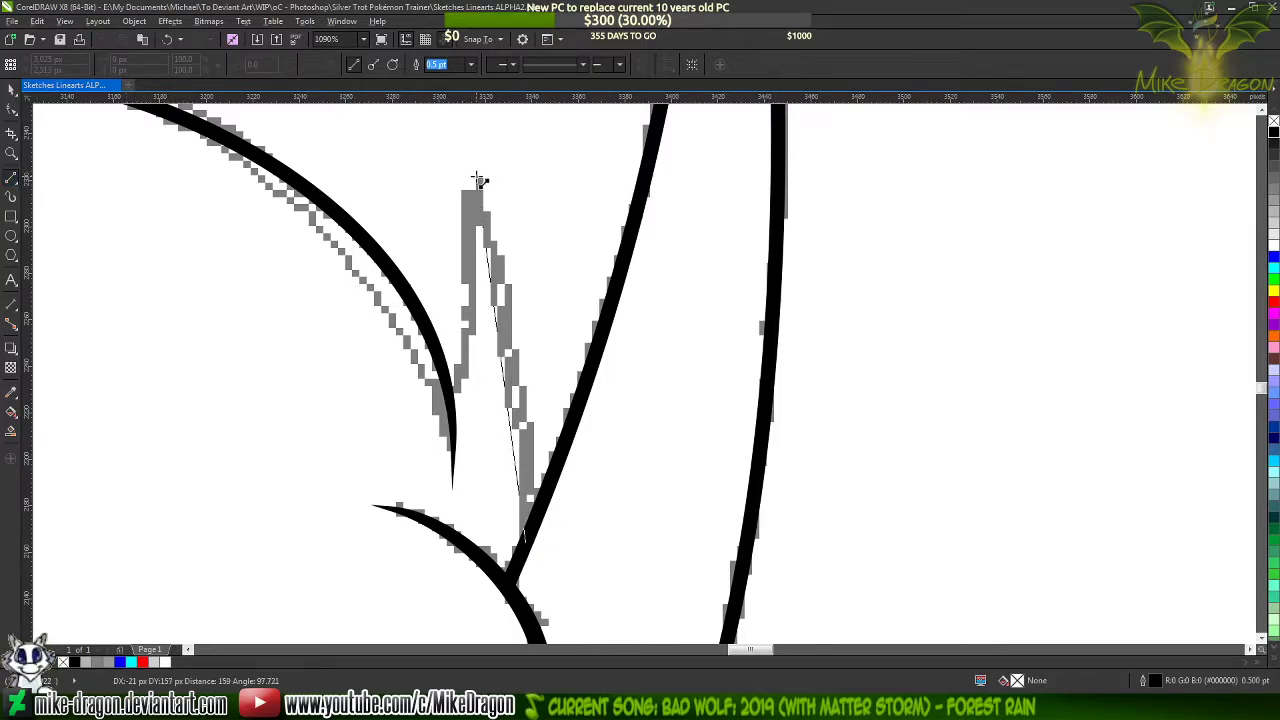
pyautogui.click(475, 178)
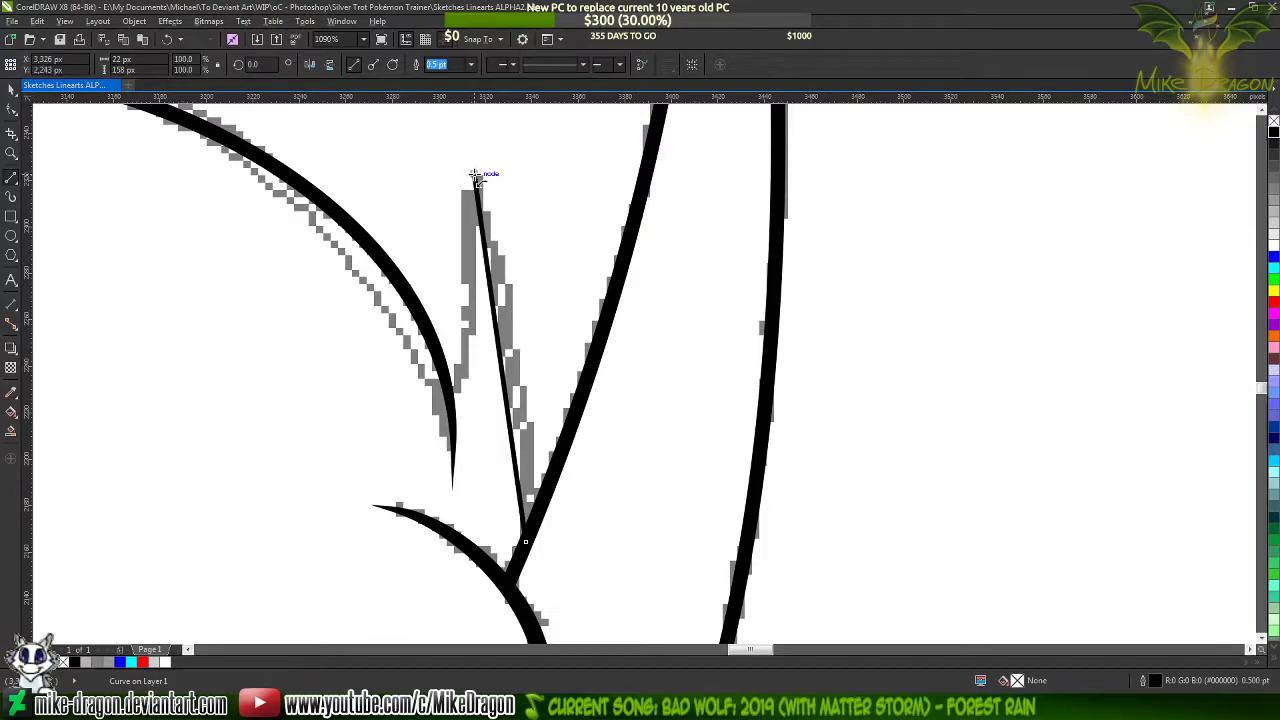
pyautogui.doubleClick(458, 382)
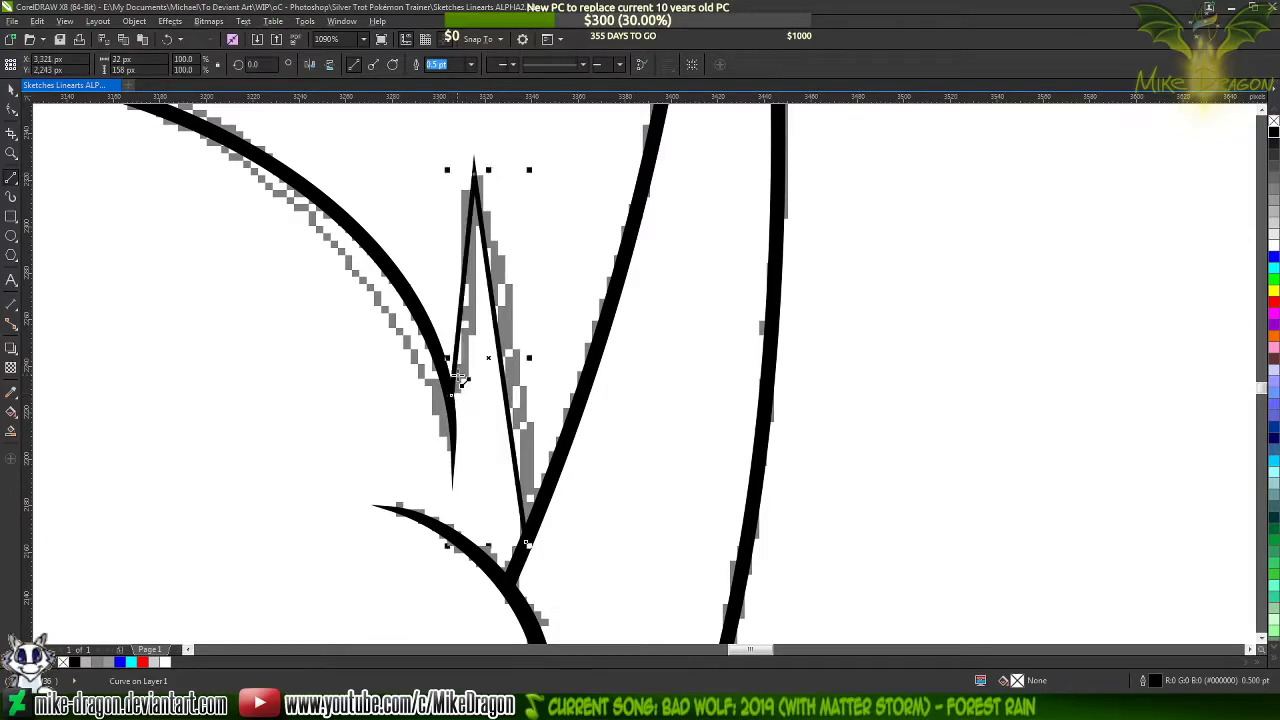
pyautogui.scroll(3, 468, 398)
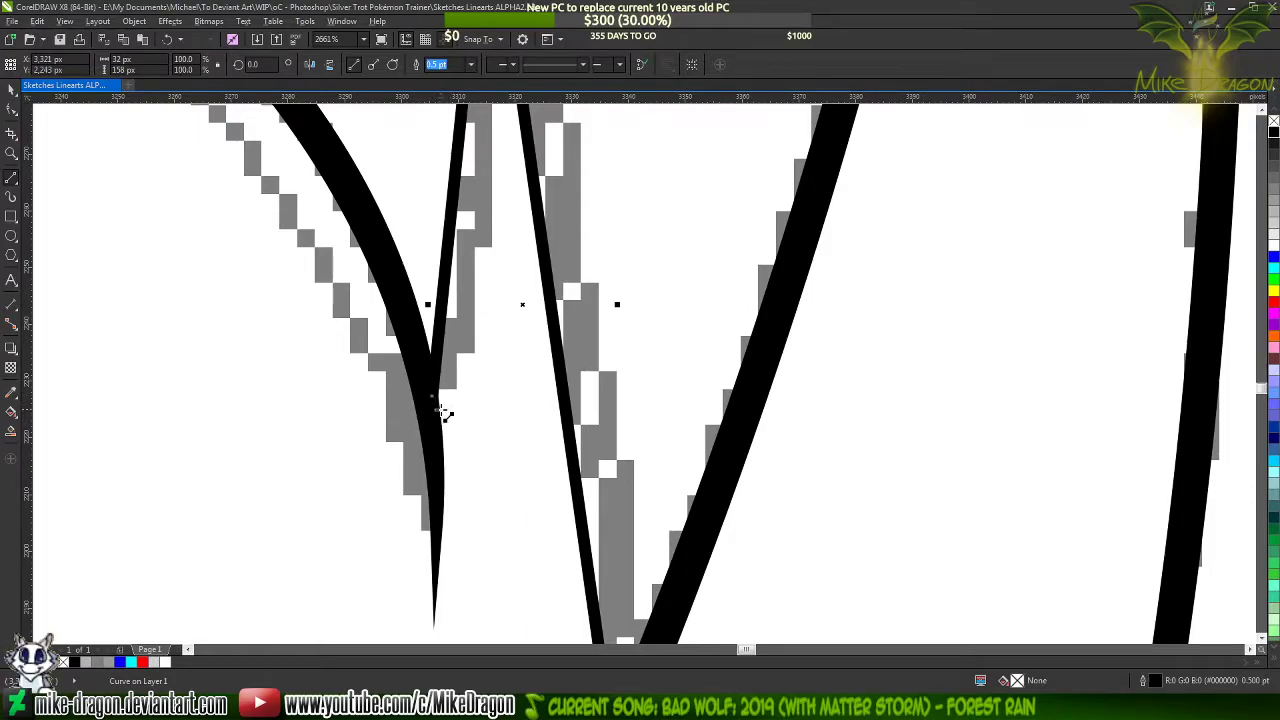
pyautogui.scroll(-2, 440, 415)
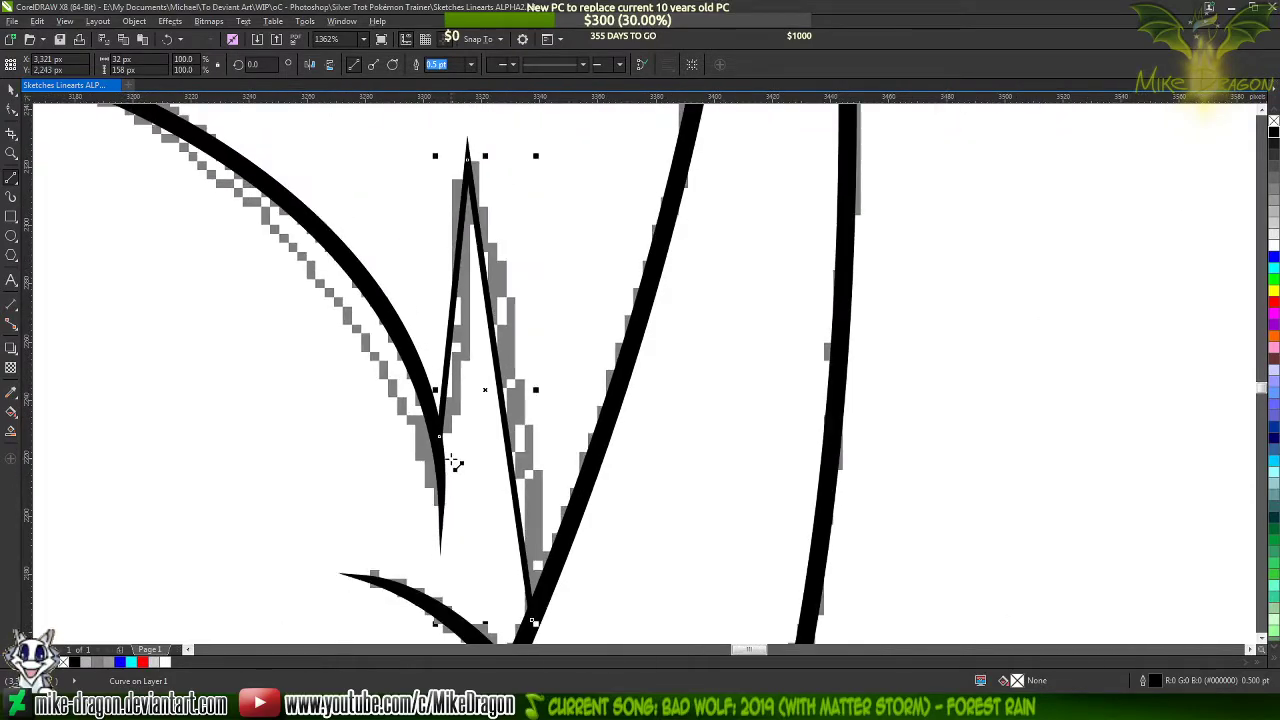
# Set the spike's outline width to 1.5 pt and convert its straight segments to curves
pyautogui.click(471, 64)
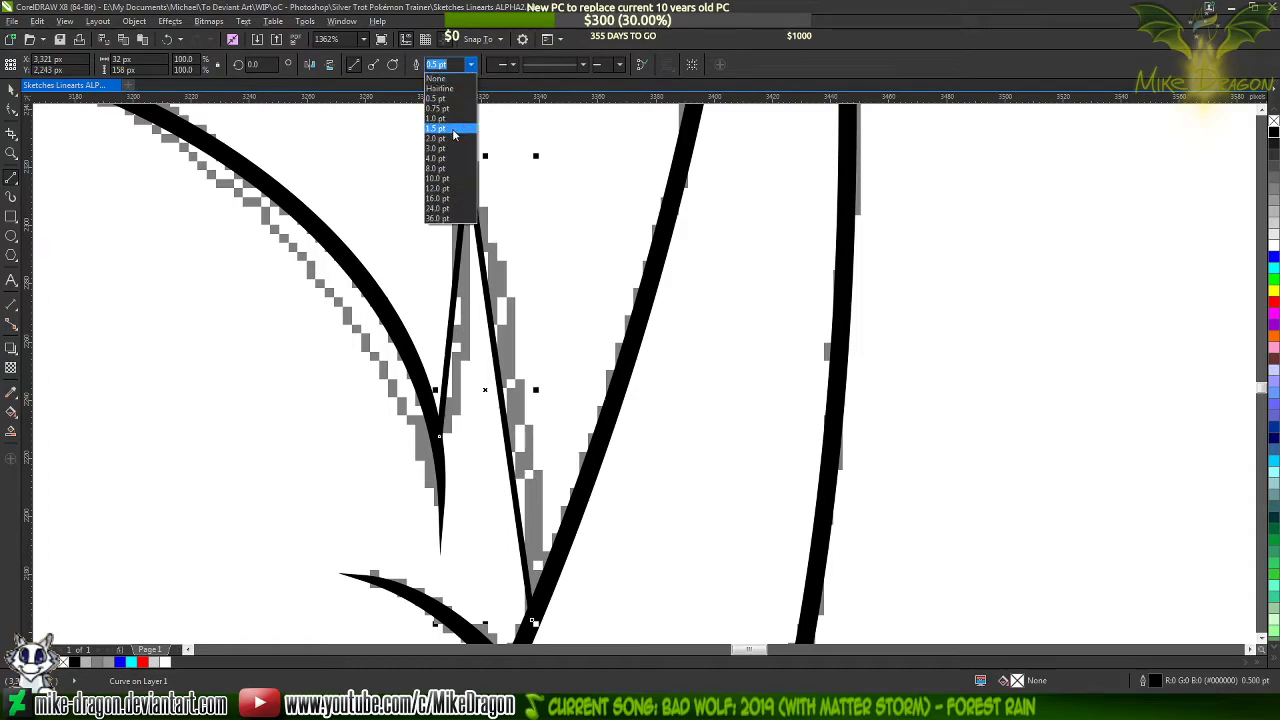
pyautogui.click(443, 163)
pyautogui.press('F10')
pyautogui.moveTo(358, 130); pyautogui.dragTo(590, 600)
pyautogui.rightClick(507, 460)
pyautogui.click(530, 480)
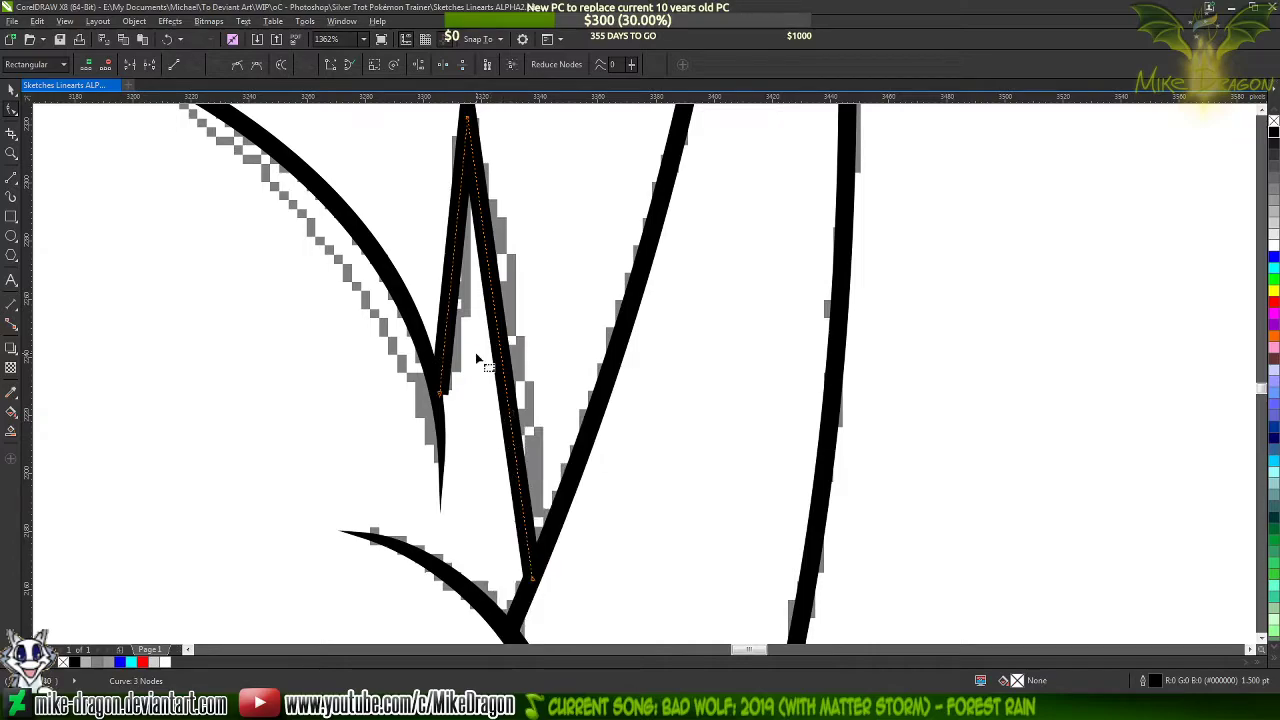
# Bend both sides of the spike to follow the sketched tuft between the mane stroke and the horn
pyautogui.scroll(-1, 466, 394)
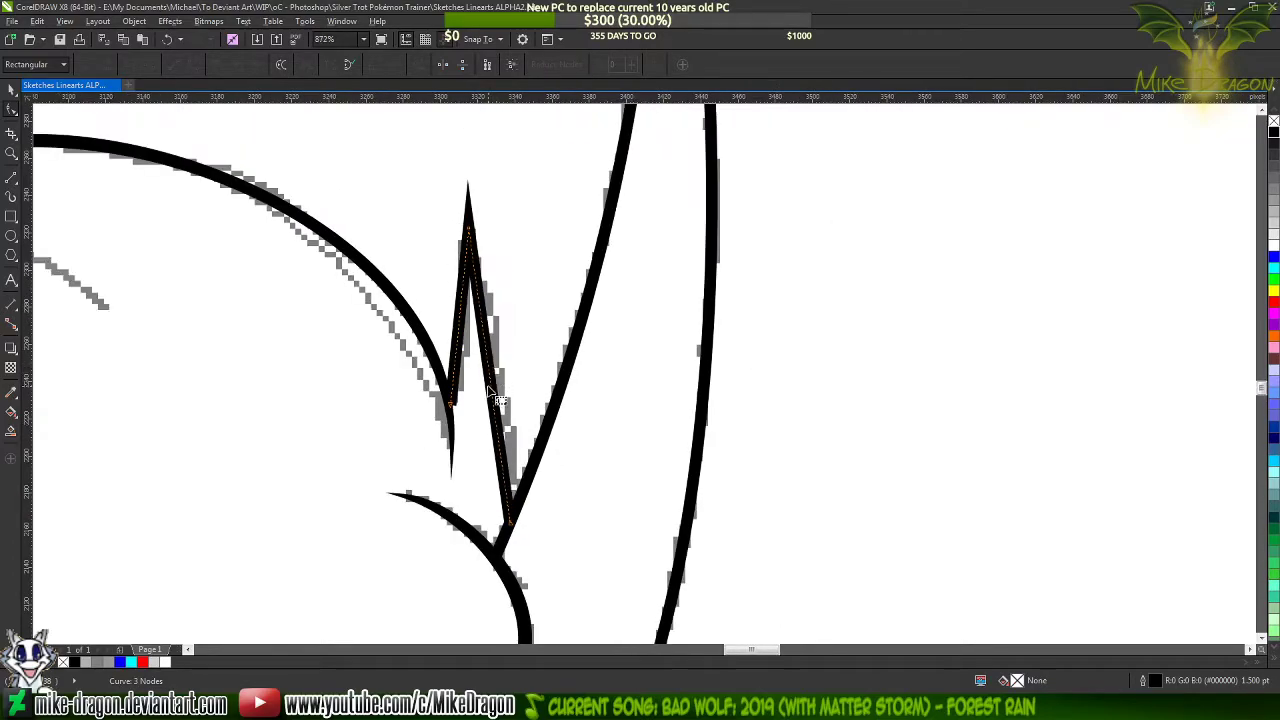
pyautogui.moveTo(498, 398)
pyautogui.mouseDown()
pyautogui.moveTo(490, 357)
pyautogui.moveTo(463, 331)
pyautogui.moveTo(469, 344)
pyautogui.mouseUp()
pyautogui.scroll(1, 448, 330)
pyautogui.scroll(3, 476, 381)
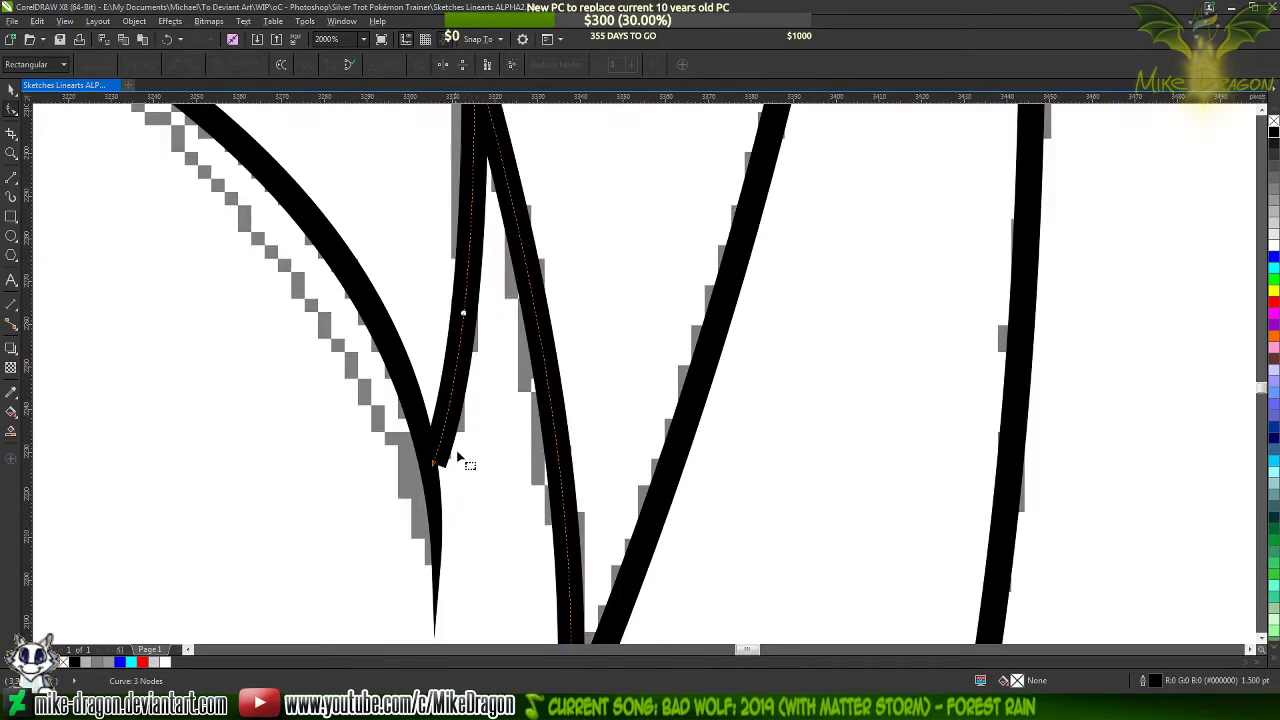
# Color the spike's outline blue and draw a short 0.5 pt black line, about 5 by 16 px, from its blunt end into the mane stroke
pyautogui.scroll(4, 438, 470)
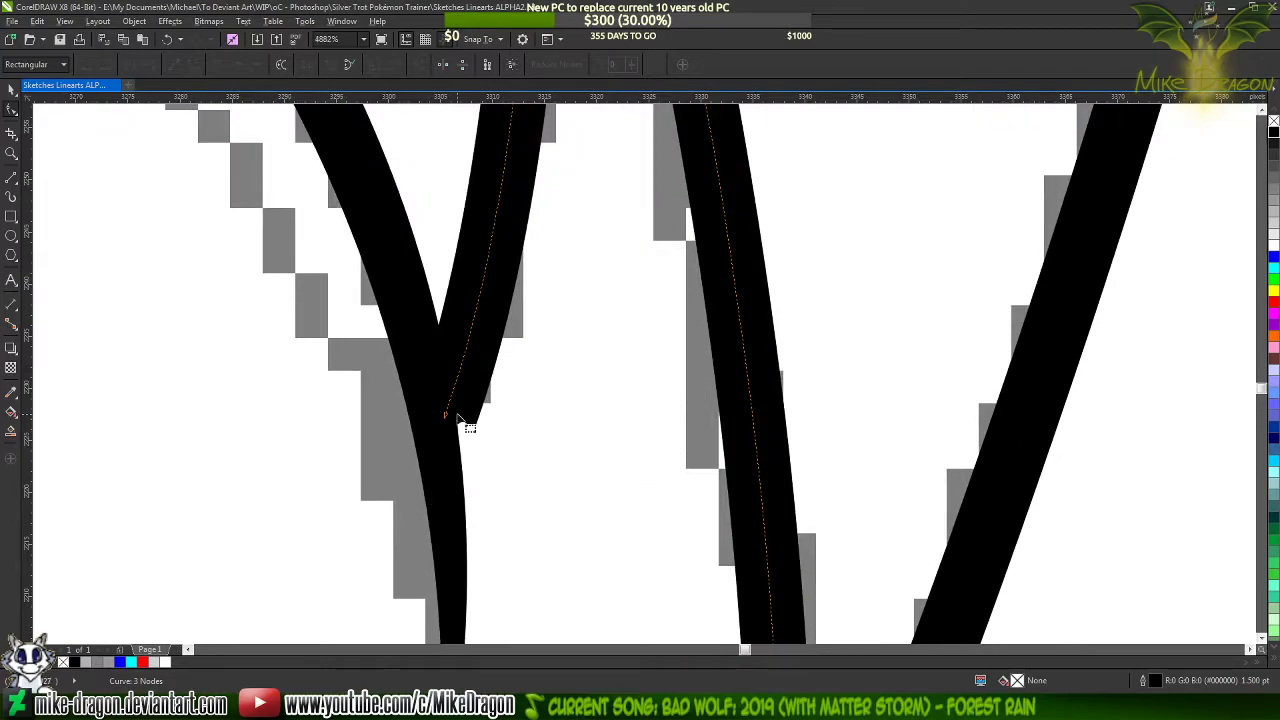
pyautogui.click(11, 176)
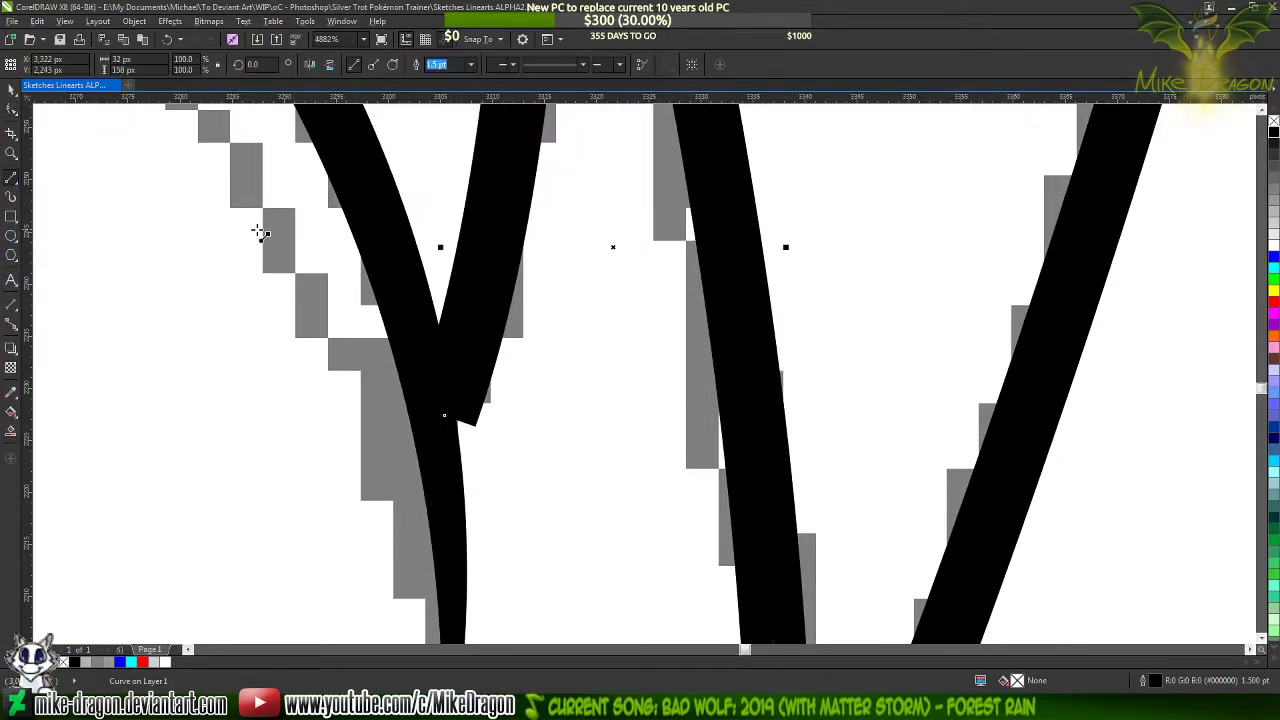
pyautogui.scroll(2, 354, 357)
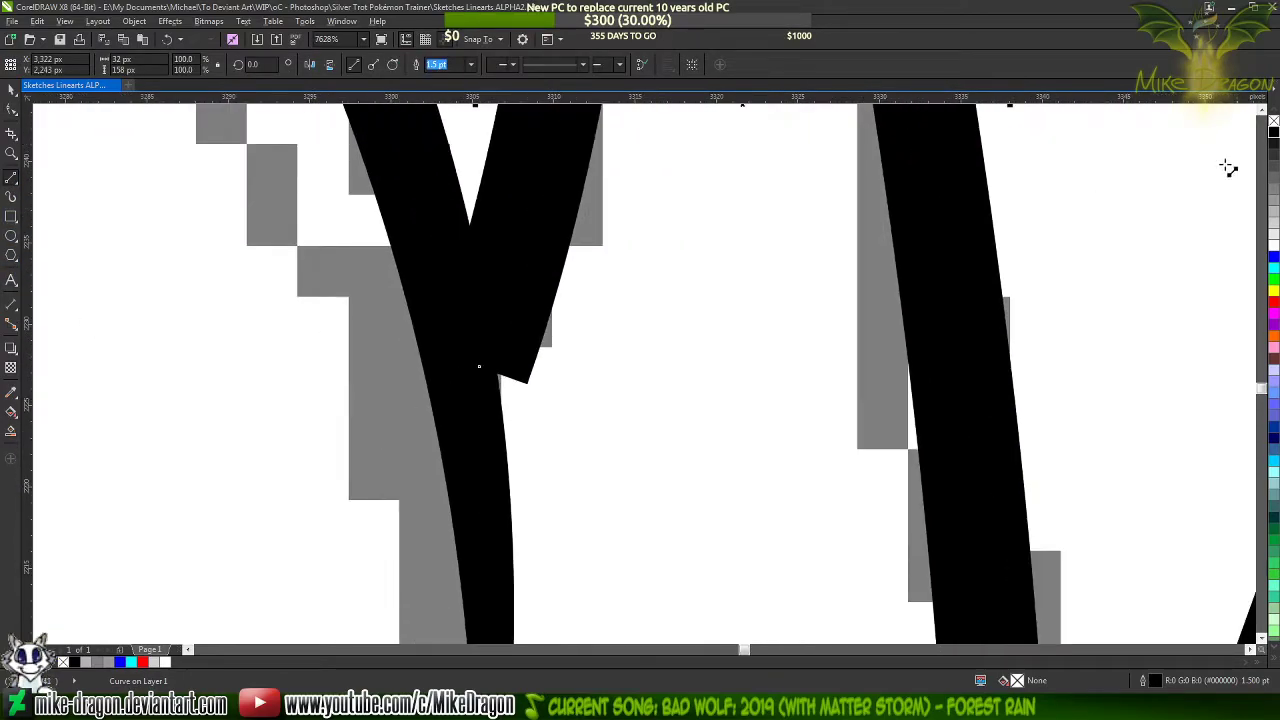
pyautogui.click(1274, 258)
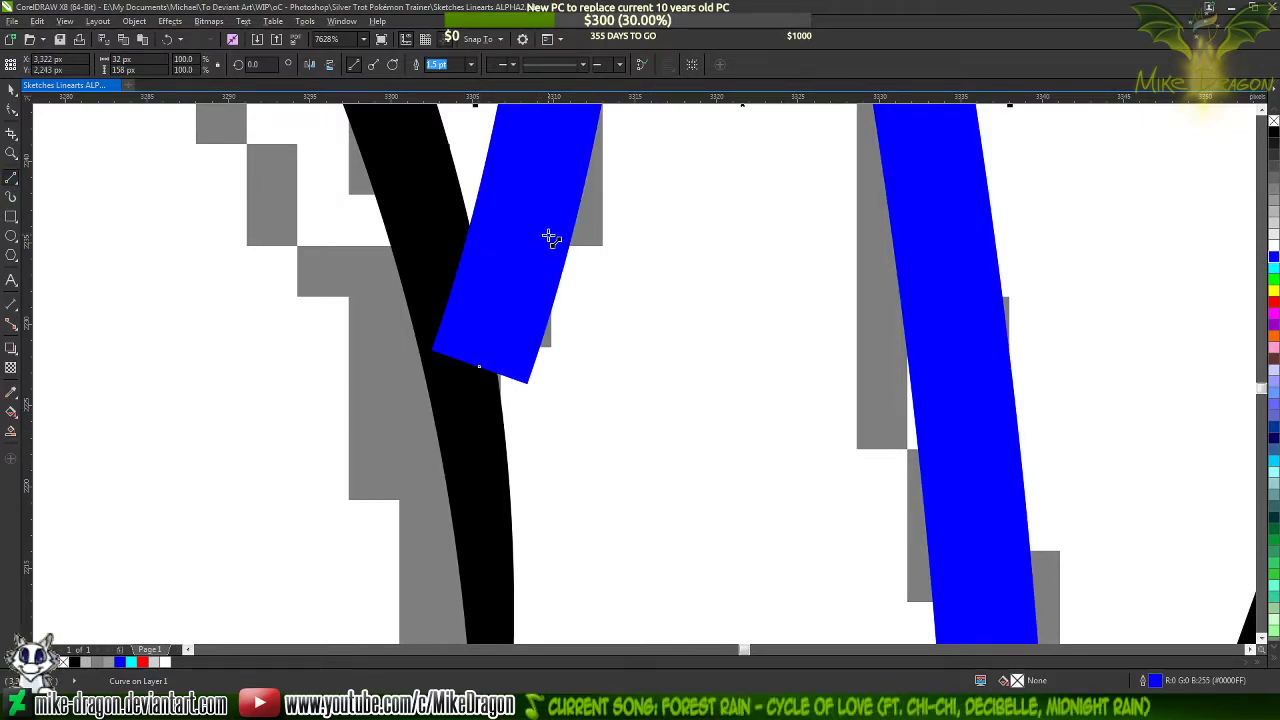
pyautogui.moveTo(558, 224); pyautogui.dragTo(480, 486)
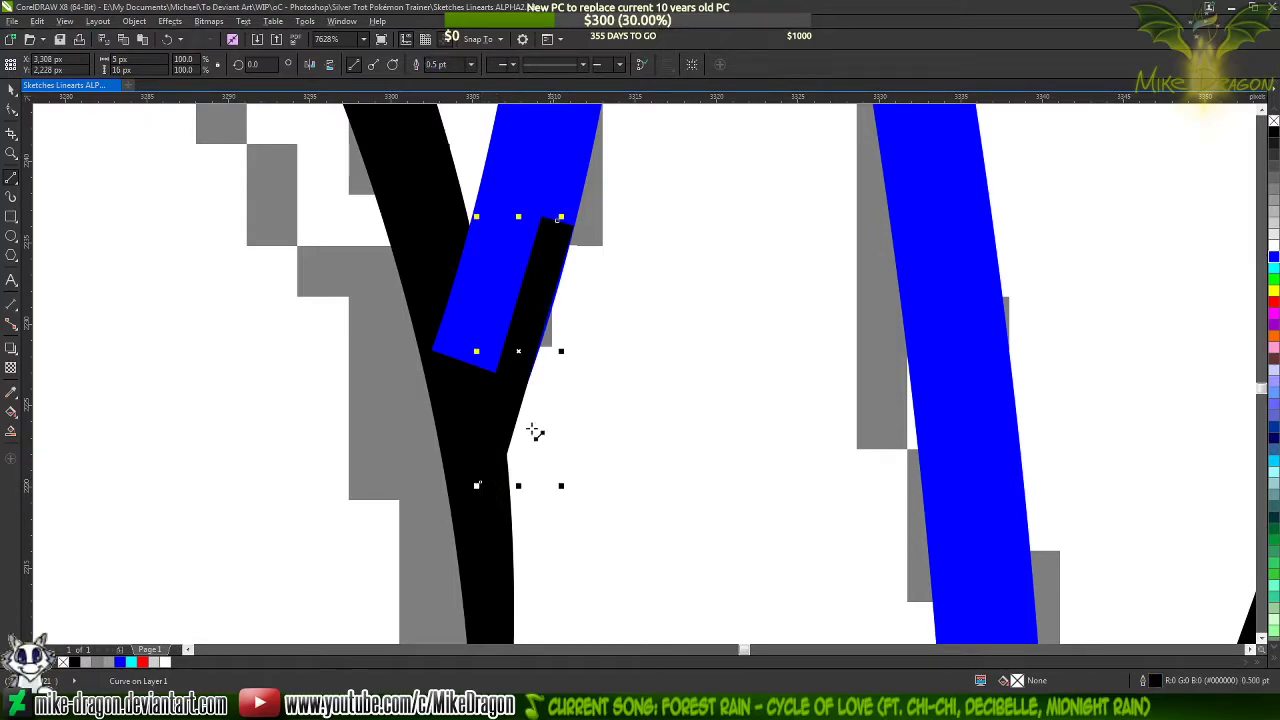
# Select both nodes of the short black line and convert it to a curve
pyautogui.press('F10')
pyautogui.moveTo(606, 184); pyautogui.dragTo(470, 500)
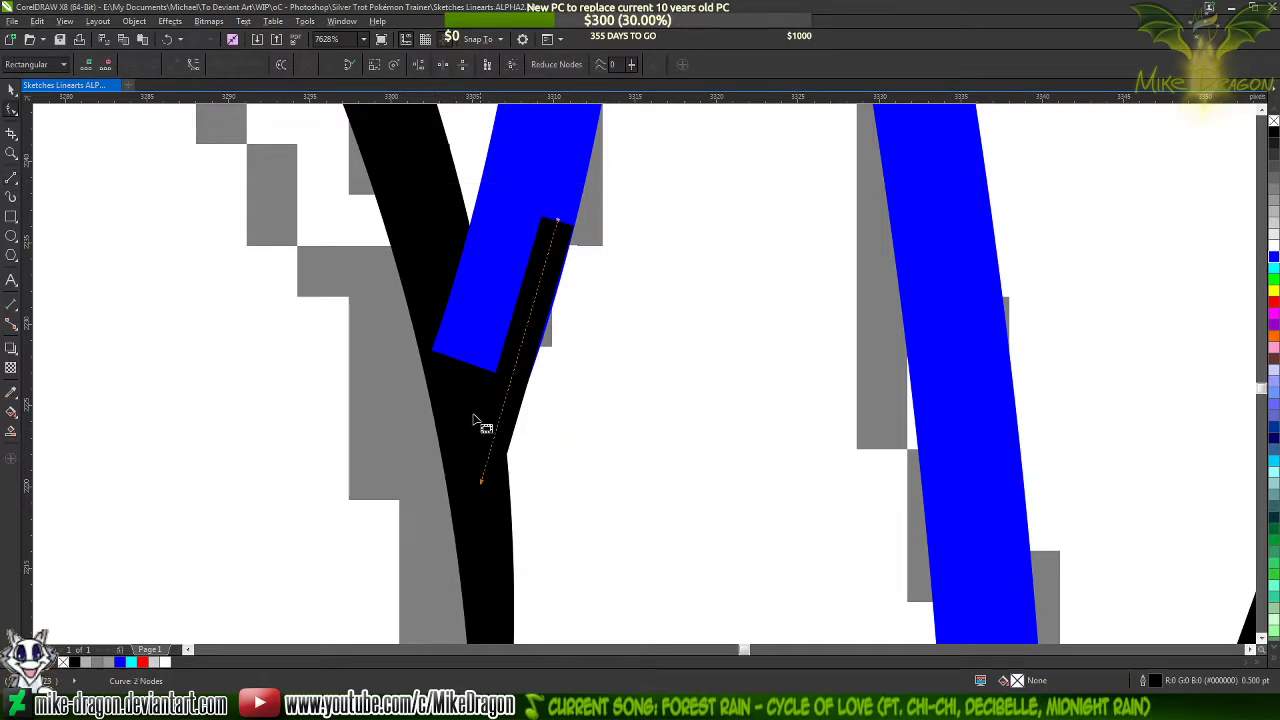
pyautogui.rightClick(484, 387)
pyautogui.click(521, 441)
# Move the short line's upper node slightly outward so its corner meets the outer edge of the blue stroke
pyautogui.scroll(3, 523, 410)
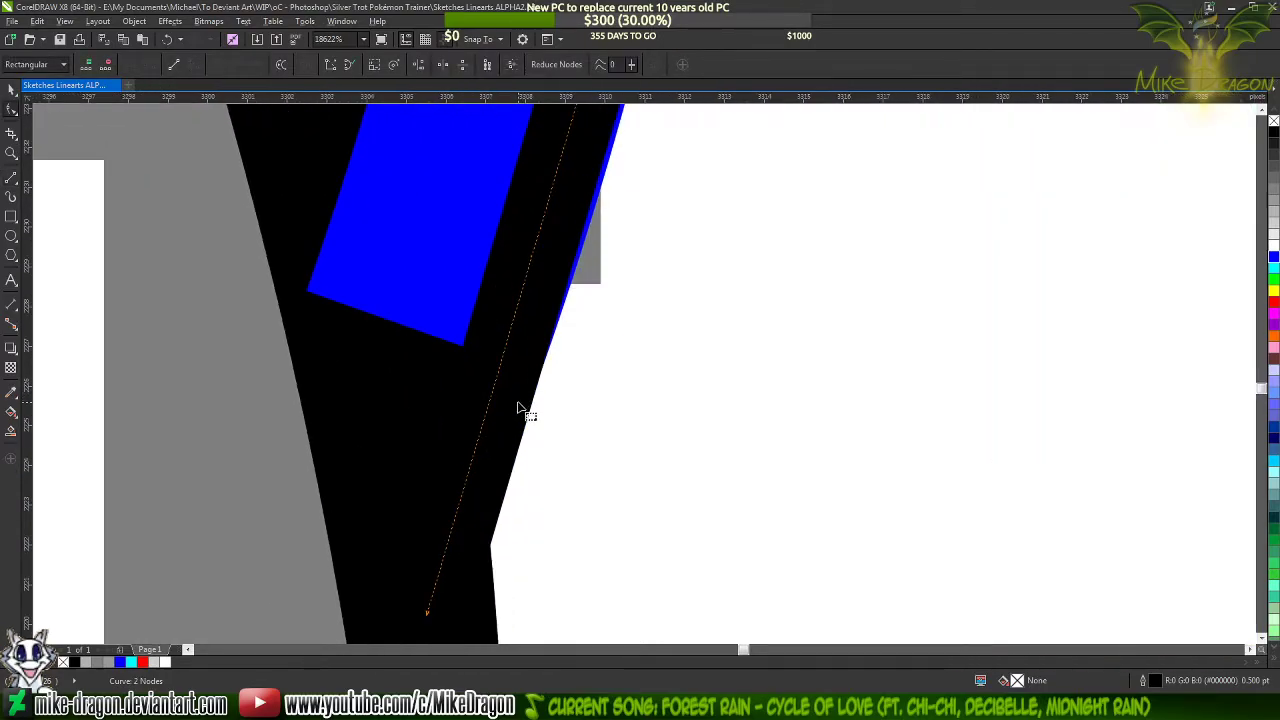
pyautogui.scroll(-2, 514, 429)
pyautogui.scroll(5, 551, 217)
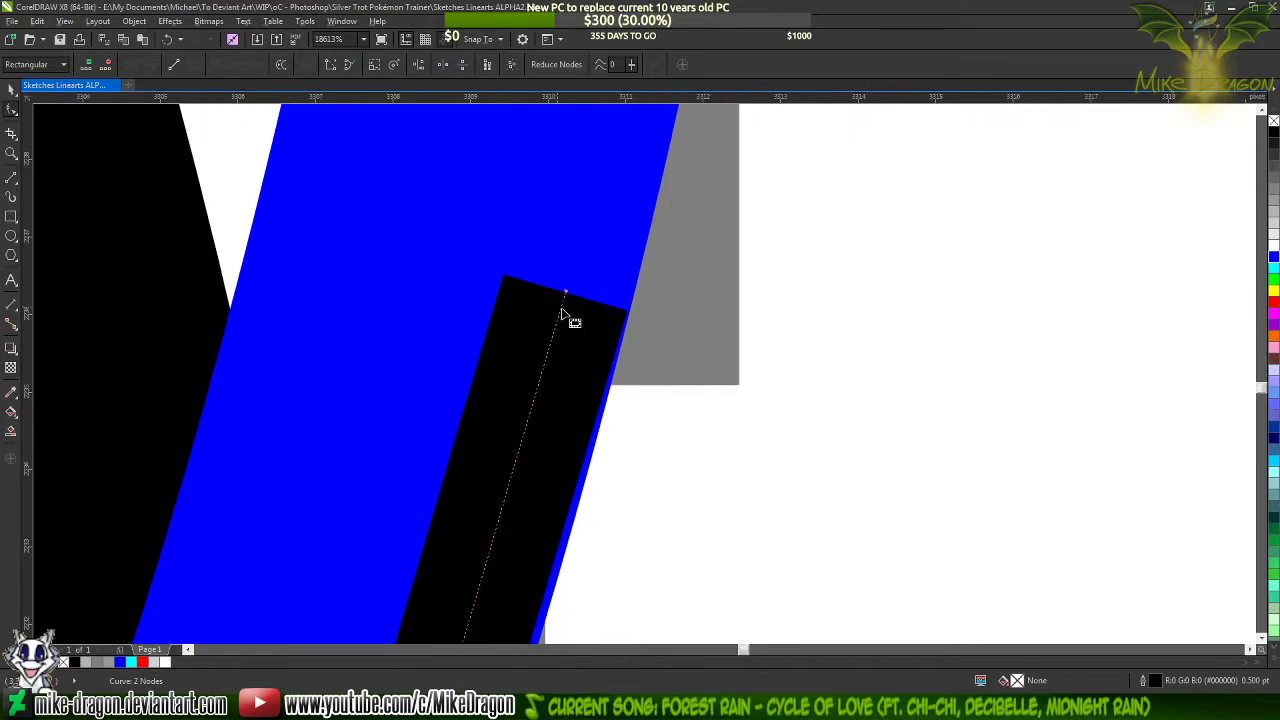
pyautogui.scroll(2, 566, 285)
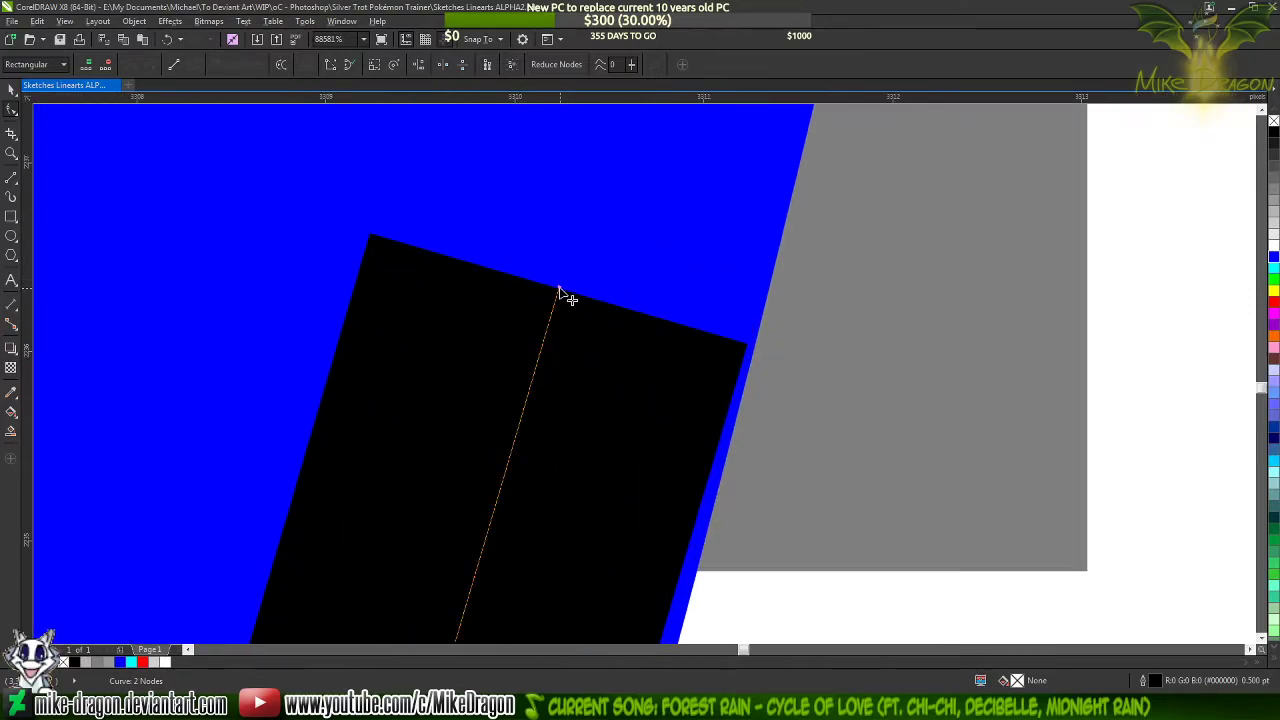
pyautogui.click(563, 297)
pyautogui.moveTo(560, 289)
pyautogui.mouseDown()
pyautogui.moveTo(573, 298)
pyautogui.moveTo(570, 277)
pyautogui.mouseUp()
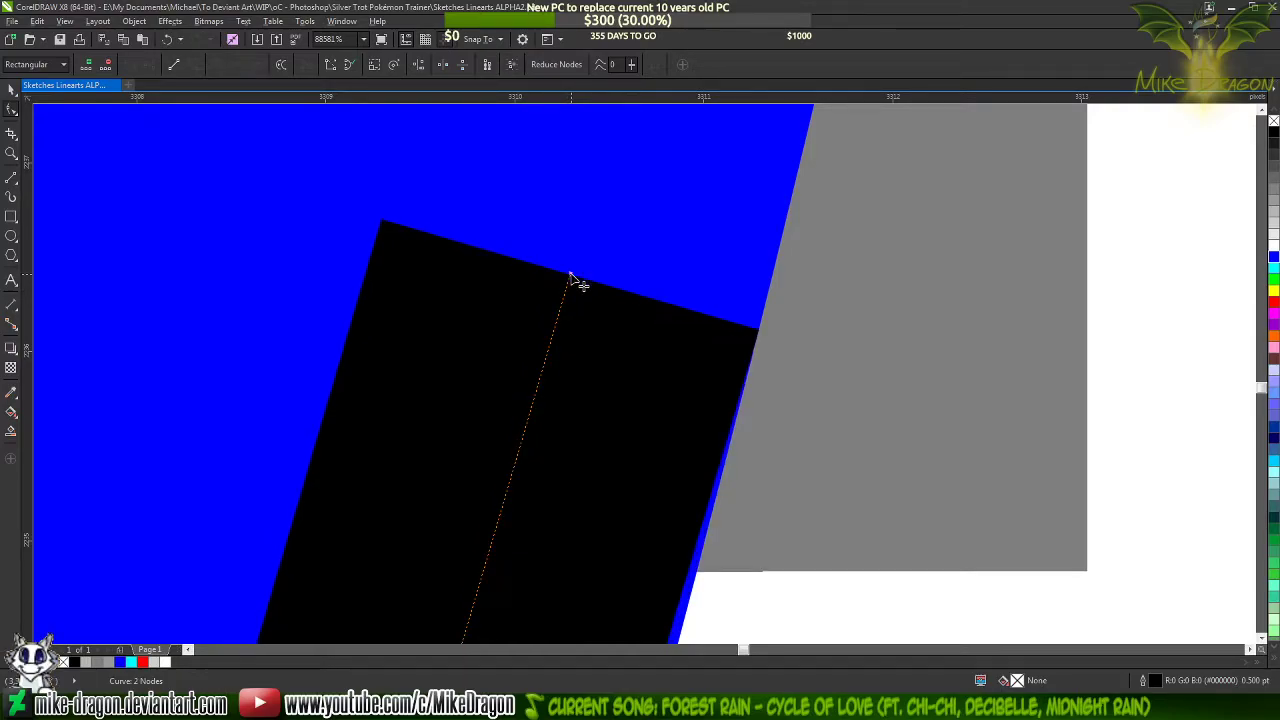
# Bend the short line along the blue stroke's outer edge and shift its lower node further into the black mane stroke
pyautogui.scroll(-8, 731, 203)
pyautogui.scroll(1, 700, 297)
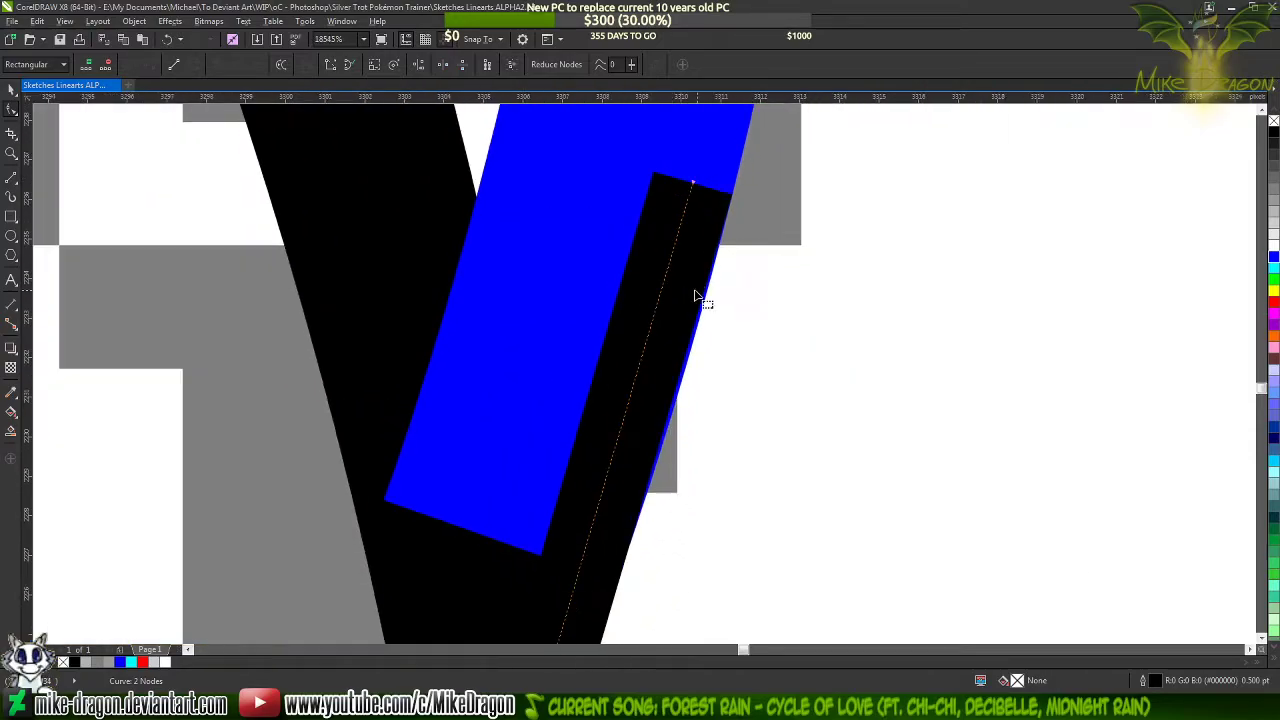
pyautogui.scroll(-4, 671, 187)
pyautogui.moveTo(670, 186); pyautogui.dragTo(681, 187)
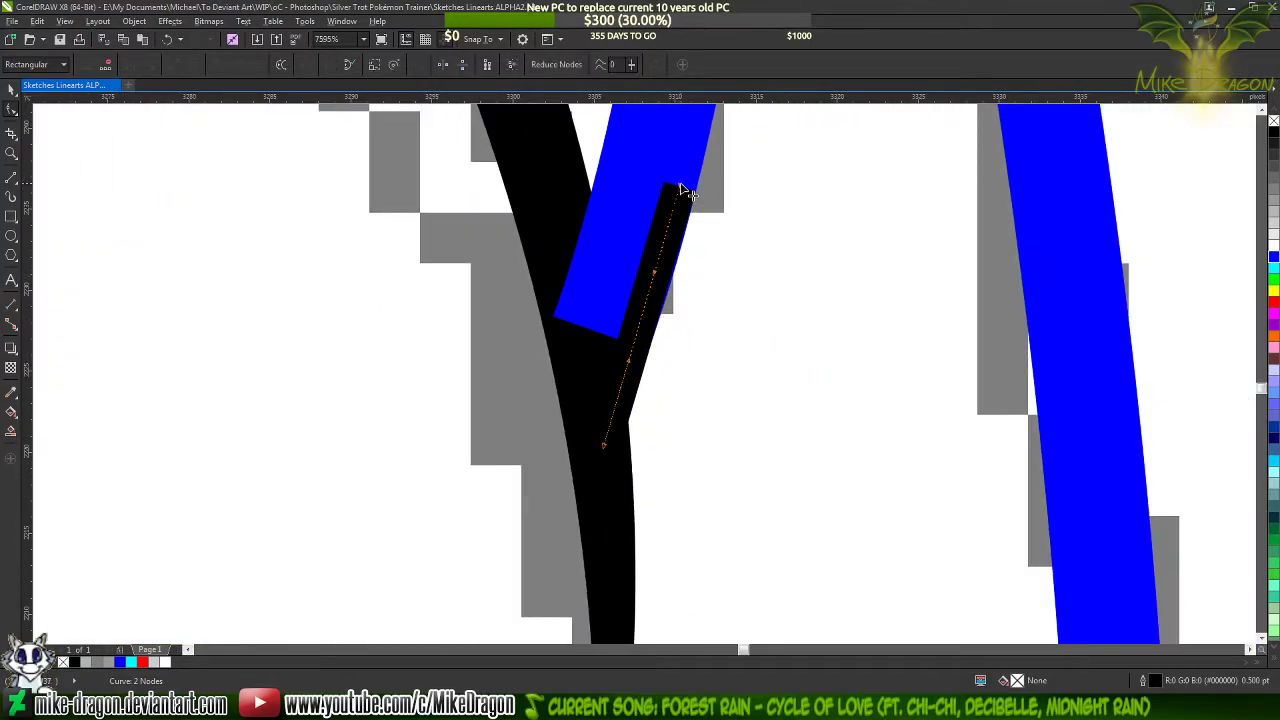
pyautogui.moveTo(650, 308); pyautogui.dragTo(652, 318)
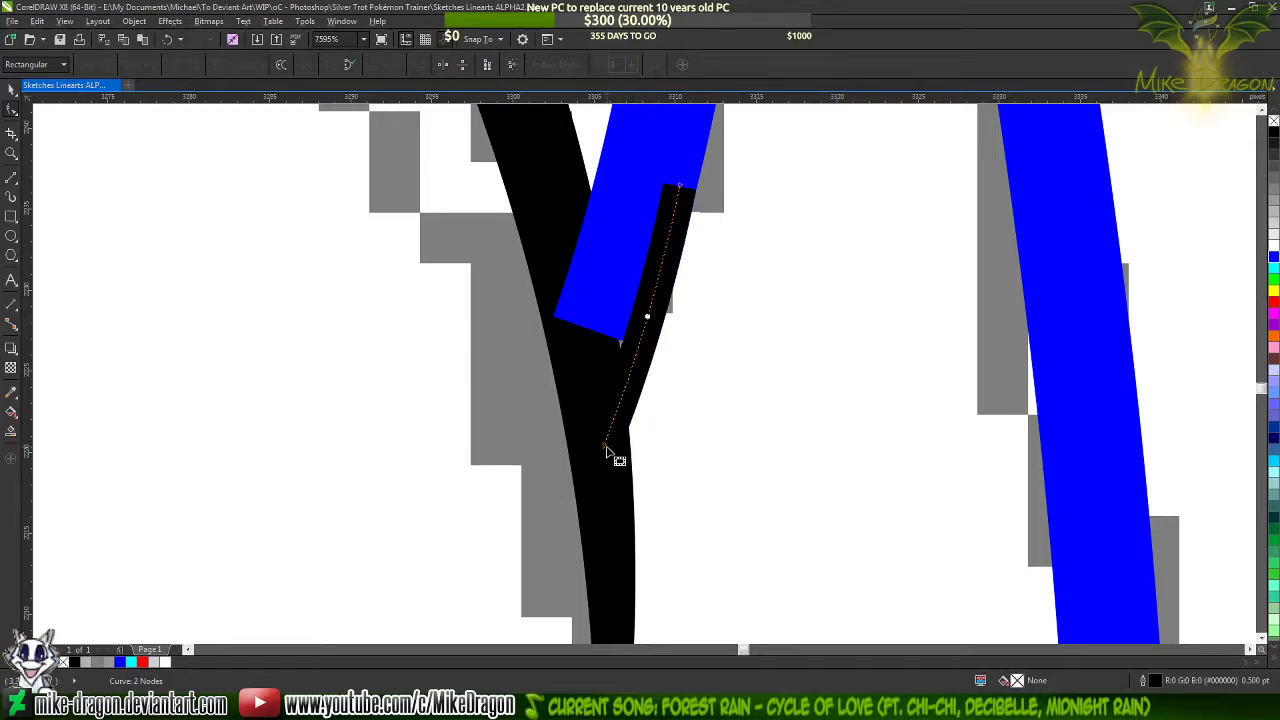
pyautogui.moveTo(605, 446); pyautogui.dragTo(592, 437)
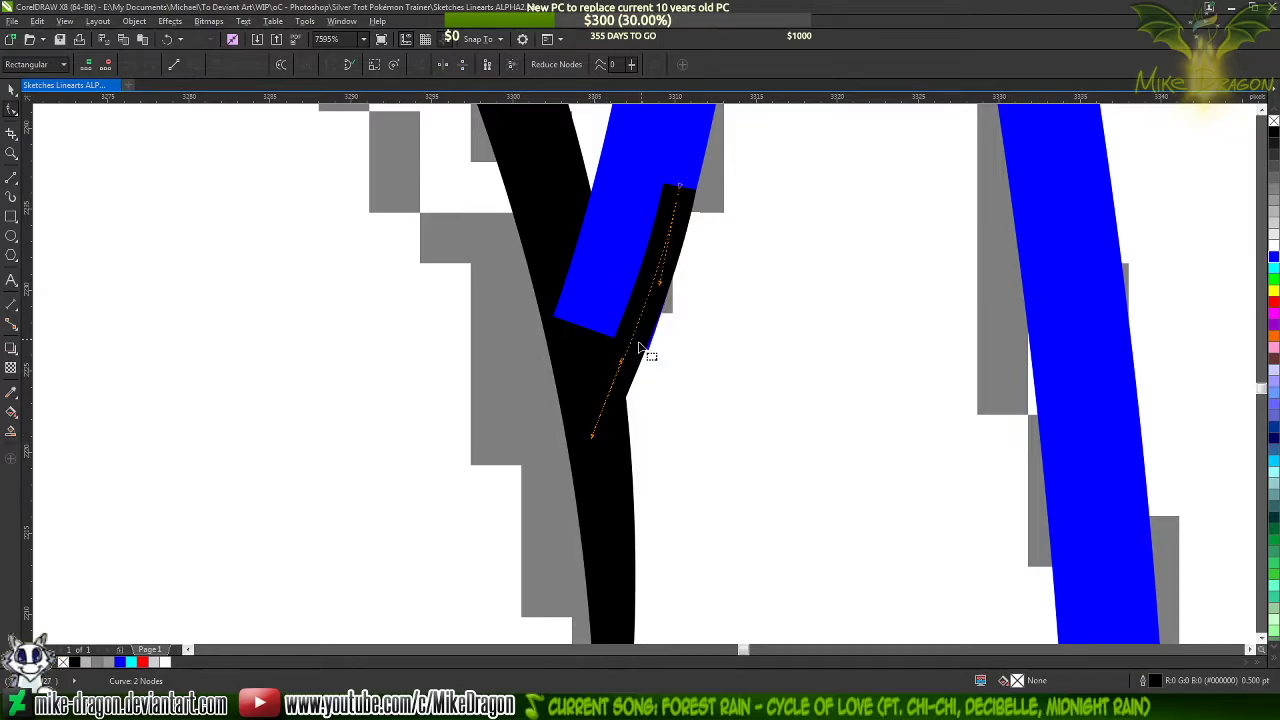
# Fine-tune the short line's lower node and curve handle to cover the blue stroke's protruding corner, and deselect it
pyautogui.scroll(1, 652, 353)
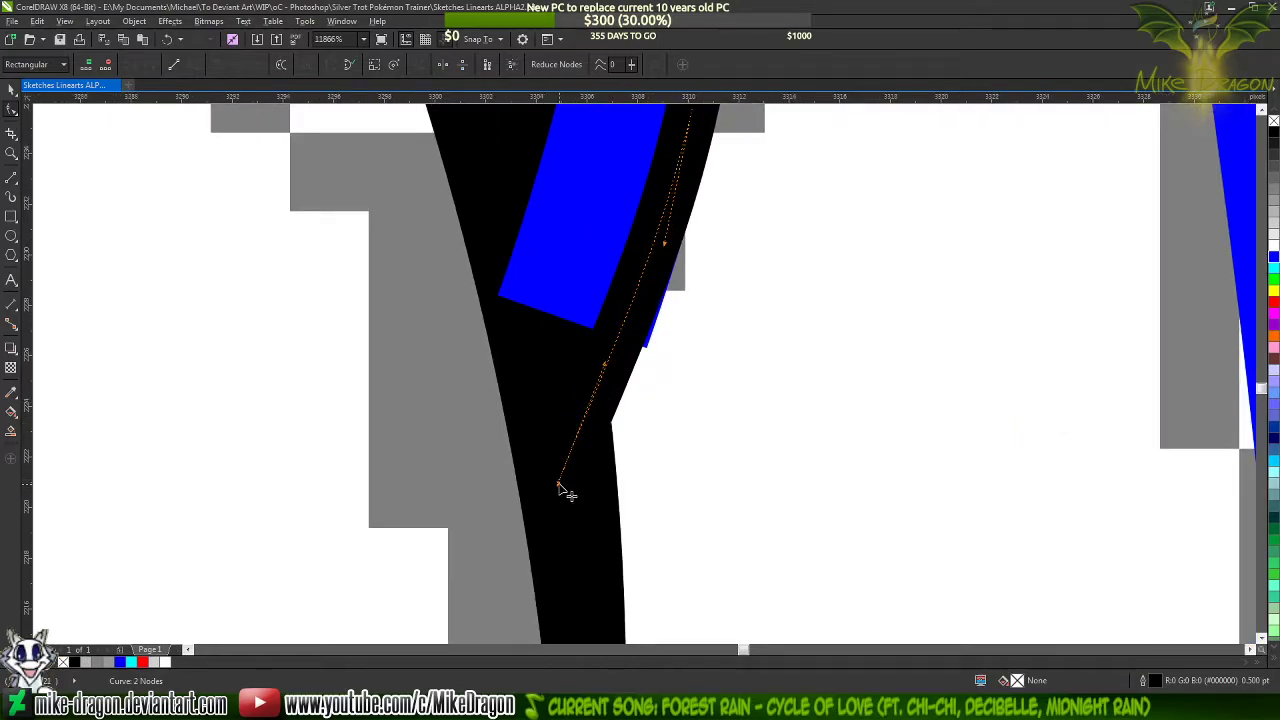
pyautogui.moveTo(559, 485); pyautogui.dragTo(562, 492)
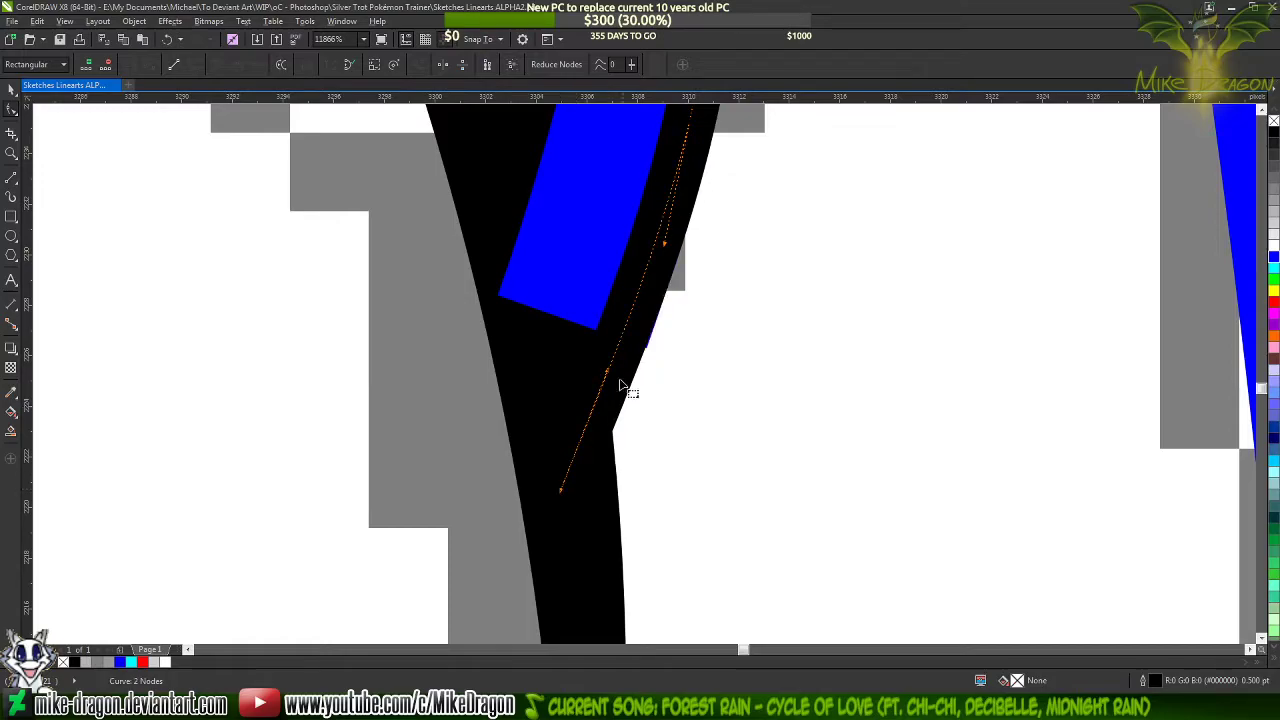
pyautogui.moveTo(606, 372); pyautogui.dragTo(606, 384)
pyautogui.click(630, 475)
# Set the blue spike's outline back to black and deselect it
pyautogui.scroll(-3, 609, 545)
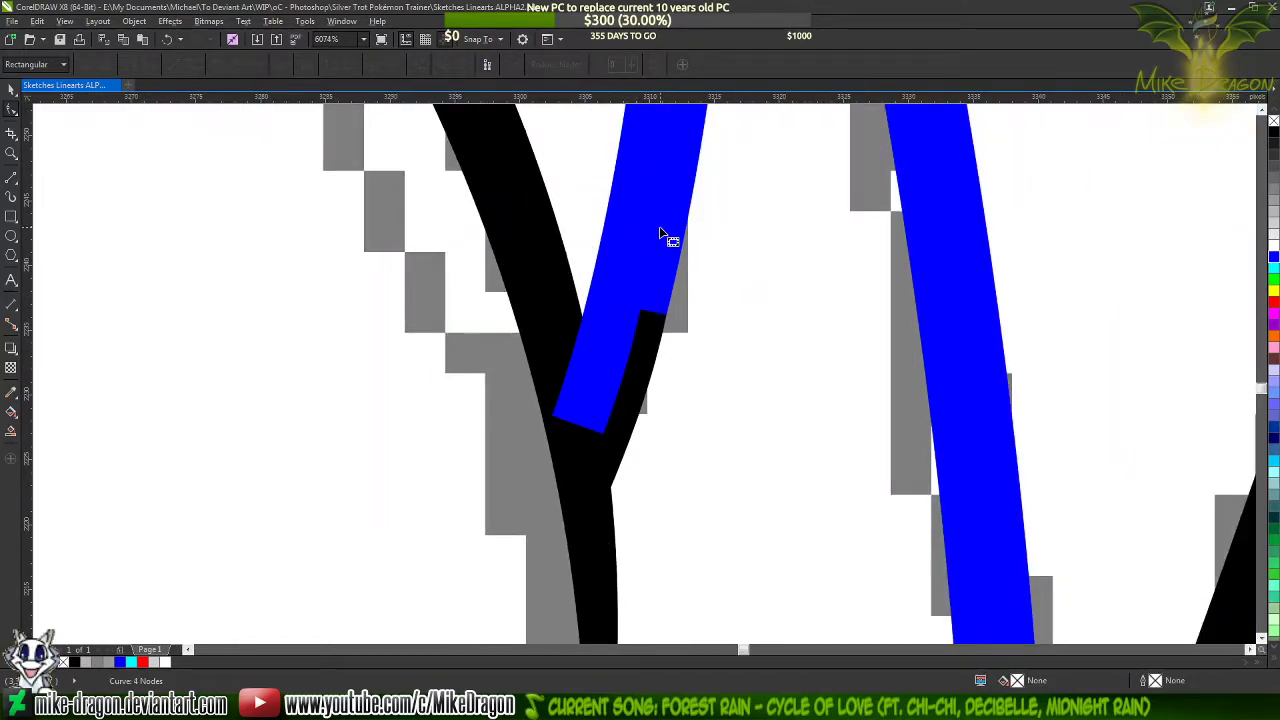
pyautogui.click(660, 233)
pyautogui.click(1274, 133)
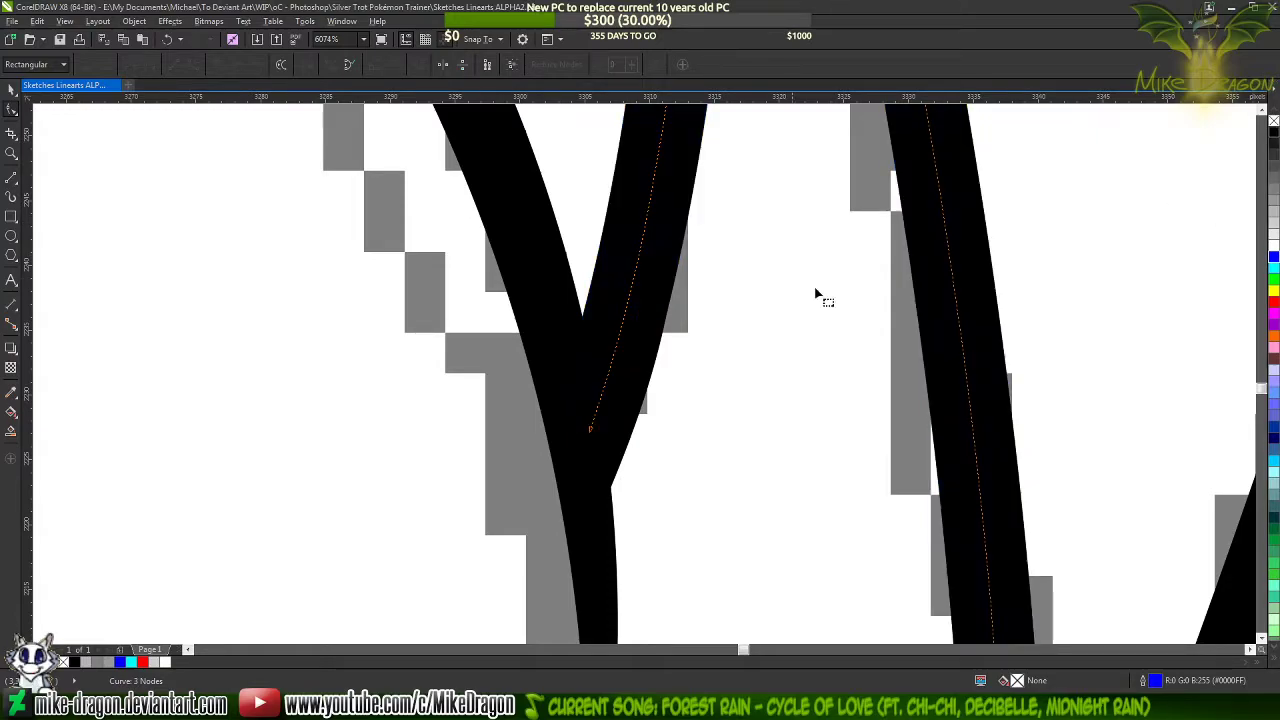
pyautogui.click(563, 449)
pyautogui.scroll(-3, 563, 449)
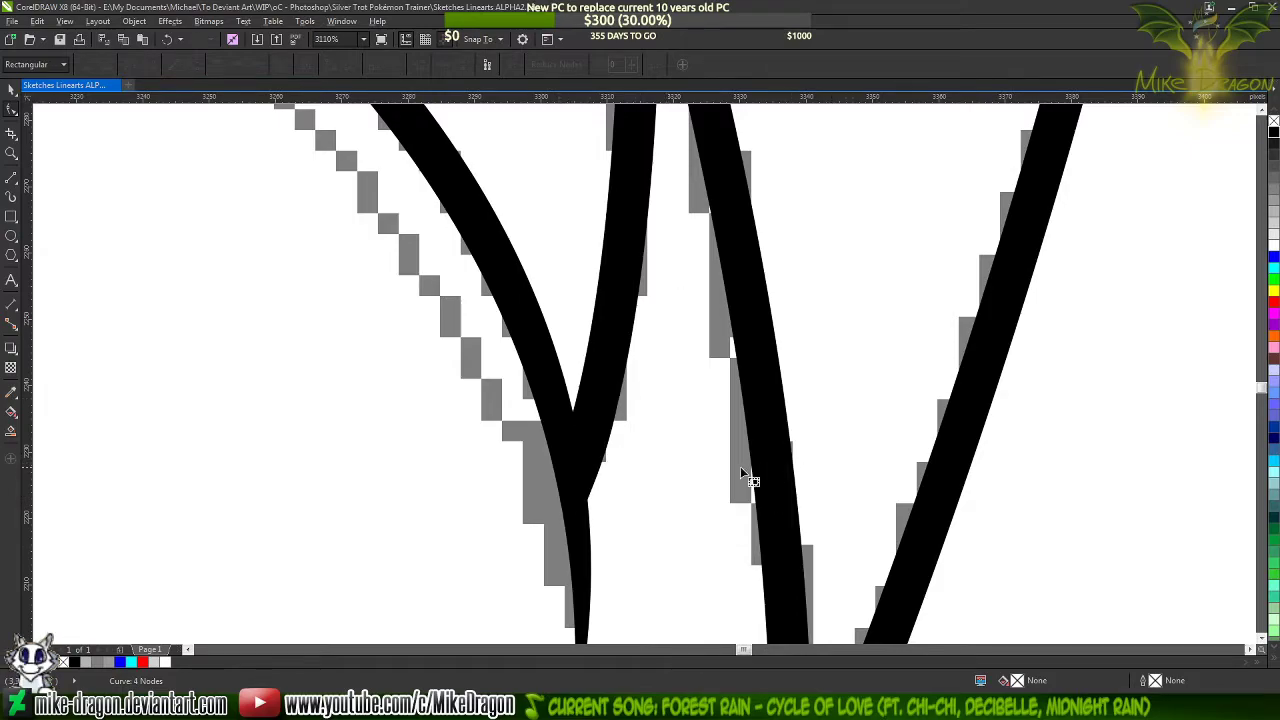
pyautogui.scroll(-5, 741, 472)
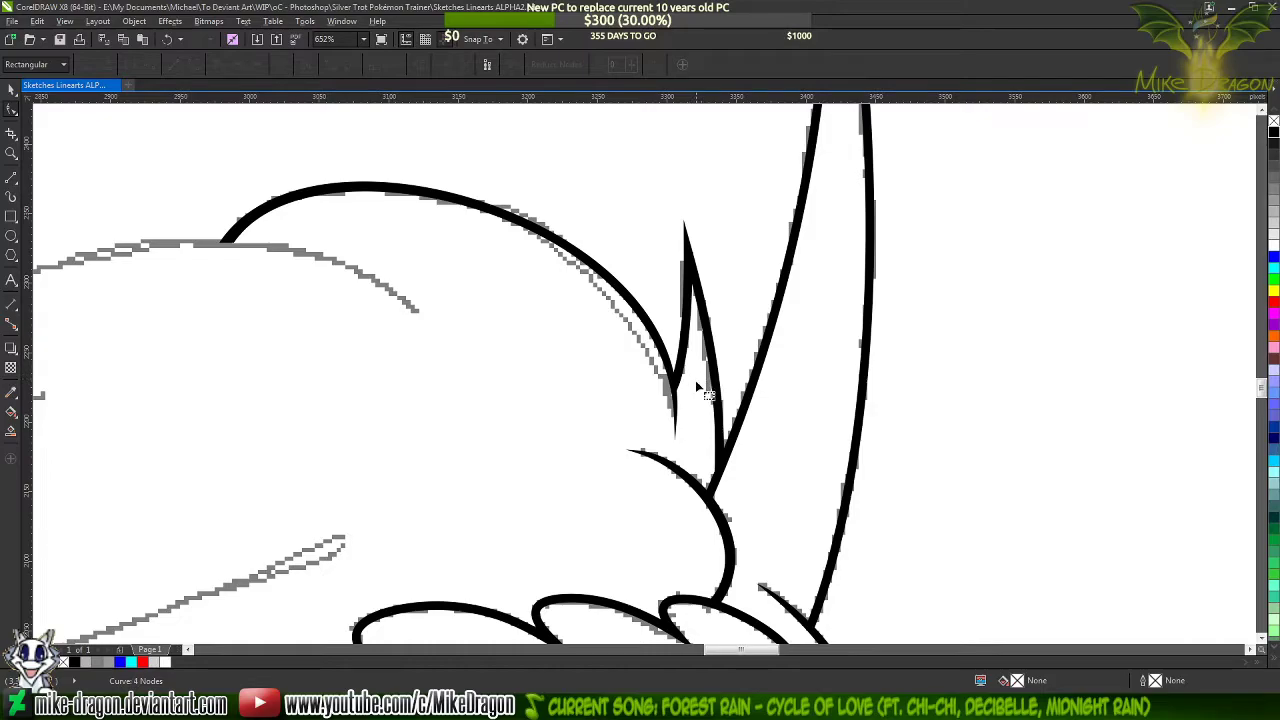
pyautogui.scroll(-5, 894, 341)
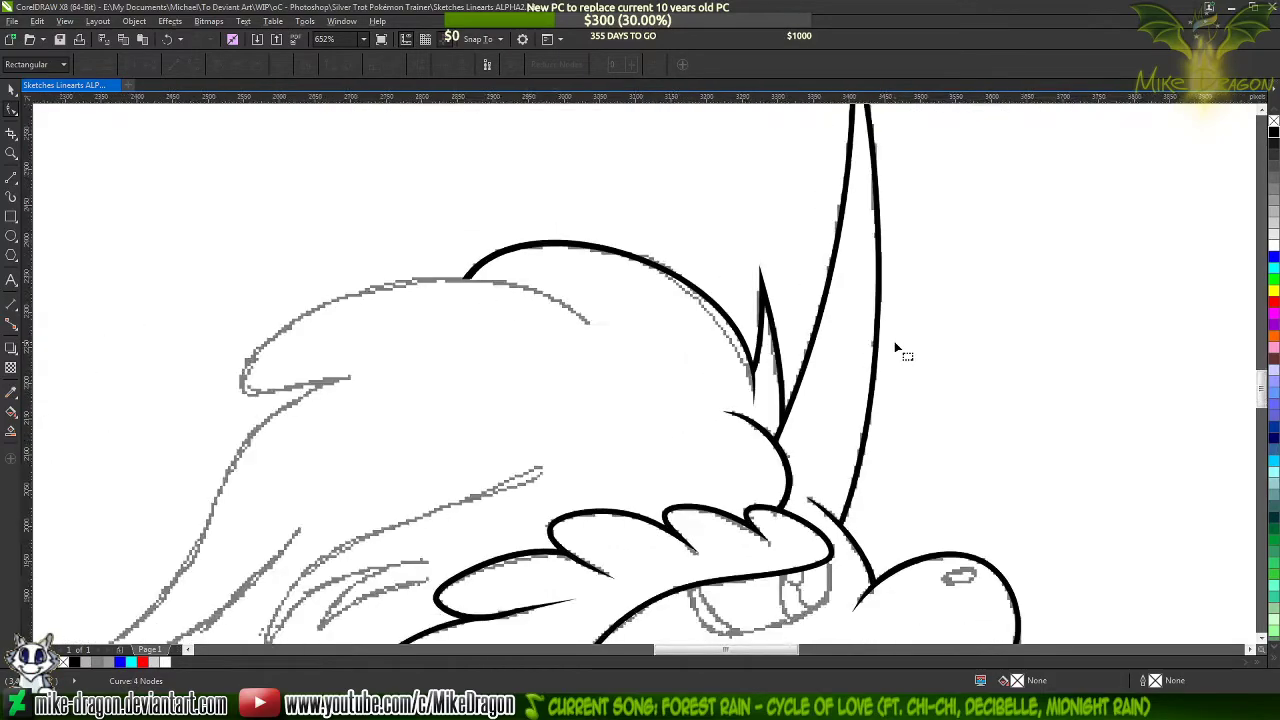
# Draw a seven-node straight-segment path roughly following the rear mane locks, from the upper inner end around both tips to the lower inner end
pyautogui.scroll(2, 649, 335)
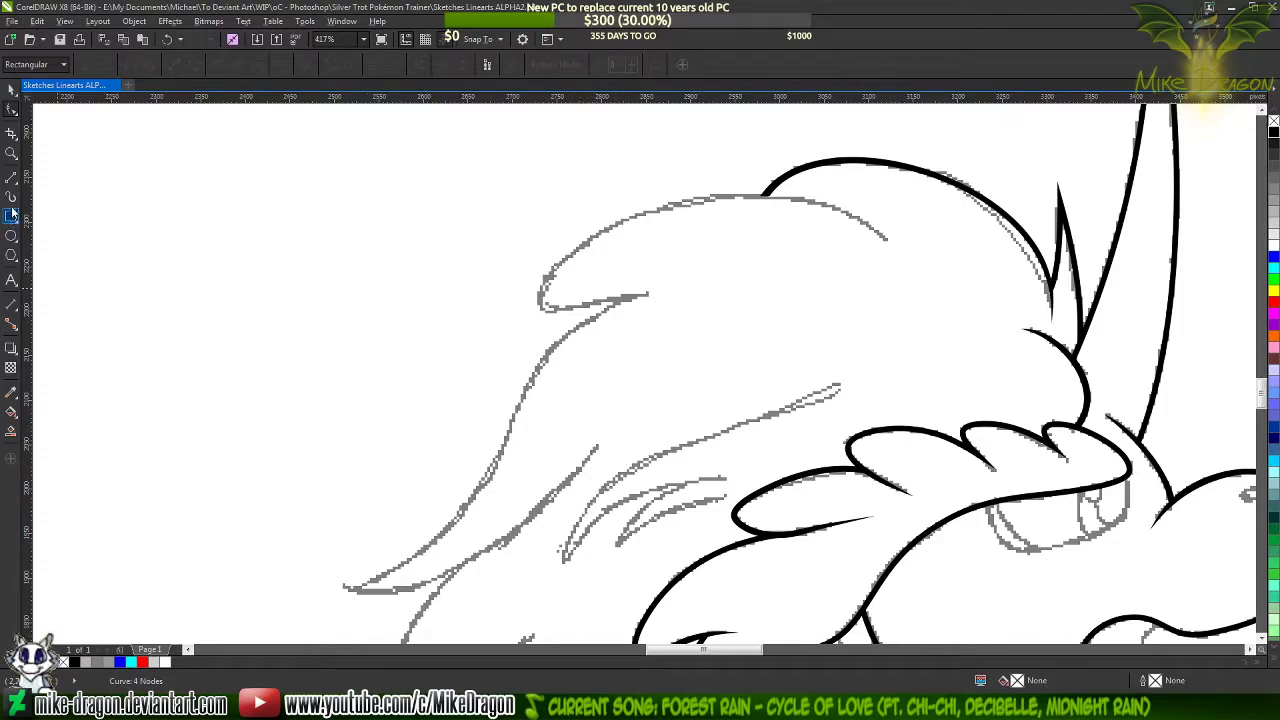
pyautogui.press('F5')
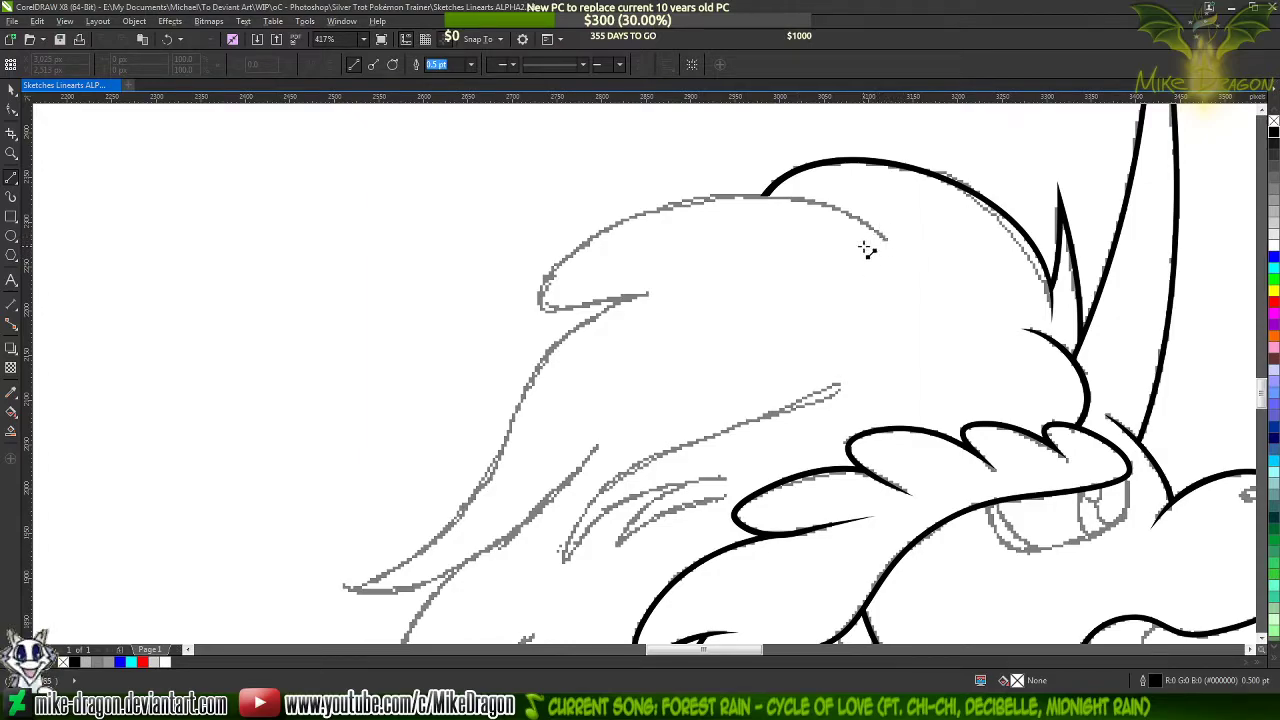
pyautogui.click(888, 241)
pyautogui.click(548, 276)
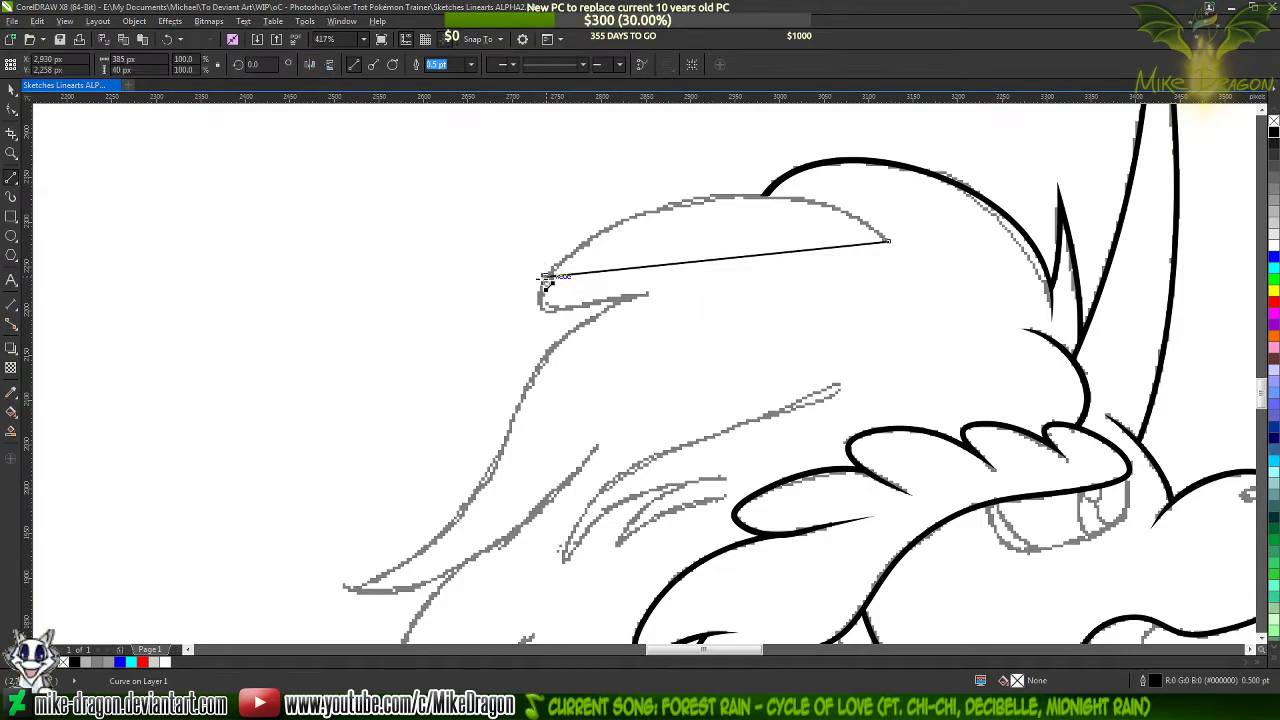
pyautogui.click(566, 308)
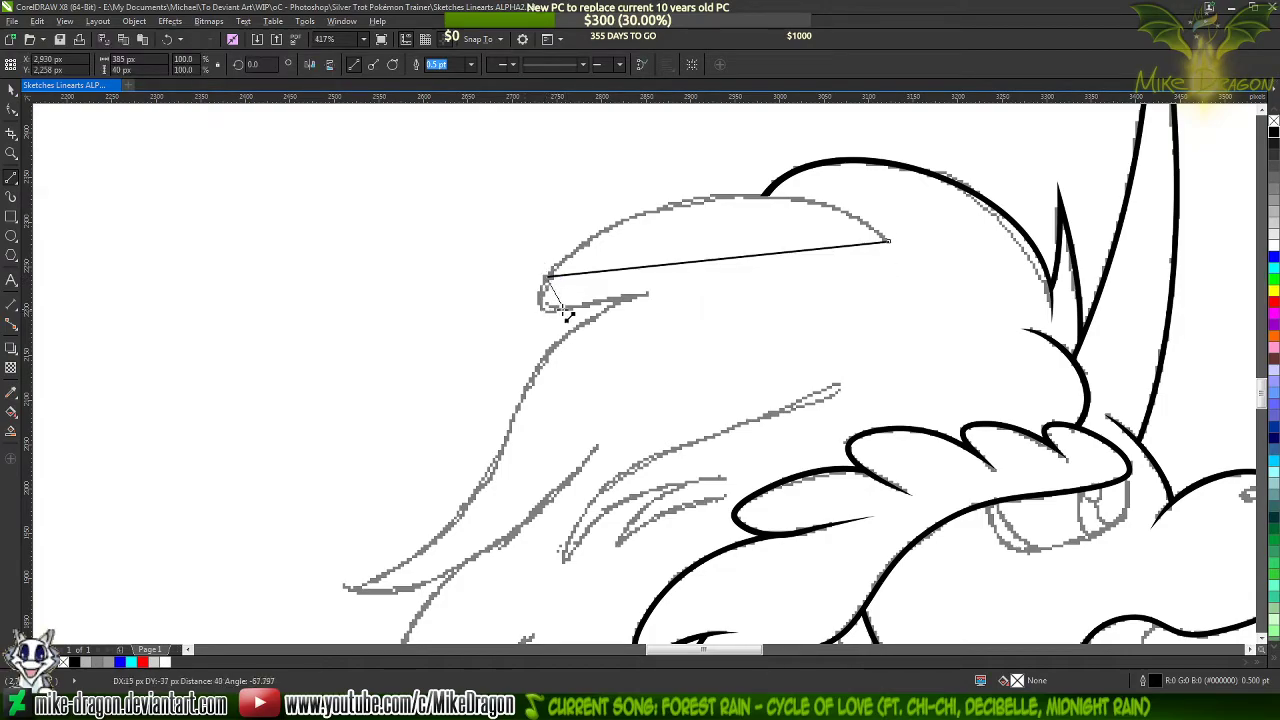
pyautogui.click(649, 297)
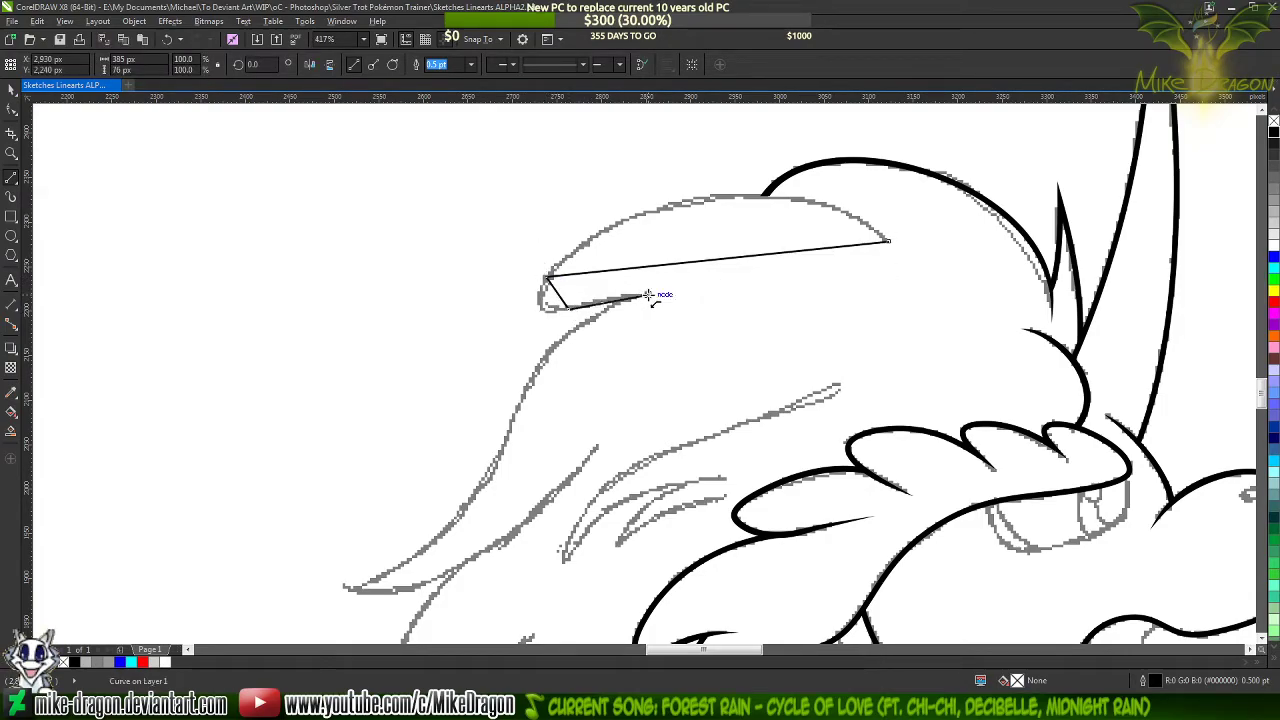
pyautogui.click(510, 432)
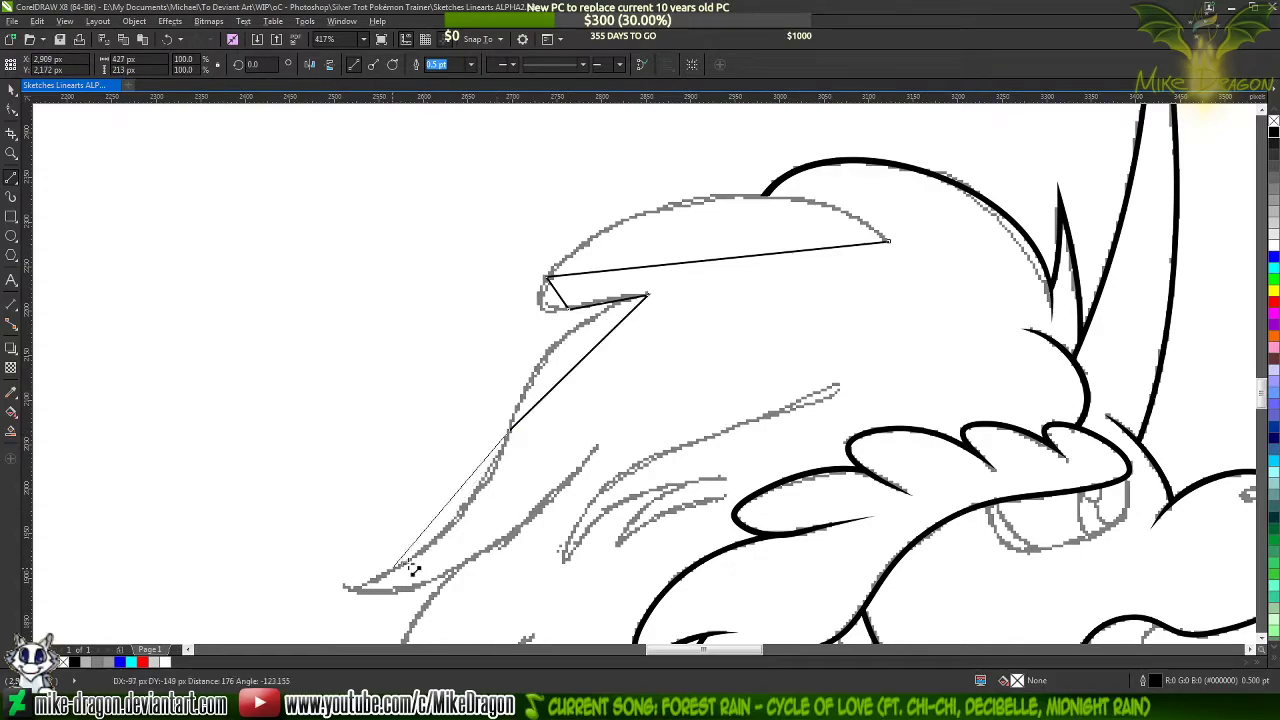
pyautogui.click(343, 586)
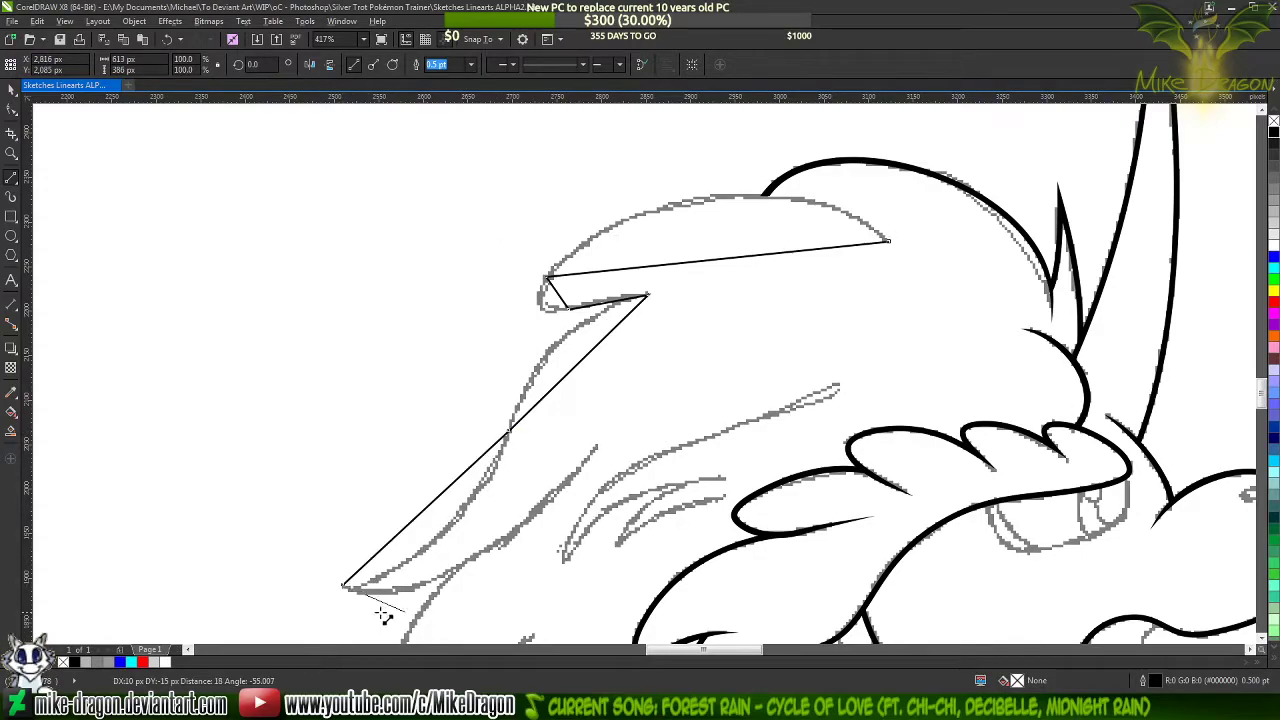
pyautogui.doubleClick(598, 448)
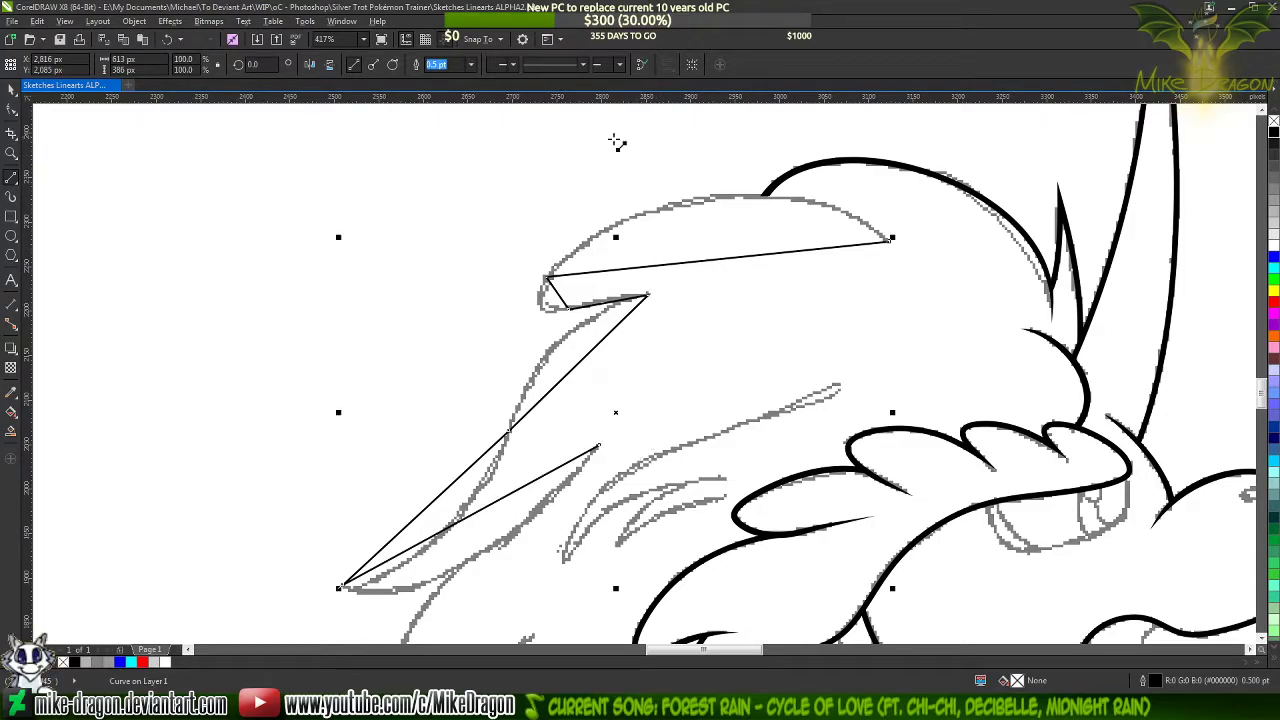
# Set the new mane path's outline width to 1.5 pt and convert all its segments to curves
pyautogui.click(471, 64)
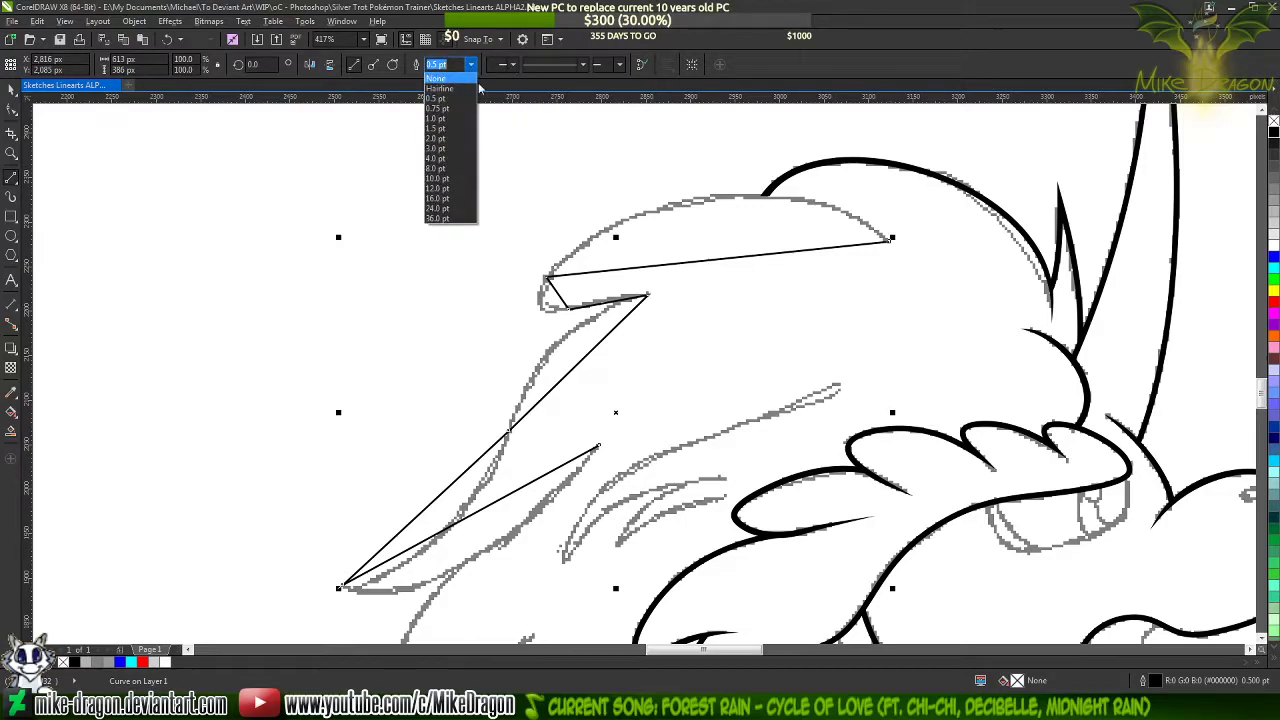
pyautogui.click(452, 128)
pyautogui.press('F10')
pyautogui.moveTo(966, 160); pyautogui.dragTo(310, 612)
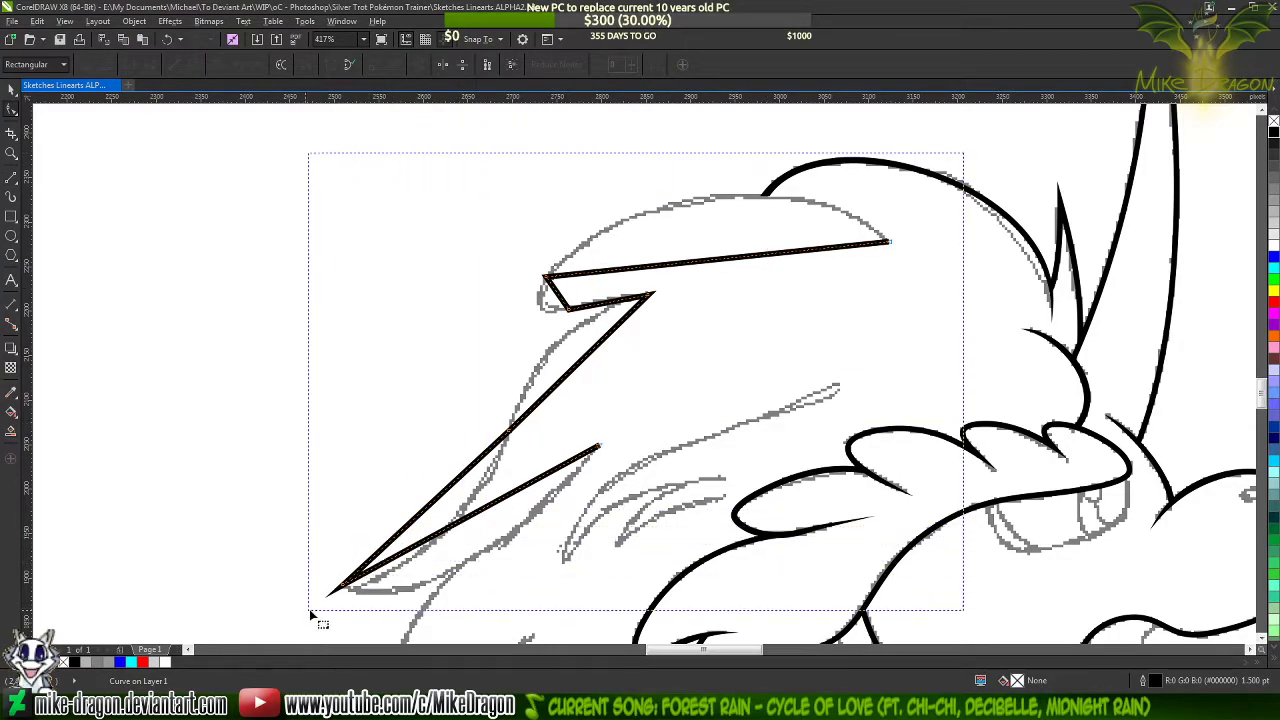
pyautogui.rightClick(572, 400)
pyautogui.click(612, 410)
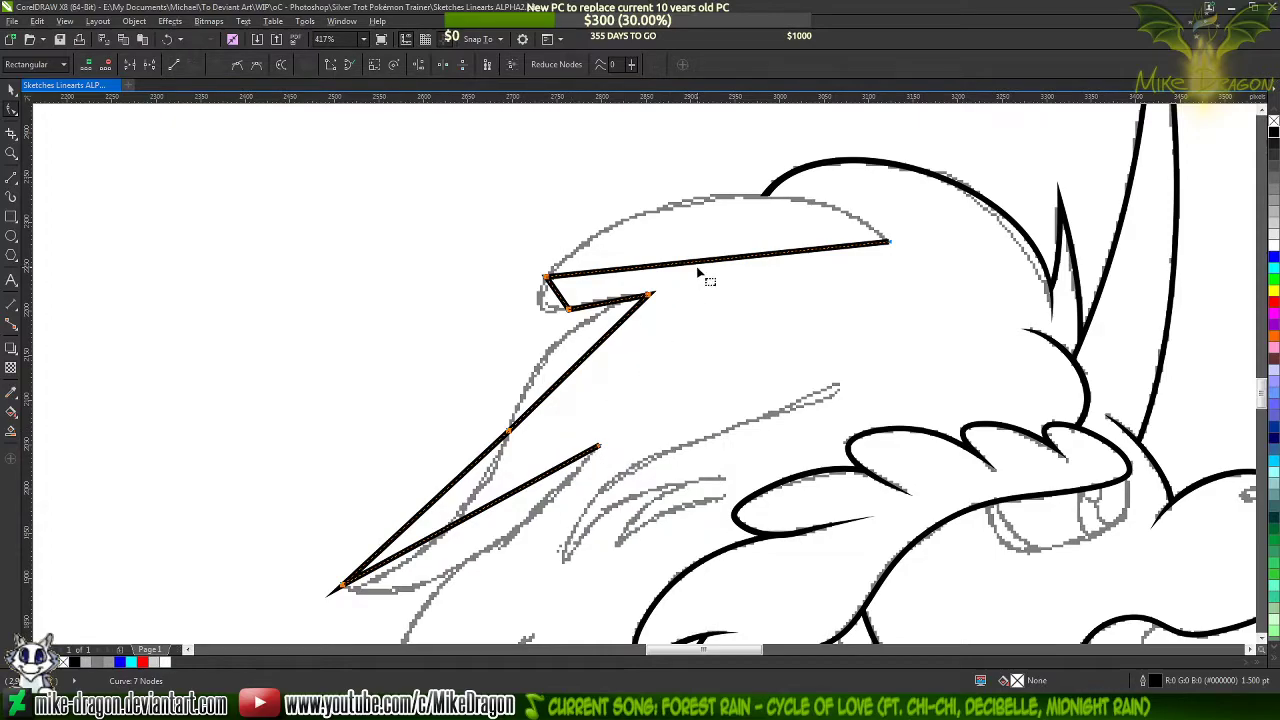
# Bend the path's top segment and adjust both end handles to match the upper lock's sketched arch
pyautogui.scroll(2, 729, 210)
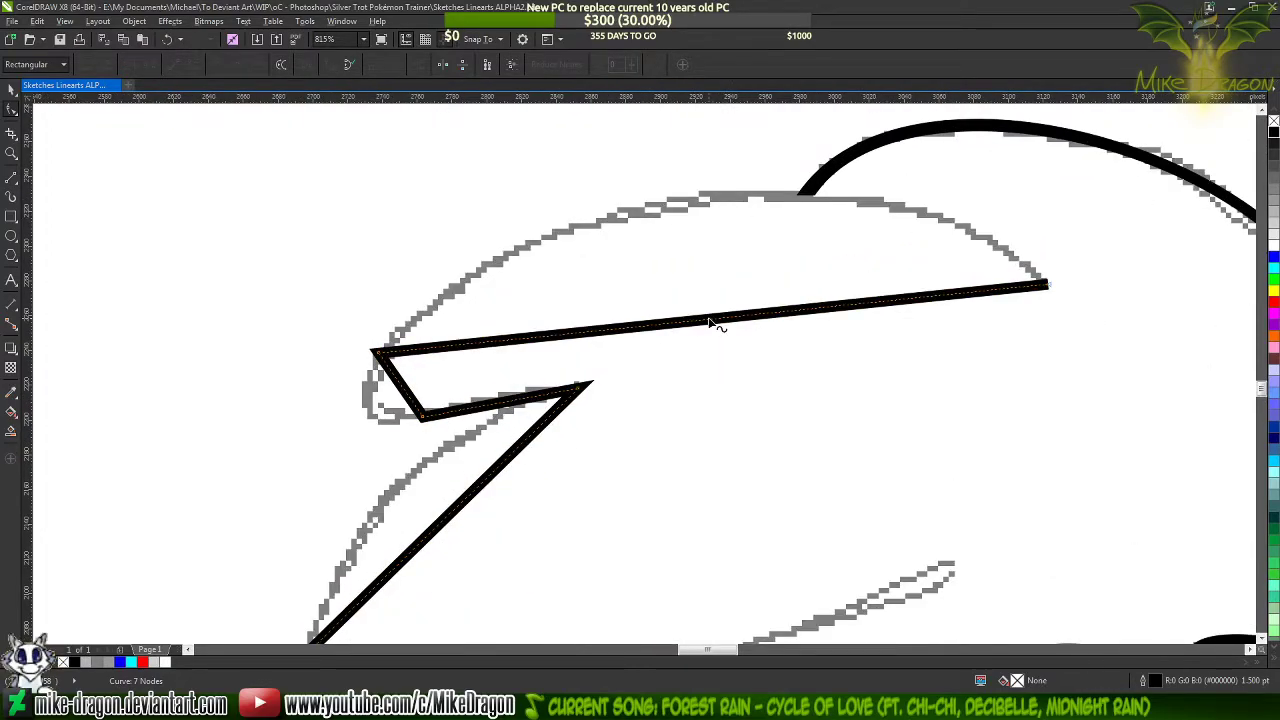
pyautogui.moveTo(710, 323); pyautogui.dragTo(650, 210)
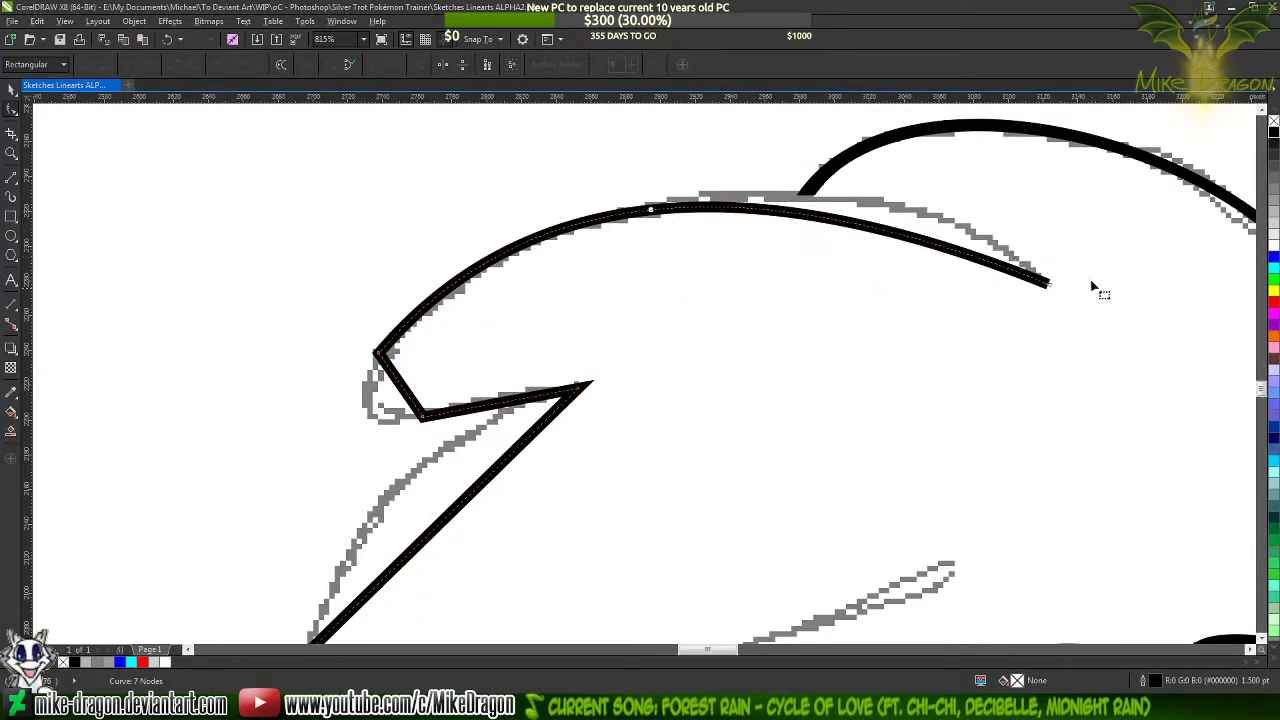
pyautogui.click(1046, 285)
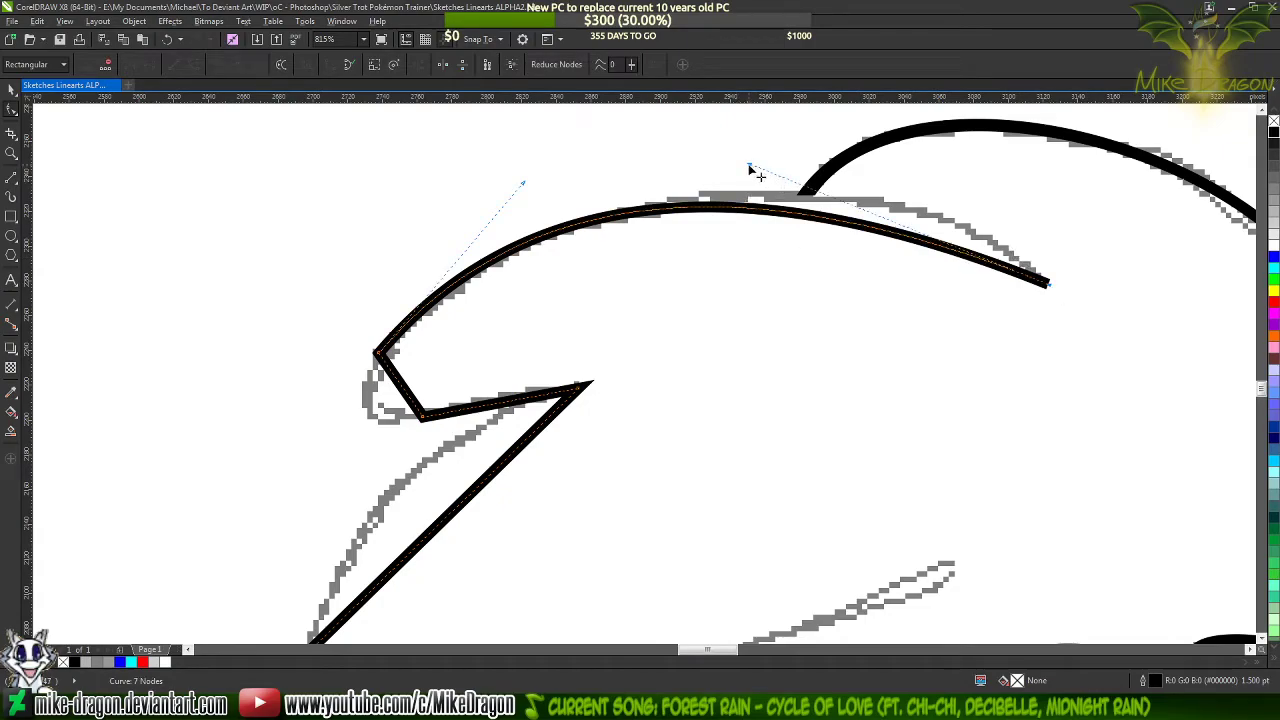
pyautogui.moveTo(749, 168); pyautogui.dragTo(904, 140)
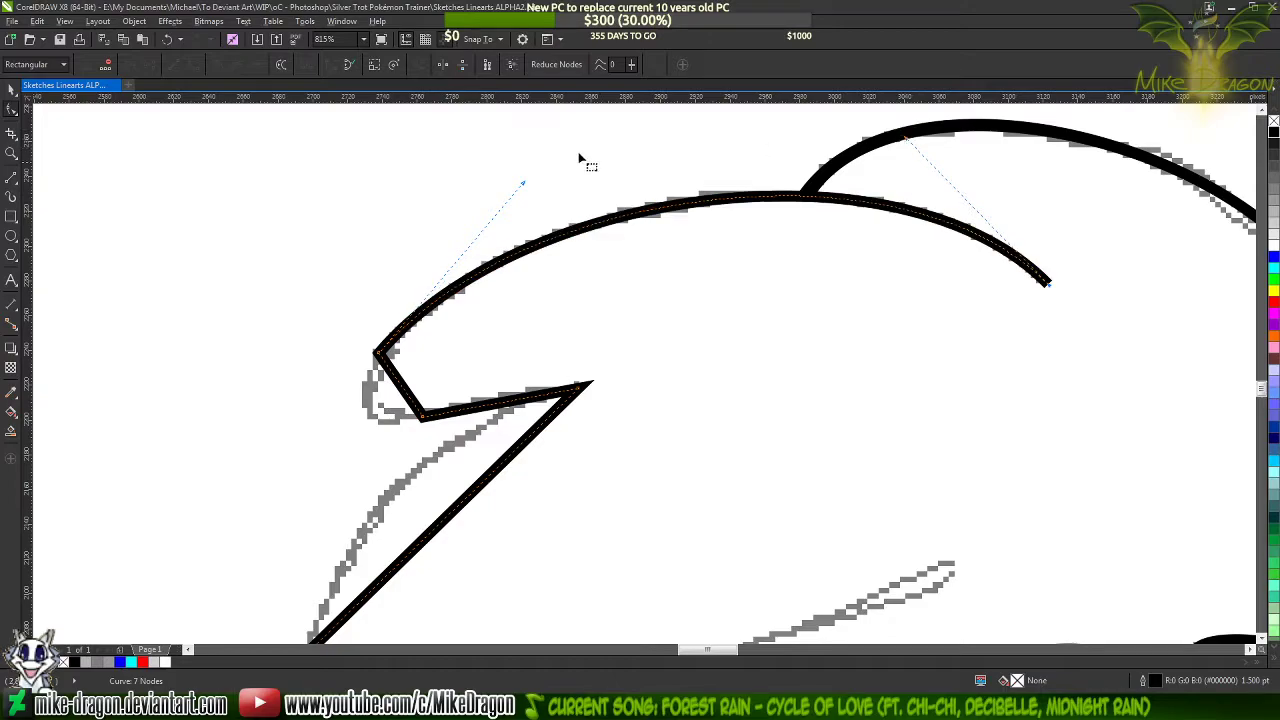
pyautogui.moveTo(525, 183); pyautogui.dragTo(511, 178)
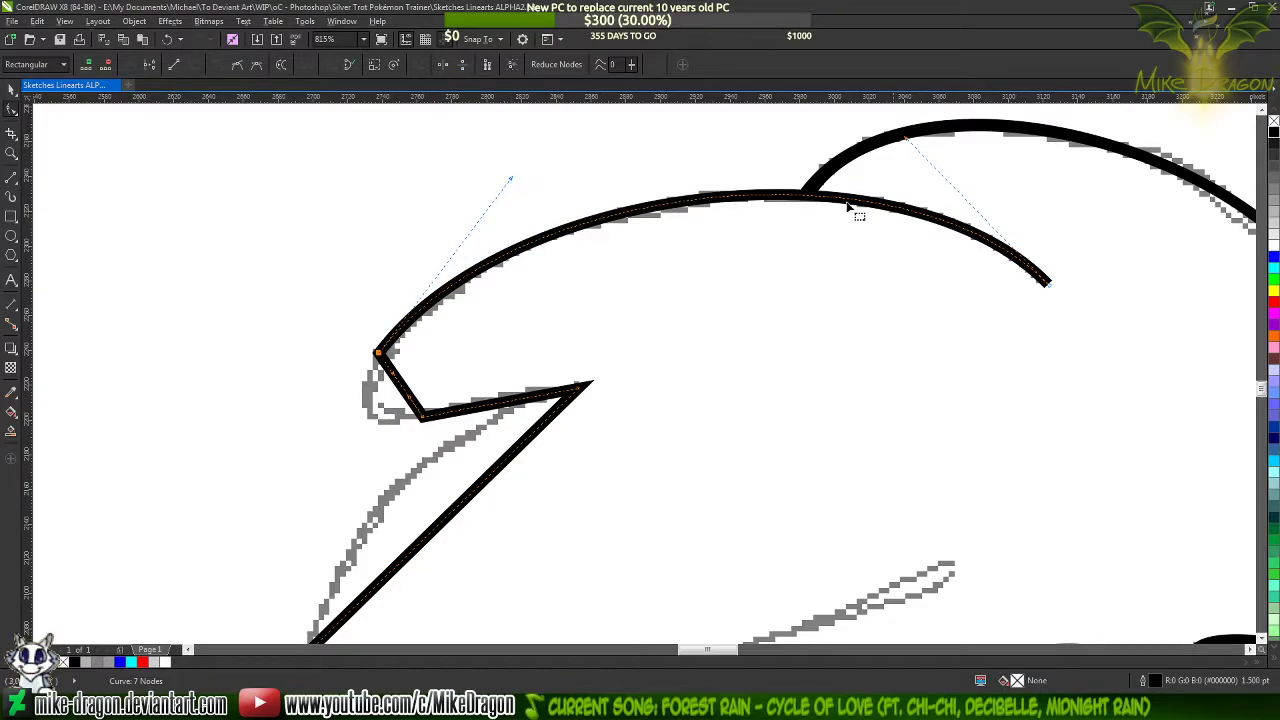
# Bend the short segment around the upper lock's rounded tip and add a node at its lower bend
pyautogui.scroll(-2, 937, 175)
pyautogui.scroll(-1, 937, 175)
pyautogui.scroll(-2, 628, 178)
pyautogui.scroll(5, 640, 252)
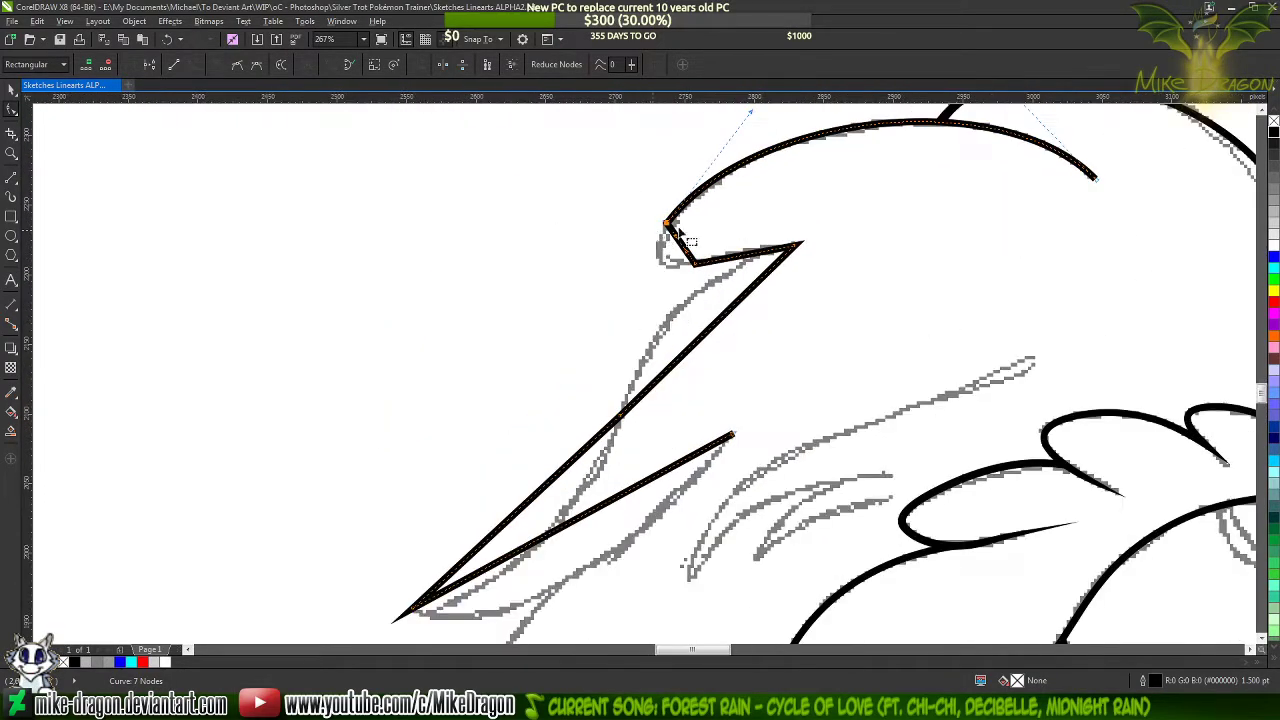
pyautogui.scroll(5, 657, 257)
pyautogui.moveTo(714, 267); pyautogui.dragTo(628, 318)
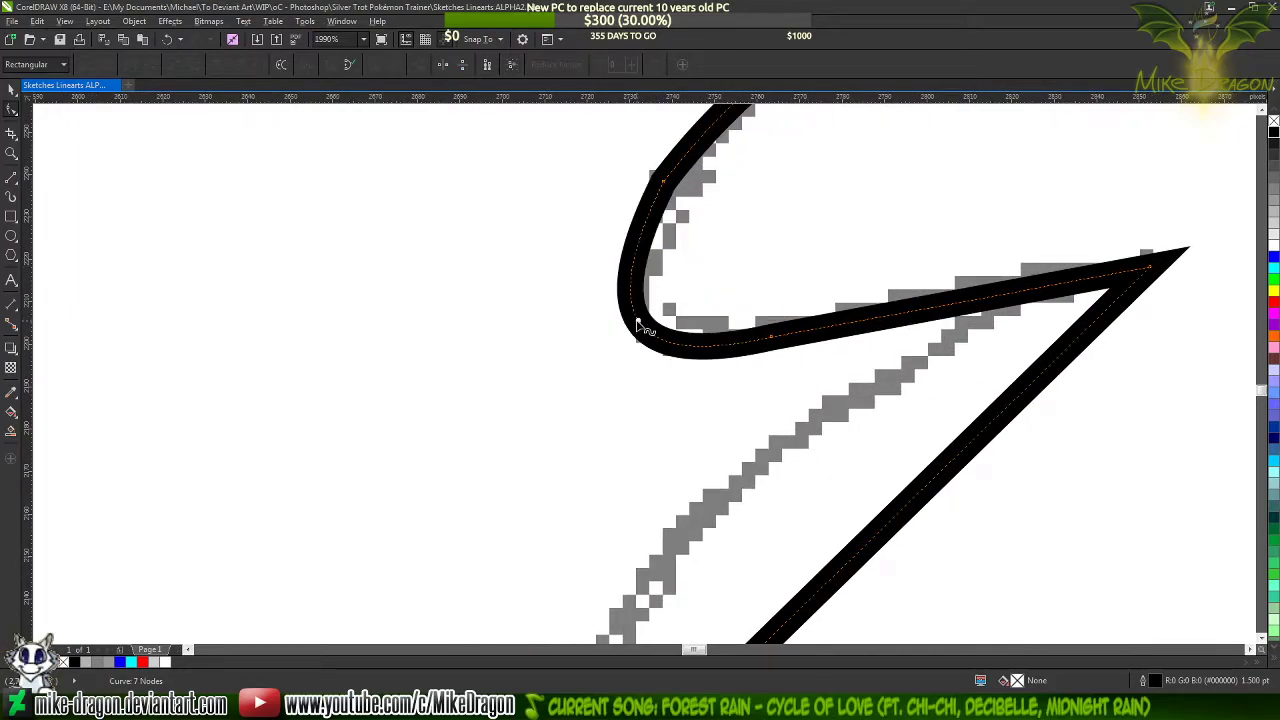
pyautogui.scroll(-6, 312, 357)
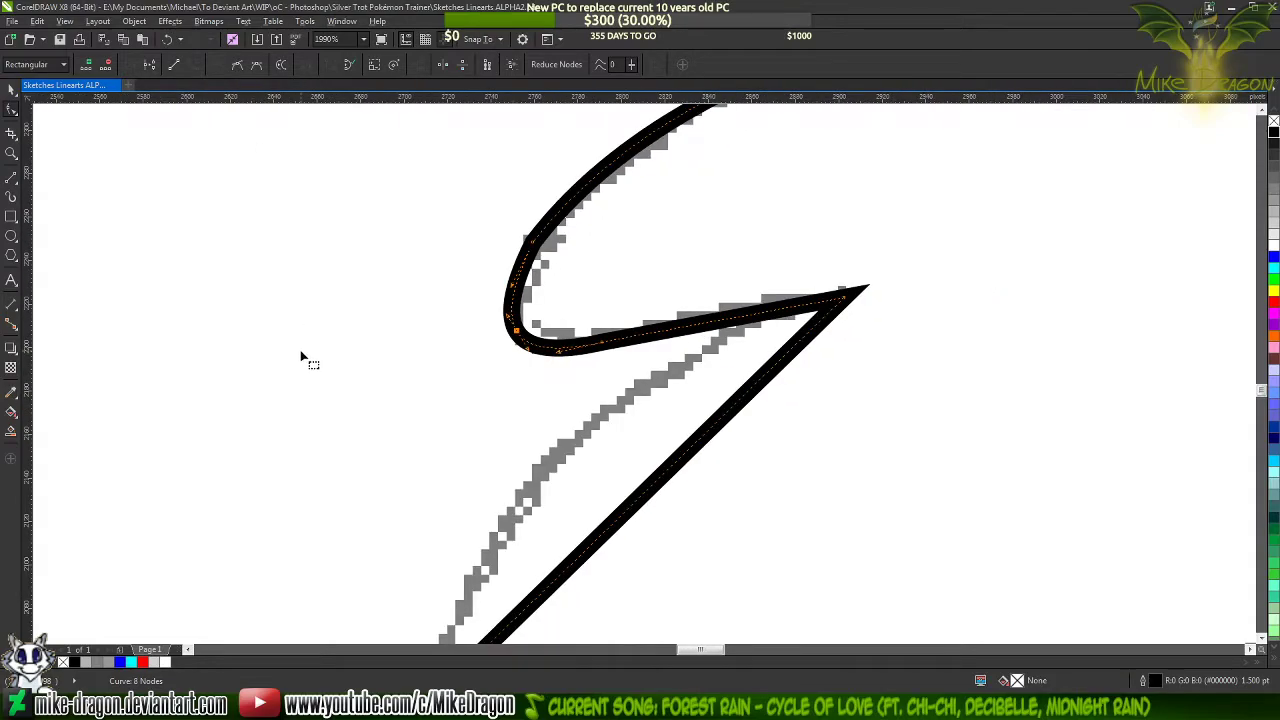
pyautogui.scroll(2, 480, 340)
pyautogui.scroll(-1, 484, 345)
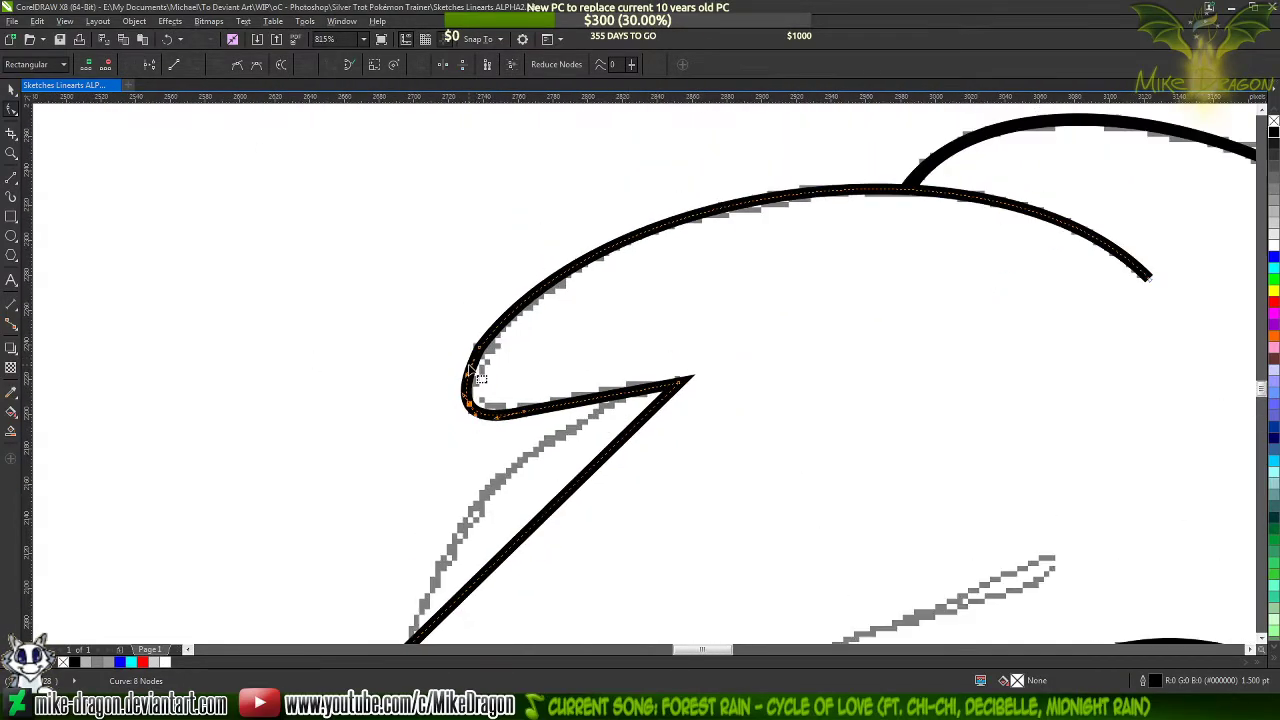
# Try removing the corner node above the rounded tip, undo that, and add a node along the lock's upper arch
pyautogui.doubleClick(479, 347)
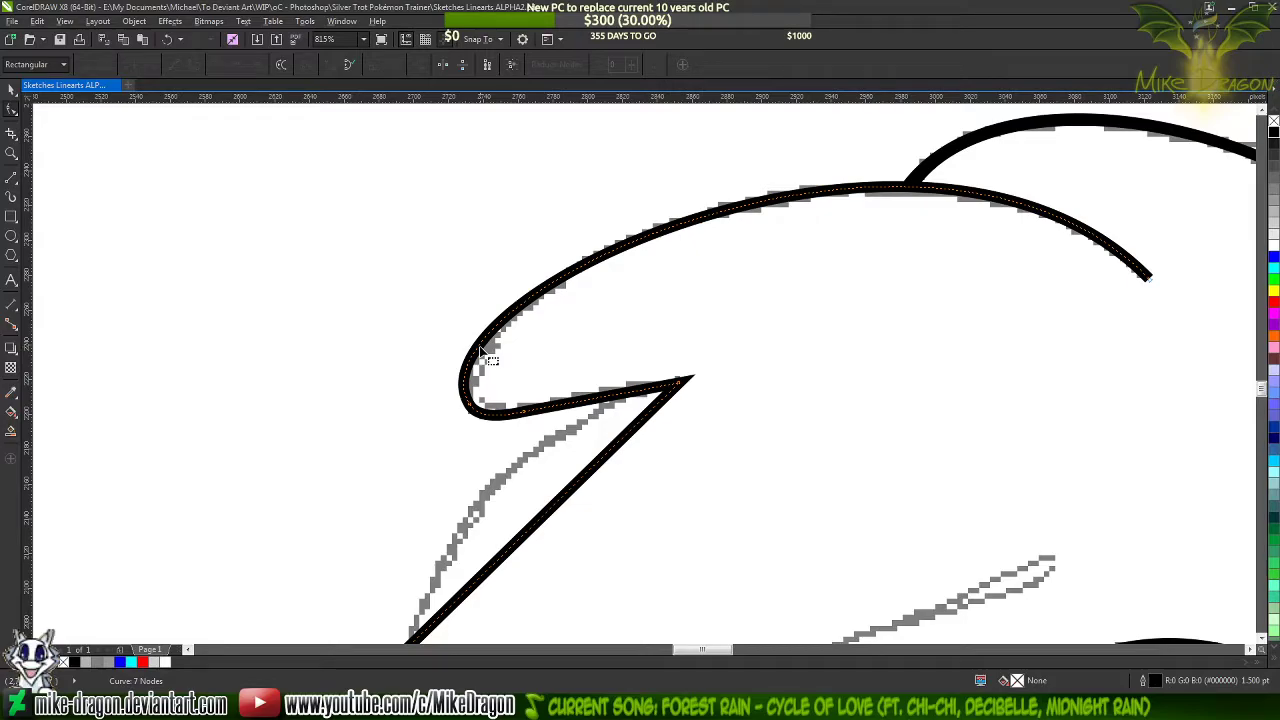
pyautogui.hotkey('ctrl', 'z')
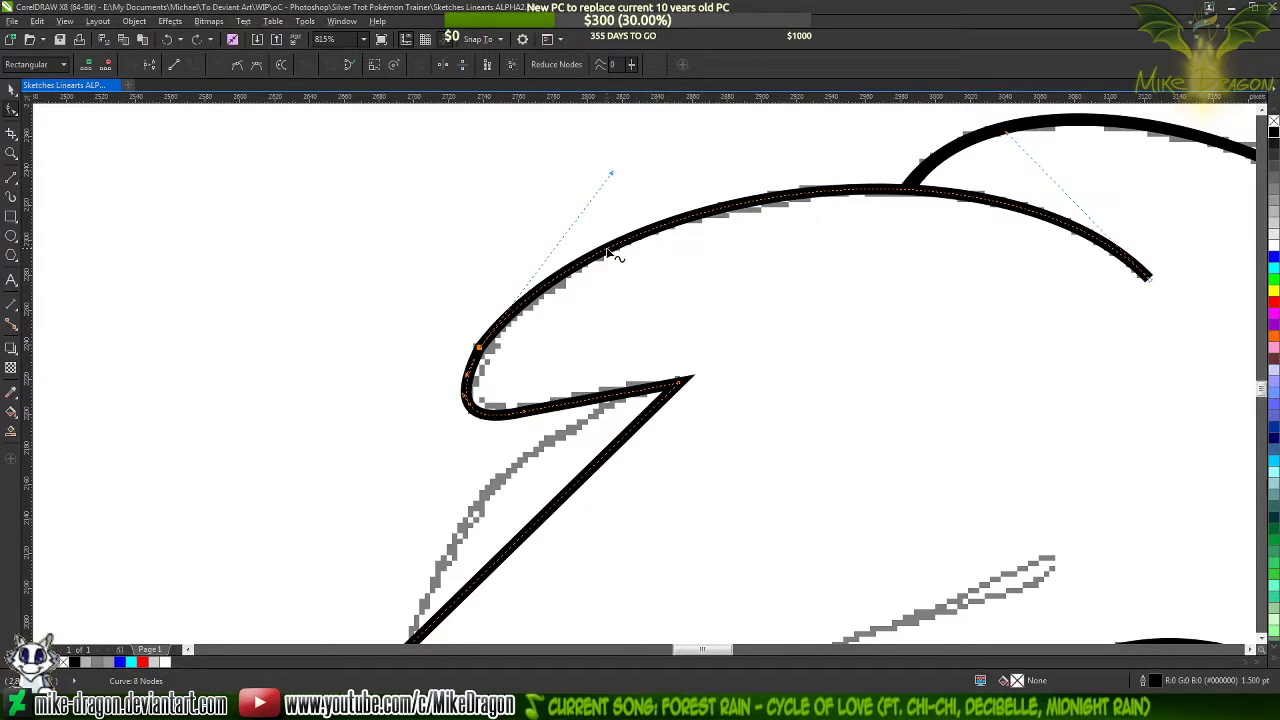
pyautogui.doubleClick(607, 252)
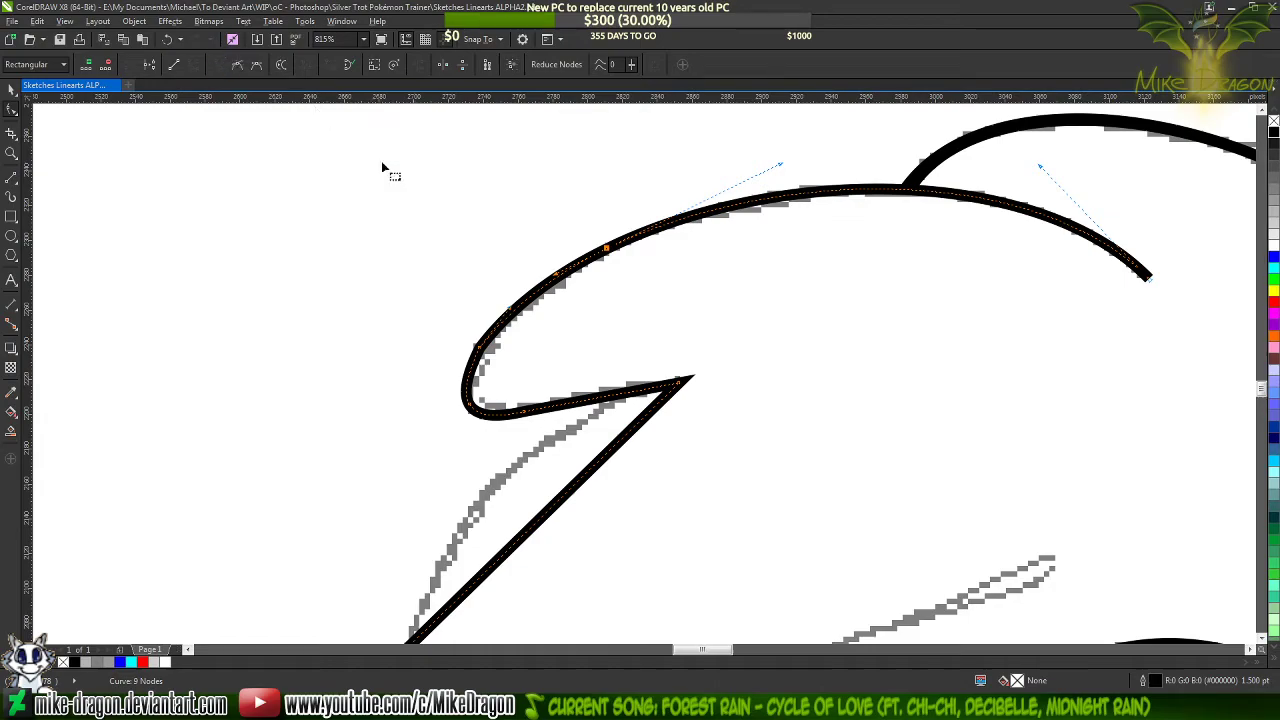
# Add a node on the outer side of the rounded tip and delete the corner node above it to smooth the curve
pyautogui.click(488, 353)
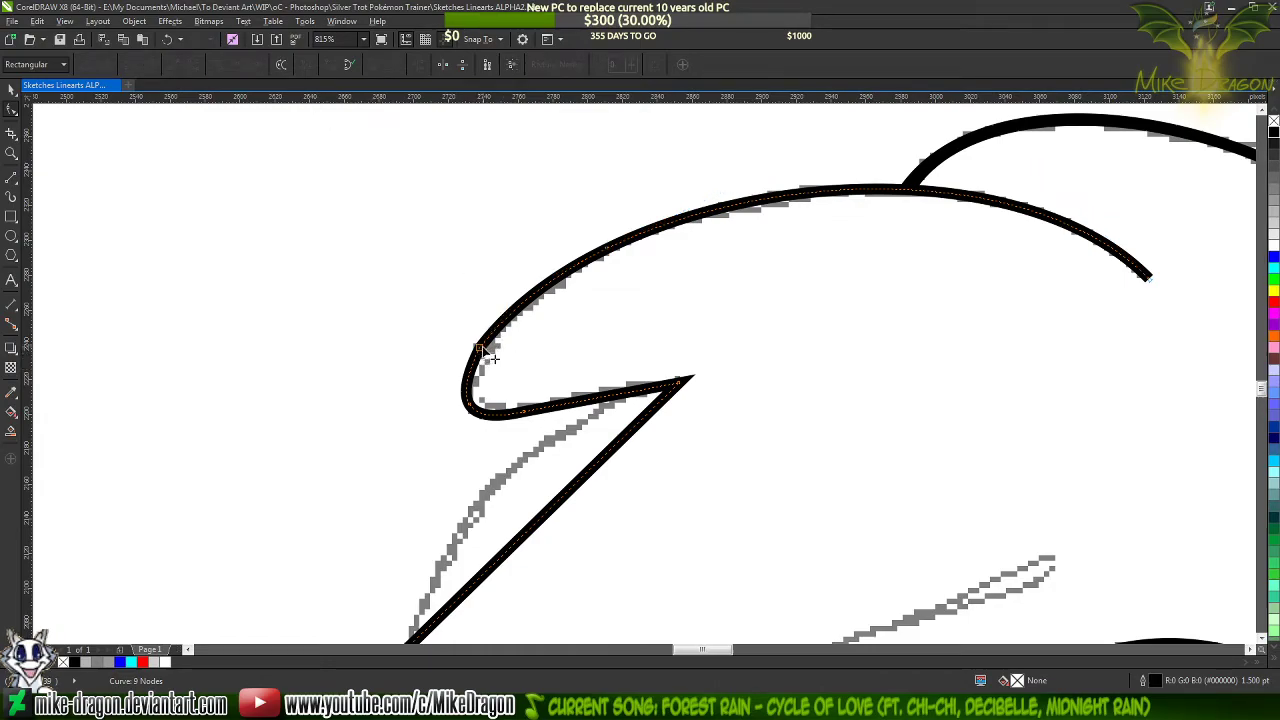
pyautogui.doubleClick(480, 348)
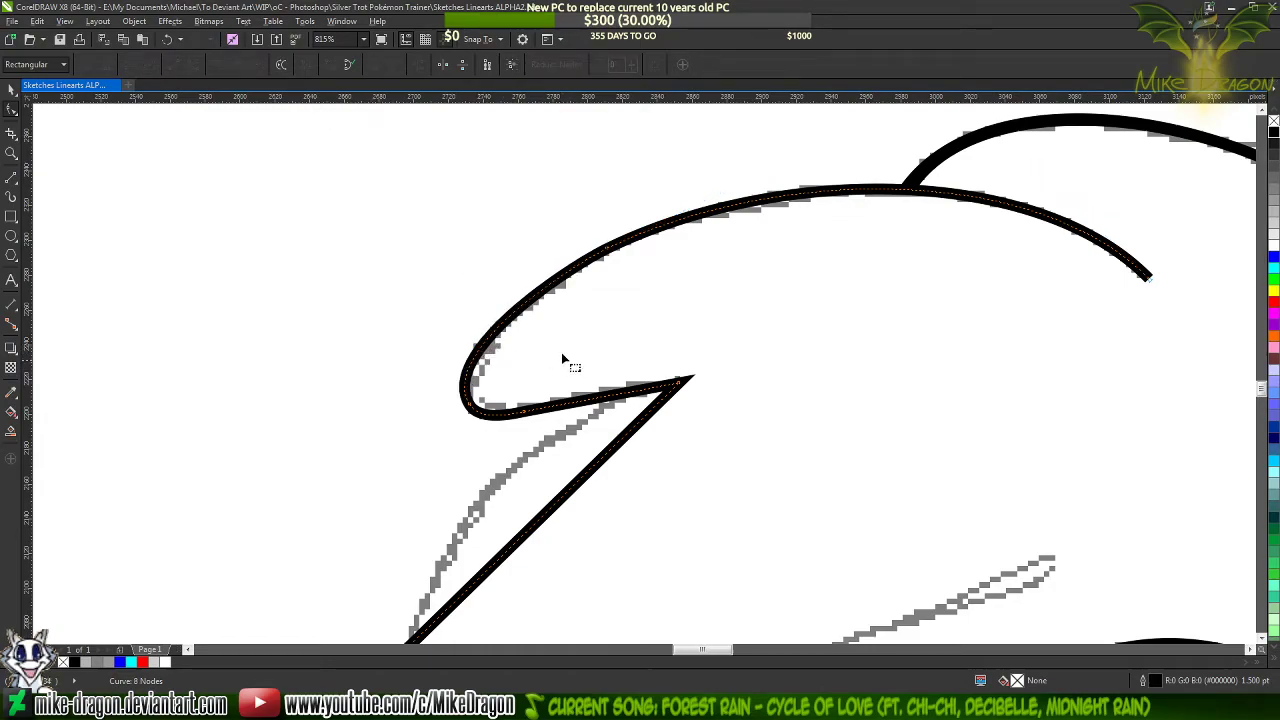
pyautogui.doubleClick(466, 374)
pyautogui.scroll(4, 468, 378)
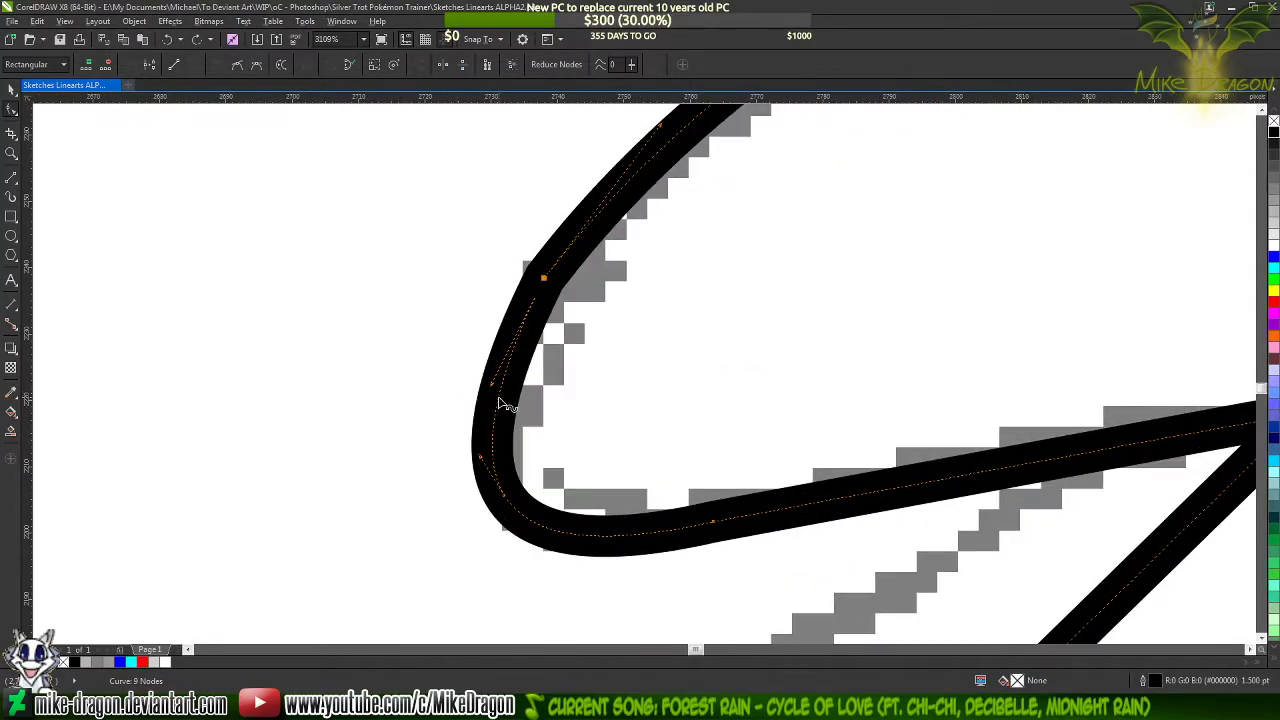
pyautogui.doubleClick(499, 398)
pyautogui.doubleClick(545, 279)
pyautogui.scroll(-2, 432, 415)
pyautogui.scroll(-2, 426, 413)
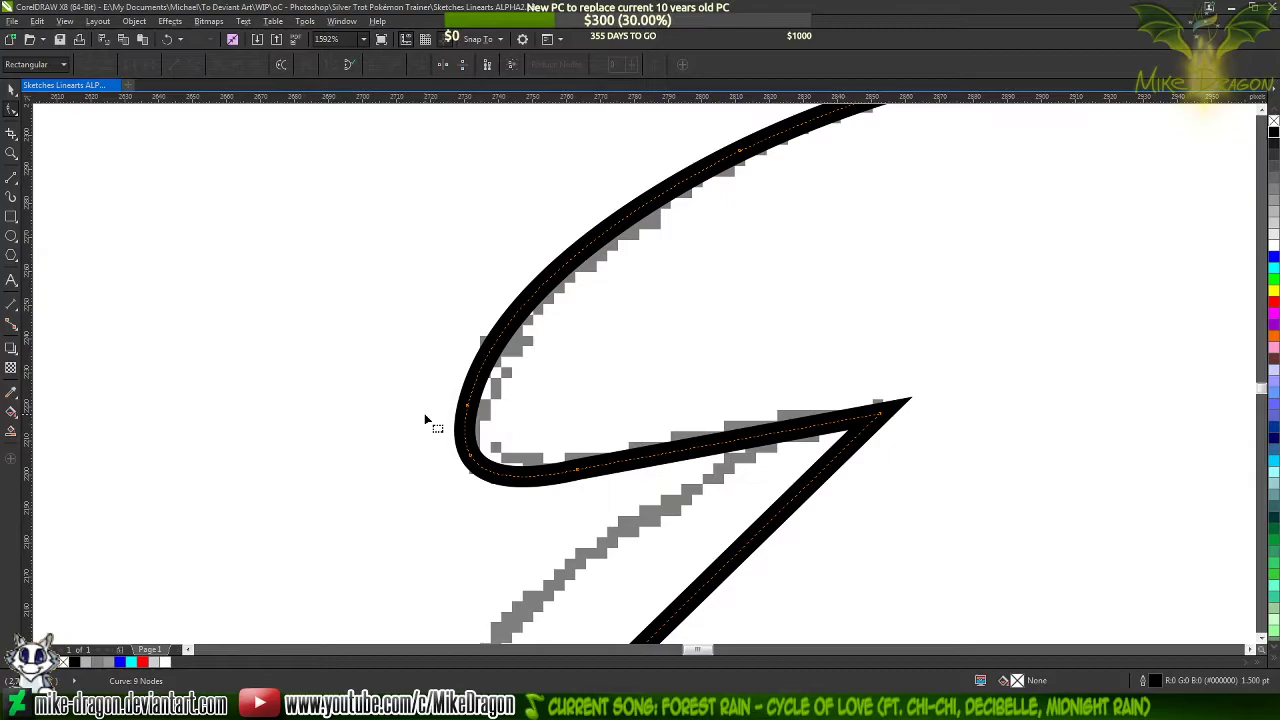
pyautogui.scroll(-2, 582, 295)
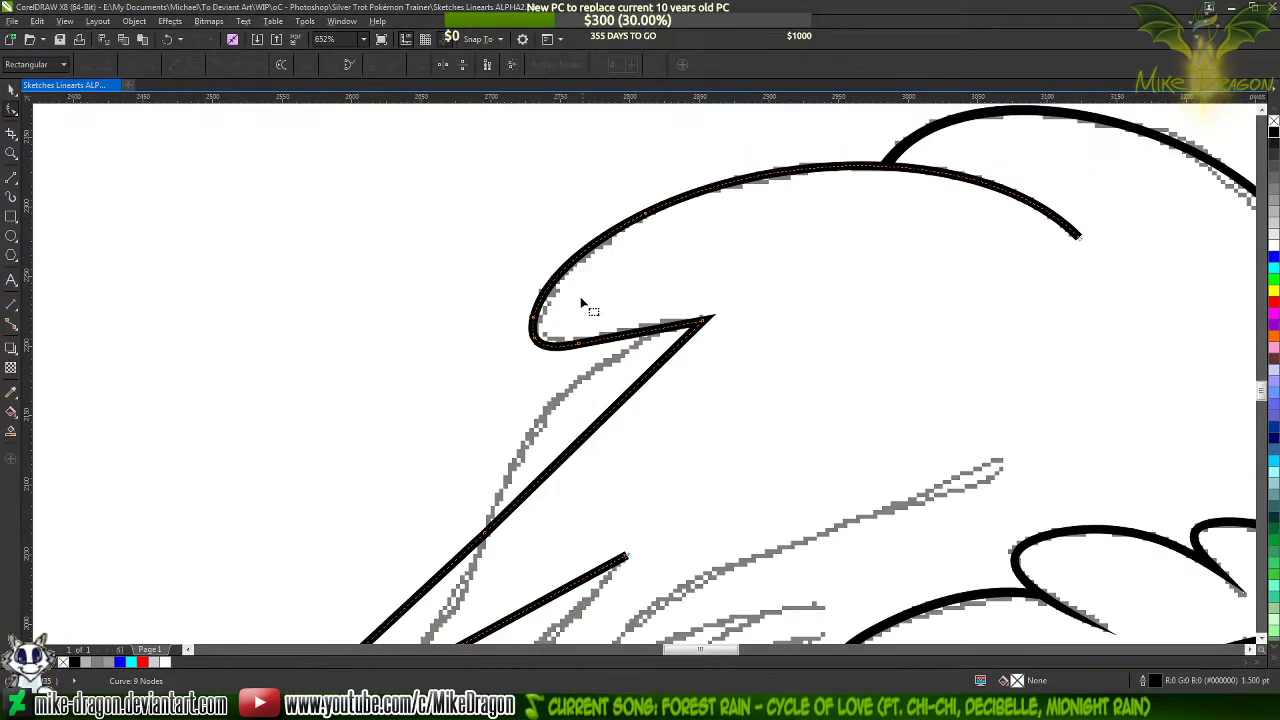
# Bend the upper lock's underside segment slightly upward to match the sketch and add a node at its middle
pyautogui.scroll(3, 654, 354)
pyautogui.scroll(1, 648, 370)
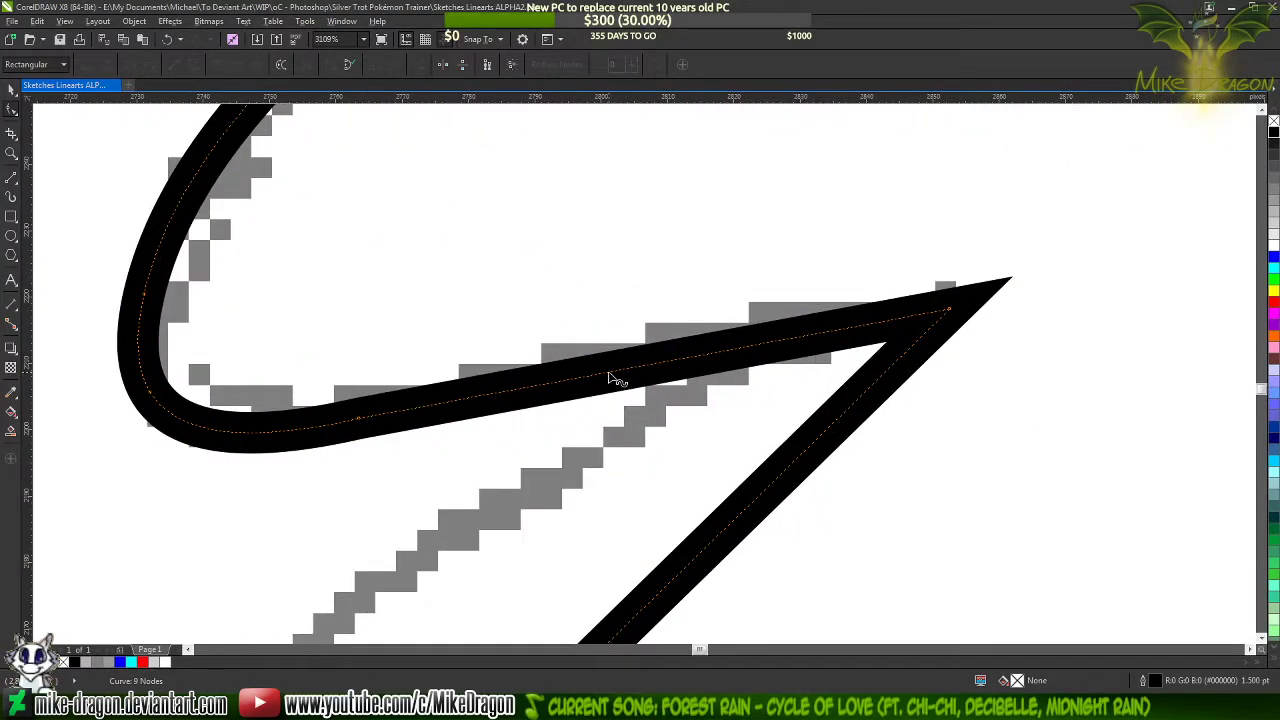
pyautogui.moveTo(608, 371); pyautogui.dragTo(627, 349)
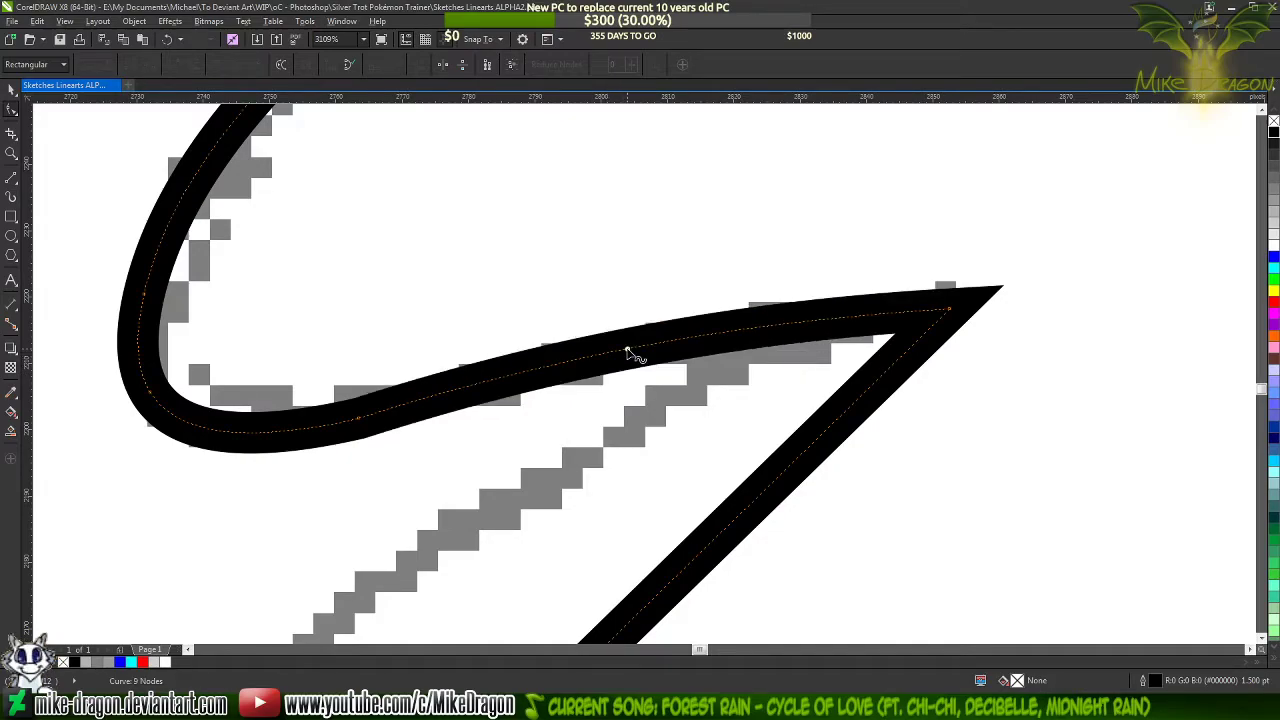
pyautogui.doubleClick(627, 350)
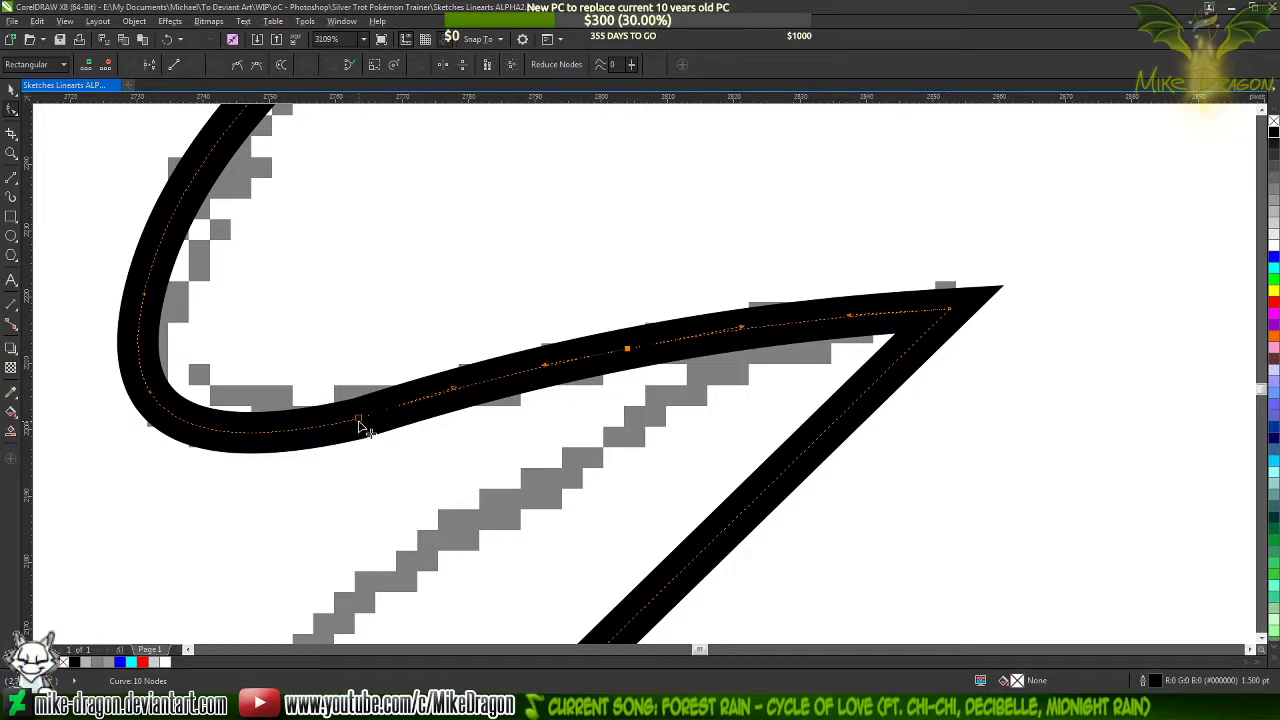
# Add a cusp node at the base of the rounded tip and delete the node beside it on the lock's underside
pyautogui.press('Delete')
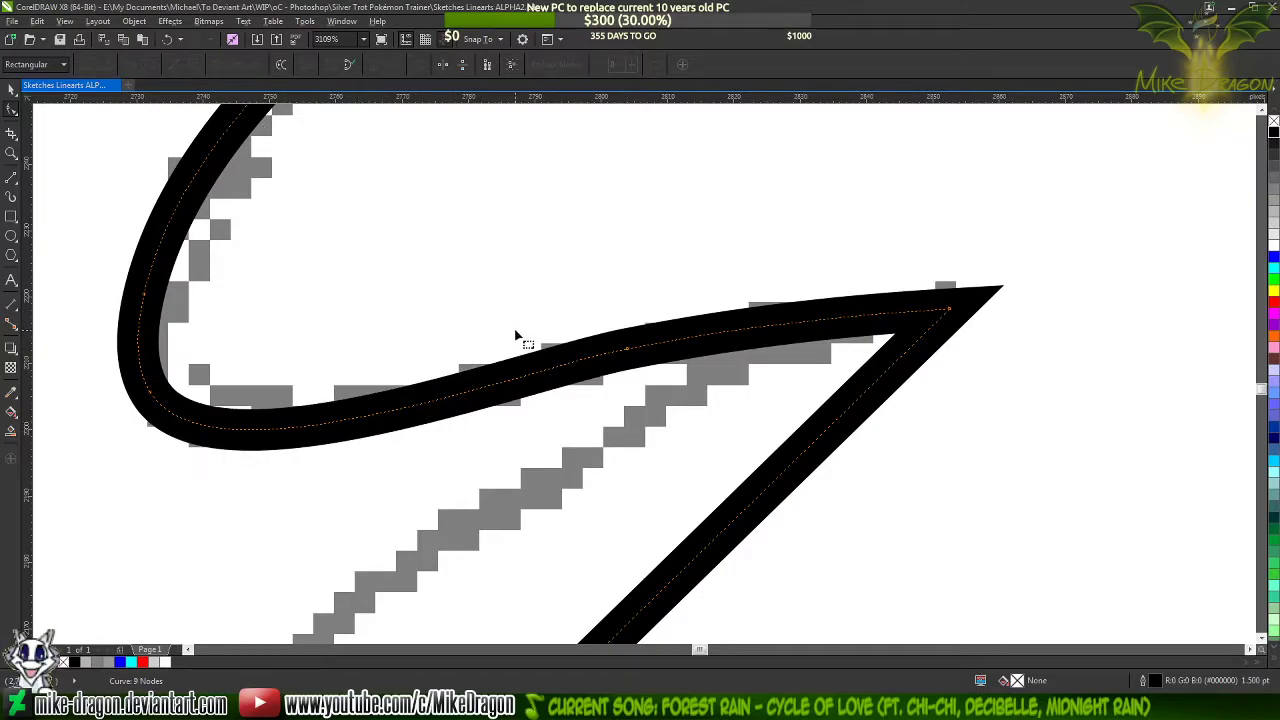
pyautogui.doubleClick(358, 419)
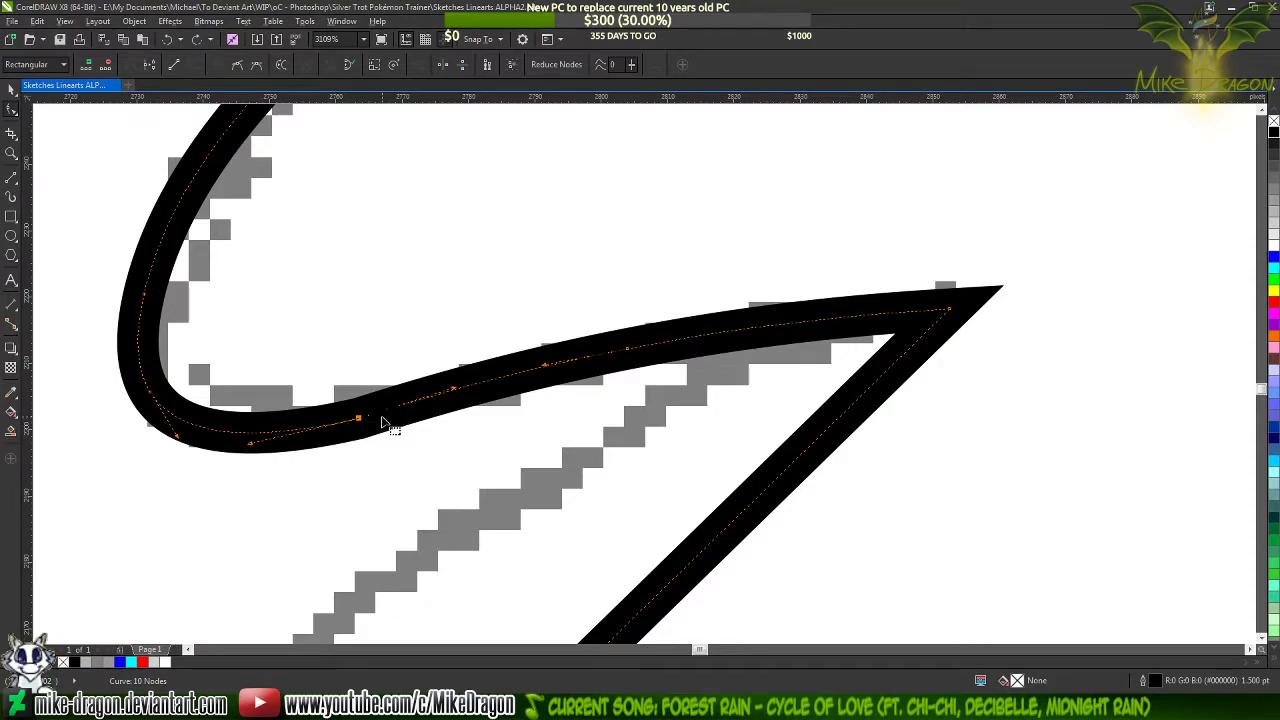
pyautogui.moveTo(343, 429); pyautogui.dragTo(252, 443)
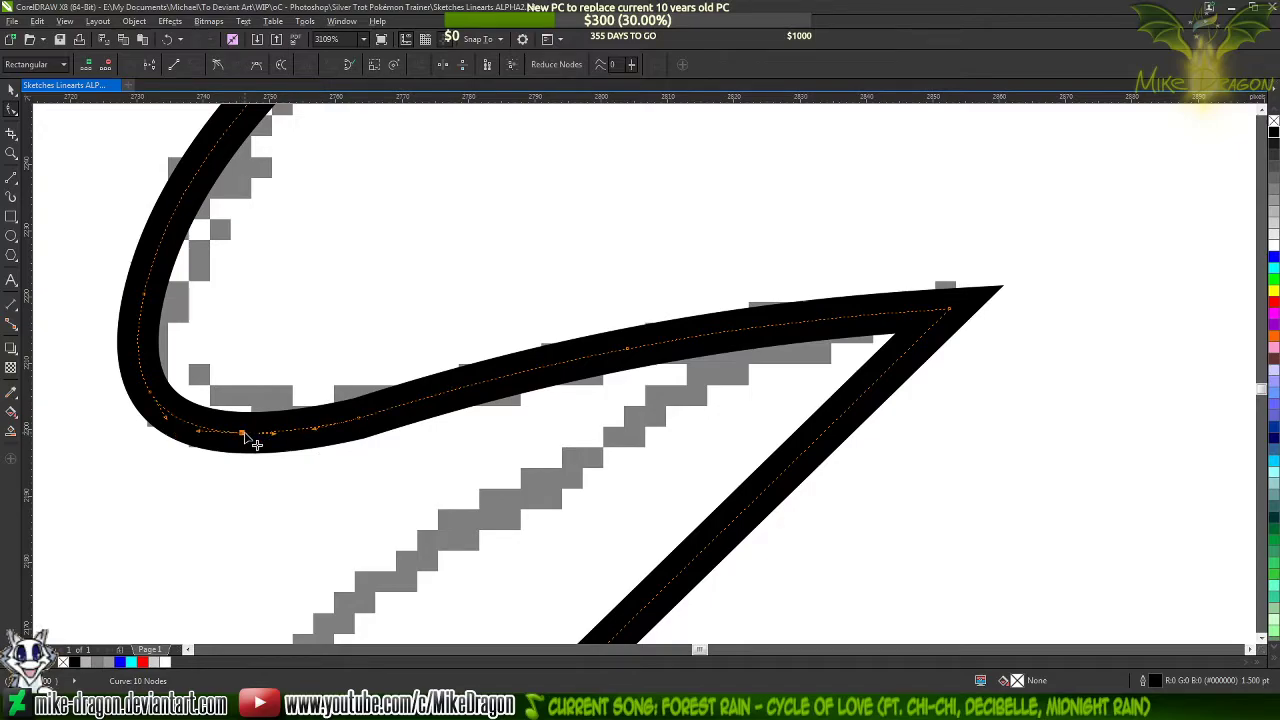
pyautogui.click(218, 65)
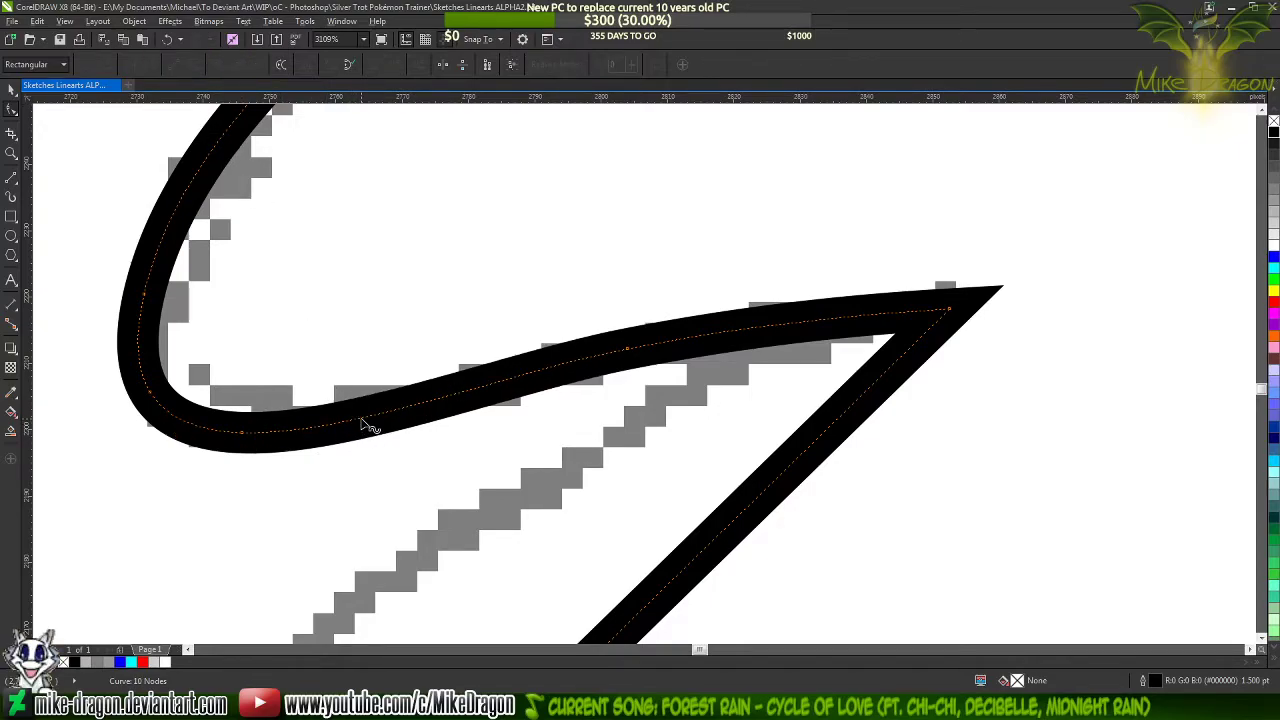
# Bend the straight segment below the rounded tip into an outward arc that follows the sketch
pyautogui.scroll(-6, 737, 297)
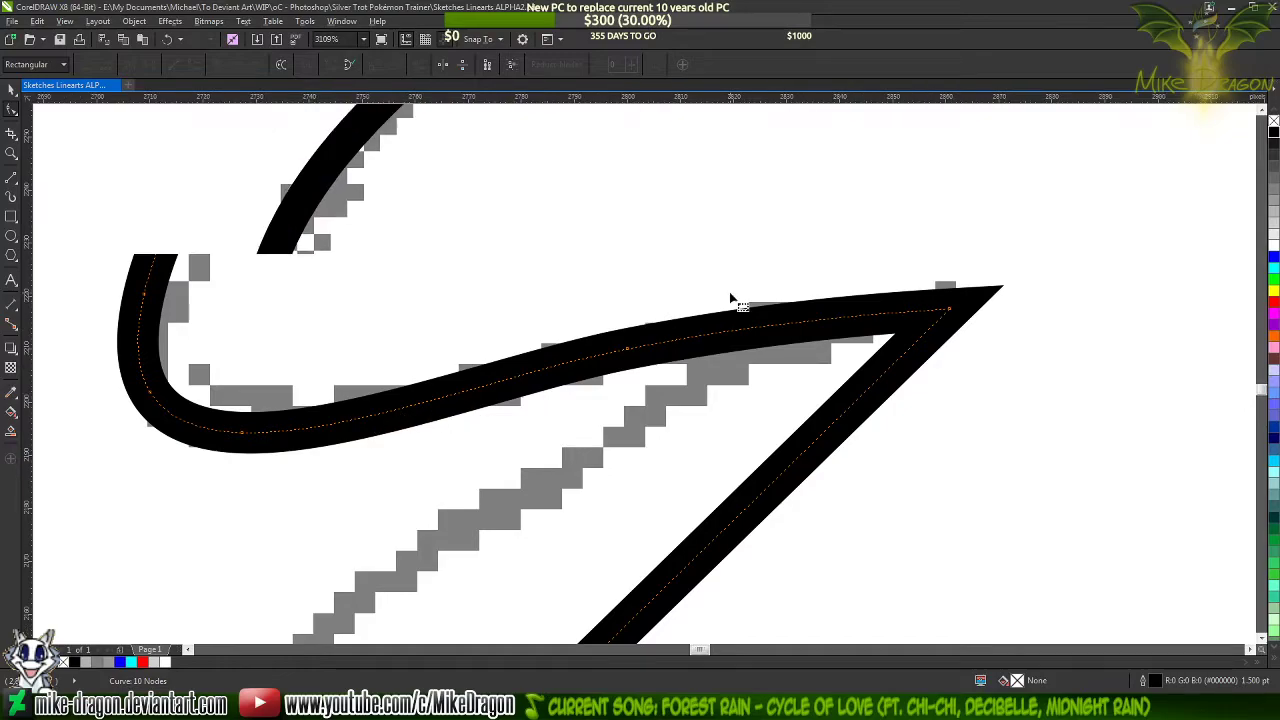
pyautogui.scroll(2, 824, 203)
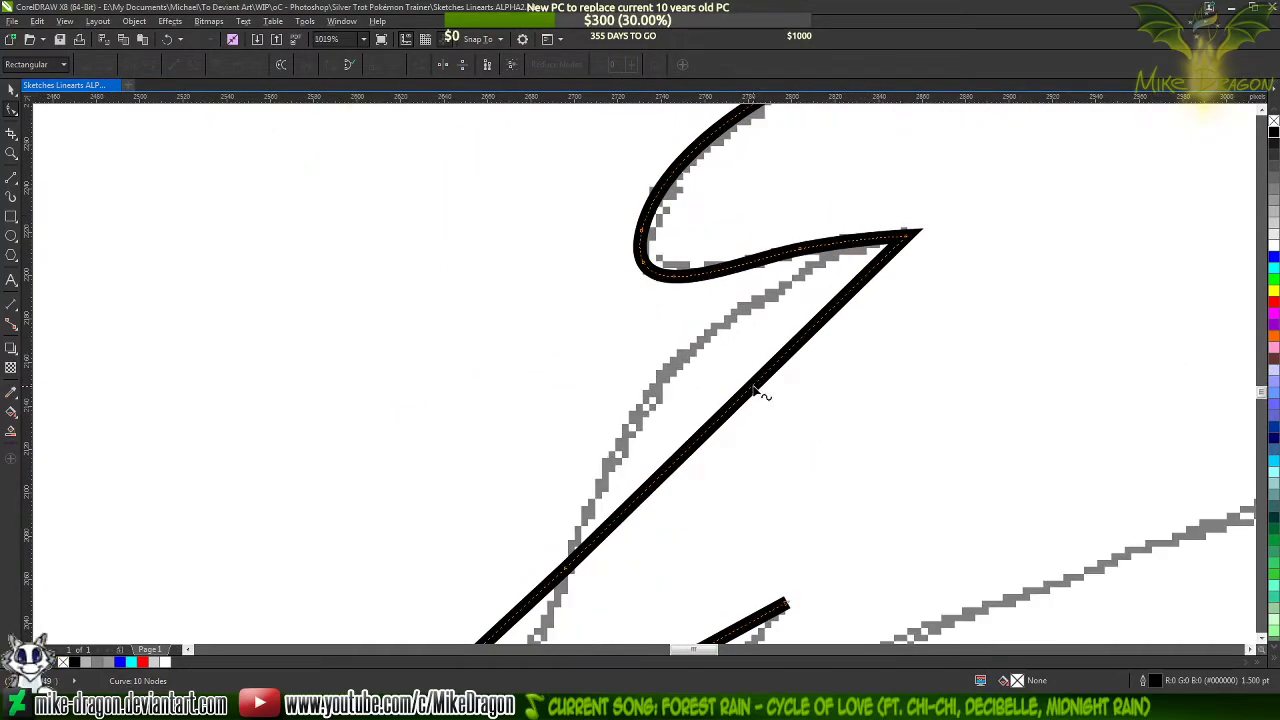
pyautogui.moveTo(749, 389); pyautogui.dragTo(686, 355)
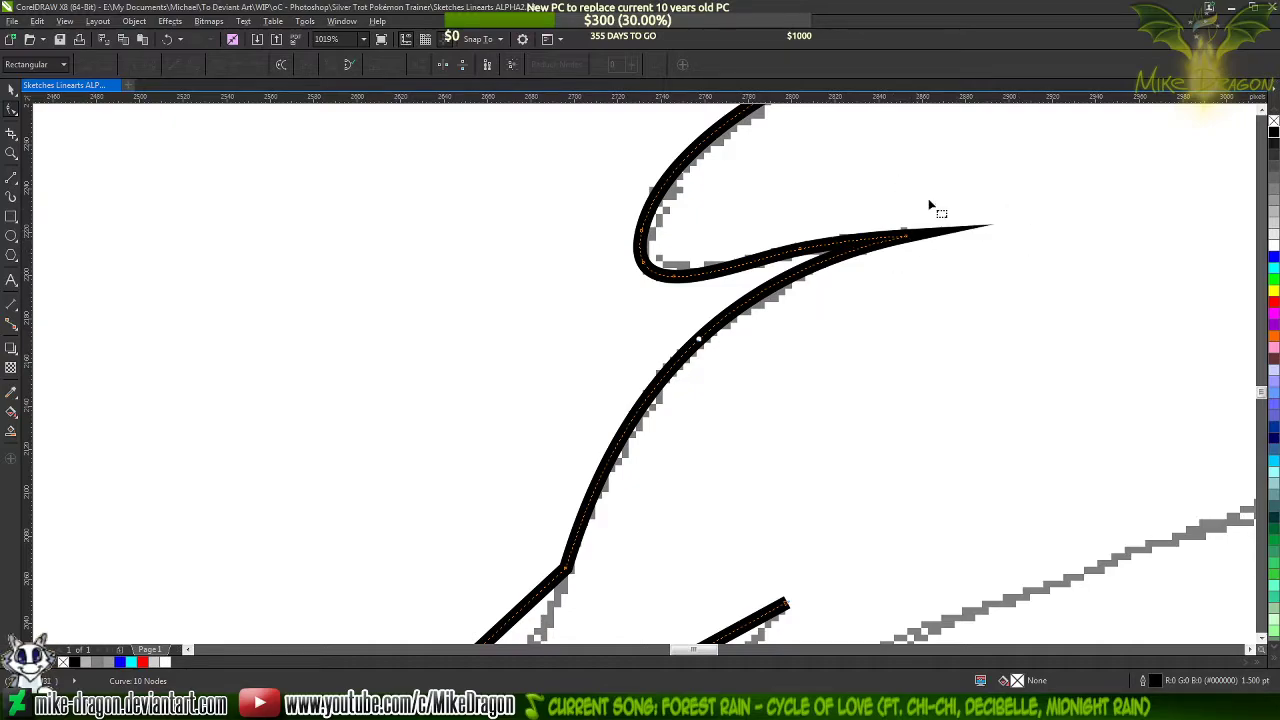
# Bend the outer edge and the underside of the pointed lower mane lock to match the sketch
pyautogui.scroll(-4, 928, 198)
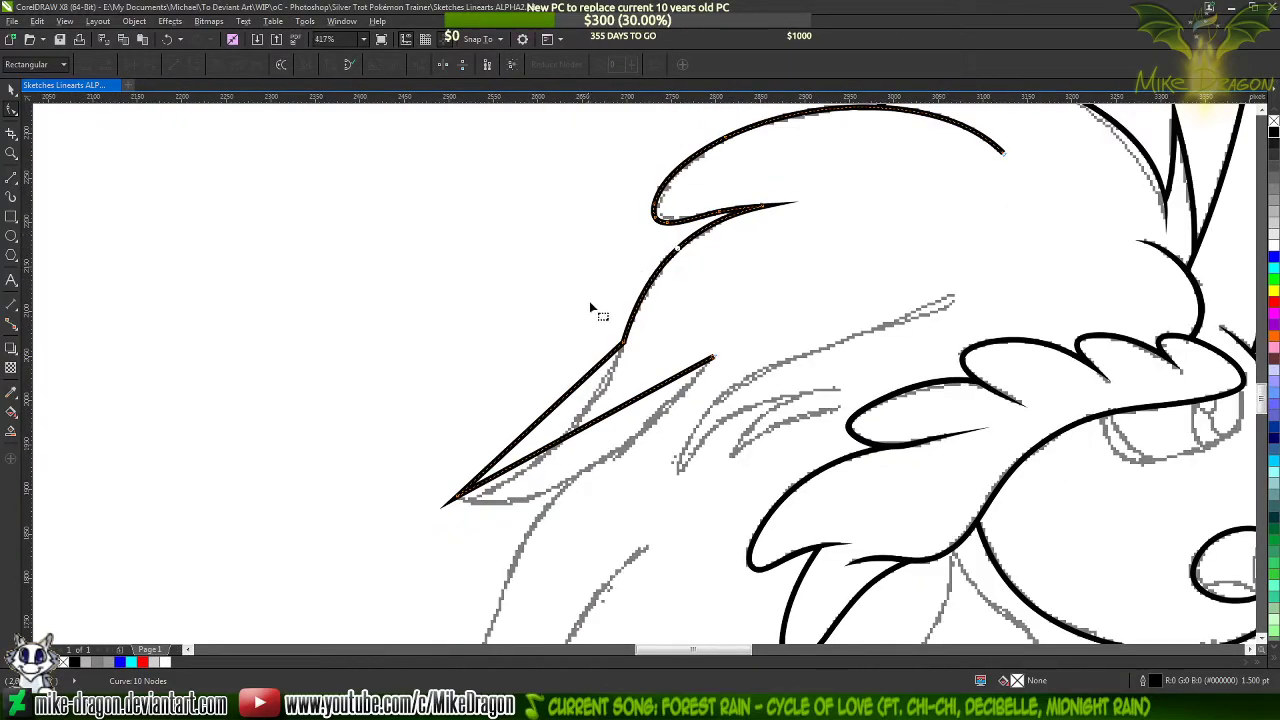
pyautogui.scroll(2, 590, 308)
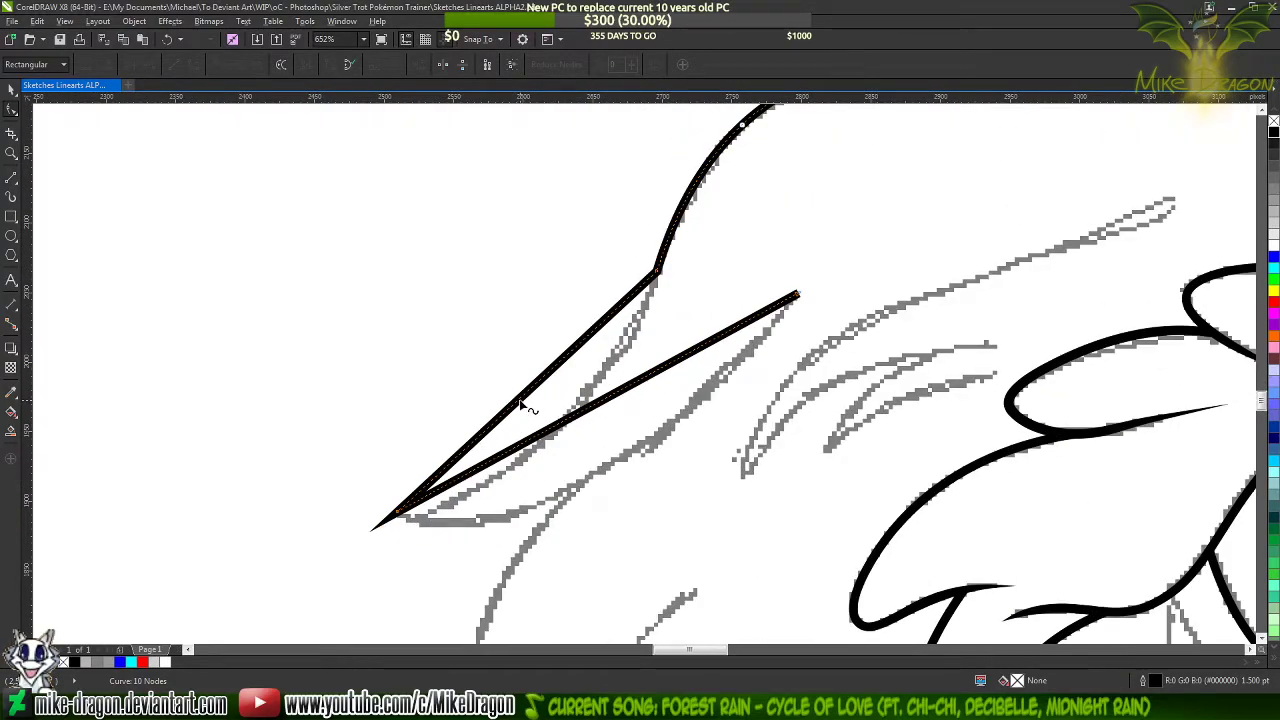
pyautogui.moveTo(519, 405); pyautogui.dragTo(558, 437)
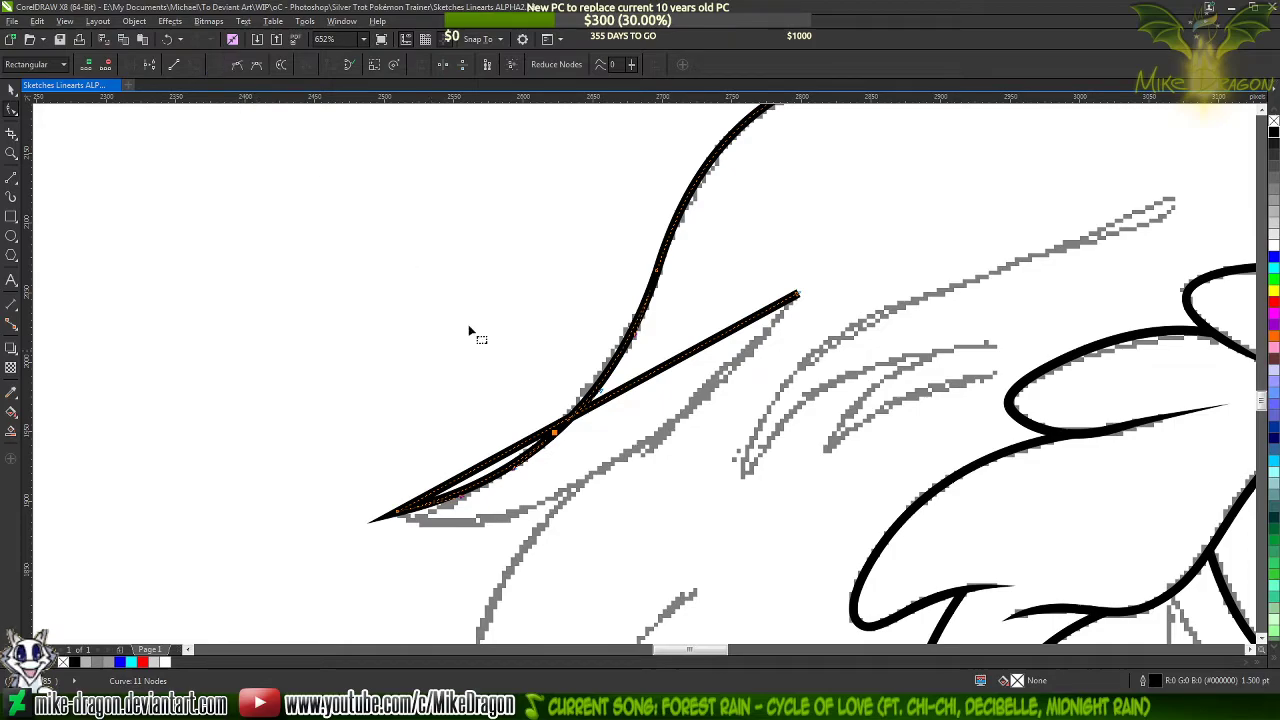
pyautogui.moveTo(604, 402); pyautogui.dragTo(584, 490)
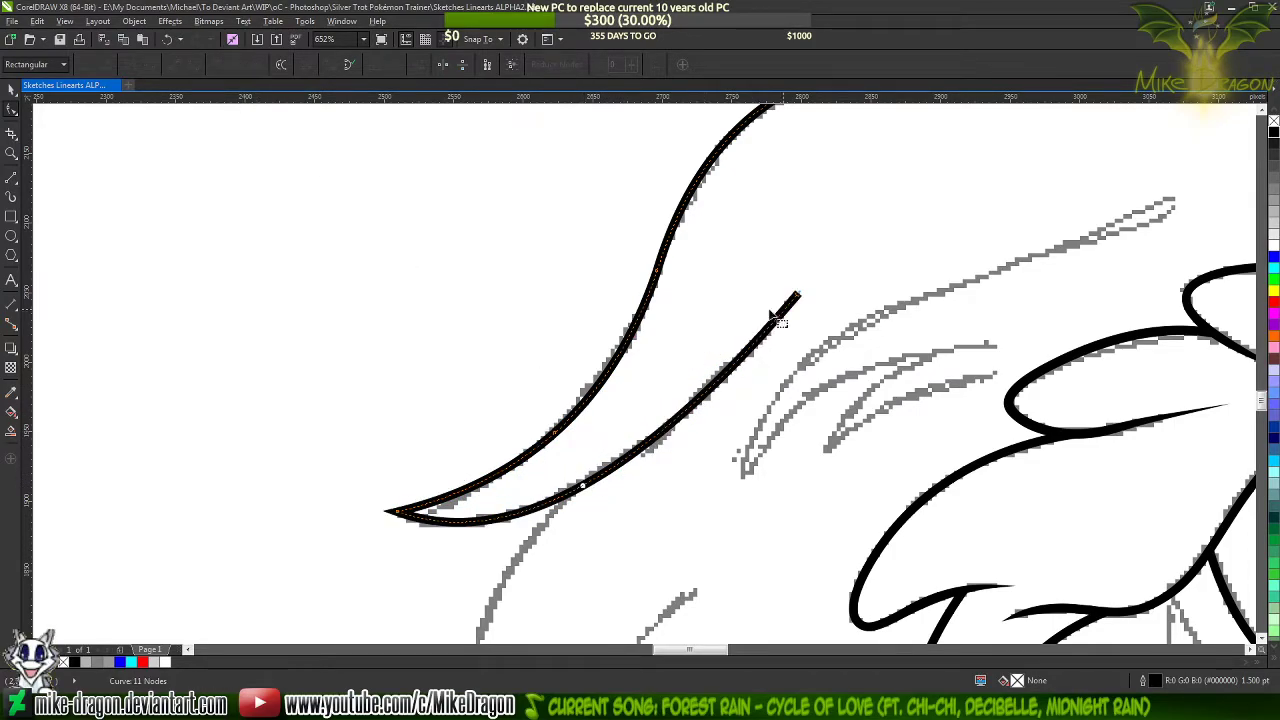
# Undo the edit at the lower lock's open end, then refine the underside's curve and adjust the handle at the pointed tip
pyautogui.doubleClick(796, 297)
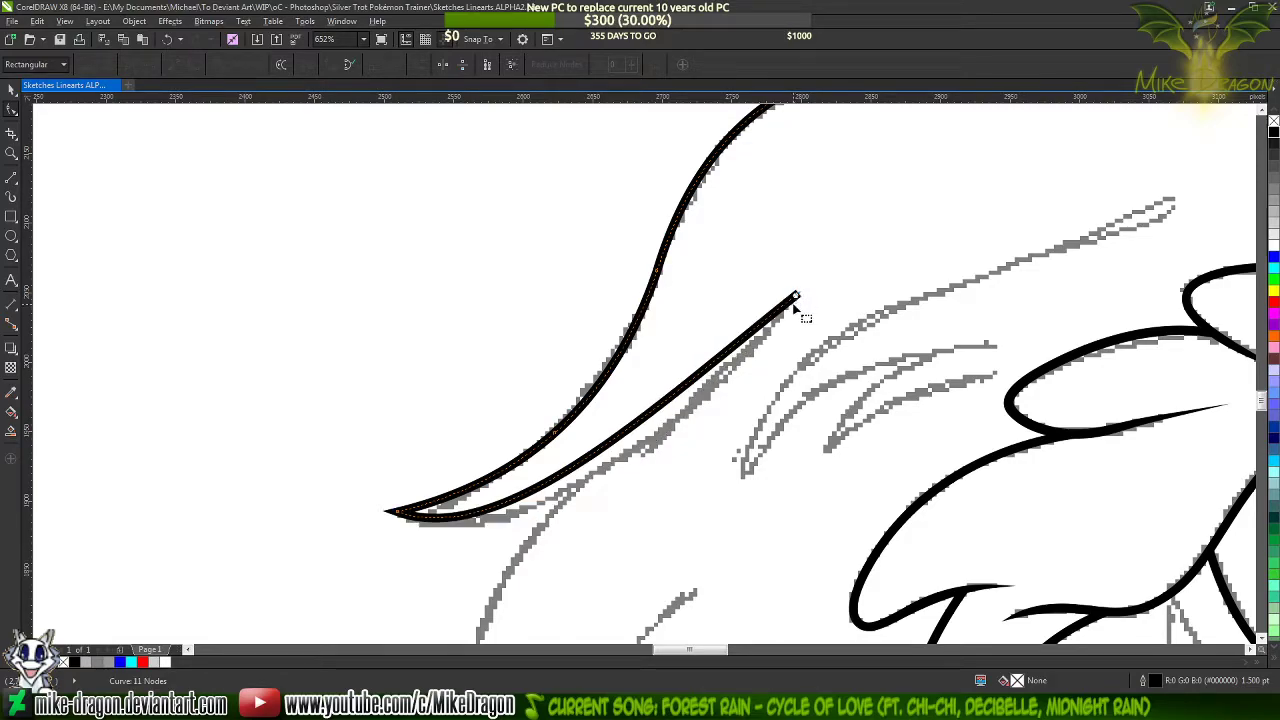
pyautogui.hotkey('ctrl', 'z')
pyautogui.scroll(1, 785, 325)
pyautogui.scroll(1, 782, 340)
pyautogui.click(810, 279)
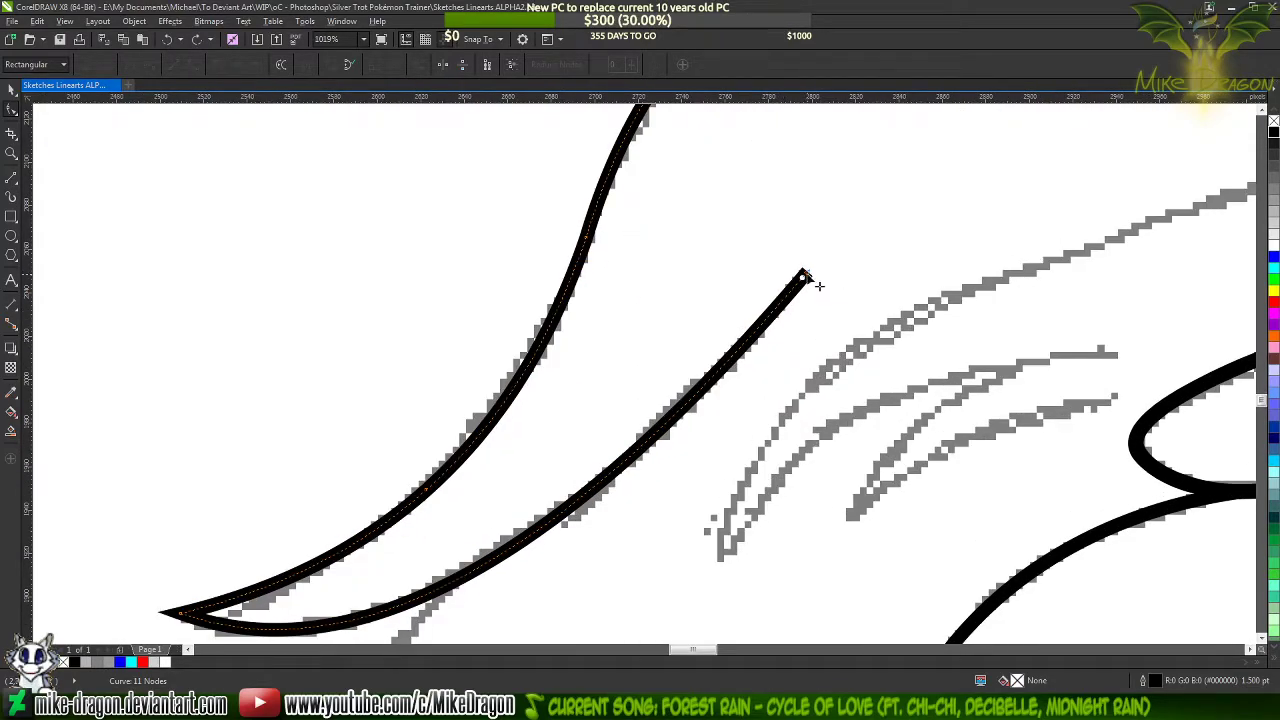
pyautogui.moveTo(554, 573); pyautogui.dragTo(630, 512)
pyautogui.scroll(-2, 677, 200)
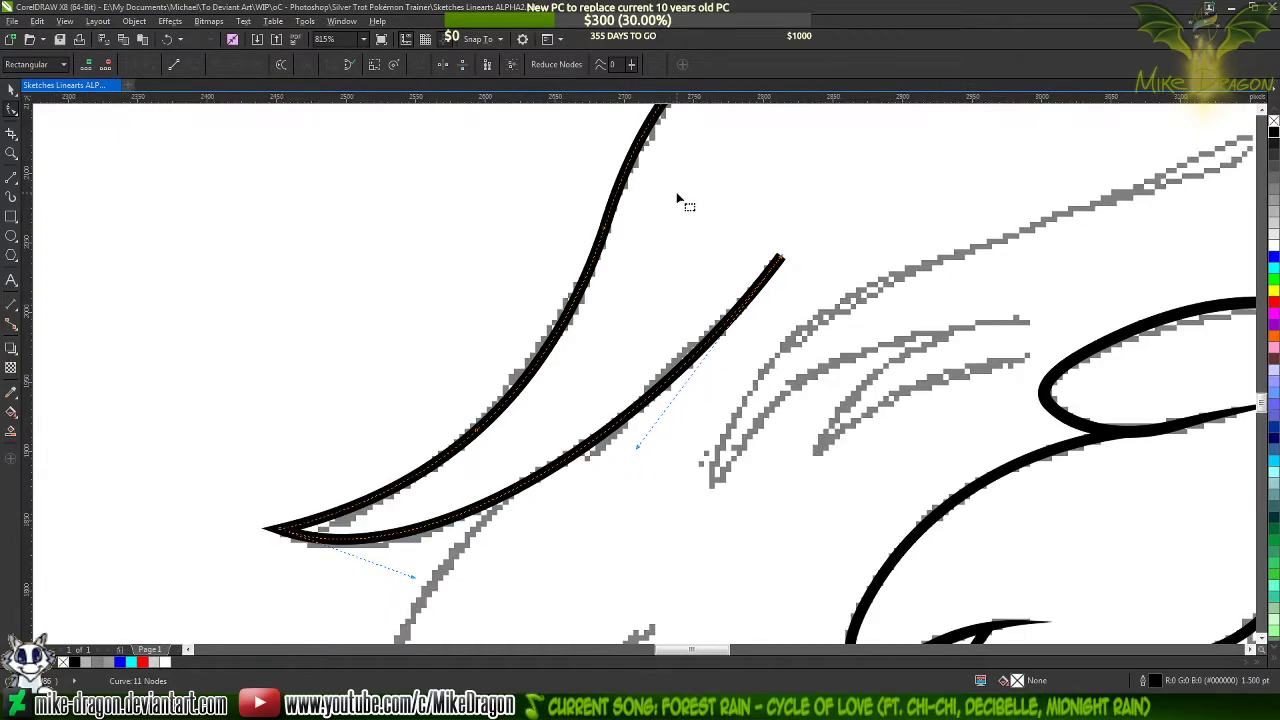
pyautogui.scroll(2, 460, 517)
pyautogui.moveTo(451, 522)
pyautogui.mouseDown()
pyautogui.moveTo(449, 538)
pyautogui.moveTo(438, 534)
pyautogui.mouseUp()
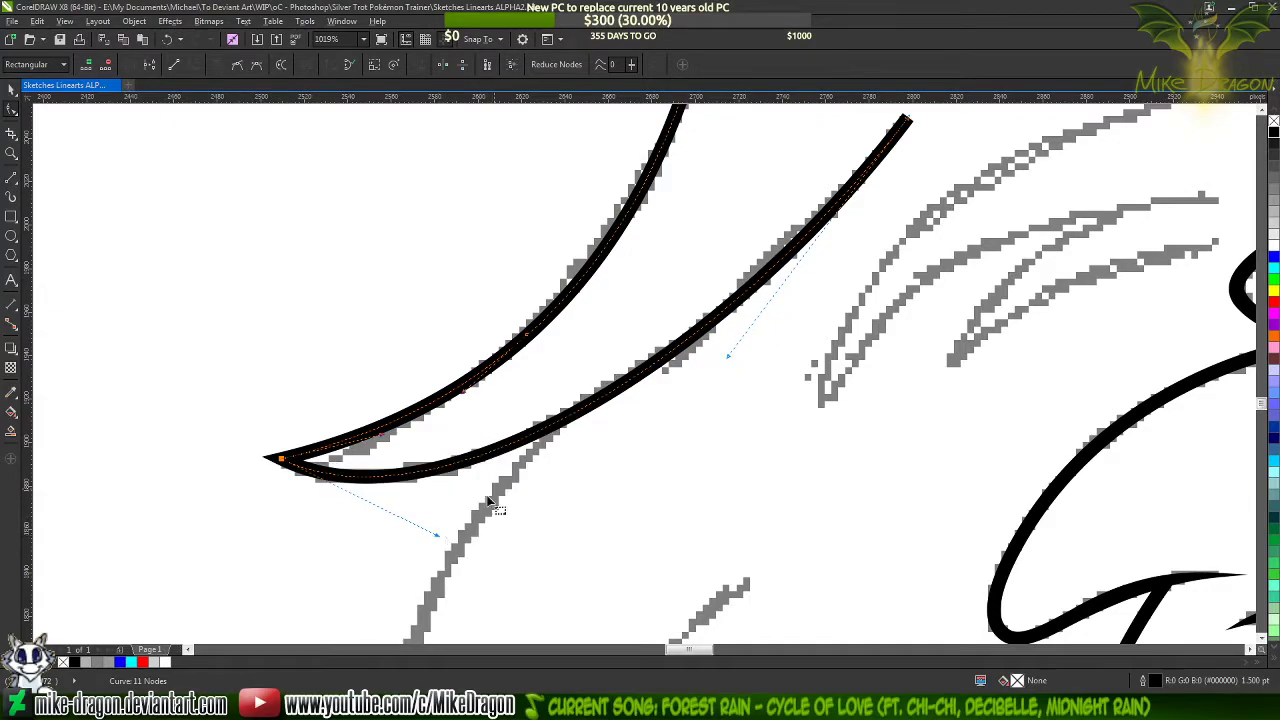
# Add a cusp node midway along the outer arch below the rounded tip and delete the node below it to smooth the edge
pyautogui.scroll(-2, 455, 538)
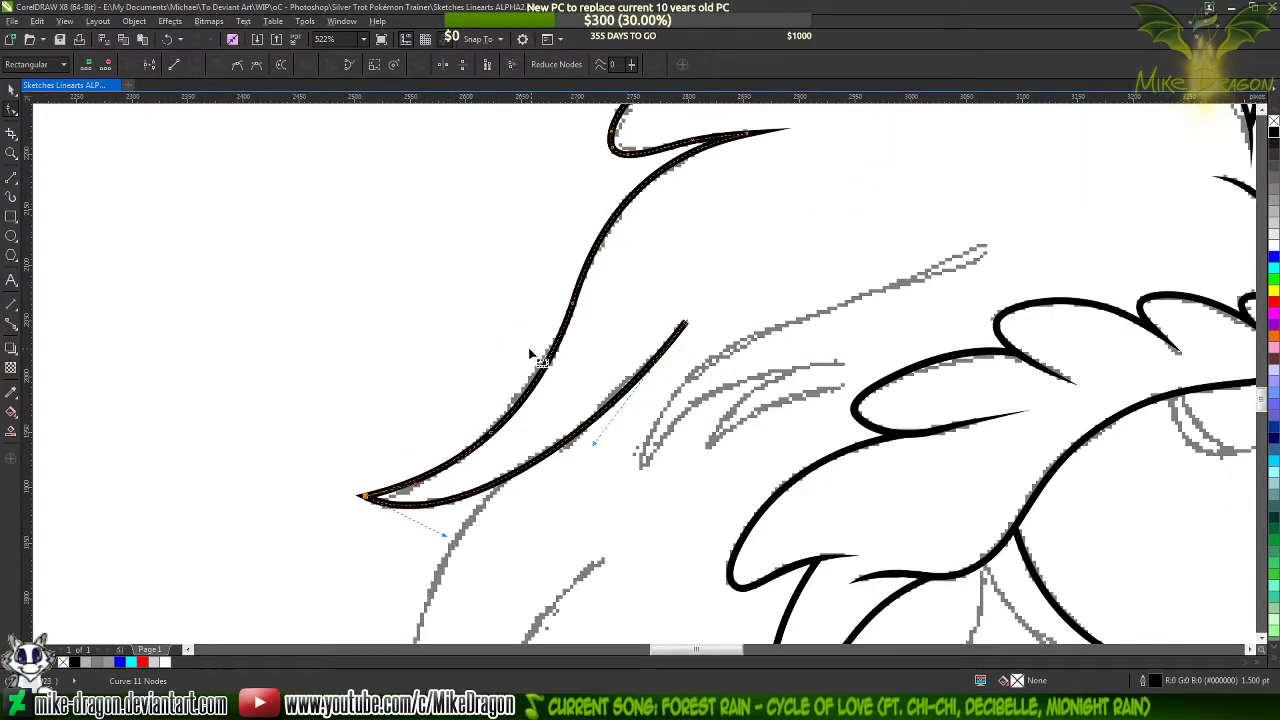
pyautogui.scroll(2, 535, 355)
pyautogui.scroll(-2, 580, 352)
pyautogui.scroll(2, 640, 232)
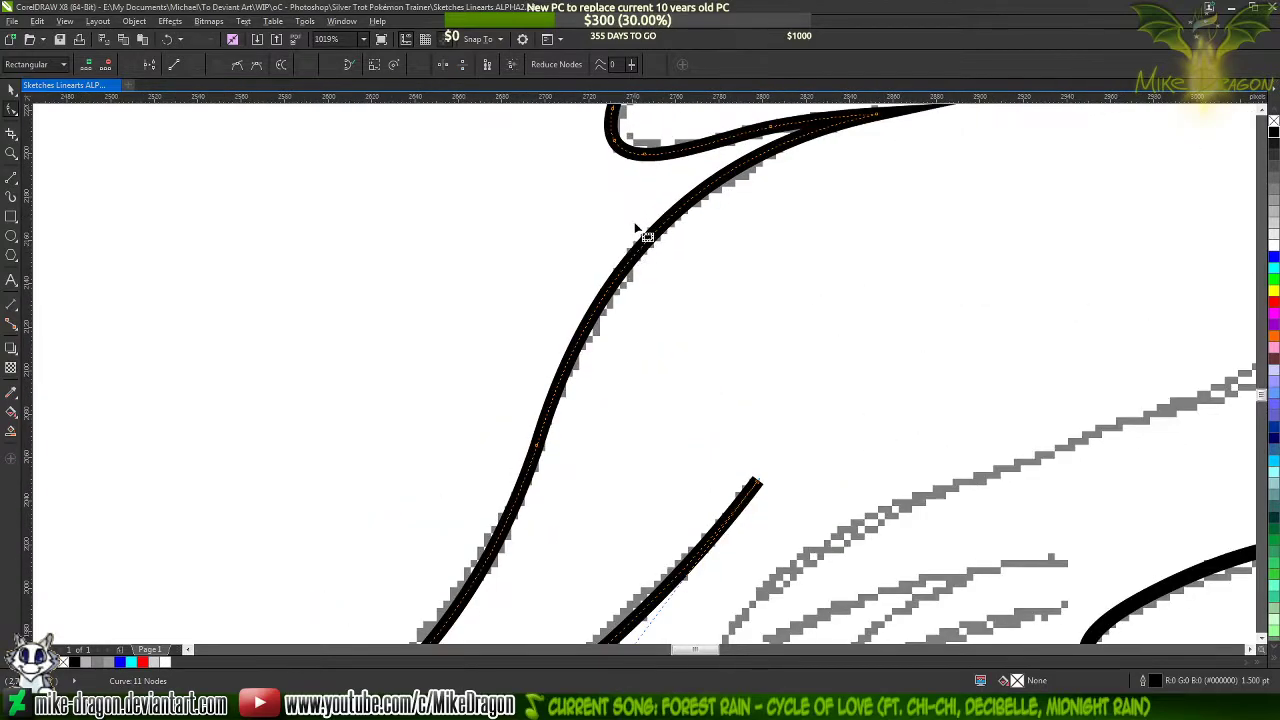
pyautogui.doubleClick(633, 257)
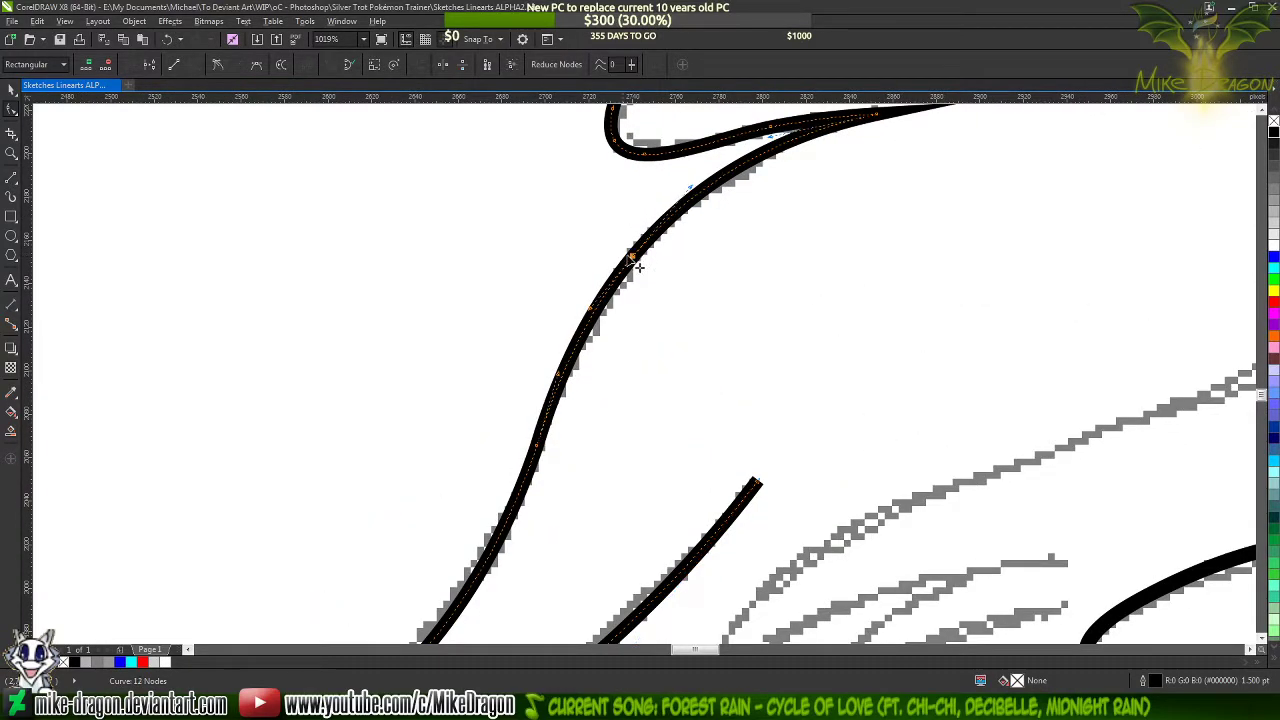
pyautogui.click(226, 66)
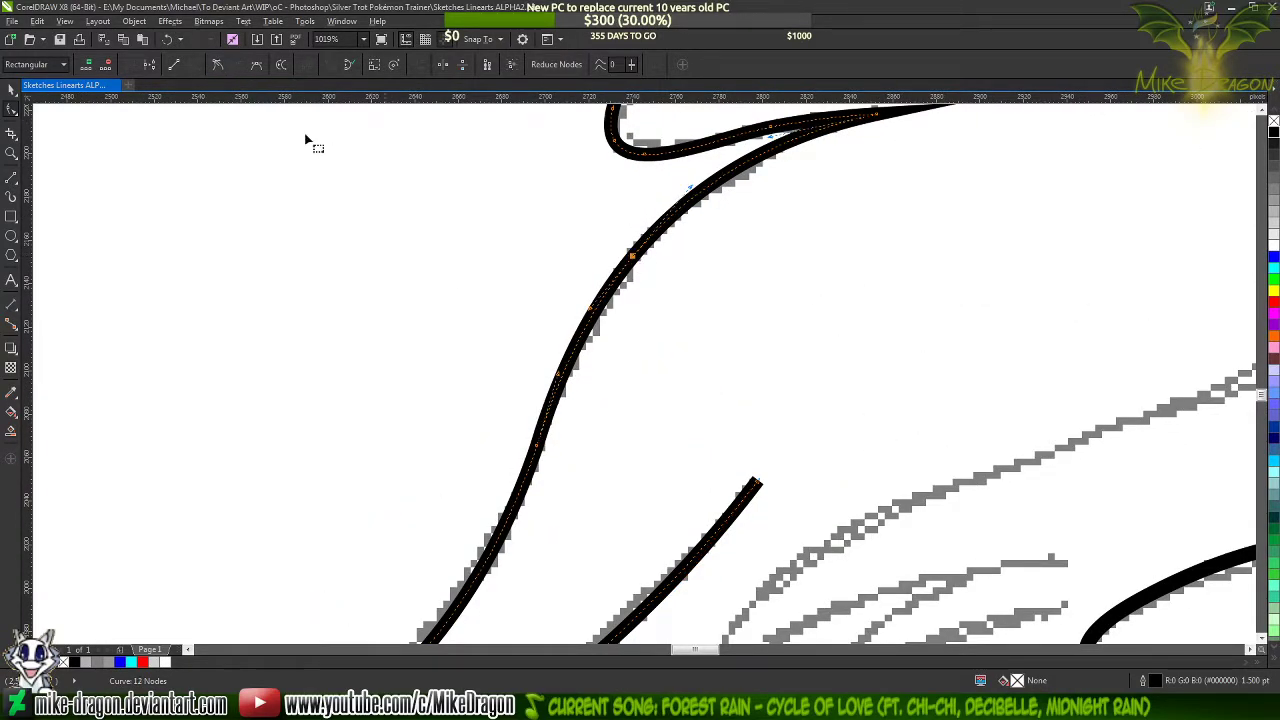
pyautogui.doubleClick(541, 452)
# Select the traced rear mane curve and set its outline color to blue
pyautogui.scroll(-1, 597, 200)
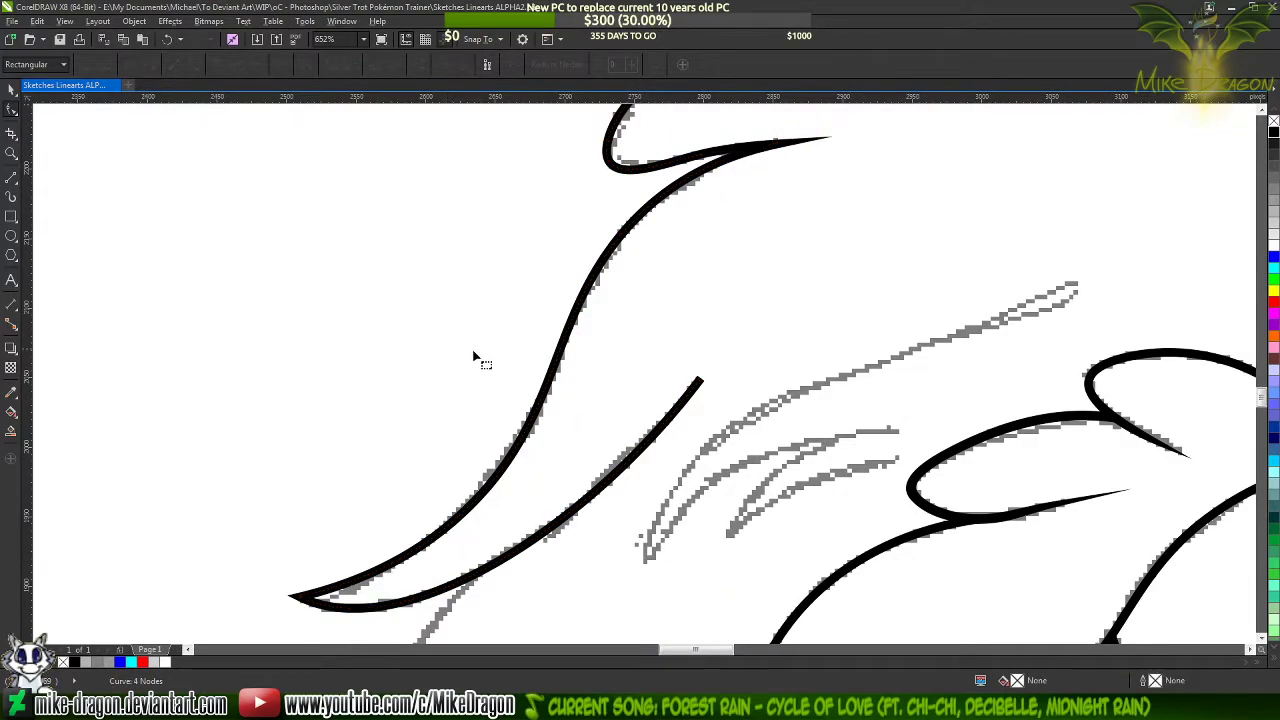
pyautogui.scroll(-1, 458, 354)
pyautogui.click(673, 217)
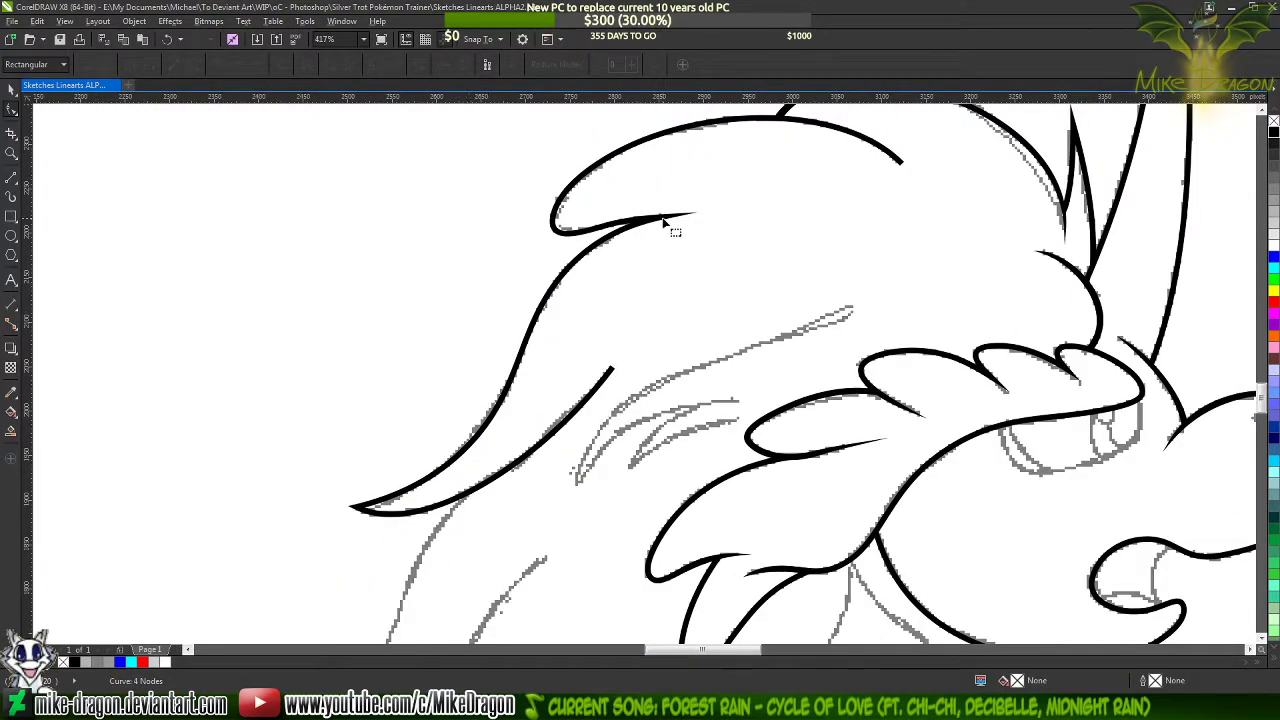
pyautogui.rightClick(1274, 258)
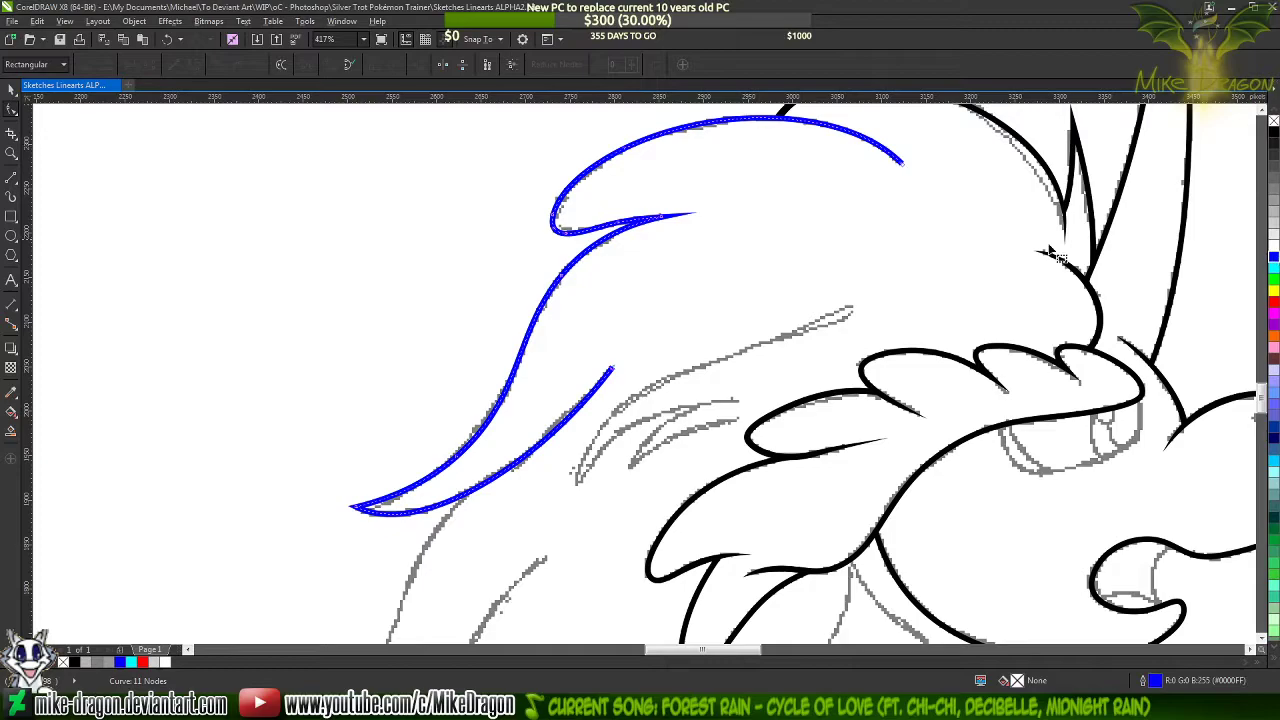
# Draw a closed triangle about 100 by 46 px with straight lines over the open end of the upper lock's blue line
pyautogui.scroll(4, 895, 150)
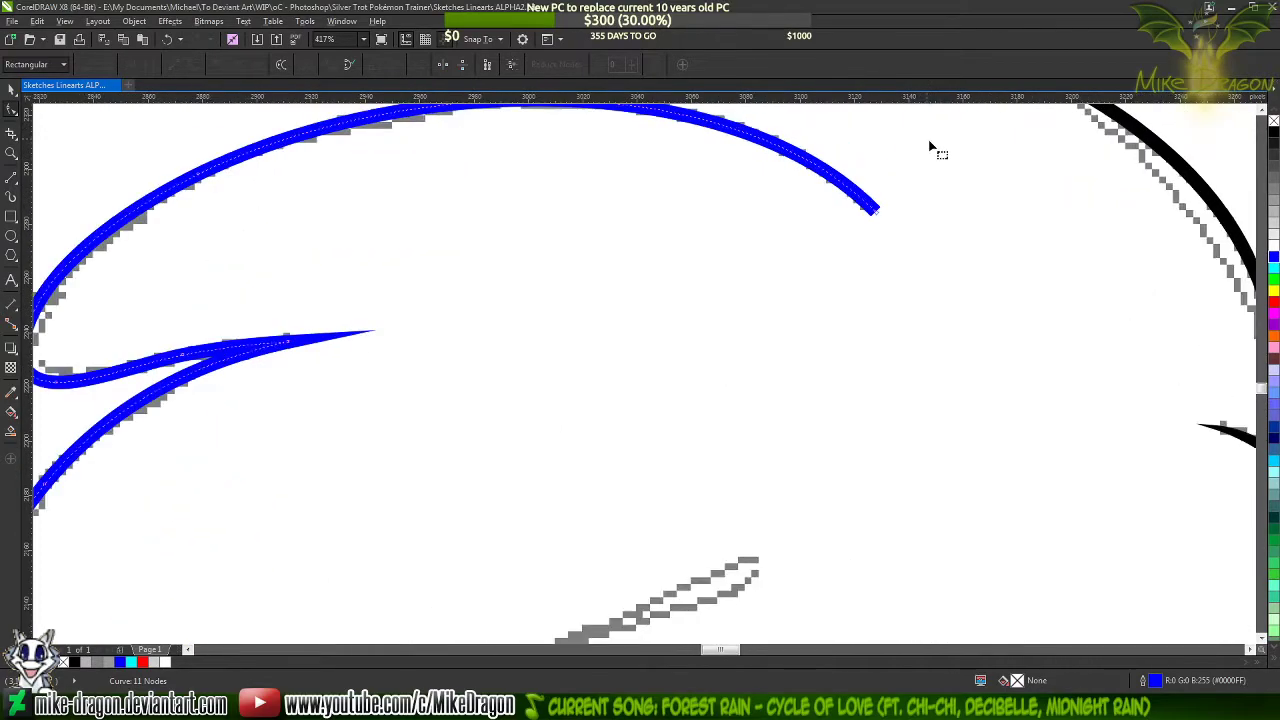
pyautogui.scroll(-2, 917, 249)
pyautogui.scroll(2, 894, 277)
pyautogui.scroll(1, 957, 323)
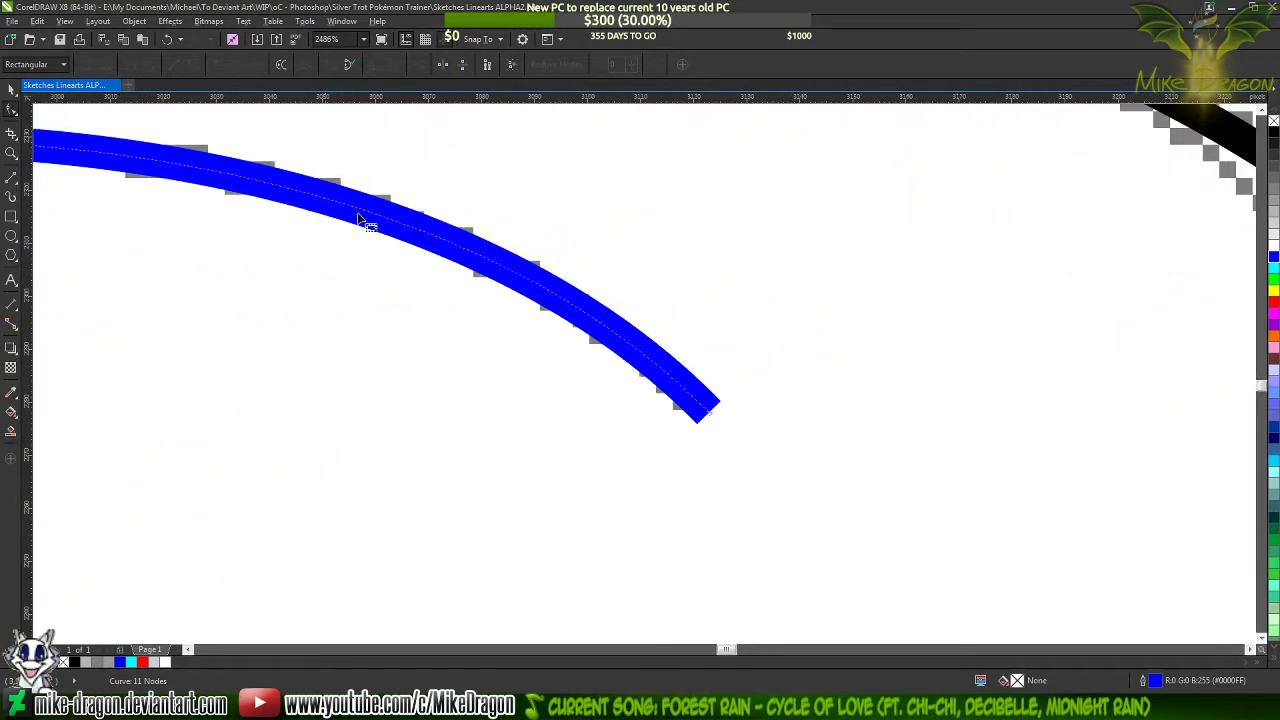
pyautogui.press('space')
pyautogui.scroll(-1, 731, 381)
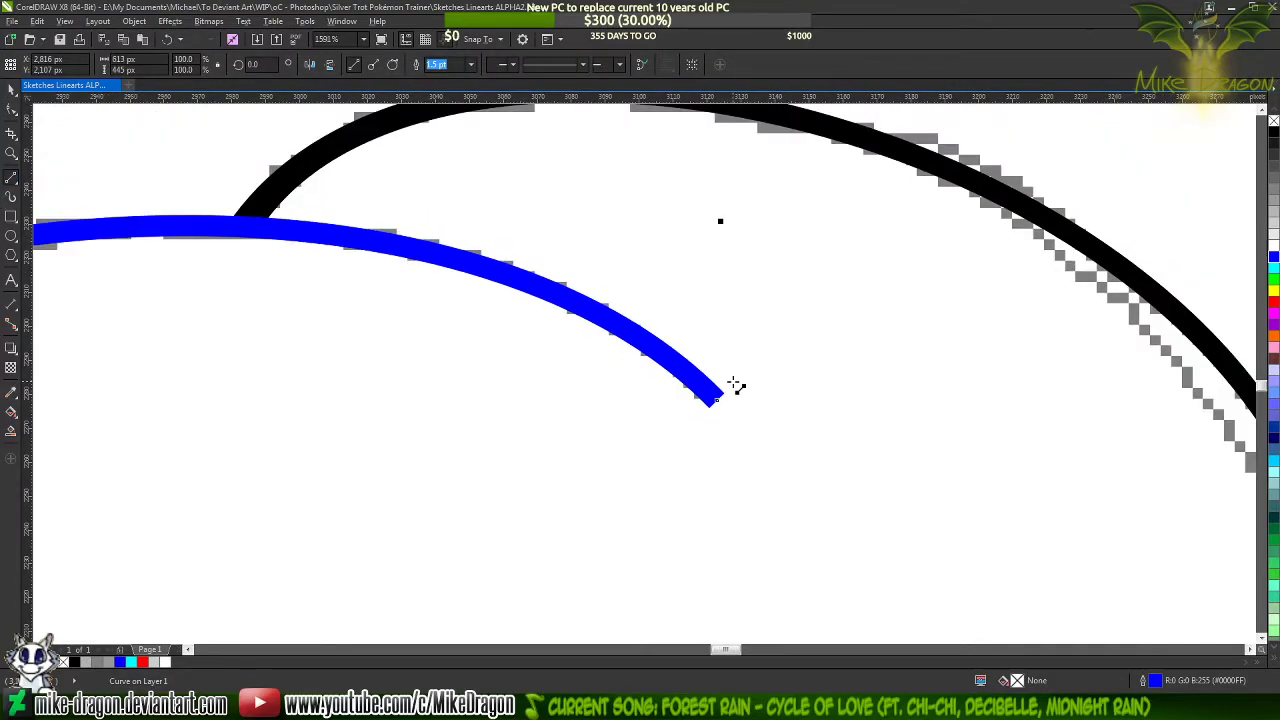
pyautogui.scroll(1, 577, 318)
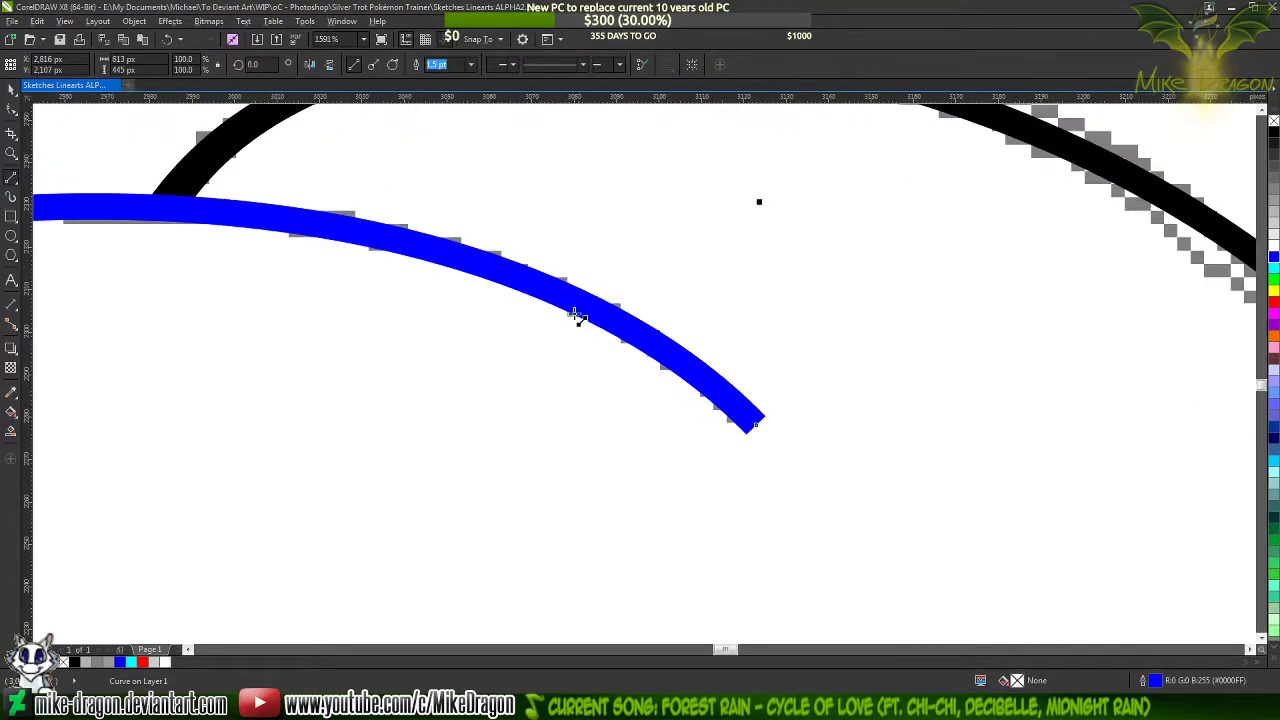
pyautogui.scroll(1, 755, 428)
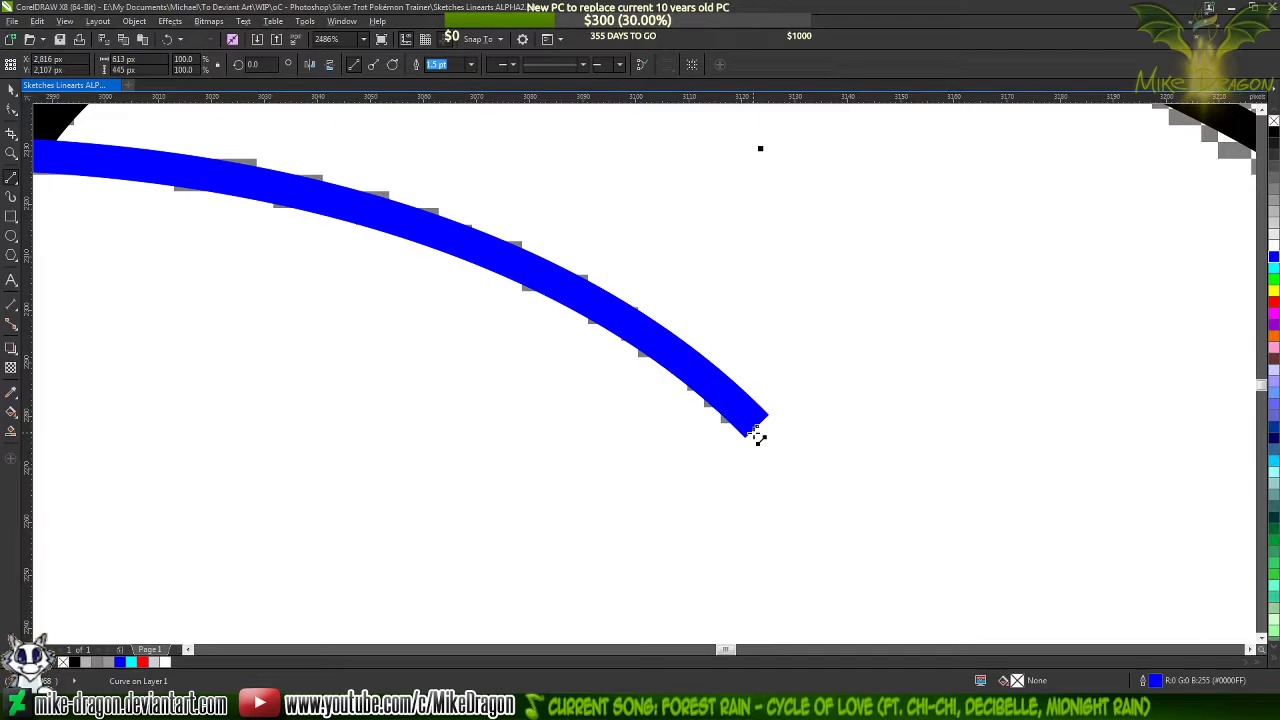
pyautogui.moveTo(757, 428); pyautogui.dragTo(361, 195)
pyautogui.moveTo(360, 194); pyautogui.dragTo(226, 190)
pyautogui.moveTo(226, 190); pyautogui.dragTo(754, 434)
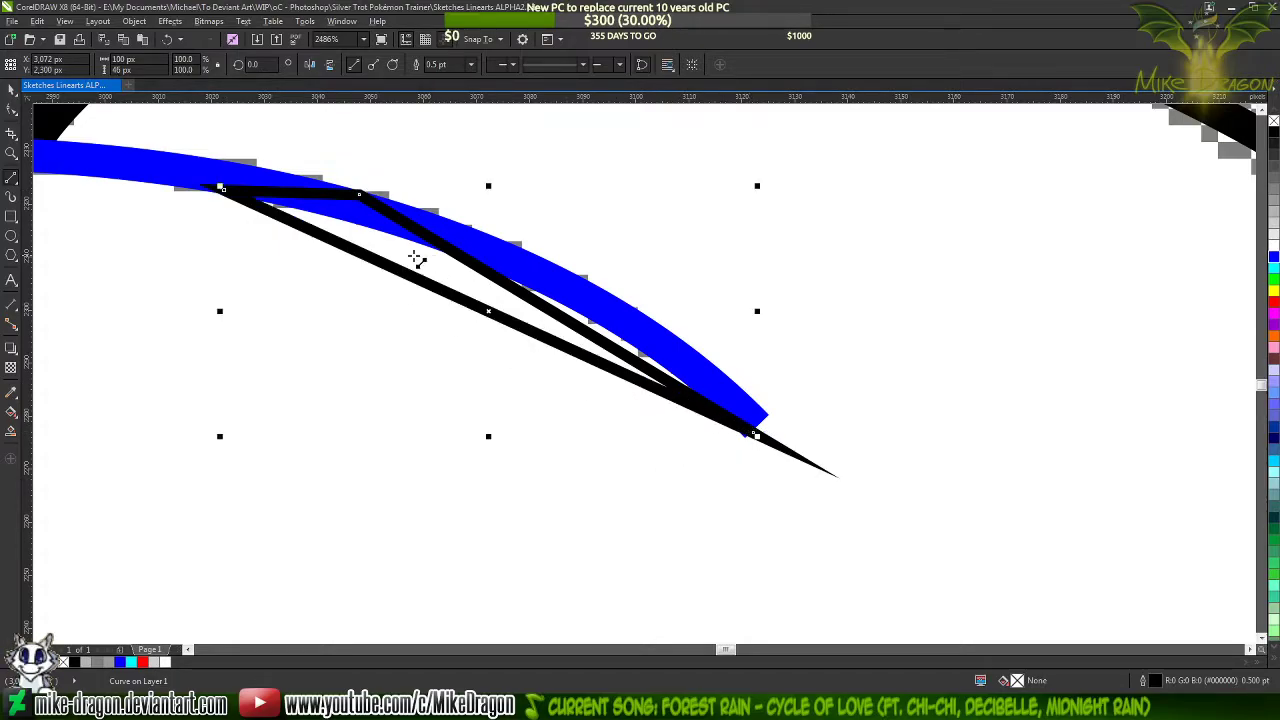
# Select all nodes of the triangle and convert its sides to curves
pyautogui.press('F10')
pyautogui.moveTo(174, 125); pyautogui.dragTo(870, 530)
pyautogui.rightClick(464, 302)
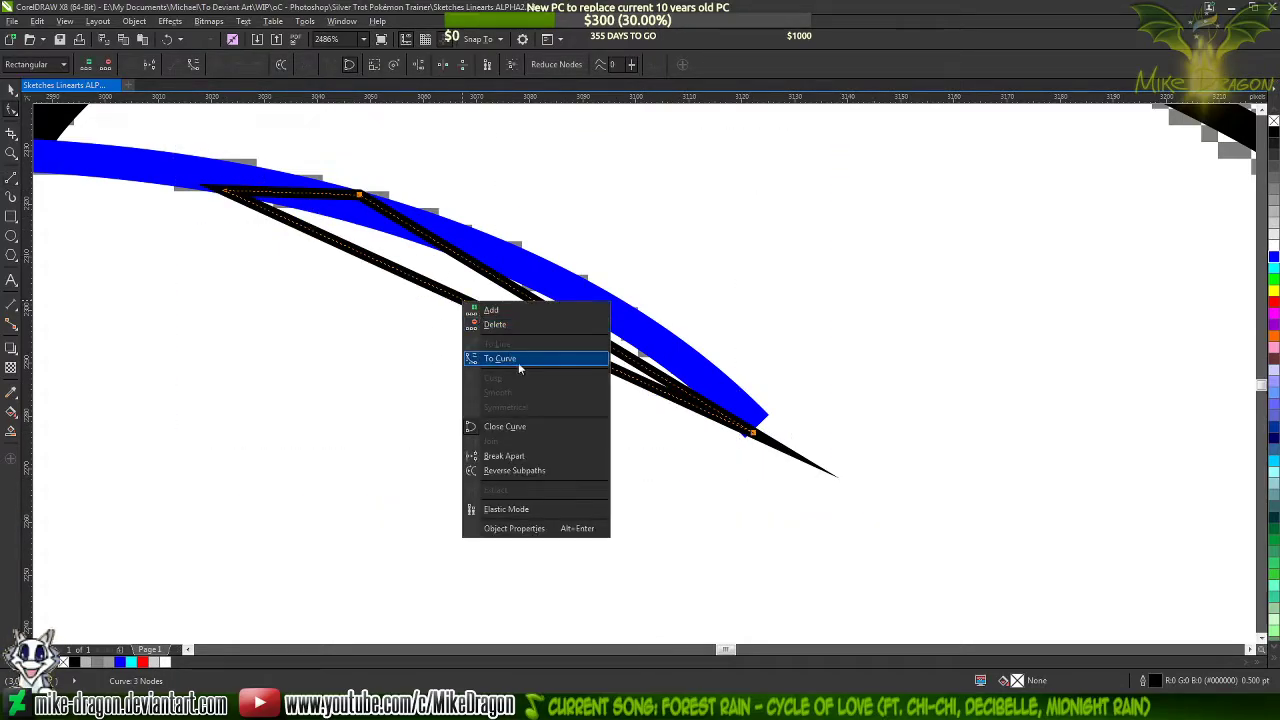
pyautogui.click(518, 359)
# Move the triangle's upper corner node slightly inward so its outline meets the blue line's upper edge
pyautogui.scroll(2, 400, 222)
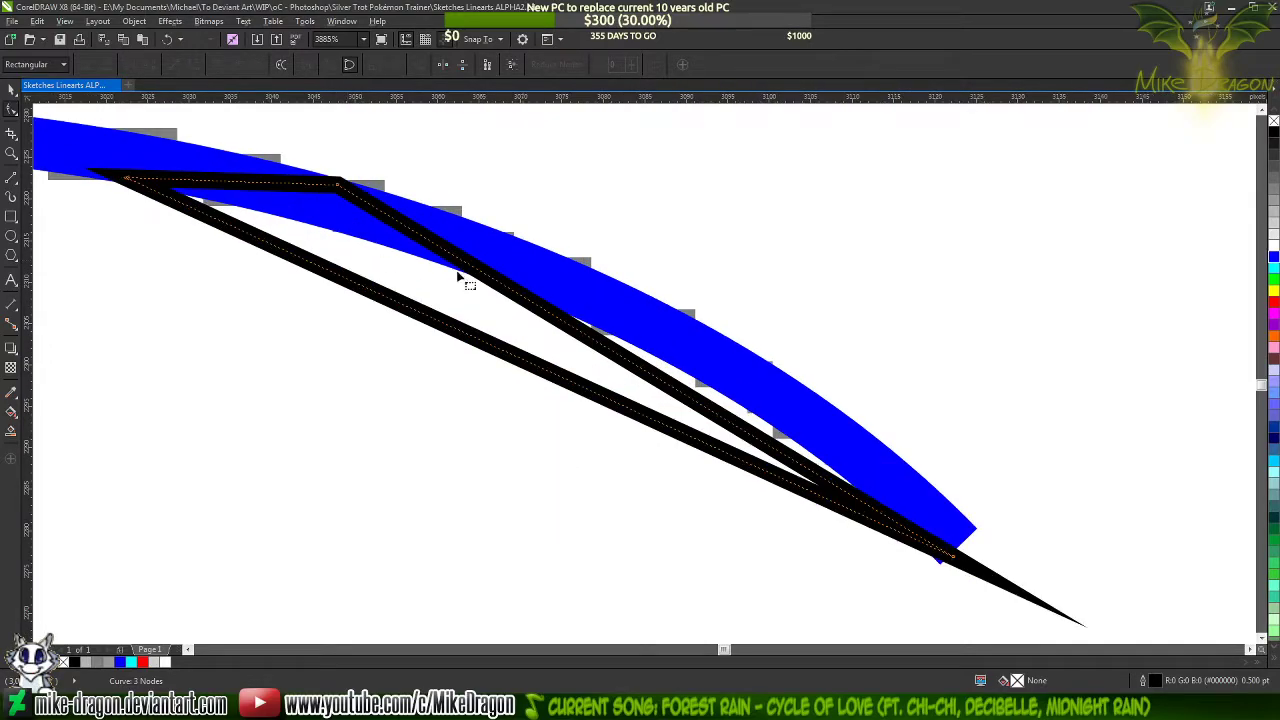
pyautogui.scroll(9, 400, 214)
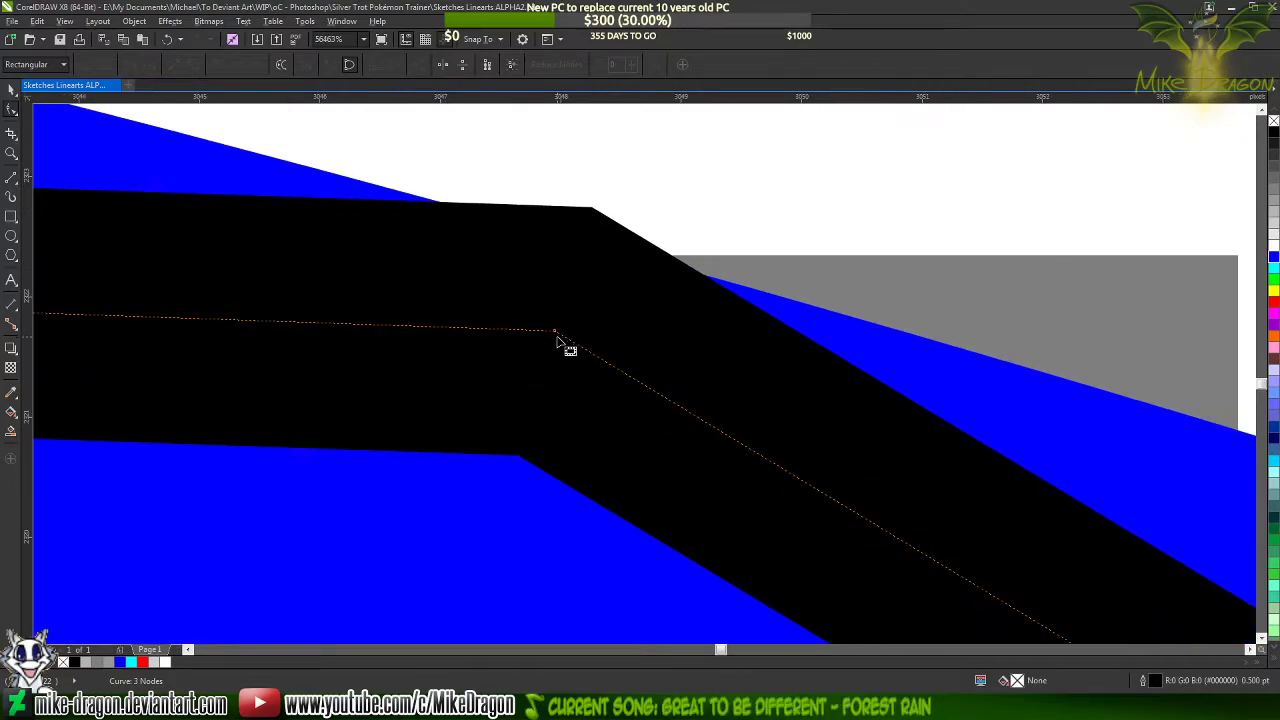
pyautogui.moveTo(554, 331); pyautogui.dragTo(506, 356)
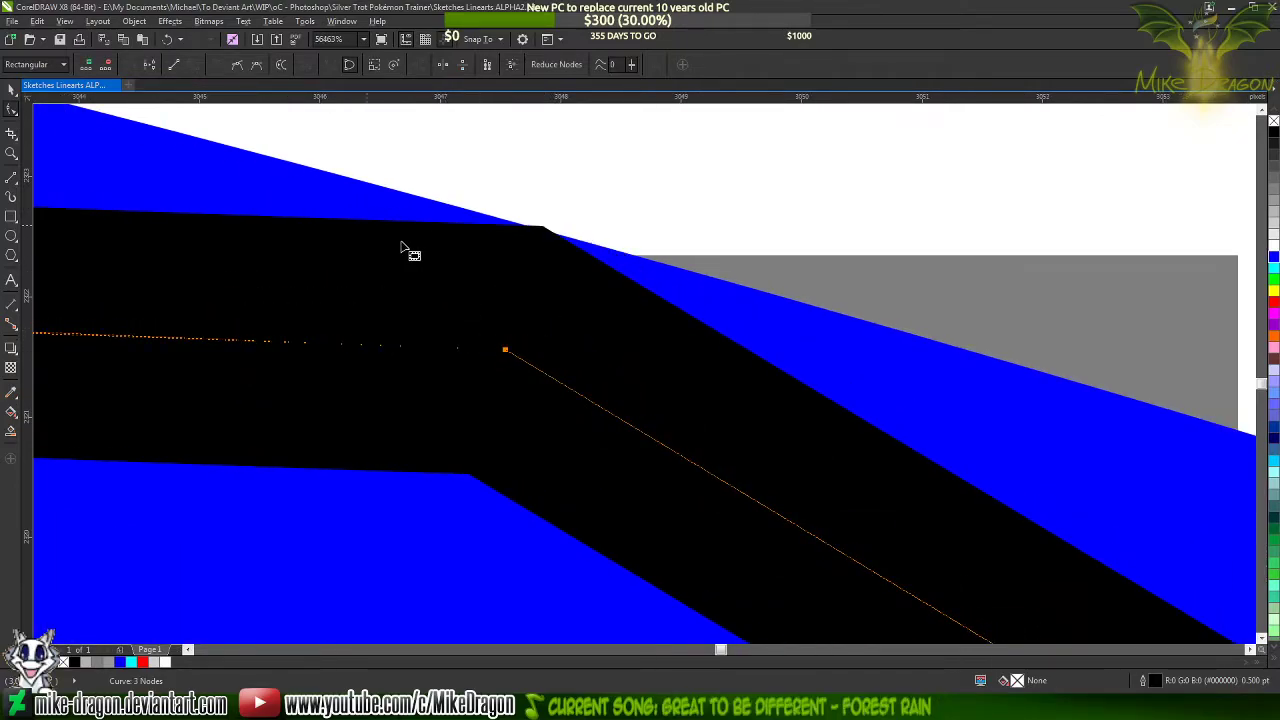
pyautogui.scroll(-10, 403, 248)
pyautogui.scroll(-2, 397, 237)
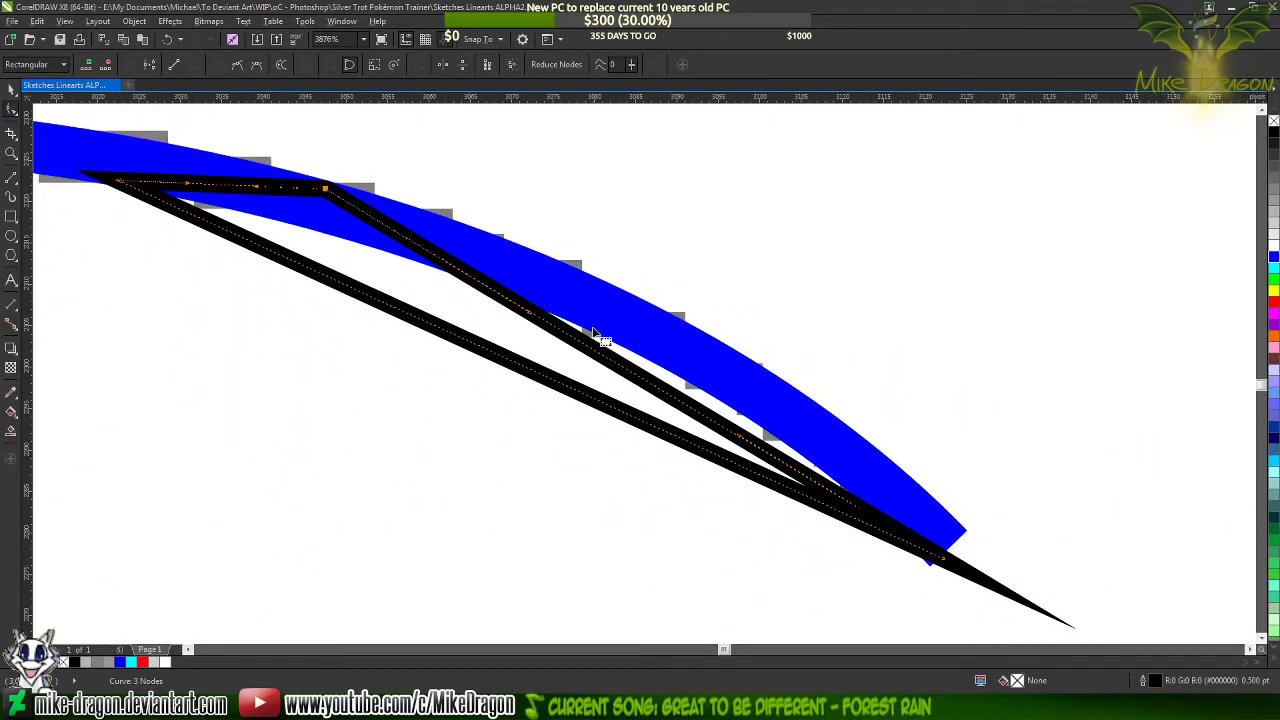
# Bend the triangle's upper and lower long sides to follow the curvature of the blue line's edges
pyautogui.moveTo(615, 368); pyautogui.dragTo(660, 330)
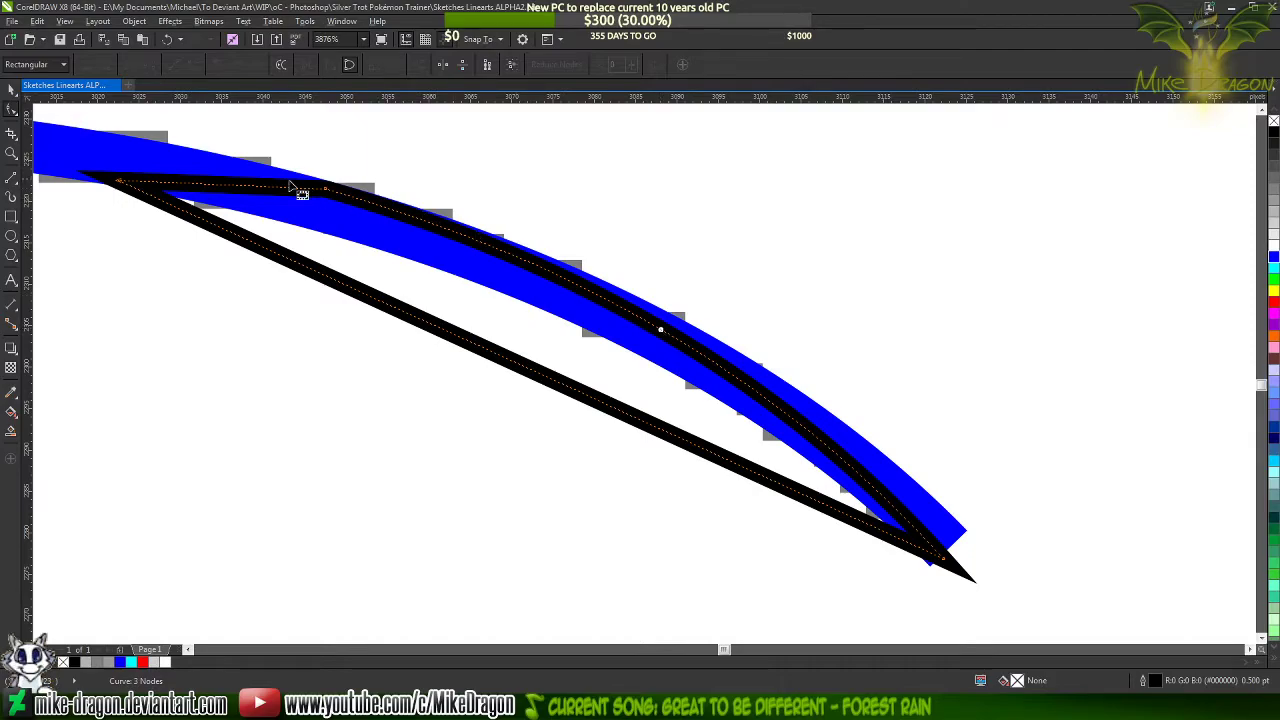
pyautogui.scroll(4, 302, 190)
pyautogui.scroll(3, 382, 200)
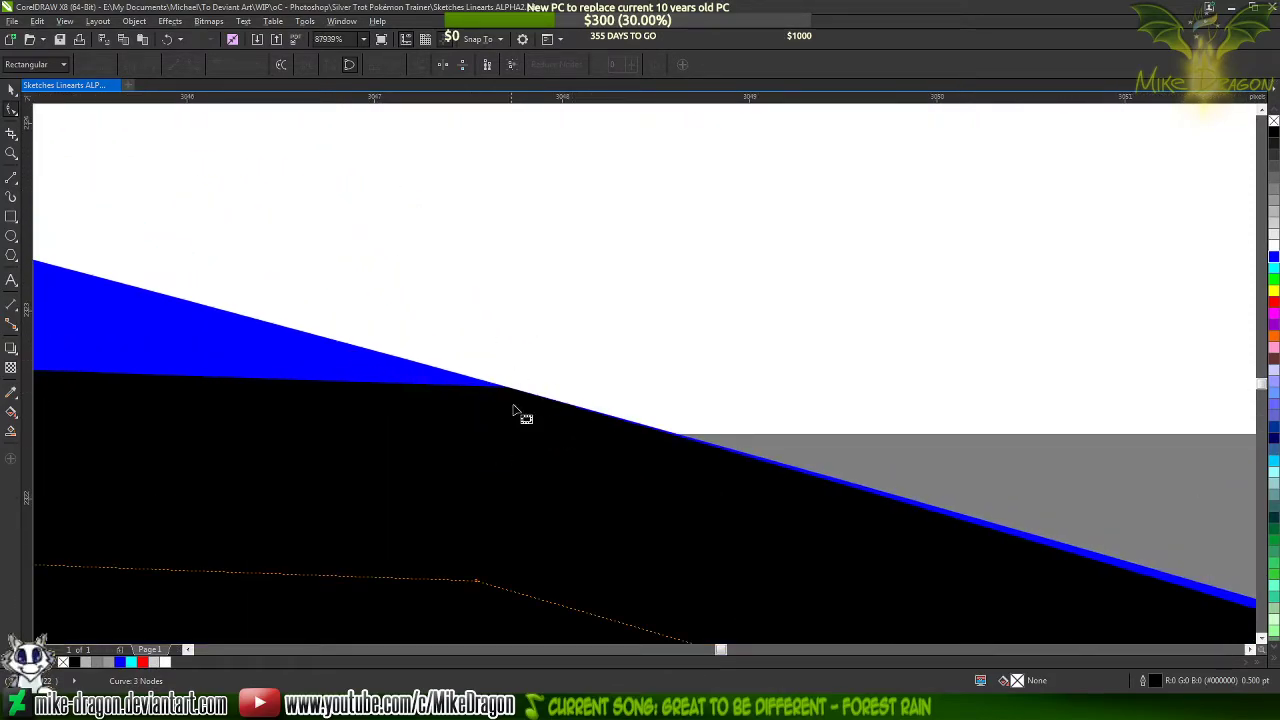
pyautogui.scroll(-6, 599, 318)
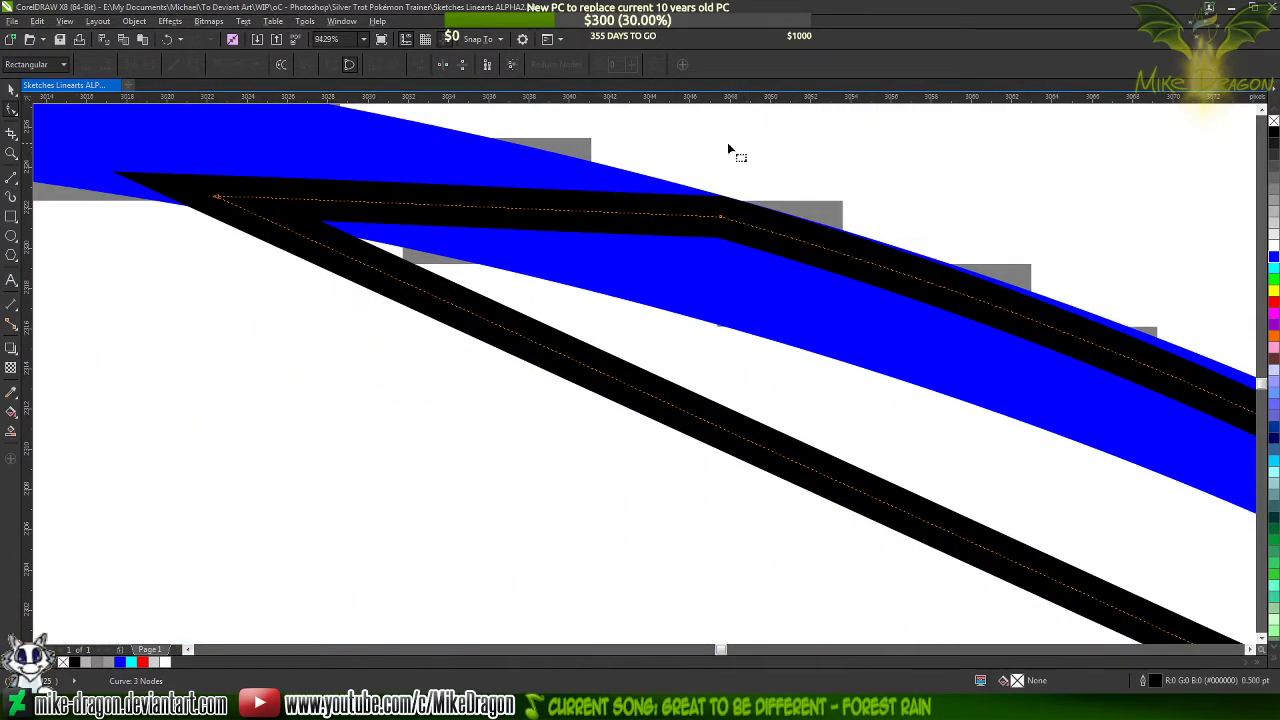
pyautogui.scroll(-2, 235, 178)
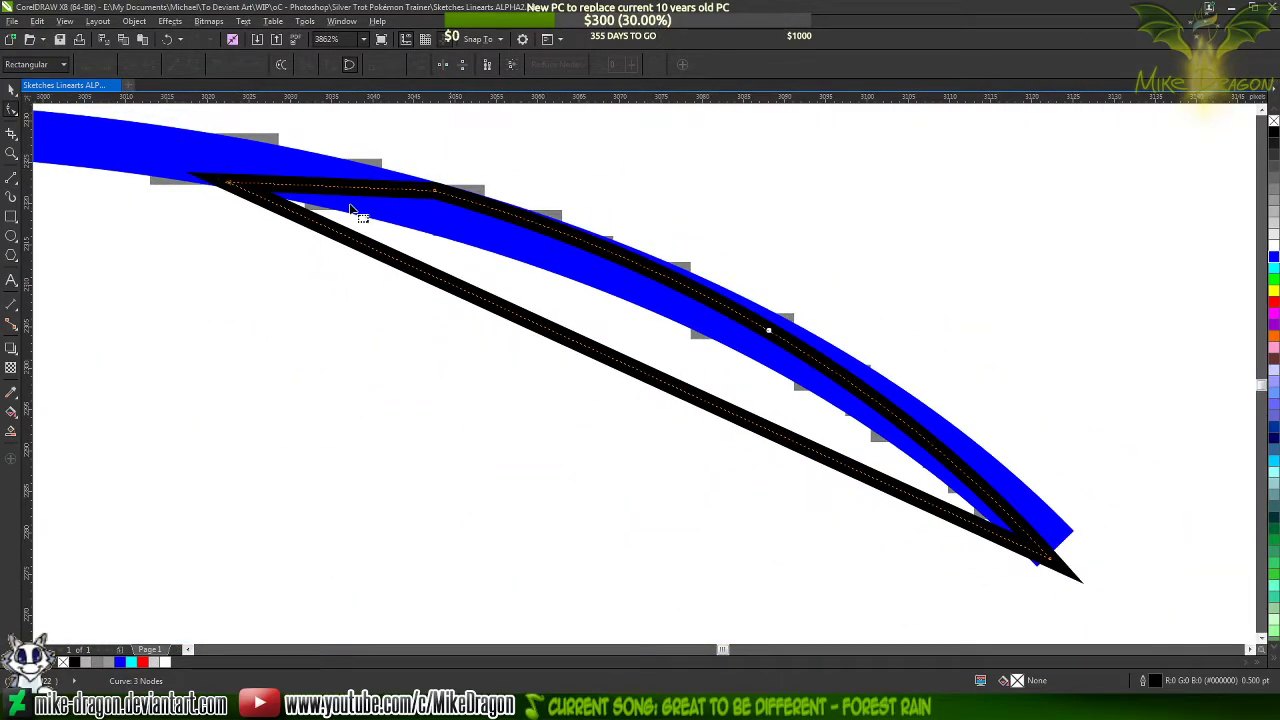
pyautogui.click(604, 355)
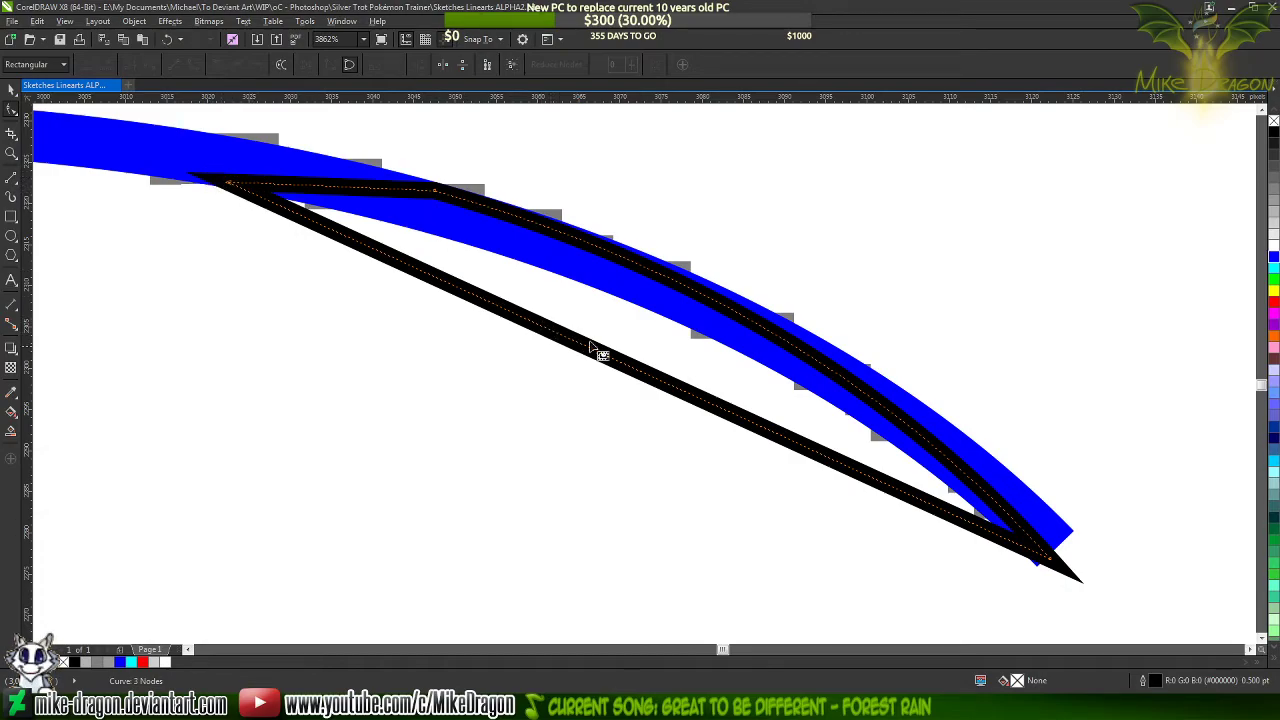
pyautogui.moveTo(621, 368)
pyautogui.mouseDown()
pyautogui.moveTo(634, 321)
pyautogui.moveTo(656, 312)
pyautogui.mouseUp()
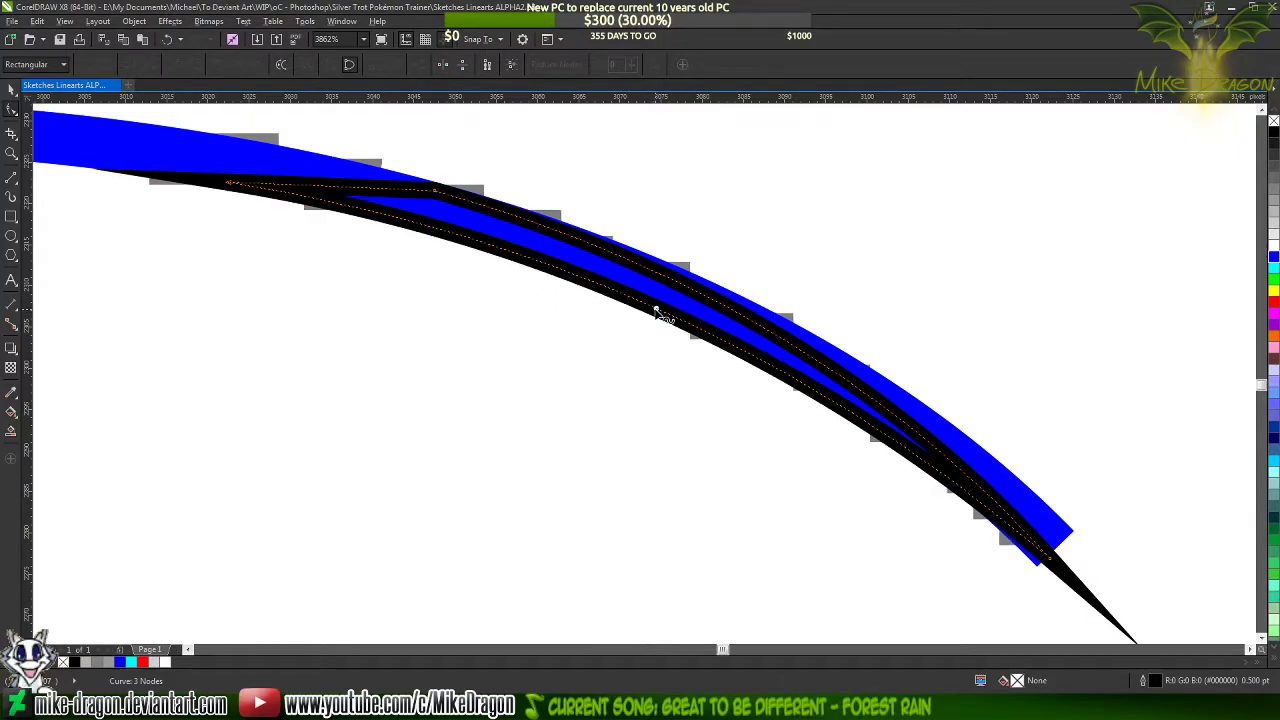
# Move the curve handle of the triangle's lower side slightly inward so its outline follows the blue line's lower edge
pyautogui.scroll(3, 60, 160)
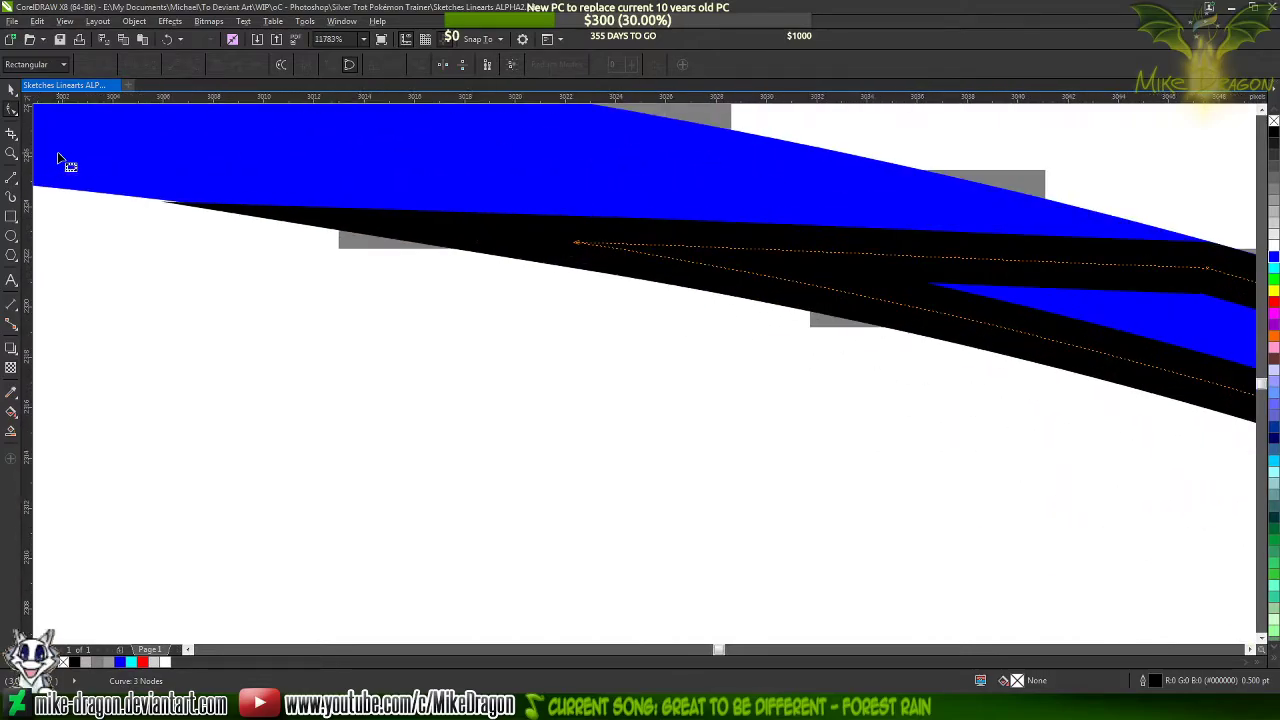
pyautogui.scroll(-3, 60, 160)
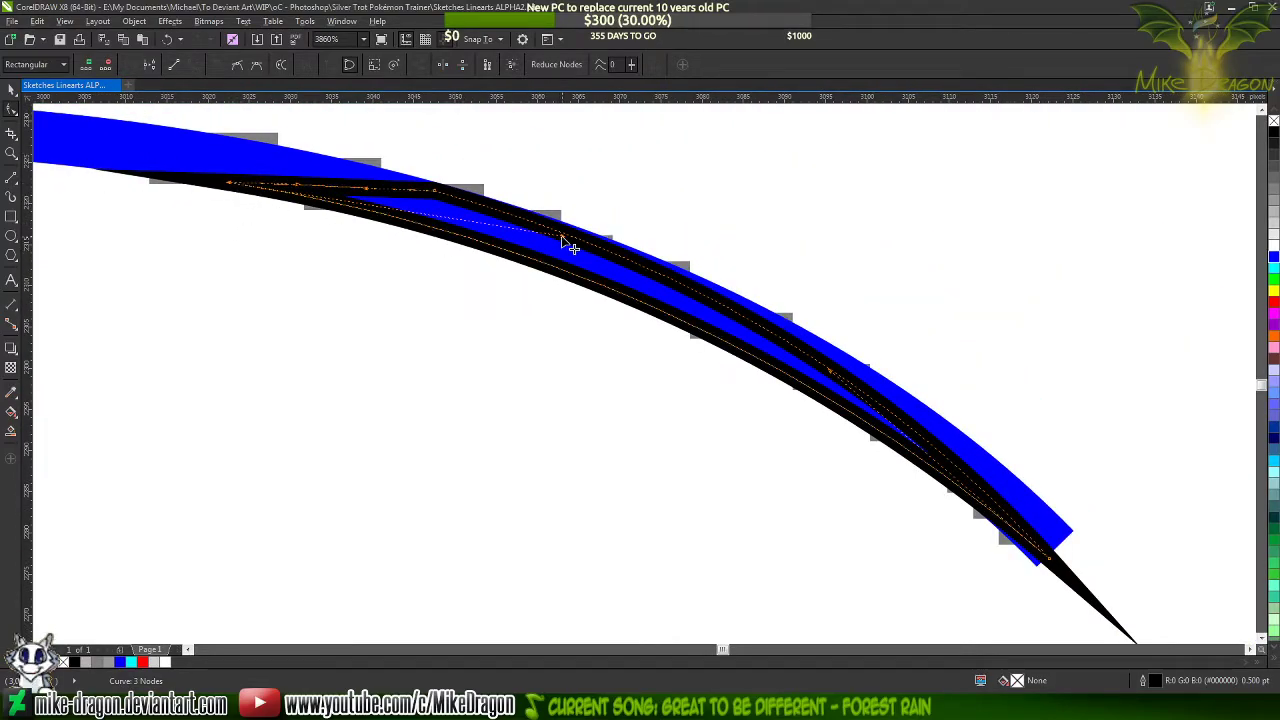
pyautogui.moveTo(567, 248); pyautogui.dragTo(555, 240)
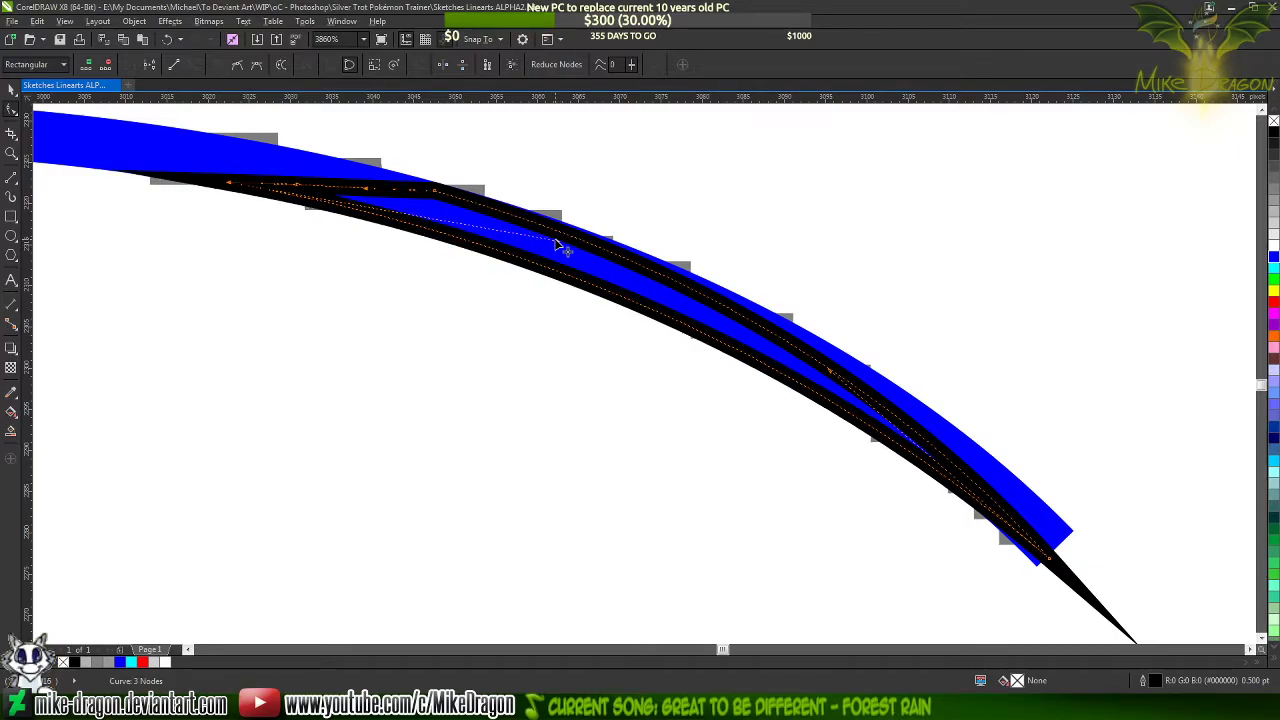
pyautogui.scroll(5, 180, 157)
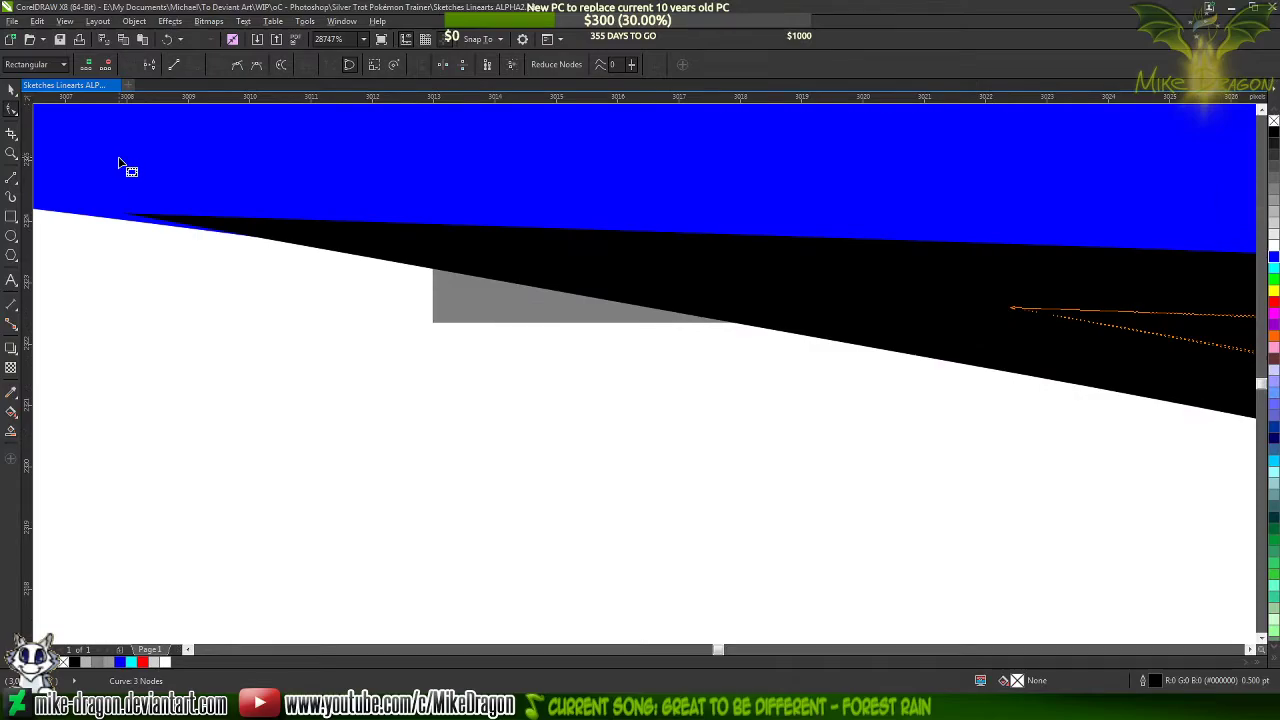
pyautogui.scroll(-8, 125, 162)
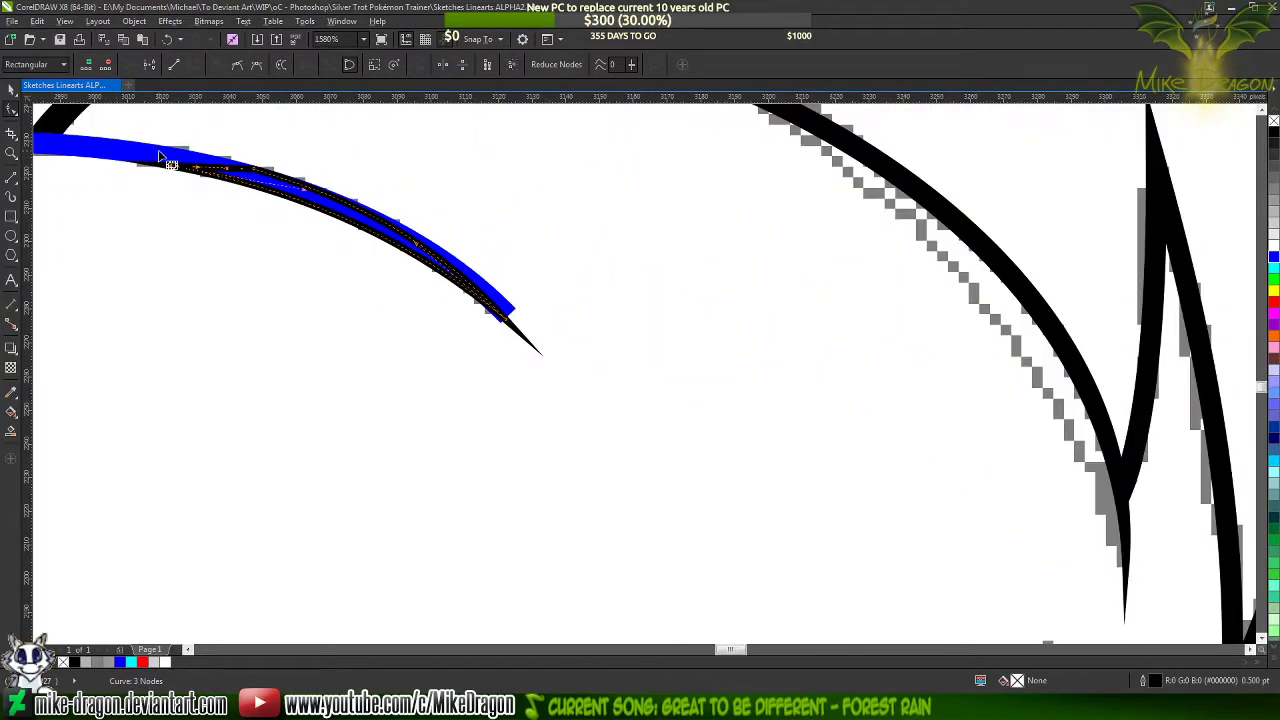
pyautogui.scroll(1, 130, 162)
pyautogui.scroll(2, 135, 160)
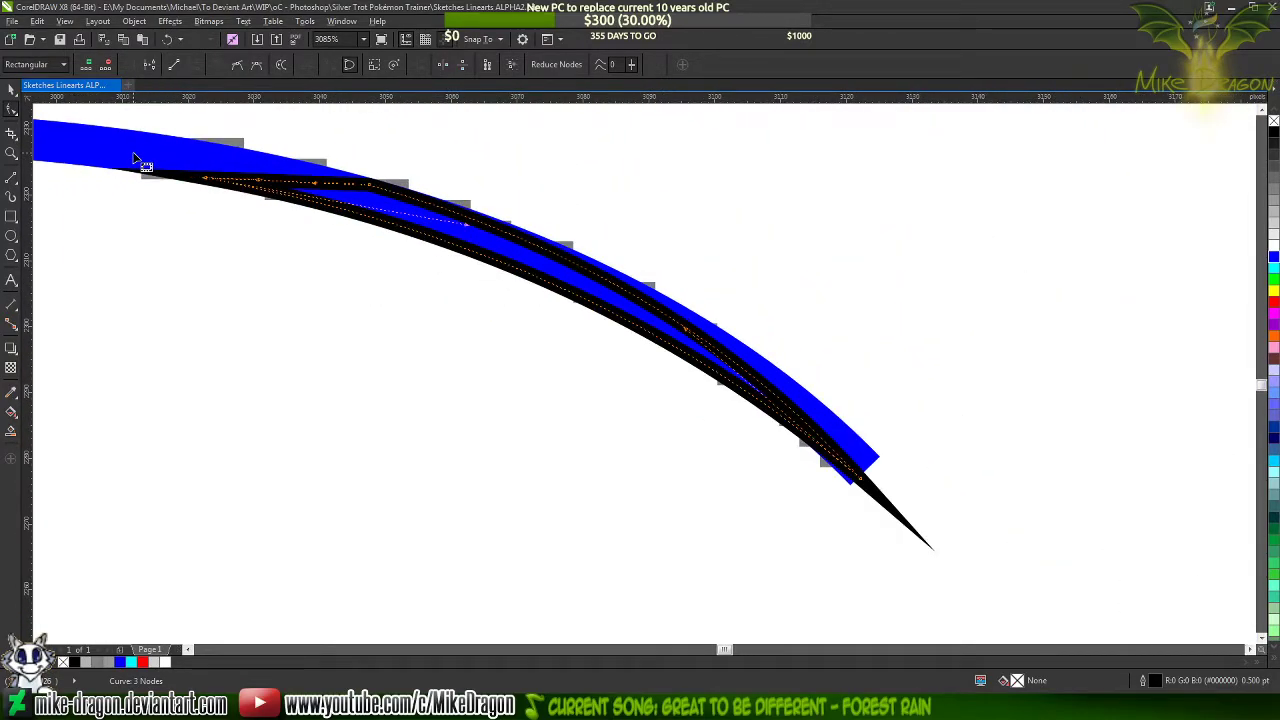
pyautogui.scroll(4, 135, 158)
# Try to shorten the blue line by adding a node beneath the triangle's upper corner and deleting its end node
pyautogui.click(158, 151)
pyautogui.scroll(4, 750, 230)
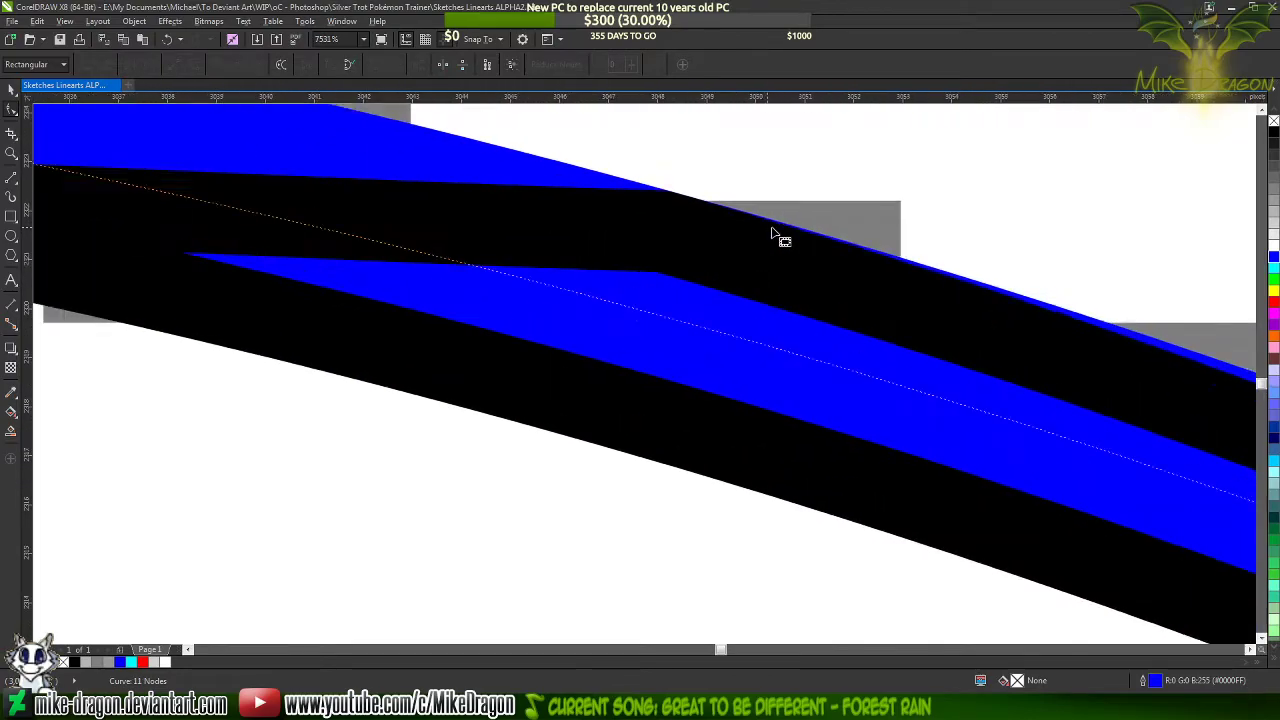
pyautogui.scroll(6, 775, 235)
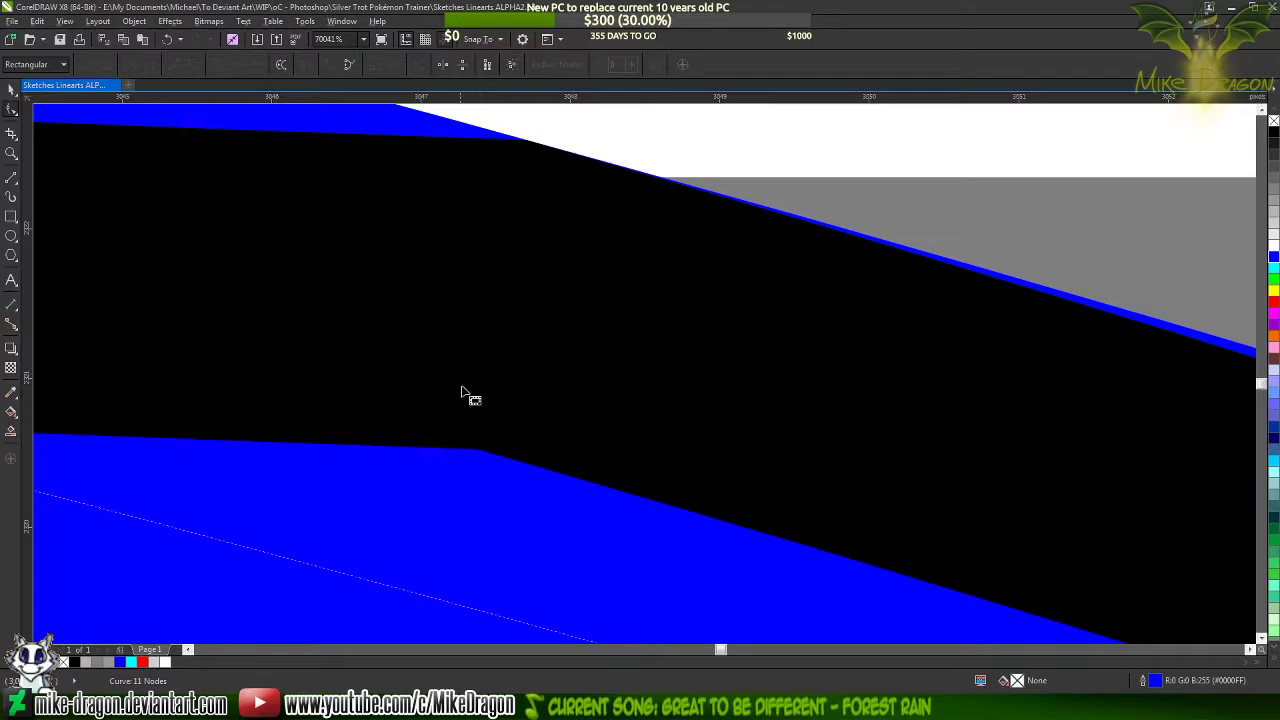
pyautogui.doubleClick(396, 591)
pyautogui.scroll(-6, 325, 250)
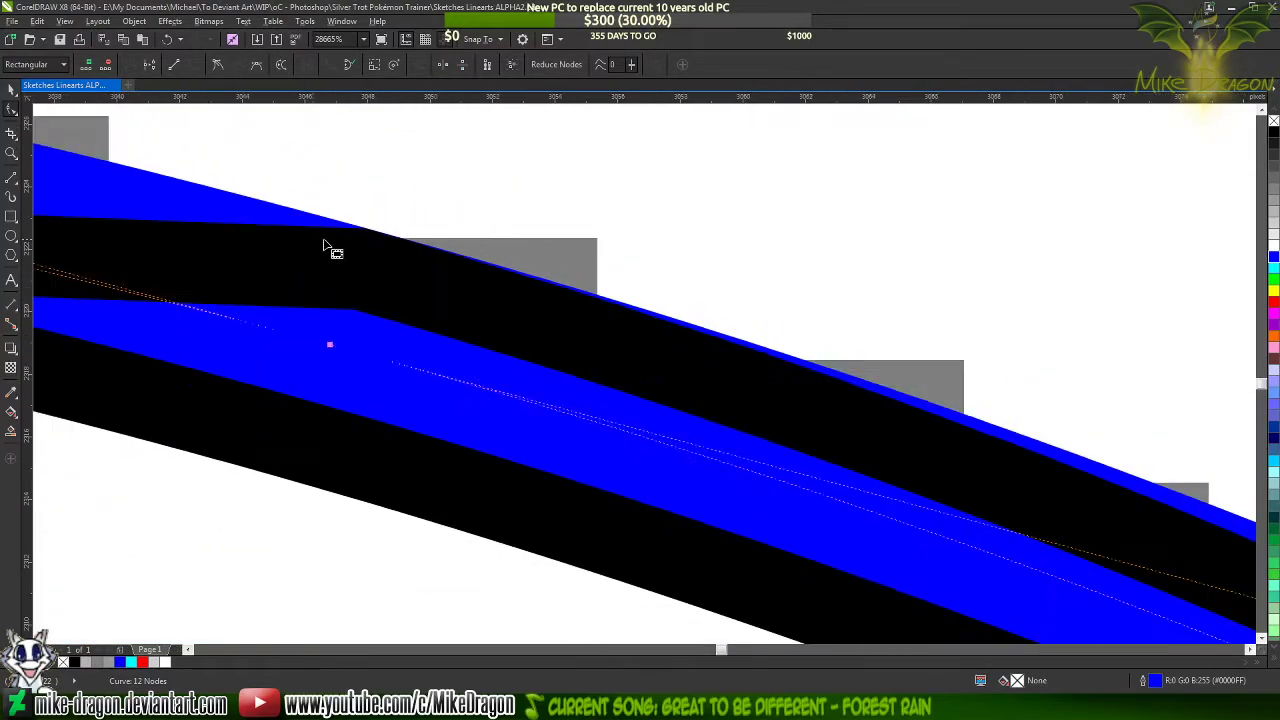
pyautogui.scroll(-3, 325, 245)
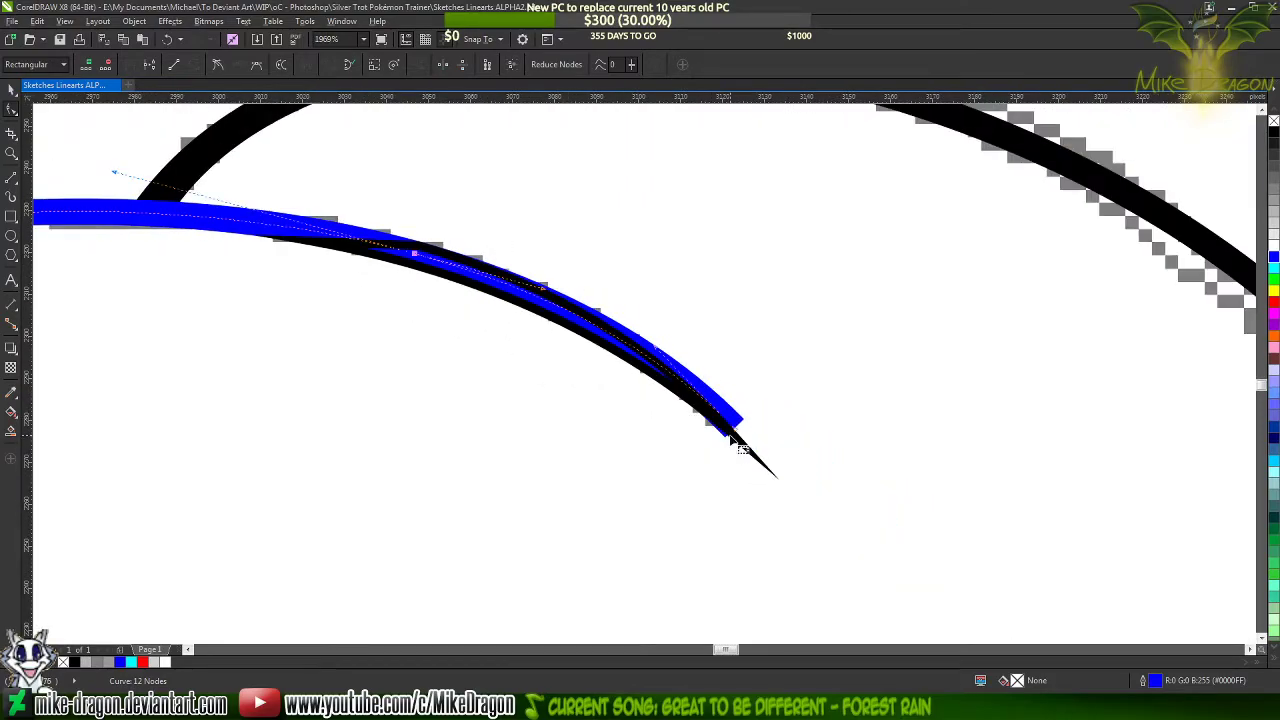
pyautogui.doubleClick(738, 436)
pyautogui.scroll(5, 329, 220)
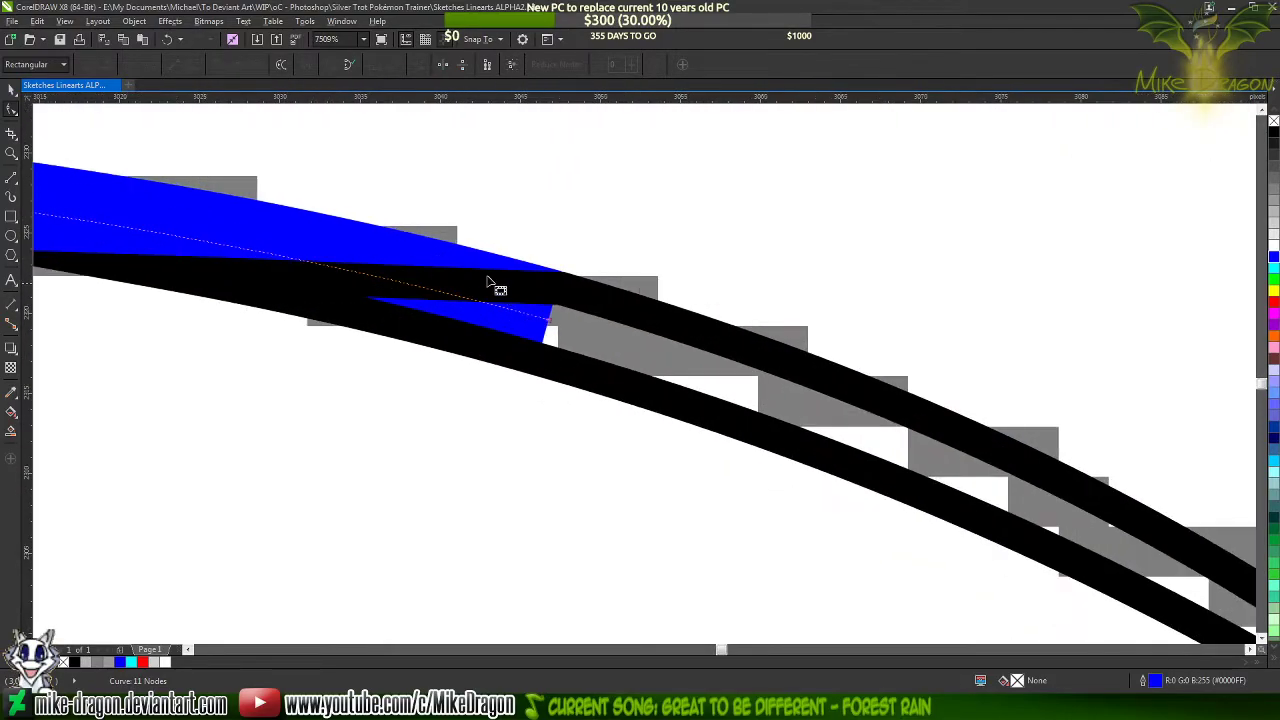
pyautogui.scroll(4, 540, 268)
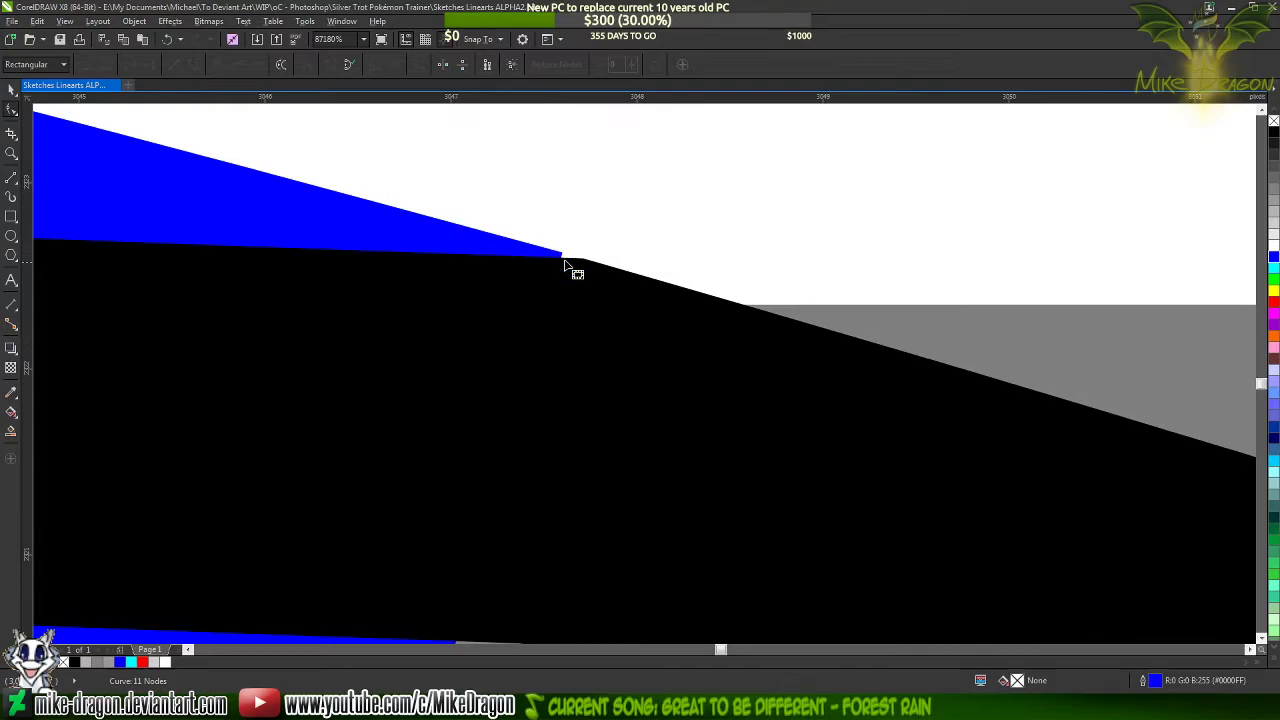
pyautogui.scroll(-3, 567, 268)
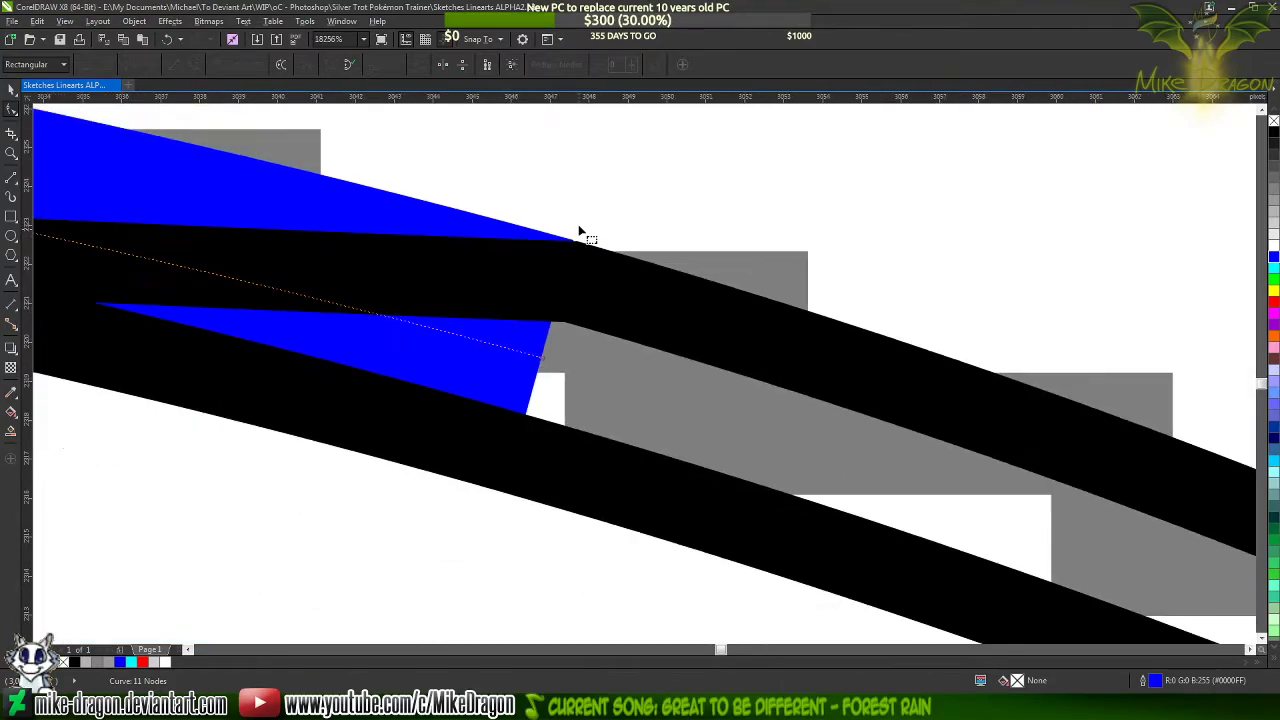
pyautogui.scroll(3, 557, 366)
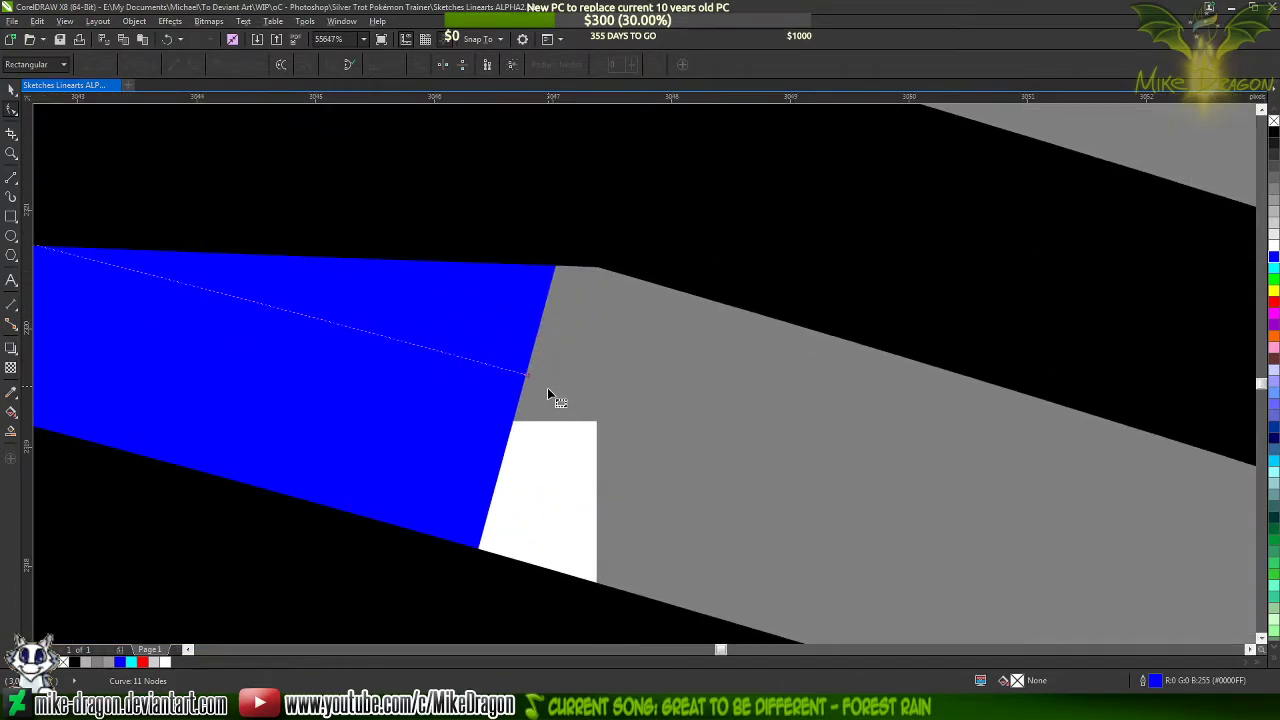
# Add a node to the blue line slightly farther along beneath the triangle's upper corner and delete the line's end node
pyautogui.doubleClick(547, 387)
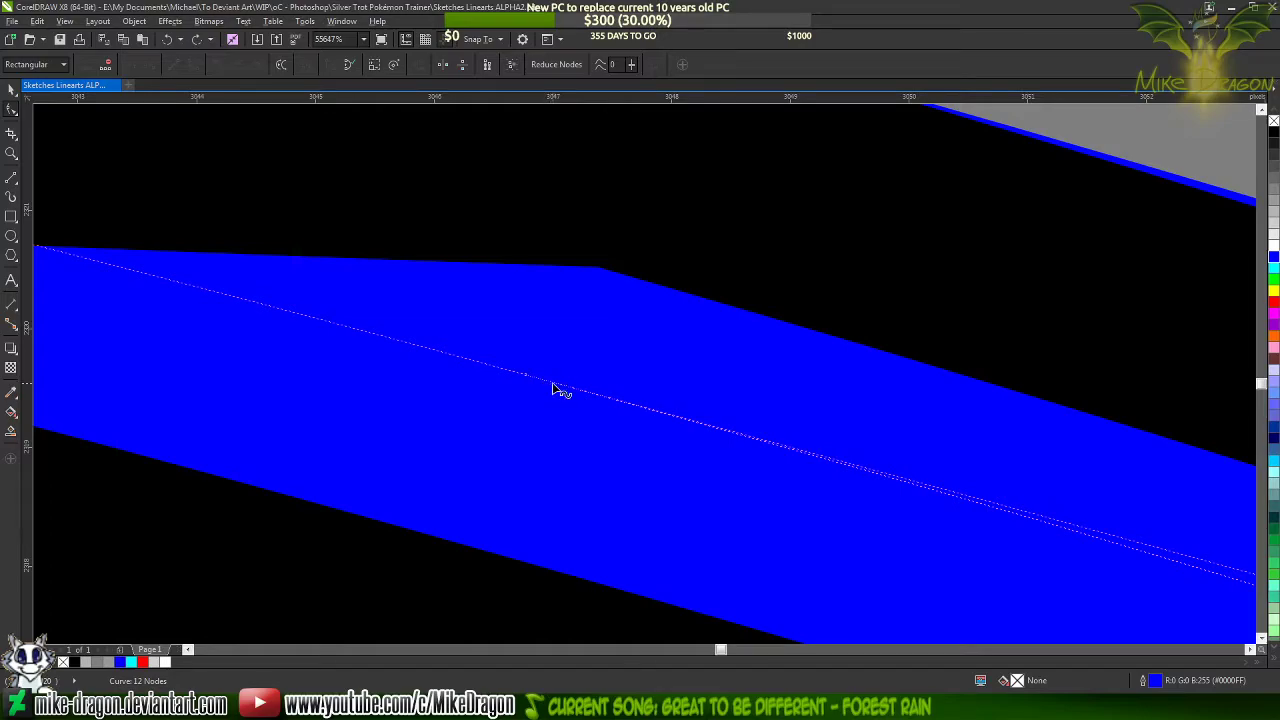
pyautogui.doubleClick(552, 388)
pyautogui.doubleClick(552, 388)
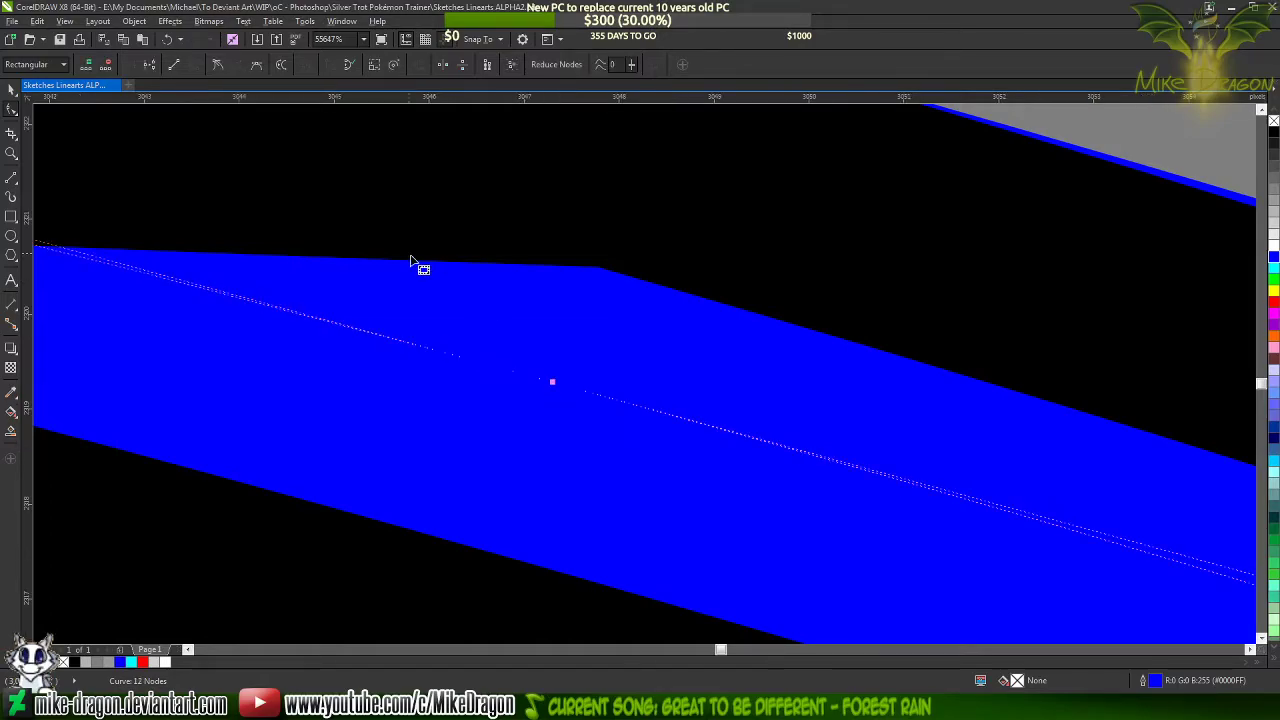
pyautogui.scroll(-5, 380, 230)
pyautogui.scroll(-1, 898, 378)
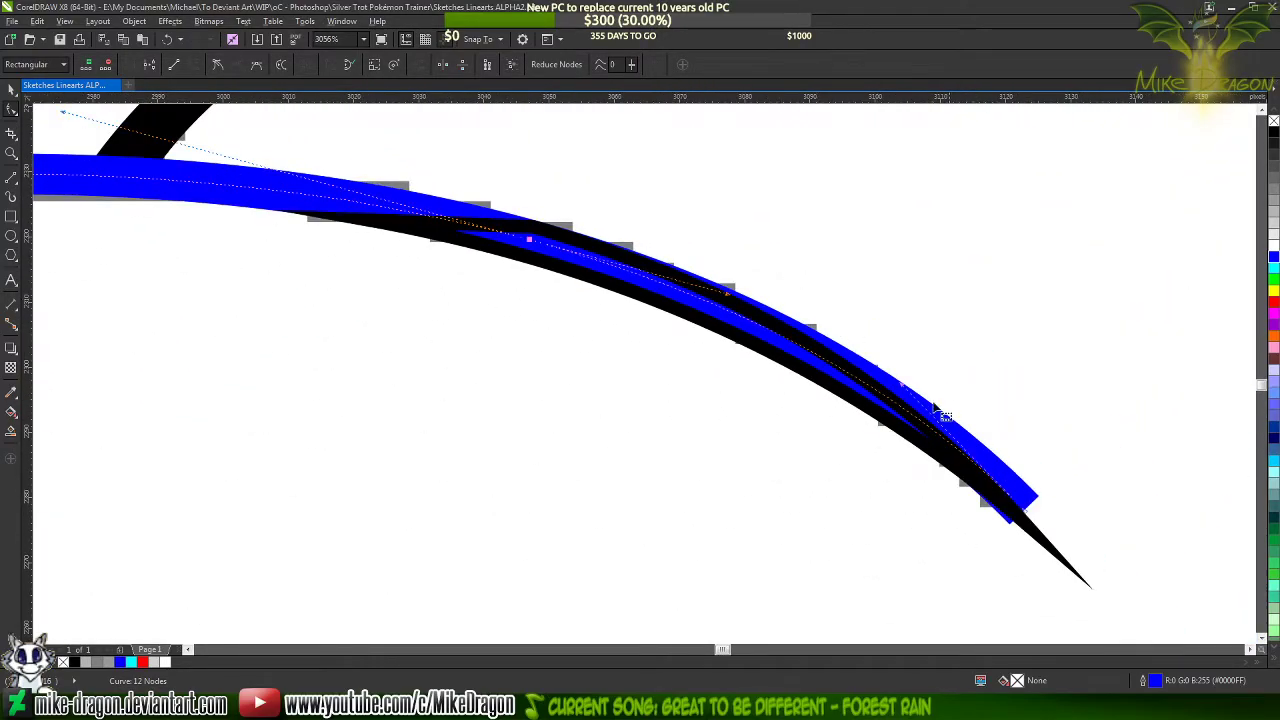
pyautogui.doubleClick(529, 240)
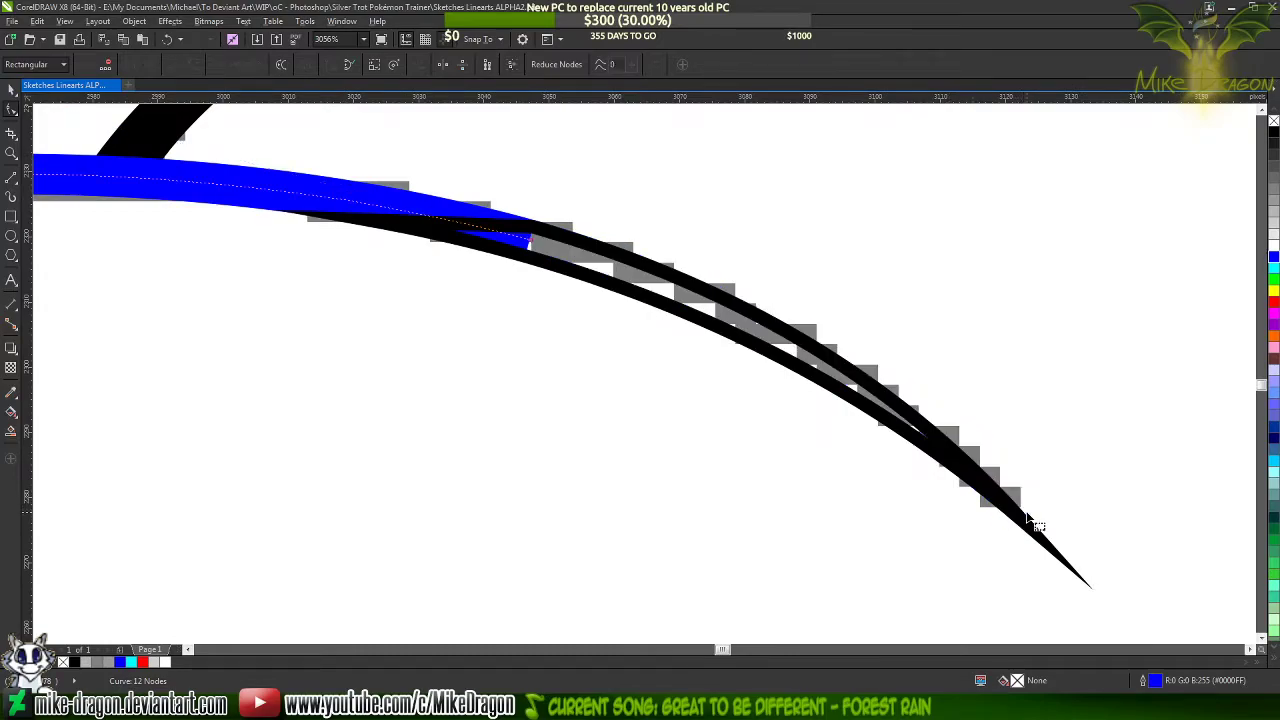
# Raise the curve handle of the triangle's upper long side at the corner node to align the outline with the blue line's upper edge
pyautogui.scroll(5, 529, 232)
pyautogui.scroll(2, 623, 143)
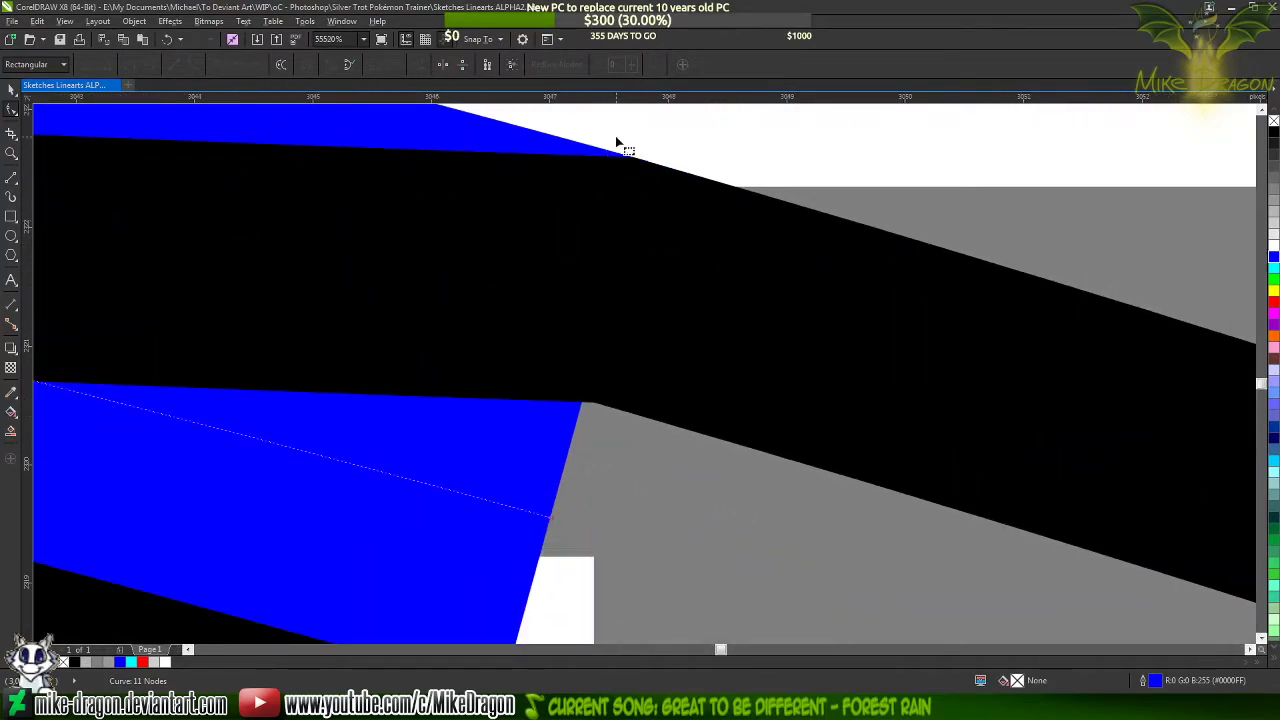
pyautogui.scroll(1, 680, 200)
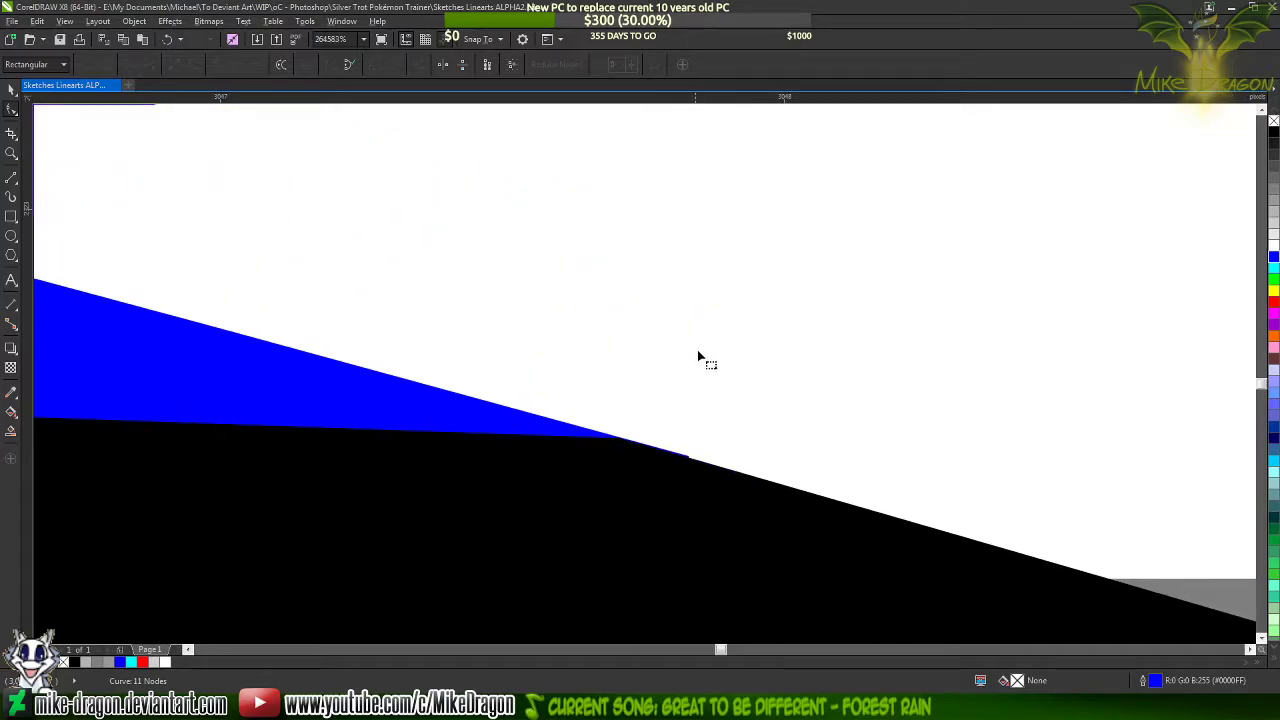
pyautogui.click(679, 472)
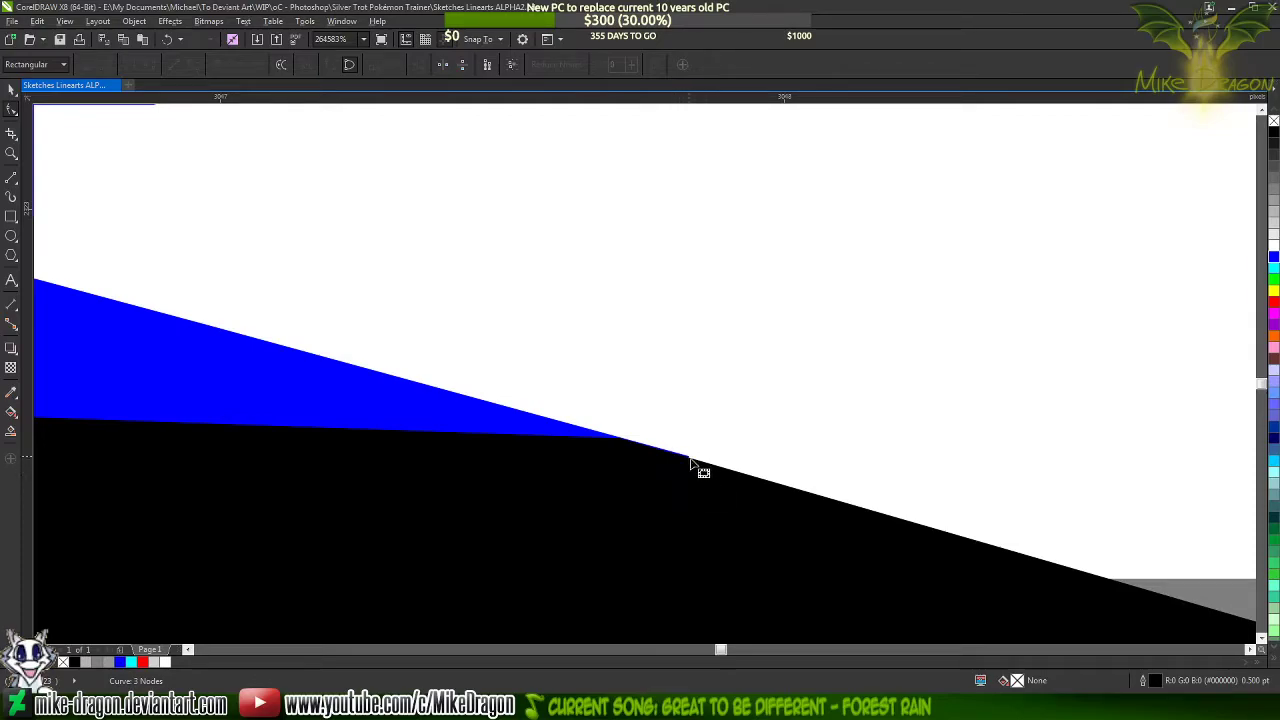
pyautogui.scroll(-3, 715, 391)
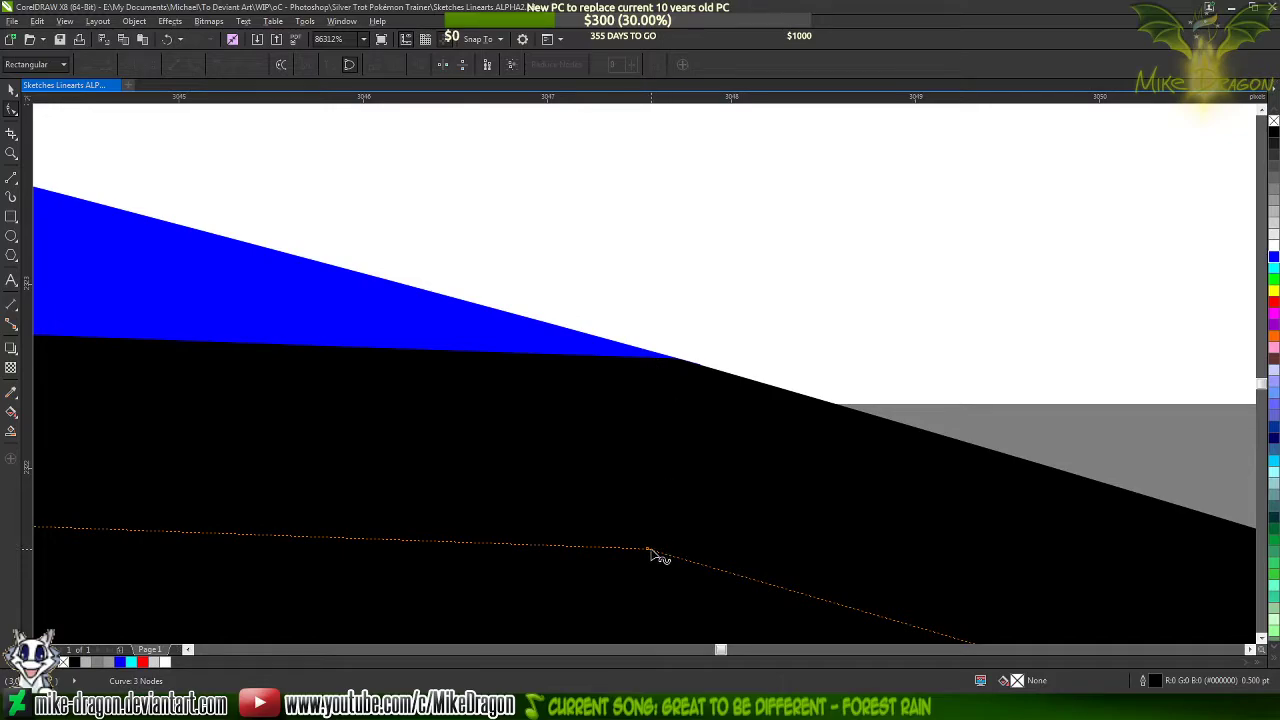
pyautogui.scroll(-5, 323, 237)
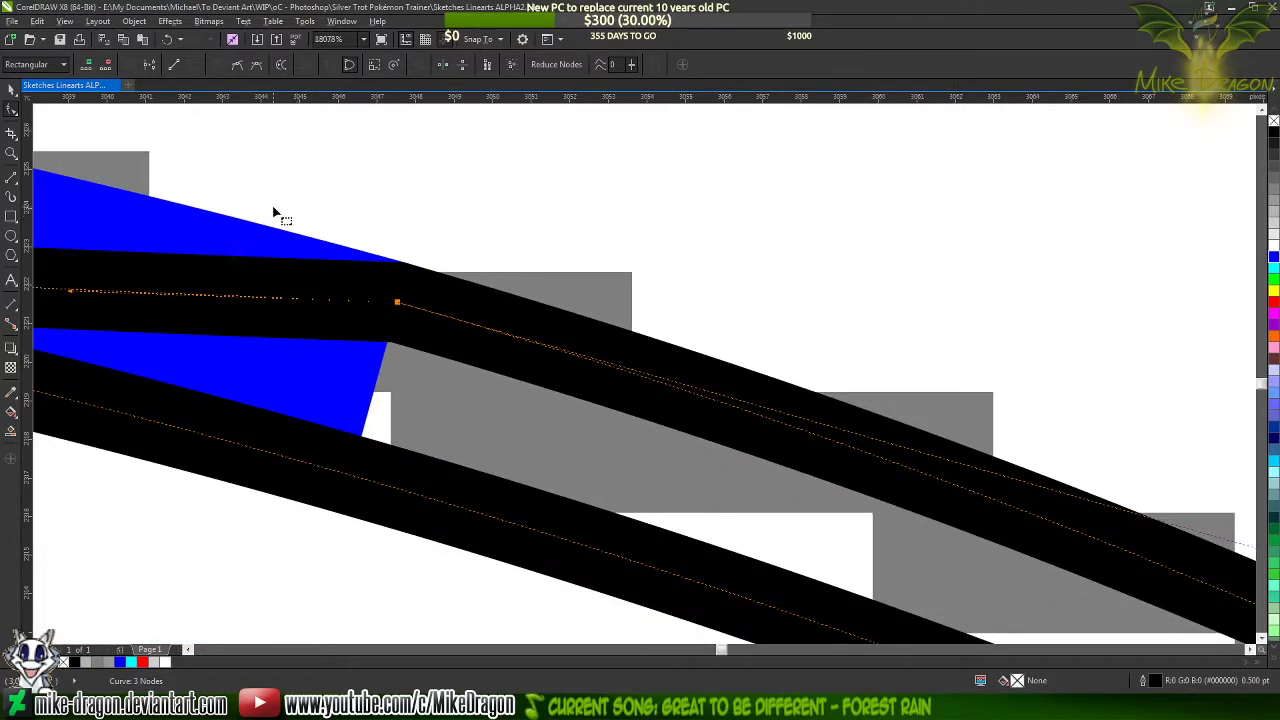
pyautogui.scroll(-2, 200, 214)
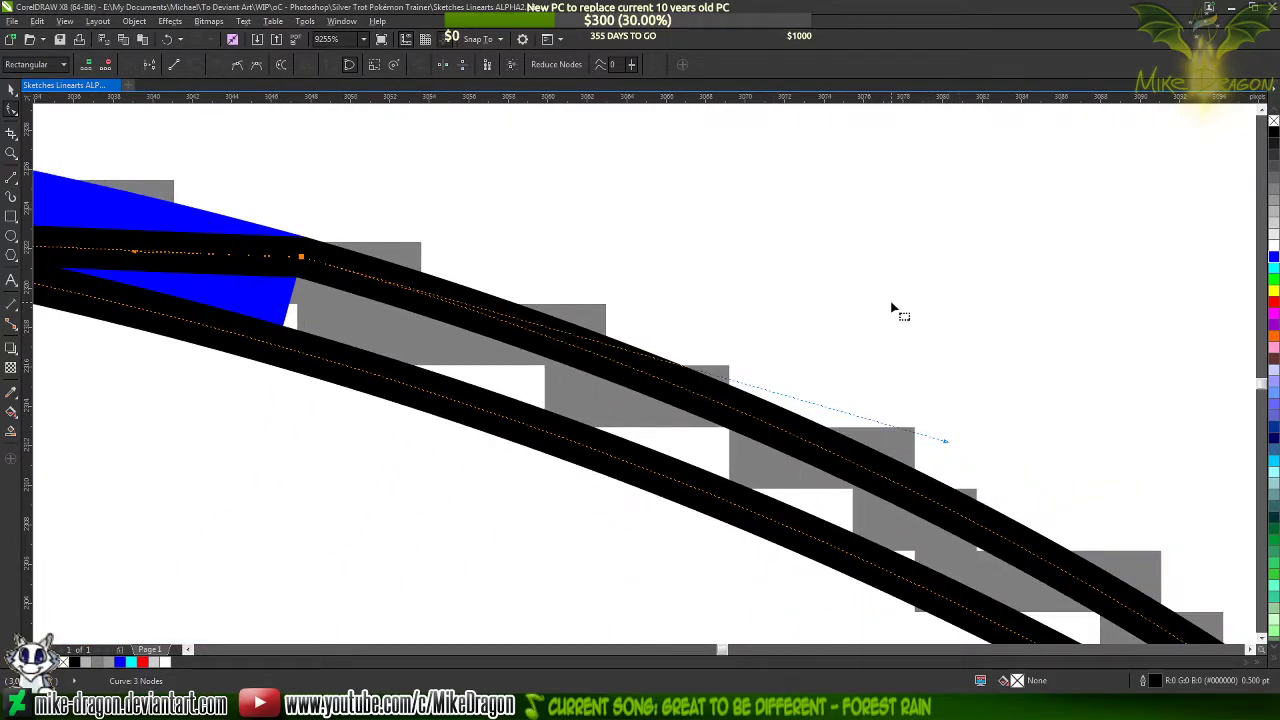
pyautogui.scroll(1, 913, 375)
pyautogui.moveTo(955, 465); pyautogui.dragTo(958, 453)
pyautogui.scroll(13, 148, 202)
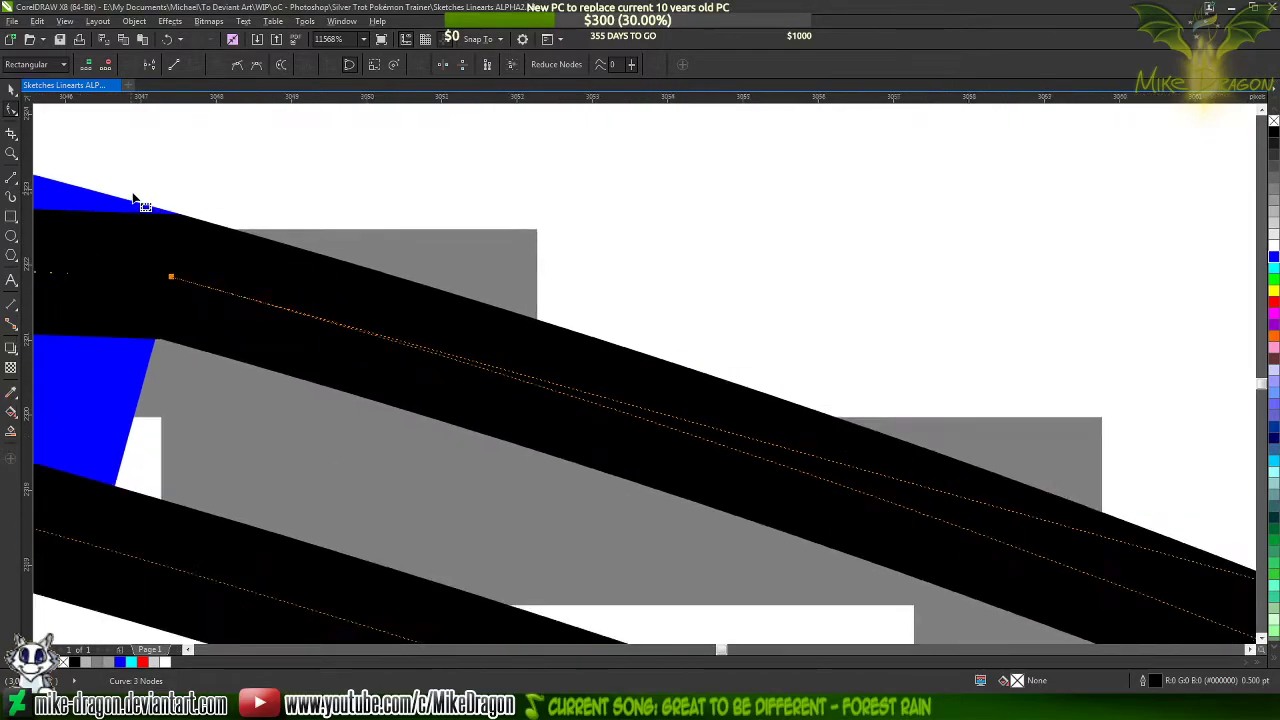
pyautogui.scroll(-13, 214, 210)
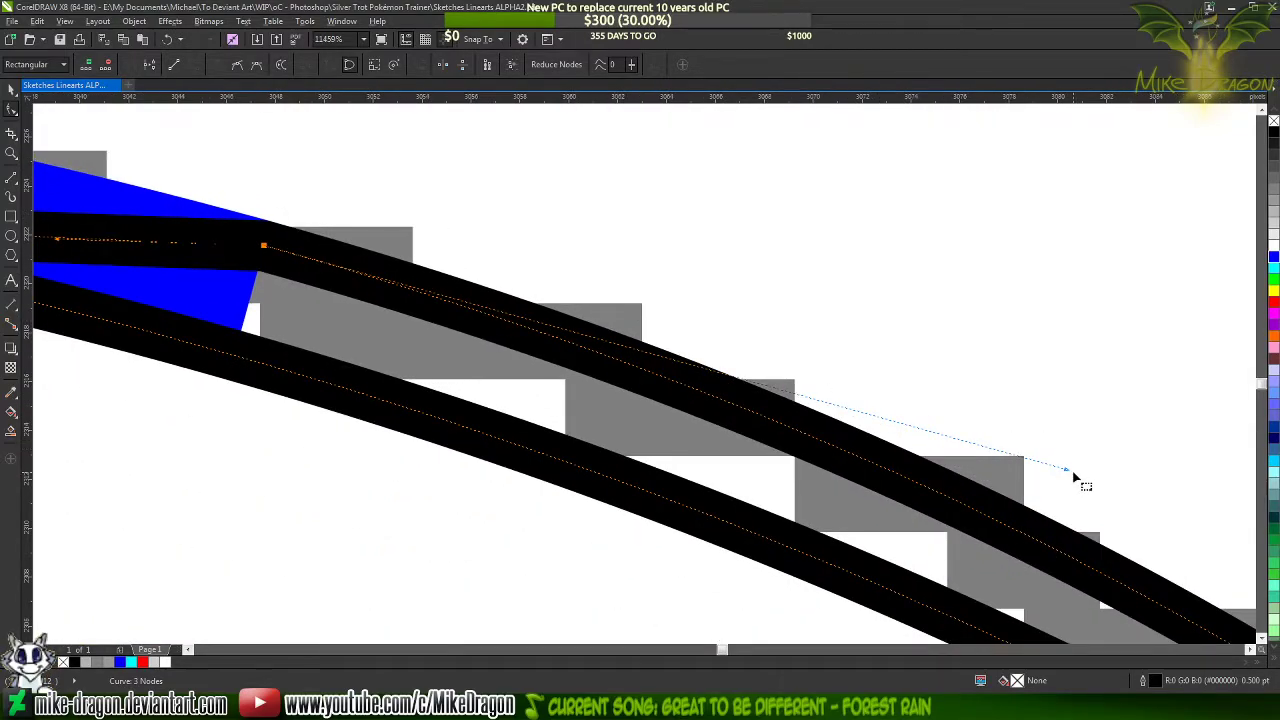
pyautogui.moveTo(1067, 471); pyautogui.dragTo(1071, 465)
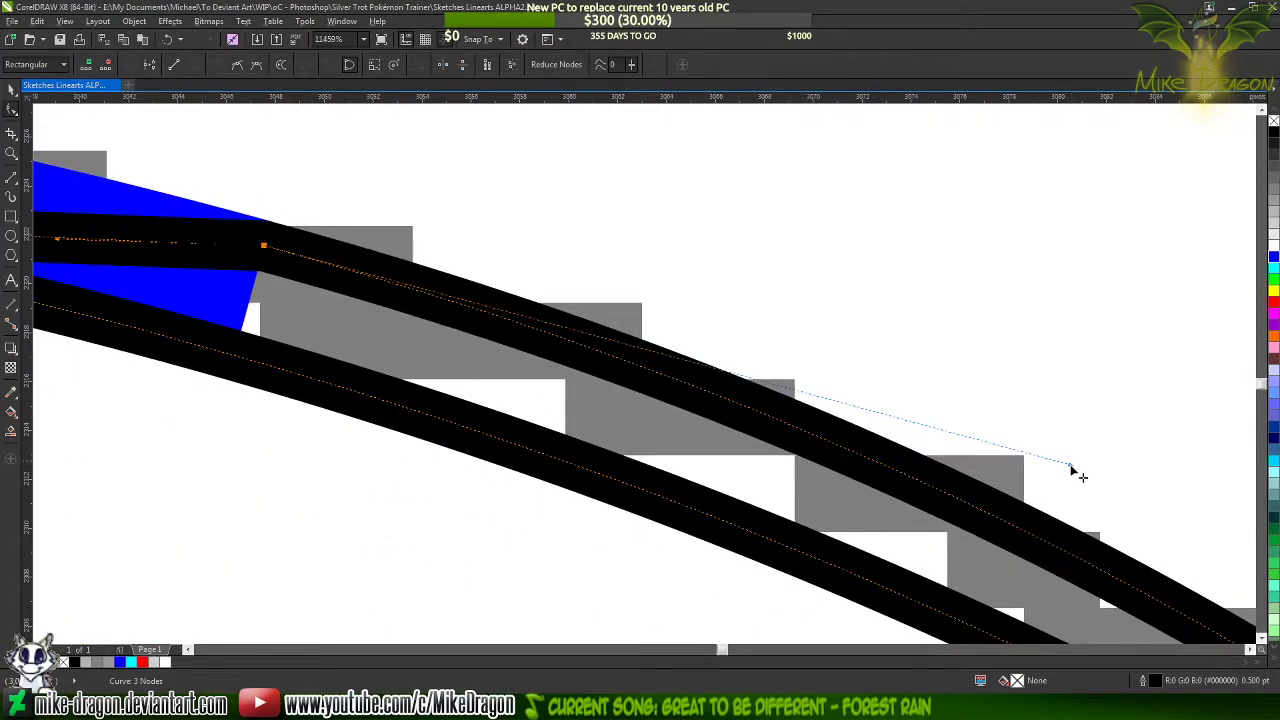
# Nudge the triangle's upper corner node slightly up and back along the line so its outline covers the shortened blue line's end corner
pyautogui.scroll(14, 267, 224)
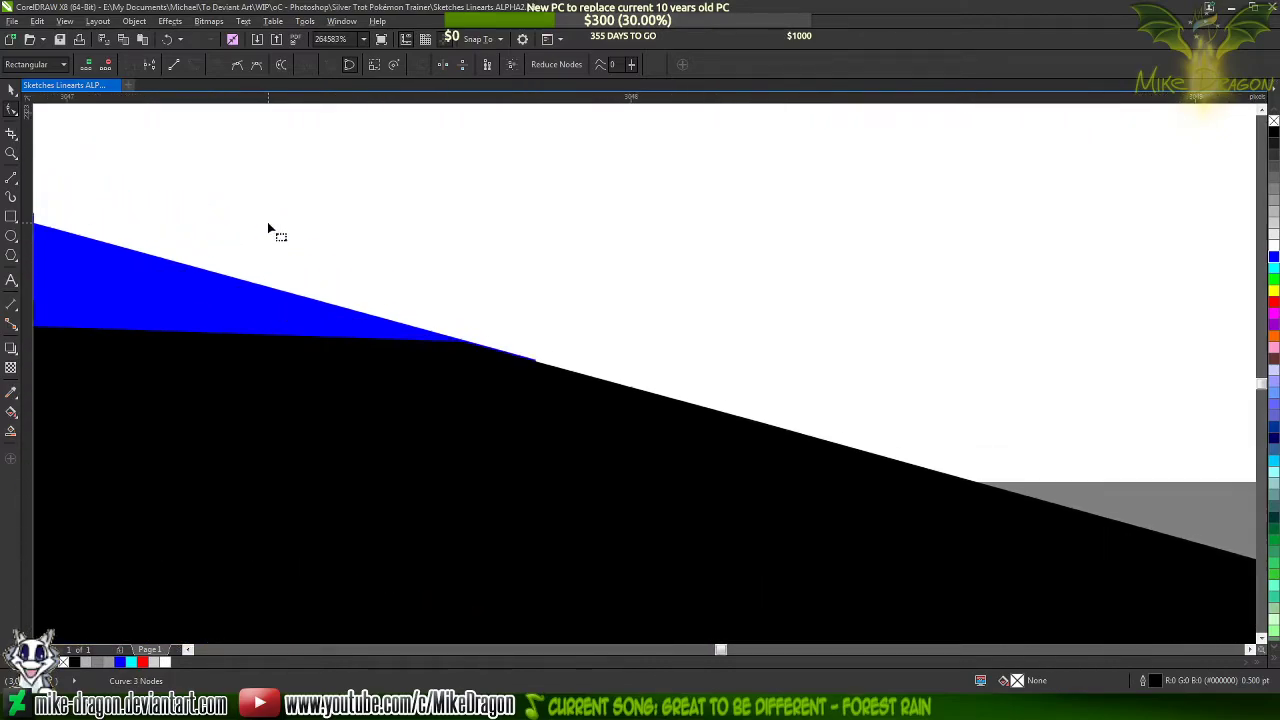
pyautogui.scroll(2, 381, 286)
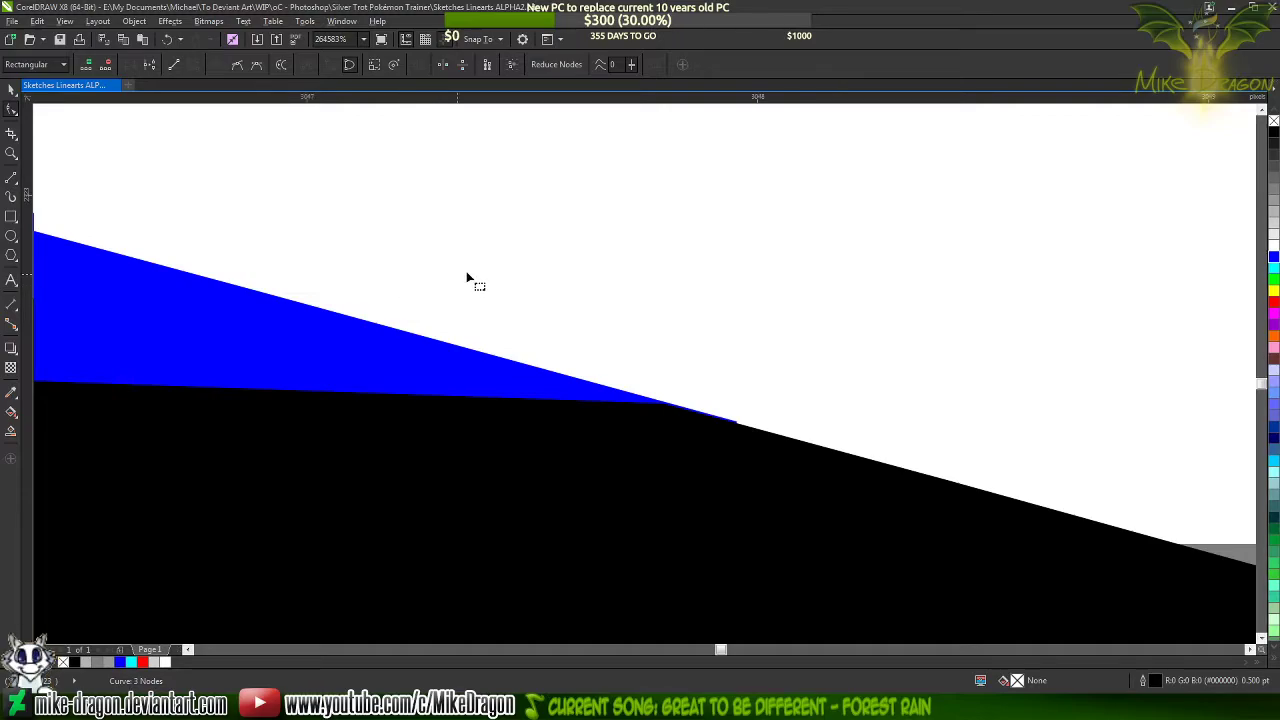
pyautogui.scroll(-5, 480, 272)
pyautogui.scroll(4, 548, 490)
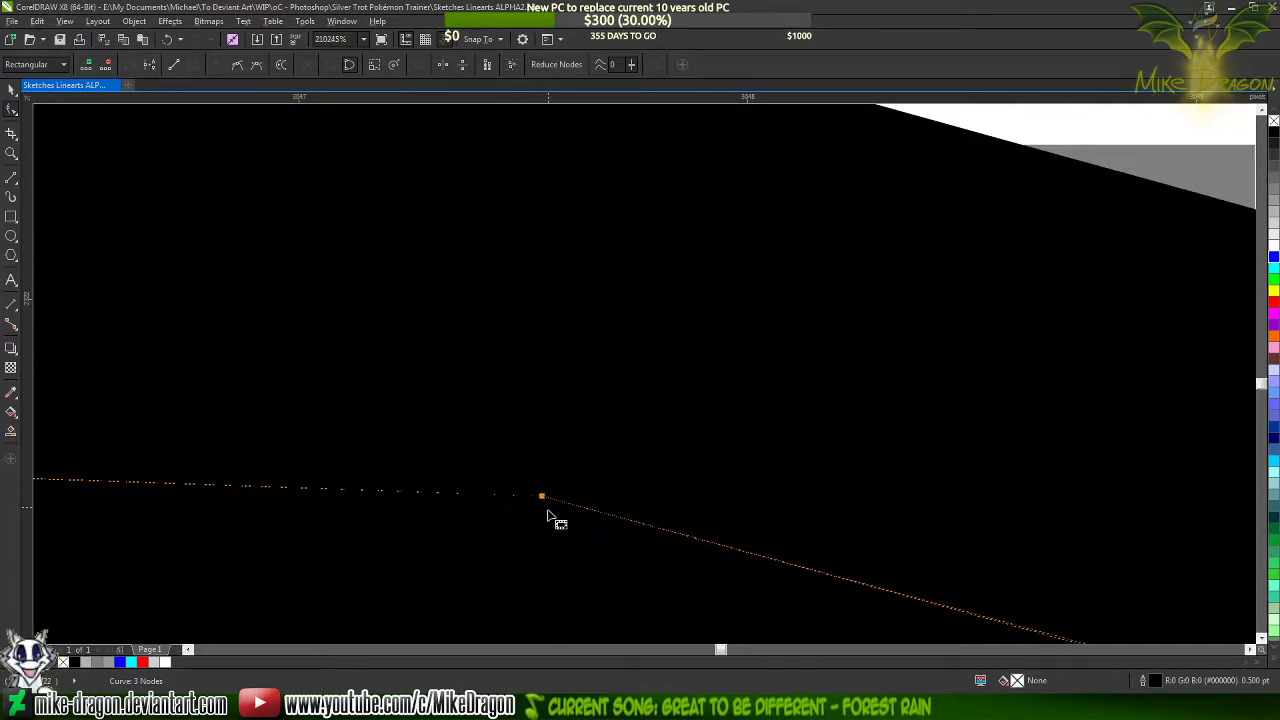
pyautogui.scroll(2, 541, 500)
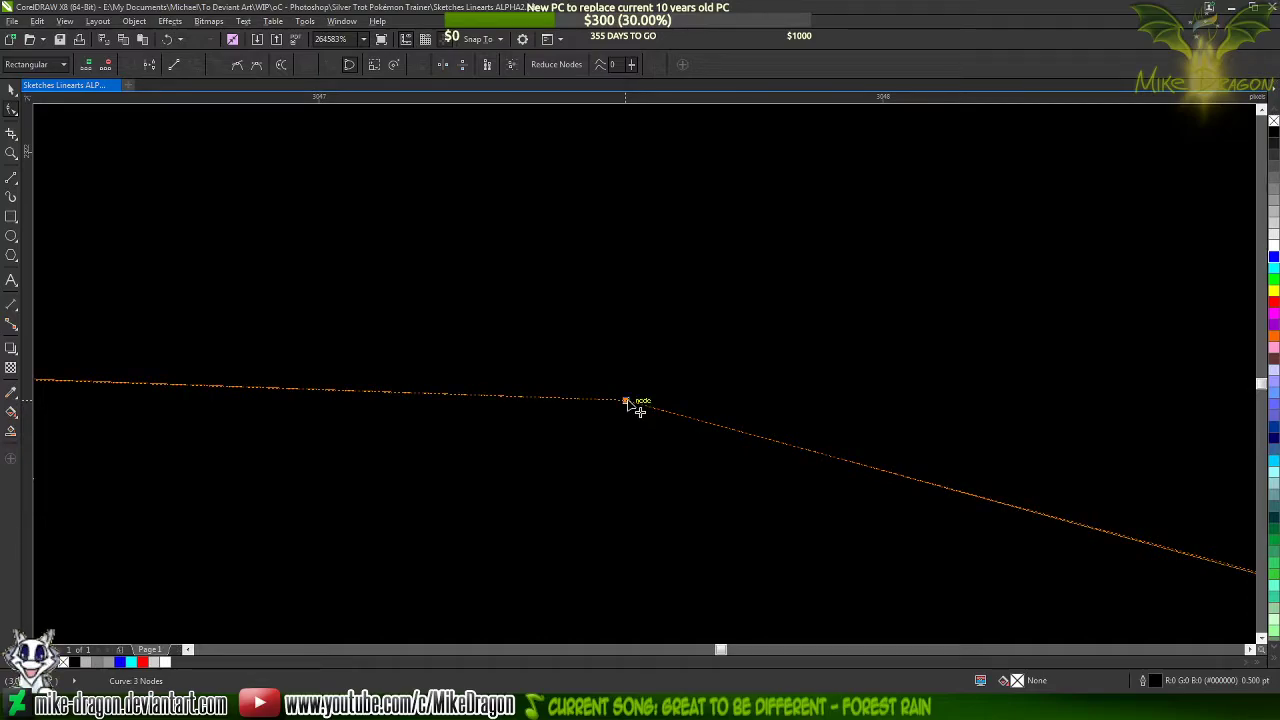
pyautogui.moveTo(634, 404); pyautogui.dragTo(630, 400)
pyautogui.scroll(-5, 600, 486)
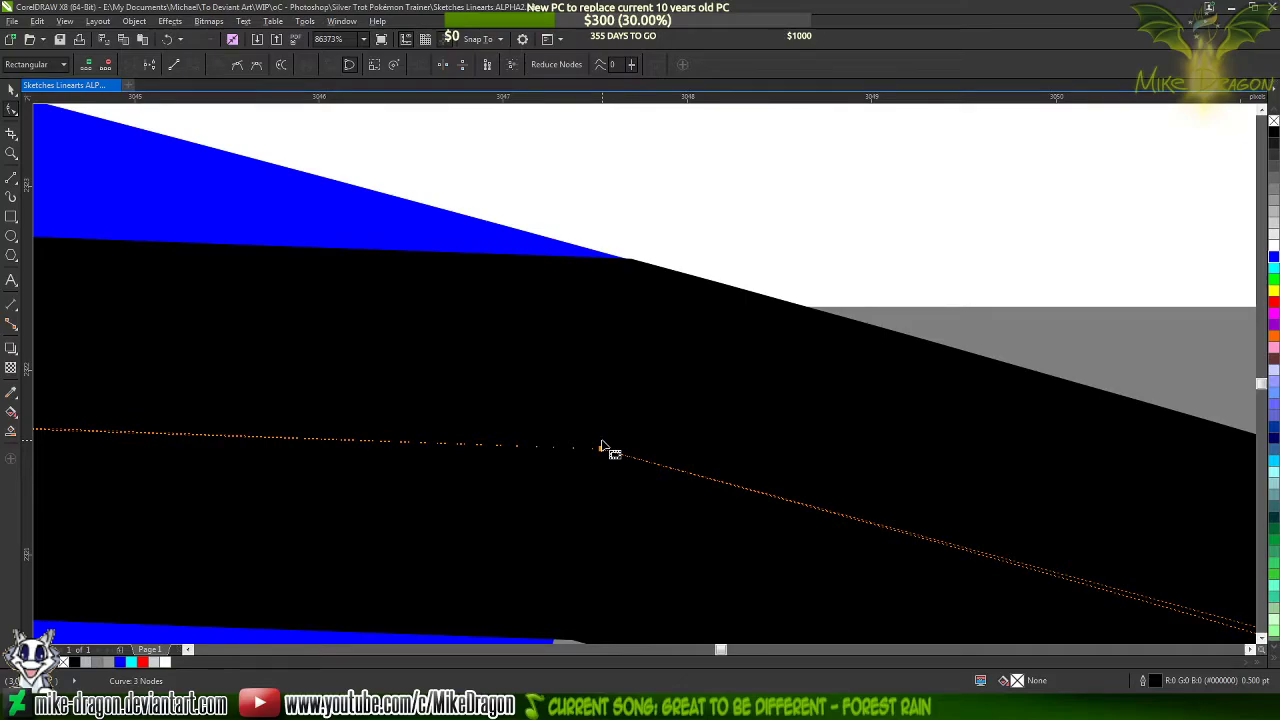
pyautogui.scroll(5, 640, 265)
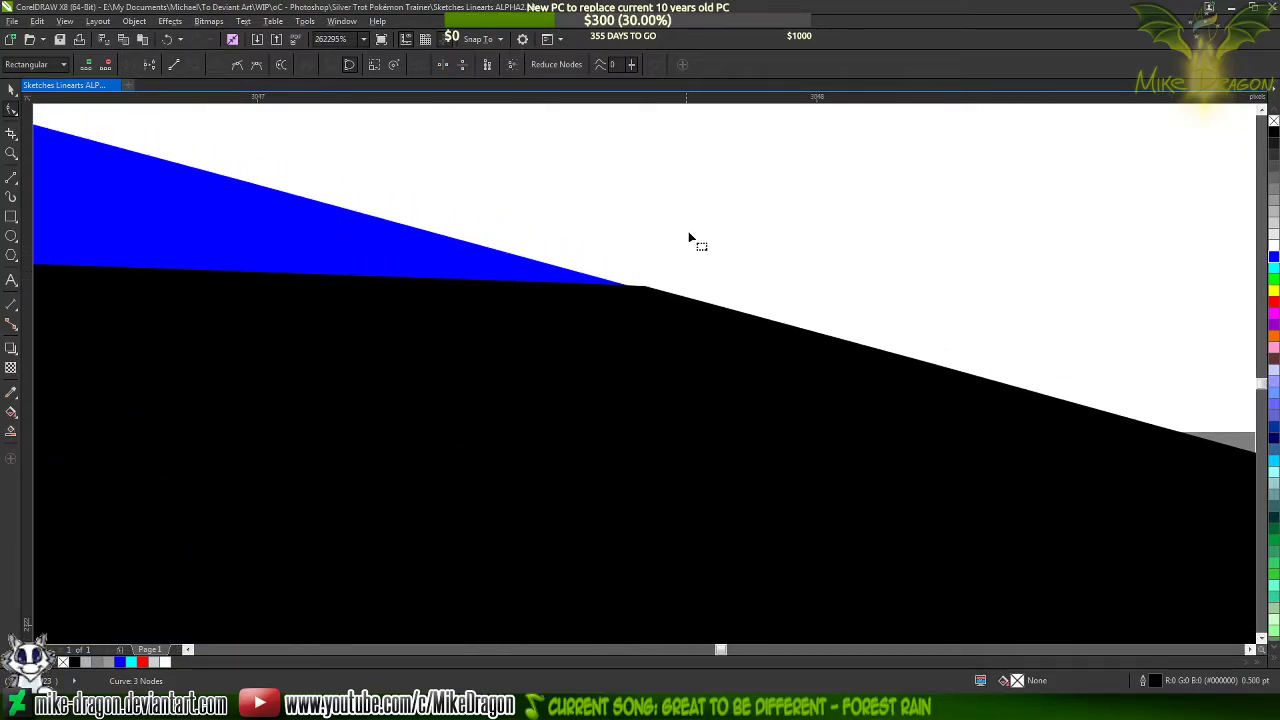
pyautogui.scroll(-3, 688, 233)
pyautogui.scroll(4, 650, 450)
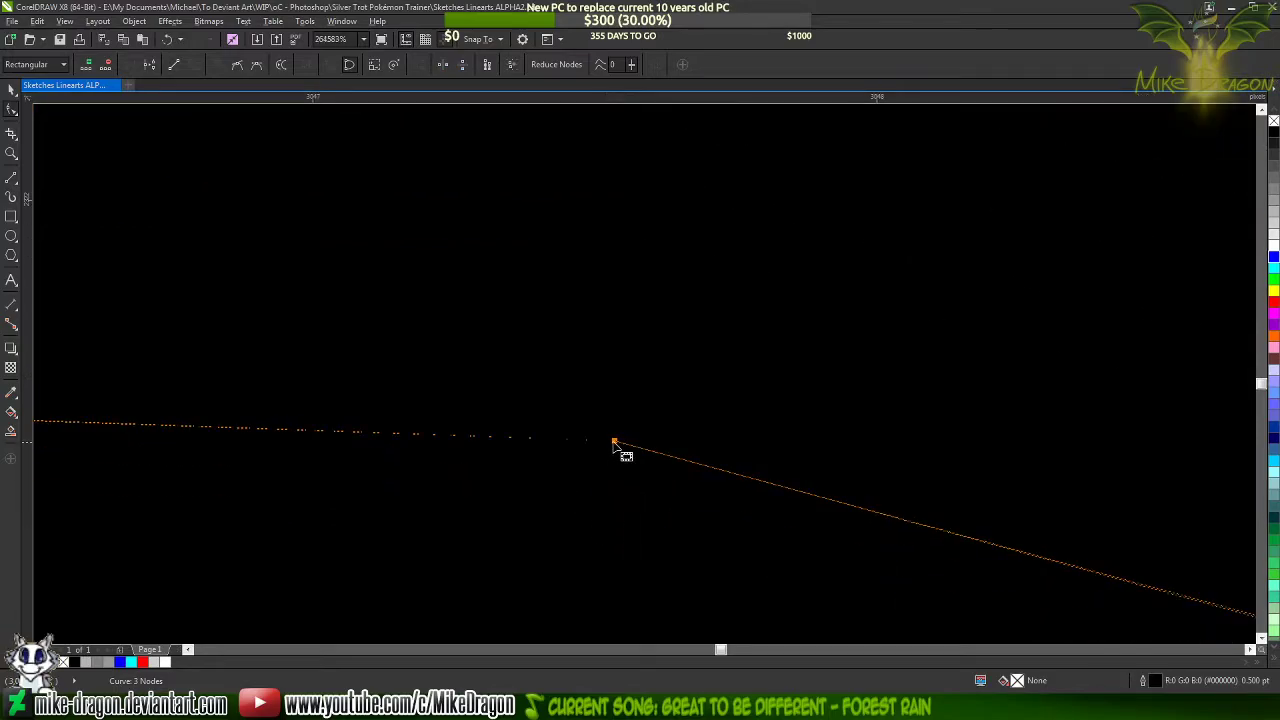
pyautogui.moveTo(614, 441); pyautogui.dragTo(607, 443)
pyautogui.scroll(-2, 623, 509)
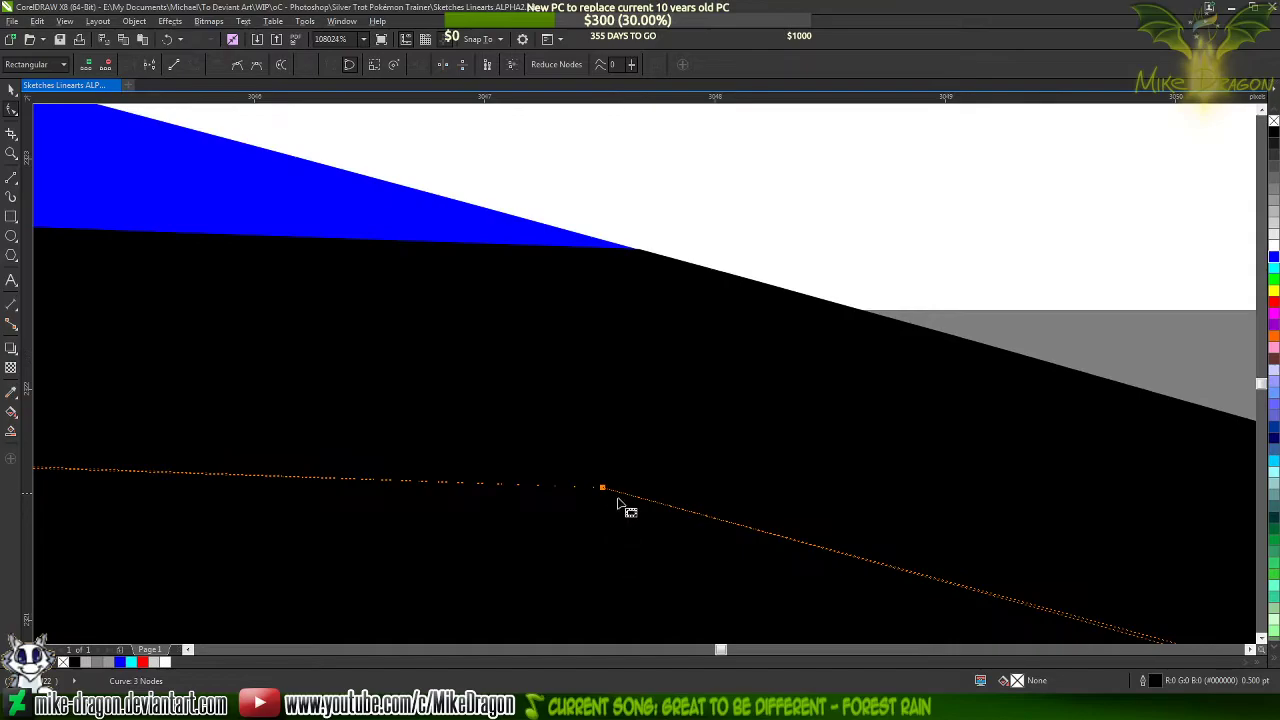
# Nudge the triangle's upper corner node slightly down and back along the line to line its outline up with the blue line's upper edge
pyautogui.scroll(-1, 645, 310)
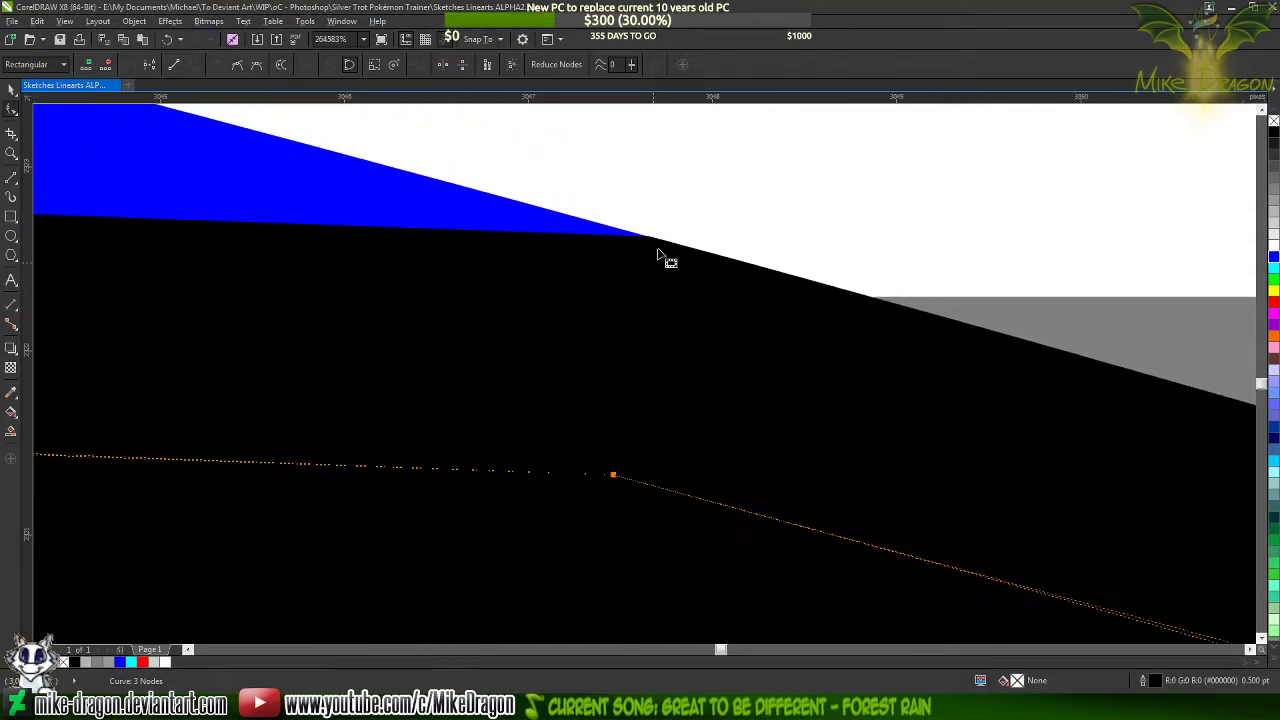
pyautogui.scroll(2, 630, 374)
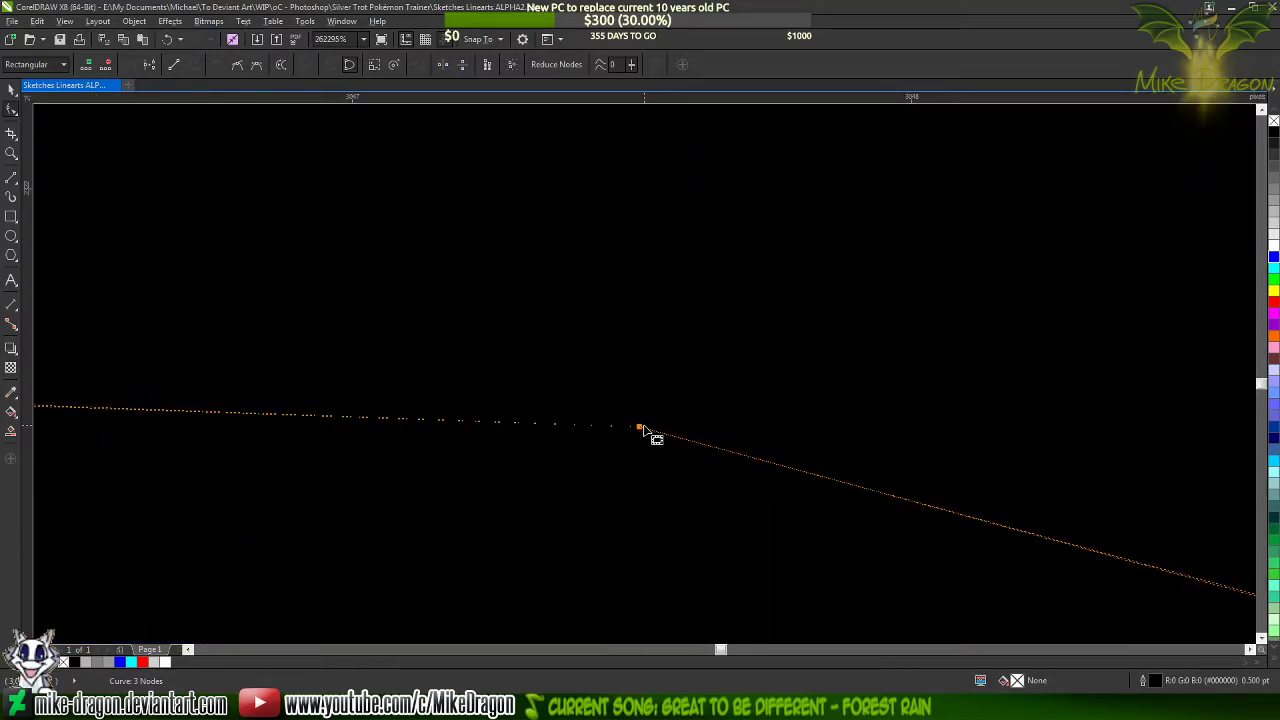
pyautogui.moveTo(640, 427); pyautogui.dragTo(632, 431)
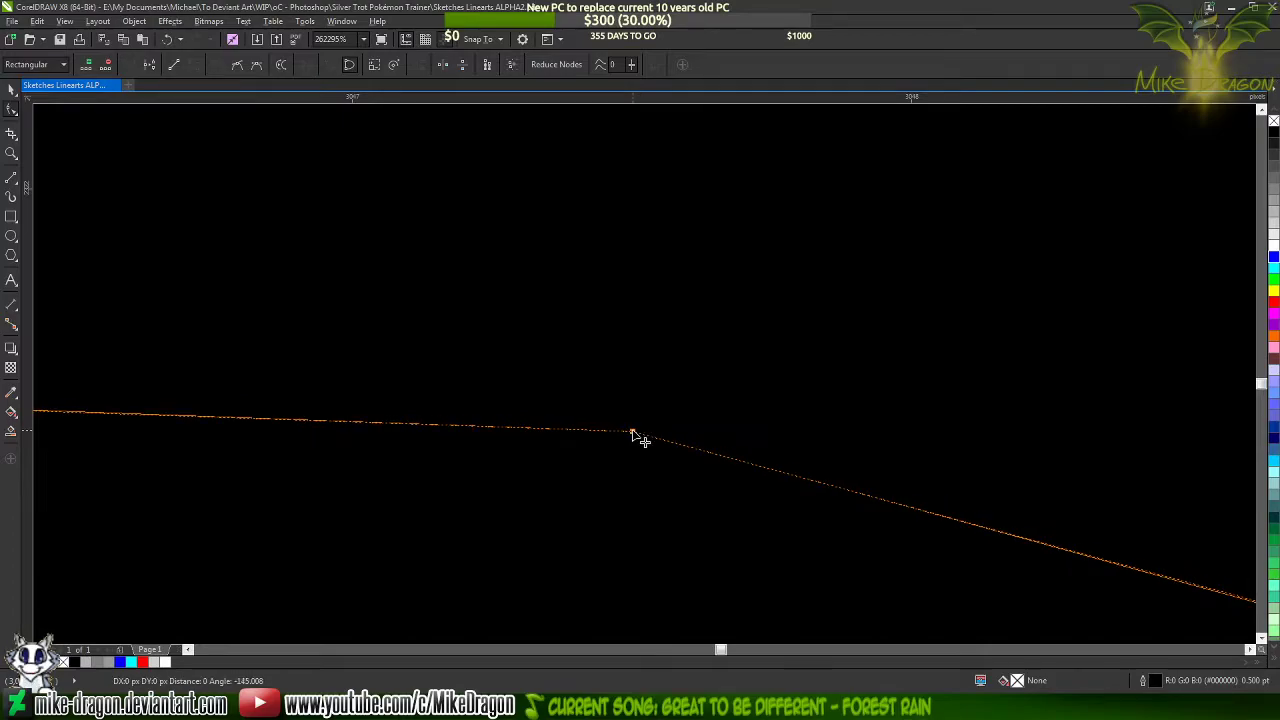
pyautogui.scroll(-2, 620, 500)
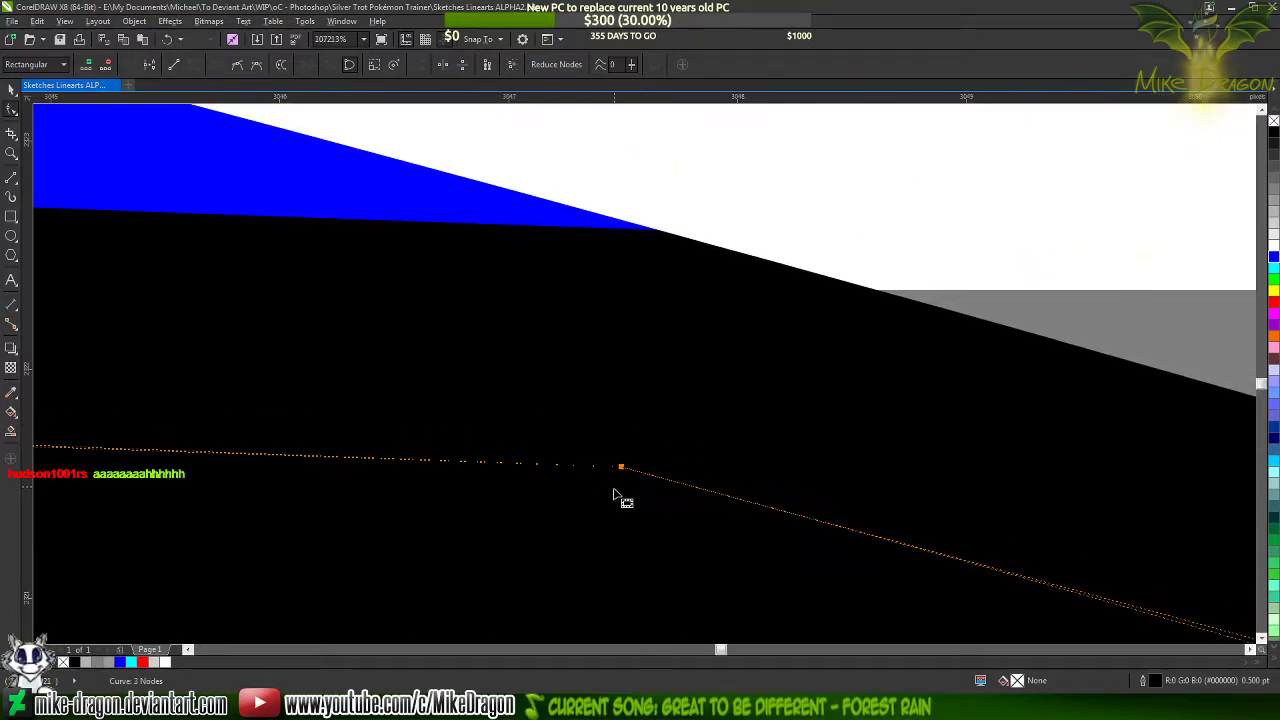
pyautogui.scroll(2, 668, 256)
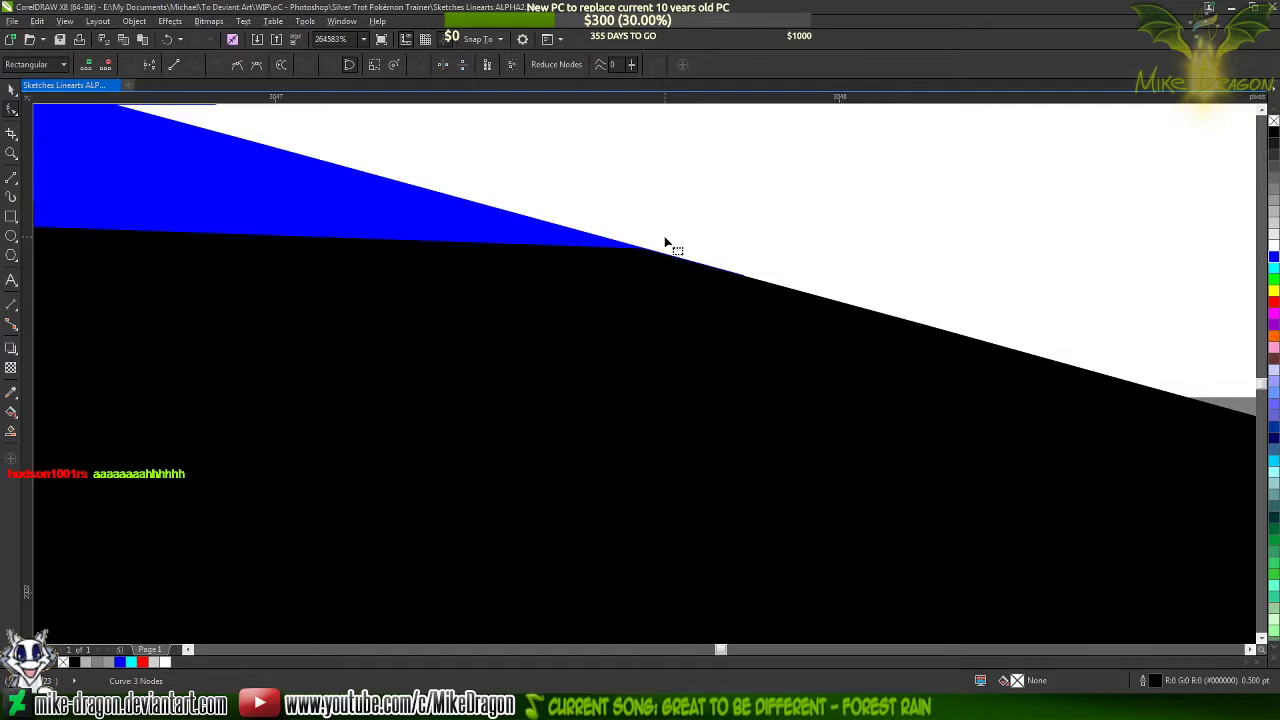
# Fine-tune the curve handles at both ends of the triangle's upper long side to follow the blue line's edge and taper the tip
pyautogui.scroll(-5, 668, 240)
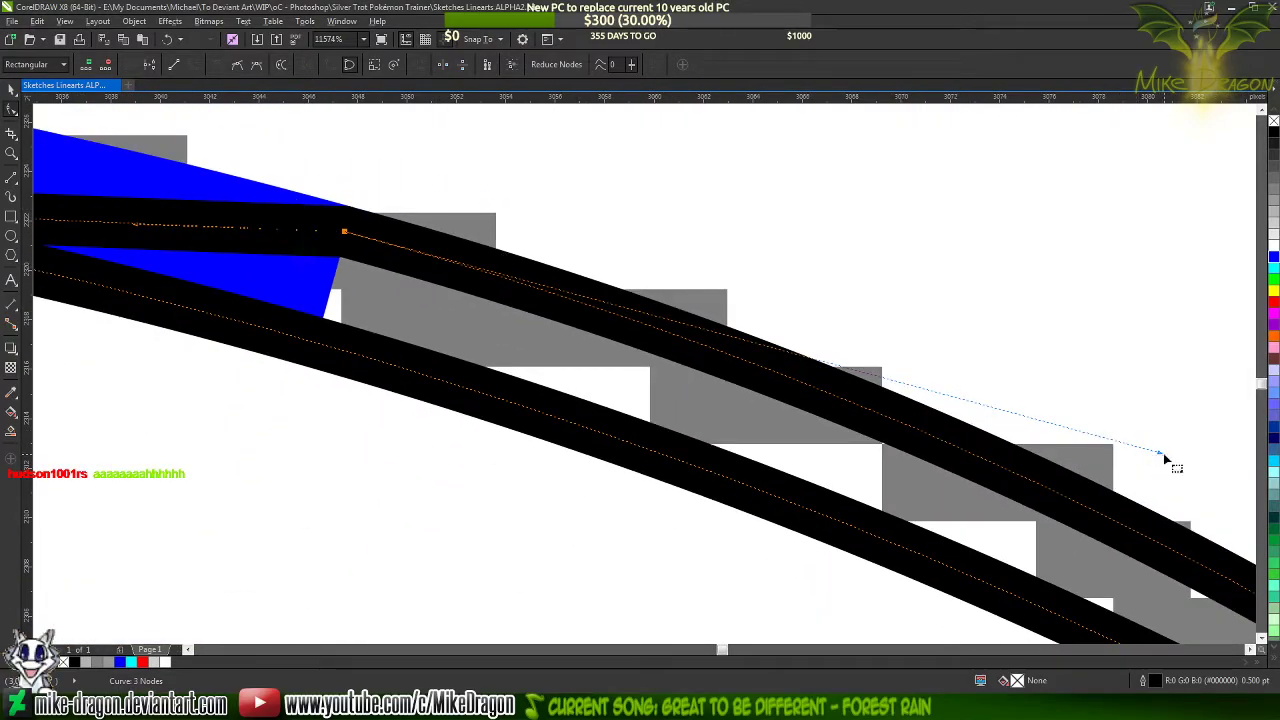
pyautogui.moveTo(1160, 454); pyautogui.dragTo(1165, 449)
pyautogui.scroll(6, 343, 209)
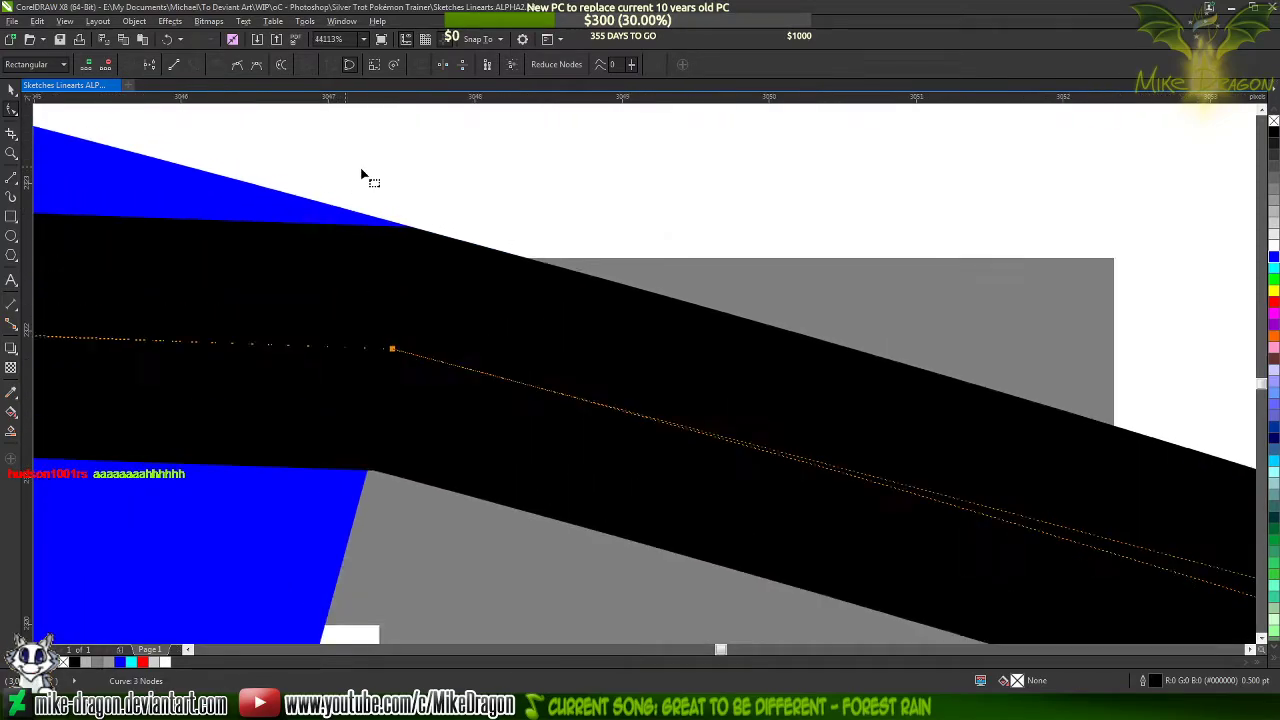
pyautogui.scroll(-4, 391, 248)
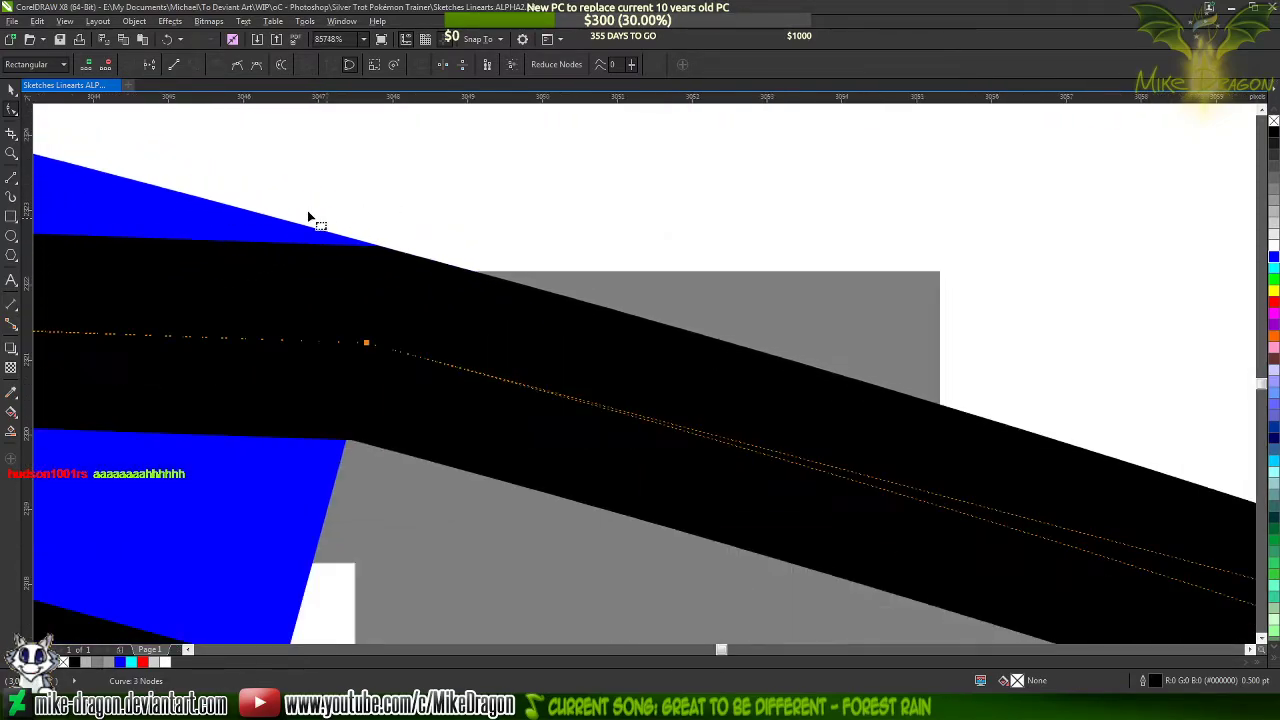
pyautogui.scroll(-2, 495, 308)
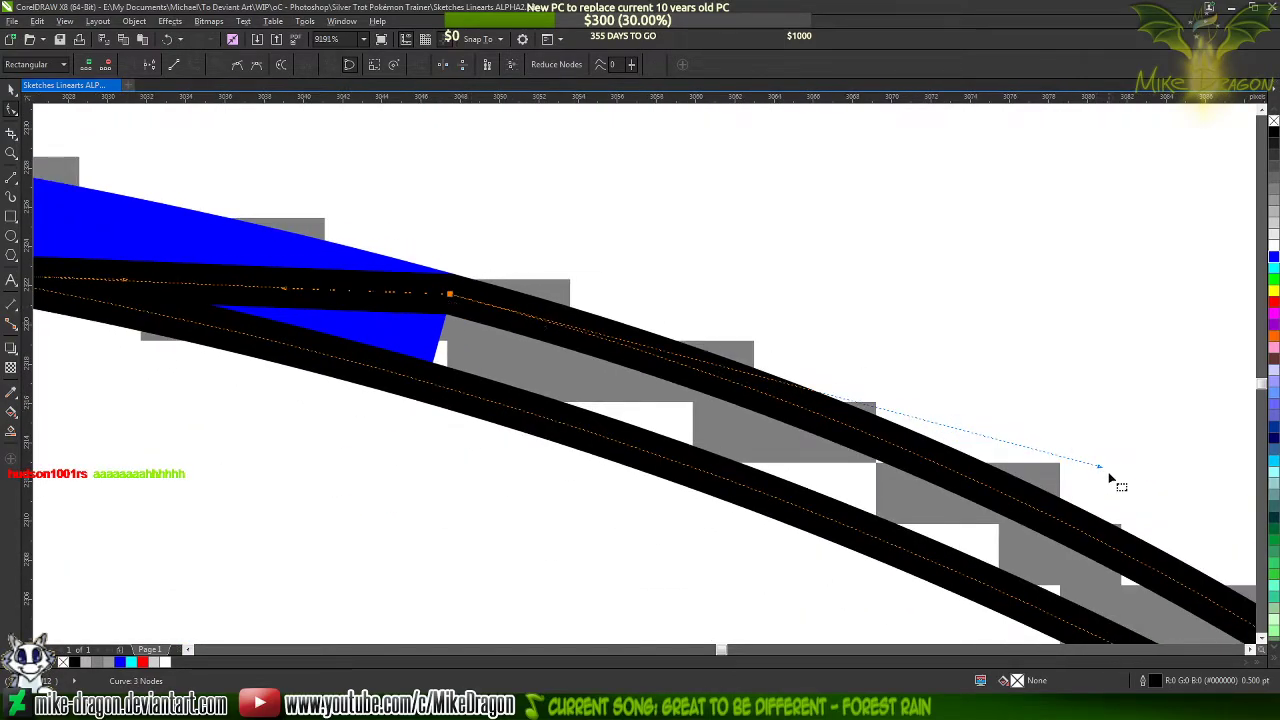
pyautogui.moveTo(1101, 467); pyautogui.dragTo(1100, 460)
pyautogui.scroll(5, 431, 260)
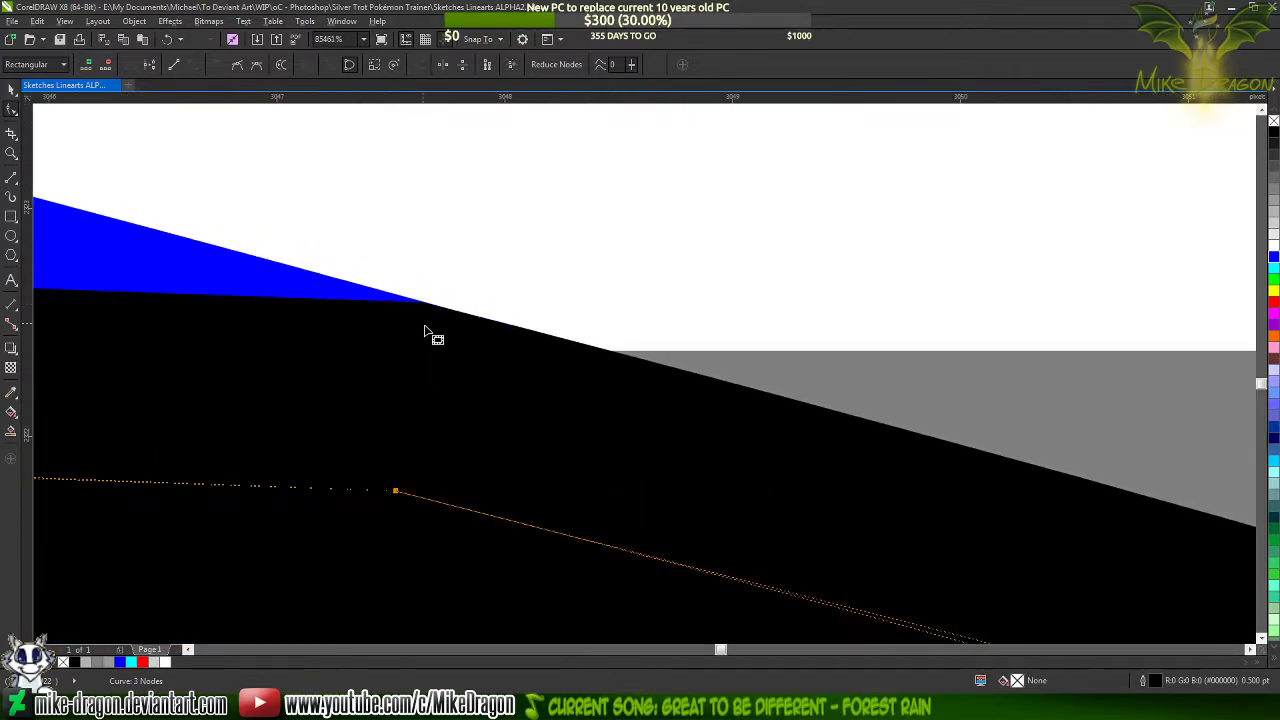
pyautogui.scroll(2, 424, 325)
pyautogui.scroll(-3, 410, 299)
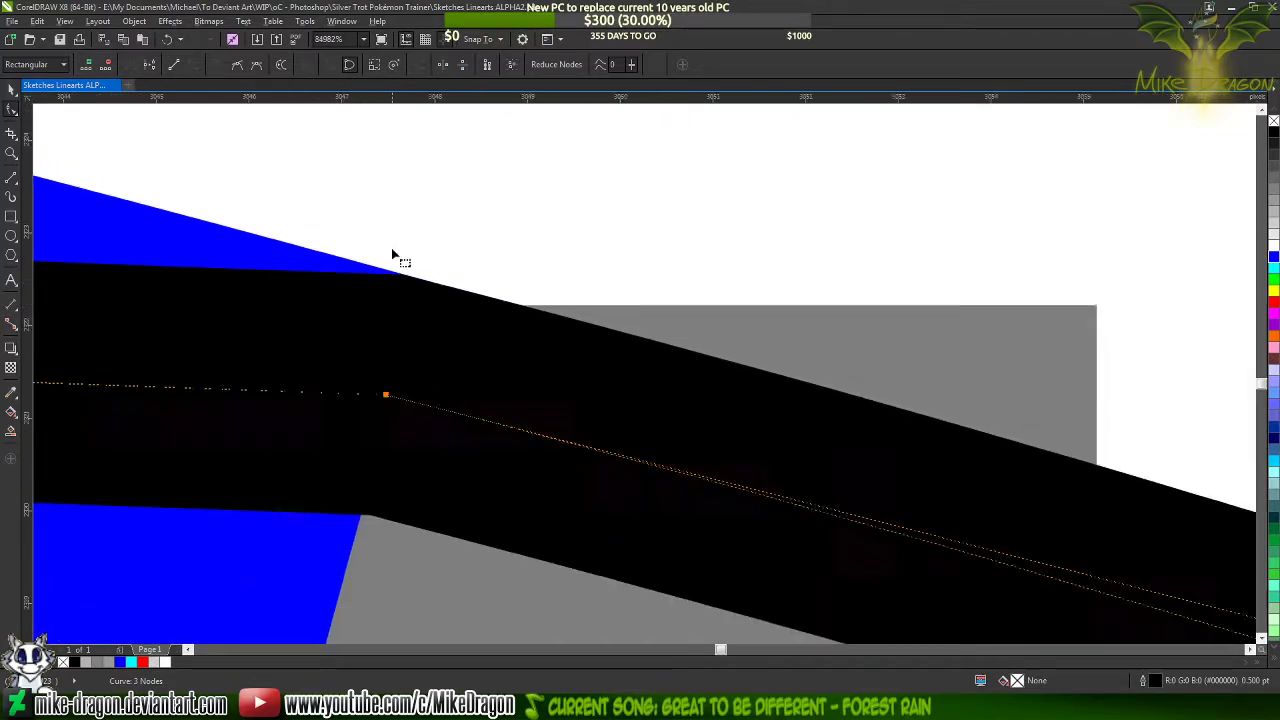
pyautogui.scroll(-7, 392, 255)
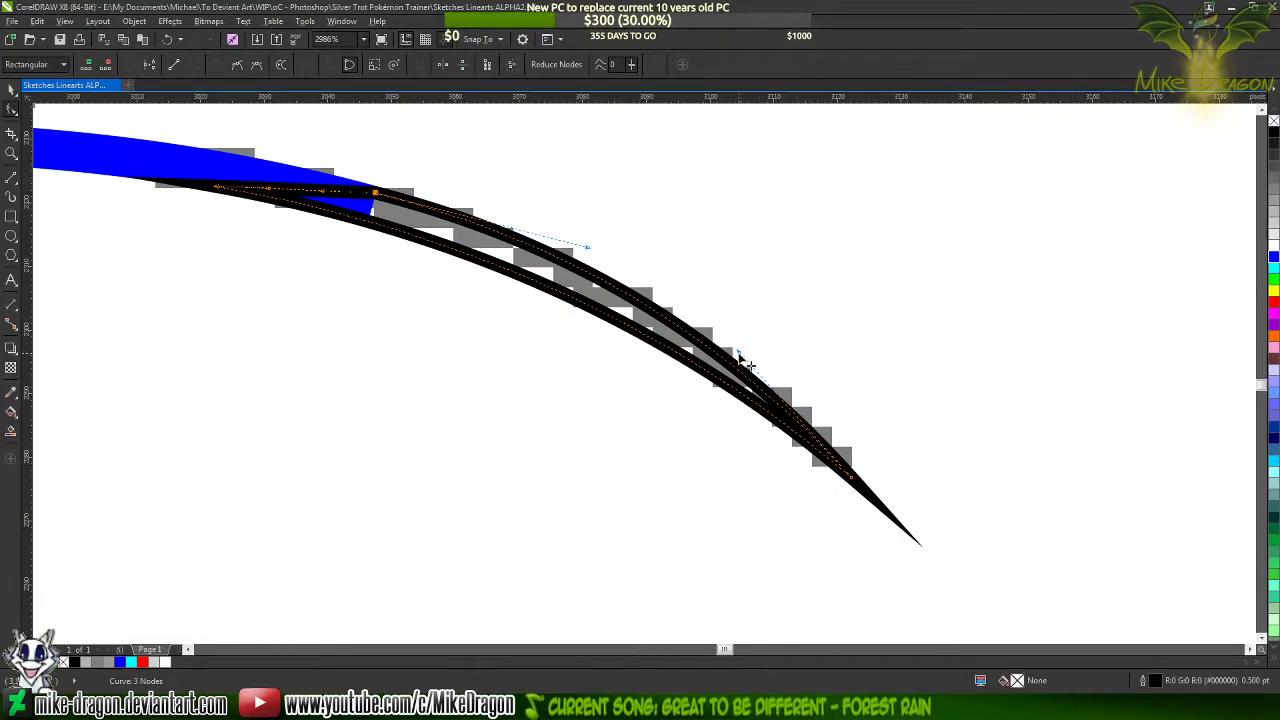
pyautogui.moveTo(740, 352); pyautogui.dragTo(755, 356)
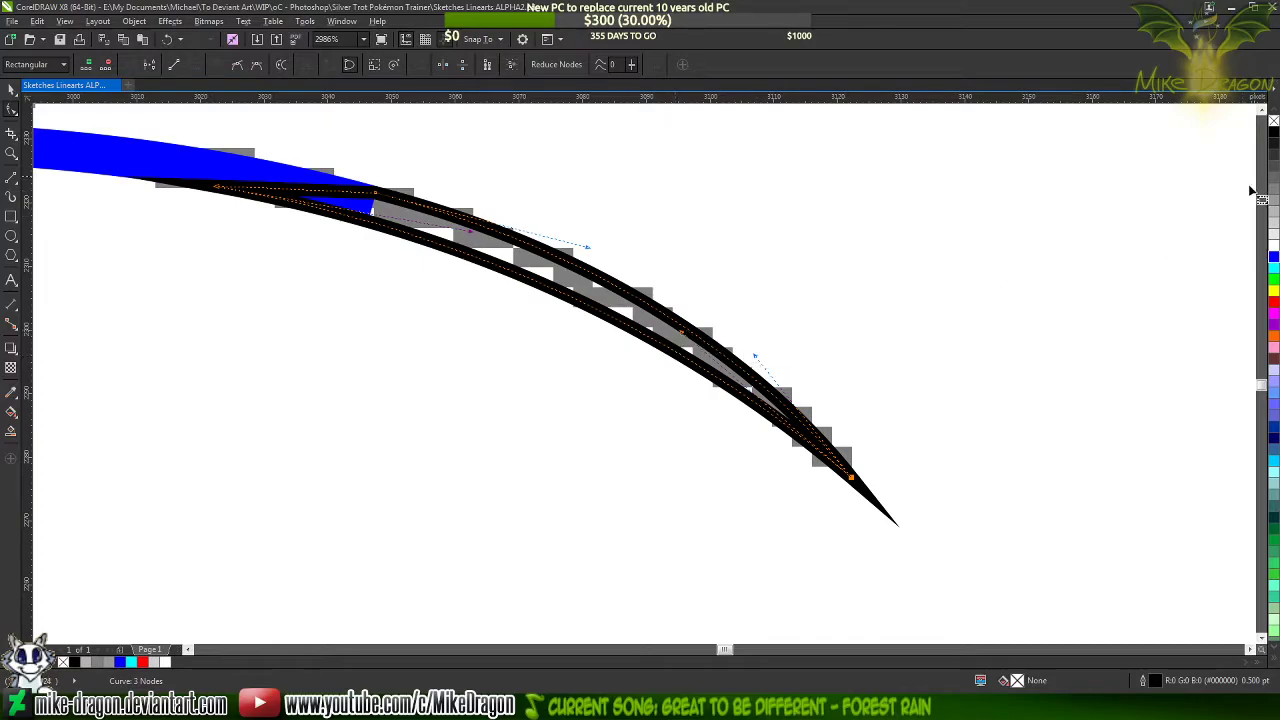
# Fill the tapered triangle with black and recolour the blue mane line's outline black
pyautogui.click(1274, 132)
pyautogui.click(198, 163)
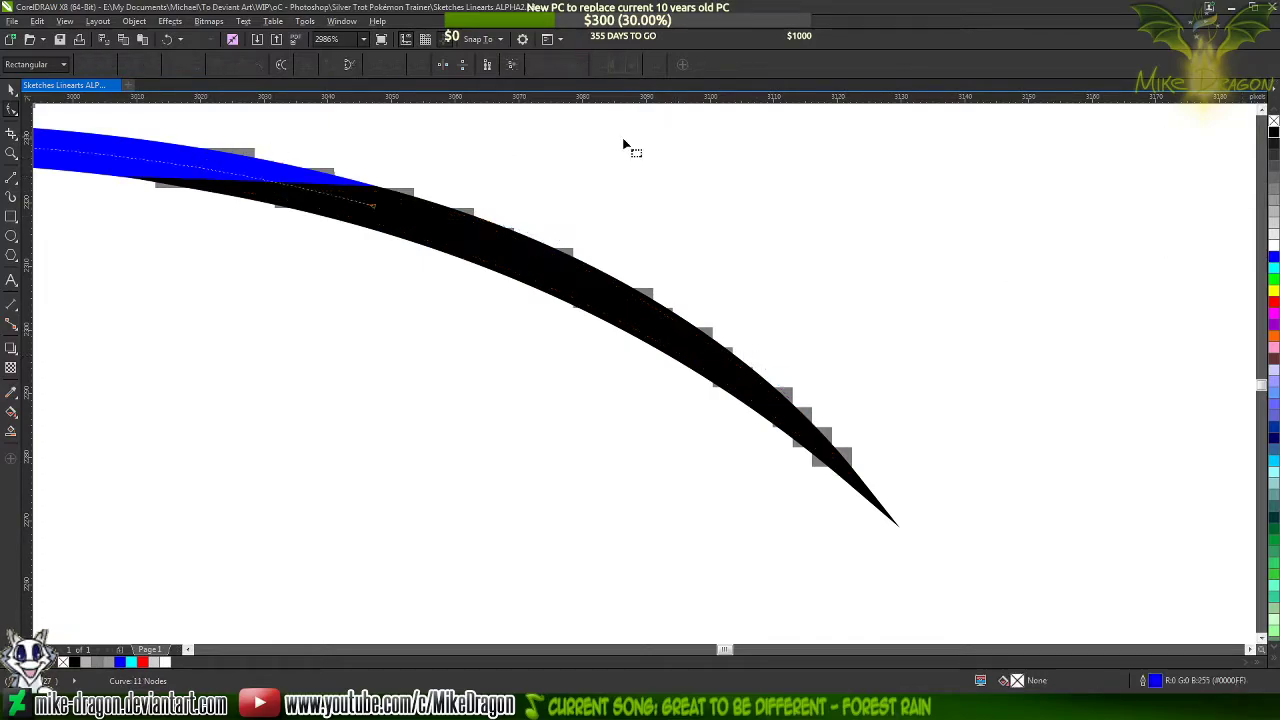
pyautogui.click(1274, 130)
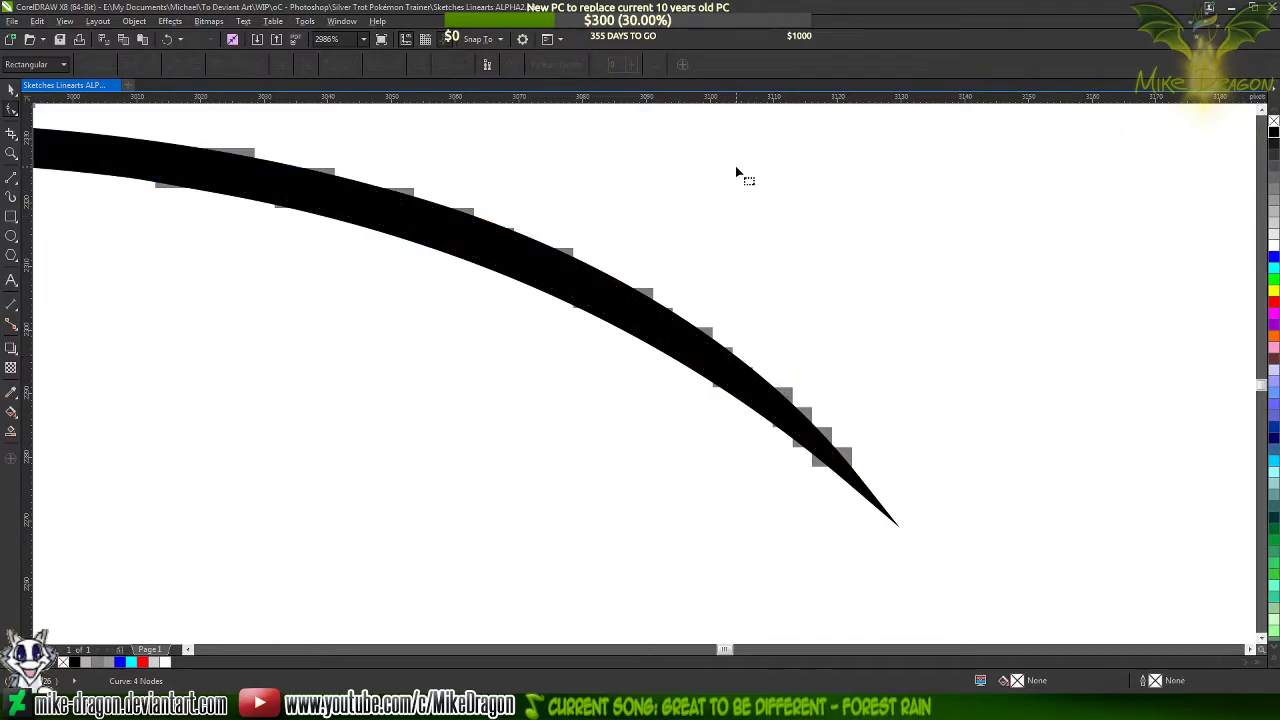
# Clear the selection and save the drawing
pyautogui.scroll(-1, 980, 312)
pyautogui.scroll(1, 740, 240)
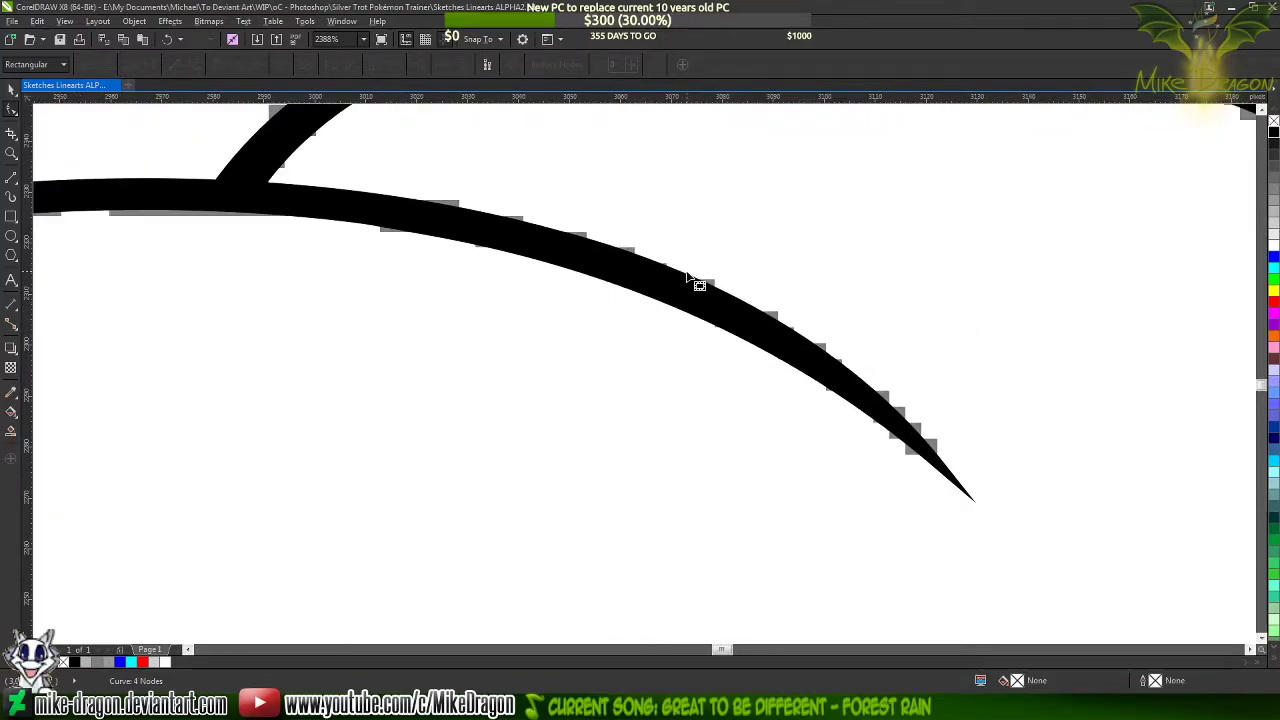
pyautogui.press('F4')
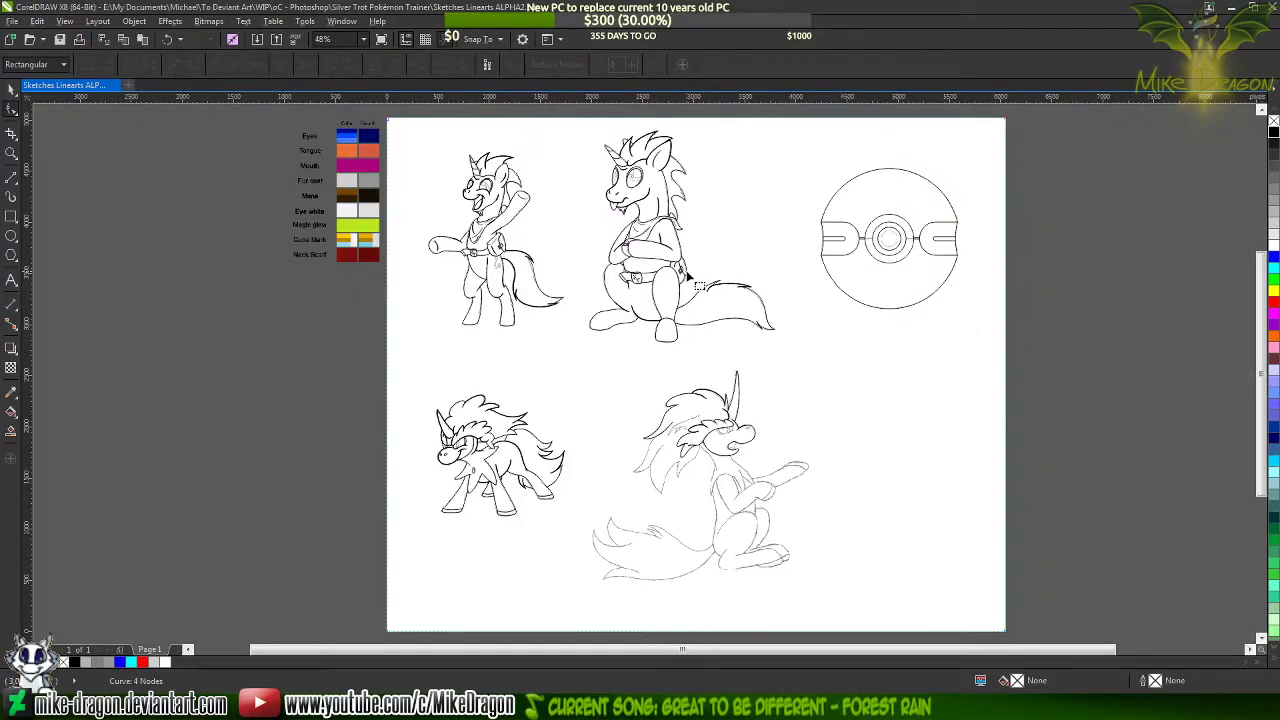
pyautogui.click(10, 89)
pyautogui.click(99, 243)
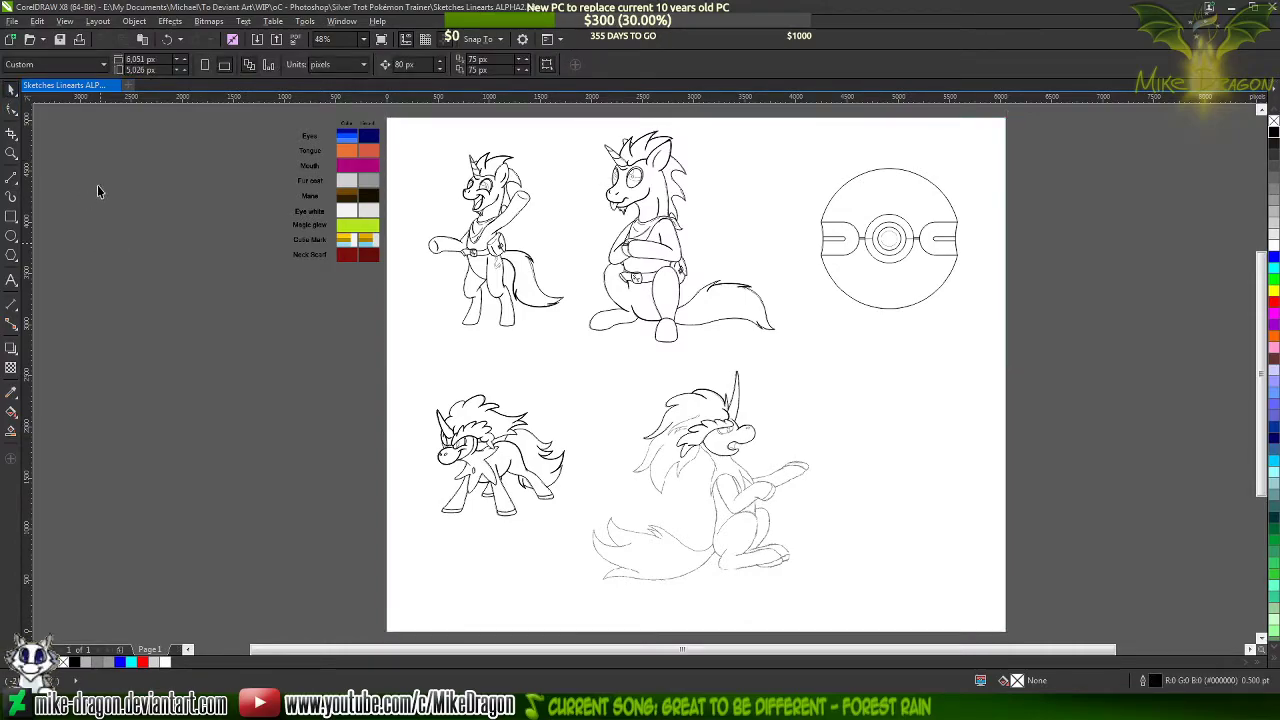
pyautogui.hotkey('ctrl', 's')
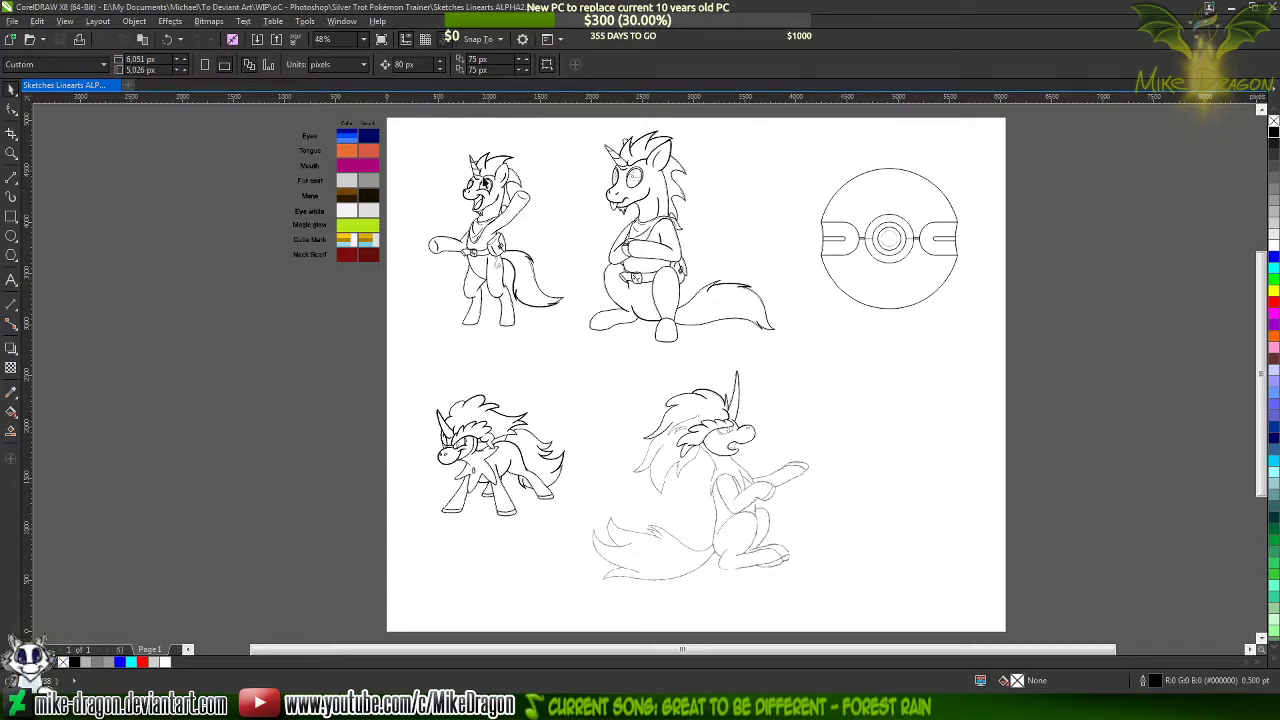
# Select the long pointed mane lock line with the blunt open end and set its outline colour to blue
pyautogui.scroll(3, 712, 398)
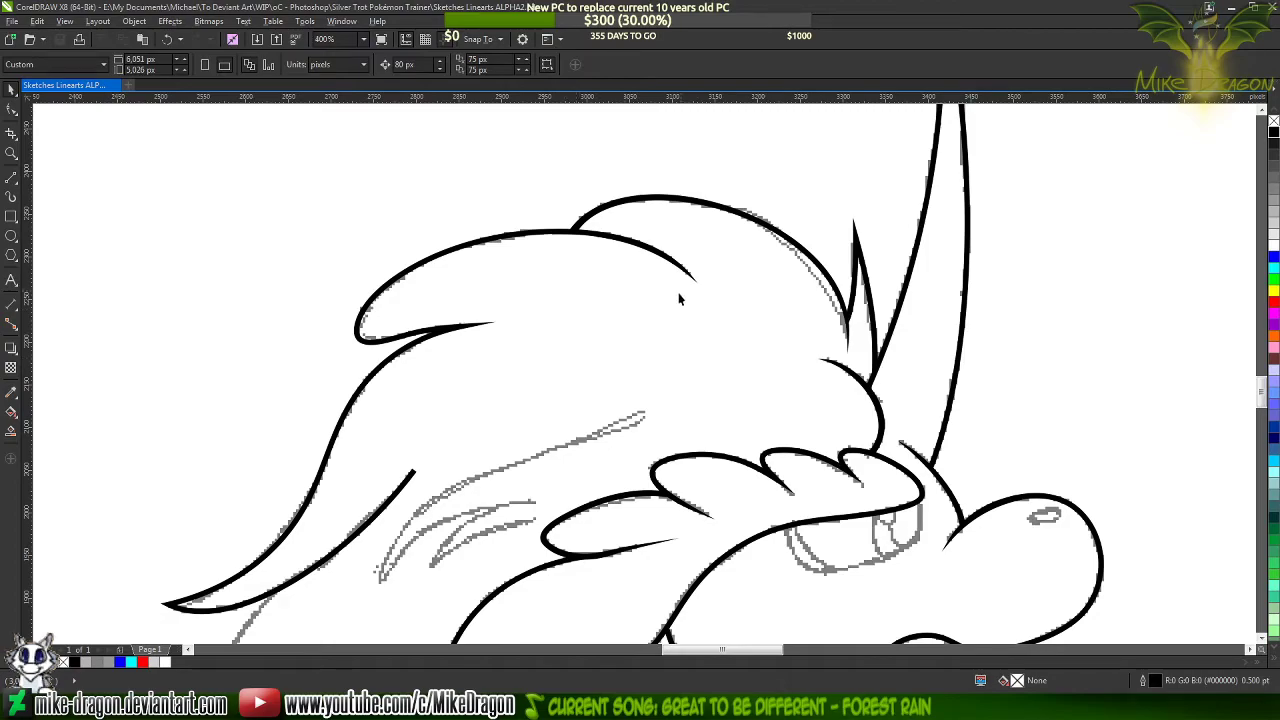
pyautogui.scroll(2, 367, 515)
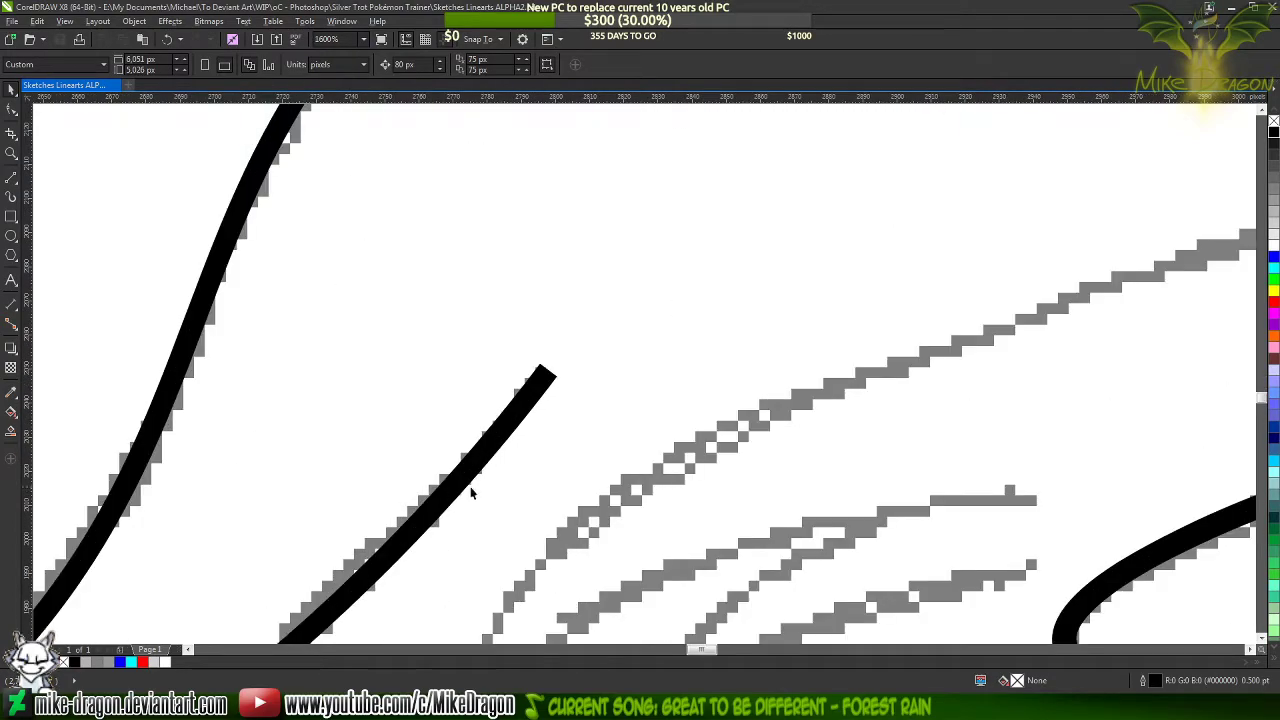
pyautogui.click(489, 461)
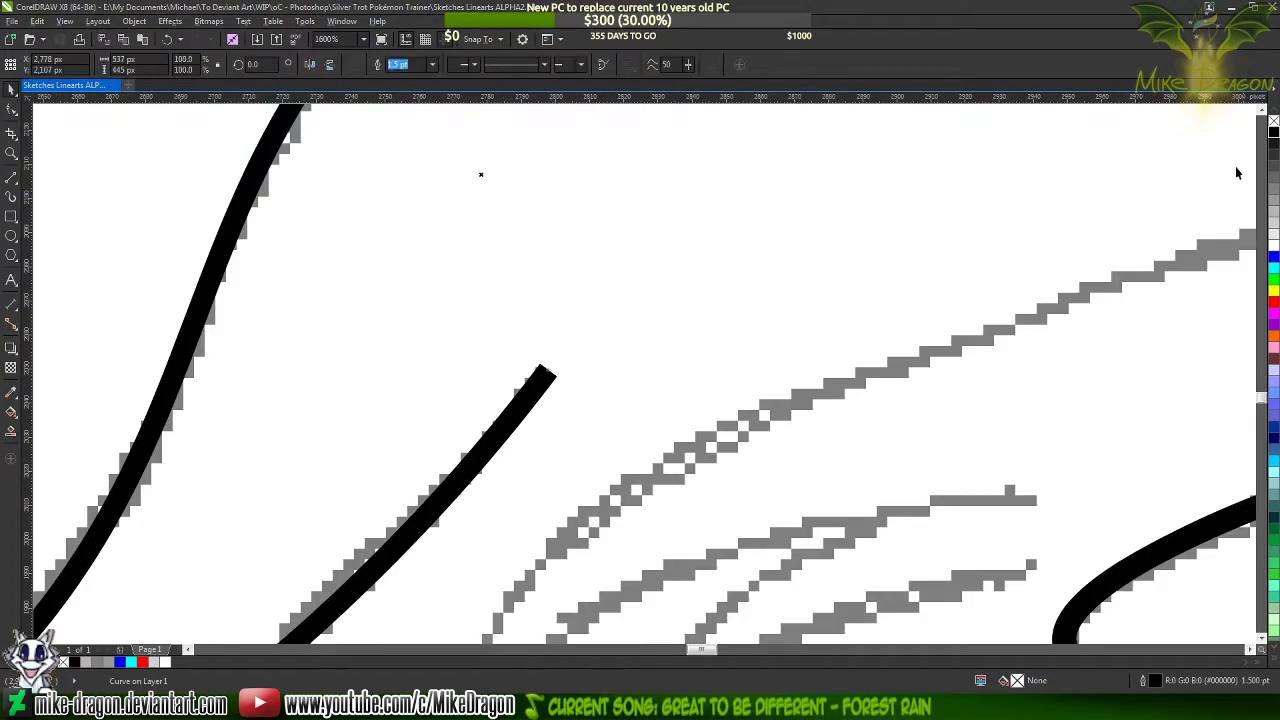
pyautogui.rightClick(1273, 246)
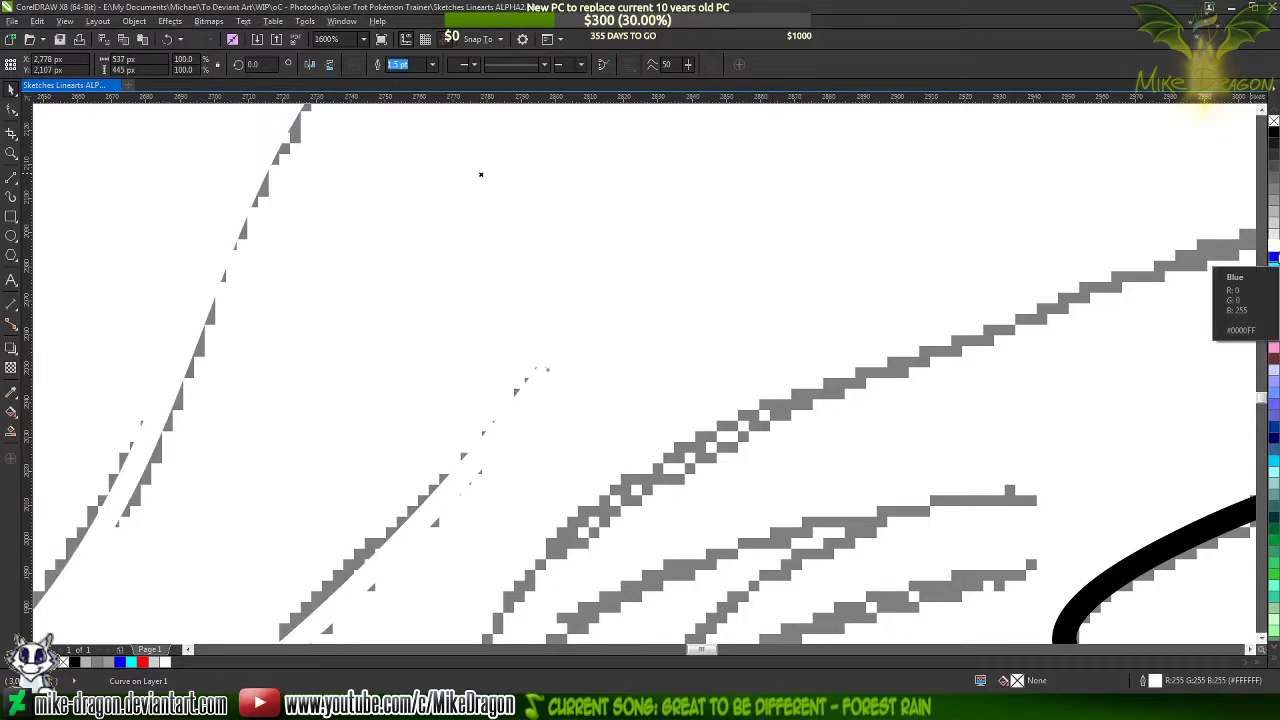
pyautogui.rightClick(1273, 257)
pyautogui.scroll(-2, 729, 129)
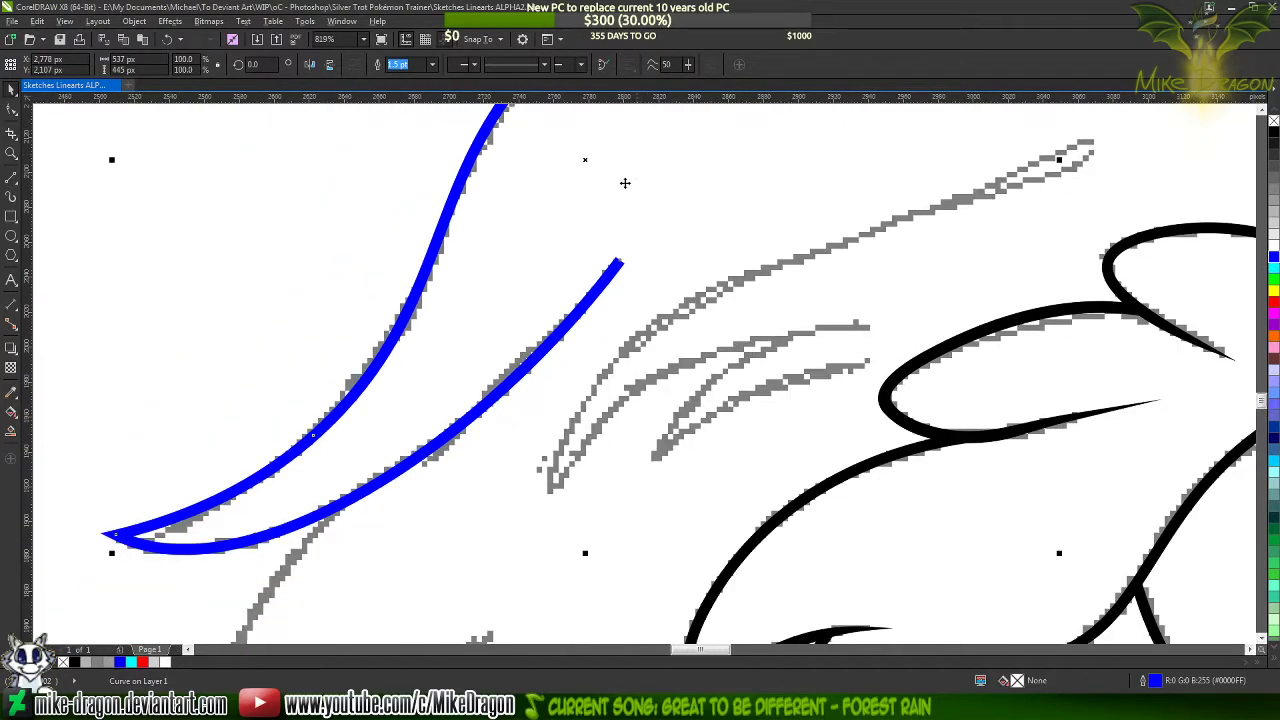
# Draw a closed narrow triangle about 56 by 63 px over the blunt open end of the blue lock line, using straight segments
pyautogui.scroll(3, 620, 266)
pyautogui.scroll(2, 573, 285)
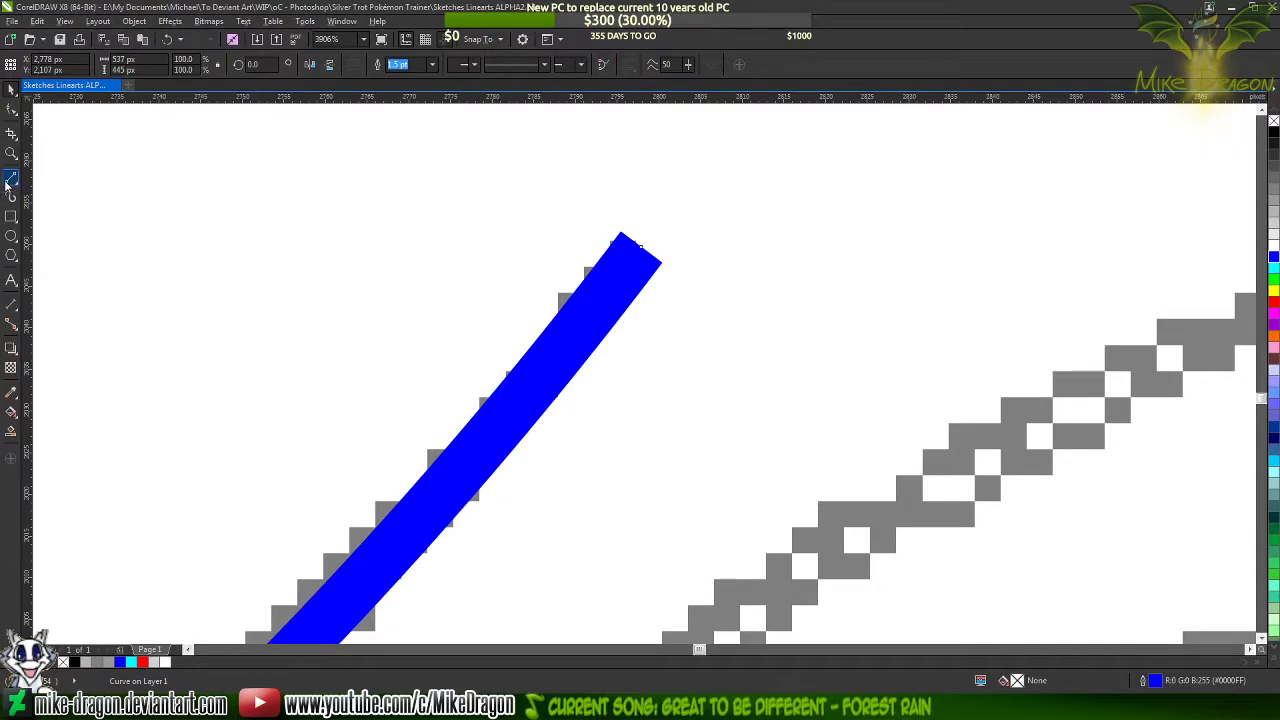
pyautogui.click(8, 186)
pyautogui.scroll(-3, 540, 189)
pyautogui.scroll(2, 440, 209)
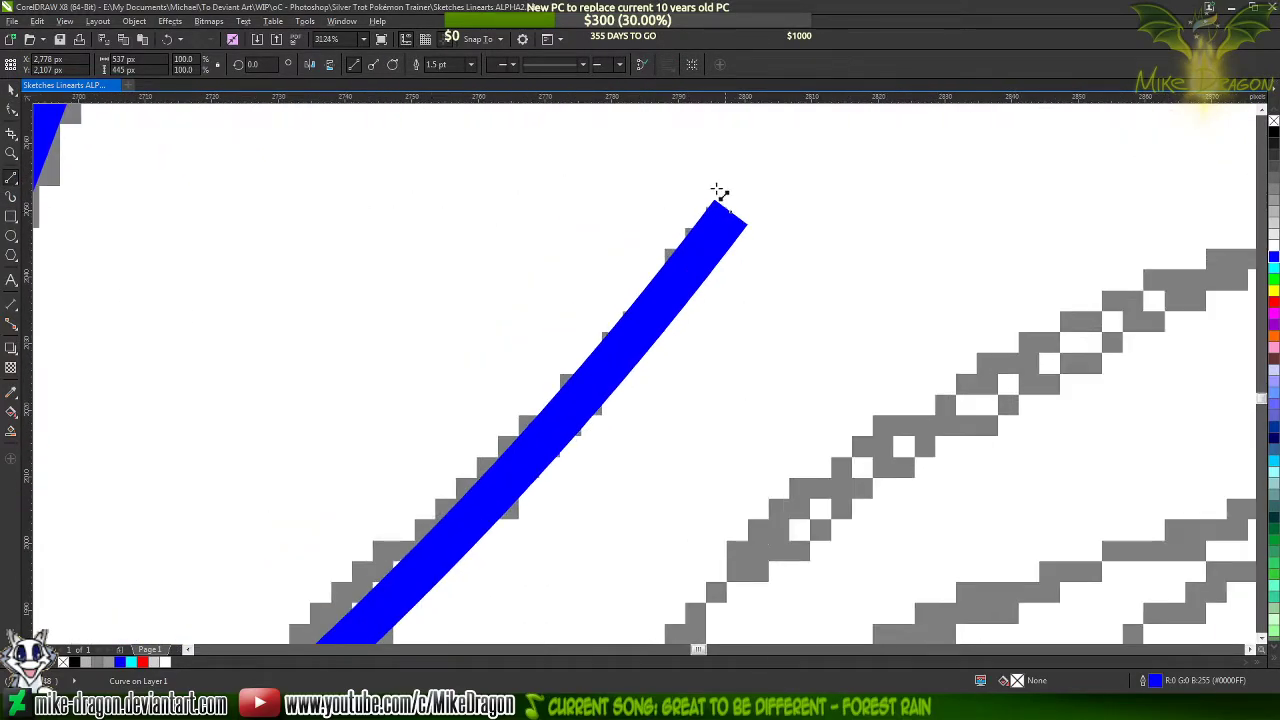
pyautogui.scroll(2, 728, 200)
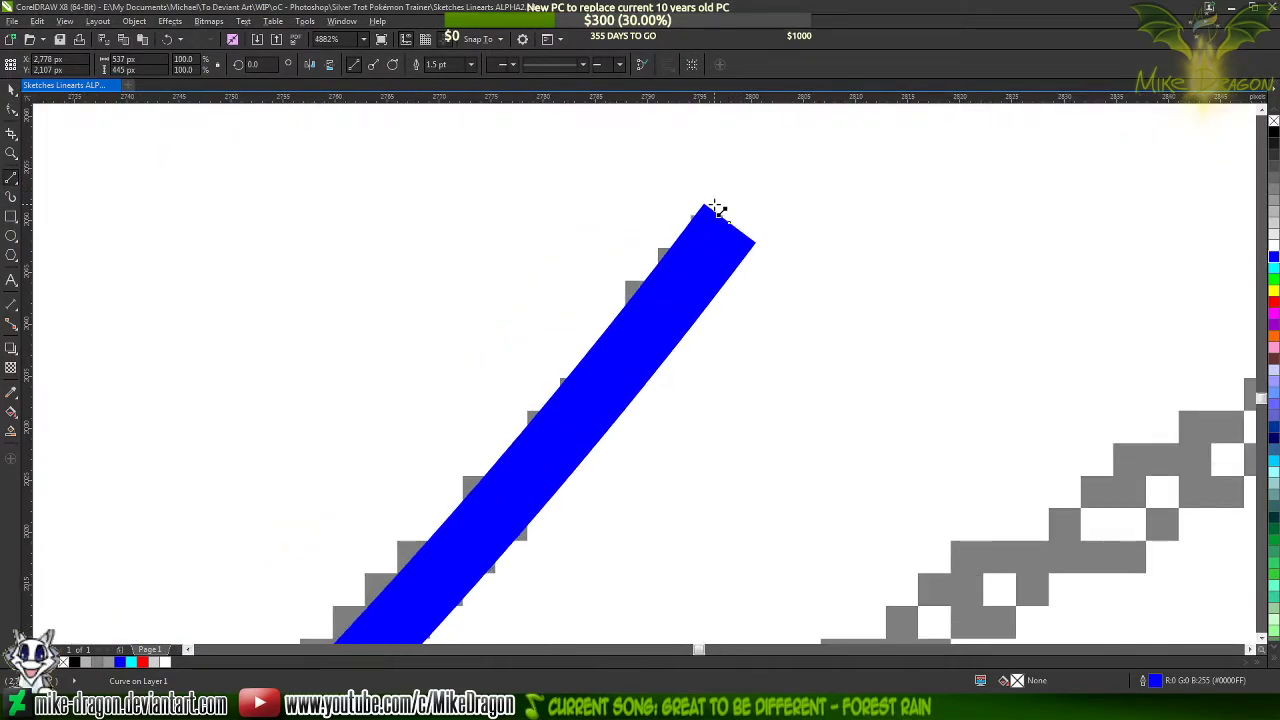
pyautogui.moveTo(716, 210)
pyautogui.mouseDown()
pyautogui.moveTo(480, 620)
pyautogui.moveTo(360, 650)
pyautogui.moveTo(290, 650)
pyautogui.moveTo(232, 460)
pyautogui.moveTo(370, 410)
pyautogui.moveTo(409, 466)
pyautogui.moveTo(377, 523)
pyautogui.moveTo(258, 563)
pyautogui.mouseUp()
pyautogui.moveTo(258, 563)
pyautogui.mouseDown()
pyautogui.moveTo(648, 100)
pyautogui.moveTo(840, 225)
pyautogui.mouseUp()
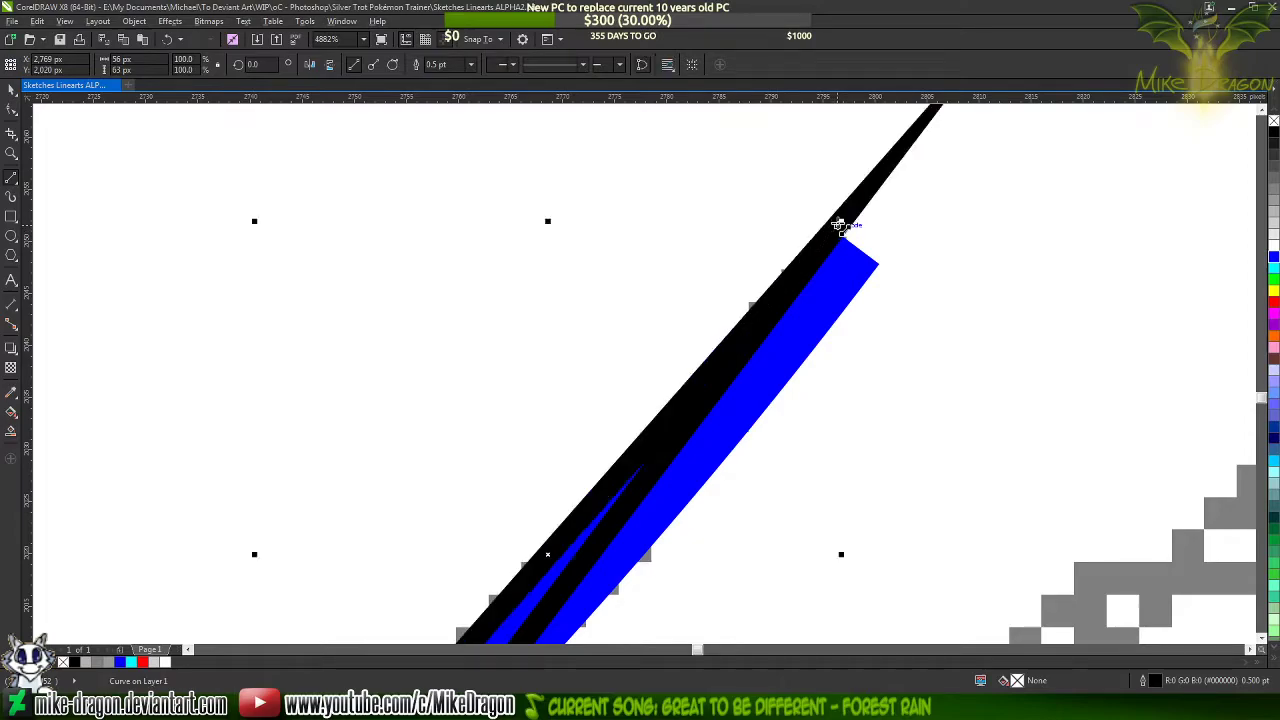
# Select all nodes of the narrow triangle and convert its straight segments to curves
pyautogui.scroll(-4, 870, 222)
pyautogui.scroll(1, 1080, 186)
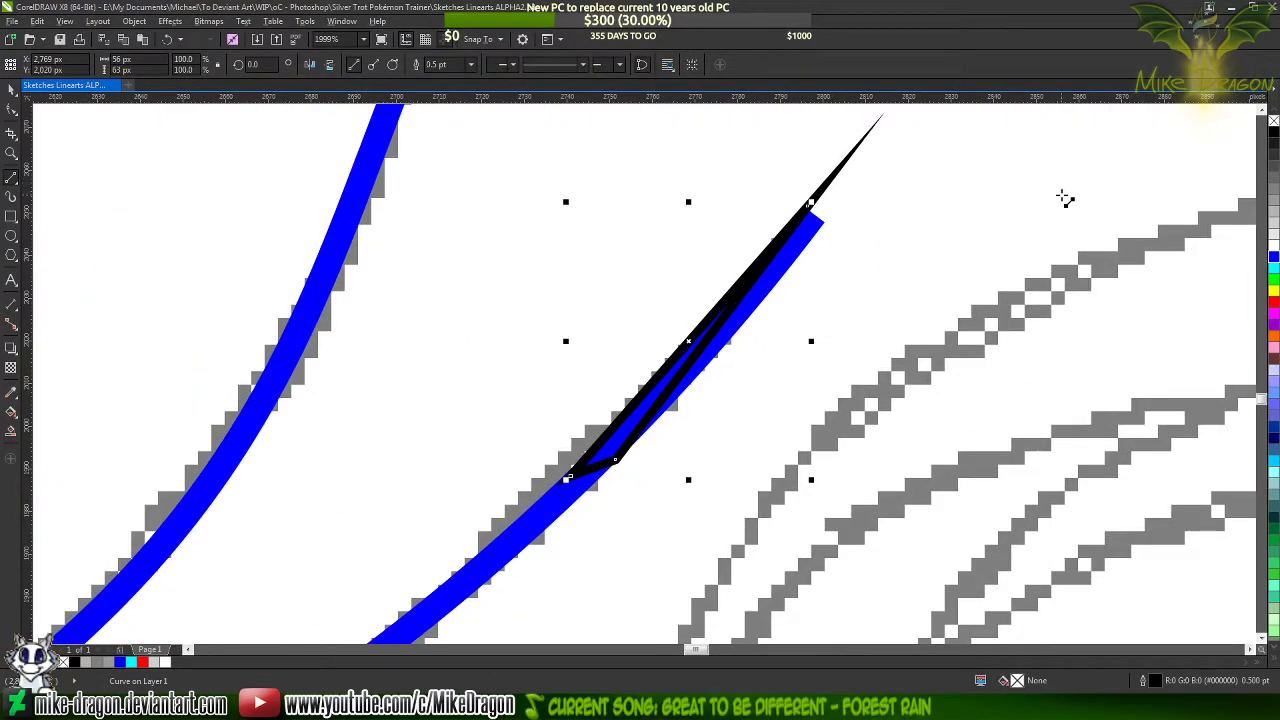
pyautogui.press('F10')
pyautogui.moveTo(916, 156); pyautogui.dragTo(514, 571)
pyautogui.rightClick(680, 355)
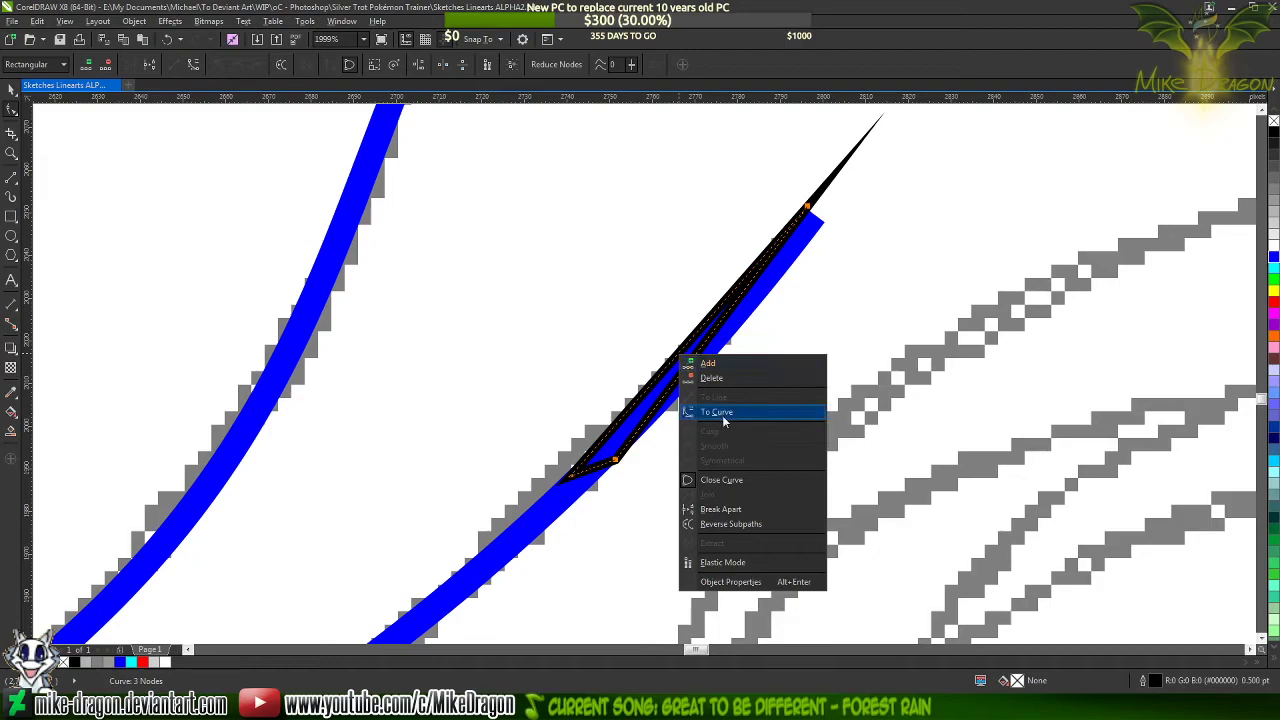
pyautogui.click(722, 413)
# Bend both long sides of the narrow triangle to follow the curved edges of the blue lock line
pyautogui.scroll(2, 729, 343)
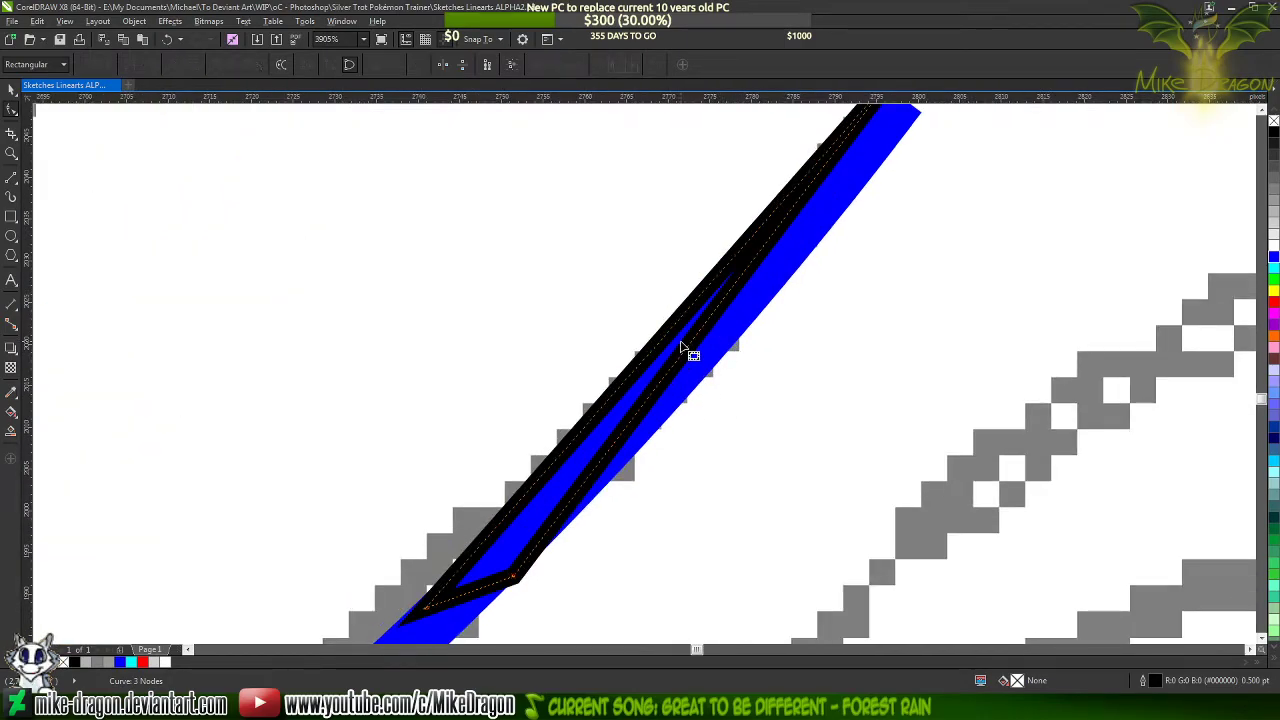
pyautogui.moveTo(709, 337); pyautogui.dragTo(721, 341)
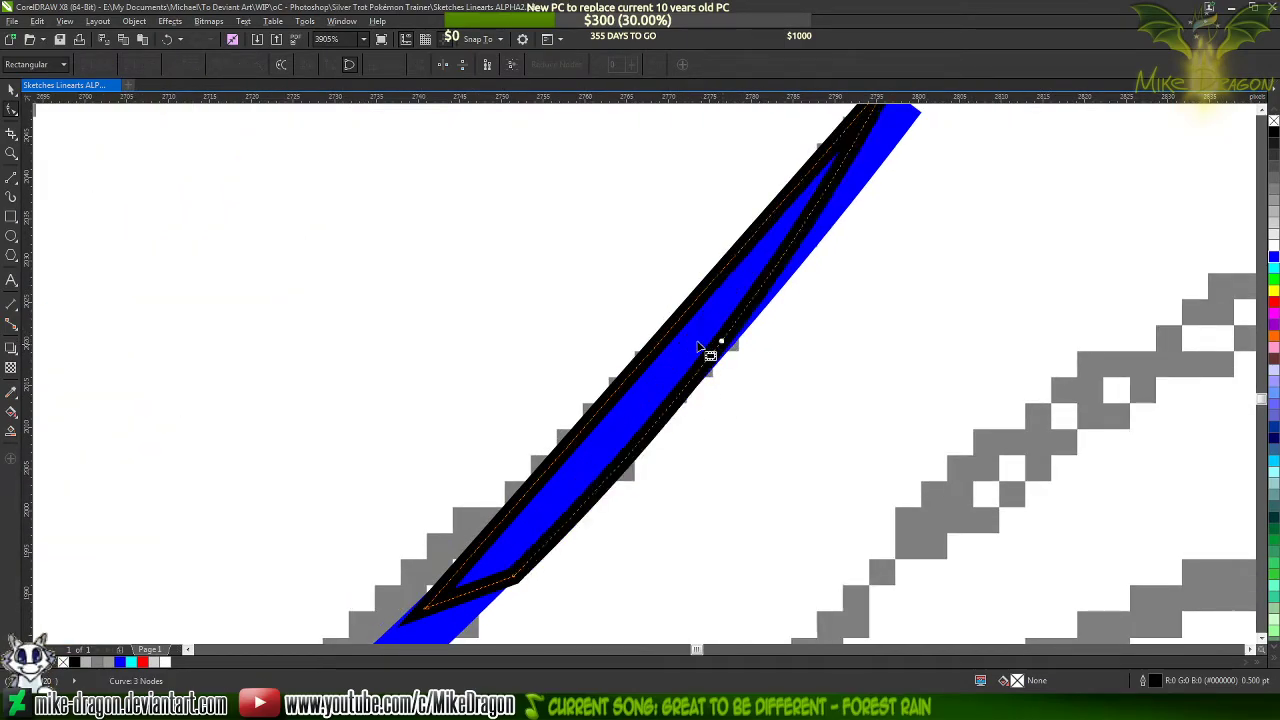
pyautogui.moveTo(646, 369); pyautogui.dragTo(656, 375)
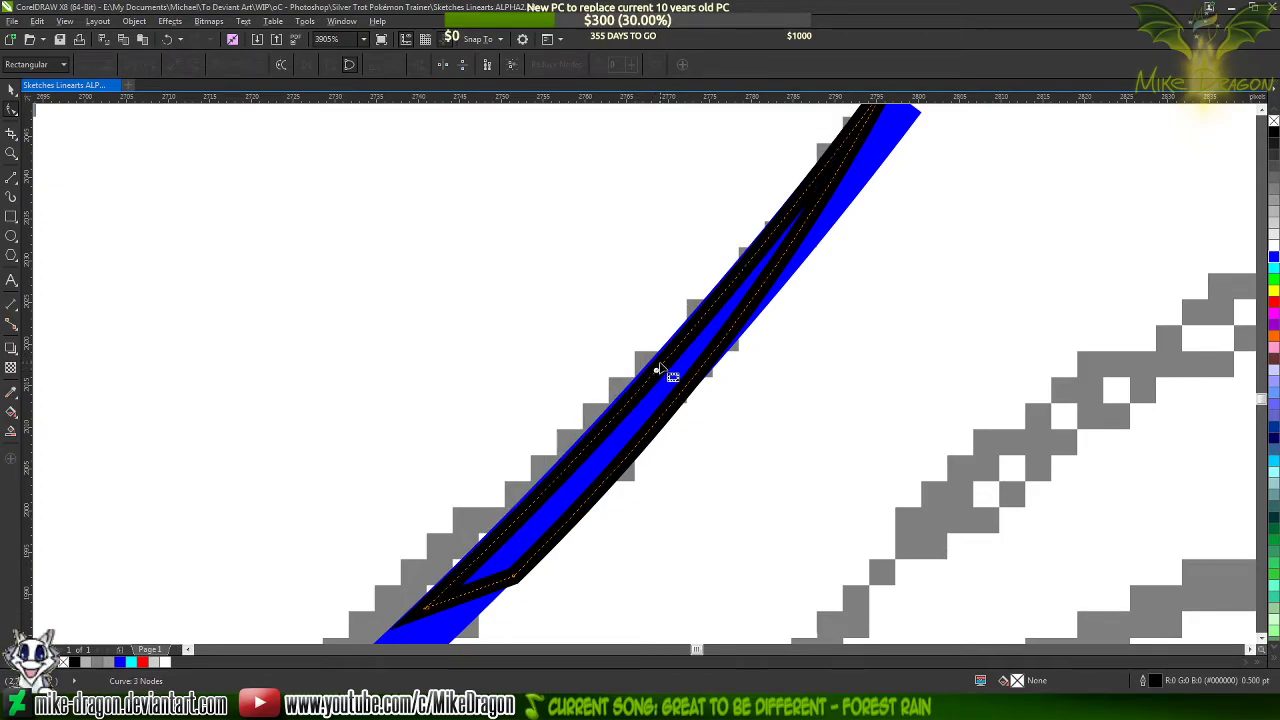
pyautogui.scroll(5, 668, 368)
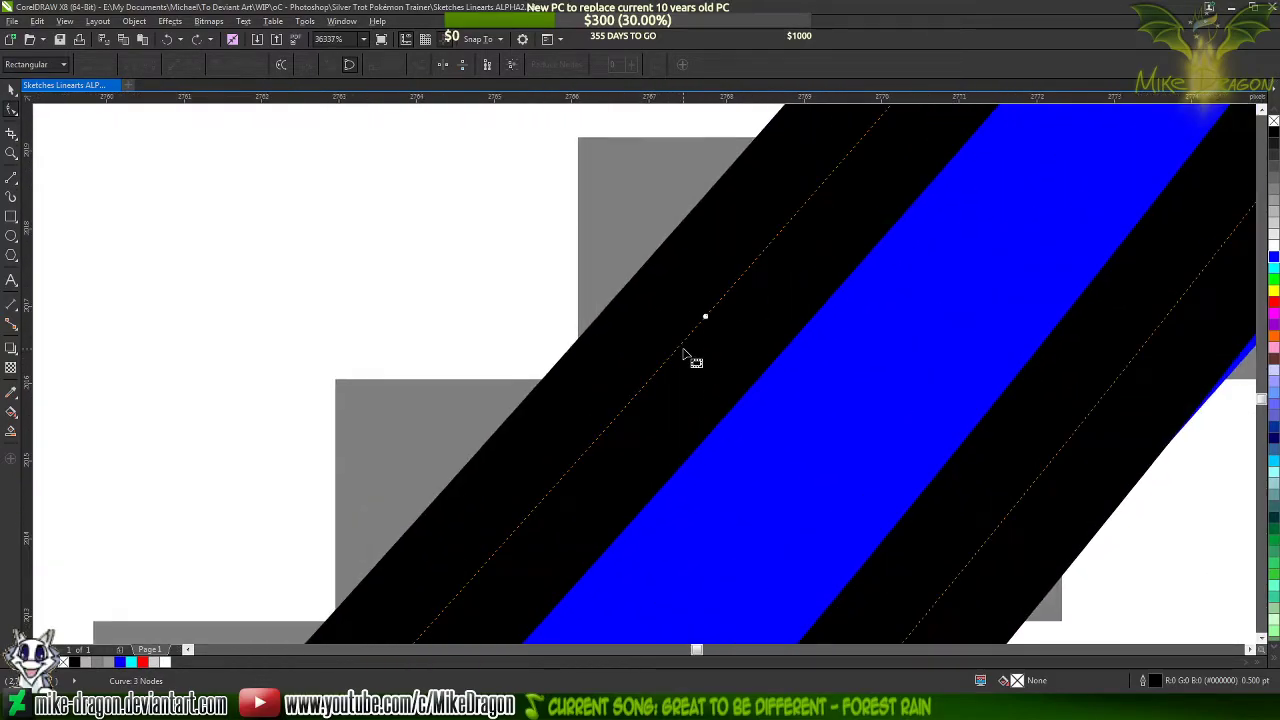
pyautogui.moveTo(690, 352); pyautogui.dragTo(703, 366)
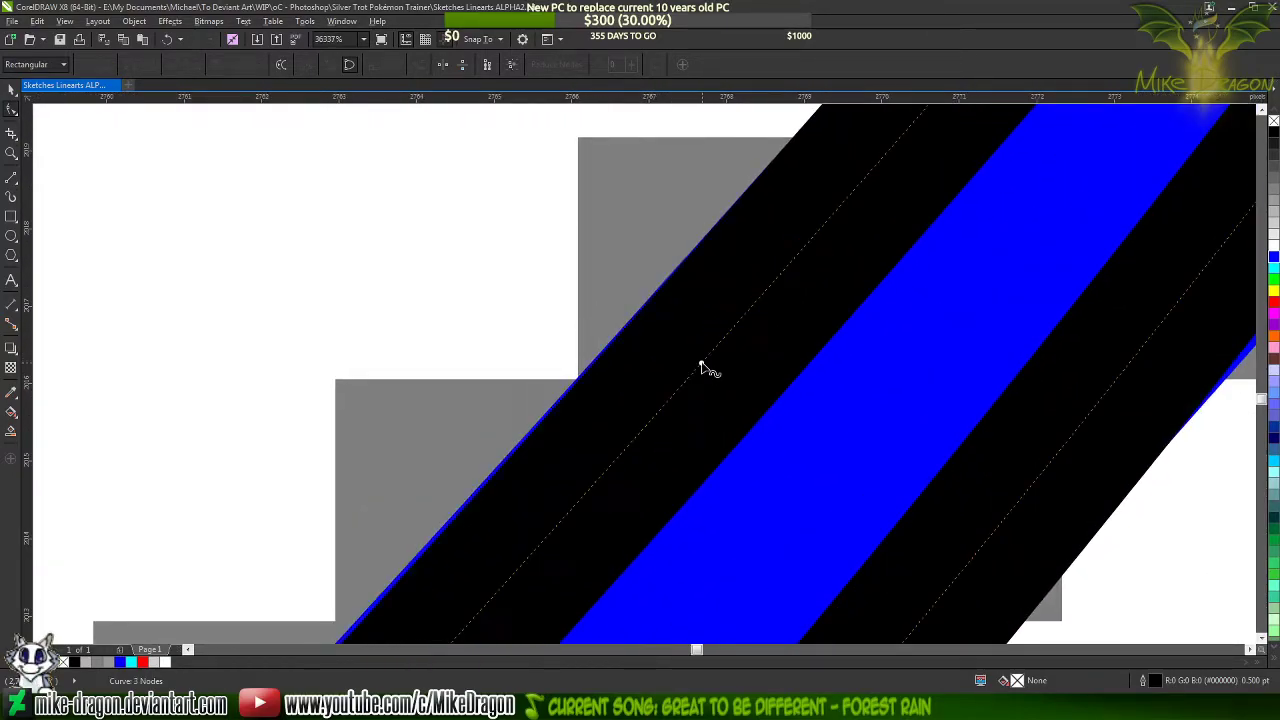
# Move the triangle's right base node inward so its outer edge lines up with the blue lock line's right edge
pyautogui.scroll(-3, 563, 263)
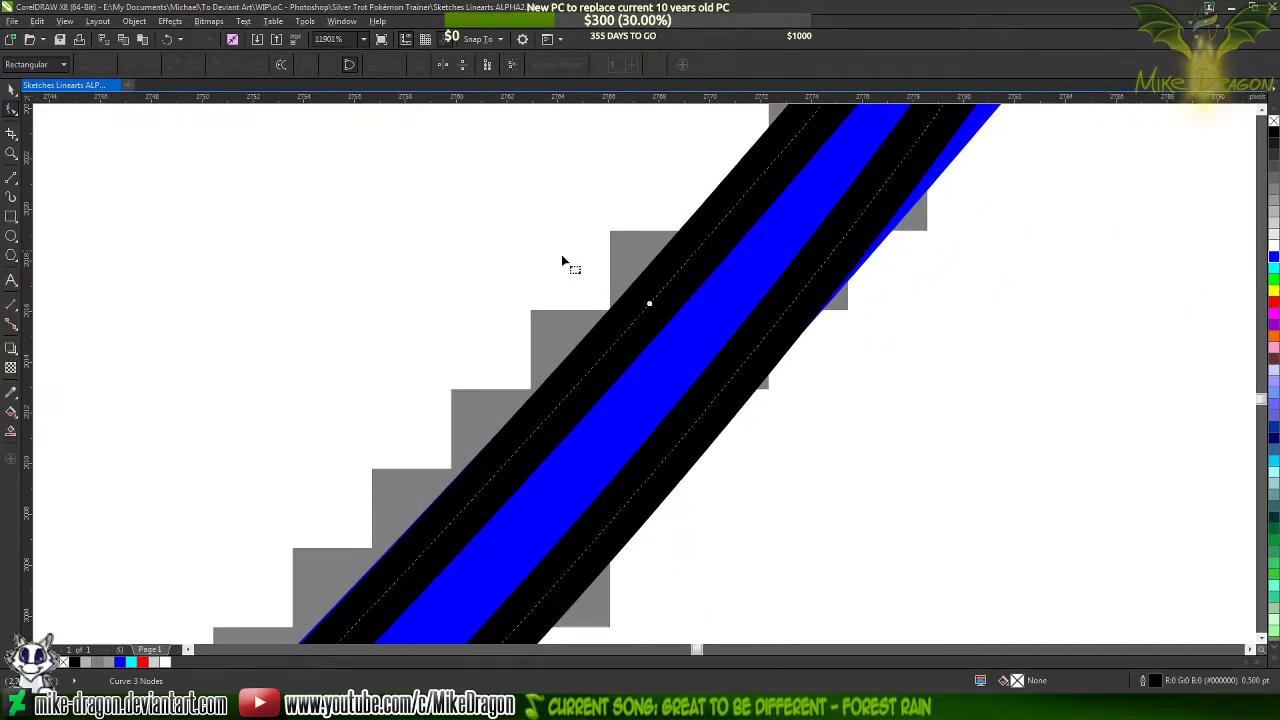
pyautogui.scroll(-1, 508, 250)
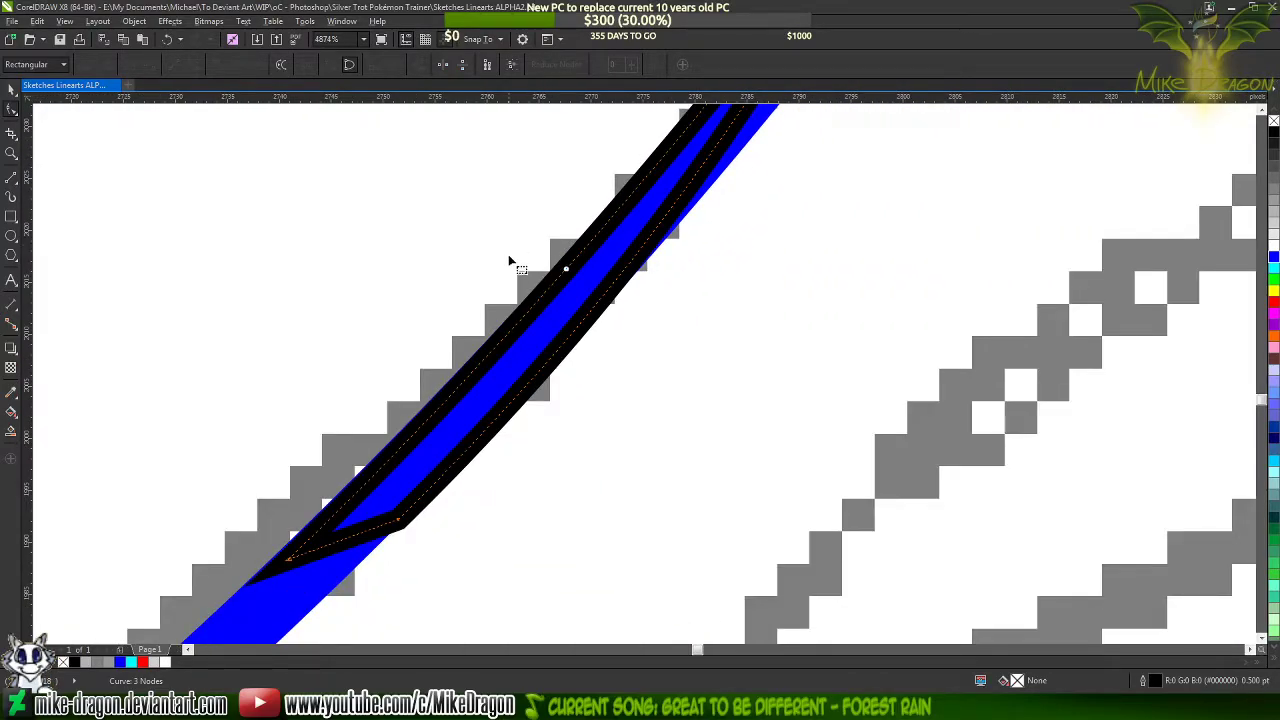
pyautogui.scroll(3, 335, 568)
pyautogui.scroll(1, 530, 485)
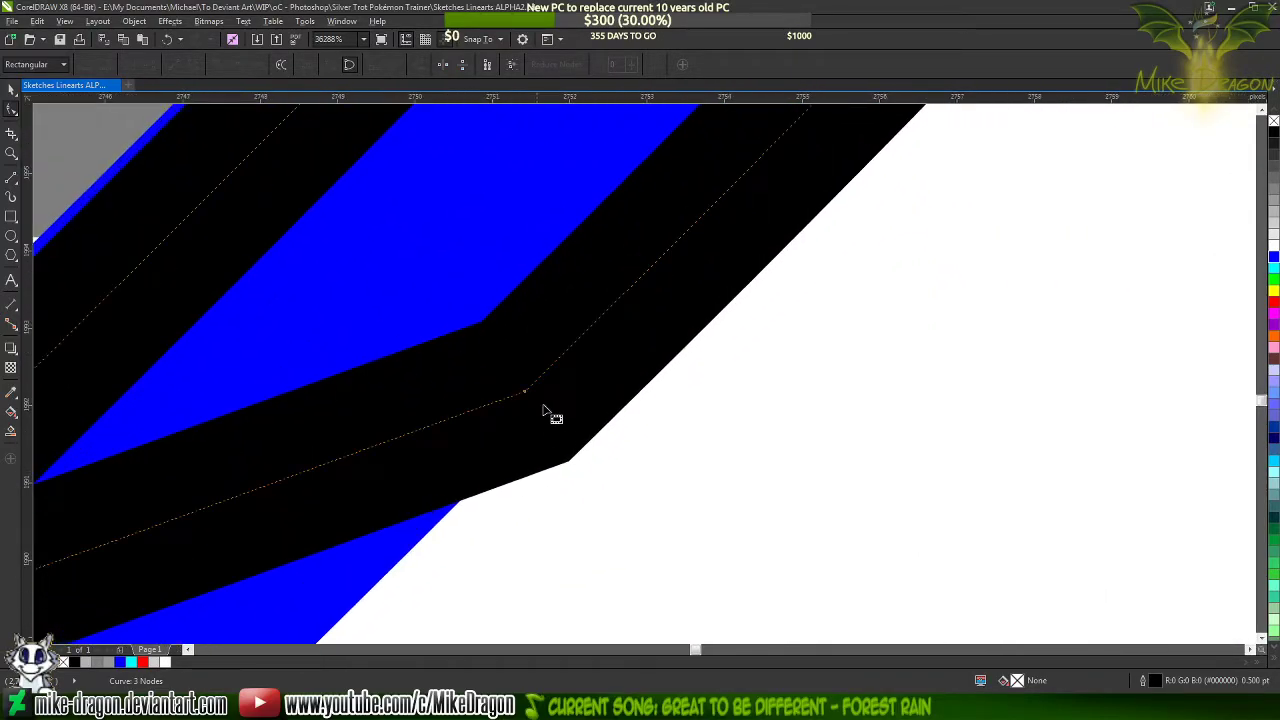
pyautogui.moveTo(527, 394); pyautogui.dragTo(441, 404)
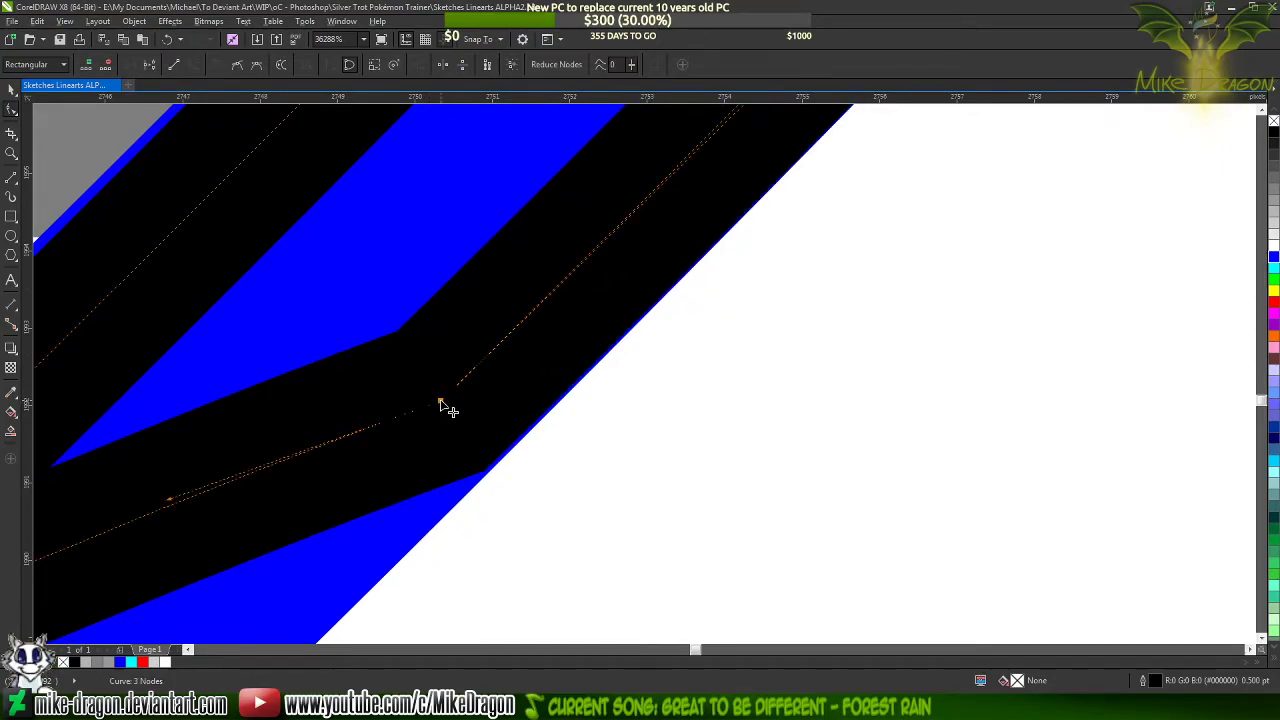
# Shift the triangle's left base node outward so its outer edge meets the blue lock line's left edge
pyautogui.scroll(-2, 449, 545)
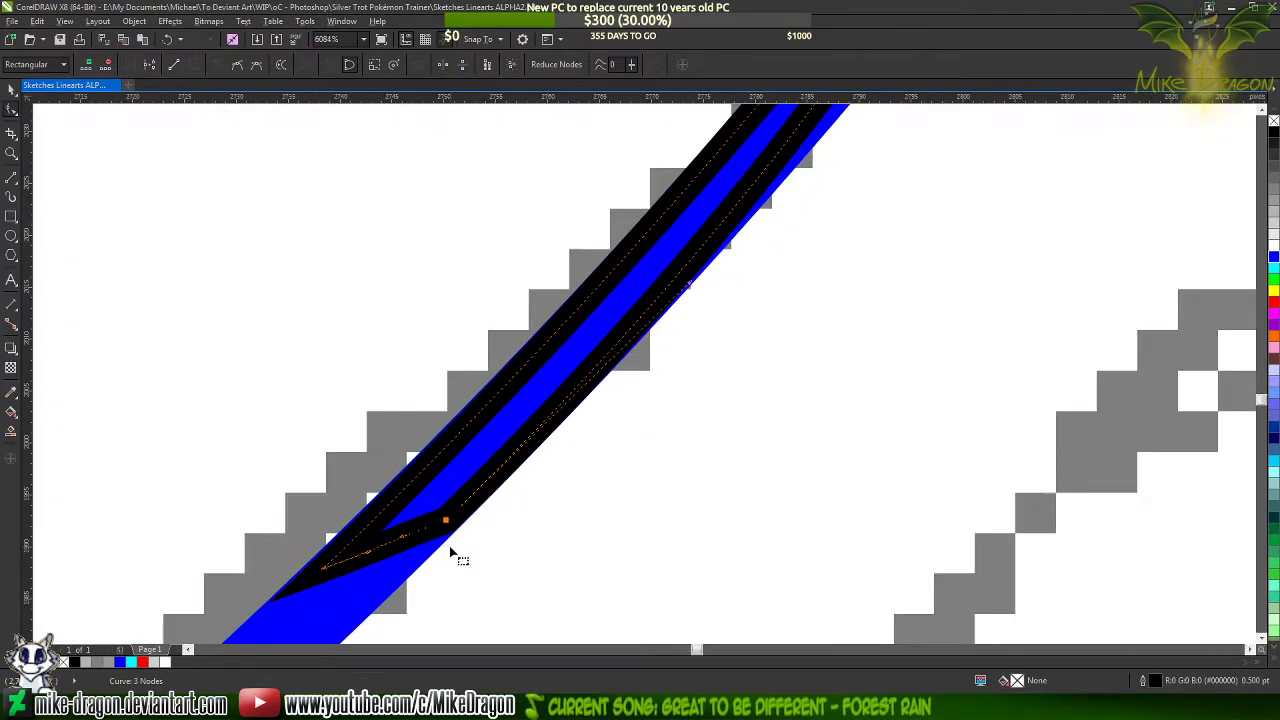
pyautogui.scroll(2, 450, 552)
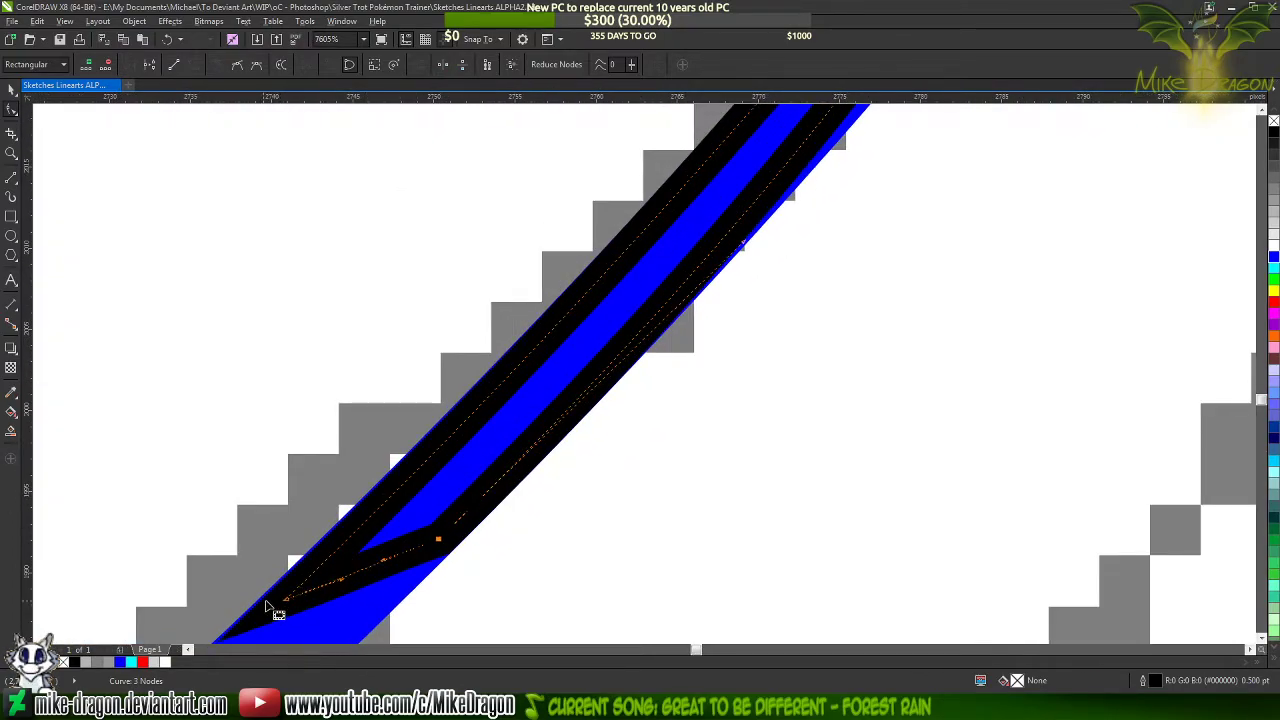
pyautogui.scroll(6, 268, 607)
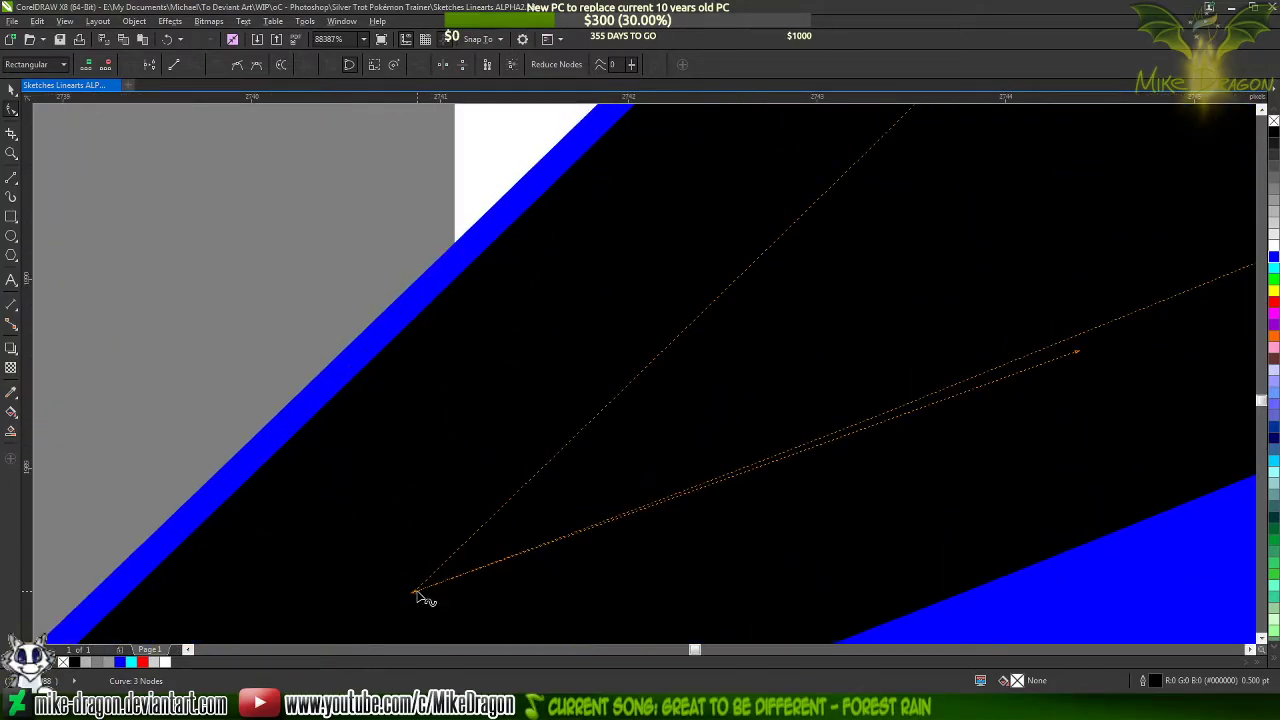
pyautogui.moveTo(419, 598); pyautogui.dragTo(377, 594)
pyautogui.scroll(-3, 594, 309)
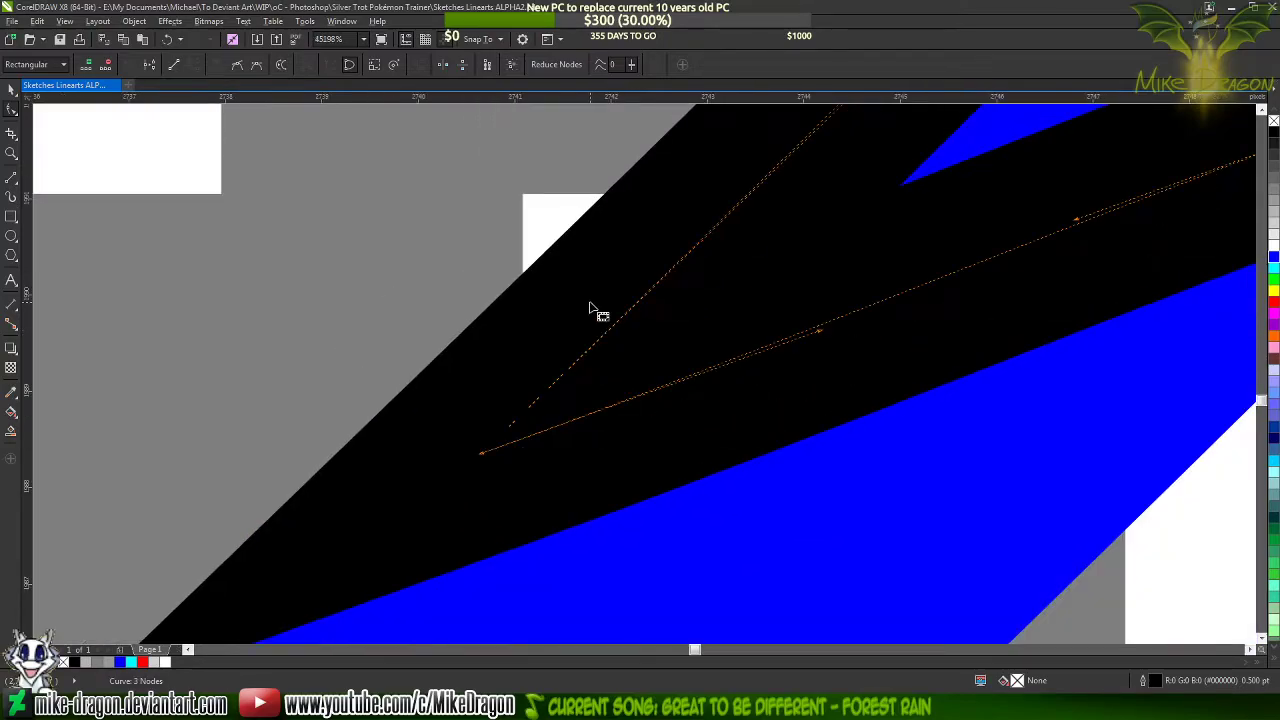
pyautogui.scroll(3, 309, 505)
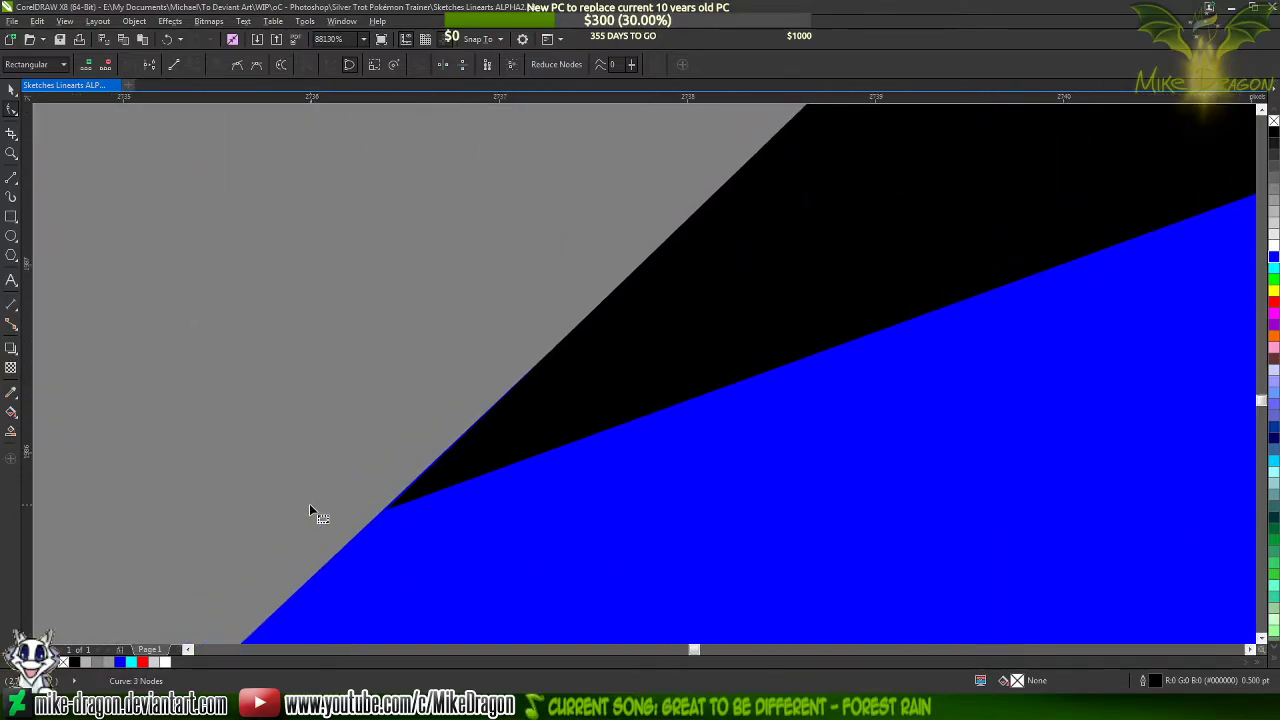
# Shorten the blue lock line by adding a node inside the triangle and deleting the blunt end node beyond it
pyautogui.scroll(-2, 309, 505)
pyautogui.scroll(-3, 413, 559)
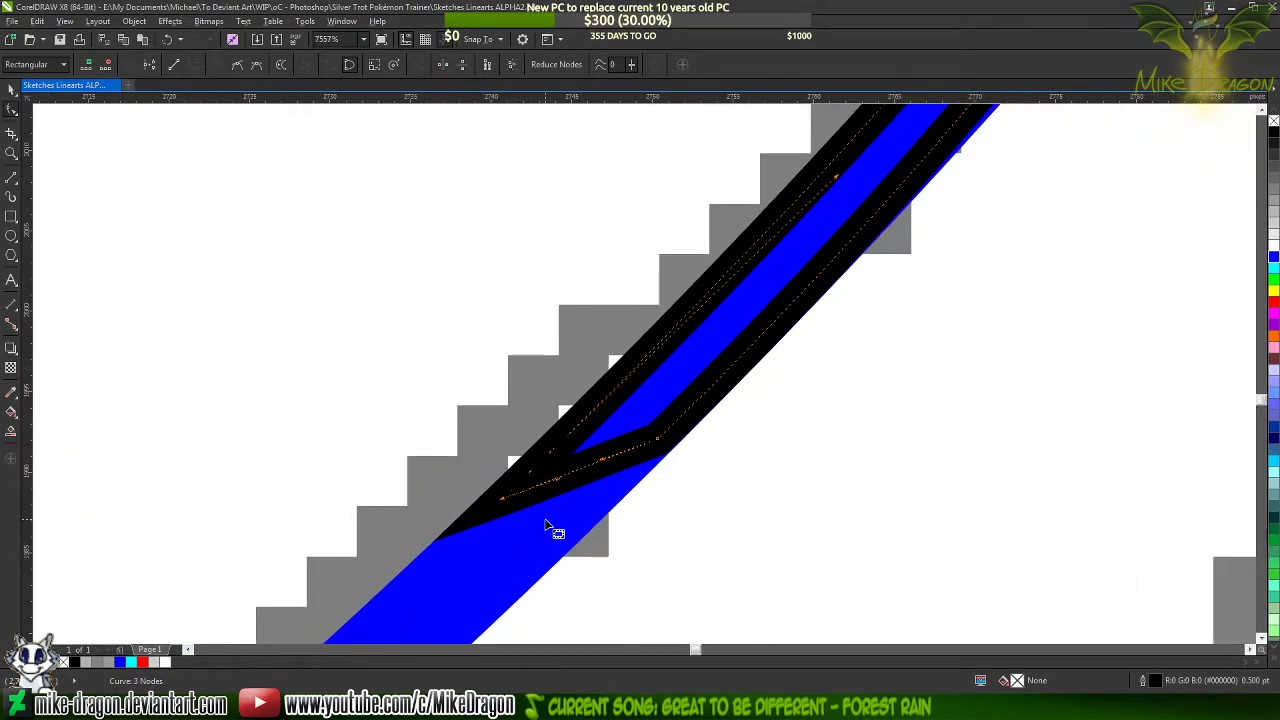
pyautogui.click(550, 527)
pyautogui.scroll(-2, 553, 538)
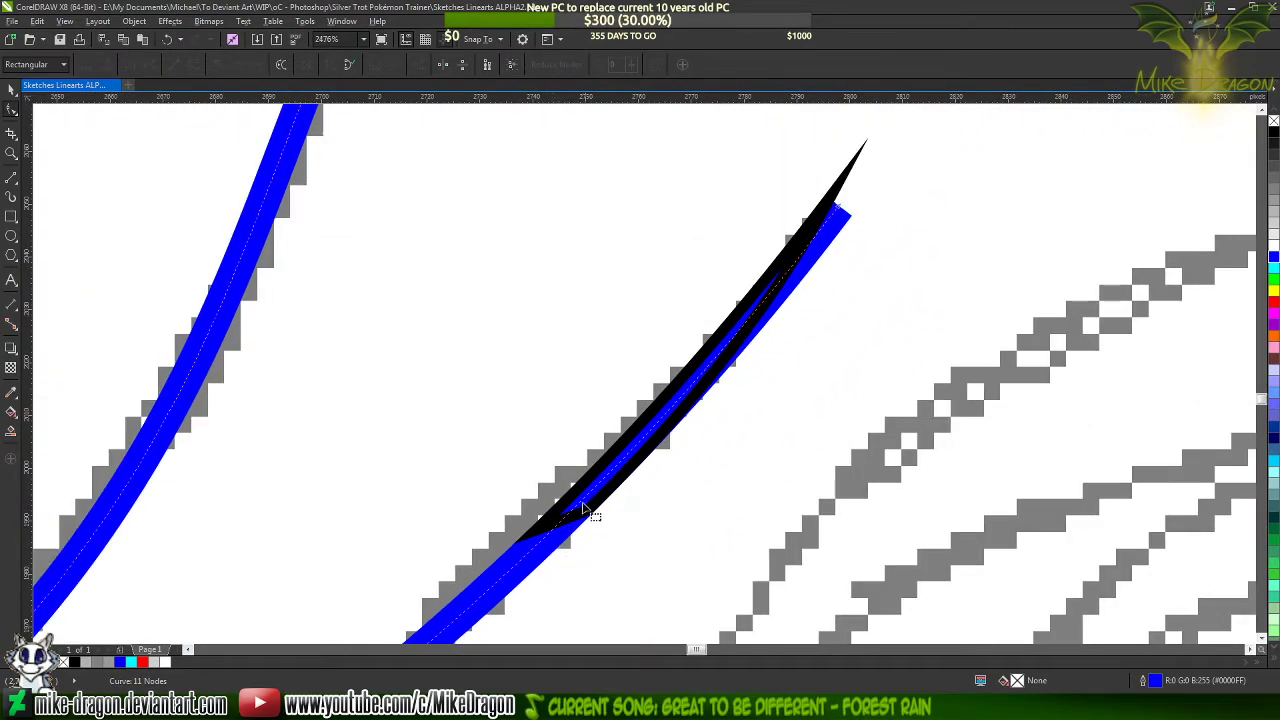
pyautogui.scroll(4, 585, 510)
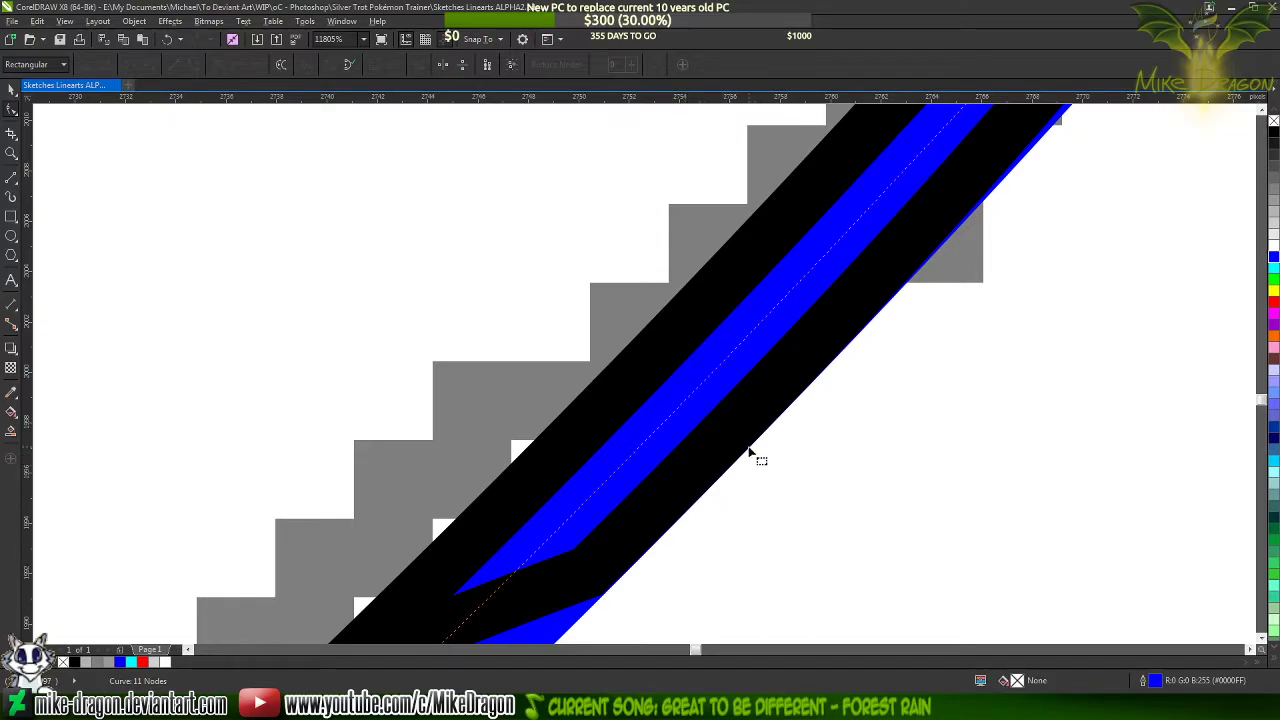
pyautogui.doubleClick(678, 412)
pyautogui.scroll(-6, 677, 414)
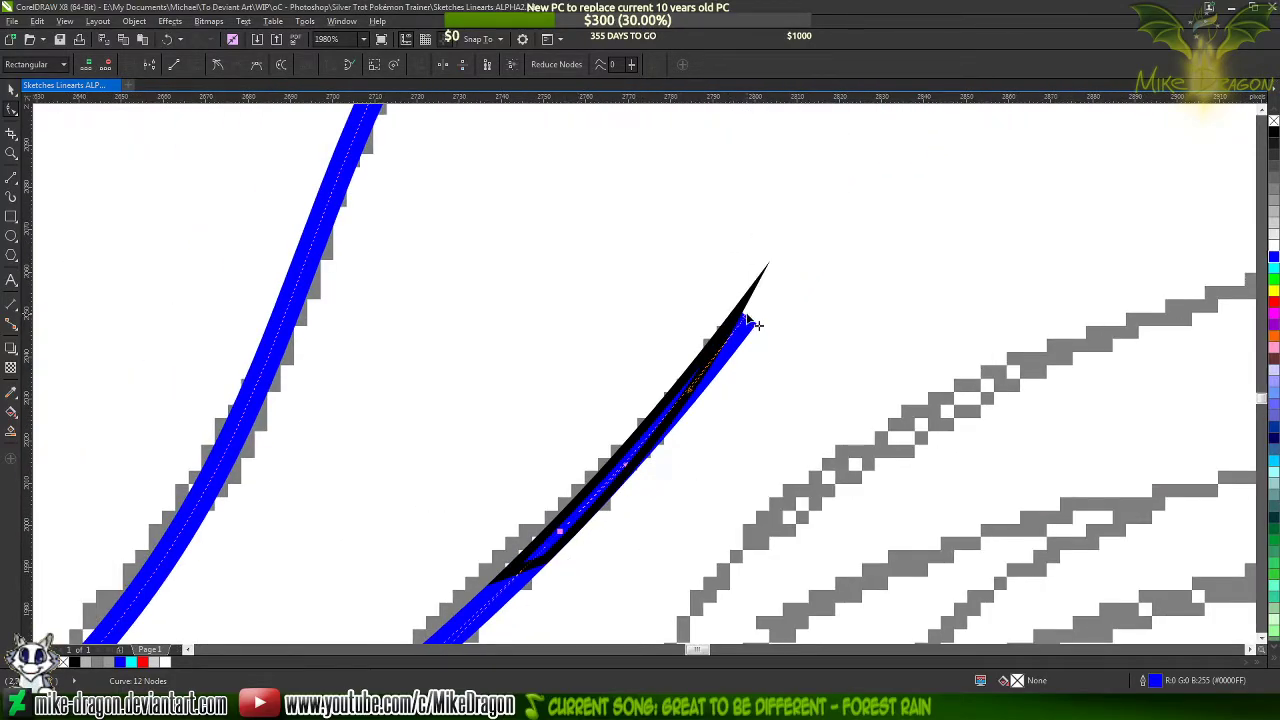
pyautogui.doubleClick(746, 319)
# Select the triangle's right base node and fine-tune its curve handle so the long side continues the lock line's edge smoothly
pyautogui.scroll(3, 561, 564)
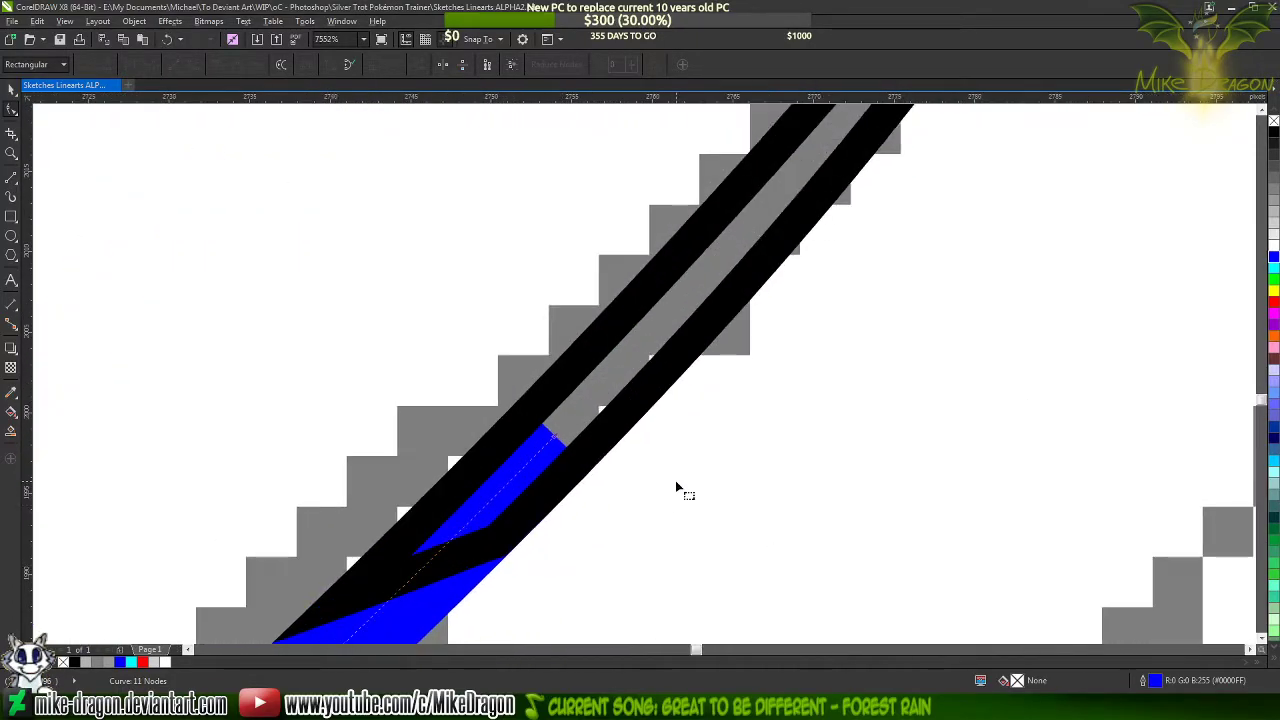
pyautogui.scroll(5, 663, 487)
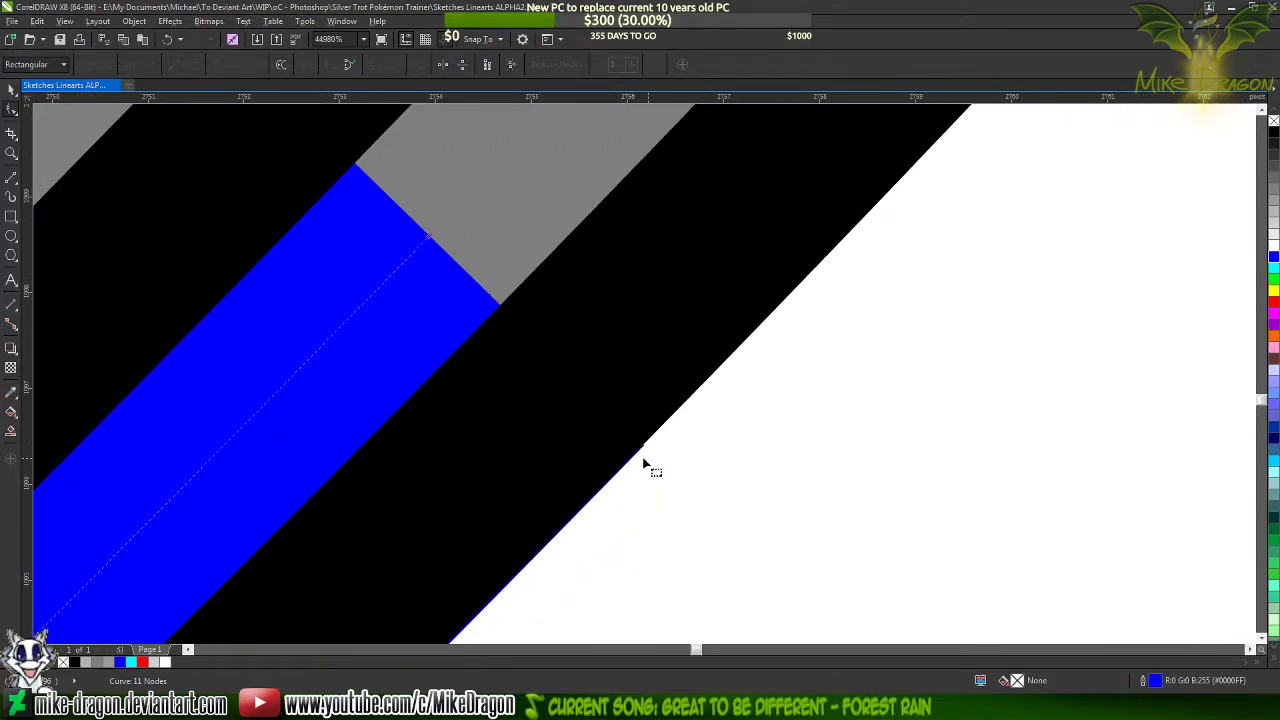
pyautogui.scroll(-3, 877, 265)
pyautogui.click(870, 213)
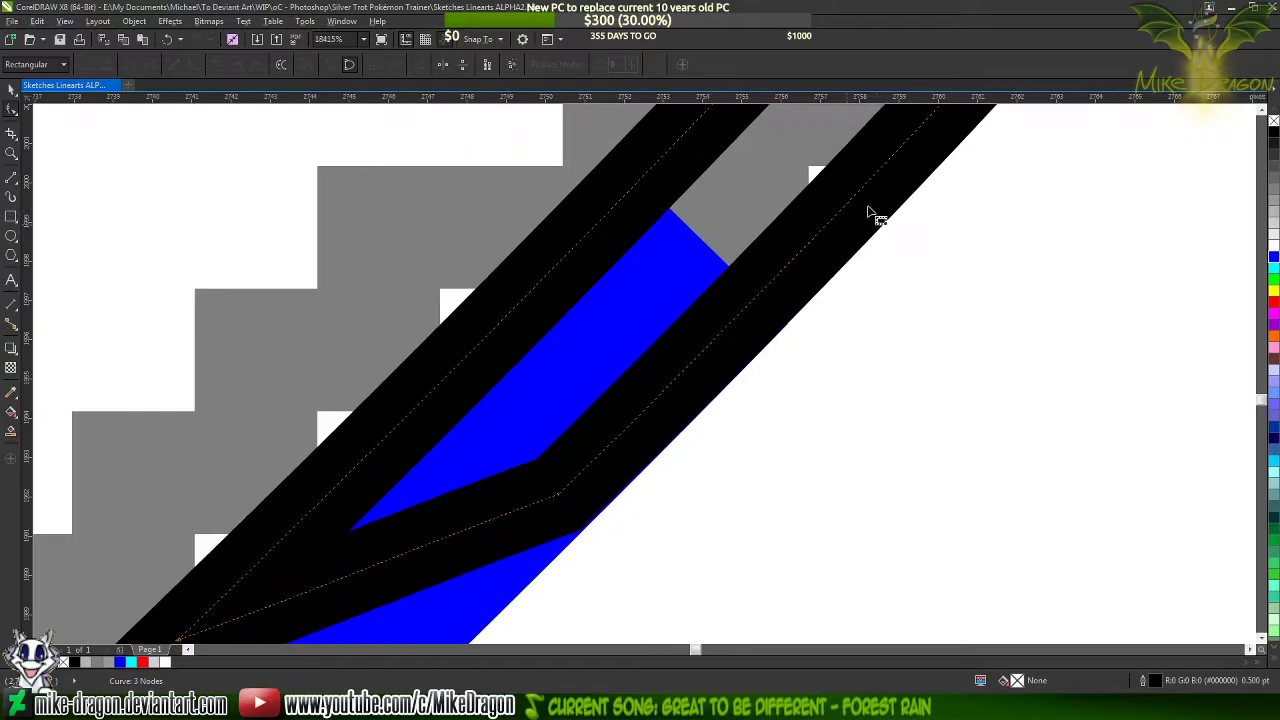
pyautogui.click(559, 495)
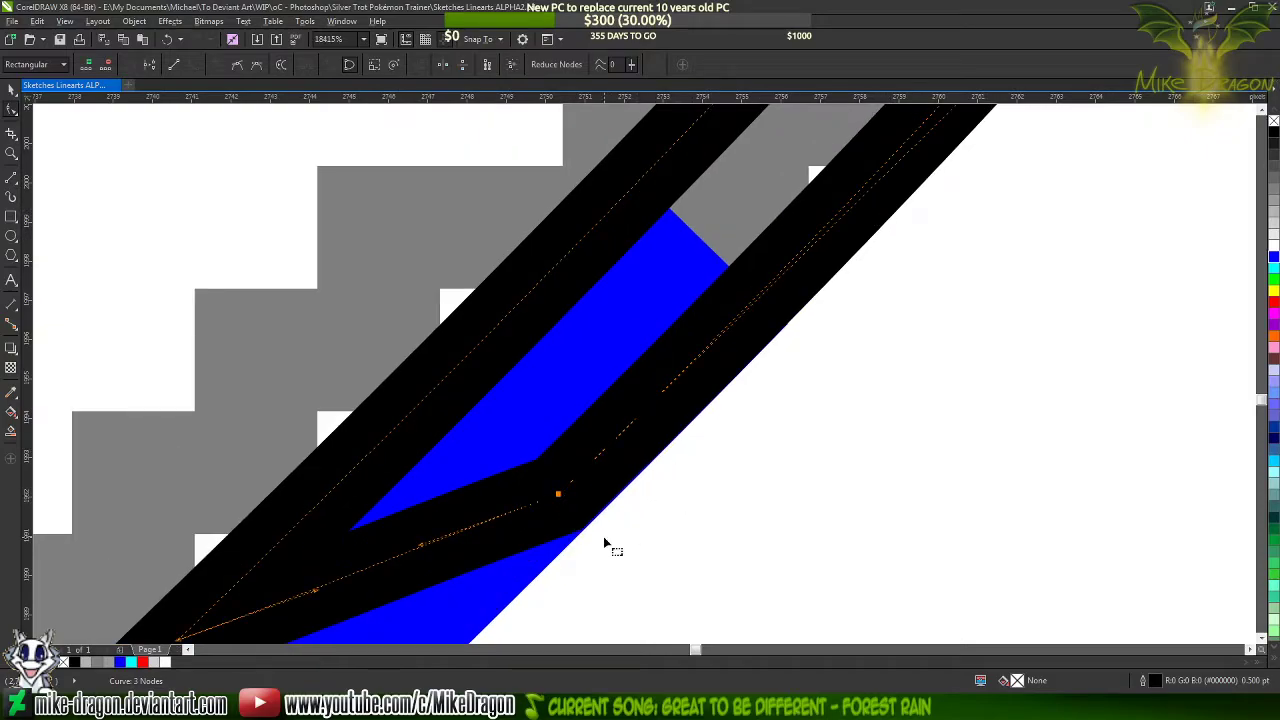
pyautogui.scroll(-3, 604, 543)
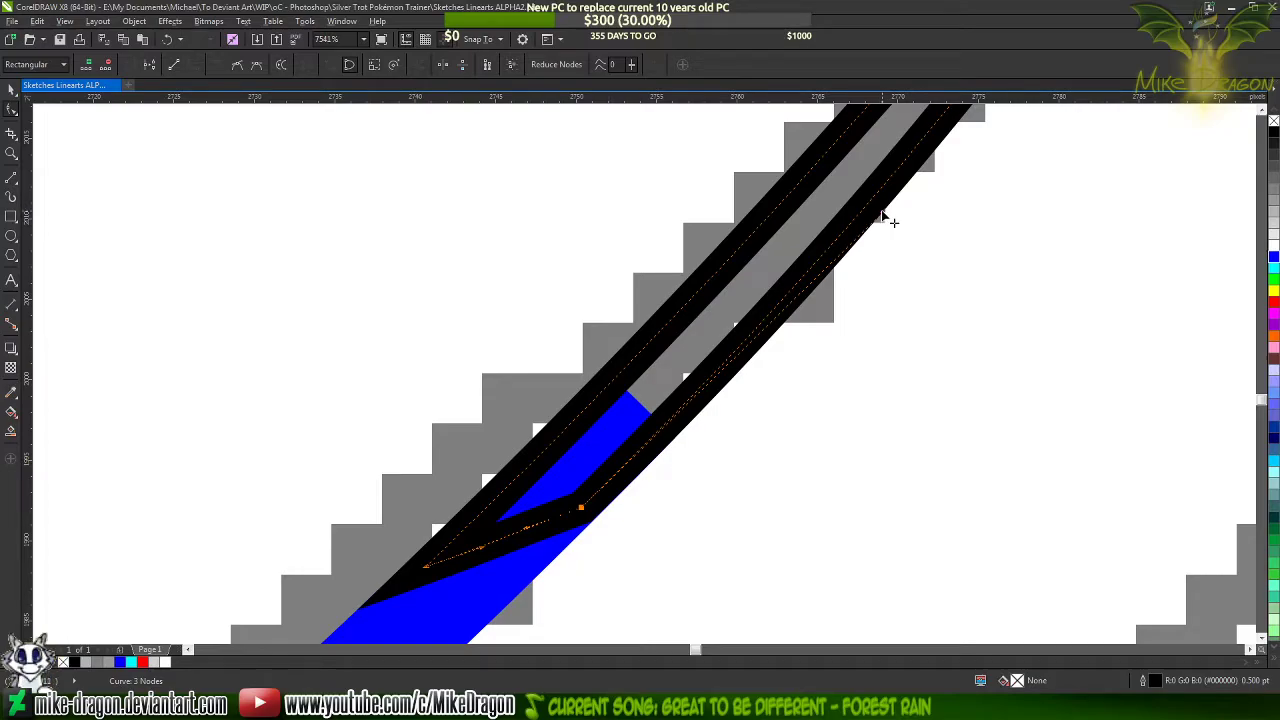
pyautogui.moveTo(882, 212); pyautogui.dragTo(887, 214)
pyautogui.scroll(4, 623, 470)
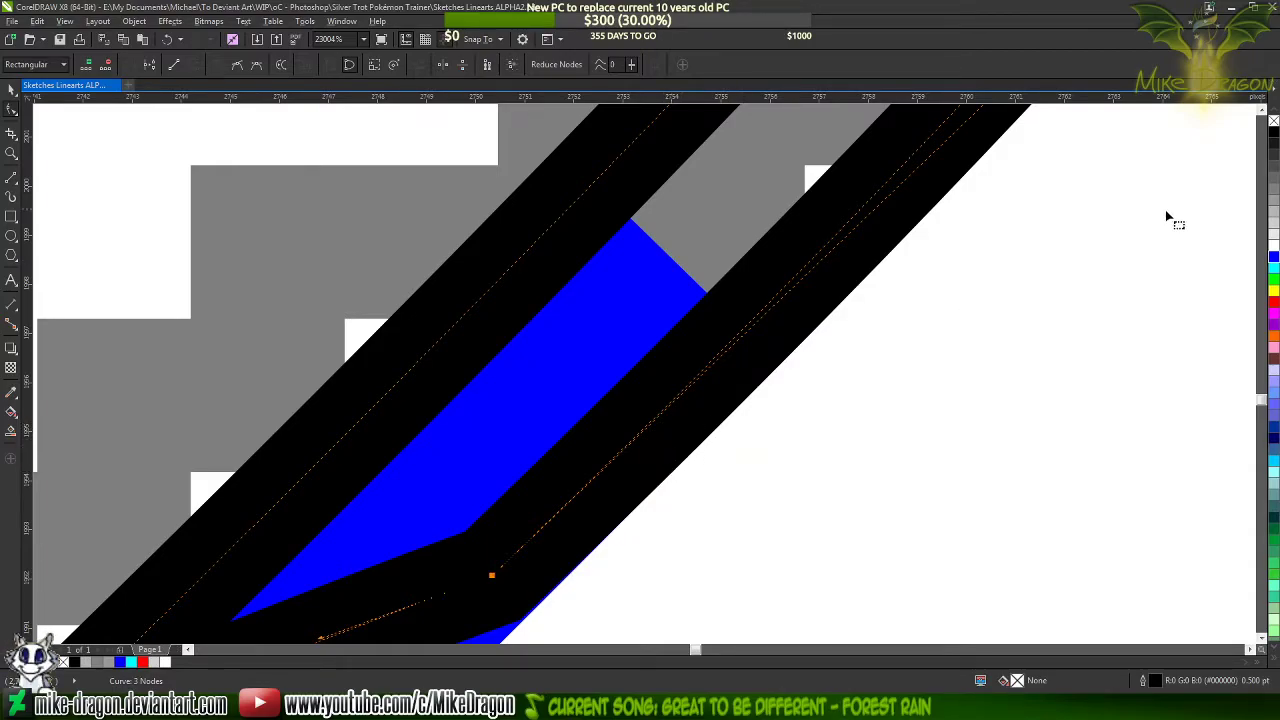
# Fill the tapered tip with black and set the blue lock line's outline back to black
pyautogui.scroll(-3, 686, 334)
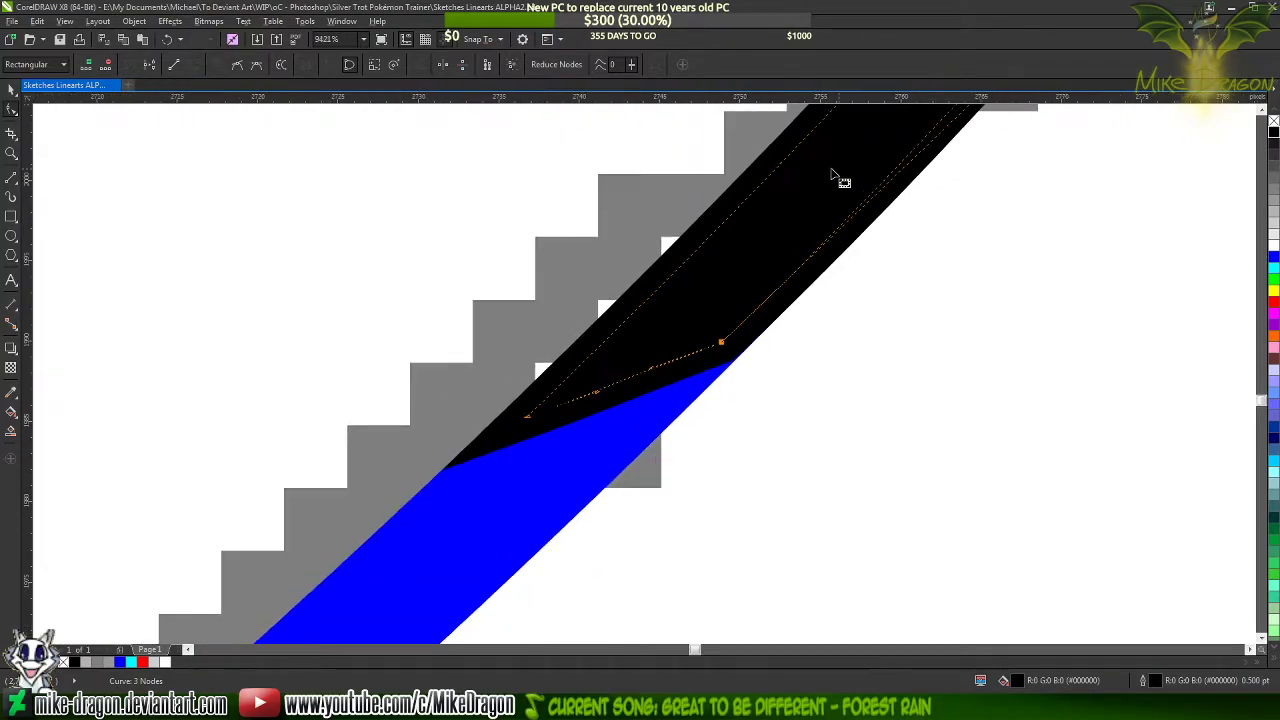
pyautogui.click(591, 413)
pyautogui.press('Delete')
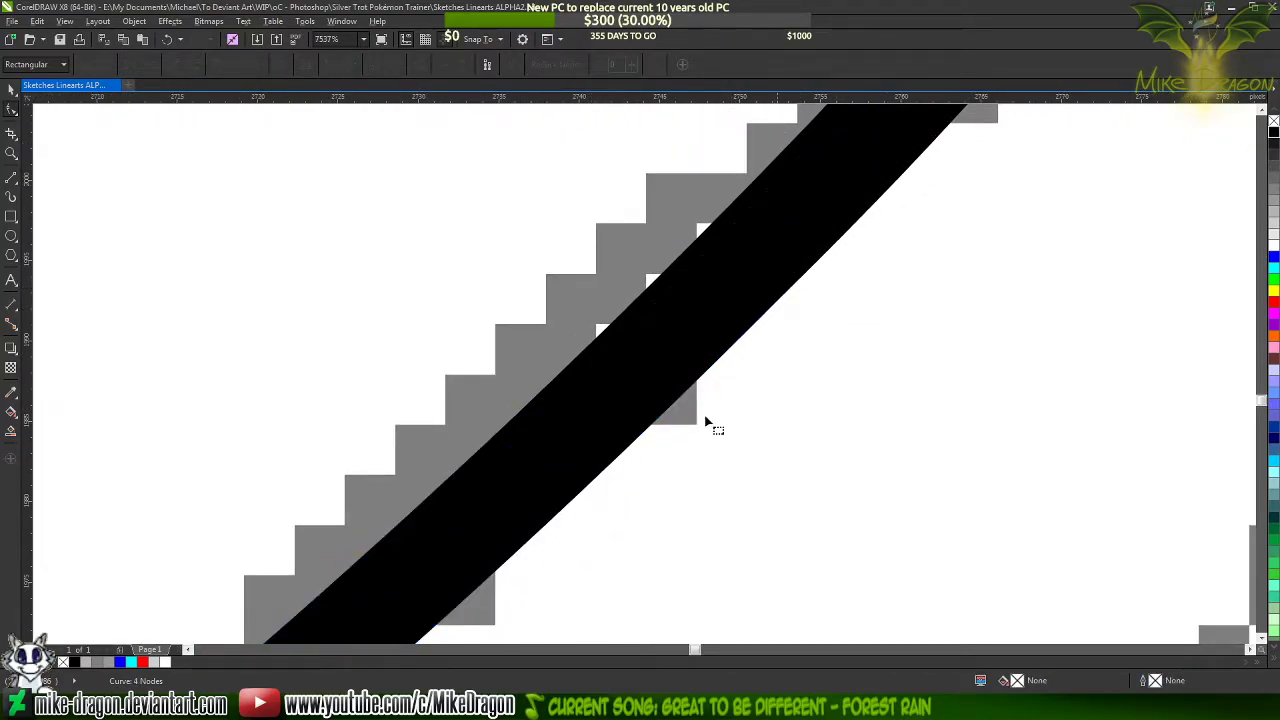
# Select all traced head and mane lines of the seated character and move them onto the blank page area beside the sketch
pyautogui.scroll(-4, 543, 509)
pyautogui.scroll(-3, 879, 293)
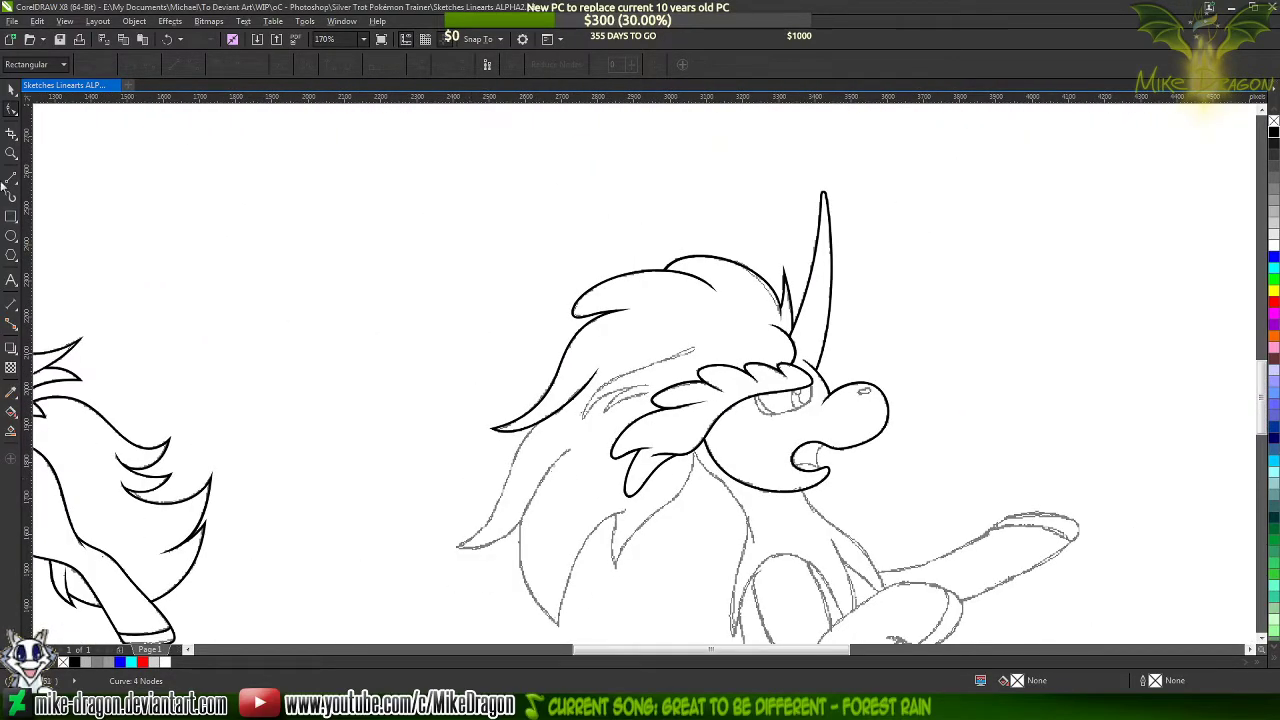
pyautogui.click(8, 94)
pyautogui.scroll(-4, 529, 161)
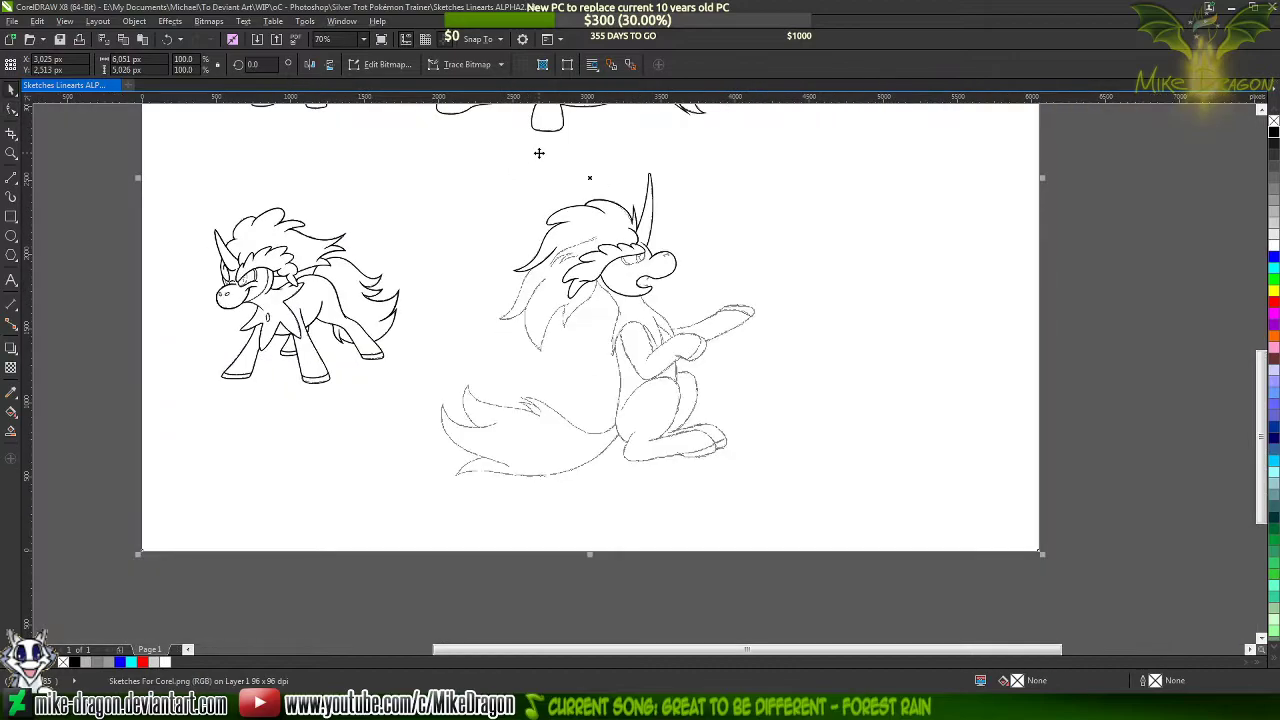
pyautogui.click(1093, 436)
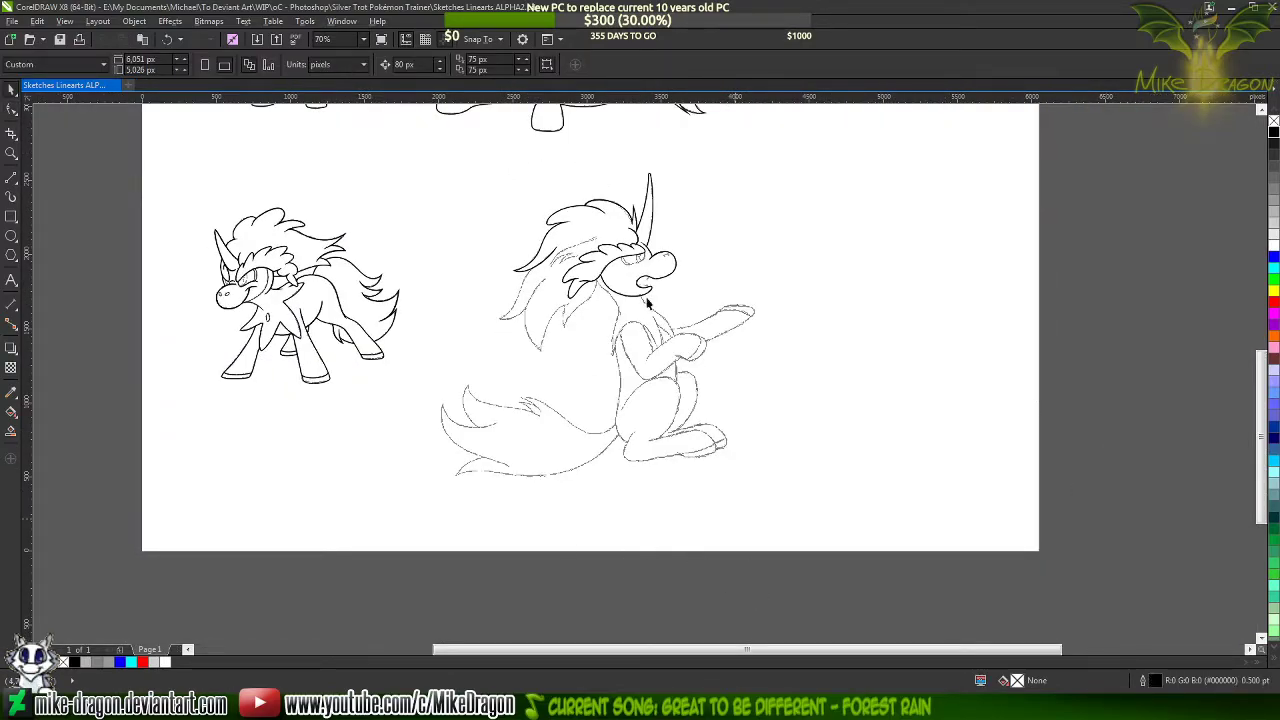
pyautogui.moveTo(758, 591)
pyautogui.mouseDown()
pyautogui.moveTo(525, 163)
pyautogui.moveTo(472, 158)
pyautogui.mouseUp()
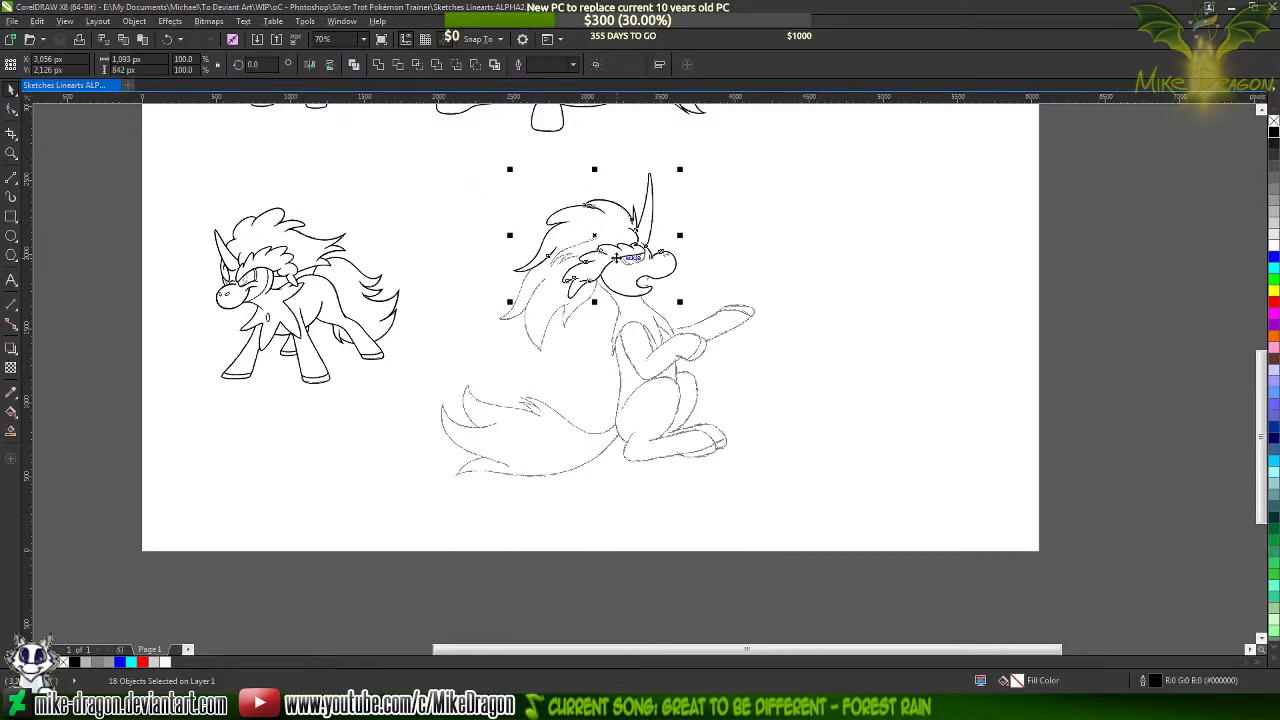
pyautogui.moveTo(616, 258); pyautogui.dragTo(888, 244)
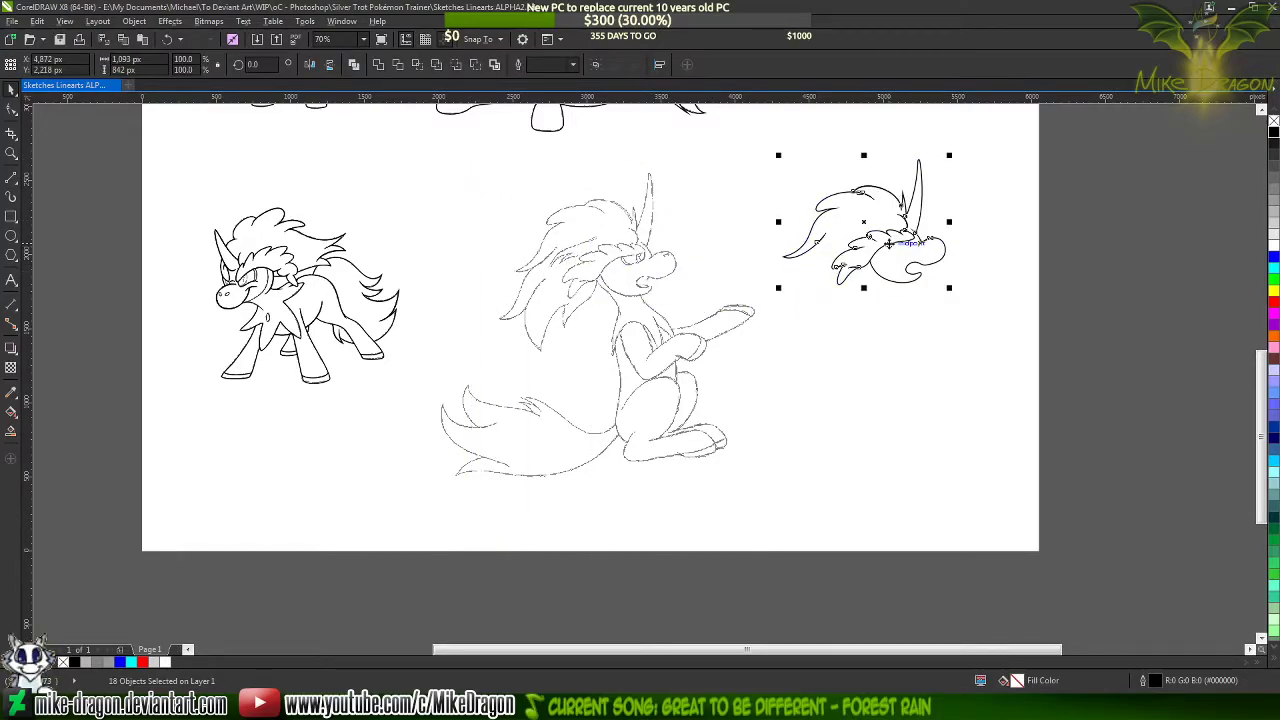
# Examine the head and mane lineart apart from the sketch, undo its move and clear the selection
pyautogui.scroll(4, 949, 238)
pyautogui.click(1151, 329)
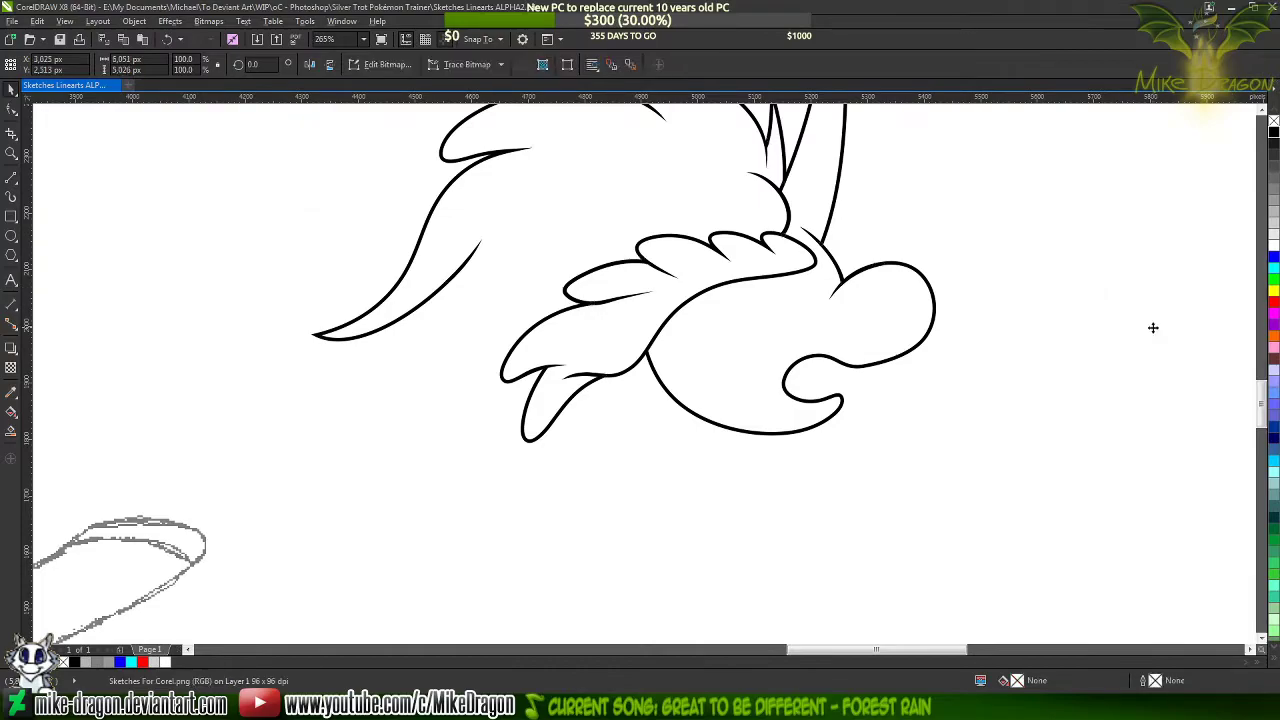
pyautogui.scroll(-1, 863, 331)
pyautogui.scroll(1, 861, 297)
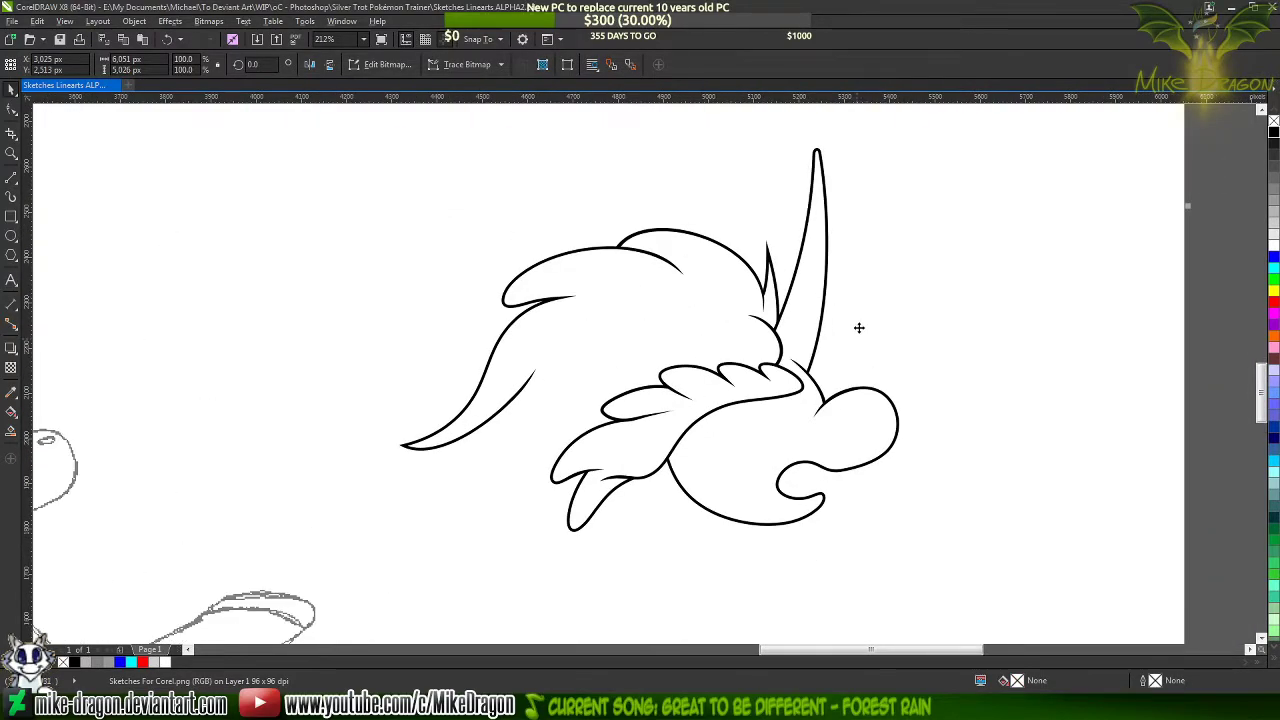
pyautogui.scroll(1, 858, 327)
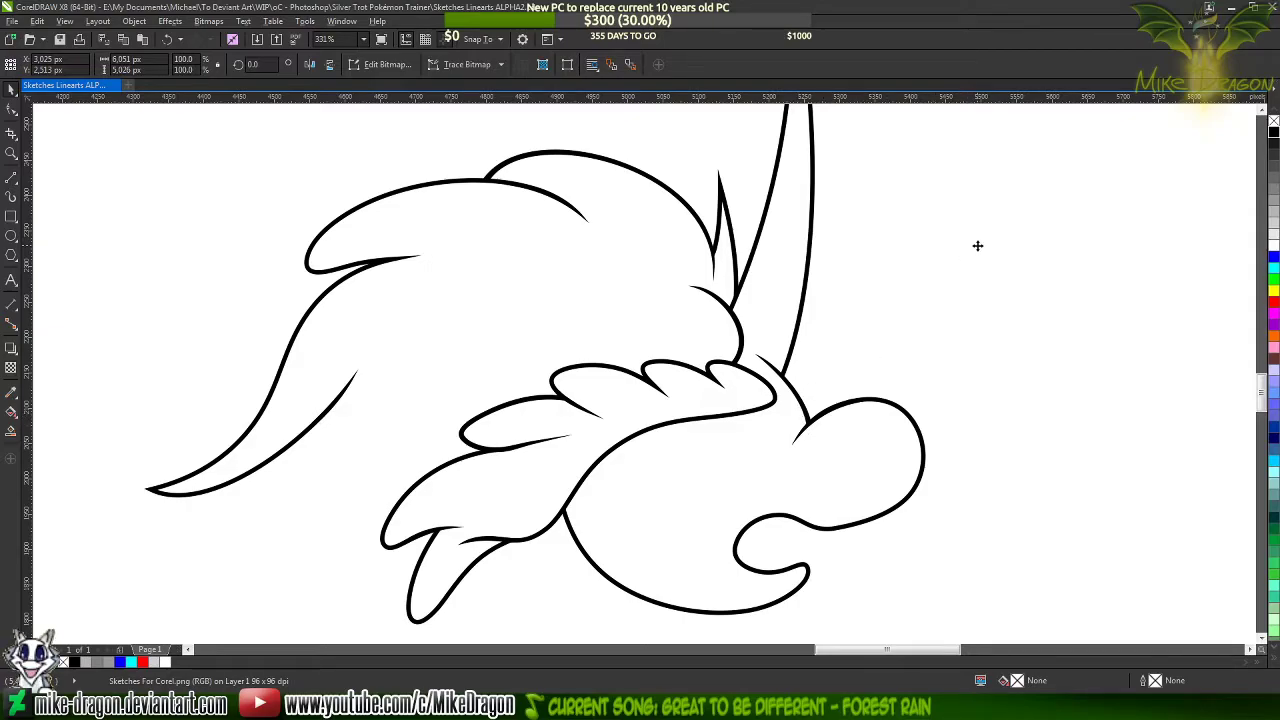
pyautogui.scroll(-3, 1057, 343)
pyautogui.click(865, 315)
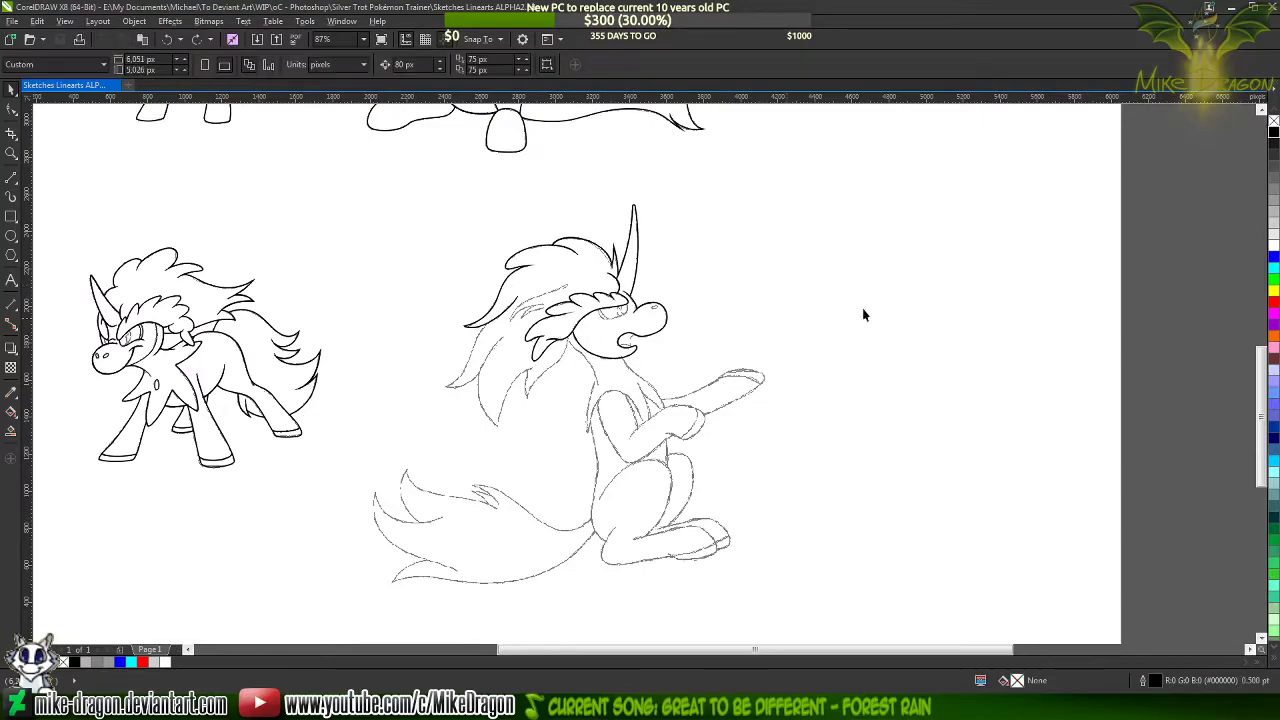
# Begin tracing the untraced mane lock below the finished pointed lock with the Freehand tool
pyautogui.scroll(4, 528, 362)
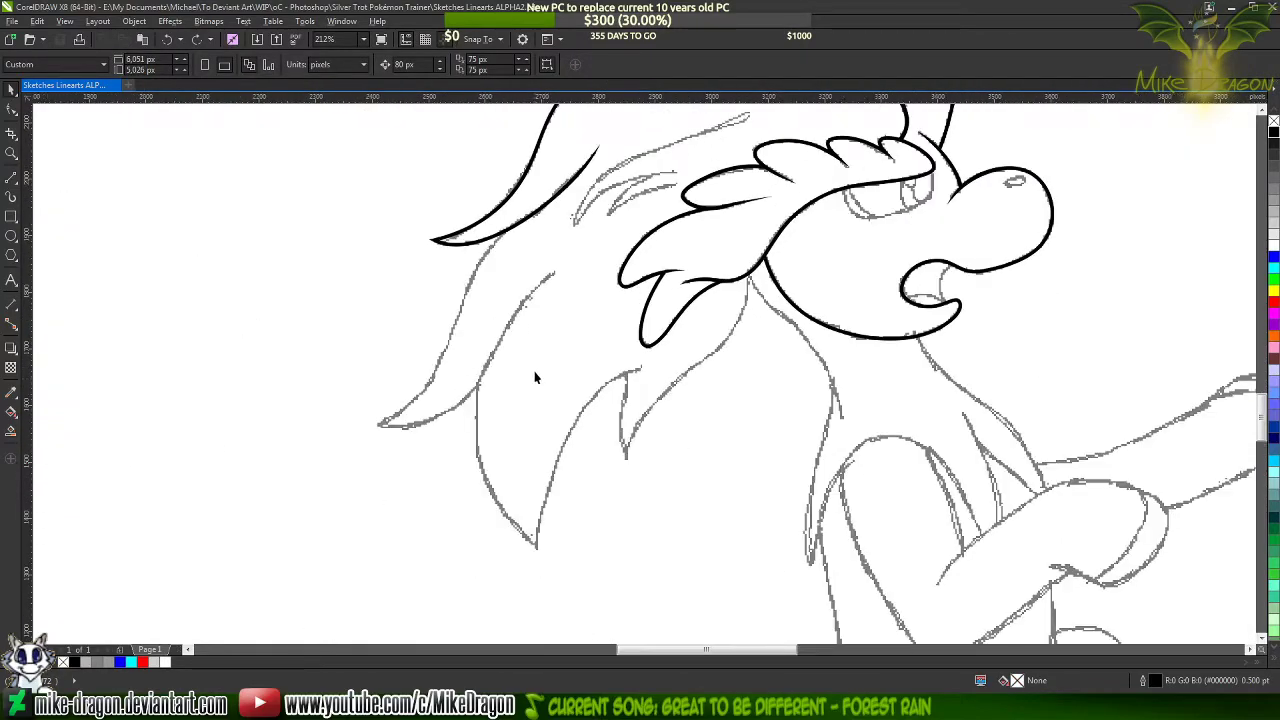
pyautogui.click(11, 178)
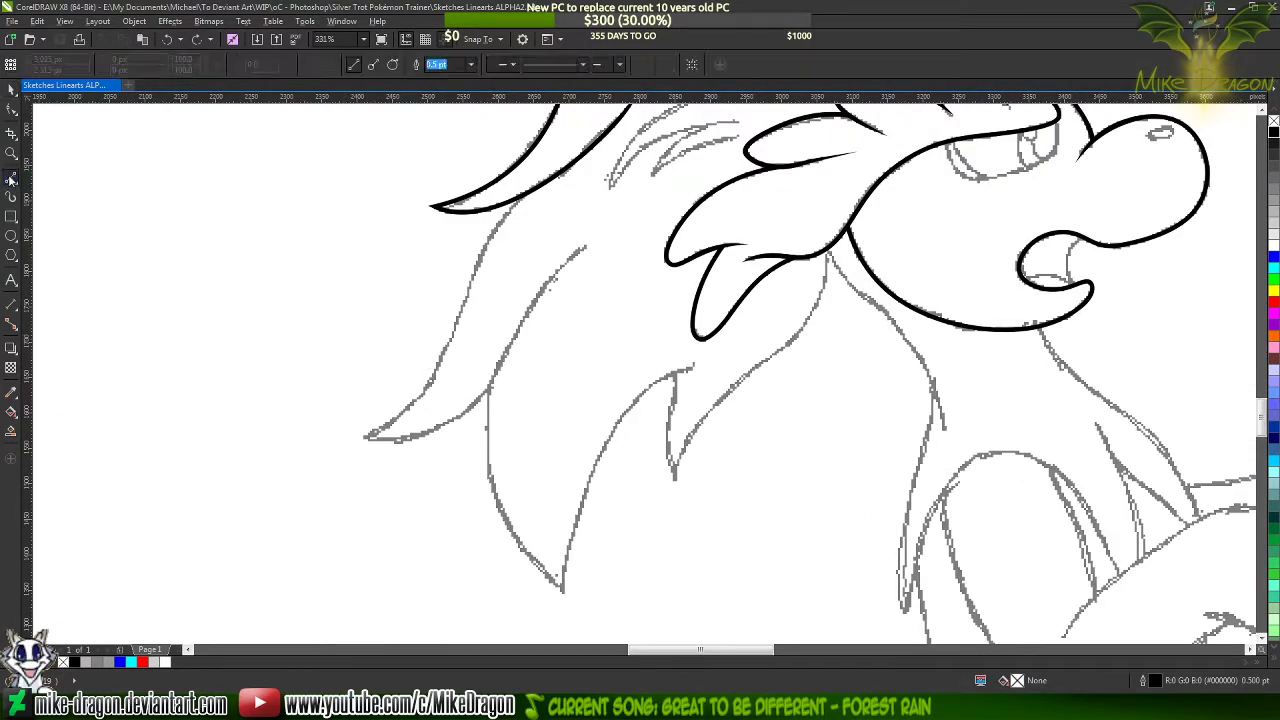
pyautogui.scroll(2, 429, 277)
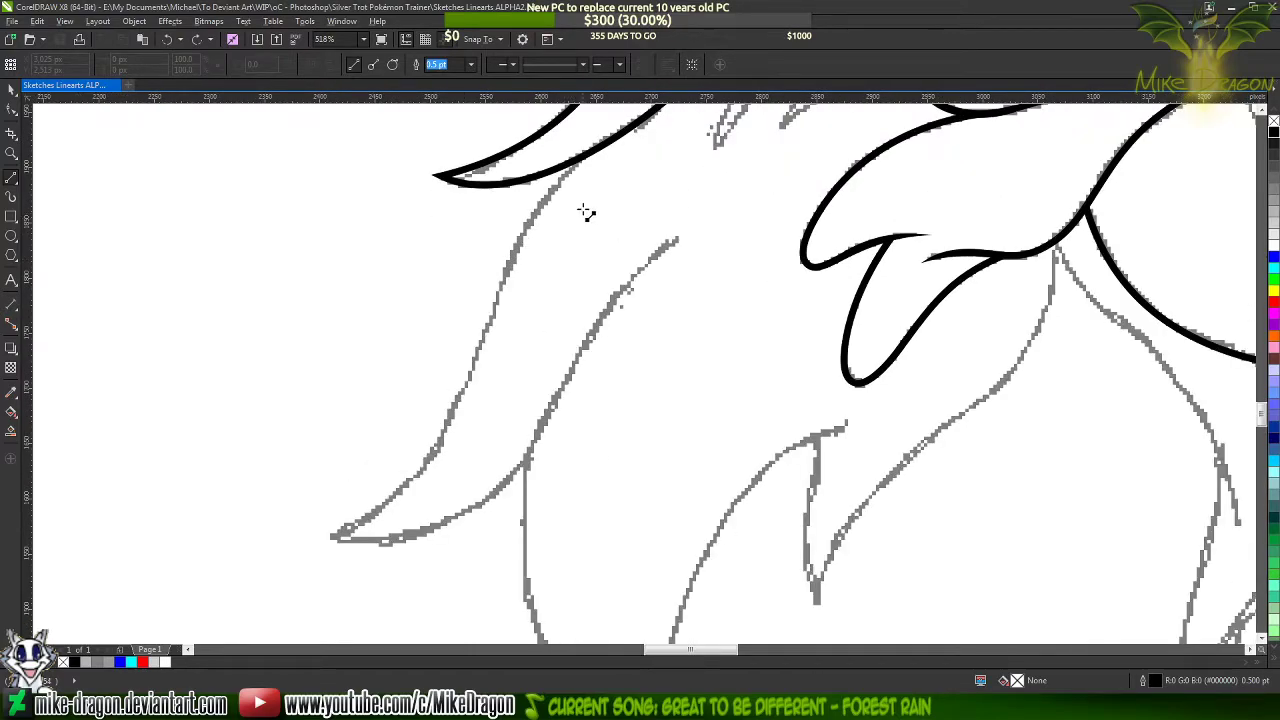
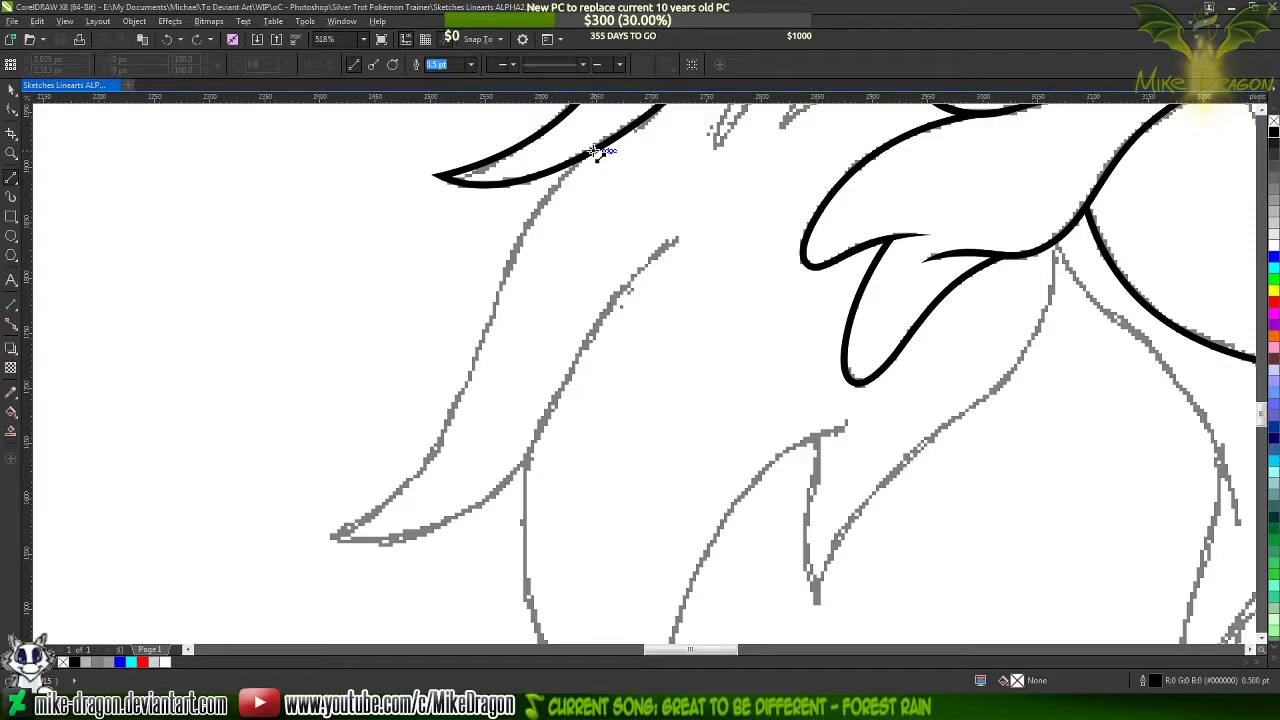
# Trace the sketched lower hair strand with a four-segment open polyline and set its outline width to 1.5 pt
pyautogui.click(592, 152)
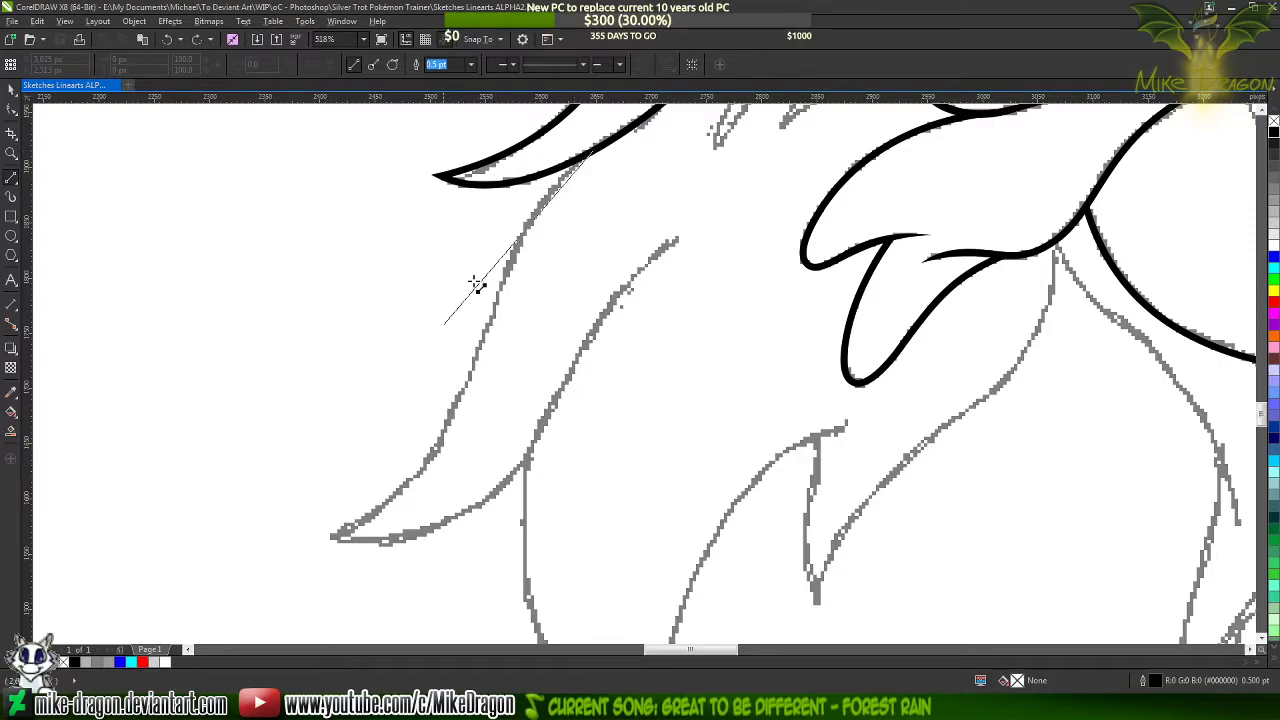
pyautogui.click(470, 376)
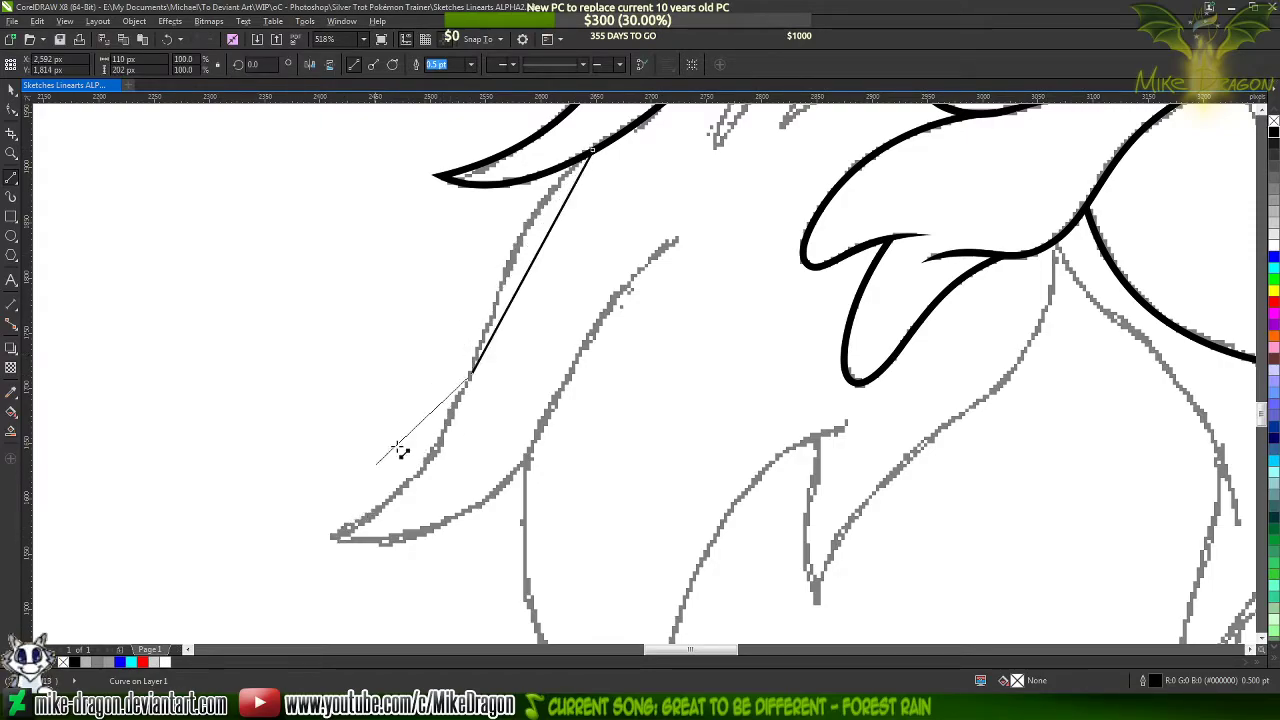
pyautogui.click(328, 535)
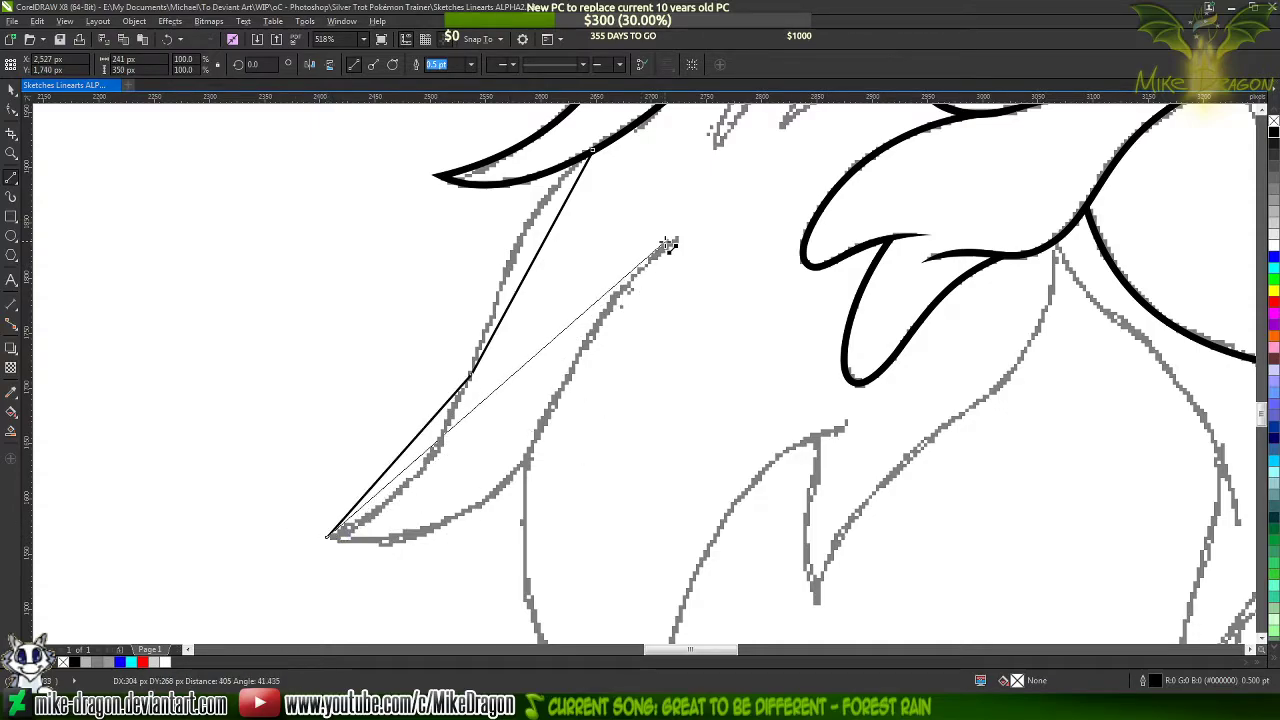
pyautogui.click(553, 400)
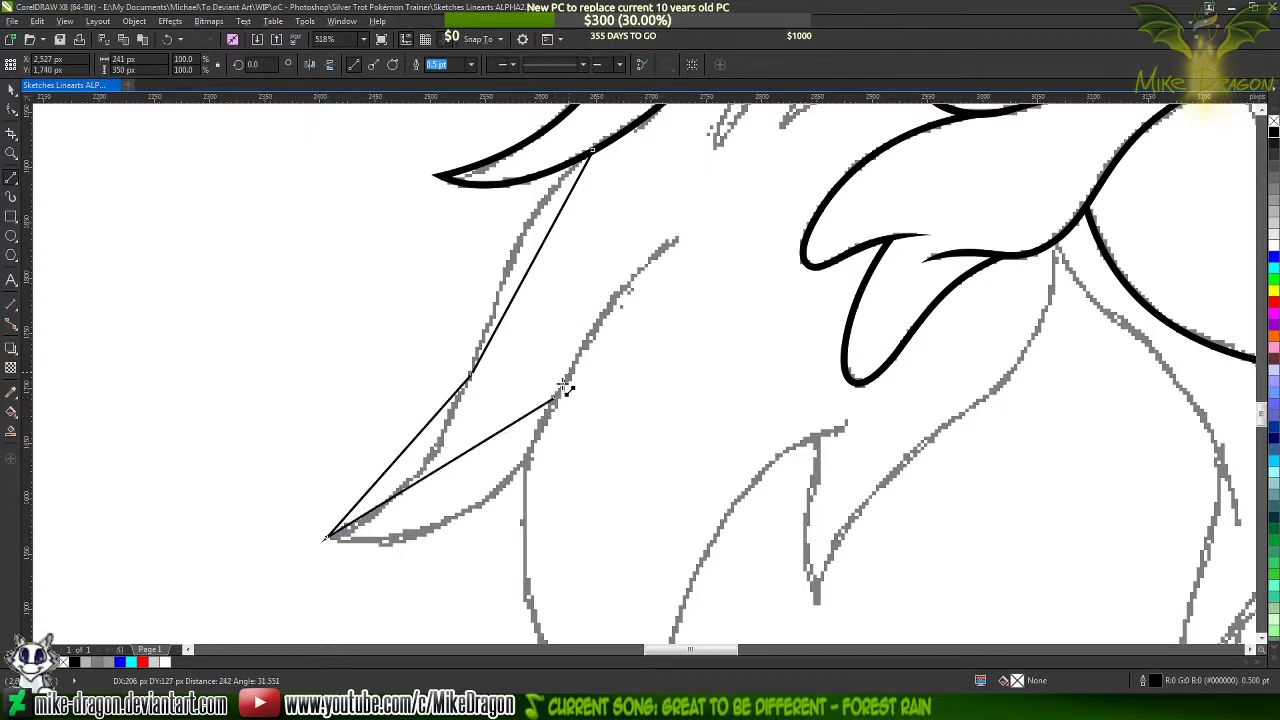
pyautogui.doubleClick(678, 239)
pyautogui.click(471, 64)
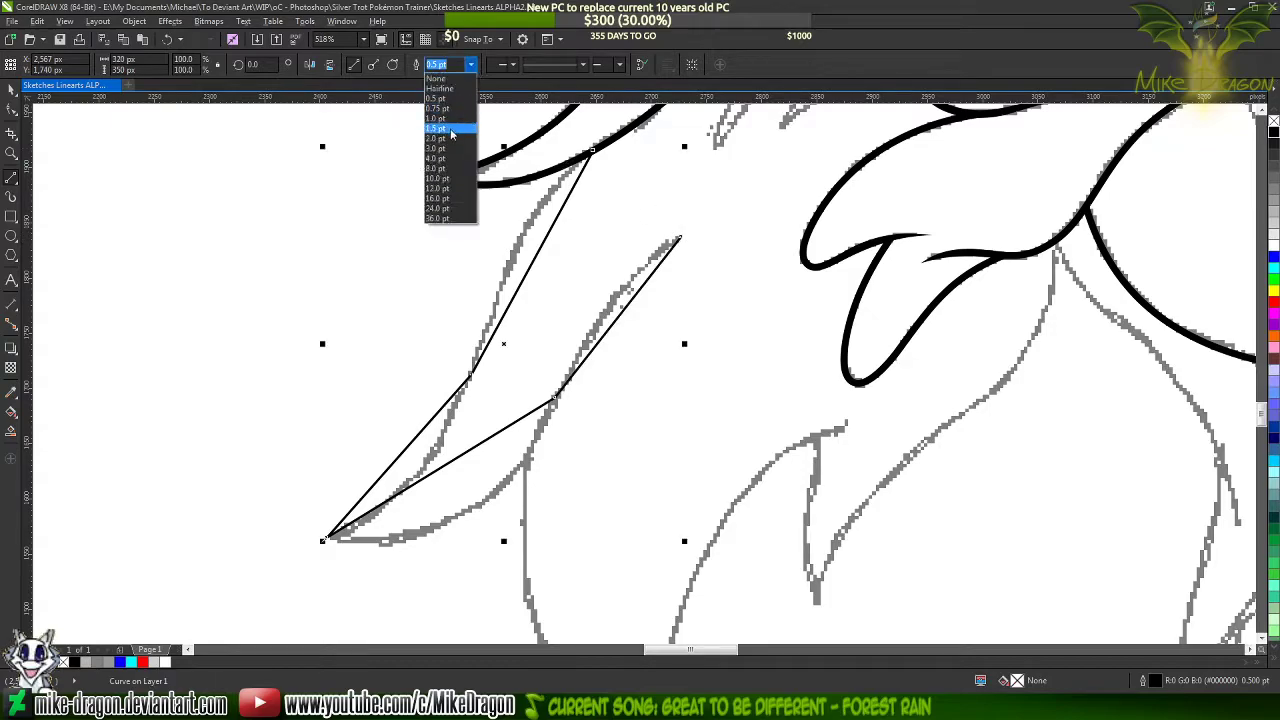
pyautogui.click(452, 130)
# Convert all segments of the new hair strand polyline to curves
pyautogui.press('F10')
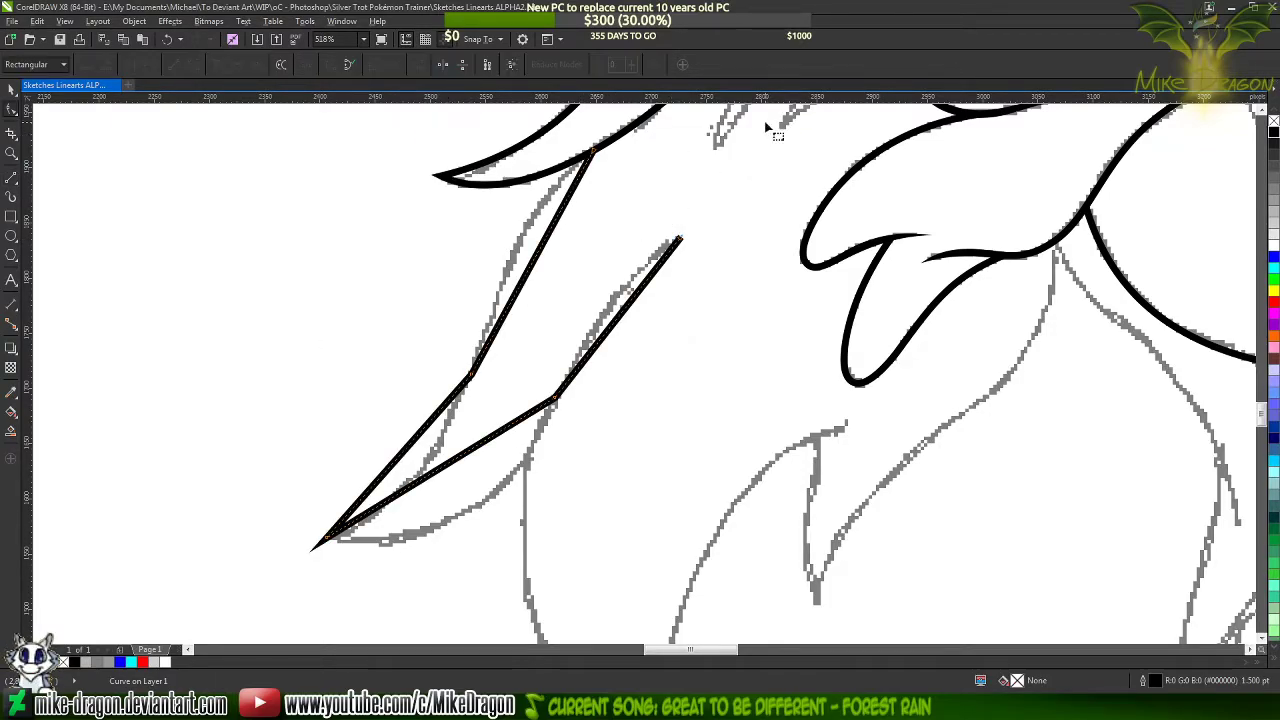
pyautogui.moveTo(766, 122); pyautogui.dragTo(306, 584)
pyautogui.rightClick(548, 365)
pyautogui.click(583, 418)
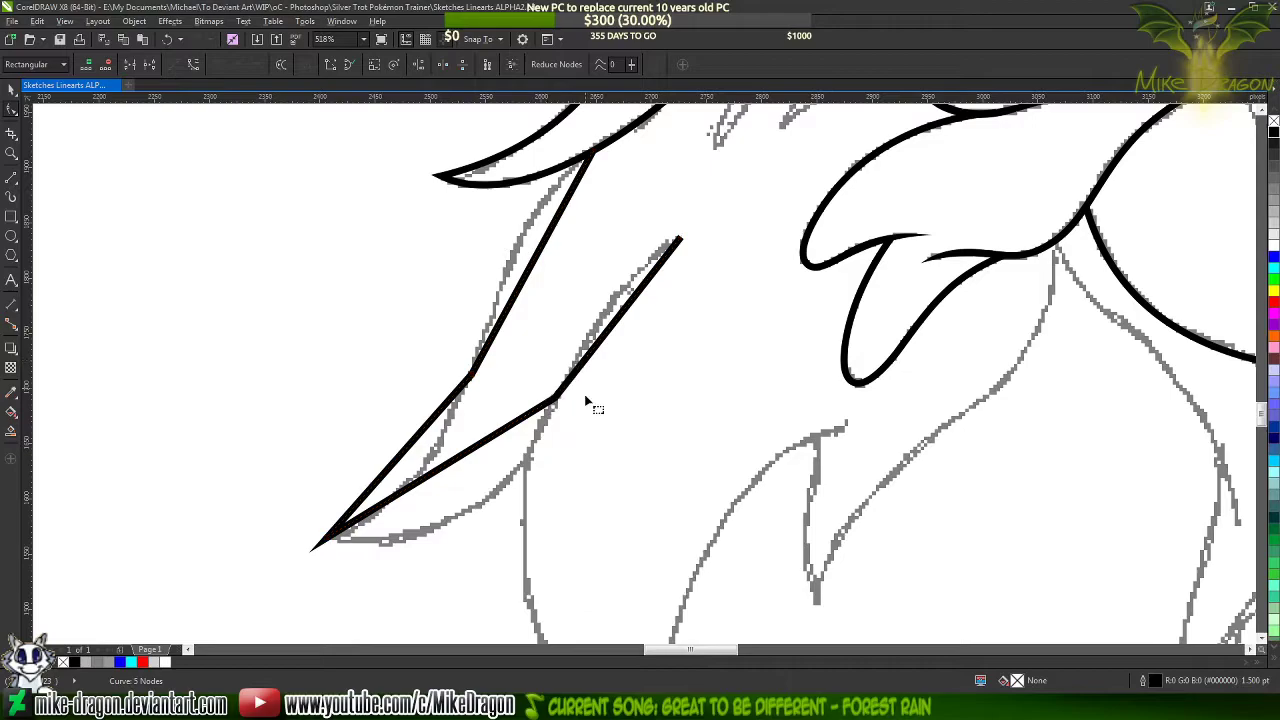
pyautogui.click(584, 393)
# Bend the four segments of the lower hair strand to follow the grey sketch line
pyautogui.moveTo(539, 252)
pyautogui.mouseDown()
pyautogui.moveTo(523, 244)
pyautogui.moveTo(515, 256)
pyautogui.mouseUp()
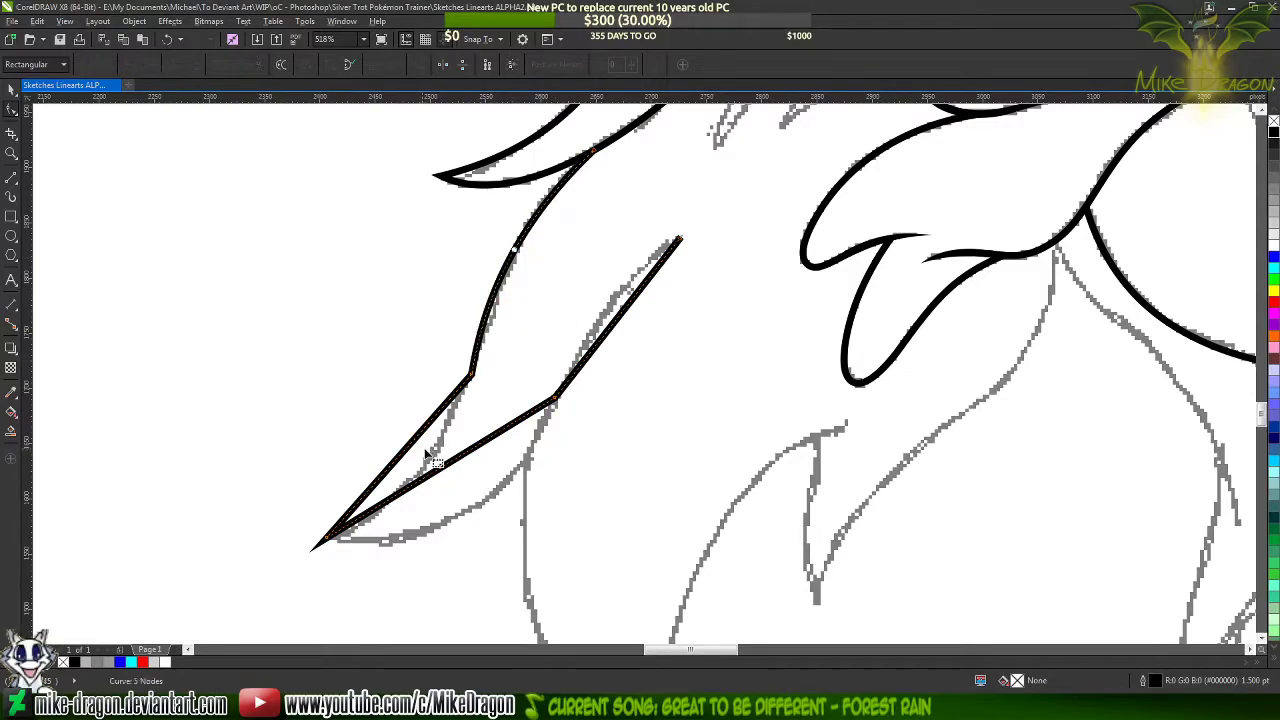
pyautogui.moveTo(429, 477)
pyautogui.mouseDown()
pyautogui.moveTo(449, 521)
pyautogui.moveTo(466, 517)
pyautogui.mouseUp()
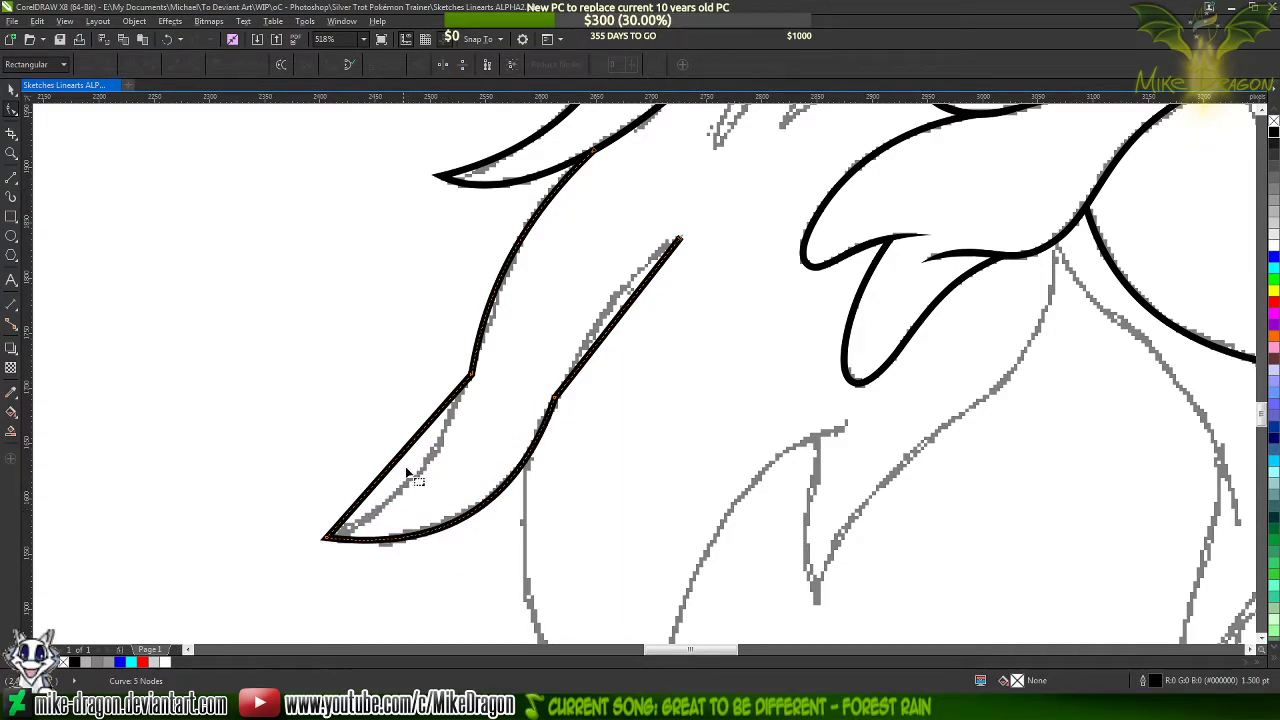
pyautogui.moveTo(400, 460); pyautogui.dragTo(415, 474)
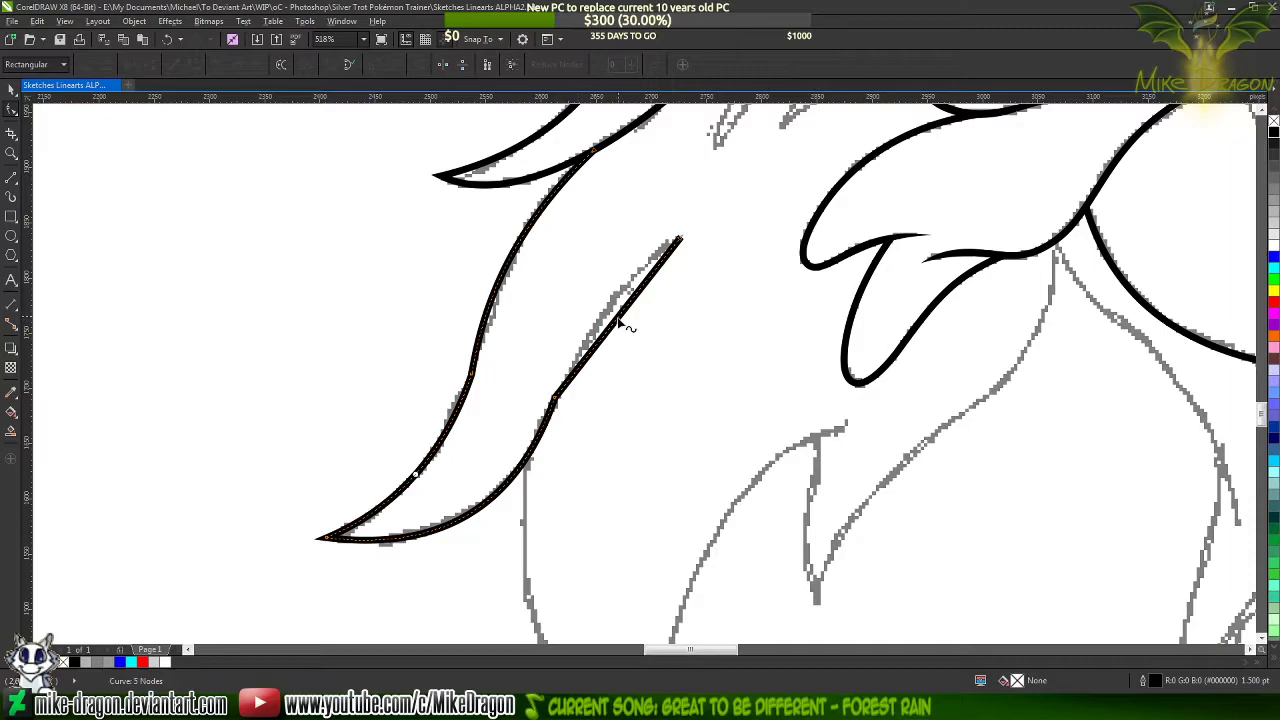
pyautogui.moveTo(617, 319); pyautogui.dragTo(608, 304)
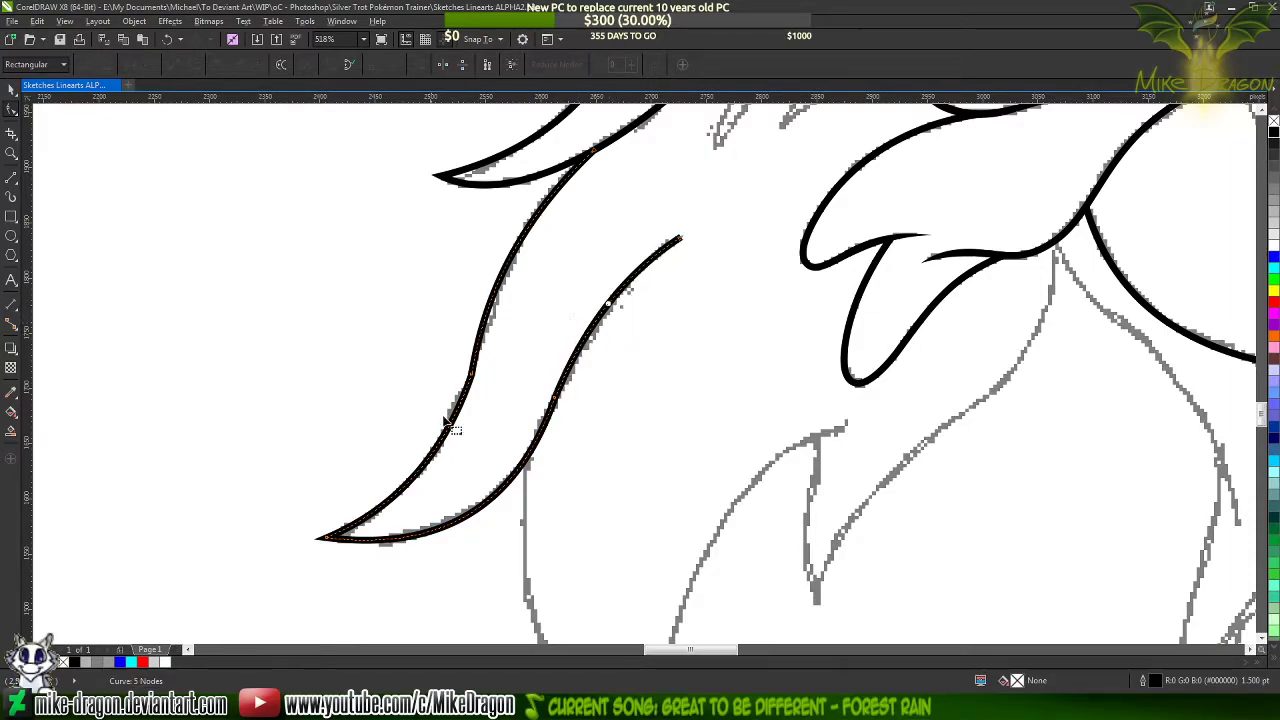
# Add a node midway along both left-edge segments of the hair strand and delete the node between them
pyautogui.doubleClick(503, 272)
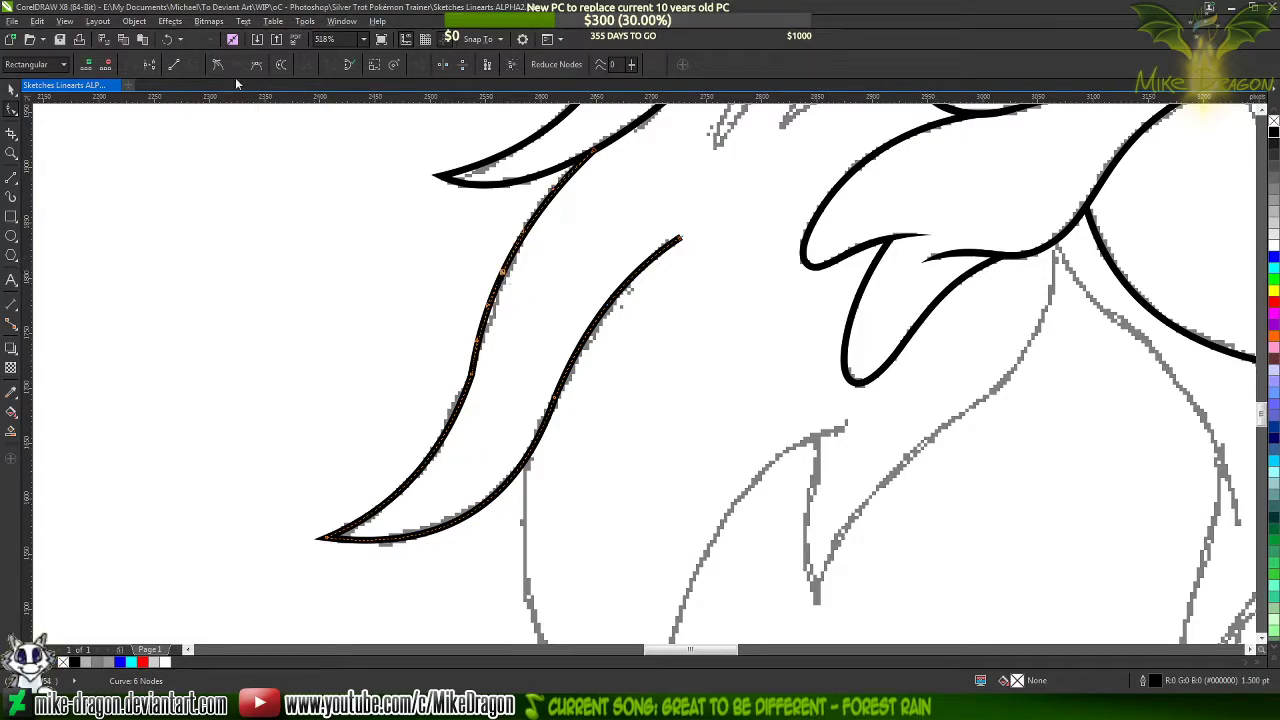
pyautogui.doubleClick(418, 478)
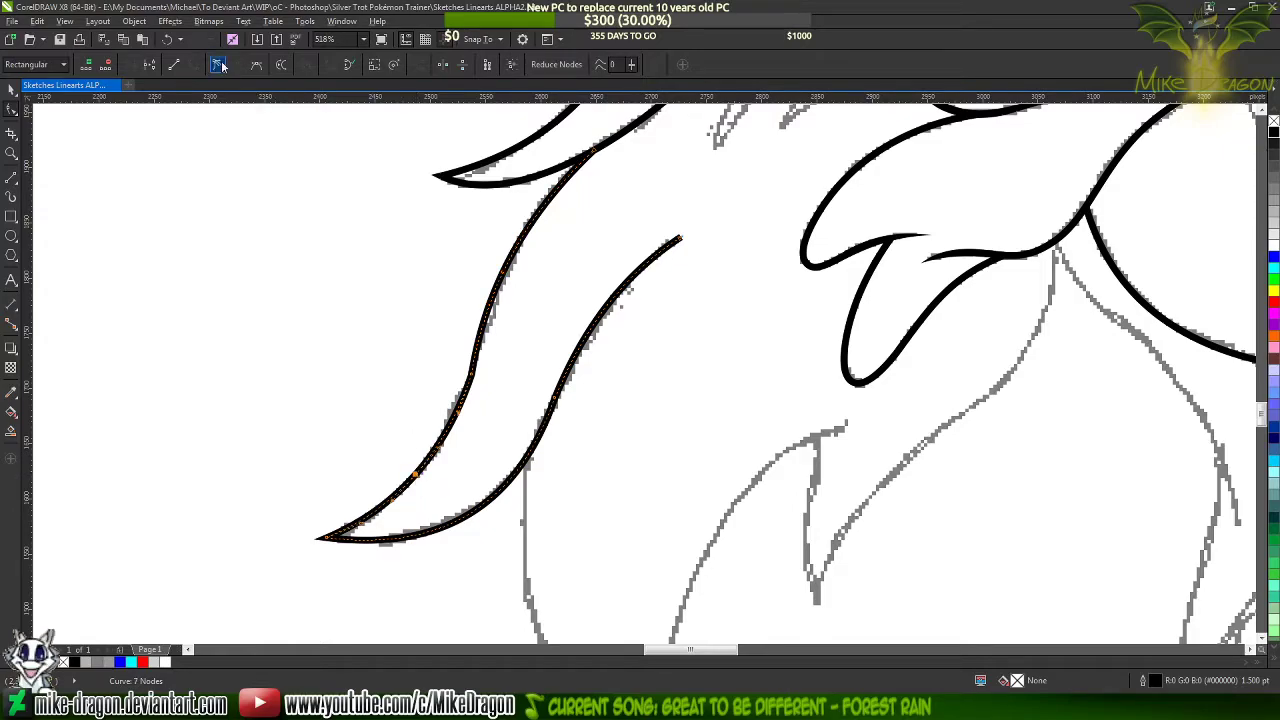
pyautogui.scroll(1, 394, 452)
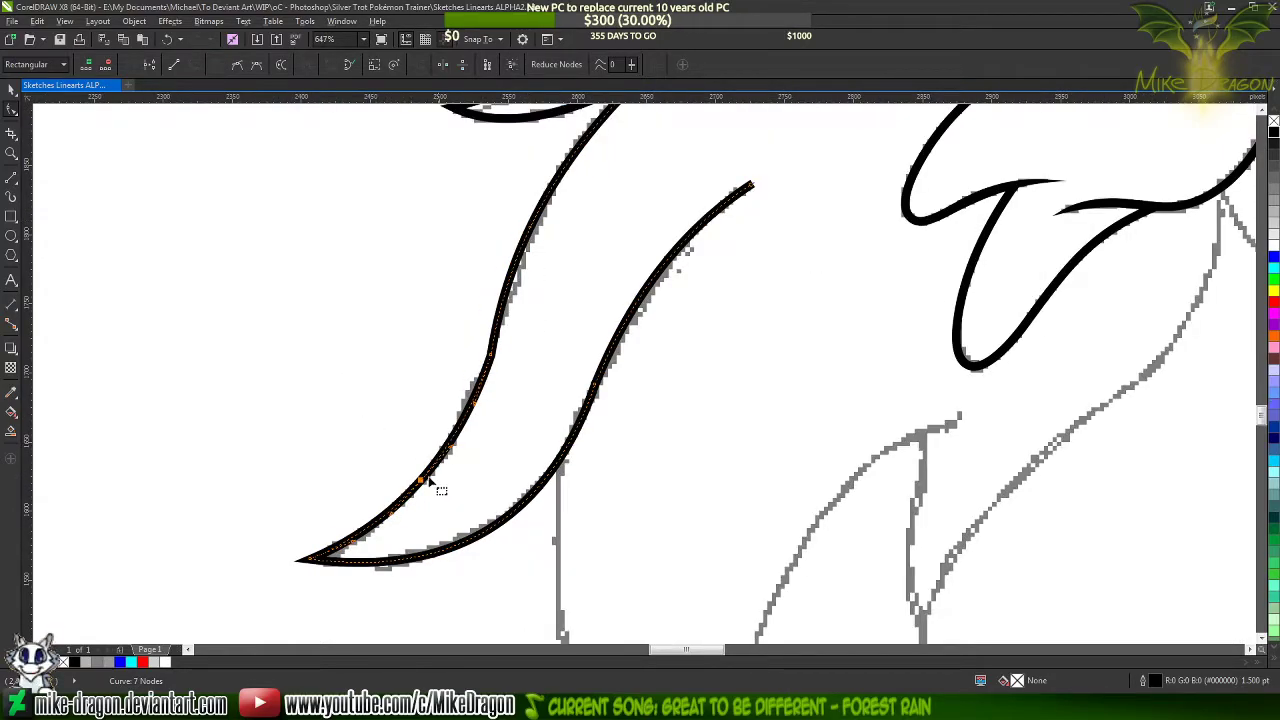
pyautogui.doubleClick(491, 355)
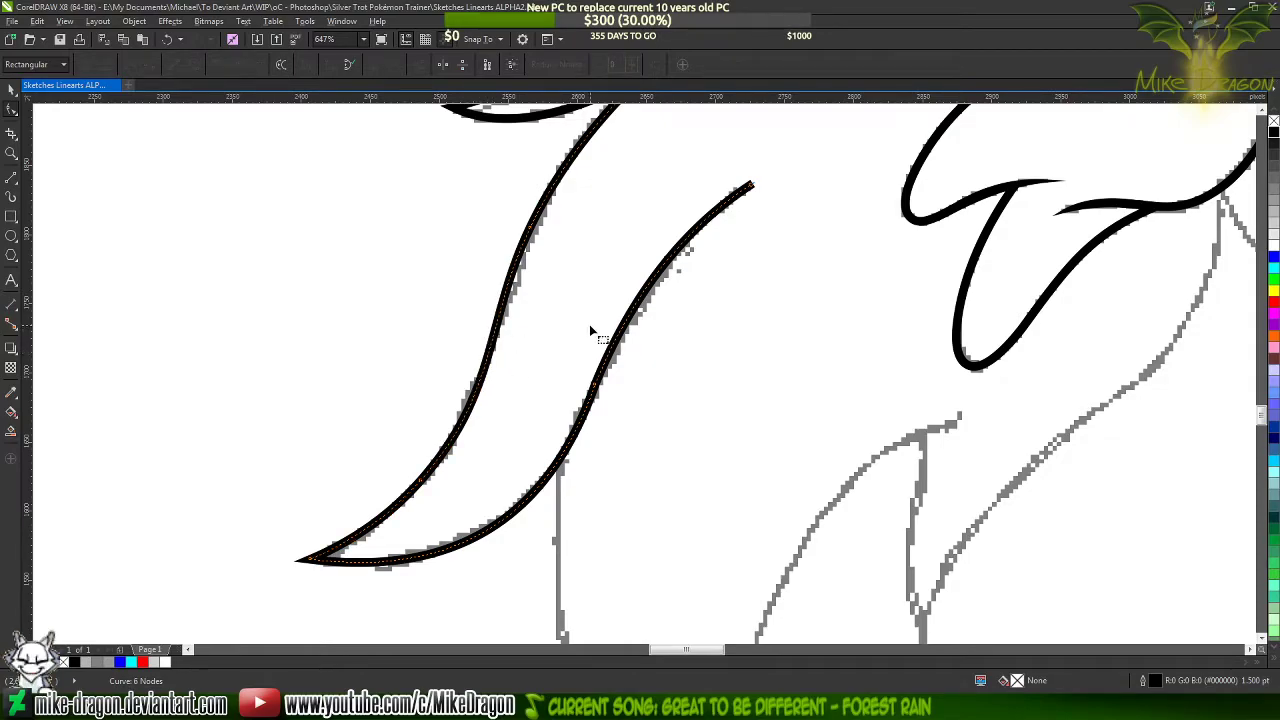
# Add a node midway along both right-edge segments of the hair strand and delete the node between them
pyautogui.click(666, 494)
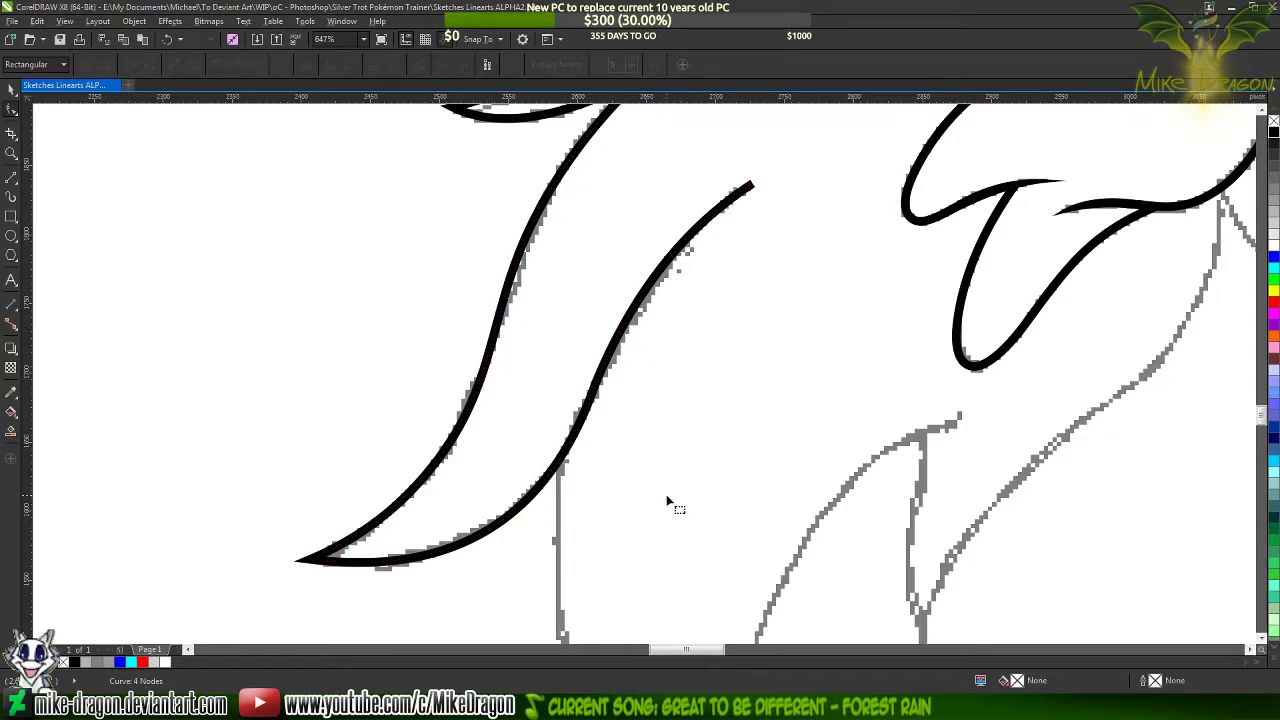
pyautogui.click(458, 450)
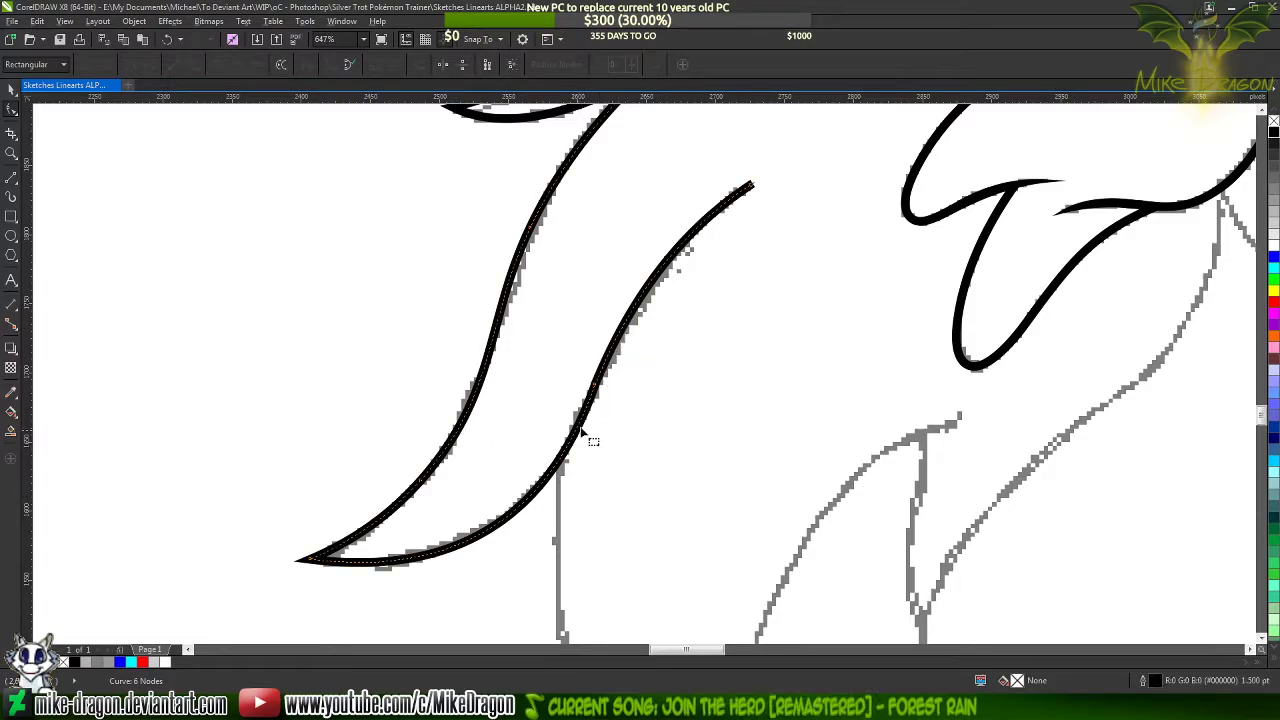
pyautogui.doubleClick(498, 525)
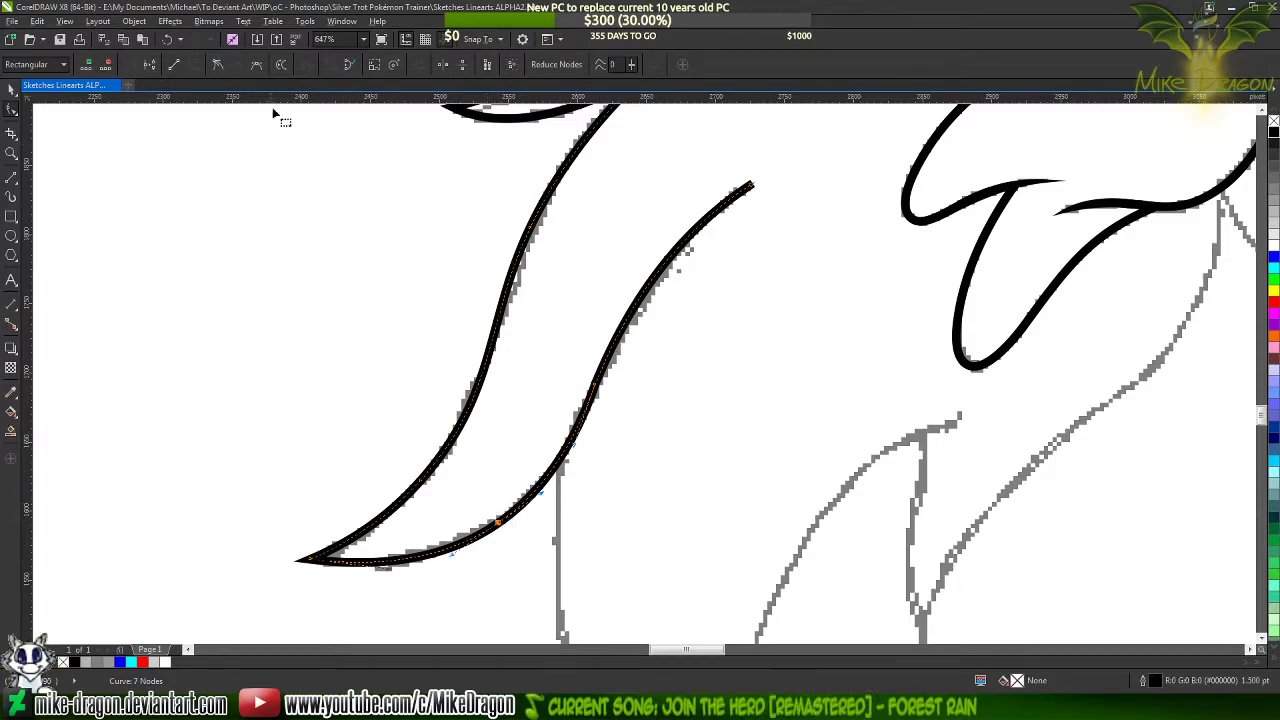
pyautogui.doubleClick(658, 273)
pyautogui.doubleClick(597, 387)
pyautogui.click(689, 385)
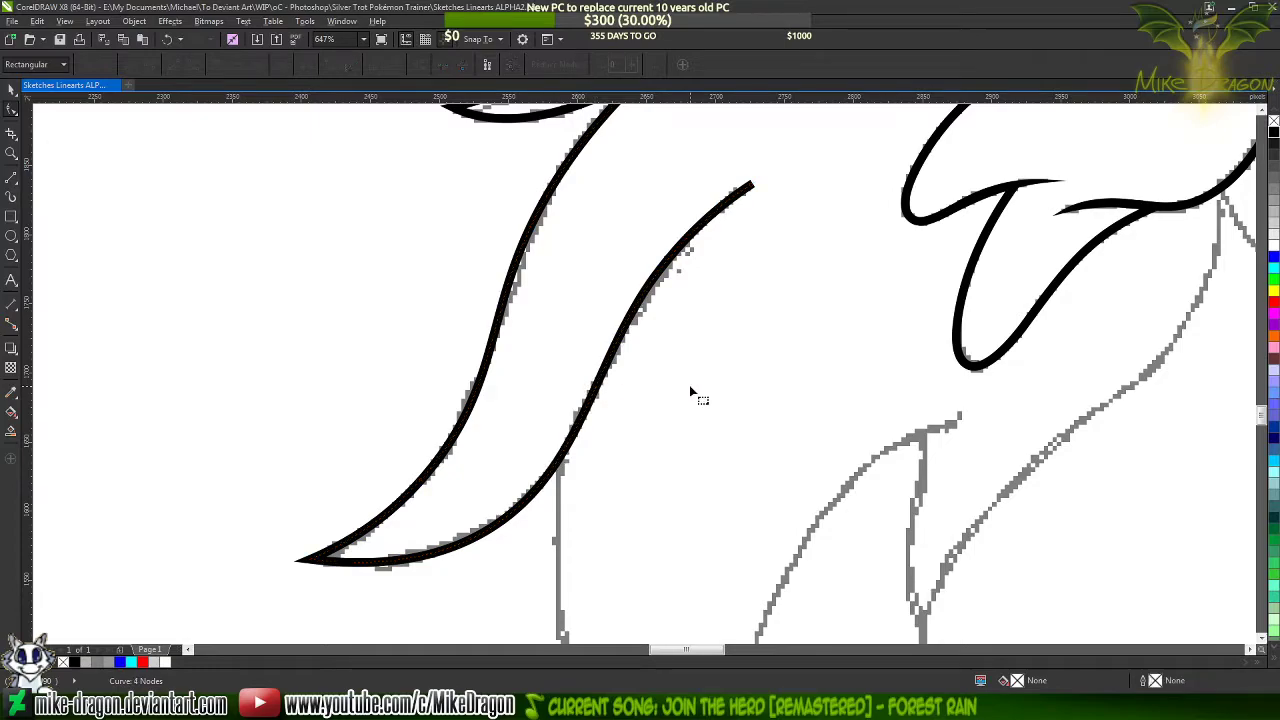
# Change the outline colour of the lower hair strand to blue
pyautogui.scroll(-2, 580, 405)
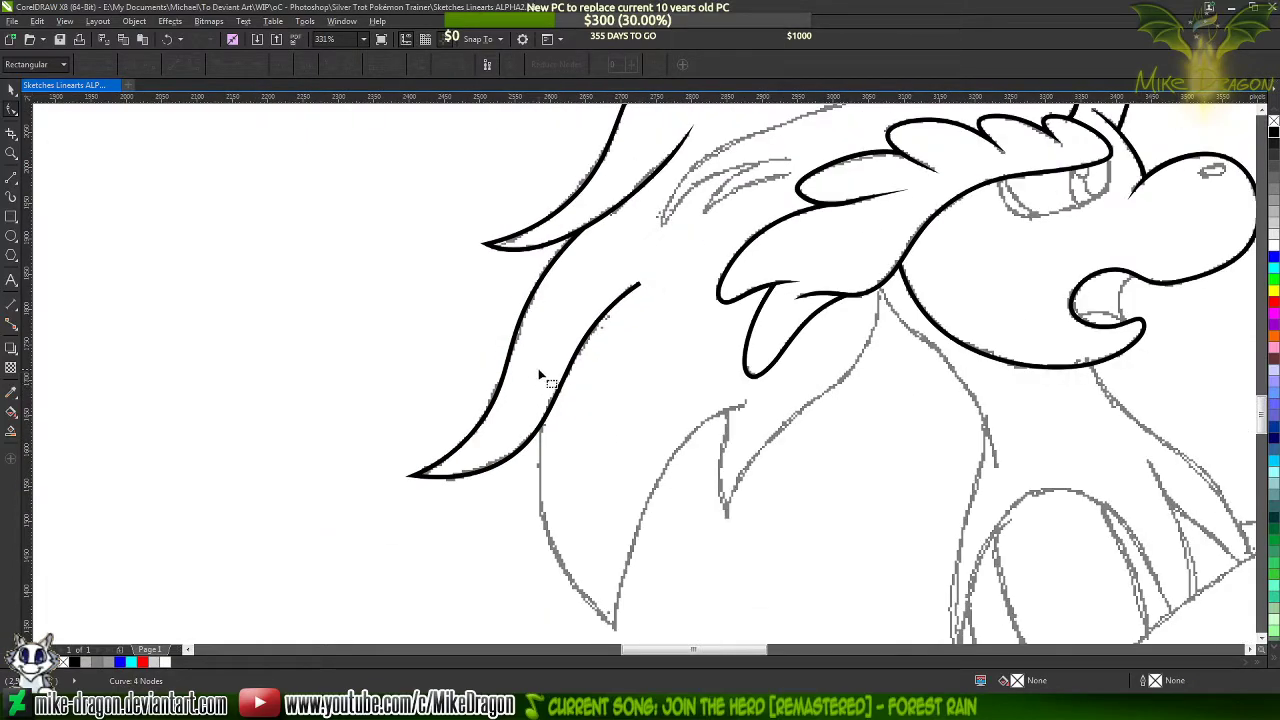
pyautogui.click(525, 315)
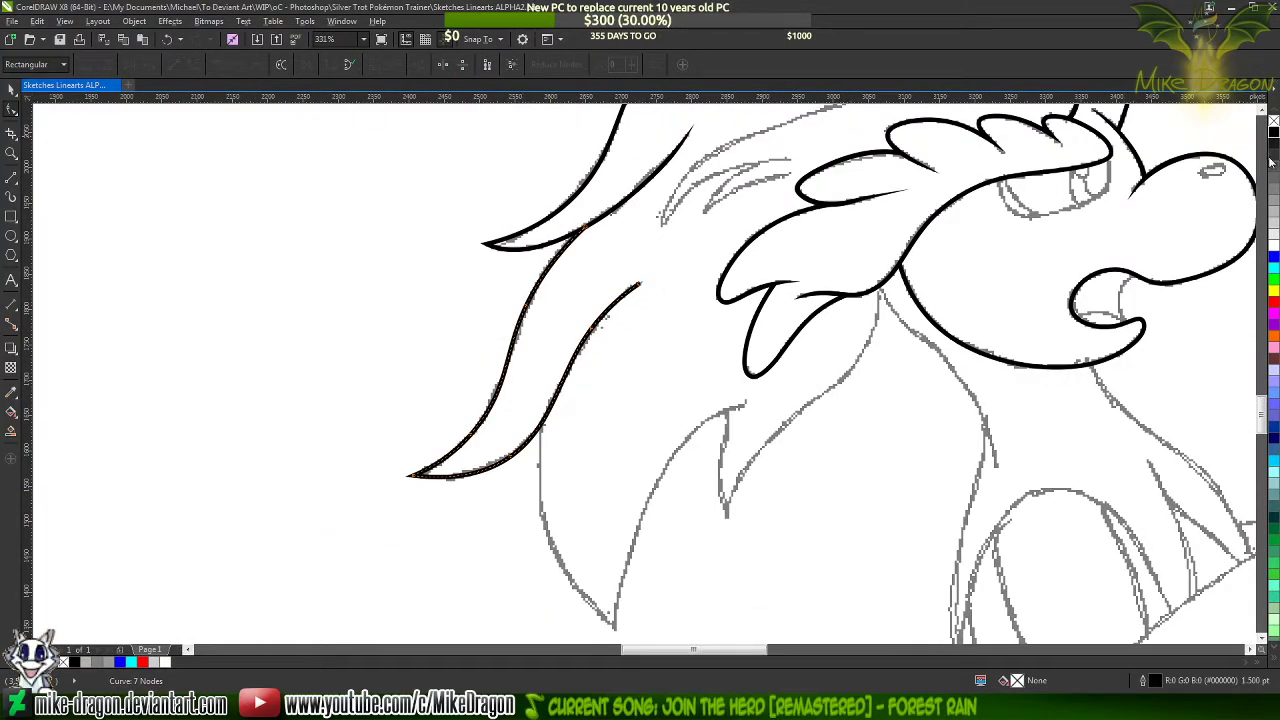
pyautogui.rightClick(1273, 258)
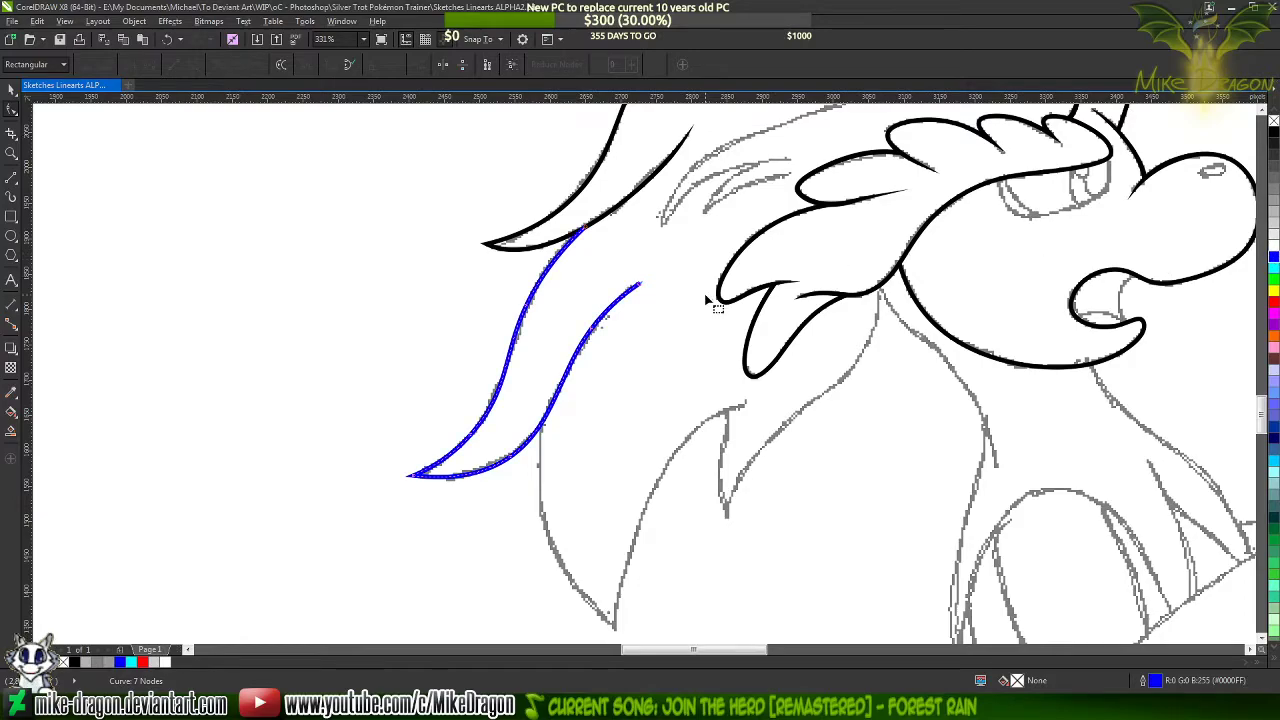
# Draw a closed three-node shape about 97 by 110 px with a 0.5 pt black outline along the blue strand's upper-right end
pyautogui.scroll(3, 690, 296)
pyautogui.scroll(2, 615, 246)
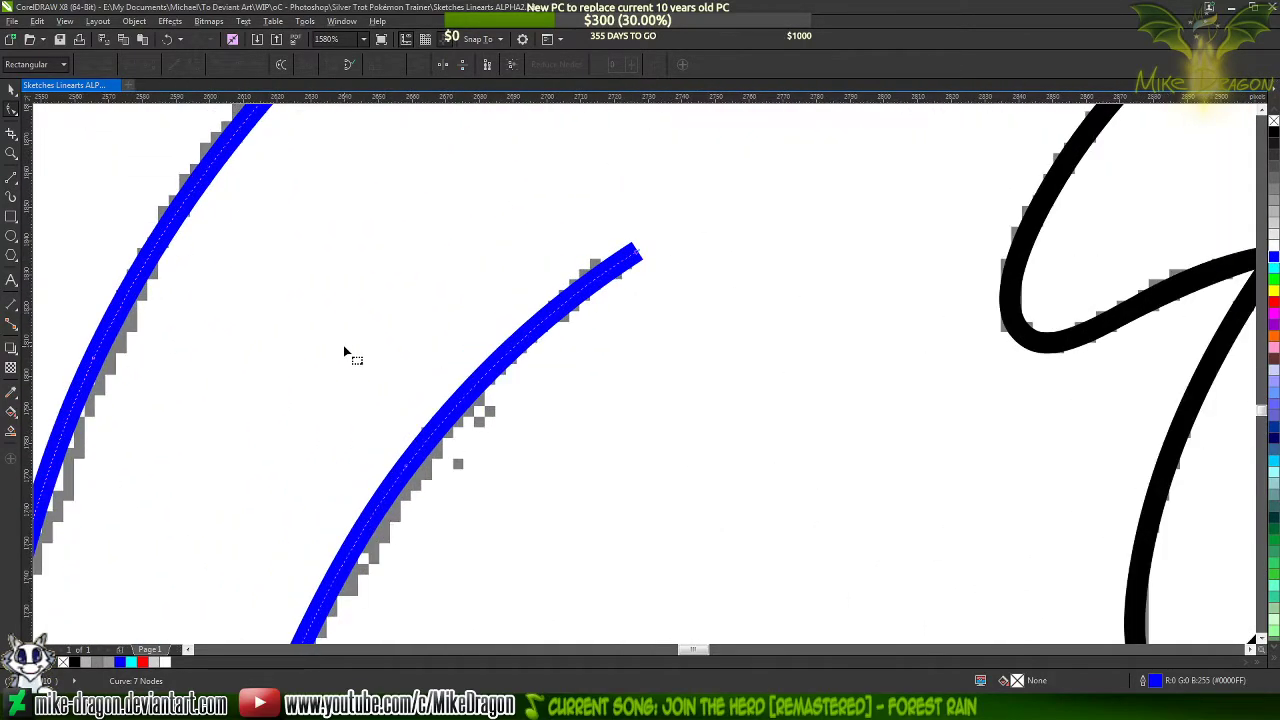
pyautogui.click(10, 178)
pyautogui.hscroll(-2, 723, 217)
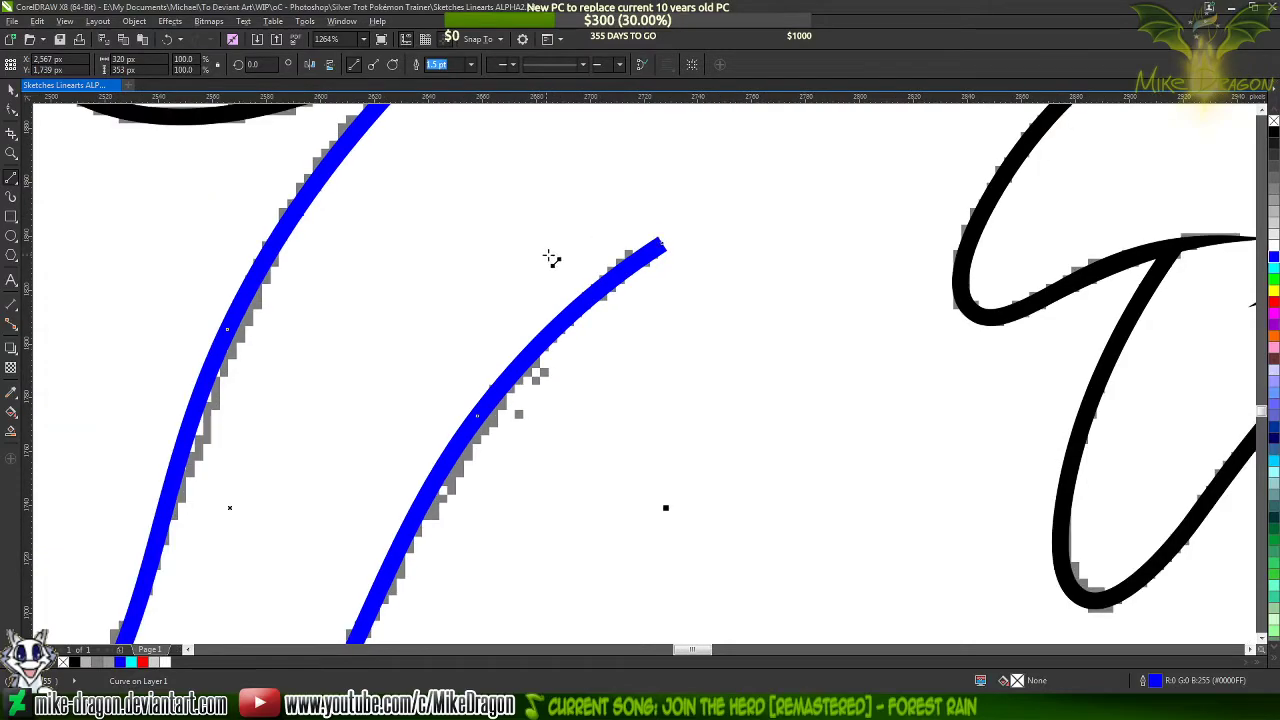
pyautogui.scroll(1, 586, 280)
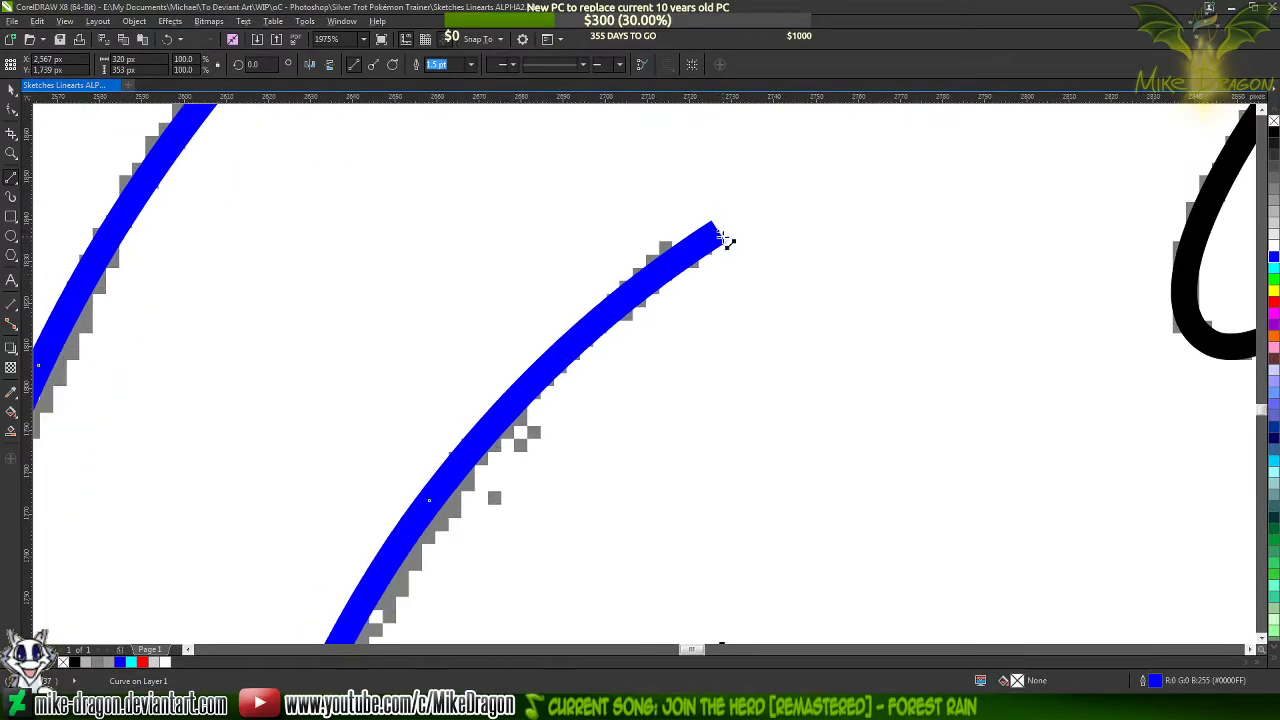
pyautogui.moveTo(725, 238); pyautogui.dragTo(800, 139)
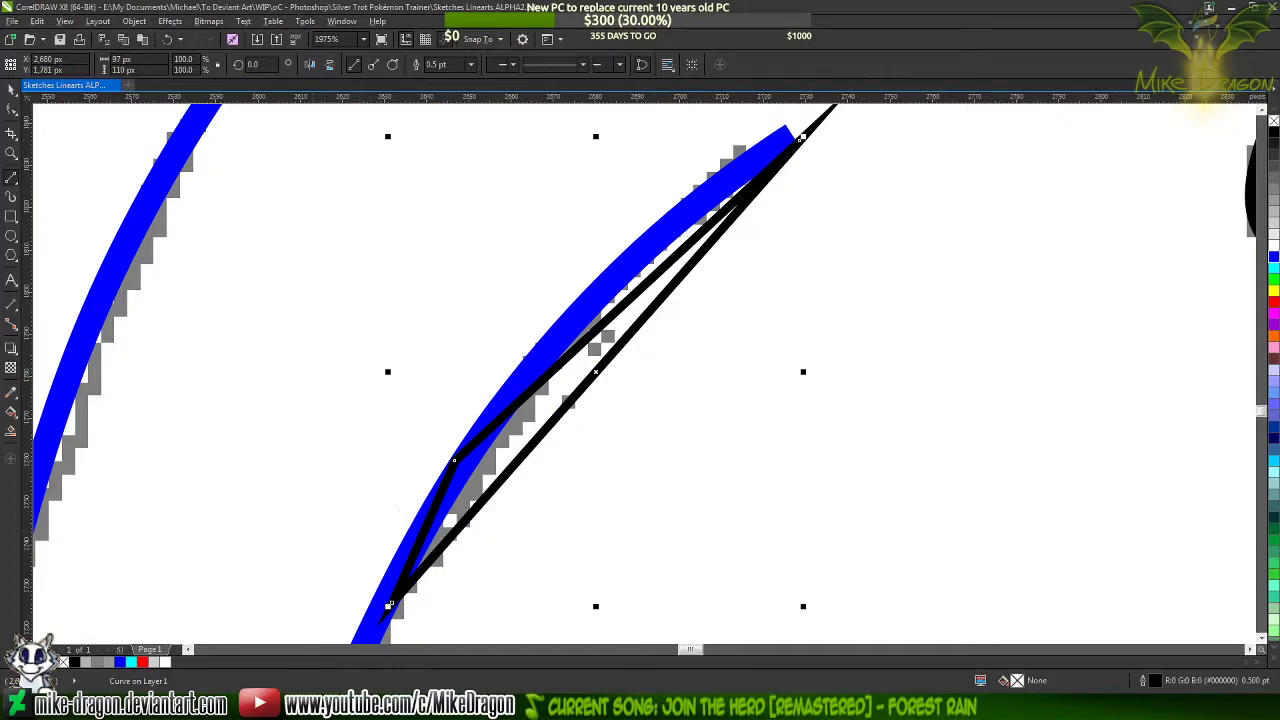
# Switch to the web browser, search for Pointify in a new tab, view its LinkedIn page, and close the tab
pyautogui.click(286, 704)
pyautogui.hotkey('ctrl', 't')
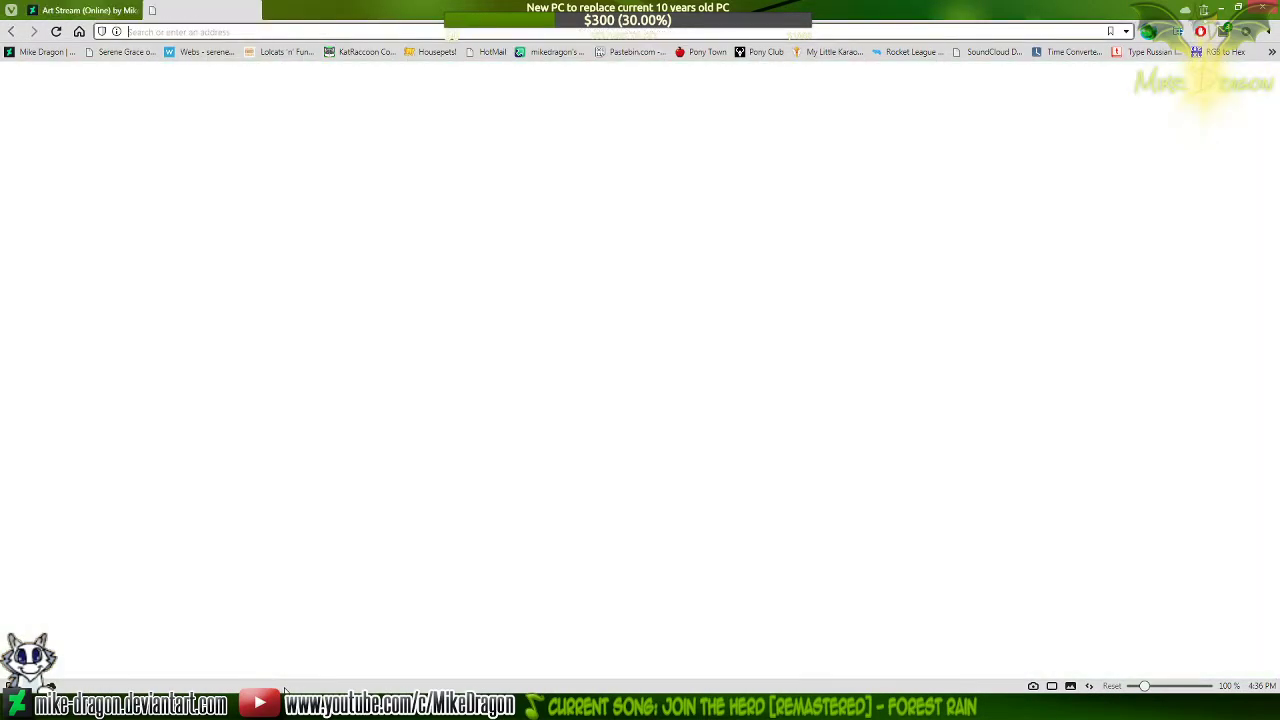
pyautogui.write('Poin')
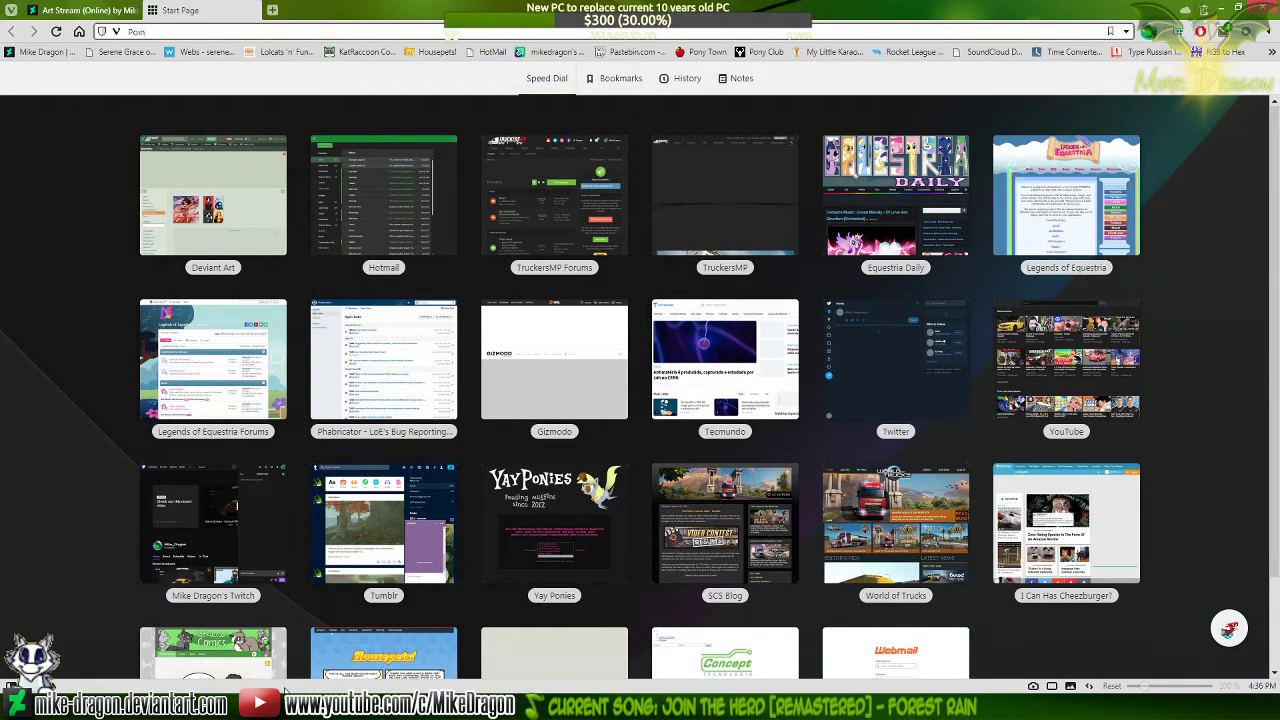
pyautogui.write('tfy')
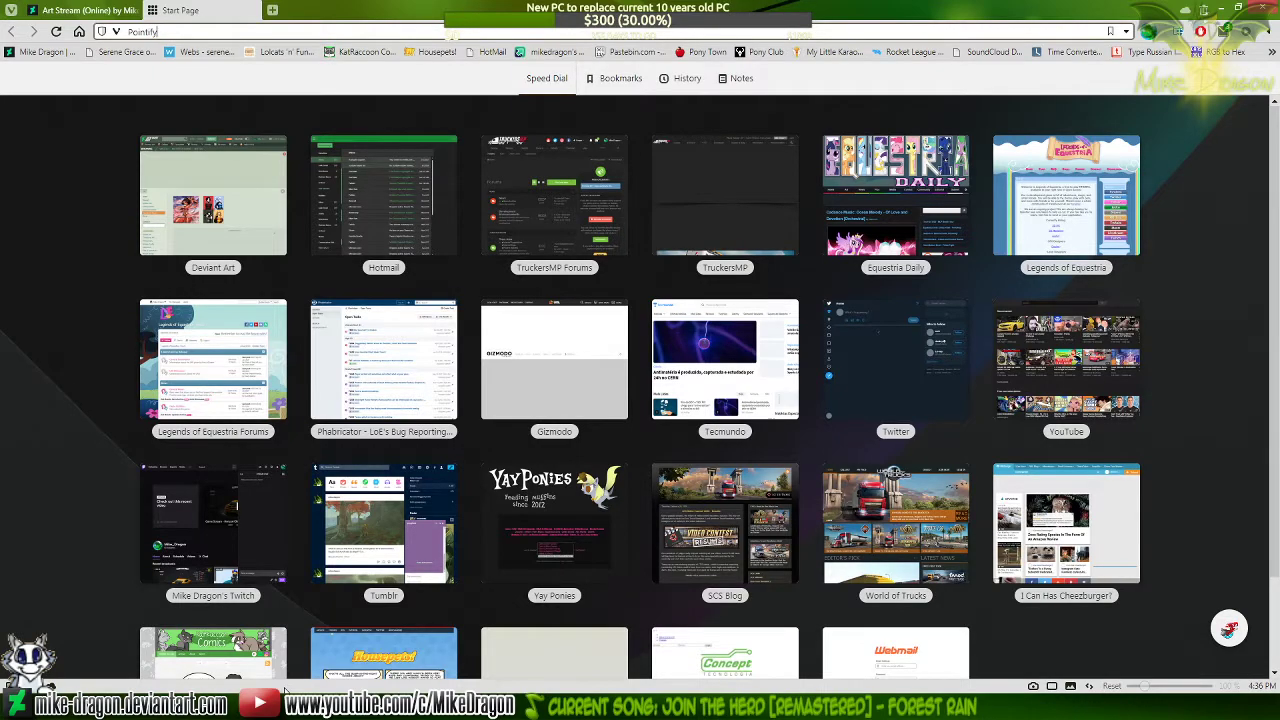
pyautogui.press('Return')
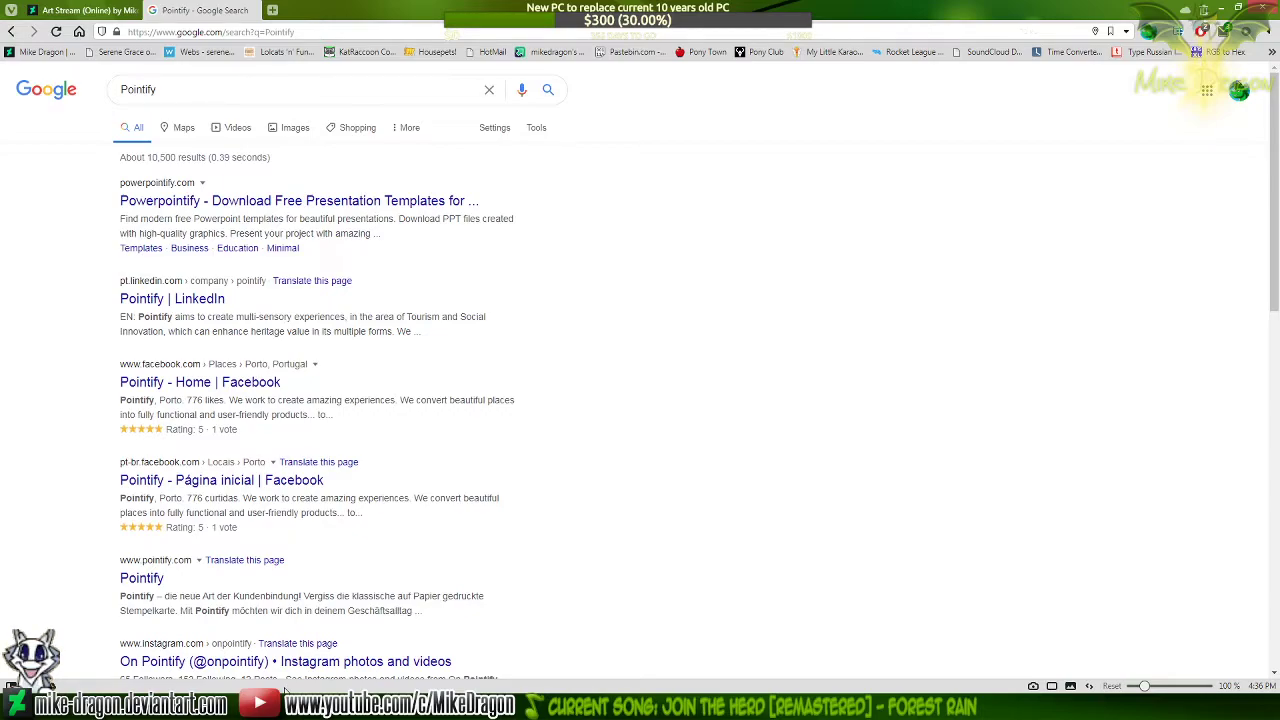
pyautogui.click(187, 311)
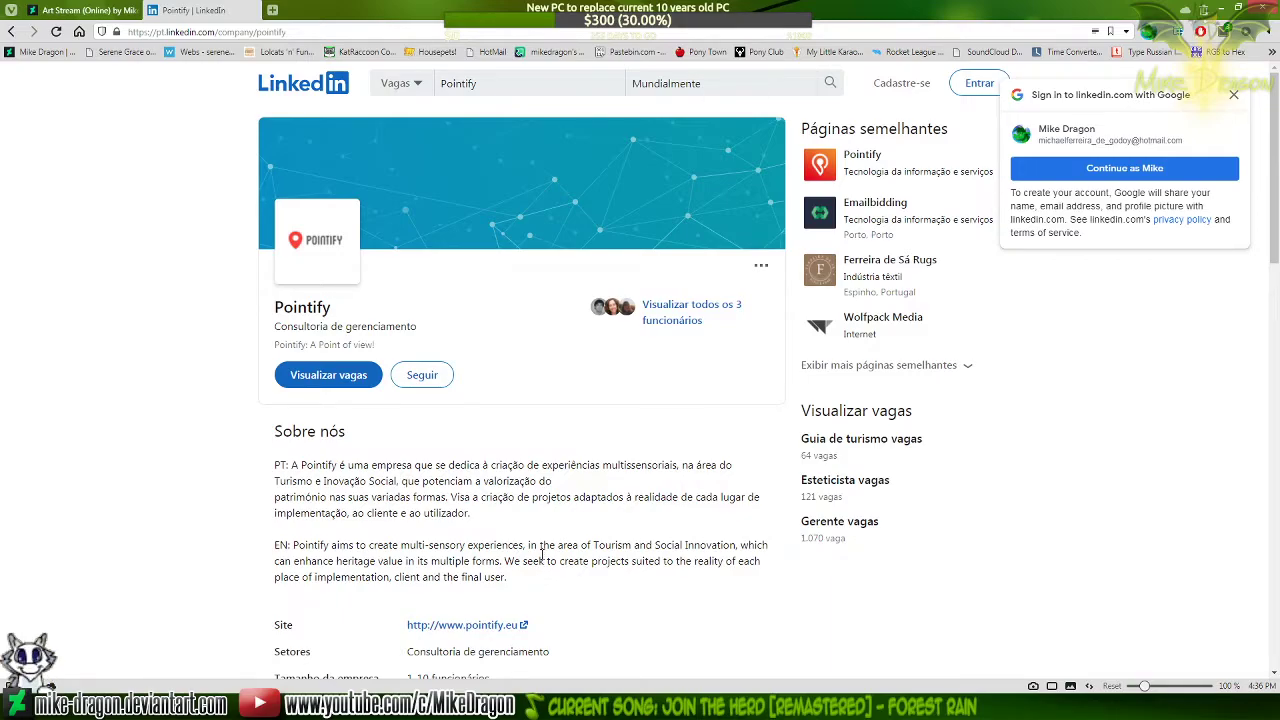
pyautogui.hotkey('ctrl', 'w')
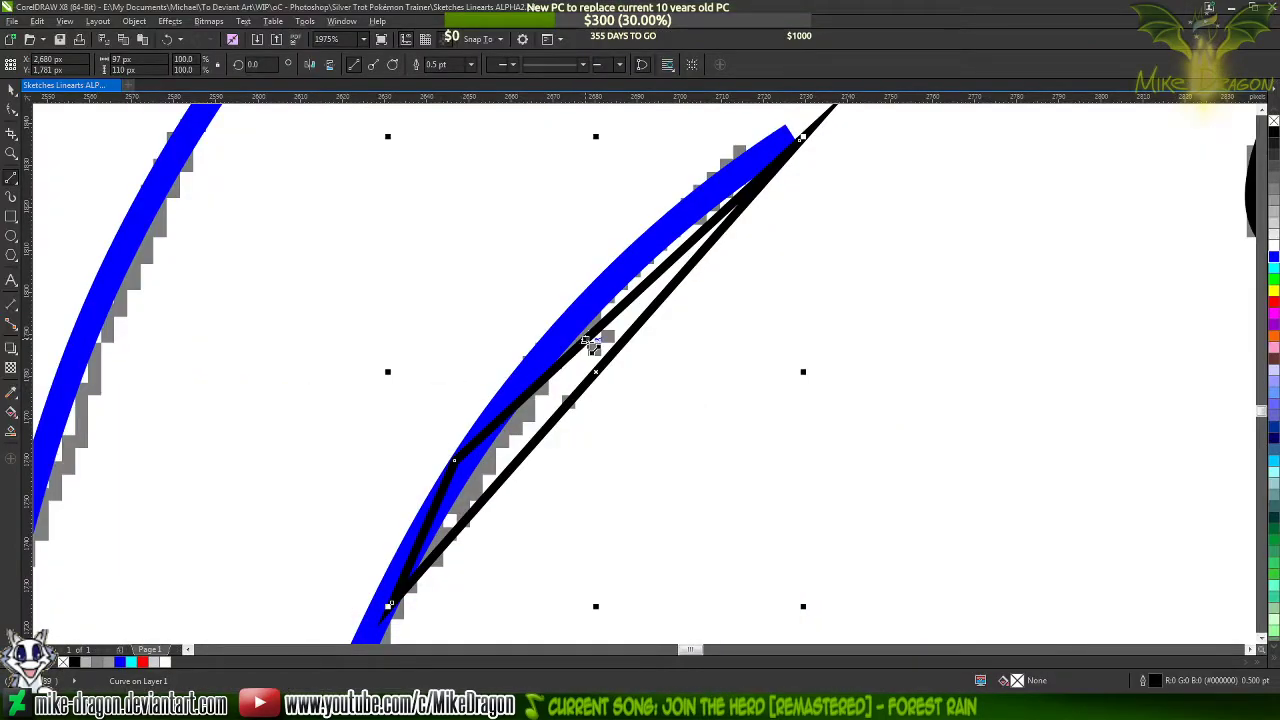
# Convert all segments of the black three-node shape to curves and bend its long upper segment along the blue strand
pyautogui.press('F10')
pyautogui.moveTo(847, 122); pyautogui.dragTo(303, 645)
pyautogui.rightClick(558, 369)
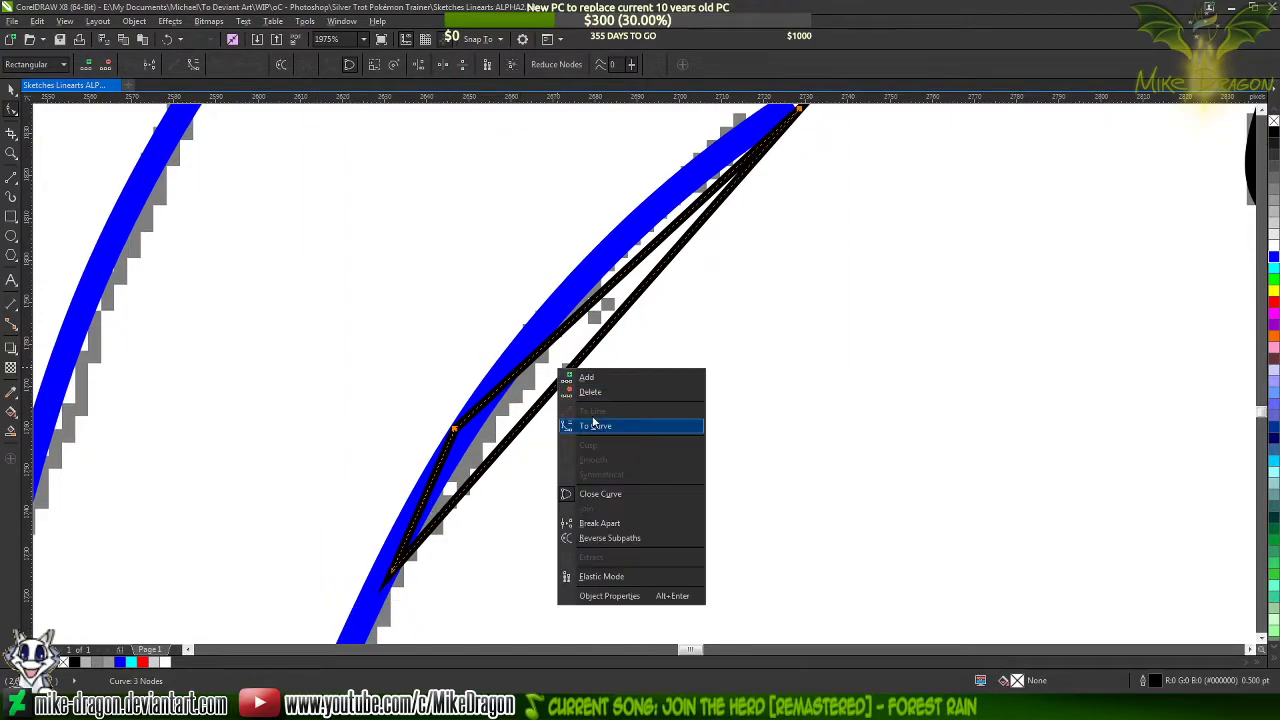
pyautogui.click(595, 425)
pyautogui.moveTo(599, 303); pyautogui.dragTo(570, 285)
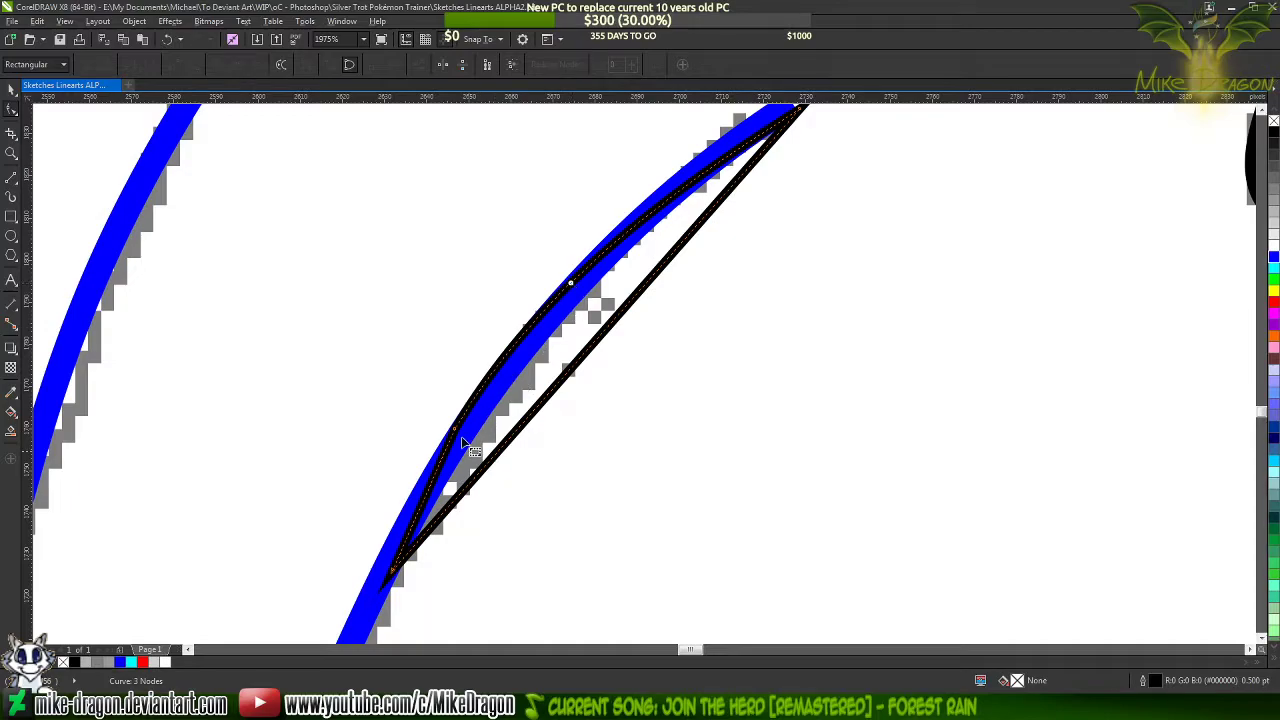
# Bend the three-node shape's straight lower segment along the blue strand's lower edge and adjust the curve at its bottom node
pyautogui.moveTo(585, 352); pyautogui.dragTo(560, 318)
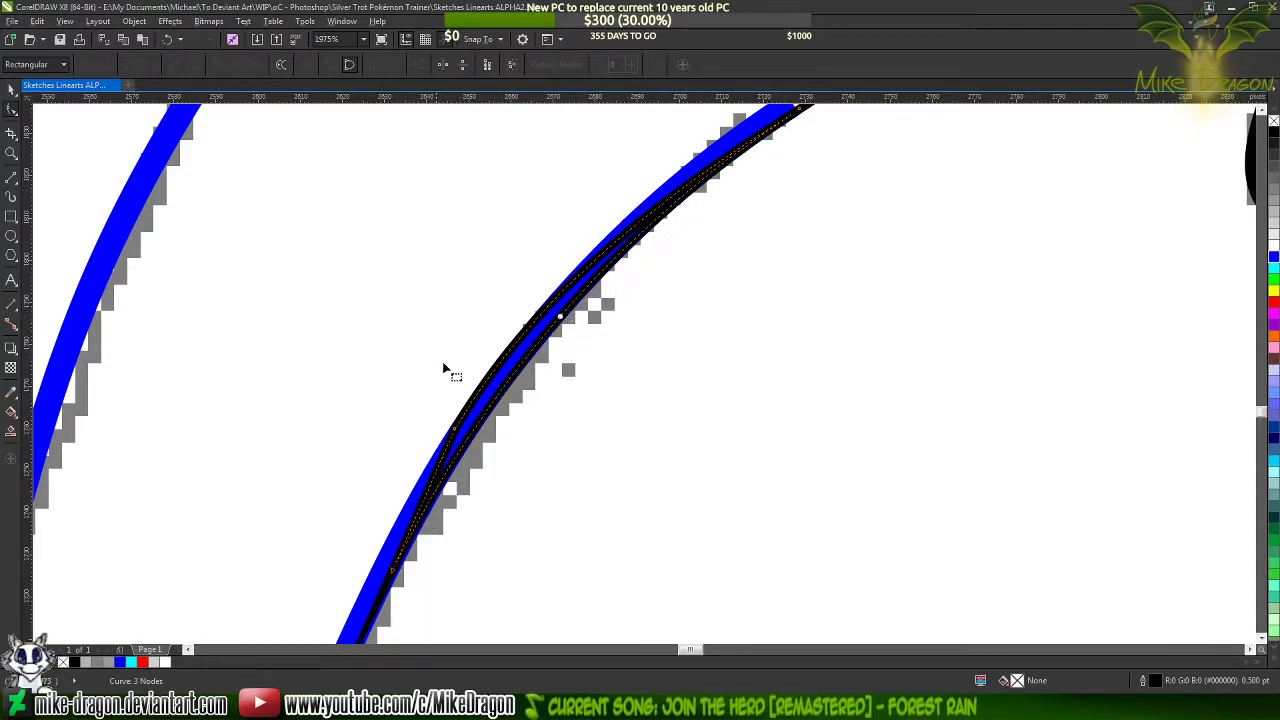
pyautogui.scroll(-2, 466, 249)
pyautogui.scroll(5, 426, 446)
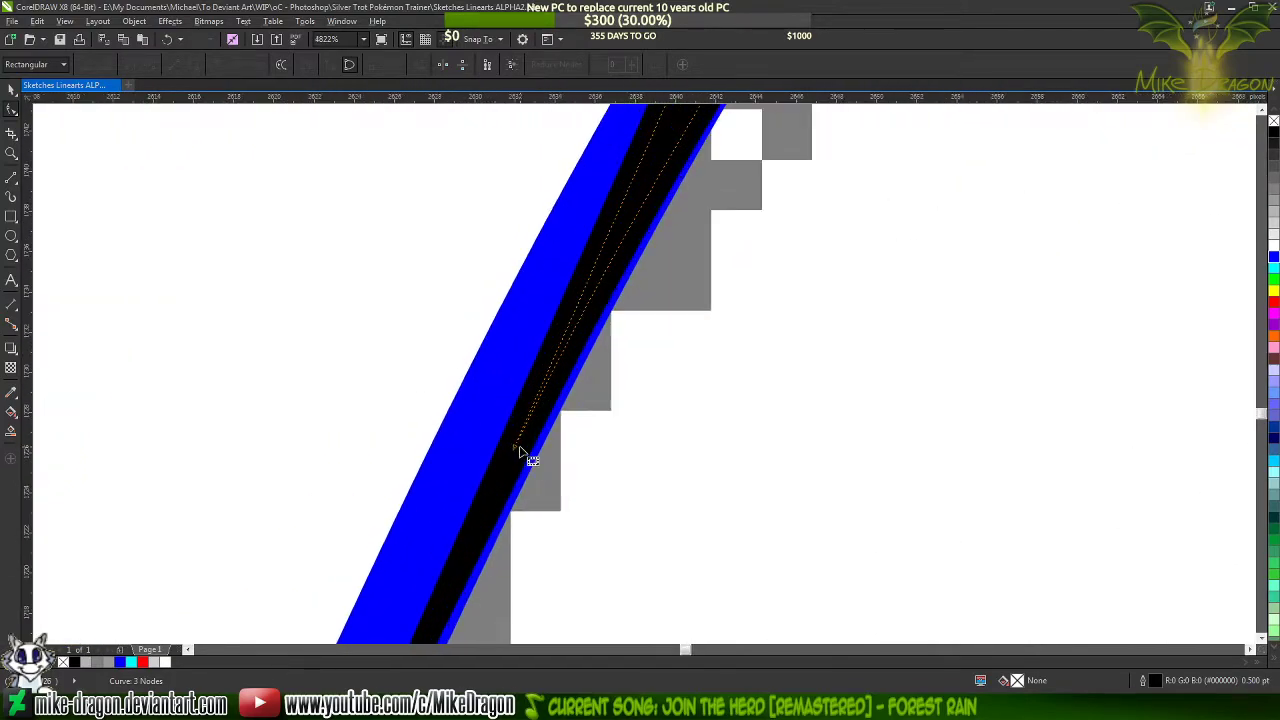
pyautogui.scroll(6, 519, 448)
pyautogui.moveTo(506, 447); pyautogui.dragTo(514, 486)
pyautogui.scroll(-4, 500, 509)
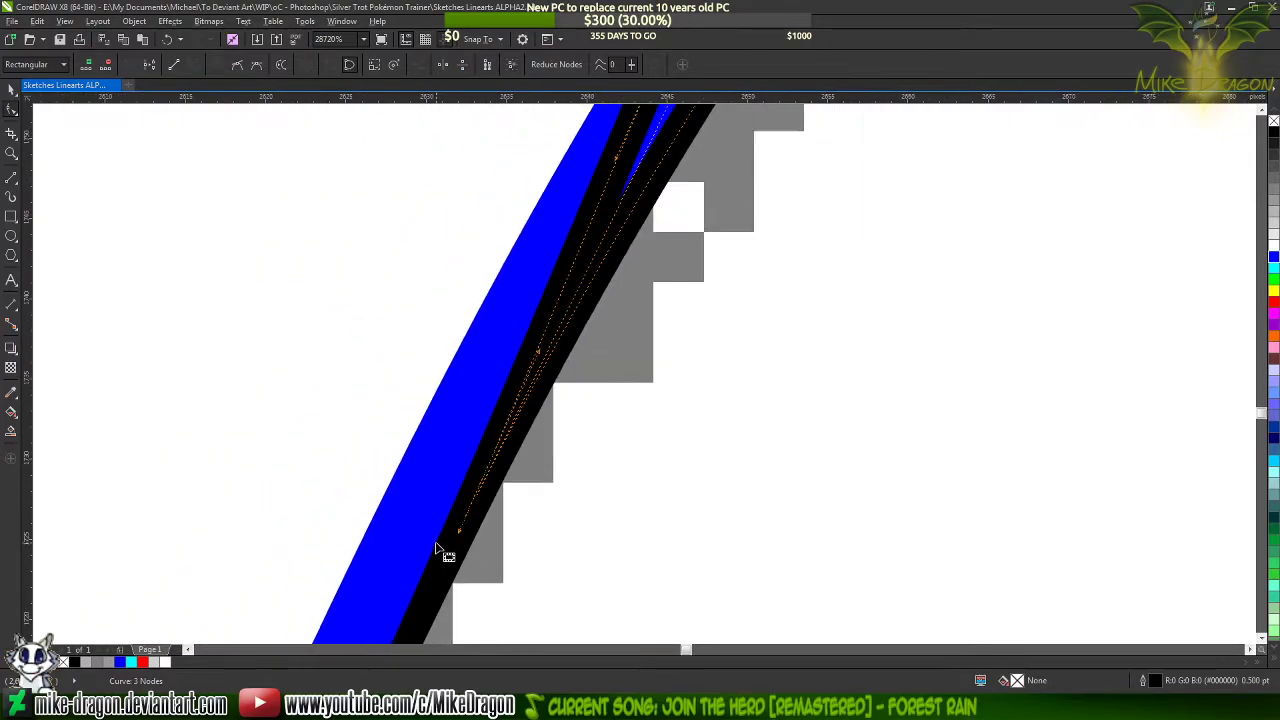
pyautogui.scroll(-8, 436, 546)
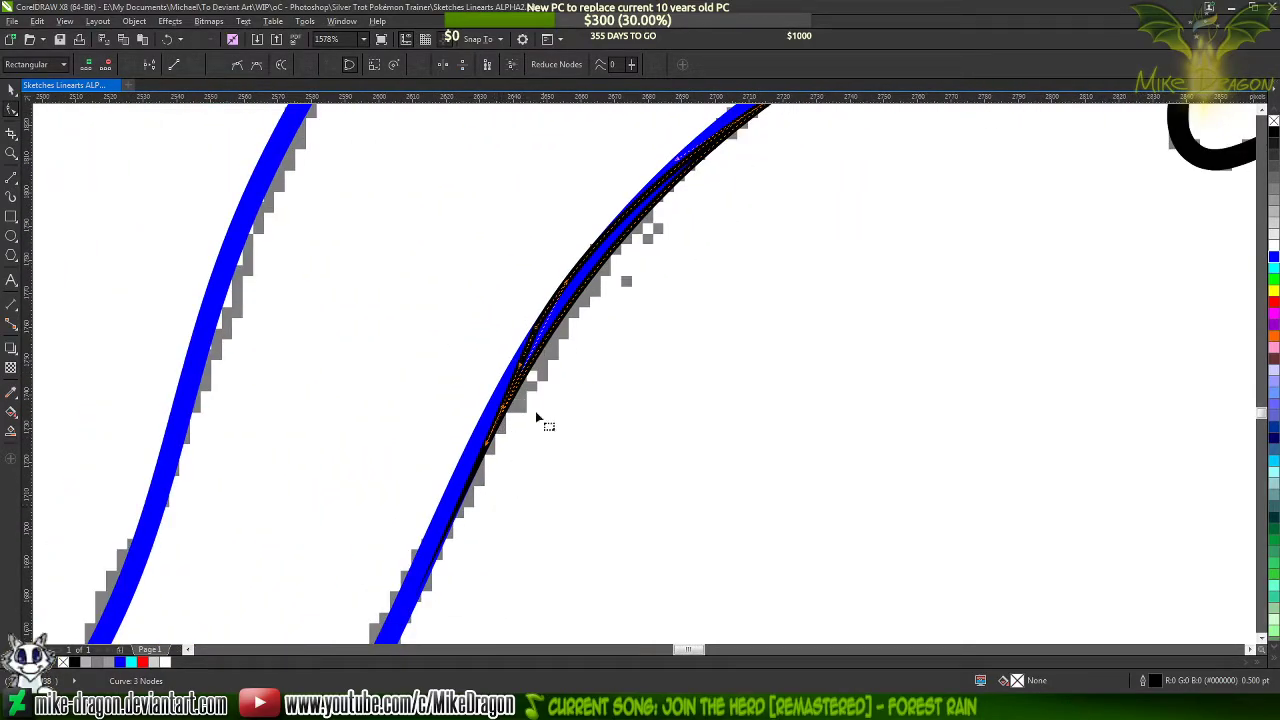
pyautogui.scroll(4, 494, 464)
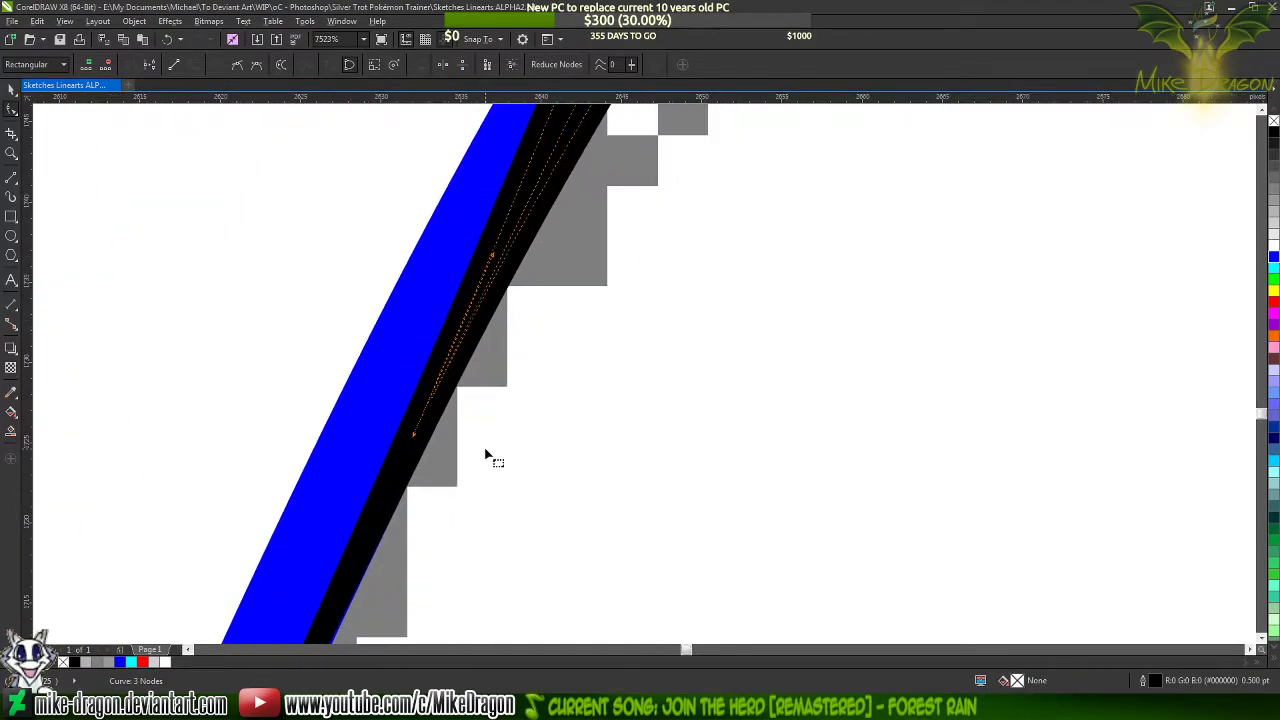
# Try to nudge the node at the lower end of the shape's outer edge, and undo the move
pyautogui.scroll(-6, 488, 470)
pyautogui.scroll(2, 528, 293)
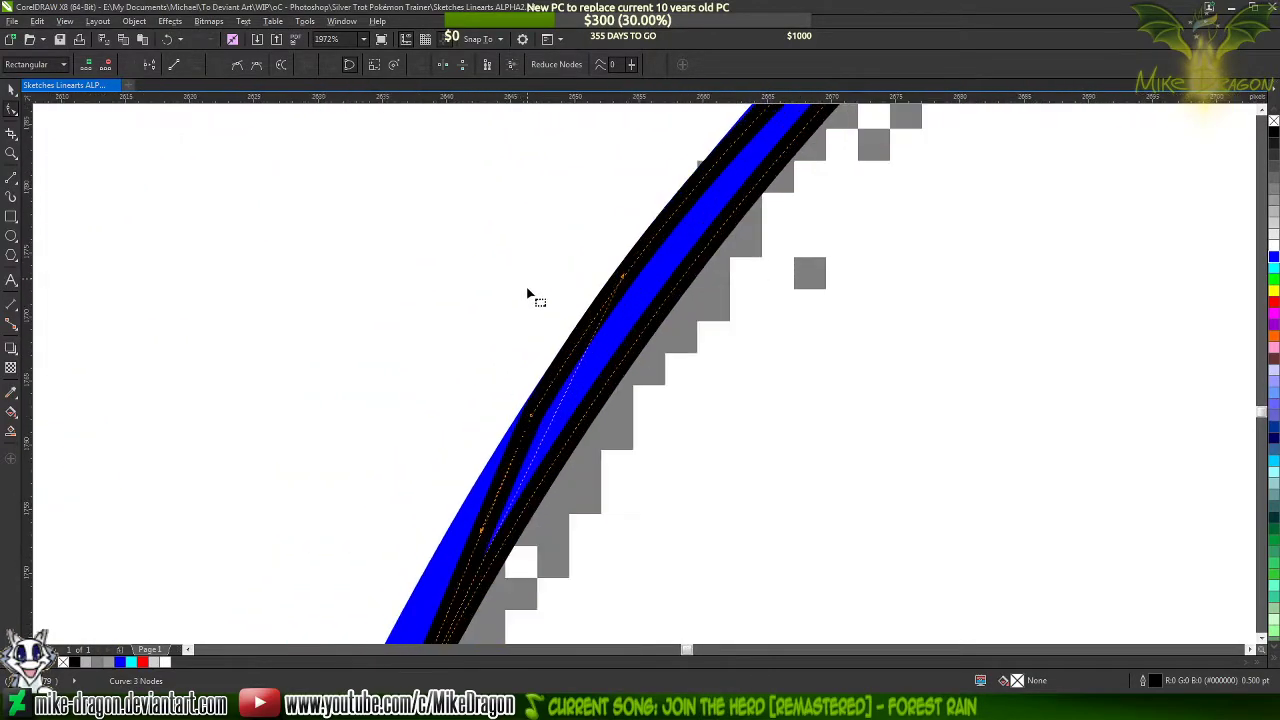
pyautogui.scroll(4, 500, 478)
pyautogui.scroll(6, 536, 470)
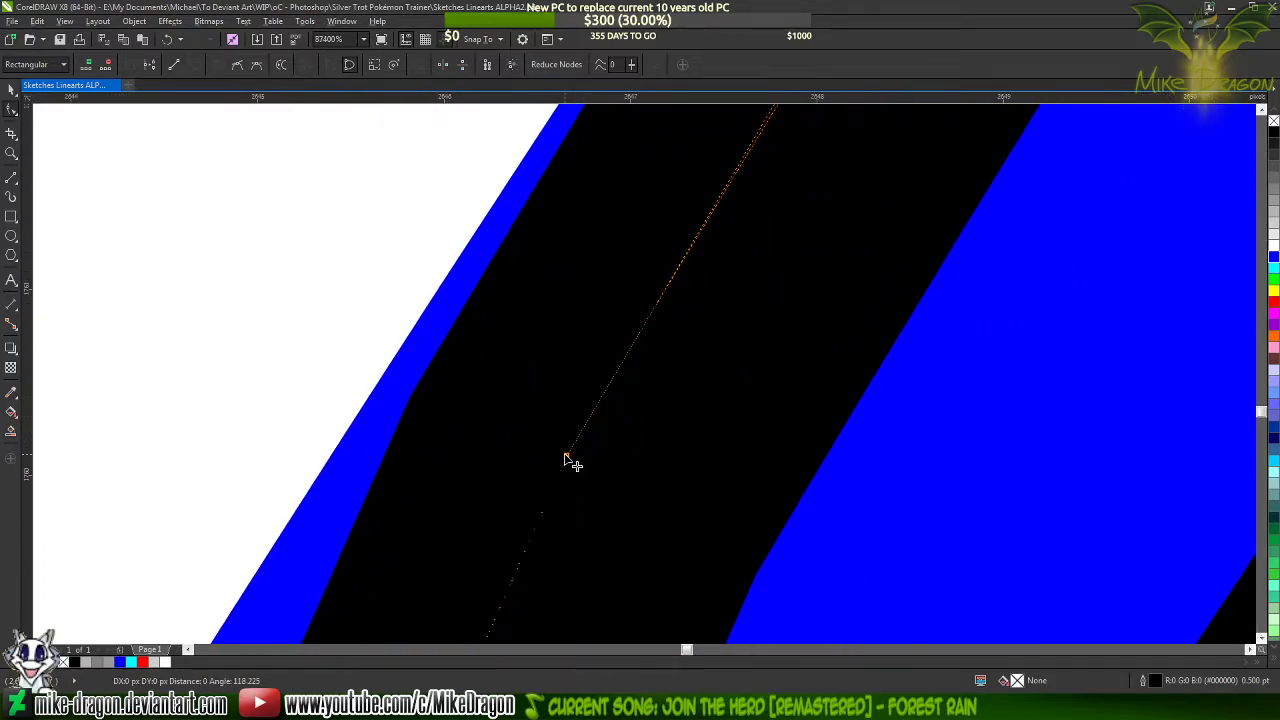
pyautogui.click(567, 457)
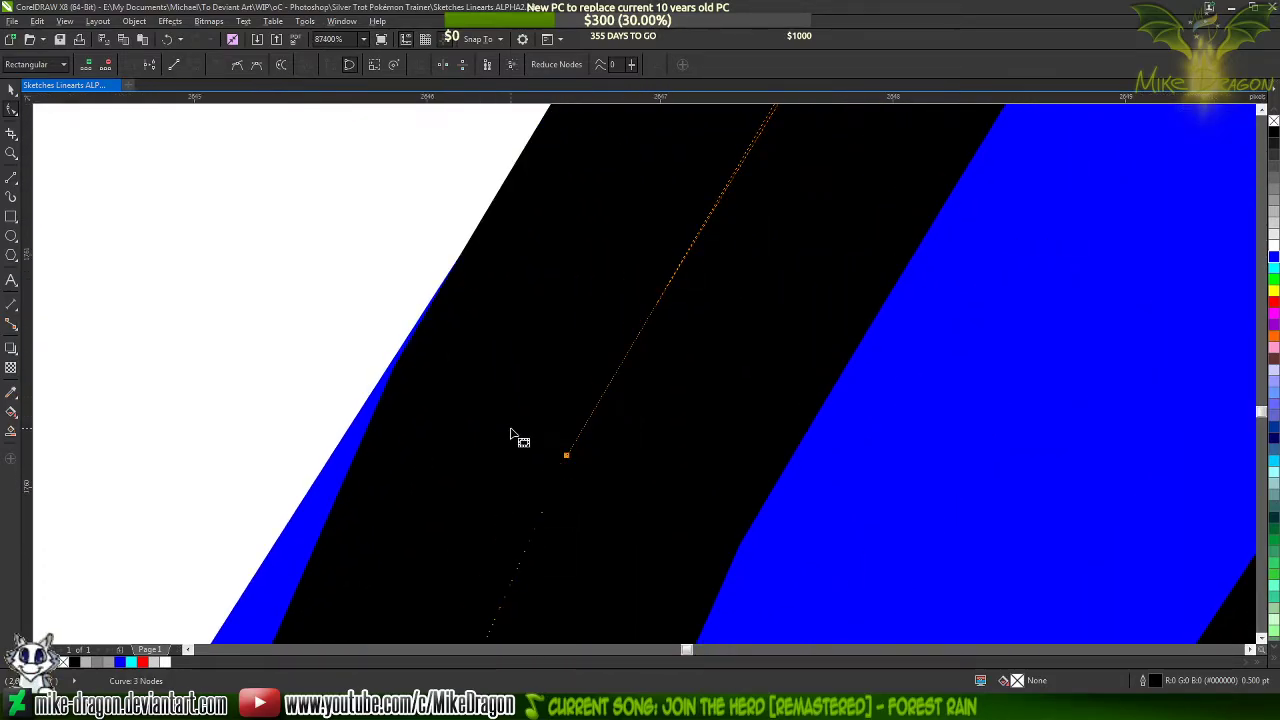
pyautogui.scroll(2, 520, 436)
pyautogui.moveTo(590, 466); pyautogui.dragTo(573, 486)
pyautogui.hotkey('ctrl', 'z')
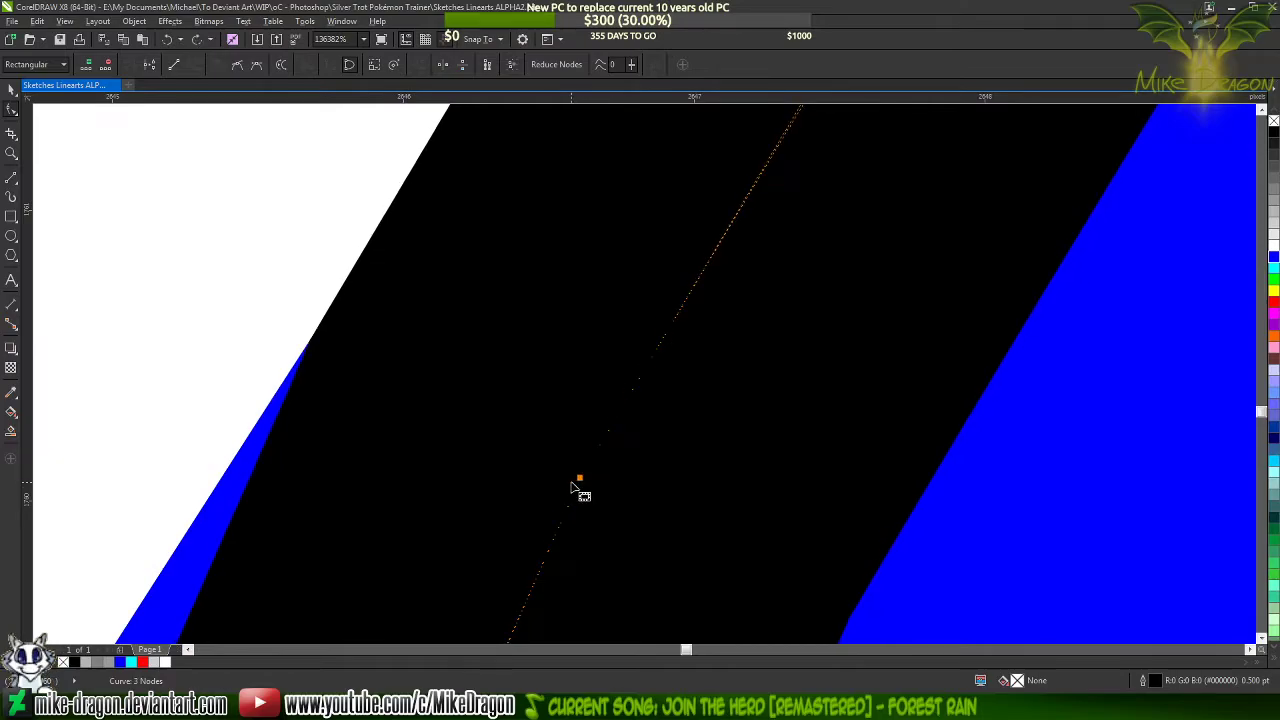
# Adjust the curve handle of the shape's upper-right tip node to shorten the outline's long pointed spike
pyautogui.scroll(-5, 470, 585)
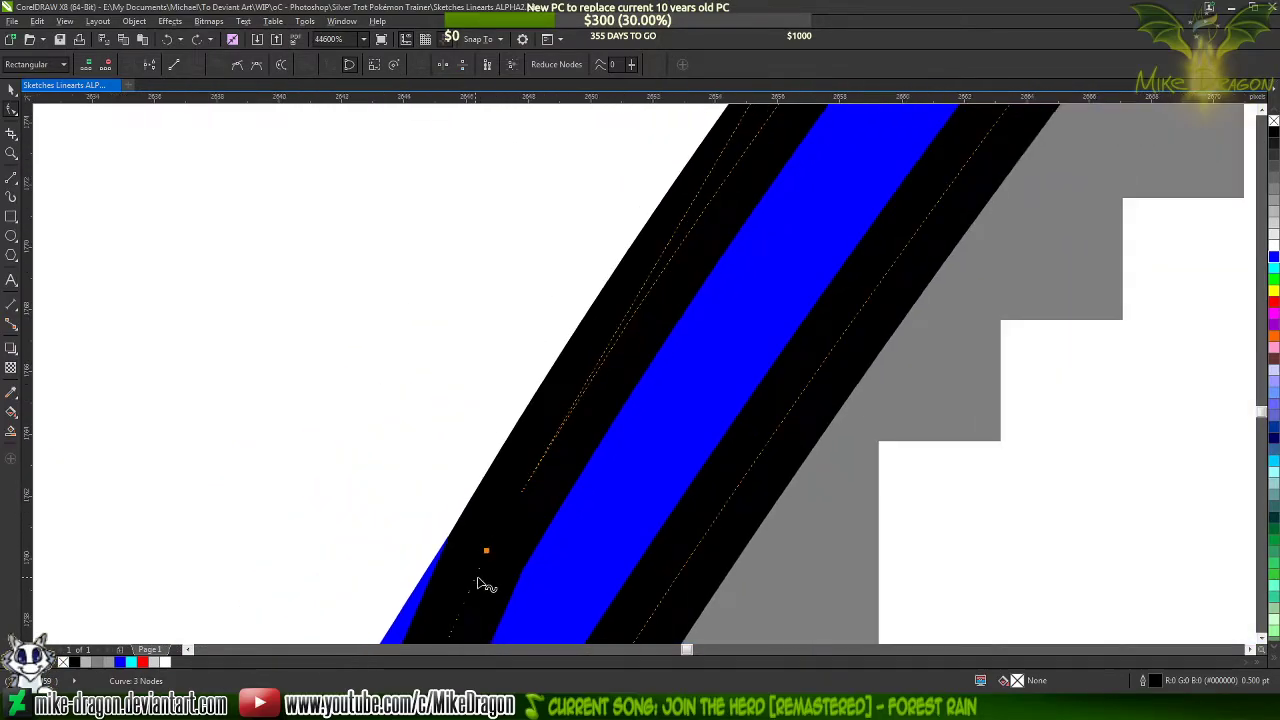
pyautogui.scroll(-3, 470, 585)
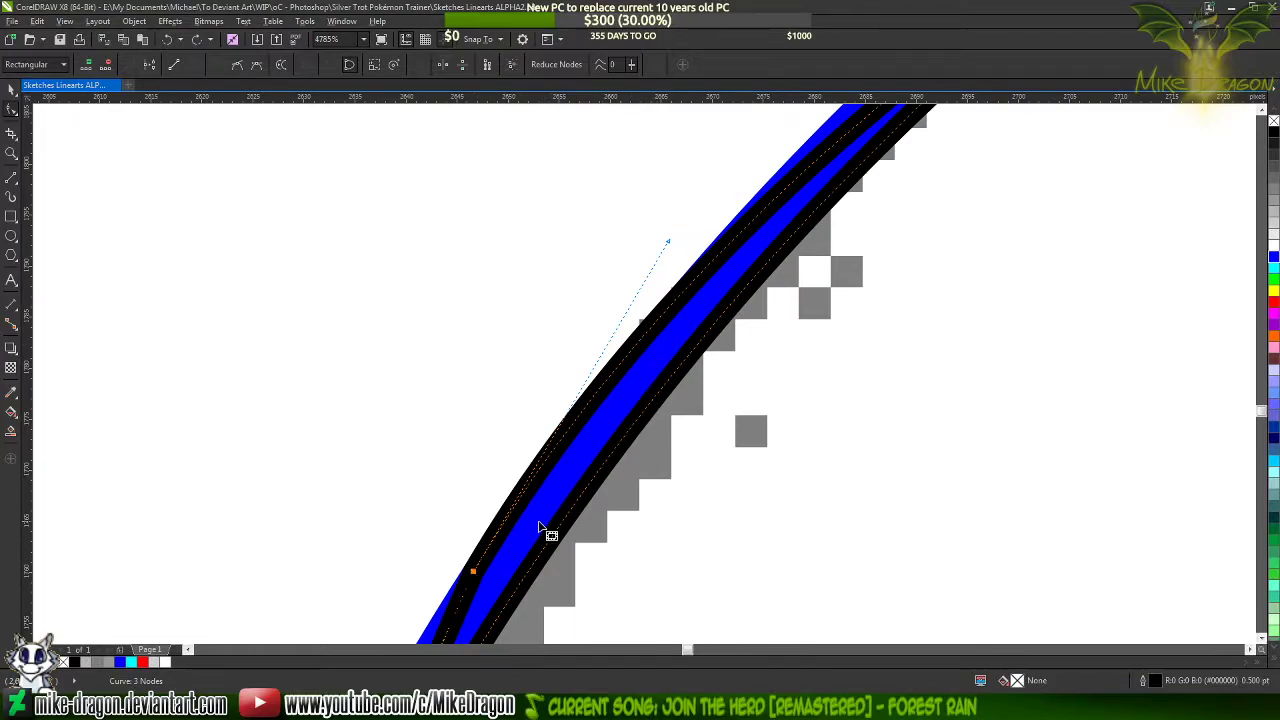
pyautogui.scroll(-2, 545, 531)
pyautogui.scroll(-2, 640, 225)
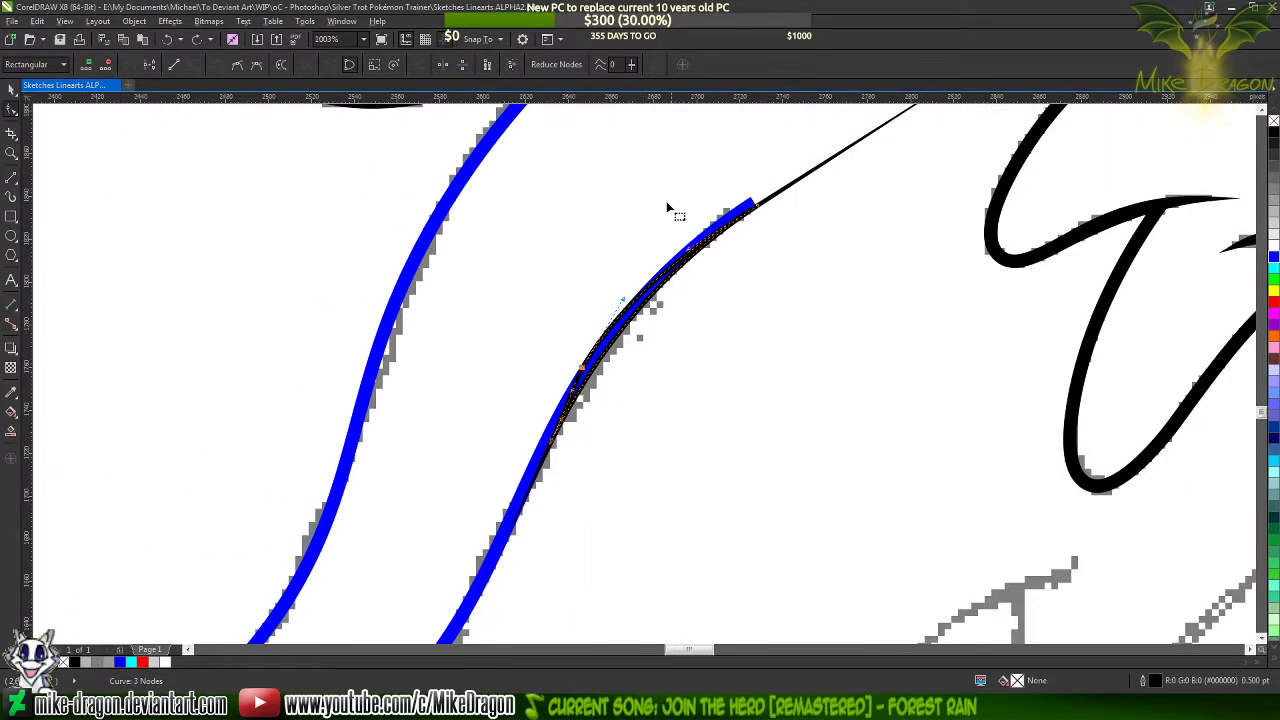
pyautogui.scroll(4, 722, 187)
pyautogui.scroll(-5, 860, 220)
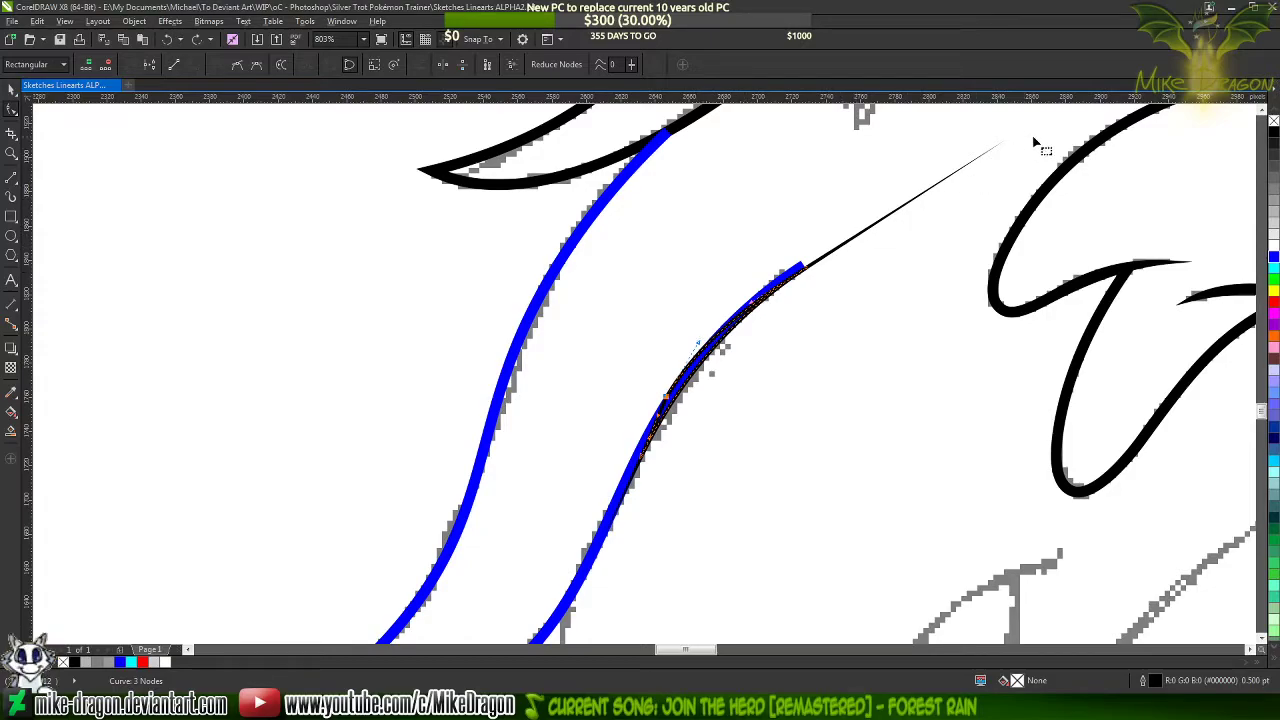
pyautogui.scroll(4, 858, 205)
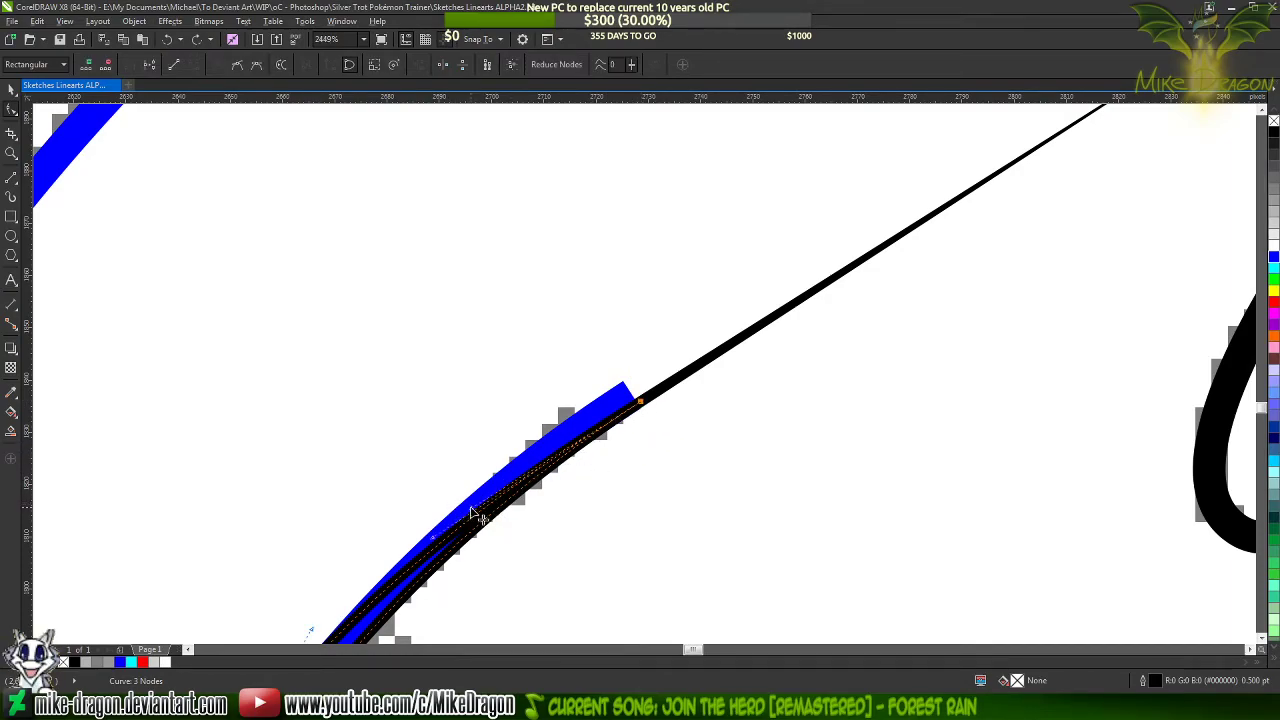
pyautogui.moveTo(466, 498); pyautogui.dragTo(474, 494)
pyautogui.scroll(-3, 666, 241)
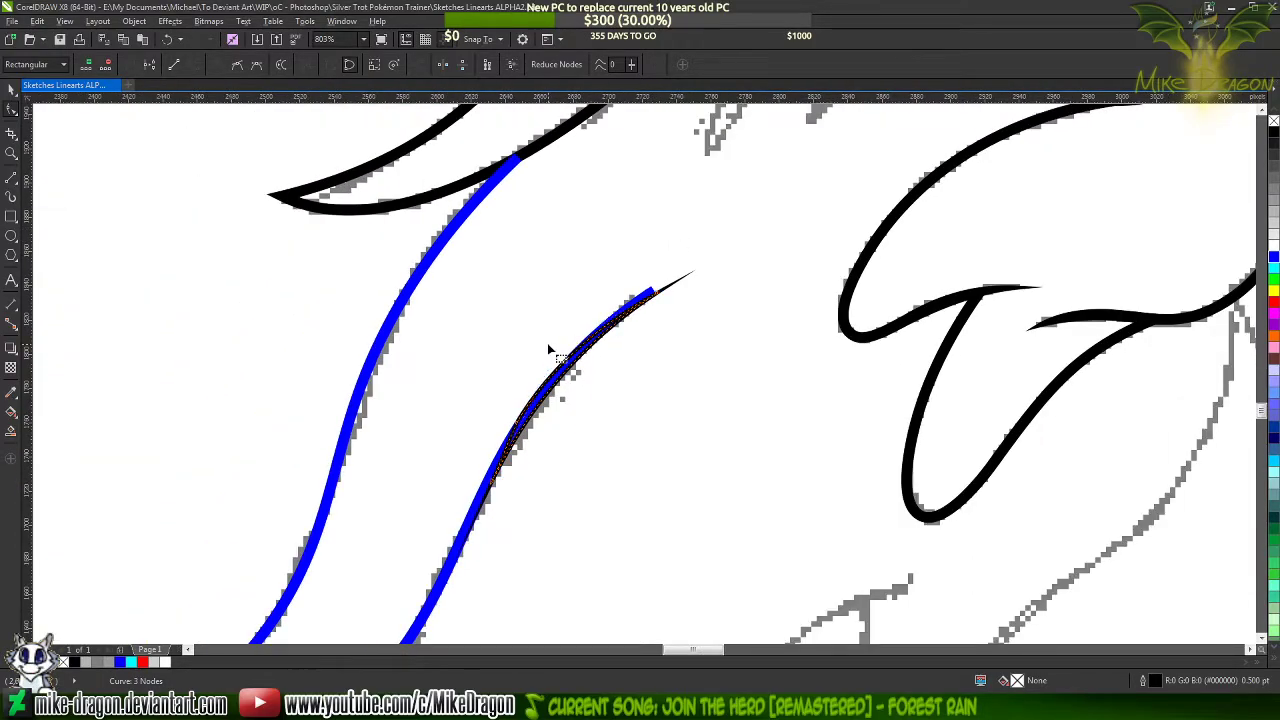
# Delete the blue strand's upper-right end node so the strand ends inside the tapered shape
pyautogui.scroll(4, 505, 440)
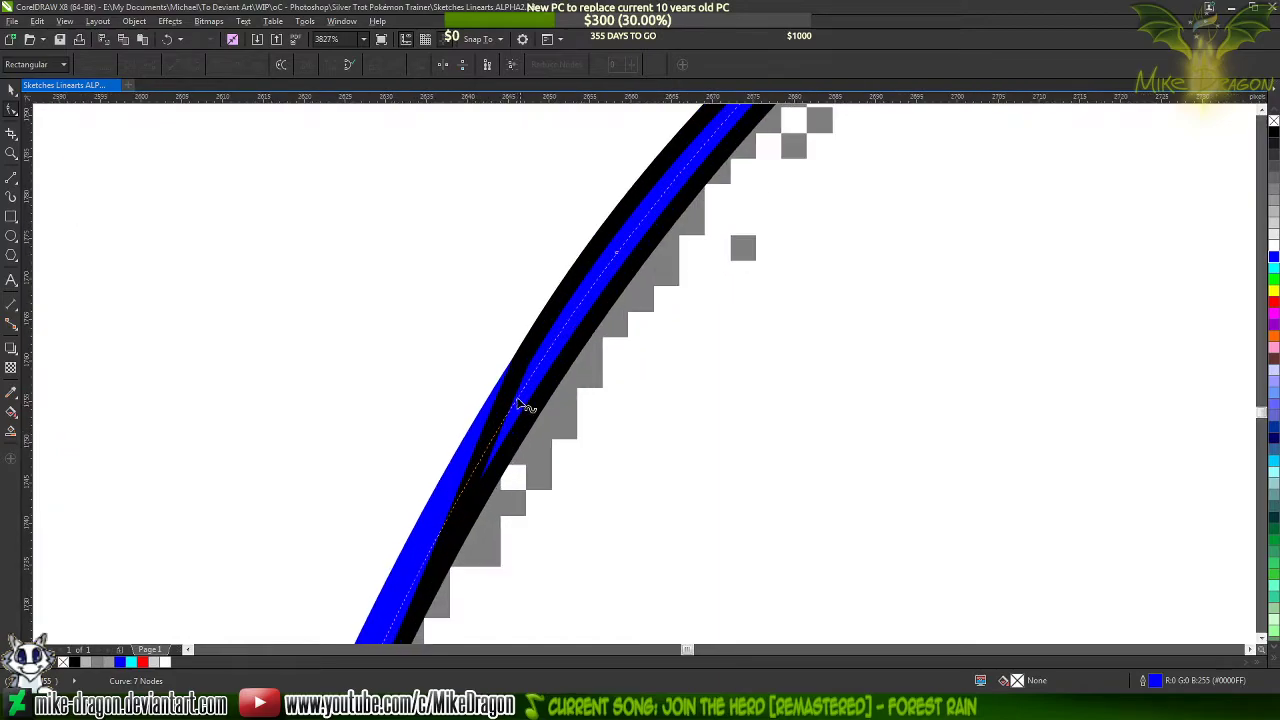
pyautogui.scroll(3, 571, 437)
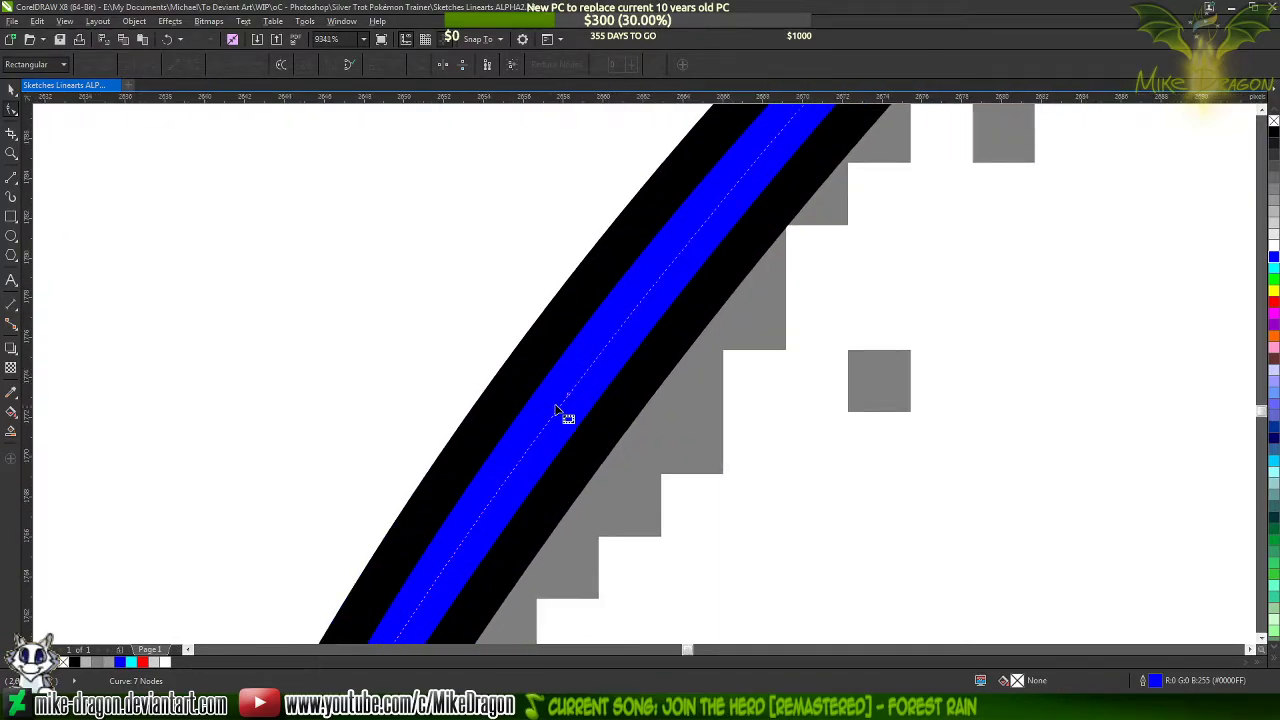
pyautogui.scroll(-4, 478, 495)
pyautogui.click(493, 461)
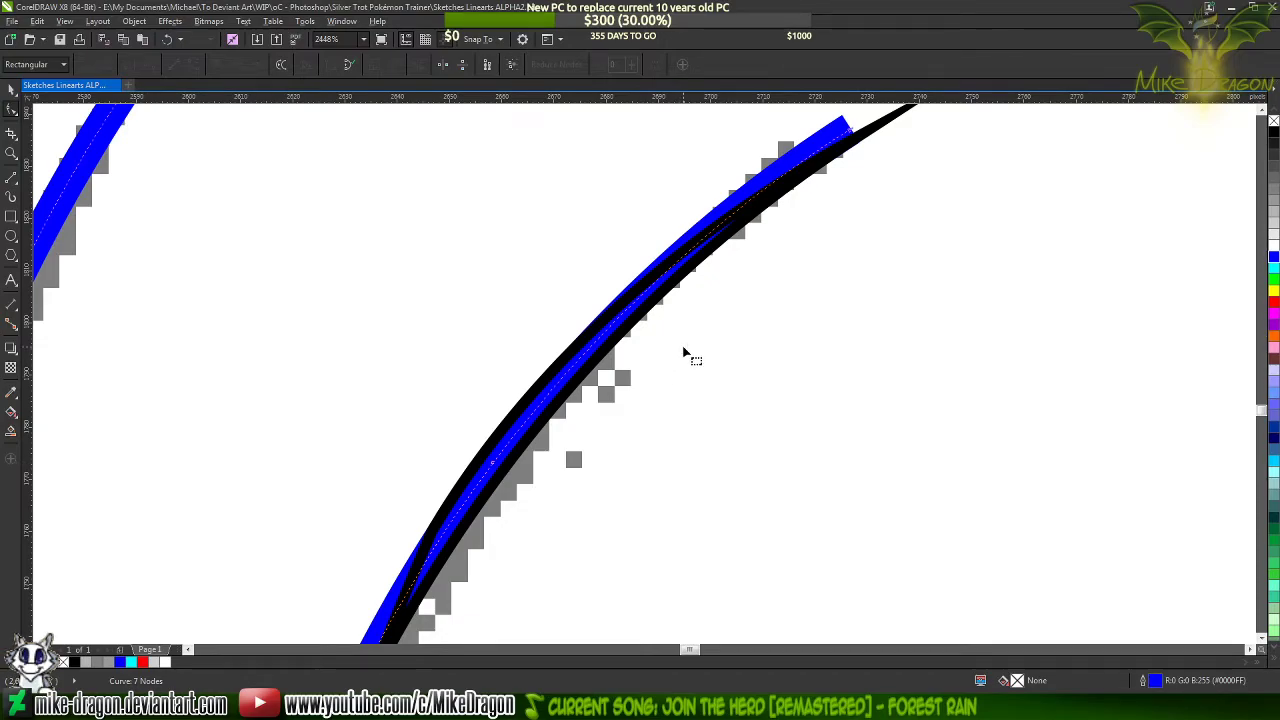
pyautogui.doubleClick(852, 135)
pyautogui.scroll(2, 457, 495)
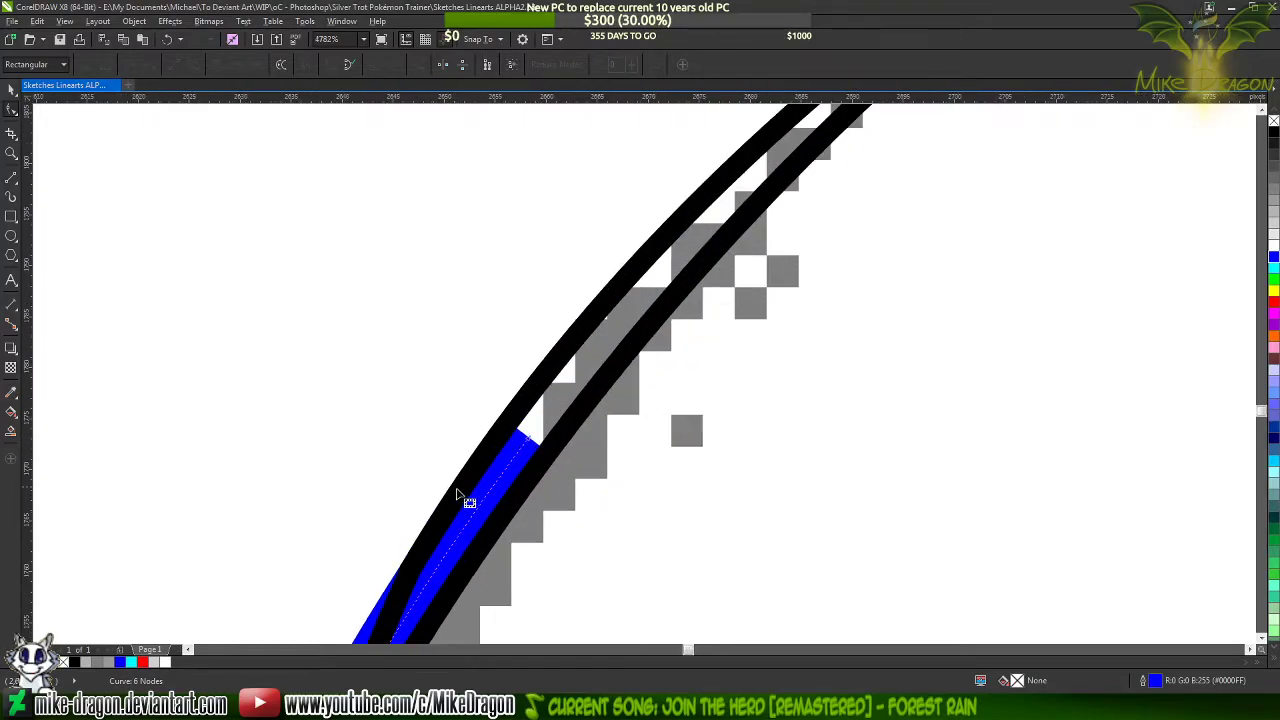
pyautogui.scroll(2, 470, 490)
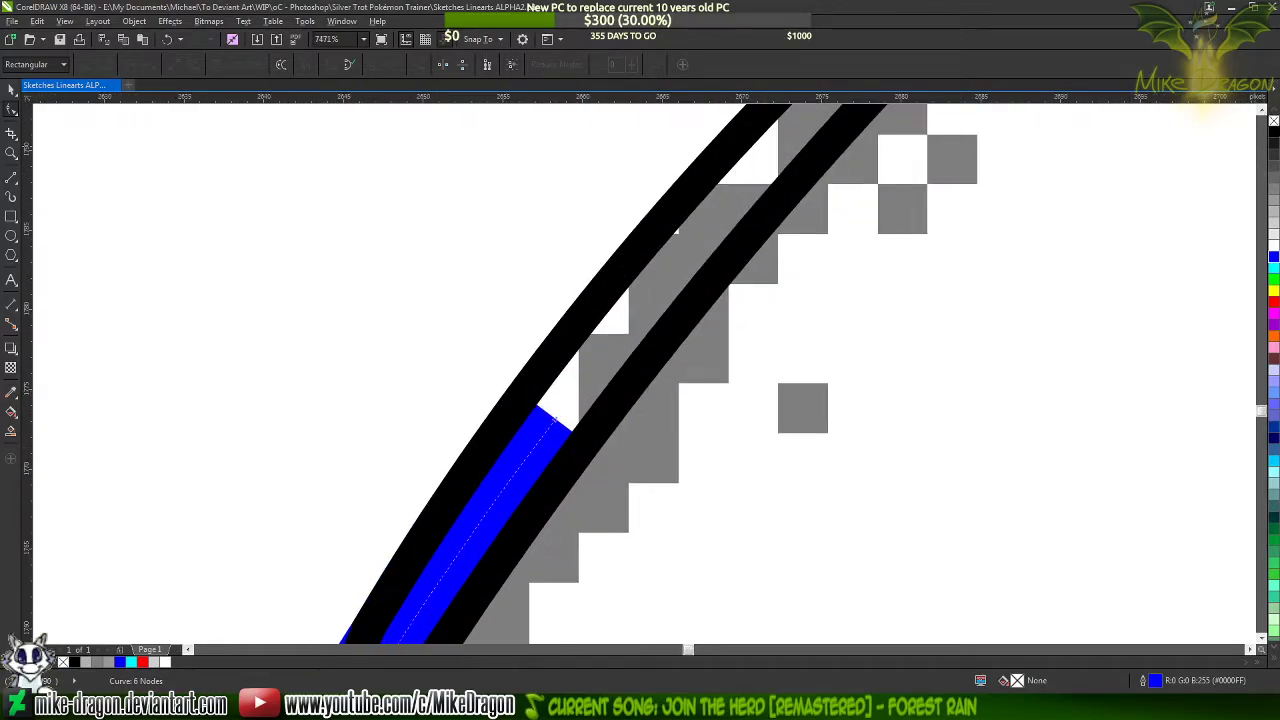
# Change the blue strand's outline colour to black and fill the three-node tapered shape with black
pyautogui.rightClick(1273, 132)
pyautogui.click(694, 314)
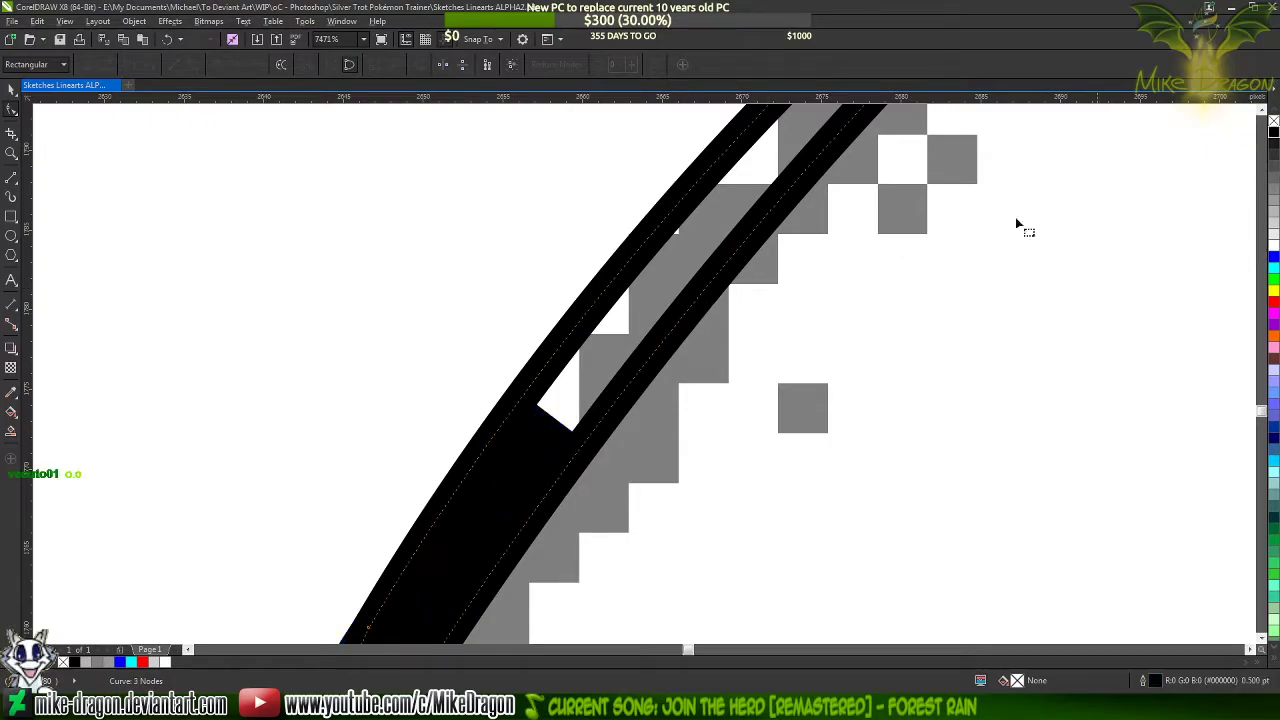
pyautogui.click(1273, 132)
pyautogui.scroll(-2, 612, 208)
pyautogui.press('Tab')
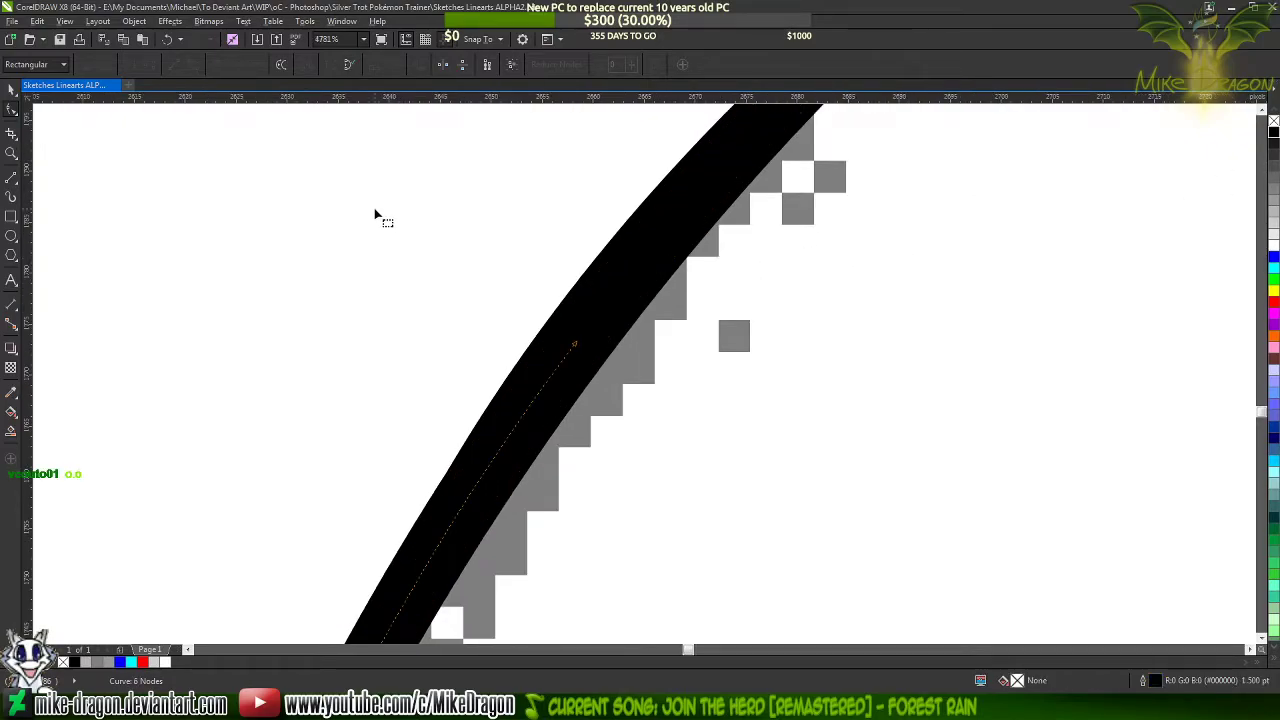
pyautogui.scroll(-2, 385, 212)
pyautogui.scroll(-3, 628, 356)
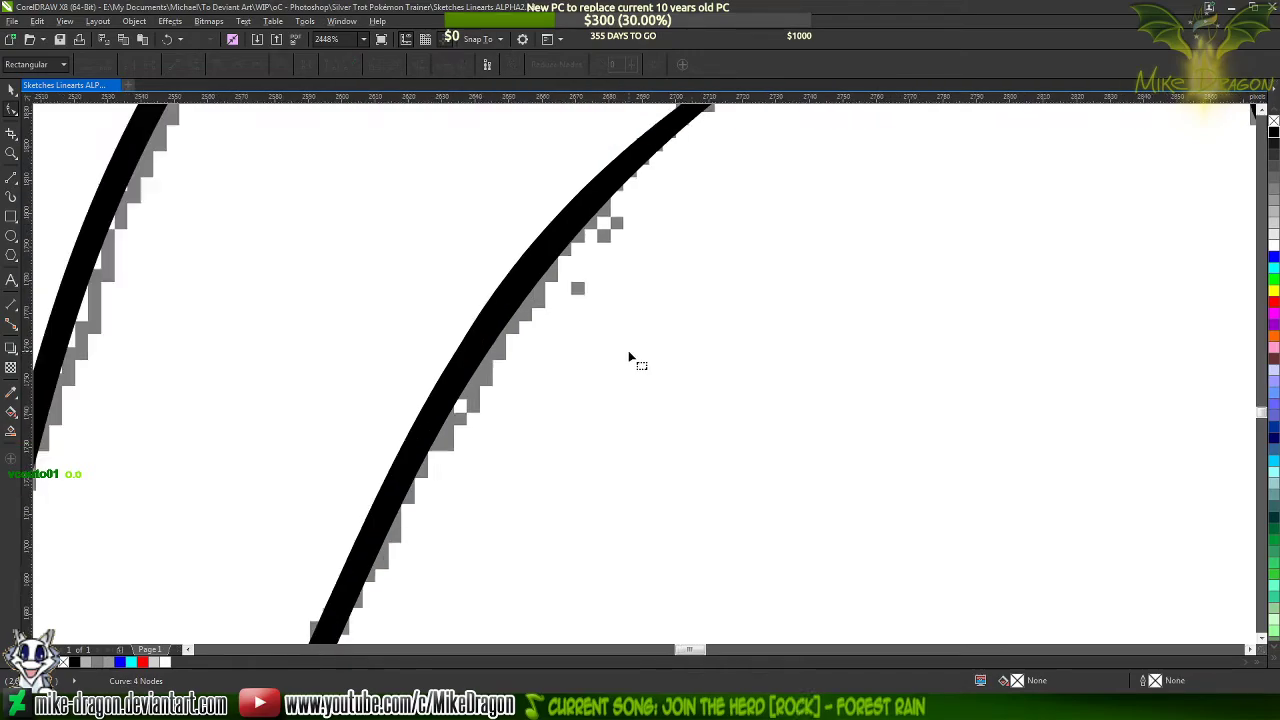
pyautogui.scroll(-1, 600, 240)
pyautogui.scroll(-2, 579, 201)
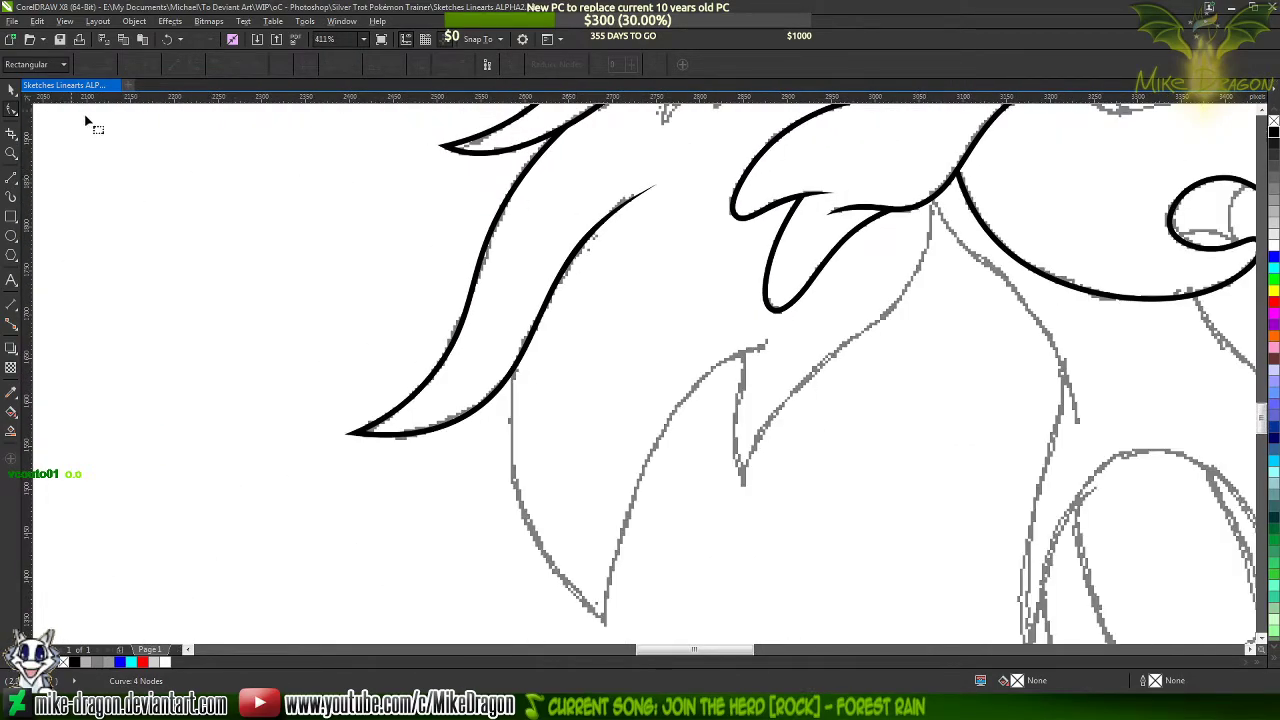
pyautogui.click(414, 181)
pyautogui.scroll(-5, 414, 181)
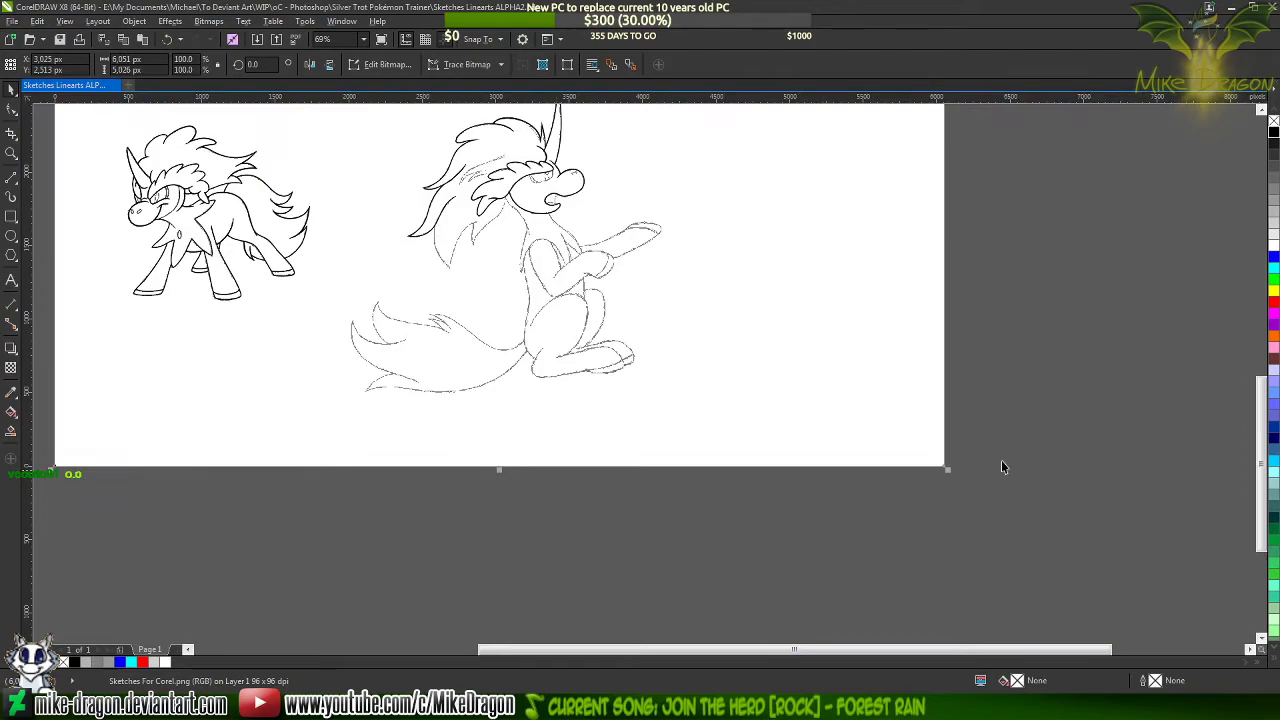
pyautogui.click(1040, 499)
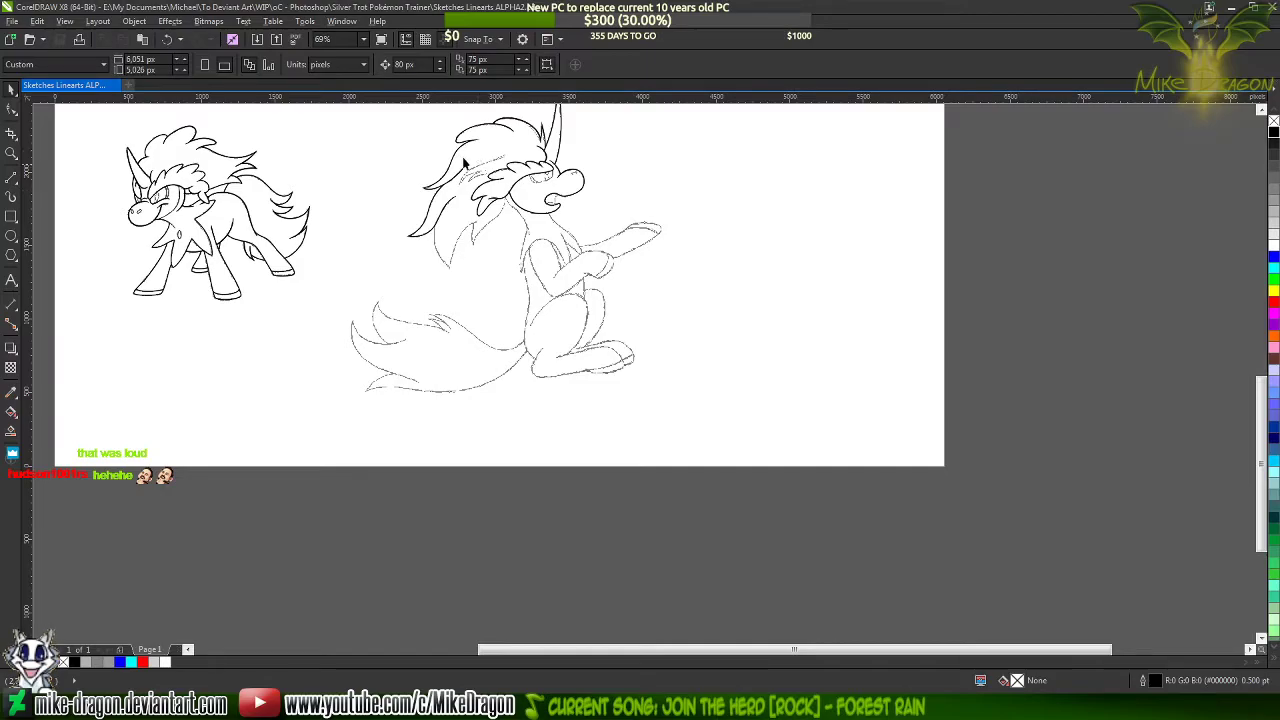
pyautogui.scroll(4, 499, 177)
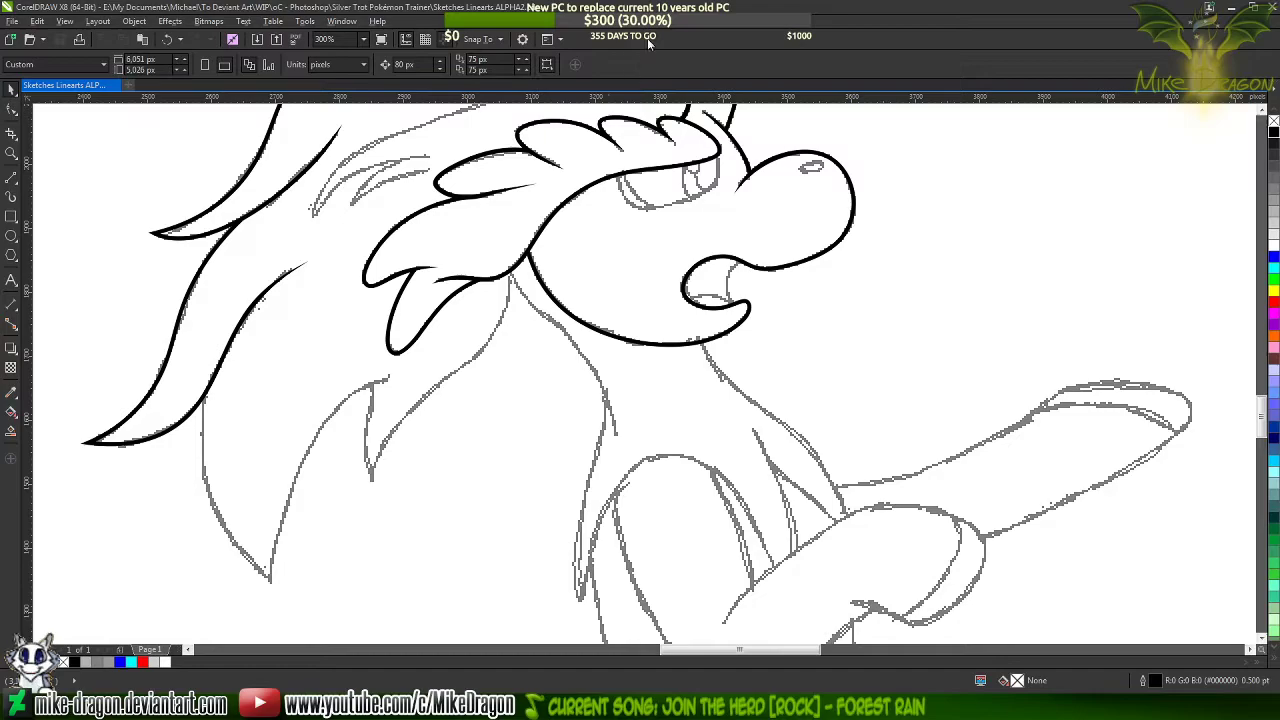
pyautogui.scroll(-3, 427, 237)
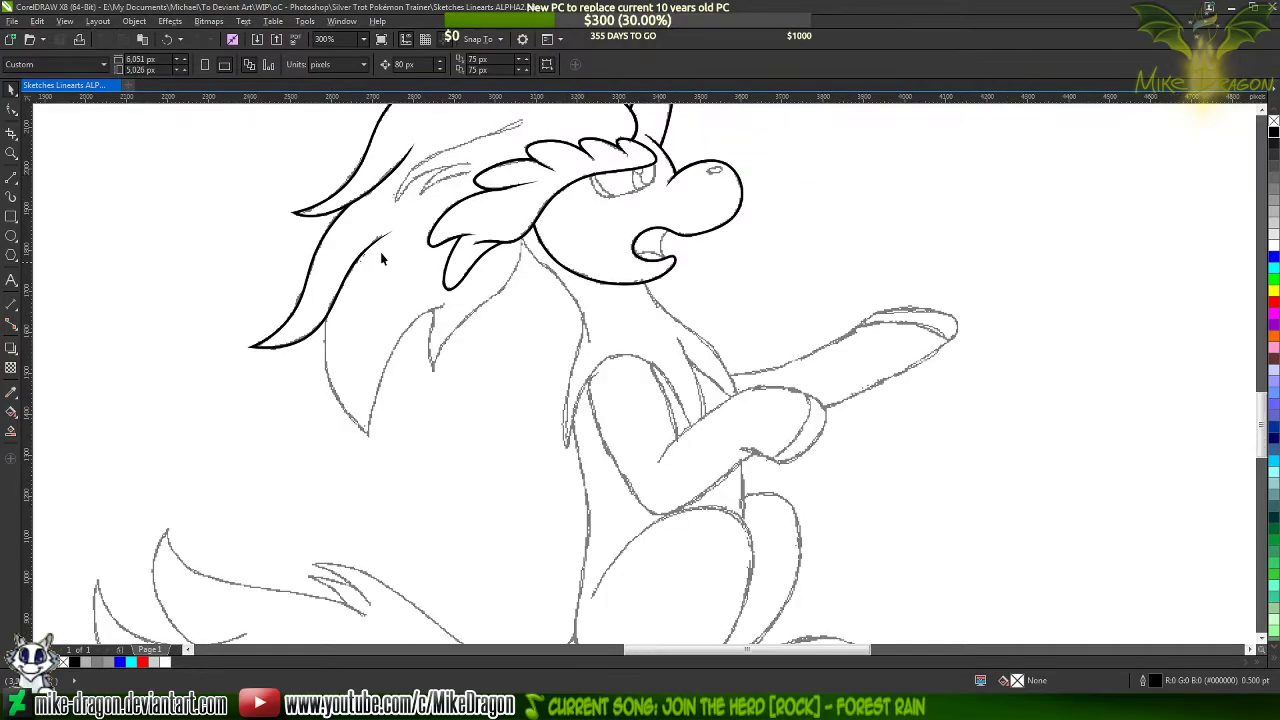
# Draw a 0.5 pt two-segment line of about 294 by 325 px from the next hair lock's upper end through its lower tip to the inked strand
pyautogui.scroll(4, 410, 275)
pyautogui.scroll(3, 342, 419)
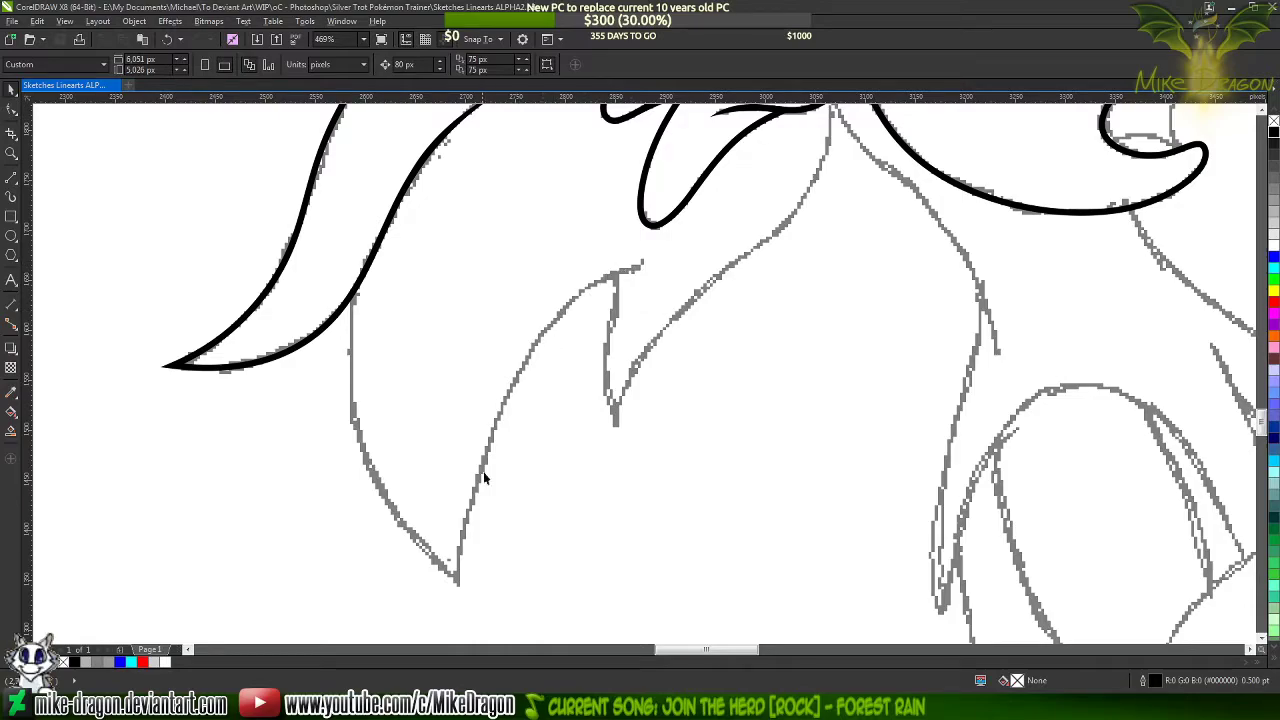
pyautogui.click(13, 181)
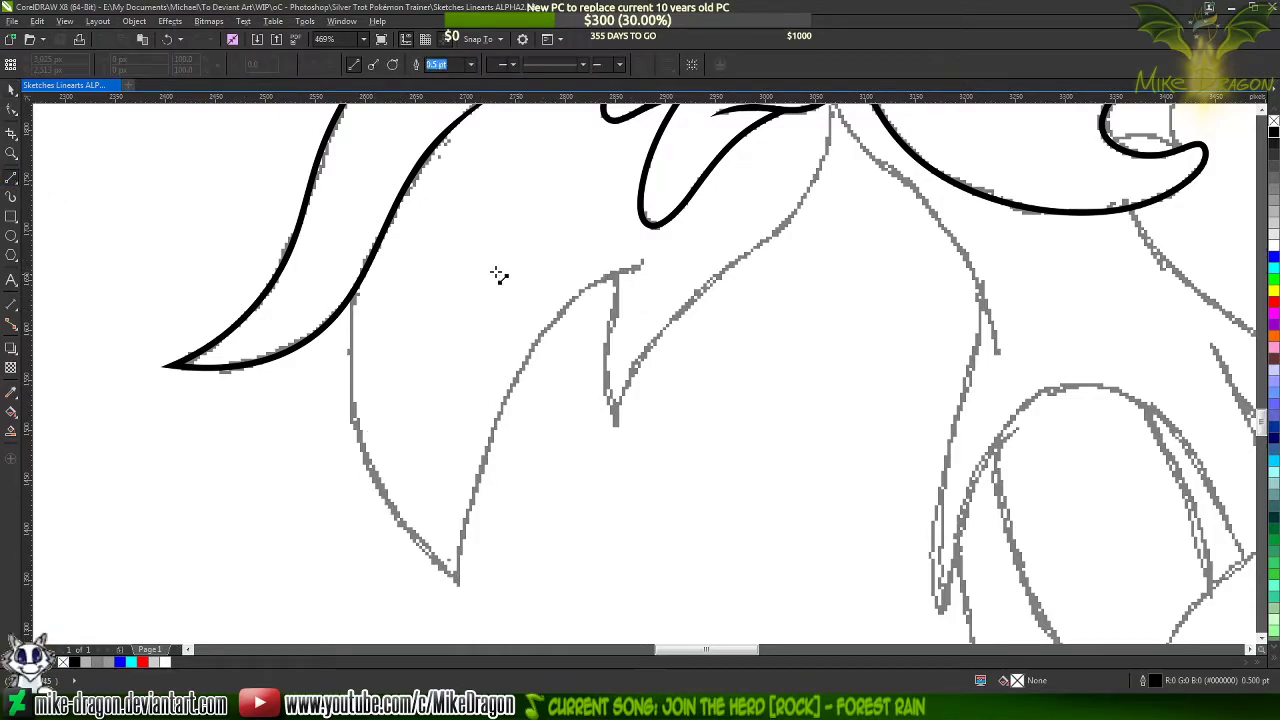
pyautogui.click(645, 266)
pyautogui.click(460, 588)
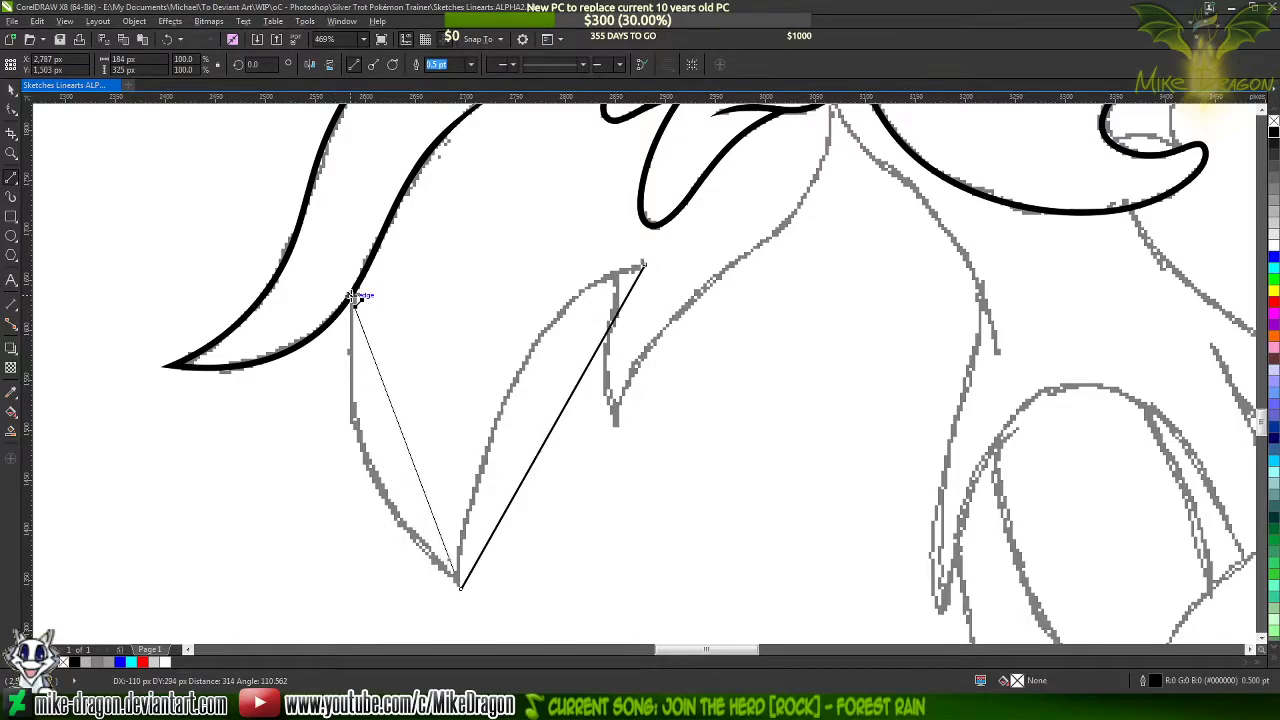
pyautogui.click(354, 297)
# Extend the new line from its end node with a short segment about 9 px long running up inside the inked strand
pyautogui.scroll(10, 354, 295)
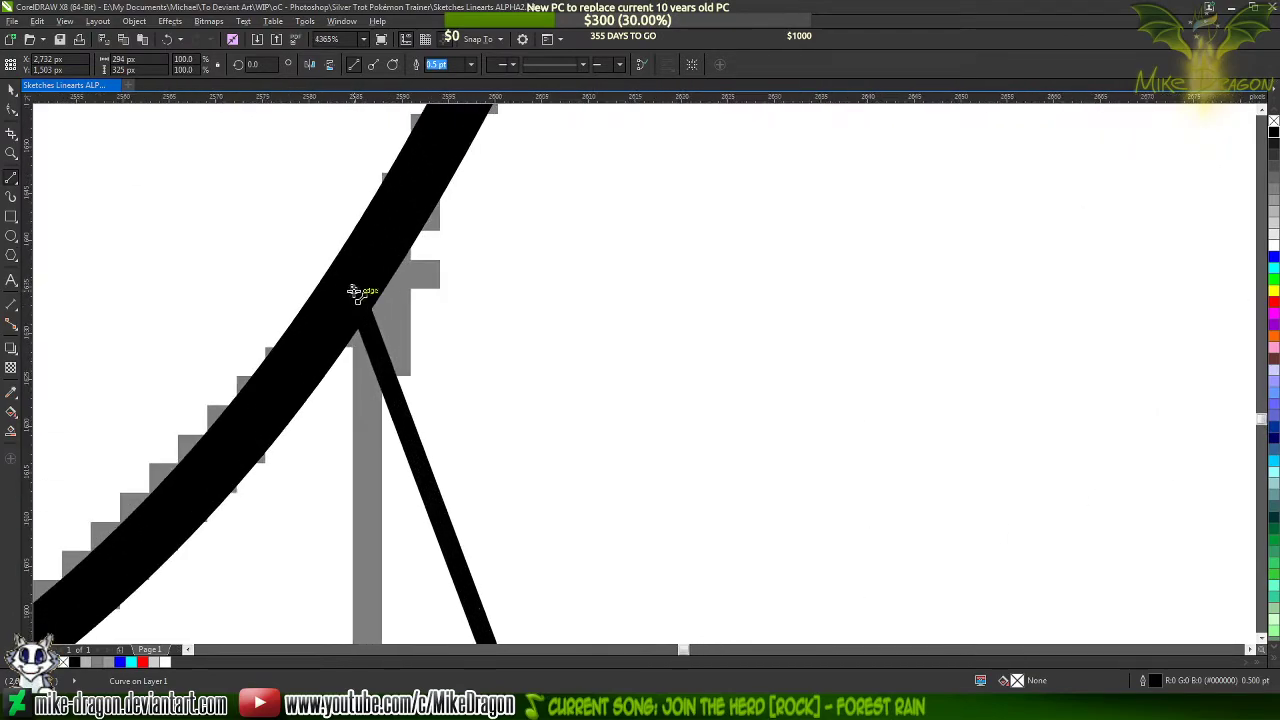
pyautogui.click(352, 285)
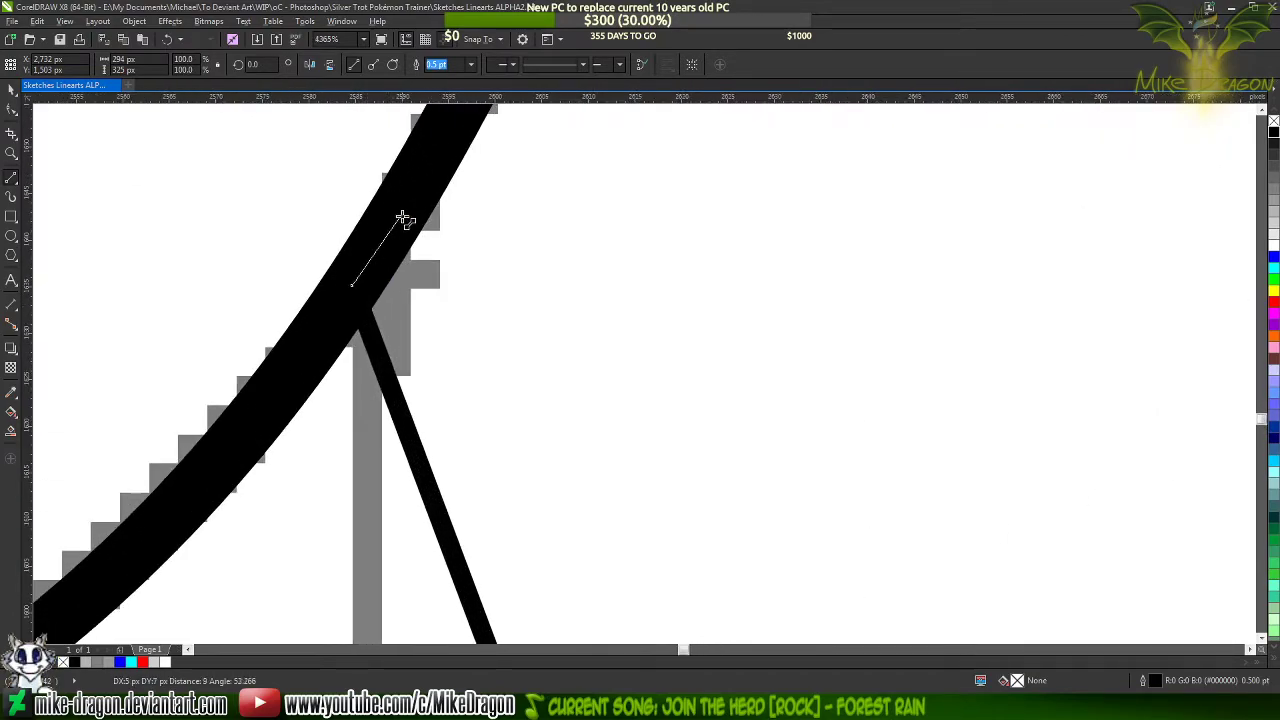
pyautogui.click(401, 207)
pyautogui.scroll(-8, 400, 205)
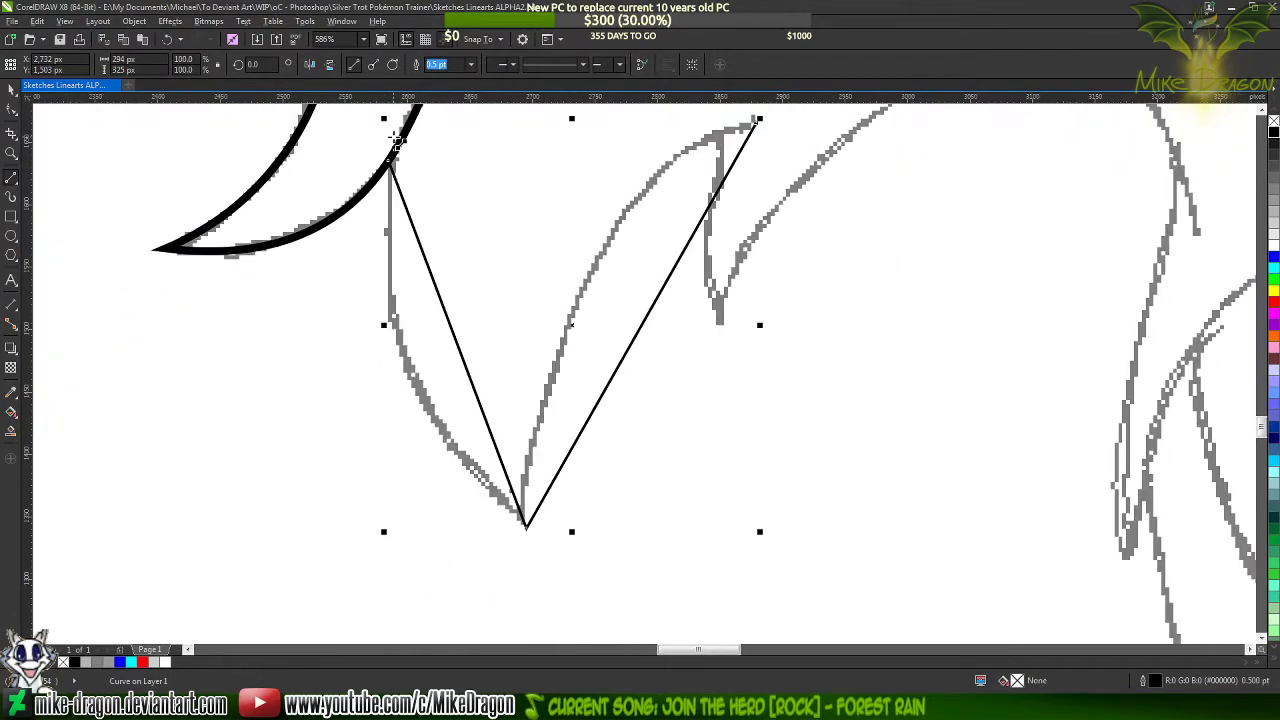
# Close the hair lock outline with straight segments from the inked strand down to an inner tip and back to the starting node
pyautogui.scroll(1, 398, 140)
pyautogui.click(395, 155)
pyautogui.scroll(-1, 420, 200)
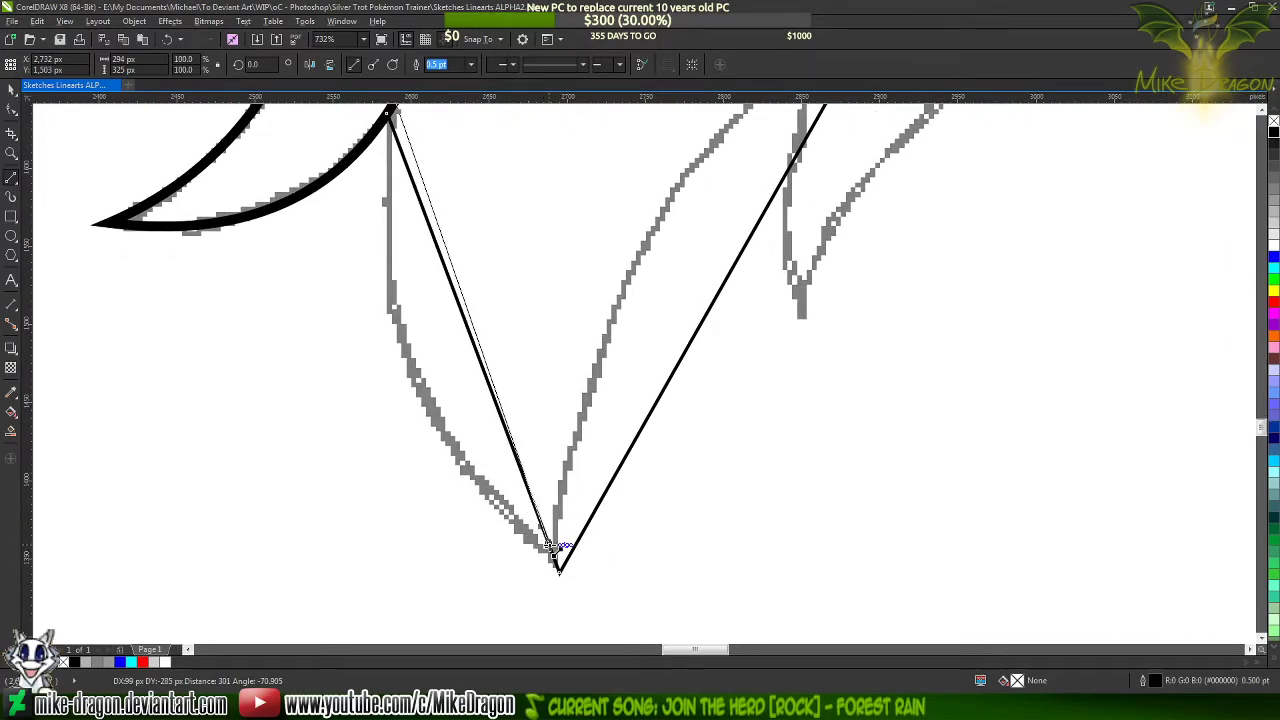
pyautogui.click(553, 547)
pyautogui.scroll(3, 553, 547)
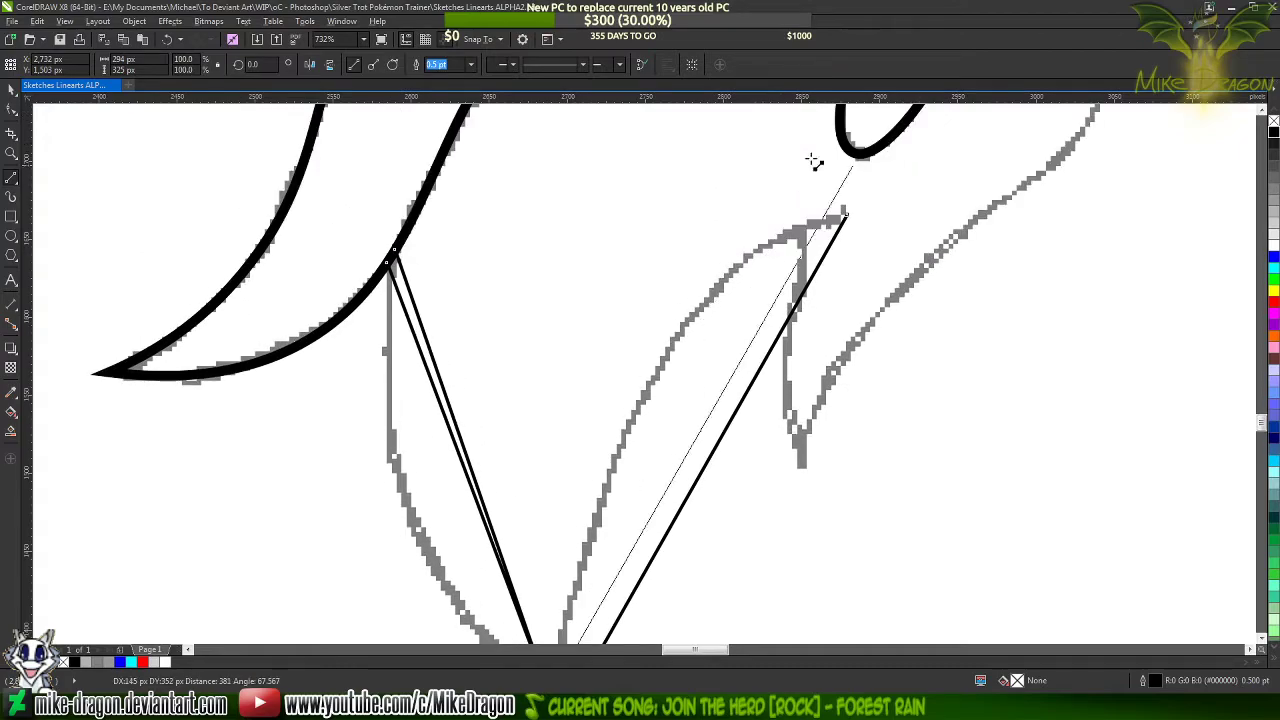
pyautogui.hscroll(1, 850, 170)
pyautogui.click(819, 214)
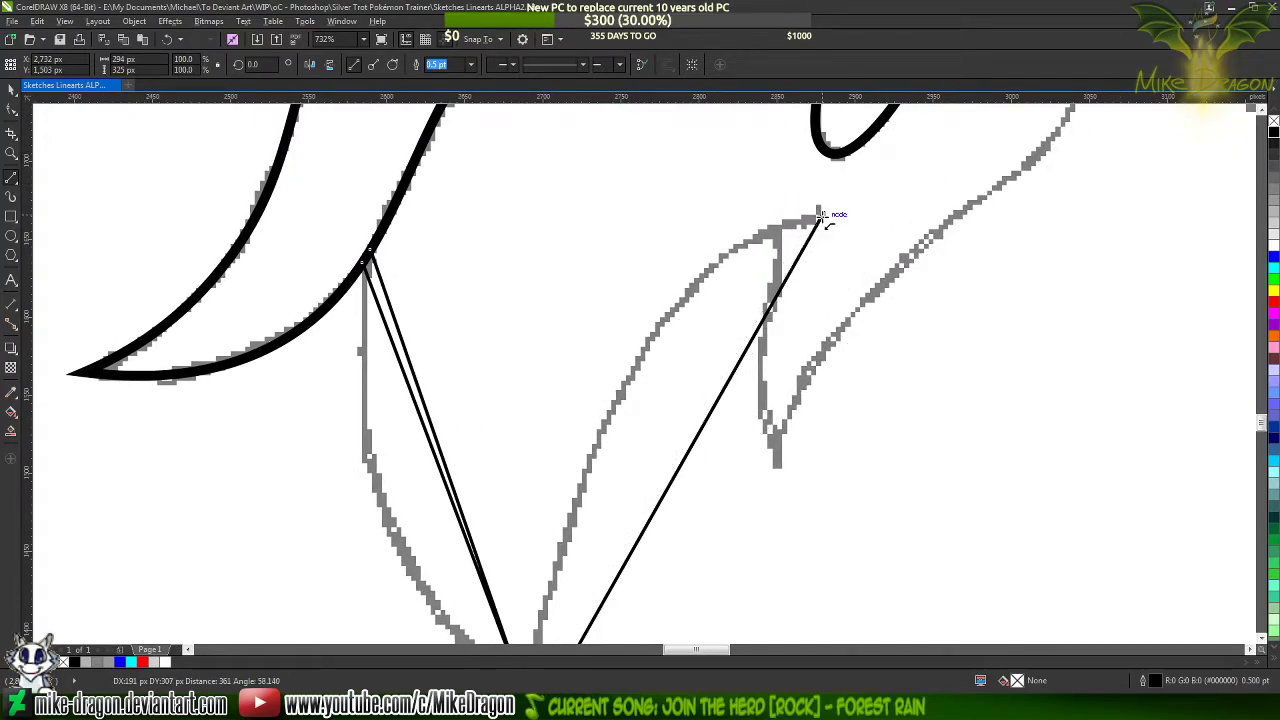
pyautogui.scroll(-2, 620, 190)
# Select all nodes of the hair lock outline, convert its segments to curves and bend the outer left edge along the sketch
pyautogui.press('F10')
pyautogui.moveTo(829, 133); pyautogui.dragTo(418, 569)
pyautogui.rightClick(572, 356)
pyautogui.click(598, 418)
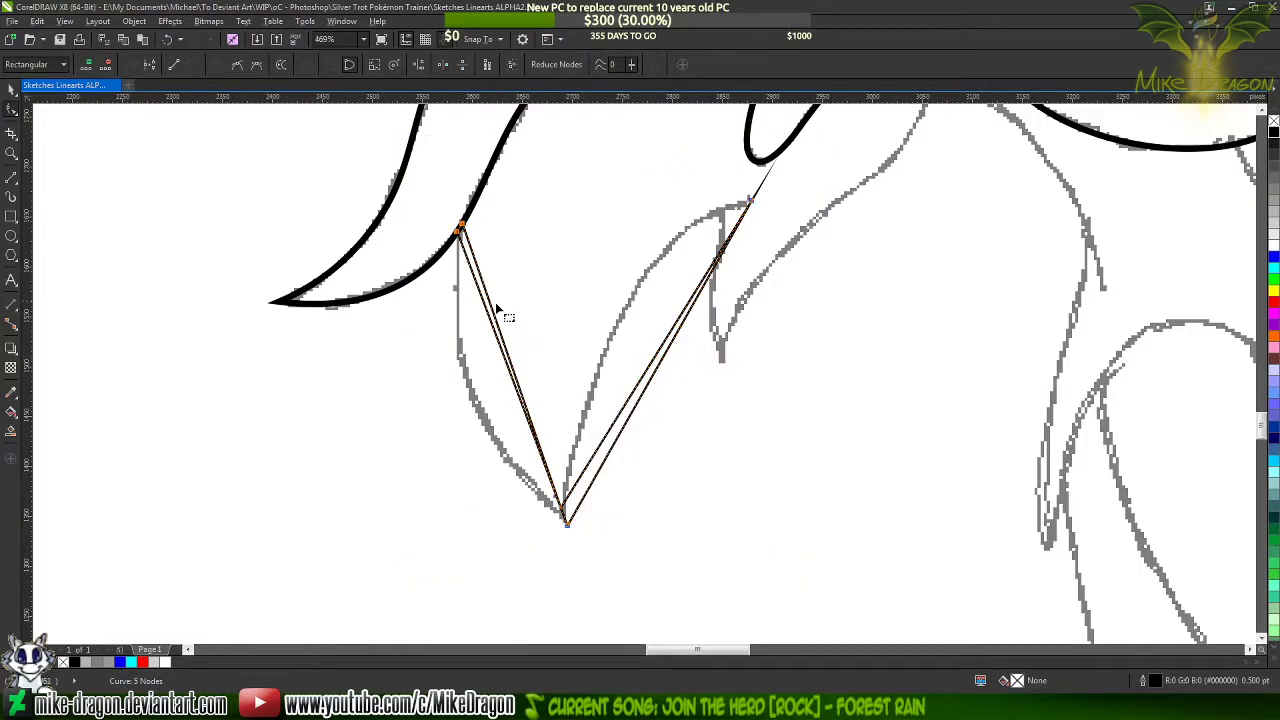
pyautogui.scroll(2, 508, 404)
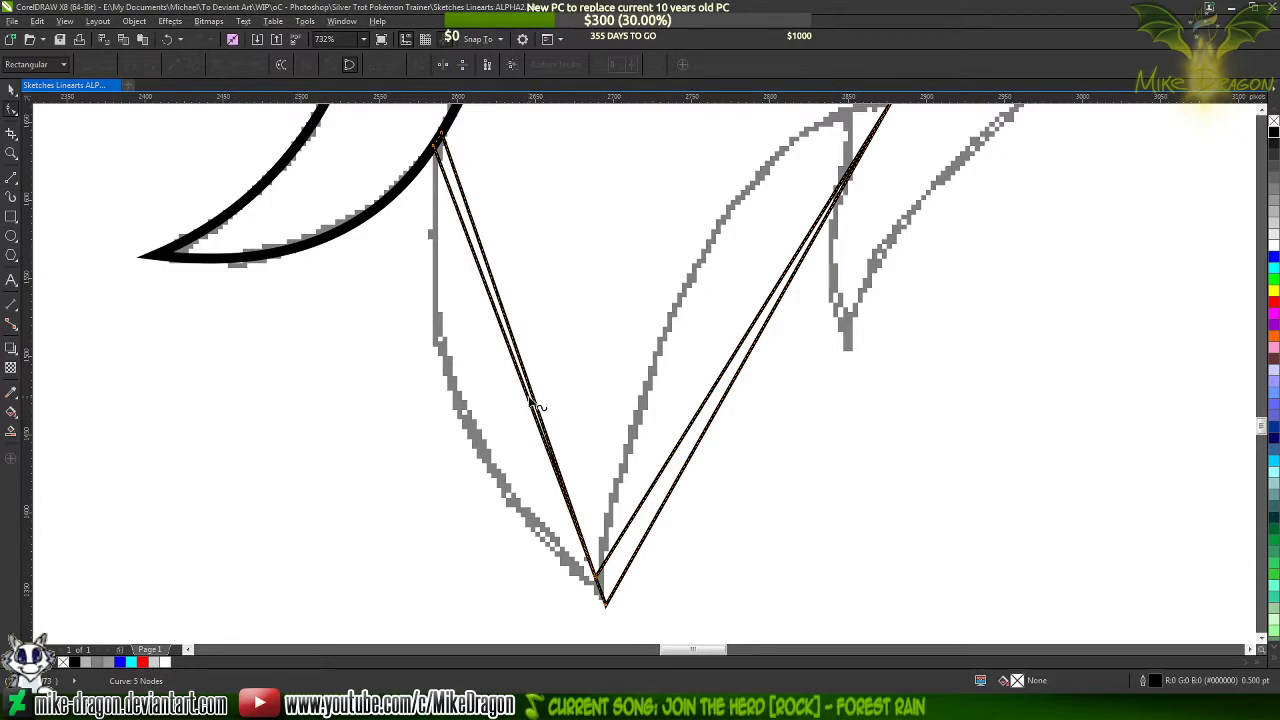
pyautogui.moveTo(537, 405)
pyautogui.mouseDown()
pyautogui.moveTo(471, 449)
pyautogui.moveTo(462, 421)
pyautogui.mouseUp()
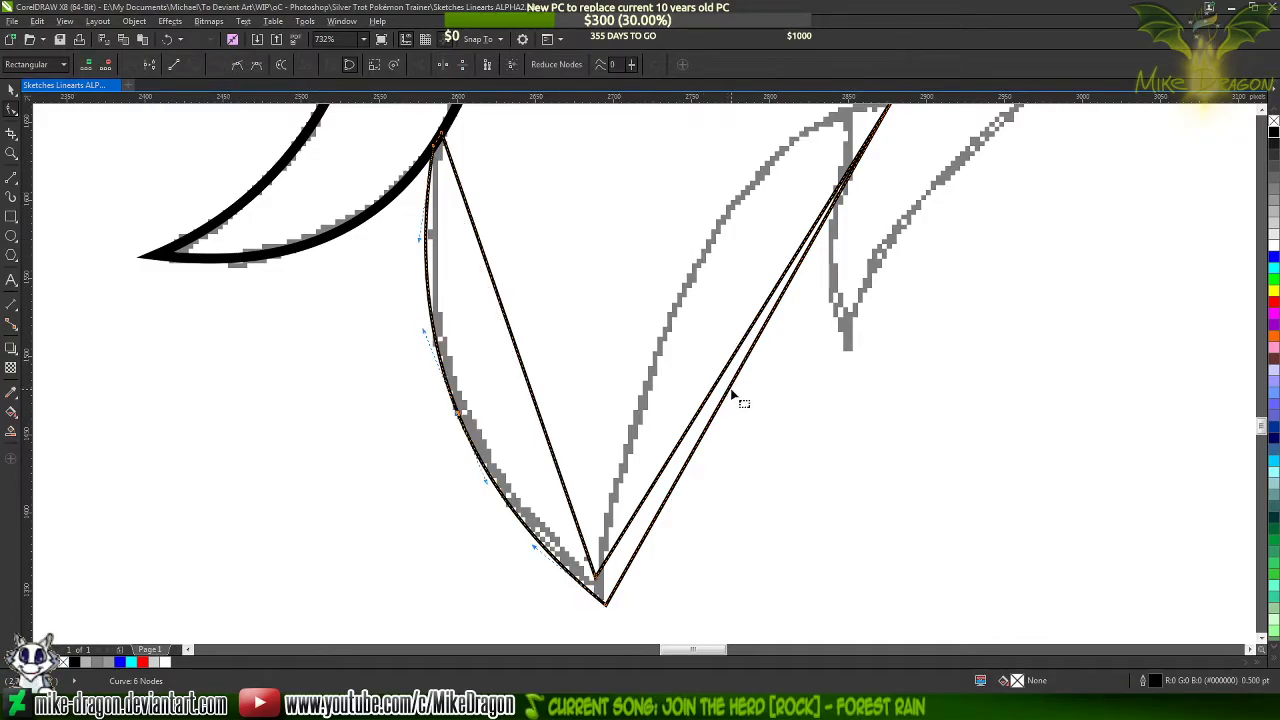
# Bend the lock's outer right edge along the sketch and adjust its curve handle at the upper-right end
pyautogui.moveTo(733, 396)
pyautogui.mouseDown()
pyautogui.moveTo(686, 338)
pyautogui.moveTo(672, 352)
pyautogui.mouseUp()
pyautogui.scroll(-1, 637, 450)
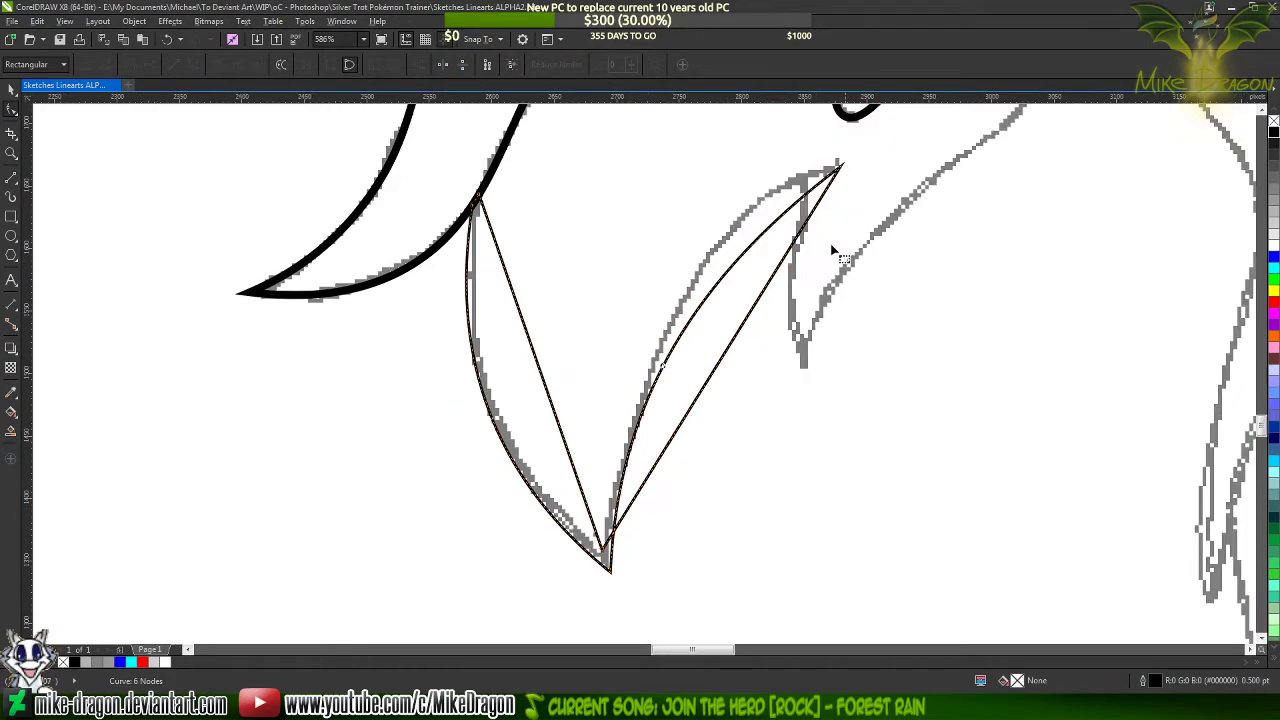
pyautogui.scroll(1, 870, 158)
pyautogui.click(829, 172)
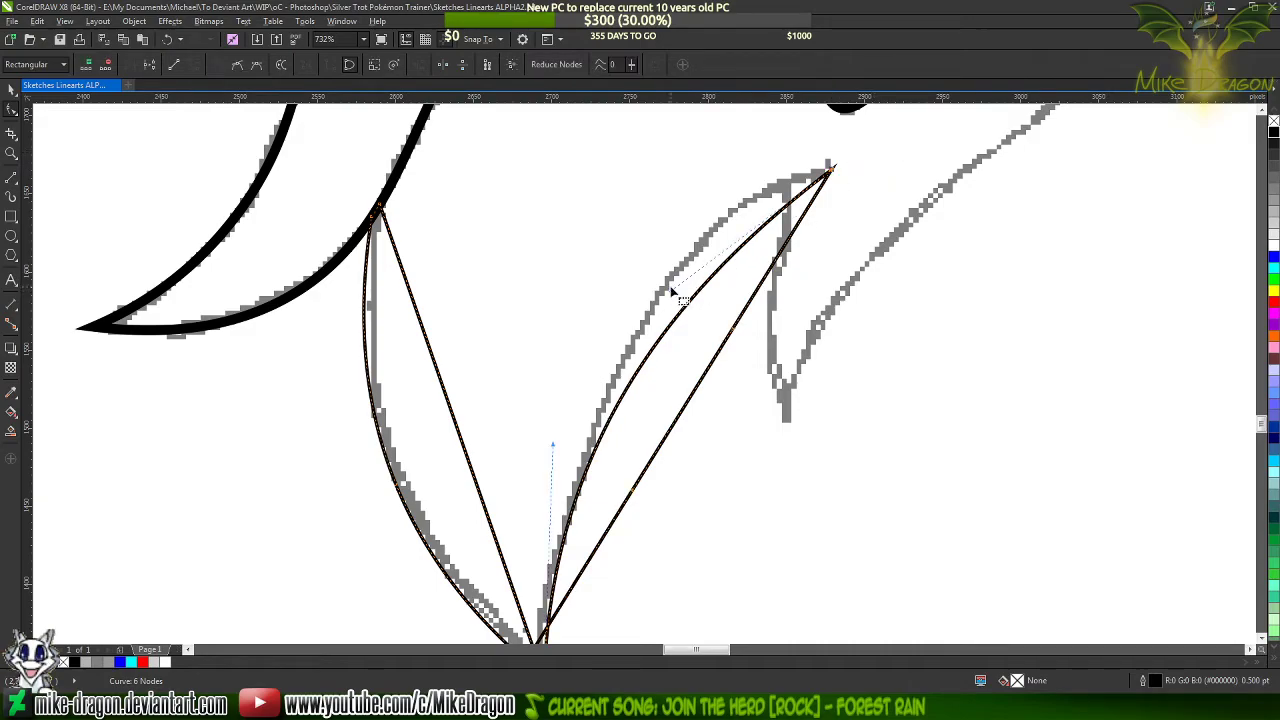
pyautogui.moveTo(675, 291)
pyautogui.mouseDown()
pyautogui.moveTo(677, 209)
pyautogui.moveTo(689, 199)
pyautogui.mouseUp()
pyautogui.scroll(-1, 665, 166)
pyautogui.scroll(-1, 650, 185)
pyautogui.scroll(1, 565, 300)
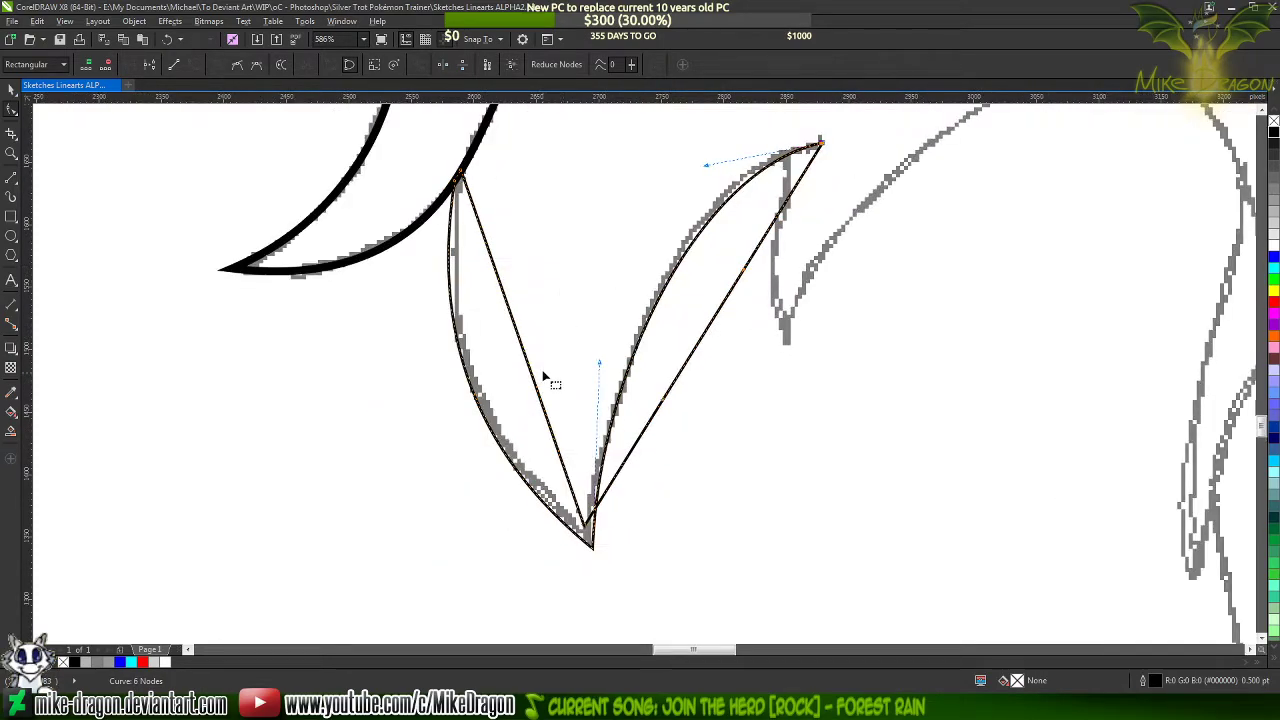
# Bend the lock's inner left edge along the sketch and move the inner tip node down about 6 px toward the outer tip
pyautogui.scroll(1, 540, 369)
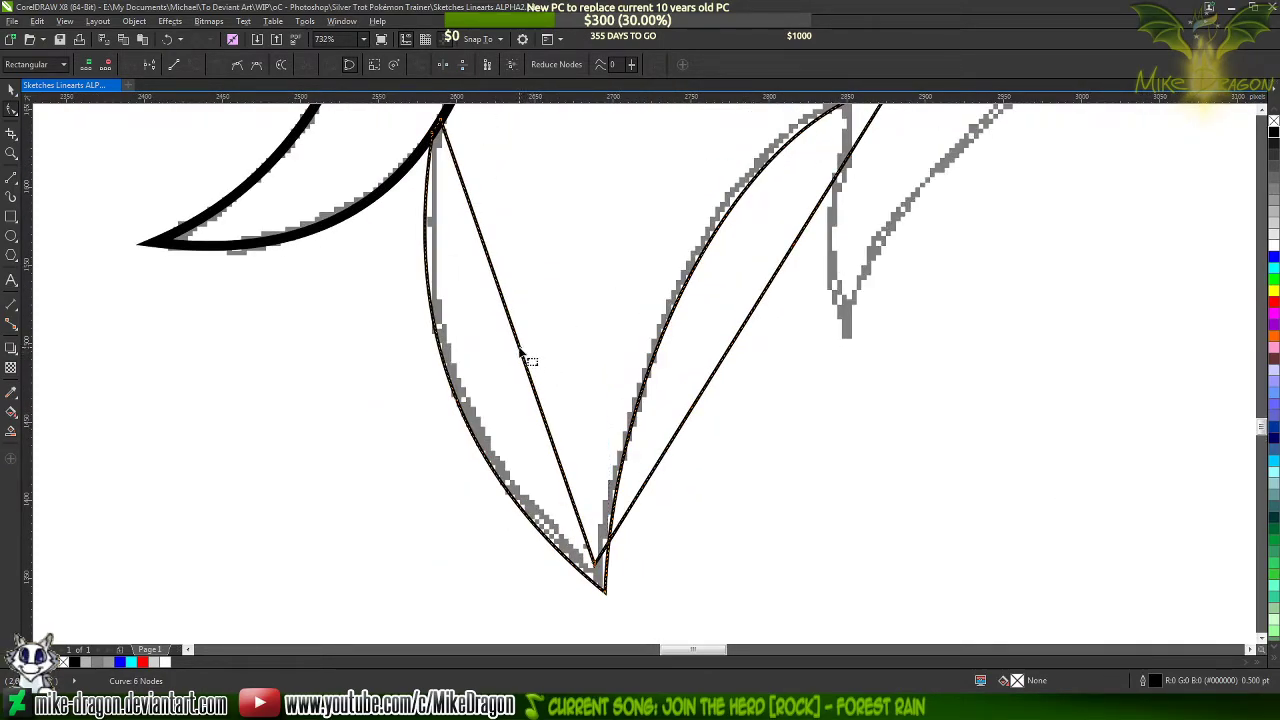
pyautogui.moveTo(521, 350); pyautogui.dragTo(463, 388)
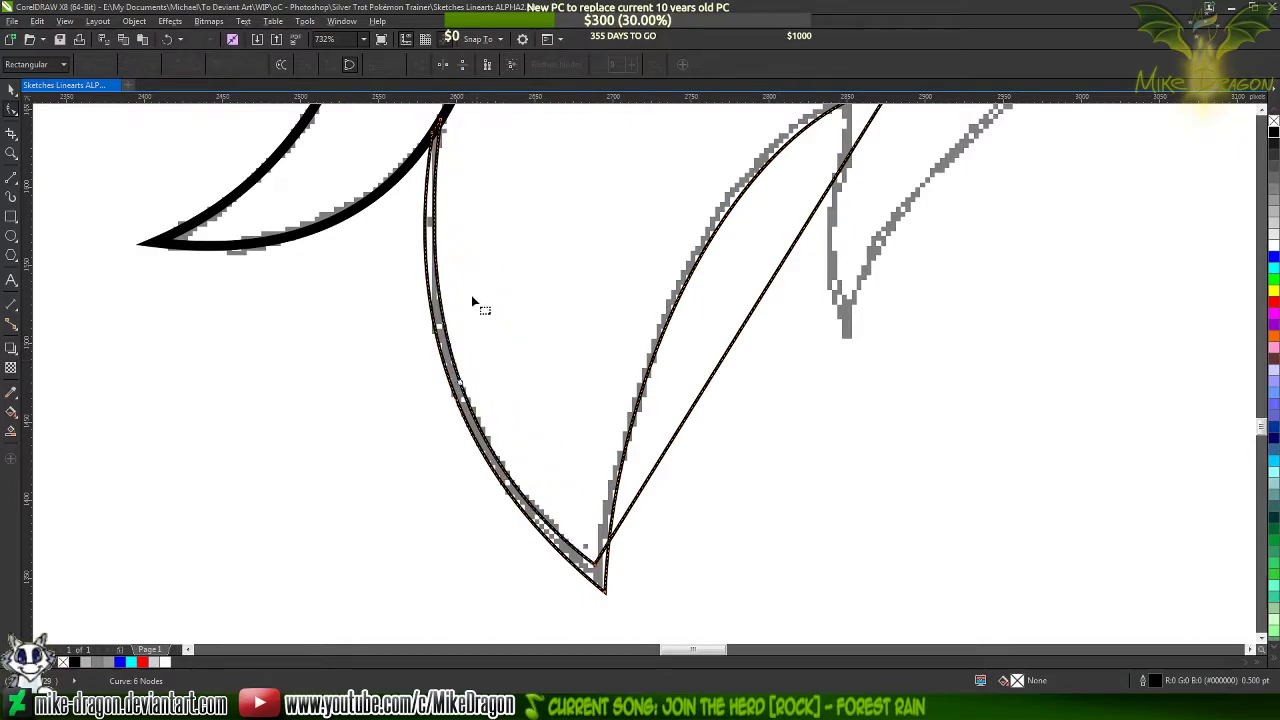
pyautogui.scroll(5, 560, 580)
pyautogui.scroll(3, 607, 400)
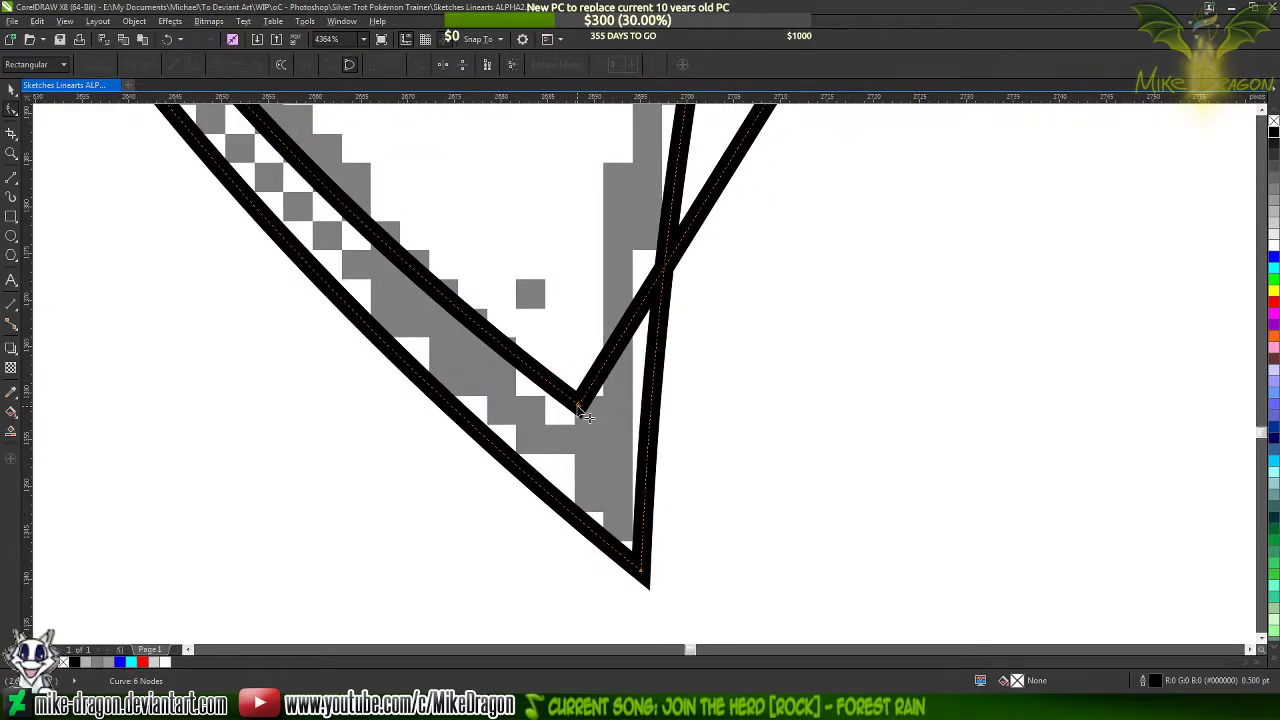
pyautogui.moveTo(578, 410); pyautogui.dragTo(586, 457)
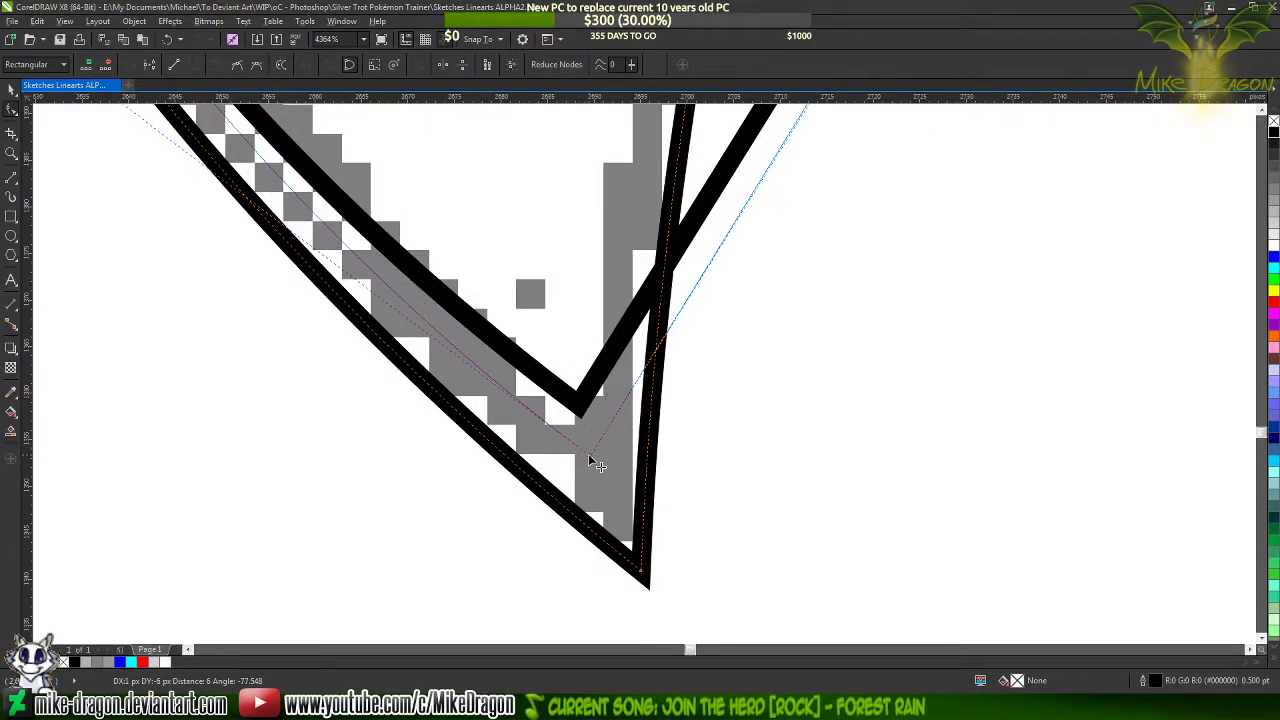
# Fine-tune the curve handle at the left stroke's upper end to even out its thickness and taper
pyautogui.scroll(-7, 560, 538)
pyautogui.moveTo(404, 407); pyautogui.dragTo(406, 391)
pyautogui.scroll(-2, 413, 400)
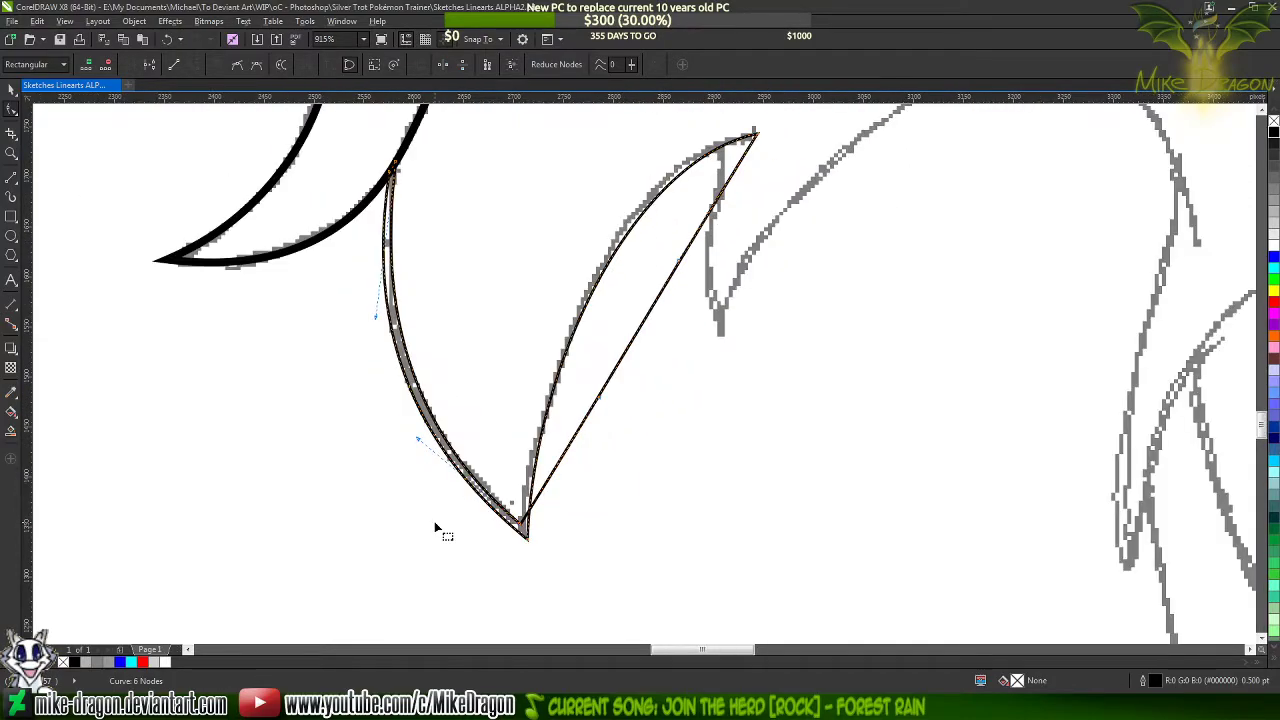
pyautogui.scroll(4, 405, 405)
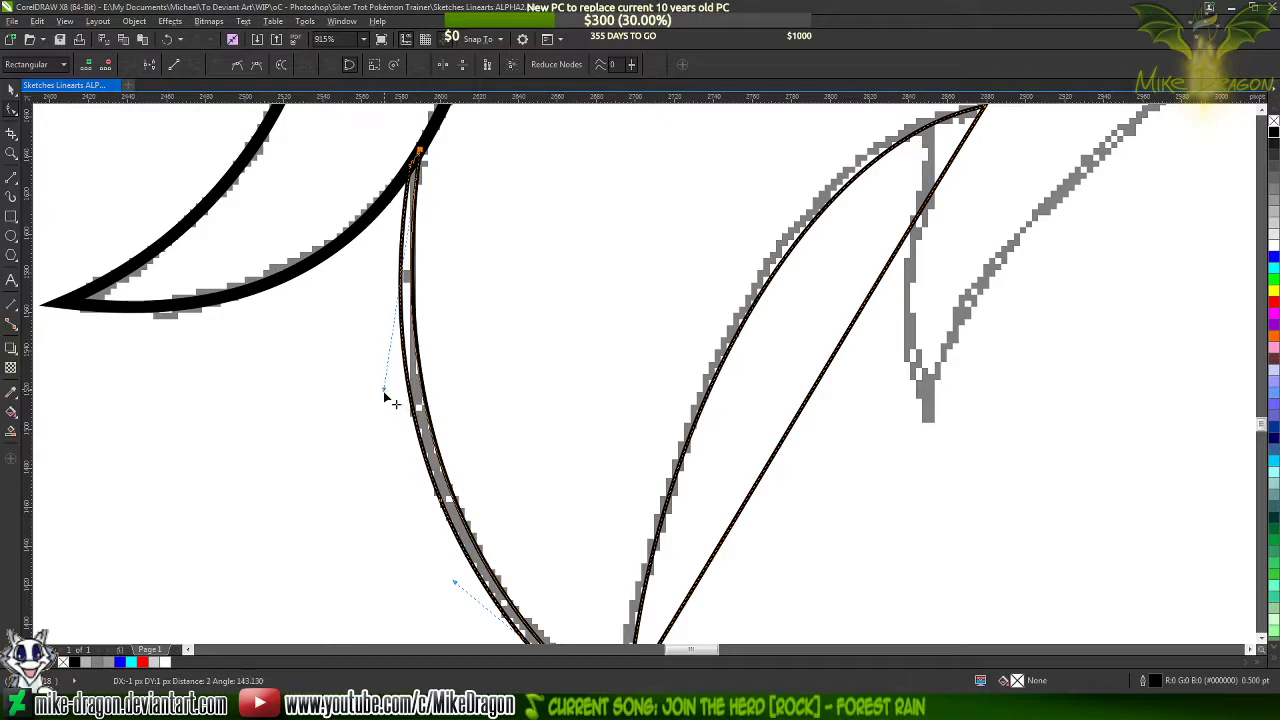
pyautogui.scroll(-2, 408, 170)
pyautogui.scroll(-2, 408, 170)
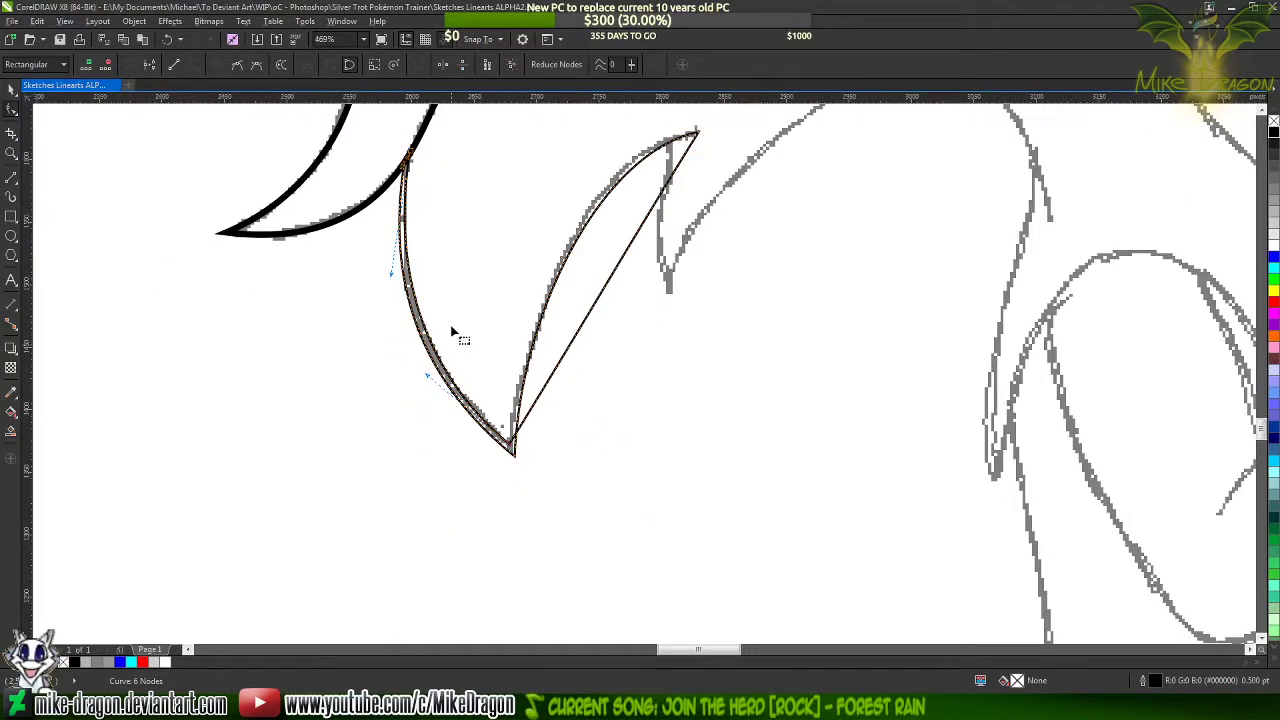
pyautogui.scroll(3, 404, 385)
pyautogui.moveTo(399, 394); pyautogui.dragTo(402, 408)
pyautogui.scroll(-2, 434, 530)
pyautogui.scroll(-2, 435, 538)
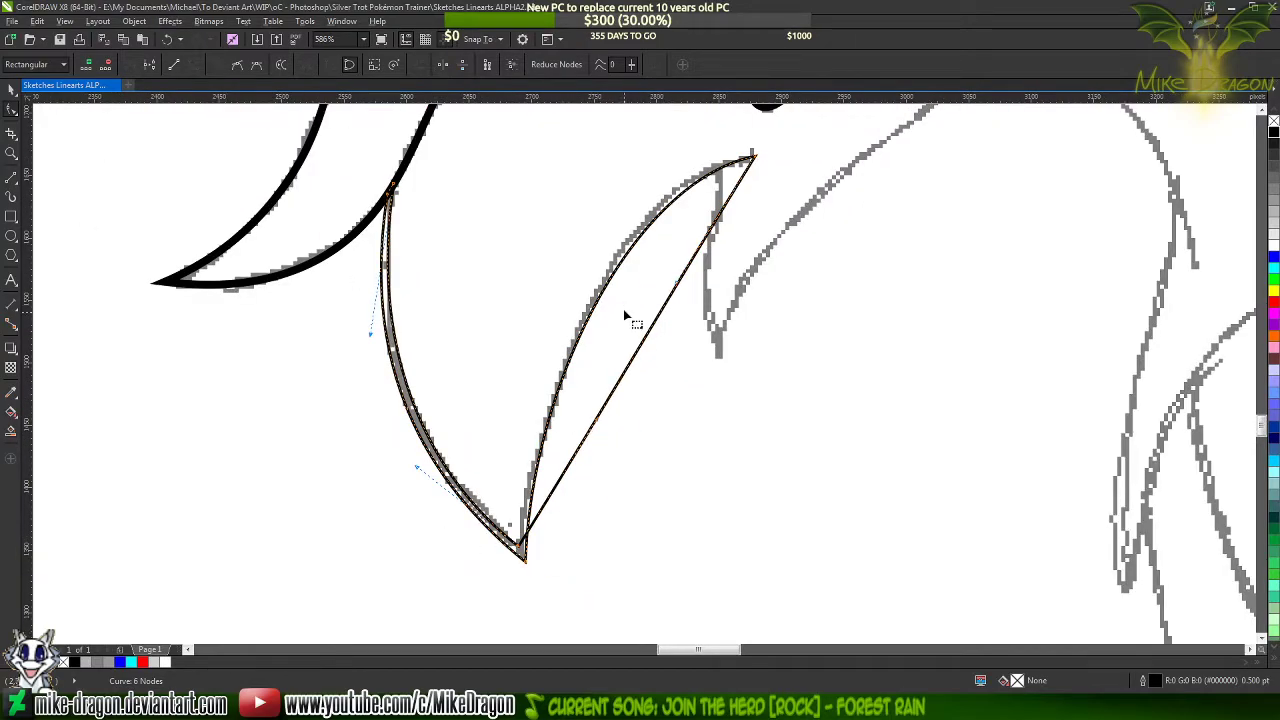
# Bend the lock's inner right edge along the sketch and raise its curve handle at the upper-right end
pyautogui.scroll(1, 644, 370)
pyautogui.moveTo(612, 404)
pyautogui.mouseDown()
pyautogui.moveTo(562, 378)
pyautogui.moveTo(554, 356)
pyautogui.moveTo(566, 362)
pyautogui.mouseUp()
pyautogui.scroll(-1, 697, 281)
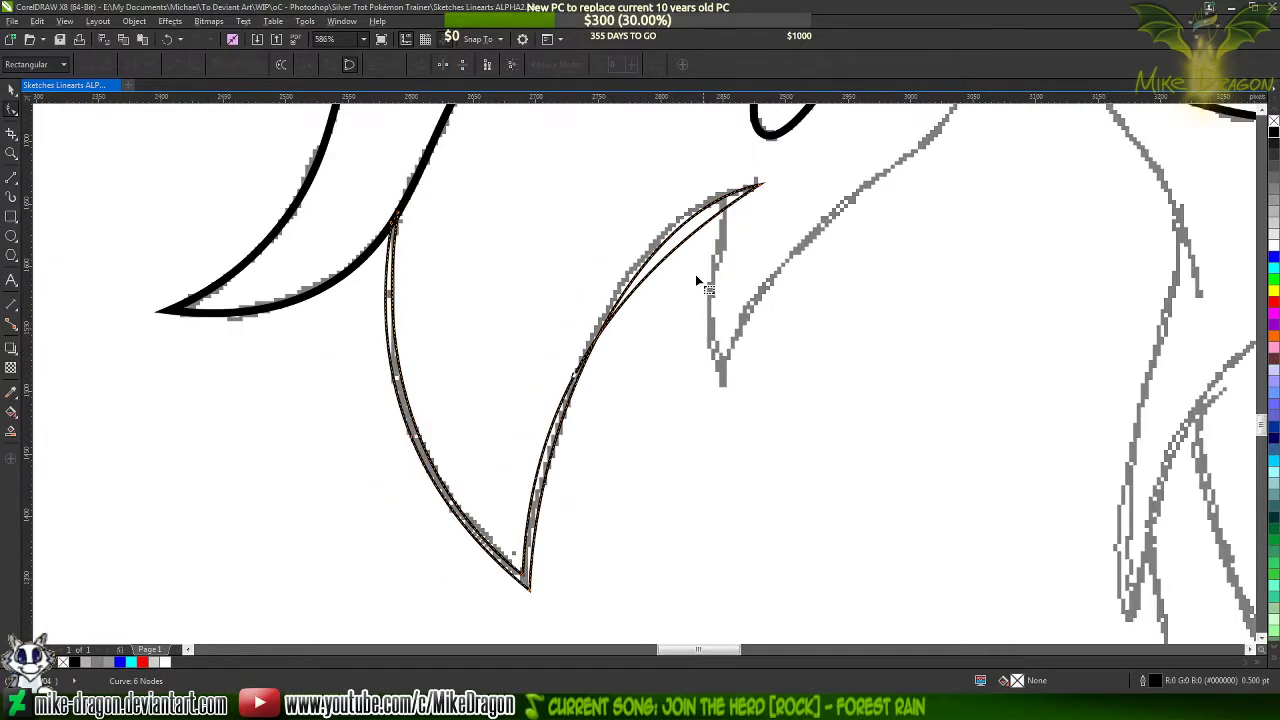
pyautogui.click(760, 184)
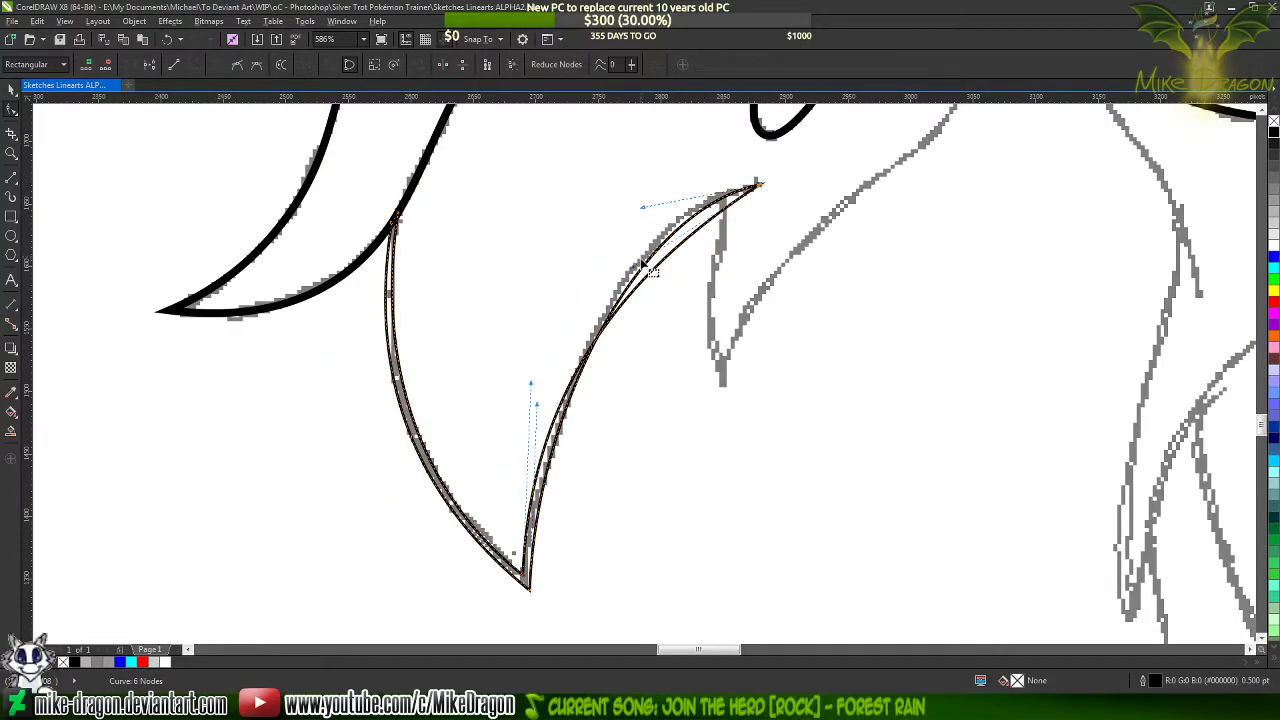
pyautogui.moveTo(636, 268); pyautogui.dragTo(651, 194)
# Shorten the inner right edge's handle at the lower tip and refine its upper-right handle to smooth the stroke's thickness
pyautogui.scroll(1, 536, 535)
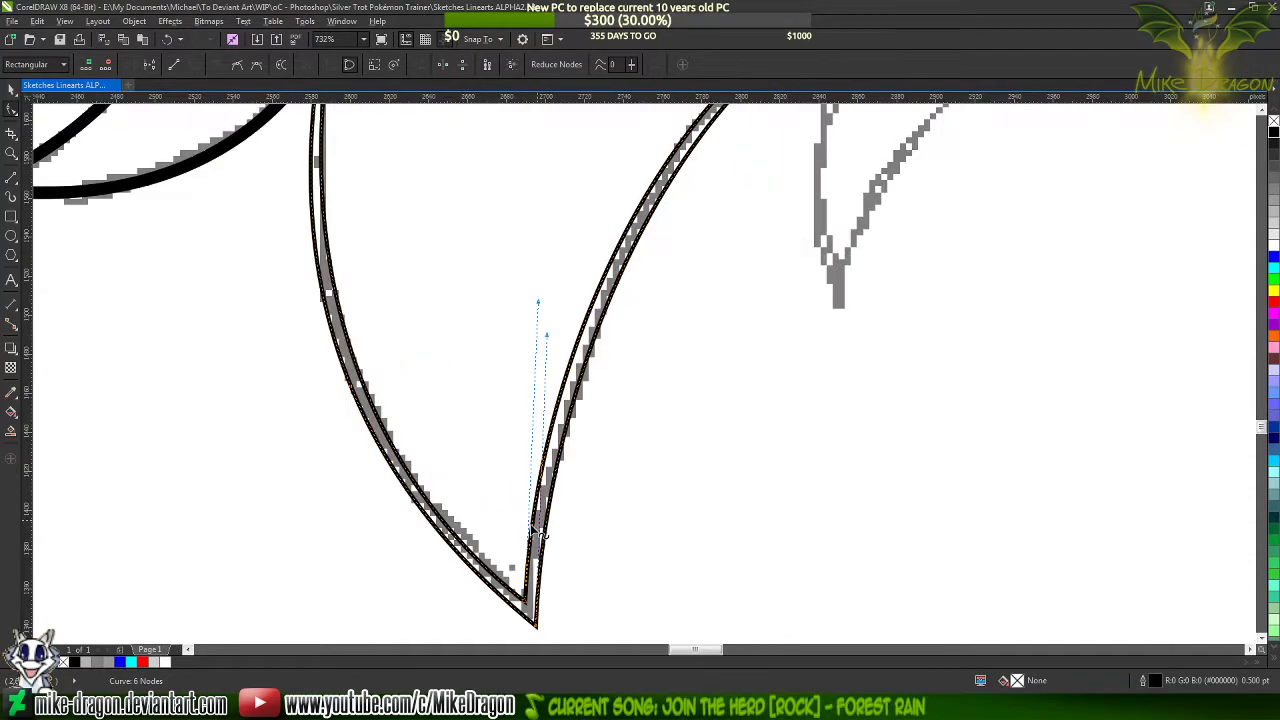
pyautogui.moveTo(536, 305); pyautogui.dragTo(536, 342)
pyautogui.scroll(-3, 510, 523)
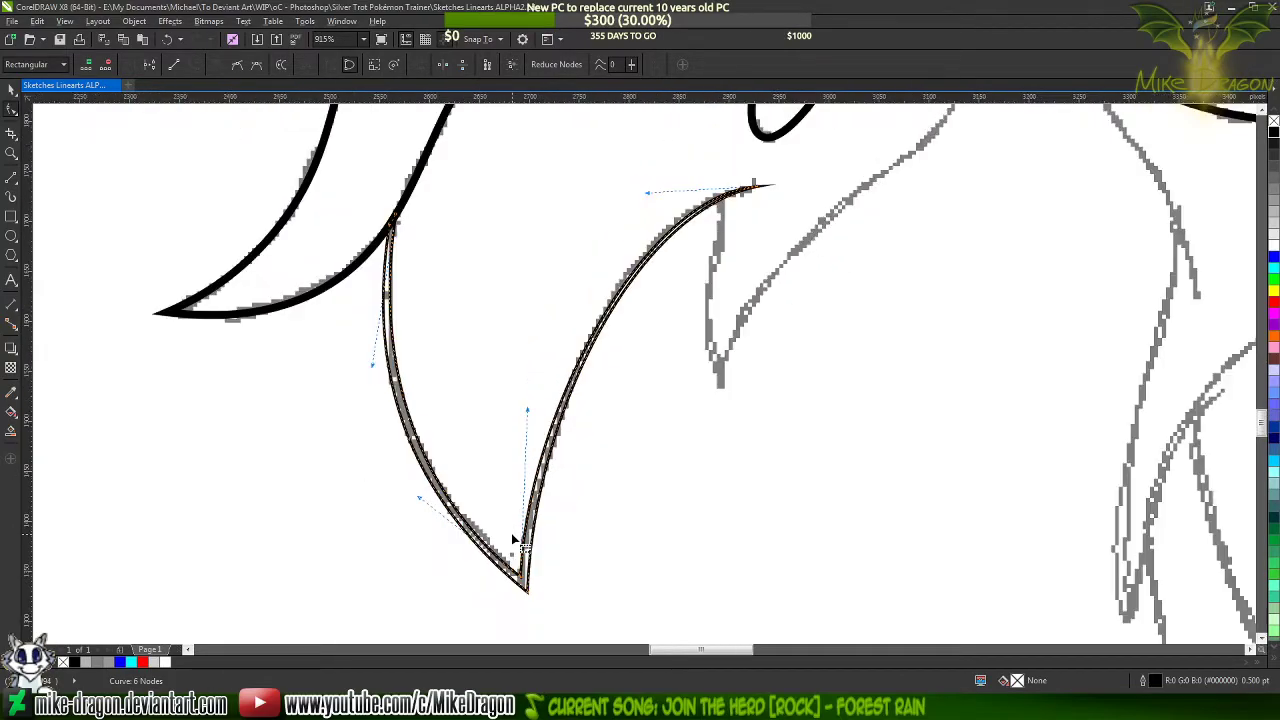
pyautogui.scroll(3, 621, 276)
pyautogui.moveTo(627, 246); pyautogui.dragTo(602, 234)
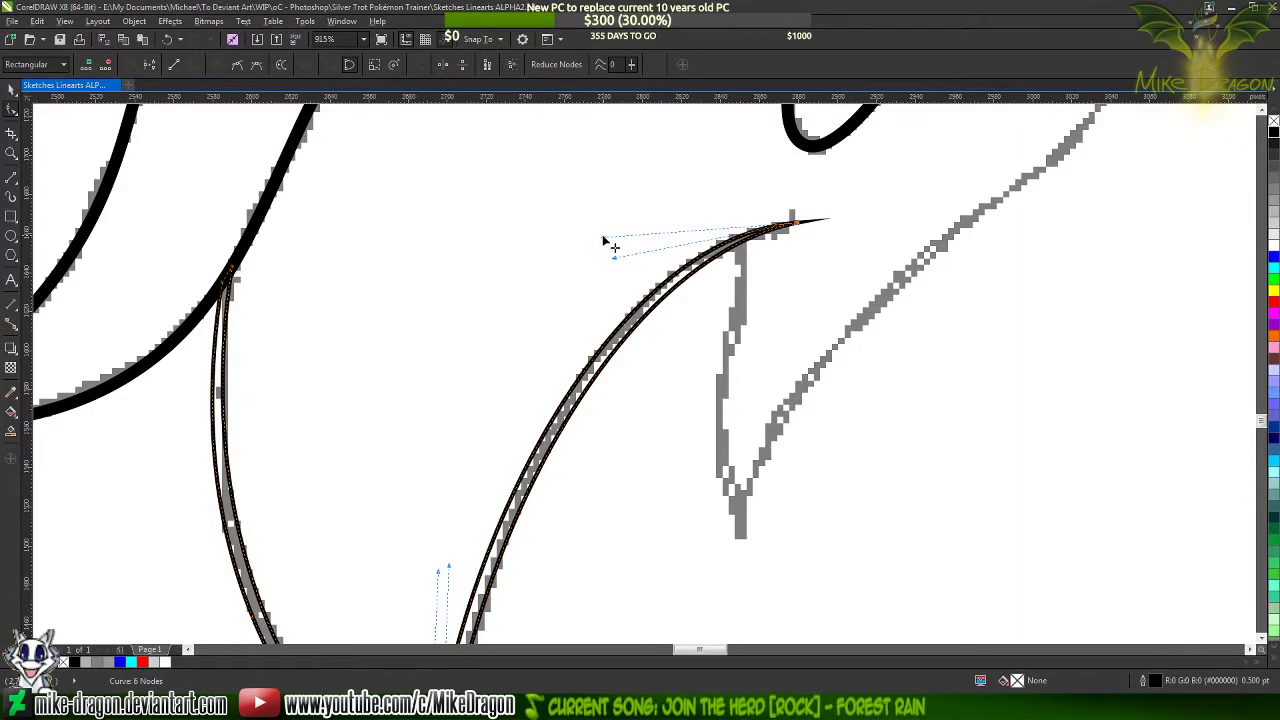
pyautogui.click(598, 200)
# Fill the finished V-shaped hair lock outline with black and check its tip and ends against the sketch
pyautogui.scroll(-3, 571, 183)
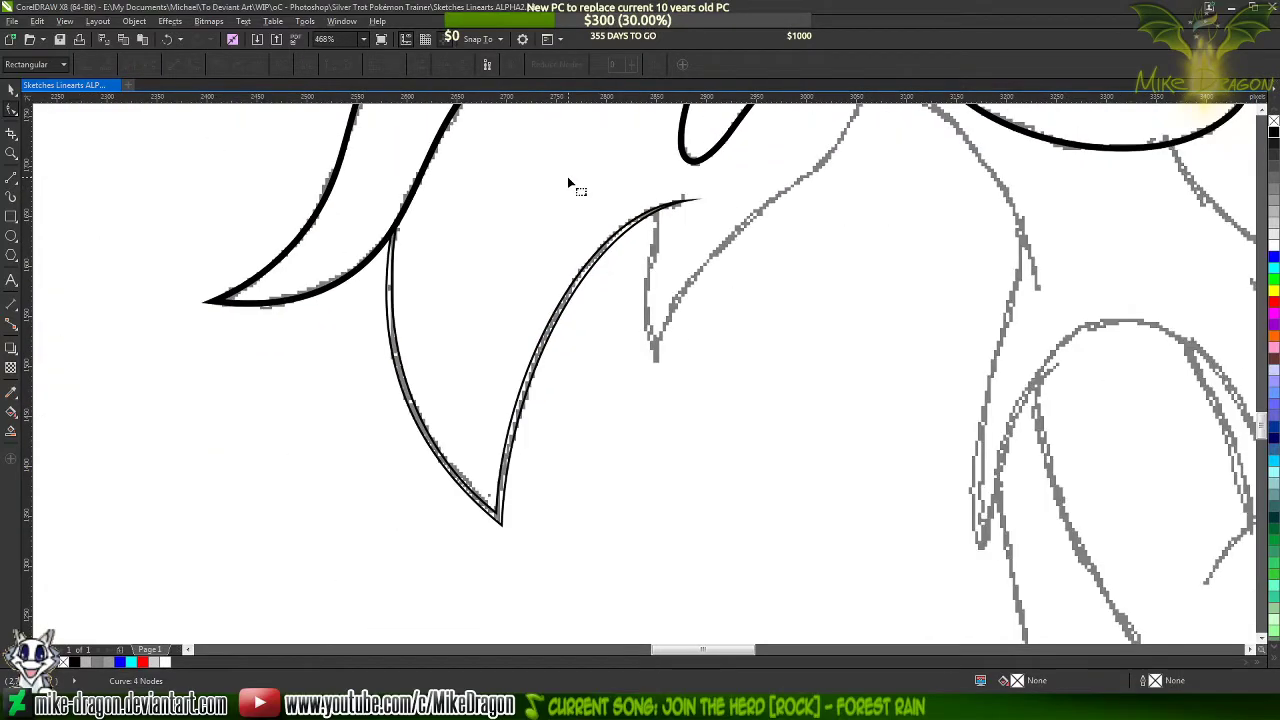
pyautogui.click(502, 479)
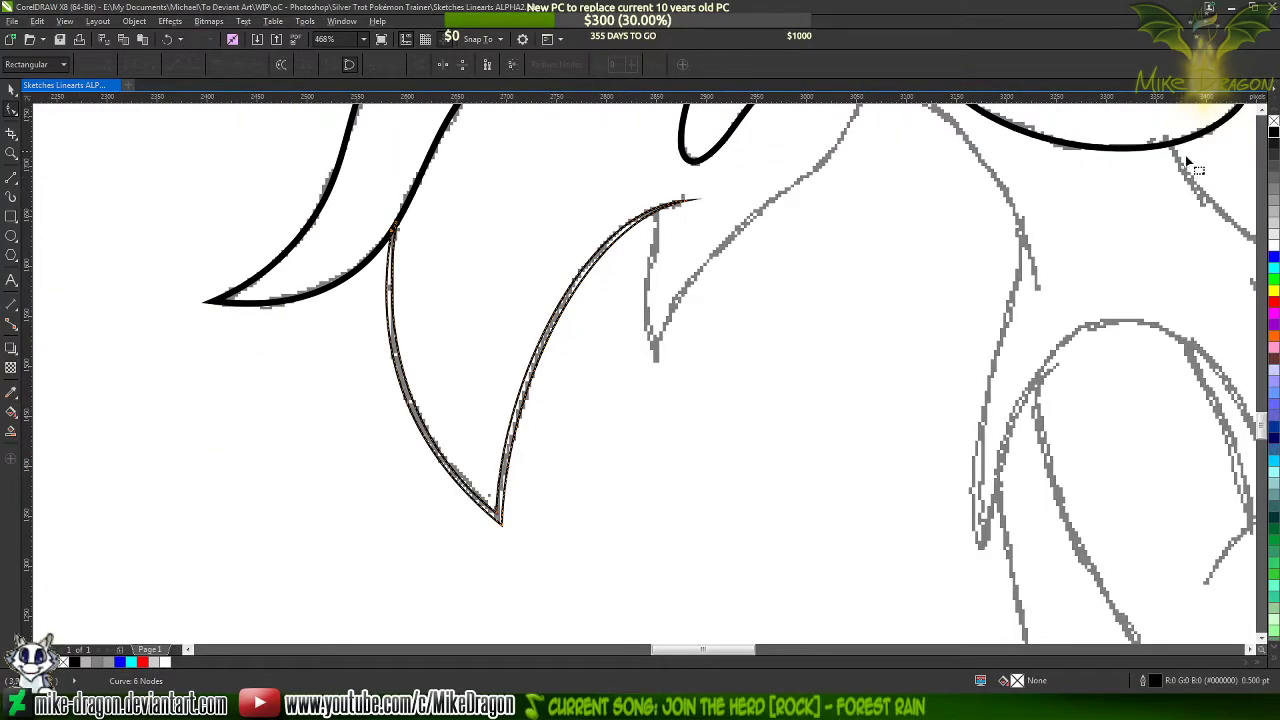
pyautogui.click(1273, 133)
pyautogui.click(699, 308)
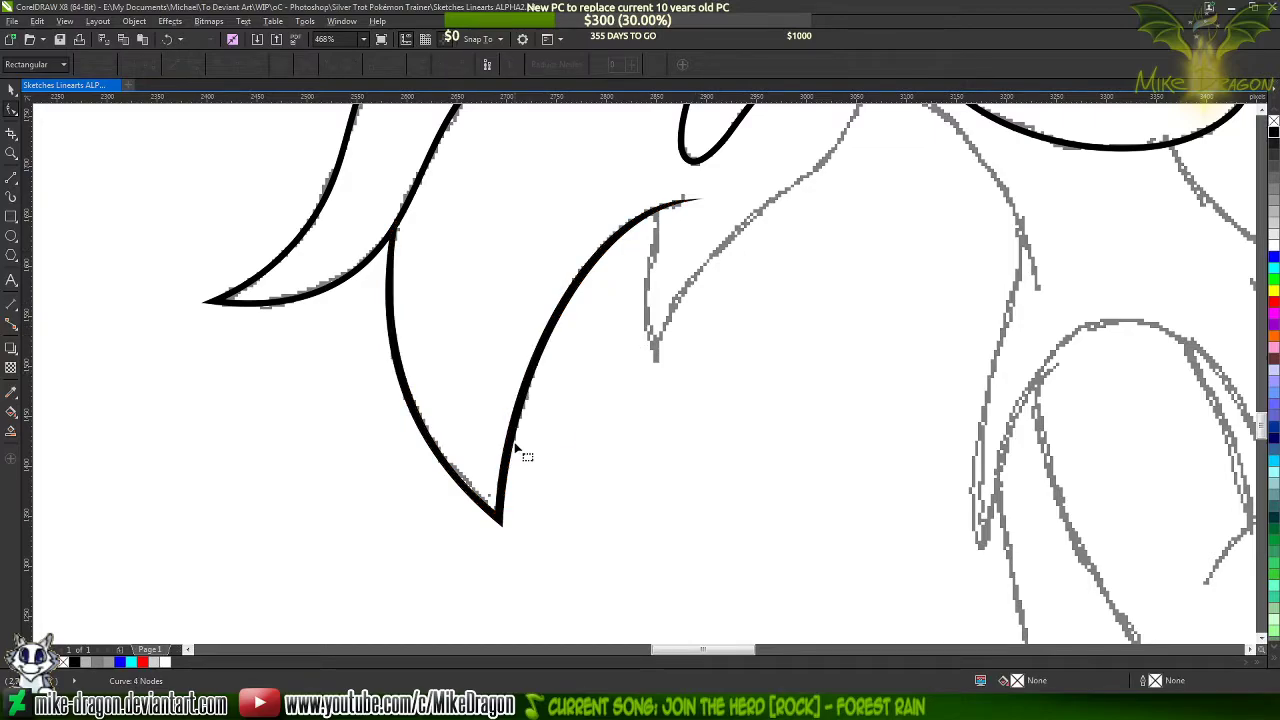
pyautogui.scroll(1, 516, 448)
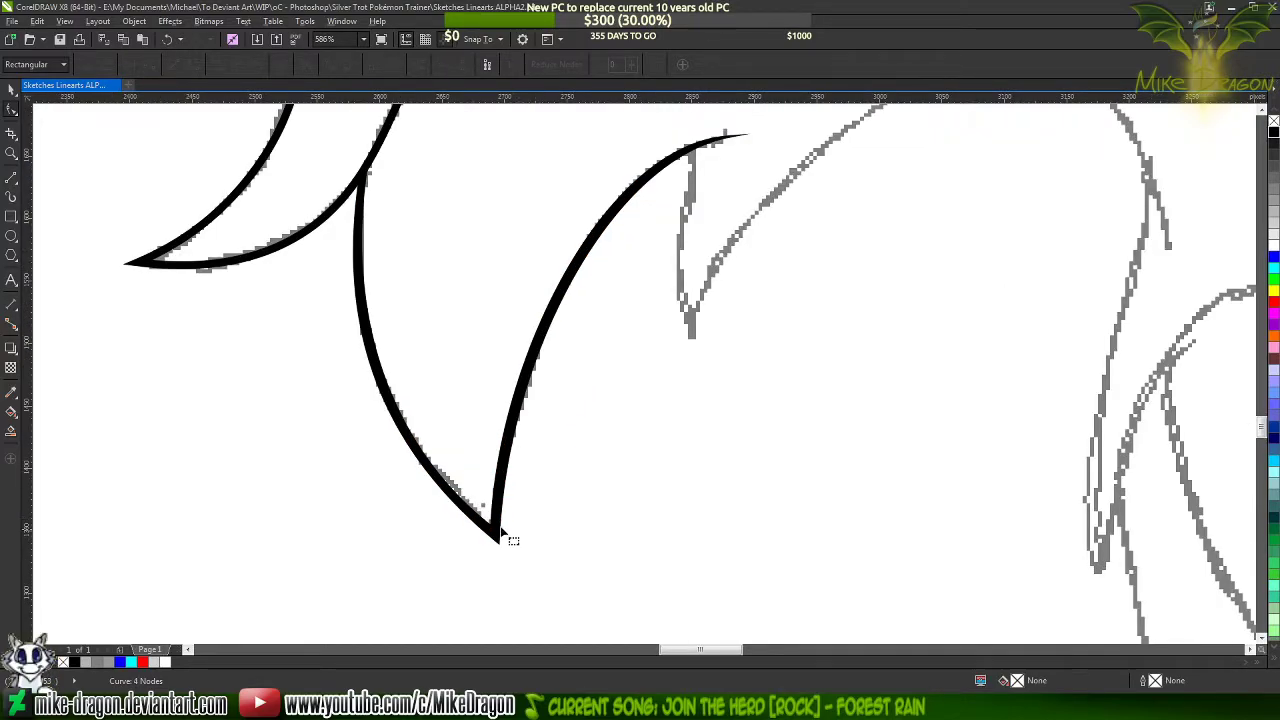
pyautogui.scroll(-2, 329, 537)
pyautogui.scroll(5, 317, 292)
pyautogui.scroll(-6, 316, 301)
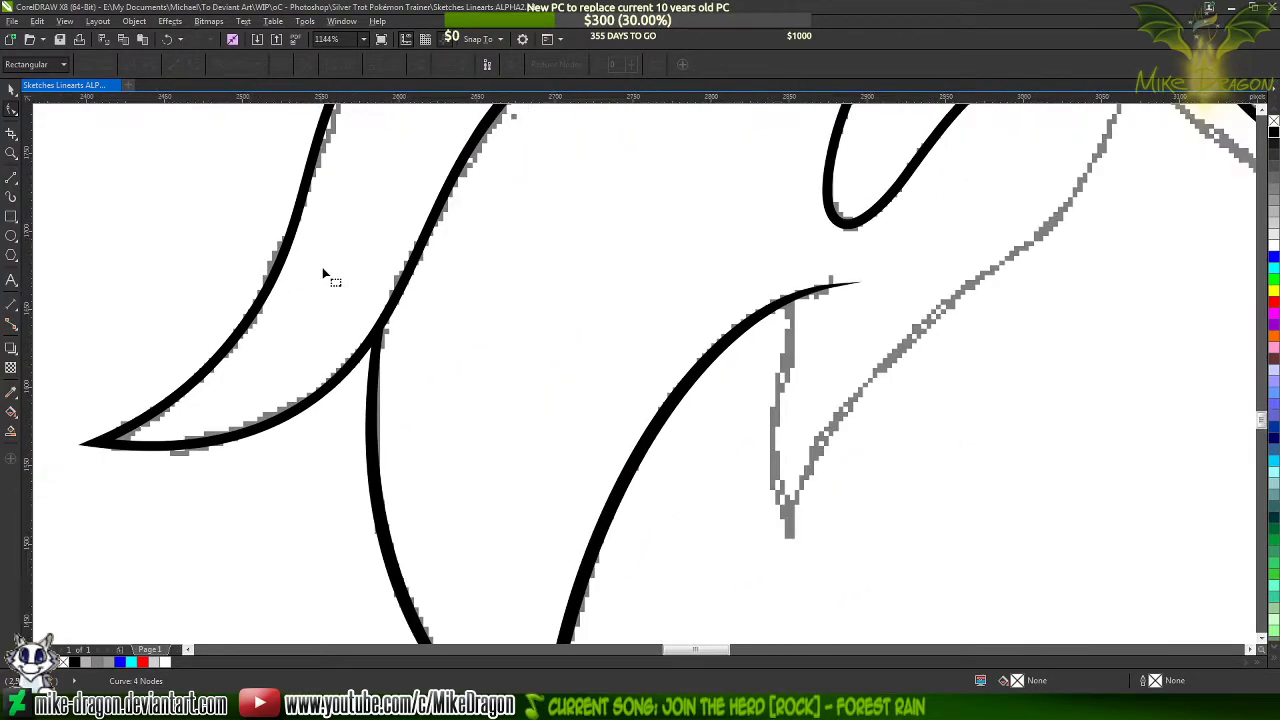
# Draw a 0.5 pt four-segment line of about 223 by 329 px along the next small lock, from the black strand through its tip to the chin
pyautogui.scroll(2, 624, 281)
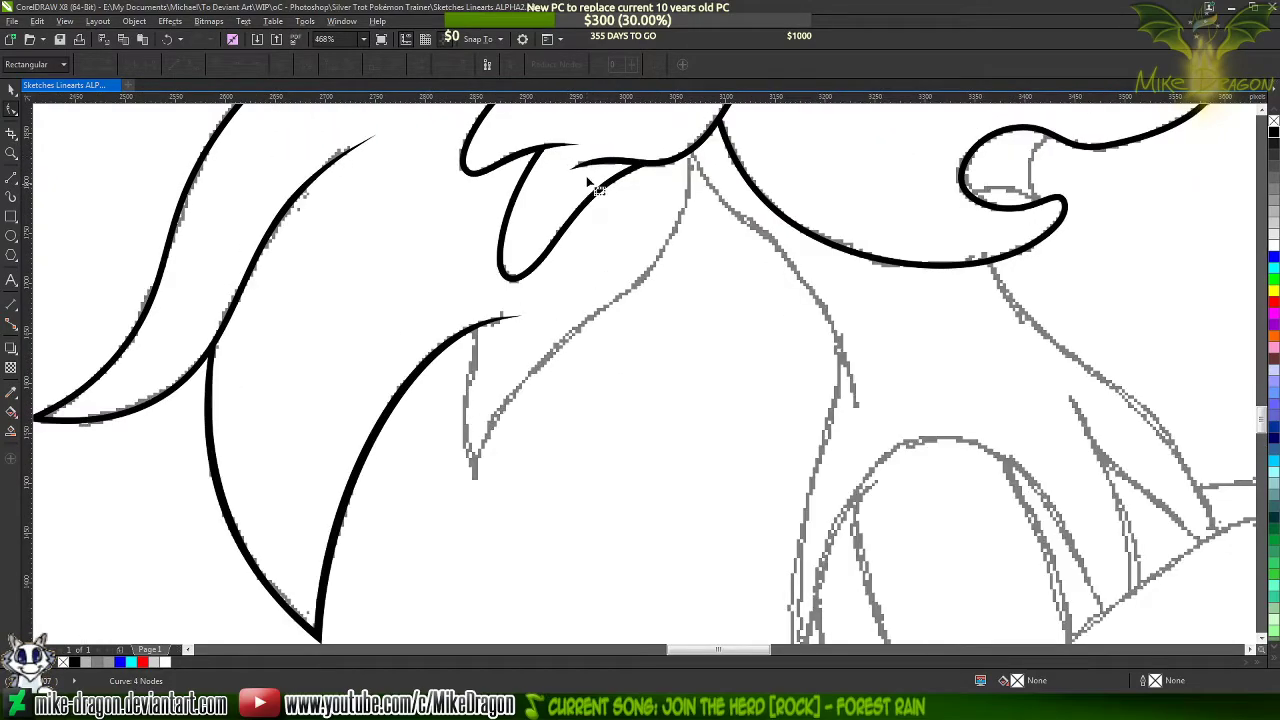
pyautogui.click(12, 176)
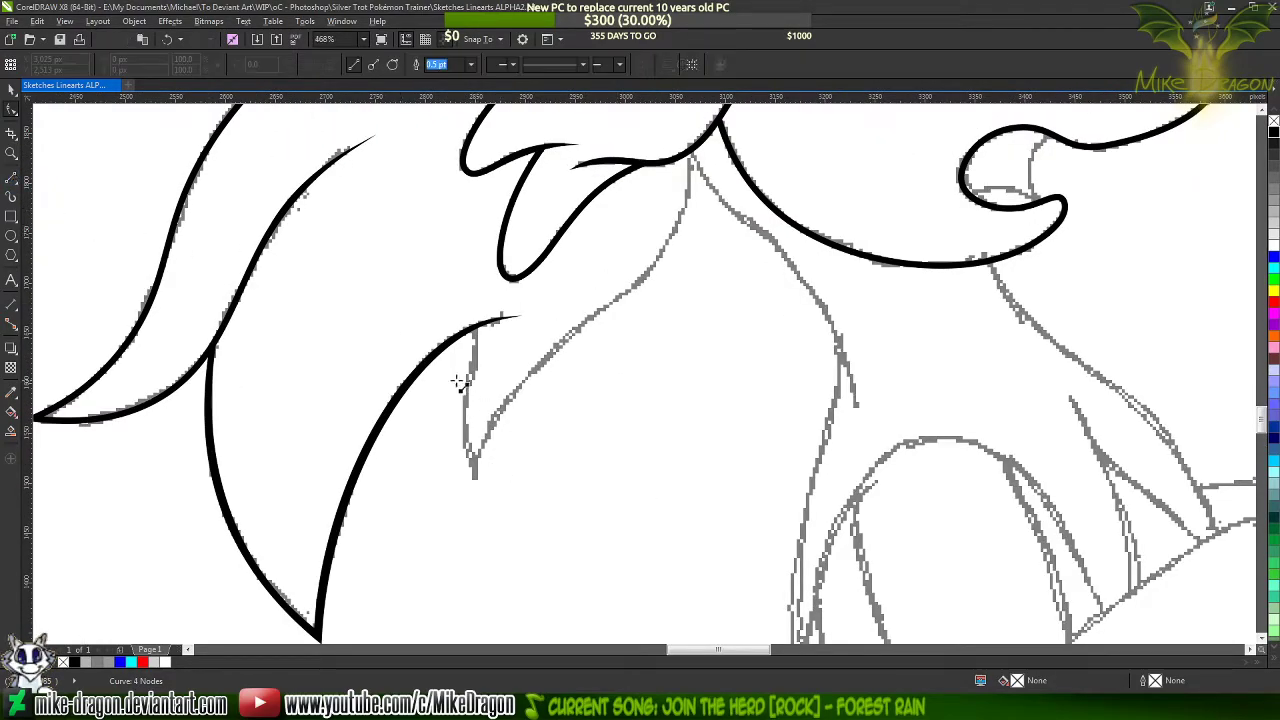
pyautogui.scroll(2, 478, 346)
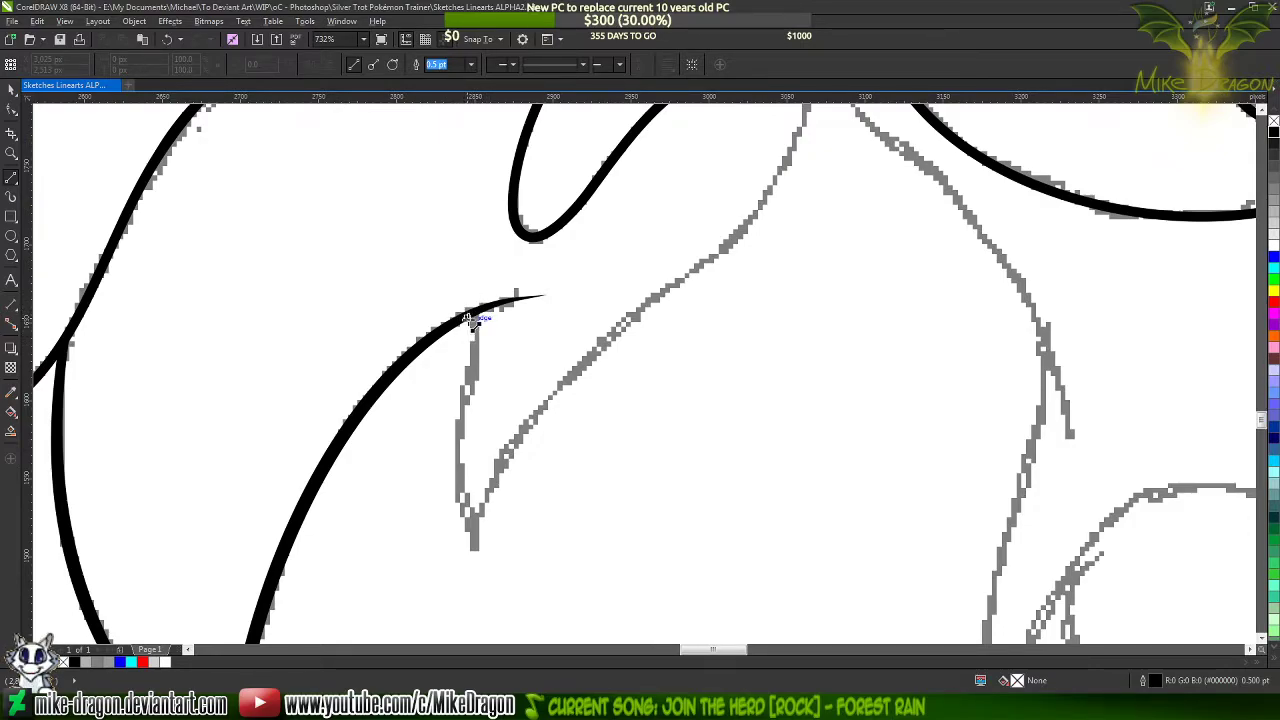
pyautogui.click(474, 326)
pyautogui.click(462, 418)
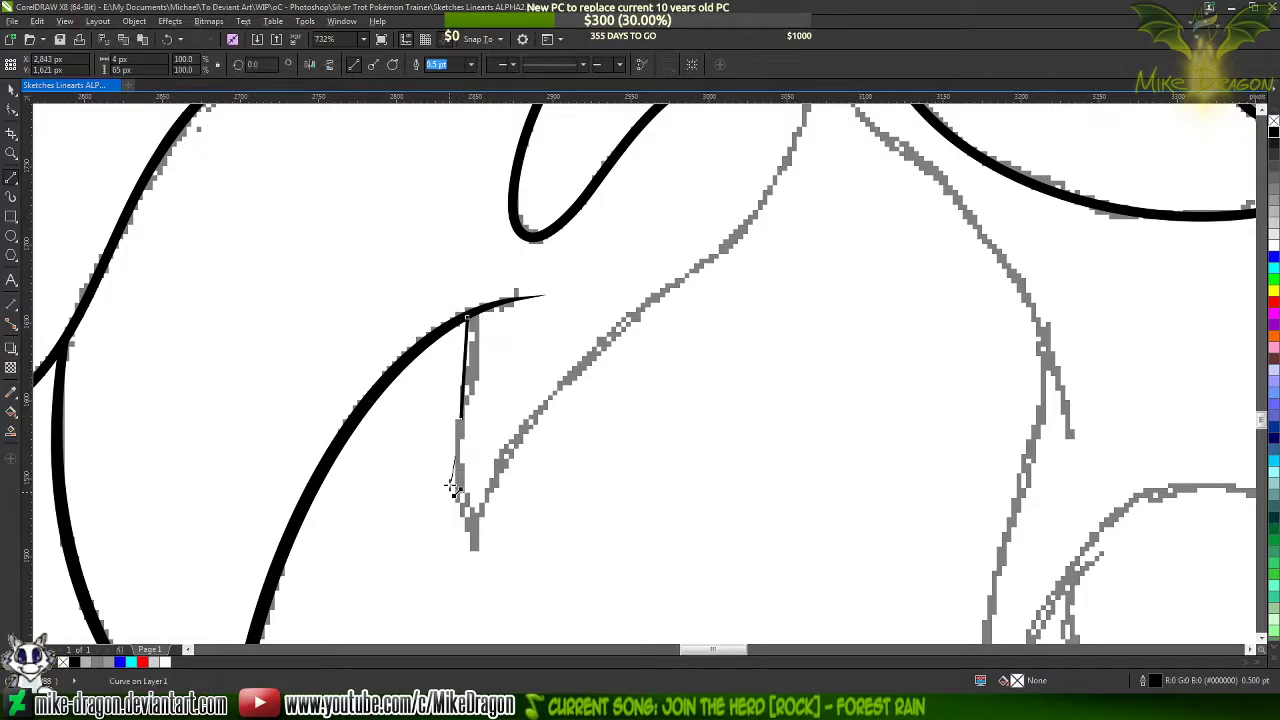
pyautogui.click(474, 549)
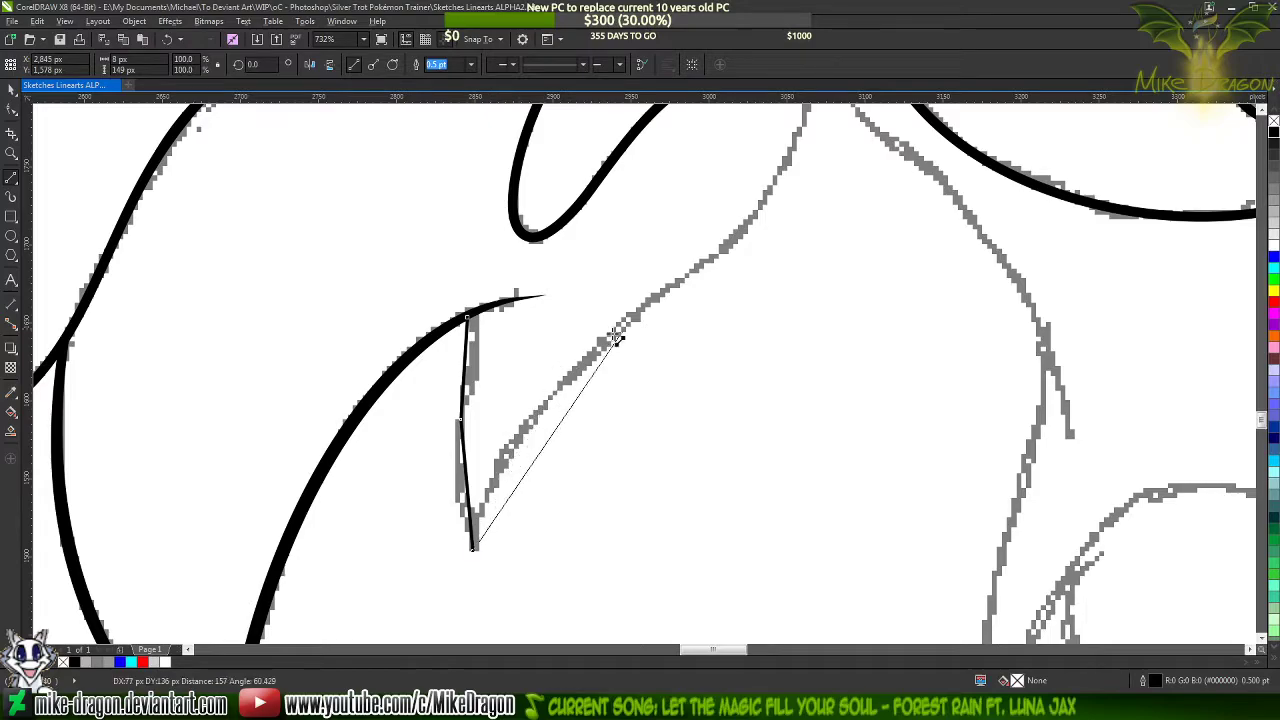
pyautogui.click(662, 296)
pyautogui.scroll(3, 662, 296)
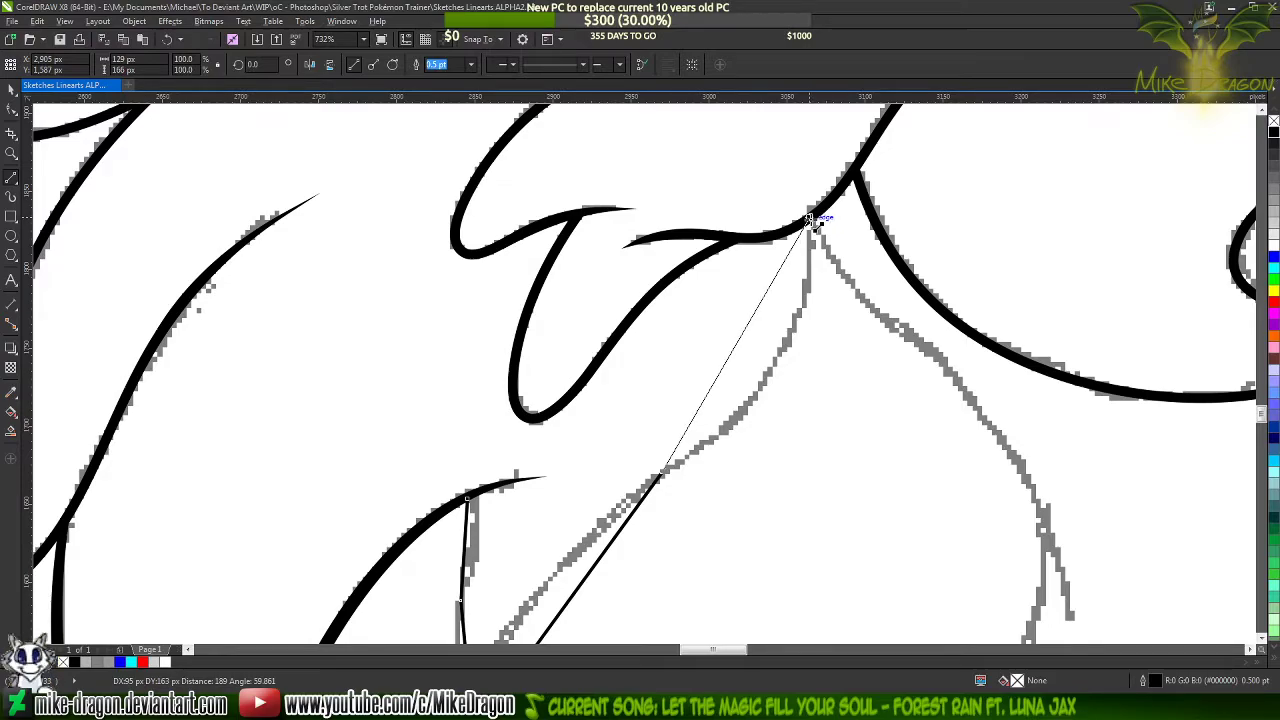
pyautogui.click(812, 222)
pyautogui.scroll(-2, 660, 210)
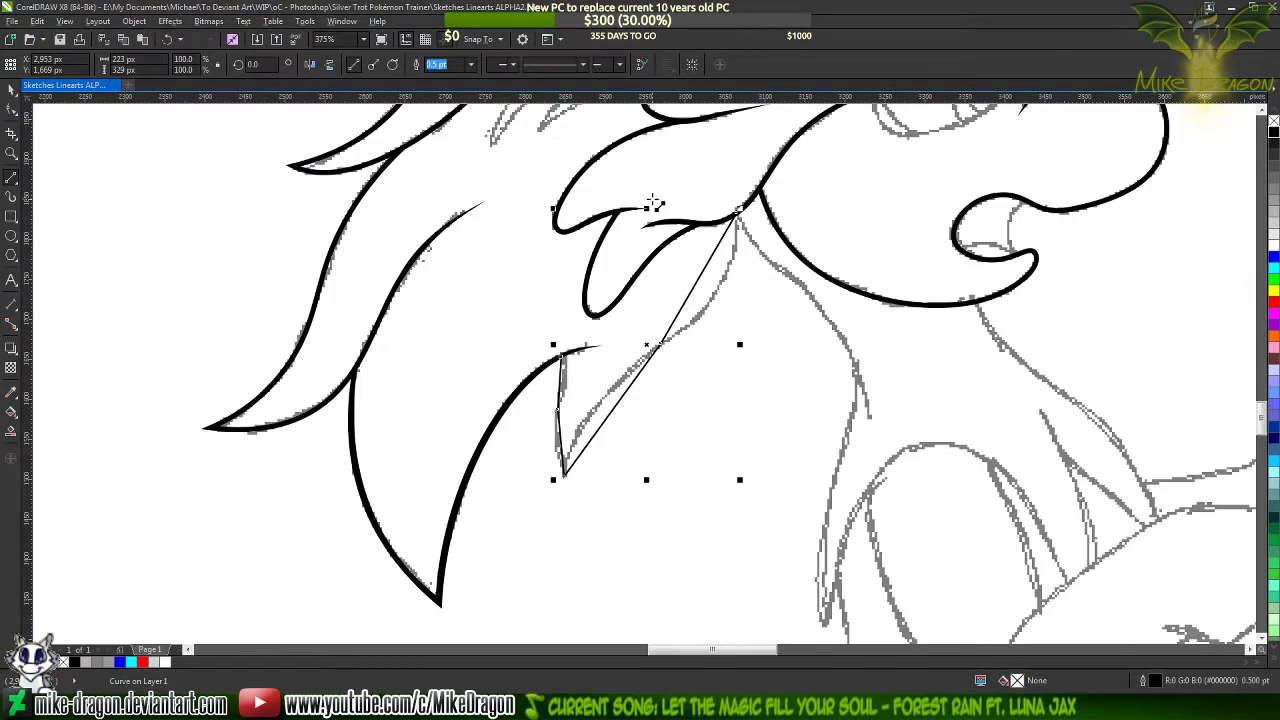
pyautogui.scroll(1, 714, 297)
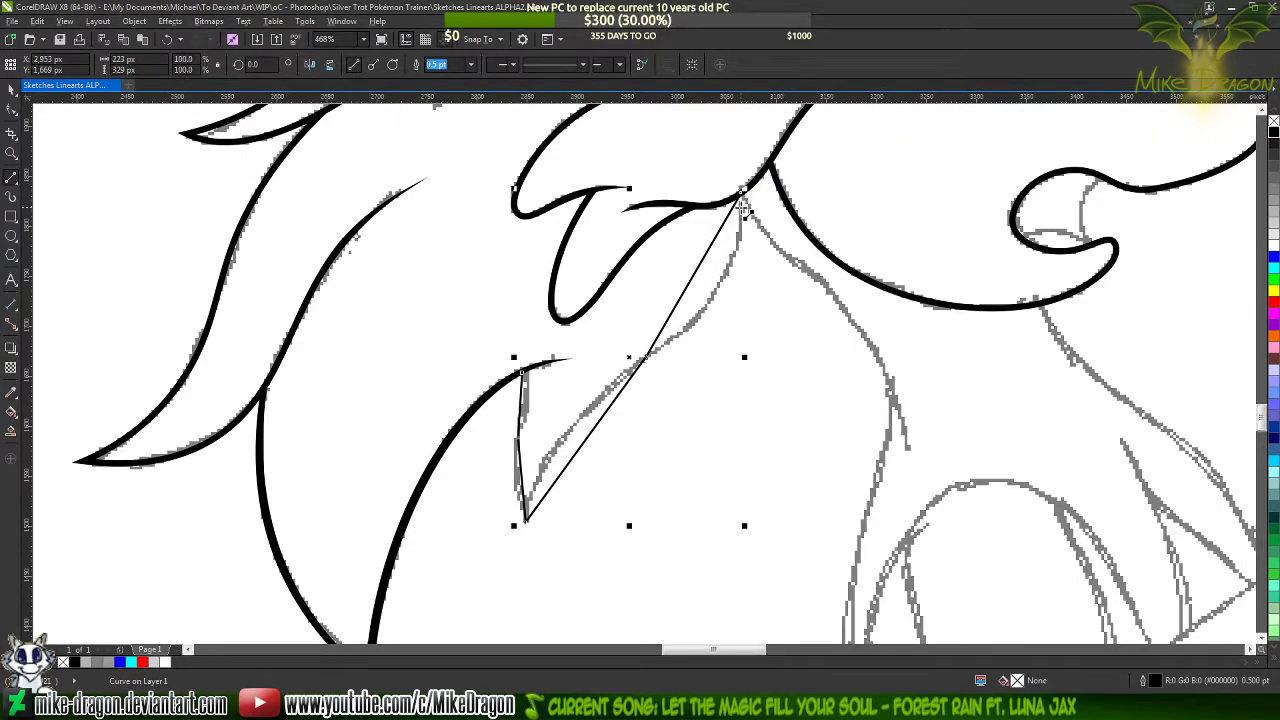
# End the small lock's line at the chin strand and set its outline width to 1.5 pt
pyautogui.click(743, 192)
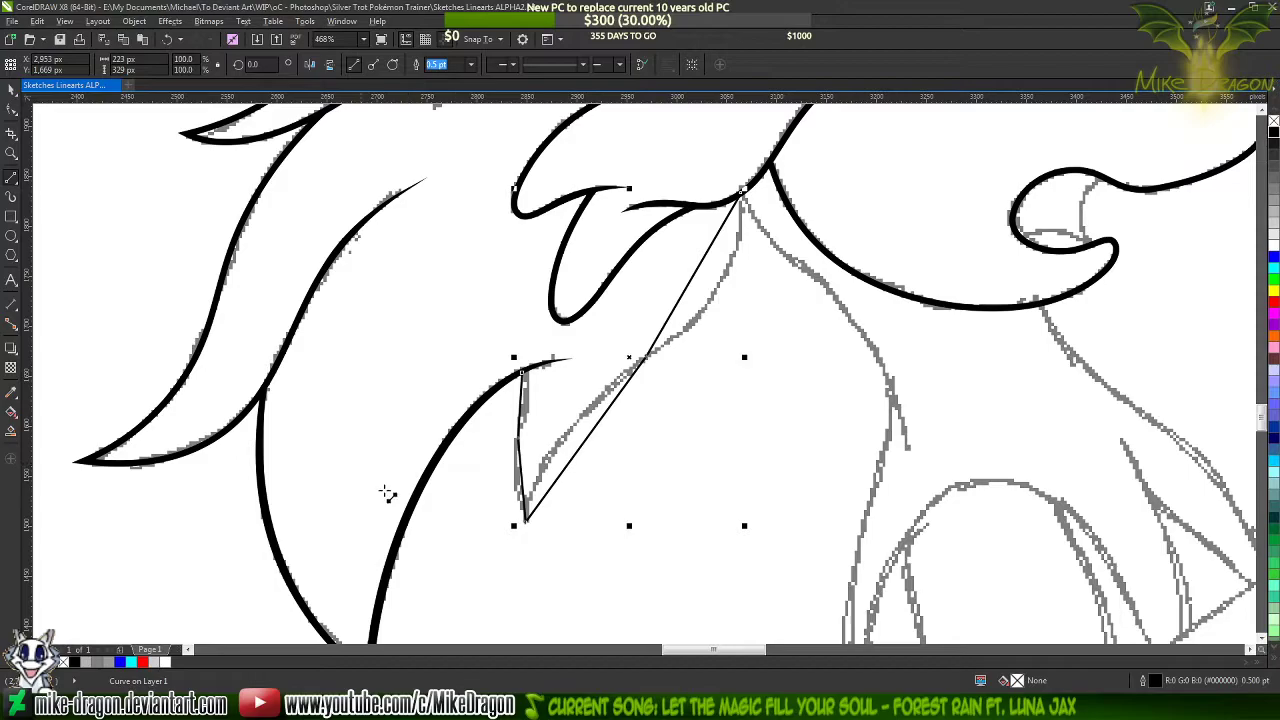
pyautogui.scroll(2, 596, 444)
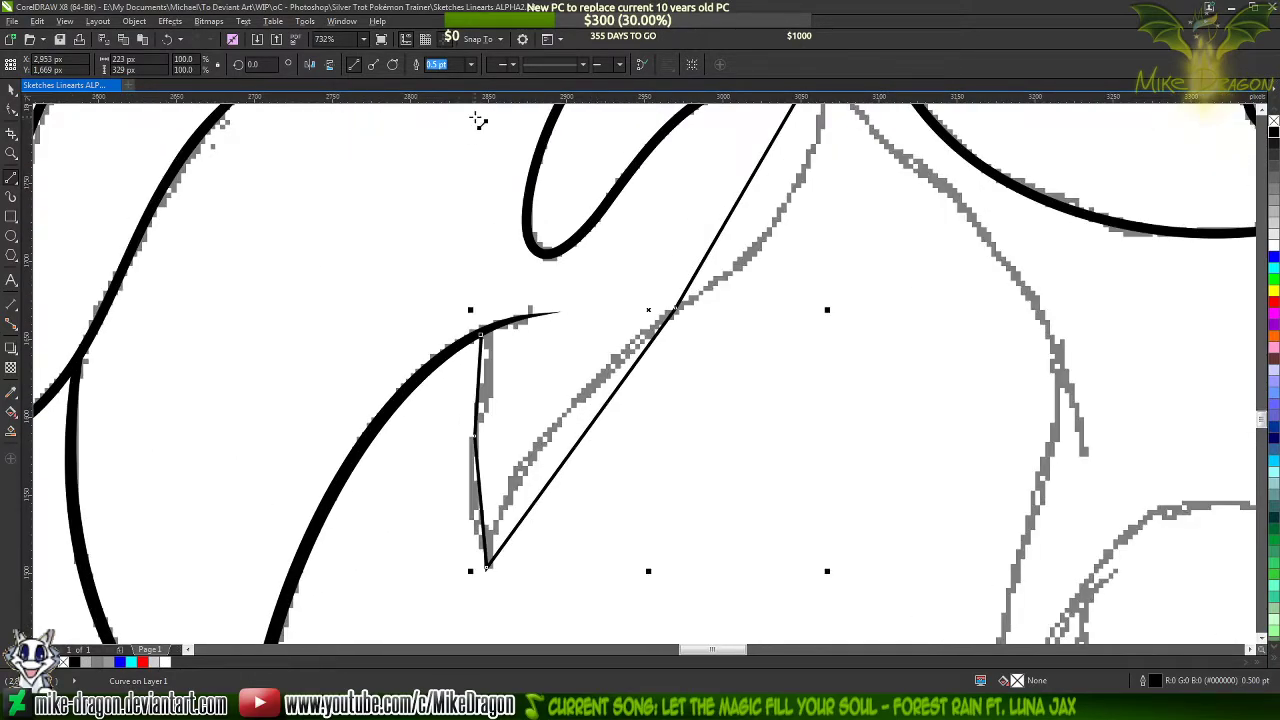
pyautogui.click(471, 64)
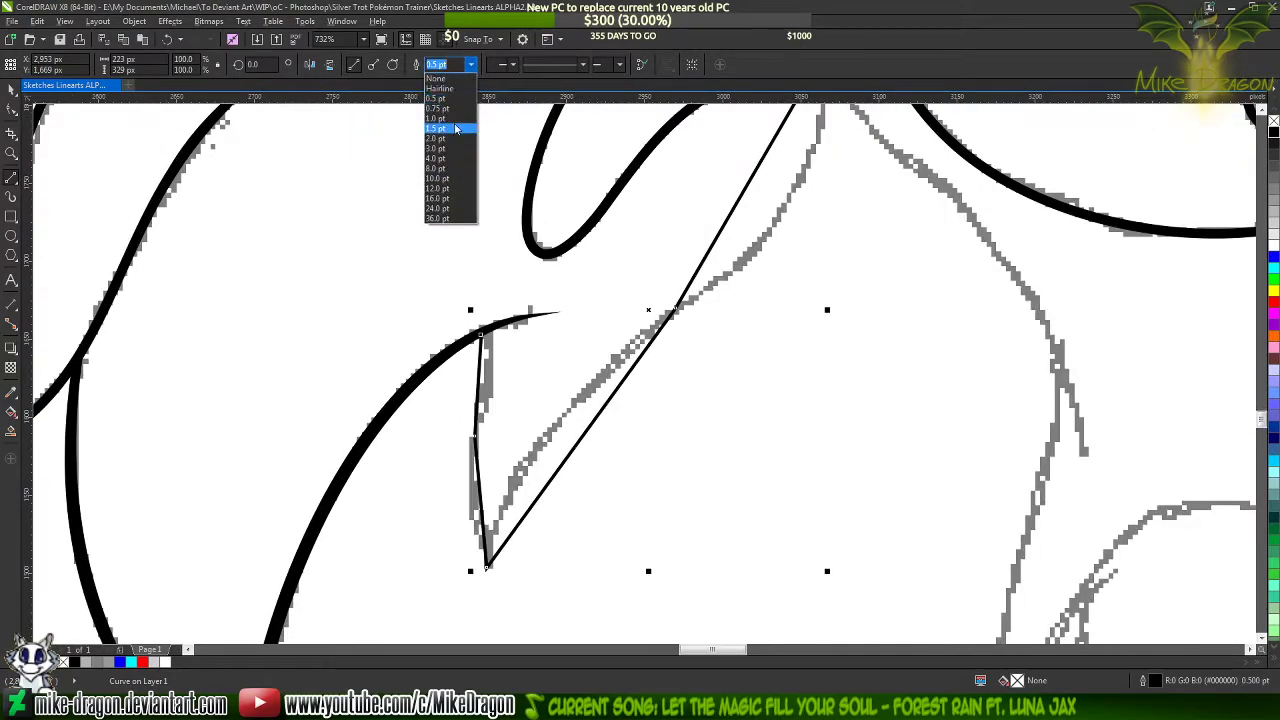
pyautogui.click(455, 128)
pyautogui.scroll(-2, 348, 346)
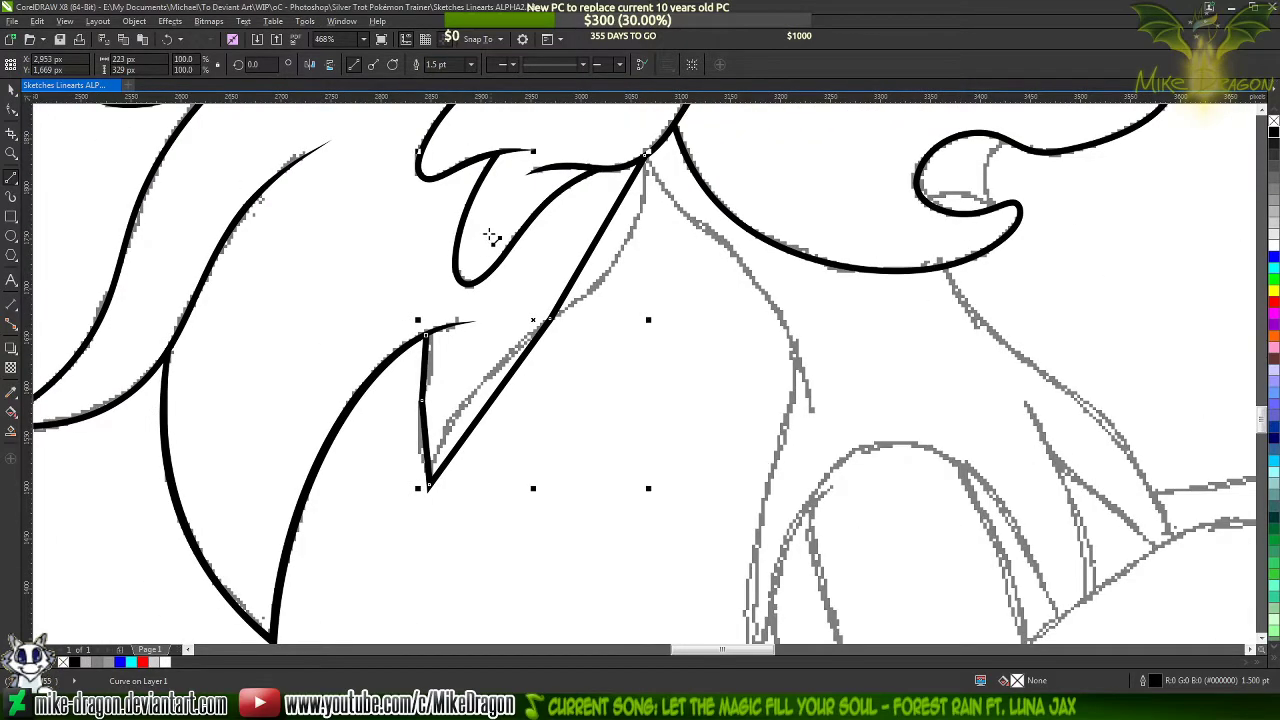
# Select all nodes of the small lock's line and convert its straight segments to curves
pyautogui.press('F10')
pyautogui.moveTo(667, 143); pyautogui.dragTo(376, 526)
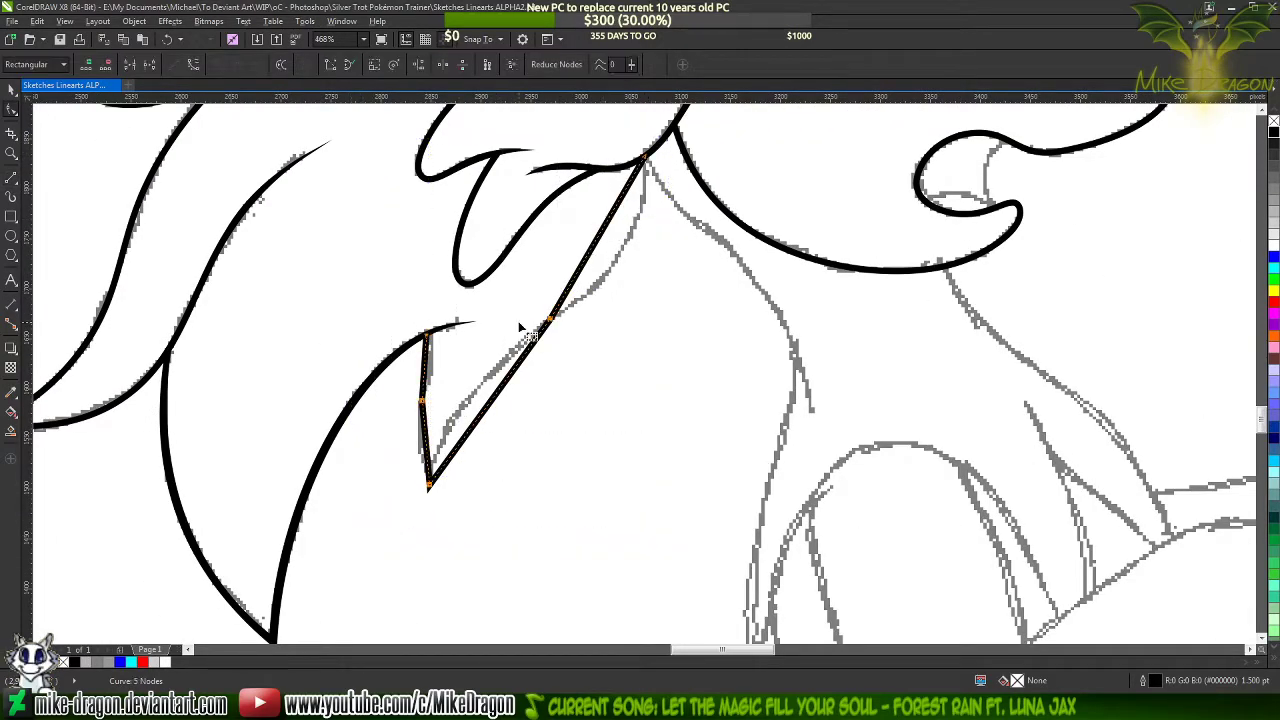
pyautogui.rightClick(521, 325)
pyautogui.click(563, 381)
# Bend the upper segment of the lock's left edge to follow the sketch down from the black strand
pyautogui.scroll(5, 370, 405)
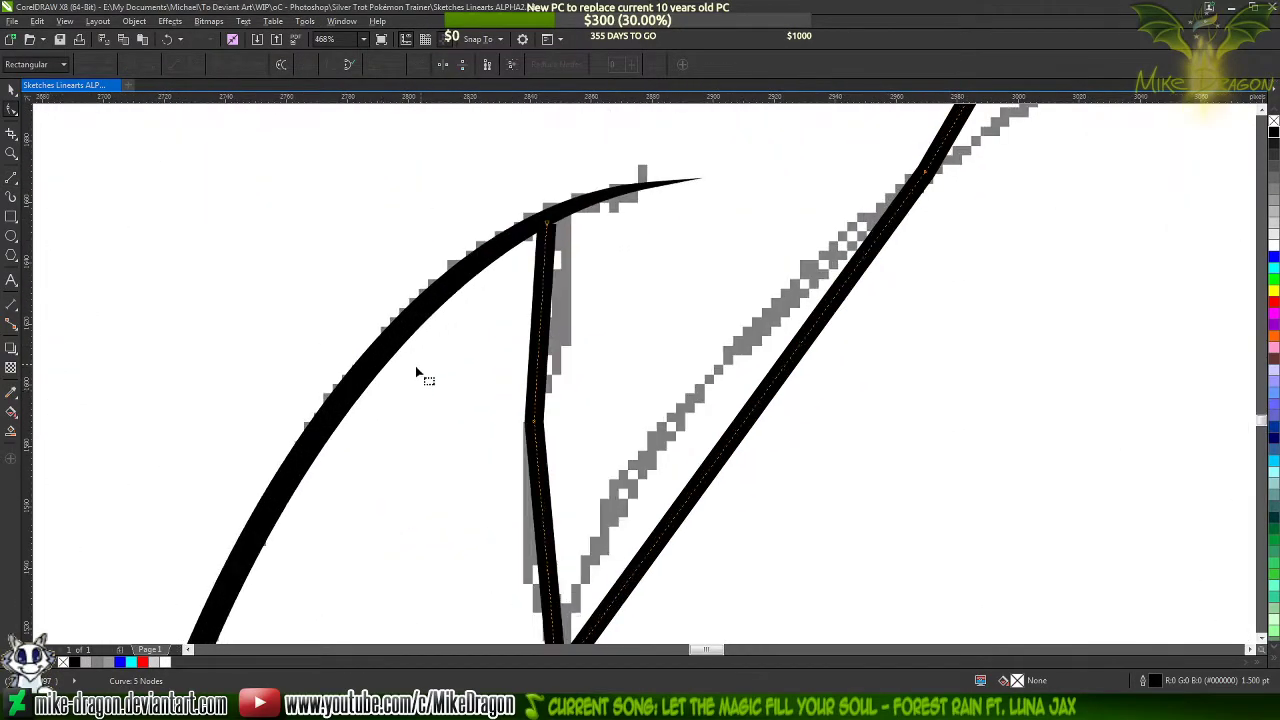
pyautogui.moveTo(542, 313); pyautogui.dragTo(568, 290)
pyautogui.scroll(2, 560, 218)
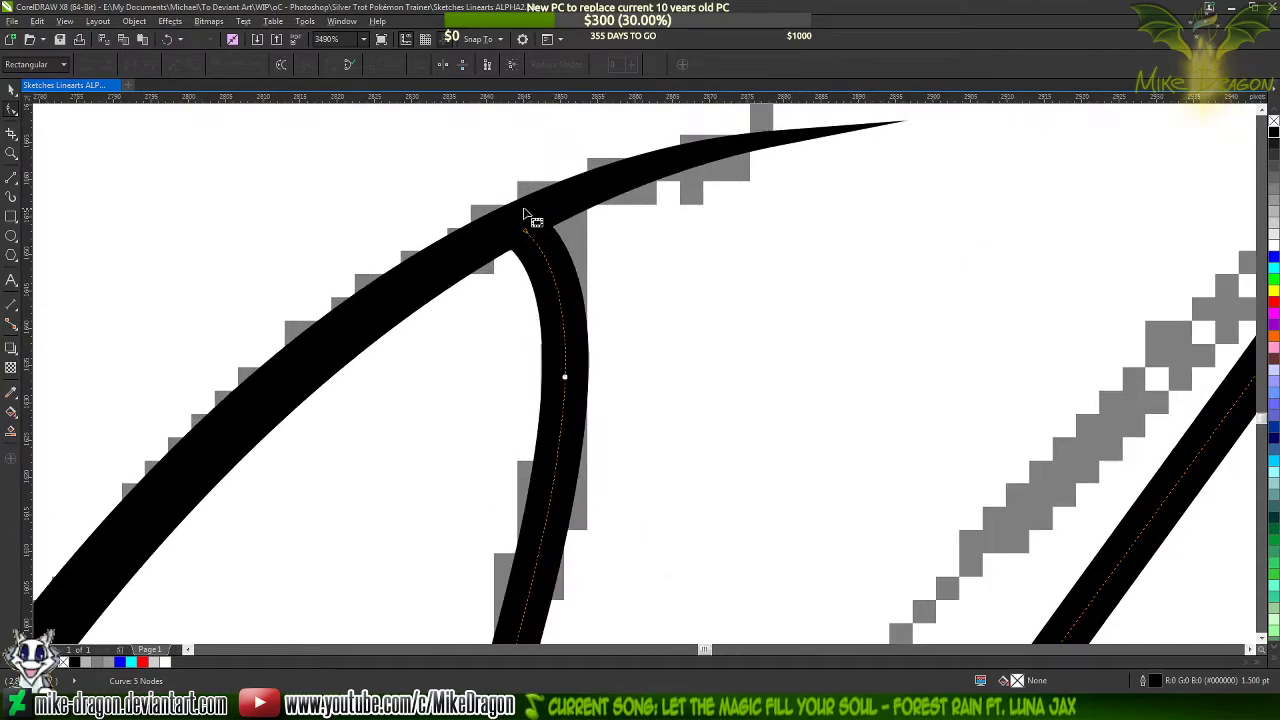
pyautogui.scroll(-3, 525, 251)
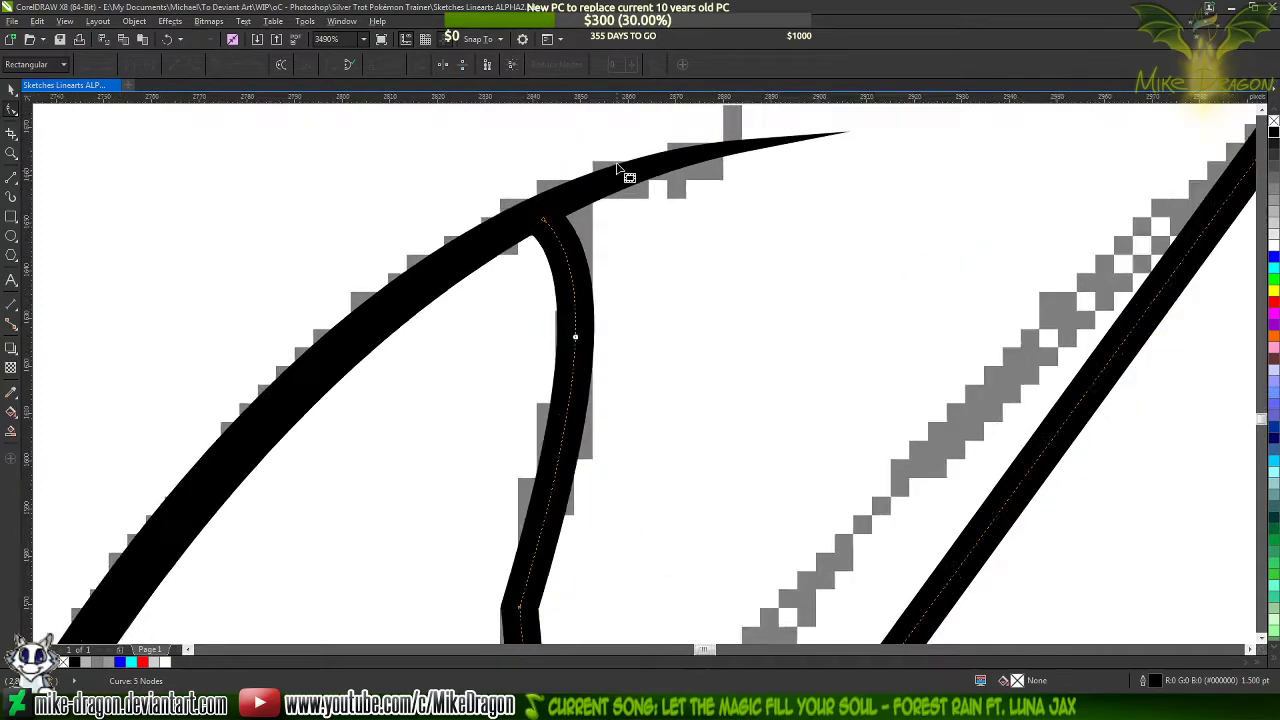
pyautogui.scroll(2, 578, 428)
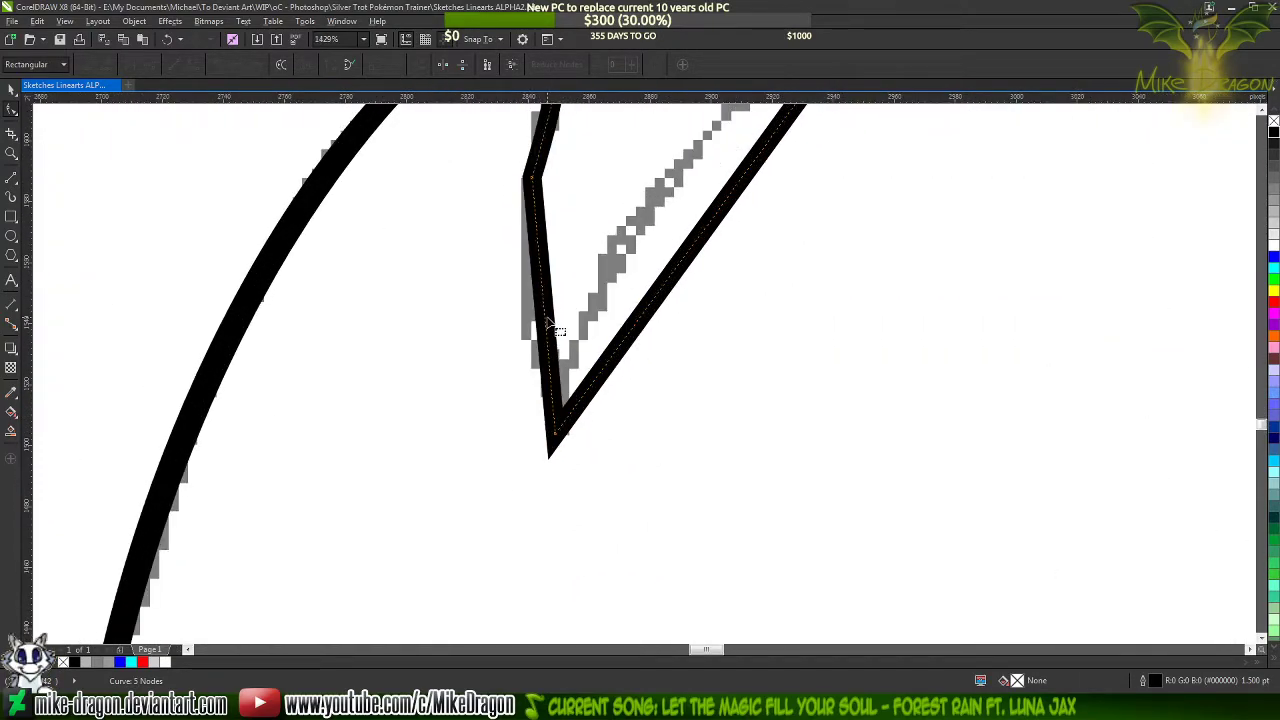
# Bend the lower segment of the lock's left edge outward along the sketch, add a node there and smooth the edge
pyautogui.scroll(-1, 560, 420)
pyautogui.scroll(1, 545, 352)
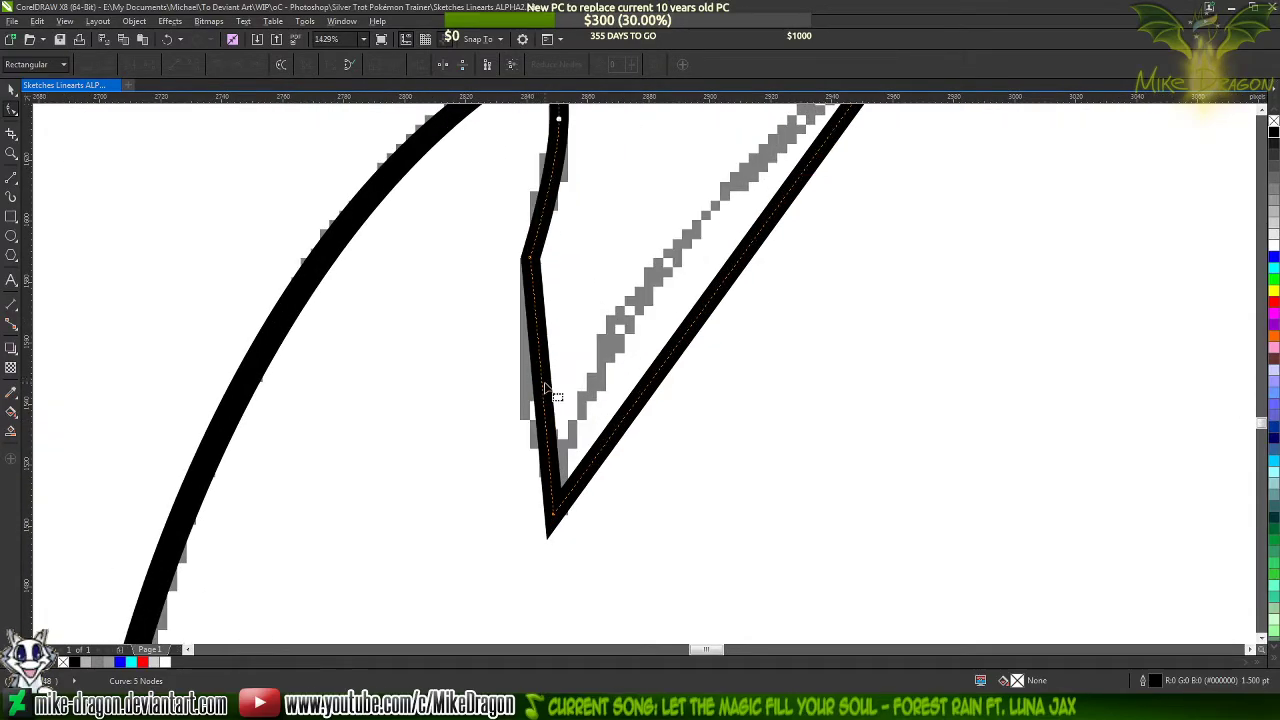
pyautogui.moveTo(547, 392); pyautogui.dragTo(522, 400)
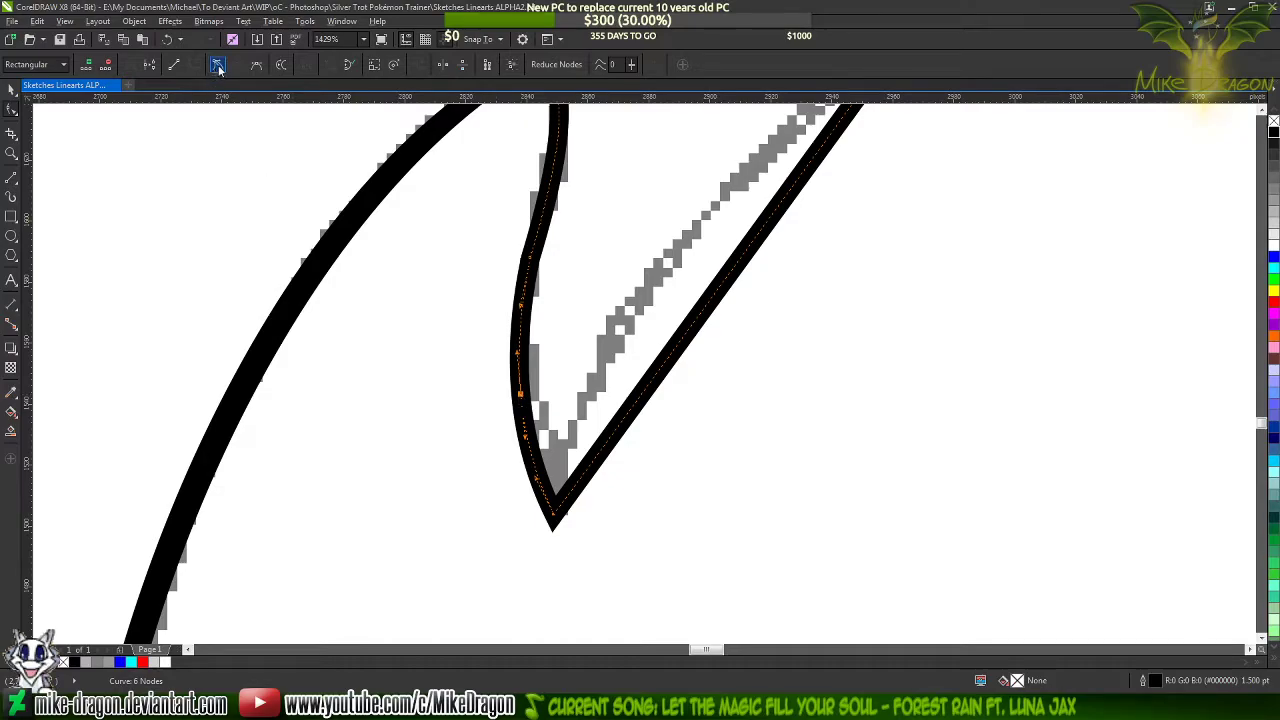
pyautogui.scroll(-2, 490, 400)
pyautogui.scroll(2, 497, 293)
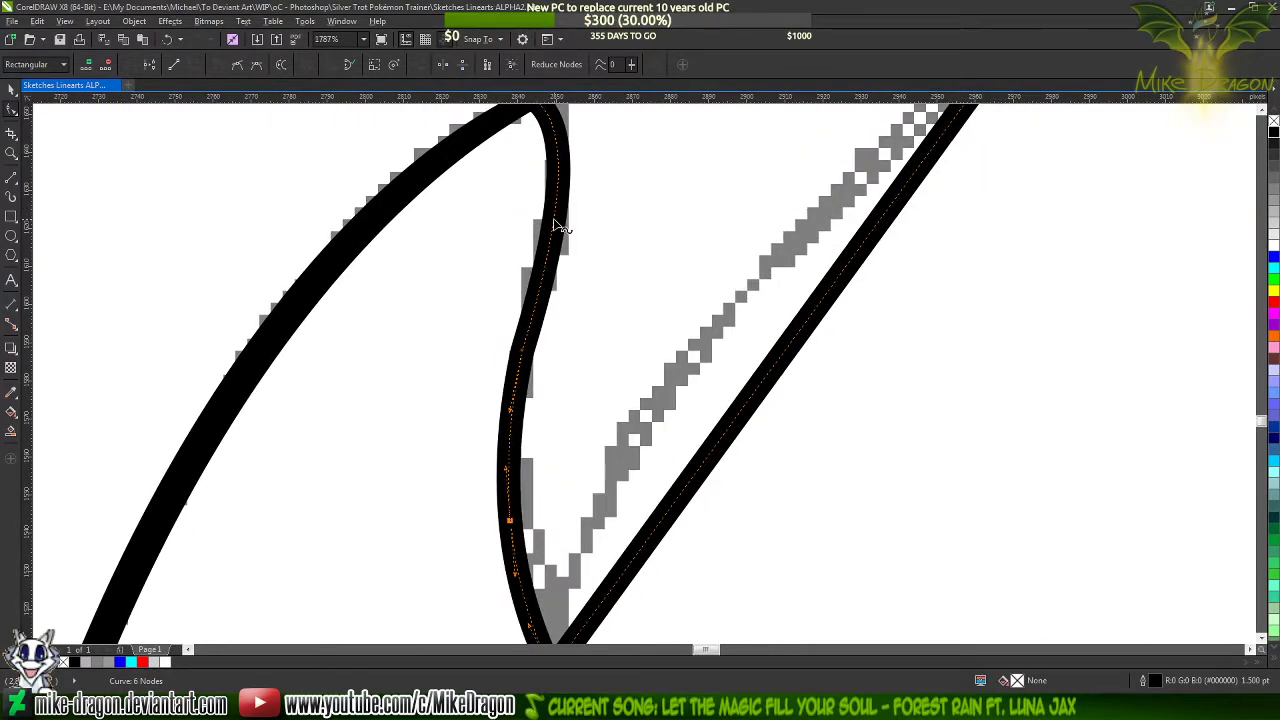
# Delete the intermediate nodes of the lock's left edge, leaving one smooth S-curve from the strand to the tip
pyautogui.doubleClick(555, 221)
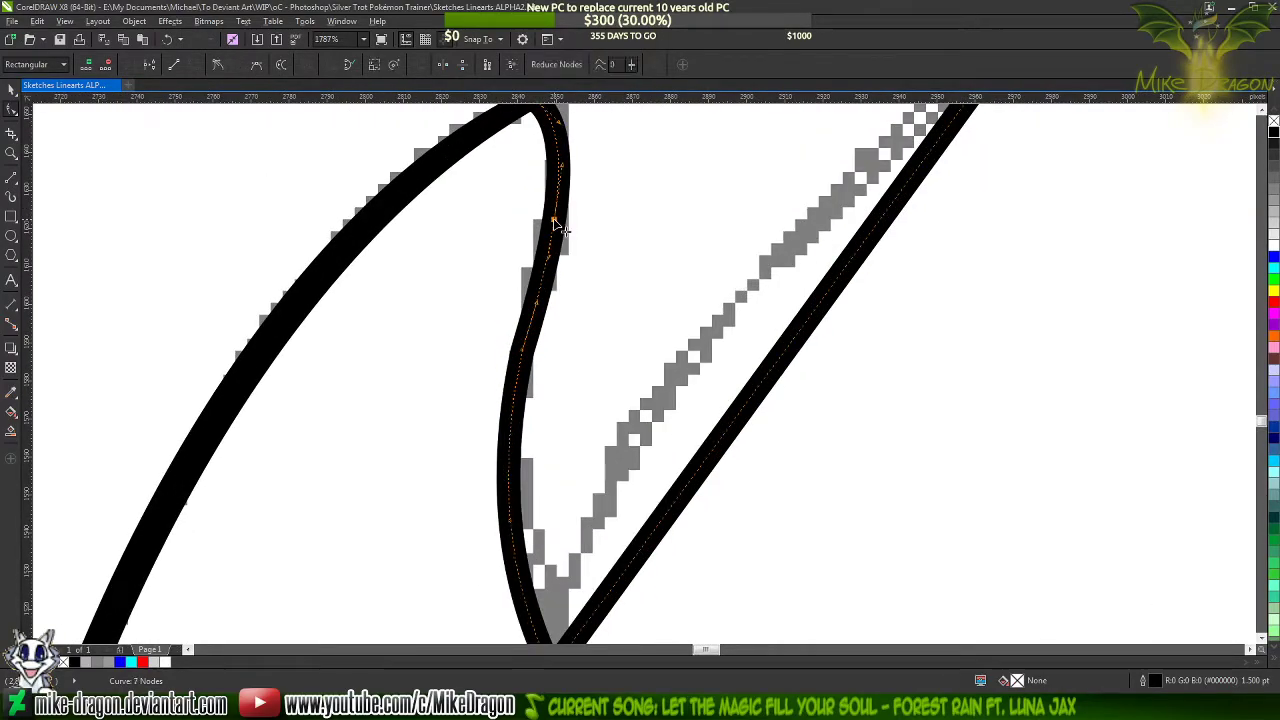
pyautogui.doubleClick(522, 350)
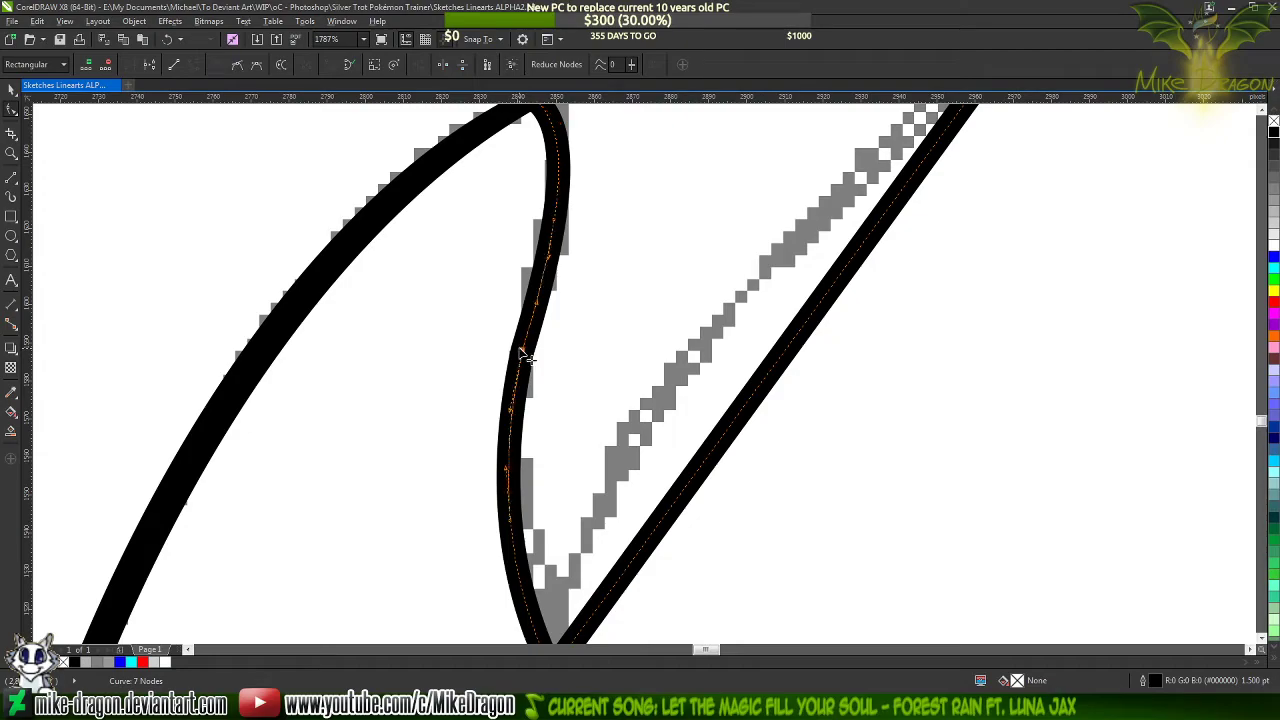
pyautogui.doubleClick(552, 225)
pyautogui.scroll(-4, 510, 350)
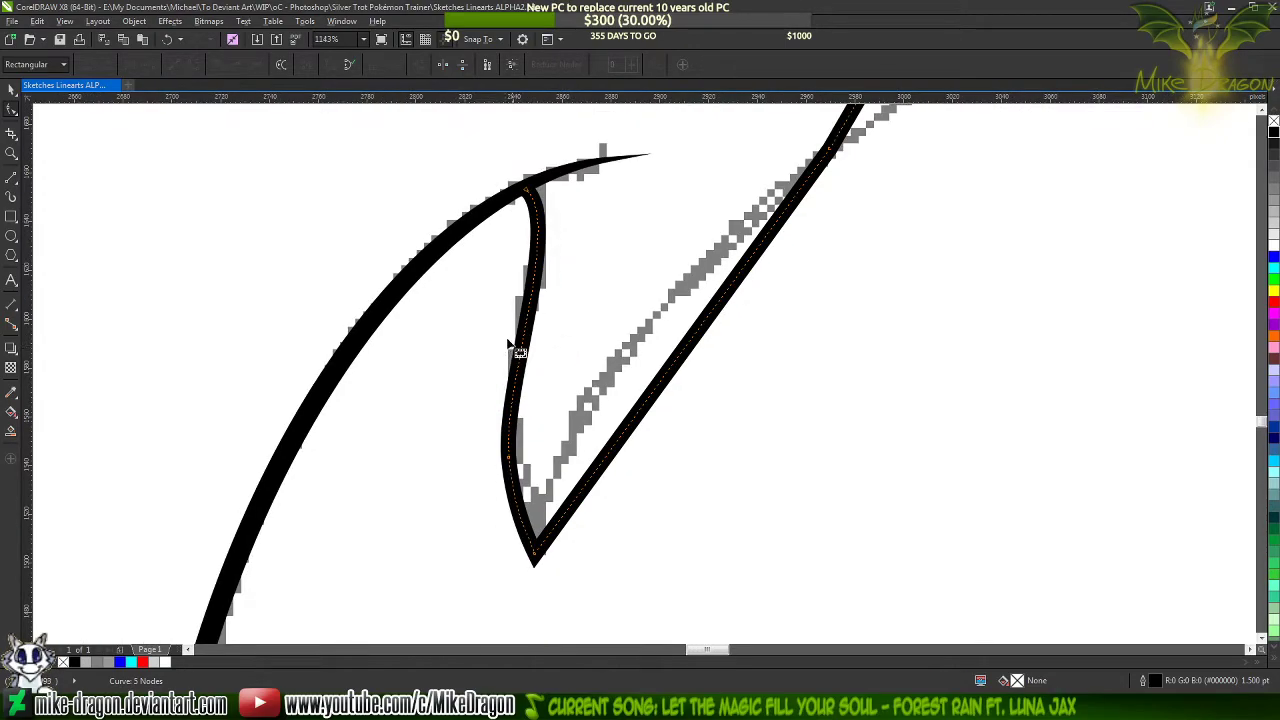
pyautogui.doubleClick(519, 450)
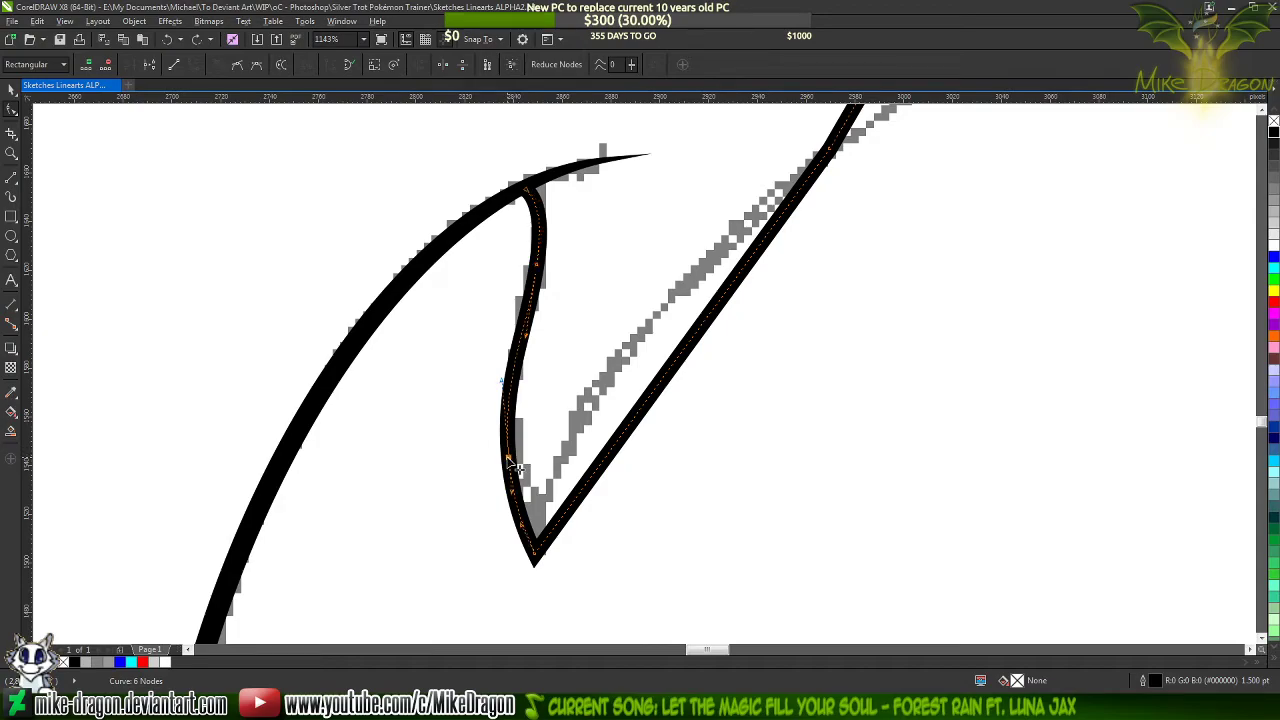
pyautogui.doubleClick(516, 466)
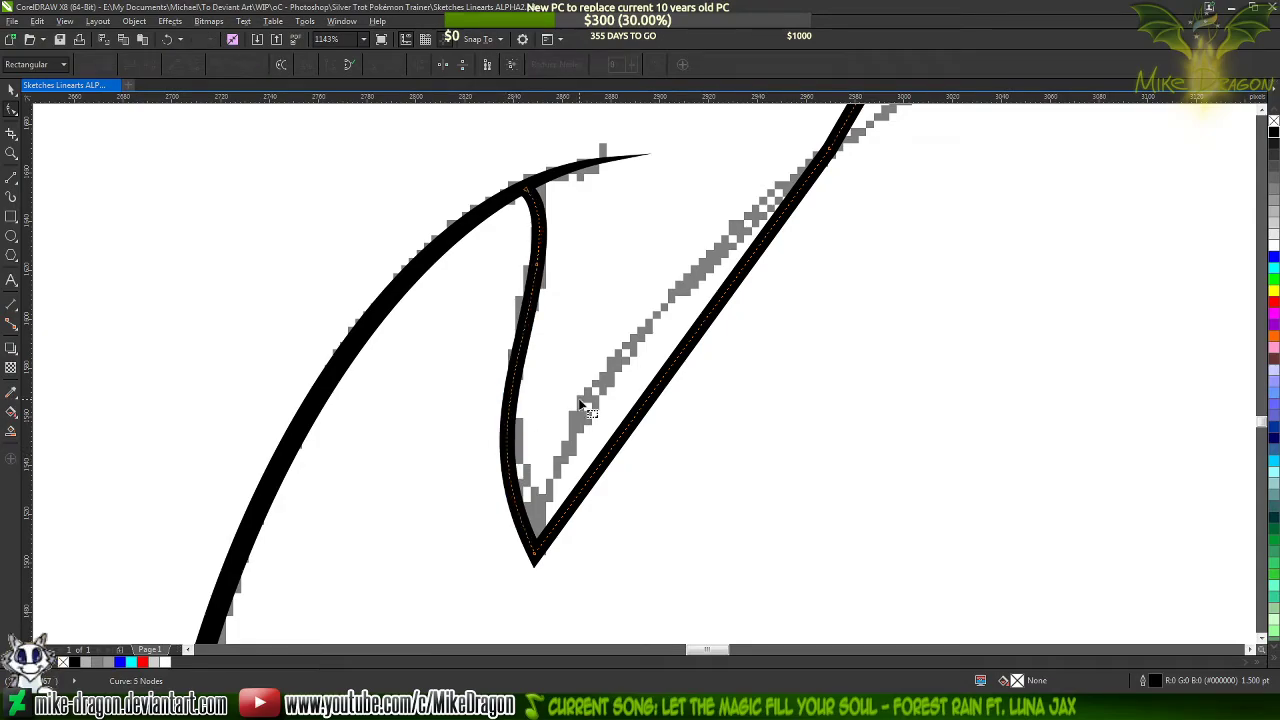
pyautogui.doubleClick(539, 270)
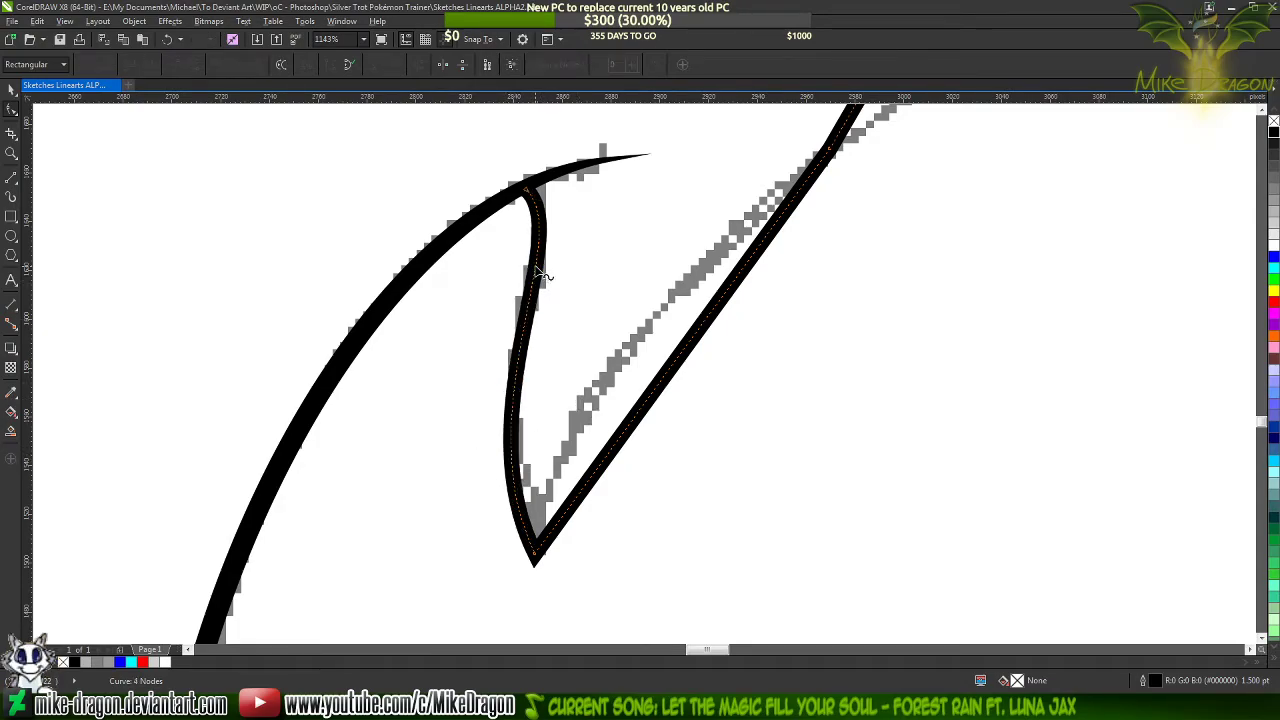
pyautogui.click(417, 418)
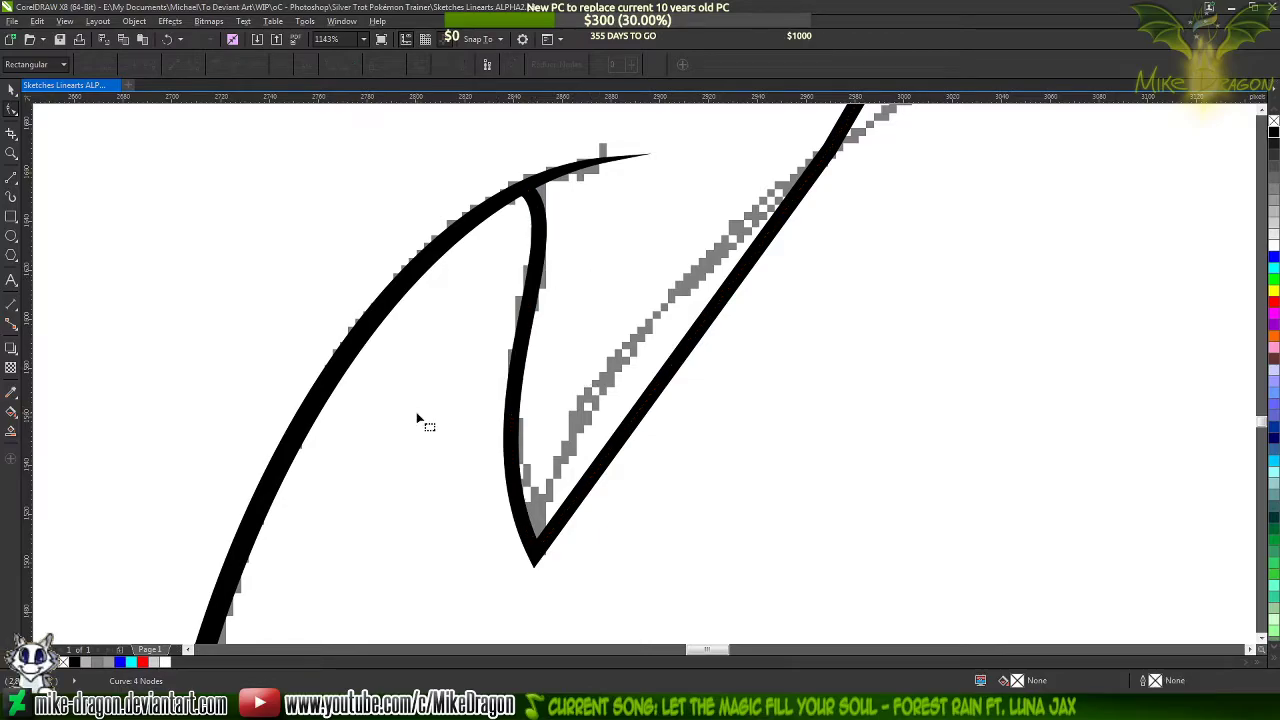
pyautogui.click(512, 418)
# Bend the lower segment of the lock's right edge onto the sketch and add a node on its bend
pyautogui.scroll(-1, 566, 509)
pyautogui.scroll(1, 676, 398)
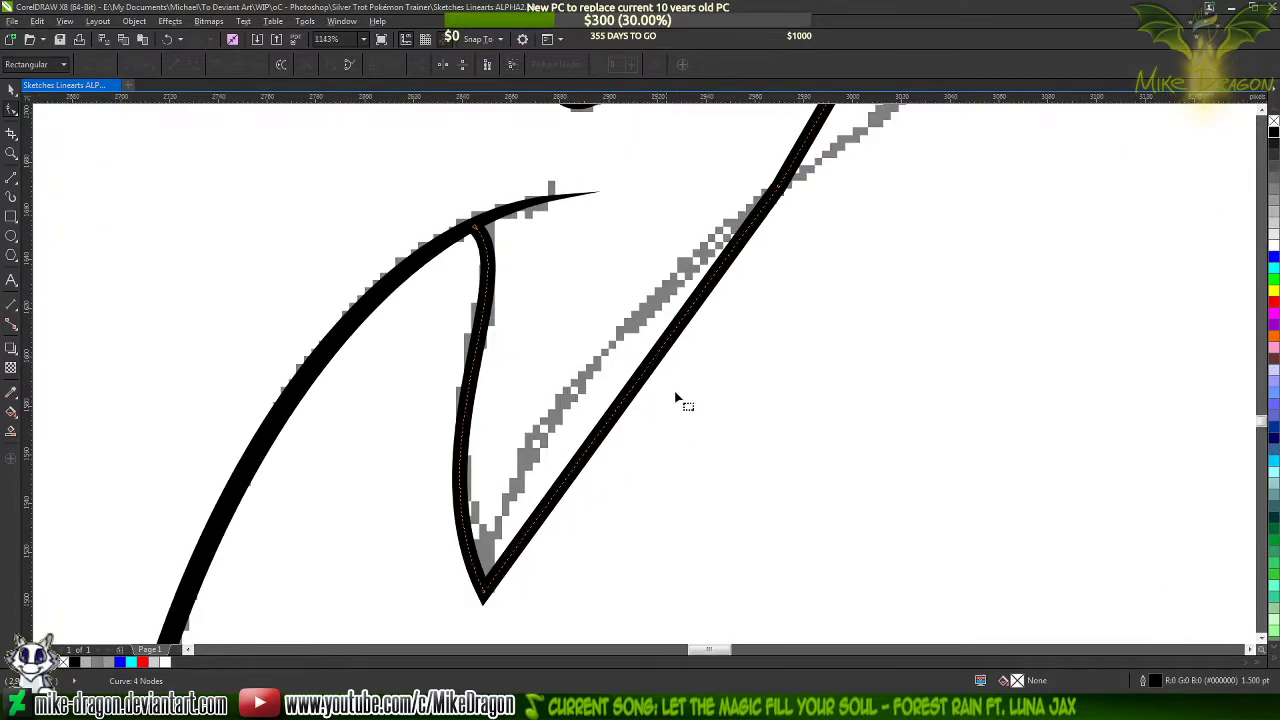
pyautogui.moveTo(603, 443); pyautogui.dragTo(548, 427)
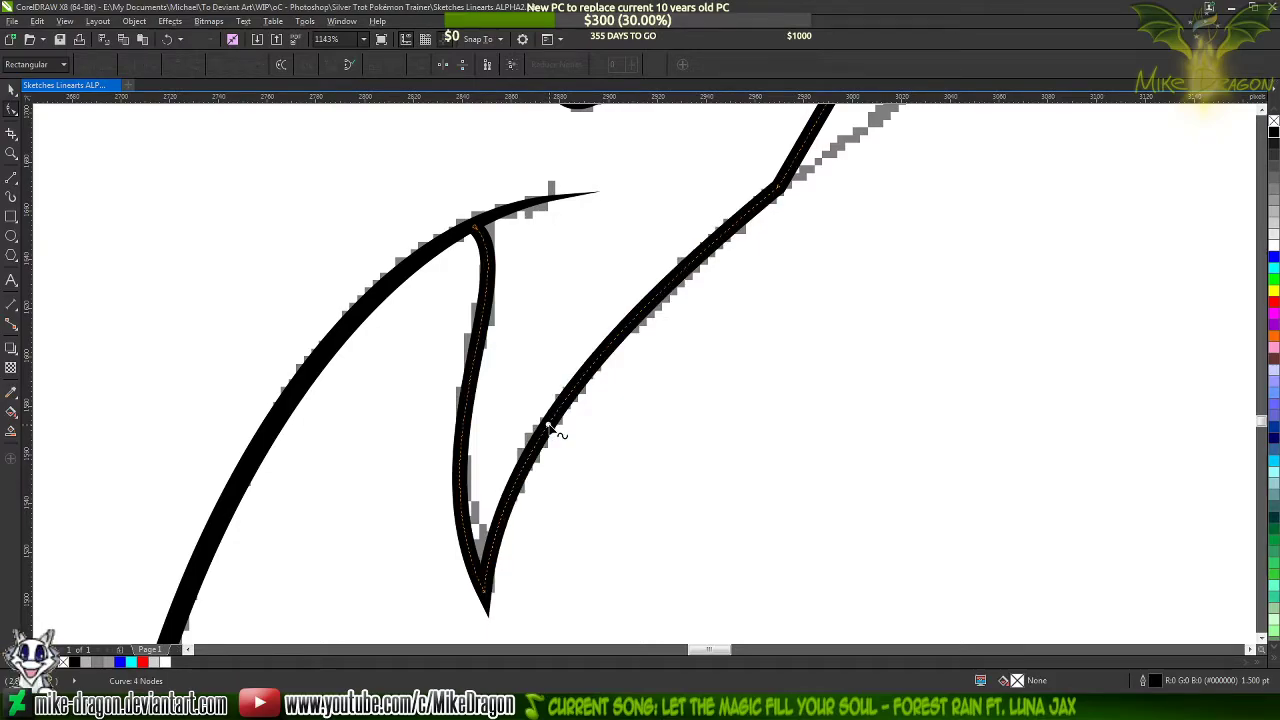
pyautogui.doubleClick(548, 427)
pyautogui.scroll(-1, 172, 438)
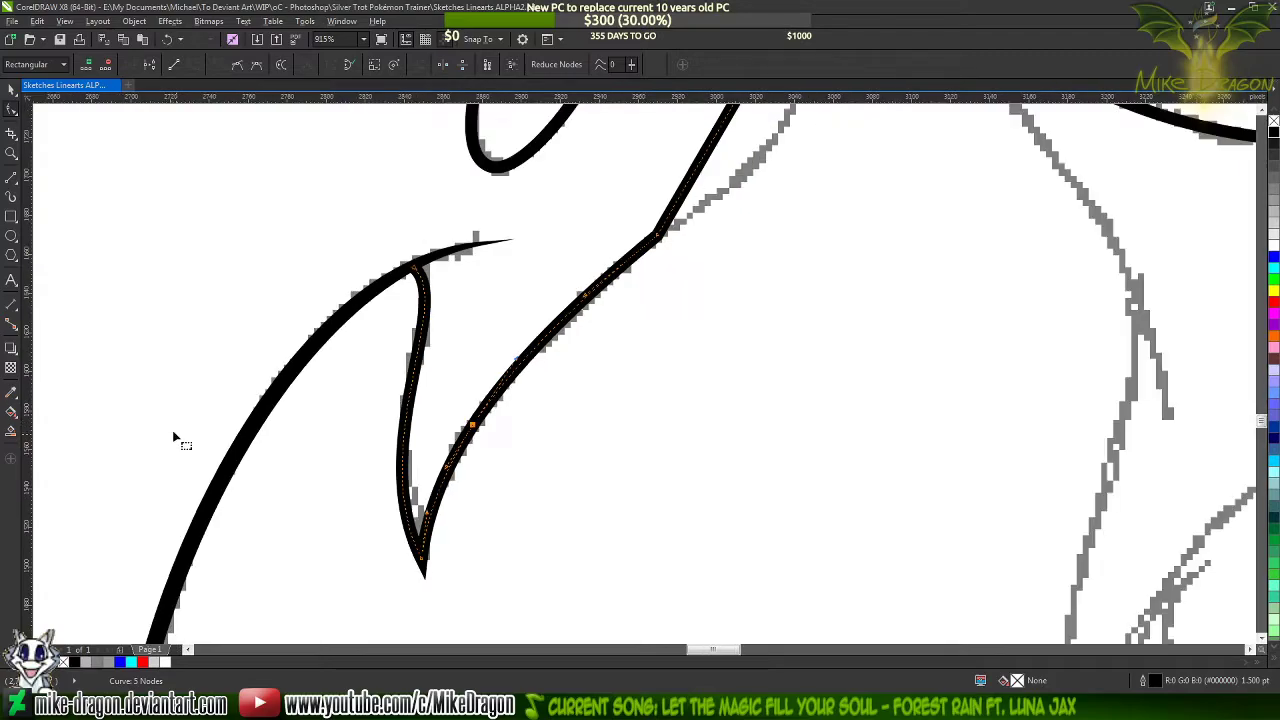
# Bend the upper segment of the lock's right edge along the sketch to the chin and add a node on it
pyautogui.scroll(-1, 172, 434)
pyautogui.scroll(1, 424, 314)
pyautogui.scroll(-4, 413, 462)
pyautogui.scroll(3, 484, 324)
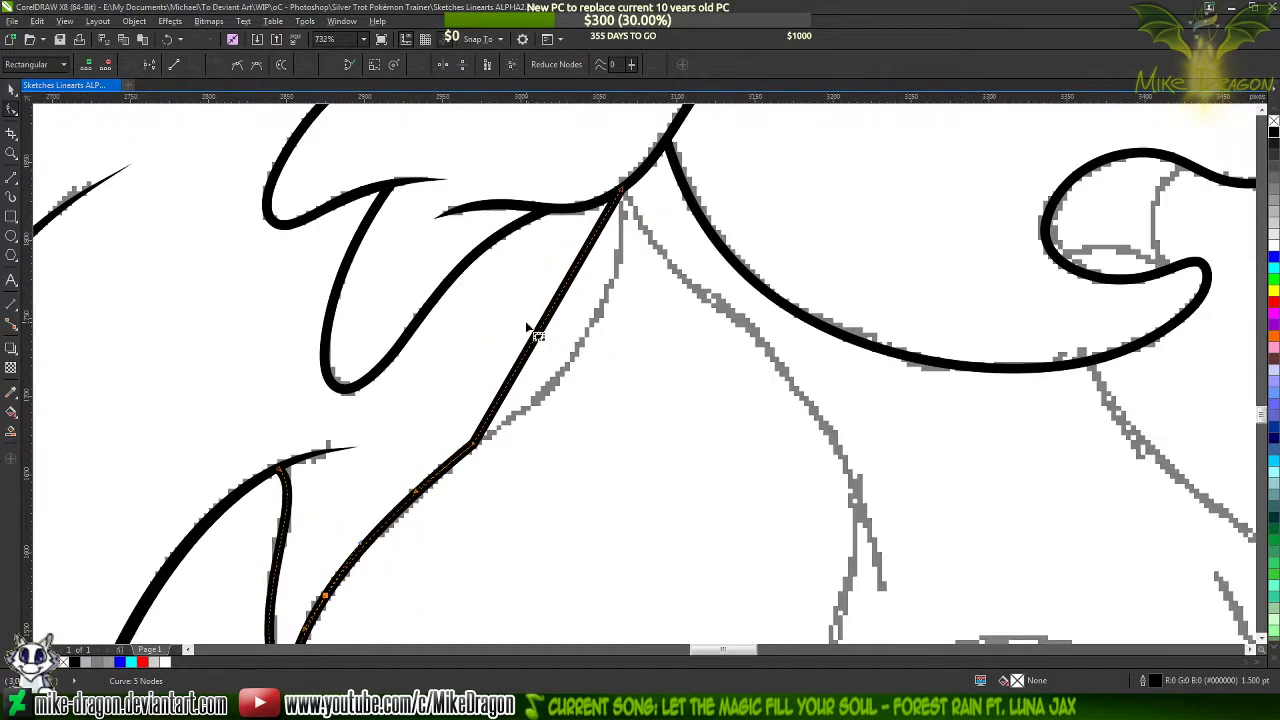
pyautogui.moveTo(545, 325); pyautogui.dragTo(588, 341)
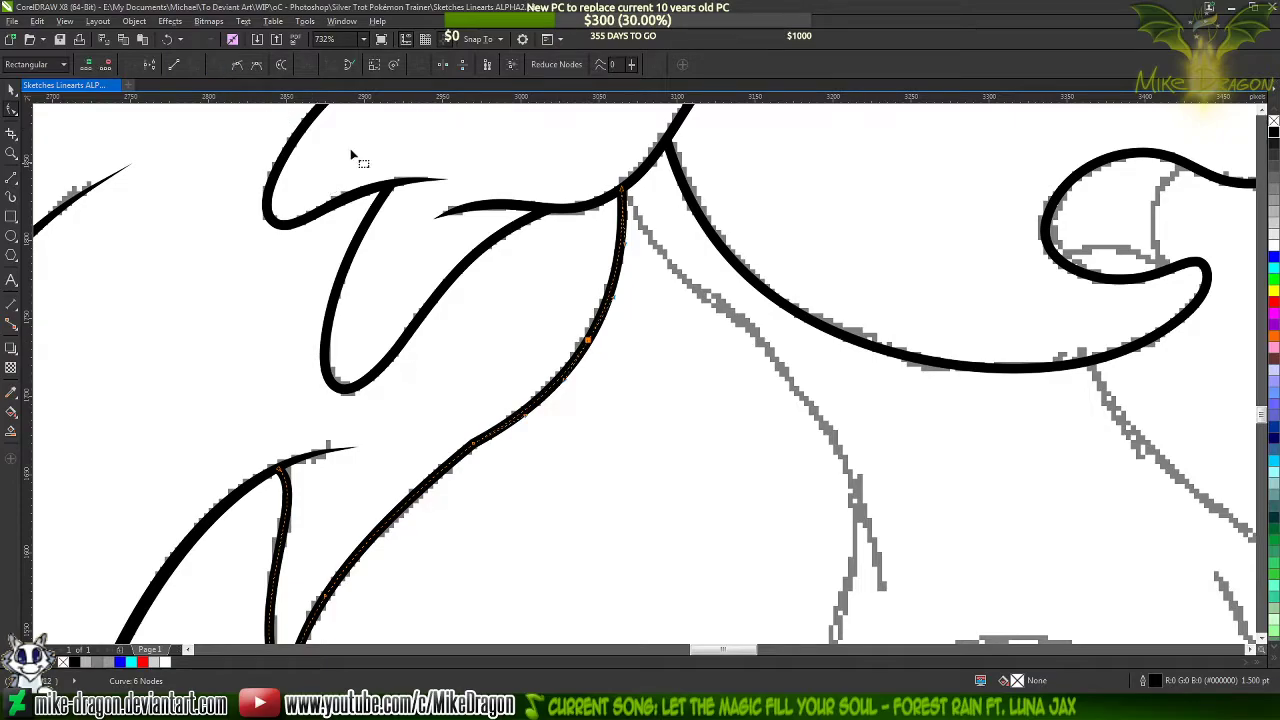
# Delete the corner node and the lower extra node on the lock's right edge to smooth it into one flowing curve
pyautogui.scroll(-3, 563, 140)
pyautogui.scroll(3, 457, 329)
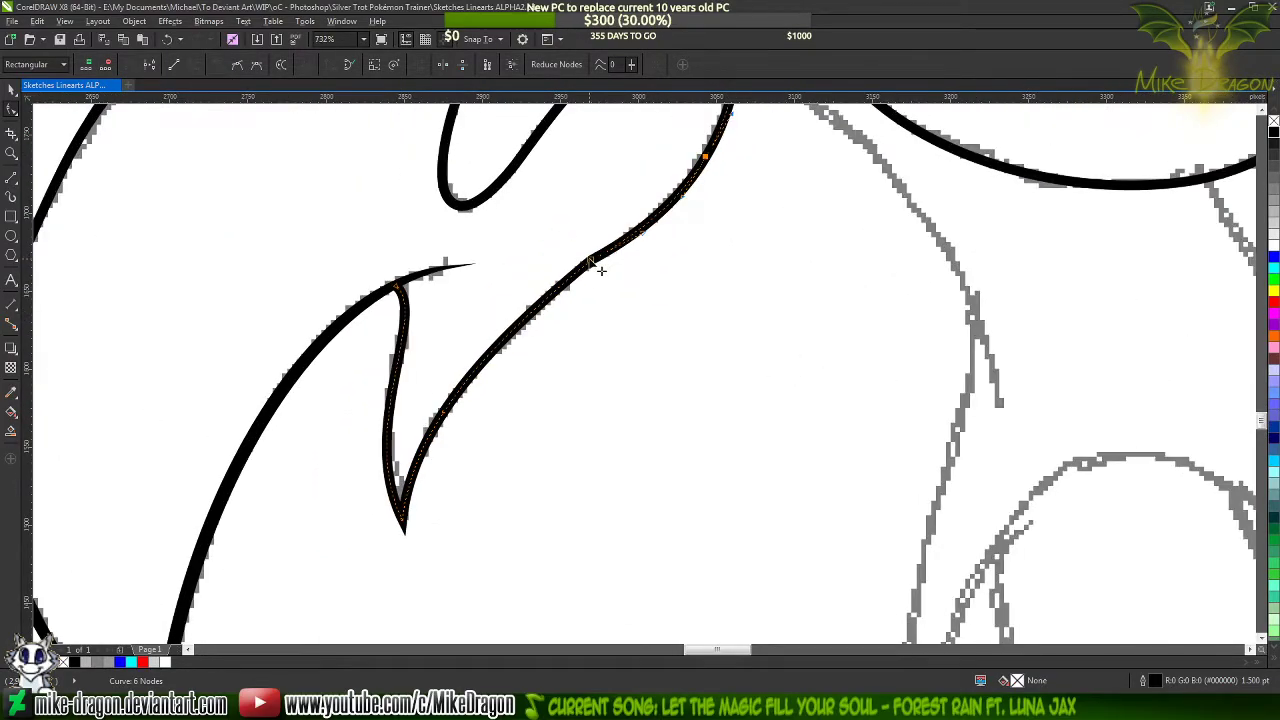
pyautogui.doubleClick(590, 261)
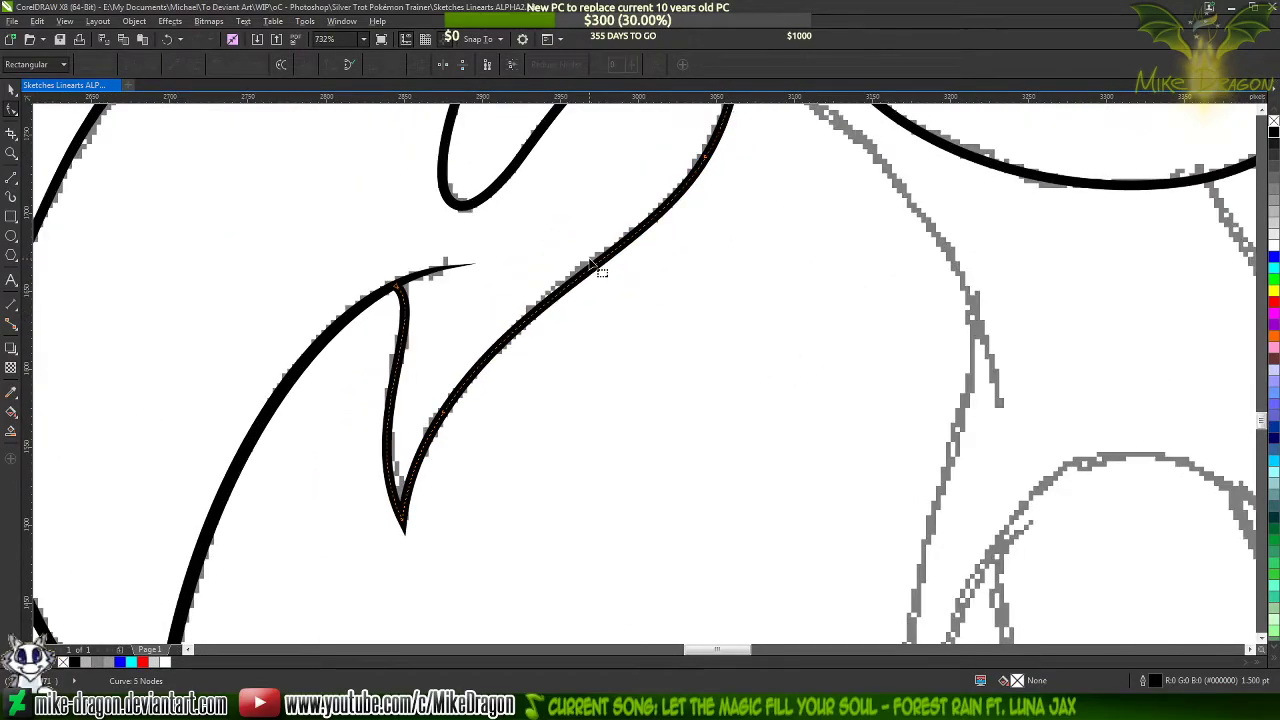
pyautogui.doubleClick(446, 416)
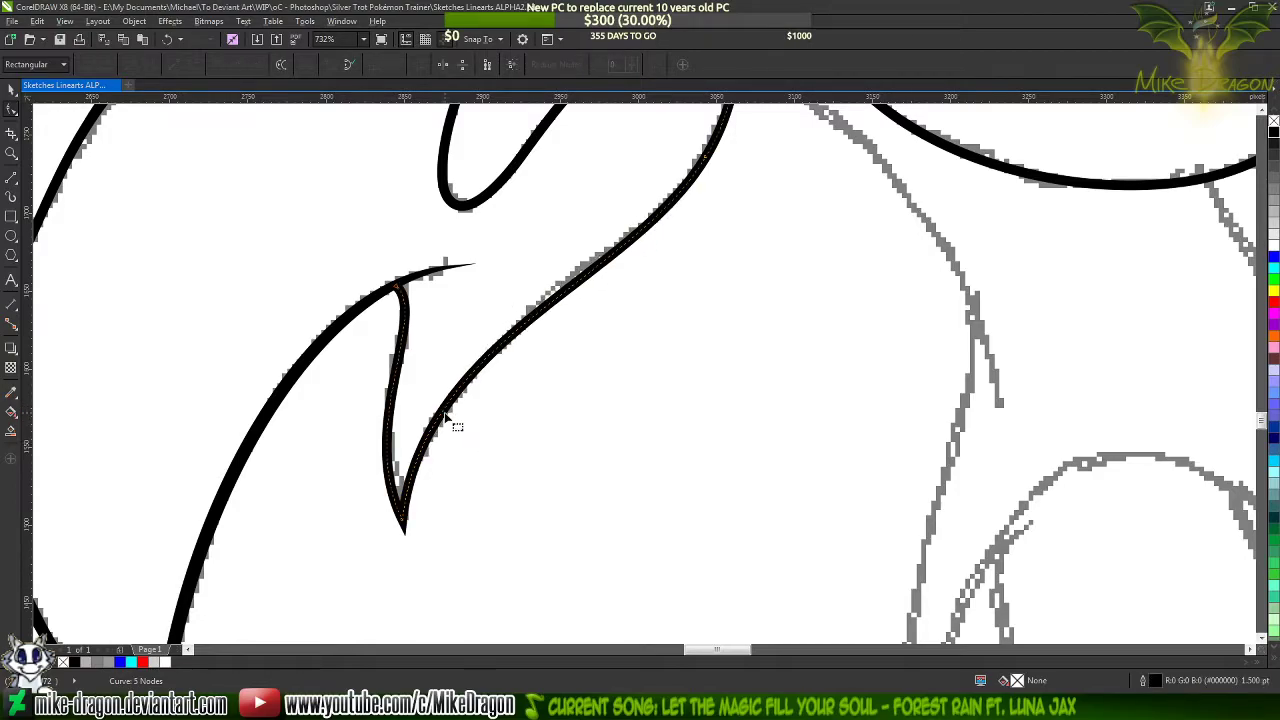
# Color the lock's outline blue to inspect how both ends meet the black strands, and restore the outline to black
pyautogui.scroll(-3, 570, 452)
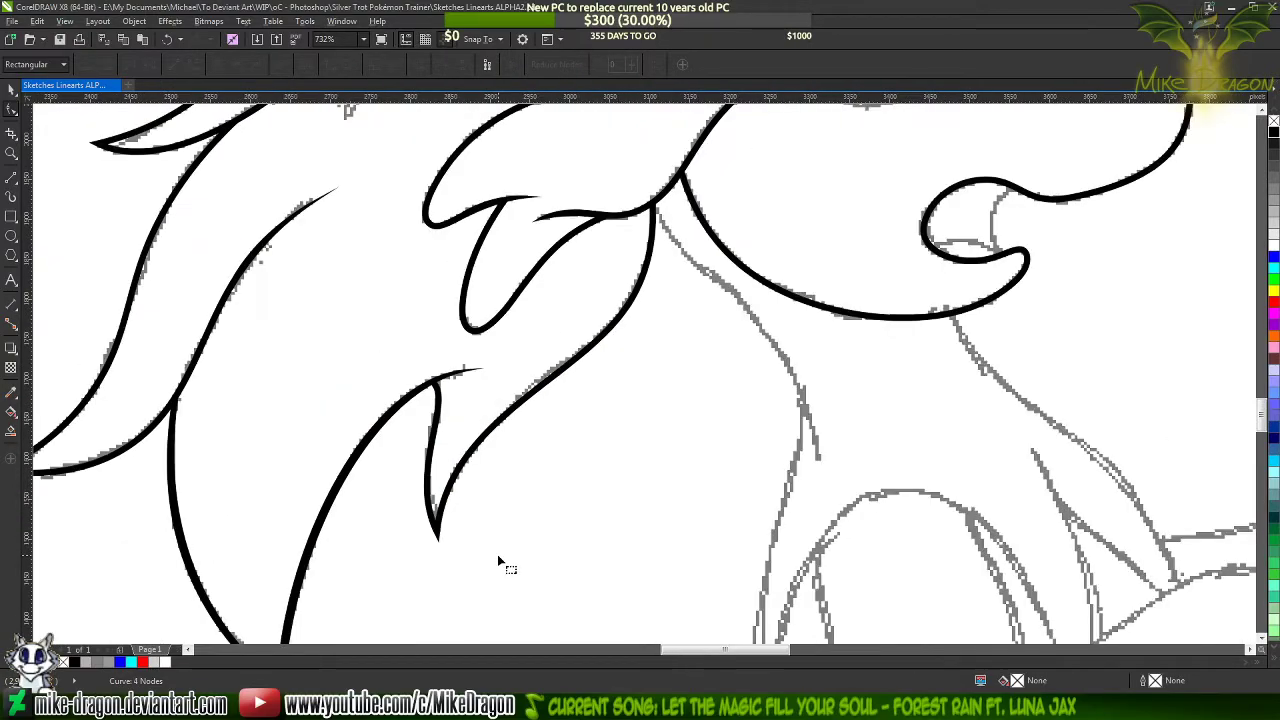
pyautogui.scroll(3, 615, 300)
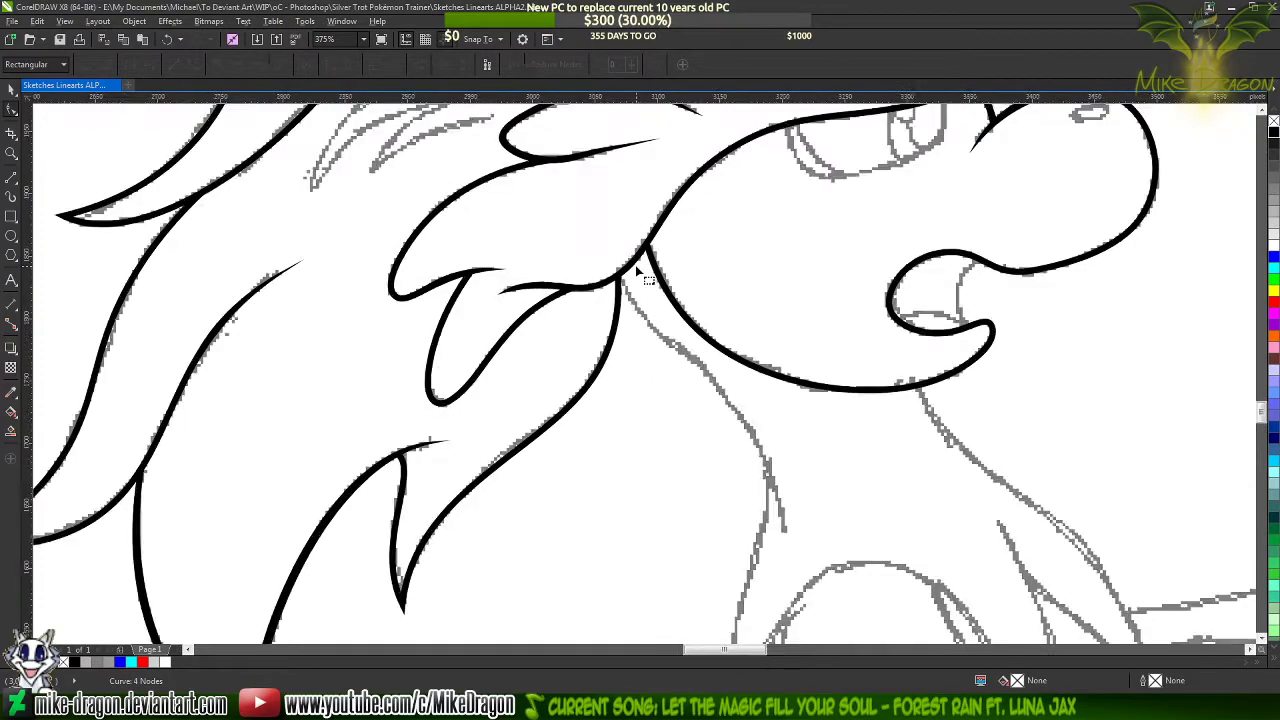
pyautogui.rightClick(1273, 258)
pyautogui.scroll(3, 694, 251)
pyautogui.scroll(-1, 594, 343)
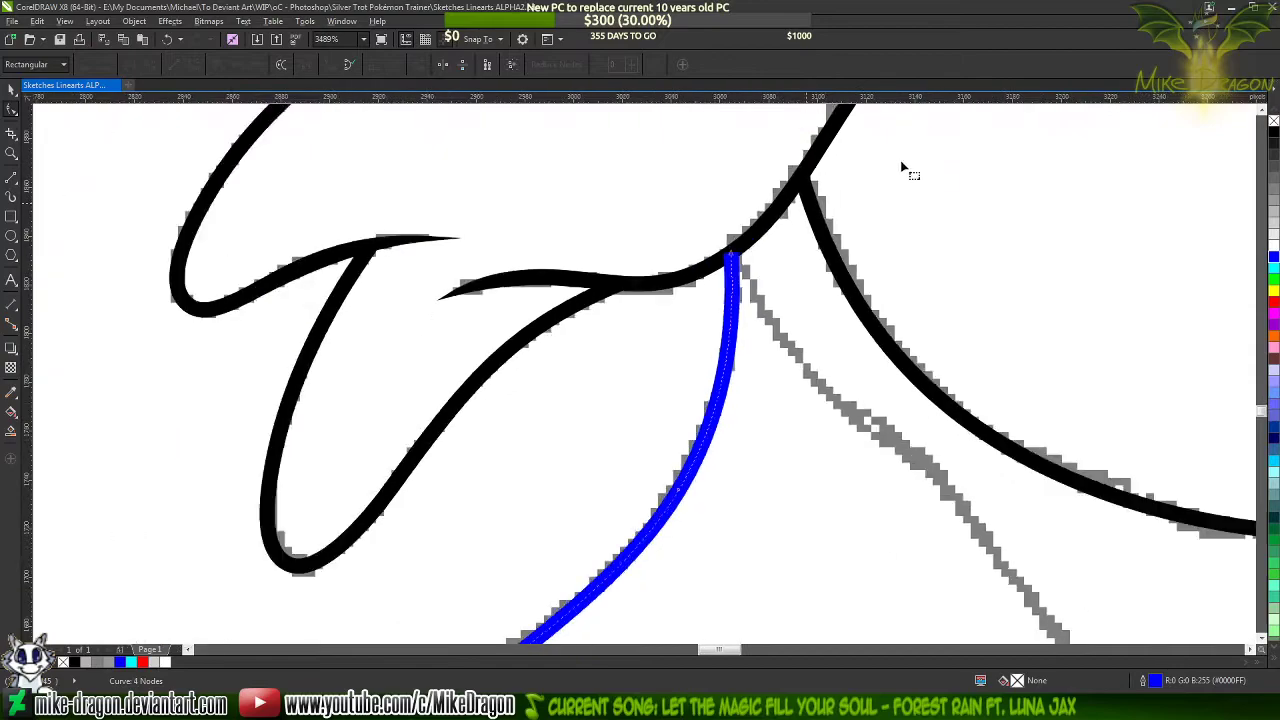
pyautogui.scroll(-2, 631, 363)
pyautogui.scroll(5, 543, 428)
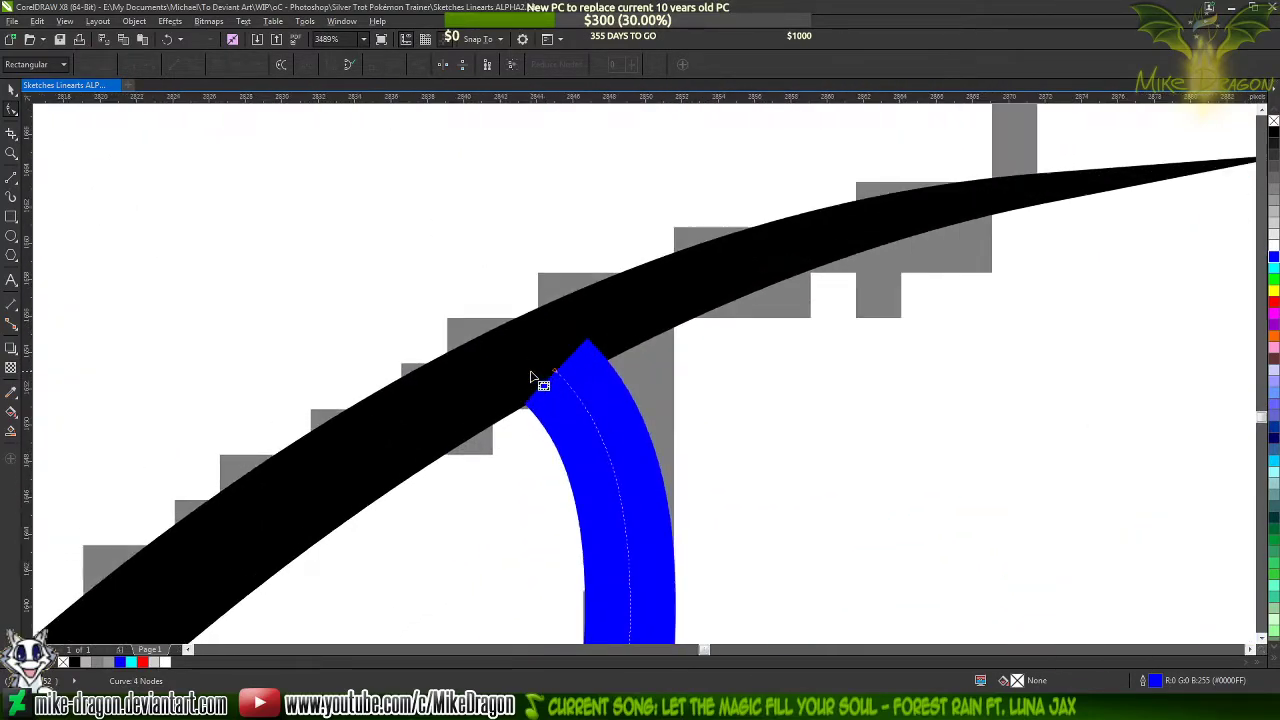
pyautogui.scroll(2, 531, 377)
pyautogui.scroll(-3, 531, 379)
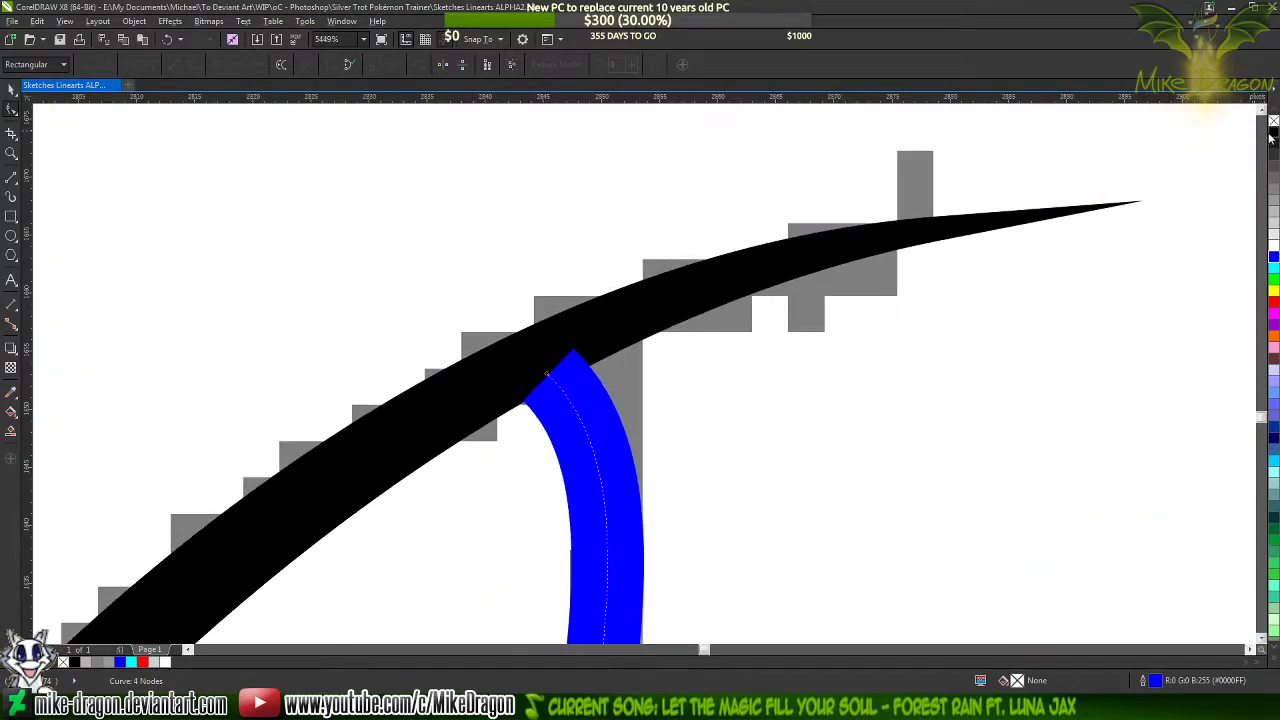
pyautogui.rightClick(1271, 138)
pyautogui.scroll(-5, 460, 216)
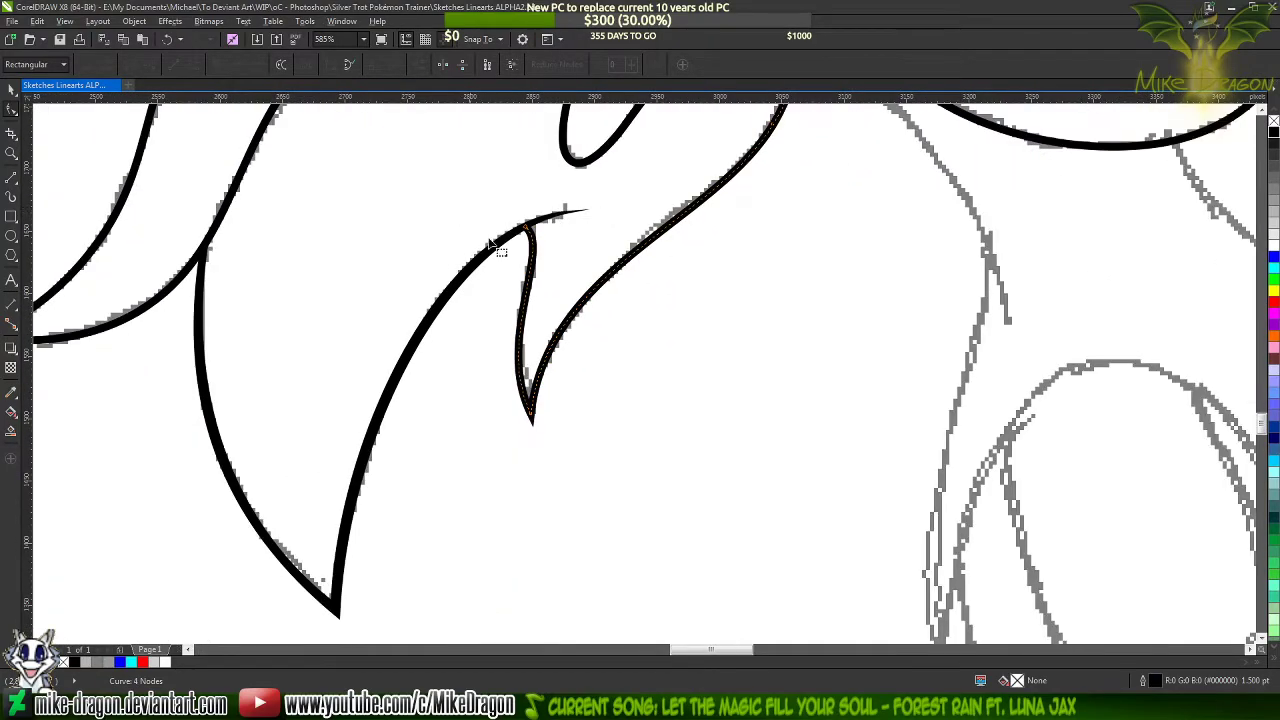
# Draw a thin closed straight-sided shape along the neck line, from its lower tip through the bend to the hair junction and back
pyautogui.scroll(-3, 492, 245)
pyautogui.scroll(5, 654, 194)
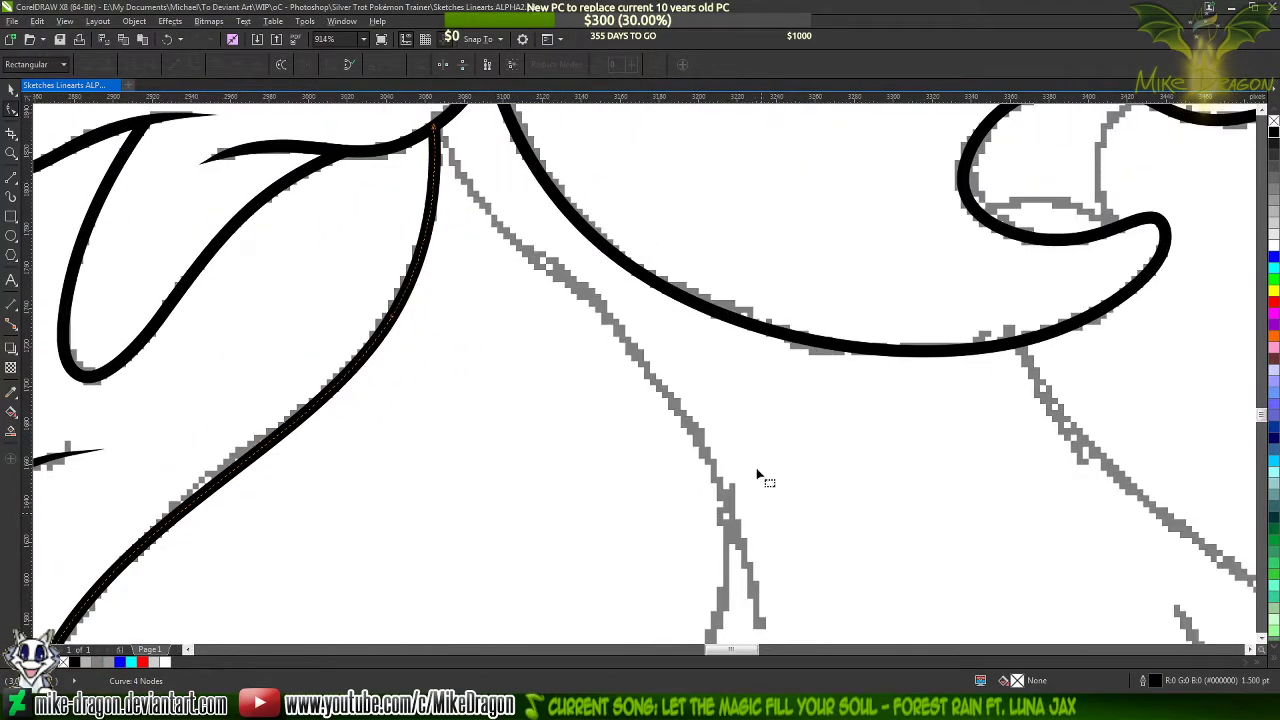
pyautogui.click(10, 179)
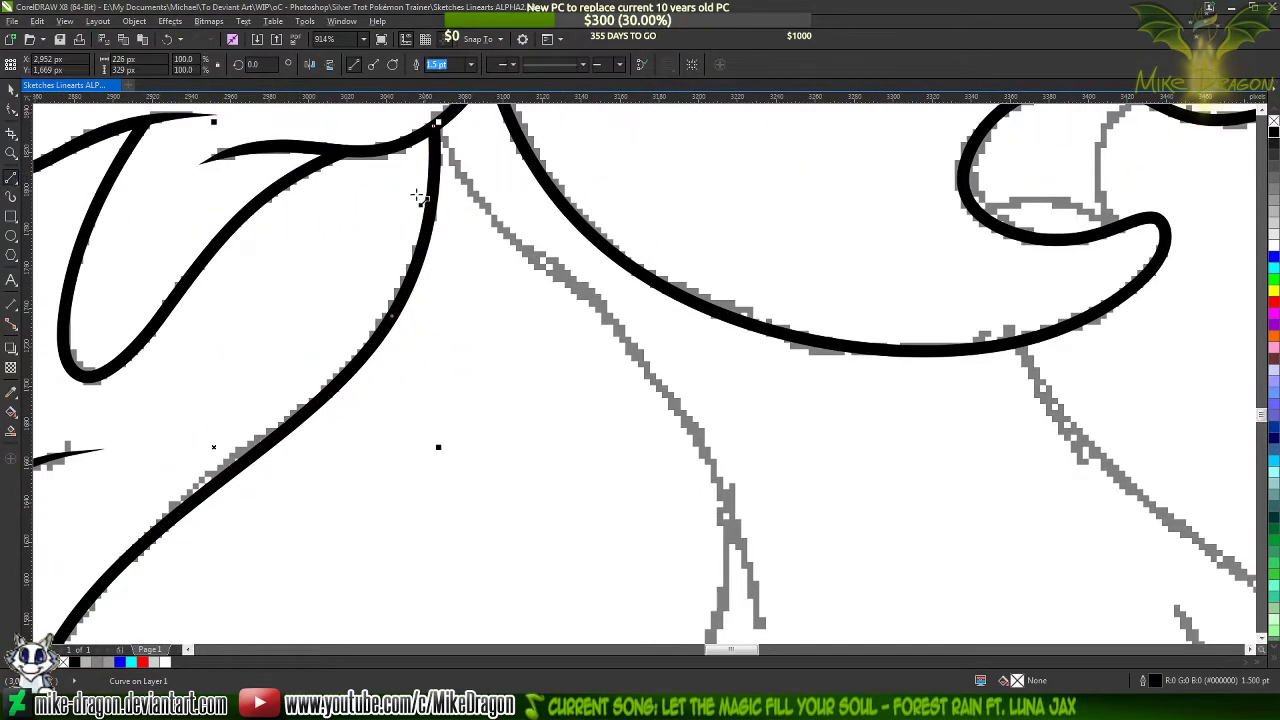
pyautogui.scroll(-1, 460, 143)
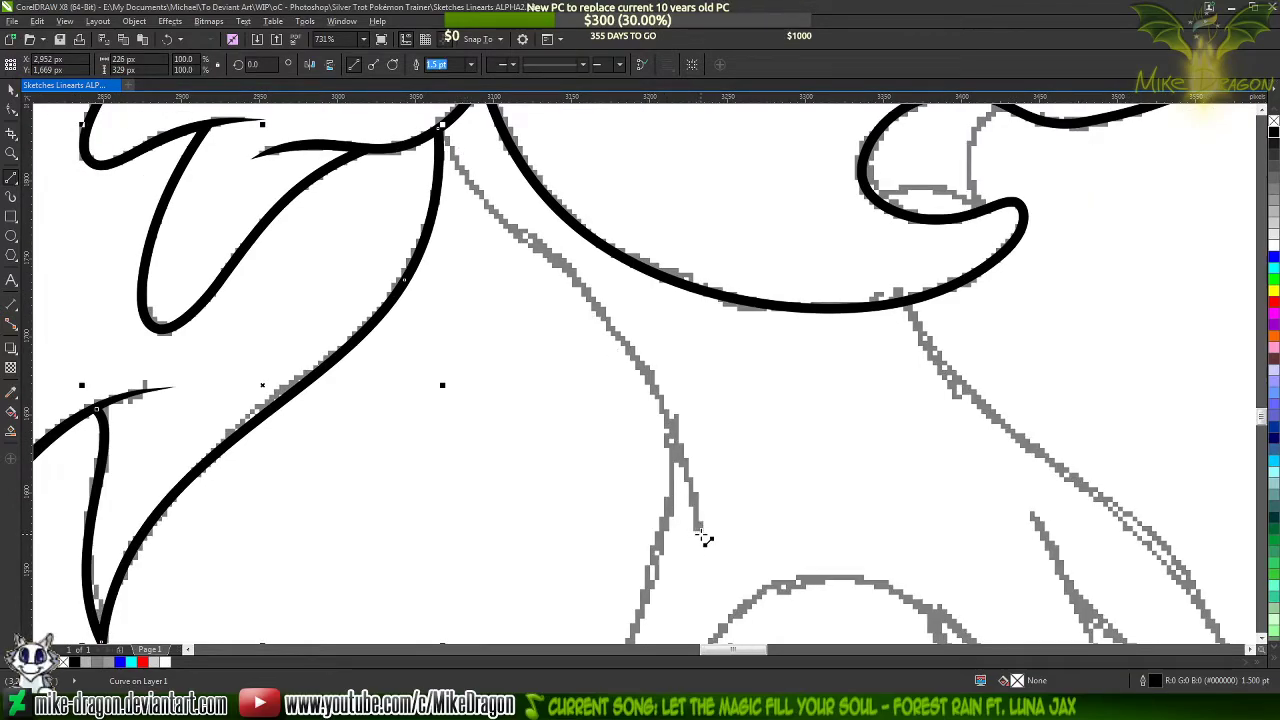
pyautogui.click(699, 530)
pyautogui.scroll(1, 430, 180)
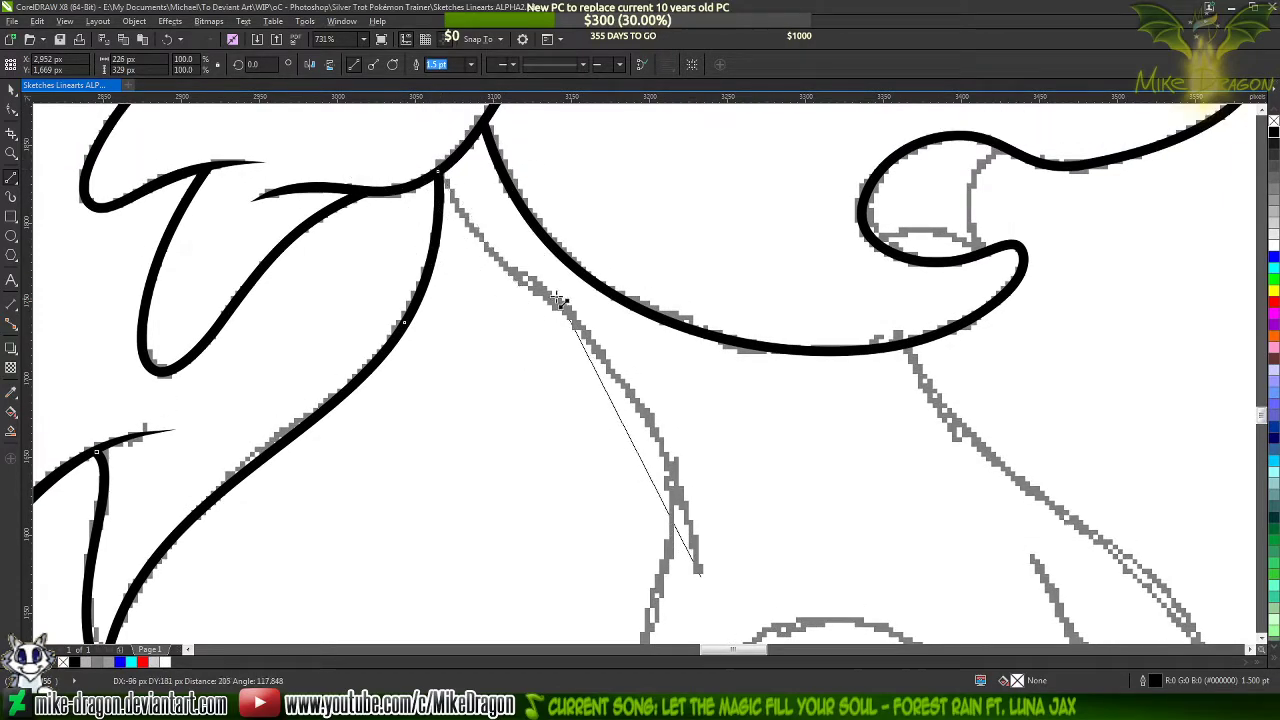
pyautogui.click(567, 303)
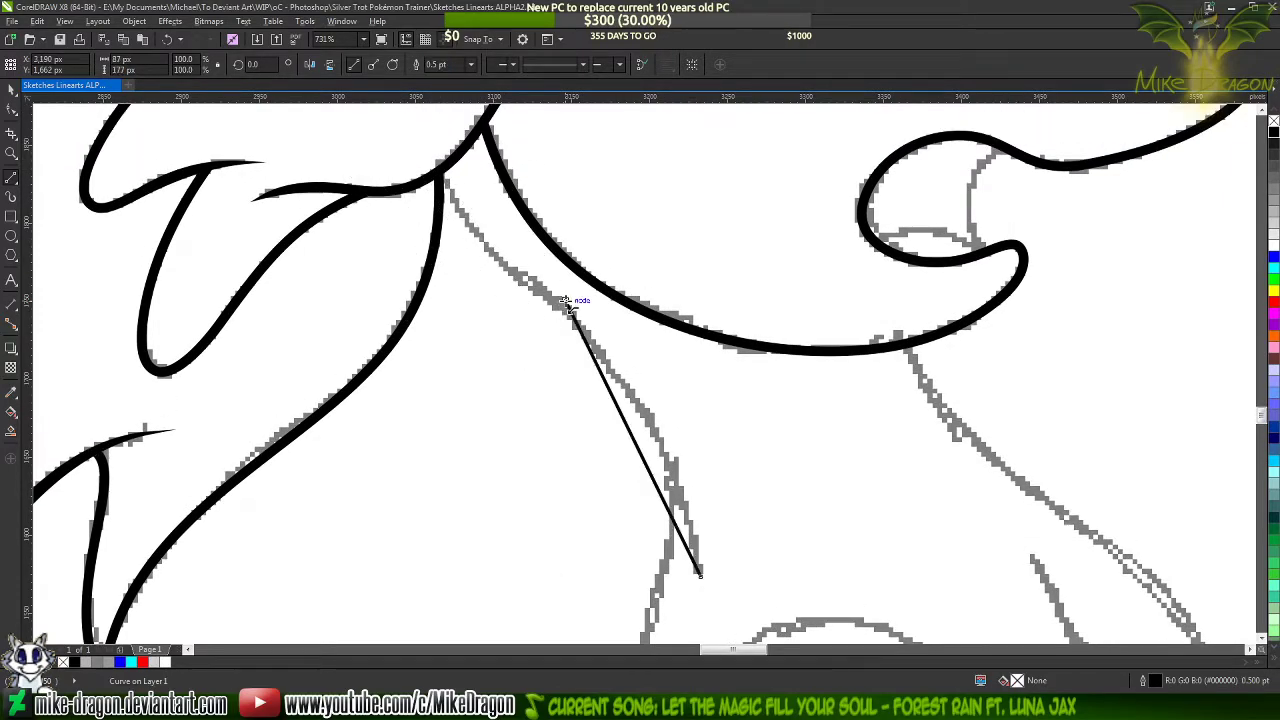
pyautogui.click(444, 171)
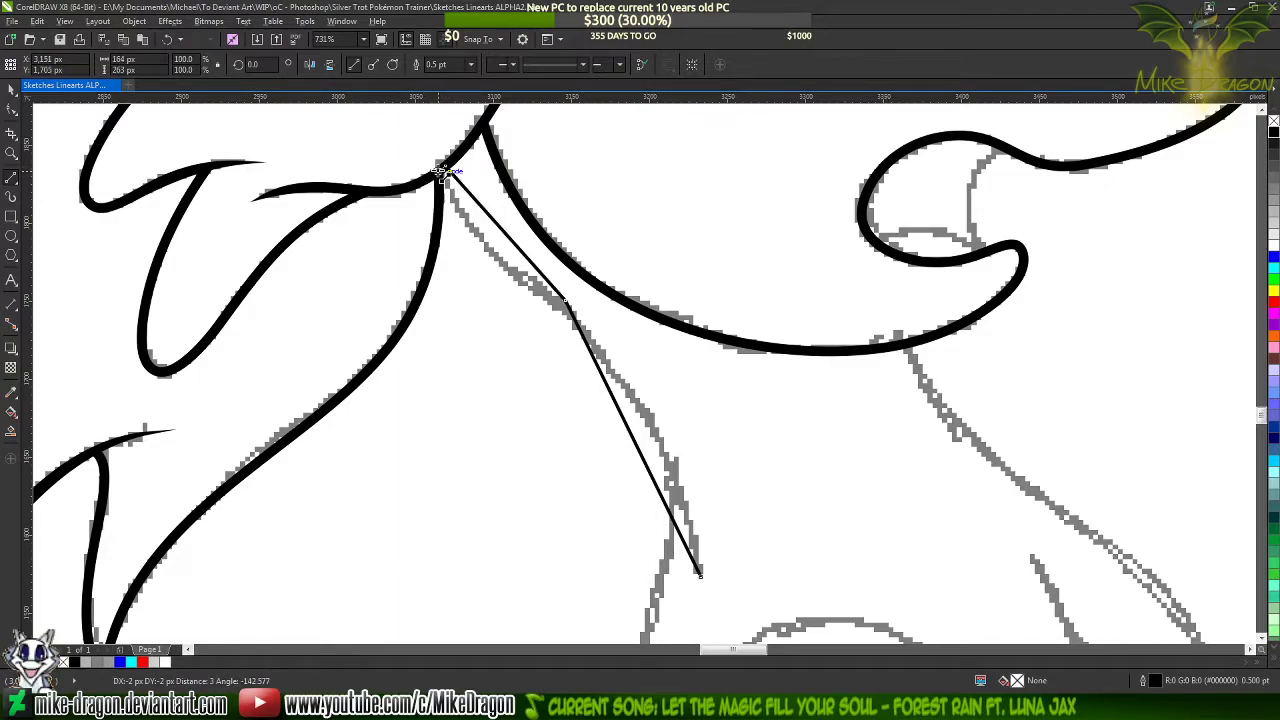
pyautogui.click(563, 306)
pyautogui.moveTo(558, 306); pyautogui.dragTo(700, 579)
# Select all nodes of the neck shape and convert its straight segments to curves
pyautogui.press('F10')
pyautogui.moveTo(808, 608); pyautogui.dragTo(386, 145)
pyautogui.rightClick(560, 306)
pyautogui.click(626, 361)
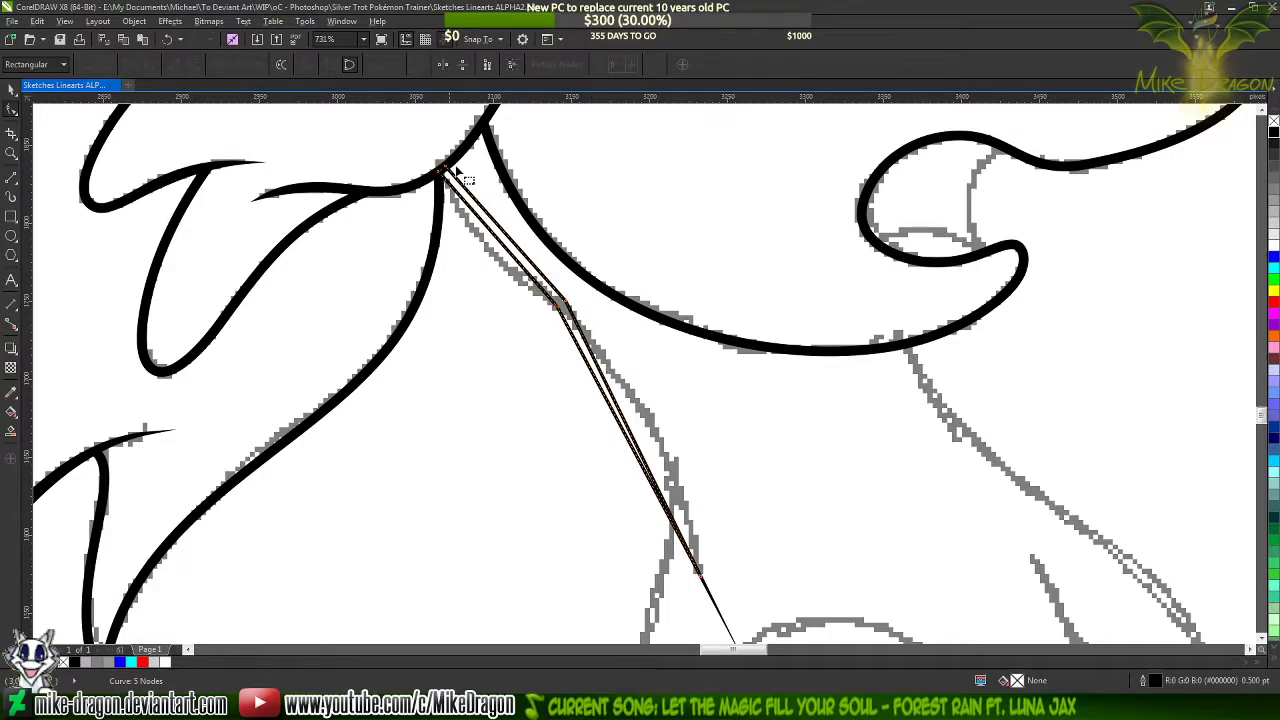
# Bend both edges of the neck shape along the sketch, above and below the bend
pyautogui.scroll(3, 490, 218)
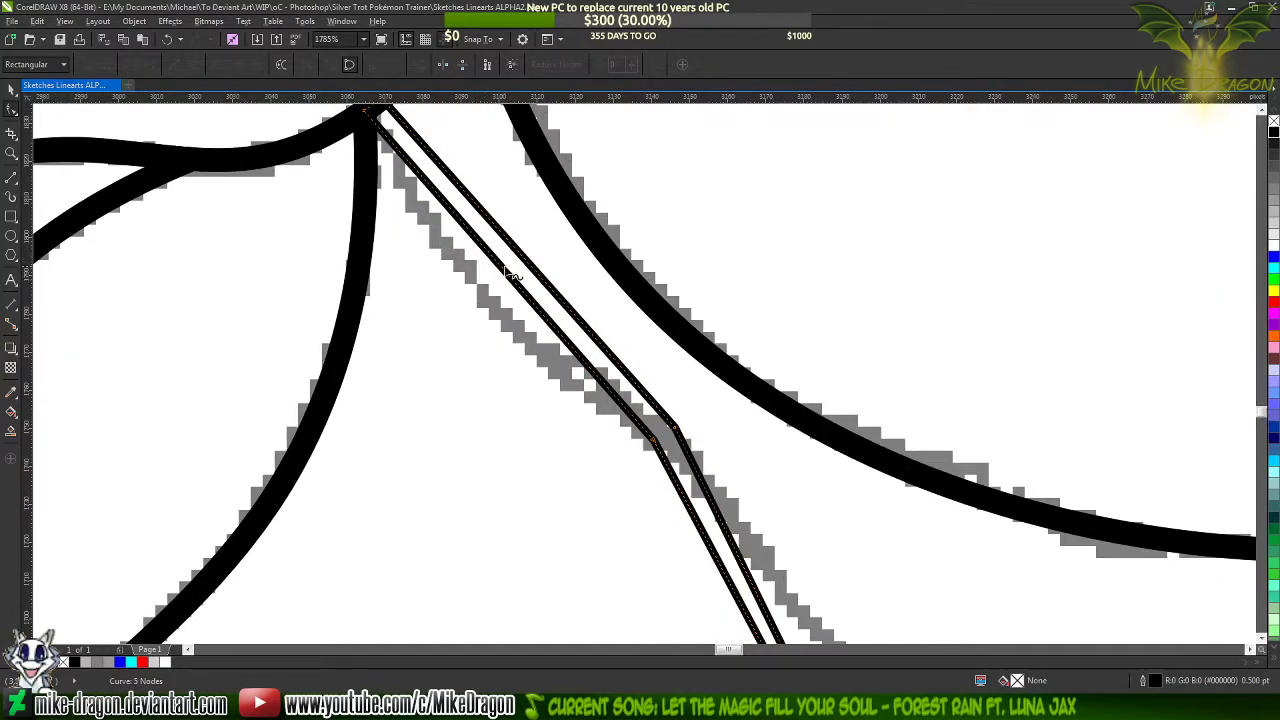
pyautogui.moveTo(515, 282); pyautogui.dragTo(474, 324)
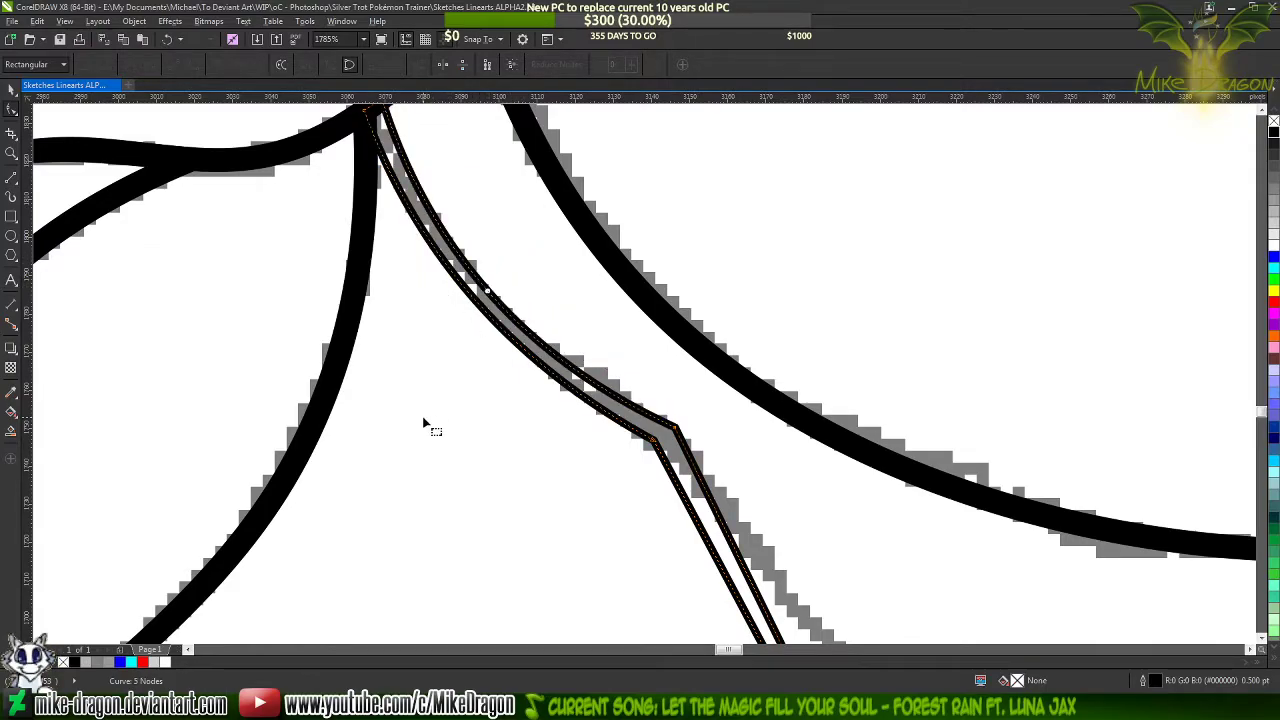
pyautogui.scroll(-2, 422, 416)
pyautogui.scroll(-3, 418, 335)
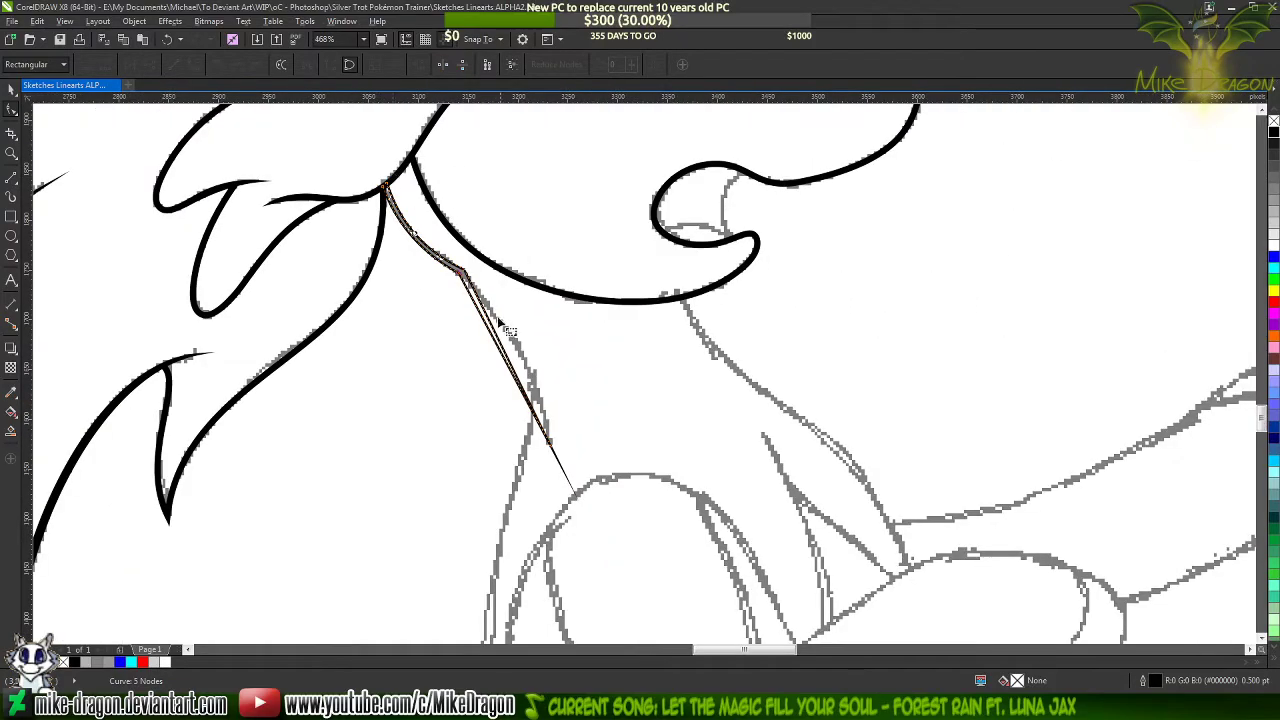
pyautogui.scroll(2, 512, 350)
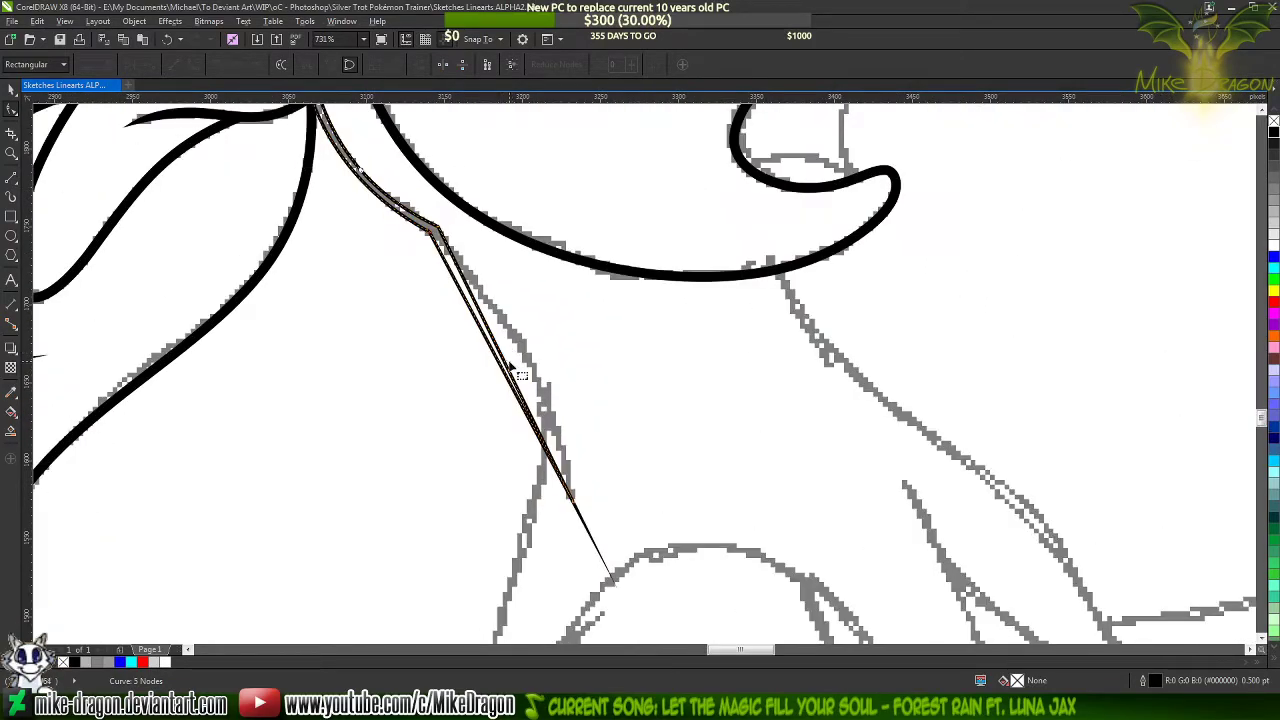
pyautogui.moveTo(512, 374); pyautogui.dragTo(526, 359)
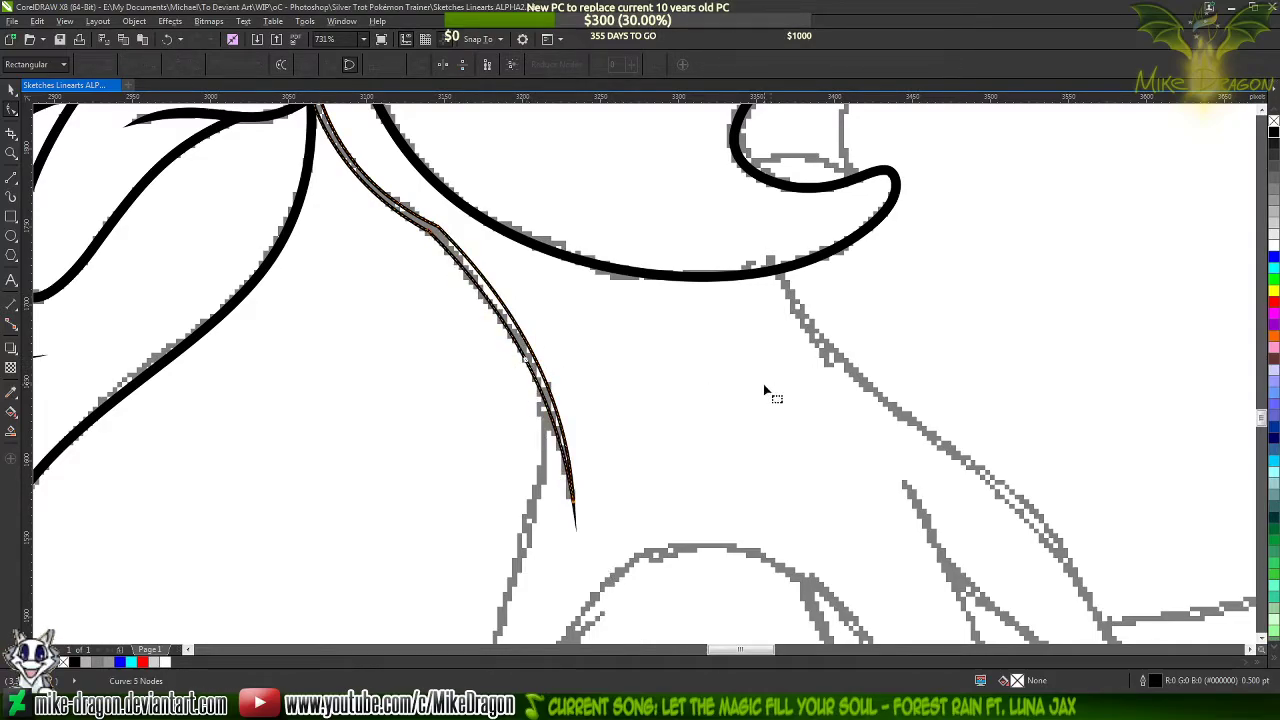
# Move the right edge's corner node at the neck bend inward to narrow the stroke
pyautogui.scroll(3, 416, 193)
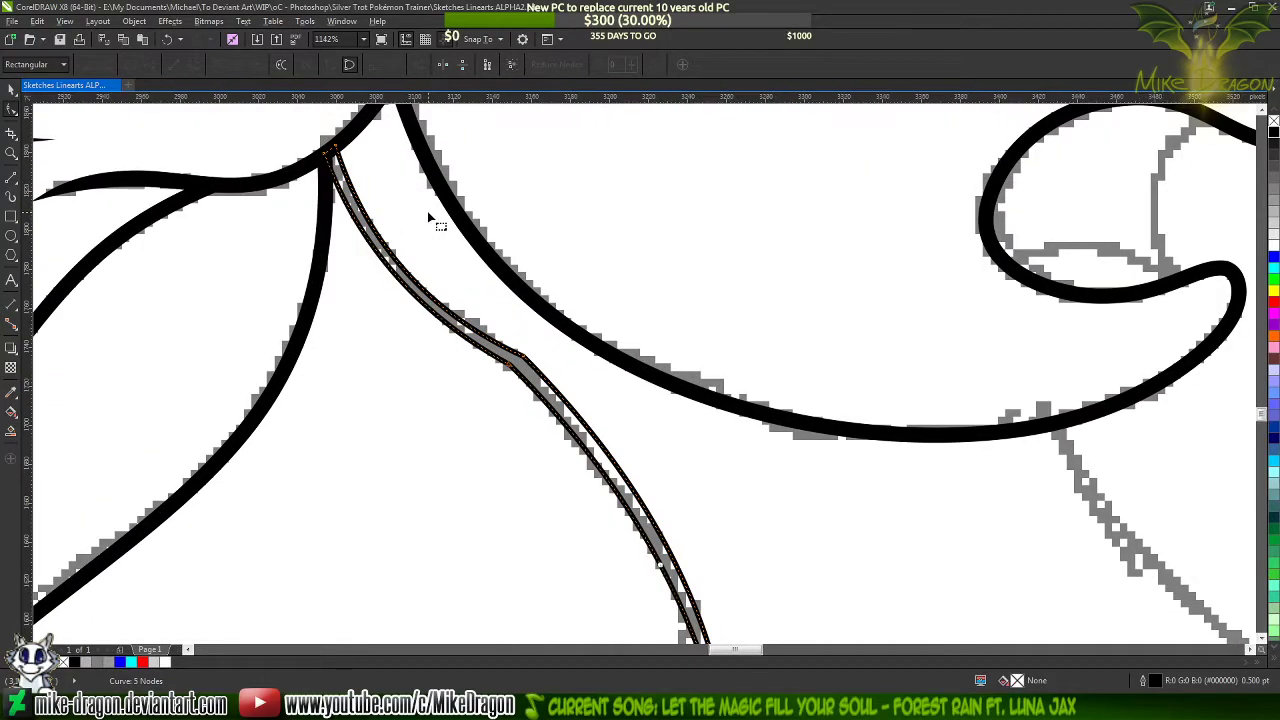
pyautogui.scroll(-2, 427, 211)
pyautogui.scroll(2, 425, 240)
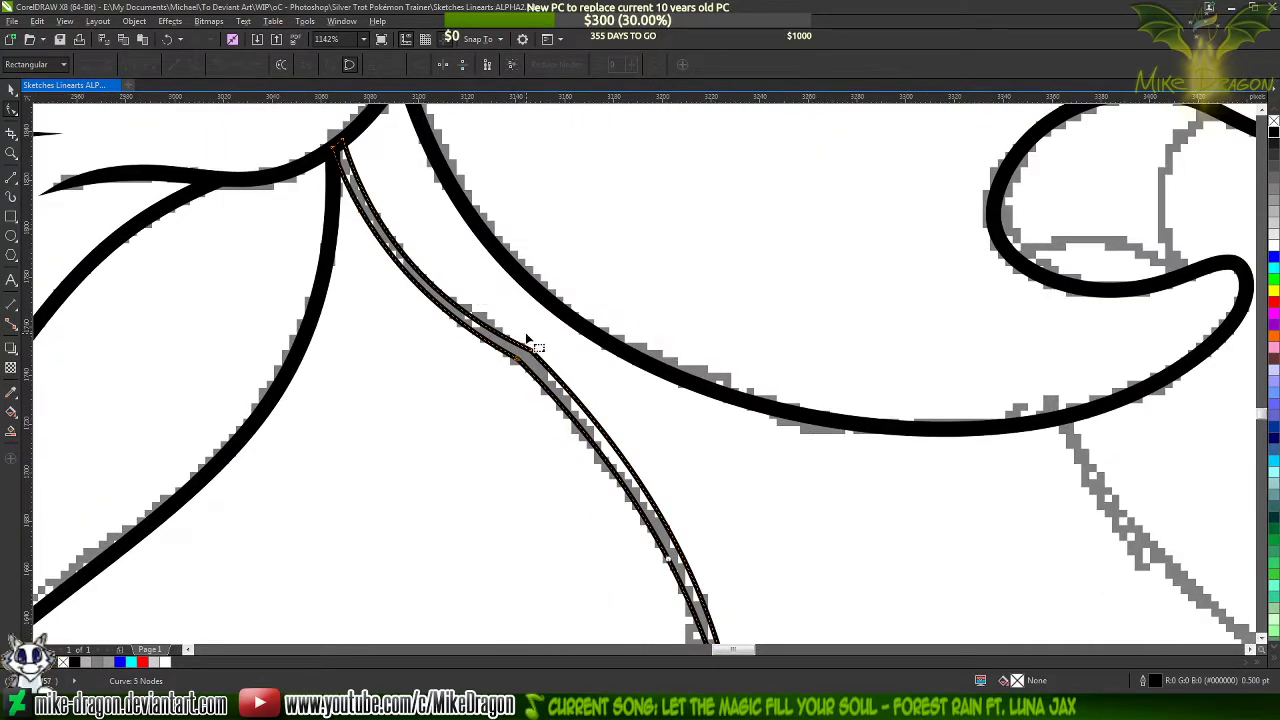
pyautogui.scroll(2, 530, 345)
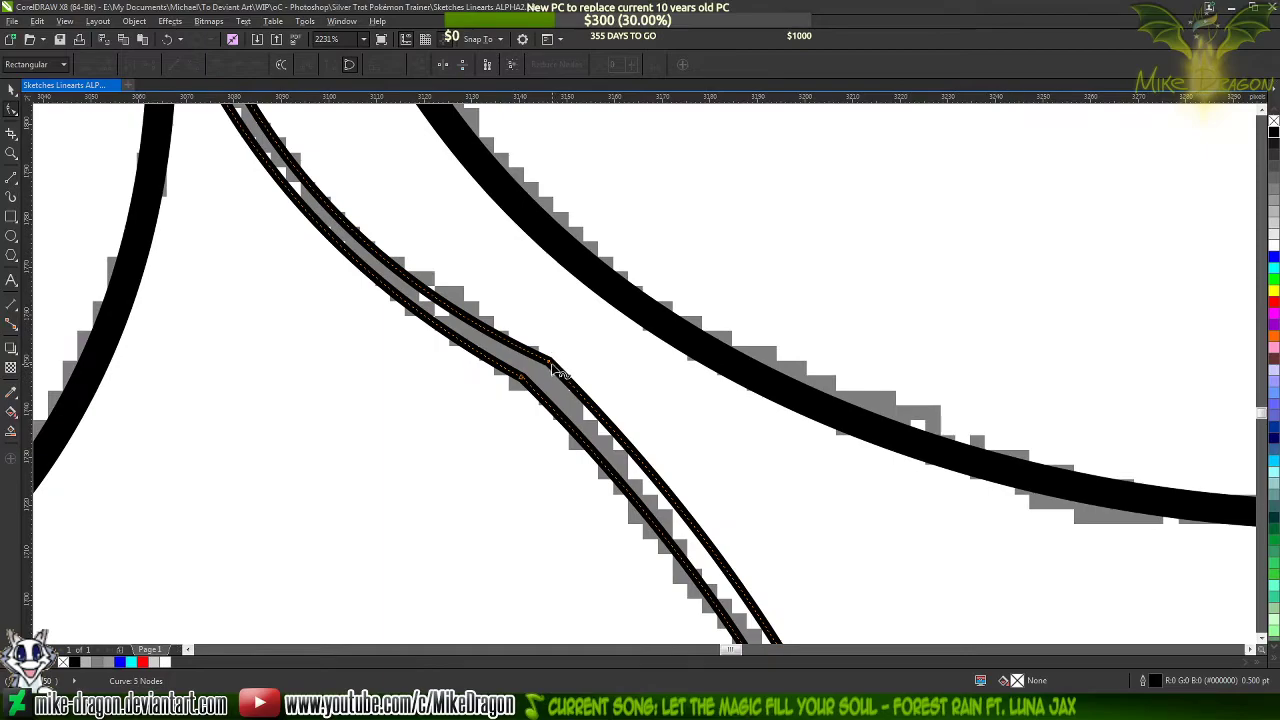
pyautogui.moveTo(550, 363); pyautogui.dragTo(529, 358)
pyautogui.scroll(-2, 515, 270)
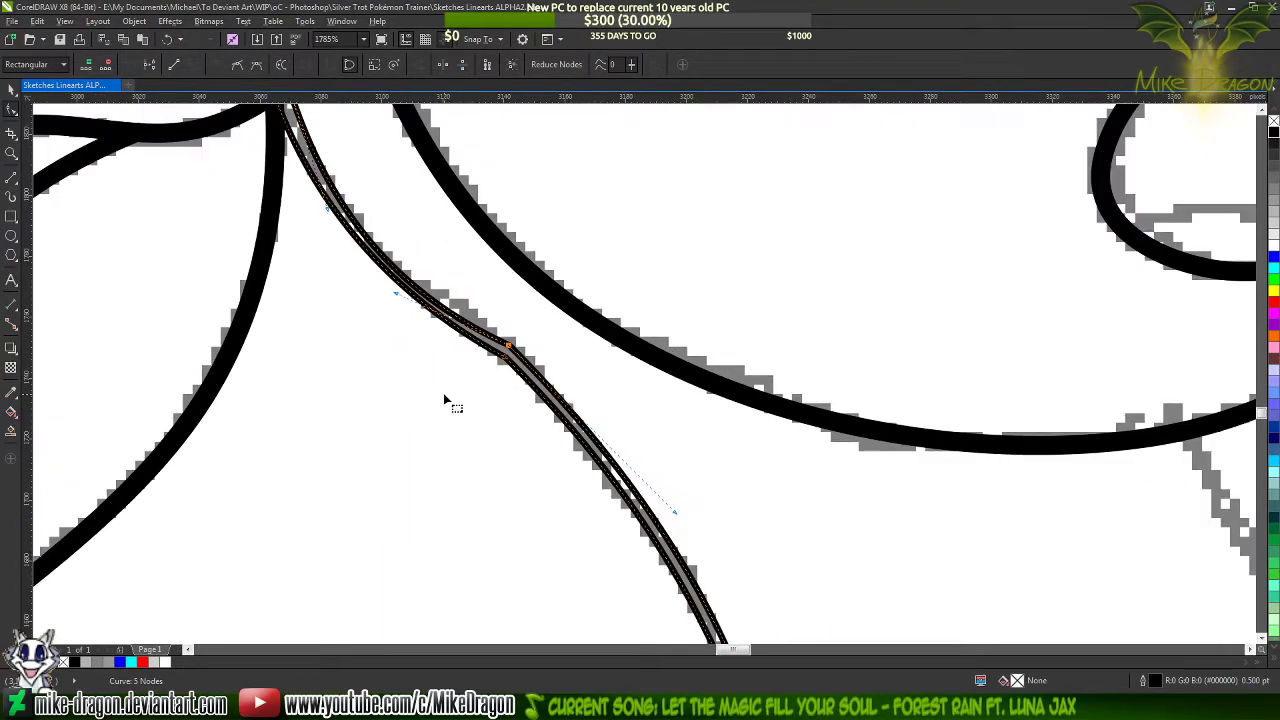
# Adjust the curve handles of the neck shape's upper left edge so it follows the sketch
pyautogui.scroll(1, 430, 300)
pyautogui.moveTo(380, 347); pyautogui.dragTo(385, 318)
pyautogui.scroll(-4, 432, 453)
pyautogui.scroll(3, 434, 447)
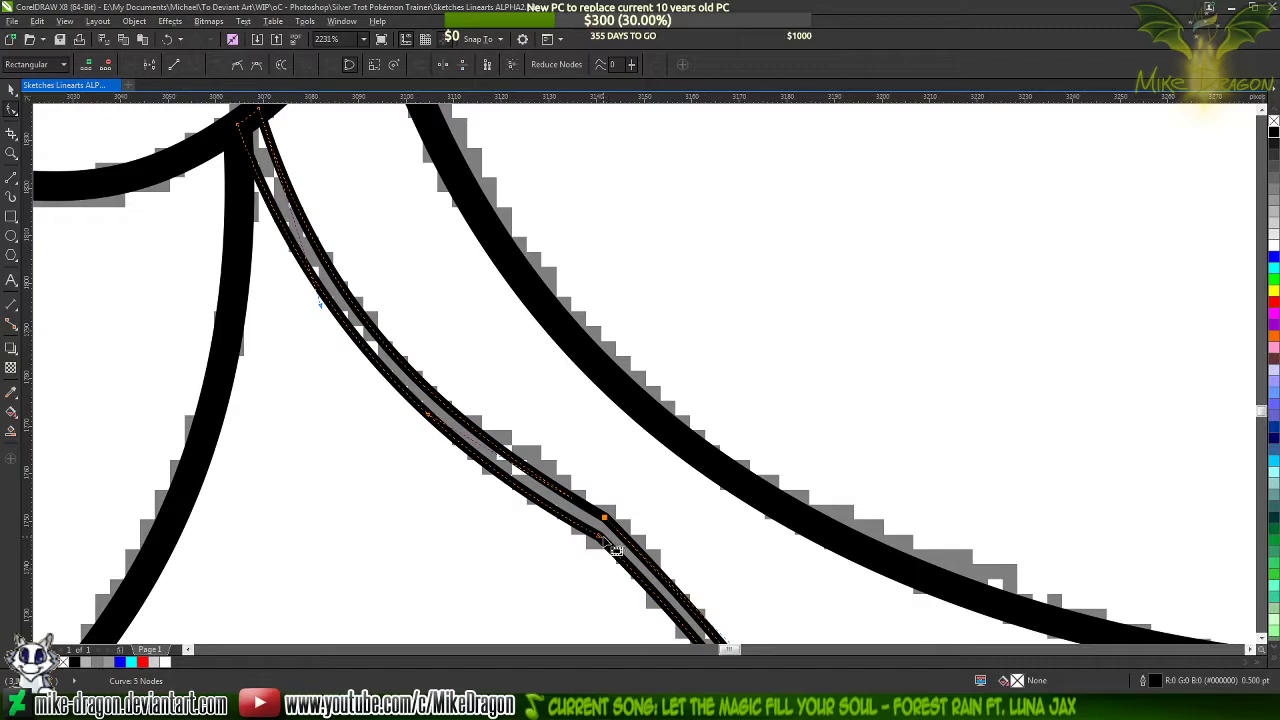
pyautogui.click(452, 455)
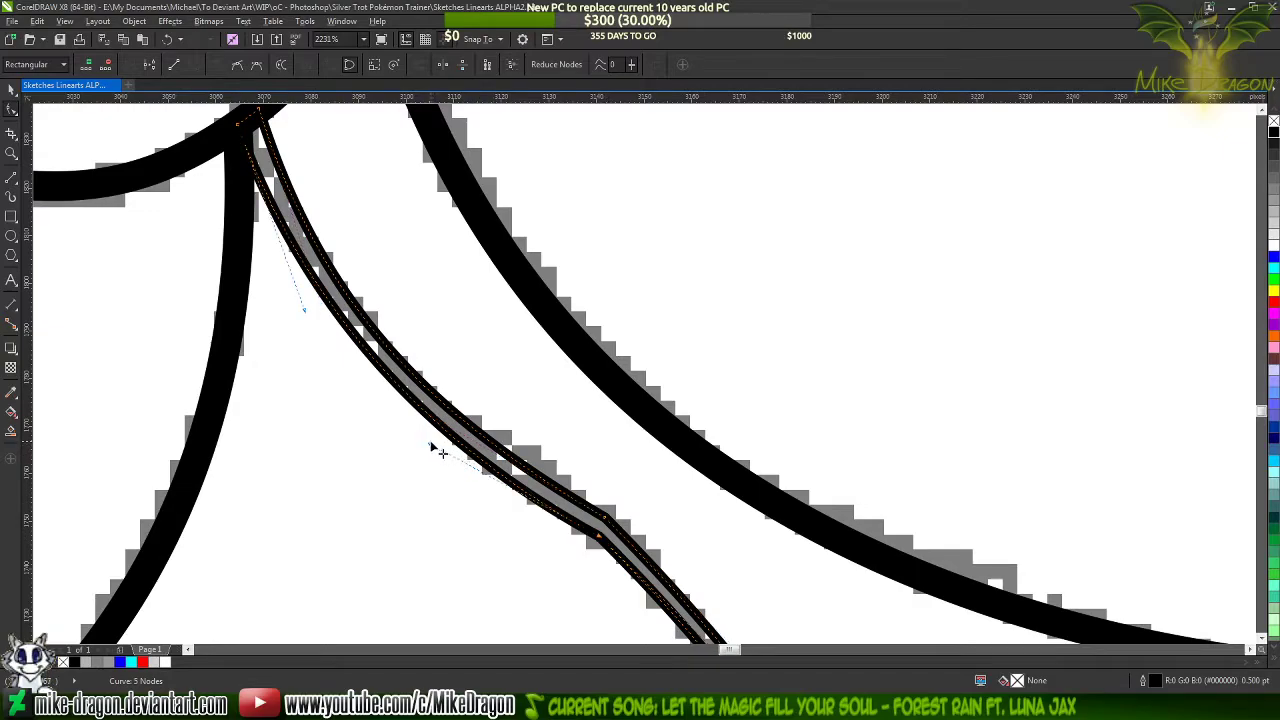
pyautogui.moveTo(430, 443); pyautogui.dragTo(426, 439)
pyautogui.moveTo(313, 319); pyautogui.dragTo(299, 290)
# Shift the left edge's top node into the black hair strand and fine-tune the curve leaving it
pyautogui.scroll(1, 213, 100)
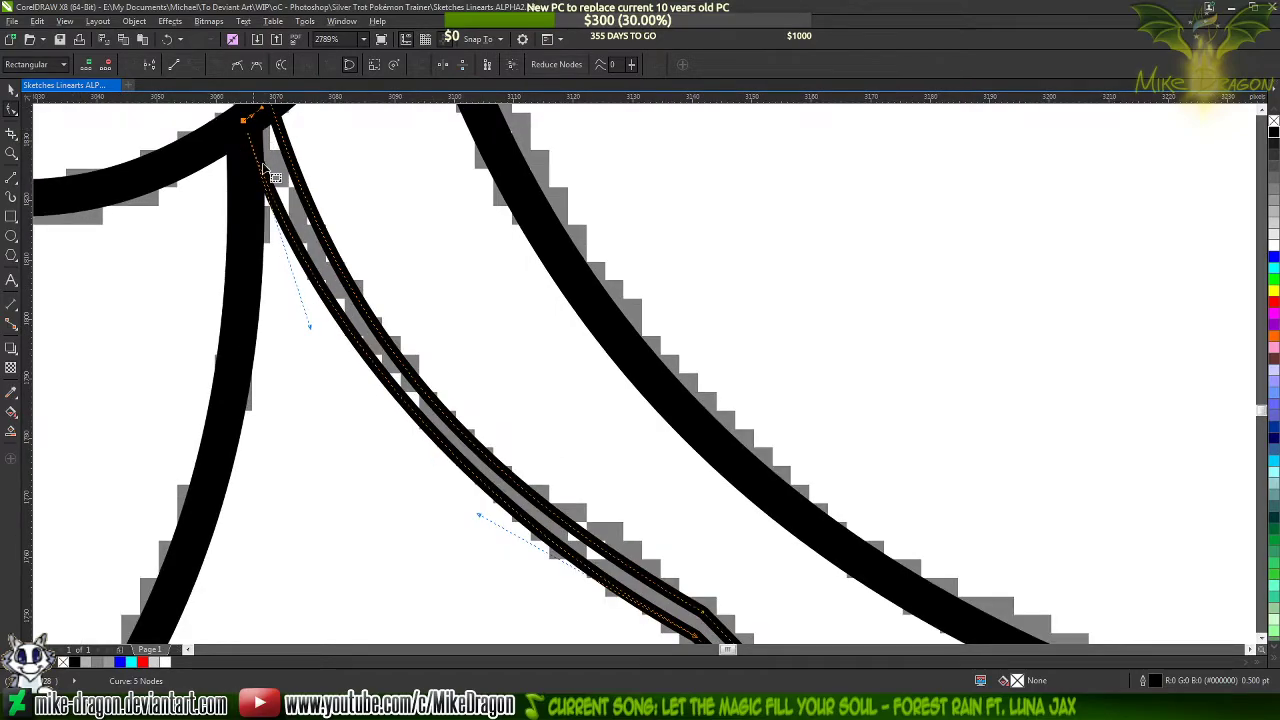
pyautogui.scroll(2, 268, 172)
pyautogui.moveTo(305, 250); pyautogui.dragTo(310, 238)
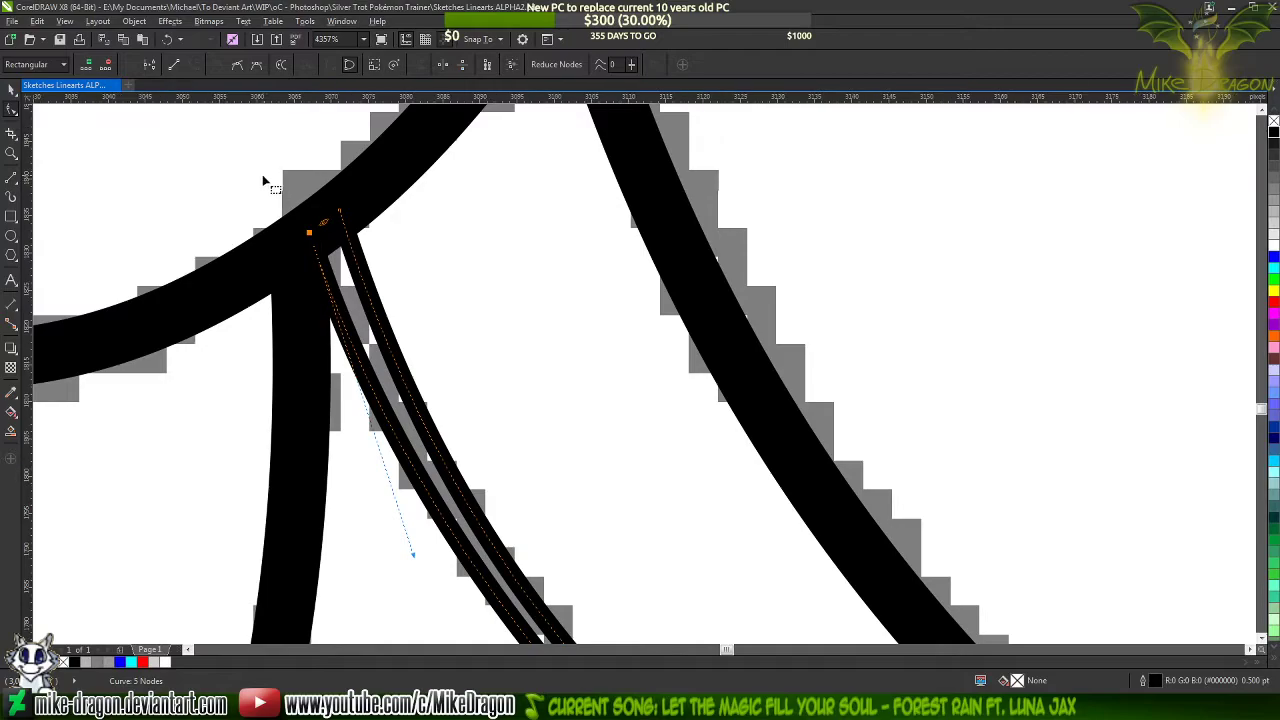
pyautogui.scroll(-4, 275, 180)
pyautogui.moveTo(321, 329); pyautogui.dragTo(318, 333)
pyautogui.scroll(-3, 403, 205)
pyautogui.click(422, 209)
pyautogui.scroll(-2, 547, 254)
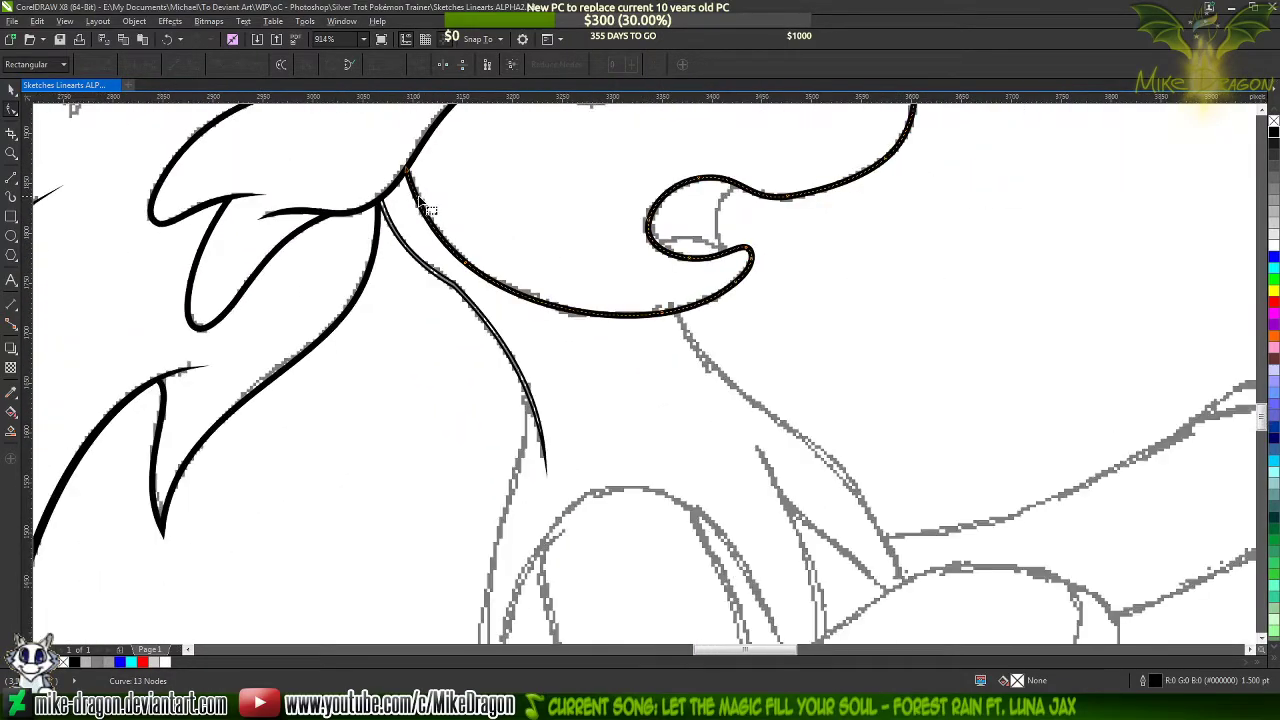
# Add a node above and another below the bend on the neck shape's left edge, making their segments curves
pyautogui.scroll(4, 553, 366)
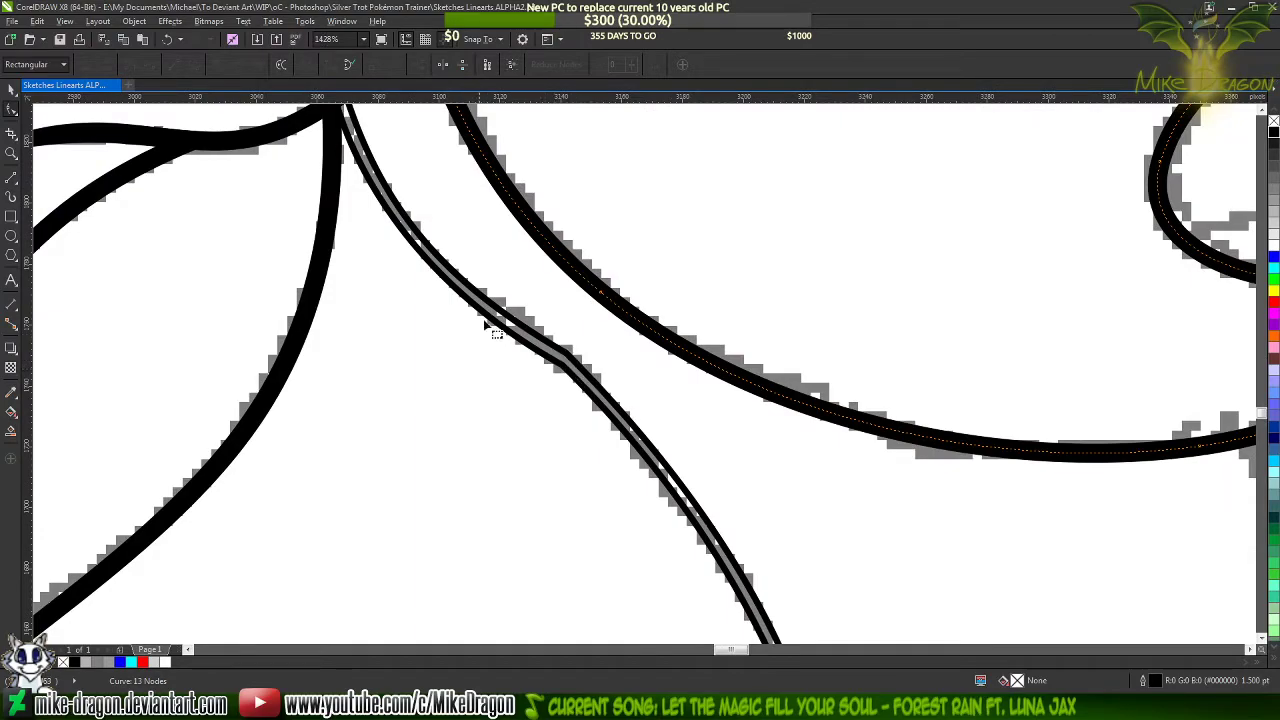
pyautogui.click(462, 292)
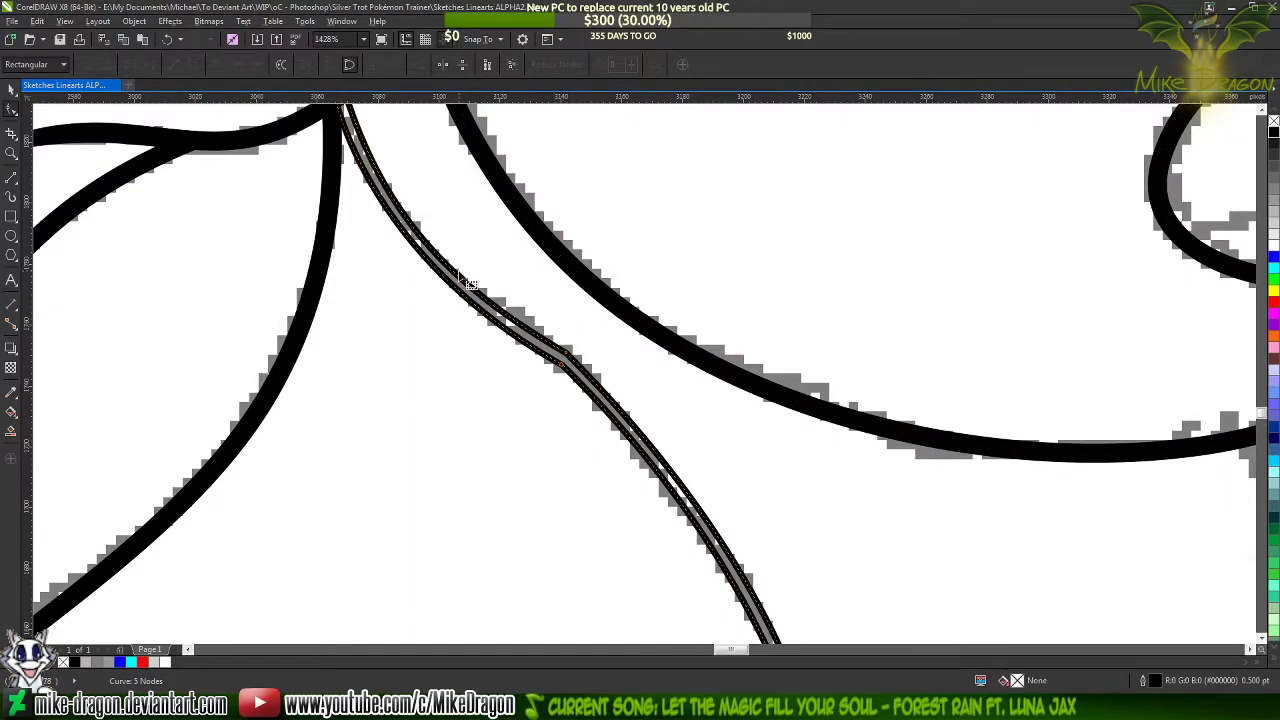
pyautogui.scroll(1, 455, 285)
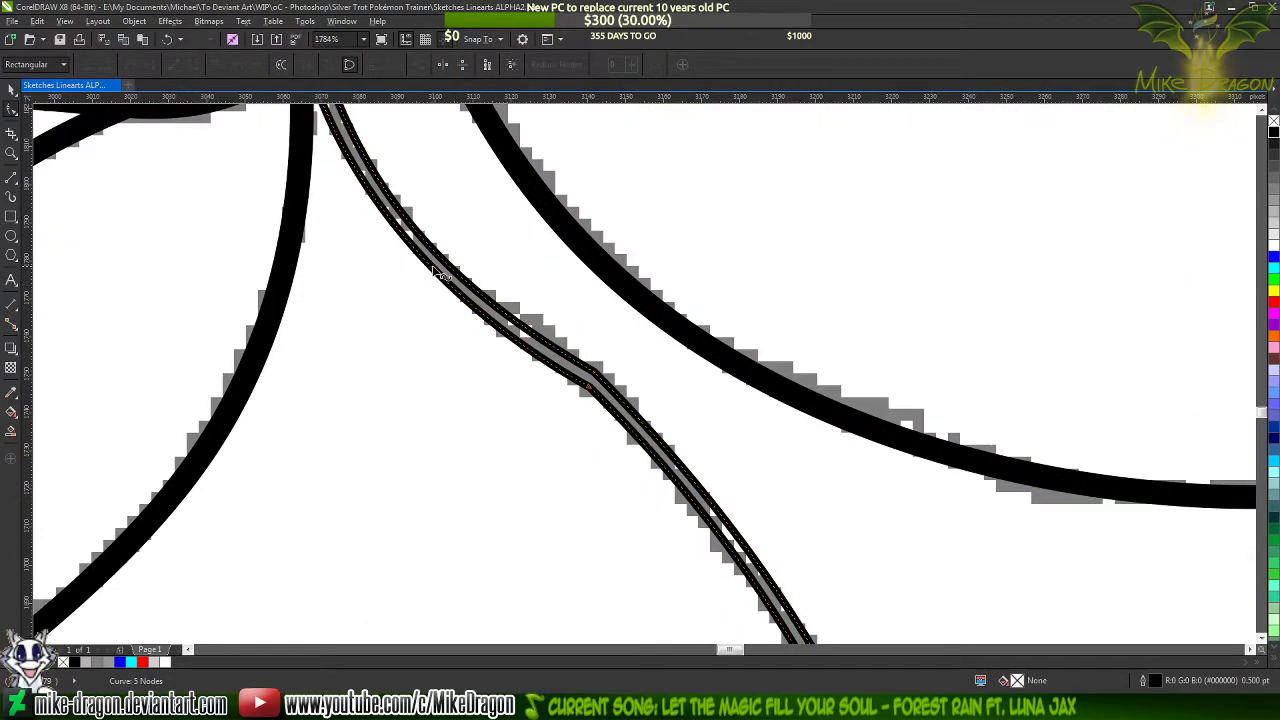
pyautogui.doubleClick(433, 268)
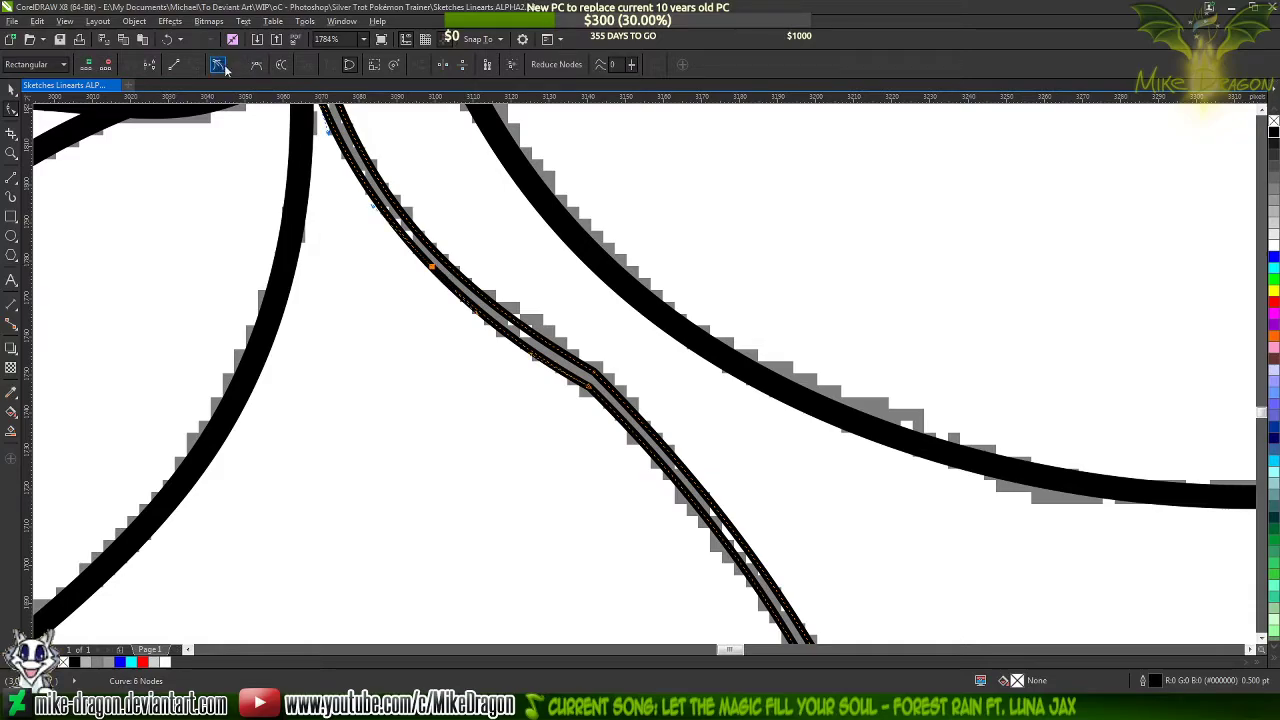
pyautogui.click(217, 66)
pyautogui.scroll(-2, 580, 260)
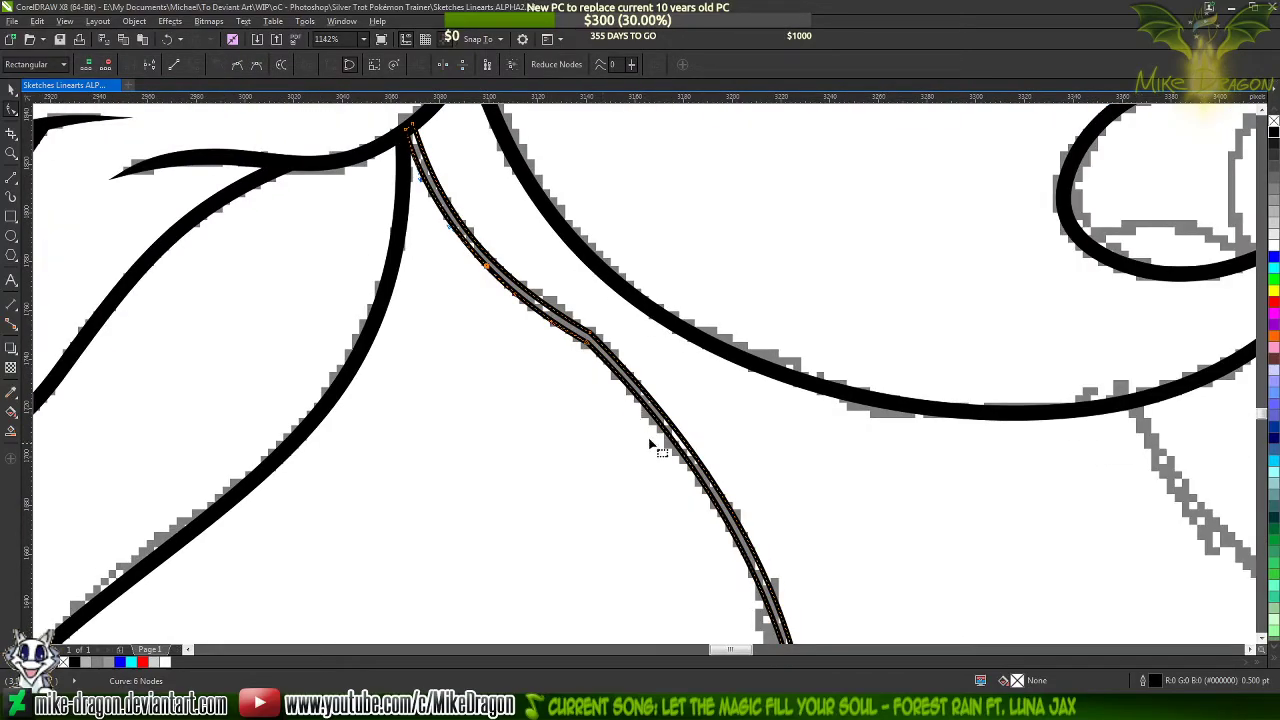
pyautogui.doubleClick(686, 458)
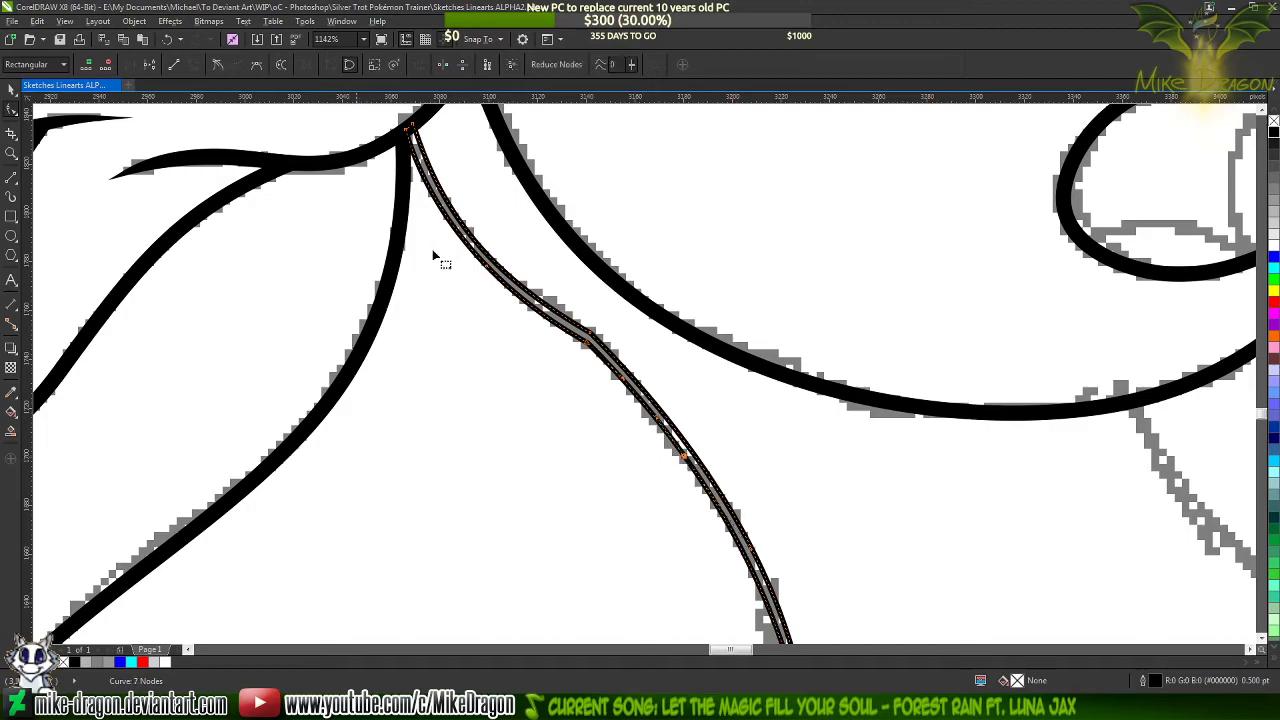
pyautogui.click(215, 65)
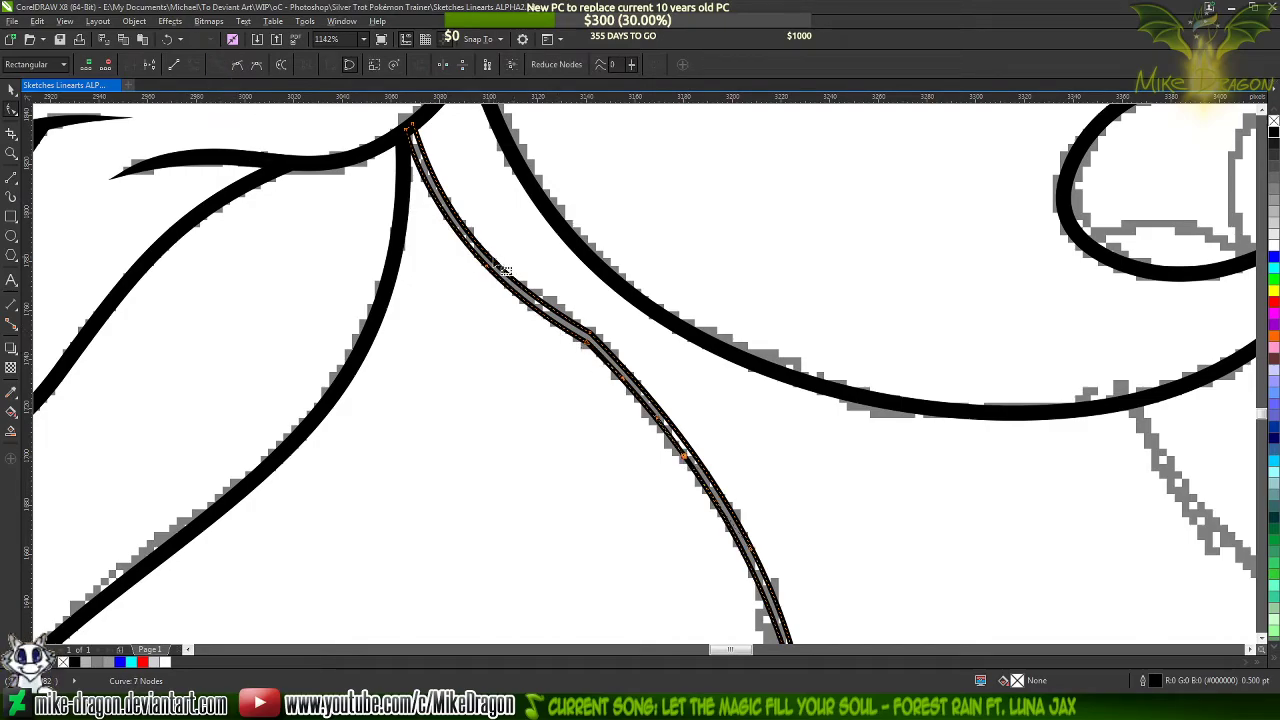
# Try deleting the left edge's corner node at the bend, and undo that along with the two added nodes
pyautogui.scroll(2, 560, 283)
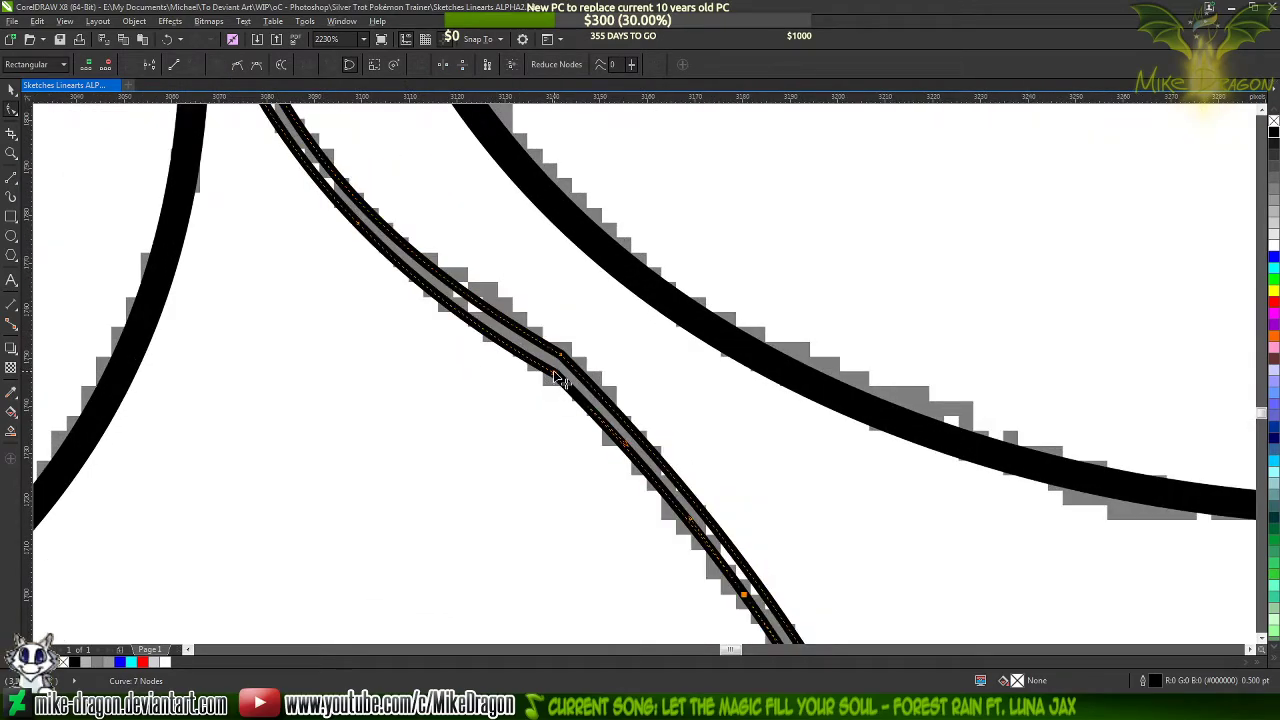
pyautogui.doubleClick(556, 376)
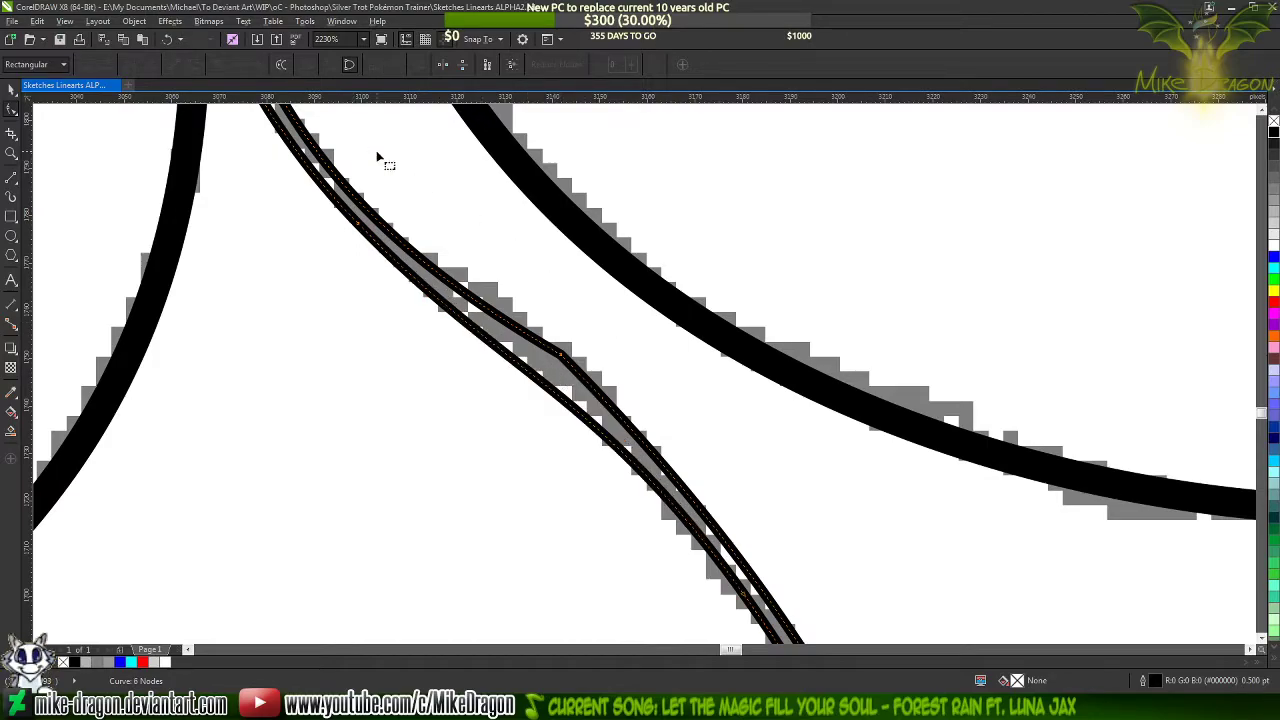
pyautogui.scroll(-2, 536, 236)
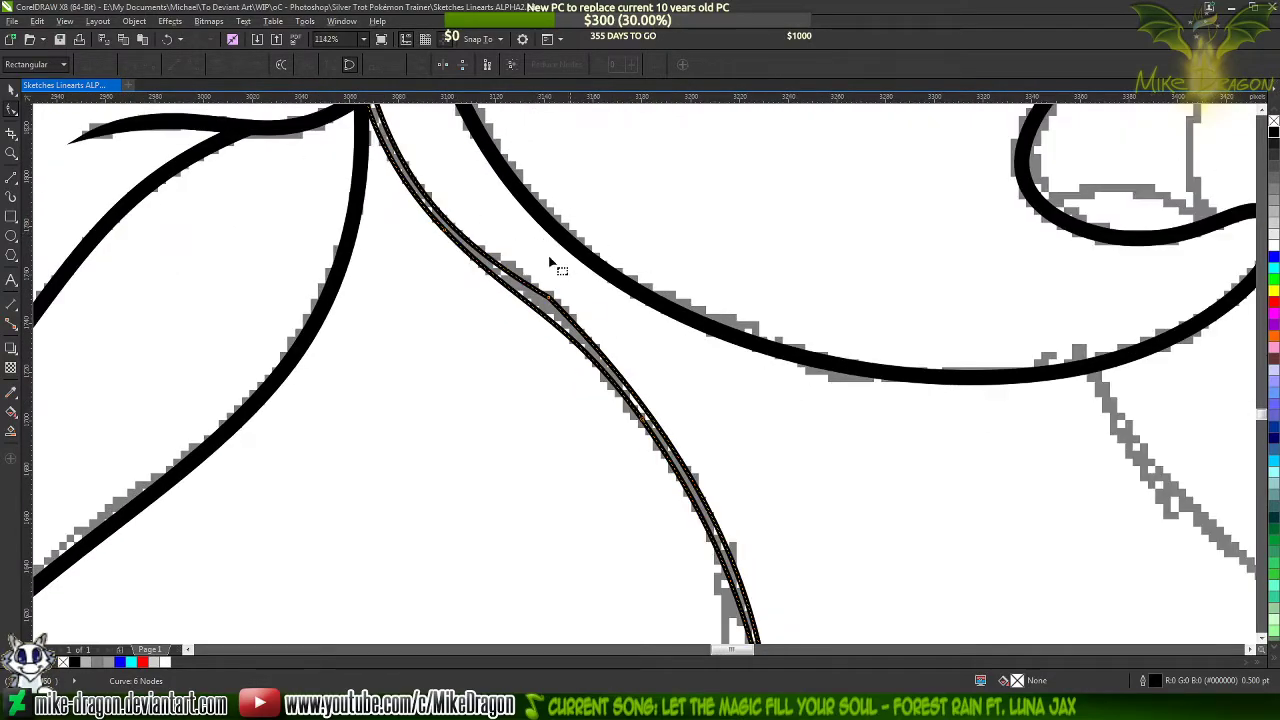
pyautogui.hotkey('ctrl', 'z')
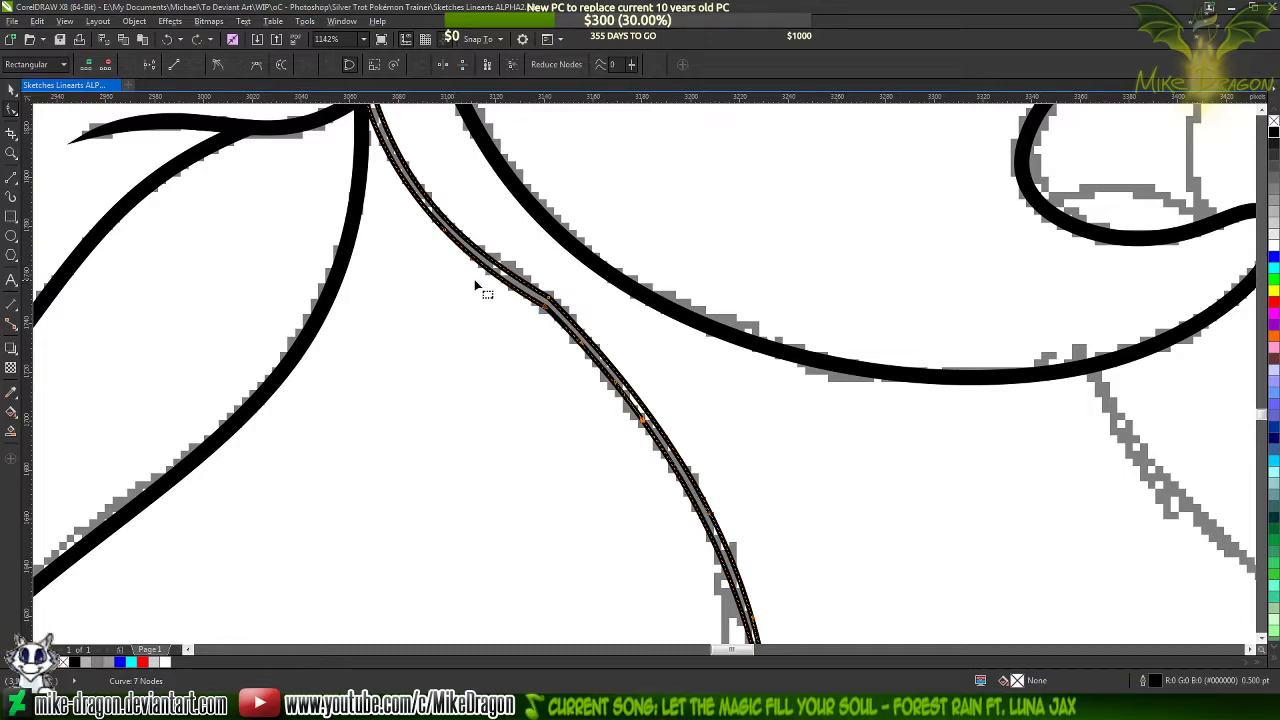
pyautogui.hotkey('ctrl', 'z')
pyautogui.hotkey('ctrl', 'z')
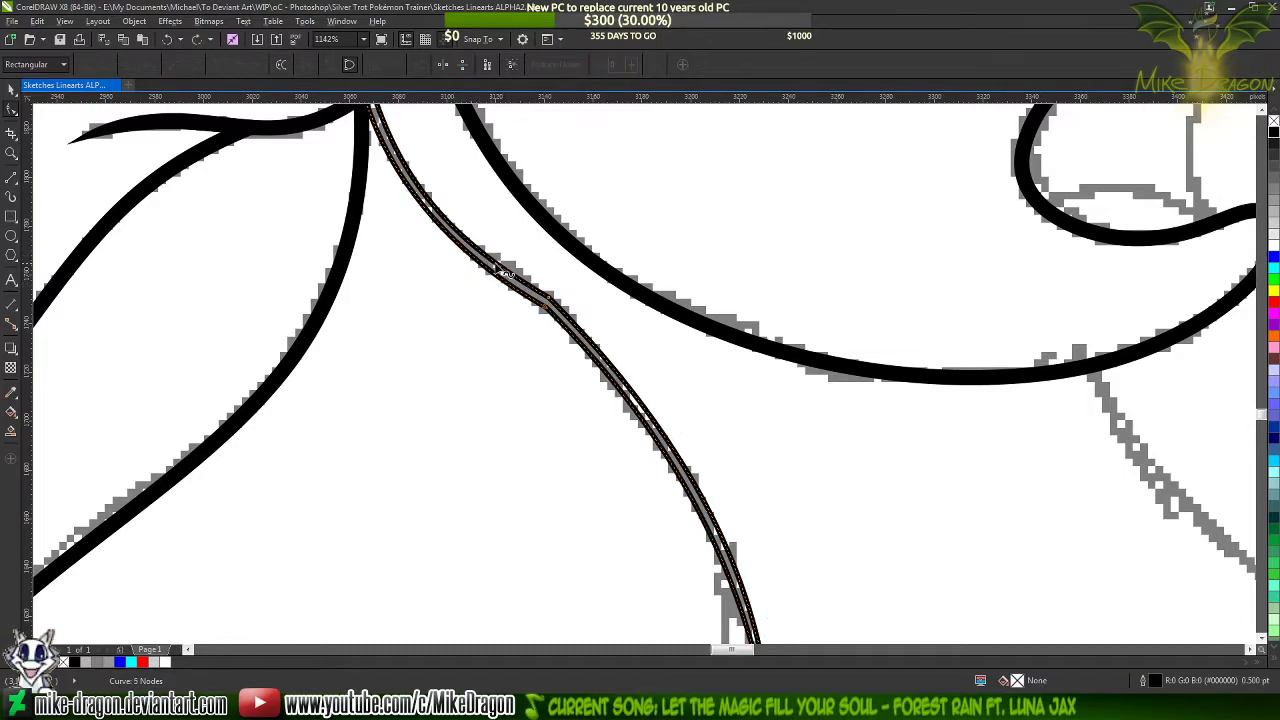
# Add smooth nodes above and below the bend on the neck shape's left edge and delete the corner node between them
pyautogui.scroll(1, 490, 270)
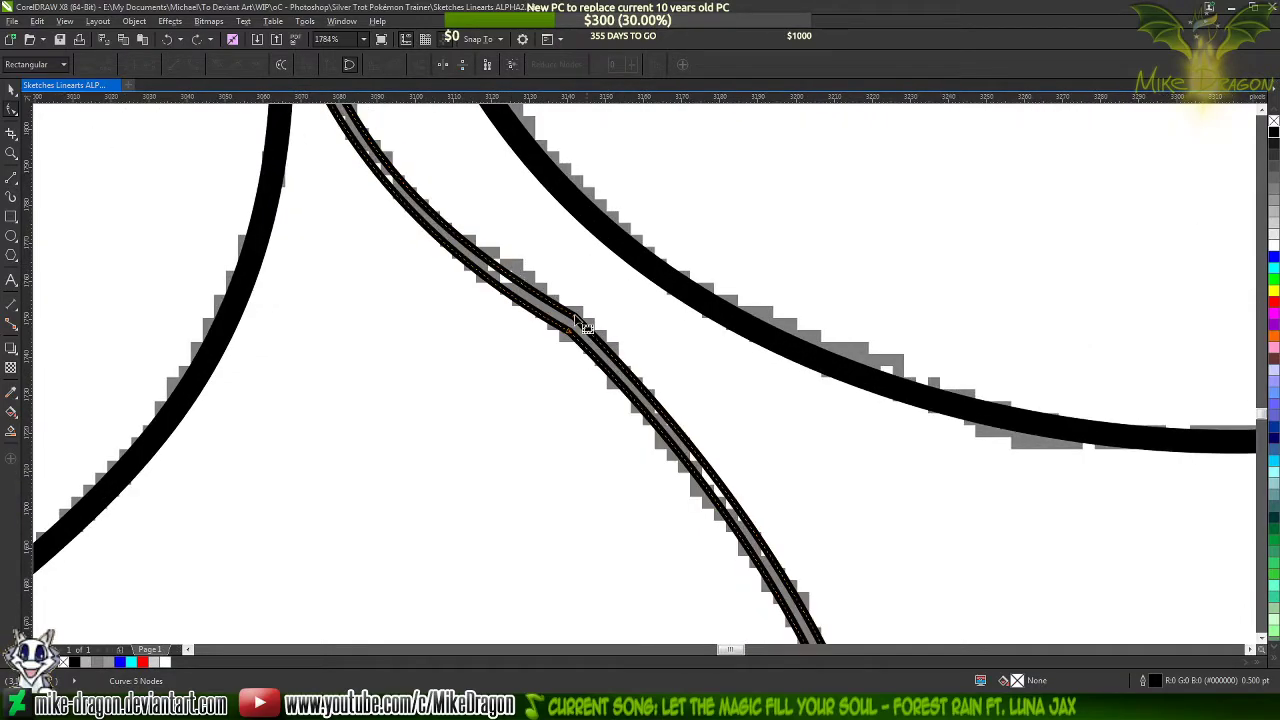
pyautogui.doubleClick(640, 407)
pyautogui.click(216, 65)
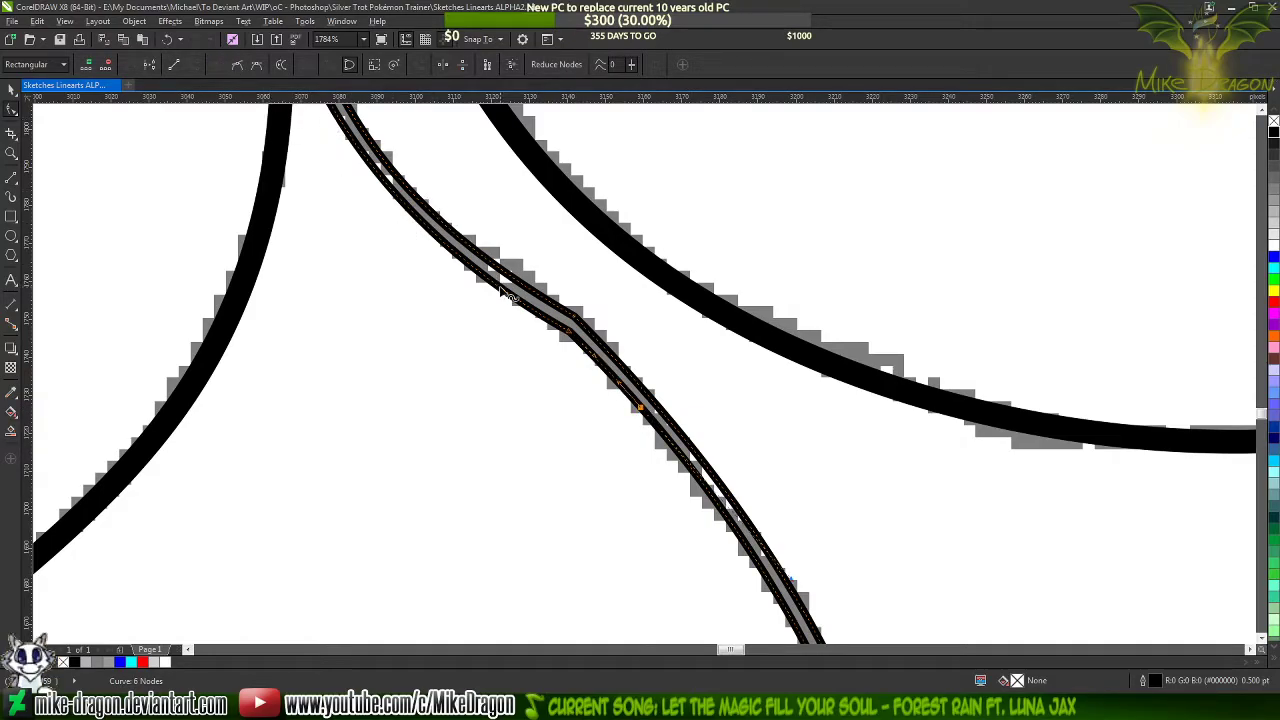
pyautogui.doubleClick(484, 275)
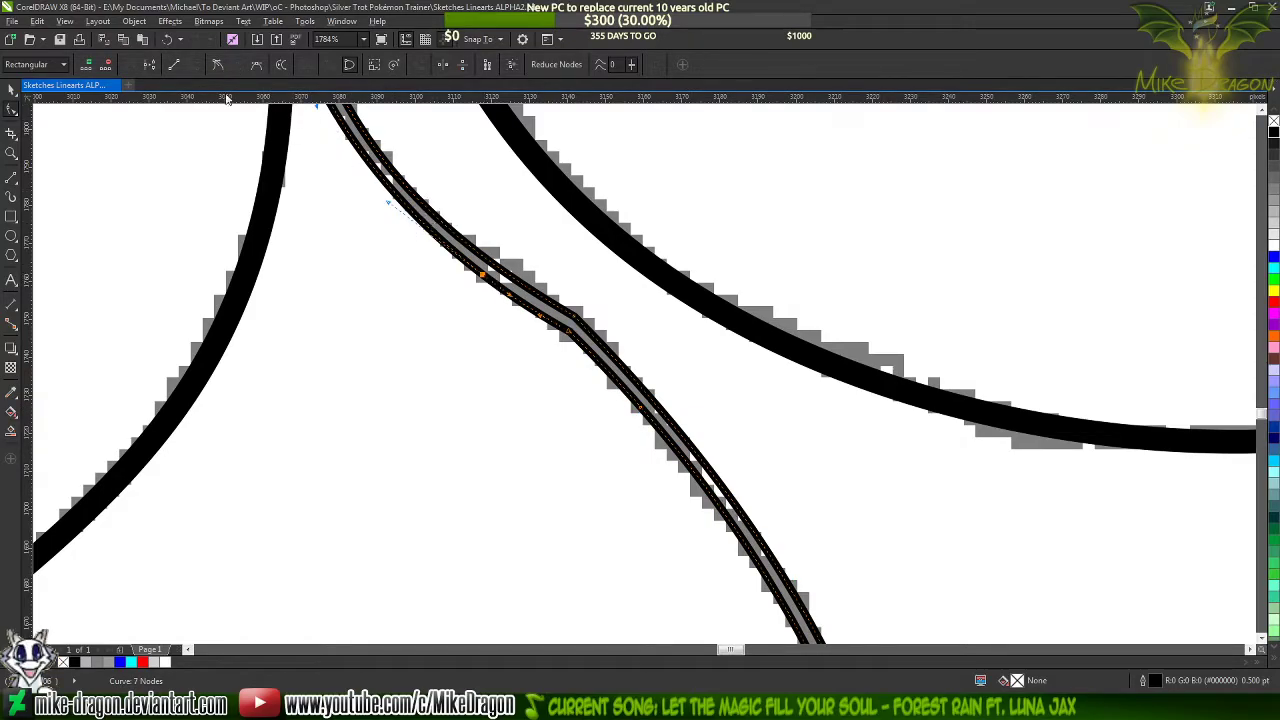
pyautogui.doubleClick(569, 333)
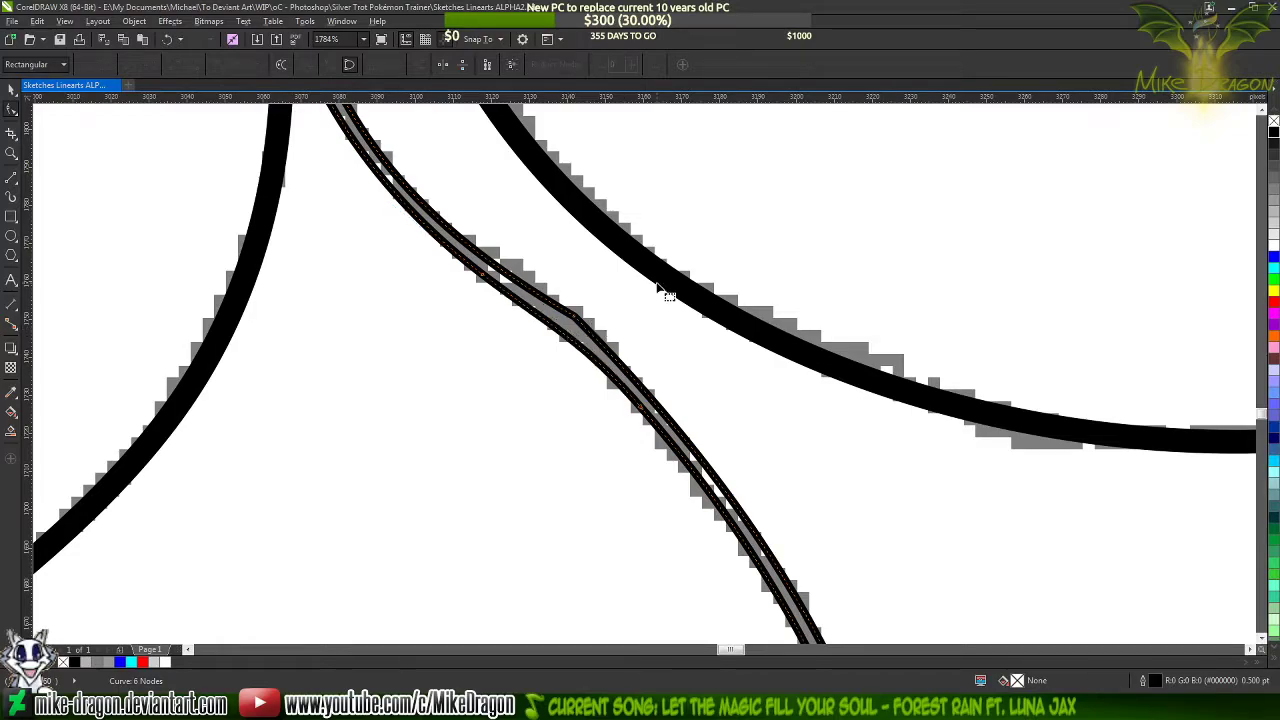
# Add smooth nodes on both sides of the bend on the neck shape's right edge and remove its corner node
pyautogui.doubleClick(503, 274)
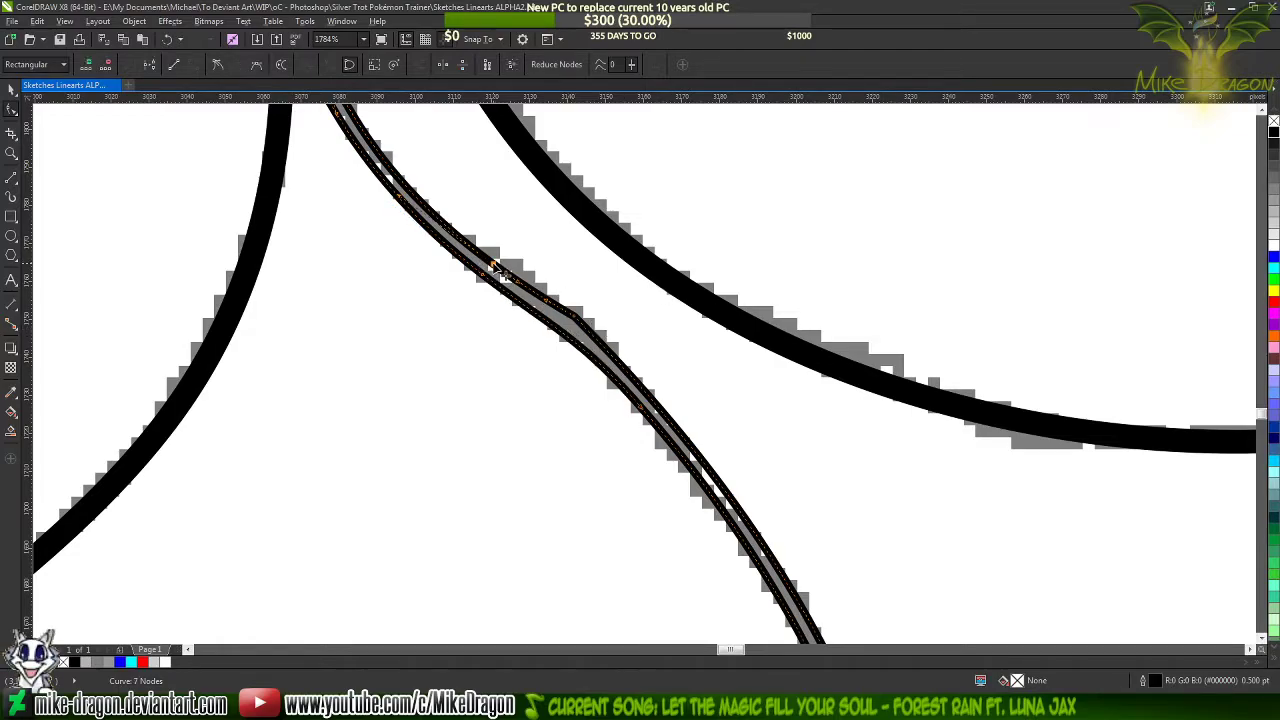
pyautogui.click(217, 65)
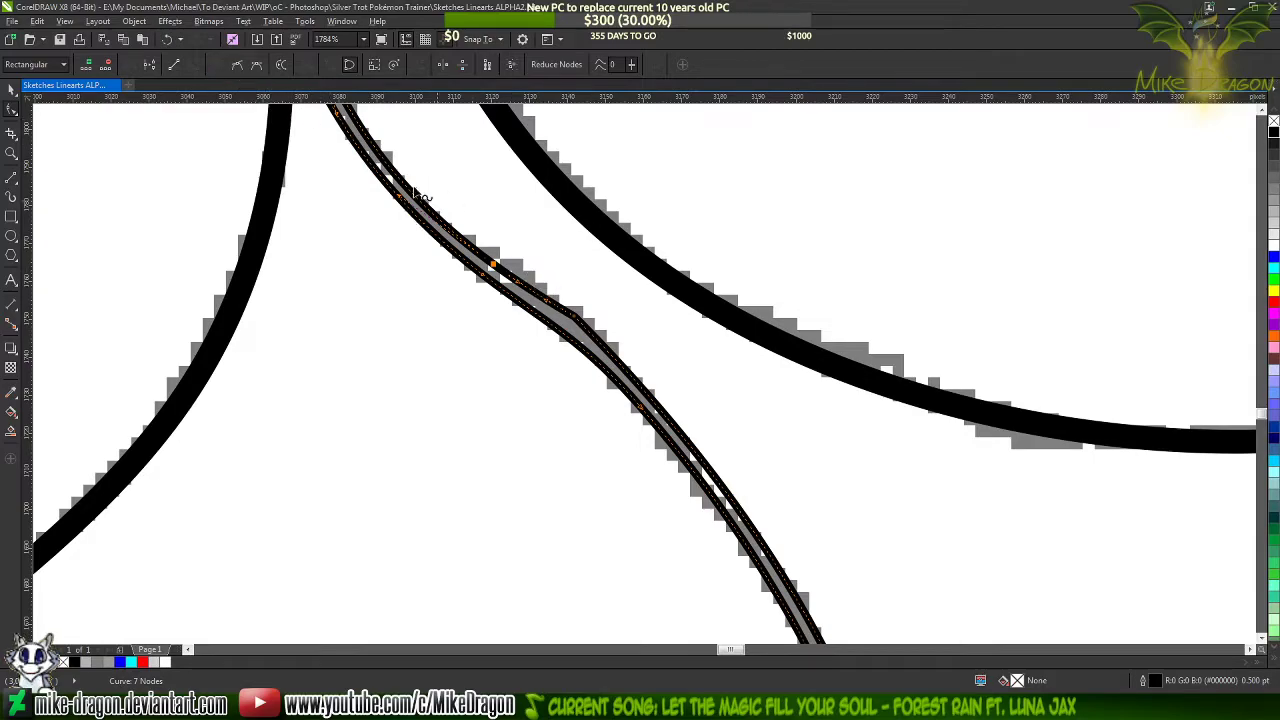
pyautogui.doubleClick(637, 383)
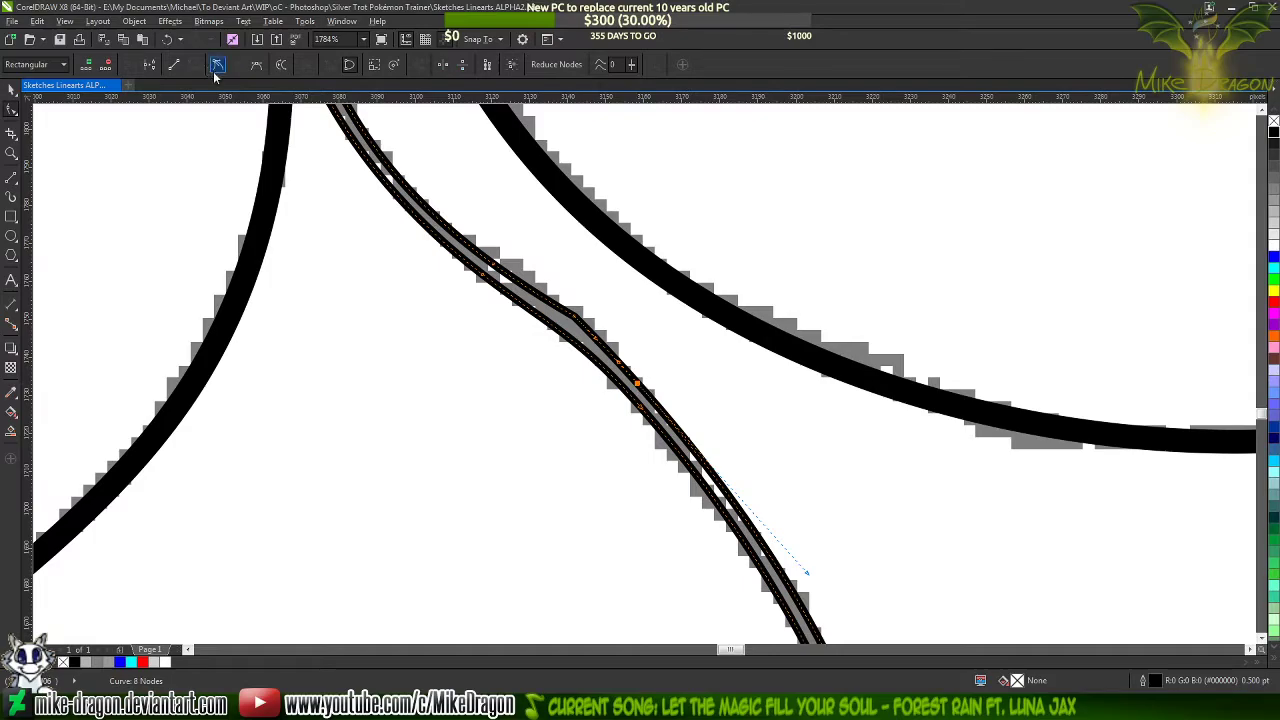
pyautogui.doubleClick(580, 320)
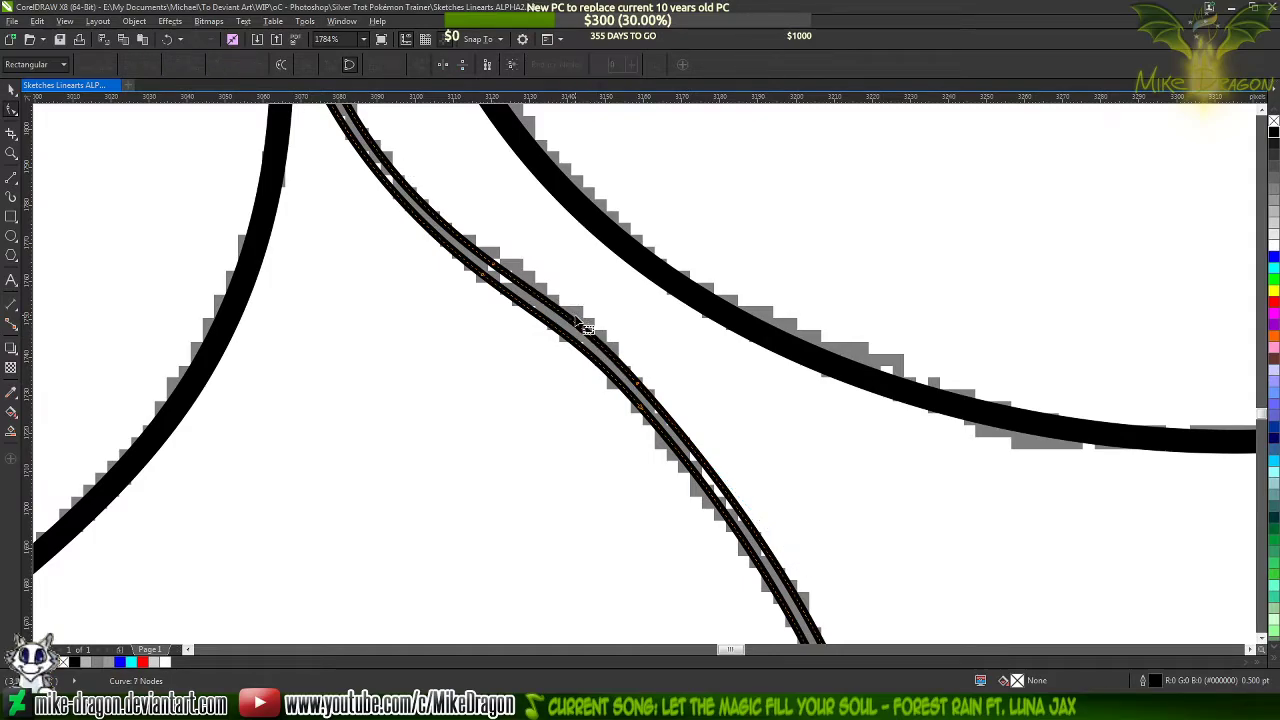
pyautogui.click(580, 271)
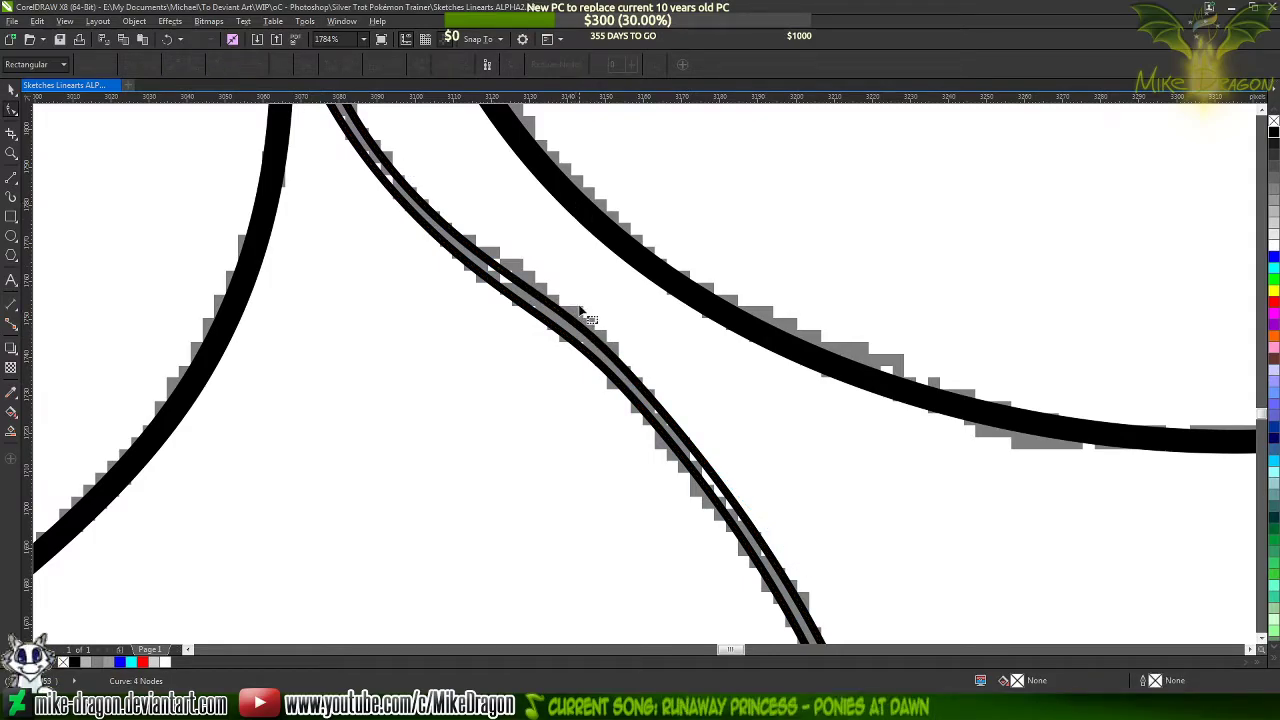
# Fine-tune the curve between the two new nodes on the neck shape's right edge so it runs evenly along the bend
pyautogui.click(590, 340)
pyautogui.scroll(2, 580, 291)
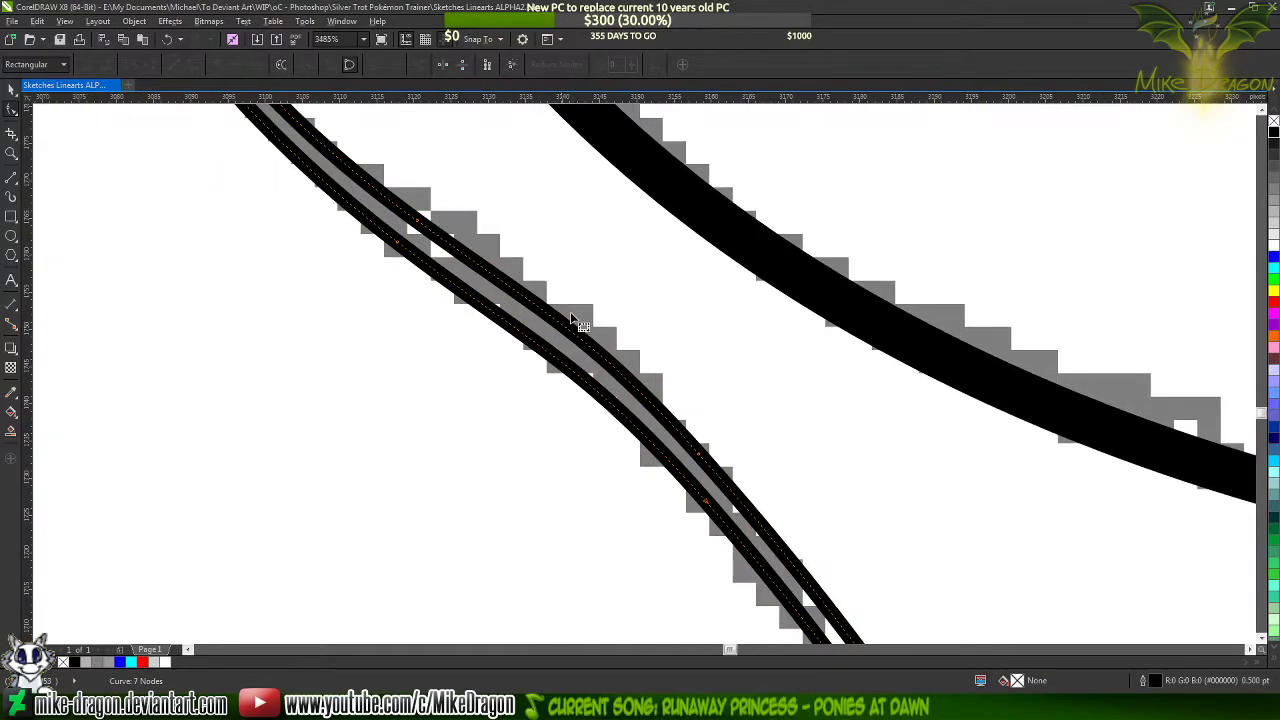
pyautogui.click(418, 224)
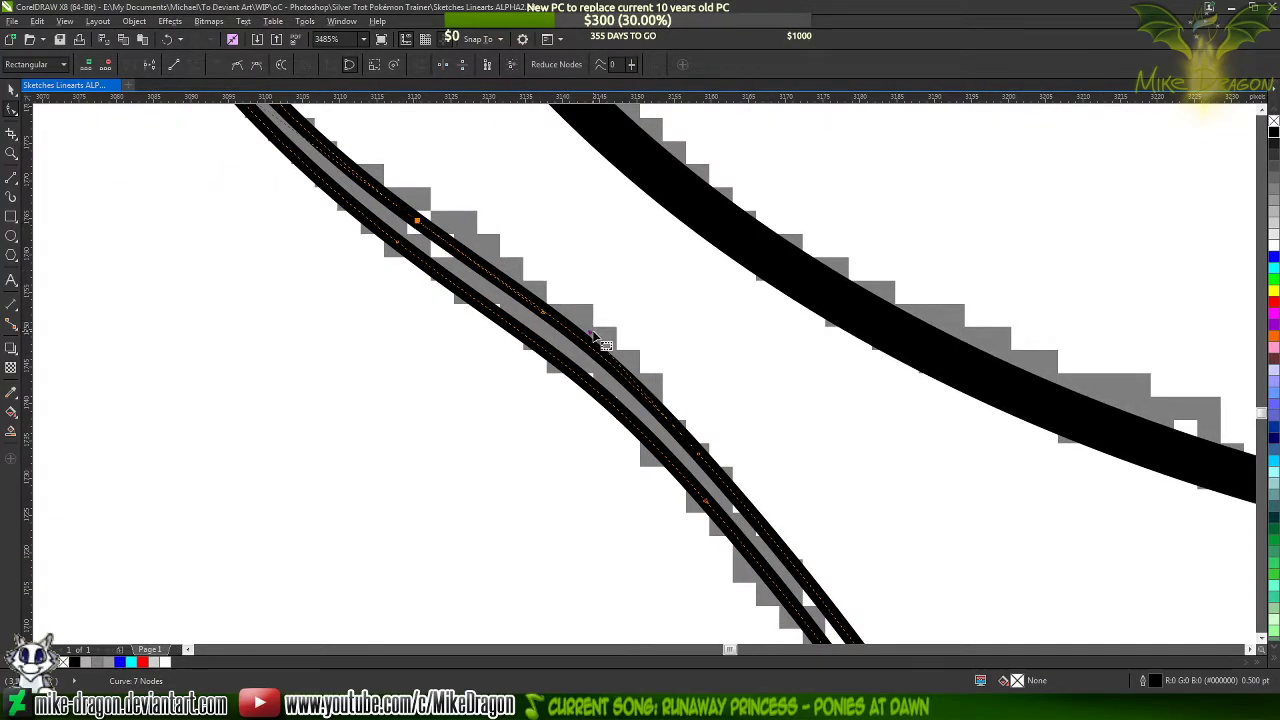
pyautogui.moveTo(590, 334); pyautogui.dragTo(594, 341)
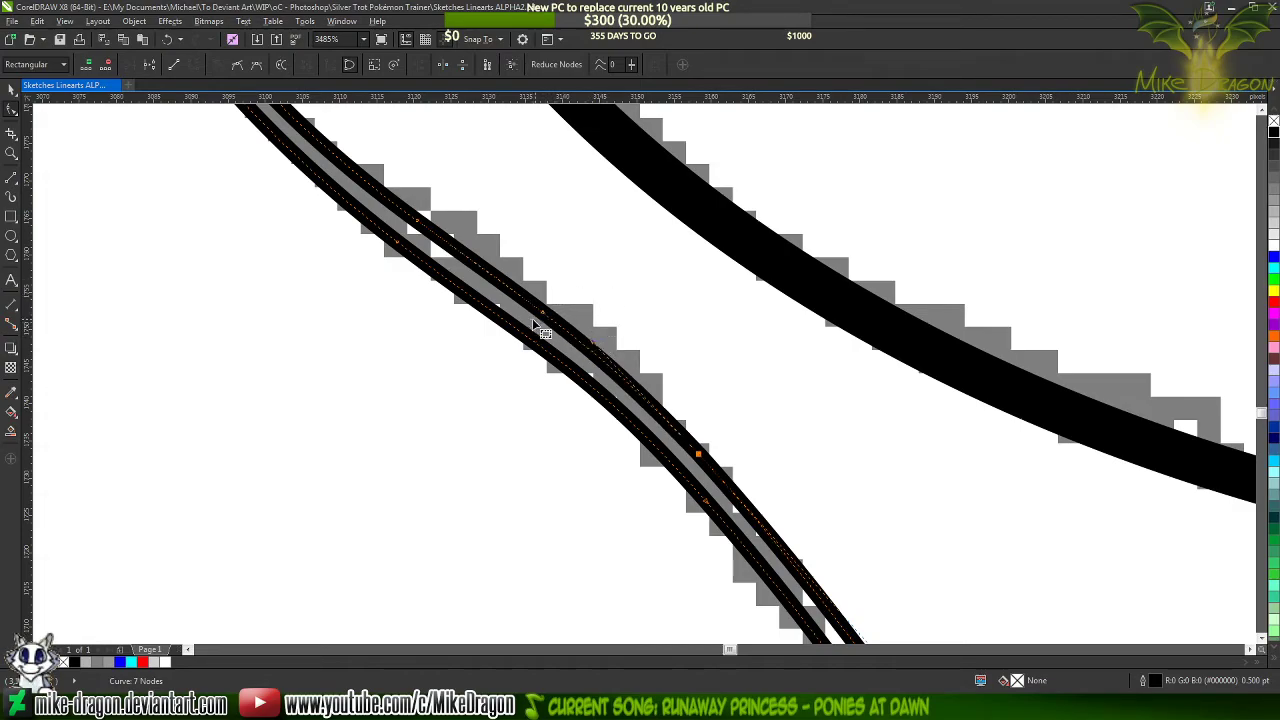
pyautogui.click(574, 274)
pyautogui.scroll(-4, 574, 274)
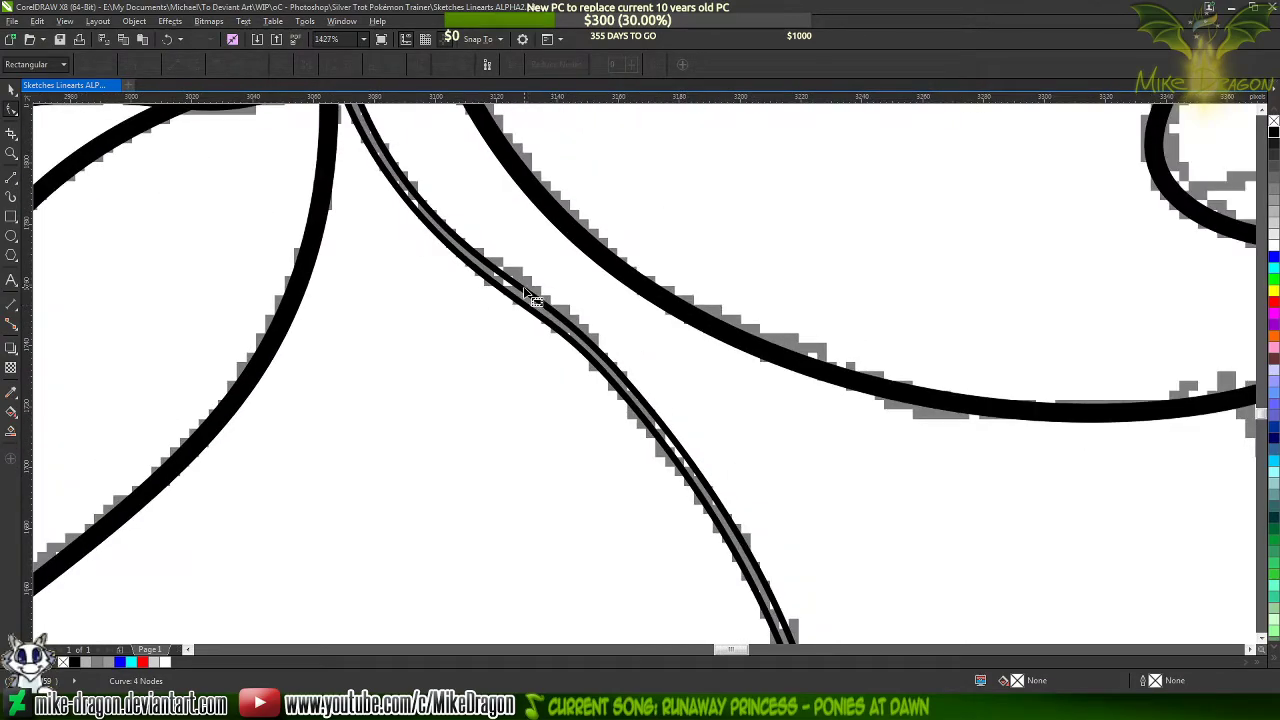
# Try deleting the node above the bend on the neck shape's right edge, then the matching one on its left edge
pyautogui.doubleClick(498, 271)
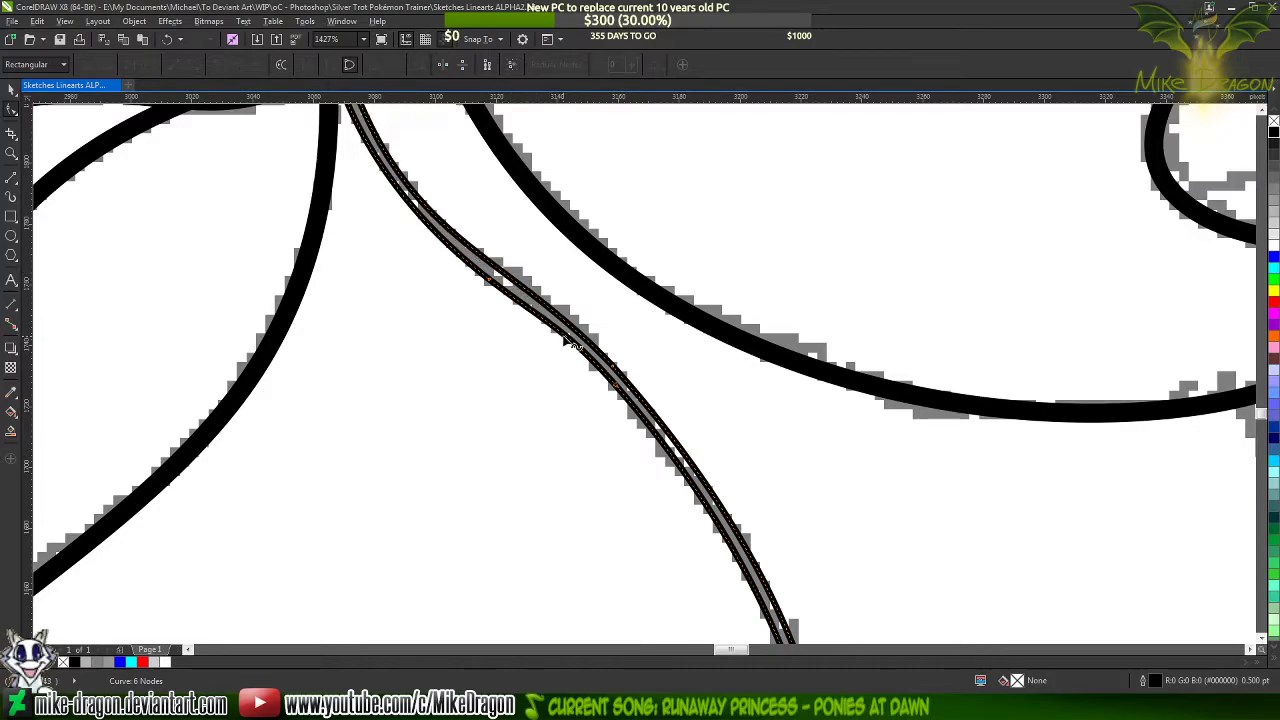
pyautogui.hotkey('ctrl', 'z')
pyautogui.doubleClick(490, 279)
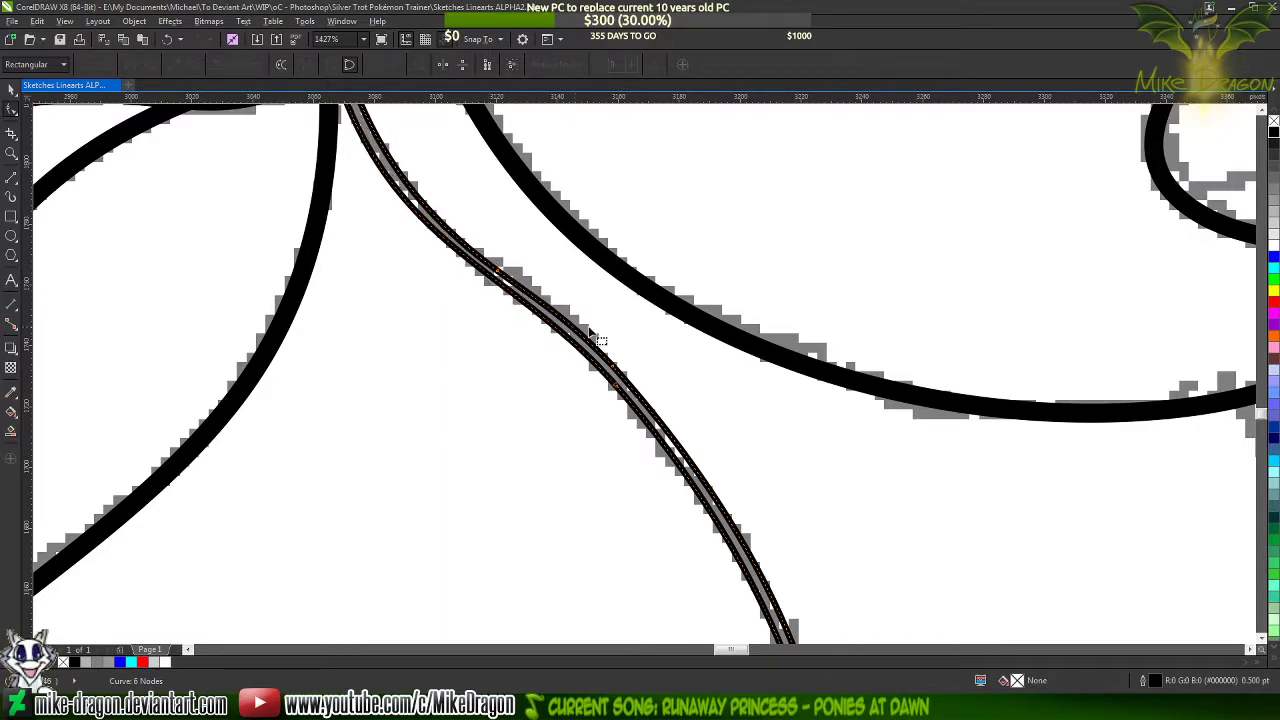
# Fill the tapered neck shape with black
pyautogui.scroll(-2, 631, 434)
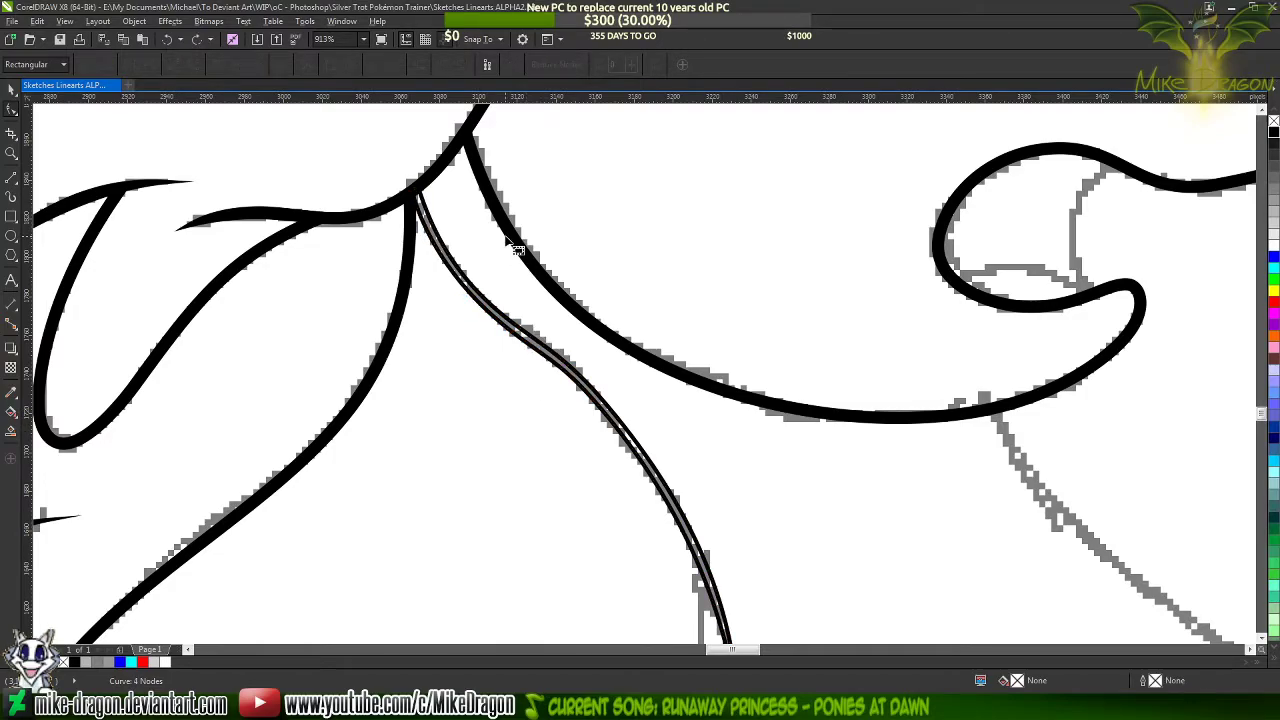
pyautogui.scroll(-2, 505, 222)
pyautogui.scroll(2, 603, 452)
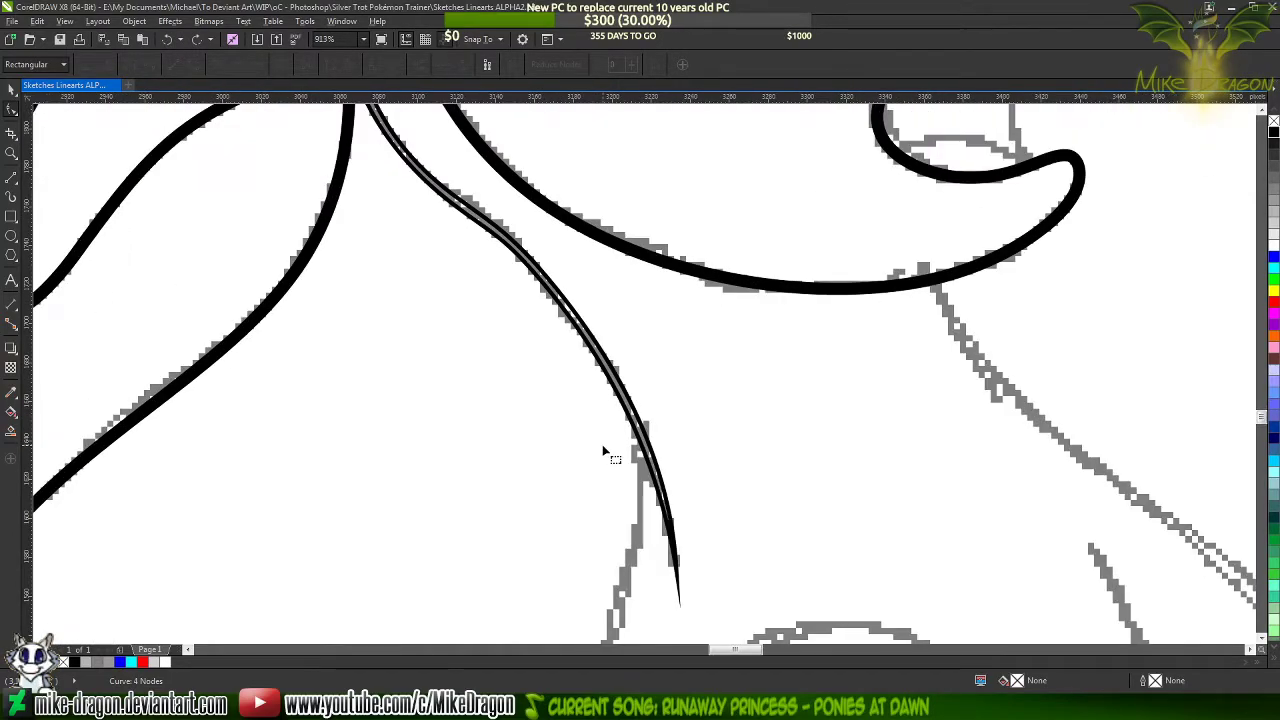
pyautogui.click(671, 534)
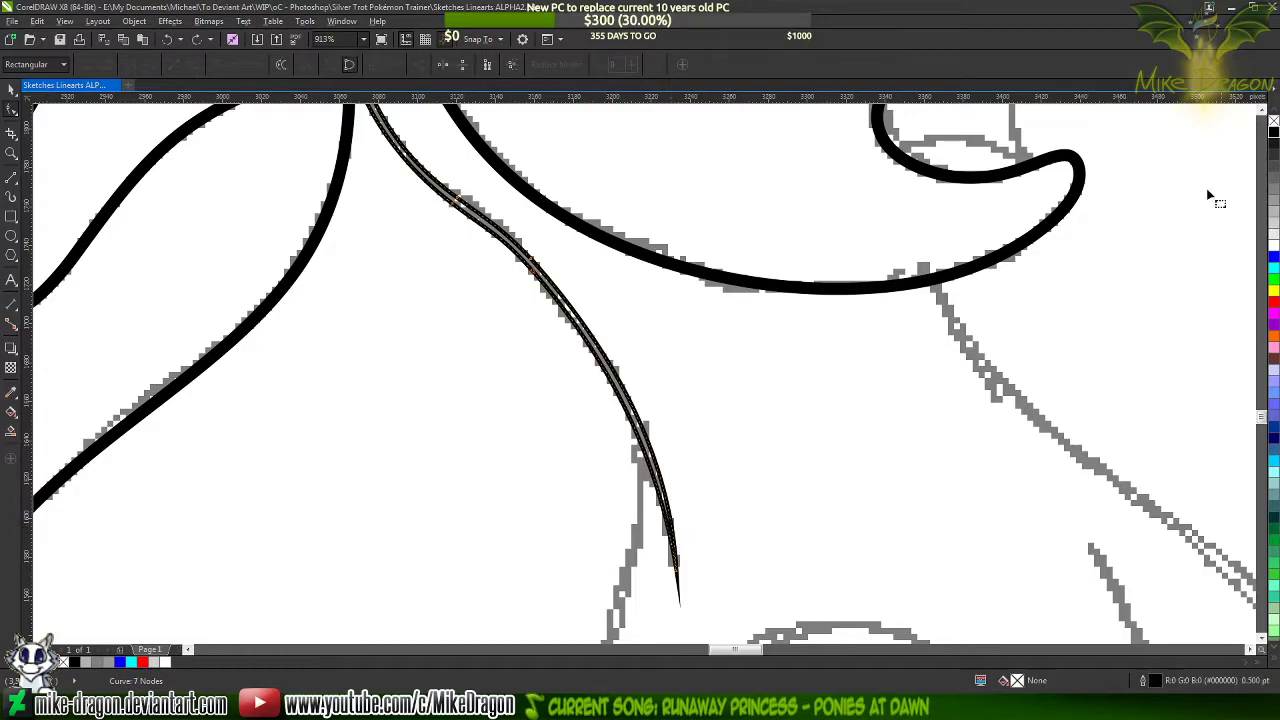
pyautogui.click(1274, 133)
# Check the filled neck line against the remaining body sketch and review the drawing on the whole page
pyautogui.scroll(-4, 805, 390)
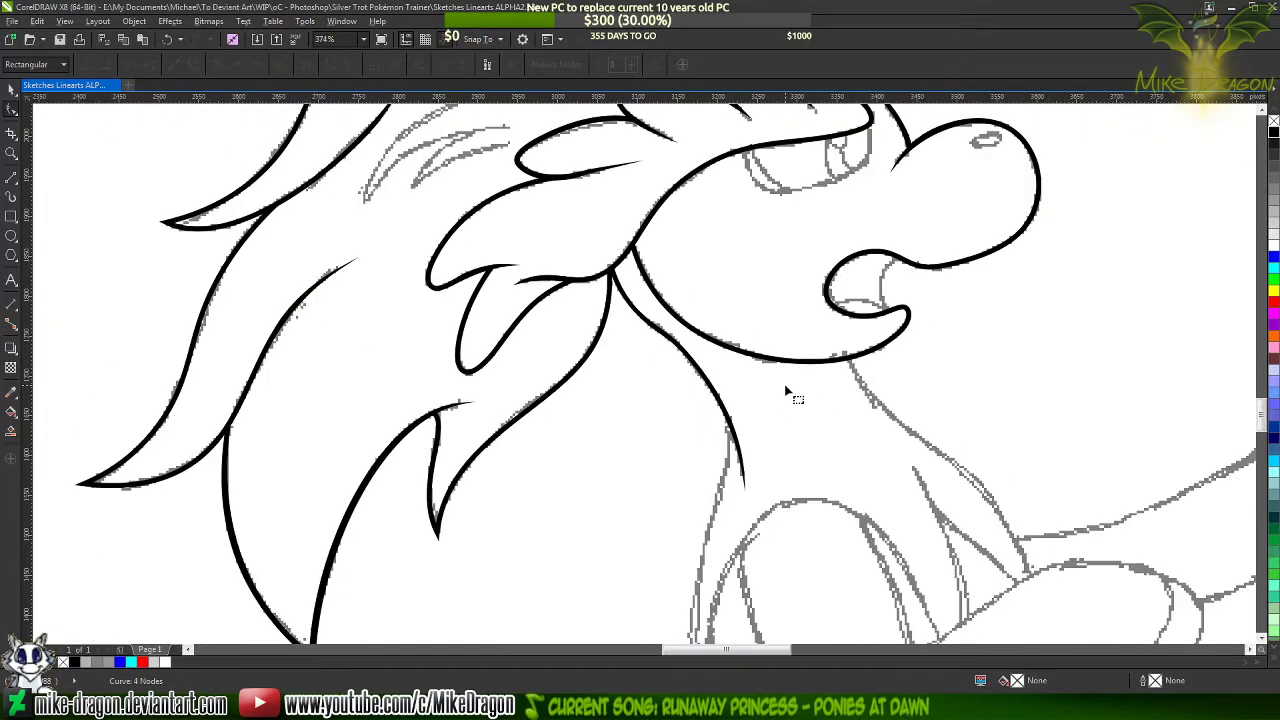
pyautogui.scroll(-2, 786, 392)
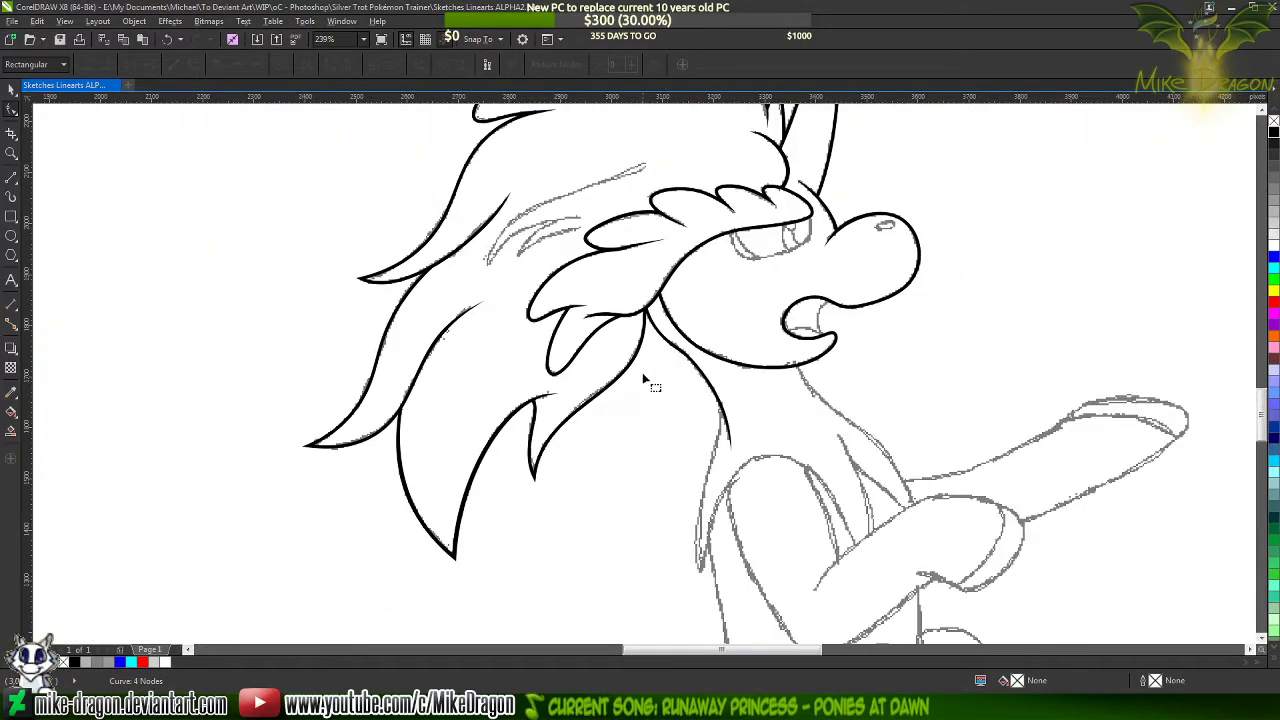
pyautogui.click(12, 176)
pyautogui.scroll(3, 847, 416)
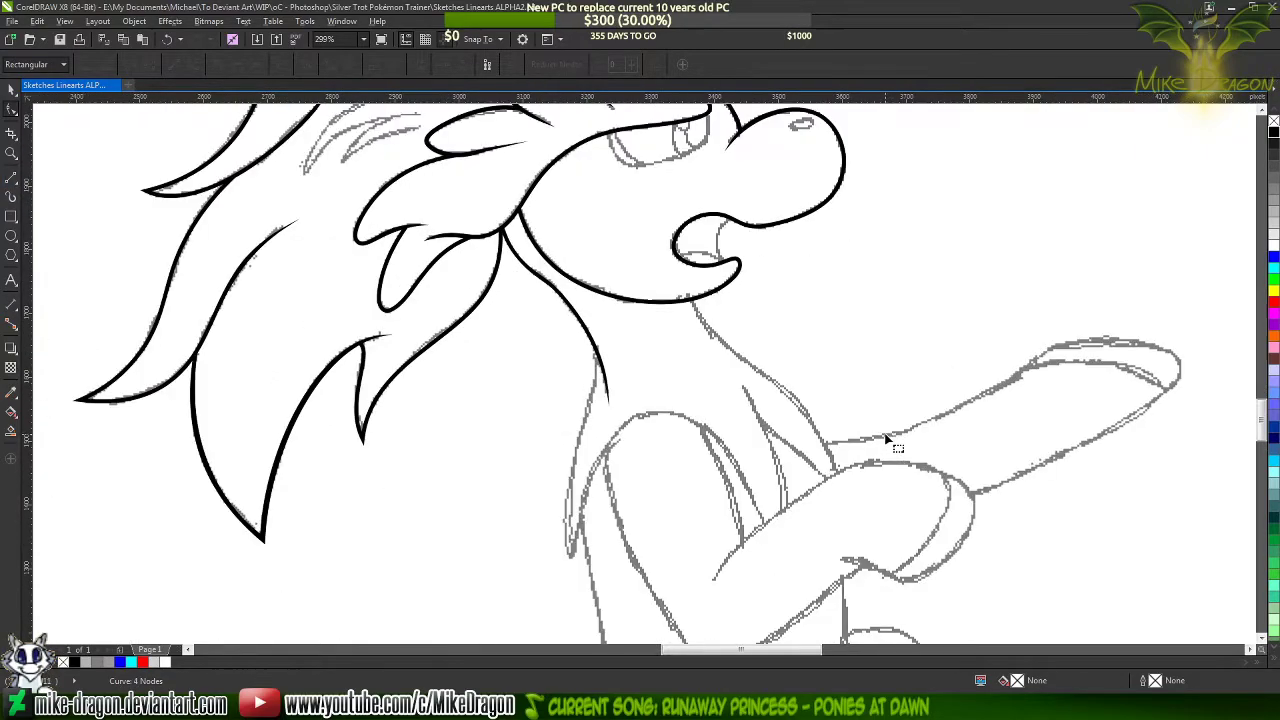
pyautogui.scroll(-3, 706, 445)
pyautogui.scroll(3, 695, 460)
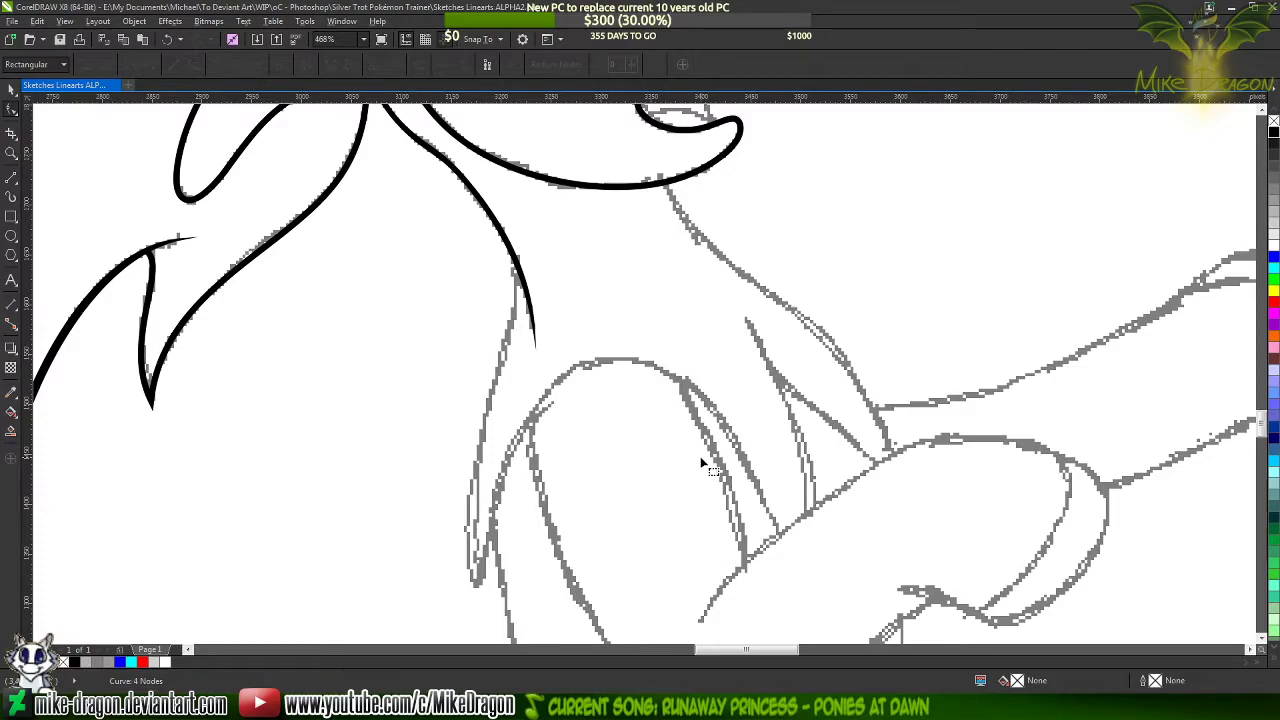
pyautogui.click(10, 90)
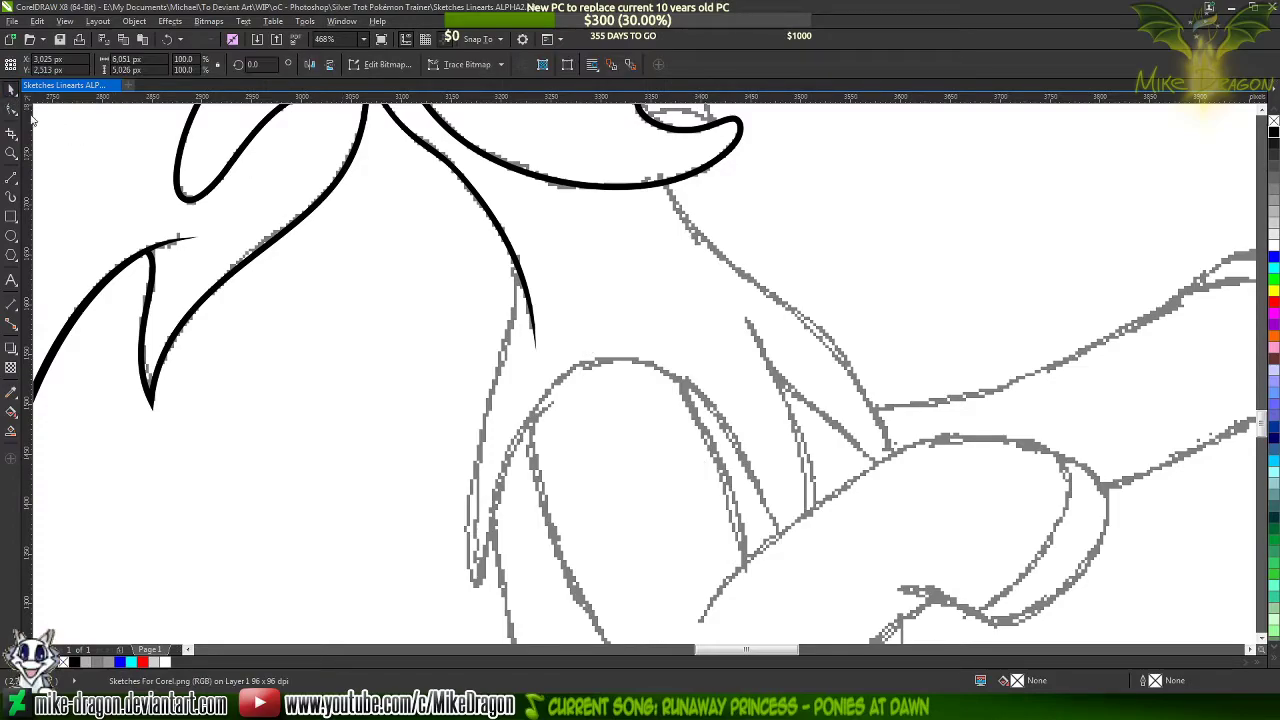
pyautogui.press('F4')
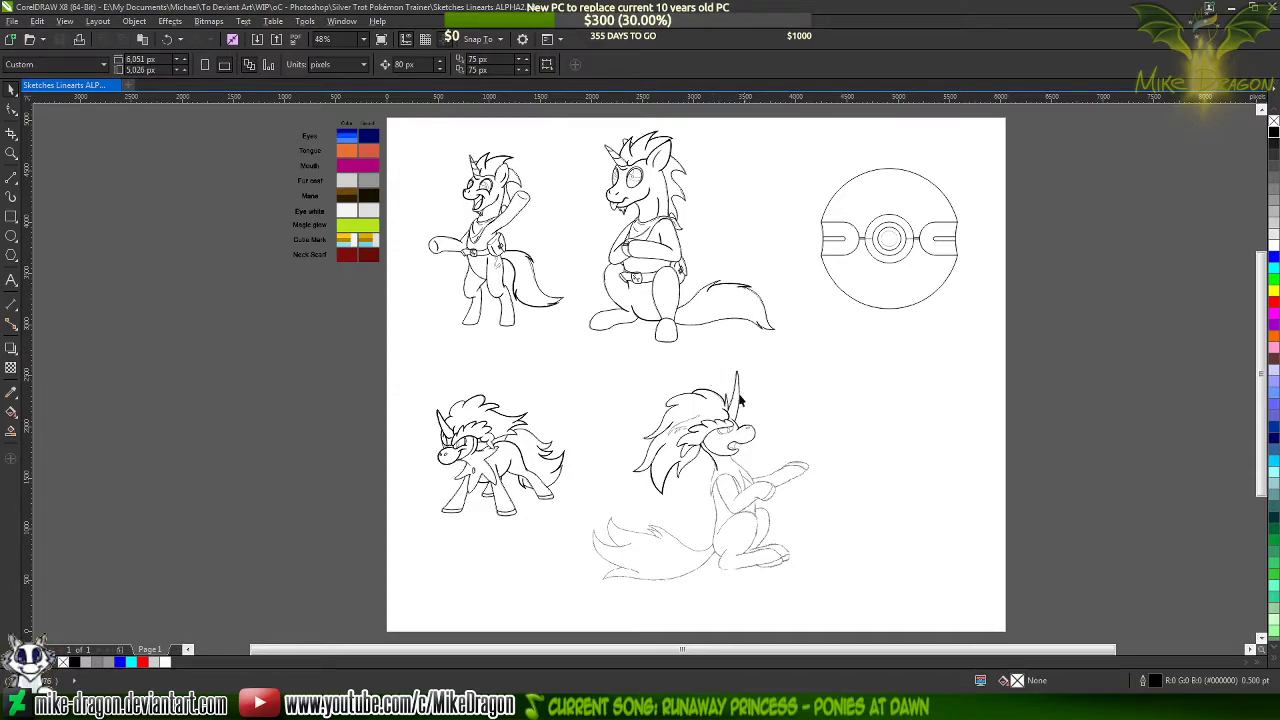
# Draw a closed five-point straight-line outline over the sketched inner hair strands, with a 0.5 pt outline
pyautogui.scroll(5, 752, 468)
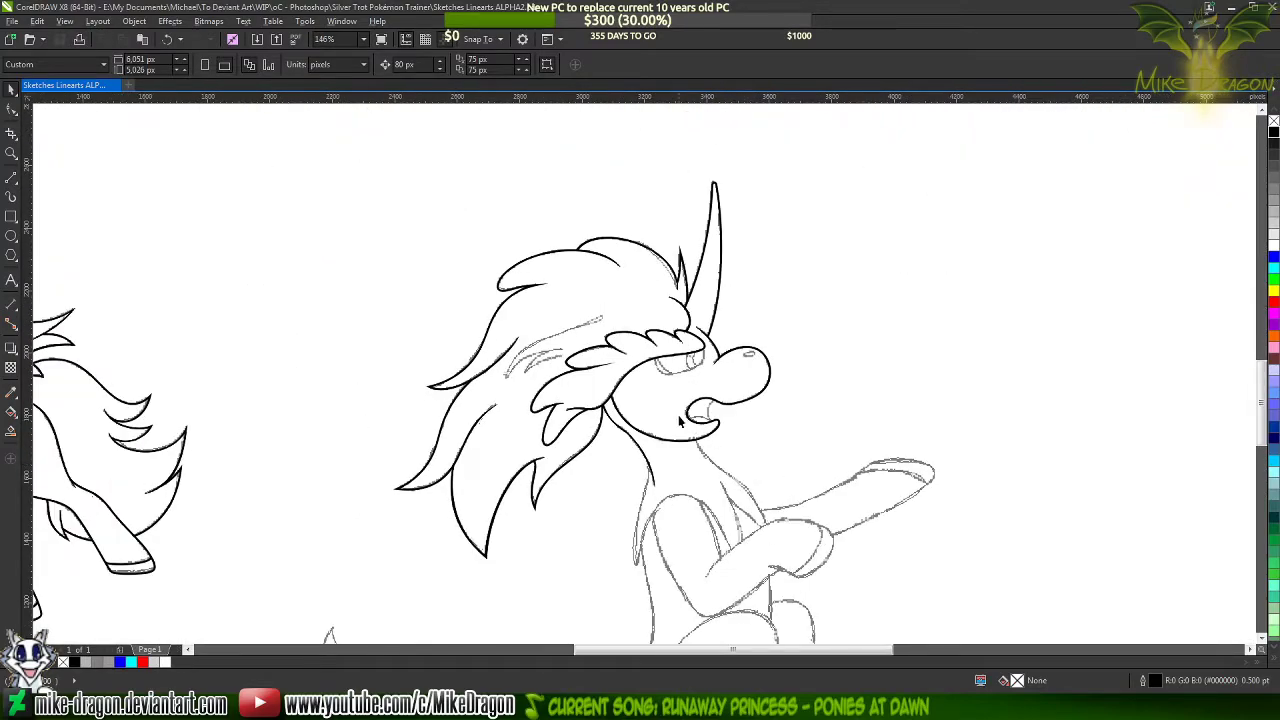
pyautogui.scroll(4, 680, 422)
pyautogui.scroll(-5, 613, 398)
pyautogui.scroll(4, 545, 343)
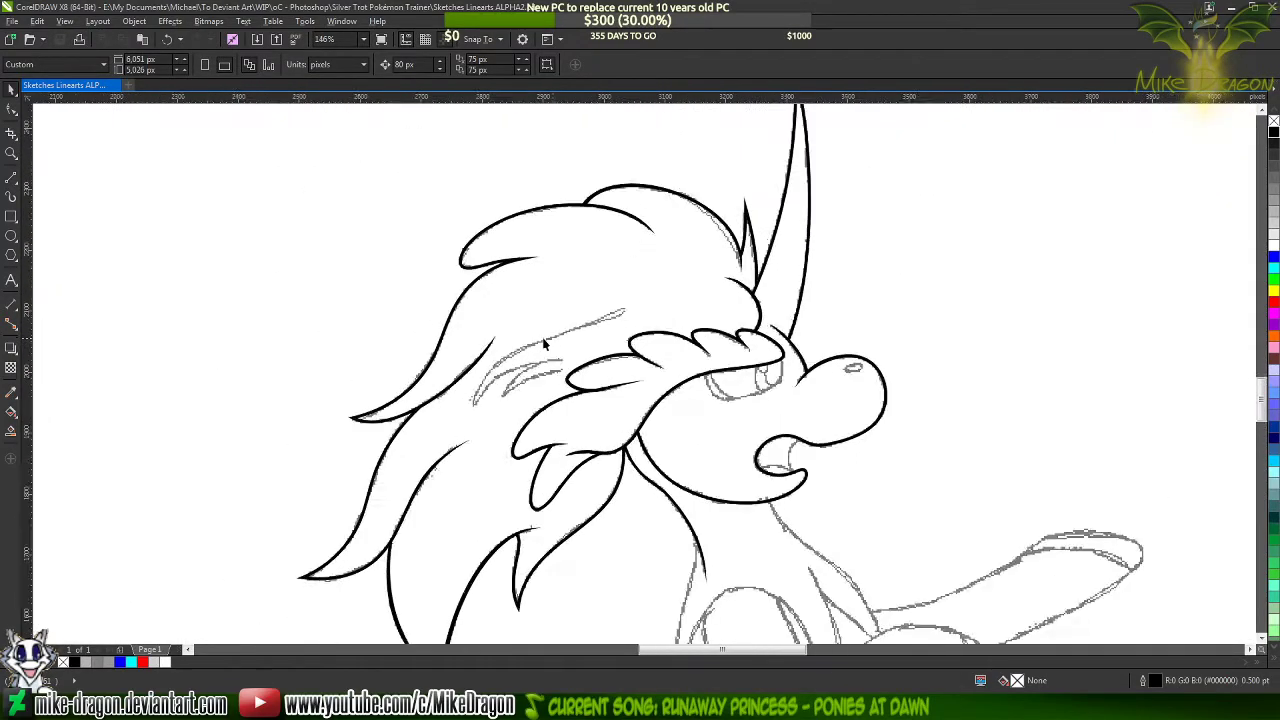
pyautogui.scroll(4, 545, 343)
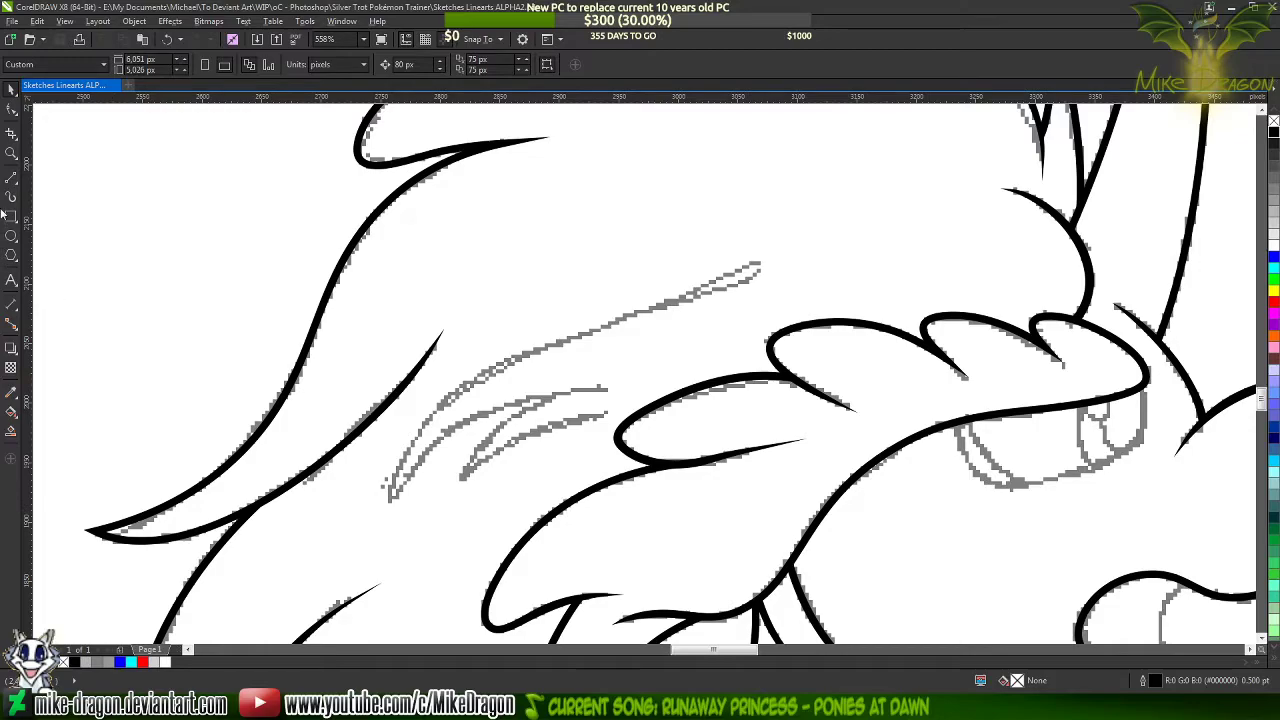
pyautogui.click(10, 180)
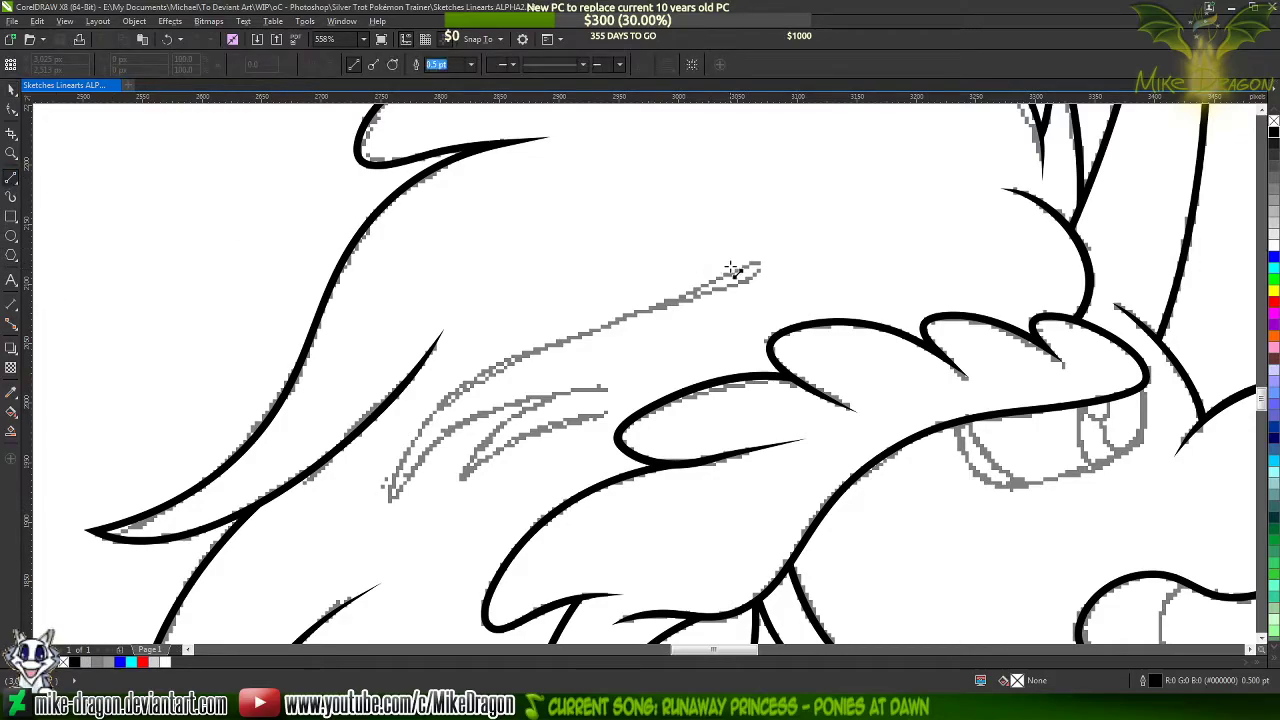
pyautogui.scroll(1, 500, 405)
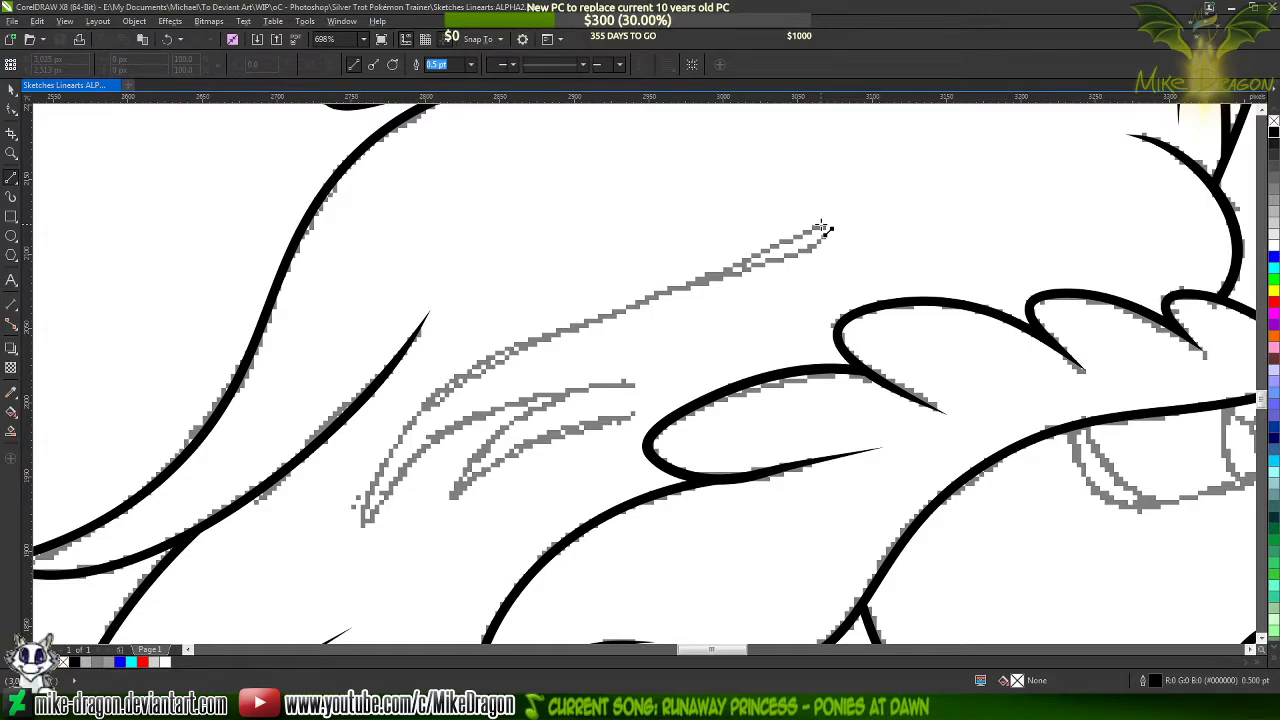
pyautogui.moveTo(820, 228)
pyautogui.mouseDown()
pyautogui.moveTo(362, 512)
pyautogui.moveTo(390, 497)
pyautogui.moveTo(370, 505)
pyautogui.mouseUp()
pyautogui.moveTo(370, 505)
pyautogui.mouseDown()
pyautogui.moveTo(502, 406)
pyautogui.moveTo(640, 388)
pyautogui.moveTo(360, 529)
pyautogui.moveTo(671, 290)
pyautogui.moveTo(465, 372)
pyautogui.mouseUp()
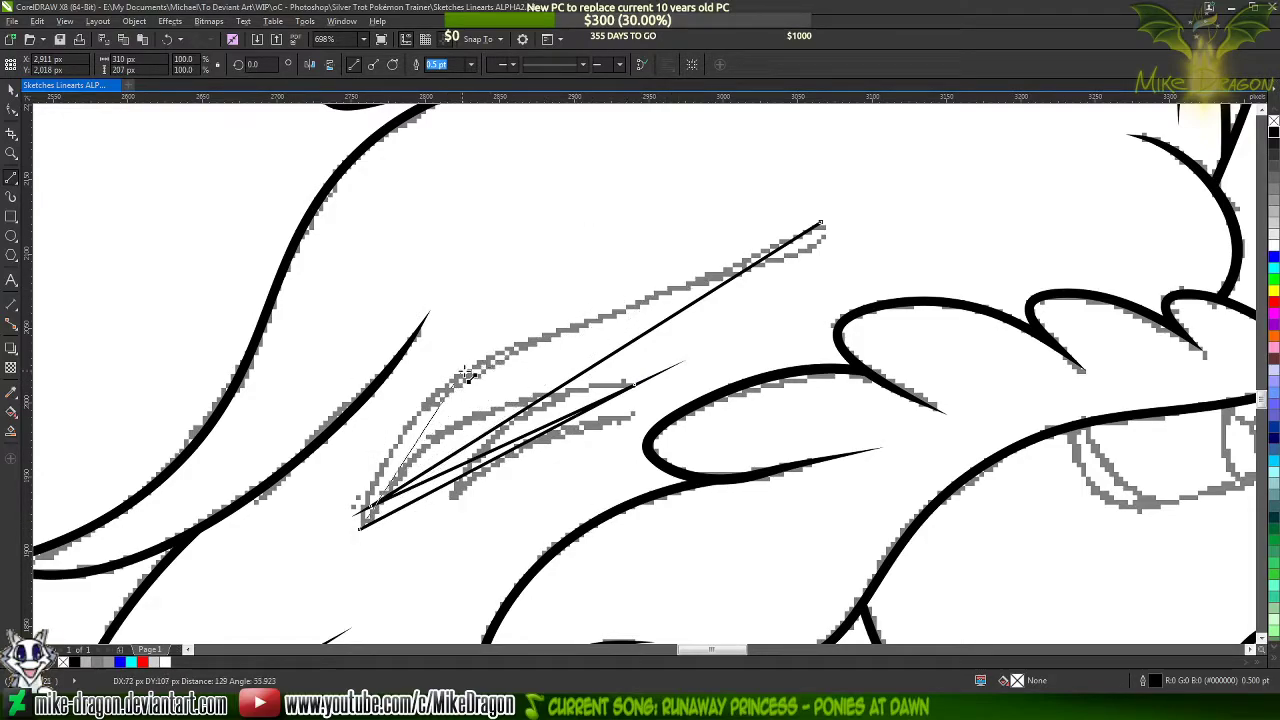
pyautogui.click(456, 372)
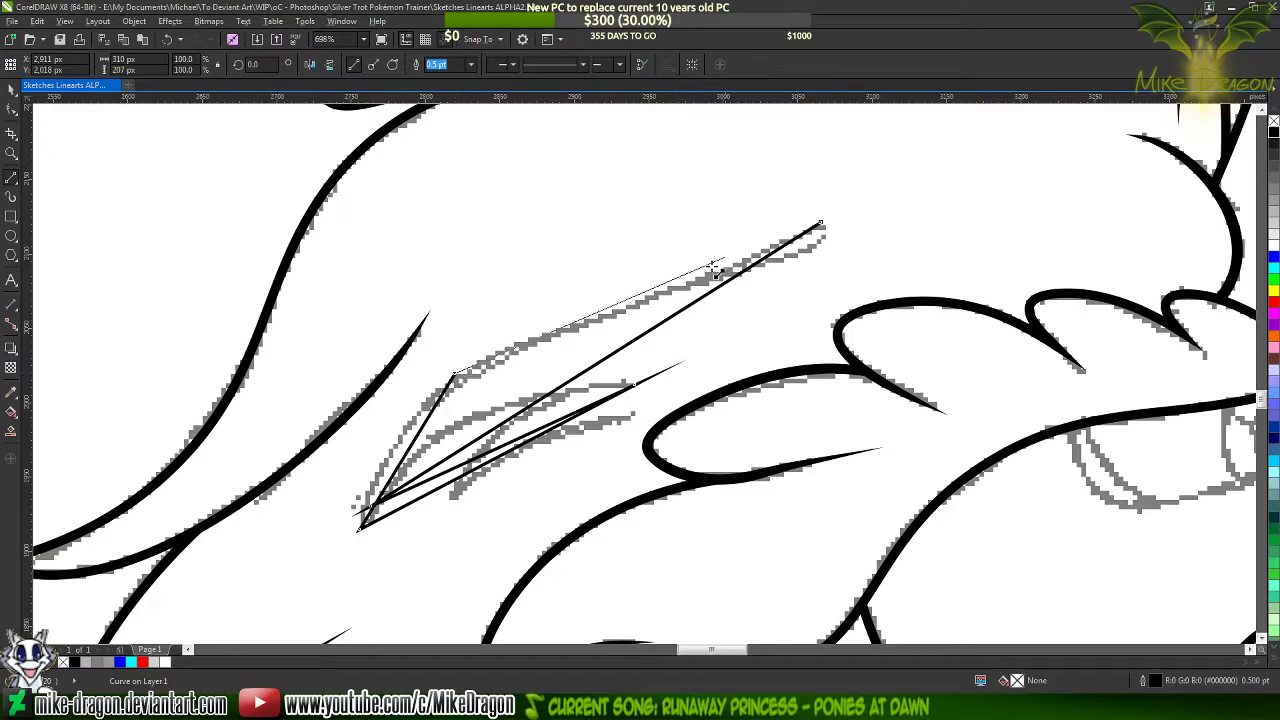
pyautogui.click(821, 222)
# Select all nodes of the new hair detail shape and convert its segments to curves
pyautogui.press('F10')
pyautogui.moveTo(942, 196); pyautogui.dragTo(336, 588)
pyautogui.rightClick(529, 378)
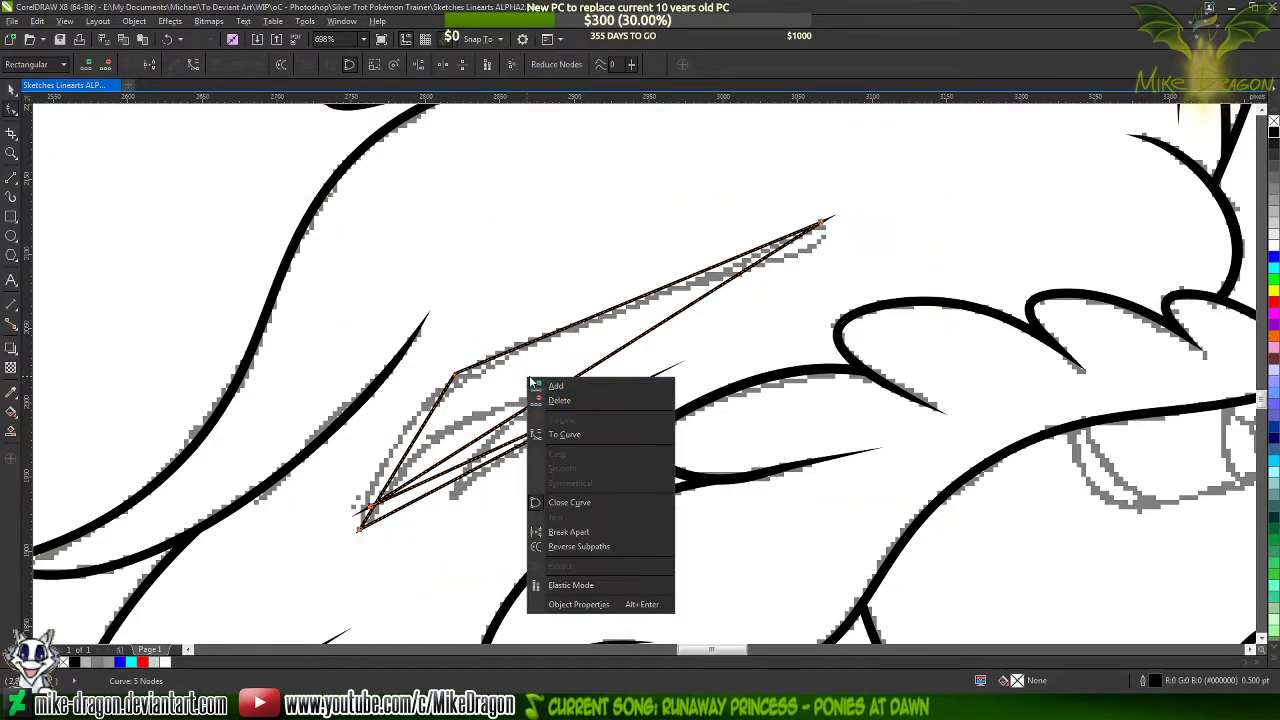
pyautogui.click(566, 435)
# Bend the hair detail's lower left edge outward onto the sketch with an added smooth node
pyautogui.scroll(2, 380, 475)
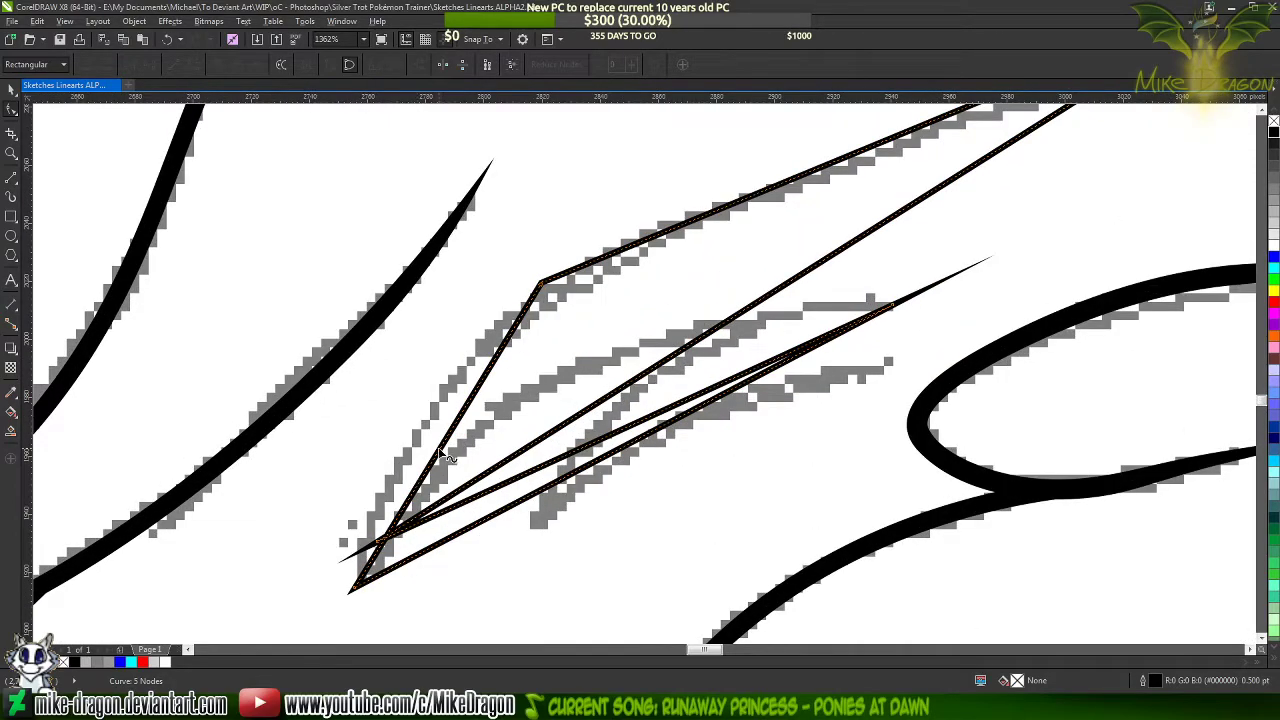
pyautogui.moveTo(433, 456); pyautogui.dragTo(391, 456)
pyautogui.click(216, 67)
pyautogui.scroll(-3, 197, 375)
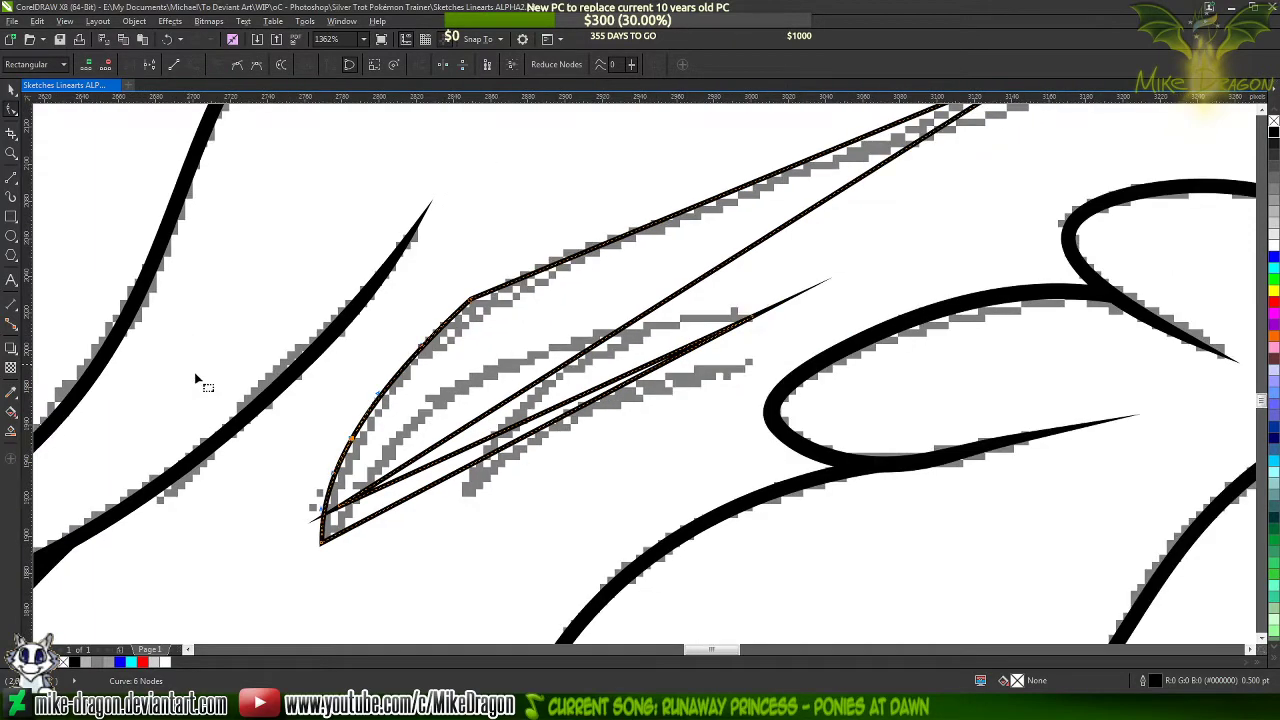
pyautogui.scroll(2, 506, 186)
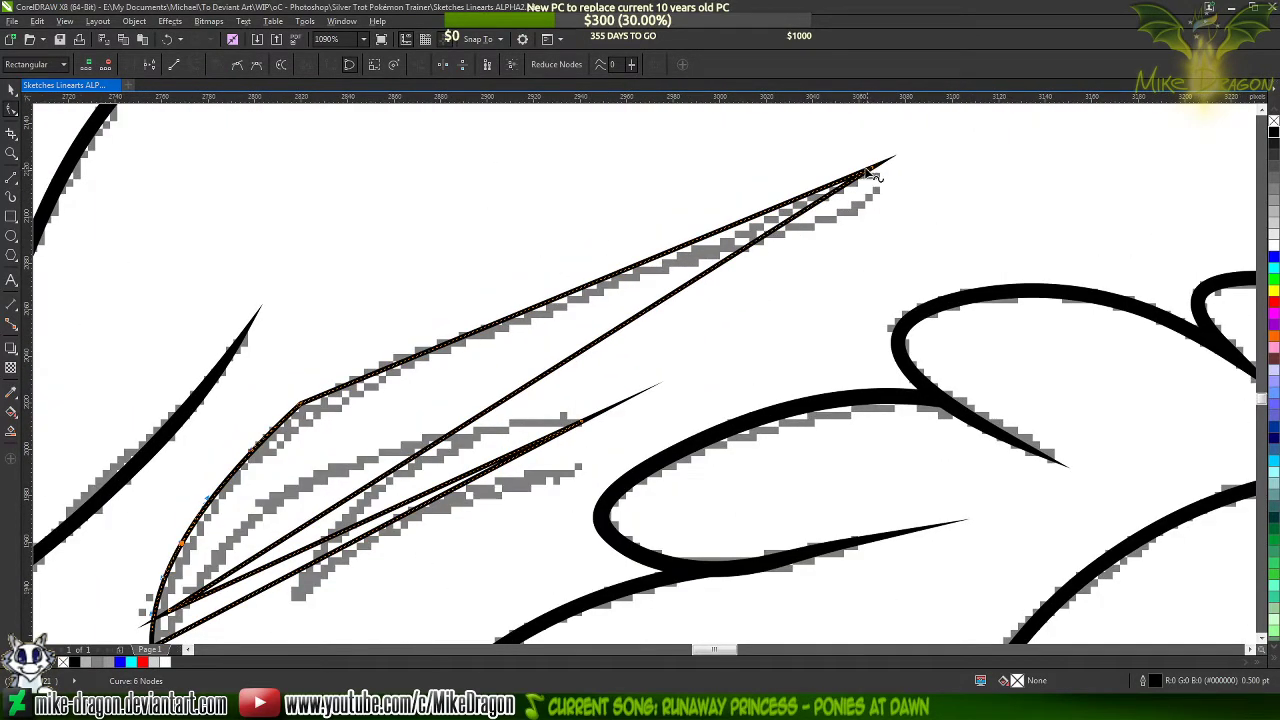
# Reshape the long upper edge of the hair detail with its curve handles so it follows the sketched strand
pyautogui.moveTo(692, 254); pyautogui.dragTo(712, 268)
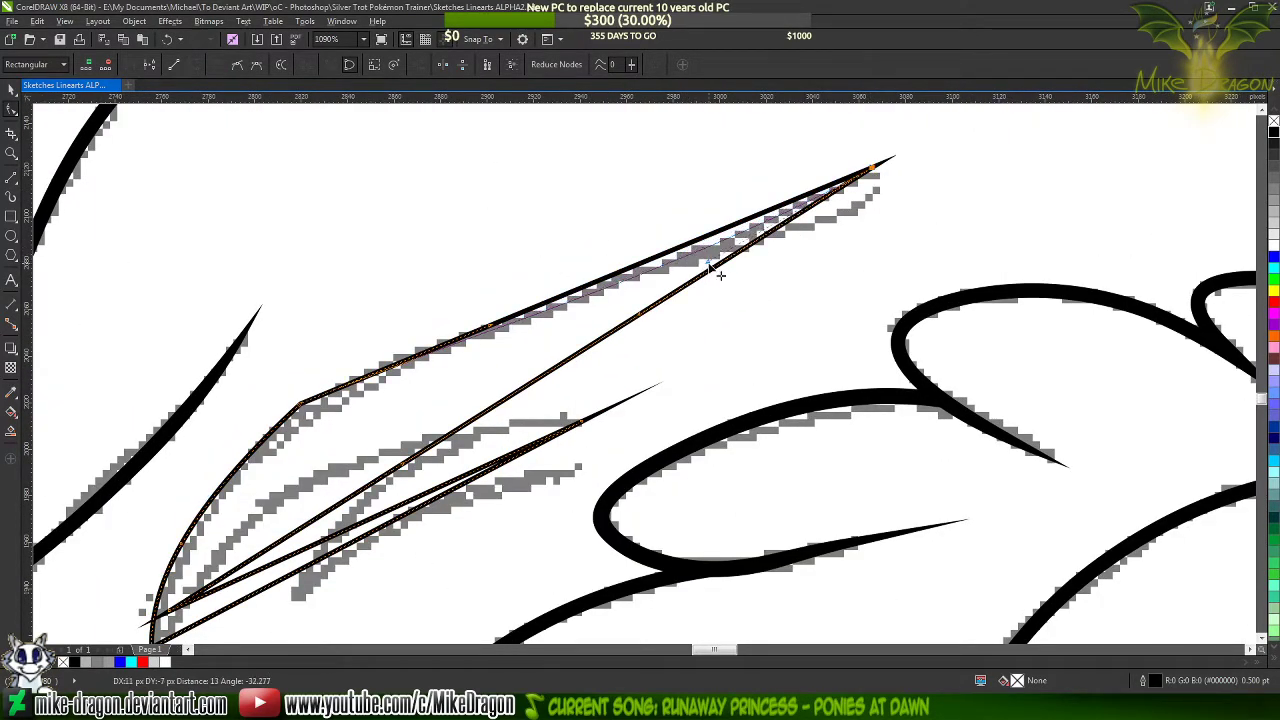
pyautogui.moveTo(487, 323); pyautogui.dragTo(486, 300)
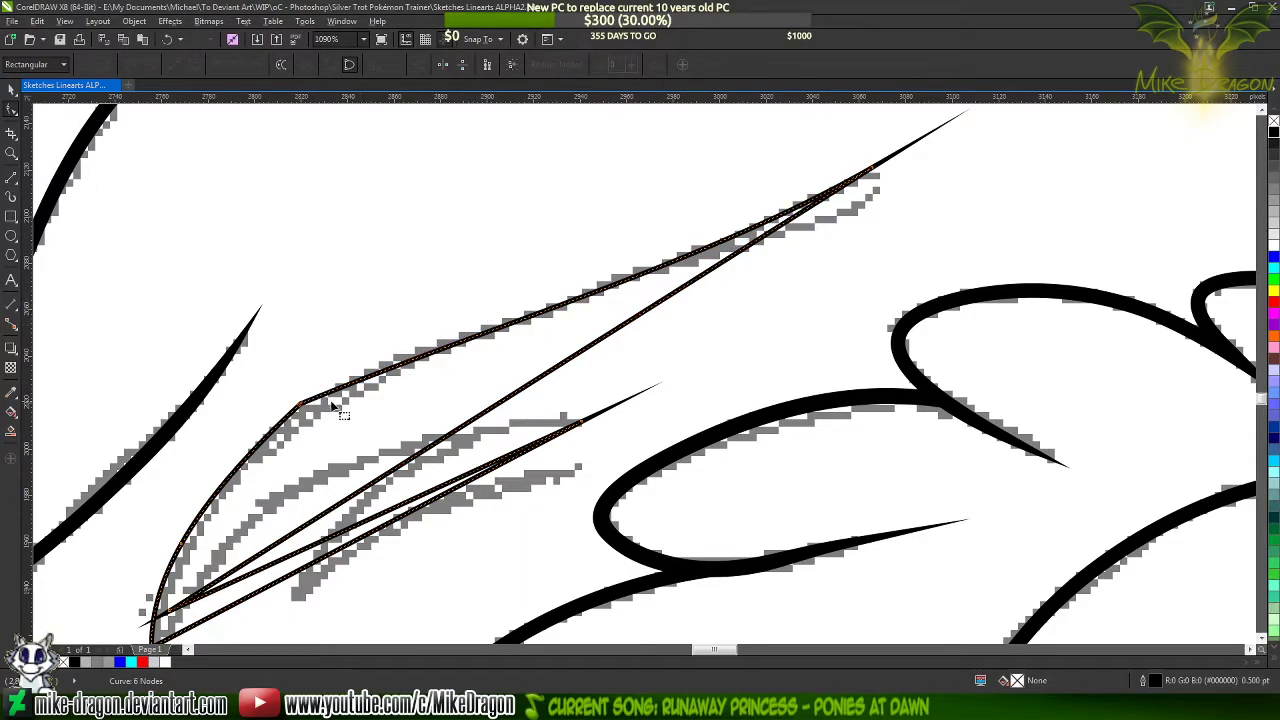
pyautogui.click(299, 405)
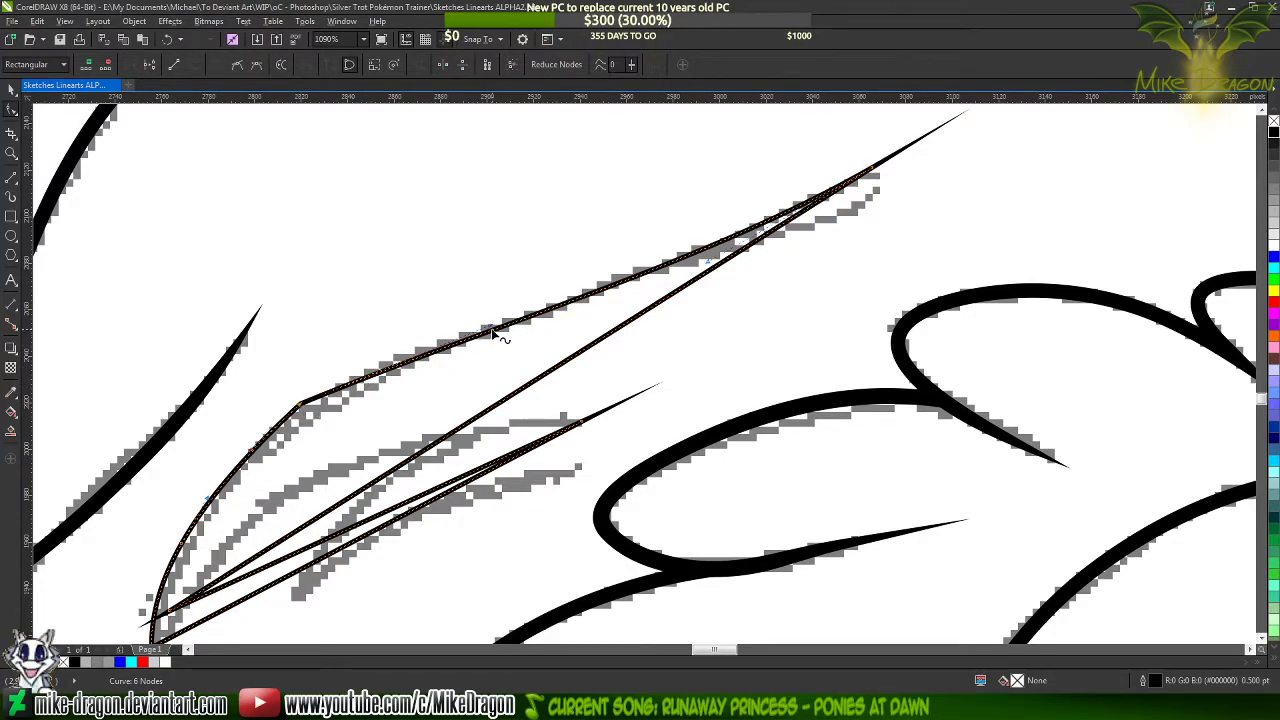
pyautogui.moveTo(490, 330); pyautogui.dragTo(500, 296)
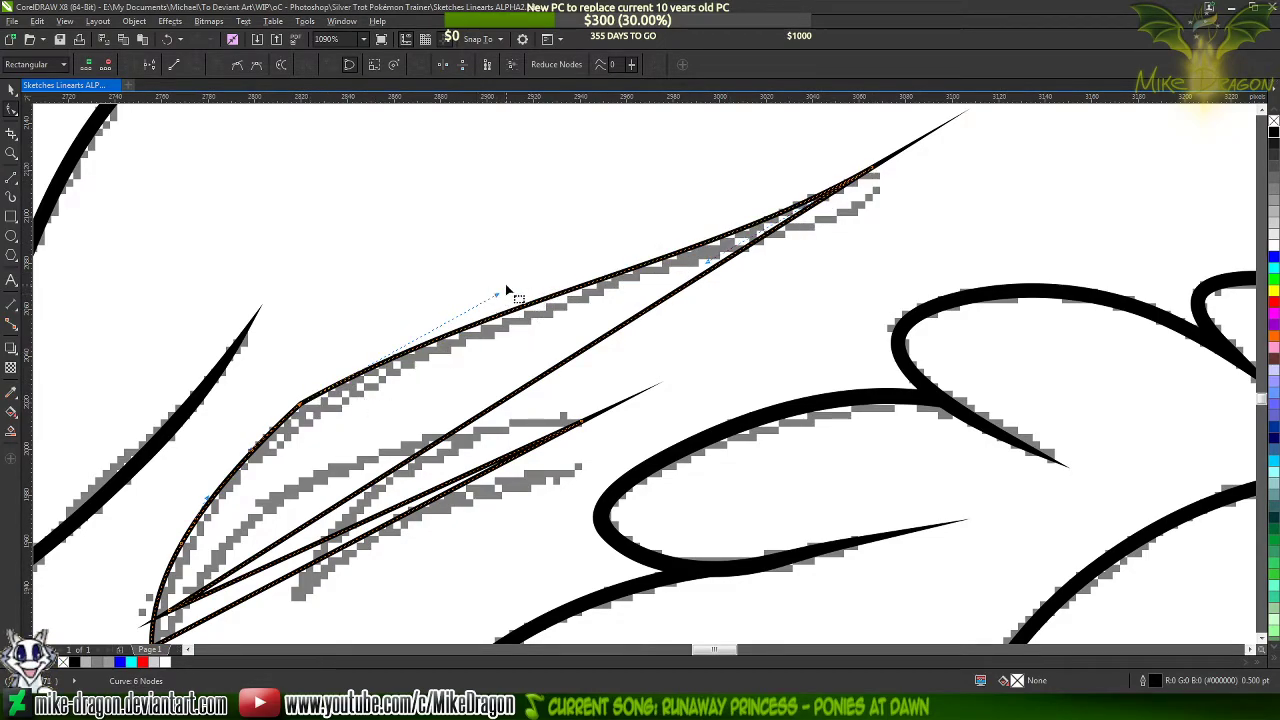
pyautogui.moveTo(496, 297); pyautogui.dragTo(484, 313)
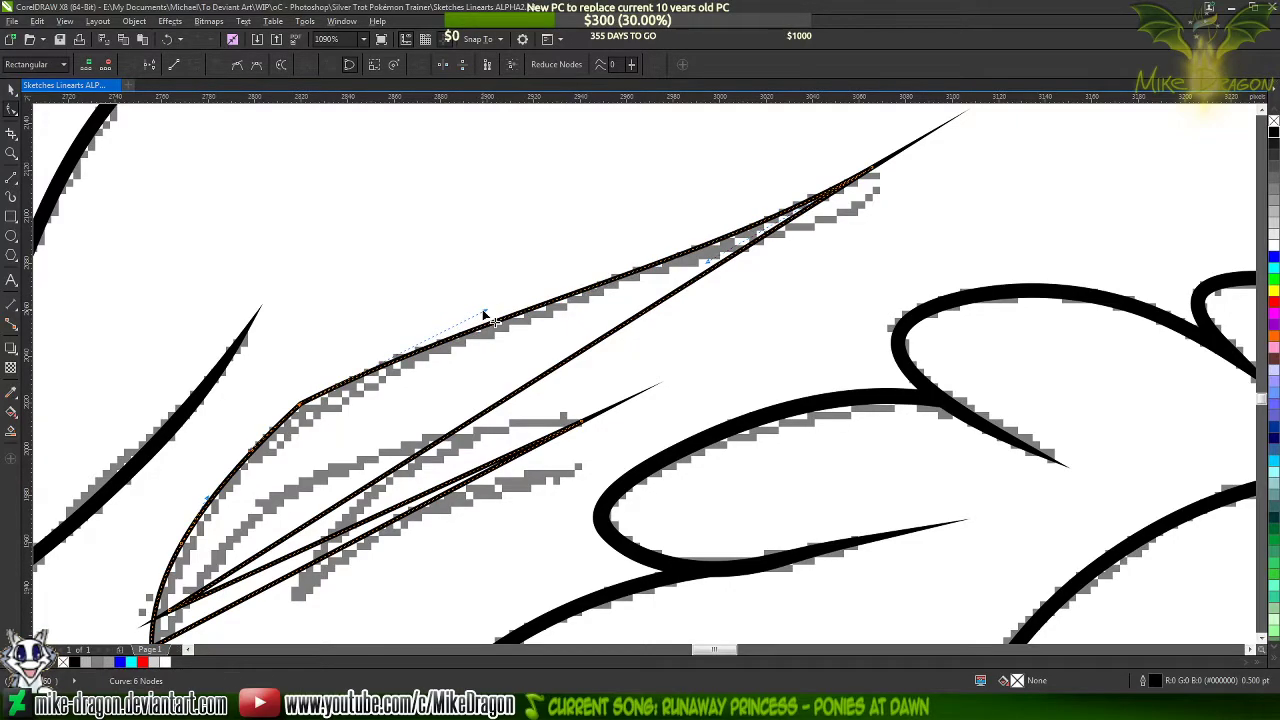
pyautogui.moveTo(708, 264); pyautogui.dragTo(715, 270)
# Add a node midway along the strand's upper edge and delete the corner node at its left bend to smooth the outline
pyautogui.click(569, 299)
pyautogui.press('+')
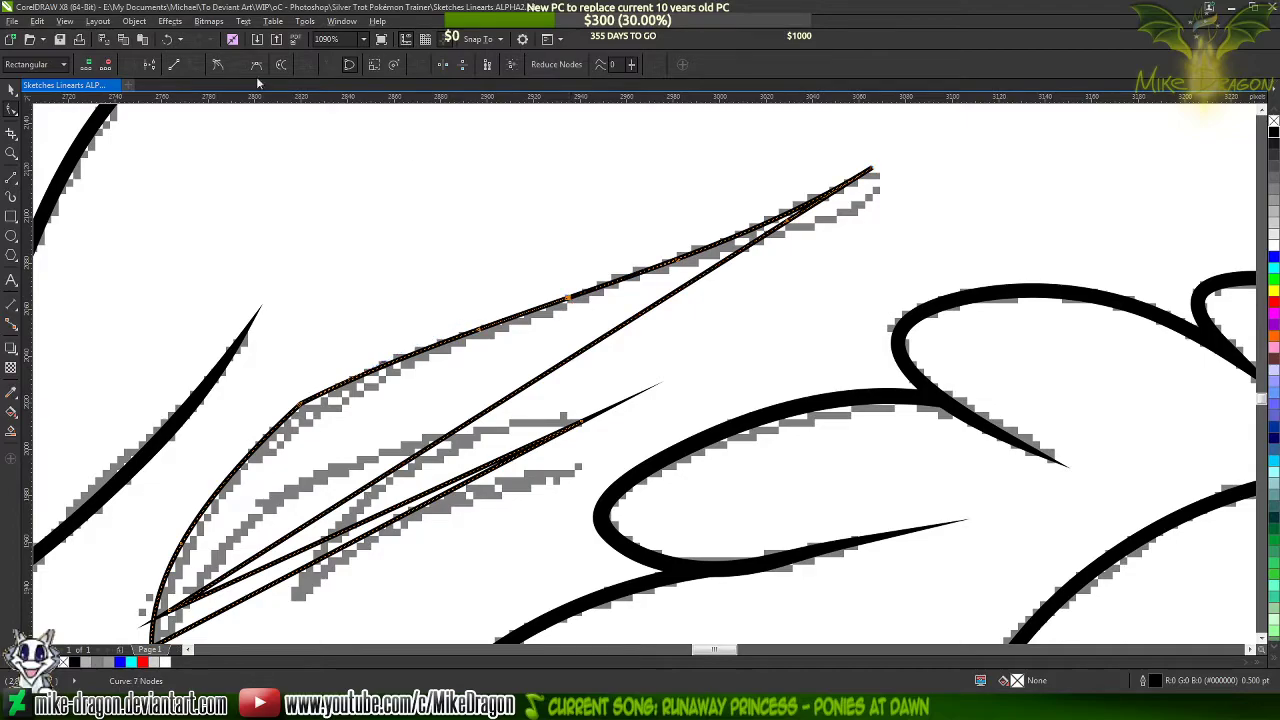
pyautogui.click(217, 64)
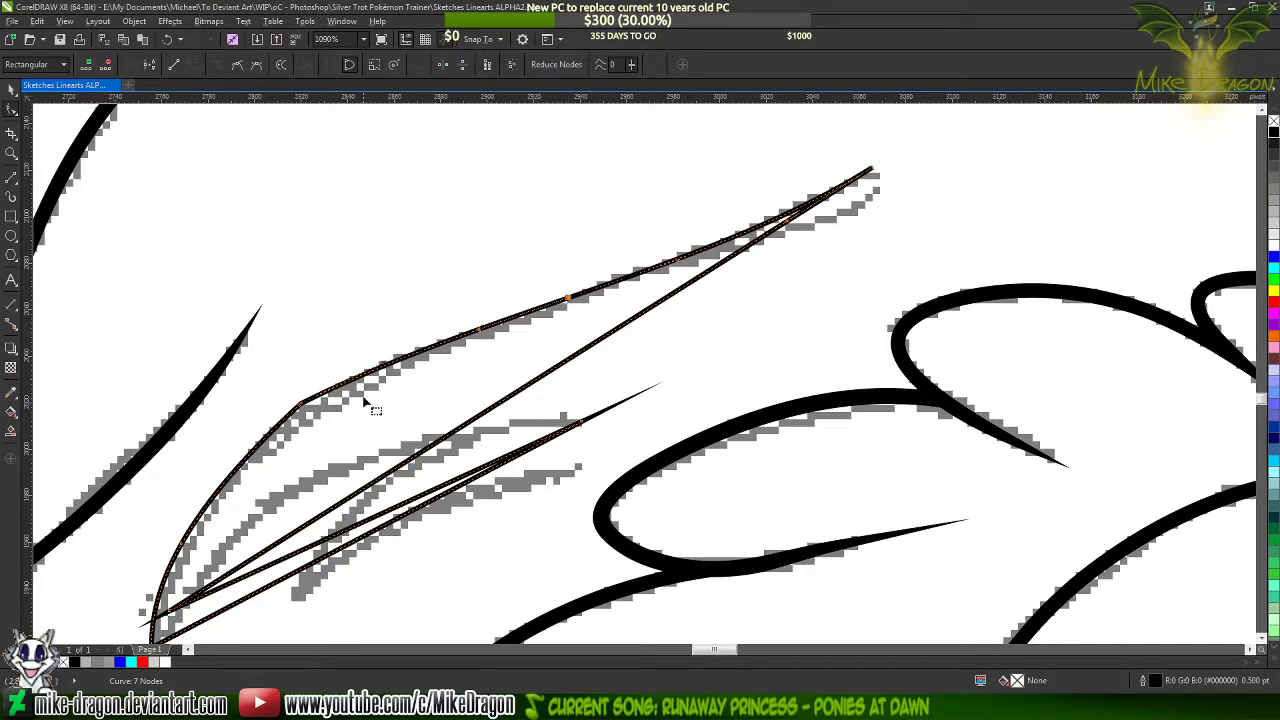
pyautogui.doubleClick(302, 405)
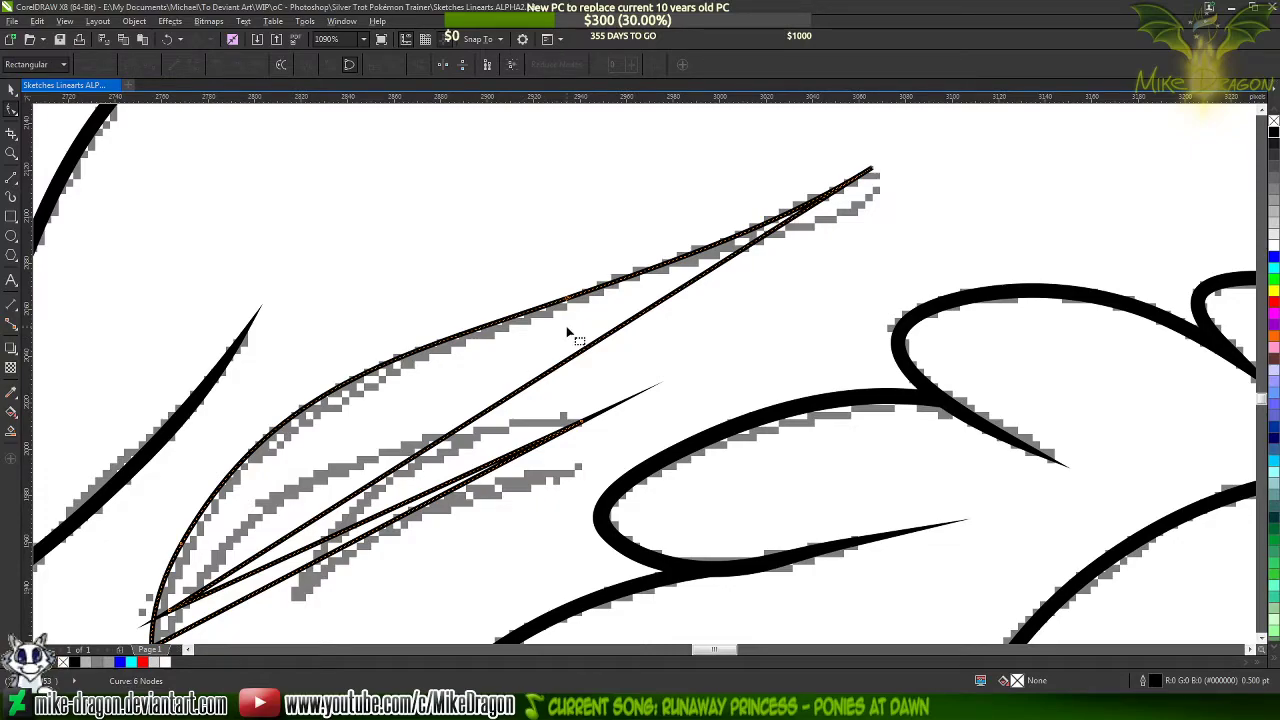
pyautogui.scroll(-2, 745, 235)
pyautogui.scroll(2, 530, 287)
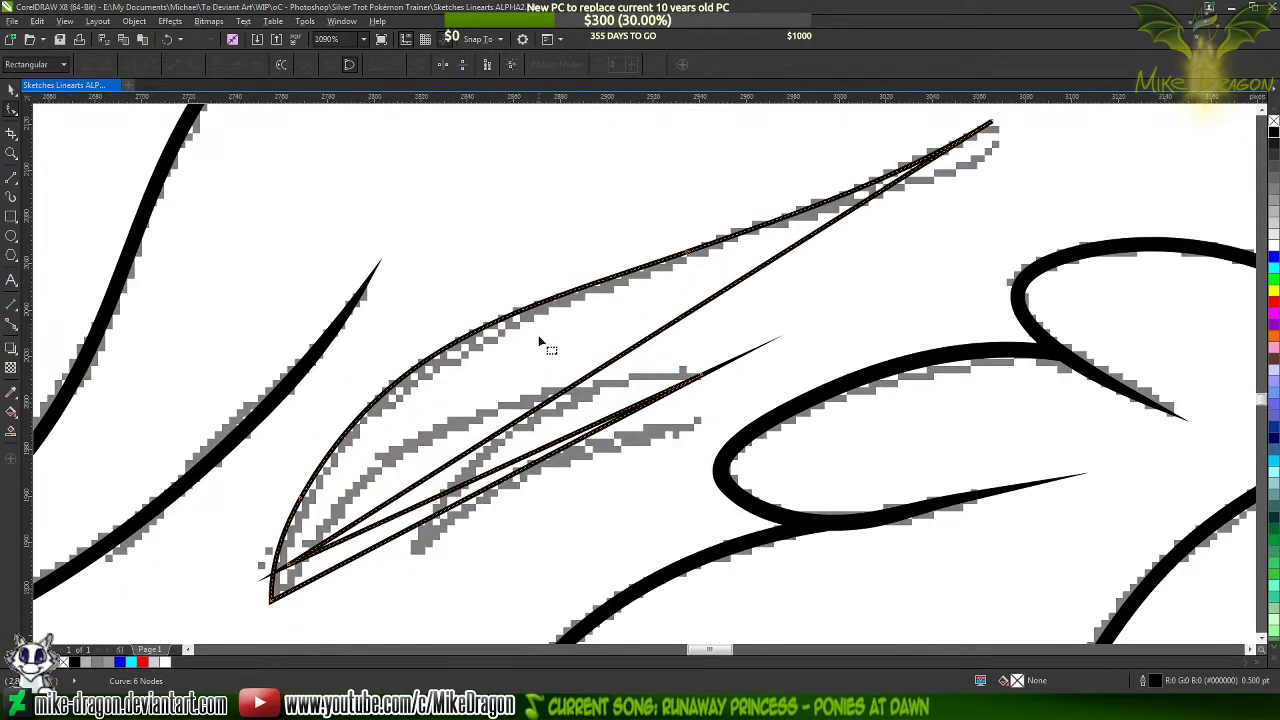
# Bend the strand's long inner edge with an added node and the tip's handle so it runs parallel to the outer edge
pyautogui.moveTo(486, 446); pyautogui.dragTo(390, 403)
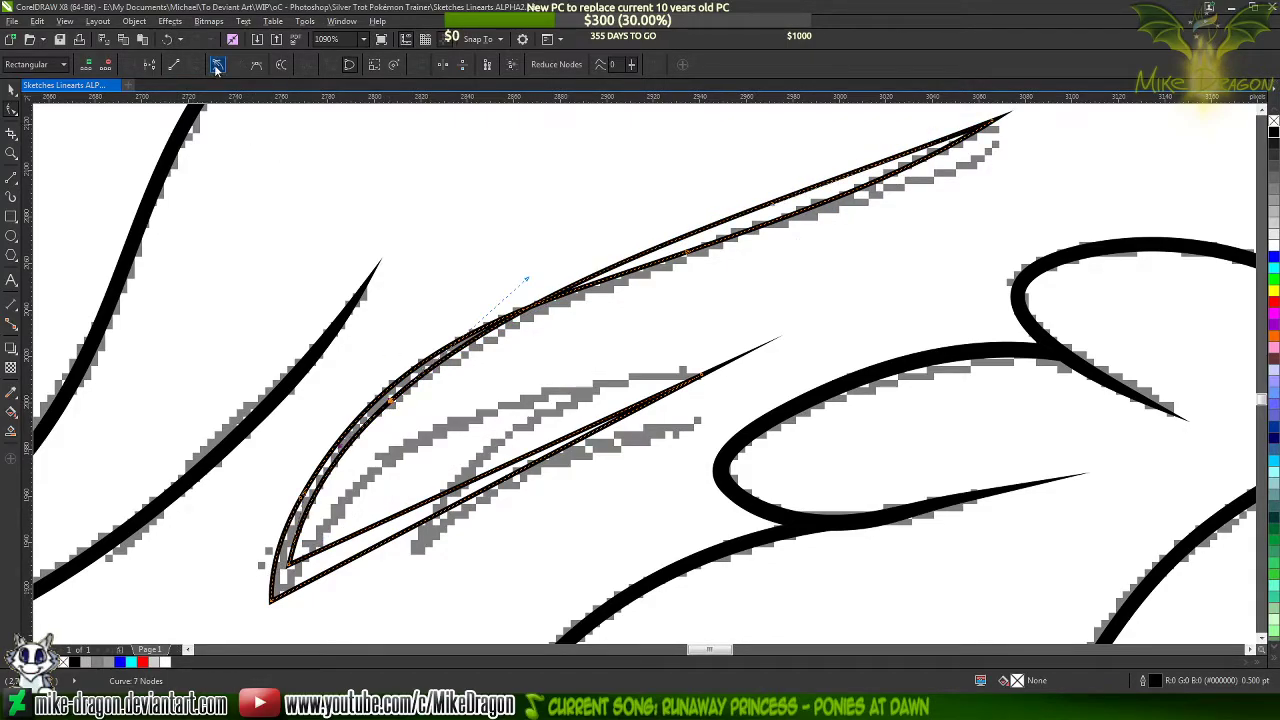
pyautogui.click(993, 124)
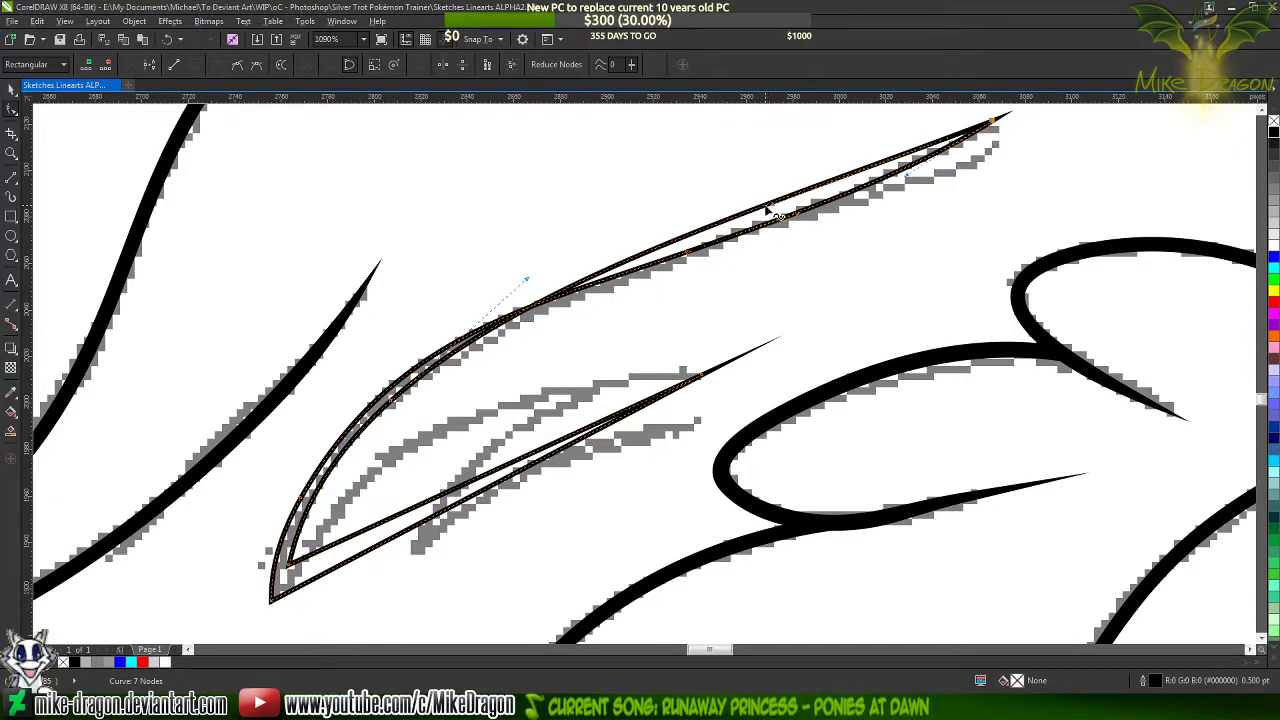
pyautogui.moveTo(770, 208); pyautogui.dragTo(793, 258)
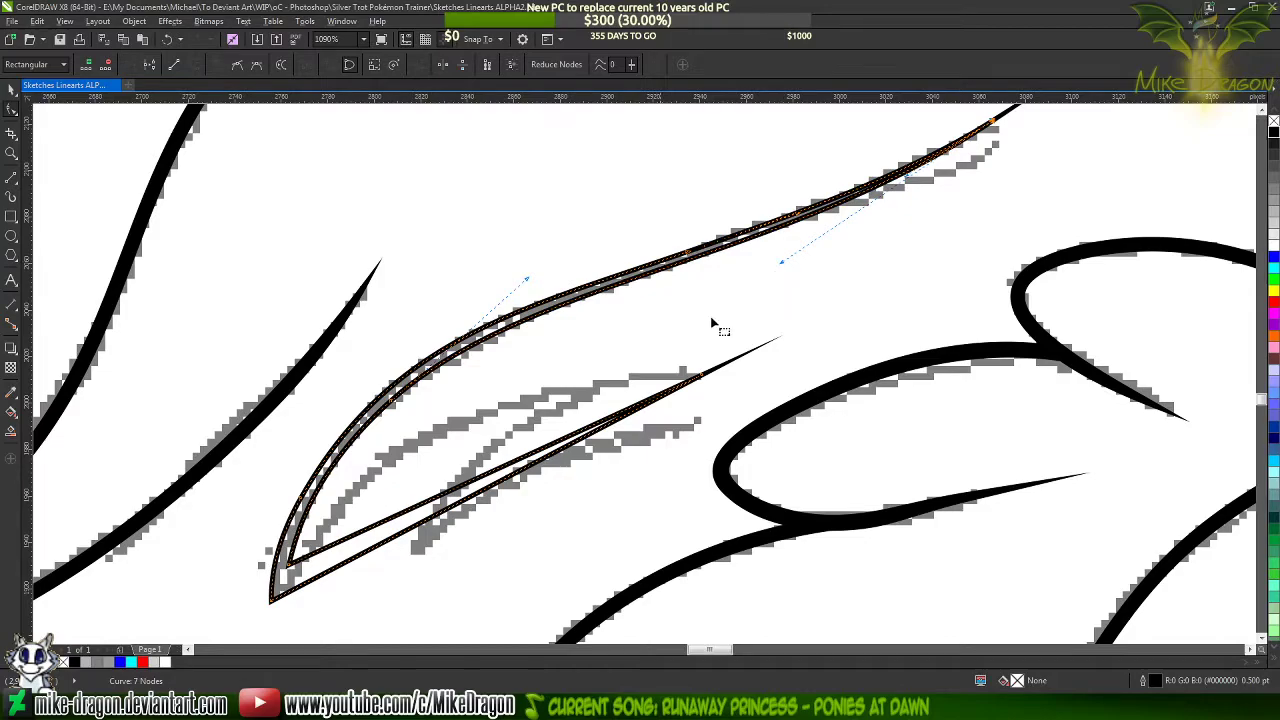
# Add another node on the strand's inner edge, just past the upper bend
pyautogui.scroll(-1, 545, 412)
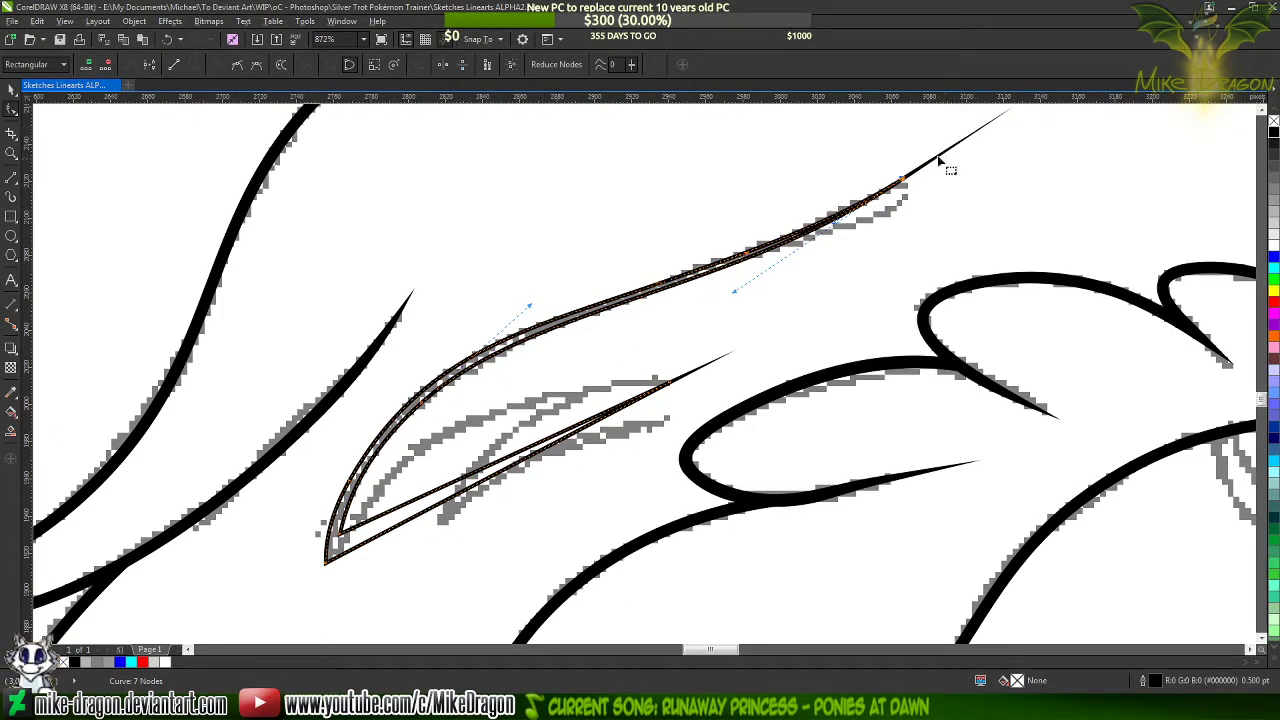
pyautogui.scroll(4, 551, 351)
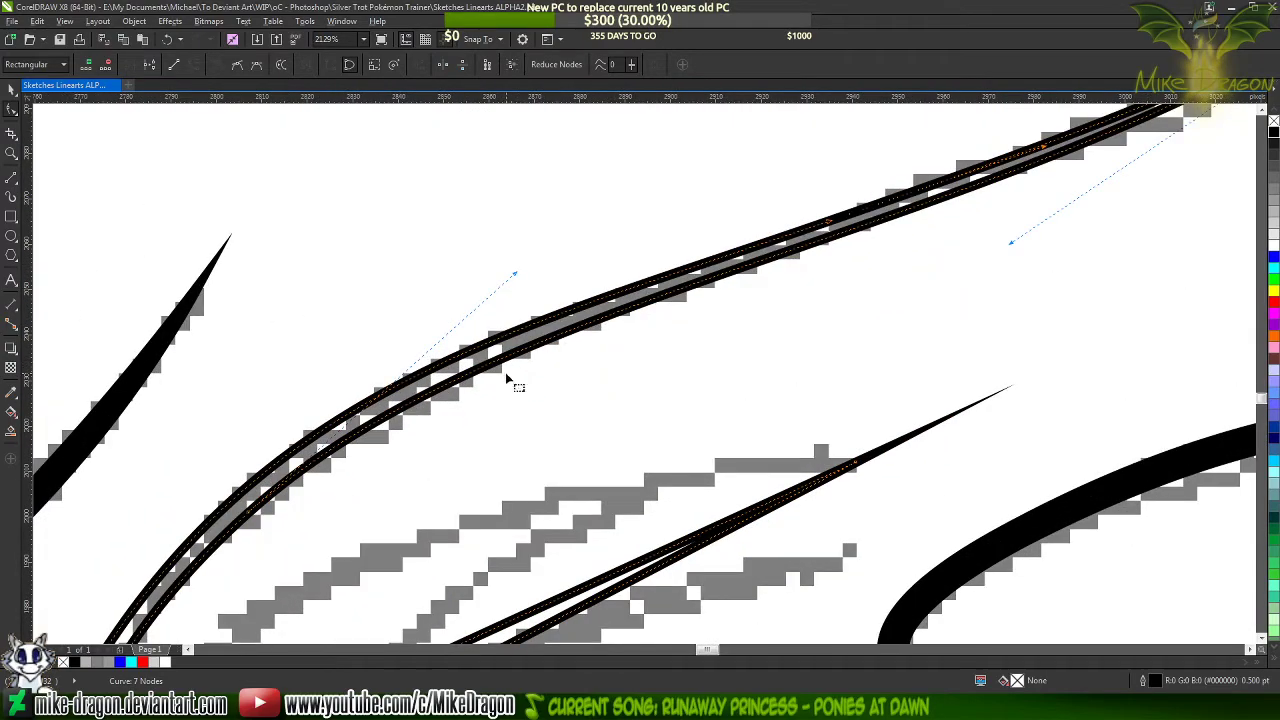
pyautogui.click(576, 327)
pyautogui.doubleClick(577, 329)
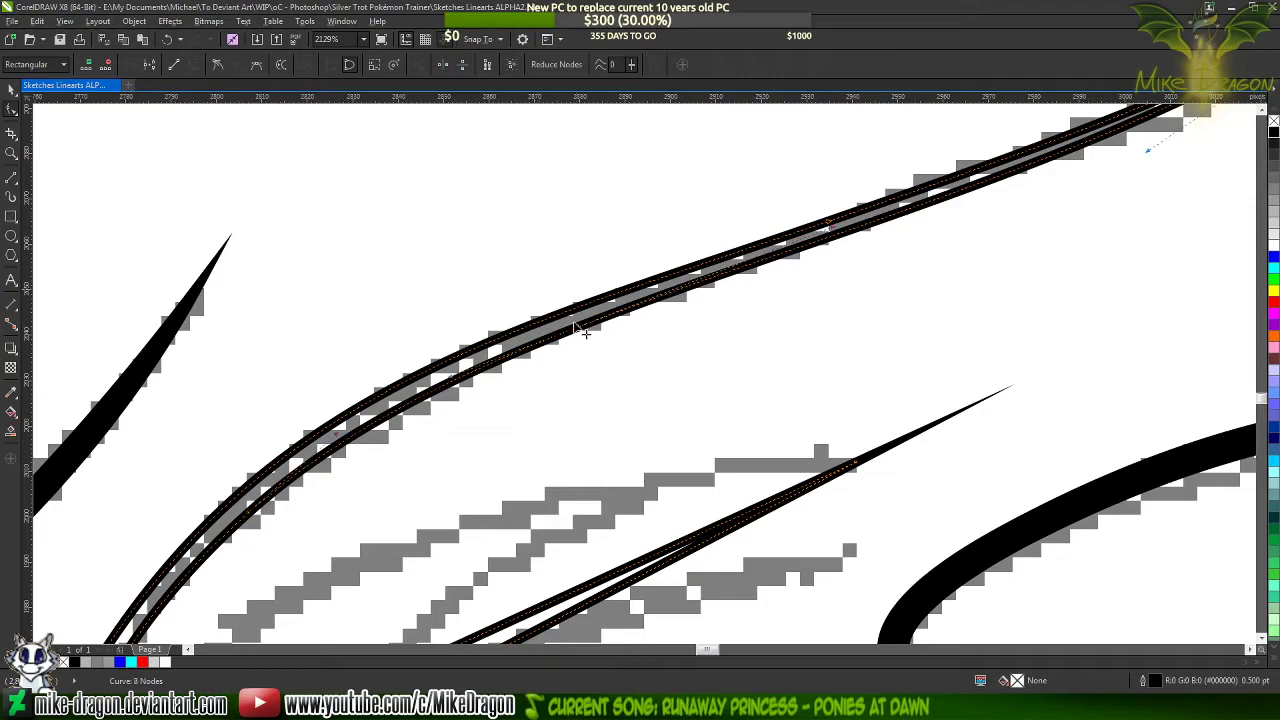
pyautogui.scroll(-2, 526, 248)
pyautogui.scroll(3, 382, 360)
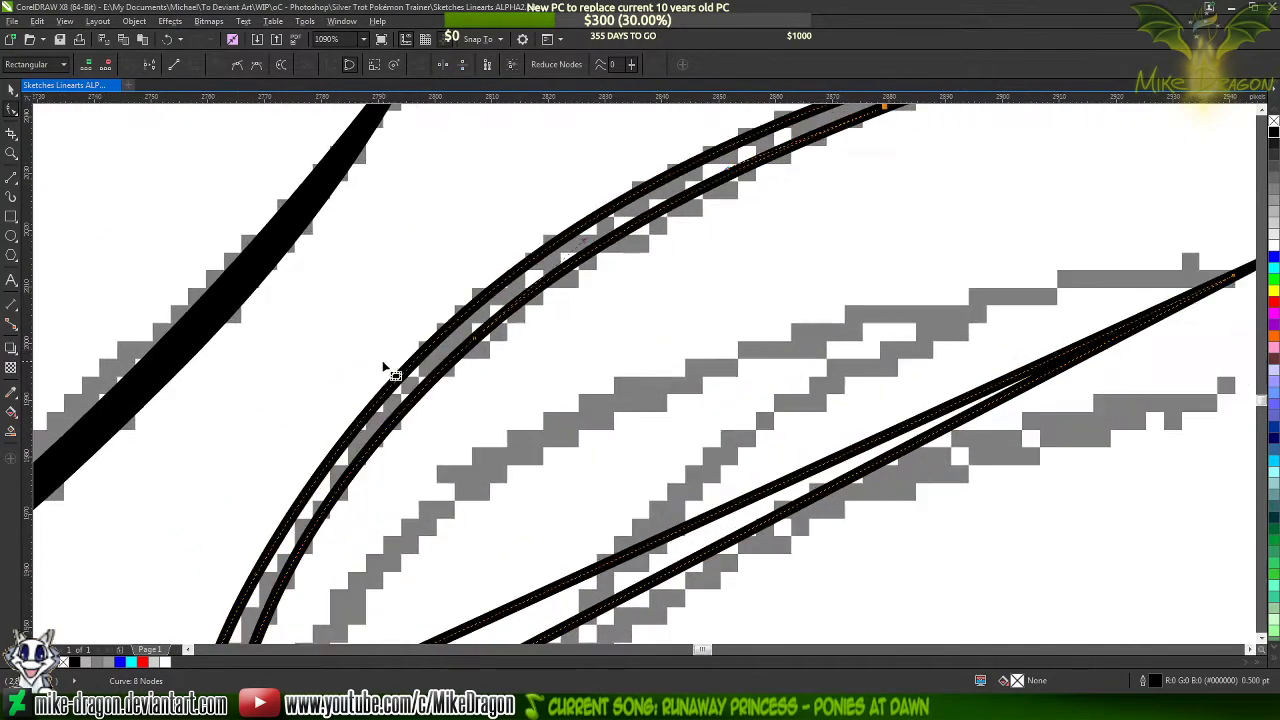
# Try to remove the node on the inner edge's lower bend, and undo the removal
pyautogui.scroll(1, 483, 347)
pyautogui.moveTo(477, 337); pyautogui.dragTo(476, 332)
pyautogui.doubleClick(476, 332)
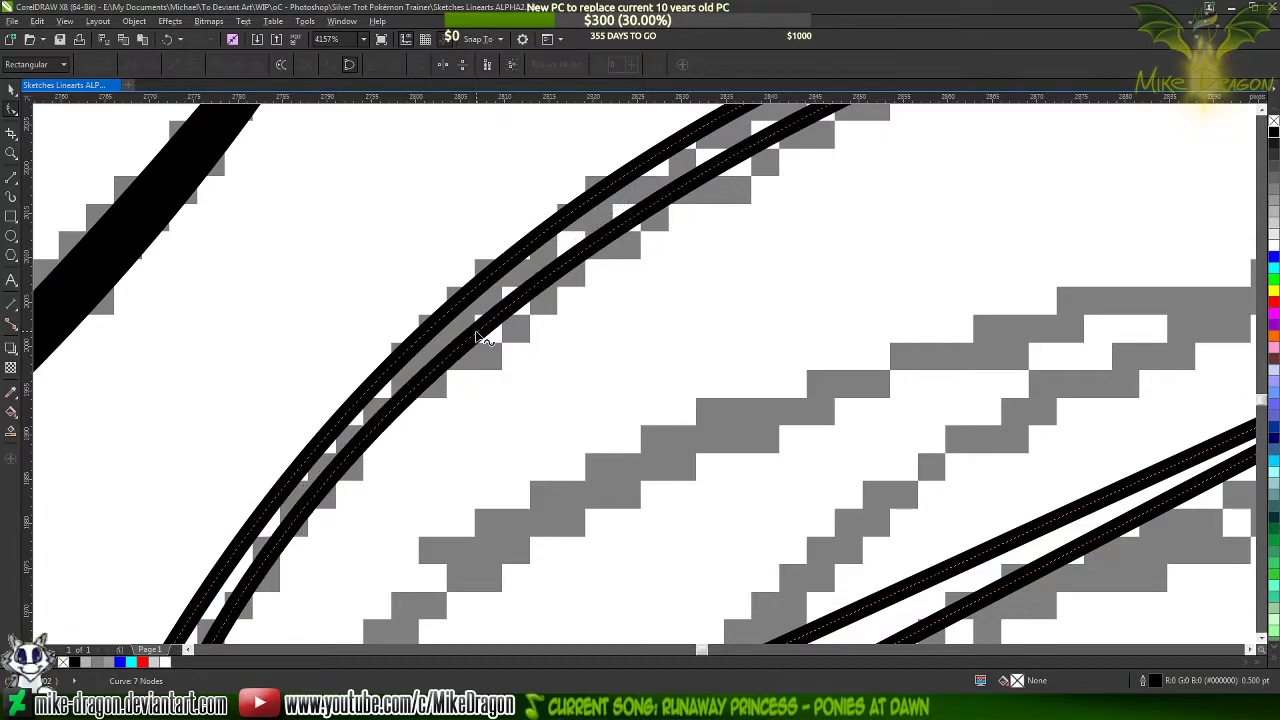
pyautogui.scroll(-3, 303, 428)
pyautogui.scroll(-2, 302, 429)
pyautogui.hotkey('ctrl', 'z')
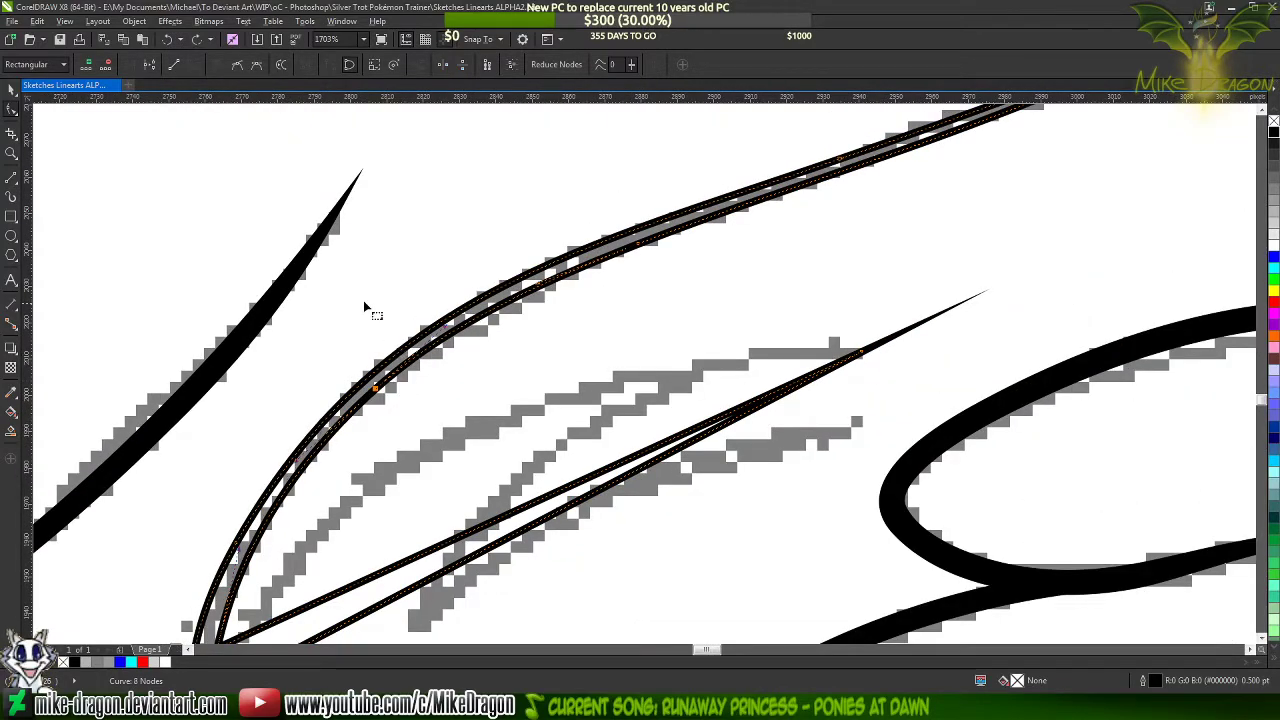
# Shorten the curve handle at the strand's upper right tip to refine how the inner edge tapers
pyautogui.scroll(-3, 294, 315)
pyautogui.scroll(3, 677, 269)
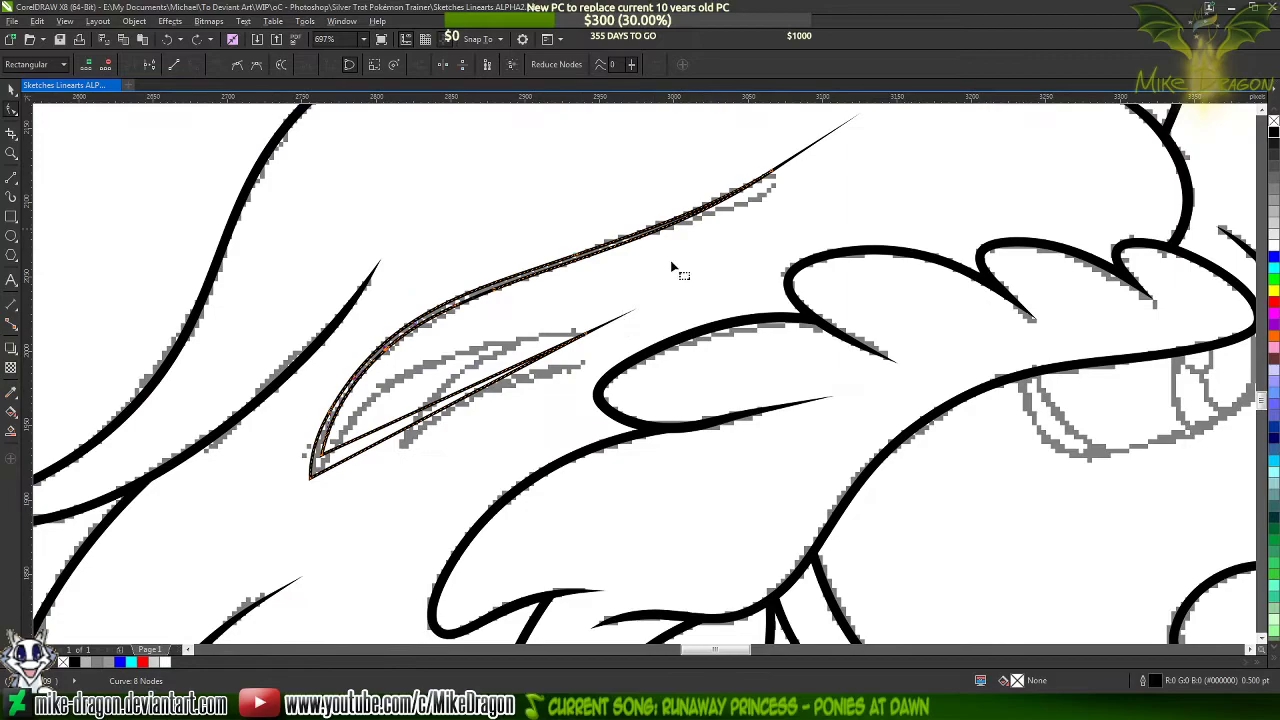
pyautogui.scroll(1, 780, 180)
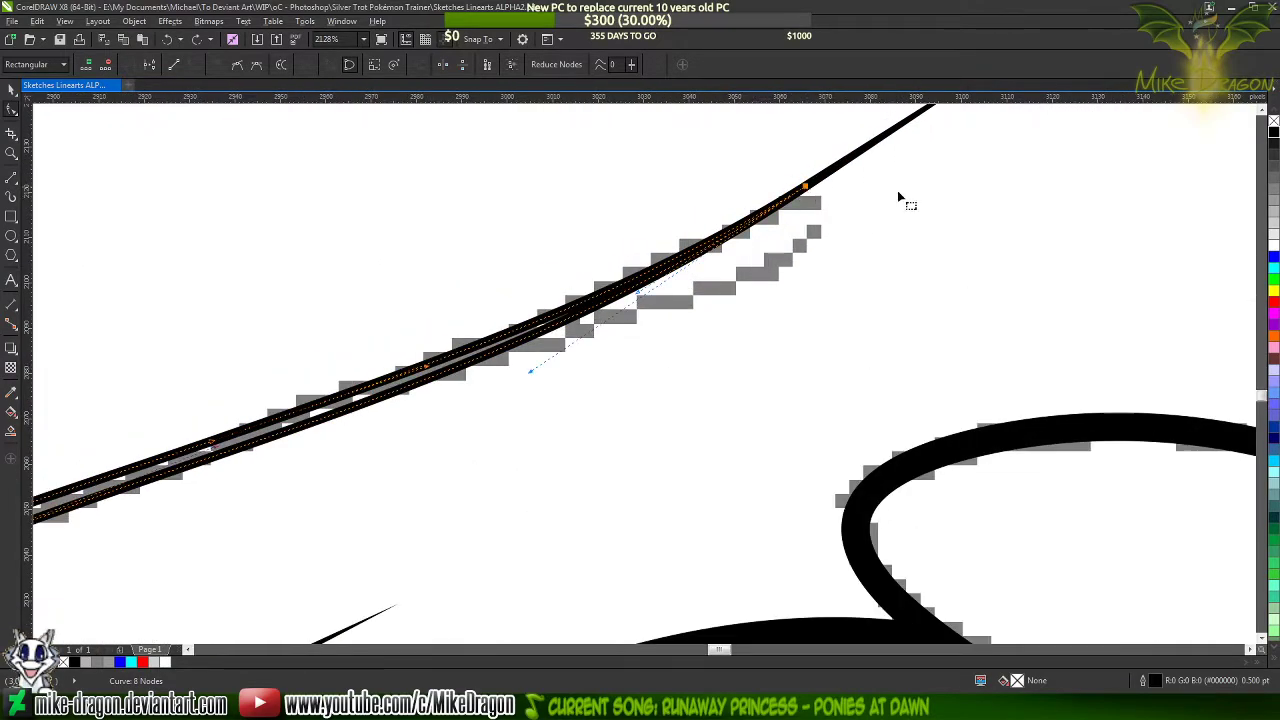
pyautogui.scroll(-2, 897, 193)
pyautogui.moveTo(734, 278); pyautogui.dragTo(731, 289)
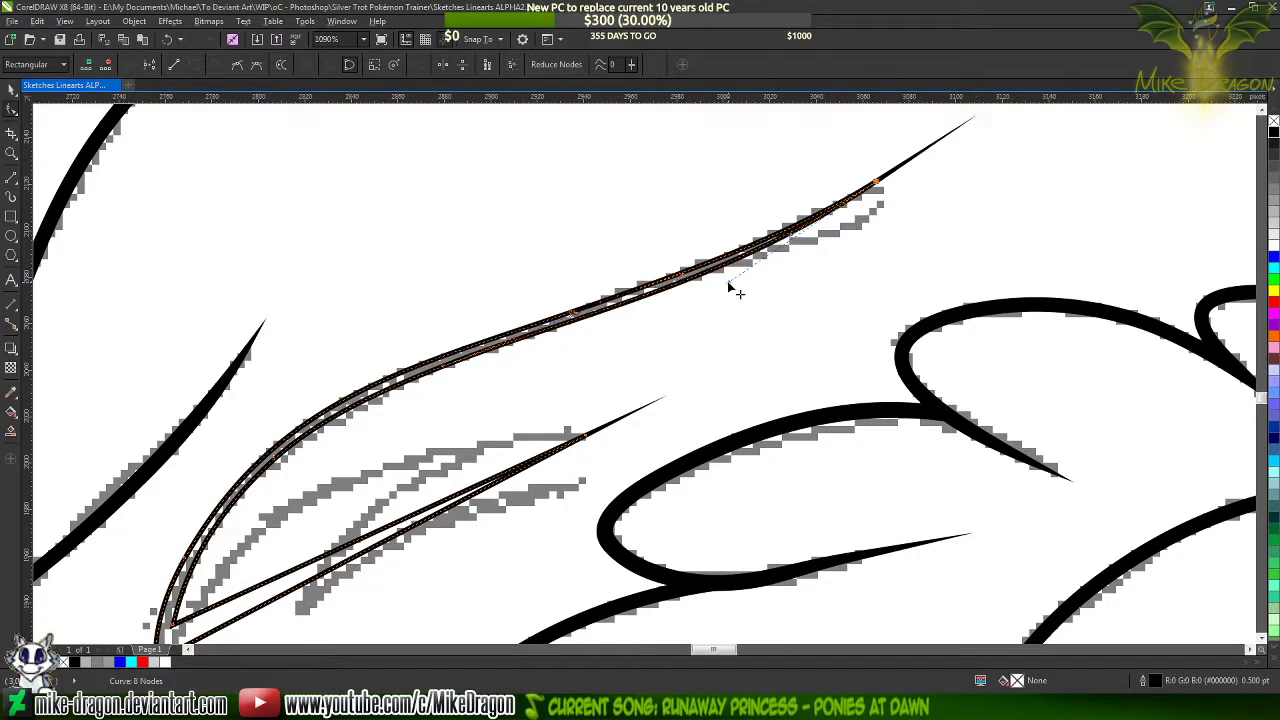
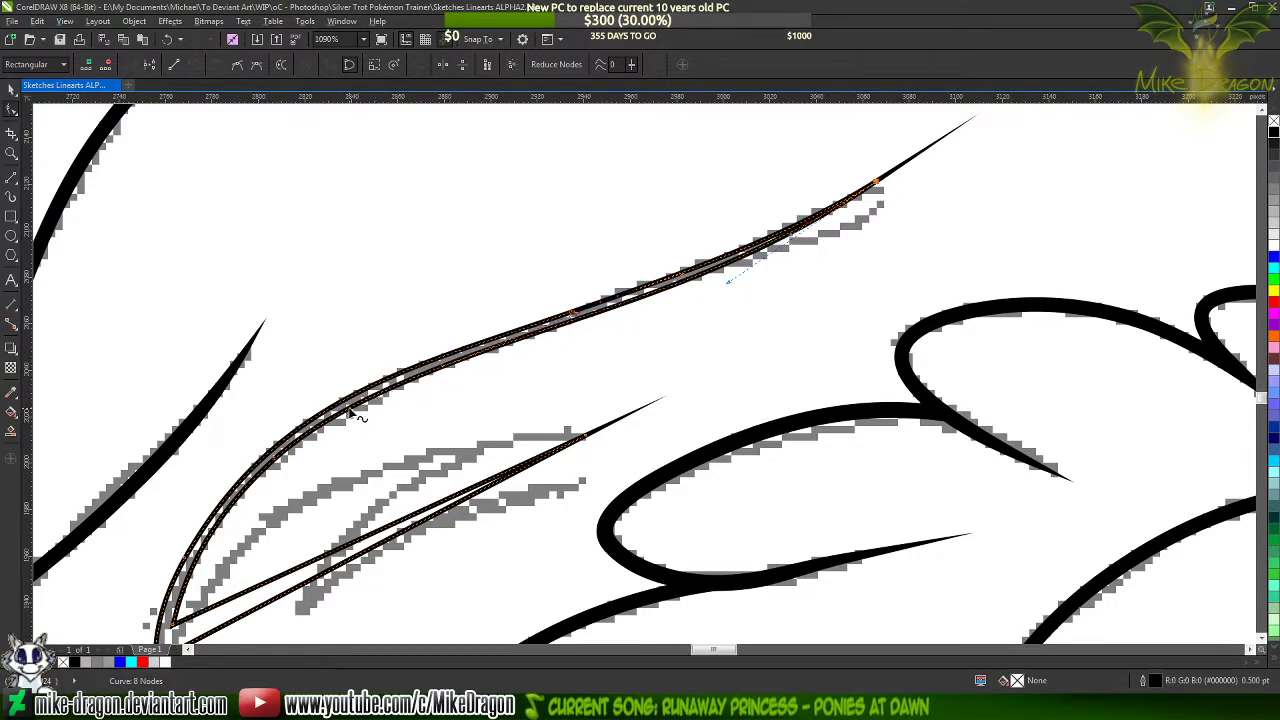
# Add a node on the strand's inner edge at the lower bend
pyautogui.doubleClick(349, 410)
pyautogui.click(217, 64)
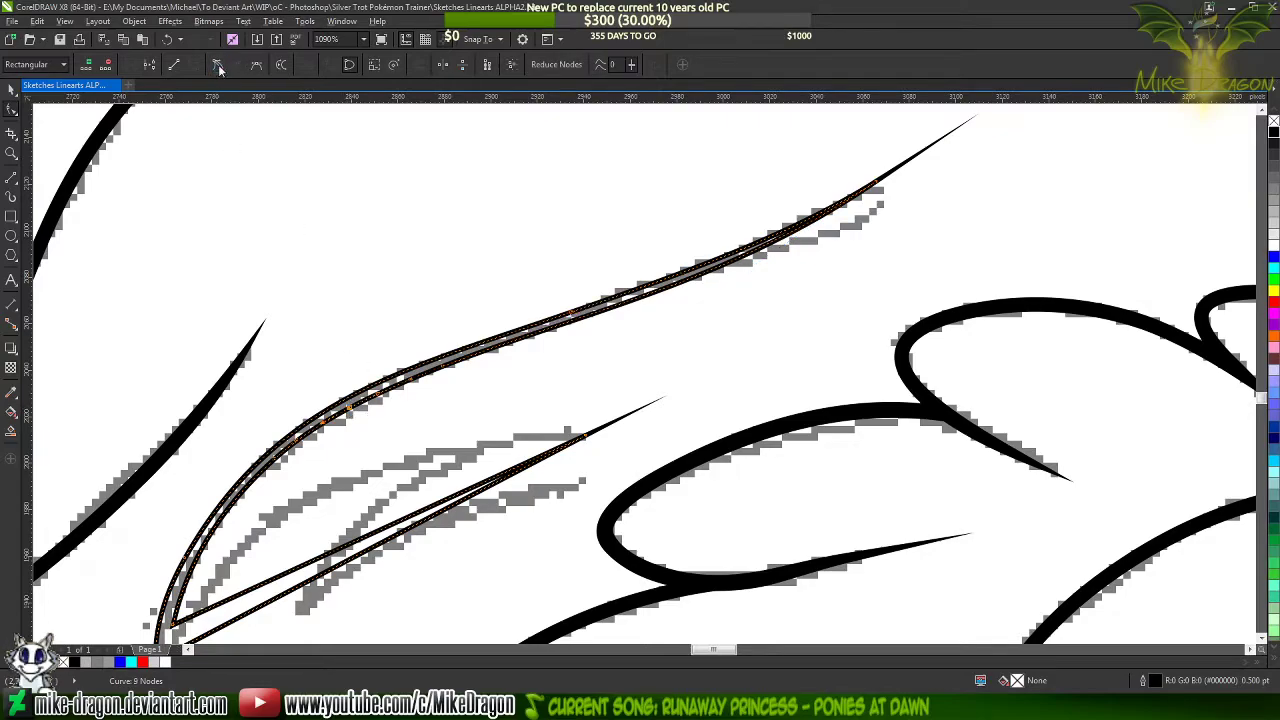
pyautogui.click(444, 372)
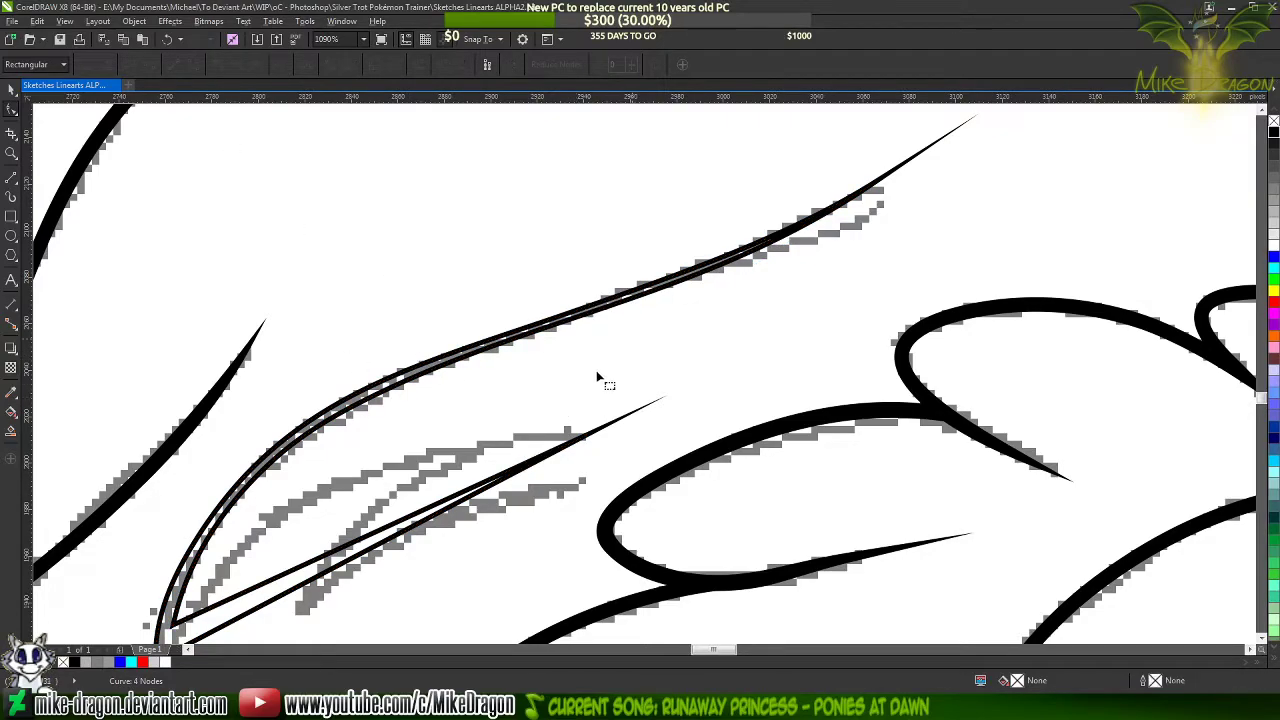
# Nudge the middle node of the strand's outer edge slightly to smooth the line along the sketch
pyautogui.scroll(-2, 690, 372)
pyautogui.scroll(3, 821, 211)
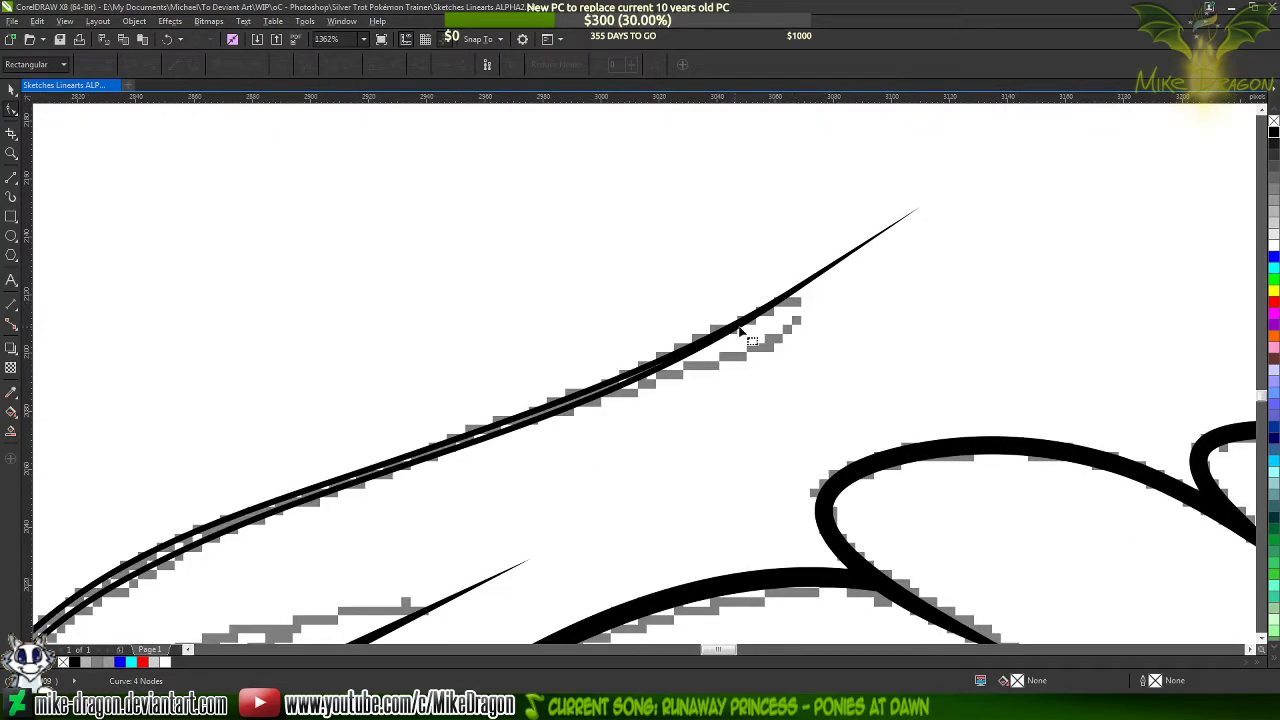
pyautogui.click(732, 329)
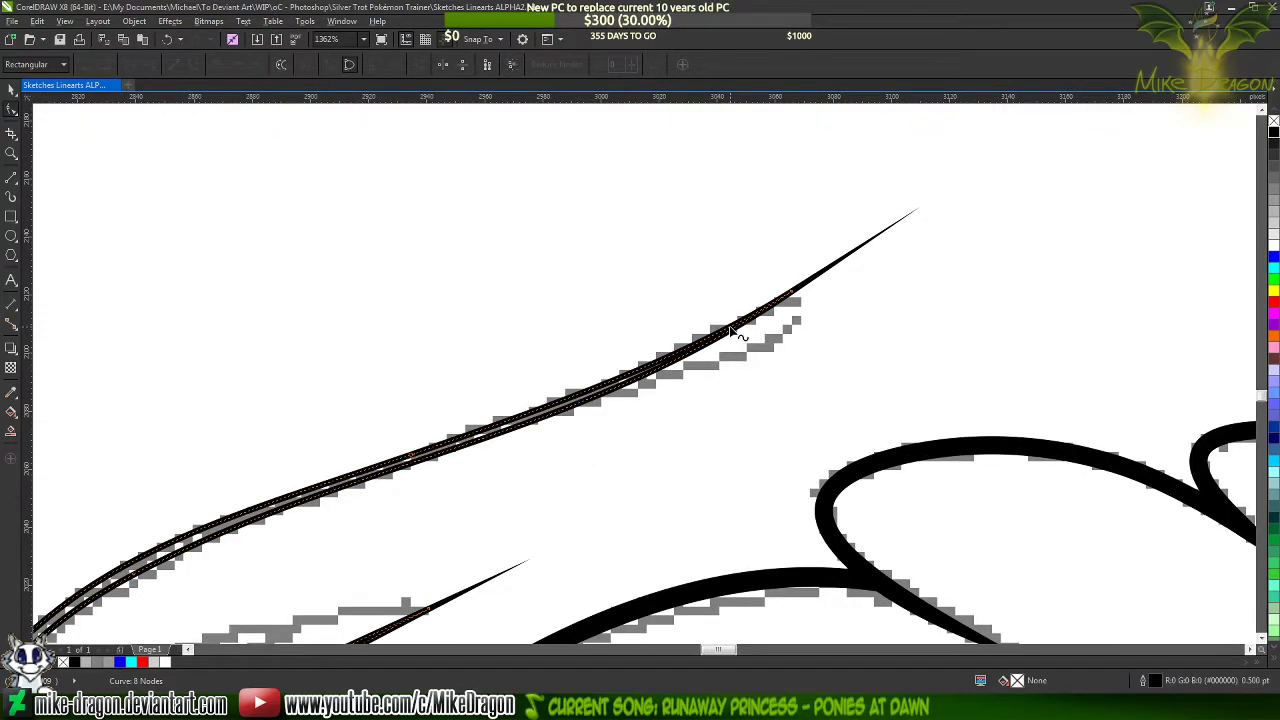
pyautogui.click(790, 290)
pyautogui.scroll(1, 270, 497)
pyautogui.scroll(2, 270, 497)
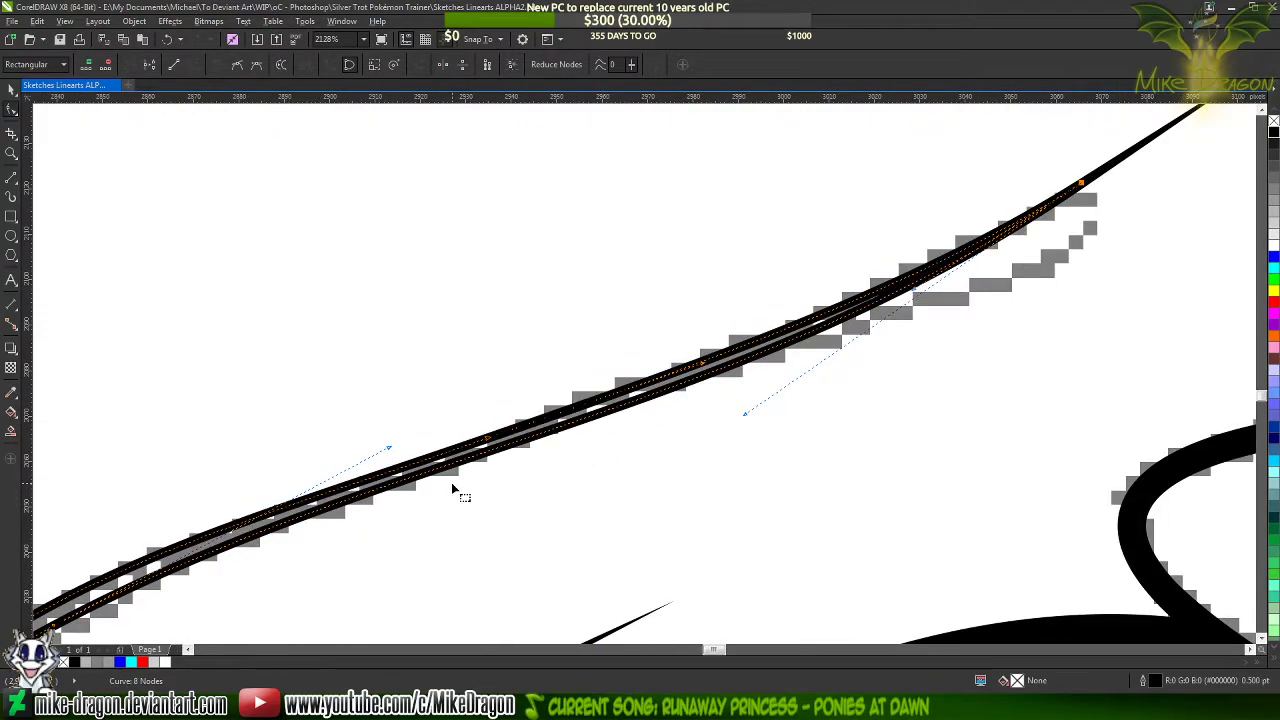
pyautogui.moveTo(486, 435)
pyautogui.mouseDown()
pyautogui.moveTo(486, 406)
pyautogui.moveTo(518, 393)
pyautogui.moveTo(487, 437)
pyautogui.mouseUp()
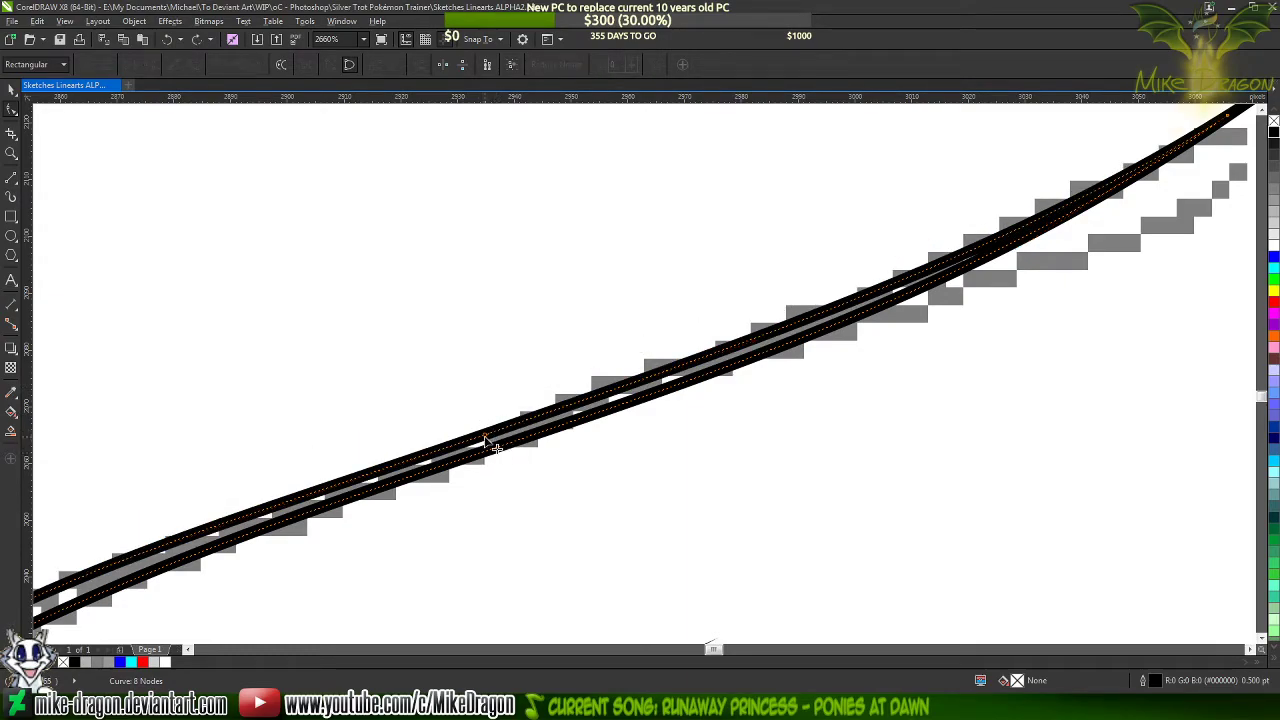
# Try to remove the middle node from the strand's outer edge, and undo the removal
pyautogui.scroll(-2, 495, 439)
pyautogui.doubleClick(539, 411)
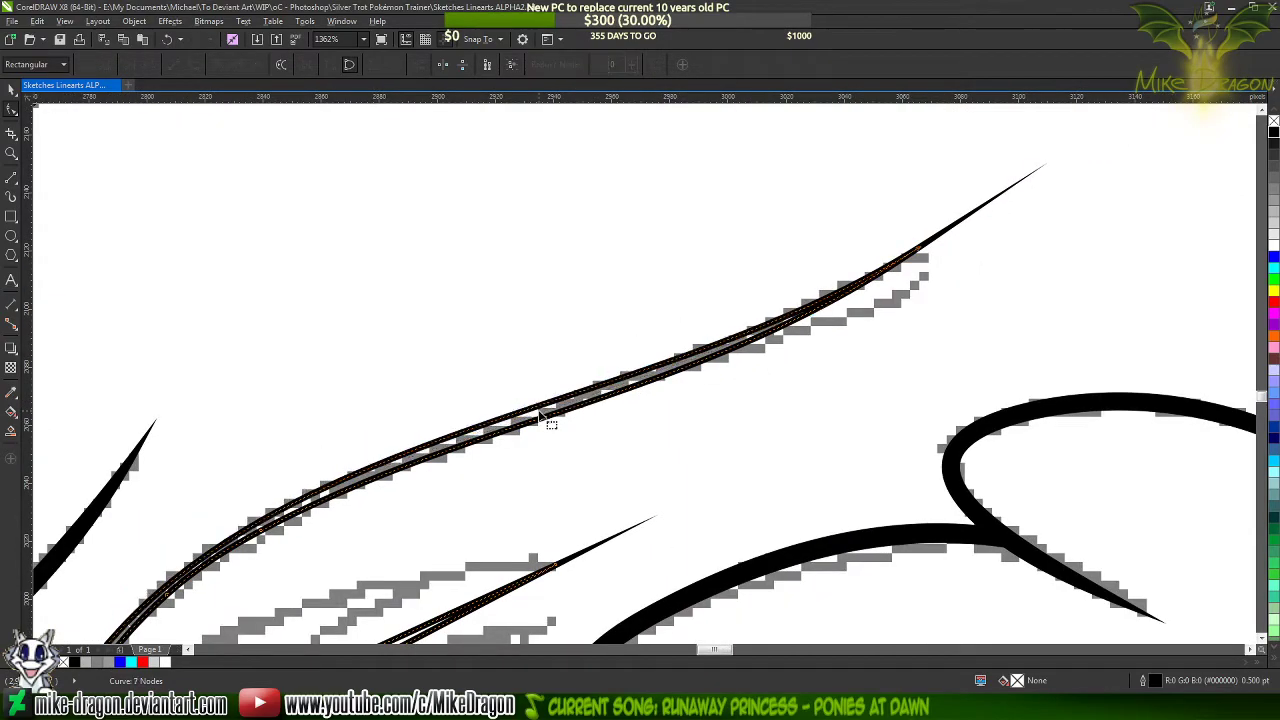
pyautogui.hotkey('ctrl', 'z')
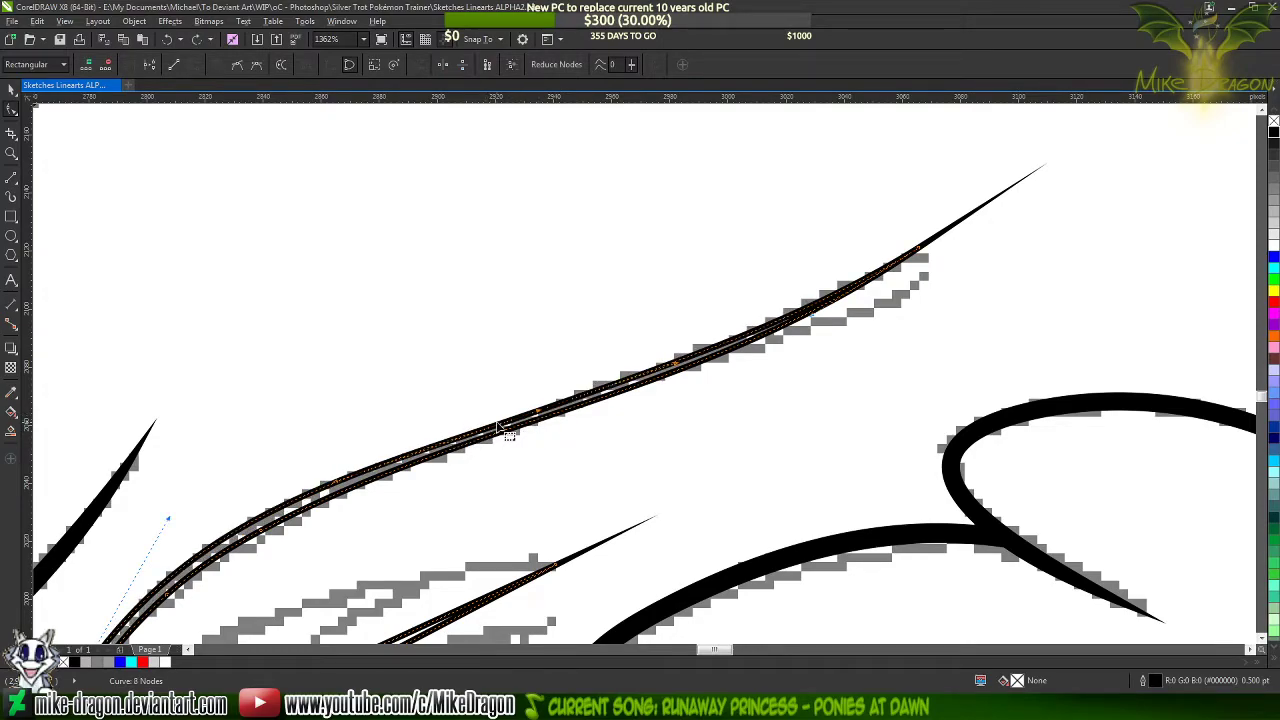
# Replace the middle node of the strand's outer edge with a new node slightly closer to the lower bend
pyautogui.scroll(2, 476, 440)
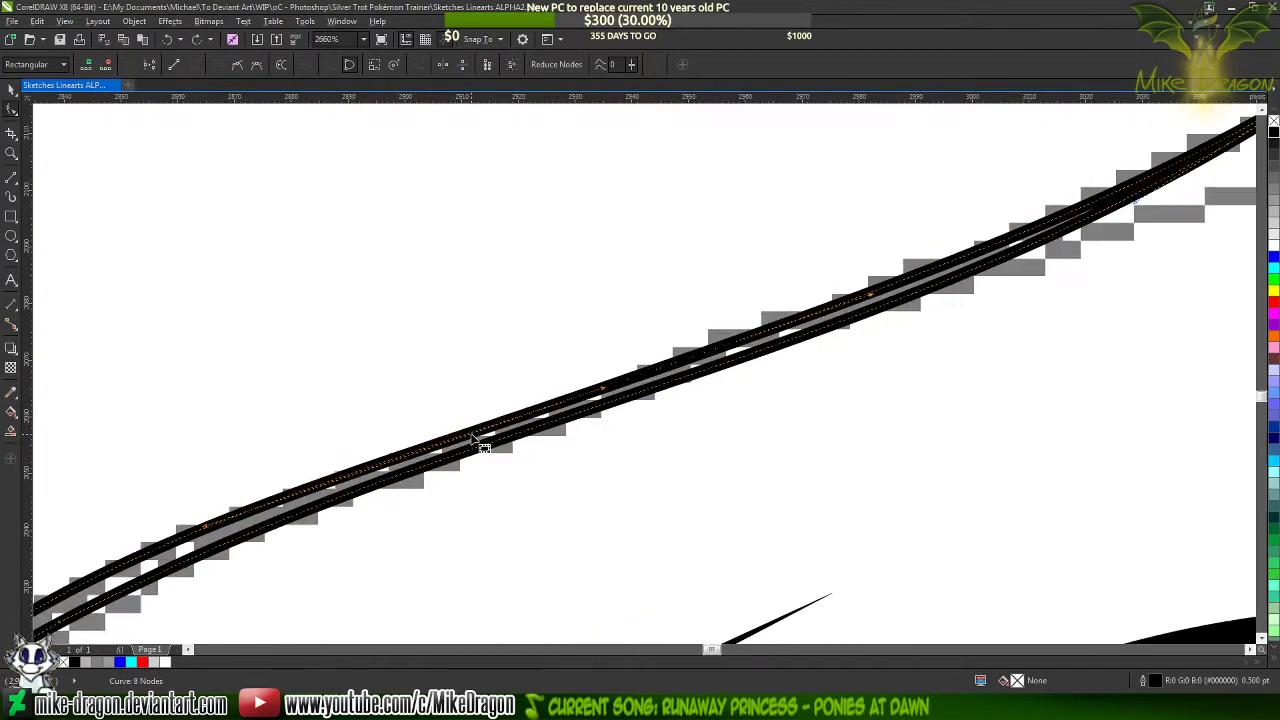
pyautogui.doubleClick(469, 434)
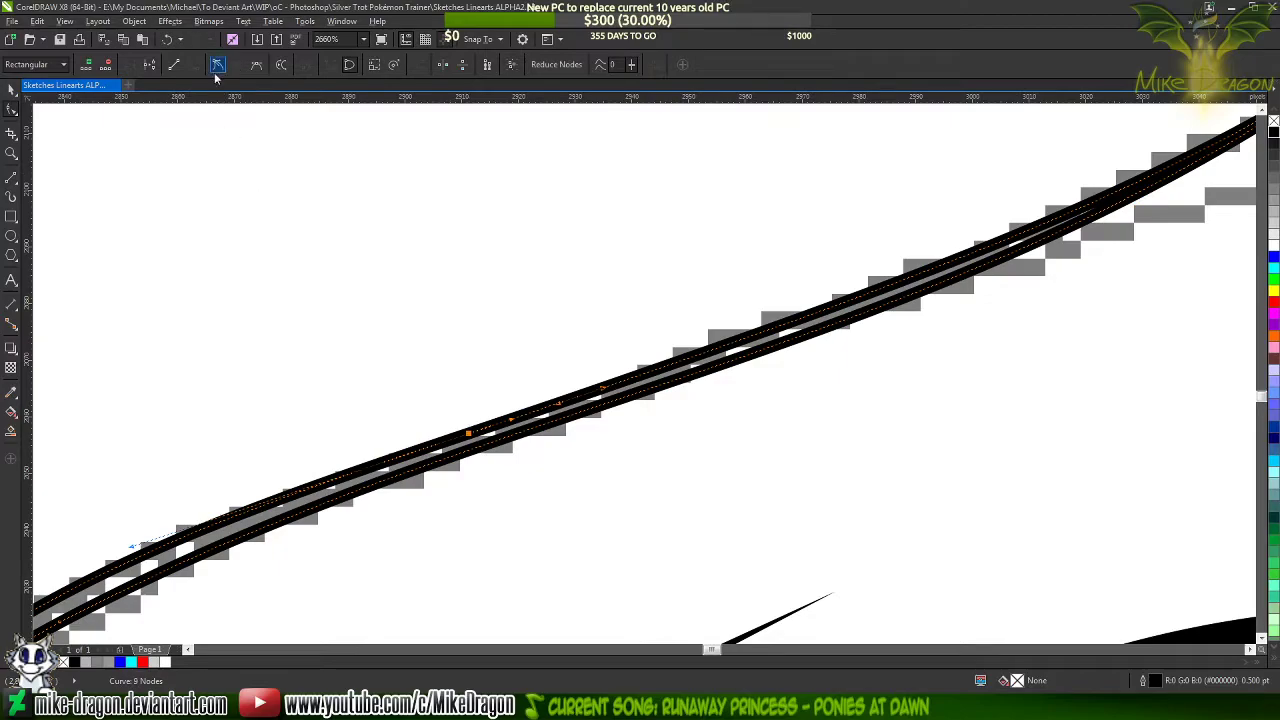
pyautogui.doubleClick(603, 388)
# Raise the stretch of the strand's outer edge beyond its middle node slightly so it follows the sketch line
pyautogui.scroll(-1, 566, 464)
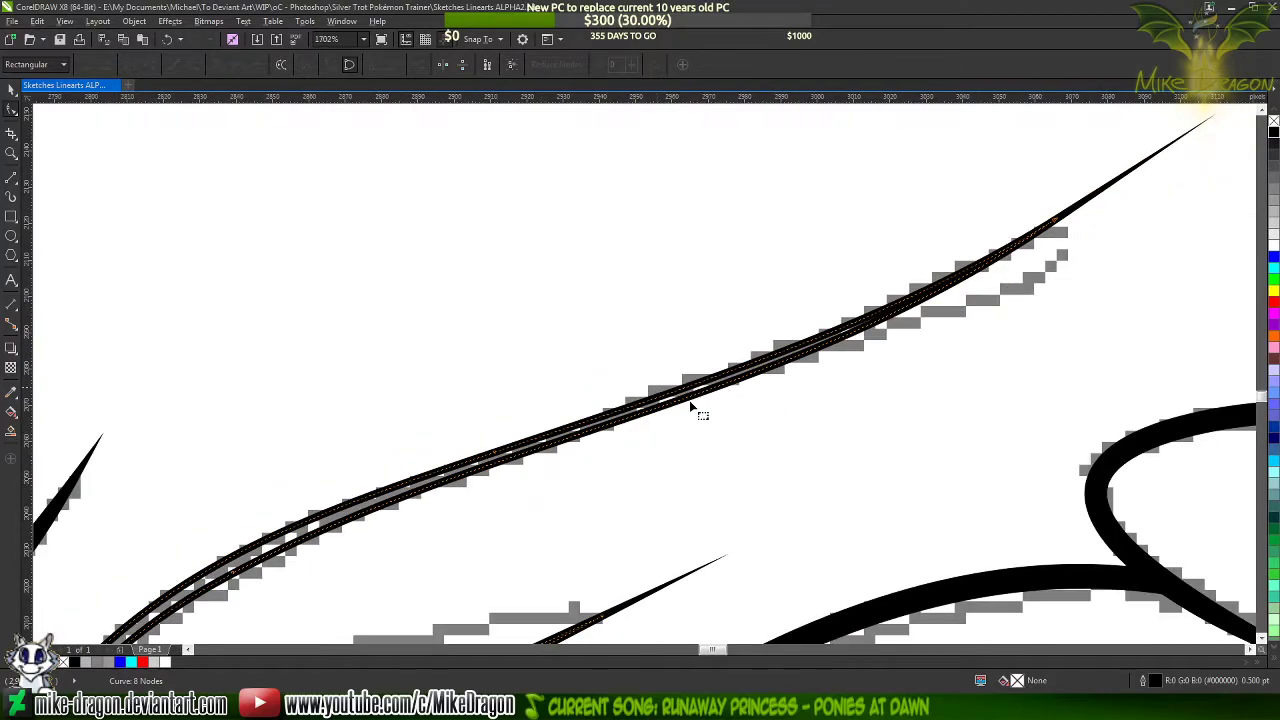
pyautogui.click(1008, 258)
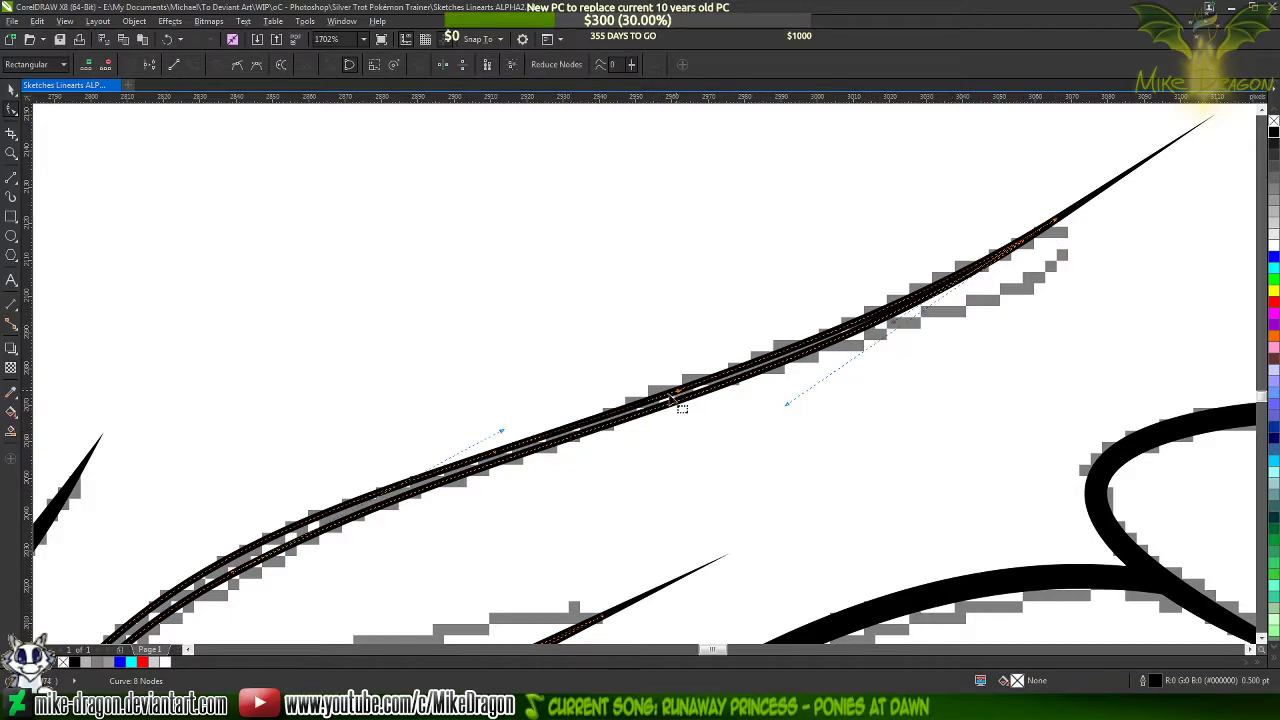
pyautogui.doubleClick(678, 391)
pyautogui.moveTo(678, 393); pyautogui.dragTo(674, 387)
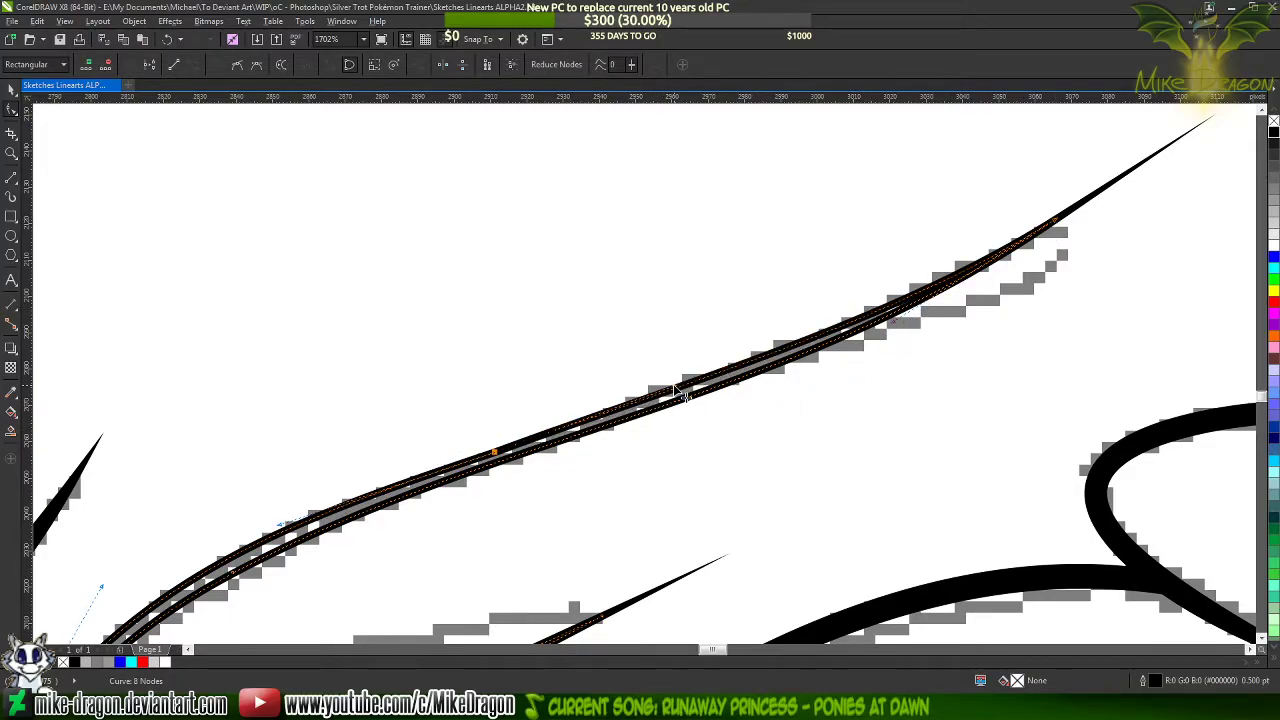
# Try the outer edge without its replacement middle node, and restore the node
pyautogui.doubleClick(497, 452)
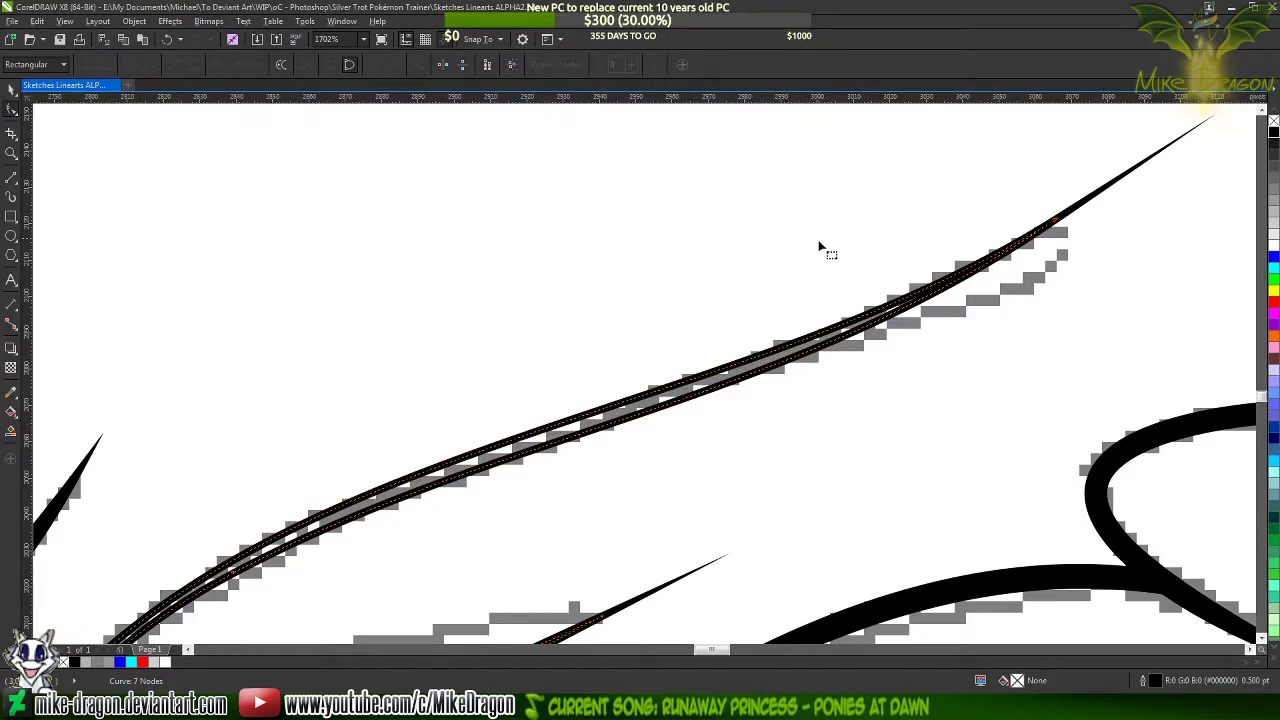
pyautogui.scroll(-2, 818, 247)
pyautogui.hotkey('ctrl', 'z')
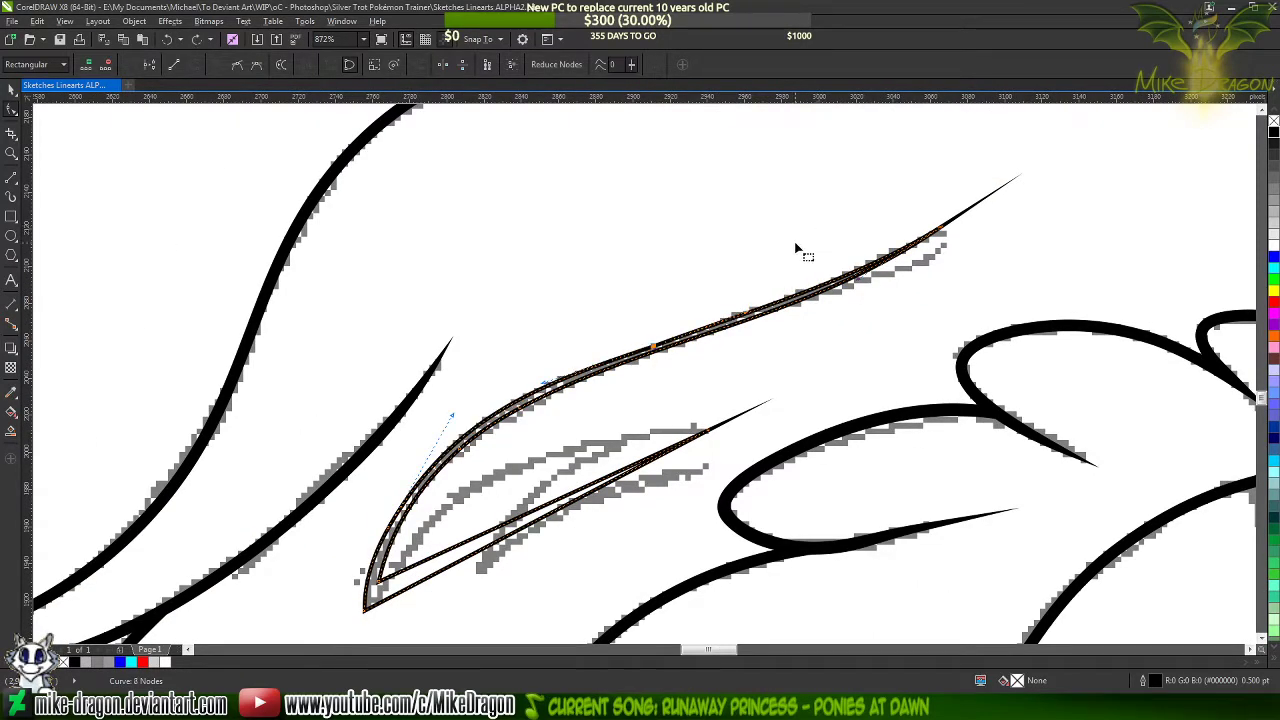
# Shorten the curve handle of the strand's upper right tip so the inner edge widens slightly below the tip
pyautogui.click(797, 249)
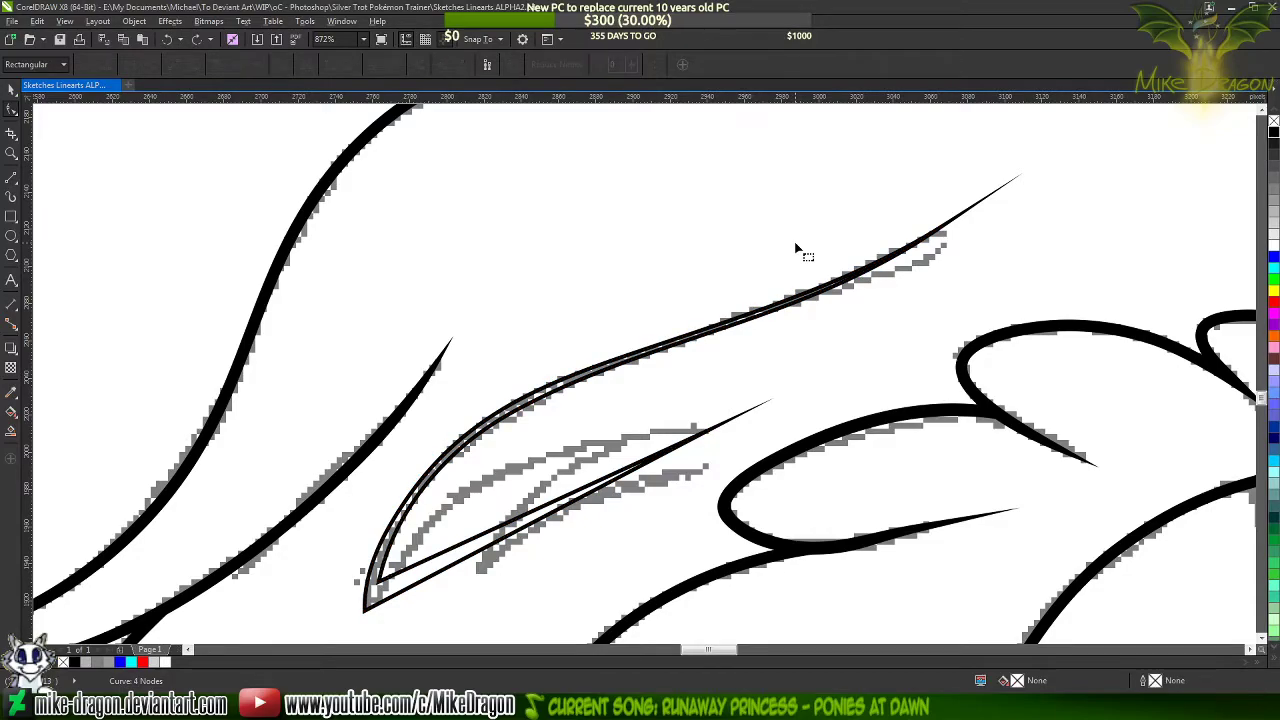
pyautogui.click(906, 250)
pyautogui.scroll(2, 906, 250)
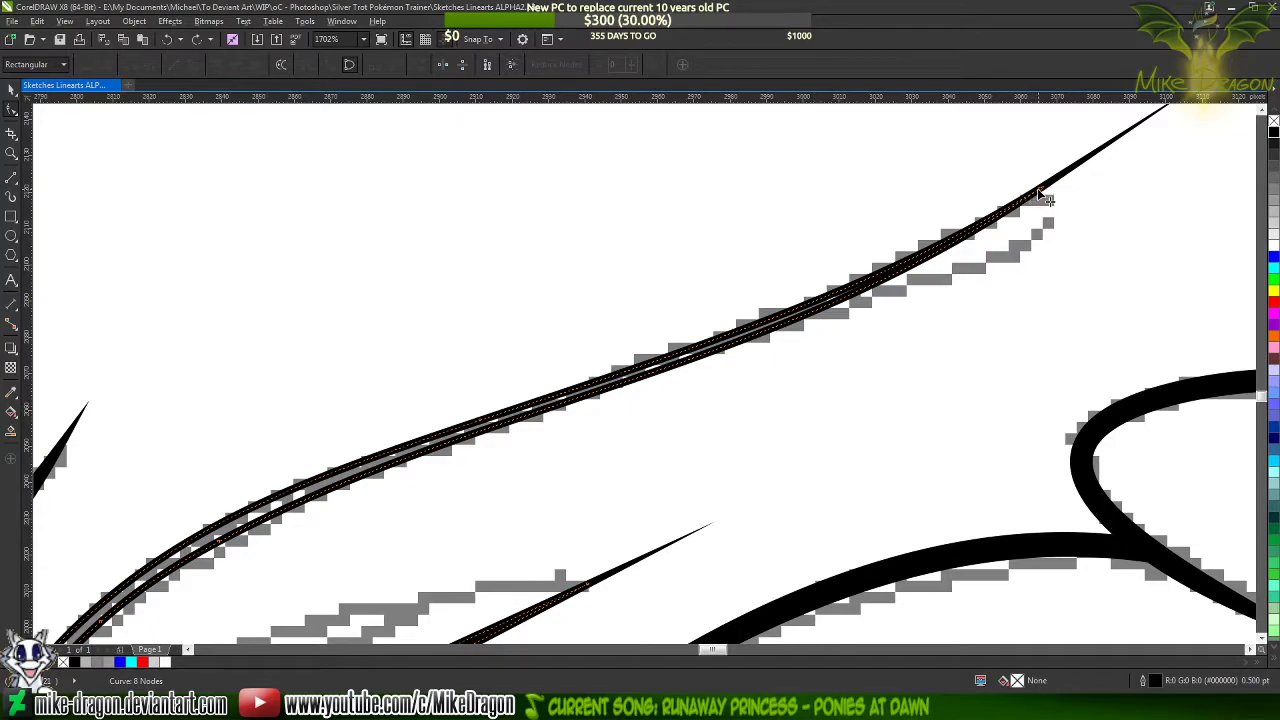
pyautogui.click(1040, 189)
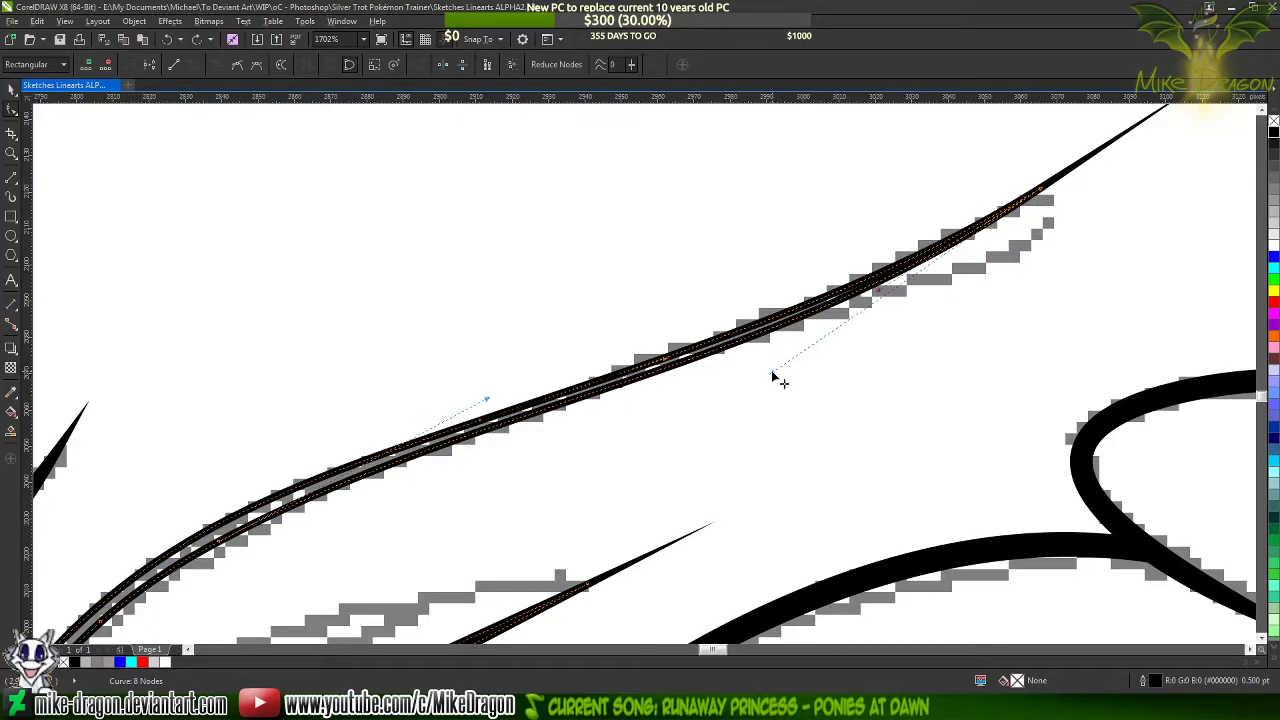
pyautogui.moveTo(772, 376); pyautogui.dragTo(805, 370)
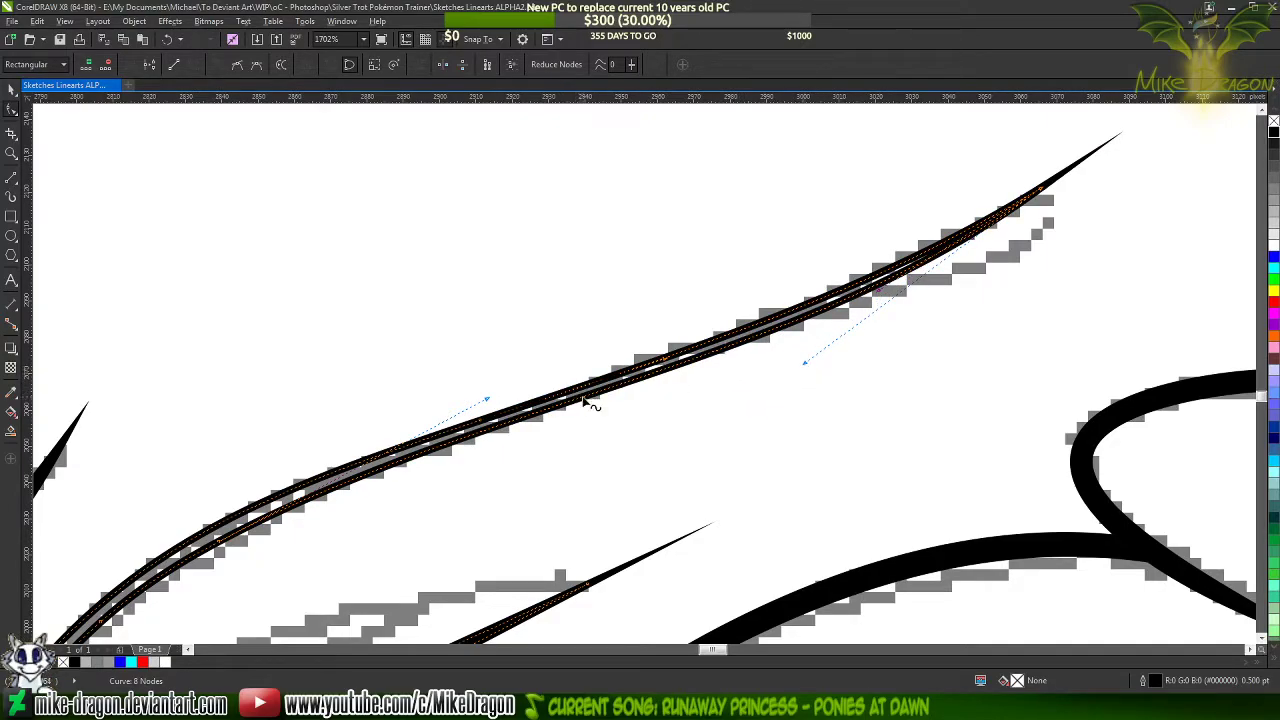
# Shift the middle of the strand's inner edge slightly away from the outer edge, and deselect the curve
pyautogui.scroll(4, 543, 430)
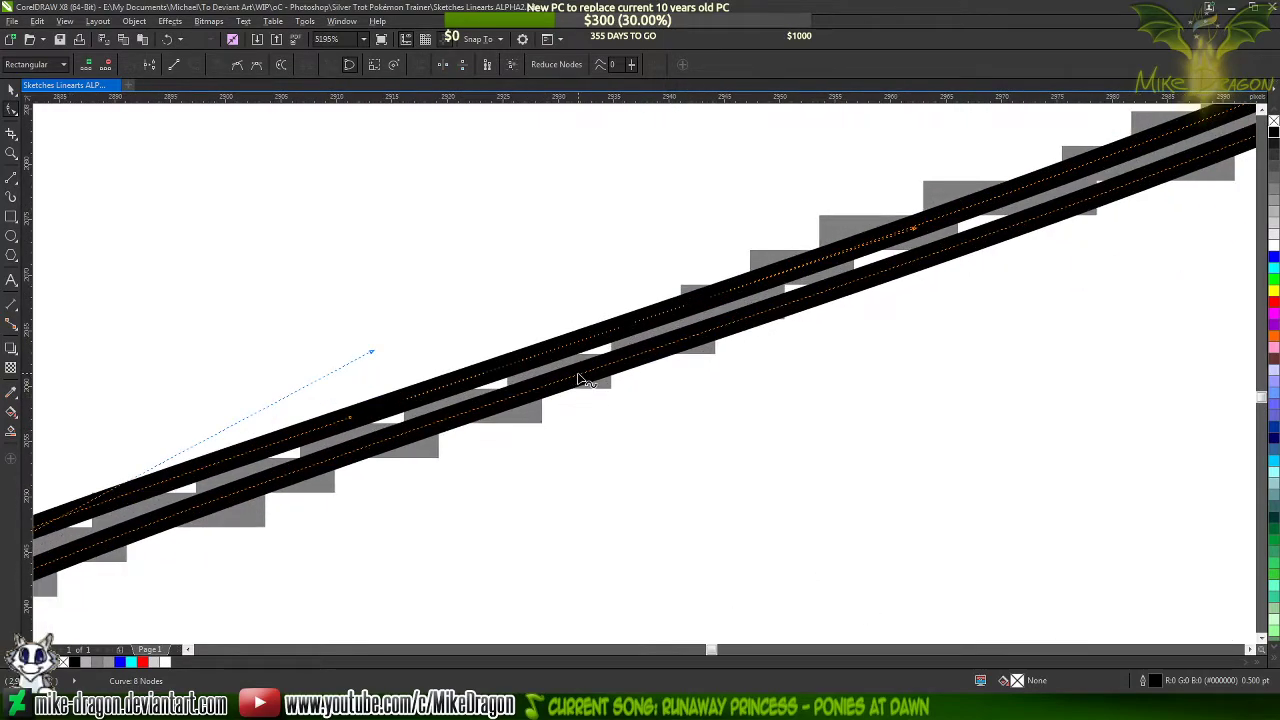
pyautogui.moveTo(580, 375); pyautogui.dragTo(586, 380)
pyautogui.scroll(-3, 586, 380)
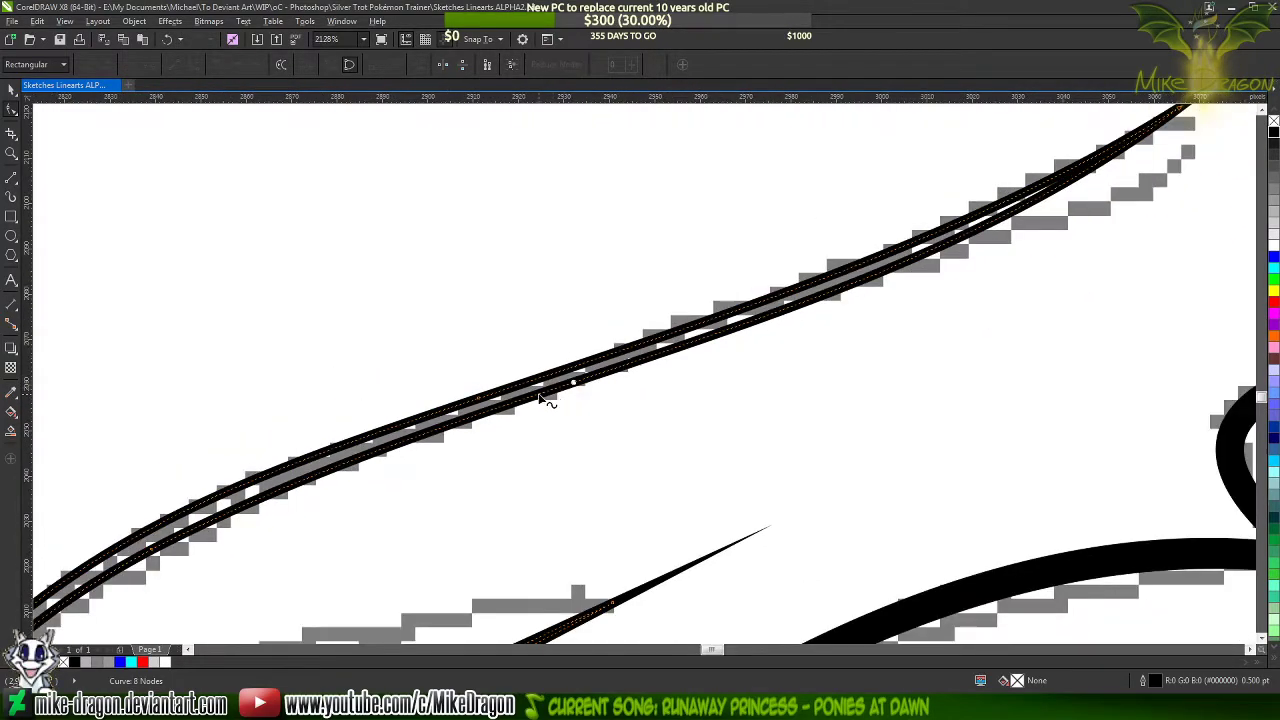
pyautogui.scroll(-2, 578, 395)
pyautogui.click(586, 306)
pyautogui.scroll(-2, 614, 237)
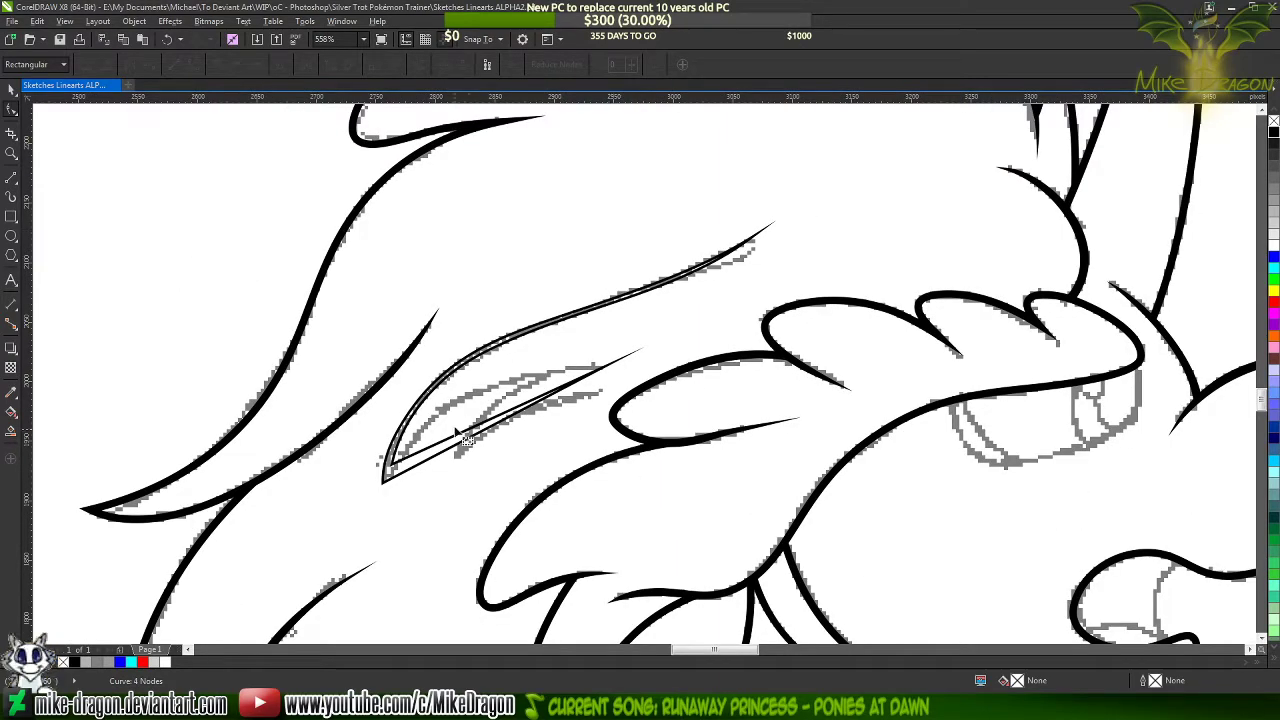
# Bend the upper straight edge of the lower hair section into an arc along the sketch and move its inner corner node toward the bottom tip
pyautogui.scroll(2, 465, 466)
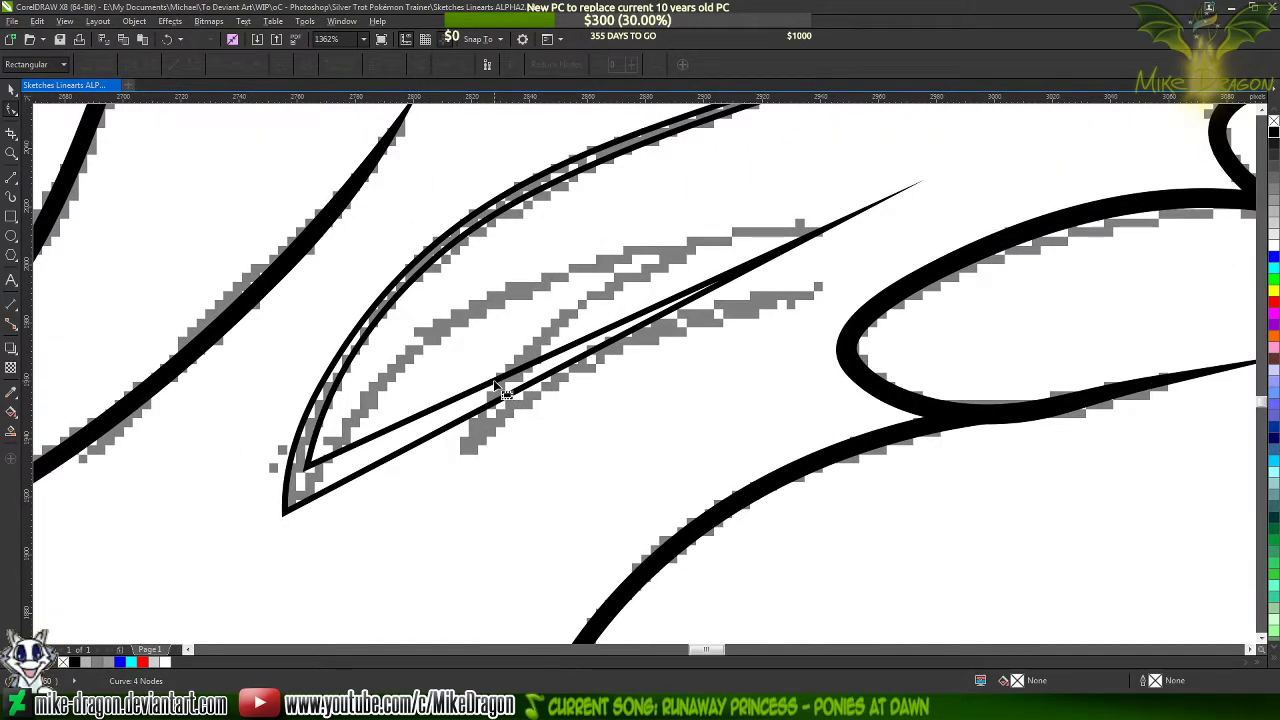
pyautogui.moveTo(500, 388); pyautogui.dragTo(455, 312)
pyautogui.scroll(2, 207, 518)
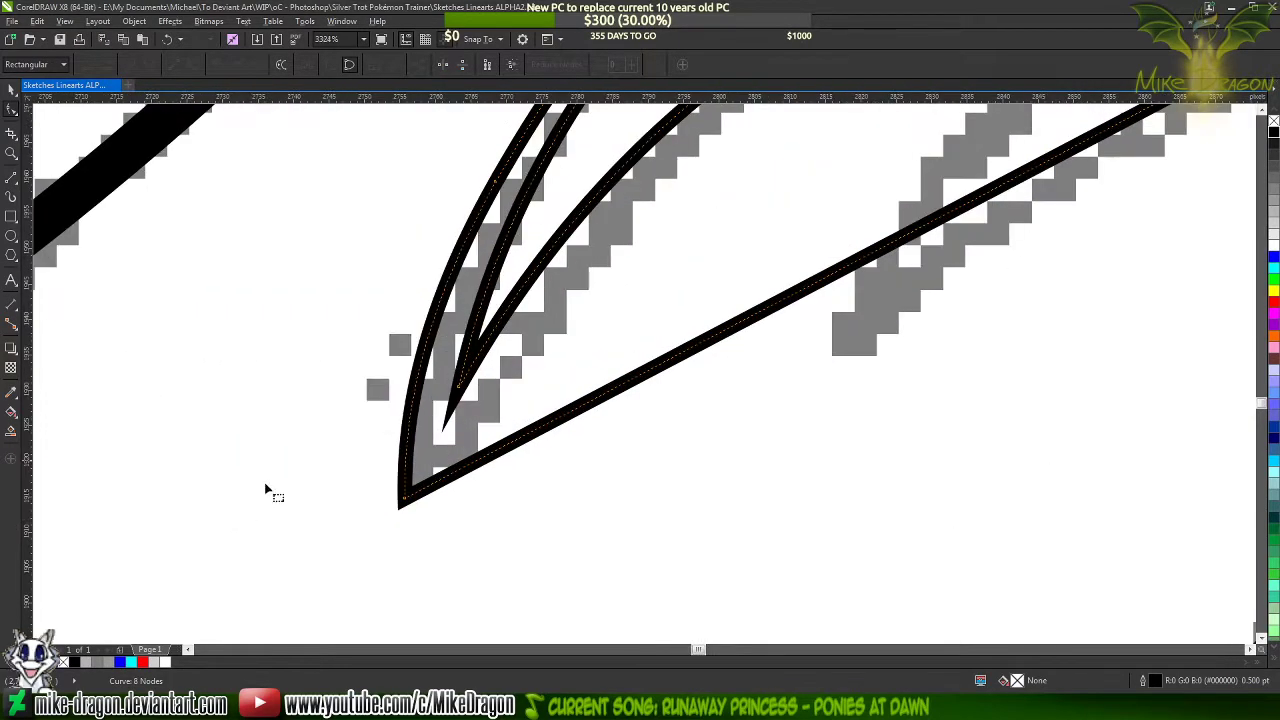
pyautogui.moveTo(455, 390); pyautogui.dragTo(436, 440)
pyautogui.scroll(-2, 436, 445)
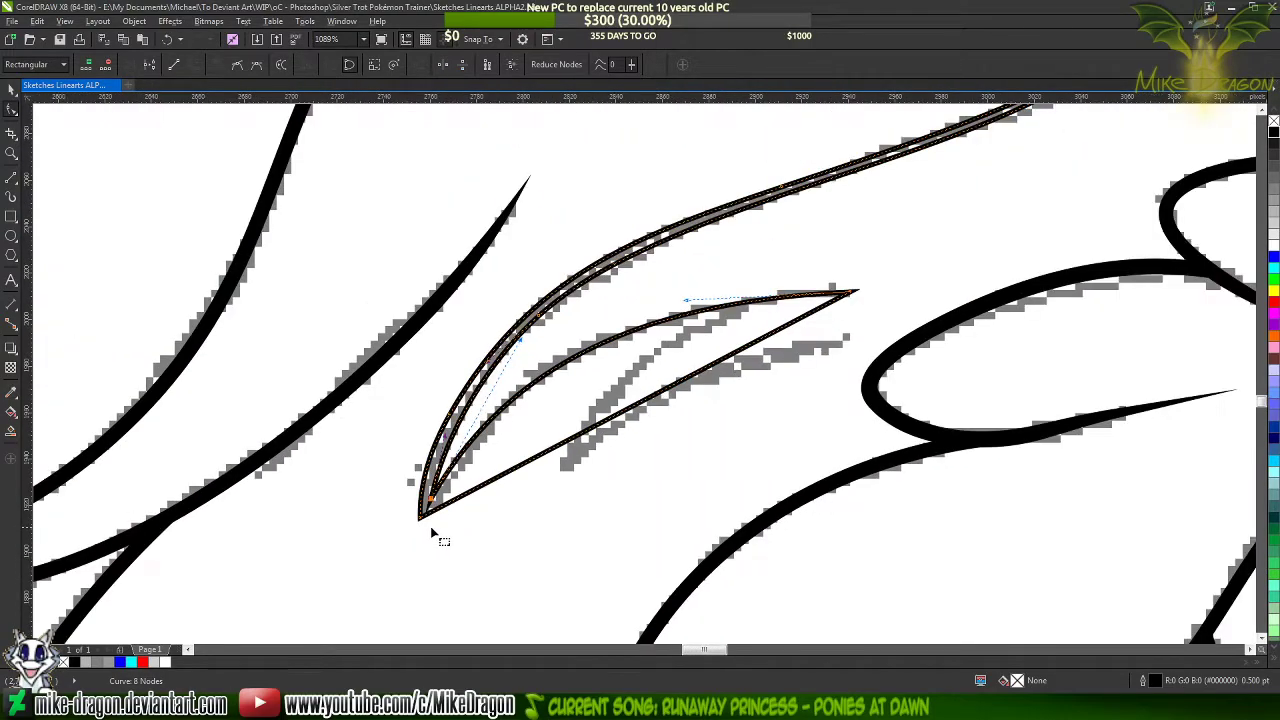
# Adjust the curve handles at the inner corner and the lower right tip to fit both adjoining edges to the sketch
pyautogui.scroll(2, 437, 531)
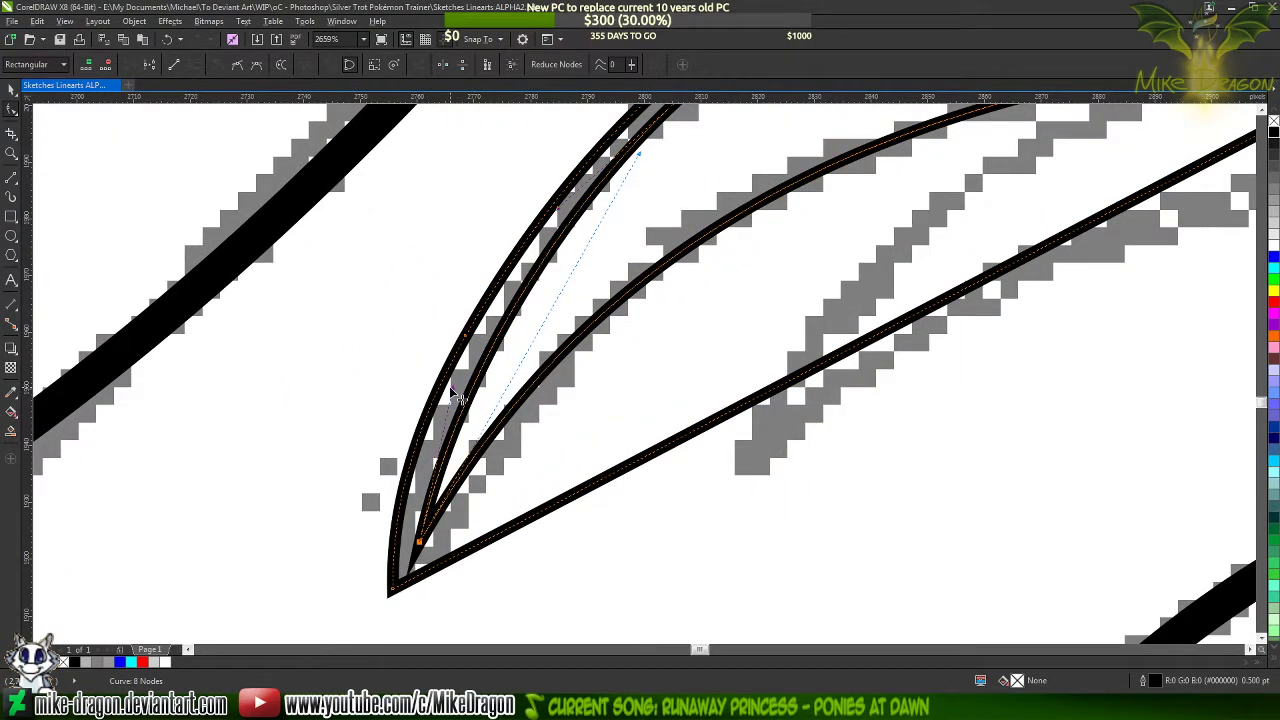
pyautogui.moveTo(457, 400); pyautogui.dragTo(433, 400)
pyautogui.scroll(-3, 435, 501)
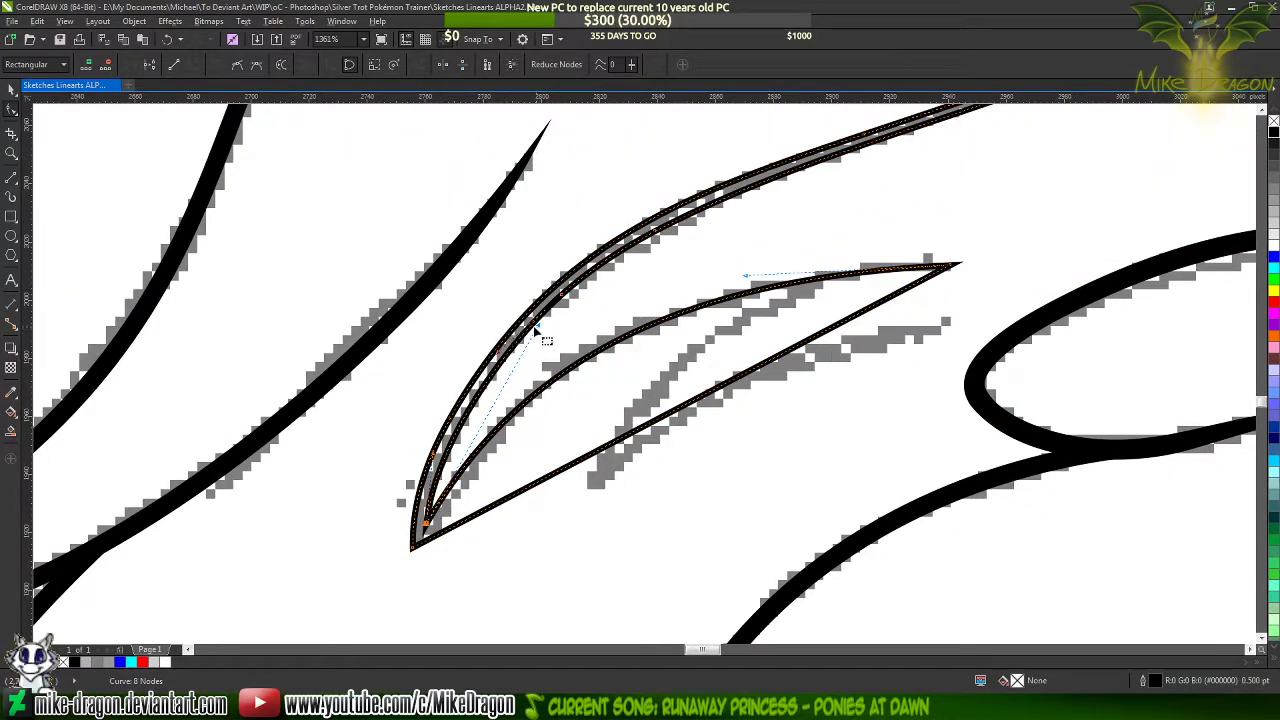
pyautogui.moveTo(549, 336); pyautogui.dragTo(549, 301)
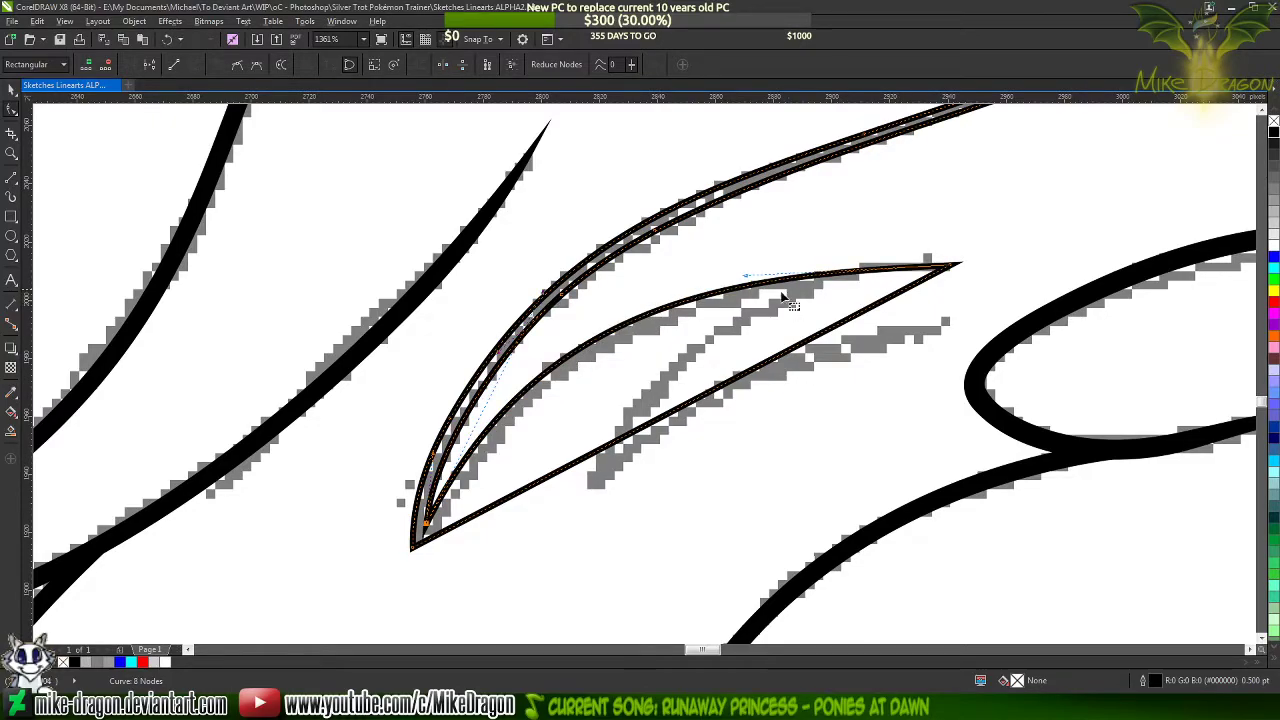
pyautogui.moveTo(747, 277); pyautogui.dragTo(758, 268)
# Curve the remaining straight edge of the lower hair section upward and reposition the outline's bottom tip node
pyautogui.moveTo(643, 429); pyautogui.dragTo(603, 387)
pyautogui.scroll(4, 412, 545)
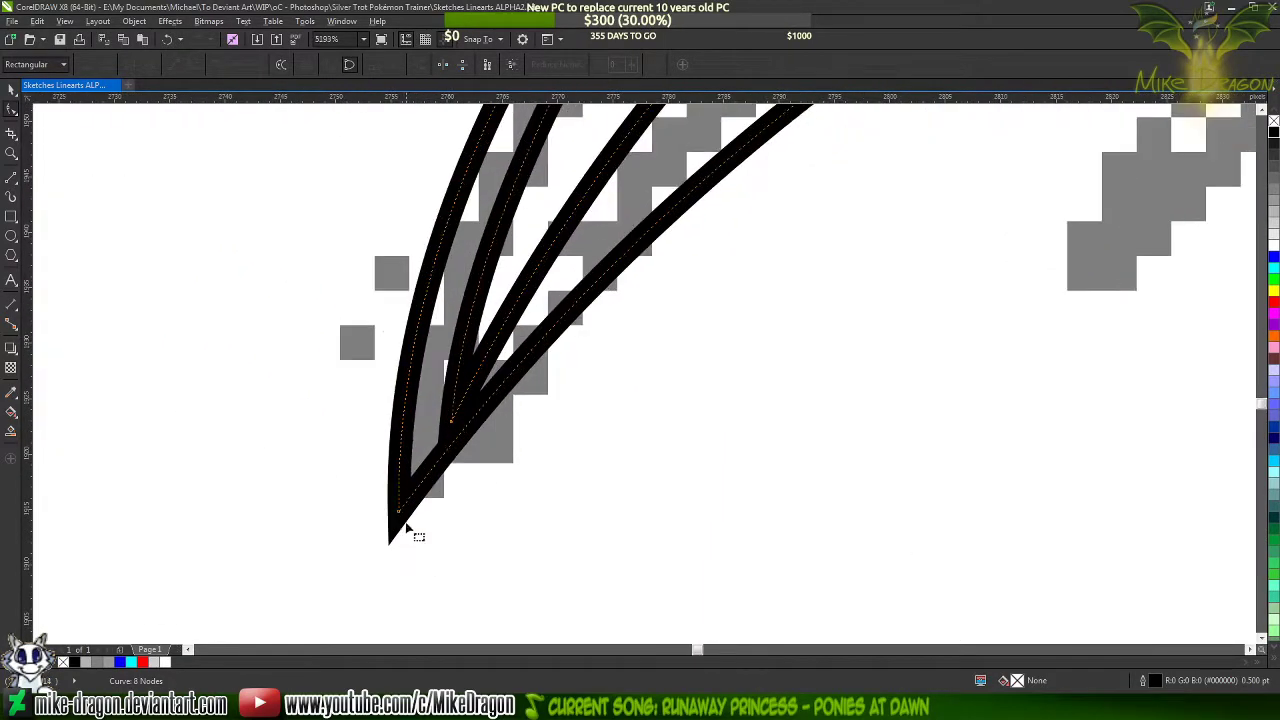
pyautogui.moveTo(398, 514); pyautogui.dragTo(418, 532)
pyautogui.scroll(-4, 432, 558)
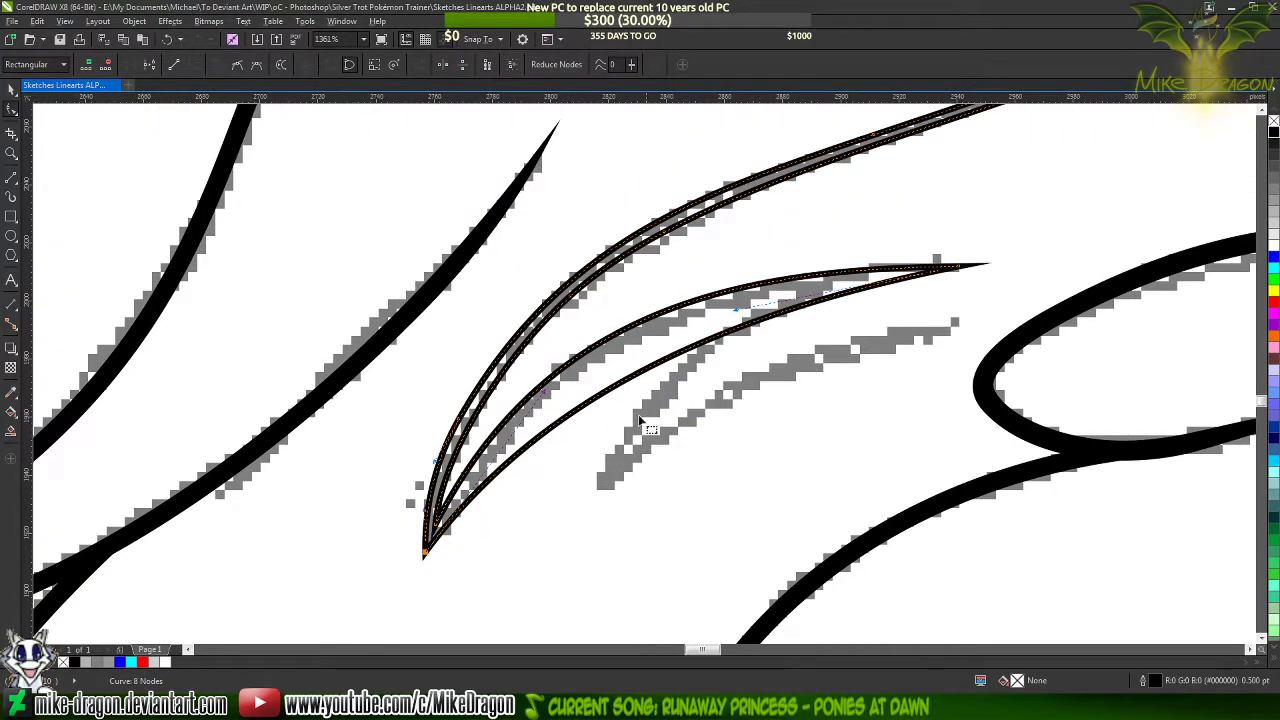
# Pull the lower section's outer edge onto the sketched arc with an added node, and nudge the bottom tip node into place
pyautogui.moveTo(620, 390); pyautogui.dragTo(605, 357)
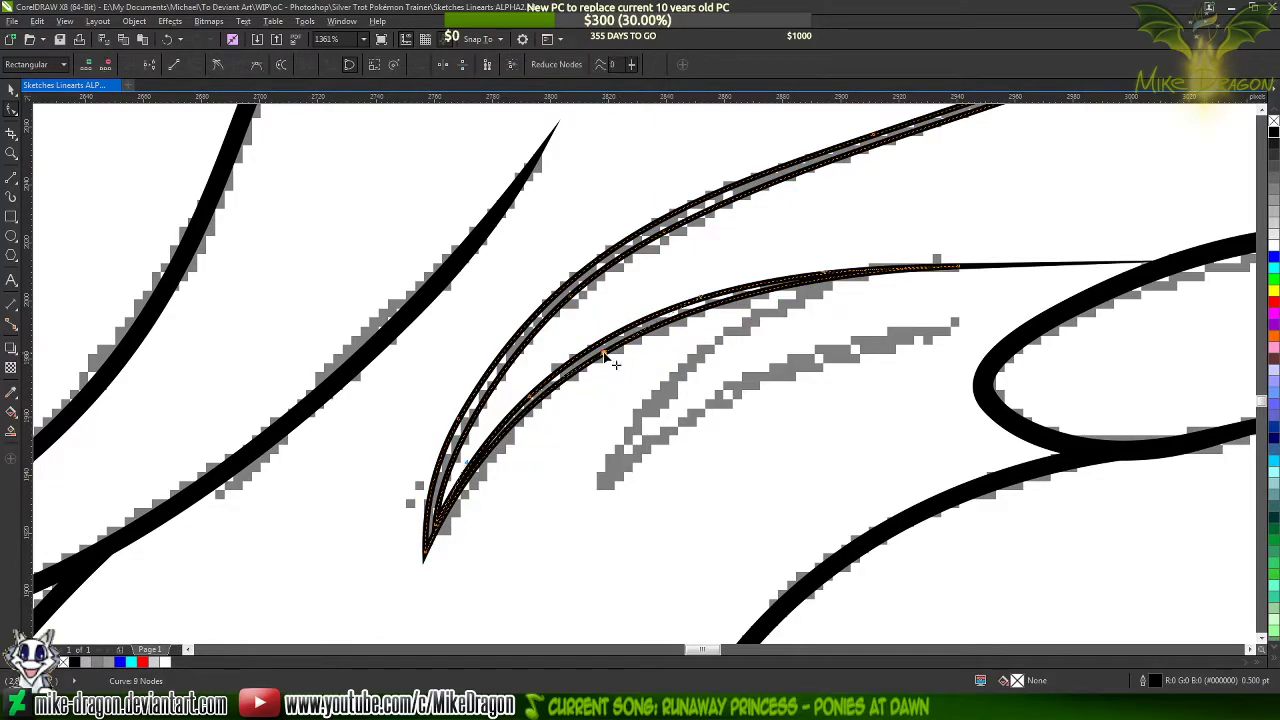
pyautogui.scroll(3, 412, 500)
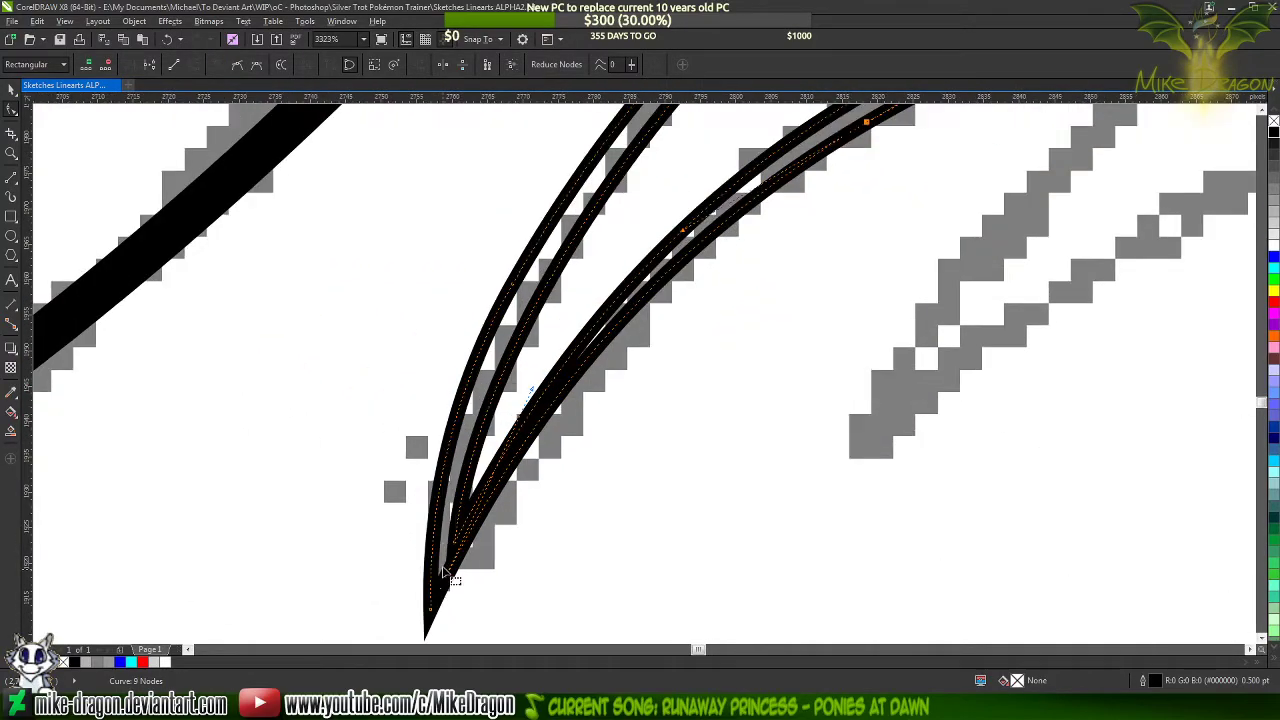
pyautogui.scroll(1, 445, 560)
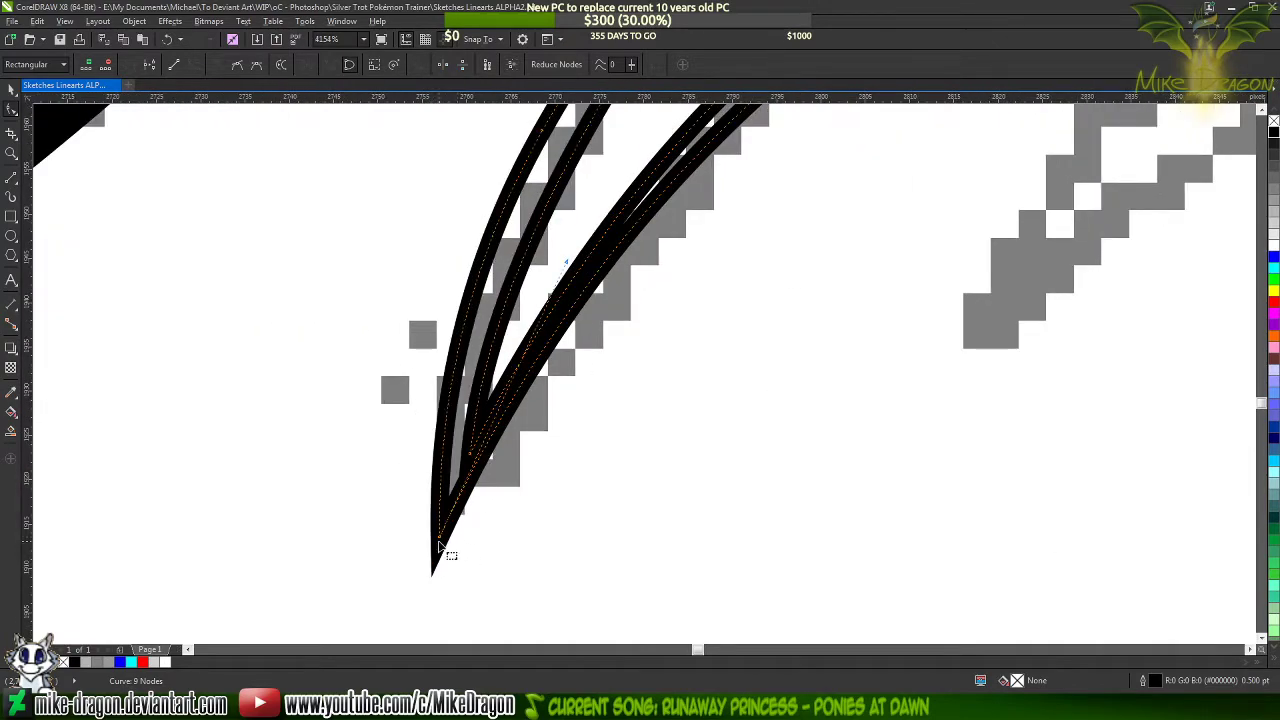
pyautogui.moveTo(440, 543); pyautogui.dragTo(447, 545)
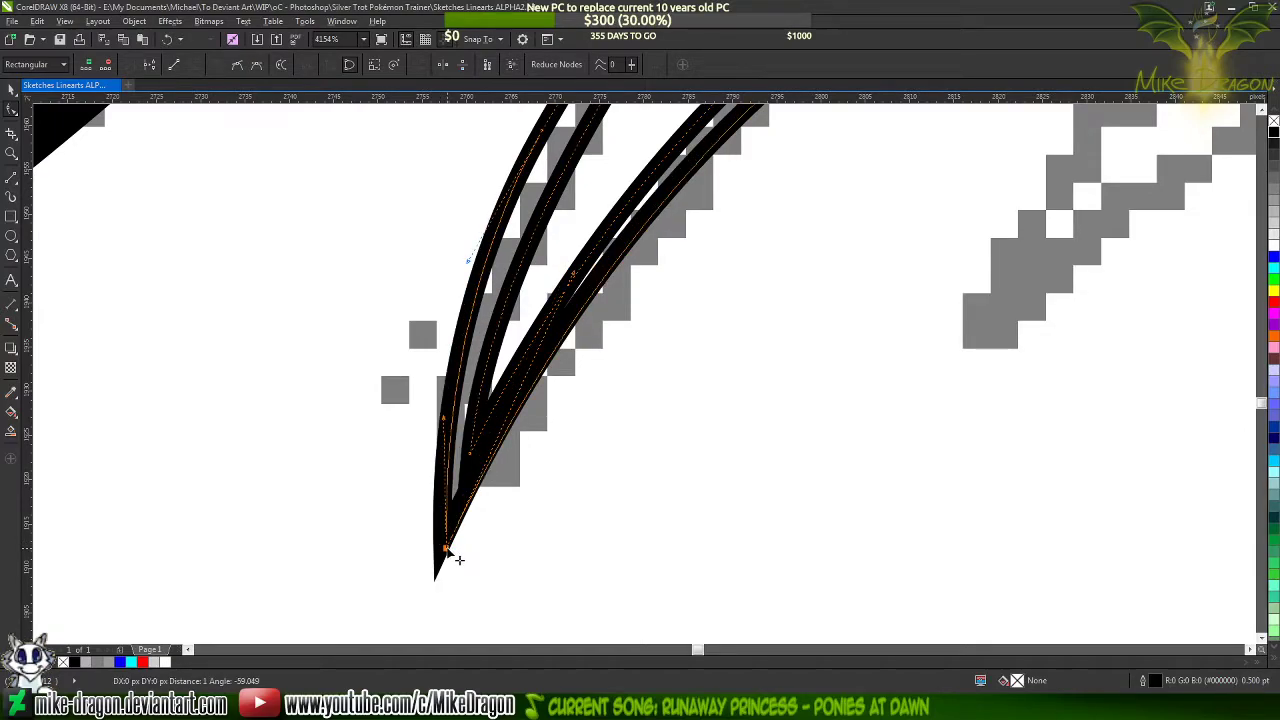
pyautogui.scroll(-2, 430, 590)
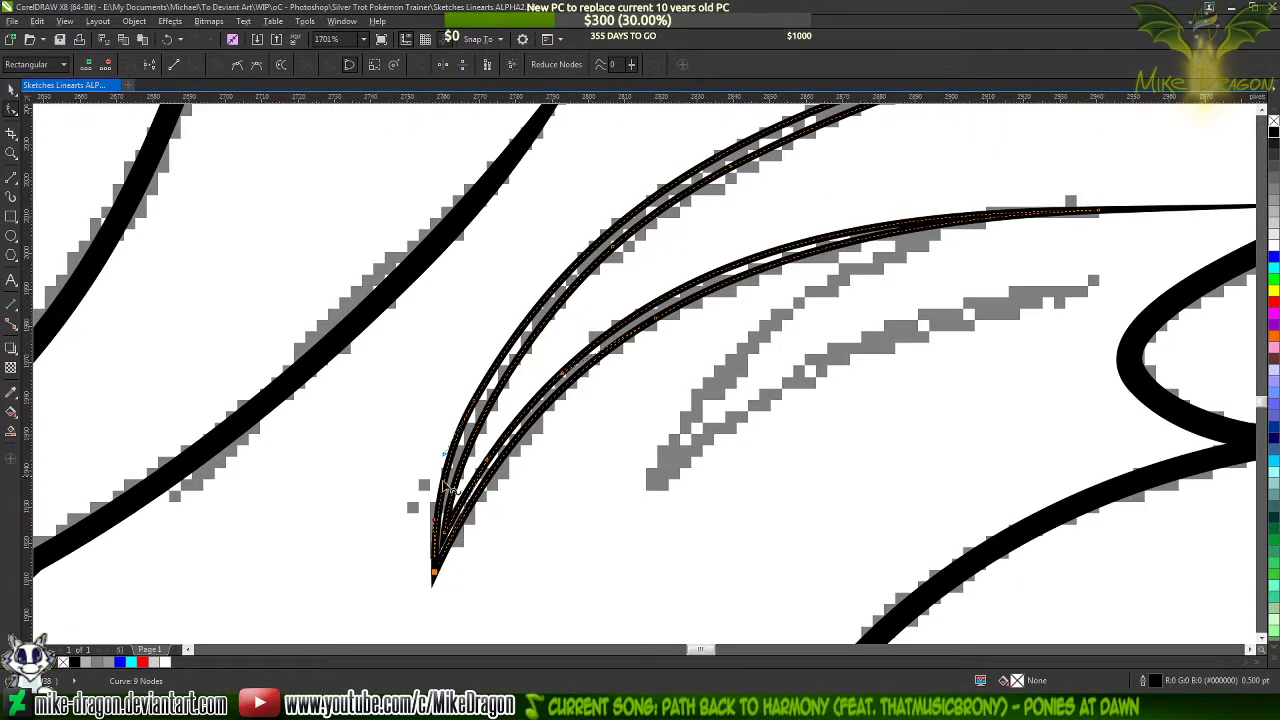
# Replace the node on the hair strand's outer edge just above the bottom tip
pyautogui.scroll(1, 442, 486)
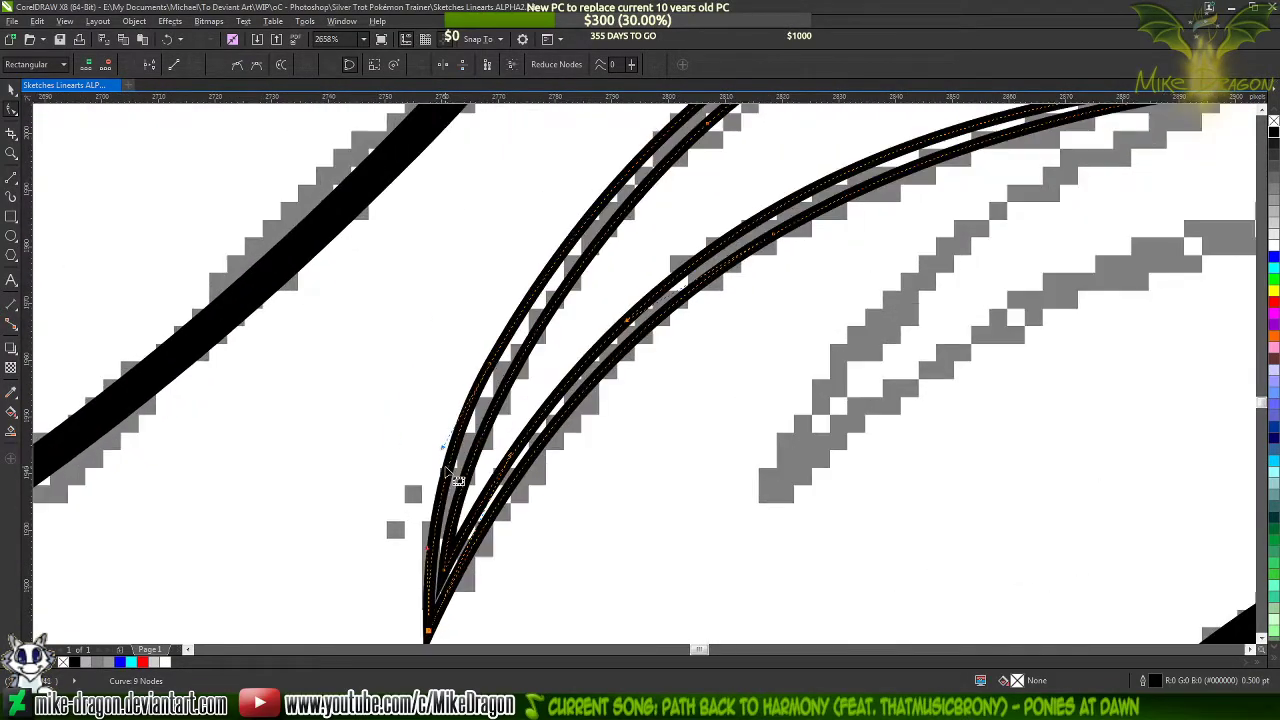
pyautogui.press('Delete')
pyautogui.doubleClick(491, 375)
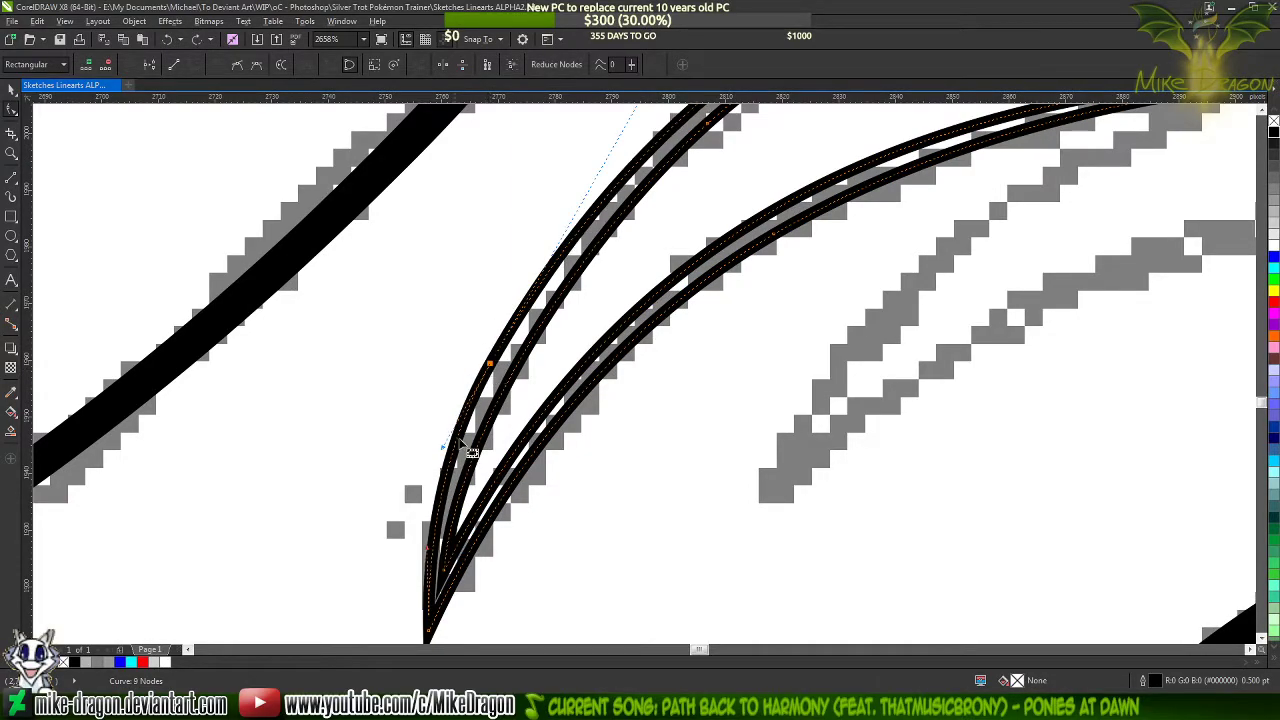
# Adjust the curve handles of the strand's inner corner and of the outer edge beside it to follow the sketch
pyautogui.click(455, 580)
pyautogui.scroll(-1, 457, 579)
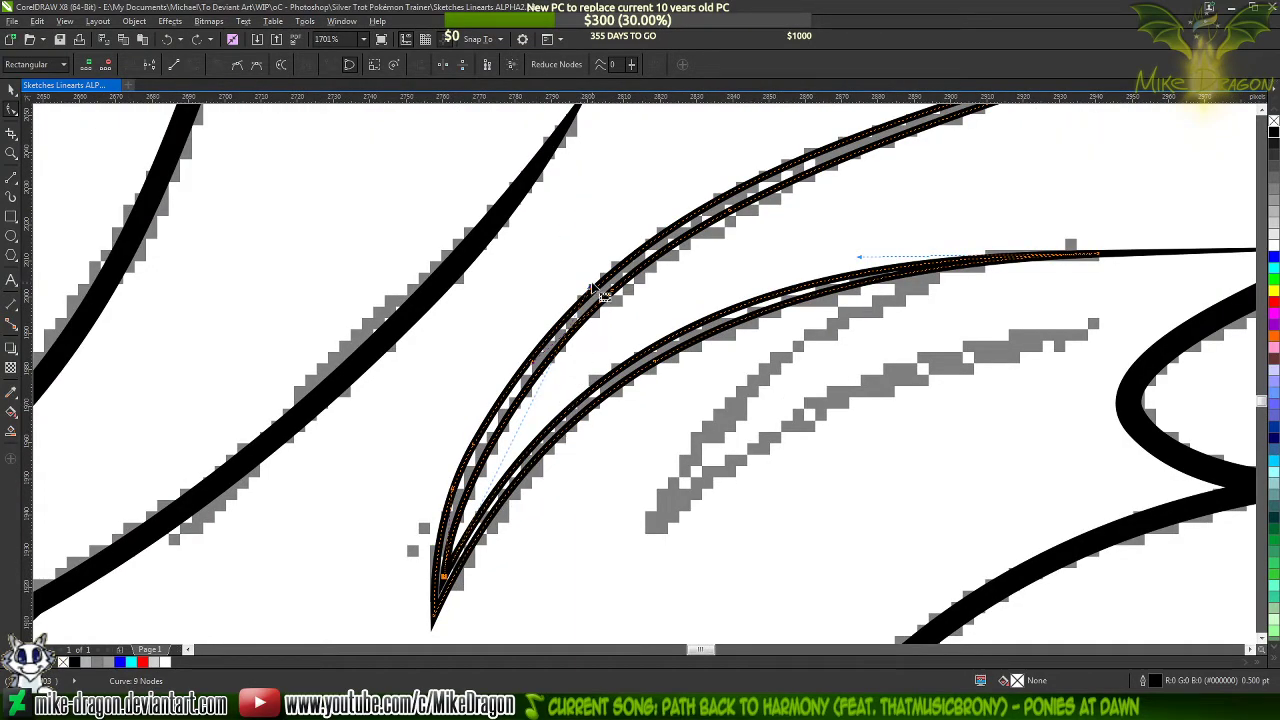
pyautogui.moveTo(590, 288); pyautogui.dragTo(555, 298)
pyautogui.scroll(1, 457, 525)
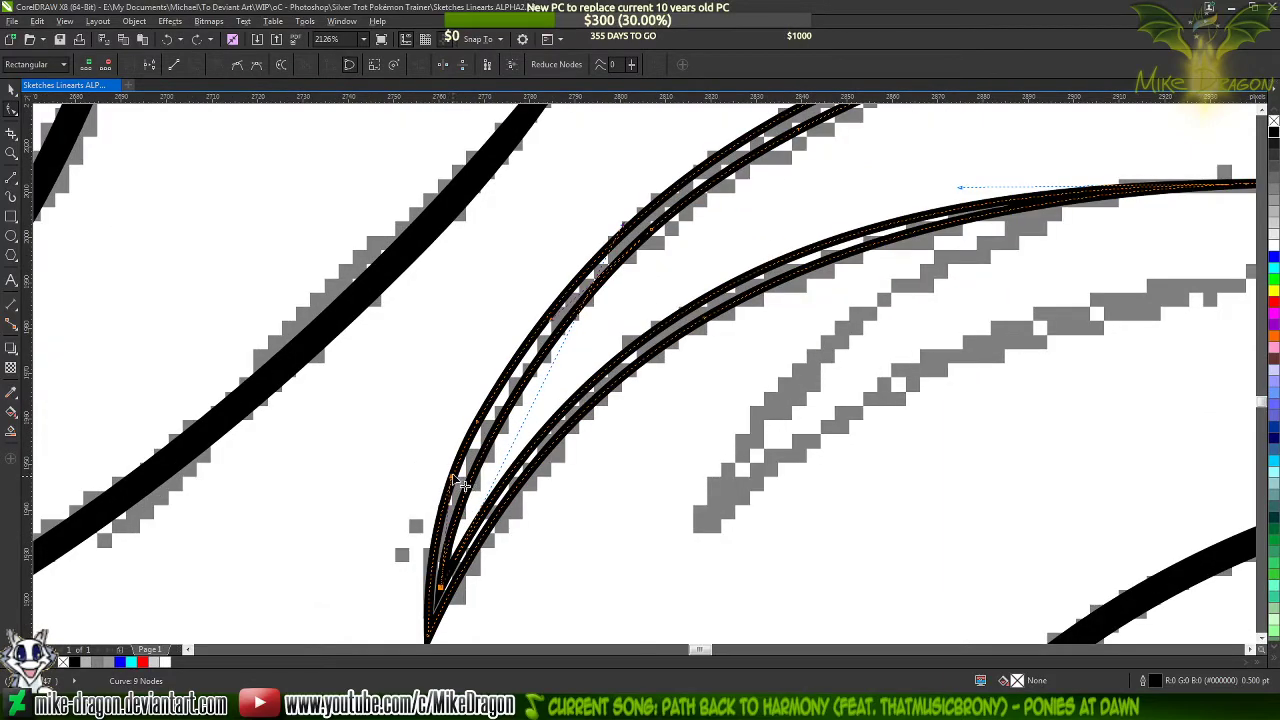
pyautogui.moveTo(453, 476); pyautogui.dragTo(450, 453)
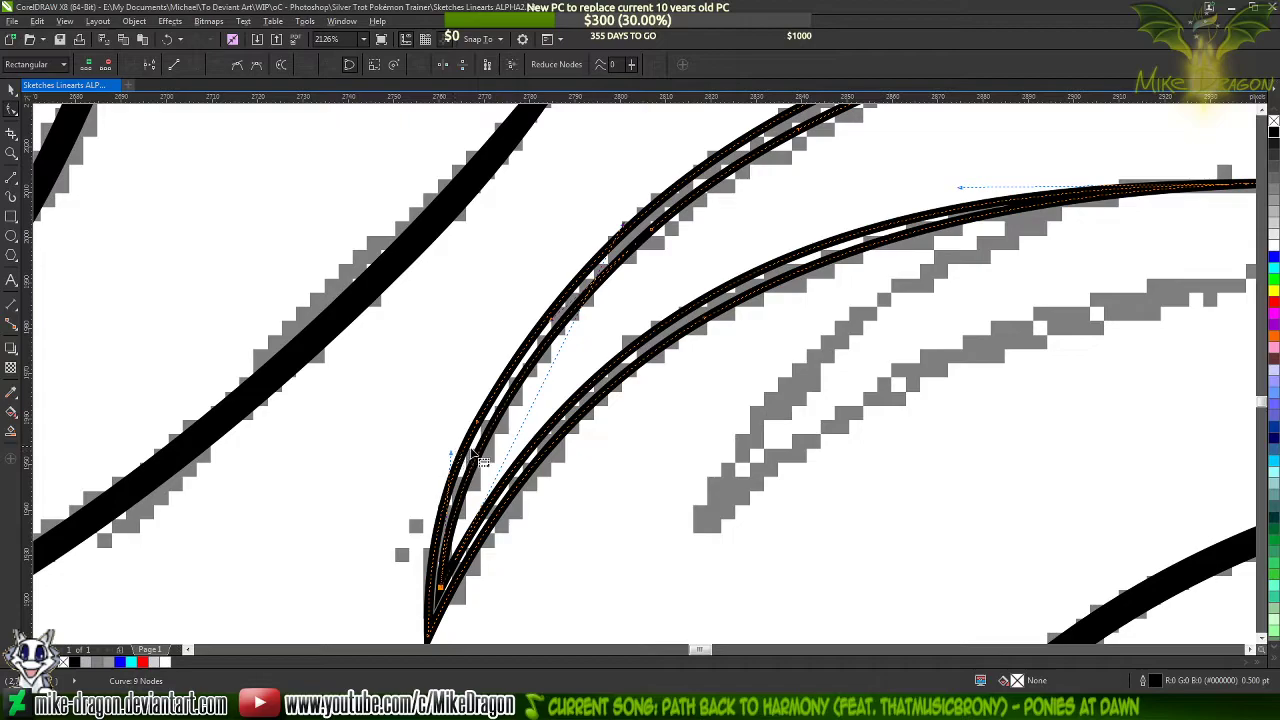
pyautogui.scroll(-2, 416, 481)
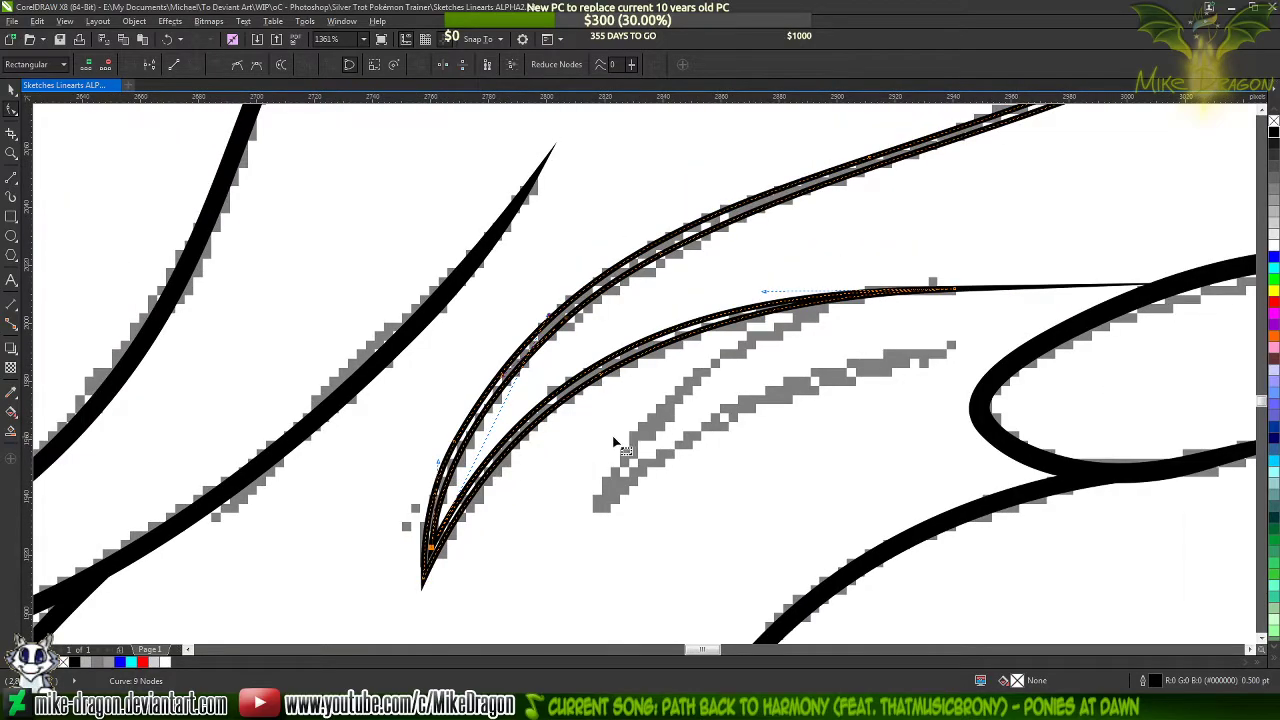
pyautogui.scroll(1, 635, 421)
pyautogui.click(569, 440)
pyautogui.click(569, 440)
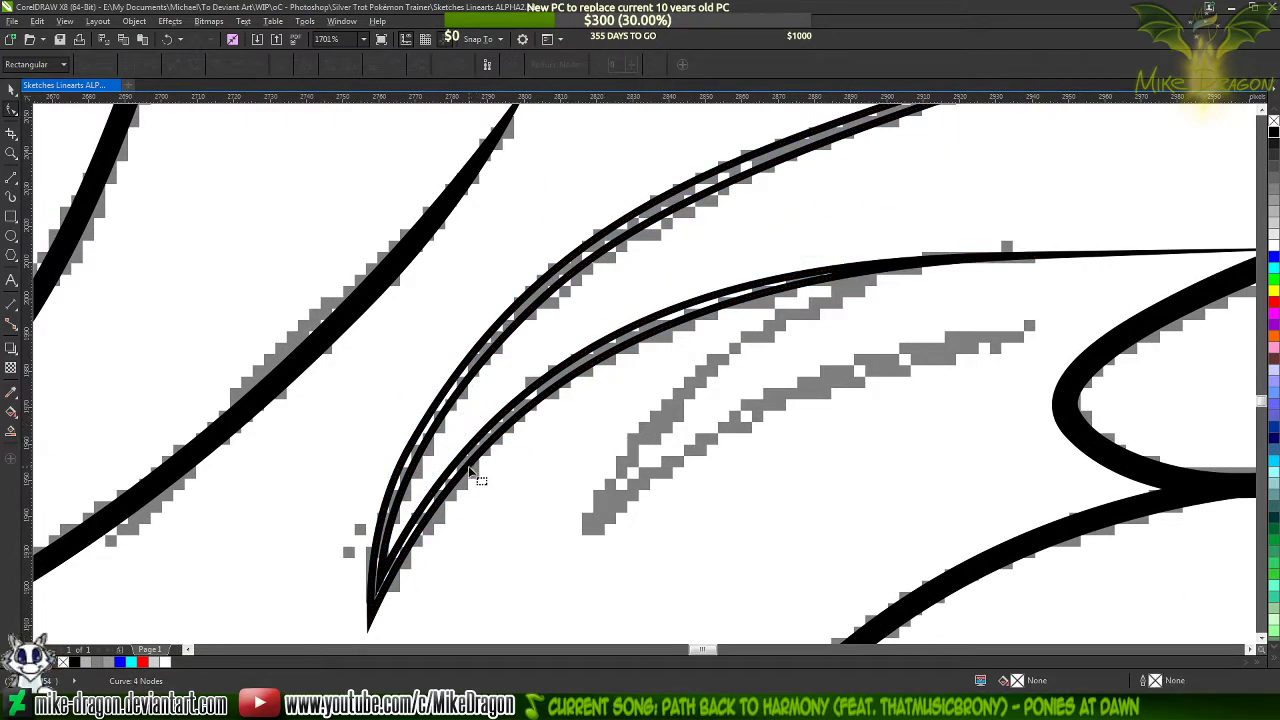
# Reshape the curve handle at the strand's lower right tip to fit the sketch and fill the finished outline black
pyautogui.click(470, 472)
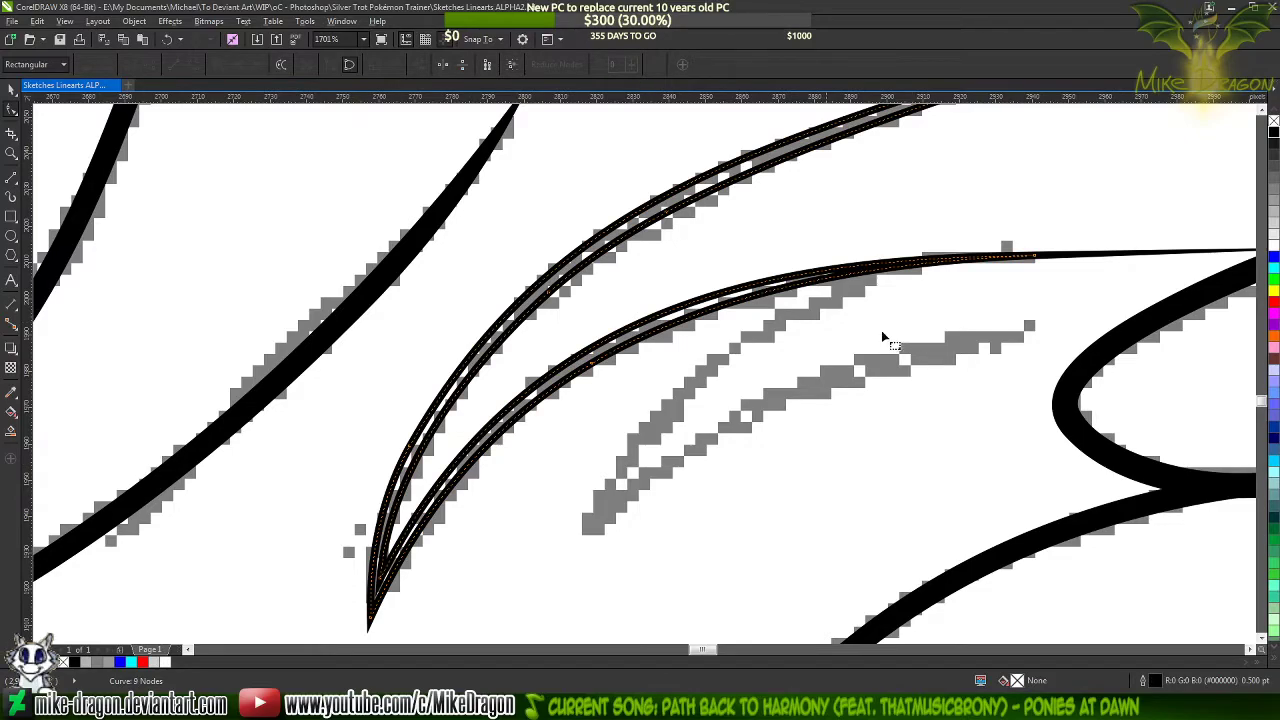
pyautogui.scroll(-1, 620, 370)
pyautogui.click(952, 278)
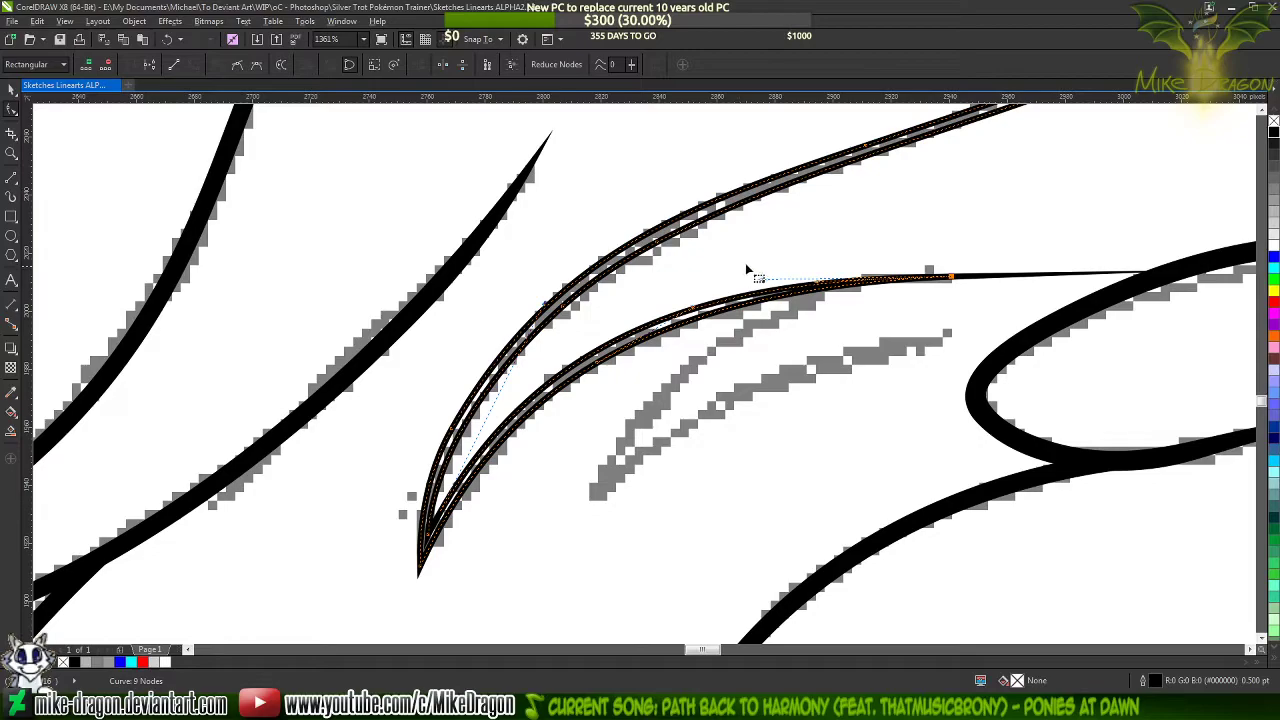
pyautogui.moveTo(746, 266); pyautogui.dragTo(810, 271)
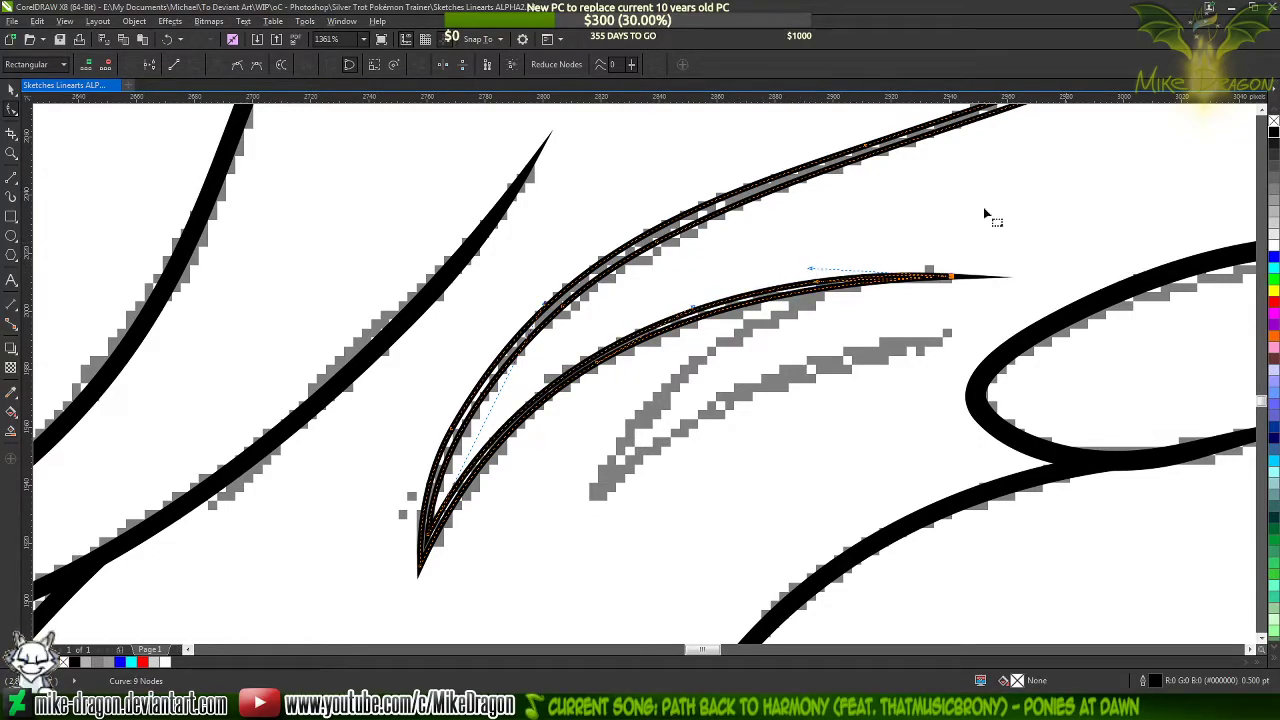
pyautogui.click(1273, 137)
# Draw a closed, straight-edged five-node outline, about 122 by 76 px, around the small sketched strand beneath the filled one
pyautogui.scroll(-3, 858, 242)
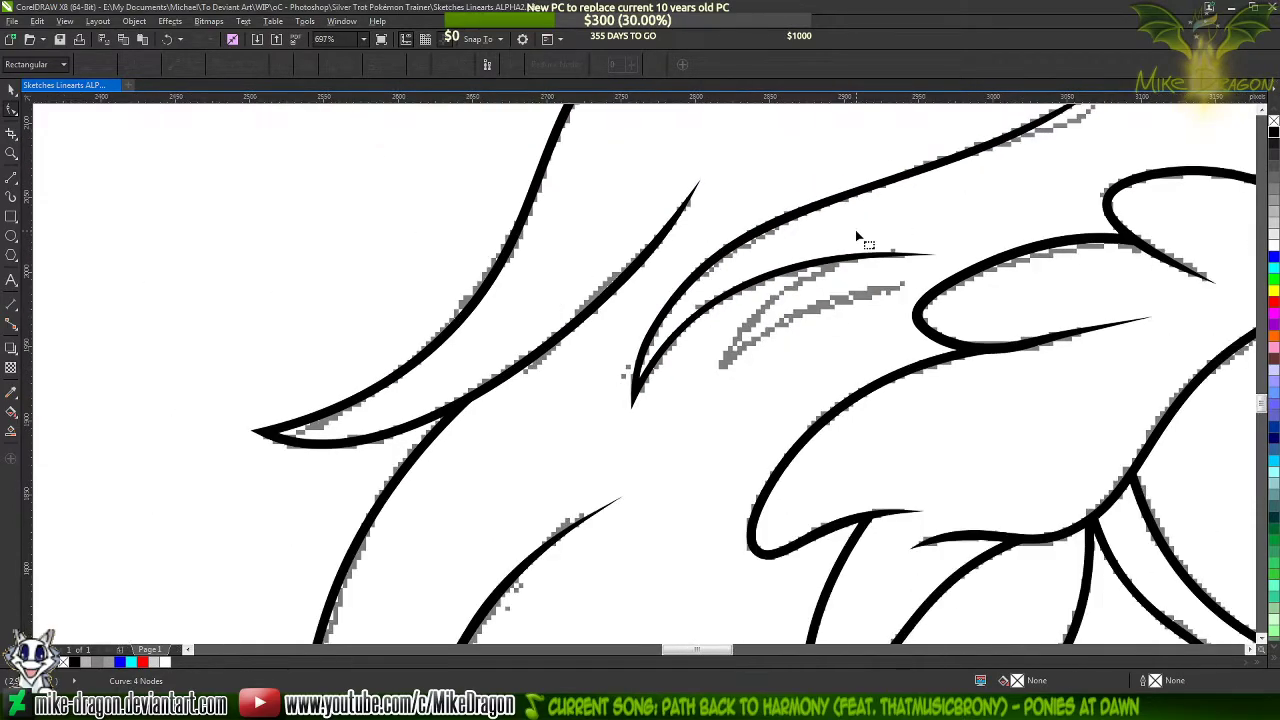
pyautogui.scroll(-1, 772, 278)
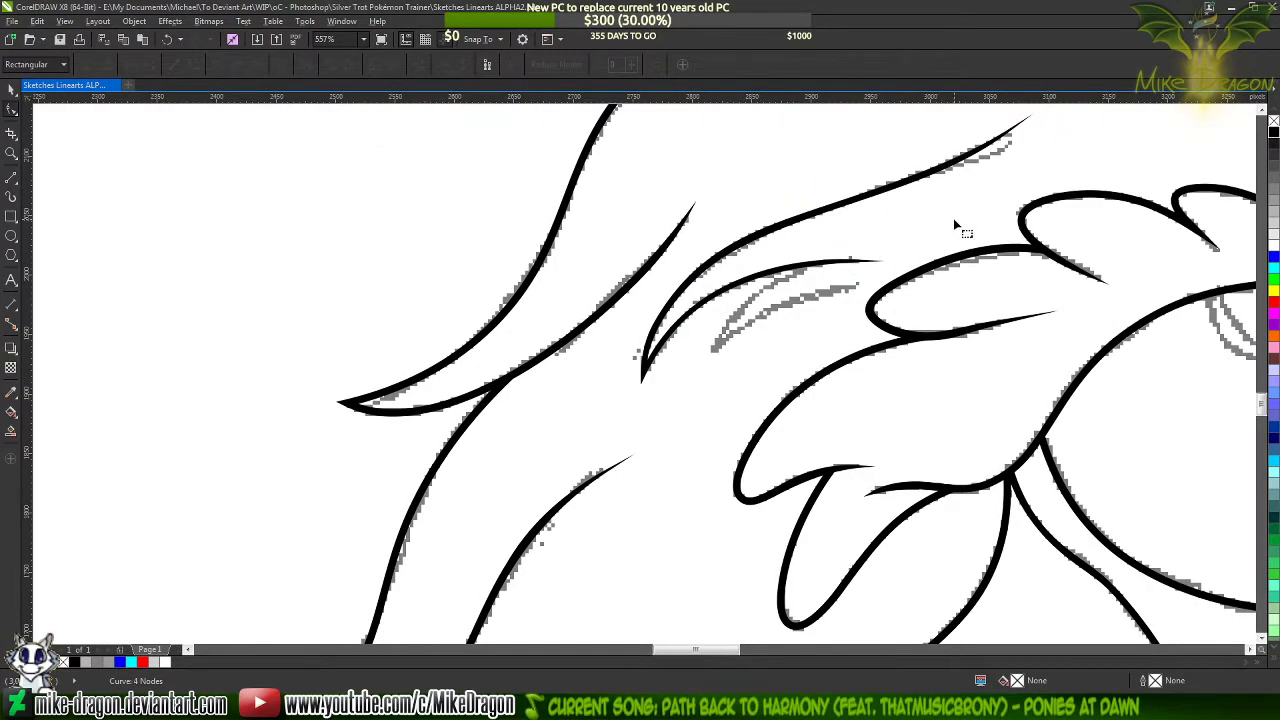
pyautogui.scroll(4, 932, 218)
pyautogui.scroll(-1, 592, 367)
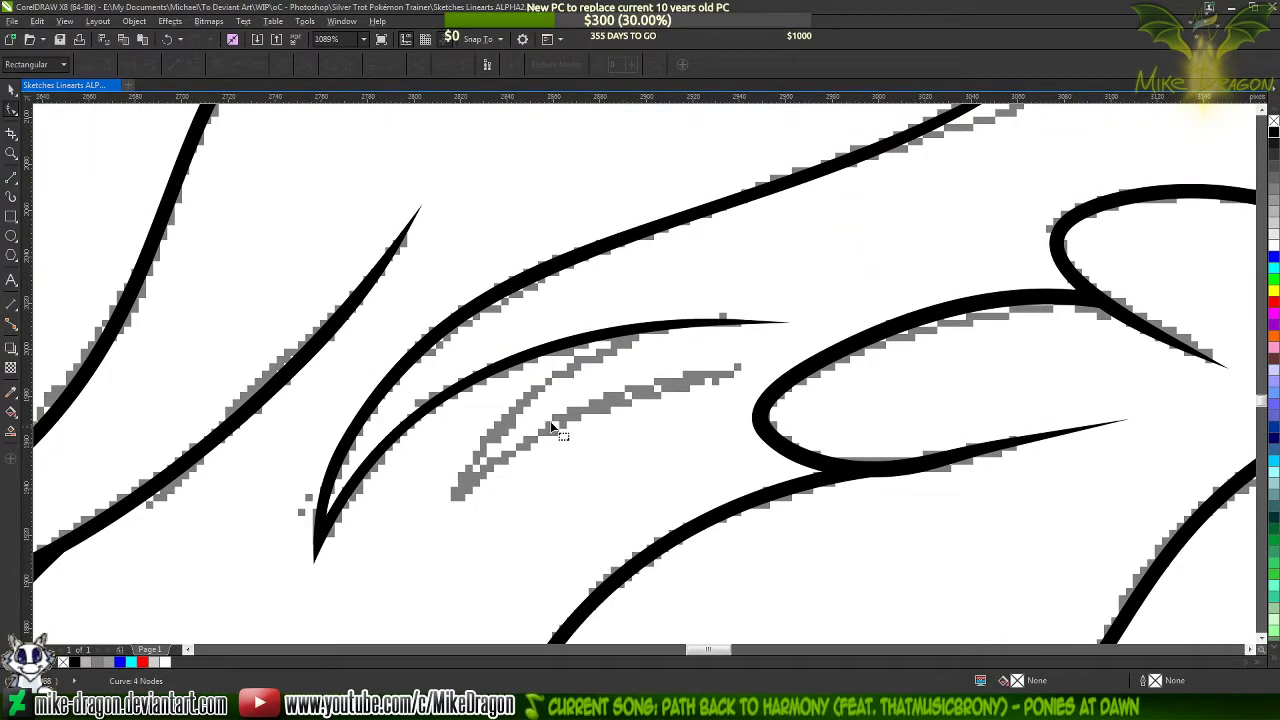
pyautogui.scroll(2, 140, 326)
pyautogui.click(11, 180)
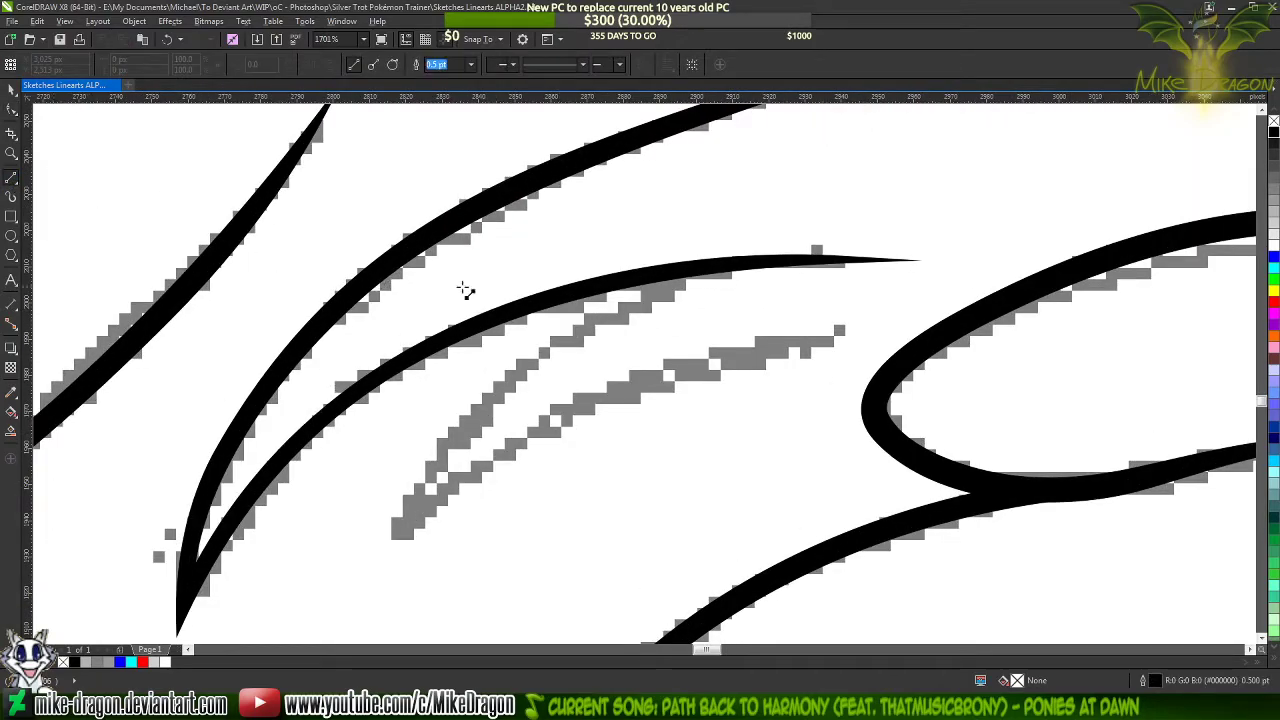
pyautogui.click(832, 344)
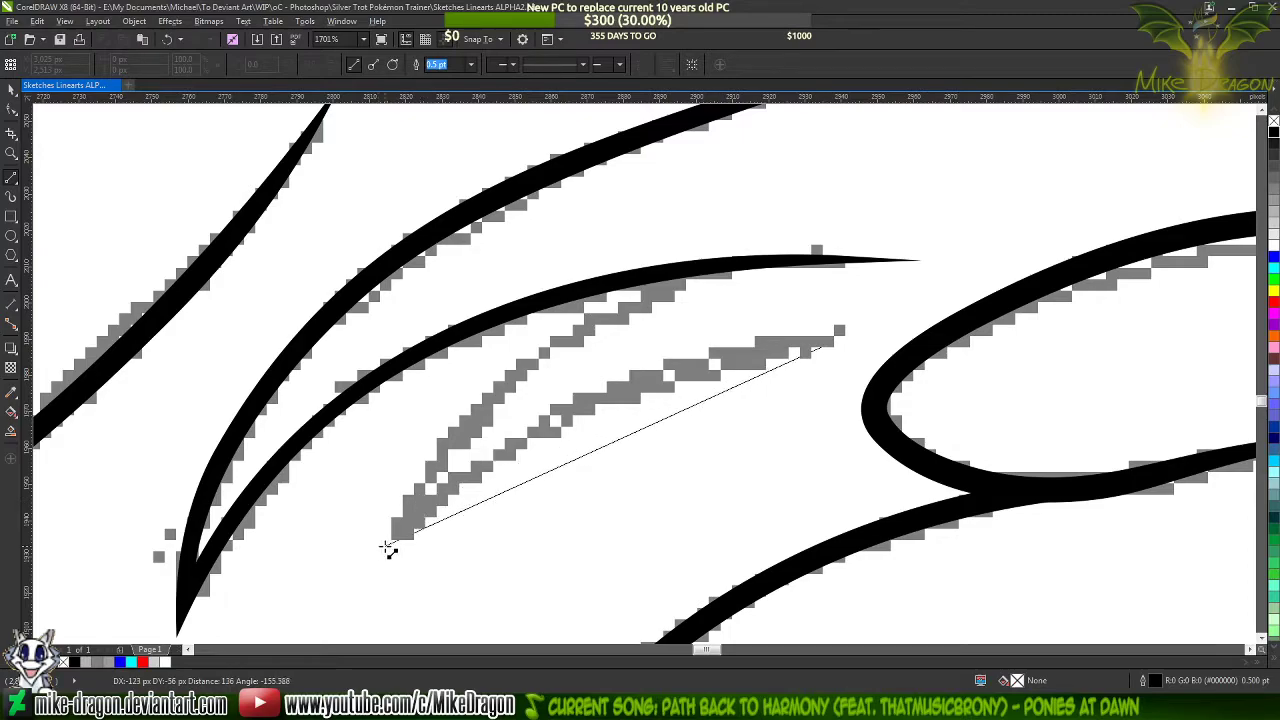
pyautogui.doubleClick(388, 545)
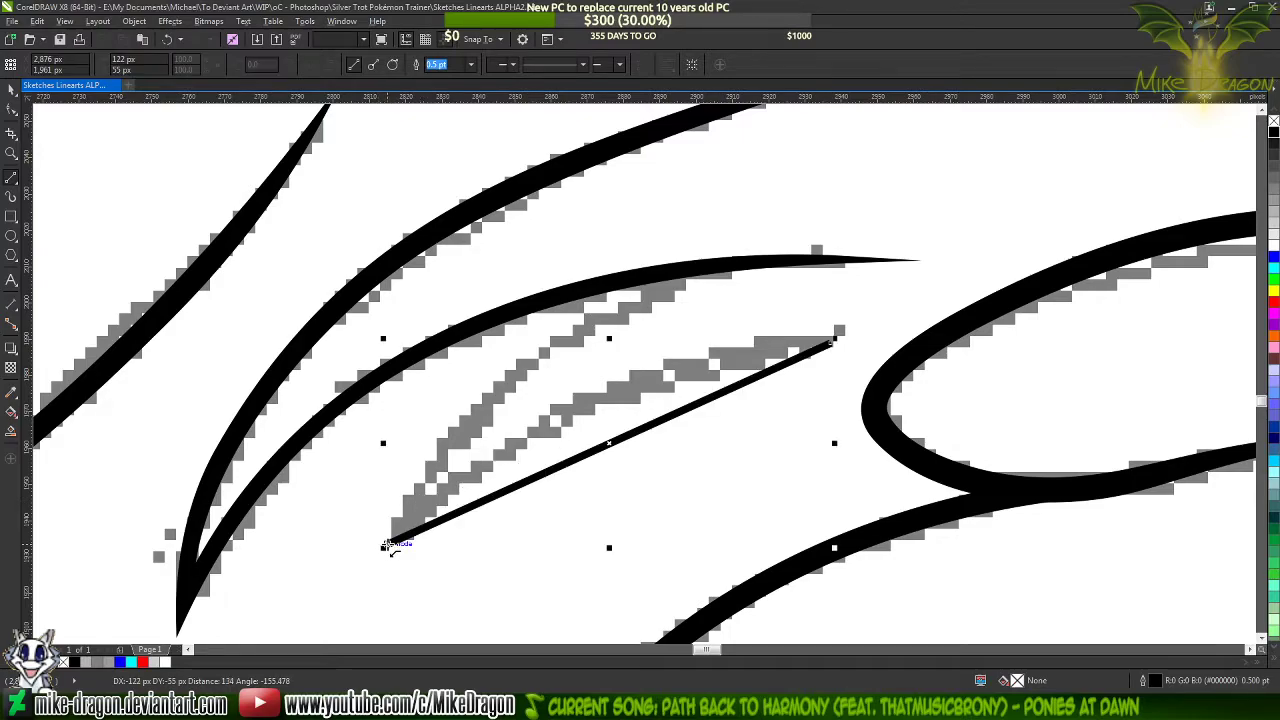
pyautogui.click(688, 268)
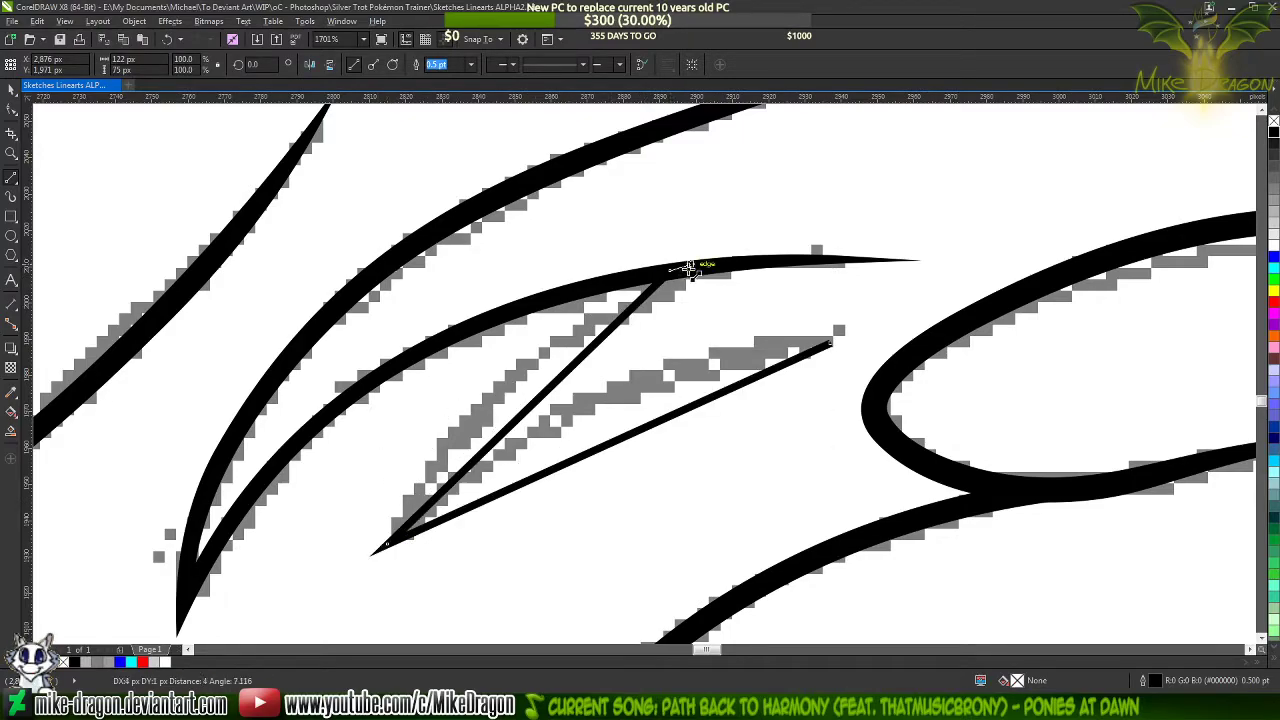
pyautogui.click(420, 497)
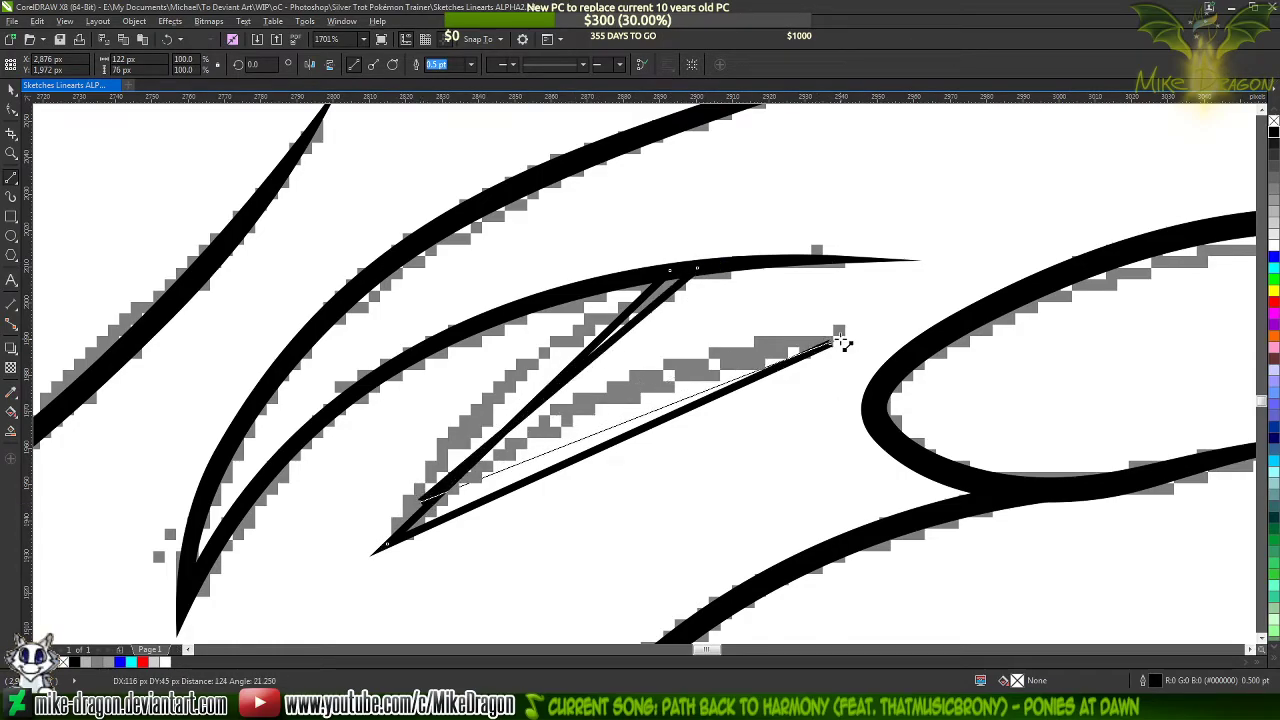
pyautogui.moveTo(841, 343); pyautogui.dragTo(831, 343)
# Select all nodes of the new small strand outline and convert its straight segments to curves
pyautogui.press('F10')
pyautogui.moveTo(931, 227); pyautogui.dragTo(367, 598)
pyautogui.rightClick(583, 416)
pyautogui.click(611, 470)
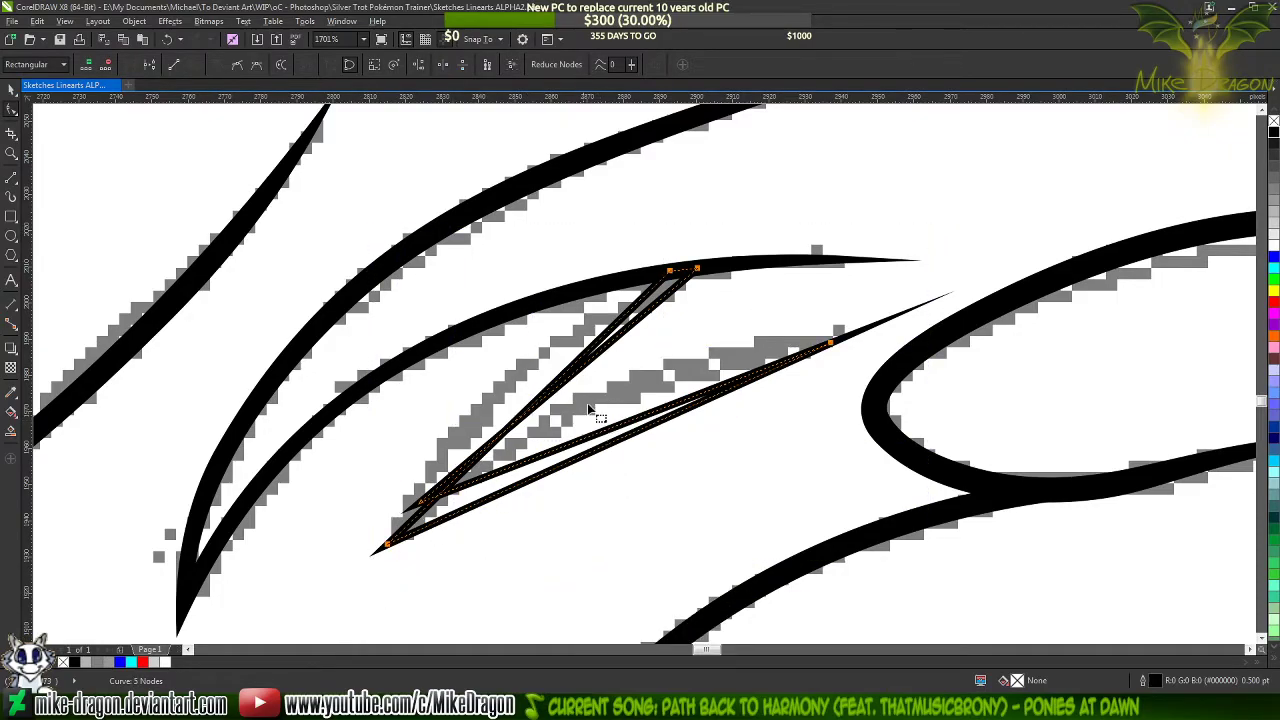
# Bend the long edges of the small strand's upper and lower arms into arcs along the sketch
pyautogui.scroll(1, 397, 406)
pyautogui.click(527, 408)
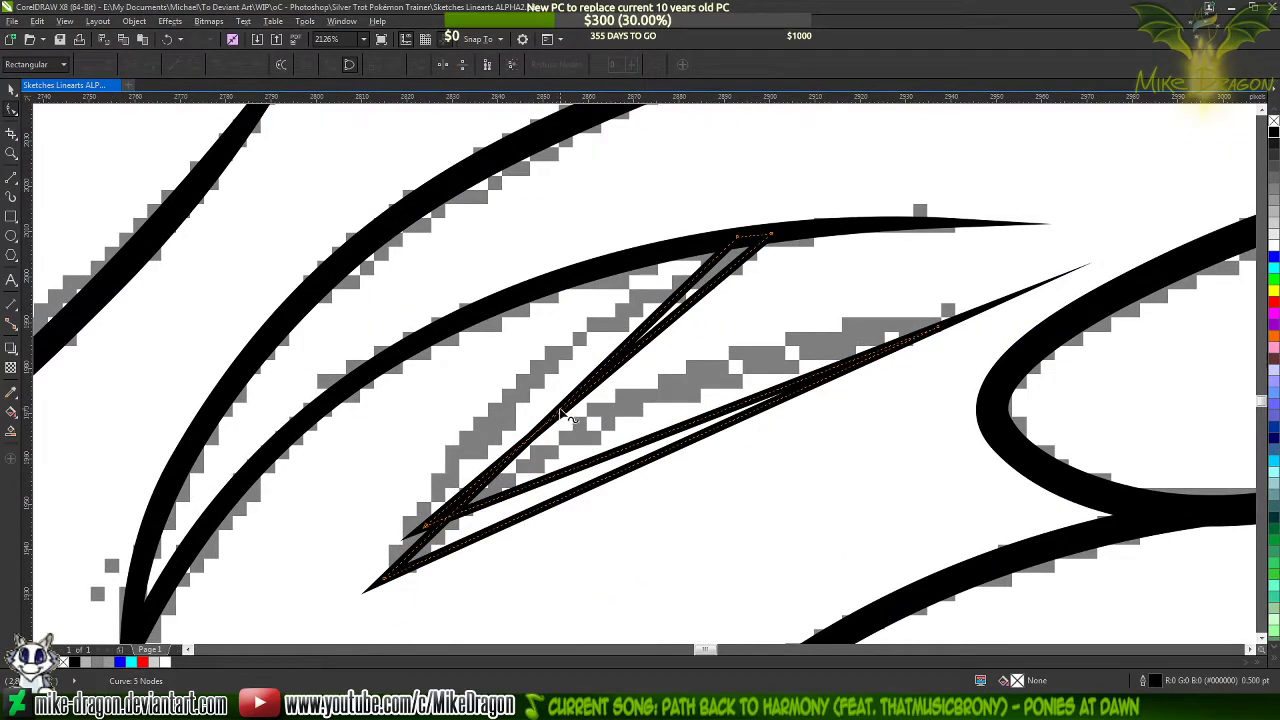
pyautogui.moveTo(565, 415)
pyautogui.mouseDown()
pyautogui.moveTo(558, 398)
pyautogui.moveTo(522, 396)
pyautogui.mouseUp()
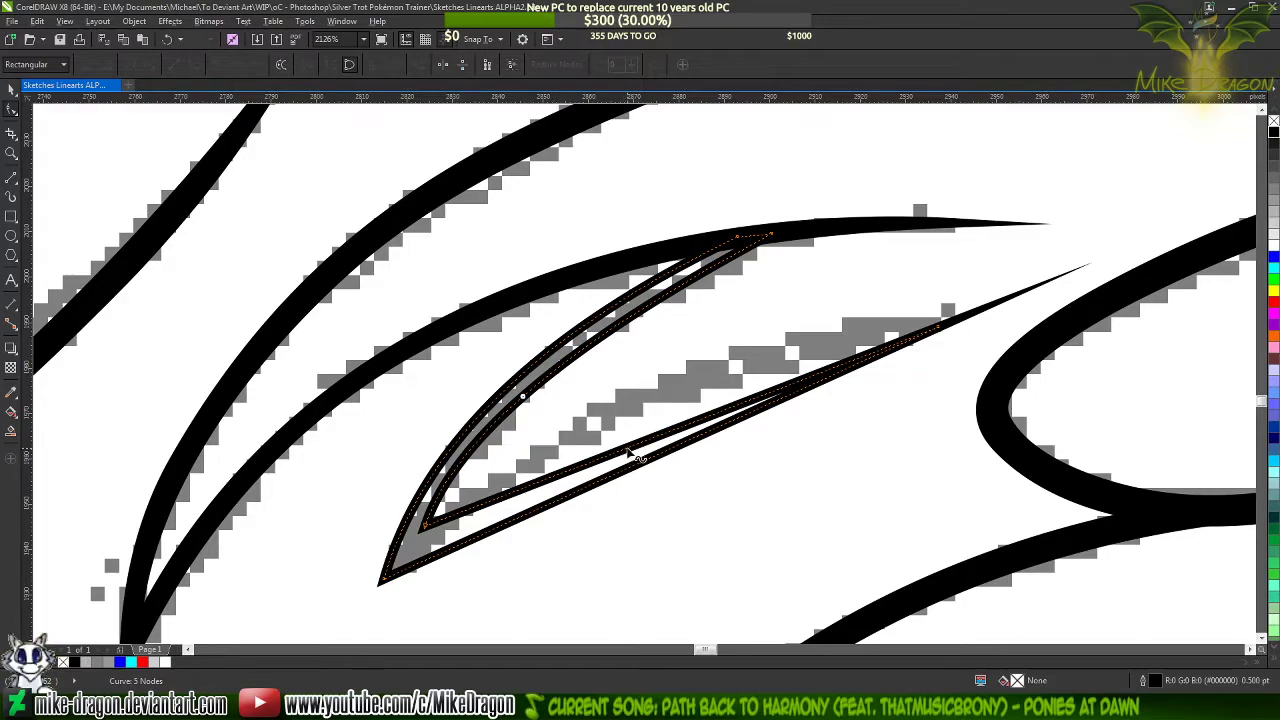
pyautogui.moveTo(629, 451); pyautogui.dragTo(652, 378)
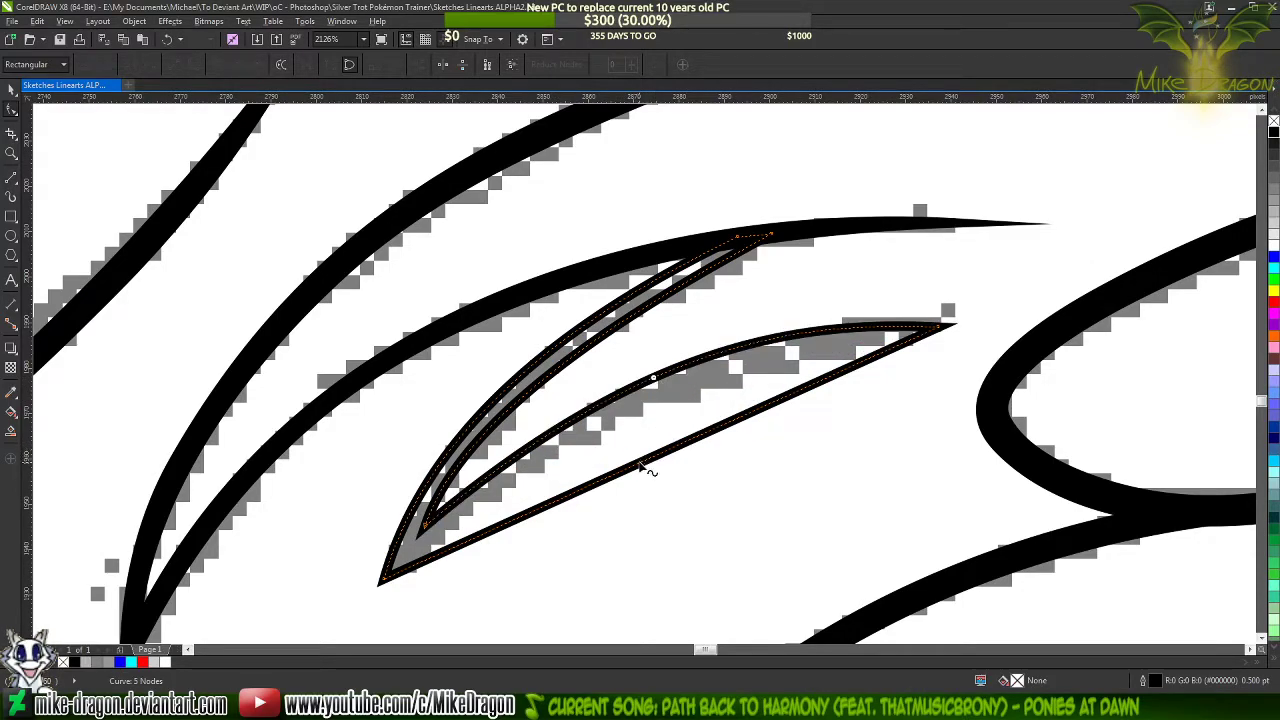
pyautogui.moveTo(645, 470); pyautogui.dragTo(632, 416)
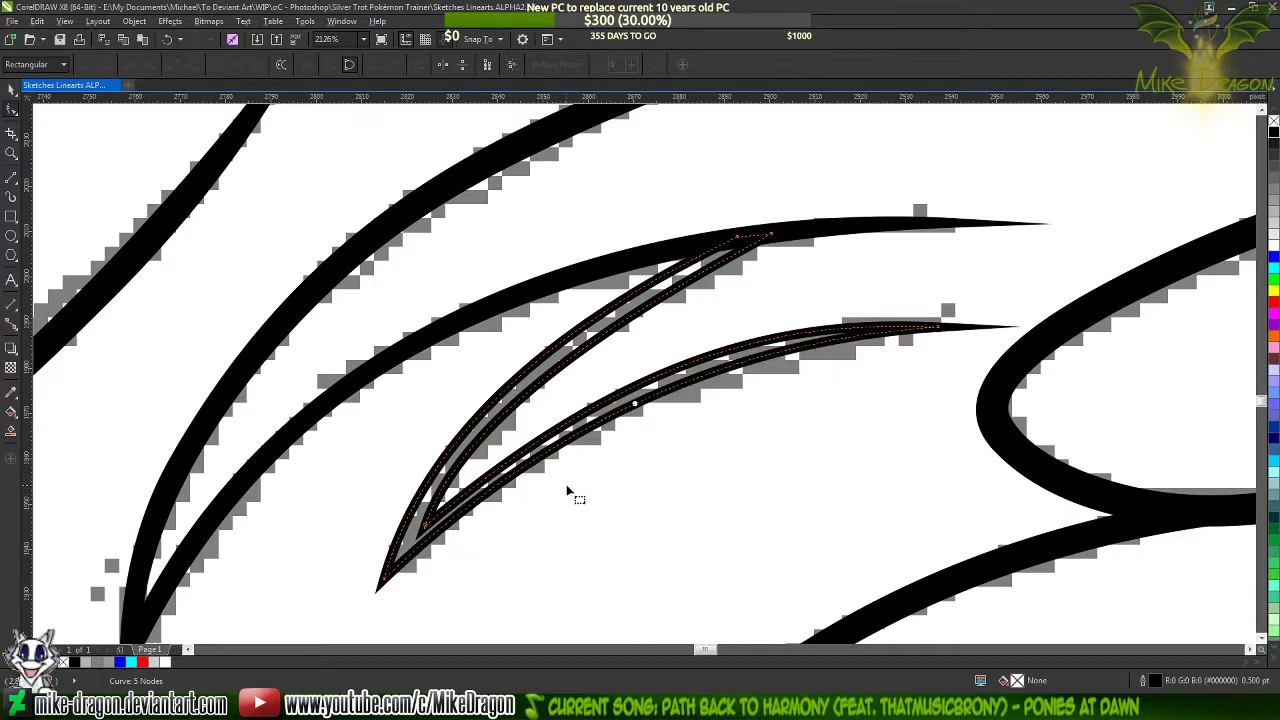
# Raise the inner edge of the small strand's upper arm by adjusting the curve handle of its upper end node
pyautogui.scroll(-1, 409, 516)
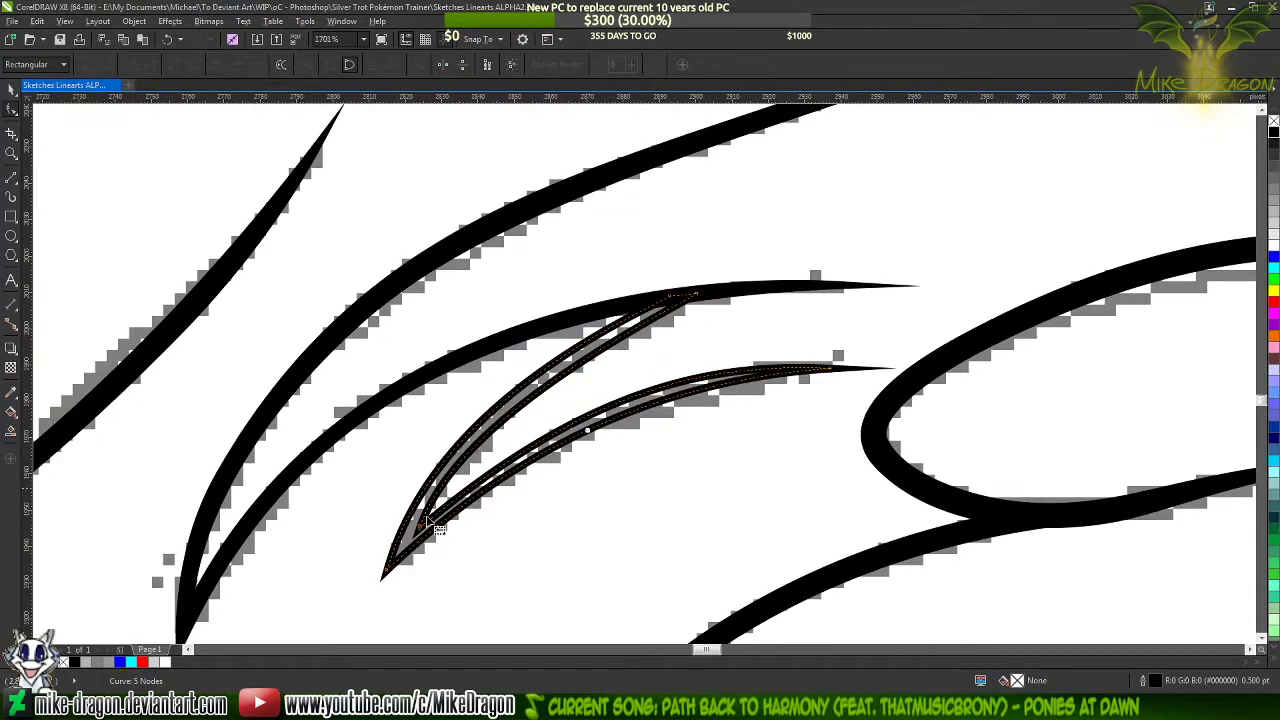
pyautogui.scroll(1, 507, 460)
pyautogui.click(748, 251)
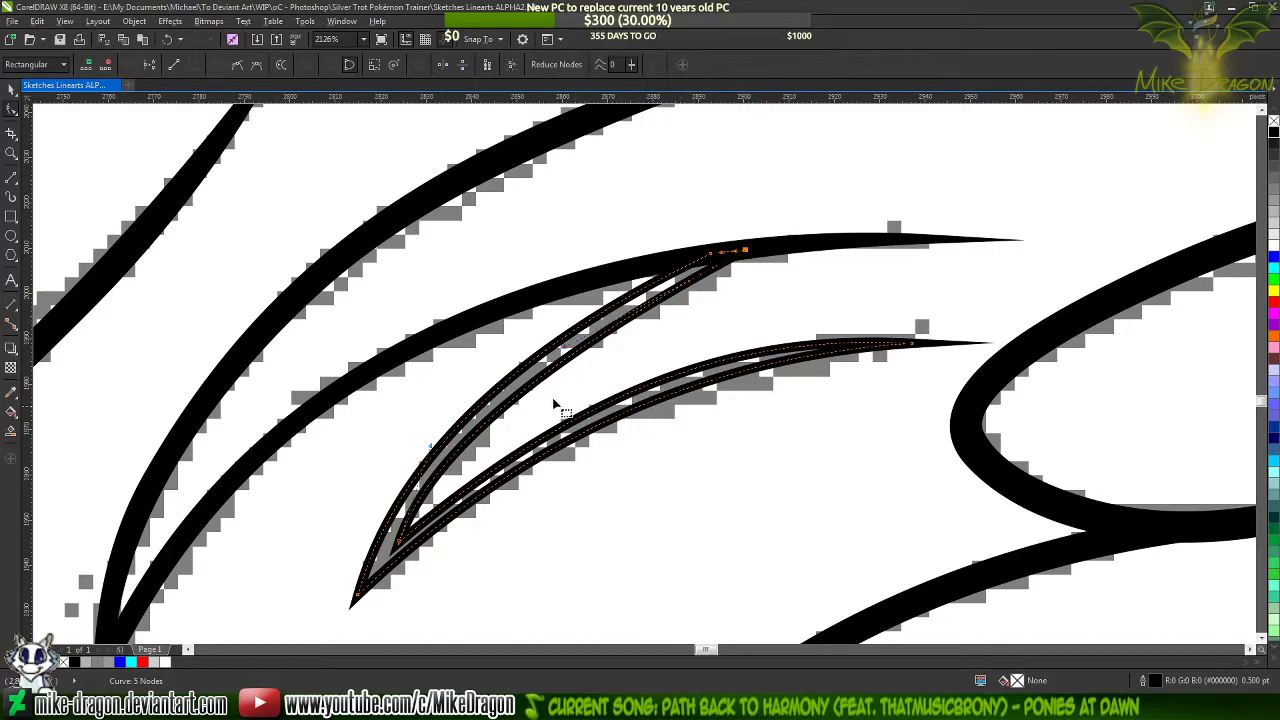
pyautogui.moveTo(562, 348); pyautogui.dragTo(565, 334)
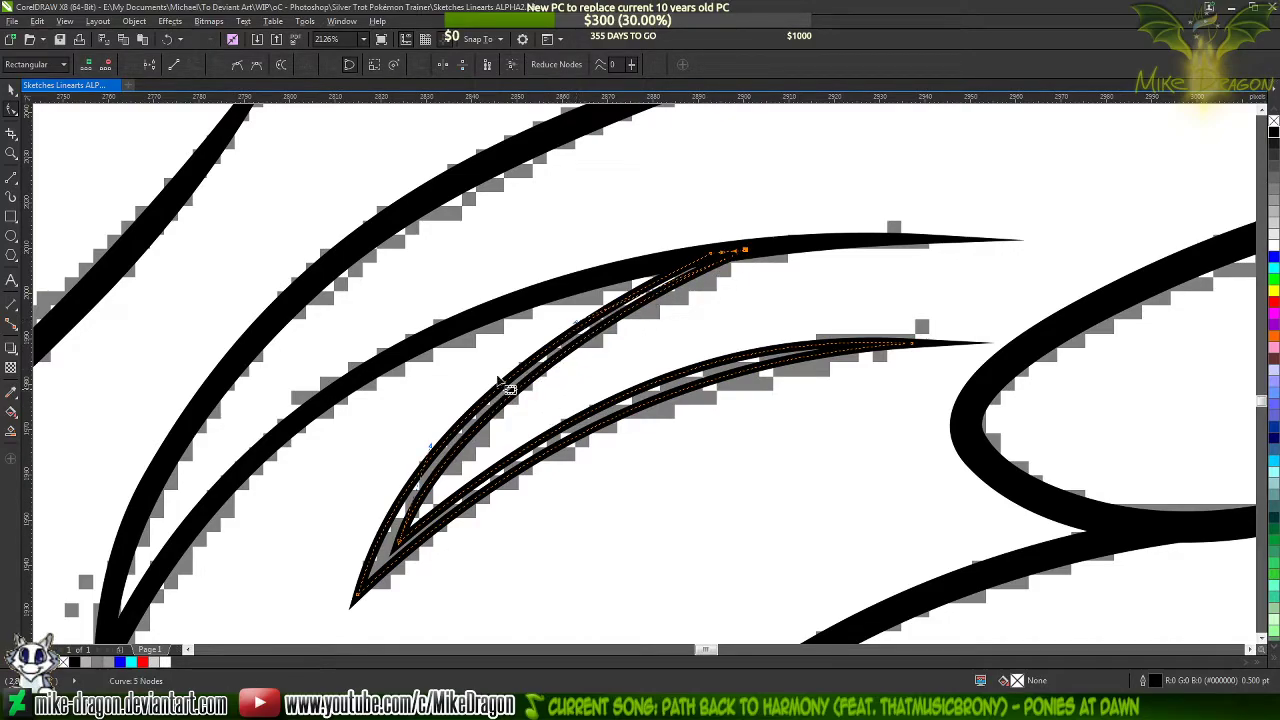
# Move the small strand's inner corner node toward the bottom tip and adjust its curve handles to both adjoining edges
pyautogui.scroll(1, 357, 607)
pyautogui.moveTo(362, 574); pyautogui.dragTo(365, 582)
pyautogui.click(443, 470)
pyautogui.moveTo(443, 470); pyautogui.dragTo(430, 493)
pyautogui.scroll(-3, 385, 555)
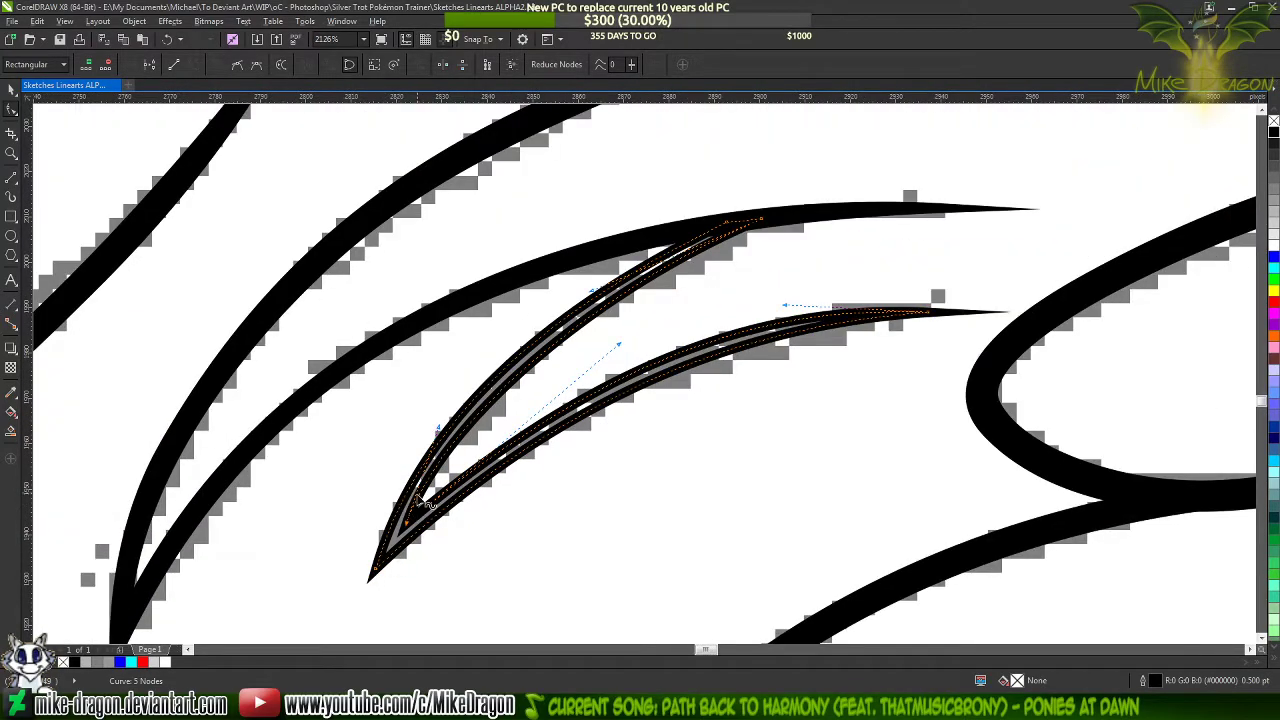
pyautogui.scroll(1, 607, 372)
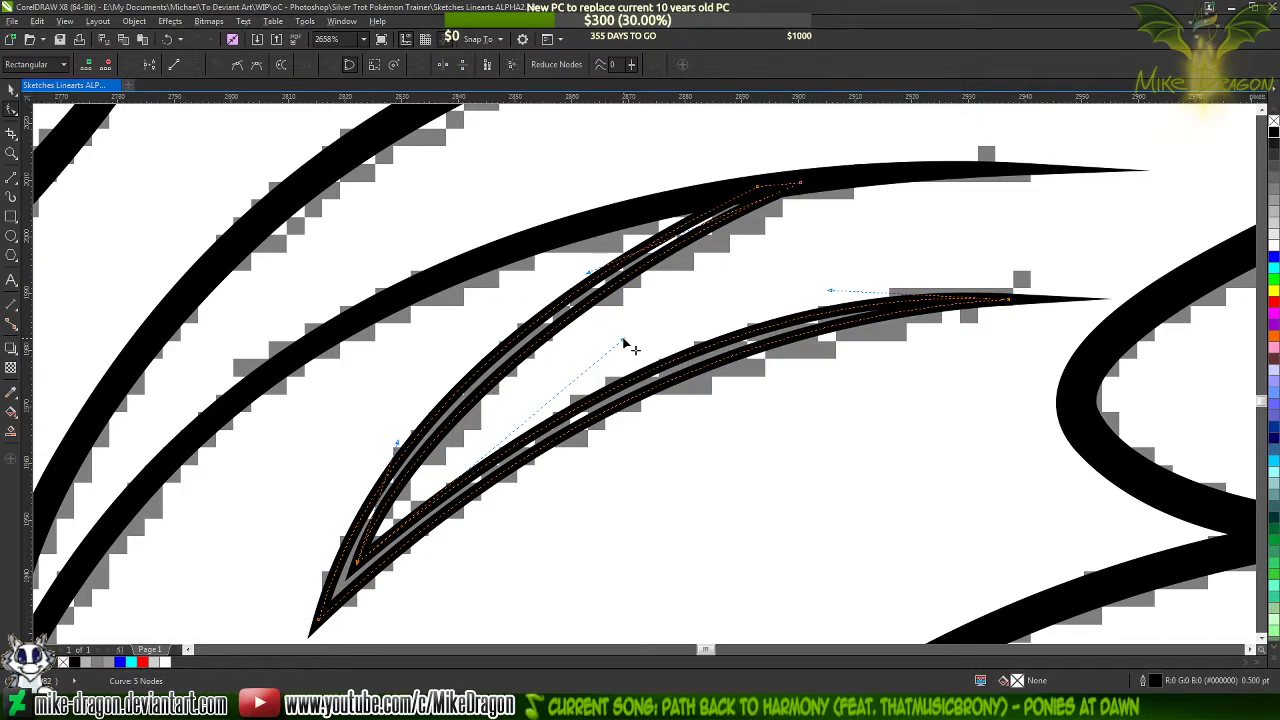
pyautogui.moveTo(622, 340); pyautogui.dragTo(605, 352)
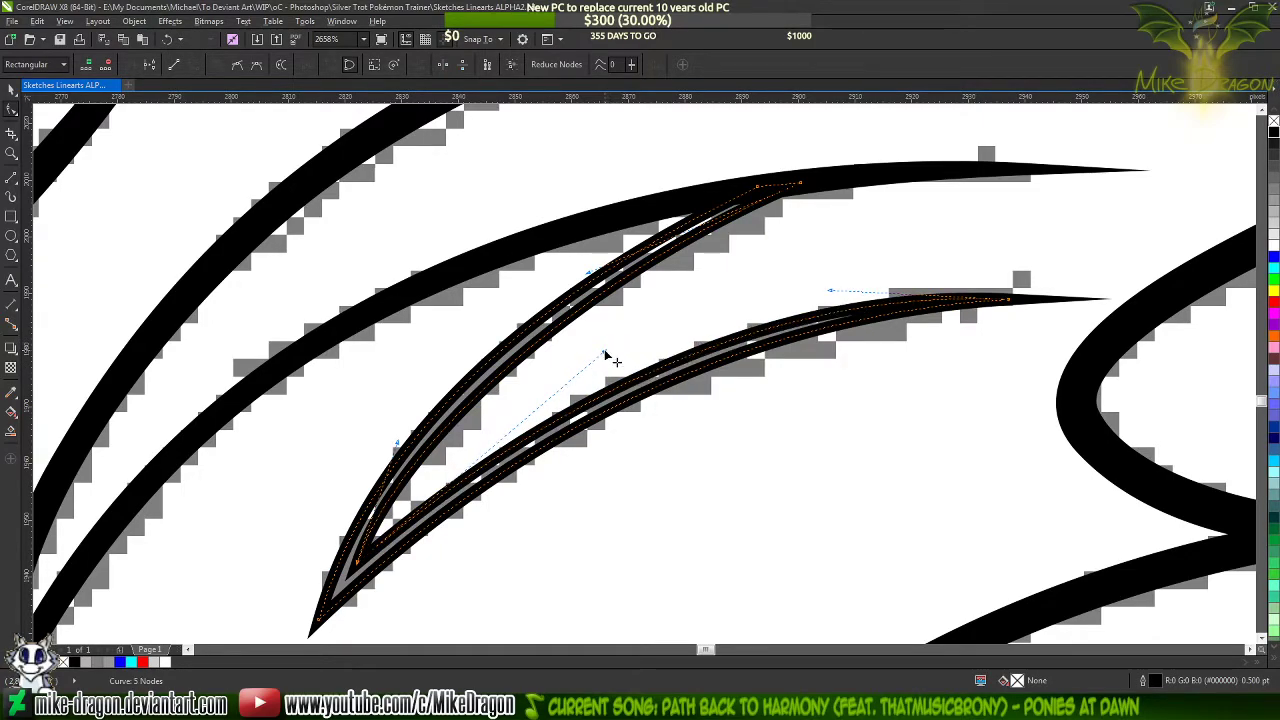
pyautogui.click(678, 320)
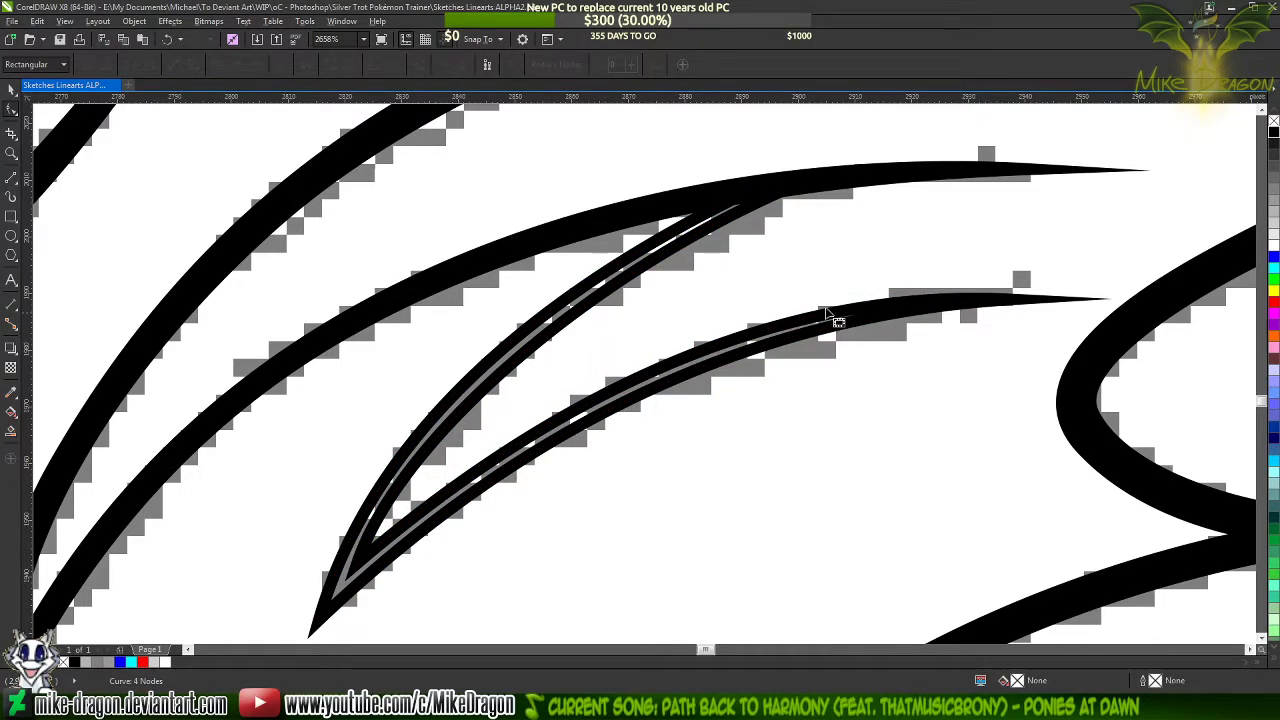
pyautogui.click(923, 306)
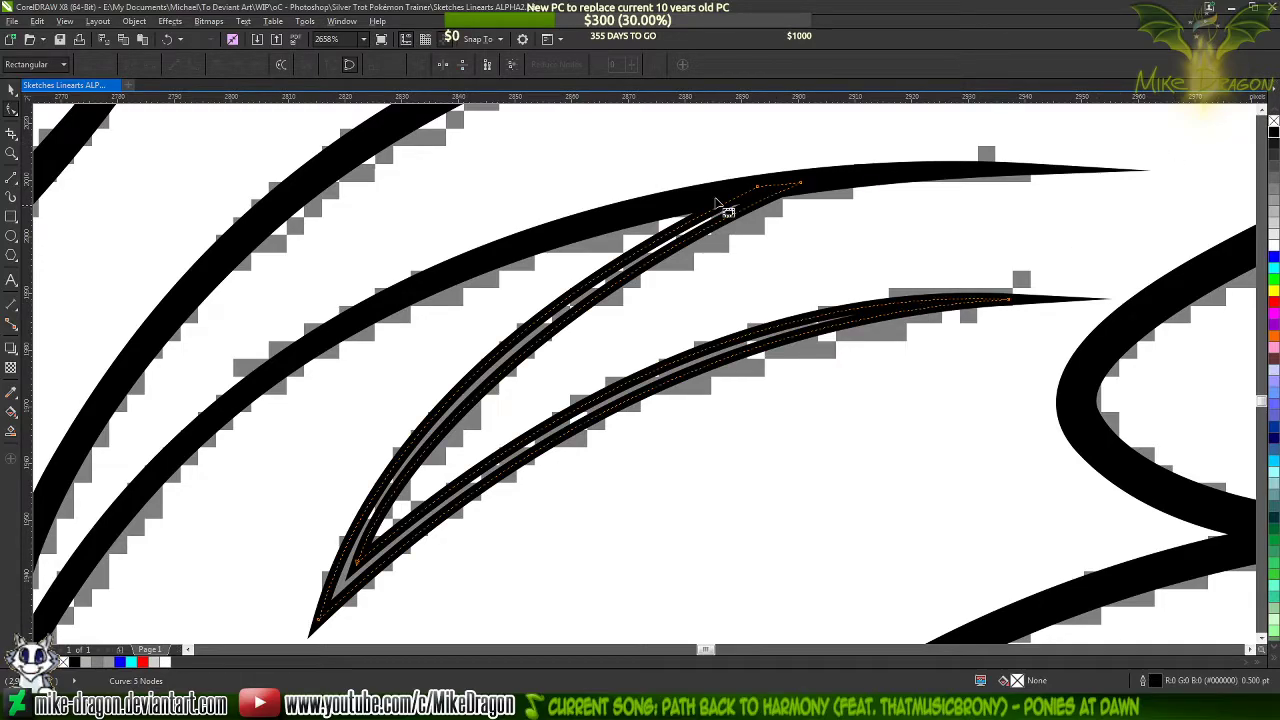
# Refine the nodes and handles shaping the small strand's upper arm to even its thickness, and fill the outline black
pyautogui.click(757, 187)
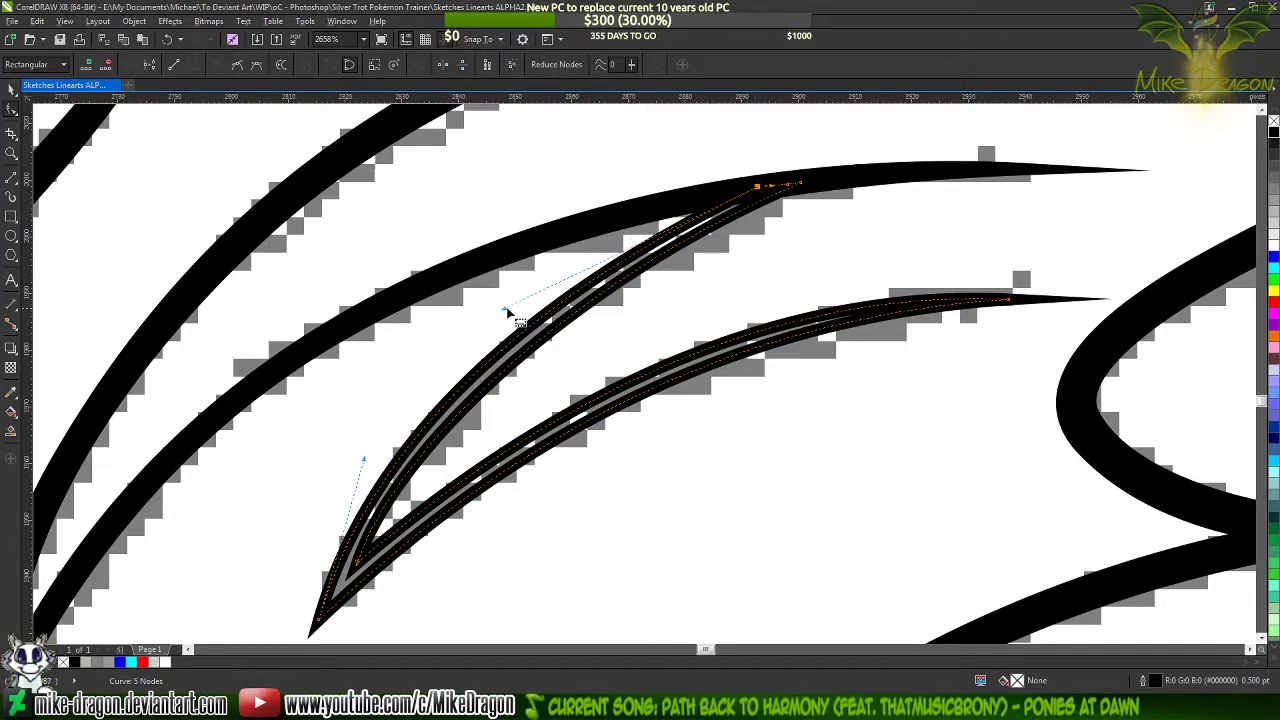
pyautogui.moveTo(506, 310); pyautogui.dragTo(533, 286)
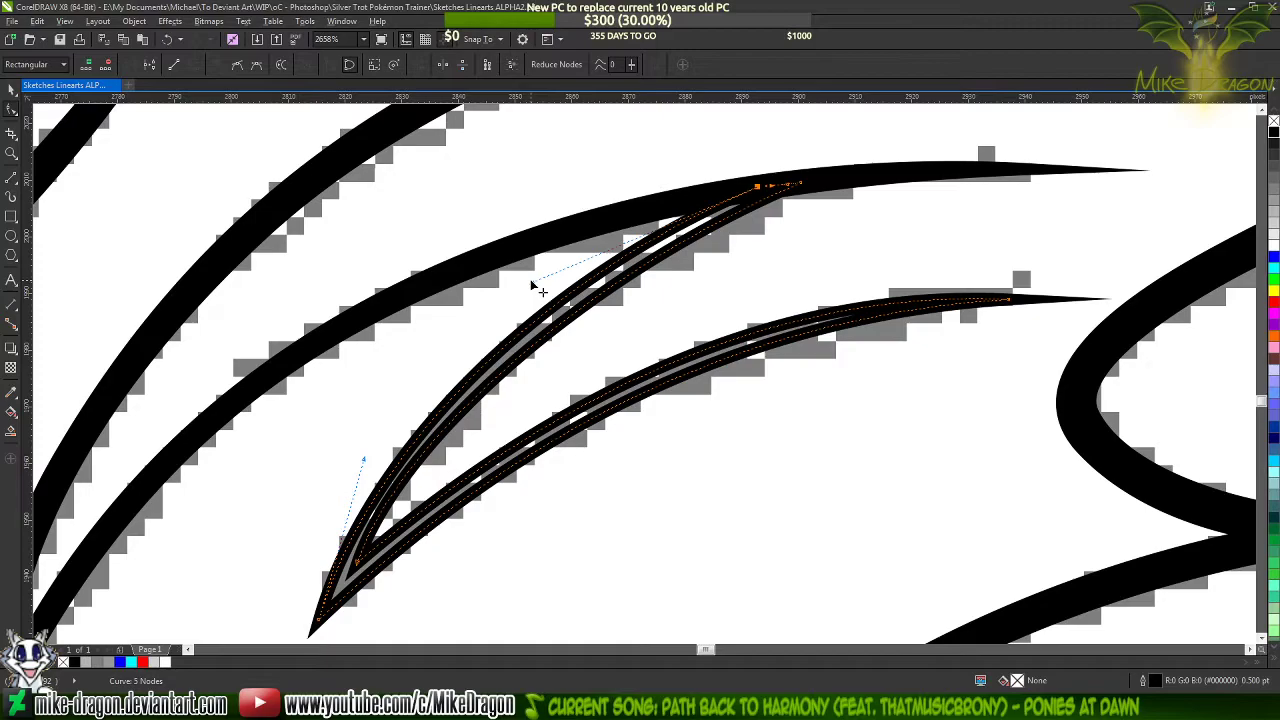
pyautogui.click(805, 189)
pyautogui.moveTo(800, 185); pyautogui.dragTo(811, 184)
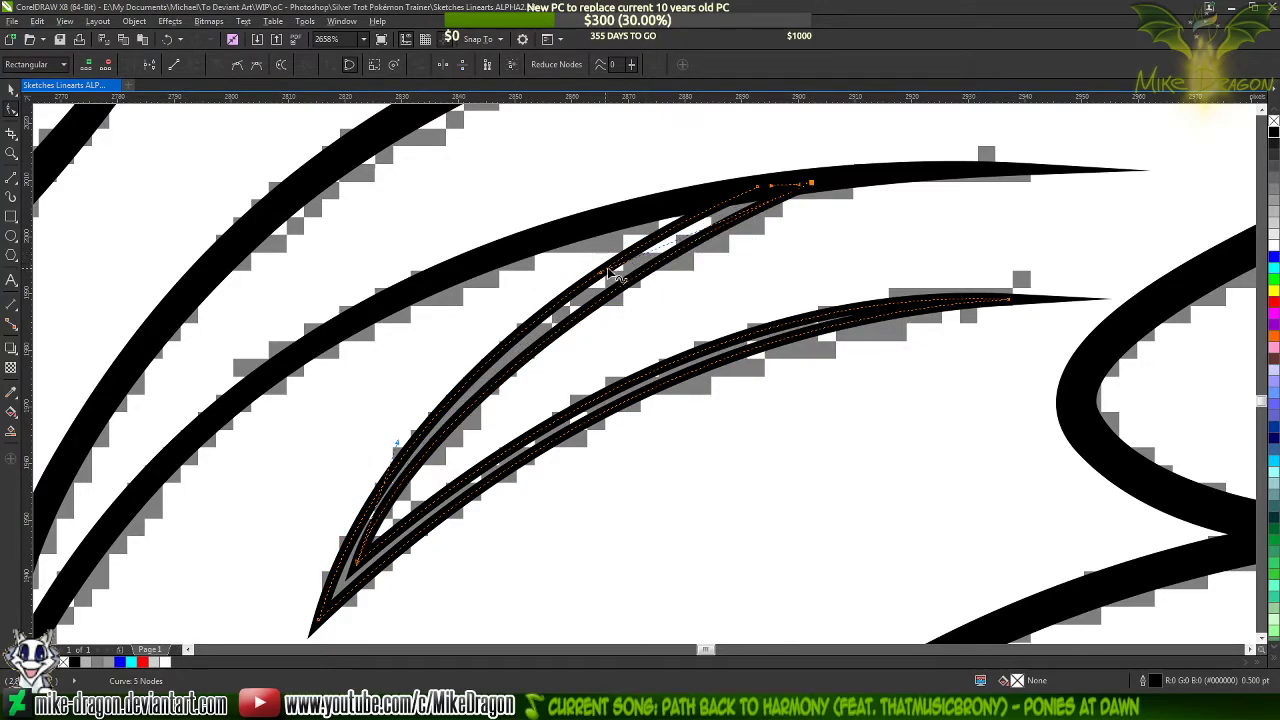
pyautogui.moveTo(612, 285); pyautogui.dragTo(606, 262)
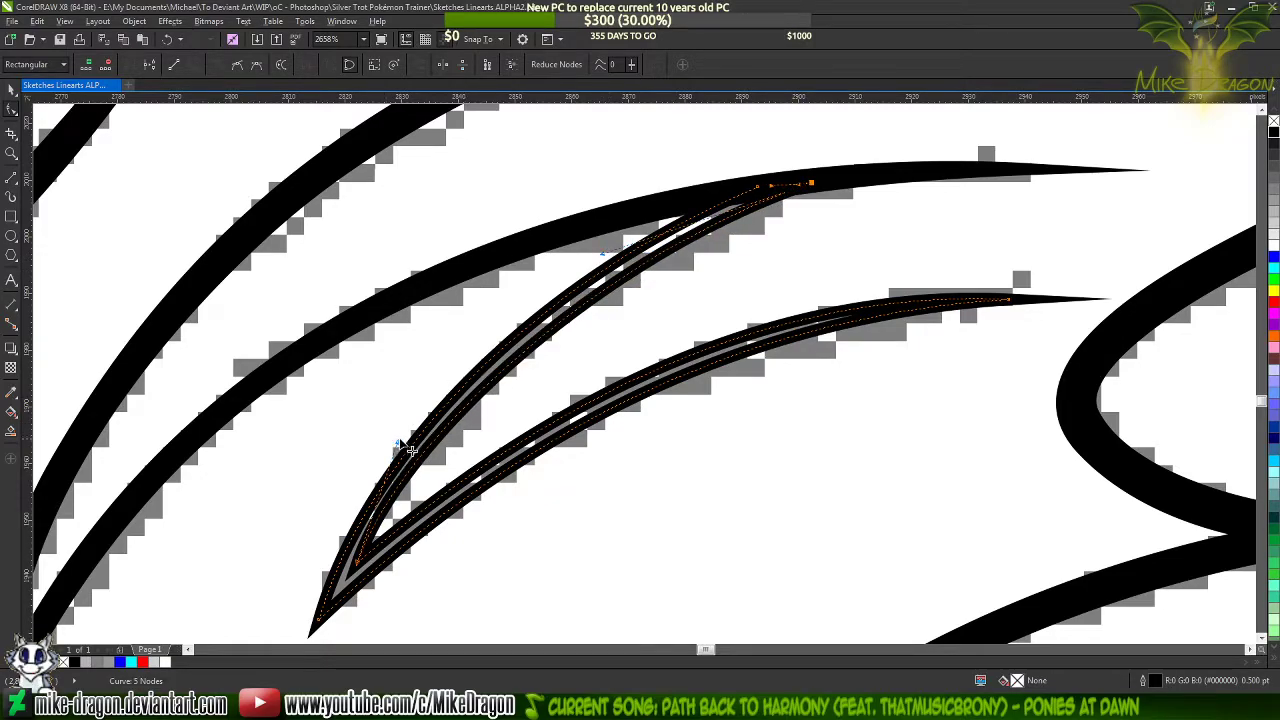
pyautogui.moveTo(403, 452); pyautogui.dragTo(413, 427)
pyautogui.click(1274, 135)
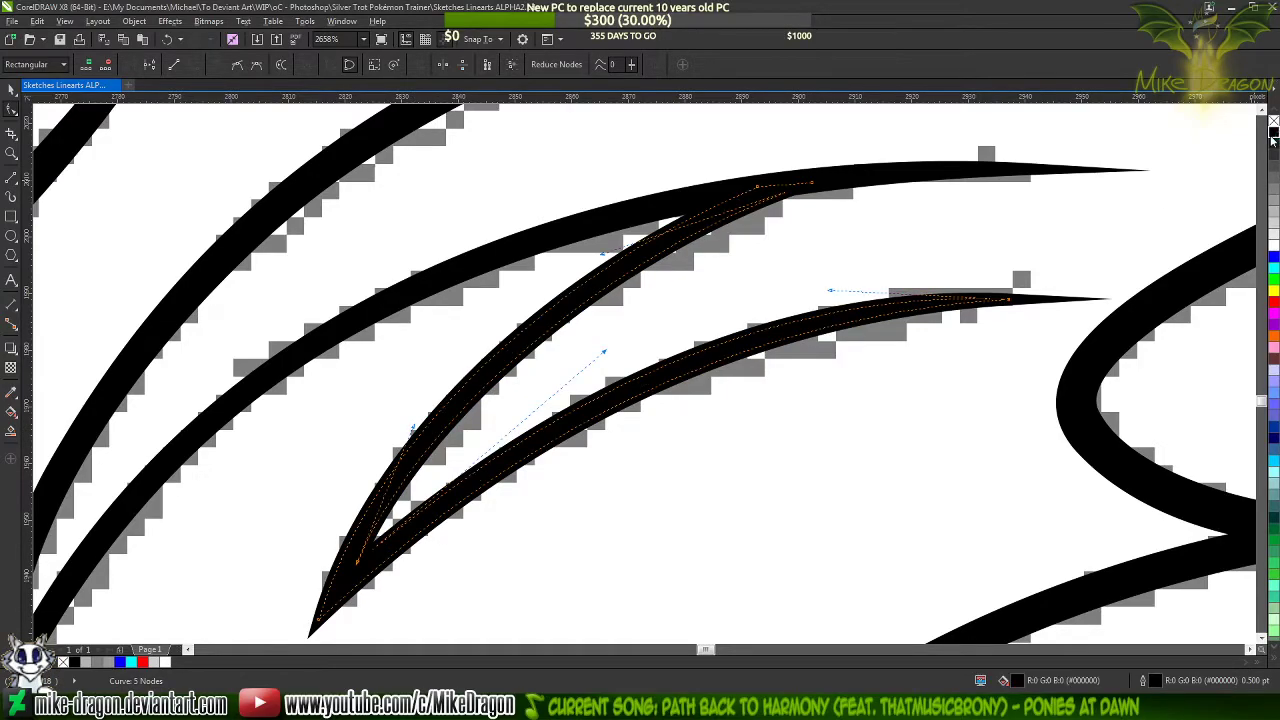
# Deselect the finished hair strand and examine the traced mane and head against the sketch and the other characters on the page
pyautogui.click(1021, 231)
pyautogui.scroll(-3, 700, 222)
pyautogui.scroll(-4, 625, 316)
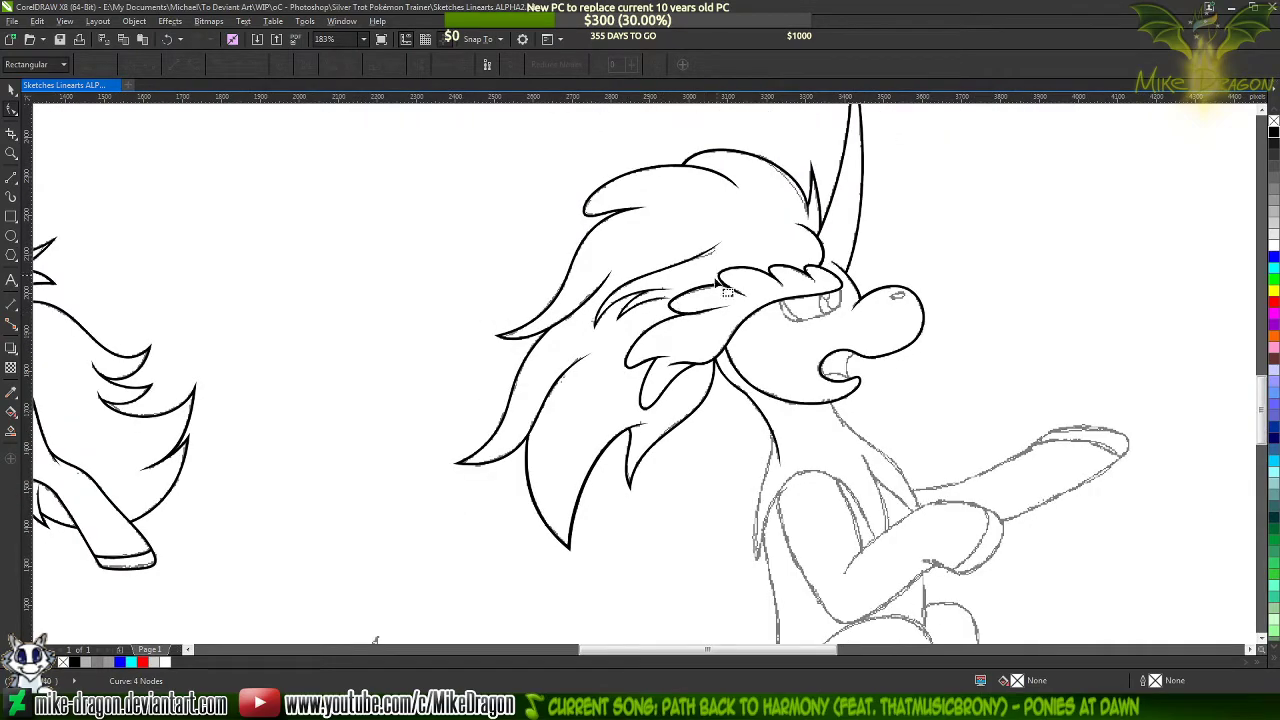
pyautogui.scroll(2, 749, 288)
pyautogui.scroll(-2, 646, 419)
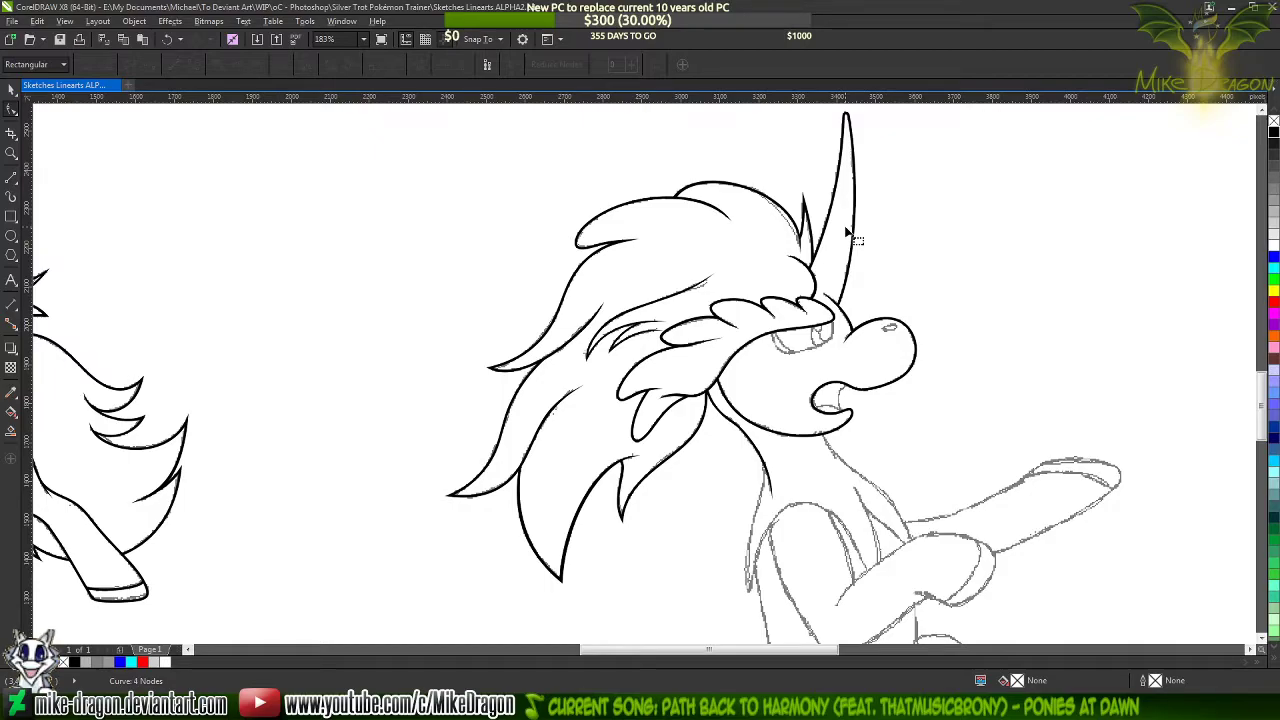
pyautogui.press('F4')
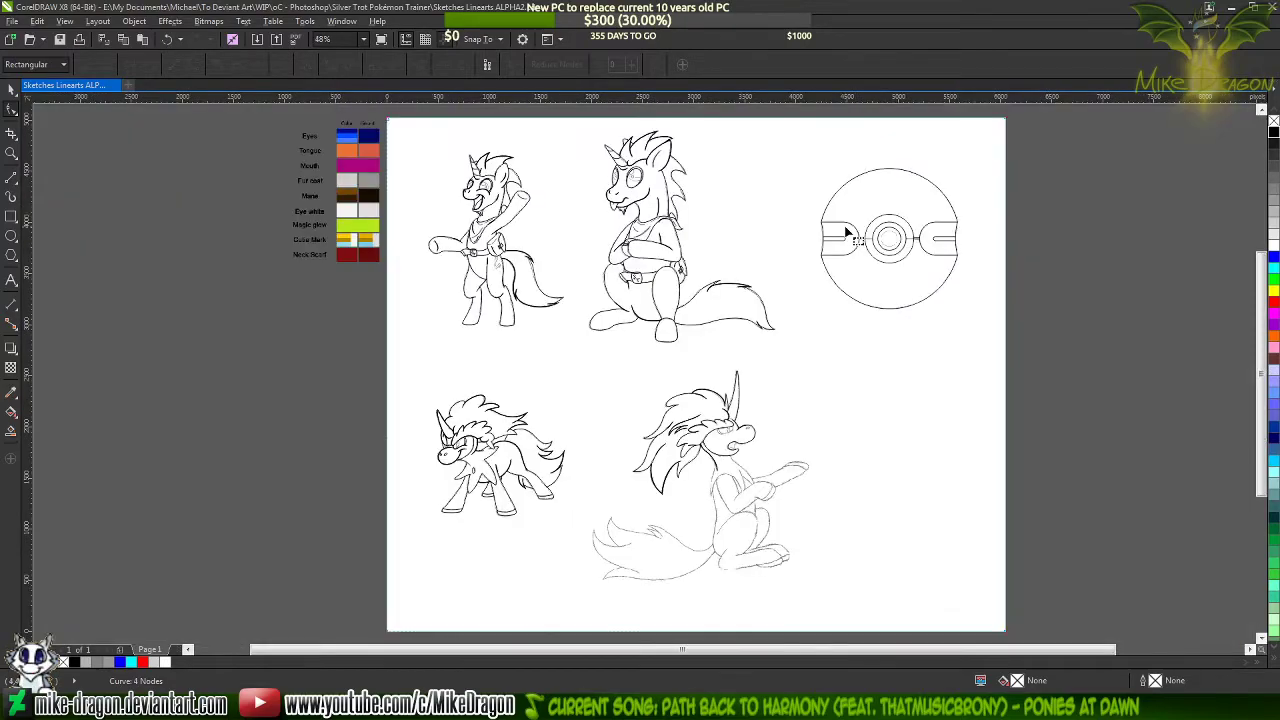
pyautogui.click(11, 90)
pyautogui.click(168, 351)
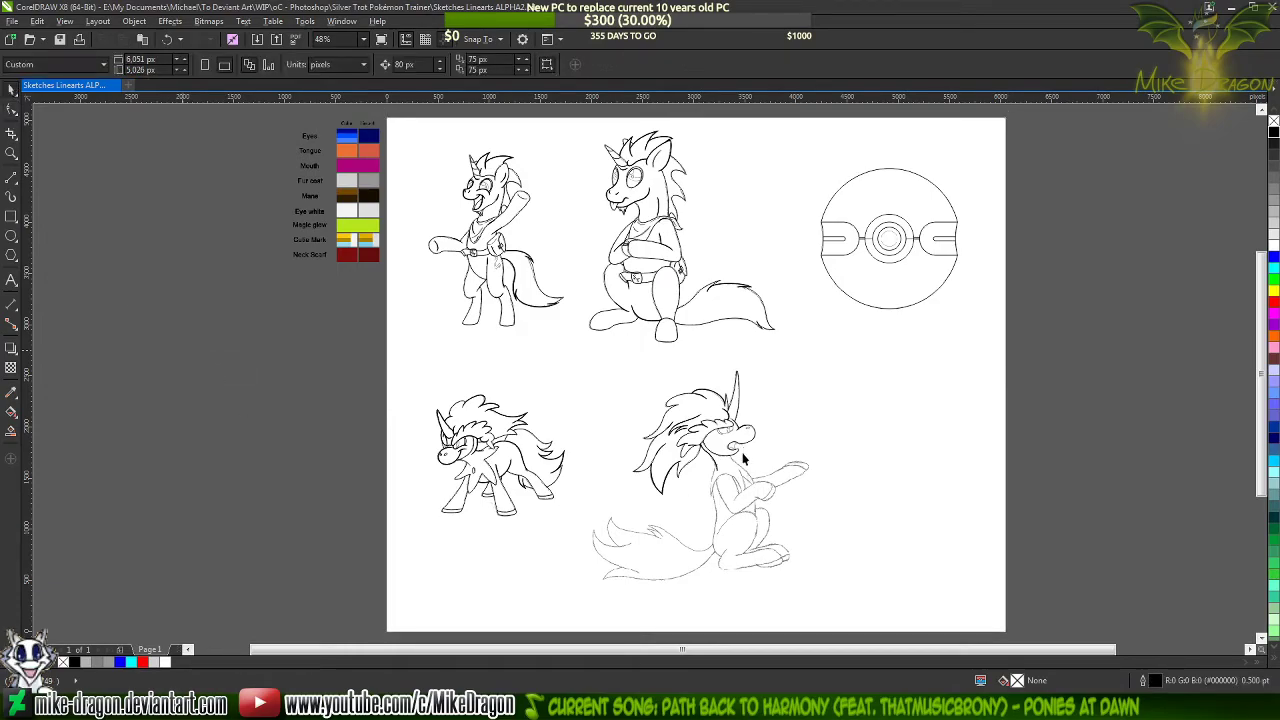
pyautogui.scroll(4, 735, 455)
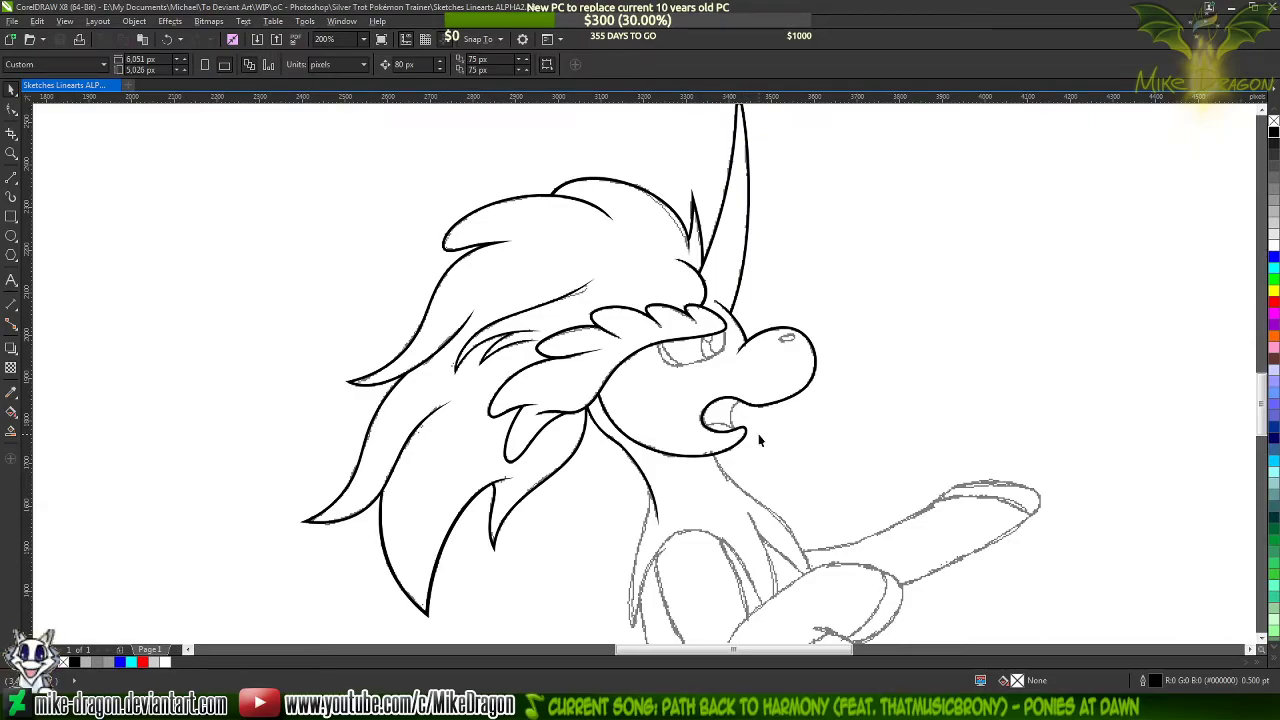
pyautogui.scroll(-1, 751, 415)
pyautogui.scroll(1, 737, 485)
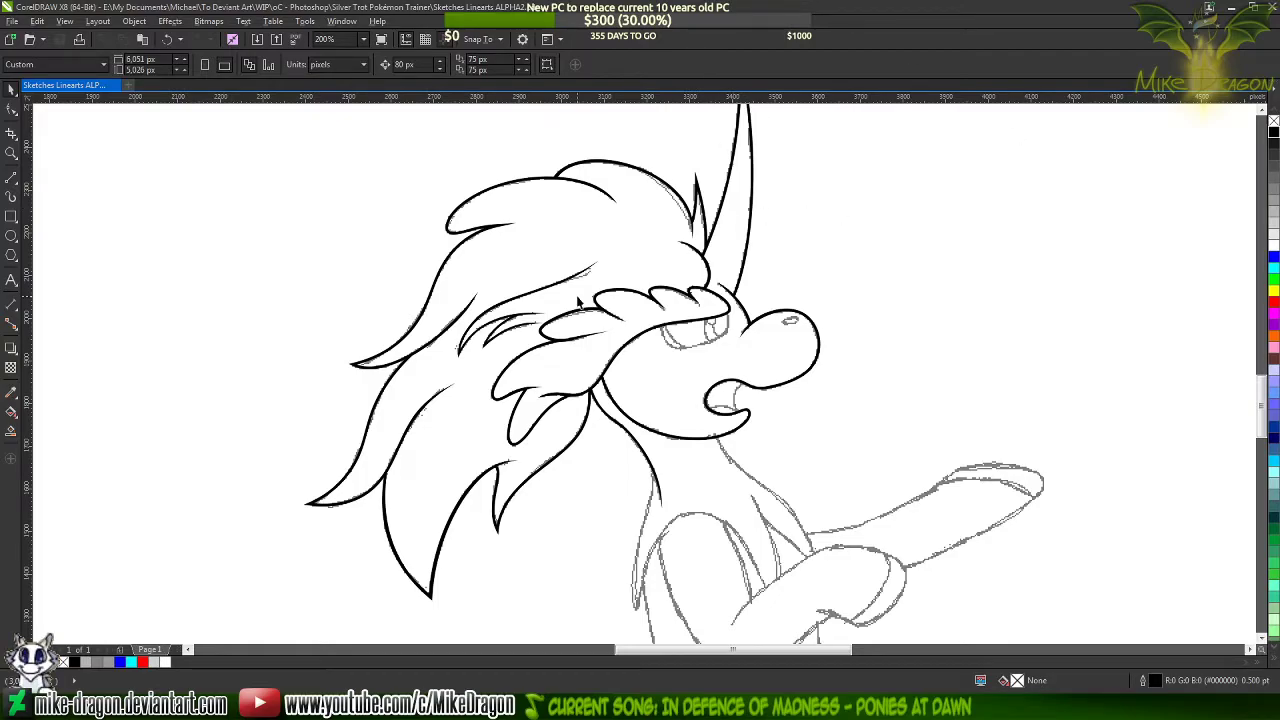
pyautogui.scroll(-2, 620, 158)
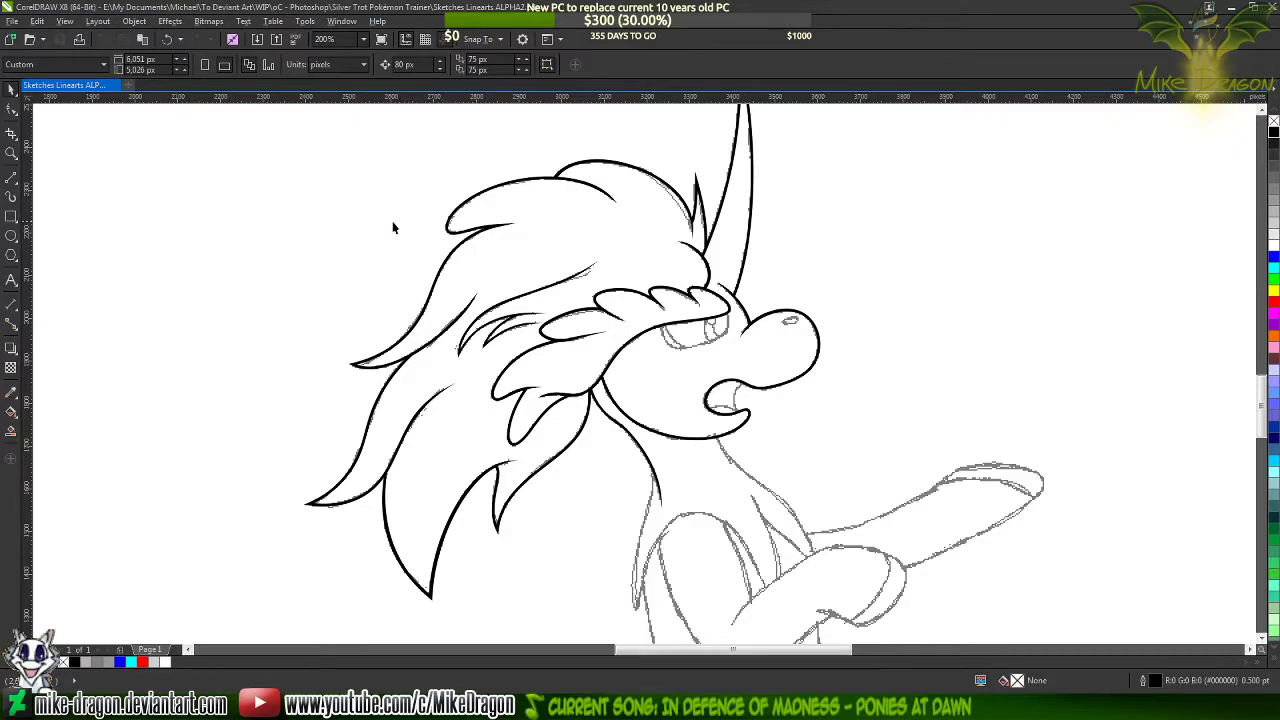
pyautogui.scroll(4, 577, 340)
pyautogui.scroll(2, 577, 340)
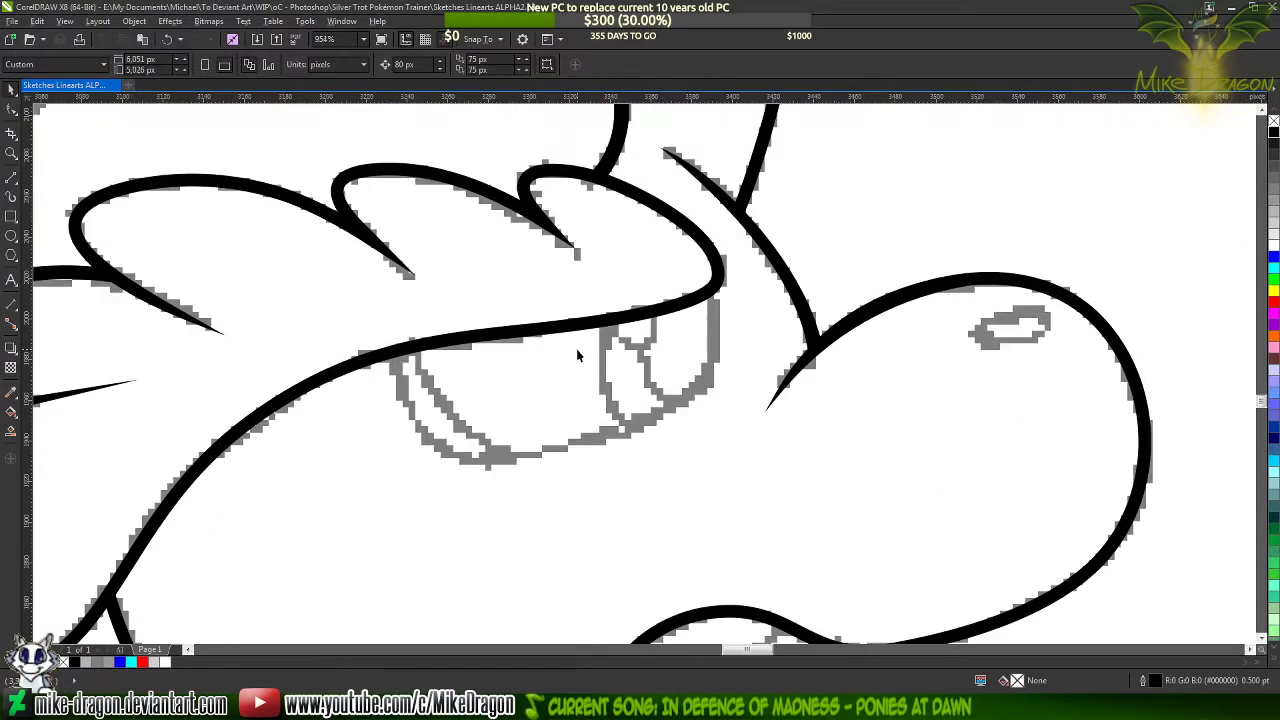
# Trace the eye's outline below the fringe with an open three-segment line and set its outline width to 1.5 pt
pyautogui.click(12, 176)
pyautogui.scroll(1, 423, 382)
pyautogui.scroll(-5, 490, 368)
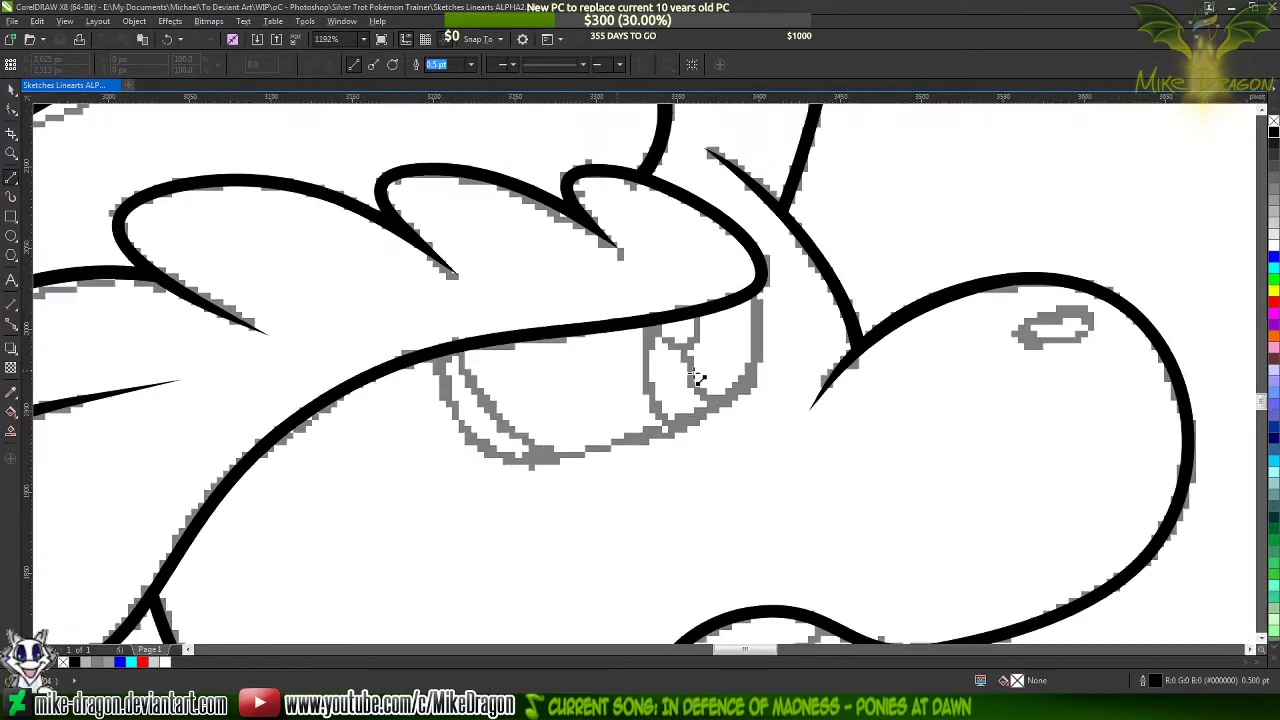
pyautogui.scroll(-1, 938, 337)
pyautogui.scroll(5, 517, 398)
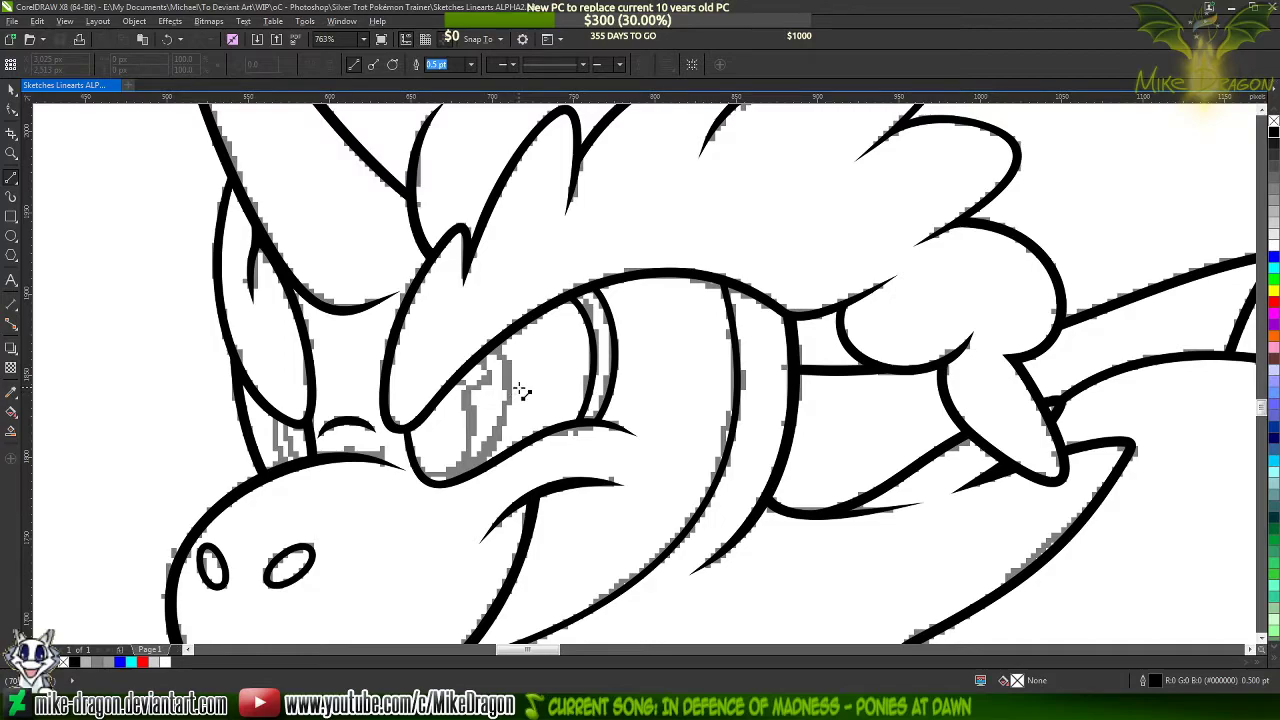
pyautogui.scroll(-5, 520, 390)
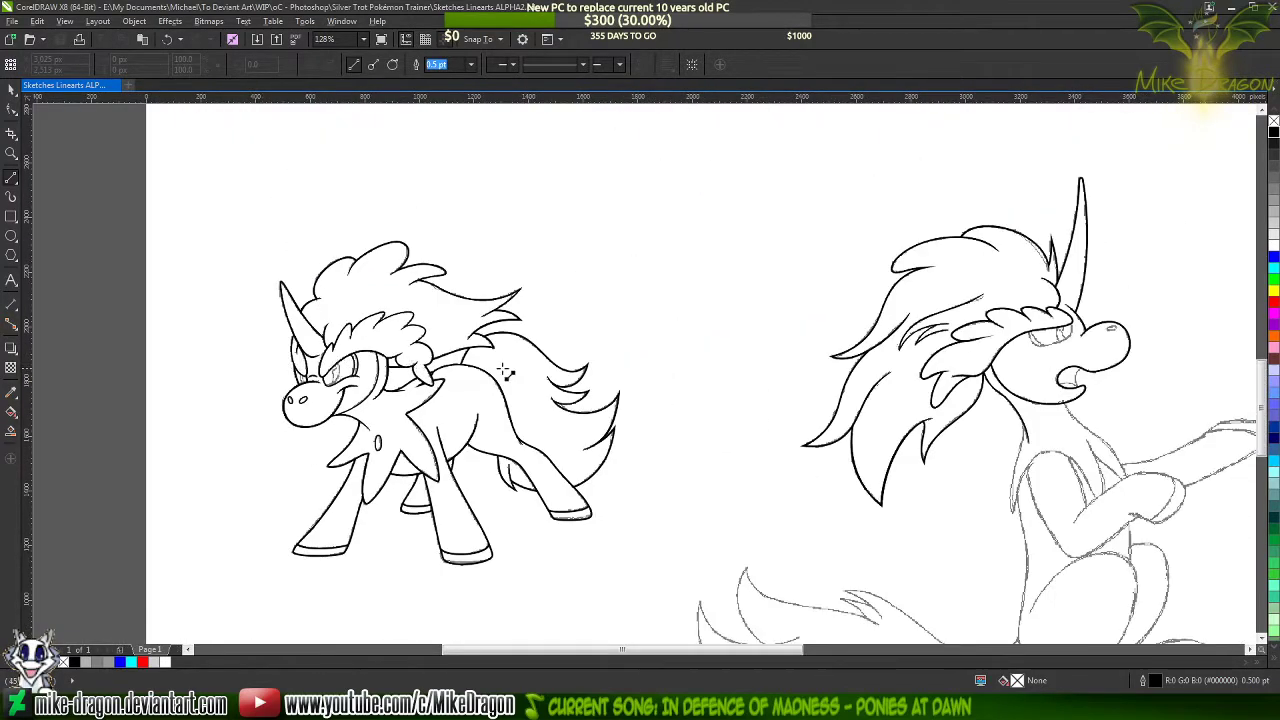
pyautogui.scroll(6, 1097, 332)
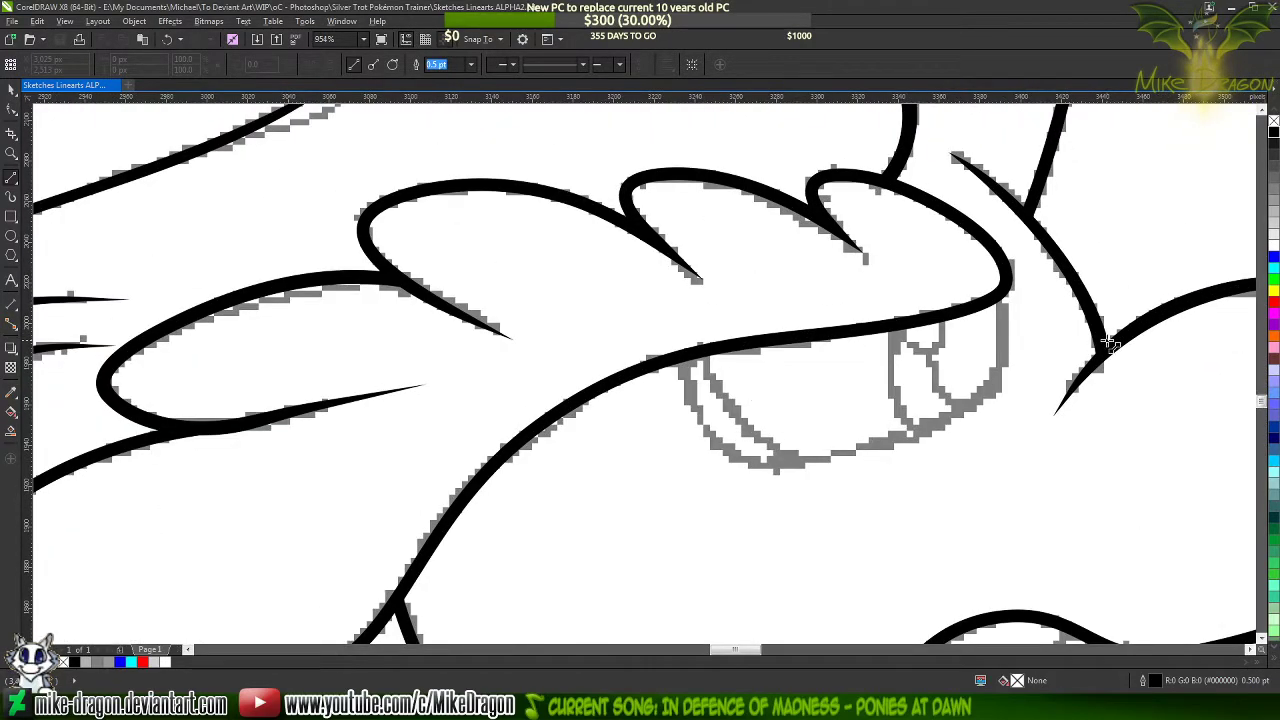
pyautogui.scroll(-3, 541, 370)
pyautogui.scroll(3, 705, 368)
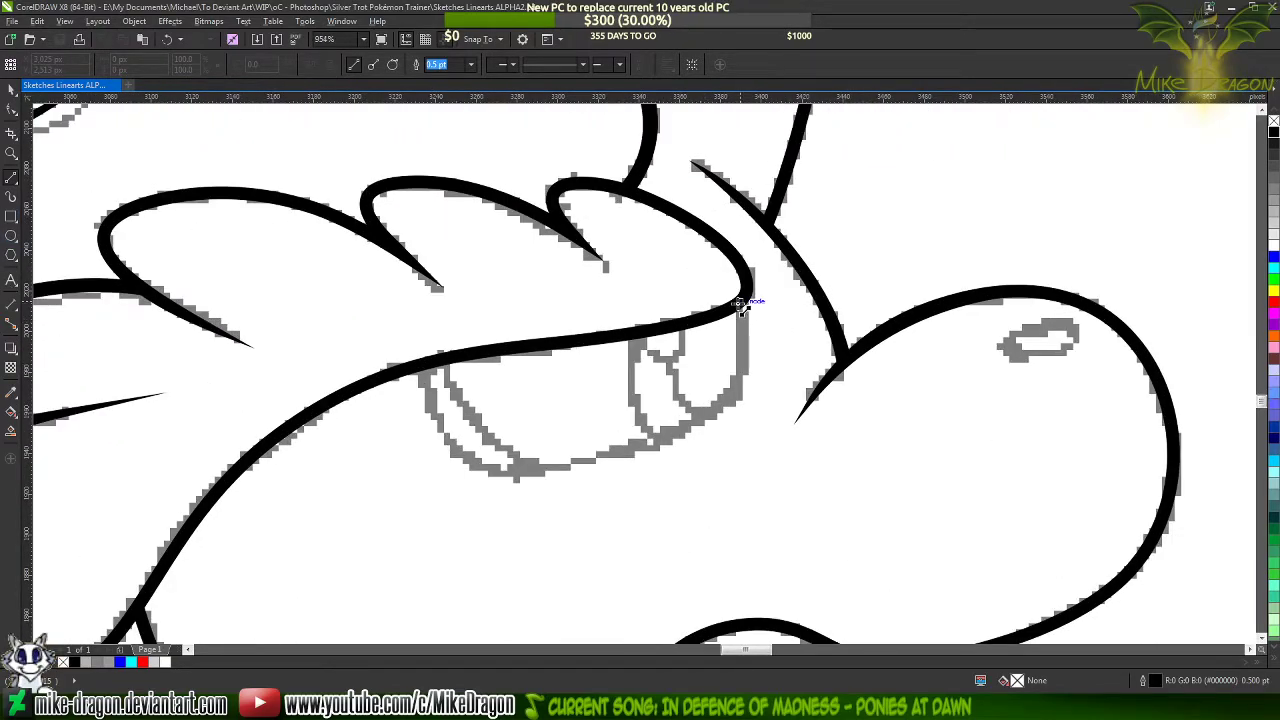
pyautogui.moveTo(741, 304); pyautogui.dragTo(415, 367)
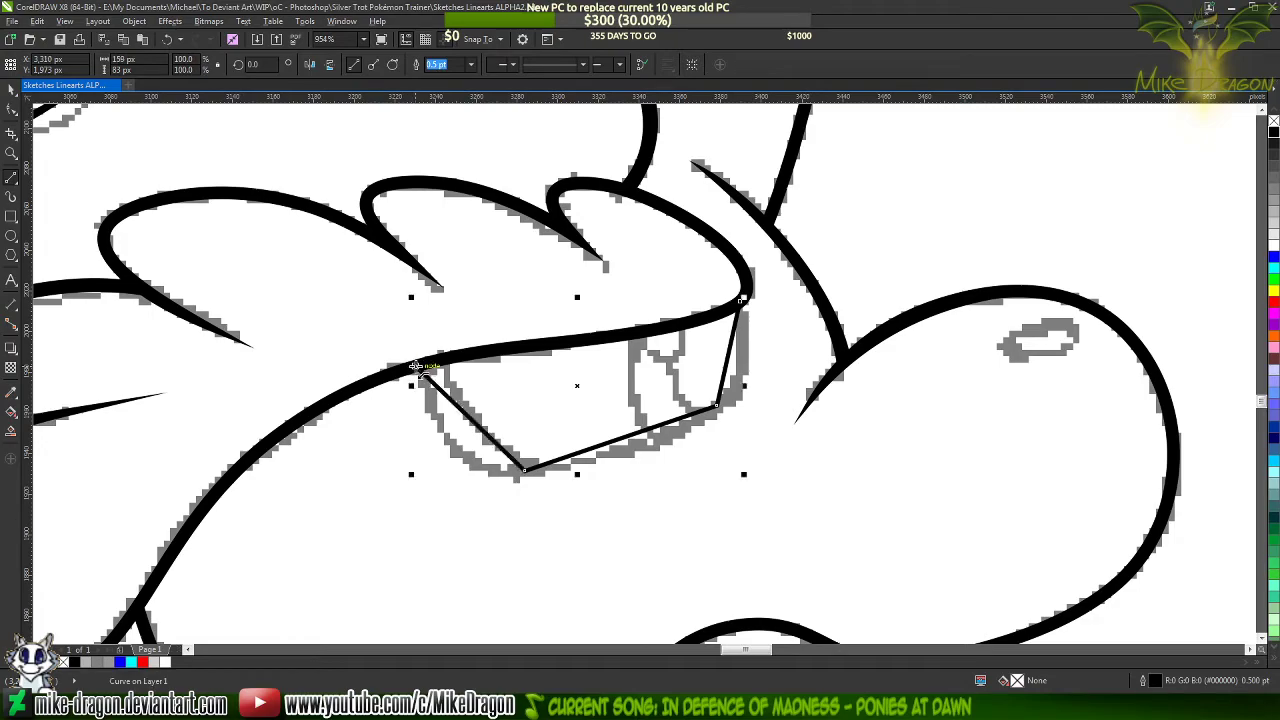
pyautogui.click(471, 64)
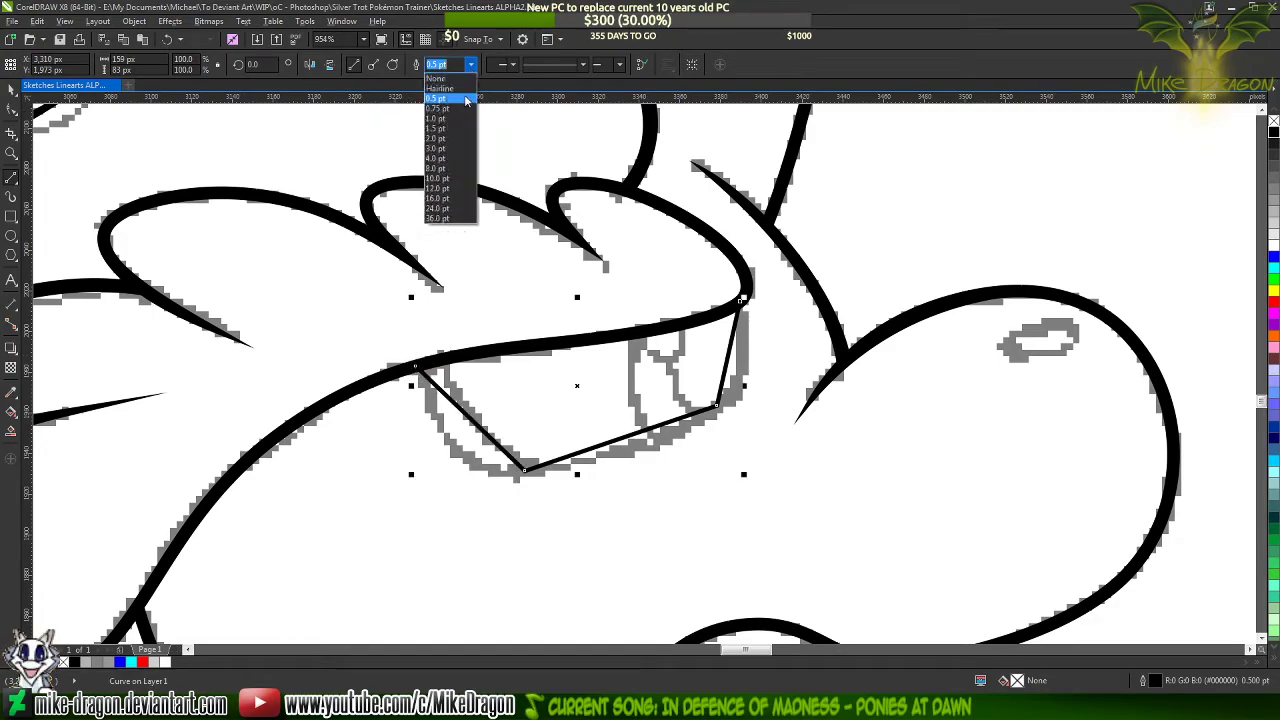
pyautogui.click(447, 120)
# Convert all straight segments of the new eye outline to curves
pyautogui.press('F10')
pyautogui.moveTo(330, 230); pyautogui.dragTo(641, 407)
pyautogui.rightClick(638, 405)
pyautogui.click(670, 456)
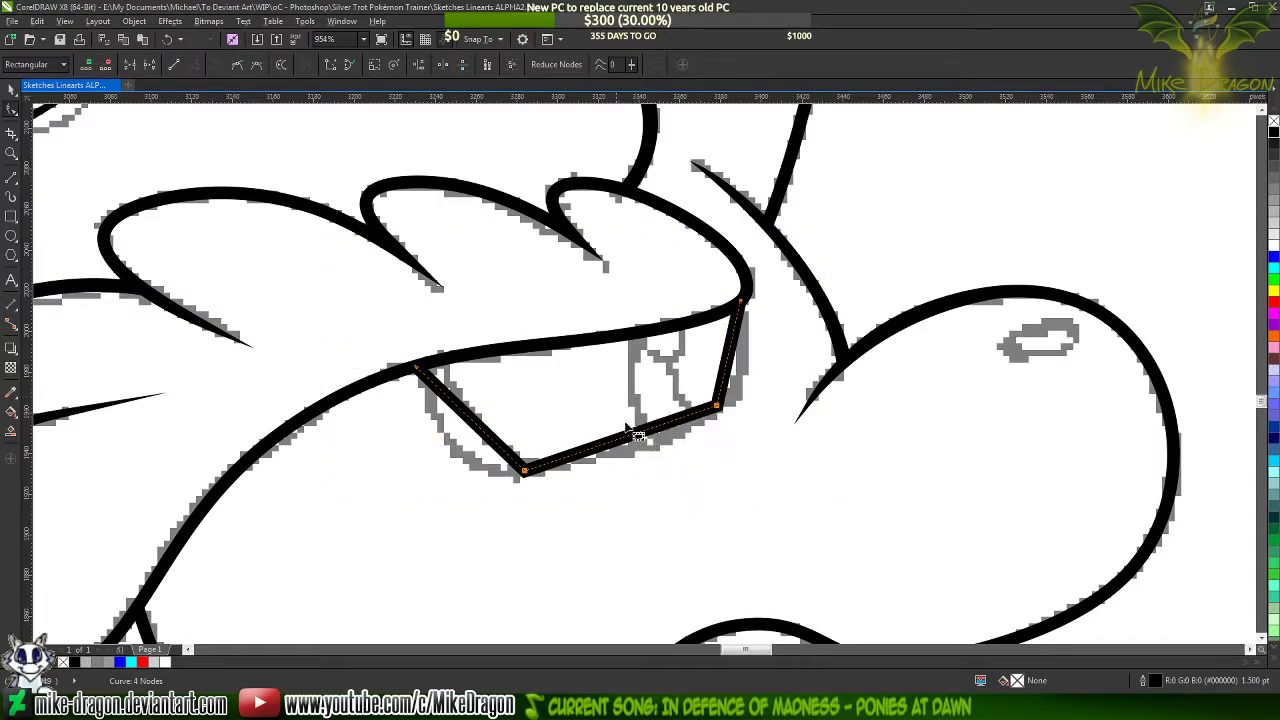
# Bend the eye outline's rear and lower edges along the sketch, adding a smooth node on each
pyautogui.scroll(1, 657, 397)
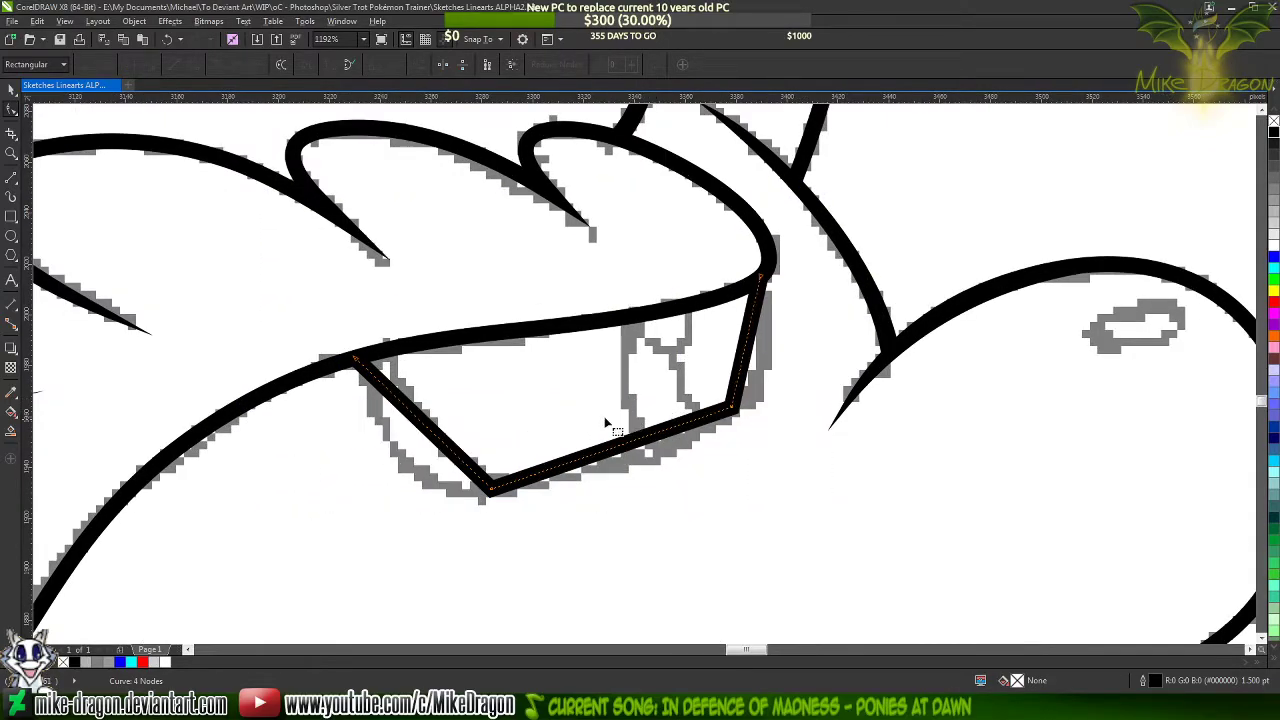
pyautogui.moveTo(447, 452); pyautogui.dragTo(416, 480)
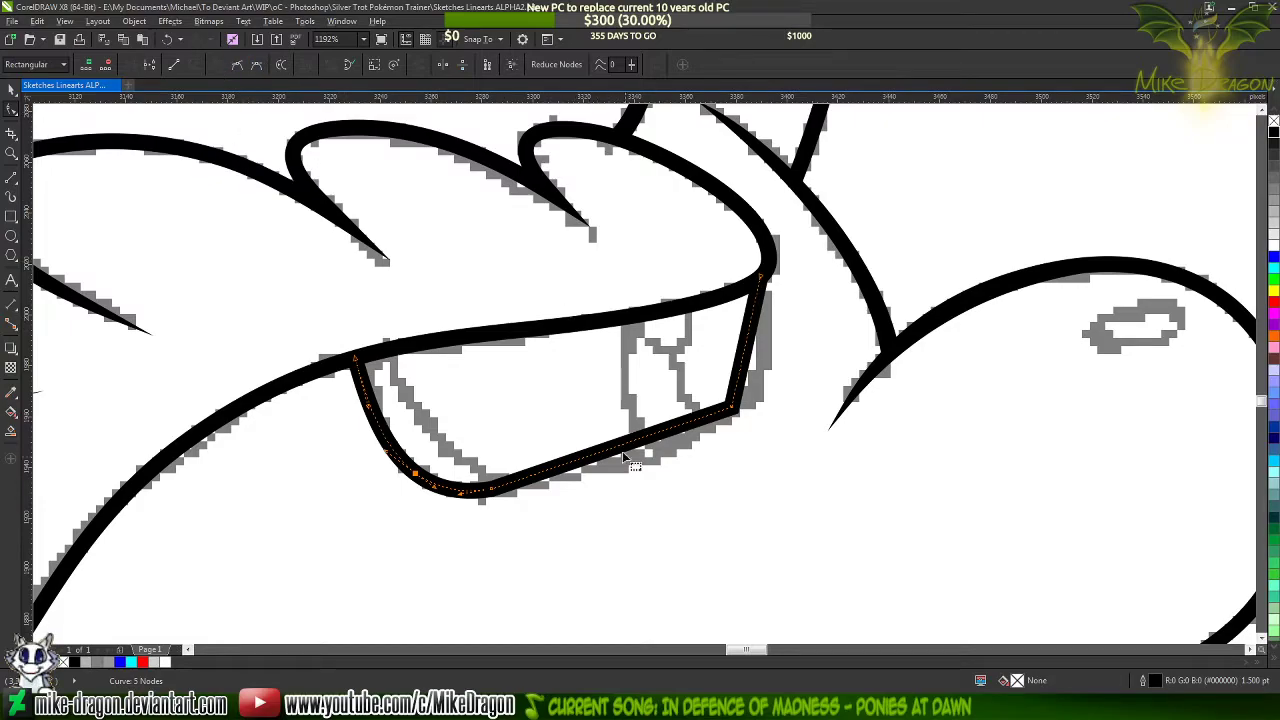
pyautogui.moveTo(617, 455); pyautogui.dragTo(636, 472)
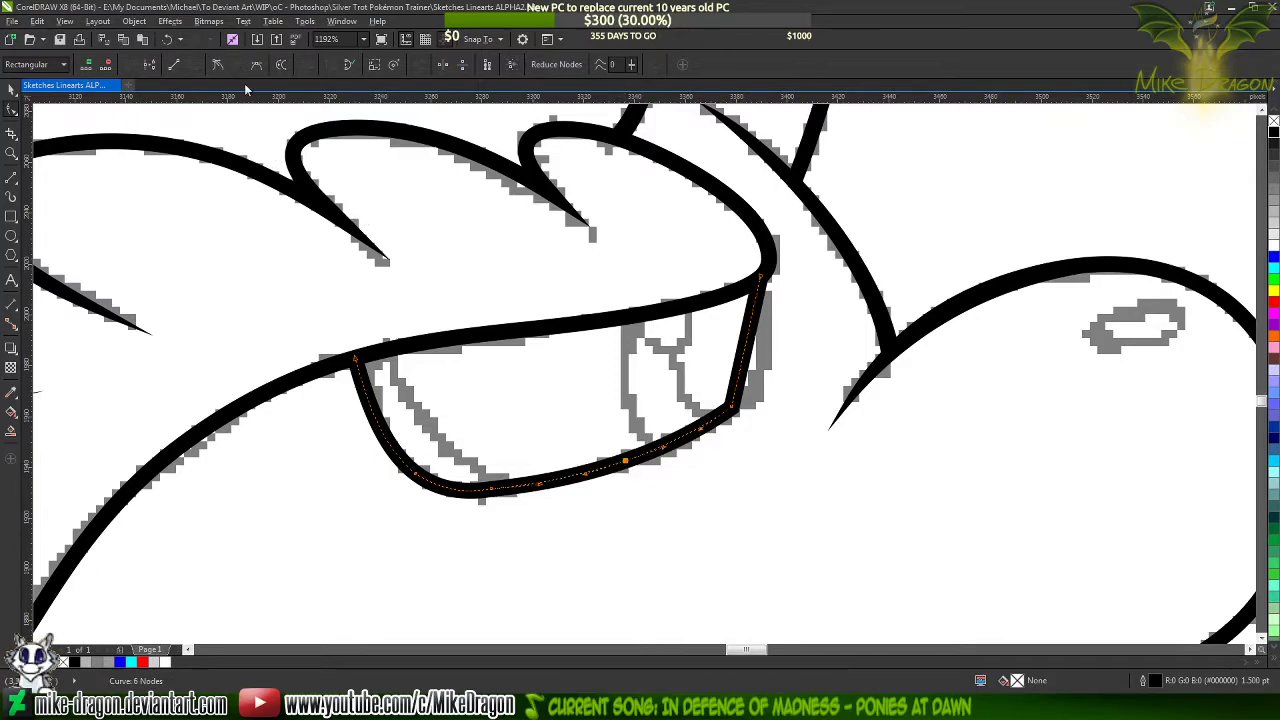
pyautogui.click(216, 71)
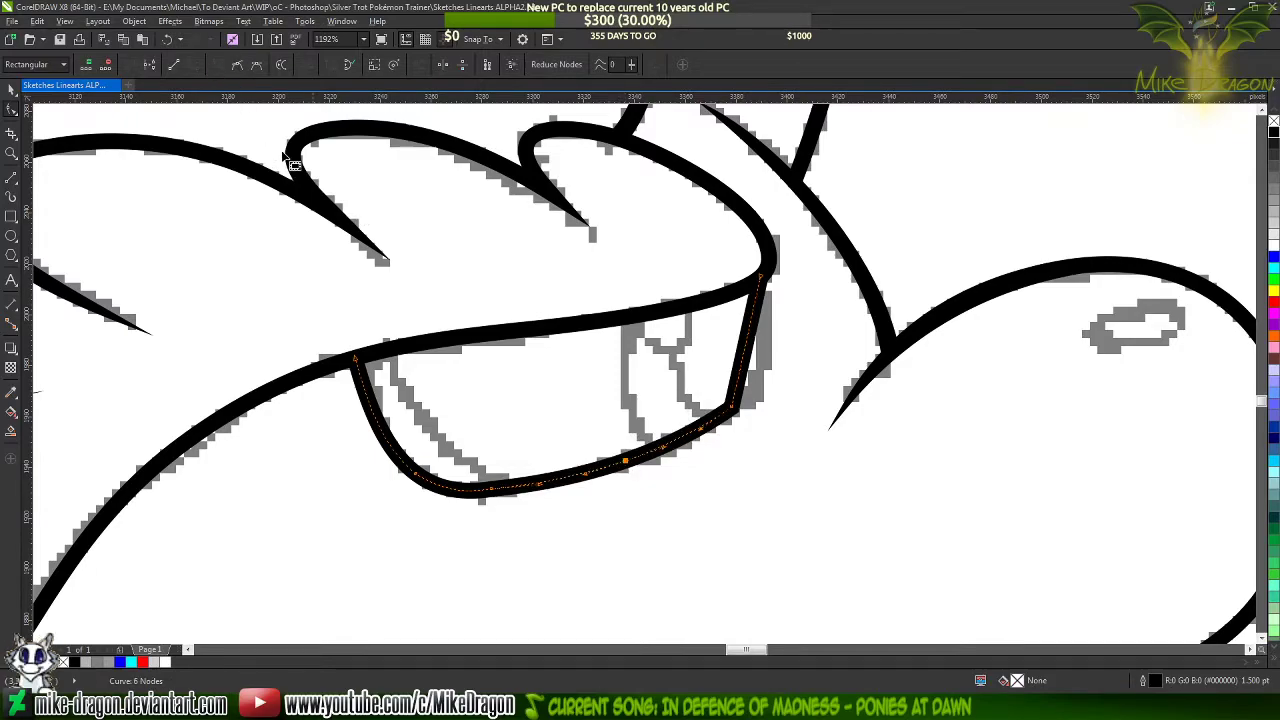
# Bend the eye outline's front edge outward with an added smooth node, and delete the two lower corner nodes
pyautogui.moveTo(747, 352); pyautogui.dragTo(759, 372)
pyautogui.doubleClick(759, 371)
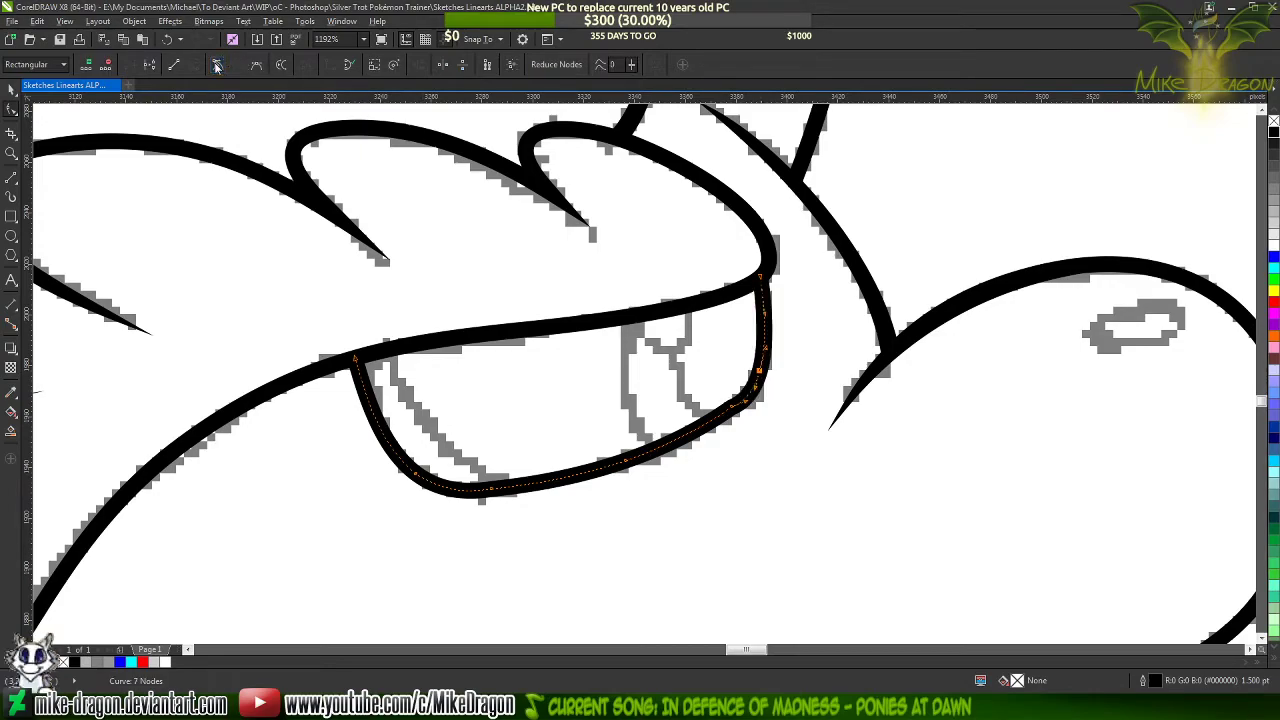
pyautogui.press('Delete')
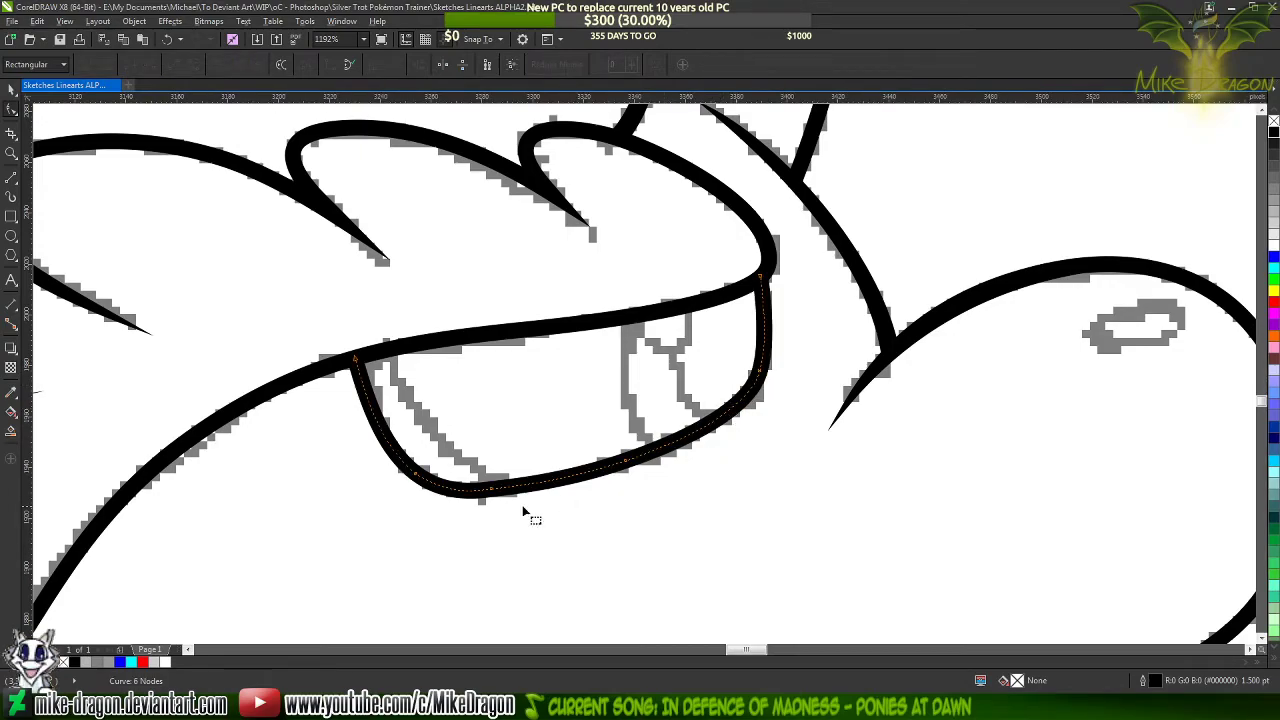
pyautogui.doubleClick(489, 490)
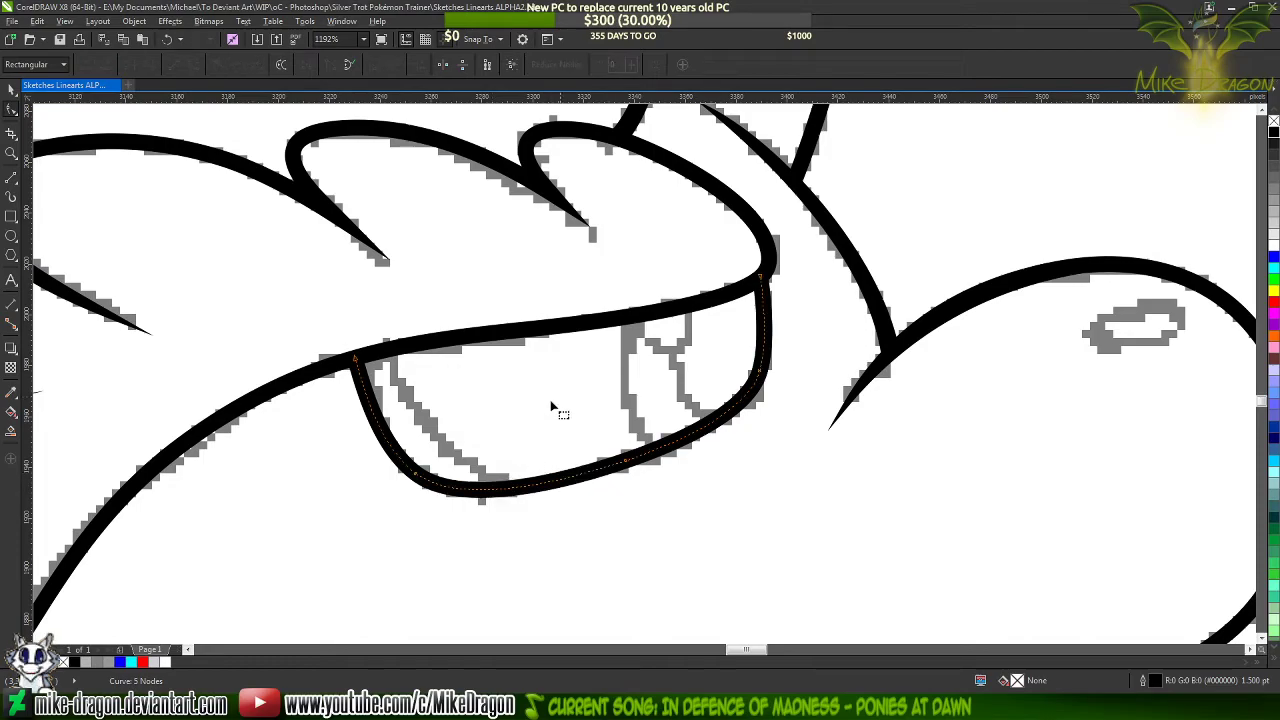
pyautogui.click(646, 552)
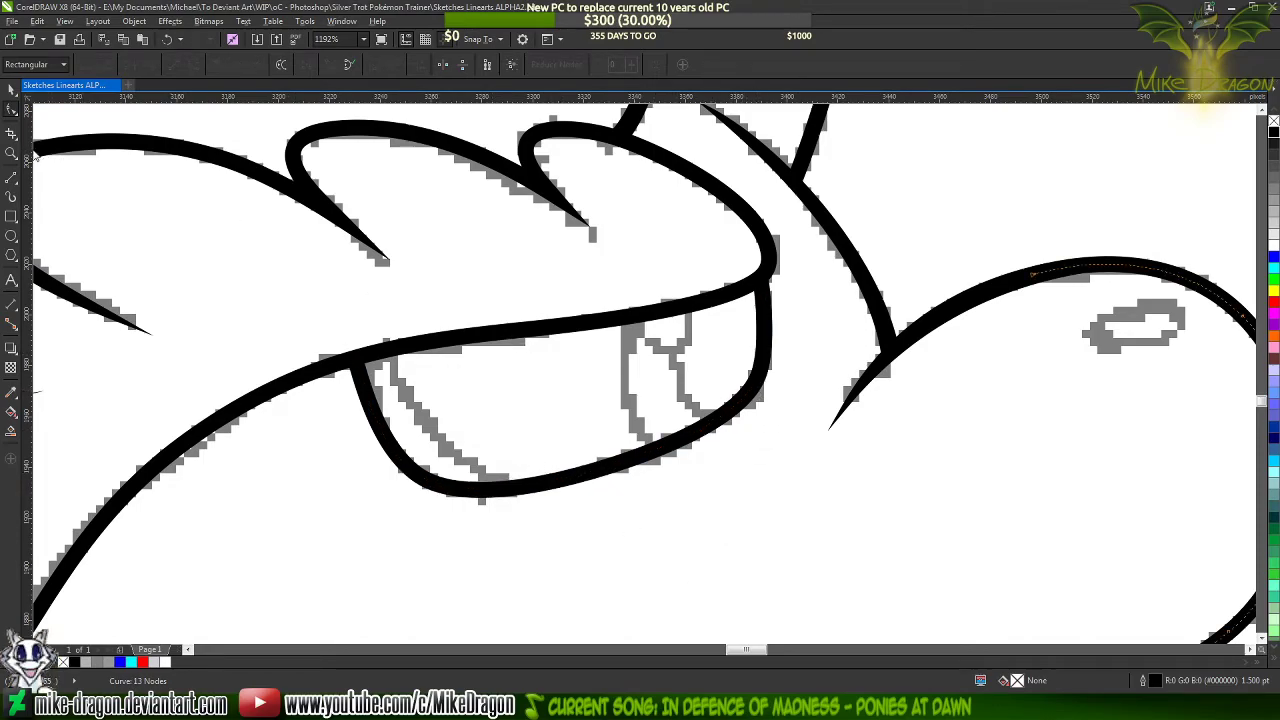
# Draw a straight line from the eye's lower edge up to the fringe line along the sketched inner rim at the rear
pyautogui.click(11, 177)
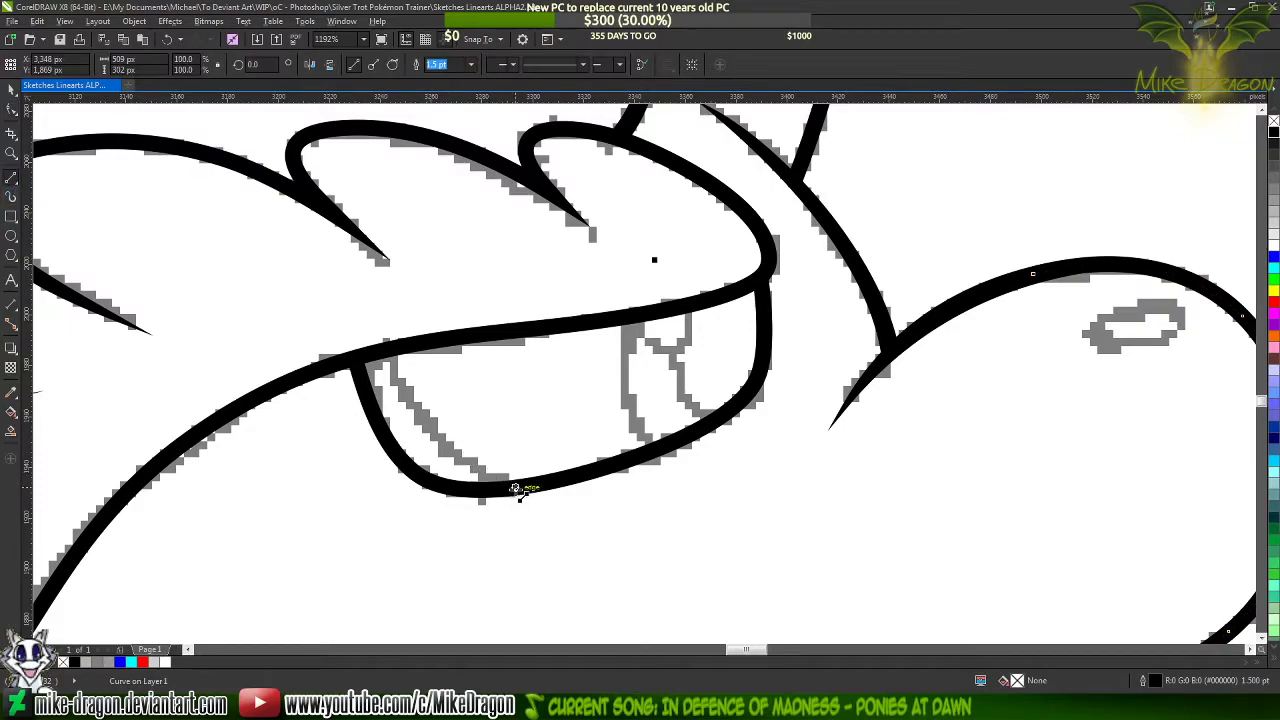
pyautogui.click(516, 487)
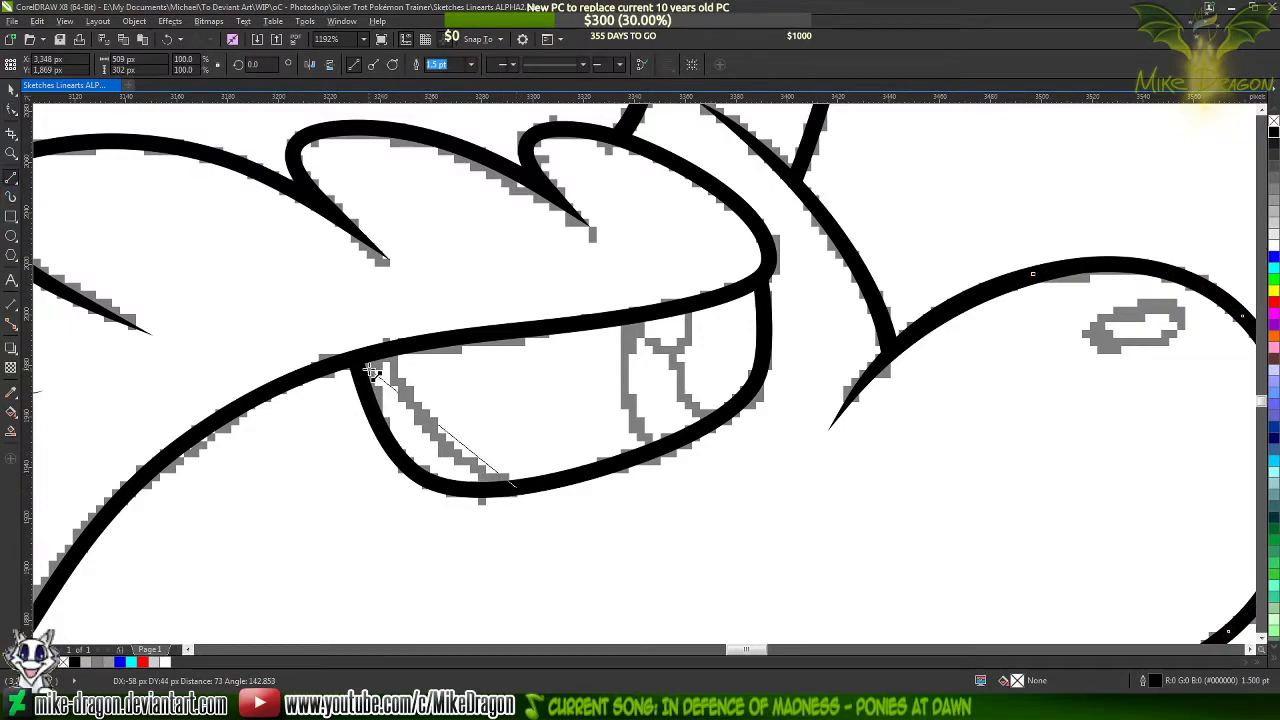
pyautogui.click(386, 350)
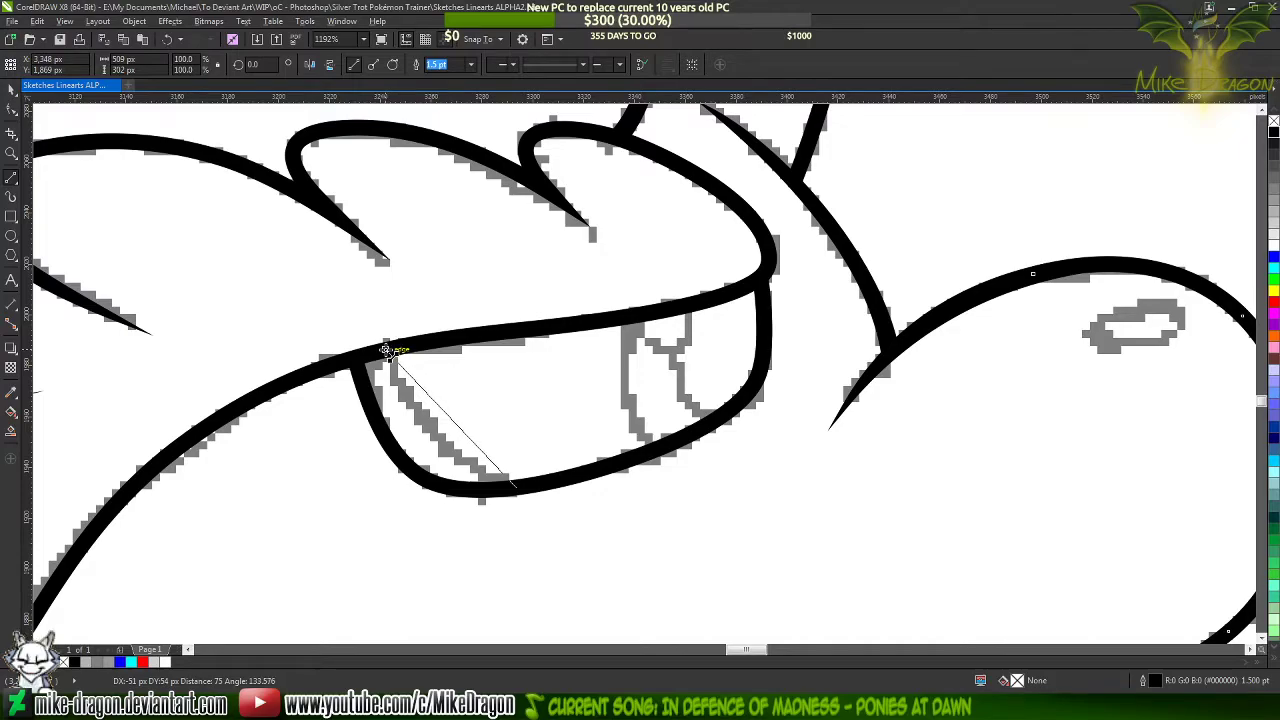
# Compare the eye with the finished four-legged pony's eye and set the inner rim line's width to 1.5 pt
pyautogui.scroll(-4, 1040, 320)
pyautogui.scroll(-4, 1040, 320)
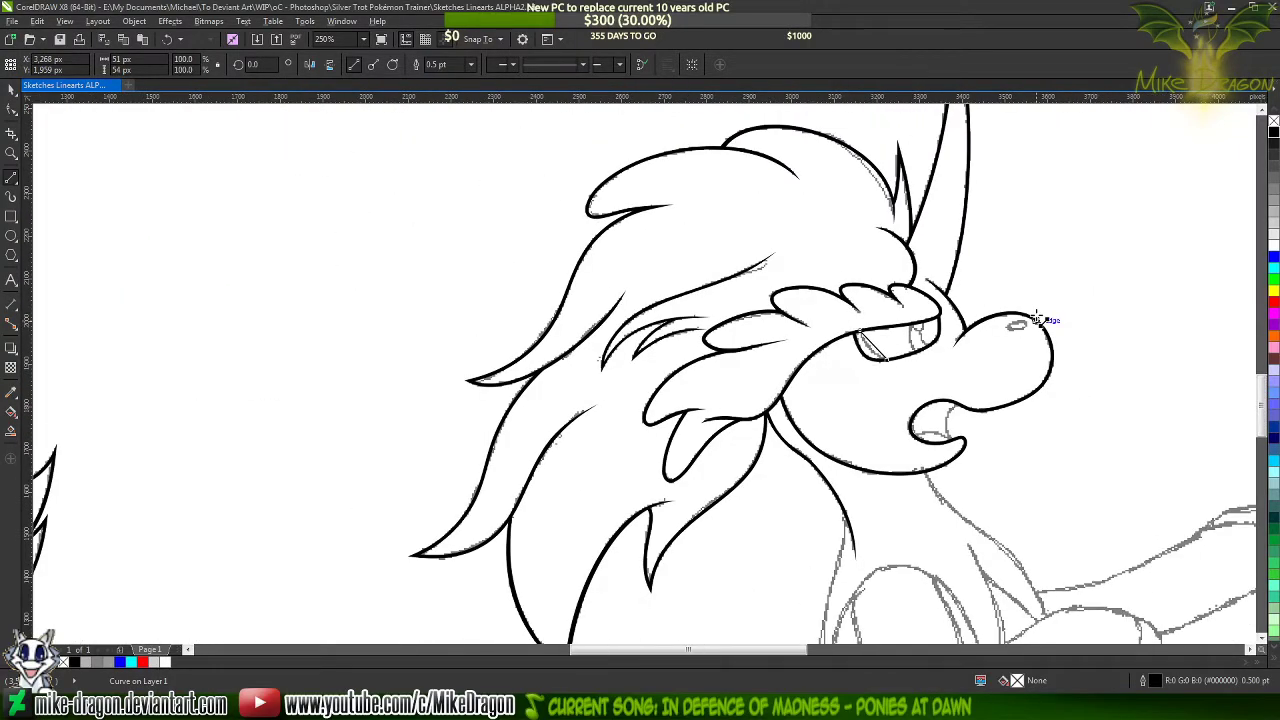
pyautogui.scroll(5, 45, 373)
pyautogui.scroll(2, 45, 373)
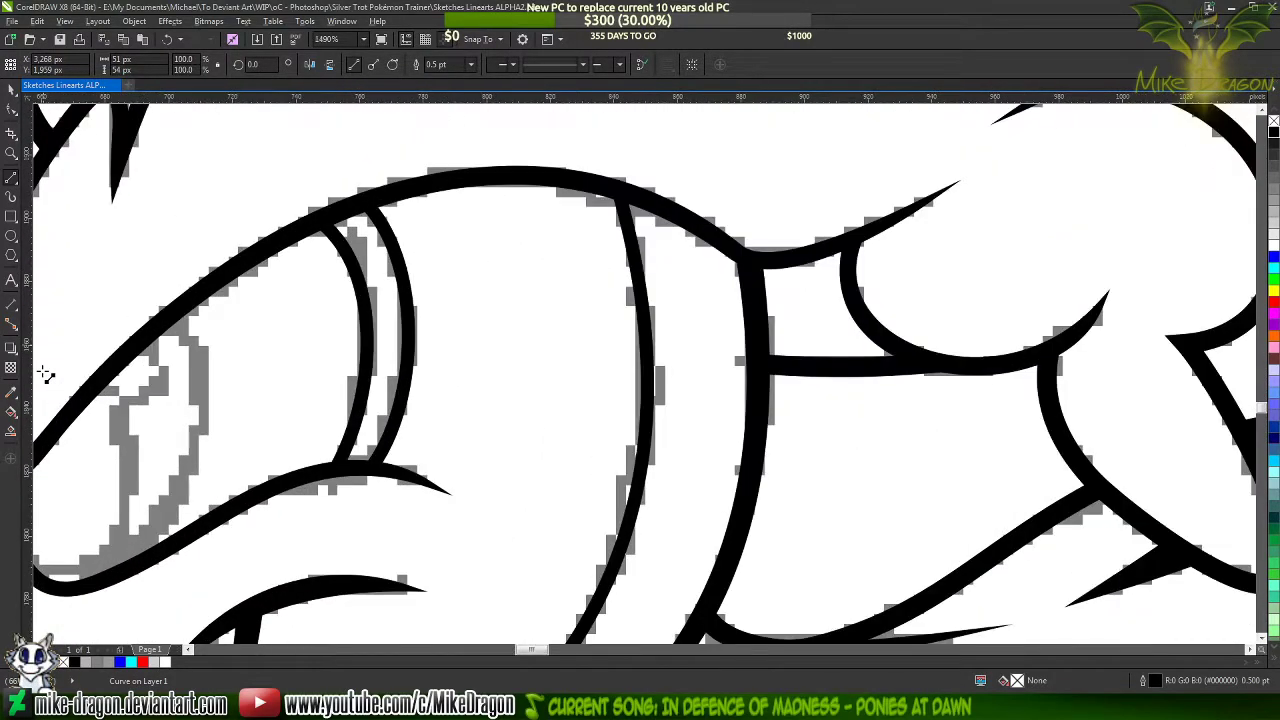
pyautogui.scroll(-3, 43, 374)
pyautogui.scroll(-5, 45, 374)
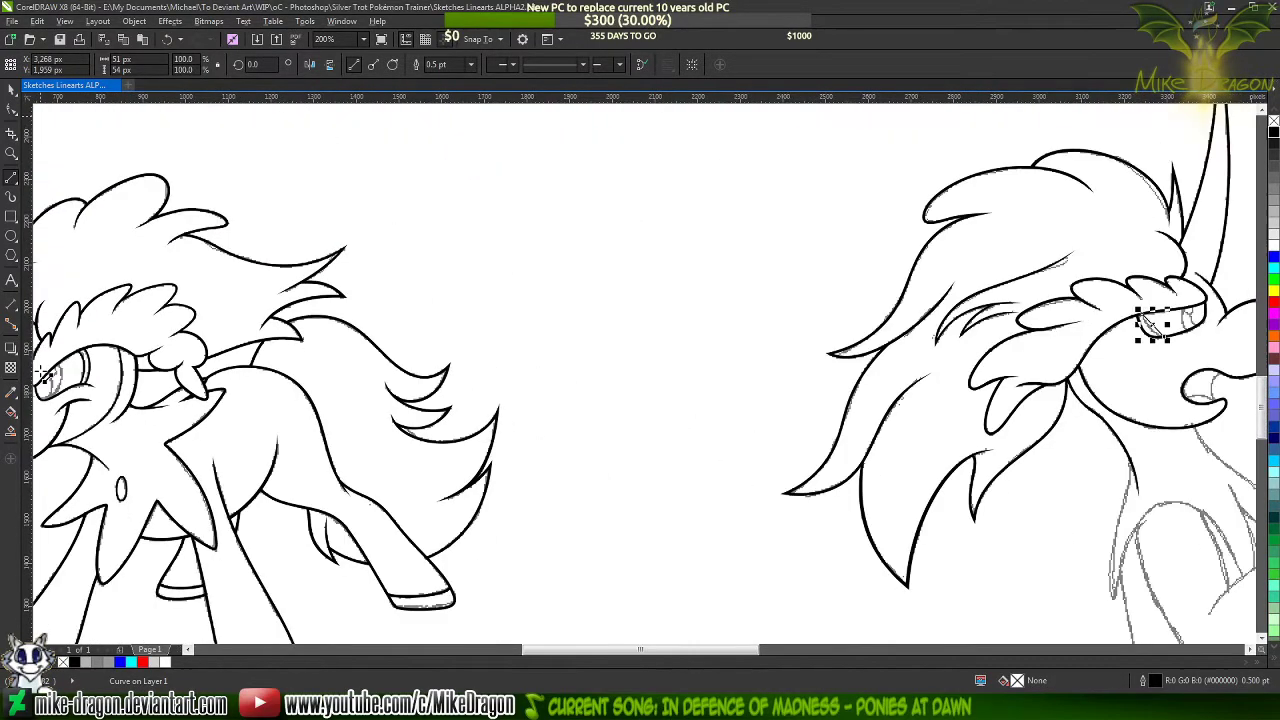
pyautogui.scroll(4, 843, 340)
pyautogui.scroll(3, 843, 340)
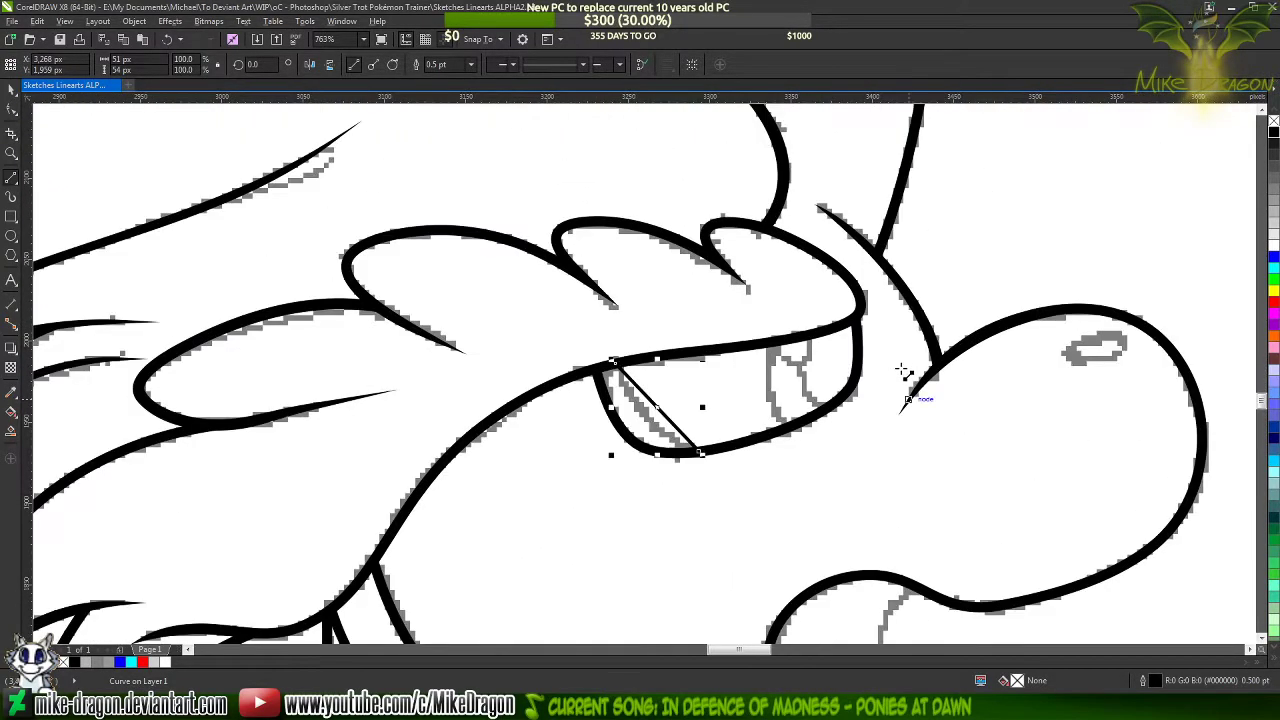
pyautogui.click(473, 66)
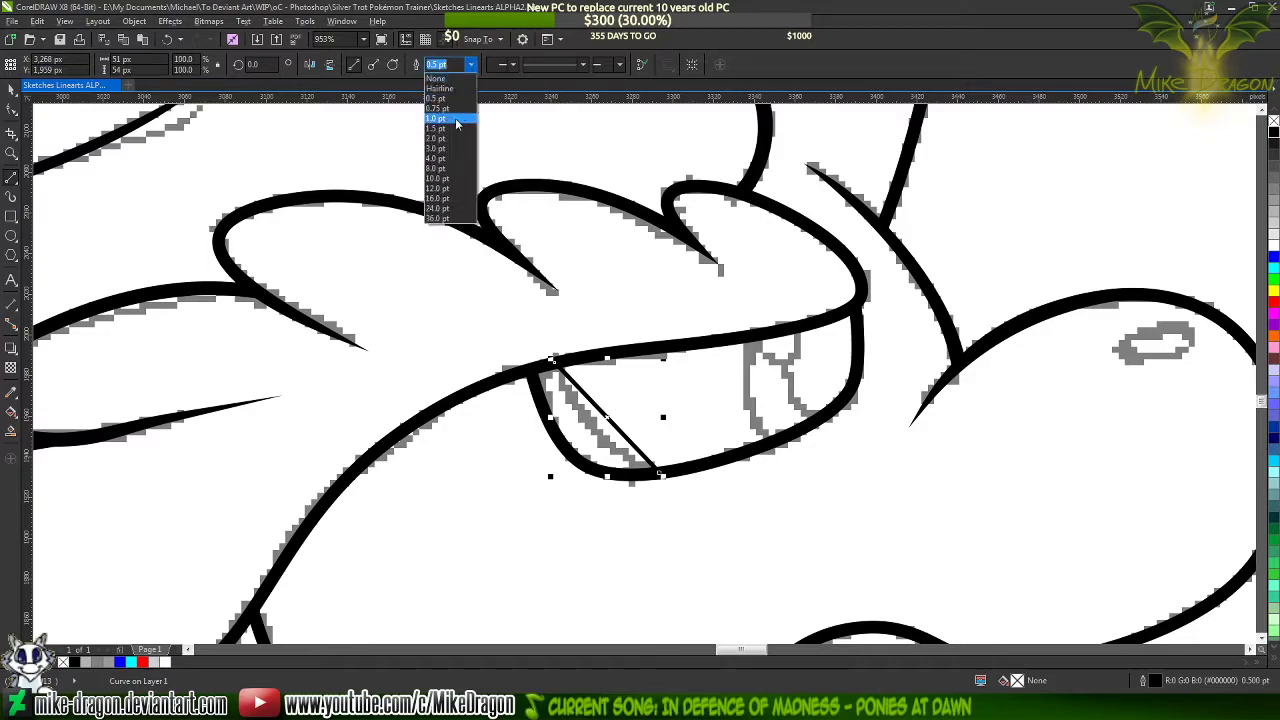
pyautogui.click(457, 129)
# Convert the eye's inner rim line to a curve
pyautogui.moveTo(397, 241); pyautogui.dragTo(787, 598)
pyautogui.rightClick(625, 421)
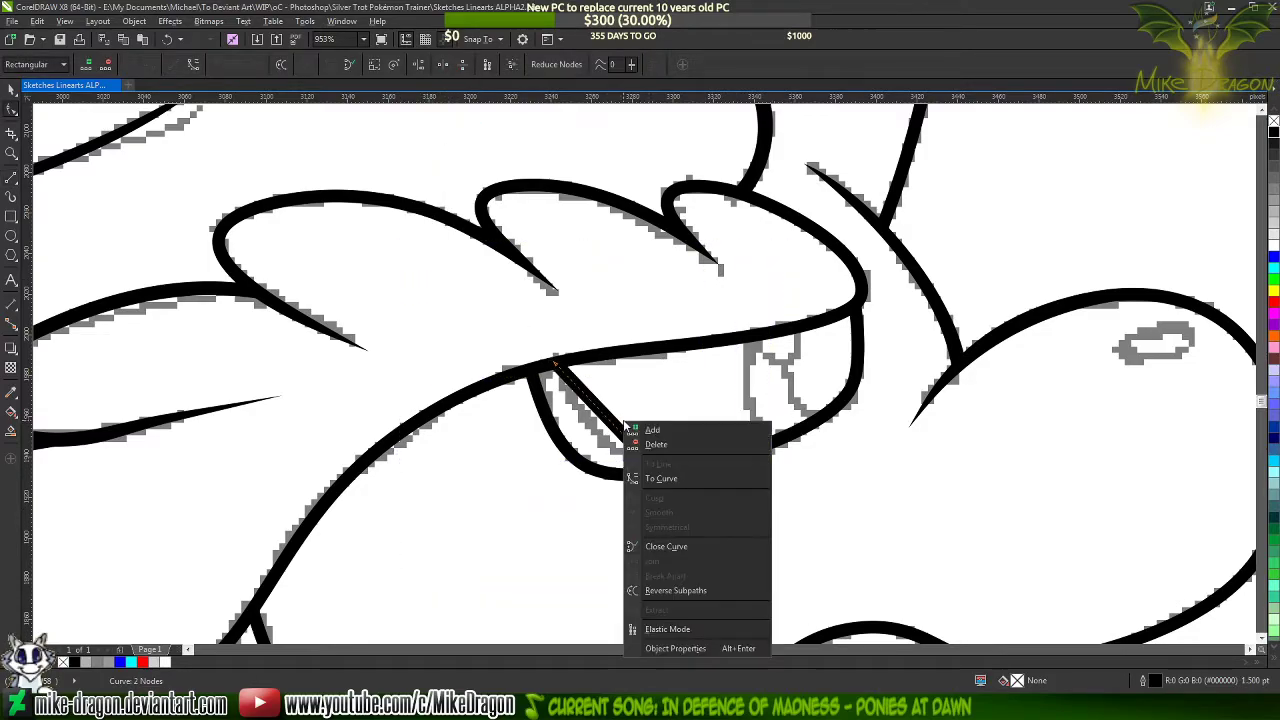
pyautogui.click(660, 478)
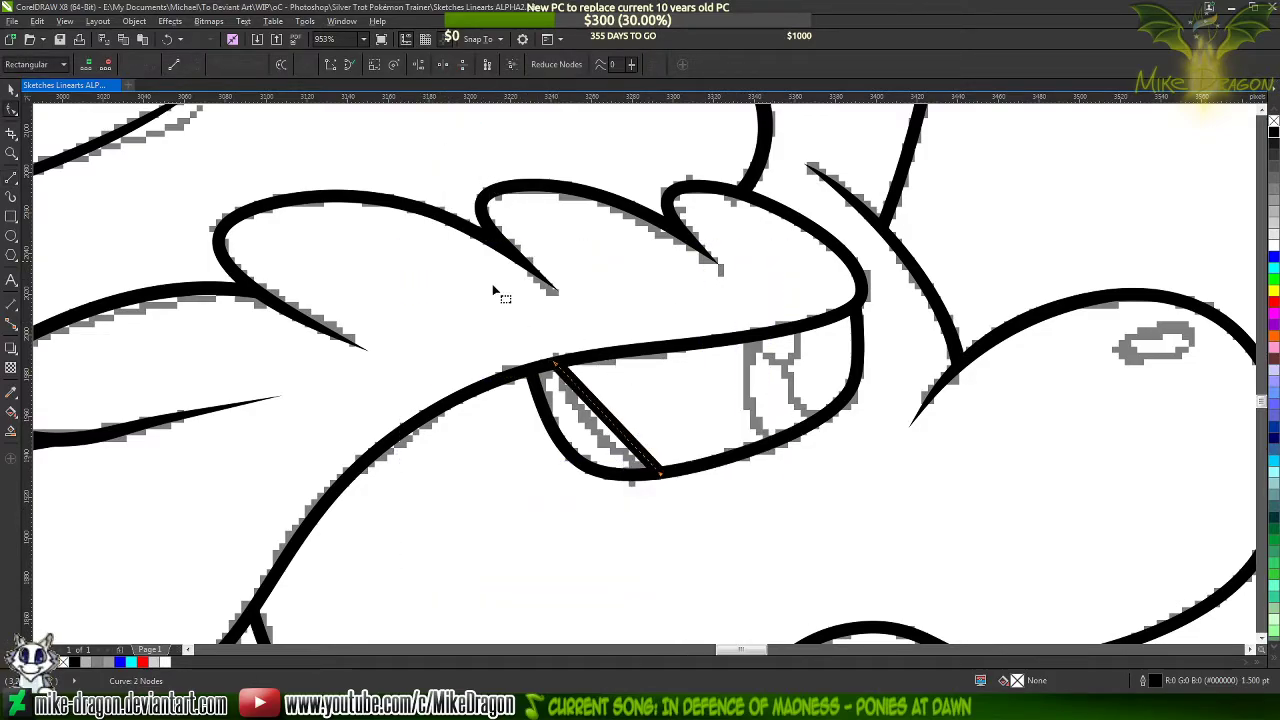
pyautogui.scroll(-3, 552, 409)
pyautogui.scroll(3, 430, 300)
pyautogui.scroll(1, 425, 285)
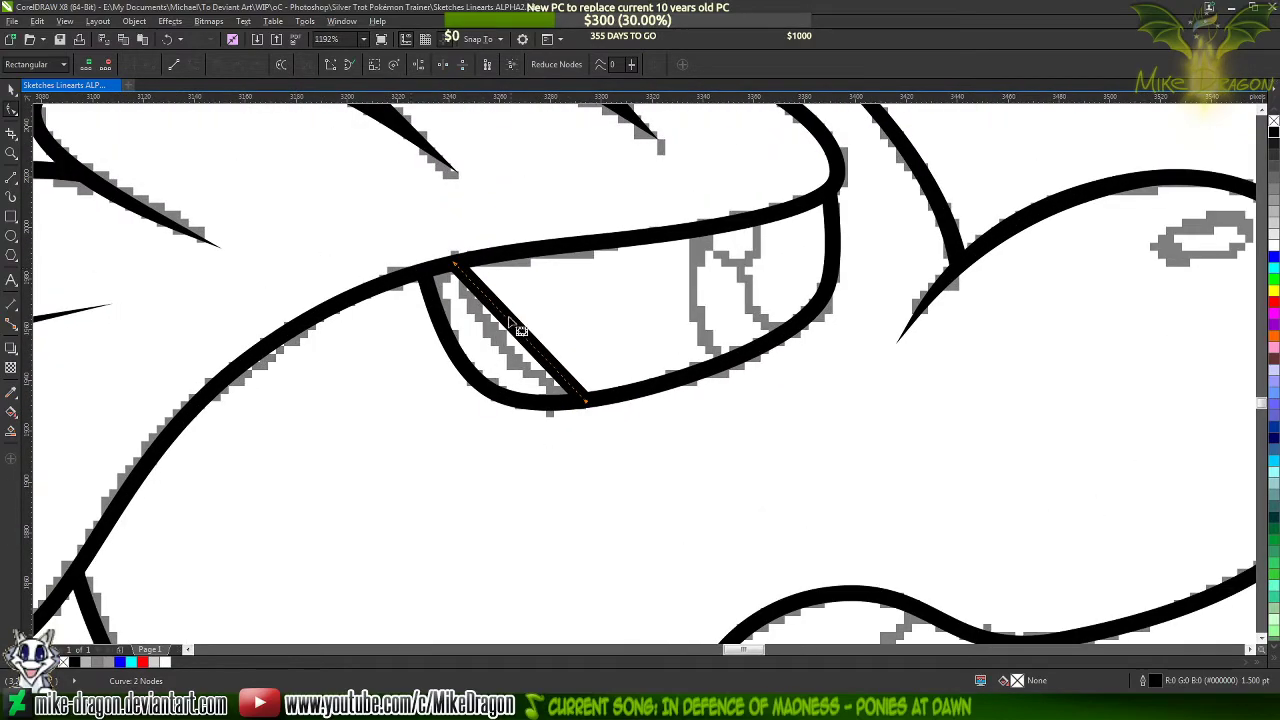
# Bend the eye's inner rim line into a curve and adjust its handles to follow the sketched rim
pyautogui.click(515, 334)
pyautogui.moveTo(519, 330); pyautogui.dragTo(500, 345)
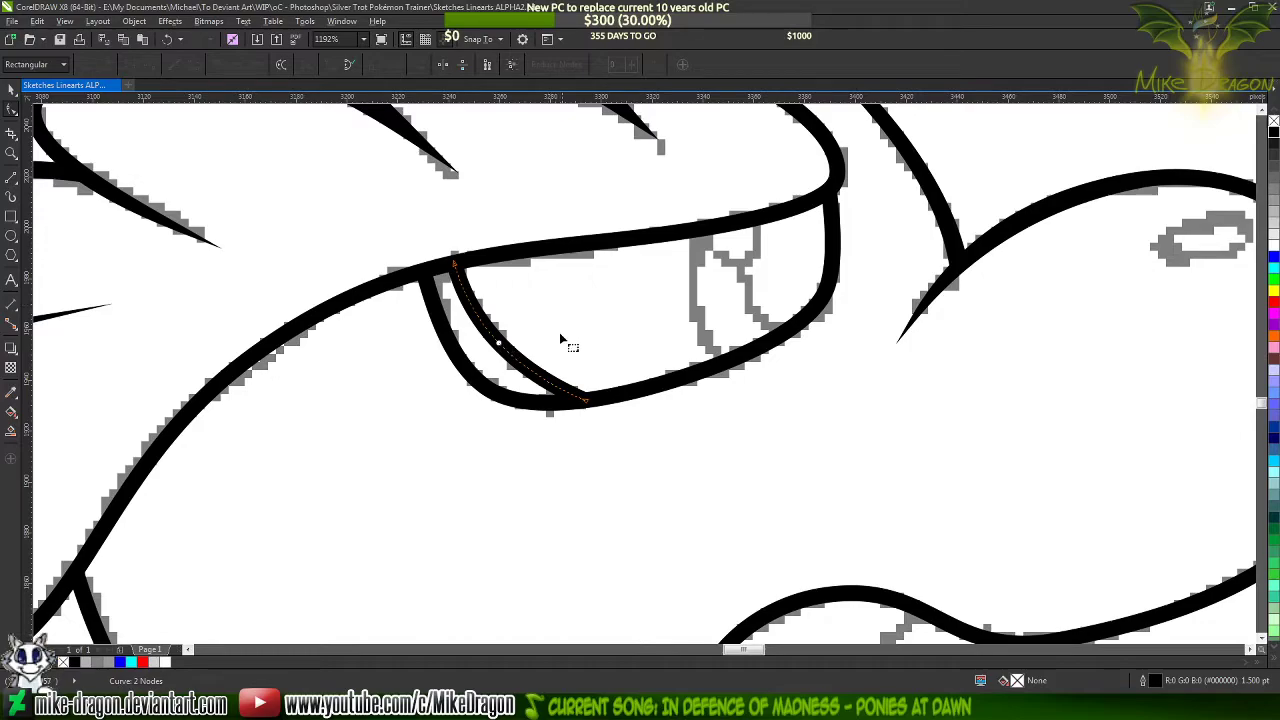
pyautogui.click(583, 398)
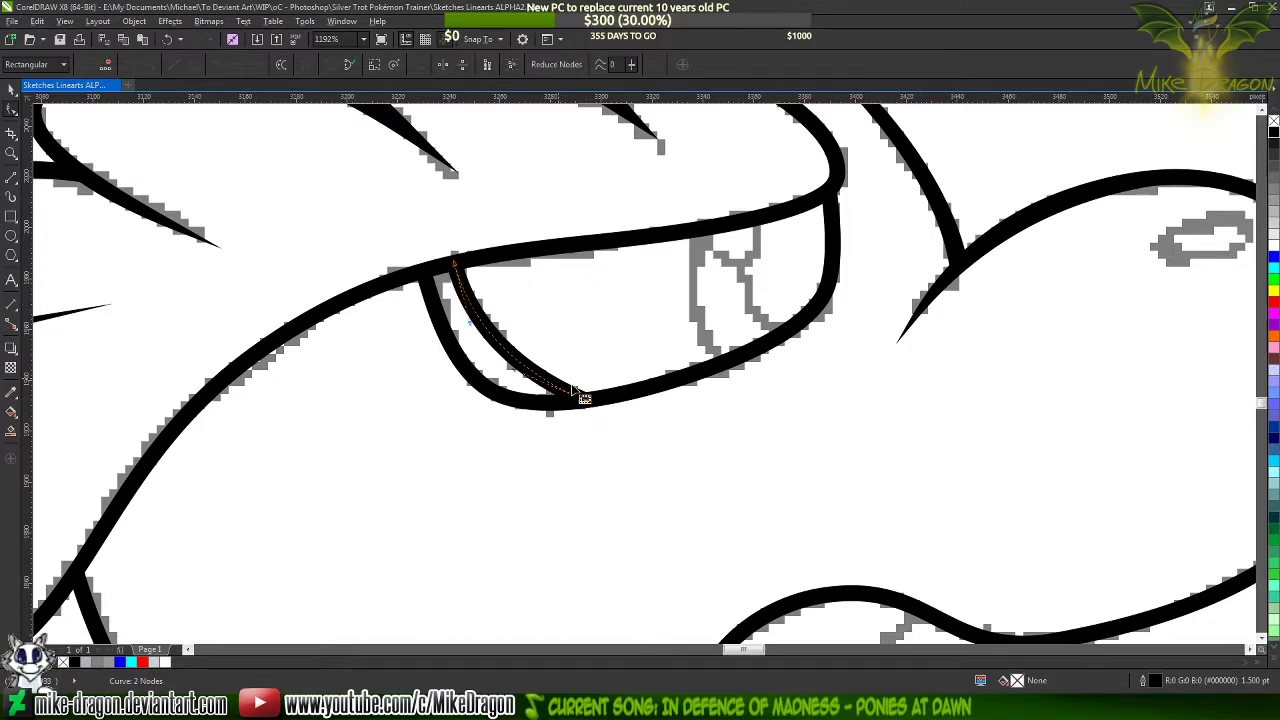
pyautogui.moveTo(522, 381); pyautogui.dragTo(513, 386)
pyautogui.click(517, 390)
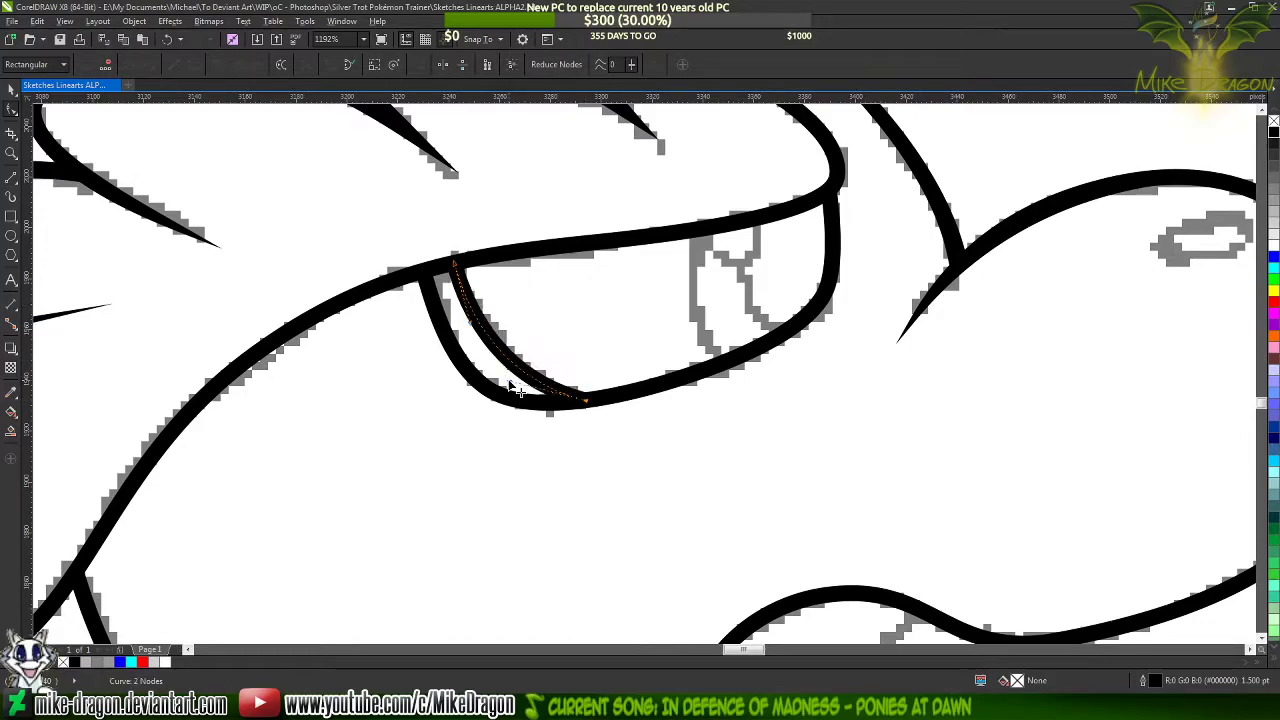
pyautogui.scroll(2, 565, 396)
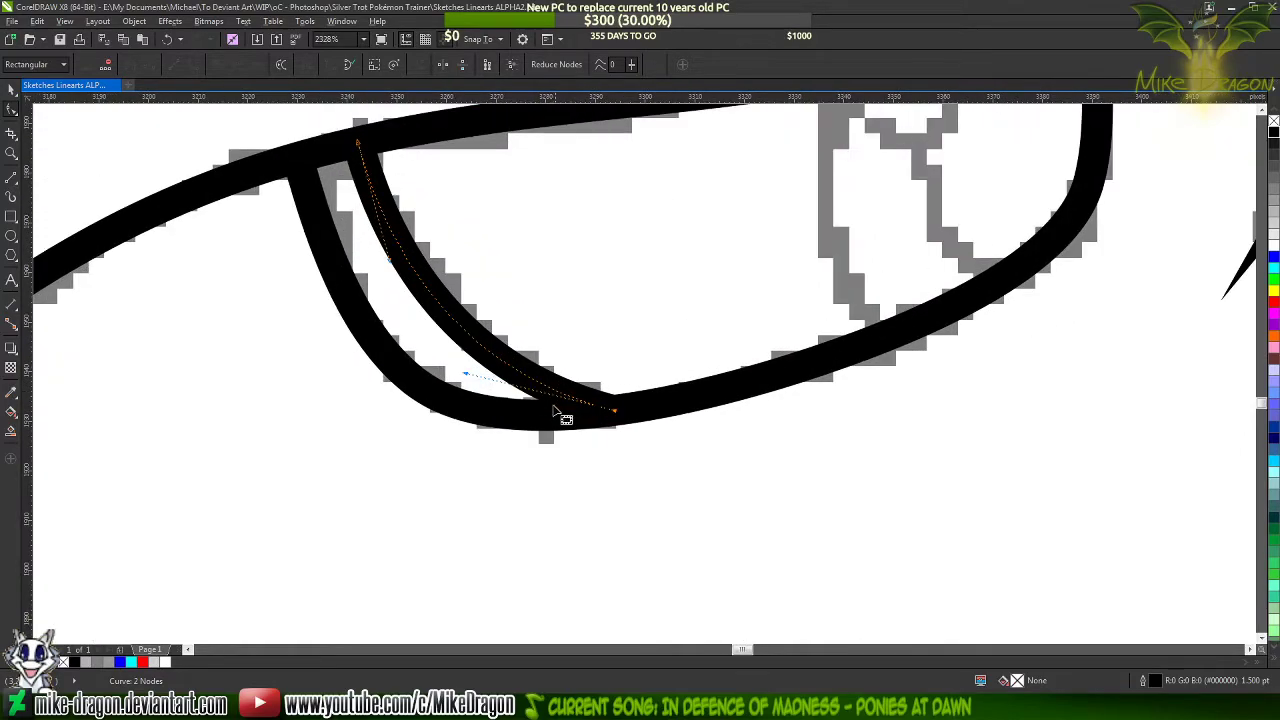
pyautogui.scroll(-2, 516, 520)
pyautogui.click(496, 332)
pyautogui.scroll(-4, 244, 287)
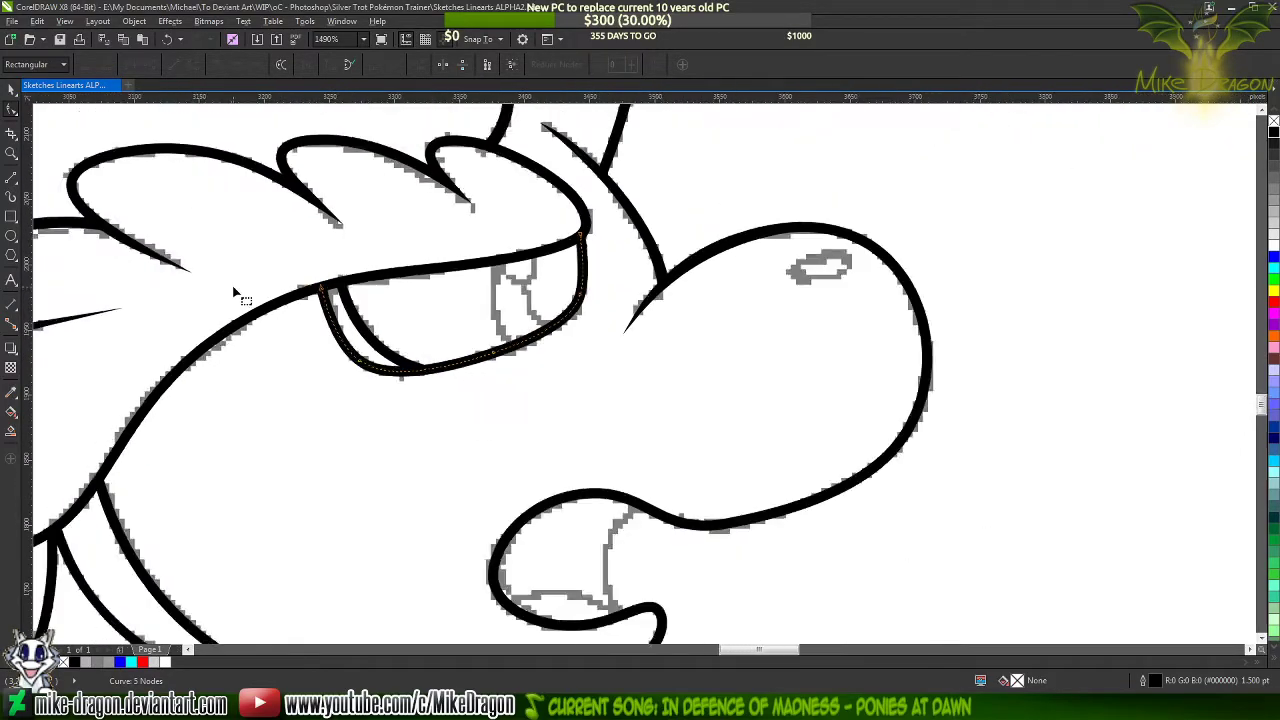
# Draw a straight line about 66 px tall across the mouth opening from the upper to the lower lip, with a 1.5 pt width
pyautogui.click(564, 396)
pyautogui.scroll(-1, 737, 378)
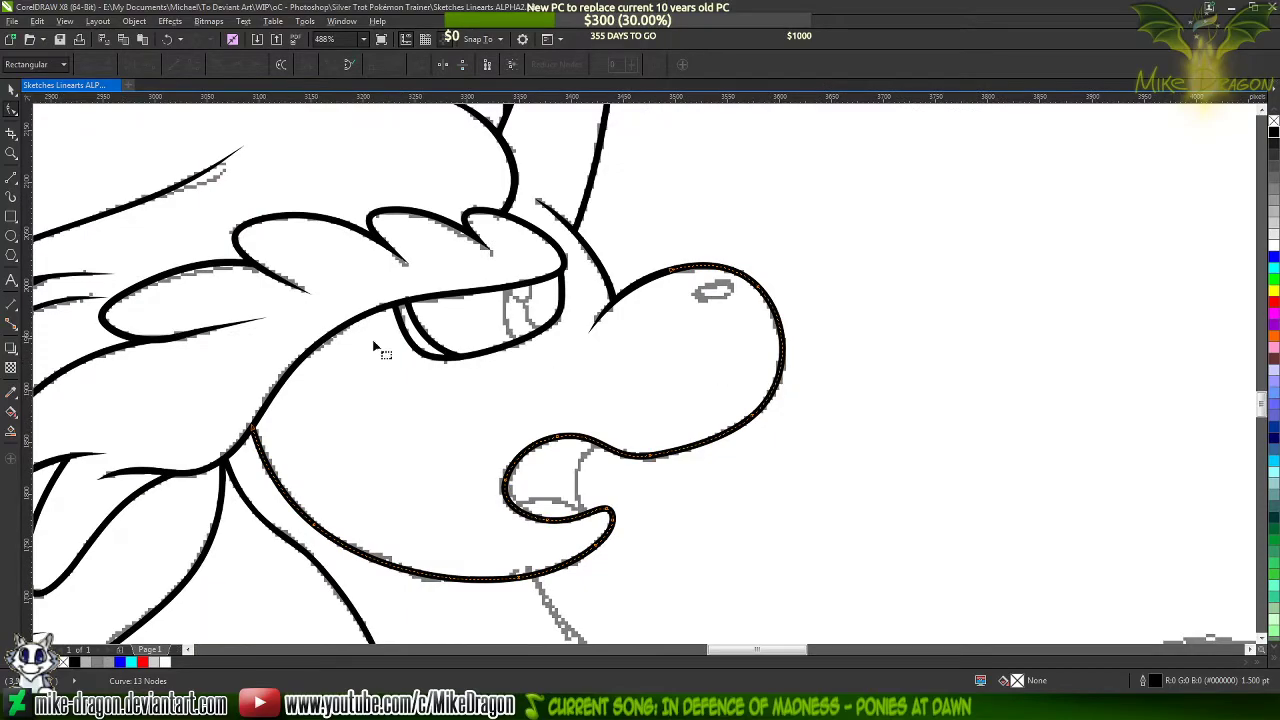
pyautogui.scroll(1, 294, 258)
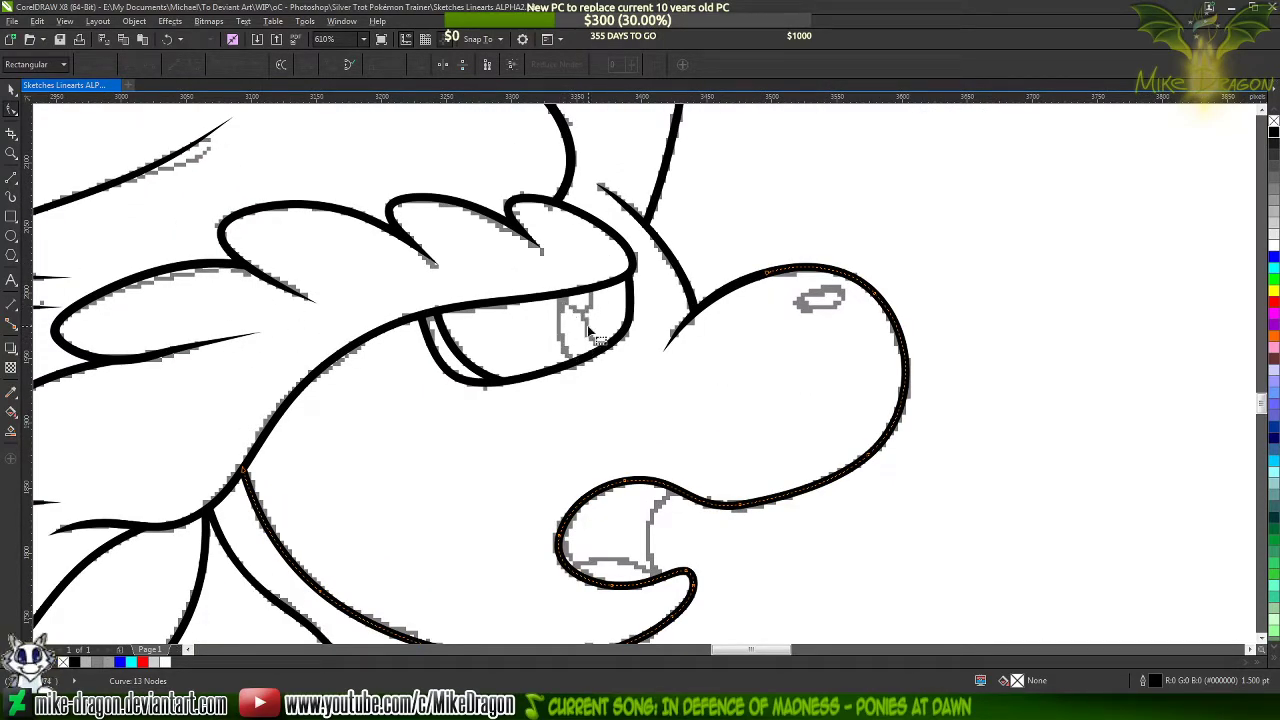
pyautogui.scroll(-2, 587, 325)
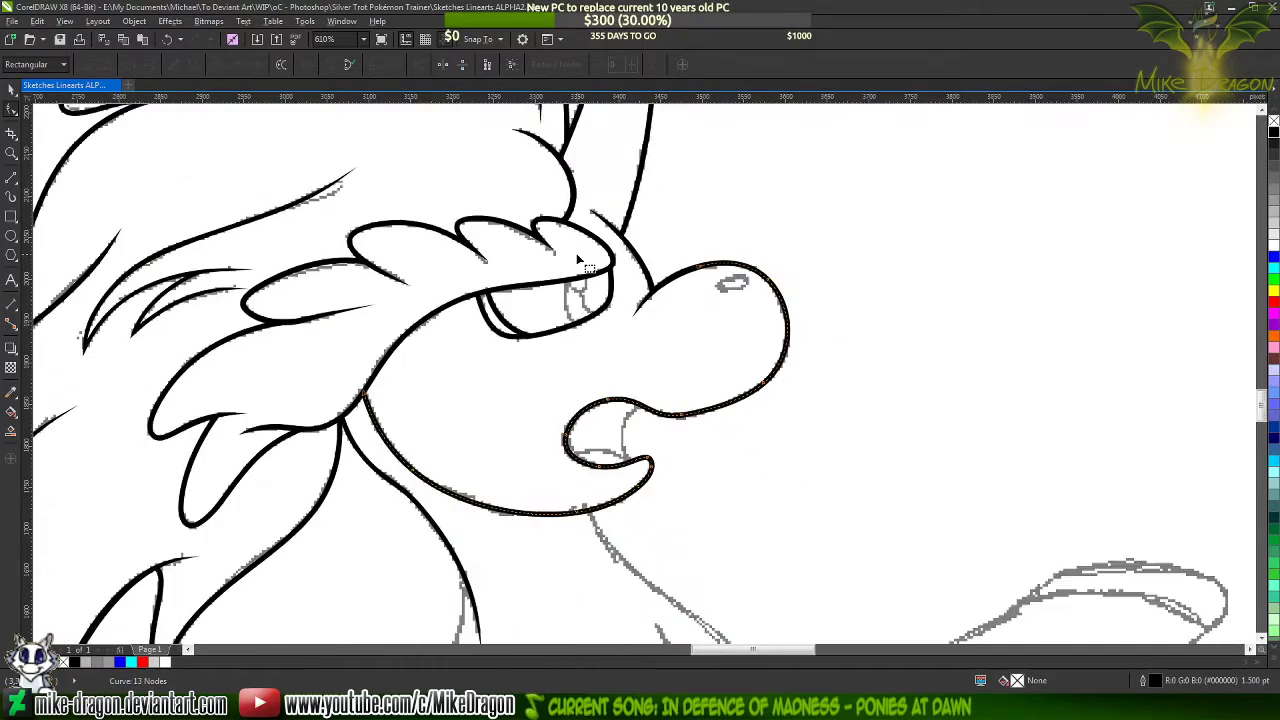
pyautogui.scroll(3, 697, 465)
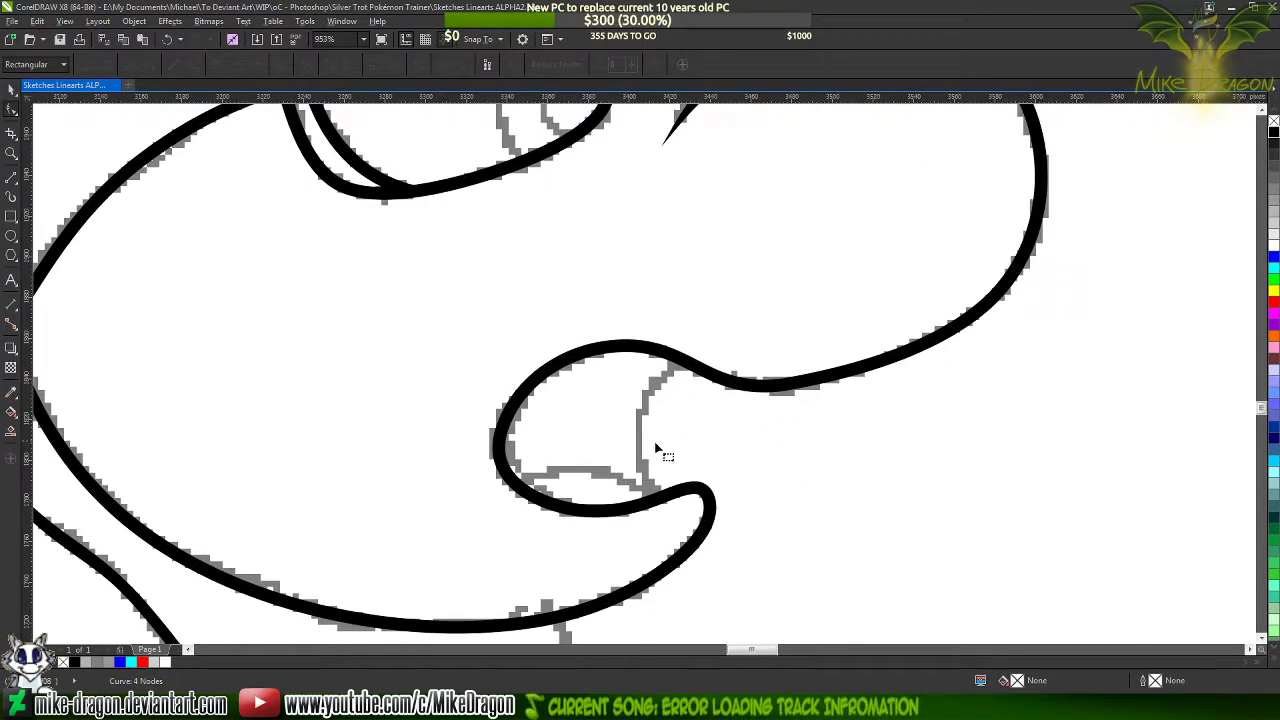
pyautogui.click(11, 186)
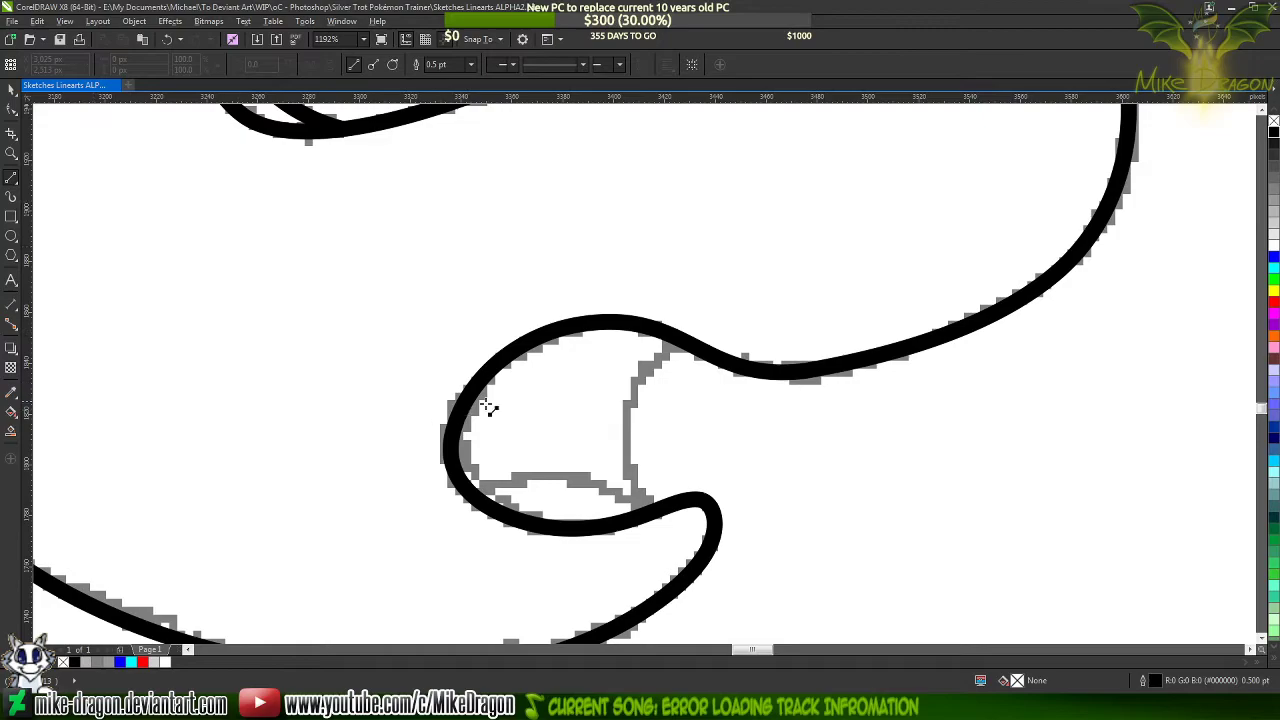
pyautogui.scroll(1, 564, 473)
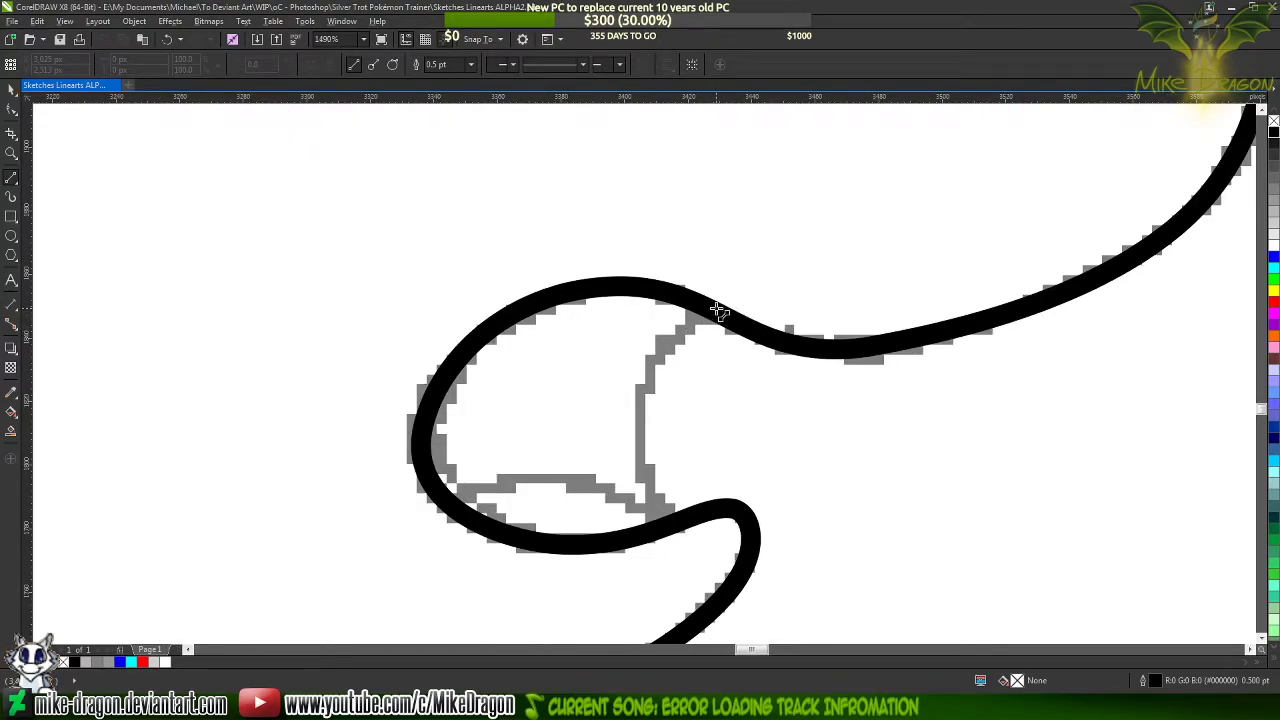
pyautogui.click(715, 313)
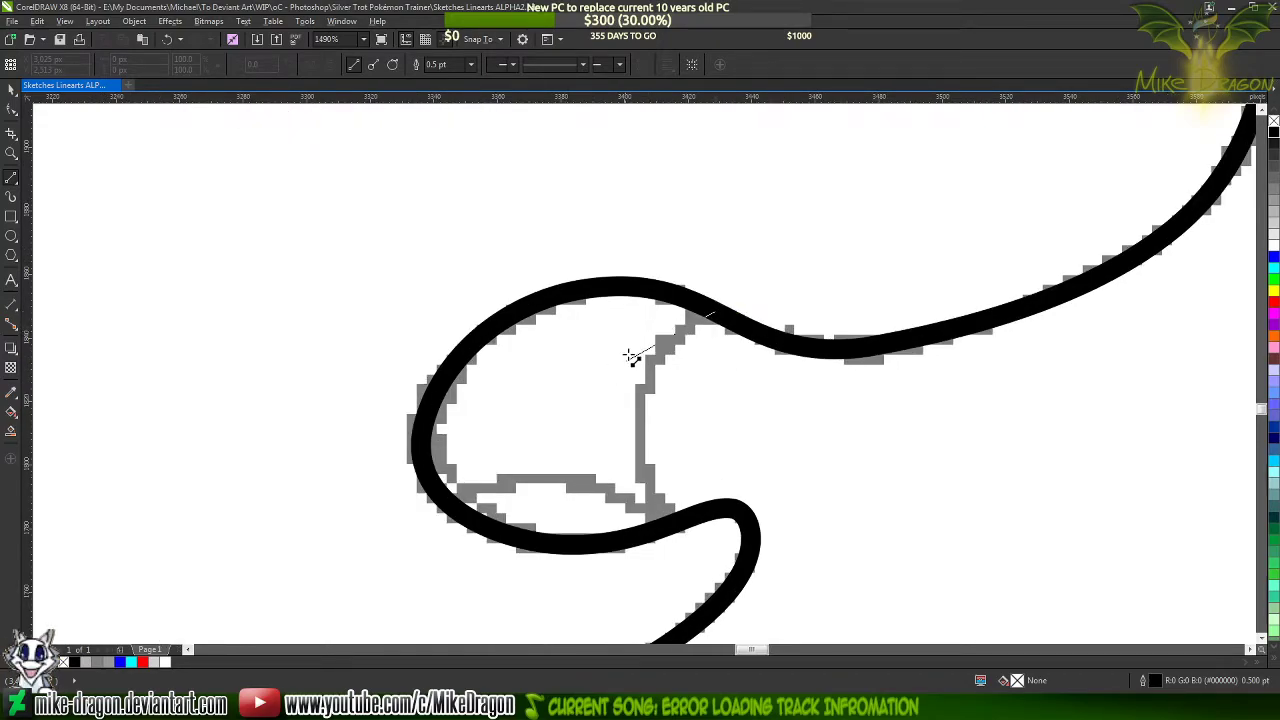
pyautogui.click(679, 521)
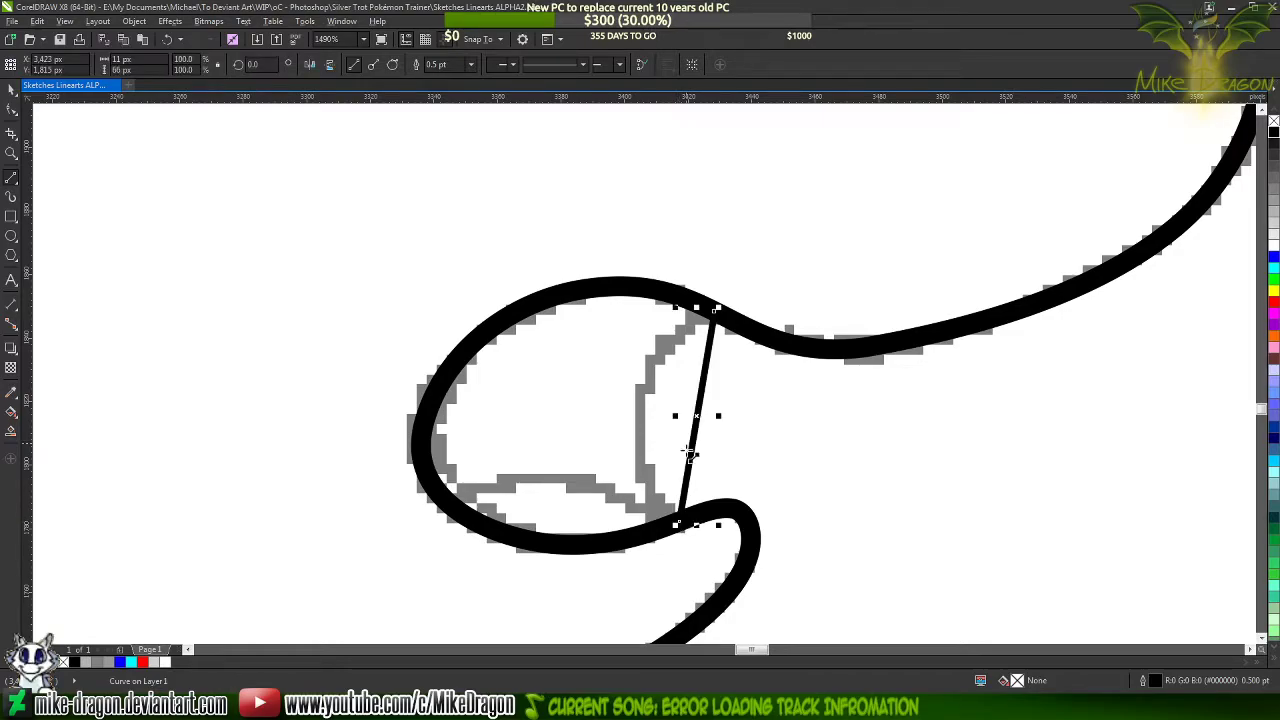
pyautogui.click(471, 64)
pyautogui.click(442, 131)
# Convert the line across the mouth opening to a curve and bend it inward along the sketched mouth edge
pyautogui.press('F10')
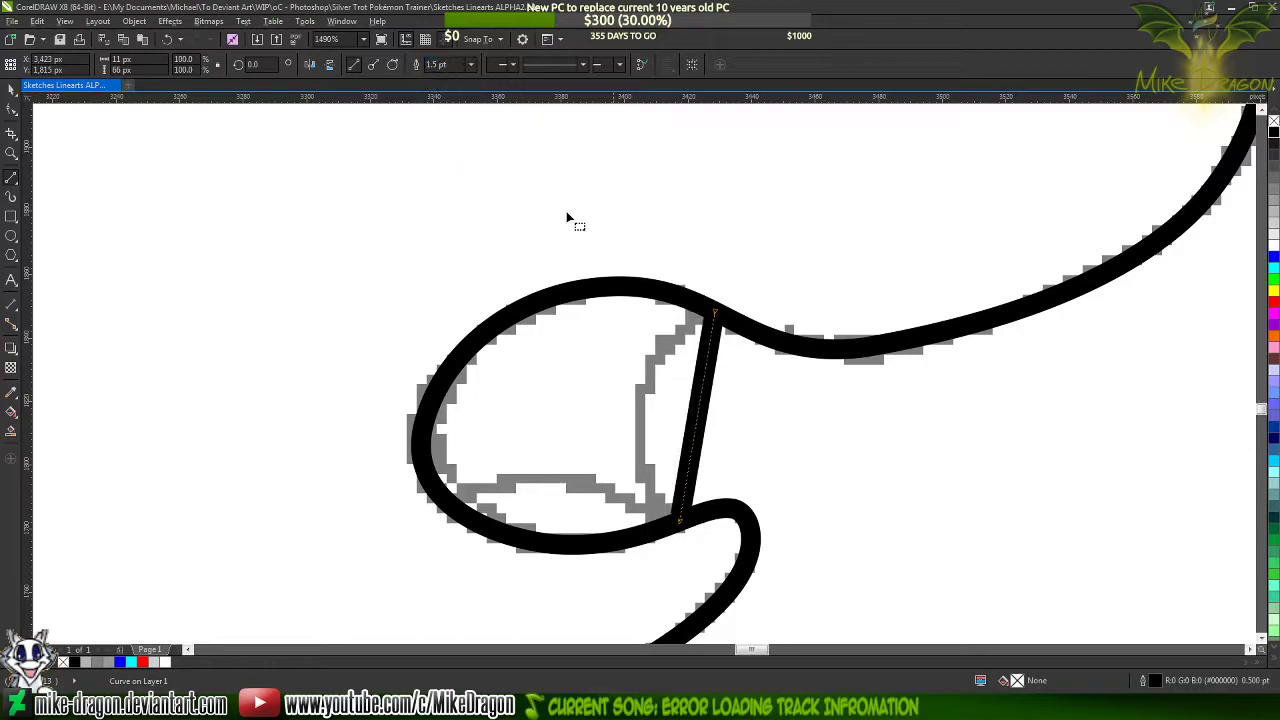
pyautogui.moveTo(794, 233); pyautogui.dragTo(619, 576)
pyautogui.rightClick(646, 441)
pyautogui.click(703, 499)
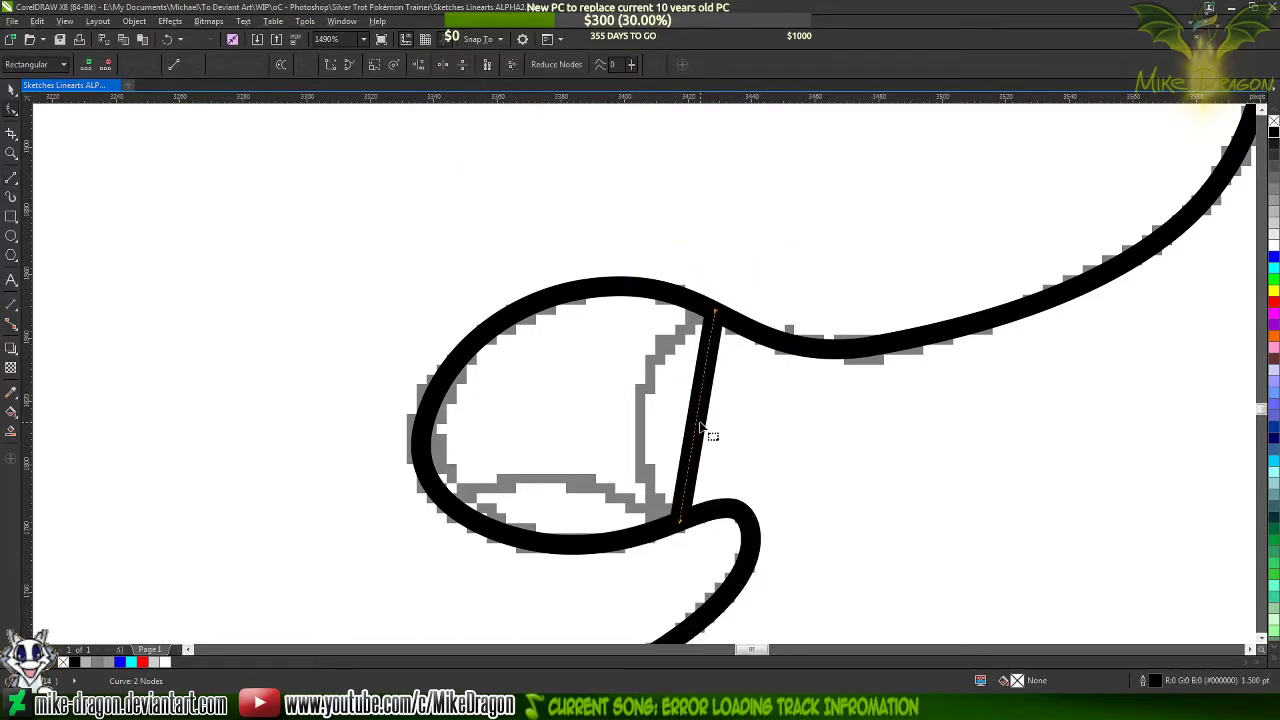
pyautogui.moveTo(699, 423)
pyautogui.mouseDown()
pyautogui.moveTo(646, 399)
pyautogui.moveTo(611, 446)
pyautogui.moveTo(618, 486)
pyautogui.mouseUp()
pyautogui.click(679, 521)
pyautogui.moveTo(630, 354); pyautogui.dragTo(628, 338)
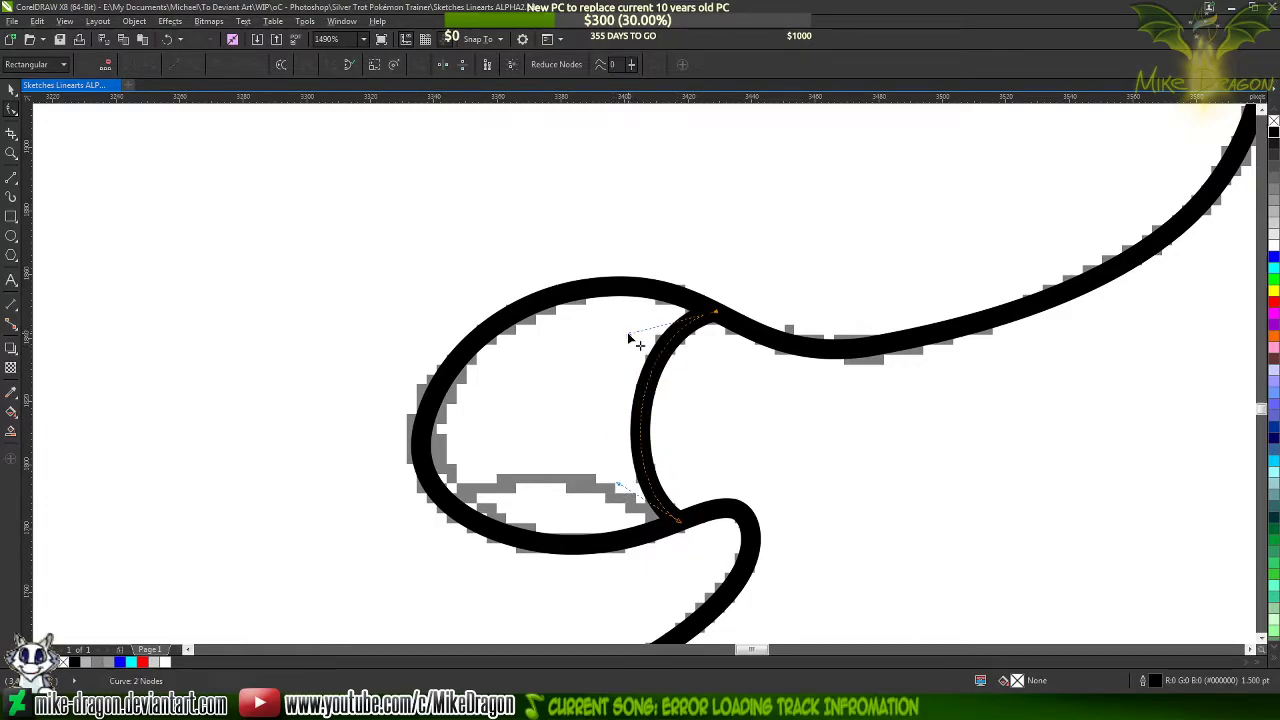
# Draw a straight tongue line about 70 px long from the mouth's rear edge to the lower lip, with a 1.5 pt width
pyautogui.click(12, 177)
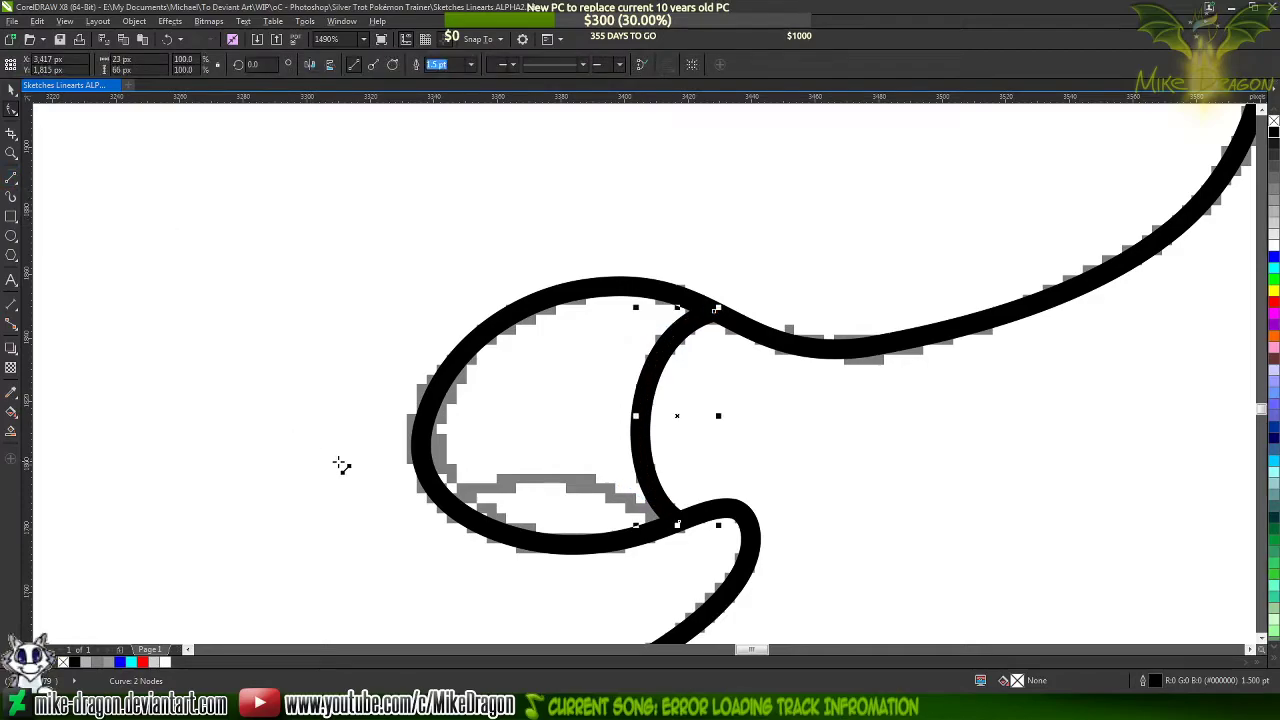
pyautogui.click(447, 500)
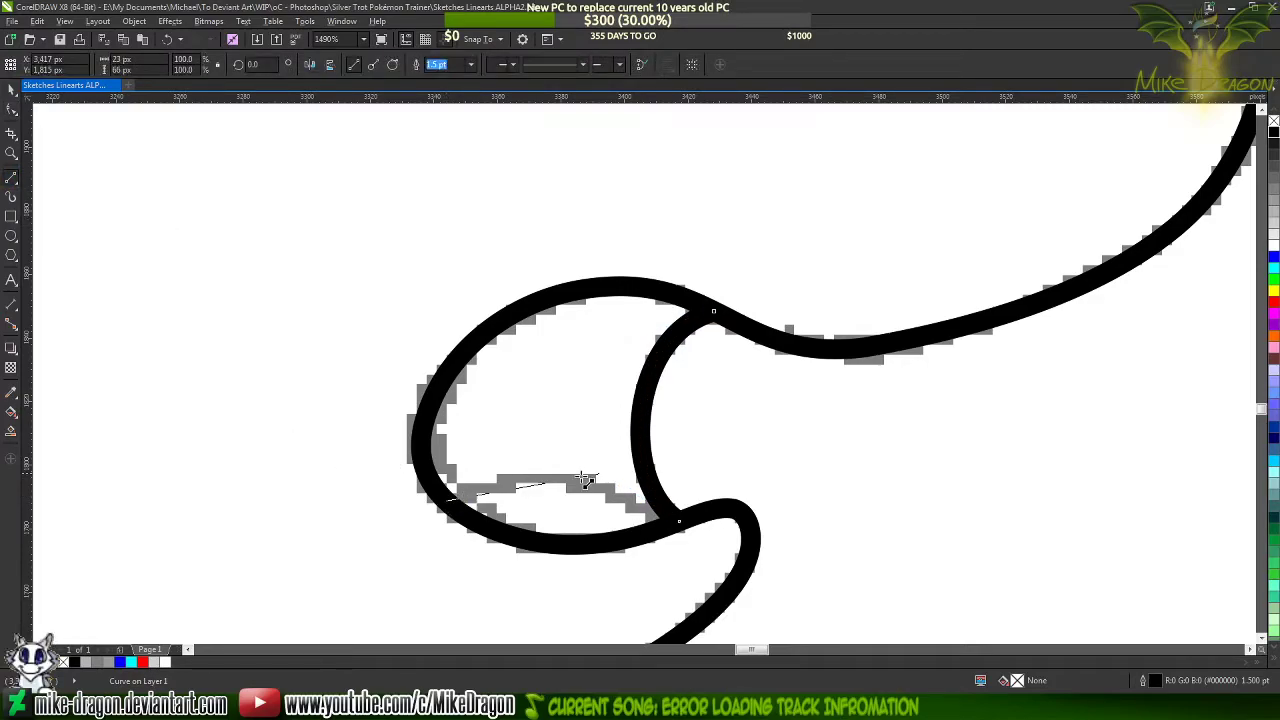
pyautogui.click(670, 525)
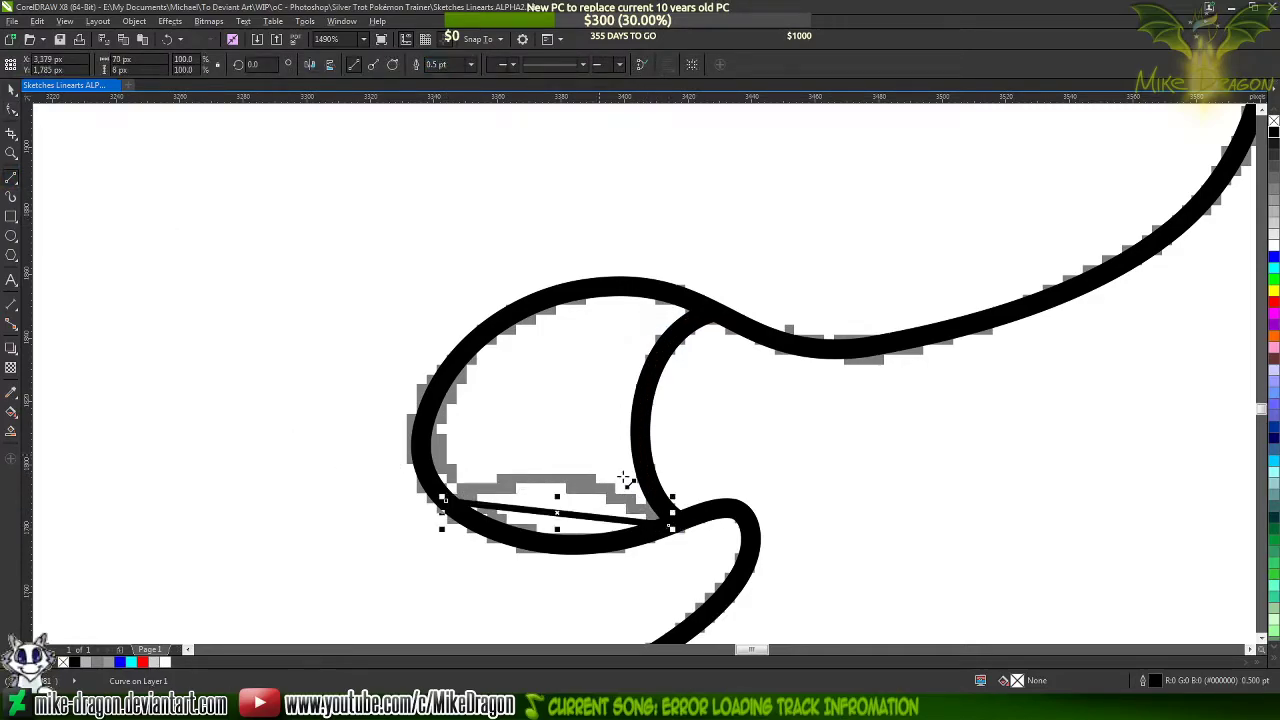
pyautogui.click(473, 69)
pyautogui.click(438, 132)
# Convert the tongue line to a curve and arch it upward, adjusting its handles to match the sketched tongue
pyautogui.press('F10')
pyautogui.moveTo(315, 376); pyautogui.dragTo(553, 510)
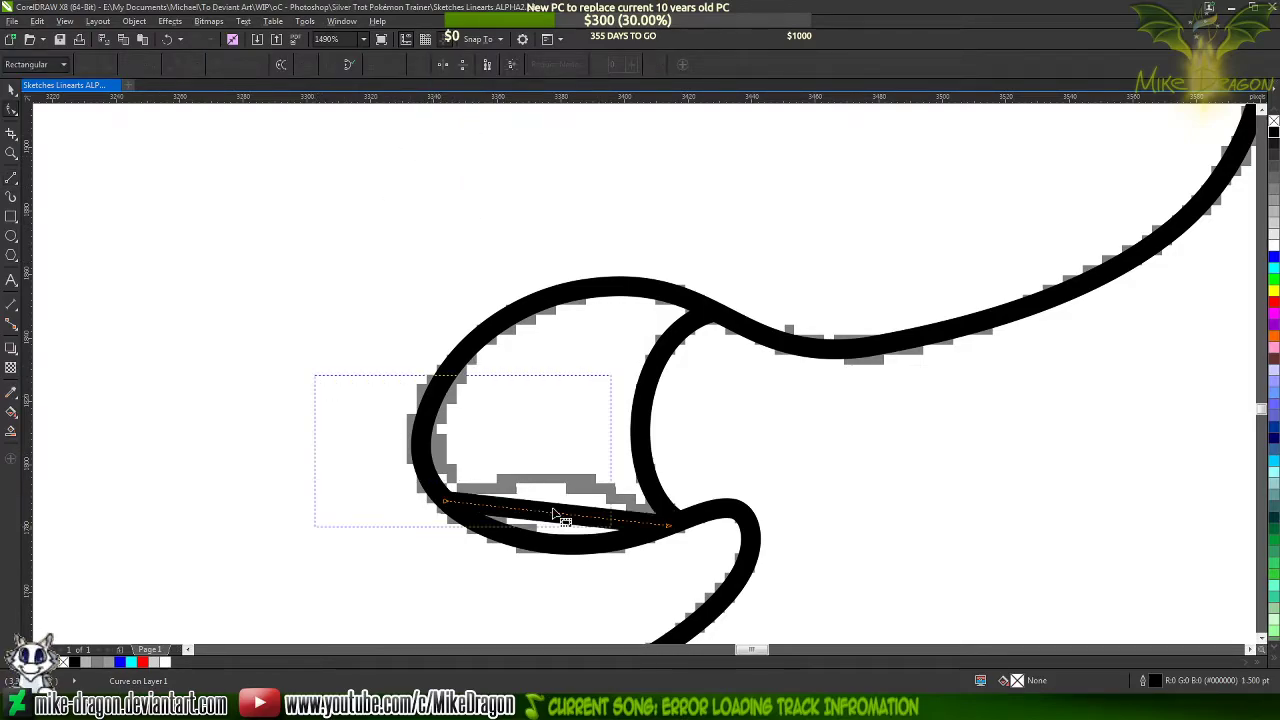
pyautogui.rightClick(554, 505)
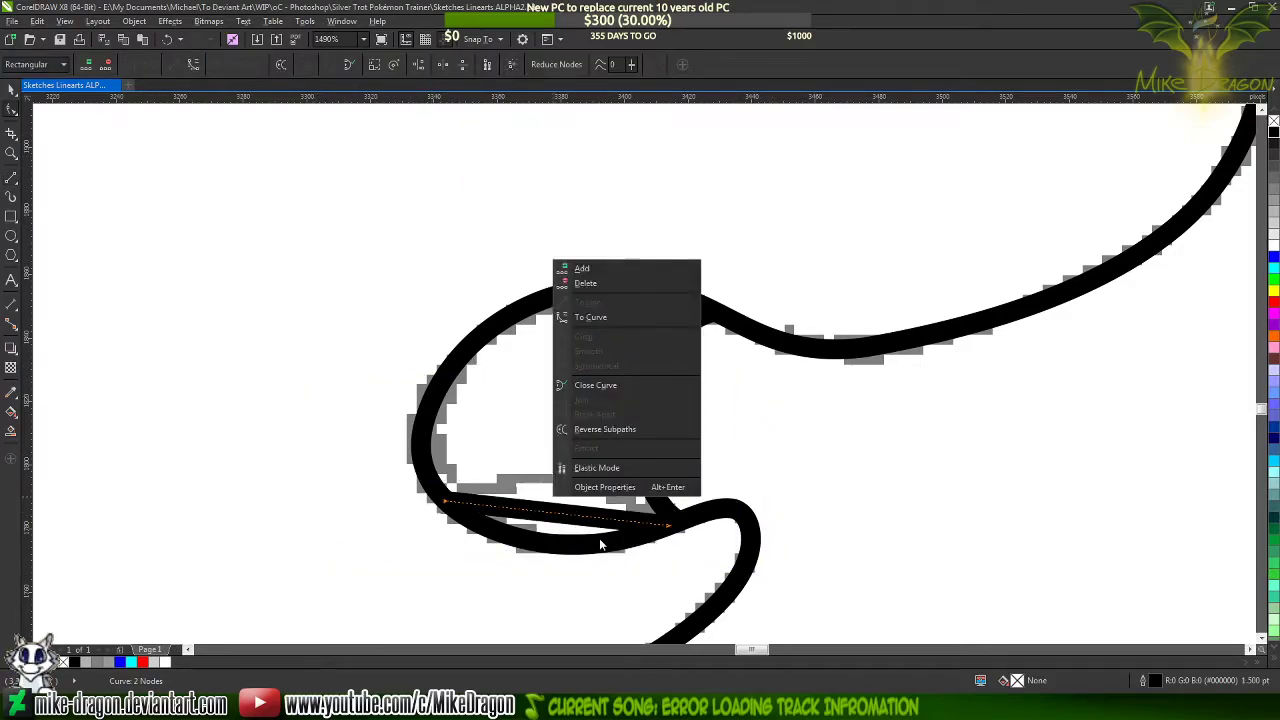
pyautogui.click(613, 322)
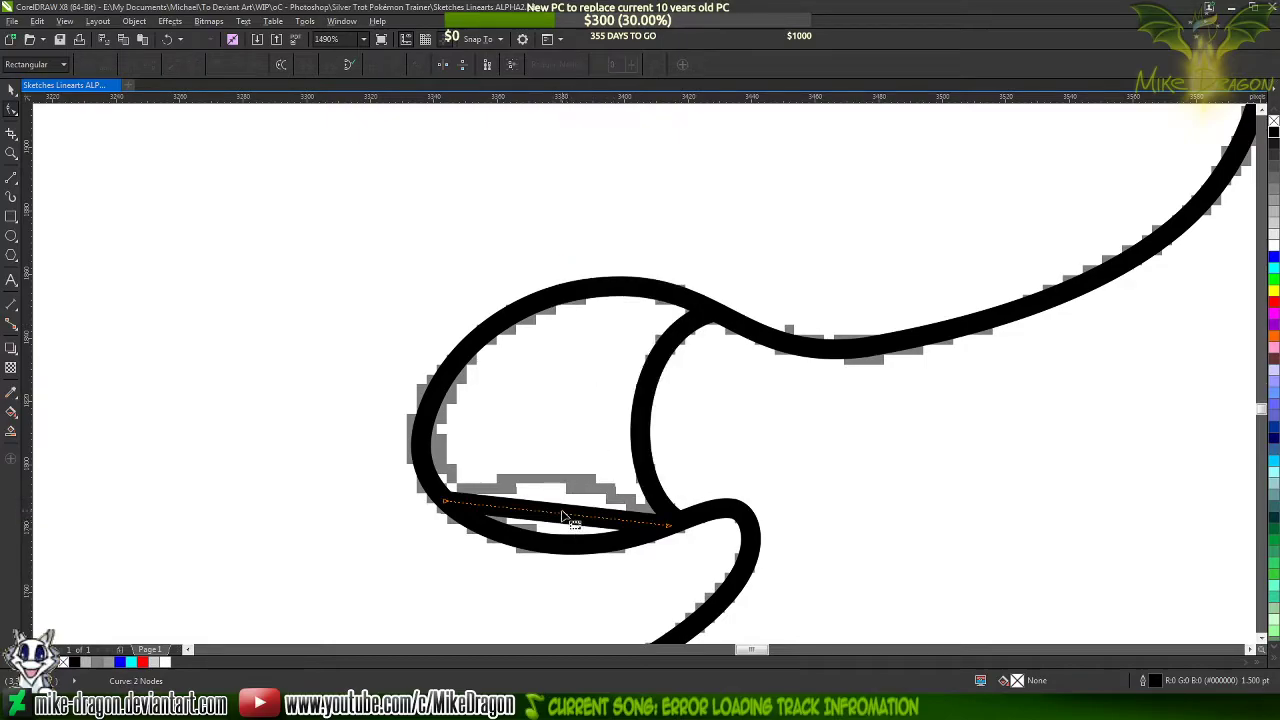
pyautogui.moveTo(567, 521); pyautogui.dragTo(565, 478)
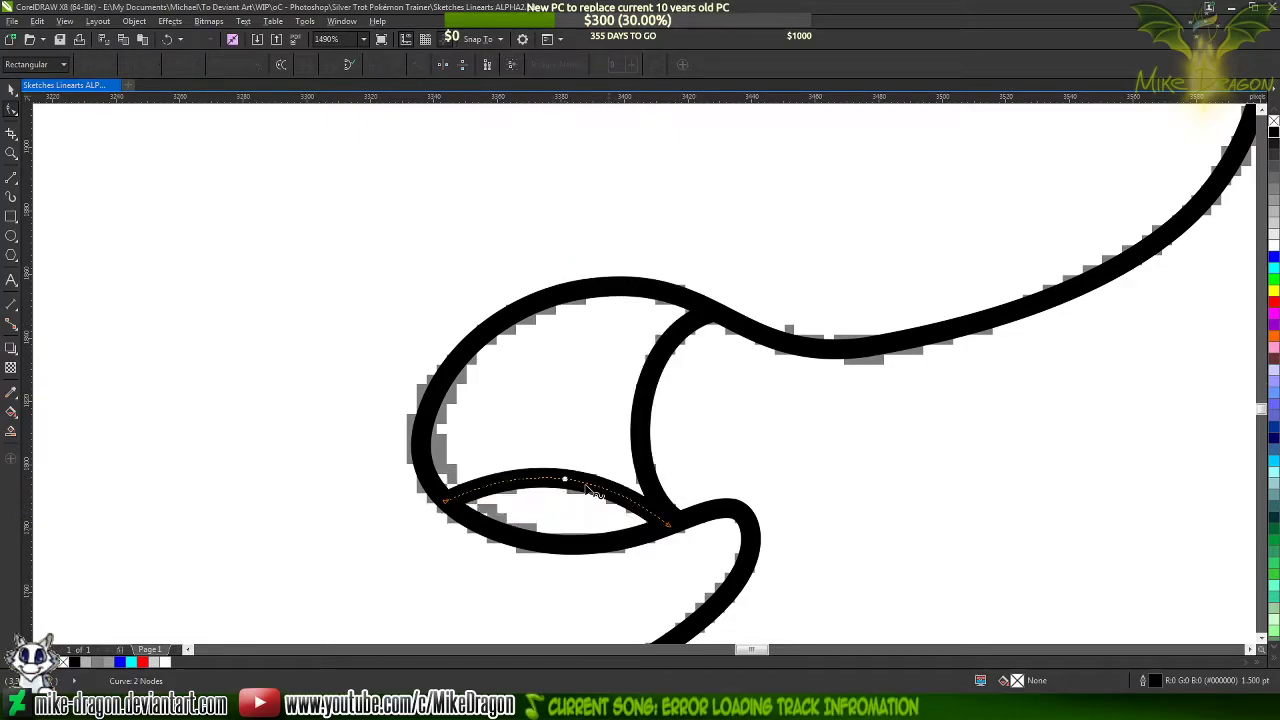
pyautogui.click(672, 527)
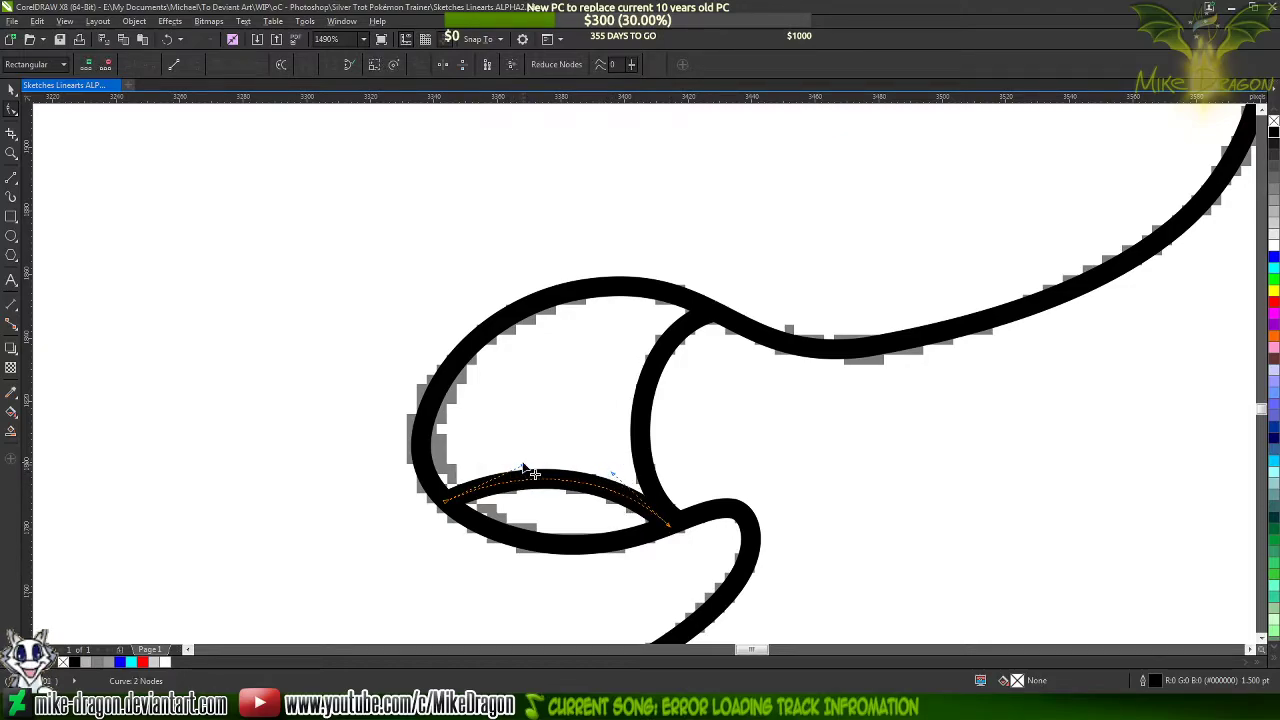
pyautogui.moveTo(523, 468); pyautogui.dragTo(518, 472)
pyautogui.click(553, 400)
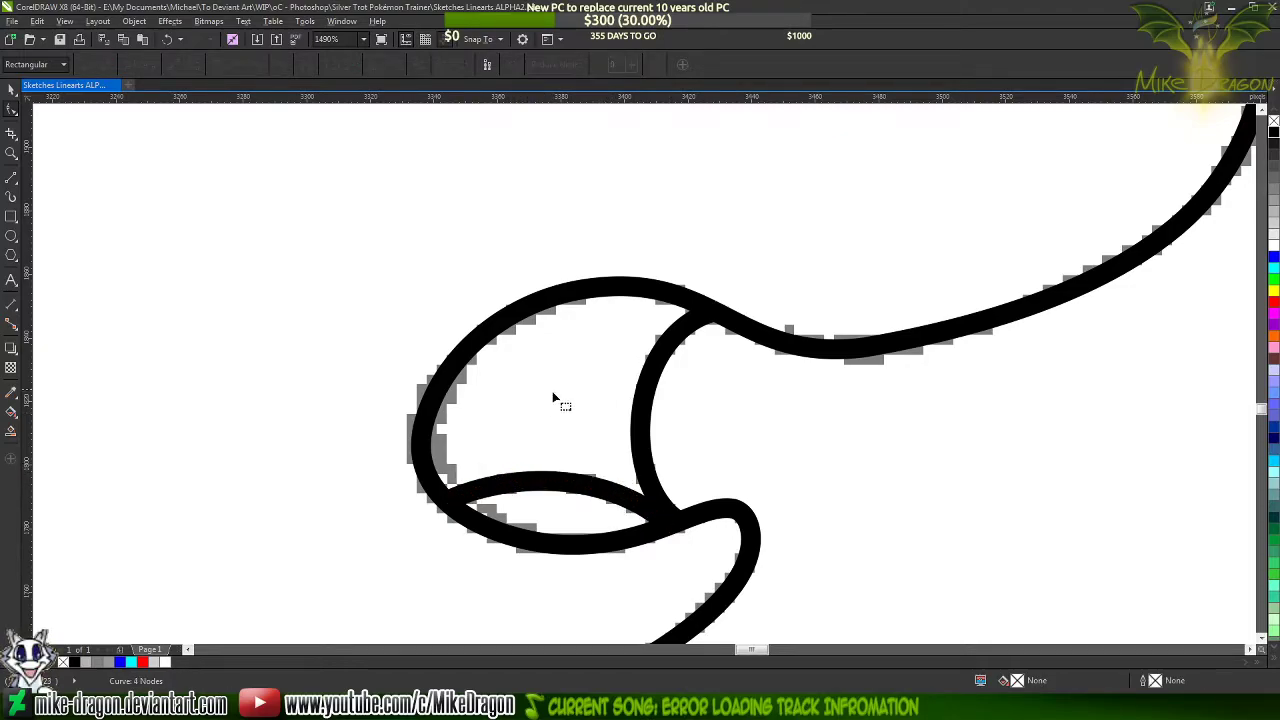
# Activate the straight-line drawing tool for tracing the nostril sketched on the snout
pyautogui.scroll(-4, 508, 425)
pyautogui.scroll(-6, 625, 480)
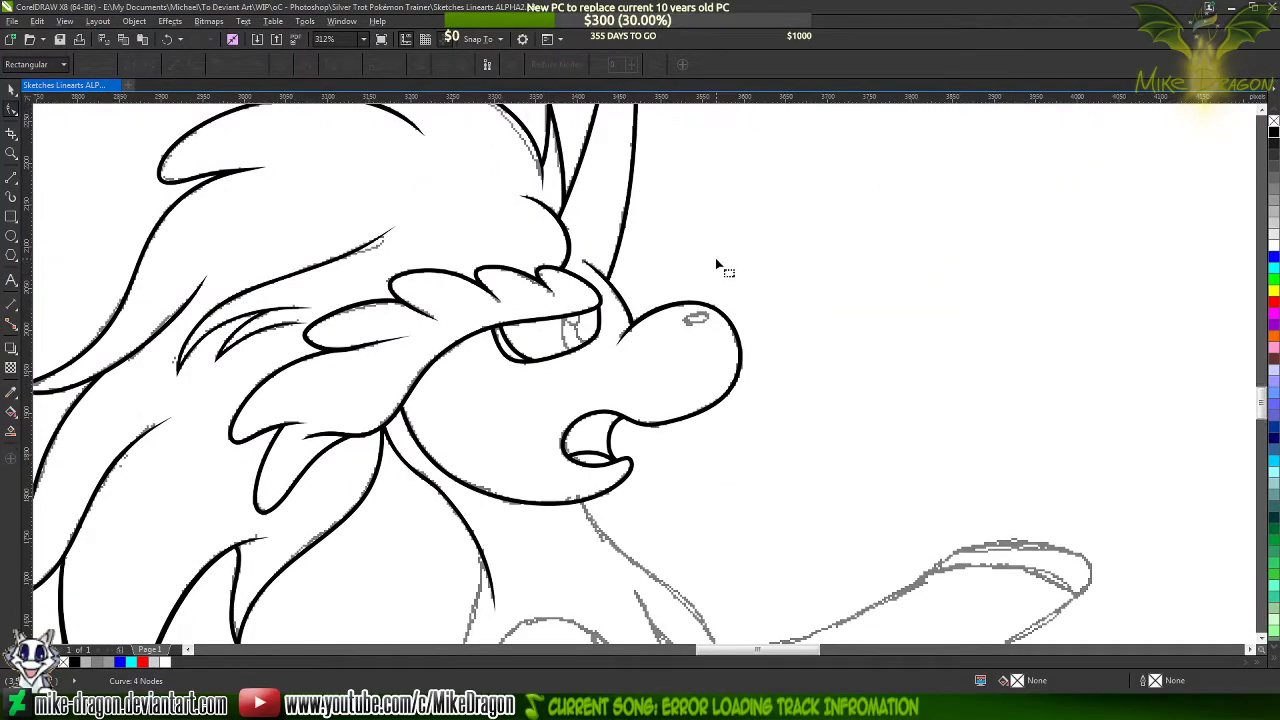
pyautogui.scroll(4, 724, 290)
pyautogui.scroll(3, 684, 464)
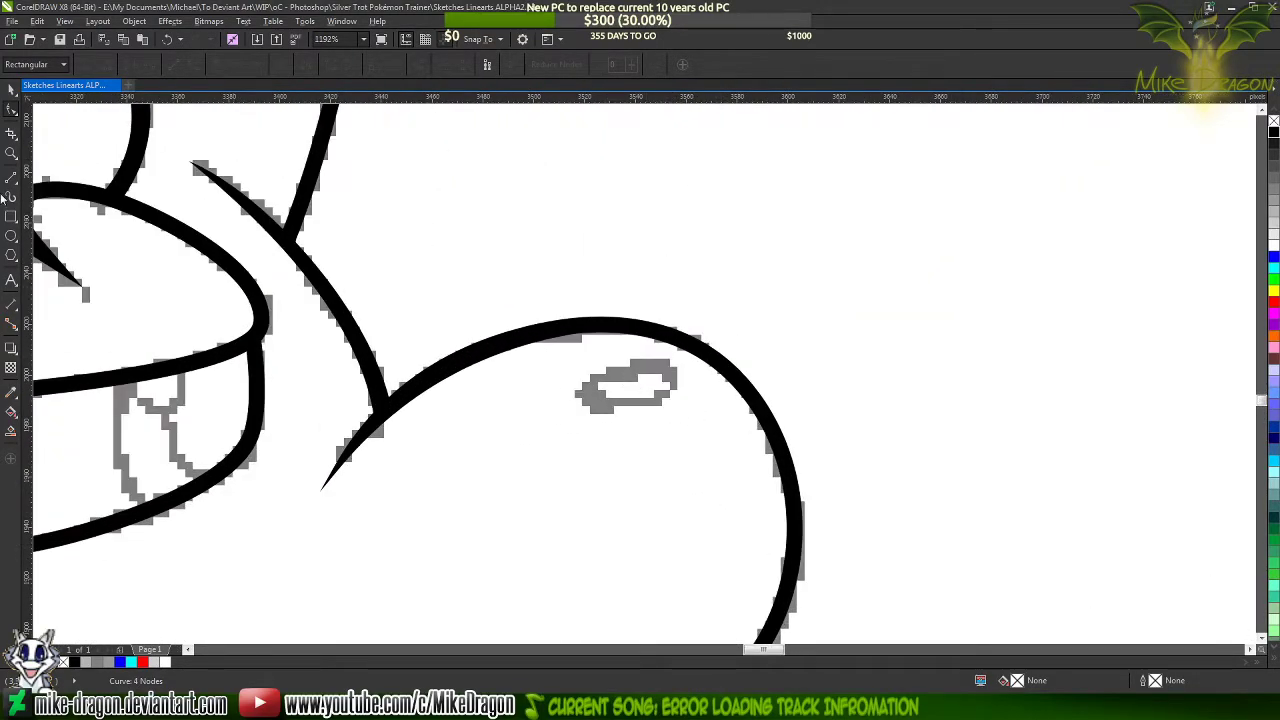
pyautogui.click(11, 176)
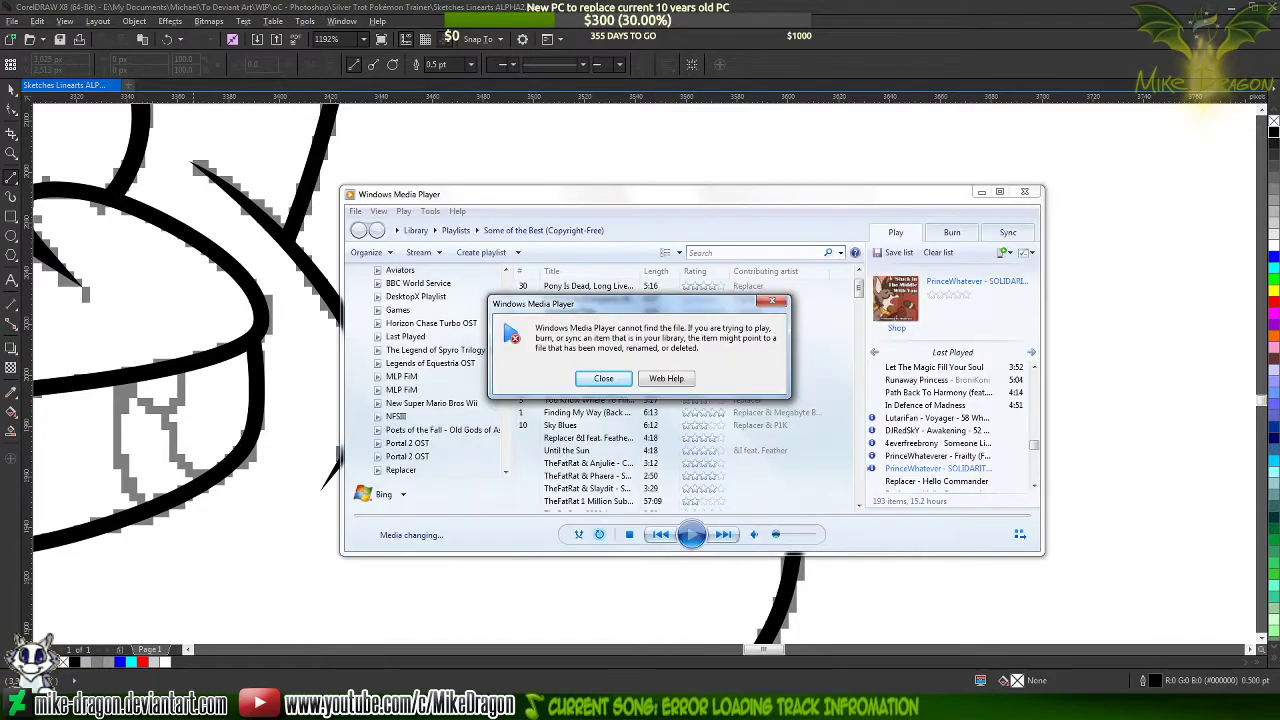
# Skip the unavailable playlist tracks in Windows Media Player until a playable one starts, and return to the drawing in CorelDRAW
pyautogui.click(601, 379)
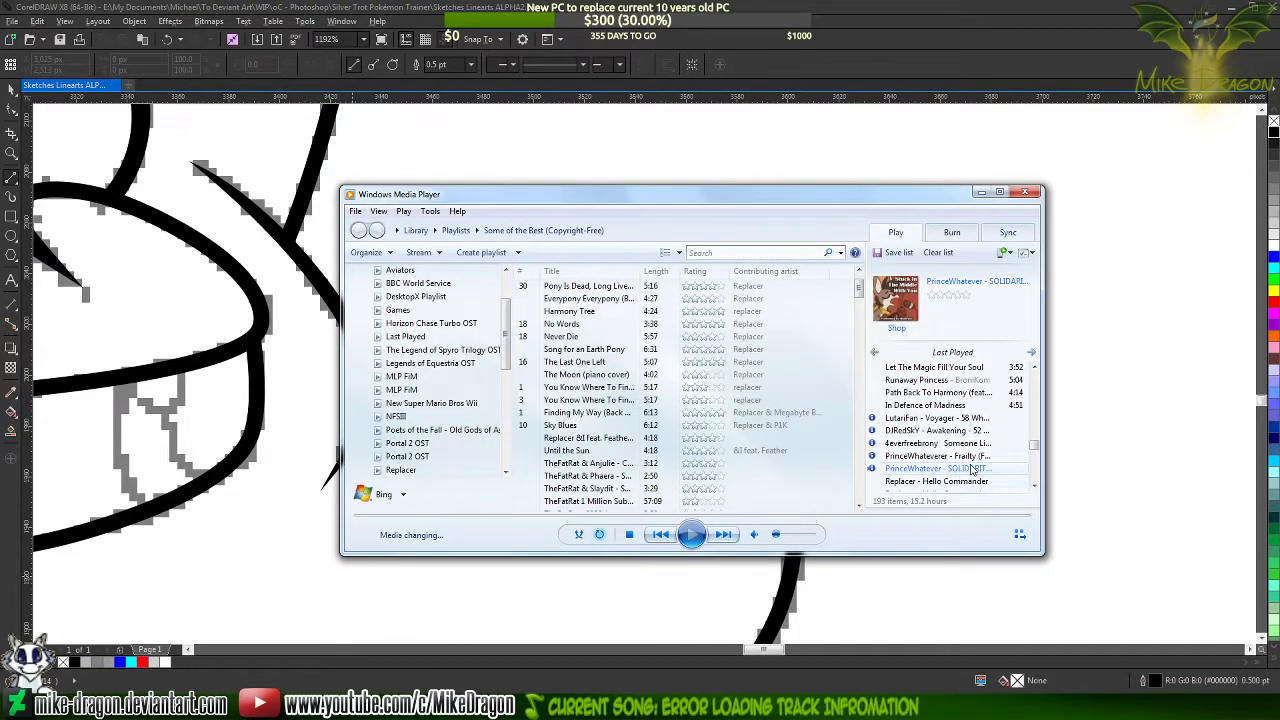
pyautogui.click(718, 539)
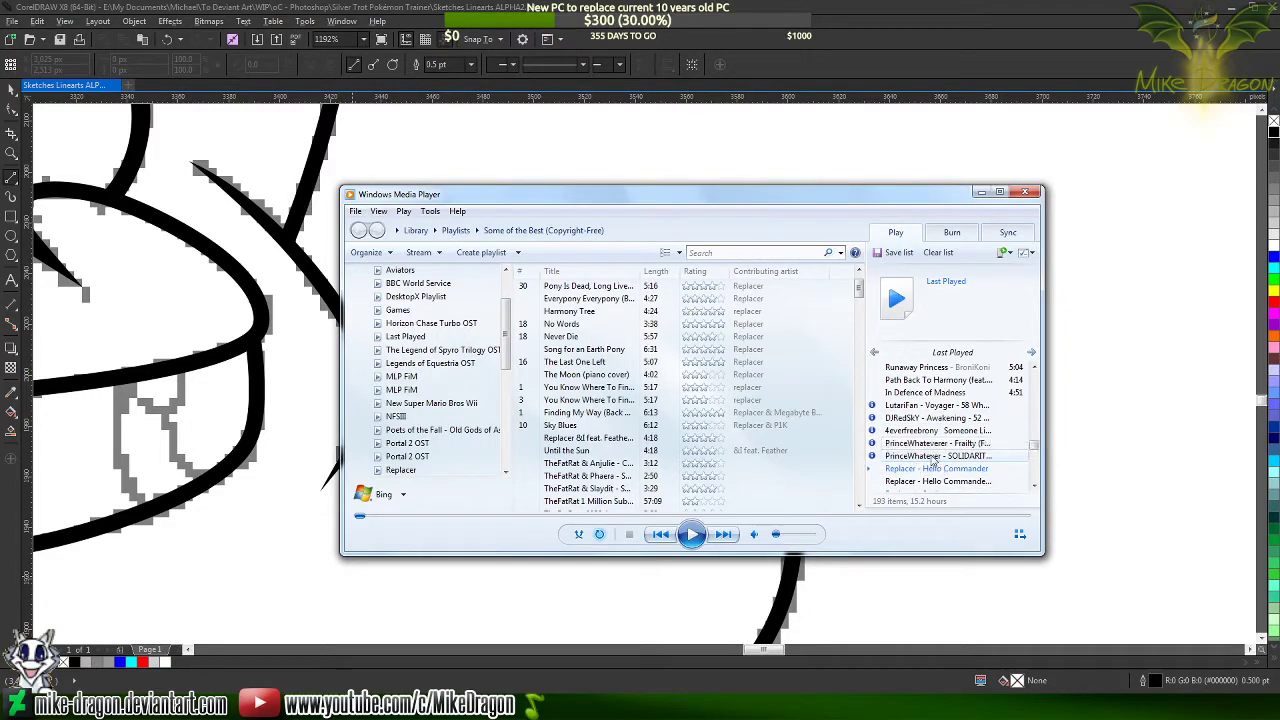
pyautogui.doubleClick(907, 470)
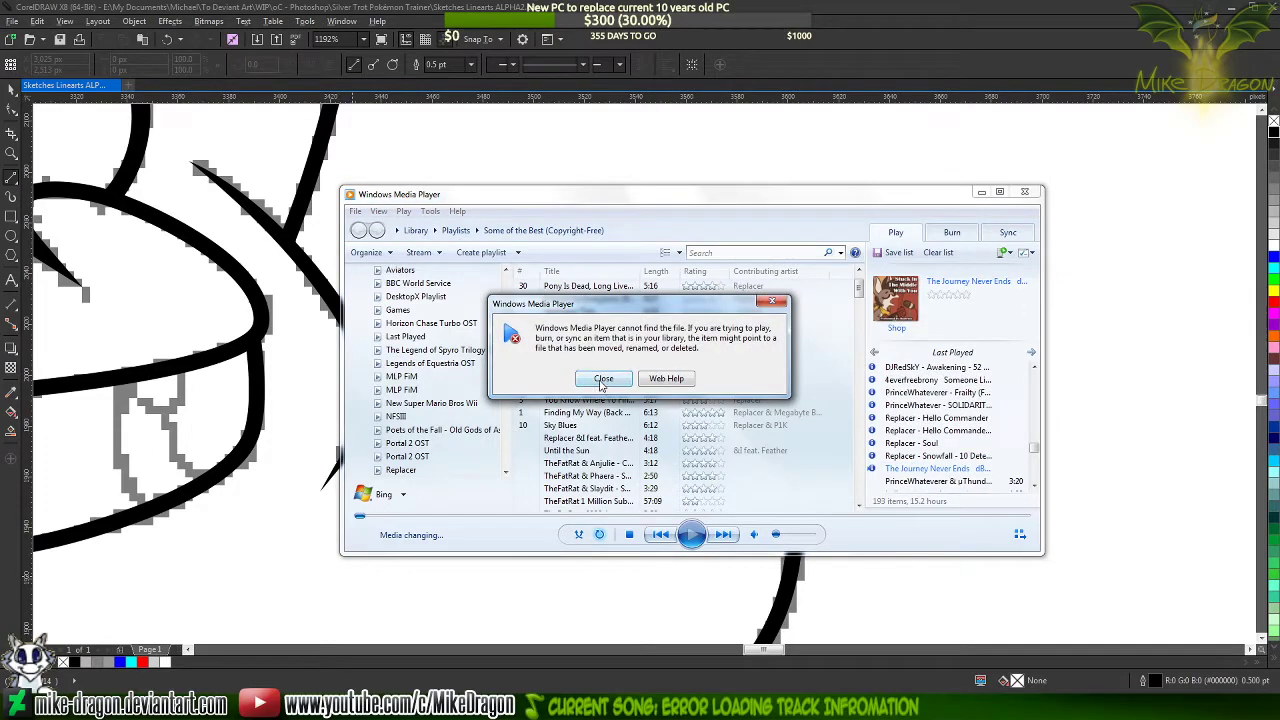
pyautogui.click(603, 379)
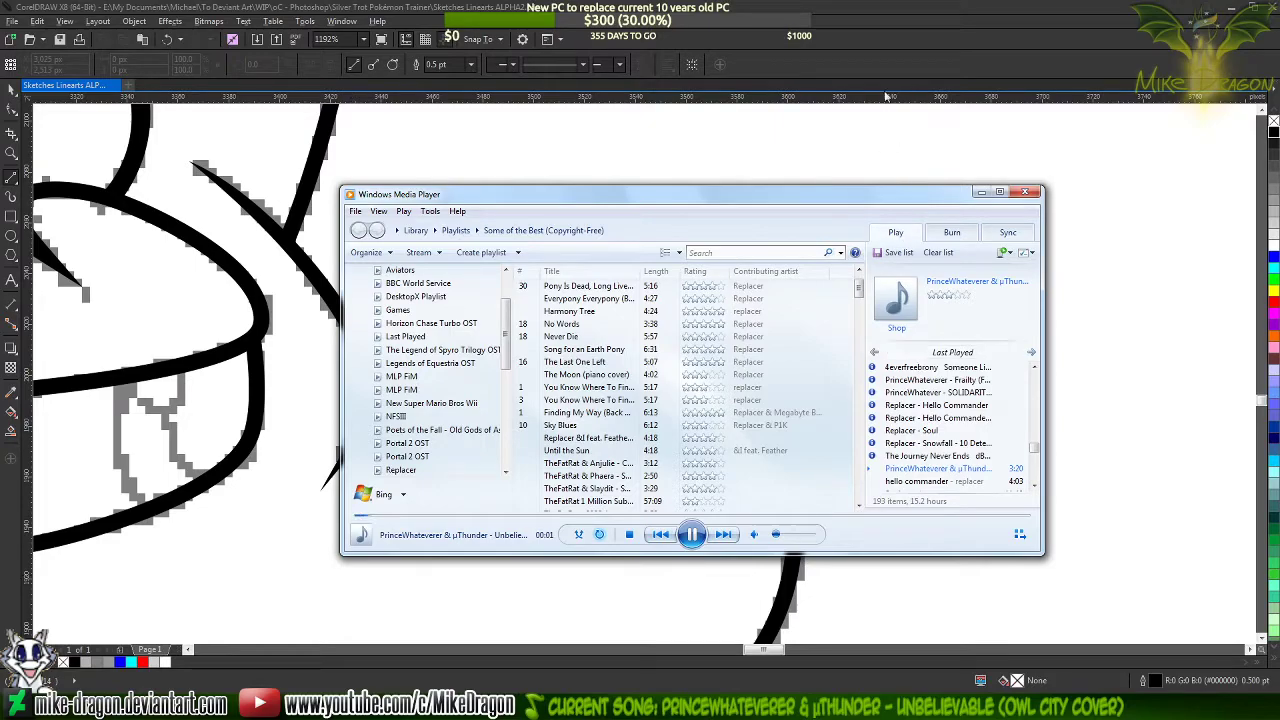
pyautogui.click(884, 42)
# Draw a closed triangle about 28 by 14 px over the sketched nostril on the snout
pyautogui.scroll(-2, 571, 211)
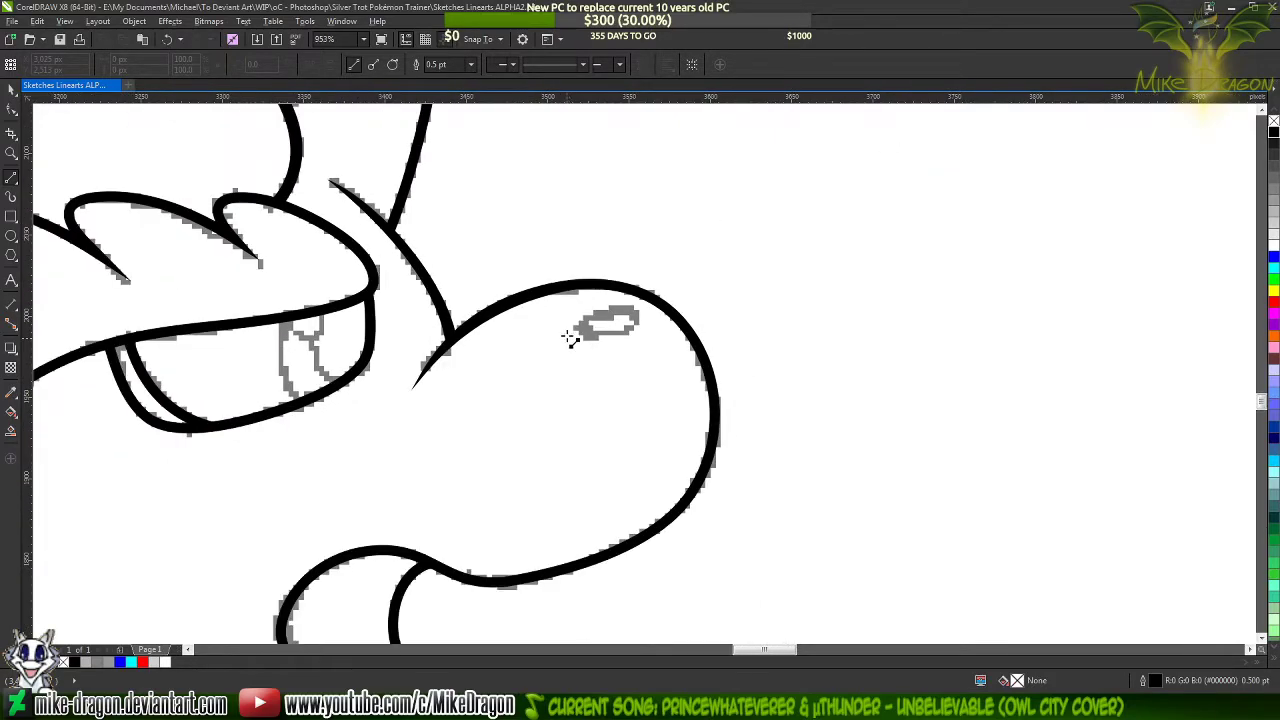
pyautogui.scroll(3, 570, 335)
pyautogui.moveTo(647, 289); pyautogui.dragTo(606, 334)
pyautogui.click(694, 321)
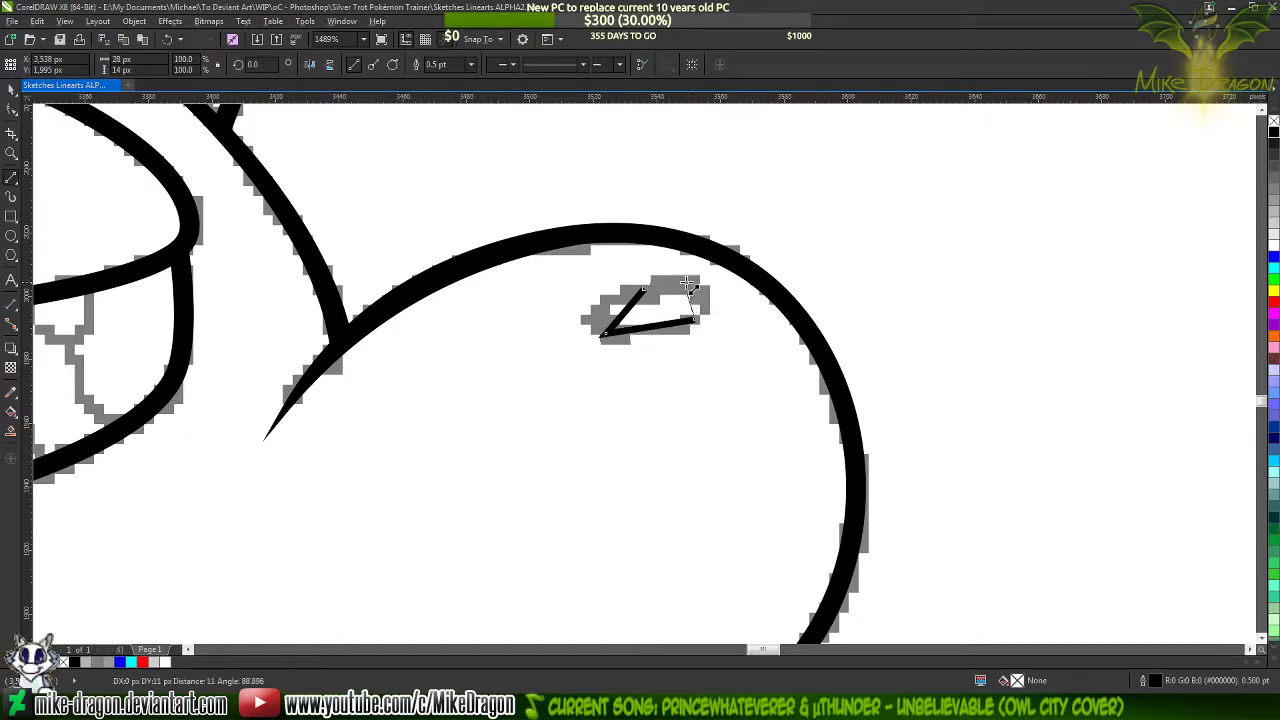
pyautogui.click(644, 290)
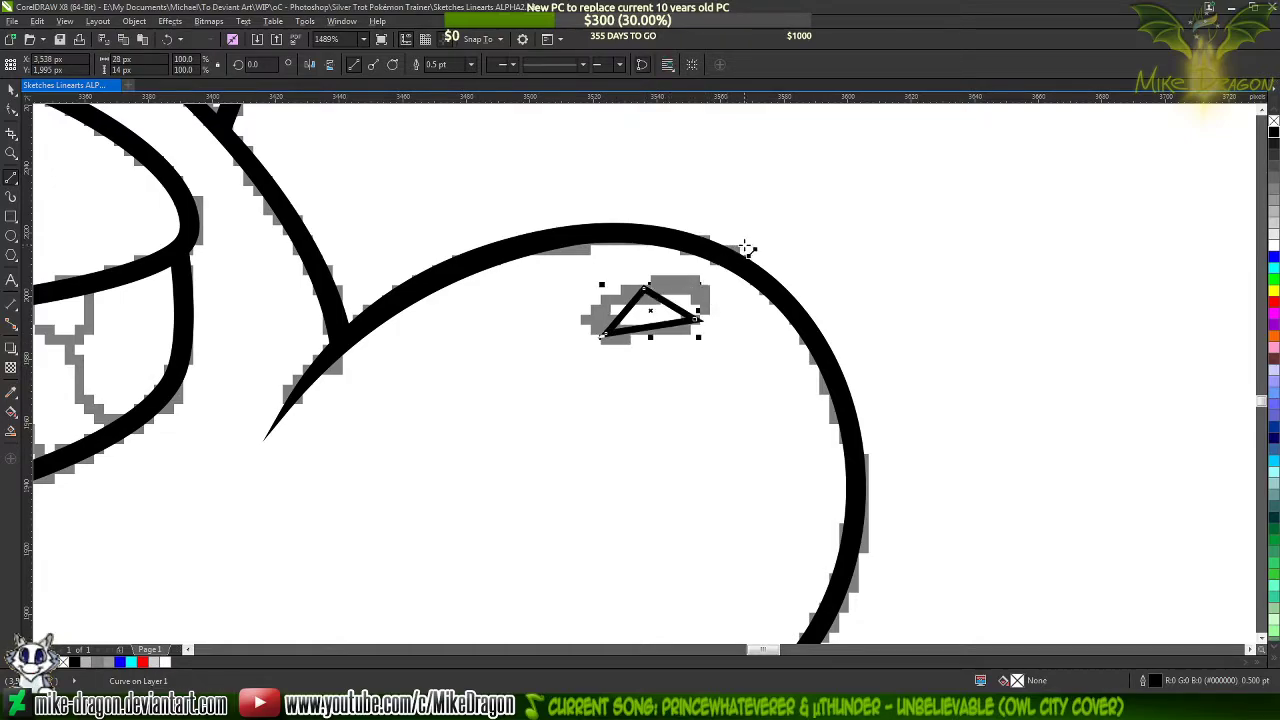
# Convert the nostril triangle's sides to curves and set its outline width to 1.0 pt
pyautogui.press('F10')
pyautogui.moveTo(854, 209); pyautogui.dragTo(585, 362)
pyautogui.rightClick(690, 287)
pyautogui.click(722, 346)
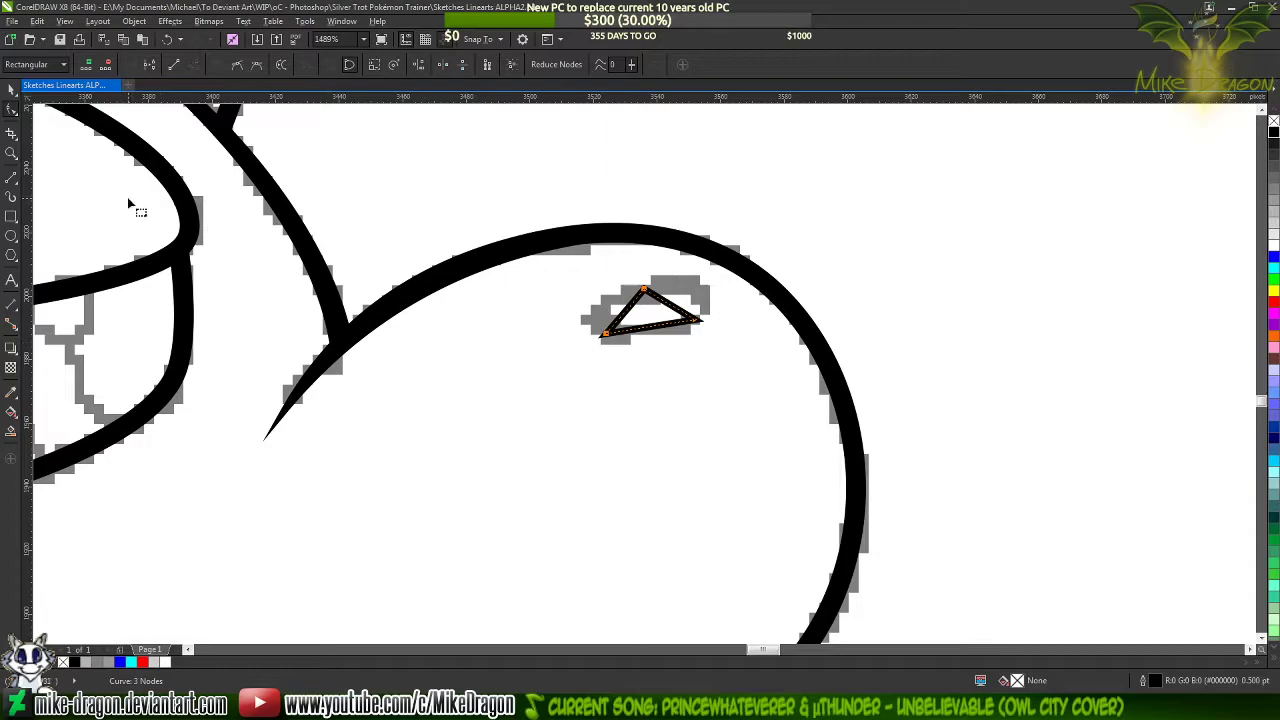
pyautogui.press('space')
pyautogui.click(471, 64)
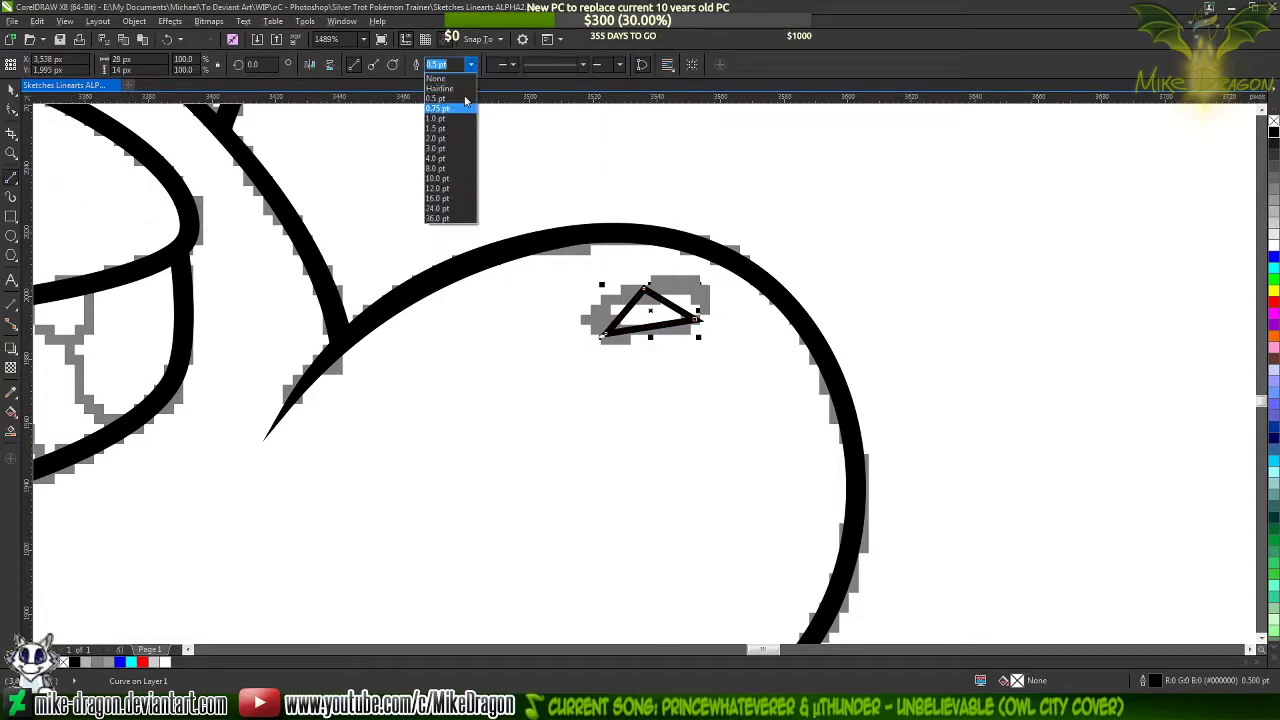
pyautogui.click(435, 118)
# Bend the three sides of the nostril triangle outward so they follow the sketched oval on the snout
pyautogui.scroll(-6, 1014, 306)
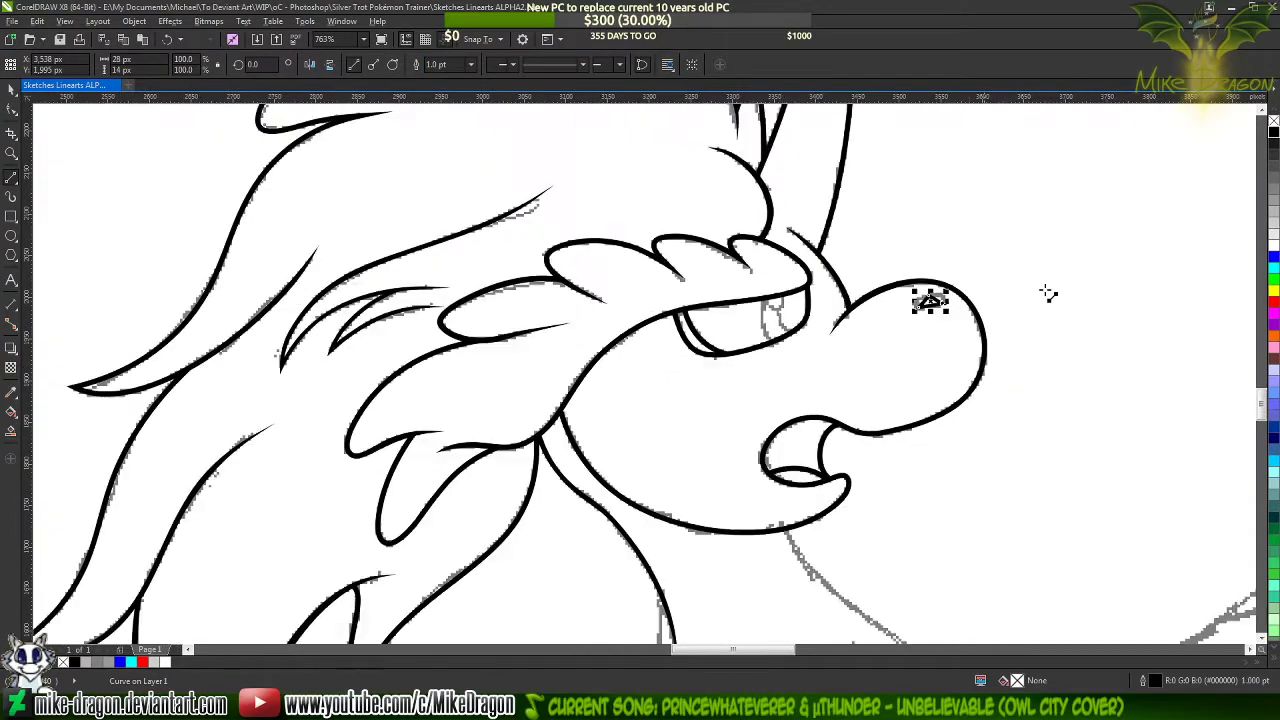
pyautogui.scroll(-2, 1056, 284)
pyautogui.scroll(8, 262, 400)
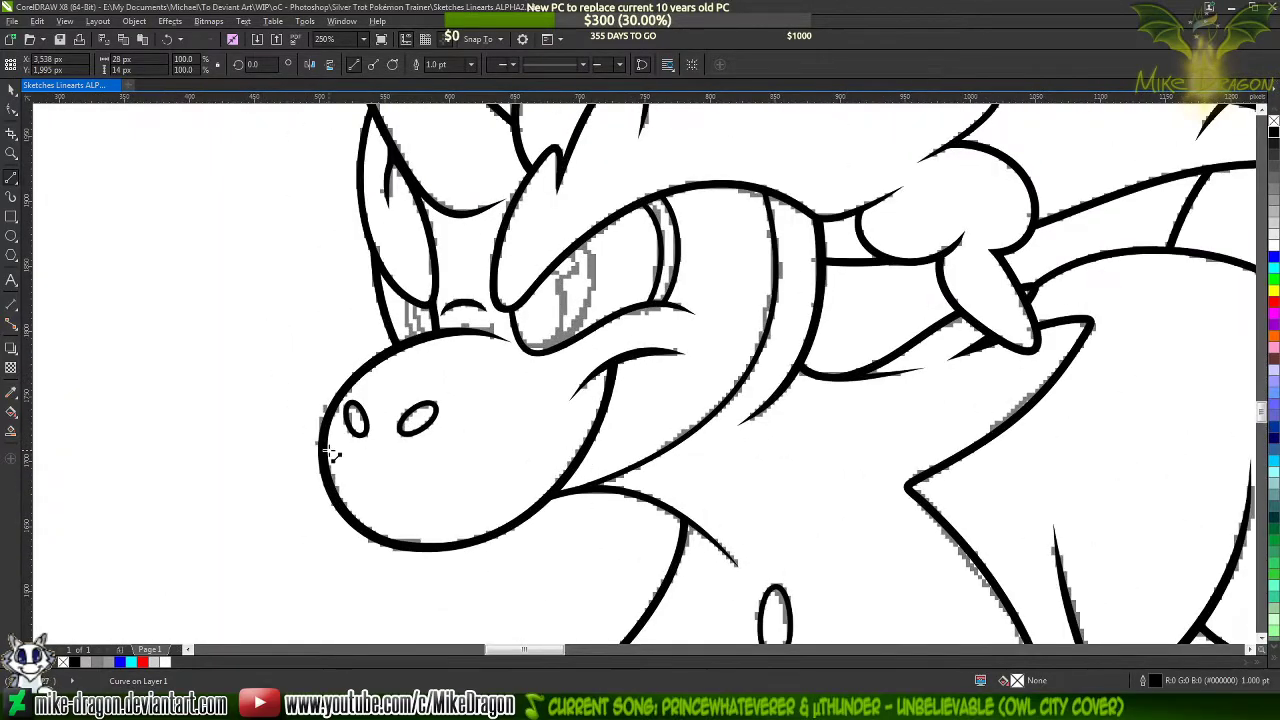
pyautogui.scroll(-5, 260, 414)
pyautogui.scroll(3, 1000, 340)
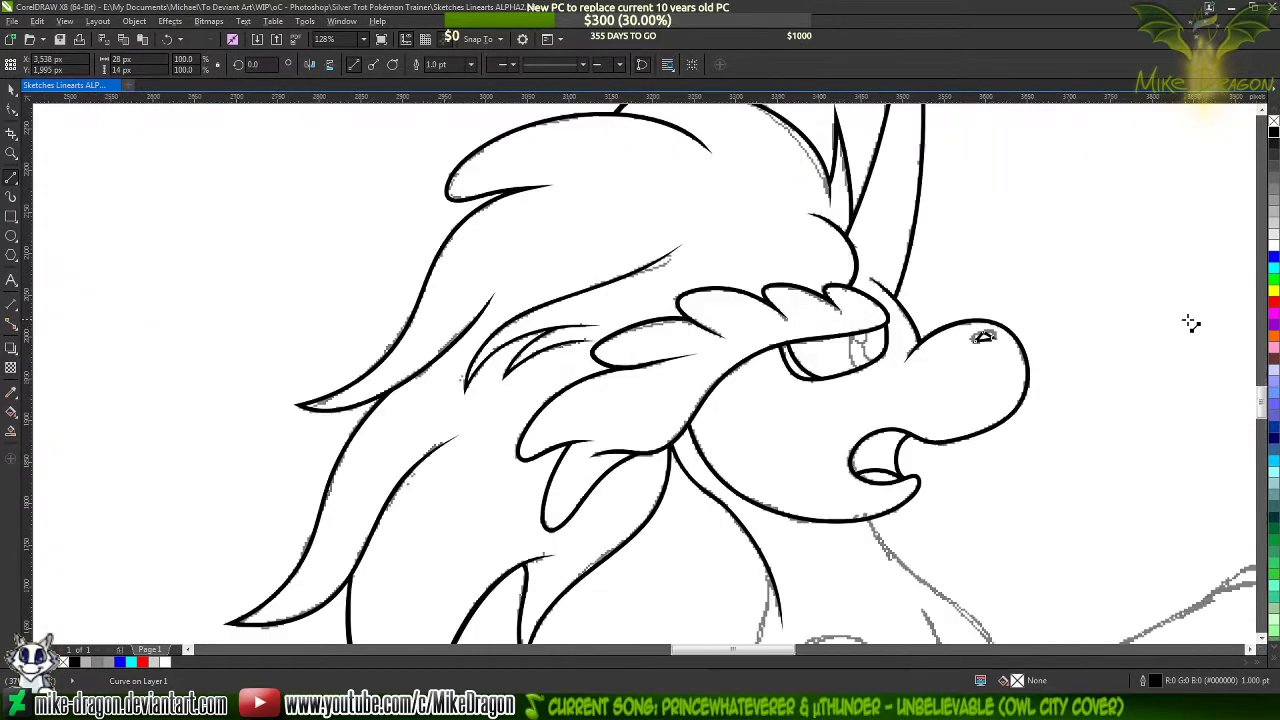
pyautogui.scroll(3, 708, 410)
pyautogui.click(774, 368)
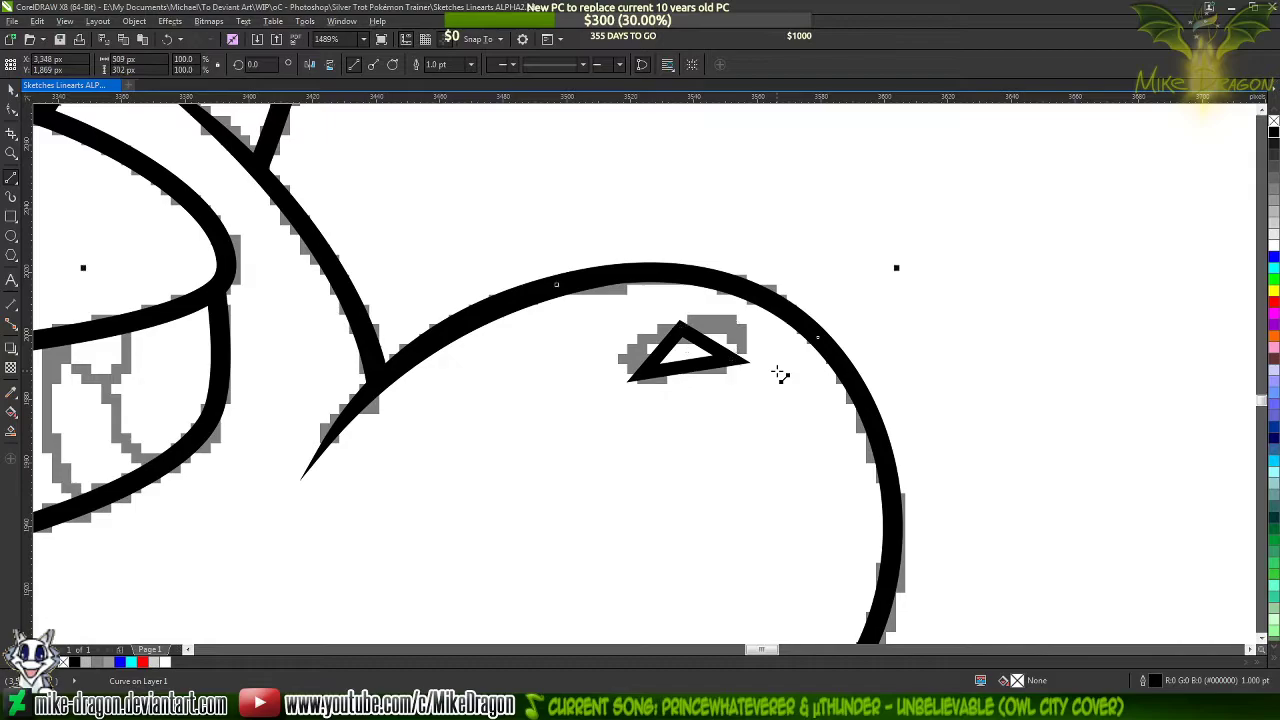
pyautogui.press('F10')
pyautogui.click(714, 353)
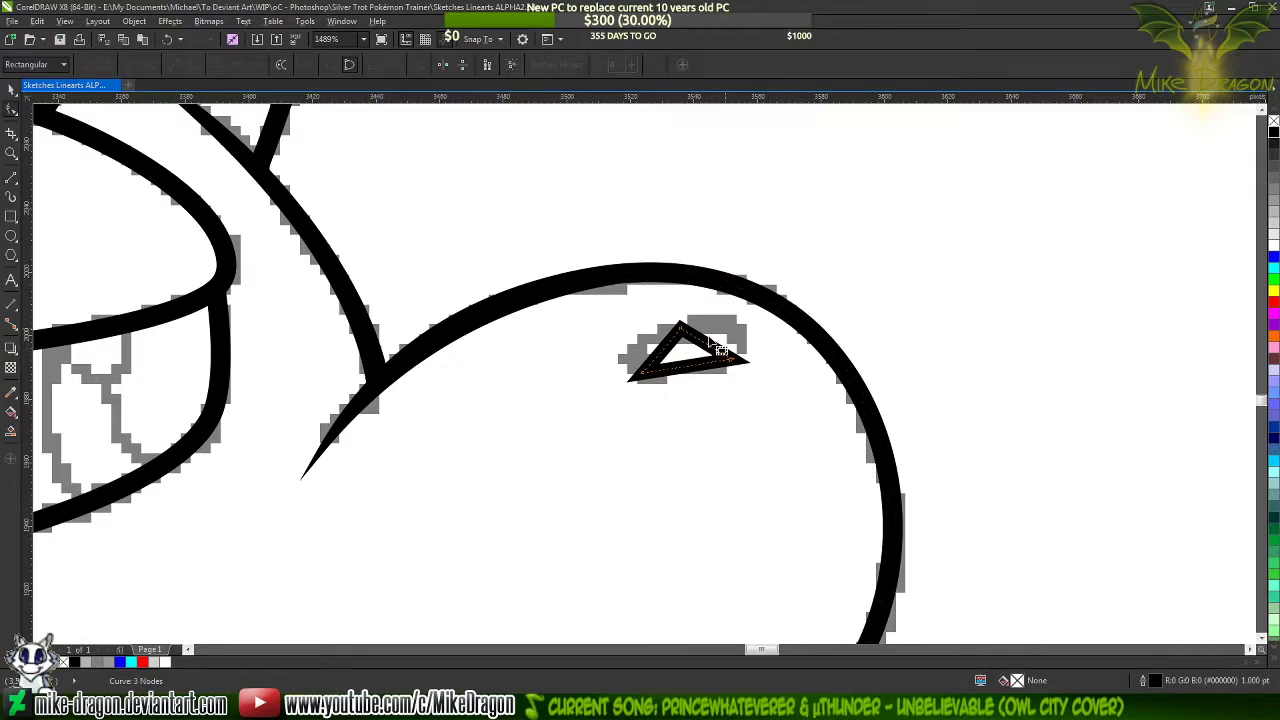
pyautogui.scroll(1, 720, 350)
pyautogui.moveTo(613, 377); pyautogui.dragTo(577, 362)
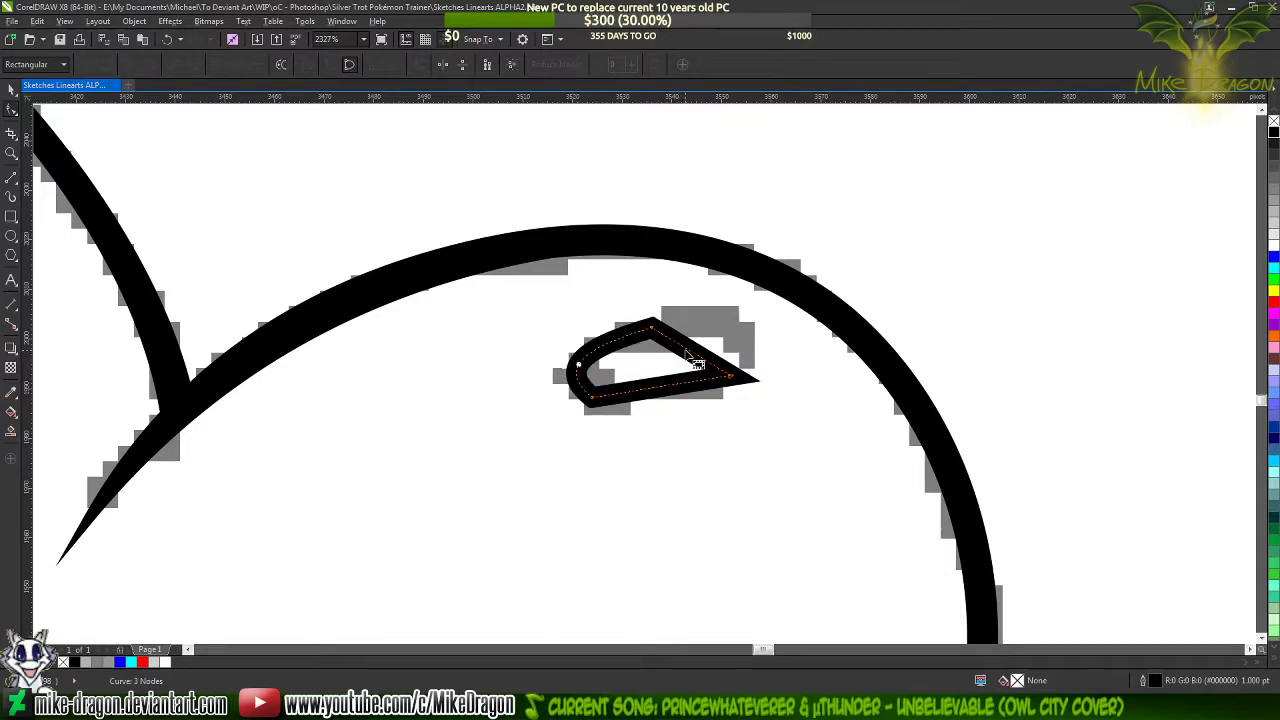
pyautogui.moveTo(695, 352); pyautogui.dragTo(731, 343)
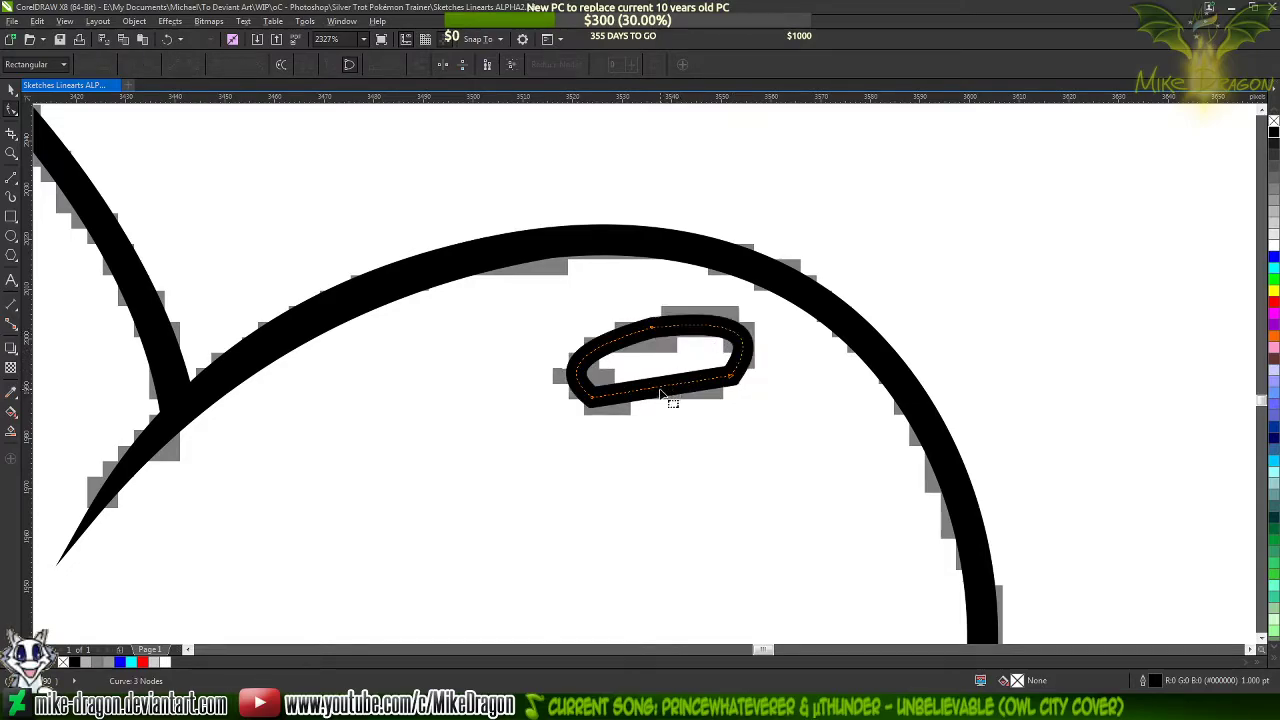
pyautogui.moveTo(666, 391); pyautogui.dragTo(668, 402)
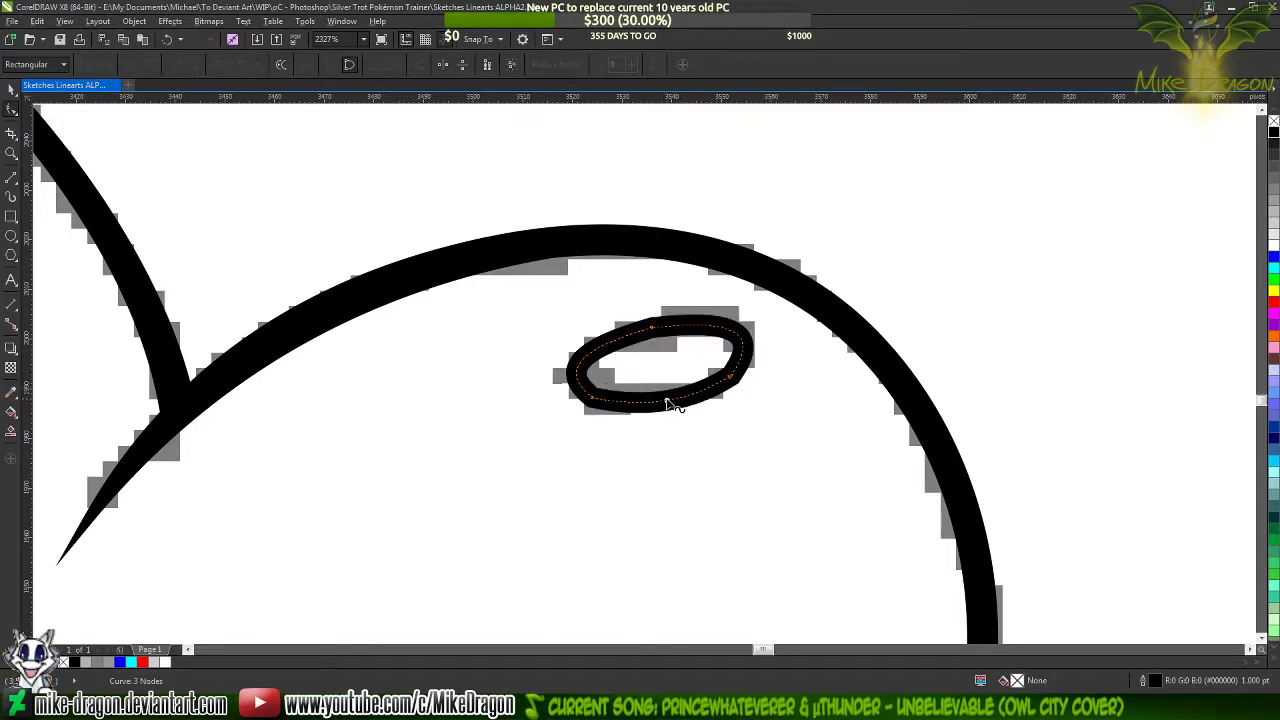
# Add smooth nodes on the nostril's lower and left sides, and delete its sharp lower-left corner node
pyautogui.scroll(2, 672, 403)
pyautogui.click(651, 428)
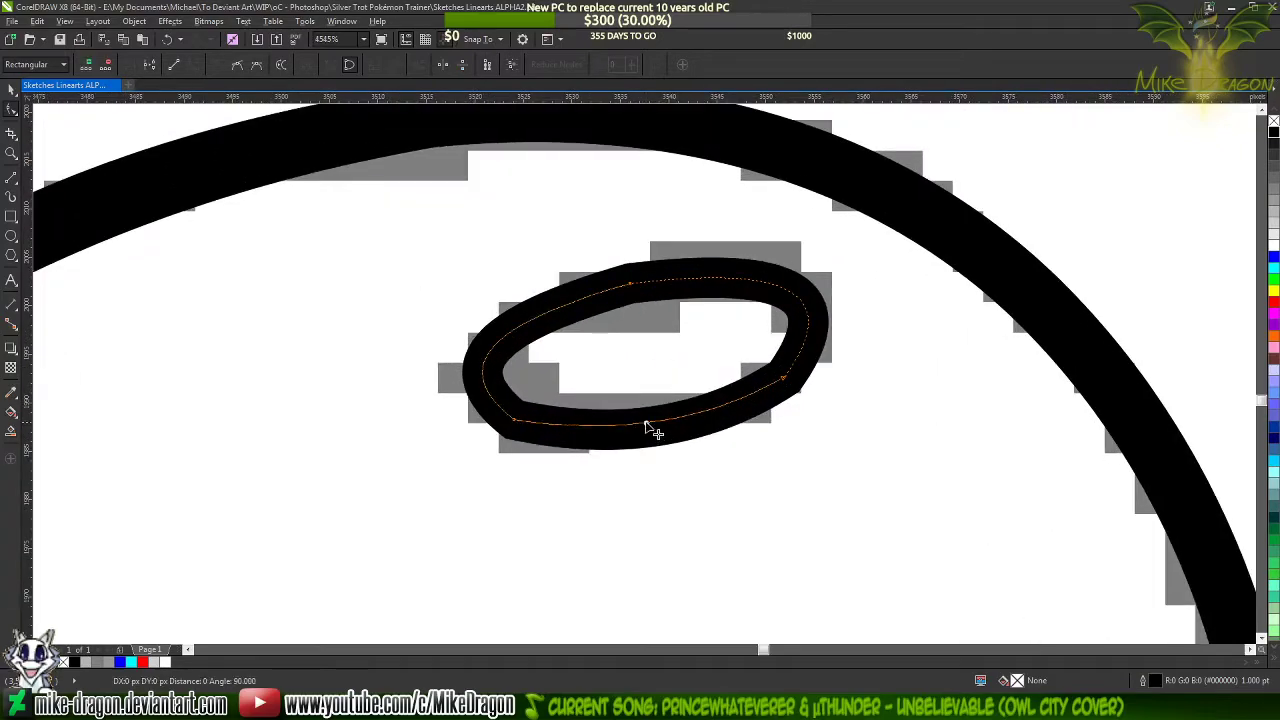
pyautogui.doubleClick(650, 421)
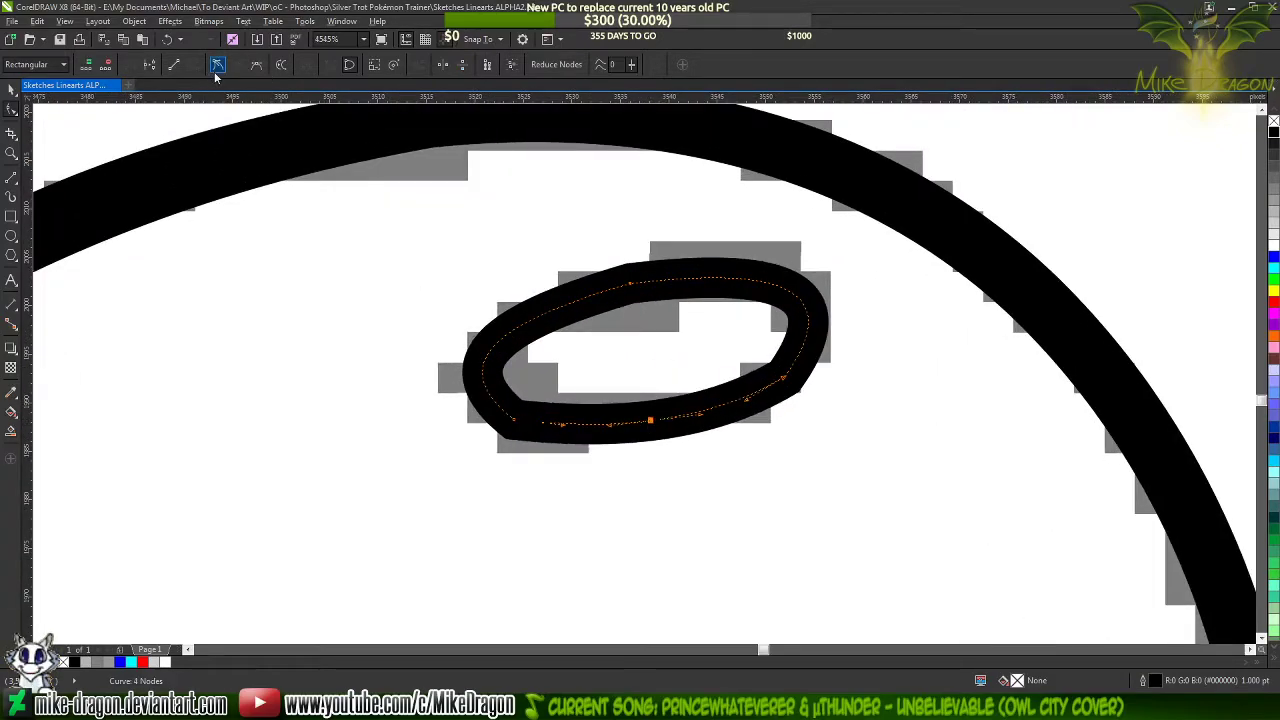
pyautogui.scroll(-2, 480, 223)
pyautogui.scroll(2, 475, 300)
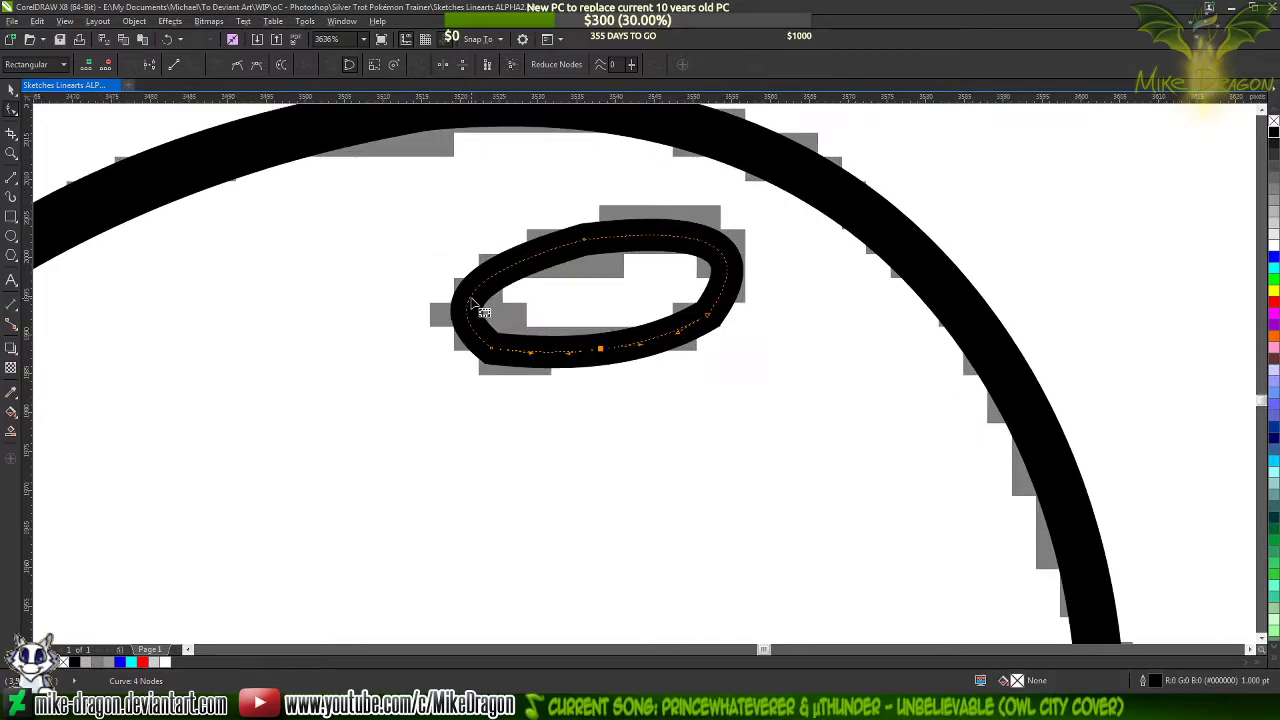
pyautogui.doubleClick(464, 296)
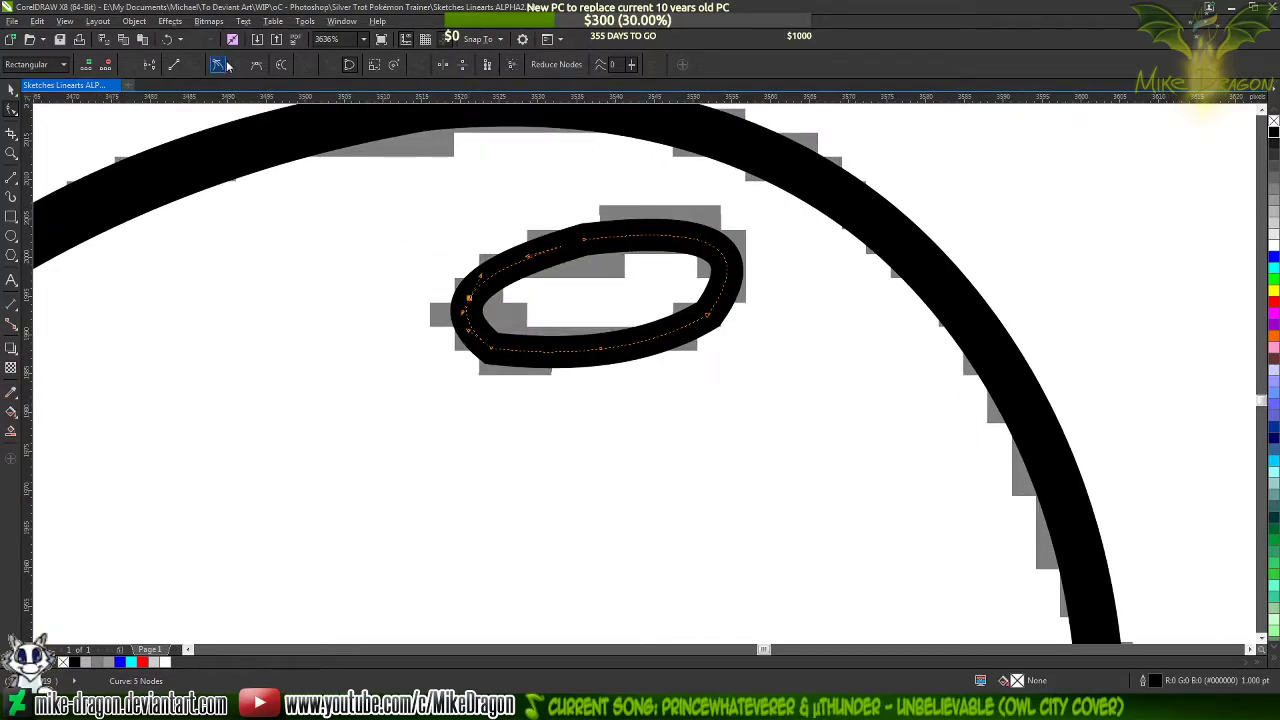
pyautogui.scroll(2, 483, 300)
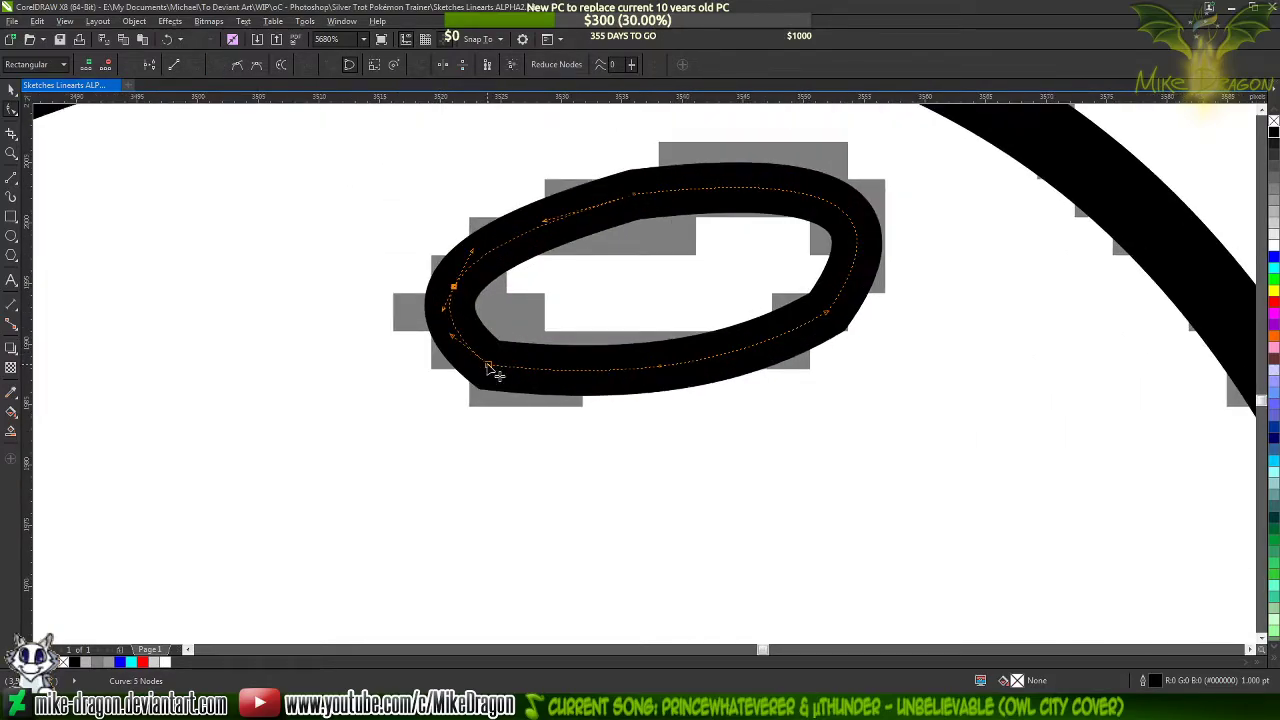
pyautogui.doubleClick(489, 367)
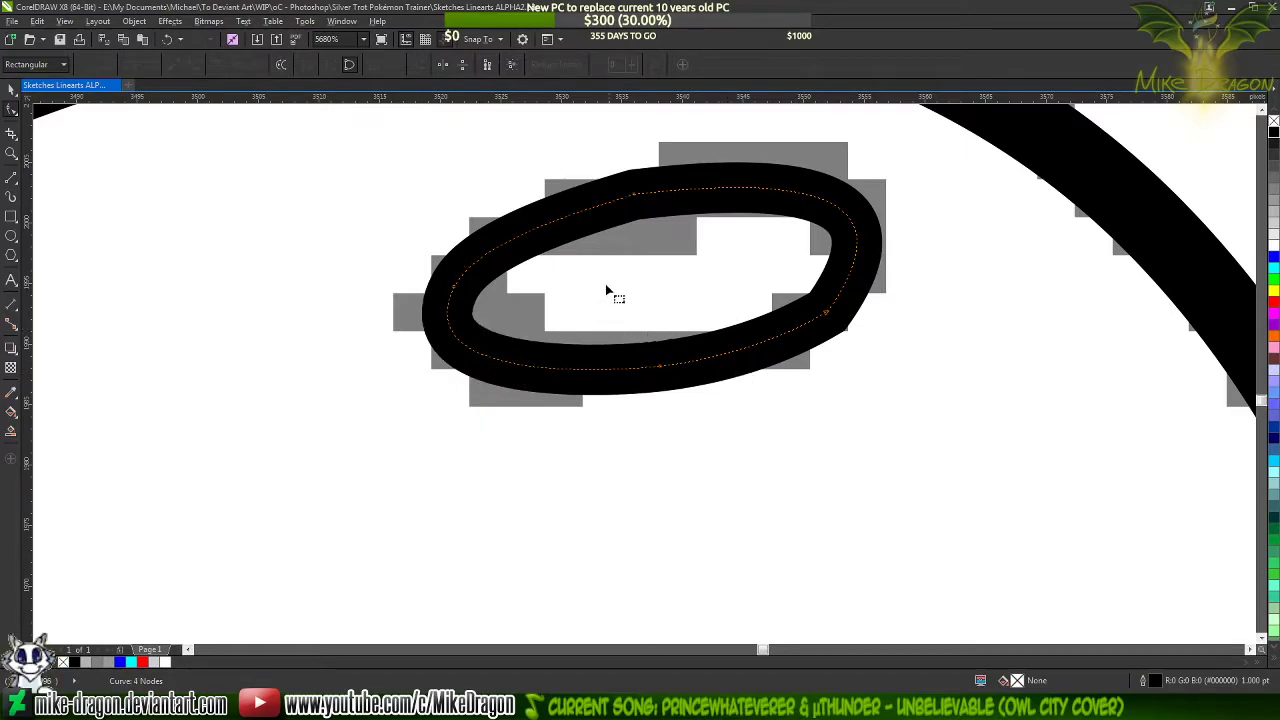
# Replace the nostril's top and lower-right corner nodes with smooth nodes around its right end
pyautogui.doubleClick(636, 196)
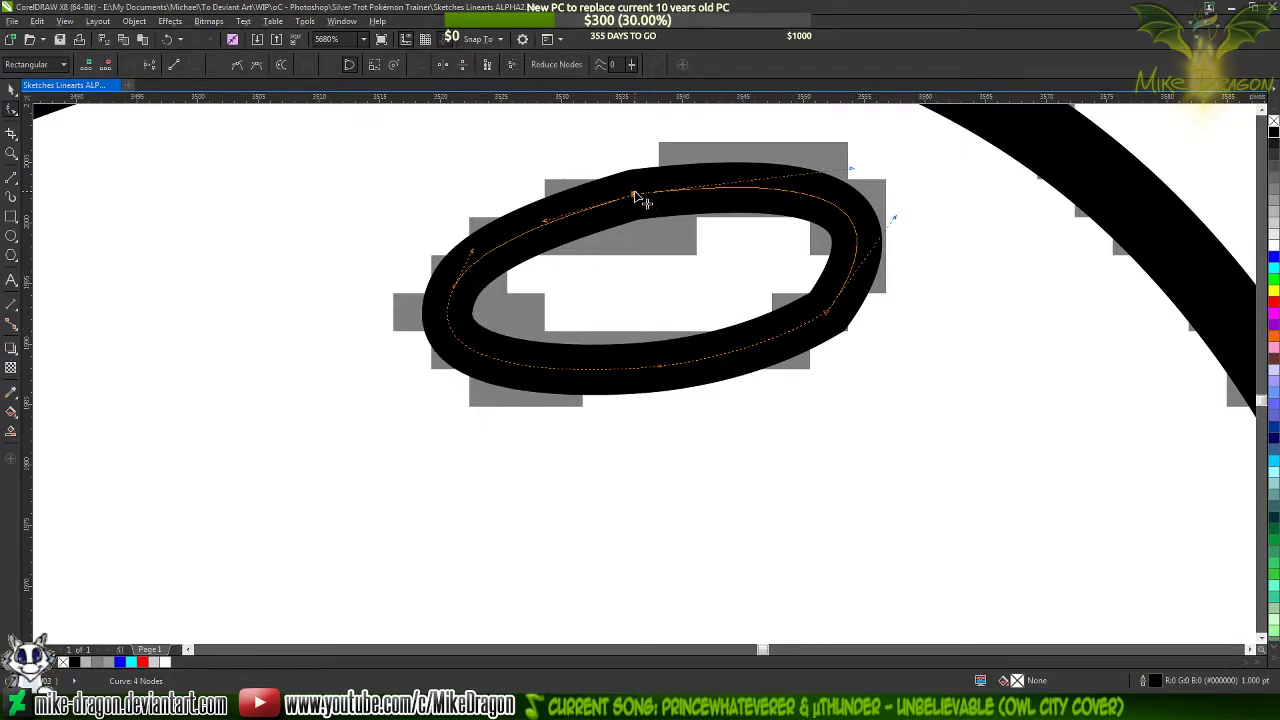
pyautogui.doubleClick(807, 195)
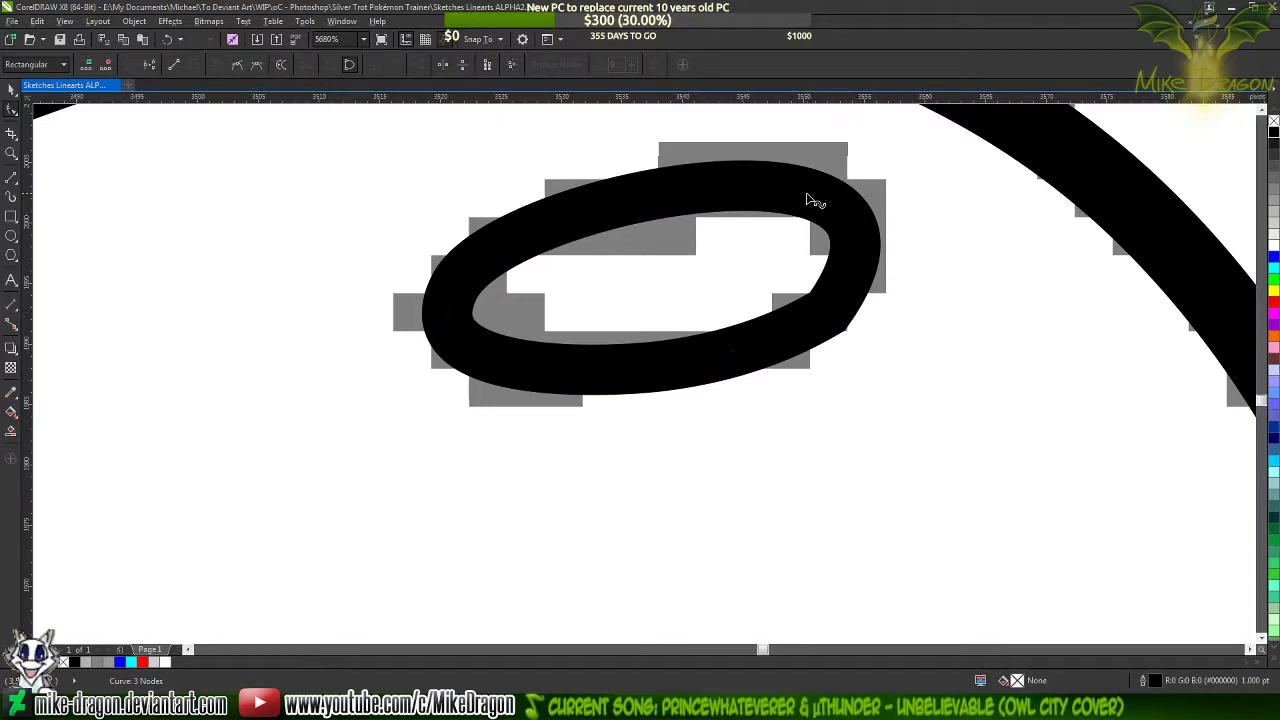
pyautogui.doubleClick(826, 318)
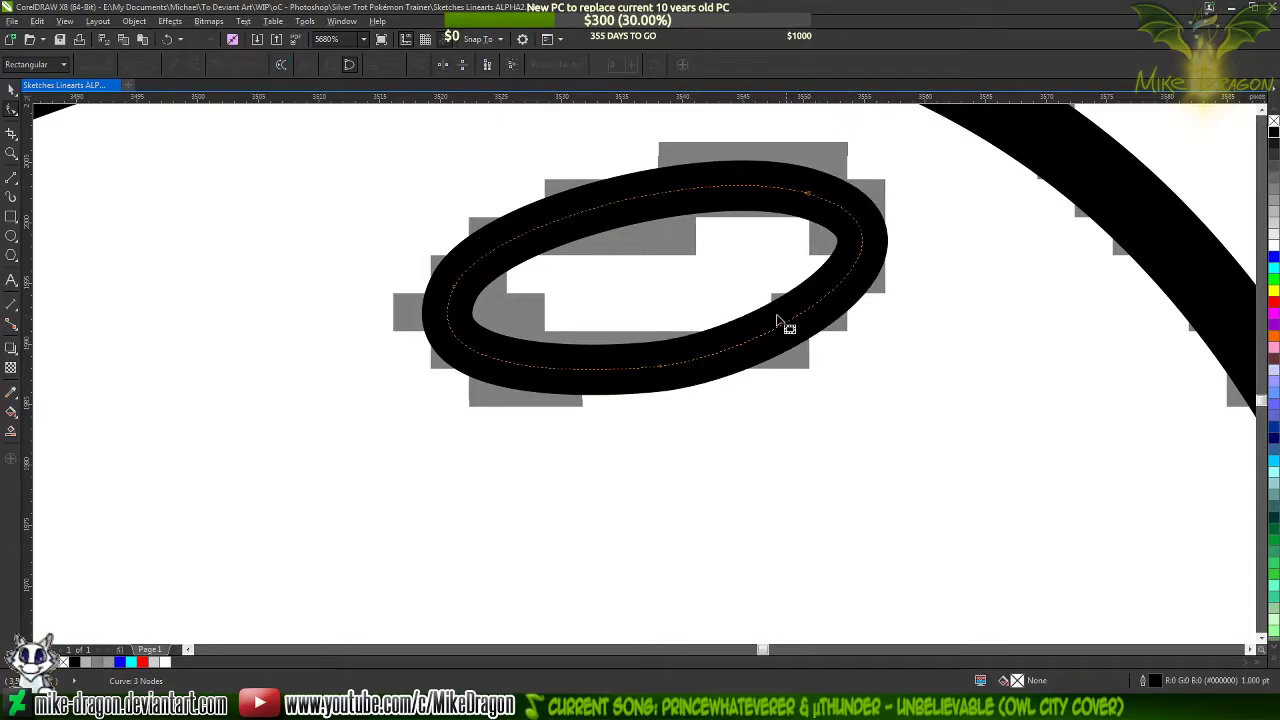
pyautogui.doubleClick(826, 302)
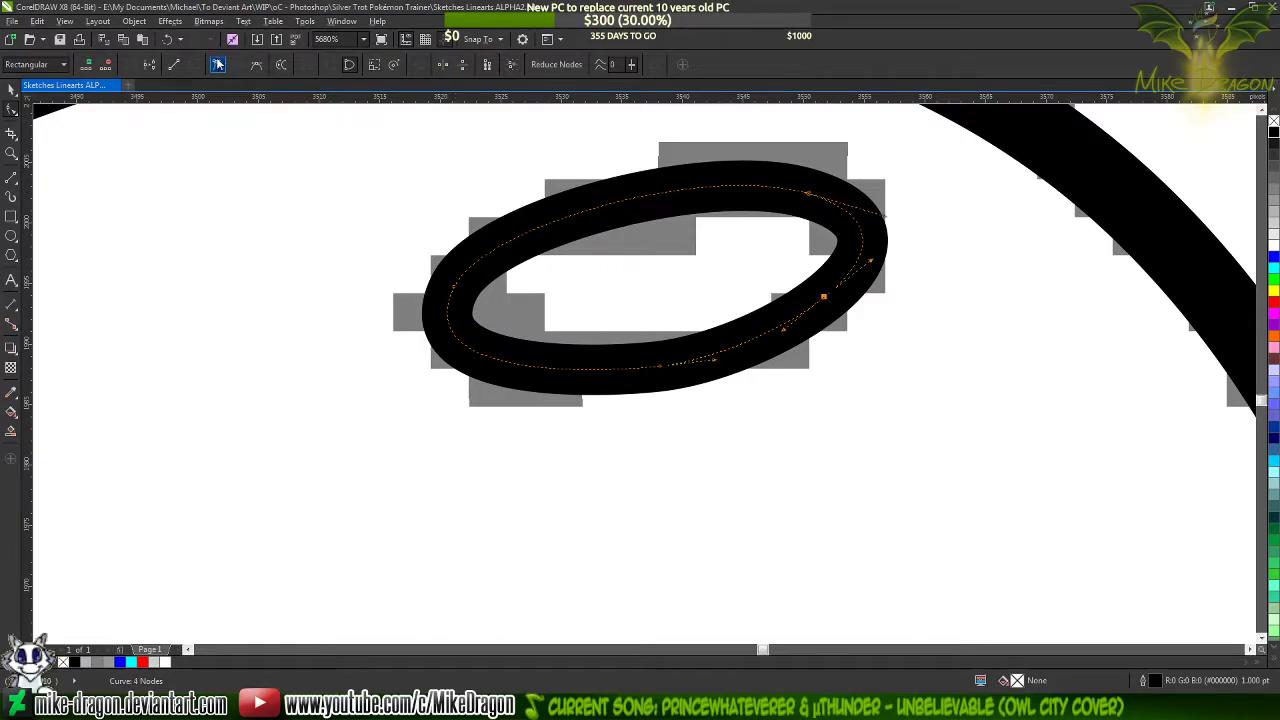
# Add nodes on the nostril's lower-left, top and lower-right curves, and delete its left and bottom nodes
pyautogui.click(513, 367)
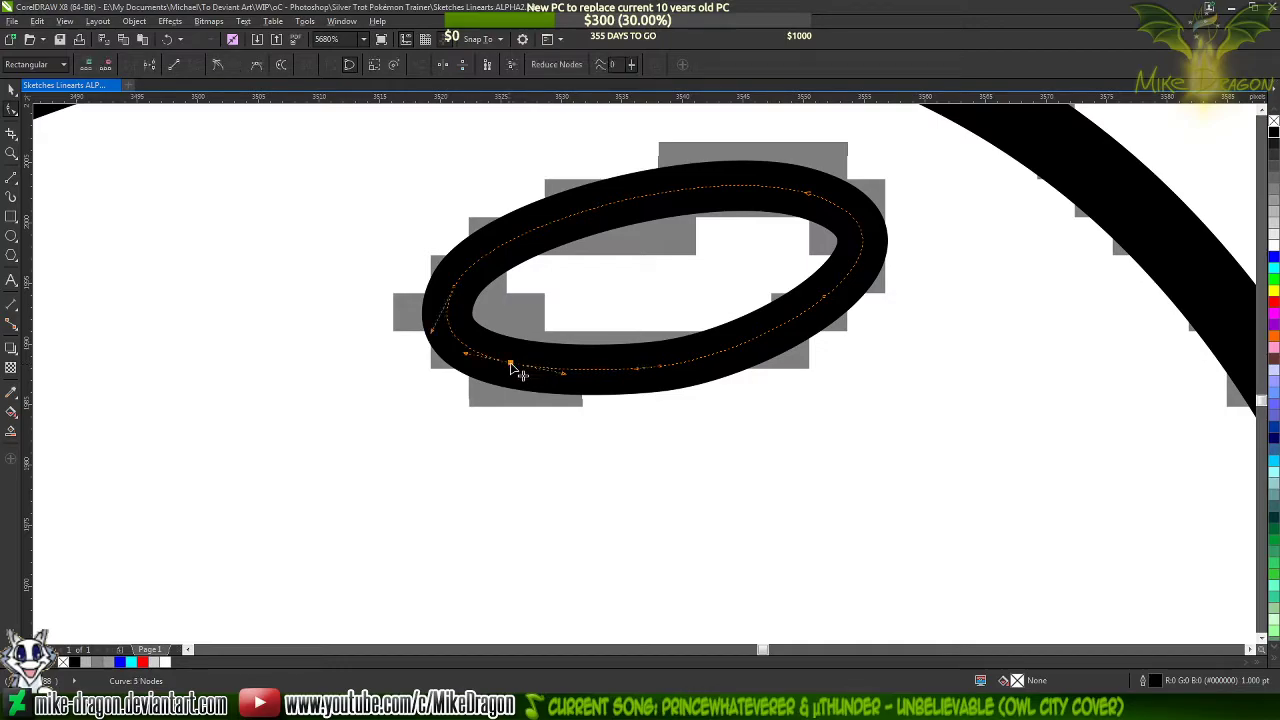
pyautogui.doubleClick(512, 366)
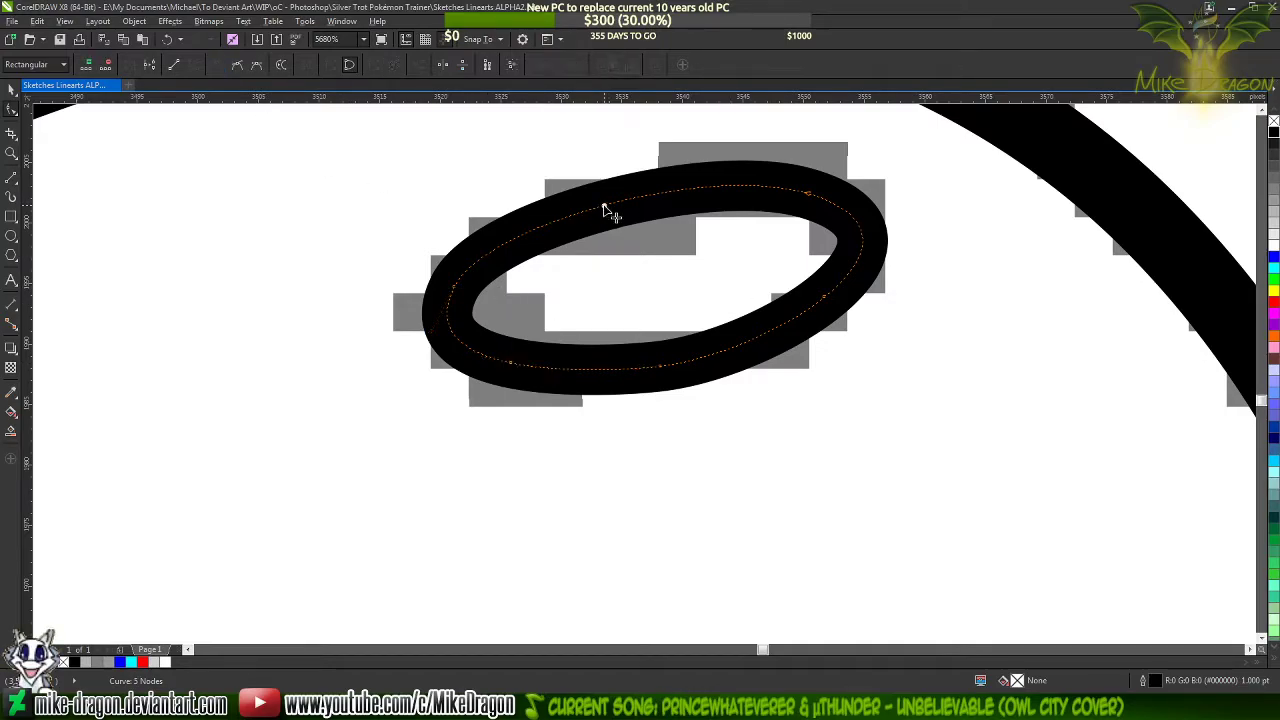
pyautogui.doubleClick(604, 206)
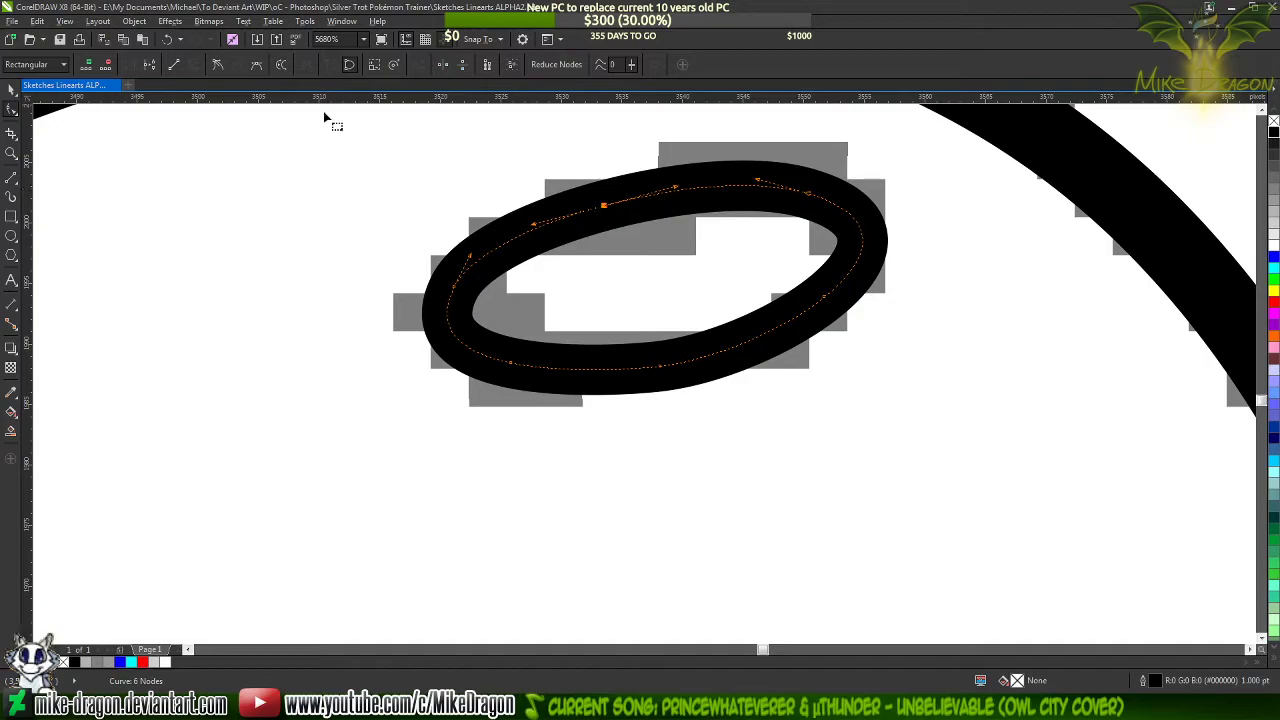
pyautogui.doubleClick(456, 290)
pyautogui.doubleClick(663, 370)
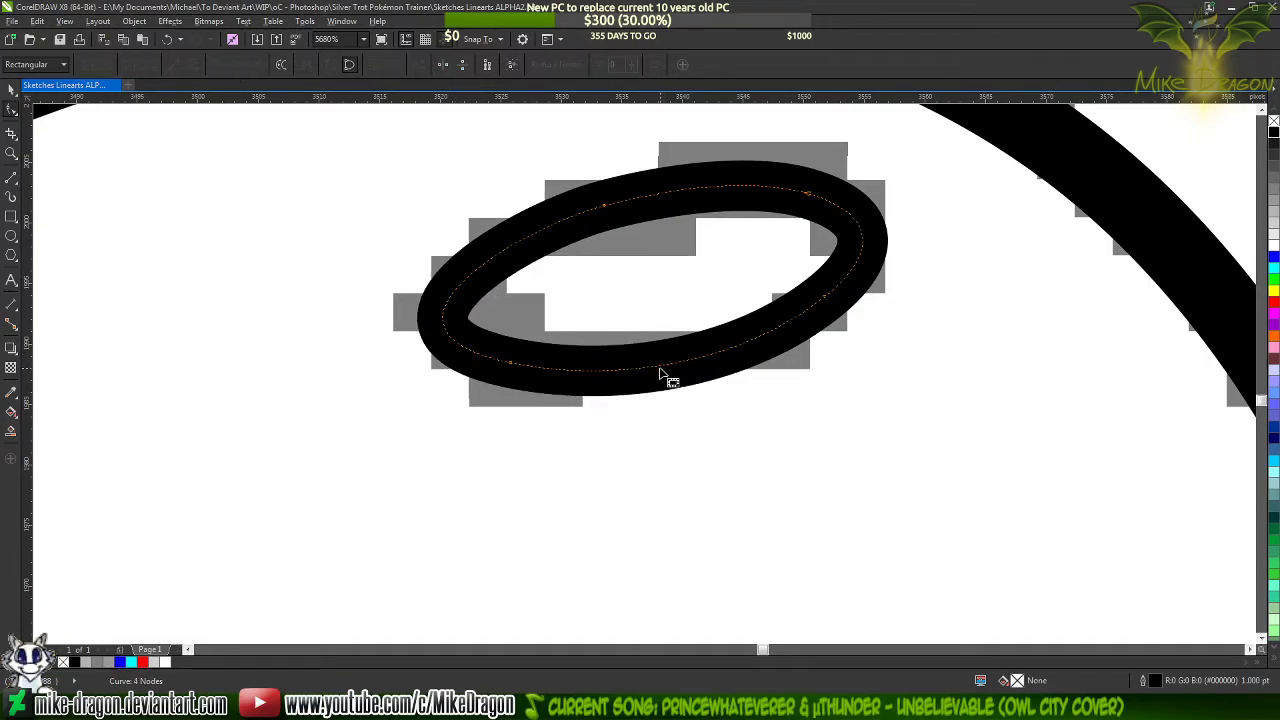
pyautogui.doubleClick(701, 357)
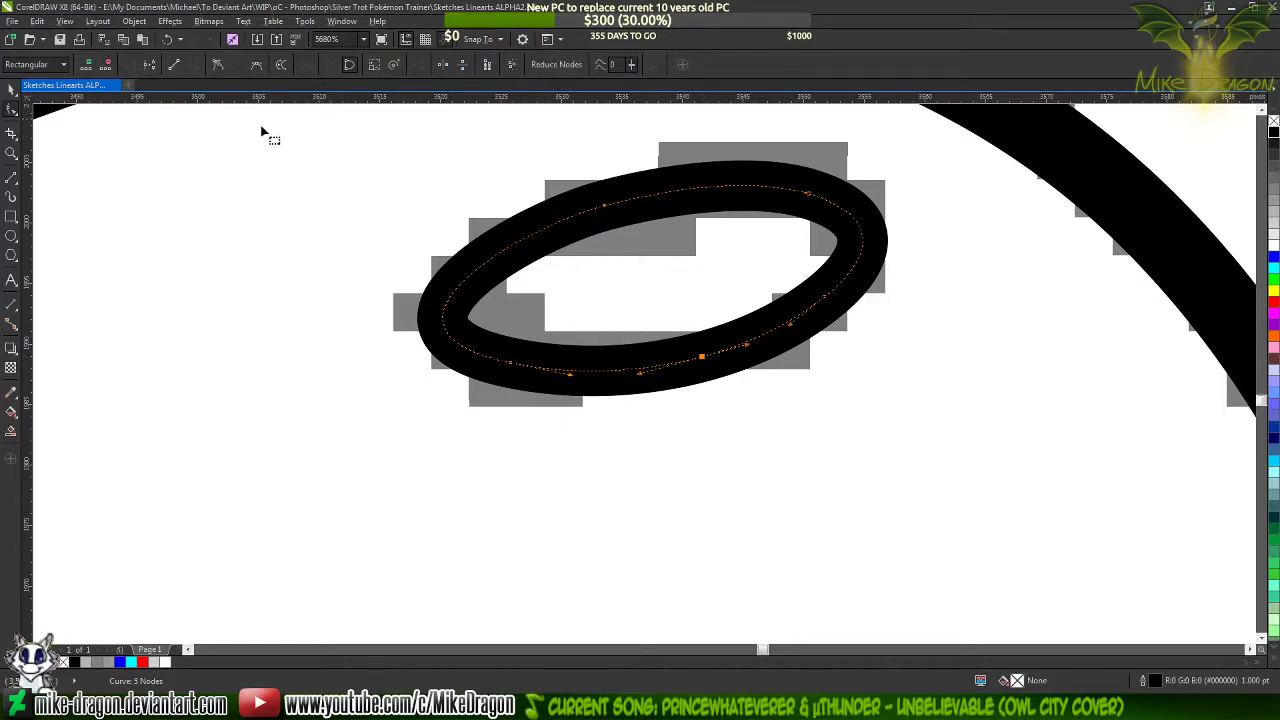
# Add a smooth node at the nostril's right end and try deleting the neighbouring nodes to refine the curve
pyautogui.doubleClick(826, 302)
pyautogui.doubleClick(812, 321)
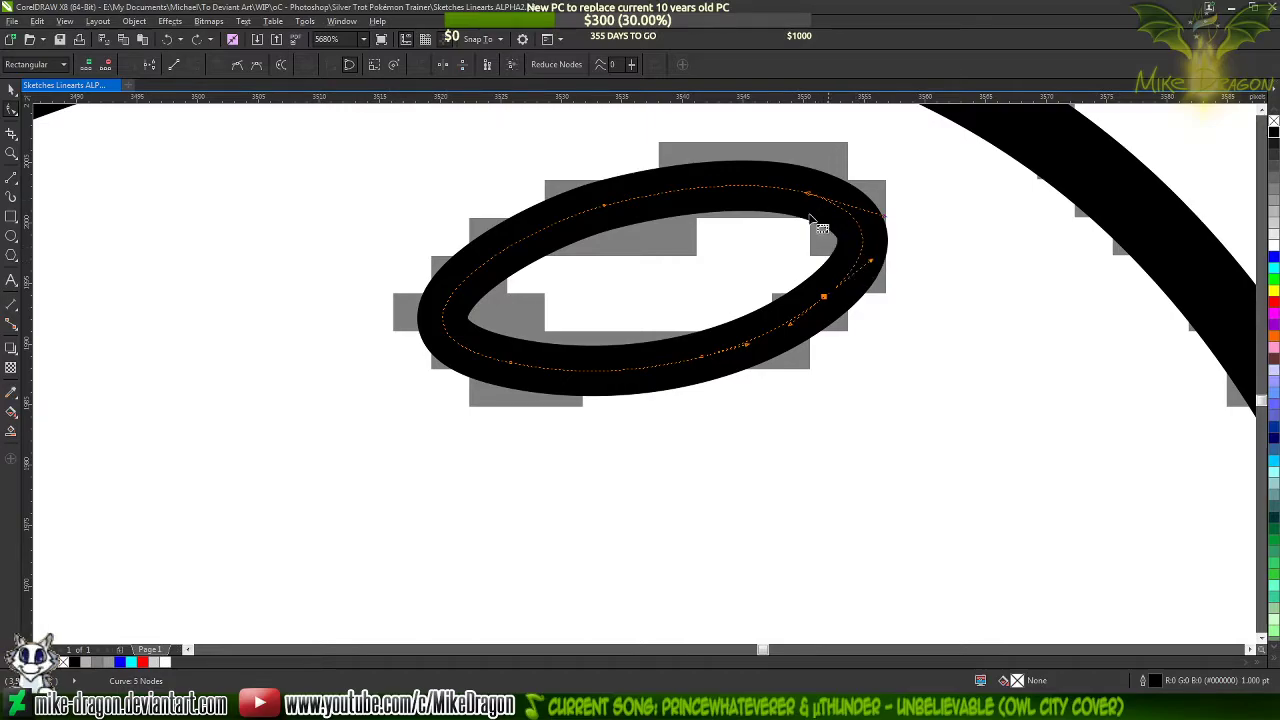
pyautogui.doubleClick(858, 260)
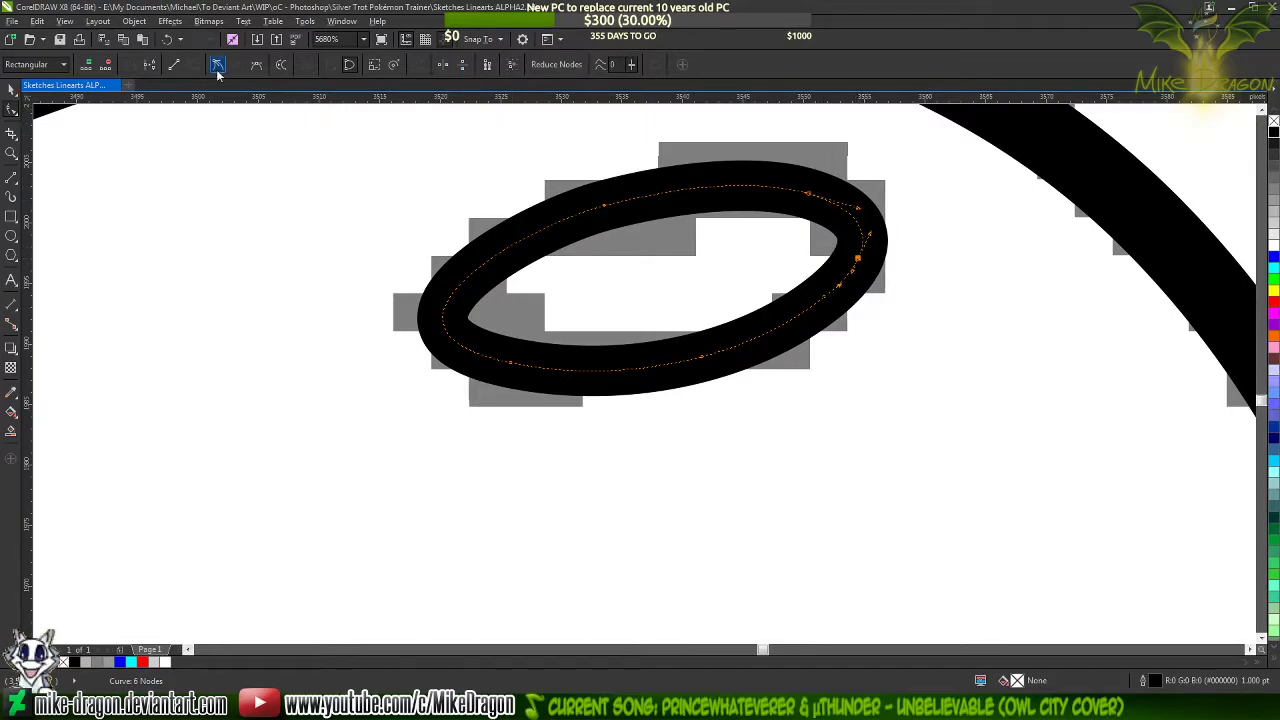
pyautogui.doubleClick(812, 196)
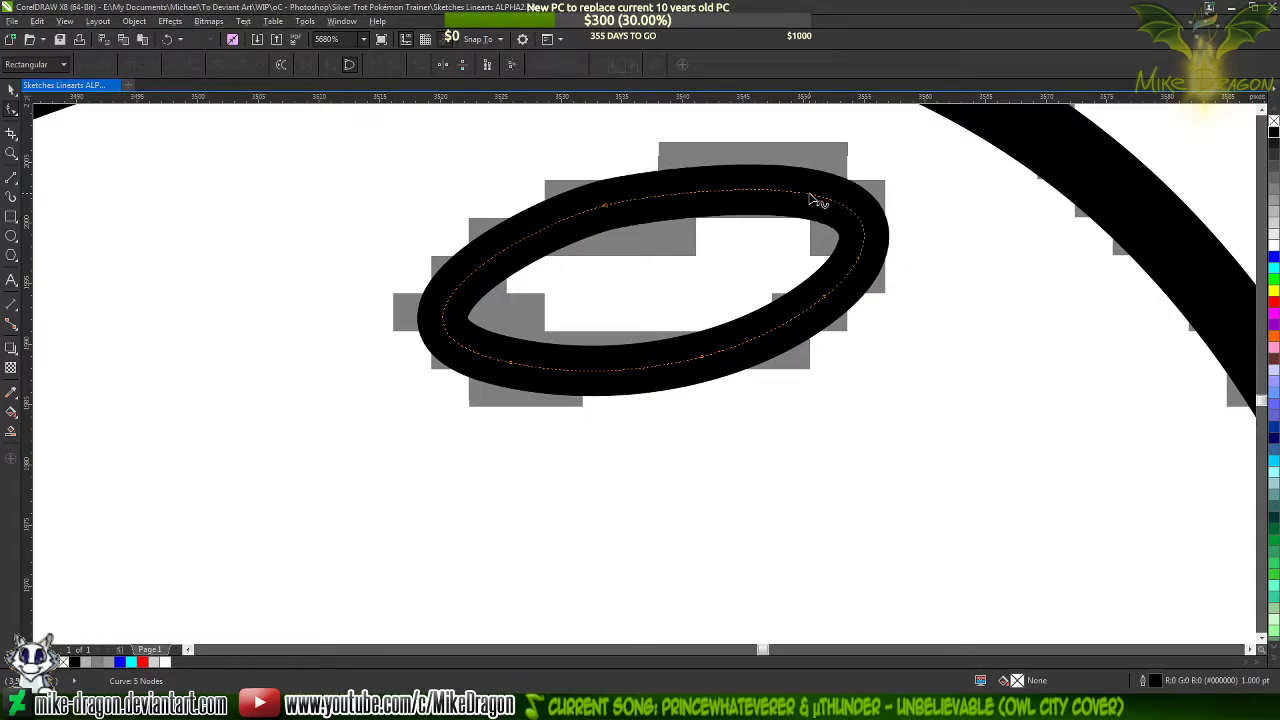
pyautogui.moveTo(788, 280); pyautogui.dragTo(800, 217)
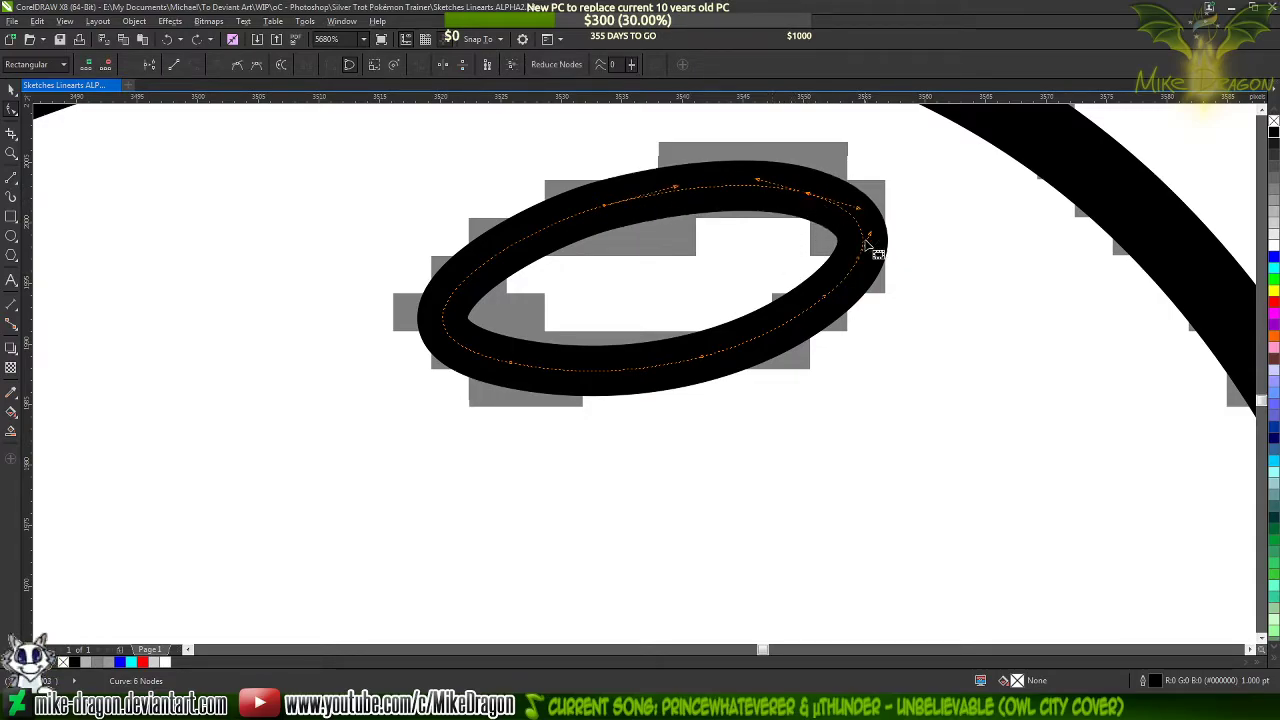
pyautogui.press('Delete')
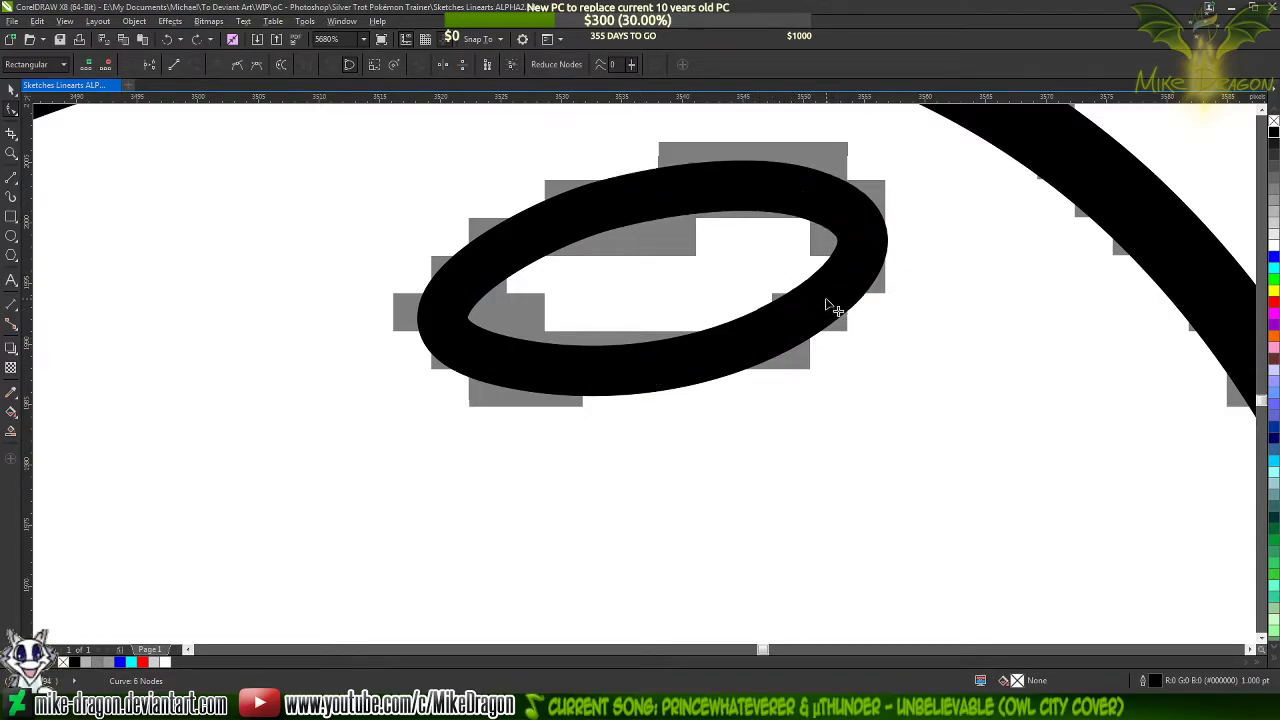
# Draw a 0.5 pt angular line about 236 by 293 px from the chin down the sketched neck front and back along the chest fold
pyautogui.scroll(-10, 694, 486)
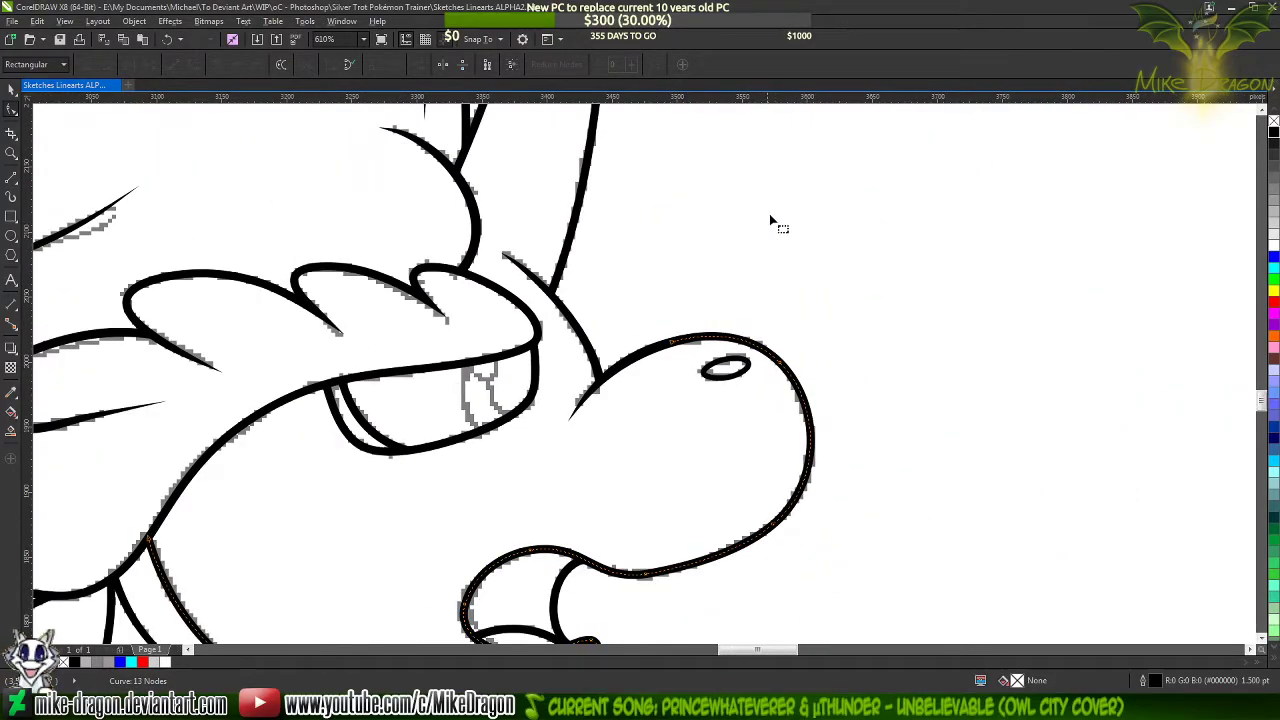
pyautogui.scroll(-2, 765, 212)
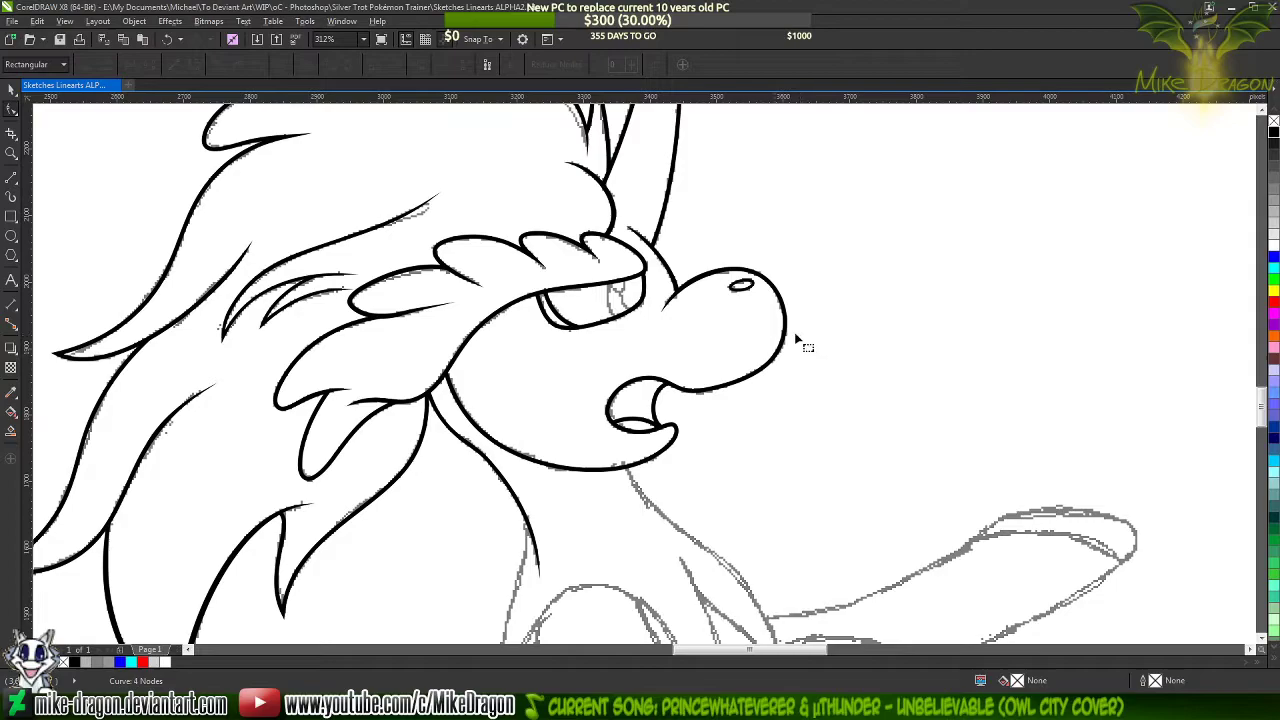
pyautogui.scroll(-1, 598, 228)
pyautogui.scroll(3, 643, 484)
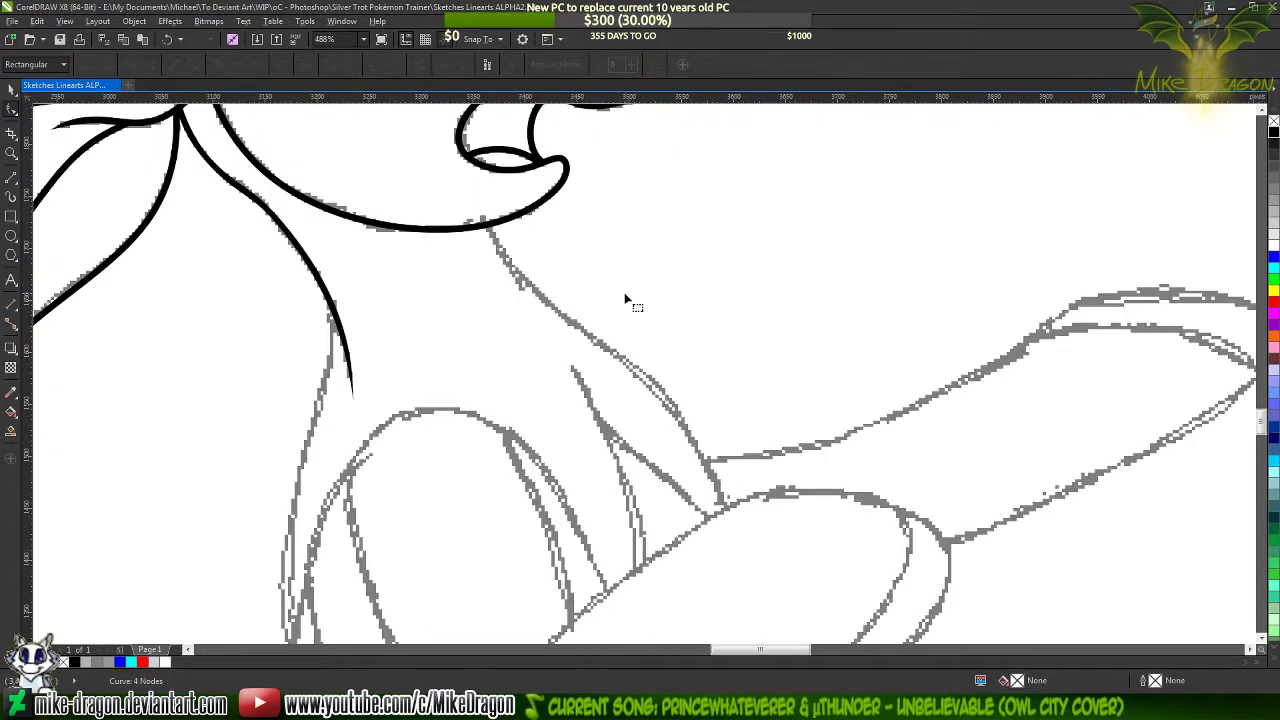
pyautogui.click(12, 178)
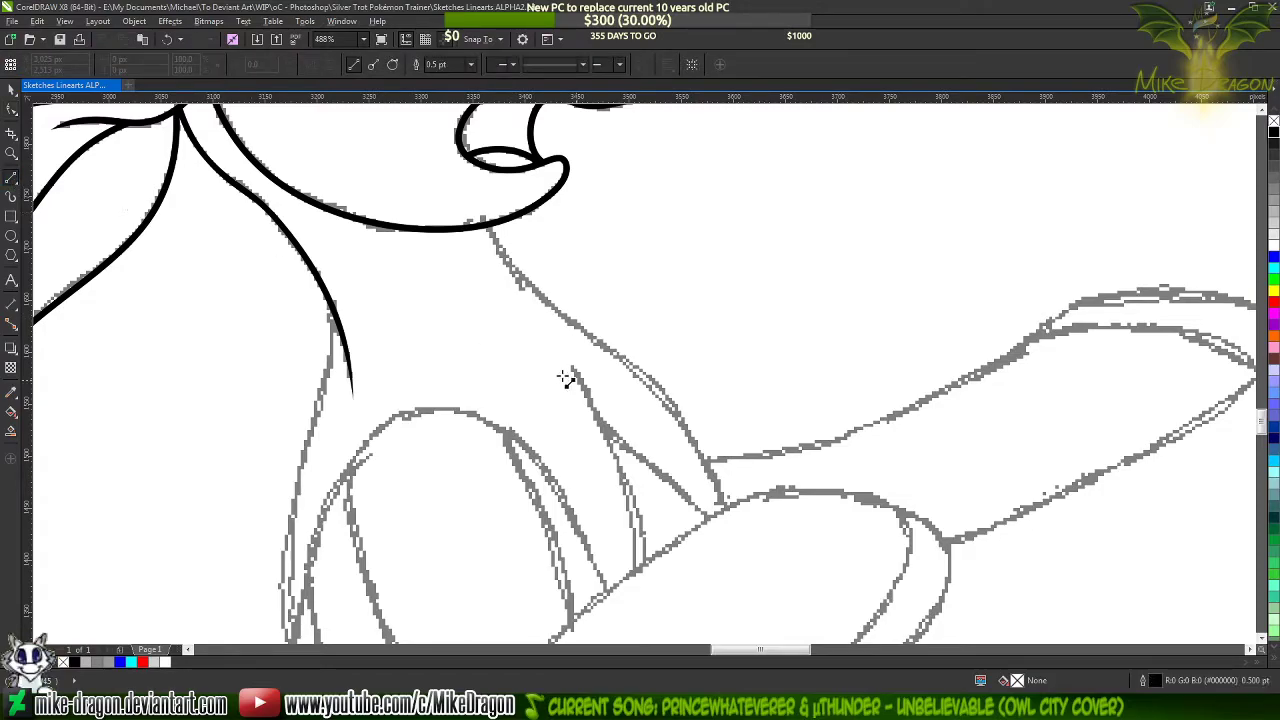
pyautogui.scroll(2, 503, 249)
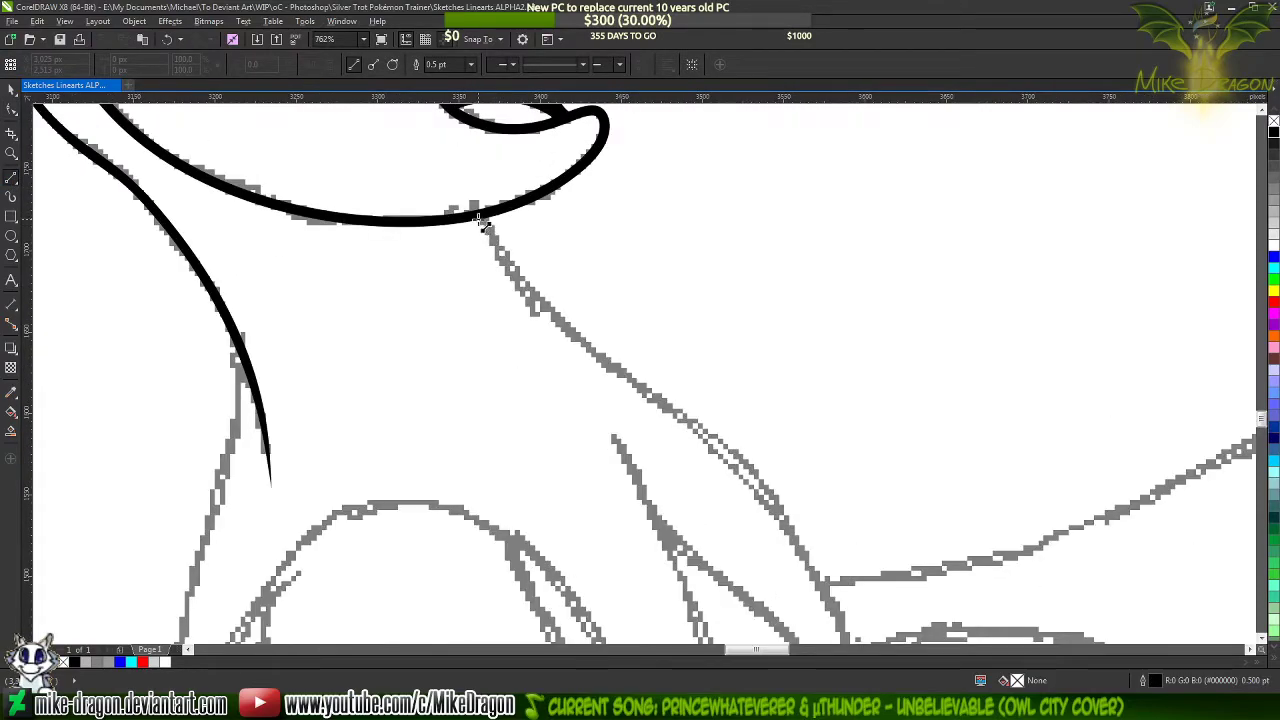
pyautogui.moveTo(482, 215); pyautogui.dragTo(480, 400)
pyautogui.scroll(-2, 482, 401)
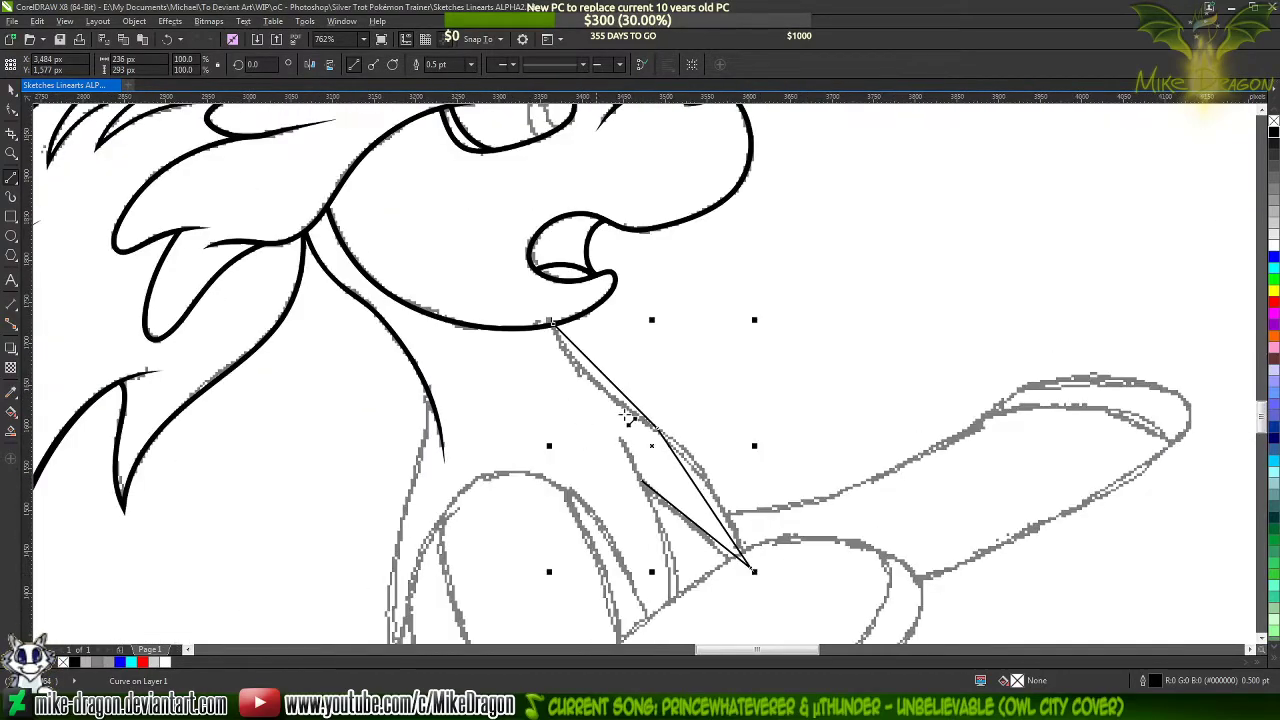
# Set the neck and chest line's outline width to 1.5 pt and convert all of its segments to curves
pyautogui.click(470, 64)
pyautogui.click(452, 130)
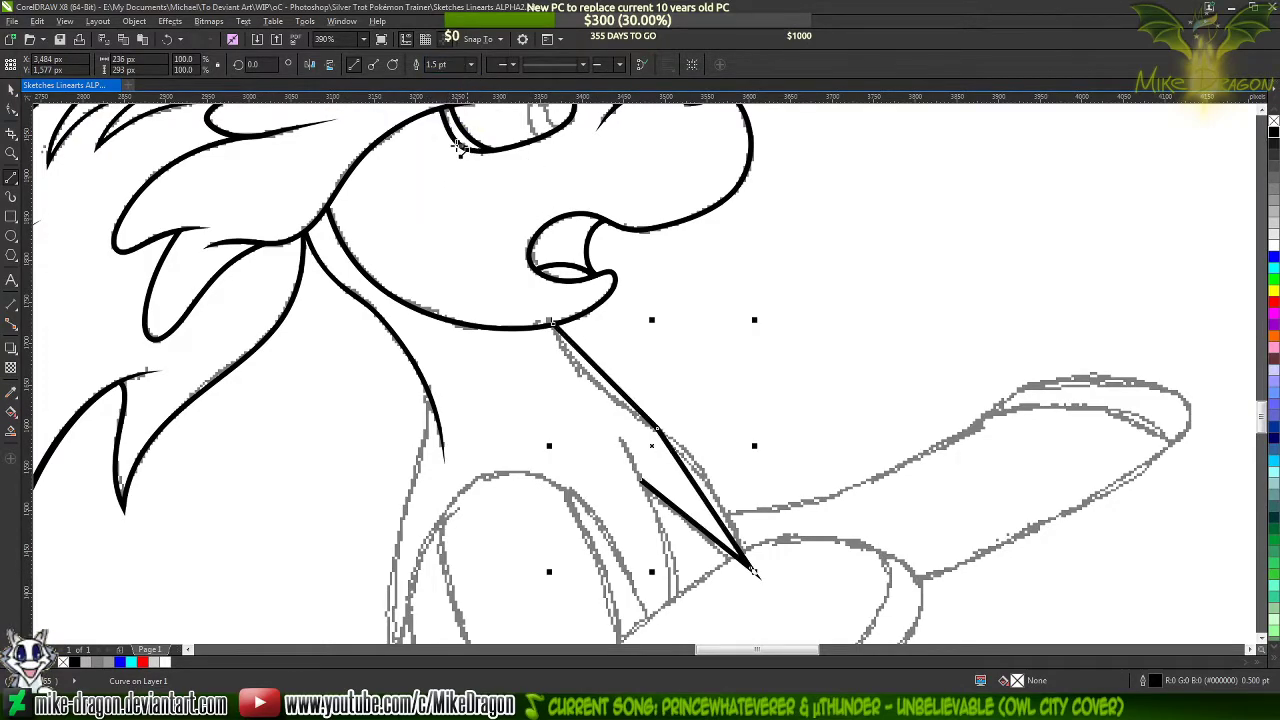
pyautogui.press('F10')
pyautogui.moveTo(505, 253); pyautogui.dragTo(826, 538)
pyautogui.rightClick(666, 222)
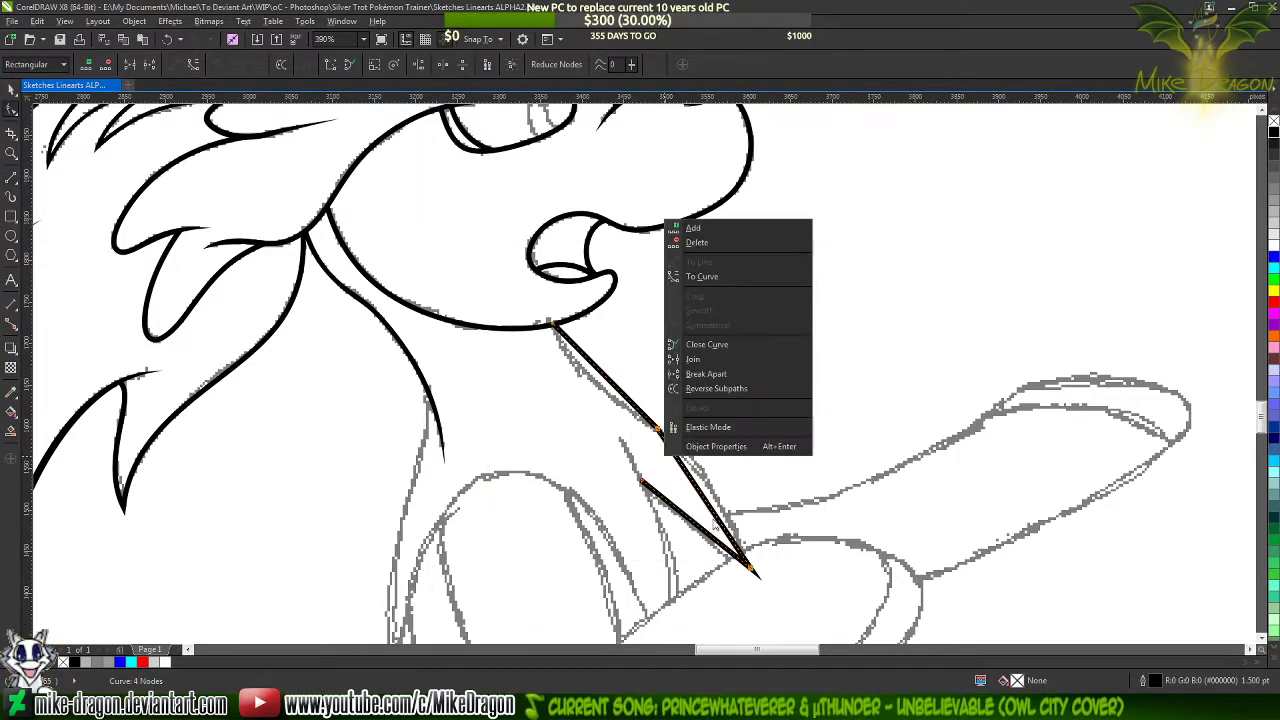
pyautogui.click(747, 280)
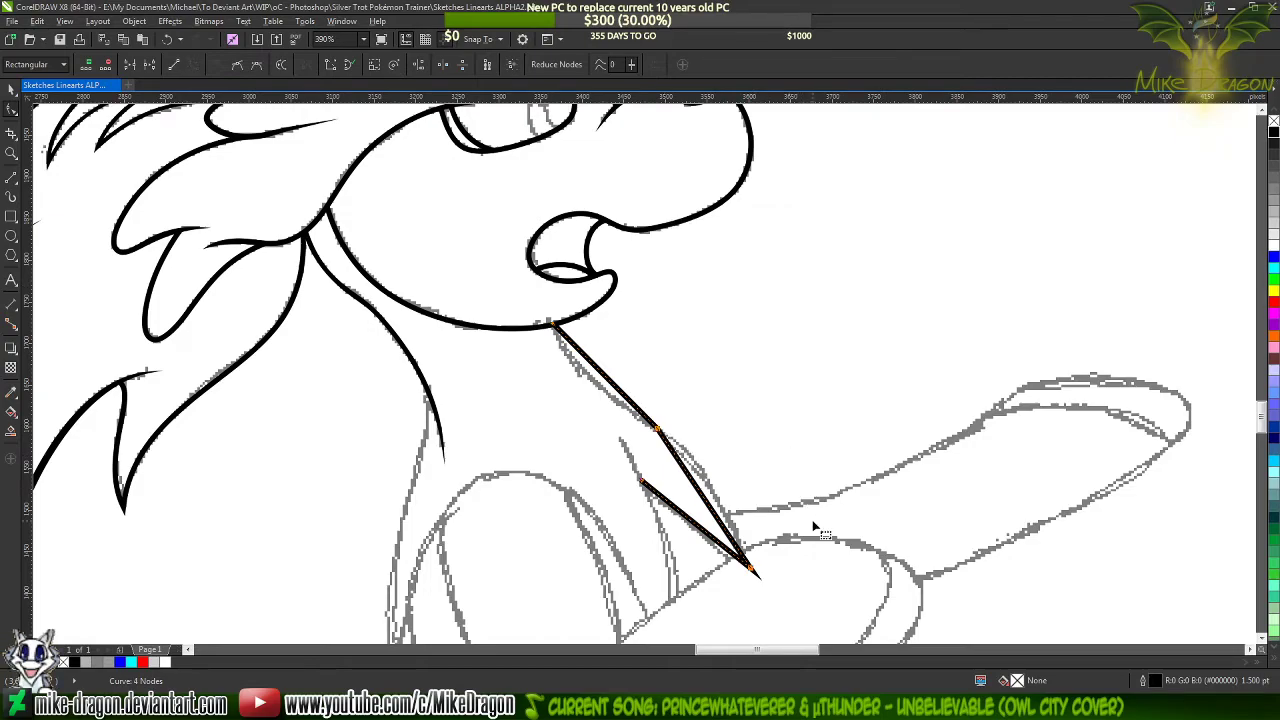
# Bend the upper neck segment inward and the lower chest segment outward to follow the sketched neck front
pyautogui.scroll(2, 812, 525)
pyautogui.click(660, 472)
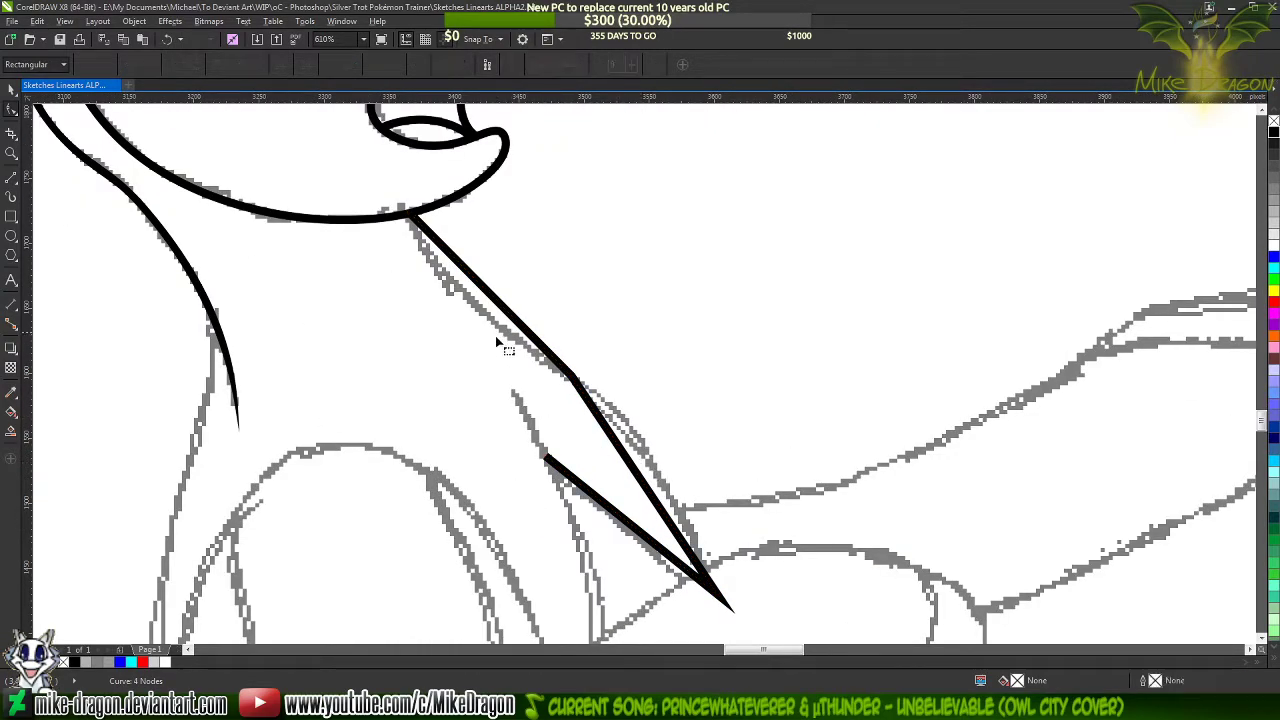
pyautogui.scroll(1, 505, 325)
pyautogui.click(513, 316)
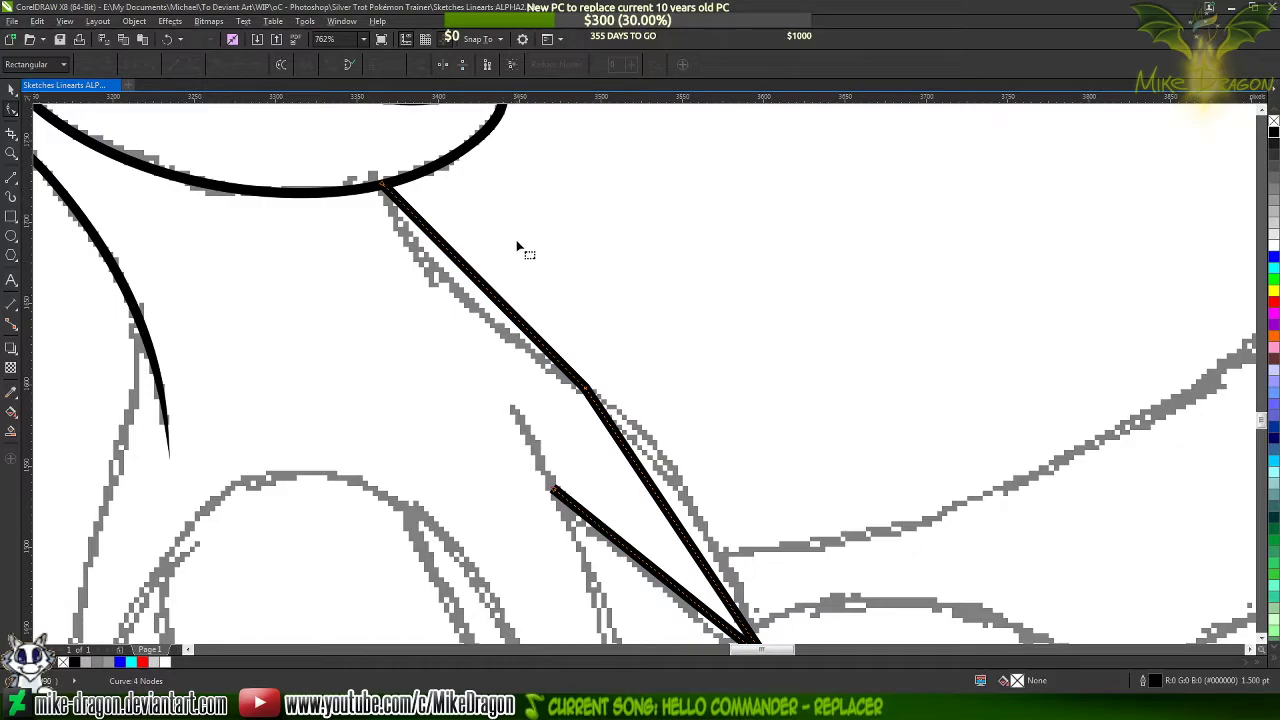
pyautogui.scroll(2, 477, 261)
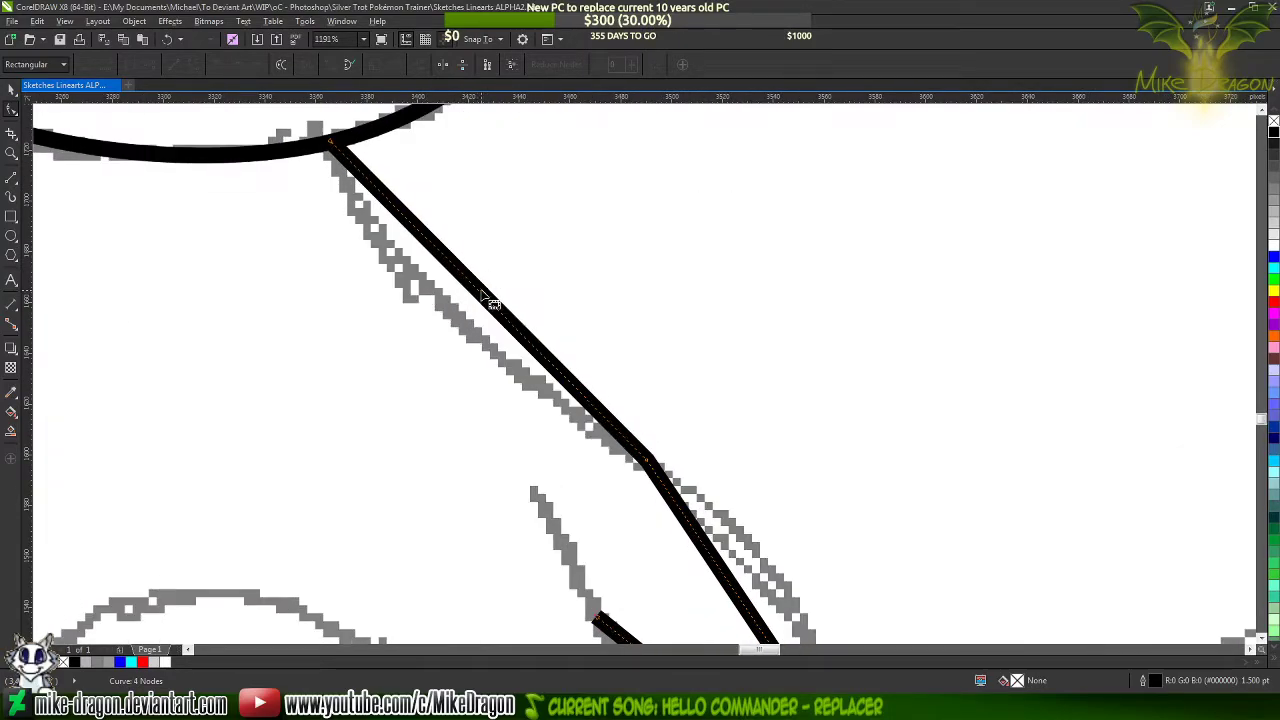
pyautogui.click(487, 300)
pyautogui.moveTo(487, 300)
pyautogui.mouseDown()
pyautogui.moveTo(437, 323)
pyautogui.moveTo(440, 305)
pyautogui.mouseUp()
pyautogui.scroll(-3, 445, 305)
pyautogui.scroll(2, 562, 398)
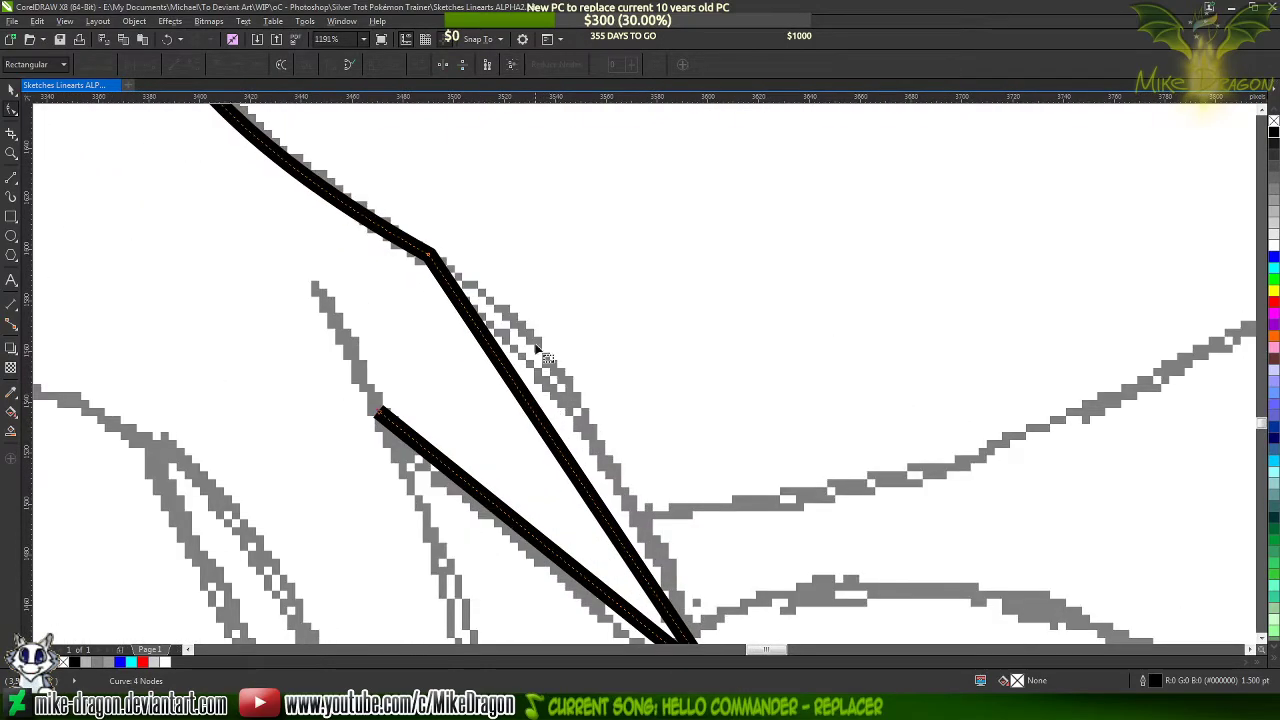
pyautogui.scroll(2, 562, 398)
pyautogui.moveTo(586, 378); pyautogui.dragTo(598, 393)
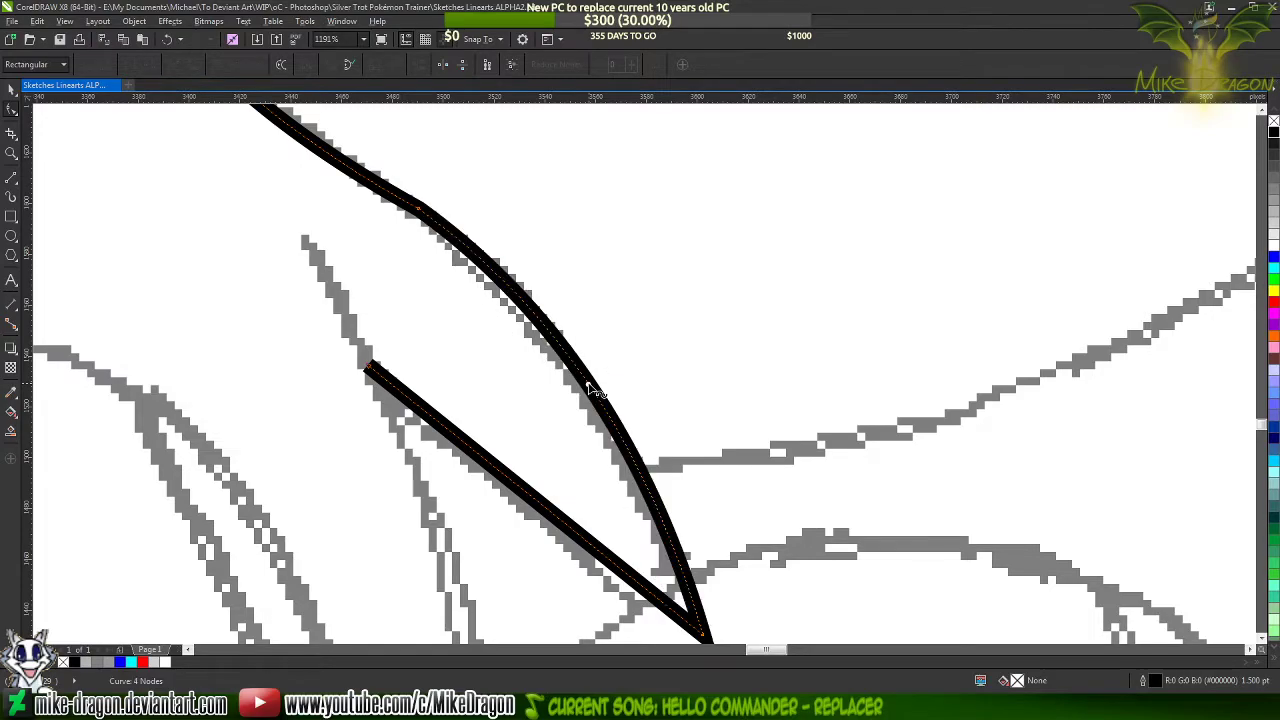
# Add a node on each of the two neck-front curves and delete the corner node between them
pyautogui.click(217, 68)
pyautogui.scroll(-3, 530, 433)
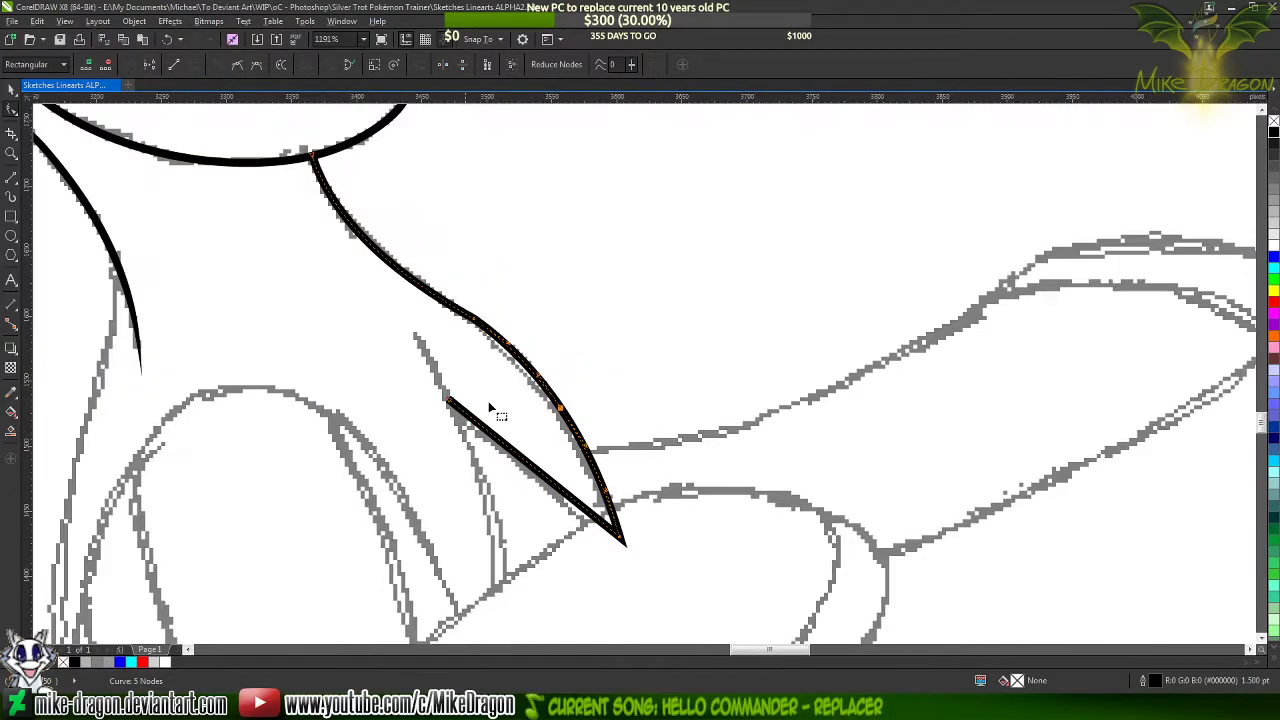
pyautogui.scroll(3, 367, 243)
pyautogui.doubleClick(374, 248)
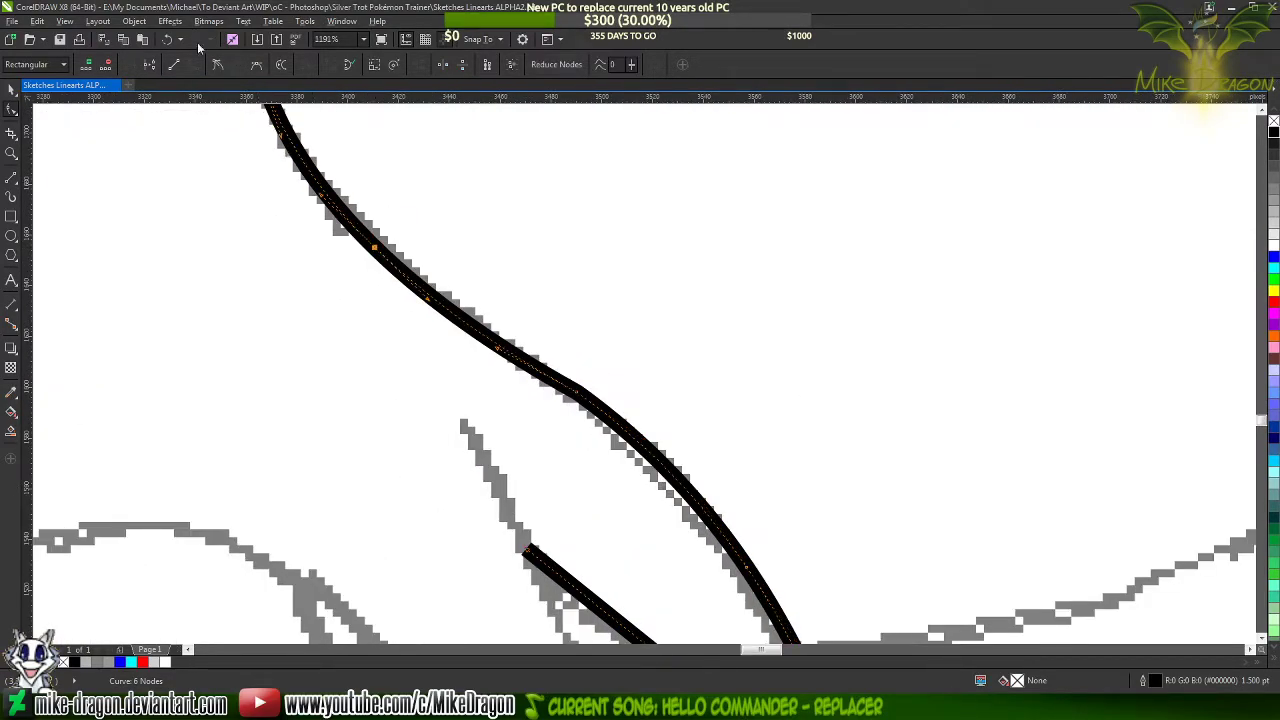
pyautogui.doubleClick(579, 393)
pyautogui.scroll(-3, 519, 198)
pyautogui.scroll(3, 618, 464)
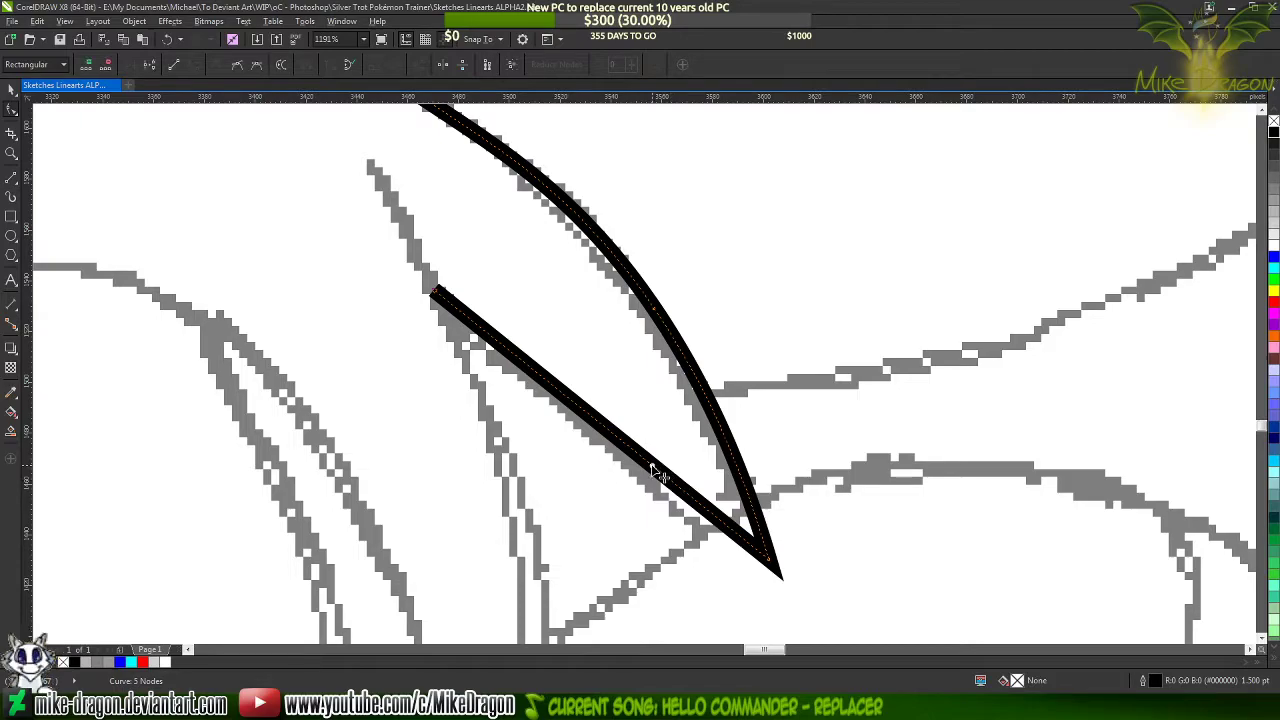
# Try to bend the chest fold's inner edge downward, with an added node and an adjusted curve near its upper end
pyautogui.moveTo(651, 482); pyautogui.dragTo(662, 502)
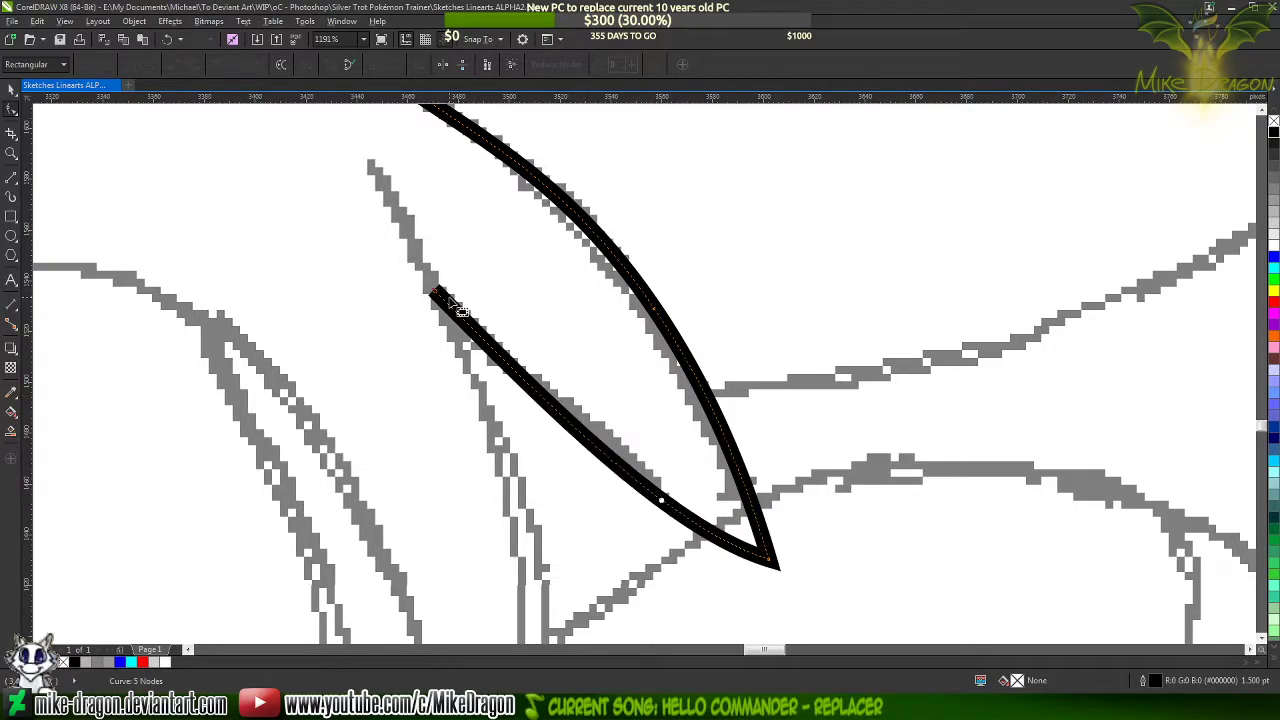
pyautogui.doubleClick(663, 503)
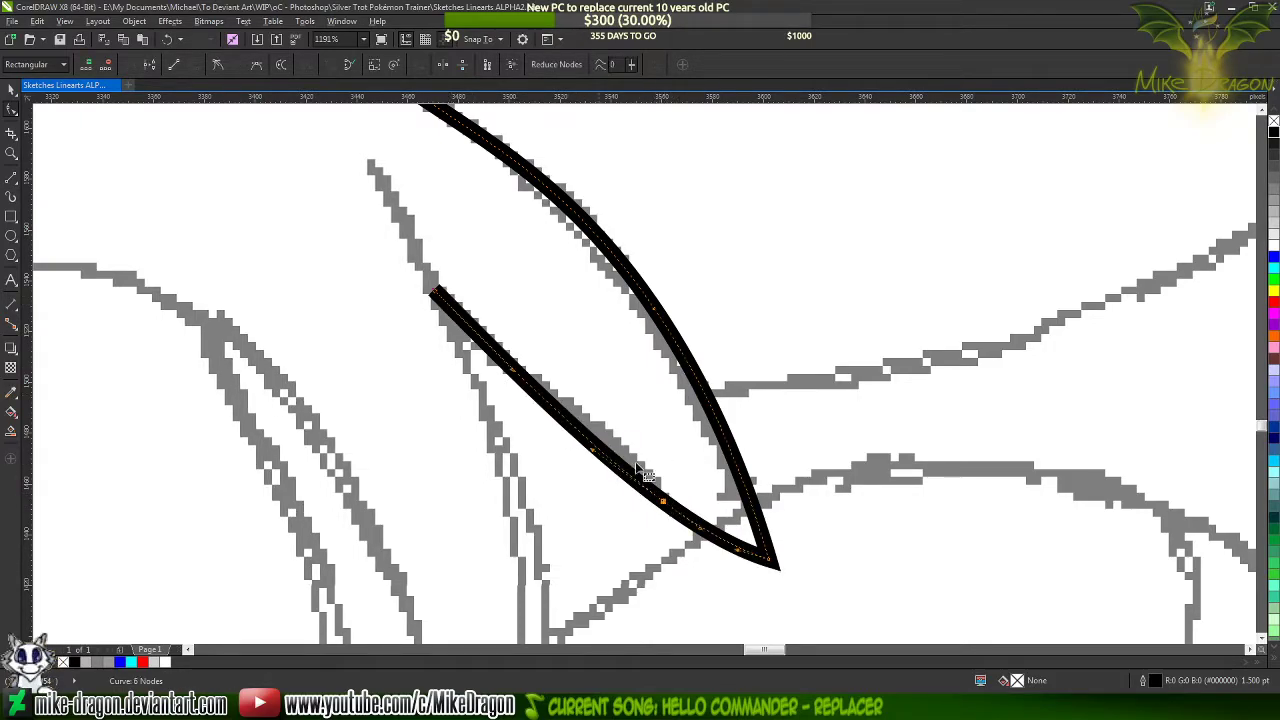
pyautogui.moveTo(442, 300); pyautogui.dragTo(515, 362)
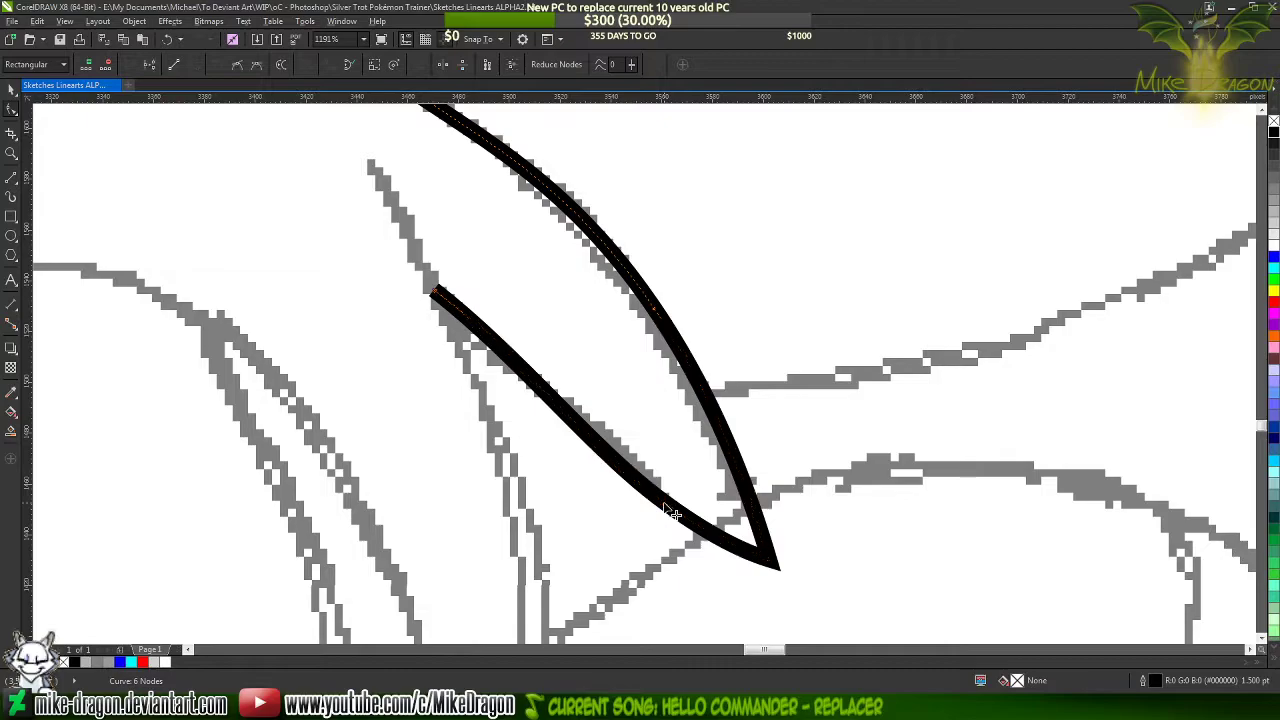
pyautogui.scroll(-2, 706, 515)
pyautogui.scroll(-1, 706, 515)
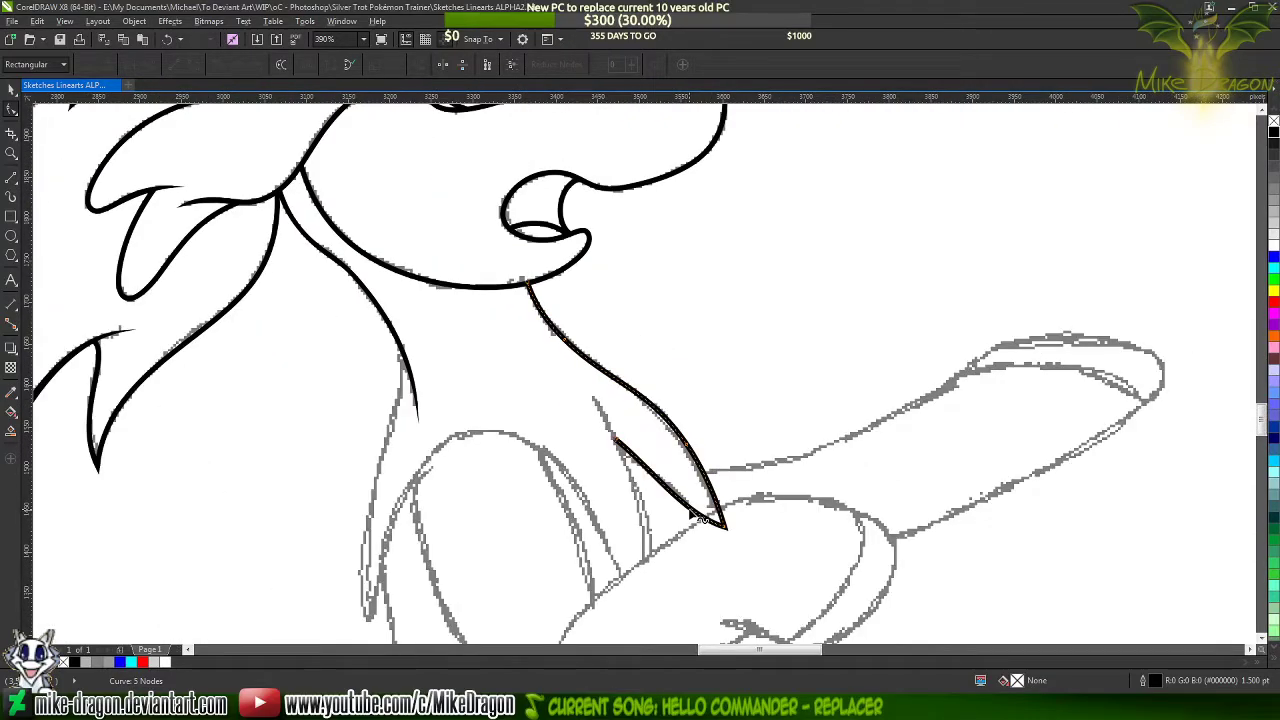
pyautogui.scroll(3, 722, 546)
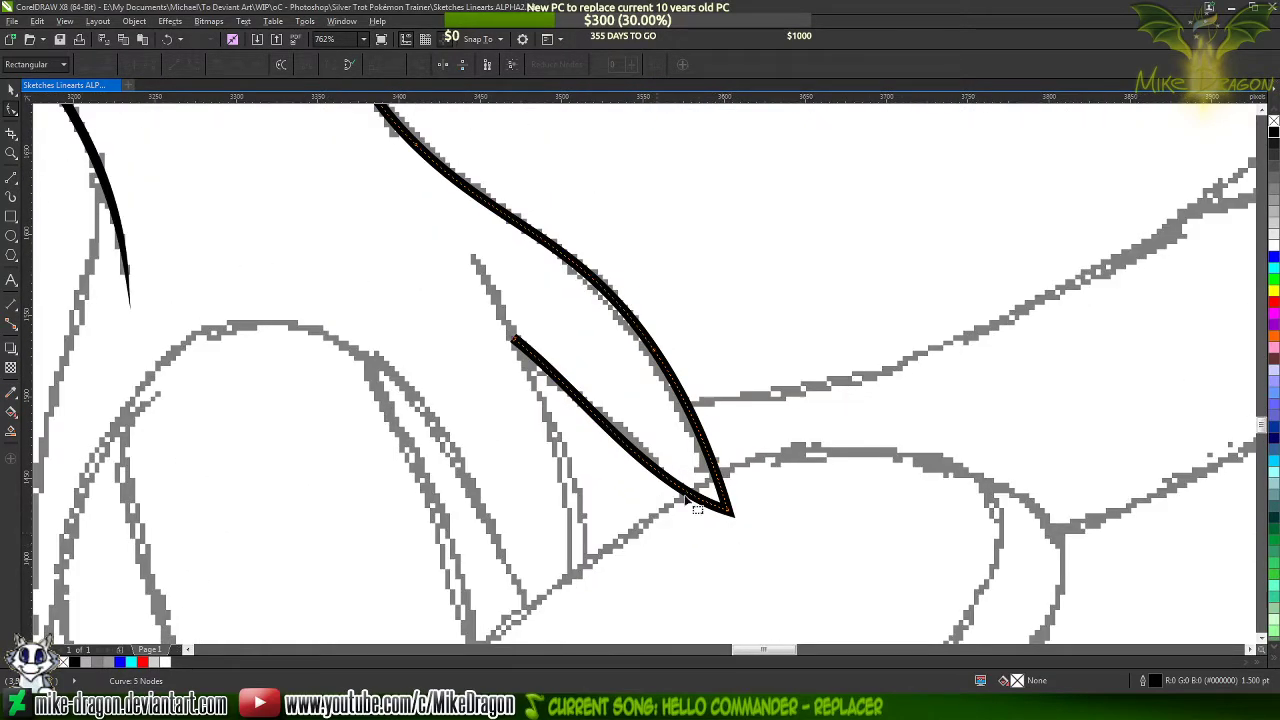
# Open the KeldeoSketchSample reference picture from the project folder, examine the seated pony's chest fold up close, and close it
pyautogui.click(498, 705)
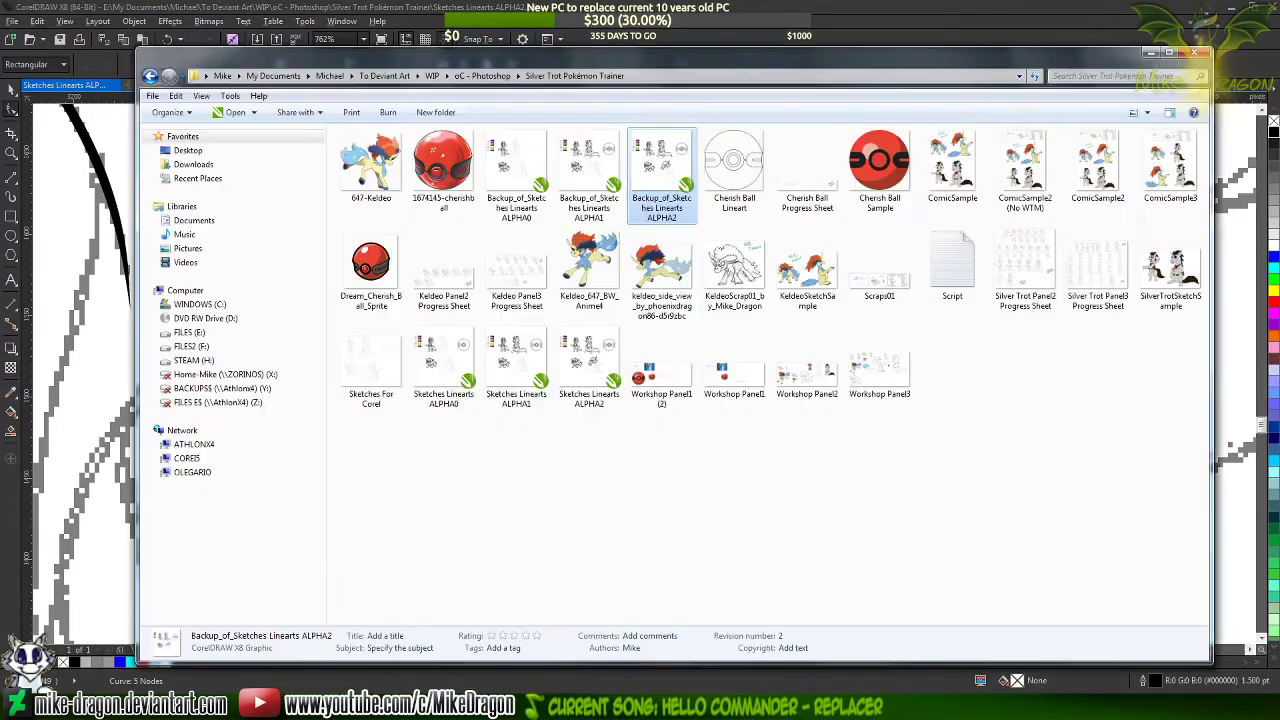
pyautogui.click(791, 285)
pyautogui.doubleClick(791, 285)
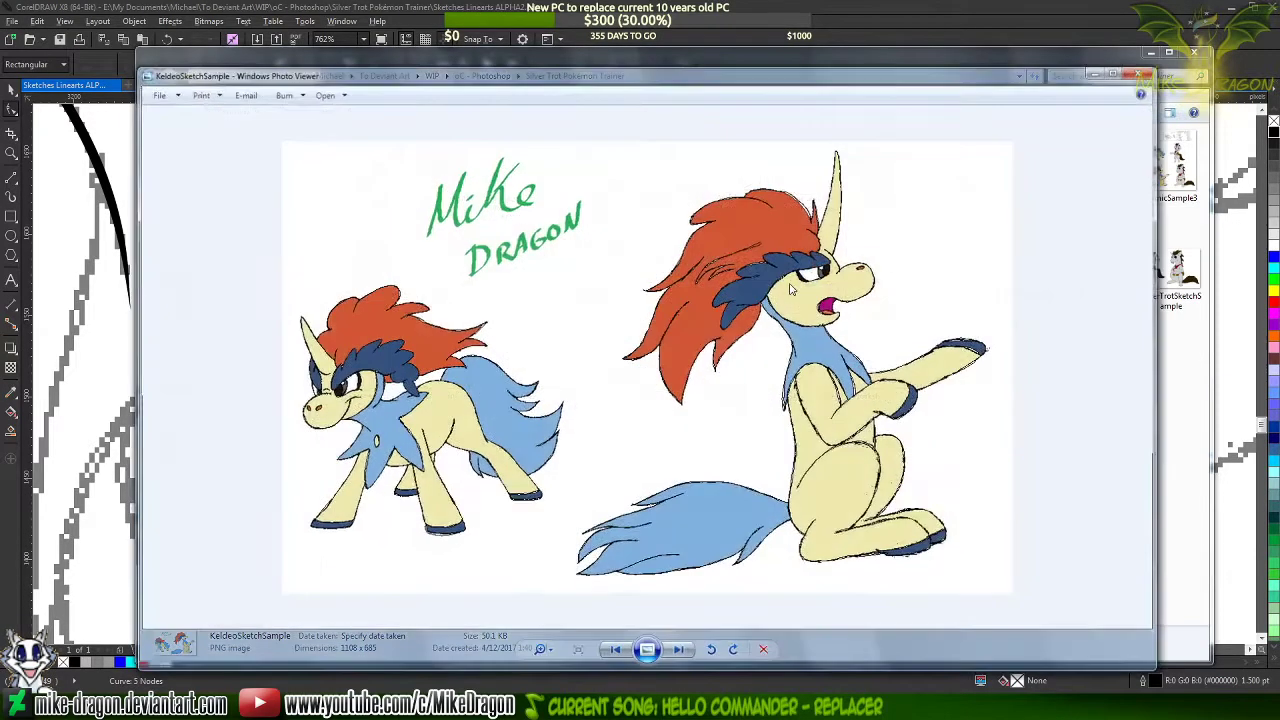
pyautogui.scroll(4, 890, 385)
pyautogui.moveTo(896, 385); pyautogui.dragTo(640, 387)
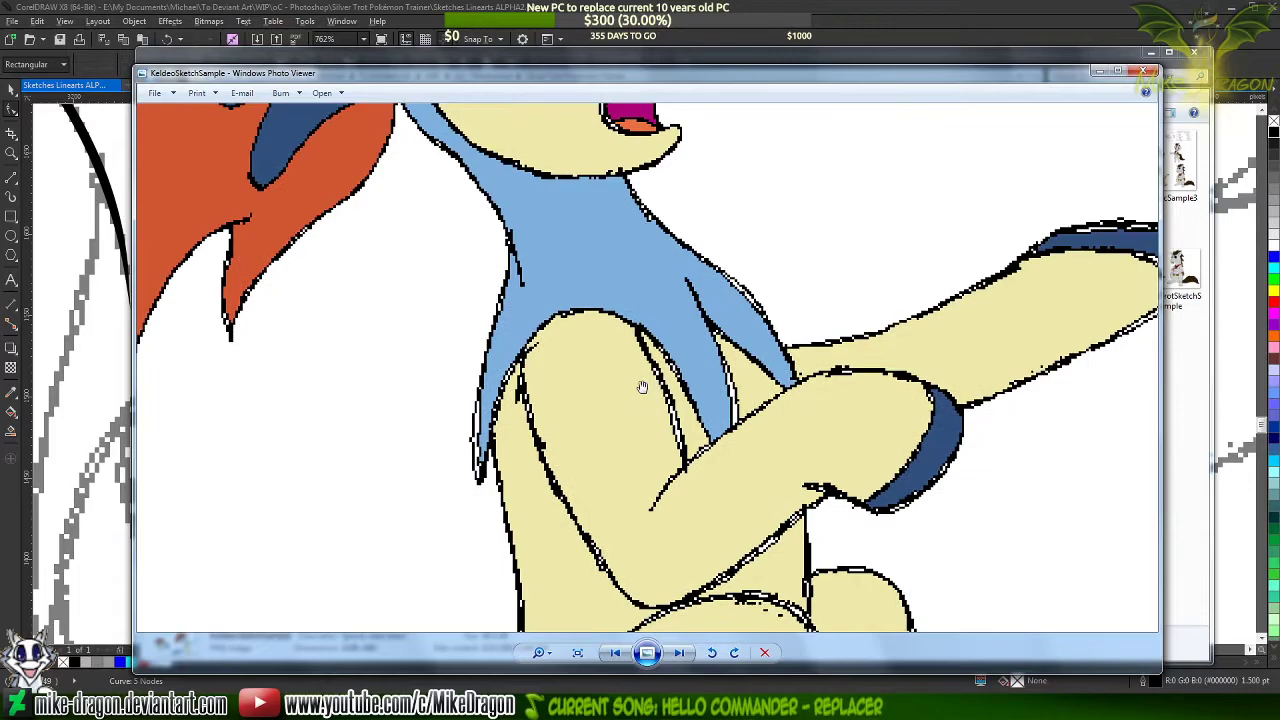
pyautogui.click(1148, 72)
pyautogui.click(936, 30)
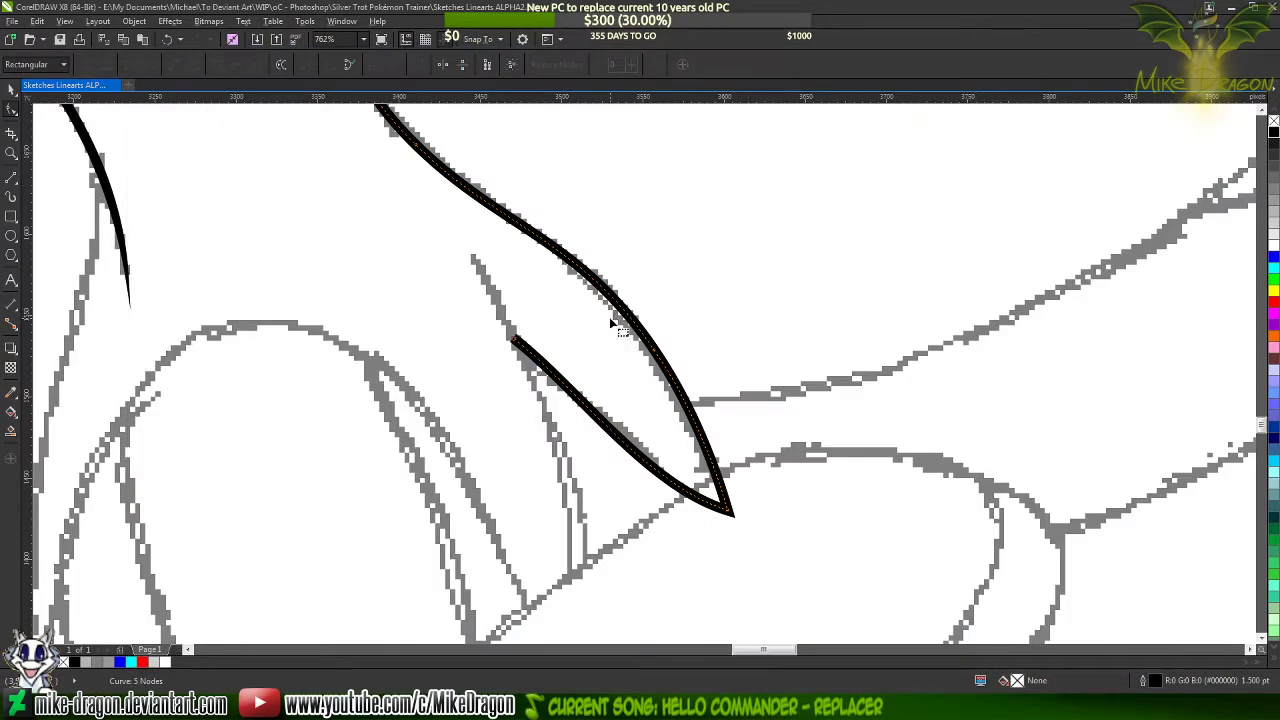
# Undo the reshaping of the chest fold's inner edge
pyautogui.hotkey('ctrl', 'z')
pyautogui.hotkey('ctrl', 'z')
pyautogui.hotkey('ctrl', 'z')
pyautogui.hotkey('ctrl', 'z')
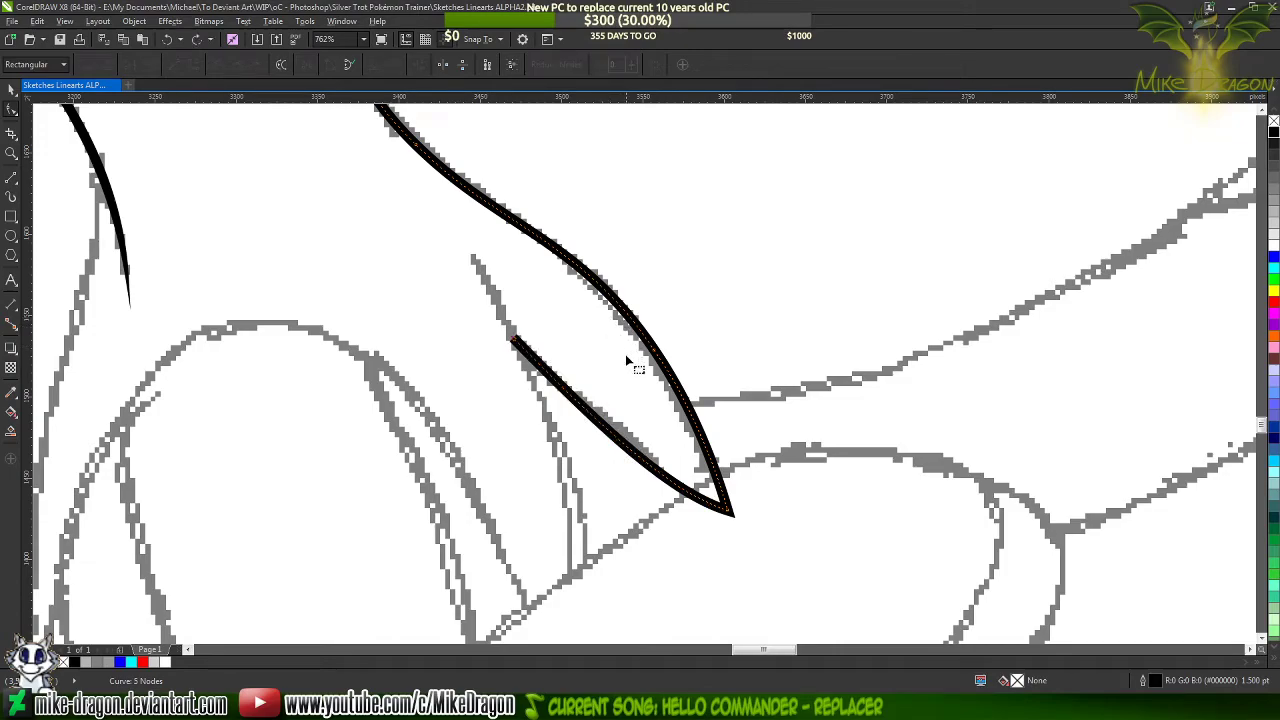
pyautogui.hotkey('ctrl', 'z')
# Move the chest fold's pointed tip node lower past the foreleg outline and reshape its inner edge along the sketch
pyautogui.moveTo(727, 509); pyautogui.dragTo(730, 524)
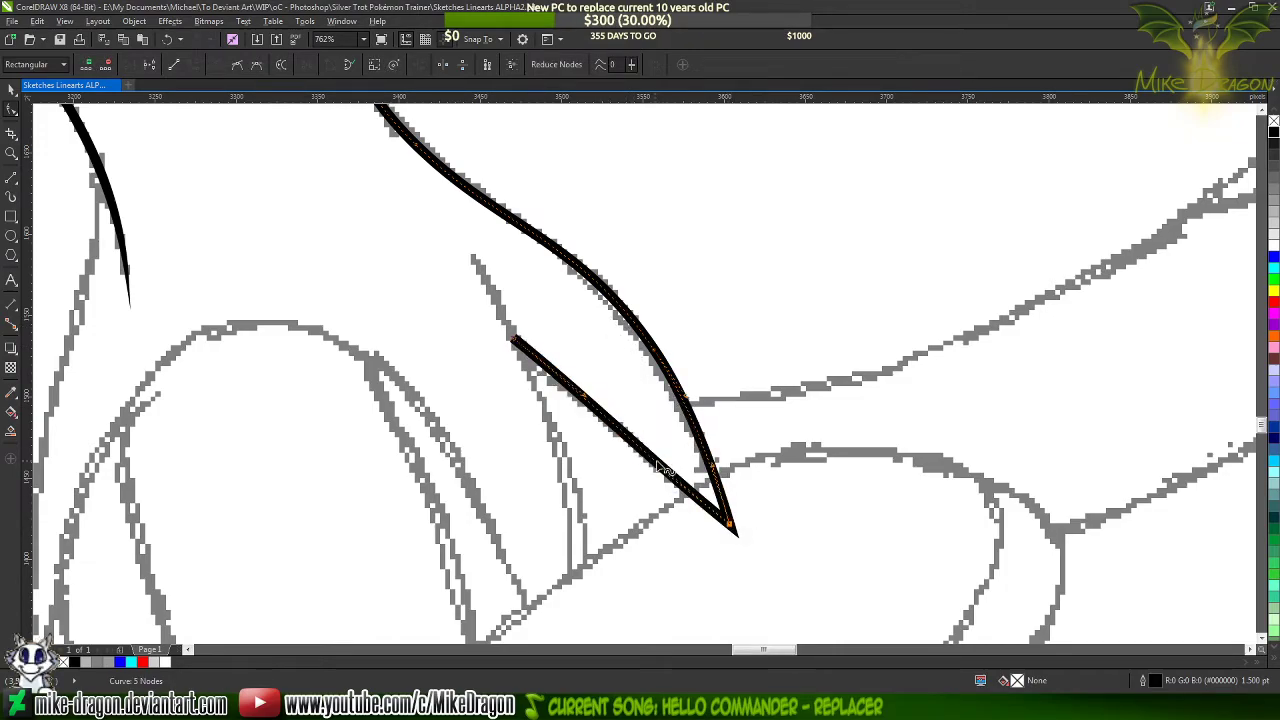
pyautogui.moveTo(641, 452); pyautogui.dragTo(648, 452)
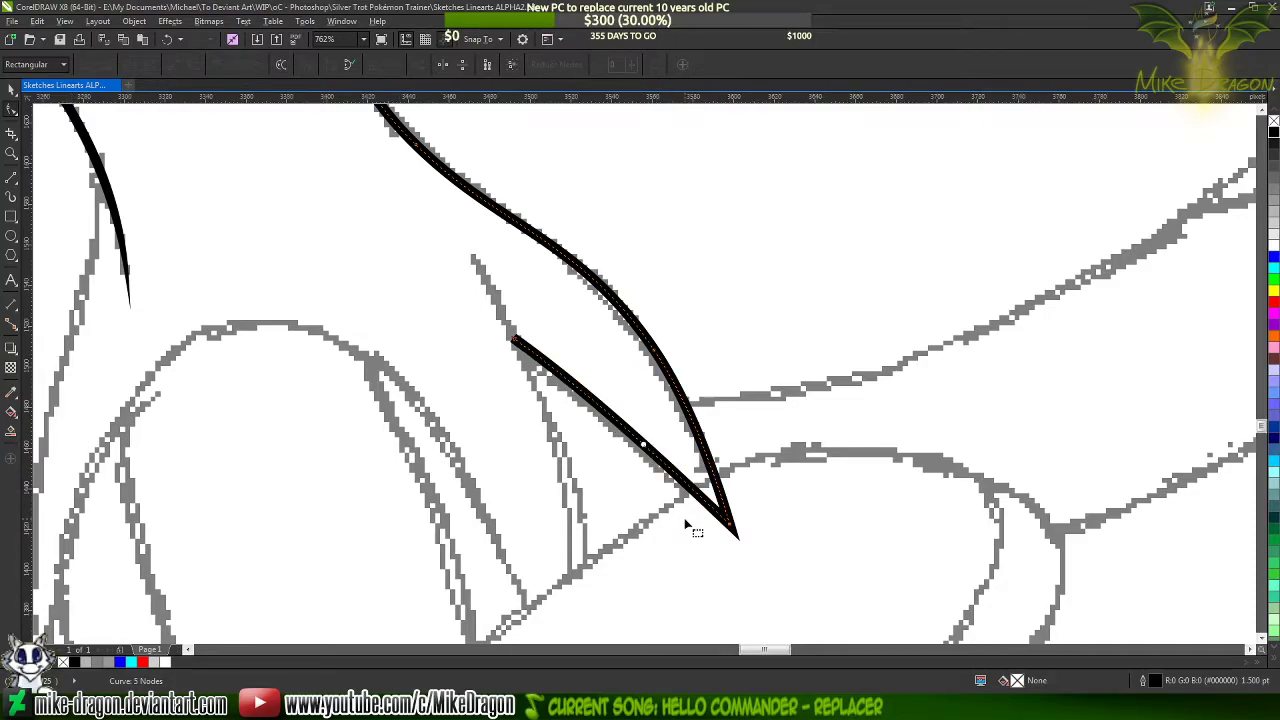
pyautogui.scroll(2, 686, 523)
pyautogui.moveTo(773, 537); pyautogui.dragTo(790, 594)
pyautogui.scroll(-1, 790, 594)
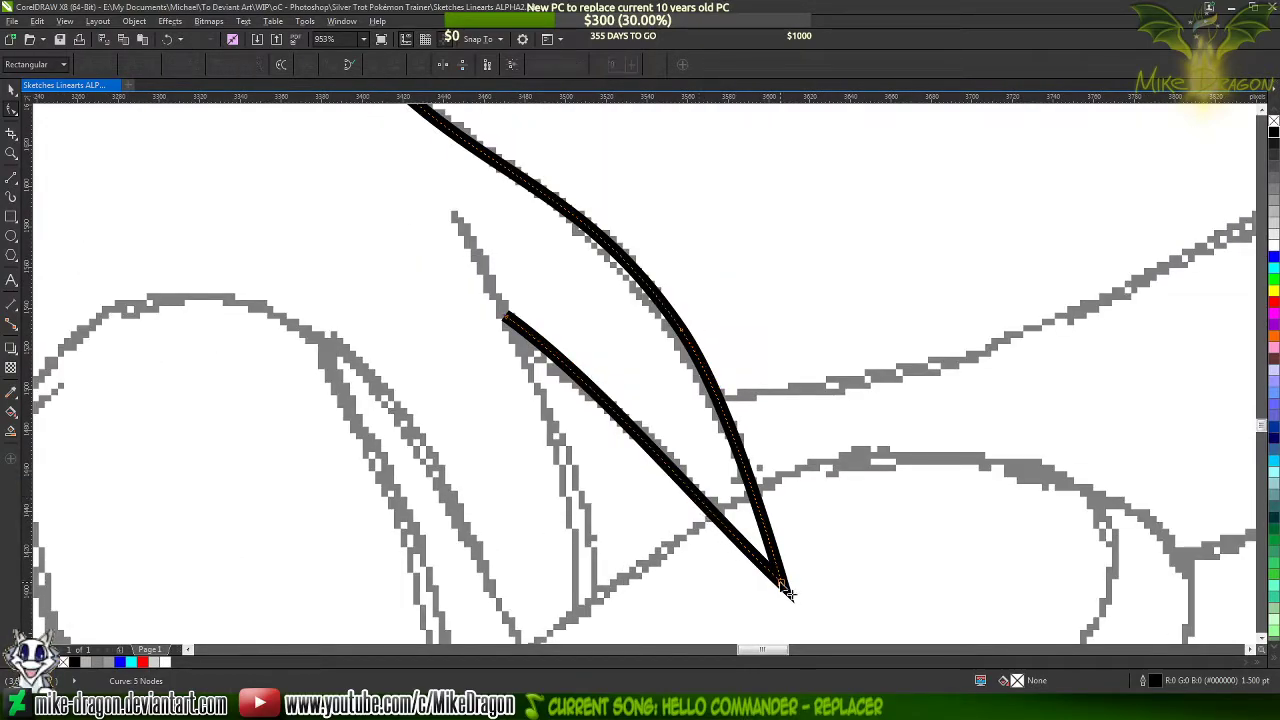
pyautogui.moveTo(697, 503); pyautogui.dragTo(701, 493)
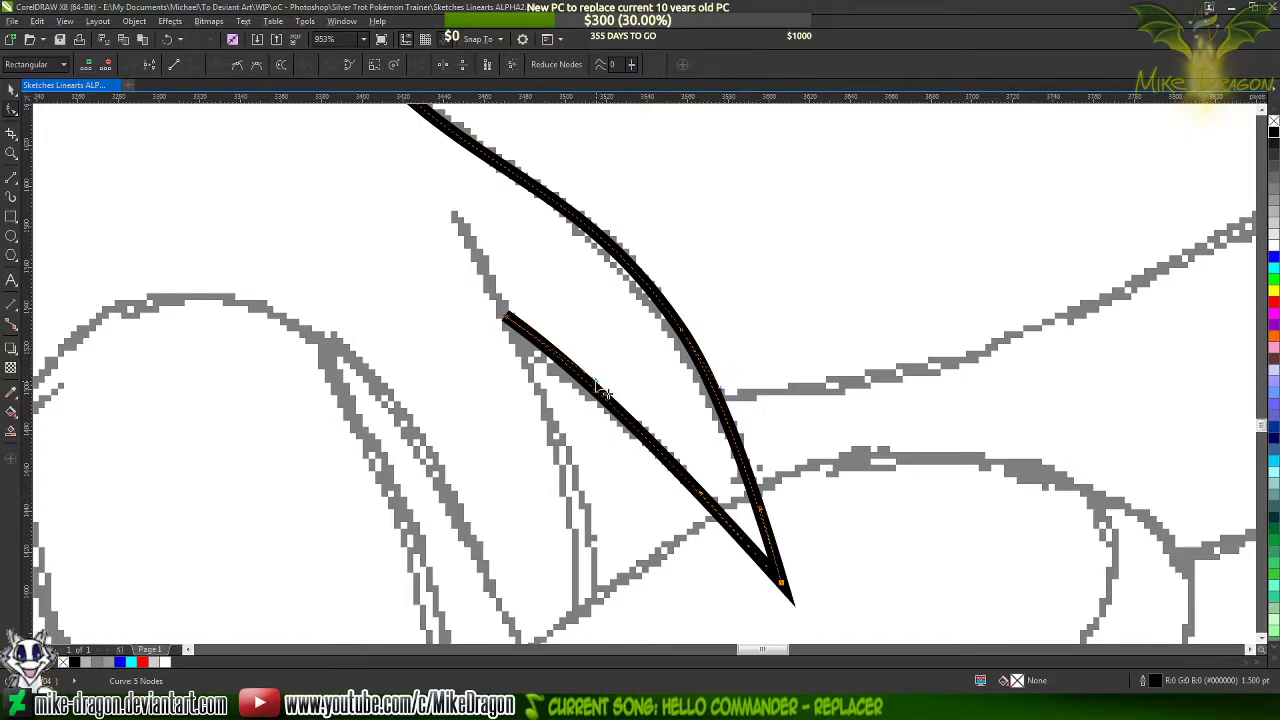
pyautogui.moveTo(604, 394); pyautogui.dragTo(637, 424)
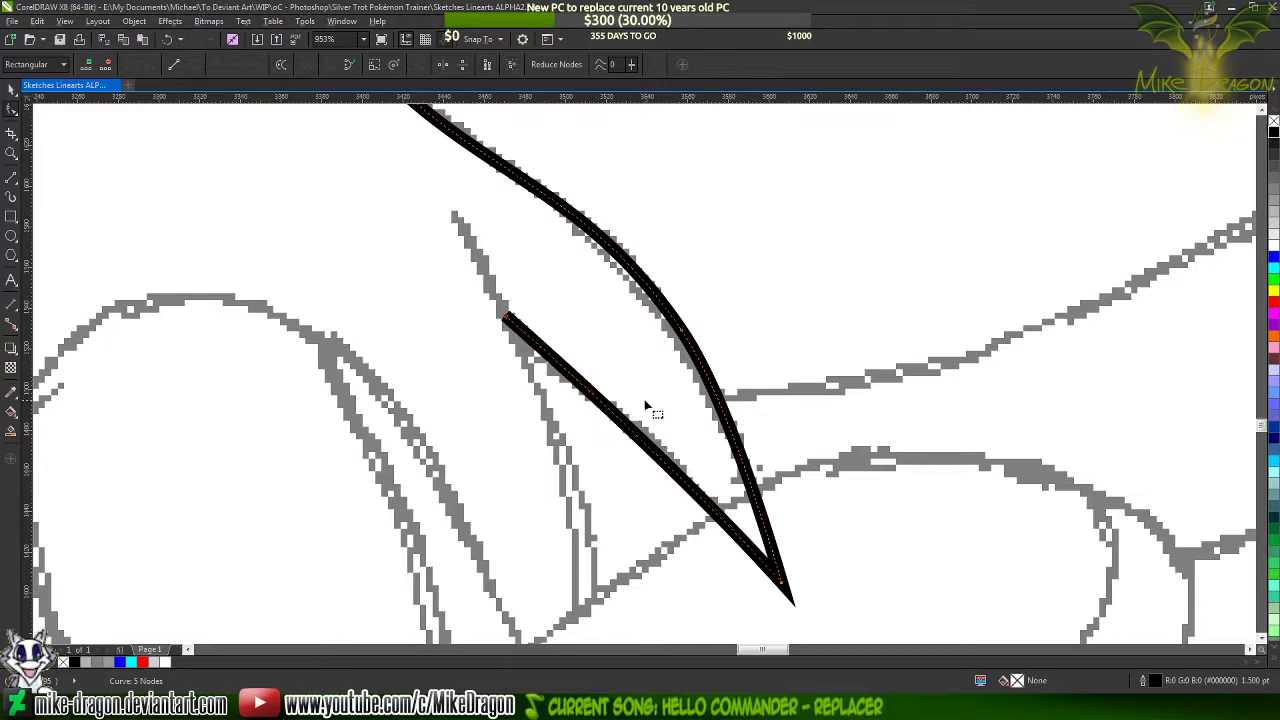
# Add a node where the neck curve begins to bulge outward and delete the node lower on the chest curve
pyautogui.doubleClick(690, 340)
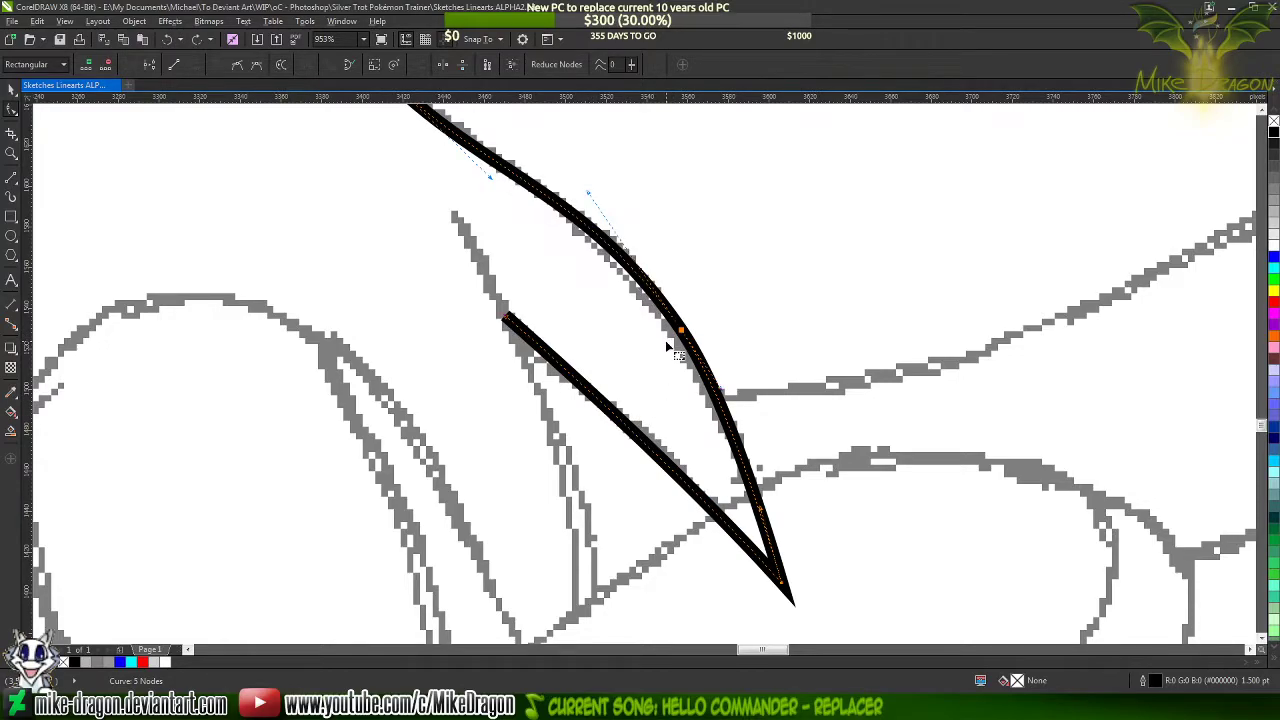
pyautogui.doubleClick(588, 230)
pyautogui.doubleClick(689, 341)
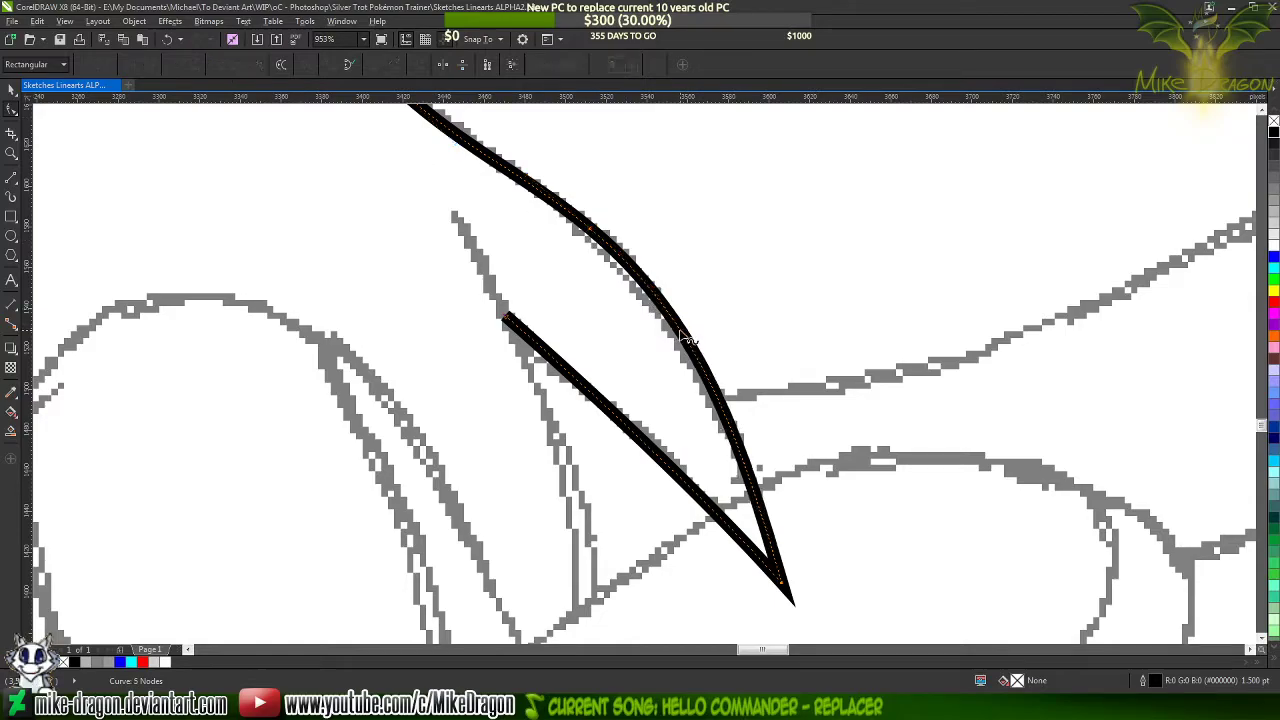
pyautogui.click(722, 311)
pyautogui.scroll(-4, 747, 487)
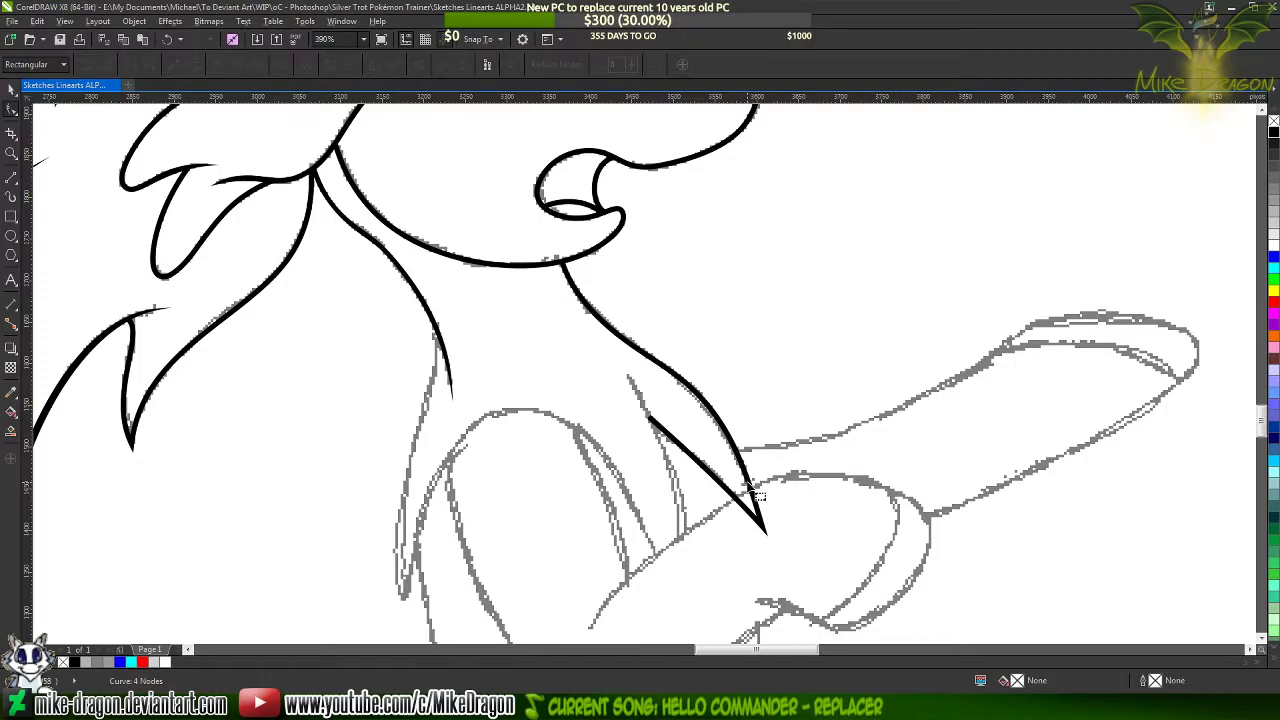
# Draw a thin closing sliver about 242 px tall from the top of the sketched inner chest line down past the foreleg outline and back
pyautogui.scroll(-1, 636, 460)
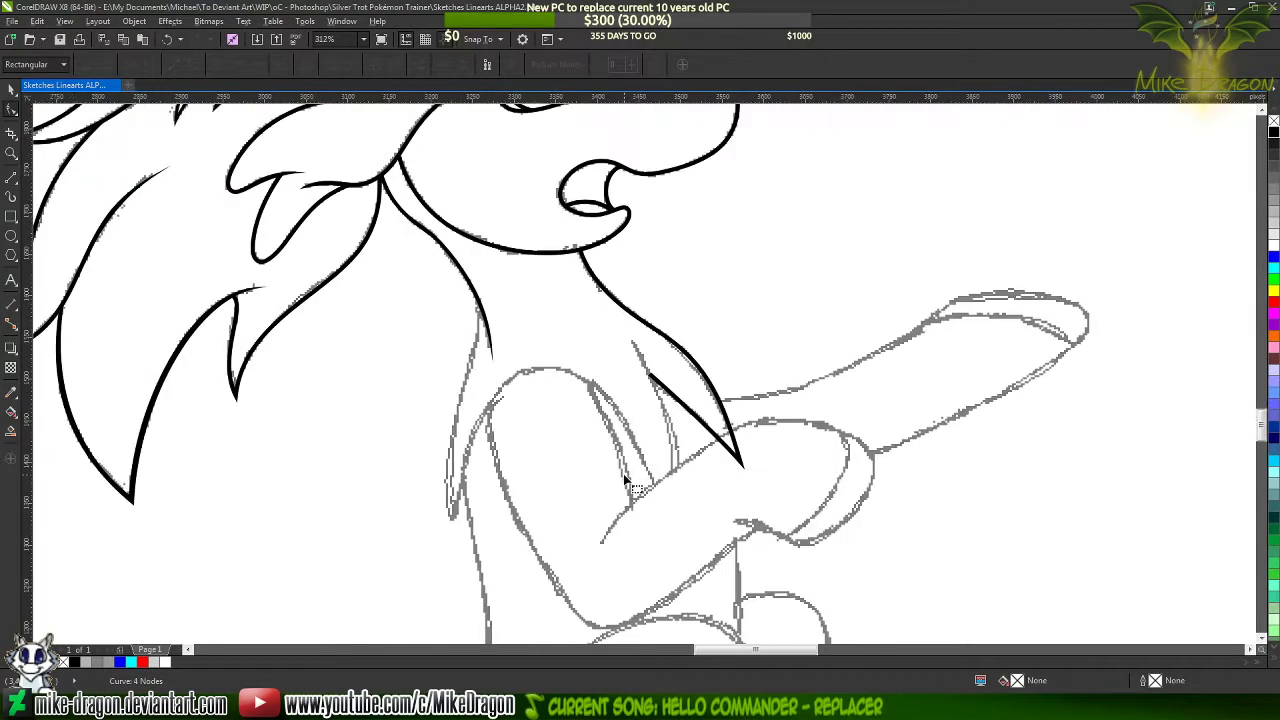
pyautogui.scroll(3, 630, 485)
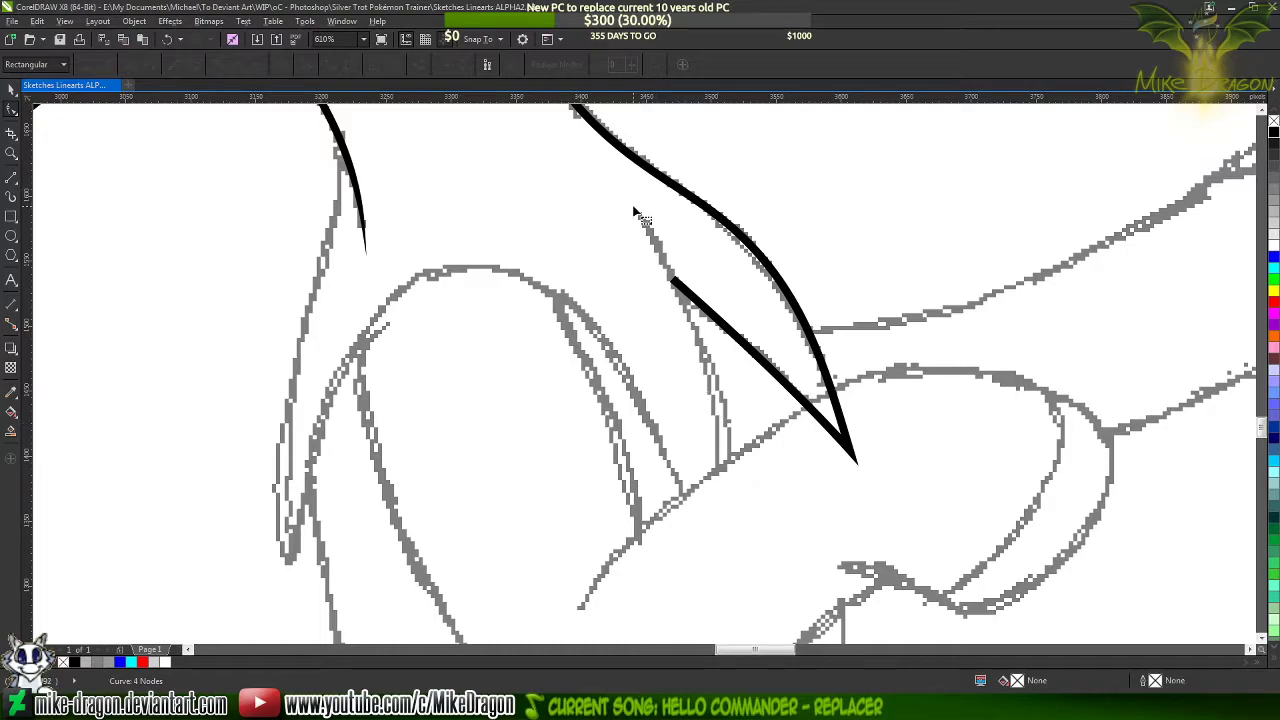
pyautogui.click(12, 177)
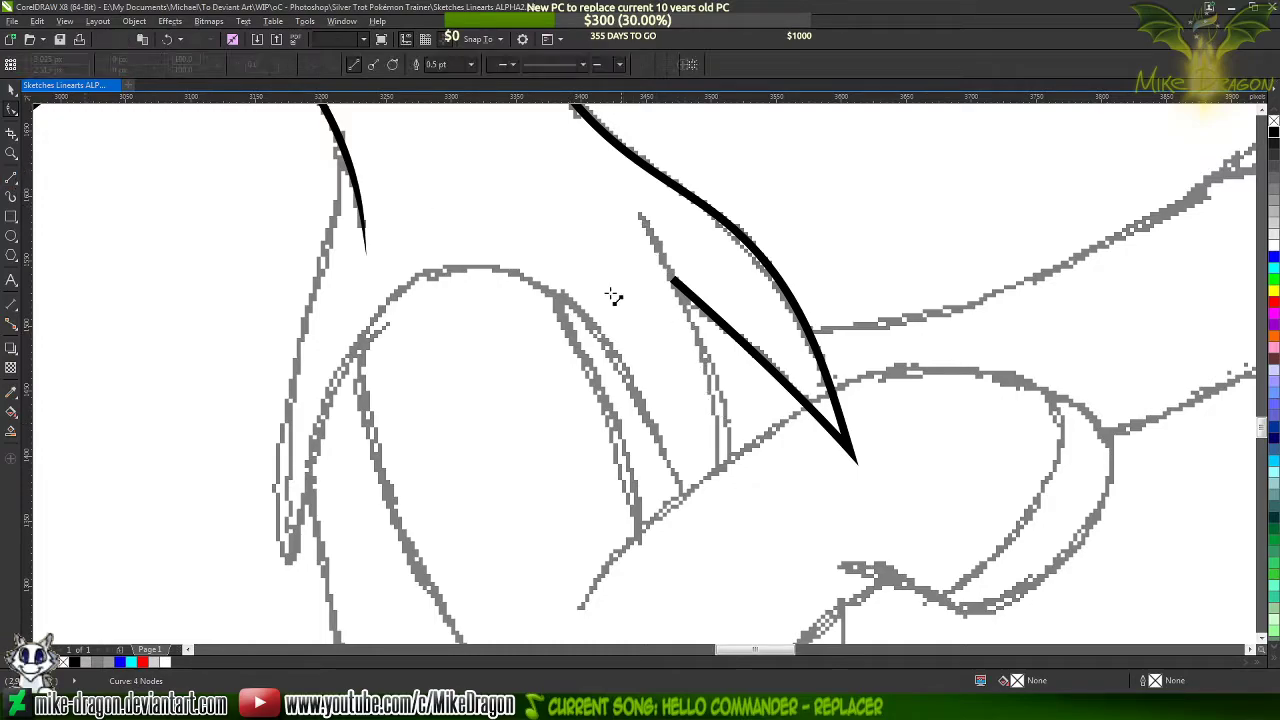
pyautogui.scroll(1, 795, 339)
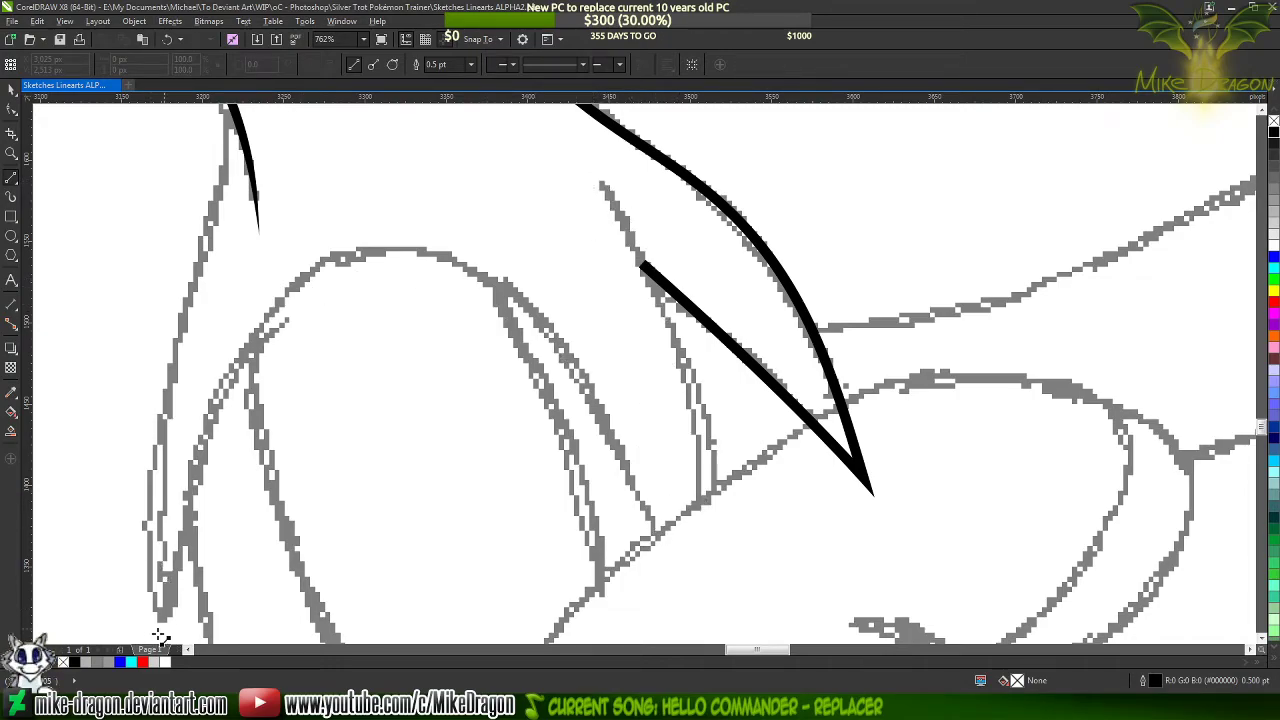
pyautogui.scroll(-1, 517, 281)
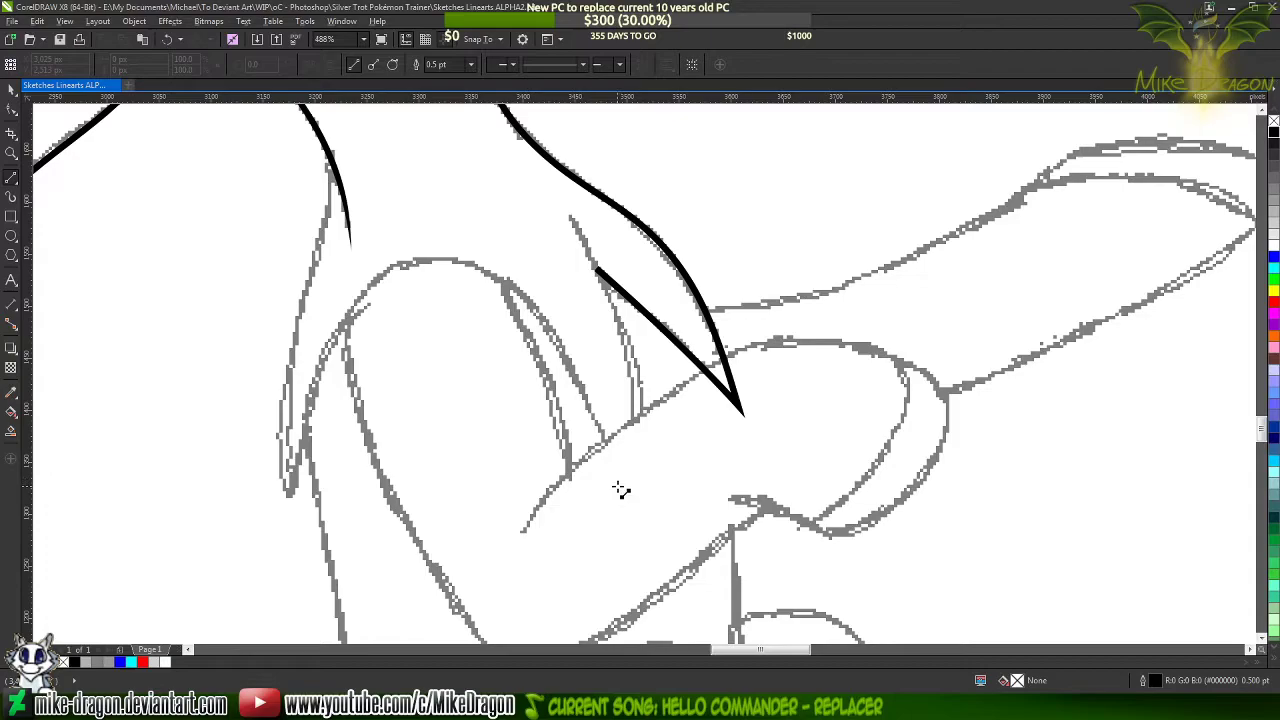
pyautogui.scroll(2, 648, 315)
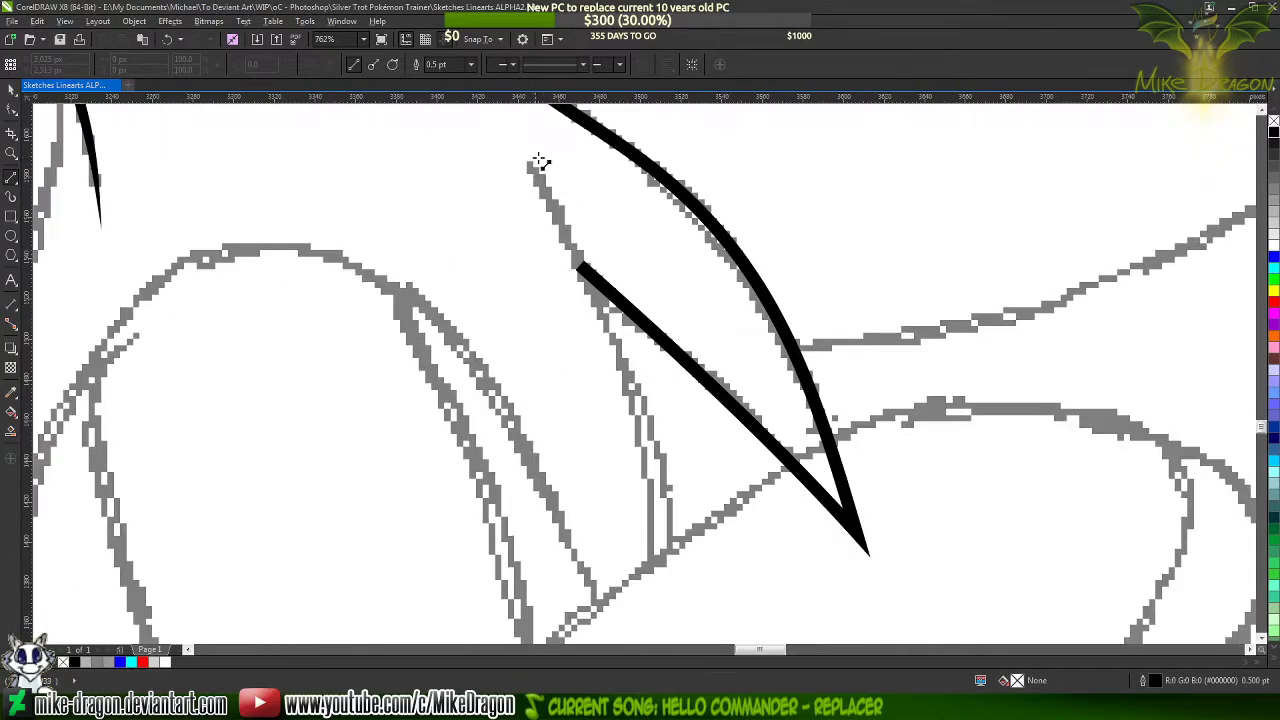
pyautogui.scroll(1, 537, 163)
pyautogui.click(527, 163)
pyautogui.scroll(-1, 648, 558)
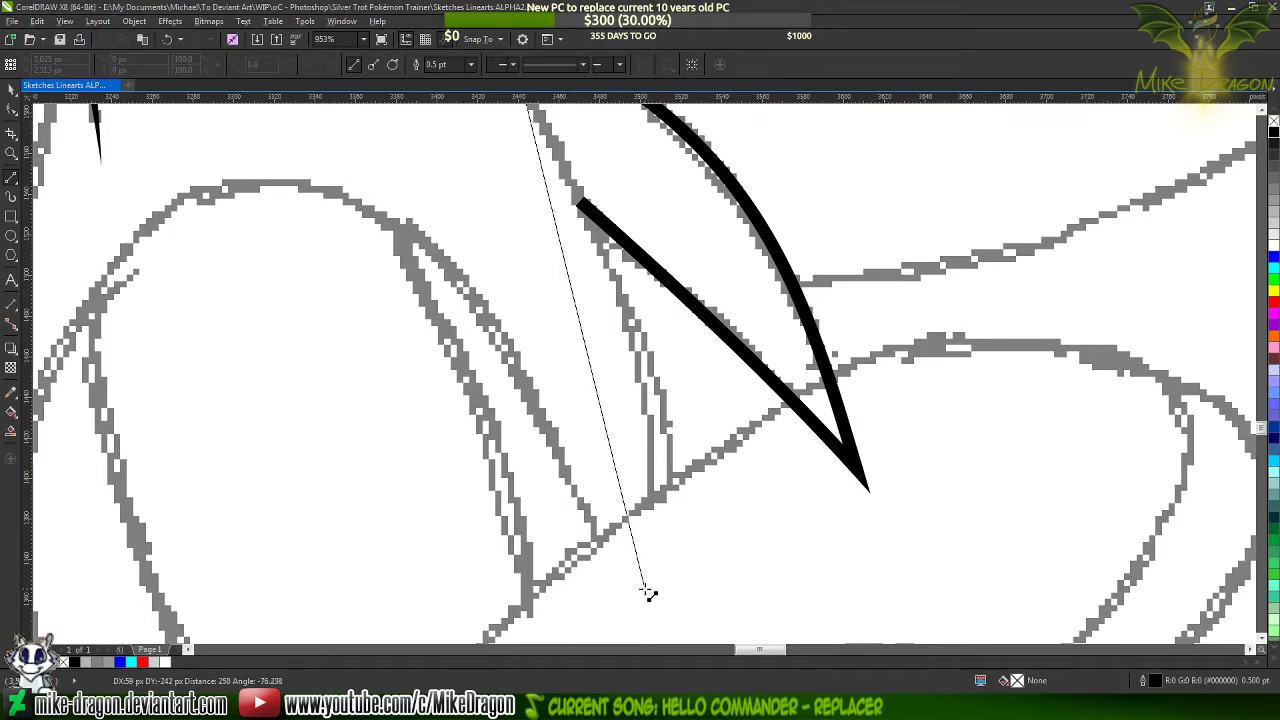
pyautogui.click(648, 590)
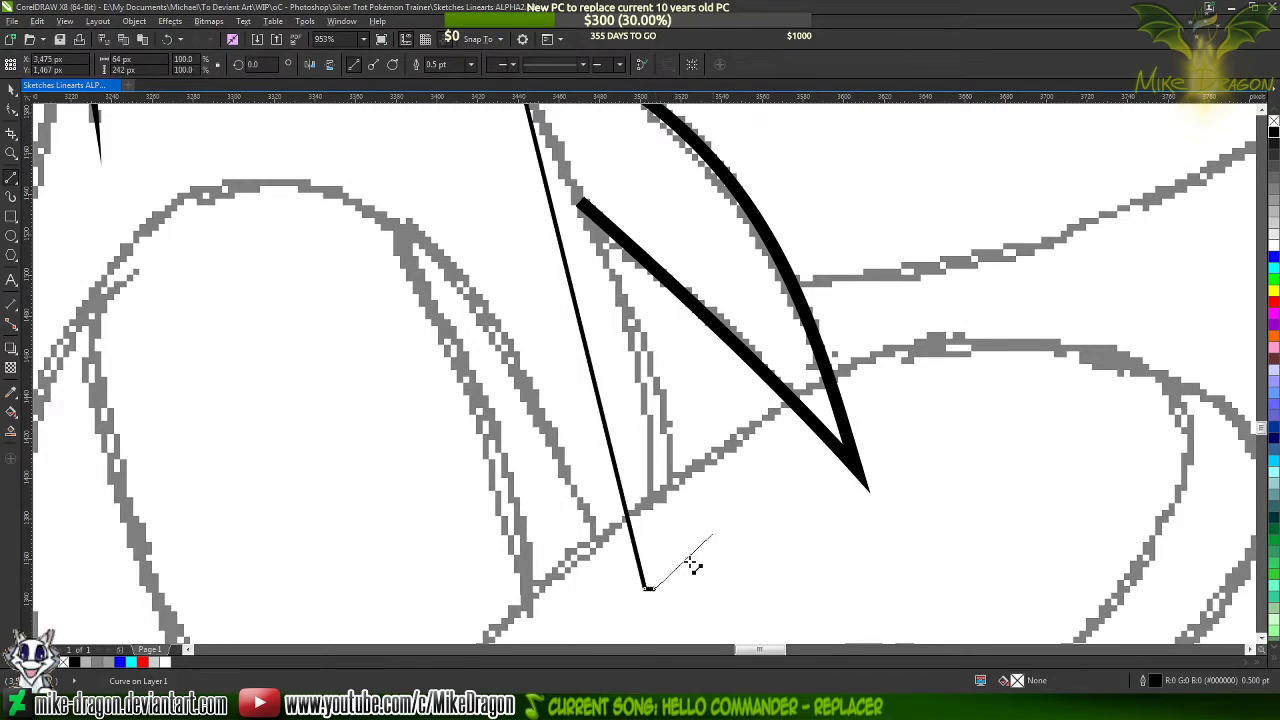
pyautogui.scroll(2, 650, 590)
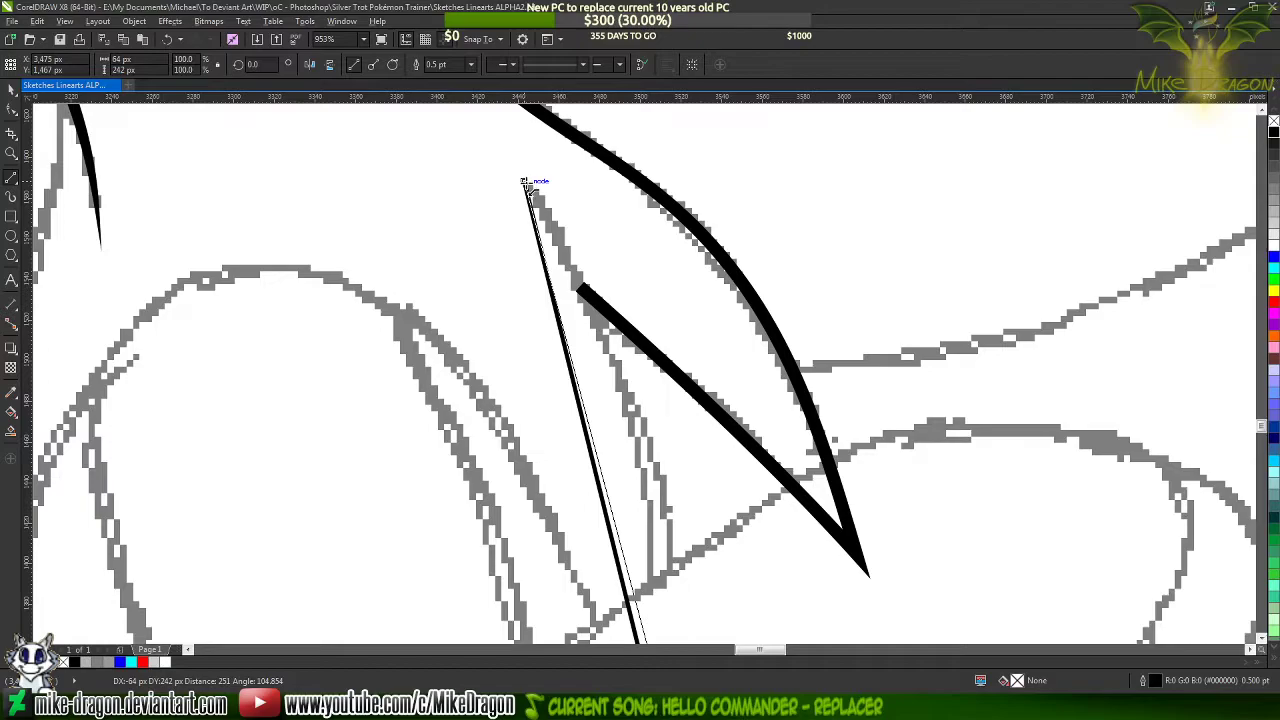
pyautogui.click(526, 182)
pyautogui.scroll(-2, 469, 157)
# Convert all segments of the new straight chest sliver to curves
pyautogui.press('F10')
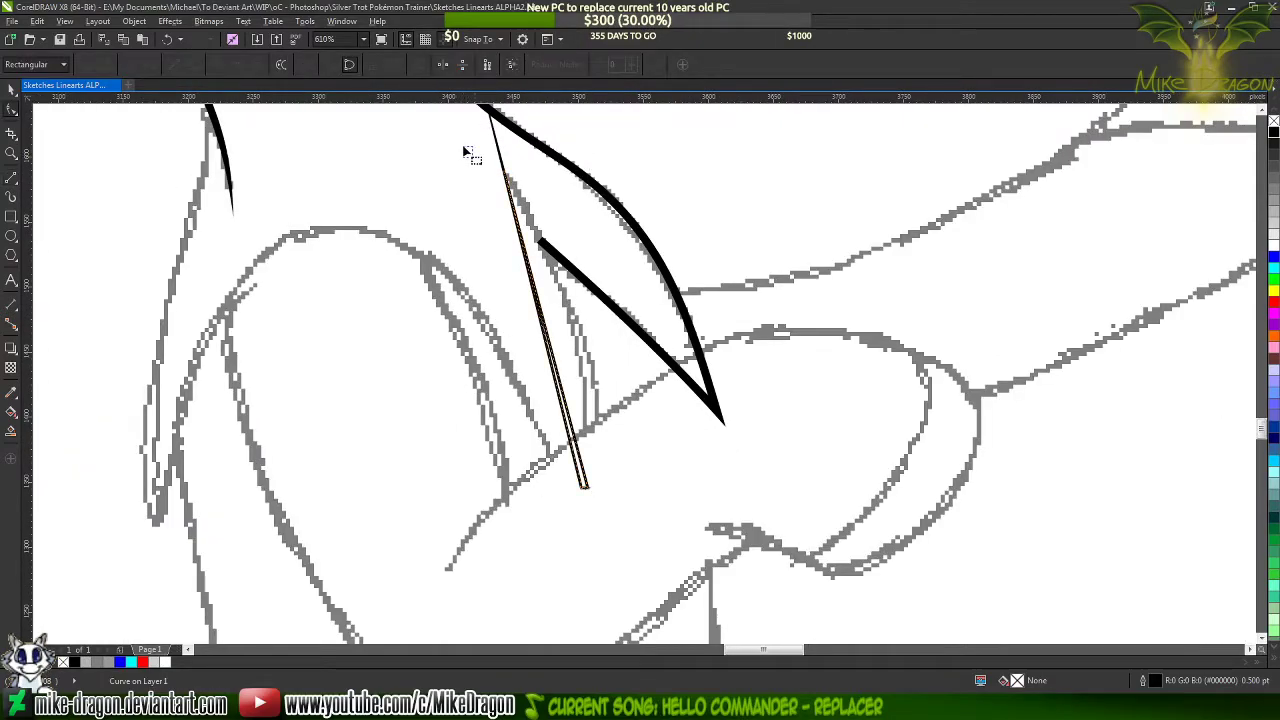
pyautogui.moveTo(466, 149); pyautogui.dragTo(590, 492)
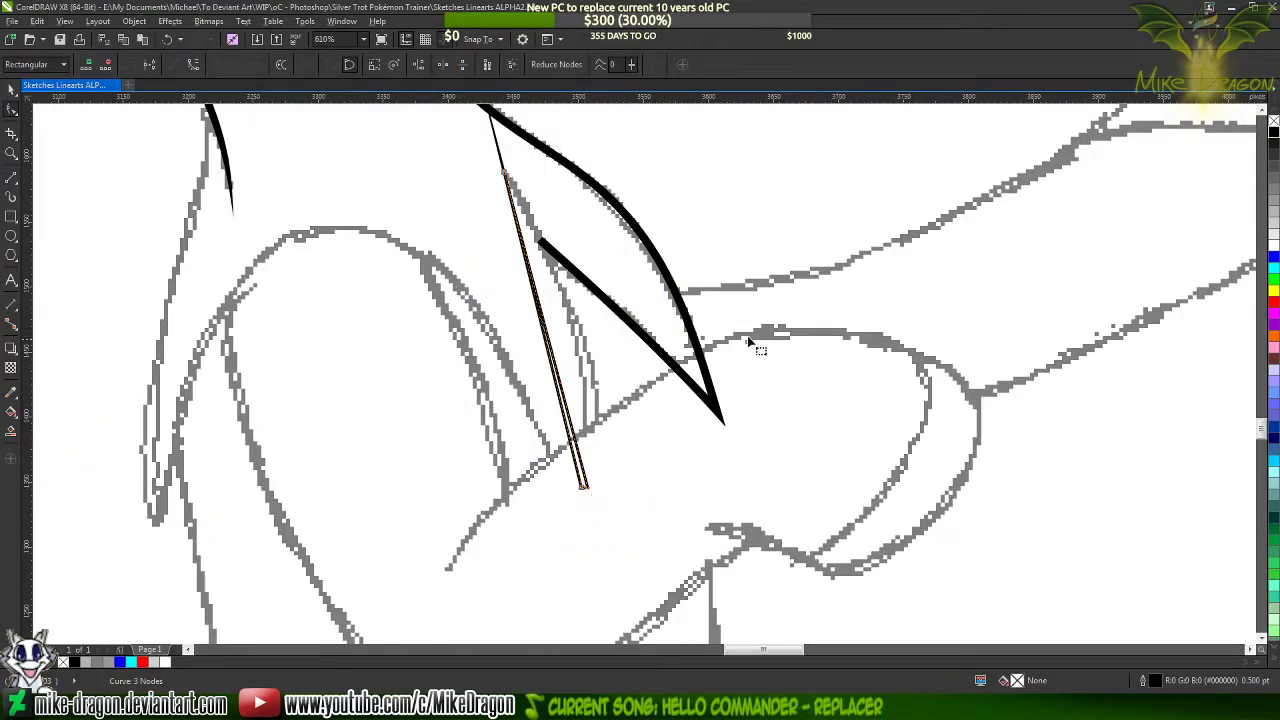
pyautogui.rightClick(546, 332)
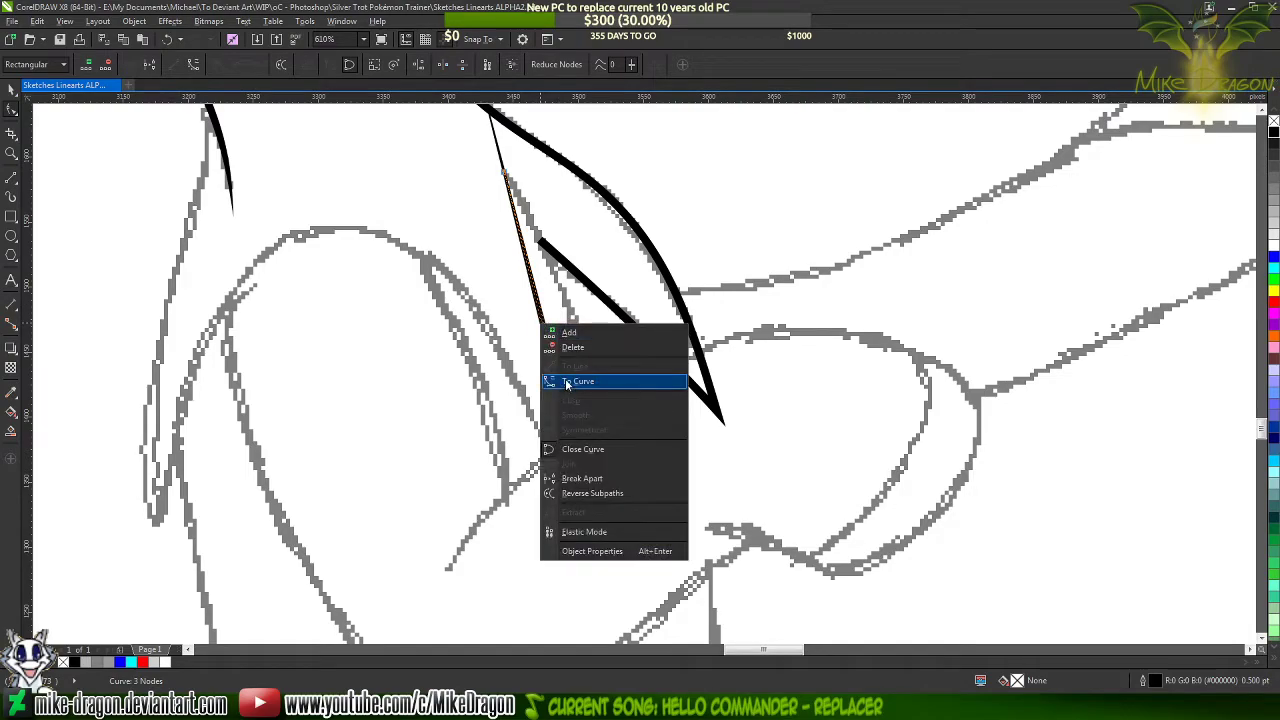
pyautogui.click(566, 381)
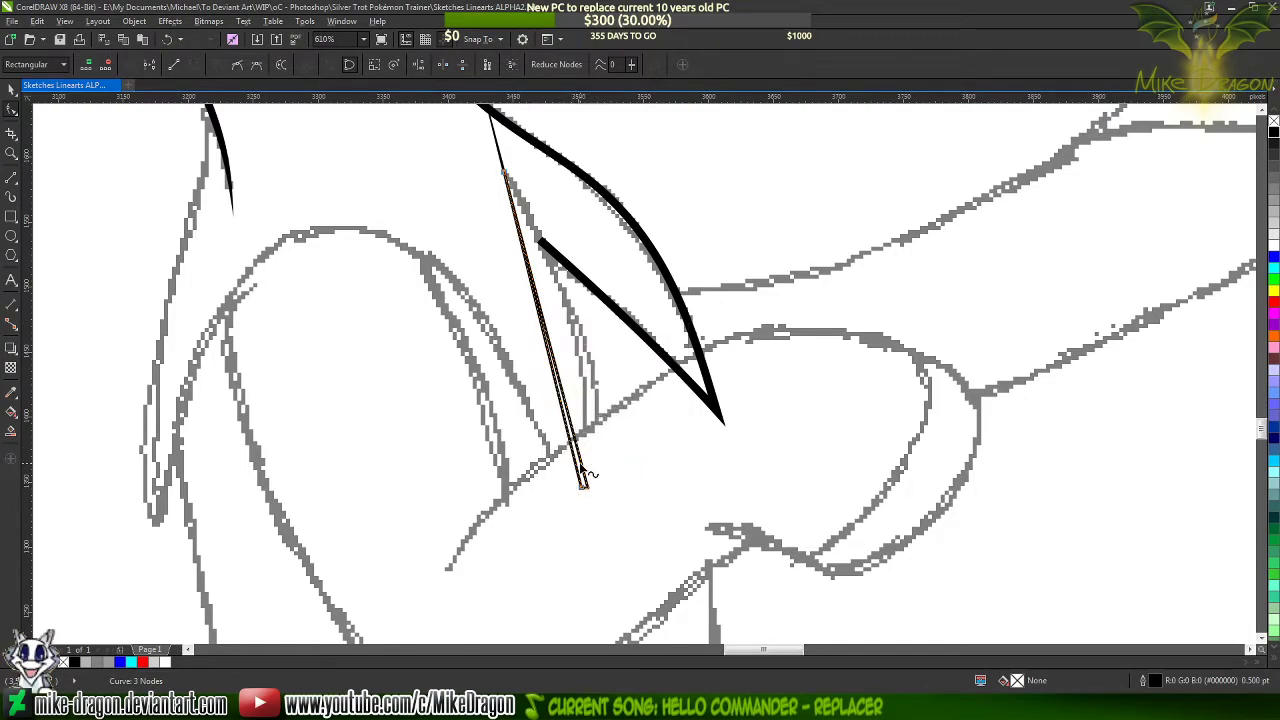
# Bend both long edges of the chest sliver along the sketched line so it tapers to a point at its upper end
pyautogui.scroll(3, 586, 474)
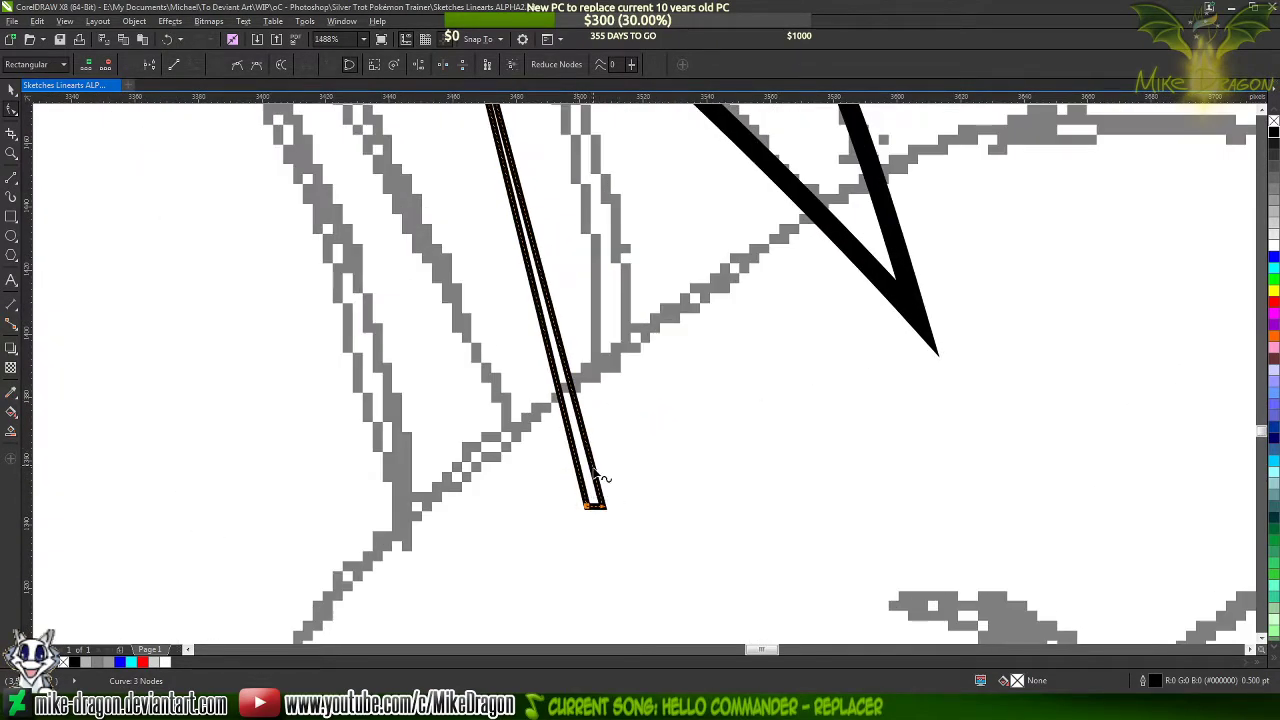
pyautogui.scroll(-2, 600, 478)
pyautogui.scroll(-1, 575, 270)
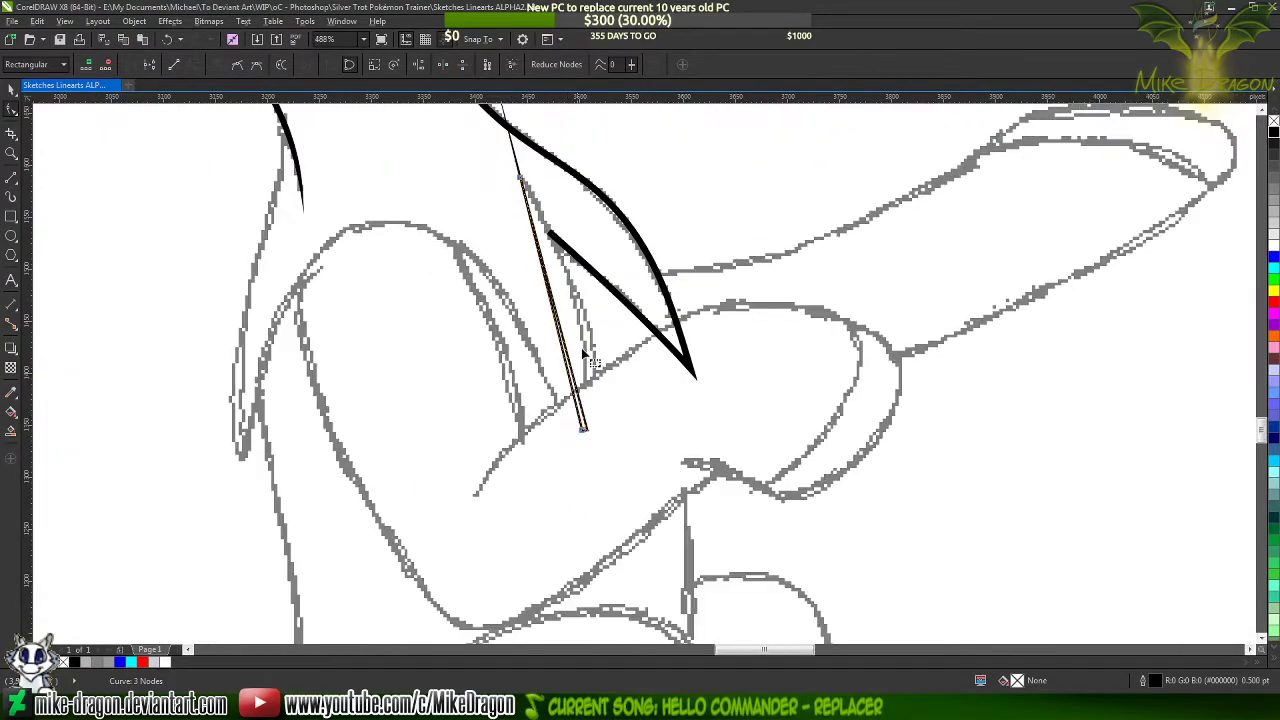
pyautogui.scroll(3, 577, 410)
pyautogui.moveTo(578, 430); pyautogui.dragTo(605, 366)
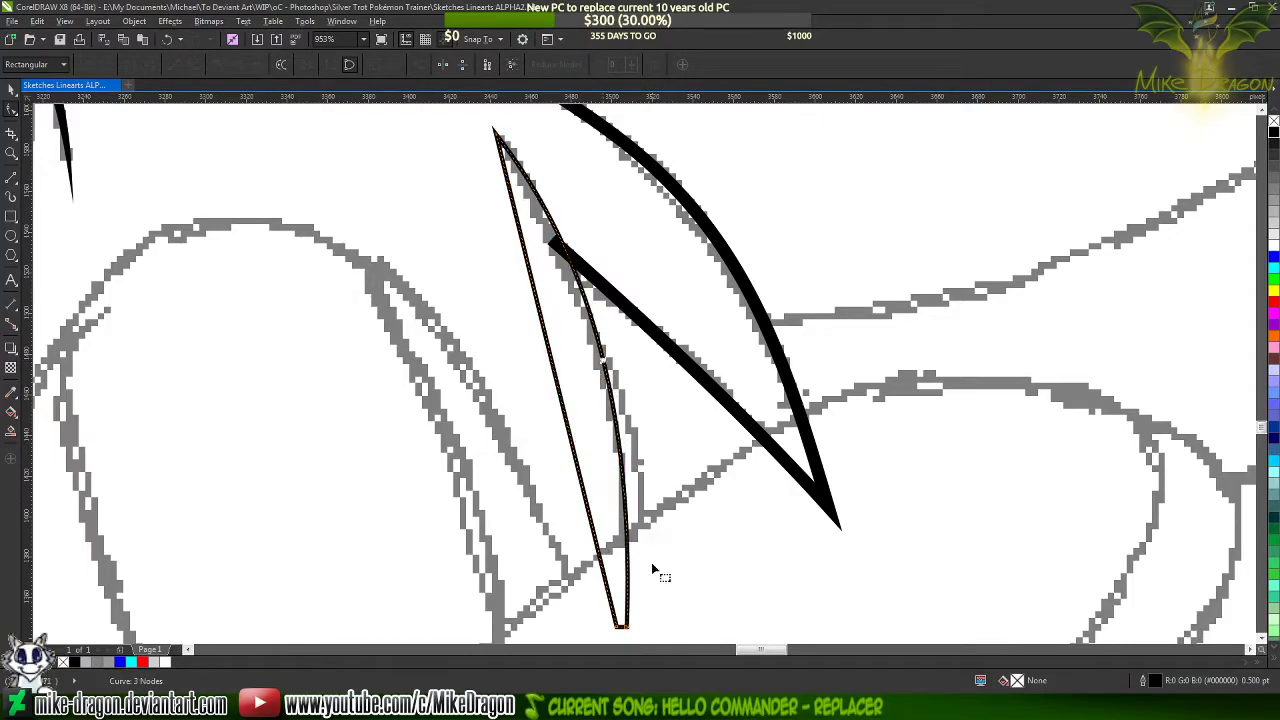
pyautogui.click(636, 638)
pyautogui.moveTo(641, 410); pyautogui.dragTo(676, 462)
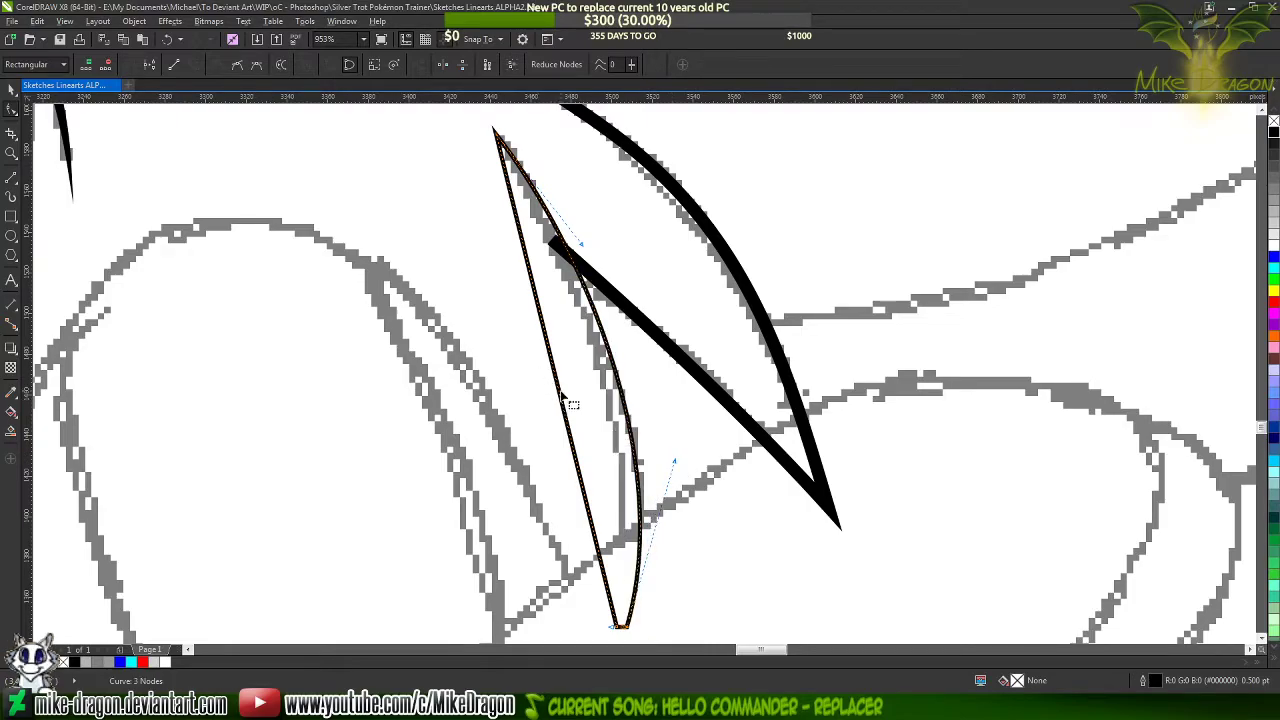
pyautogui.moveTo(566, 406); pyautogui.dragTo(604, 389)
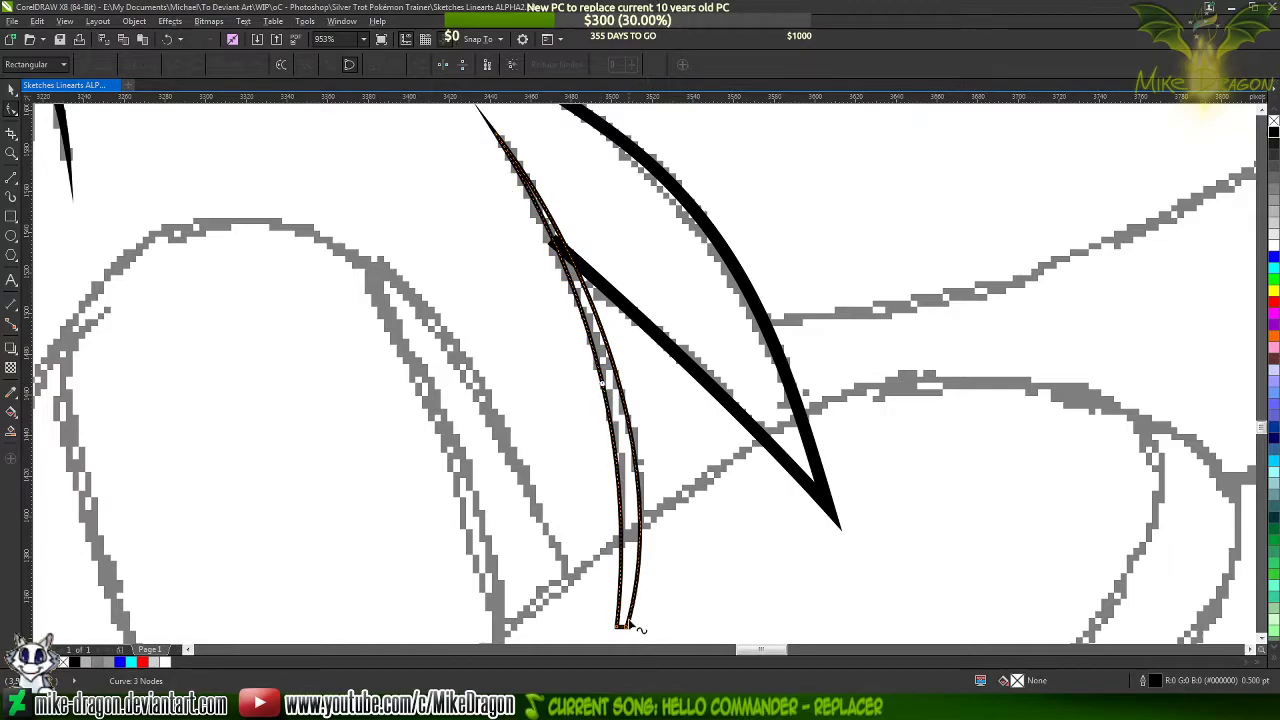
pyautogui.moveTo(634, 628); pyautogui.dragTo(651, 403)
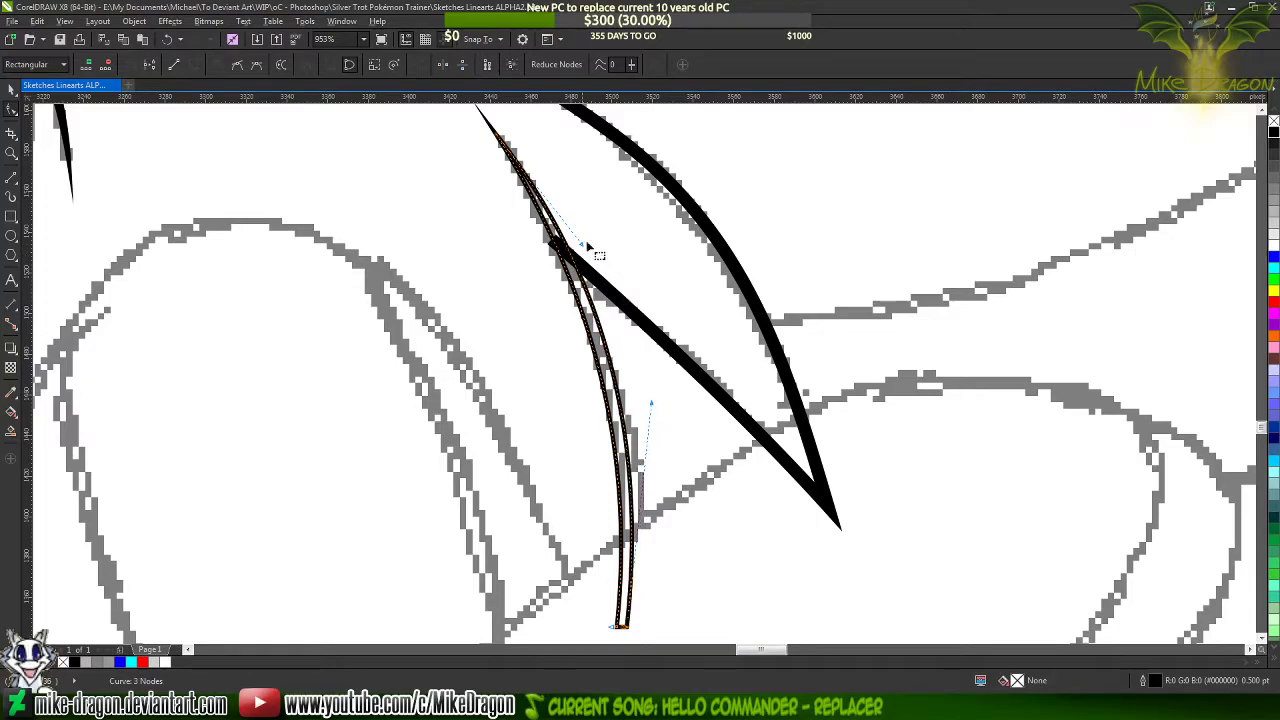
# Shorten the upper end of the chest fold's inner edge to stop inside the sliver, using a temporary blue outline and restoring black
pyautogui.scroll(2, 520, 148)
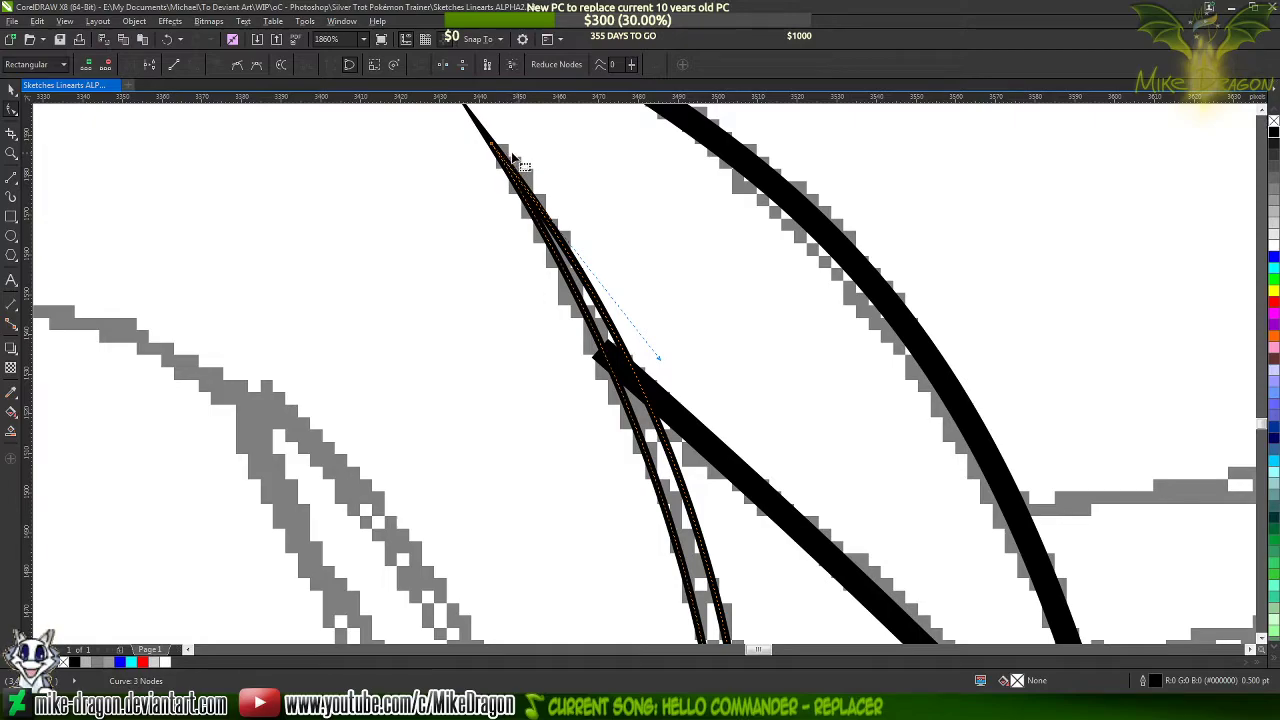
pyautogui.scroll(3, 675, 416)
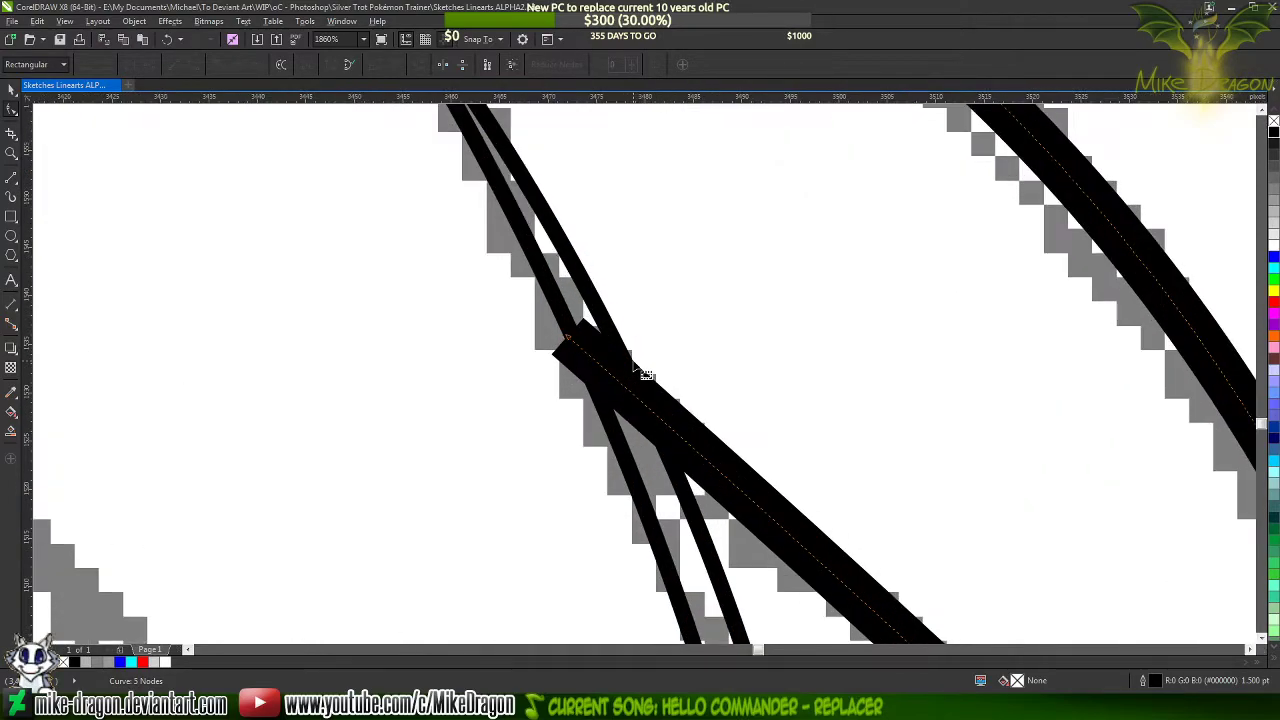
pyautogui.rightClick(1273, 259)
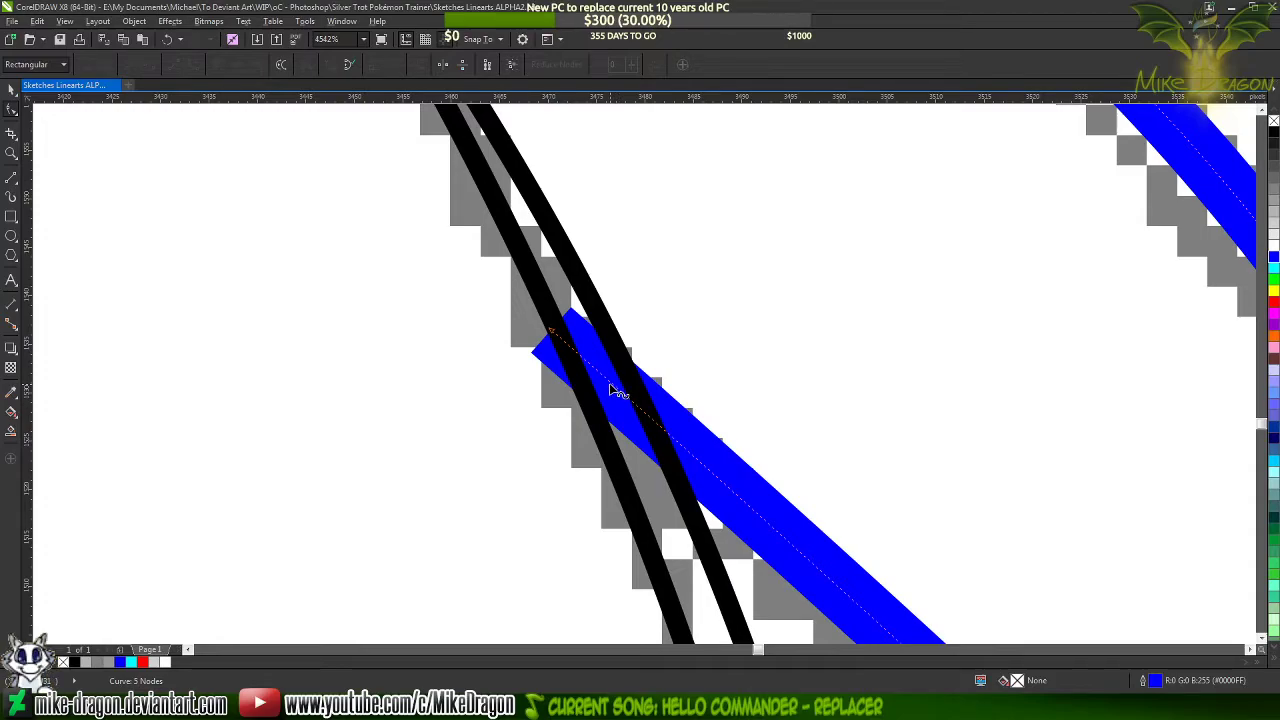
pyautogui.click(614, 387)
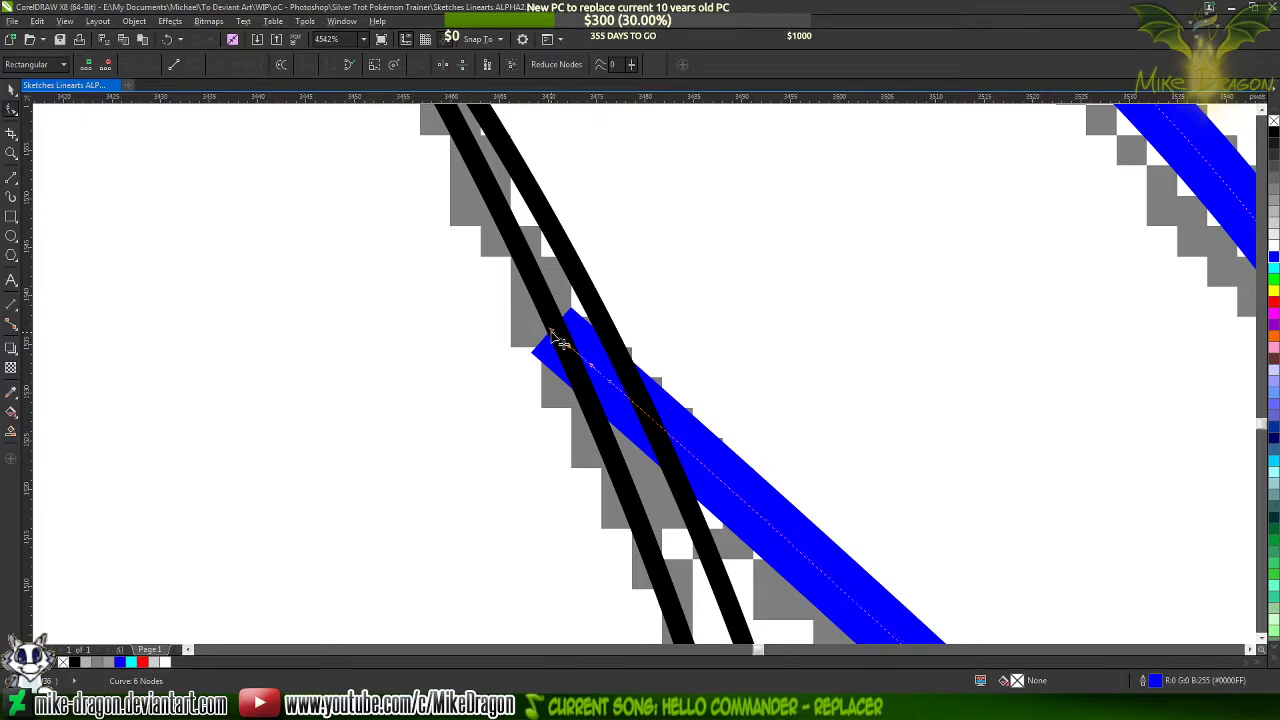
pyautogui.press('Delete')
pyautogui.scroll(2, 590, 380)
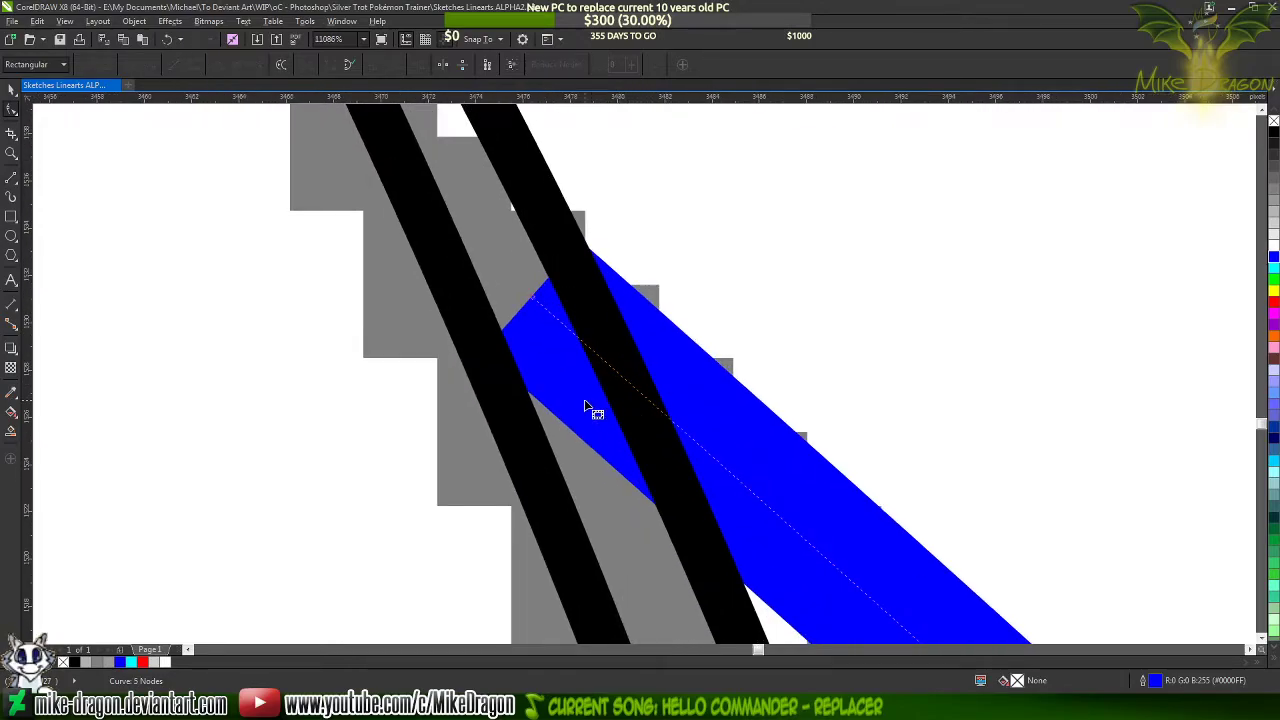
pyautogui.rightClick(1273, 140)
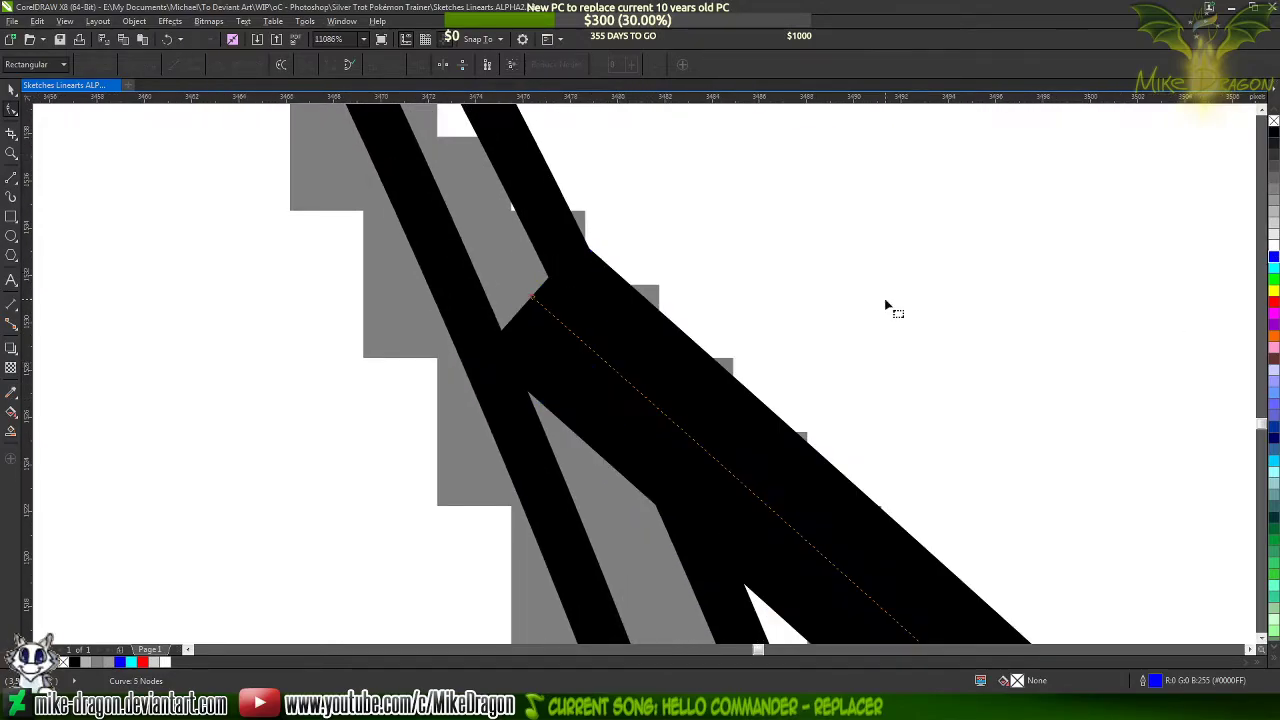
# Fill the tapered chest sliver with black and check how it meets the chest fold
pyautogui.scroll(-2, 830, 265)
pyautogui.scroll(-1, 797, 218)
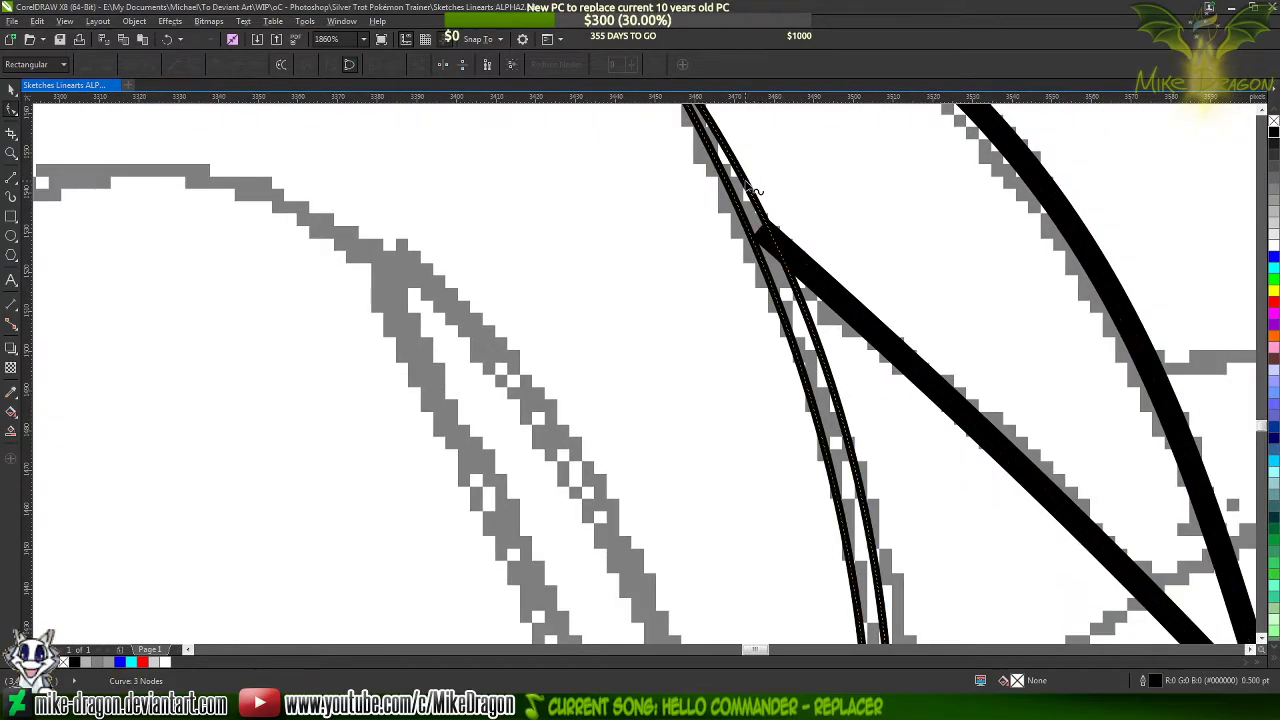
pyautogui.scroll(-1, 757, 192)
pyautogui.click(1273, 133)
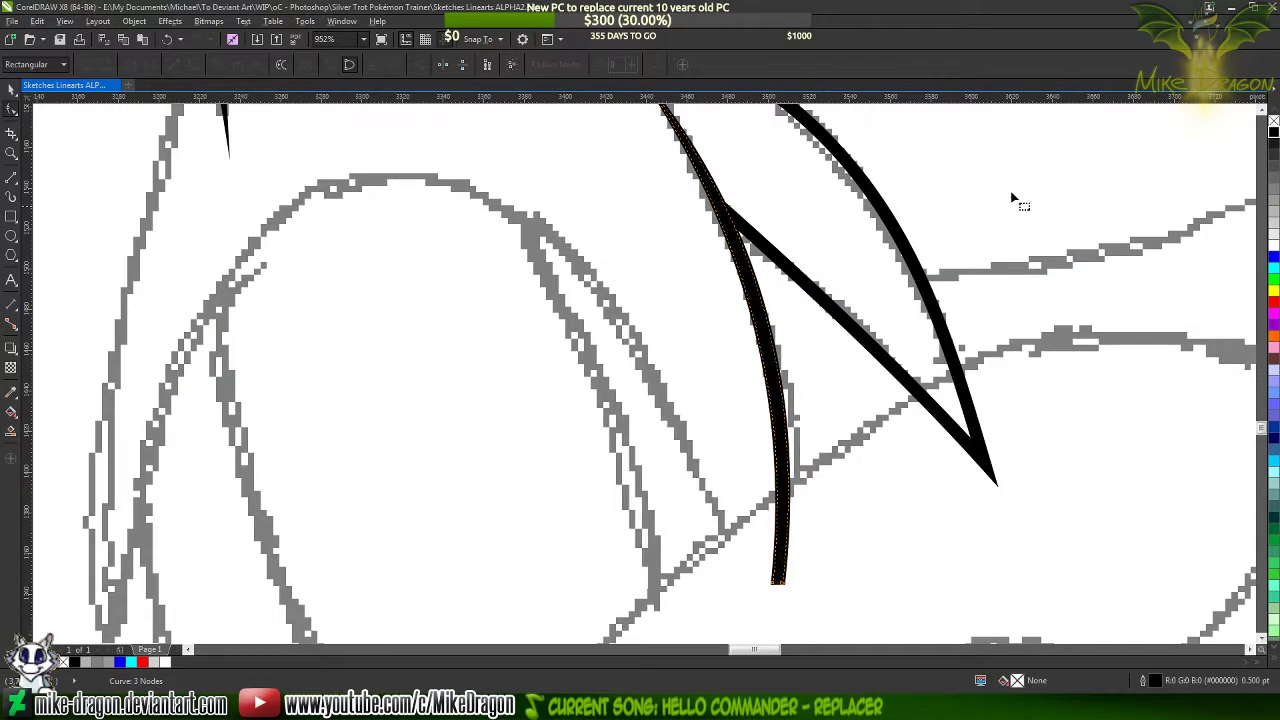
pyautogui.click(840, 214)
pyautogui.scroll(-1, 828, 213)
pyautogui.scroll(-1, 628, 513)
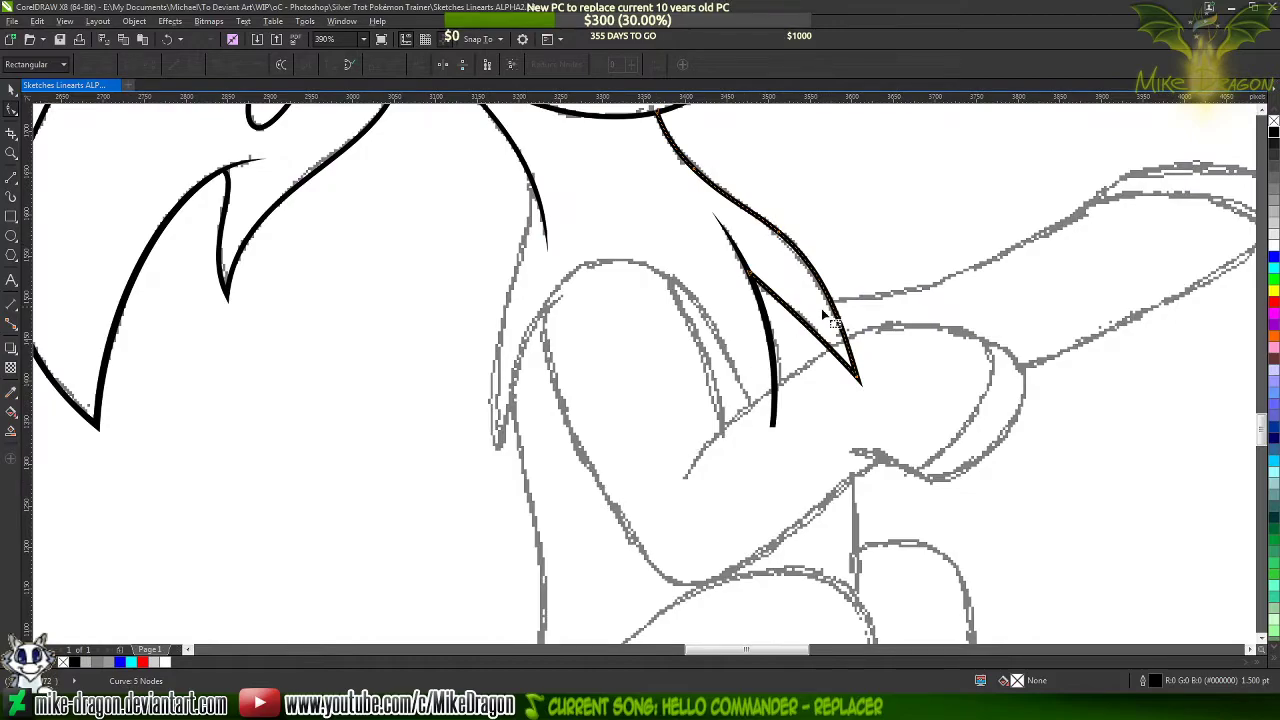
pyautogui.scroll(2, 824, 314)
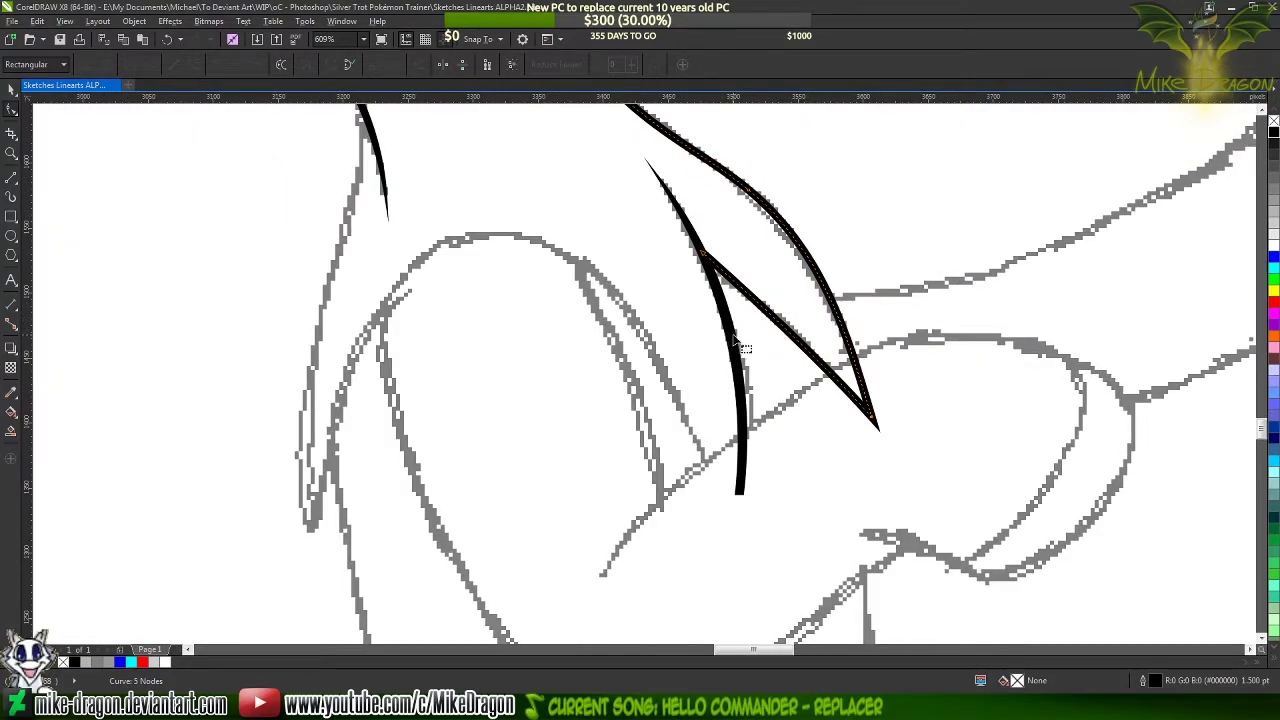
pyautogui.scroll(2, 836, 248)
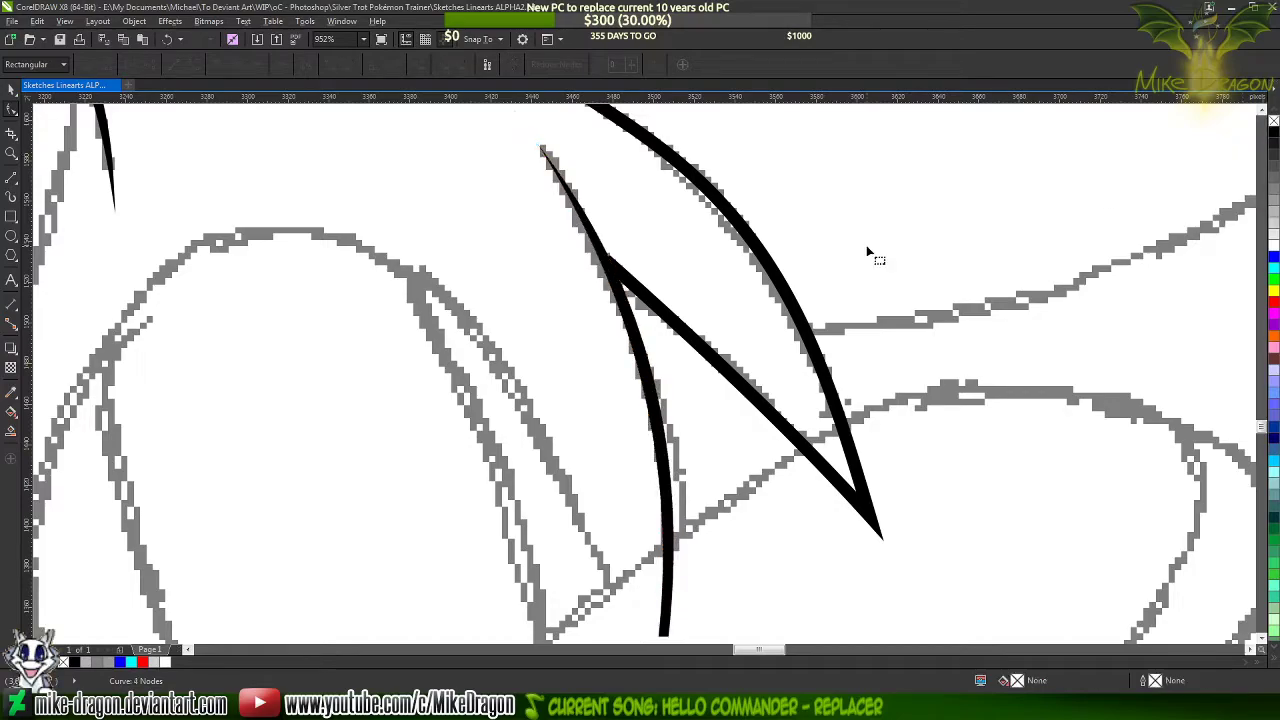
# Recolour the chest fold's outline blue at its joint with the black sliver, and try moving its upper end point before undoing that move
pyautogui.scroll(-2, 850, 226)
pyautogui.scroll(10, 686, 212)
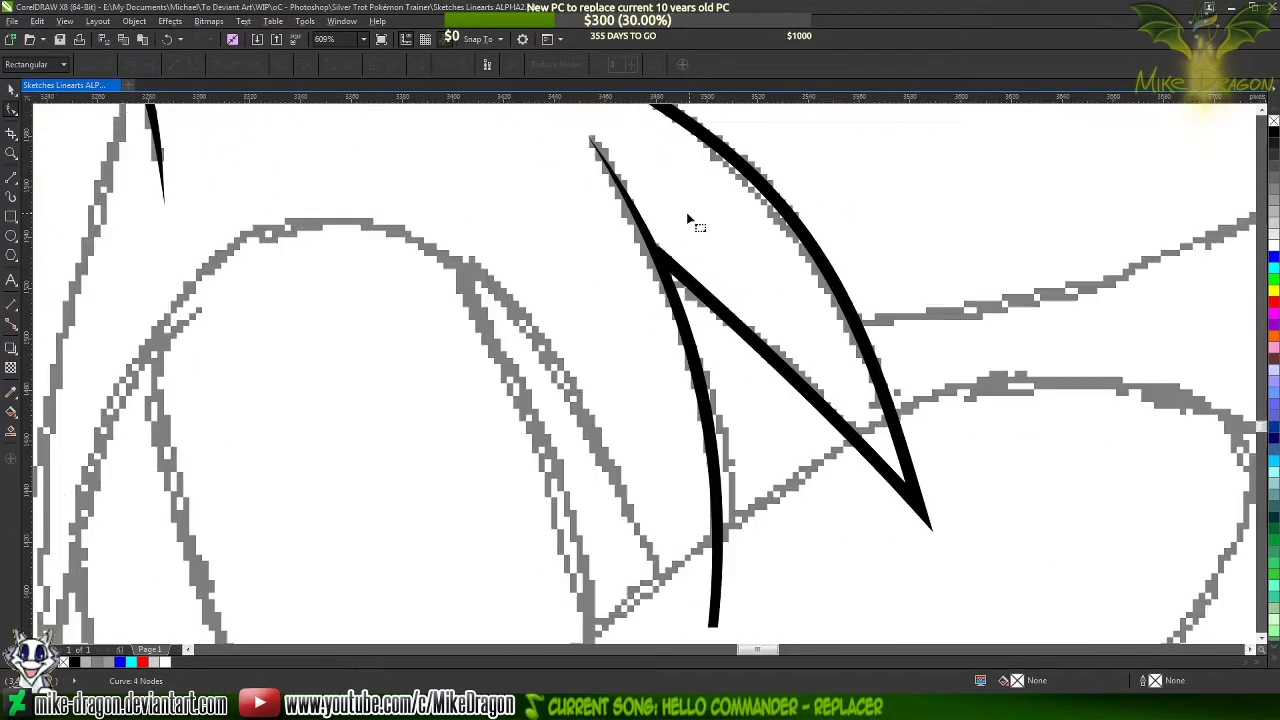
pyautogui.click(635, 368)
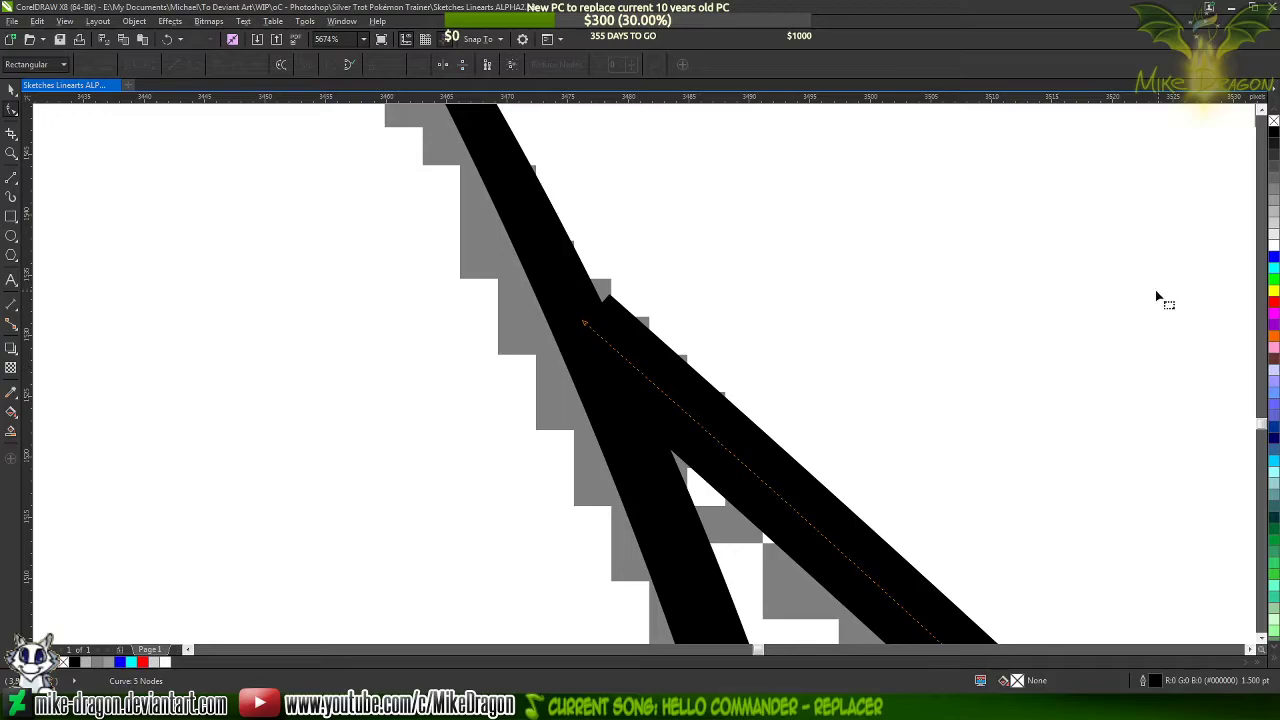
pyautogui.rightClick(1274, 258)
pyautogui.scroll(4, 582, 302)
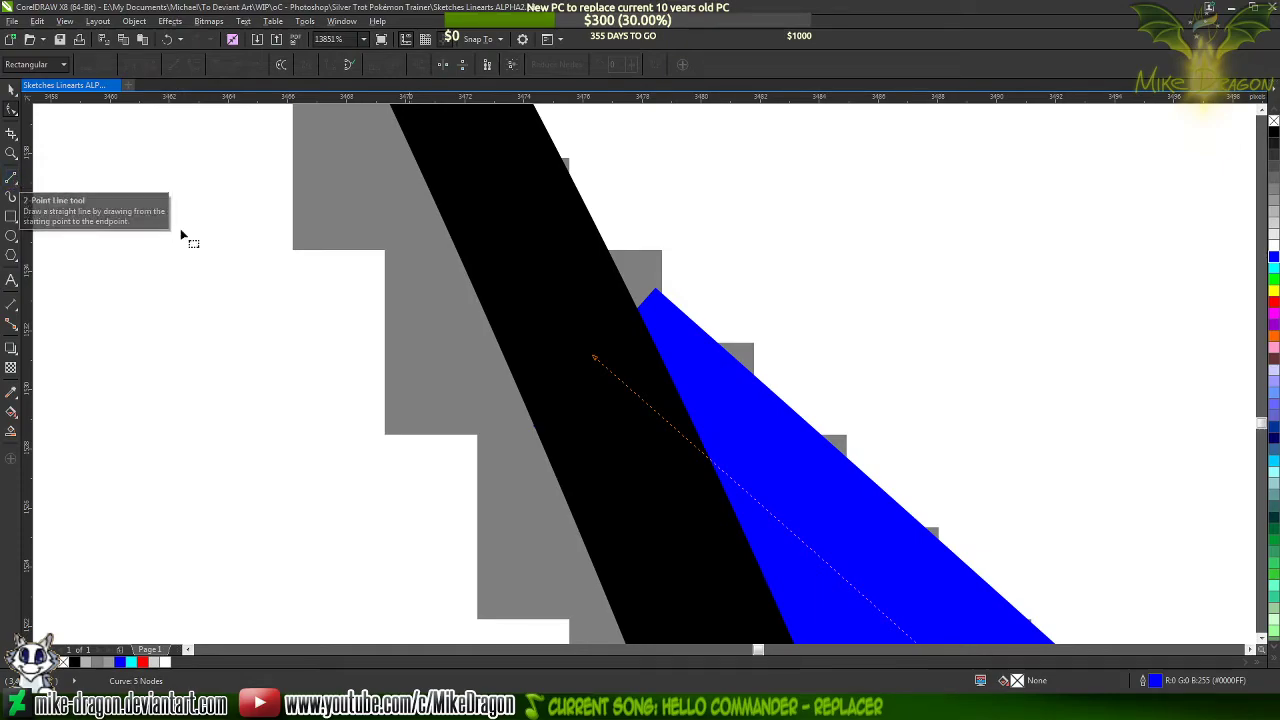
pyautogui.moveTo(596, 358); pyautogui.dragTo(573, 335)
pyautogui.hotkey('ctrl', 'z')
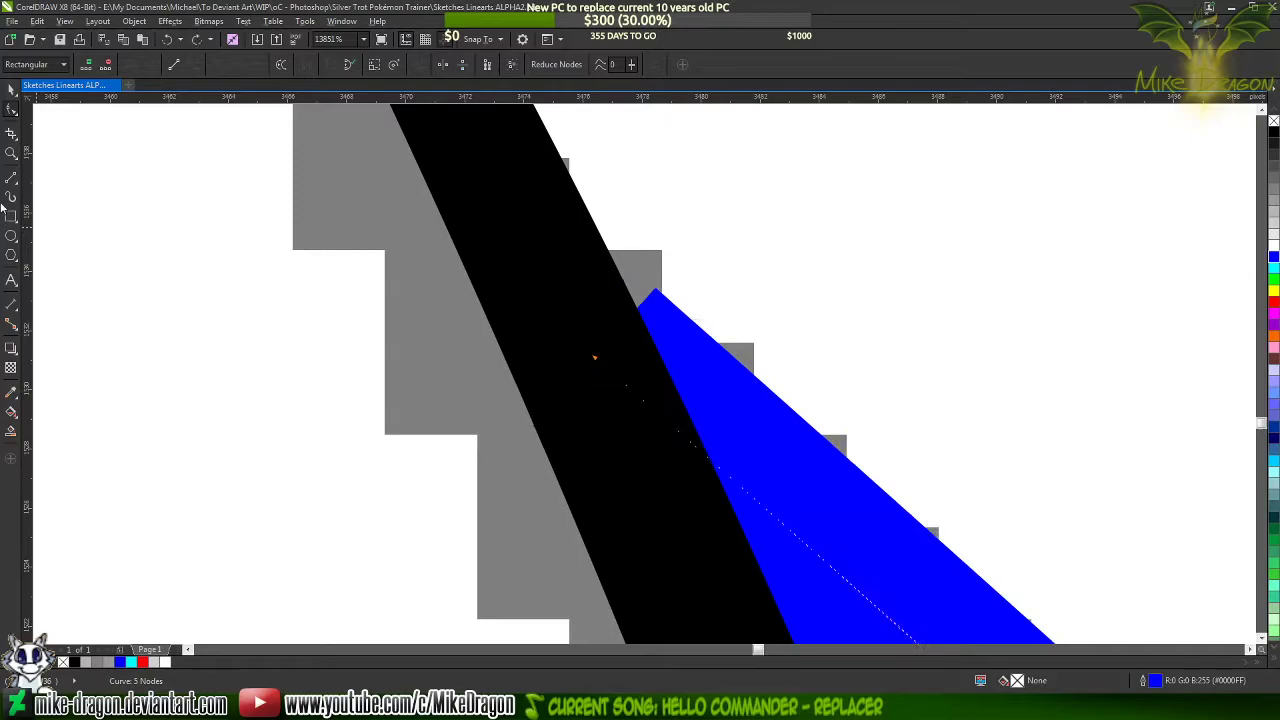
# Draw a straight line about 15 px long from inside the blue fold up into the black sliver, covering the notch at the joint
pyautogui.press('F5')
pyautogui.scroll(-2, 453, 262)
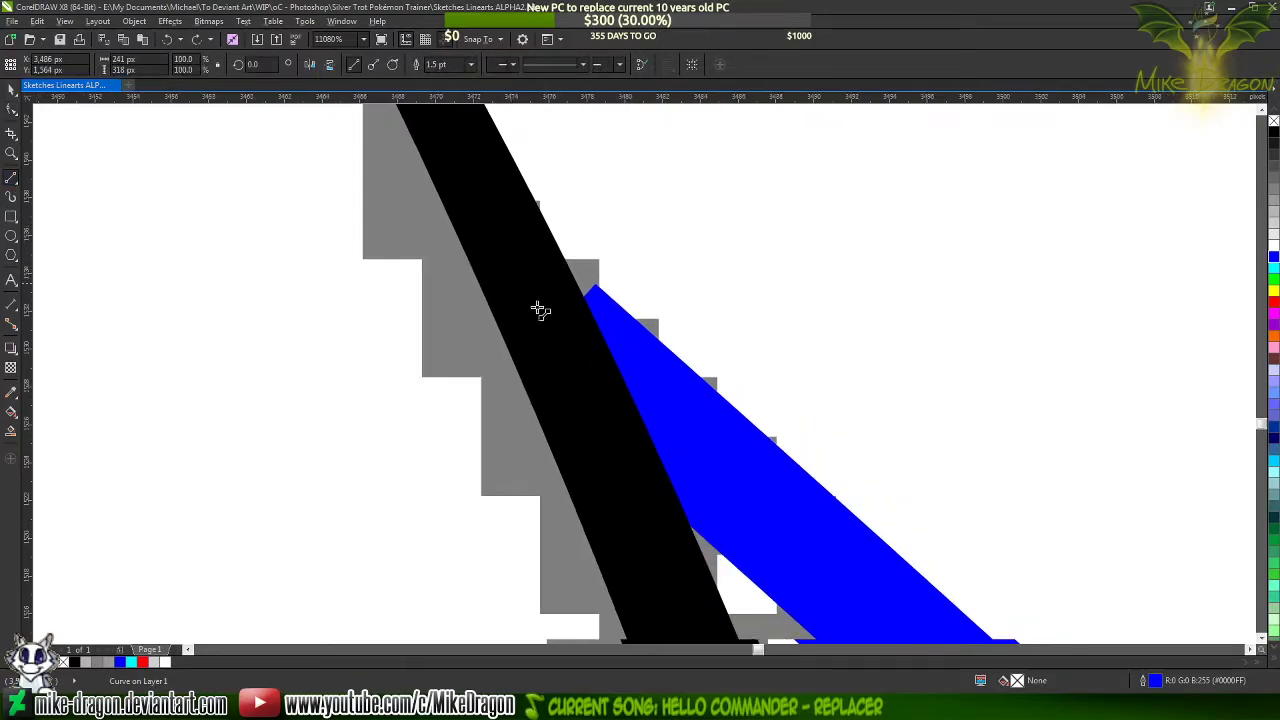
pyautogui.scroll(3, 560, 232)
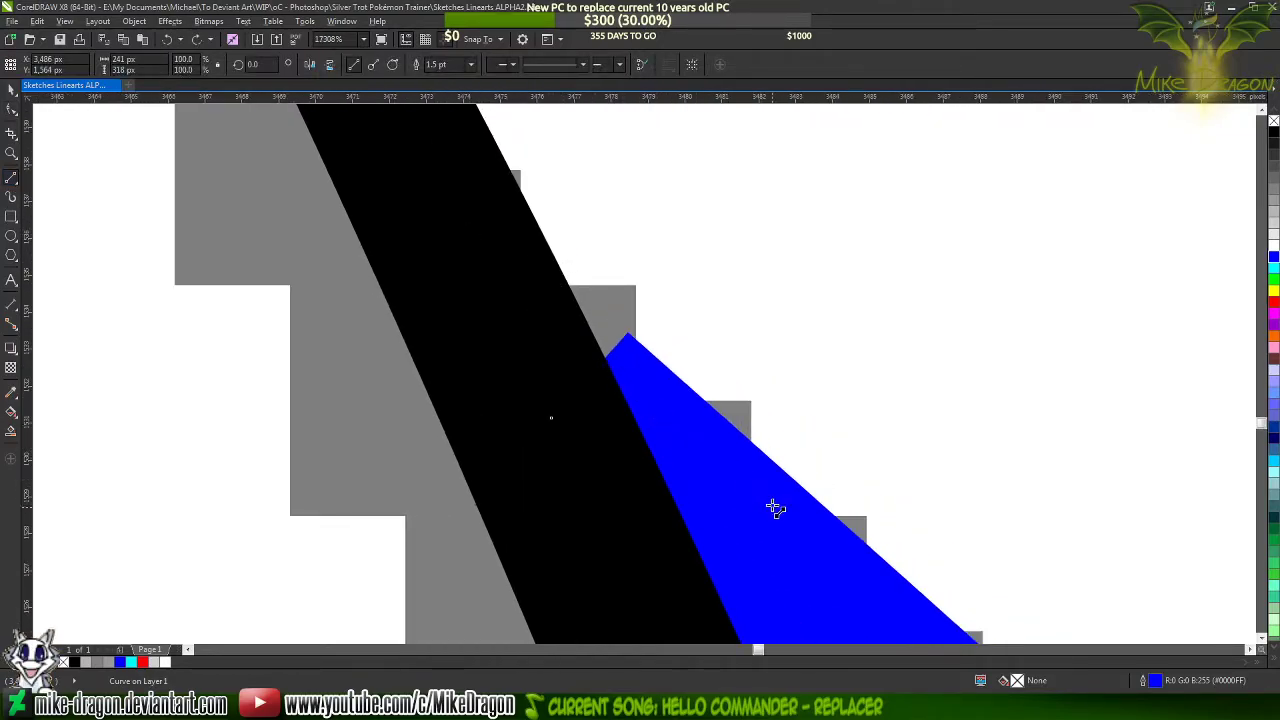
pyautogui.click(790, 527)
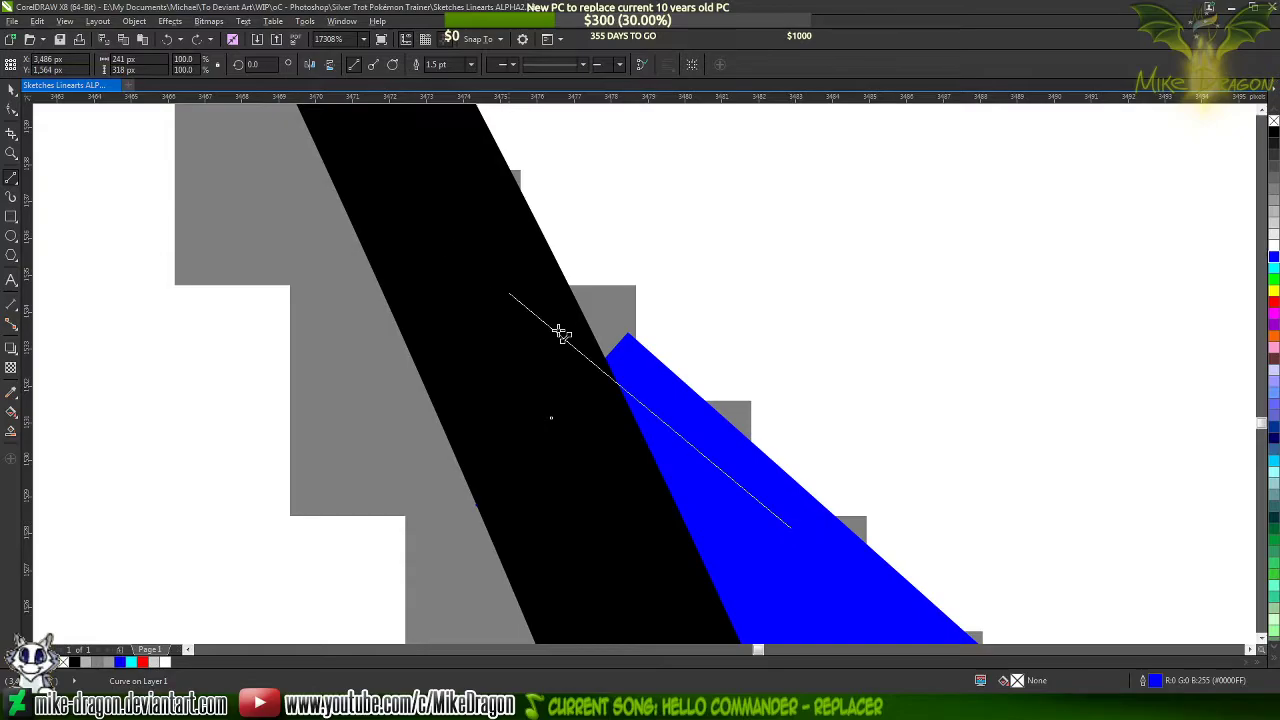
pyautogui.click(408, 156)
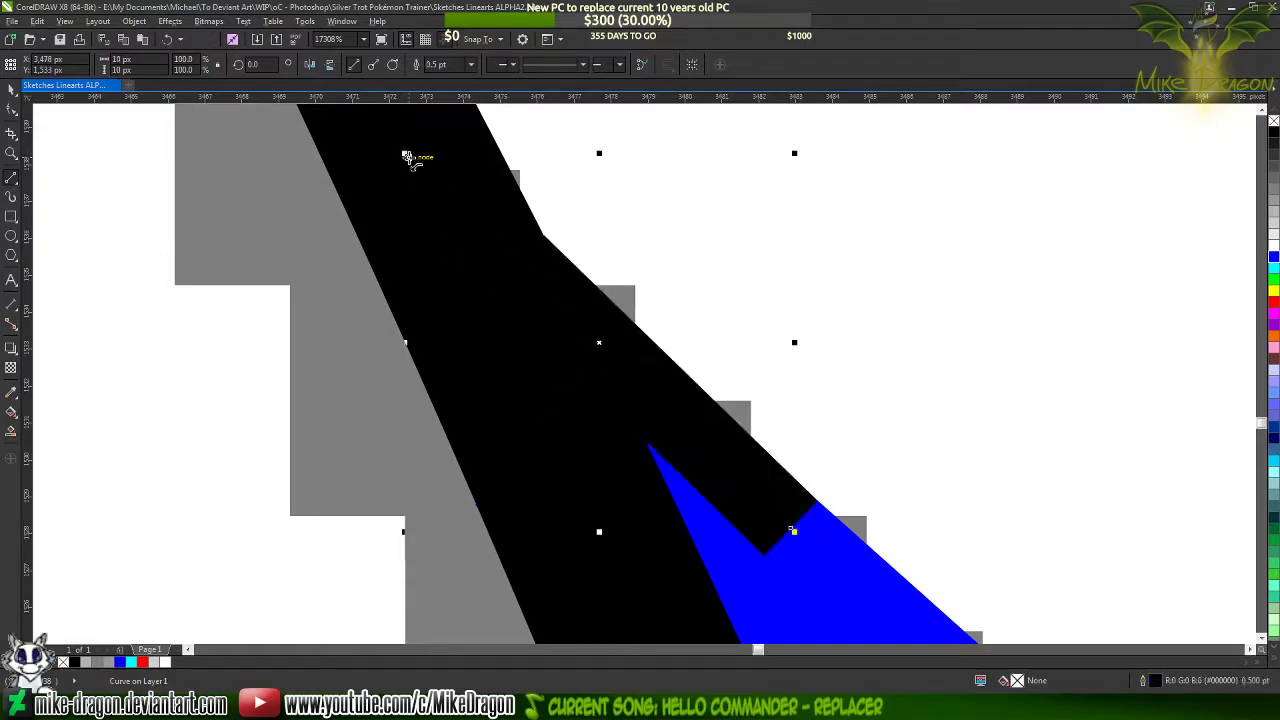
# Convert the short bridging line to a curve, lower its upper end slightly and adjust its handles so it runs flush with the fold's edge
pyautogui.press('F10')
pyautogui.moveTo(855, 605); pyautogui.dragTo(318, 198)
pyautogui.rightClick(672, 385)
pyautogui.click(690, 435)
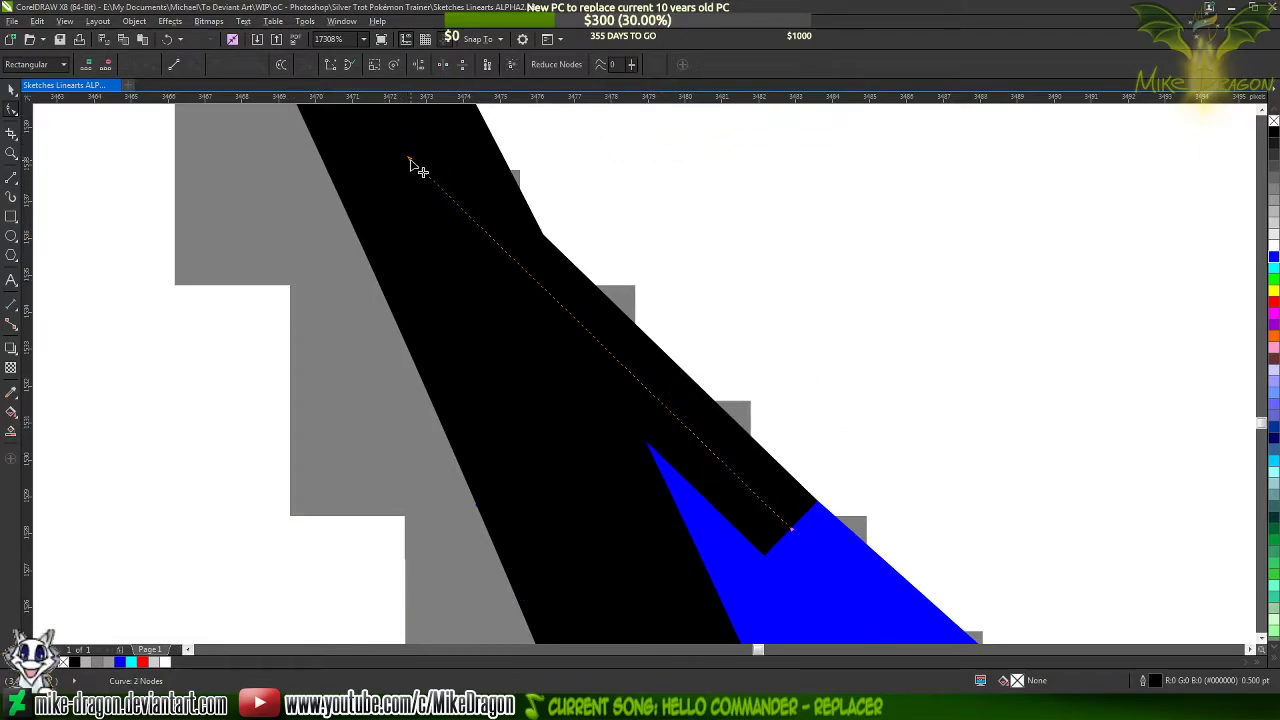
pyautogui.moveTo(410, 160); pyautogui.dragTo(408, 172)
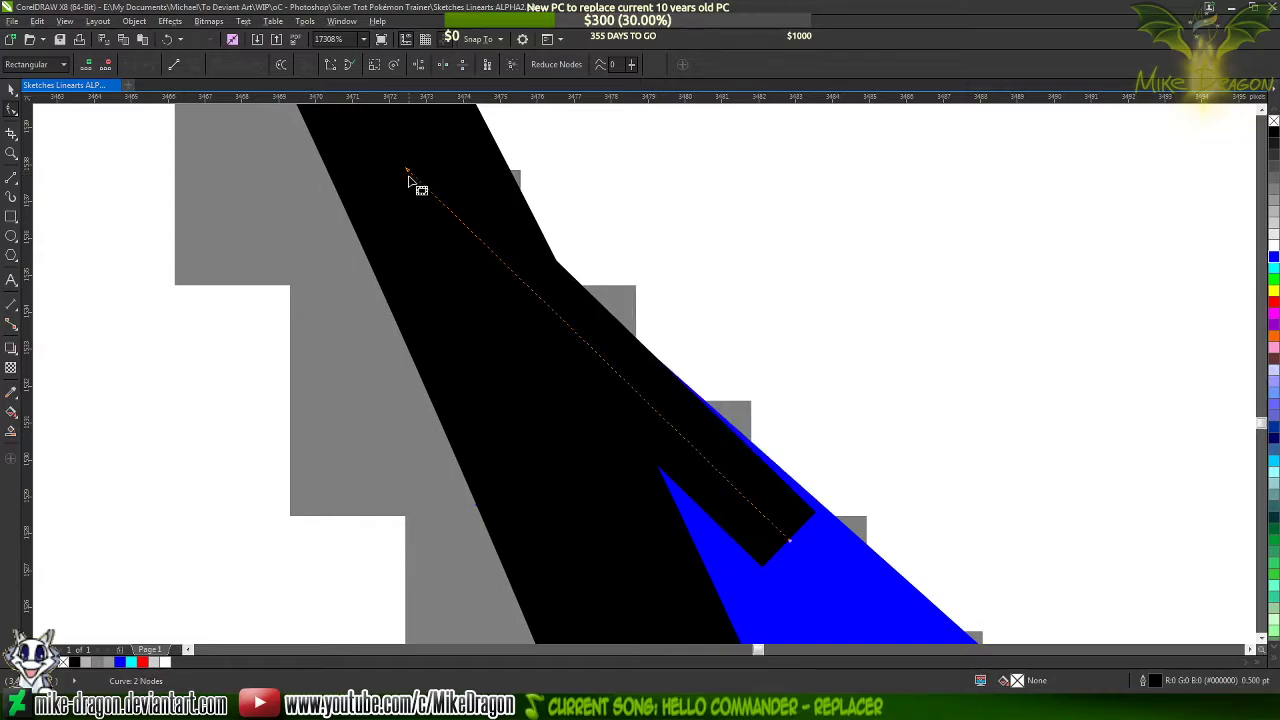
pyautogui.hotkey('ctrl', 'z')
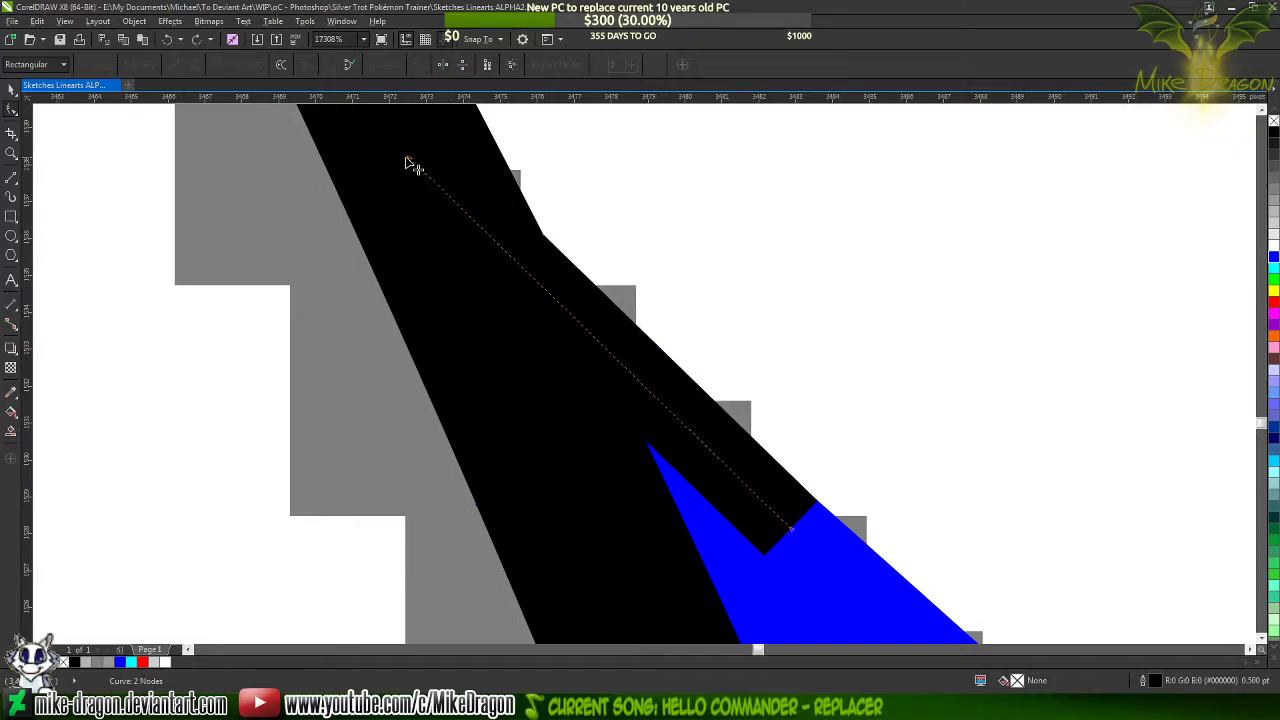
pyautogui.moveTo(412, 159); pyautogui.dragTo(409, 172)
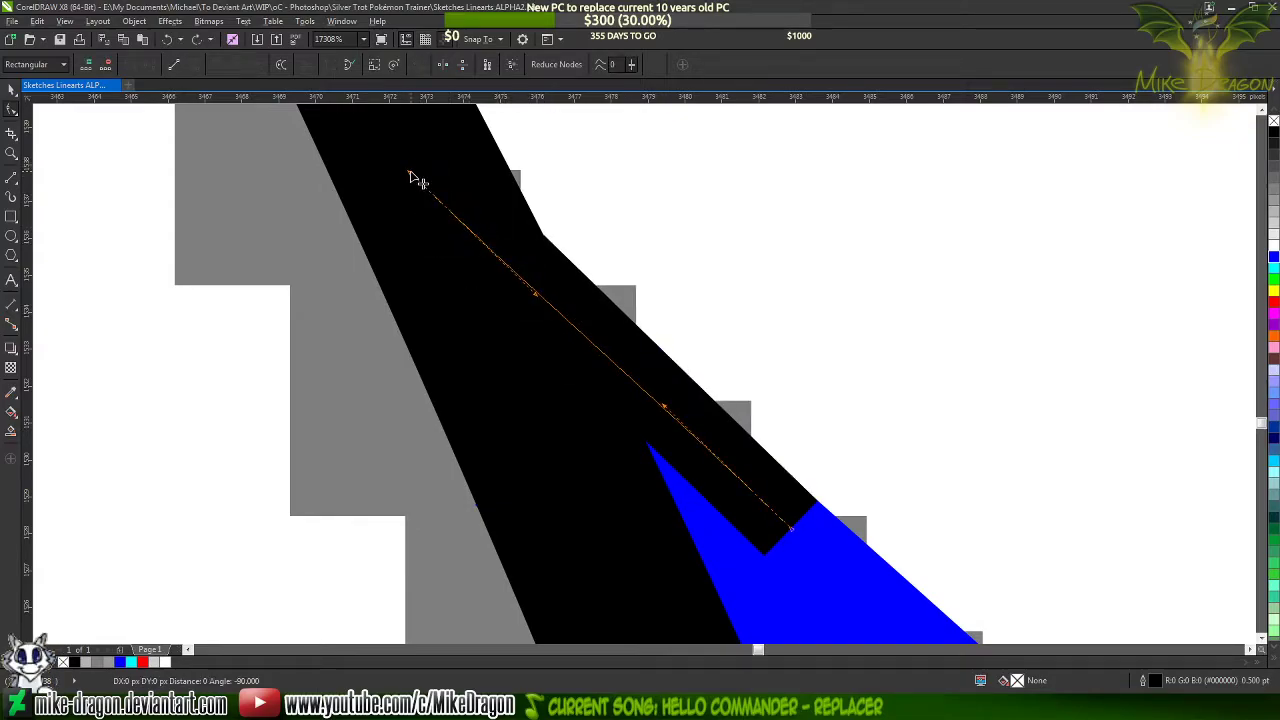
pyautogui.moveTo(545, 305); pyautogui.dragTo(549, 298)
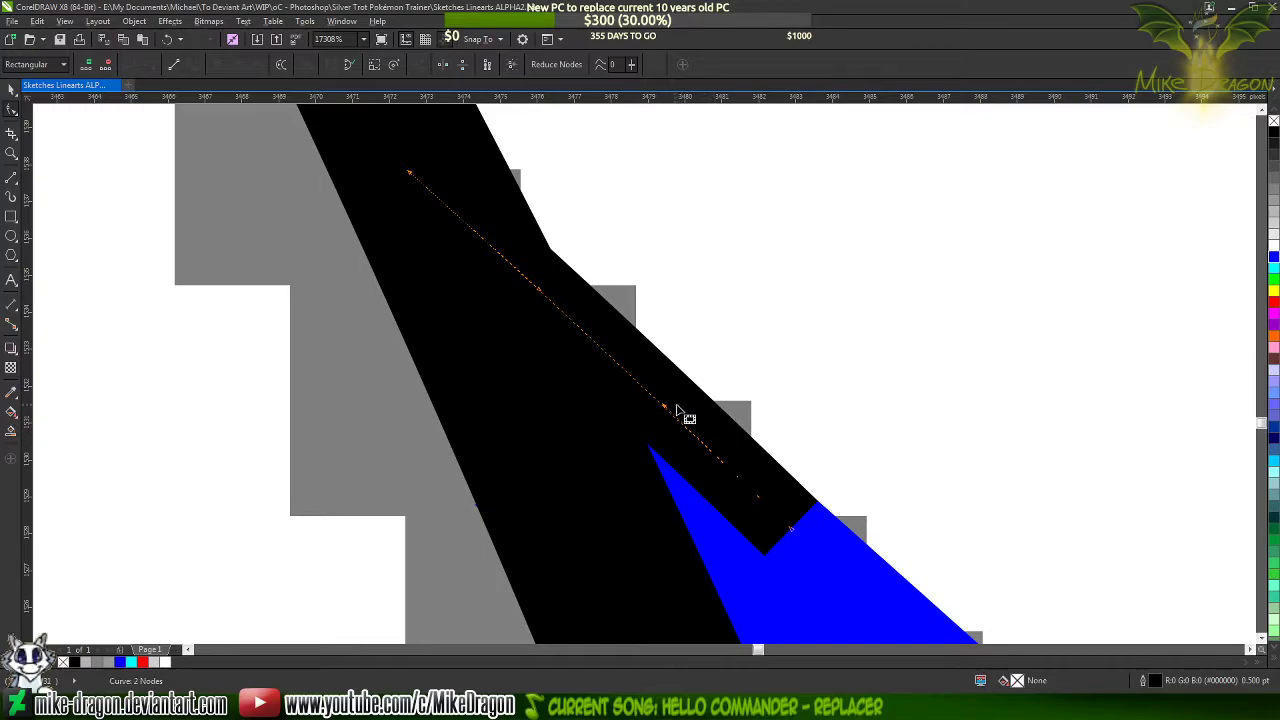
pyautogui.moveTo(663, 407); pyautogui.dragTo(661, 405)
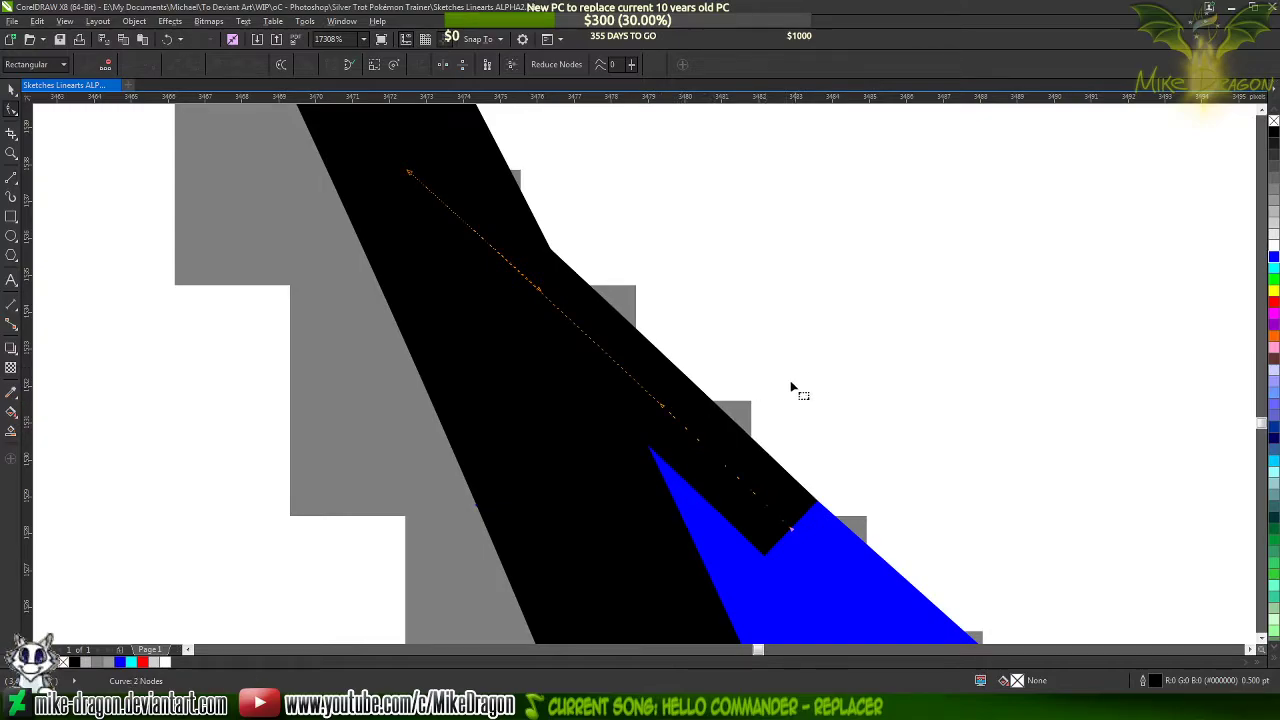
# Inspect the seam between the bridging line and the fold, and restore the chest fold's outline to black
pyautogui.scroll(4, 839, 578)
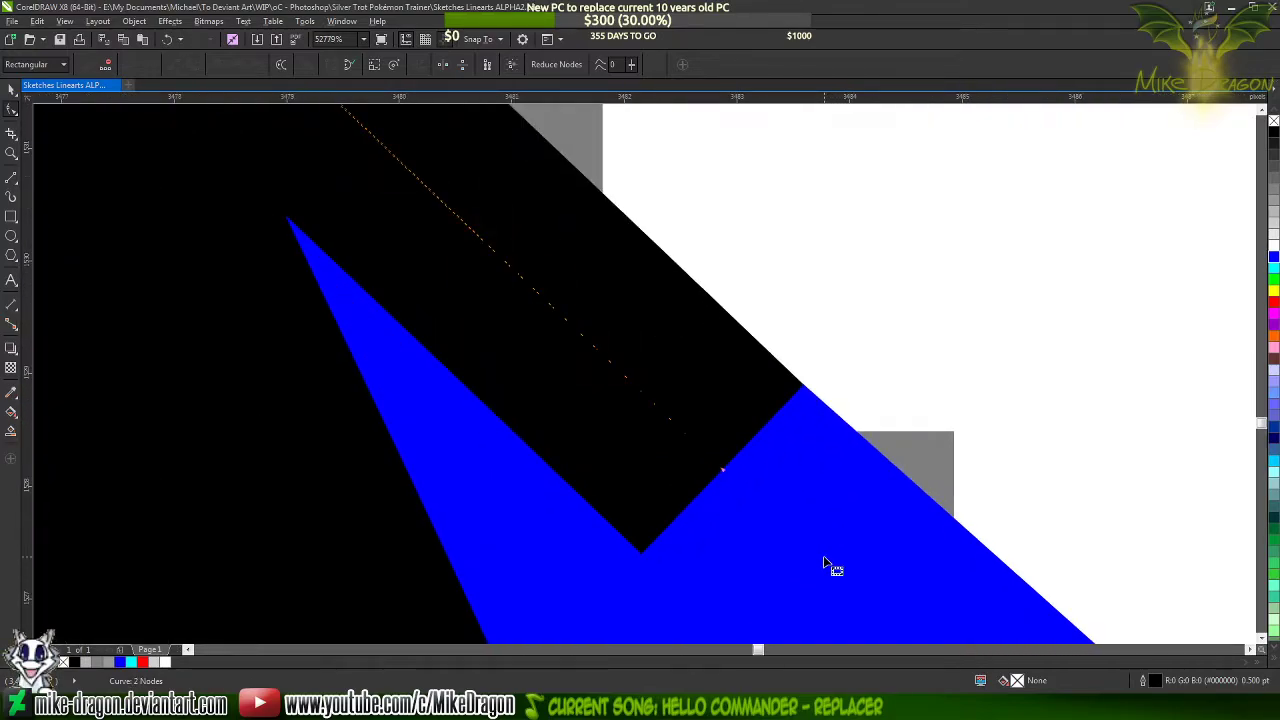
pyautogui.scroll(3, 777, 394)
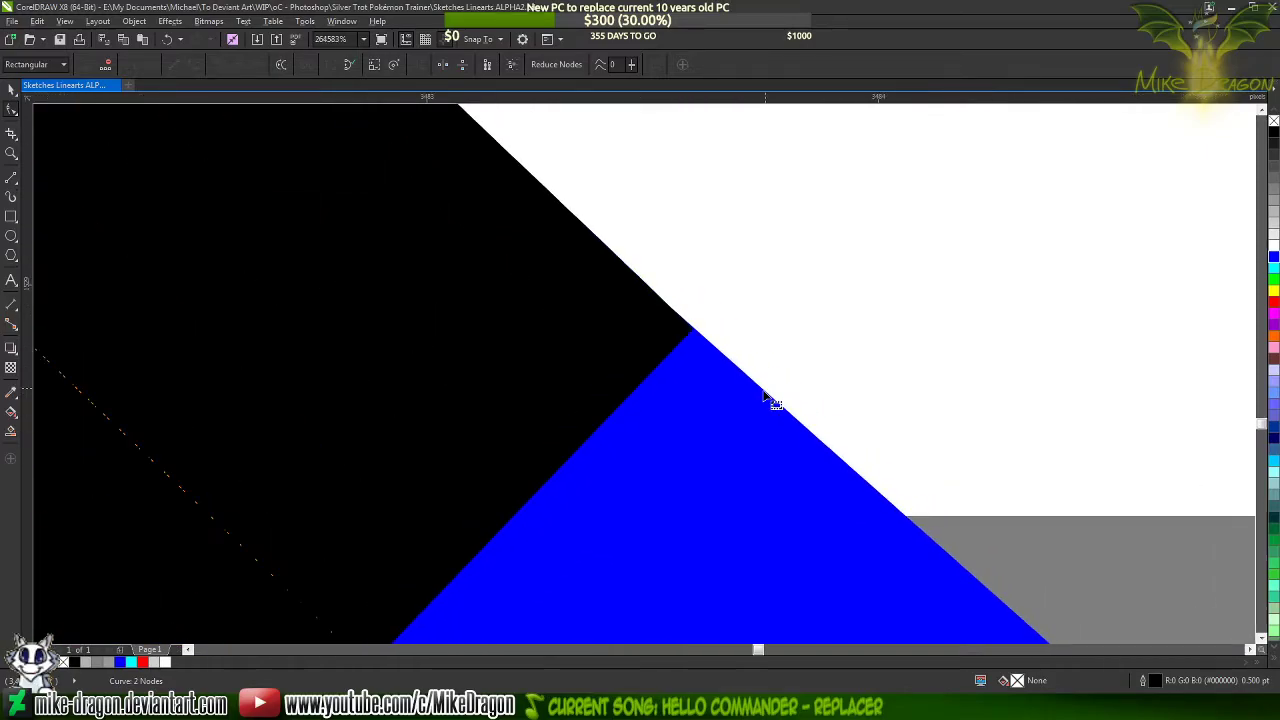
pyautogui.scroll(-2, 765, 400)
pyautogui.scroll(-5, 765, 404)
pyautogui.click(777, 457)
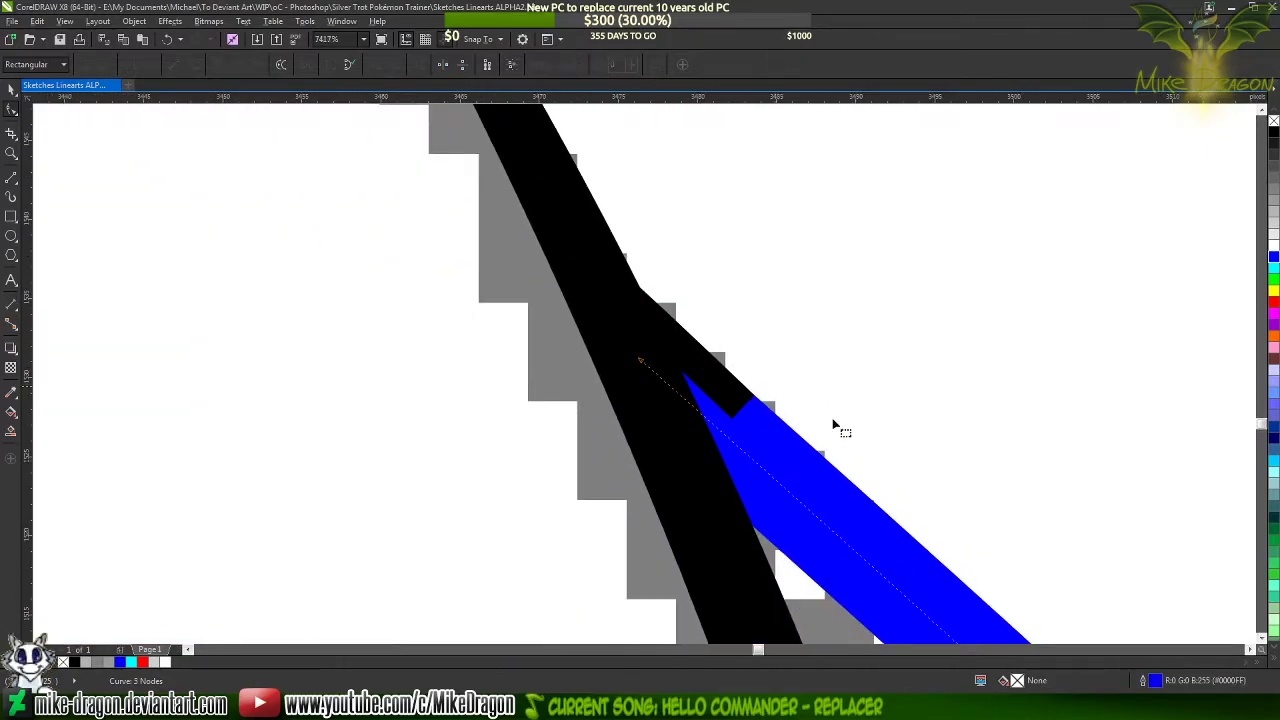
pyautogui.rightClick(1275, 133)
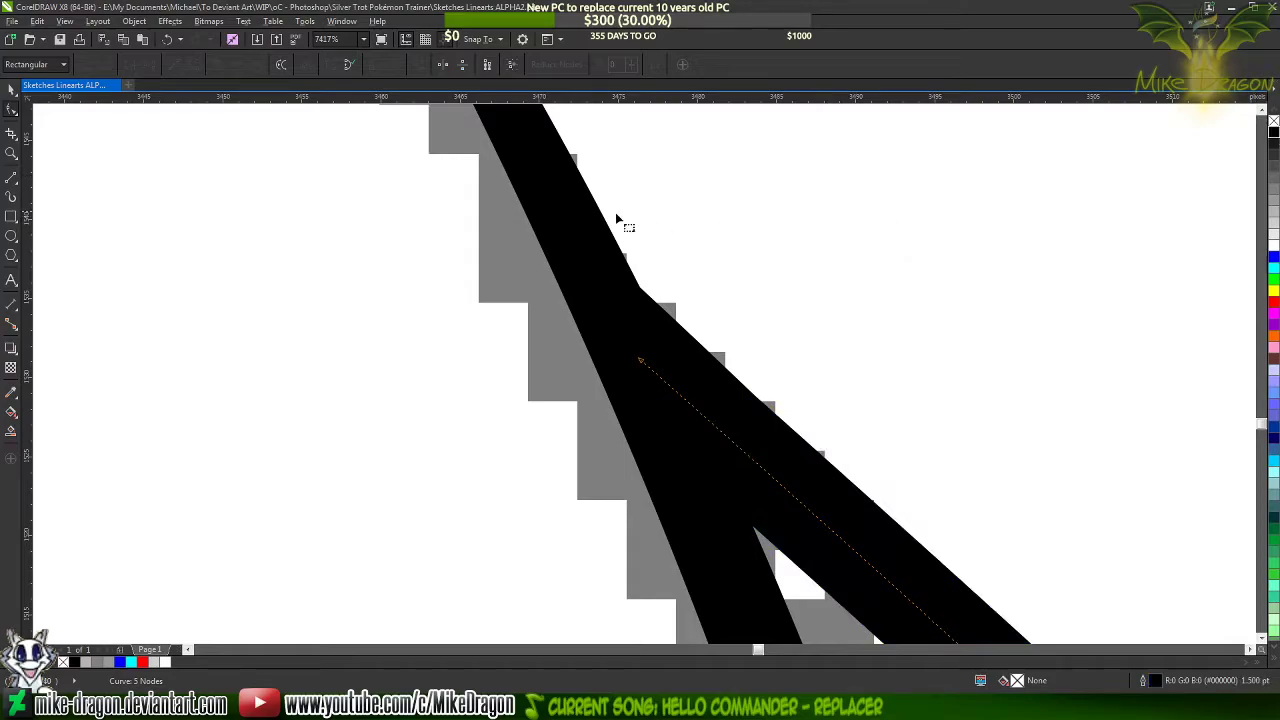
# Draw connected straight segments from the tapered neck line down to the sketched tip, up to the arch's top and down towards the chest sliver
pyautogui.scroll(-6, 548, 198)
pyautogui.scroll(-2, 556, 206)
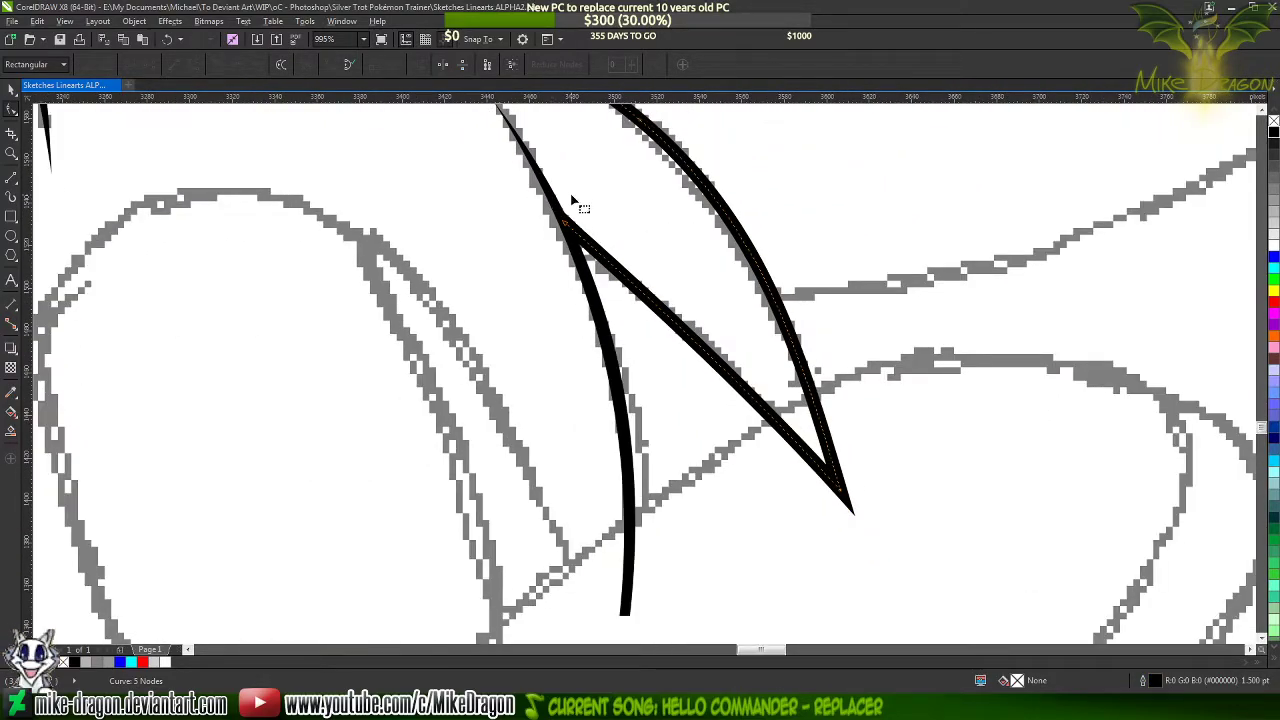
pyautogui.scroll(-2, 600, 322)
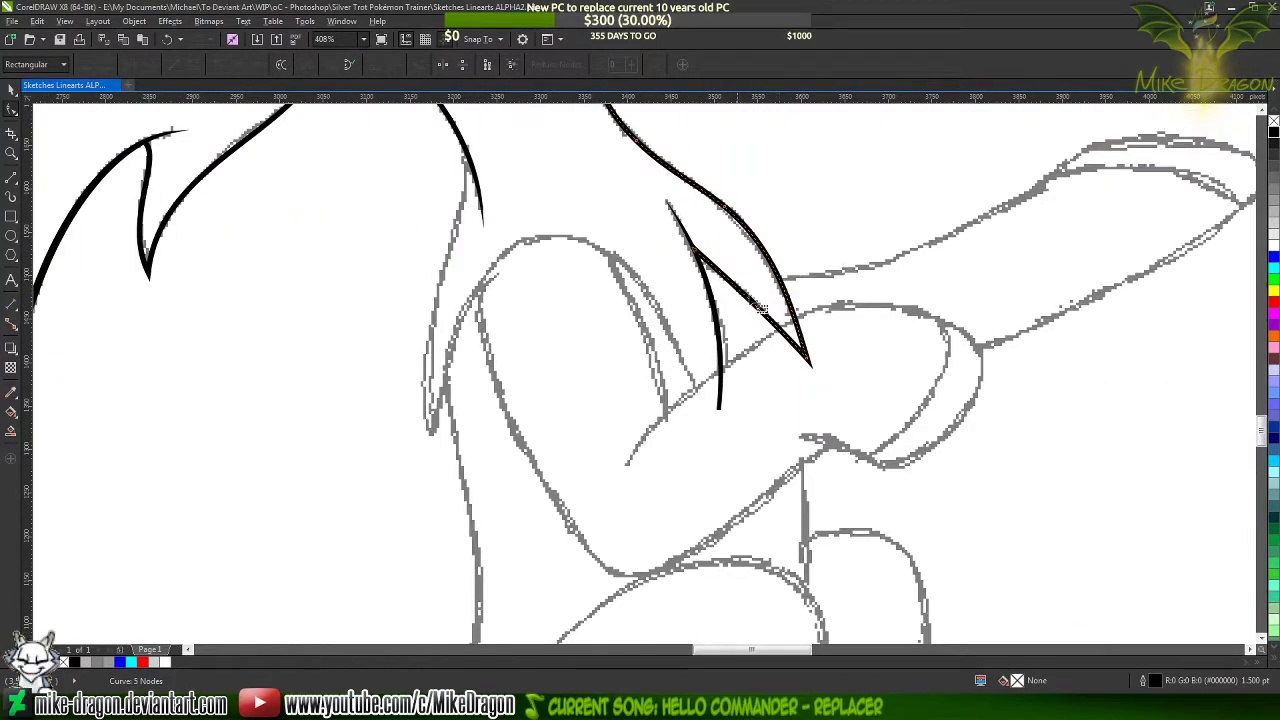
pyautogui.scroll(1, 648, 288)
pyautogui.scroll(-1, 443, 223)
pyautogui.scroll(1, 360, 163)
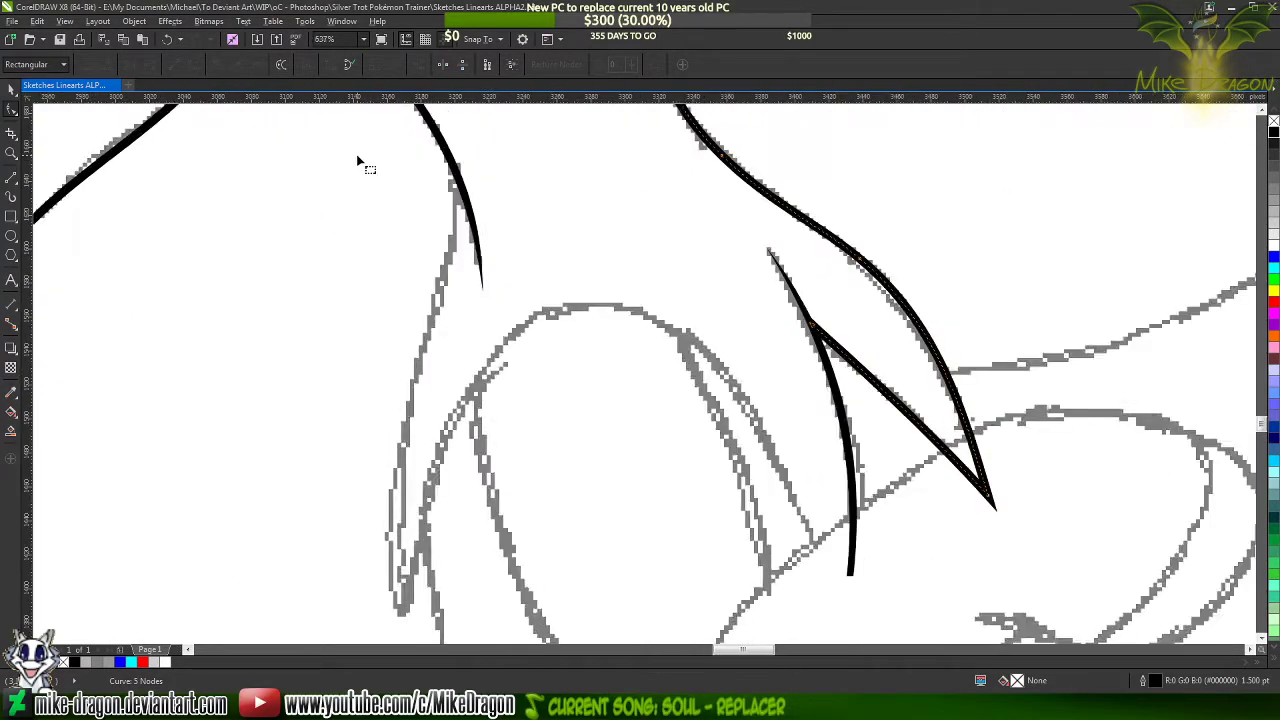
pyautogui.scroll(1, 356, 156)
pyautogui.press('space')
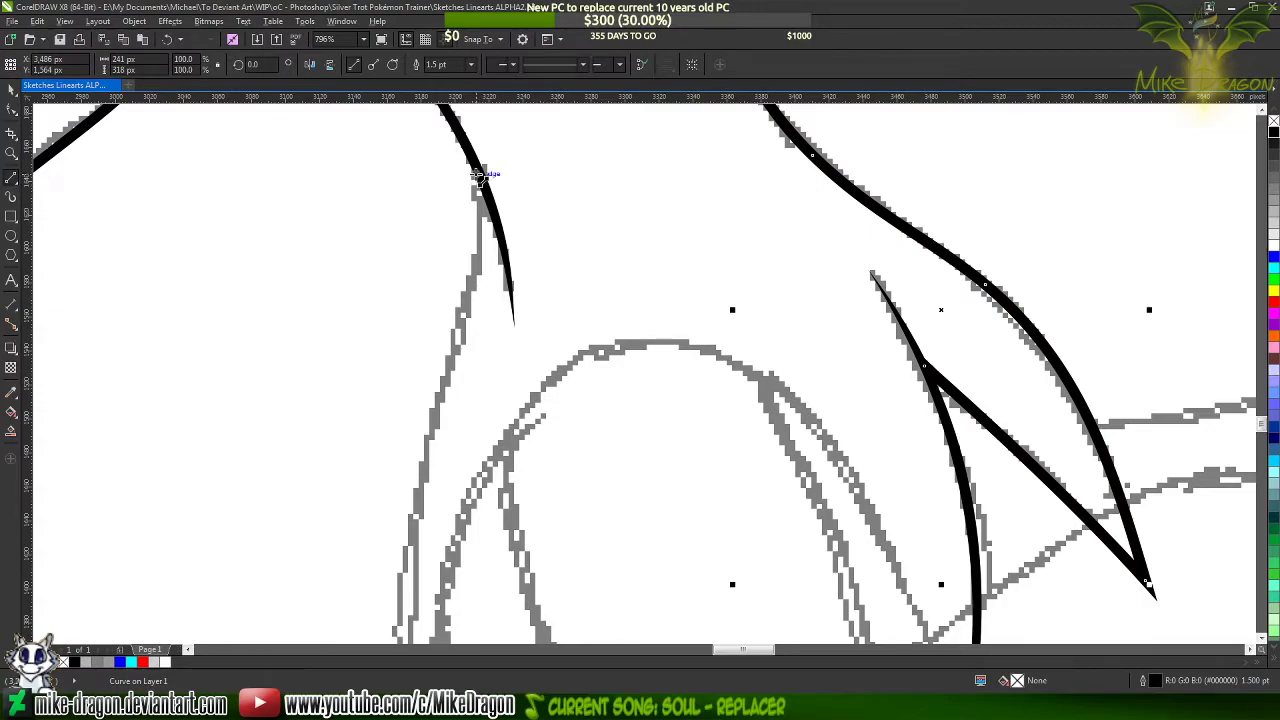
pyautogui.moveTo(481, 172)
pyautogui.mouseDown()
pyautogui.moveTo(478, 641)
pyautogui.moveTo(464, 487)
pyautogui.moveTo(425, 310)
pyautogui.moveTo(414, 594)
pyautogui.moveTo(529, 260)
pyautogui.moveTo(634, 209)
pyautogui.moveTo(597, 213)
pyautogui.mouseUp()
pyautogui.moveTo(597, 213)
pyautogui.mouseDown()
pyautogui.moveTo(737, 241)
pyautogui.moveTo(1118, 606)
pyautogui.moveTo(1043, 530)
pyautogui.moveTo(917, 497)
pyautogui.moveTo(862, 512)
pyautogui.moveTo(860, 499)
pyautogui.mouseUp()
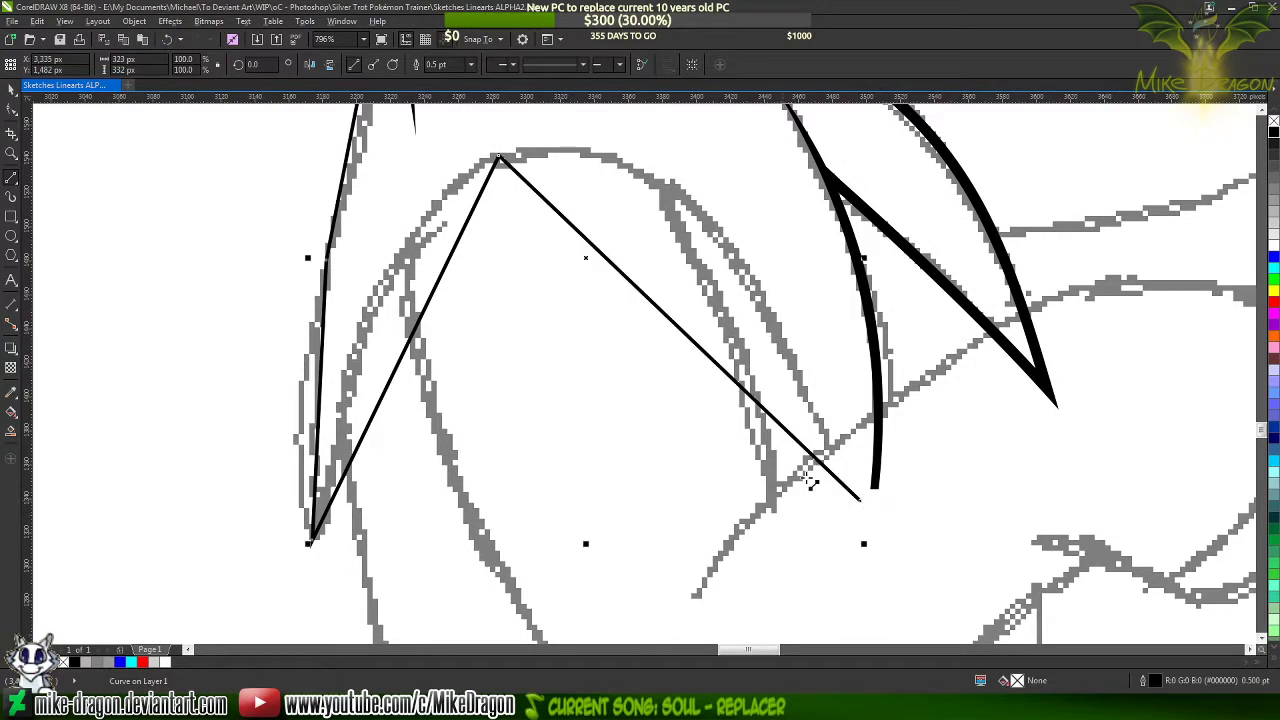
# Set the new zigzag line's outline width to 1.5 pt and convert all its segments to curves
pyautogui.click(470, 64)
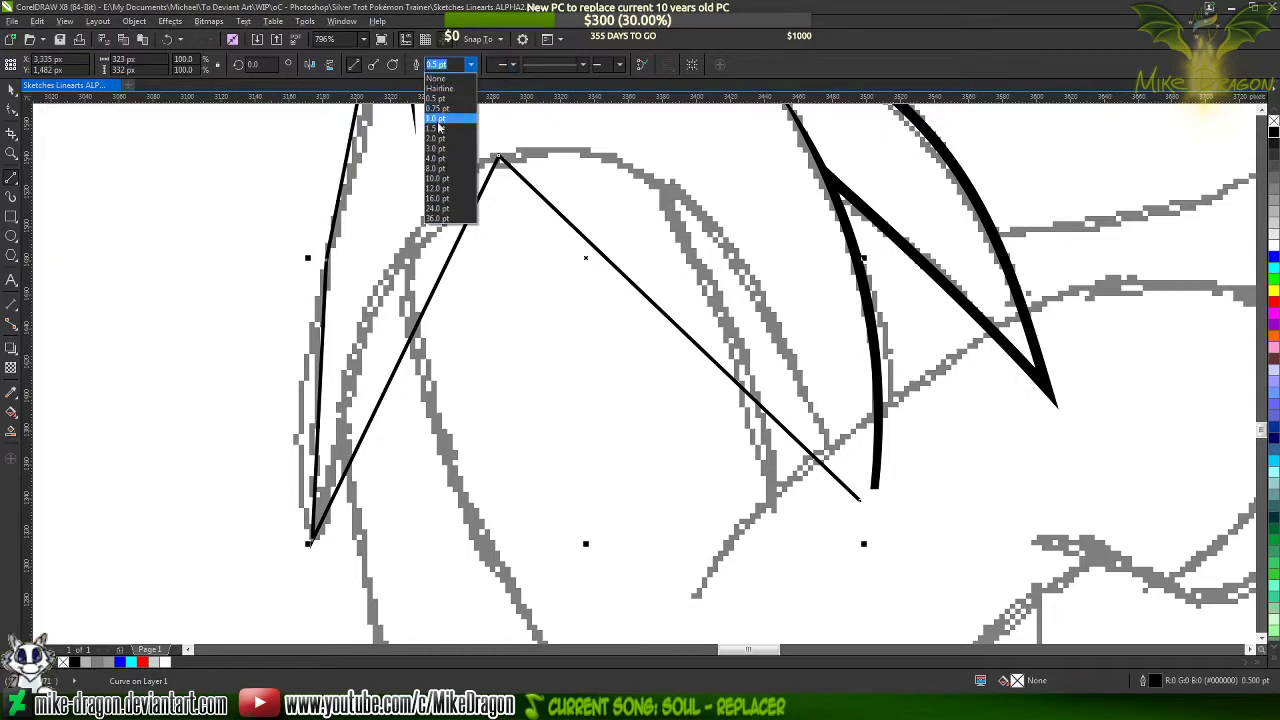
pyautogui.click(443, 133)
pyautogui.click(11, 108)
pyautogui.moveTo(937, 587); pyautogui.dragTo(201, 439)
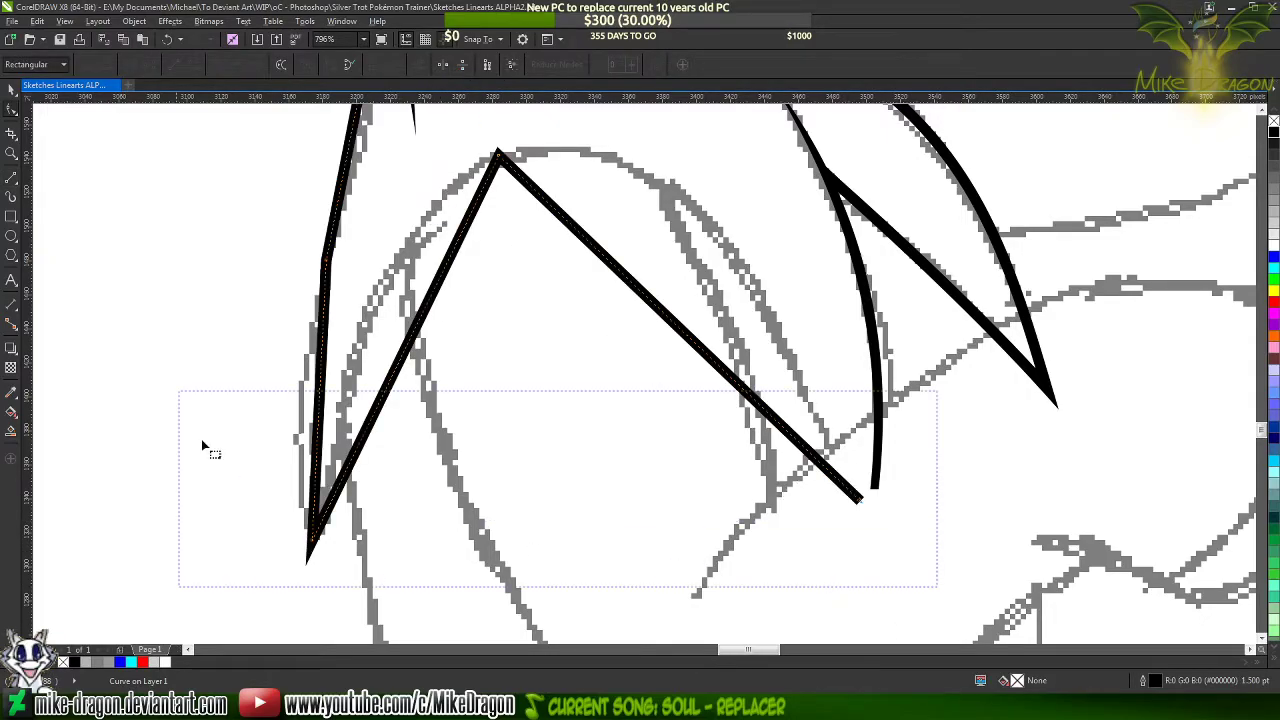
pyautogui.scroll(1, 201, 439)
pyautogui.moveTo(200, 98); pyautogui.dragTo(219, 233)
pyautogui.rightClick(420, 247)
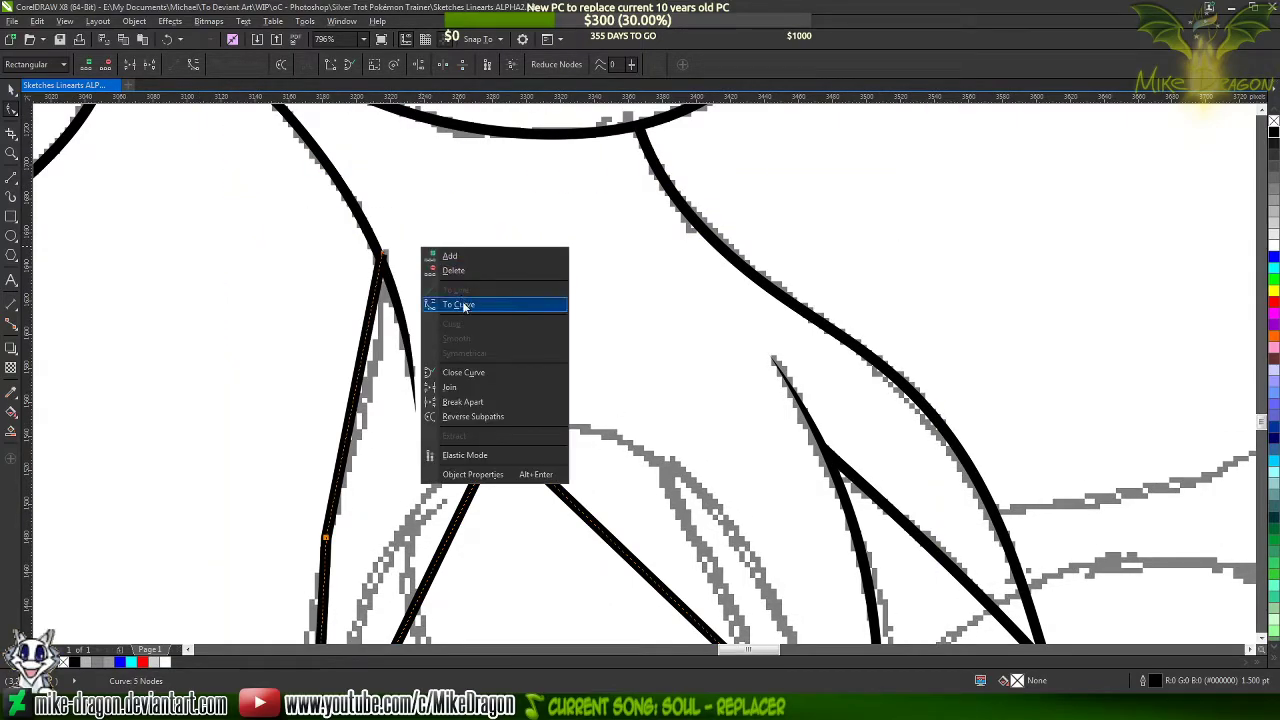
pyautogui.click(462, 302)
# Move the new line's upper end point down inside the tapered neck line so its corner no longer sticks out
pyautogui.scroll(2, 330, 272)
pyautogui.scroll(6, 330, 272)
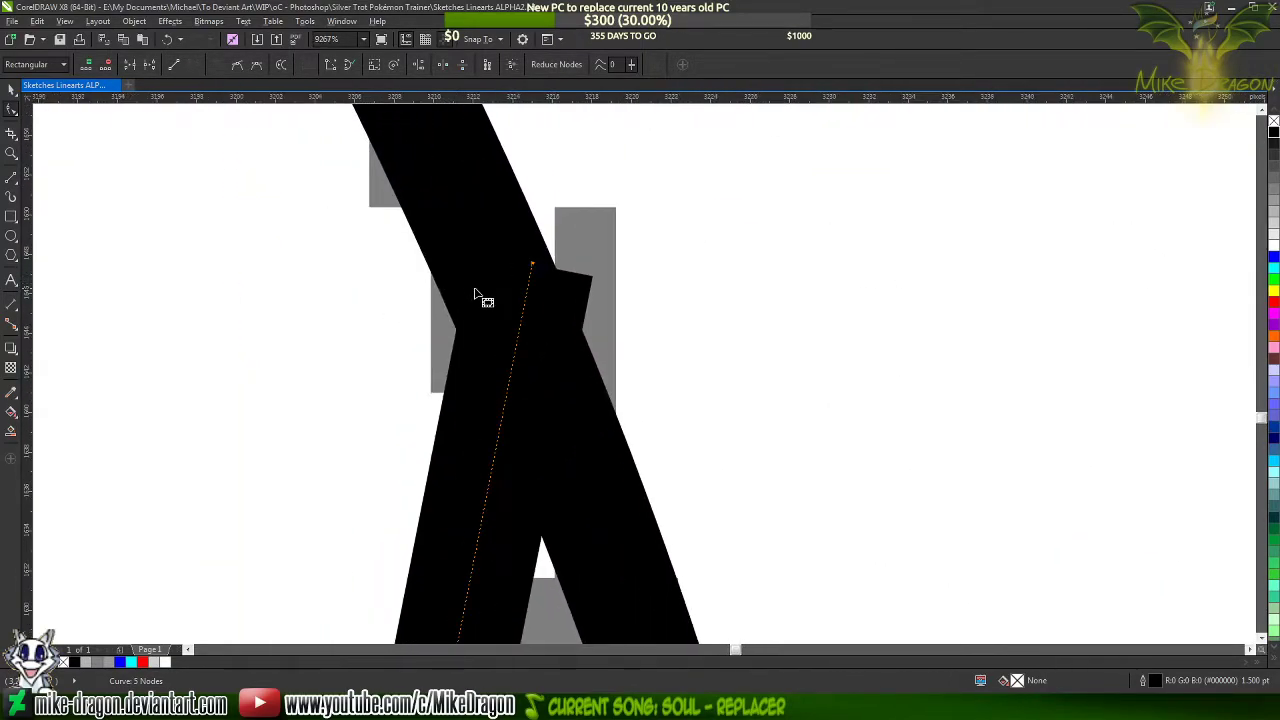
pyautogui.moveTo(533, 265); pyautogui.dragTo(518, 318)
pyautogui.scroll(-6, 571, 137)
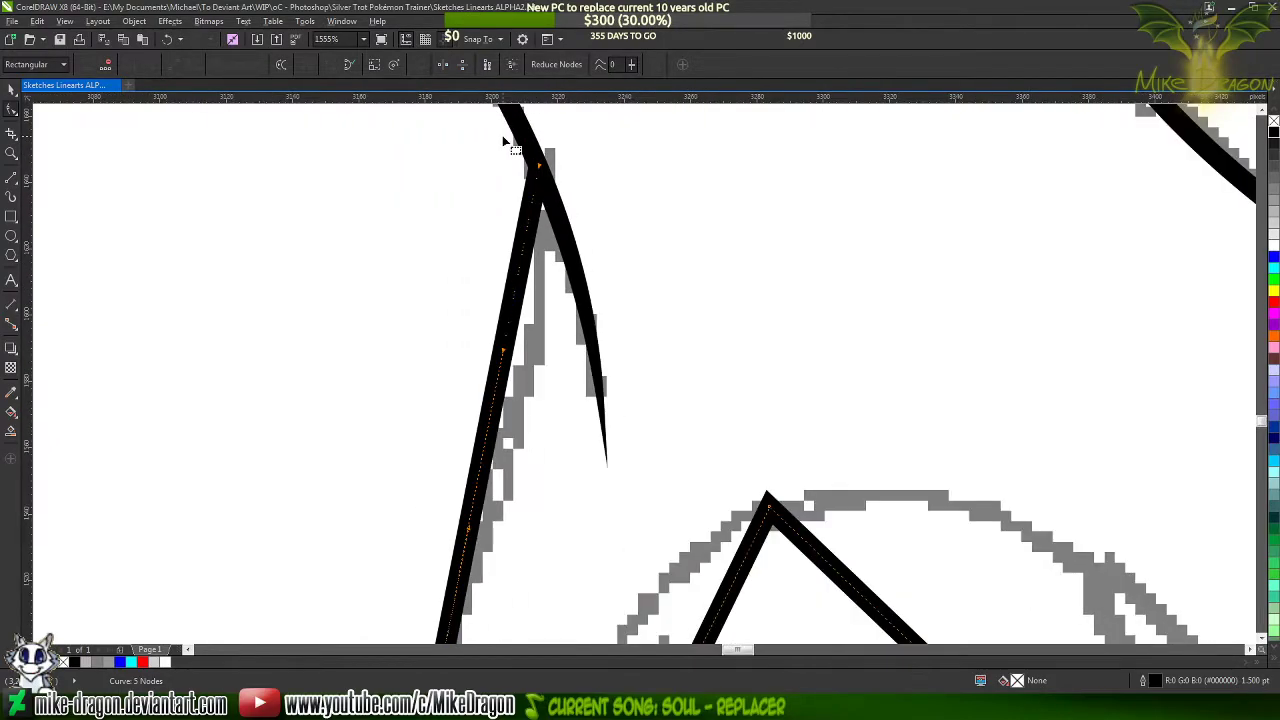
pyautogui.scroll(-2, 525, 160)
pyautogui.scroll(3, 475, 238)
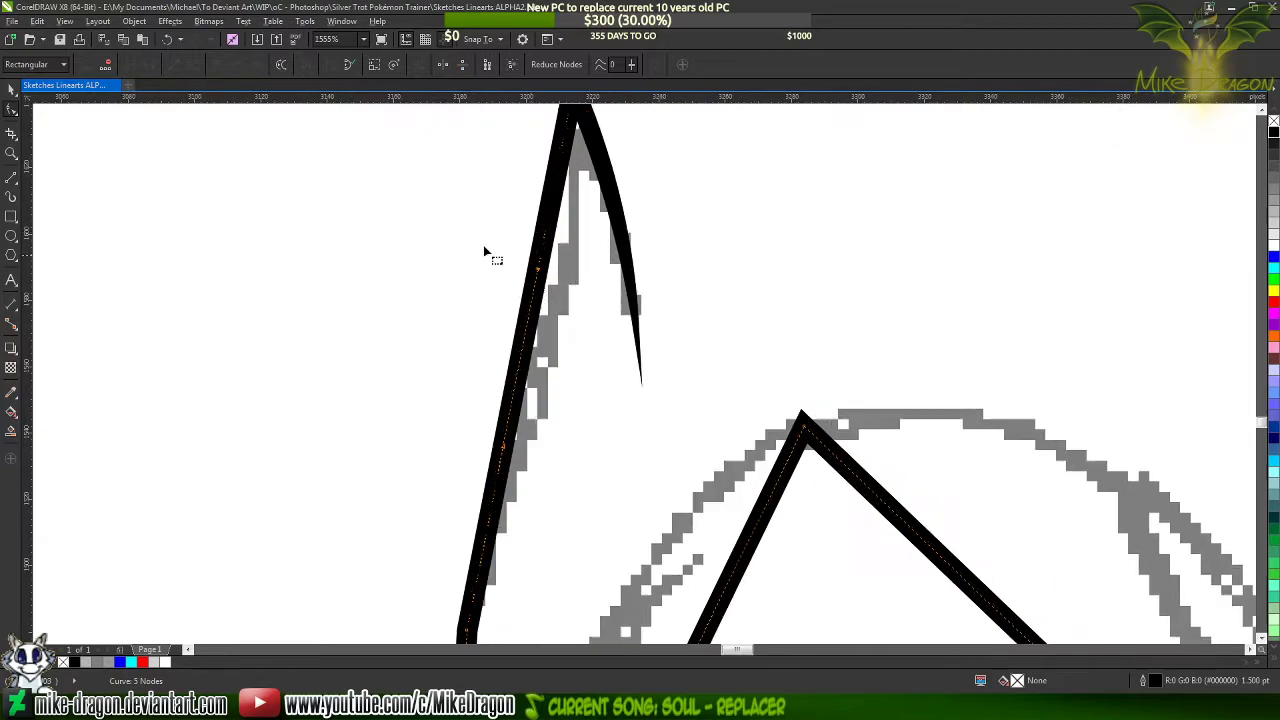
# Bend the new line's uppermost segment to follow the sketched contour below the tapered neck line
pyautogui.click(530, 310)
pyautogui.moveTo(530, 310)
pyautogui.mouseDown()
pyautogui.moveTo(549, 336)
pyautogui.moveTo(564, 302)
pyautogui.mouseUp()
pyautogui.scroll(-2, 600, 173)
pyautogui.scroll(2, 590, 180)
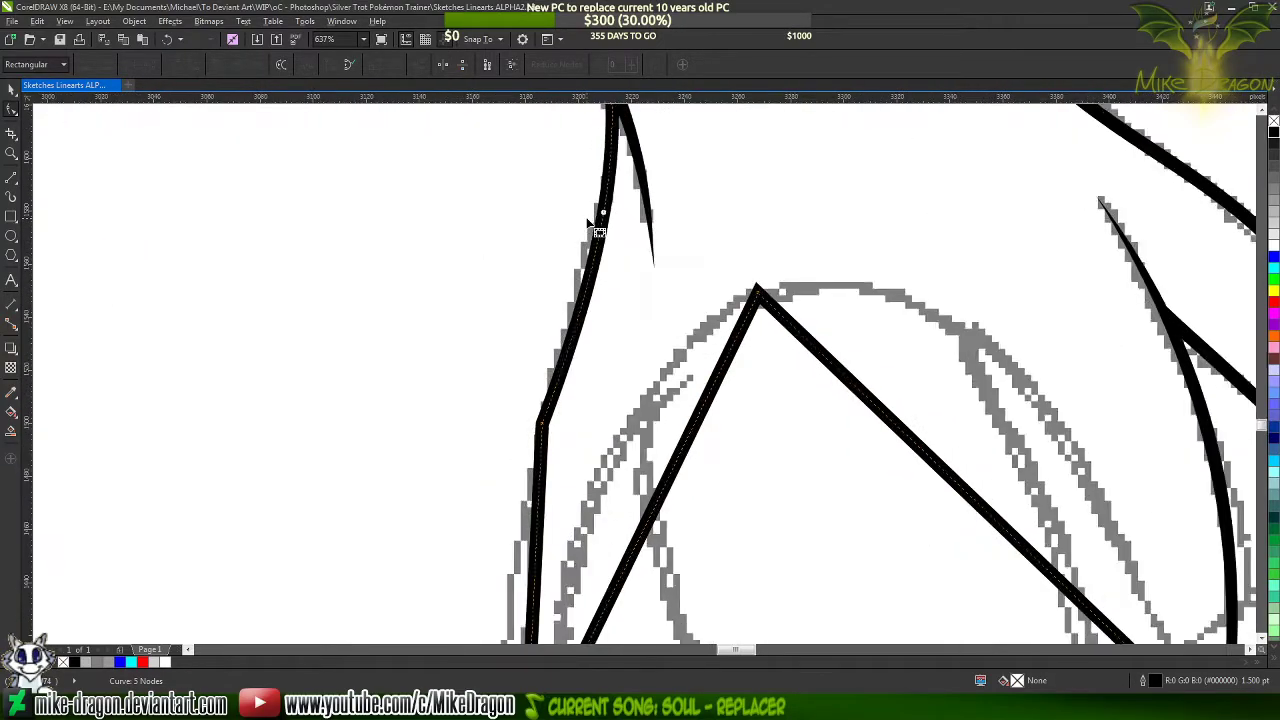
pyautogui.scroll(-2, 607, 228)
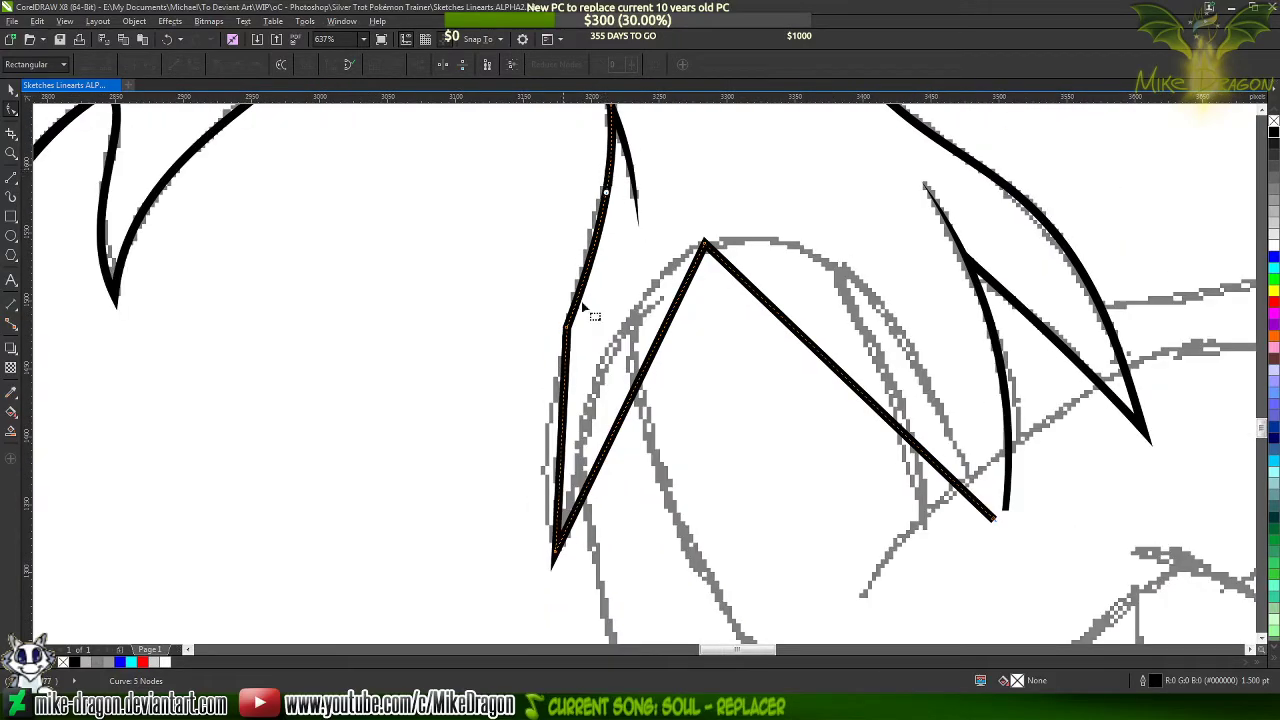
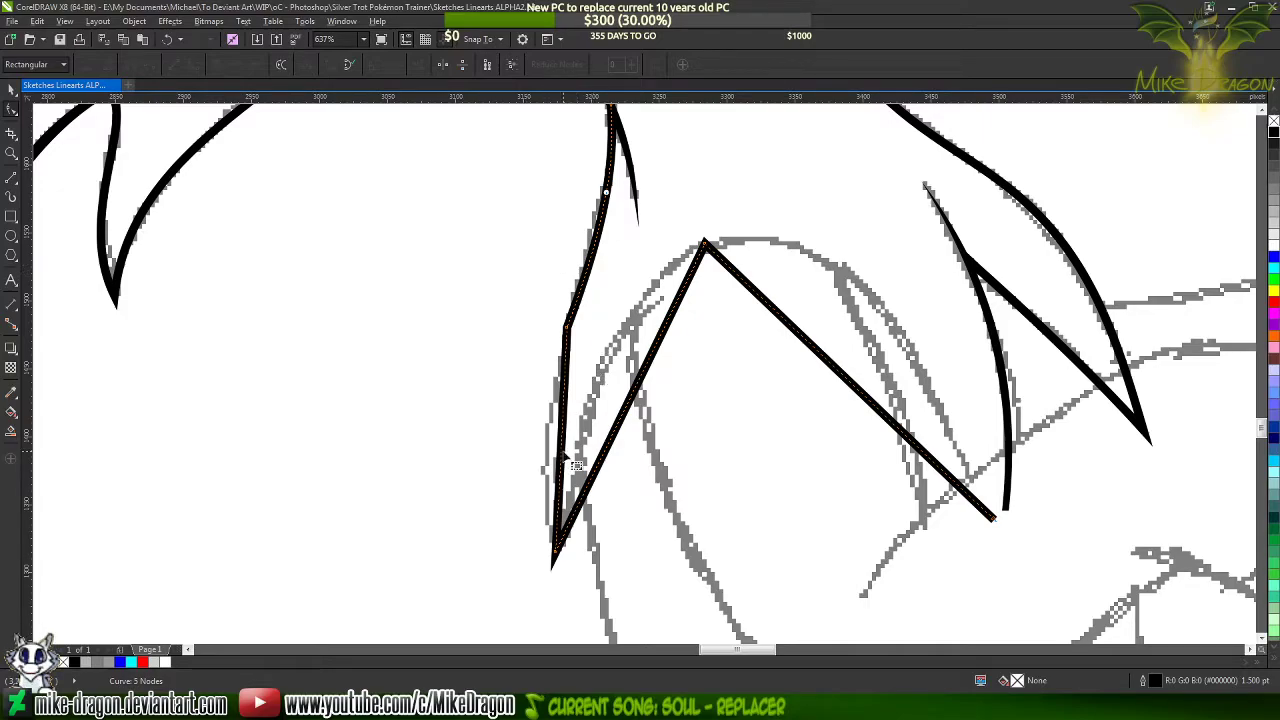
# Bend the segment running down to the sketched tip along the outer contour and replace its join node to smooth the curve
pyautogui.moveTo(571, 455); pyautogui.dragTo(545, 451)
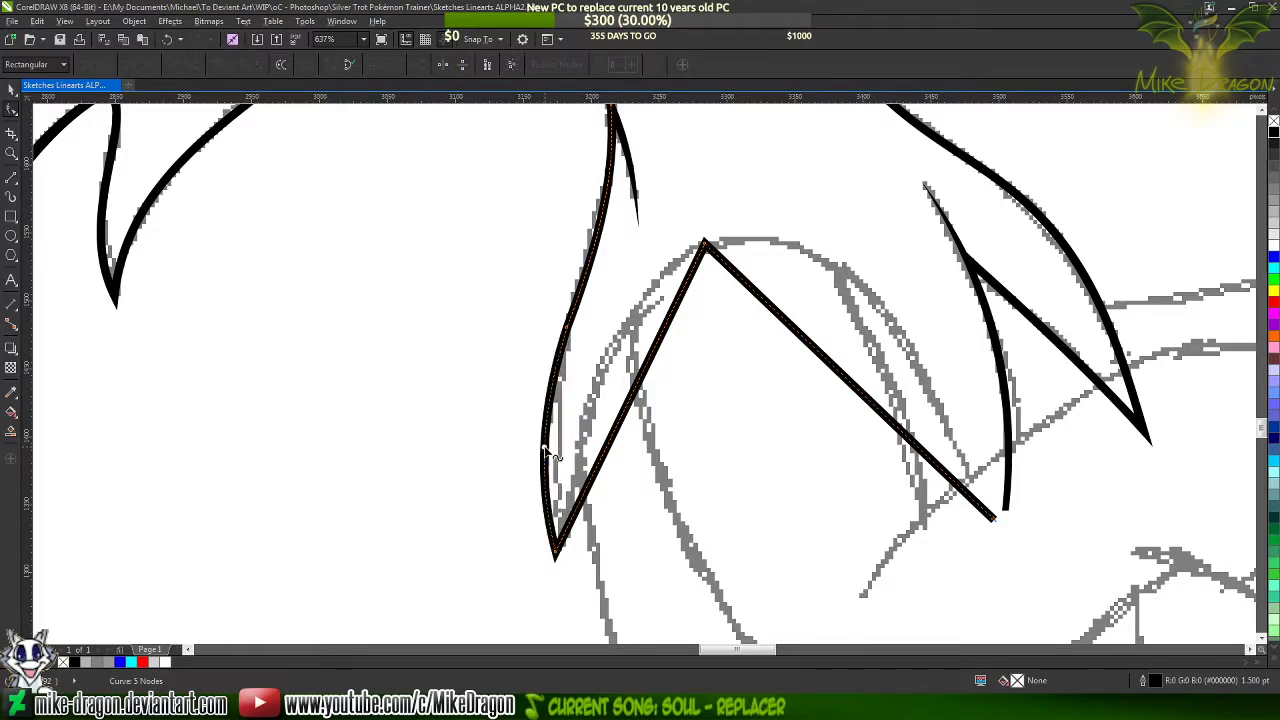
pyautogui.doubleClick(546, 452)
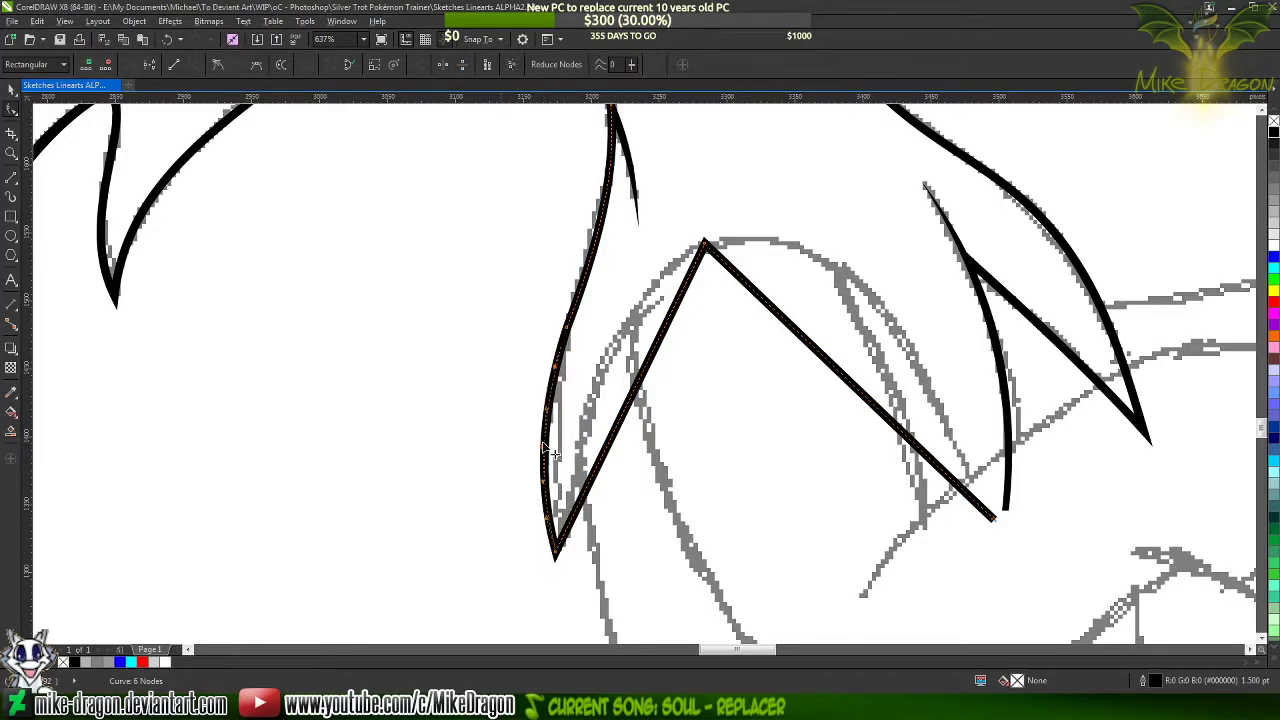
pyautogui.doubleClick(599, 235)
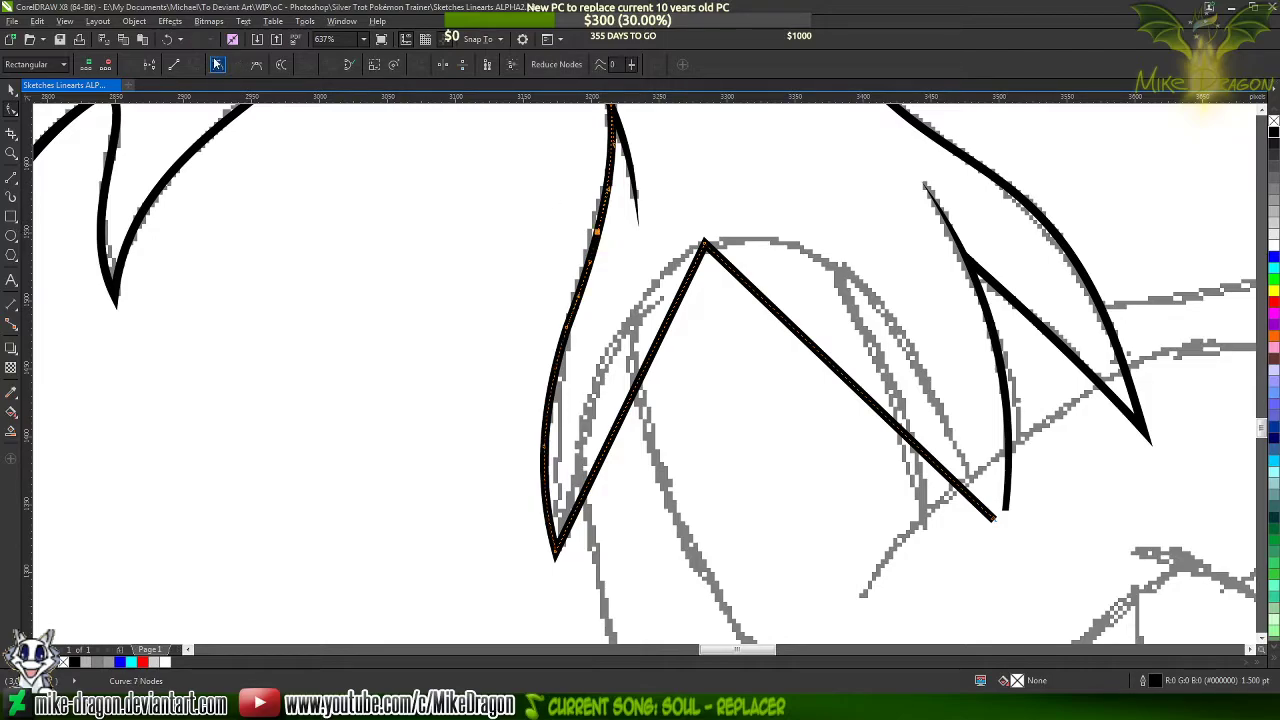
pyautogui.scroll(1, 594, 279)
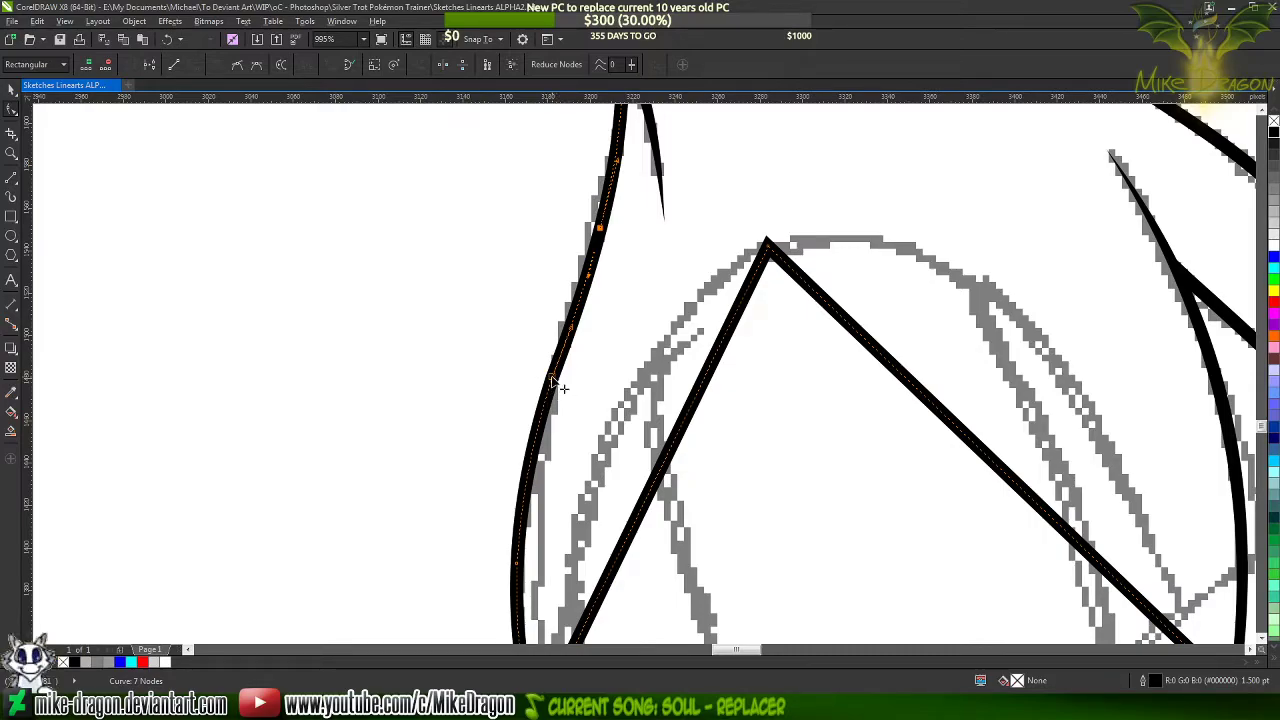
pyautogui.press('Delete')
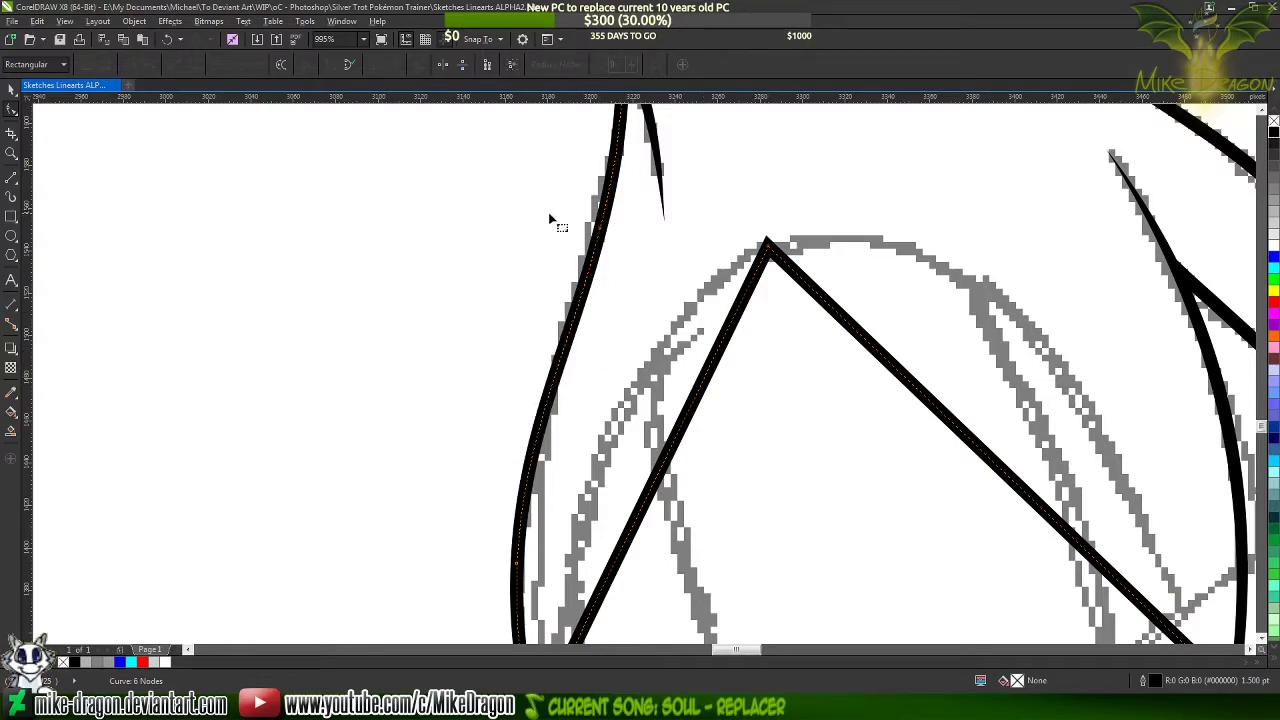
pyautogui.scroll(-2, 472, 180)
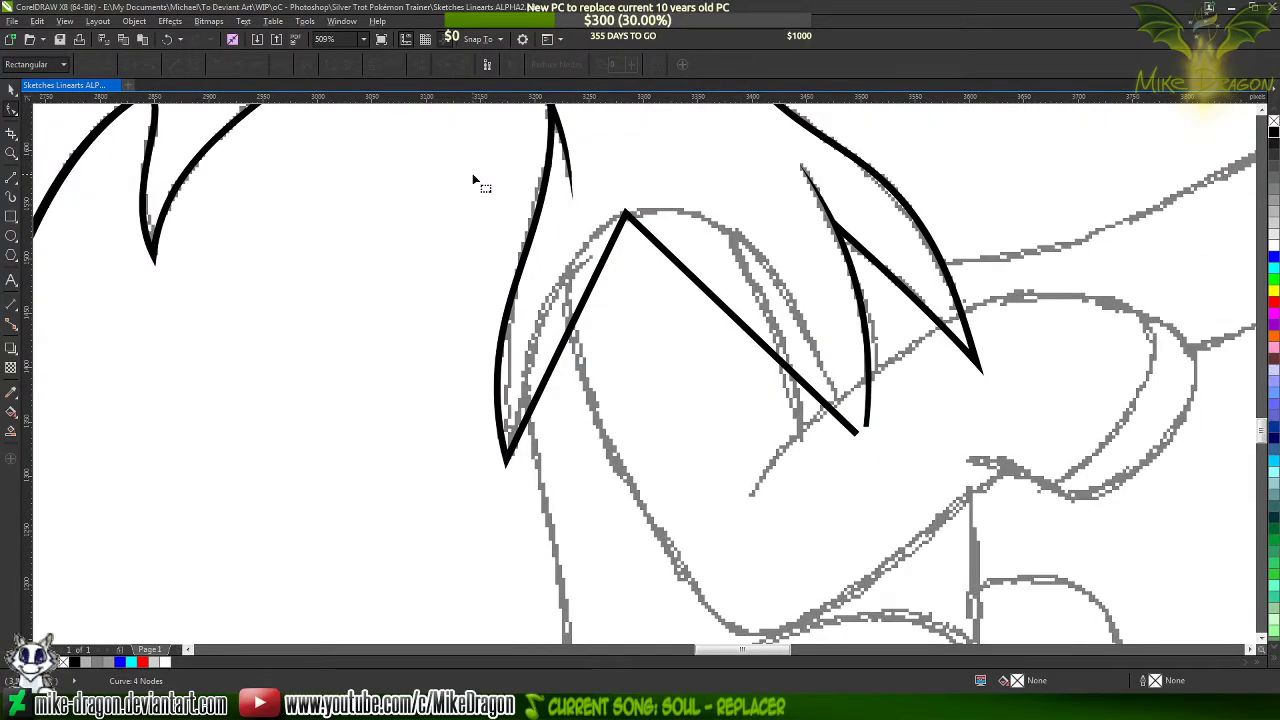
pyautogui.scroll(-1, 473, 177)
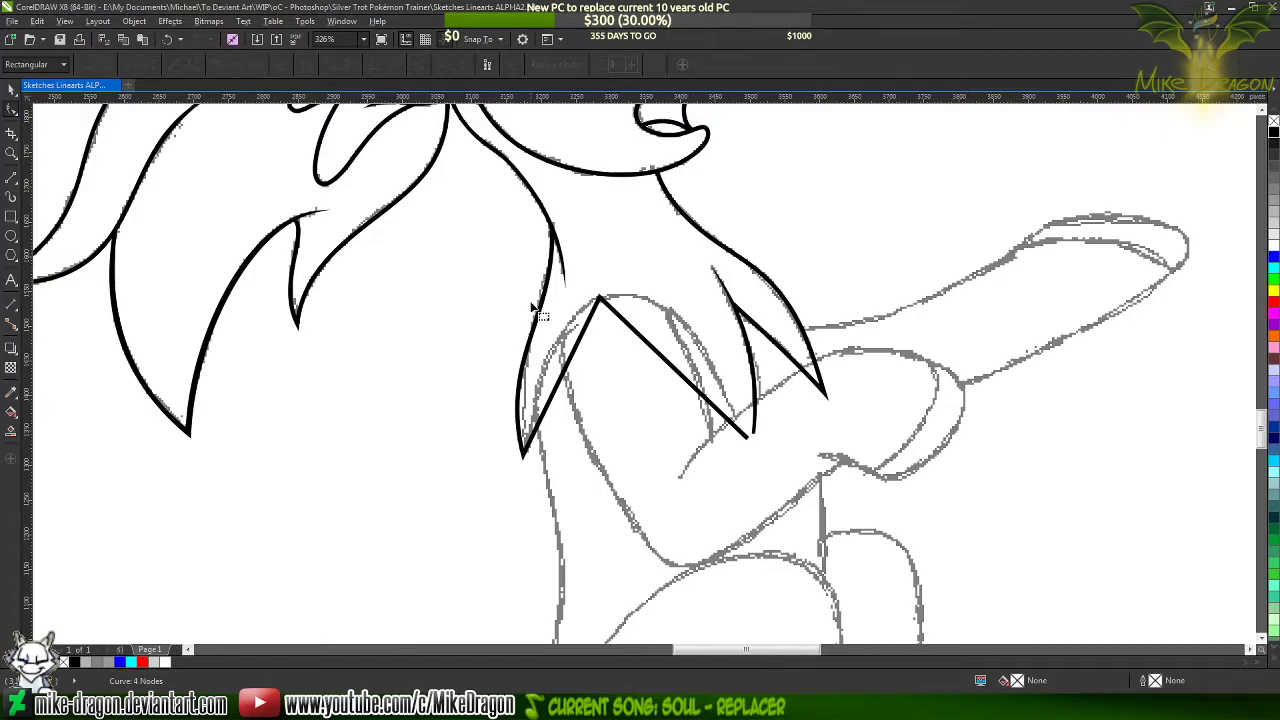
# Bend the segment between the tip and the arch's top to the sketched curve and add a node midway along it
pyautogui.scroll(3, 560, 378)
pyautogui.click(559, 373)
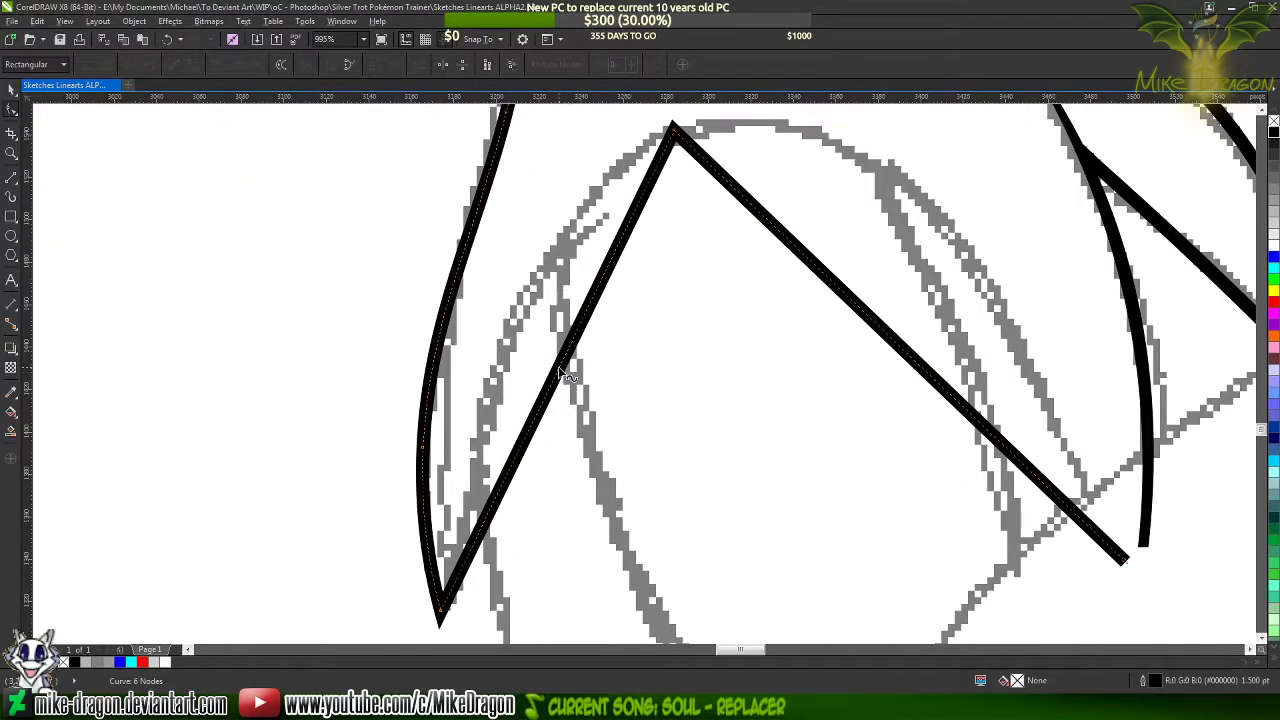
pyautogui.moveTo(559, 370)
pyautogui.mouseDown()
pyautogui.moveTo(518, 323)
pyautogui.moveTo(531, 285)
pyautogui.mouseUp()
pyautogui.doubleClick(532, 286)
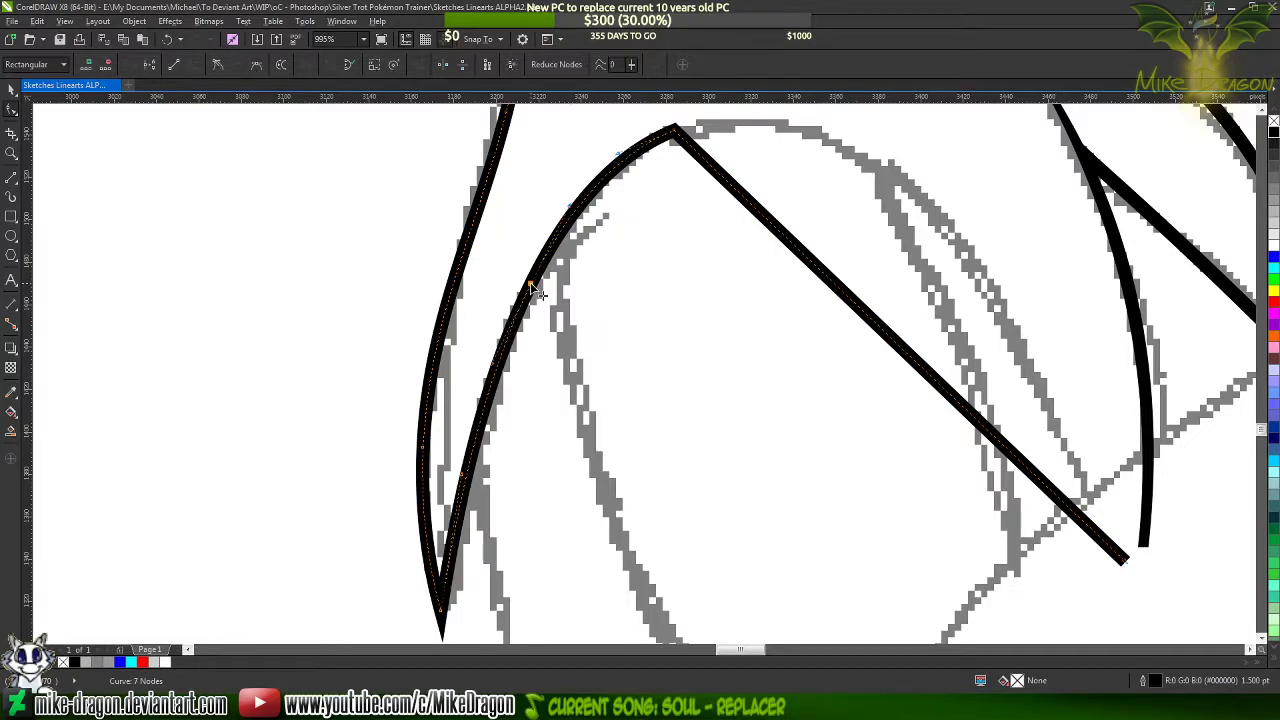
pyautogui.scroll(-3, 444, 217)
pyautogui.scroll(3, 437, 290)
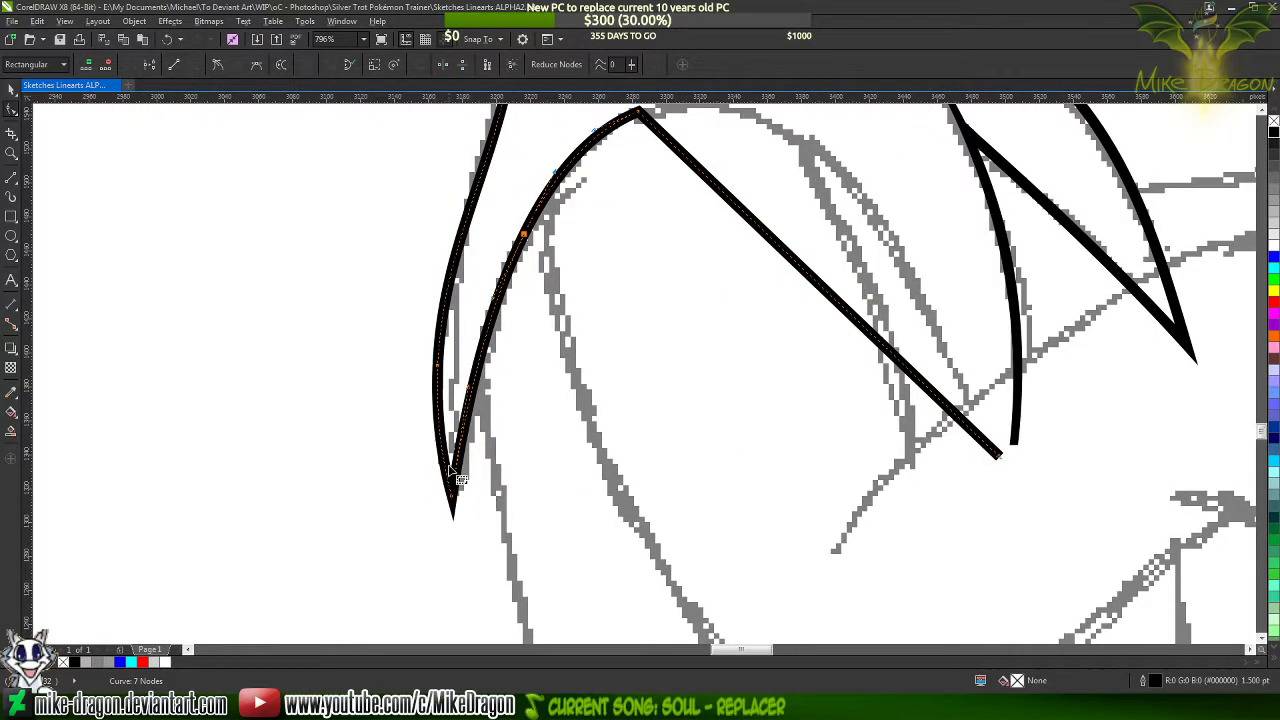
# Shift the tip's corner node onto the sketched point and adjust the curve handle of the inner segment rising from it
pyautogui.scroll(2, 466, 492)
pyautogui.moveTo(466, 475); pyautogui.dragTo(480, 484)
pyautogui.scroll(-3, 460, 562)
pyautogui.scroll(-1, 460, 562)
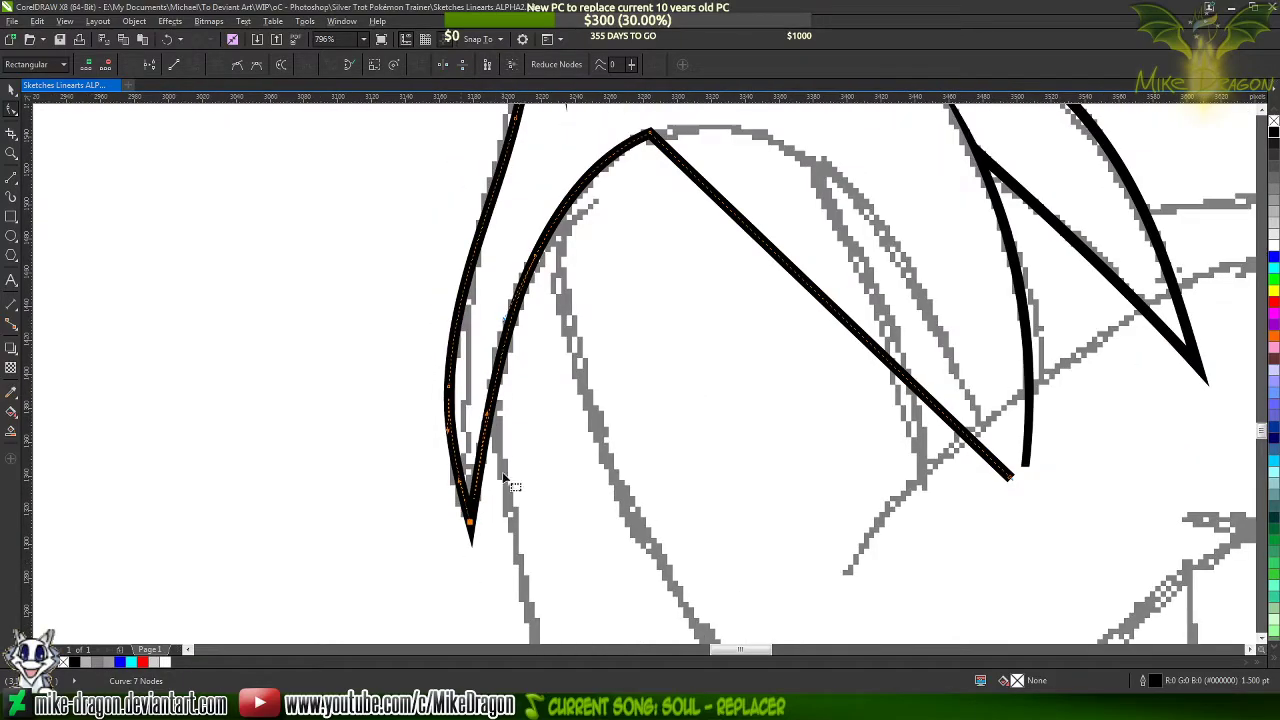
pyautogui.moveTo(487, 413); pyautogui.dragTo(479, 420)
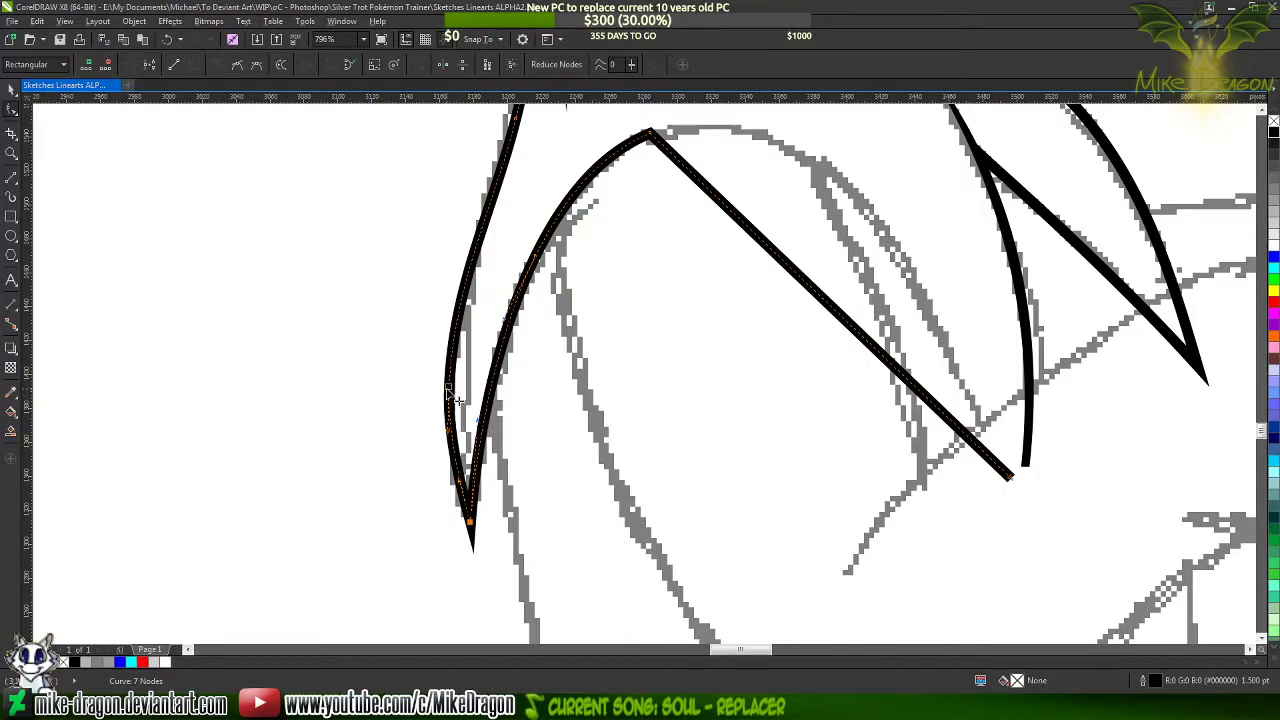
# Replace the outer contour's lower node with one higher up and reshape the curve's handle near the tip
pyautogui.click(448, 390)
pyautogui.click(470, 266)
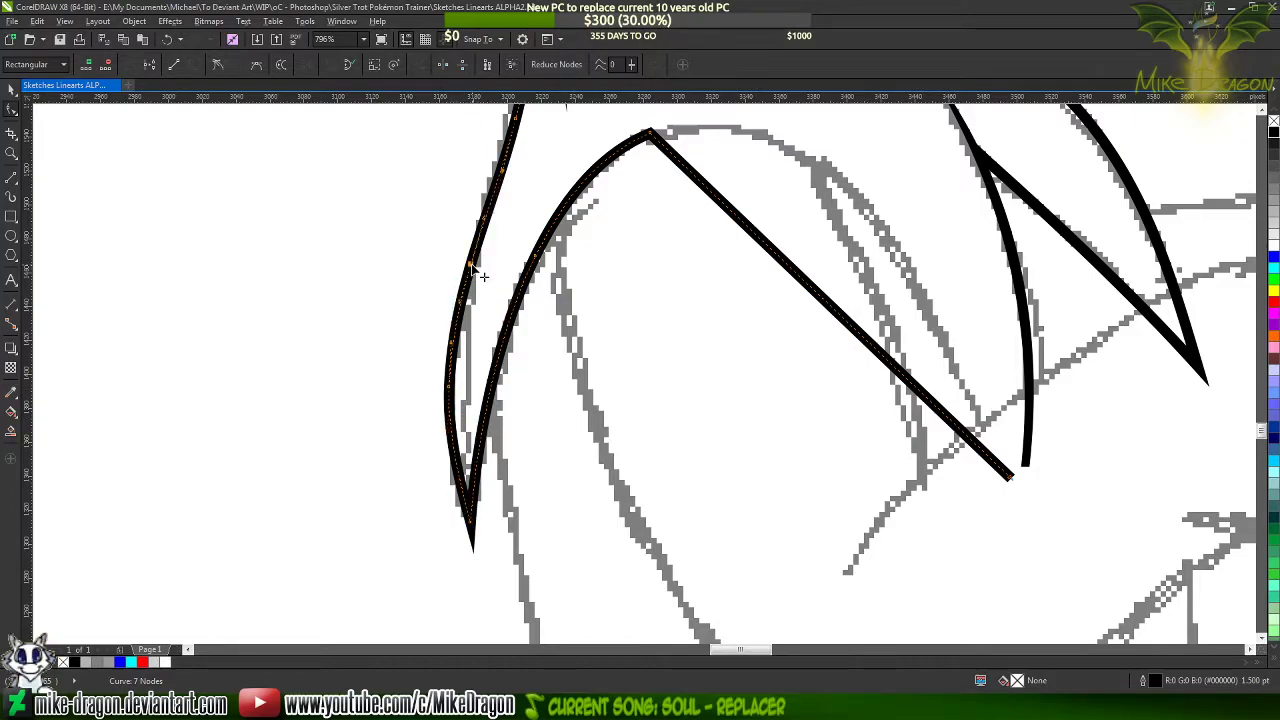
pyautogui.doubleClick(450, 390)
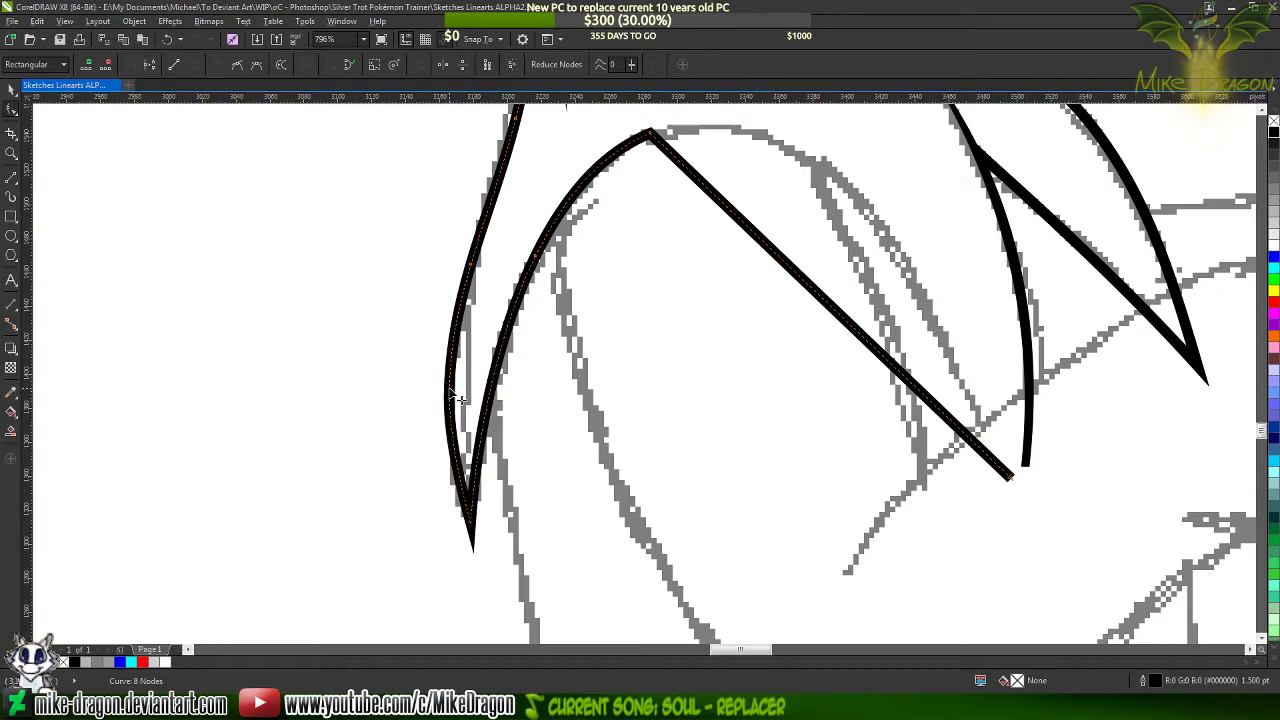
pyautogui.click(471, 521)
pyautogui.scroll(2, 442, 442)
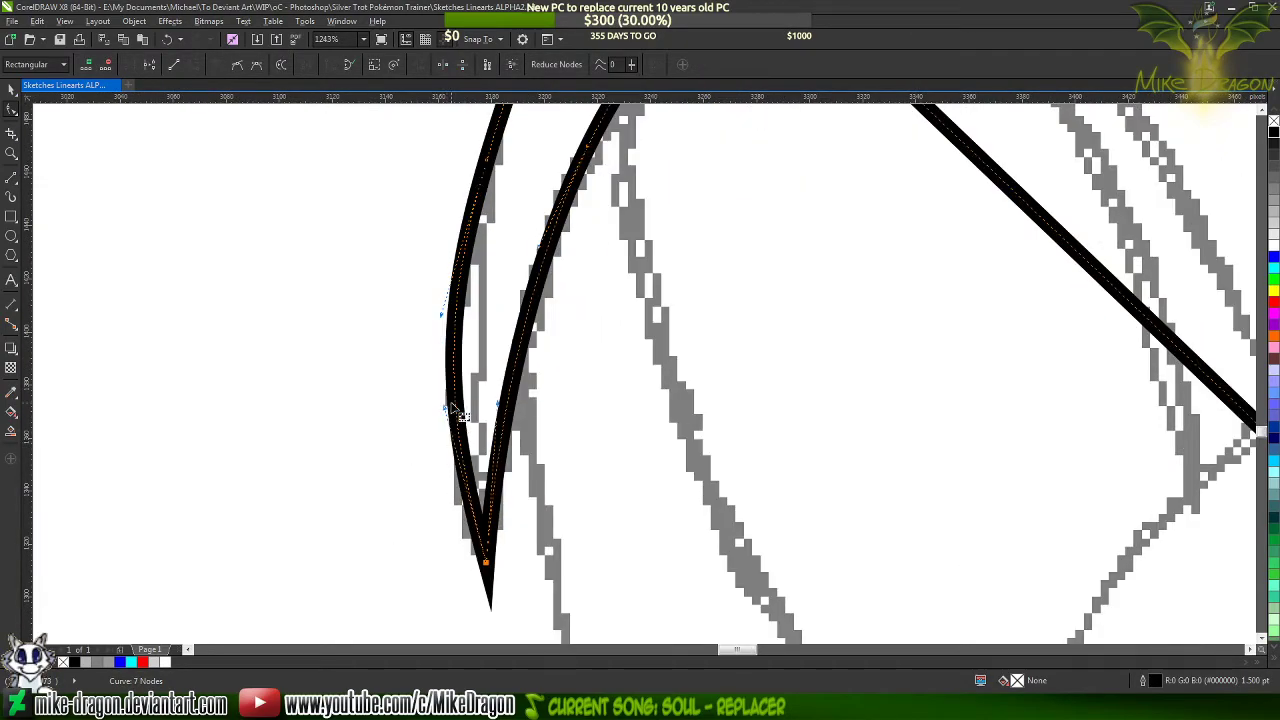
pyautogui.moveTo(445, 408); pyautogui.dragTo(439, 421)
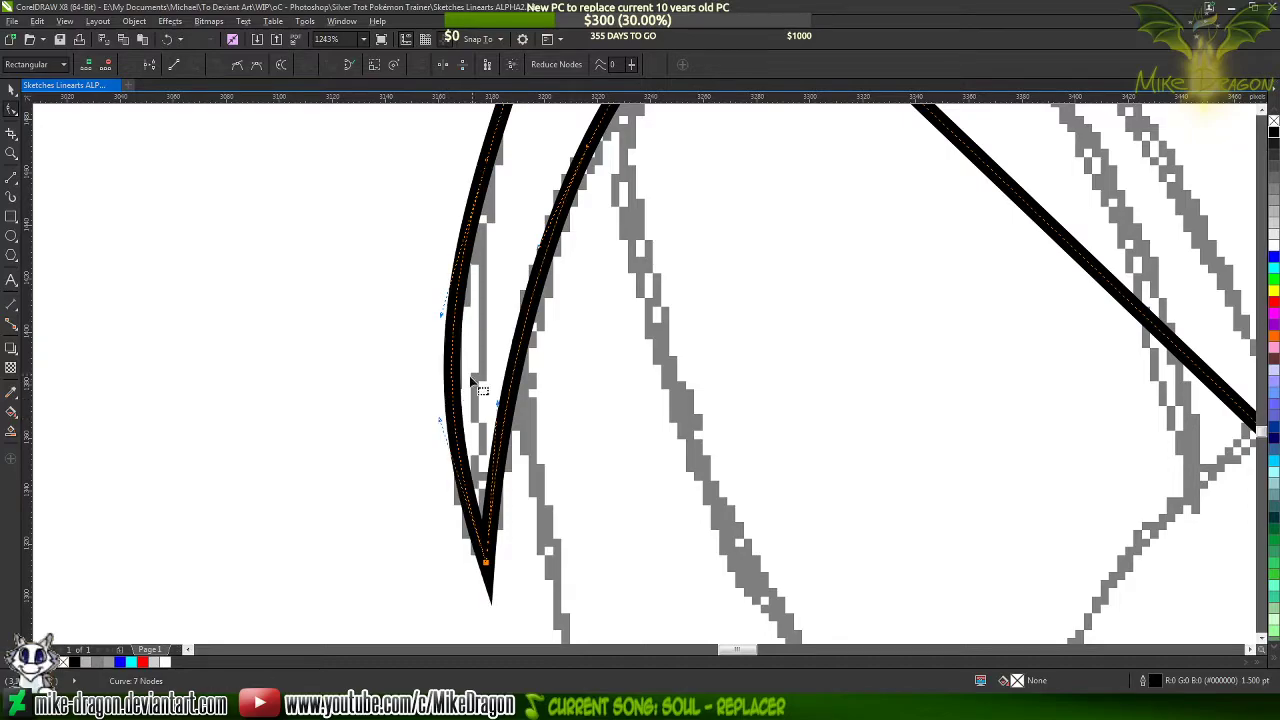
pyautogui.click(472, 378)
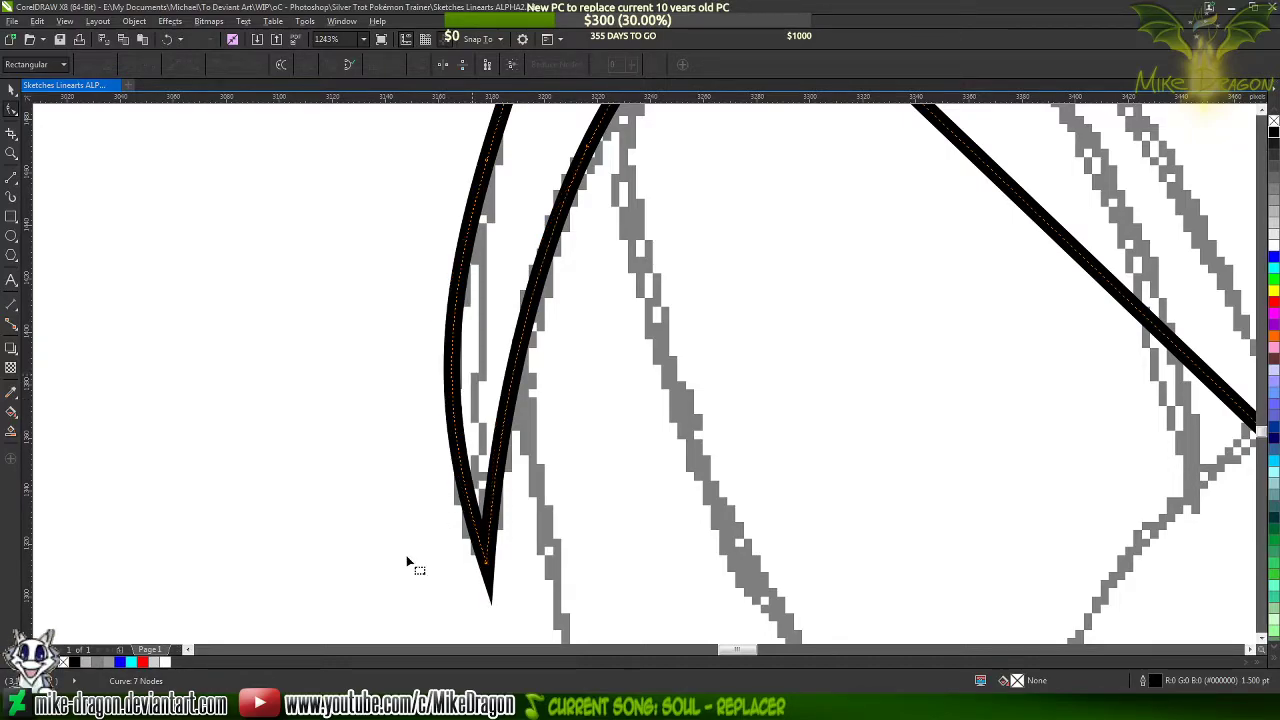
# Bend the last straight segment over the sketched arch, extend its lower end point slightly, and adjust the handles to fit
pyautogui.scroll(-3, 395, 563)
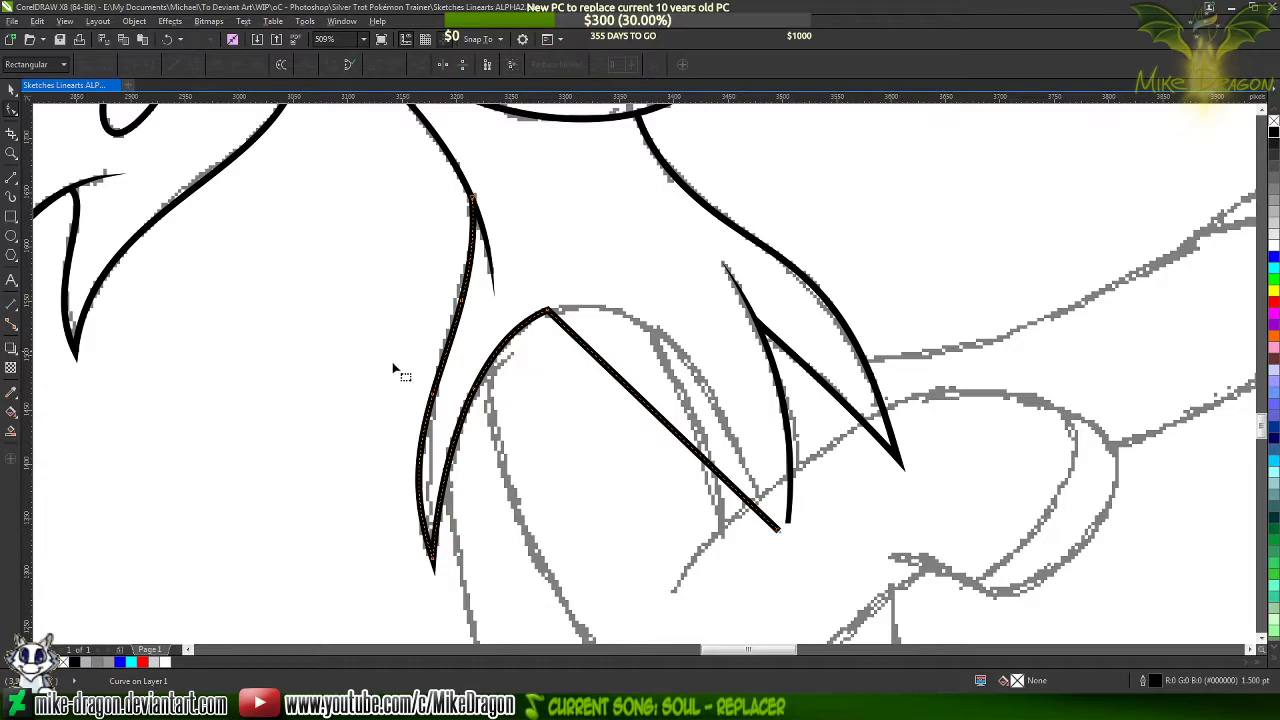
pyautogui.scroll(3, 471, 351)
pyautogui.scroll(-2, 471, 380)
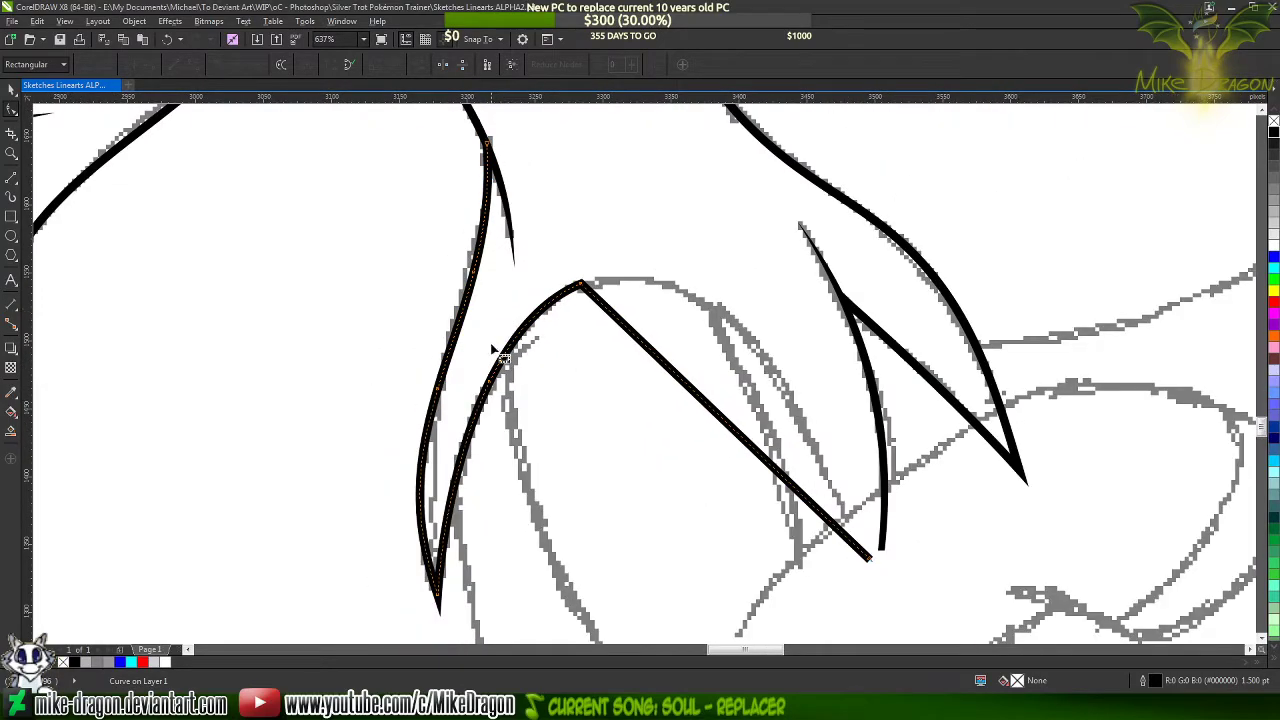
pyautogui.scroll(1, 762, 365)
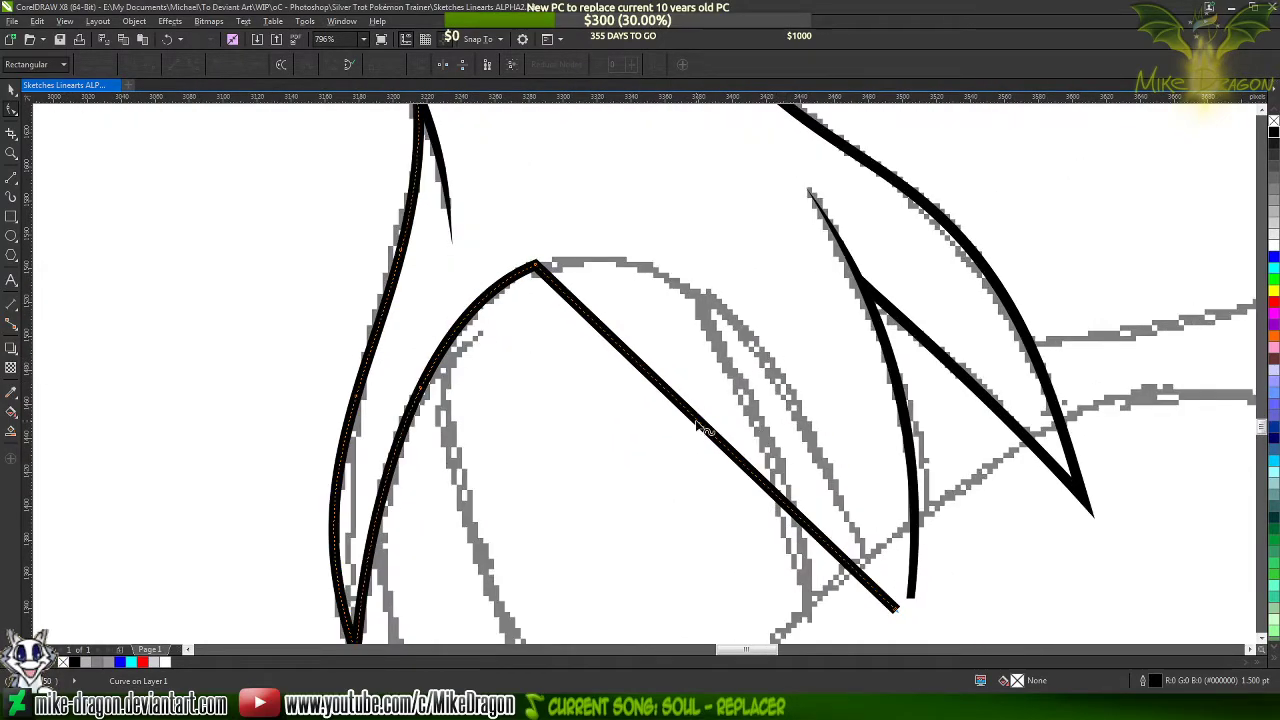
pyautogui.moveTo(700, 428); pyautogui.dragTo(738, 325)
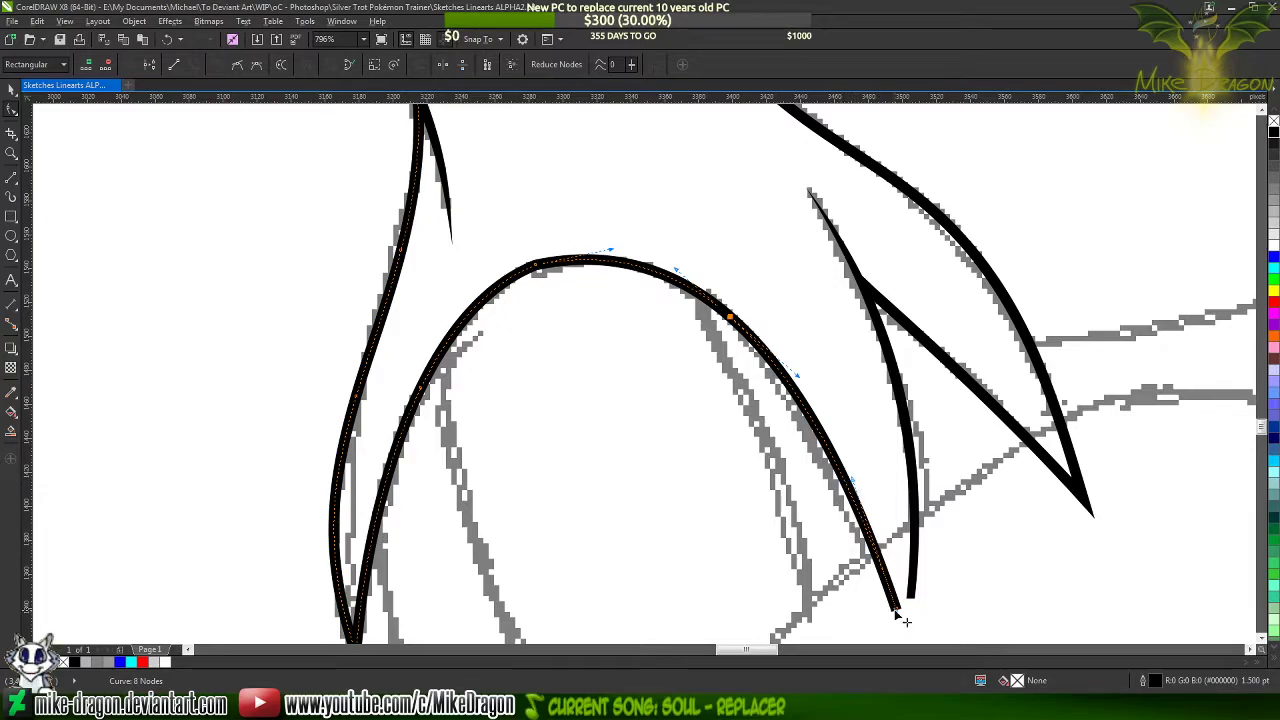
pyautogui.moveTo(895, 609); pyautogui.dragTo(899, 631)
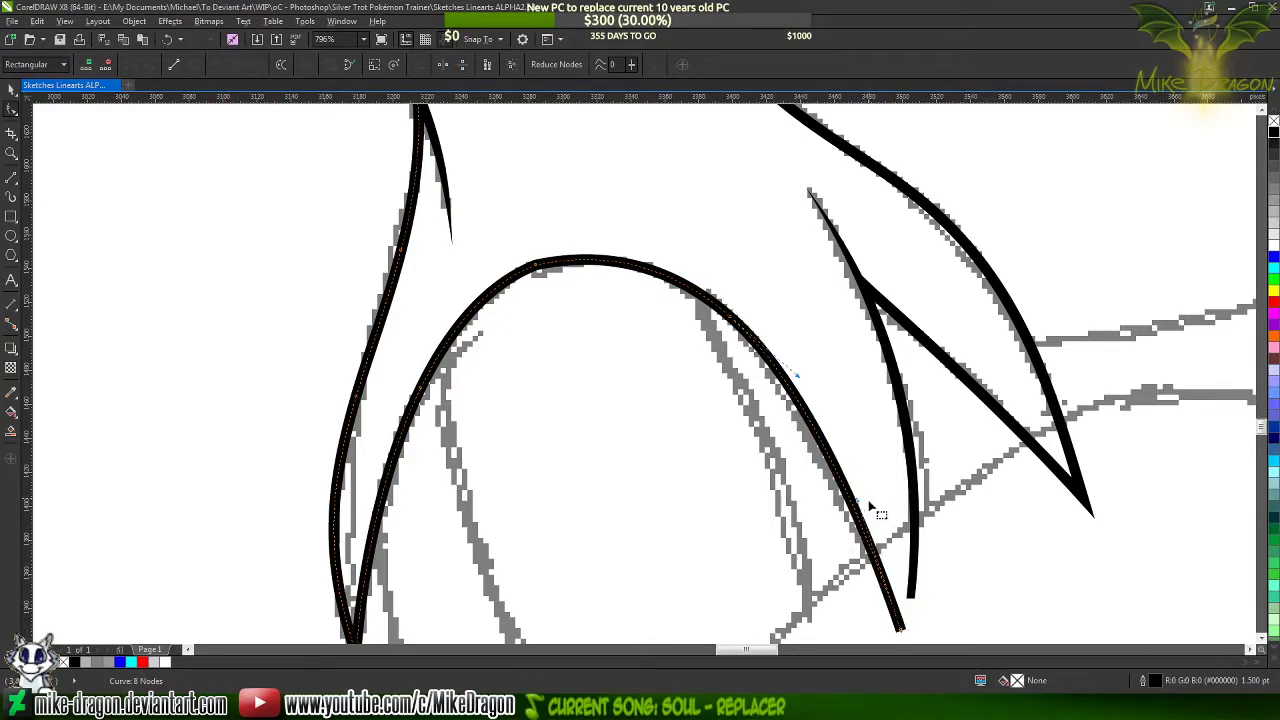
pyautogui.moveTo(857, 502); pyautogui.dragTo(855, 521)
pyautogui.click(806, 386)
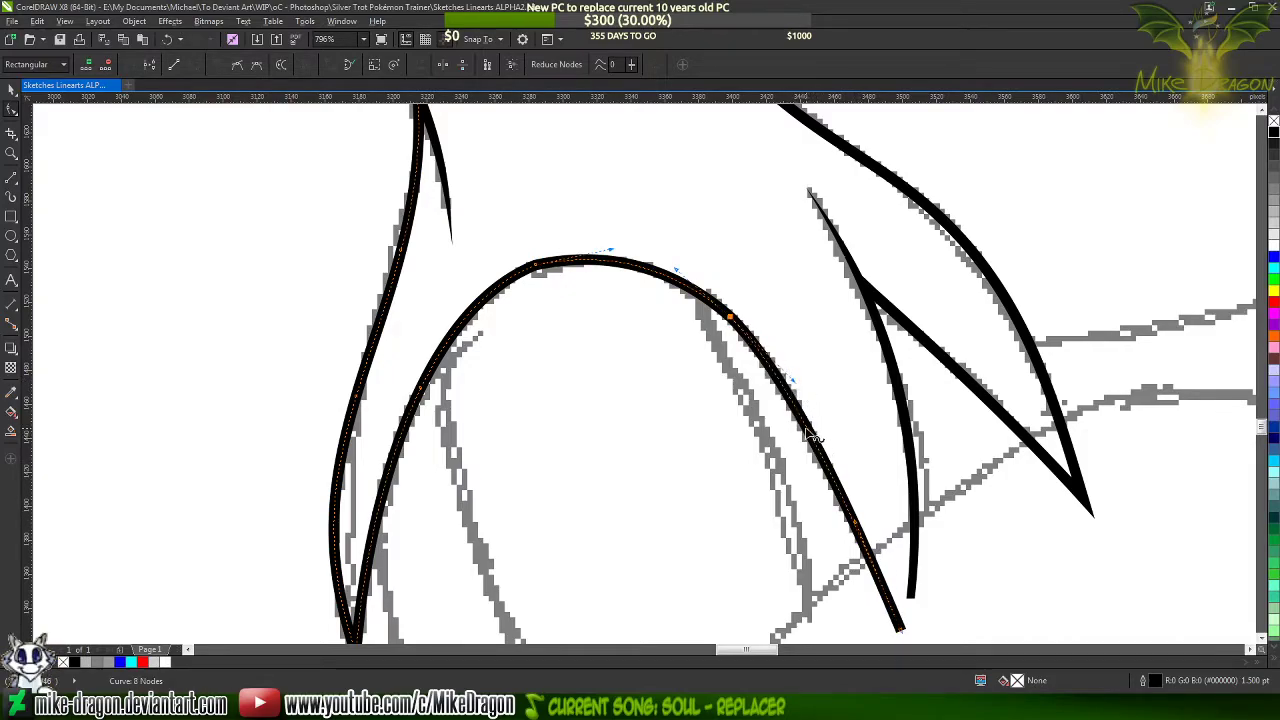
# Smooth the arch by adding nodes on its descending side and deleting the old shoulder node and the arch-top node
pyautogui.doubleClick(807, 430)
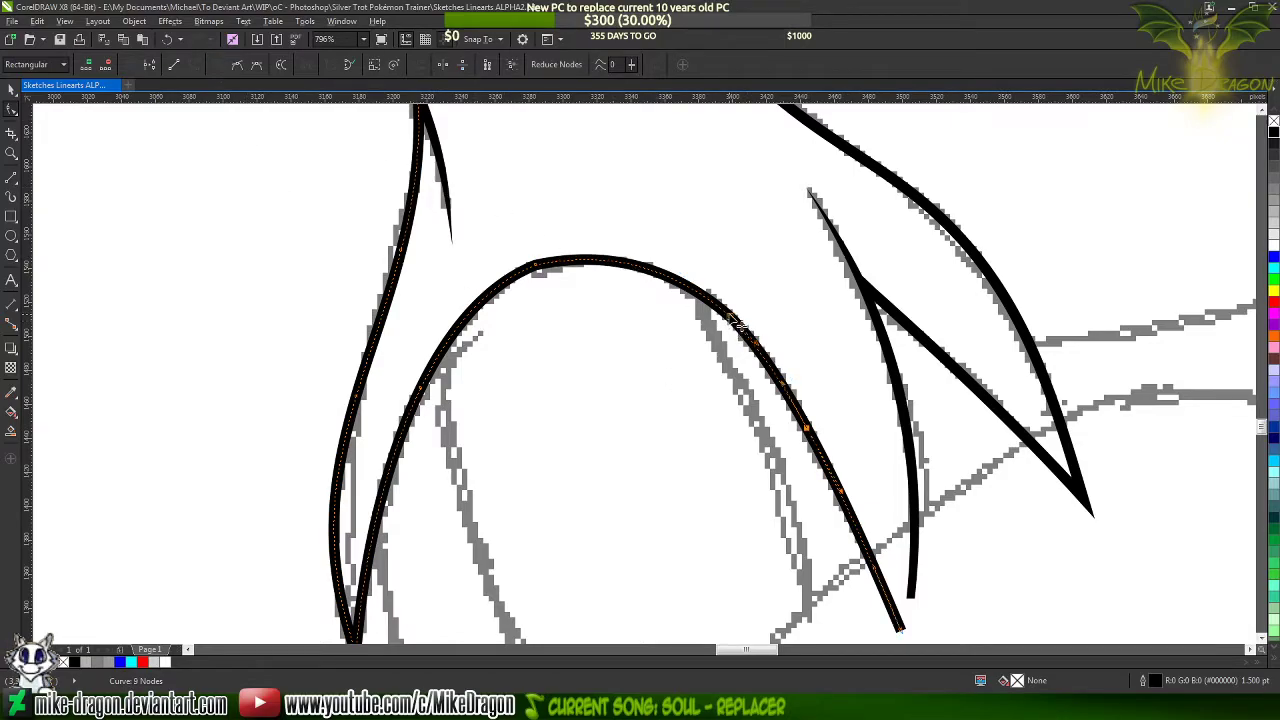
pyautogui.doubleClick(740, 325)
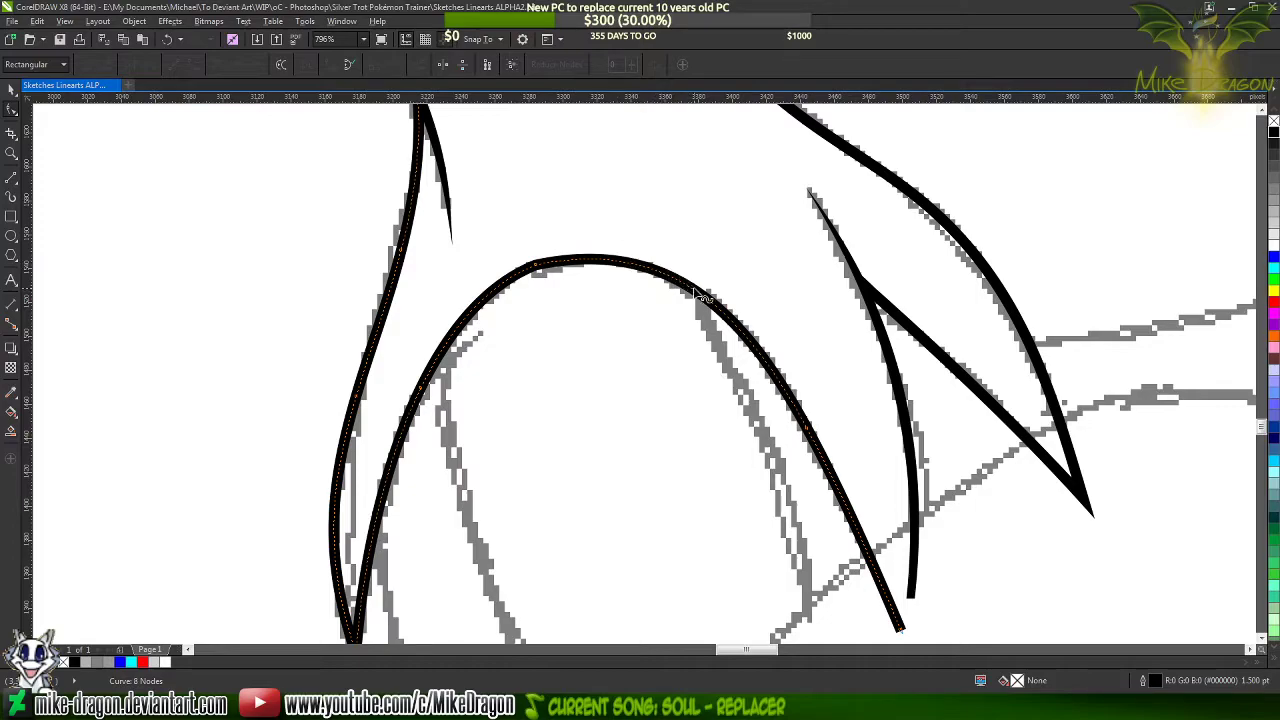
pyautogui.doubleClick(697, 291)
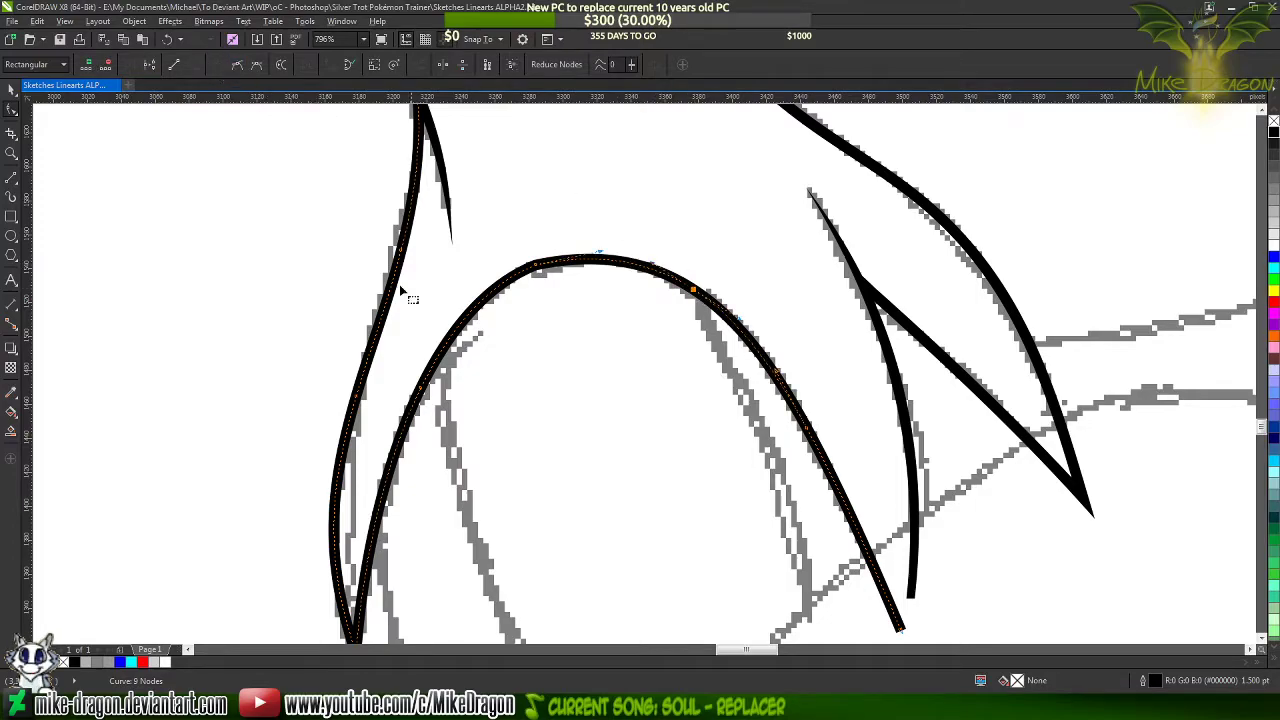
pyautogui.doubleClick(536, 265)
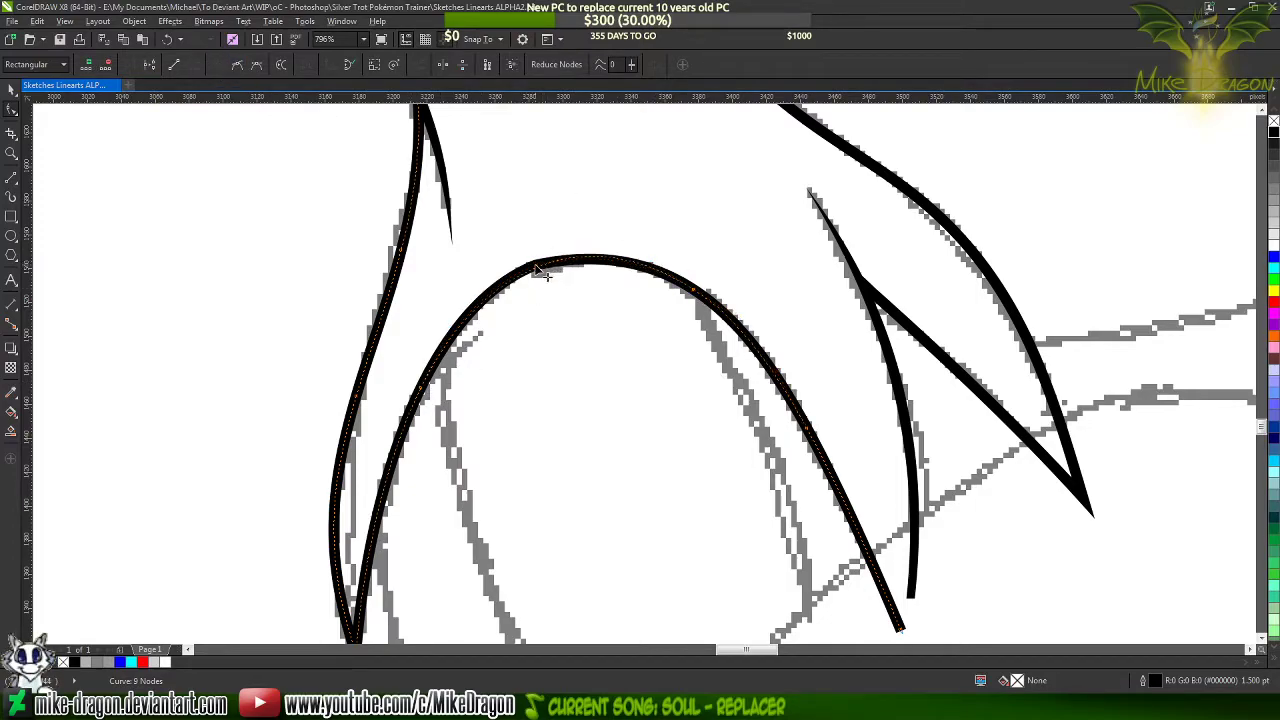
pyautogui.click(528, 171)
# Select all the traced head and neck lines and move them off the sketch onto the empty page area to its right
pyautogui.scroll(-4, 530, 177)
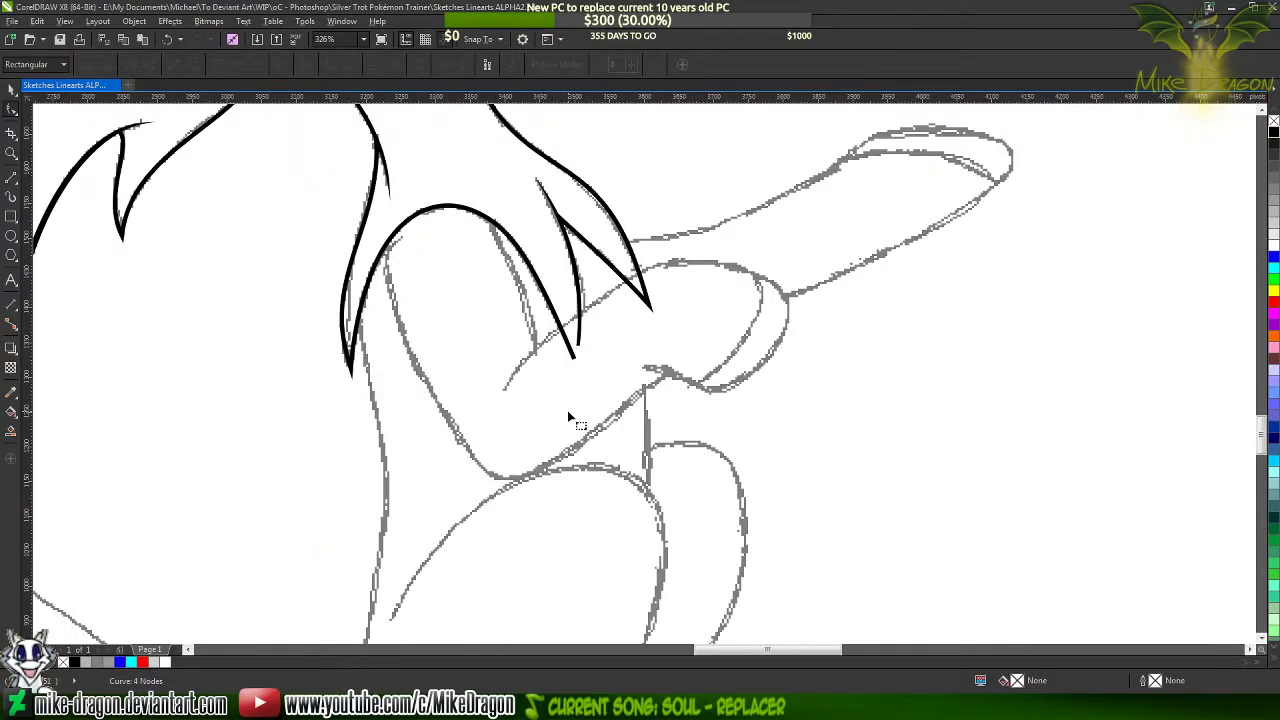
pyautogui.click(8, 97)
pyautogui.press('F4')
pyautogui.click(225, 450)
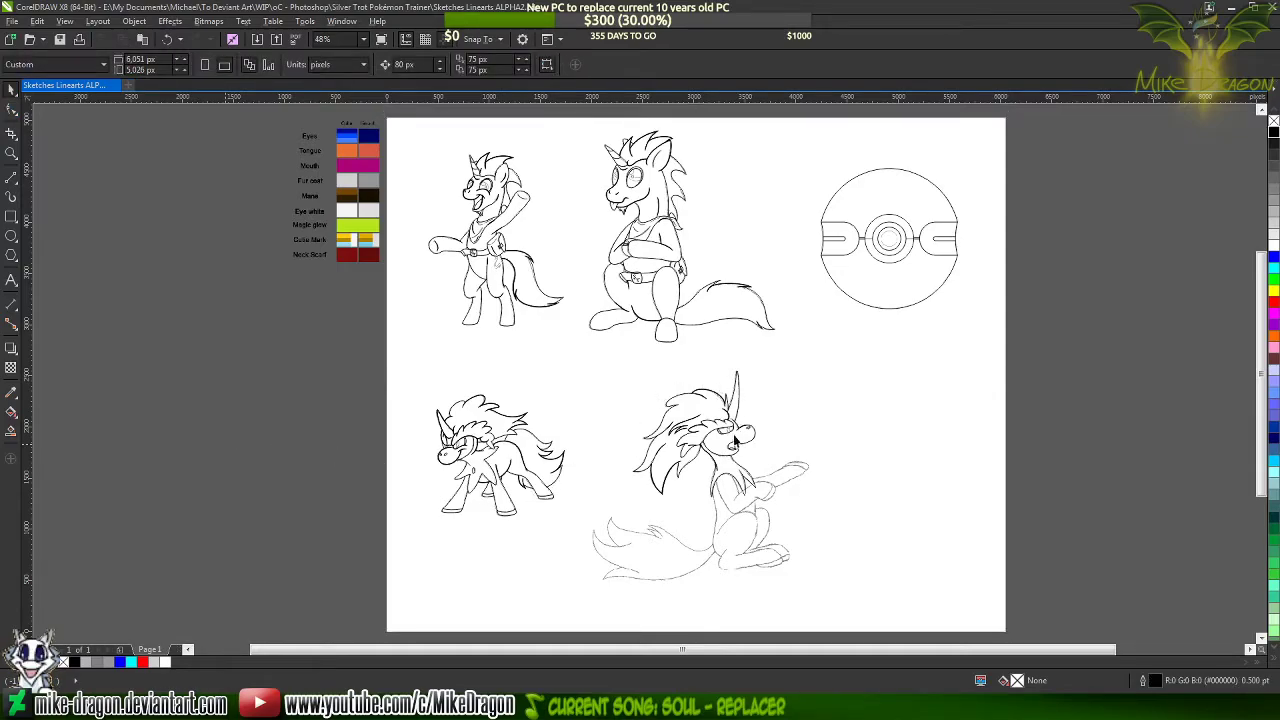
pyautogui.scroll(3, 741, 497)
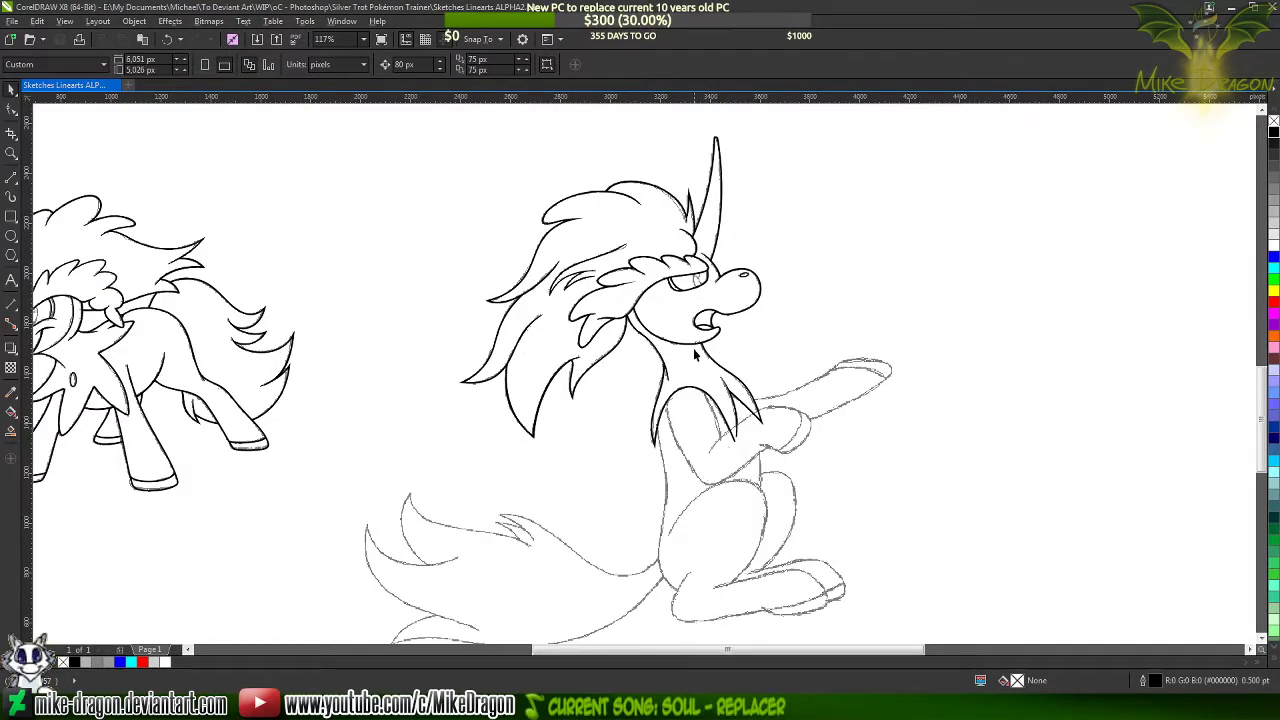
pyautogui.scroll(-1, 695, 355)
pyautogui.scroll(1, 764, 476)
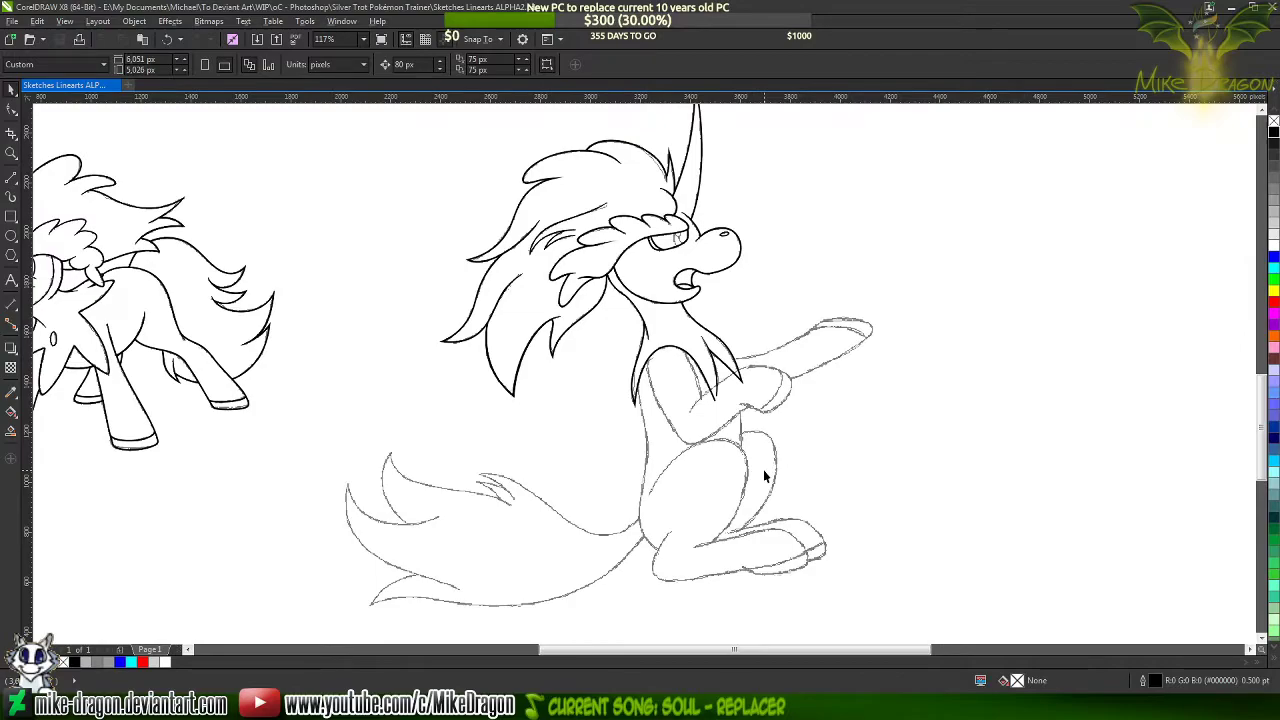
pyautogui.scroll(-2, 763, 469)
pyautogui.moveTo(1123, 230)
pyautogui.mouseDown()
pyautogui.moveTo(577, 419)
pyautogui.moveTo(515, 492)
pyautogui.moveTo(496, 486)
pyautogui.mouseUp()
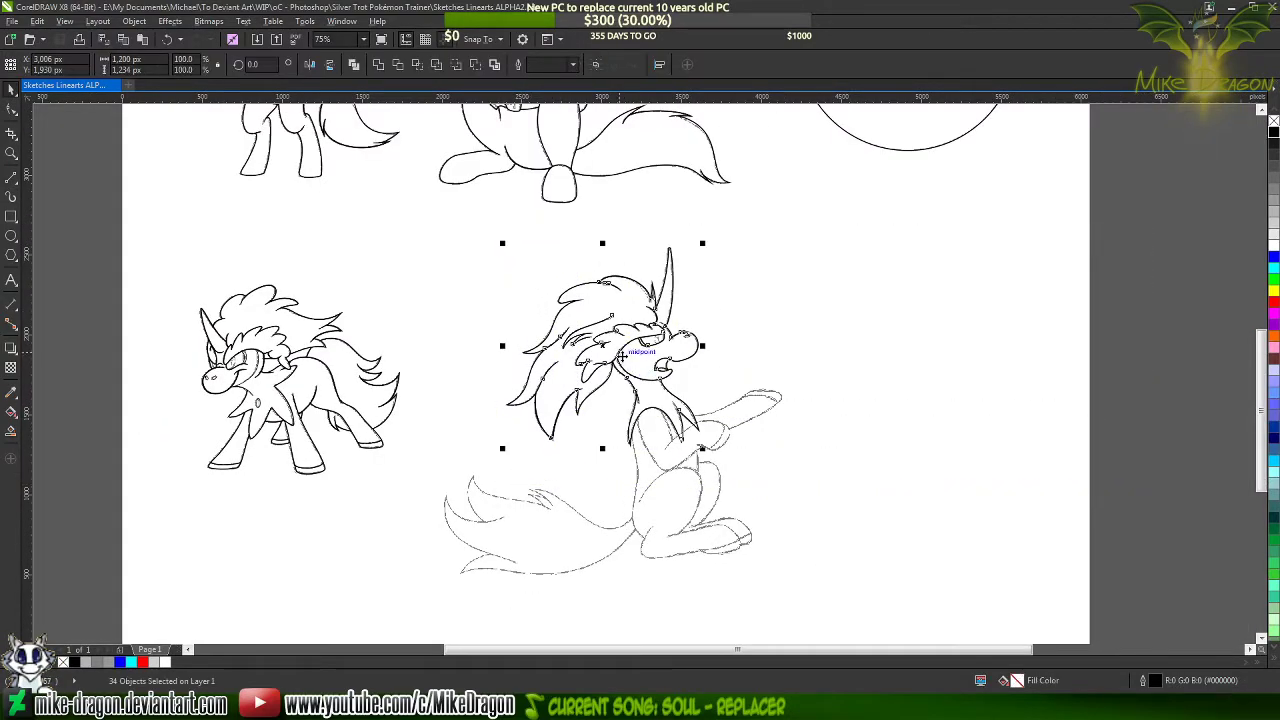
pyautogui.moveTo(628, 368); pyautogui.dragTo(957, 342)
pyautogui.click(1148, 336)
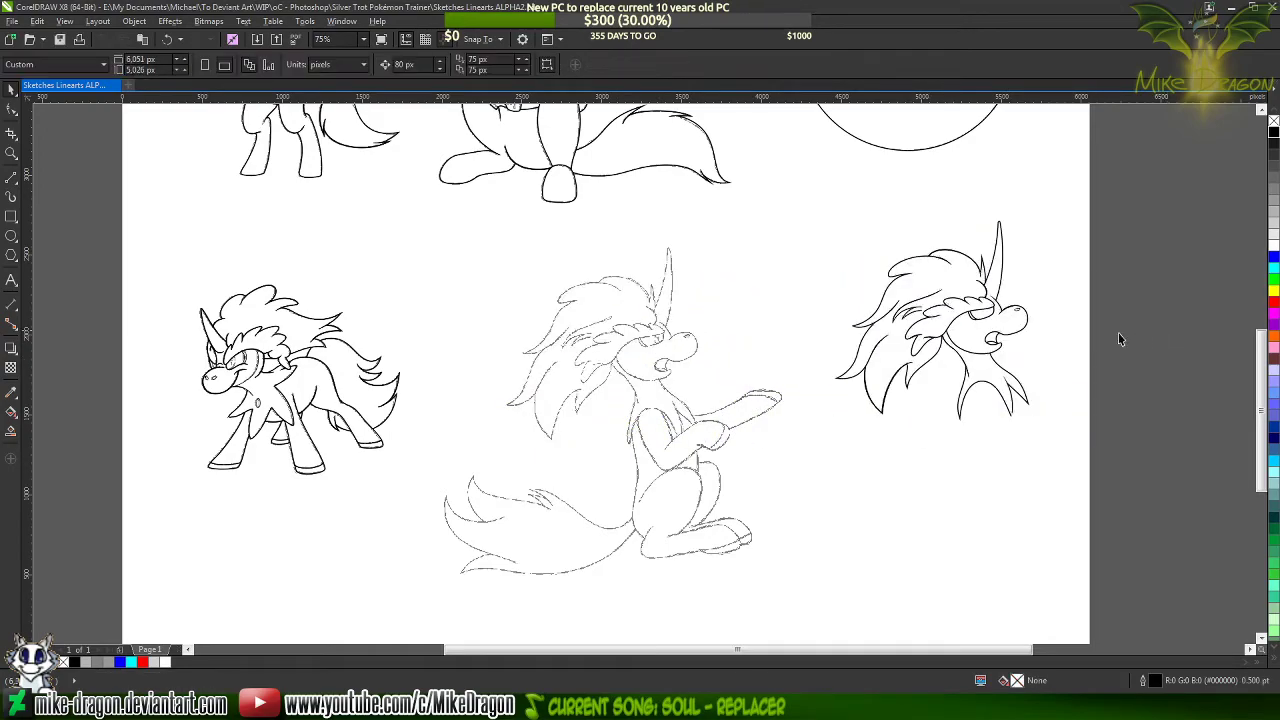
# Inspect the neck and chest joint on the moved line art, undo the move back onto the sketch, and clear the selection
pyautogui.scroll(4, 1118, 332)
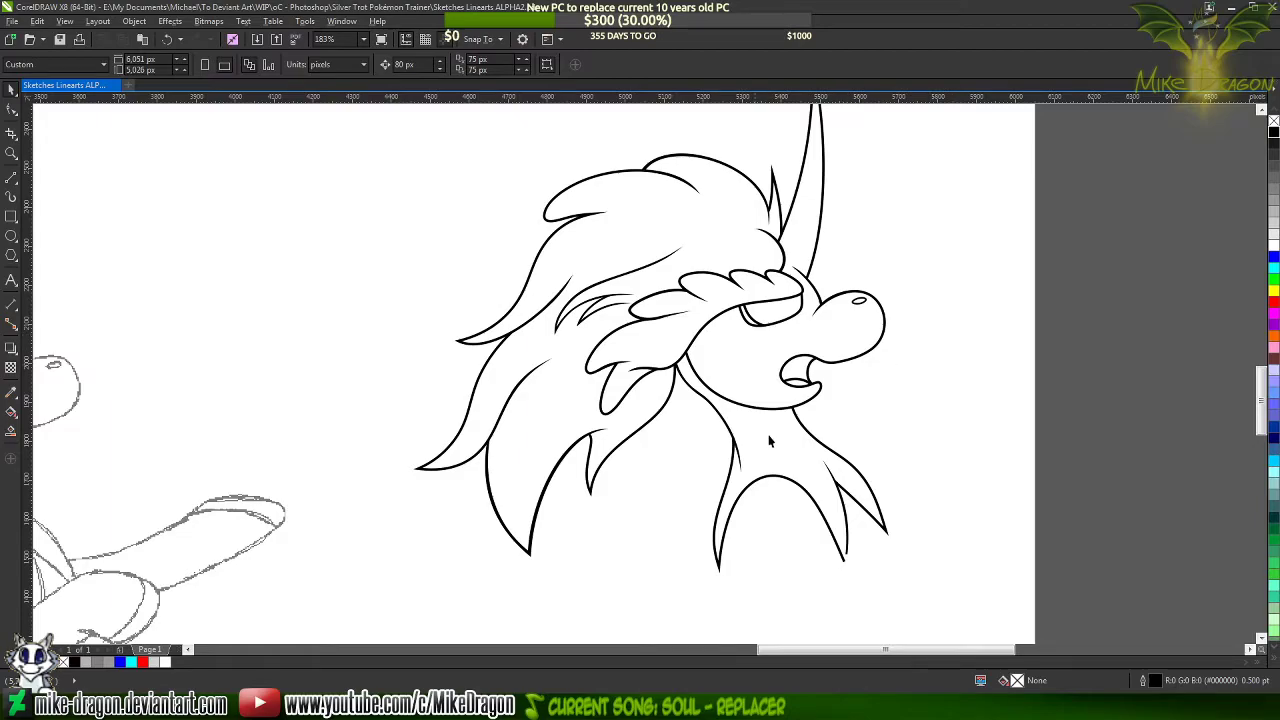
pyautogui.scroll(9, 745, 448)
pyautogui.scroll(10, 697, 397)
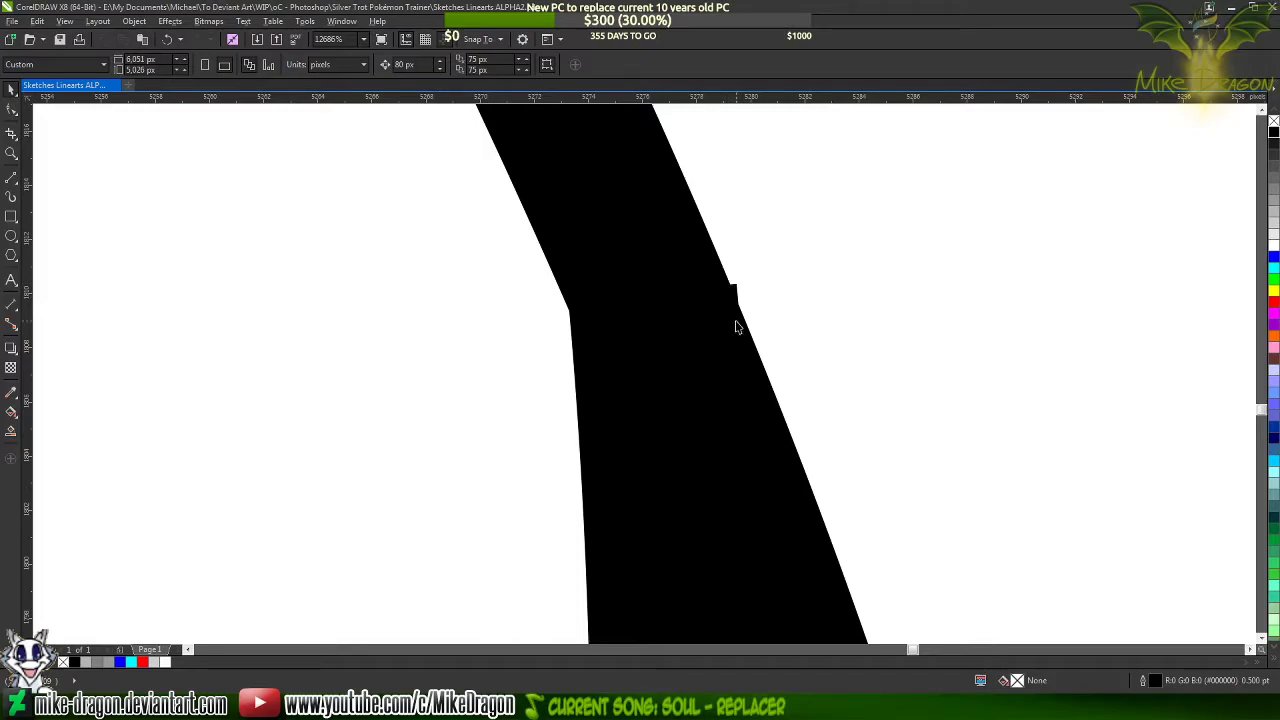
pyautogui.hotkey('ctrl', 'z')
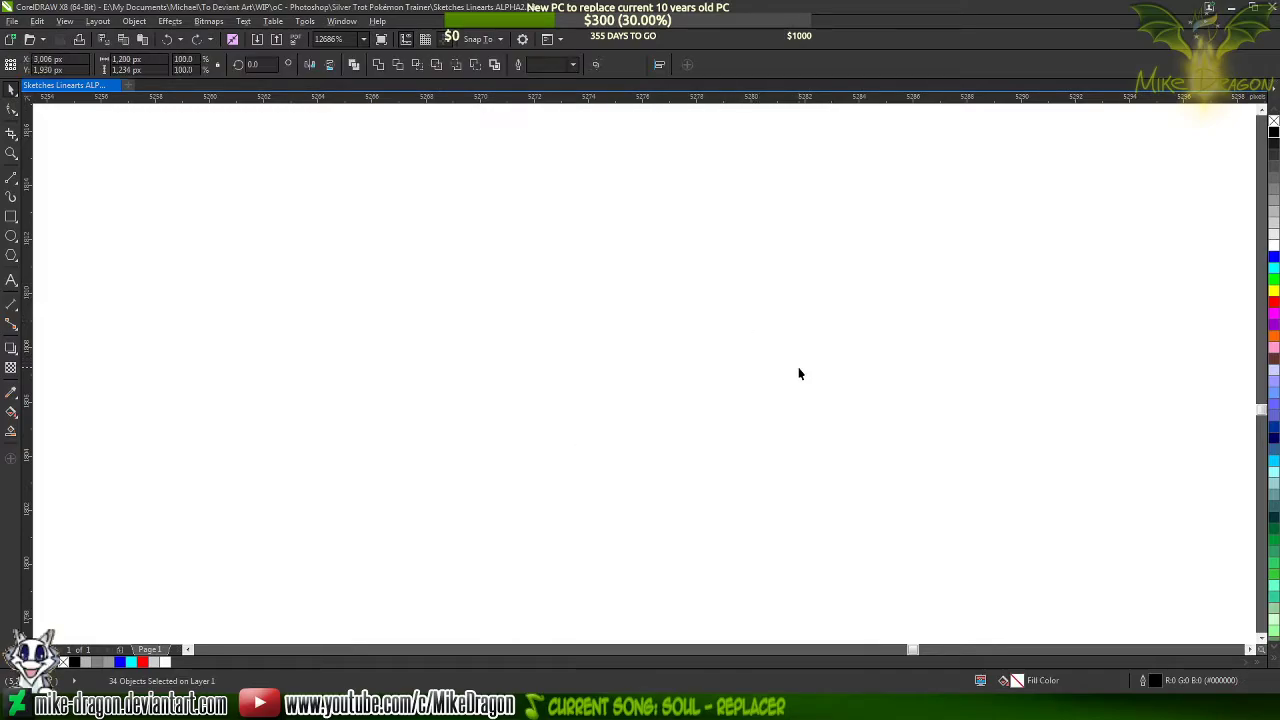
pyautogui.press('F4')
pyautogui.click(1064, 406)
# Select the chest tuft and arch curve where it joins the neck line and colour its outline blue
pyautogui.scroll(3, 720, 468)
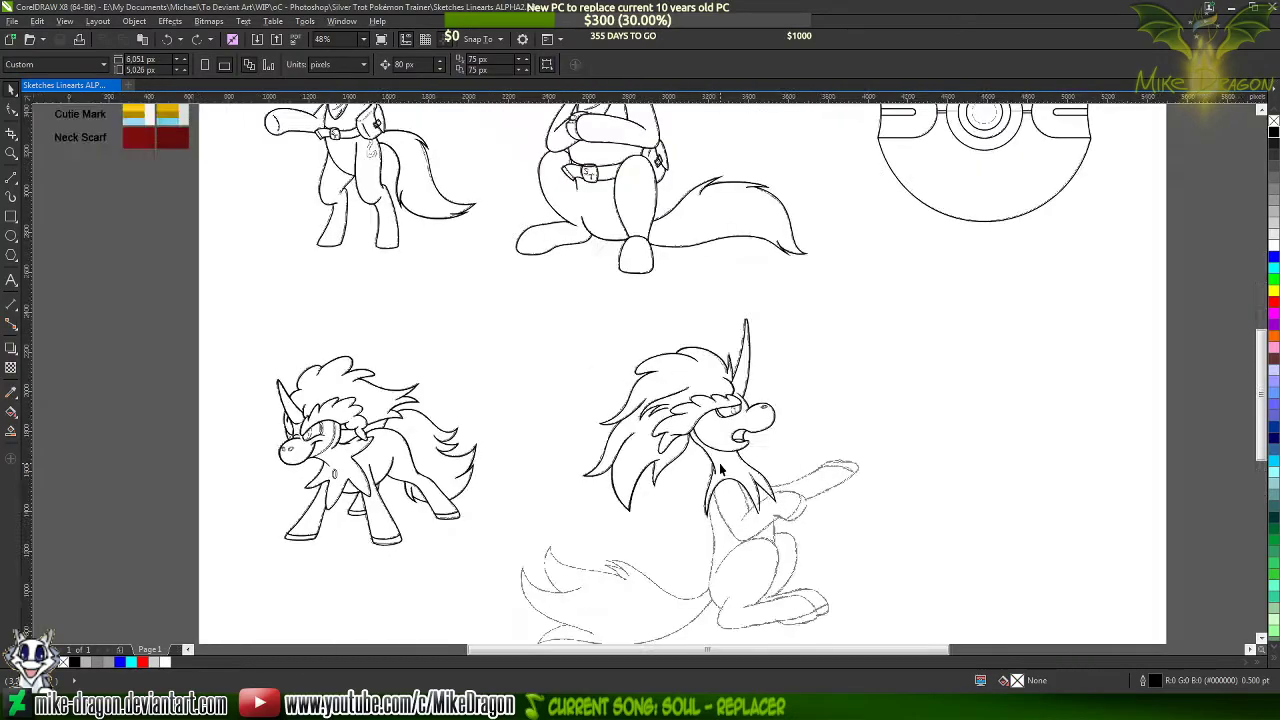
pyautogui.scroll(5, 691, 488)
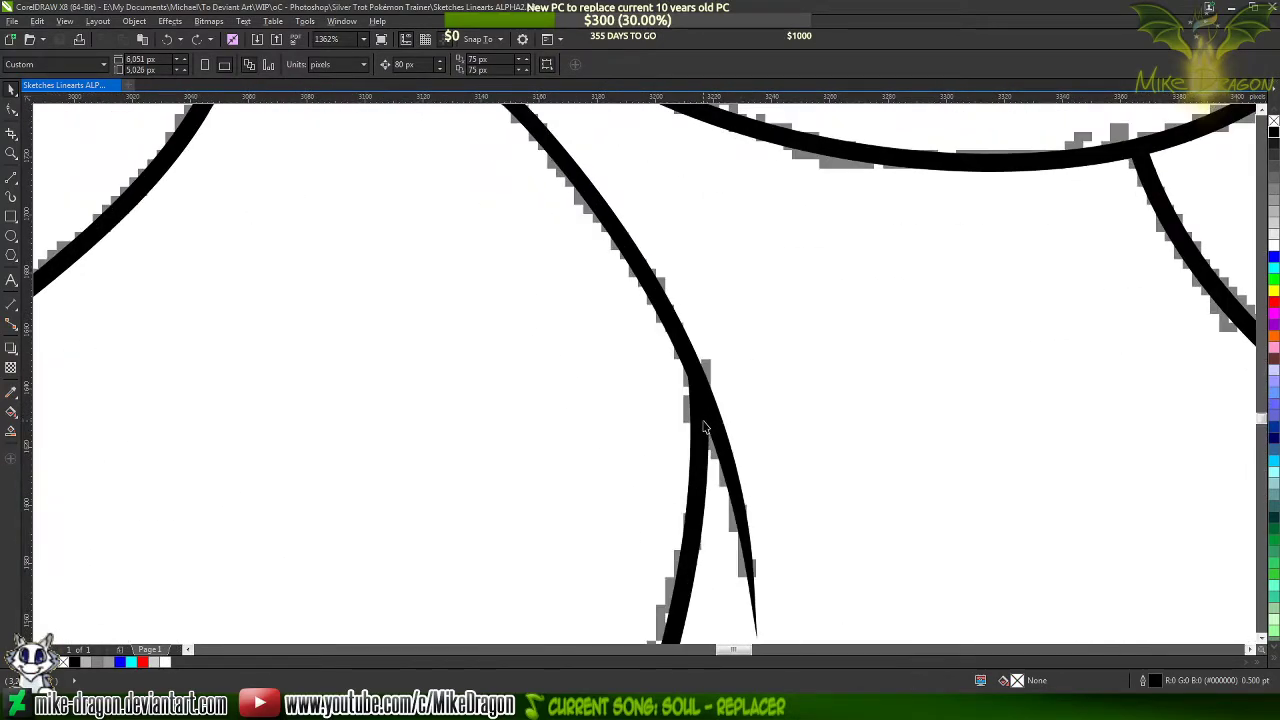
pyautogui.press('F10')
pyautogui.click(698, 425)
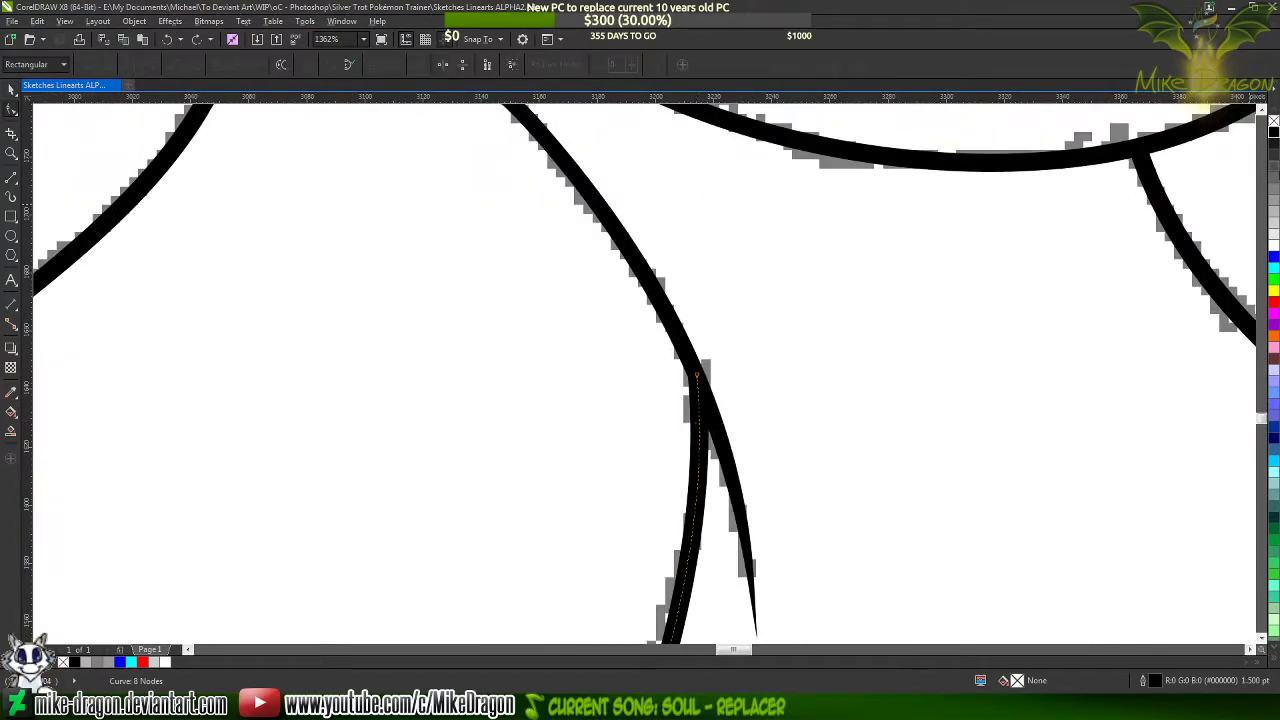
pyautogui.click(1274, 257)
pyautogui.scroll(5, 766, 366)
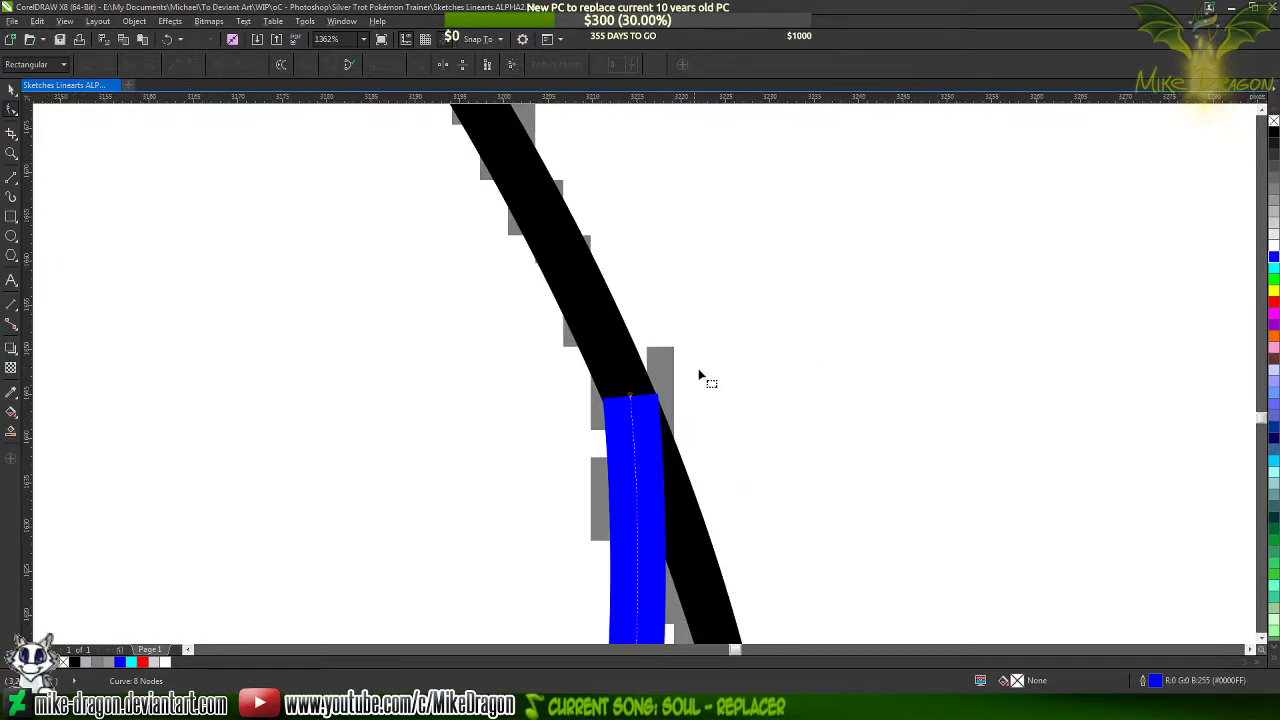
# Try shortening the blue curve at the neck joint by adding a node just below its end and deleting the end node
pyautogui.scroll(2, 815, 437)
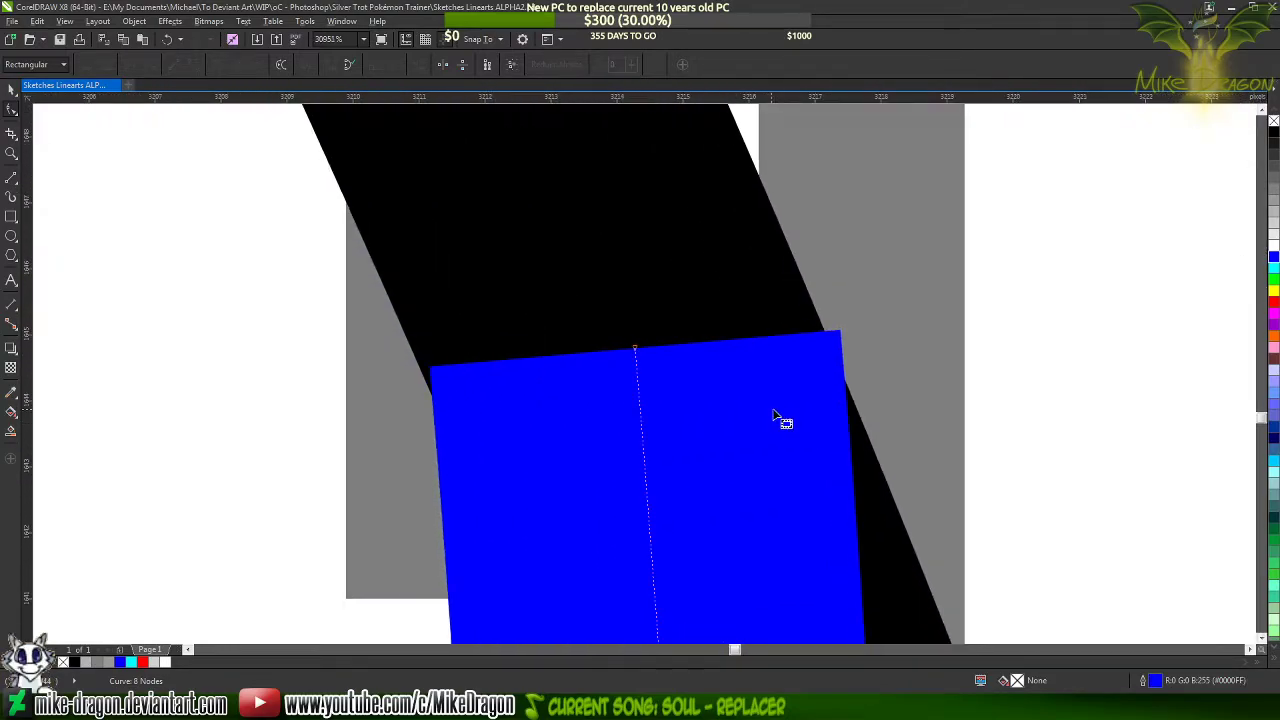
pyautogui.scroll(1, 637, 366)
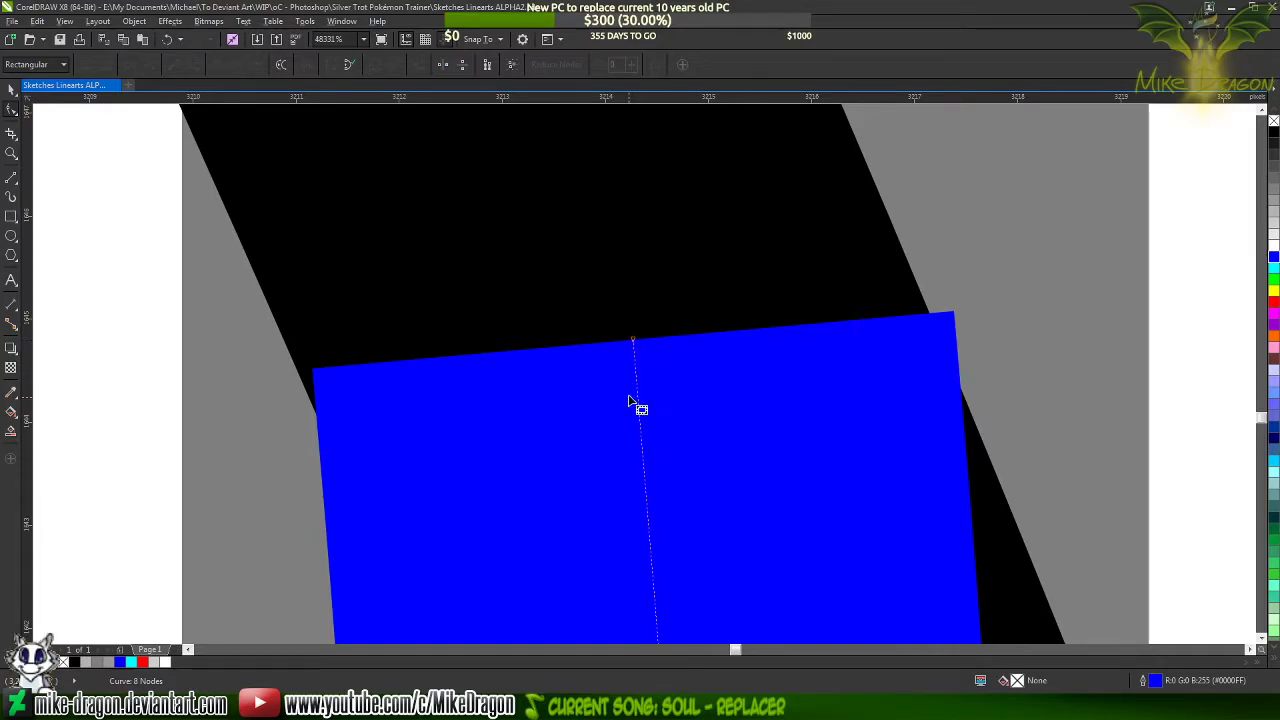
pyautogui.doubleClick(637, 393)
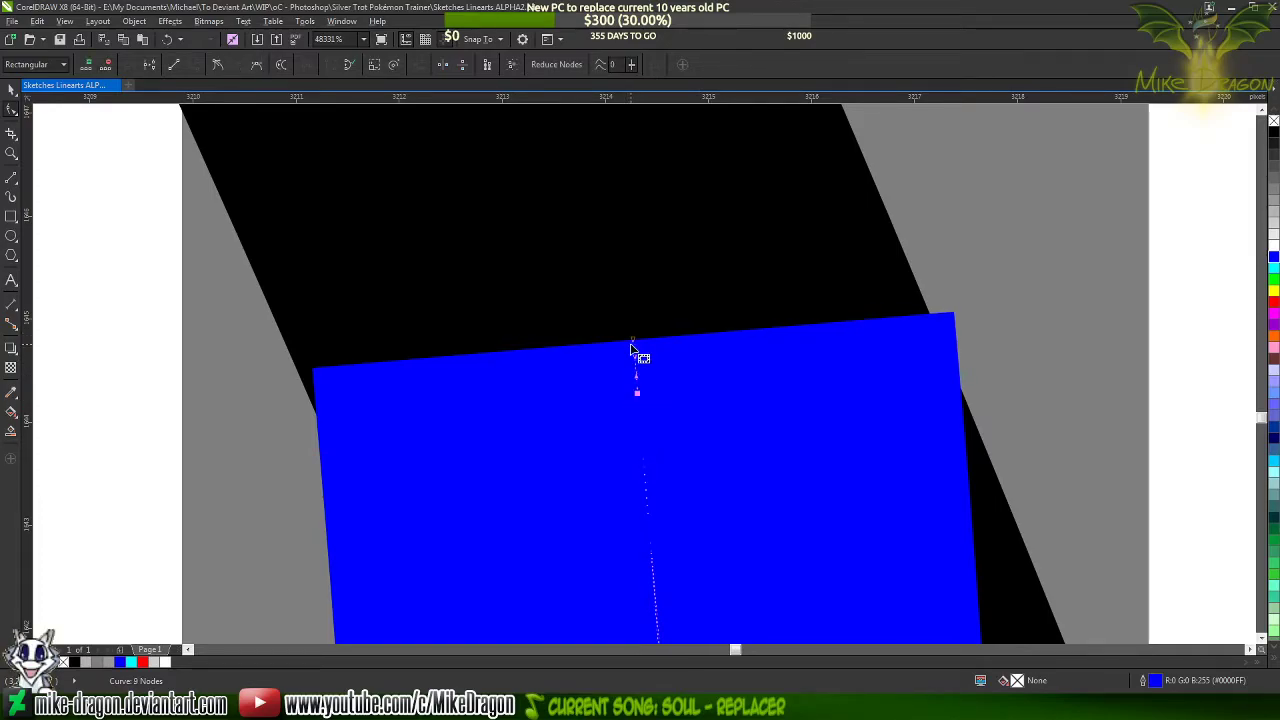
pyautogui.doubleClick(633, 340)
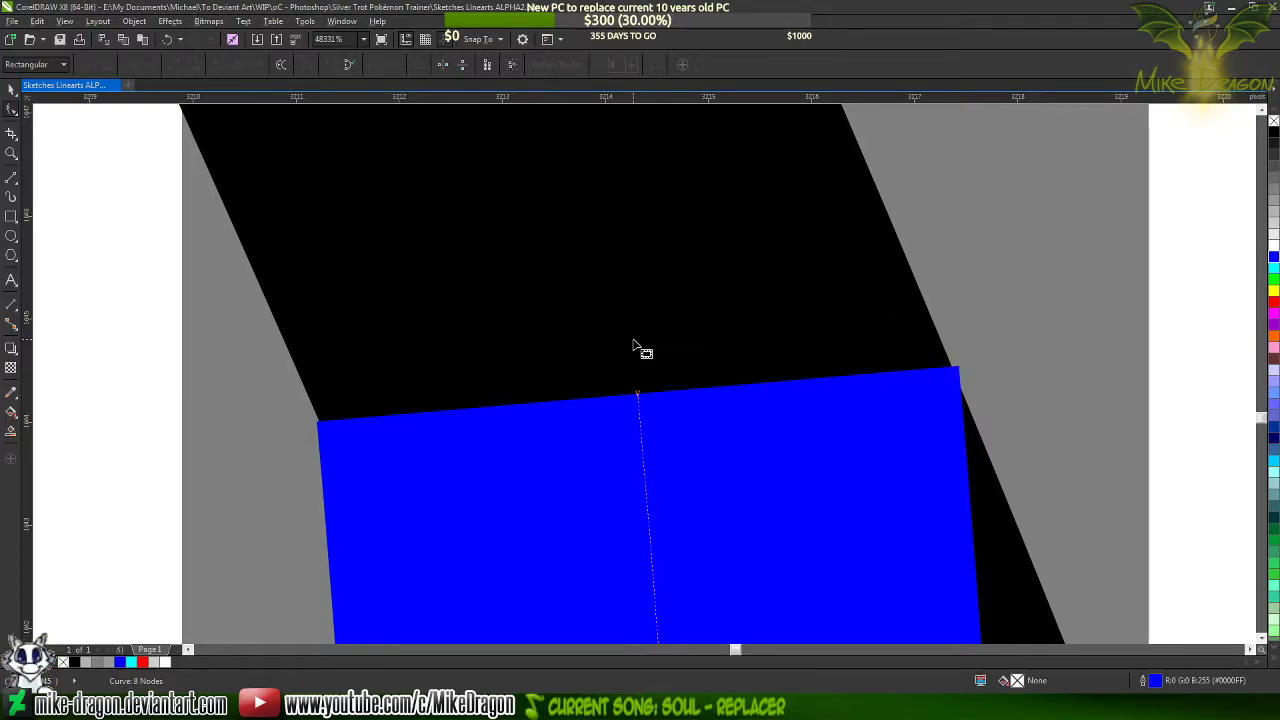
pyautogui.hotkey('ctrl', 'z')
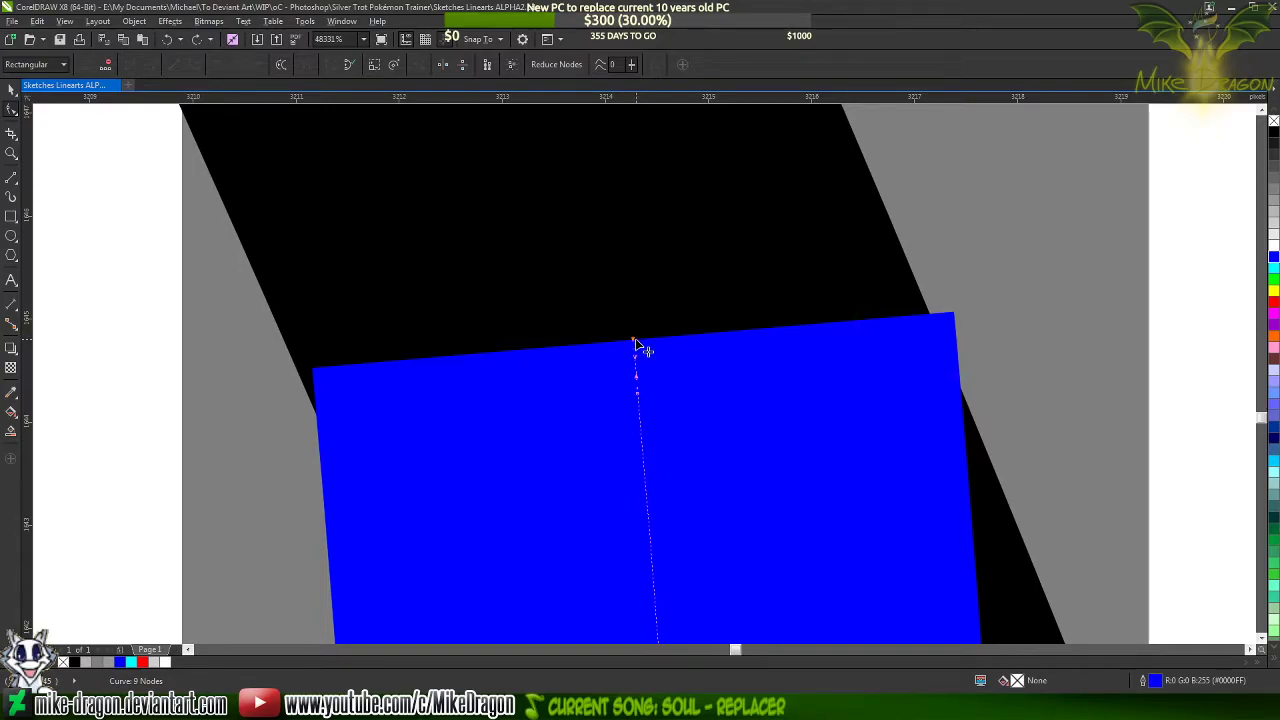
# Try making the added node a cusp and pulling the end node up along the neck line; undo this and delete the added node
pyautogui.click(637, 393)
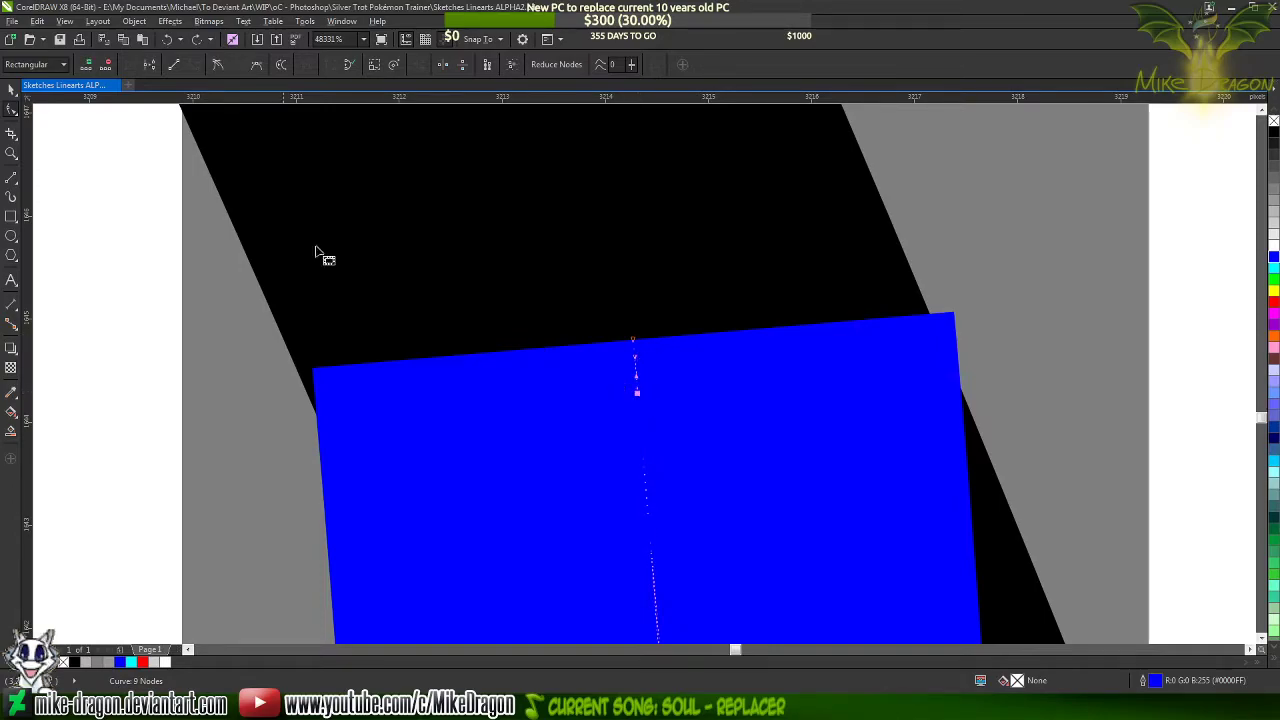
pyautogui.click(217, 64)
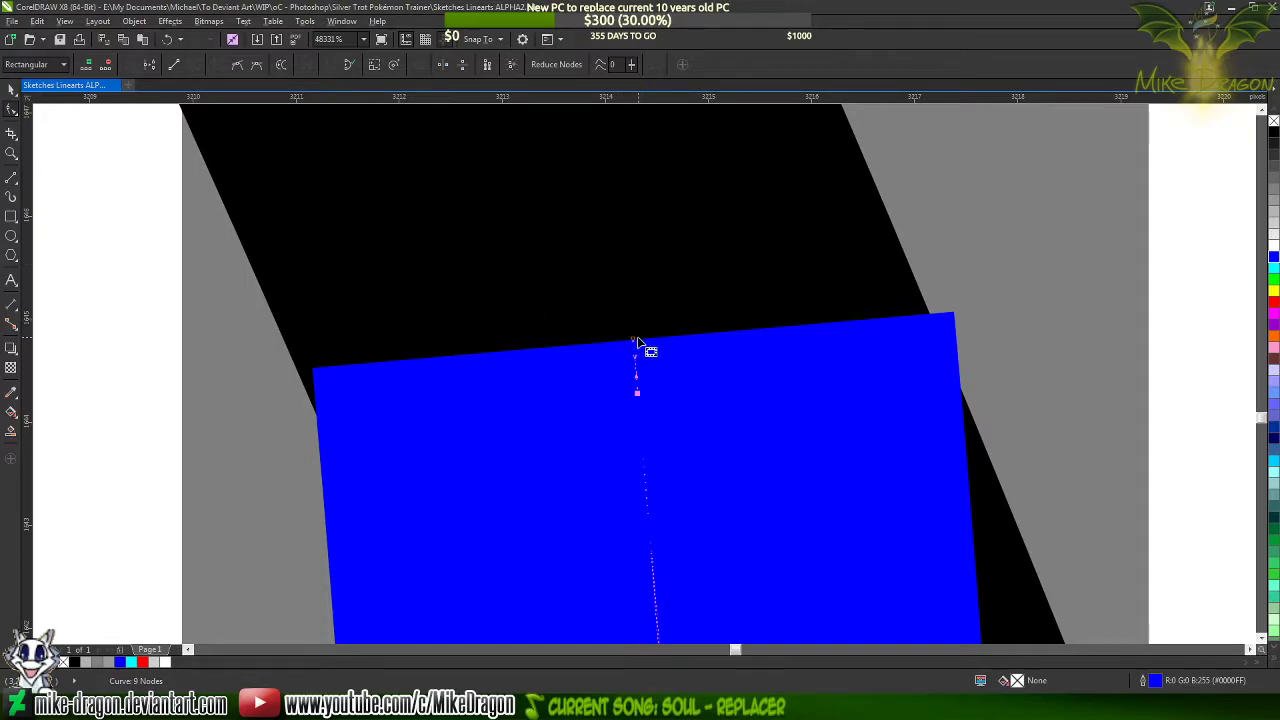
pyautogui.moveTo(633, 343); pyautogui.dragTo(614, 314)
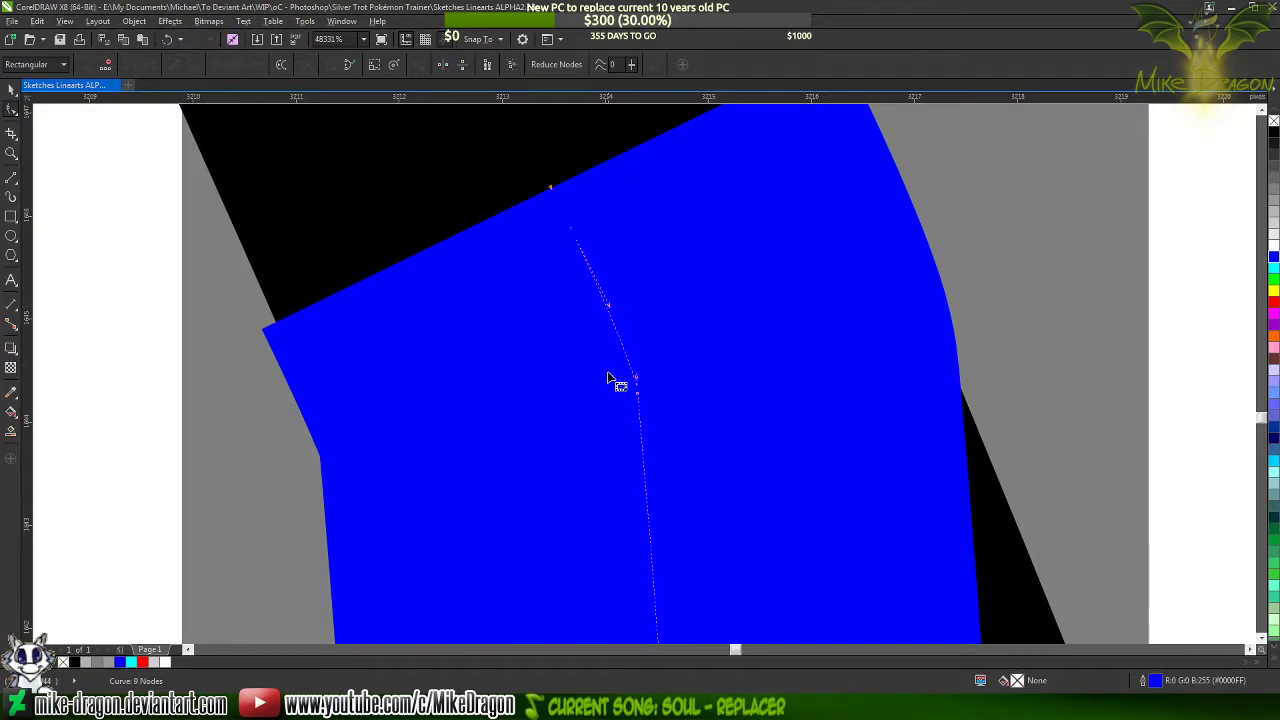
pyautogui.scroll(-2, 603, 418)
pyautogui.scroll(1, 594, 393)
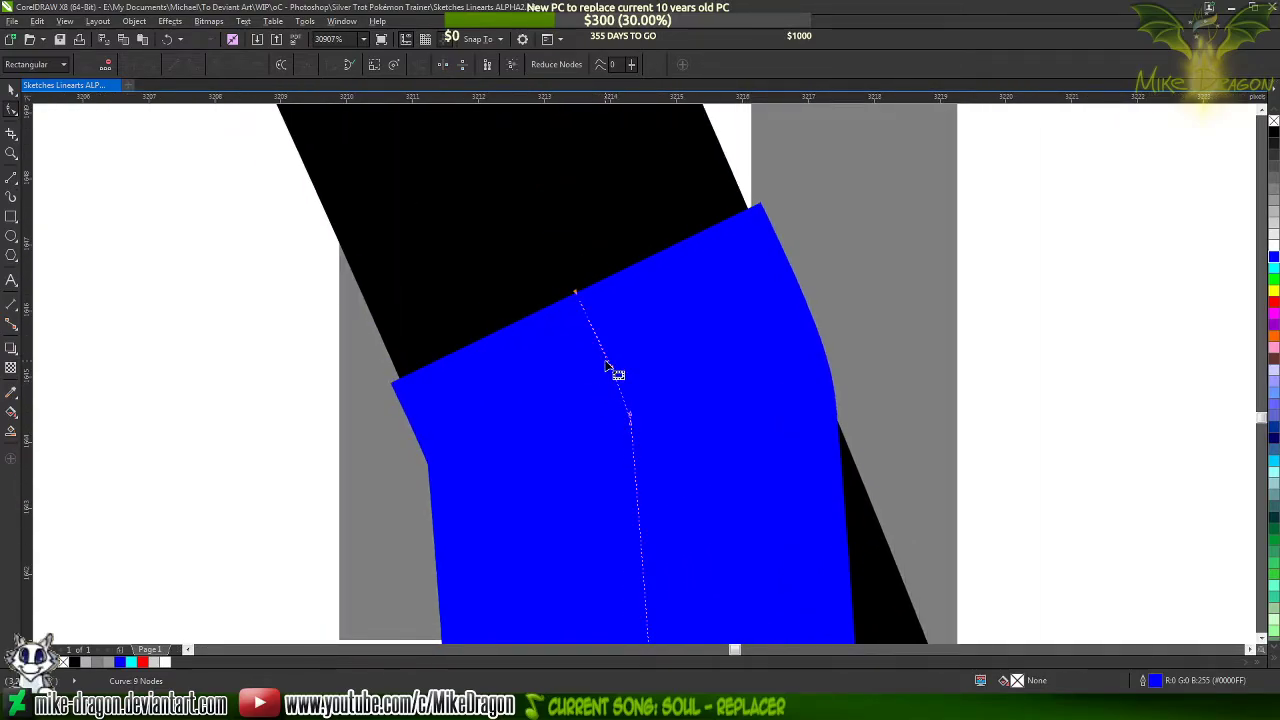
pyautogui.click(611, 367)
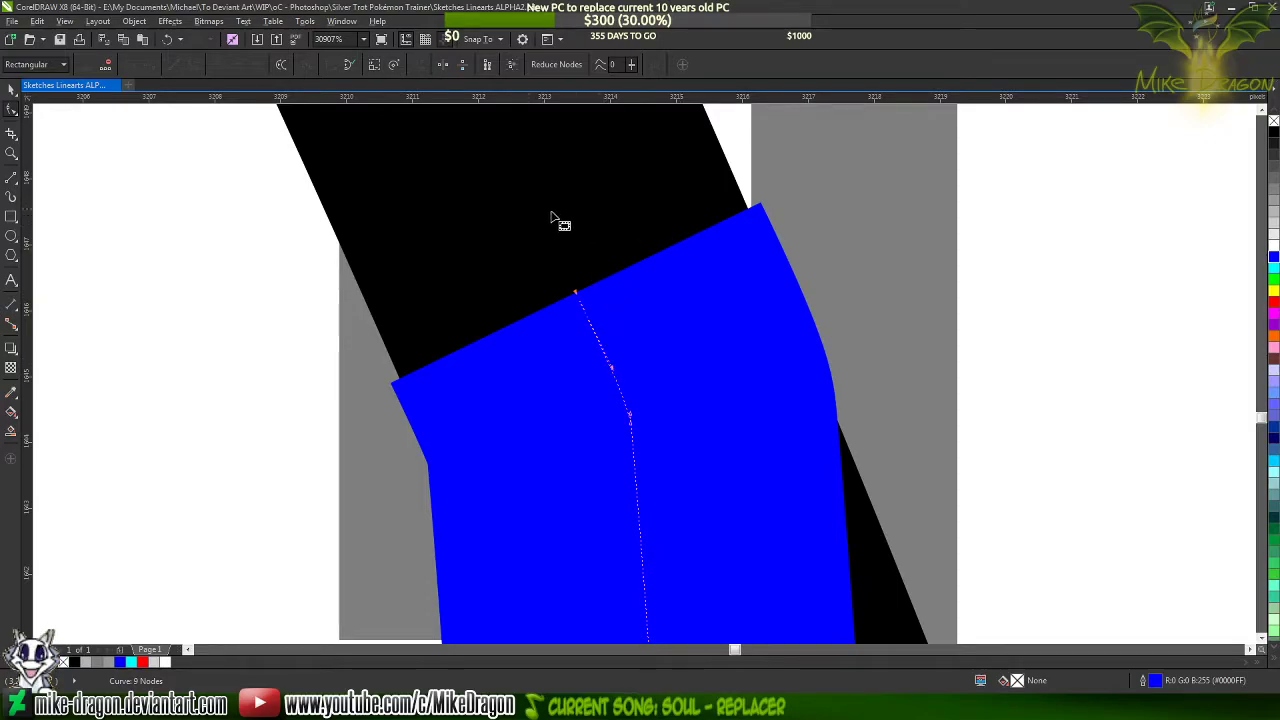
pyautogui.hotkey('ctrl', 'z')
pyautogui.hotkey('ctrl', 'z')
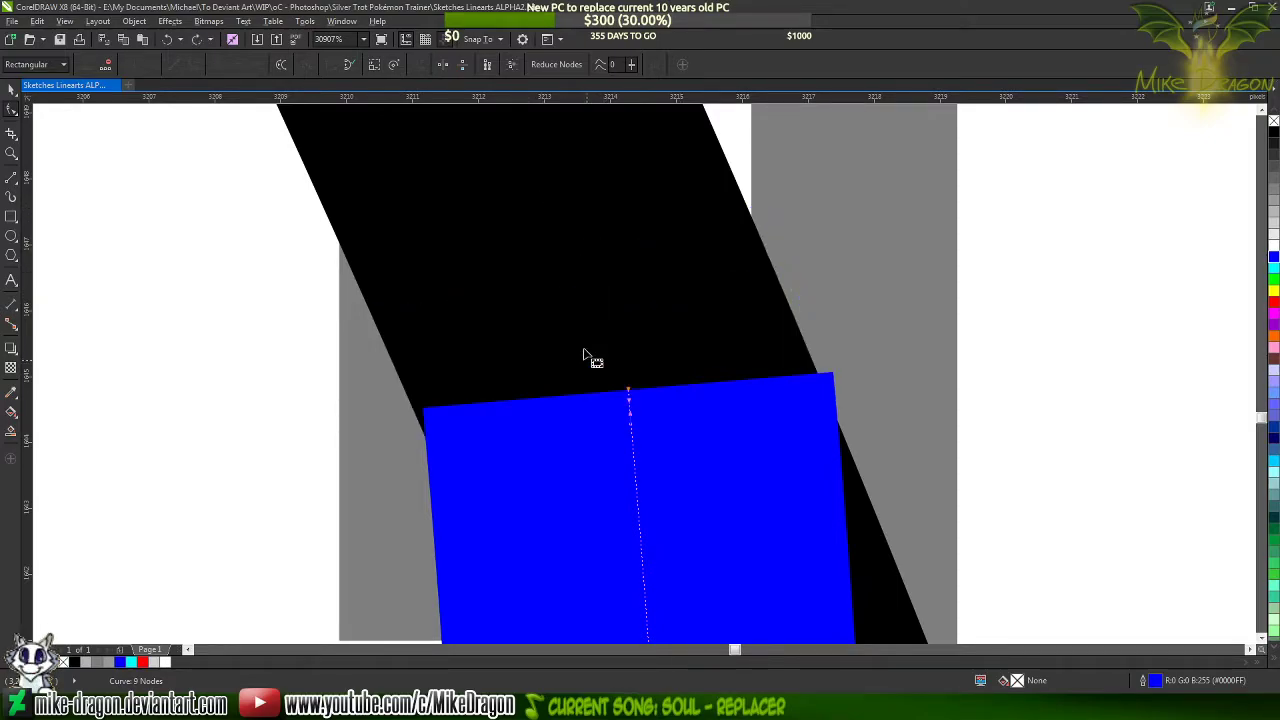
pyautogui.press('Delete')
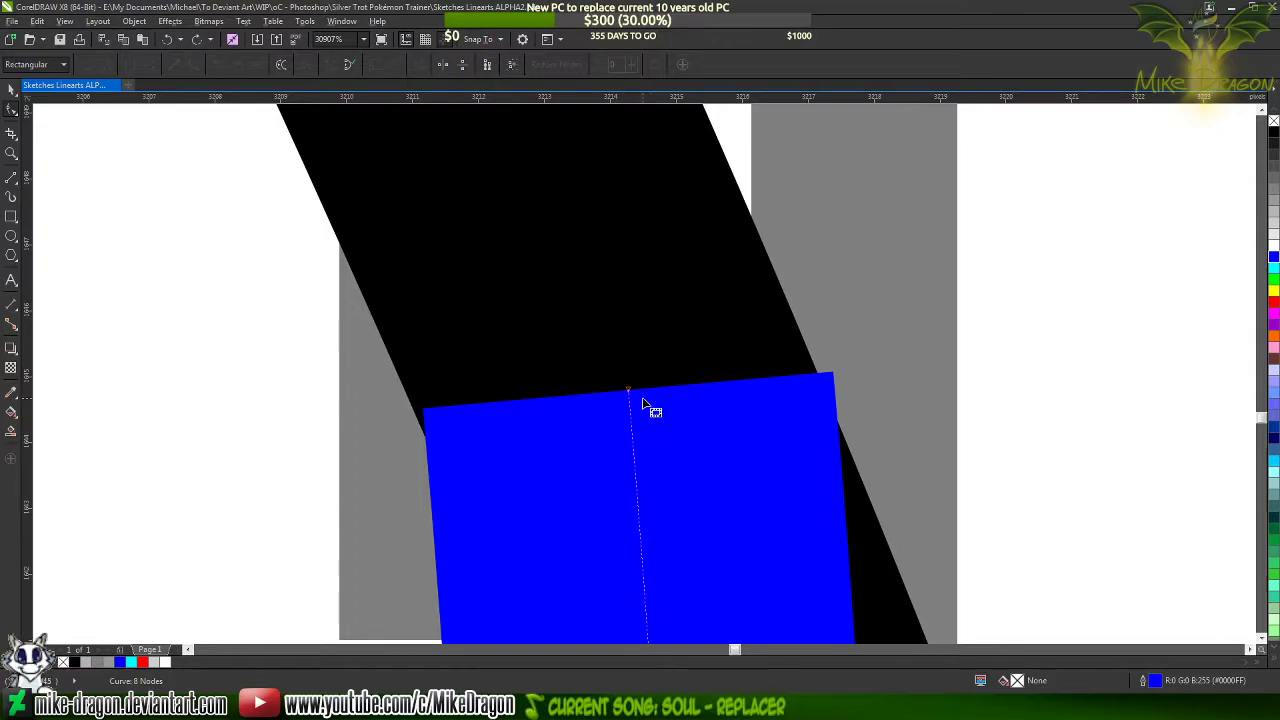
# Move the blue curve's upper end node slightly down so its corners line up with the neck line's edges
pyautogui.scroll(-4, 686, 200)
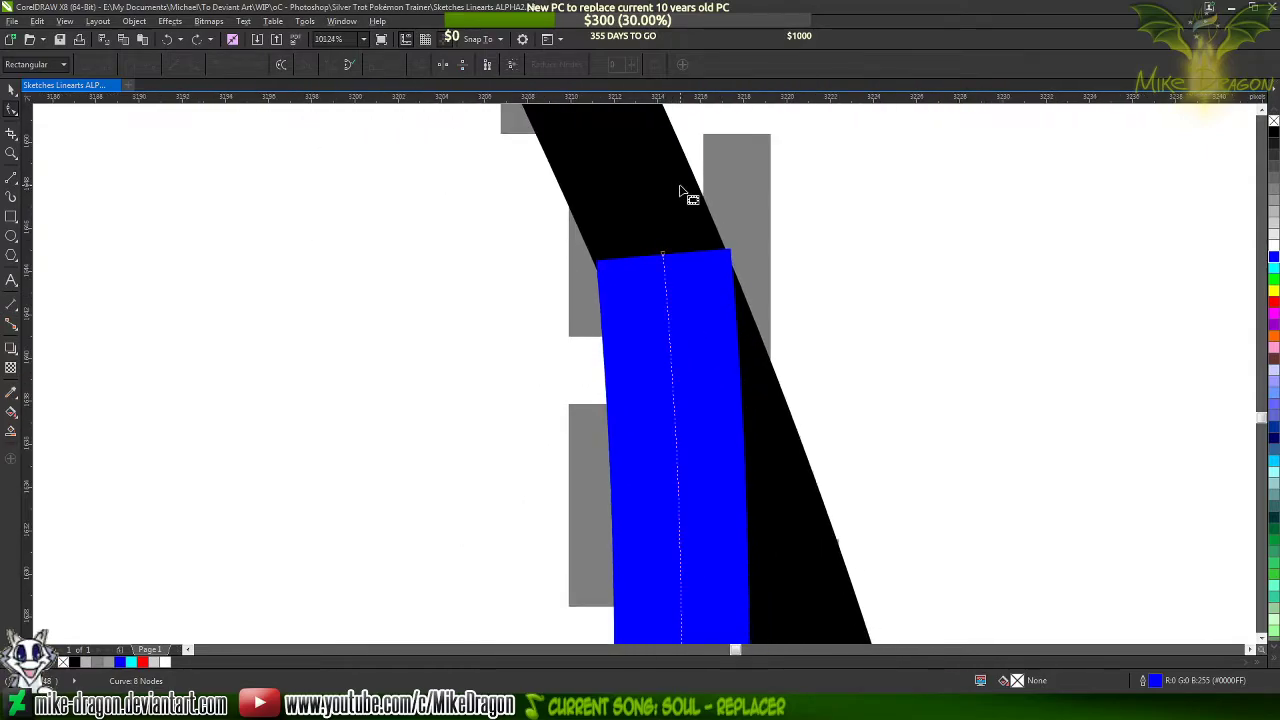
pyautogui.scroll(2, 665, 268)
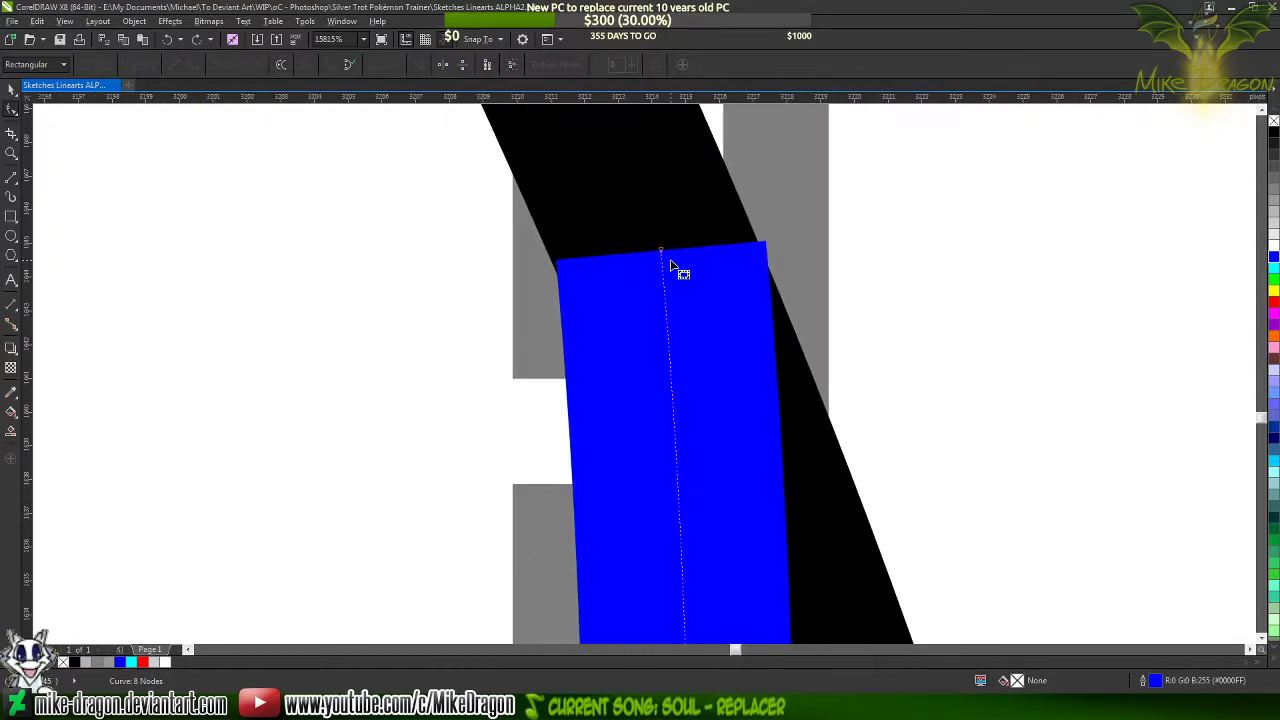
pyautogui.moveTo(662, 251); pyautogui.dragTo(667, 287)
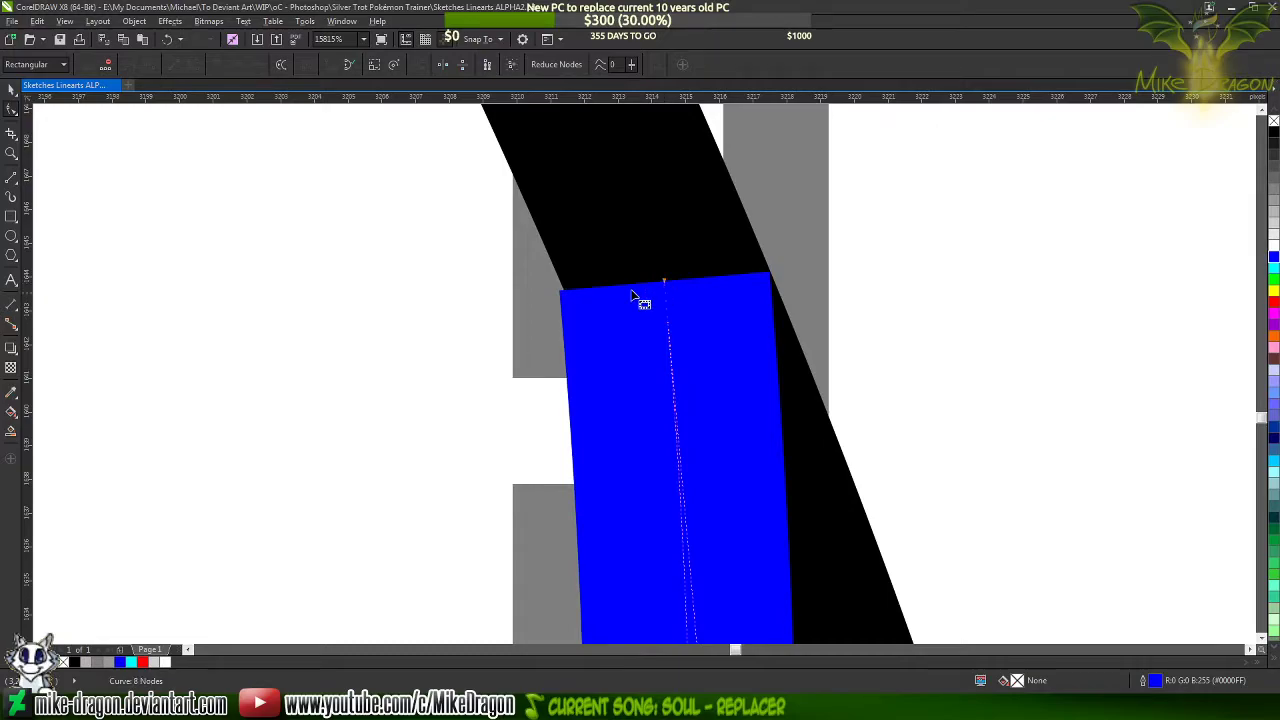
pyautogui.scroll(3, 554, 270)
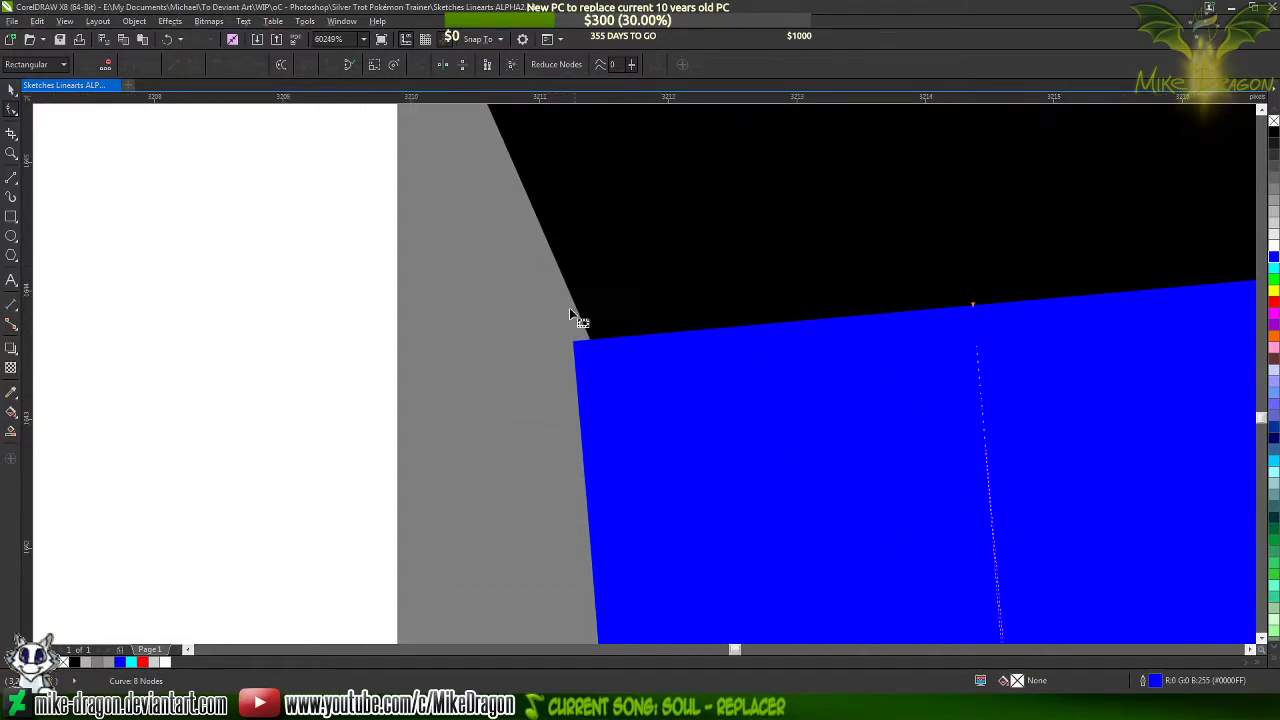
pyautogui.scroll(-2, 570, 314)
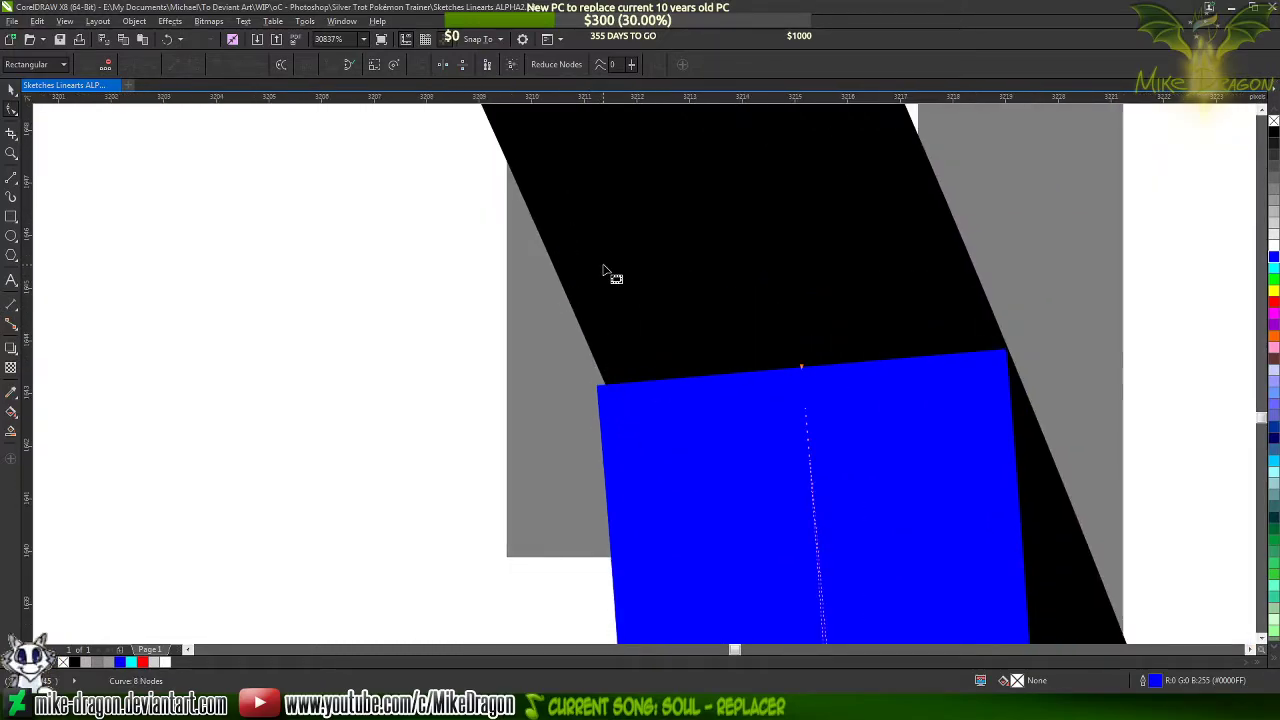
pyautogui.scroll(-6, 620, 190)
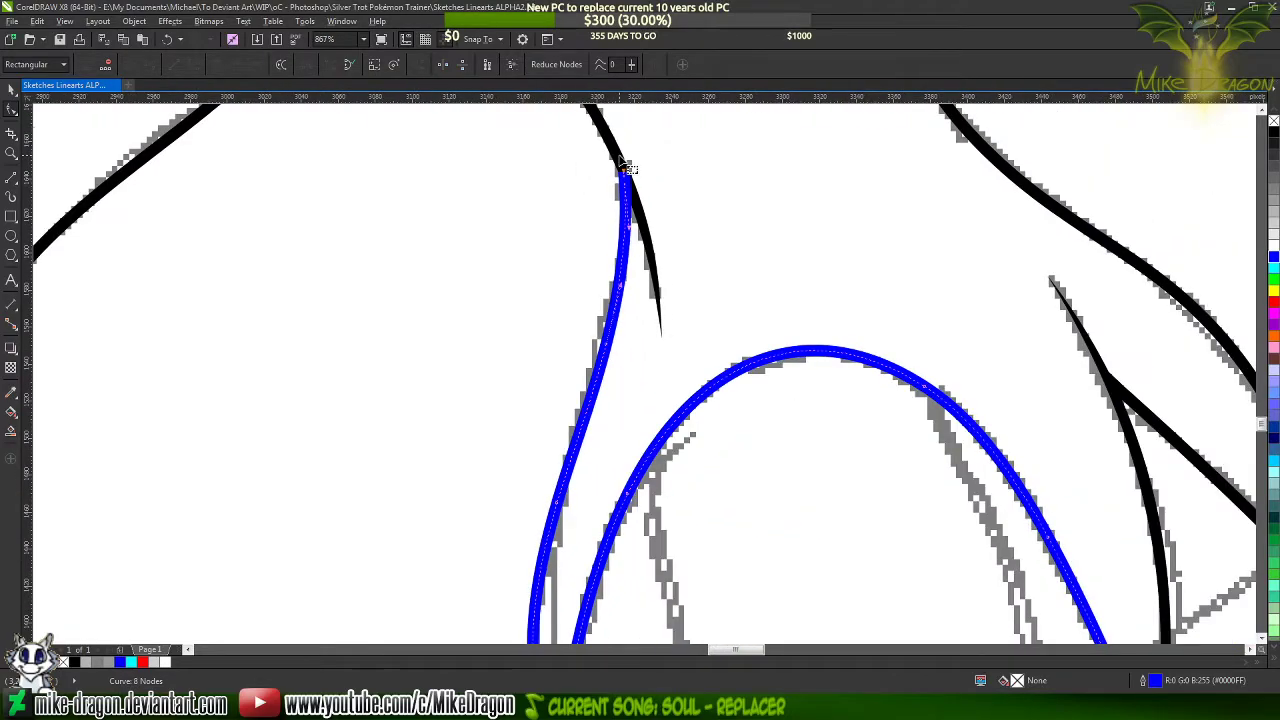
pyautogui.scroll(5, 625, 167)
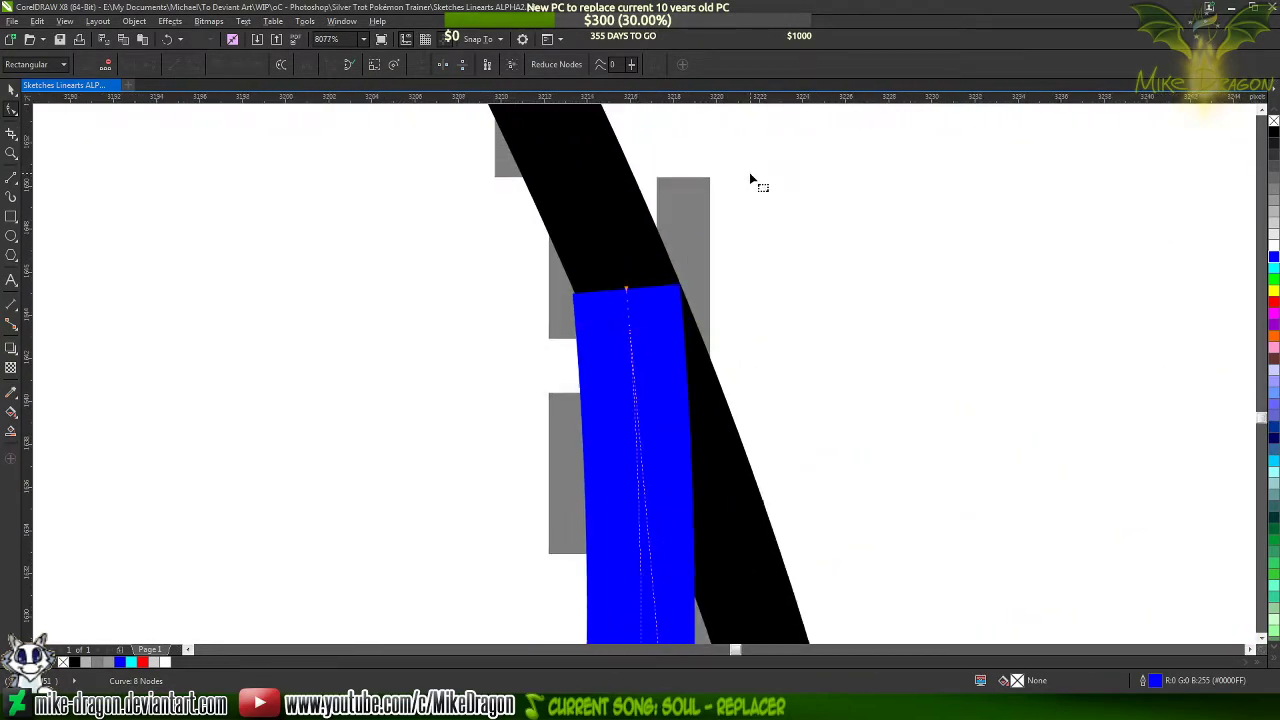
# Draw a straight line about 8 px long over the notch on the joint's outer edge and set its outline width to Hairline
pyautogui.scroll(3, 480, 250)
pyautogui.press('space')
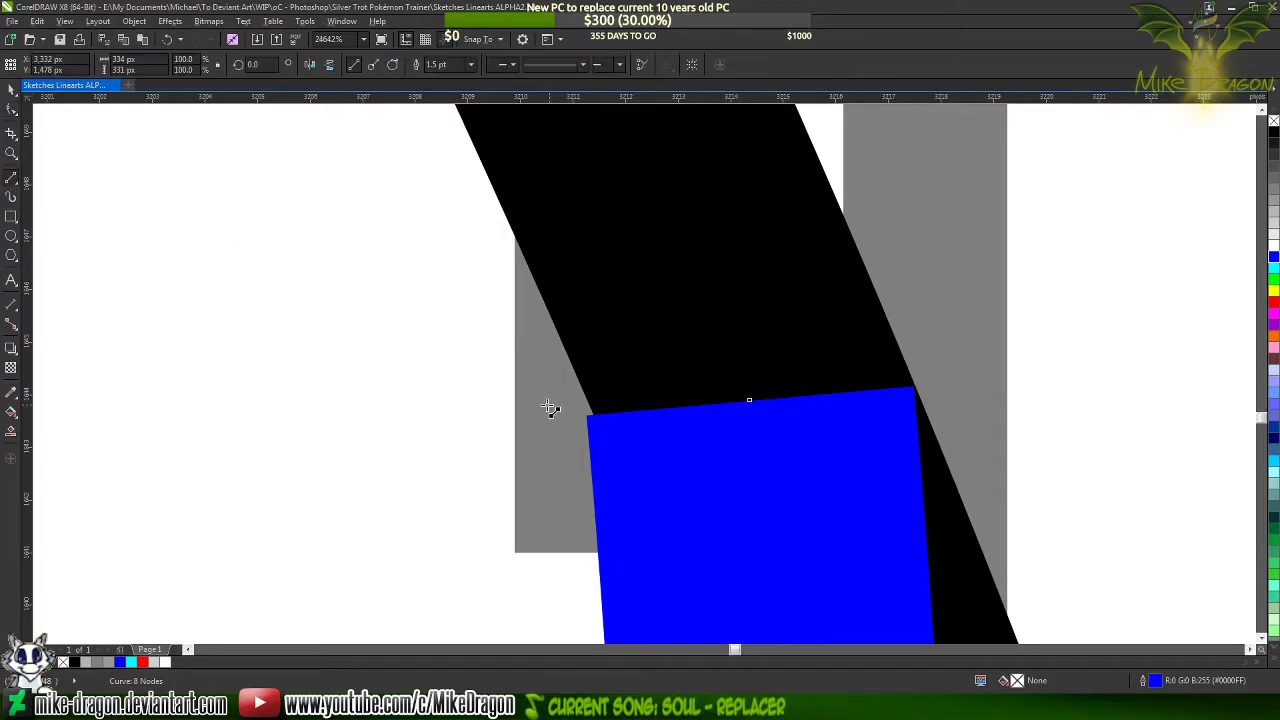
pyautogui.moveTo(640, 563); pyautogui.dragTo(510, 163)
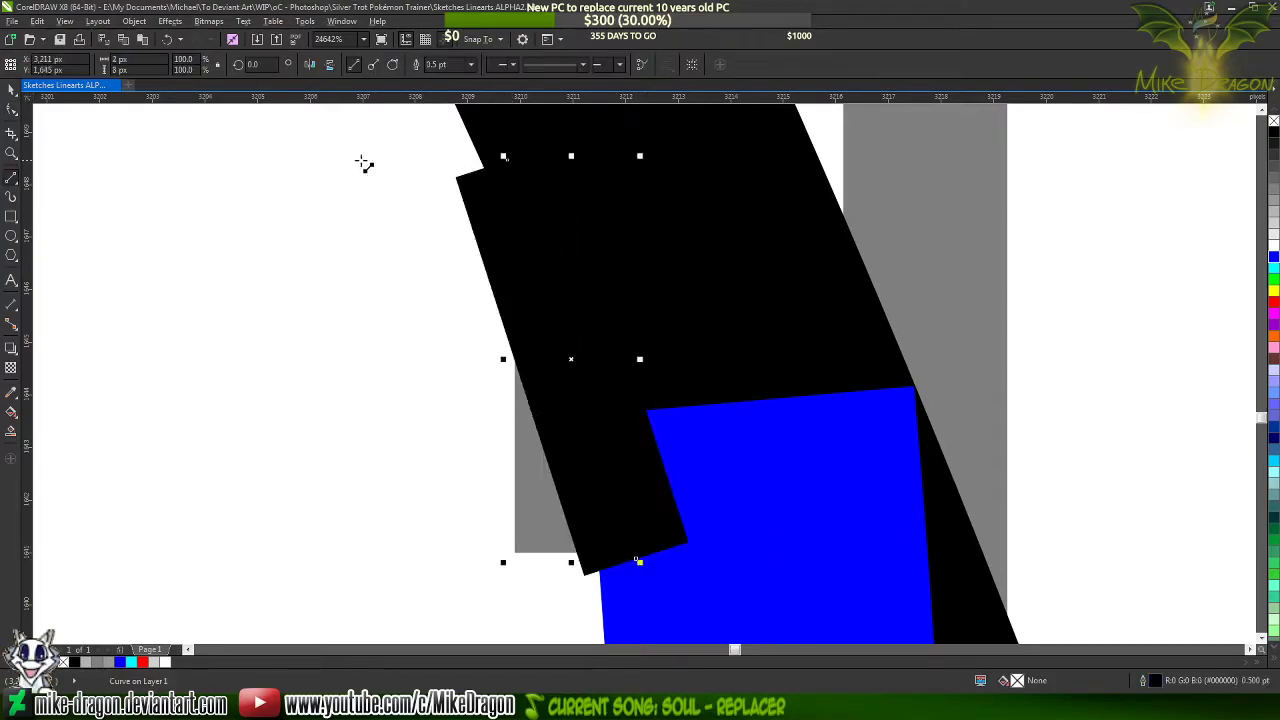
pyautogui.click(470, 65)
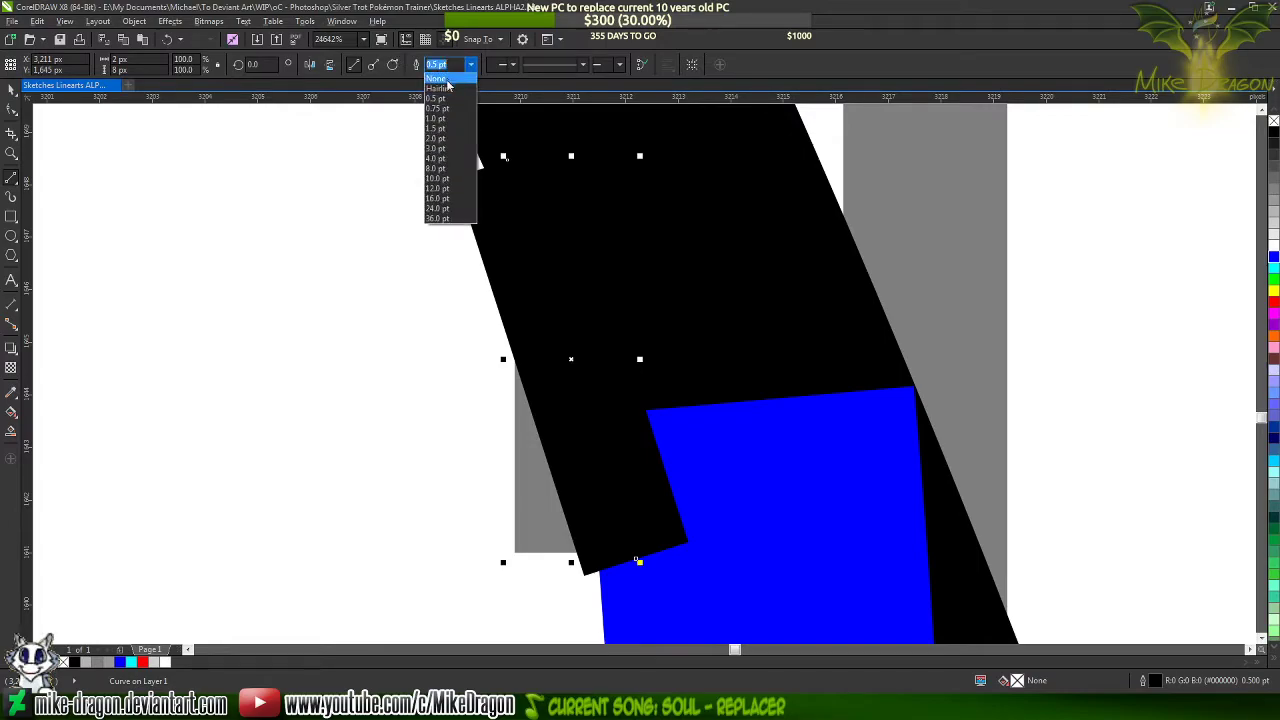
pyautogui.click(440, 88)
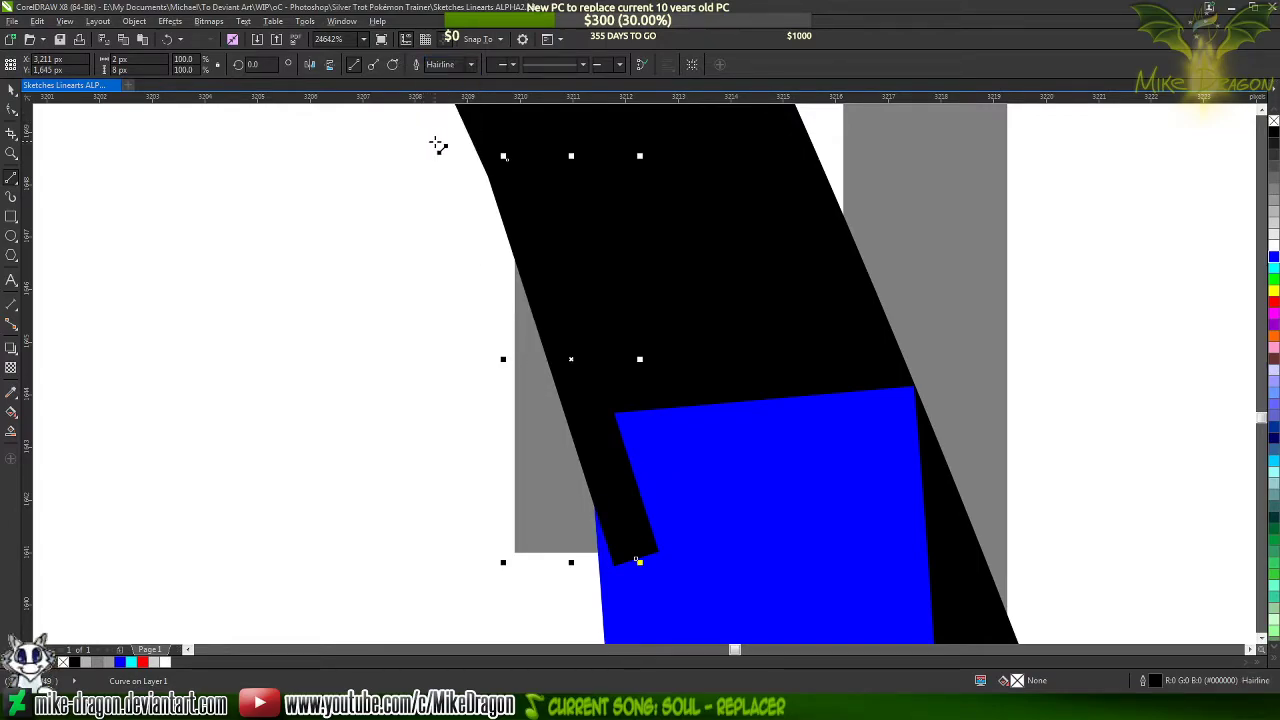
# Convert the short hairline segment to a curve and move its lower end node outward onto the blue line's outer edge
pyautogui.press('F10')
pyautogui.moveTo(437, 134); pyautogui.dragTo(661, 636)
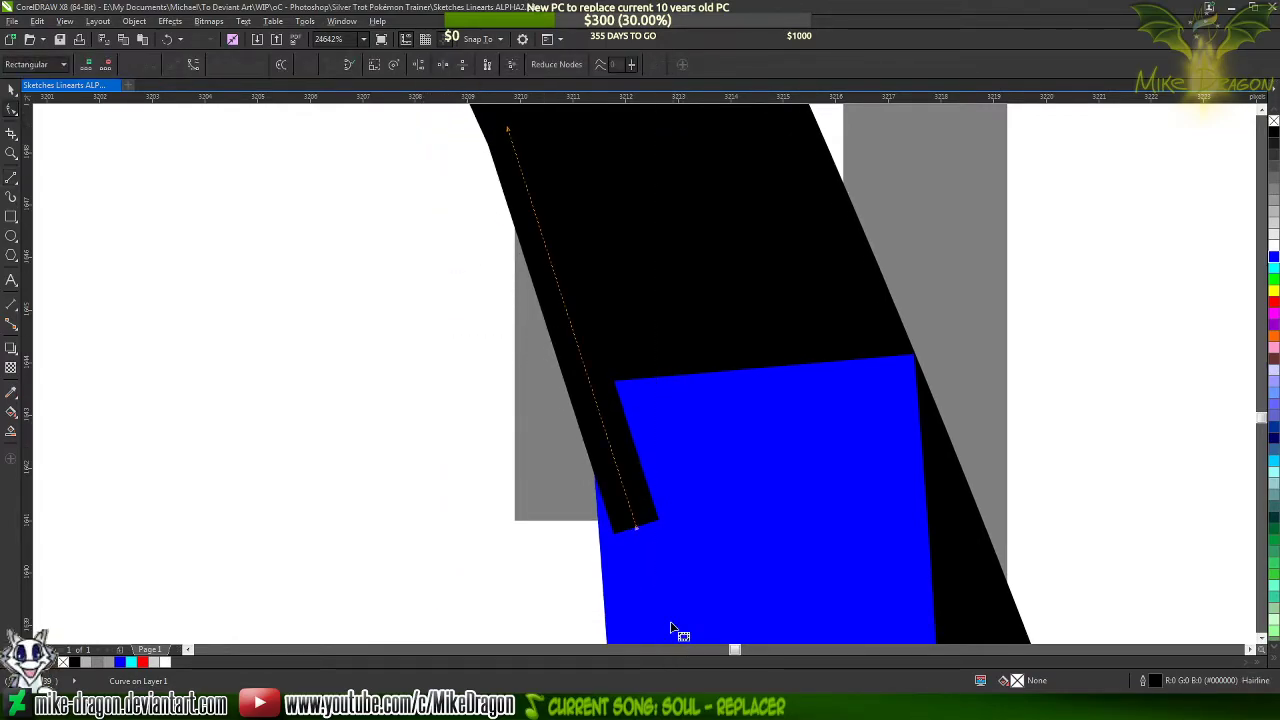
pyautogui.rightClick(643, 433)
pyautogui.click(665, 484)
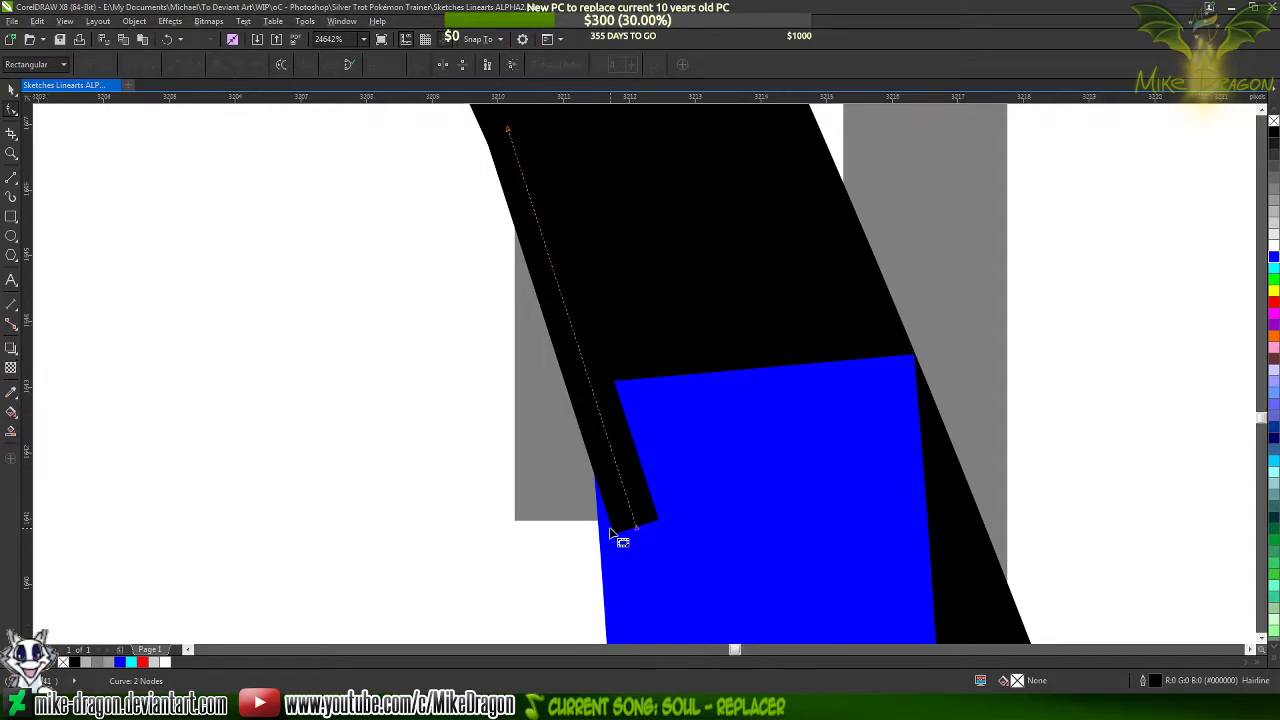
pyautogui.scroll(3, 613, 535)
pyautogui.click(652, 556)
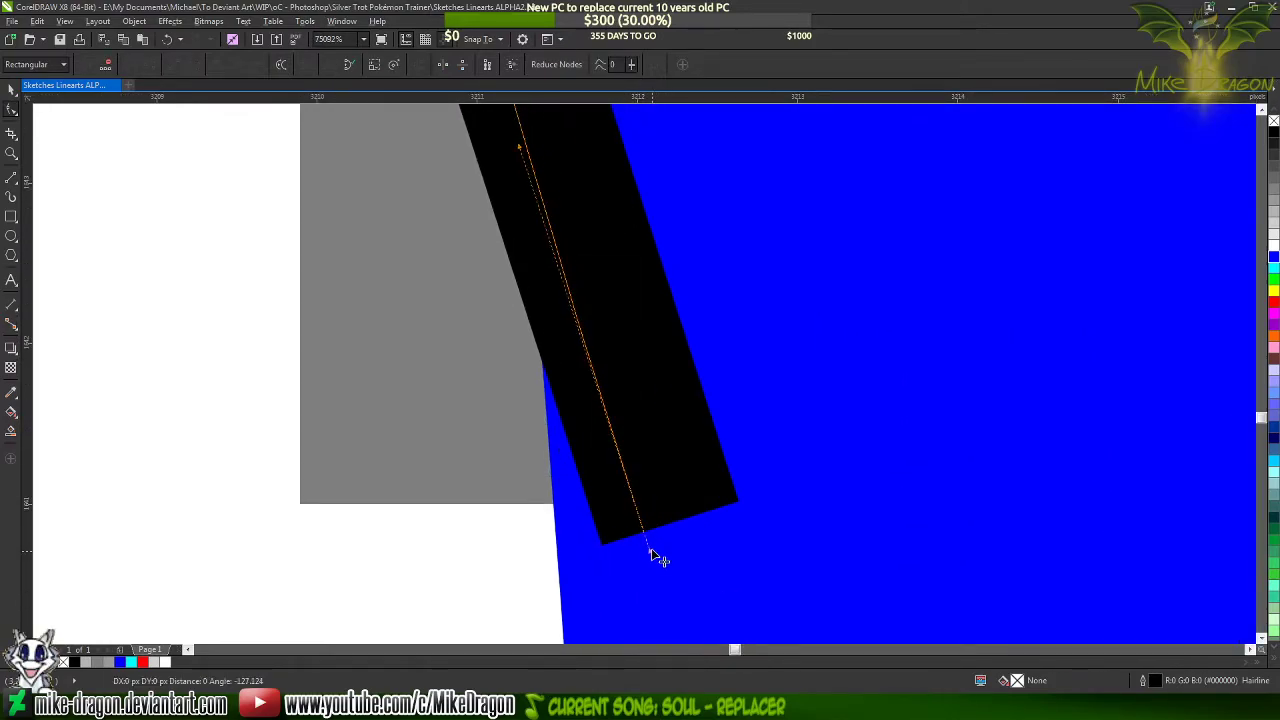
pyautogui.moveTo(651, 552); pyautogui.dragTo(596, 568)
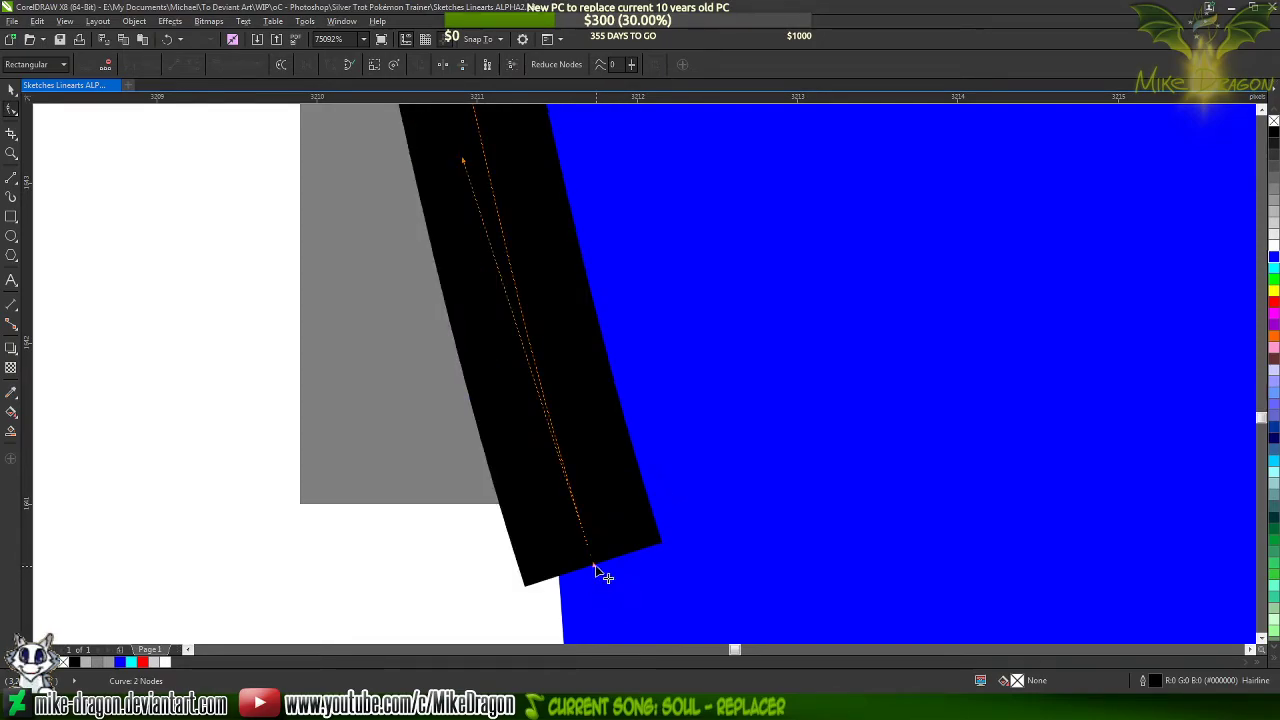
pyautogui.scroll(-2, 630, 605)
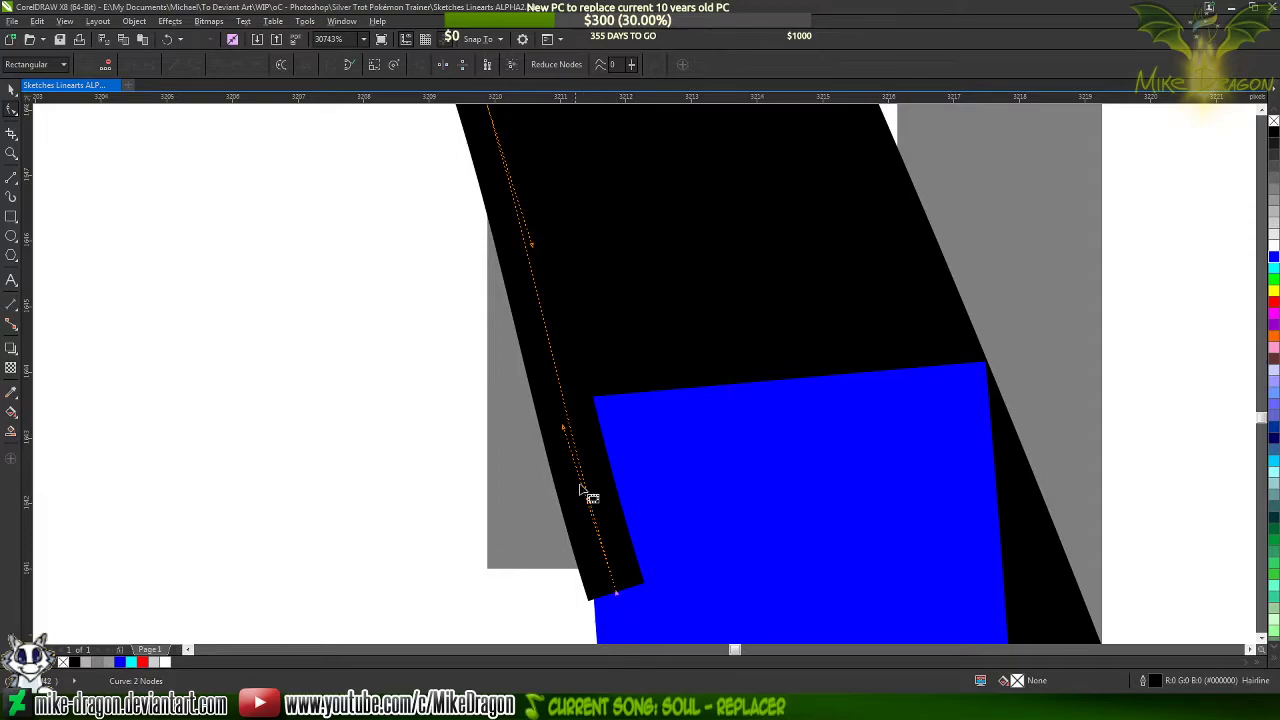
# Reshape the hairline curve's handles and move its lower end node so its outer edge meets the blue line's outer edge
pyautogui.click(566, 430)
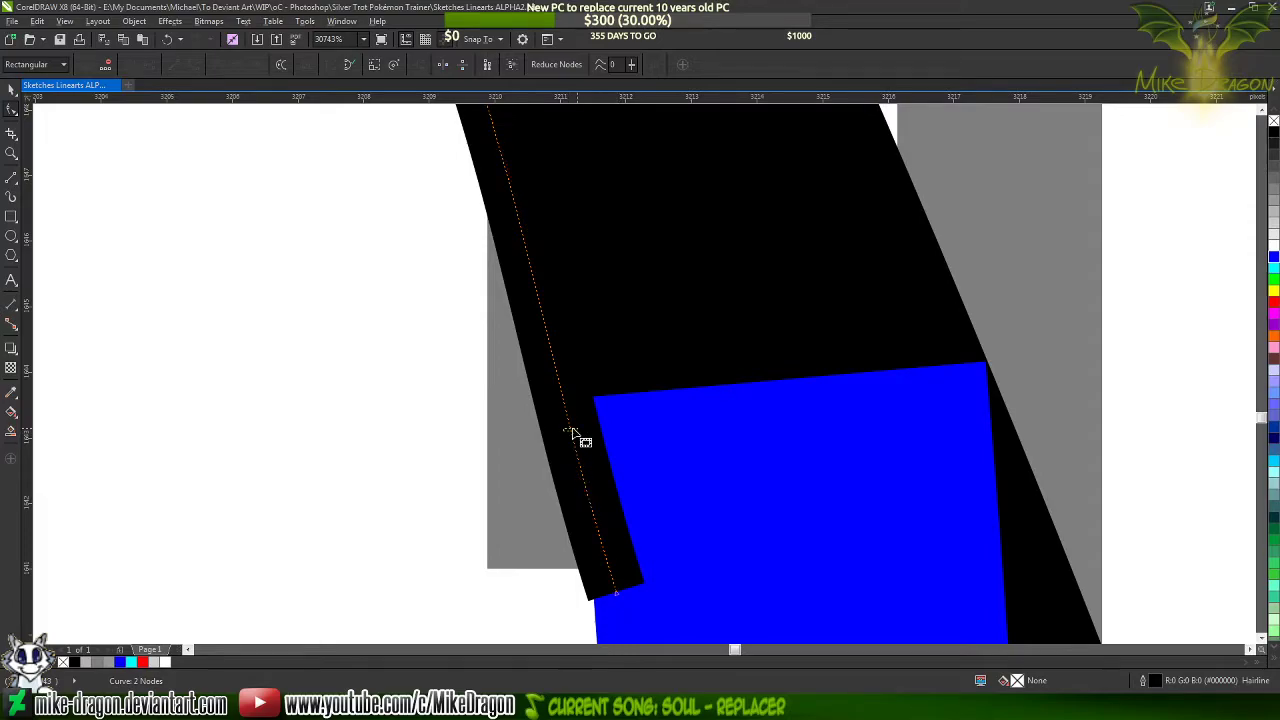
pyautogui.click(617, 596)
pyautogui.moveTo(565, 430); pyautogui.dragTo(593, 380)
pyautogui.moveTo(533, 241); pyautogui.dragTo(543, 240)
pyautogui.scroll(-2, 597, 515)
pyautogui.scroll(8, 592, 542)
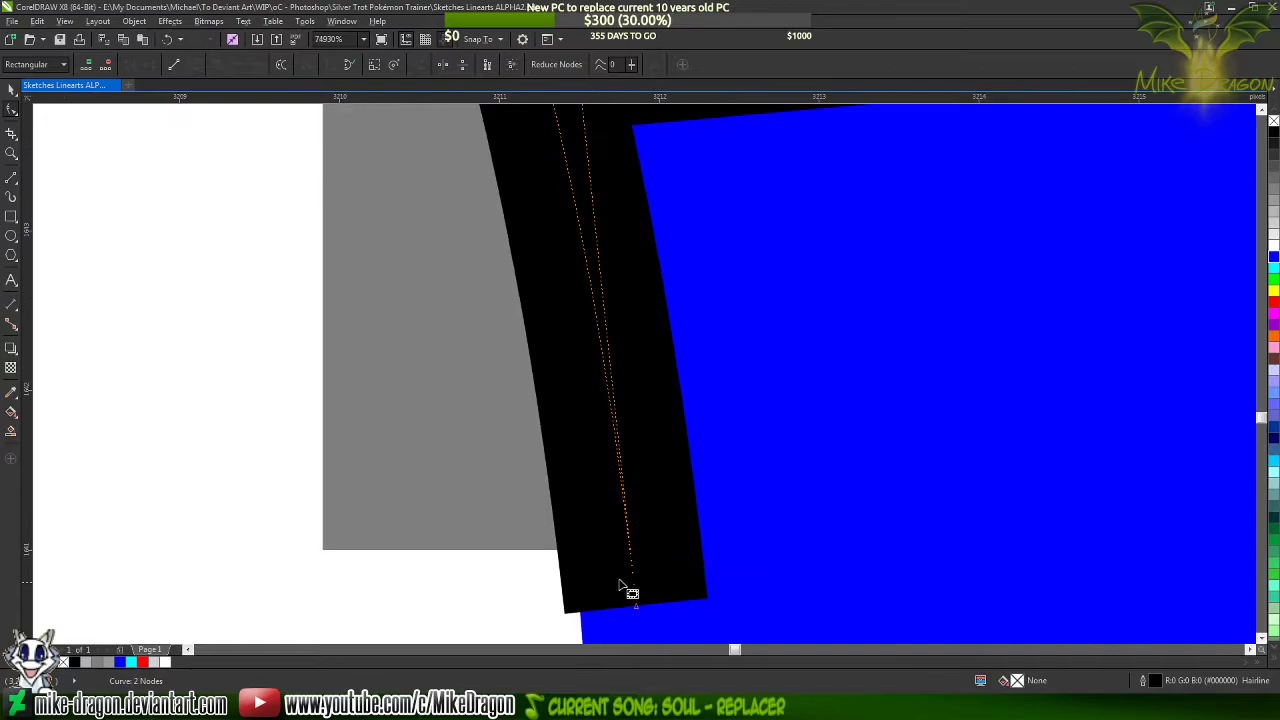
pyautogui.moveTo(638, 598); pyautogui.dragTo(668, 597)
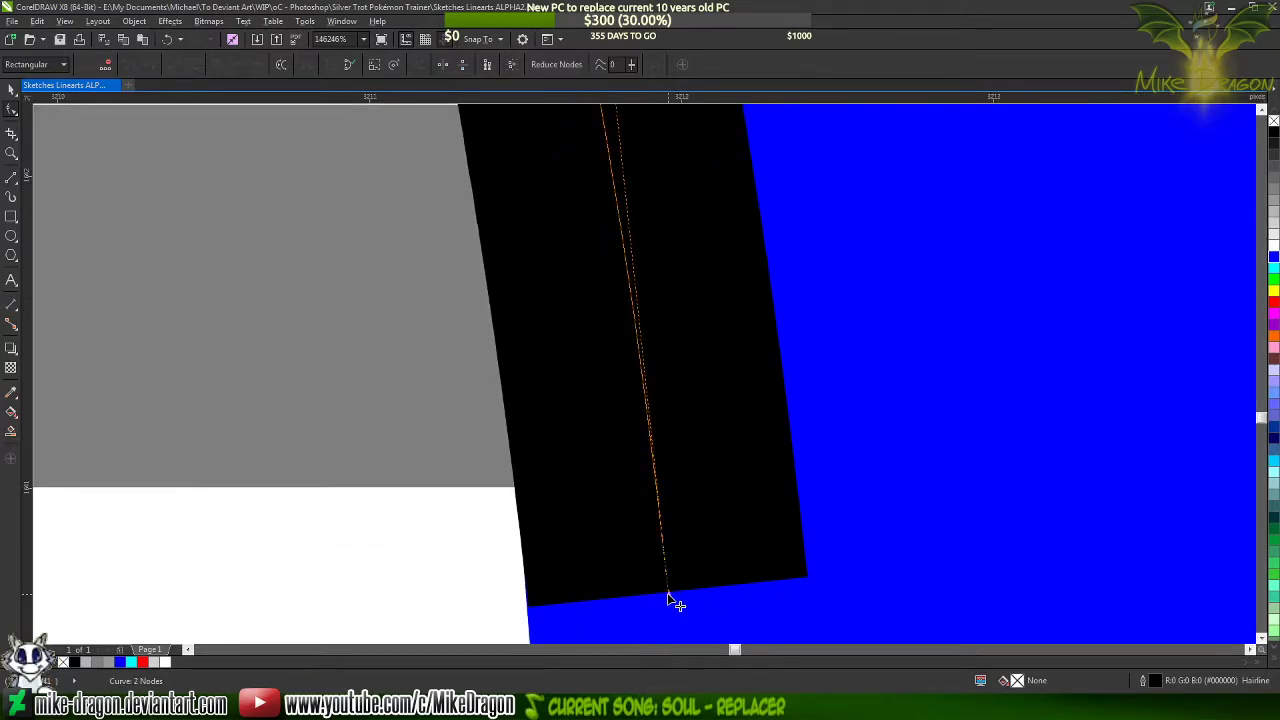
pyautogui.scroll(-4, 668, 594)
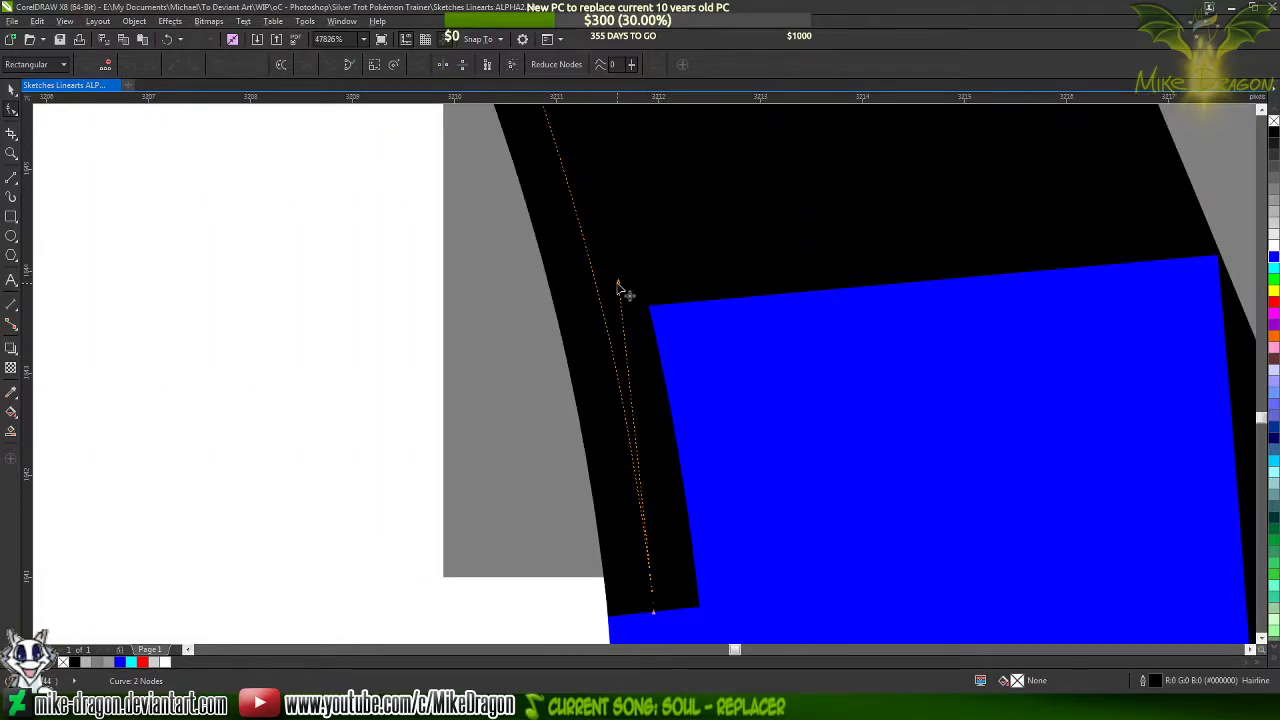
pyautogui.moveTo(621, 279); pyautogui.dragTo(628, 263)
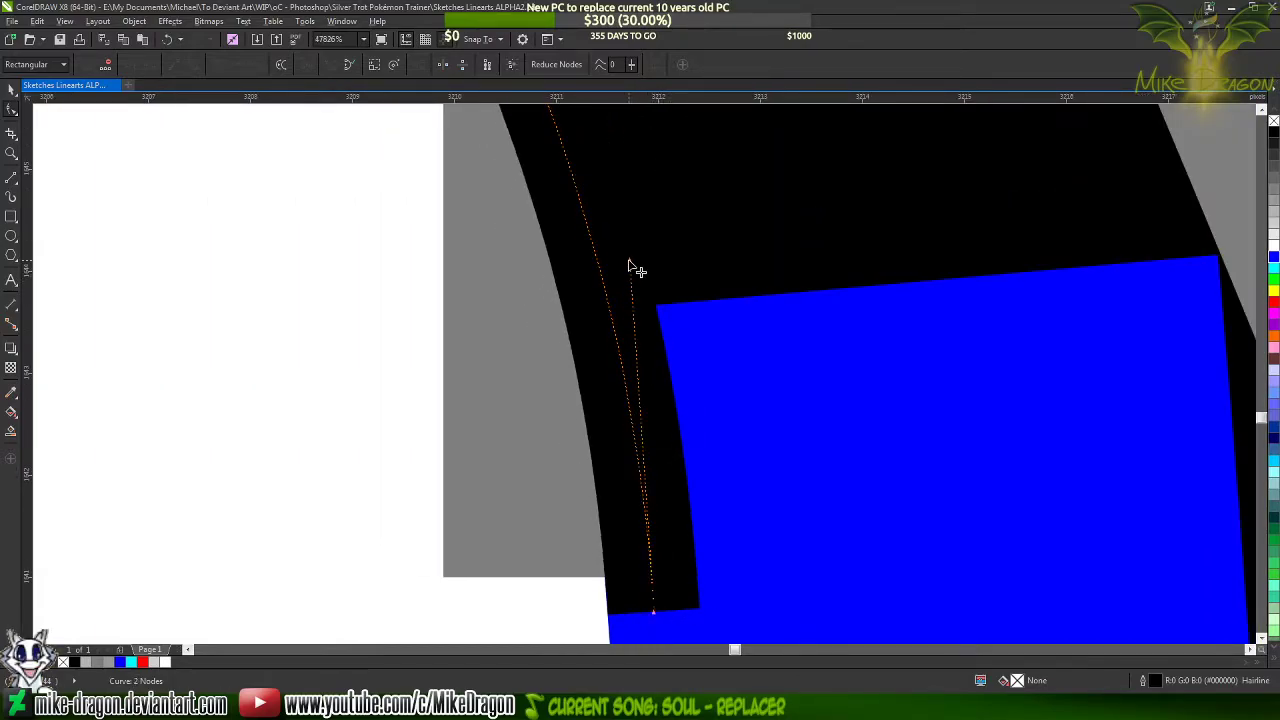
# Recolor the blue curve's outline black
pyautogui.click(845, 336)
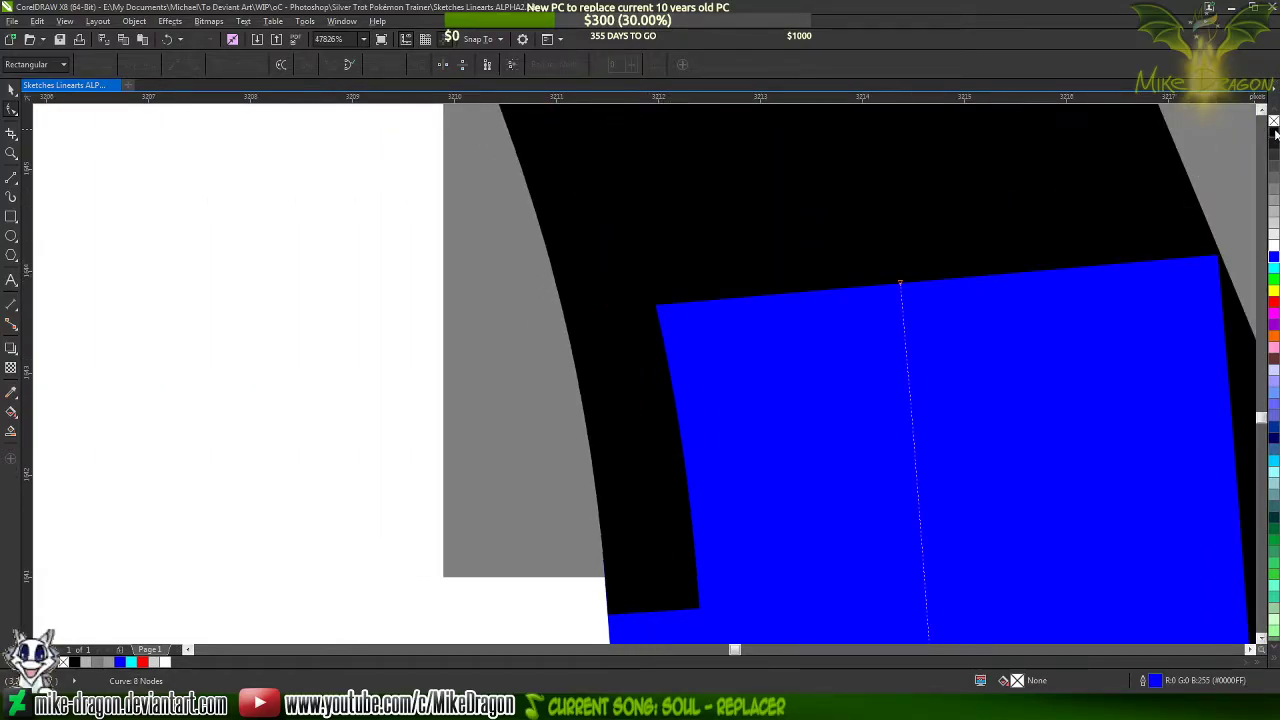
pyautogui.press('Delete')
pyautogui.scroll(-3, 434, 234)
pyautogui.scroll(-8, 549, 171)
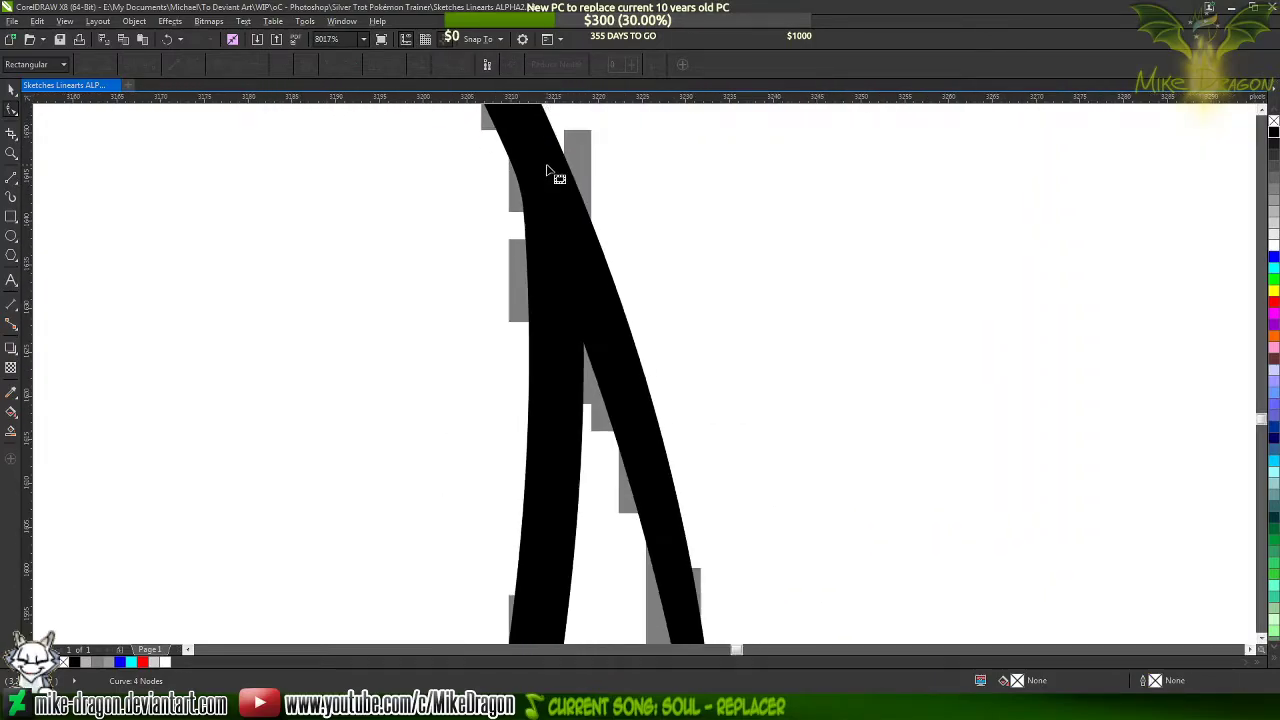
# Draw a four-segment polyline about 410 × 189 px around the sketched front leg, from the notch beneath the hoof to the inner shoulder end
pyautogui.scroll(-8, 560, 168)
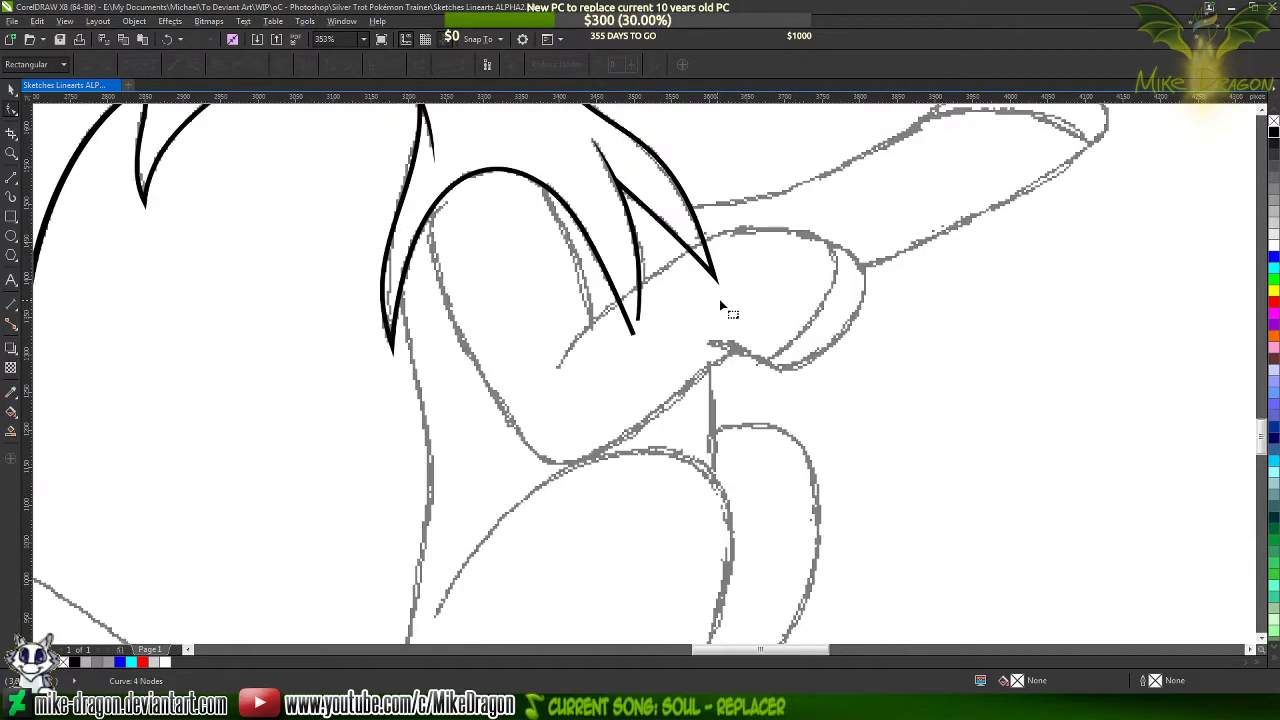
pyautogui.scroll(-1, 729, 309)
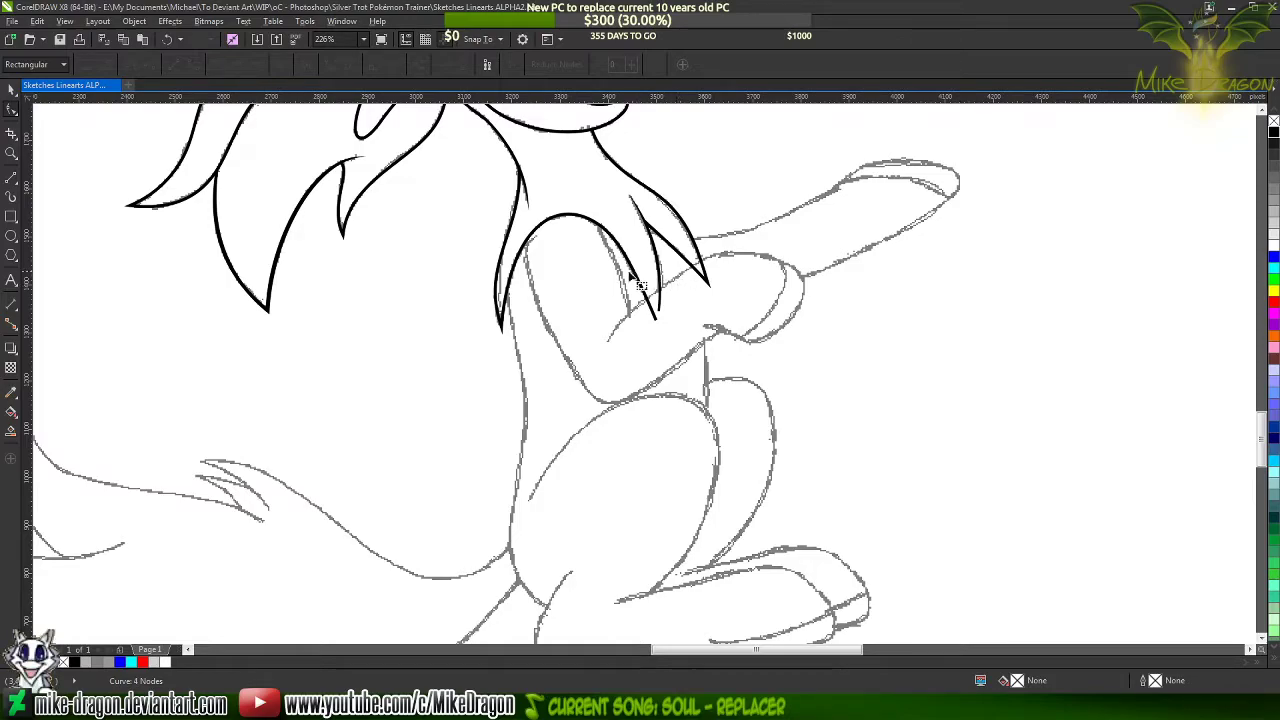
pyautogui.click(11, 177)
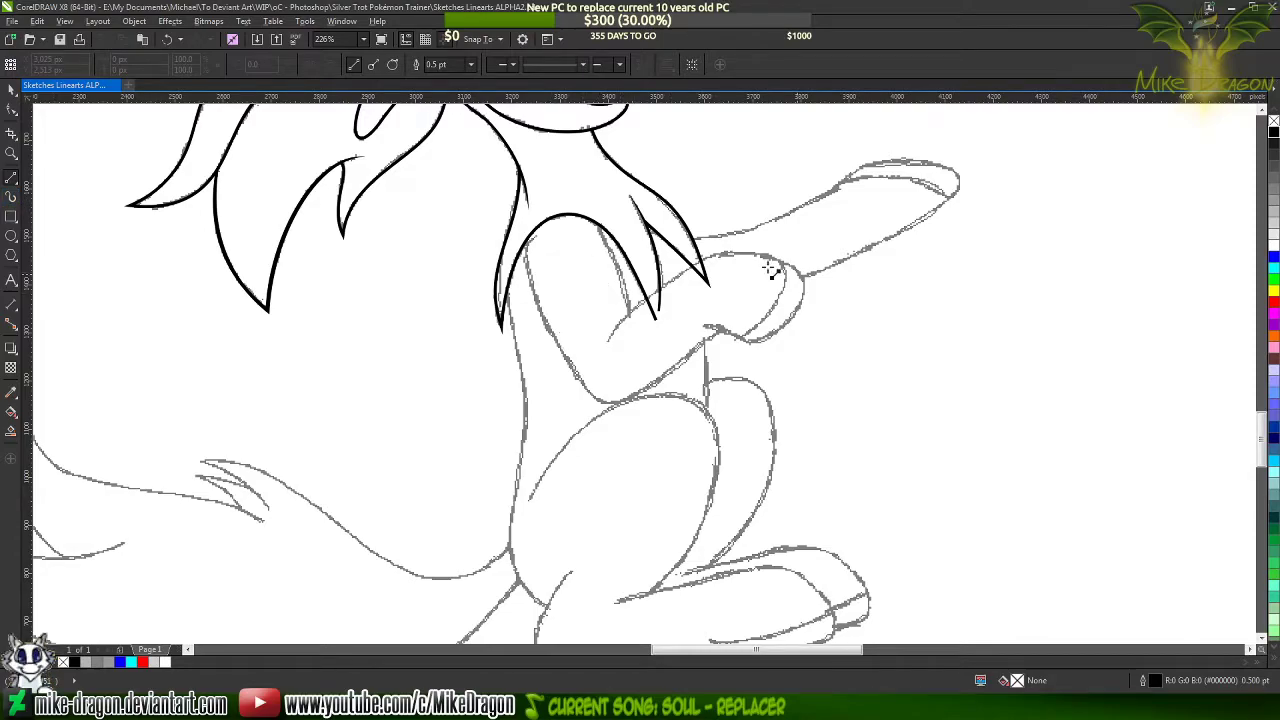
pyautogui.scroll(3, 667, 258)
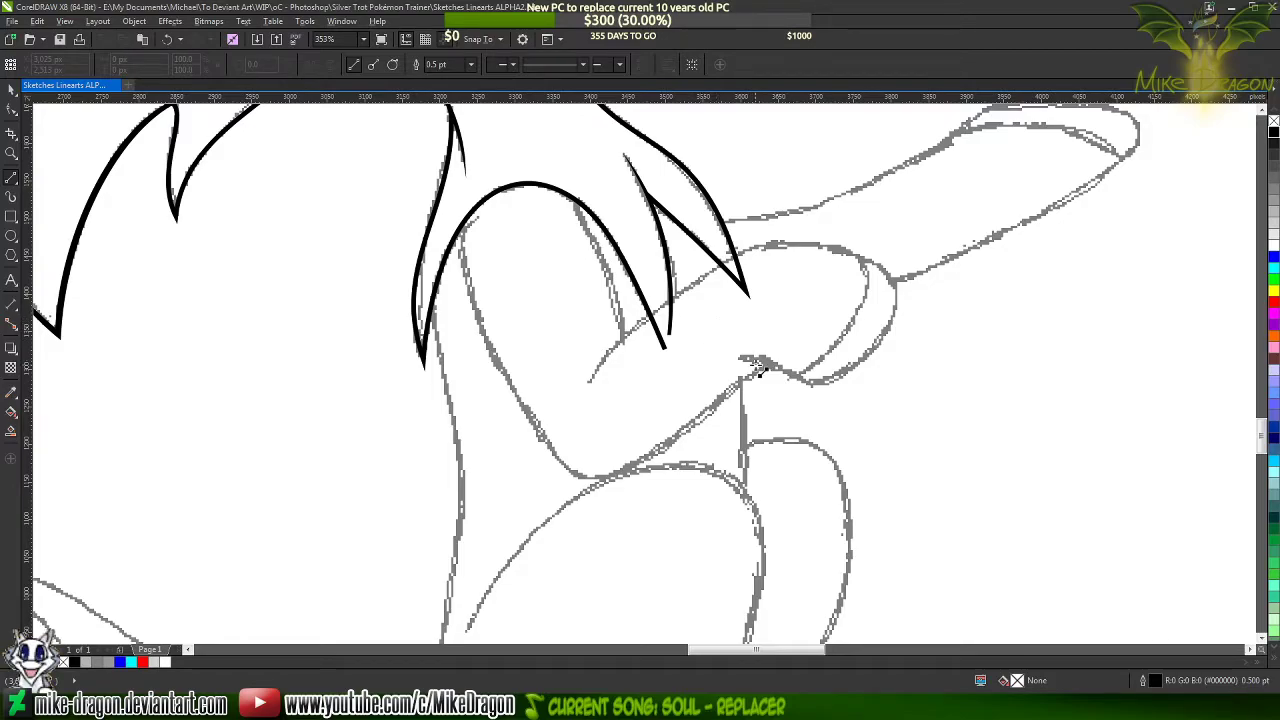
pyautogui.scroll(1, 760, 370)
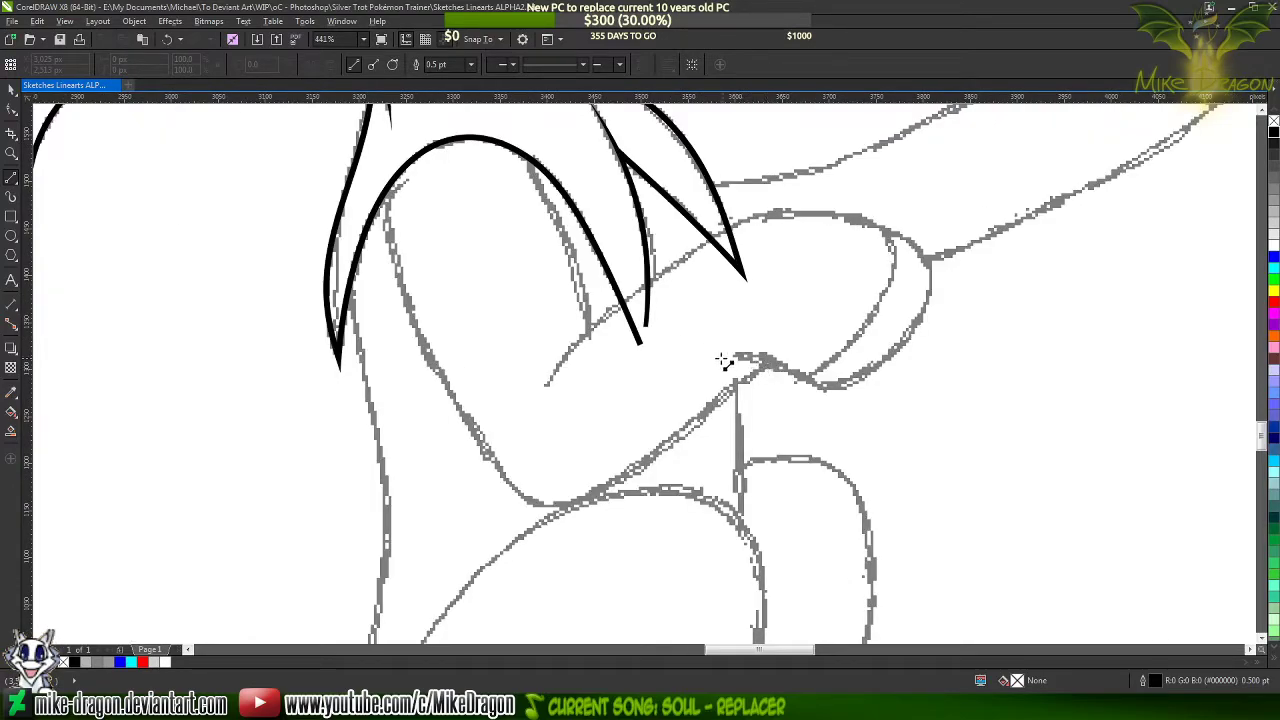
pyautogui.click(735, 358)
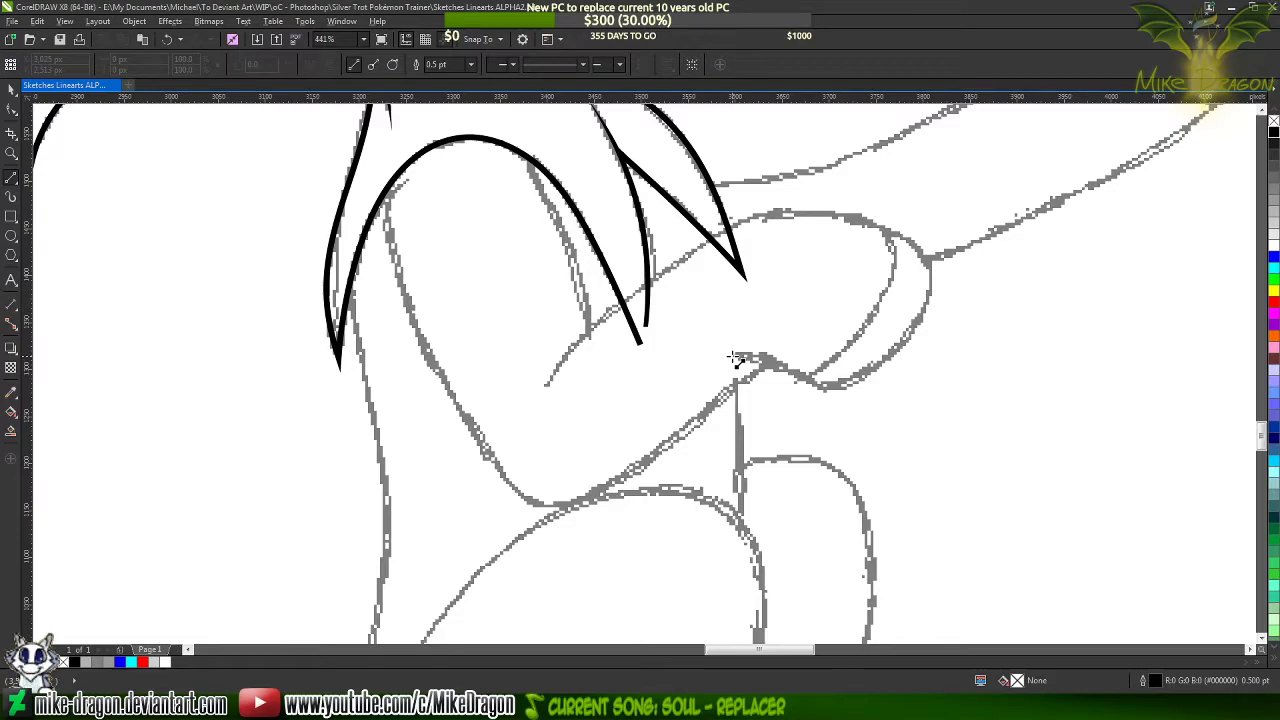
pyautogui.click(826, 386)
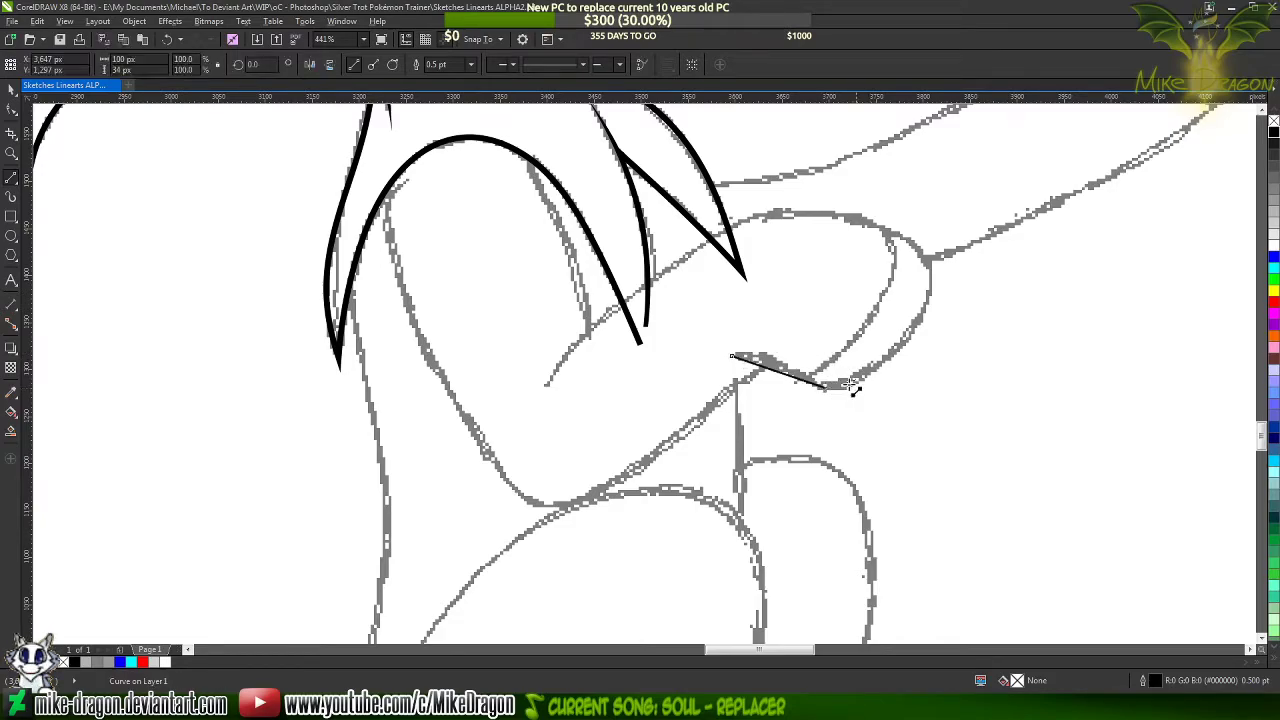
pyautogui.click(929, 266)
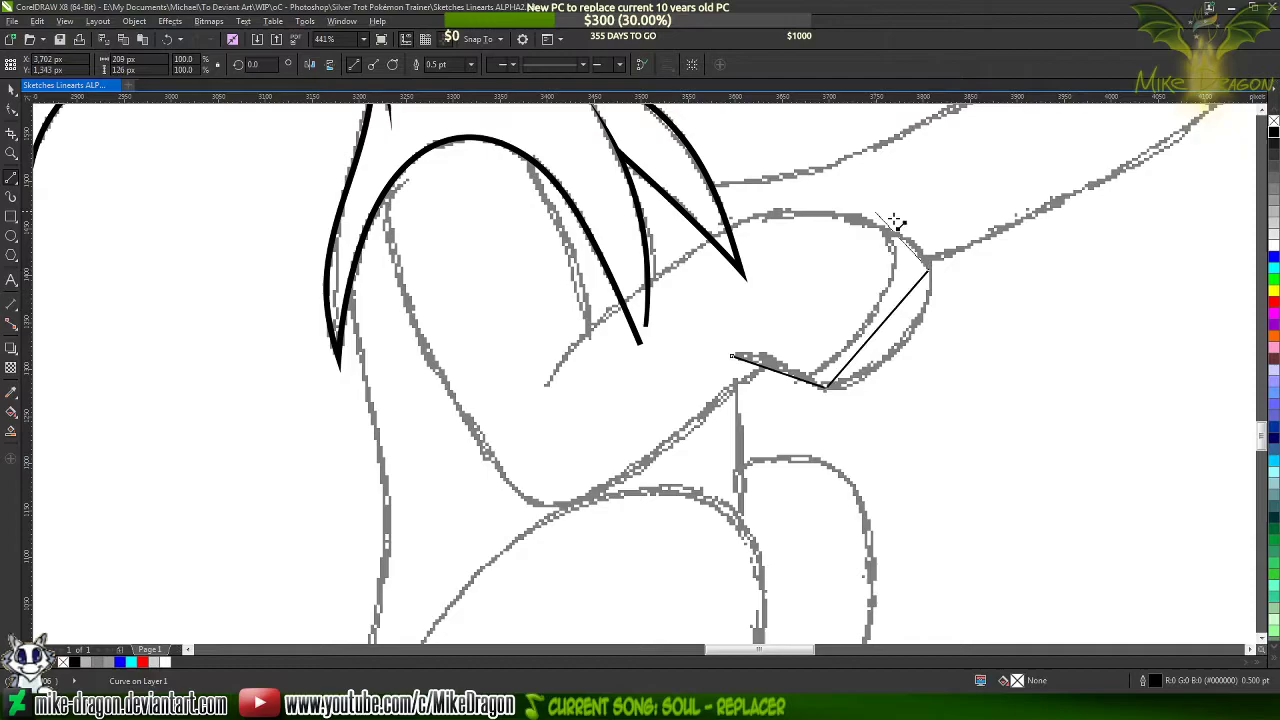
pyautogui.click(768, 213)
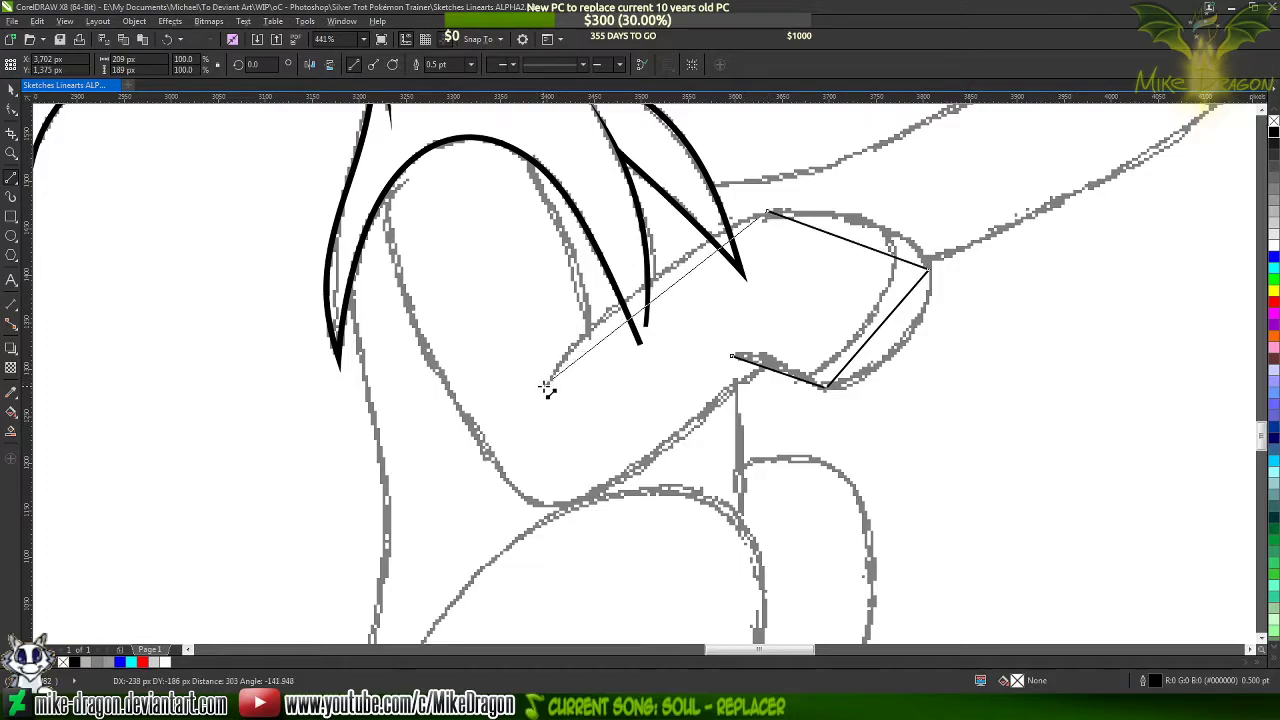
pyautogui.doubleClick(541, 389)
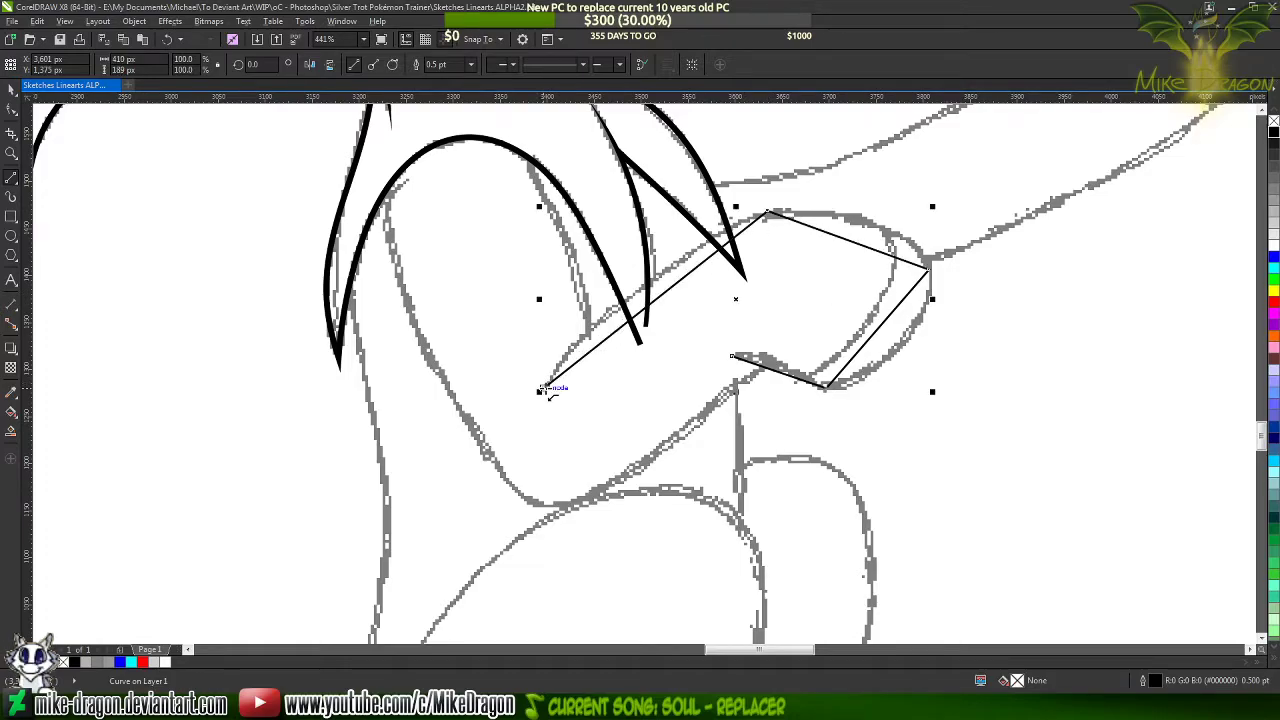
# Set the leg polyline's outline width to 1.5 pt and convert all its segments to curves
pyautogui.click(470, 64)
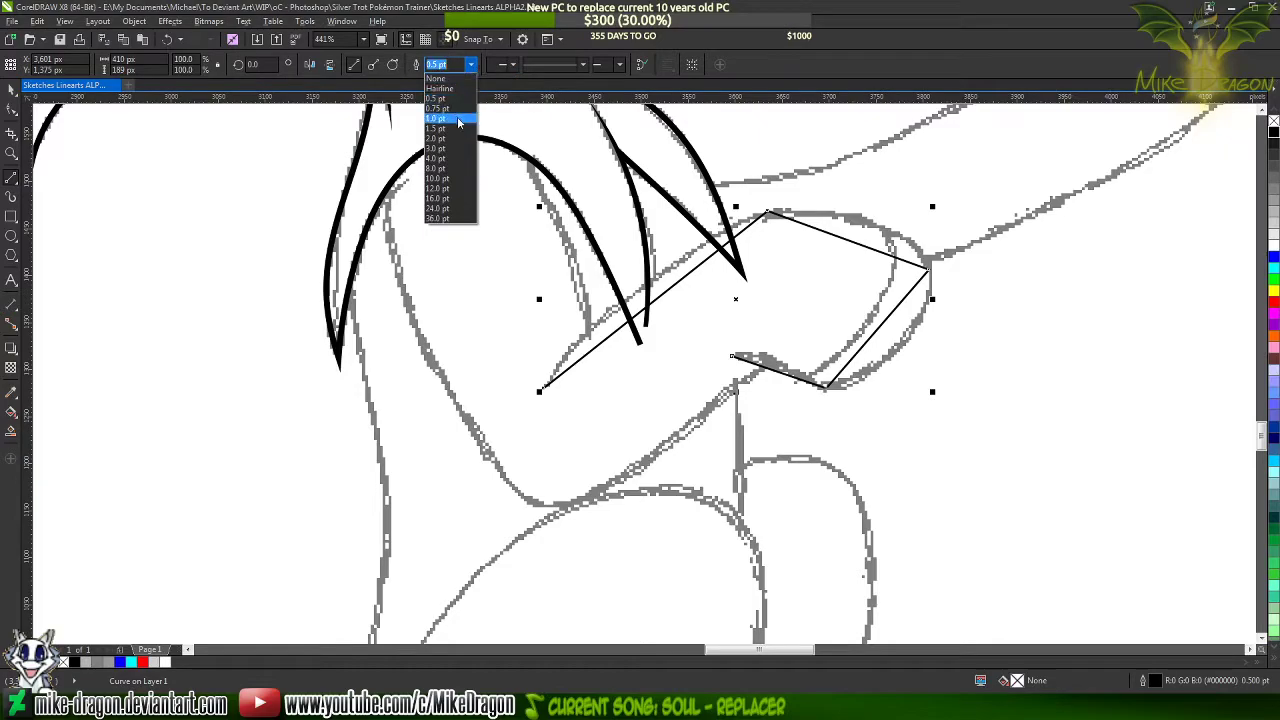
pyautogui.click(444, 130)
pyautogui.press('F10')
pyautogui.moveTo(443, 134); pyautogui.dragTo(1034, 486)
pyautogui.rightClick(808, 318)
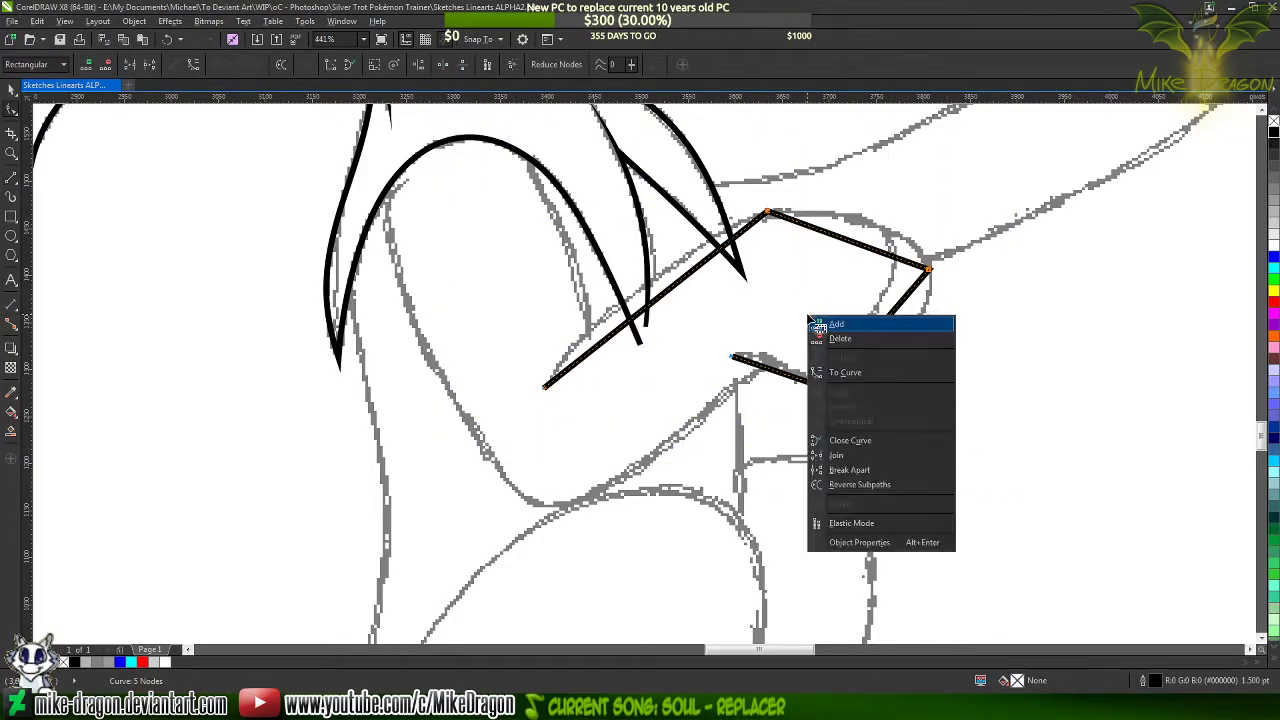
pyautogui.click(853, 376)
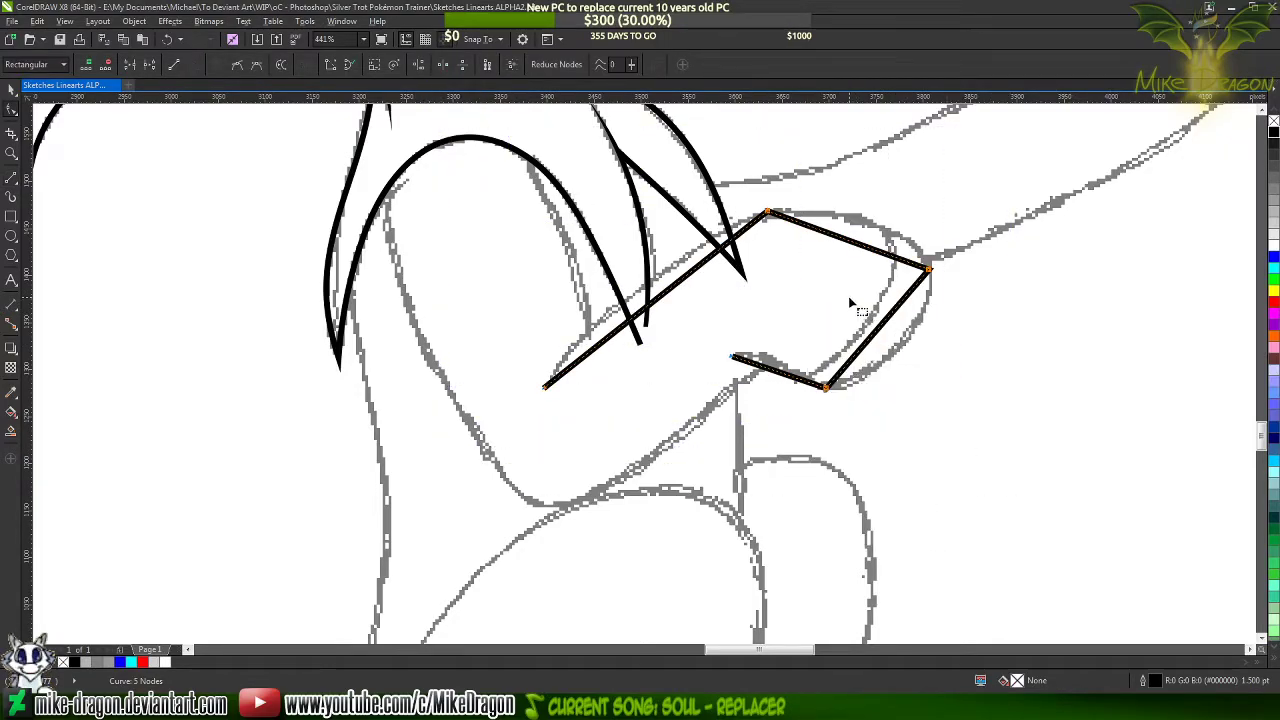
pyautogui.click(929, 271)
# Bend the long upper leg segment up onto the sketch line and add a cusp node near its middle
pyautogui.scroll(2, 936, 284)
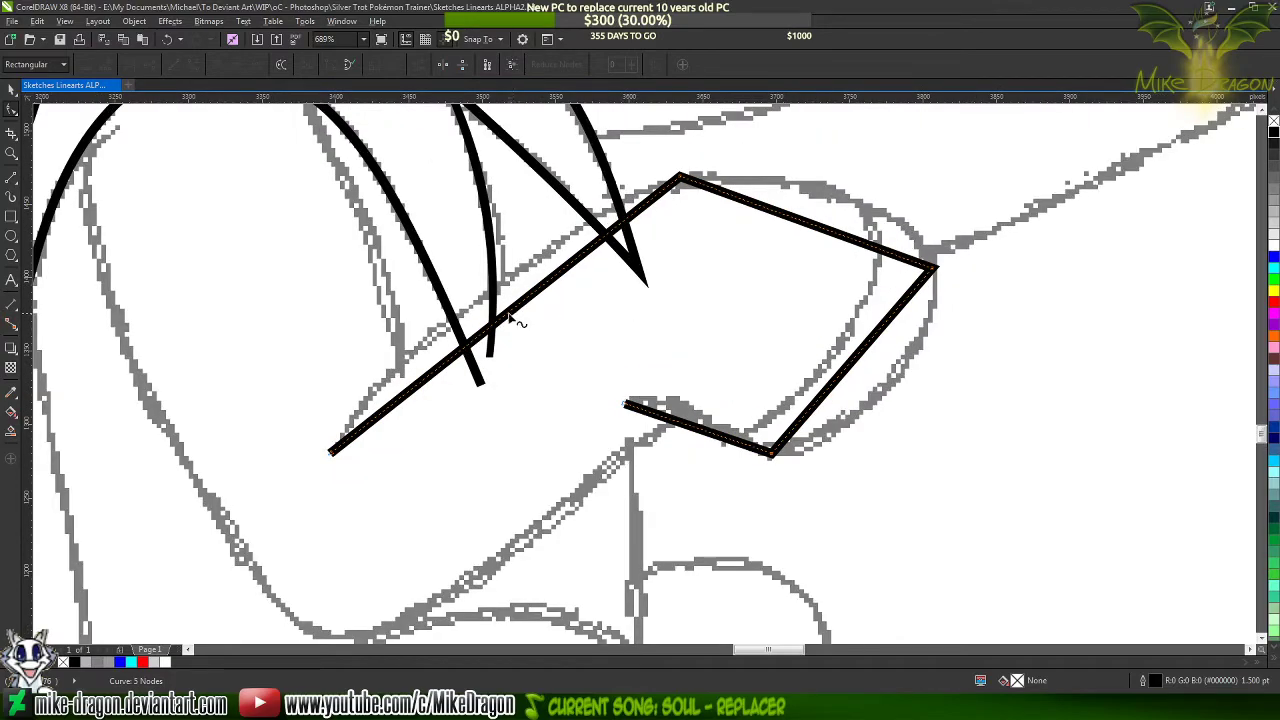
pyautogui.moveTo(510, 318); pyautogui.dragTo(474, 302)
pyautogui.doubleClick(474, 301)
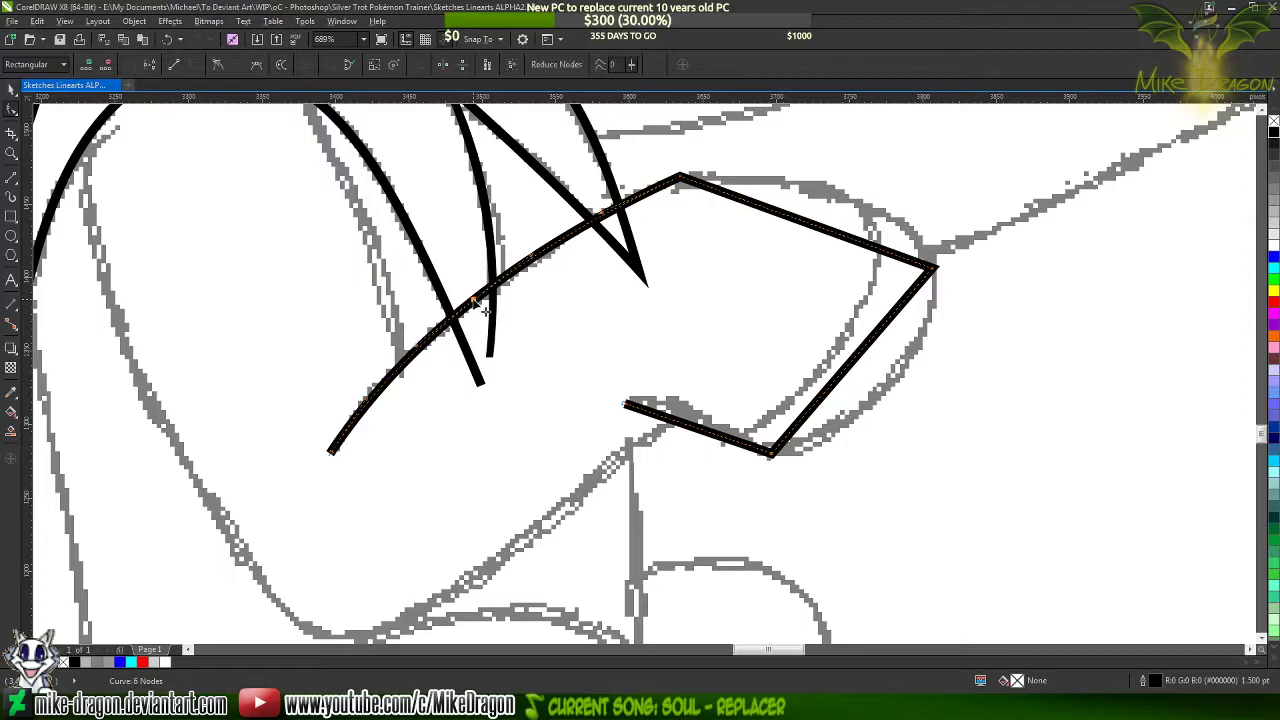
pyautogui.click(216, 65)
# Bend the hoof's top and front segments outward onto the sketch, adding a cusp node on each
pyautogui.moveTo(836, 235); pyautogui.dragTo(866, 203)
pyautogui.doubleClick(866, 203)
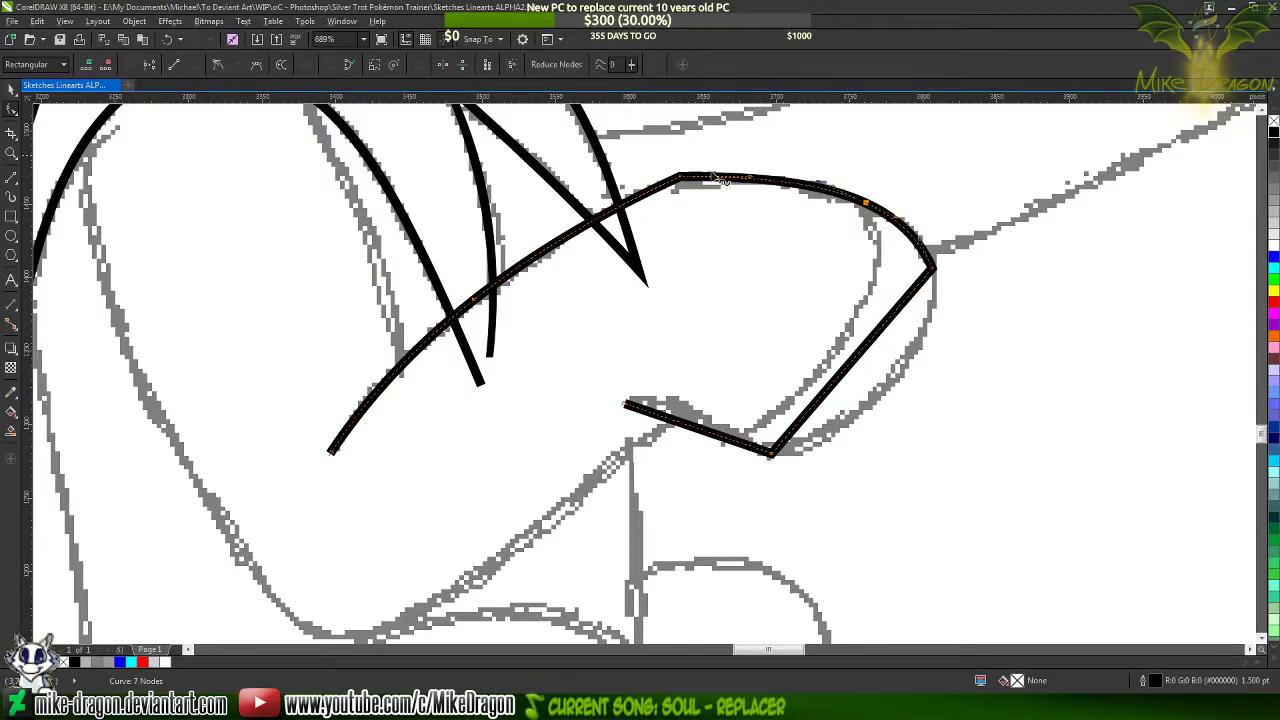
pyautogui.click(216, 65)
pyautogui.moveTo(862, 352); pyautogui.dragTo(895, 380)
pyautogui.doubleClick(895, 380)
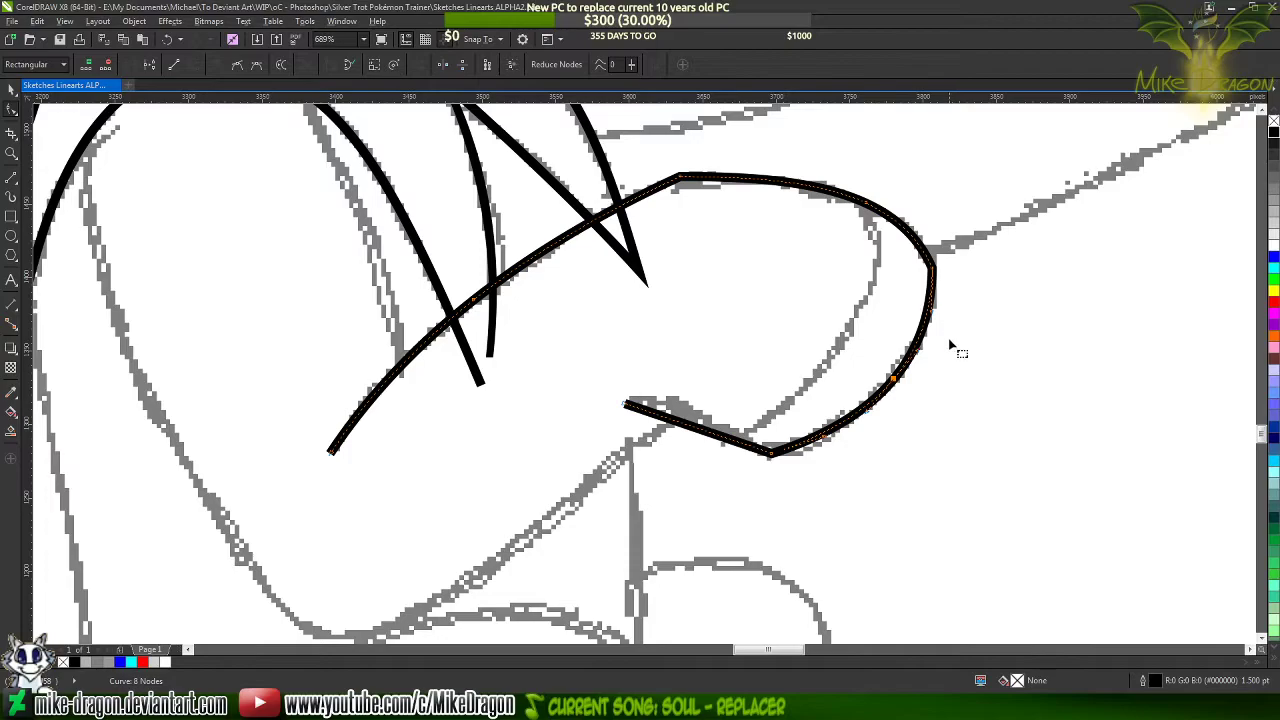
# Bend the segment beneath the hoof into an S-curve along the sketch by adjusting the corner node's handle, and remove its added middle node
pyautogui.scroll(3, 737, 434)
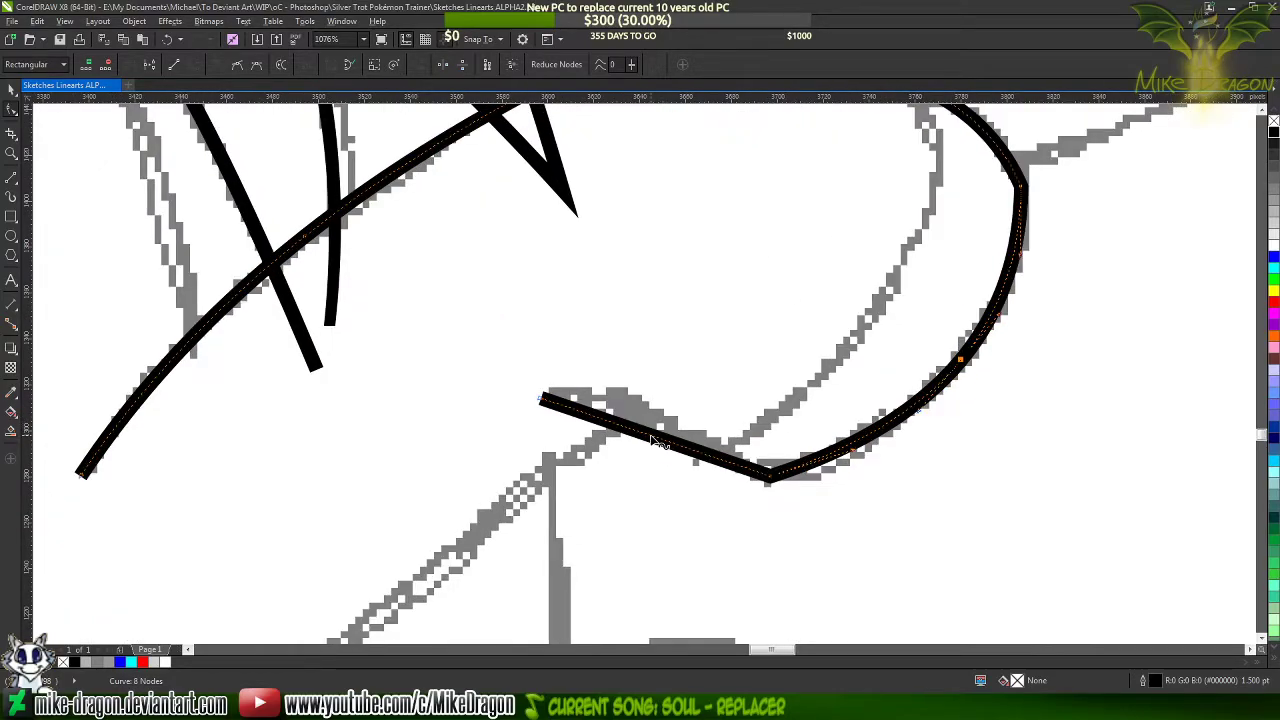
pyautogui.moveTo(650, 437); pyautogui.dragTo(635, 400)
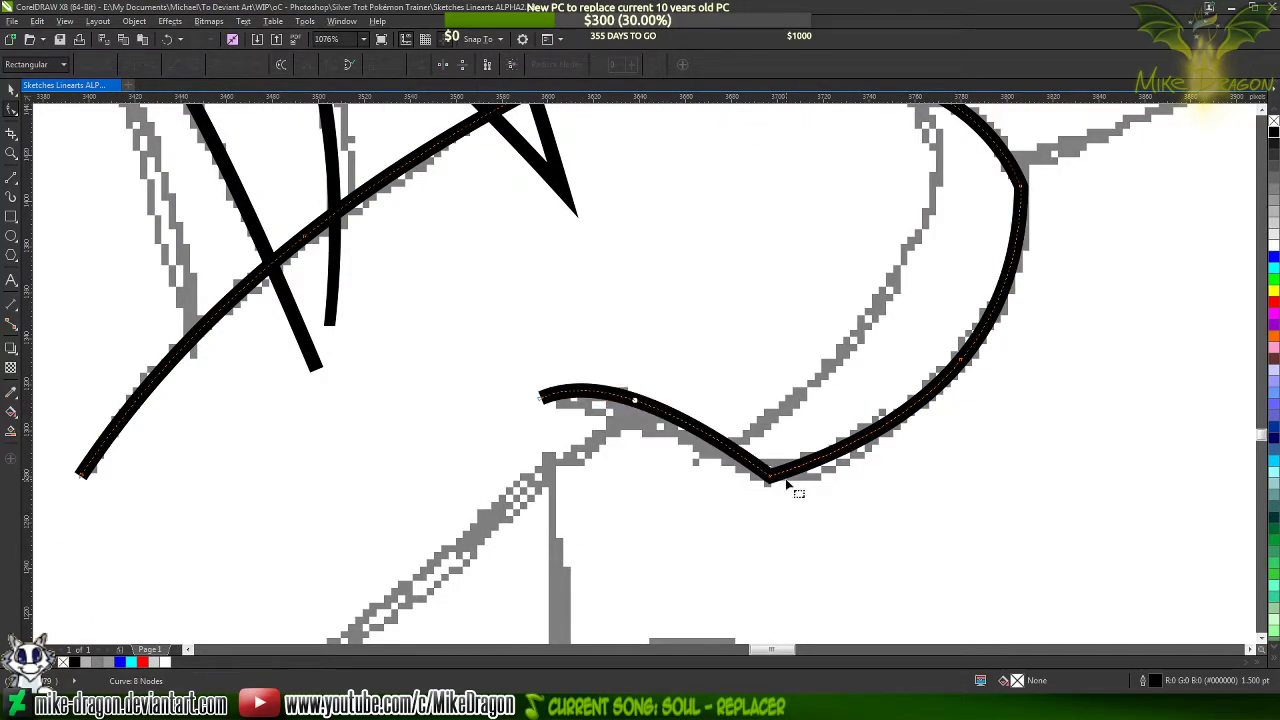
pyautogui.doubleClick(633, 399)
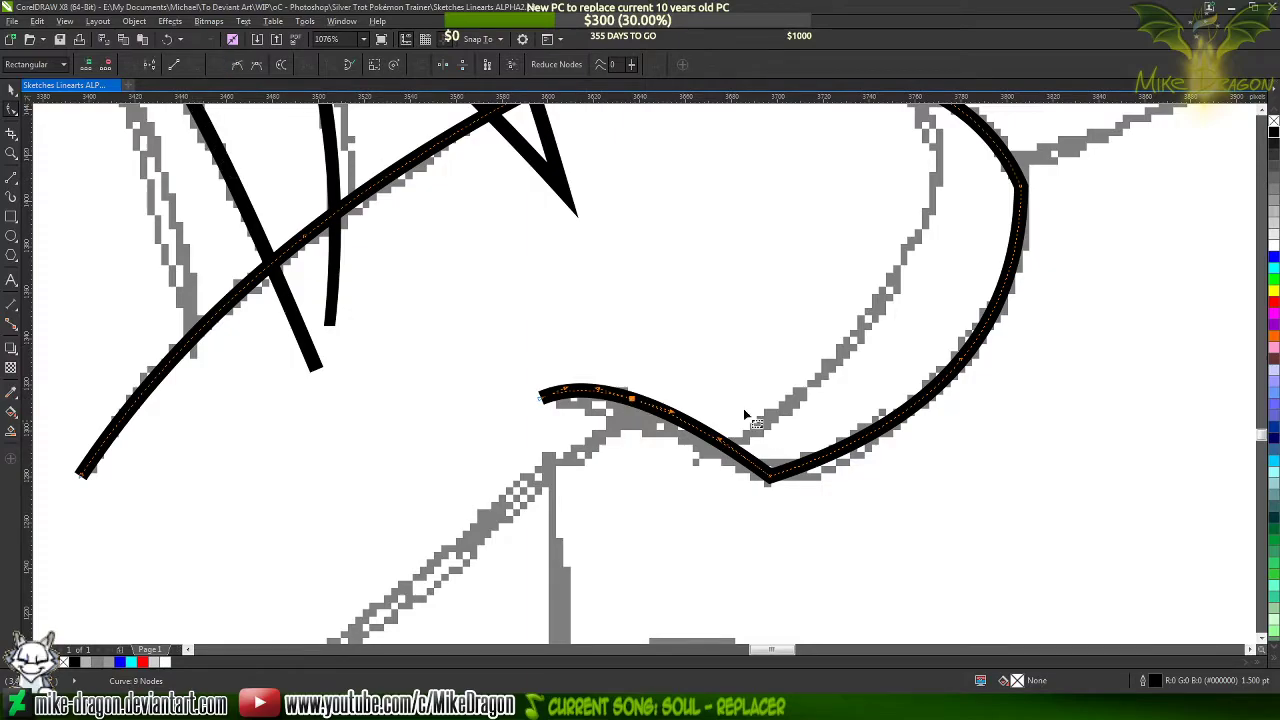
pyautogui.click(769, 476)
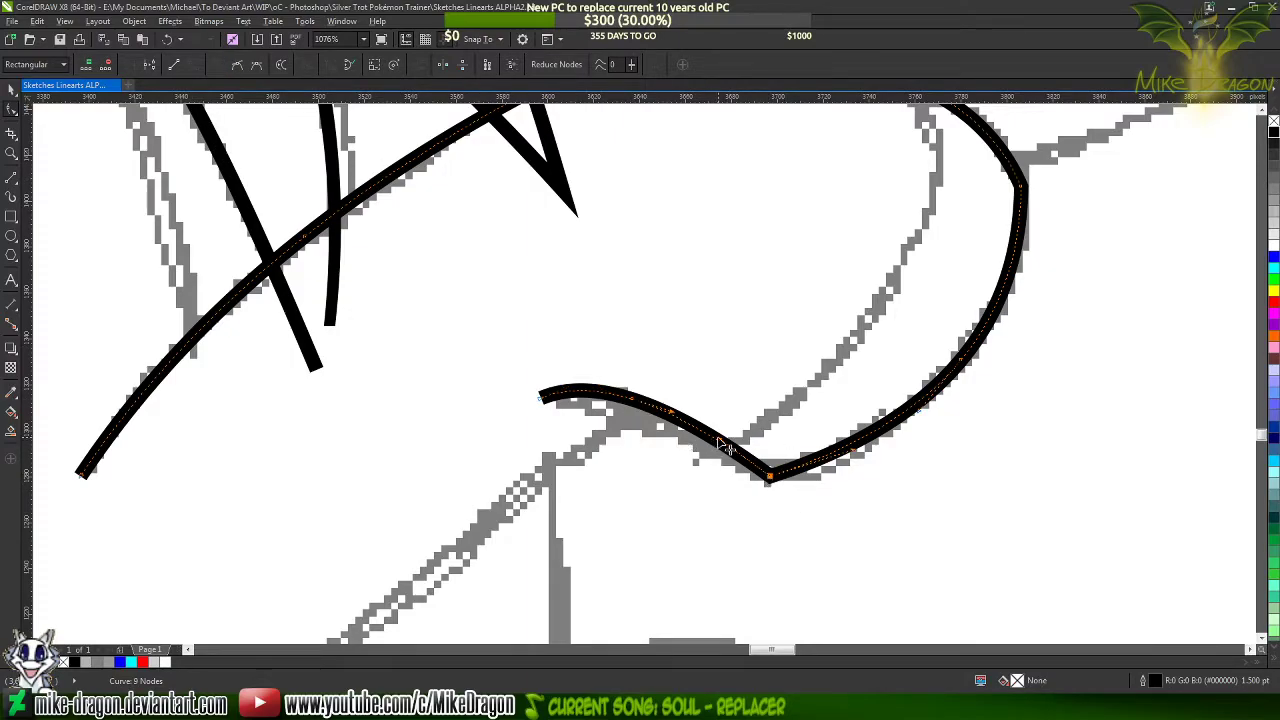
pyautogui.moveTo(720, 440); pyautogui.dragTo(696, 458)
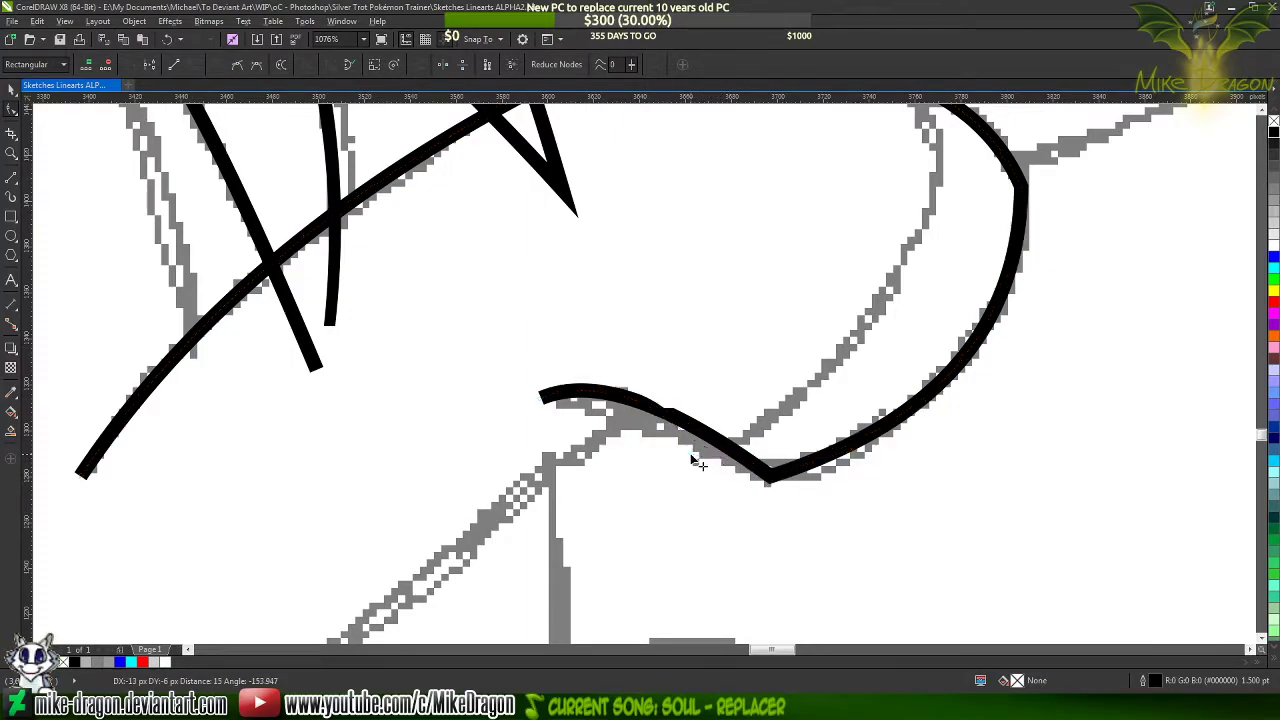
pyautogui.press('Delete')
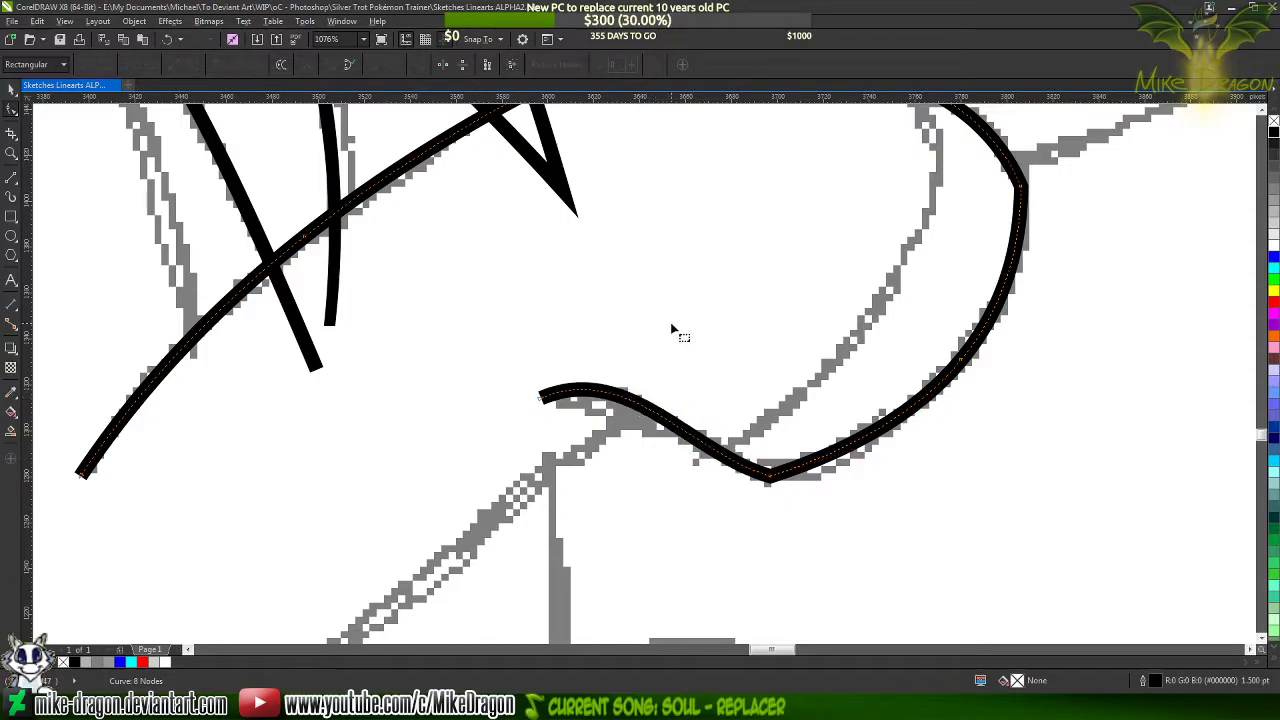
# Pull the front handle of the hoof's bottom corner node down to round the outline along the sketch
pyautogui.scroll(-2, 500, 421)
pyautogui.scroll(-1, 765, 440)
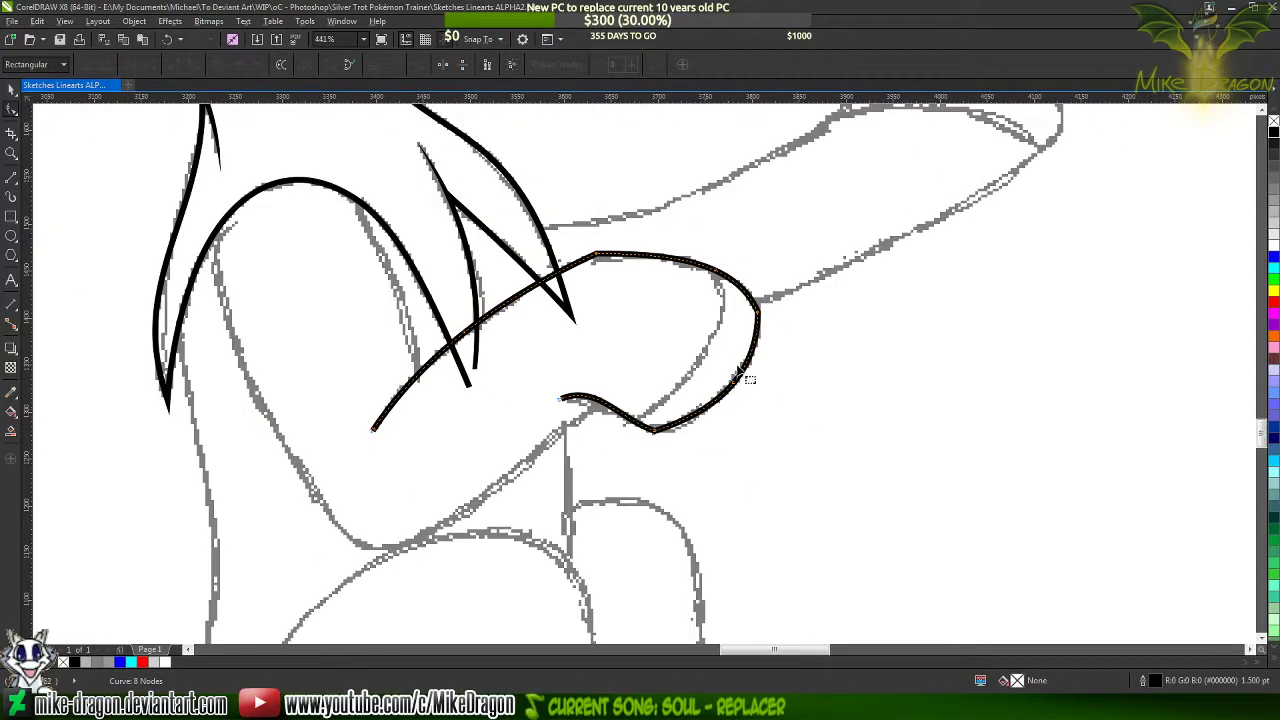
pyautogui.scroll(2, 700, 338)
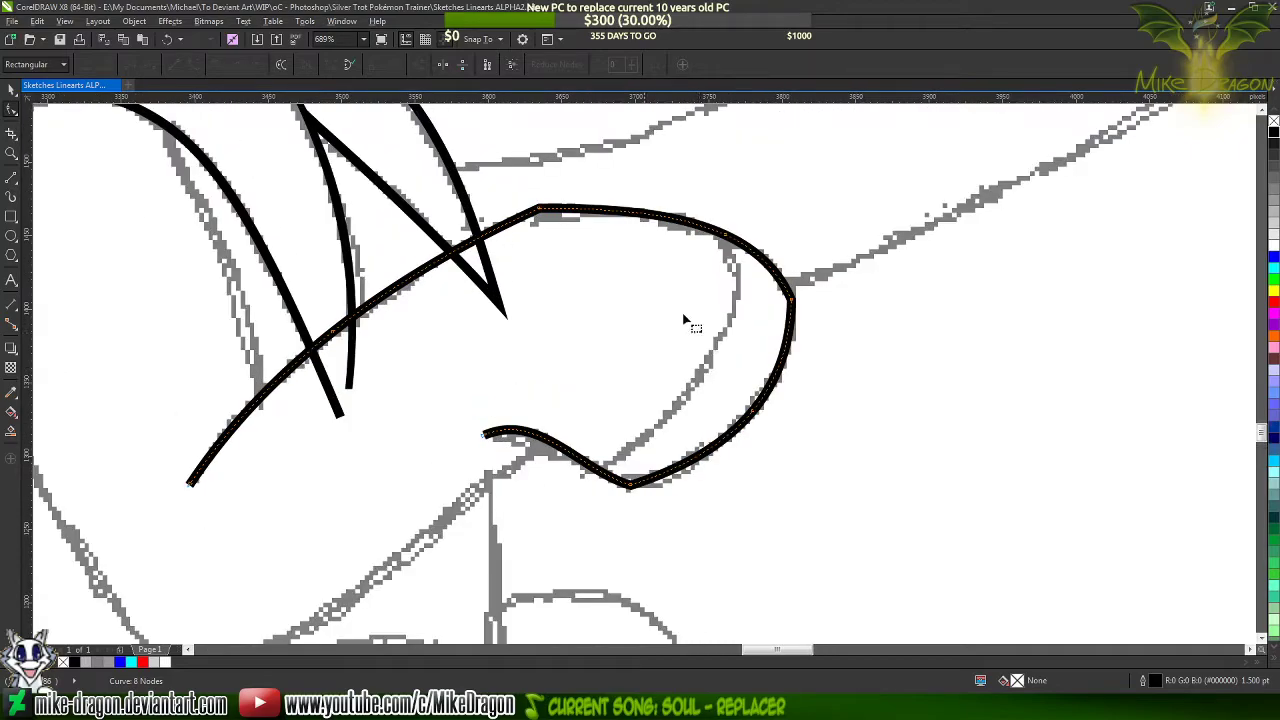
pyautogui.scroll(2, 656, 518)
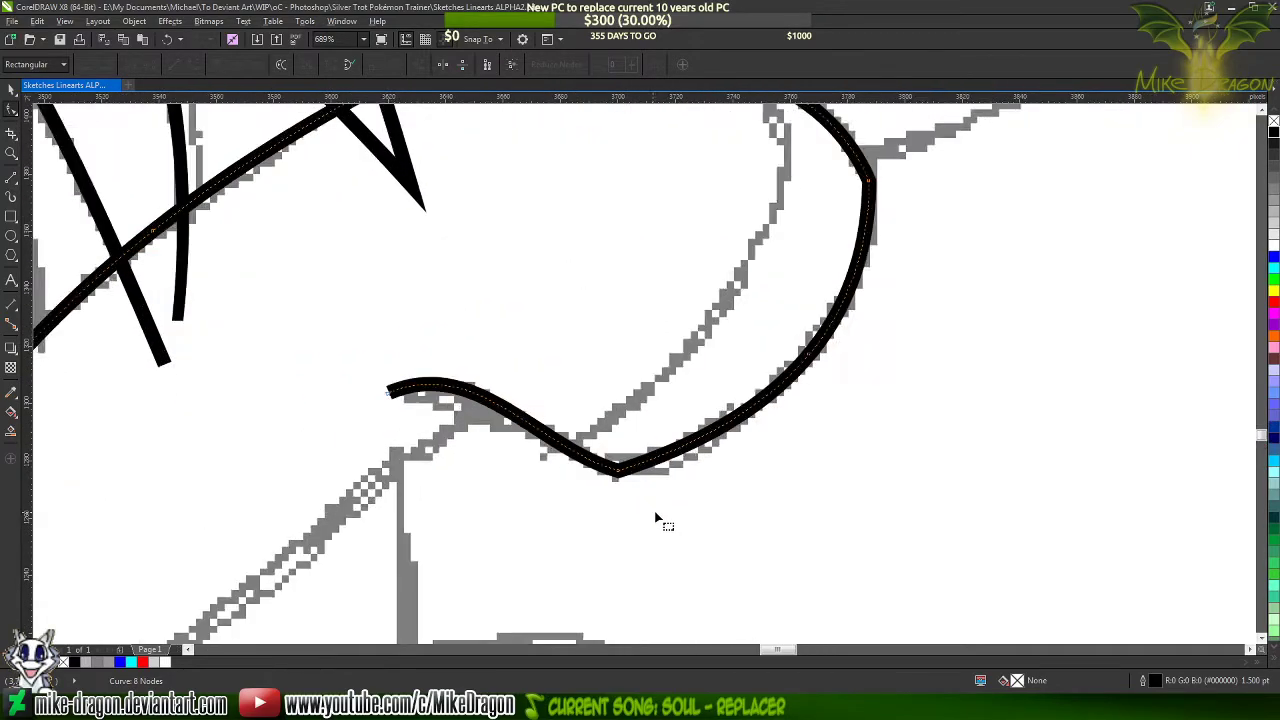
pyautogui.scroll(3, 622, 480)
pyautogui.click(608, 460)
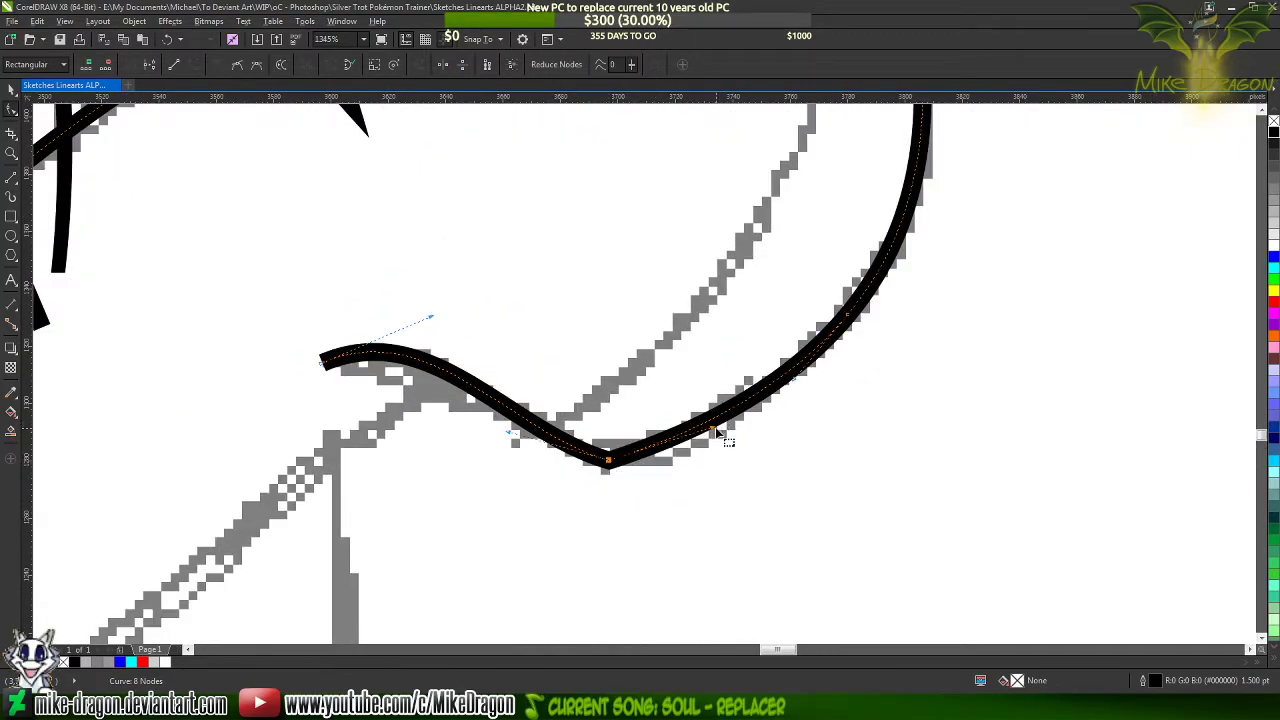
pyautogui.moveTo(715, 428); pyautogui.dragTo(700, 471)
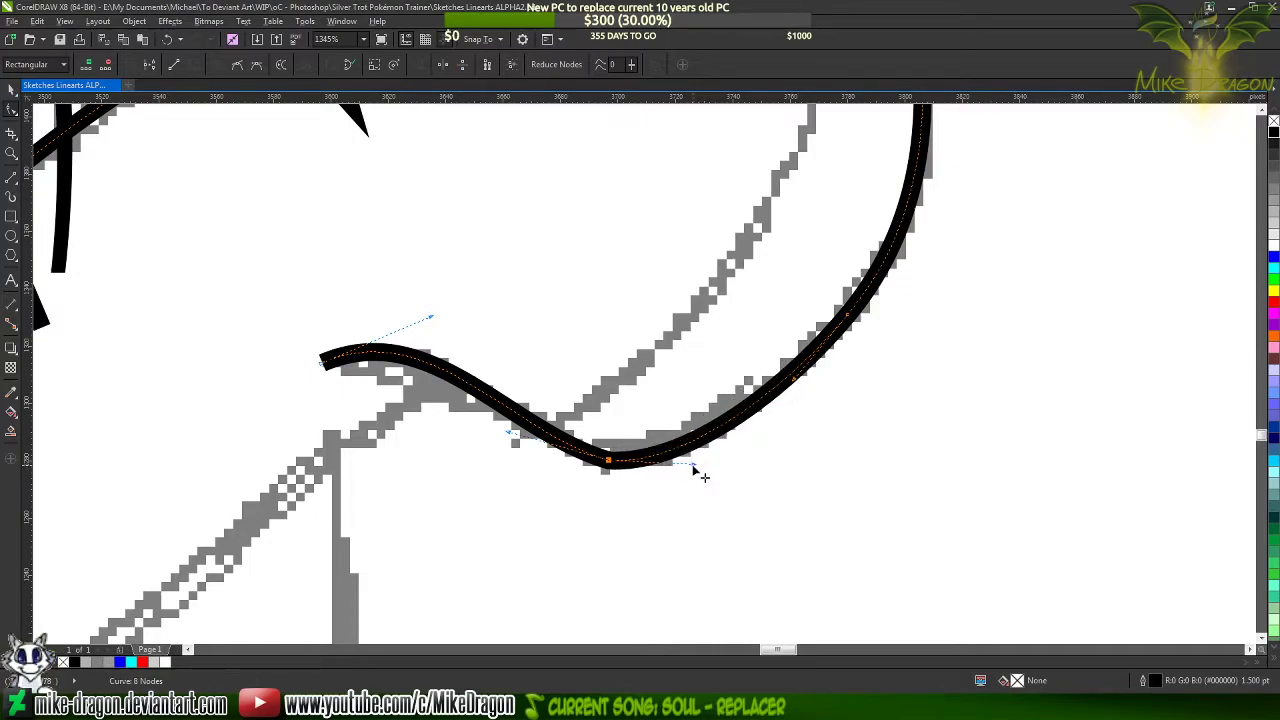
# Round the hoof's bottom corner by adding a cusp node on each side of it and deleting the corner node
pyautogui.scroll(2, 669, 488)
pyautogui.doubleClick(664, 422)
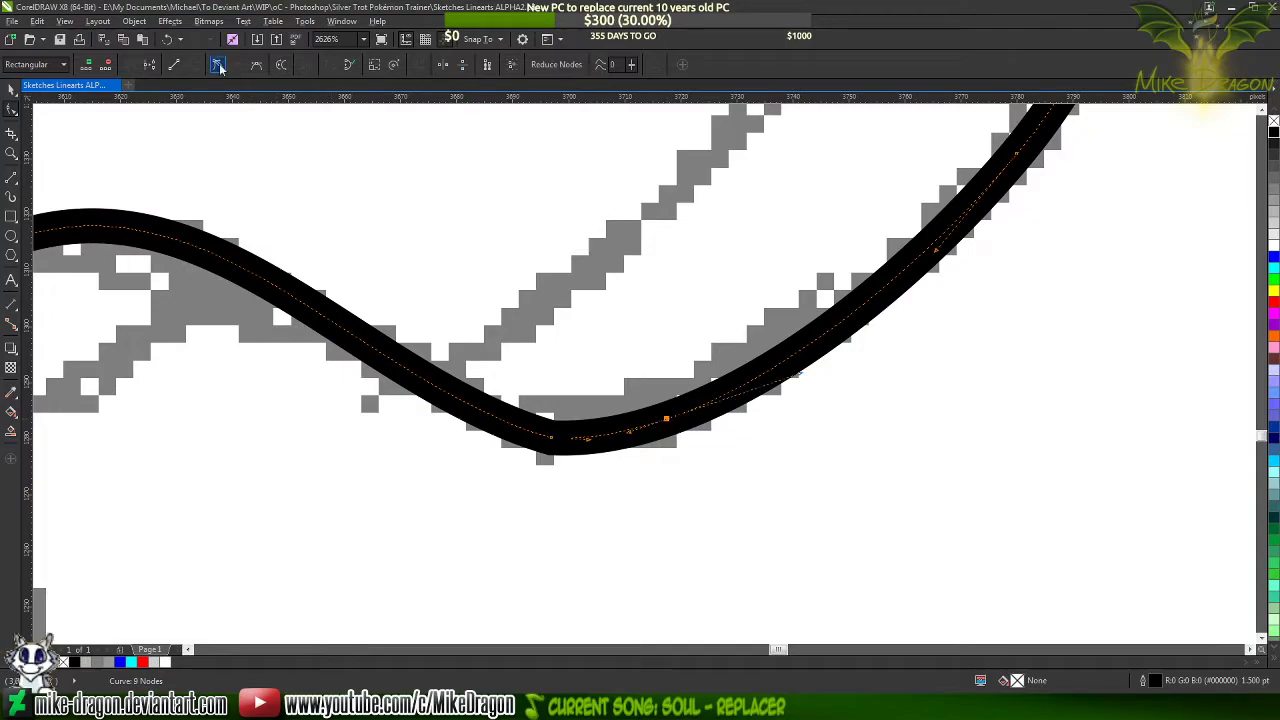
pyautogui.doubleClick(477, 408)
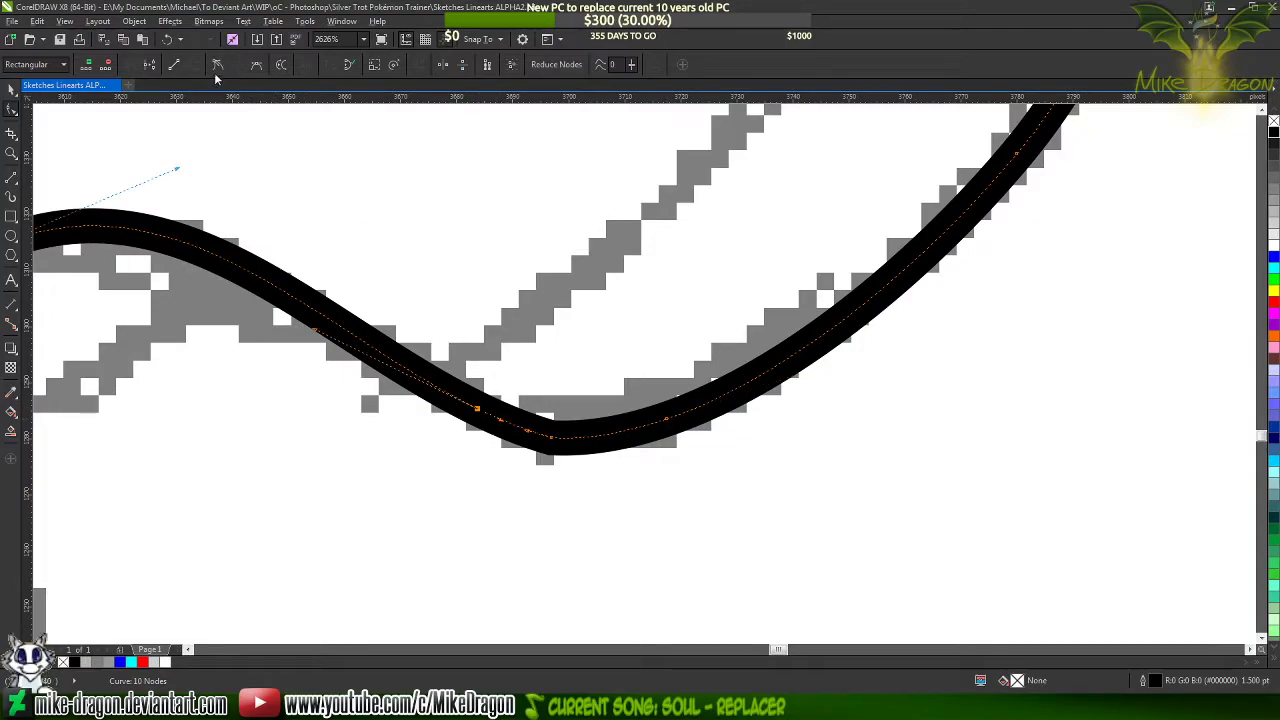
pyautogui.doubleClick(552, 438)
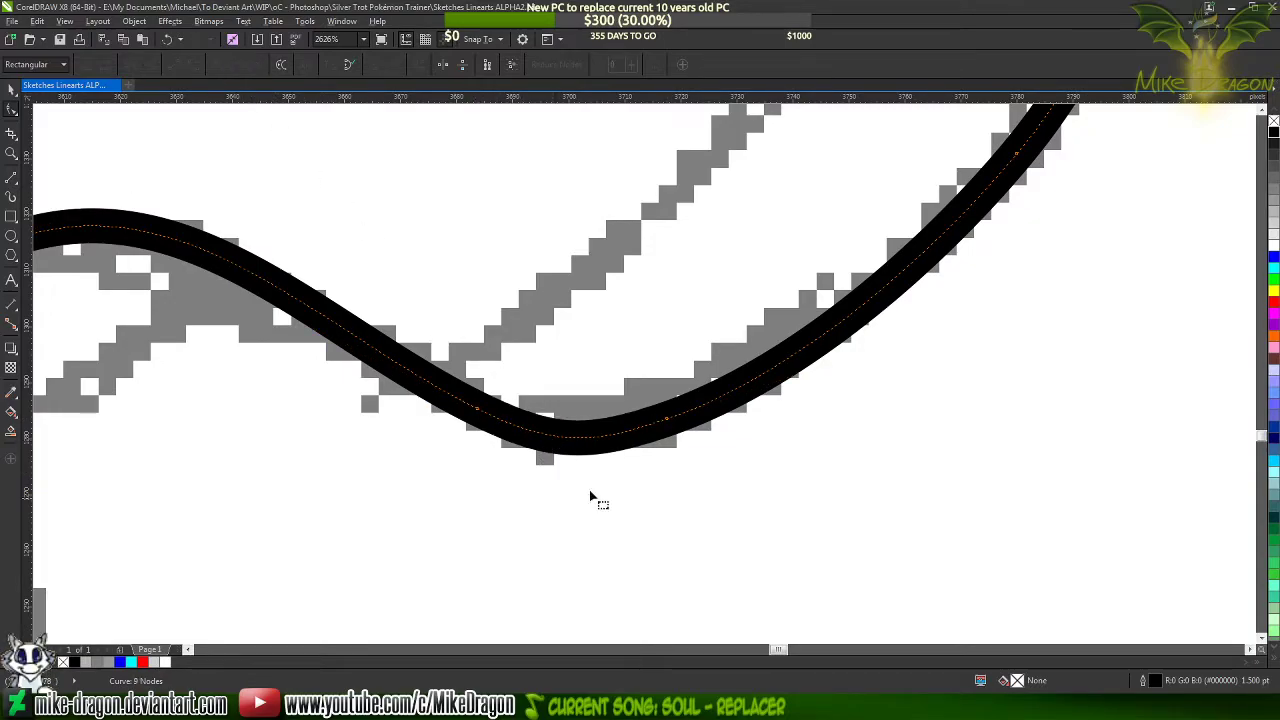
pyautogui.click(605, 510)
pyautogui.scroll(-4, 606, 512)
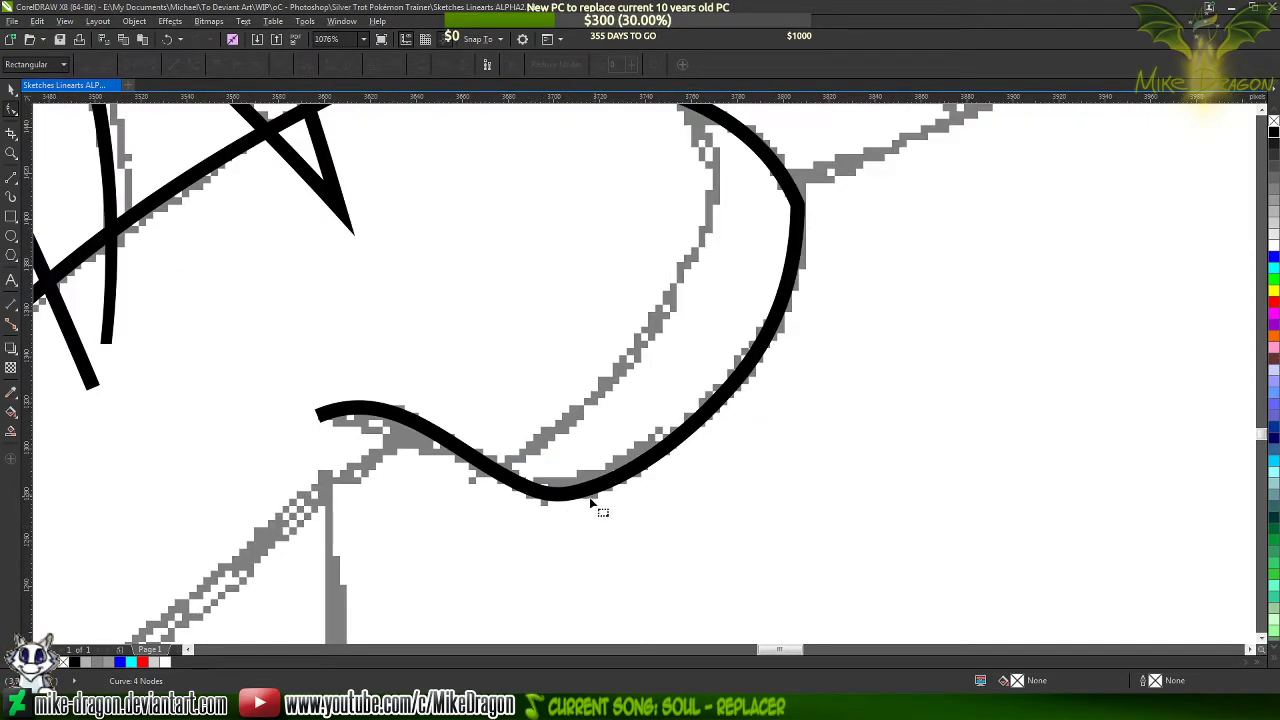
# Pull the lower handle of the hoof's front corner node slightly outward to match the sketch line
pyautogui.scroll(-2, 552, 505)
pyautogui.scroll(4, 755, 311)
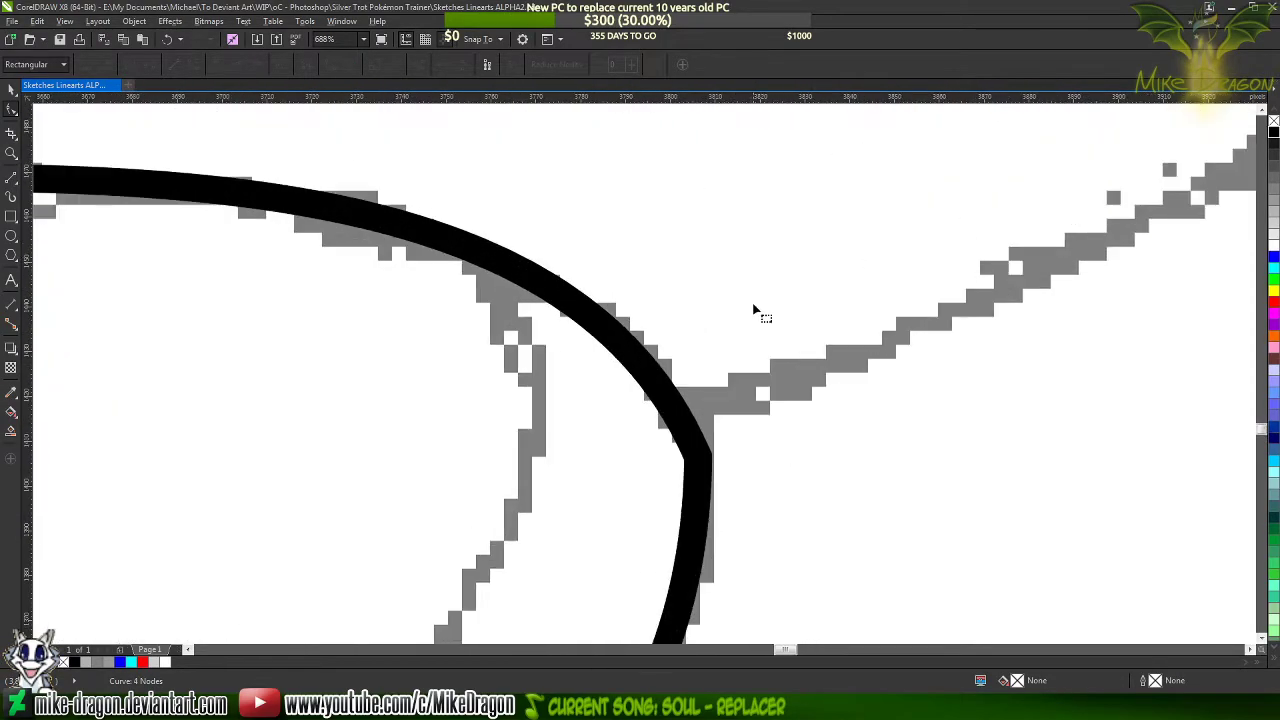
pyautogui.click(705, 475)
pyautogui.scroll(-2, 685, 303)
pyautogui.scroll(2, 708, 485)
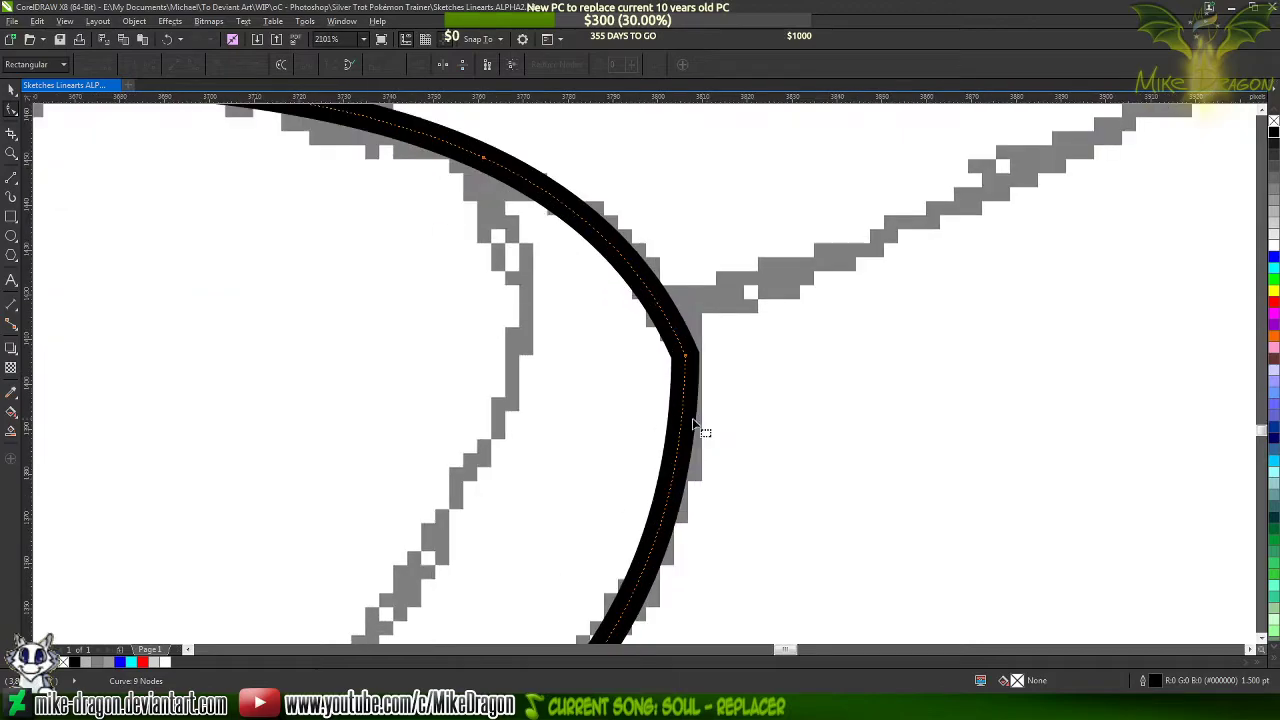
pyautogui.click(686, 356)
pyautogui.scroll(-2, 736, 271)
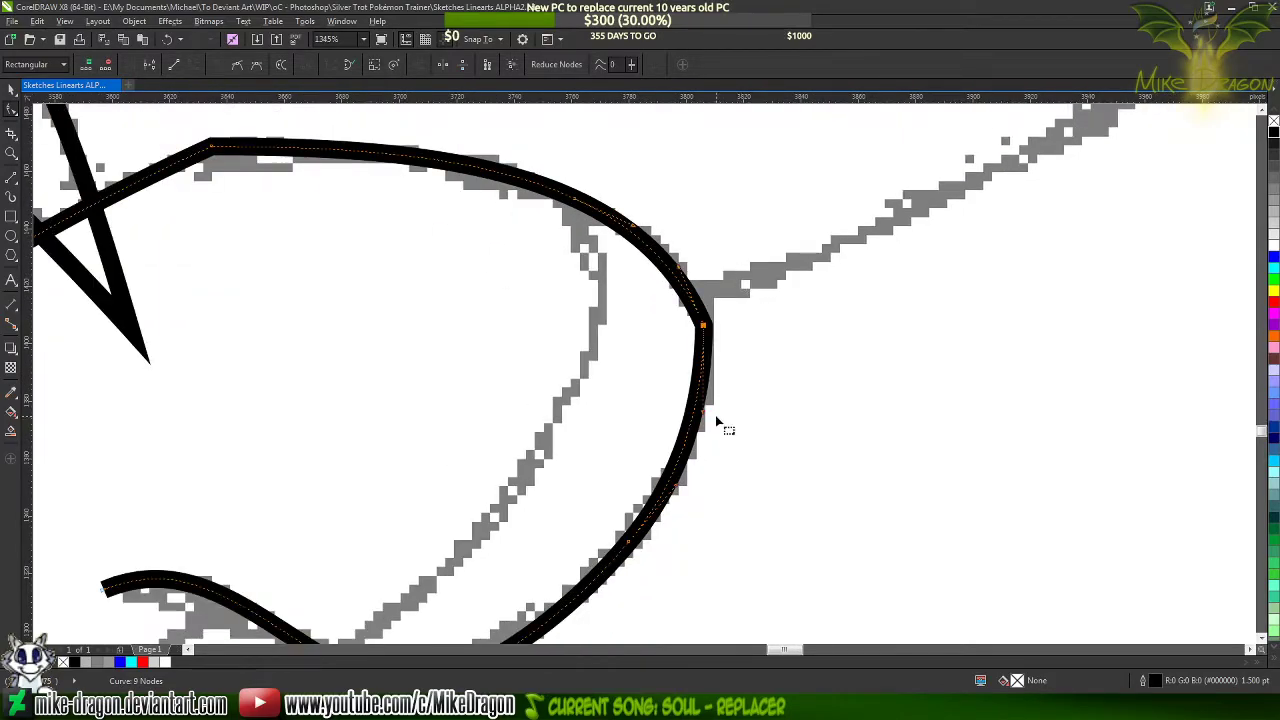
pyautogui.moveTo(701, 413); pyautogui.dragTo(706, 410)
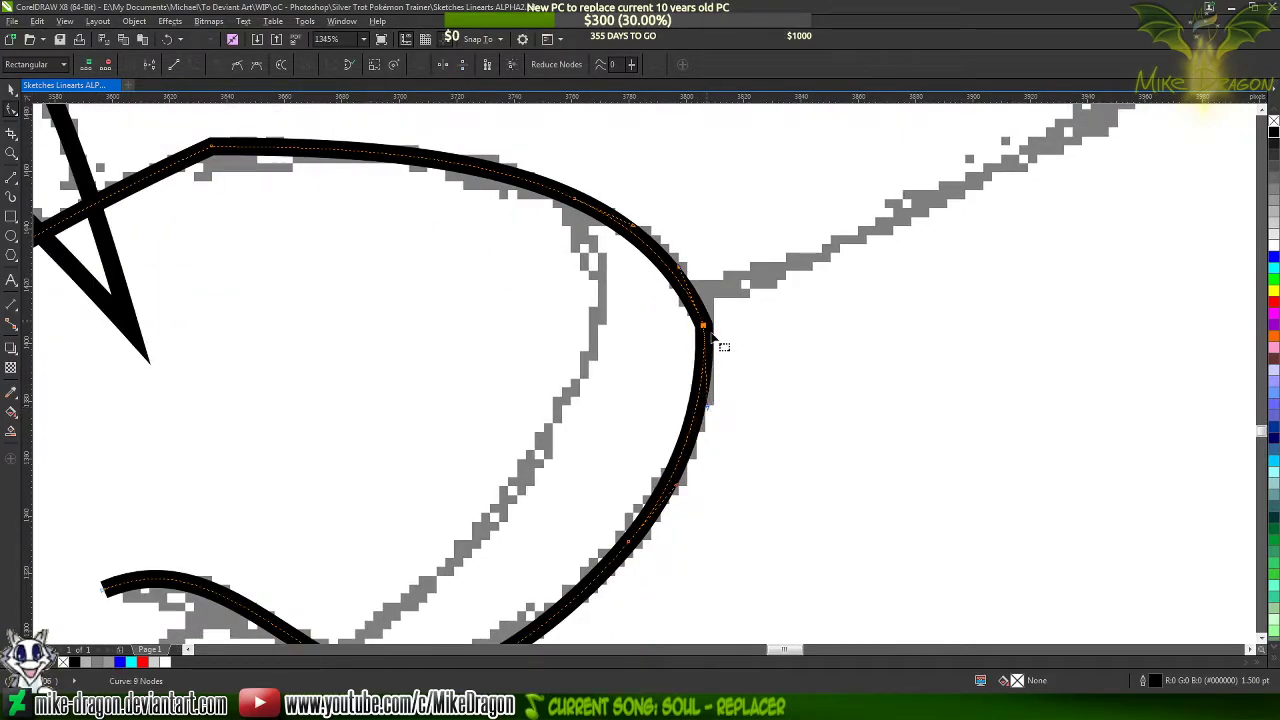
# Round the hoof's front corner by adding a cusp node above and below it and deleting the corner node
pyautogui.scroll(3, 697, 300)
pyautogui.doubleClick(679, 291)
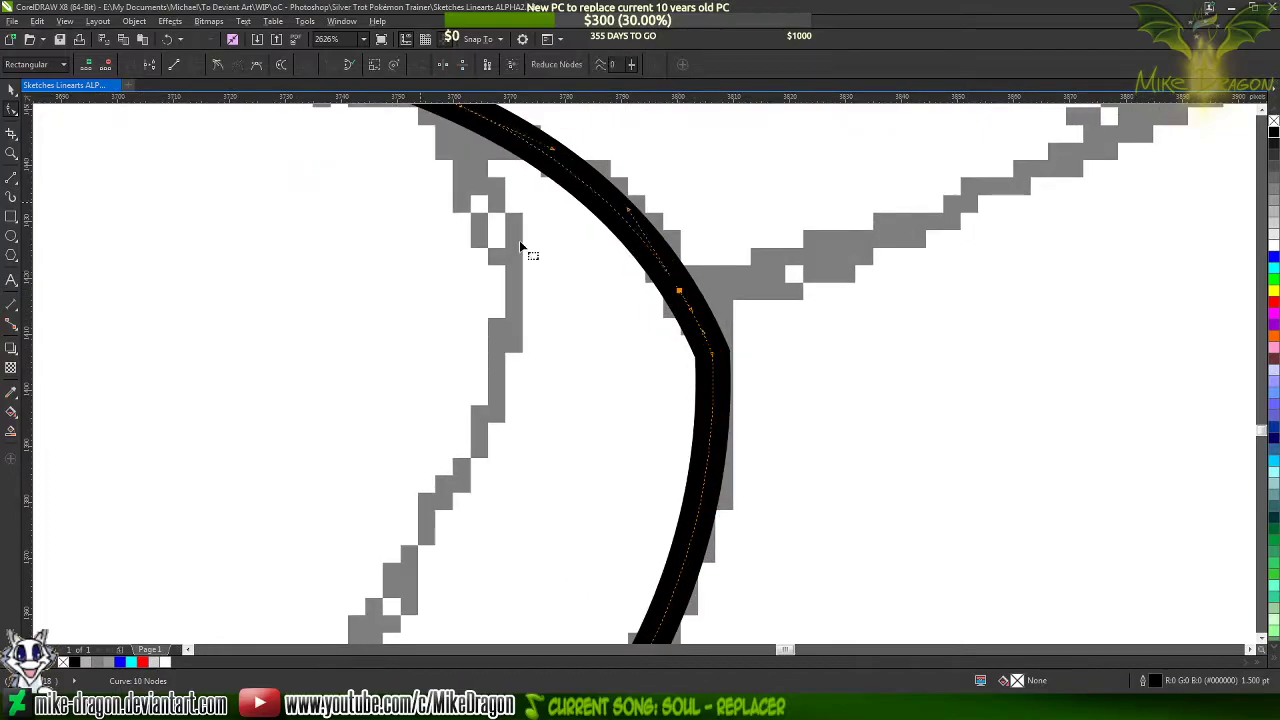
pyautogui.doubleClick(710, 433)
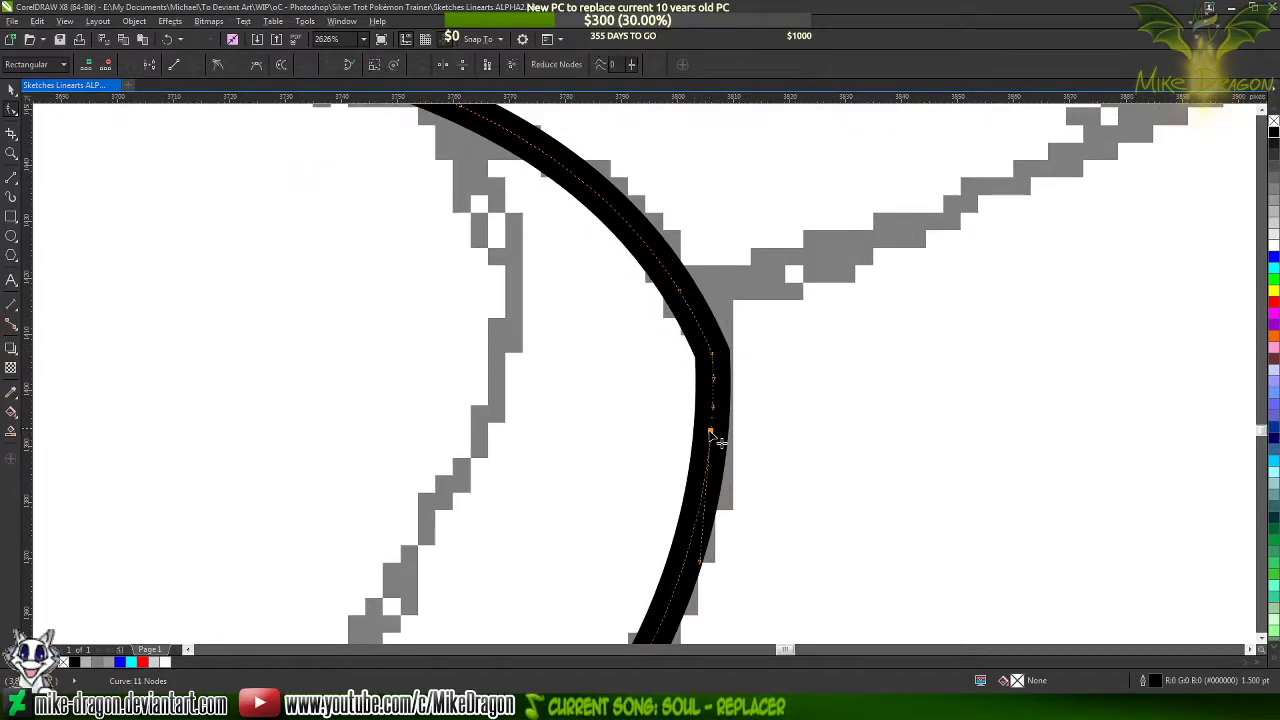
pyautogui.doubleClick(712, 354)
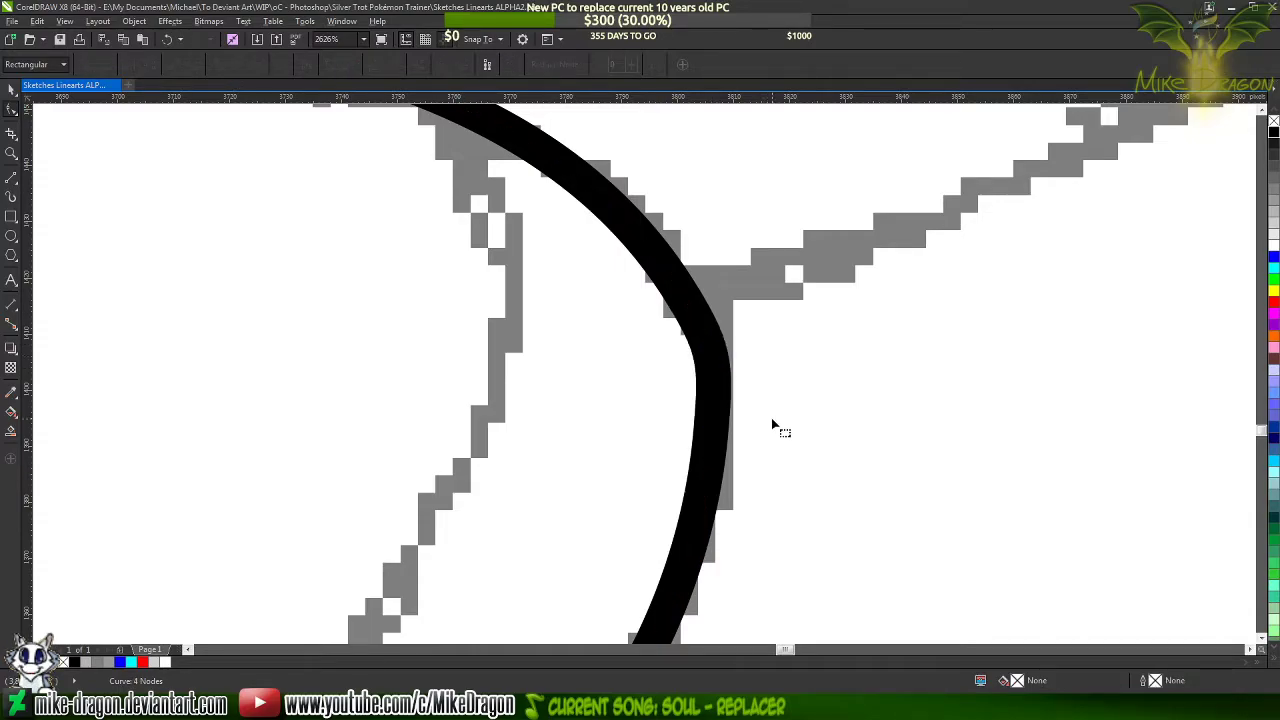
pyautogui.scroll(-2, 771, 417)
# Shorten the upper node's handle and adjust the lower node's handle to refine the rounded front bend of the hoof
pyautogui.scroll(1, 780, 398)
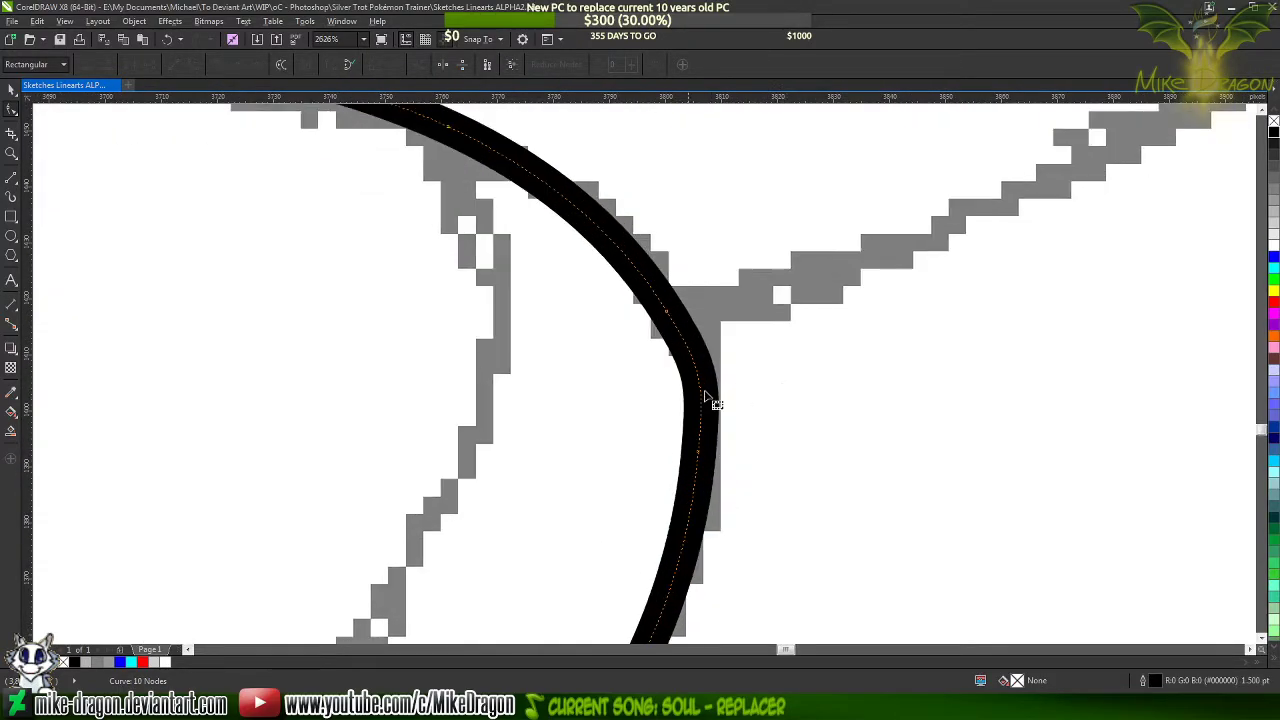
pyautogui.click(697, 448)
pyautogui.scroll(1, 710, 390)
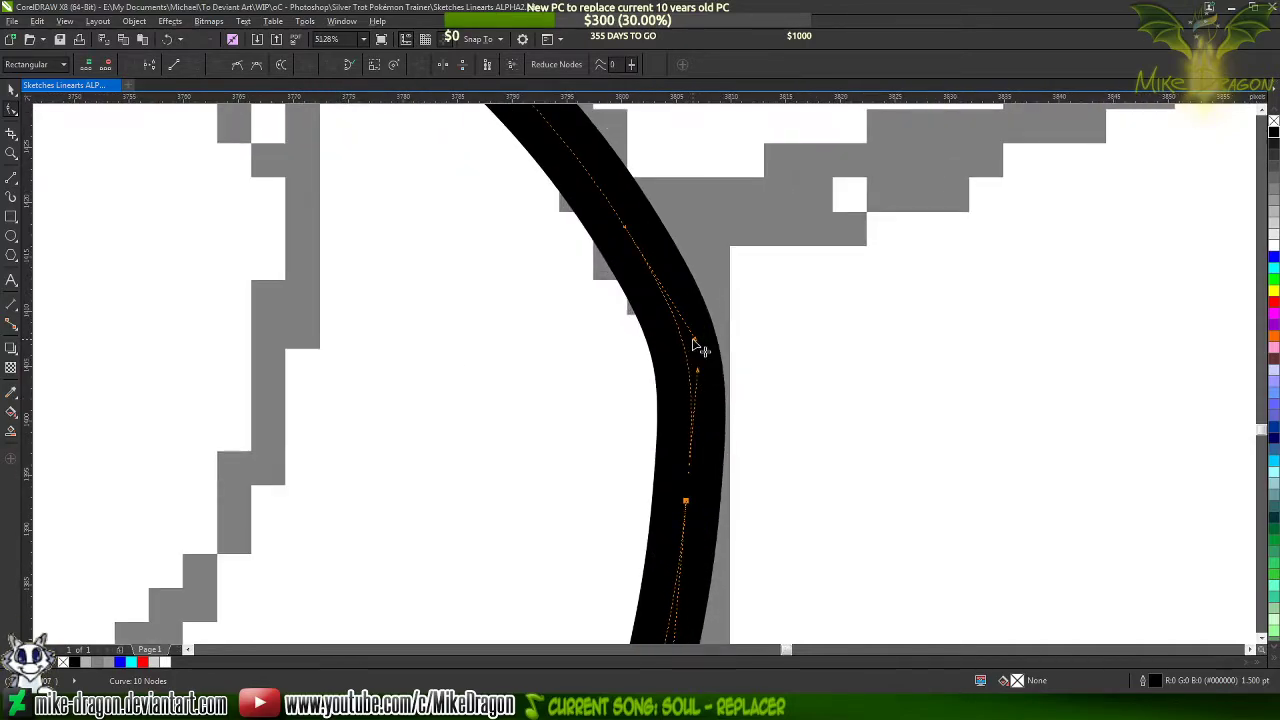
pyautogui.moveTo(700, 349); pyautogui.dragTo(677, 309)
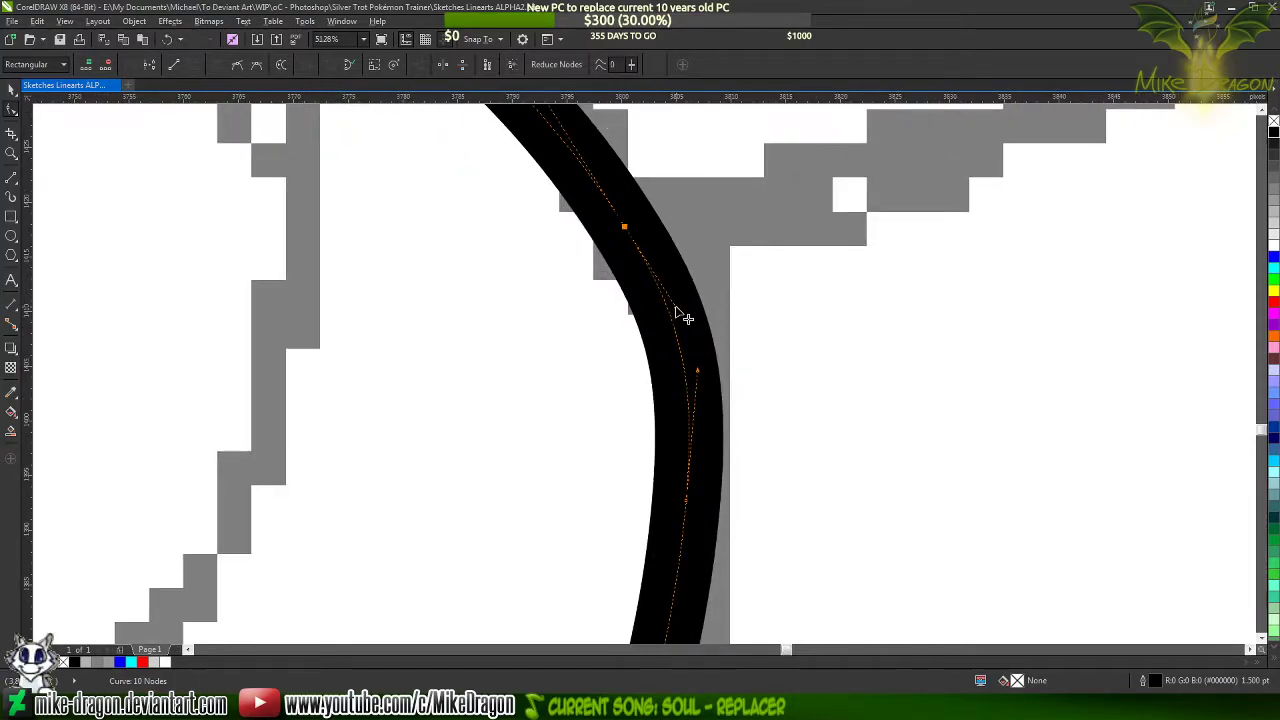
pyautogui.click(698, 396)
pyautogui.moveTo(698, 391); pyautogui.dragTo(701, 388)
pyautogui.click(799, 513)
pyautogui.scroll(-1, 799, 514)
pyautogui.scroll(-5, 804, 504)
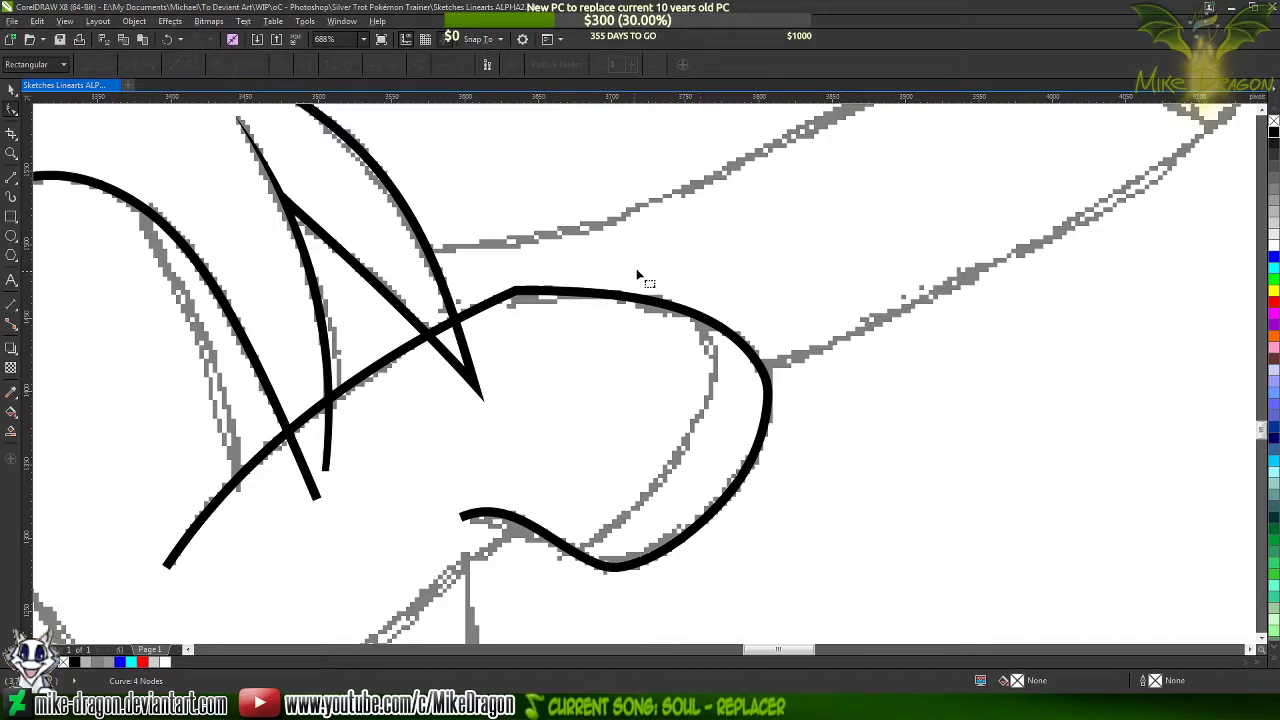
# Smooth the corner on top of the leg outline by adding a node on the leg side and deleting the corner node
pyautogui.scroll(1, 507, 297)
pyautogui.scroll(1, 505, 300)
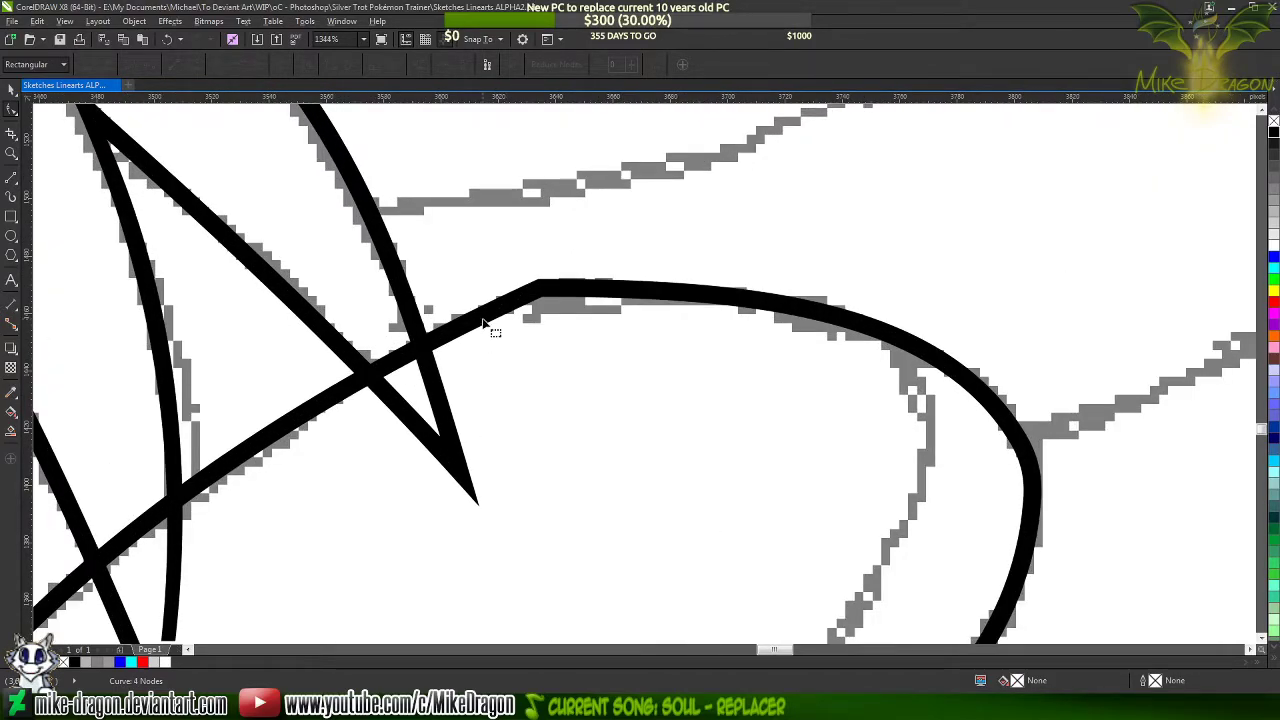
pyautogui.click(484, 326)
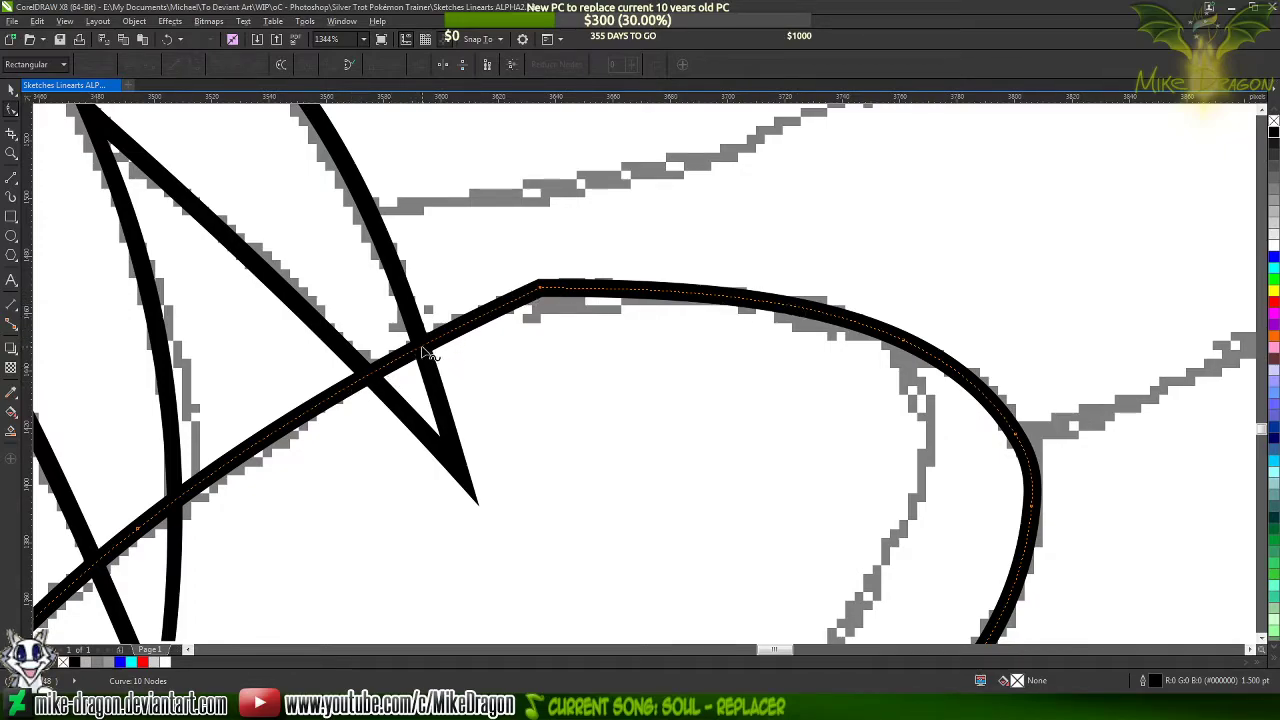
pyautogui.doubleClick(421, 347)
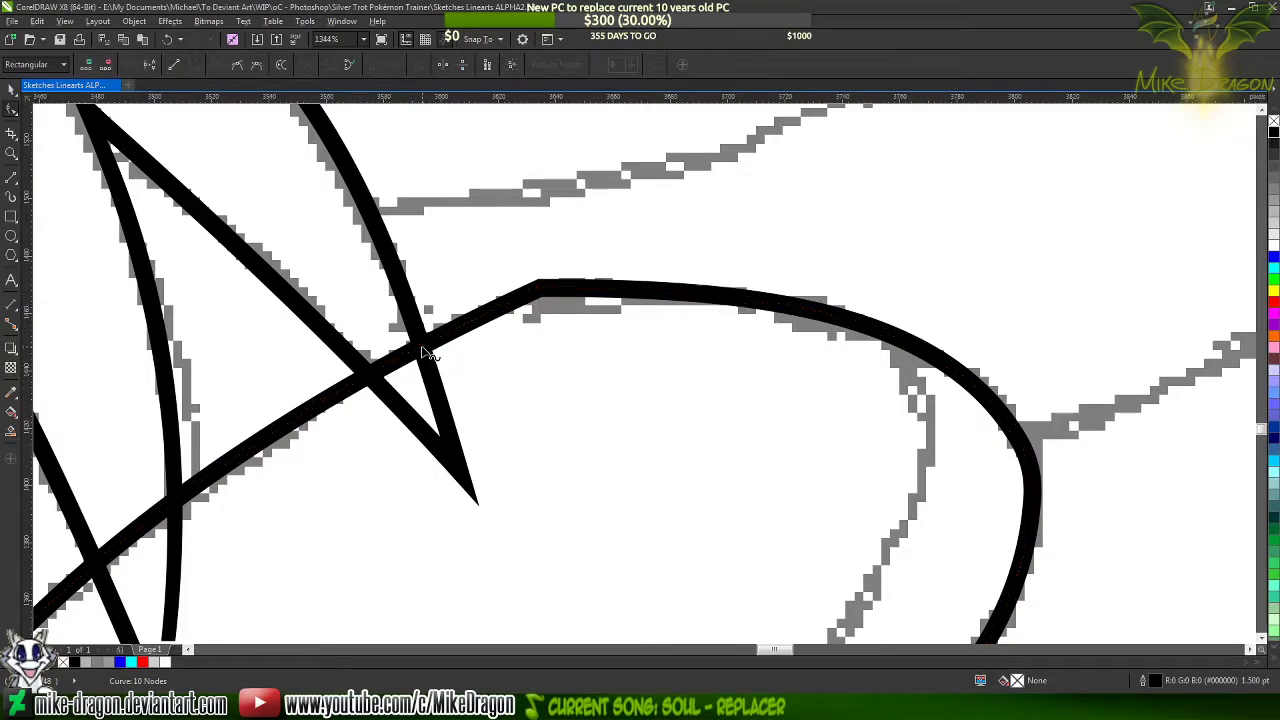
pyautogui.doubleClick(540, 289)
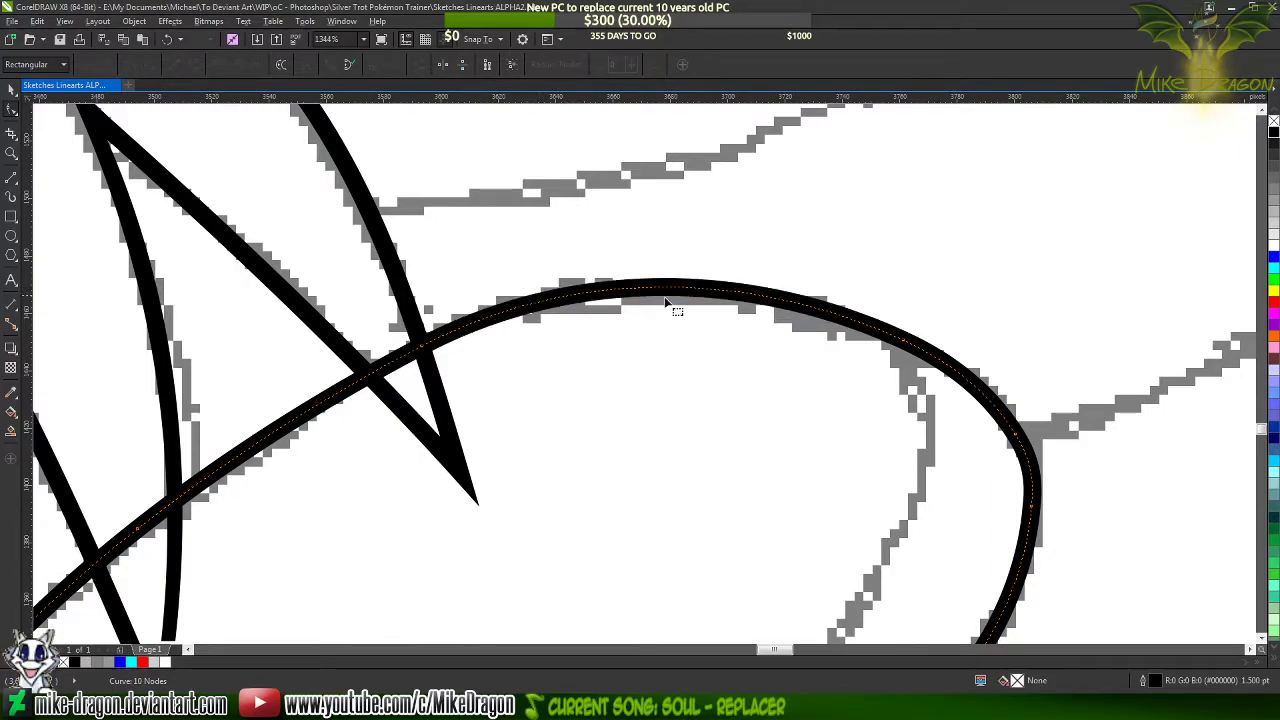
# Lower both handles of the top arc slightly so the curve sits on the sketch line
pyautogui.click(904, 340)
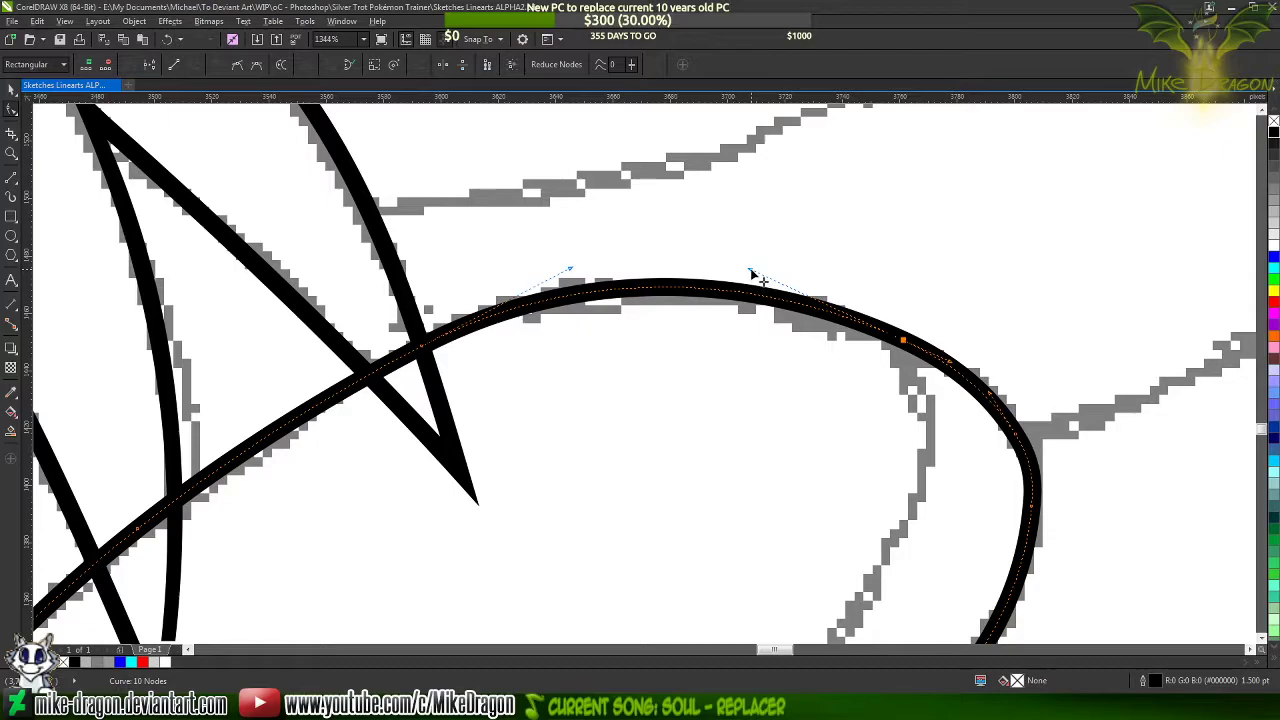
pyautogui.moveTo(752, 272); pyautogui.dragTo(752, 279)
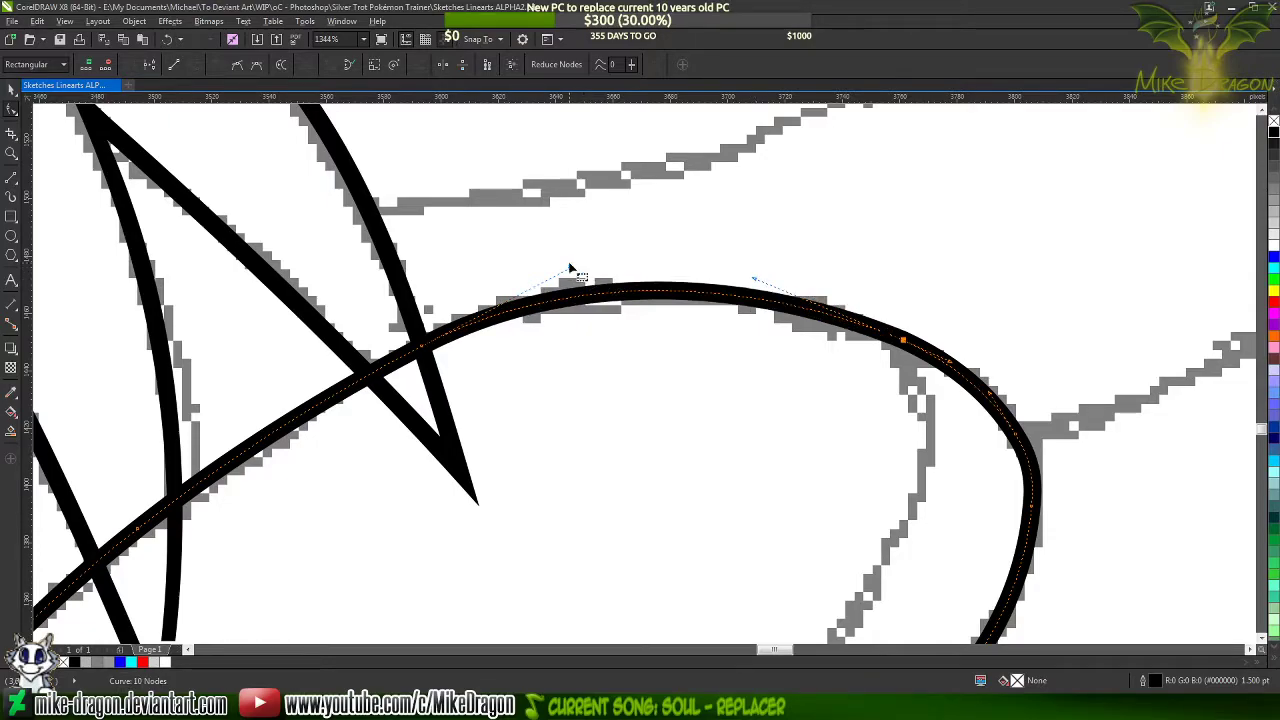
pyautogui.moveTo(570, 268); pyautogui.dragTo(573, 272)
# Add a cusp node on the right part of the top arc and delete the neighbouring node toward the hoof's front
pyautogui.scroll(2, 955, 300)
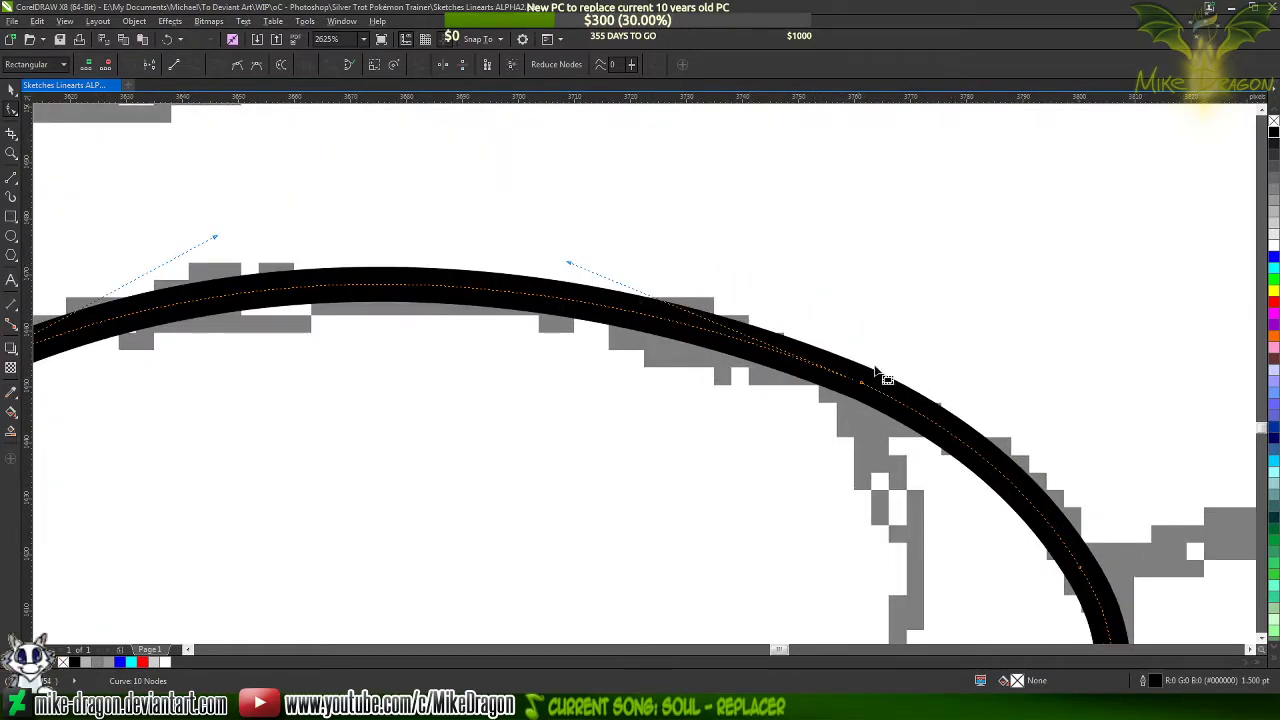
pyautogui.doubleClick(569, 300)
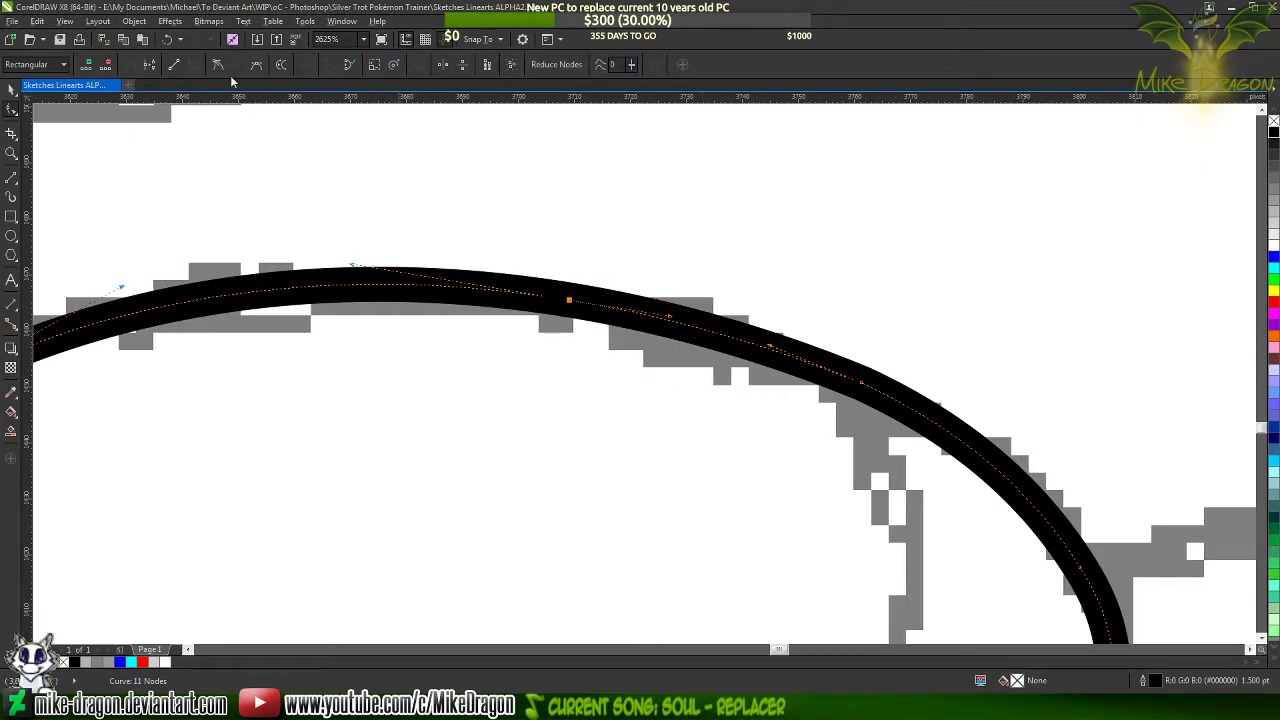
pyautogui.scroll(-1, 780, 238)
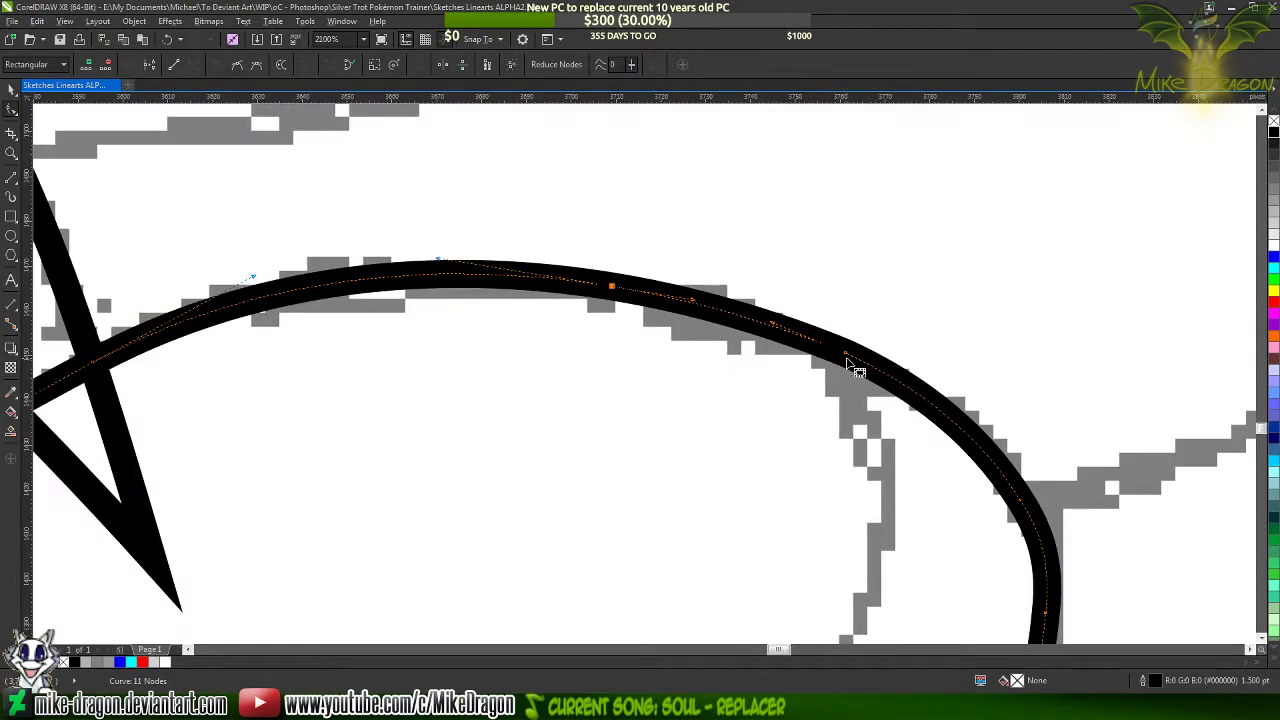
pyautogui.press('Delete')
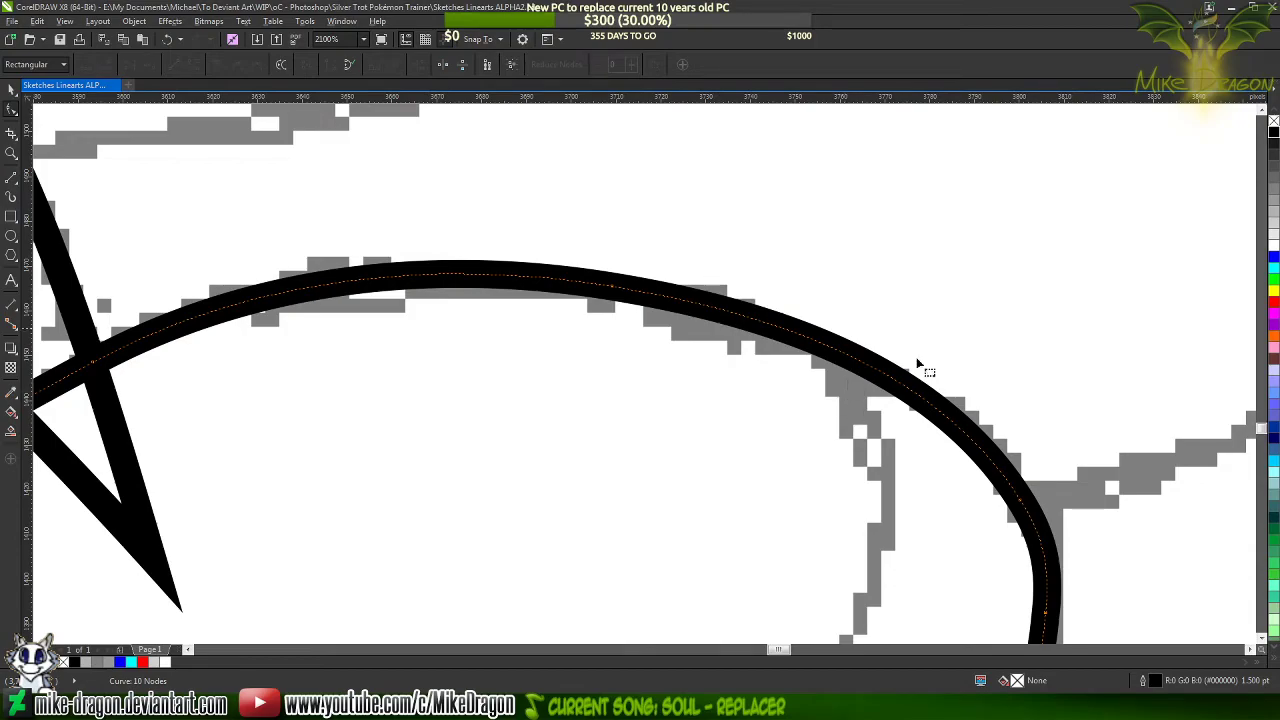
pyautogui.scroll(-4, 922, 212)
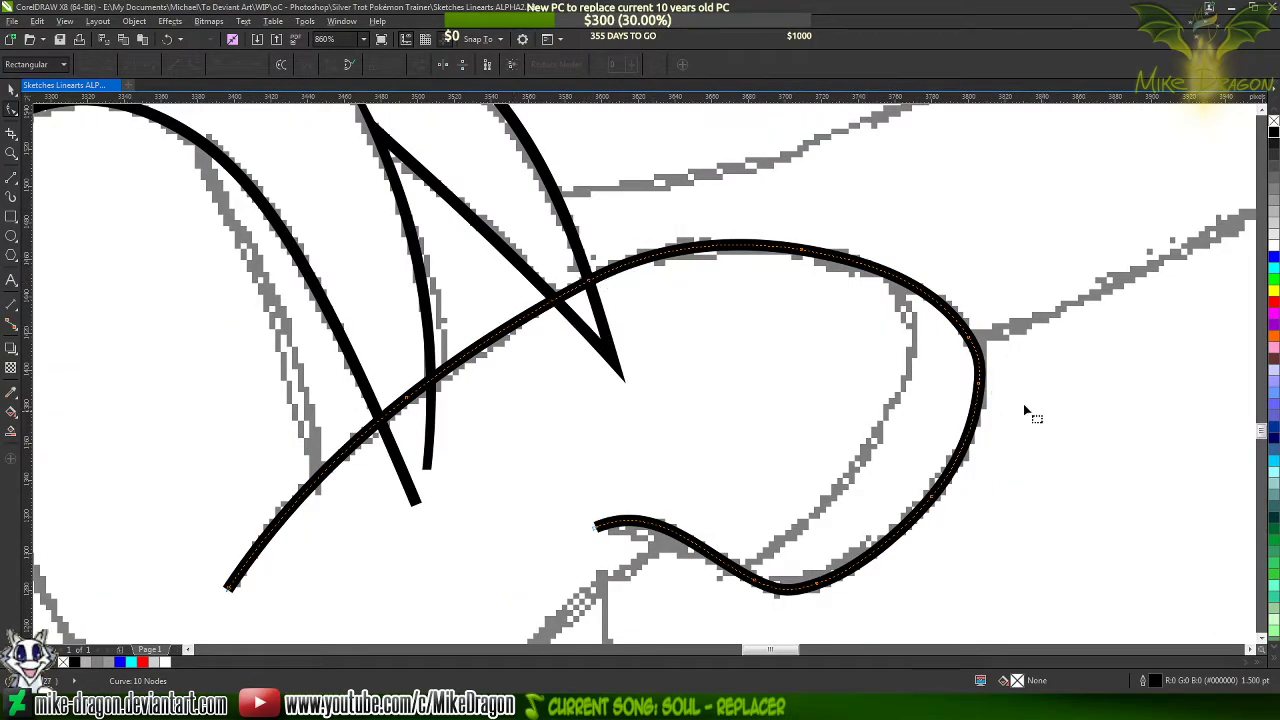
# Draw a straight line about 182 px long across the hoof between the inner sketch line's endpoints and set its outline to 1.5 pt
pyautogui.scroll(2, 1030, 412)
pyautogui.click(10, 176)
pyautogui.scroll(-2, 406, 234)
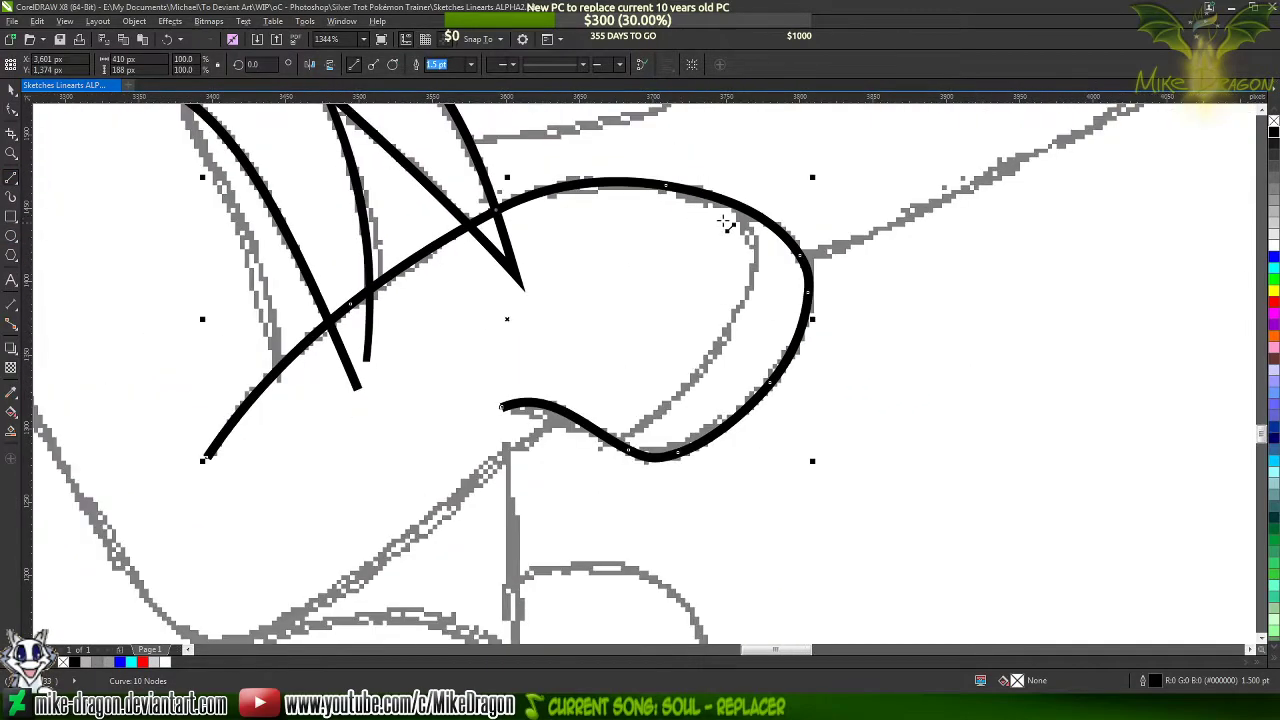
pyautogui.scroll(1, 771, 274)
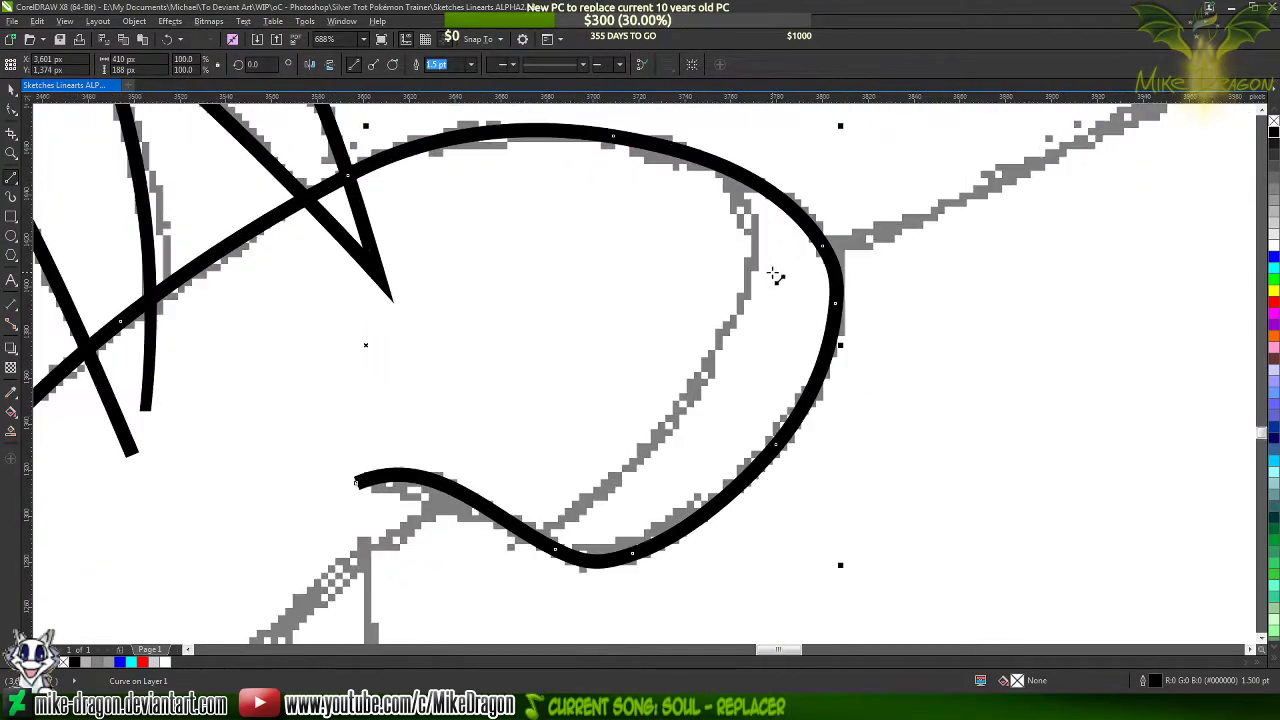
pyautogui.click(724, 172)
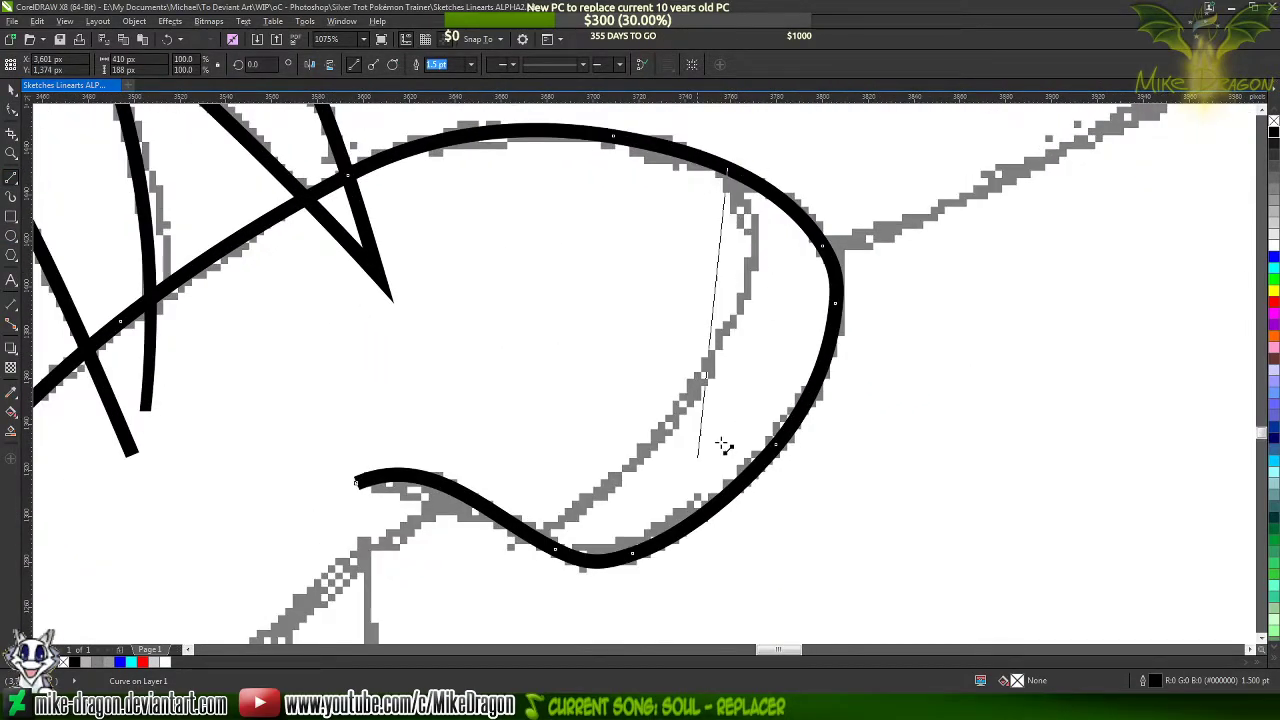
pyautogui.click(532, 537)
pyautogui.click(471, 68)
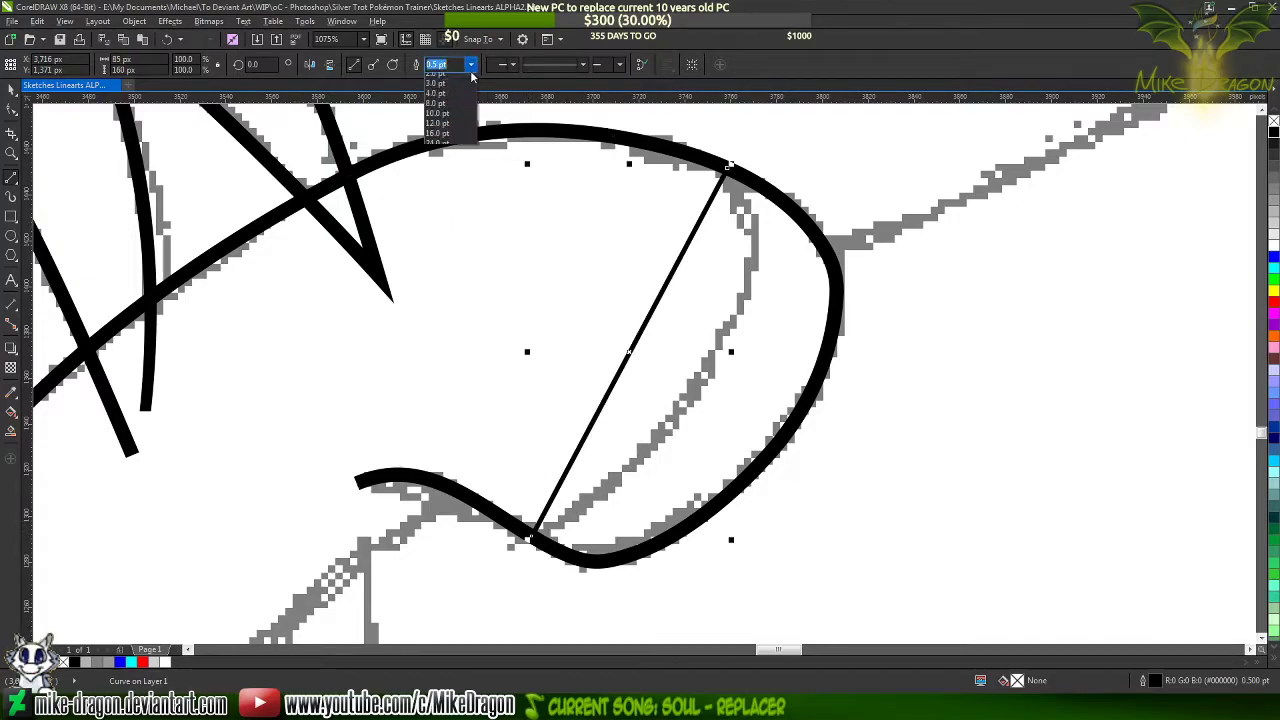
pyautogui.click(442, 129)
# Convert the line across the hoof to a curve and bend it onto the inner sketch line, adjusting the handles at both ends
pyautogui.press('F10')
pyautogui.moveTo(797, 141); pyautogui.dragTo(464, 582)
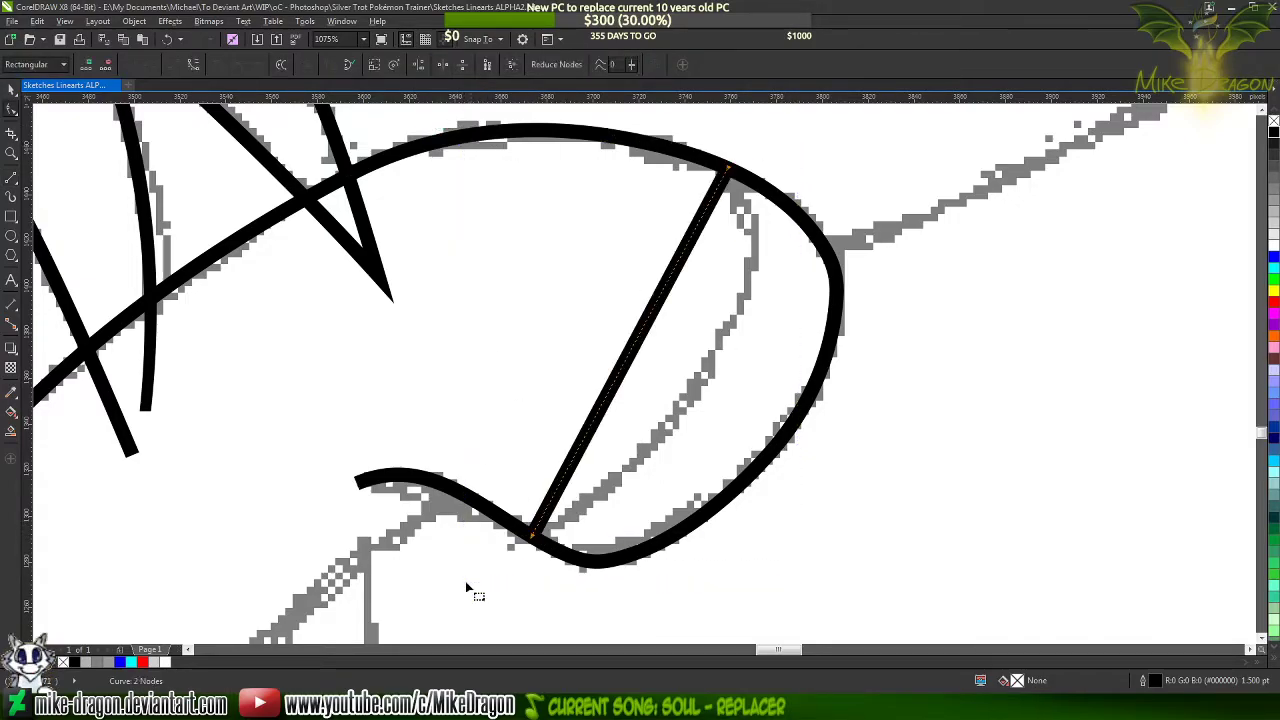
pyautogui.rightClick(620, 357)
pyautogui.click(660, 415)
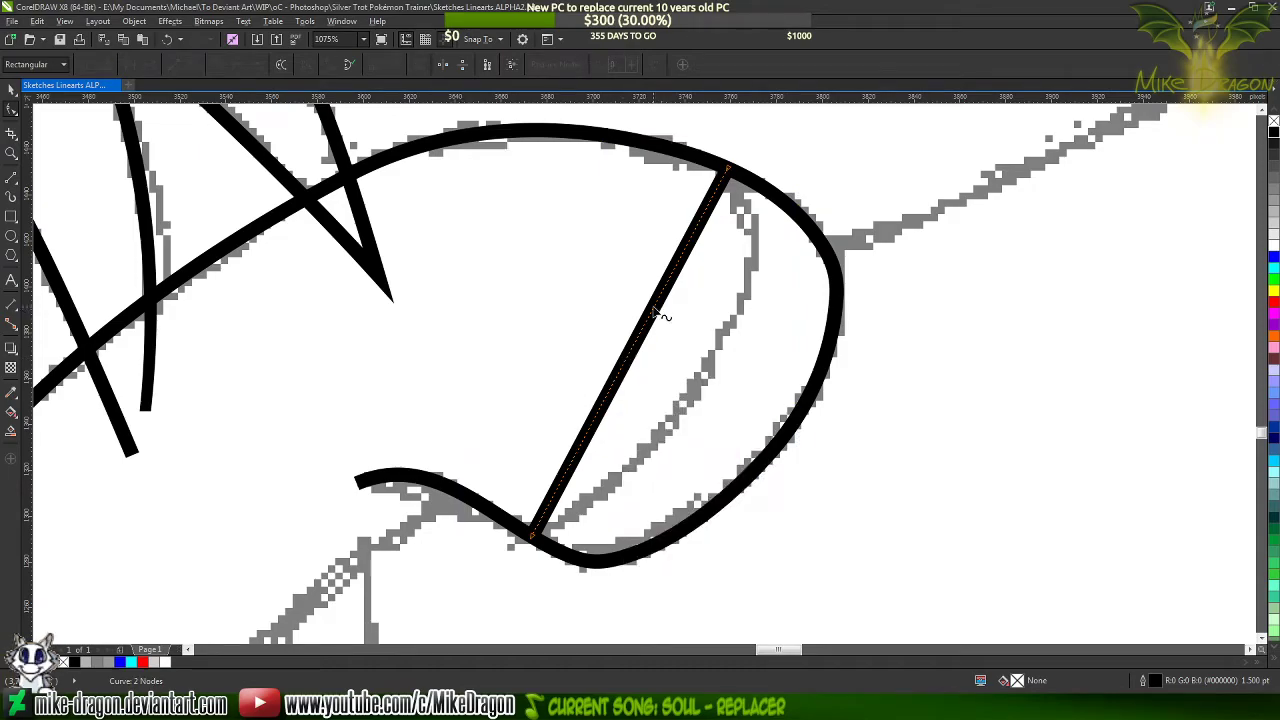
pyautogui.moveTo(661, 313); pyautogui.dragTo(716, 268)
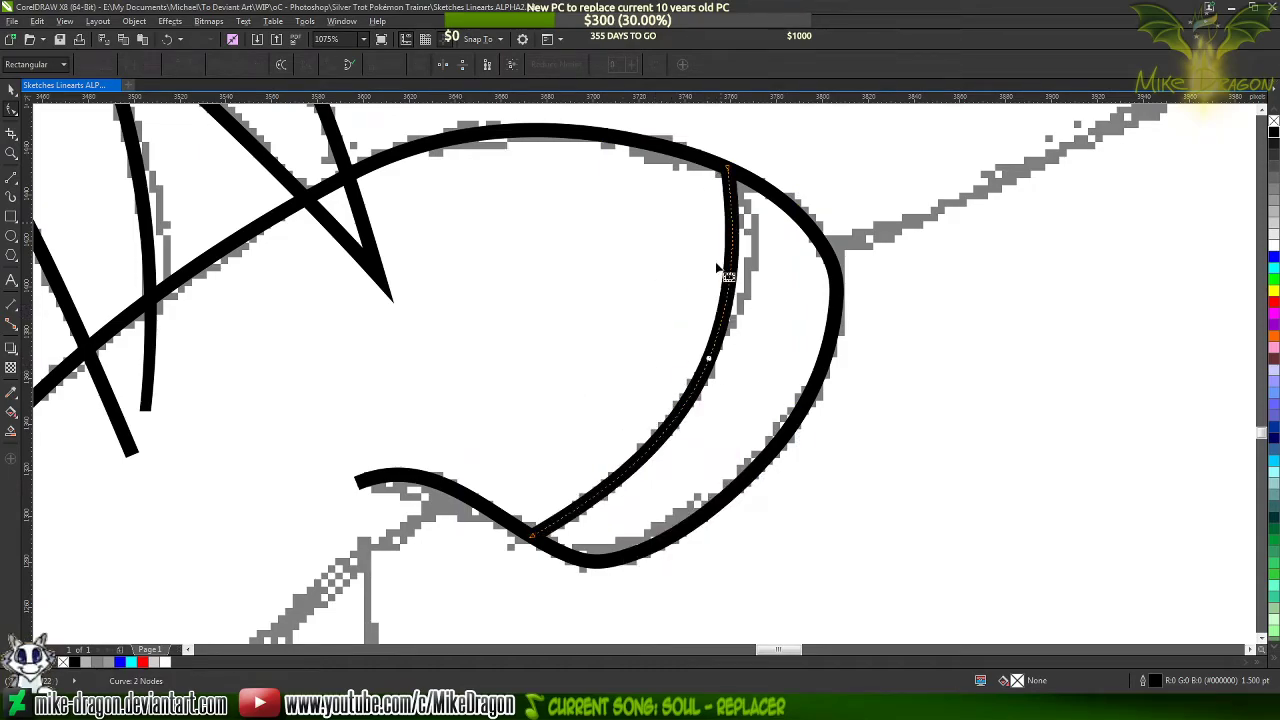
pyautogui.click(733, 172)
pyautogui.moveTo(766, 374); pyautogui.dragTo(812, 285)
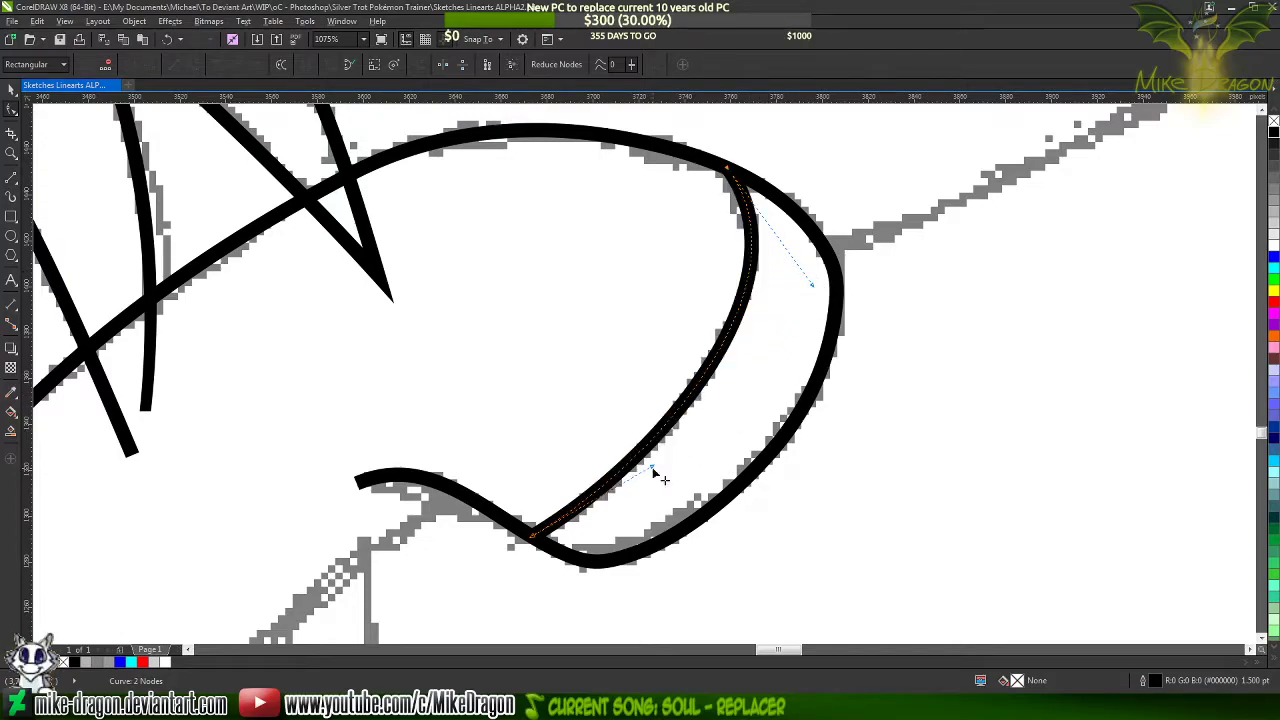
pyautogui.moveTo(651, 467); pyautogui.dragTo(655, 482)
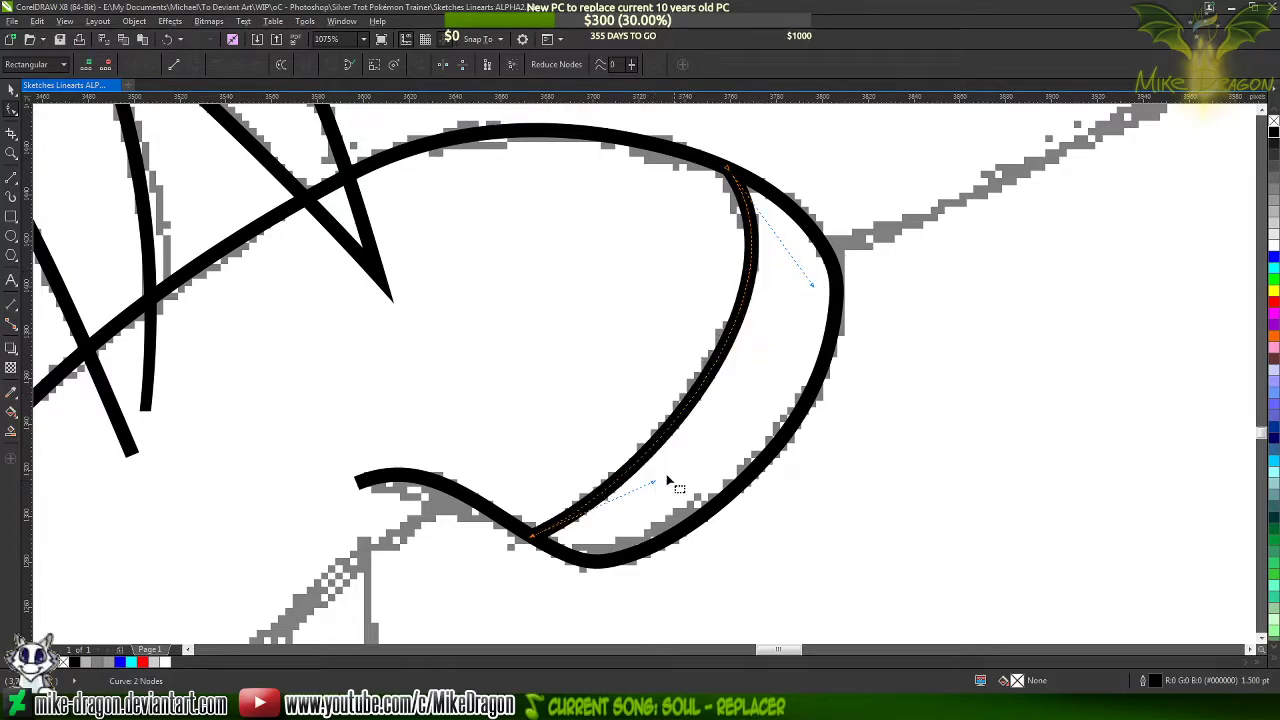
# Set the outline of the pointed mane spike that crosses the top of the hoof to blue
pyautogui.click(764, 391)
pyautogui.scroll(-3, 903, 518)
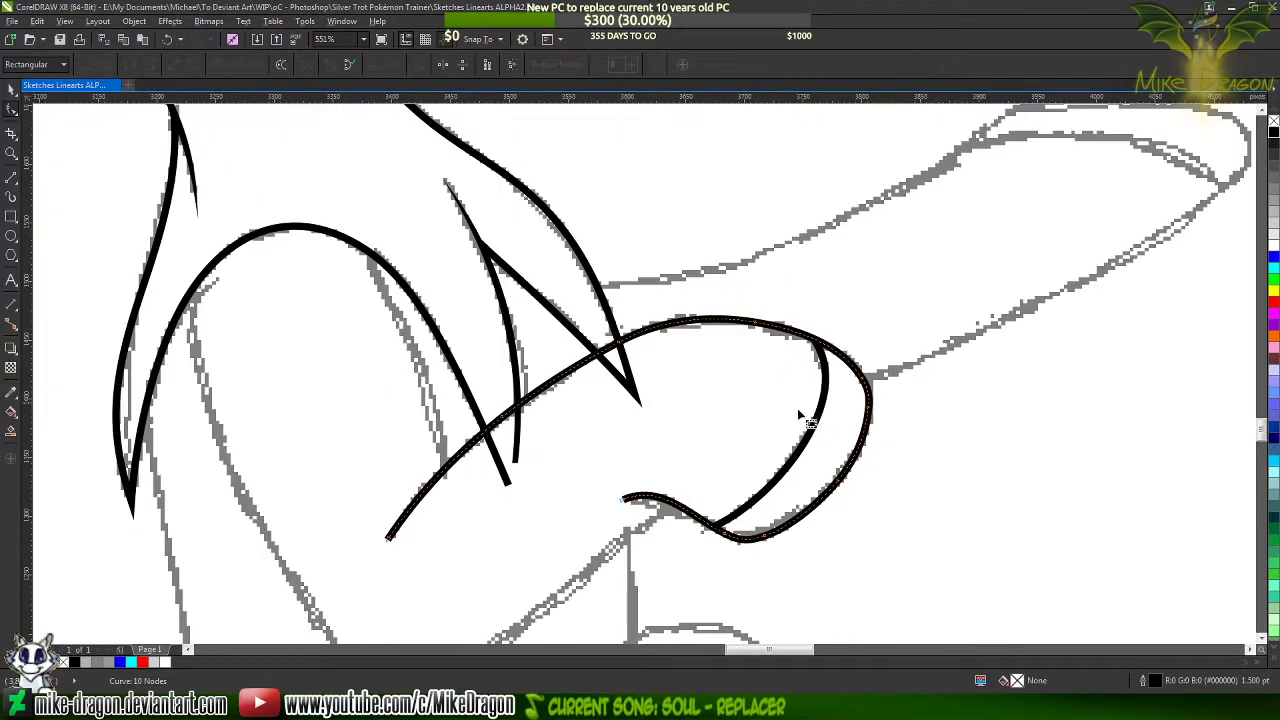
pyautogui.click(512, 411)
pyautogui.scroll(2, 513, 413)
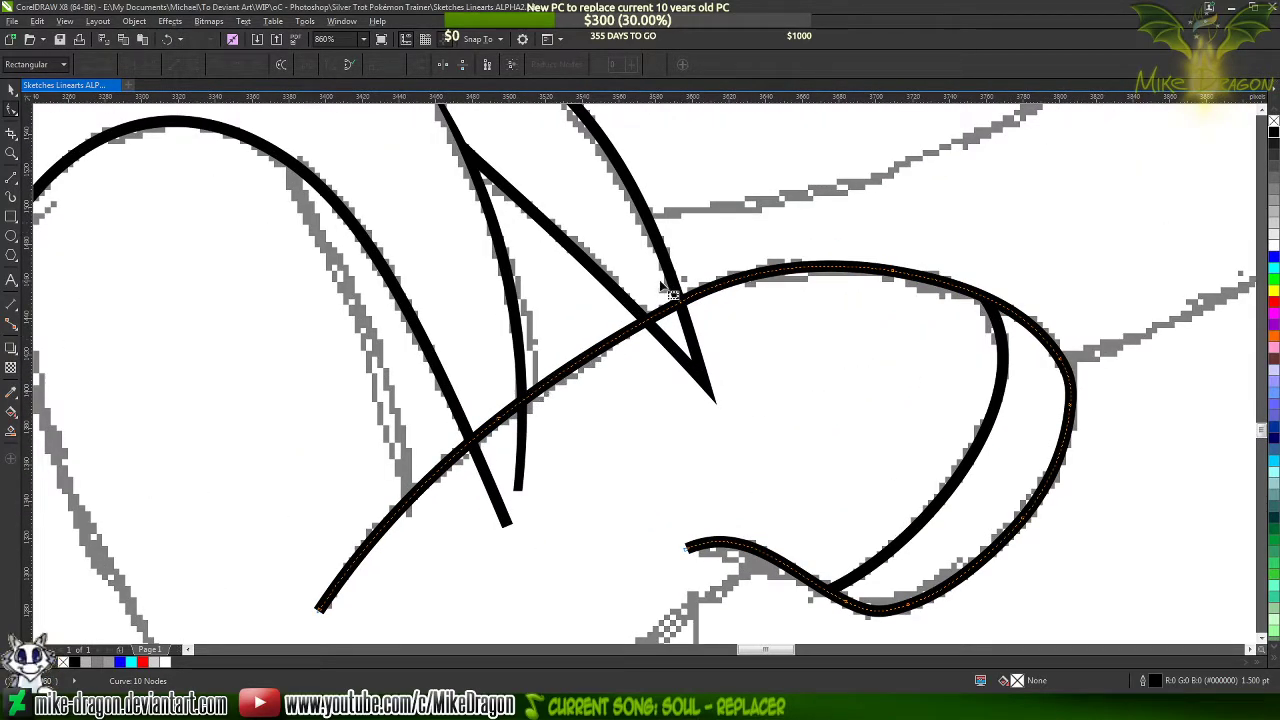
pyautogui.click(680, 283)
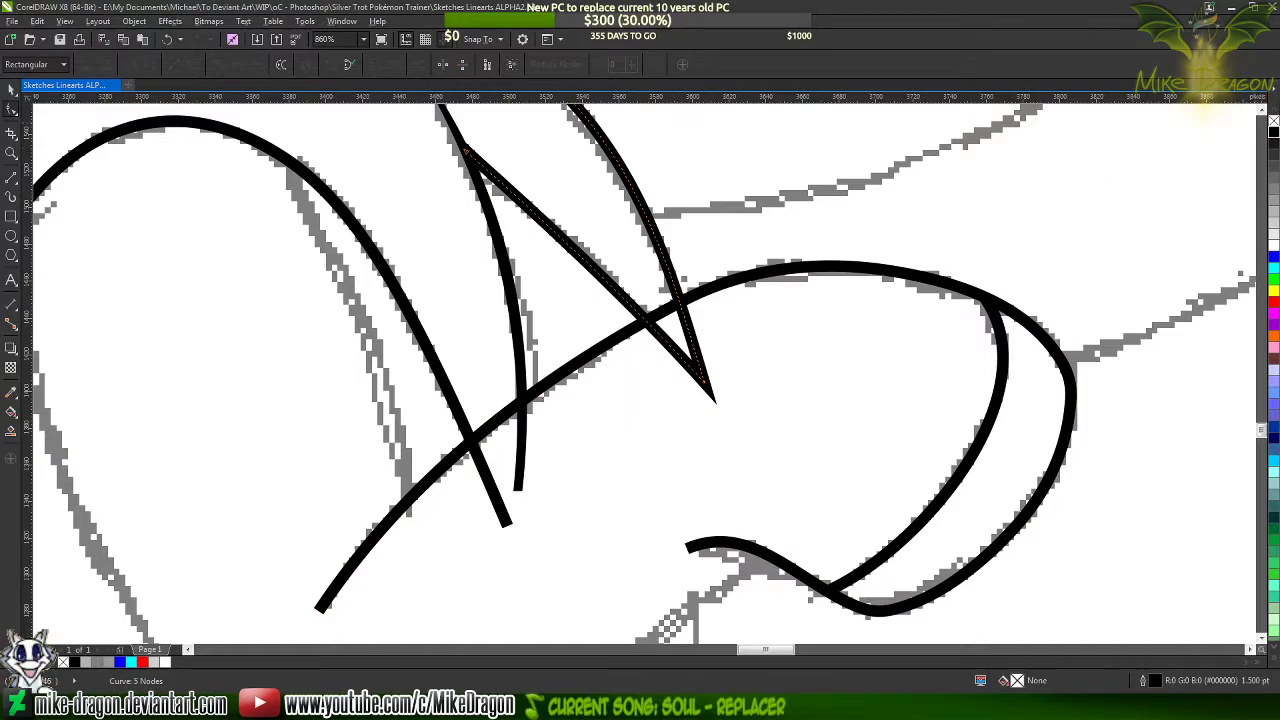
pyautogui.click(1274, 257)
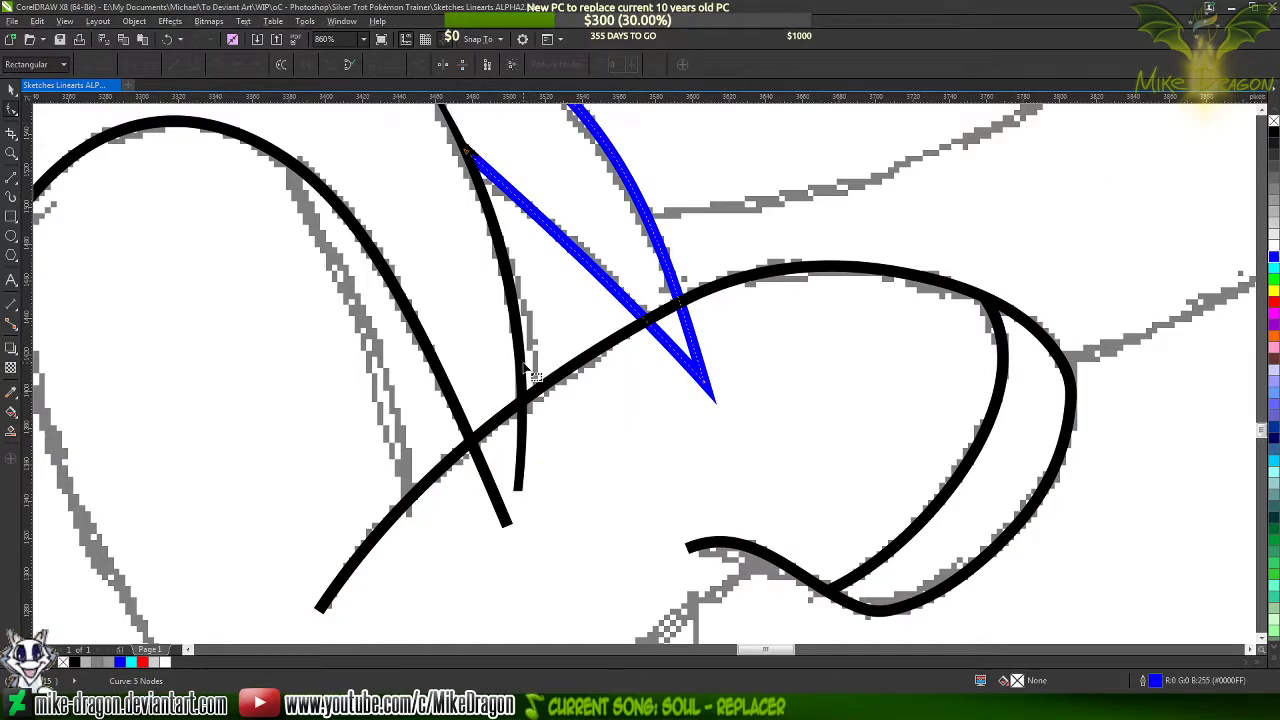
# Recolour the narrow filled strand beside the spike and the outline of the long arched mane curve blue
pyautogui.rightClick(1273, 257)
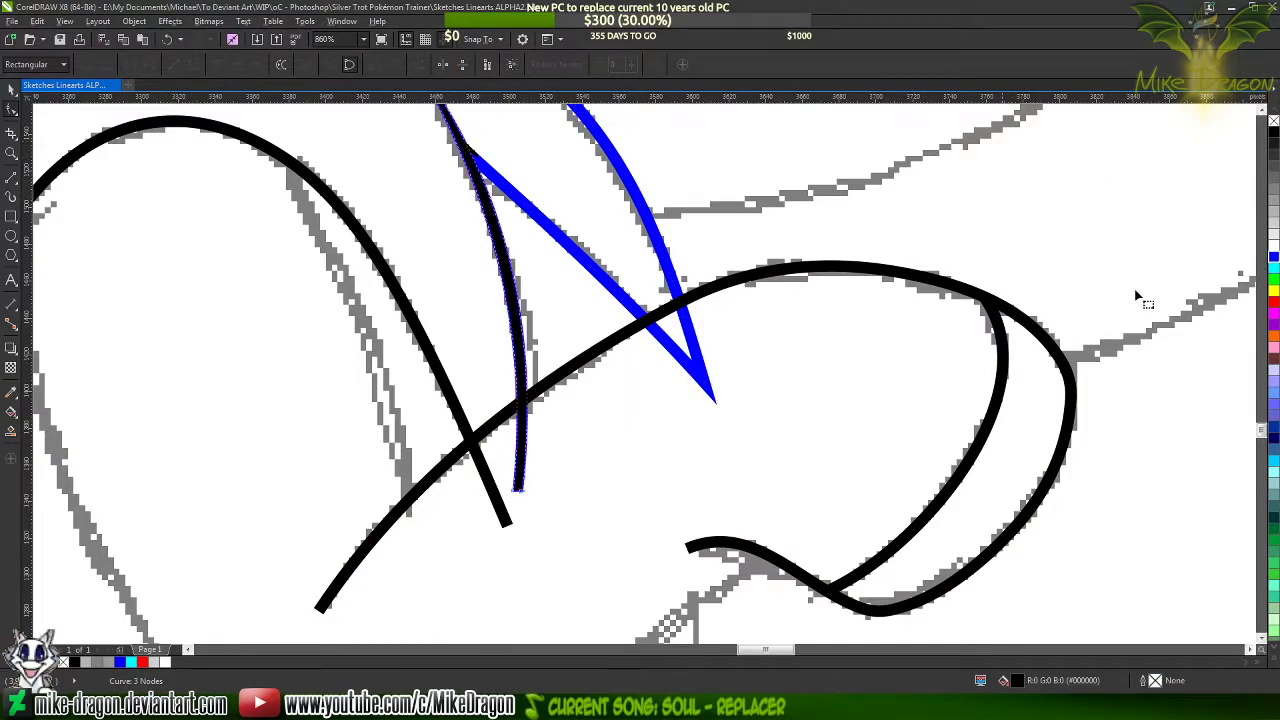
pyautogui.click(1273, 257)
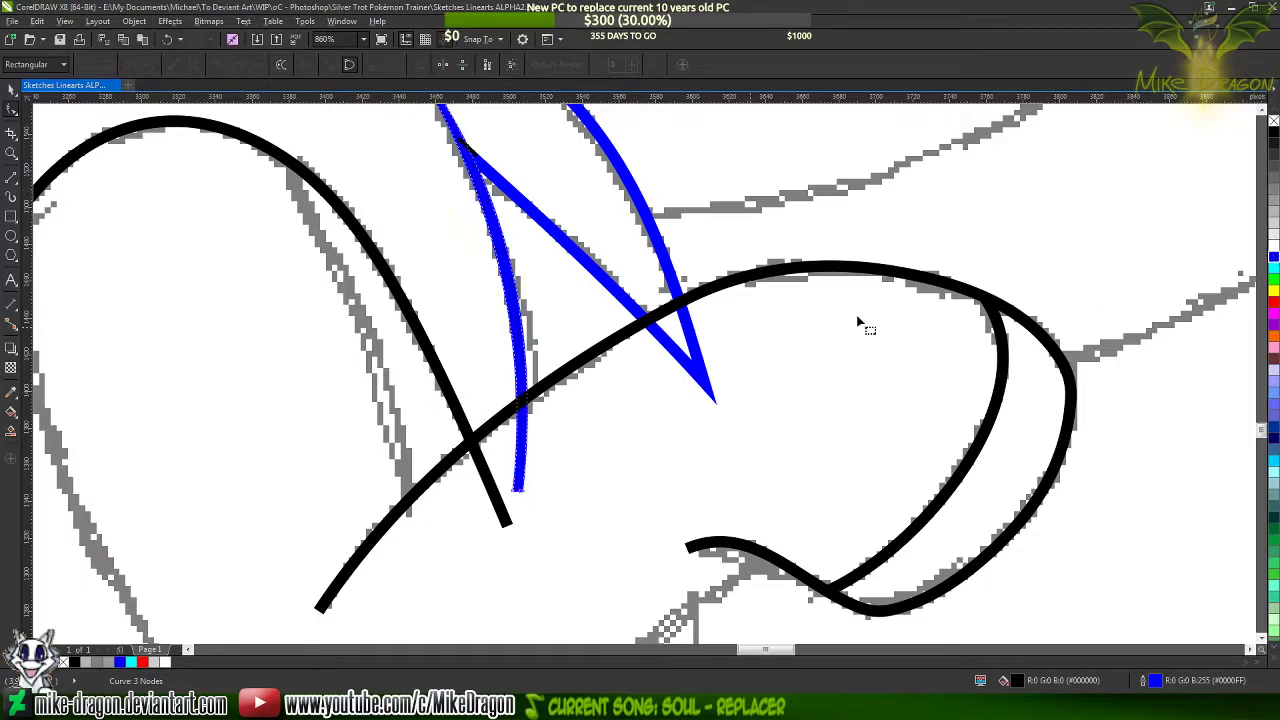
pyautogui.click(466, 416)
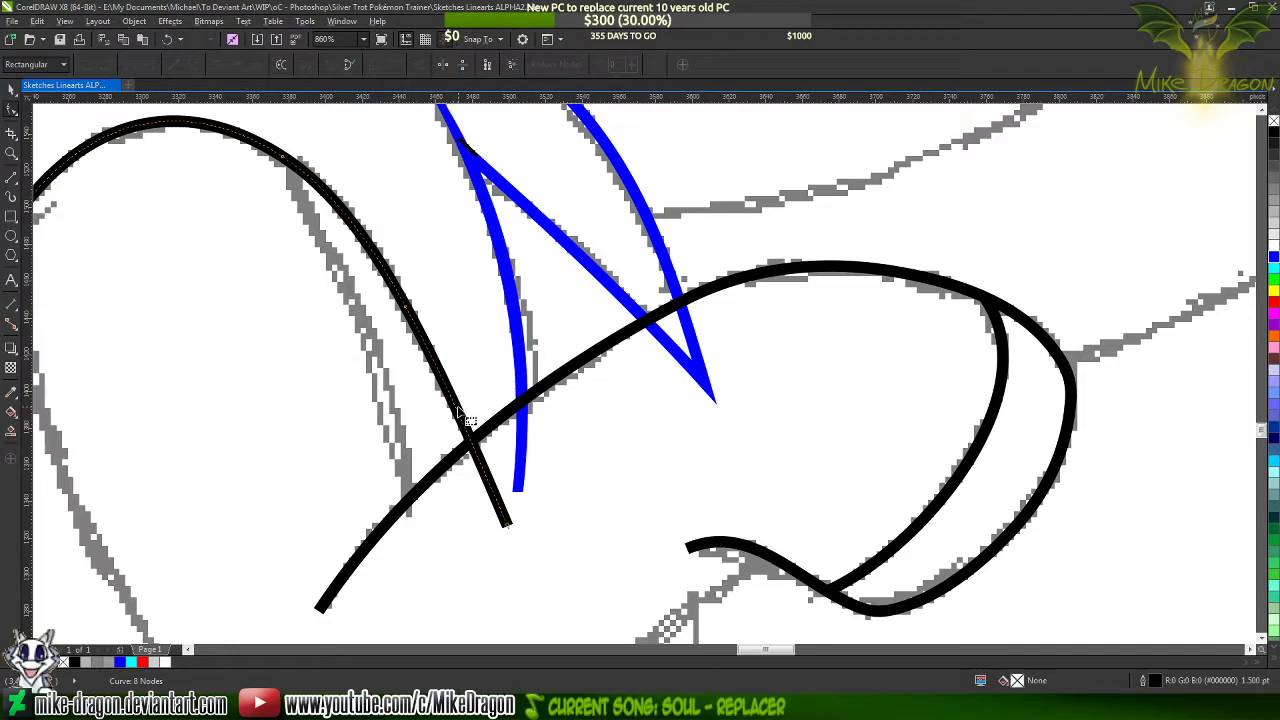
pyautogui.rightClick(1273, 257)
pyautogui.click(1068, 322)
pyautogui.scroll(-2, 700, 266)
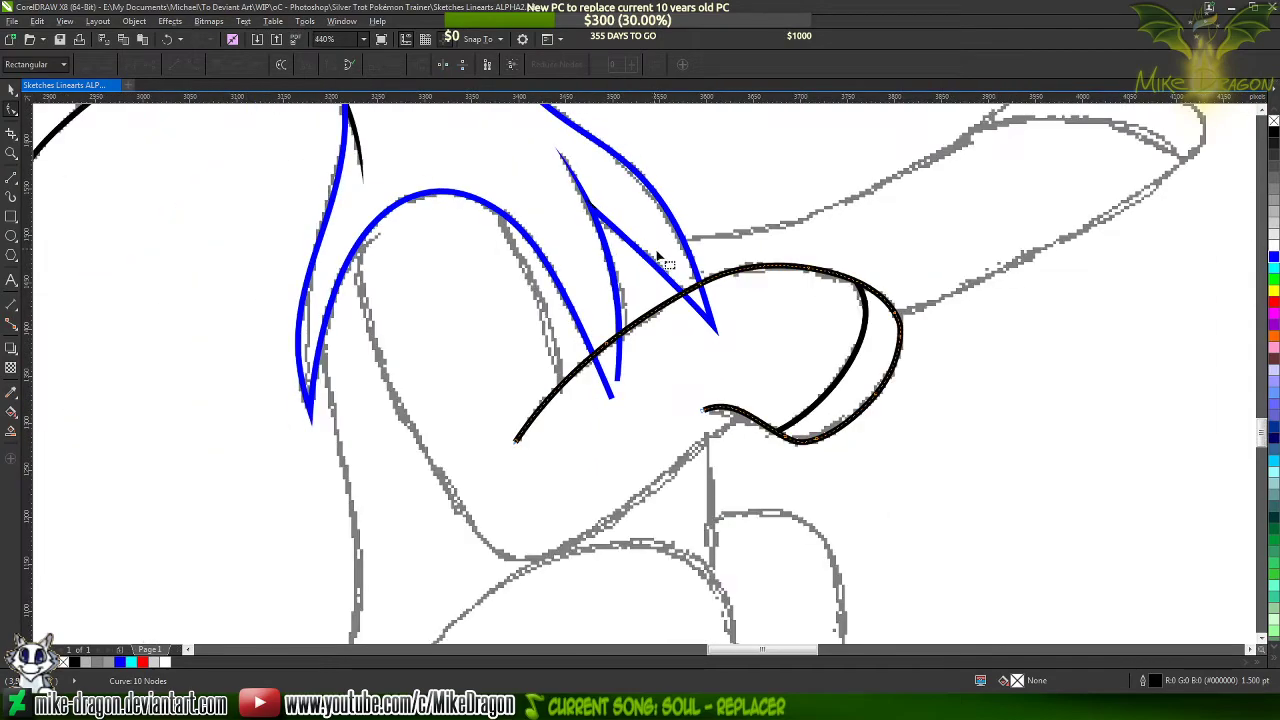
# Add a node on each side of the blue spike where it crosses the black hoof outline
pyautogui.click(772, 201)
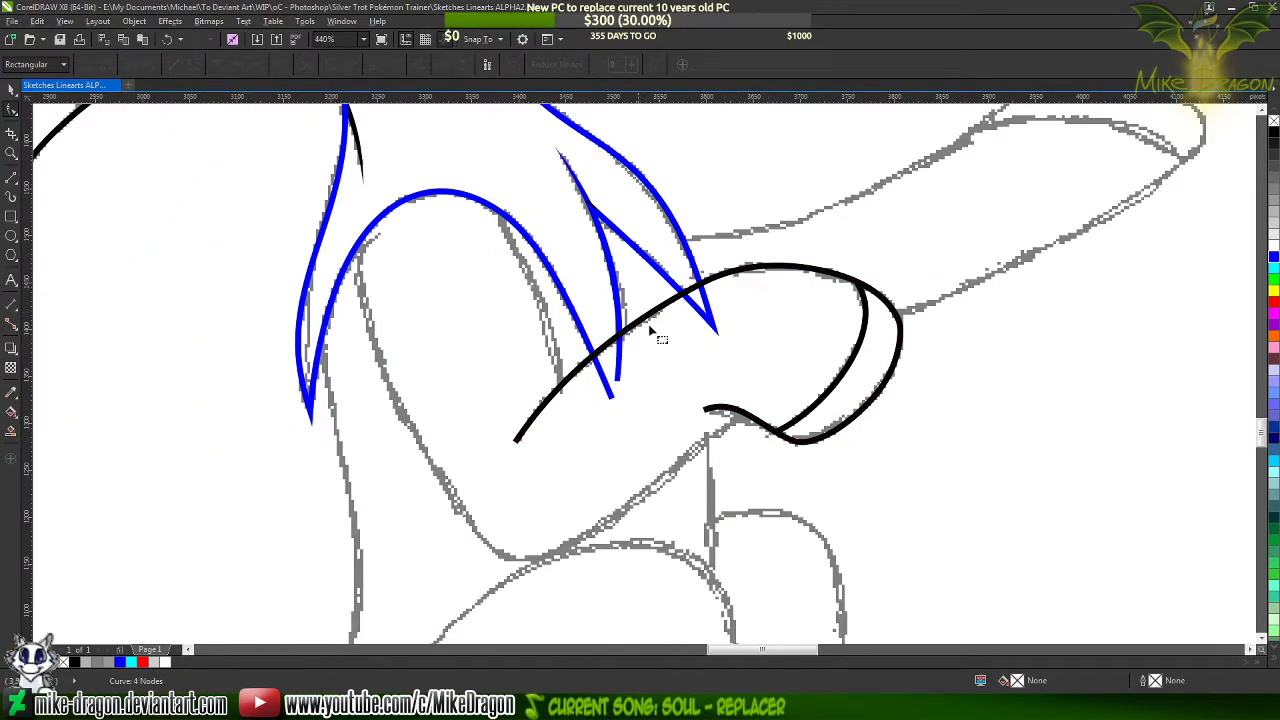
pyautogui.scroll(3, 606, 373)
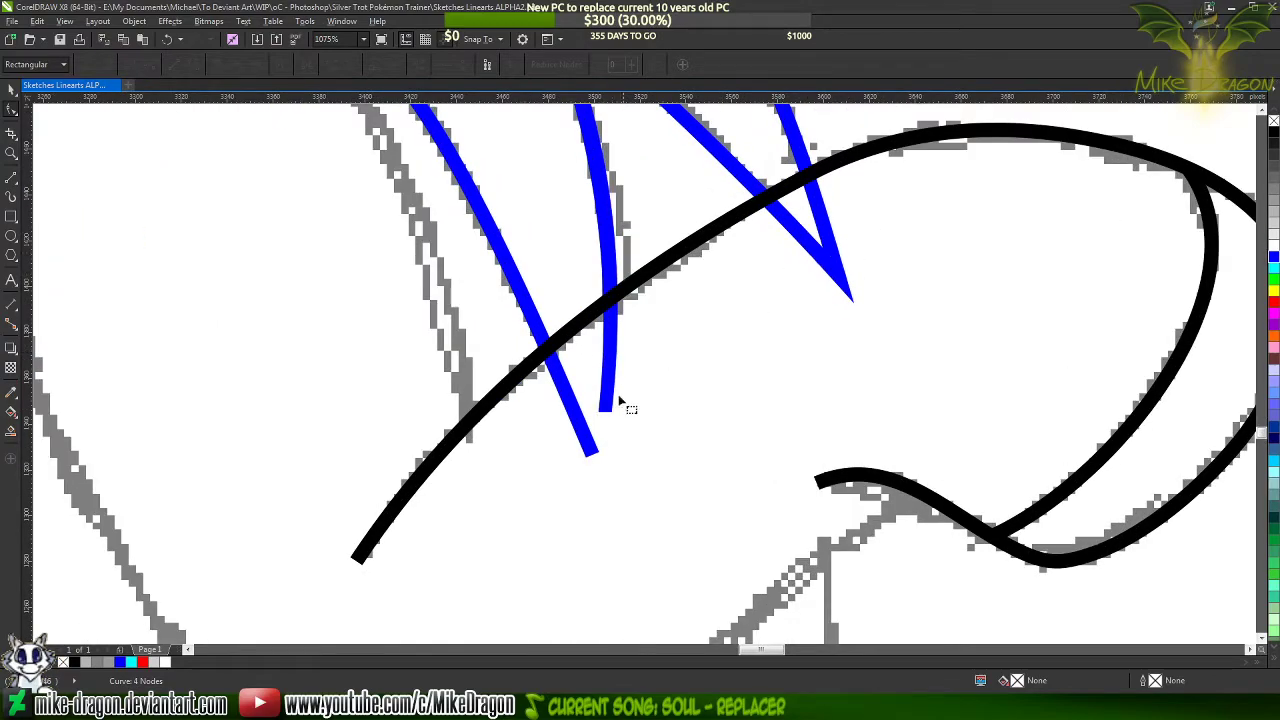
pyautogui.scroll(2, 822, 220)
pyautogui.click(793, 260)
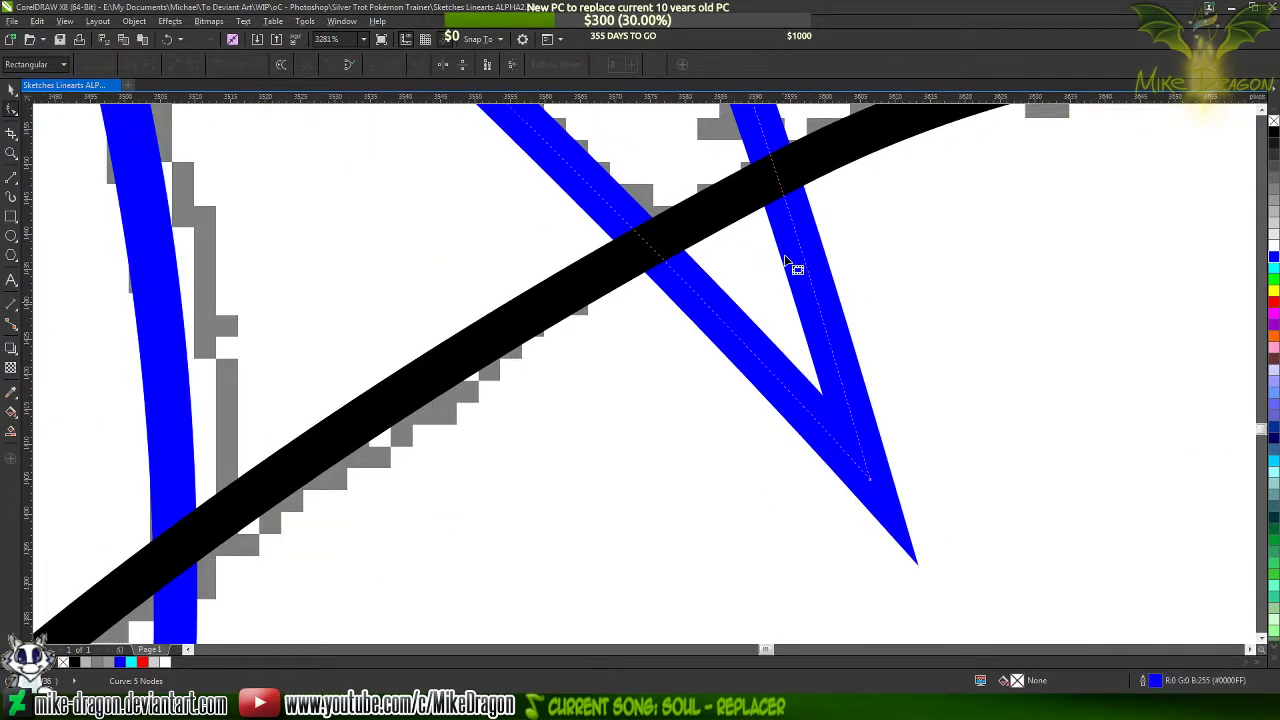
pyautogui.scroll(1, 793, 260)
pyautogui.scroll(-3, 790, 352)
pyautogui.scroll(2, 760, 290)
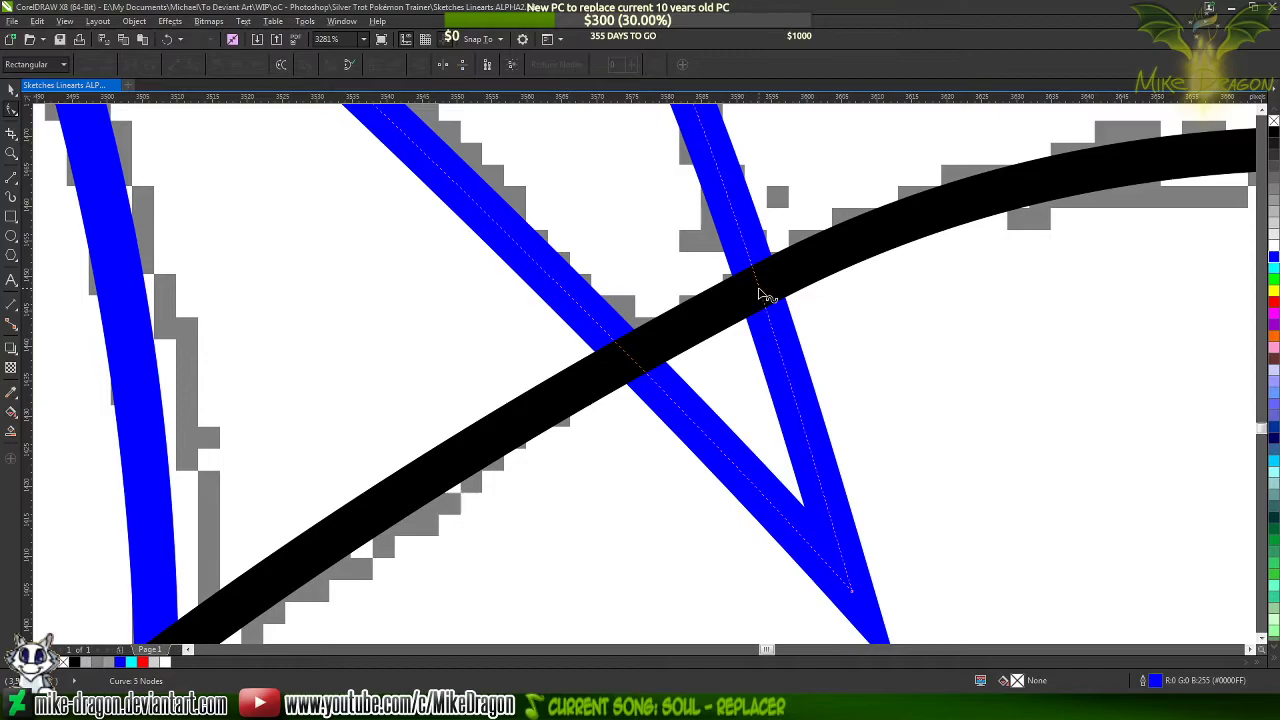
pyautogui.doubleClick(758, 287)
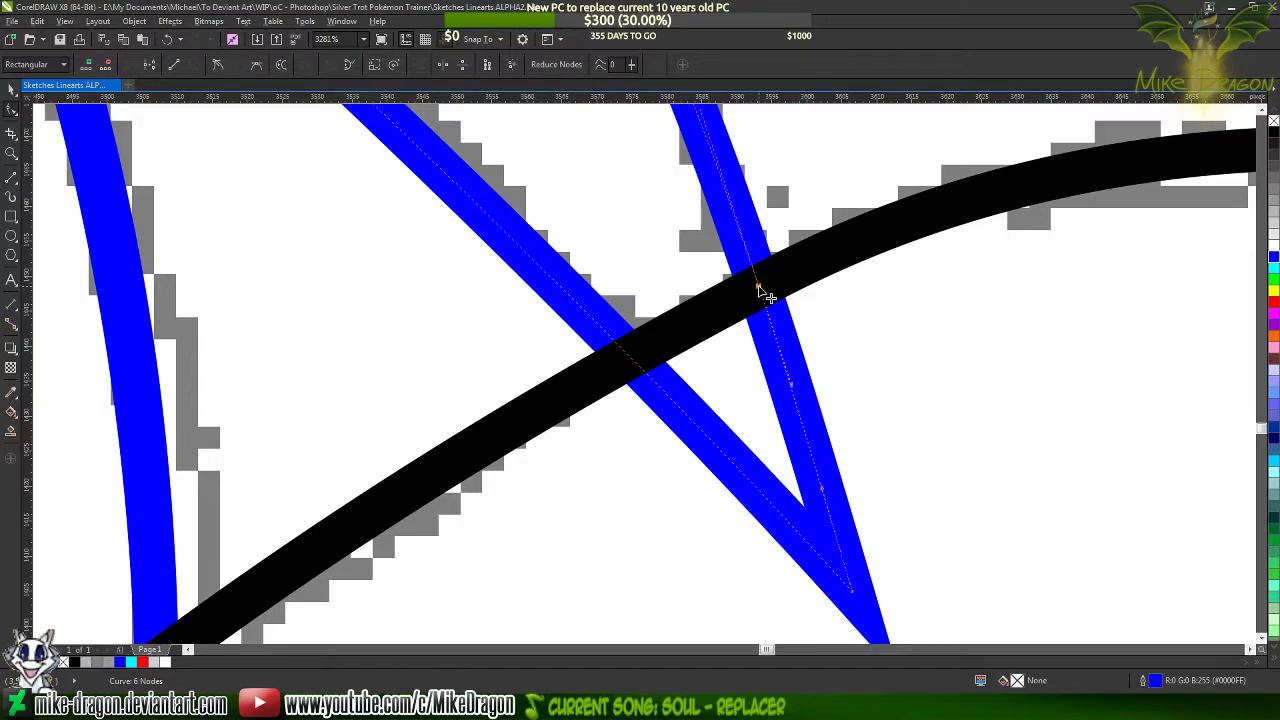
pyautogui.doubleClick(632, 362)
pyautogui.scroll(-1, 603, 229)
pyautogui.scroll(1, 757, 313)
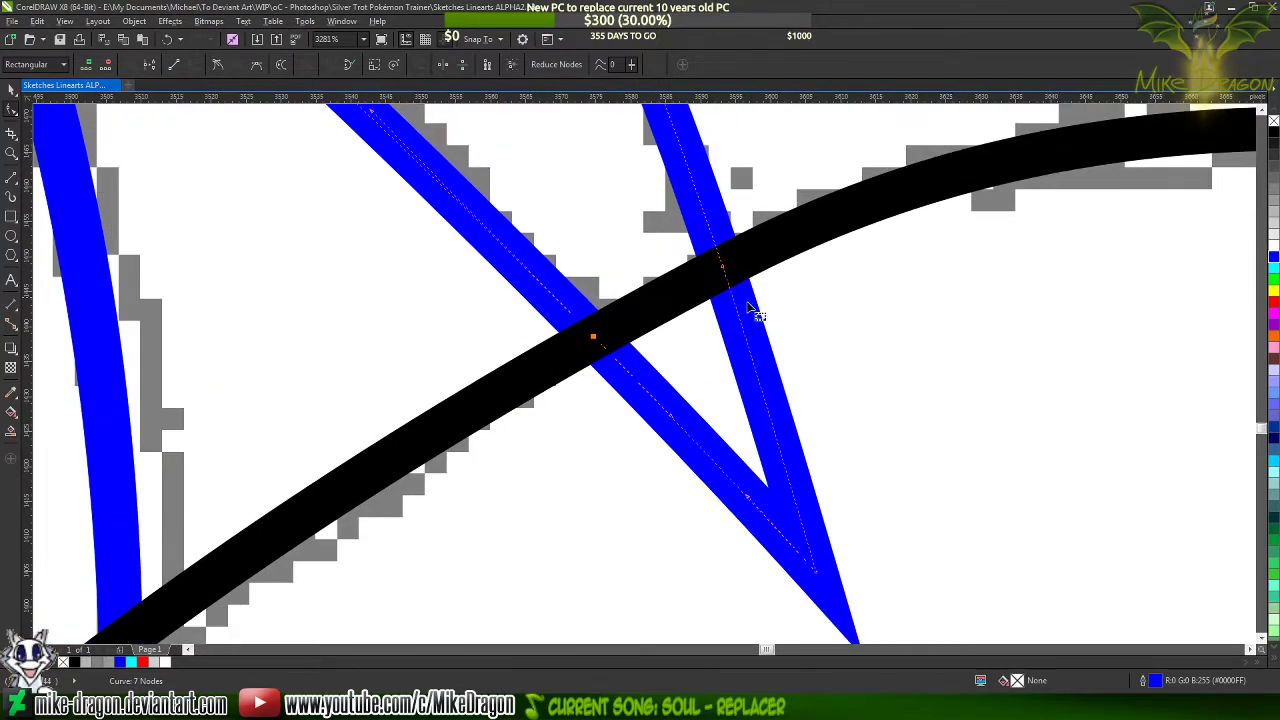
# Break the spike's curve apart at the node on its right-hand crossing with the hoof outline
pyautogui.click(721, 267)
pyautogui.rightClick(721, 267)
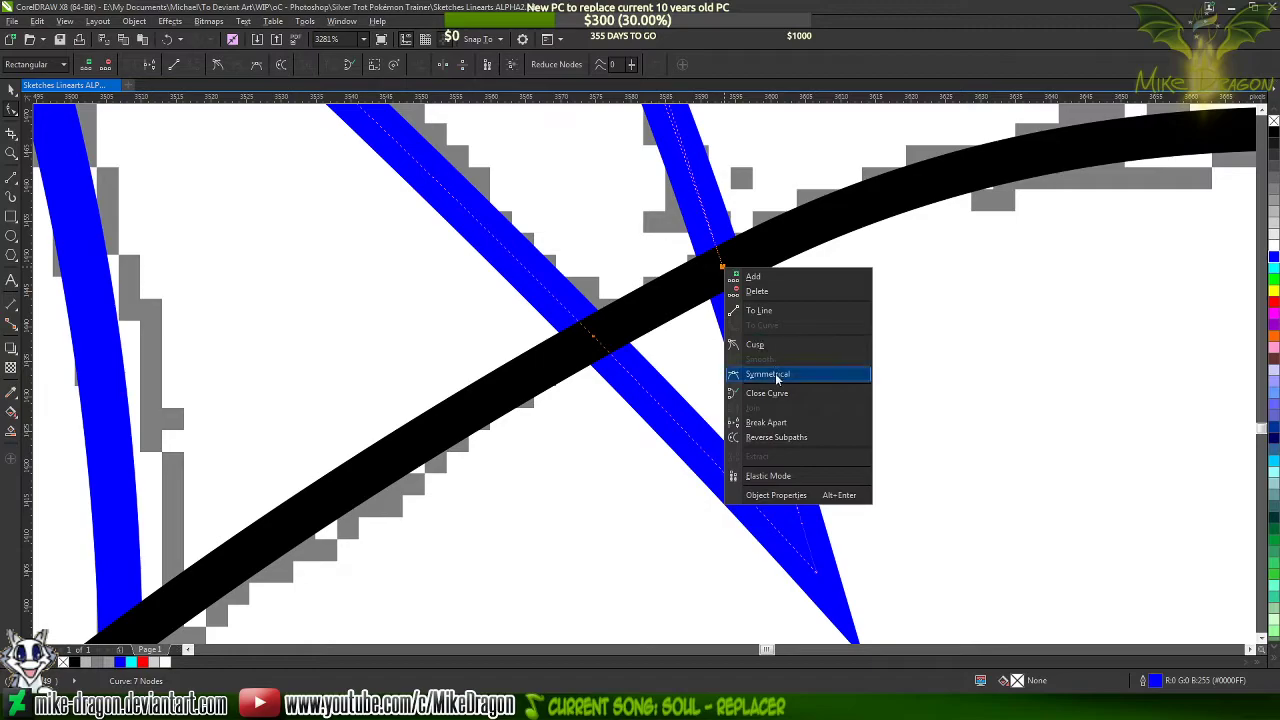
pyautogui.click(777, 420)
pyautogui.scroll(-1, 743, 245)
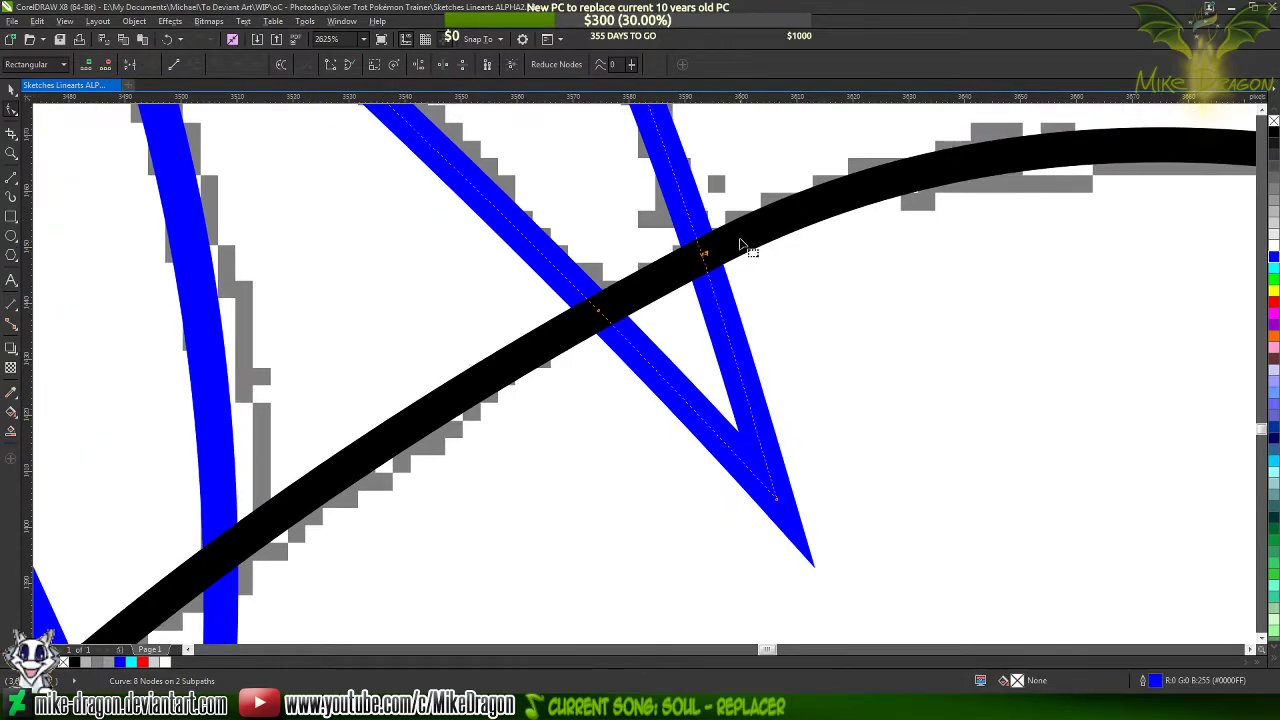
# Delete the spike's nodes beyond the hoof outline so both of its sides end on the black line
pyautogui.scroll(1, 737, 270)
pyautogui.click(708, 275)
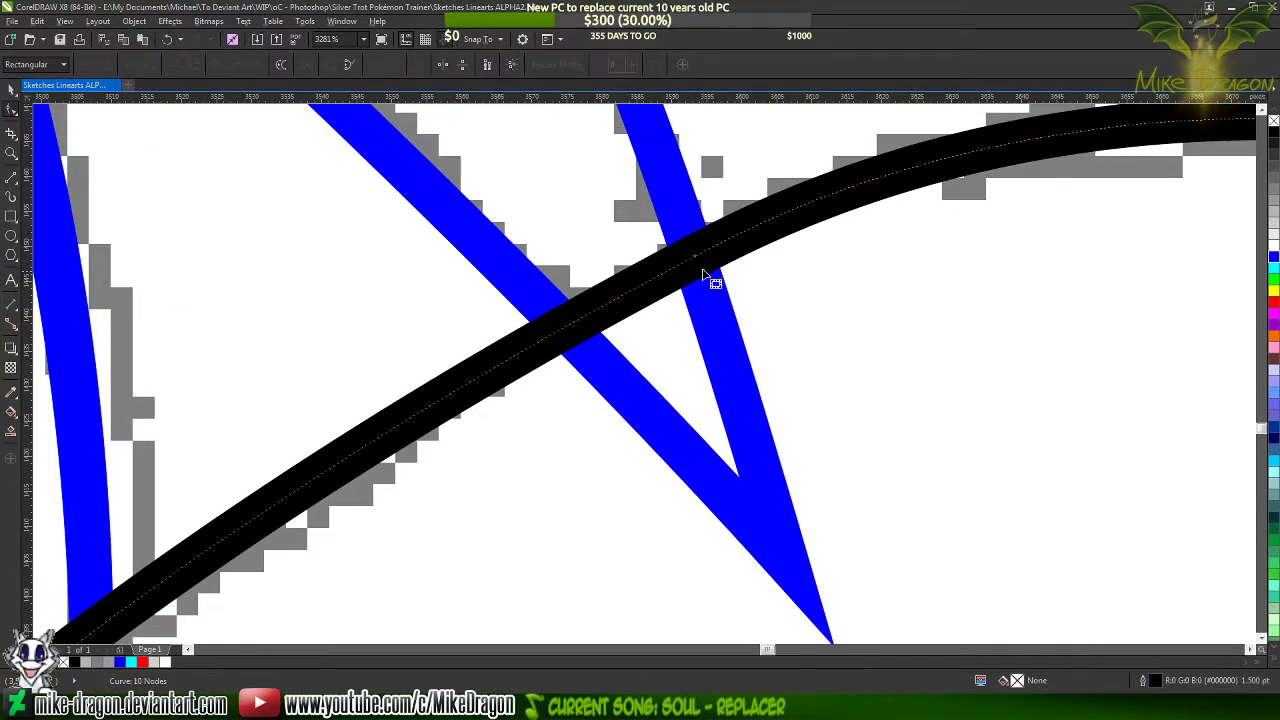
pyautogui.click(713, 318)
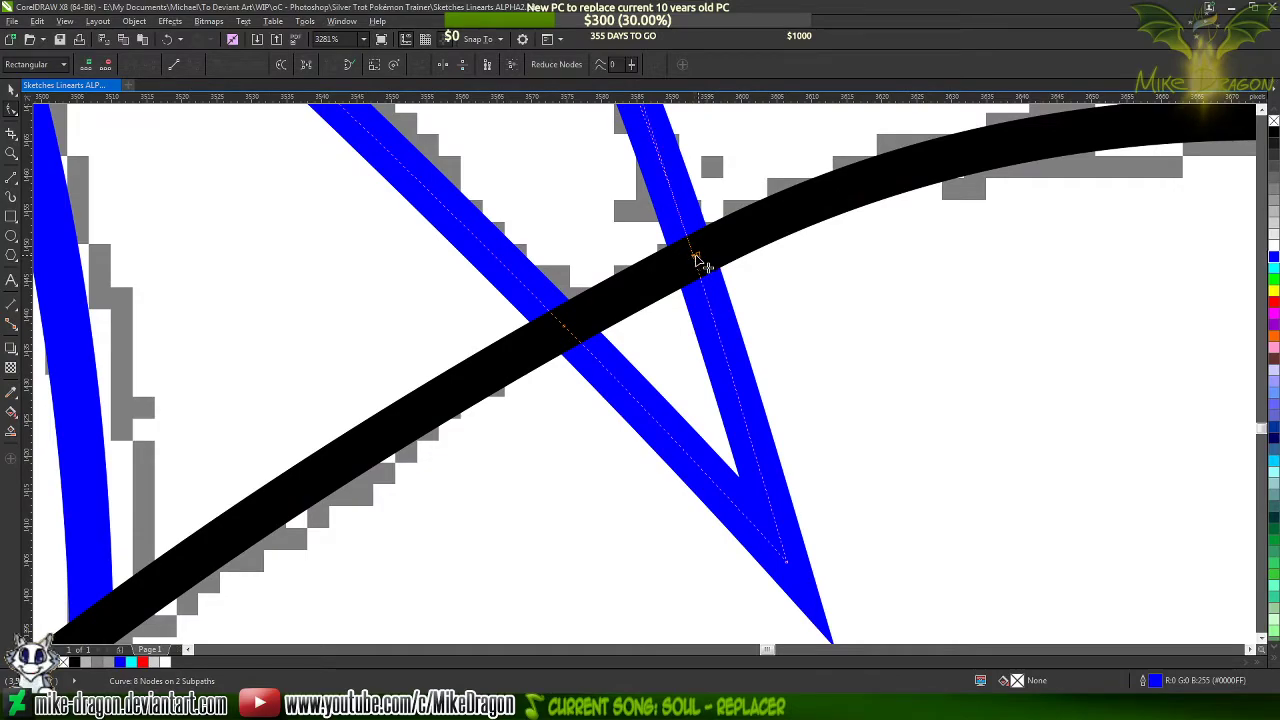
pyautogui.press('Delete')
pyautogui.click(800, 557)
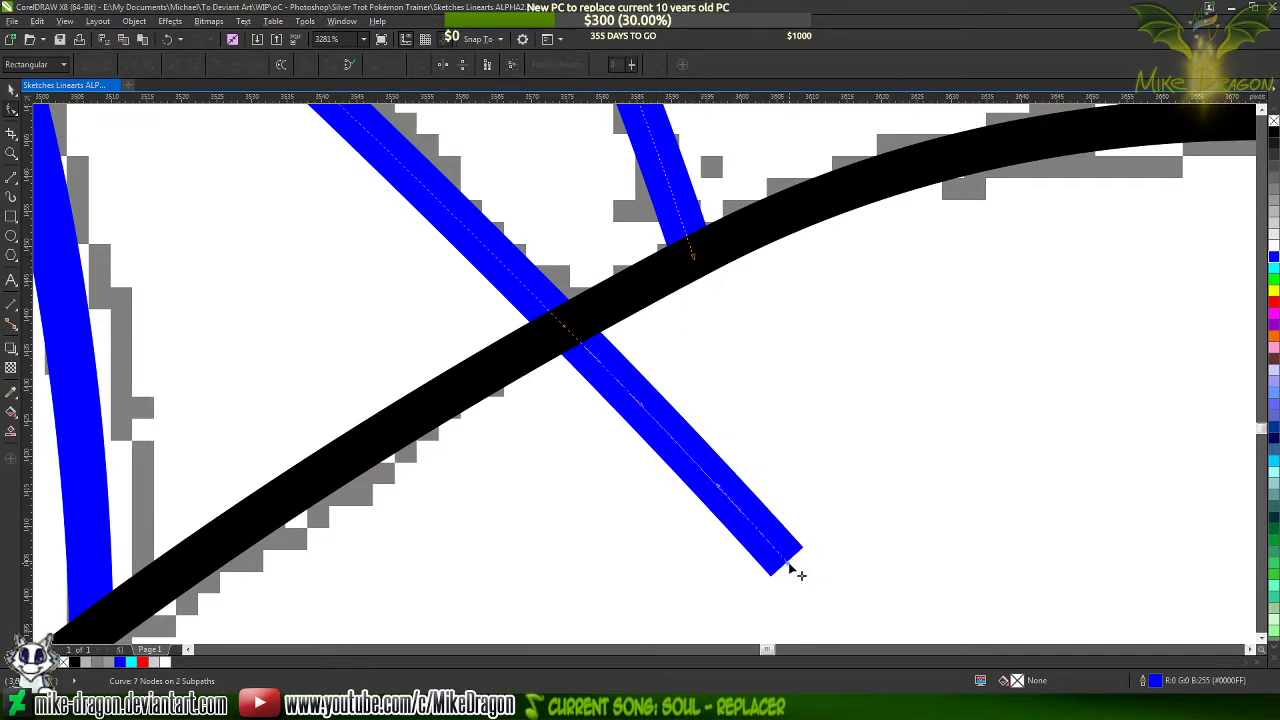
pyautogui.press('Delete')
pyautogui.scroll(-4, 800, 446)
pyautogui.scroll(3, 567, 368)
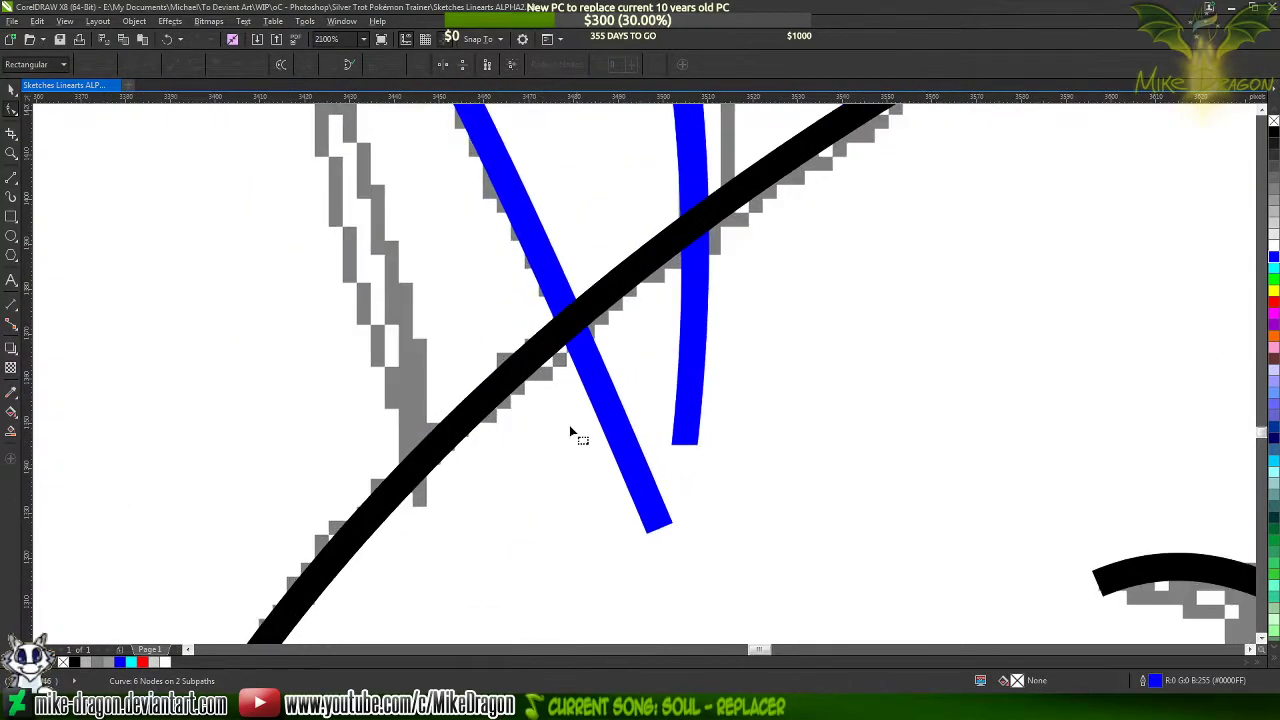
# Add a node where the long arched blue curve meets the hoof outline and delete its end node inside the hoof
pyautogui.click(600, 409)
pyautogui.scroll(2, 571, 330)
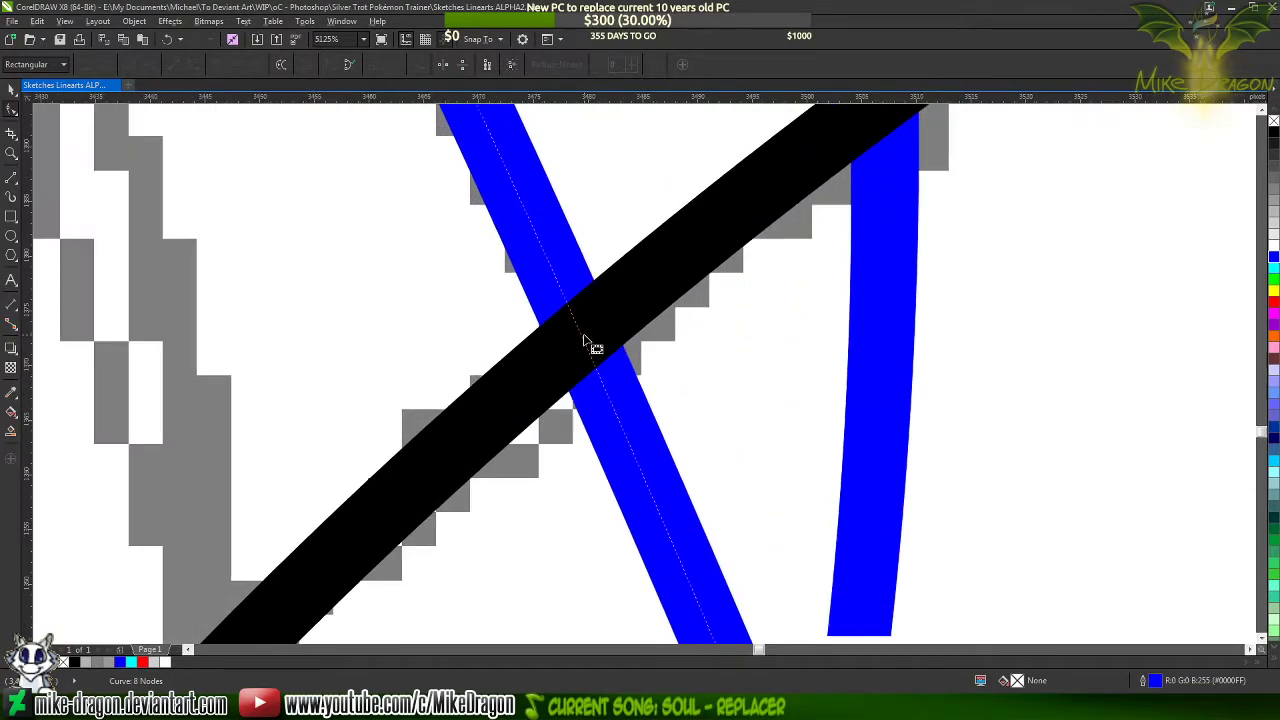
pyautogui.click(585, 342)
pyautogui.scroll(-2, 579, 293)
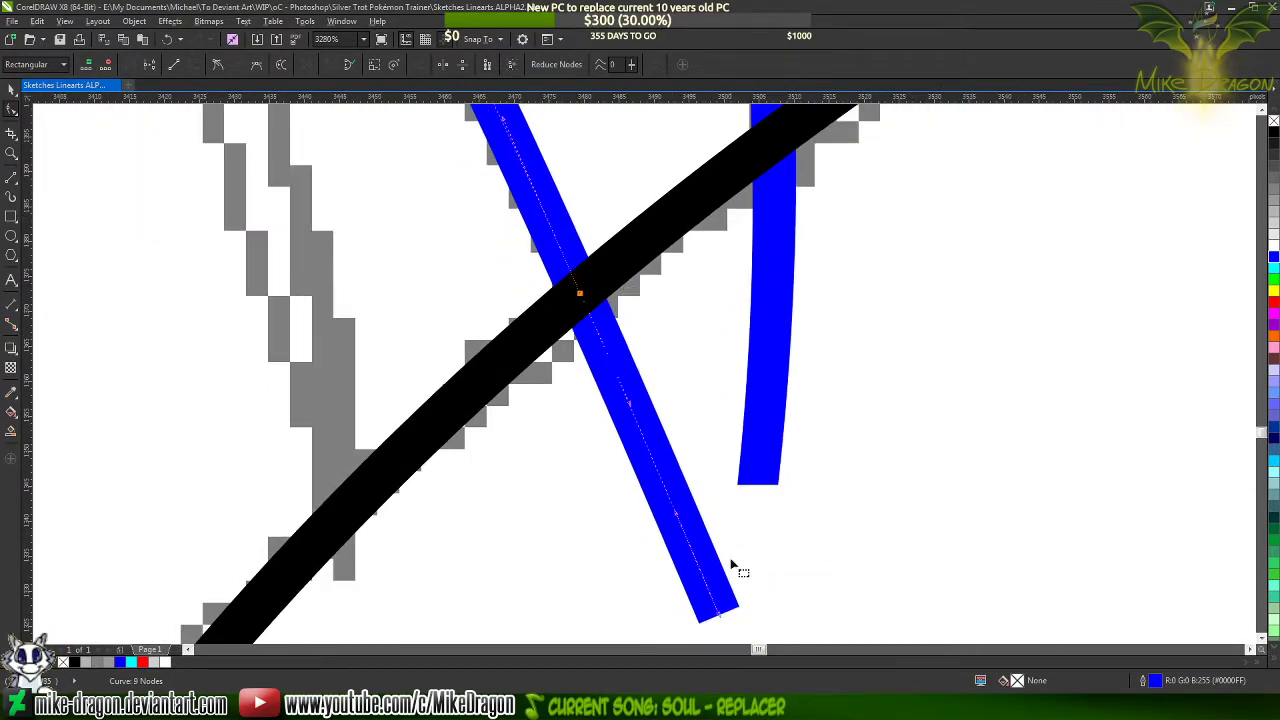
pyautogui.click(721, 615)
pyautogui.press('Delete')
pyautogui.scroll(-2, 600, 579)
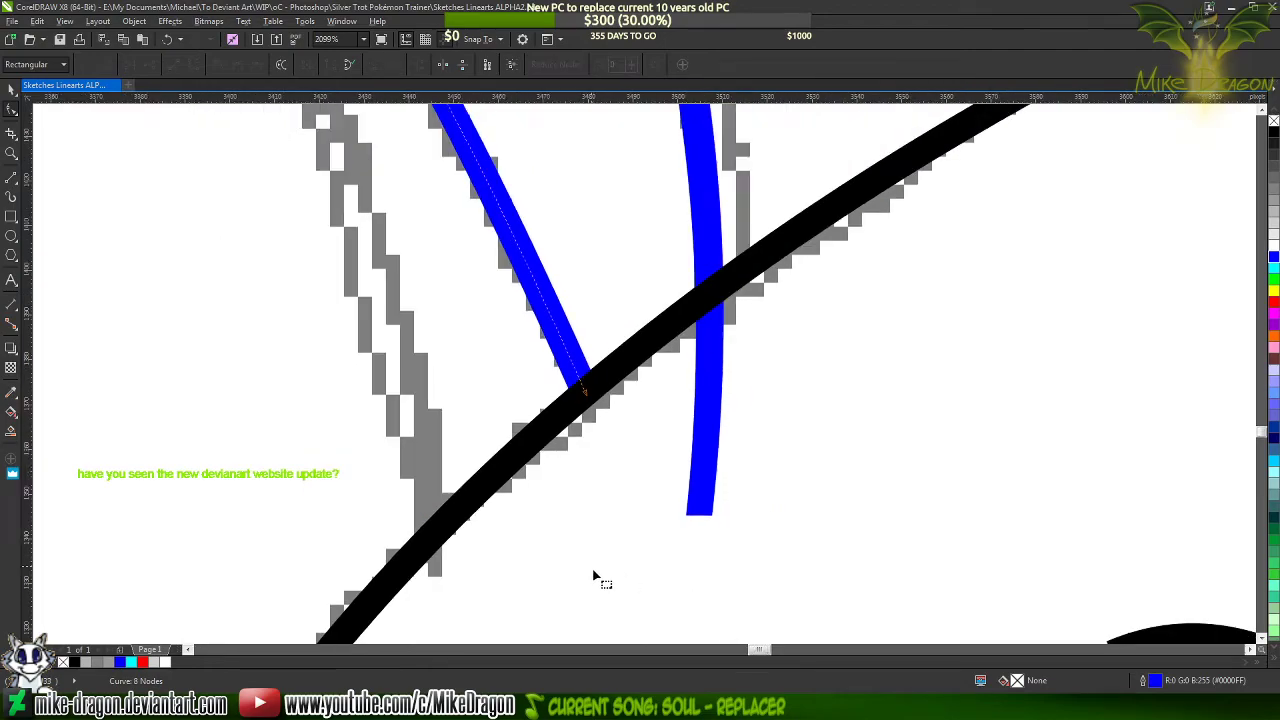
pyautogui.scroll(-2, 604, 484)
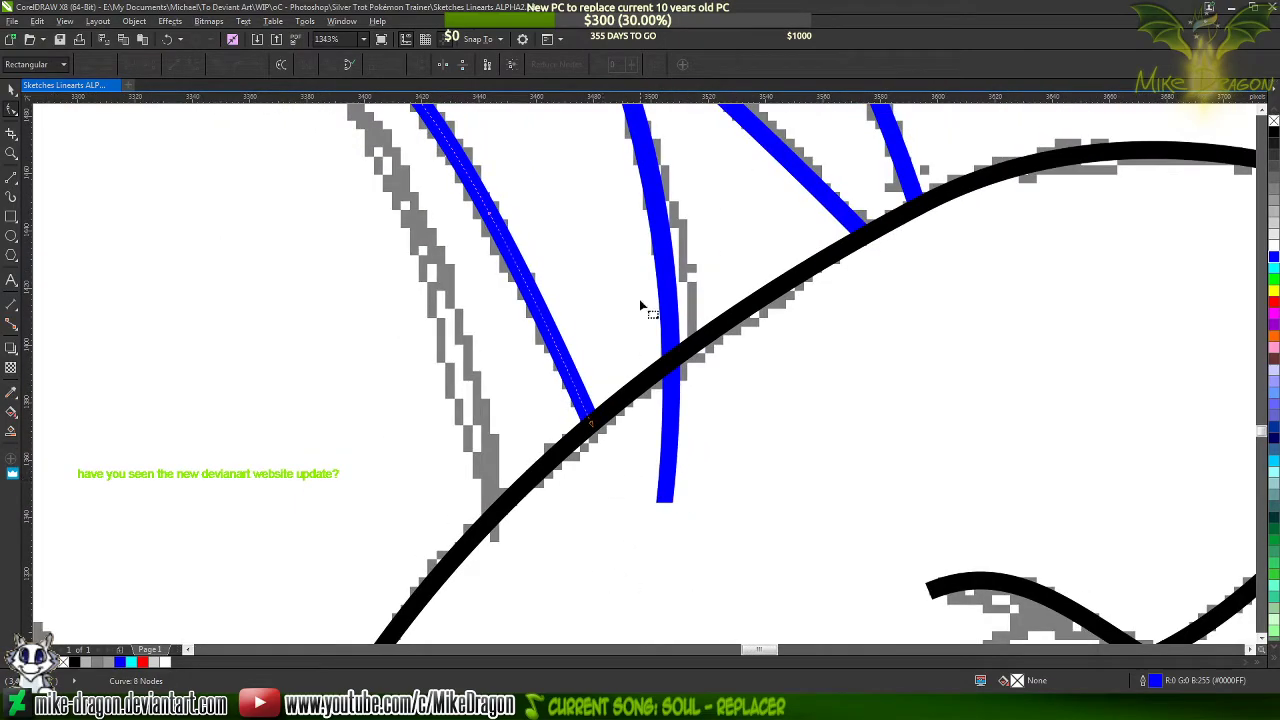
# Add nodes on both edges of the narrow blue strand where it crosses the hoof outline, making the left one a cusp
pyautogui.scroll(2, 679, 206)
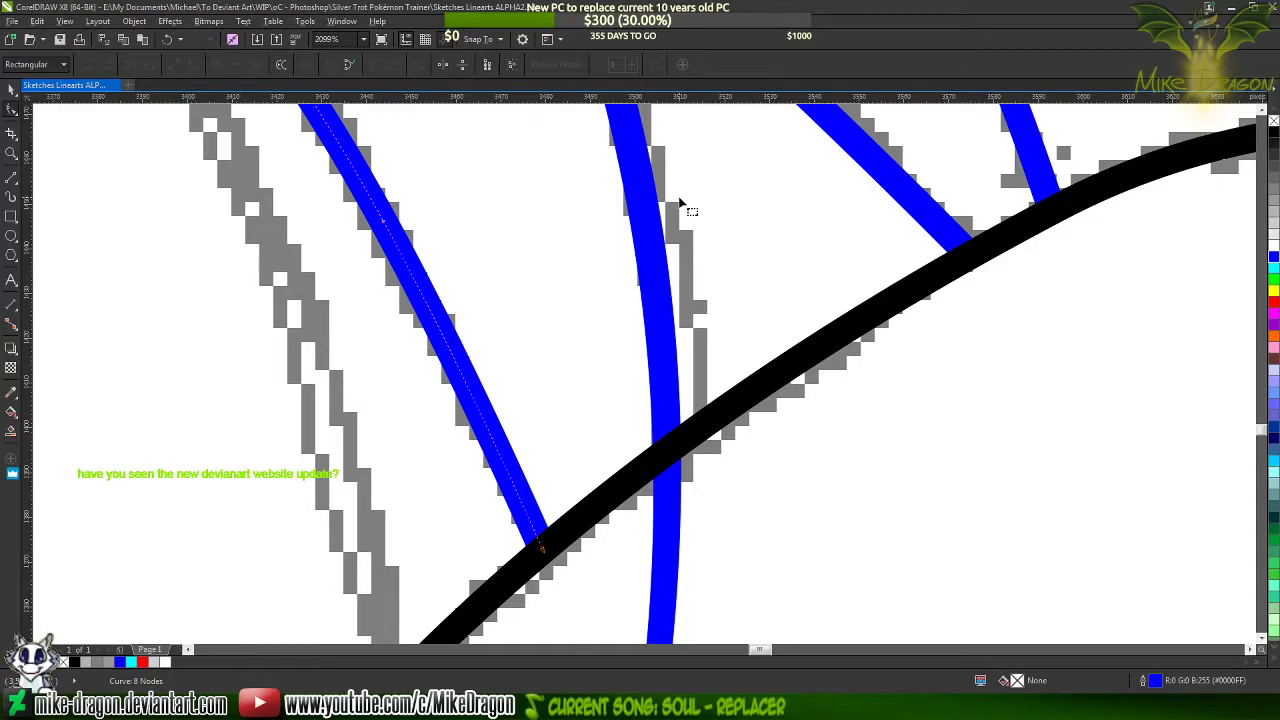
pyautogui.scroll(-3, 640, 196)
pyautogui.scroll(3, 651, 277)
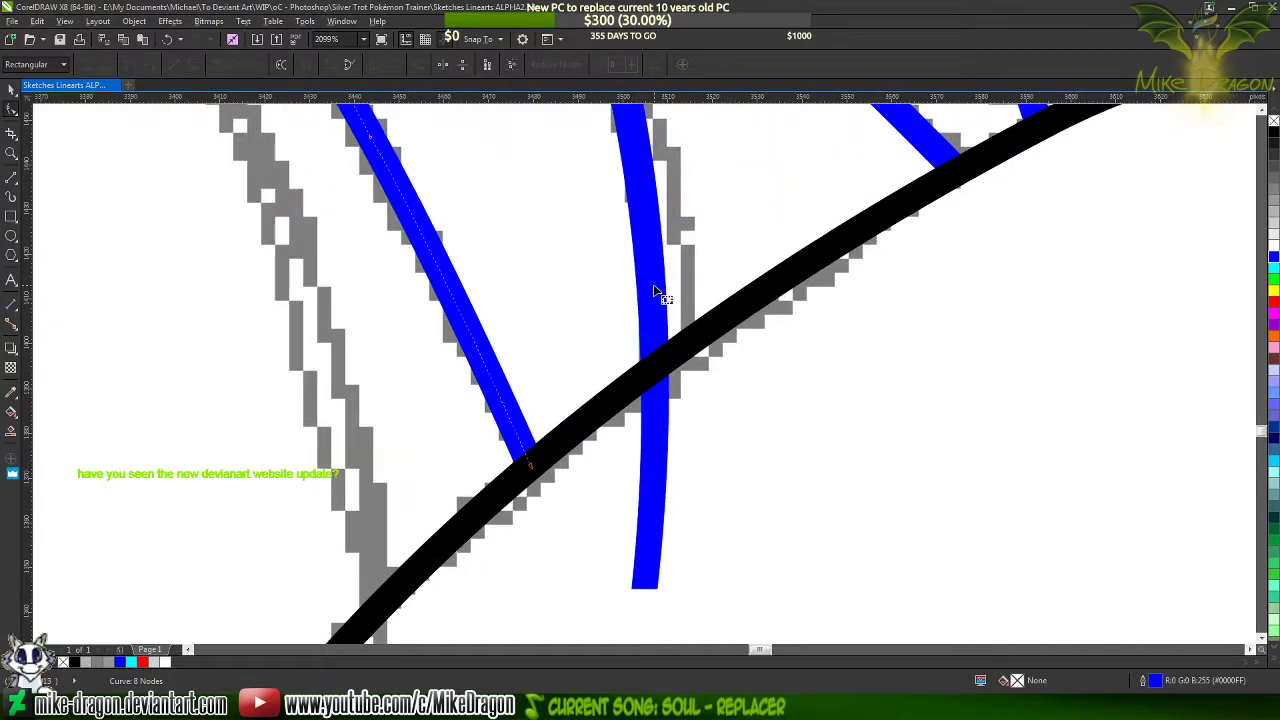
pyautogui.click(654, 292)
pyautogui.scroll(4, 656, 427)
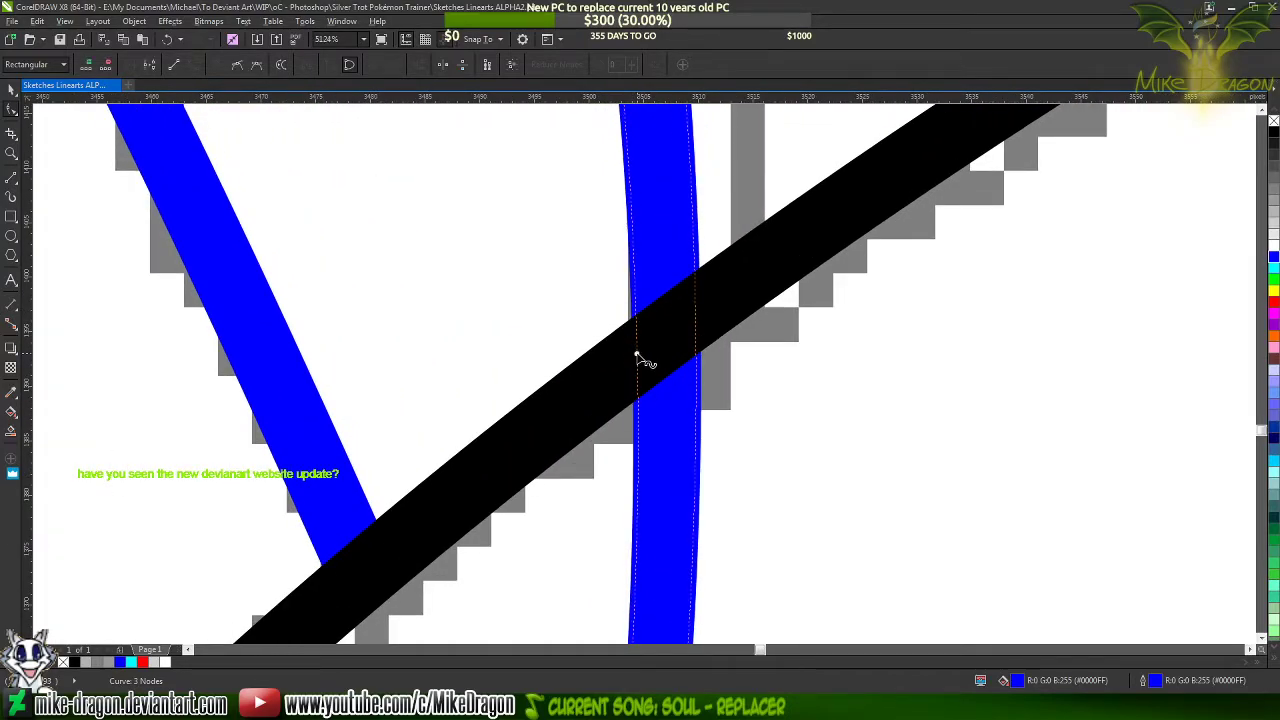
pyautogui.doubleClick(636, 355)
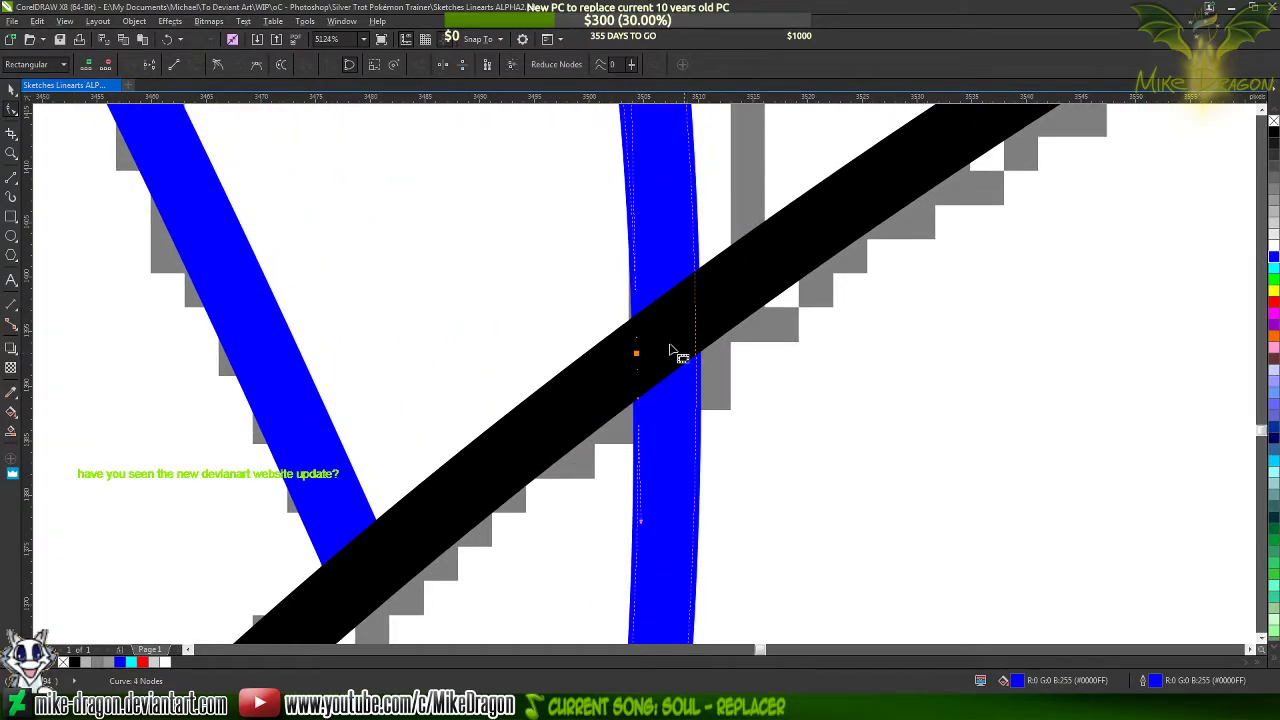
pyautogui.click(217, 66)
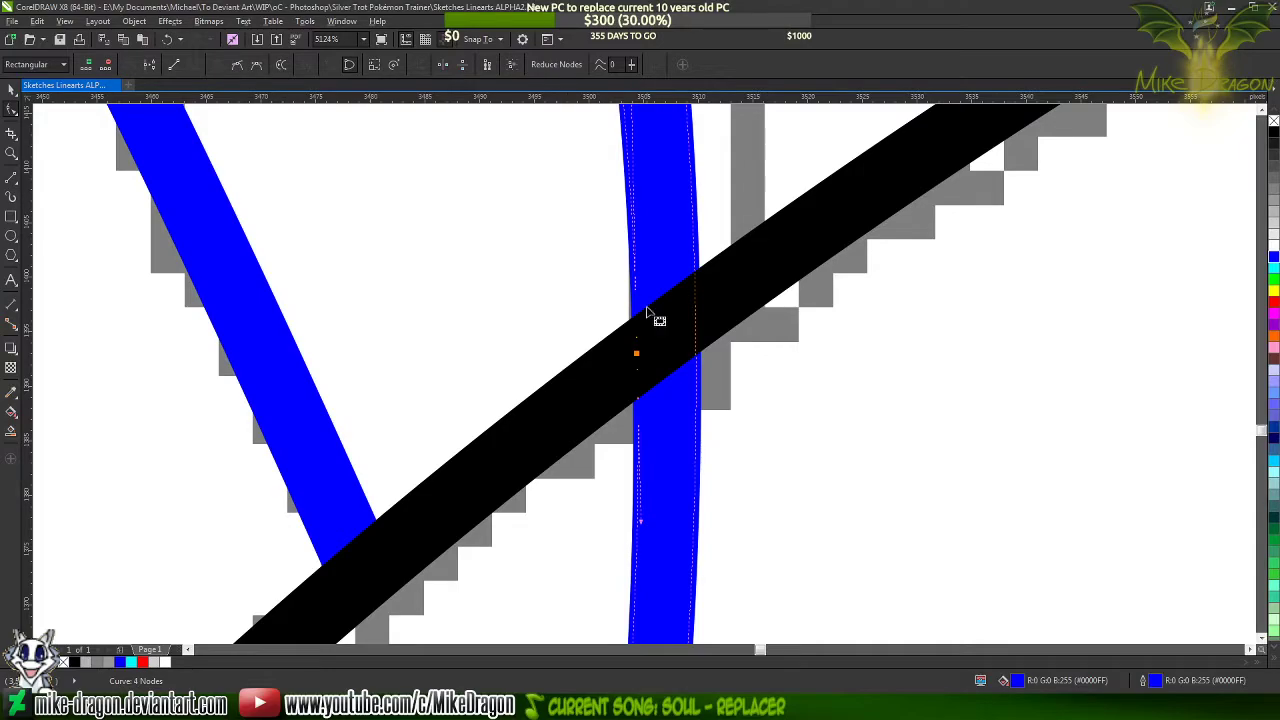
pyautogui.doubleClick(695, 317)
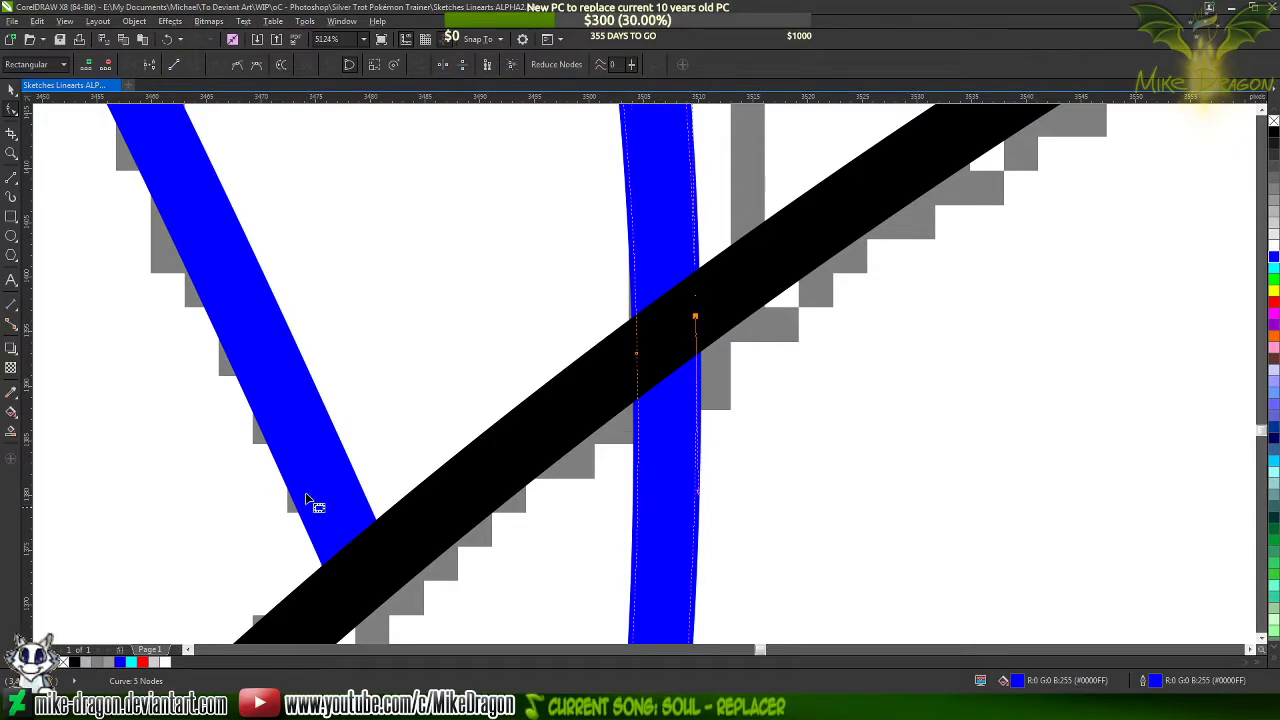
# Switch to the web browser and look through the groups listed in DeviantArt's navigation menu
pyautogui.click(230, 707)
pyautogui.click(23, 82)
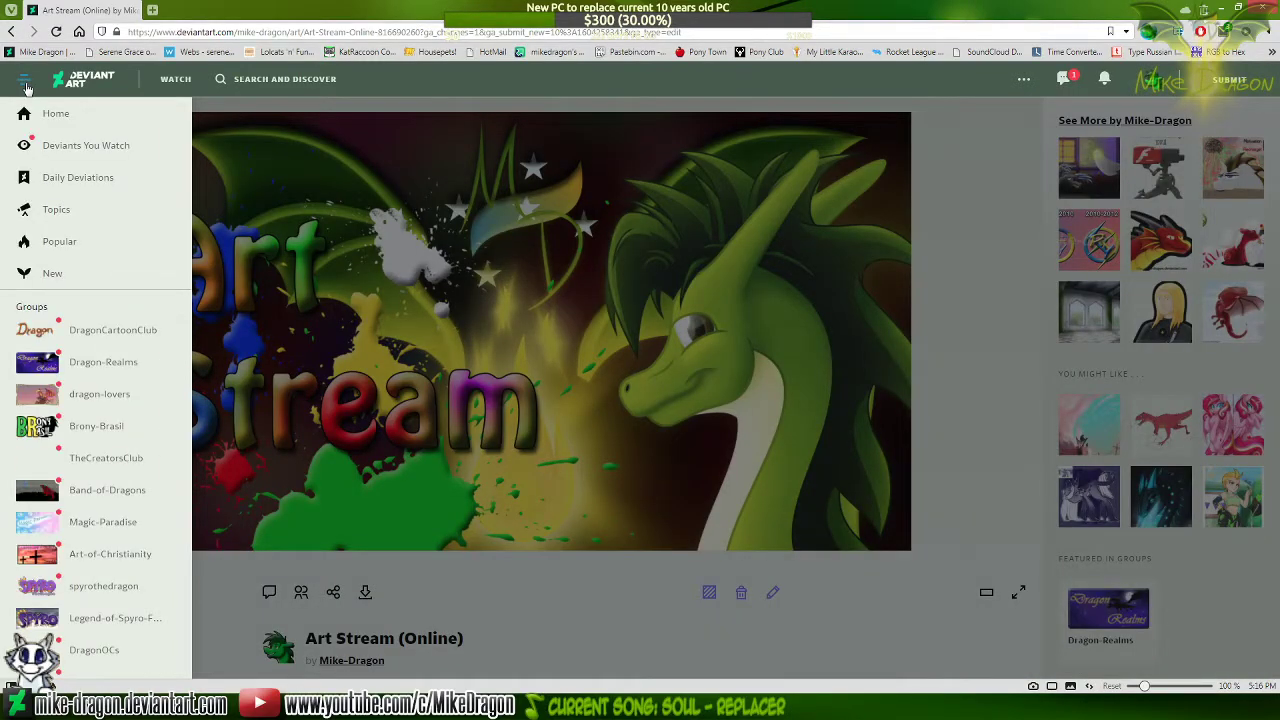
pyautogui.scroll(-10, 88, 400)
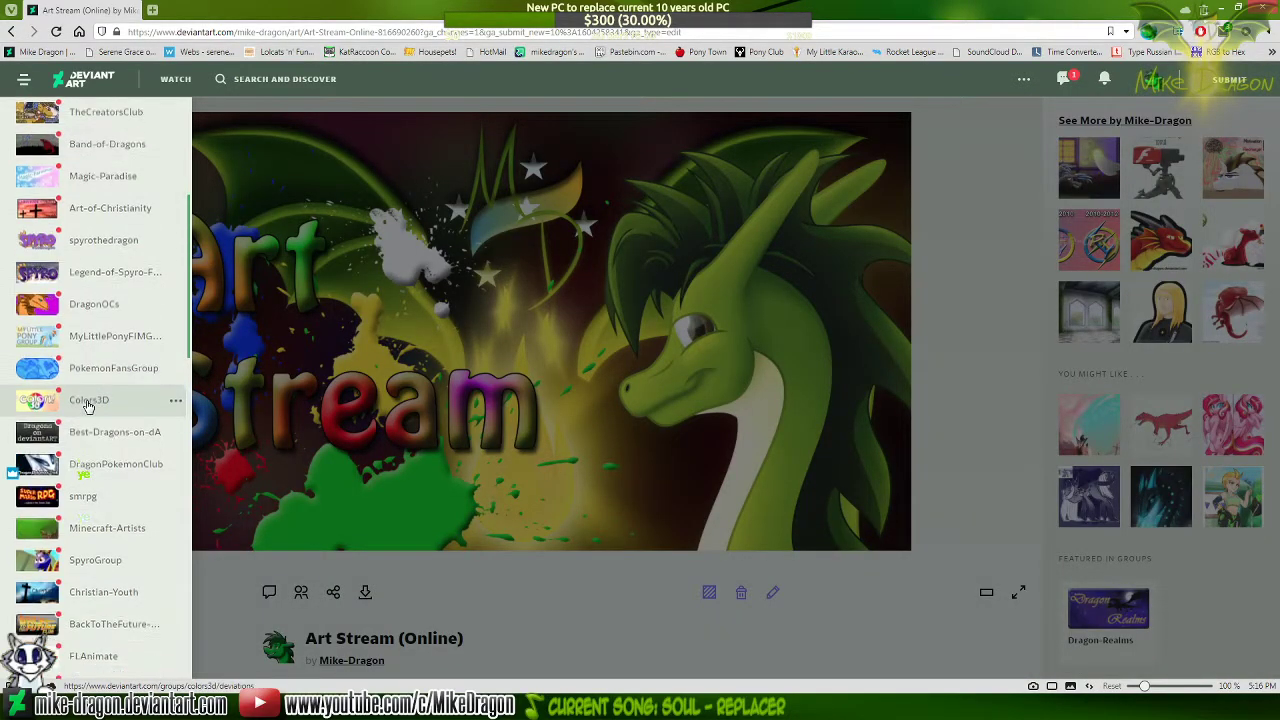
pyautogui.scroll(-4, 89, 403)
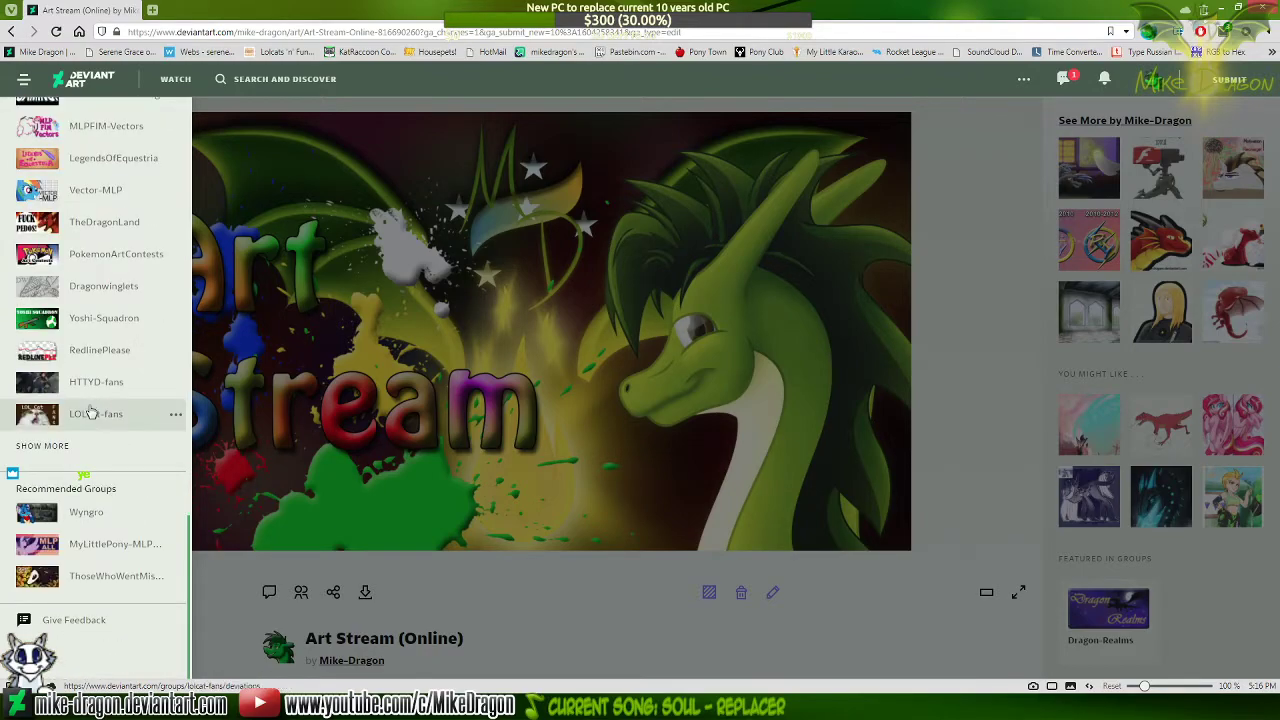
pyautogui.scroll(14, 86, 413)
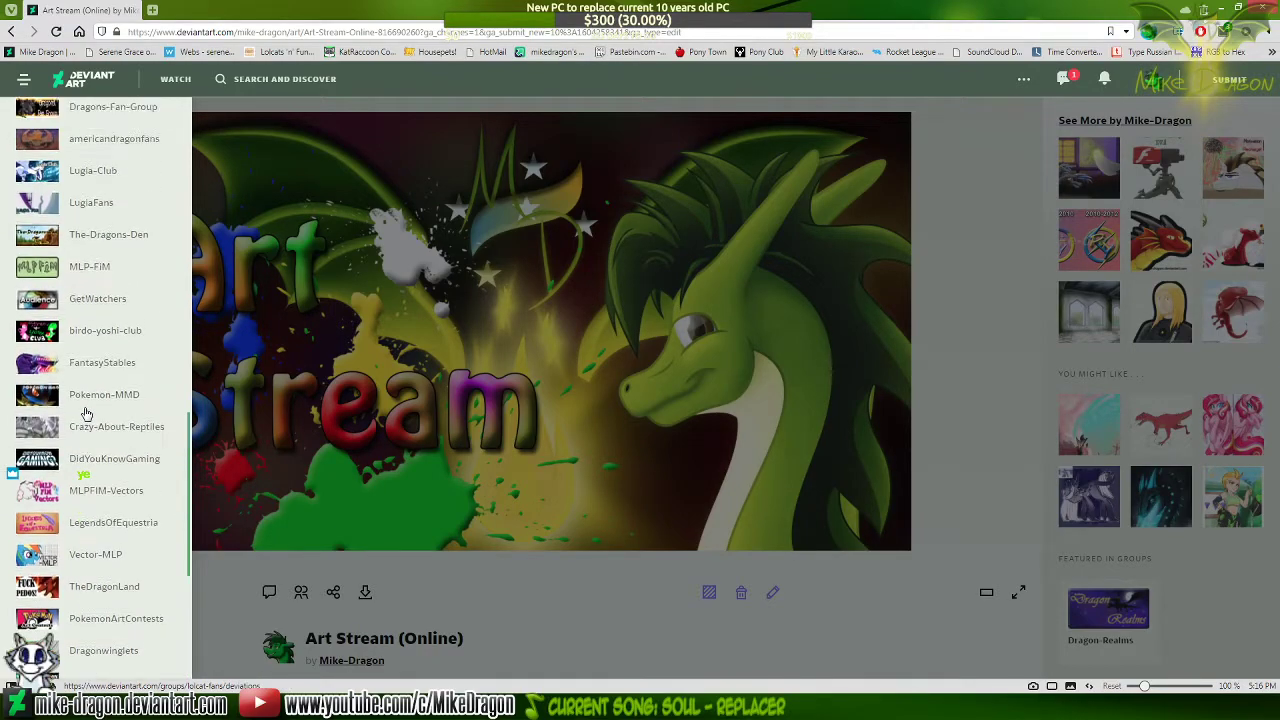
pyautogui.scroll(3, 88, 408)
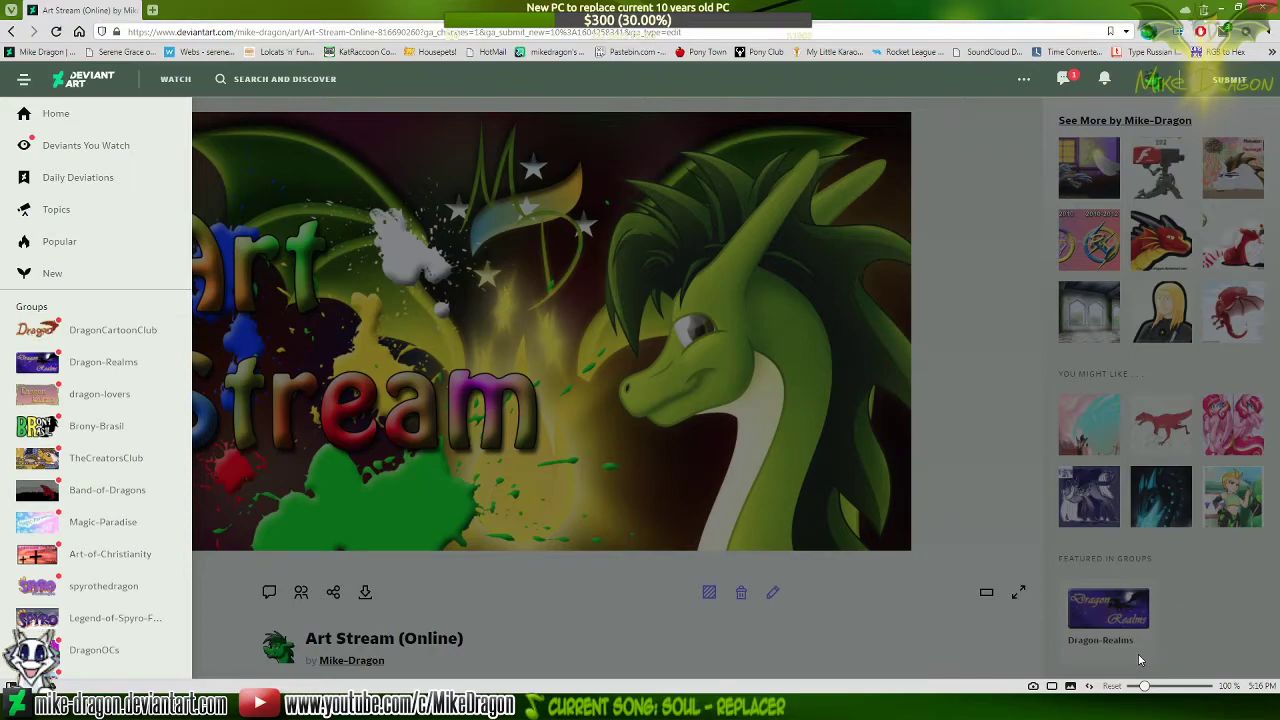
# Switch back to CorelDRAW and break the narrow blue strand apart at its two nodes on the hoof outline
pyautogui.click(997, 488)
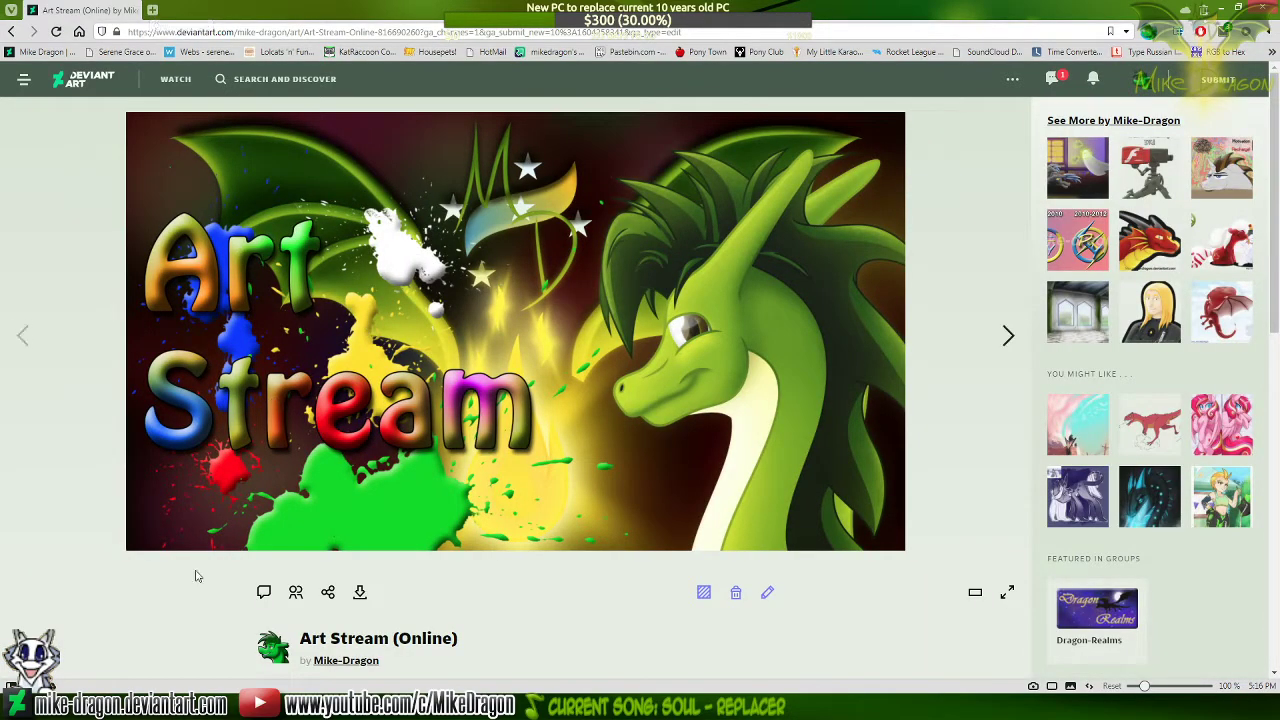
pyautogui.click(215, 706)
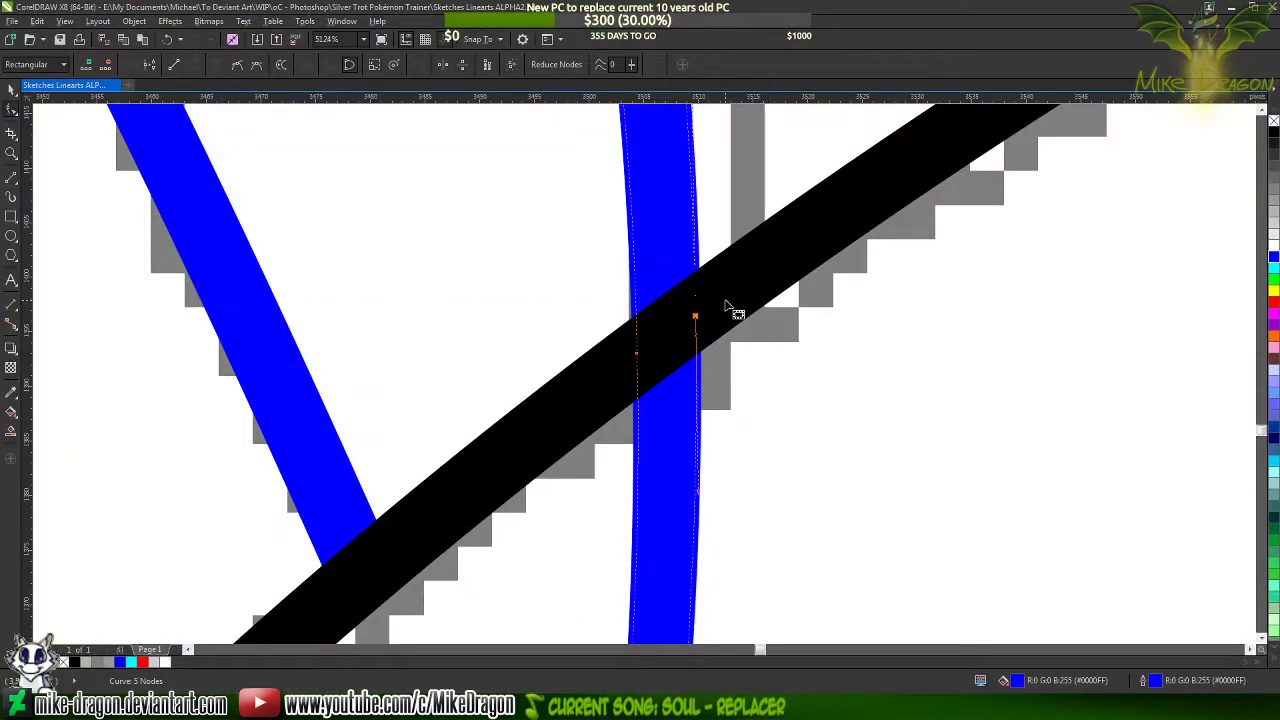
pyautogui.scroll(-3, 663, 251)
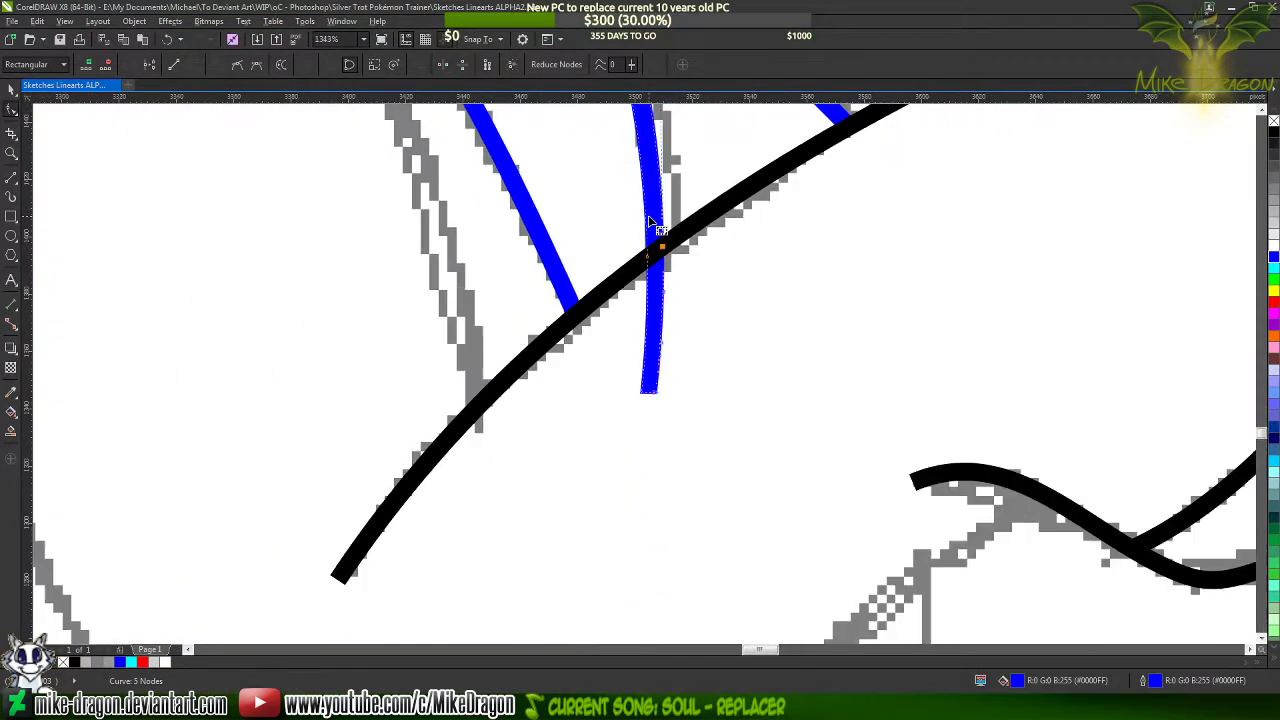
pyautogui.scroll(2, 657, 251)
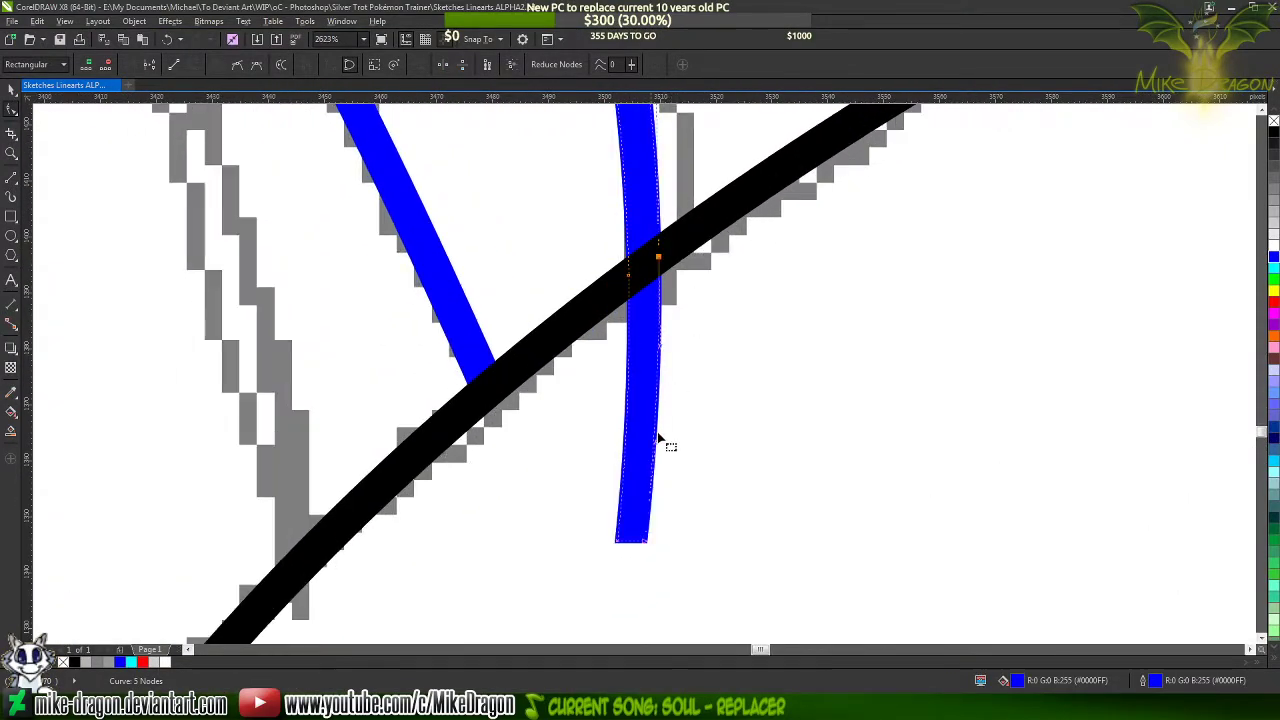
pyautogui.rightClick(648, 545)
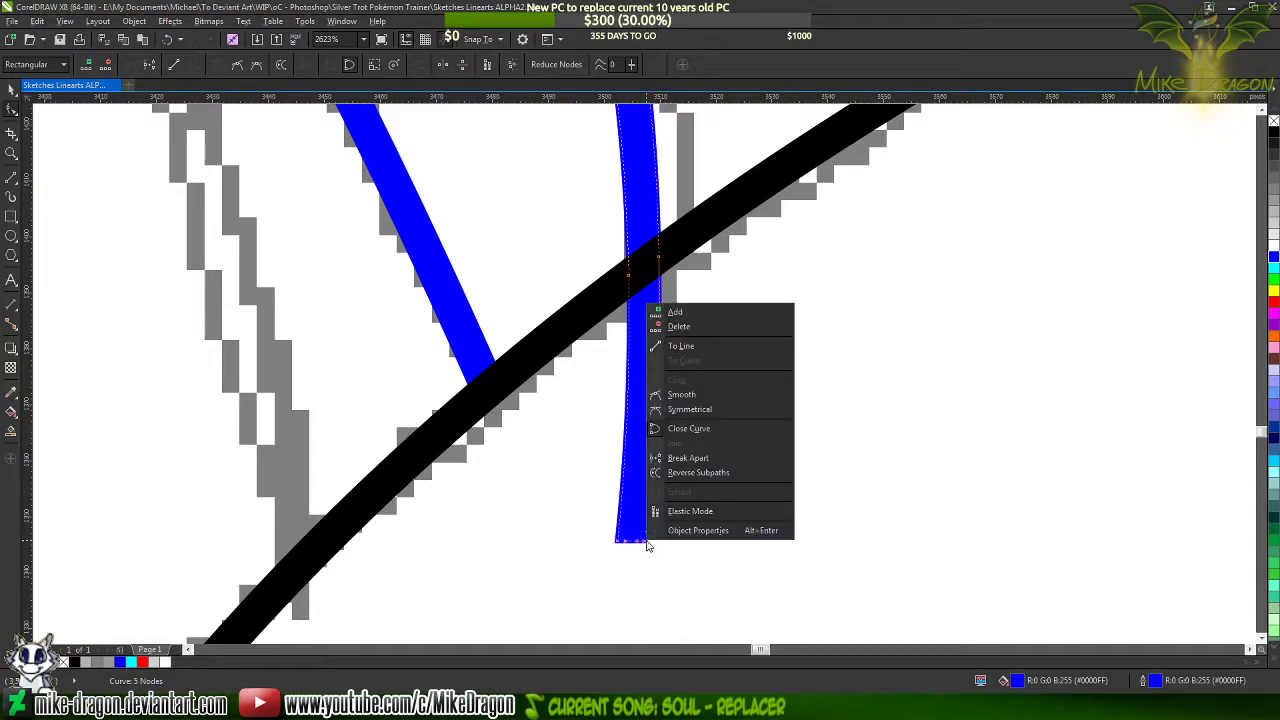
pyautogui.click(720, 457)
# Delete the strand's nodes beyond the hoof outline so both of its edges end inside the black line
pyautogui.scroll(2, 650, 539)
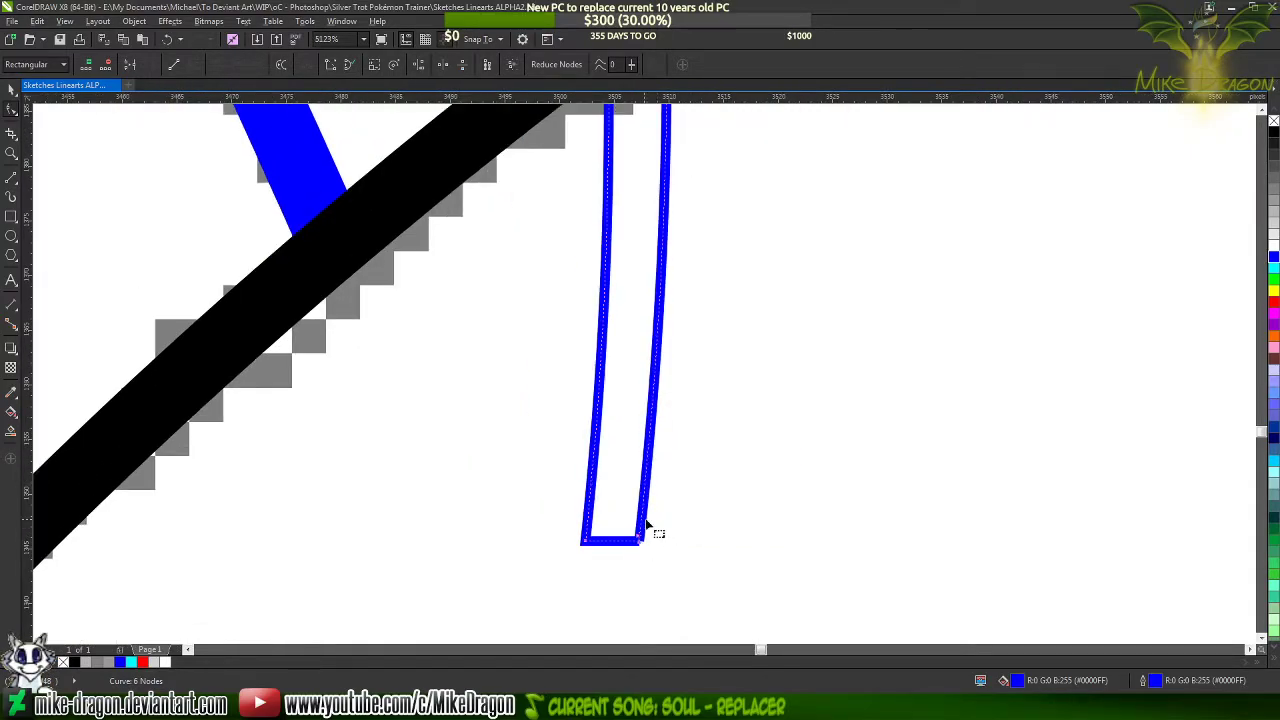
pyautogui.click(638, 527)
pyautogui.click(641, 543)
pyautogui.press('Delete')
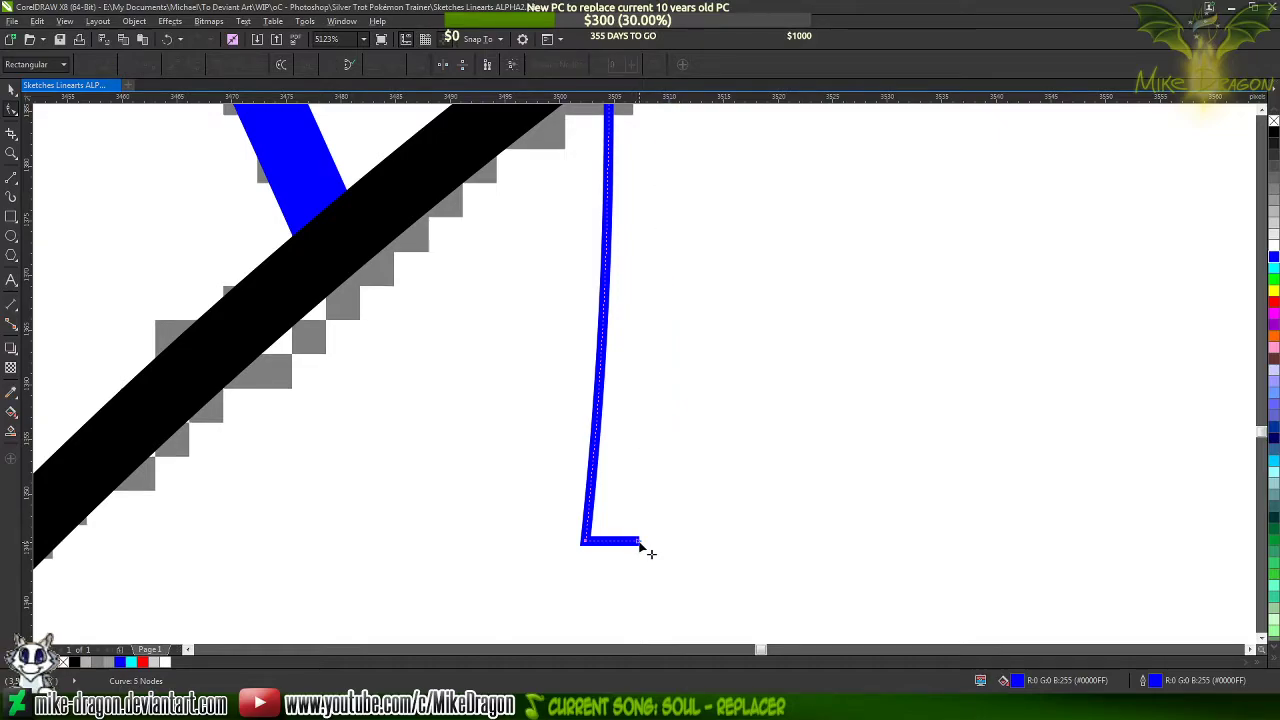
pyautogui.click(640, 544)
pyautogui.press('Delete')
pyautogui.click(589, 543)
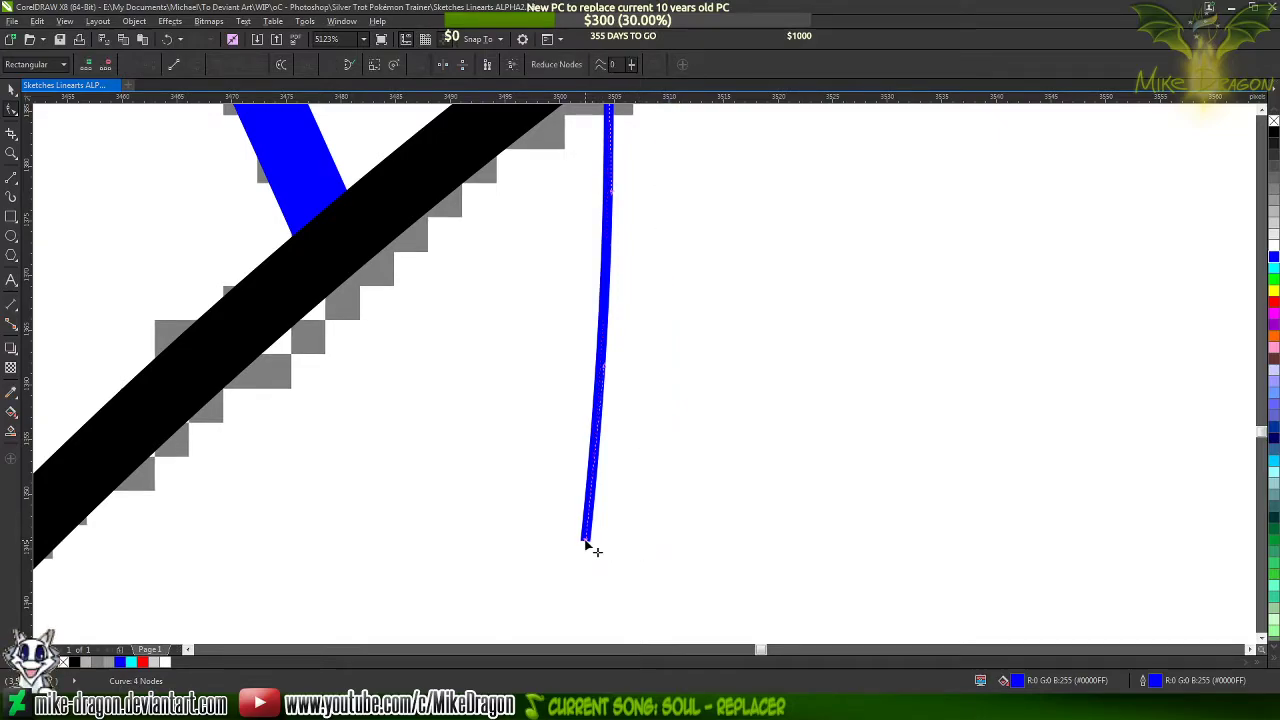
pyautogui.press('Delete')
# Close the strand with a straight two-point line joining its two open end nodes inside the hoof outline
pyautogui.scroll(-2, 614, 592)
pyautogui.scroll(3, 614, 434)
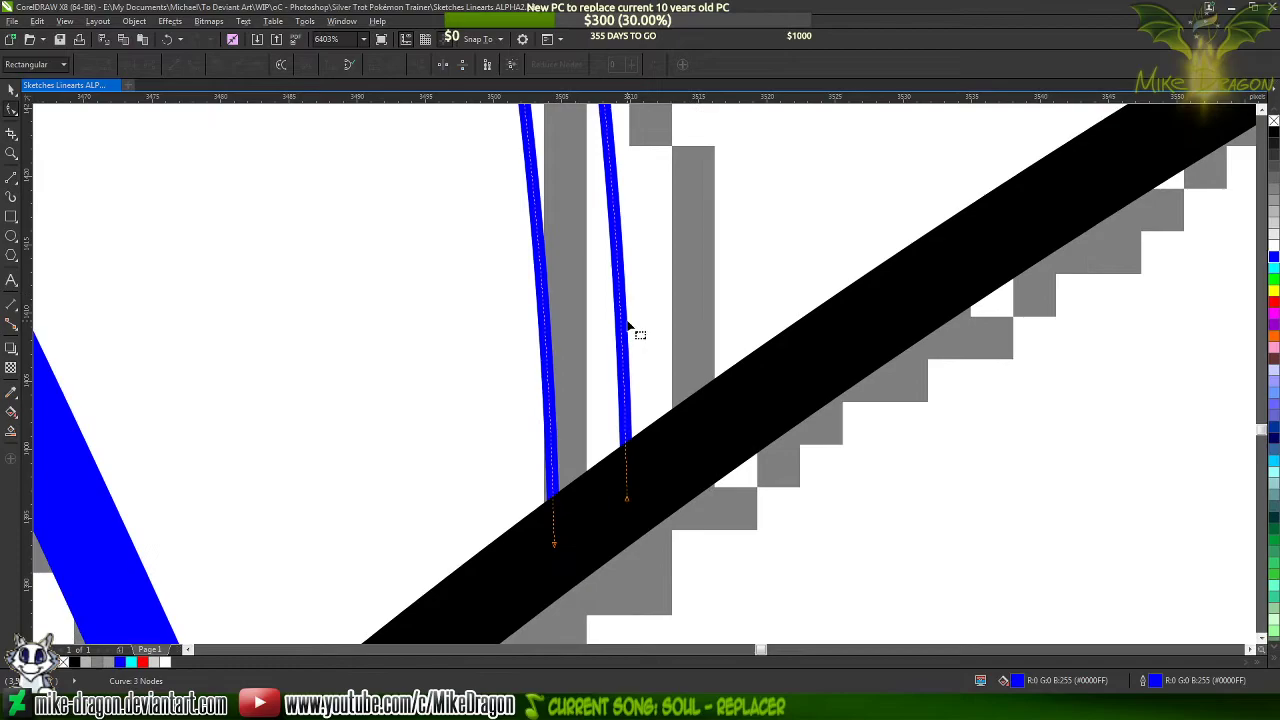
pyautogui.scroll(-4, 614, 486)
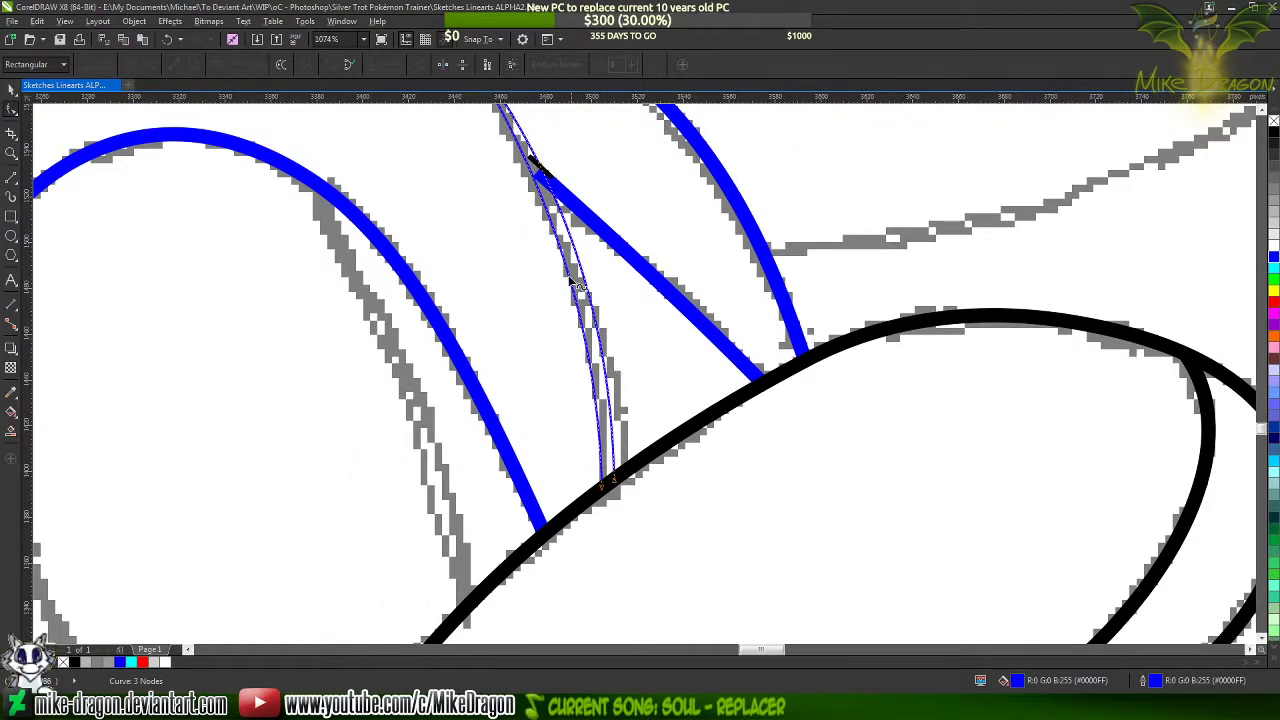
pyautogui.scroll(-2, 578, 285)
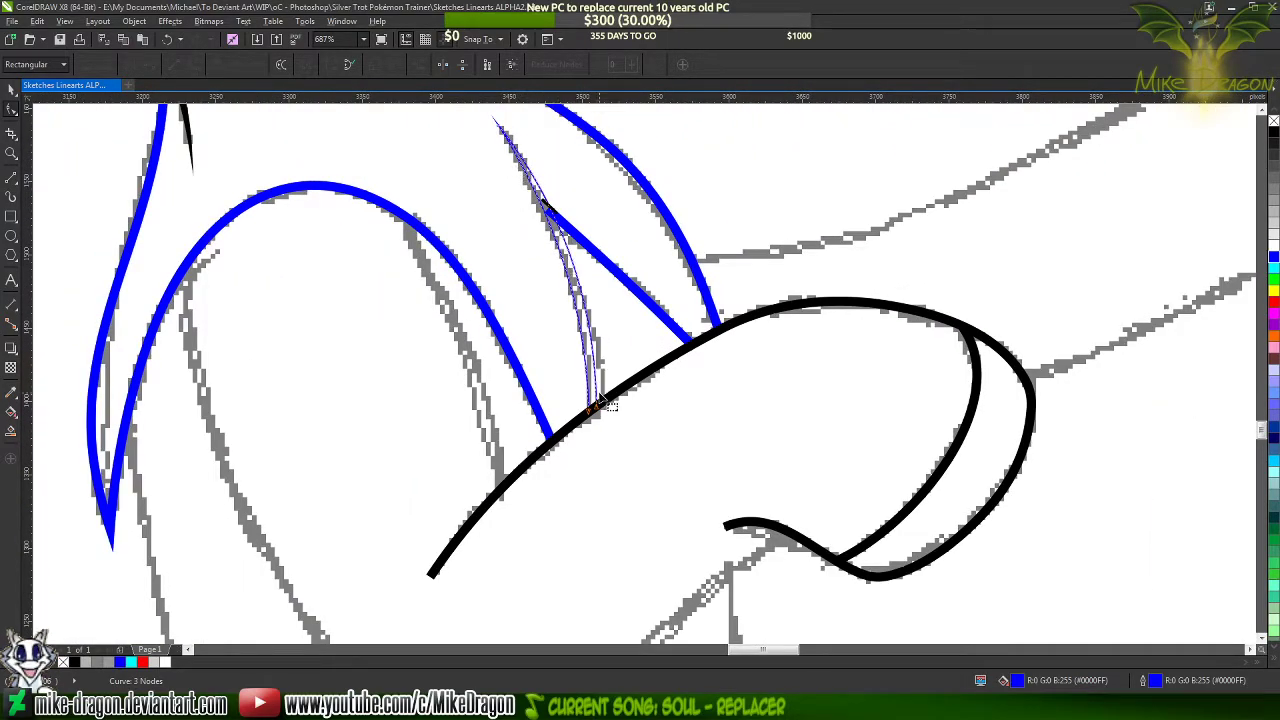
pyautogui.scroll(8, 595, 405)
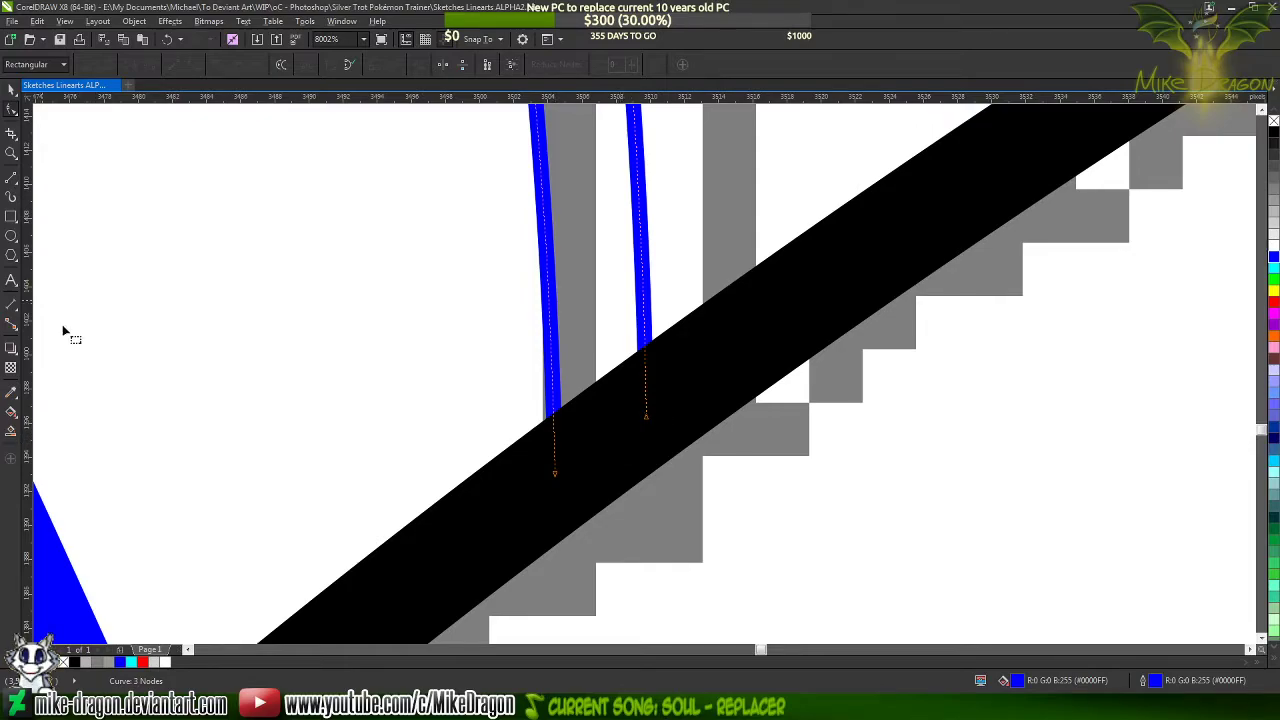
pyautogui.click(11, 177)
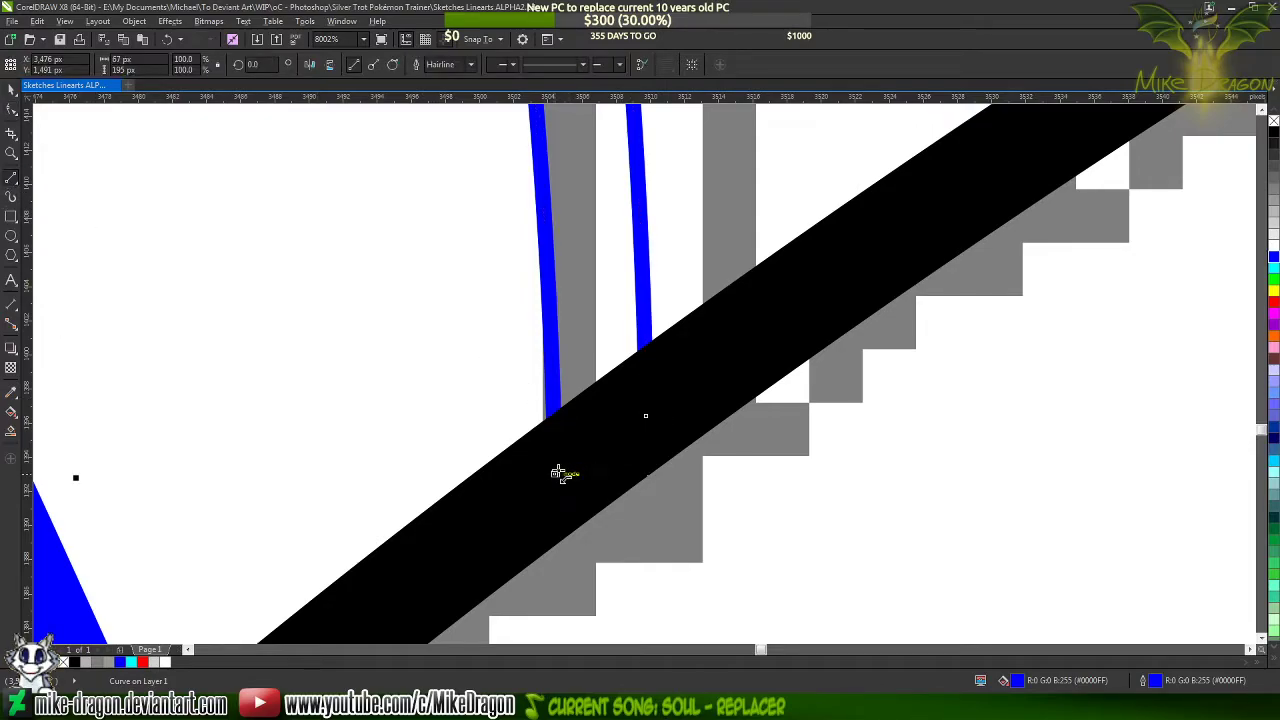
pyautogui.click(558, 473)
pyautogui.click(646, 415)
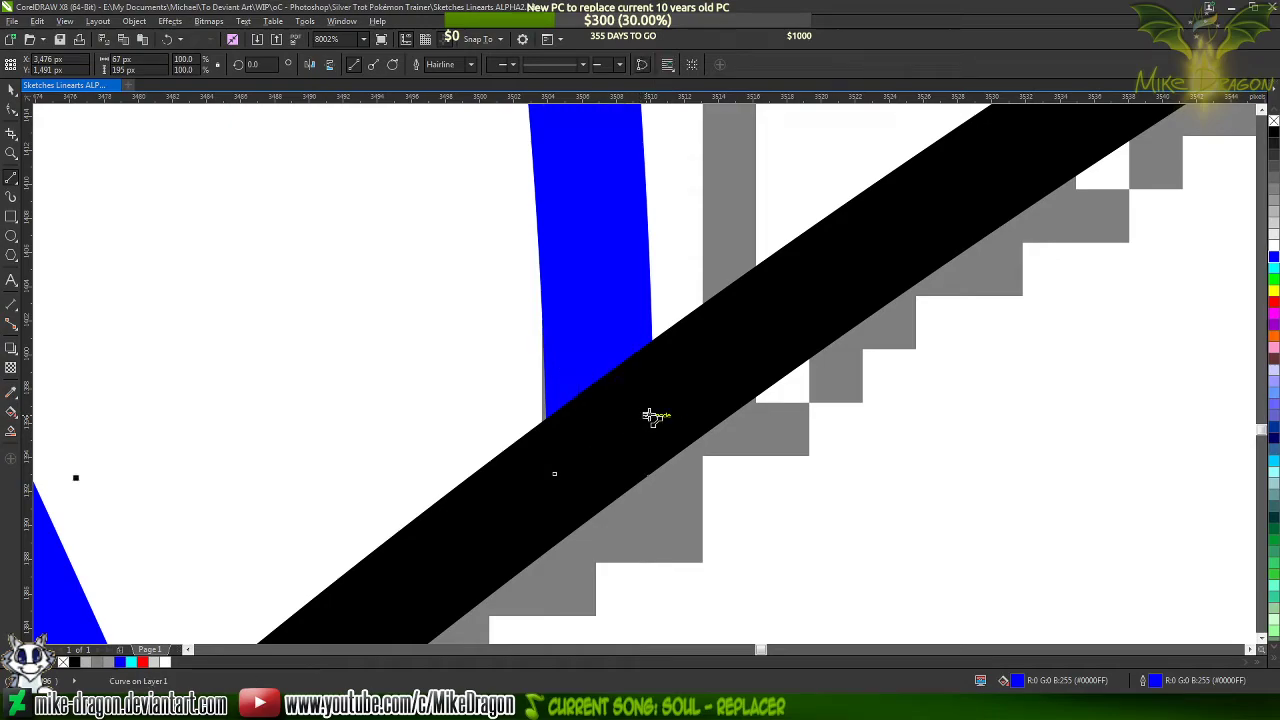
# Set both the fill and the outline of the closed narrow strand to black
pyautogui.scroll(-4, 650, 416)
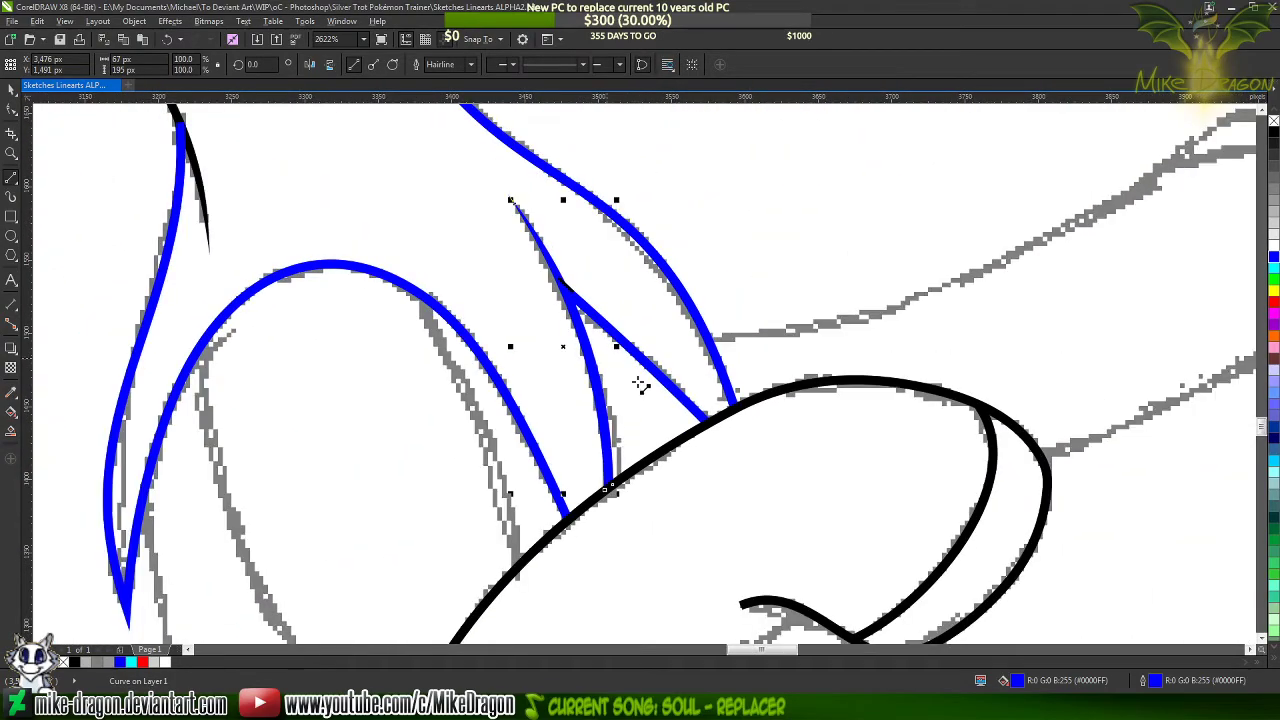
pyautogui.scroll(-6, 568, 268)
pyautogui.click(1274, 133)
pyautogui.rightClick(1274, 133)
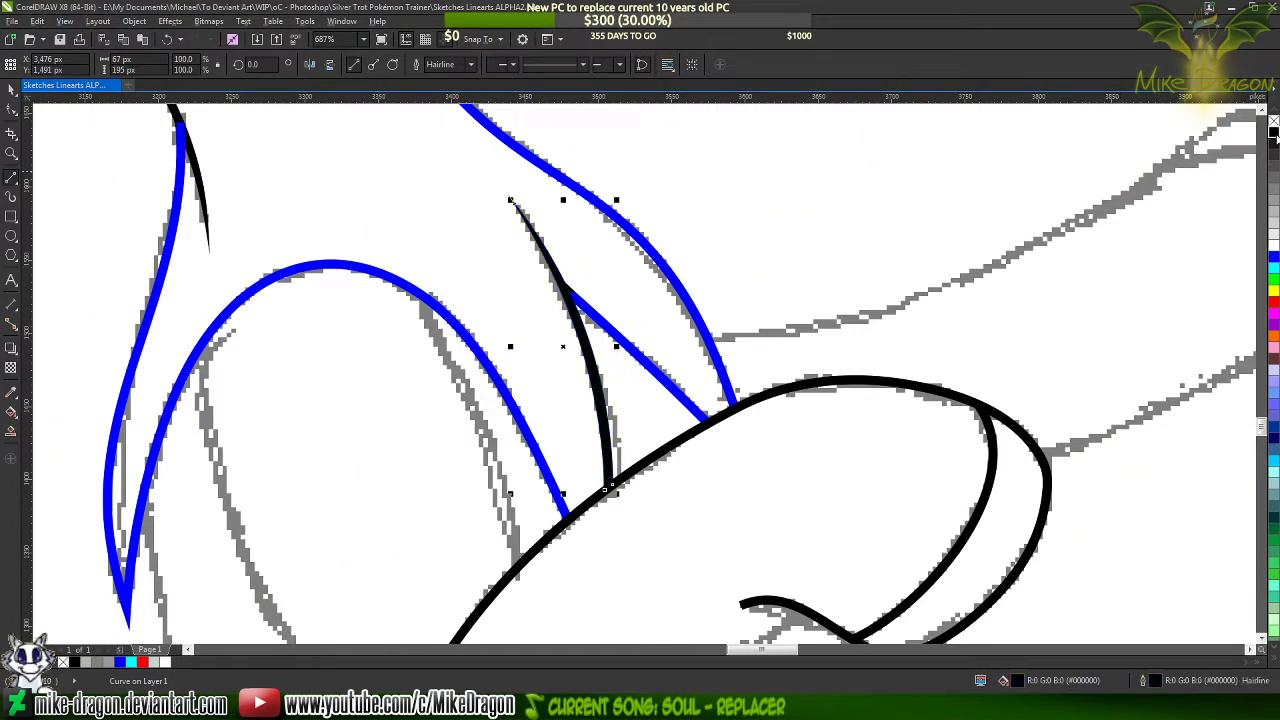
# Recolor the outlines of the remaining blue mane curves black, including the long arched one
pyautogui.click(11, 110)
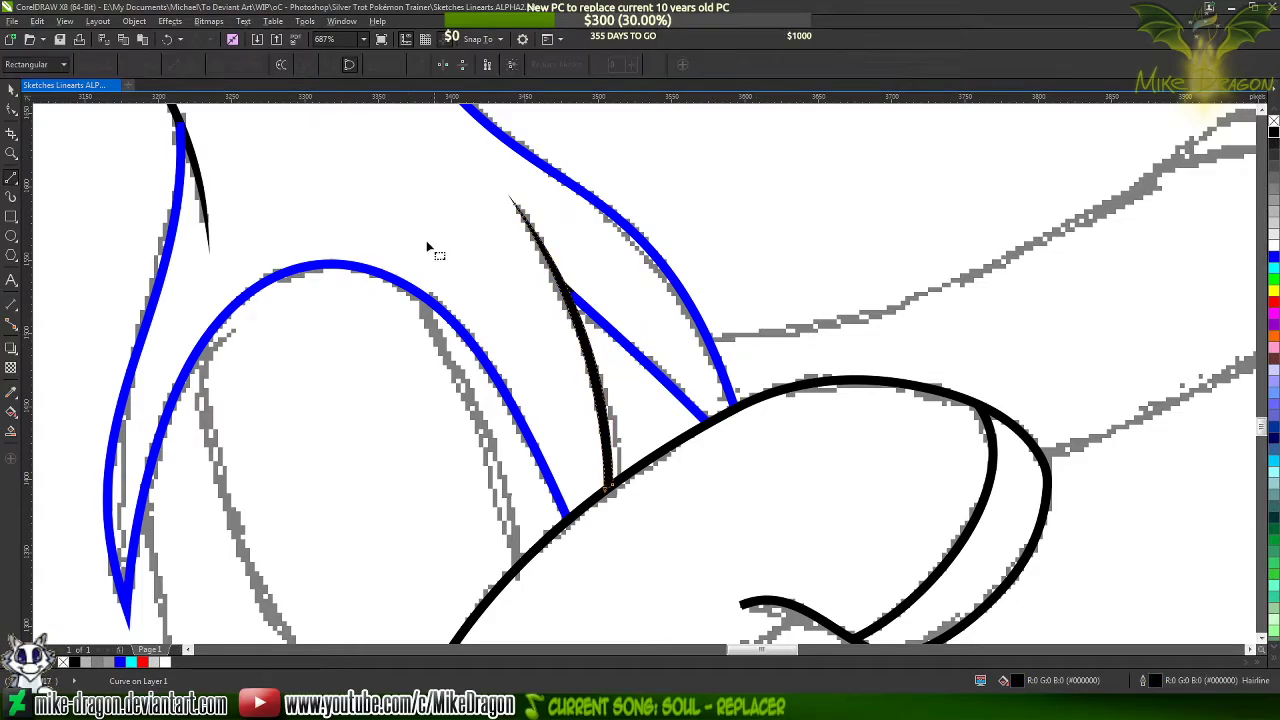
pyautogui.click(670, 385)
pyautogui.rightClick(1274, 133)
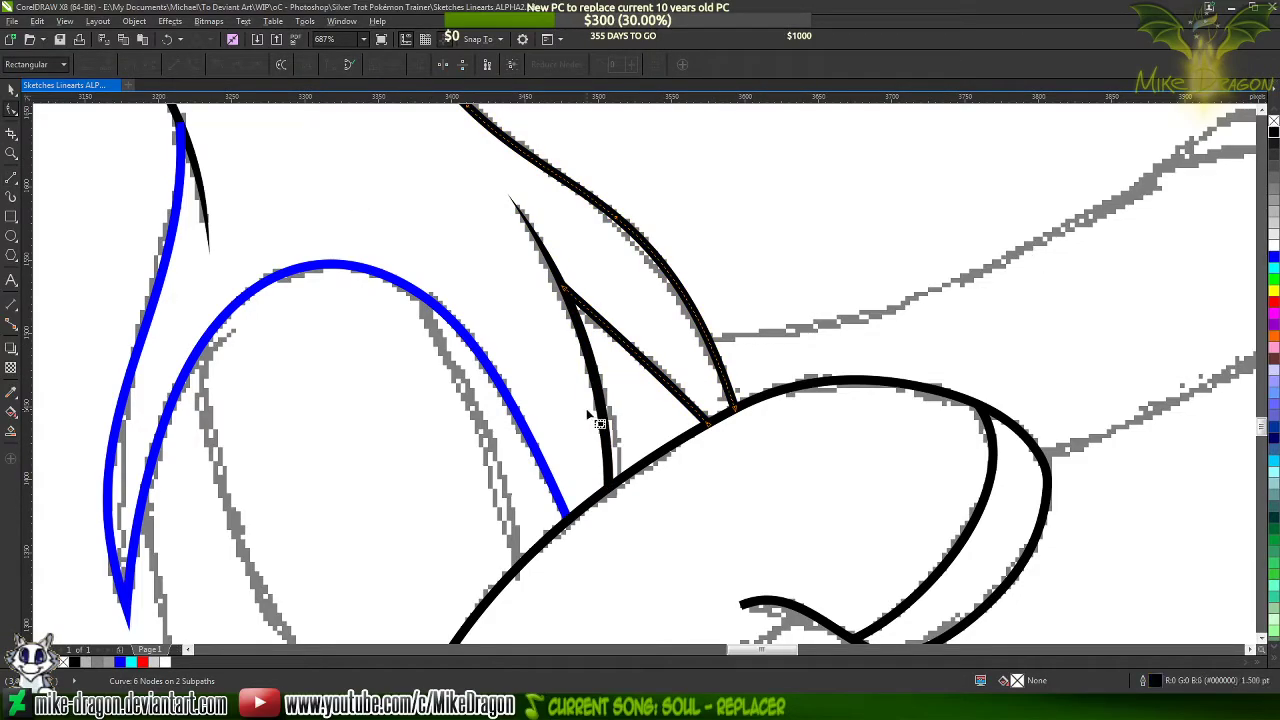
pyautogui.click(539, 442)
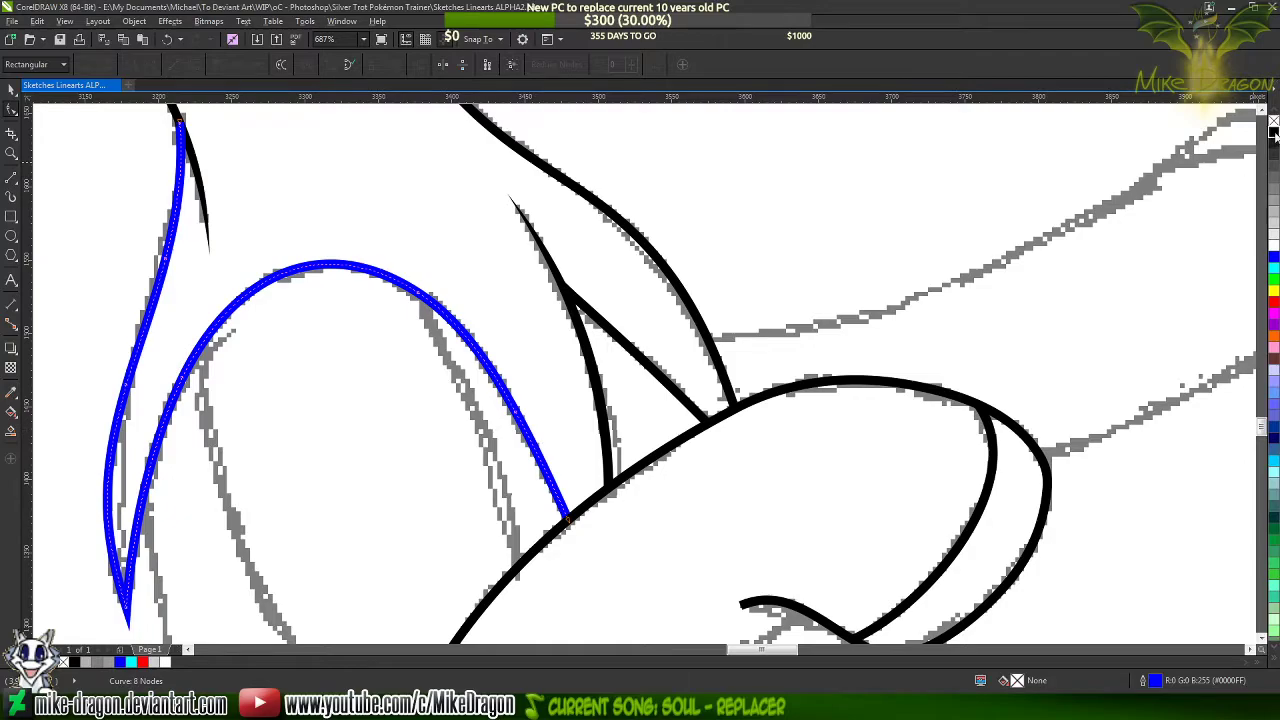
pyautogui.rightClick(1274, 133)
pyautogui.scroll(-3, 776, 352)
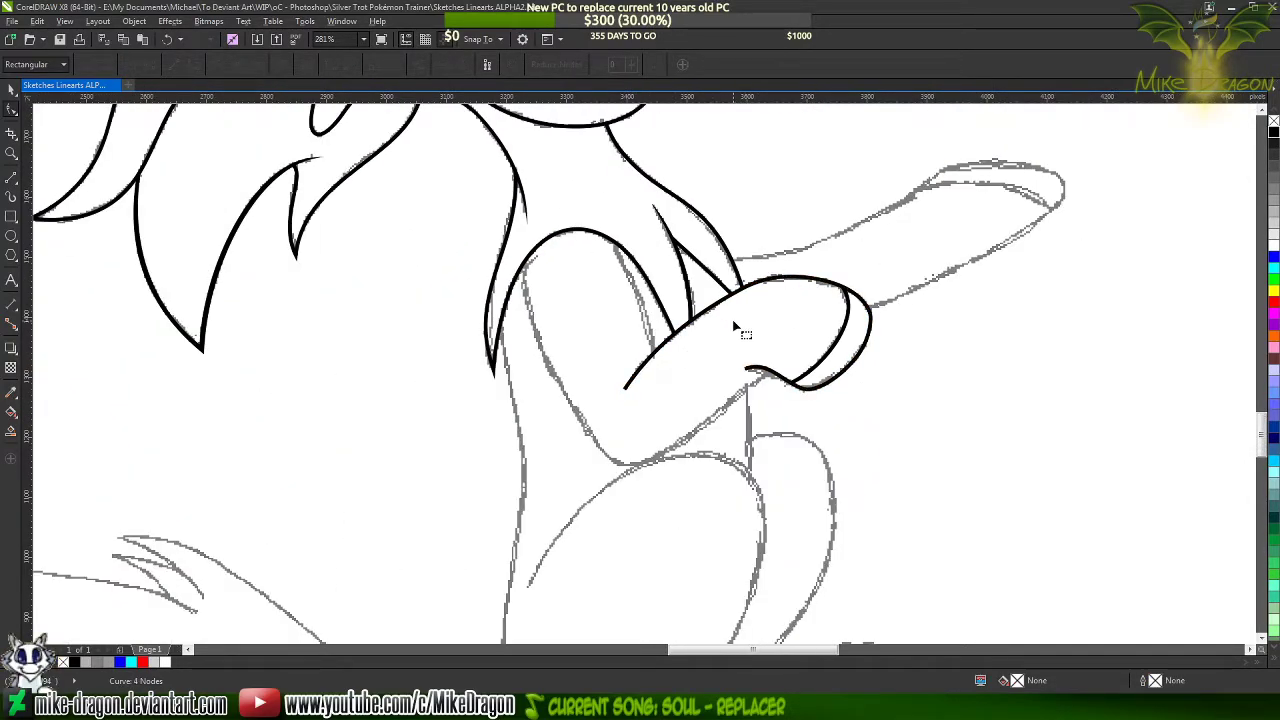
# Draw a straight line about 98 by 203 px from the hoof outline up to the arched mane curve, 1.5 pt wide
pyautogui.scroll(4, 723, 313)
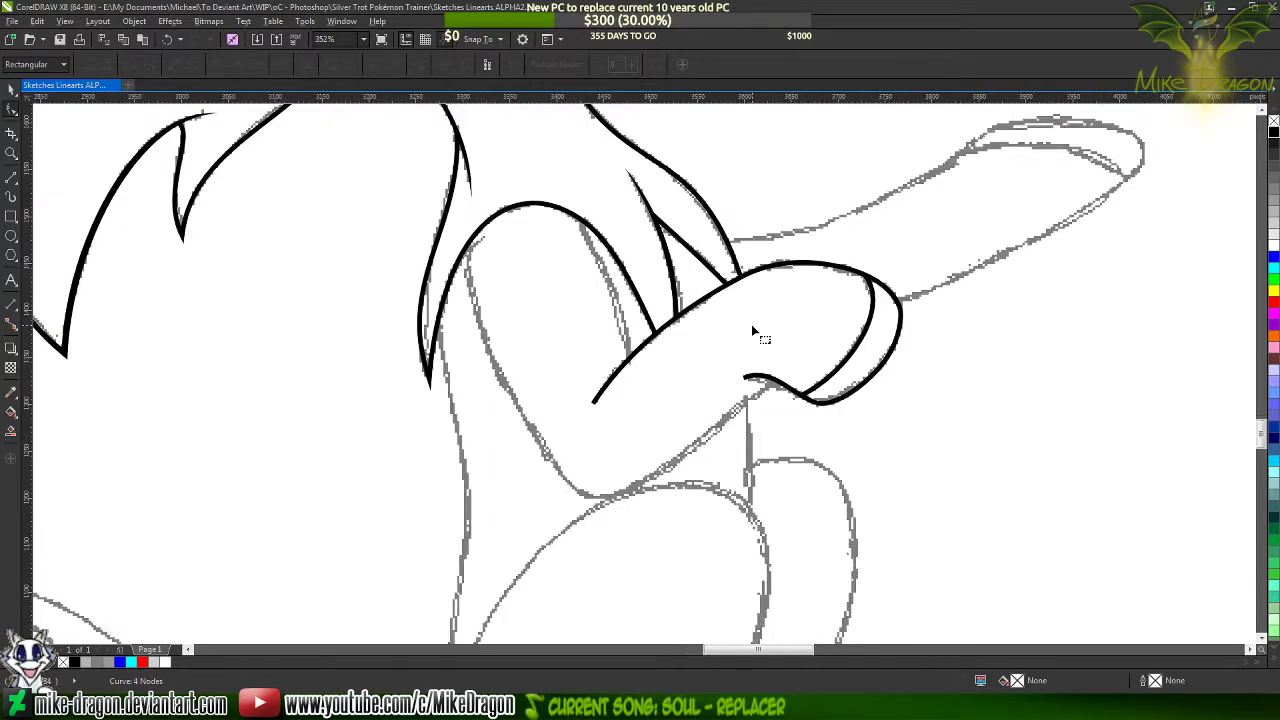
pyautogui.scroll(-1, 548, 168)
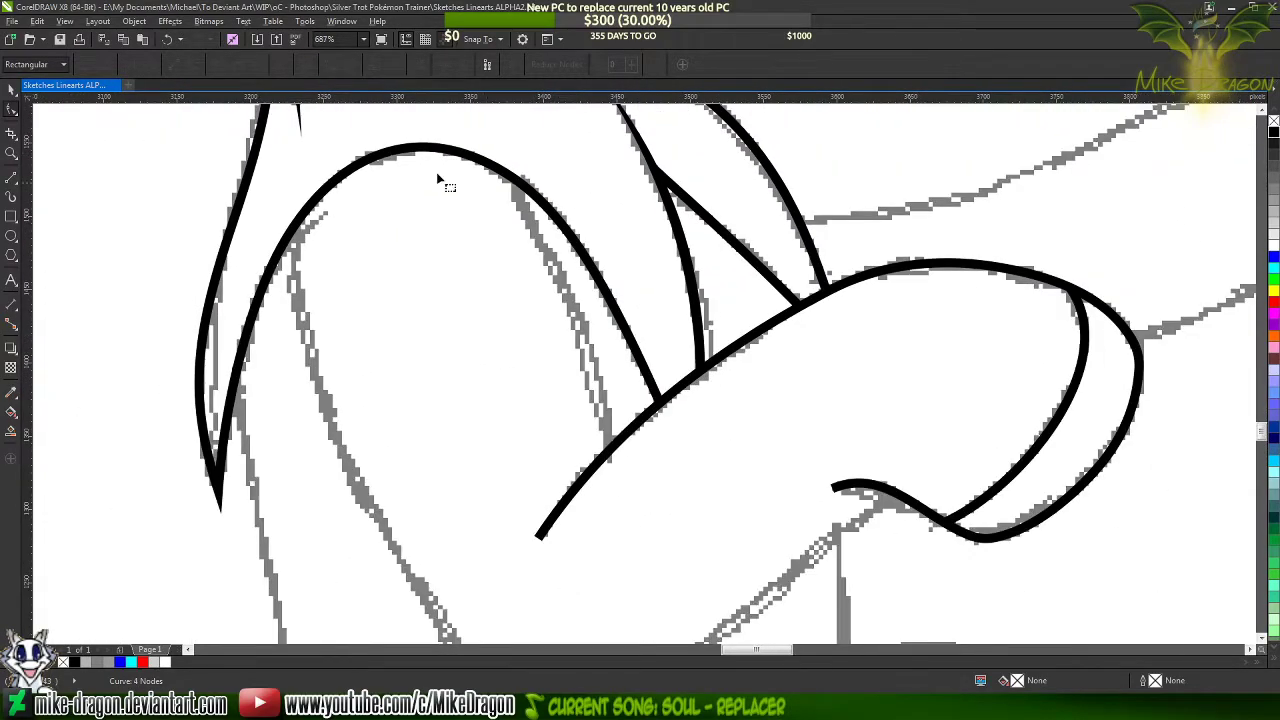
pyautogui.click(11, 178)
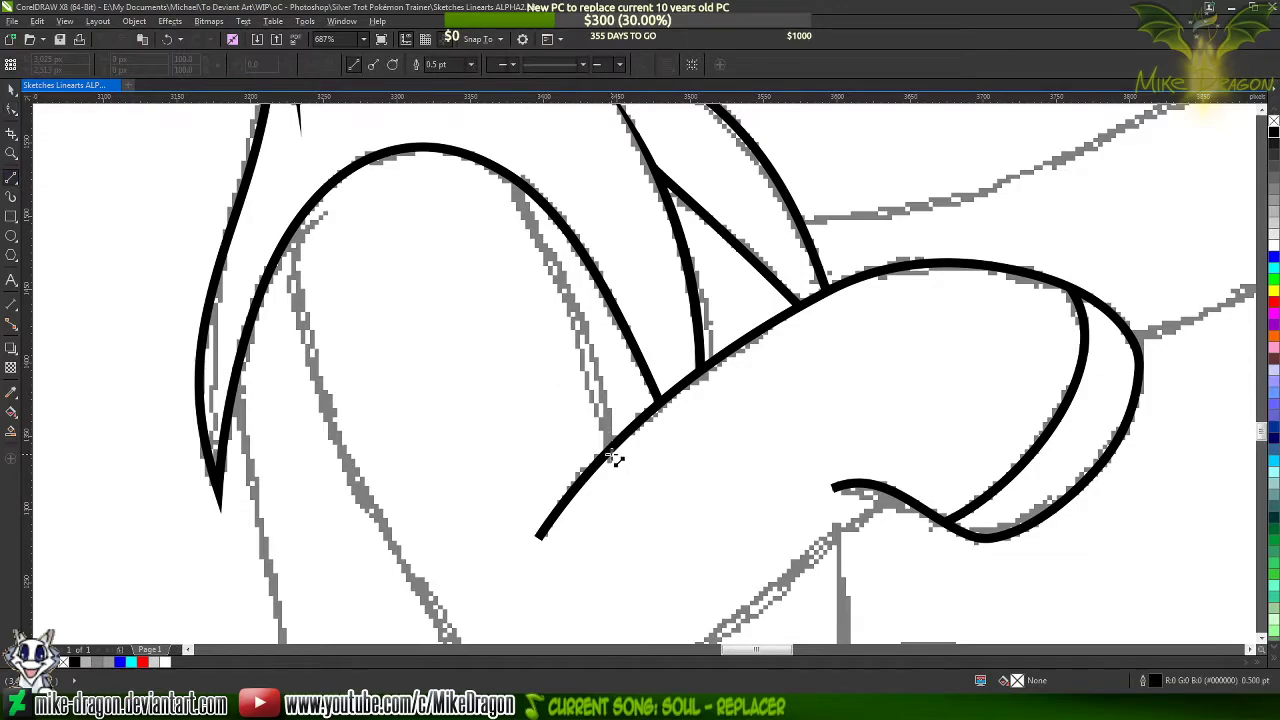
pyautogui.click(612, 453)
pyautogui.scroll(2, 490, 225)
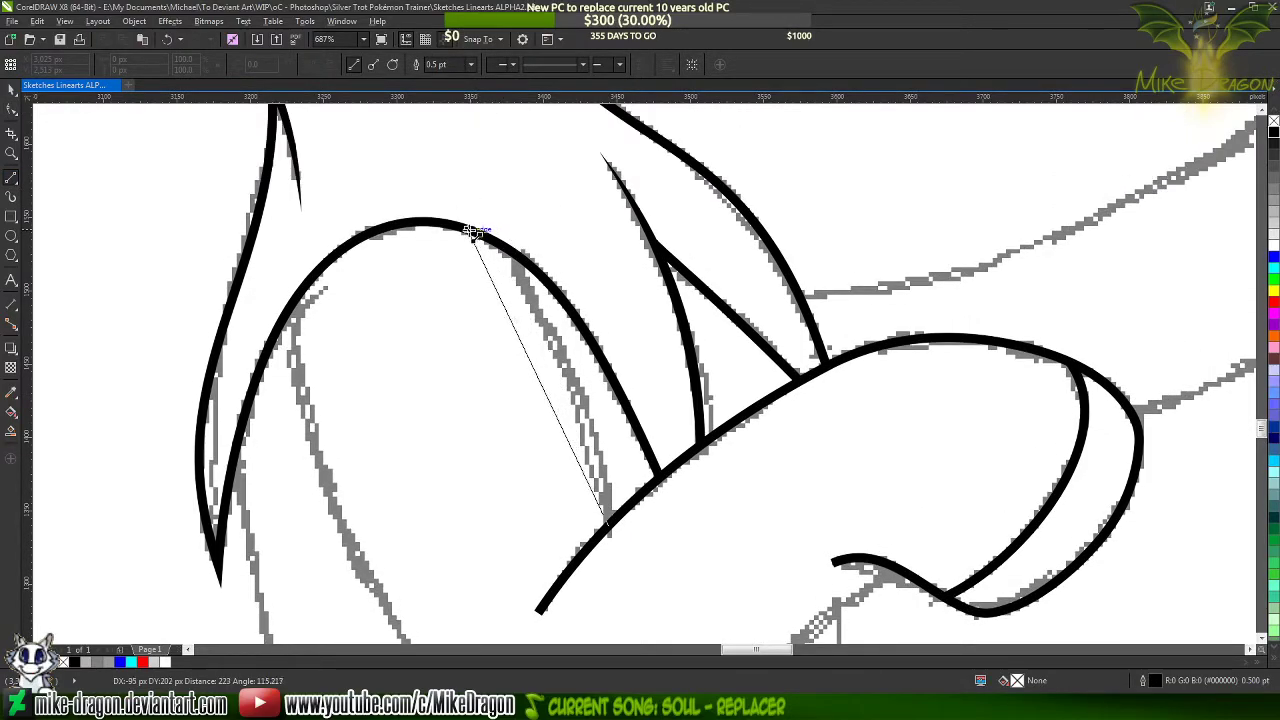
pyautogui.click(464, 227)
pyautogui.click(470, 64)
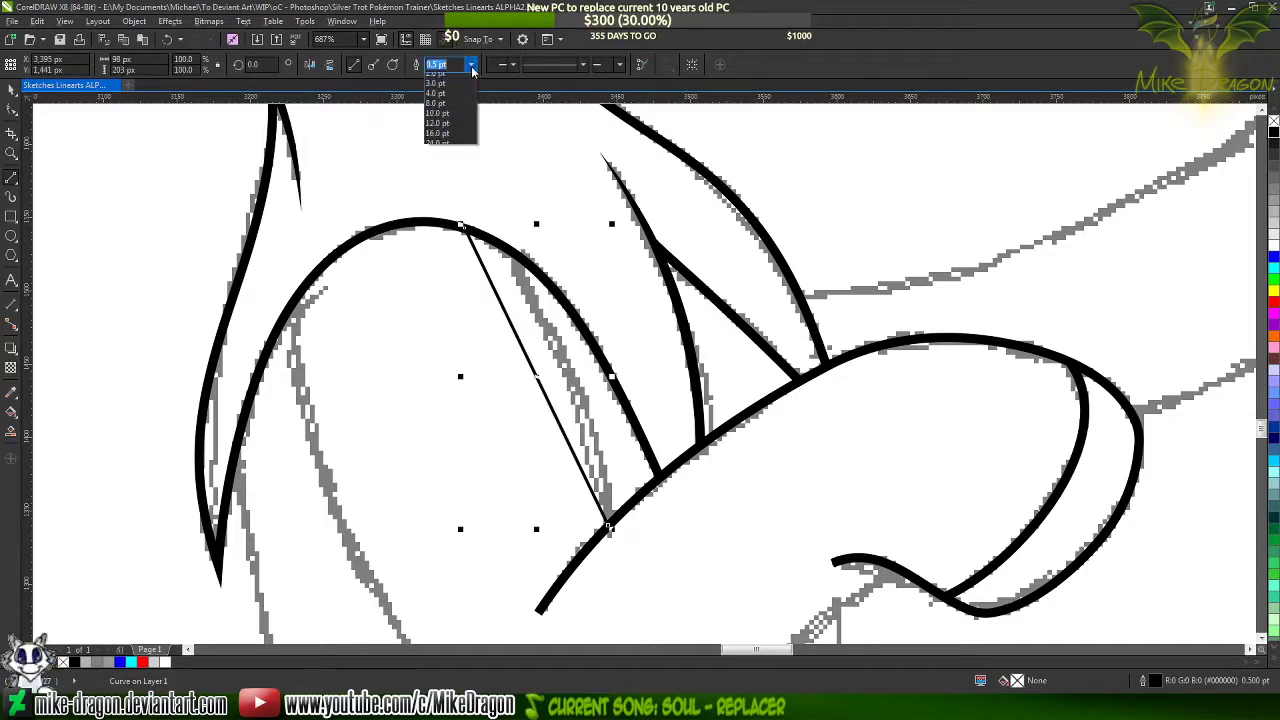
pyautogui.click(449, 131)
pyautogui.press('space')
# Convert the new line to a curve and bend it to follow the sketched line beneath the arched mane curve
pyautogui.moveTo(412, 165); pyautogui.dragTo(656, 552)
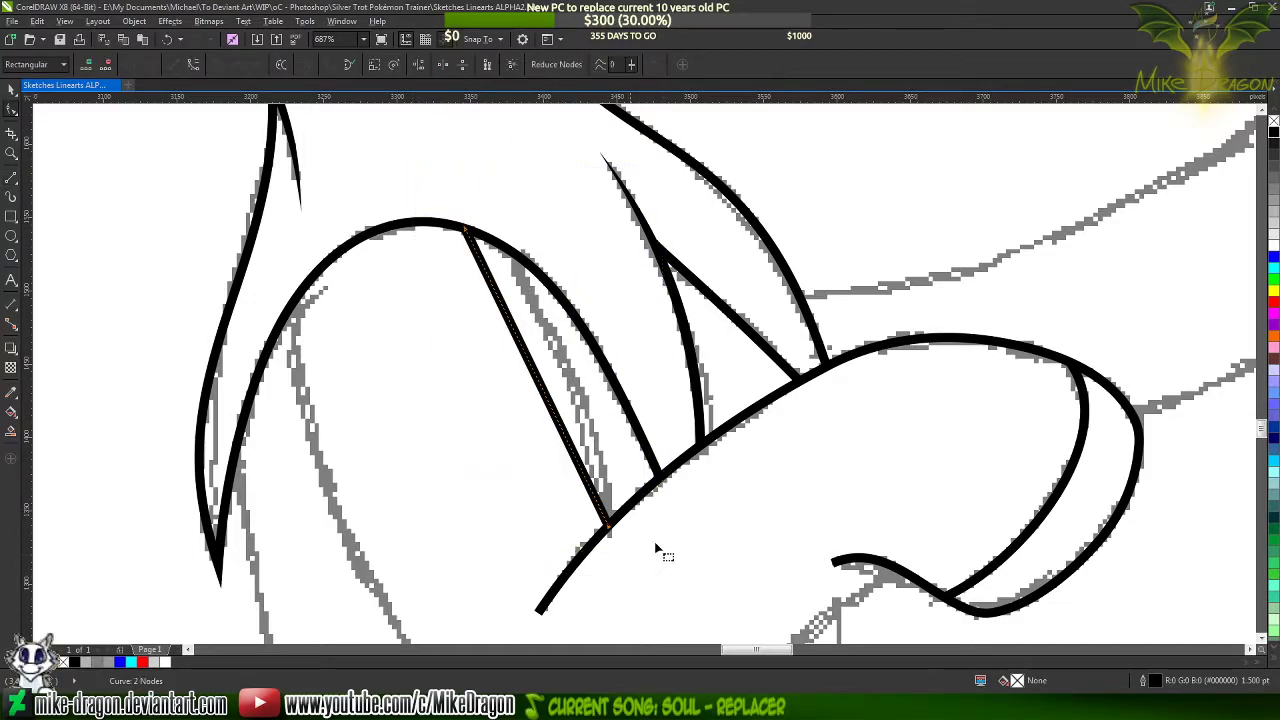
pyautogui.rightClick(541, 398)
pyautogui.click(588, 458)
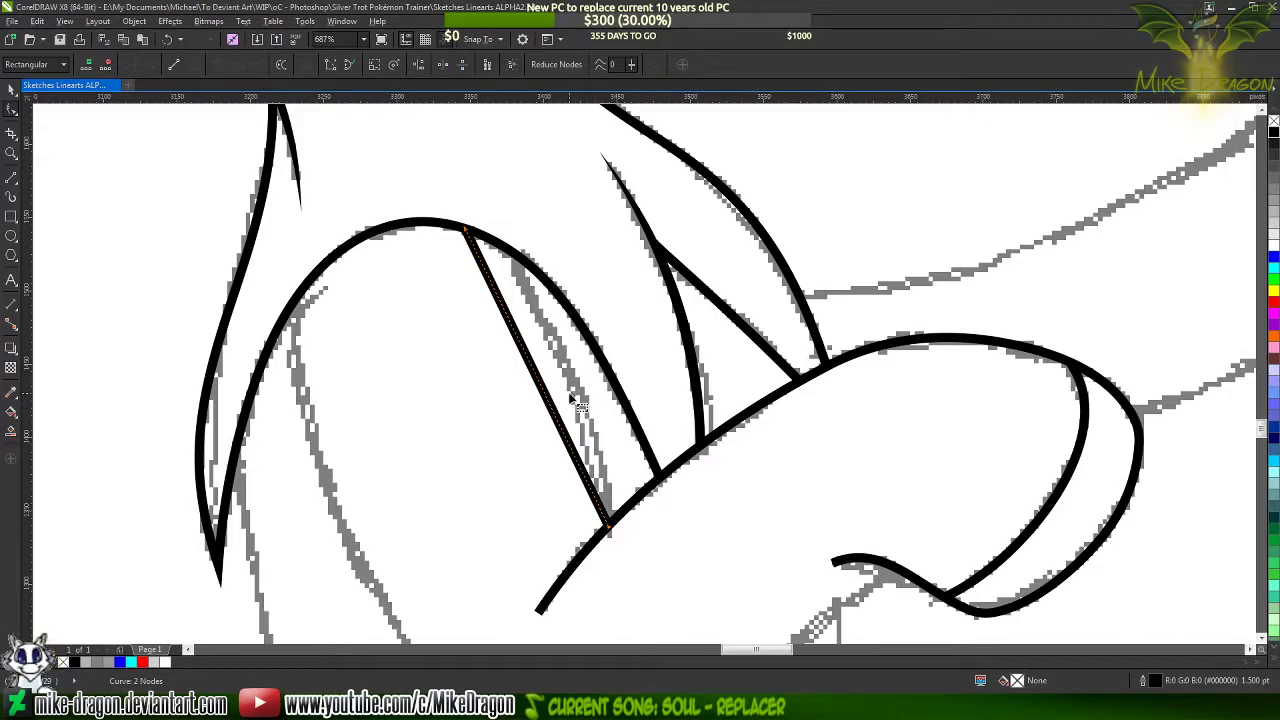
pyautogui.scroll(2, 545, 360)
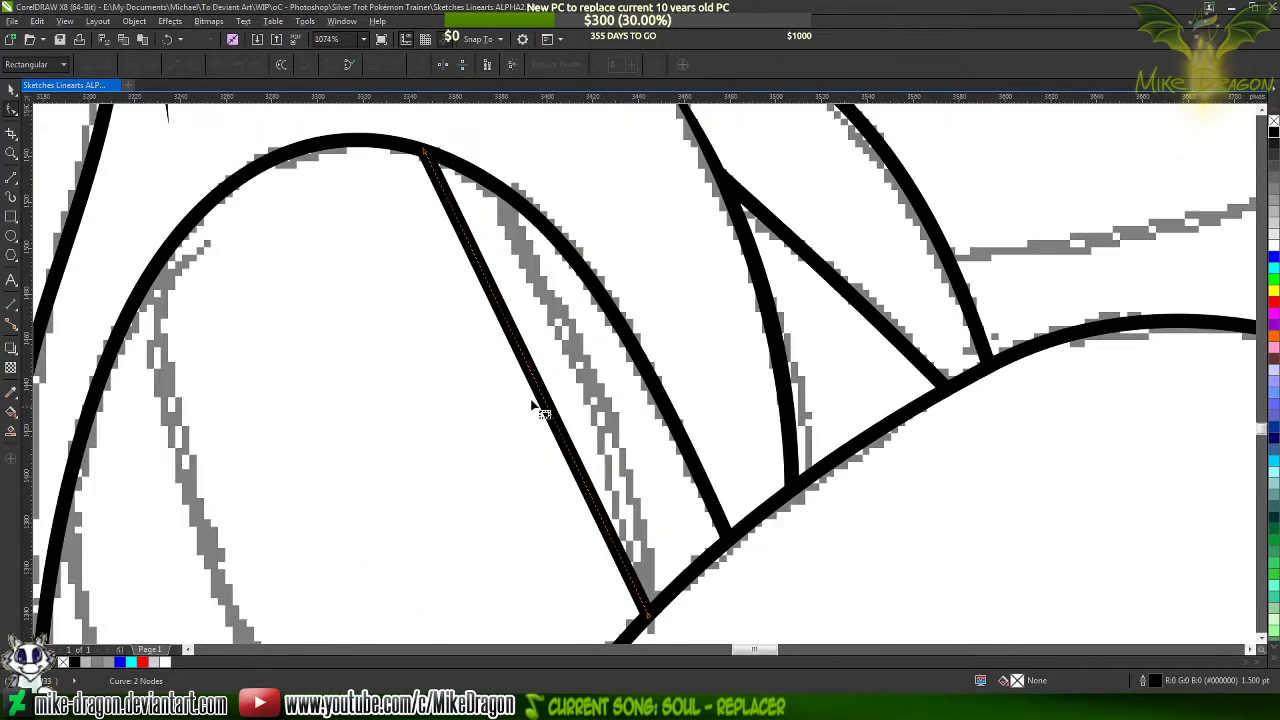
pyautogui.moveTo(537, 383); pyautogui.dragTo(550, 294)
pyautogui.scroll(-3, 620, 206)
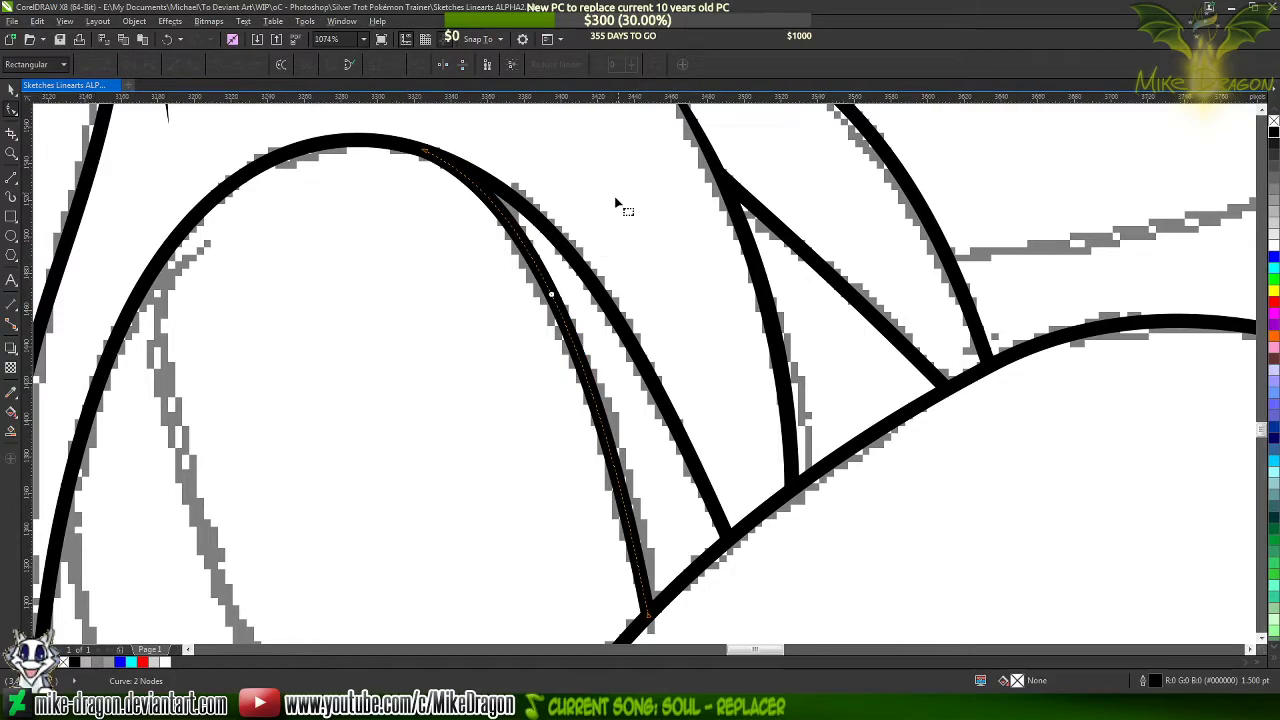
pyautogui.click(597, 226)
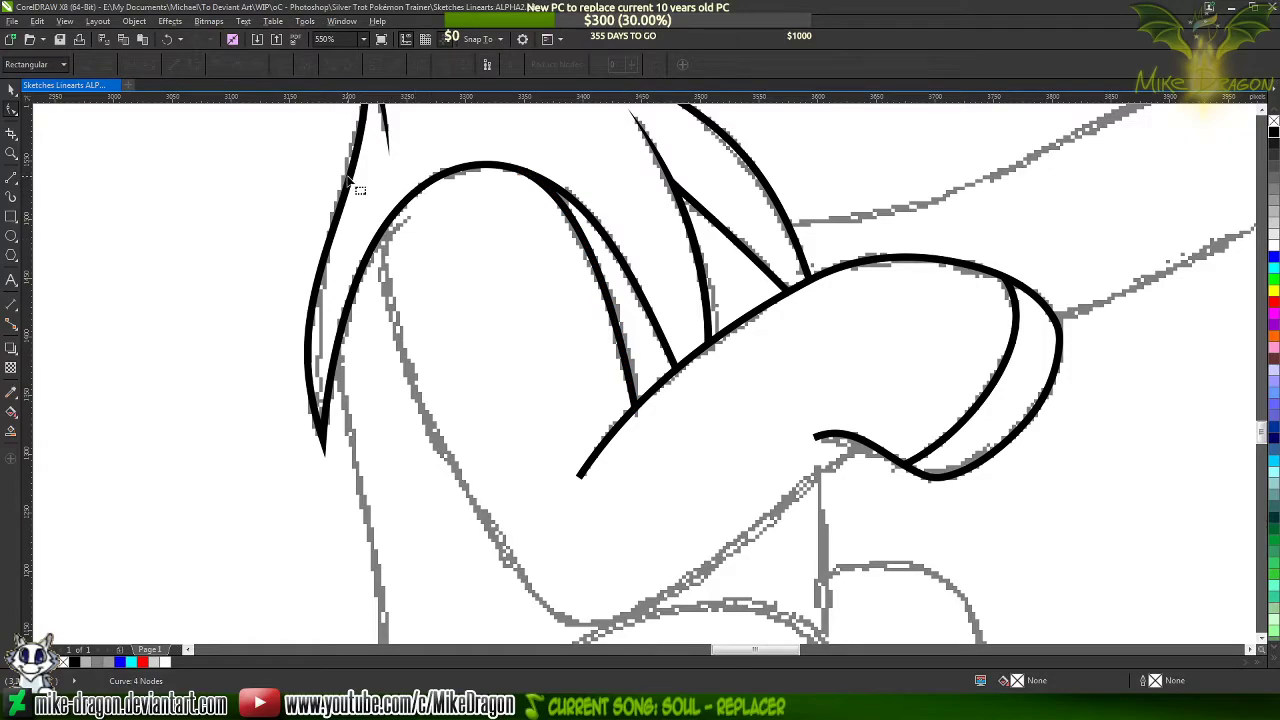
# Draw a four-segment line about 413 by 337 px from the hoof's underside around the elbow to the arched mane curve, 1.5 pt wide
pyautogui.scroll(-1, 348, 174)
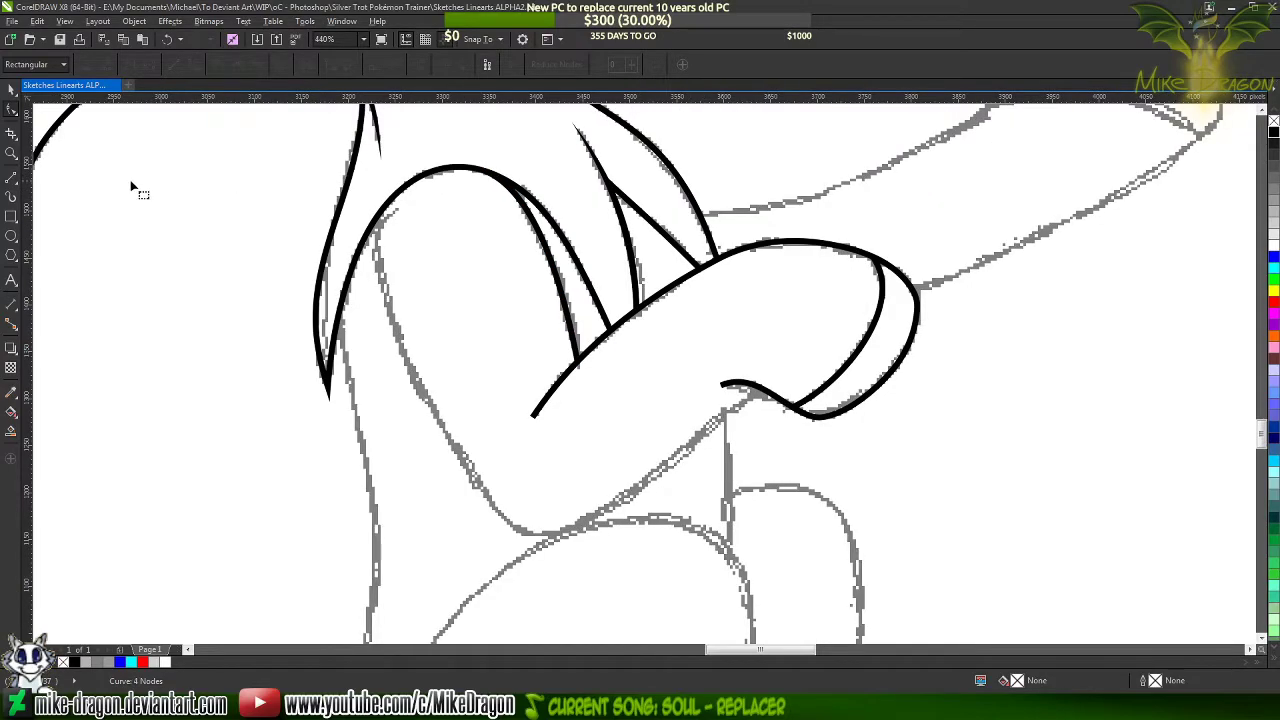
pyautogui.click(10, 177)
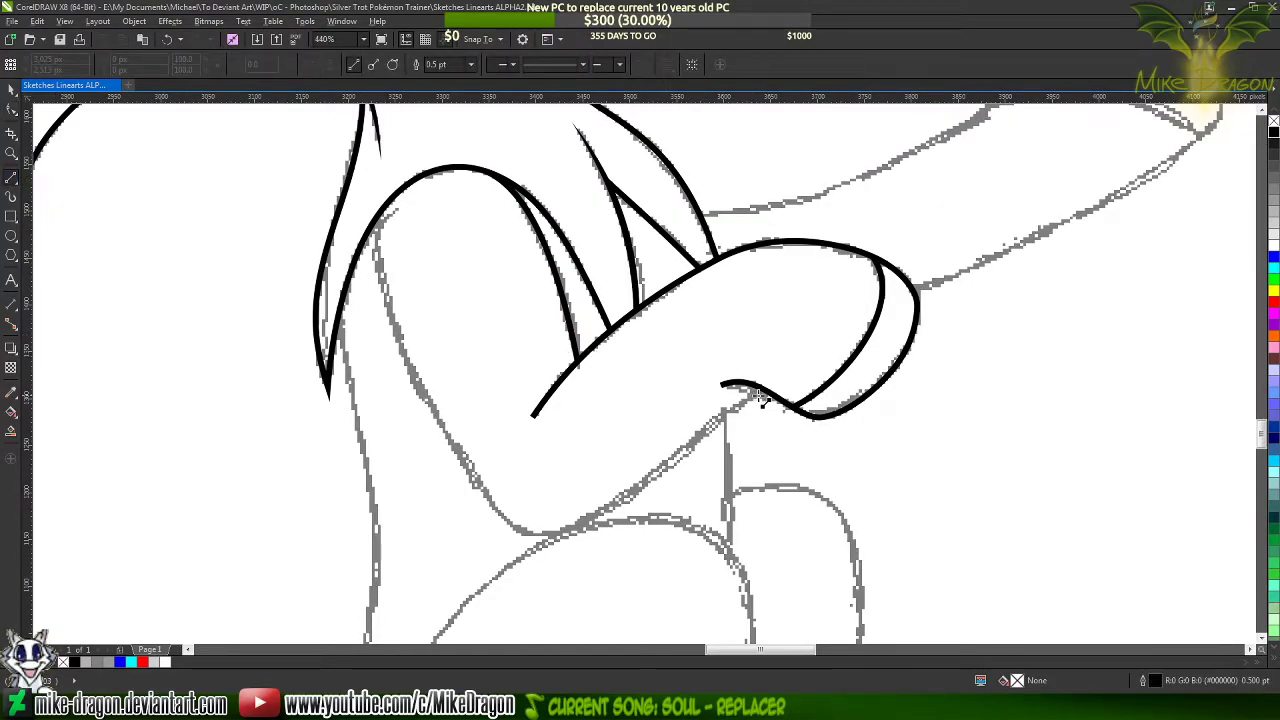
pyautogui.scroll(3, 760, 398)
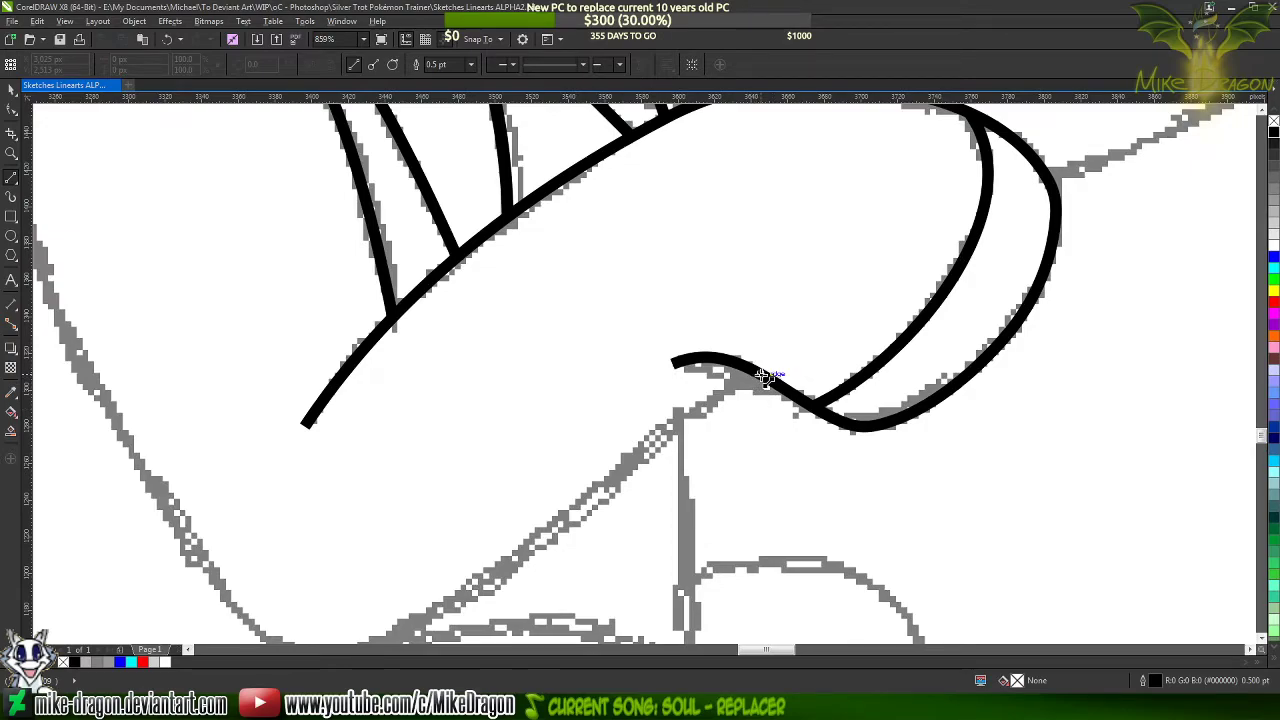
pyautogui.moveTo(763, 376); pyautogui.dragTo(582, 428)
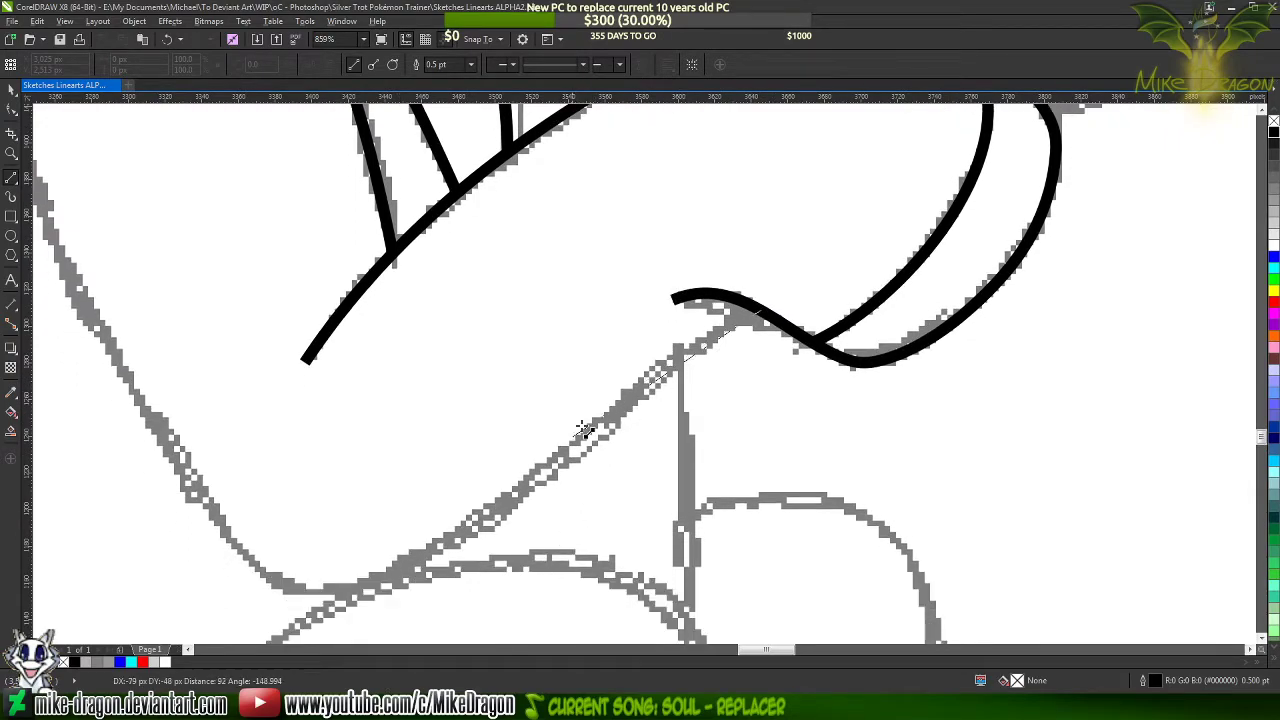
pyautogui.click(545, 470)
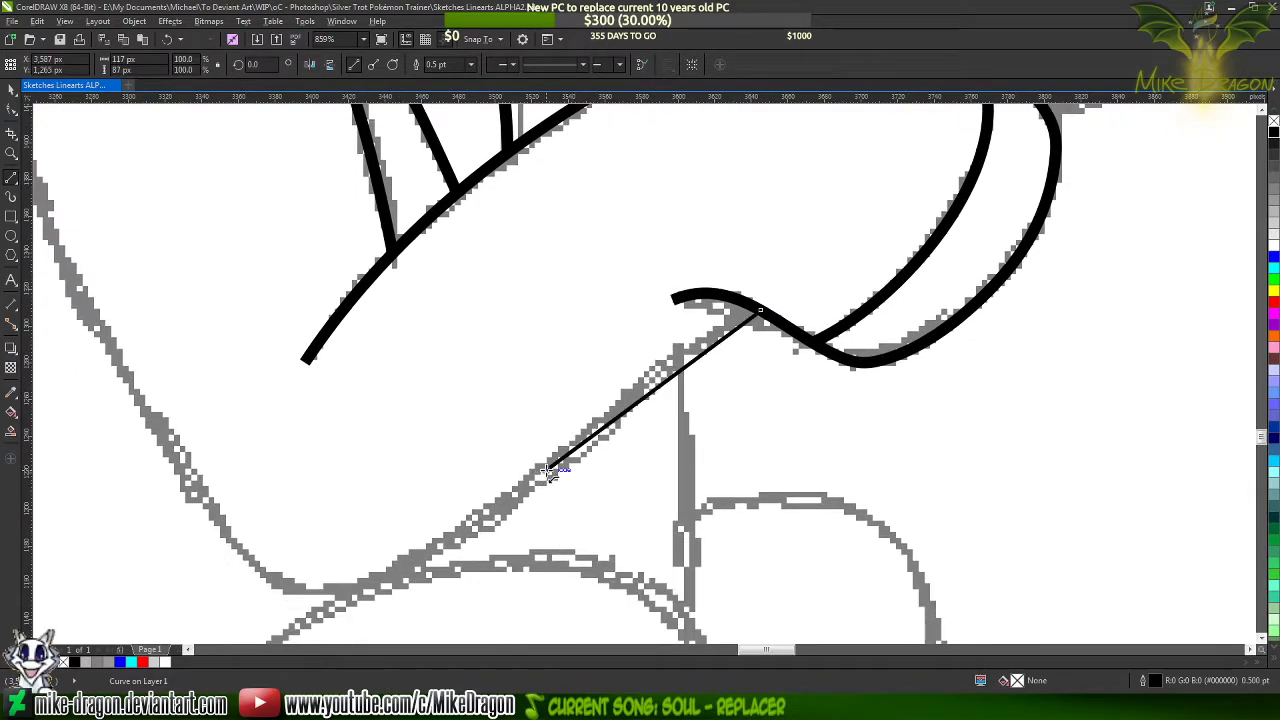
pyautogui.click(270, 562)
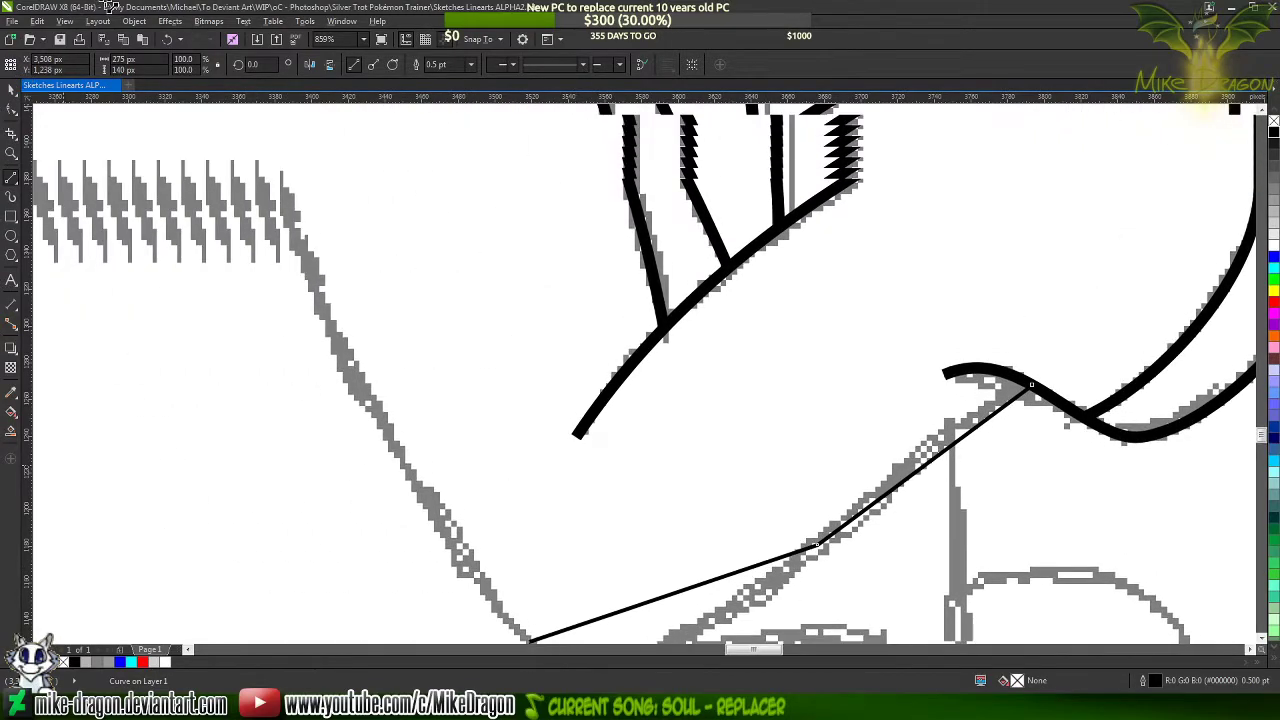
pyautogui.moveTo(108, 5); pyautogui.dragTo(313, 305)
pyautogui.scroll(-2, 289, 183)
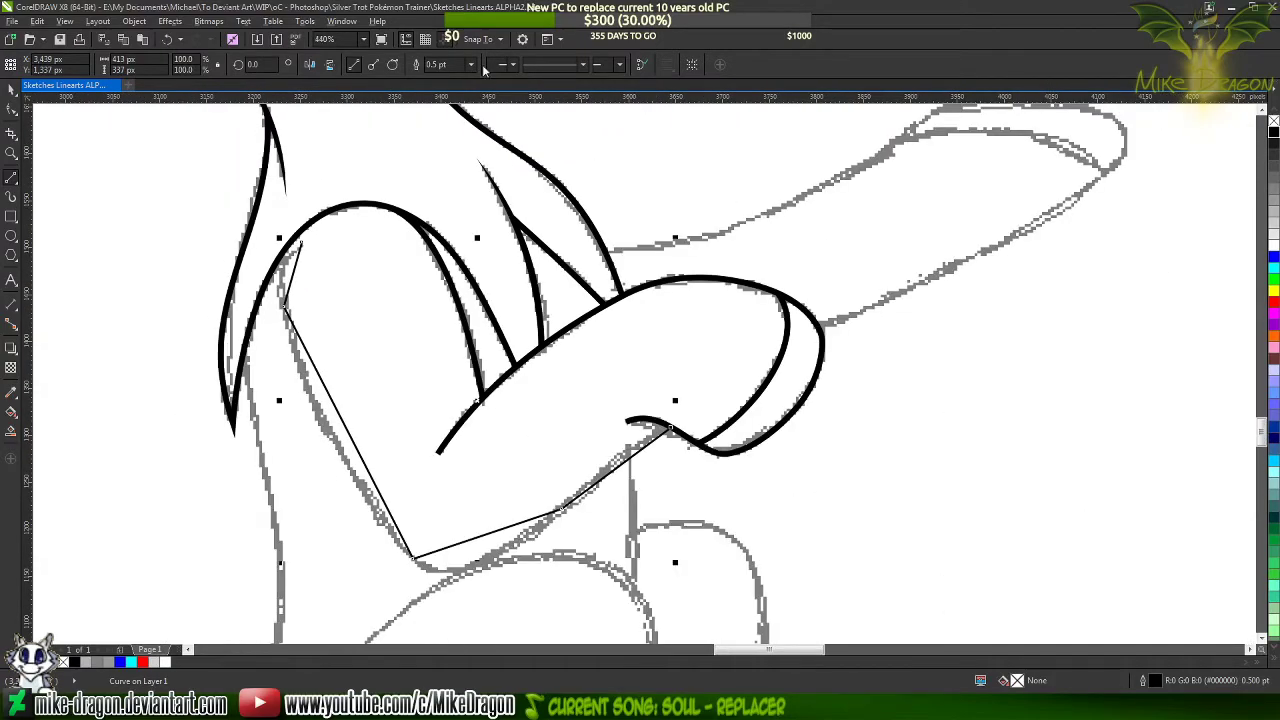
pyautogui.click(471, 64)
pyautogui.click(445, 132)
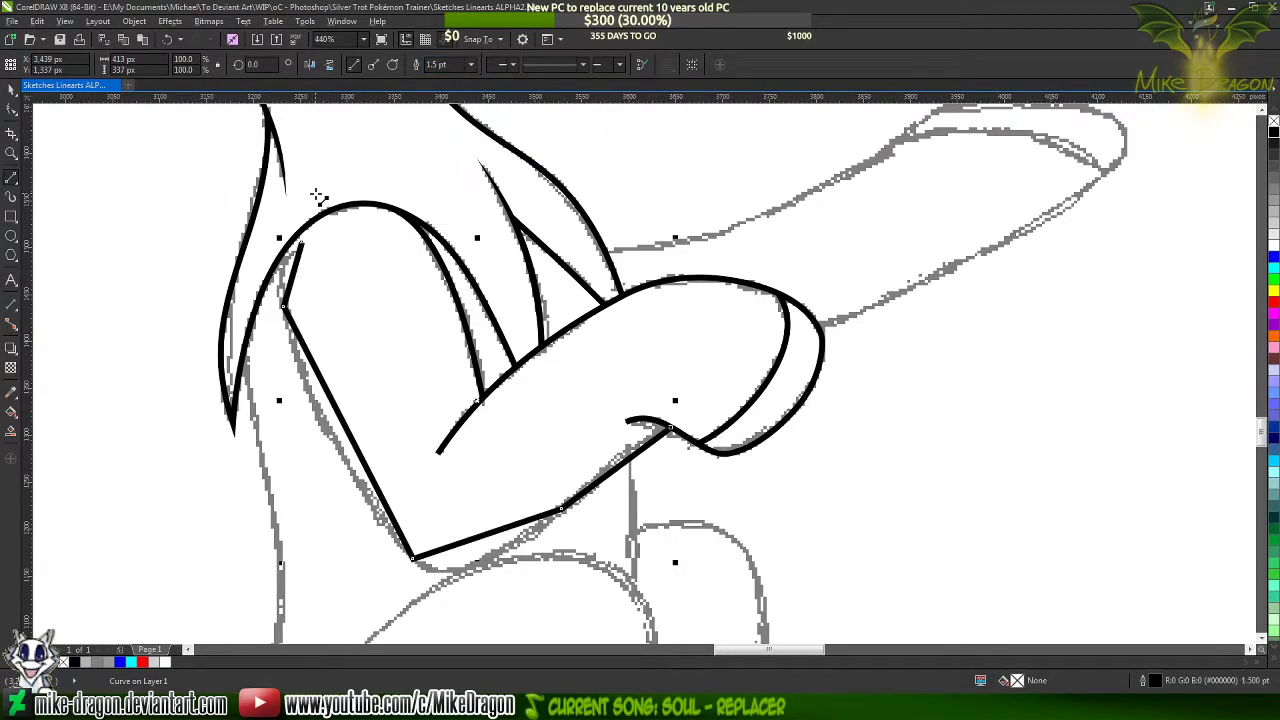
# Convert all segments of the new foreleg line to curves
pyautogui.press('F10')
pyautogui.moveTo(229, 161); pyautogui.dragTo(762, 616)
pyautogui.rightClick(551, 467)
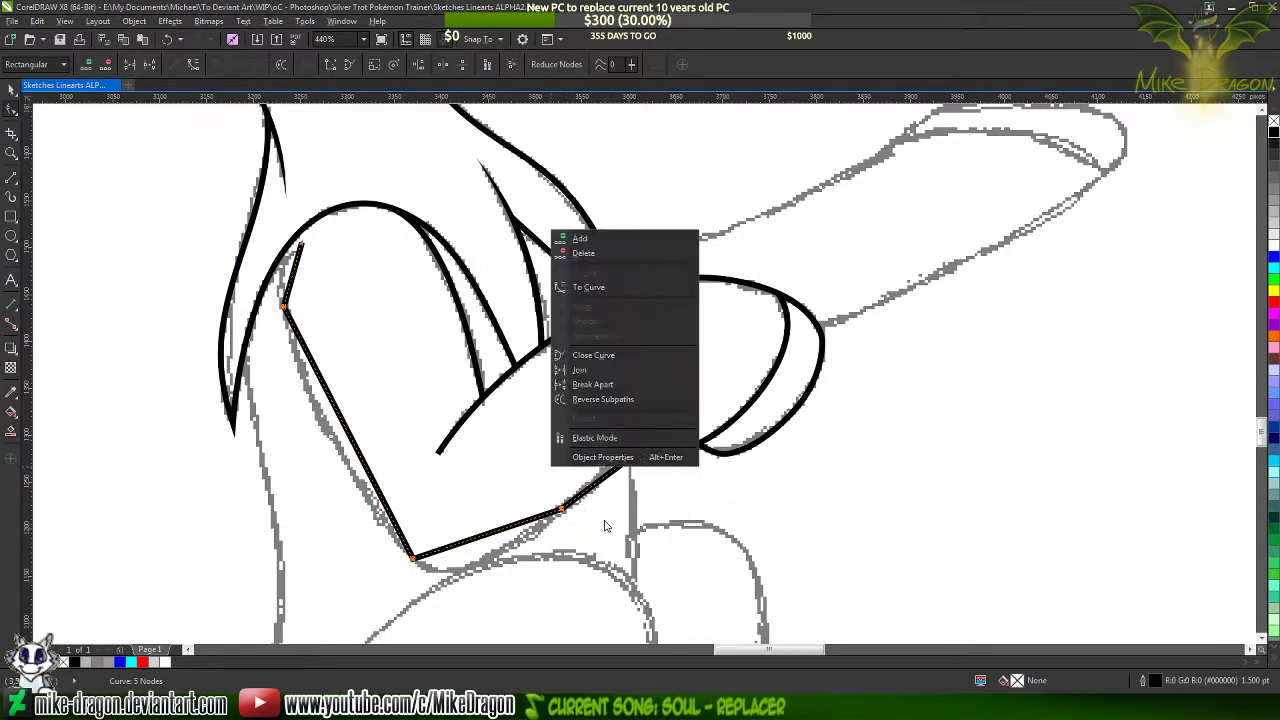
pyautogui.click(590, 287)
pyautogui.click(658, 454)
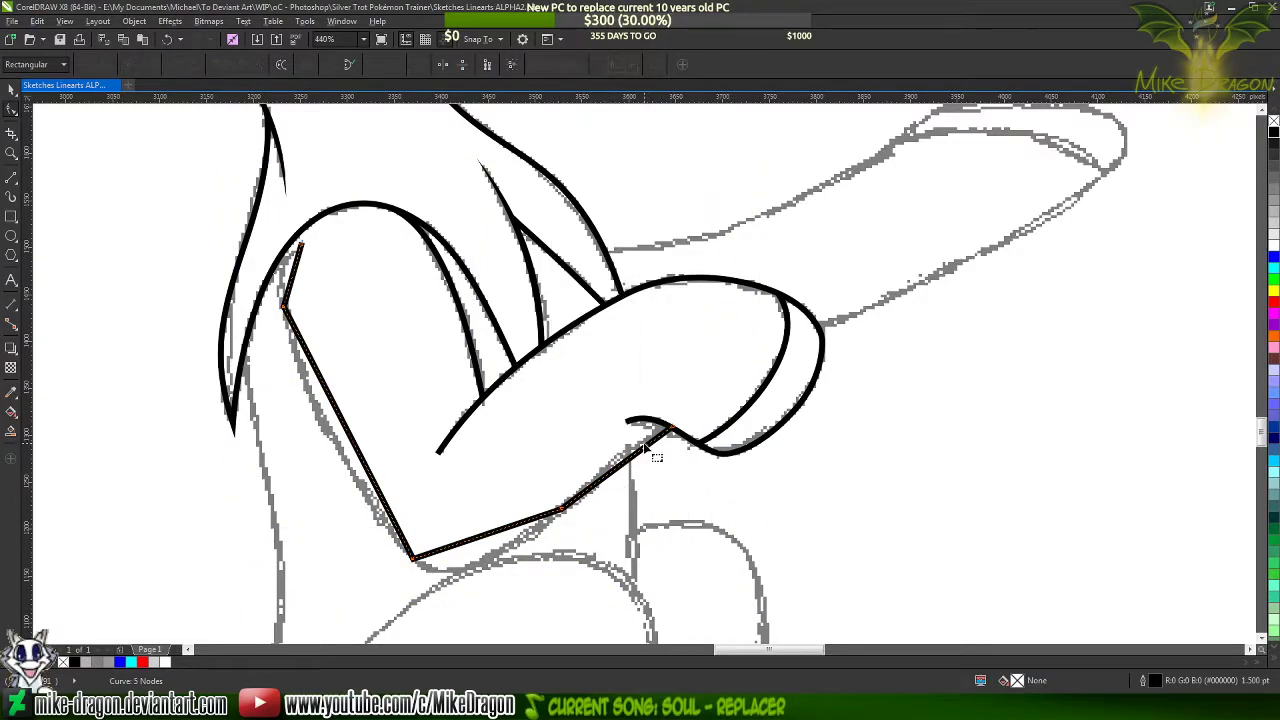
# Bend the segment beside the hoof upward so it meets the hoof outline in a smooth arc along the sketch
pyautogui.scroll(3, 658, 454)
pyautogui.scroll(-2, 716, 278)
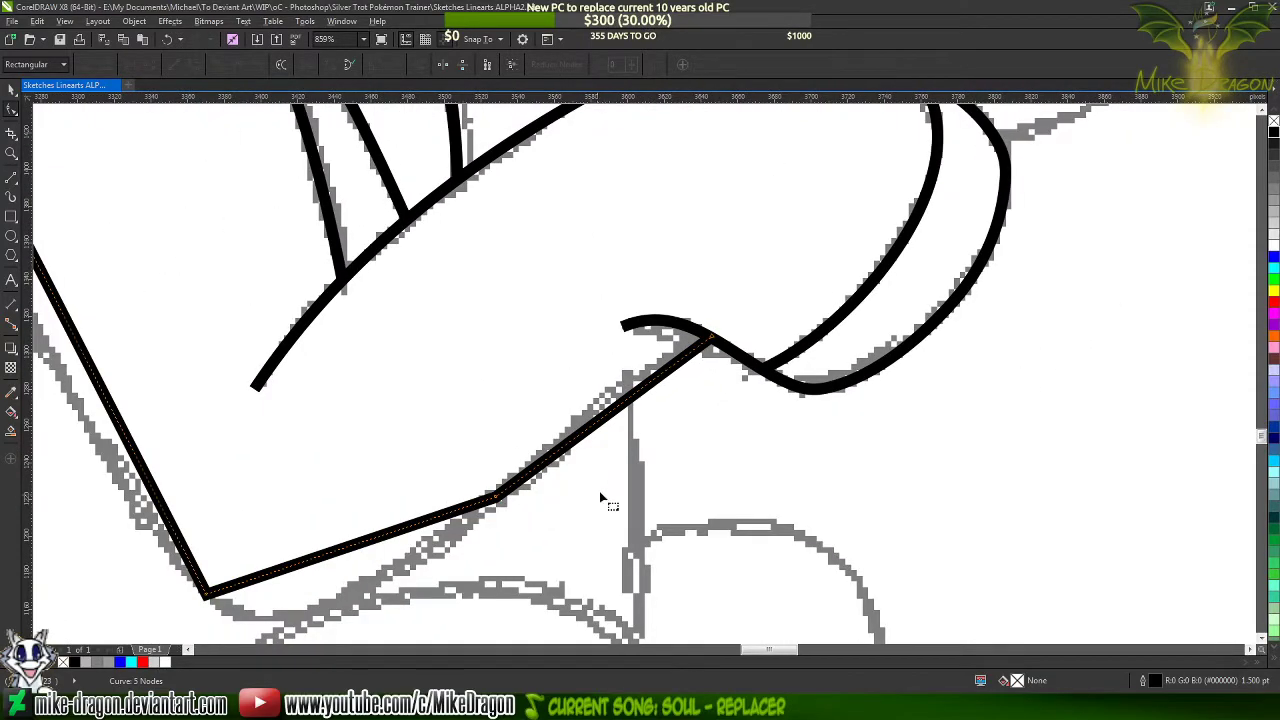
pyautogui.scroll(2, 601, 499)
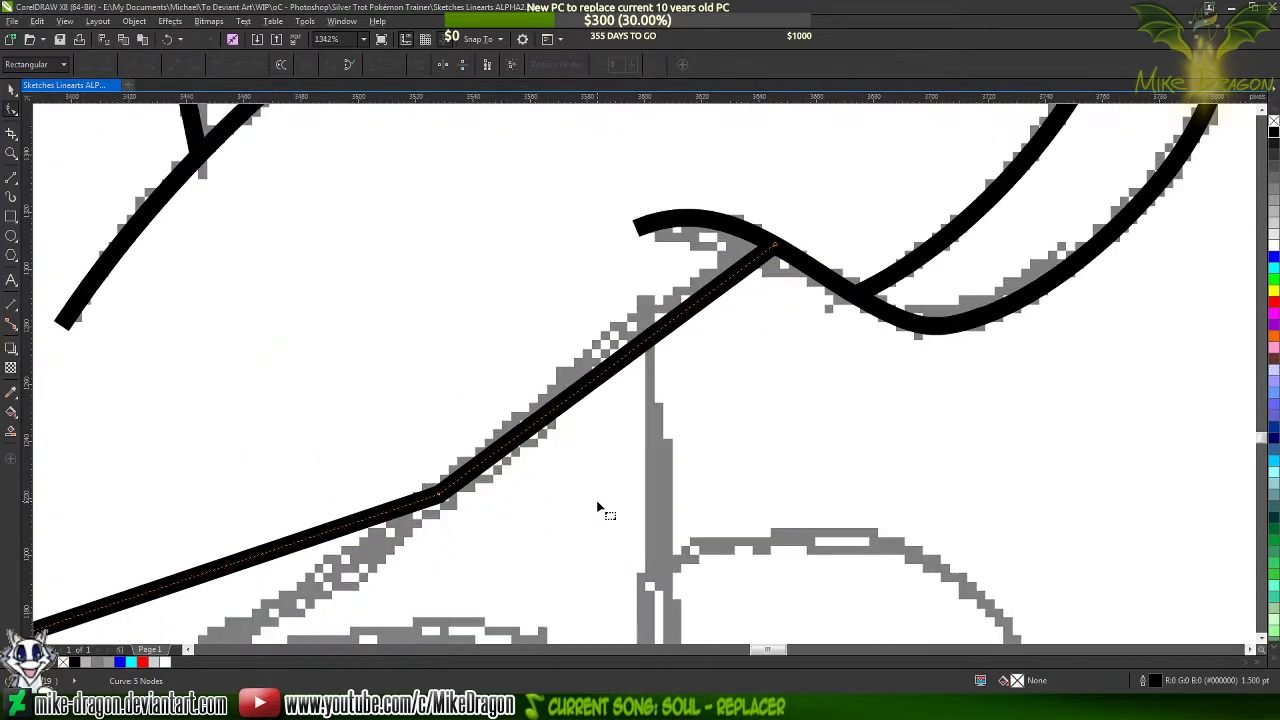
pyautogui.click(783, 255)
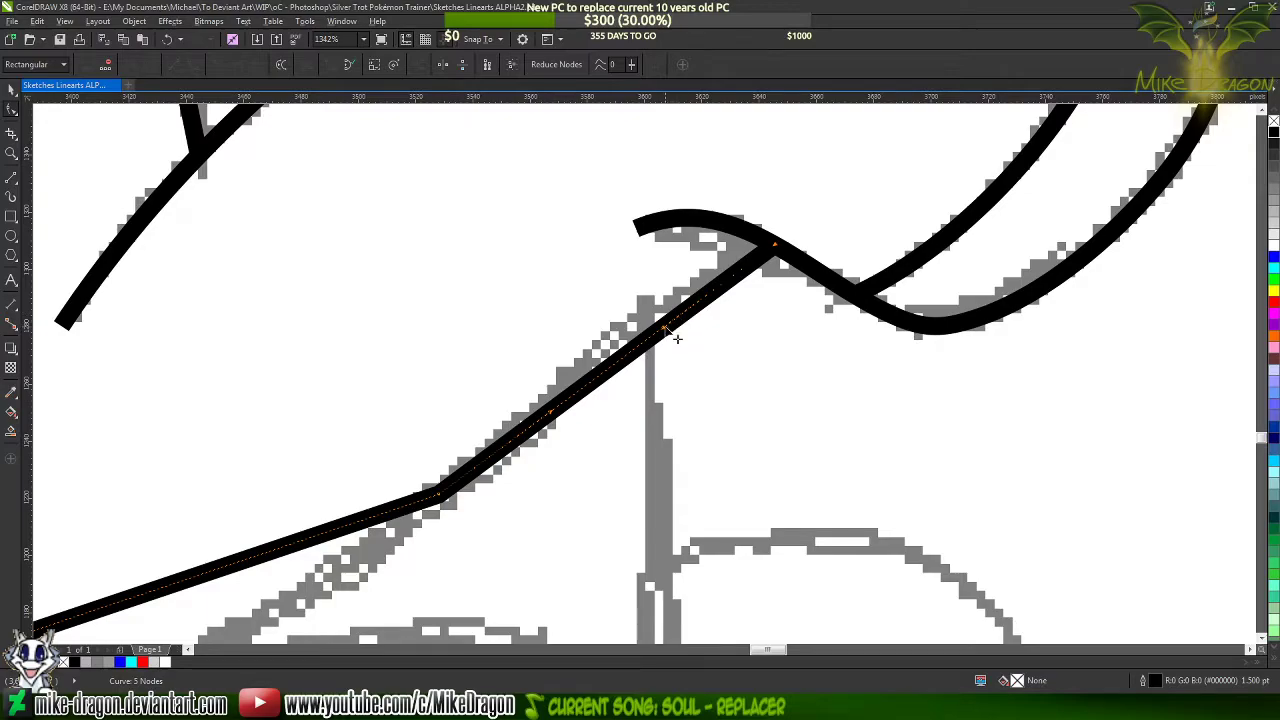
pyautogui.moveTo(674, 330)
pyautogui.mouseDown()
pyautogui.moveTo(628, 268)
pyautogui.moveTo(645, 246)
pyautogui.mouseUp()
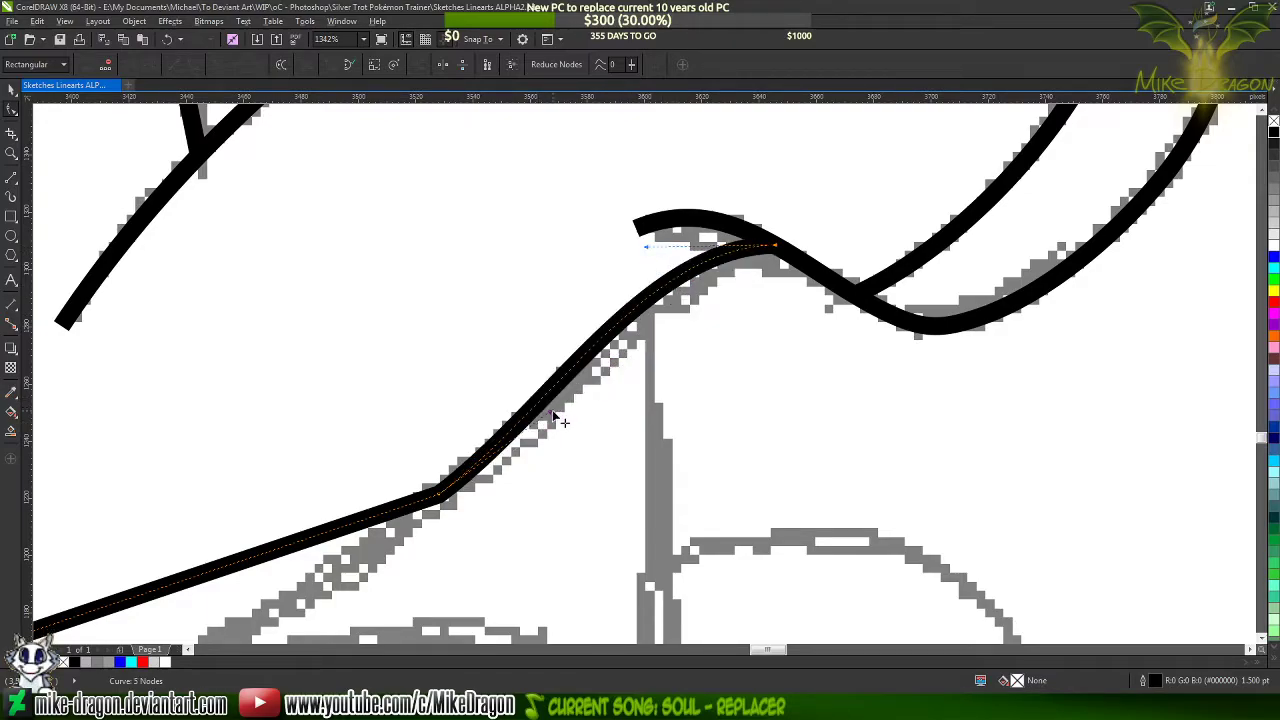
# Bend the elbow segment and the long upper-leg segment to follow the sketch, adding a node midway along the long one
pyautogui.scroll(-2, 808, 258)
pyautogui.scroll(2, 600, 380)
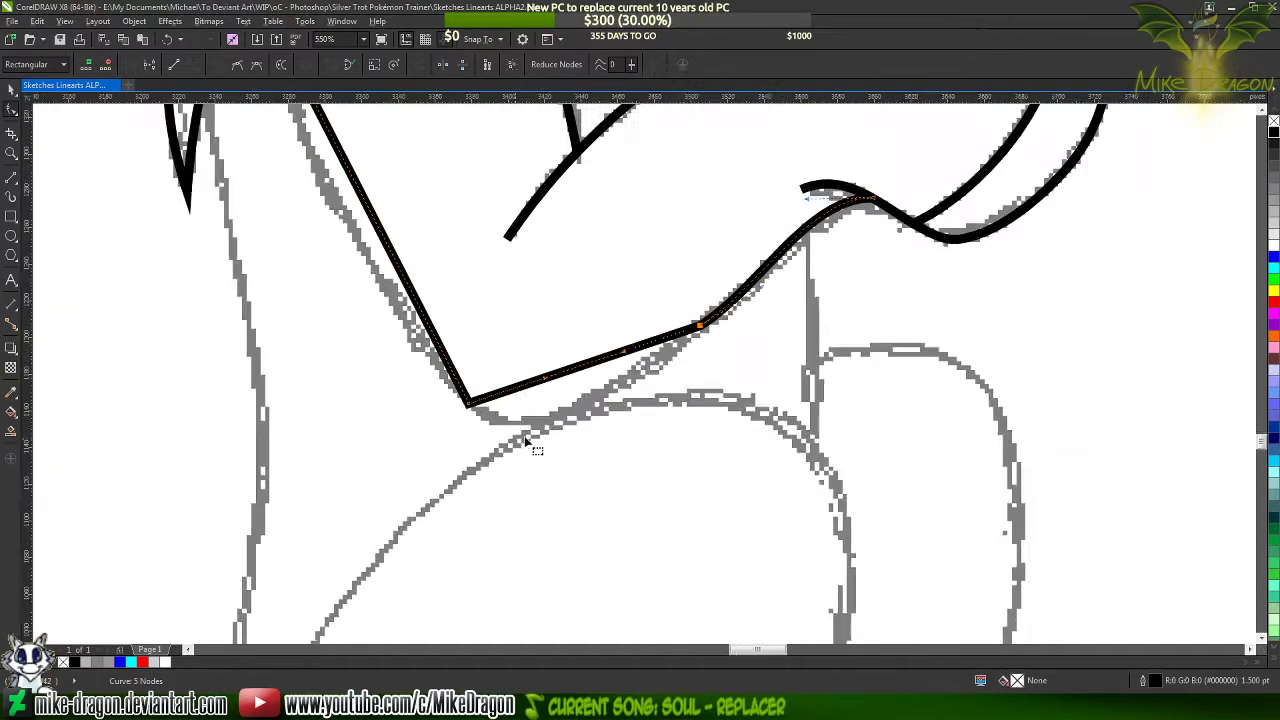
pyautogui.moveTo(608, 337); pyautogui.dragTo(590, 412)
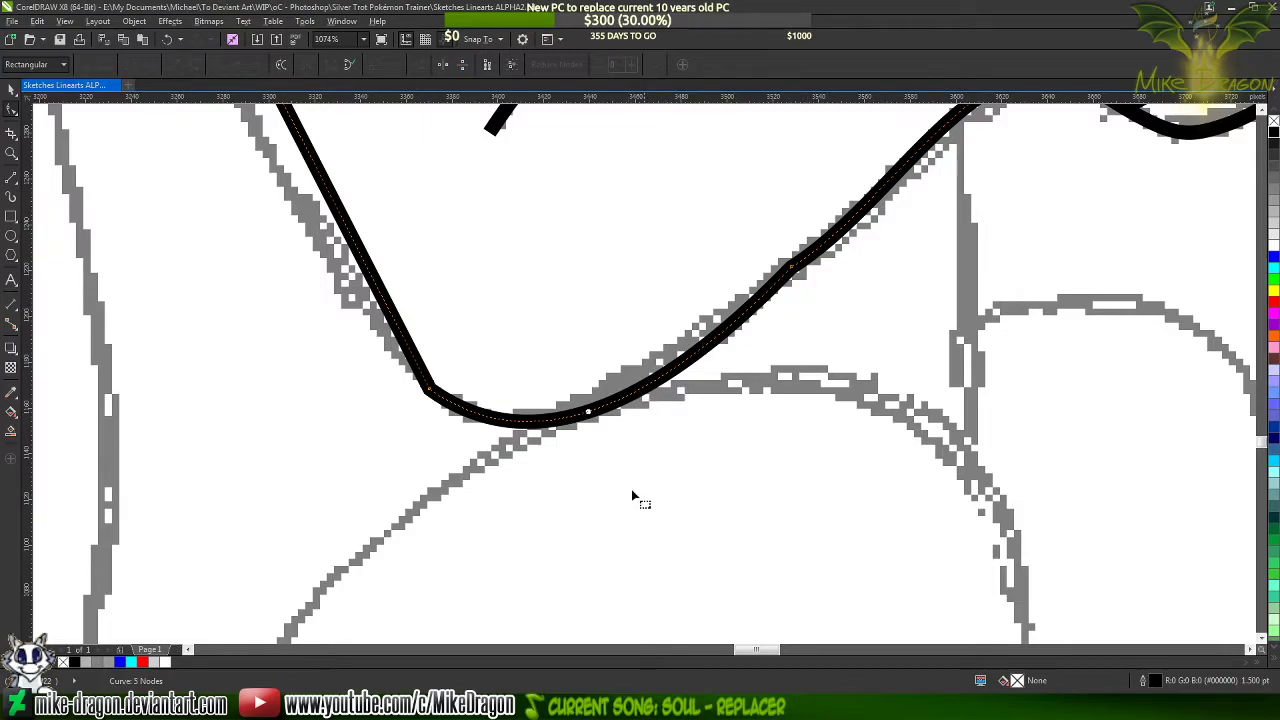
pyautogui.scroll(-1, 632, 493)
pyautogui.scroll(1, 451, 424)
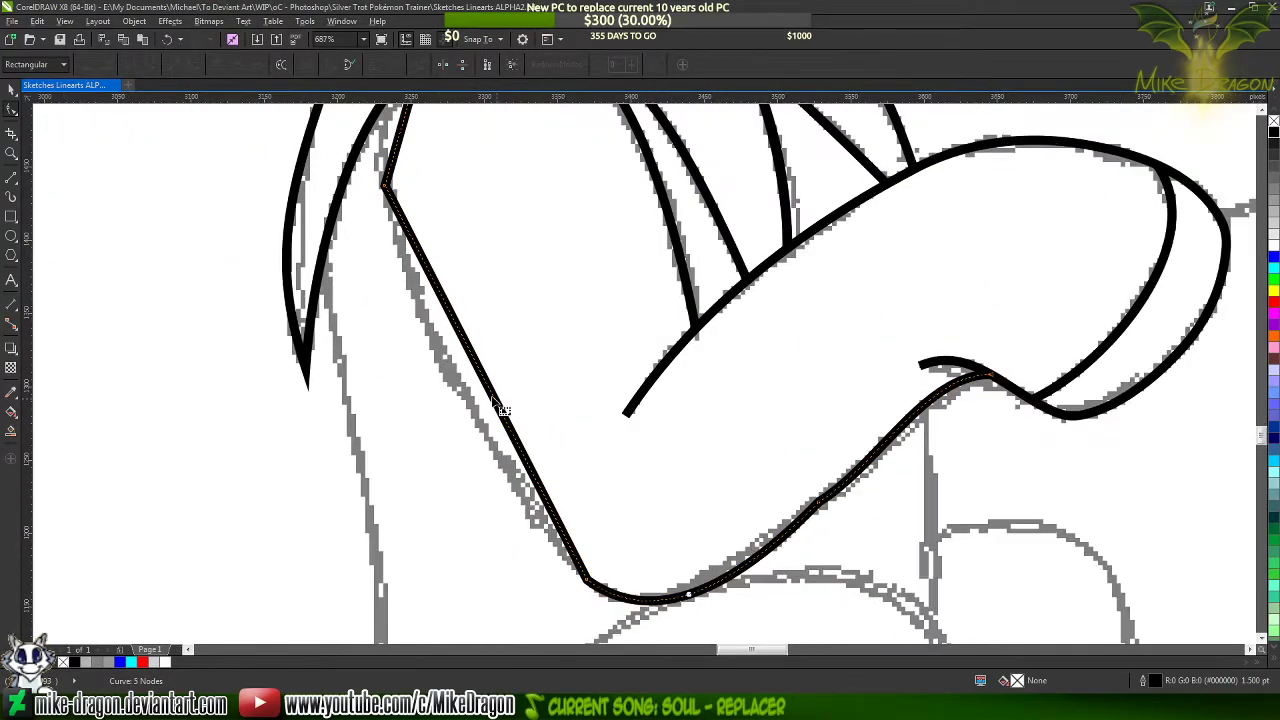
pyautogui.moveTo(497, 390); pyautogui.dragTo(467, 401)
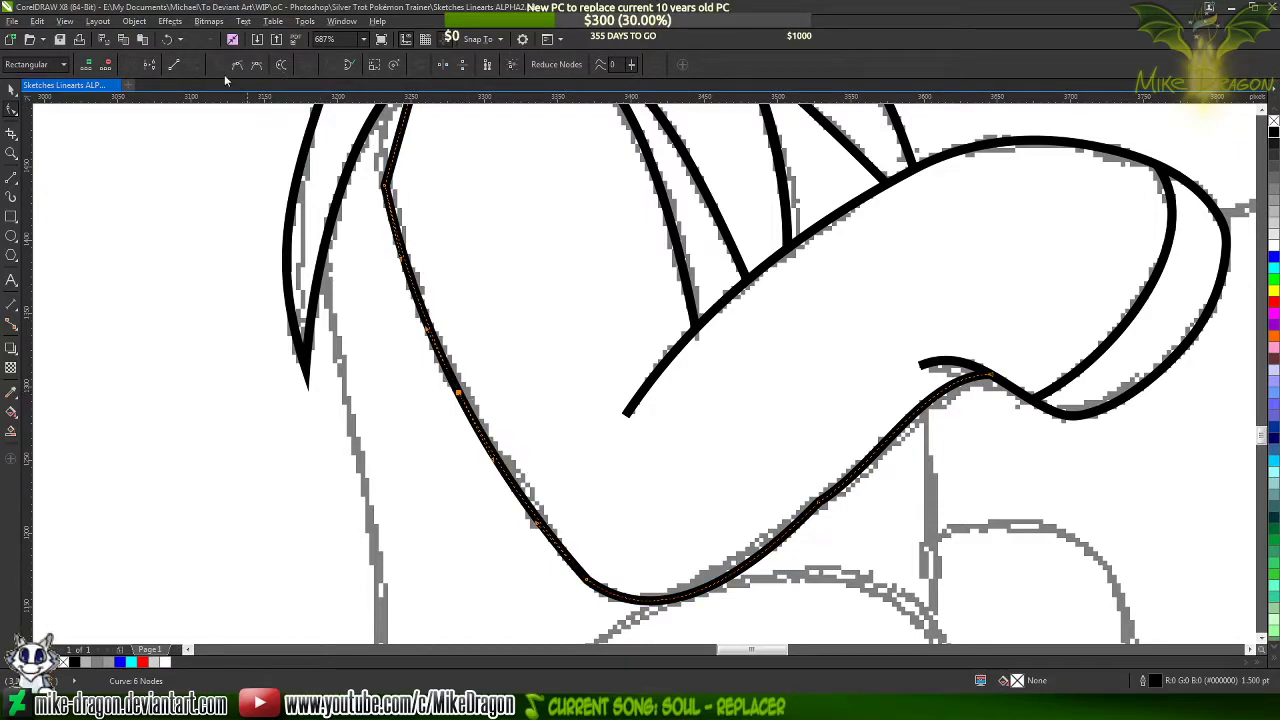
# Bend the short top segment toward the arched mane curve and add a smooth node on it
pyautogui.scroll(-3, 475, 467)
pyautogui.scroll(5, 500, 440)
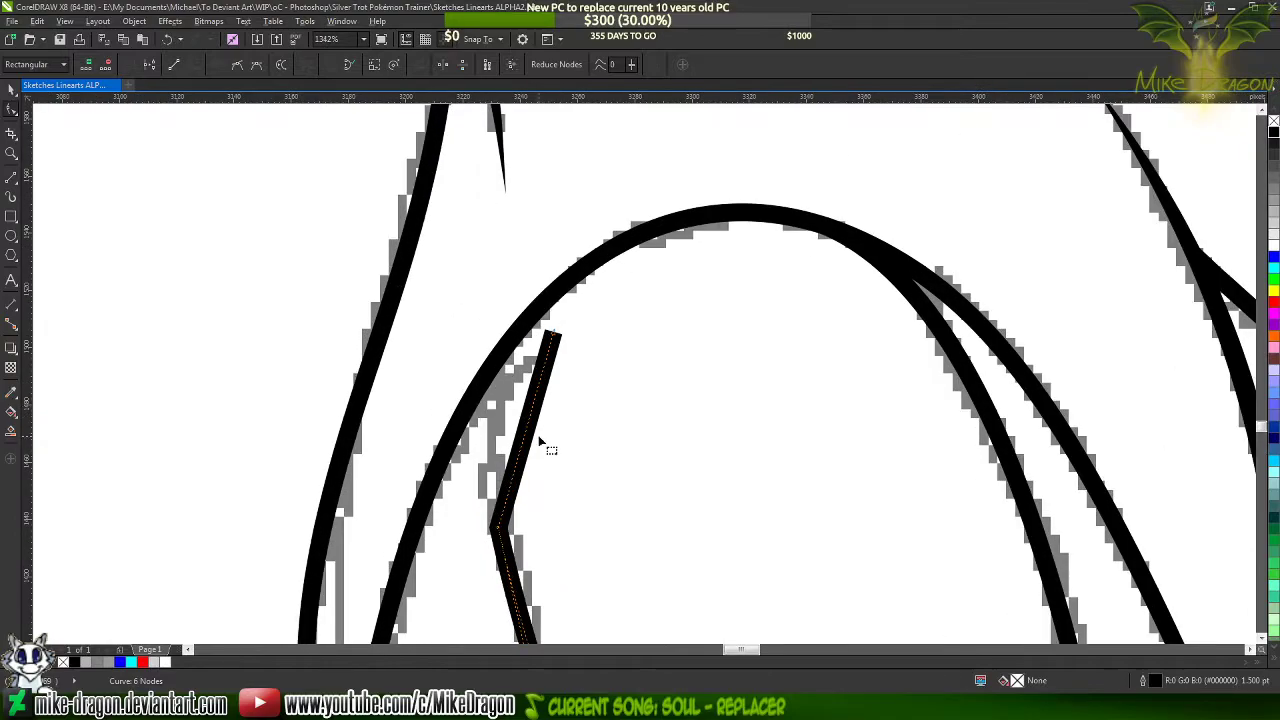
pyautogui.moveTo(527, 436); pyautogui.dragTo(496, 414)
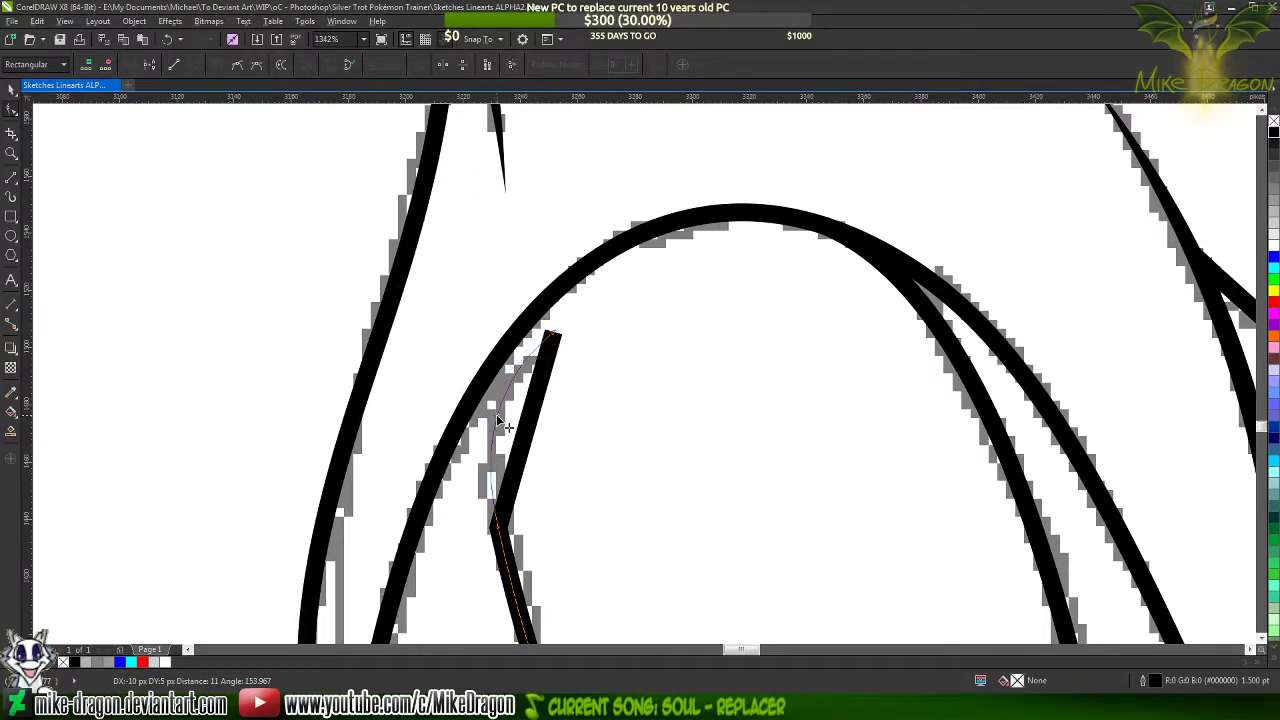
pyautogui.doubleClick(497, 415)
pyautogui.click(218, 70)
# Delete the corner node just below the top bend of the foreleg curve
pyautogui.scroll(-4, 482, 163)
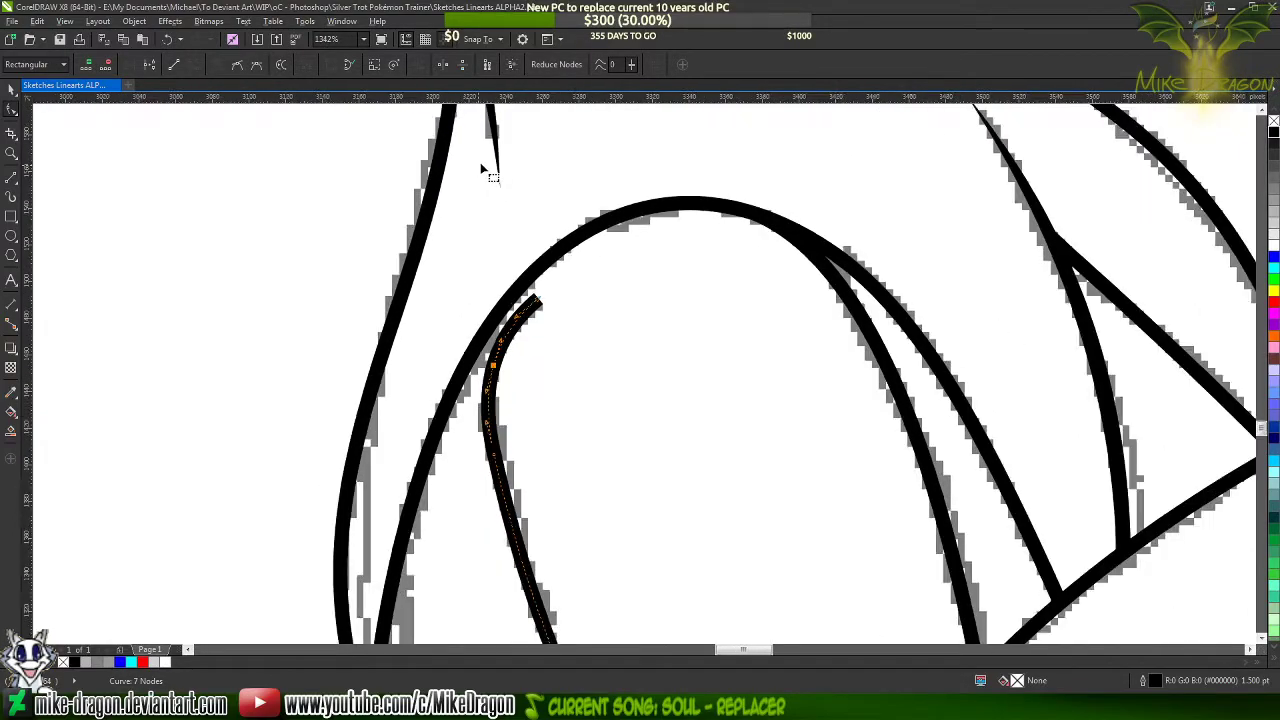
pyautogui.scroll(1, 504, 331)
pyautogui.click(492, 313)
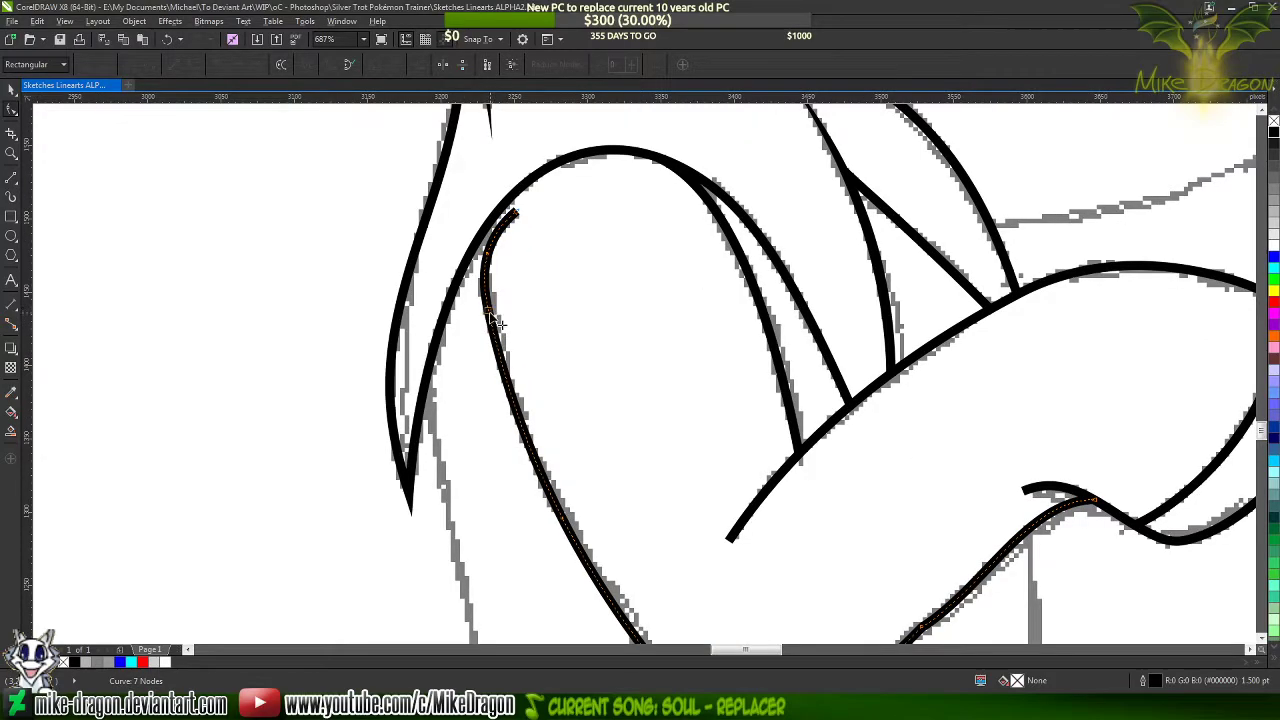
pyautogui.press('Delete')
# Add nodes on both sides of the elbow corner and delete the corner node to round the elbow
pyautogui.scroll(-1, 491, 309)
pyautogui.scroll(1, 535, 415)
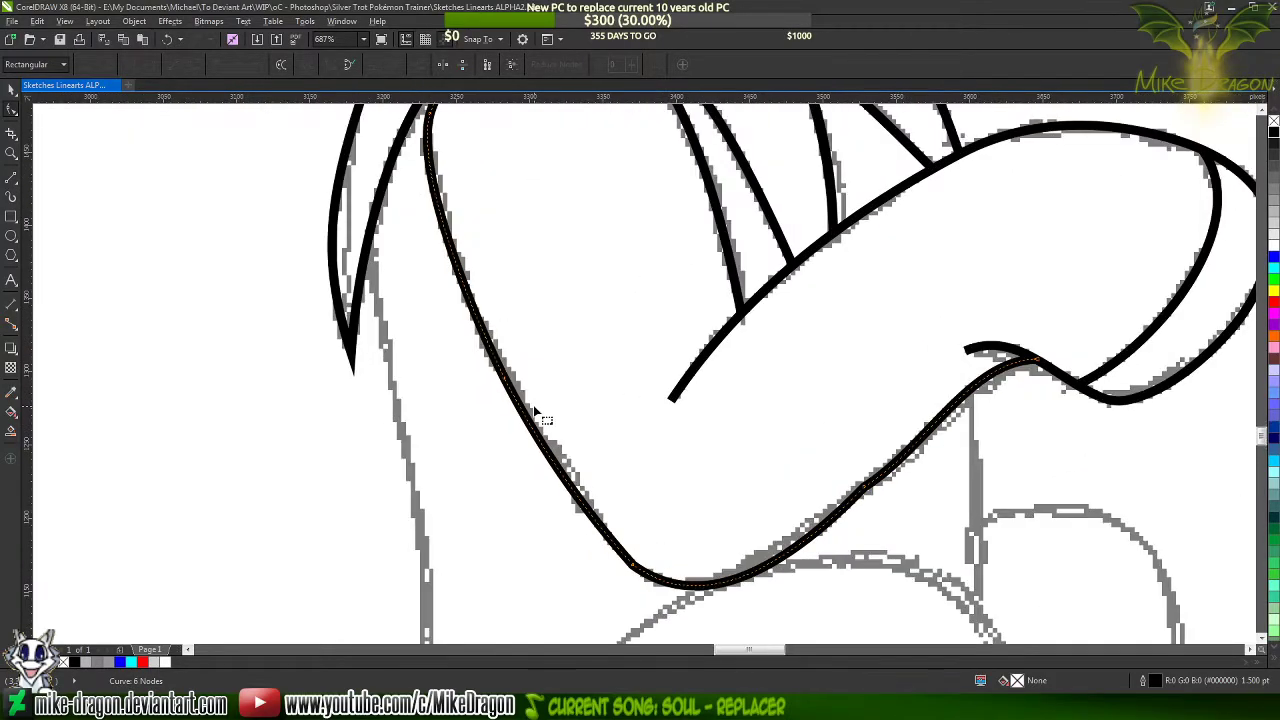
pyautogui.scroll(-4, 508, 388)
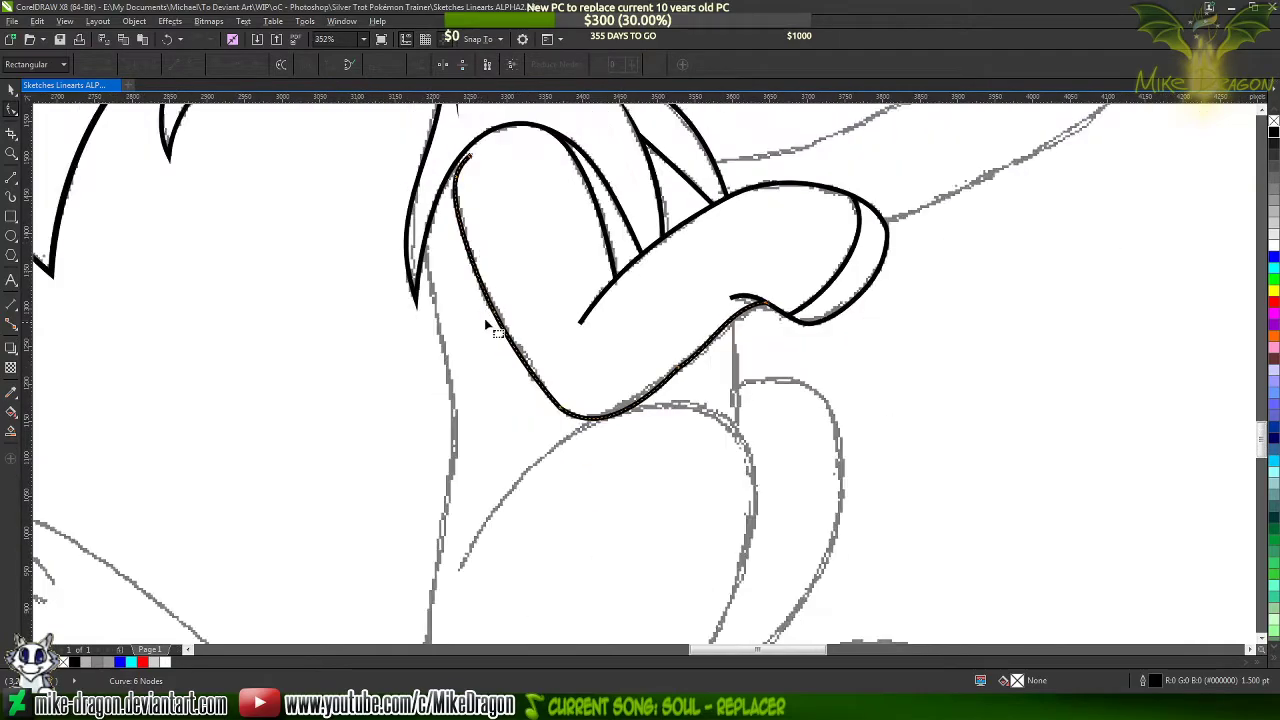
pyautogui.scroll(1, 550, 420)
pyautogui.scroll(5, 553, 407)
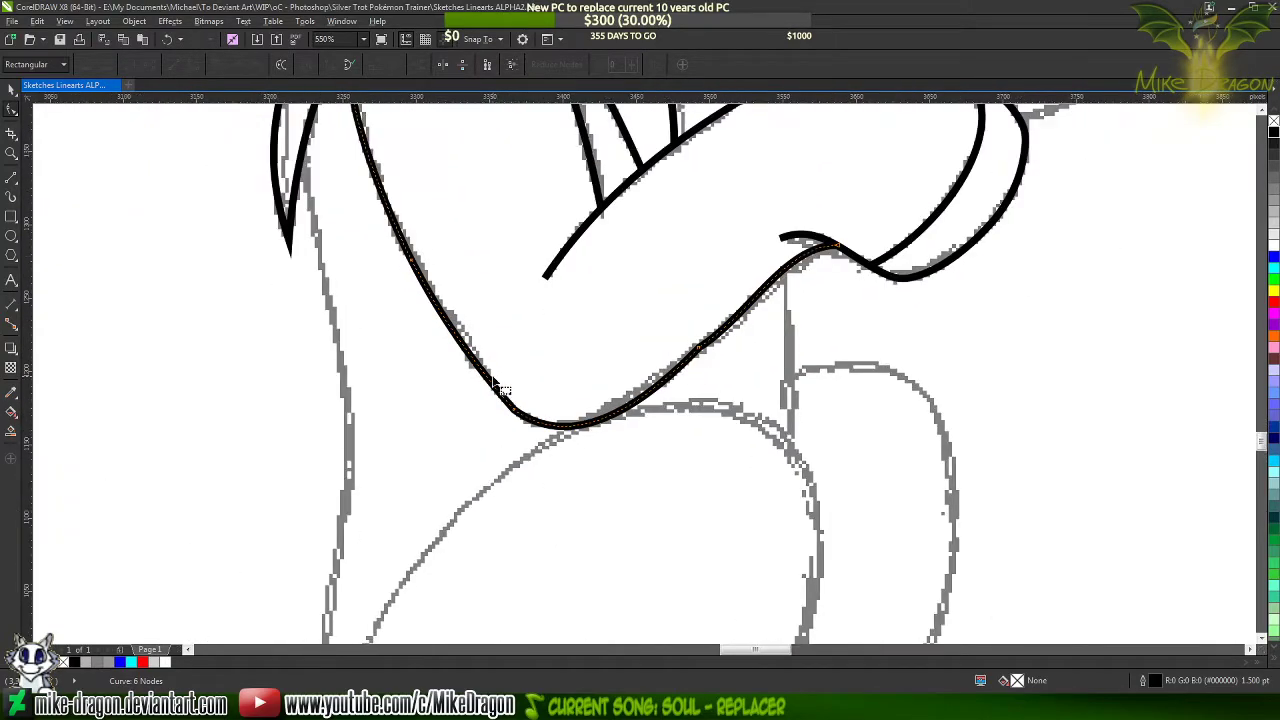
pyautogui.click(436, 328)
pyautogui.doubleClick(434, 327)
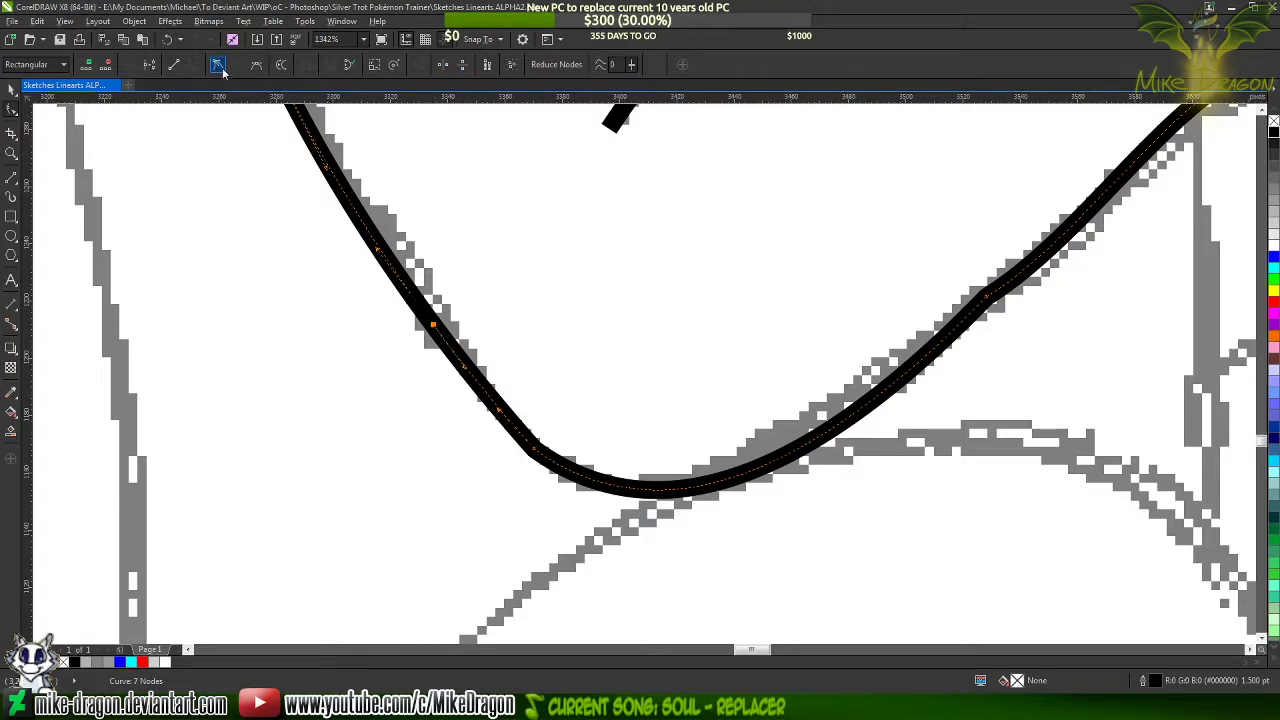
pyautogui.doubleClick(673, 491)
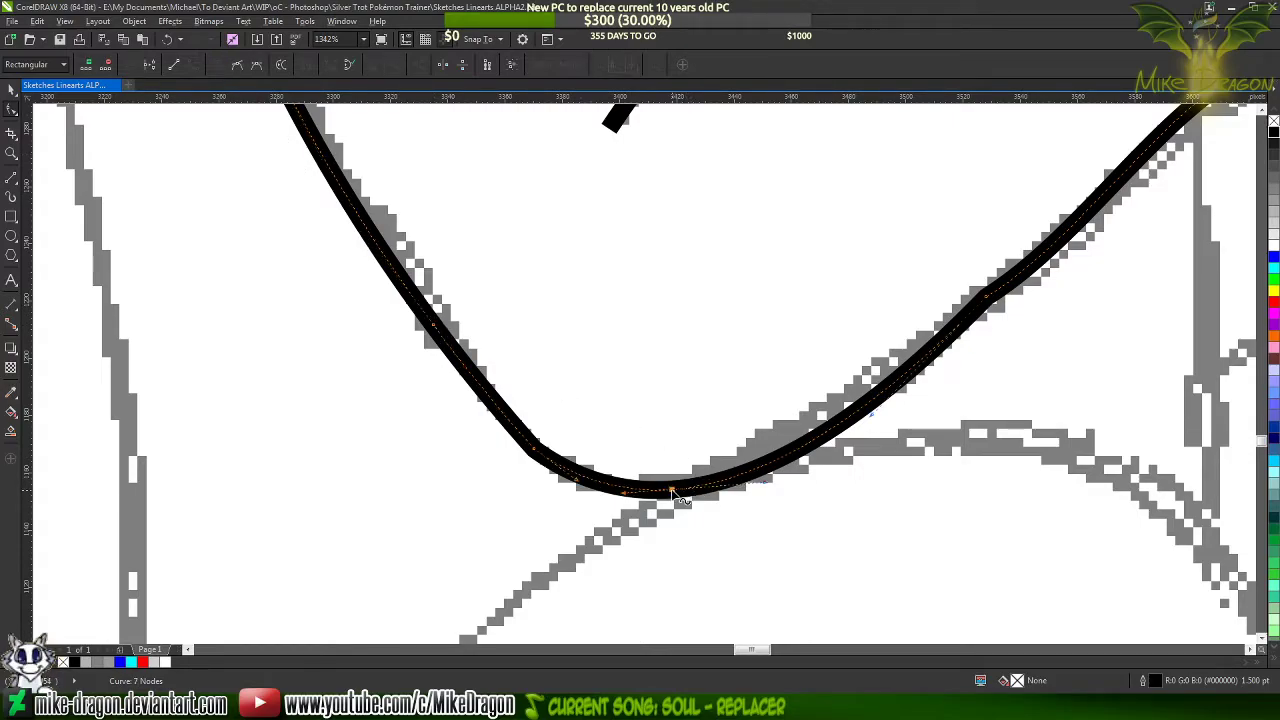
pyautogui.doubleClick(535, 451)
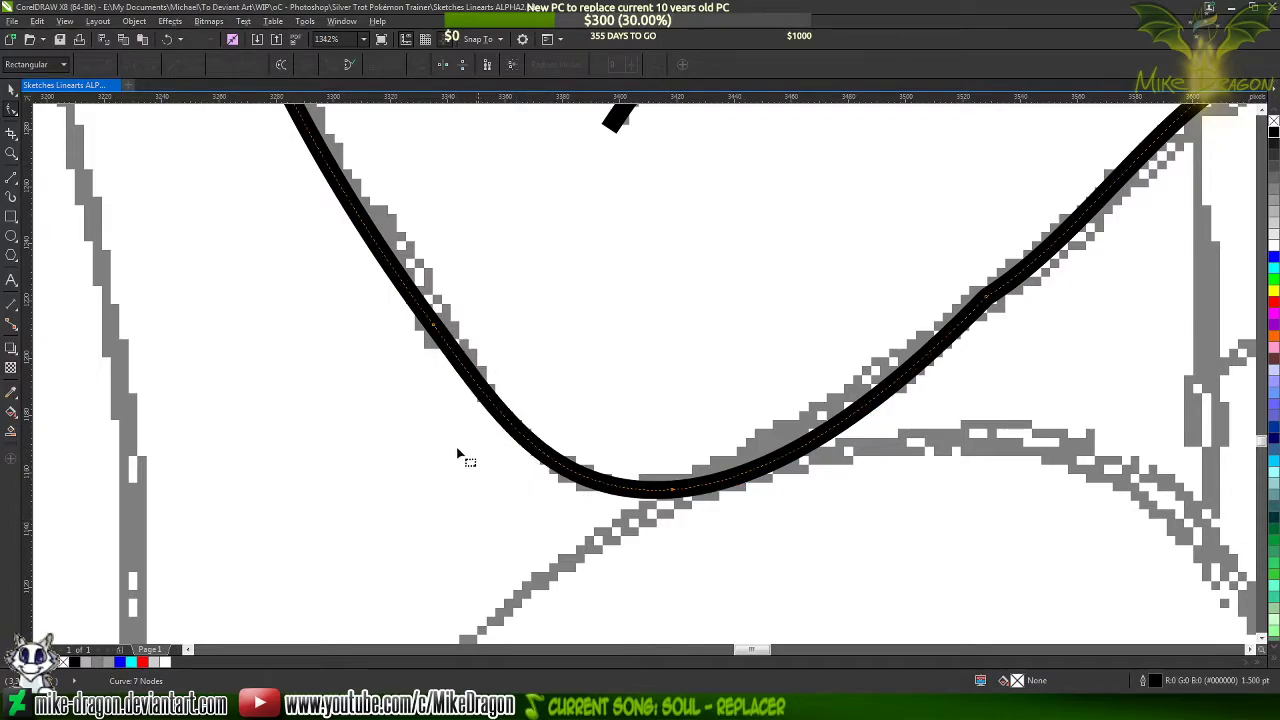
# Add a node at the start of the elbow bend and delete the extra node above it on the upper leg
pyautogui.doubleClick(525, 440)
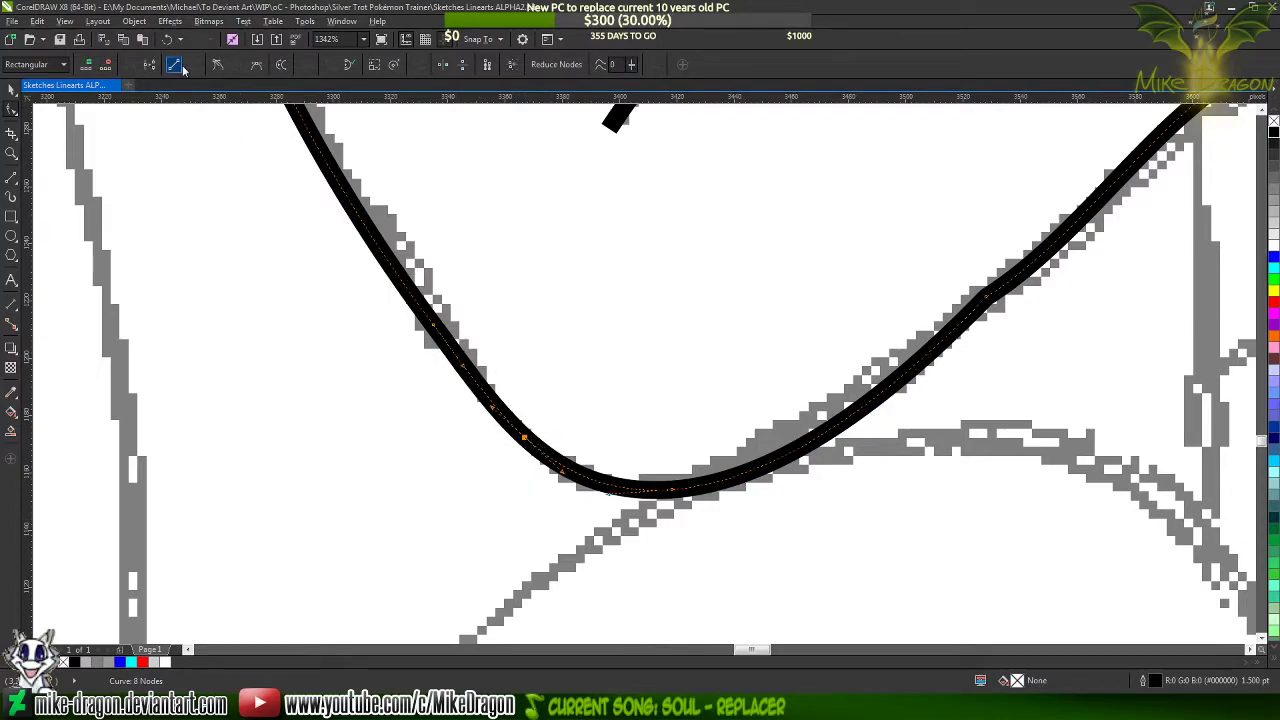
pyautogui.scroll(-2, 562, 556)
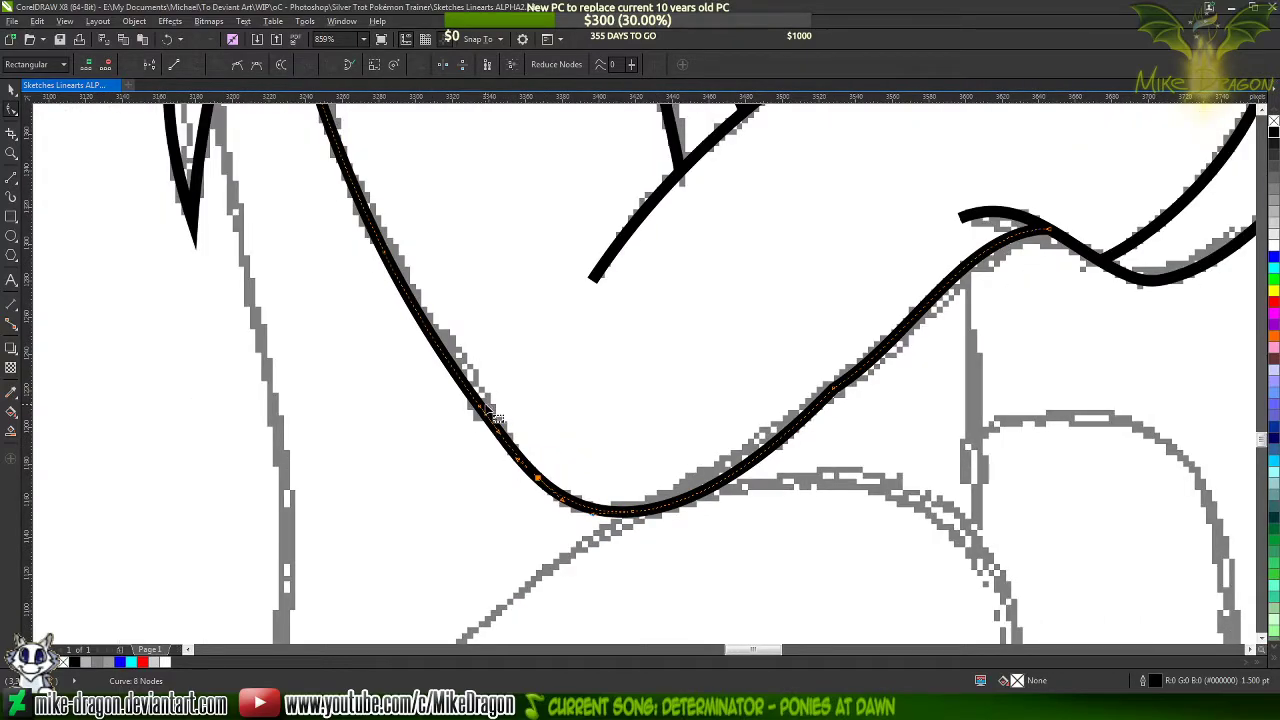
pyautogui.press('Delete')
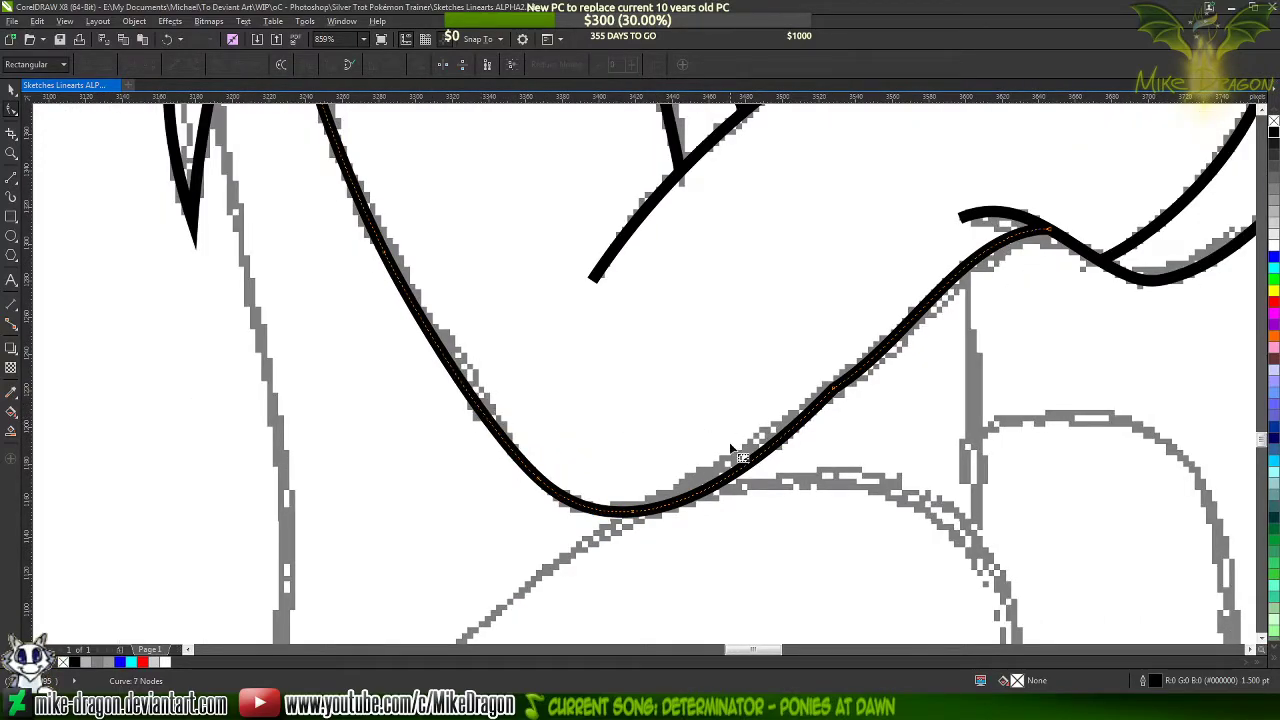
# Delete the corner node midway between the elbow and the hoof to smooth the forearm's lower edge
pyautogui.scroll(-2, 731, 449)
pyautogui.scroll(3, 778, 442)
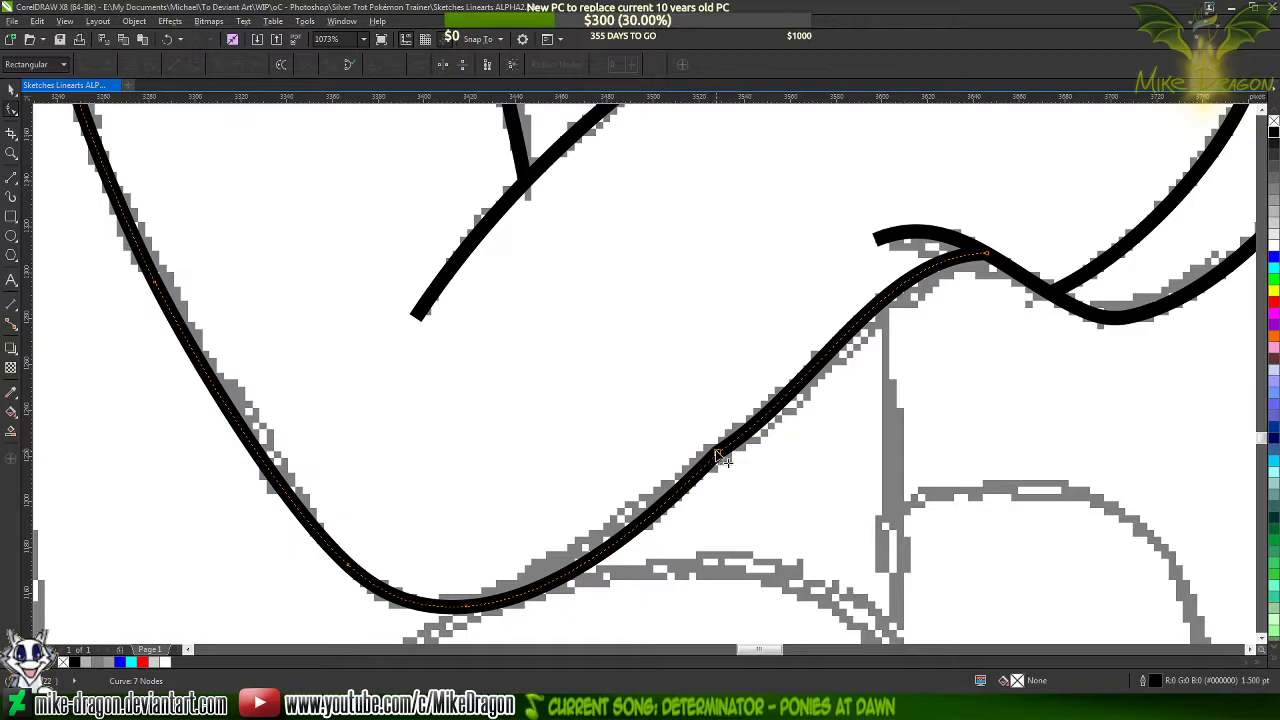
pyautogui.click(716, 453)
pyautogui.press('Delete')
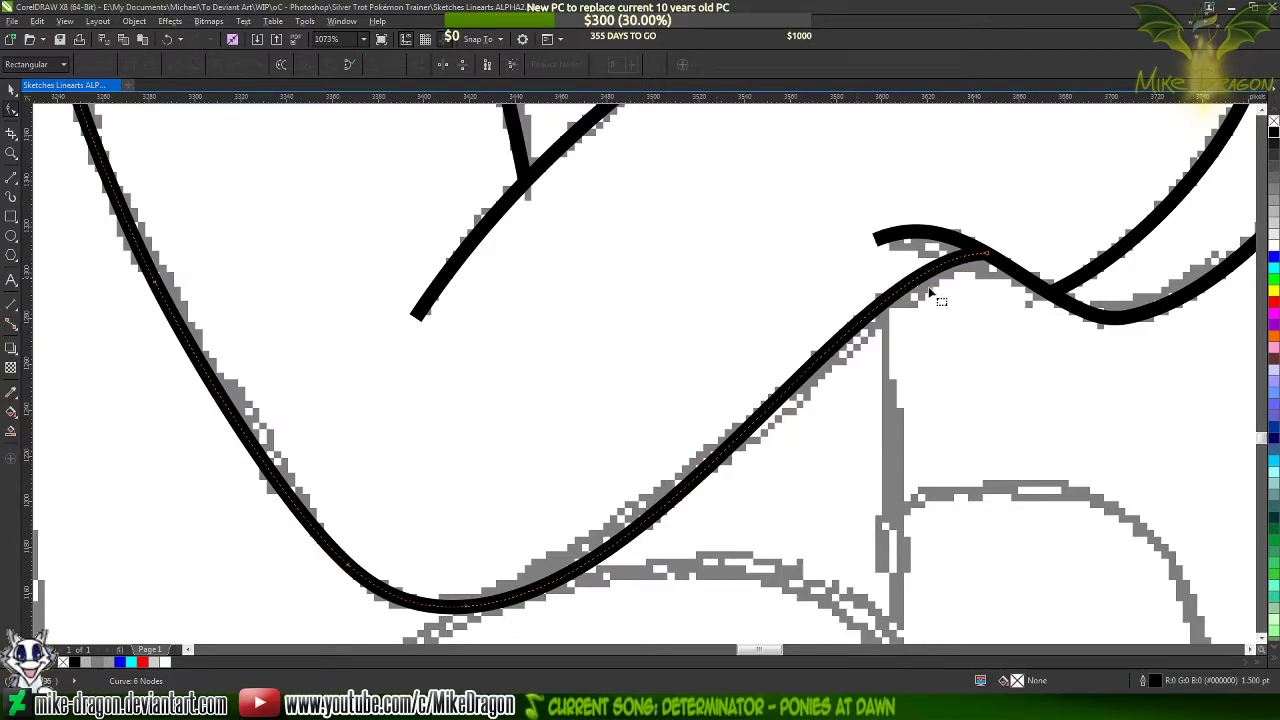
pyautogui.scroll(-3, 648, 395)
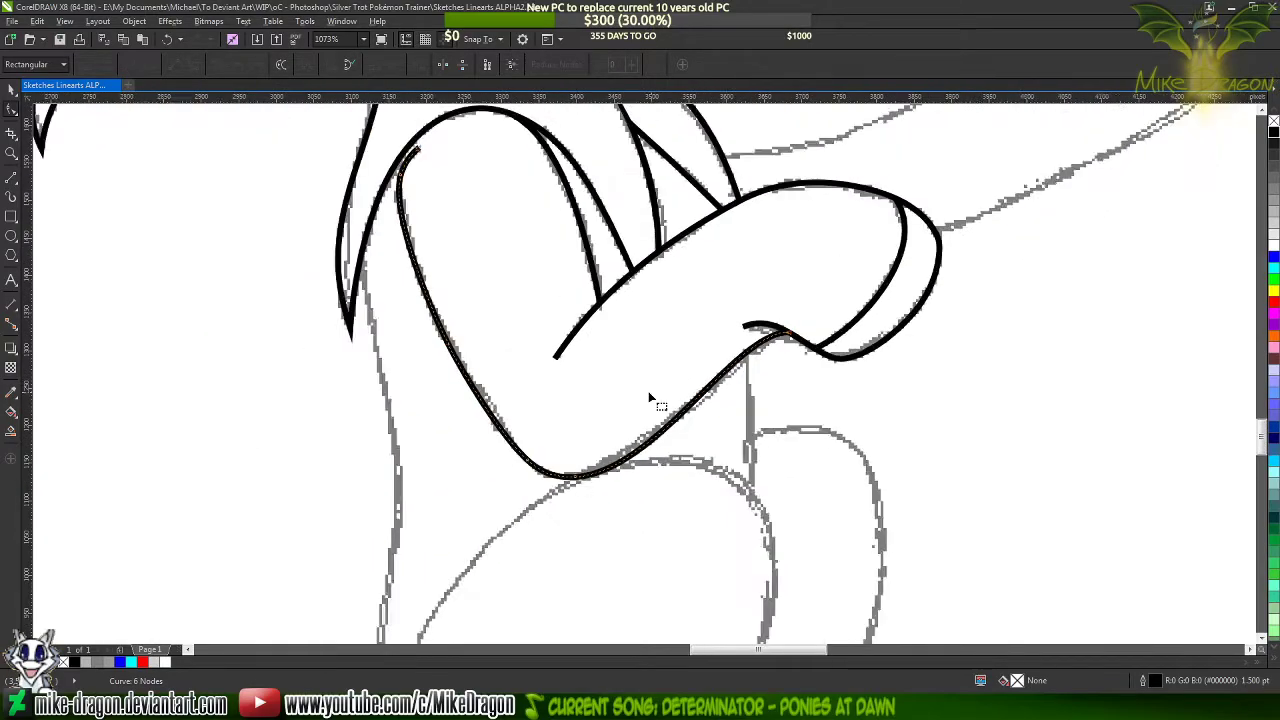
pyautogui.scroll(-3, 648, 393)
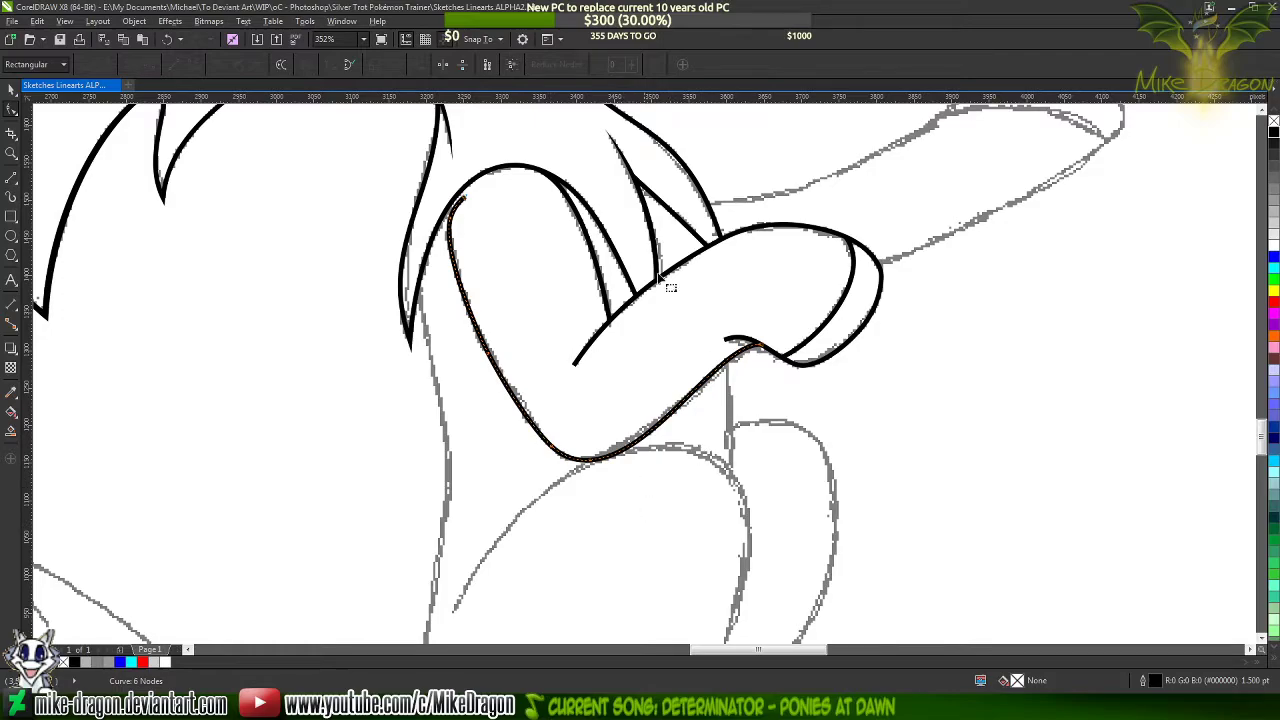
# Set the outline colour of the inner foreleg curve to blue
pyautogui.click(633, 245)
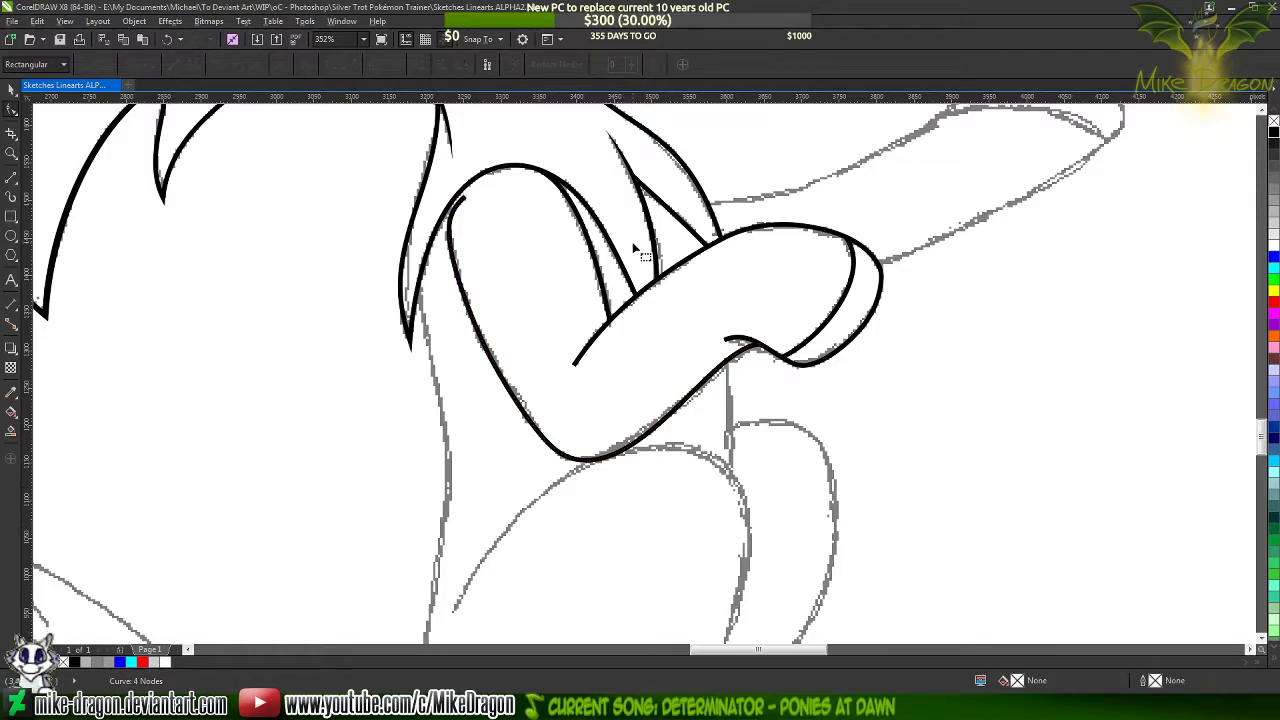
pyautogui.click(462, 285)
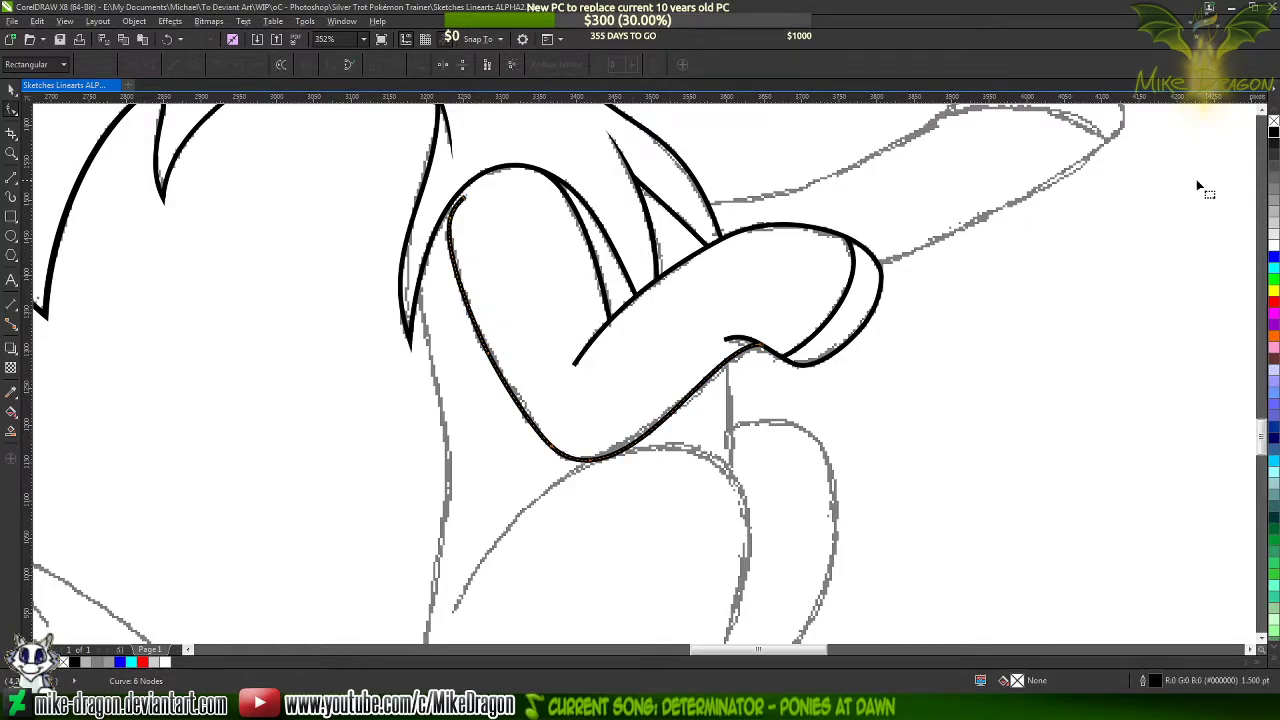
pyautogui.rightClick(1273, 255)
# Draw a closed three-point line shape, about 25 by 66 px, over the upper end of the blue foreleg curve
pyautogui.scroll(4, 465, 175)
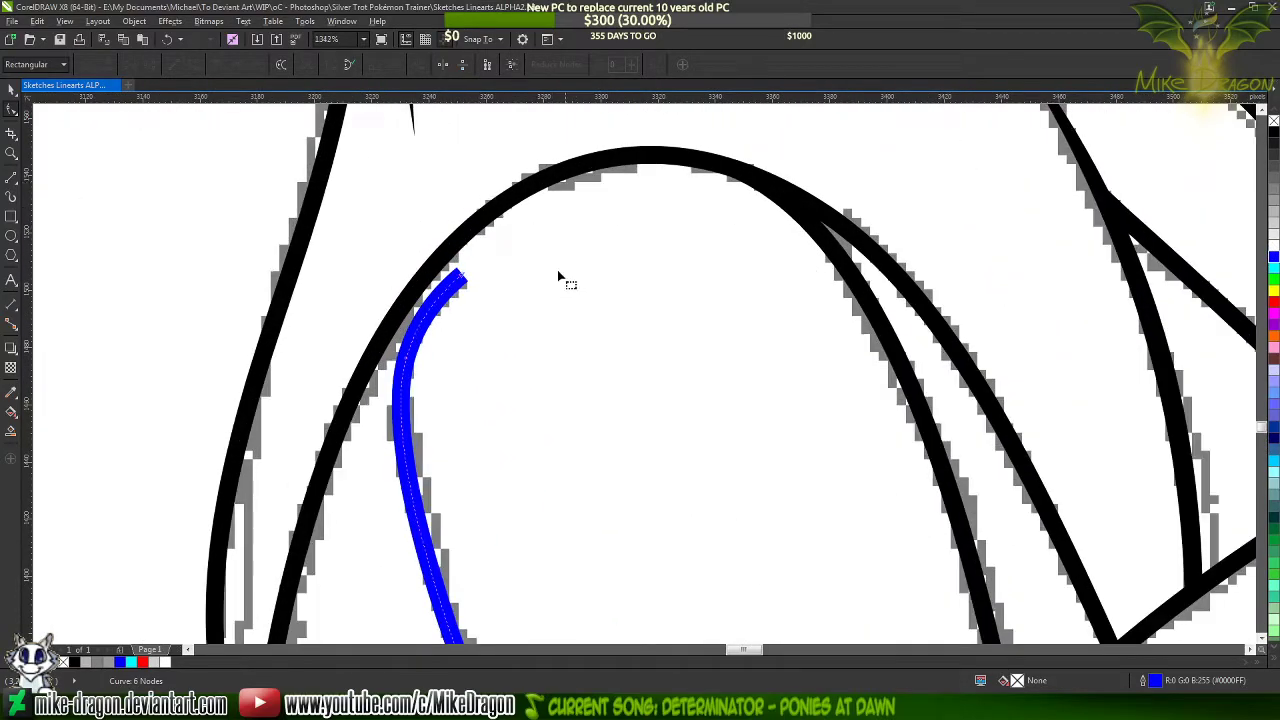
pyautogui.scroll(1, 368, 298)
pyautogui.click(10, 179)
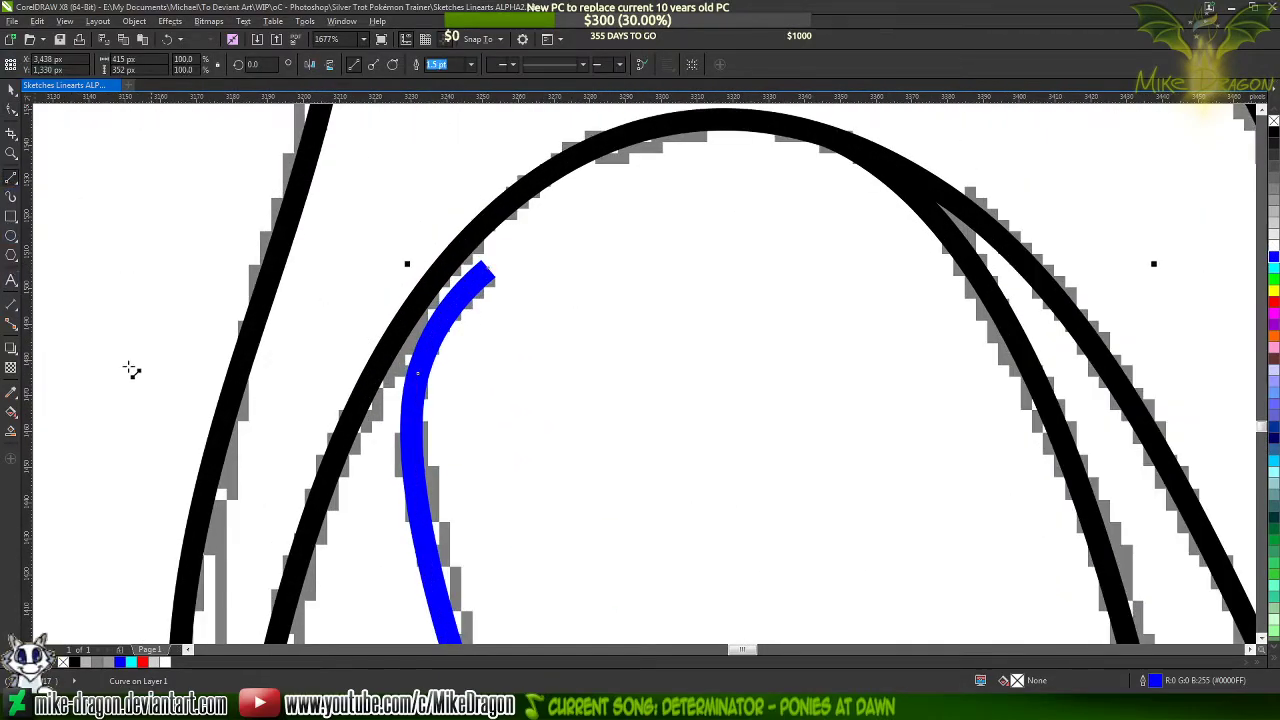
pyautogui.scroll(-2, 506, 297)
pyautogui.scroll(2, 578, 335)
pyautogui.scroll(1, 577, 328)
pyautogui.scroll(-2, 575, 320)
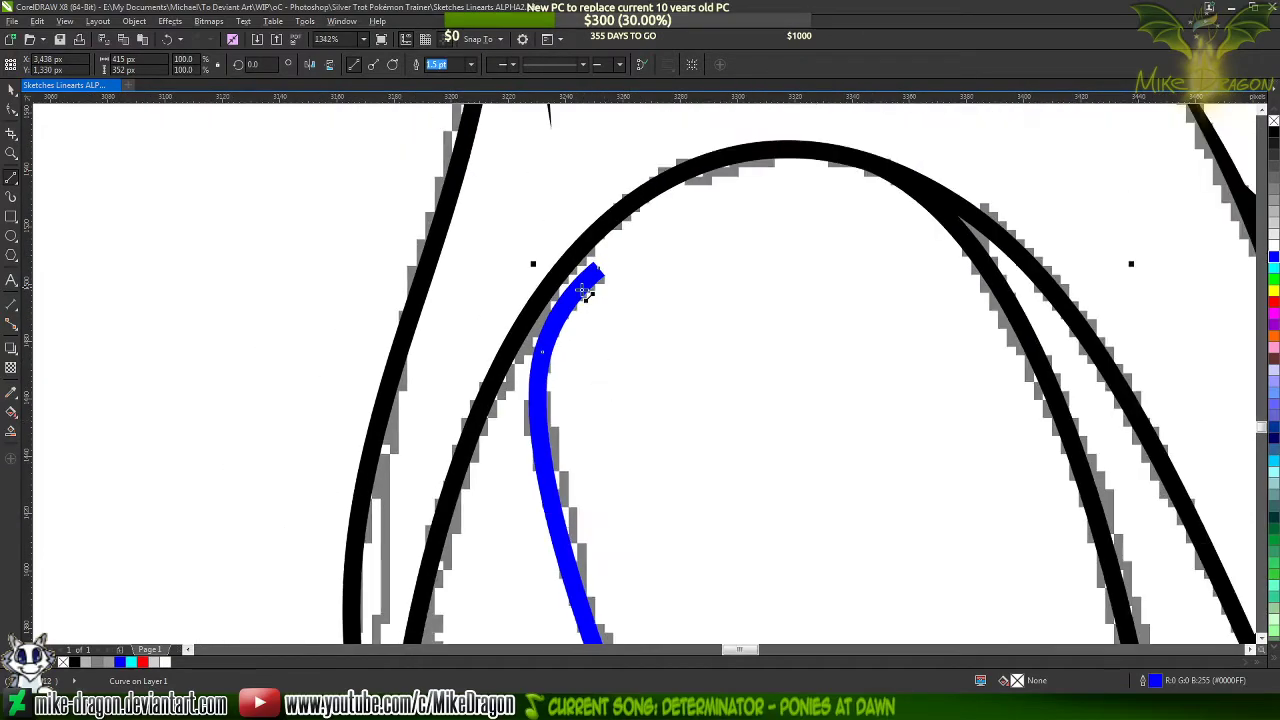
pyautogui.scroll(2, 583, 250)
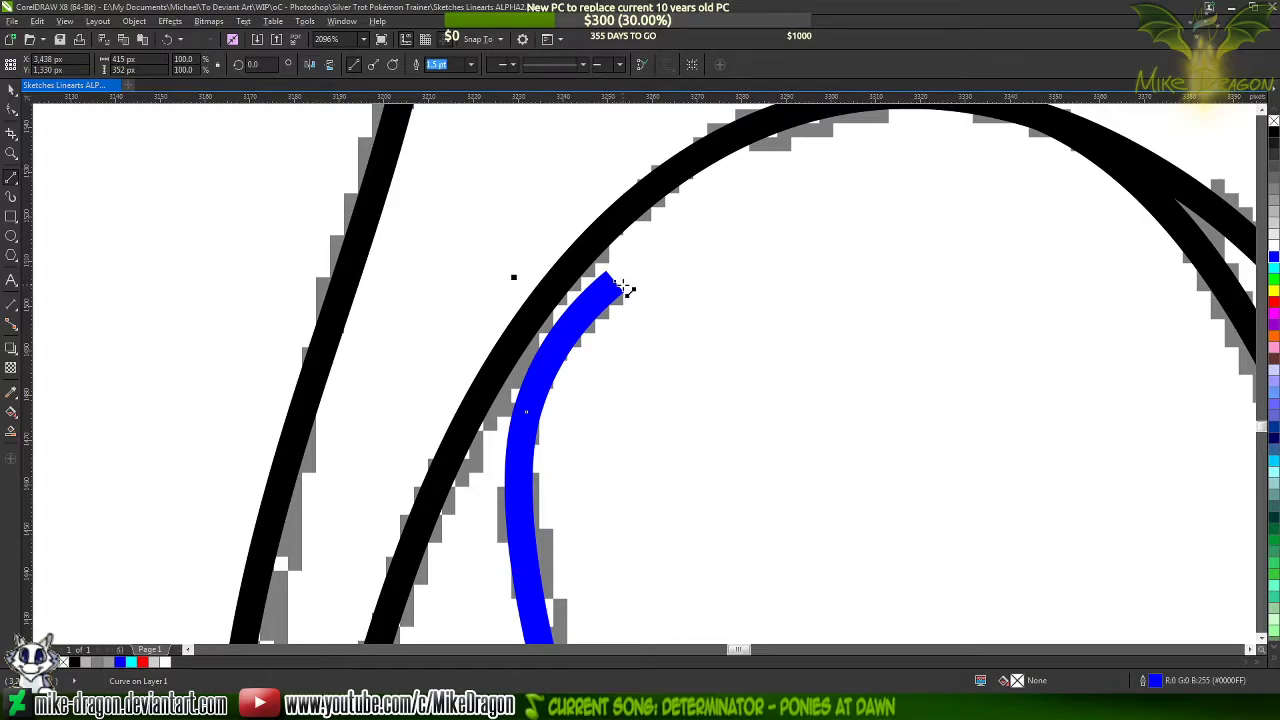
pyautogui.scroll(-1, 600, 480)
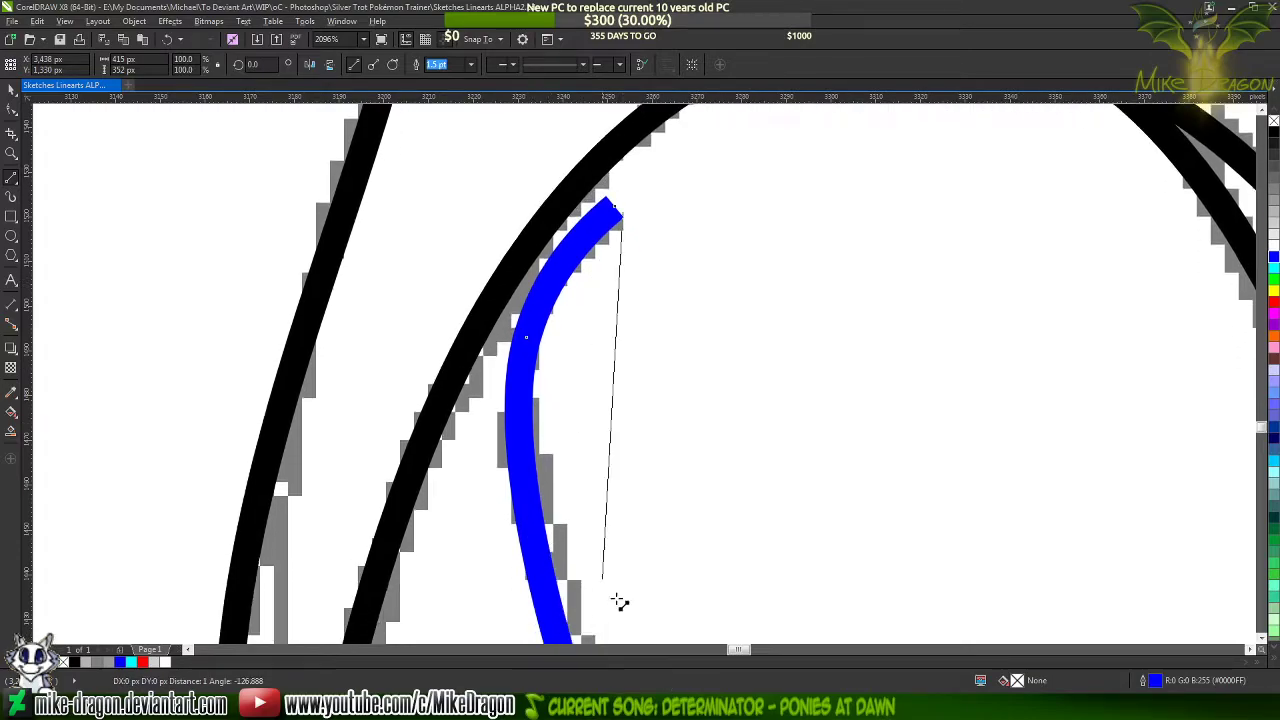
pyautogui.click(537, 508)
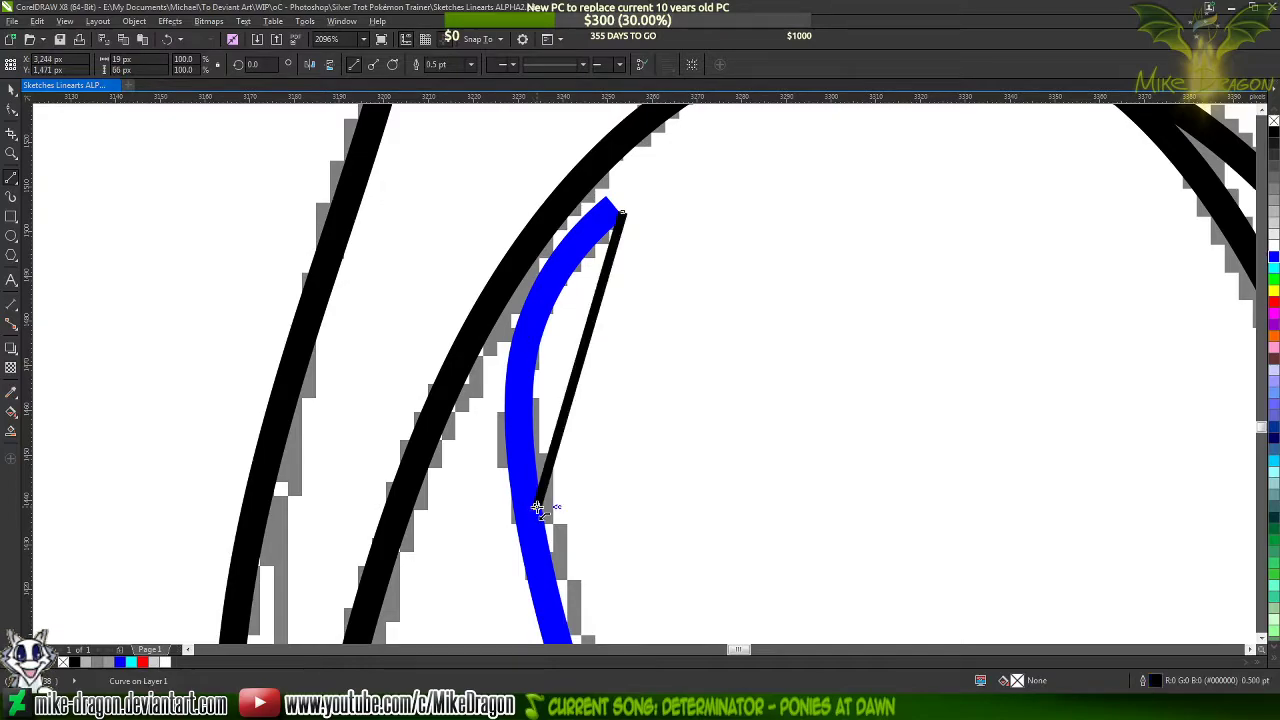
pyautogui.click(509, 446)
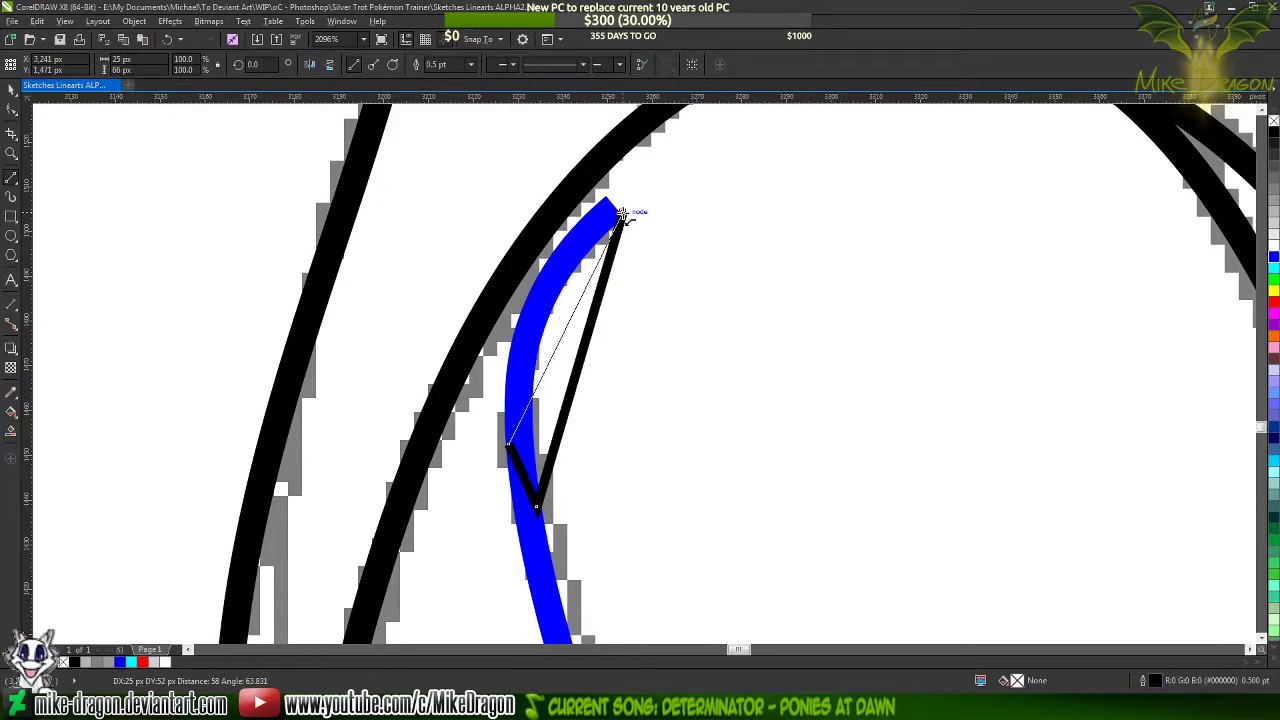
pyautogui.click(623, 213)
# Convert the triangle's lines to curves and bend its two long sides to follow the edges of the blue stroke
pyautogui.press('F10')
pyautogui.moveTo(686, 163); pyautogui.dragTo(502, 525)
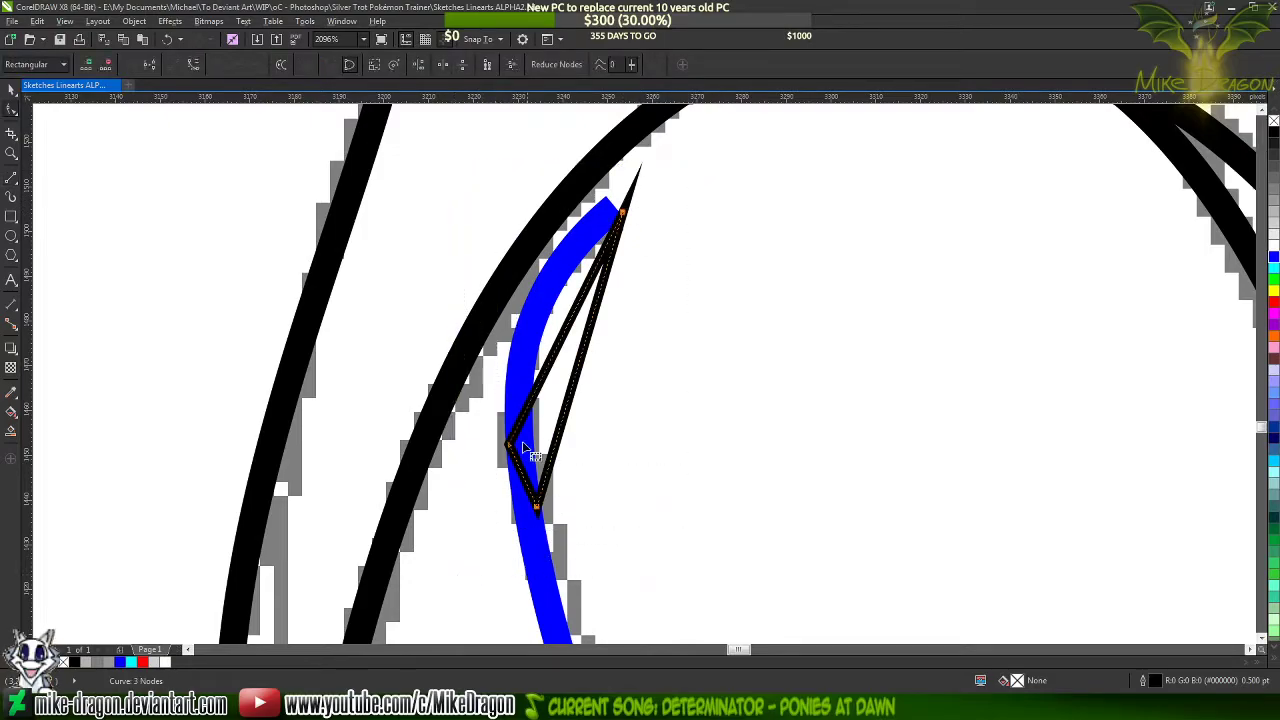
pyautogui.rightClick(563, 386)
pyautogui.click(590, 443)
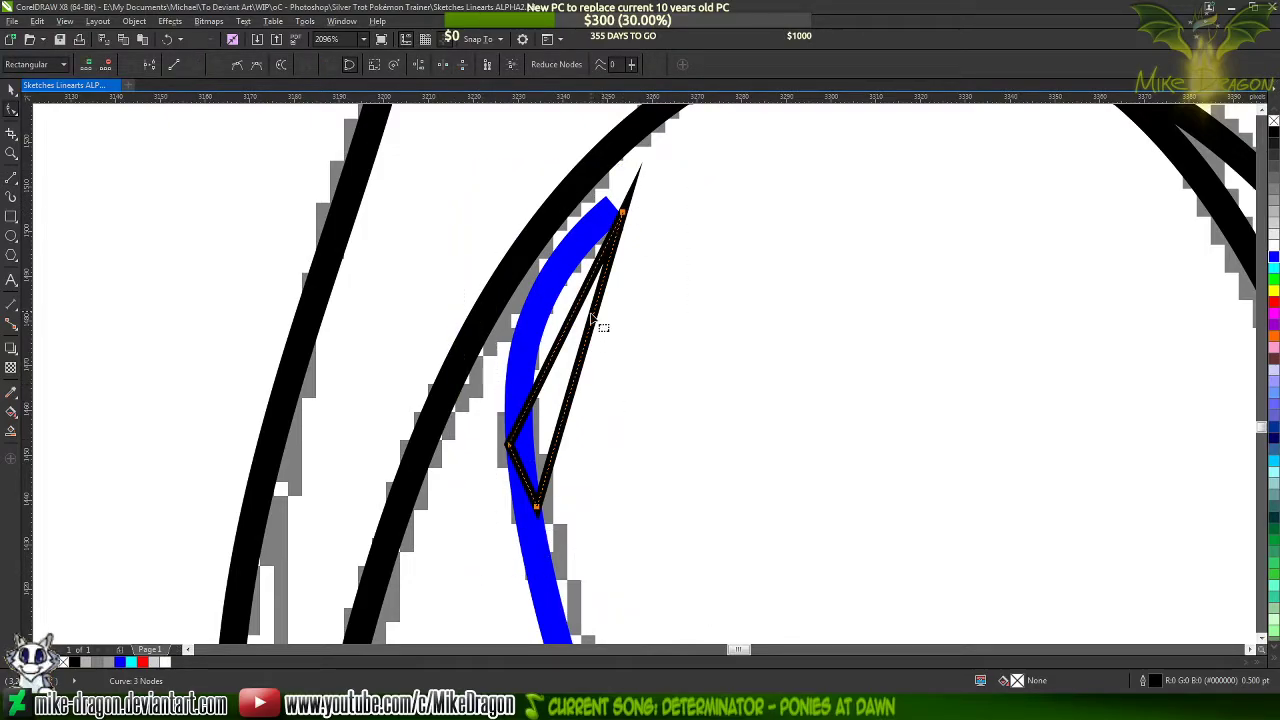
pyautogui.scroll(1, 621, 288)
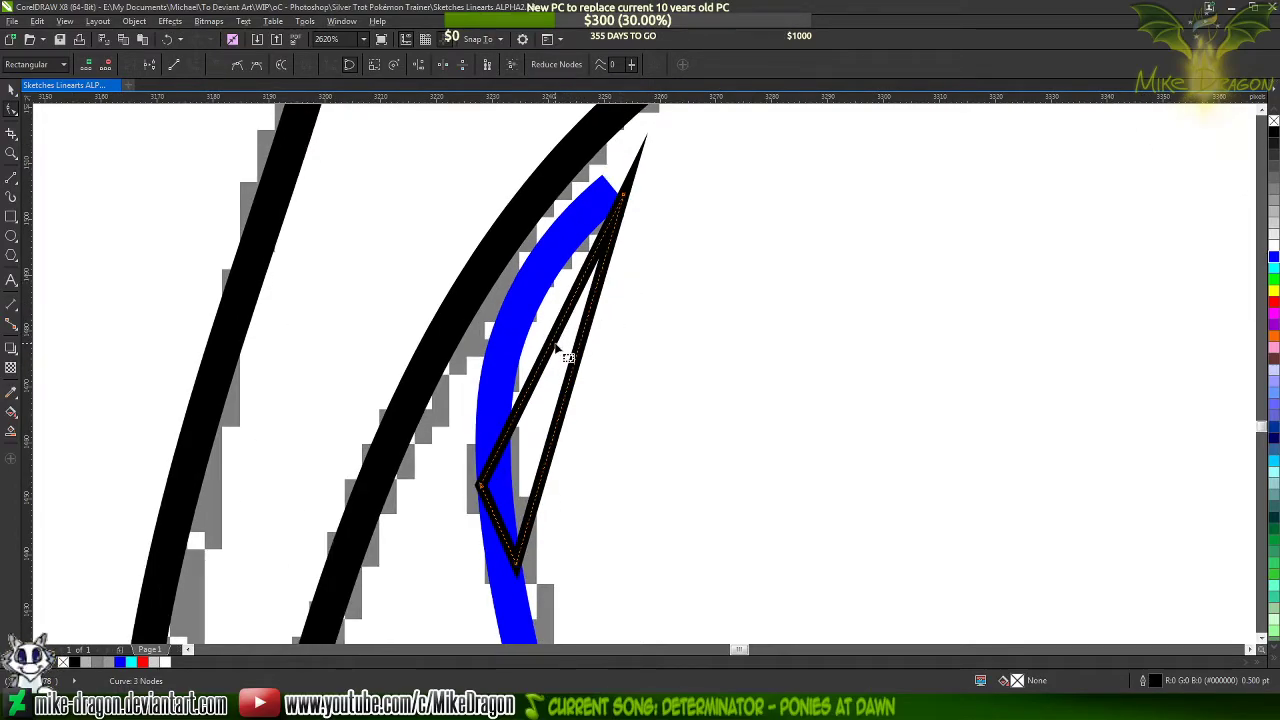
pyautogui.moveTo(560, 351); pyautogui.dragTo(513, 313)
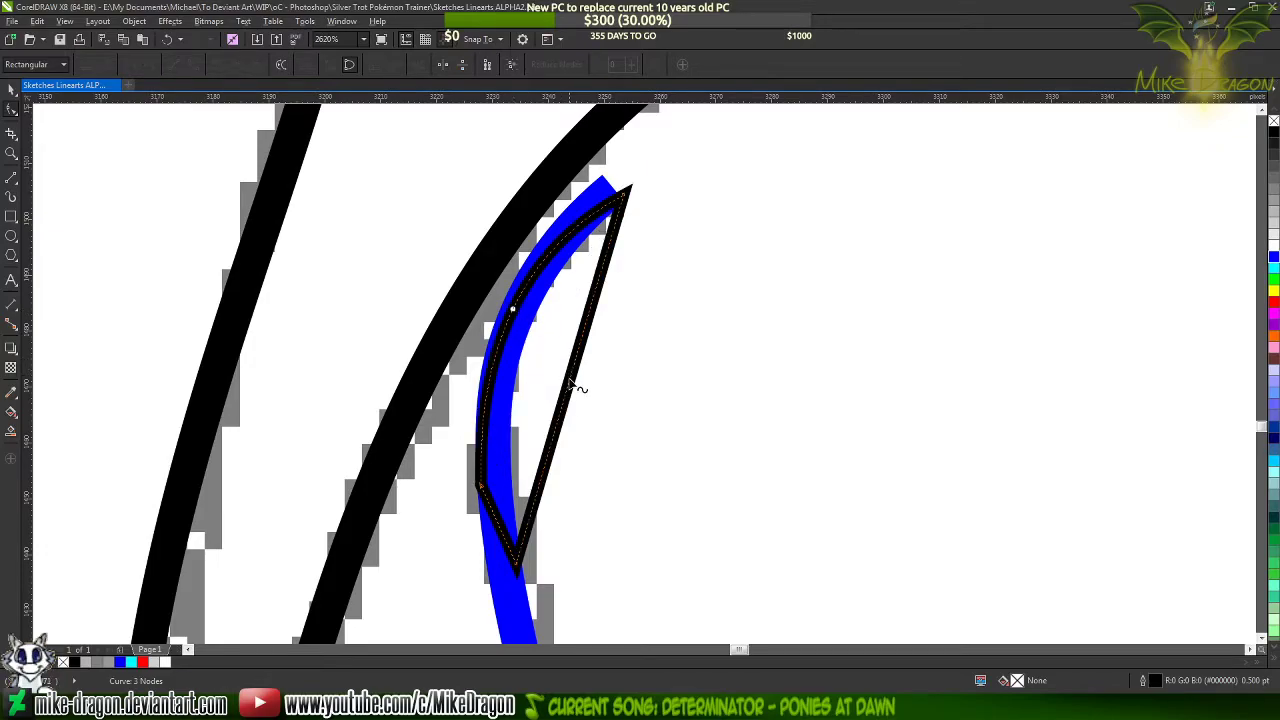
pyautogui.moveTo(575, 398); pyautogui.dragTo(518, 356)
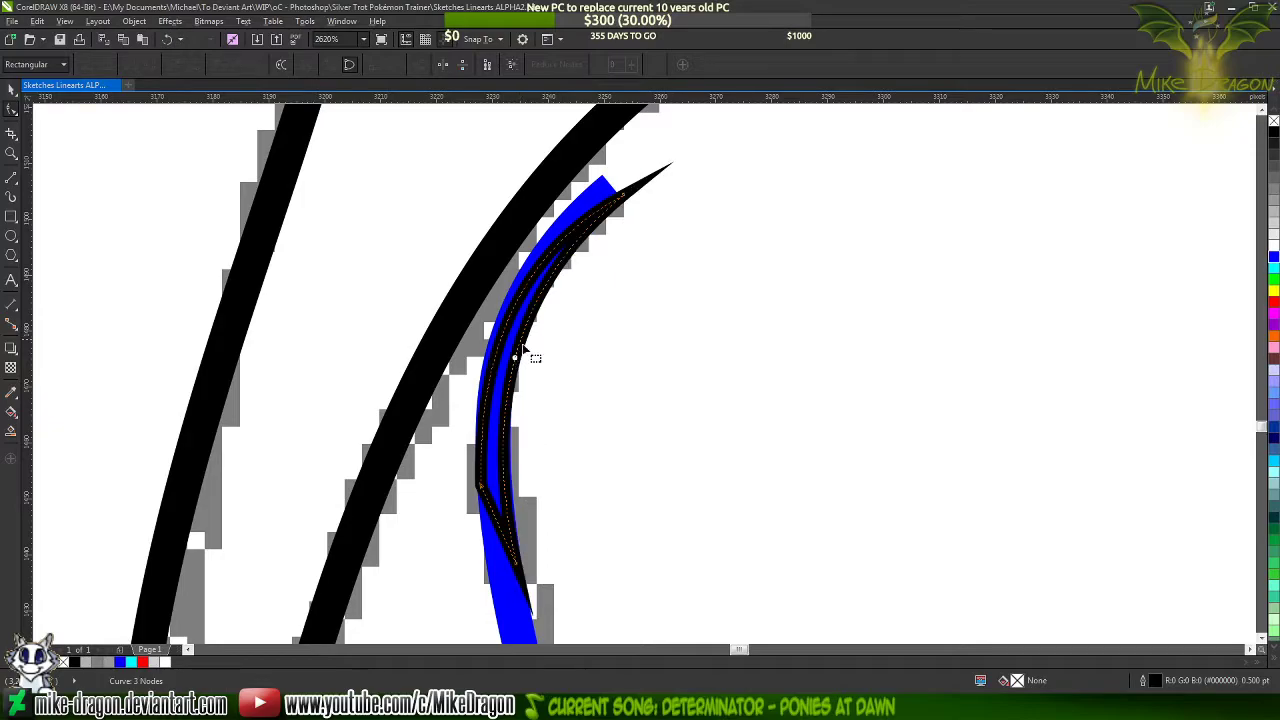
# Adjust the handles at both ends of the tapered shape's outer side to match the blue stroke's outer edge
pyautogui.scroll(1, 492, 363)
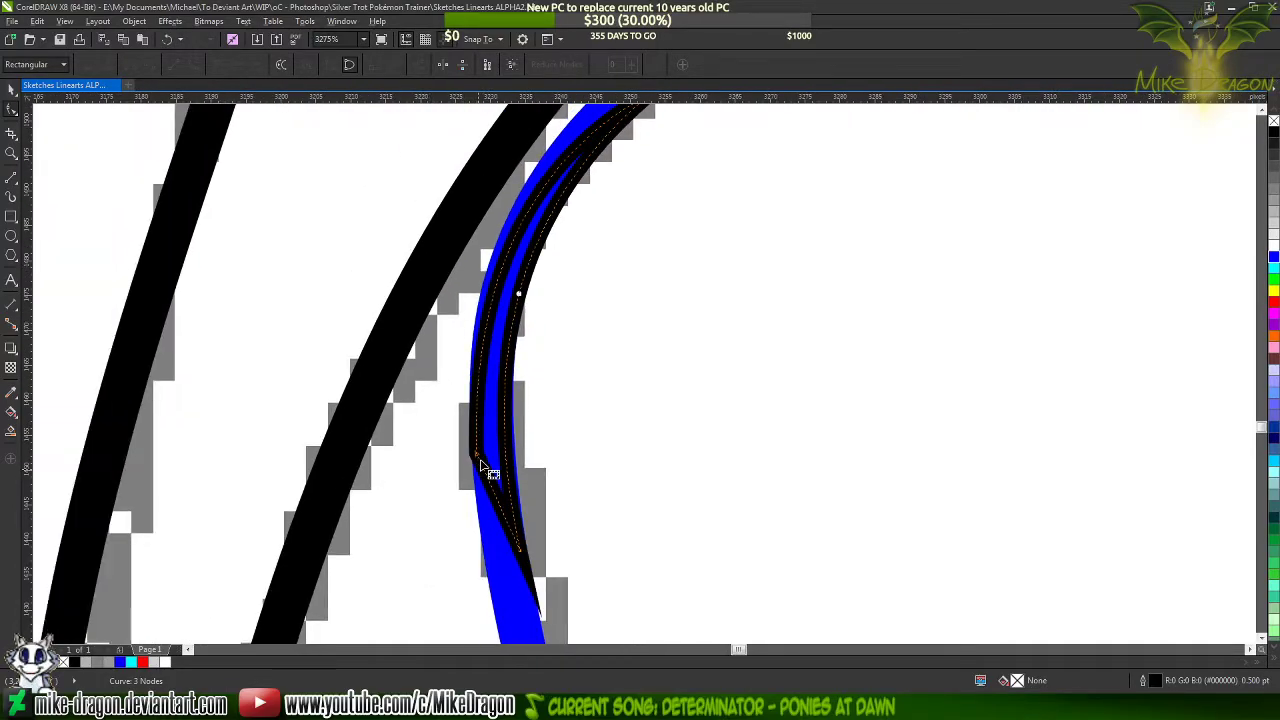
pyautogui.scroll(2, 497, 470)
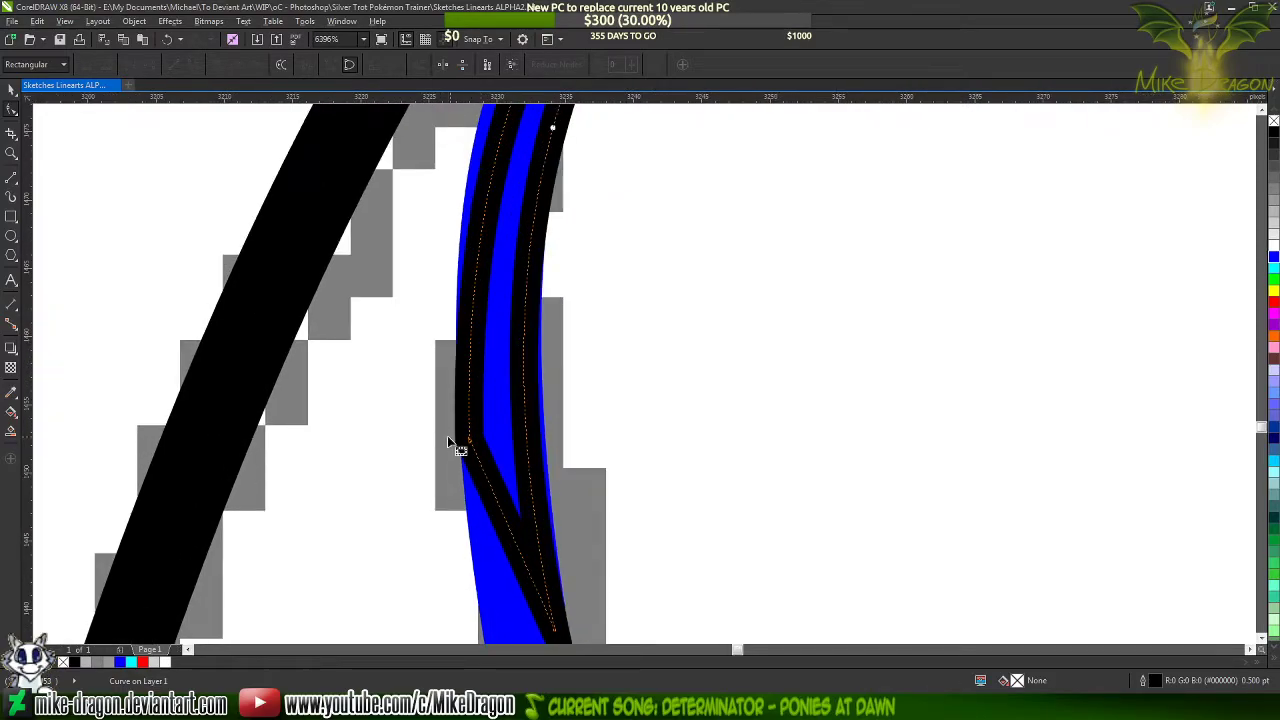
pyautogui.scroll(5, 457, 449)
pyautogui.moveTo(468, 445); pyautogui.dragTo(485, 485)
pyautogui.scroll(-2, 499, 549)
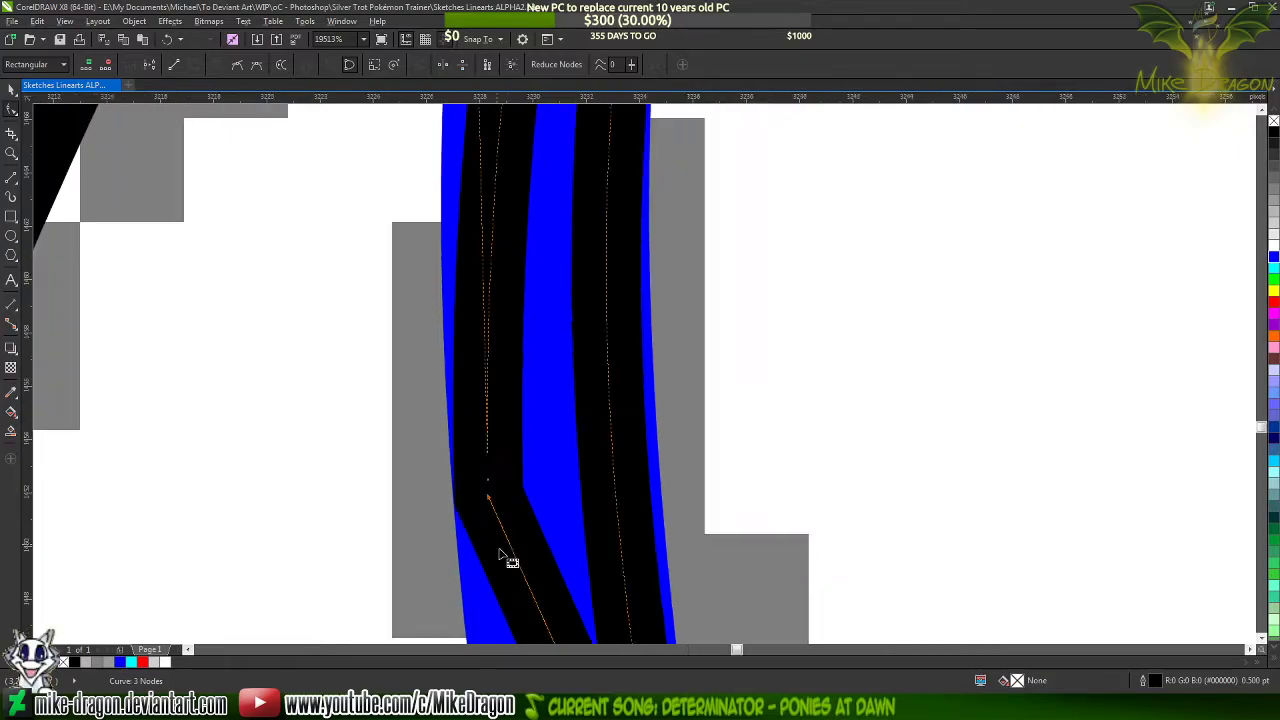
pyautogui.scroll(-3, 505, 557)
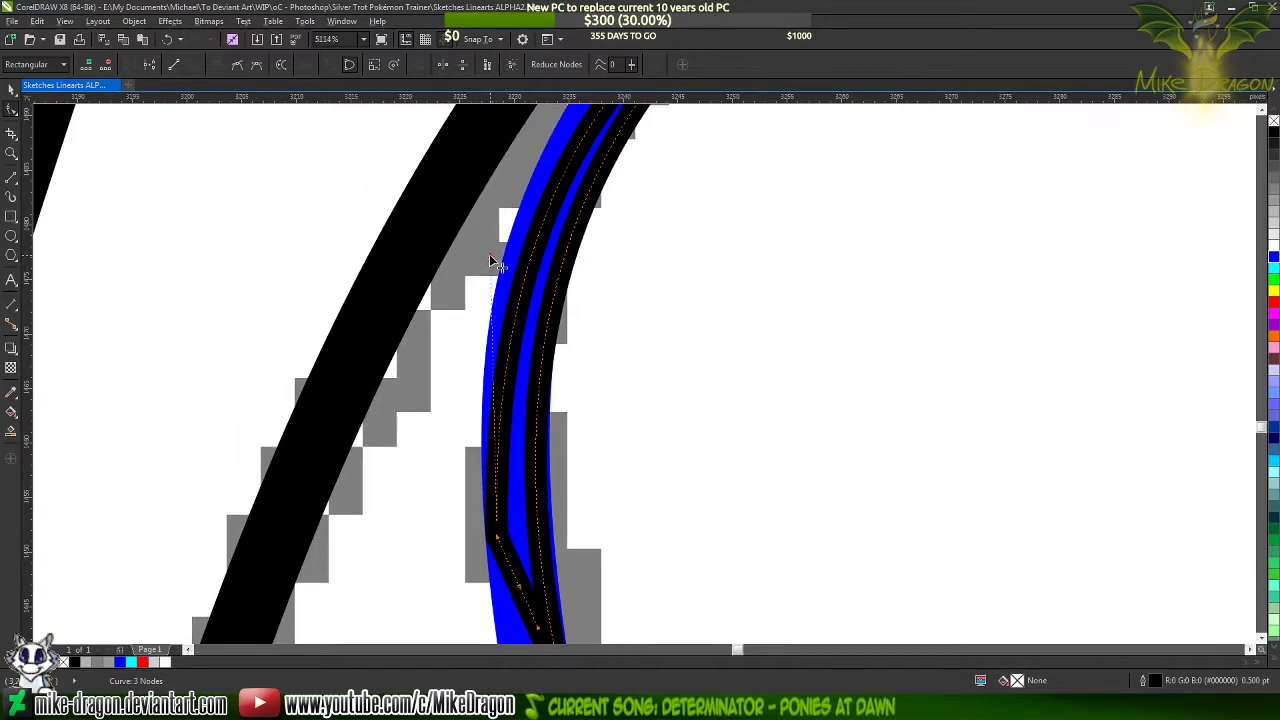
pyautogui.moveTo(490, 257); pyautogui.dragTo(473, 256)
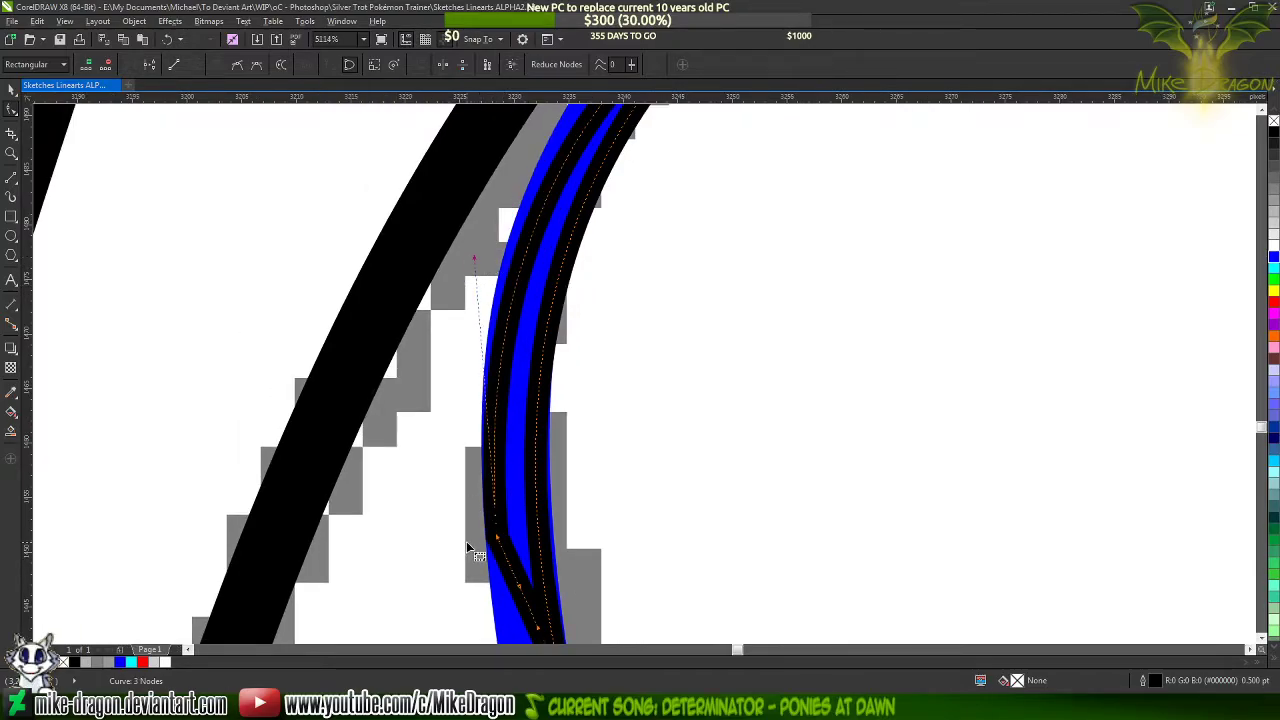
pyautogui.scroll(-1, 466, 541)
pyautogui.moveTo(475, 322)
pyautogui.mouseDown()
pyautogui.moveTo(468, 302)
pyautogui.moveTo(531, 268)
pyautogui.mouseUp()
pyautogui.scroll(-2, 490, 520)
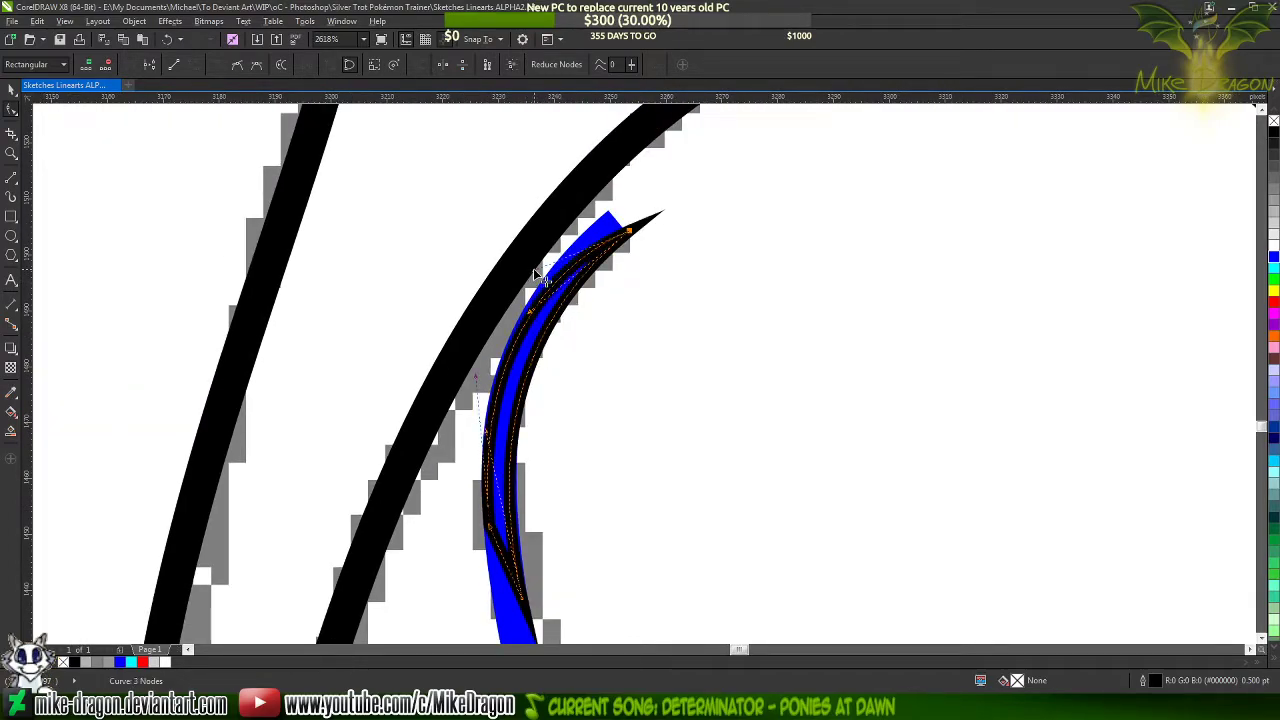
pyautogui.scroll(-2, 520, 202)
pyautogui.scroll(5, 512, 400)
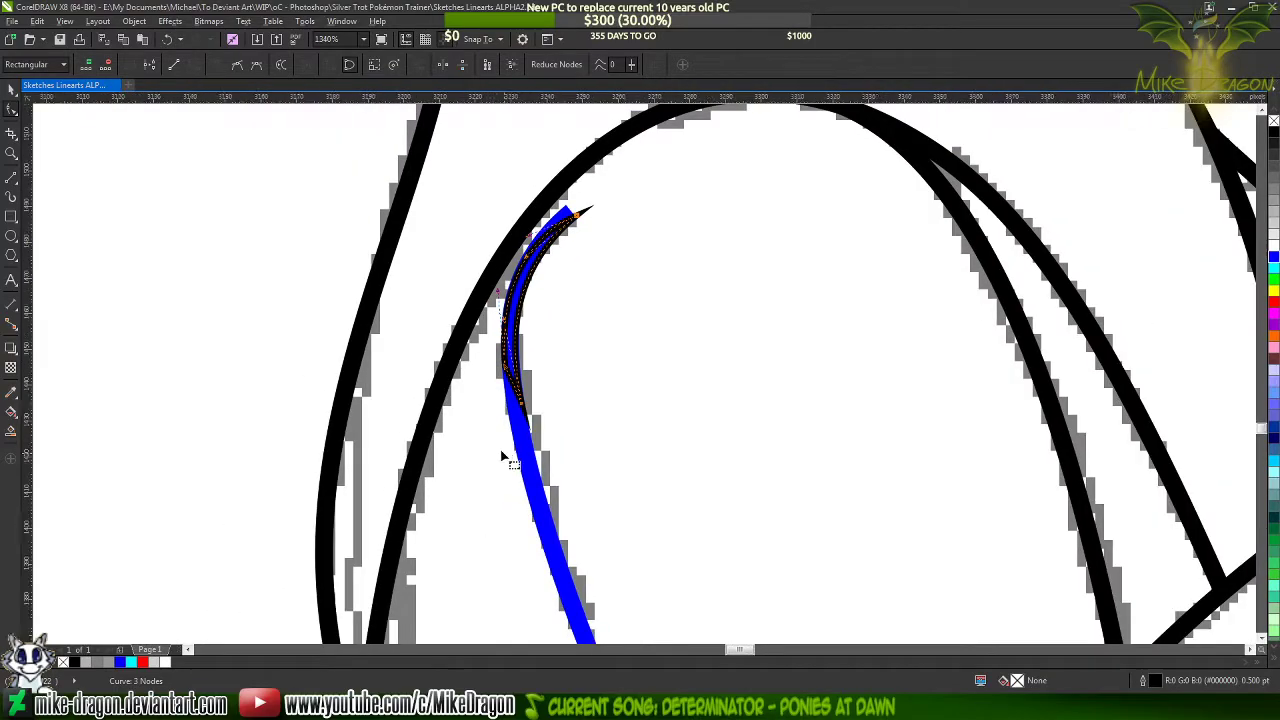
# Adjust the lower tip's handle so the tapered shape's inner side fits the blue stroke's inner edge
pyautogui.scroll(-2, 512, 475)
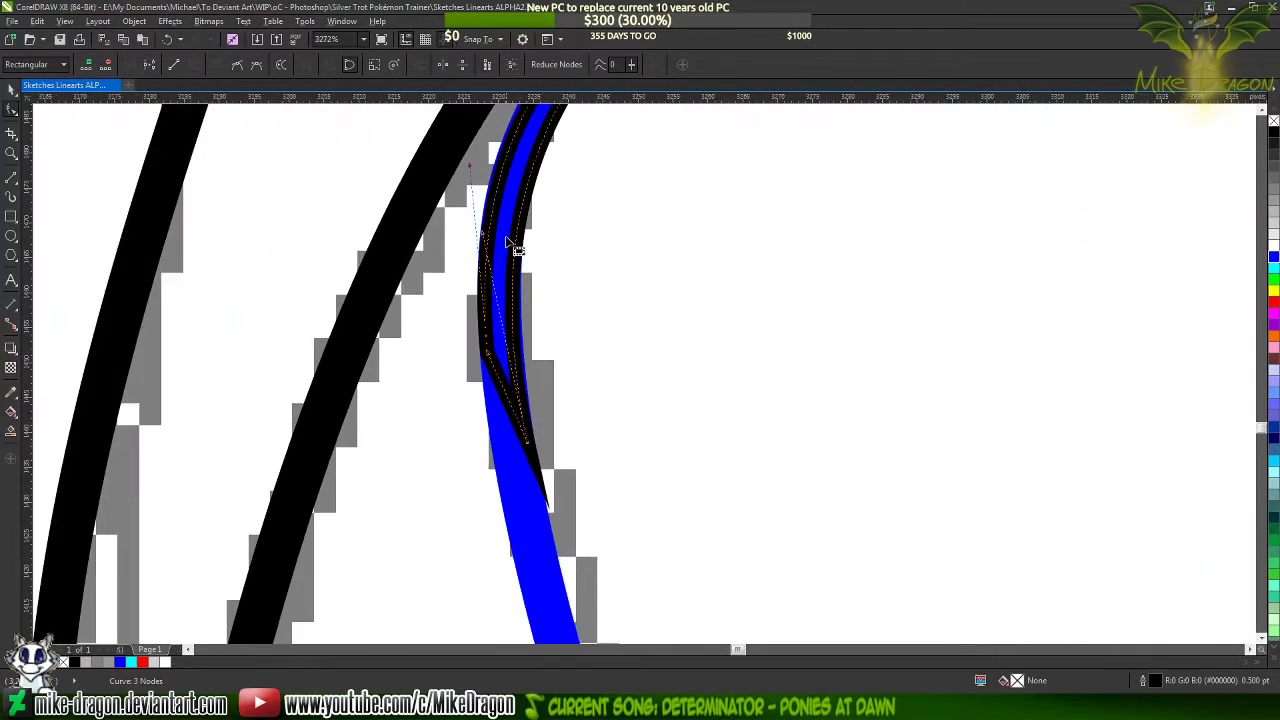
pyautogui.scroll(2, 484, 240)
pyautogui.moveTo(490, 245); pyautogui.dragTo(503, 255)
pyautogui.scroll(-1, 557, 457)
pyautogui.scroll(8, 565, 468)
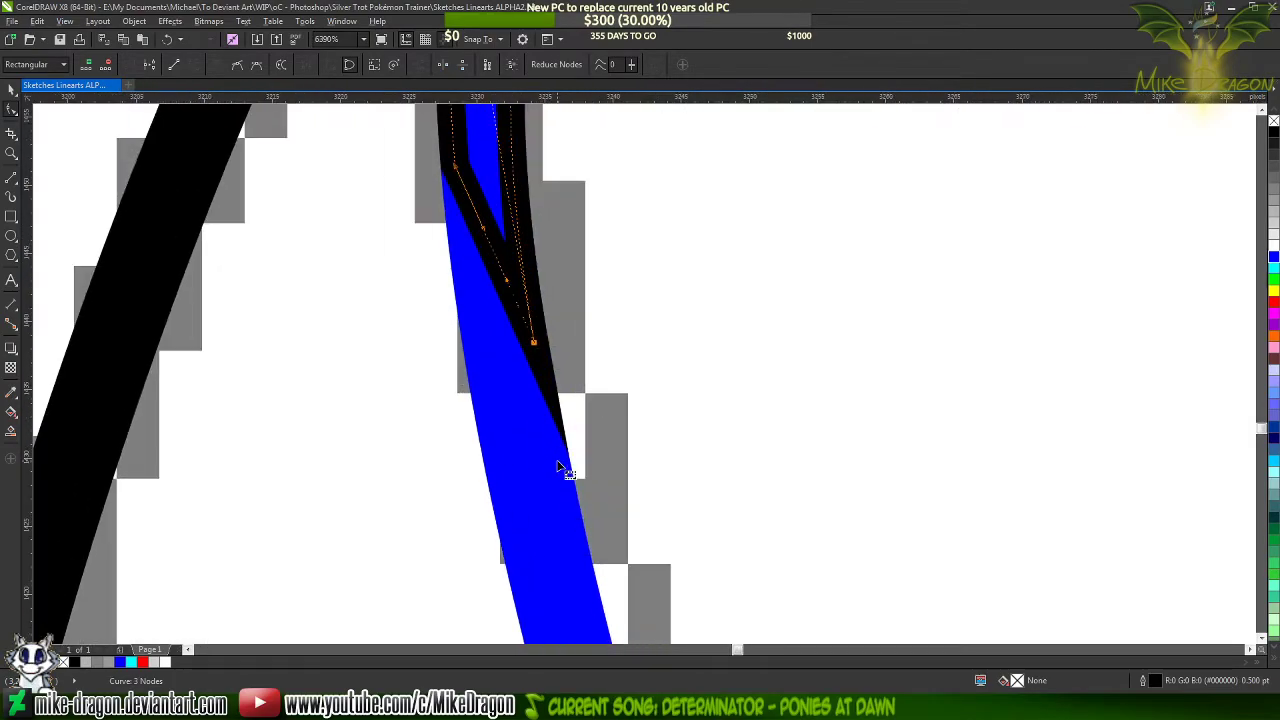
pyautogui.scroll(-12, 580, 490)
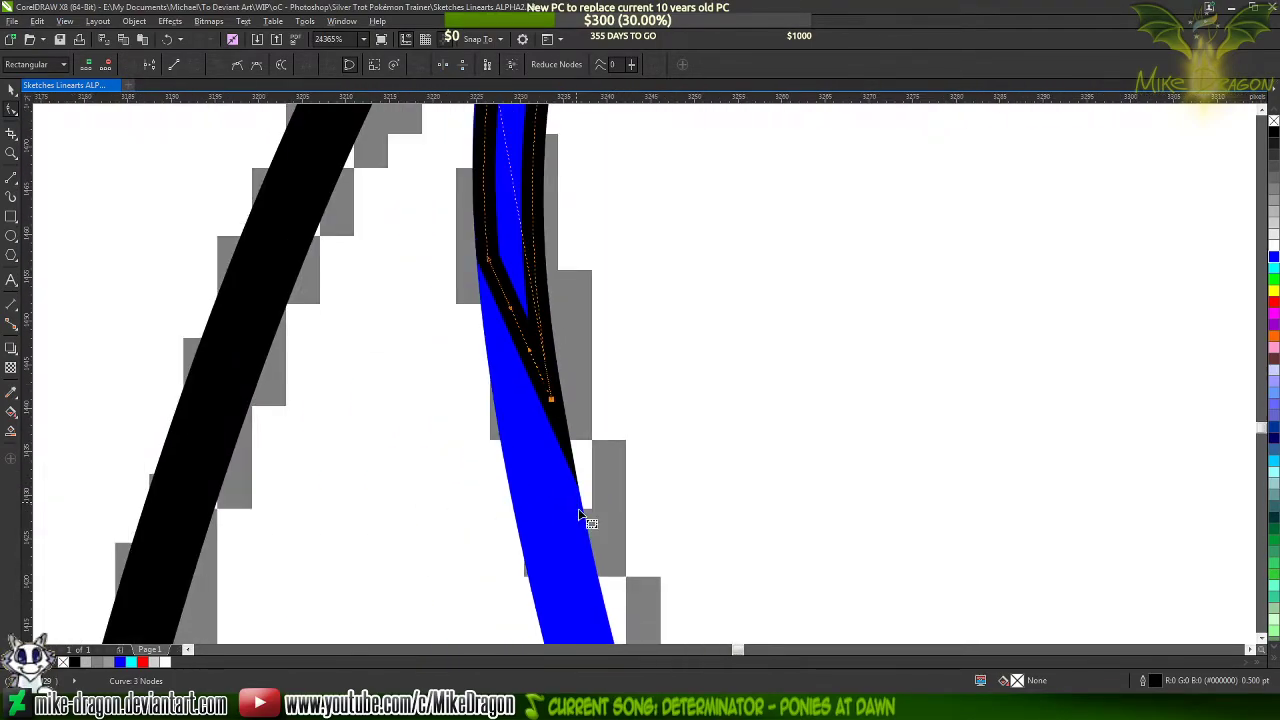
pyautogui.scroll(5, 621, 256)
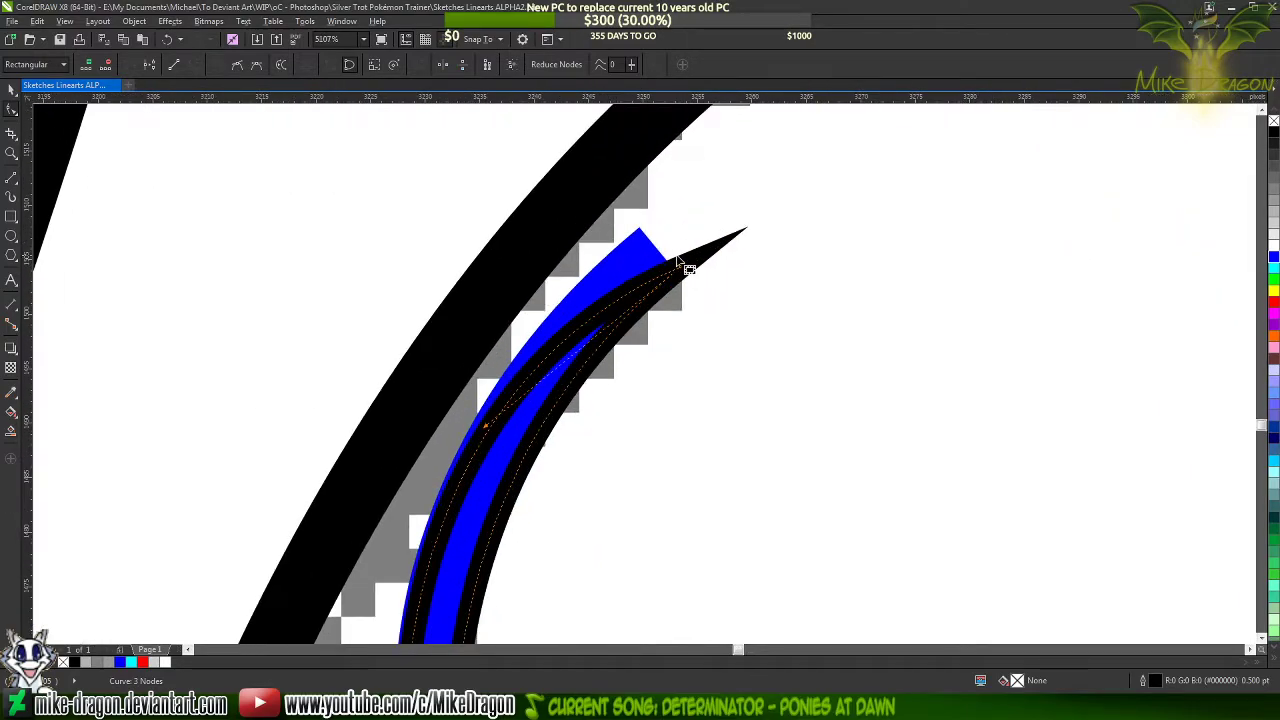
pyautogui.scroll(-4, 679, 262)
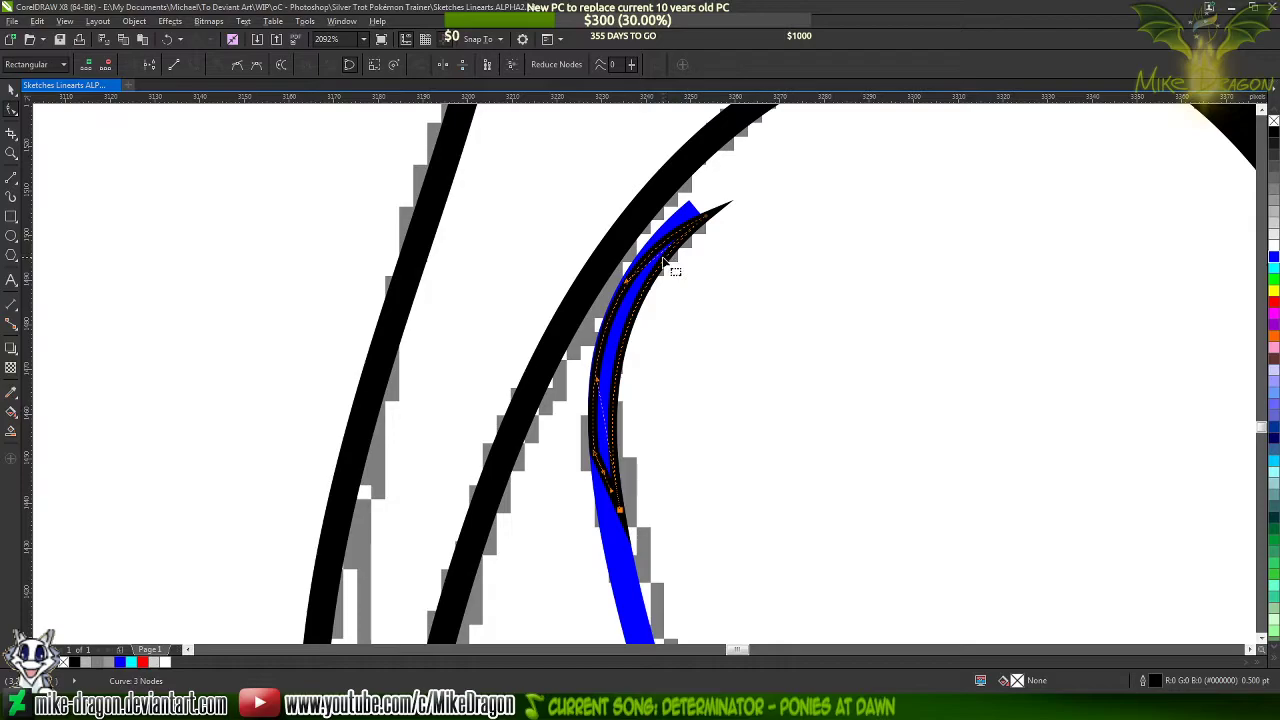
pyautogui.scroll(5, 622, 466)
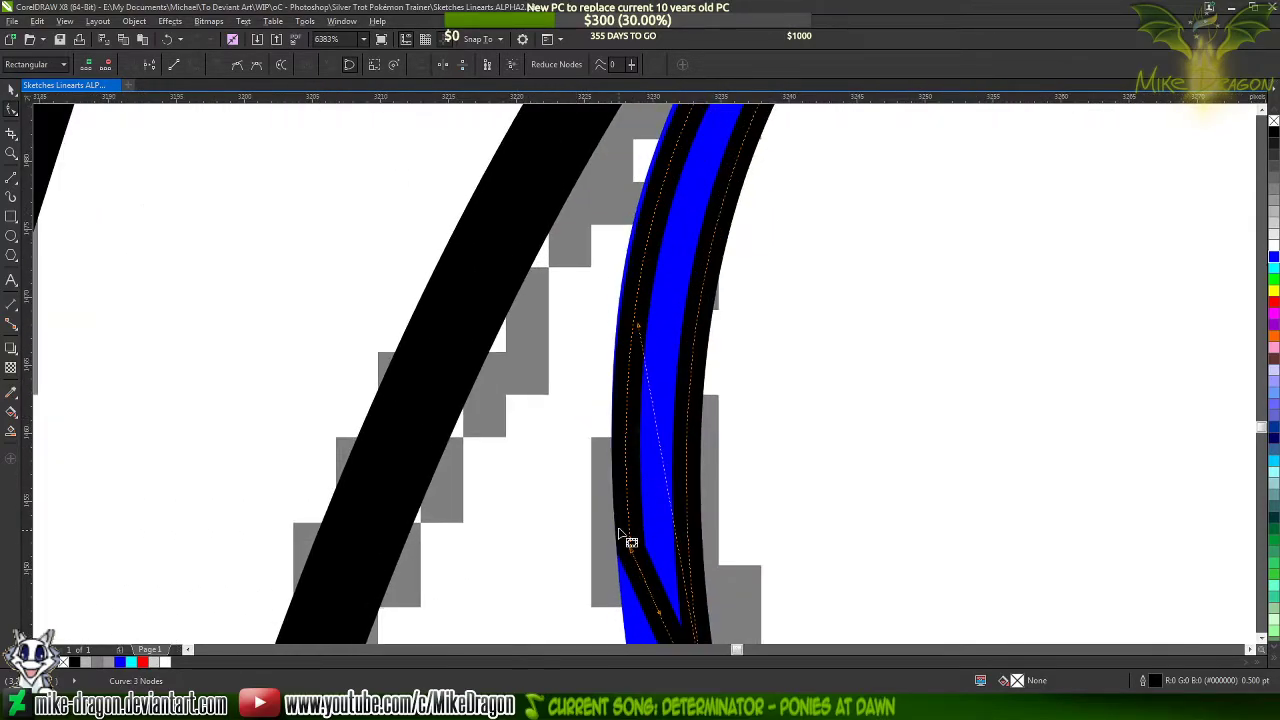
pyautogui.scroll(3, 628, 540)
pyautogui.scroll(-2, 628, 540)
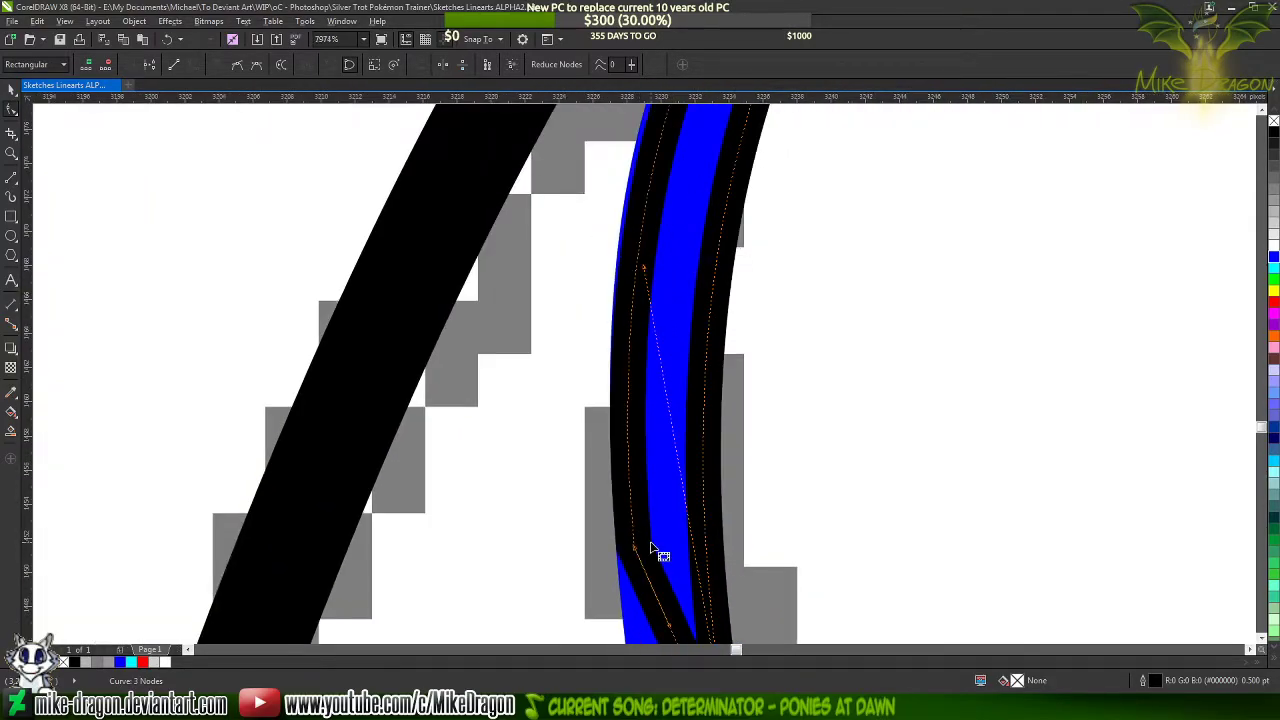
# Add a node on the blue curve inside the taper's lower part and delete the two nodes above to shorten the curve
pyautogui.click(663, 540)
pyautogui.scroll(2, 657, 449)
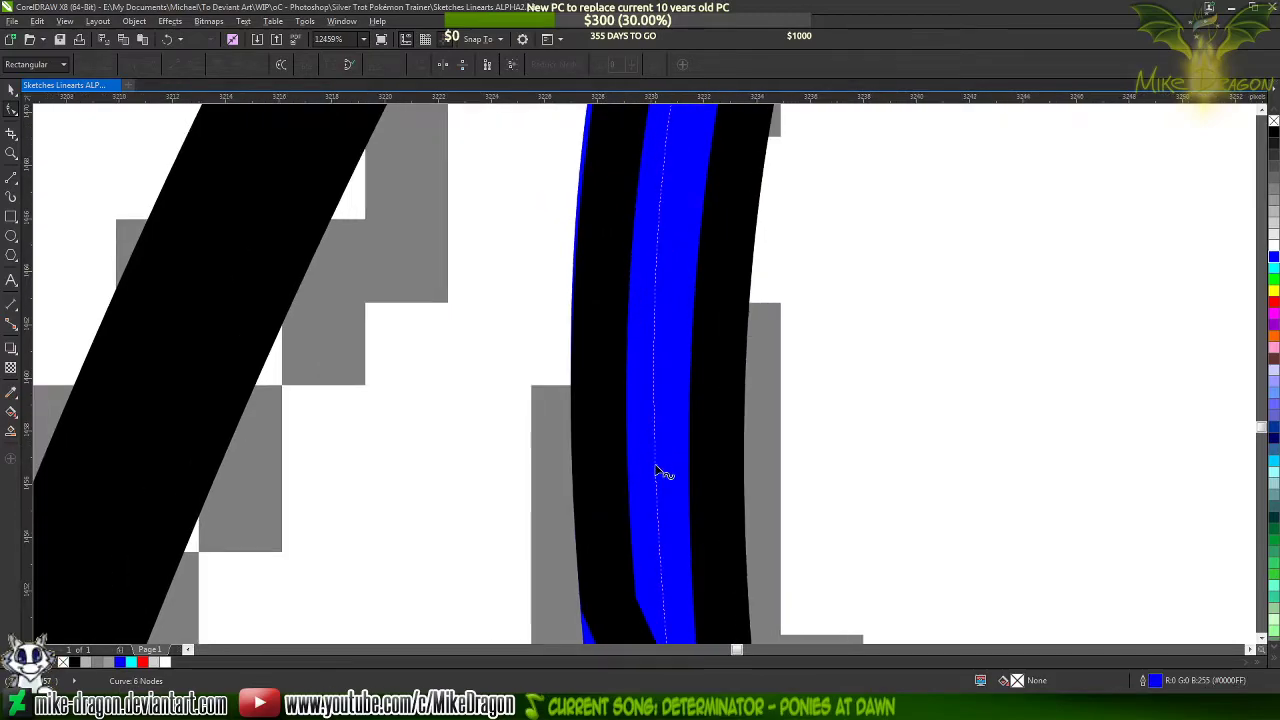
pyautogui.doubleClick(655, 468)
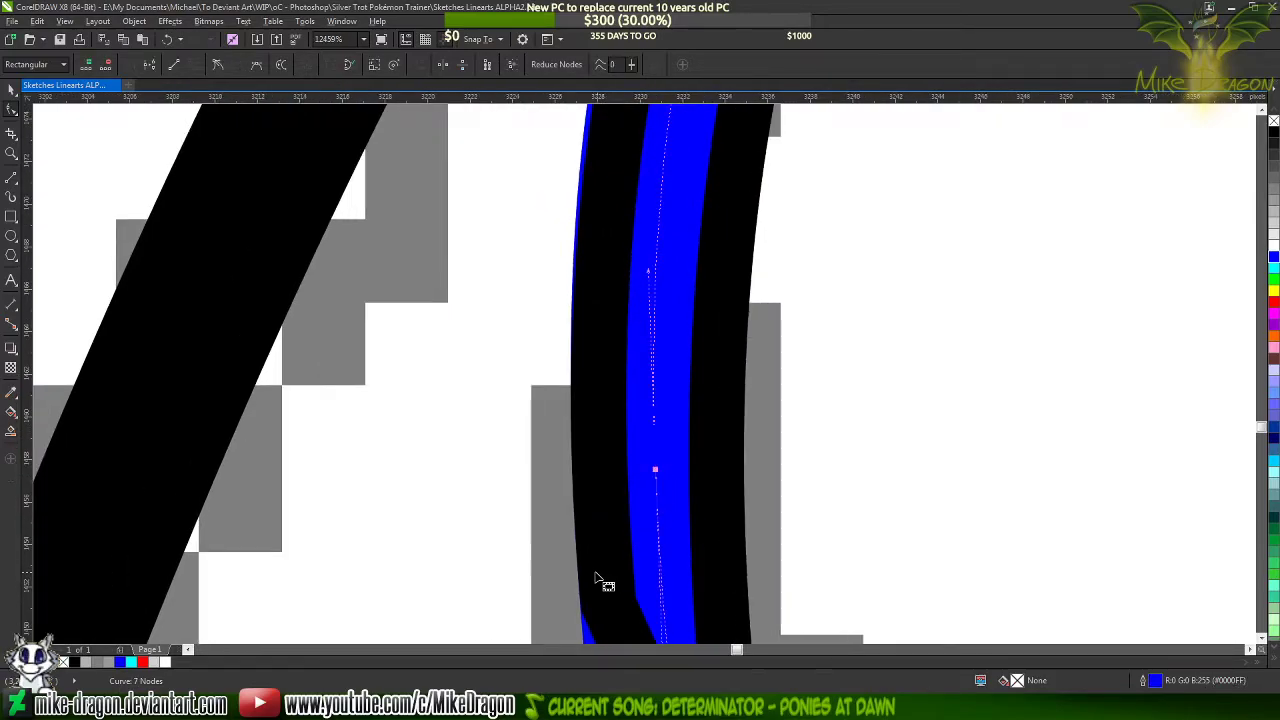
pyautogui.scroll(-3, 594, 571)
pyautogui.scroll(-1, 657, 420)
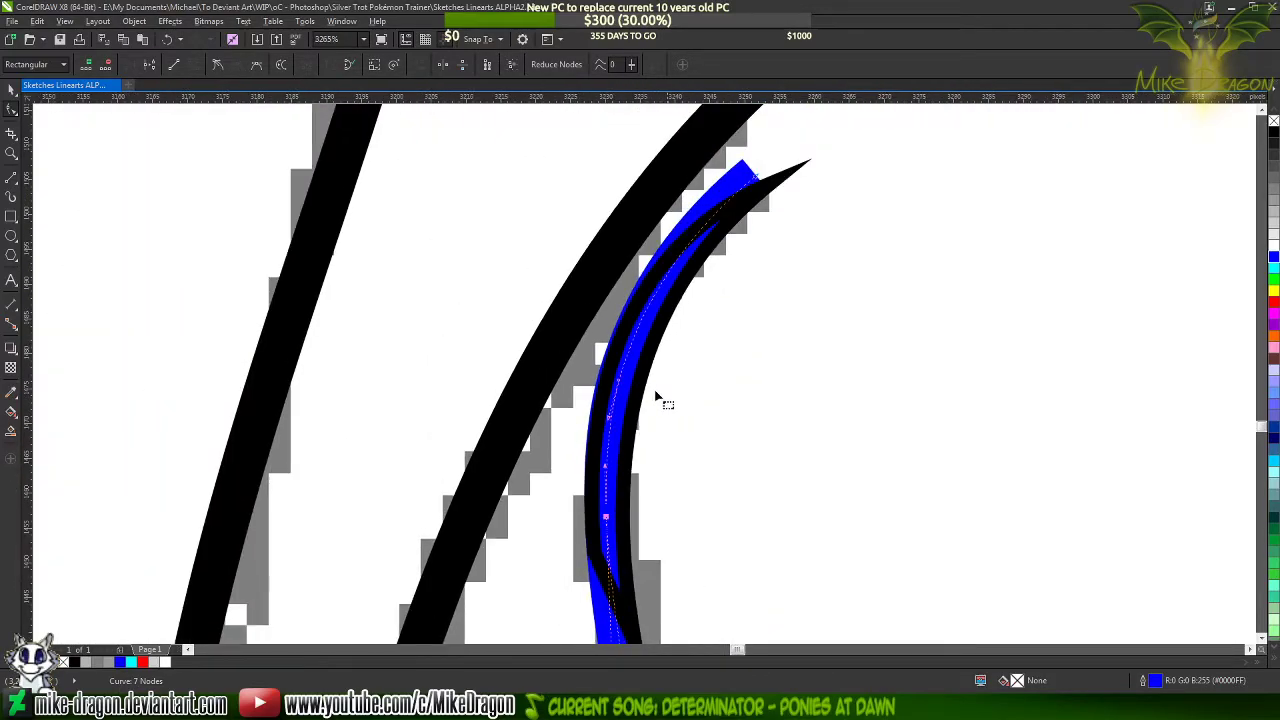
pyautogui.doubleClick(756, 178)
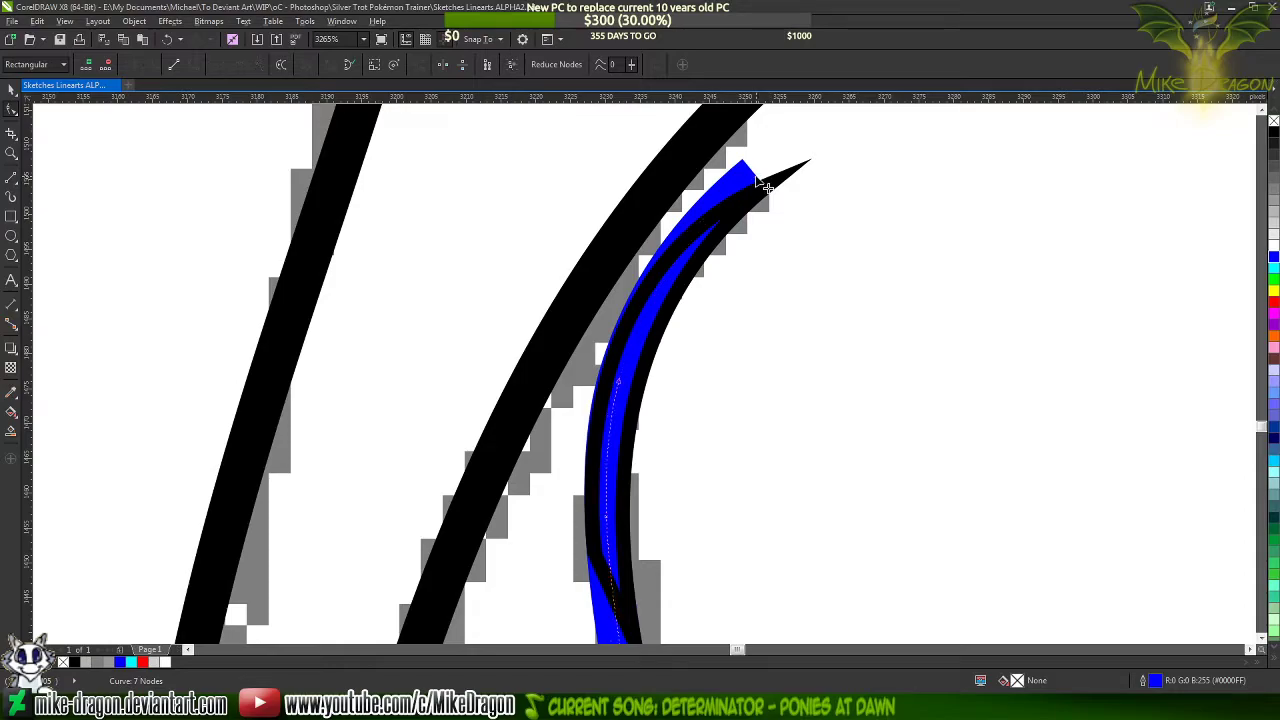
pyautogui.doubleClick(625, 385)
# Fill the tapered tip shape with black and set the blue foreleg curve's outline back to black
pyautogui.scroll(-1, 625, 330)
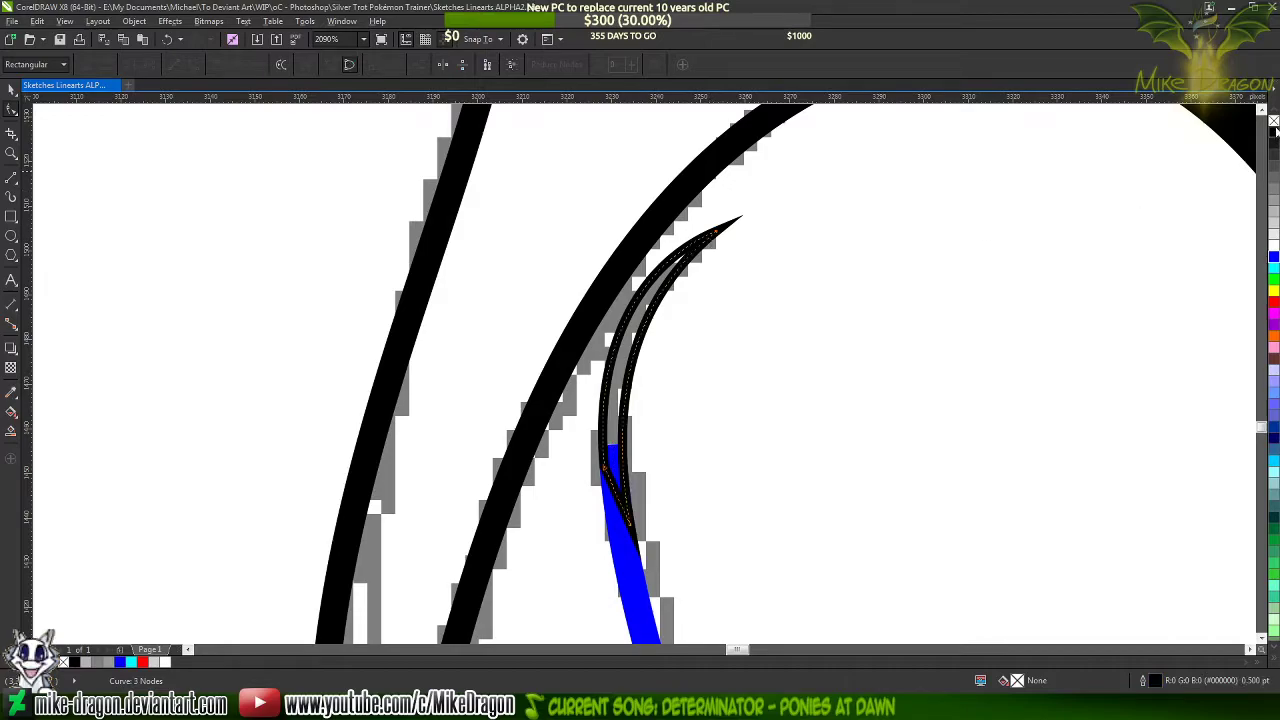
pyautogui.click(712, 243)
pyautogui.click(636, 562)
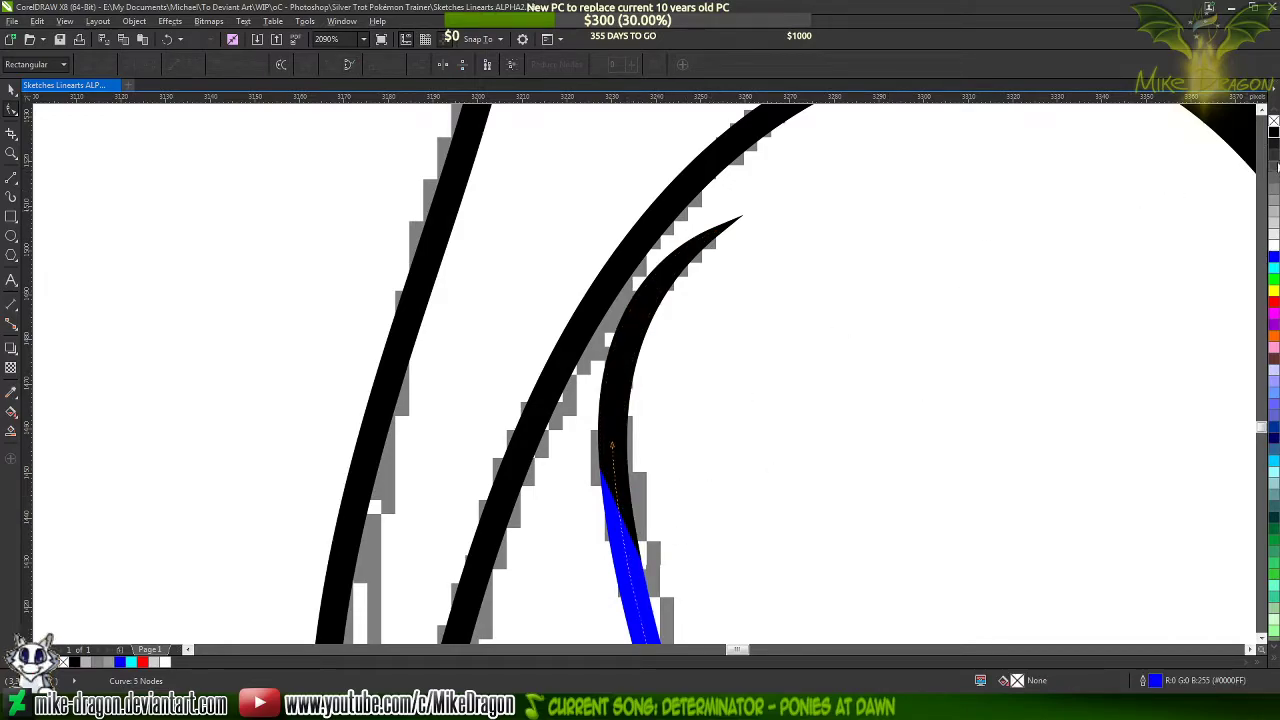
pyautogui.click(1274, 133)
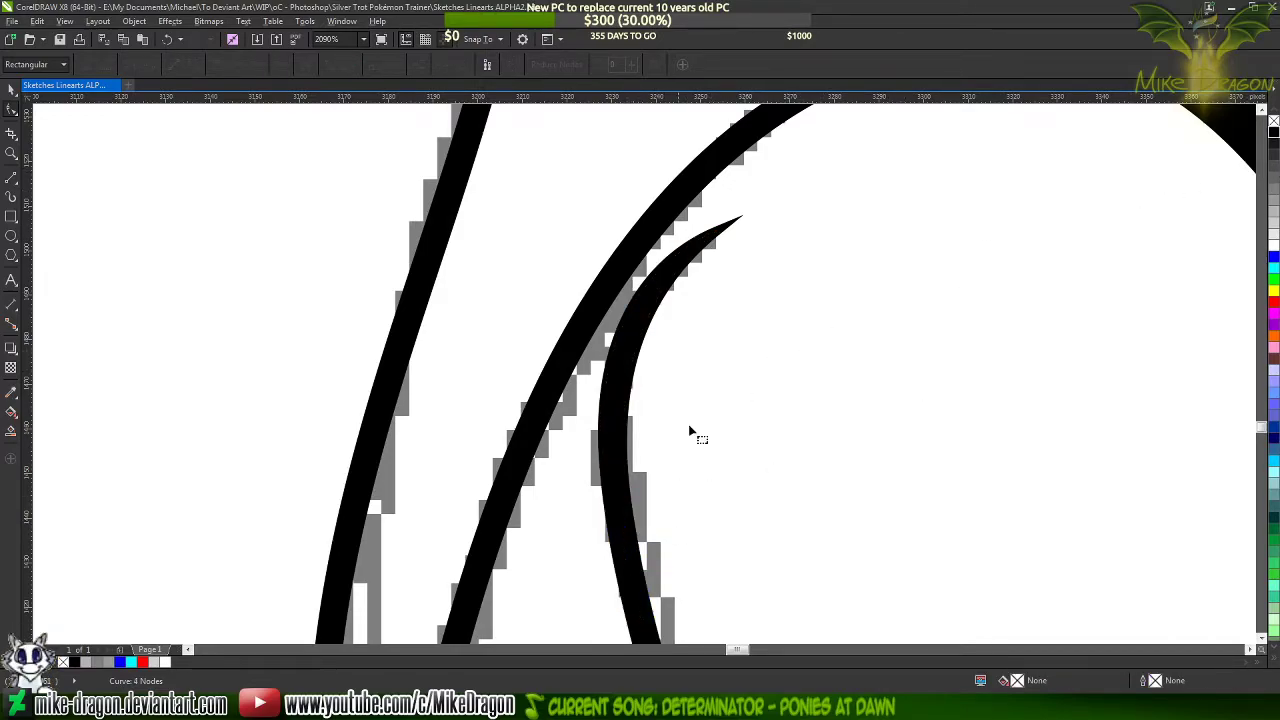
# Set the outline colour of the open curve forming the raised foreleg's upper edge and hoof to blue and activate the line tool
pyautogui.scroll(3, 640, 450)
pyautogui.scroll(1, 549, 428)
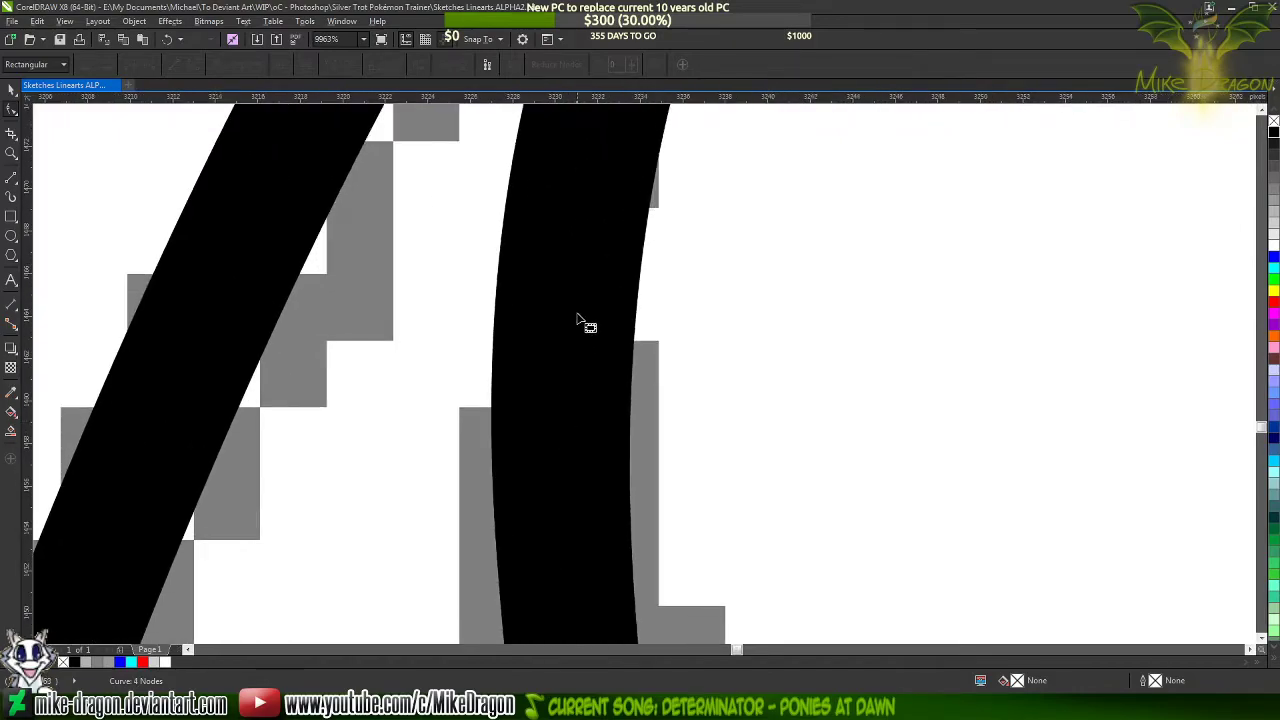
pyautogui.scroll(-2, 545, 263)
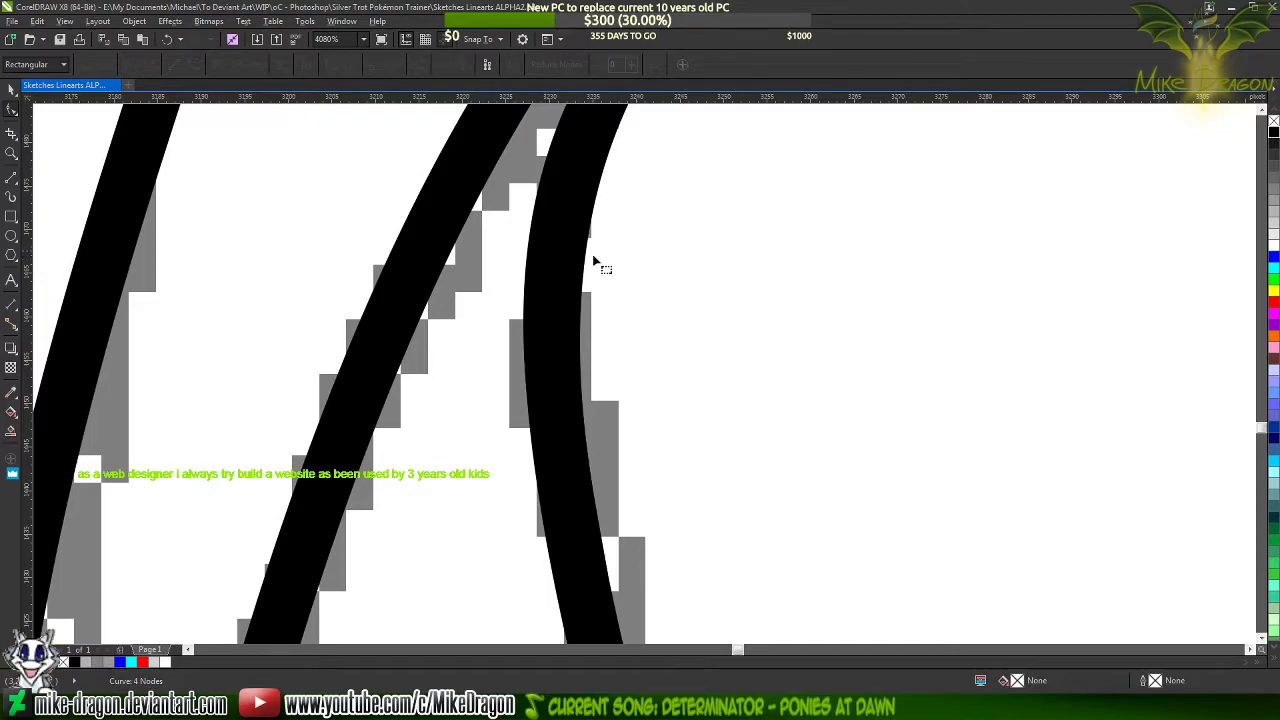
pyautogui.scroll(-6, 590, 256)
pyautogui.scroll(-2, 640, 194)
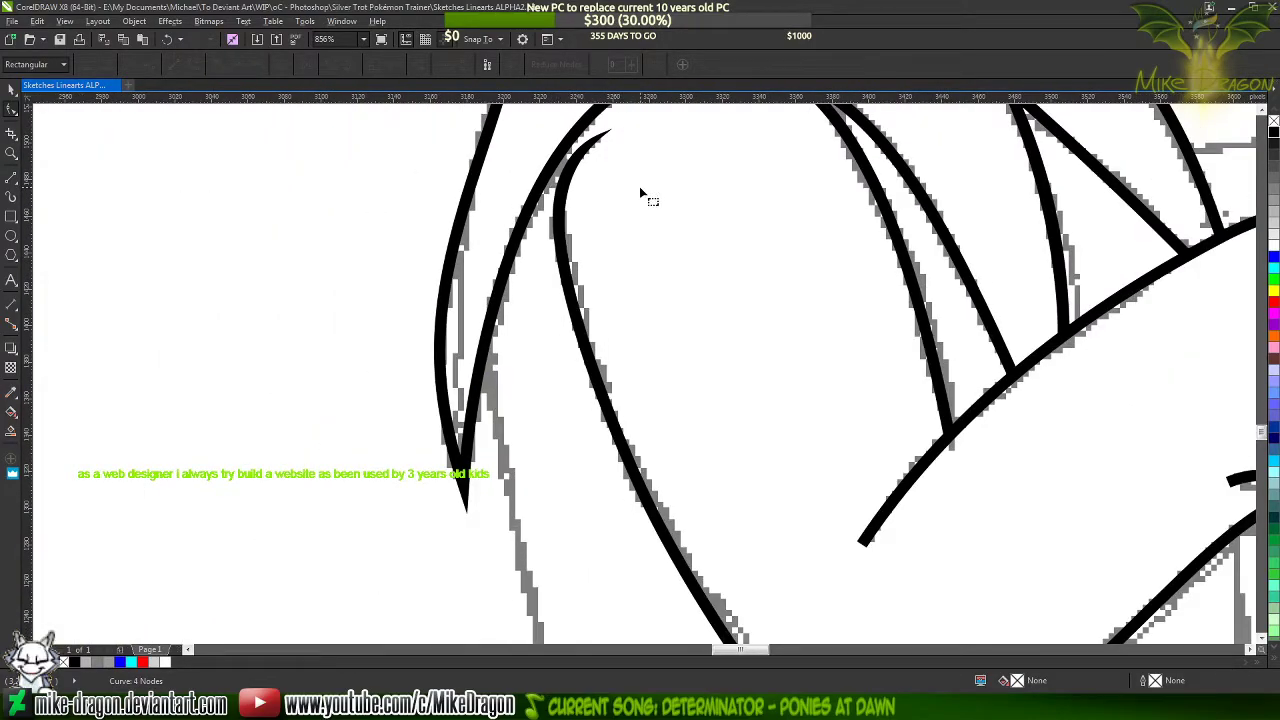
pyautogui.scroll(-2, 610, 206)
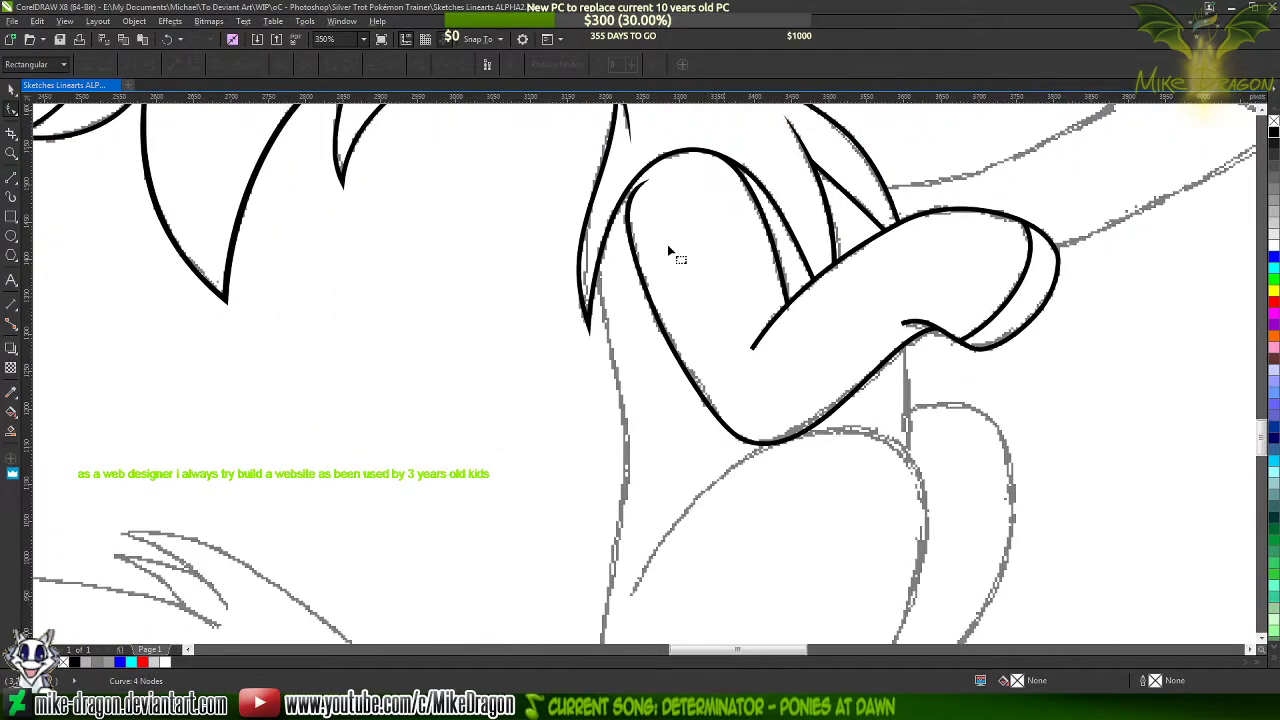
pyautogui.click(768, 338)
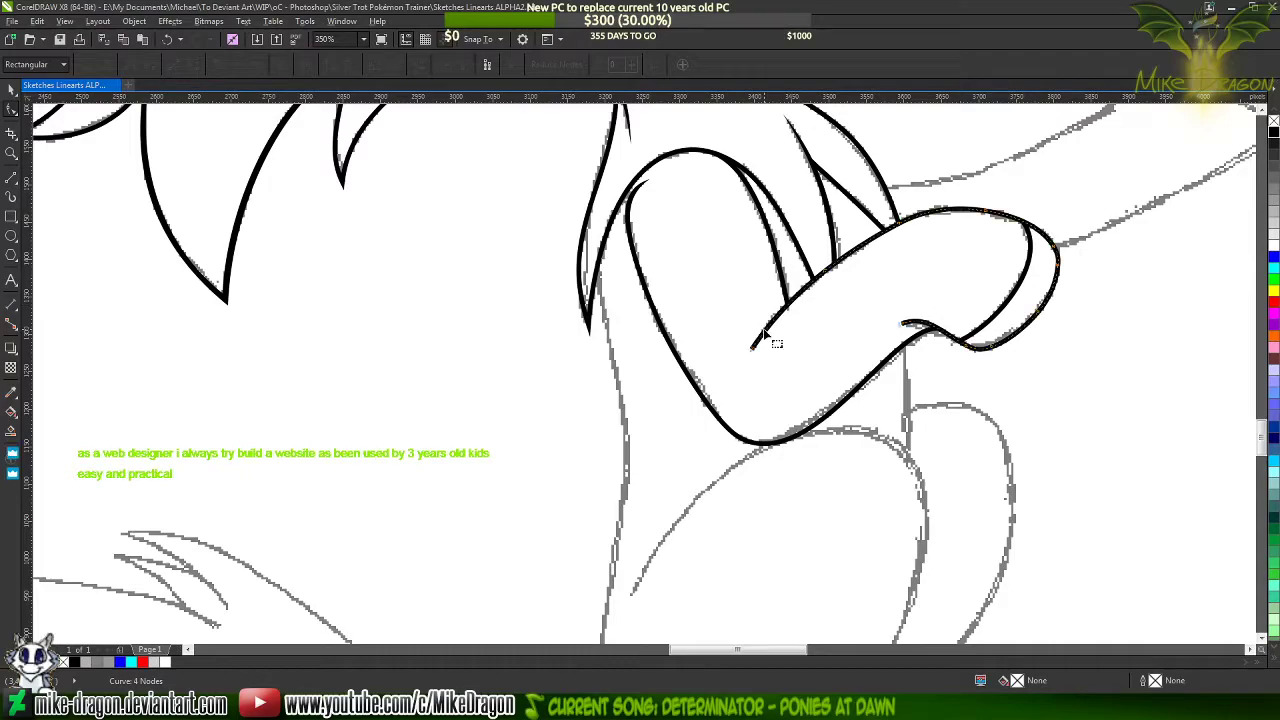
pyautogui.rightClick(1274, 258)
pyautogui.scroll(4, 808, 312)
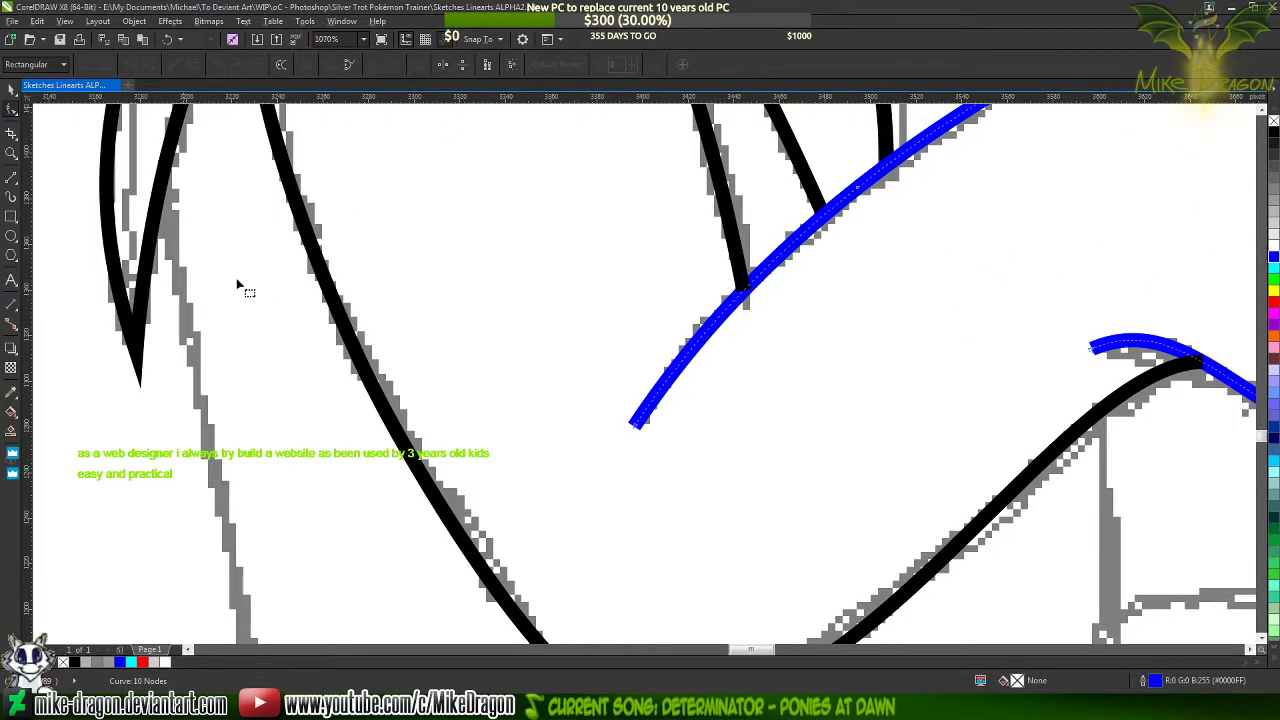
pyautogui.press('space')
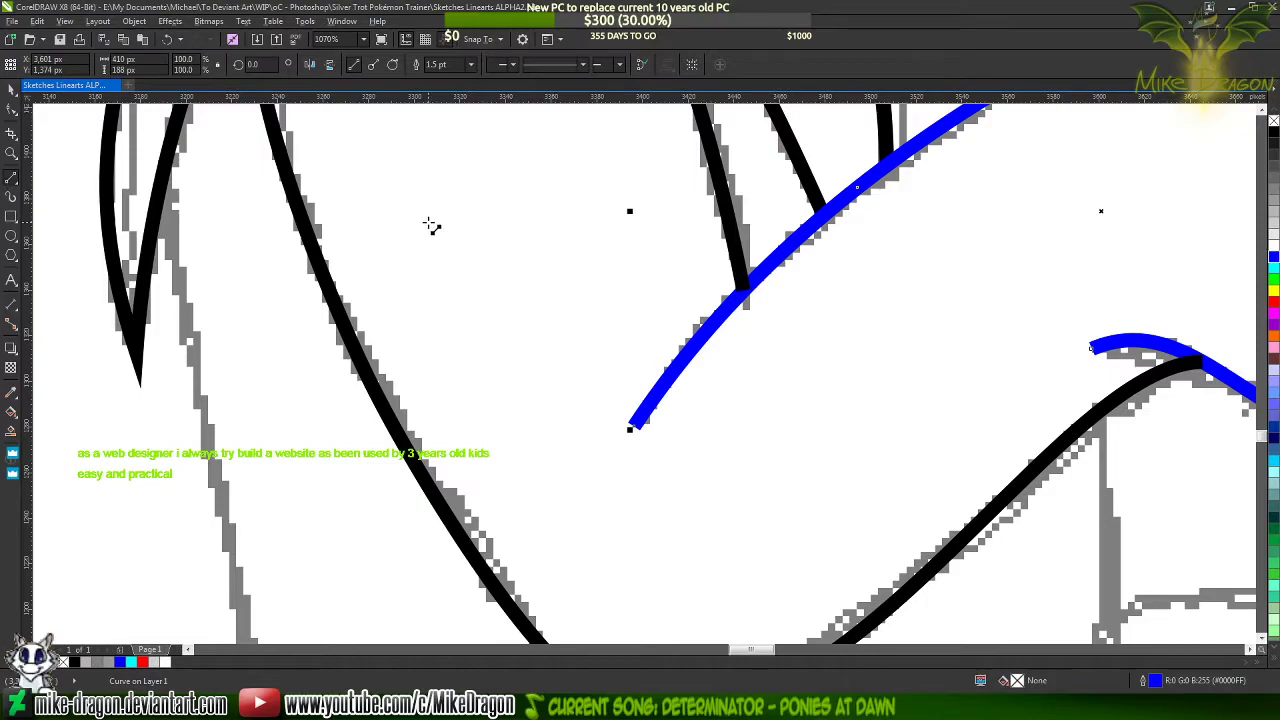
pyautogui.scroll(-2, 366, 237)
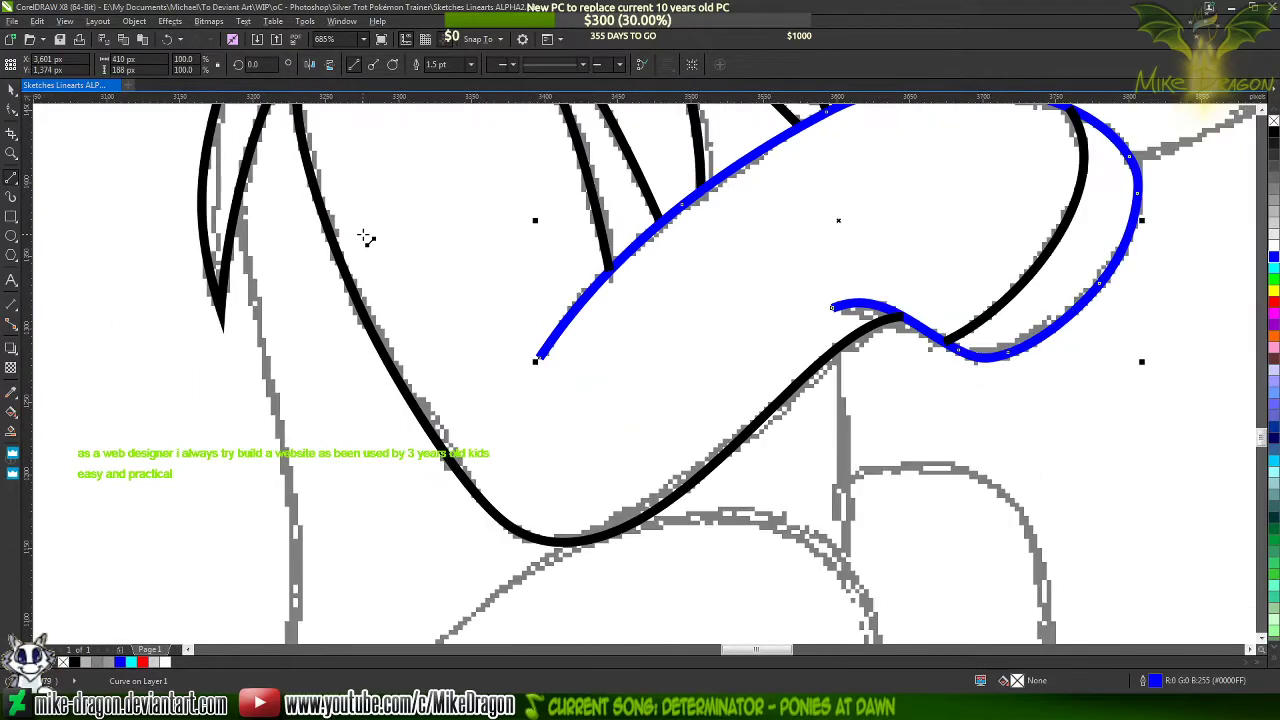
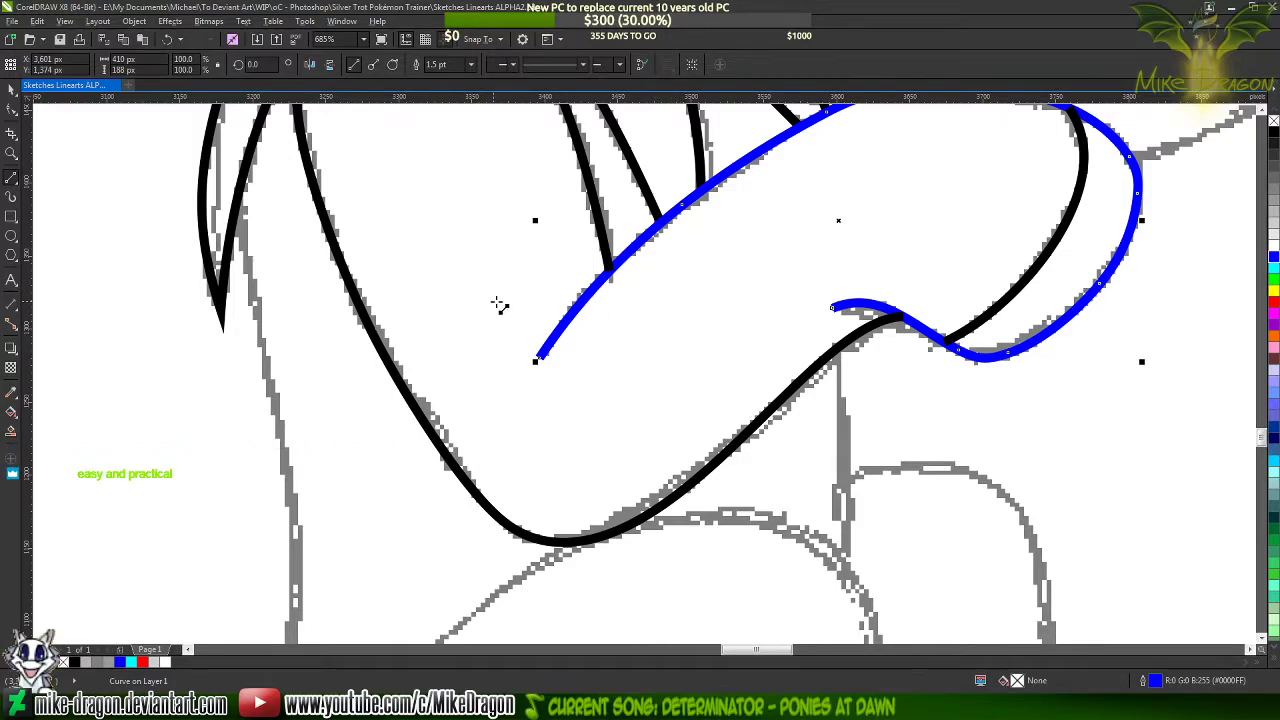
# Draw a thin closed triangle about 60 by 72 px over the blue foreleg curve's lower end, its sharp tip at the curve's end
pyautogui.scroll(1, 530, 310)
pyautogui.scroll(1, 560, 400)
pyautogui.scroll(1, 550, 430)
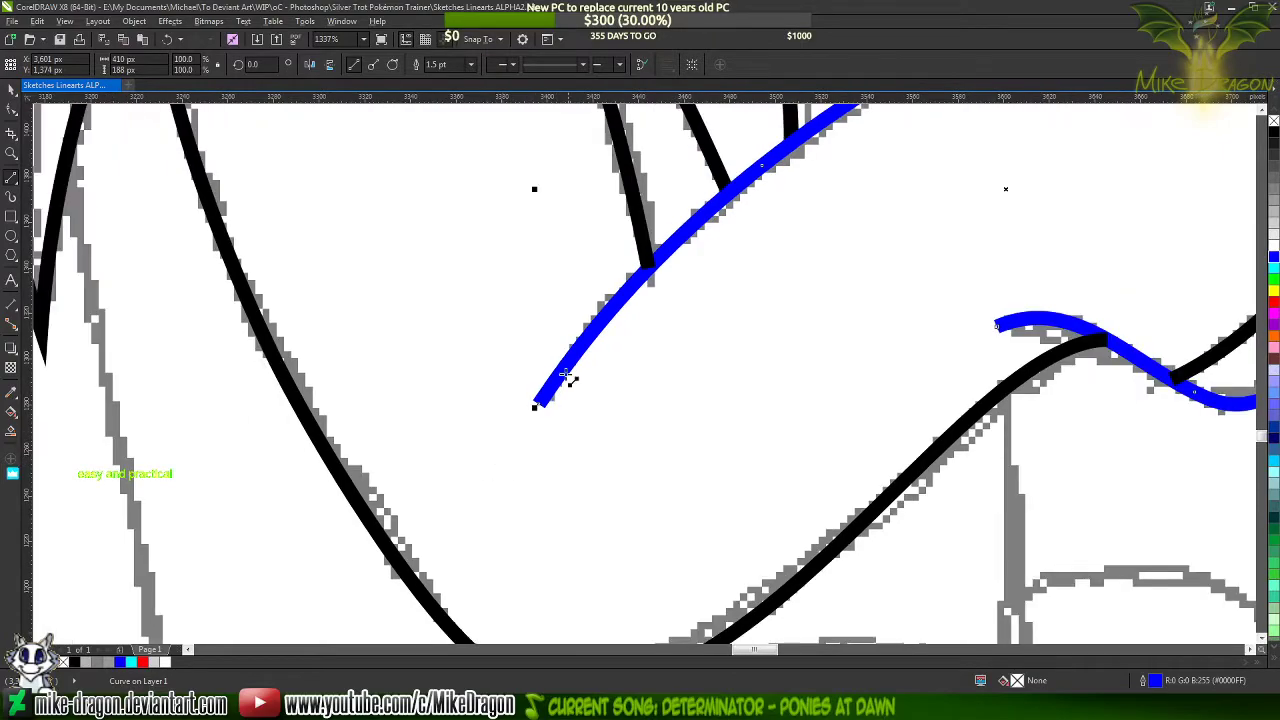
pyautogui.scroll(1, 605, 300)
pyautogui.scroll(1, 605, 300)
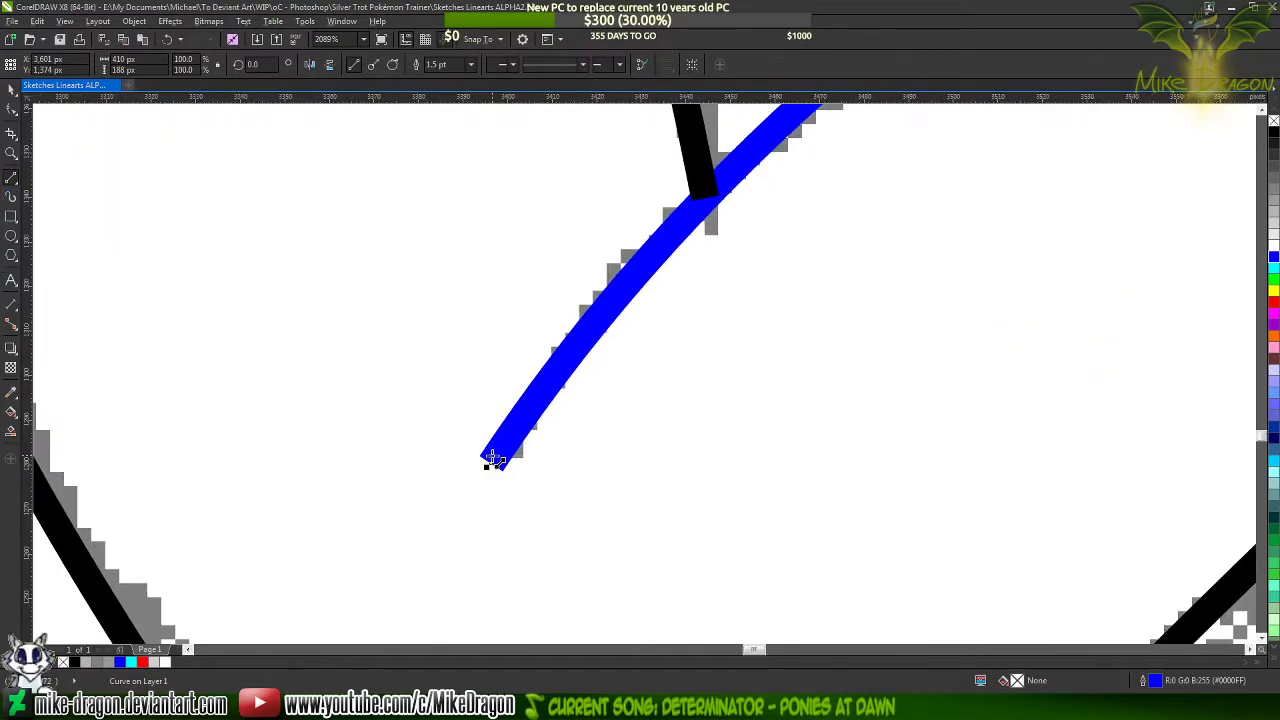
pyautogui.scroll(1, 493, 459)
pyautogui.moveTo(498, 471); pyautogui.dragTo(723, 204)
pyautogui.moveTo(723, 204); pyautogui.dragTo(830, 127)
pyautogui.moveTo(830, 127); pyautogui.dragTo(499, 523)
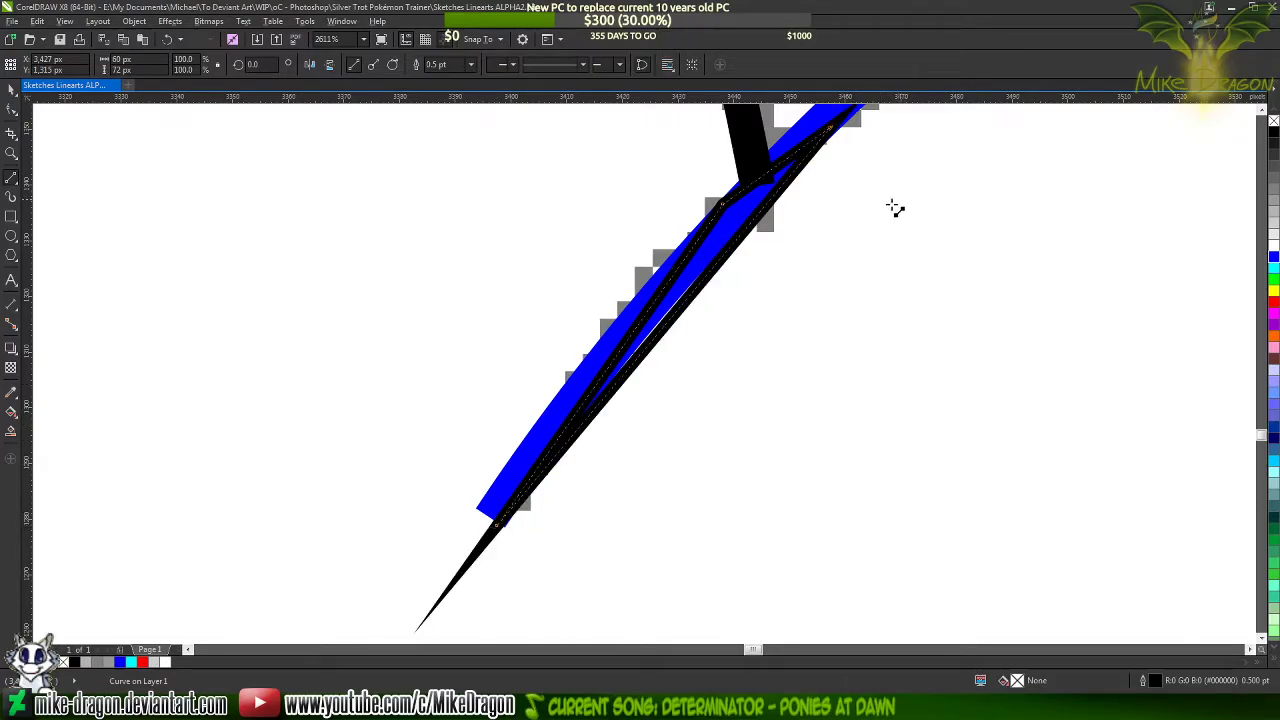
# Convert all sides of the new triangle from straight lines to curves
pyautogui.press('F10')
pyautogui.moveTo(493, 441); pyautogui.dragTo(867, 142)
pyautogui.rightClick(730, 285)
pyautogui.click(745, 321)
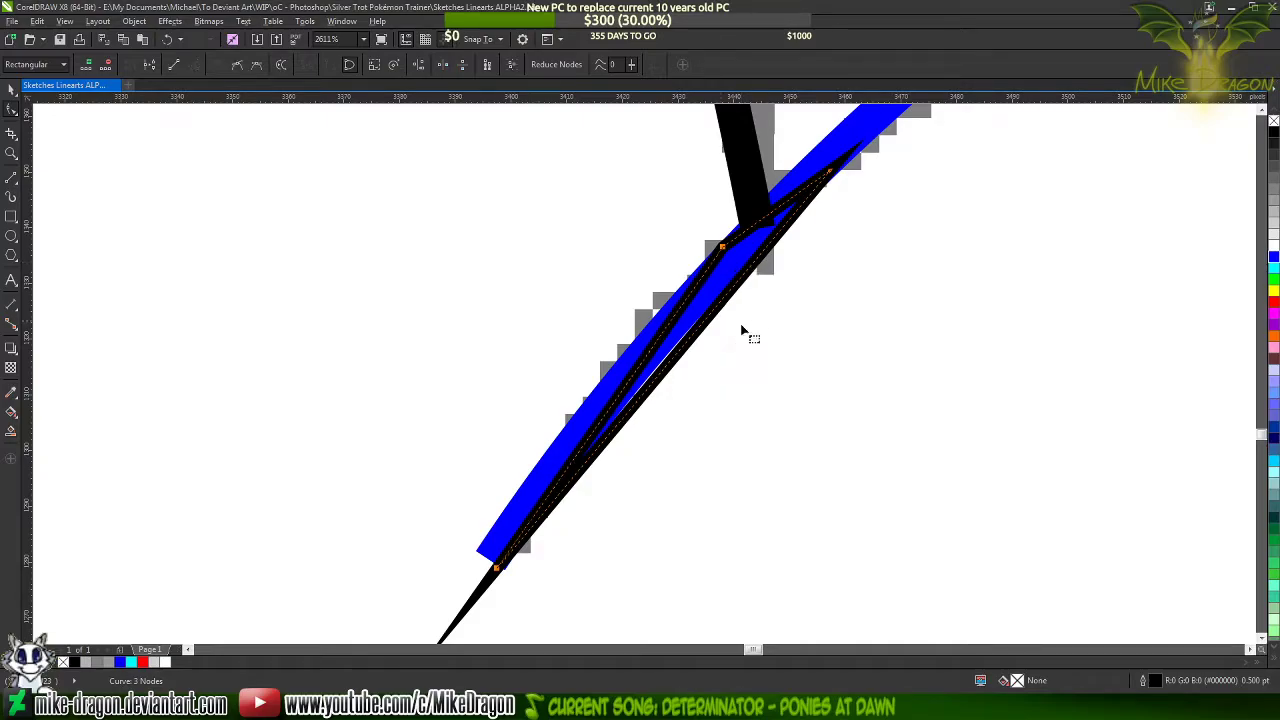
pyautogui.click(662, 370)
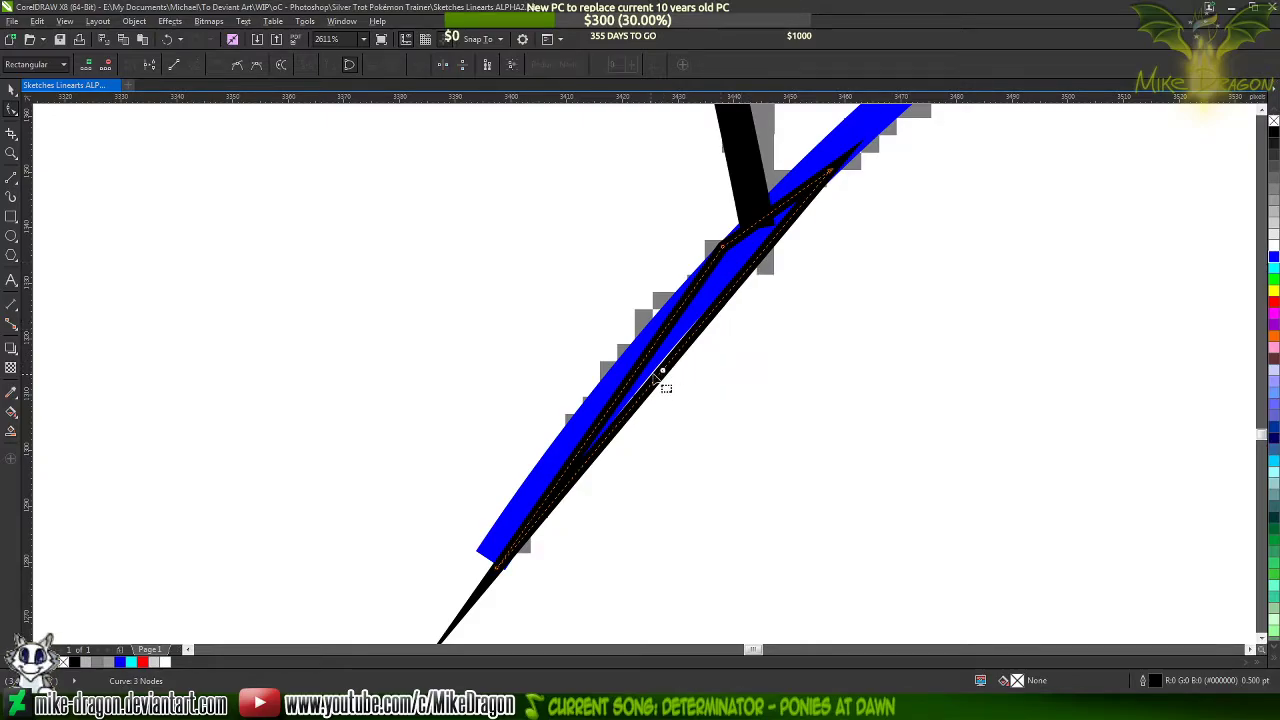
# Move the triangle's middle node so the black outline's corner meets the blue stroke's upper-left edge
pyautogui.scroll(1, 656, 375)
pyautogui.moveTo(622, 390); pyautogui.dragTo(604, 383)
pyautogui.scroll(5, 743, 183)
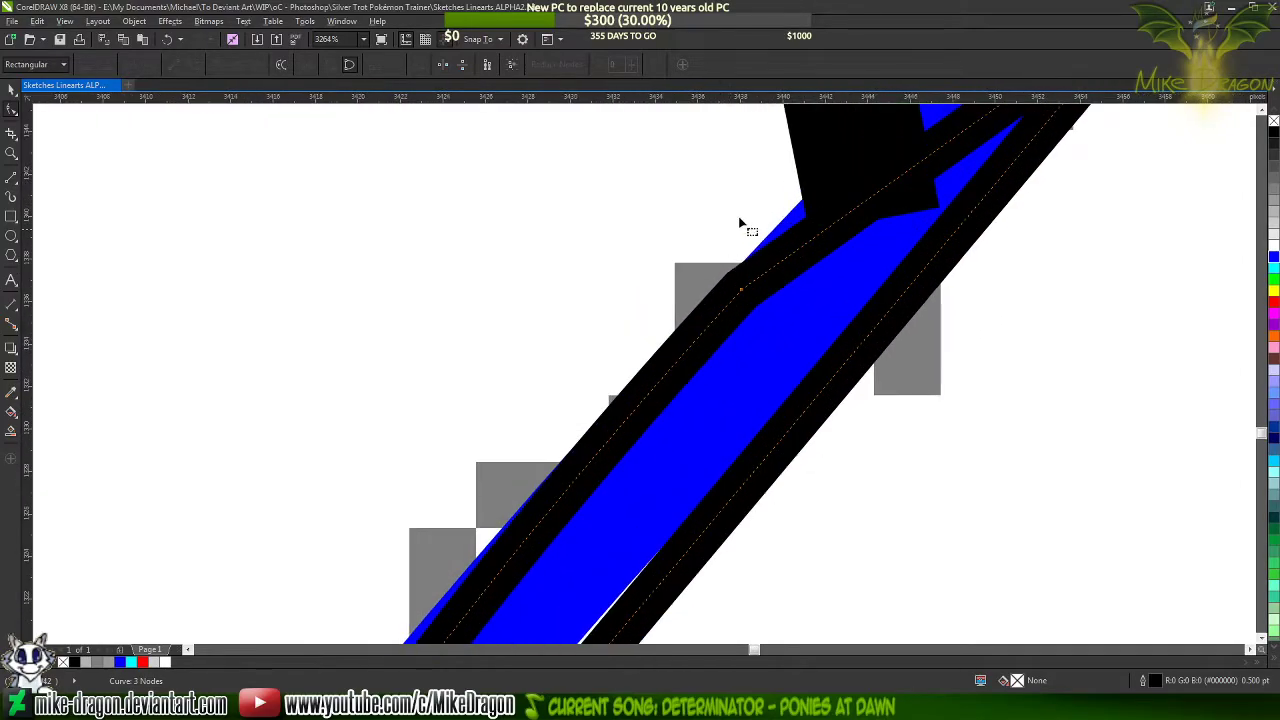
pyautogui.click(748, 289)
pyautogui.moveTo(750, 290); pyautogui.dragTo(768, 279)
pyautogui.scroll(7, 768, 280)
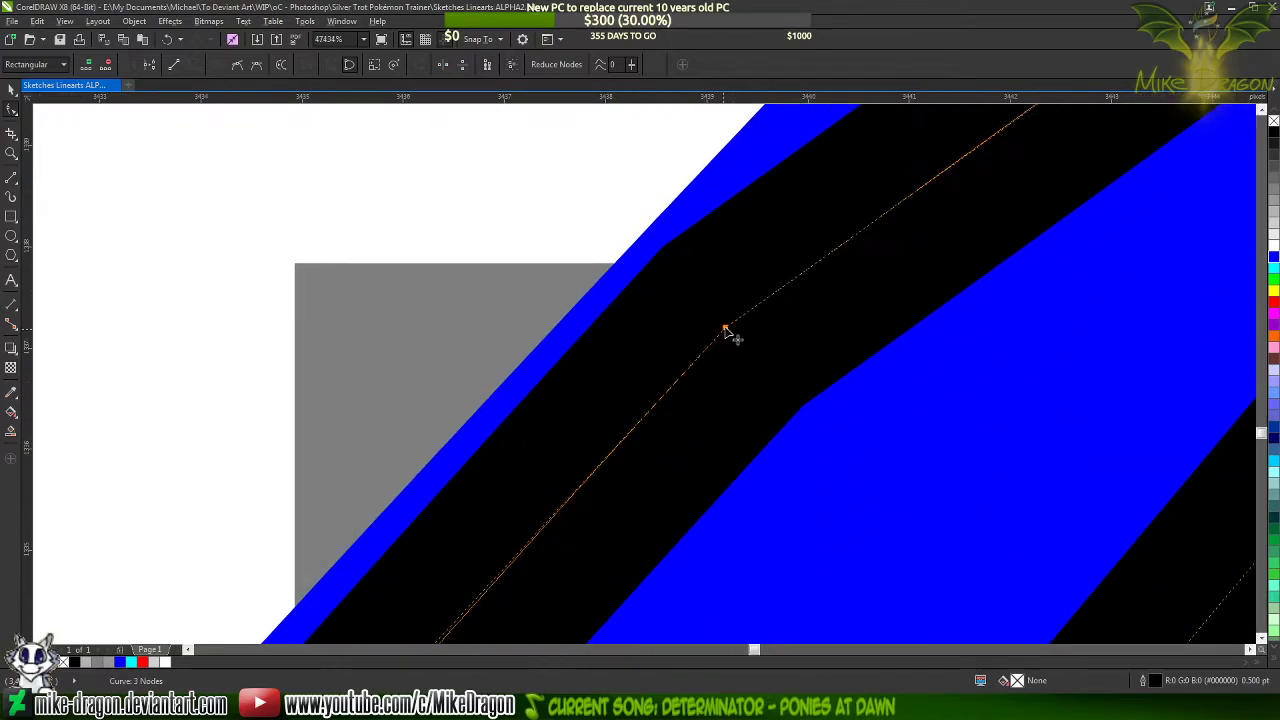
pyautogui.moveTo(726, 331); pyautogui.dragTo(677, 348)
pyautogui.scroll(2, 674, 316)
pyautogui.scroll(2, 675, 322)
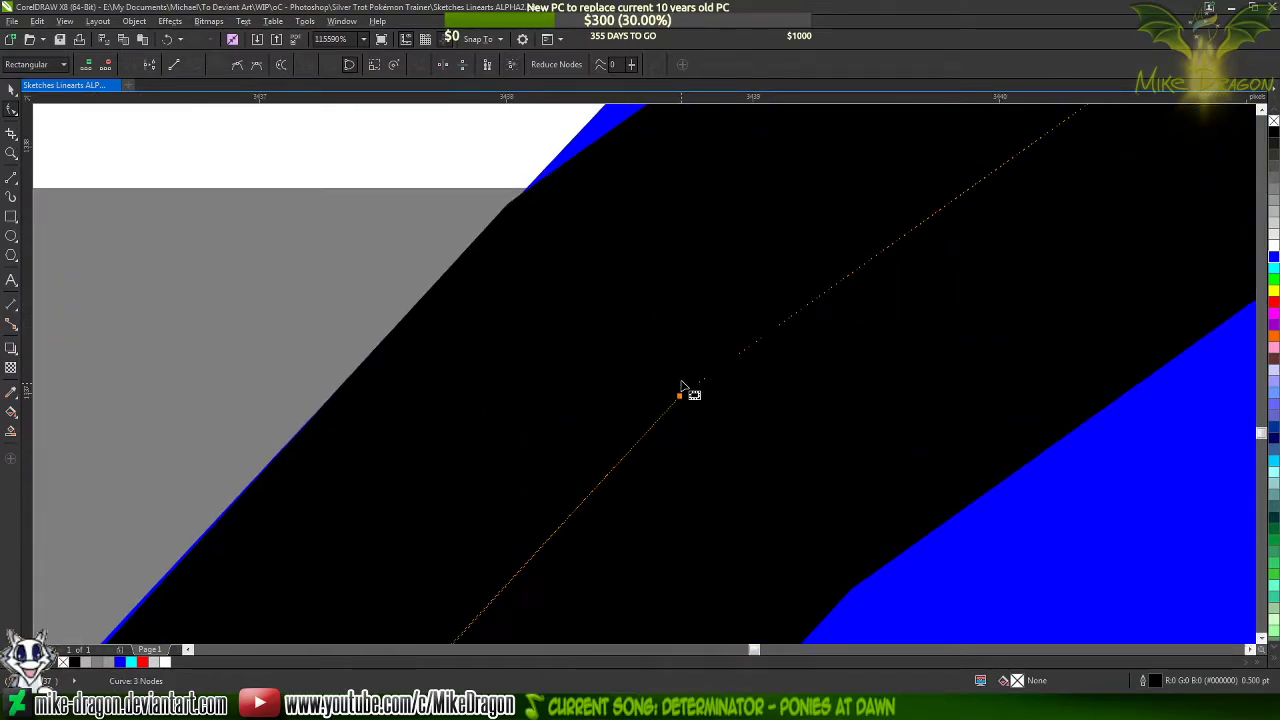
pyautogui.moveTo(679, 397); pyautogui.dragTo(687, 392)
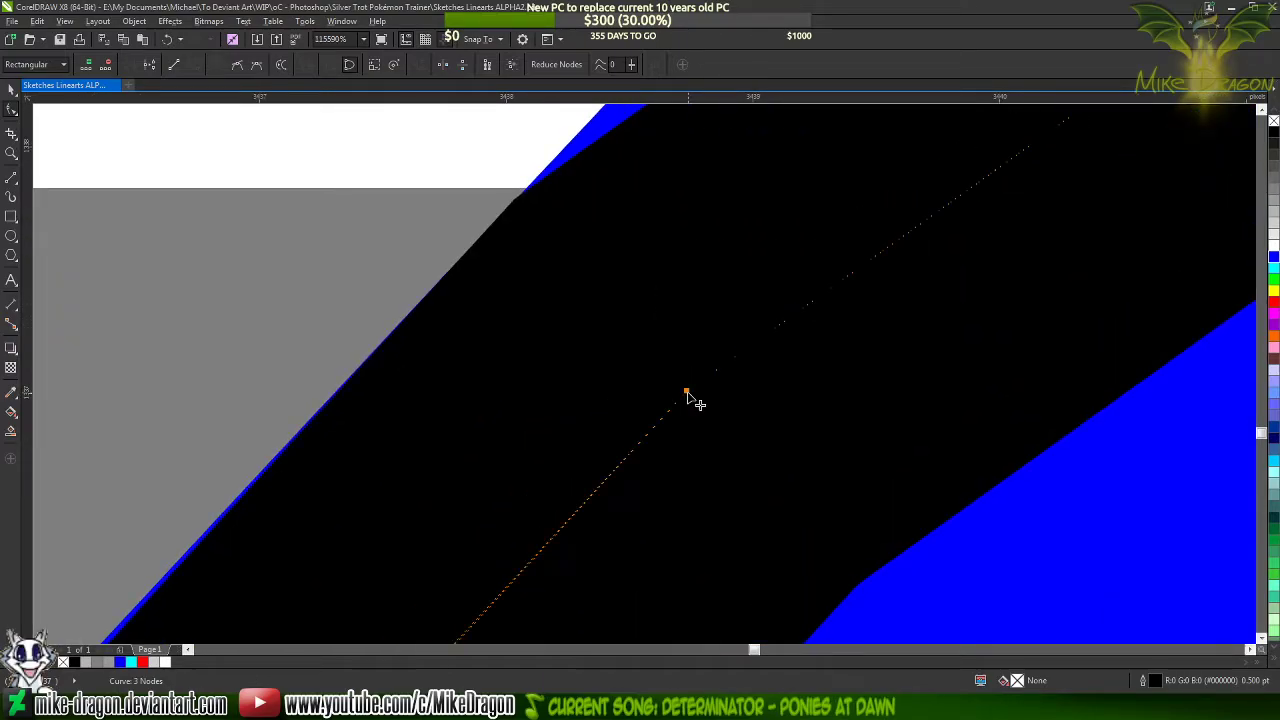
pyautogui.moveTo(692, 388); pyautogui.dragTo(692, 388)
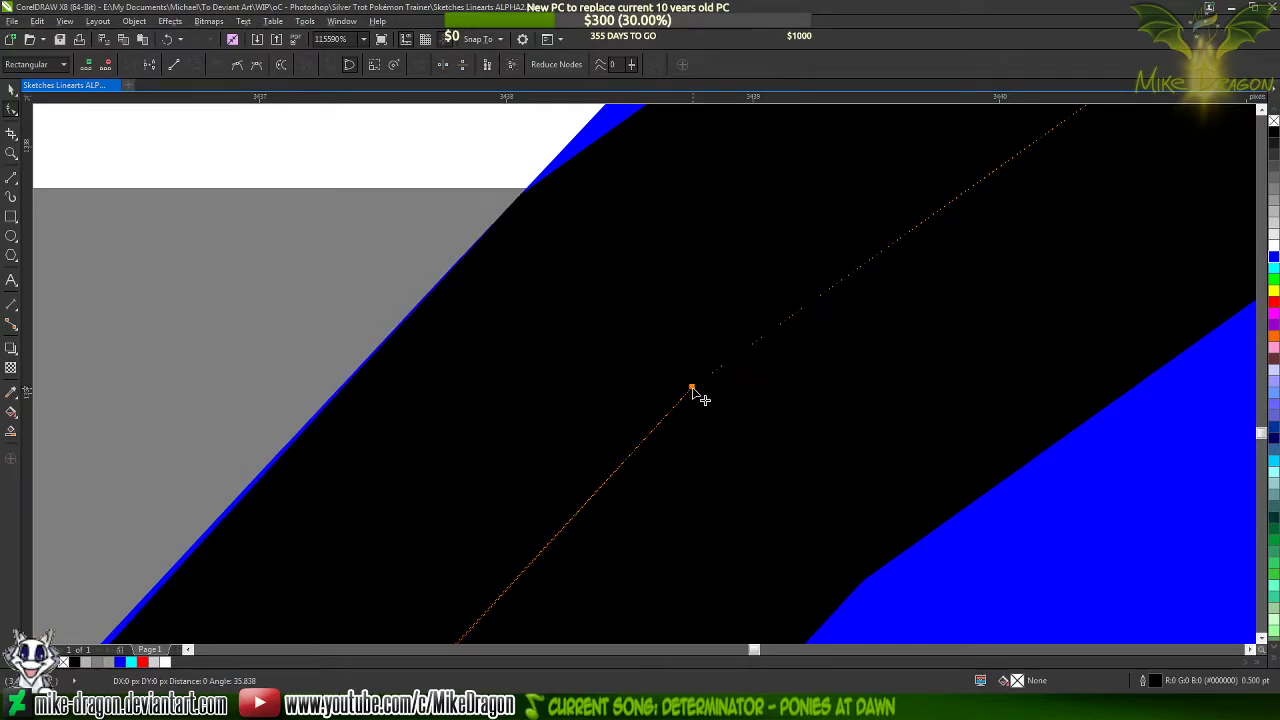
# Bend the triangle's upper-left side outward to follow the blue stroke's outer edge
pyautogui.scroll(-6, 772, 240)
pyautogui.scroll(-3, 780, 232)
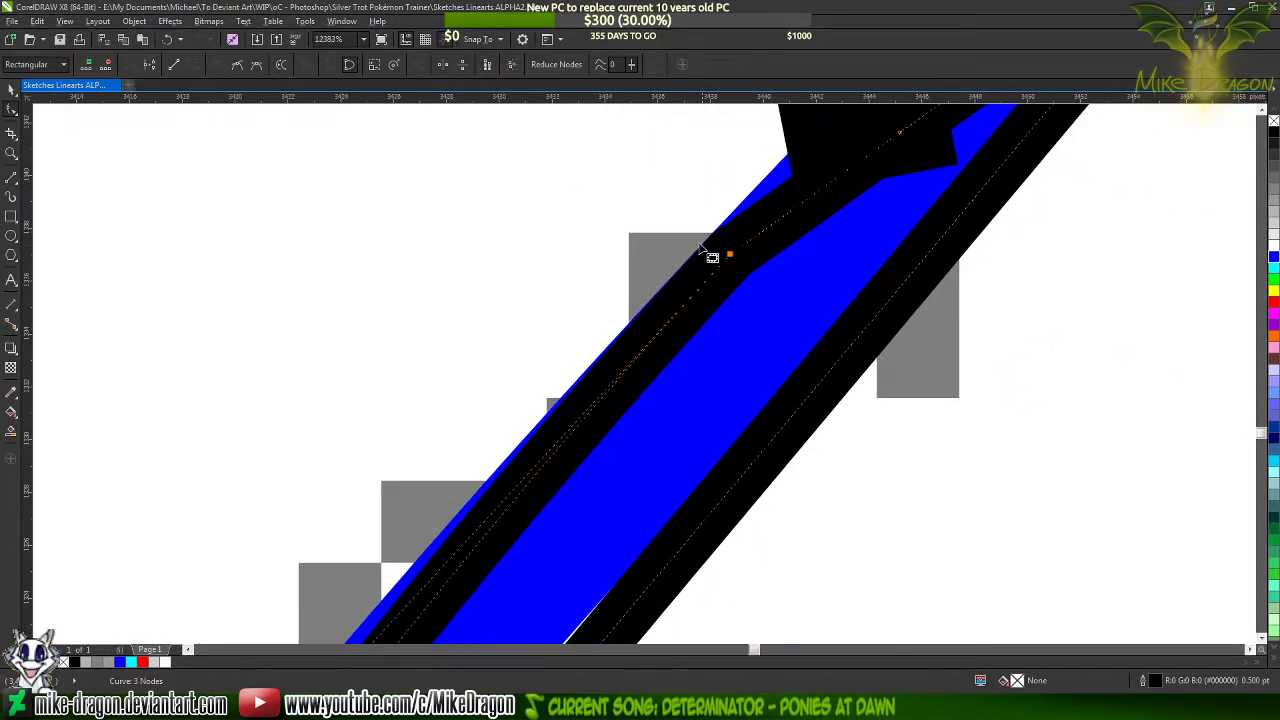
pyautogui.scroll(-2, 711, 254)
pyautogui.moveTo(443, 497); pyautogui.dragTo(444, 486)
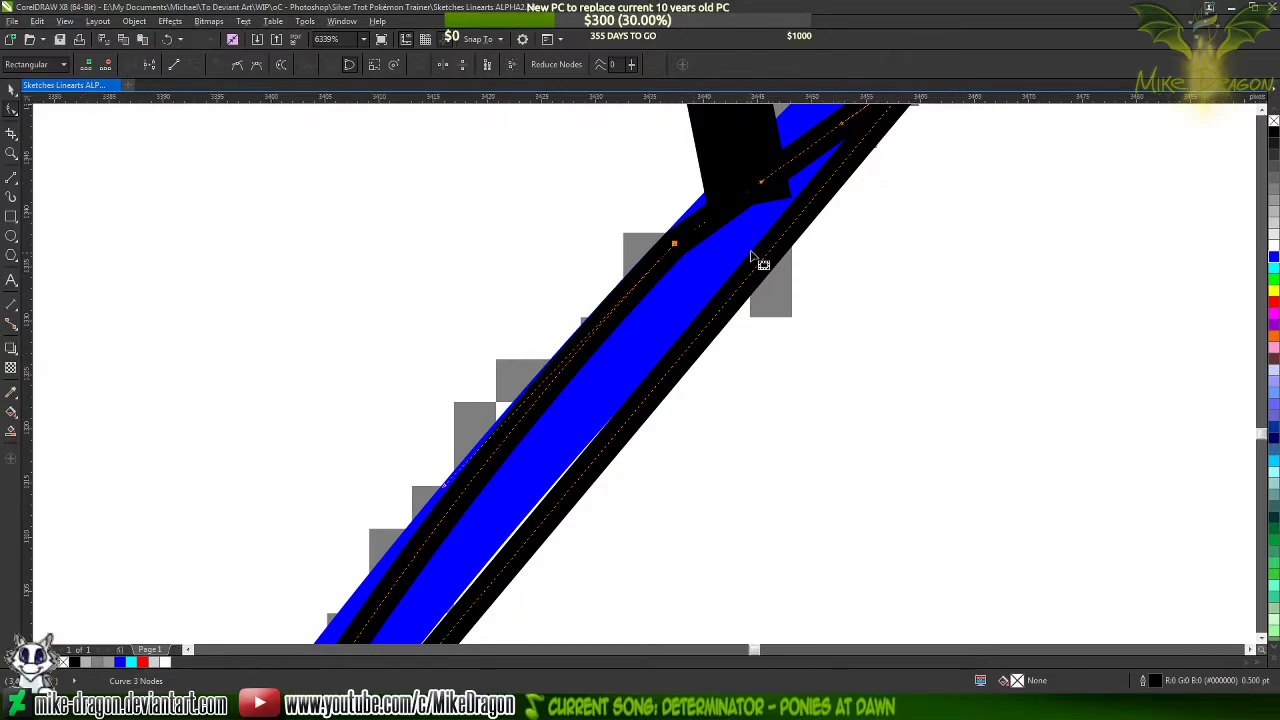
# Adjust both curve handles on the triangle's lower-right side so it follows the blue stroke's lower-right edge
pyautogui.scroll(-2, 751, 257)
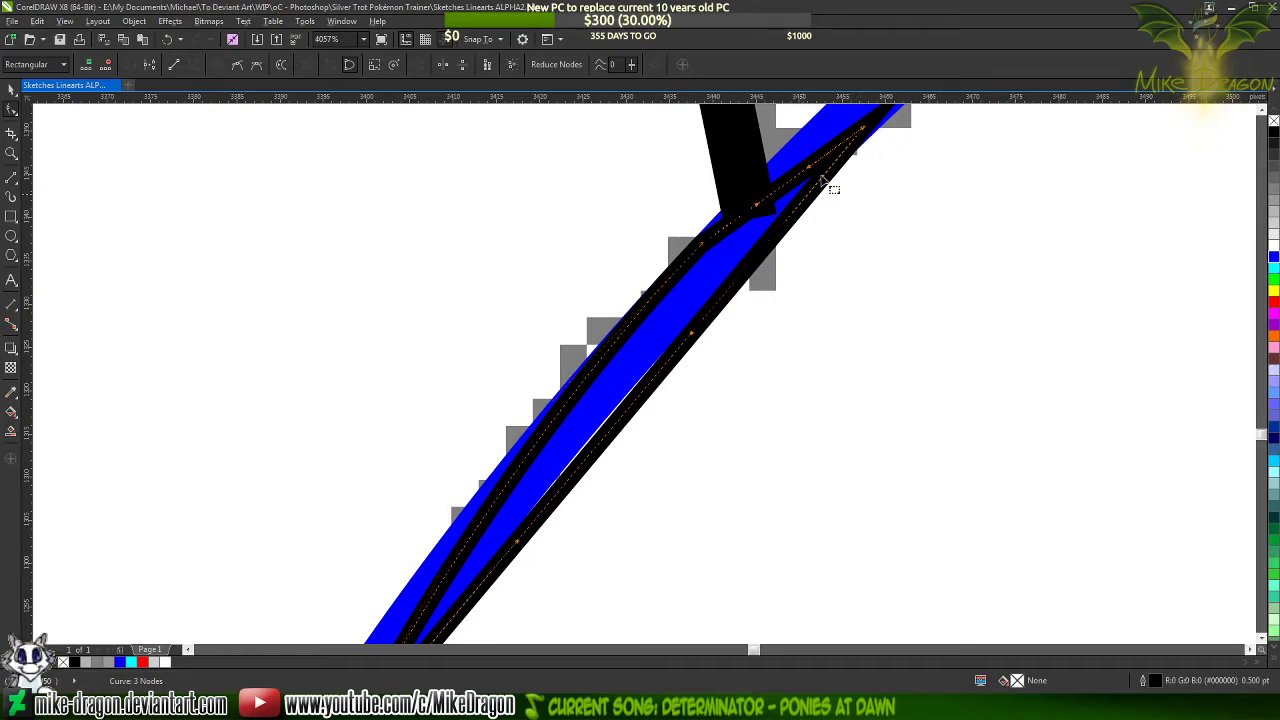
pyautogui.moveTo(698, 340); pyautogui.dragTo(666, 334)
pyautogui.scroll(-3, 775, 193)
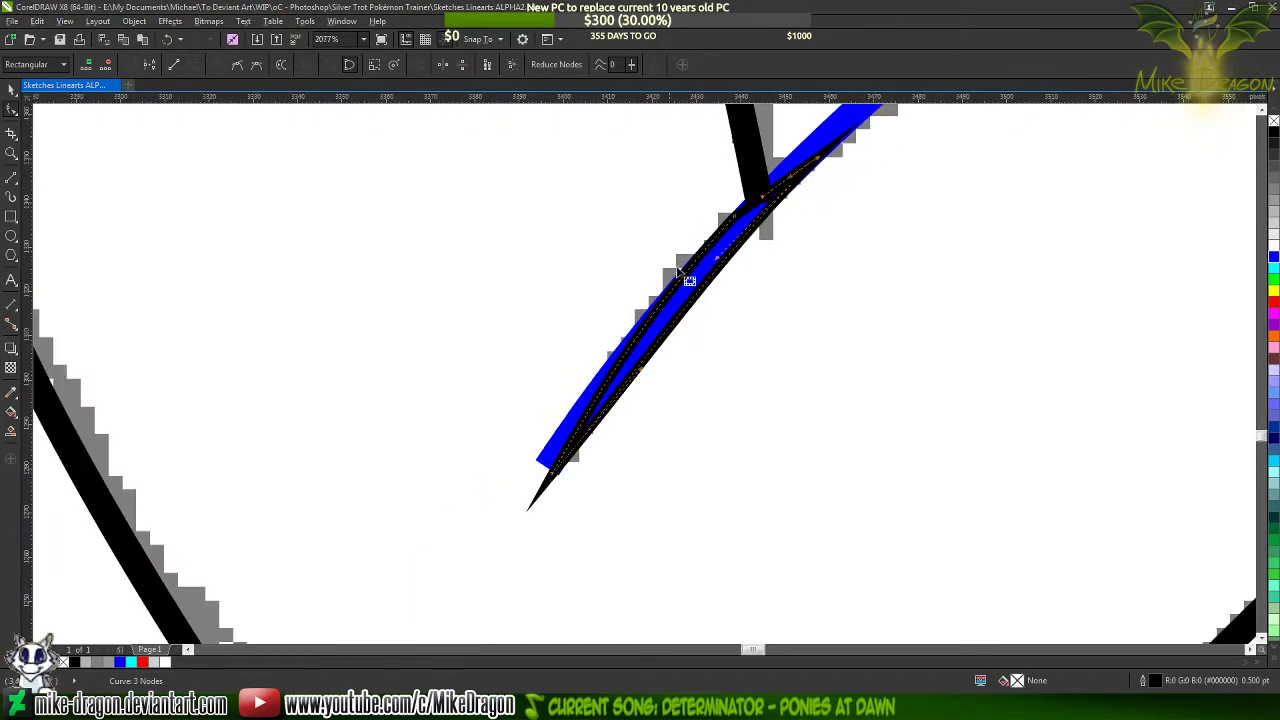
pyautogui.scroll(3, 657, 371)
pyautogui.moveTo(630, 368); pyautogui.dragTo(617, 357)
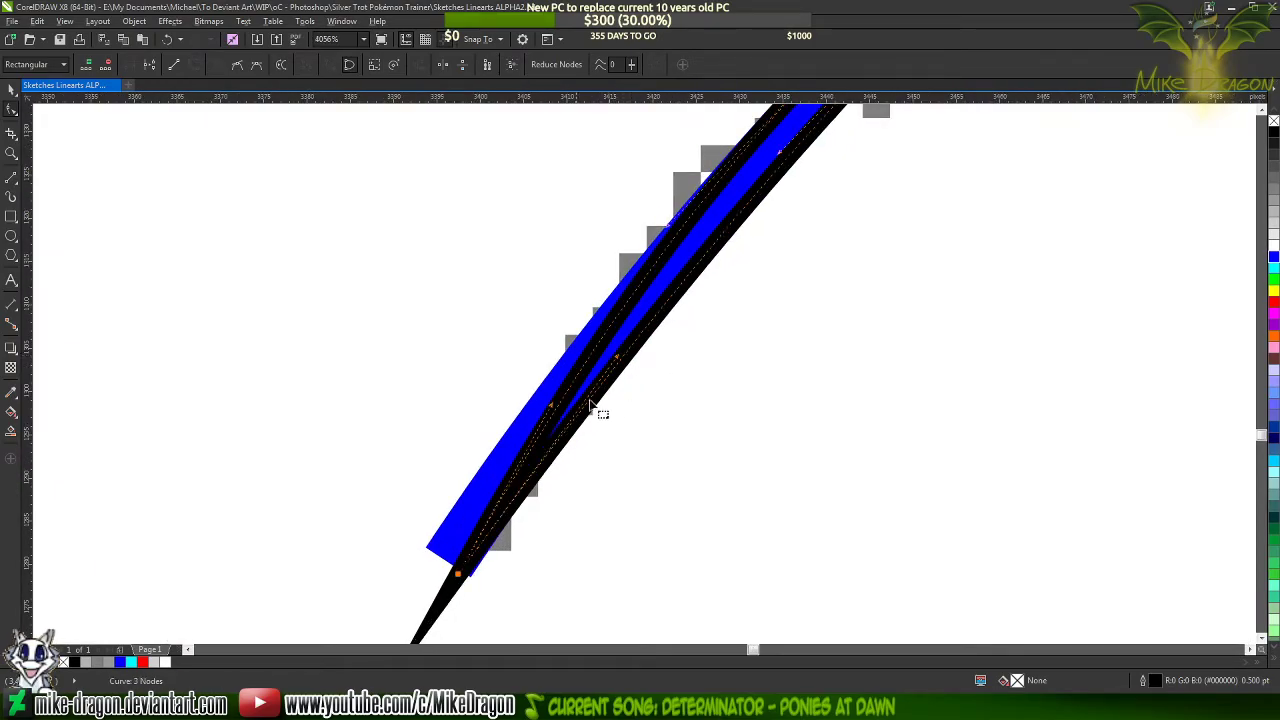
pyautogui.scroll(4, 612, 358)
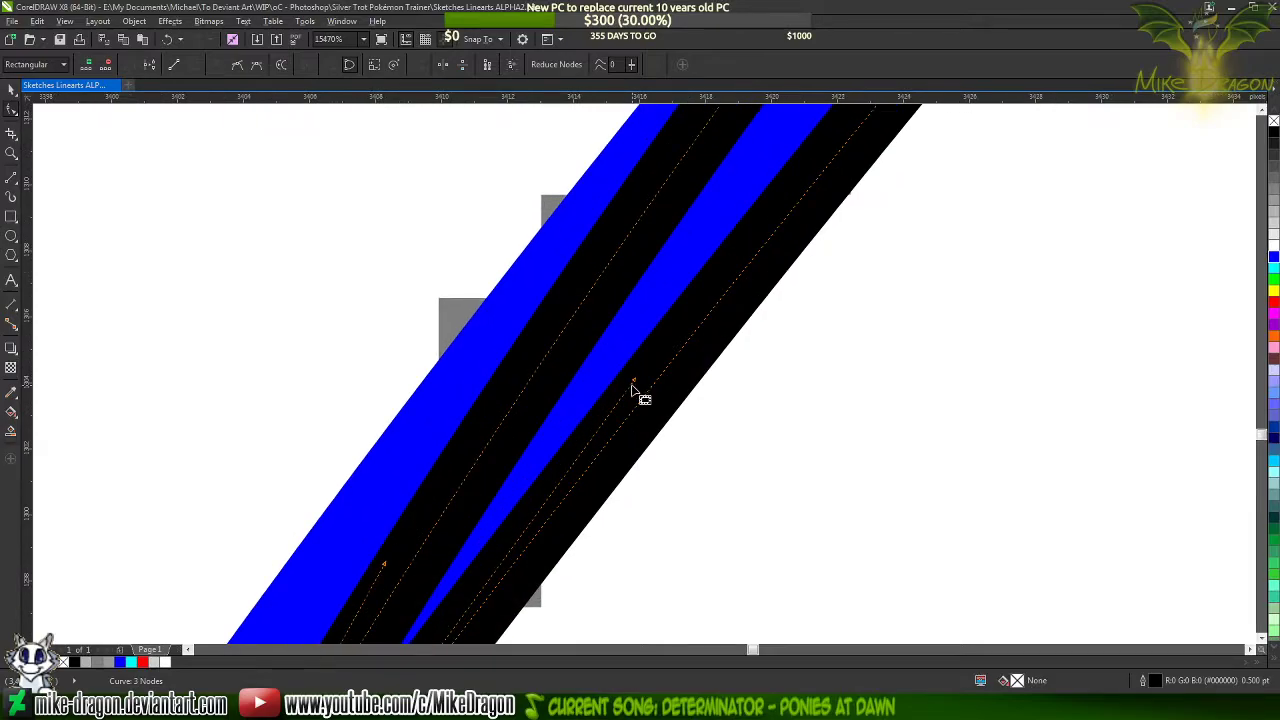
pyautogui.moveTo(640, 386)
pyautogui.mouseDown()
pyautogui.moveTo(586, 371)
pyautogui.moveTo(588, 388)
pyautogui.mouseUp()
# Pull the upper-left side's handle near the sharp tip slightly outward to refine the taper's curvature
pyautogui.scroll(-1, 581, 536)
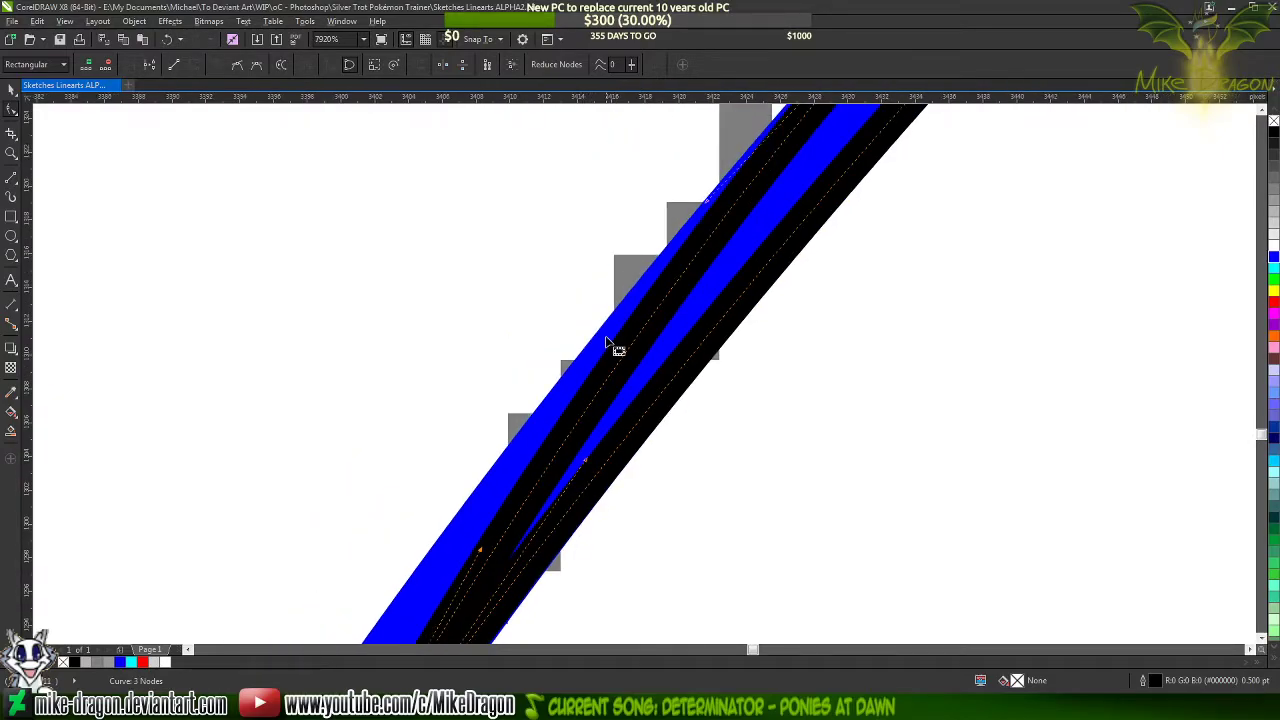
pyautogui.scroll(-1, 617, 349)
pyautogui.moveTo(538, 438); pyautogui.dragTo(522, 448)
pyautogui.scroll(-1, 535, 528)
pyautogui.scroll(3, 634, 443)
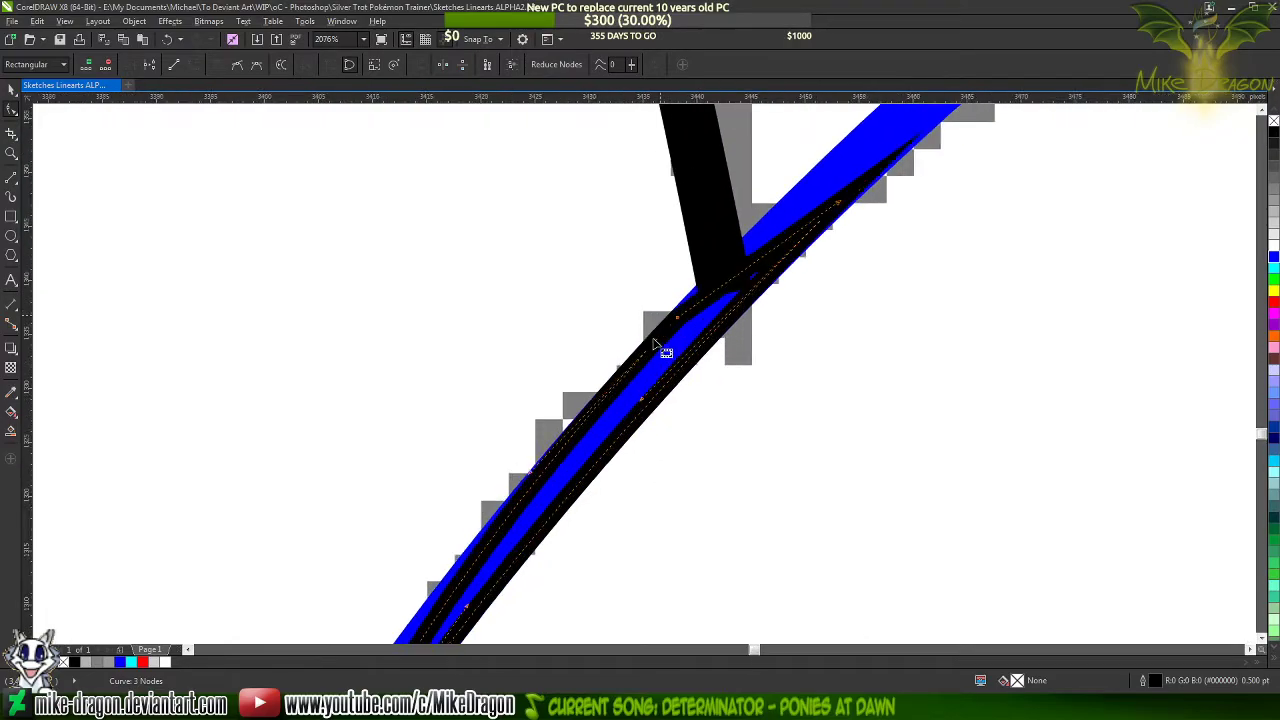
# Add a node on the blue curve inside the taper's upper part and delete its lower end node to shorten the curve
pyautogui.click(728, 345)
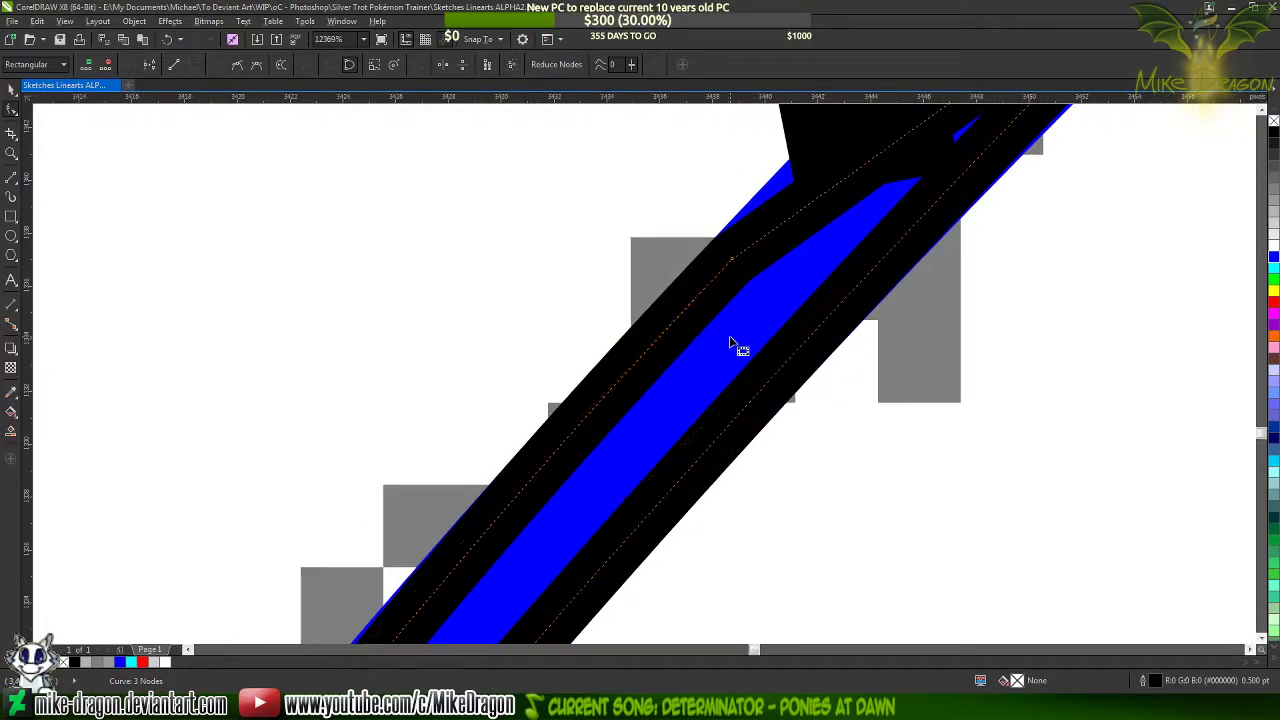
pyautogui.scroll(1, 738, 340)
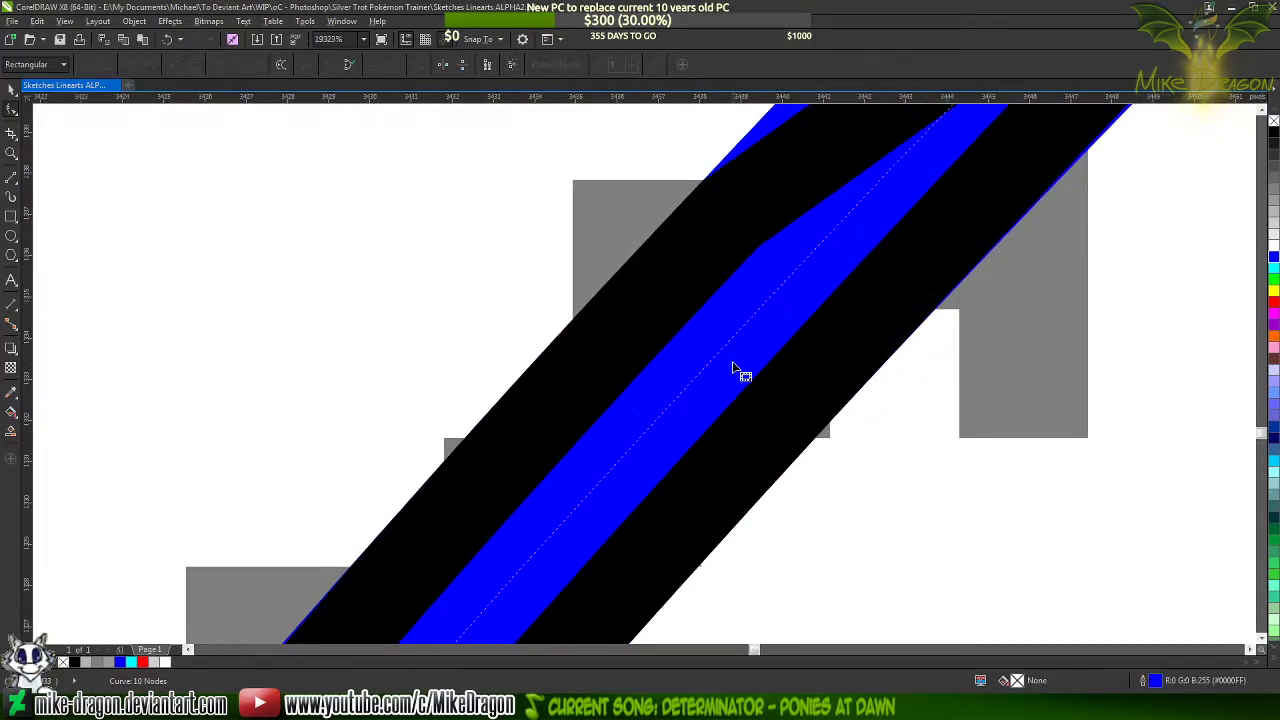
pyautogui.doubleClick(687, 384)
pyautogui.scroll(-1, 806, 237)
pyautogui.scroll(-2, 808, 237)
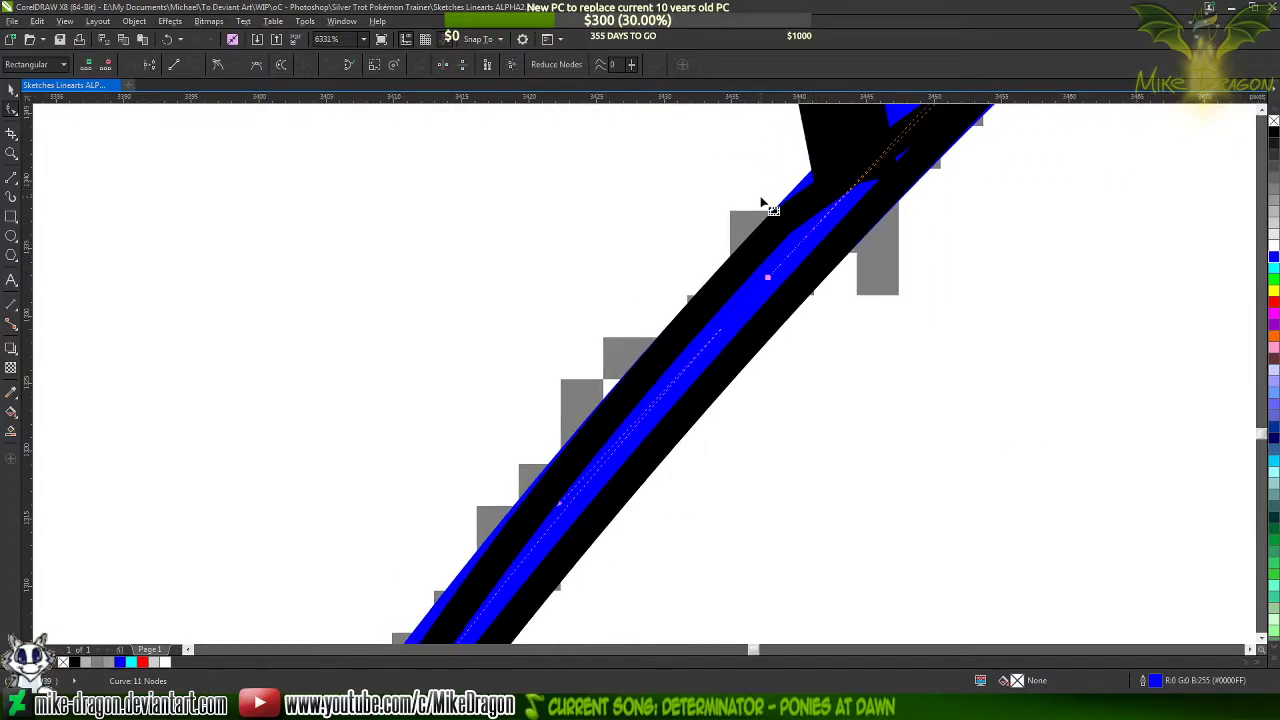
pyautogui.scroll(-1, 758, 204)
pyautogui.scroll(-5, 762, 204)
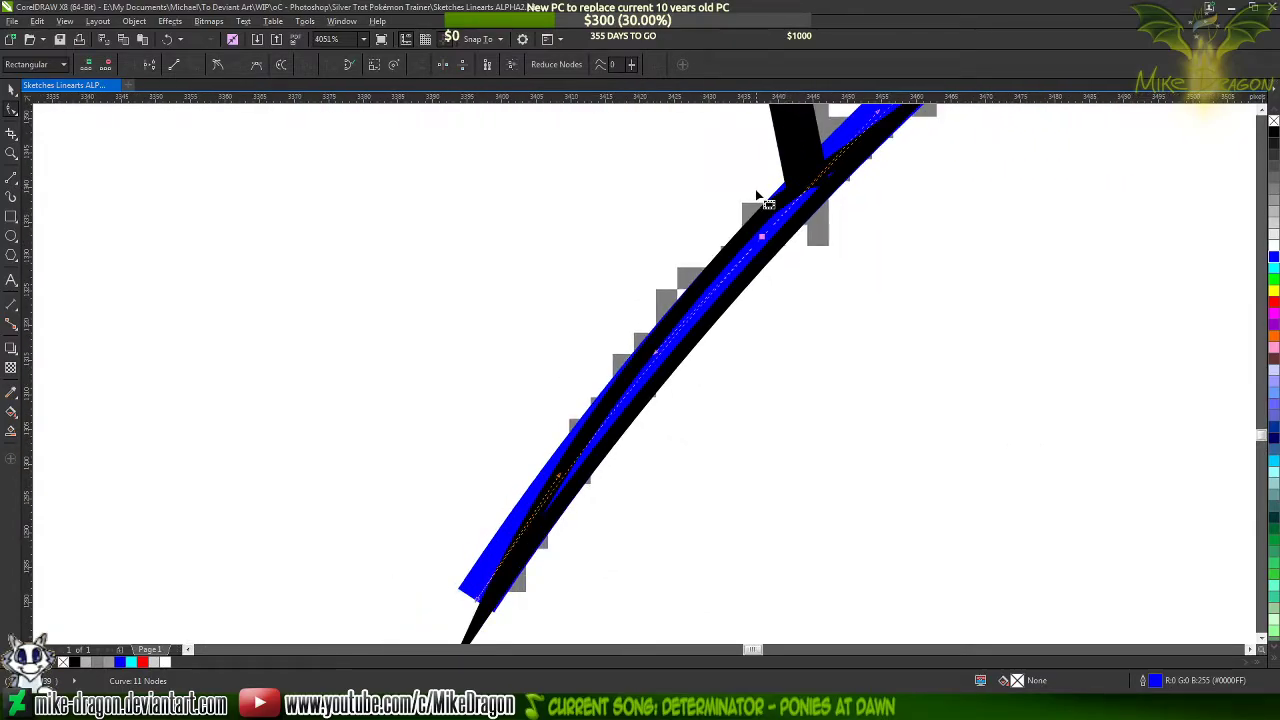
pyautogui.doubleClick(614, 401)
# Fill the tapered shape at the foreleg line's lower end with black and set the blue curve's outline to black
pyautogui.scroll(-2, 620, 445)
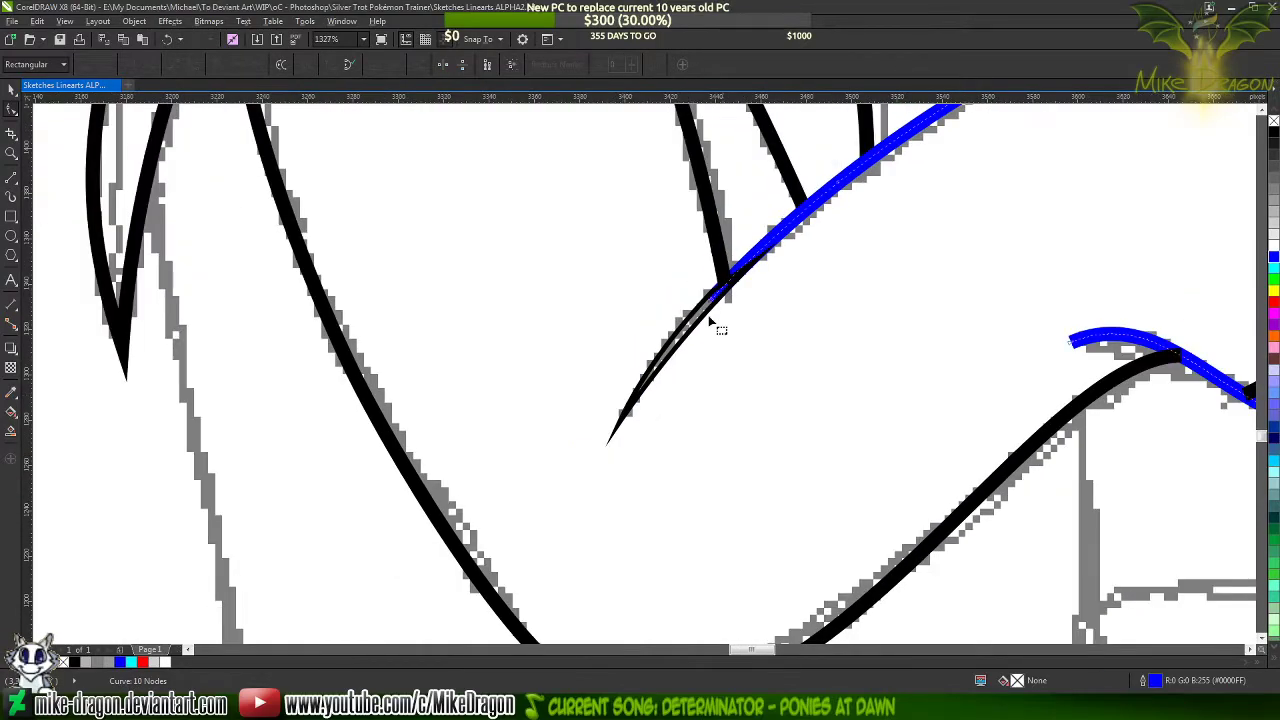
pyautogui.scroll(4, 707, 315)
pyautogui.scroll(1, 707, 315)
pyautogui.click(708, 313)
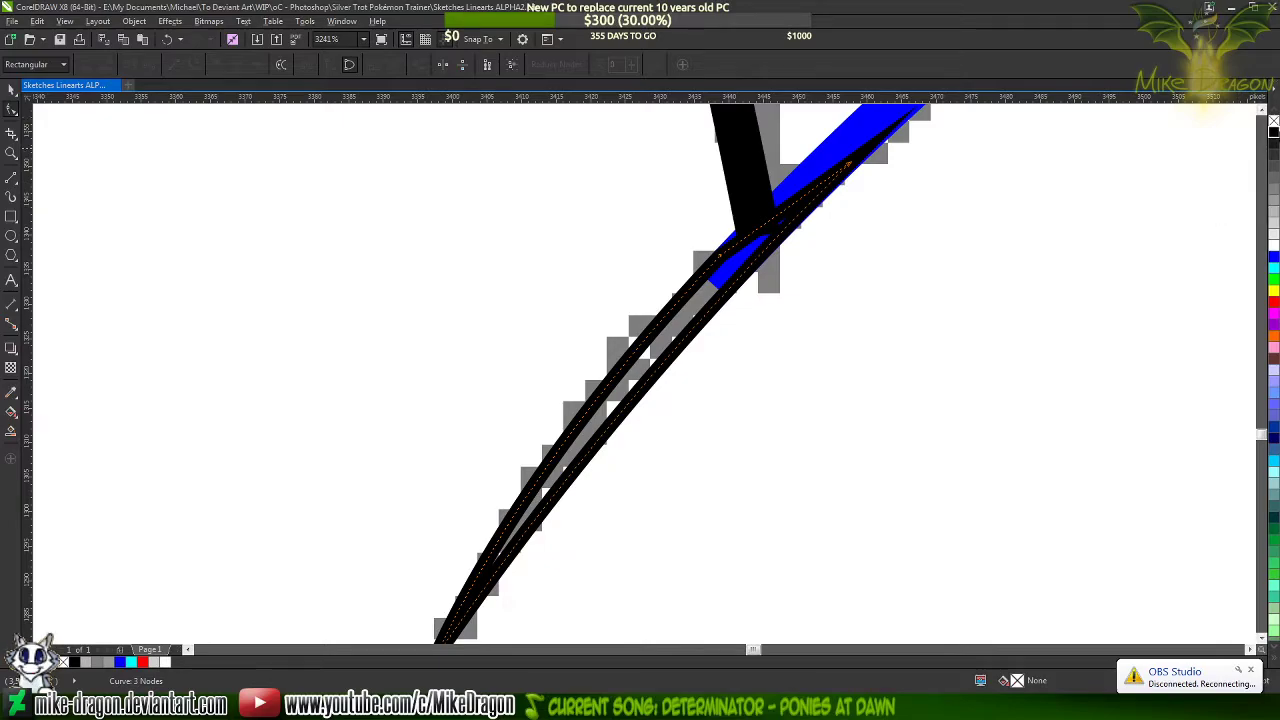
pyautogui.click(1274, 133)
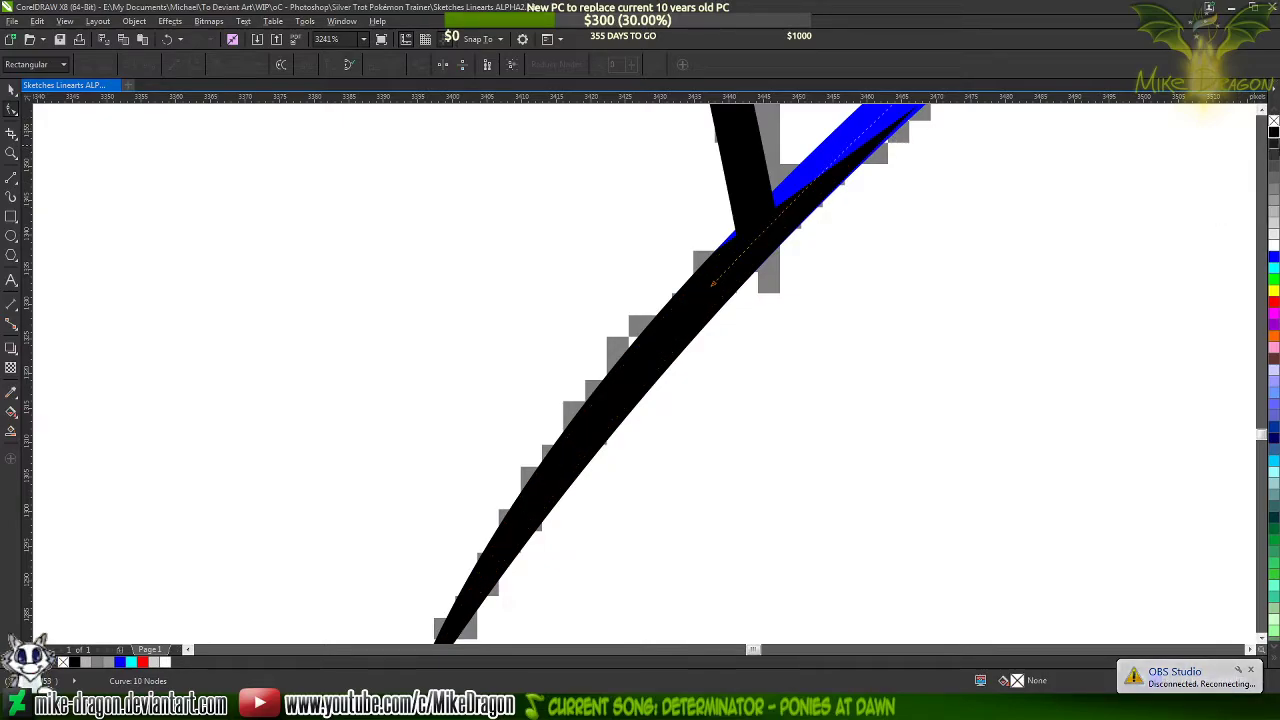
pyautogui.scroll(-2, 712, 248)
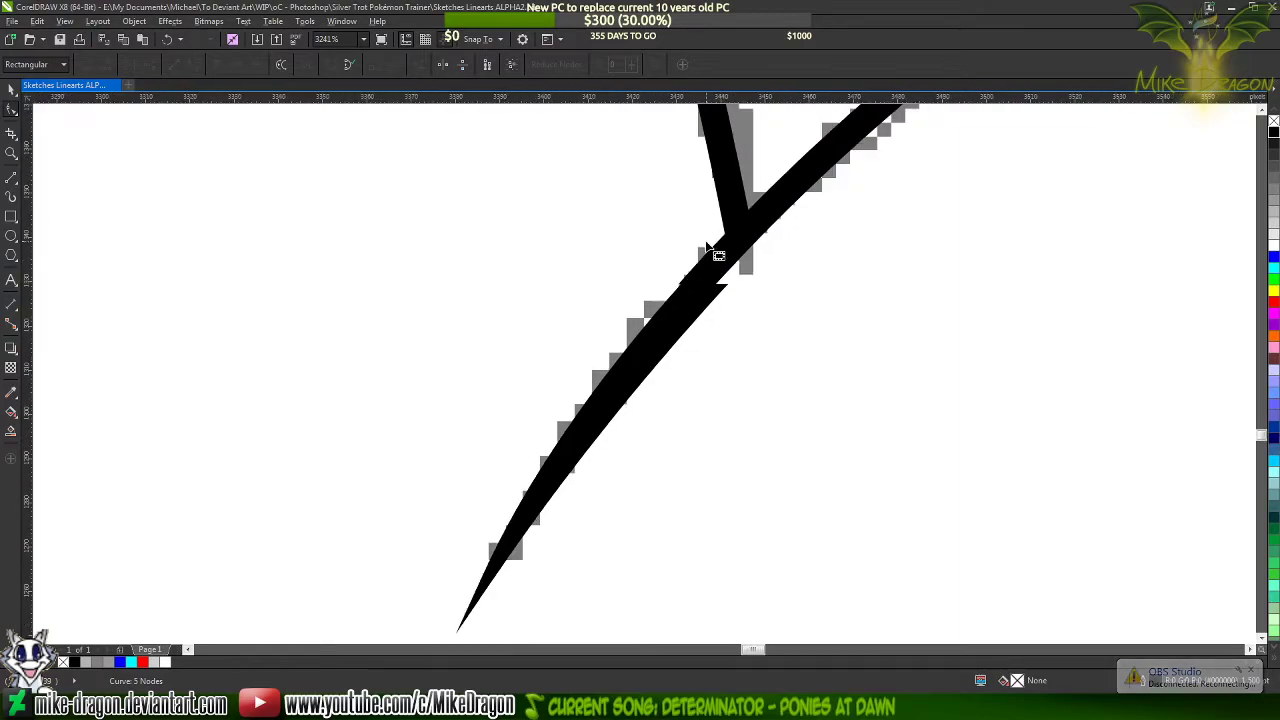
# Recolour the foreleg and hoof curve's outline blue and activate the line tool at its short blunt end above the hoof crease
pyautogui.scroll(3, 703, 241)
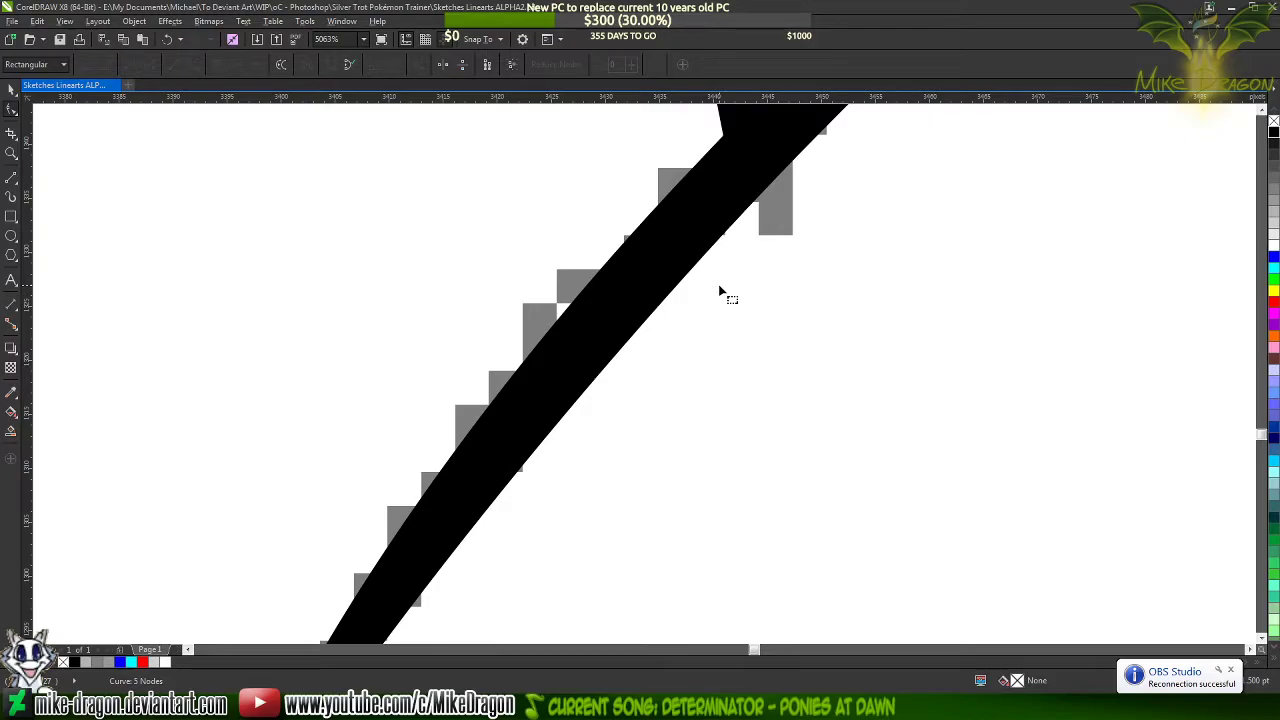
pyautogui.scroll(-6, 686, 310)
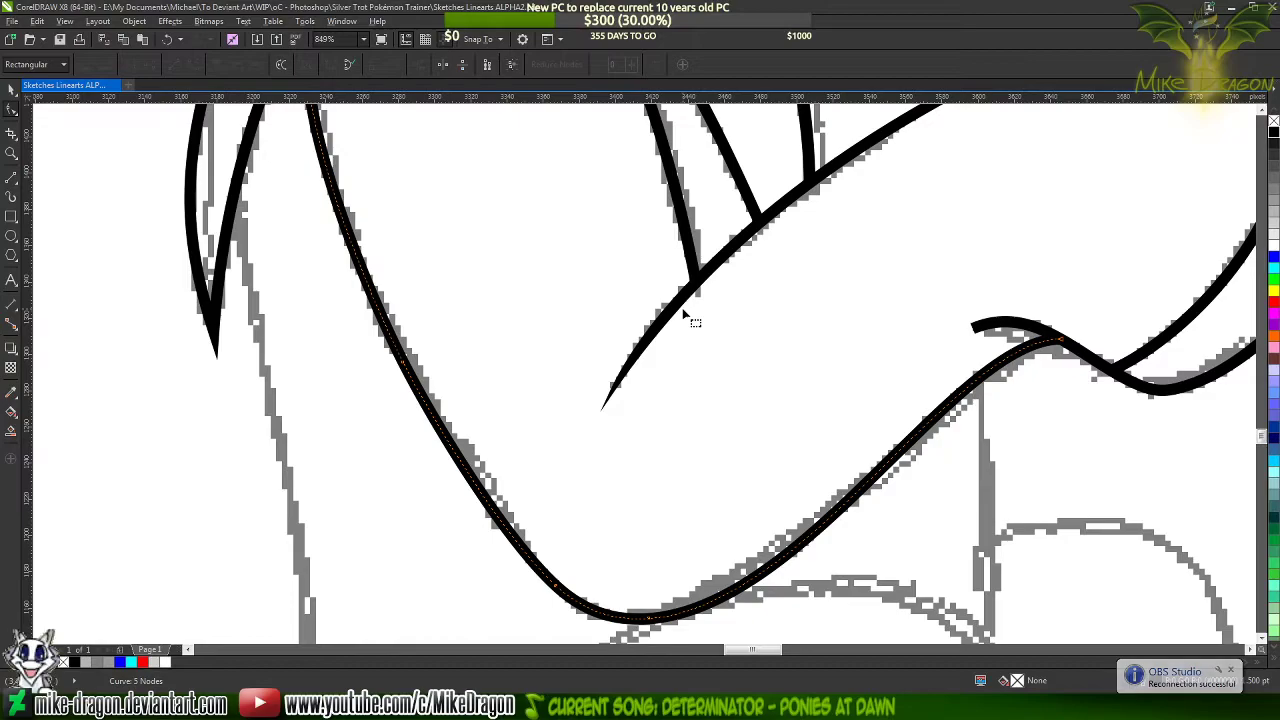
pyautogui.scroll(-2, 686, 314)
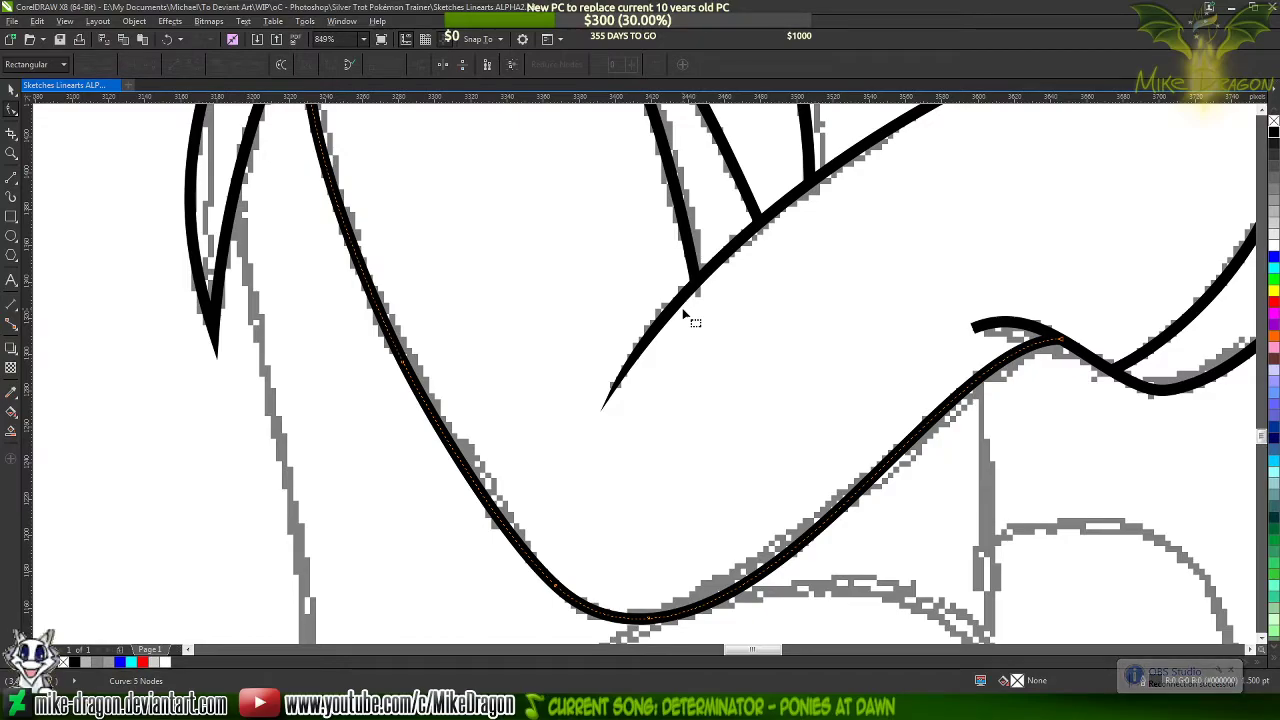
pyautogui.scroll(-1, 610, 396)
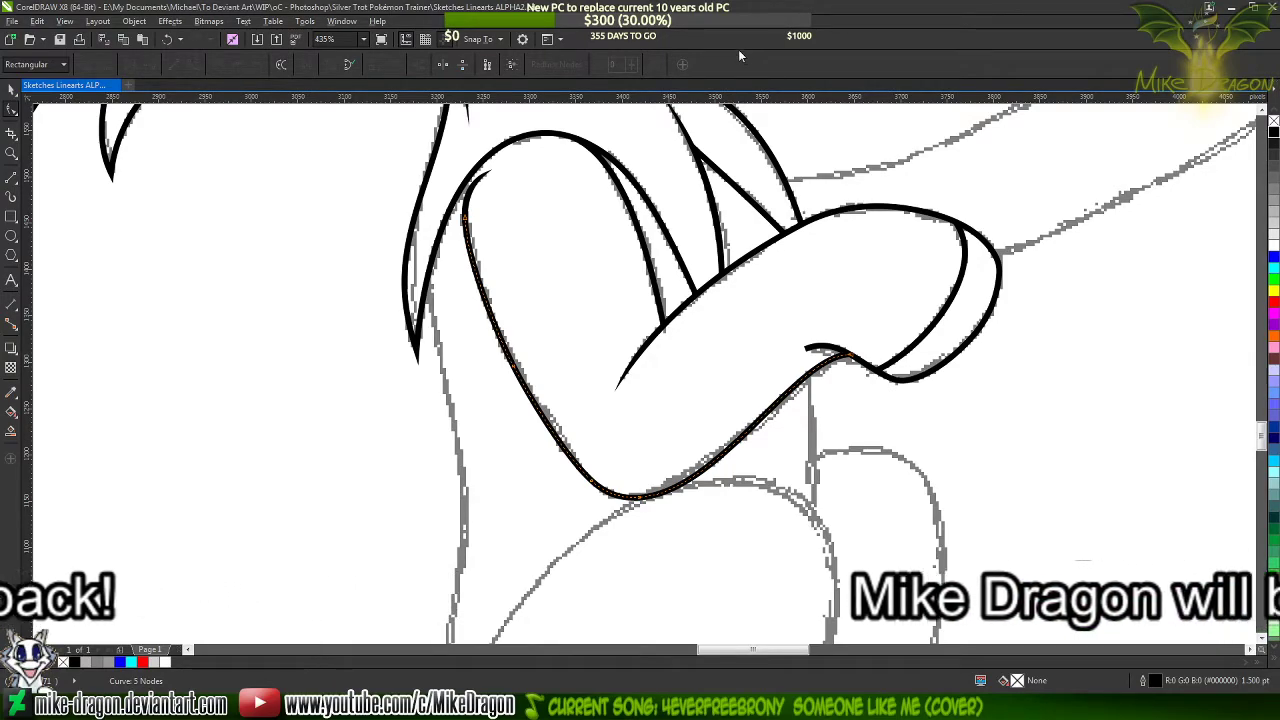
pyautogui.click(820, 349)
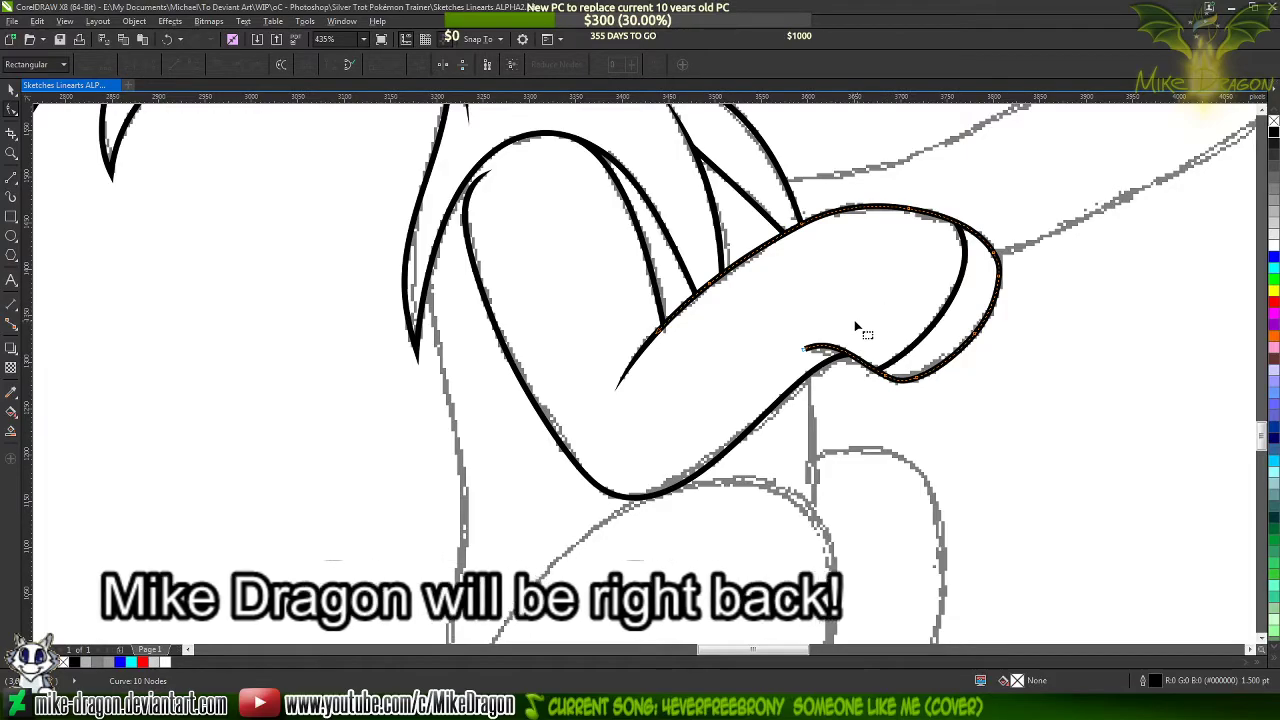
pyautogui.scroll(3, 884, 328)
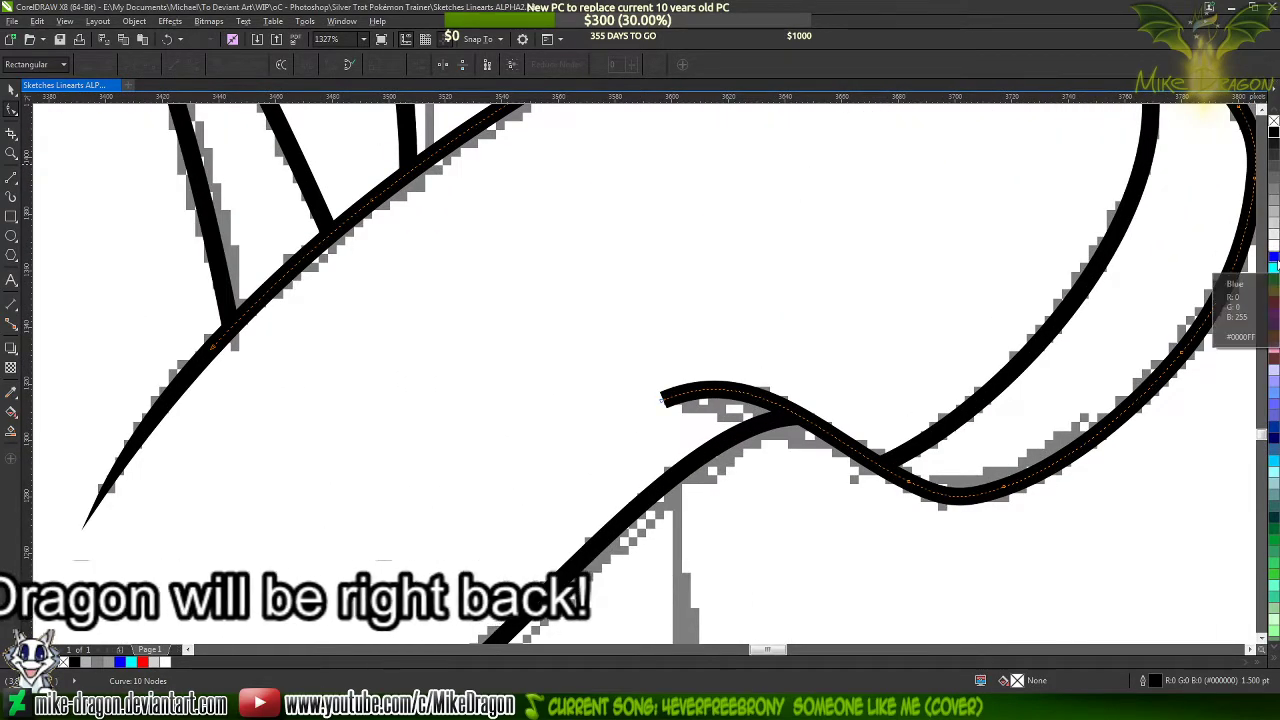
pyautogui.rightClick(1273, 257)
pyautogui.scroll(-3, 677, 288)
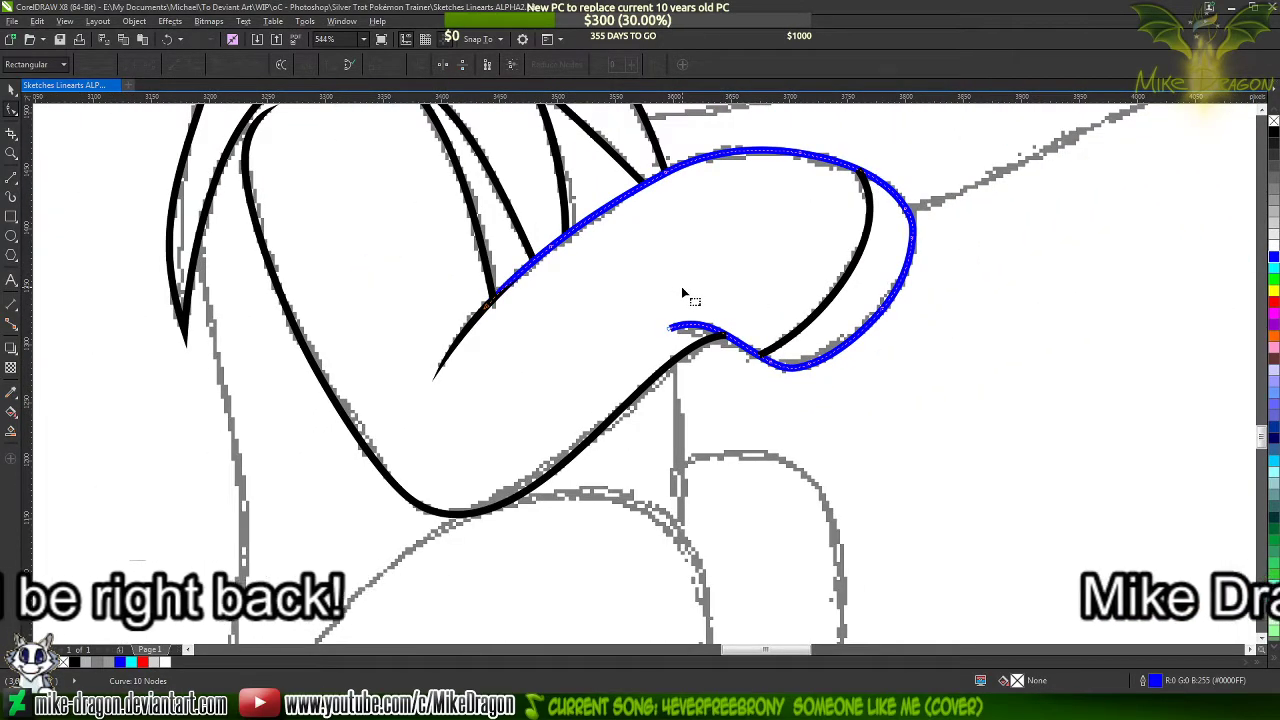
pyautogui.scroll(3, 685, 294)
pyautogui.press('space')
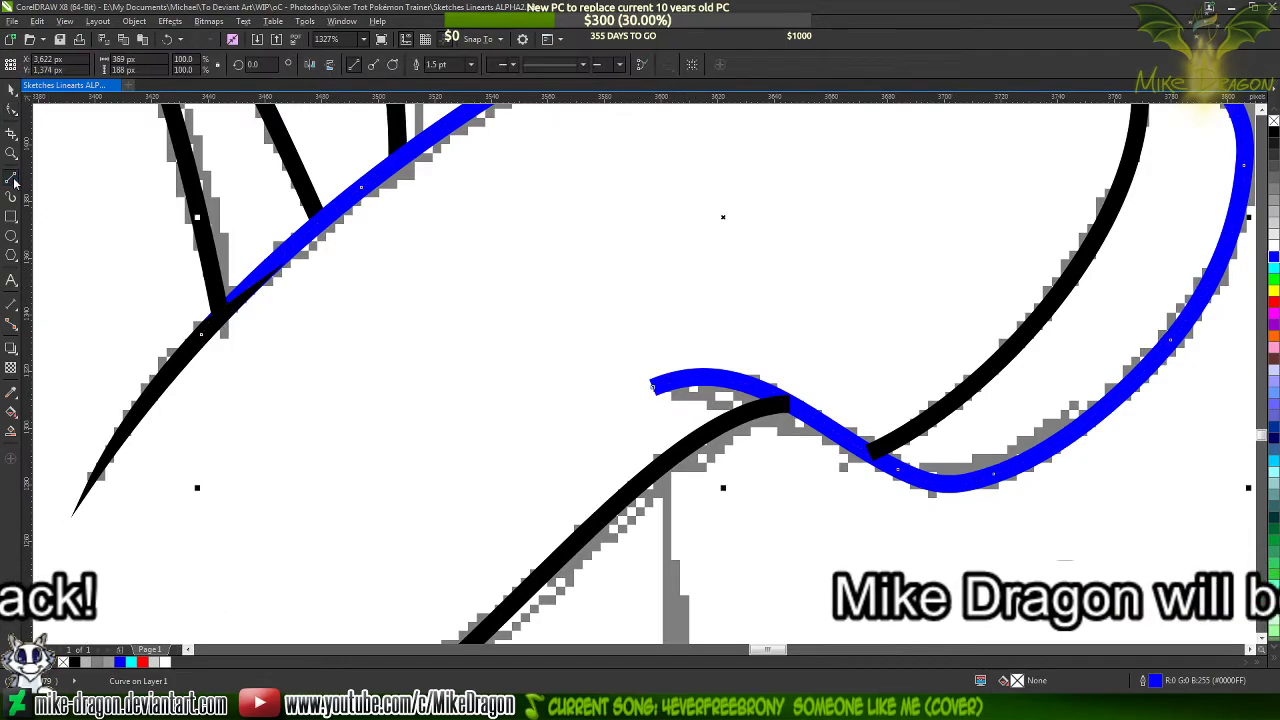
pyautogui.scroll(2, 783, 397)
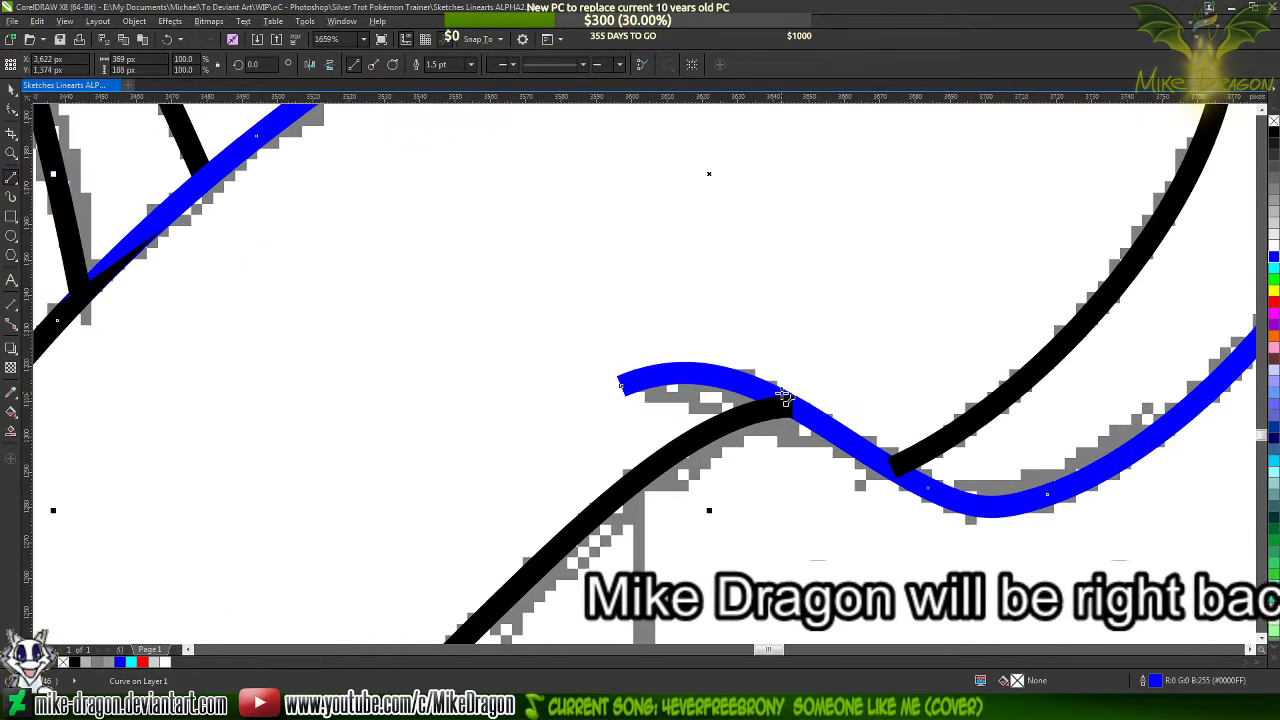
# Draw a closed, narrow three-sided outline from the blue curve's blunt end to a short edge across the curve near the hoof crease
pyautogui.scroll(1, 626, 374)
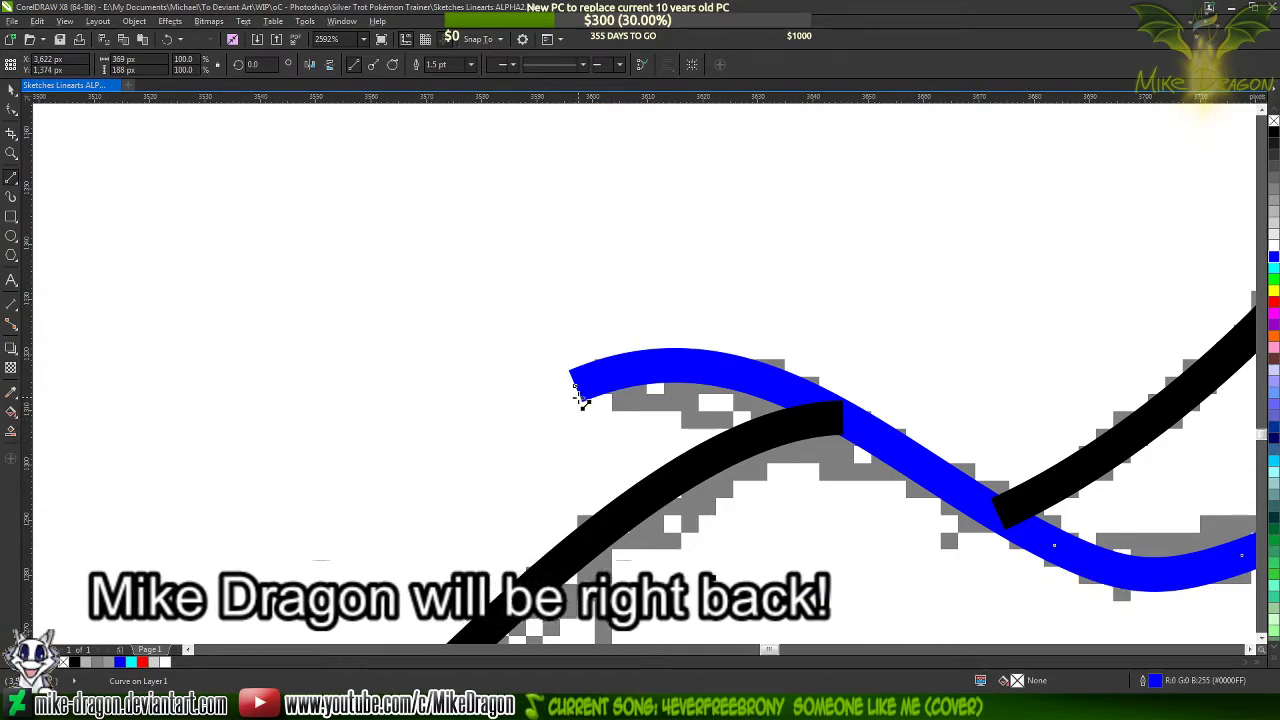
pyautogui.click(581, 396)
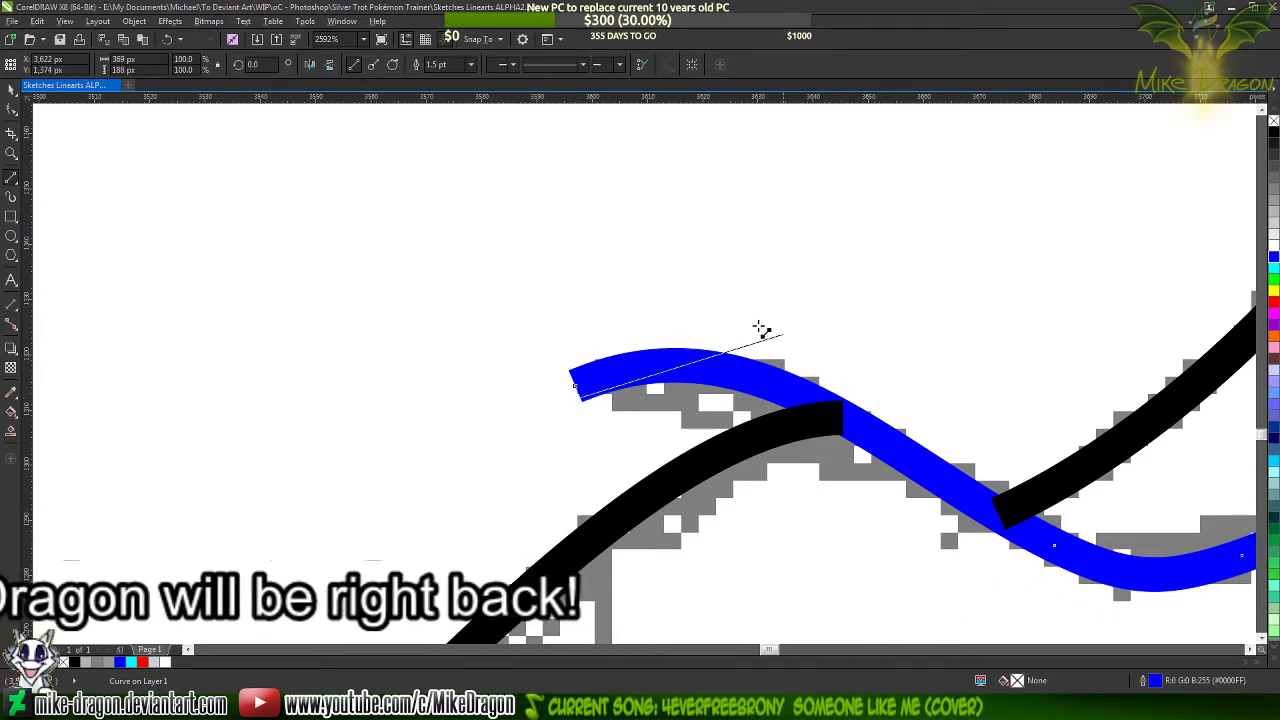
pyautogui.click(937, 465)
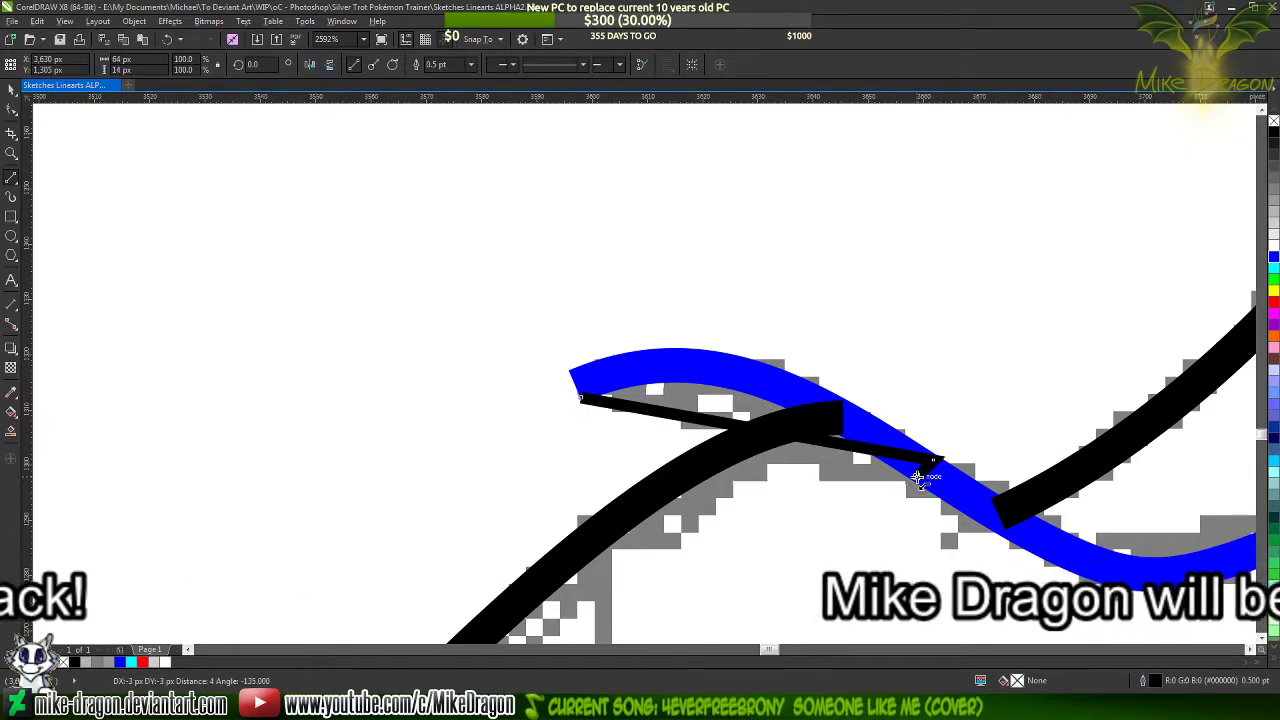
pyautogui.click(580, 396)
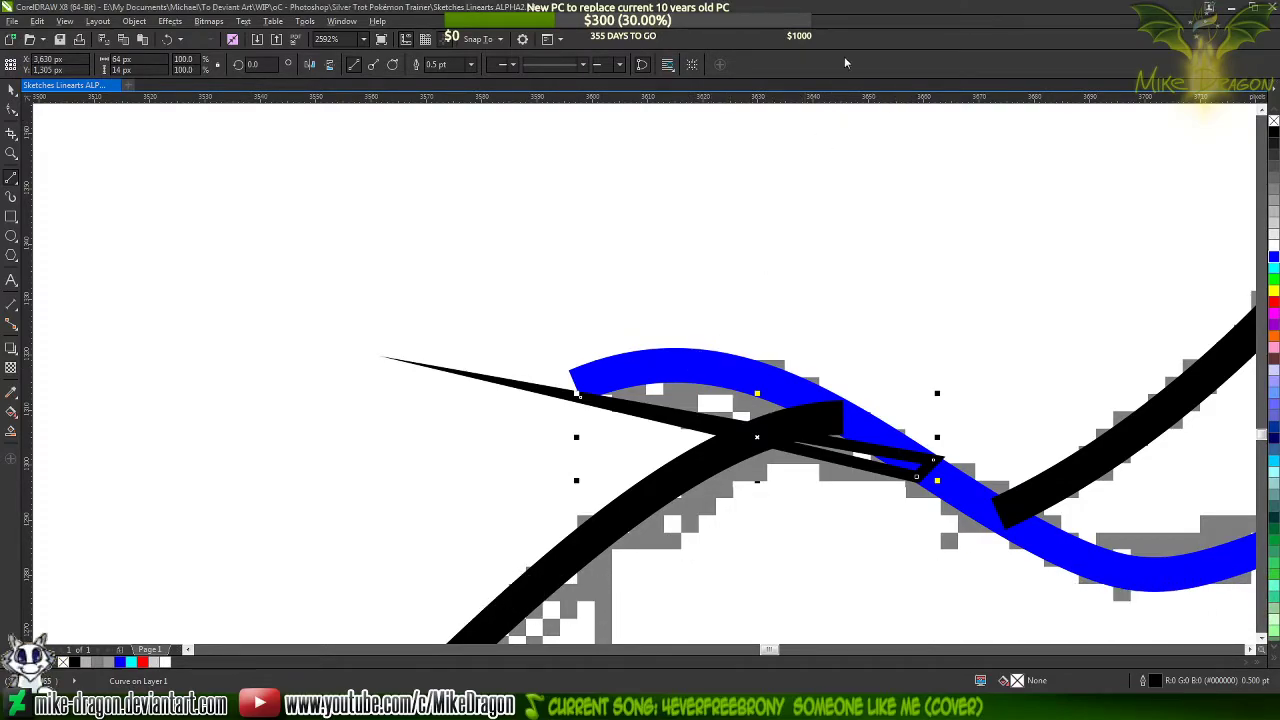
# Convert the new outline's sides to curves and bend its upper side to follow the blue curve's arch
pyautogui.press('F10')
pyautogui.rightClick(783, 447)
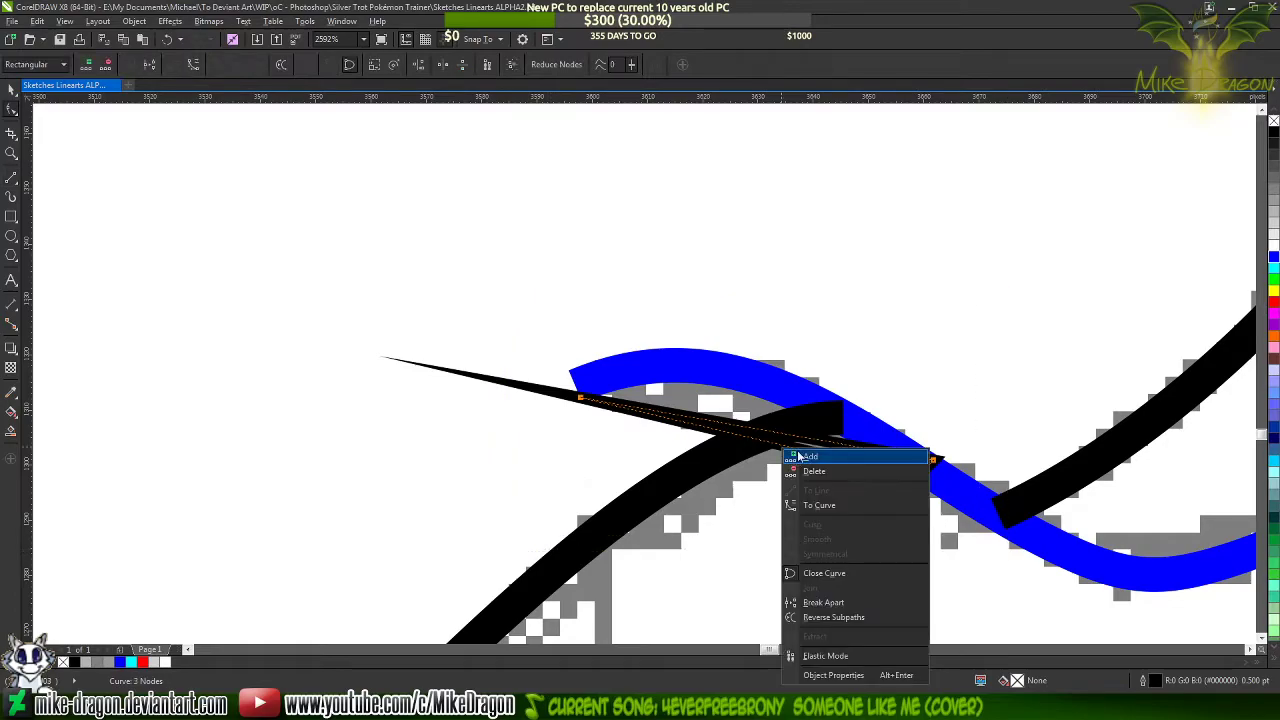
pyautogui.click(816, 506)
pyautogui.scroll(2, 749, 434)
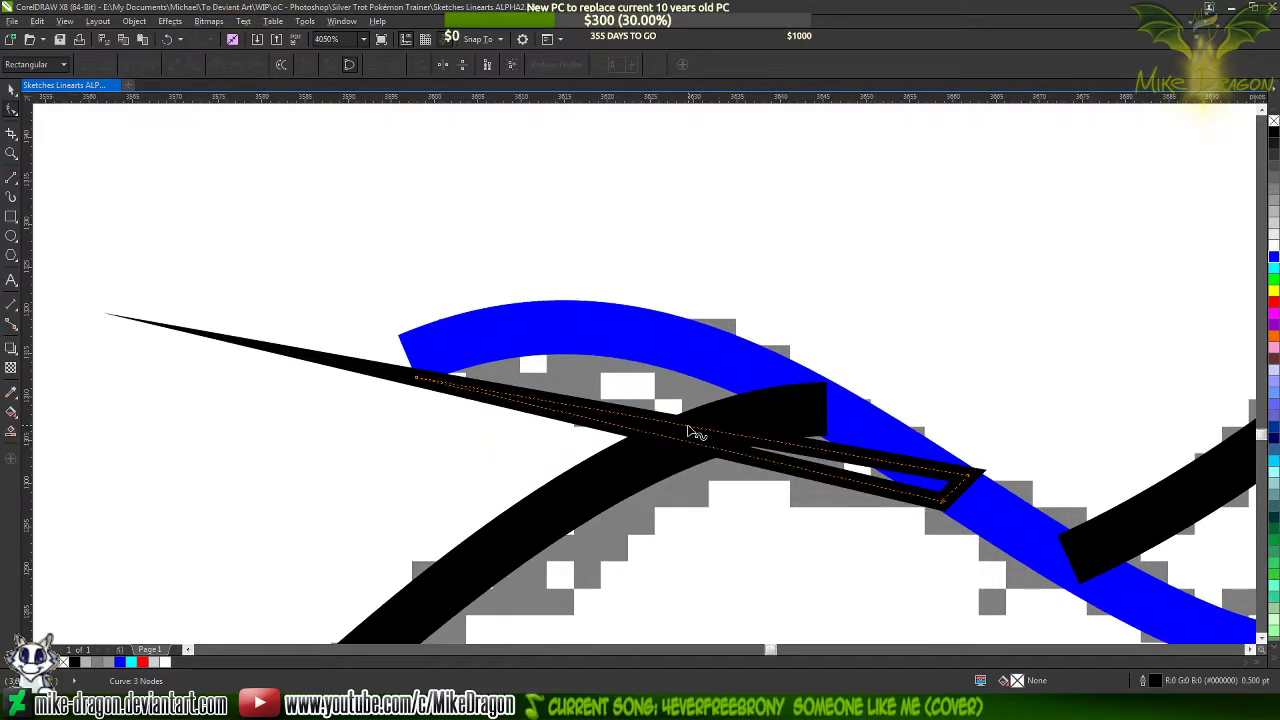
pyautogui.click(628, 418)
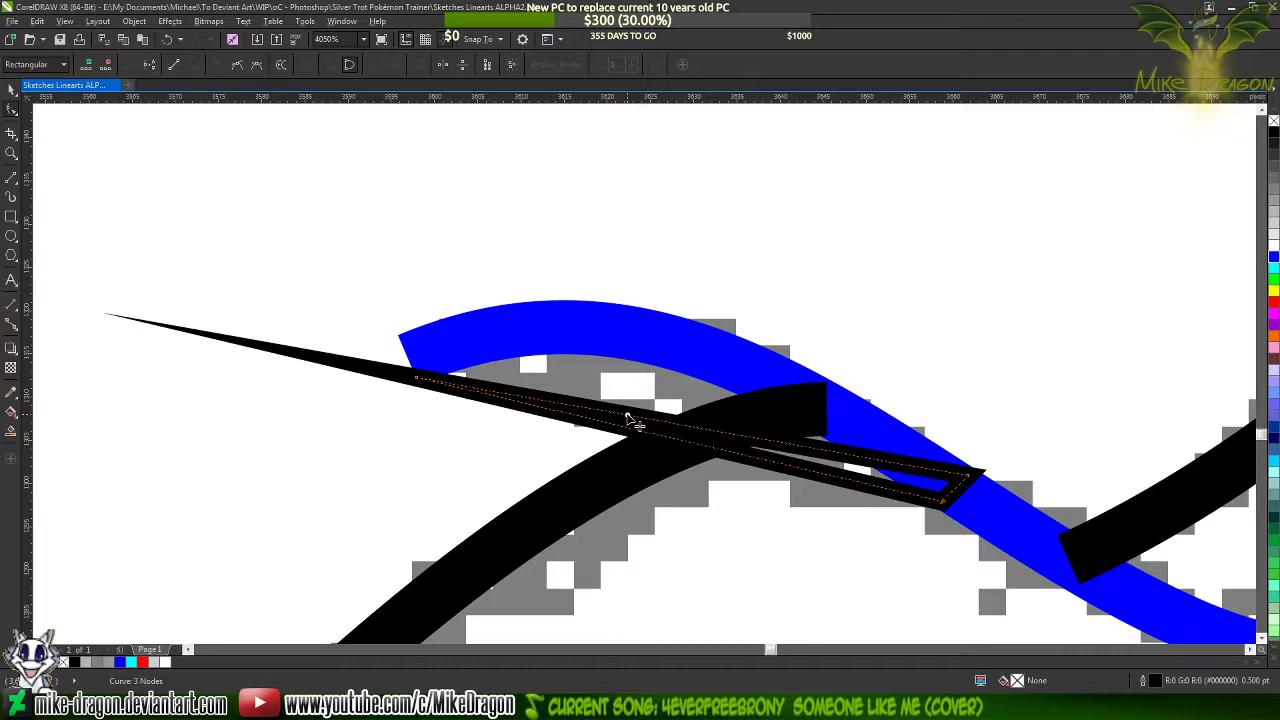
pyautogui.moveTo(628, 418)
pyautogui.mouseDown()
pyautogui.moveTo(600, 294)
pyautogui.moveTo(586, 310)
pyautogui.mouseUp()
# Adjust the upper side's handle at the wide end so the side follows the blue curve's upper edge
pyautogui.scroll(2, 970, 485)
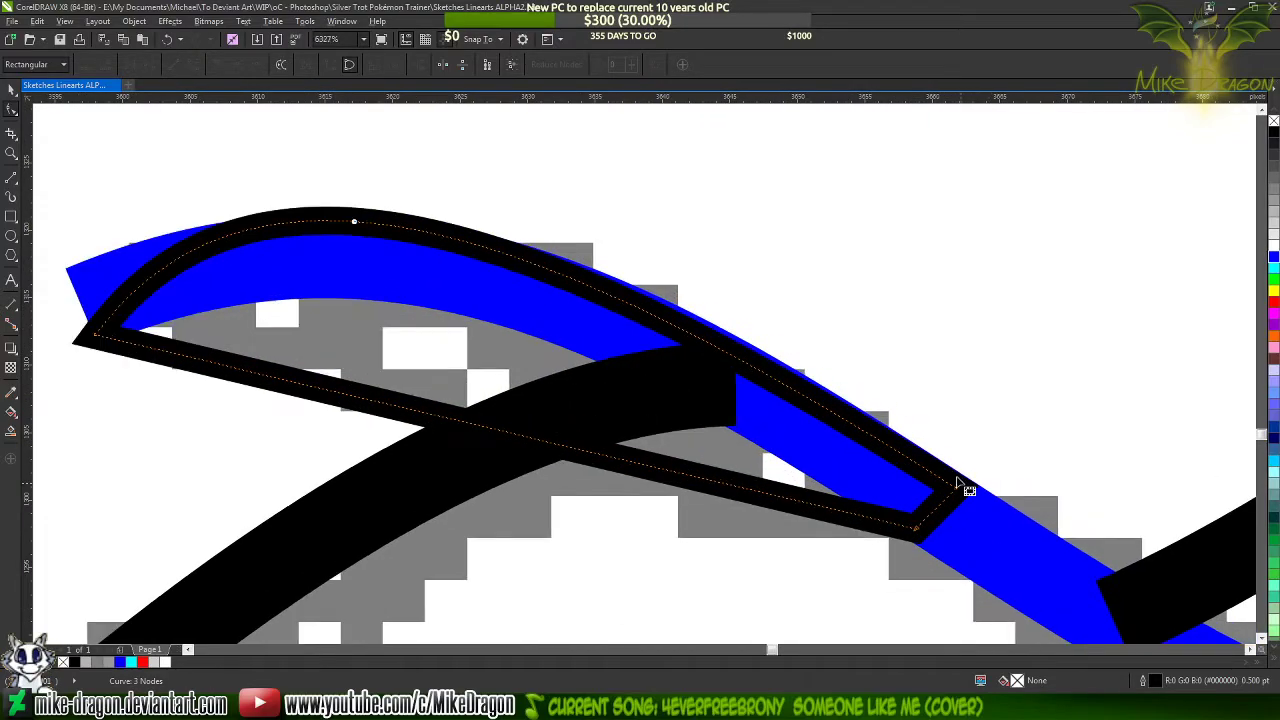
pyautogui.click(957, 490)
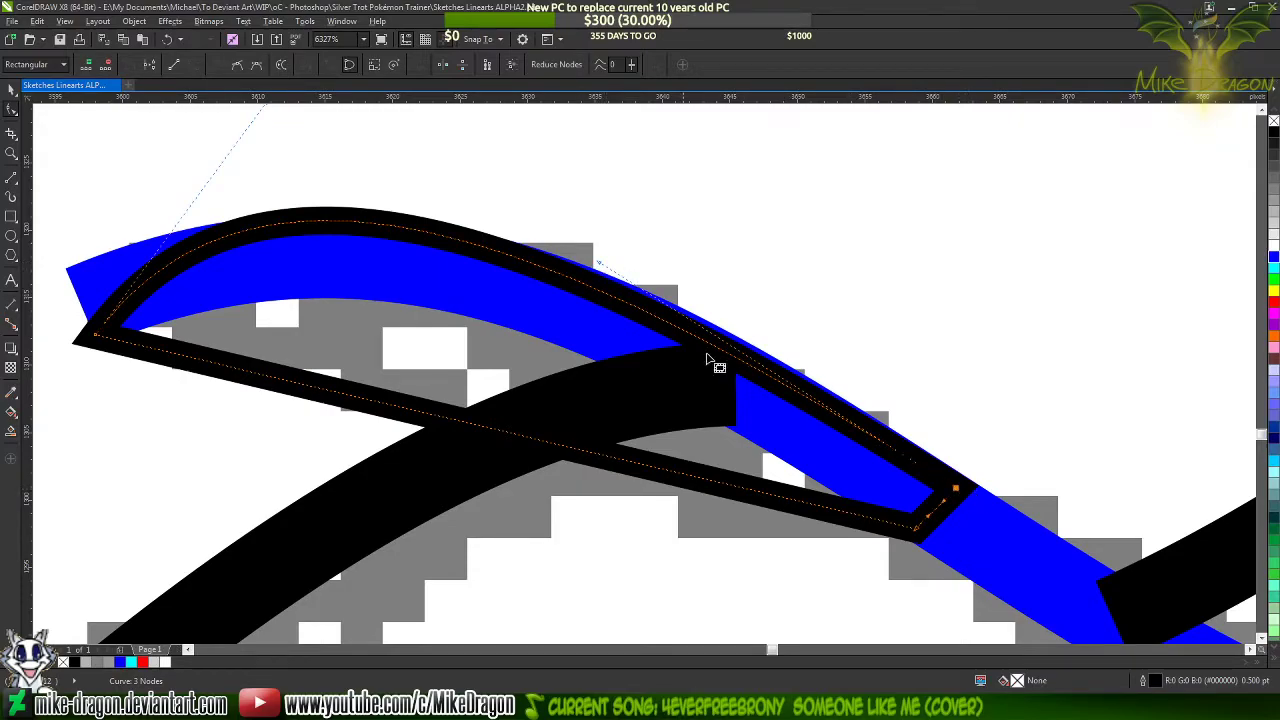
pyautogui.moveTo(599, 264); pyautogui.dragTo(642, 276)
pyautogui.click(647, 276)
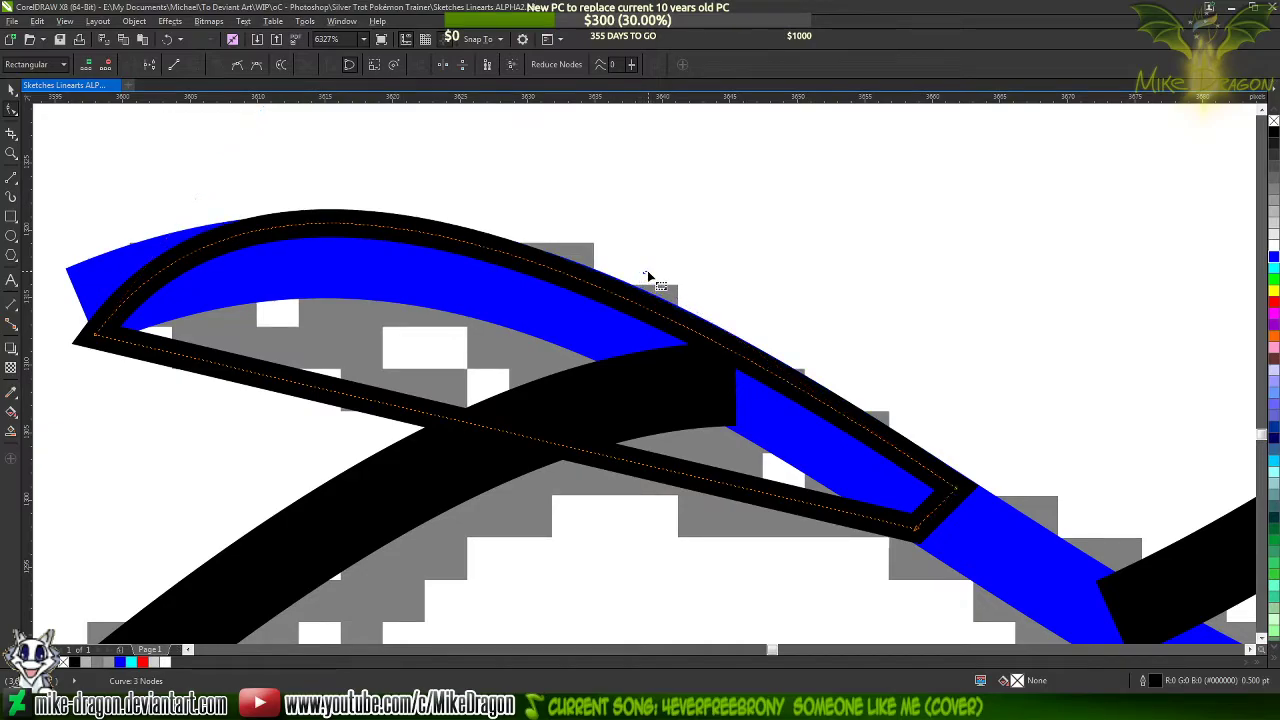
pyautogui.click(958, 487)
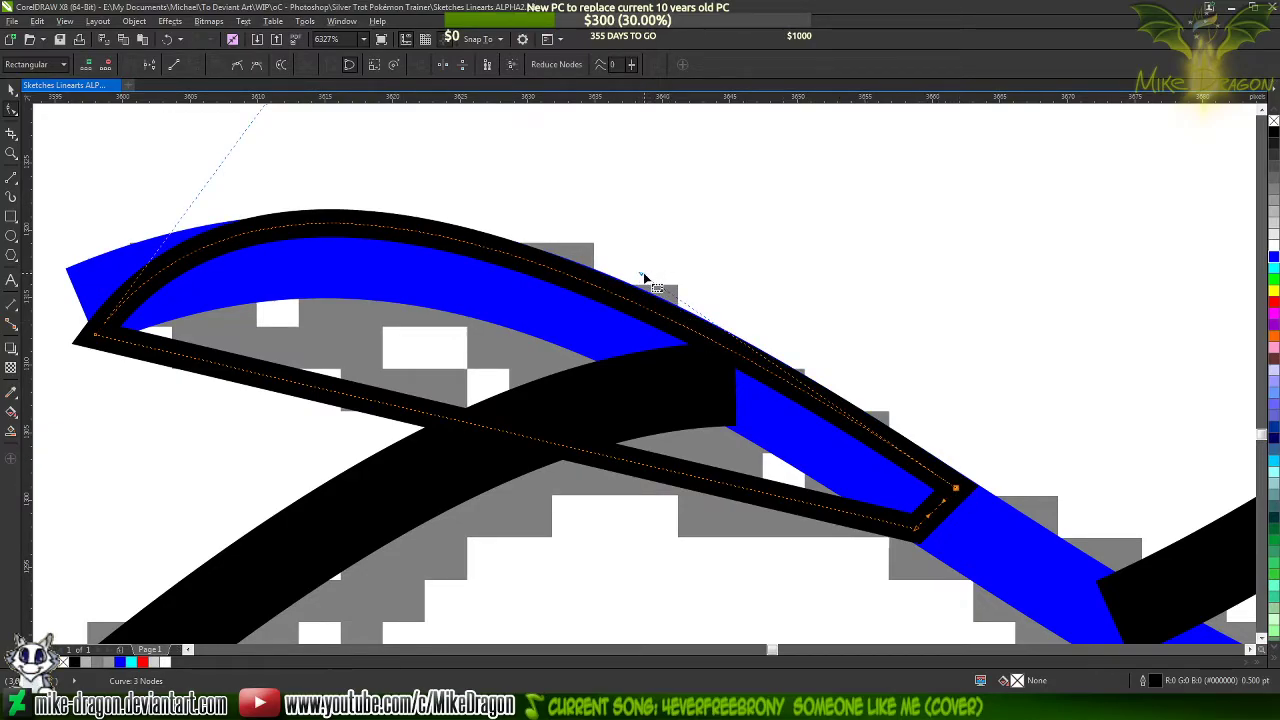
pyautogui.moveTo(641, 273); pyautogui.dragTo(648, 273)
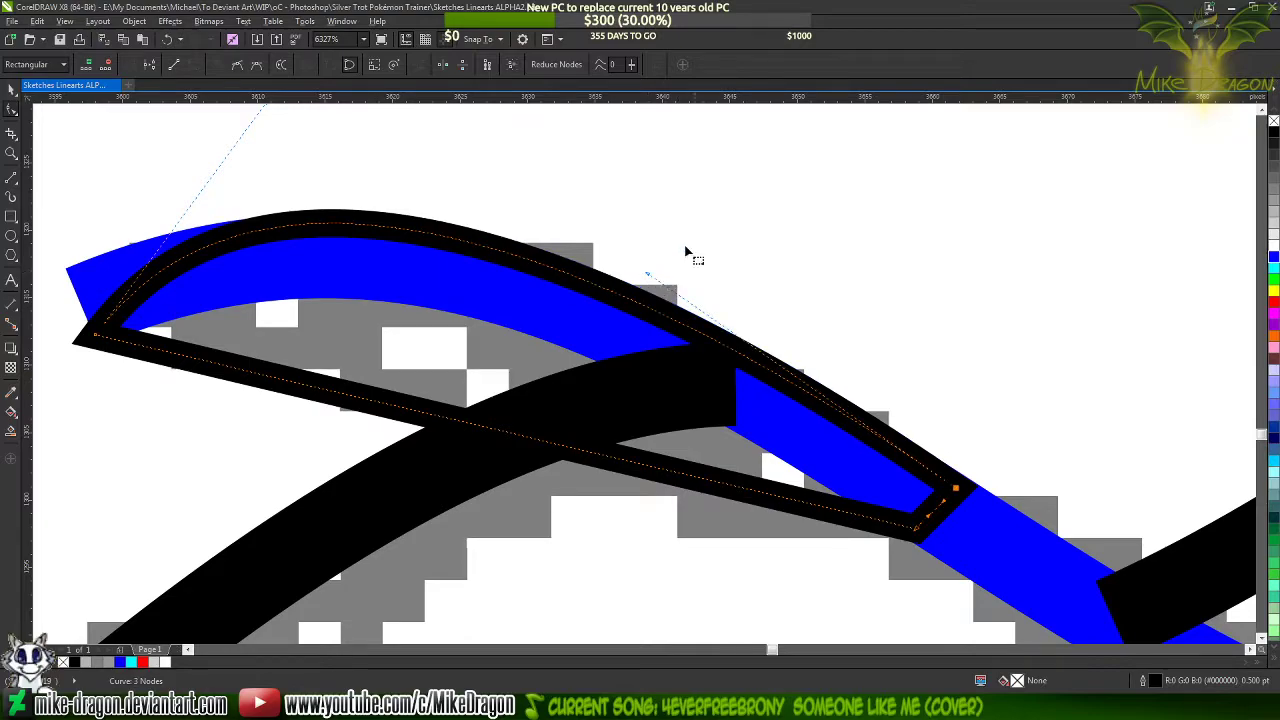
# Bend the outline's lower side along the blue curve's lower edge by repositioning its handles at both ends
pyautogui.scroll(-2, 617, 208)
pyautogui.scroll(1, 320, 290)
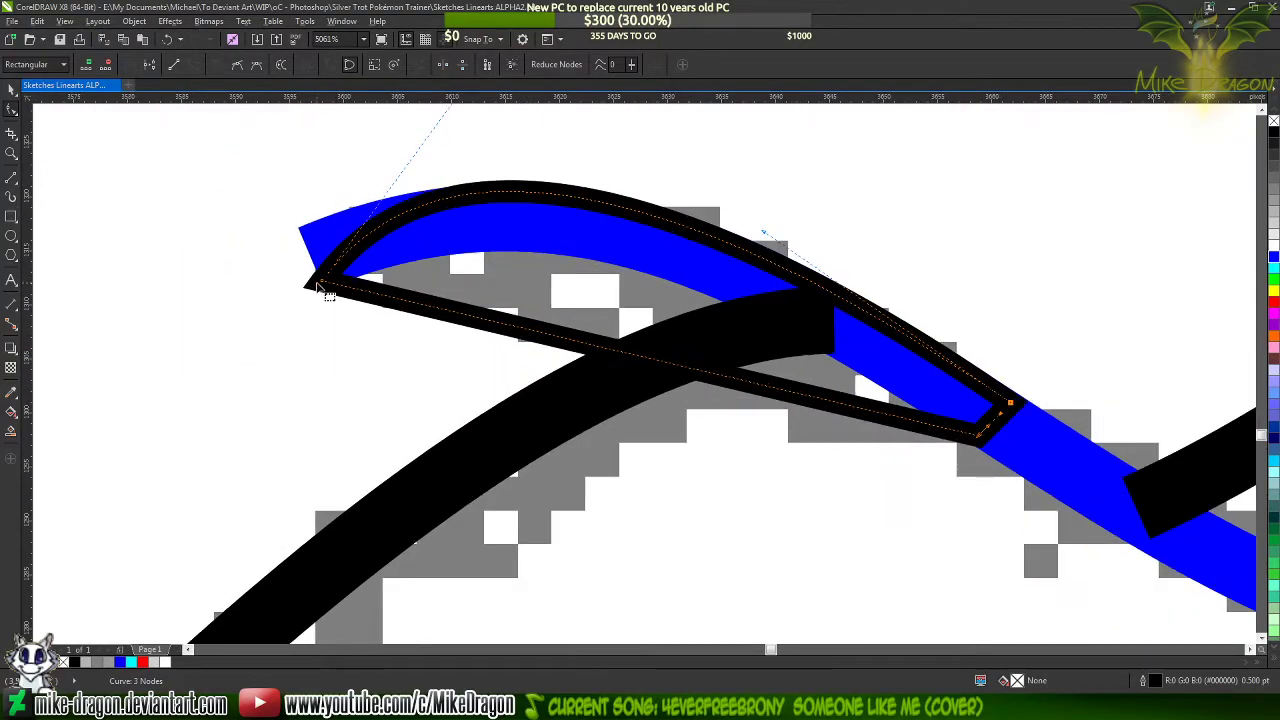
pyautogui.scroll(1, 440, 266)
pyautogui.moveTo(541, 345); pyautogui.dragTo(625, 155)
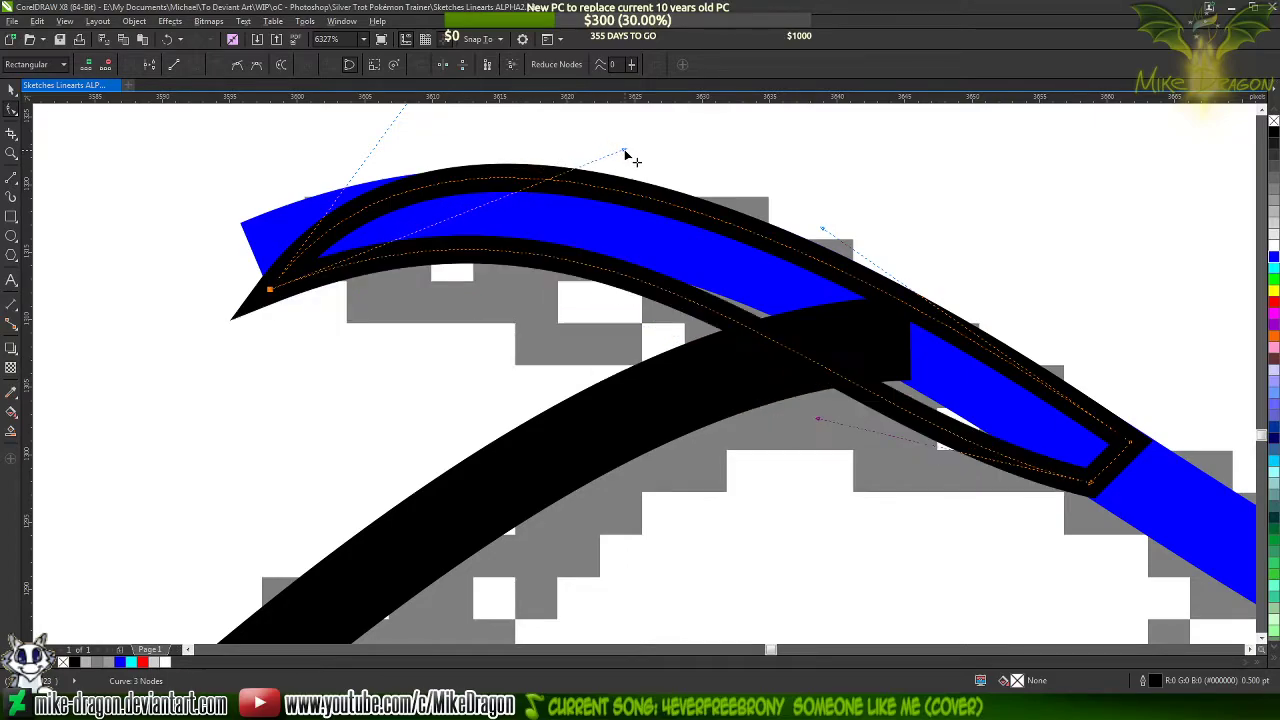
pyautogui.moveTo(818, 418); pyautogui.dragTo(845, 333)
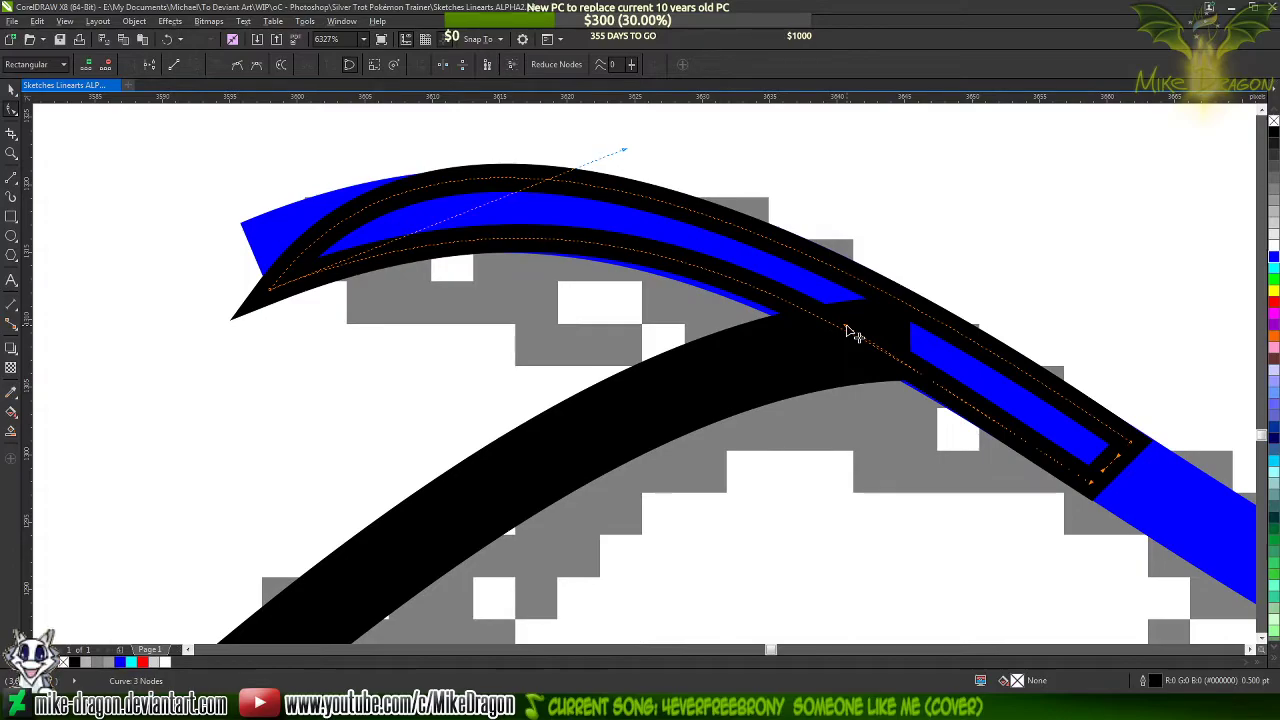
pyautogui.moveTo(851, 331); pyautogui.dragTo(857, 348)
# Examine the wide end's lower corner and nudge the lower side's handle there slightly upward
pyautogui.scroll(2, 1171, 500)
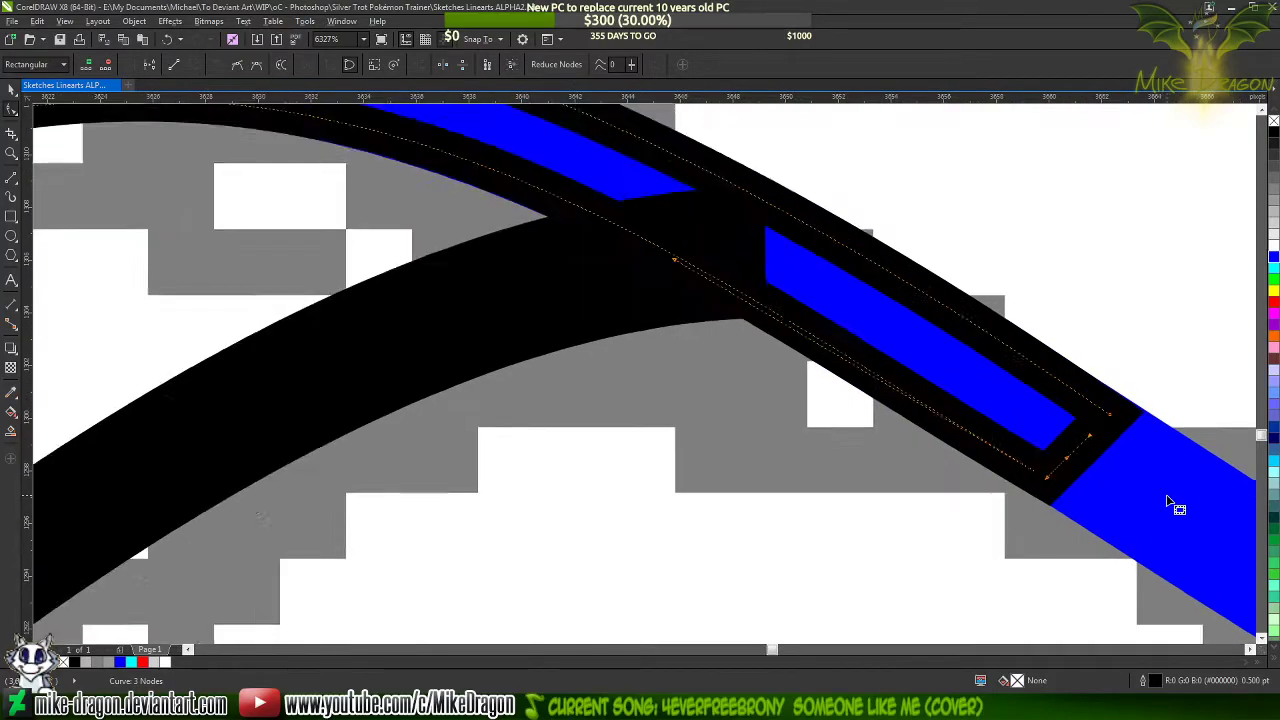
pyautogui.scroll(2, 1150, 506)
pyautogui.scroll(1, 950, 500)
pyautogui.scroll(1, 800, 410)
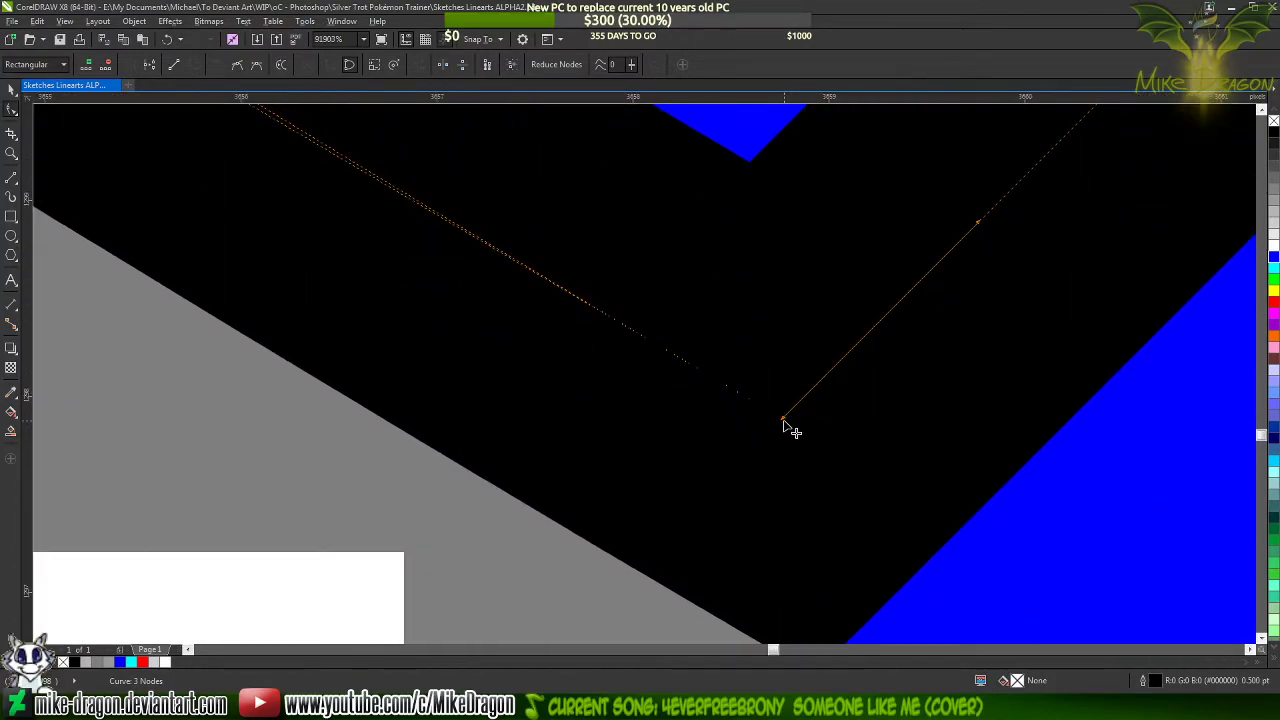
pyautogui.scroll(1, 797, 417)
pyautogui.scroll(-1, 797, 417)
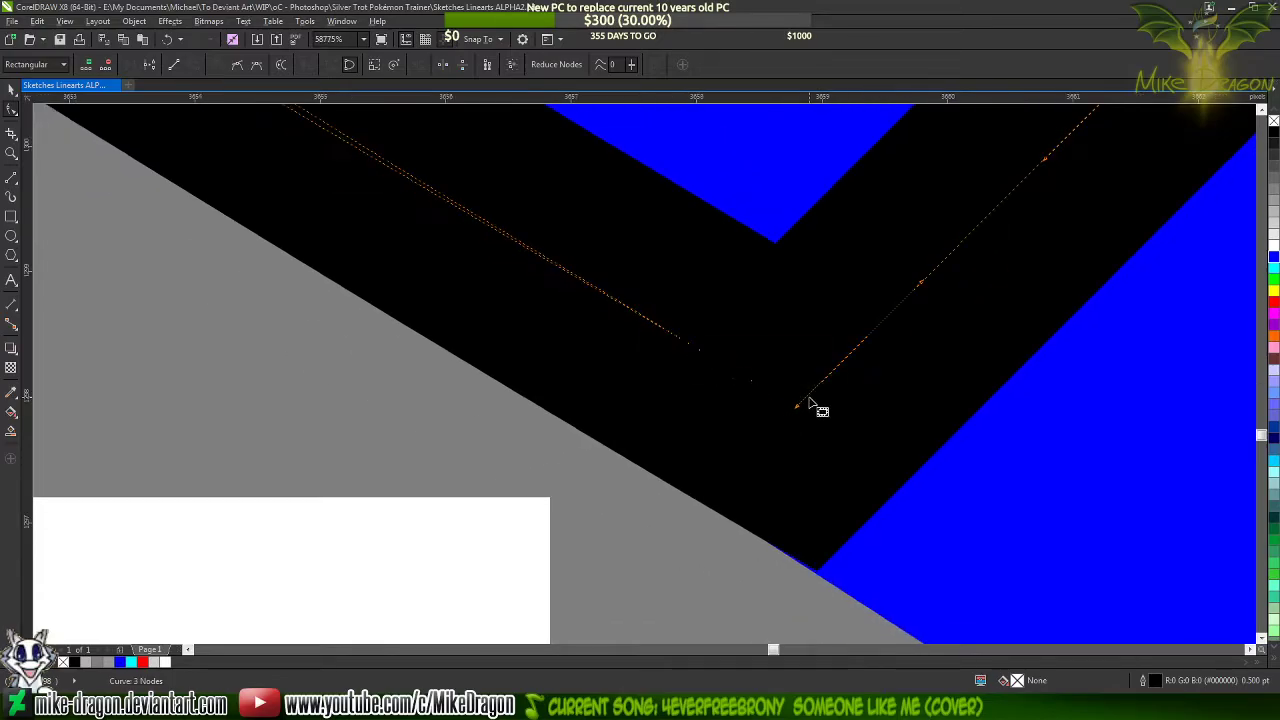
pyautogui.scroll(-4, 797, 465)
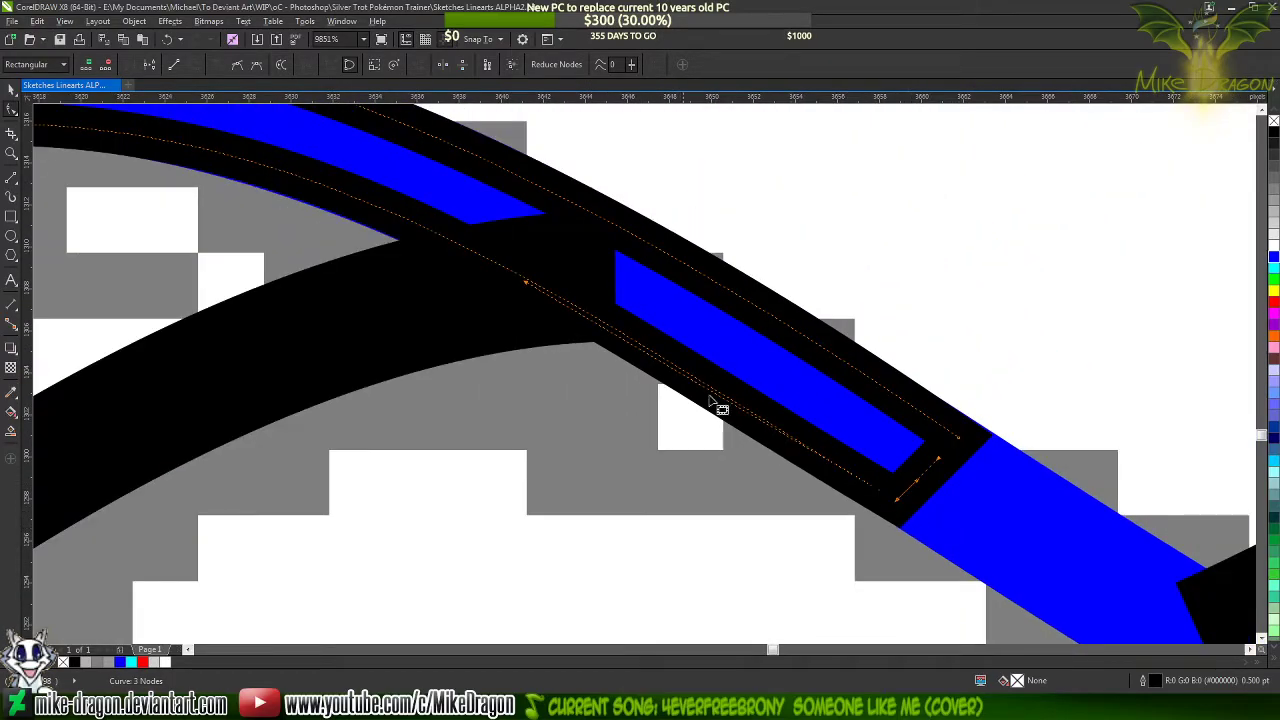
pyautogui.click(530, 284)
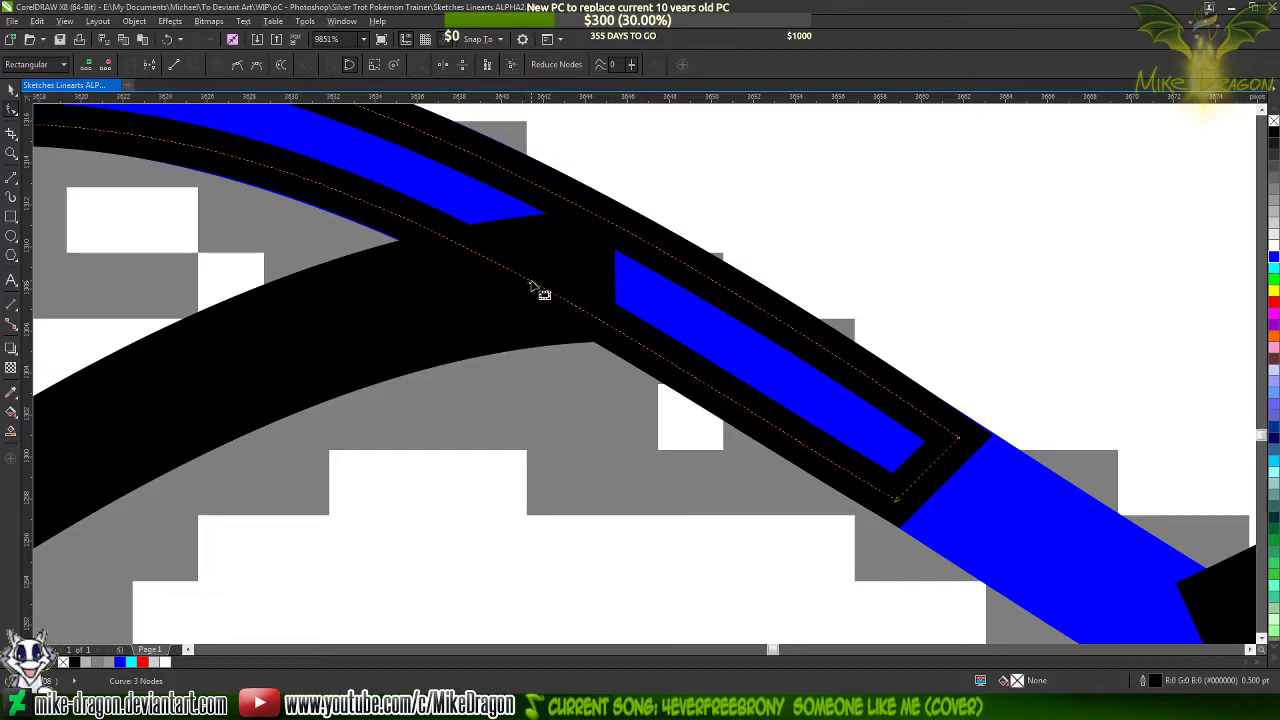
pyautogui.click(901, 506)
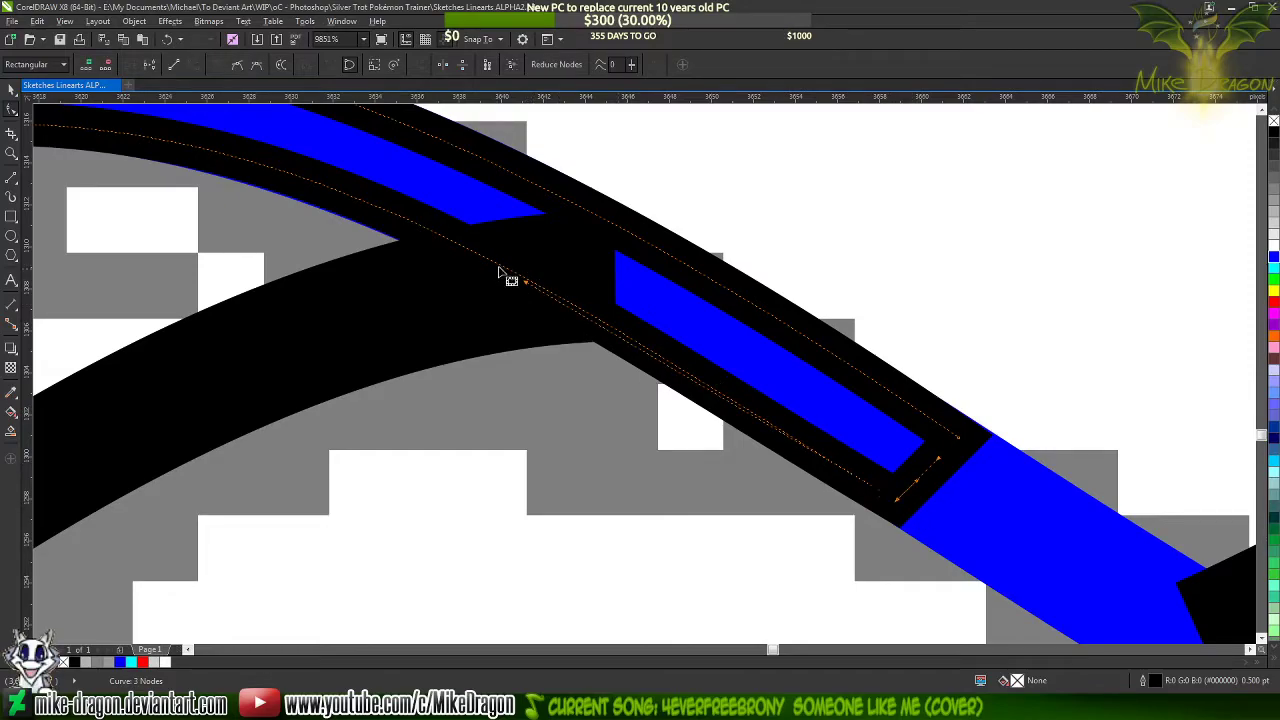
pyautogui.moveTo(525, 280); pyautogui.dragTo(521, 268)
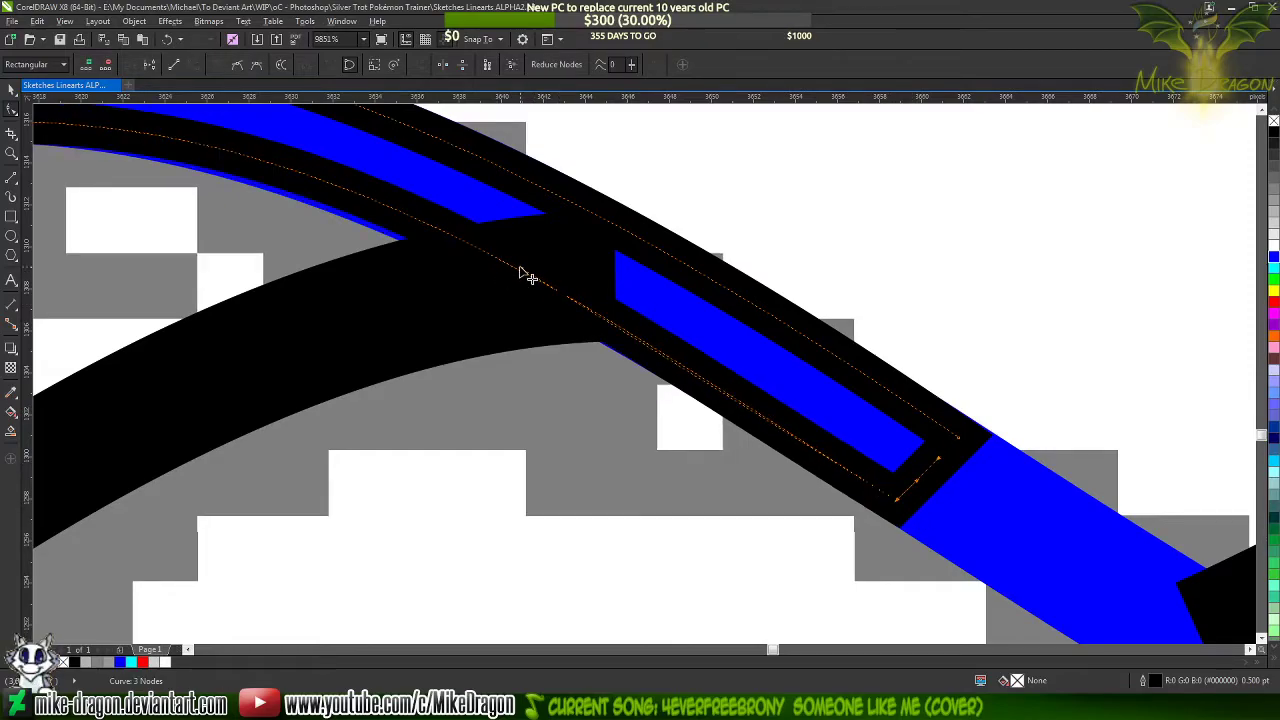
# Check the wide end's edges against the blue curve and lower the bottom side's handle slightly to cover the blue edge
pyautogui.scroll(3, 877, 497)
pyautogui.scroll(-4, 945, 580)
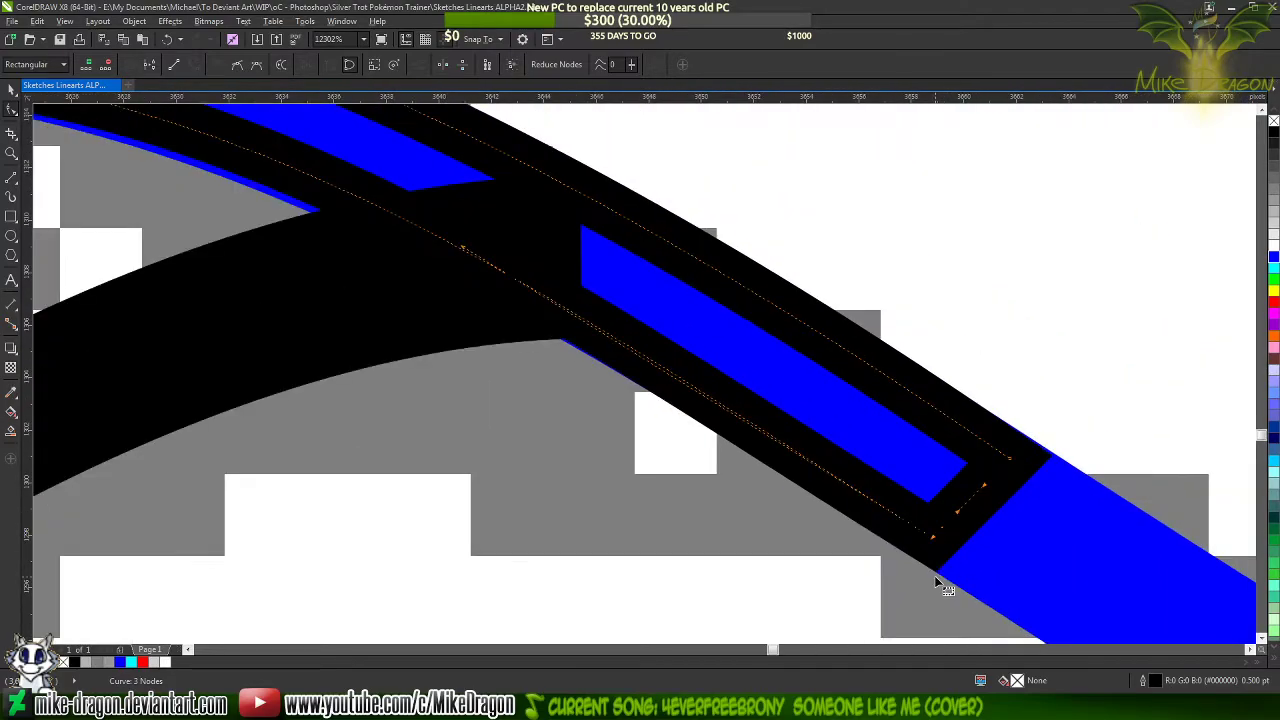
pyautogui.scroll(2, 1080, 480)
pyautogui.scroll(2, 1078, 490)
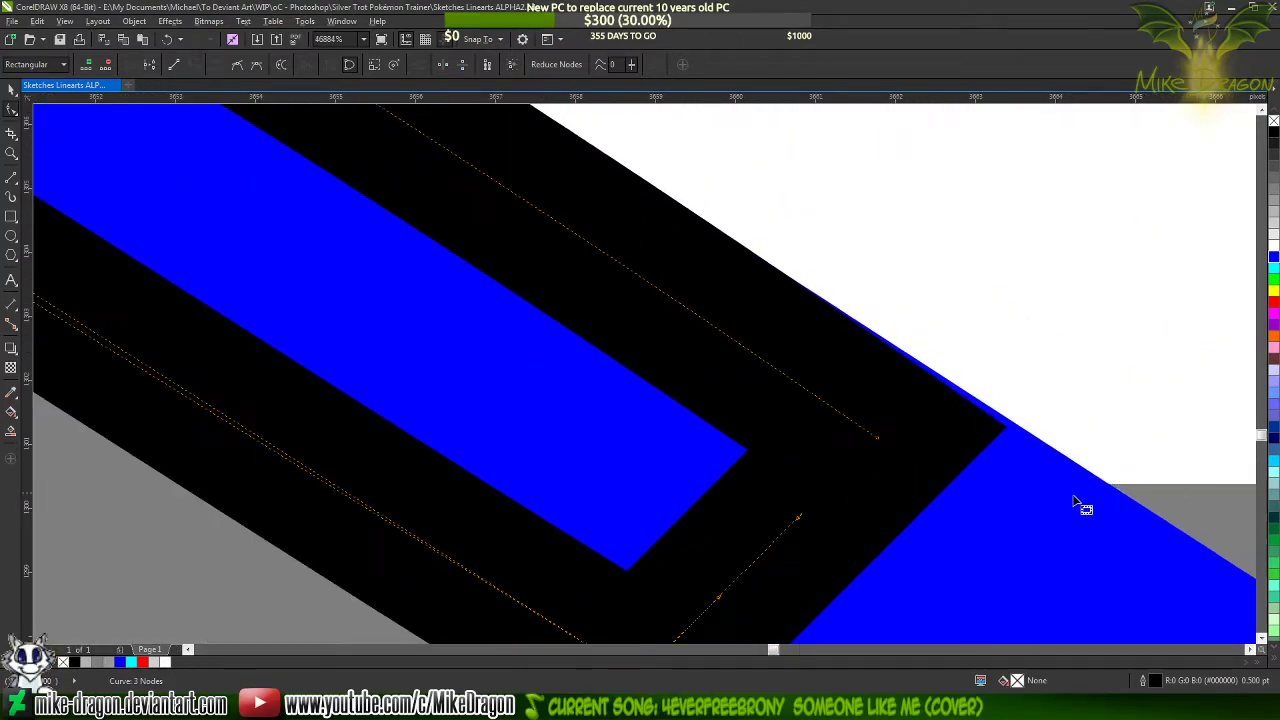
pyautogui.scroll(-2, 914, 429)
pyautogui.scroll(3, 874, 366)
pyautogui.scroll(-5, 886, 378)
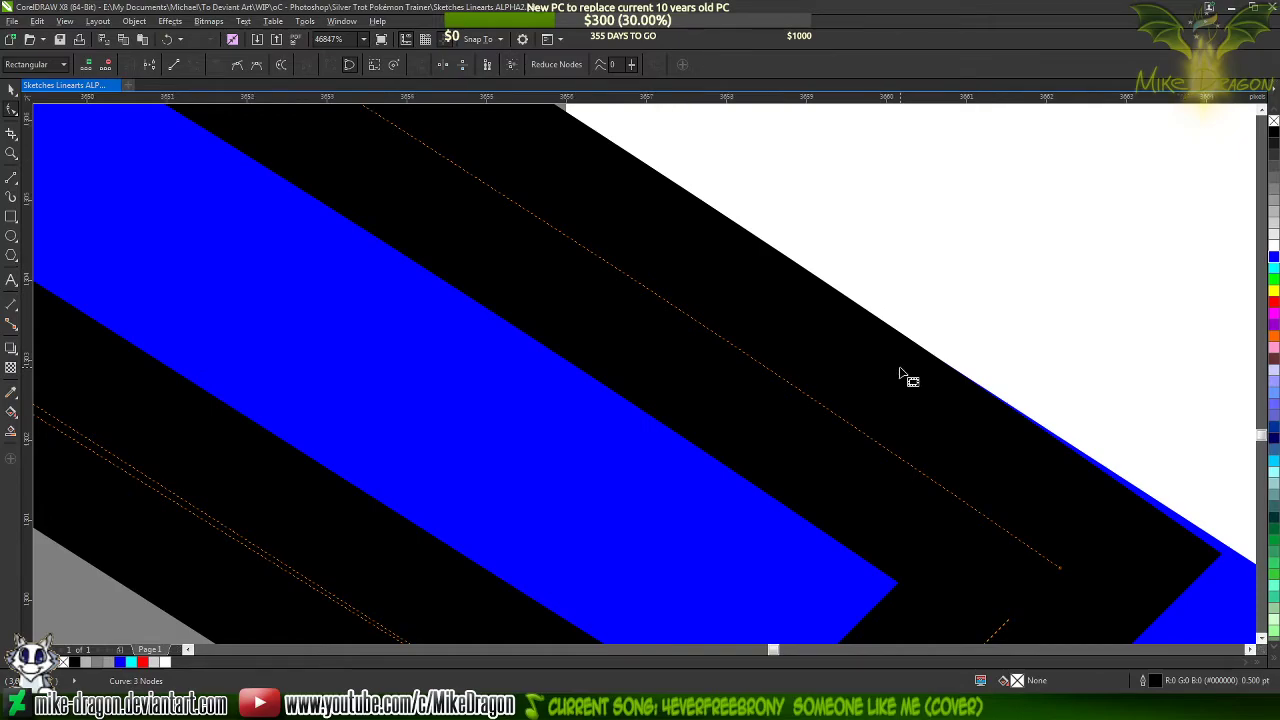
pyautogui.scroll(1, 714, 297)
pyautogui.scroll(1, 718, 297)
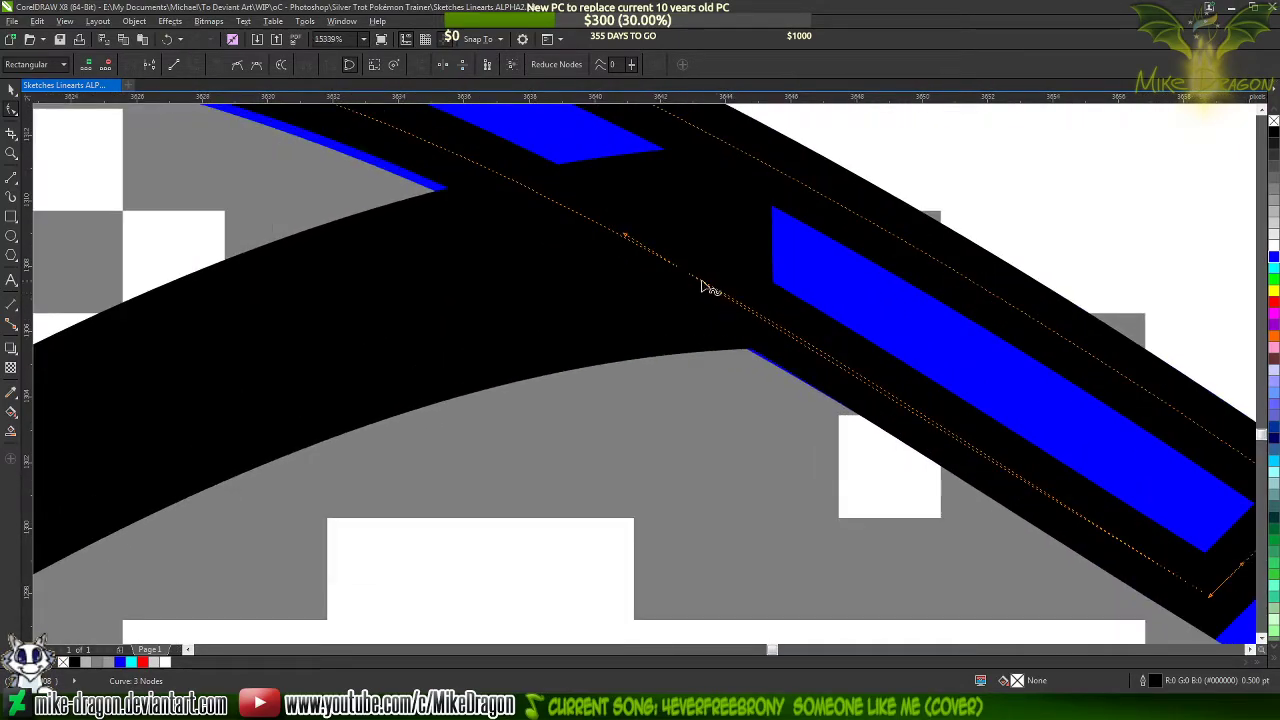
pyautogui.moveTo(623, 235); pyautogui.dragTo(624, 244)
# Add a node midway on the taper's upper side and pull the handles between it and the tip to slim the point
pyautogui.scroll(-1, 872, 441)
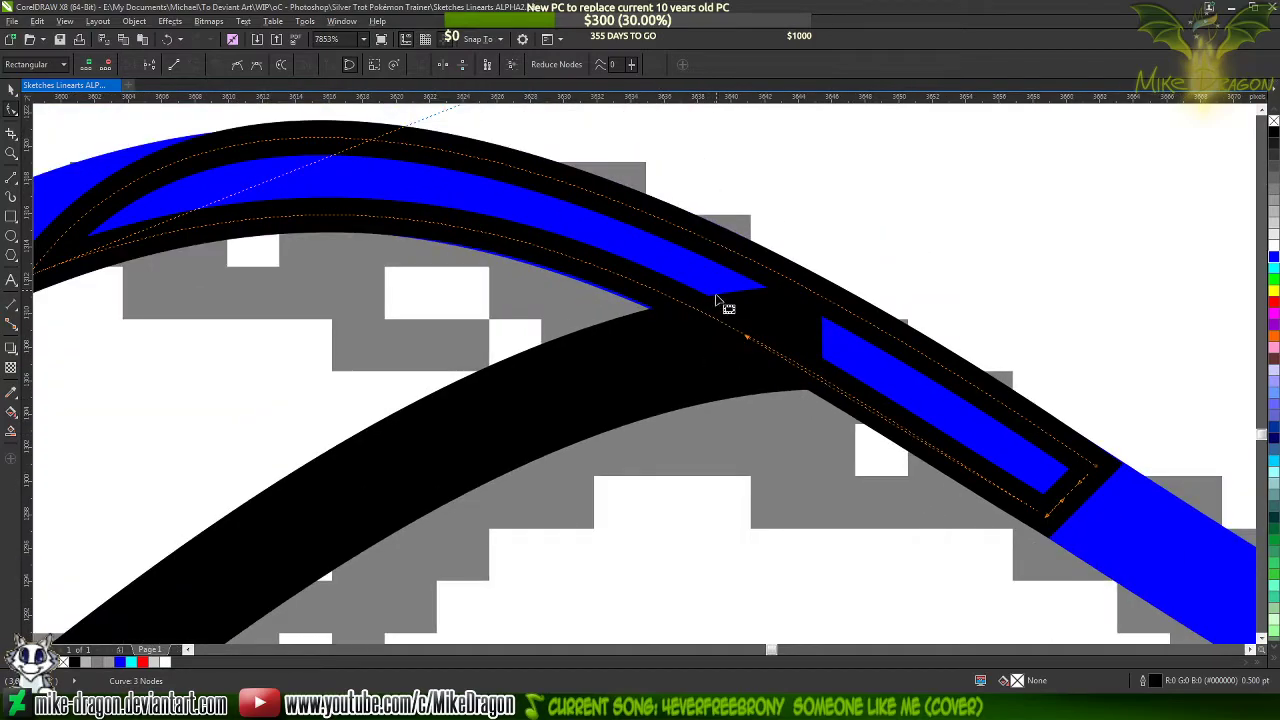
pyautogui.scroll(-1, 858, 330)
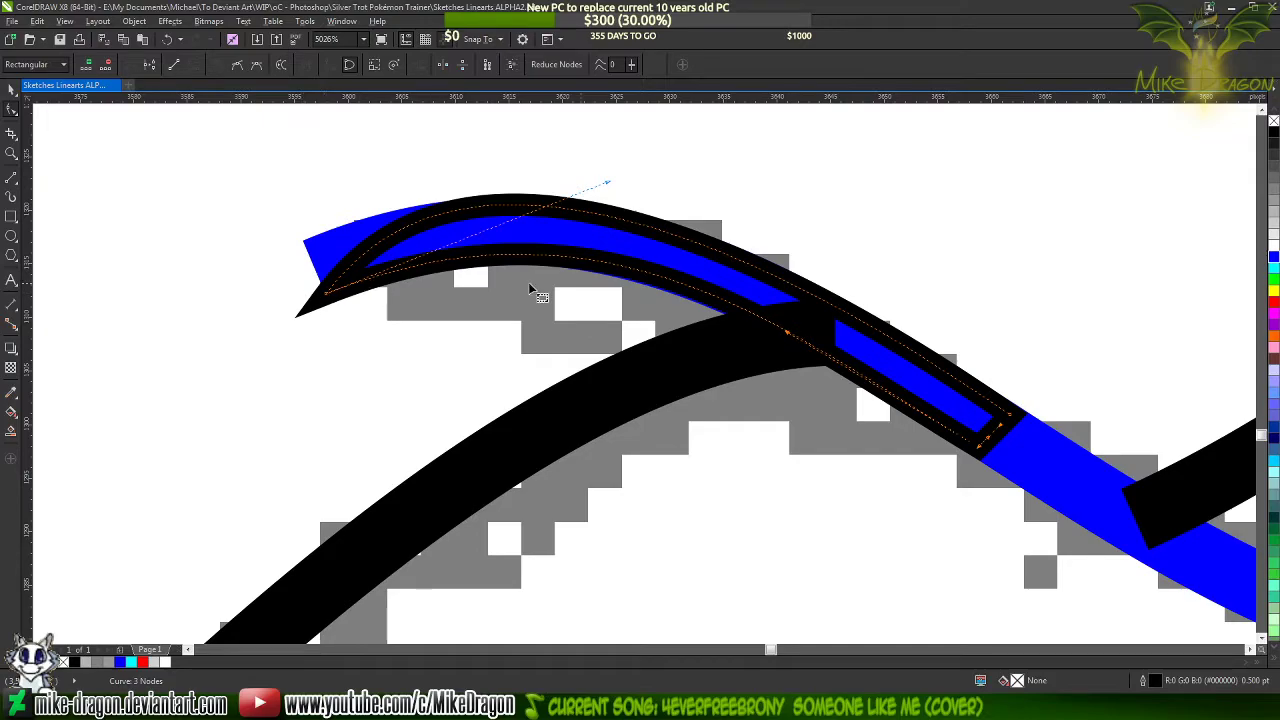
pyautogui.doubleClick(737, 262)
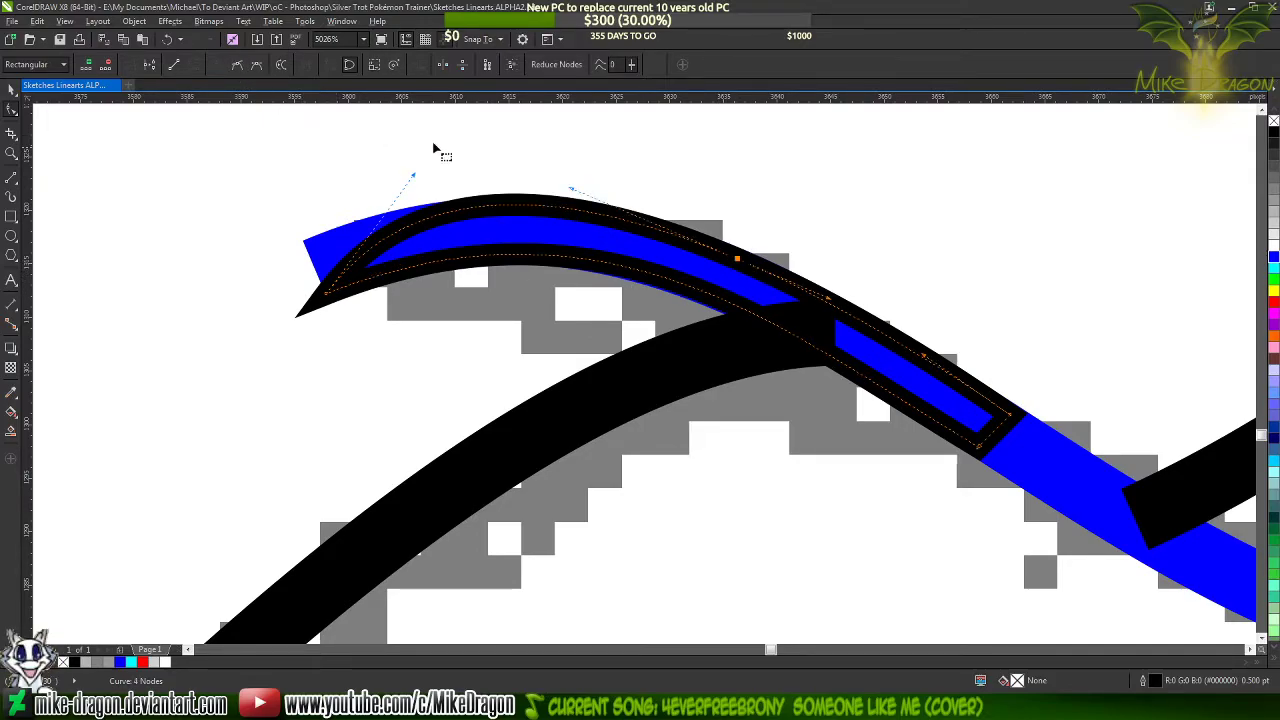
pyautogui.moveTo(409, 178); pyautogui.dragTo(450, 188)
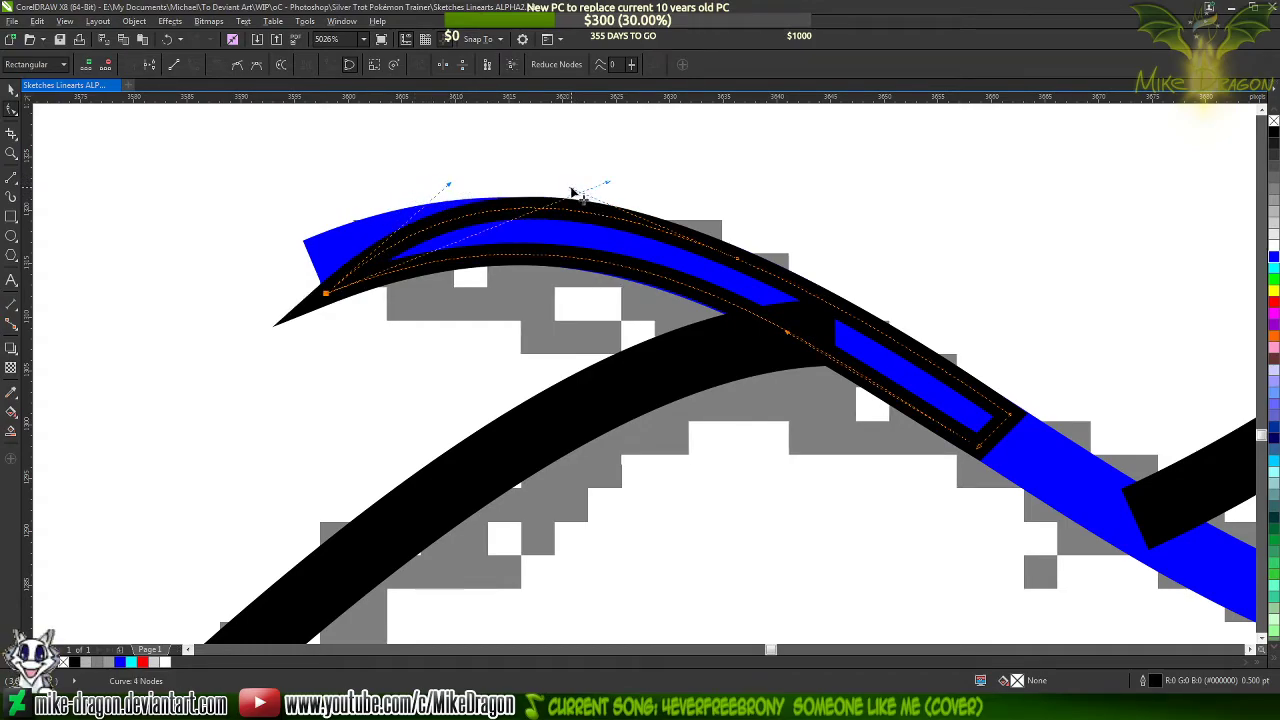
pyautogui.moveTo(572, 191); pyautogui.dragTo(605, 197)
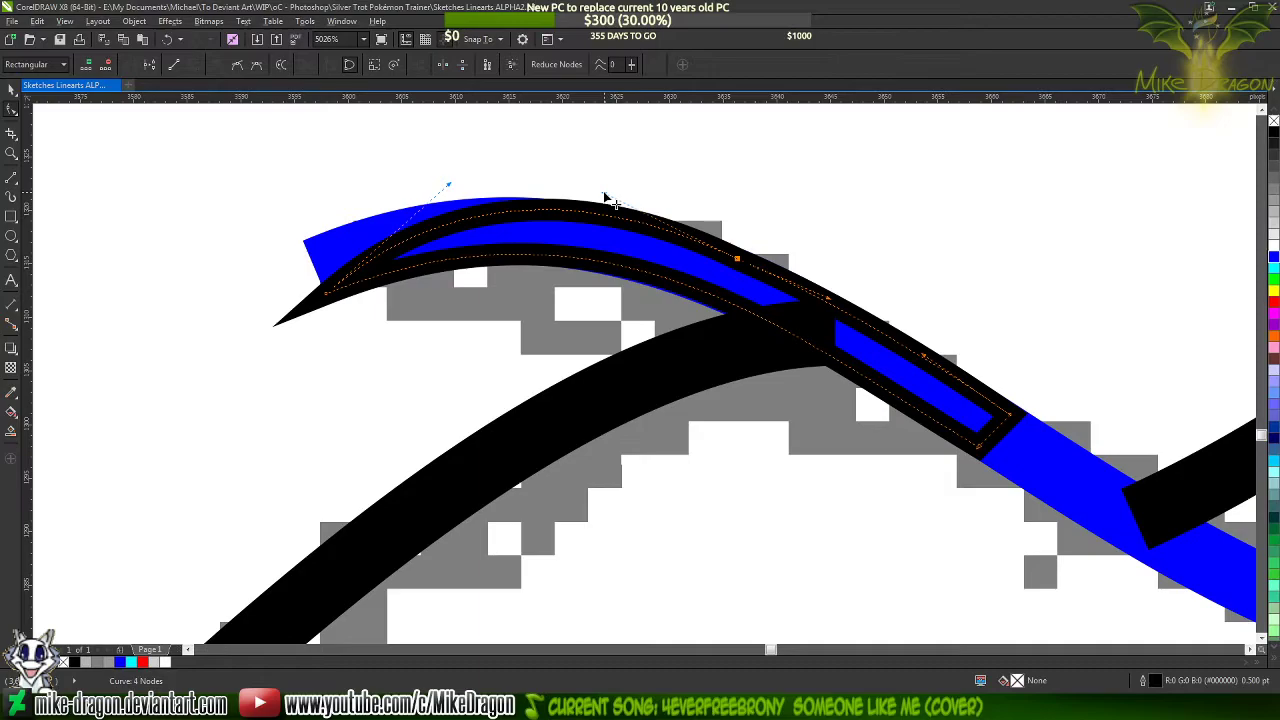
# Replace the upper side's added node with one closer to the pointed tip and select the blue curve for node editing
pyautogui.scroll(2, 596, 210)
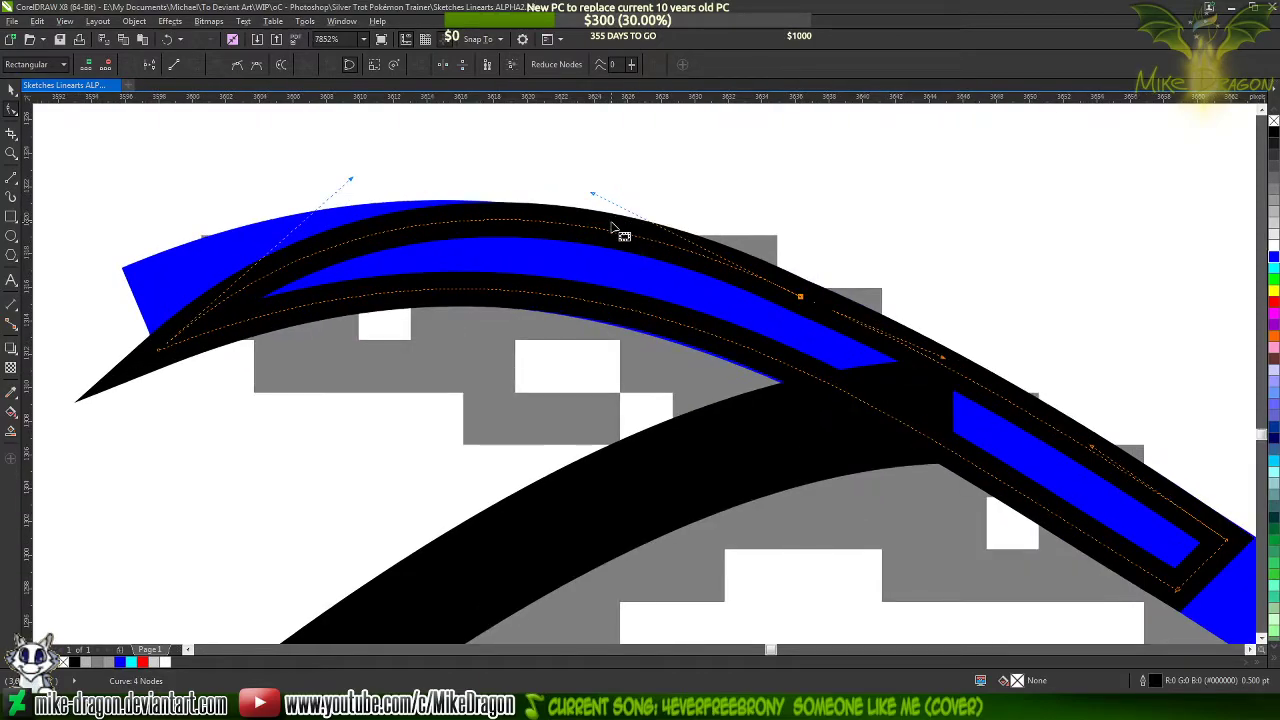
pyautogui.doubleClick(605, 230)
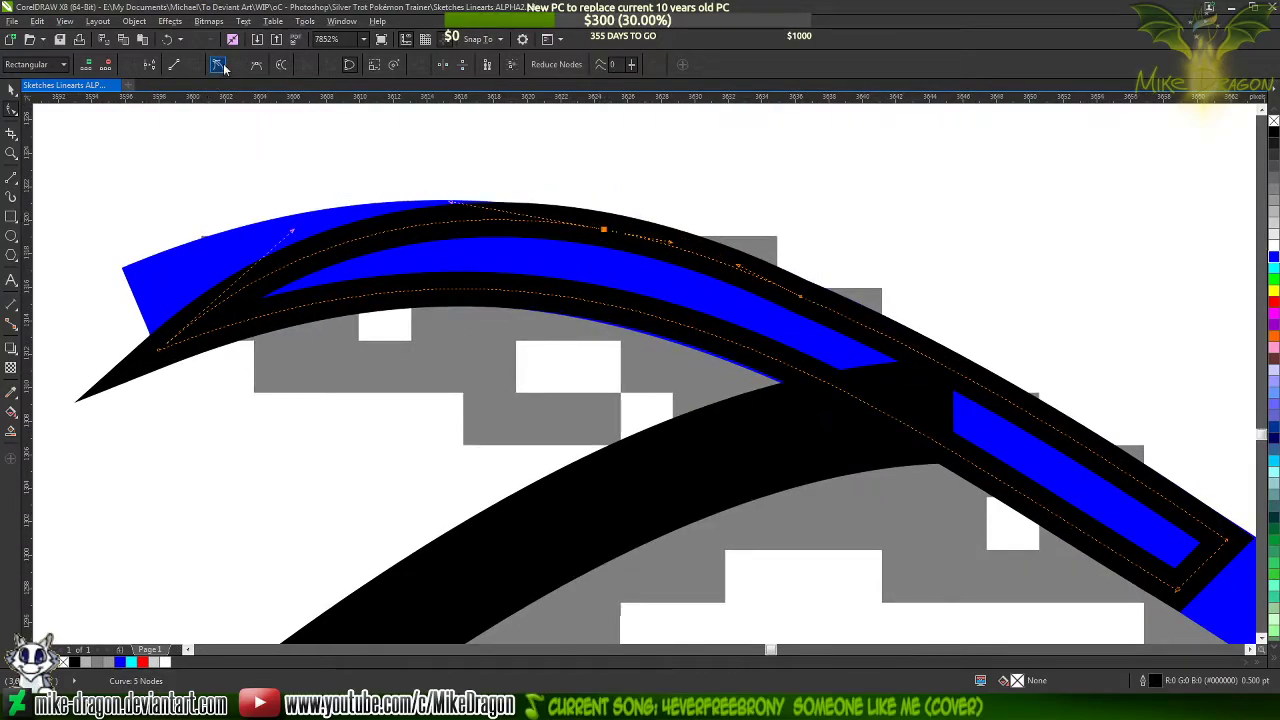
pyautogui.press('Delete')
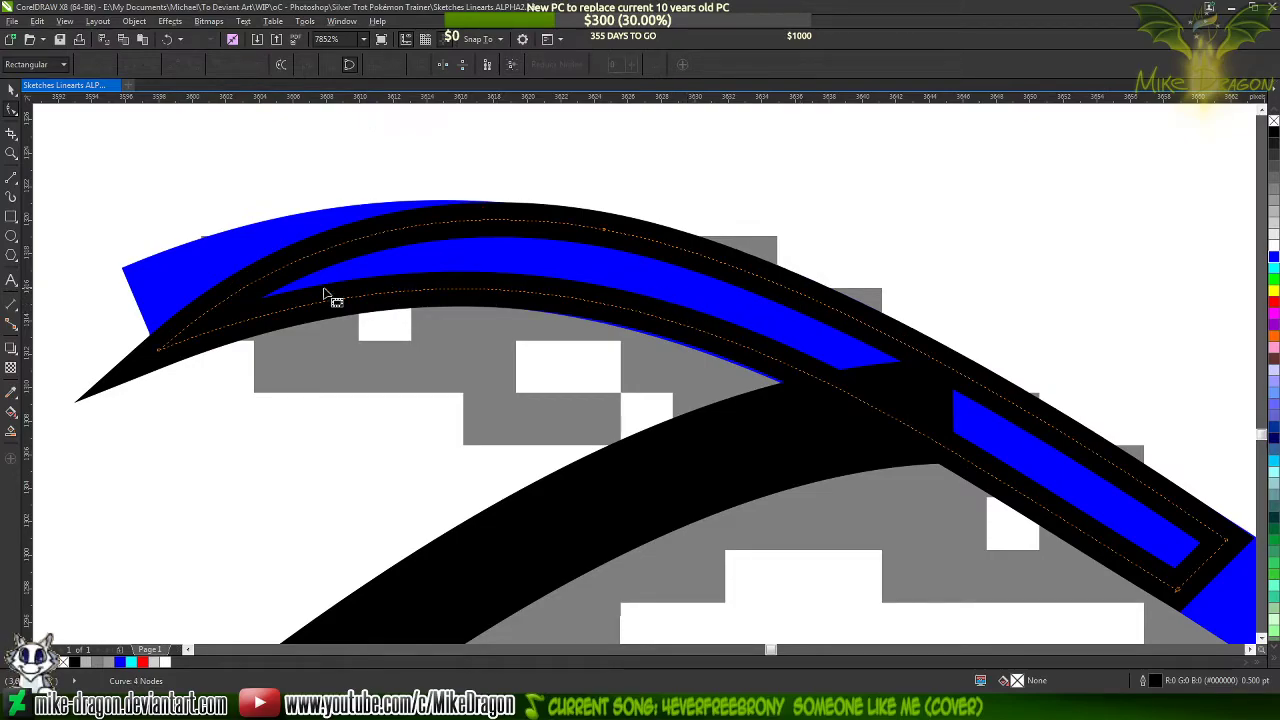
pyautogui.click(655, 283)
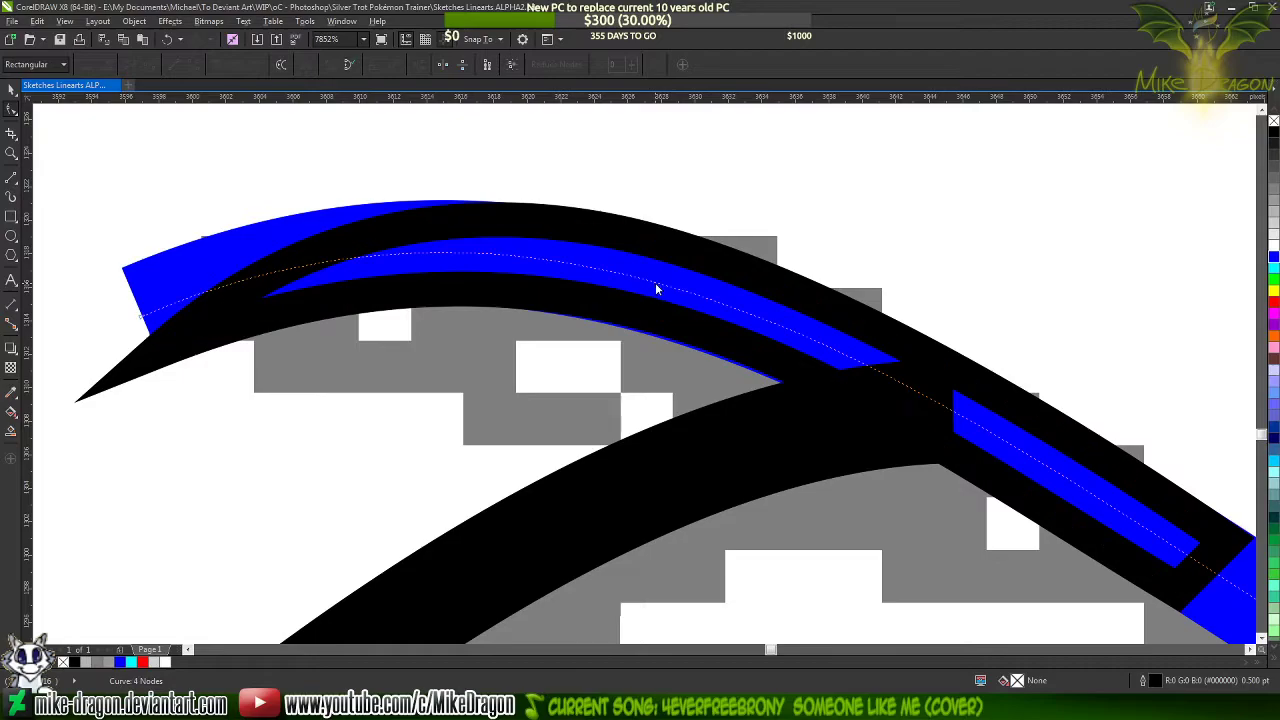
# Trim the blue curve's overhanging end by adding a node inside the line junction and deleting its end node
pyautogui.scroll(2, 1155, 432)
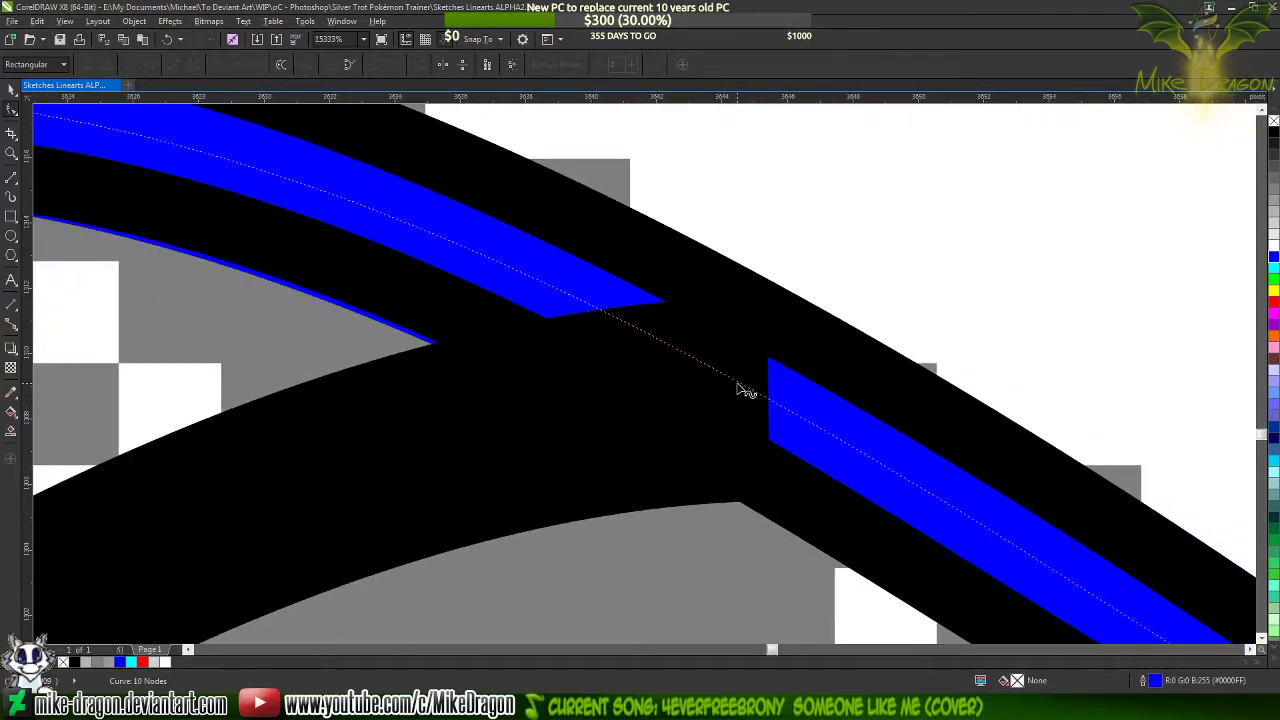
pyautogui.doubleClick(741, 385)
pyautogui.scroll(-4, 970, 378)
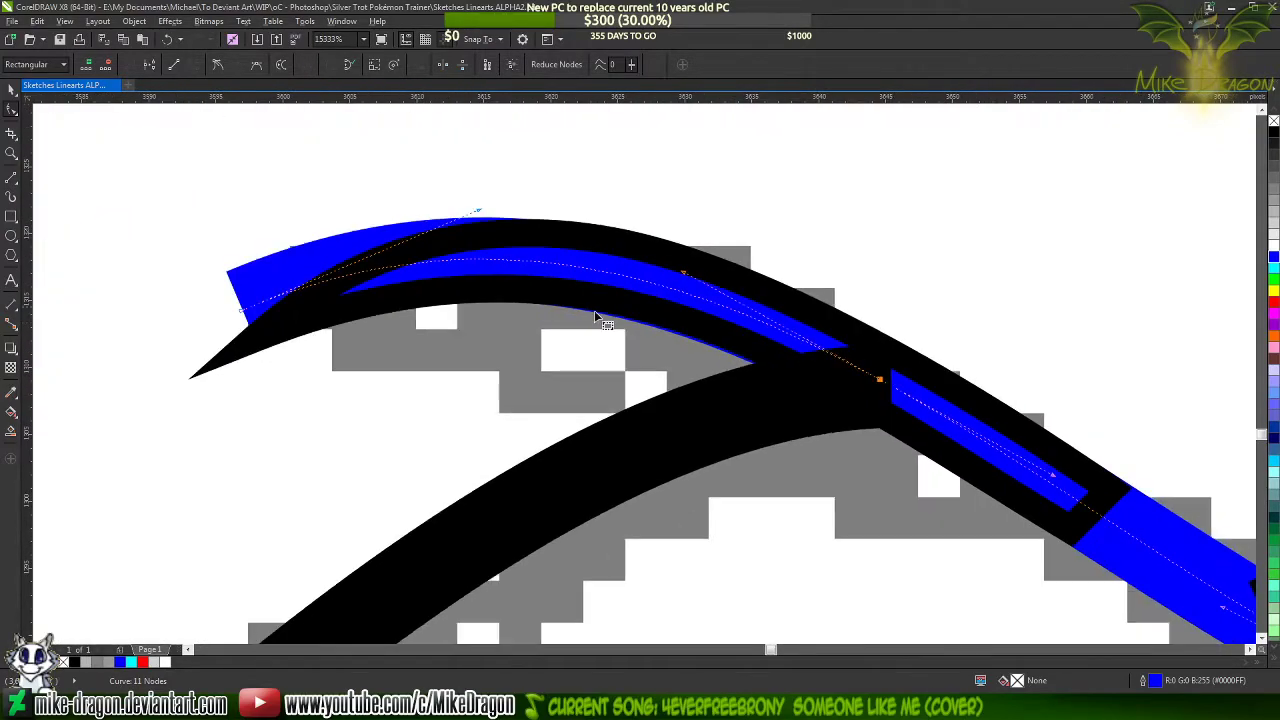
pyautogui.doubleClick(243, 317)
# Recolour the trimmed curve's outline black, fill the pointed taper shape with black, and deselect everything
pyautogui.rightClick(1273, 132)
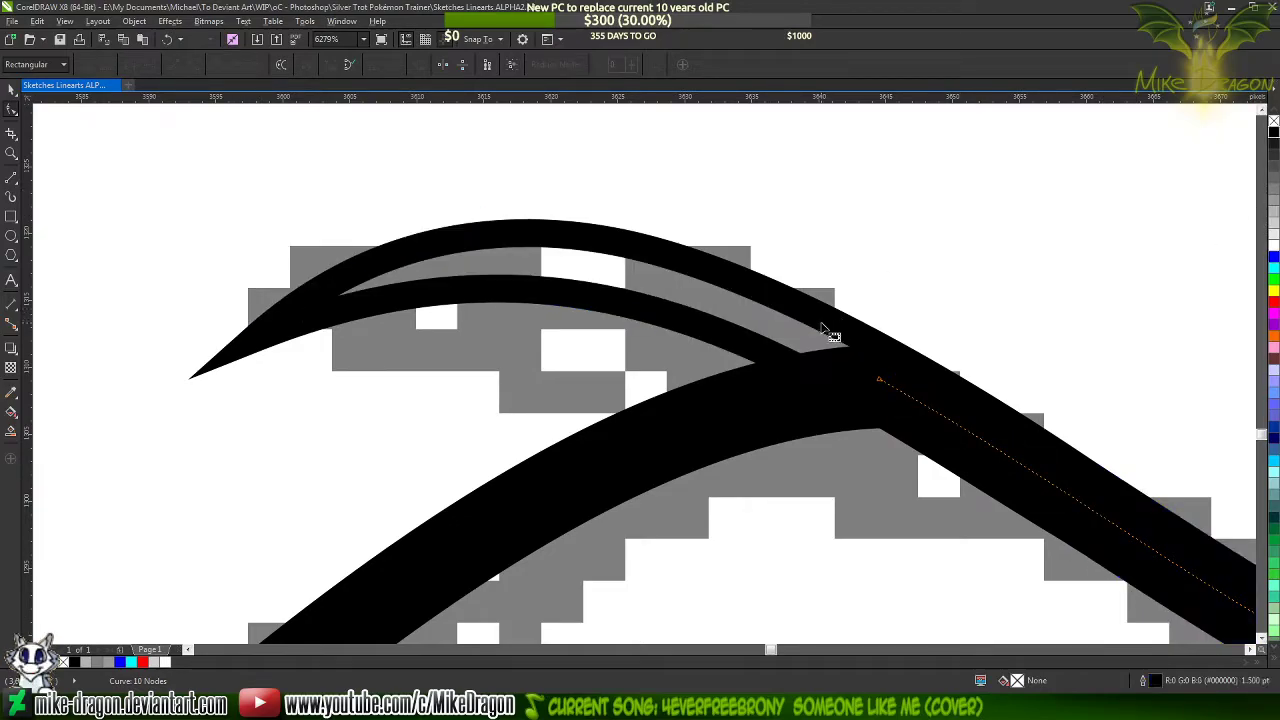
pyautogui.click(1273, 130)
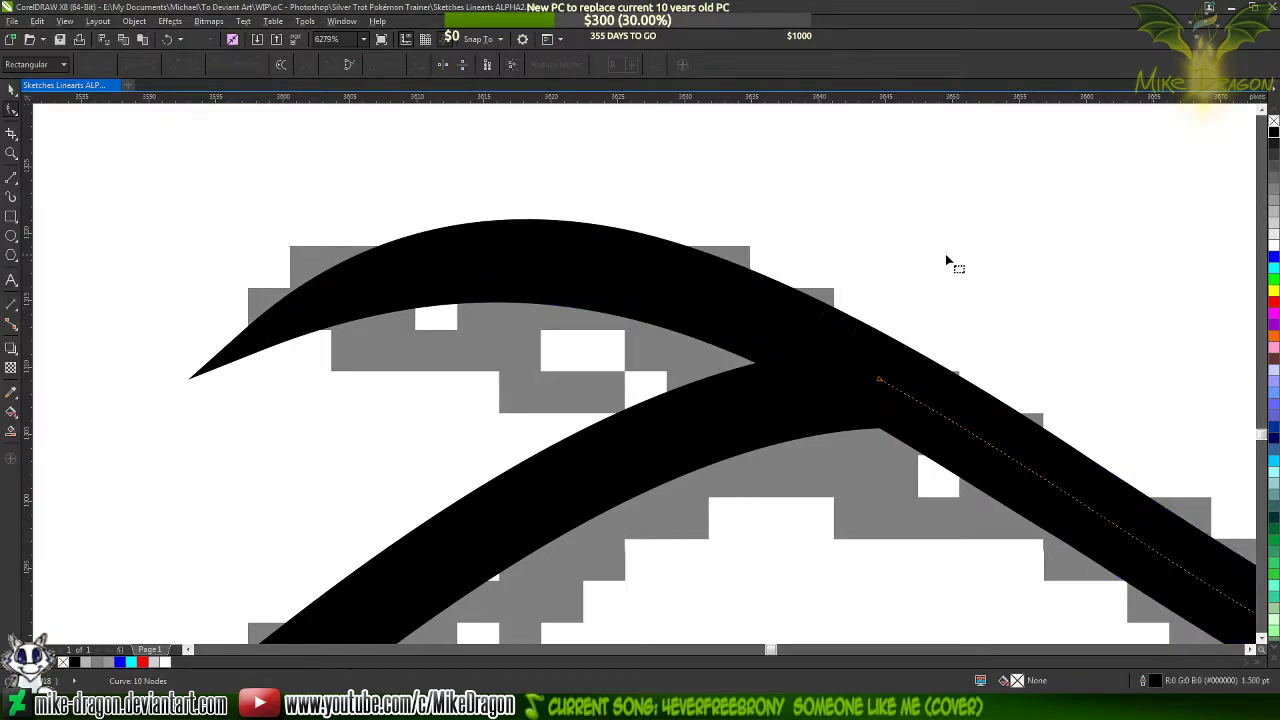
pyautogui.scroll(-5, 622, 284)
pyautogui.scroll(-10, 702, 386)
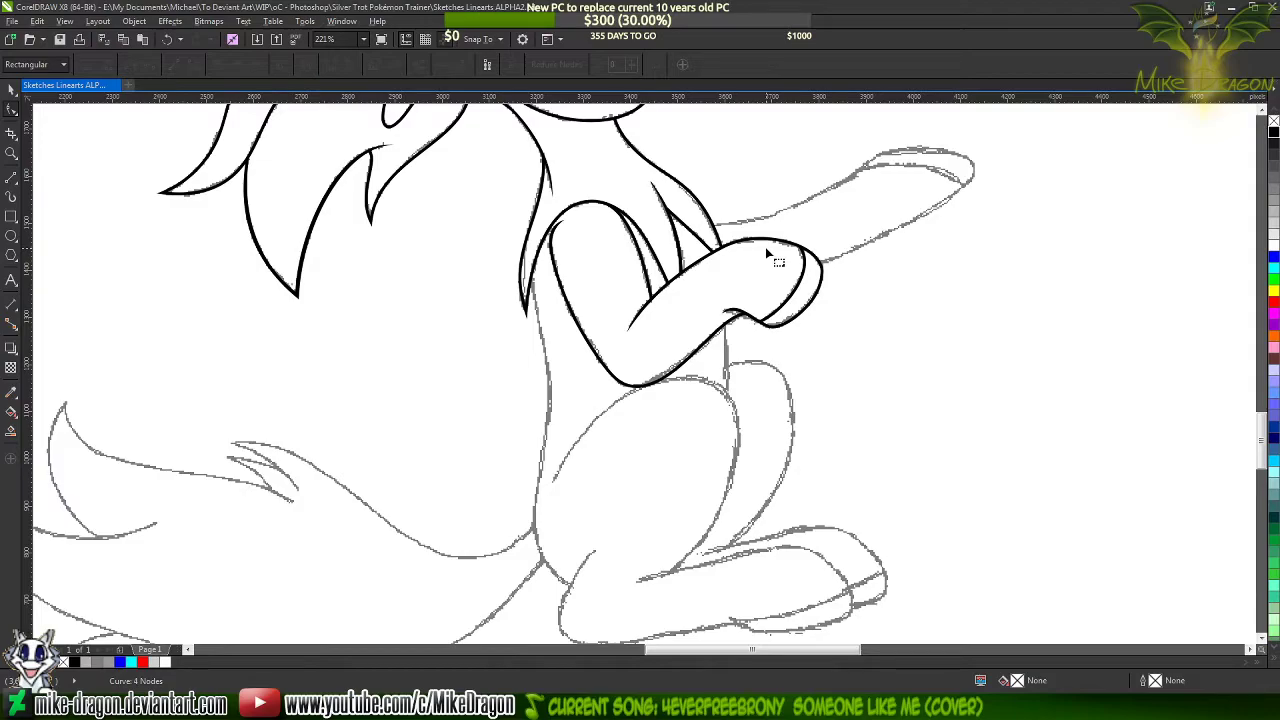
pyautogui.scroll(-7, 755, 220)
pyautogui.click(9, 93)
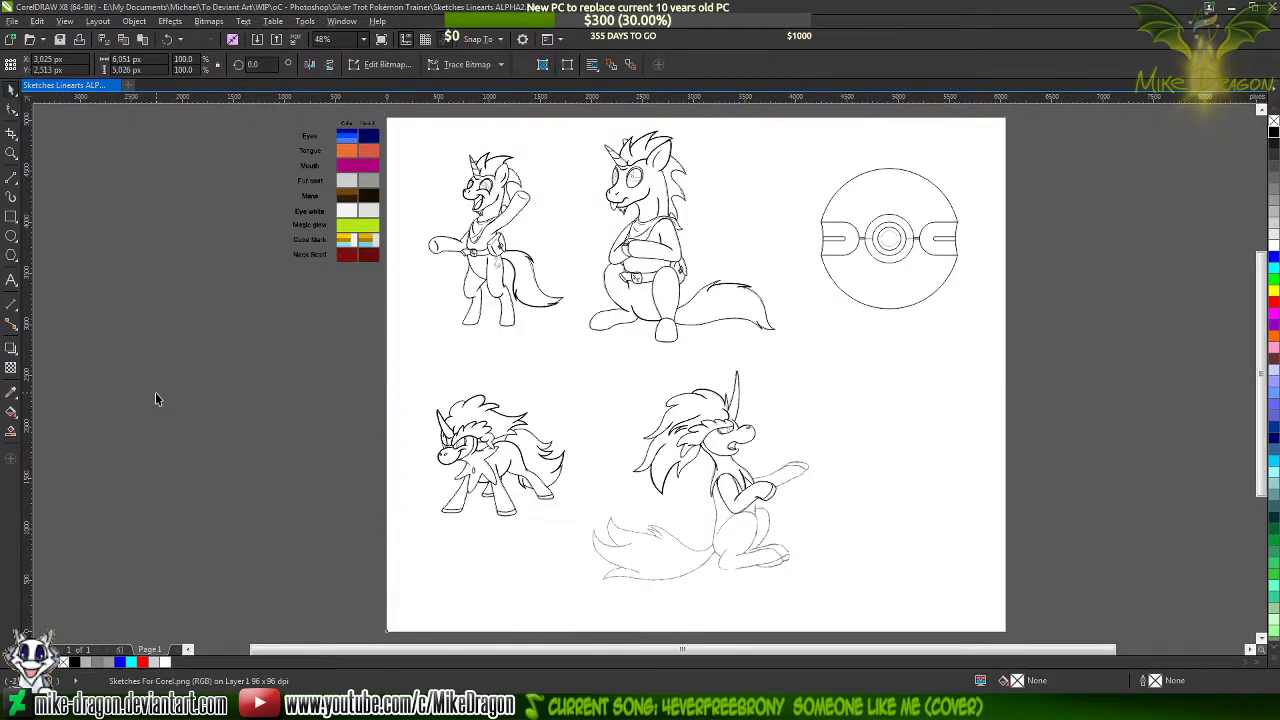
pyautogui.click(262, 419)
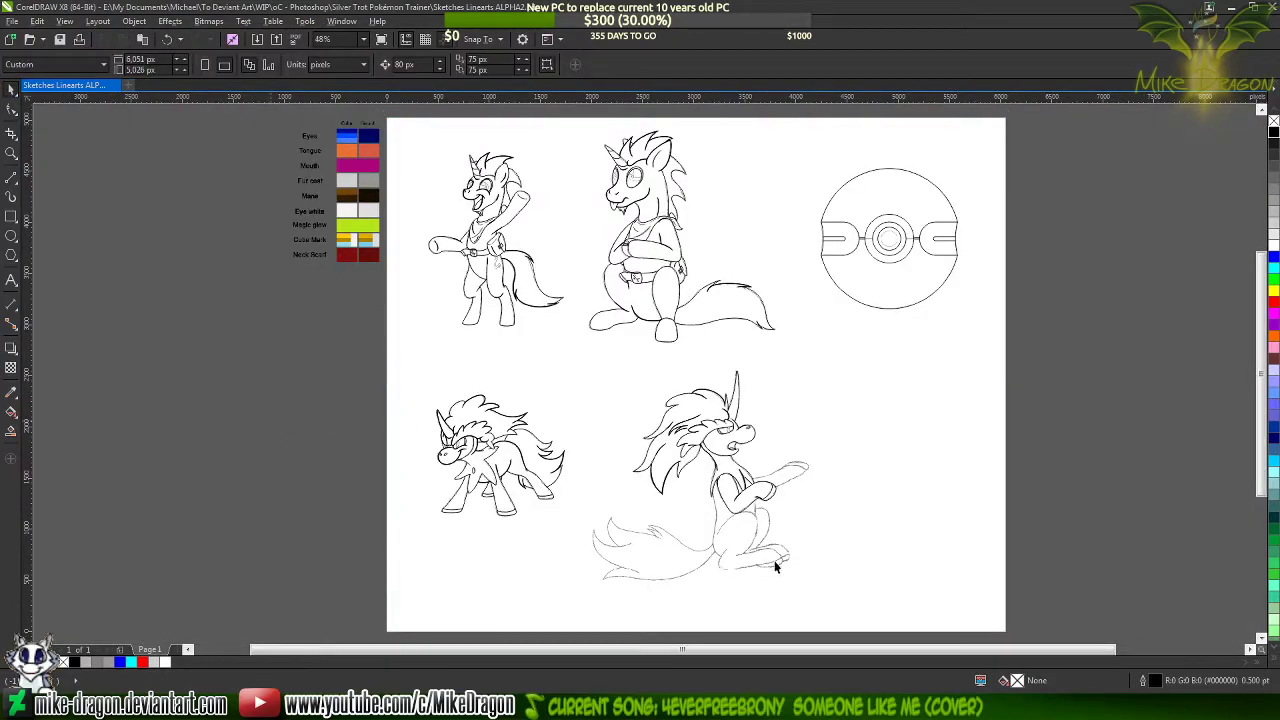
# Draw a five-point straight-segment line around the outstretched foreleg sketch, from the chest line over the hoof back to the crossed foreleg
pyautogui.scroll(5, 757, 566)
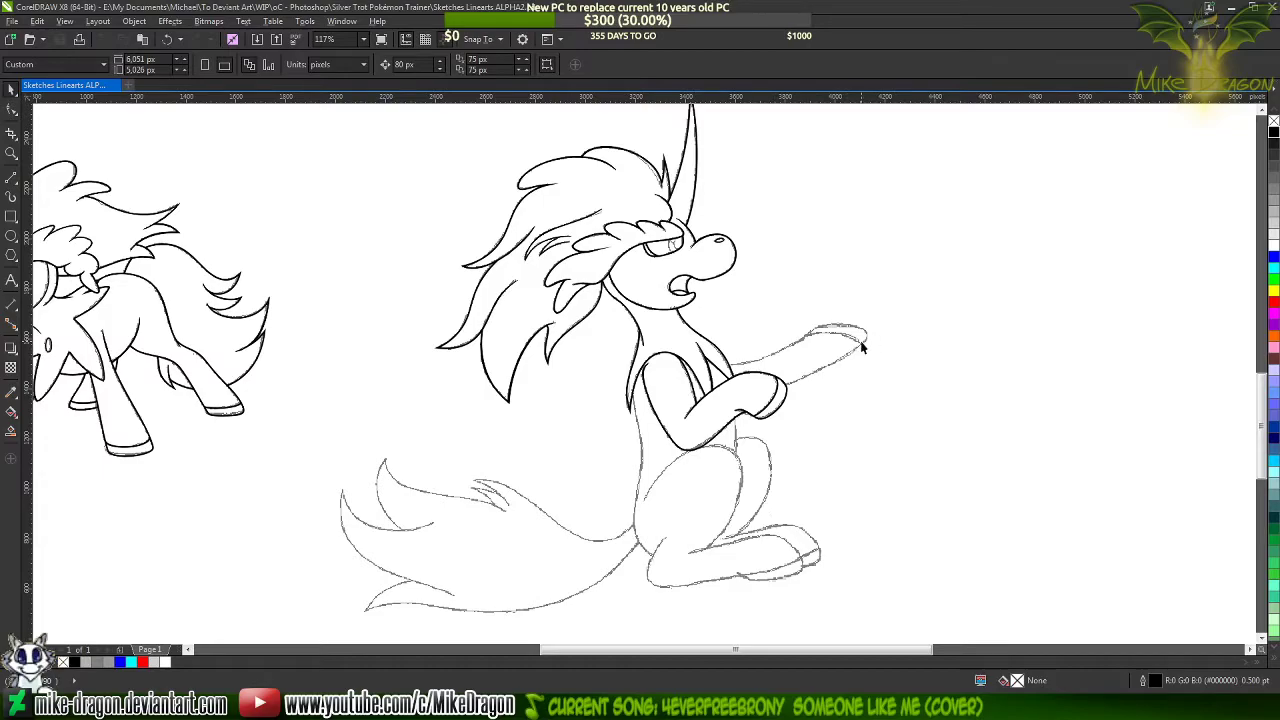
pyautogui.scroll(8, 852, 330)
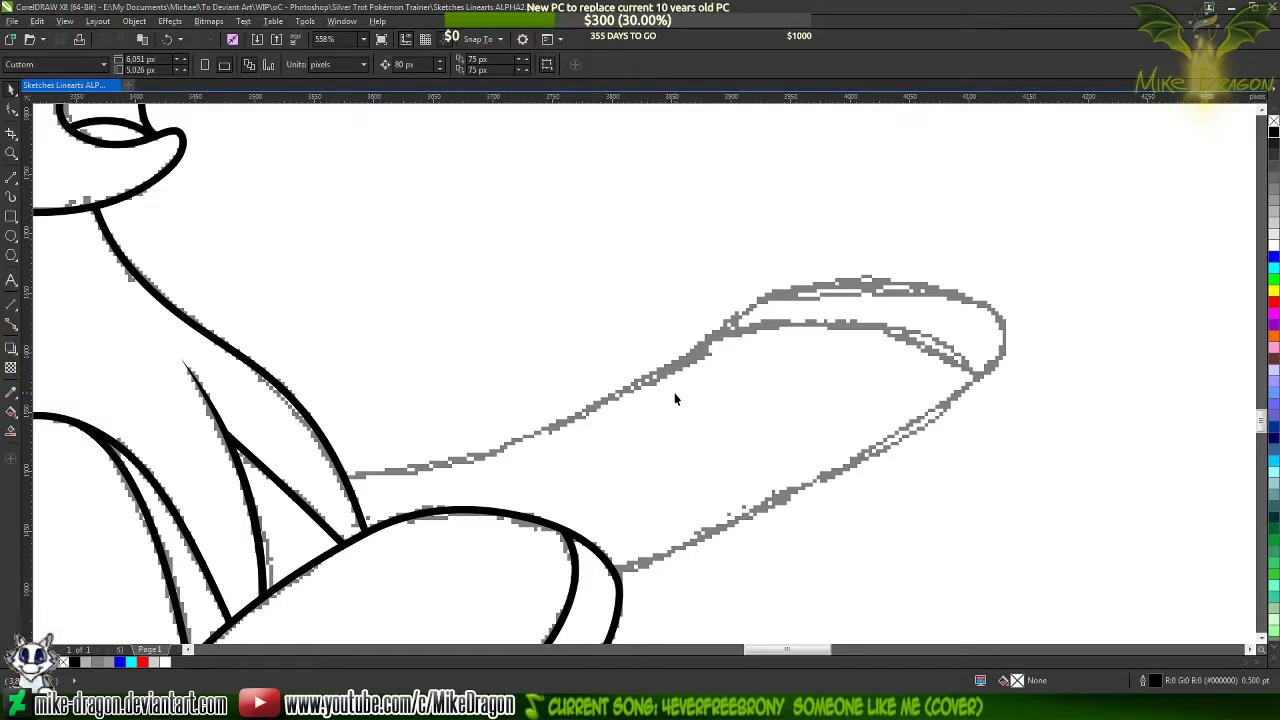
pyautogui.scroll(-2, 649, 357)
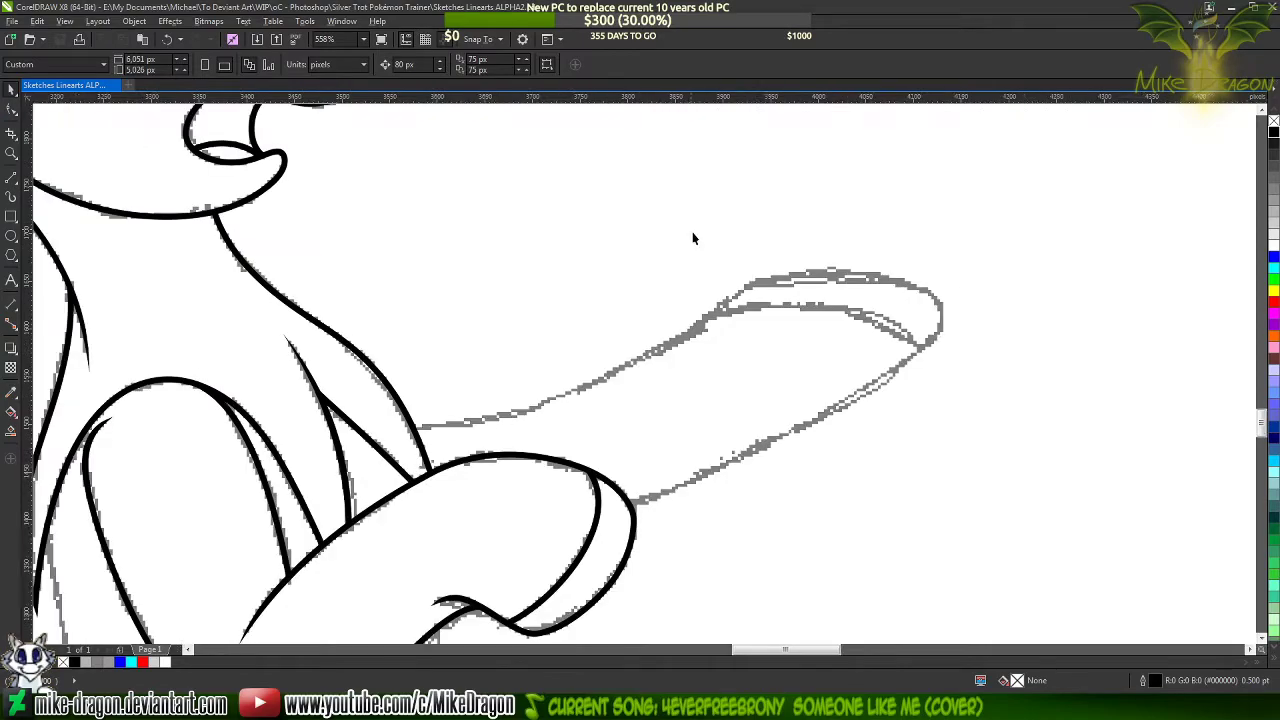
pyautogui.click(10, 181)
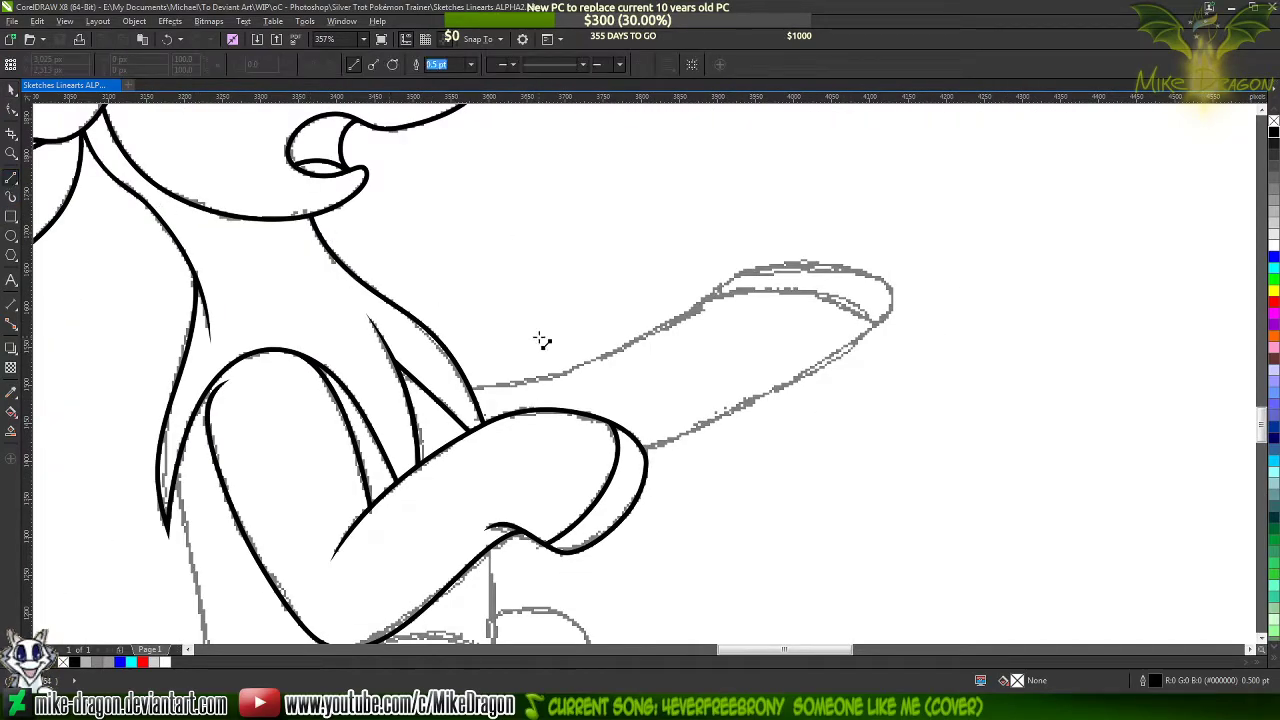
pyautogui.scroll(1, 631, 377)
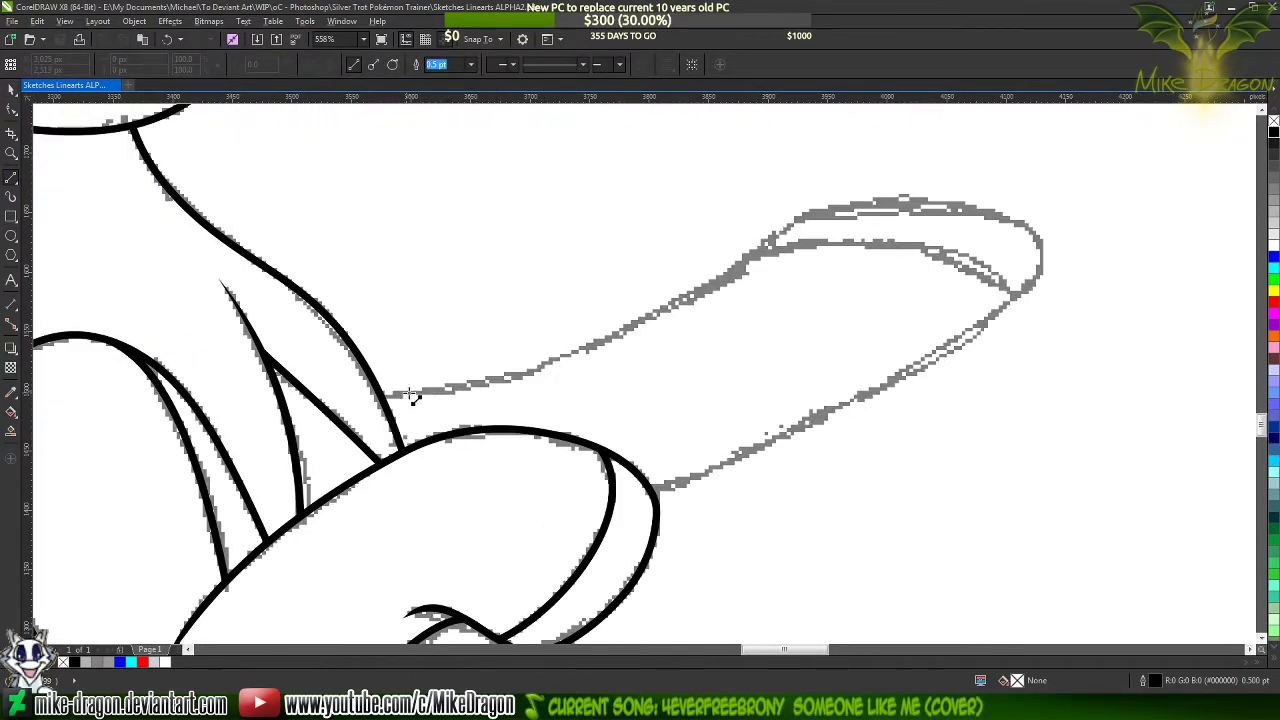
pyautogui.scroll(1, 411, 397)
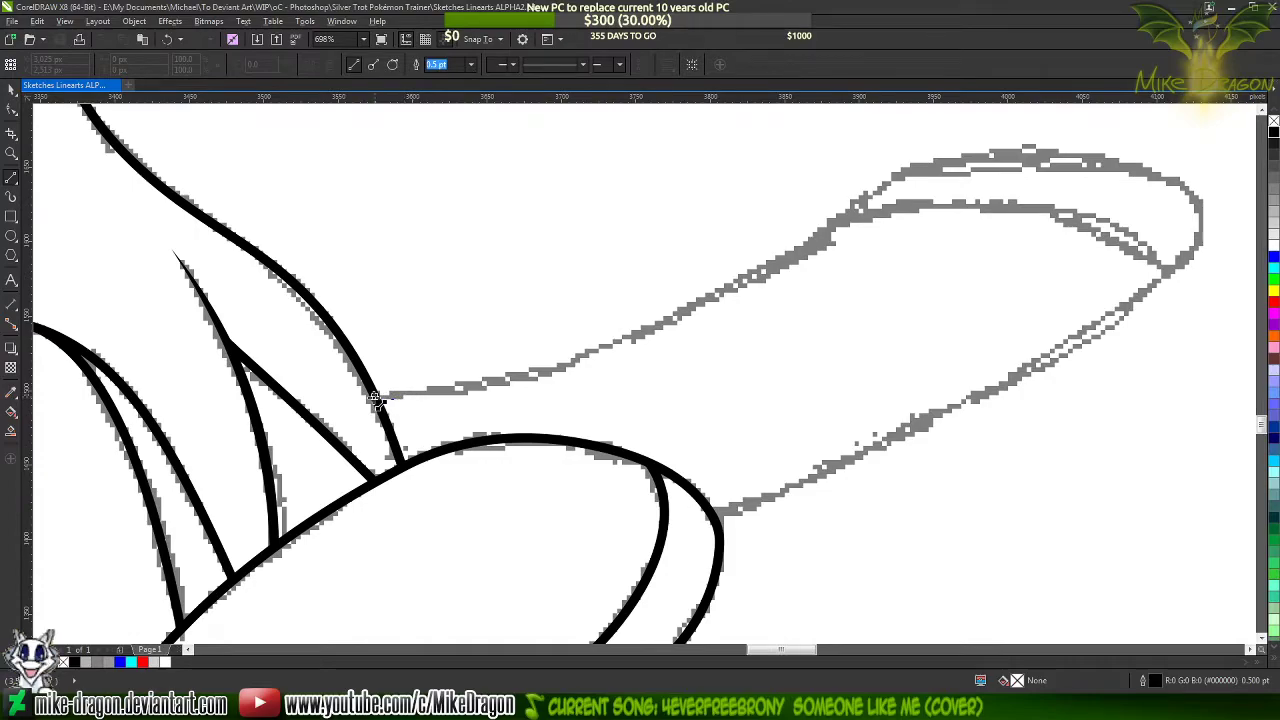
pyautogui.moveTo(380, 396)
pyautogui.mouseDown()
pyautogui.moveTo(849, 240)
pyautogui.moveTo(900, 177)
pyautogui.mouseUp()
pyautogui.click(1179, 181)
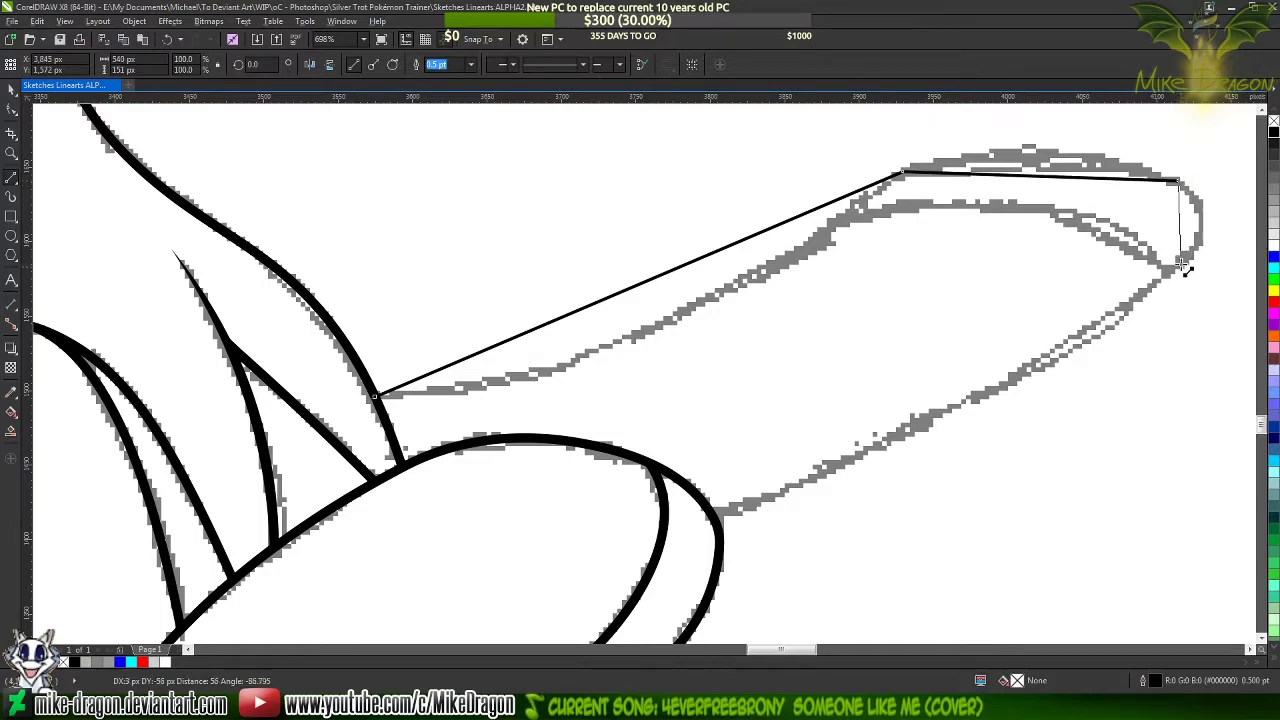
pyautogui.click(1175, 265)
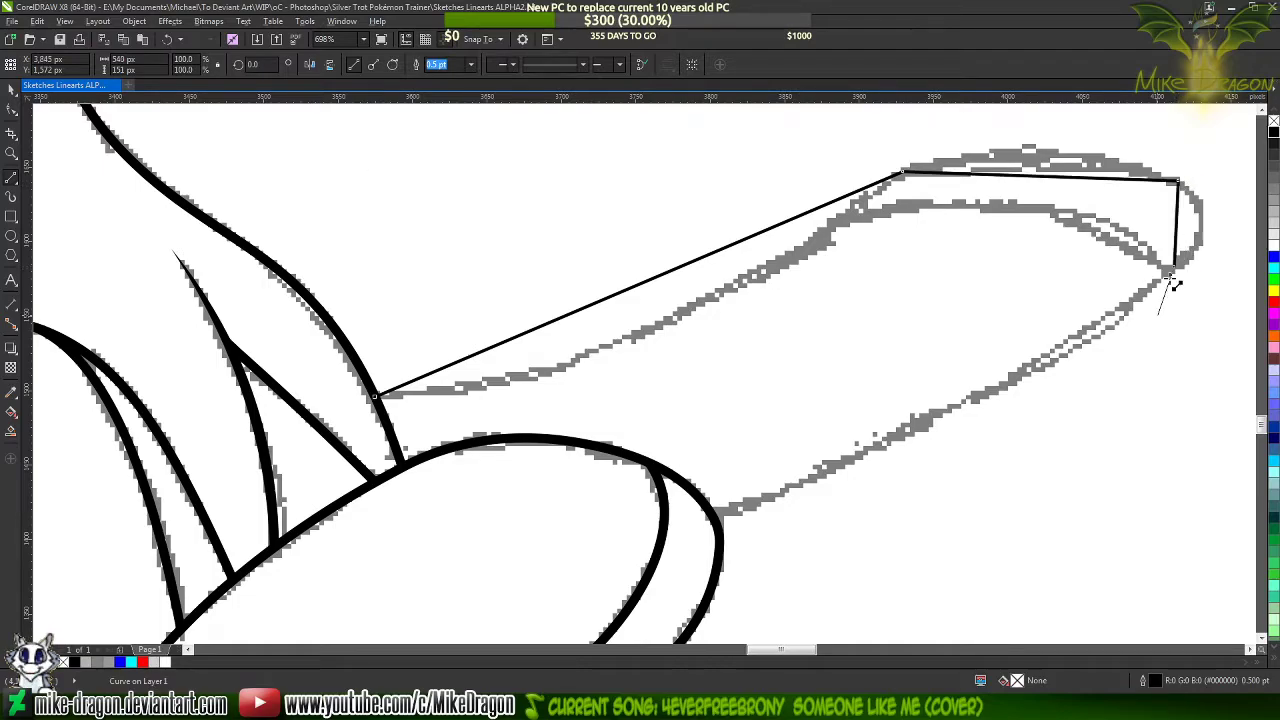
pyautogui.doubleClick(715, 517)
# Set the new foreleg line's outline width to 1.5 pt and convert all its segments to curves
pyautogui.scroll(-2, 578, 563)
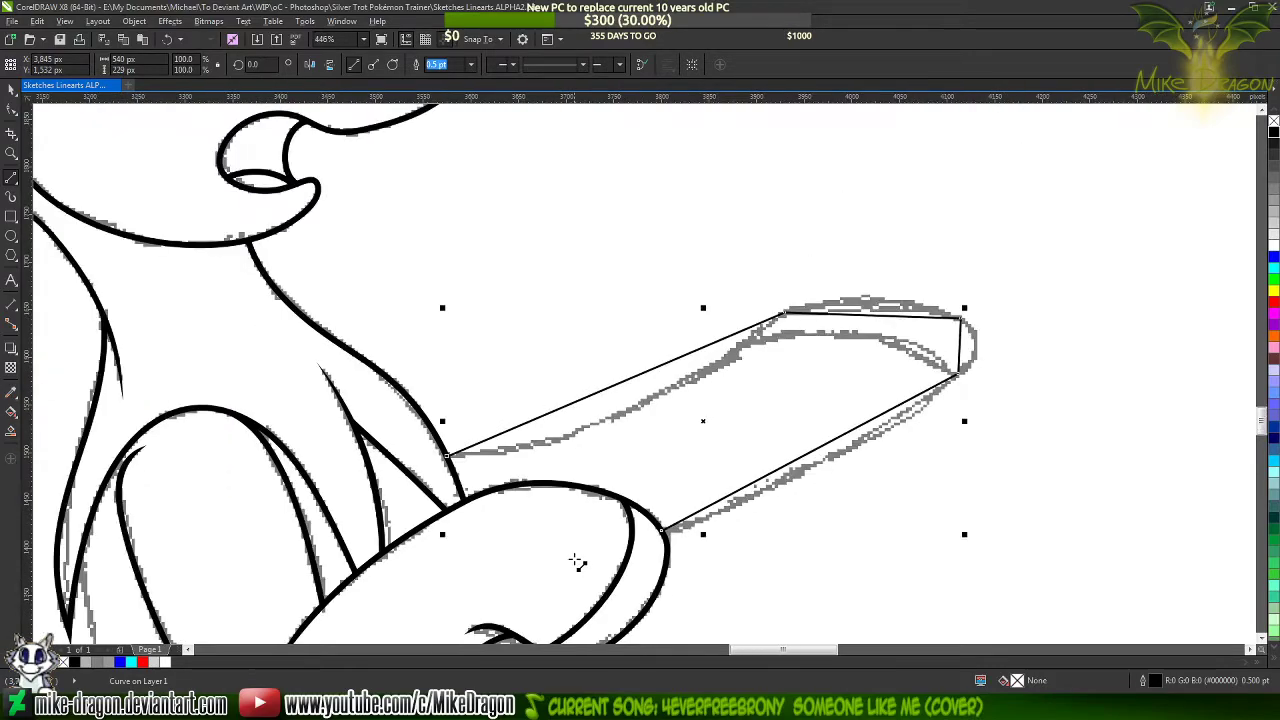
pyautogui.click(471, 64)
pyautogui.click(441, 131)
pyautogui.press('F10')
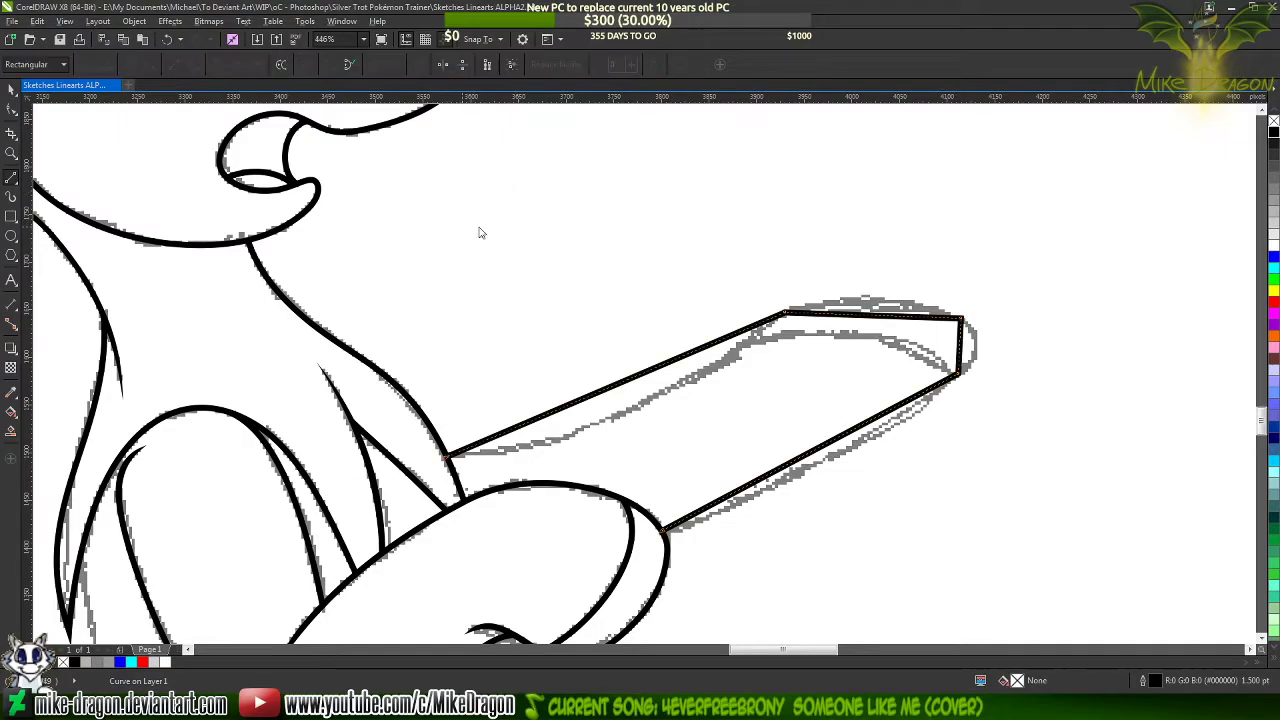
pyautogui.moveTo(335, 186); pyautogui.dragTo(1015, 582)
pyautogui.rightClick(797, 345)
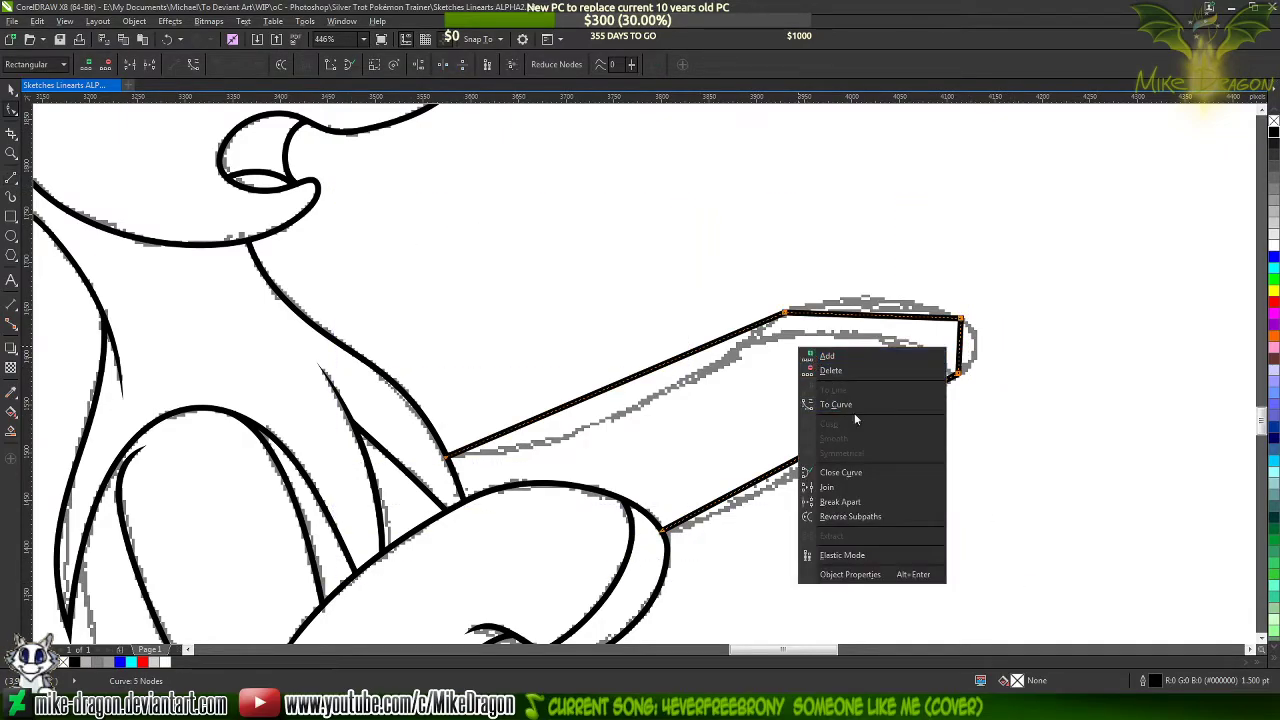
pyautogui.click(856, 404)
# Bend the foreleg's upper side and the hoof's top edge onto the sketch, adding a node midway on each
pyautogui.scroll(2, 657, 443)
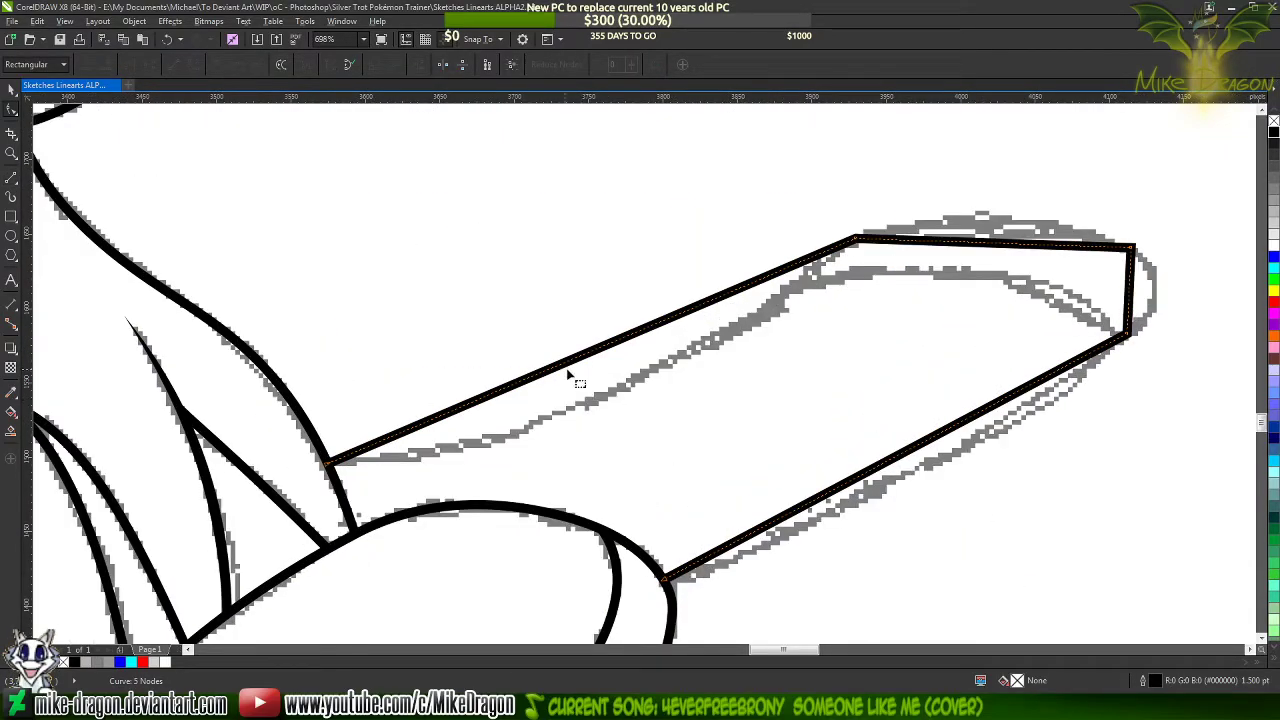
pyautogui.moveTo(567, 368); pyautogui.dragTo(587, 408)
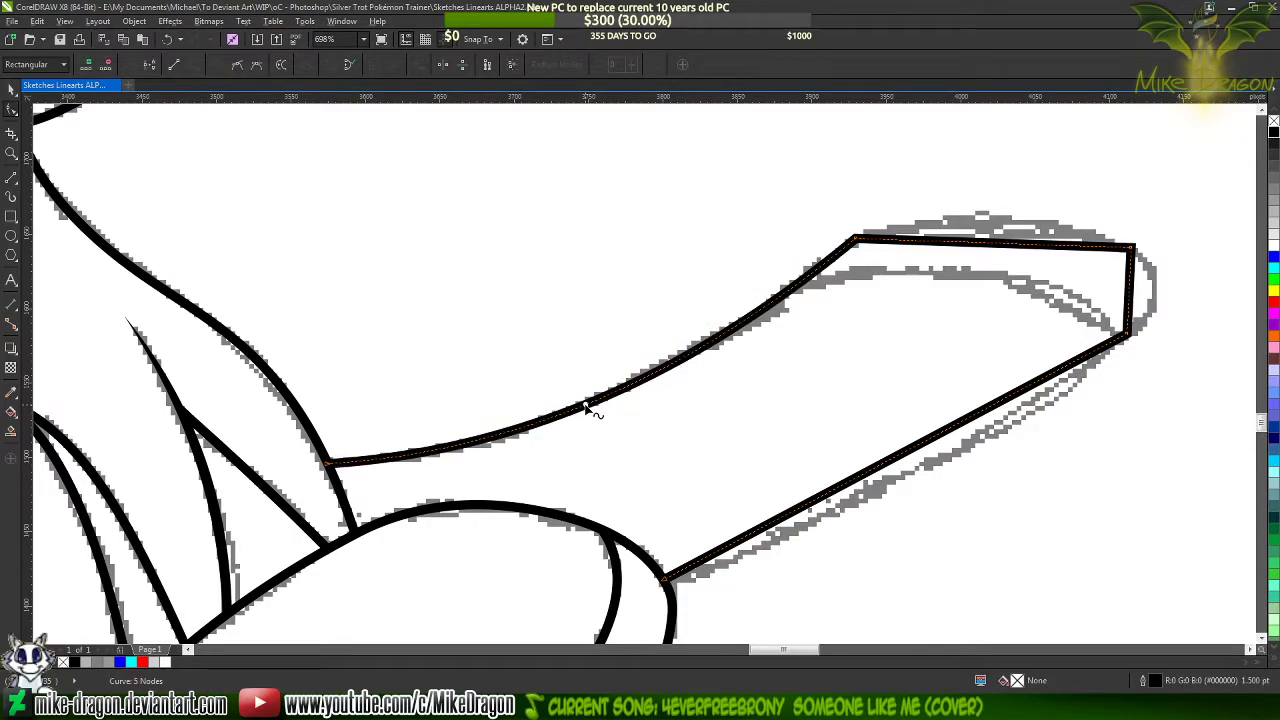
pyautogui.doubleClick(585, 404)
pyautogui.scroll(-1, 374, 271)
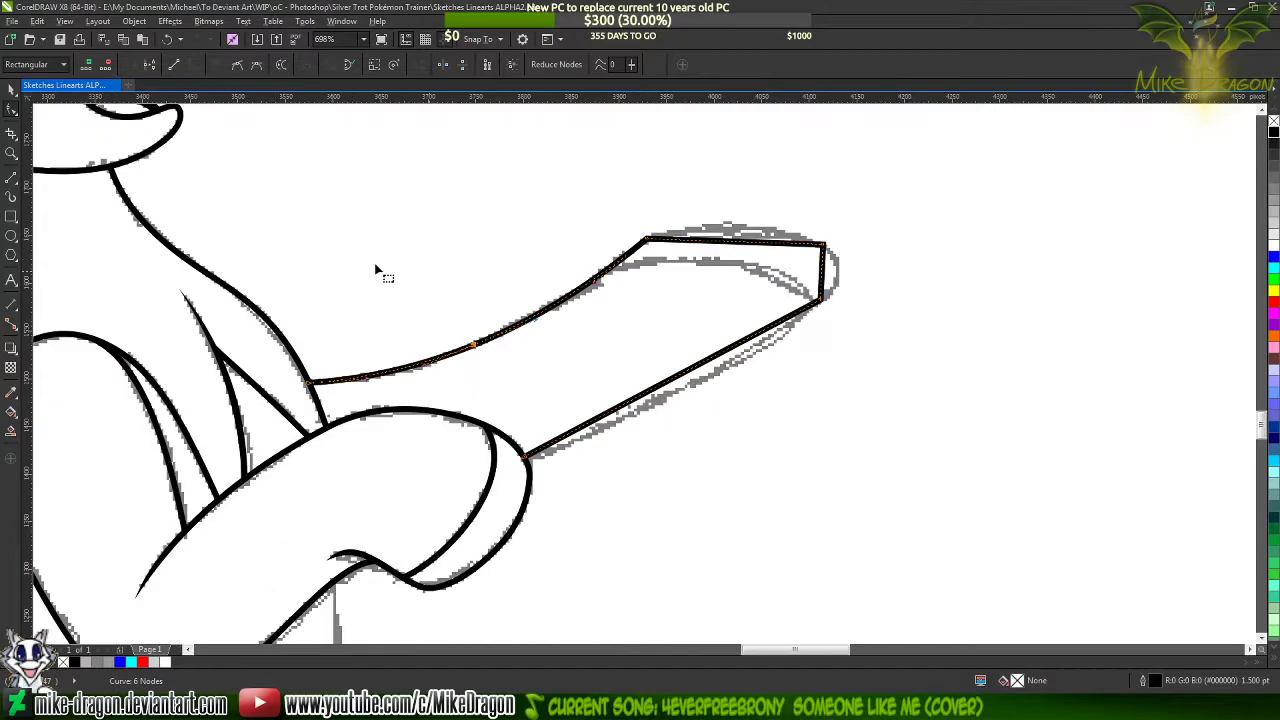
pyautogui.scroll(2, 741, 210)
pyautogui.moveTo(735, 272); pyautogui.dragTo(737, 242)
pyautogui.doubleClick(737, 242)
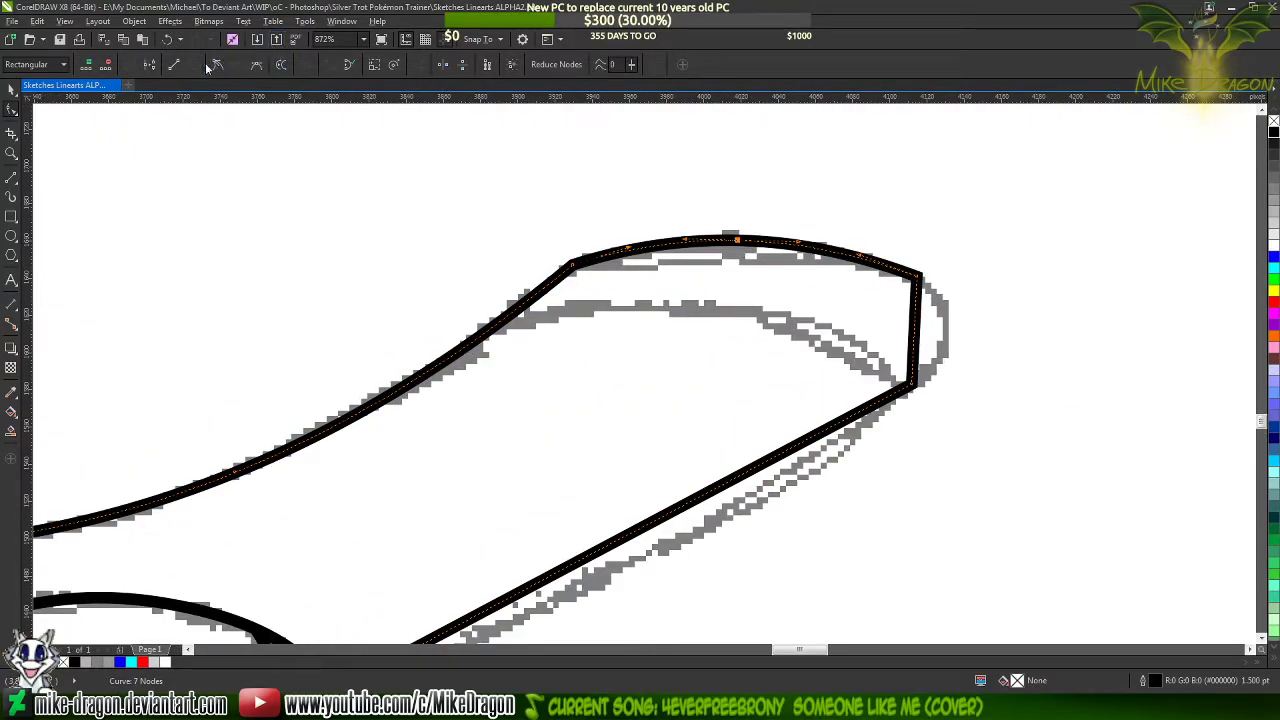
# Bend the hoof's tip outward and the foreleg's underside downward onto the sketch, adding a node midway on each
pyautogui.scroll(2, 966, 314)
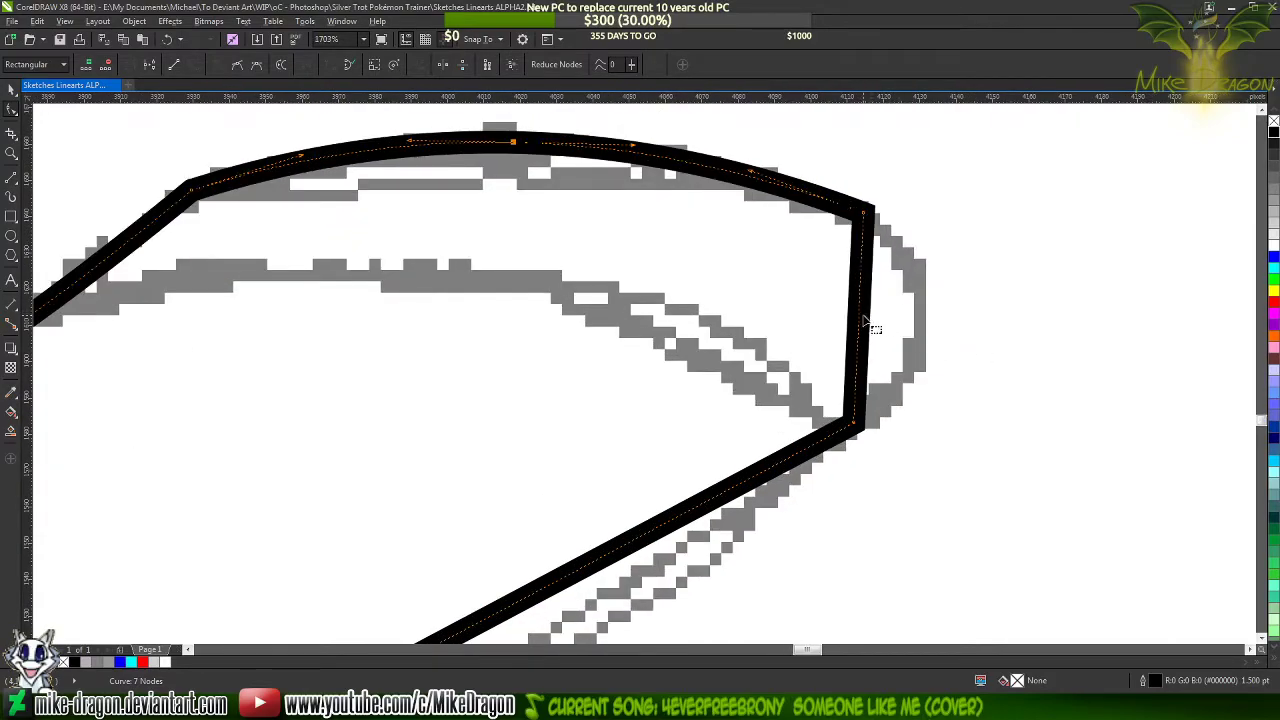
pyautogui.moveTo(862, 318); pyautogui.dragTo(921, 329)
pyautogui.doubleClick(921, 329)
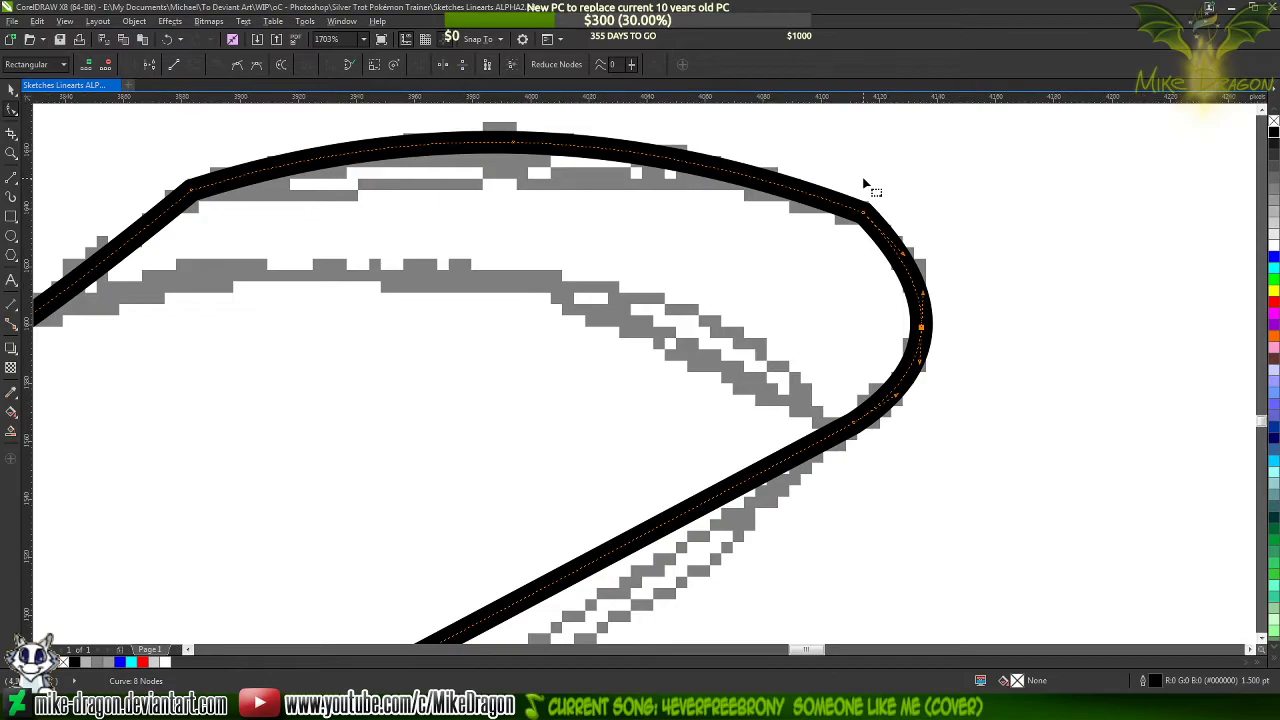
pyautogui.scroll(-3, 866, 188)
pyautogui.moveTo(622, 410)
pyautogui.mouseDown()
pyautogui.moveTo(637, 428)
pyautogui.moveTo(663, 417)
pyautogui.moveTo(606, 441)
pyautogui.moveTo(640, 428)
pyautogui.mouseUp()
pyautogui.doubleClick(640, 428)
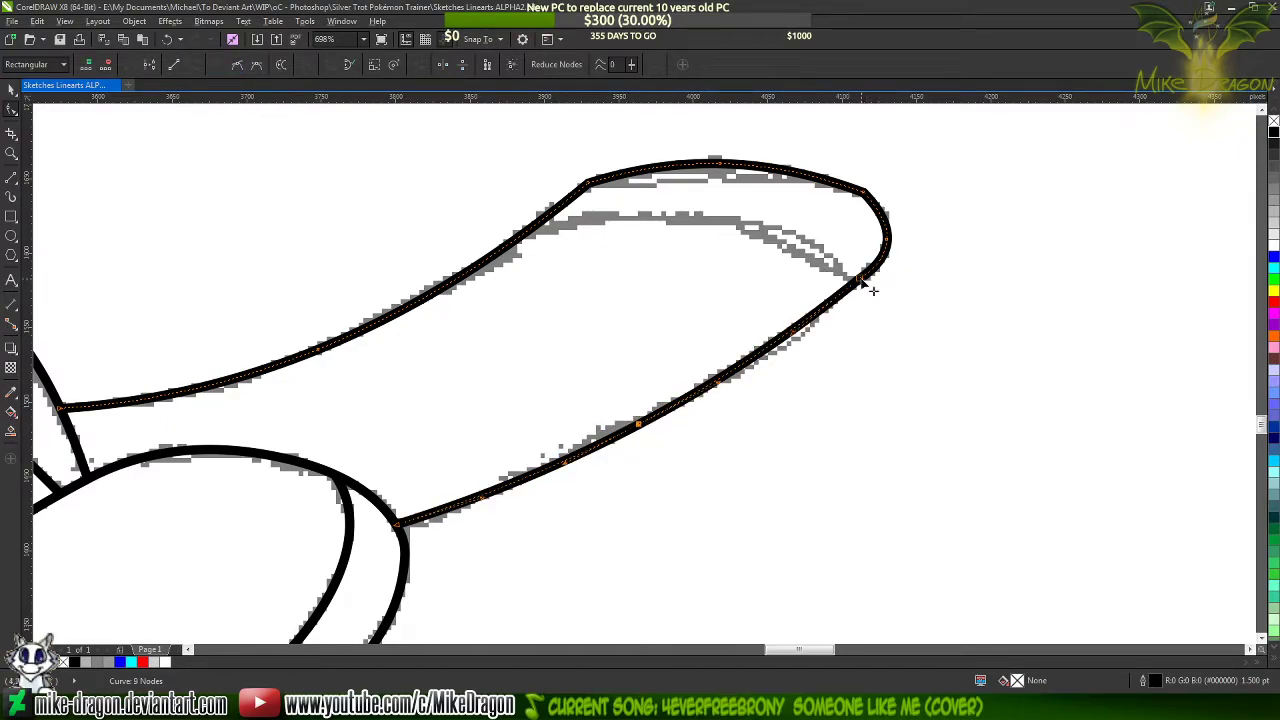
# Delete the two corner nodes above and below the hoof's tip to round the outline
pyautogui.press('Delete')
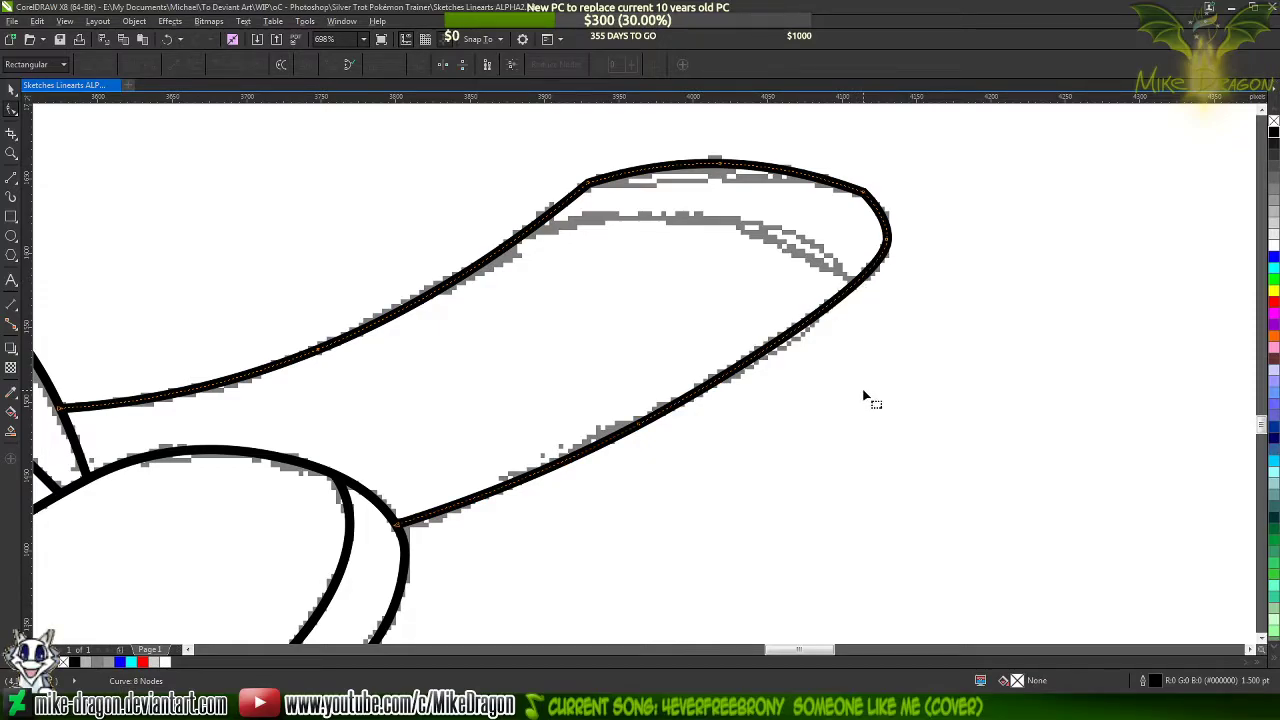
pyautogui.scroll(2, 898, 216)
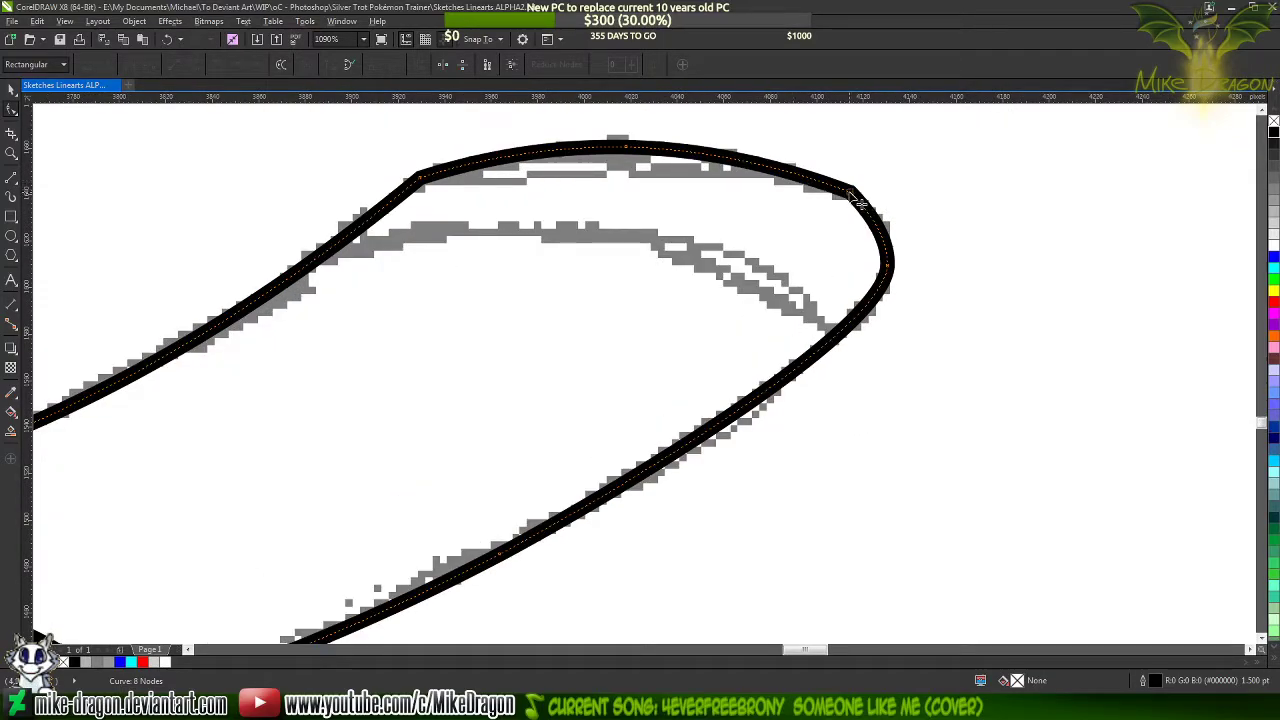
pyautogui.click(858, 200)
pyautogui.press('Delete')
pyautogui.scroll(-2, 959, 287)
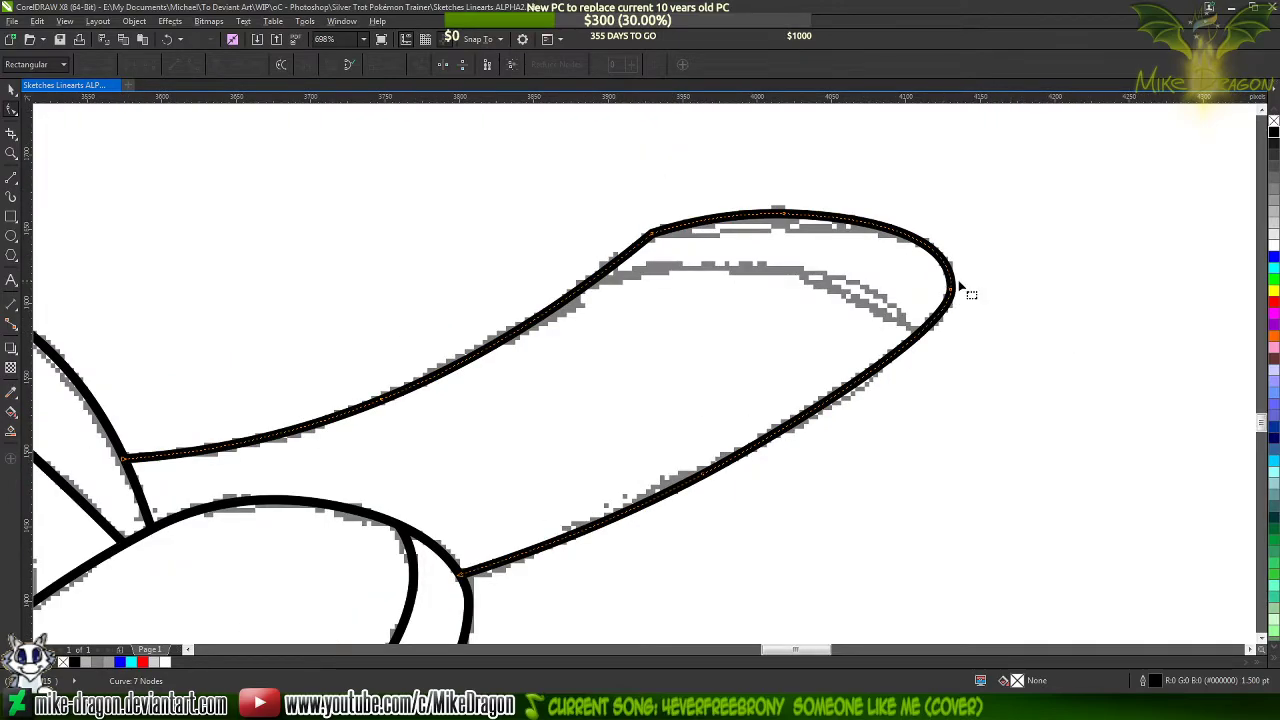
# Add cusp nodes below and above the hoof's tip and delete the node between them
pyautogui.scroll(5, 959, 287)
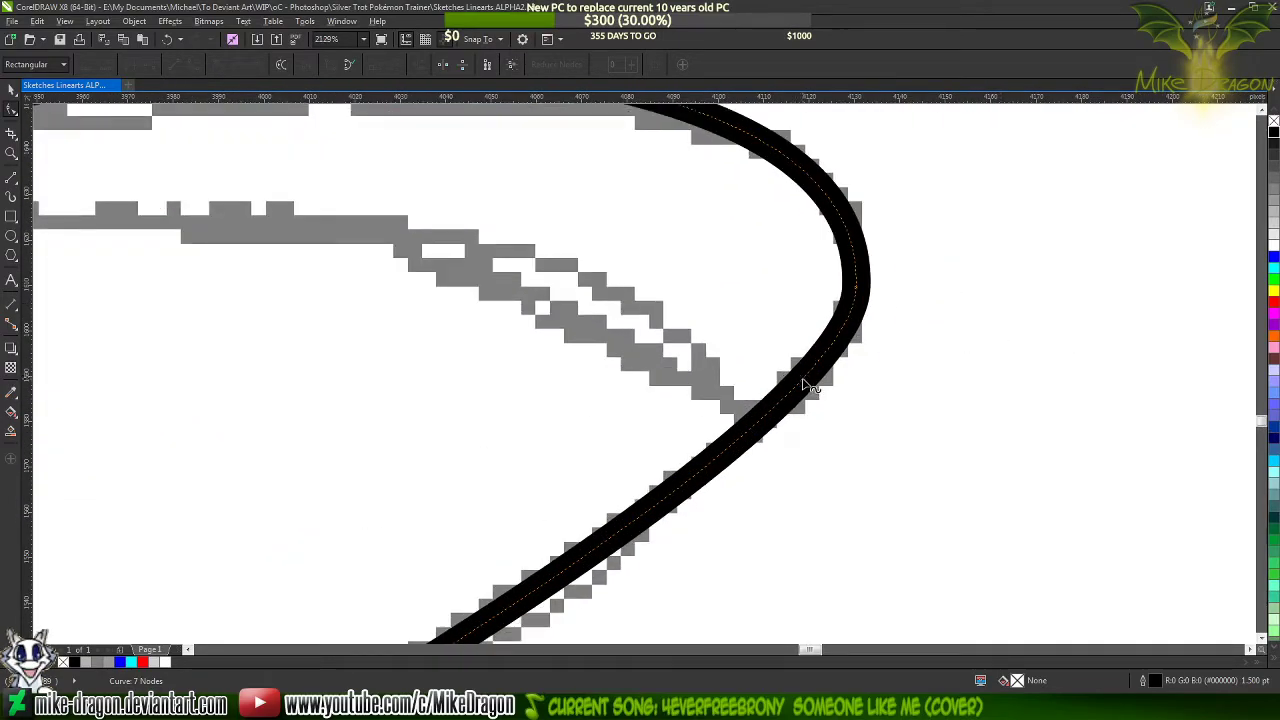
pyautogui.doubleClick(803, 382)
pyautogui.click(218, 65)
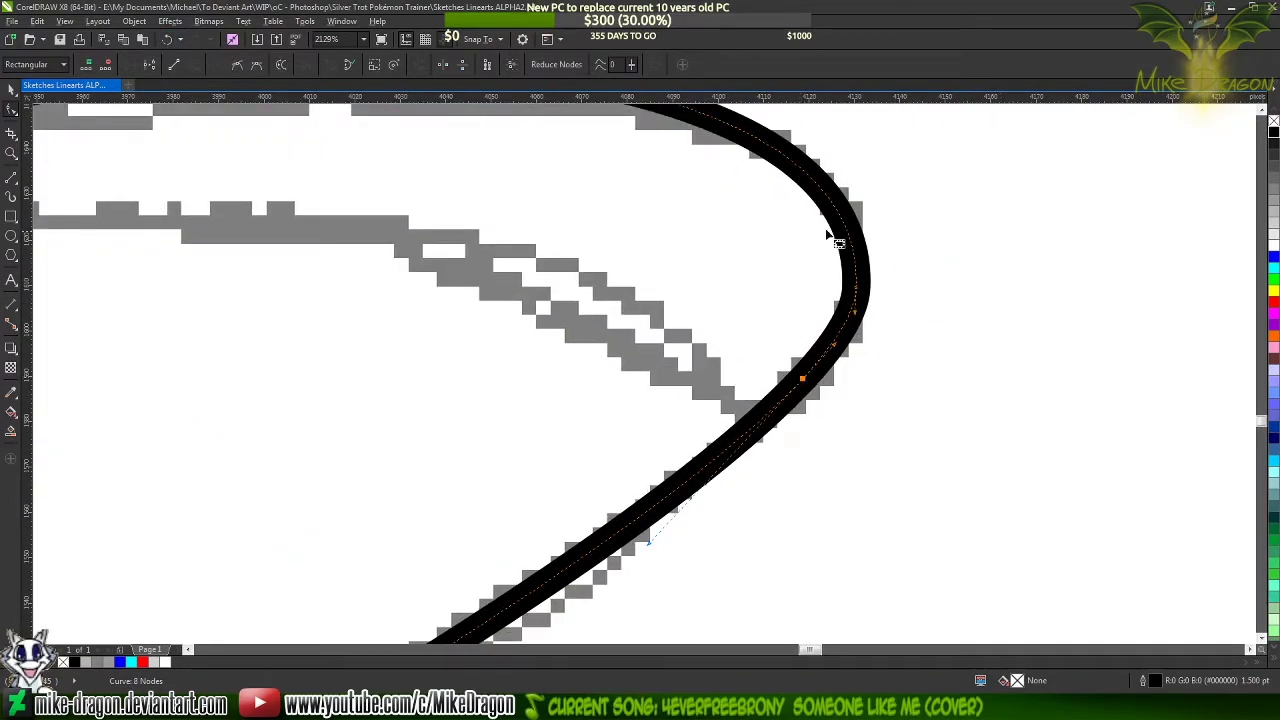
pyautogui.click(821, 189)
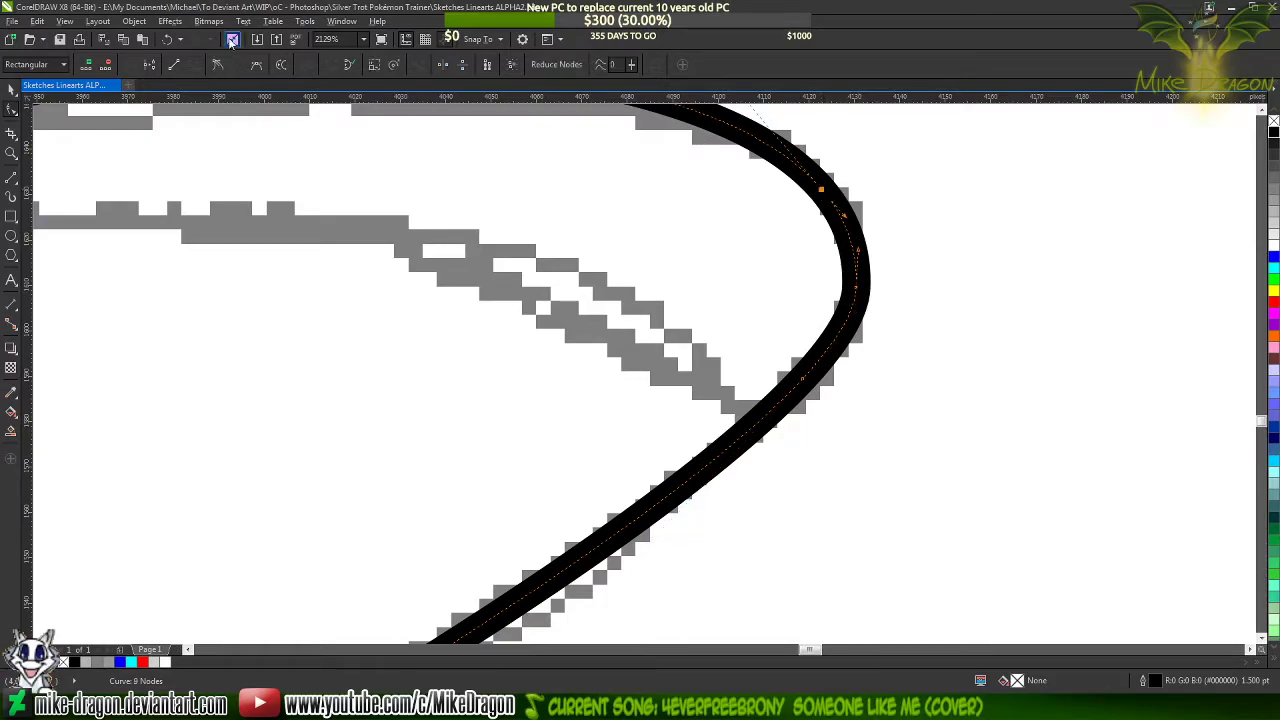
pyautogui.click(219, 65)
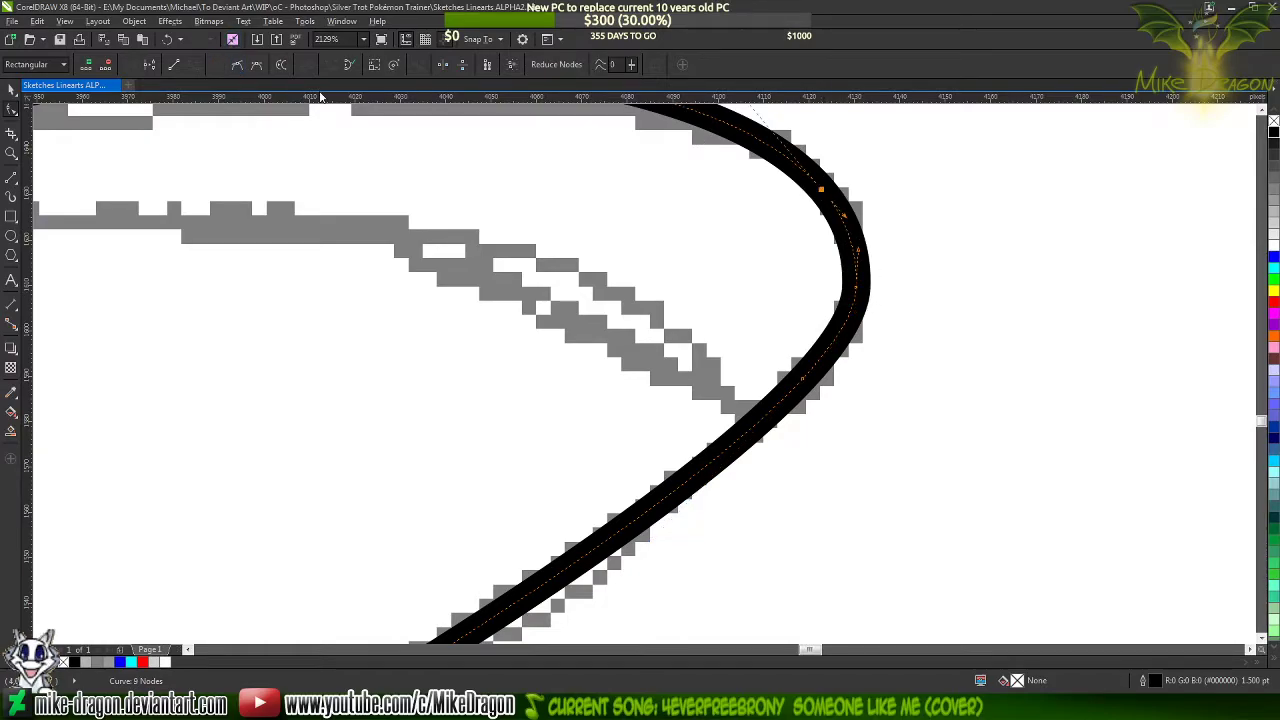
pyautogui.doubleClick(858, 289)
pyautogui.scroll(-4, 980, 398)
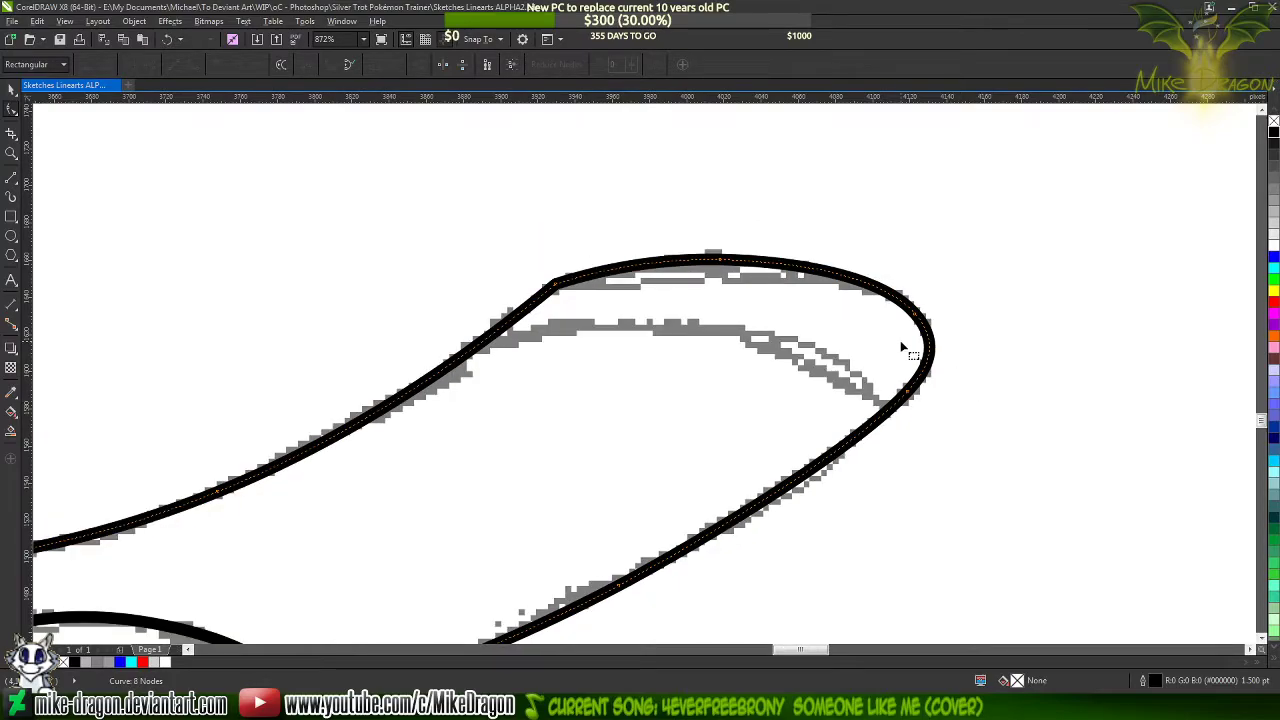
pyautogui.scroll(-2, 858, 243)
pyautogui.scroll(4, 608, 280)
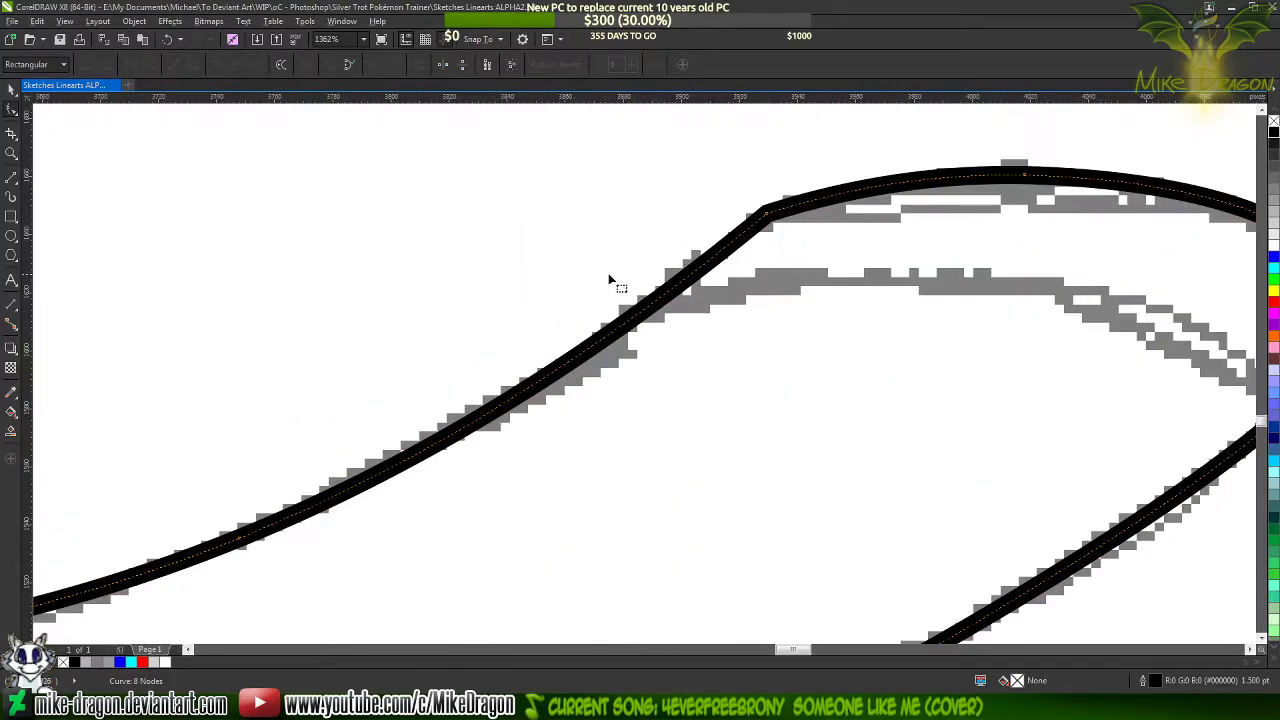
pyautogui.scroll(-3, 873, 243)
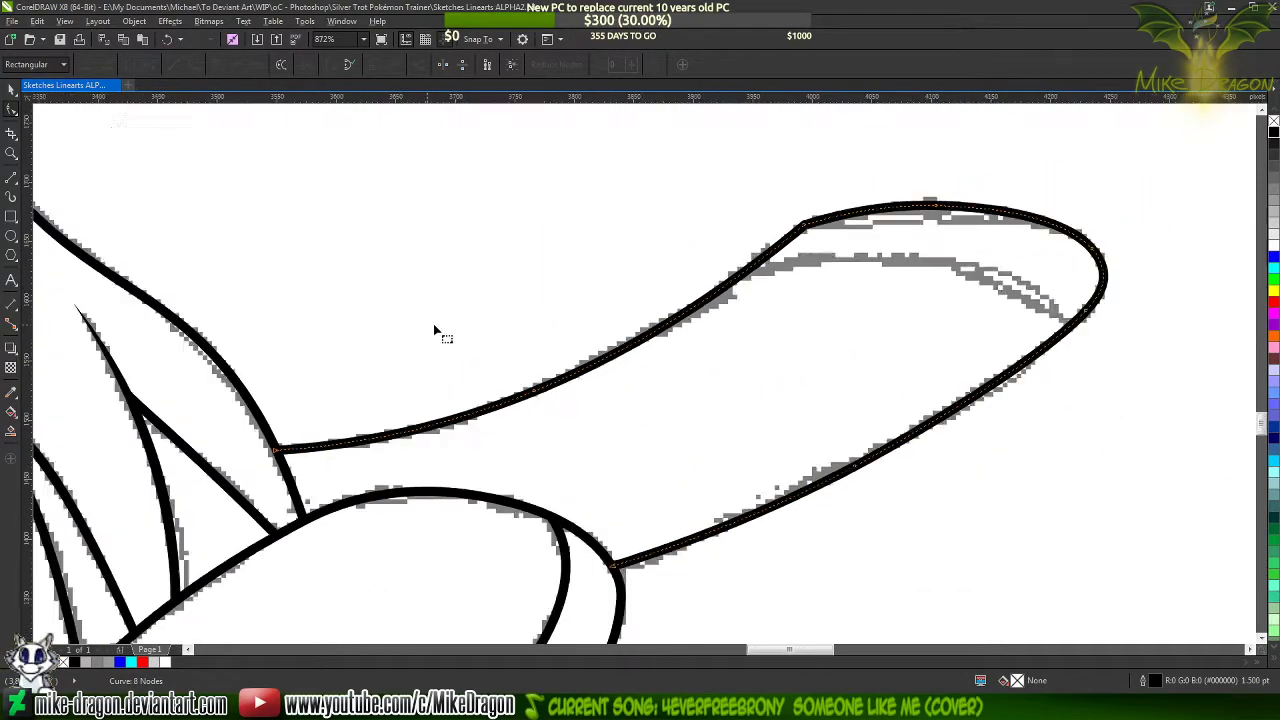
pyautogui.scroll(4, 640, 237)
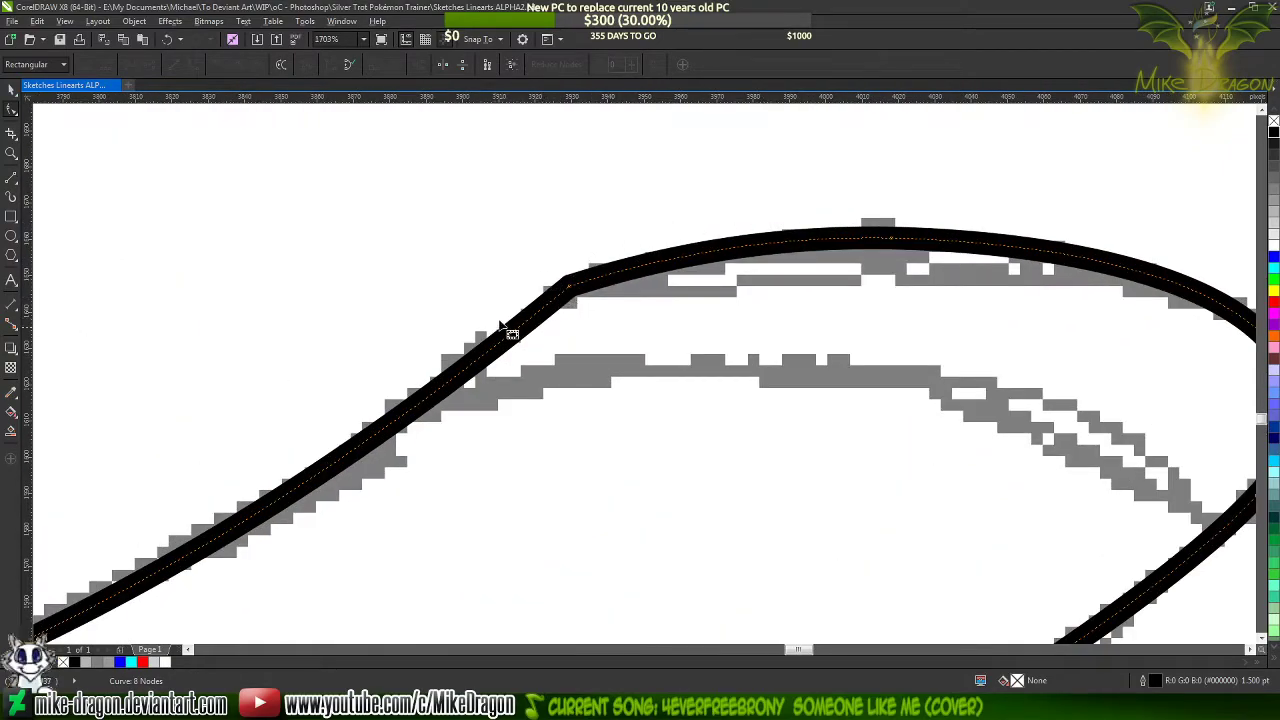
# Add a cusp node on each side of the corner where the foreleg's upper side meets the hoof, and delete the corner node
pyautogui.doubleClick(507, 339)
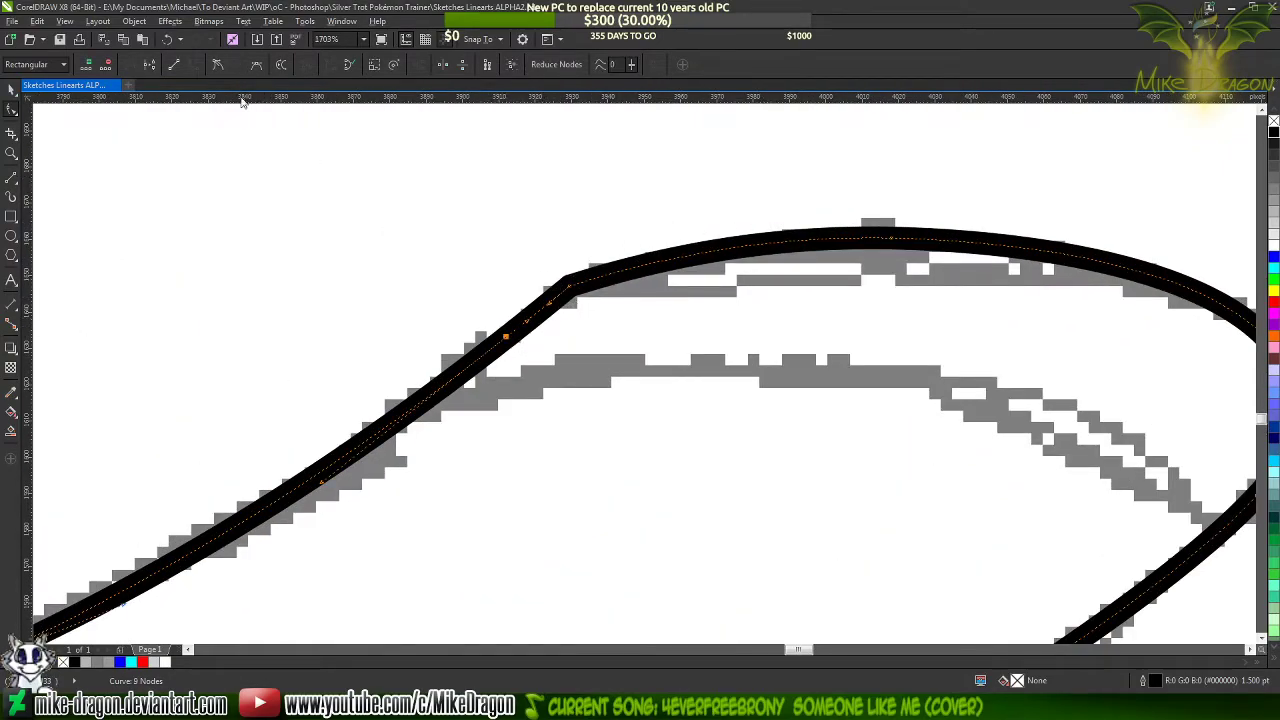
pyautogui.doubleClick(672, 261)
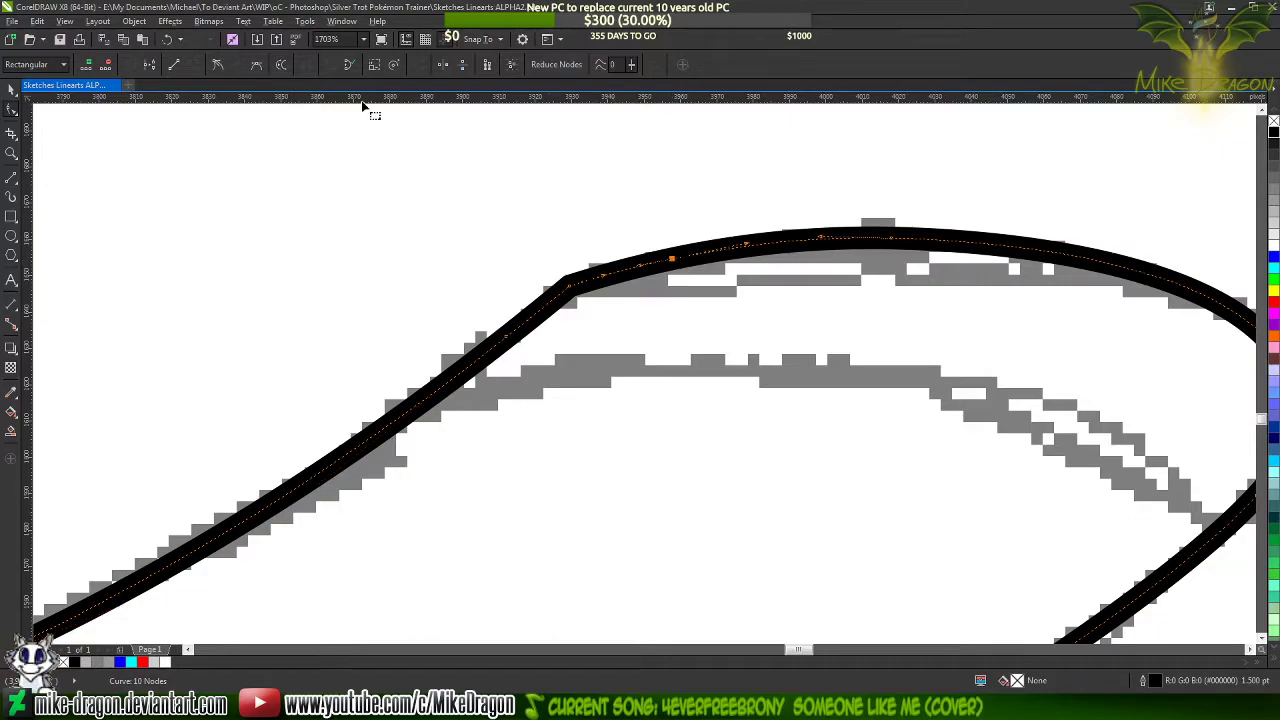
pyautogui.click(232, 65)
pyautogui.doubleClick(566, 276)
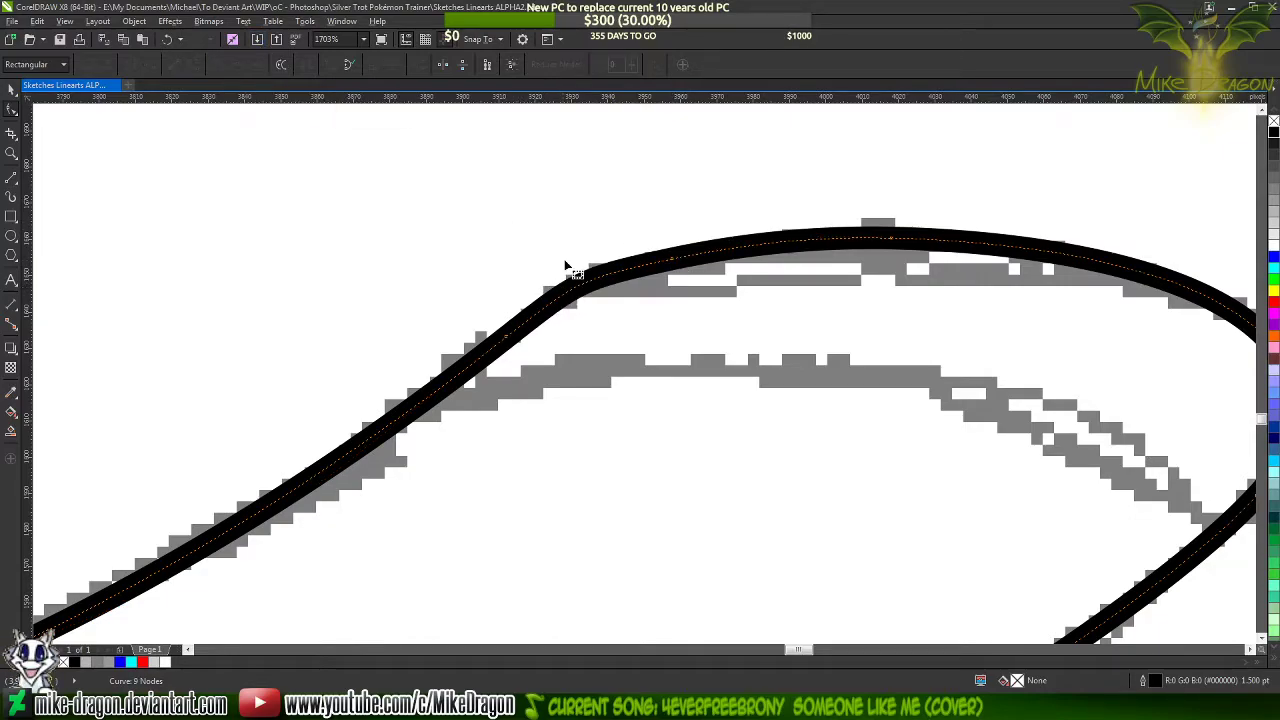
# Adjust the curve handles at the bend between the foreleg's upper side and the hoof so it rounds along the sketch
pyautogui.click(673, 264)
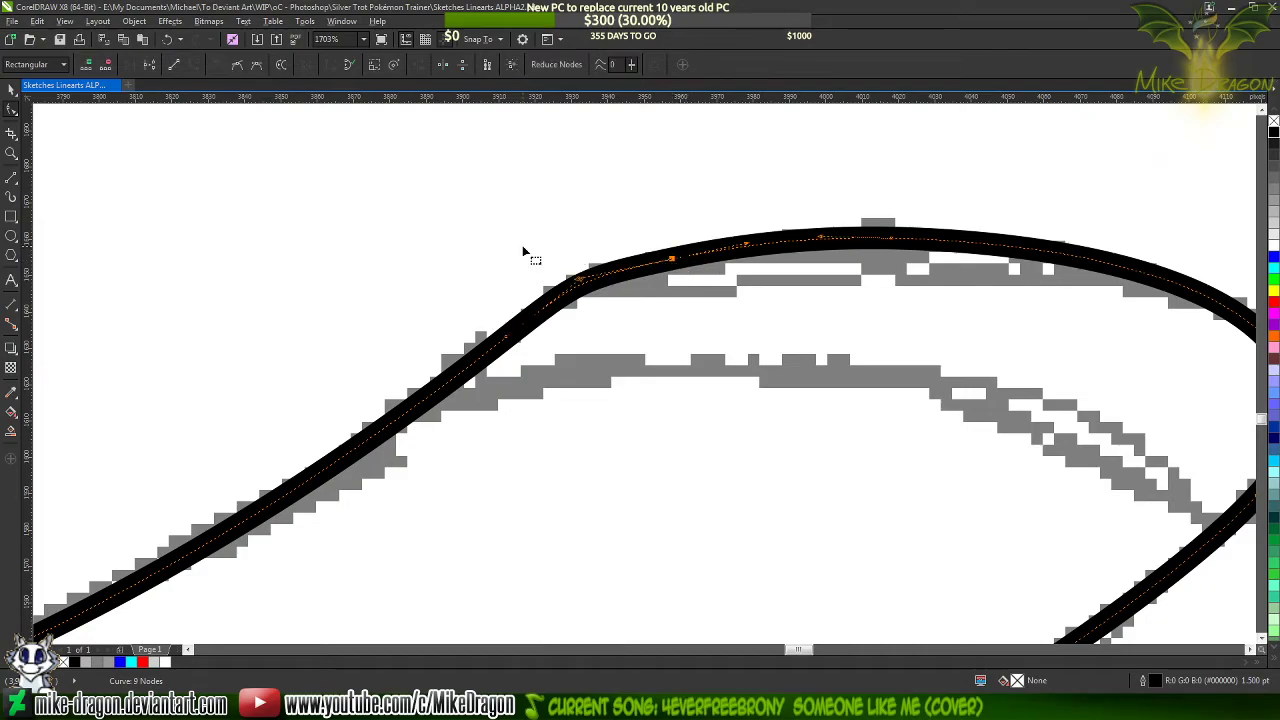
pyautogui.scroll(3, 522, 250)
pyautogui.moveTo(645, 316); pyautogui.dragTo(617, 341)
pyautogui.click(419, 494)
pyautogui.click(720, 401)
pyautogui.scroll(-10, 714, 334)
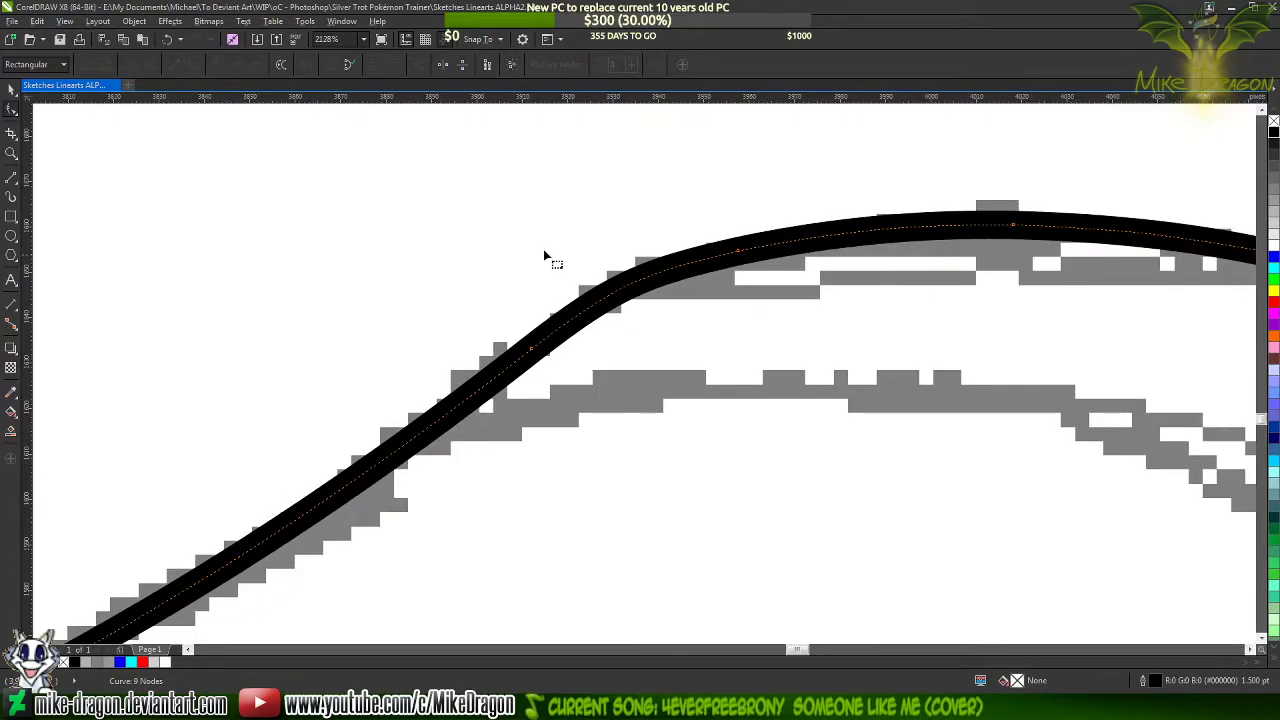
# Delete the node in the middle of the hoof's top edge
pyautogui.scroll(5, 728, 241)
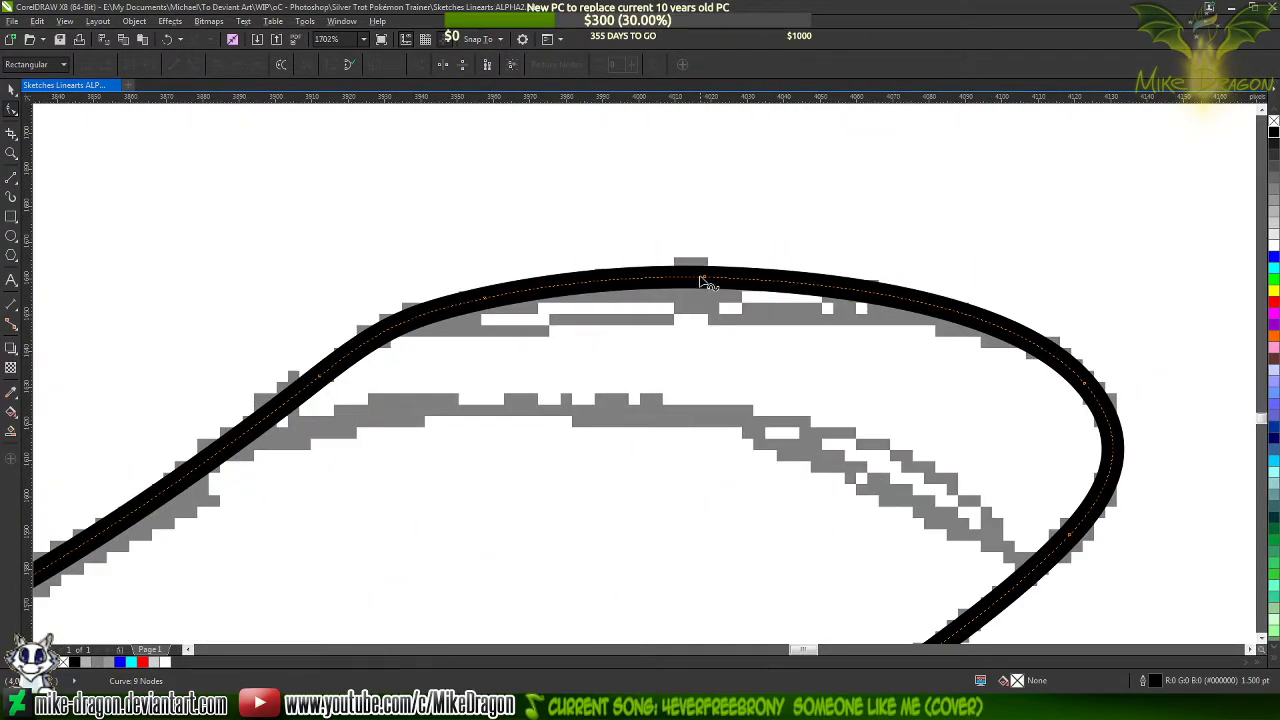
pyautogui.doubleClick(705, 279)
pyautogui.scroll(-5, 860, 205)
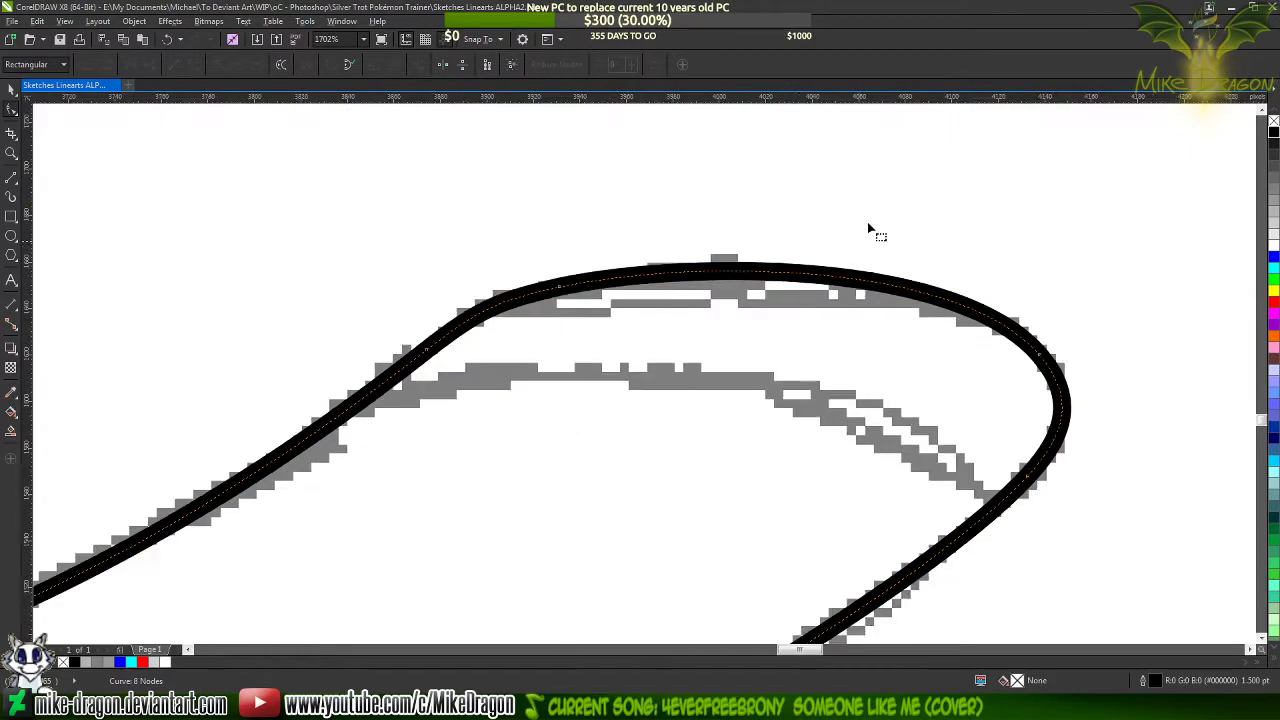
pyautogui.scroll(-2, 848, 185)
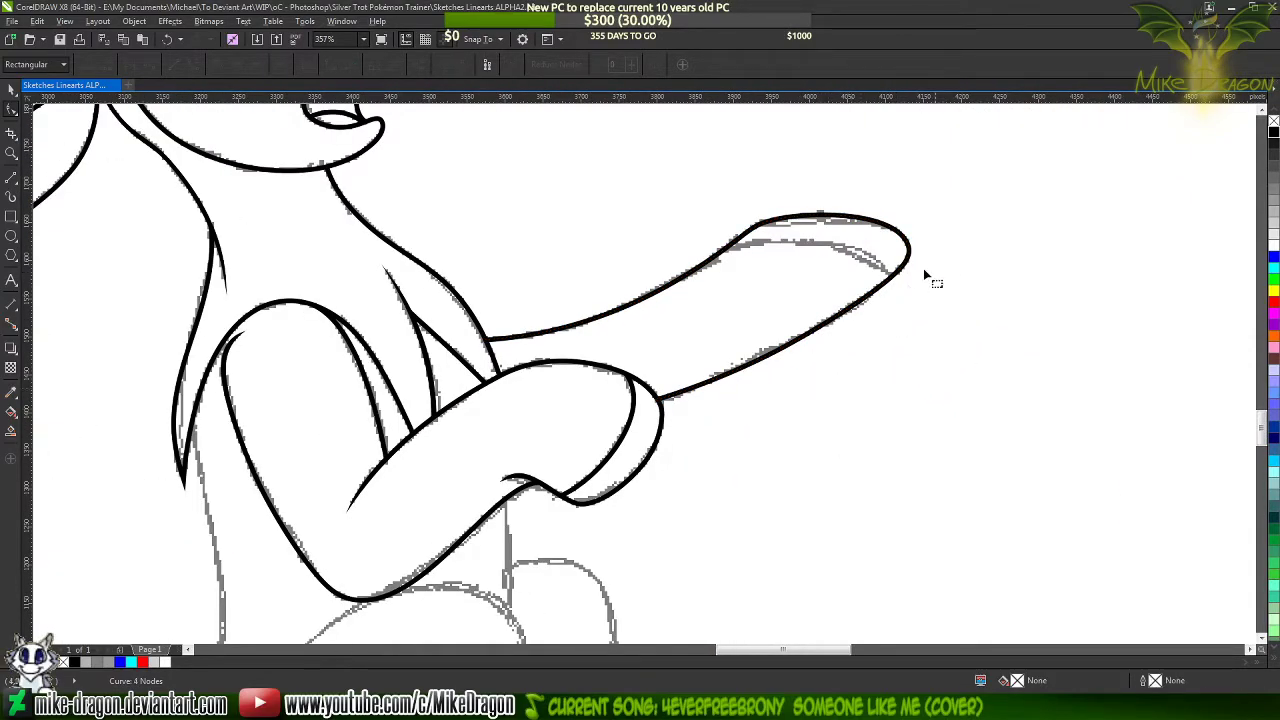
# Draw a straight line about 228 px wide across the outstretched hoof between the sketched band's ends, with a 1.5 pt outline
pyautogui.scroll(4, 925, 273)
pyautogui.click(11, 177)
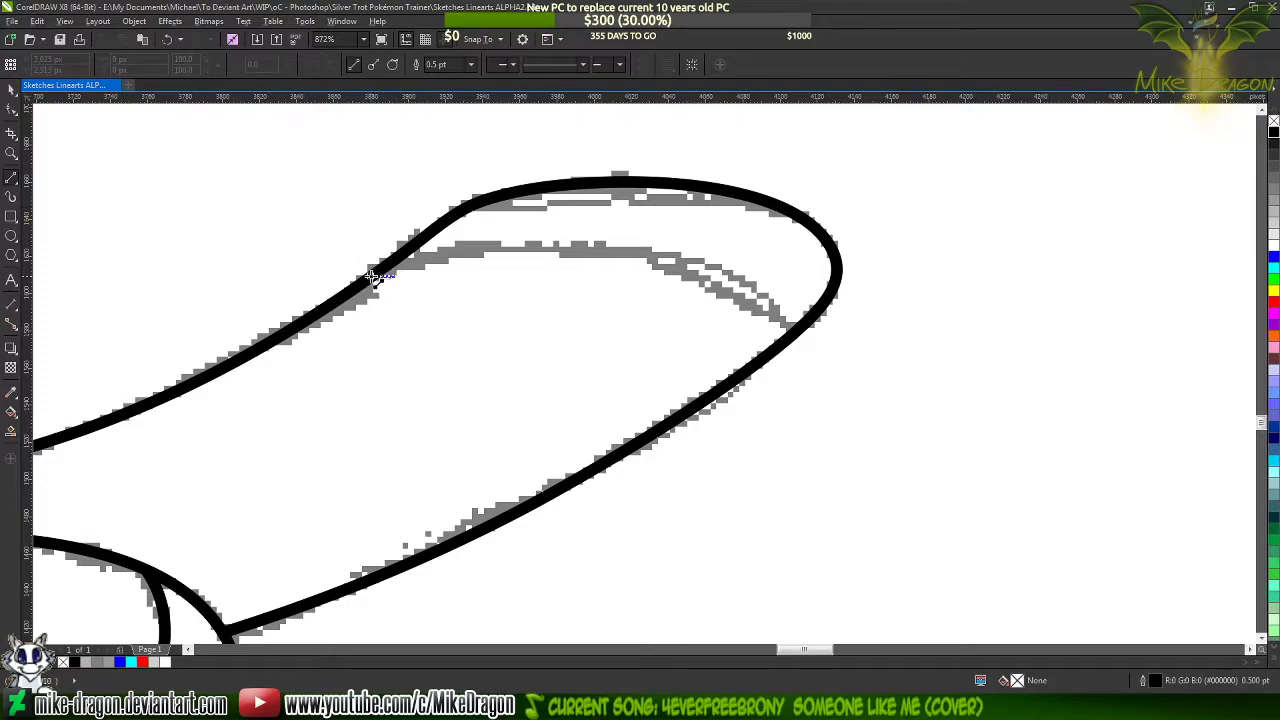
pyautogui.moveTo(373, 277)
pyautogui.mouseDown()
pyautogui.moveTo(685, 265)
pyautogui.moveTo(795, 331)
pyautogui.mouseUp()
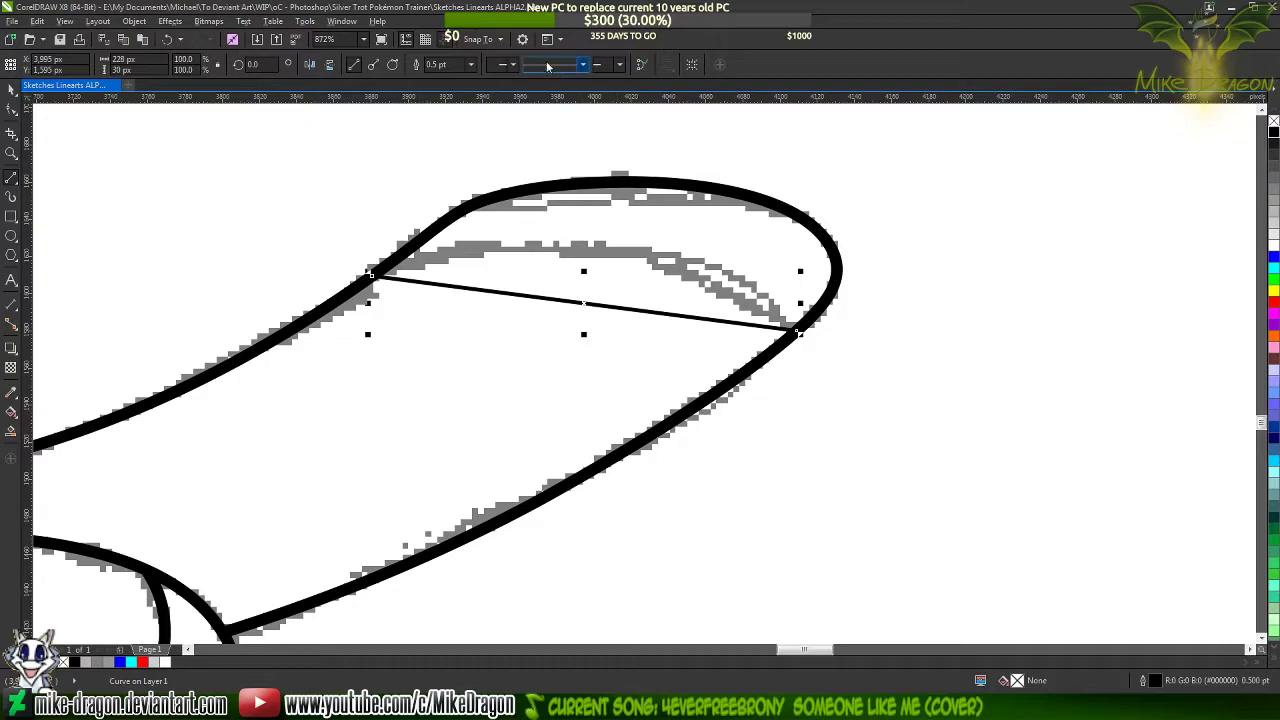
pyautogui.click(471, 66)
pyautogui.click(446, 131)
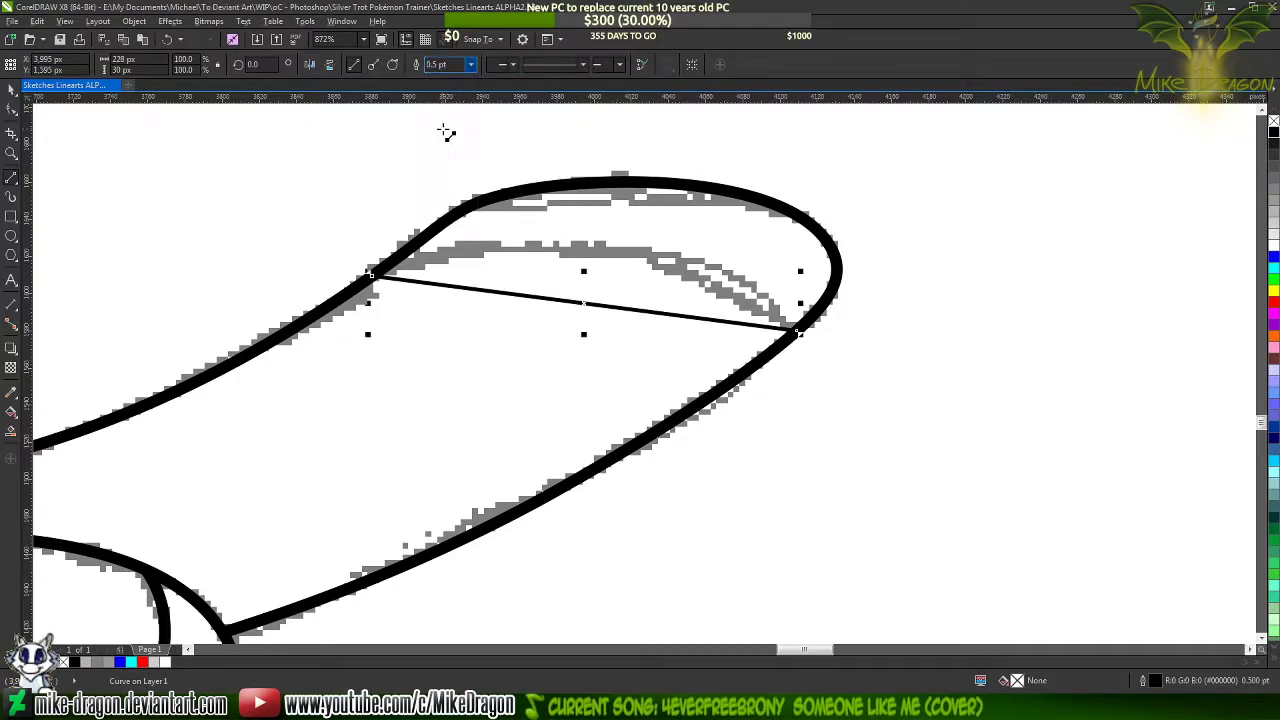
# Select all nodes of the line across the hoof and convert it to a curve
pyautogui.press('F10')
pyautogui.moveTo(410, 232); pyautogui.dragTo(930, 393)
pyautogui.rightClick(625, 316)
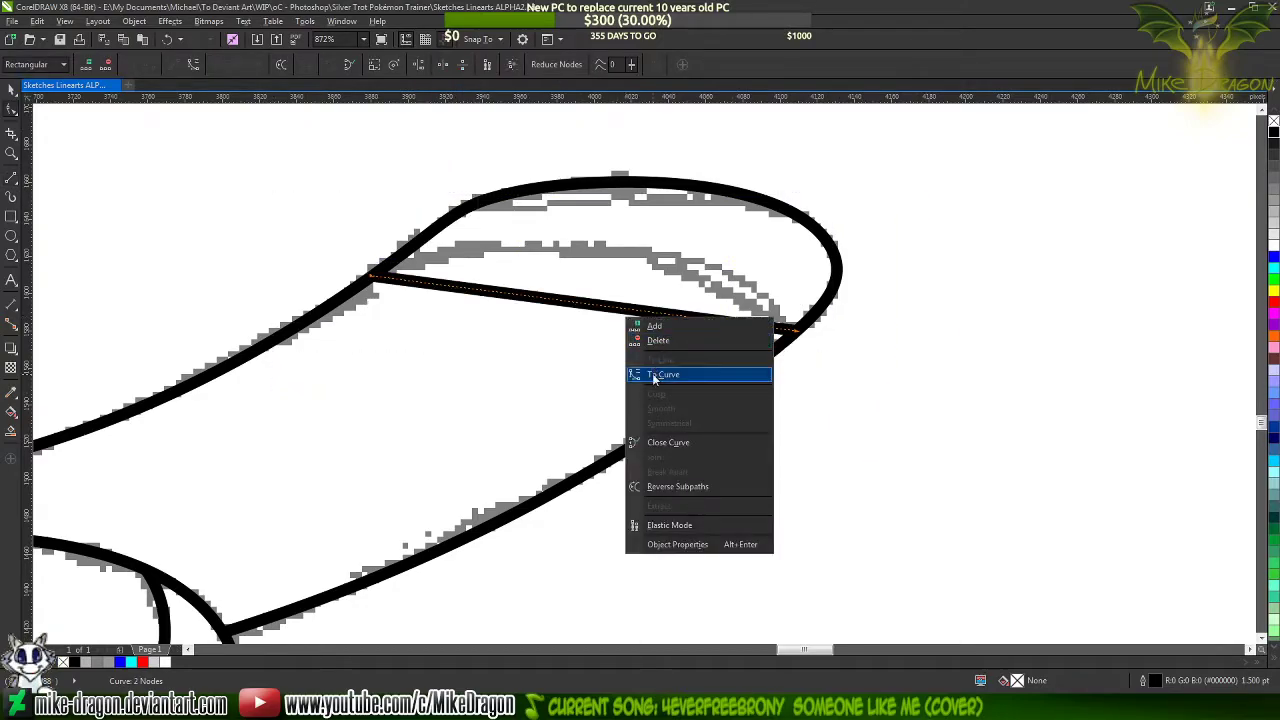
pyautogui.click(655, 377)
# Bend the line across the hoof upward onto the sketched arc and adjust its end handles to follow the sketch
pyautogui.scroll(2, 545, 295)
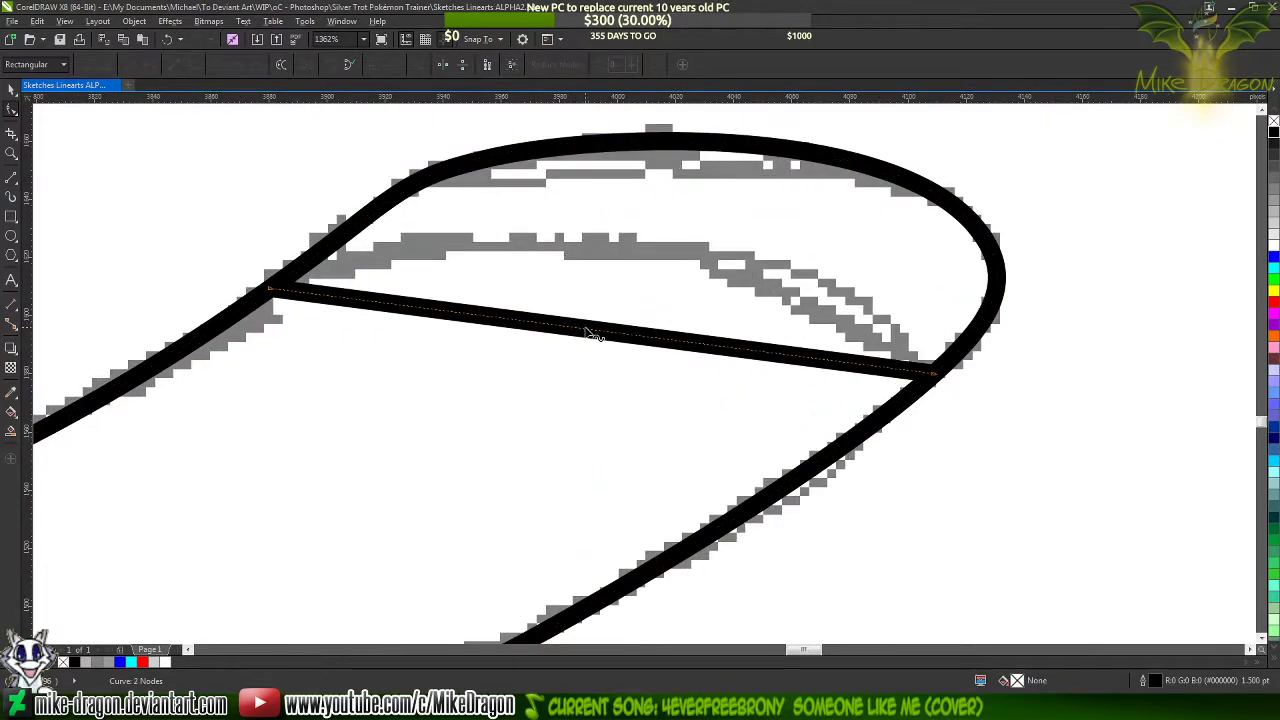
pyautogui.moveTo(591, 332); pyautogui.dragTo(579, 272)
pyautogui.click(577, 252)
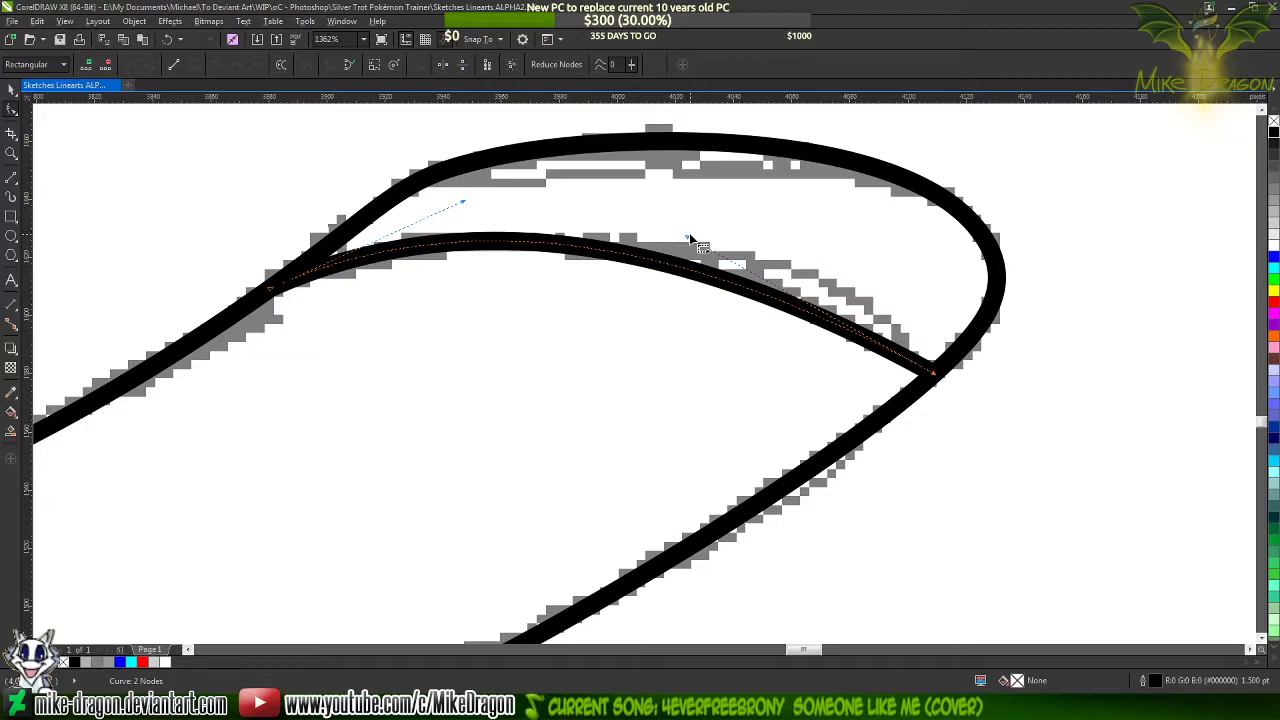
pyautogui.moveTo(690, 237); pyautogui.dragTo(826, 225)
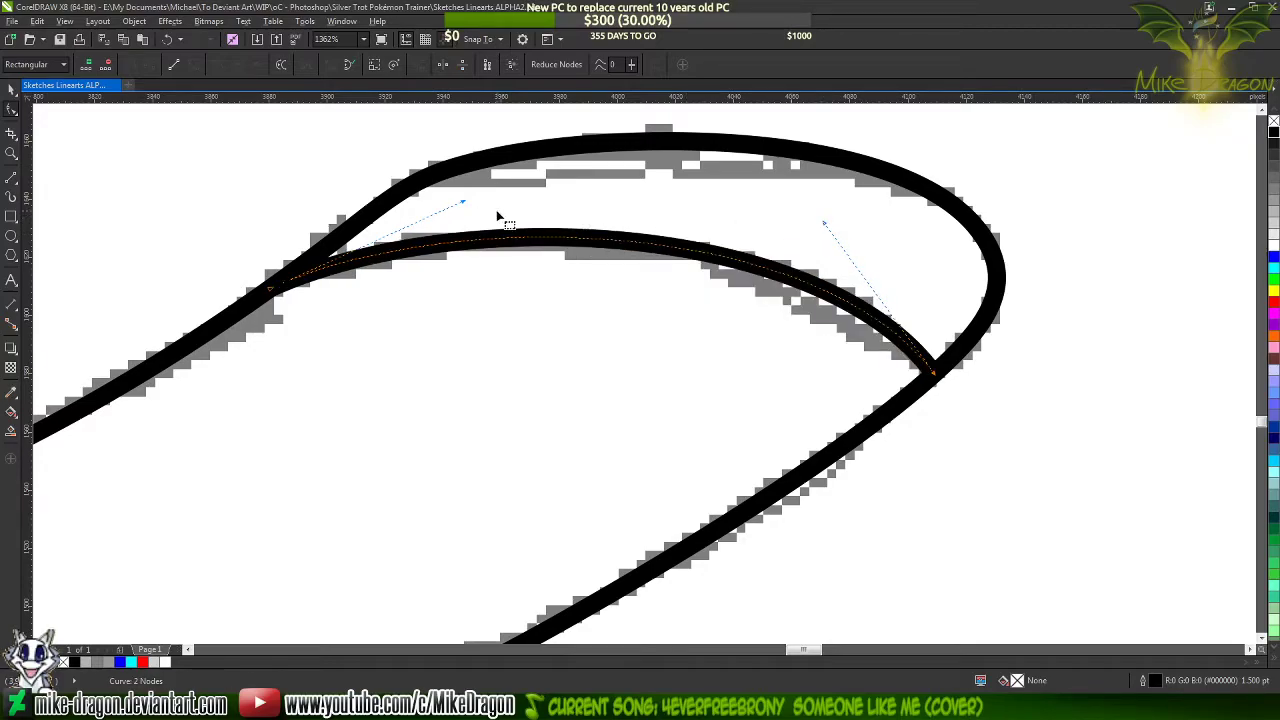
pyautogui.moveTo(462, 207); pyautogui.dragTo(457, 206)
pyautogui.scroll(-1, 885, 277)
pyautogui.scroll(-2, 853, 180)
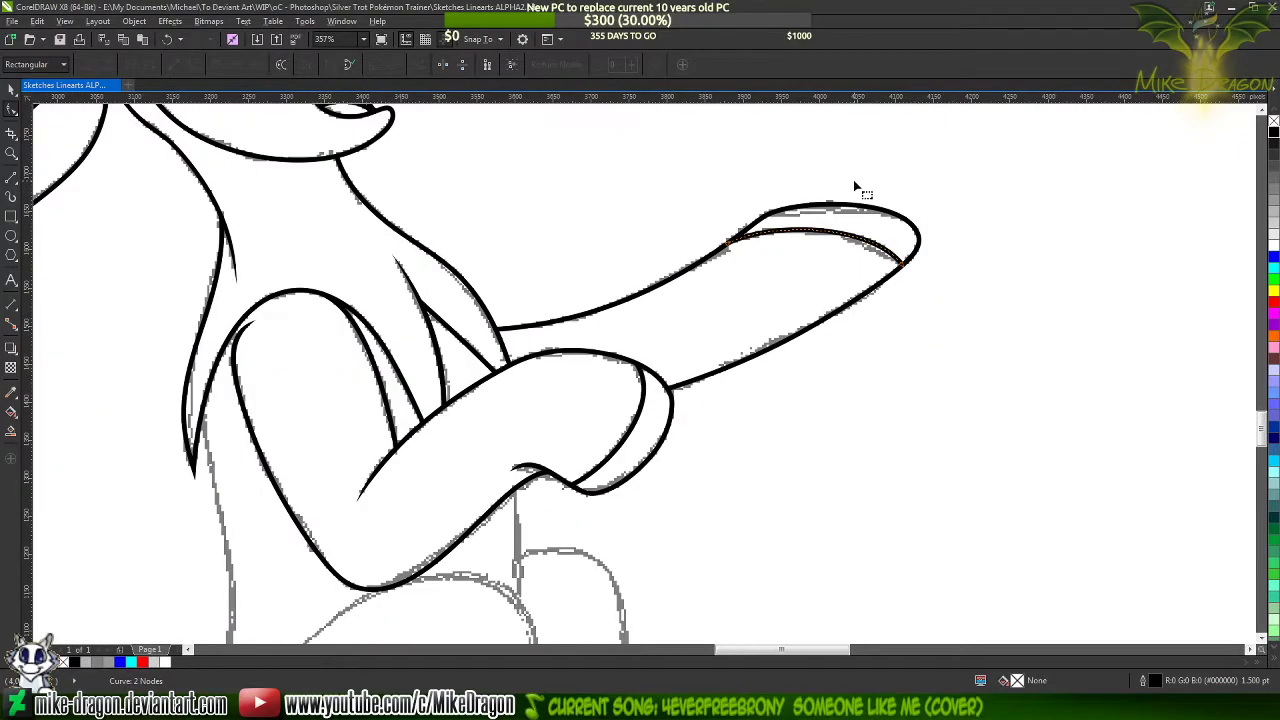
# Color the outstretched foreleg's outline blue to inspect where its ends meet the other lines, and return it to black
pyautogui.click(595, 204)
pyautogui.scroll(-2, 594, 206)
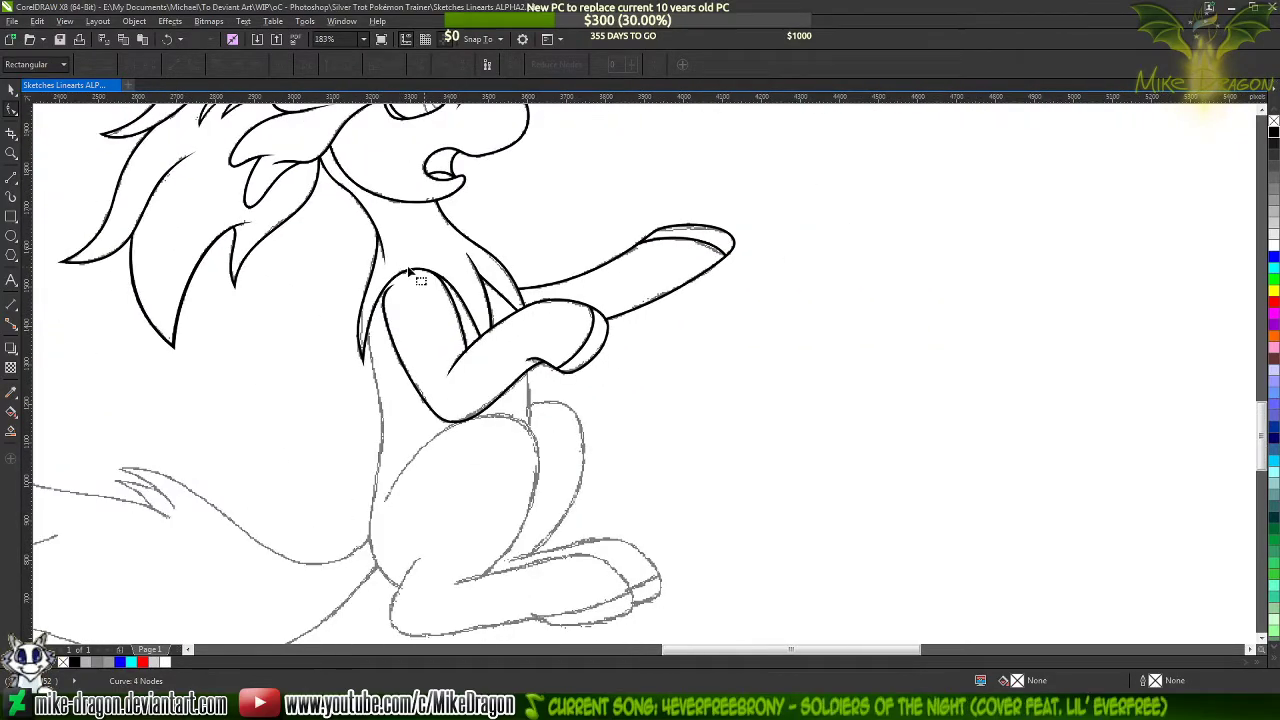
pyautogui.scroll(4, 608, 294)
pyautogui.click(638, 452)
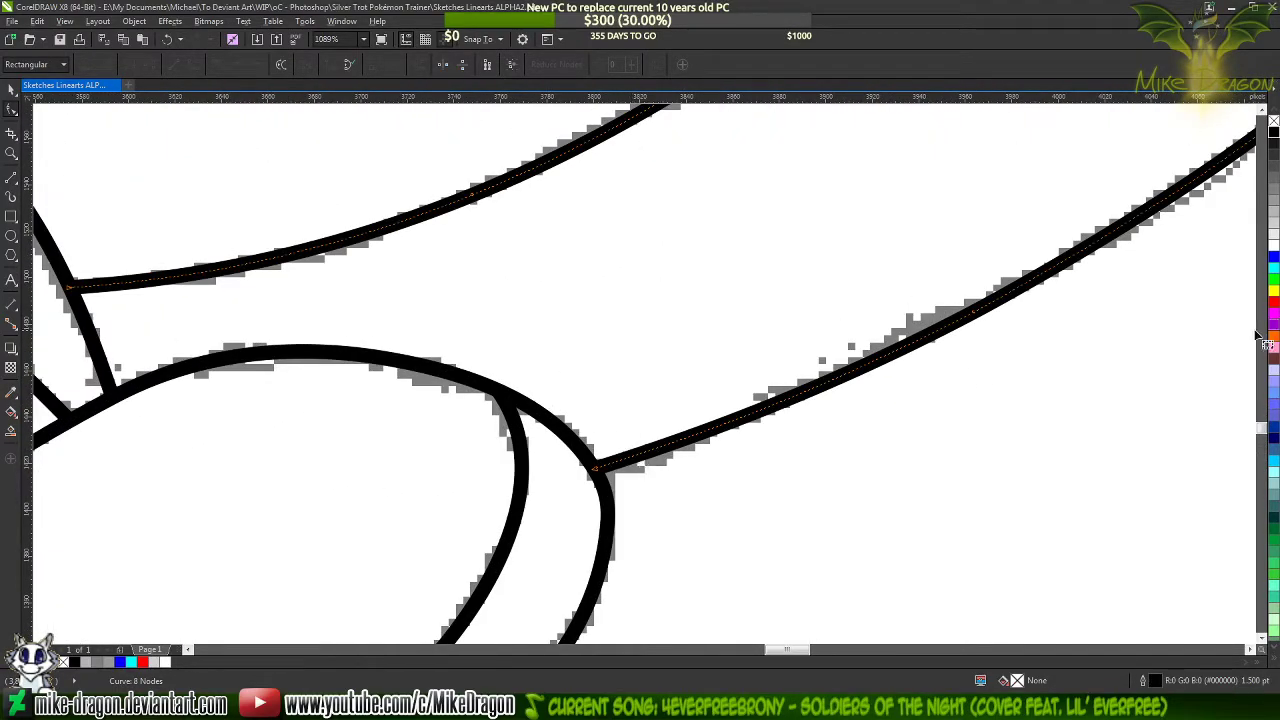
pyautogui.rightClick(1273, 259)
pyautogui.scroll(1, 950, 410)
pyautogui.scroll(-3, 823, 517)
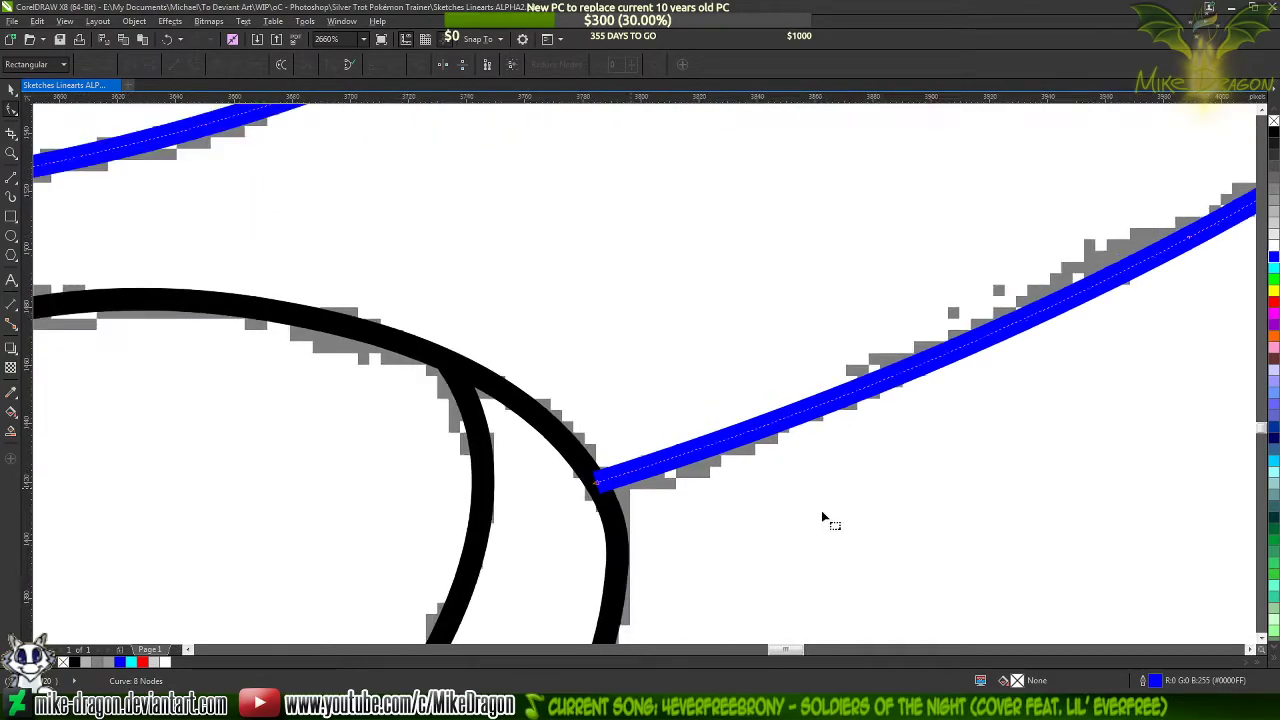
pyautogui.scroll(3, 261, 368)
pyautogui.scroll(-2, 261, 368)
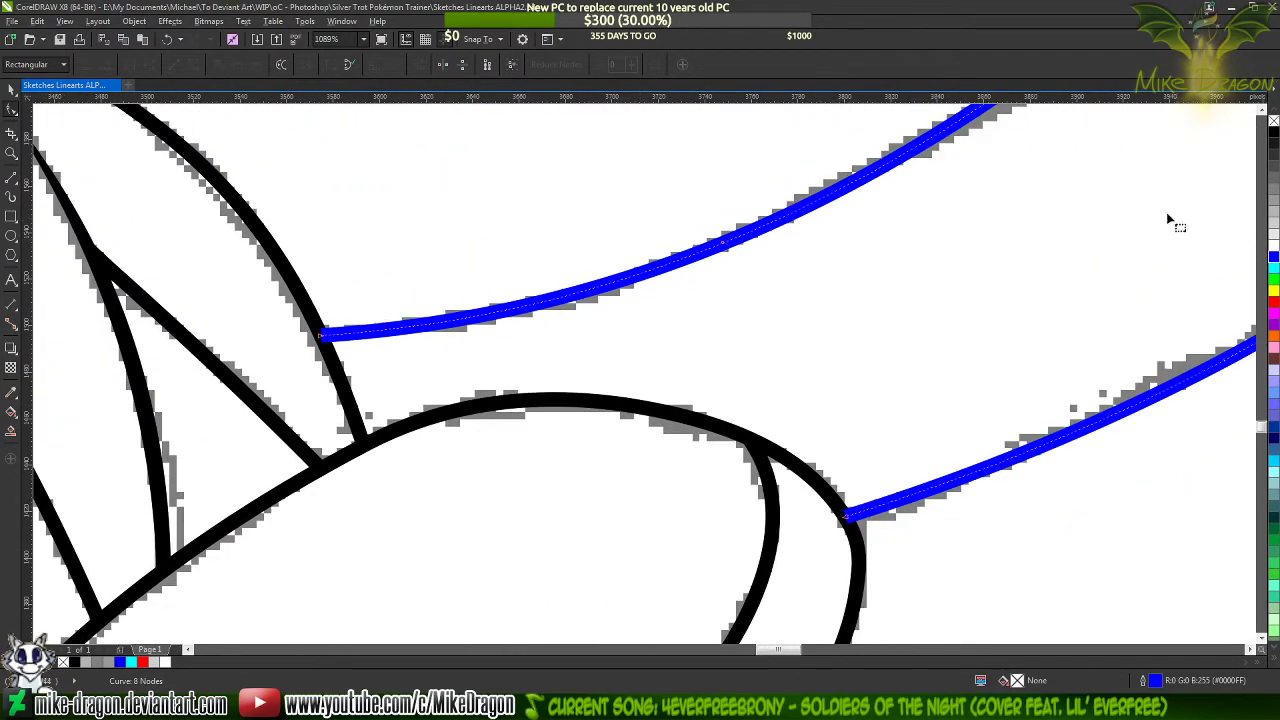
pyautogui.rightClick(1273, 132)
pyautogui.scroll(-7, 615, 215)
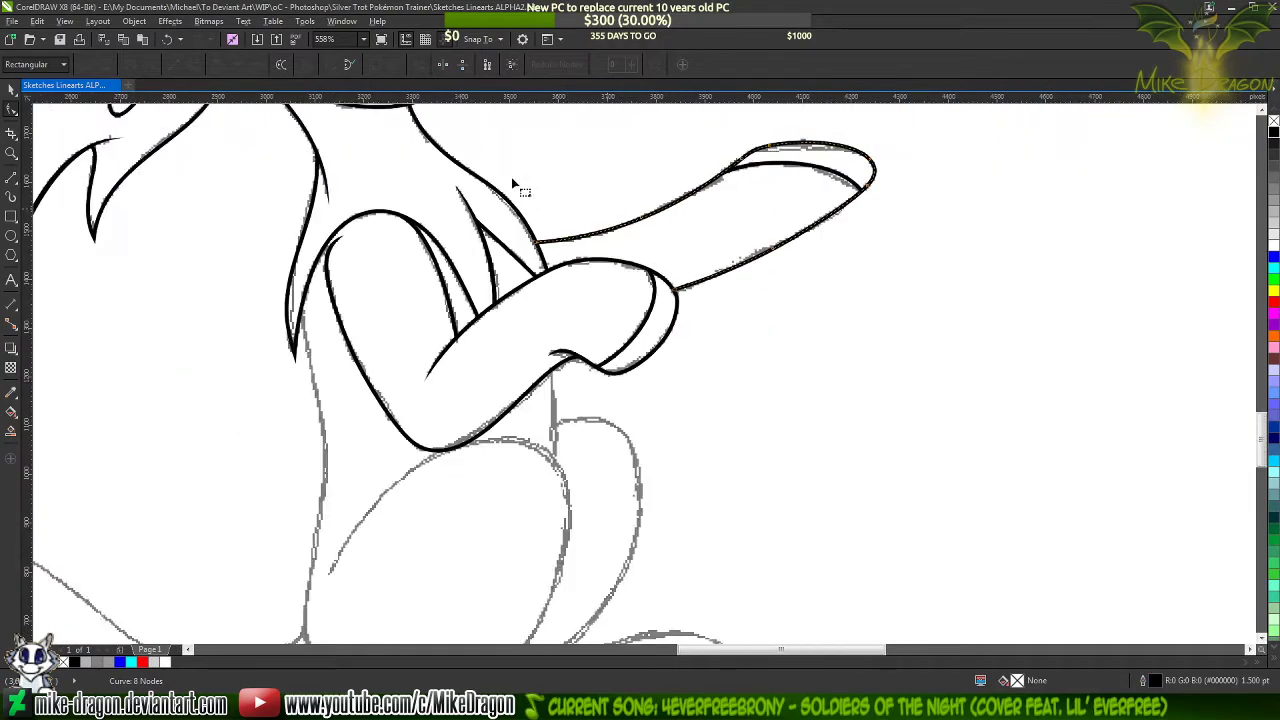
# Deselect everything and examine the traced forelegs, the whole pony and the untraced hind legs of the sketch
pyautogui.click(12, 92)
pyautogui.scroll(-5, 466, 163)
pyautogui.click(908, 383)
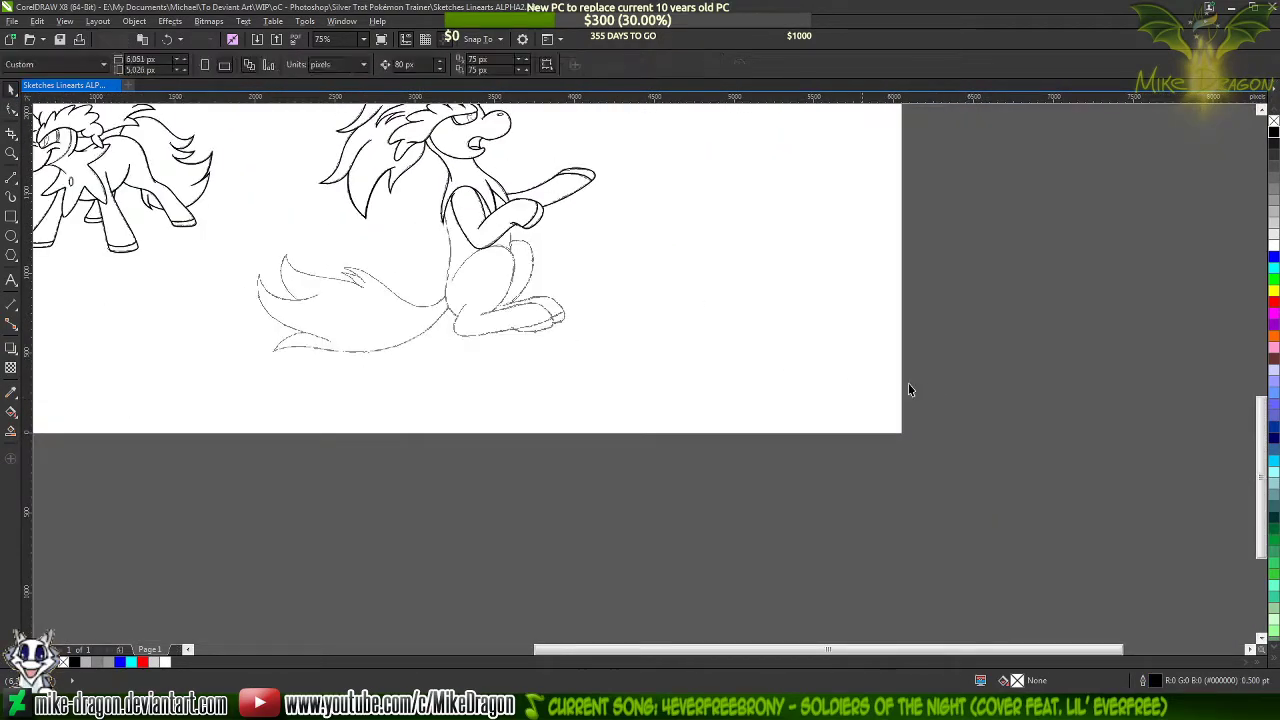
pyautogui.scroll(1, 503, 155)
pyautogui.scroll(5, 503, 155)
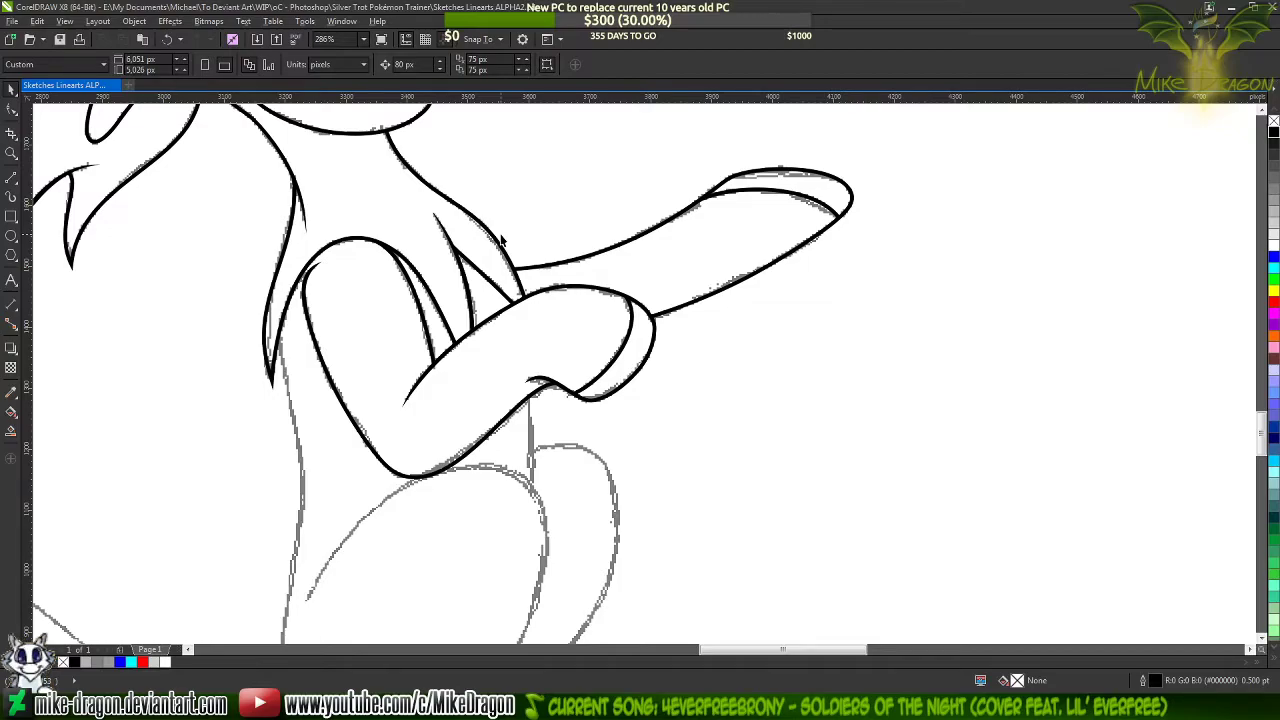
pyautogui.scroll(-3, 478, 252)
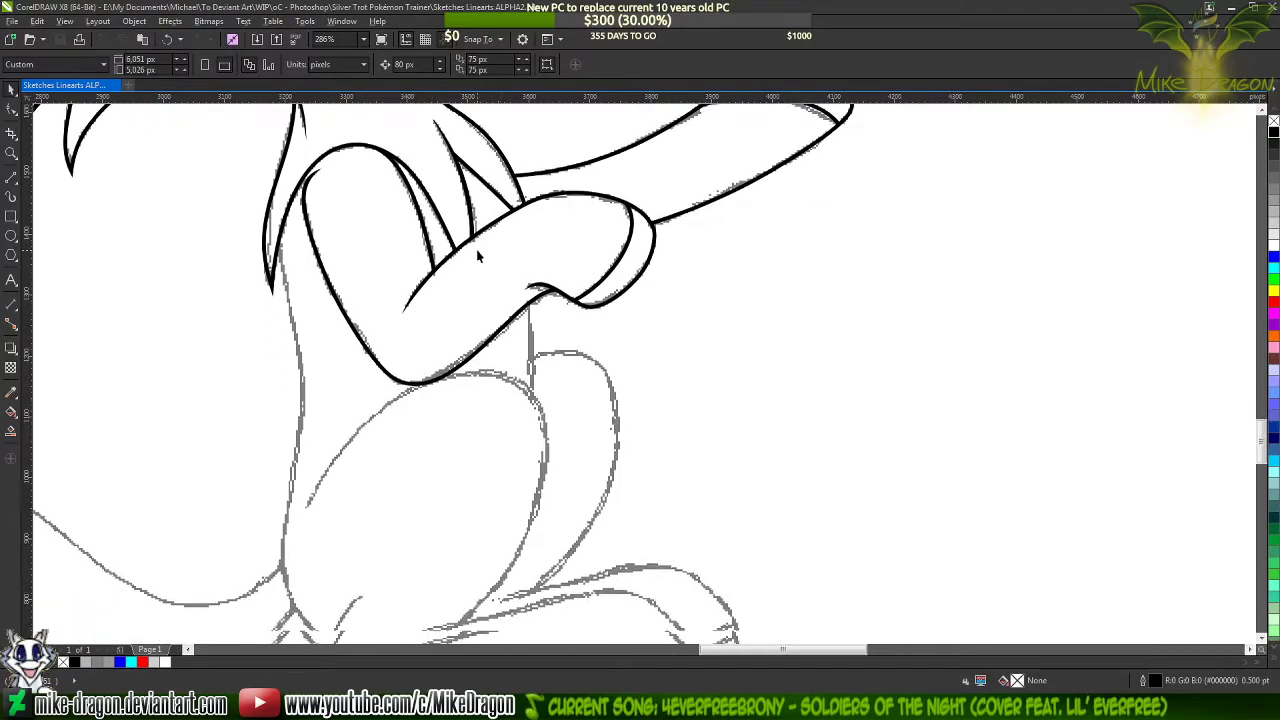
pyautogui.scroll(-4, 476, 254)
pyautogui.scroll(-1, 500, 257)
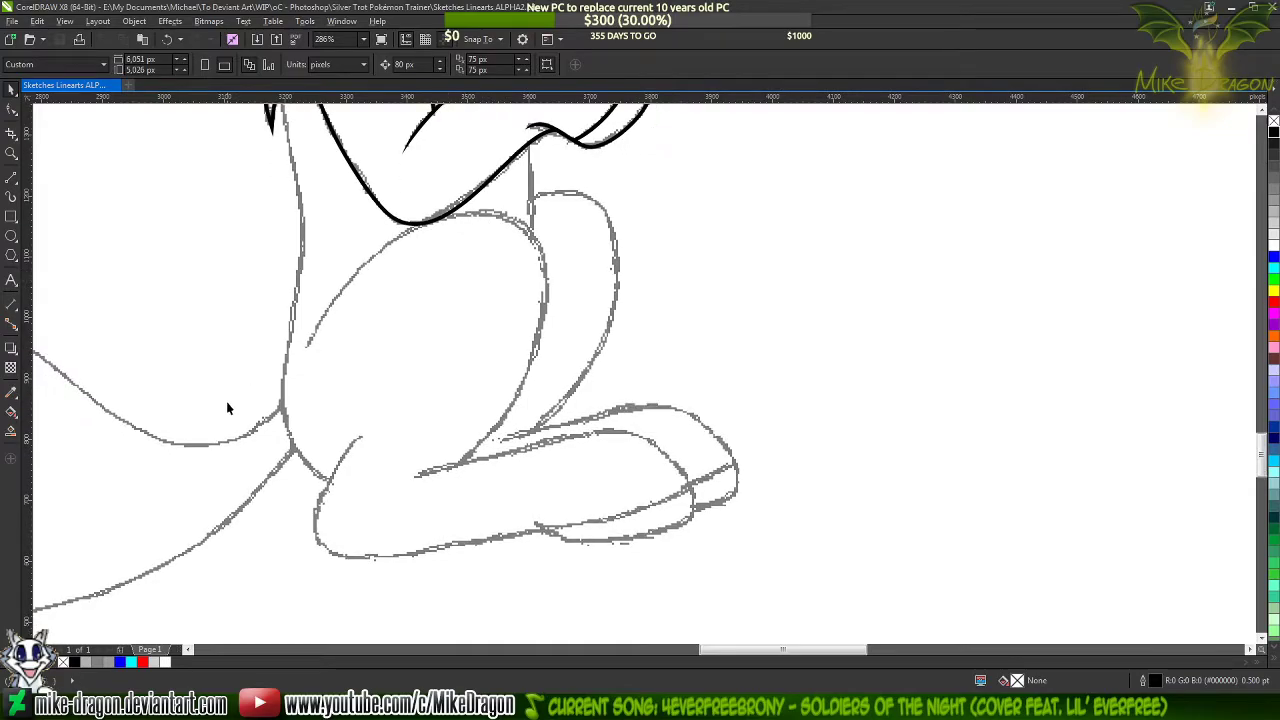
pyautogui.scroll(1, 226, 440)
pyautogui.scroll(1, 223, 443)
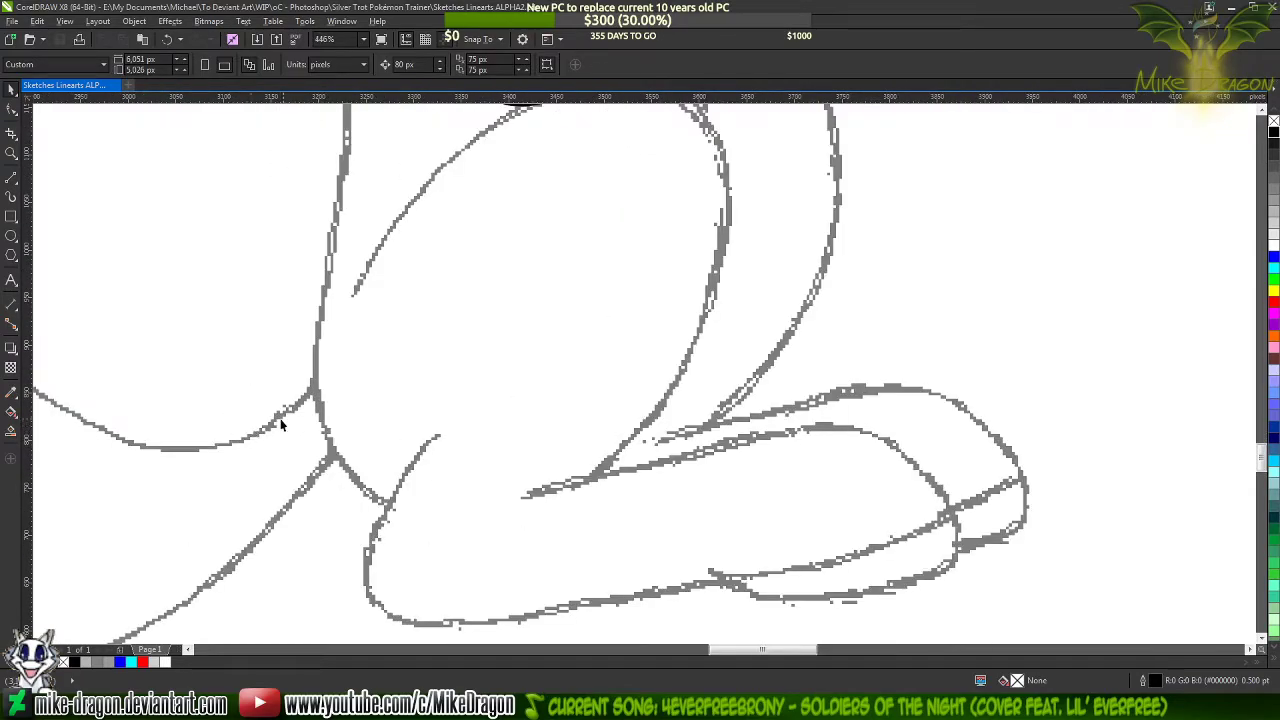
pyautogui.scroll(-1, 637, 362)
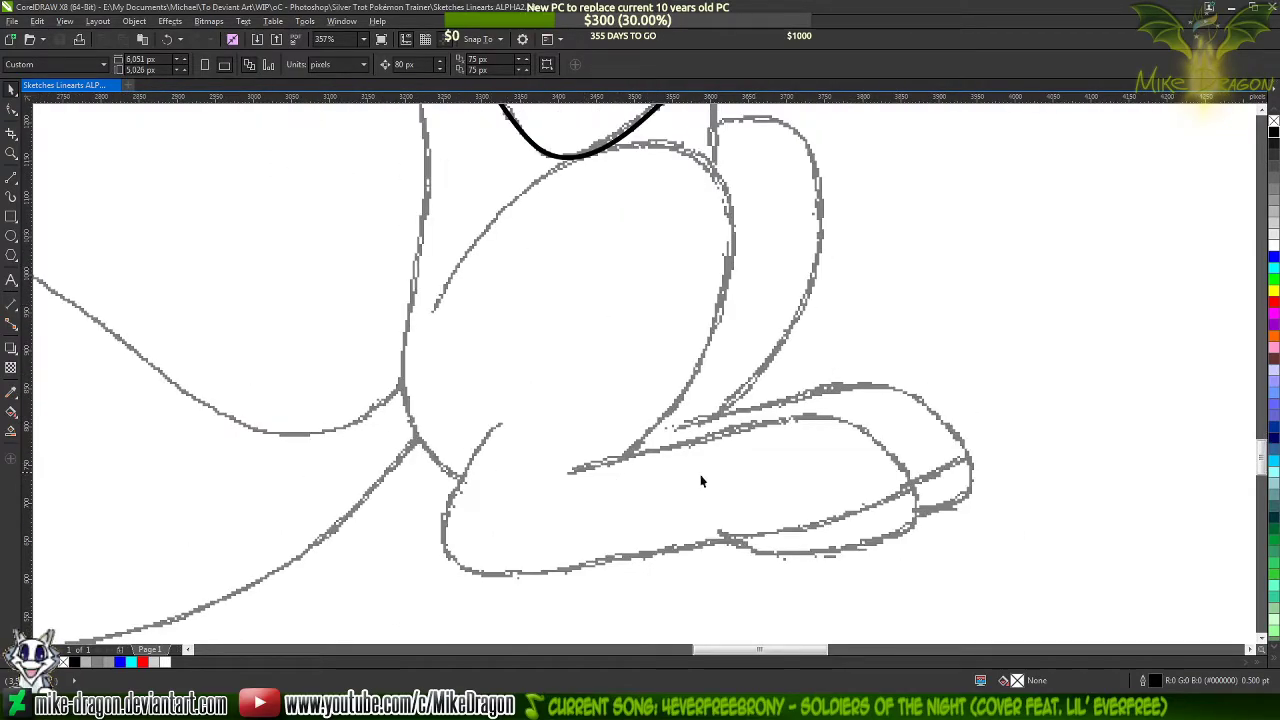
# Draw a two-segment line about 313 by 410 px along the hind leg's thigh, with a 1.5 pt outline
pyautogui.click(11, 178)
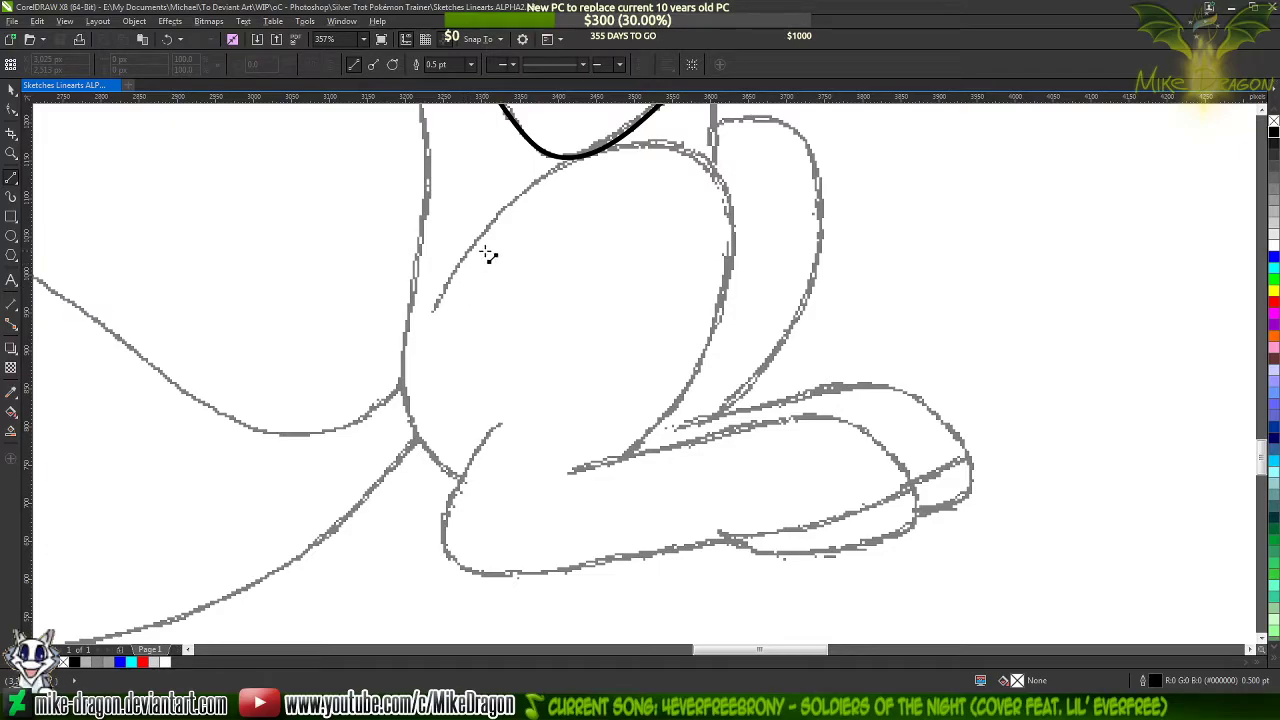
pyautogui.click(432, 311)
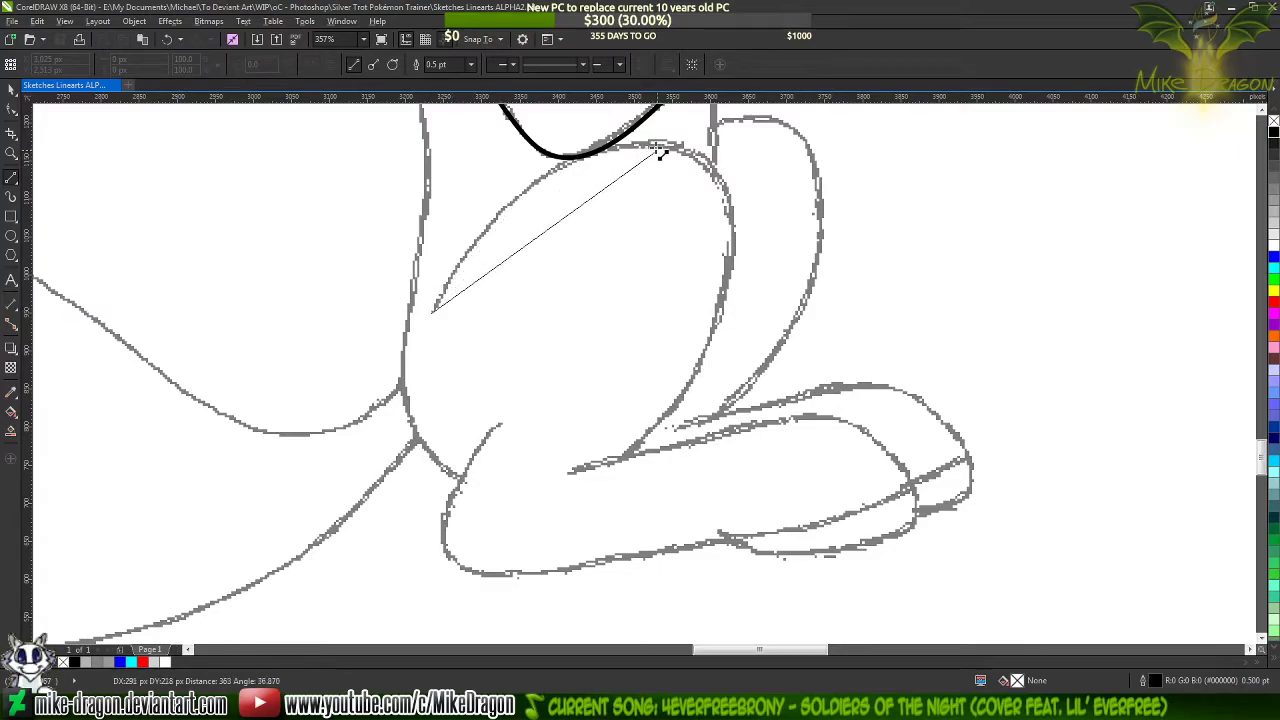
pyautogui.click(669, 146)
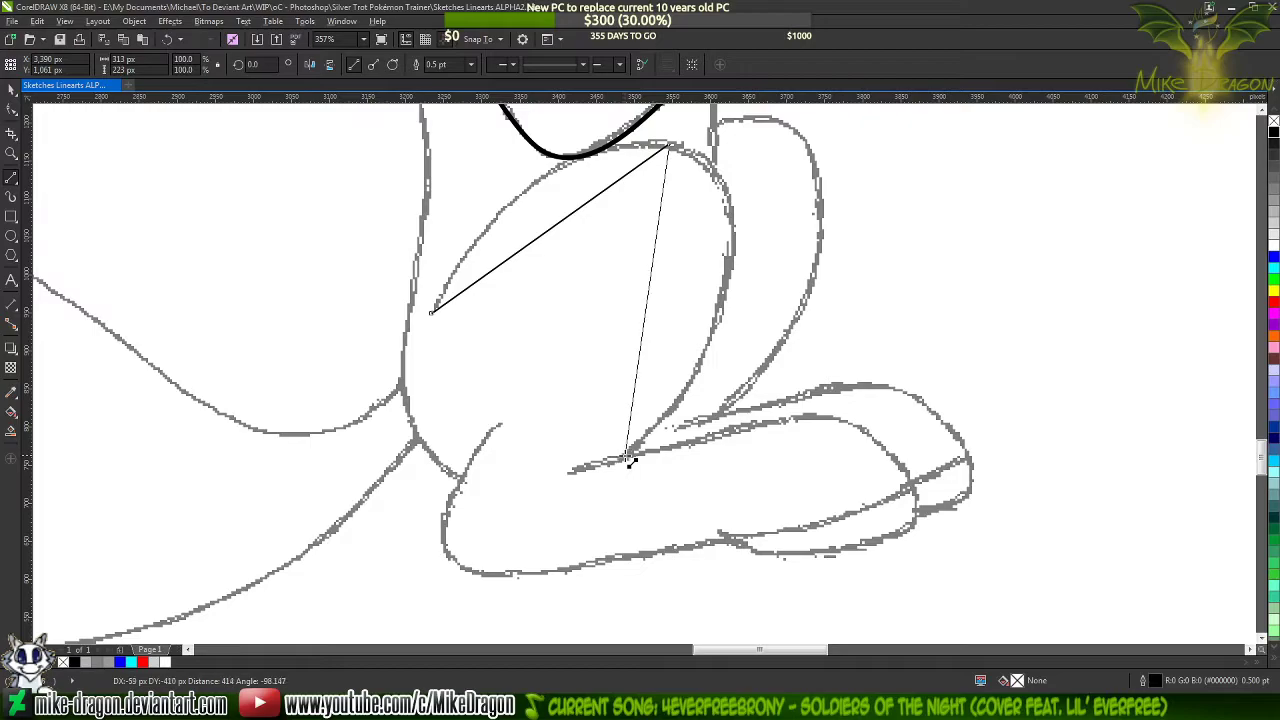
pyautogui.doubleClick(626, 457)
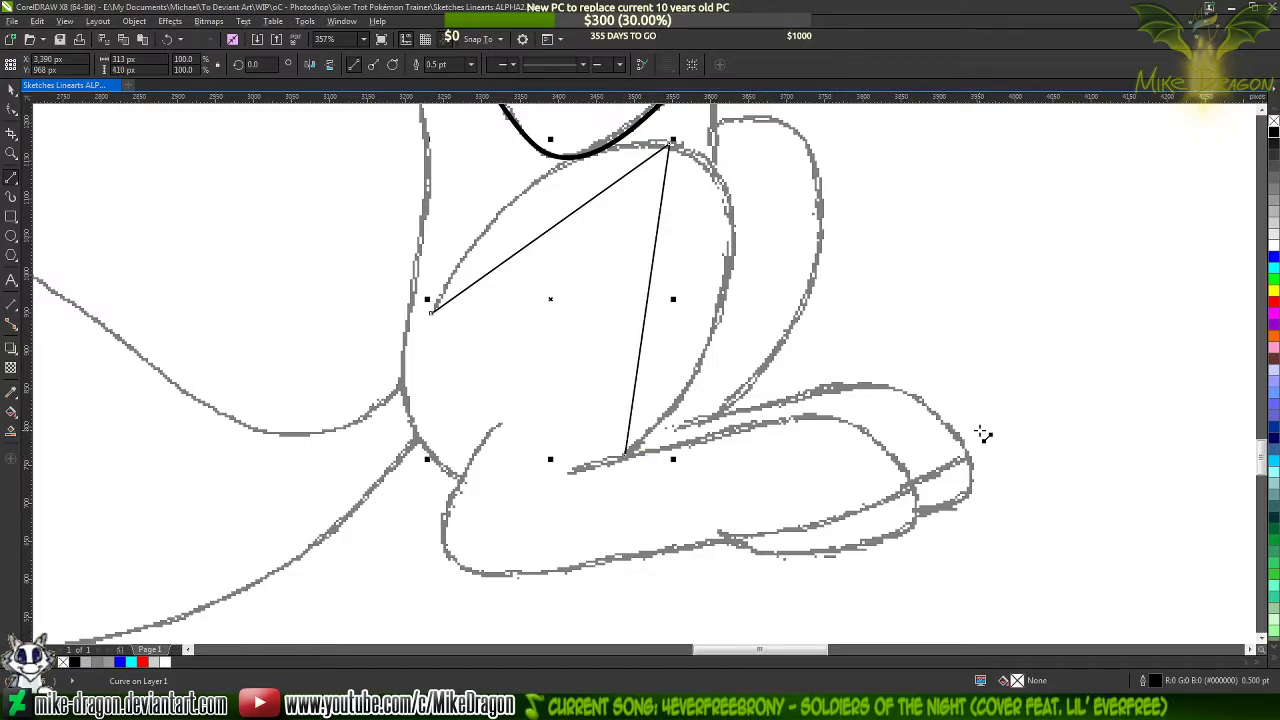
pyautogui.click(470, 64)
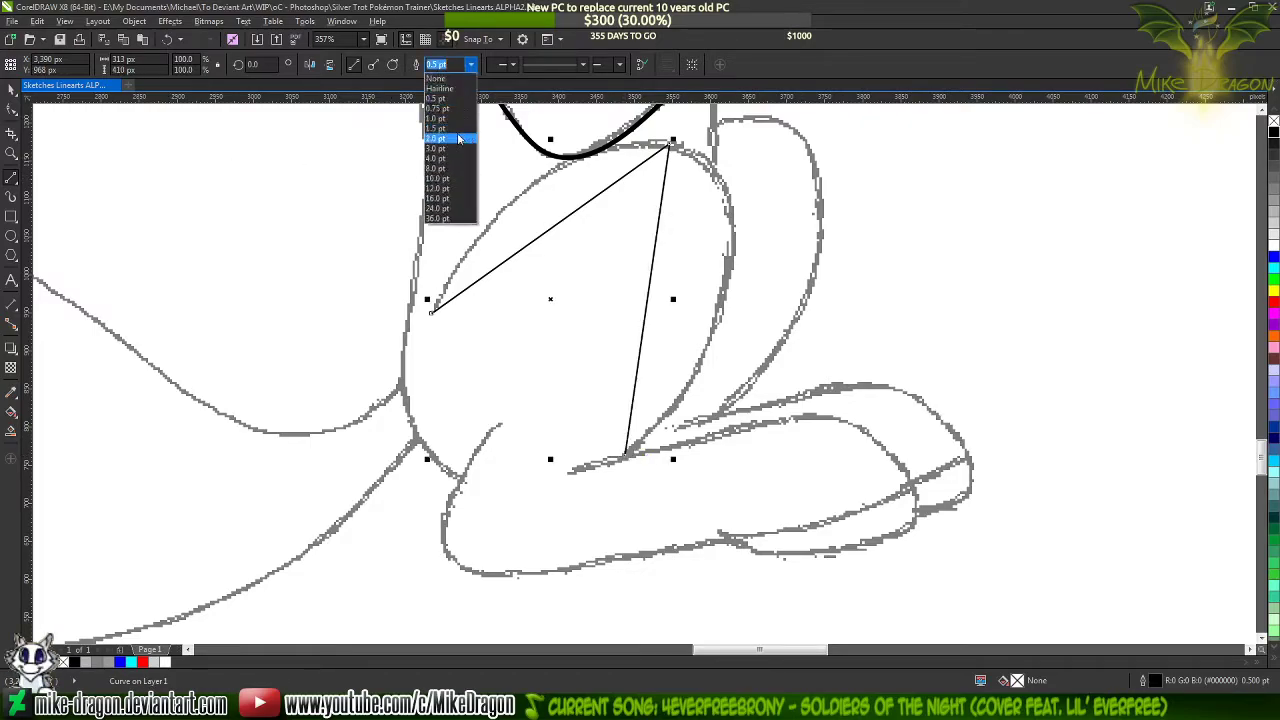
pyautogui.click(456, 130)
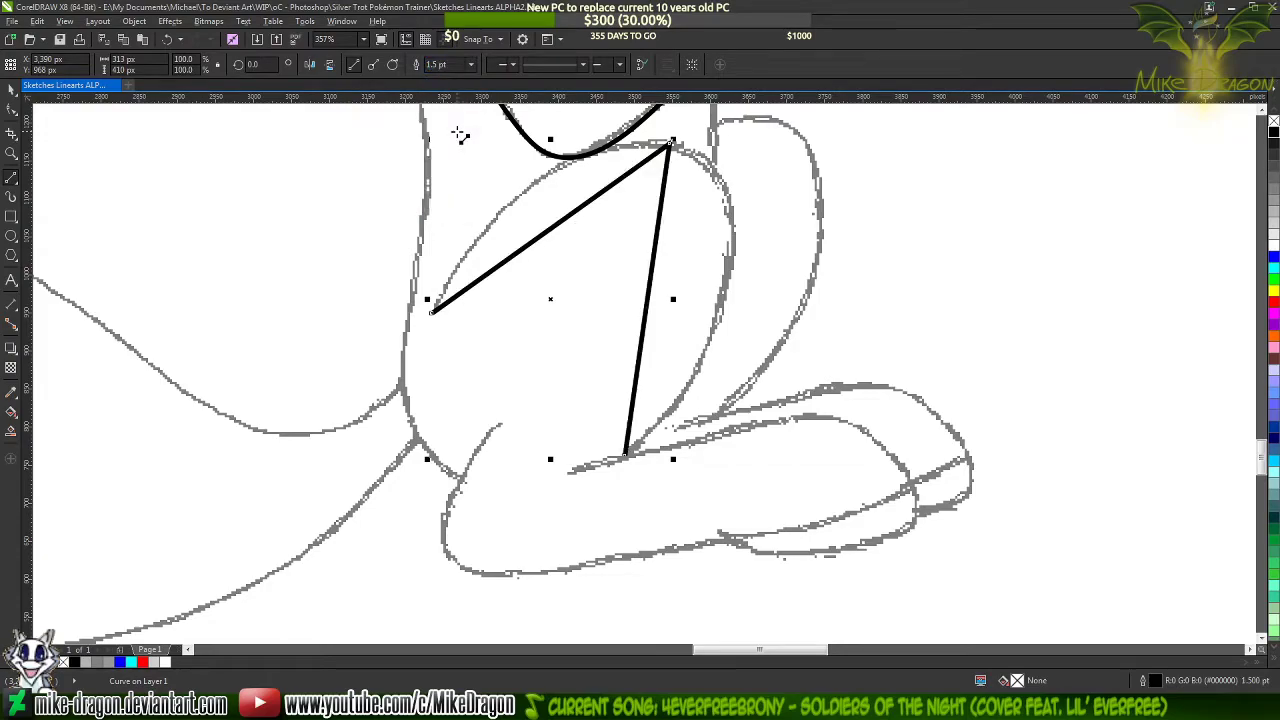
# Select all nodes of the thigh line and convert both segments to curves
pyautogui.press('F10')
pyautogui.moveTo(737, 130); pyautogui.dragTo(338, 566)
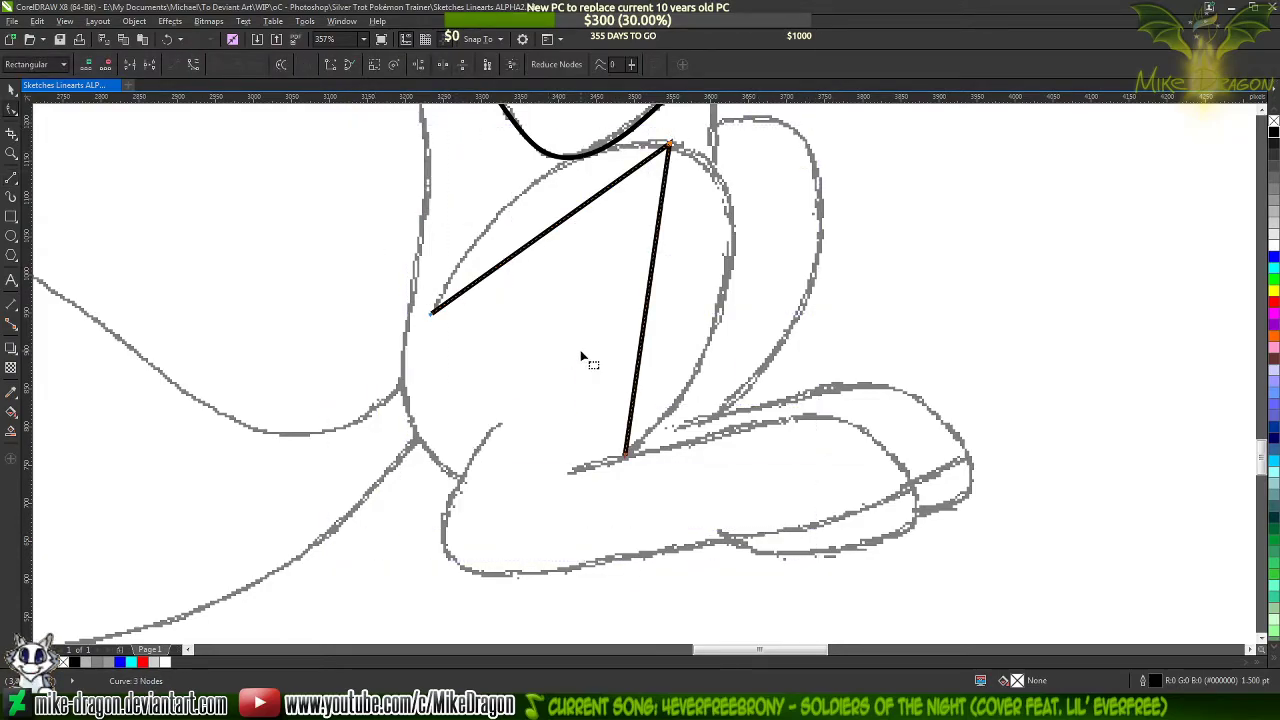
pyautogui.rightClick(606, 411)
pyautogui.click(606, 411)
pyautogui.scroll(2, 573, 265)
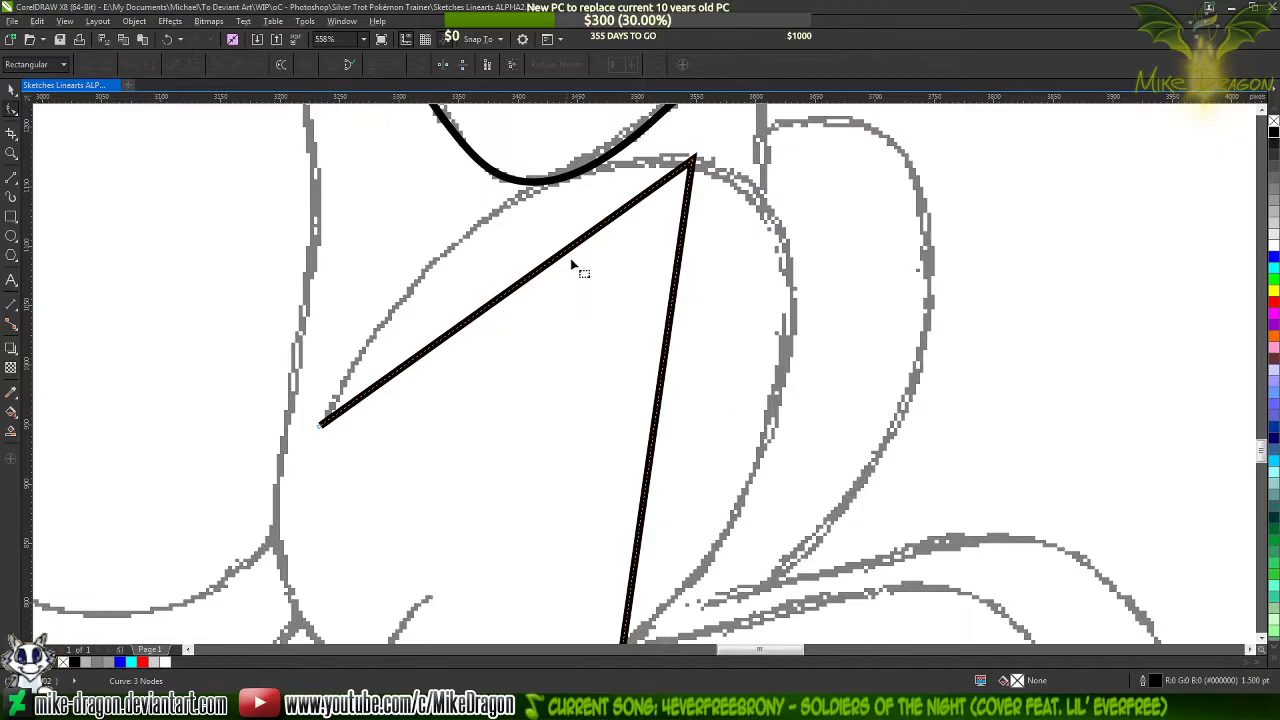
# Bend the thigh curve's upper front segment into an arch that follows the sketch up to the top node
pyautogui.moveTo(533, 275)
pyautogui.mouseDown()
pyautogui.moveTo(503, 220)
pyautogui.moveTo(483, 226)
pyautogui.mouseUp()
pyautogui.click(692, 161)
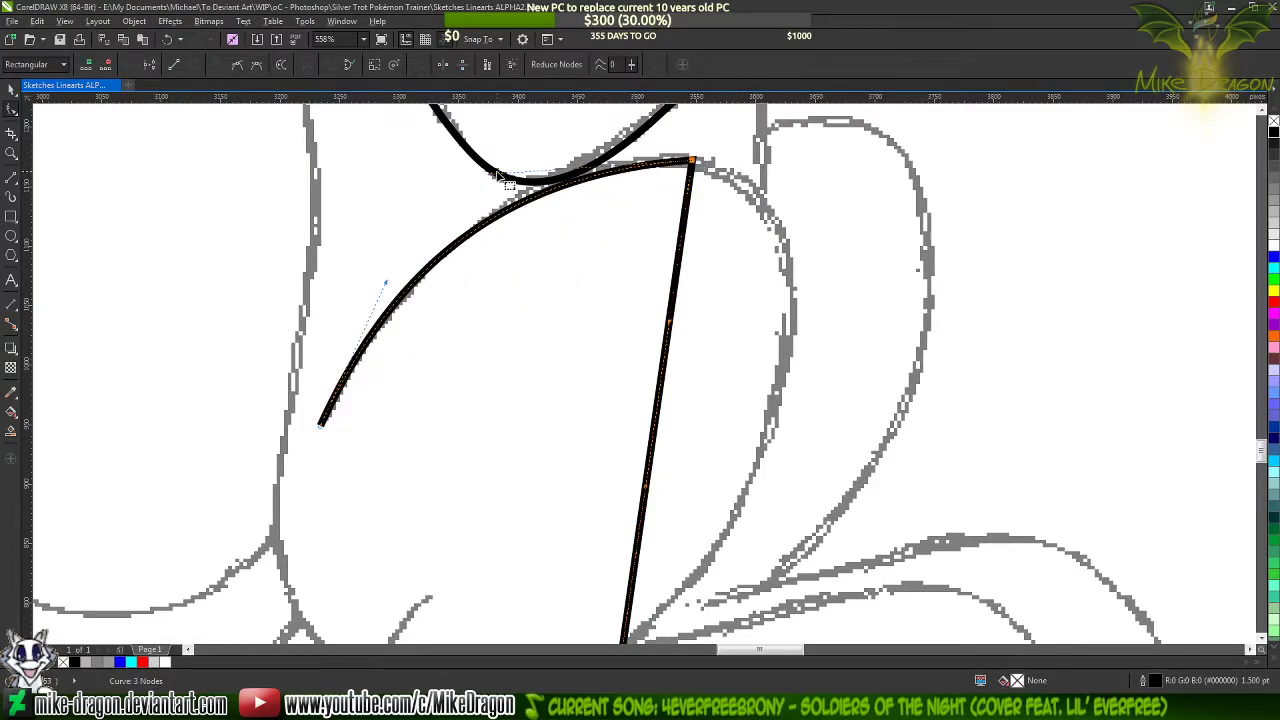
pyautogui.moveTo(491, 179); pyautogui.dragTo(524, 147)
pyautogui.scroll(-1, 660, 185)
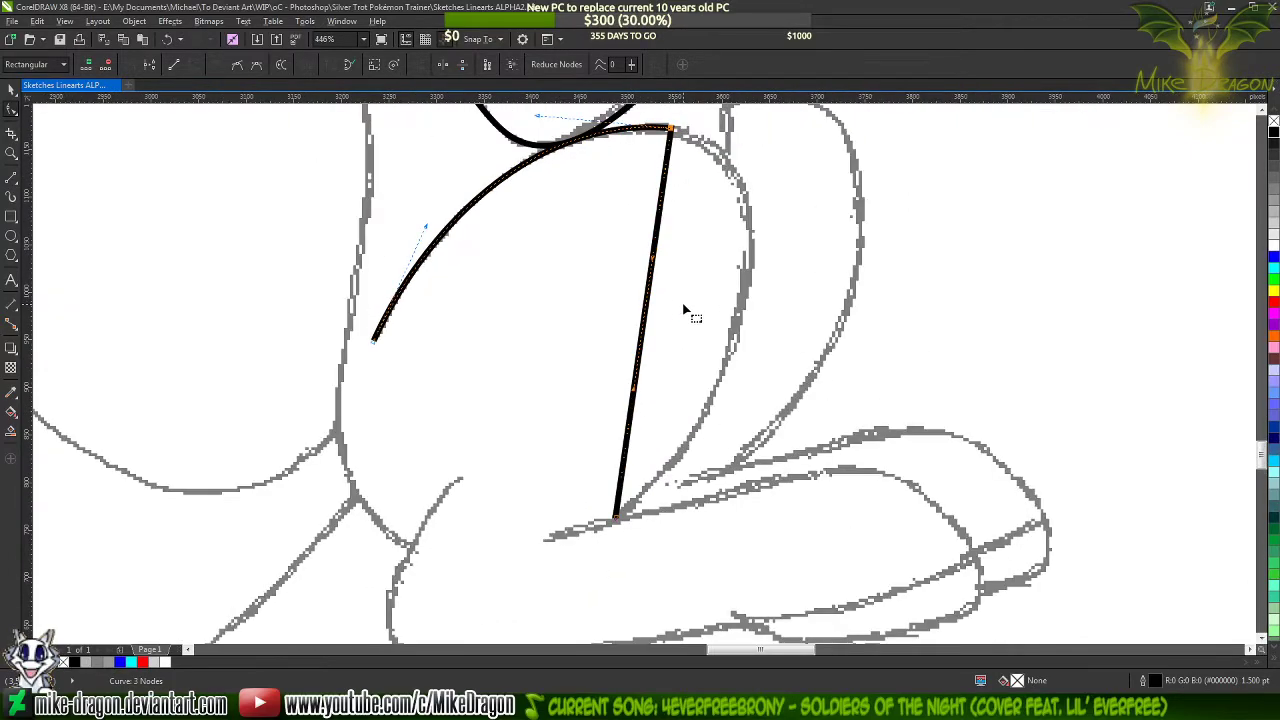
# Bend the thigh curve's rear segment outward and adjust its control handles to follow the sketch down to the lower leg
pyautogui.moveTo(648, 318); pyautogui.dragTo(750, 248)
pyautogui.click(672, 474)
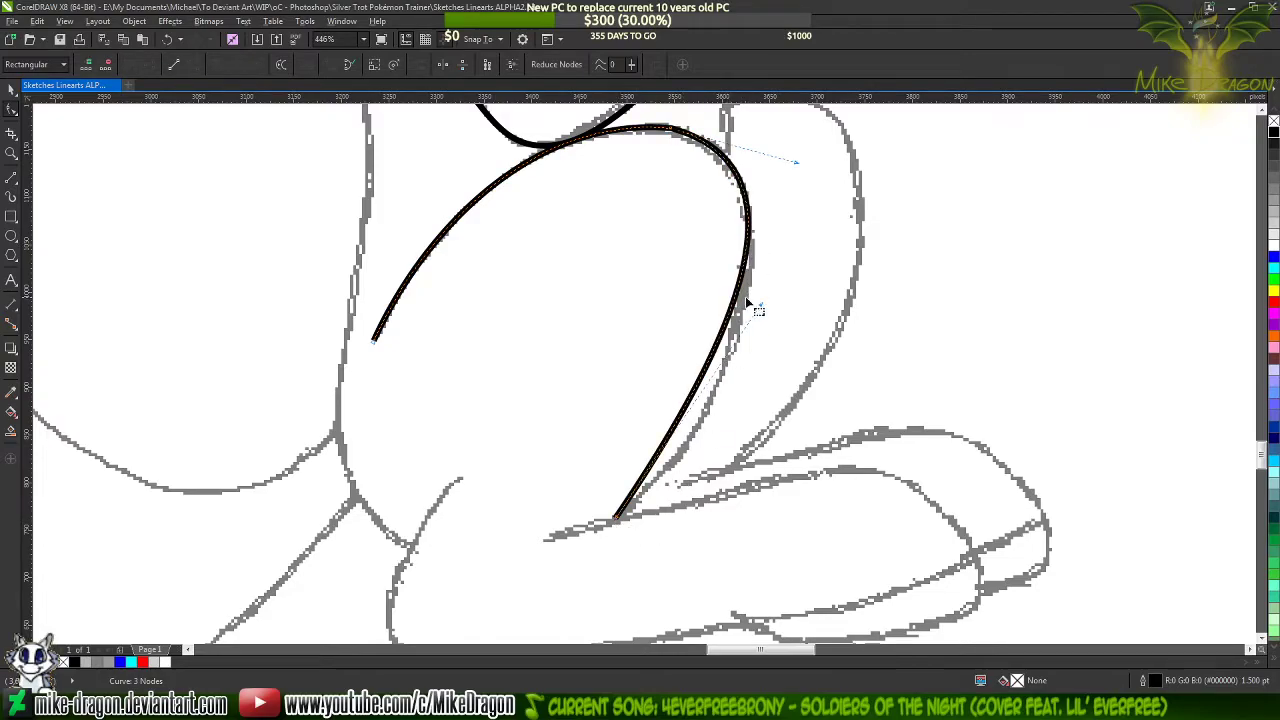
pyautogui.moveTo(760, 304); pyautogui.dragTo(748, 430)
pyautogui.moveTo(797, 162); pyautogui.dragTo(812, 151)
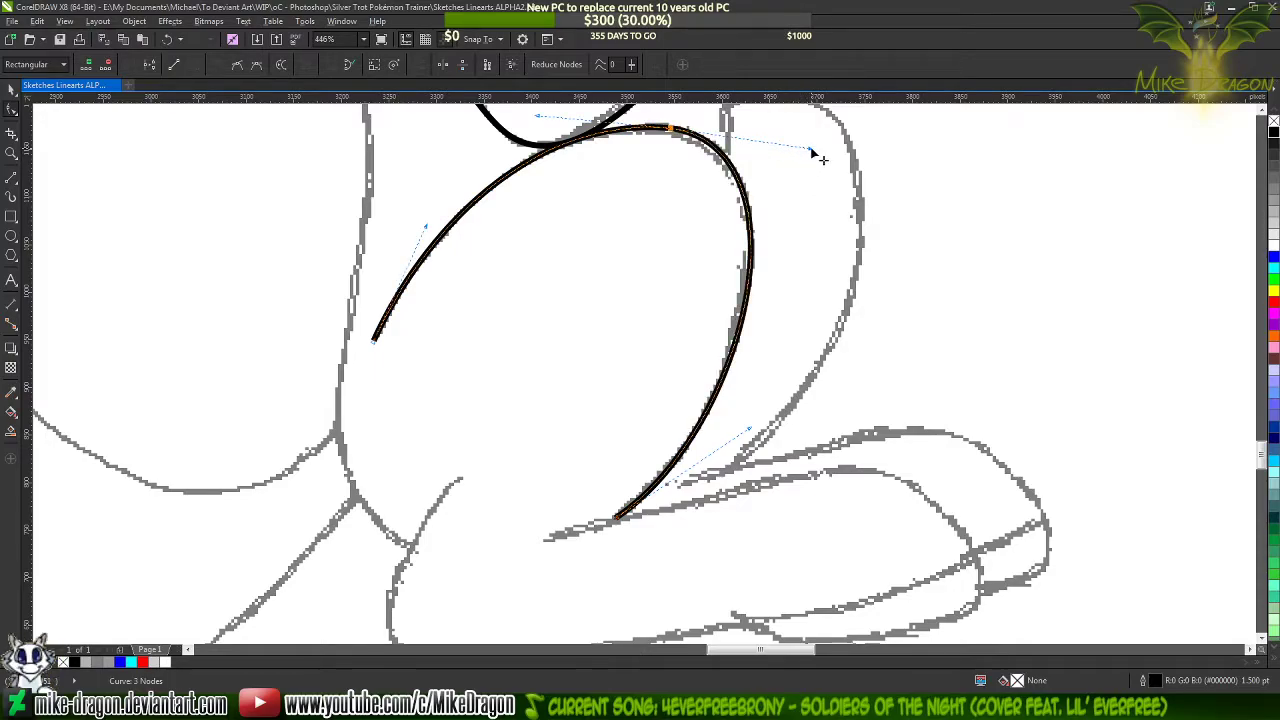
pyautogui.click(813, 151)
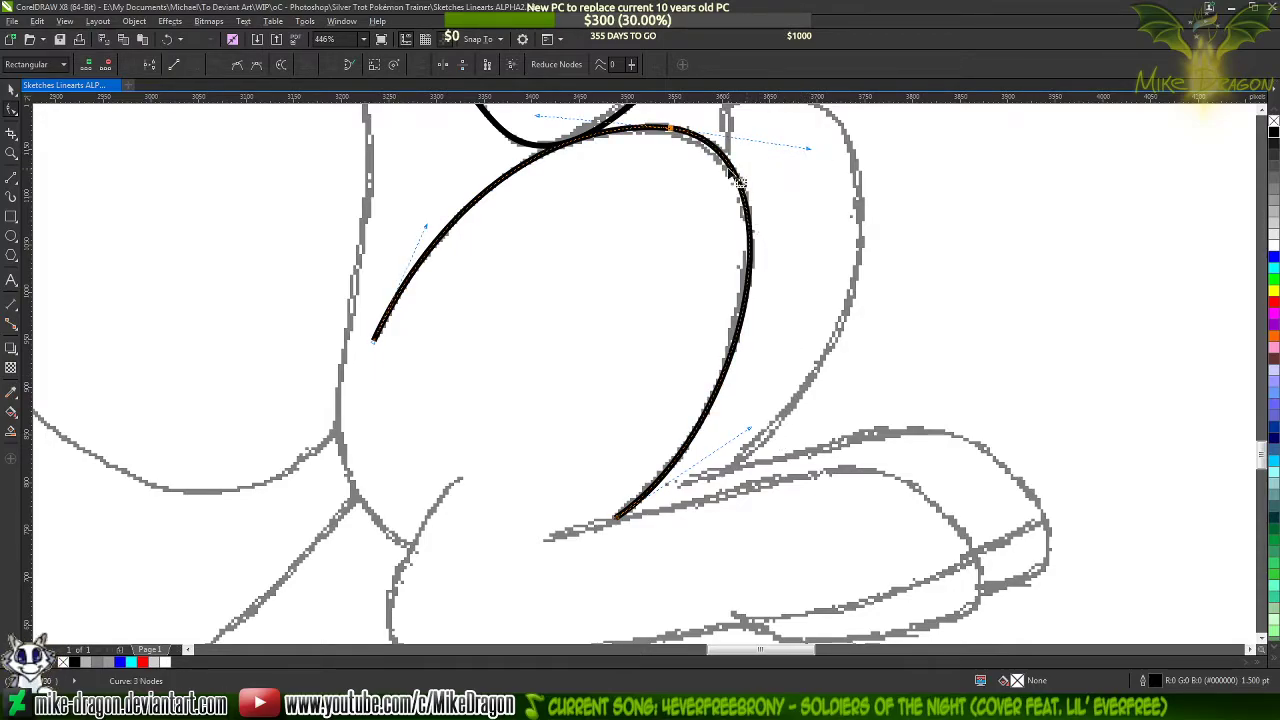
# Add a node on each side of the thigh curve's top node and delete that top node to smooth the arch
pyautogui.doubleClick(729, 164)
pyautogui.click(218, 65)
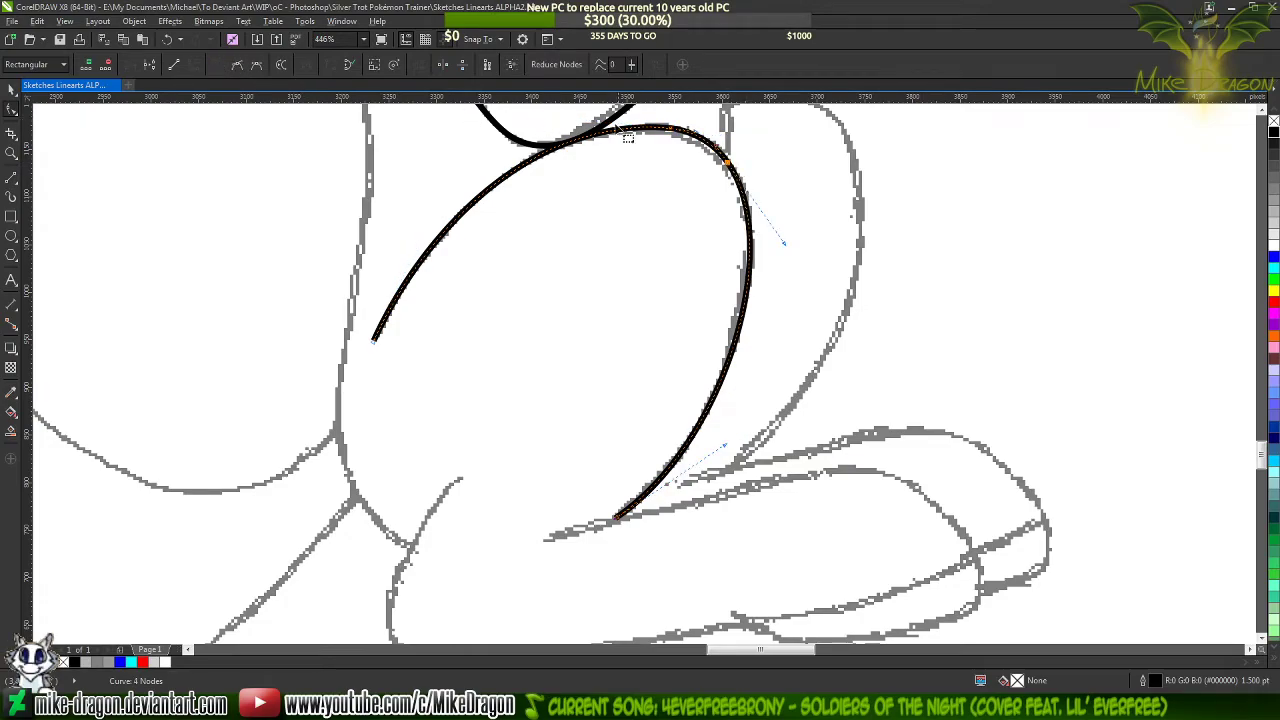
pyautogui.doubleClick(598, 135)
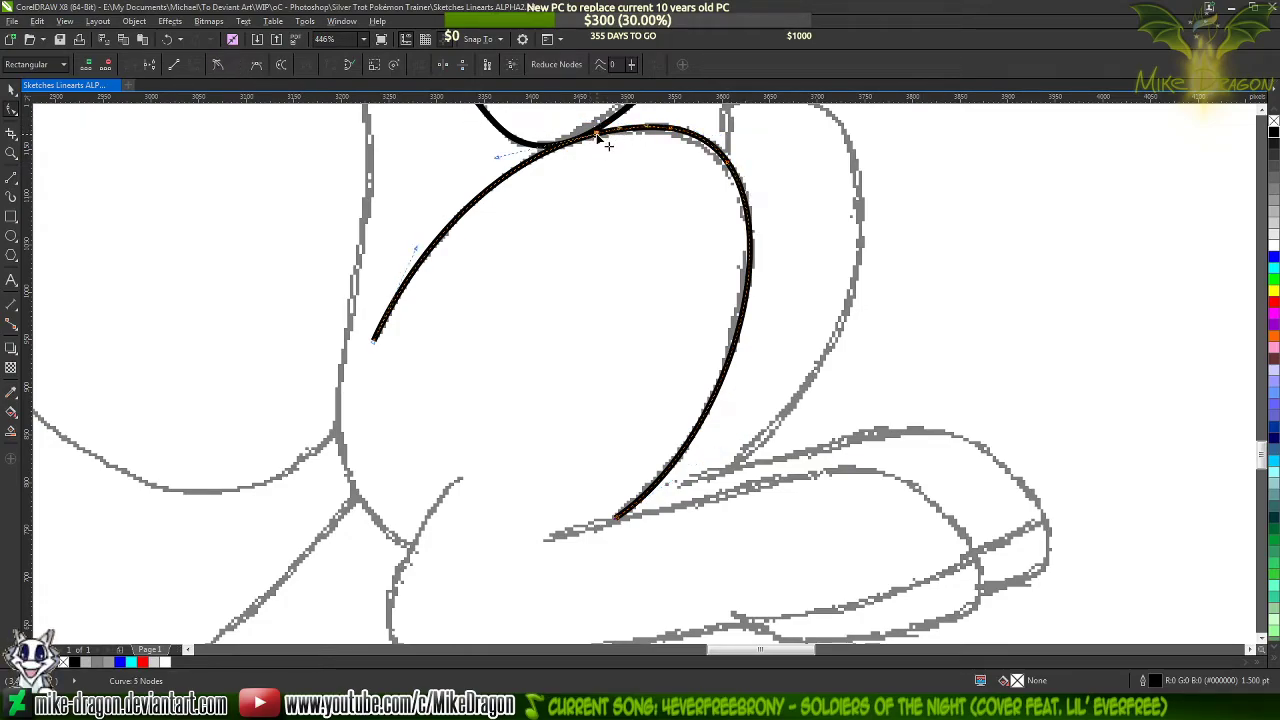
pyautogui.click(222, 66)
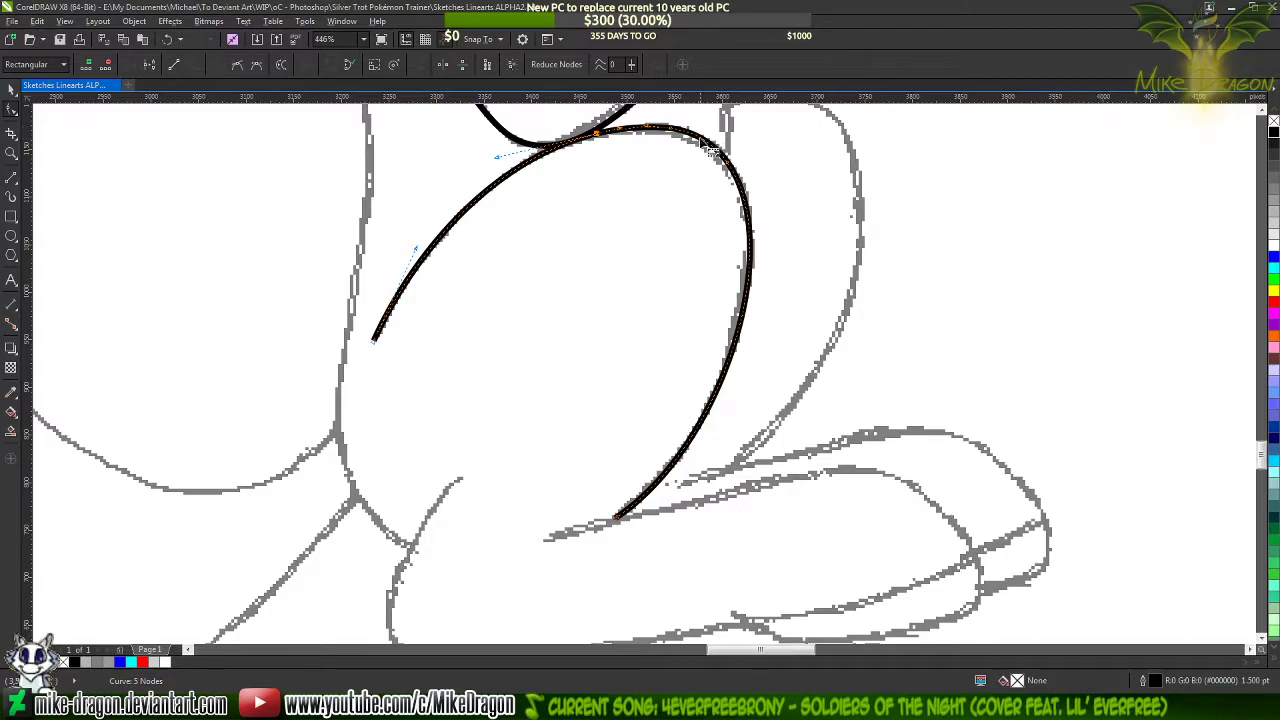
pyautogui.click(676, 133)
pyautogui.doubleClick(670, 129)
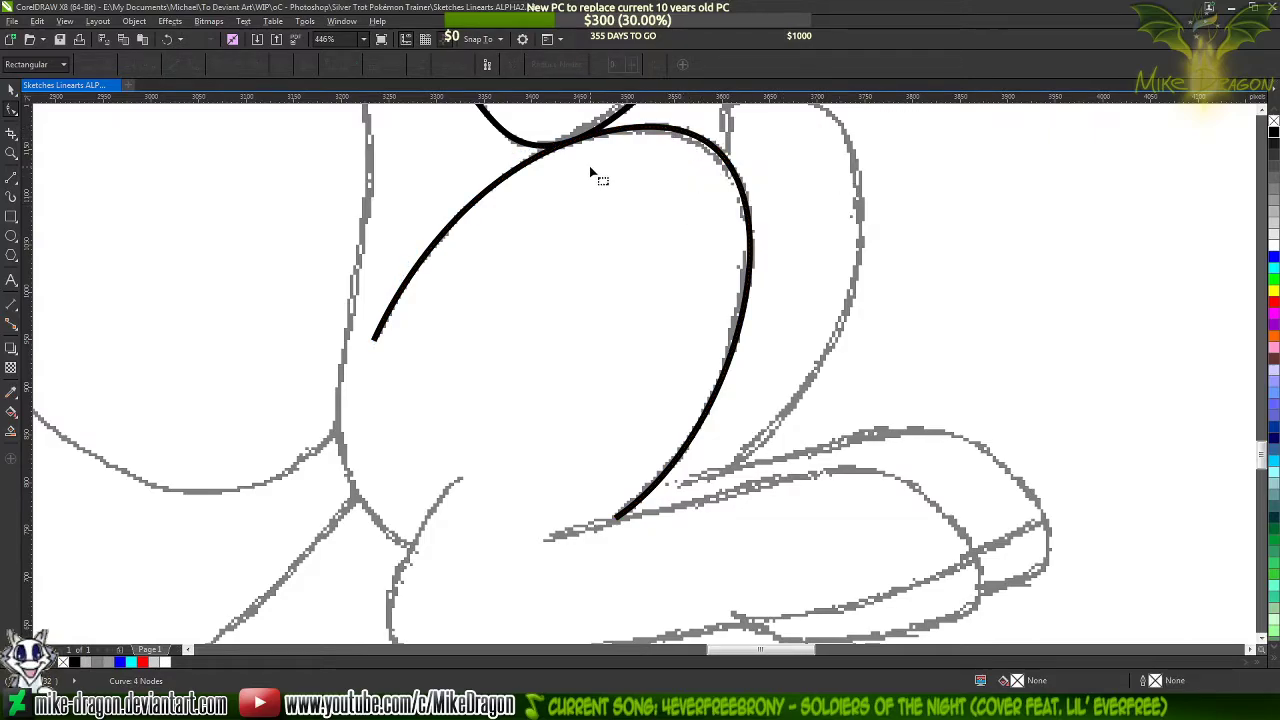
# Draw a five-segment line about 454 by 177 px around the lower hind leg and hoof, with a 1.5 pt outline
pyautogui.scroll(-2, 552, 147)
pyautogui.click(11, 176)
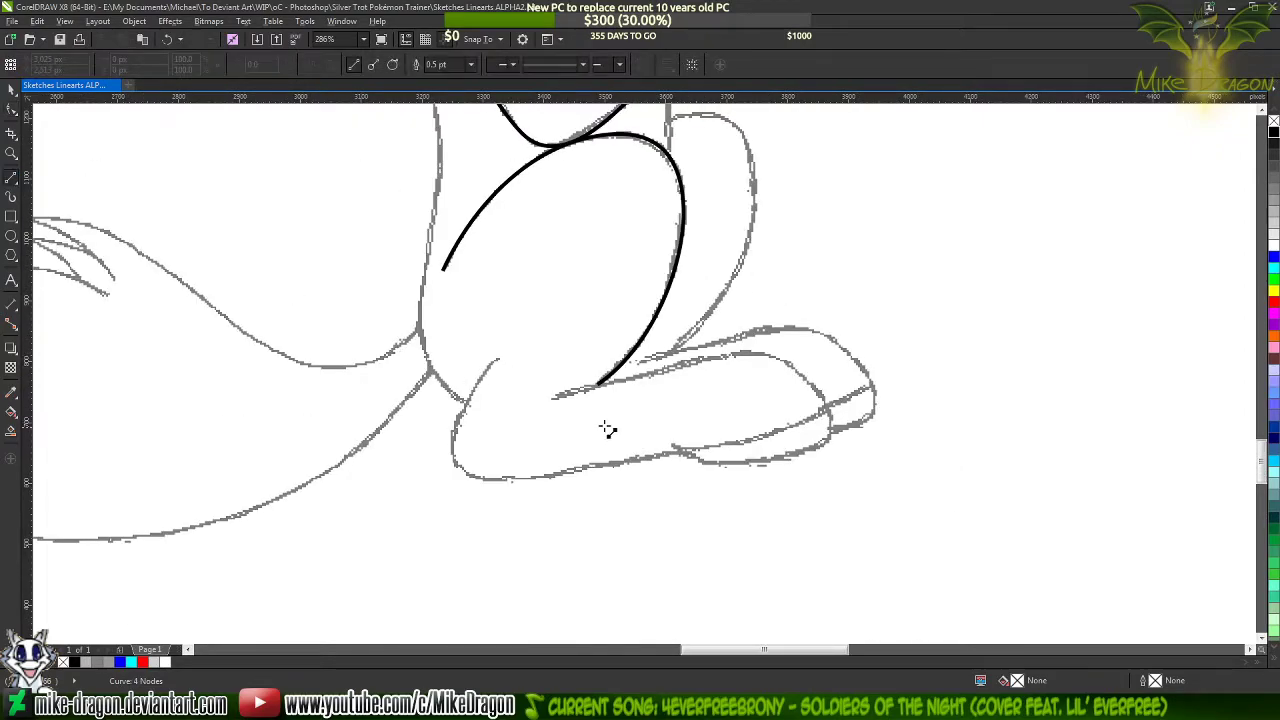
pyautogui.scroll(2, 648, 443)
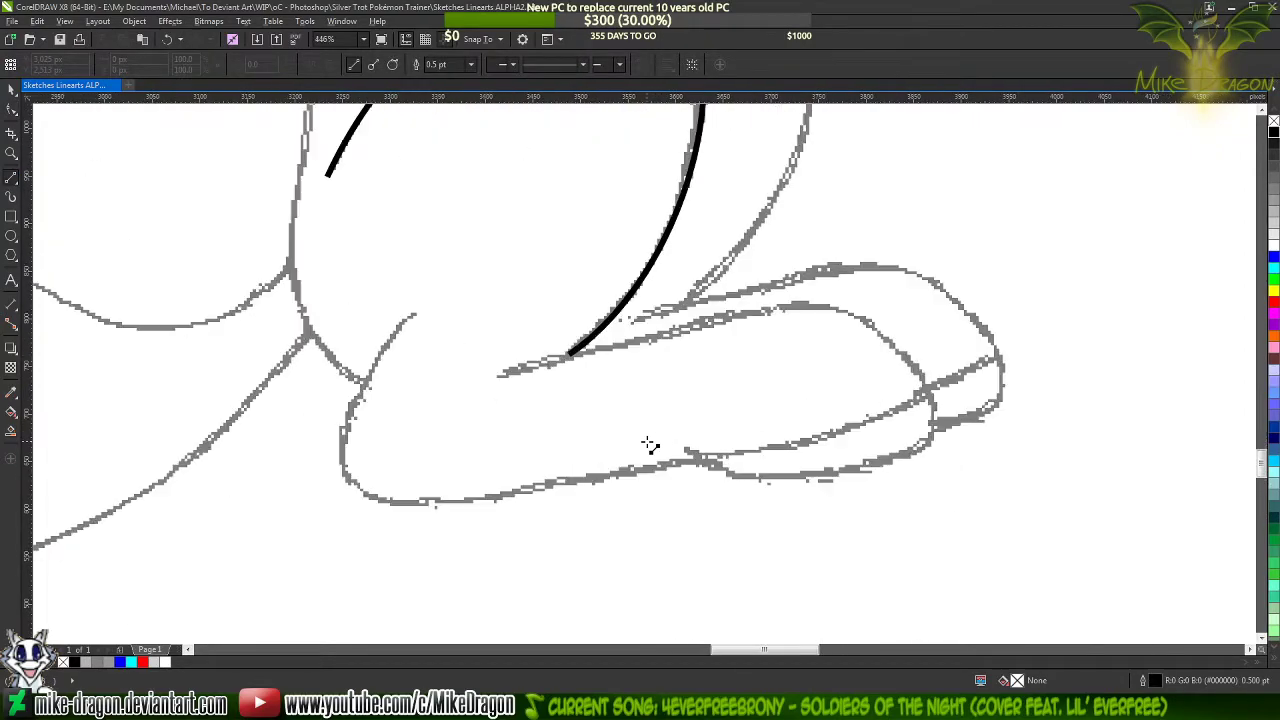
pyautogui.click(498, 379)
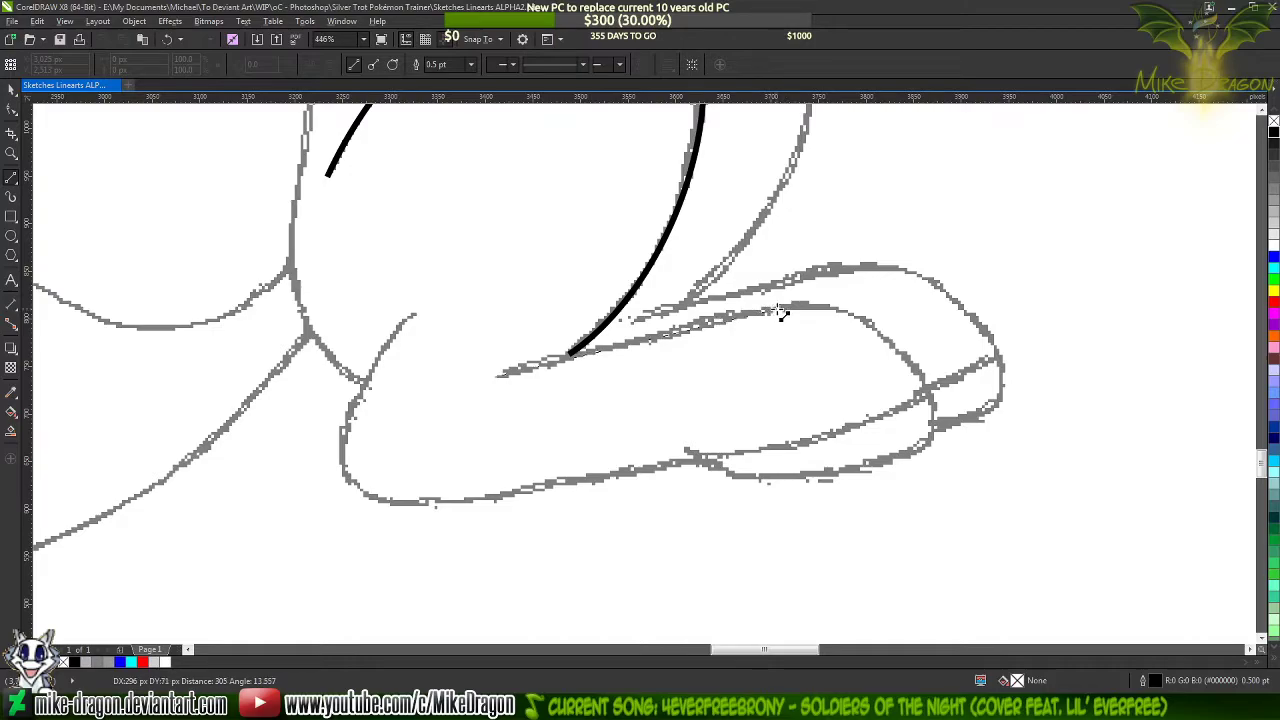
pyautogui.doubleClick(778, 311)
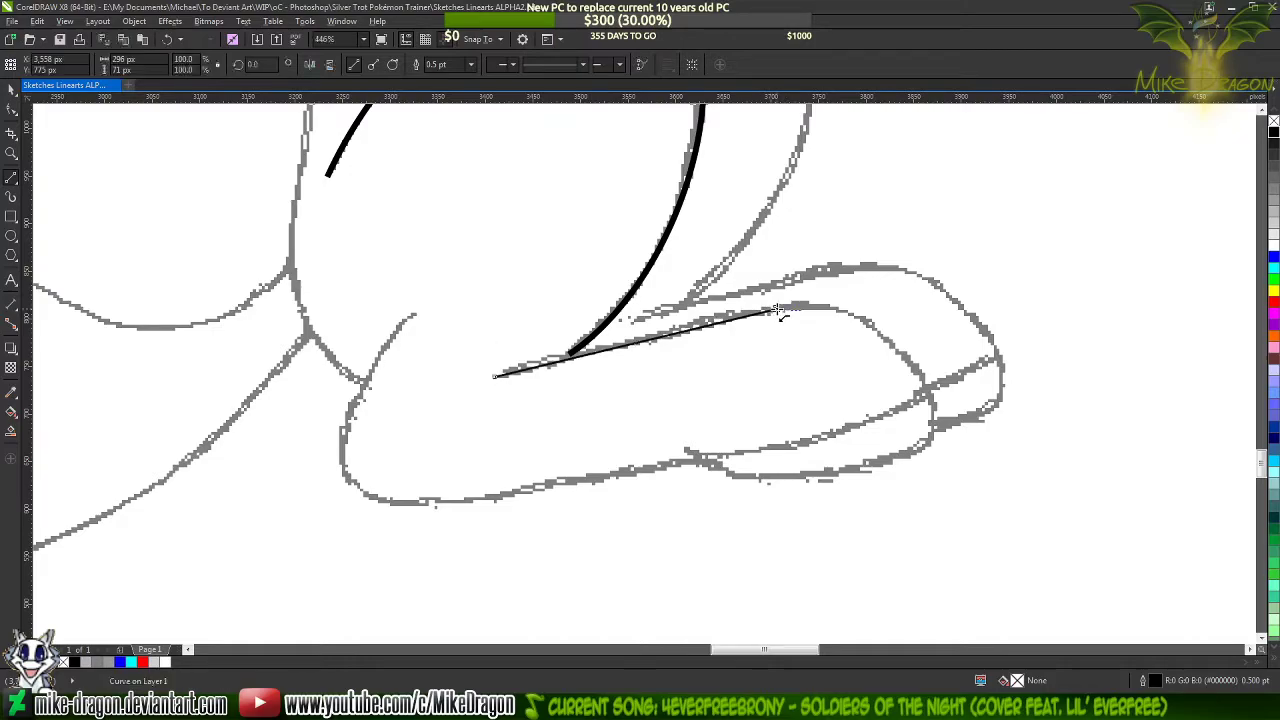
pyautogui.click(924, 388)
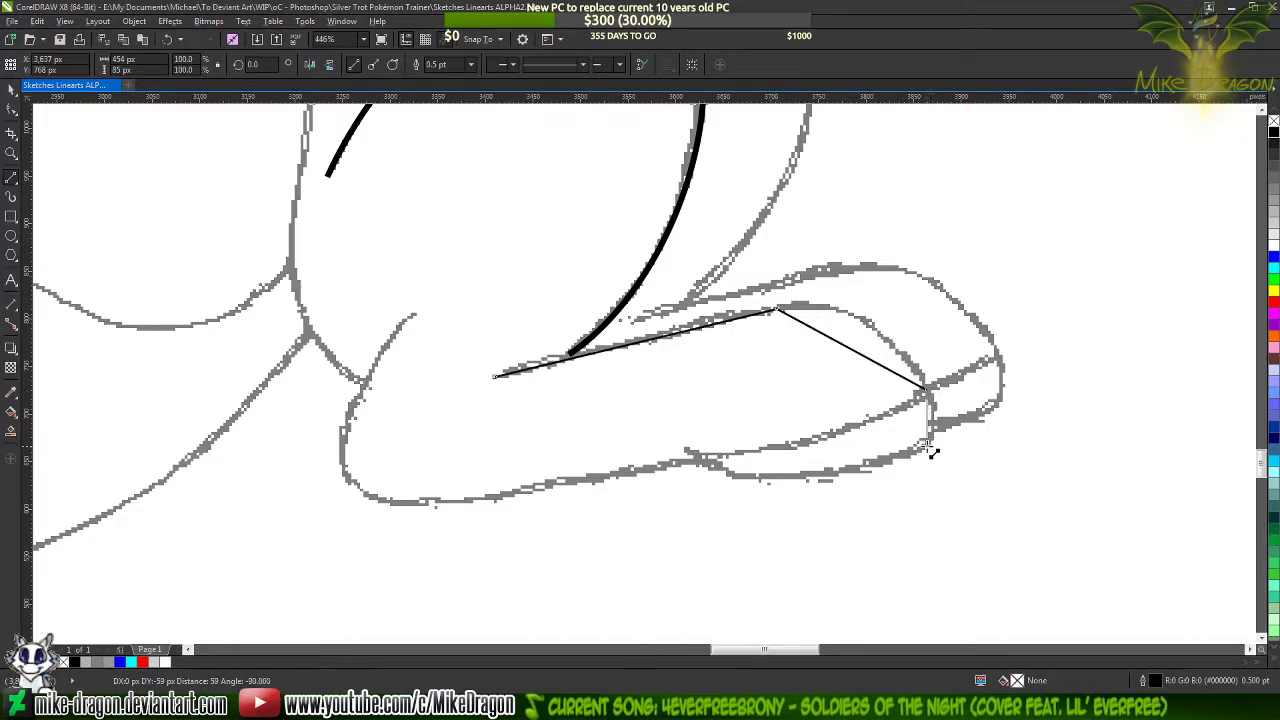
pyautogui.click(929, 449)
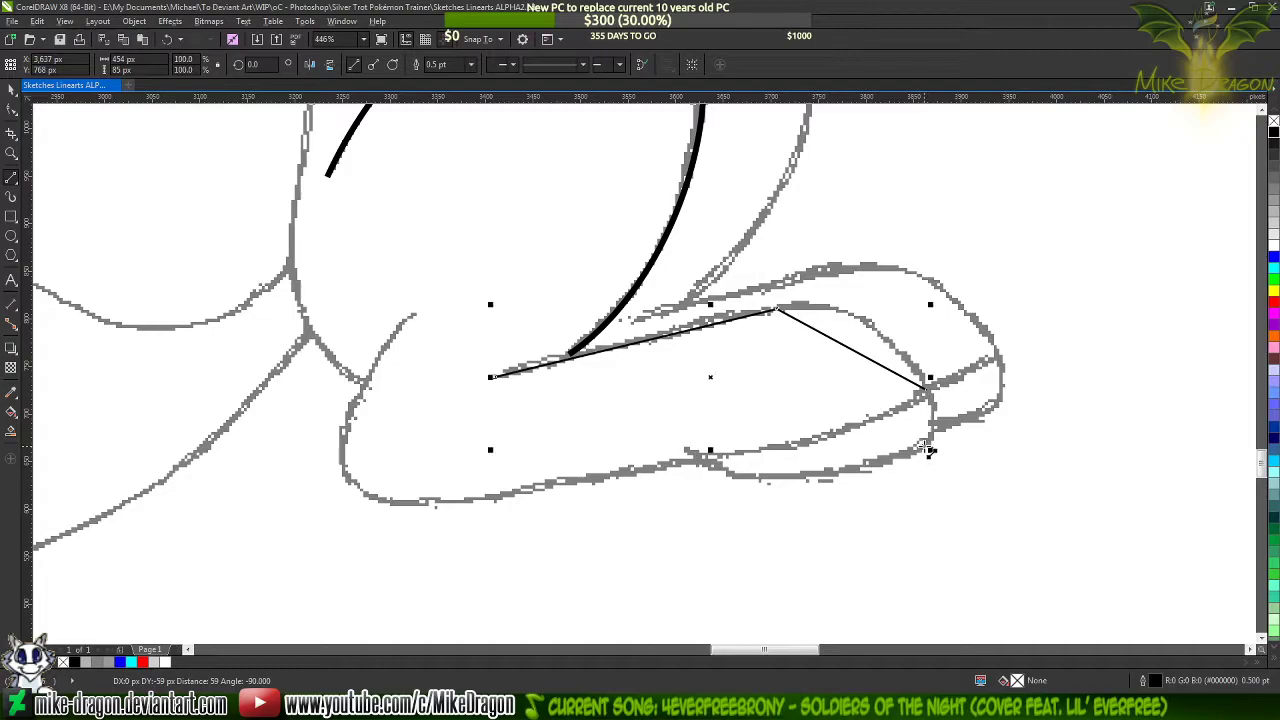
pyautogui.click(743, 477)
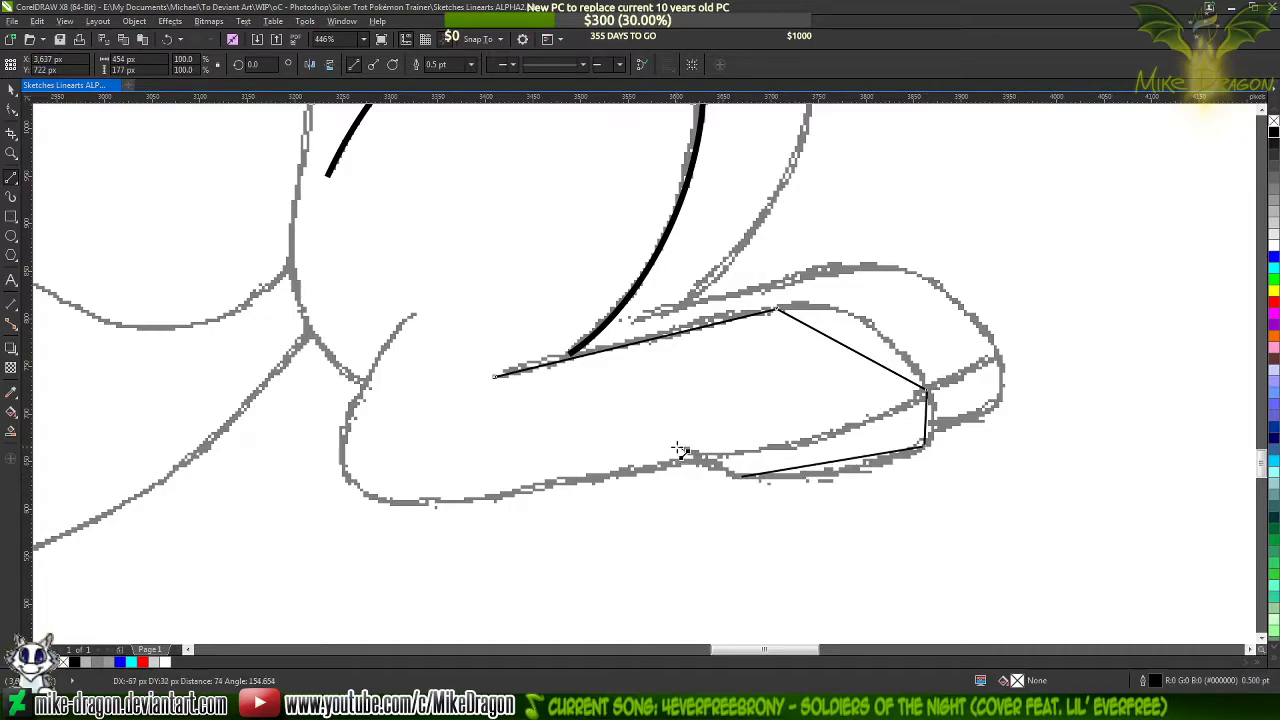
pyautogui.doubleClick(678, 451)
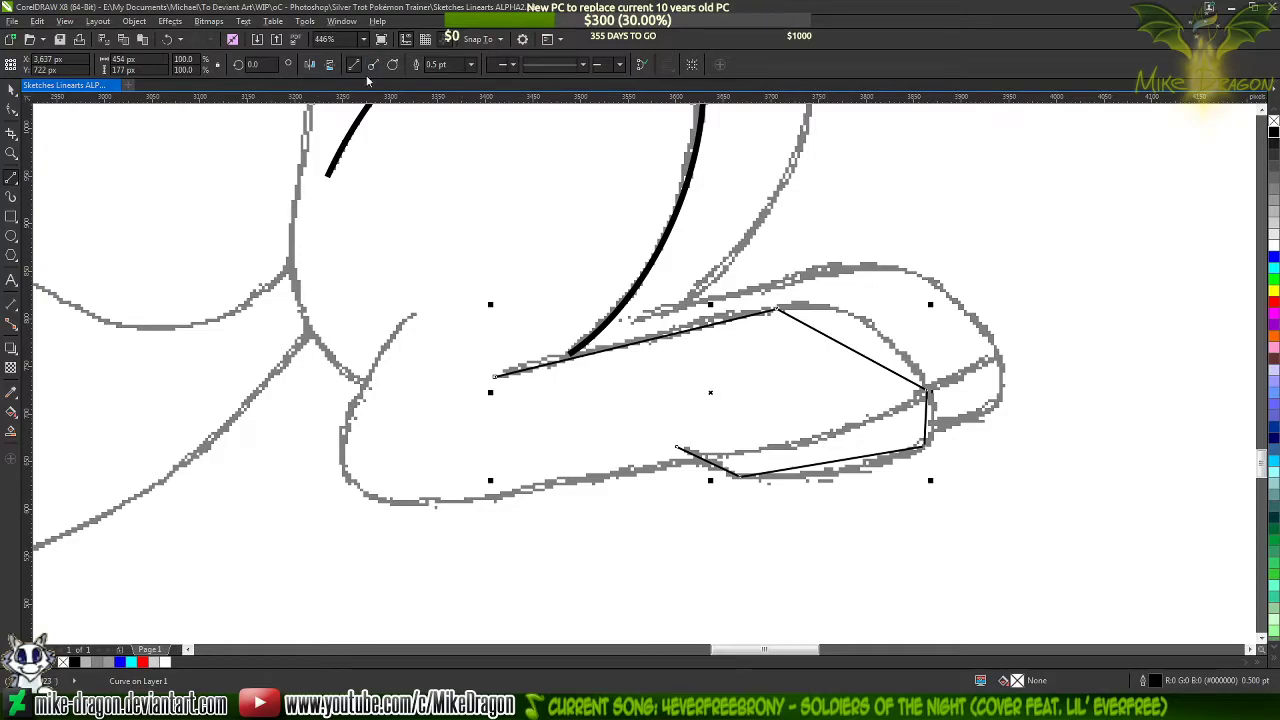
pyautogui.click(470, 64)
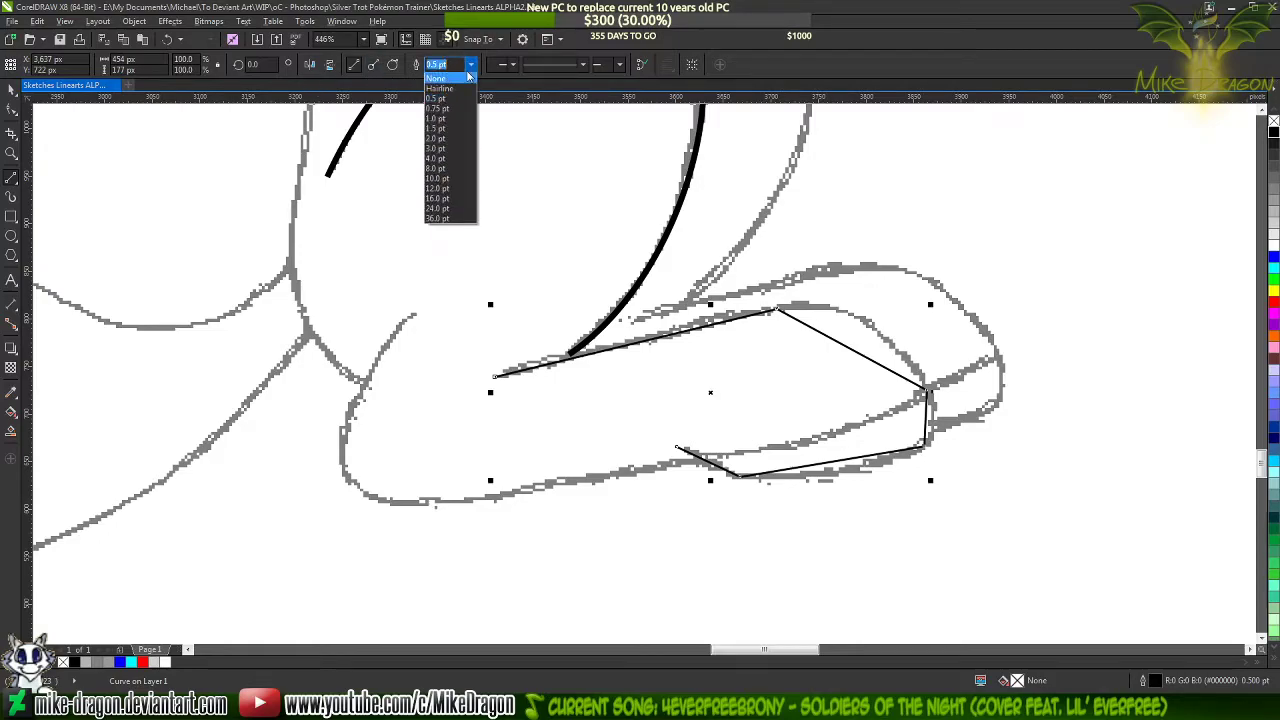
pyautogui.click(455, 130)
# Select all nodes of the lower hind leg line and convert its segments to curves
pyautogui.press('F10')
pyautogui.moveTo(412, 187); pyautogui.dragTo(937, 591)
pyautogui.rightClick(797, 453)
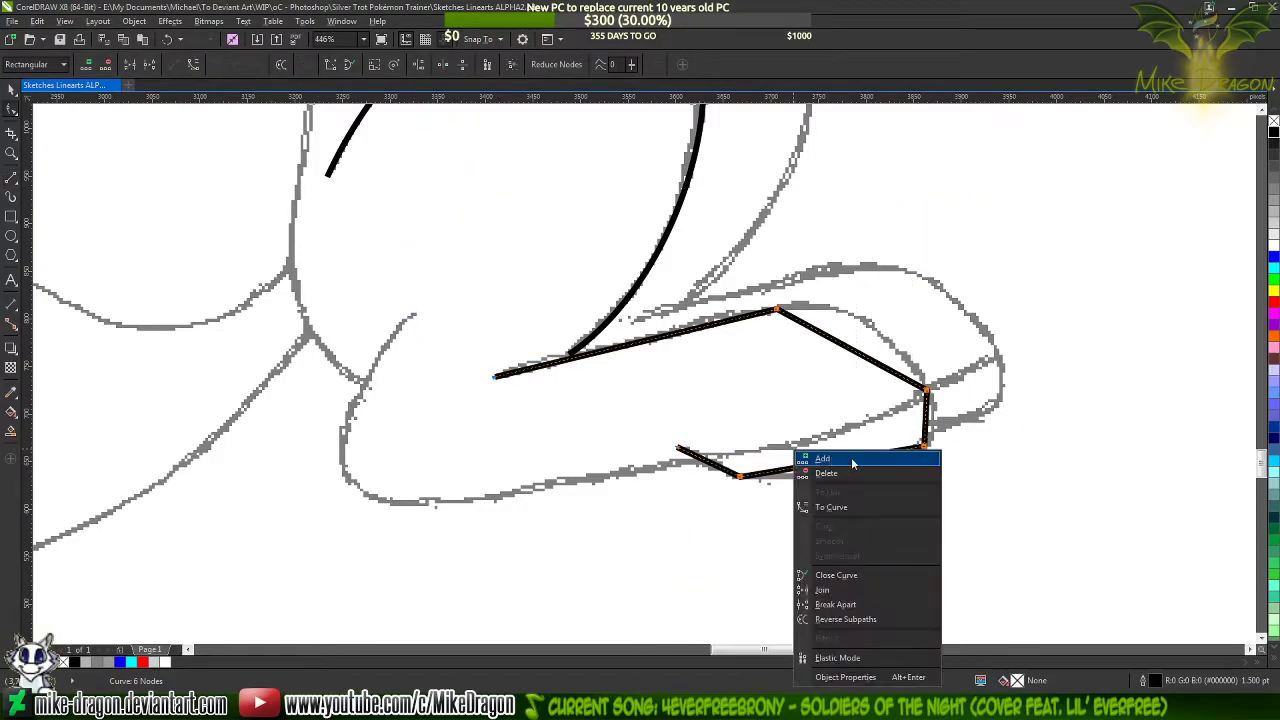
pyautogui.click(866, 507)
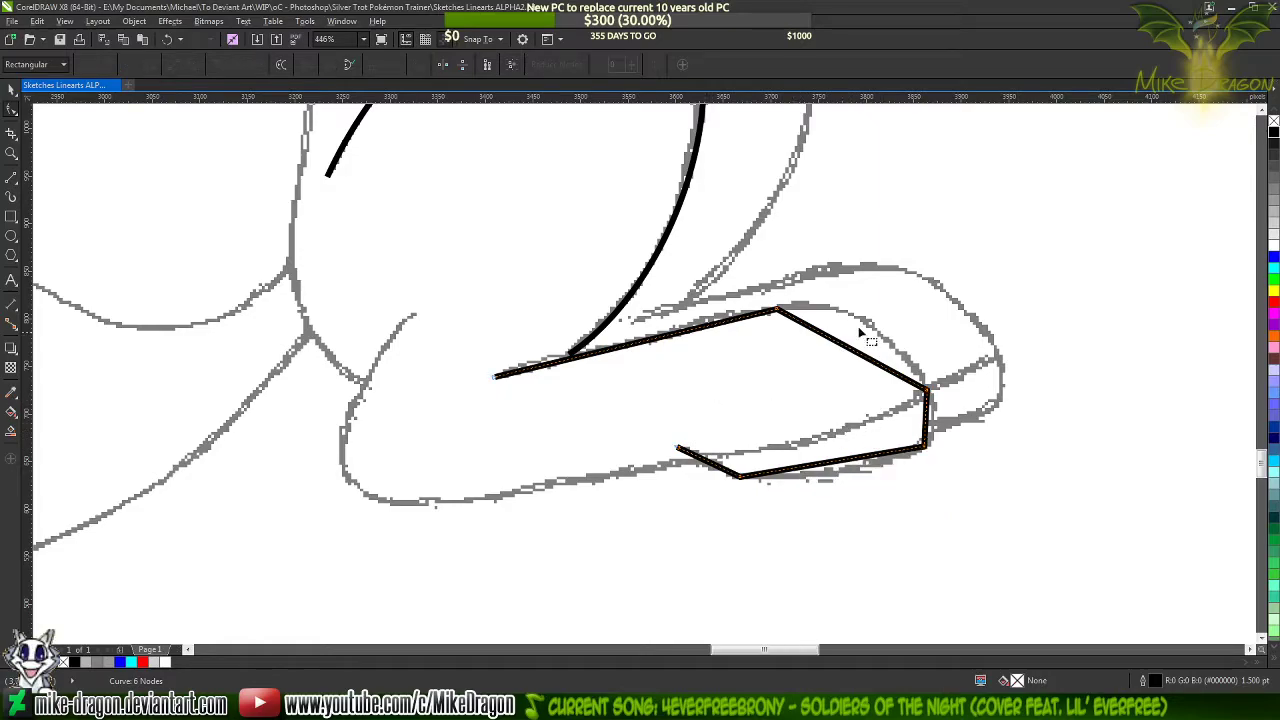
# Bend the hoof outline's upper slope and long underside segments to the sketch, adding a node in the middle of each
pyautogui.scroll(1, 1020, 370)
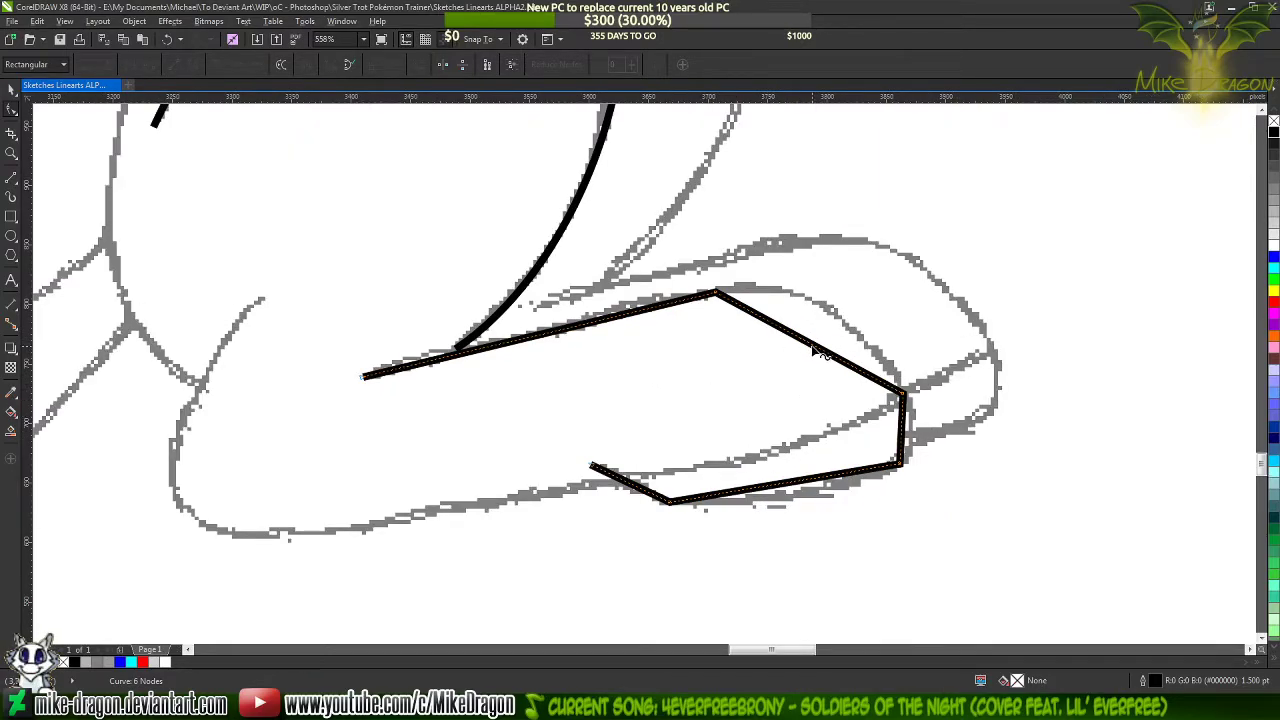
pyautogui.moveTo(815, 350); pyautogui.dragTo(829, 307)
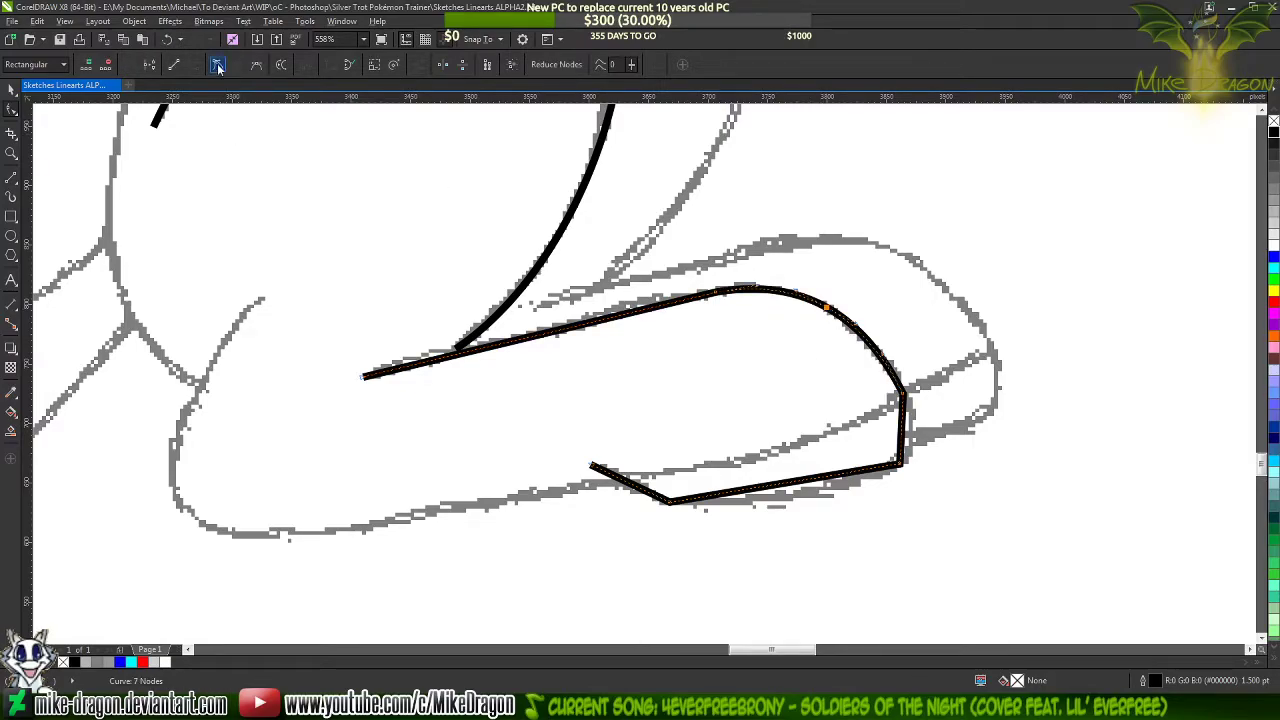
pyautogui.scroll(2, 818, 500)
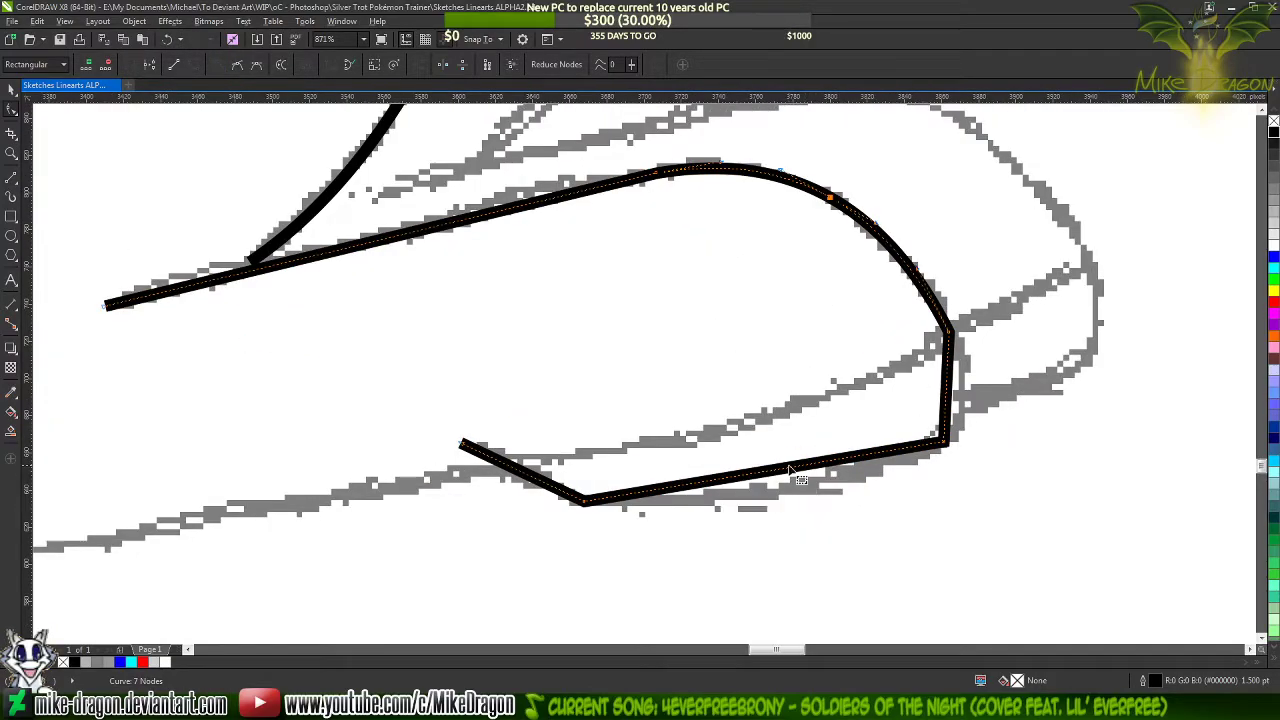
pyautogui.moveTo(785, 477); pyautogui.dragTo(801, 499)
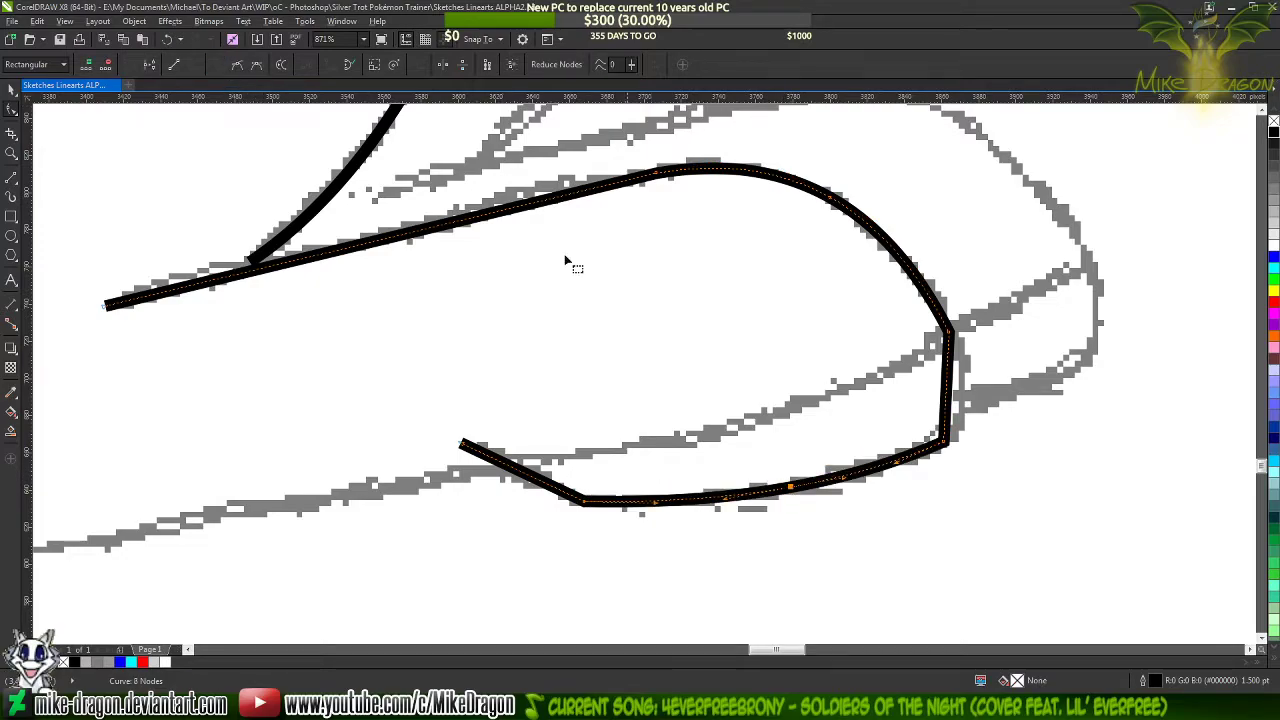
# Bend the short segment at the hoof's tip outward to match the sketch and add a node in its middle
pyautogui.scroll(1, 1000, 443)
pyautogui.moveTo(940, 393); pyautogui.dragTo(957, 402)
pyautogui.doubleClick(956, 398)
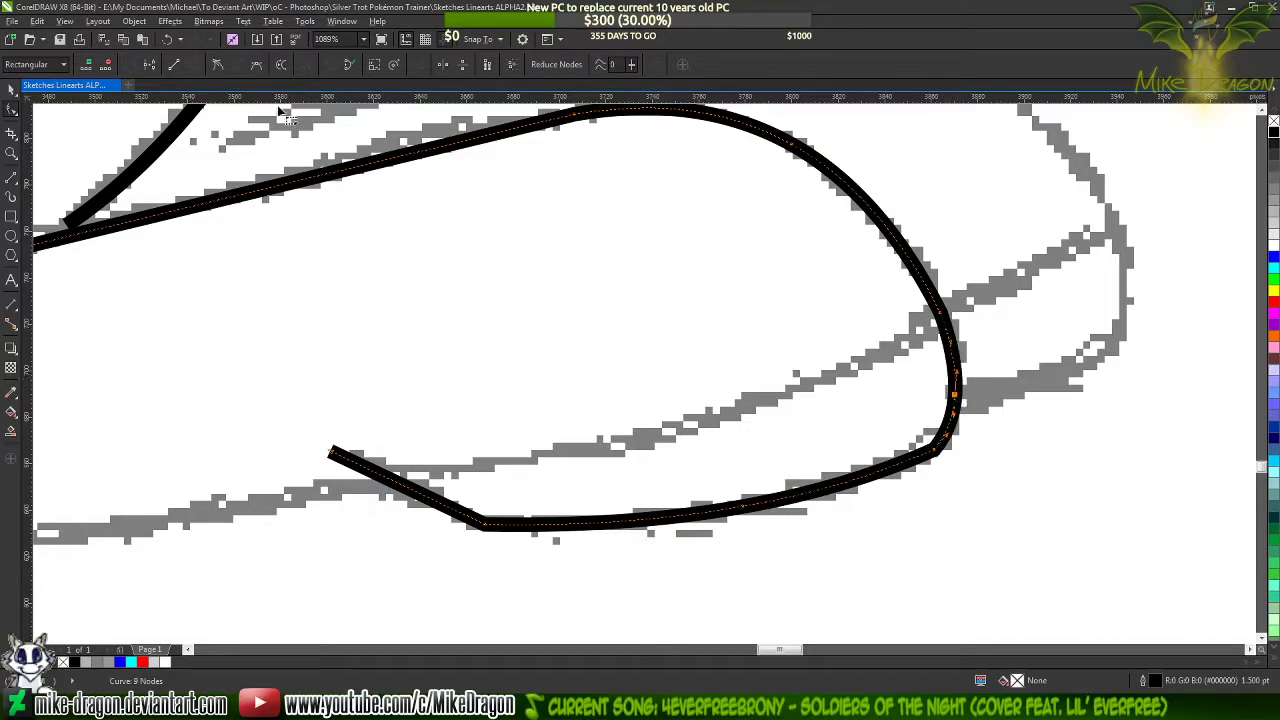
# Shape the short end segment beneath the hoof into an S-curve along the sketch and delete its extra middle node
pyautogui.scroll(-1, 1035, 277)
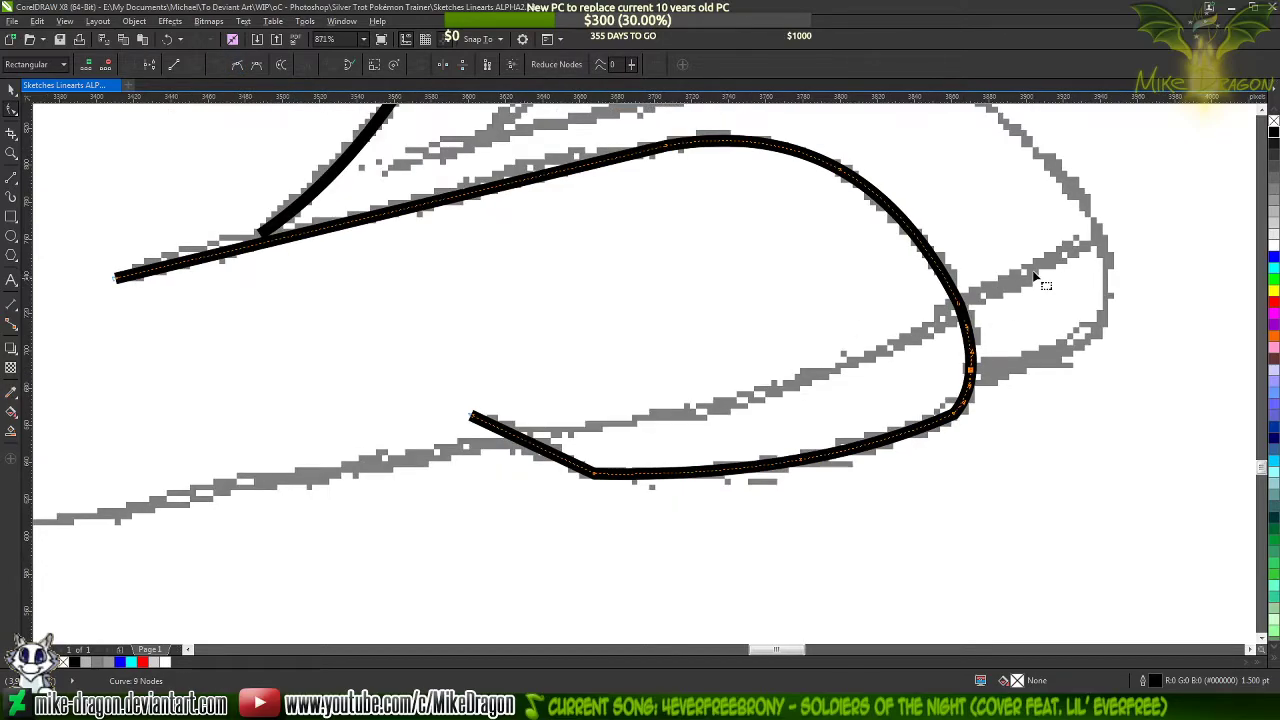
pyautogui.scroll(3, 548, 455)
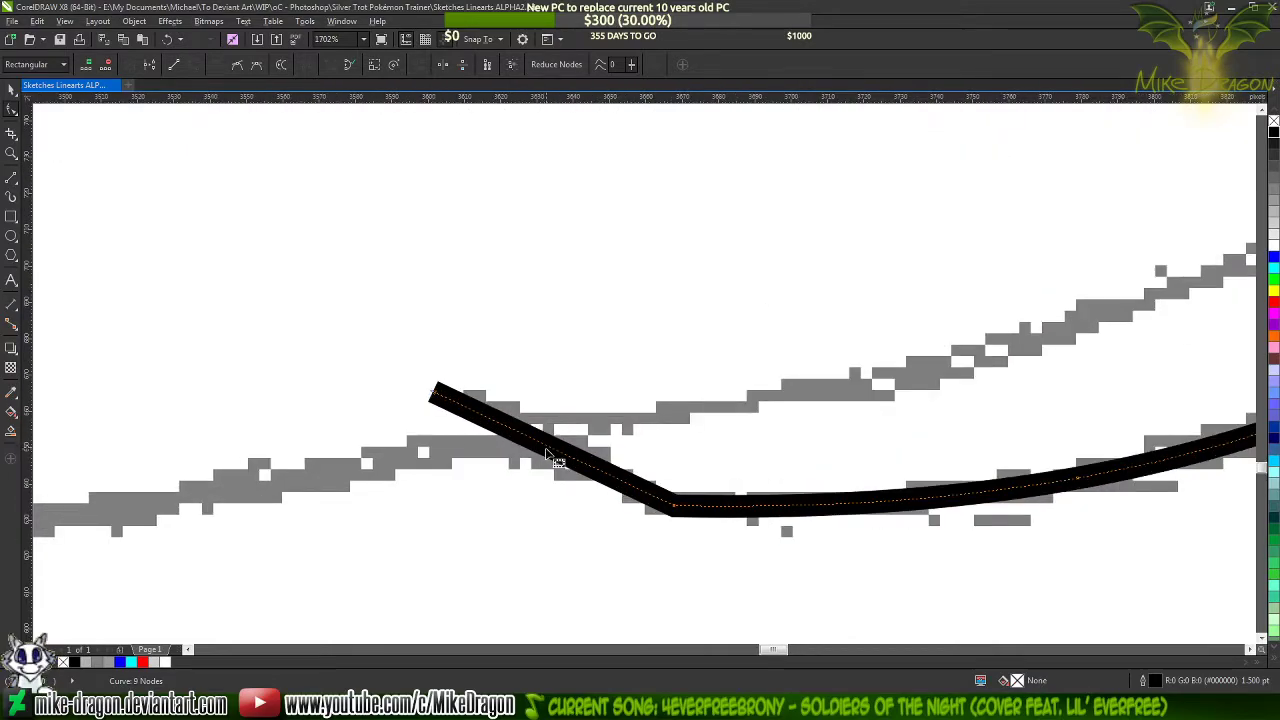
pyautogui.moveTo(558, 456); pyautogui.dragTo(556, 432)
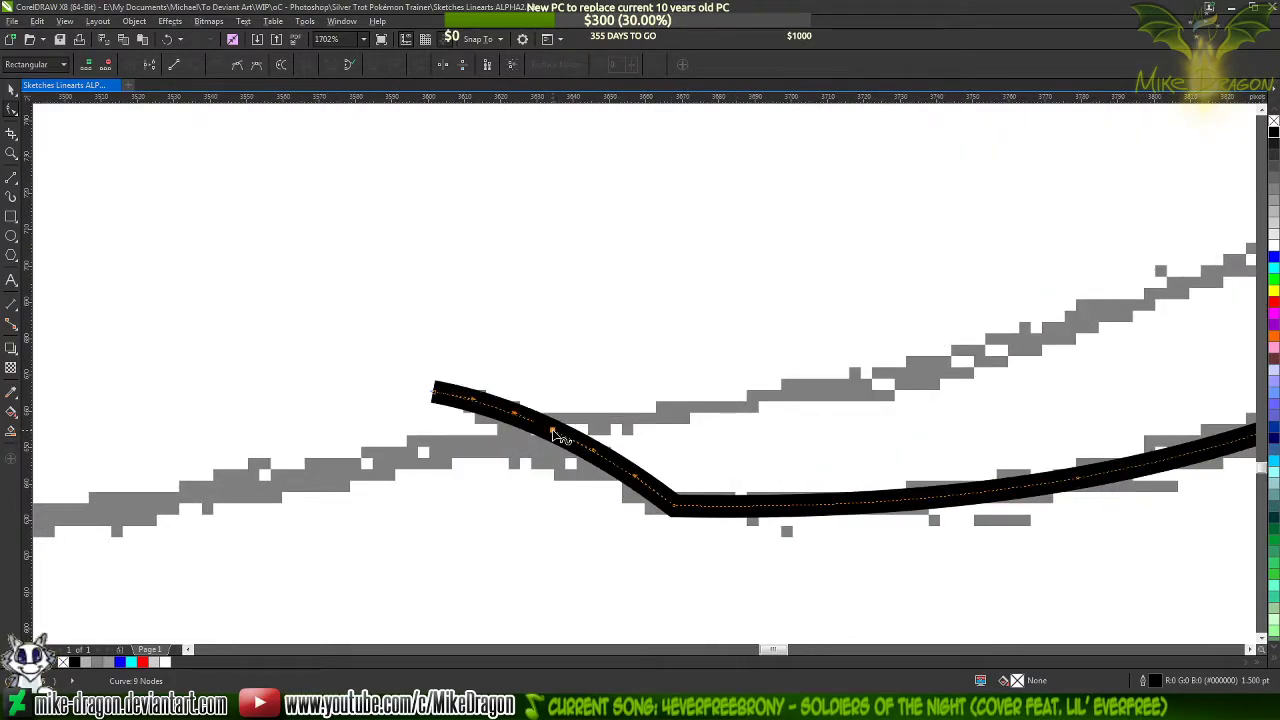
pyautogui.click(675, 506)
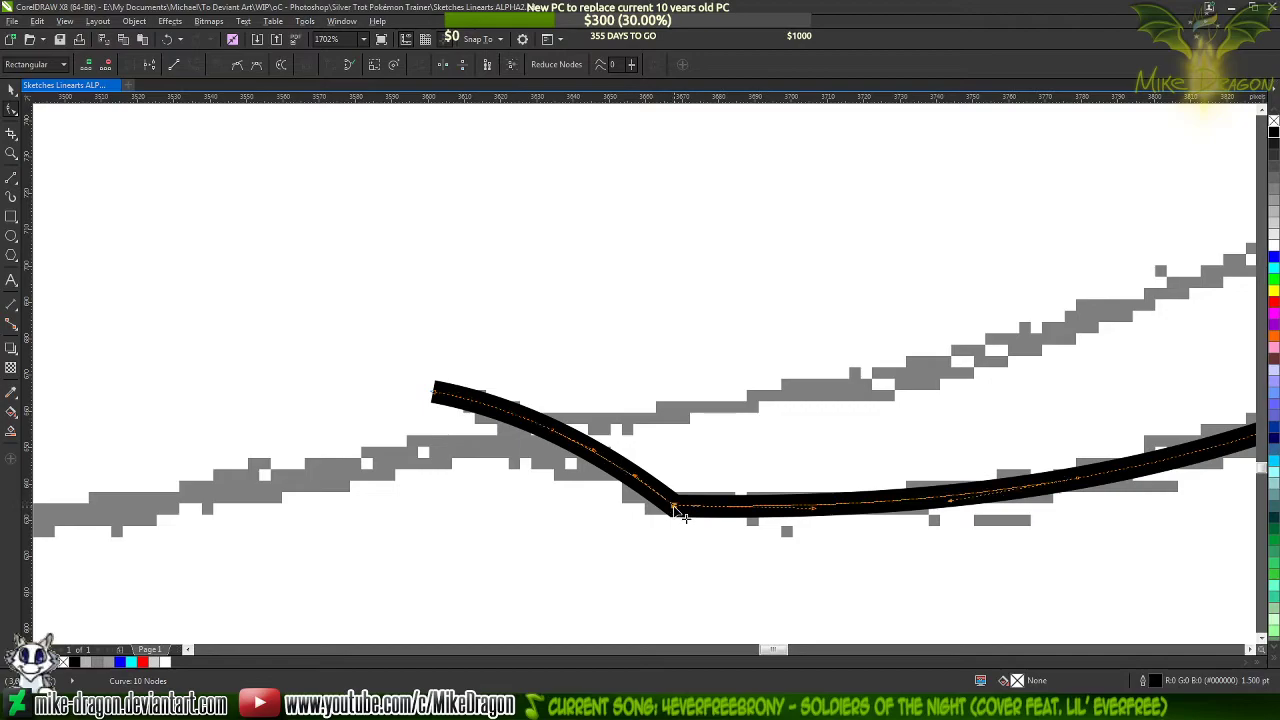
pyautogui.moveTo(635, 475); pyautogui.dragTo(621, 498)
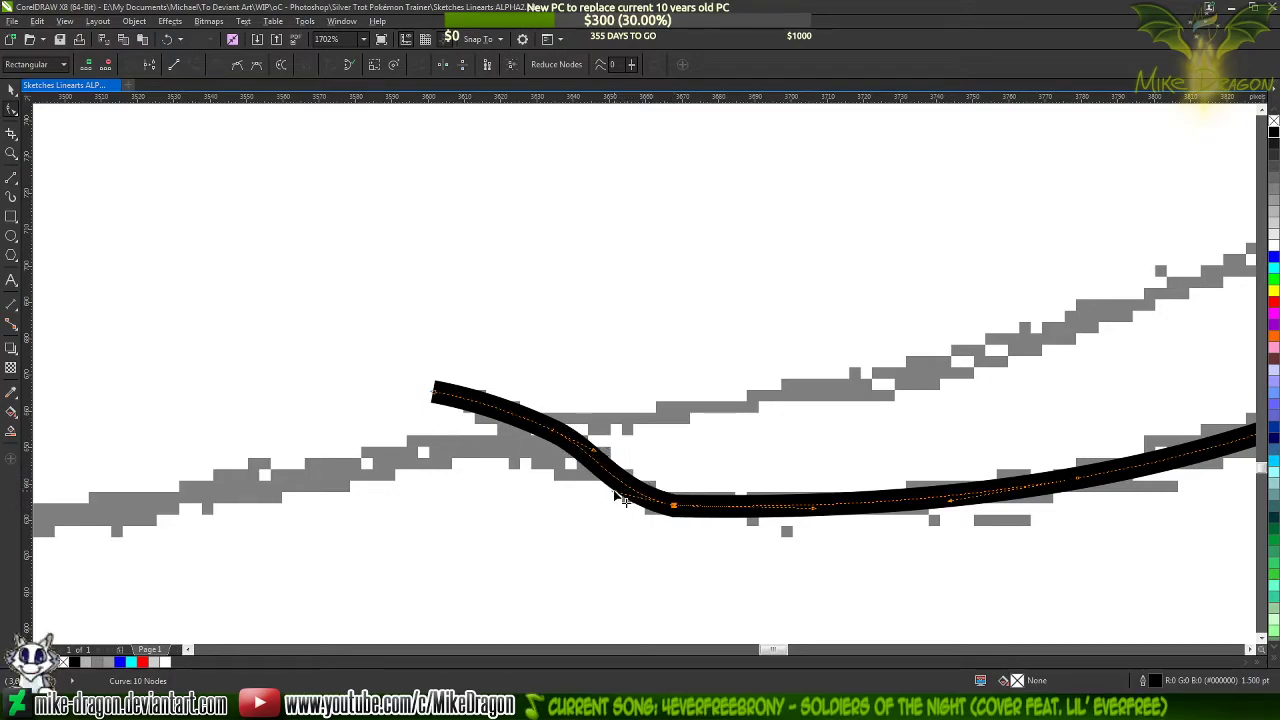
pyautogui.press('Delete')
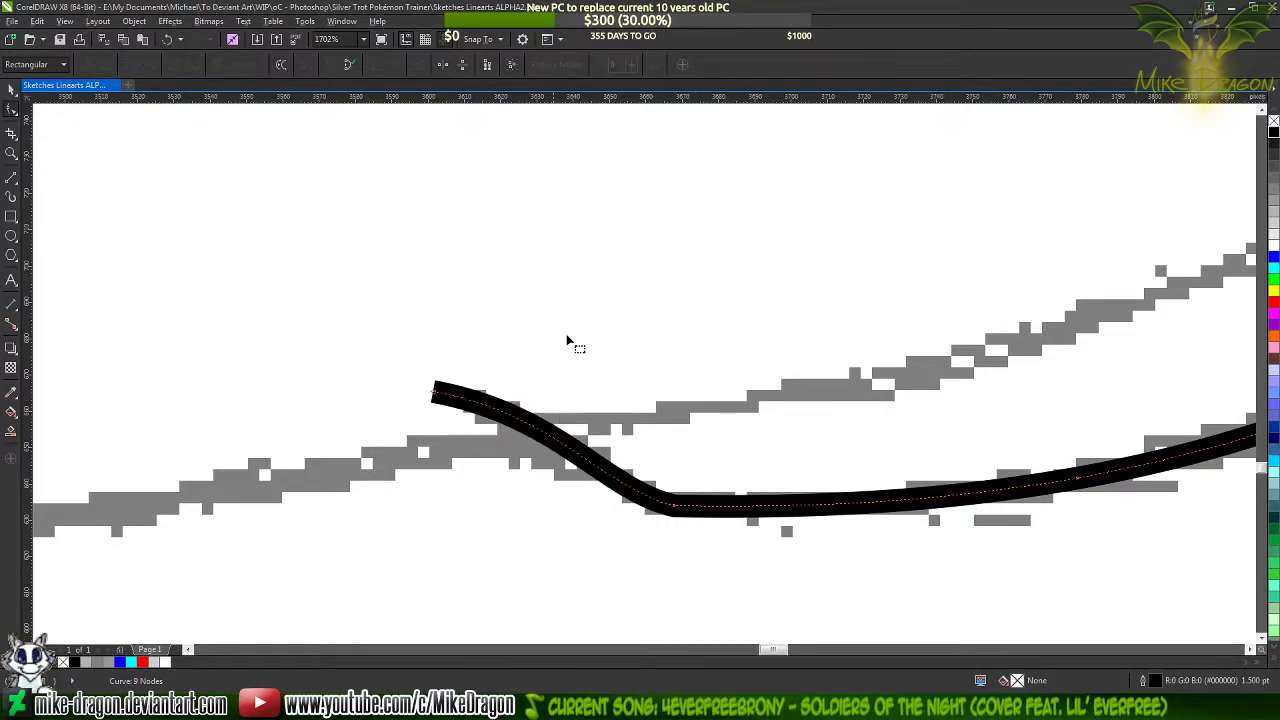
# Add a node on each side of the corner beneath the hoof and delete the corner node to round it
pyautogui.scroll(-2, 500, 315)
pyautogui.scroll(2, 750, 400)
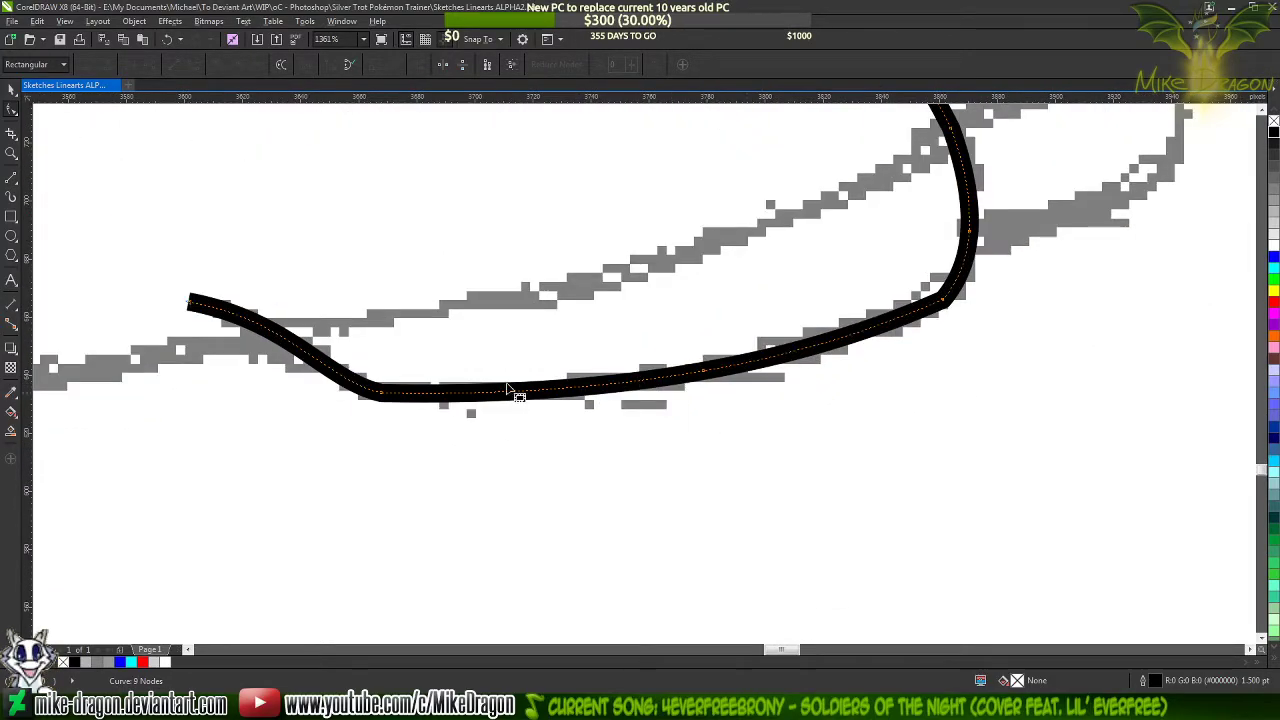
pyautogui.scroll(2, 348, 388)
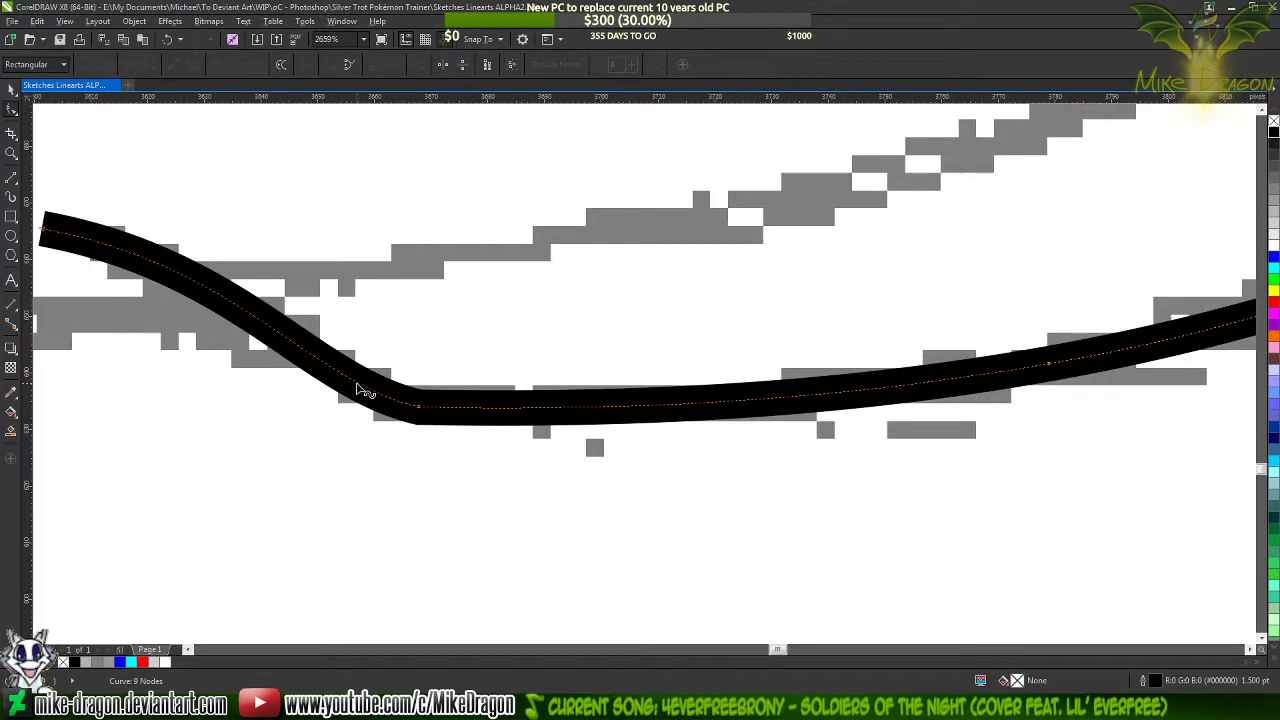
pyautogui.doubleClick(357, 383)
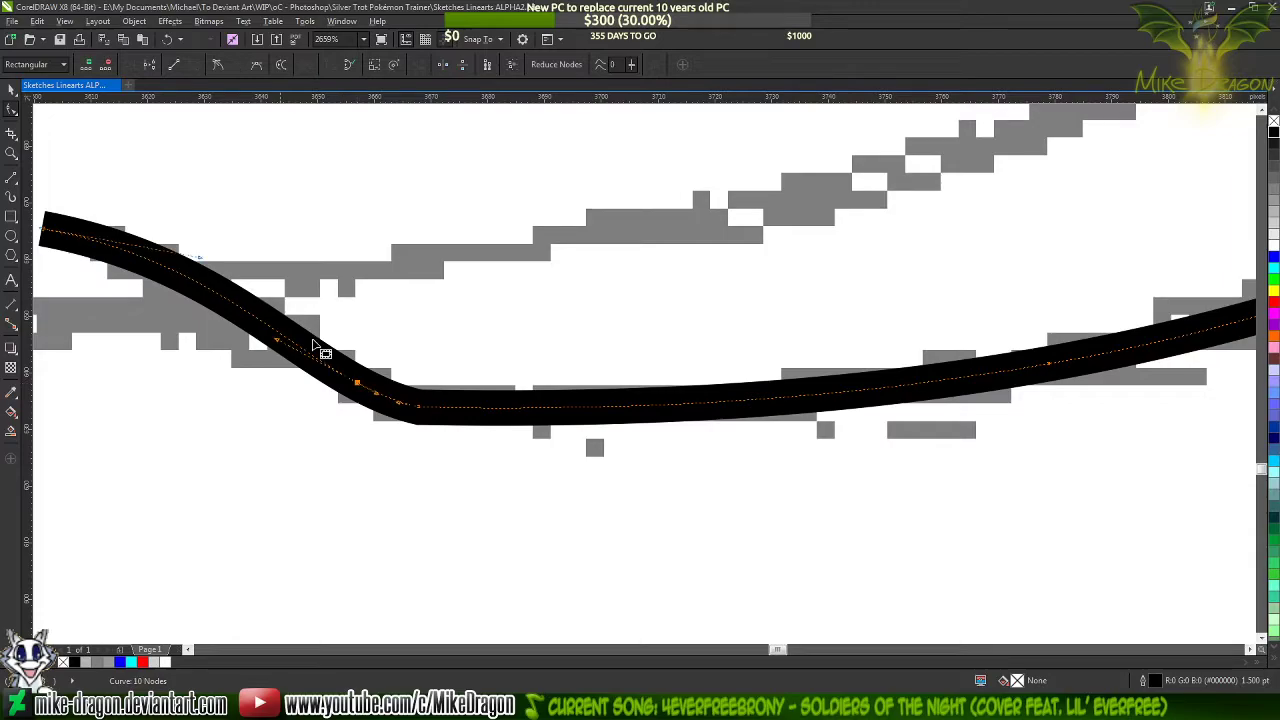
pyautogui.doubleClick(510, 409)
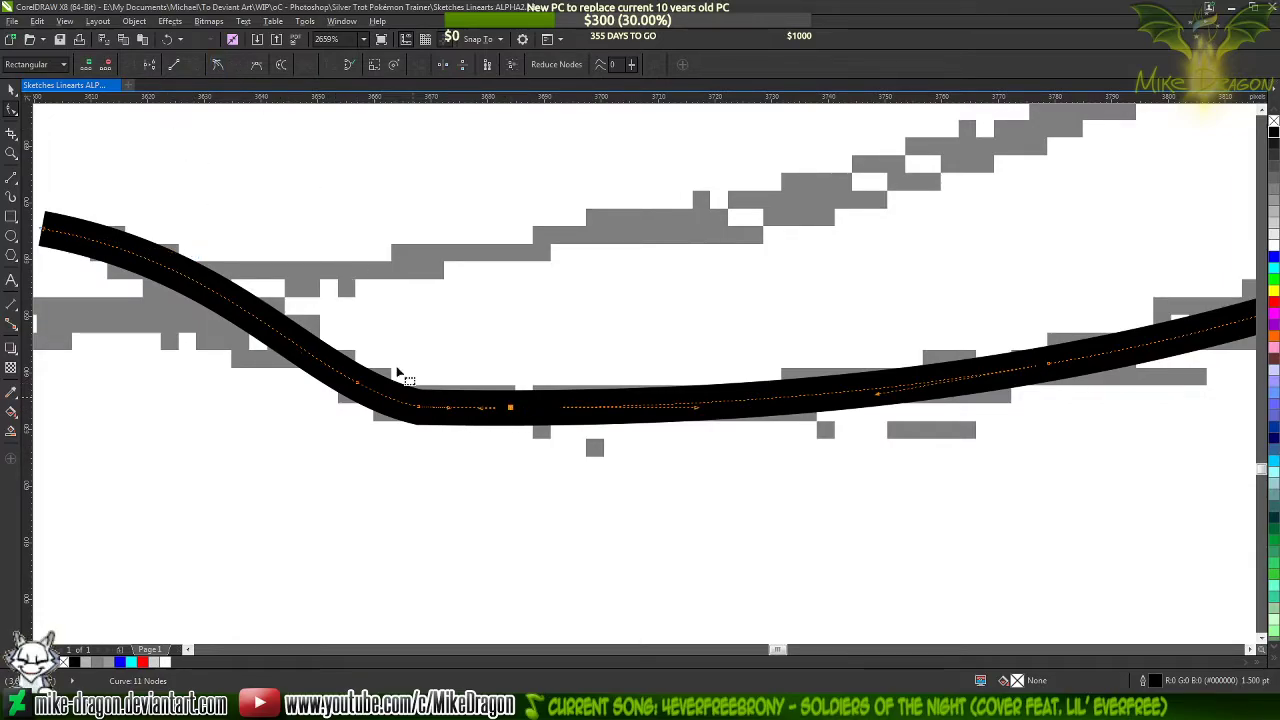
pyautogui.doubleClick(420, 409)
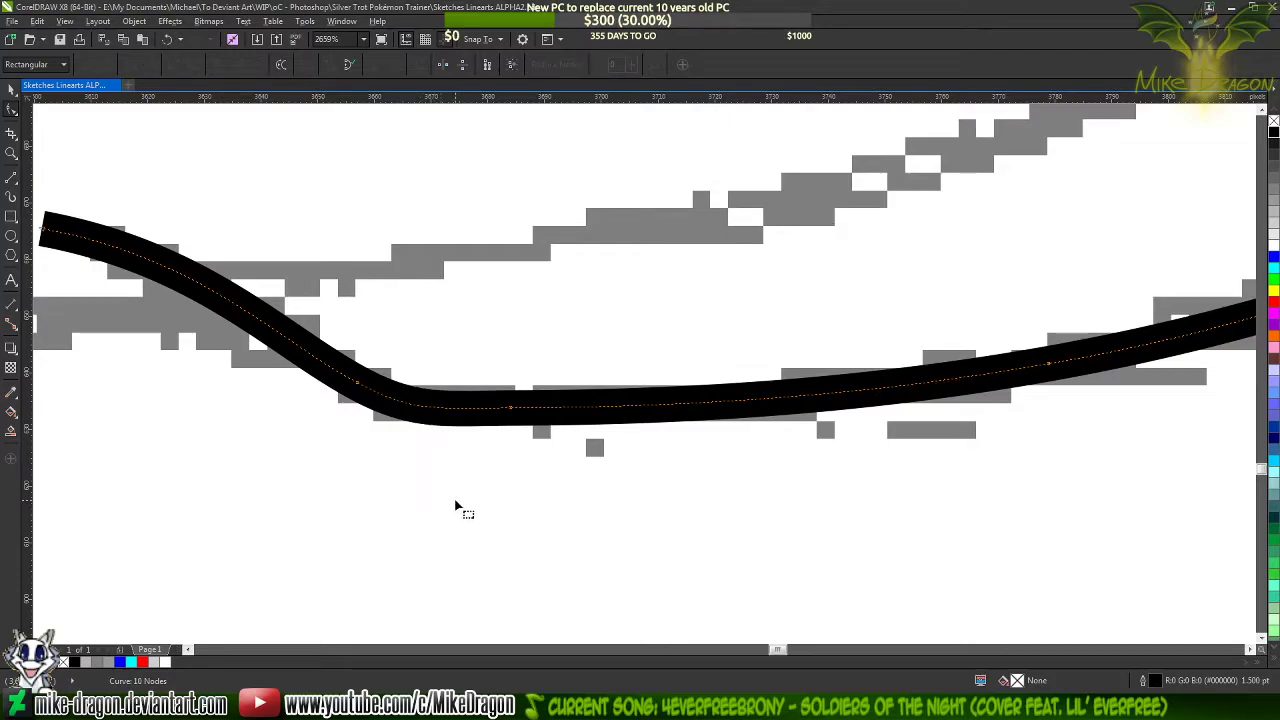
# Delete the surplus node beneath the hoof, and round the hoof's lower front corner by adding a node beside it and deleting the corner node
pyautogui.scroll(-2, 455, 508)
pyautogui.doubleClick(443, 462)
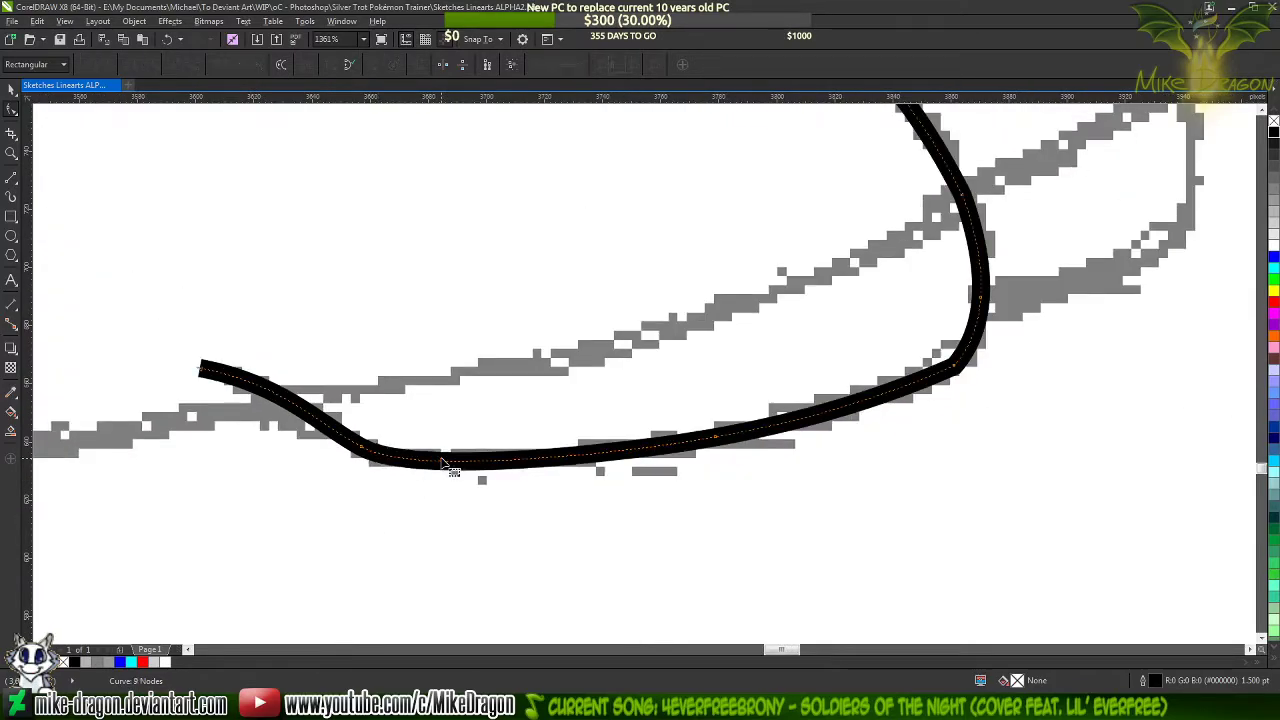
pyautogui.scroll(-3, 449, 557)
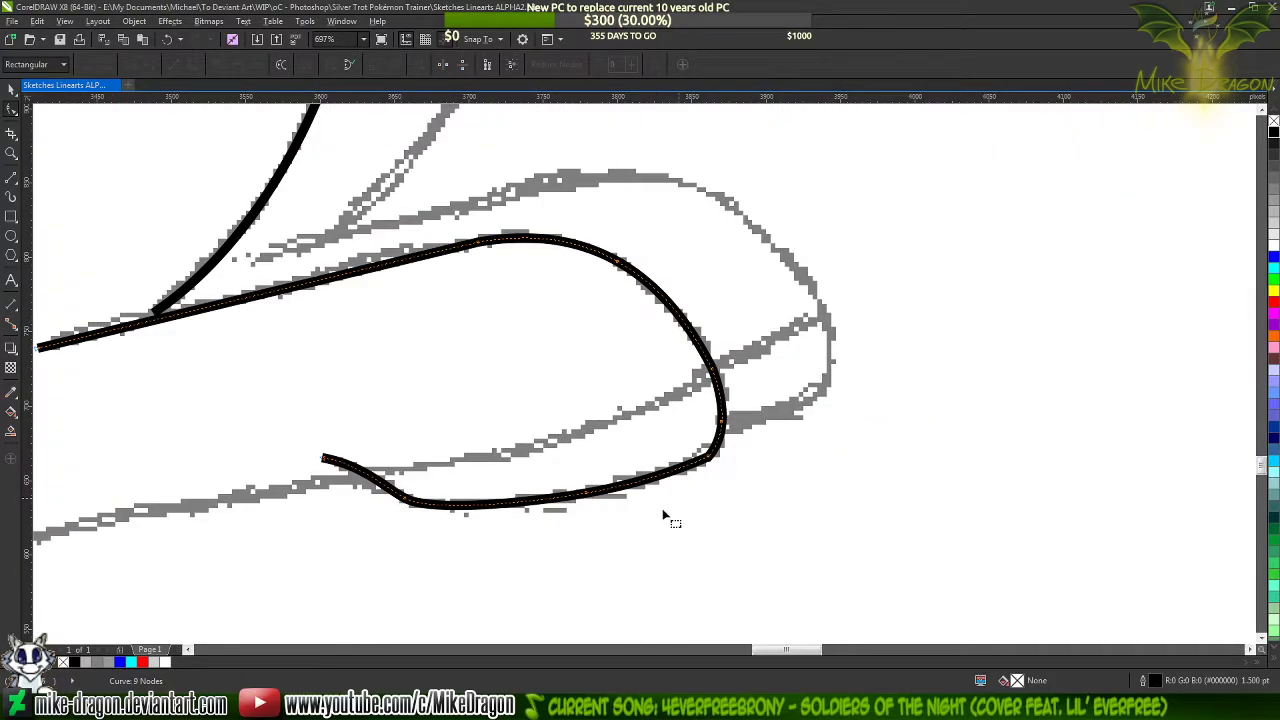
pyautogui.scroll(2, 720, 492)
pyautogui.scroll(2, 702, 497)
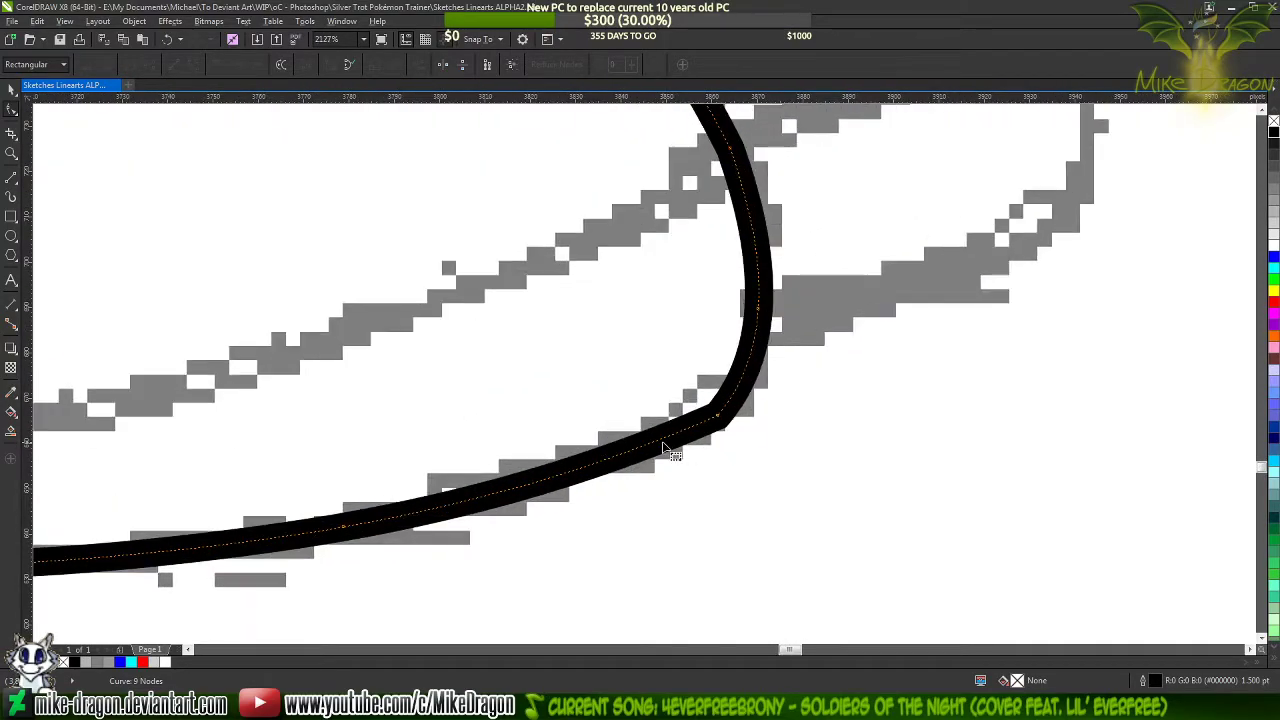
pyautogui.click(646, 446)
pyautogui.doubleClick(647, 447)
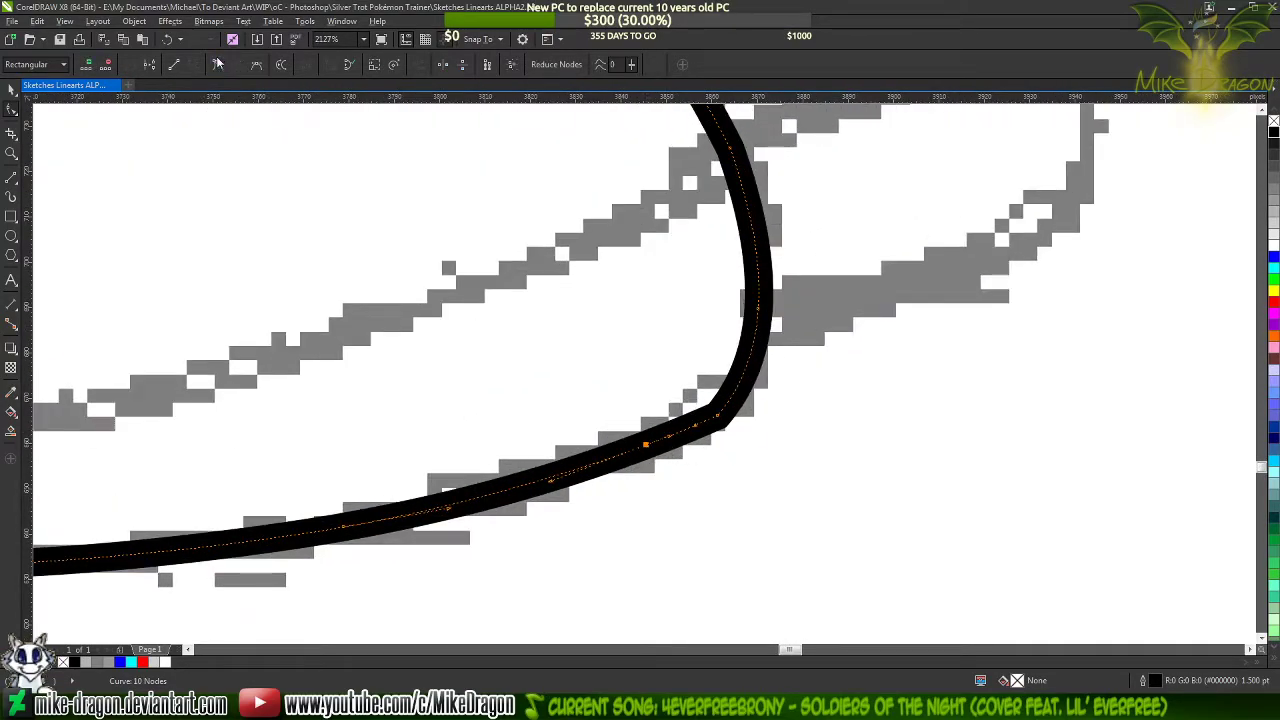
pyautogui.press('Delete')
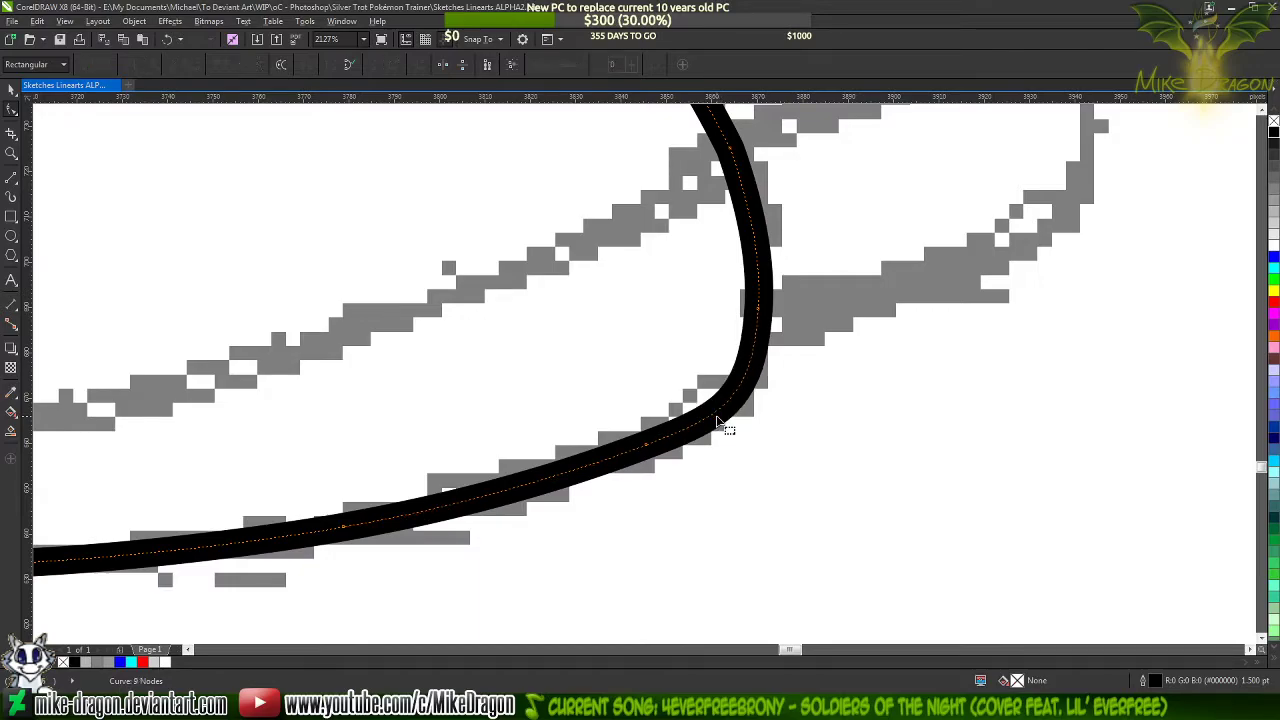
# Adjust the curve handle of the node at the hoof's front to match the sketch and delete the extra node above it
pyautogui.click(757, 312)
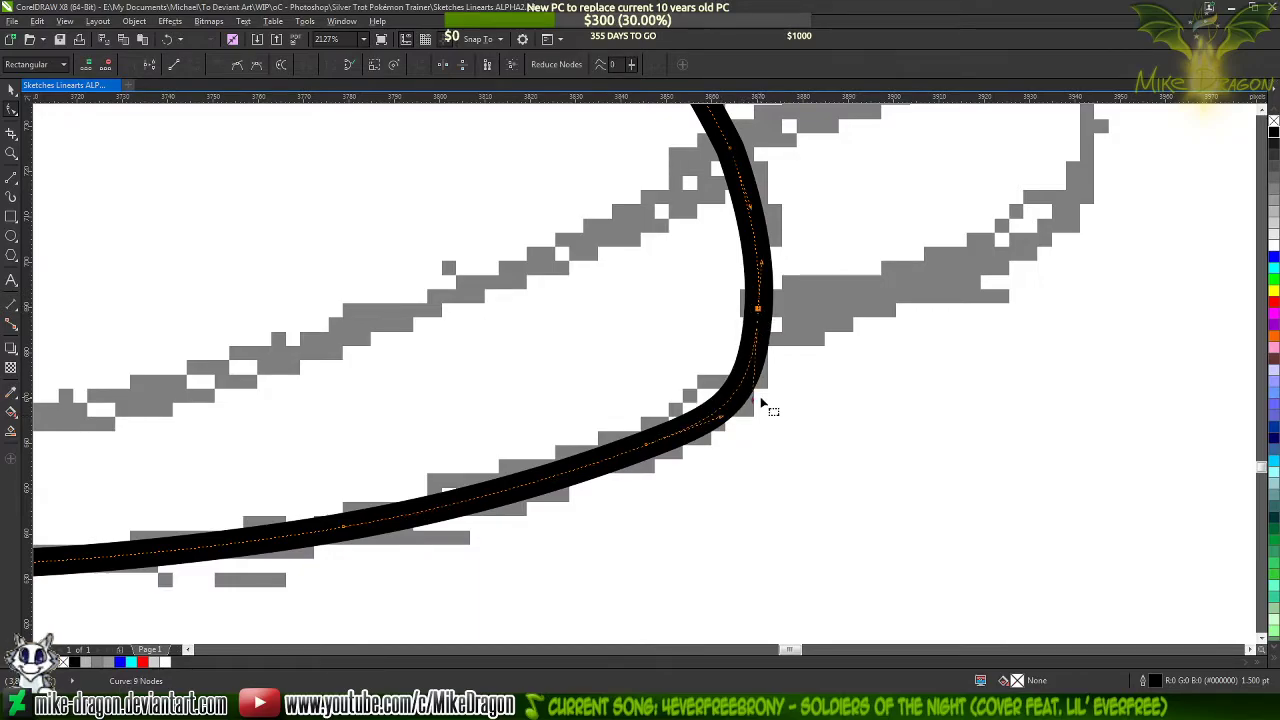
pyautogui.scroll(3, 760, 396)
pyautogui.moveTo(748, 408); pyautogui.dragTo(753, 380)
pyautogui.scroll(-4, 750, 528)
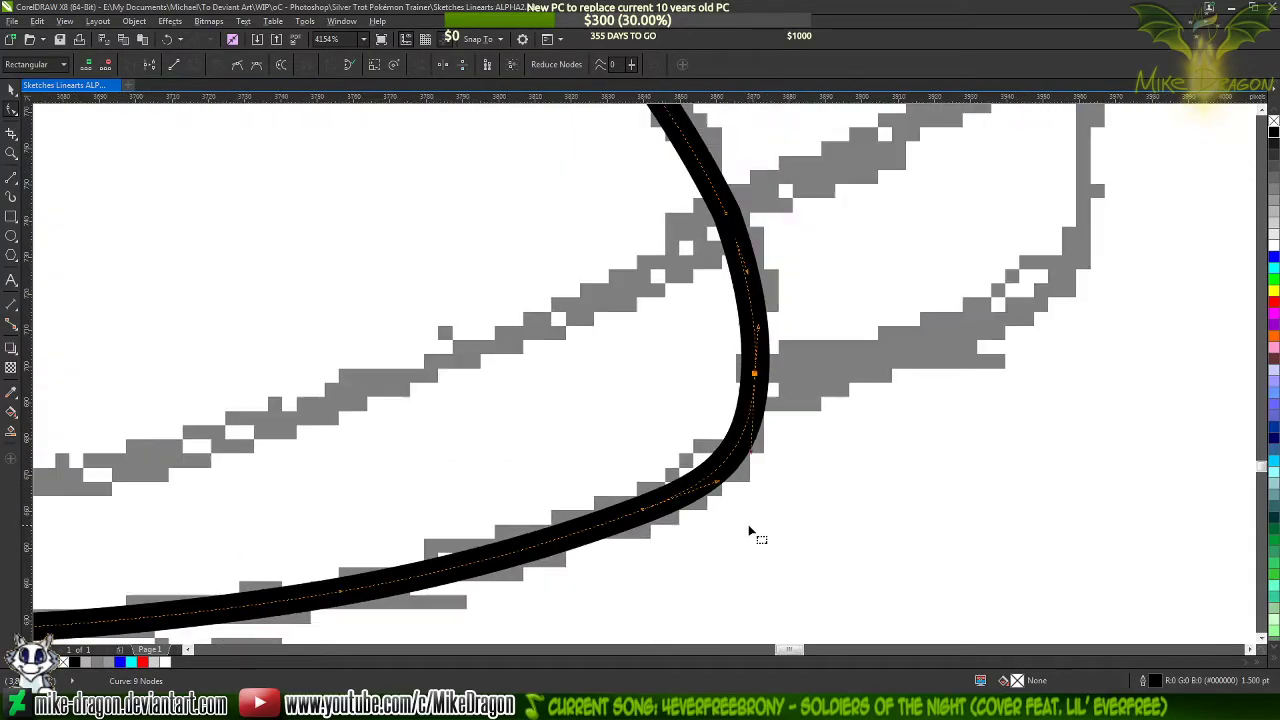
pyautogui.scroll(2, 777, 420)
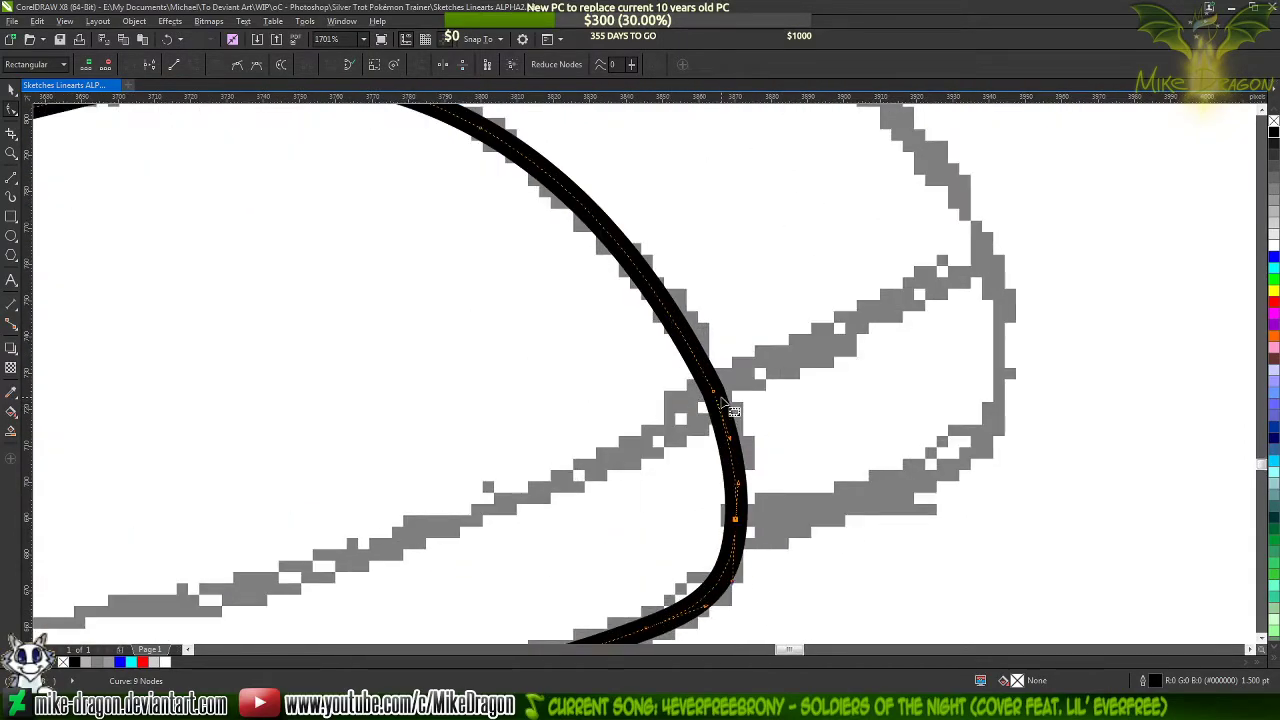
pyautogui.doubleClick(712, 393)
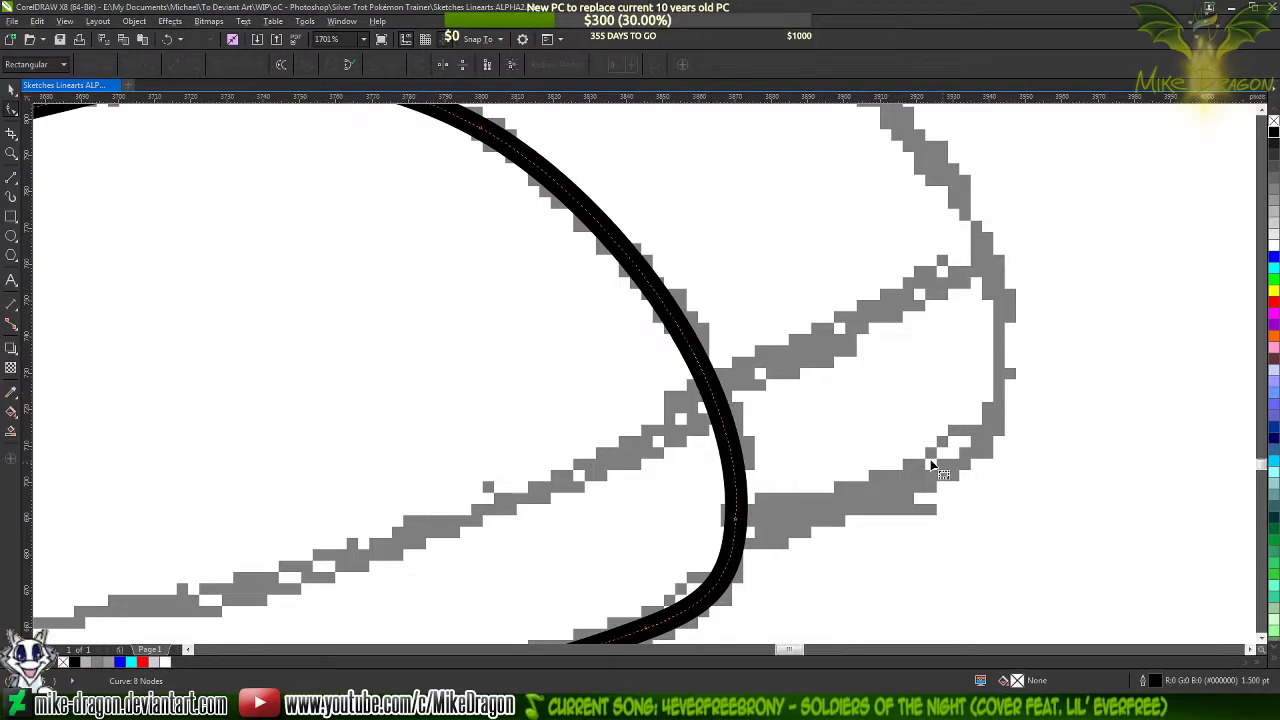
pyautogui.scroll(-4, 940, 462)
# Shape the lower leg's long upper segment to the sketch, add a node in its middle and delete the node where the hoof begins
pyautogui.scroll(2, 857, 386)
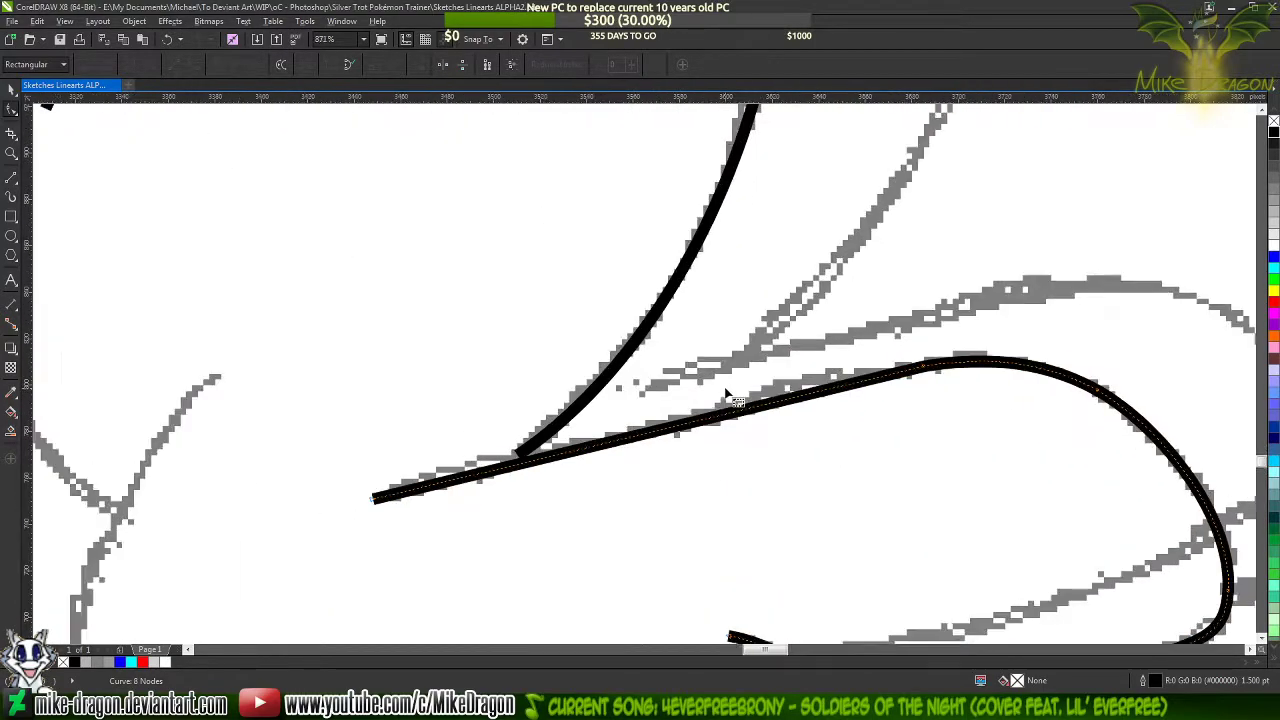
pyautogui.scroll(-4, 683, 337)
pyautogui.scroll(3, 683, 420)
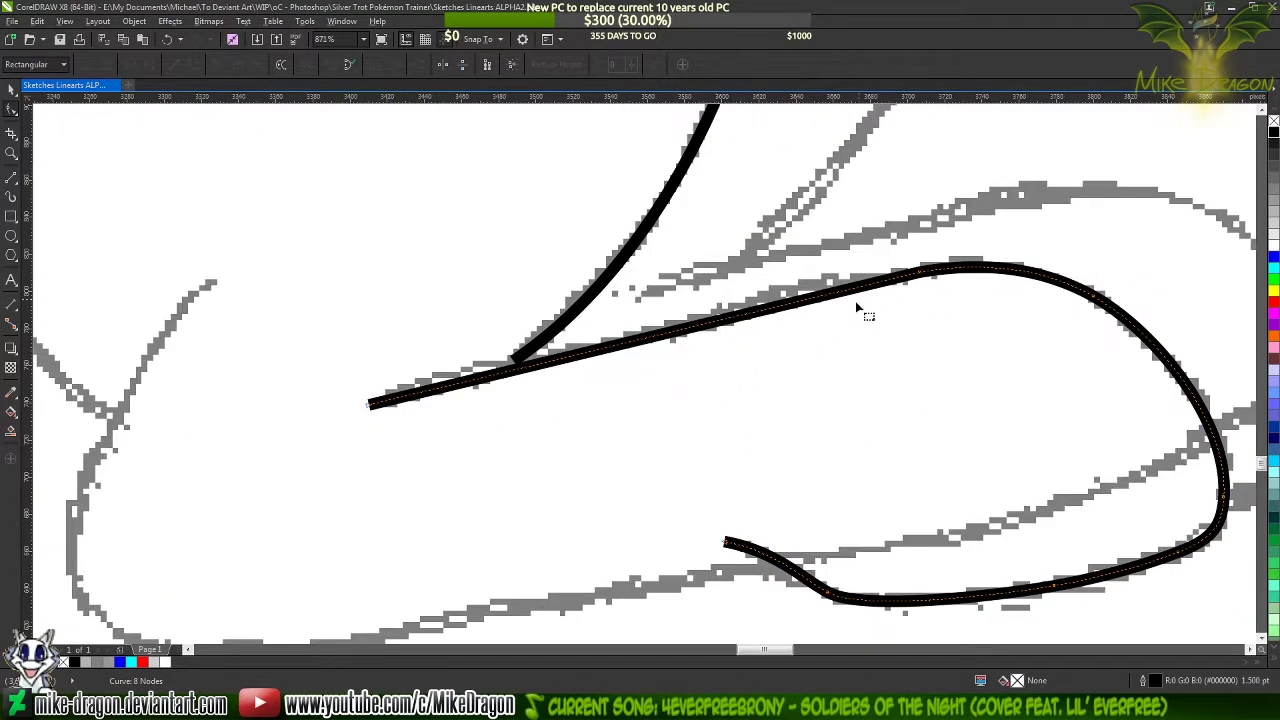
pyautogui.click(365, 408)
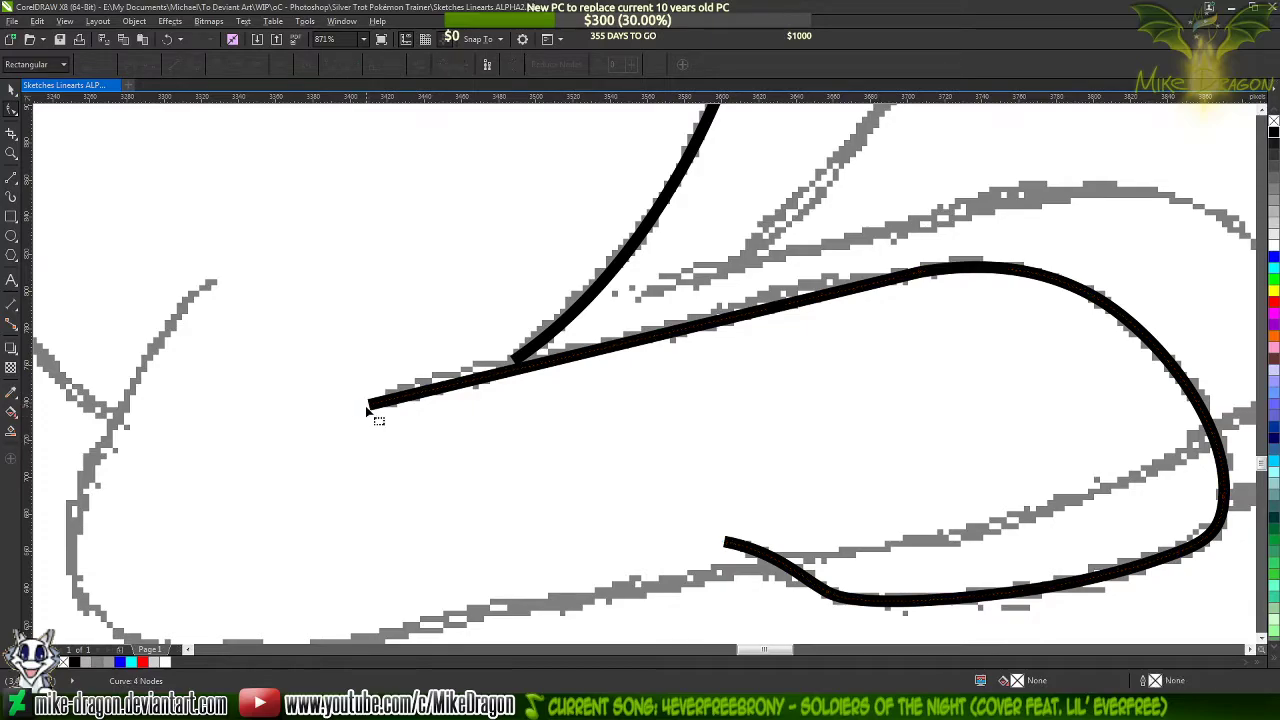
pyautogui.click(399, 405)
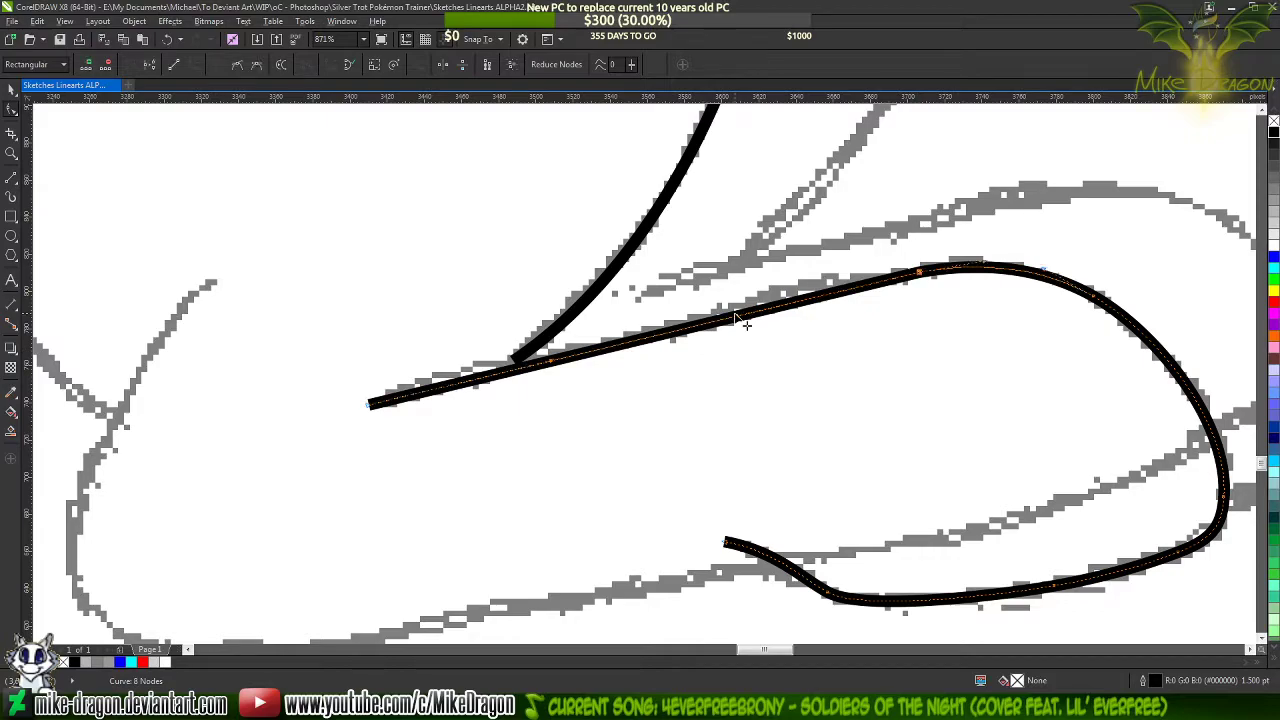
pyautogui.moveTo(740, 320); pyautogui.dragTo(706, 317)
pyautogui.doubleClick(705, 319)
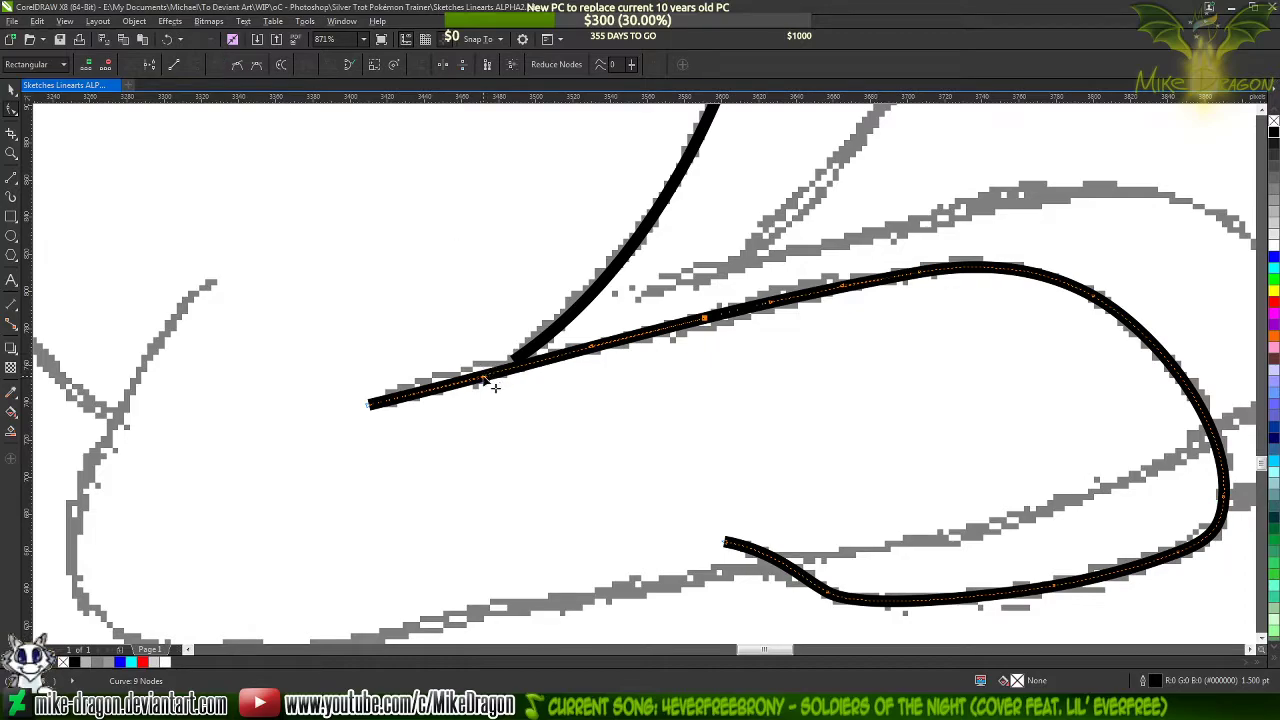
pyautogui.moveTo(495, 387); pyautogui.dragTo(510, 390)
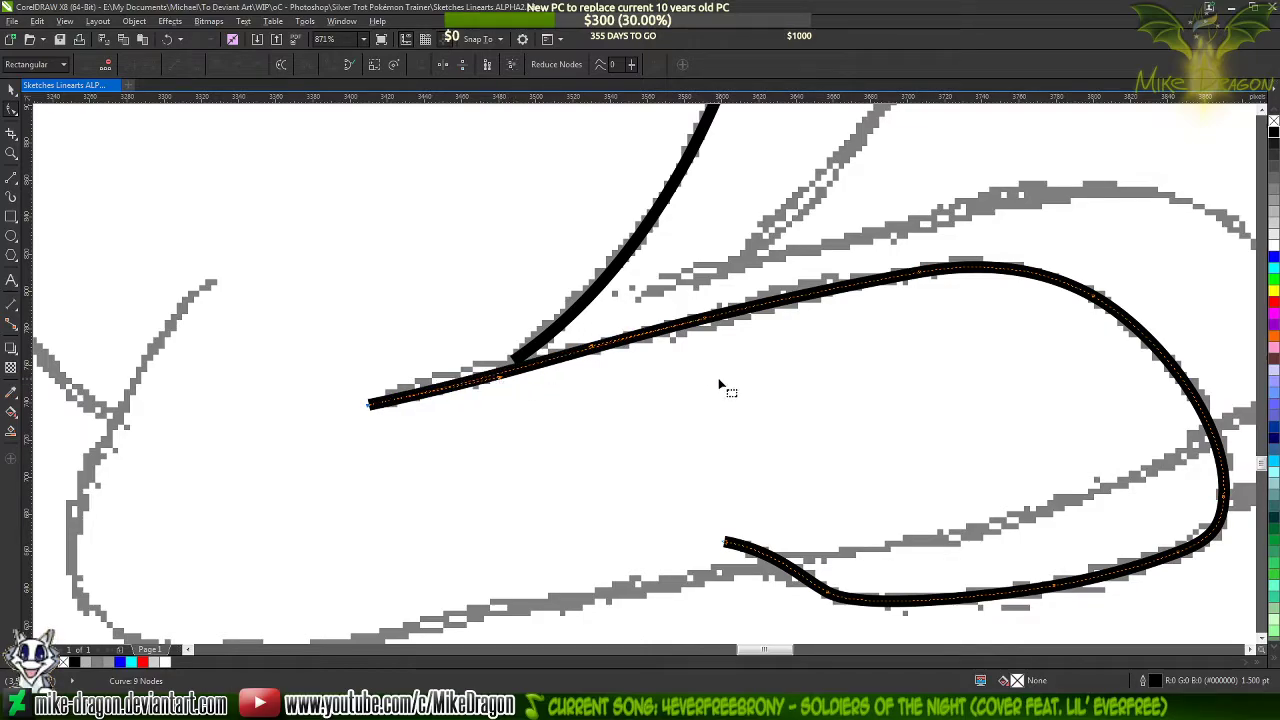
pyautogui.doubleClick(920, 273)
pyautogui.click(825, 201)
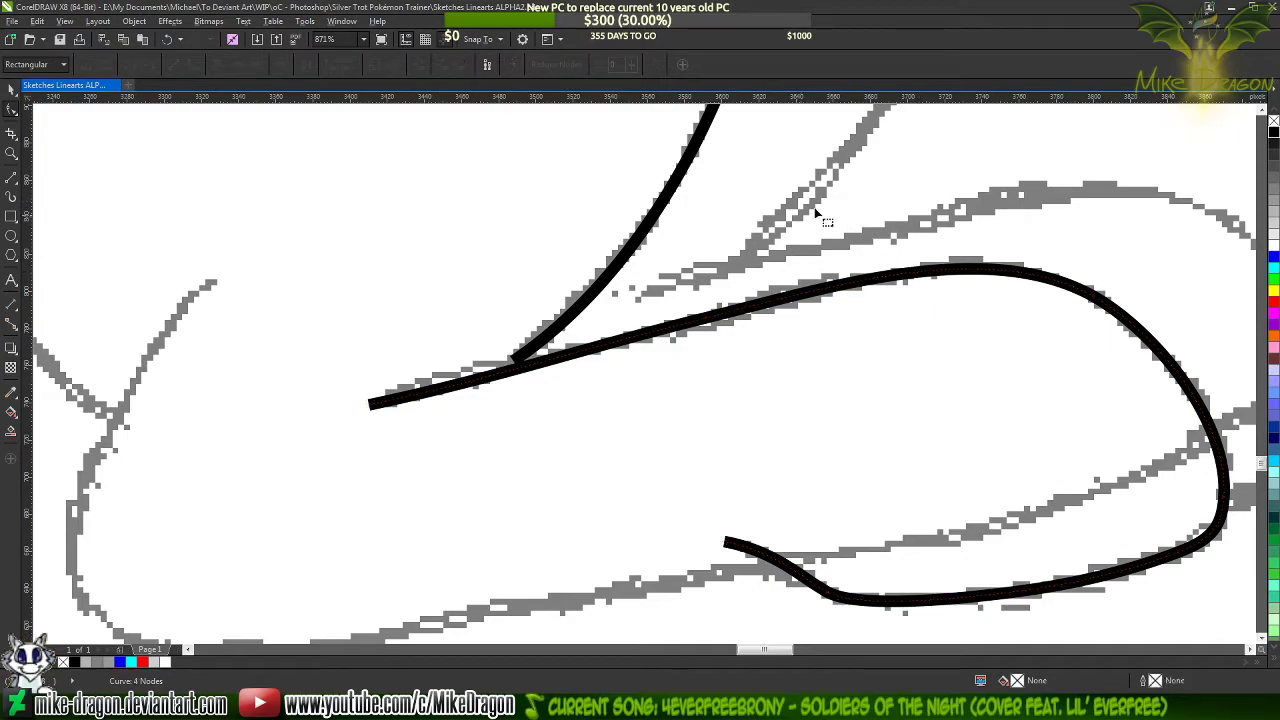
# Extend the lower end of the thigh curve so that it meets the lower leg's upper line
pyautogui.click(548, 350)
pyautogui.scroll(5, 540, 352)
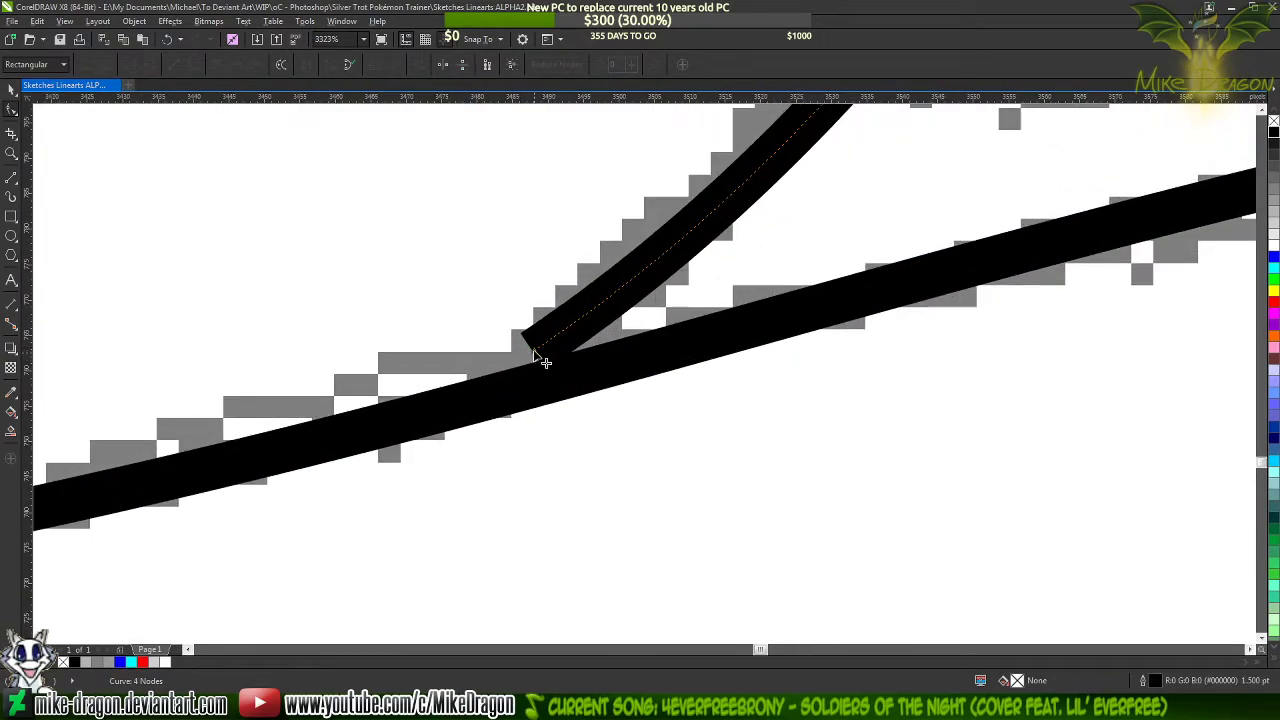
pyautogui.moveTo(534, 352)
pyautogui.mouseDown()
pyautogui.moveTo(498, 403)
pyautogui.moveTo(487, 396)
pyautogui.mouseUp()
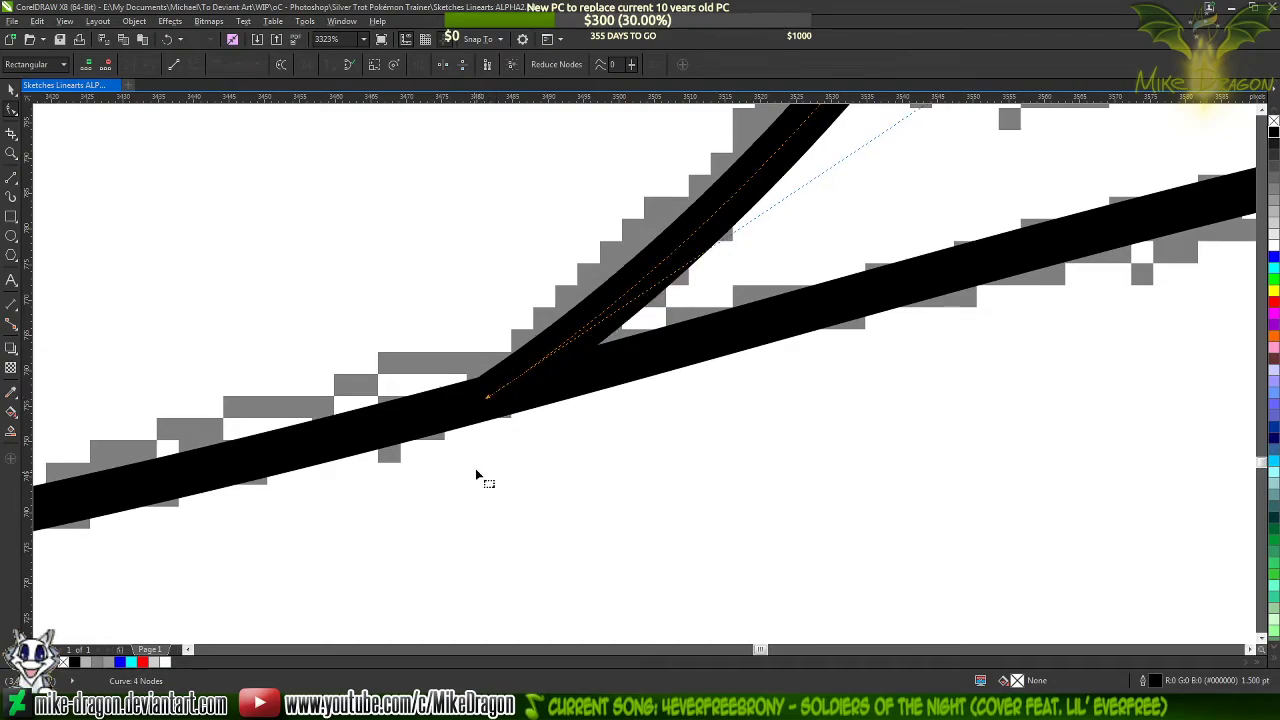
pyautogui.scroll(-6, 476, 474)
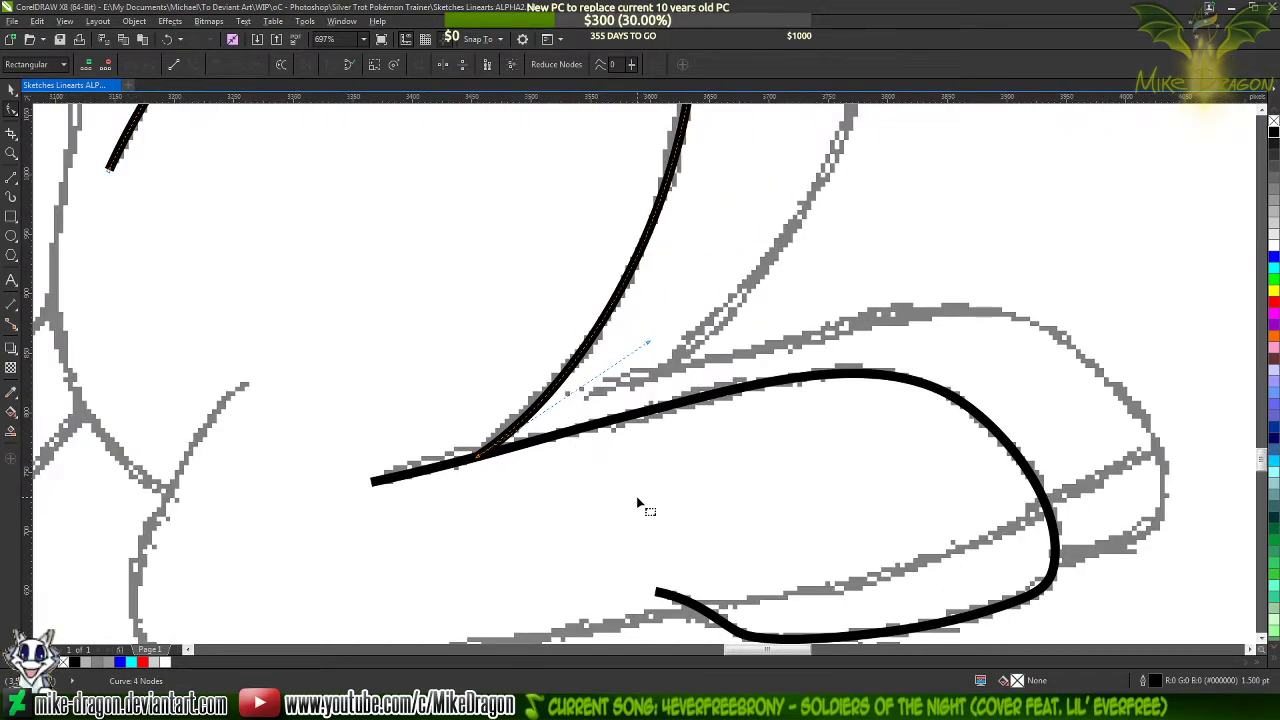
pyautogui.scroll(-1, 638, 503)
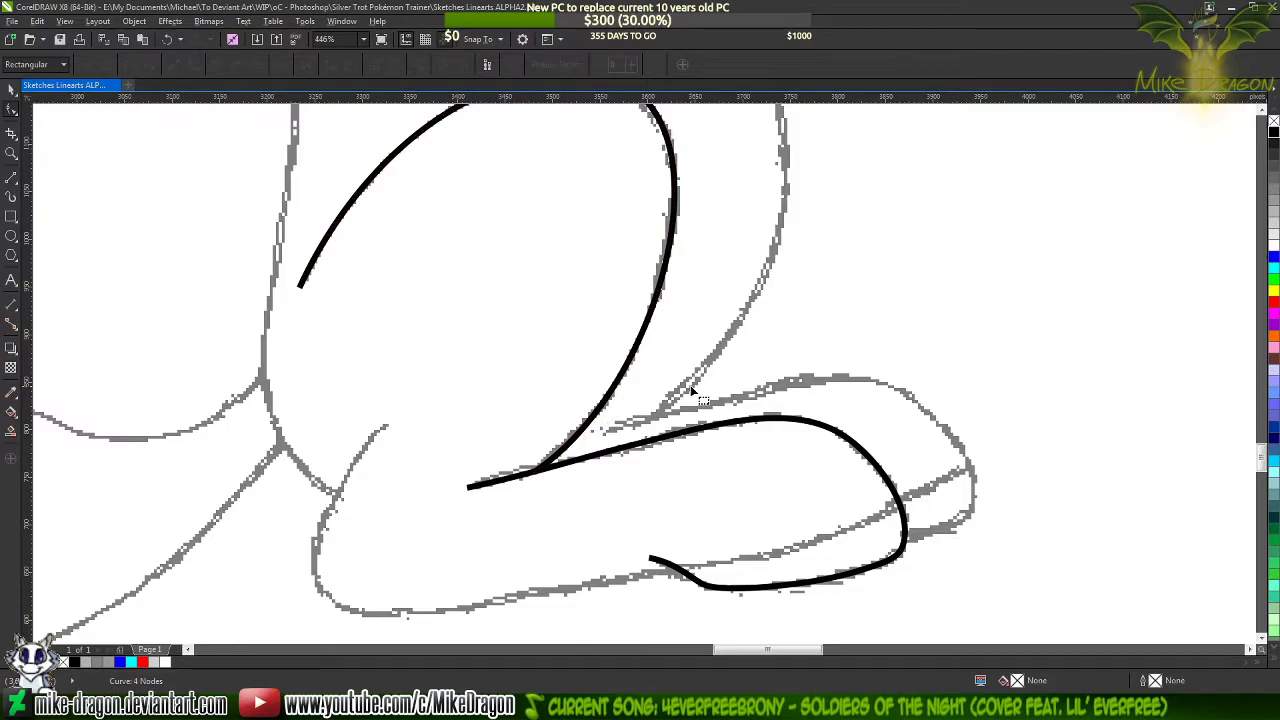
# Draw a three-segment open line, about 385 by 201 px, from above the heel around it and along the leg's underside to the hoof outline
pyautogui.scroll(-2, 537, 494)
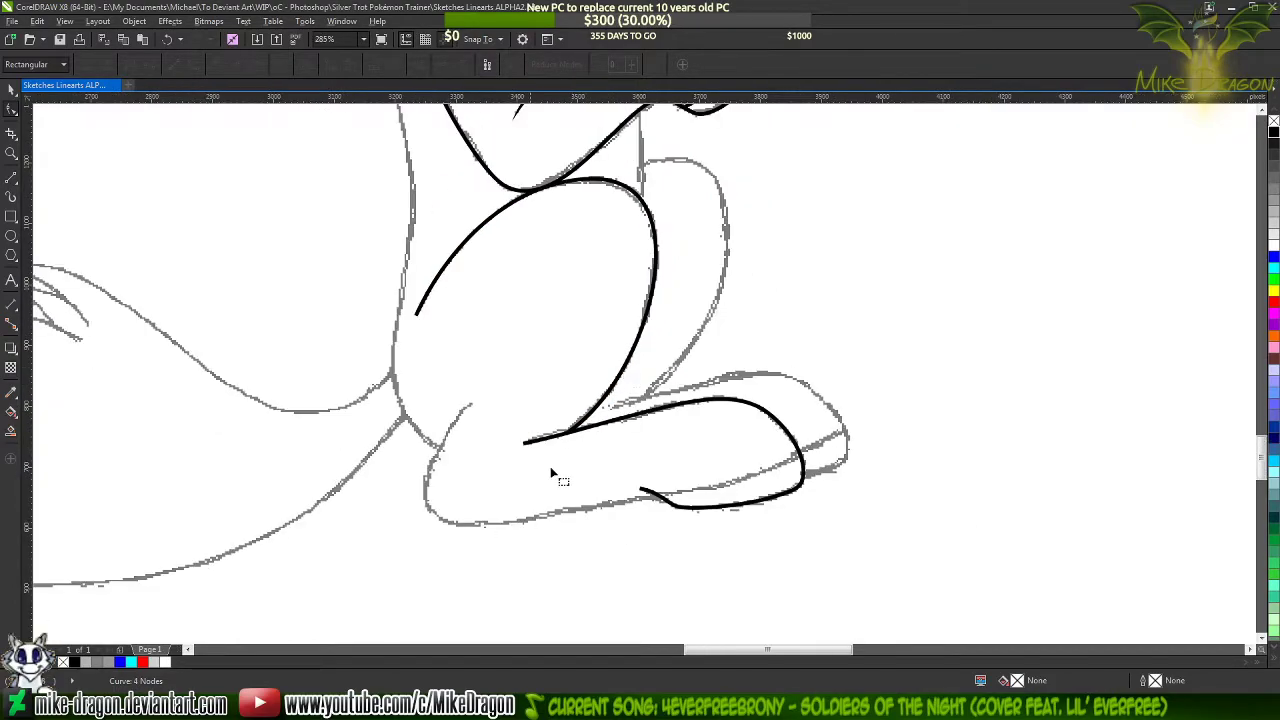
pyautogui.scroll(3, 551, 477)
pyautogui.scroll(1, 688, 471)
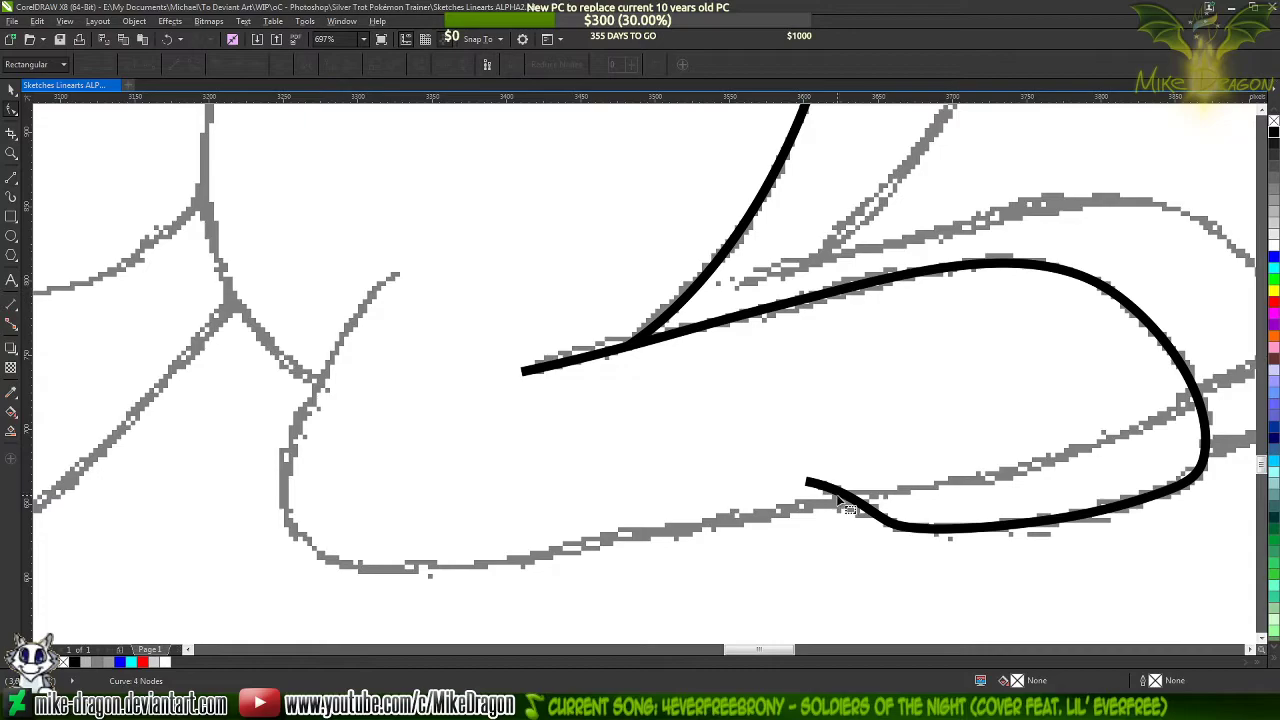
pyautogui.click(12, 178)
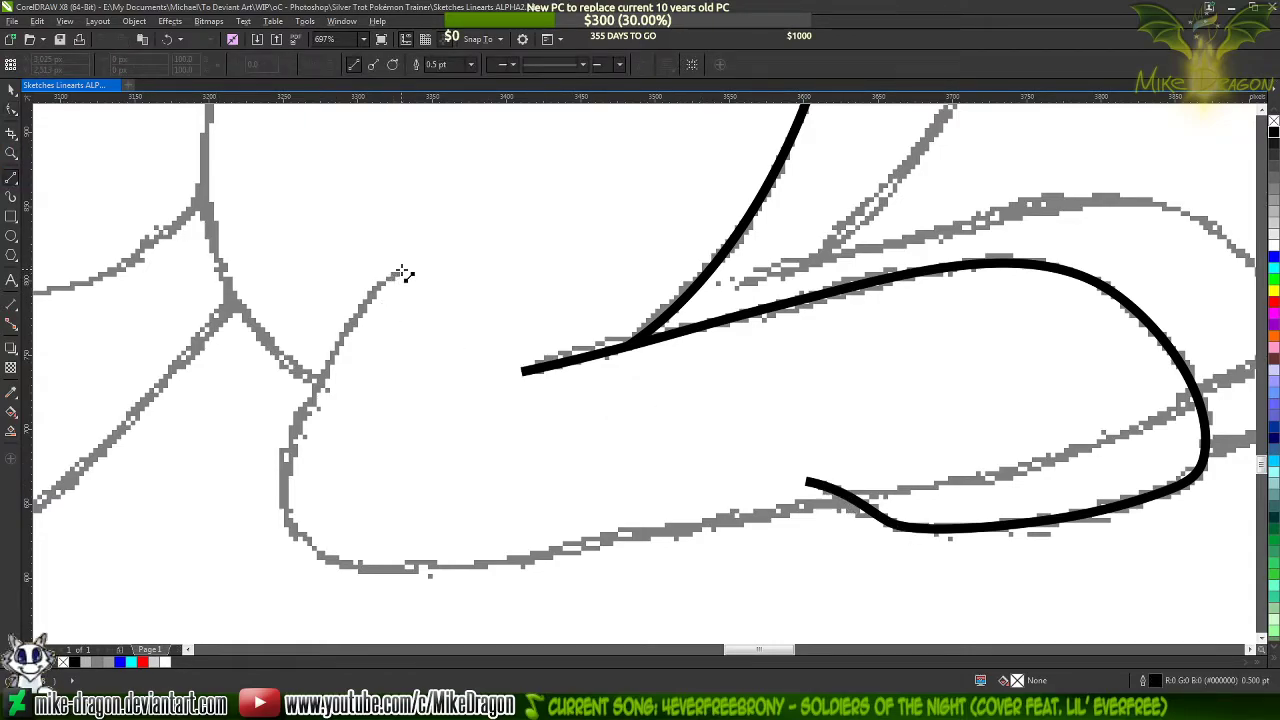
pyautogui.click(397, 277)
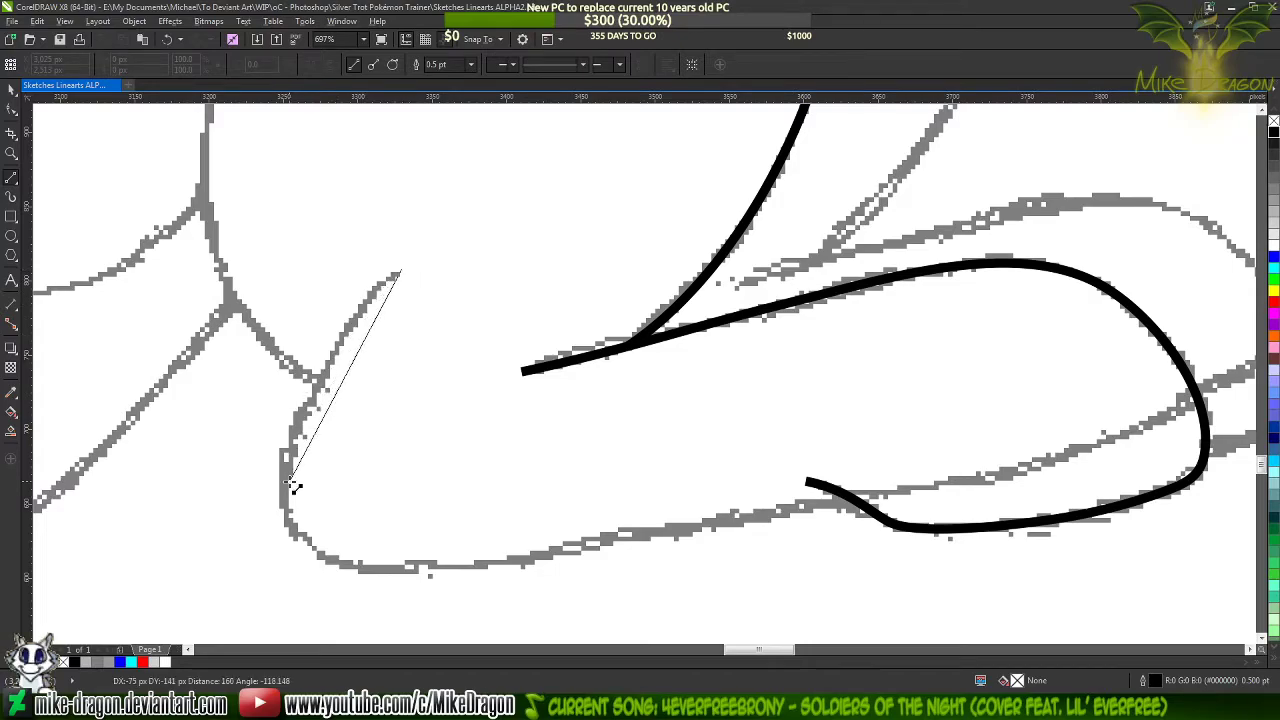
pyautogui.click(285, 488)
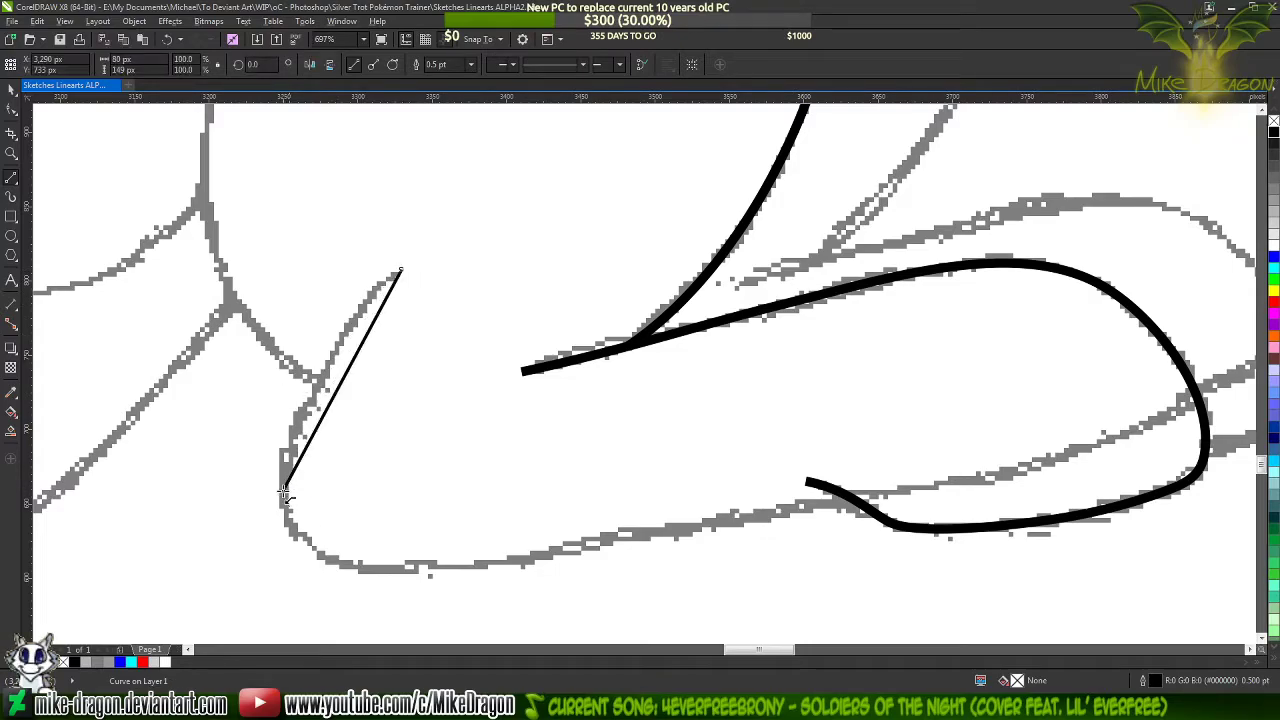
pyautogui.click(410, 567)
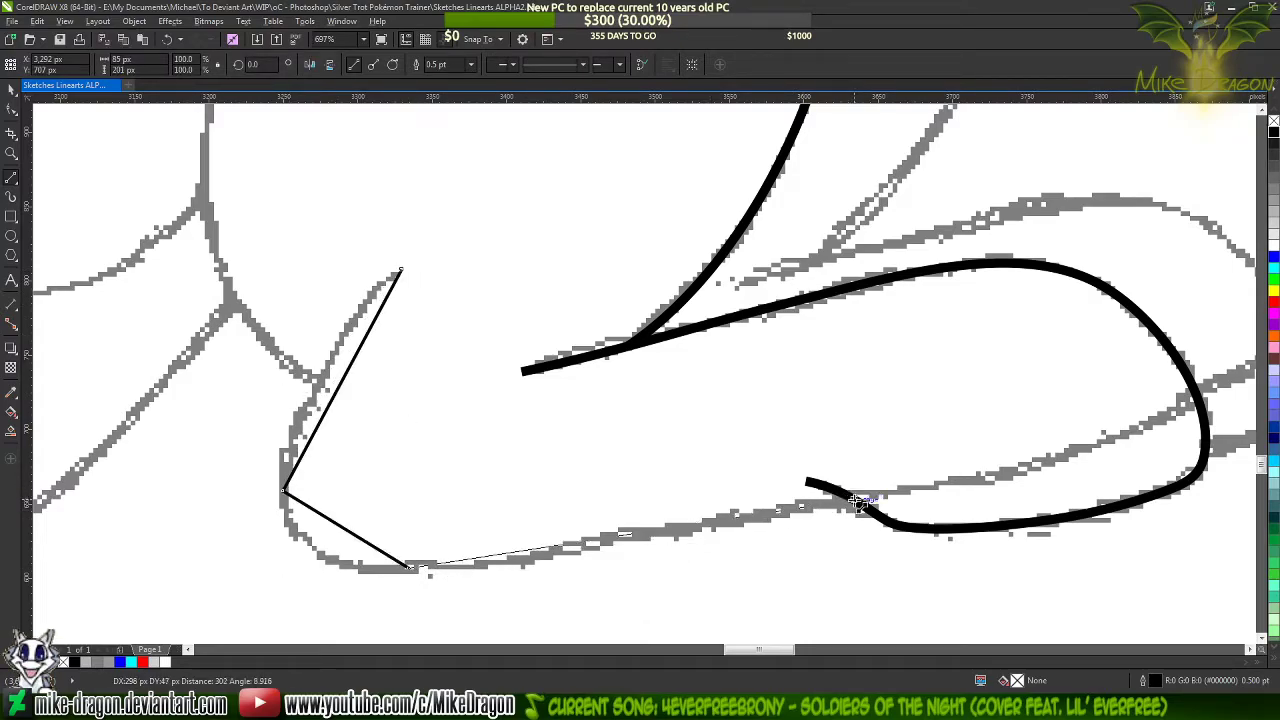
pyautogui.moveTo(856, 500); pyautogui.dragTo(856, 500)
pyautogui.press('F10')
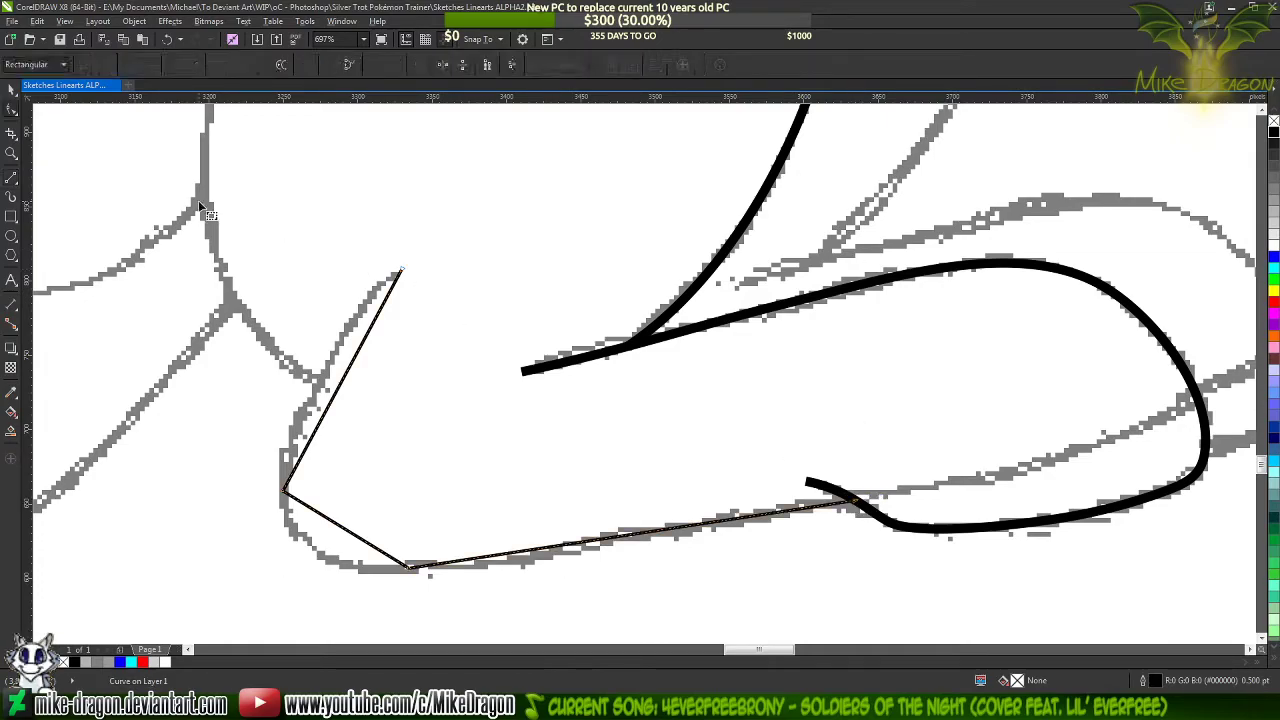
# Set the heel line's outline width to 1.5 pt and convert all its segments to curves
pyautogui.click(11, 177)
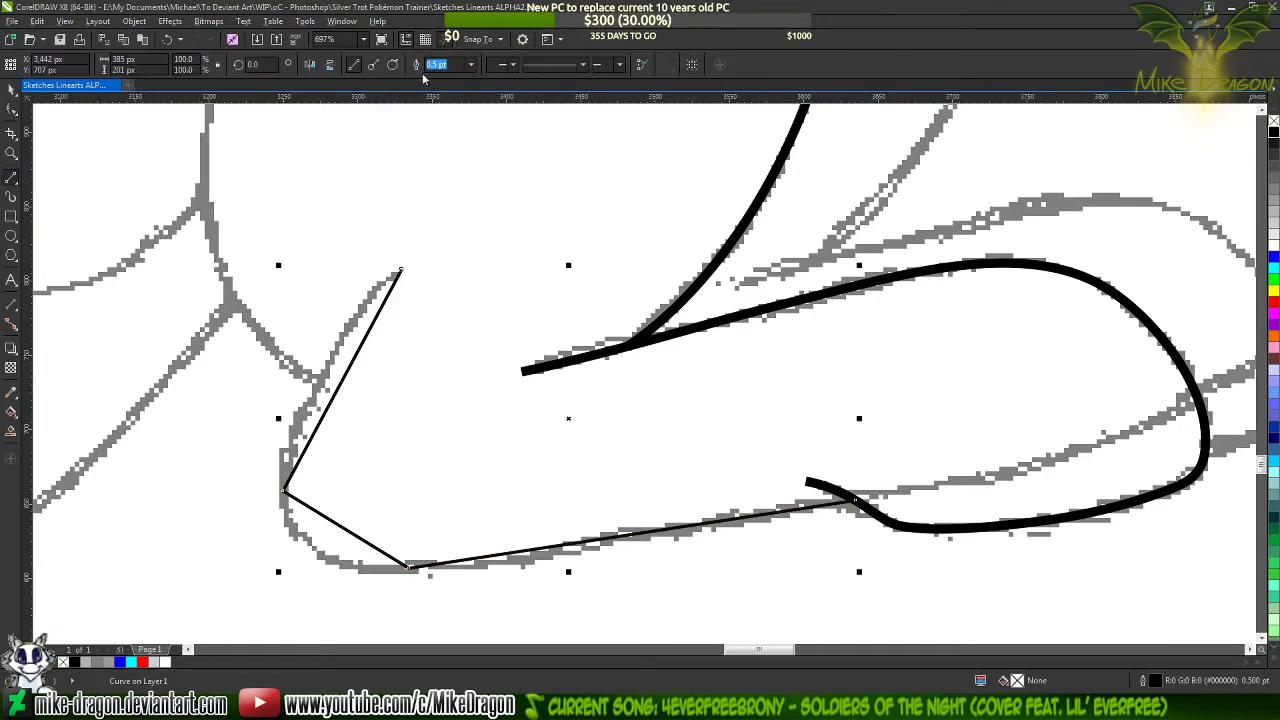
pyautogui.click(473, 65)
pyautogui.click(441, 129)
pyautogui.press('F10')
pyautogui.moveTo(193, 222); pyautogui.dragTo(943, 606)
pyautogui.rightClick(549, 423)
pyautogui.click(608, 484)
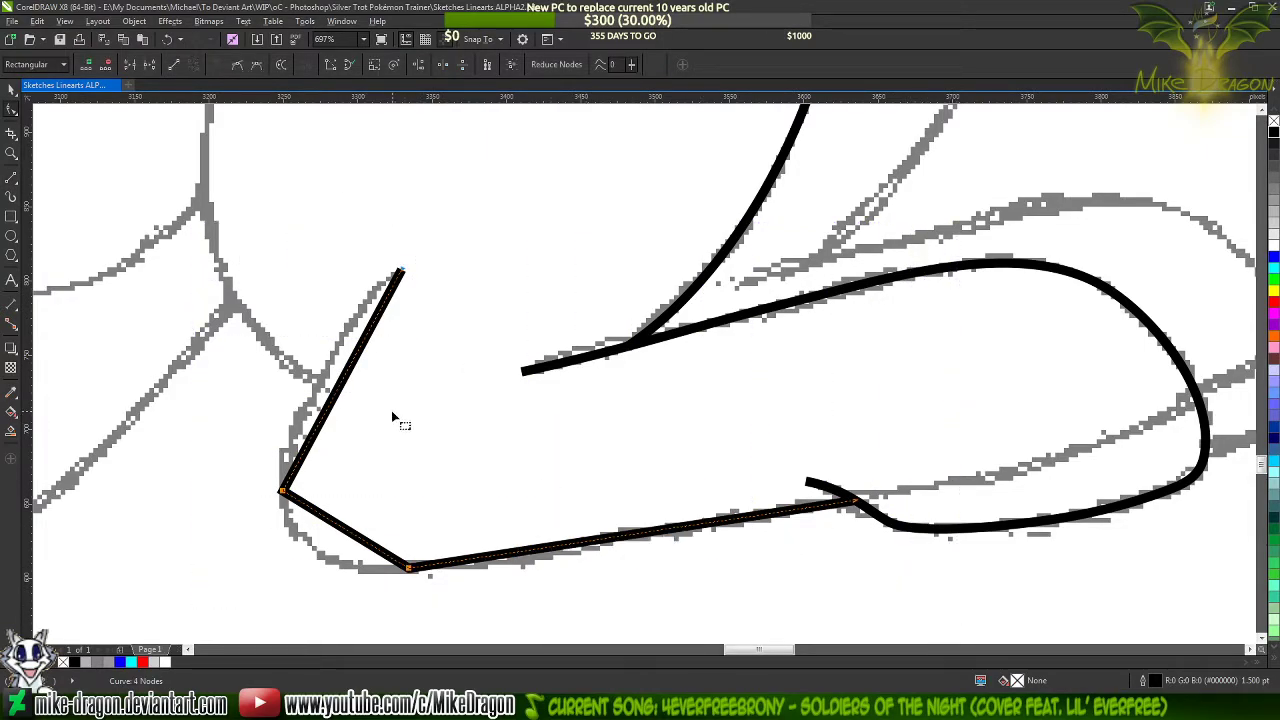
# Bend the two heel segments outward to the sketch, add a smooth node in the middle of the lower one and delete the heel's corner node
pyautogui.moveTo(340, 386); pyautogui.dragTo(346, 315)
pyautogui.moveTo(357, 543); pyautogui.dragTo(318, 563)
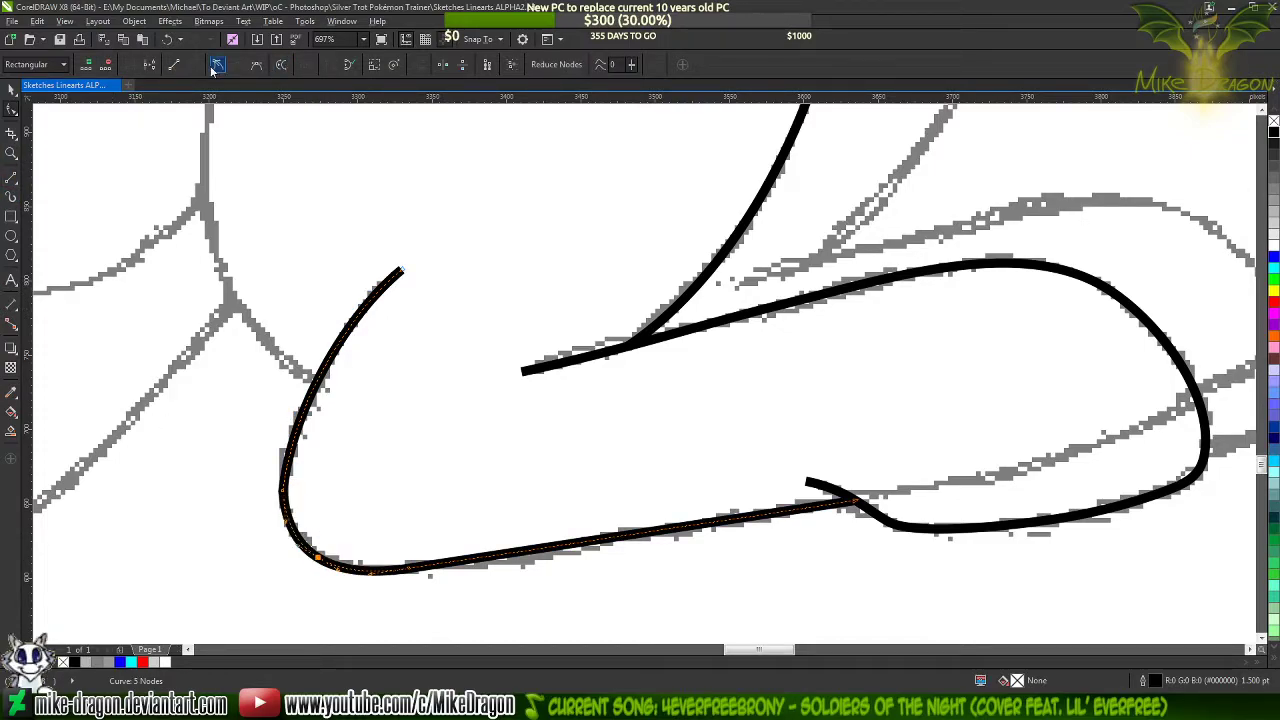
pyautogui.doubleClick(285, 498)
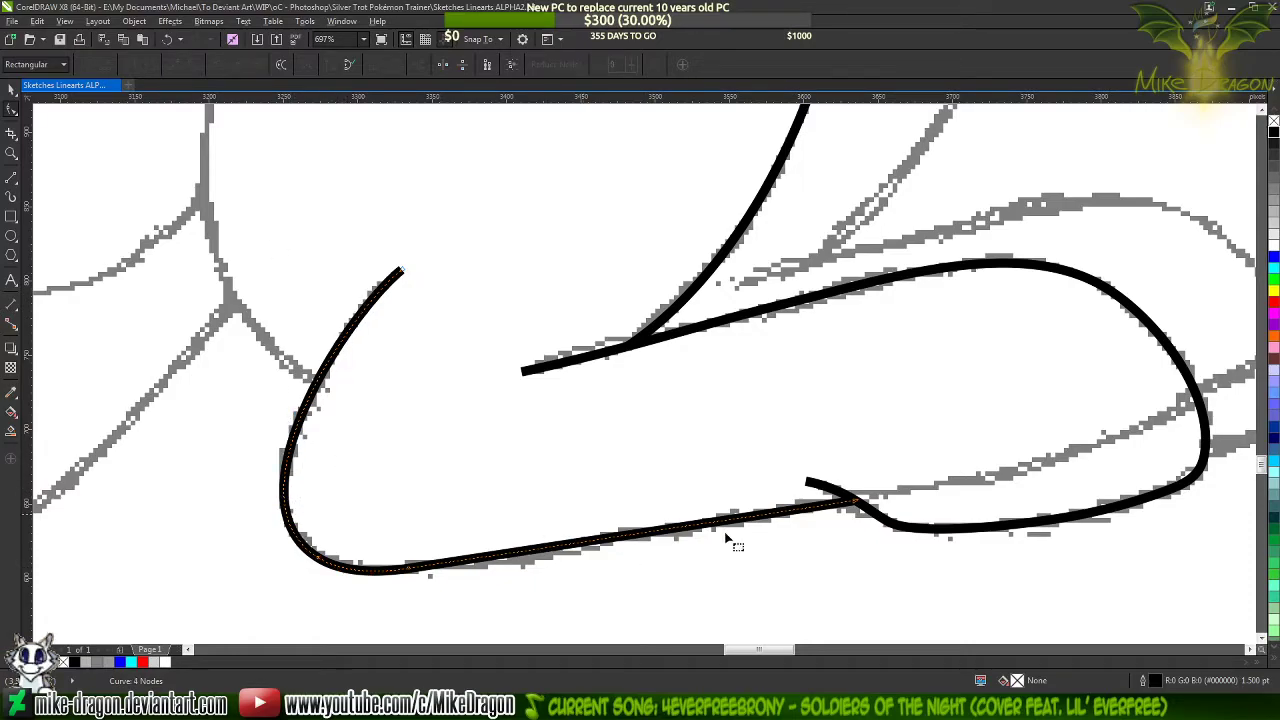
# Shape the long segment along the leg's underside into a gentle S-curve following the sketch and add a node near its middle
pyautogui.click(856, 506)
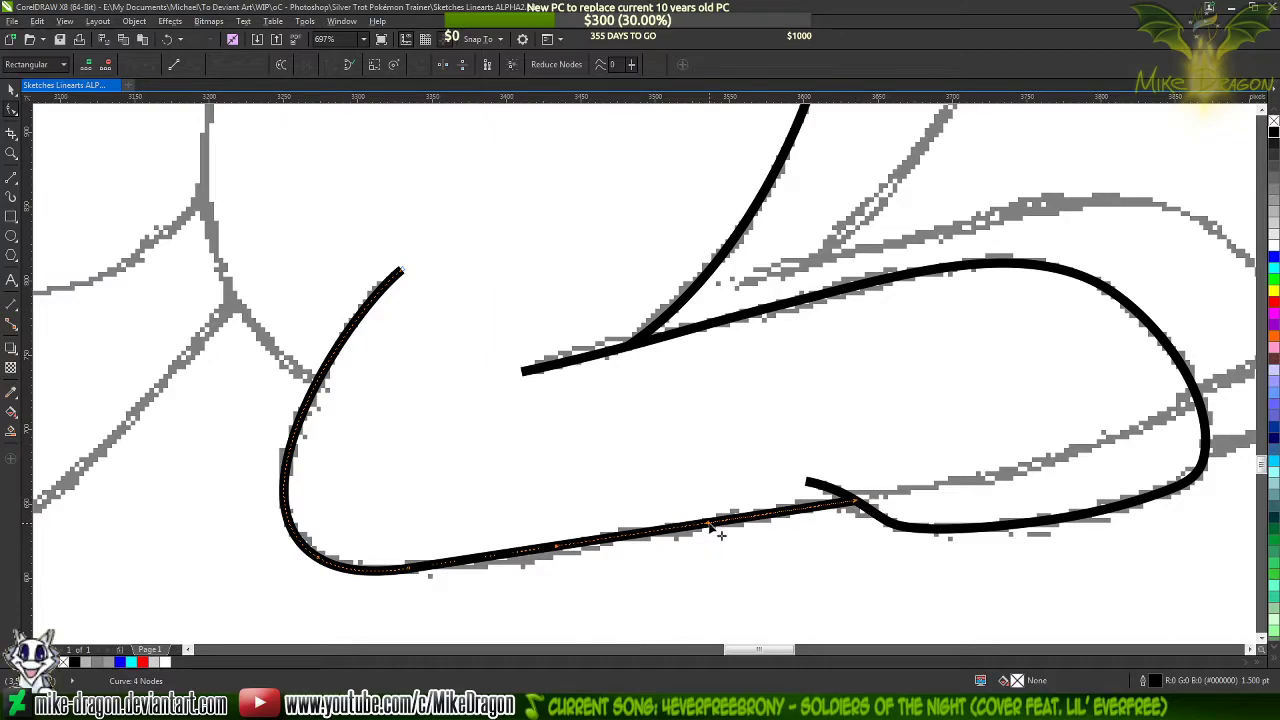
pyautogui.moveTo(709, 523); pyautogui.dragTo(709, 512)
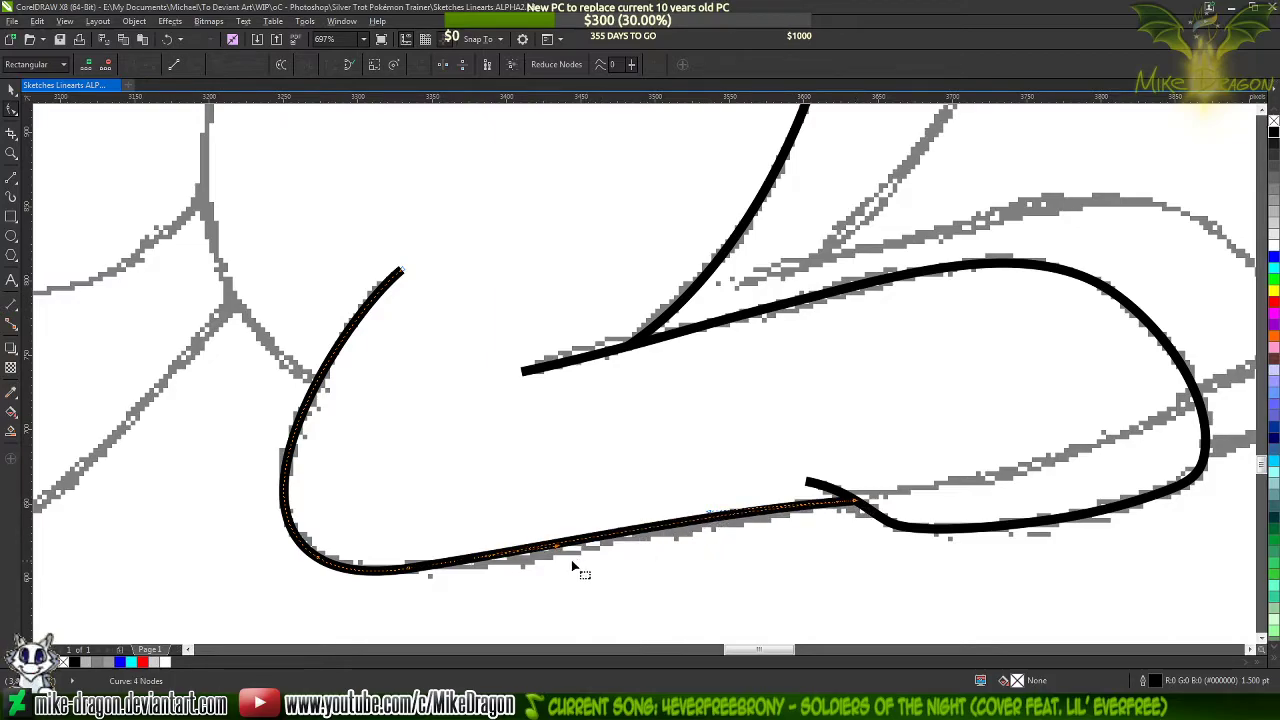
pyautogui.moveTo(561, 551); pyautogui.dragTo(576, 567)
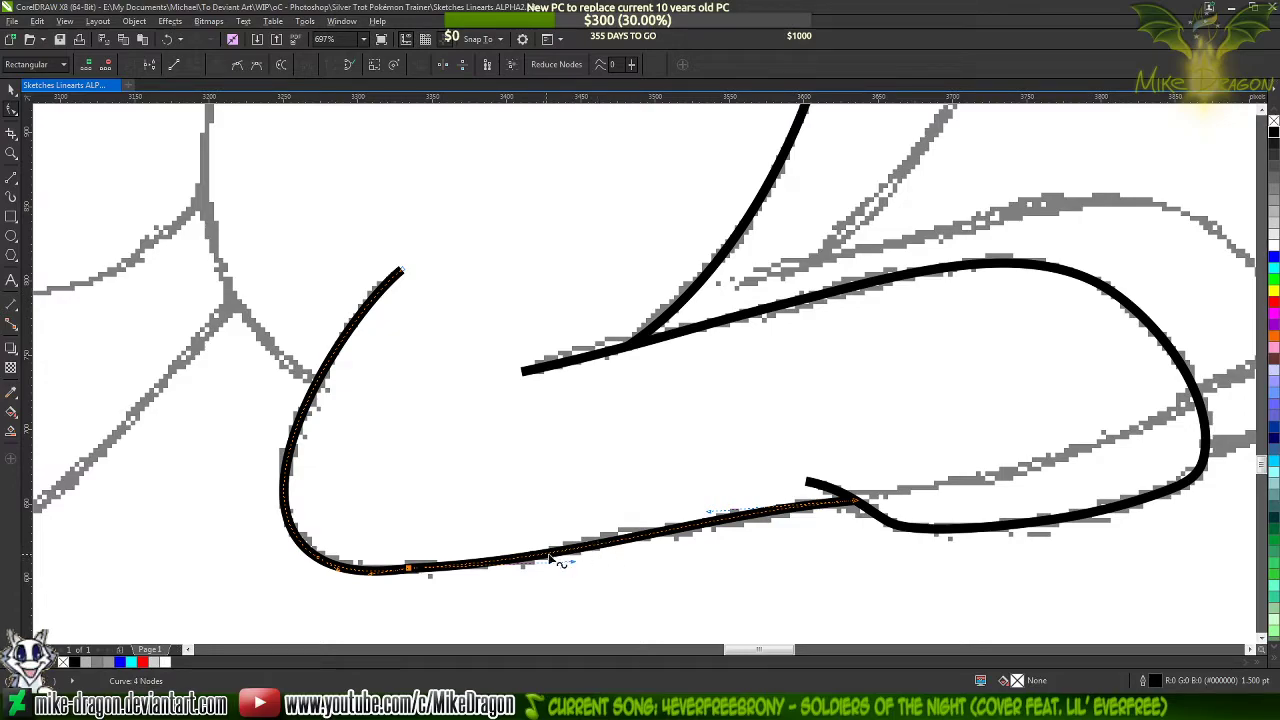
pyautogui.doubleClick(548, 556)
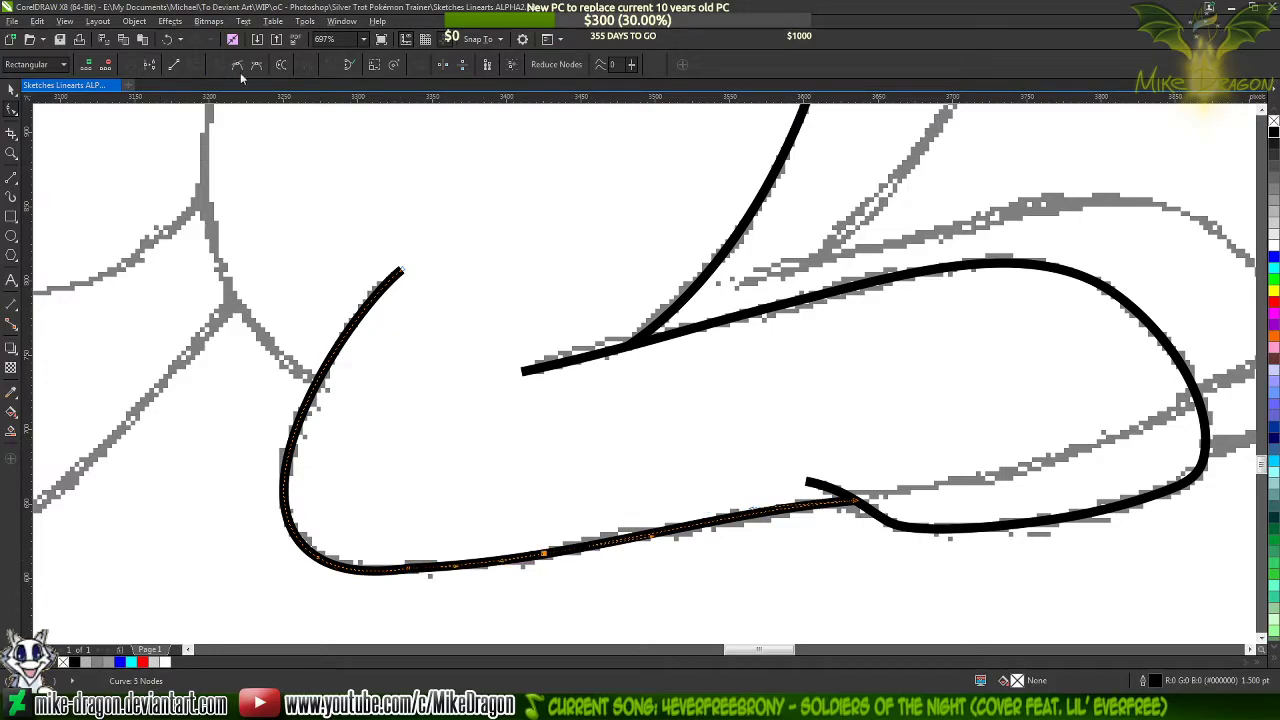
# Delete the surplus node just past the heel's bend on the leg's underside line and deselect the line
pyautogui.scroll(-2, 454, 217)
pyautogui.scroll(4, 523, 484)
pyautogui.scroll(-2, 643, 513)
pyautogui.scroll(3, 414, 428)
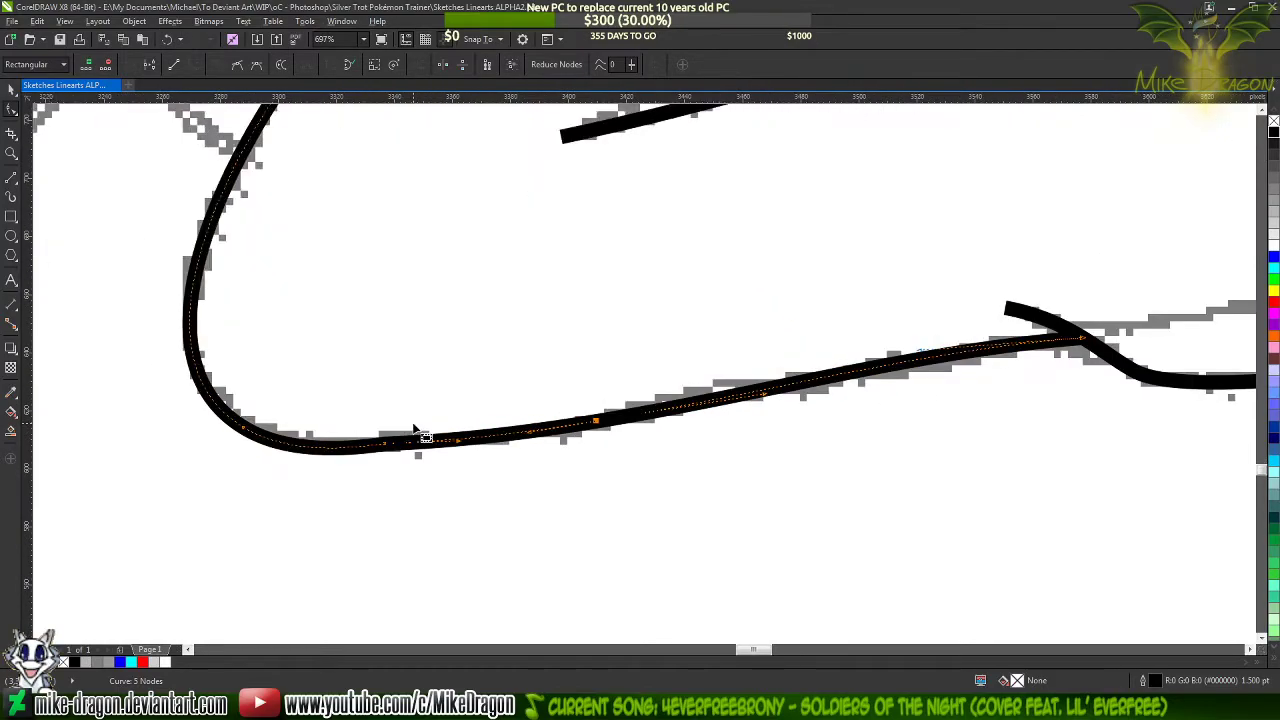
pyautogui.scroll(2, 415, 430)
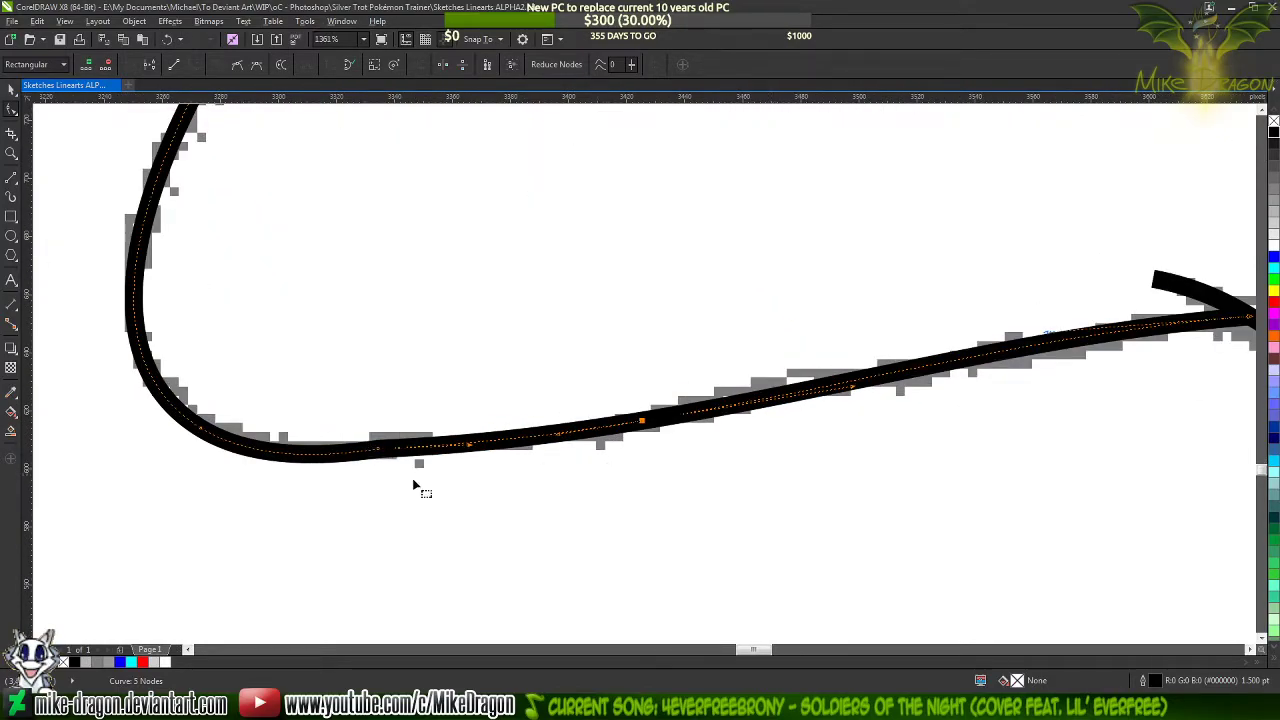
pyautogui.doubleClick(378, 450)
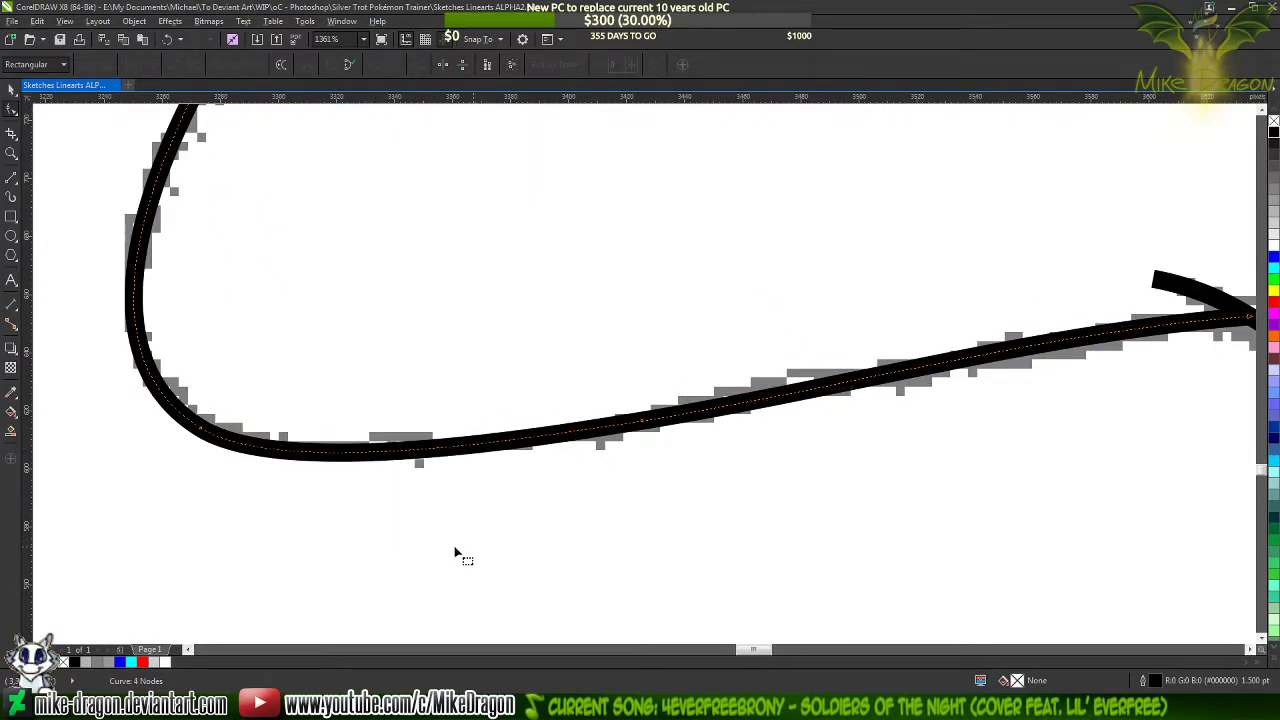
pyautogui.click(496, 551)
pyautogui.scroll(-2, 513, 568)
pyautogui.scroll(-3, 513, 573)
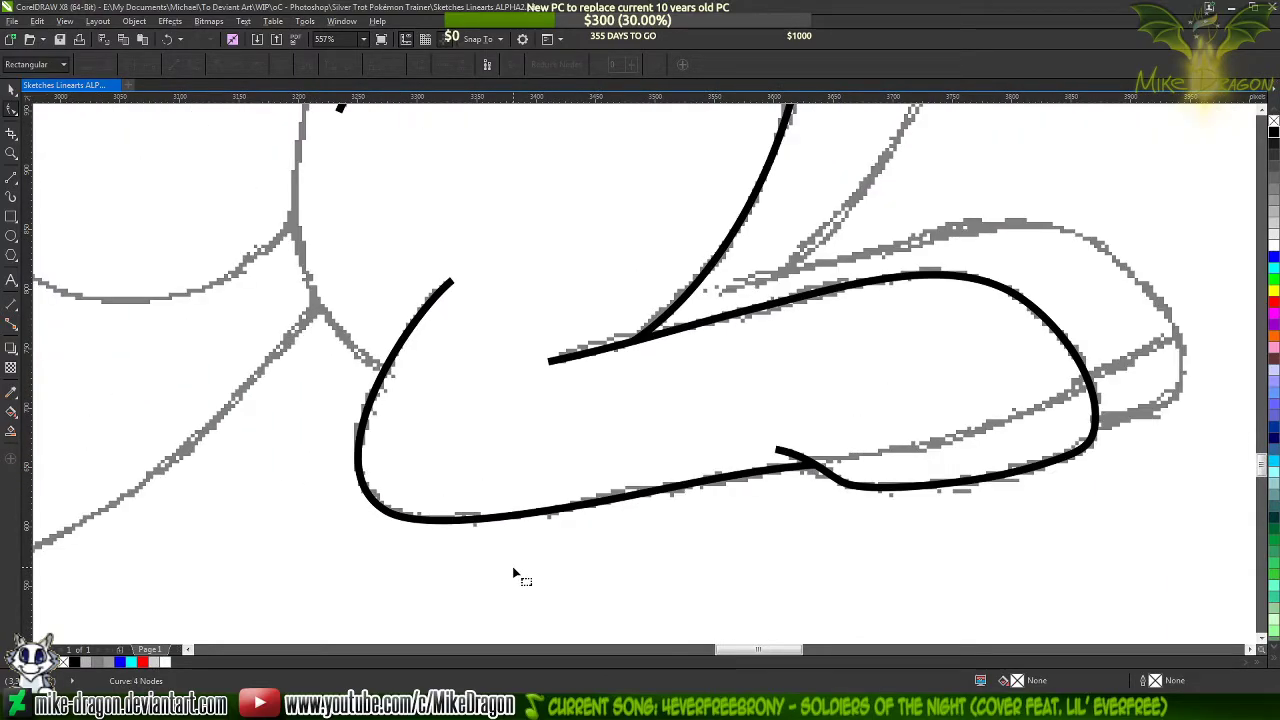
pyautogui.scroll(-2, 538, 550)
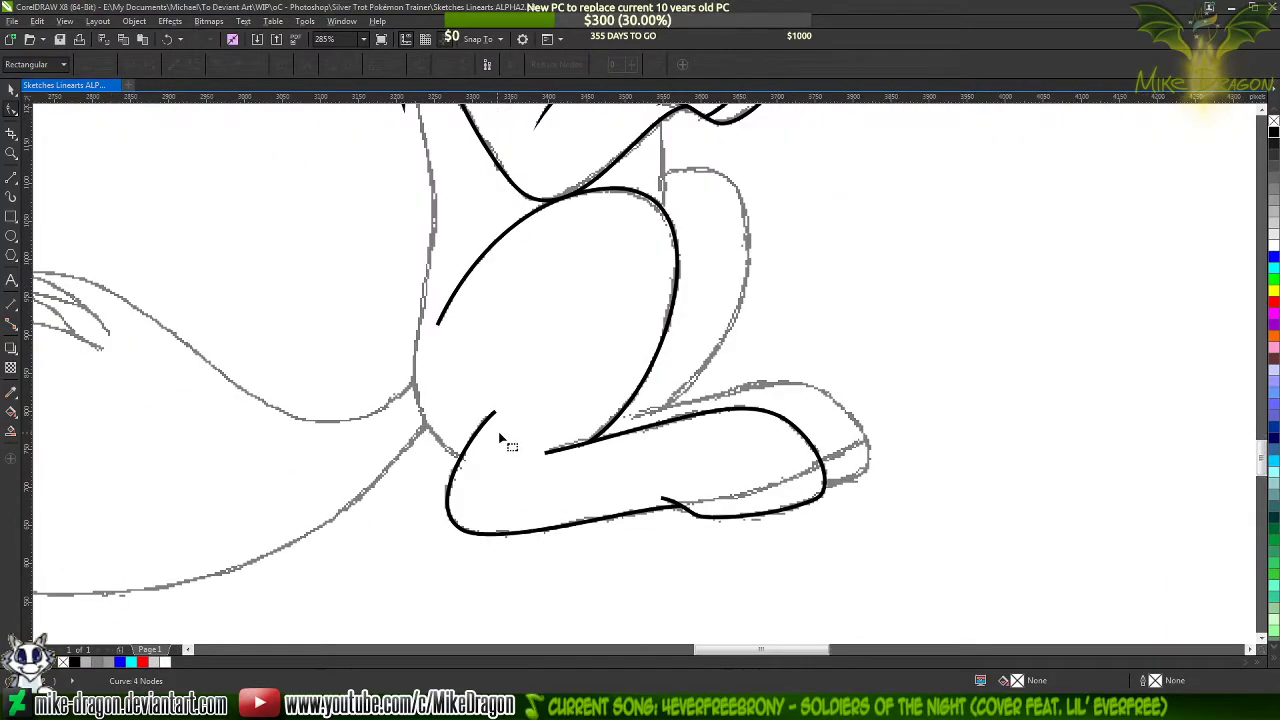
# Draw a three-segment open line, about 83 by 656 px, from the heel line up the pony's back to the mane tip
pyautogui.scroll(-3, 488, 525)
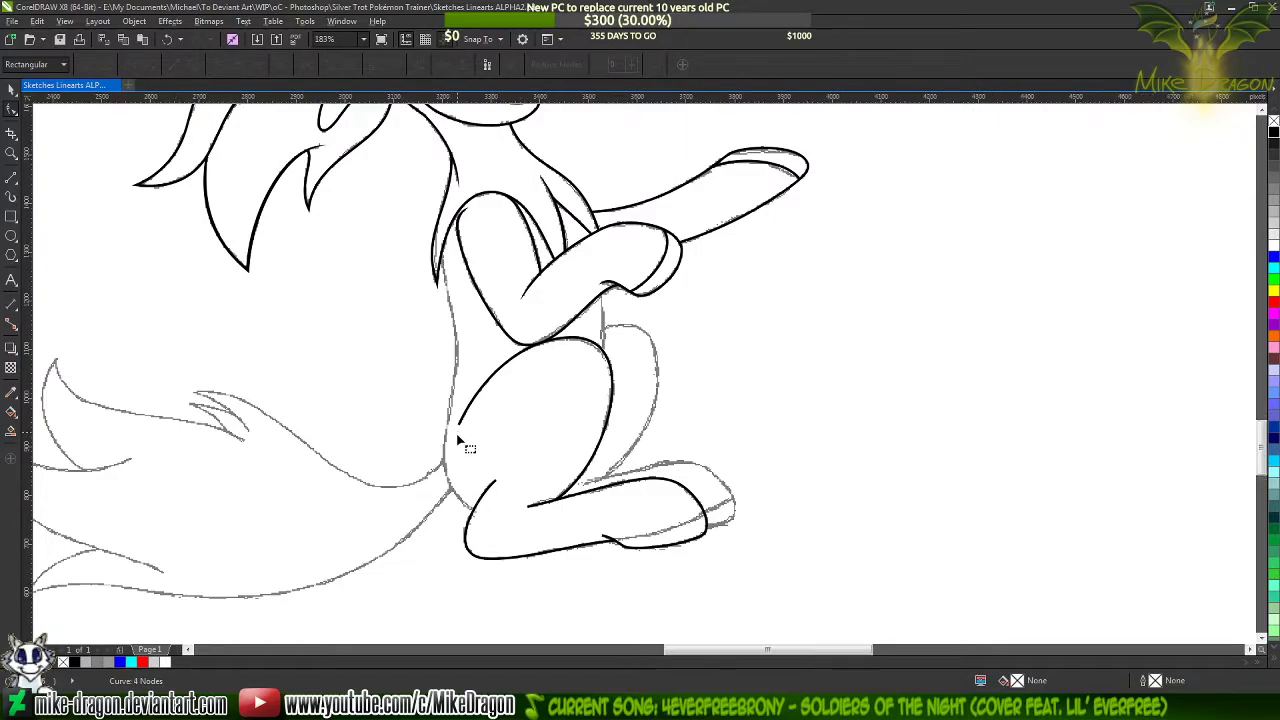
pyautogui.scroll(1, 459, 442)
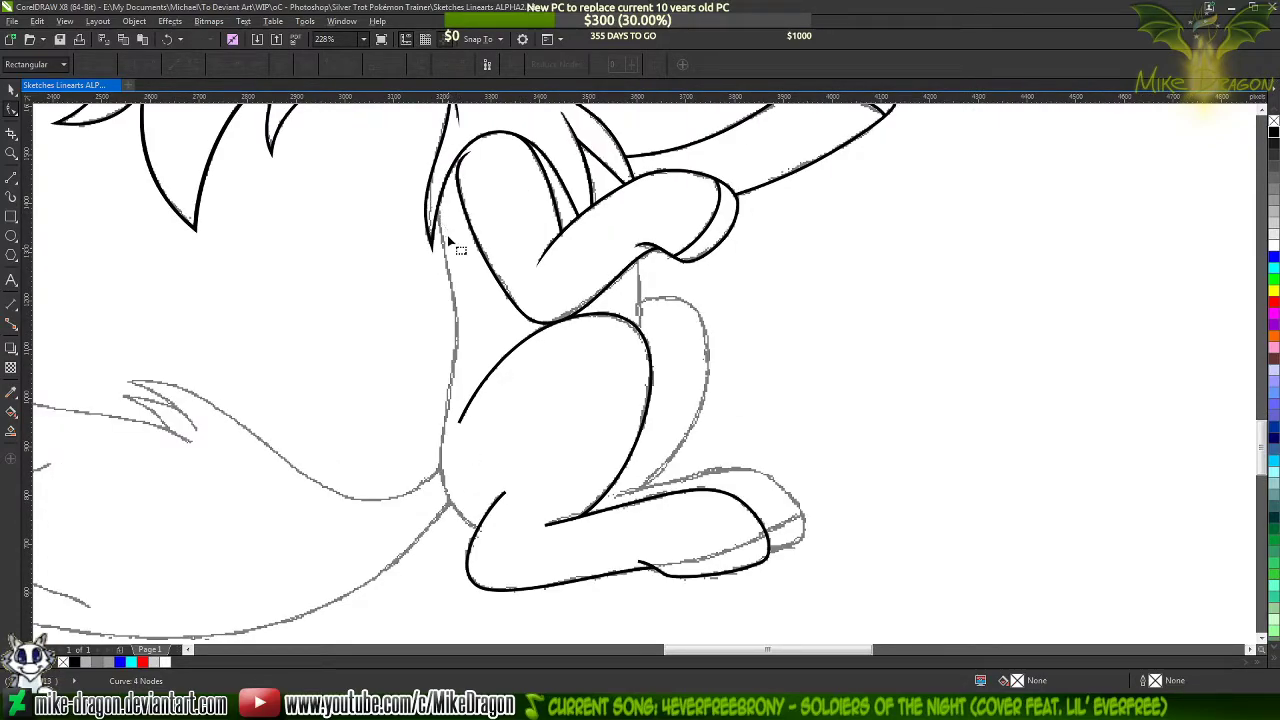
pyautogui.click(11, 178)
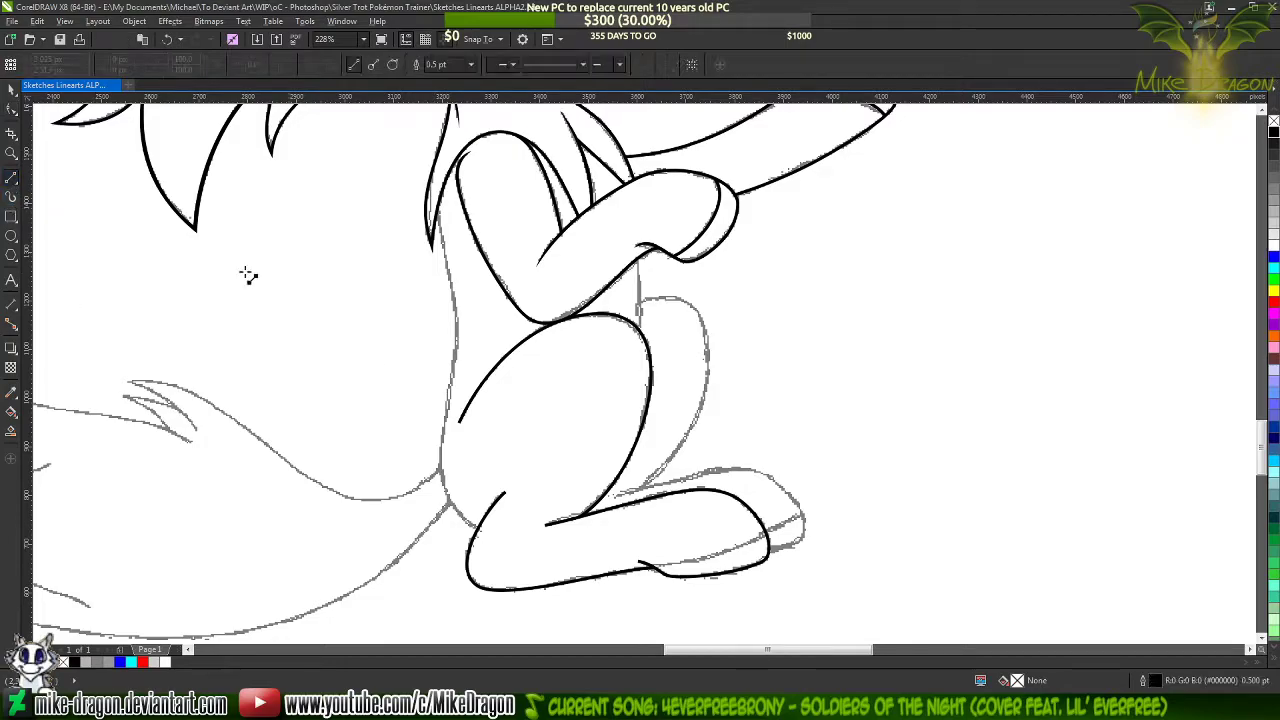
pyautogui.scroll(2, 406, 423)
pyautogui.scroll(-1, 470, 520)
pyautogui.scroll(4, 480, 542)
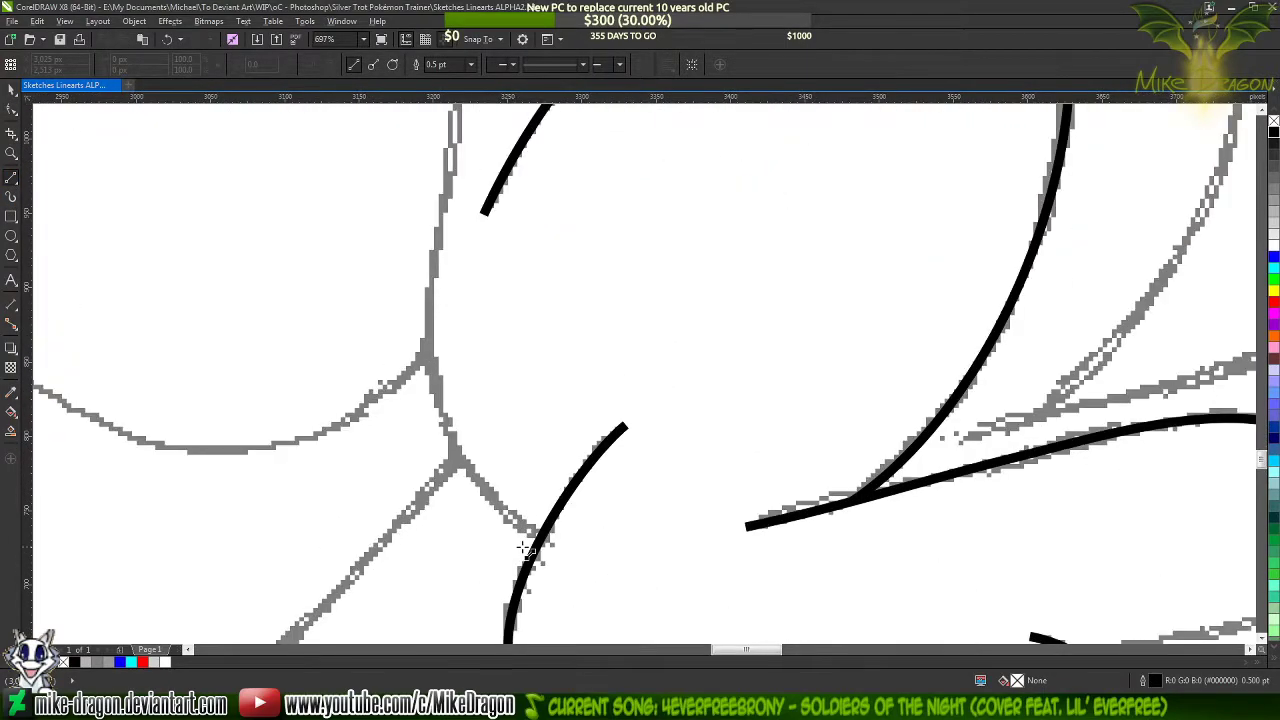
pyautogui.moveTo(541, 538)
pyautogui.mouseDown()
pyautogui.moveTo(409, 234)
pyautogui.moveTo(420, 130)
pyautogui.moveTo(457, 371)
pyautogui.moveTo(443, 386)
pyautogui.mouseUp()
pyautogui.scroll(1, 443, 200)
pyautogui.moveTo(464, 107)
pyautogui.mouseDown()
pyautogui.moveTo(525, 121)
pyautogui.moveTo(443, 80)
pyautogui.moveTo(486, 471)
pyautogui.moveTo(460, 374)
pyautogui.moveTo(464, 104)
pyautogui.moveTo(463, 275)
pyautogui.moveTo(424, 289)
pyautogui.mouseUp()
pyautogui.scroll(-4, 424, 289)
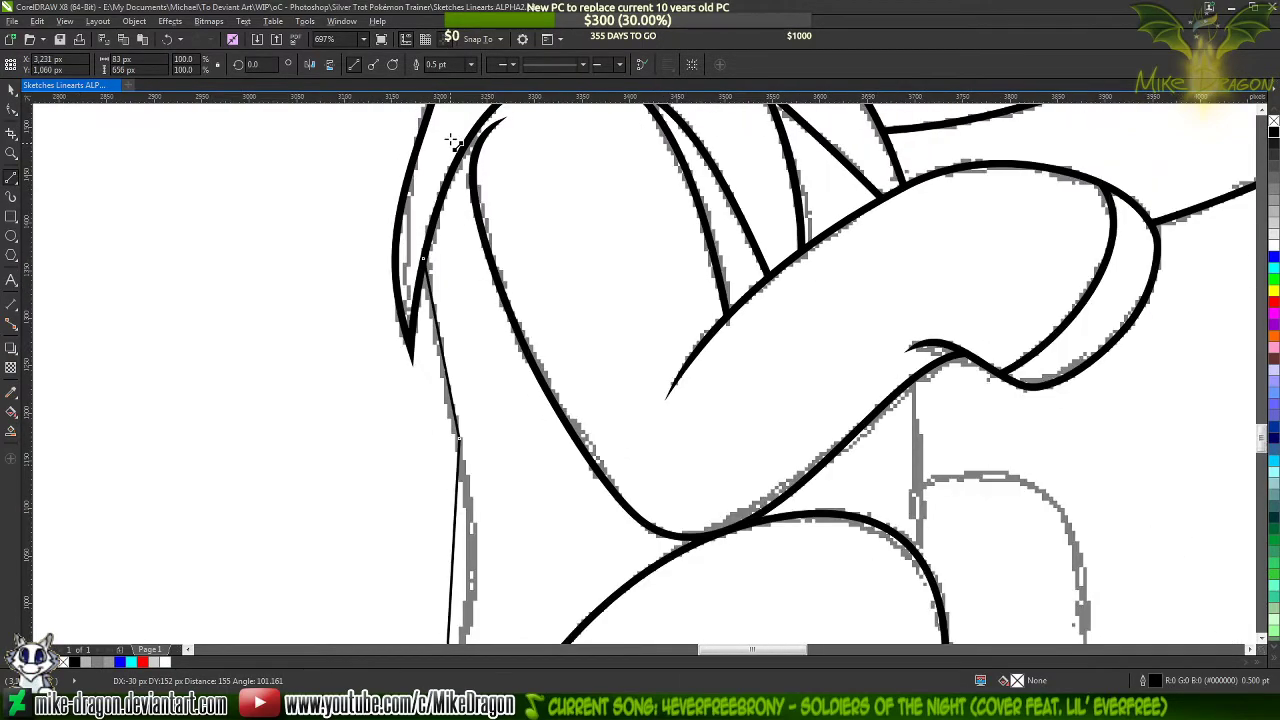
# Set the back line's outline width to 1.5 pt and convert all its segments to curves
pyautogui.click(470, 69)
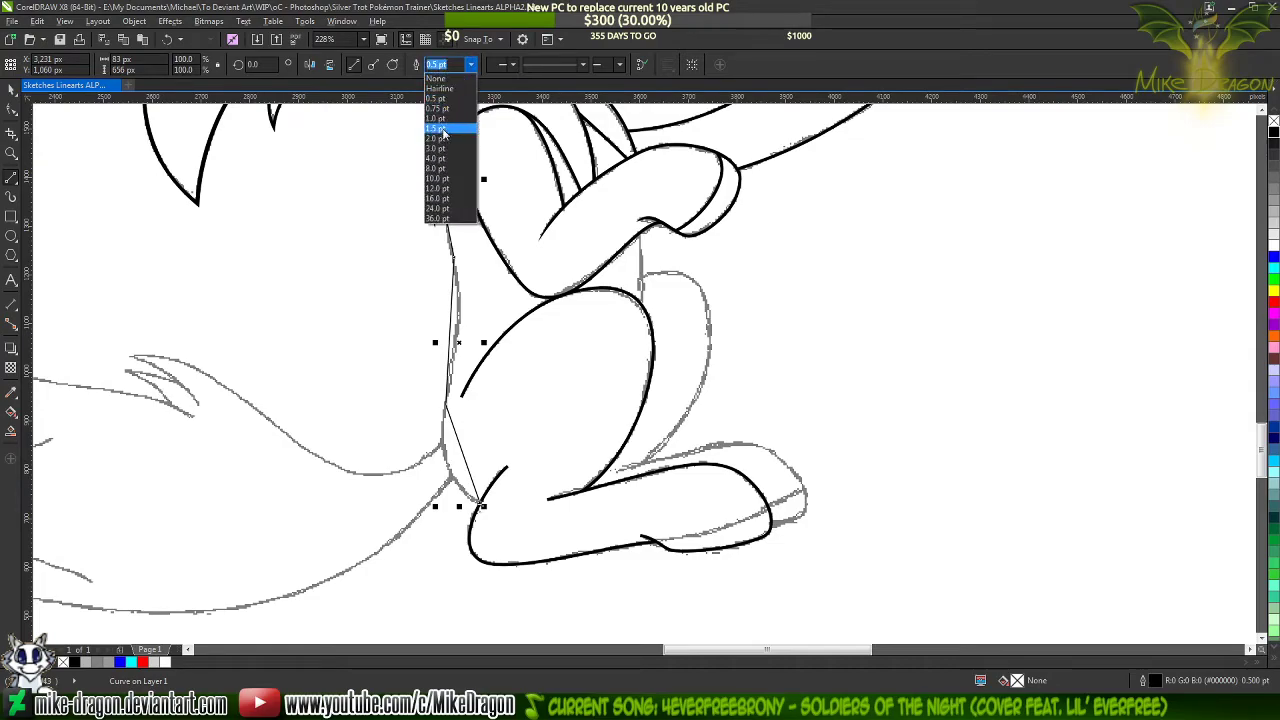
pyautogui.click(443, 130)
pyautogui.press('F10')
pyautogui.moveTo(352, 129); pyautogui.dragTo(449, 321)
pyautogui.rightClick(503, 422)
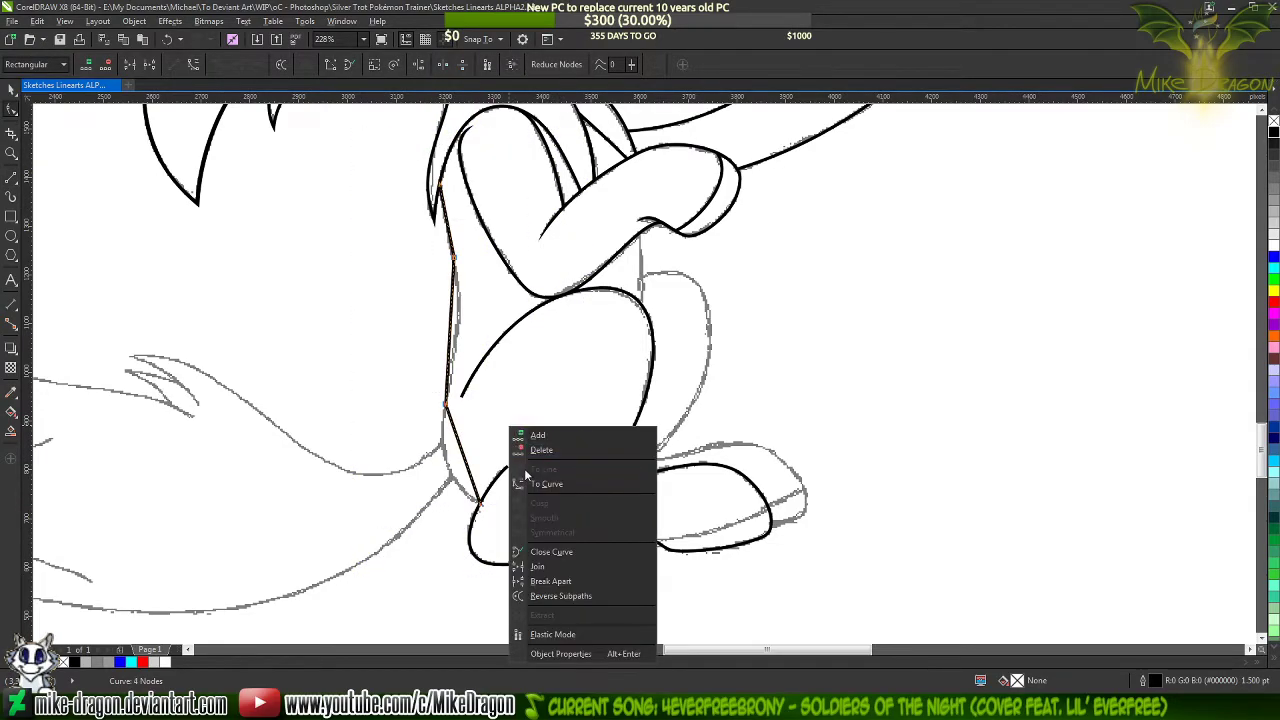
pyautogui.click(540, 486)
# Bend the back line's lowest segment outward along the sketched rump and add a node near the tail base
pyautogui.scroll(5, 452, 475)
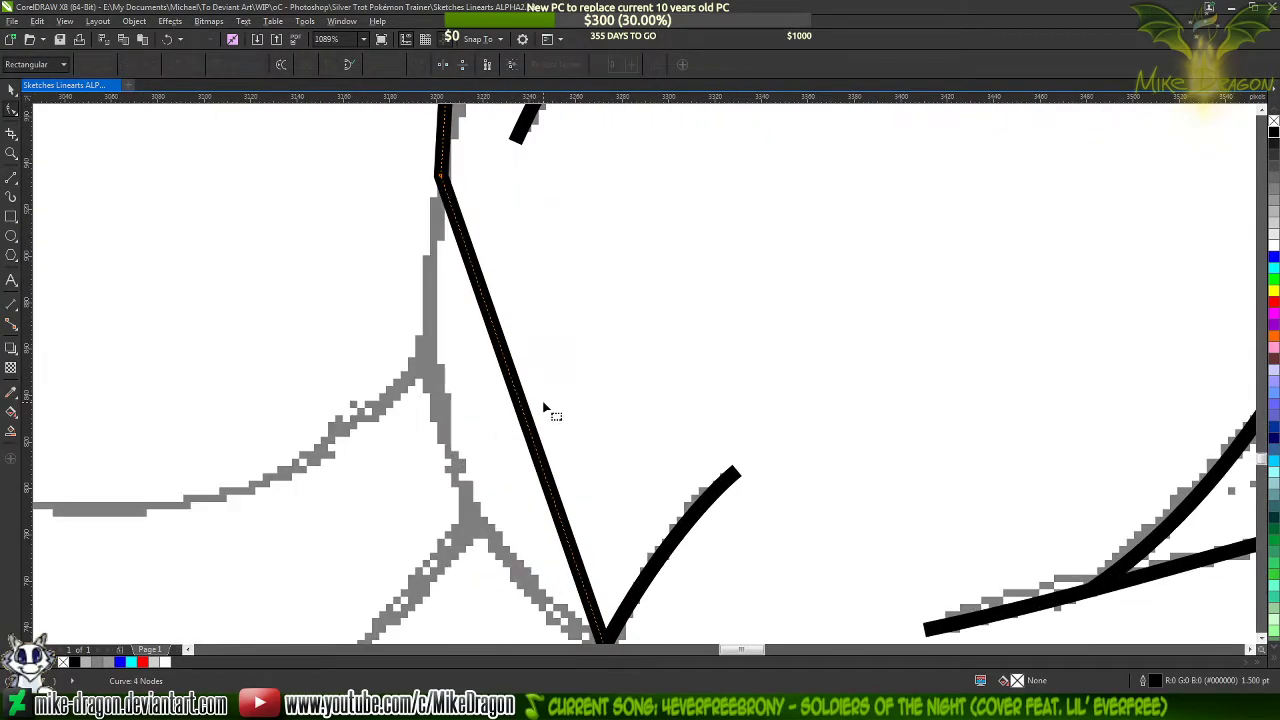
pyautogui.scroll(-2, 546, 409)
pyautogui.moveTo(515, 333); pyautogui.dragTo(466, 367)
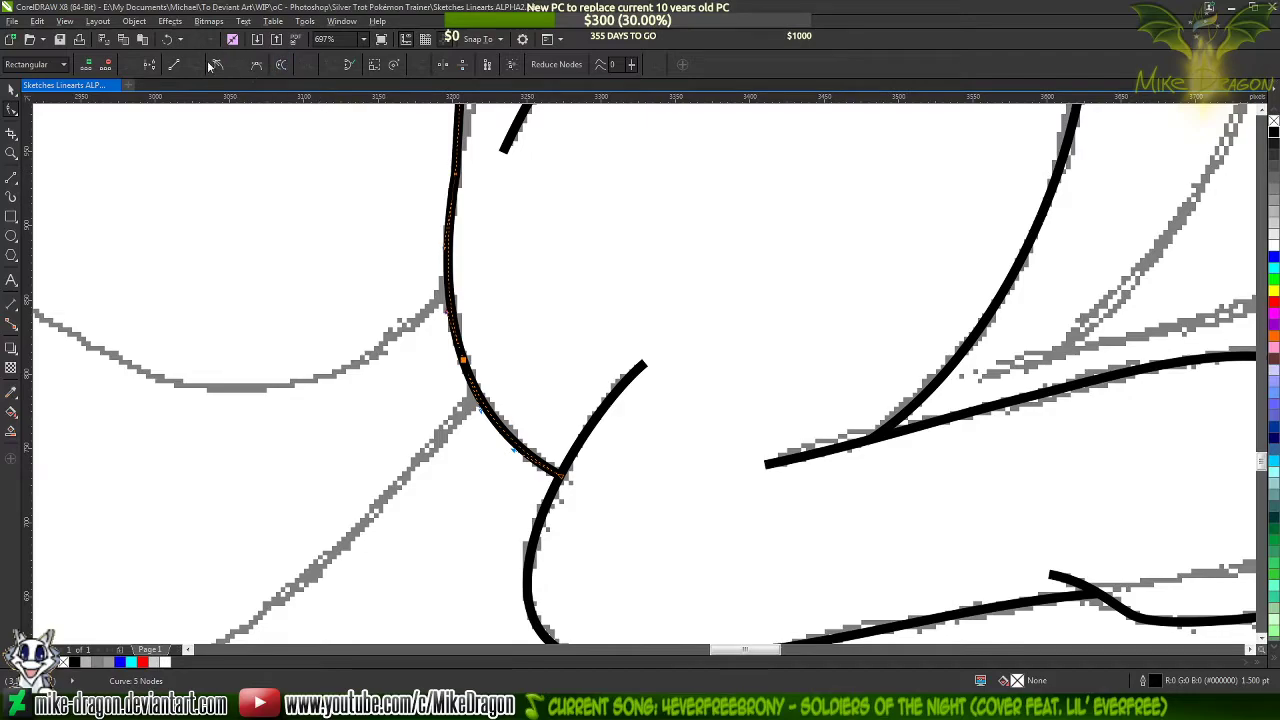
pyautogui.scroll(-1, 612, 512)
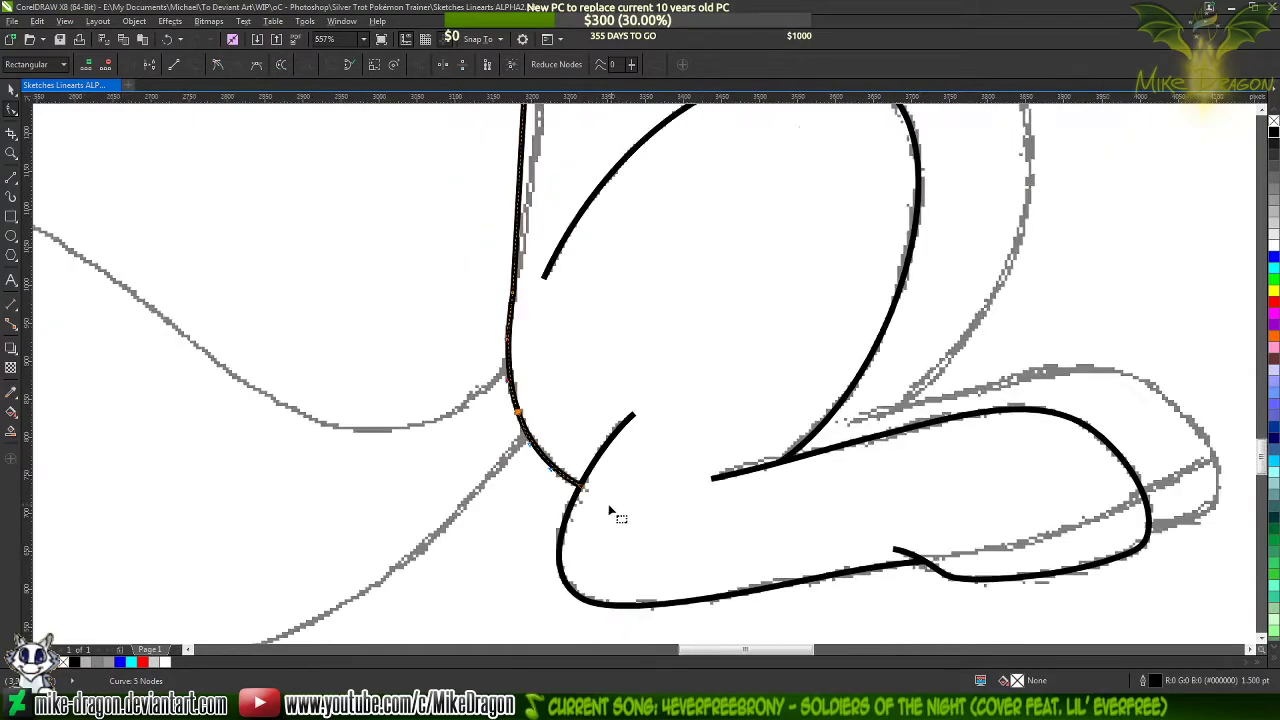
# Bend the back line's middle segment into an S-curve along the sketch, adding nodes at its bulge and below it
pyautogui.scroll(-1, 611, 510)
pyautogui.scroll(-2, 534, 438)
pyautogui.scroll(4, 550, 244)
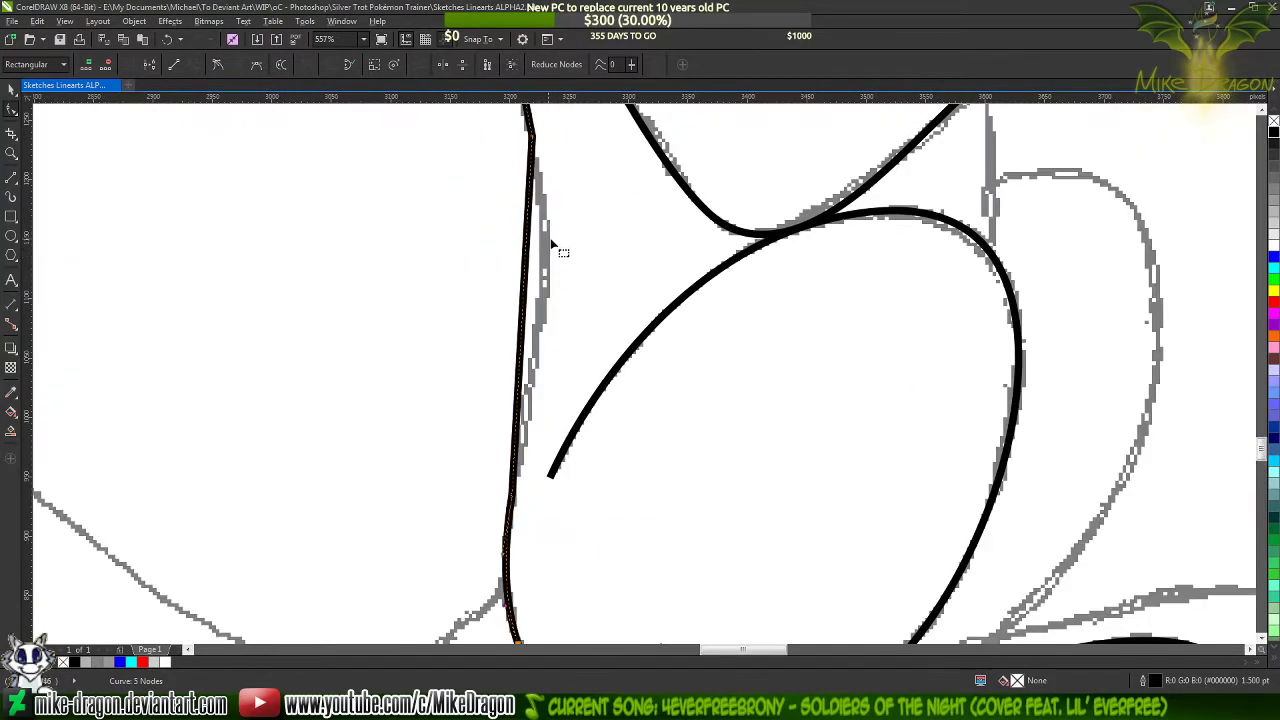
pyautogui.moveTo(528, 268); pyautogui.dragTo(543, 286)
pyautogui.doubleClick(543, 287)
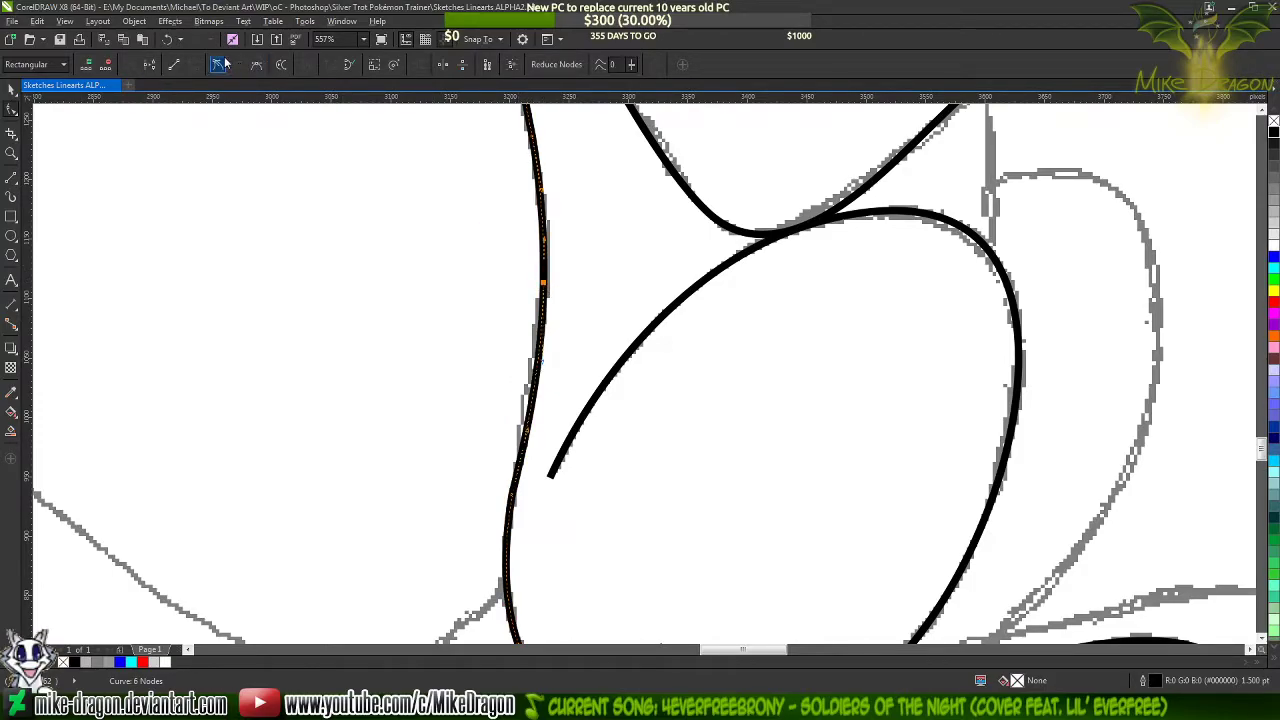
pyautogui.scroll(2, 536, 430)
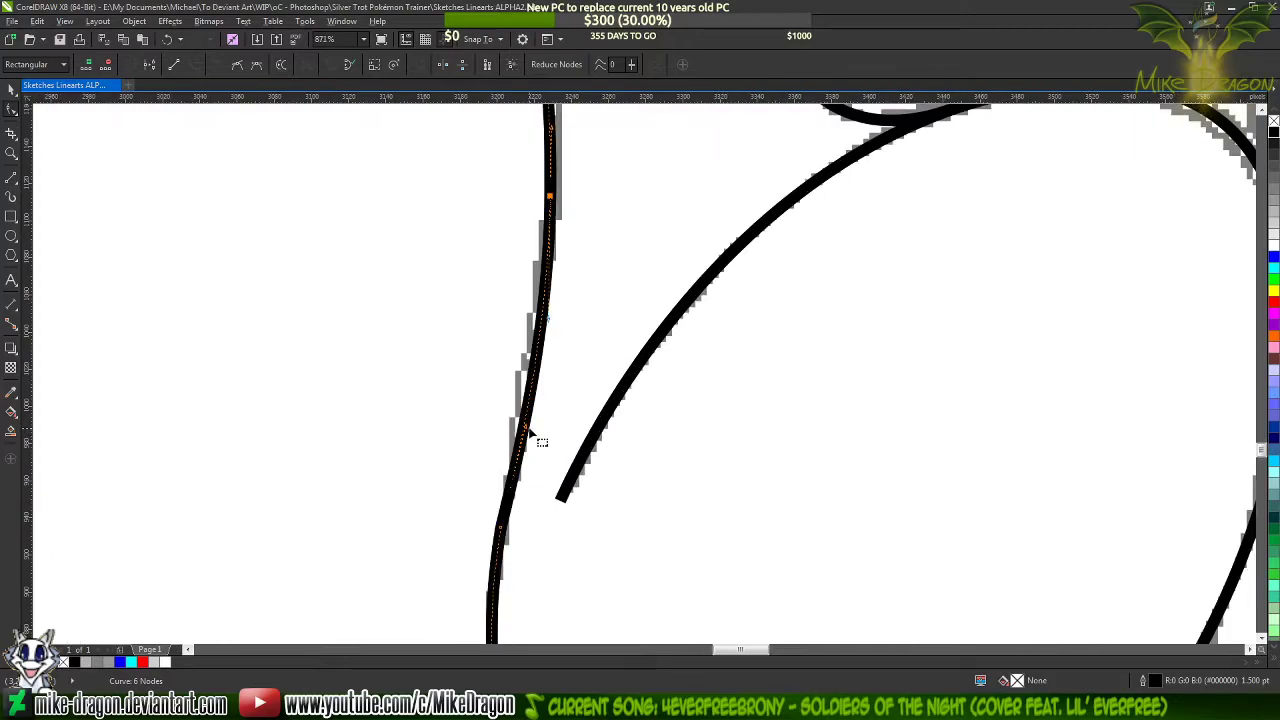
pyautogui.moveTo(534, 434); pyautogui.dragTo(520, 404)
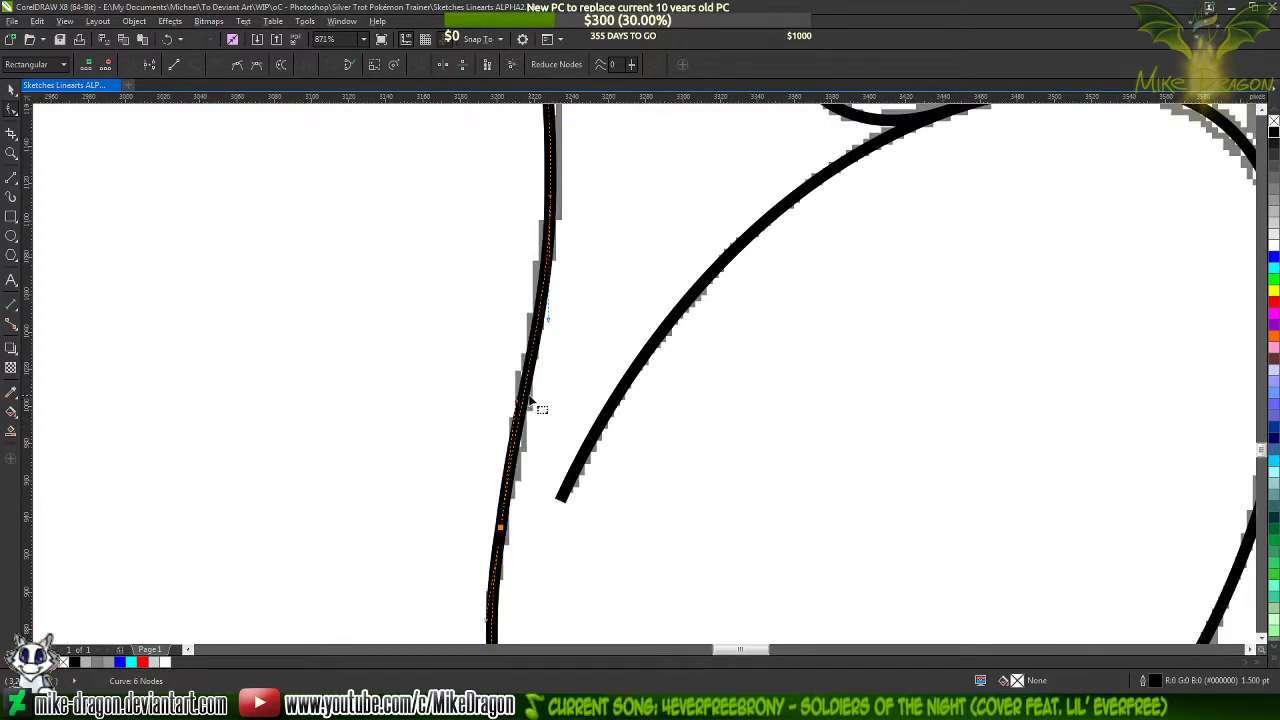
pyautogui.doubleClick(525, 385)
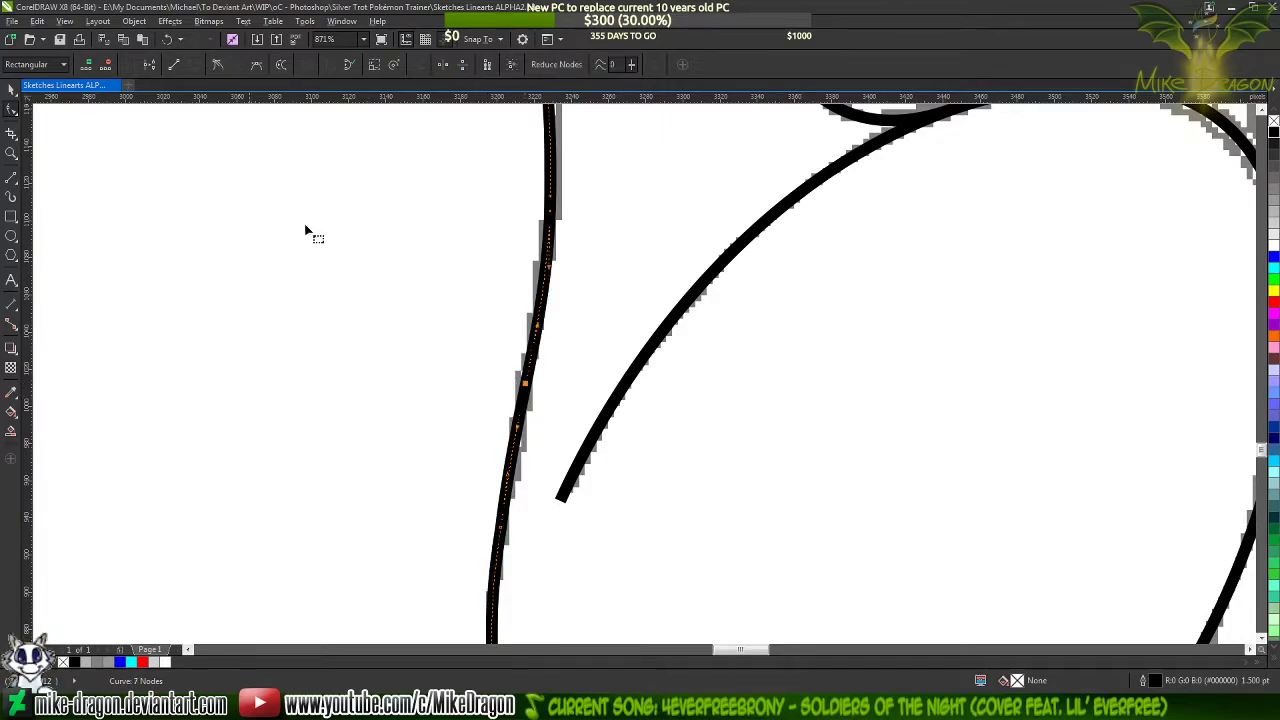
# Delete the surplus nodes beside the thigh and on the upper back to smooth the back line, and deselect it
pyautogui.scroll(-2, 455, 117)
pyautogui.scroll(1, 480, 295)
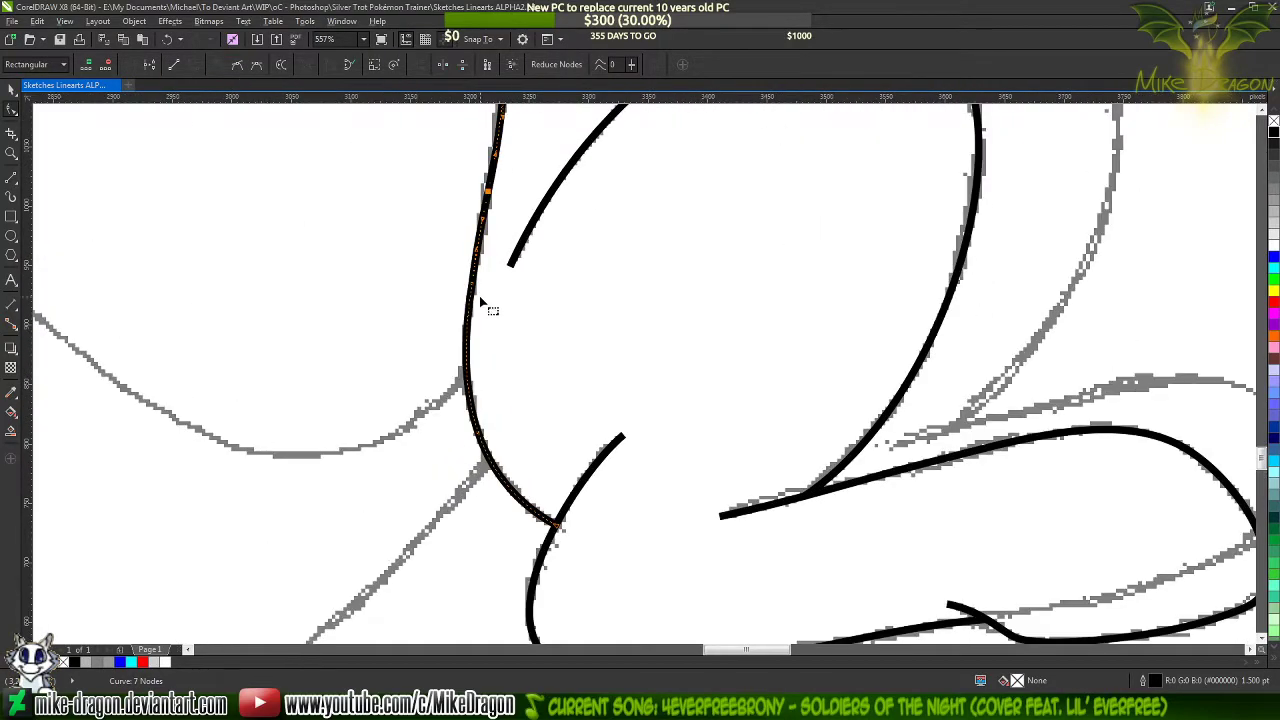
pyautogui.doubleClick(477, 294)
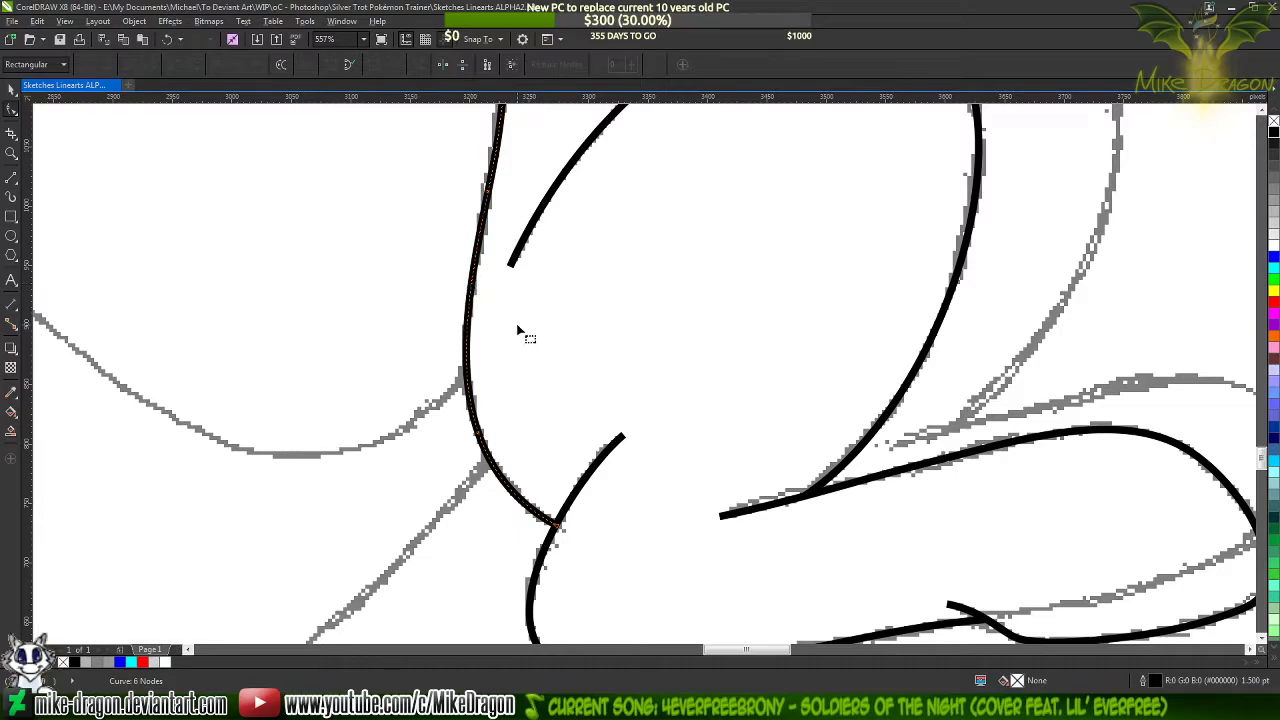
pyautogui.scroll(-2, 518, 330)
pyautogui.scroll(2, 489, 312)
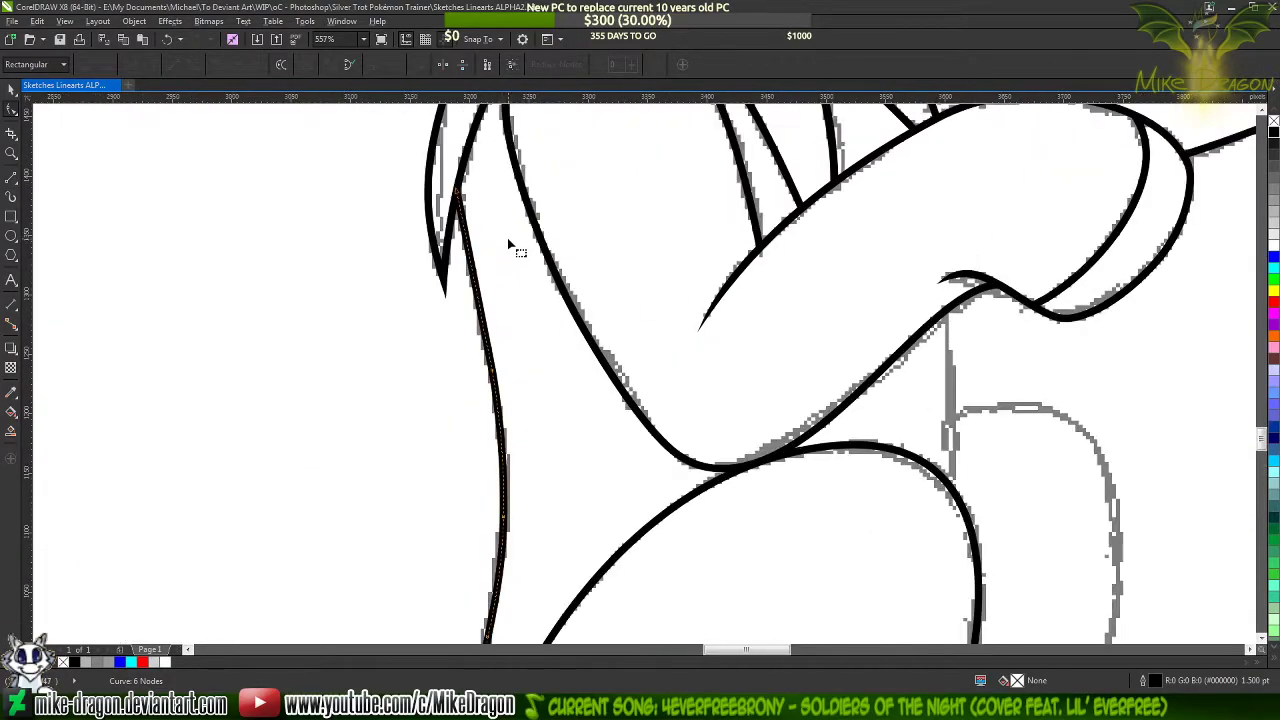
pyautogui.doubleClick(492, 372)
pyautogui.click(547, 322)
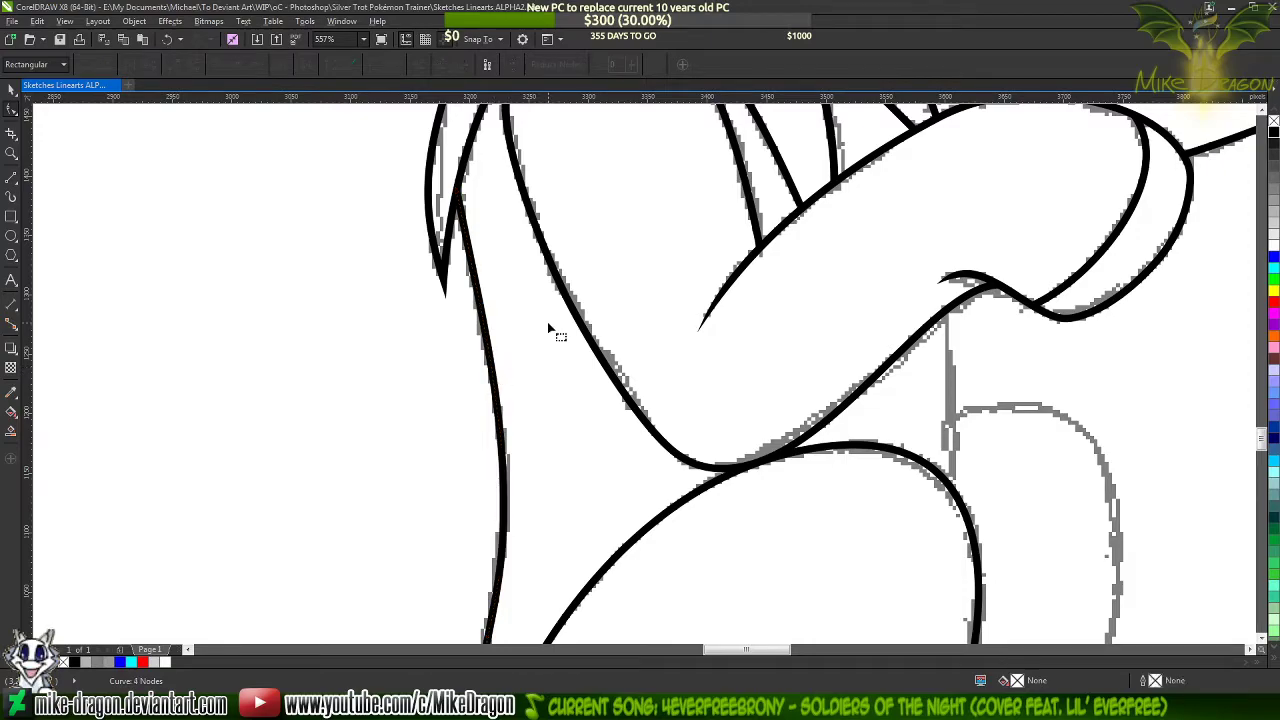
# Try to simplify the middle of the back line by deleting another node, and undo the deletion
pyautogui.scroll(-4, 536, 287)
pyautogui.scroll(4, 535, 290)
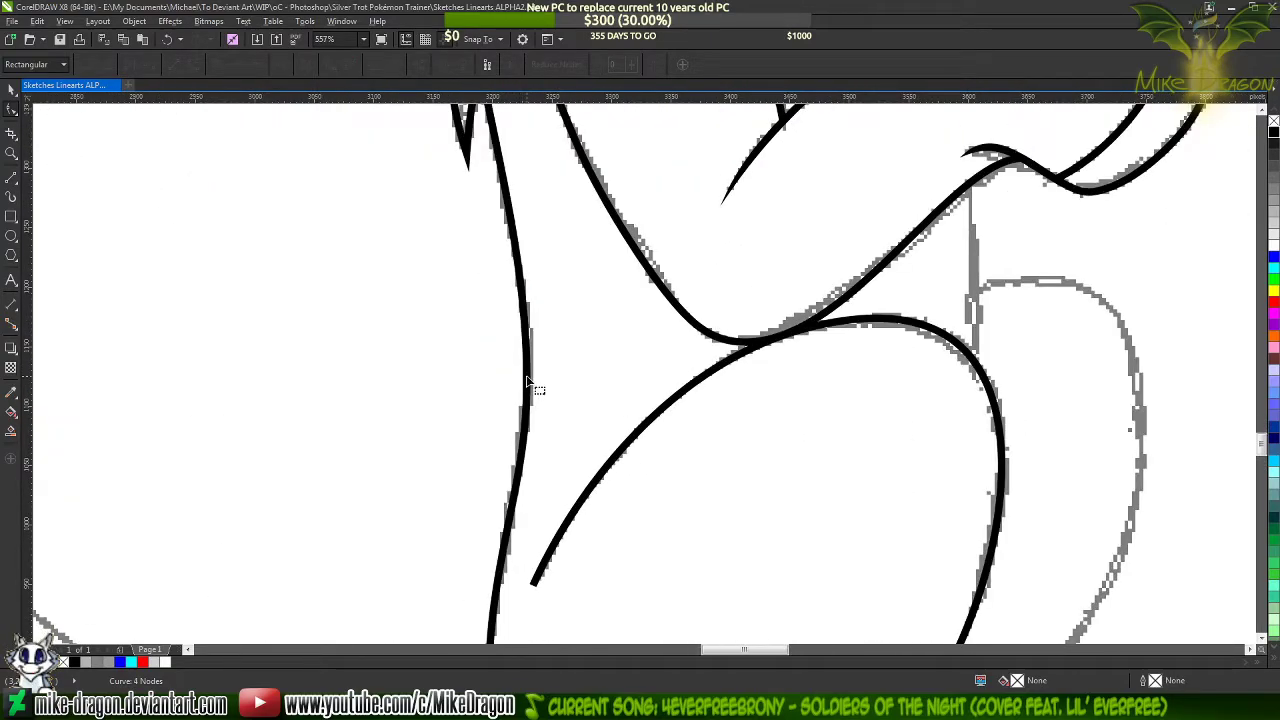
pyautogui.click(530, 390)
pyautogui.doubleClick(530, 398)
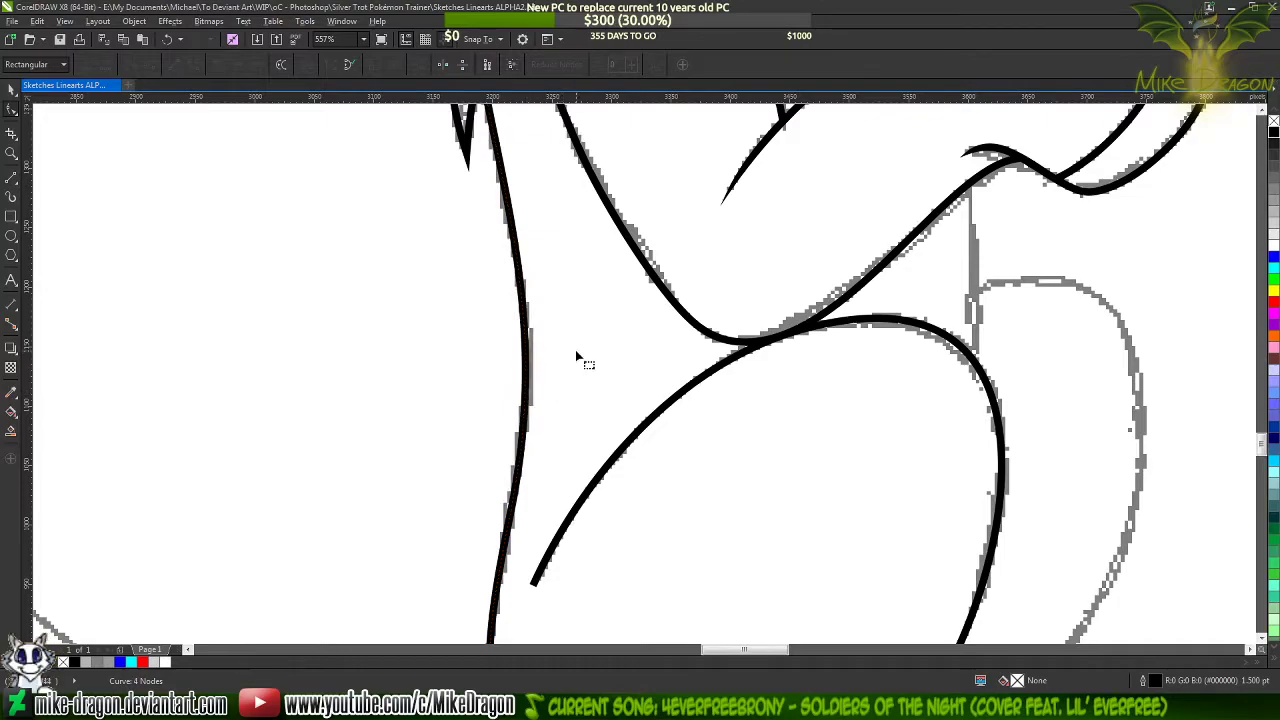
pyautogui.scroll(-3, 550, 240)
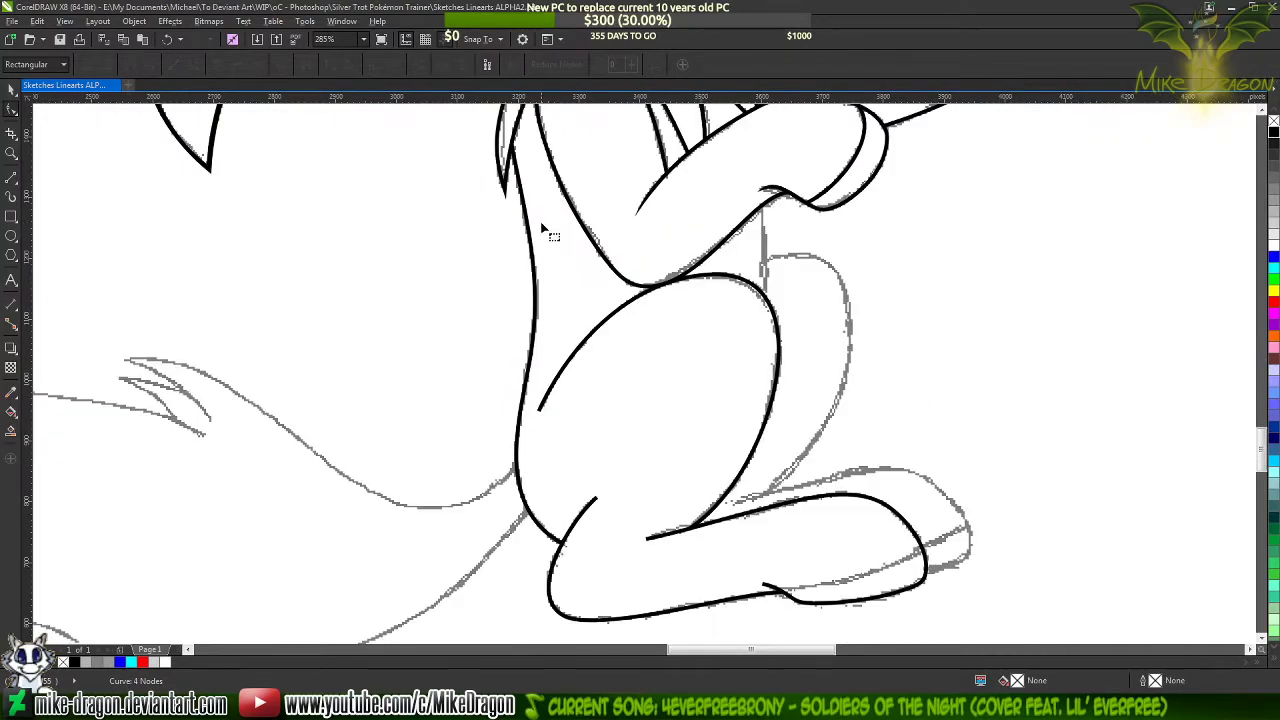
pyautogui.scroll(3, 534, 375)
pyautogui.doubleClick(527, 369)
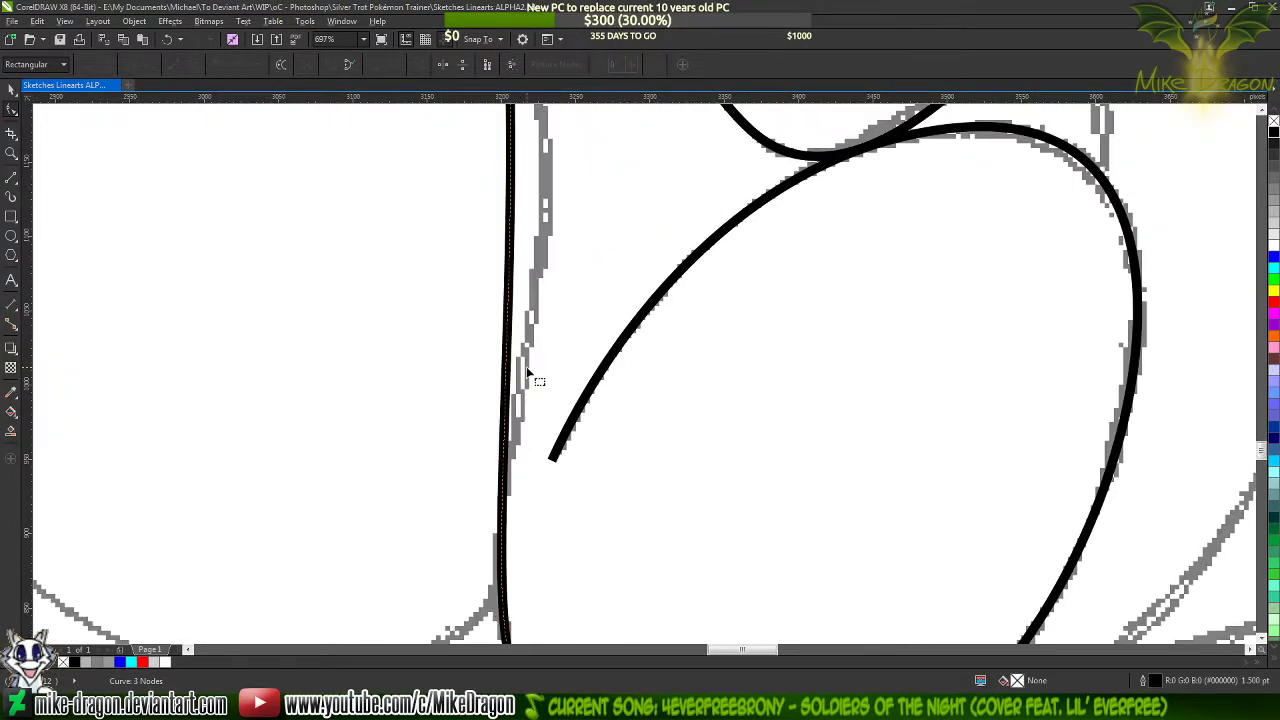
pyautogui.hotkey('ctrl', 'z')
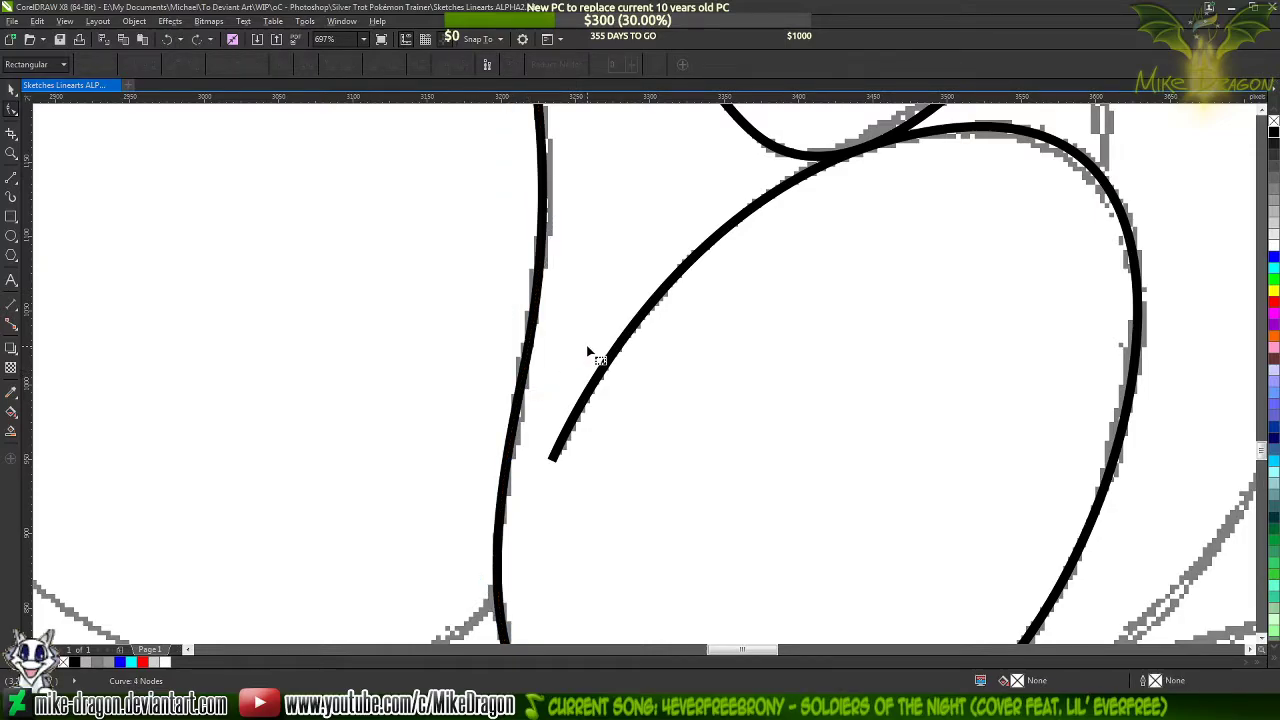
# Select the thigh's outline curve and colour its outline blue
pyautogui.scroll(-3, 588, 352)
pyautogui.scroll(-3, 566, 336)
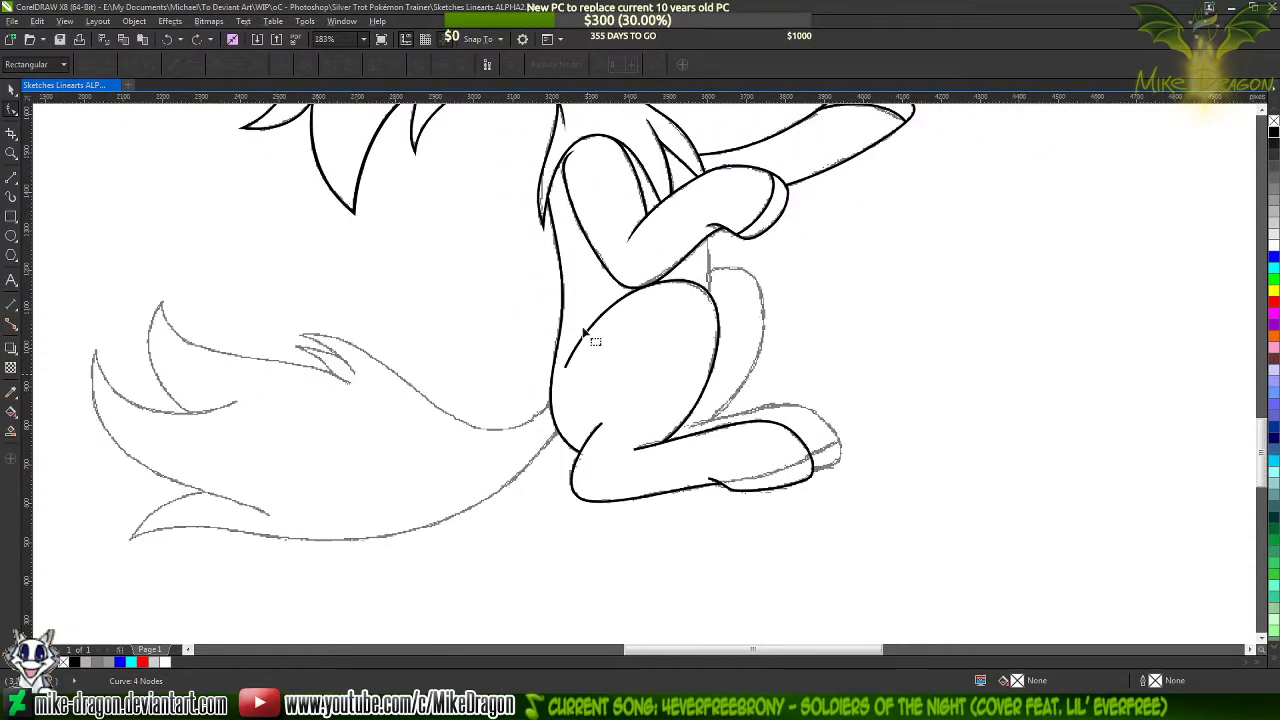
pyautogui.click(587, 340)
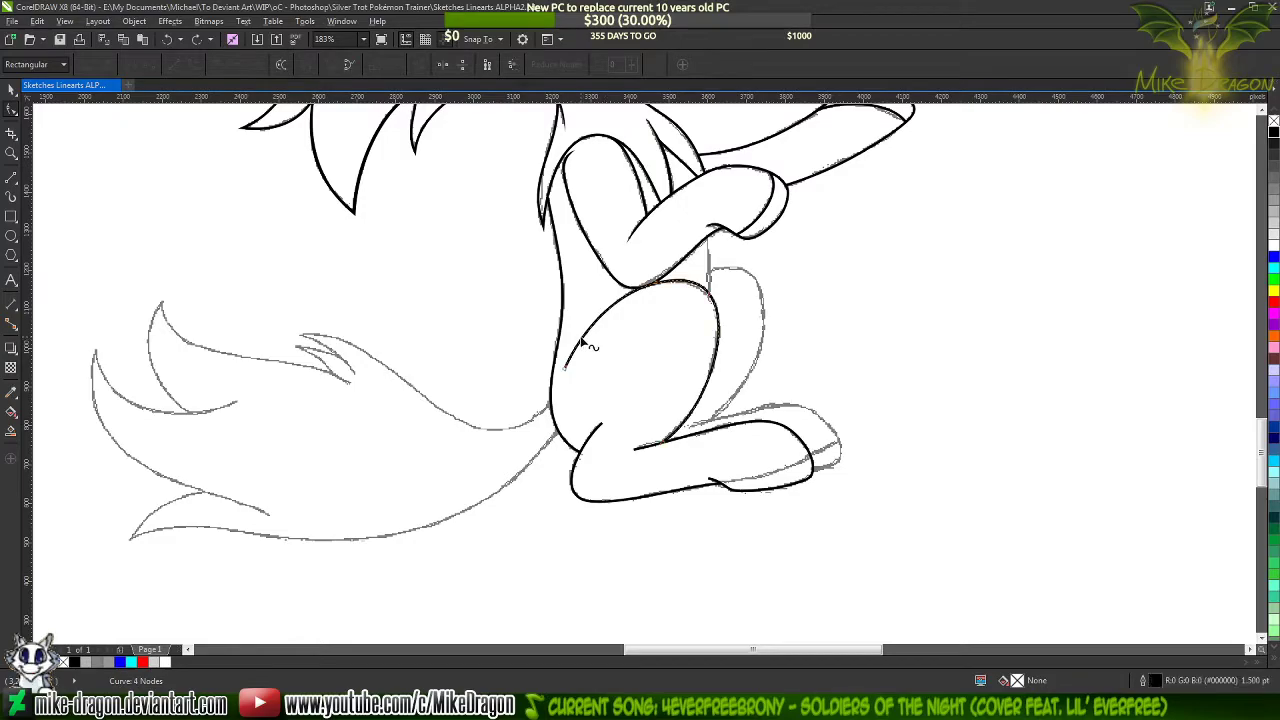
pyautogui.rightClick(1273, 254)
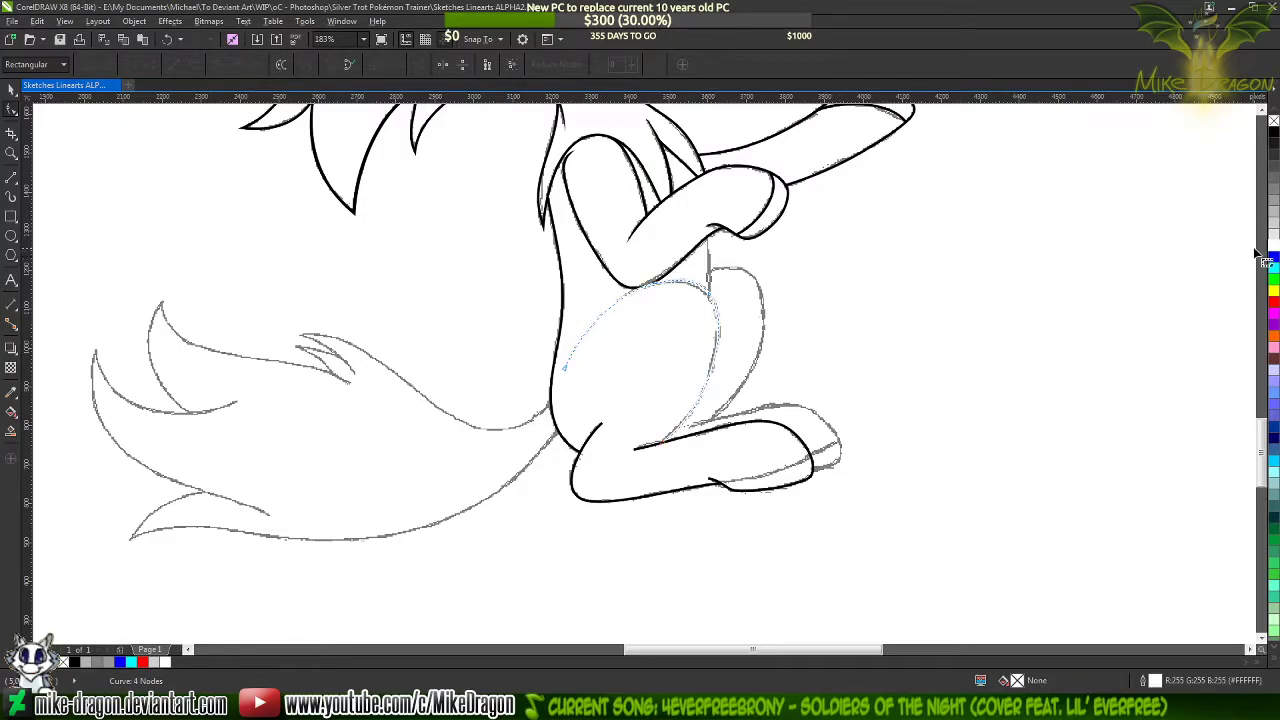
pyautogui.rightClick(1273, 259)
# Start a new line over the blue thigh curve from its rear lower end, with a first segment about 57 by 102 px
pyautogui.scroll(5, 587, 345)
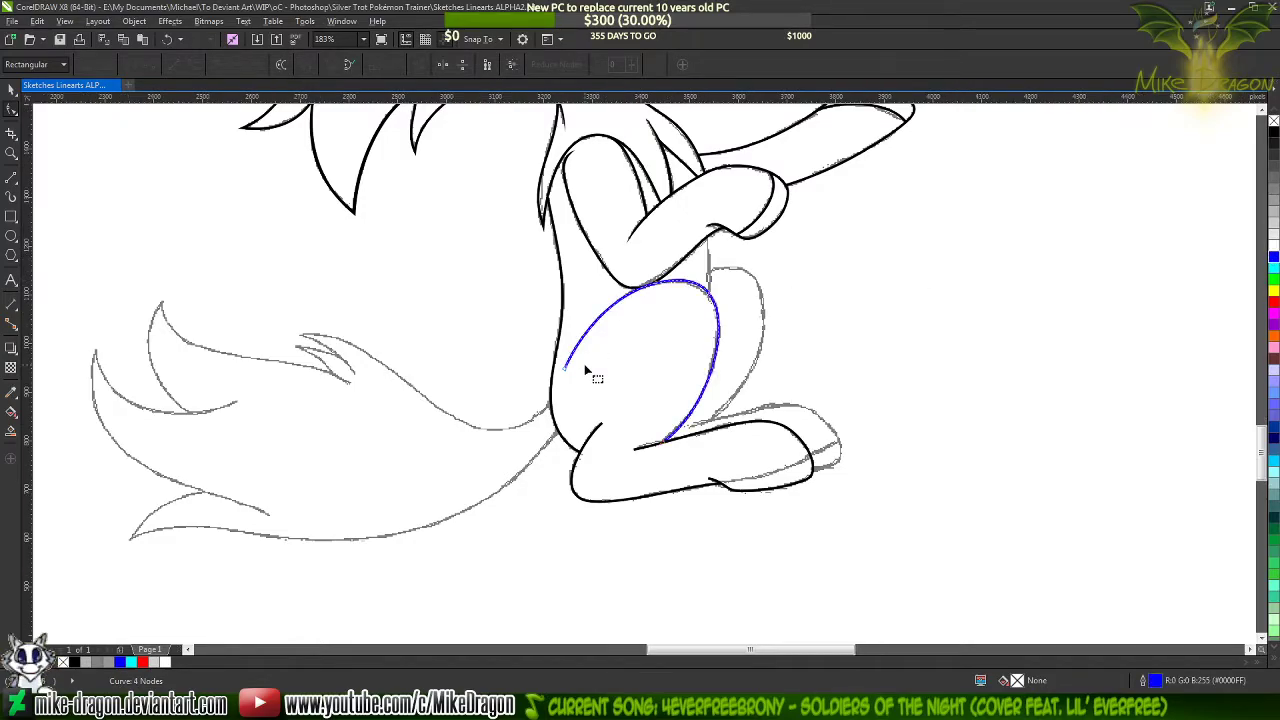
pyautogui.click(12, 178)
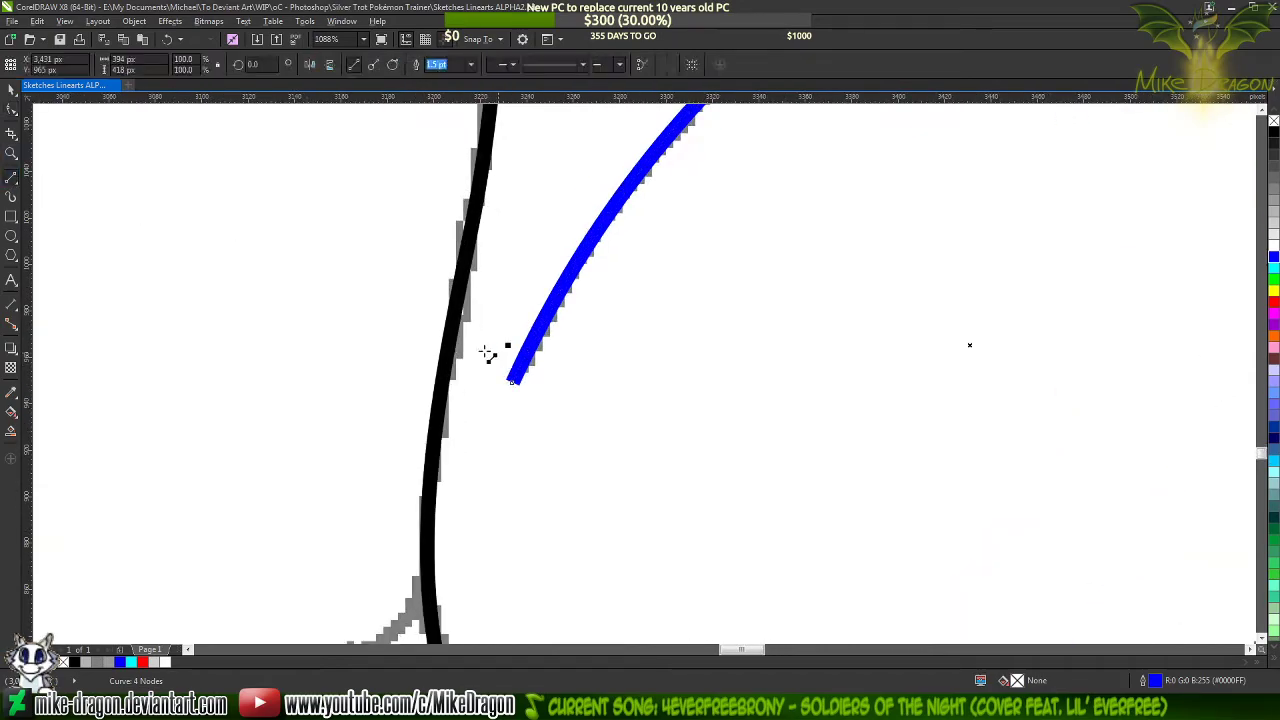
pyautogui.scroll(-2, 523, 411)
pyautogui.scroll(4, 520, 534)
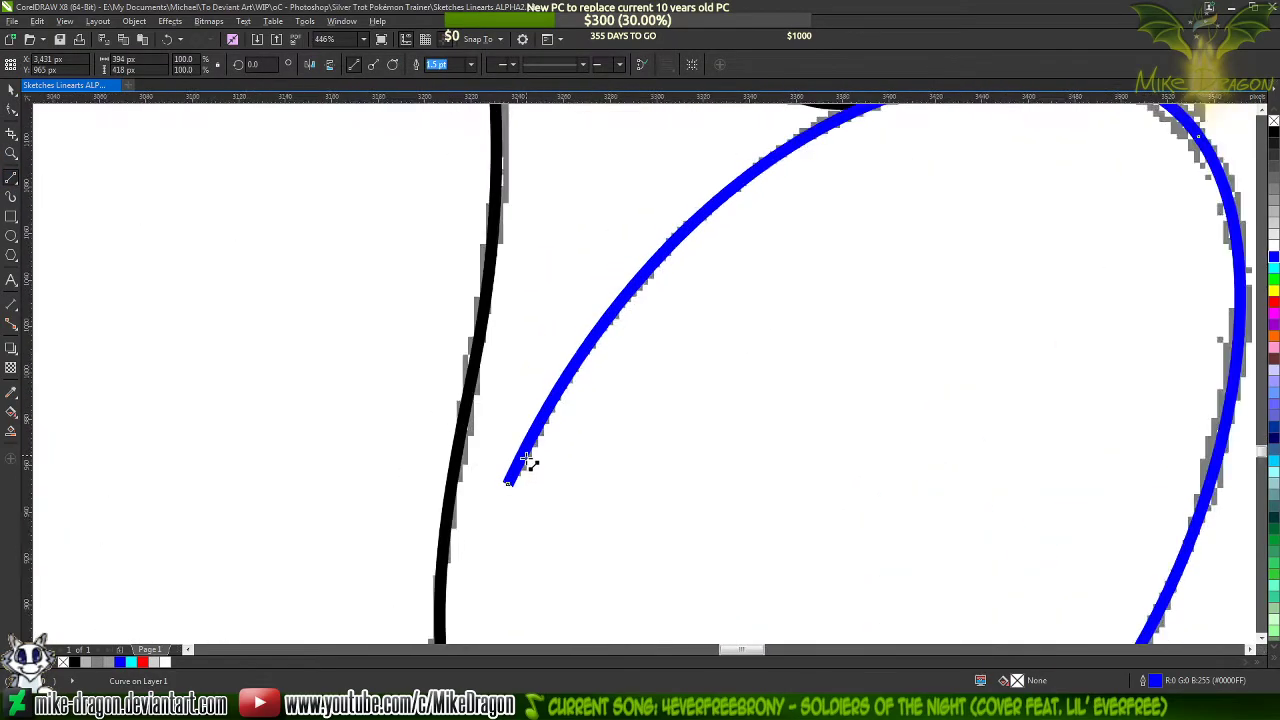
pyautogui.click(499, 503)
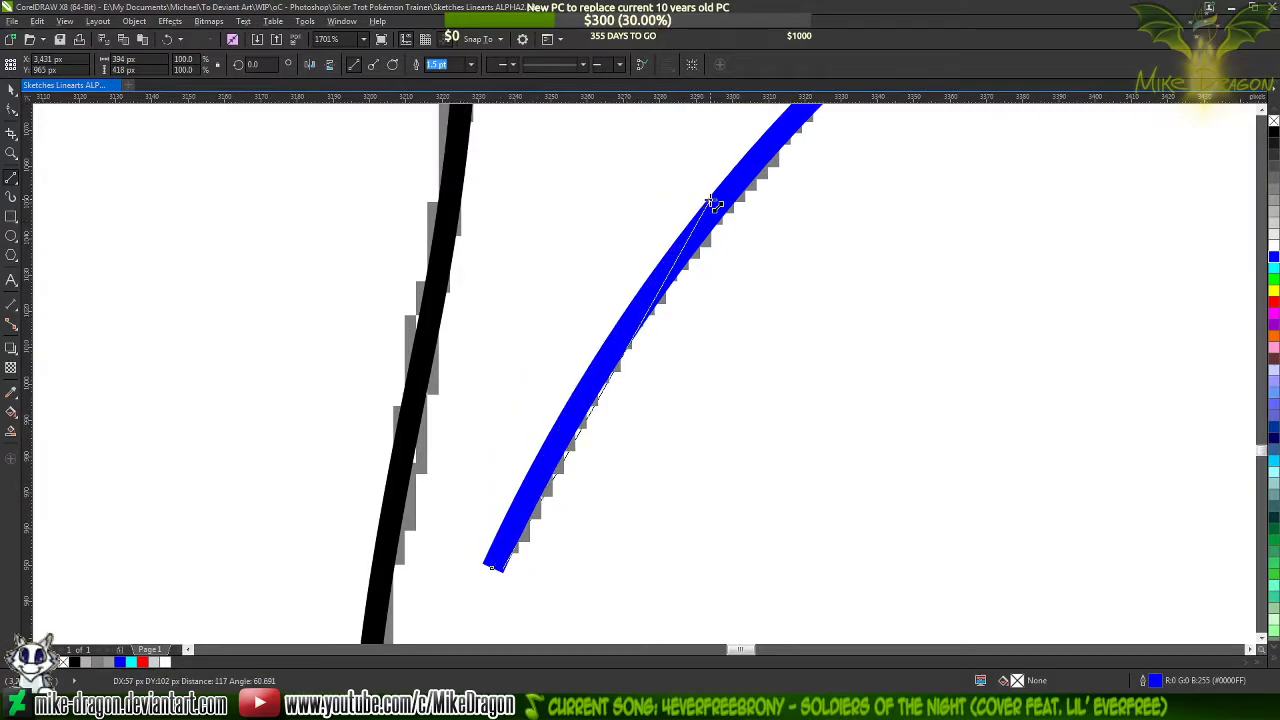
pyautogui.click(712, 204)
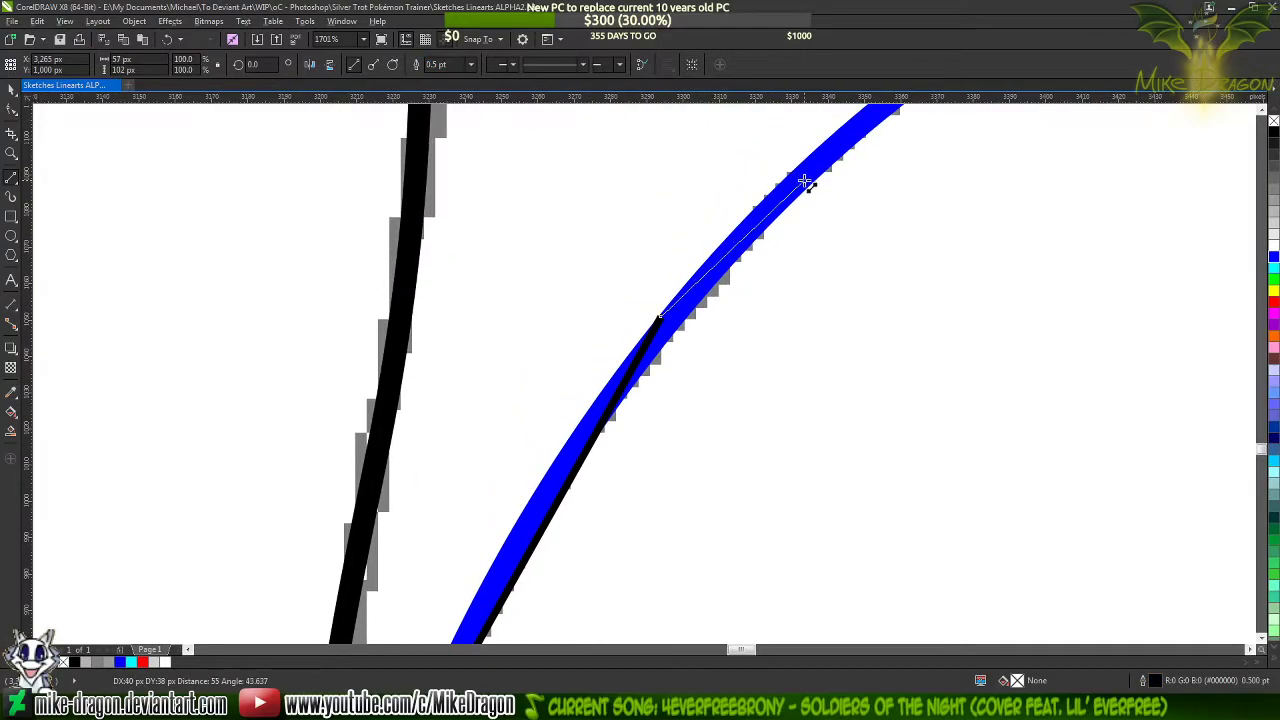
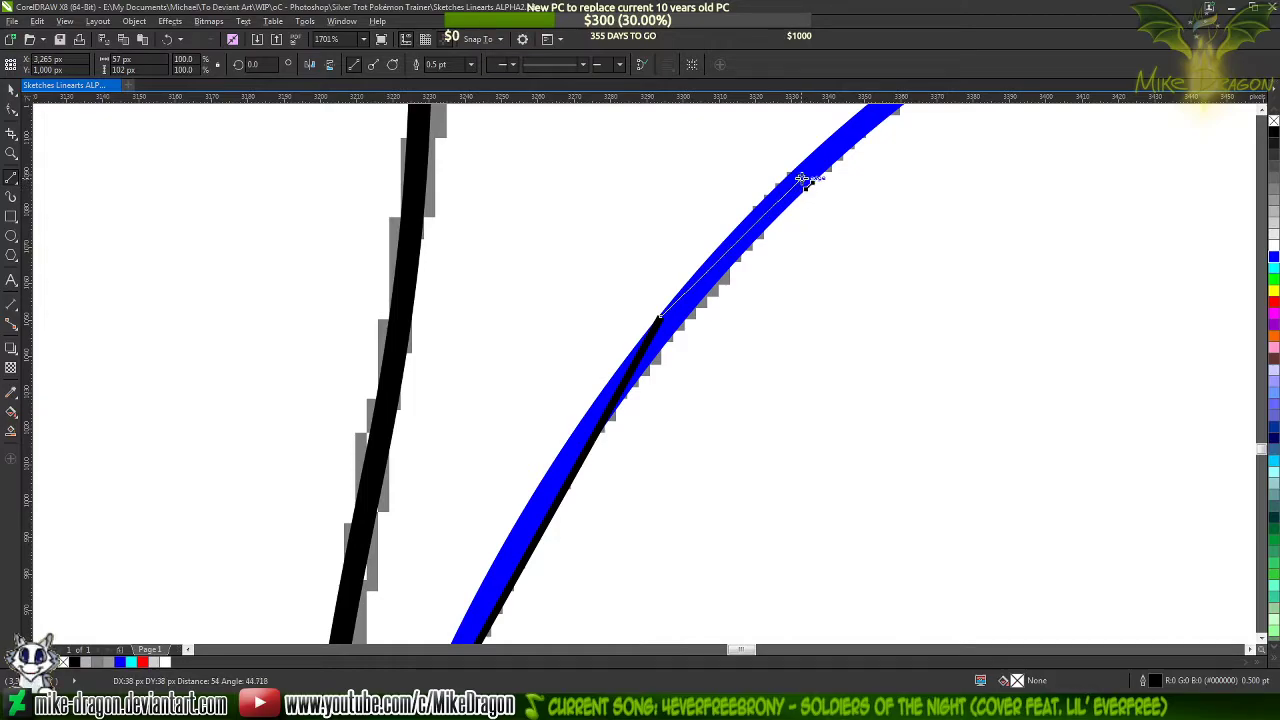
# Draw a closed three-point outline along the lower end of the blue curve, with its second corner farther up the stroke
pyautogui.click(806, 180)
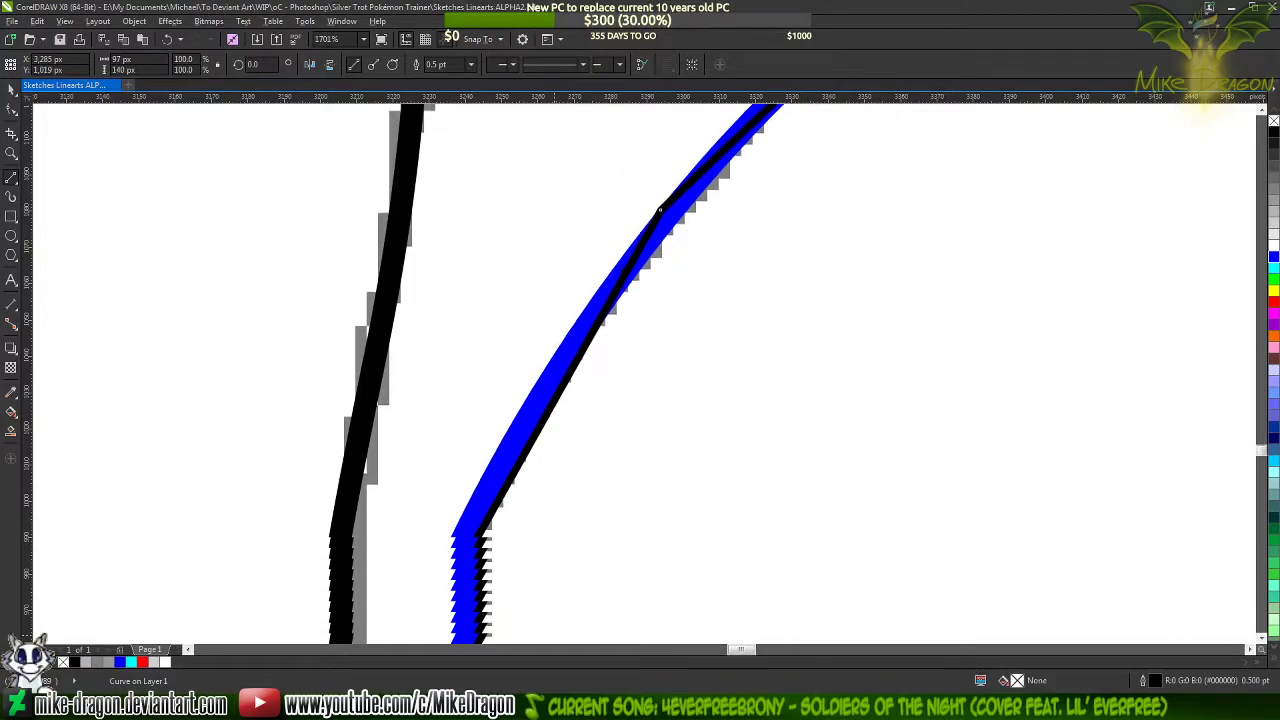
pyautogui.click(454, 517)
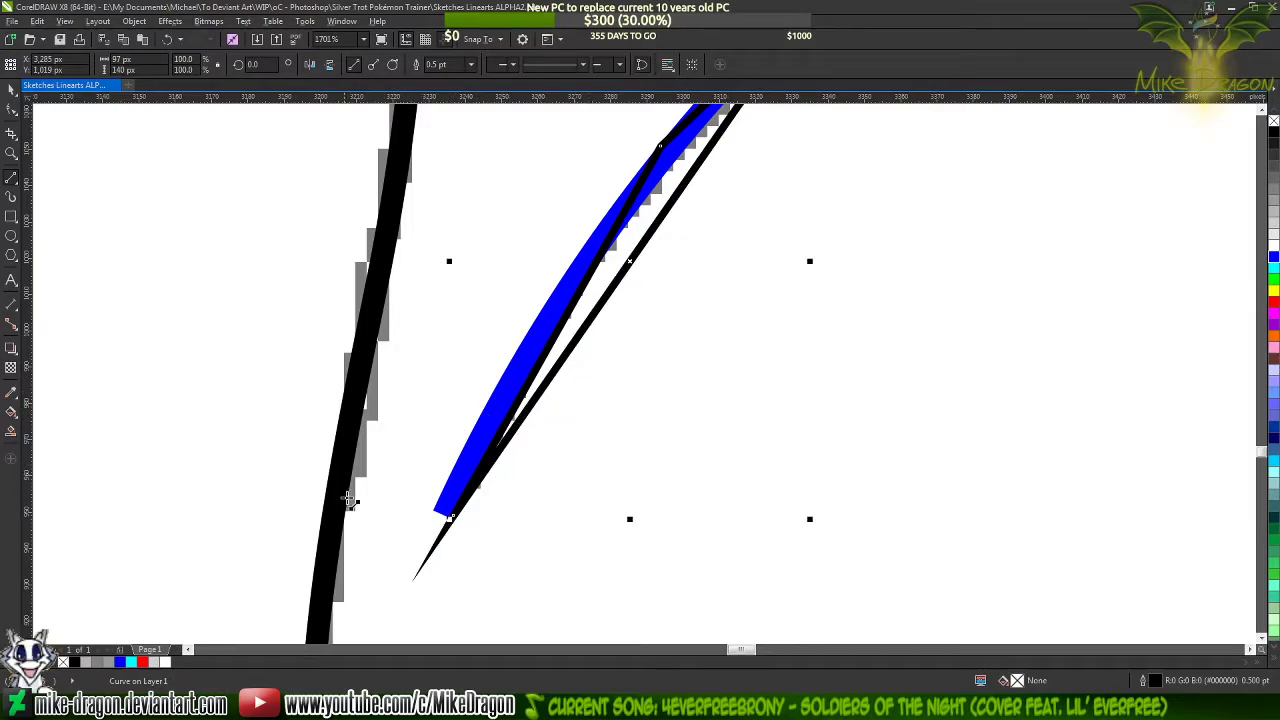
pyautogui.scroll(-2, 310, 561)
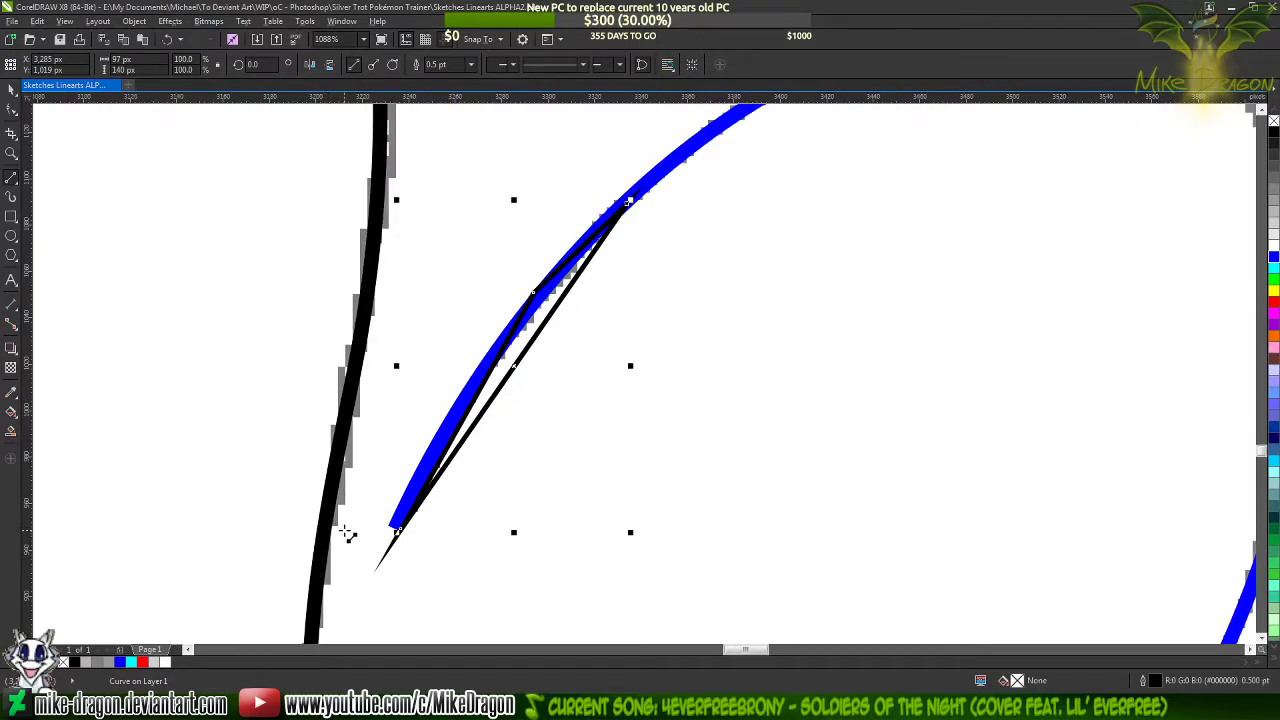
# Select all nodes of the new three-point outline and convert its straight segments to curves
pyautogui.press('F10')
pyautogui.moveTo(343, 571); pyautogui.dragTo(745, 163)
pyautogui.rightClick(553, 300)
pyautogui.click(525, 372)
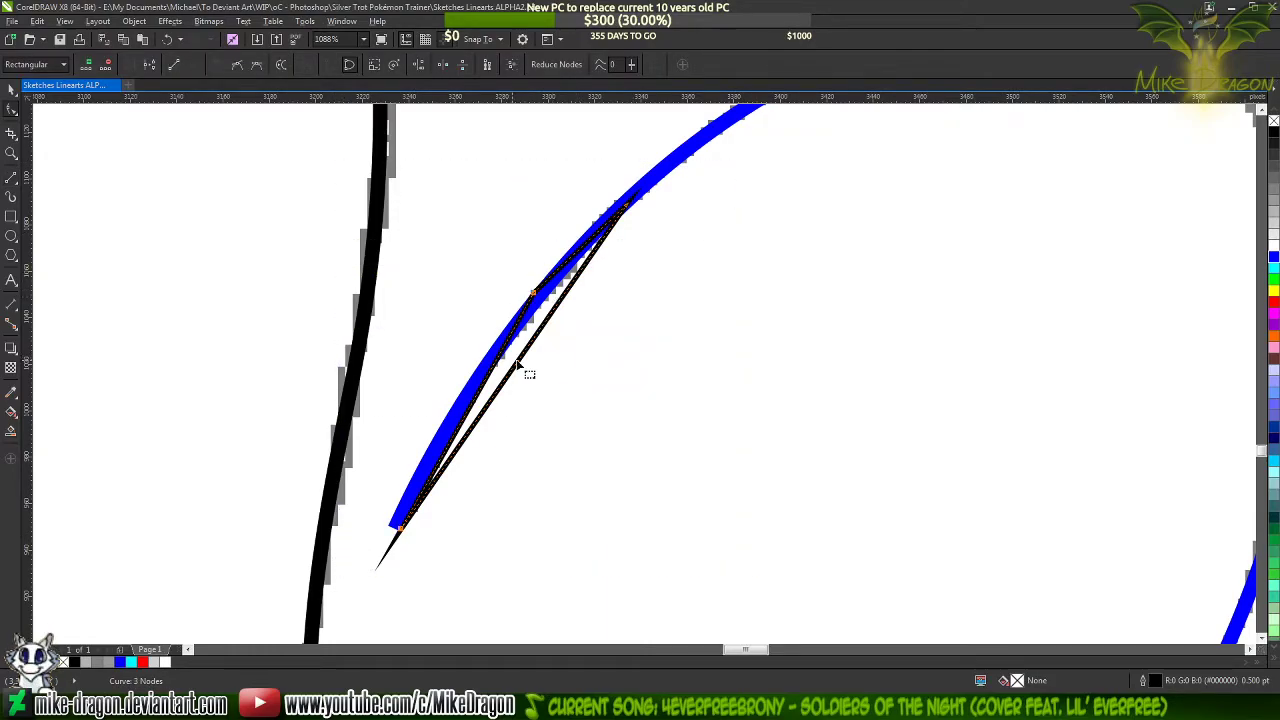
# Bend the outline's lower left segment and its long closing segment to follow the two edges of the blue stroke
pyautogui.scroll(1, 430, 470)
pyautogui.scroll(1, 430, 470)
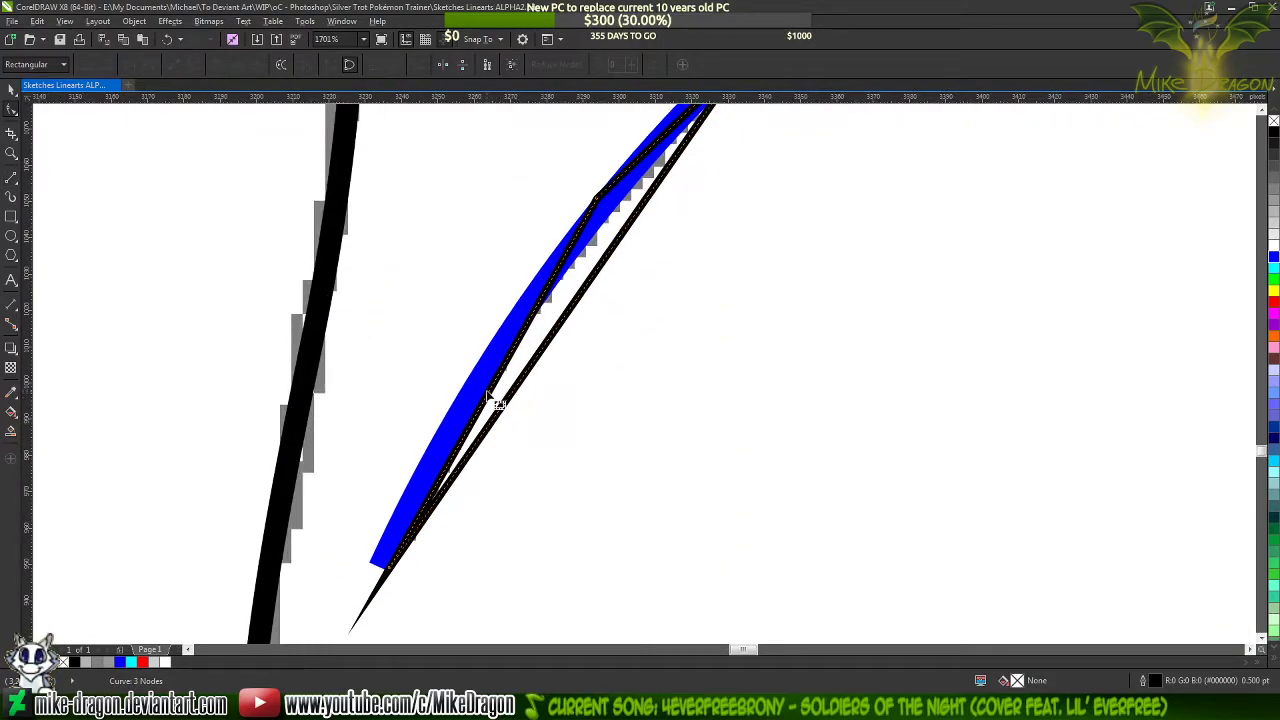
pyautogui.moveTo(488, 398)
pyautogui.mouseDown()
pyautogui.moveTo(471, 378)
pyautogui.moveTo(470, 392)
pyautogui.mouseUp()
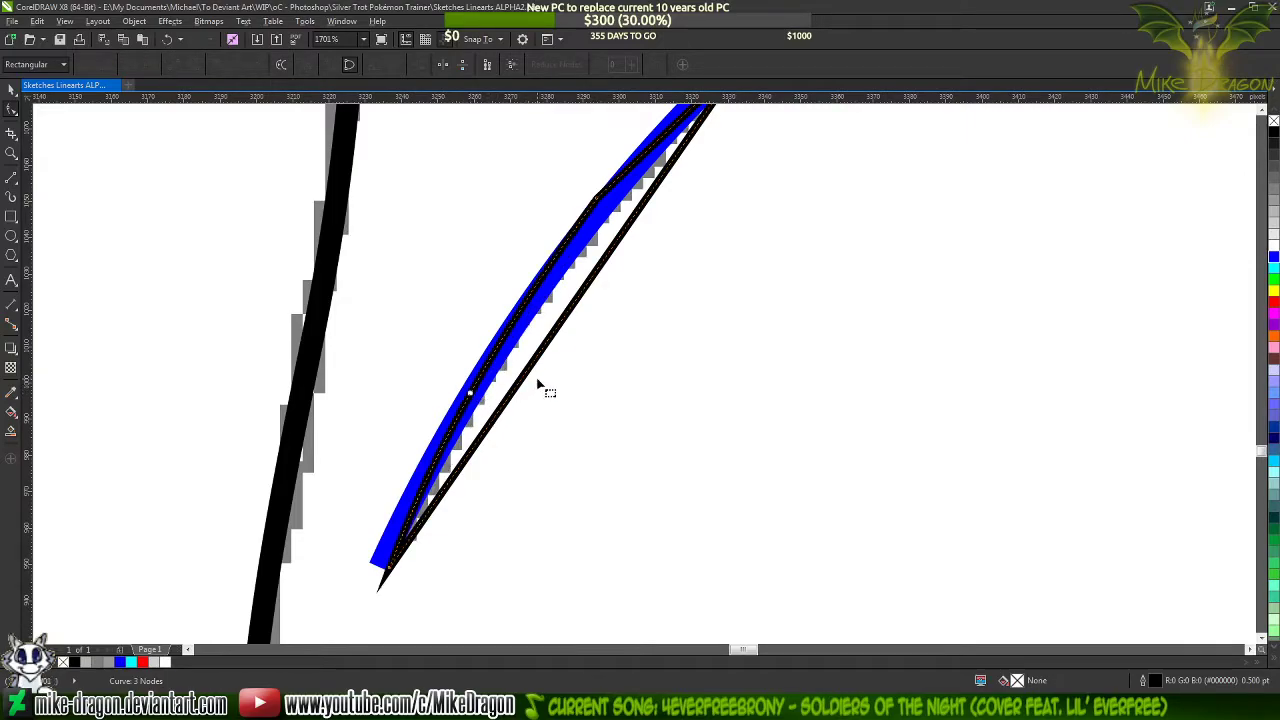
pyautogui.moveTo(557, 333); pyautogui.dragTo(531, 323)
pyautogui.scroll(-2, 529, 459)
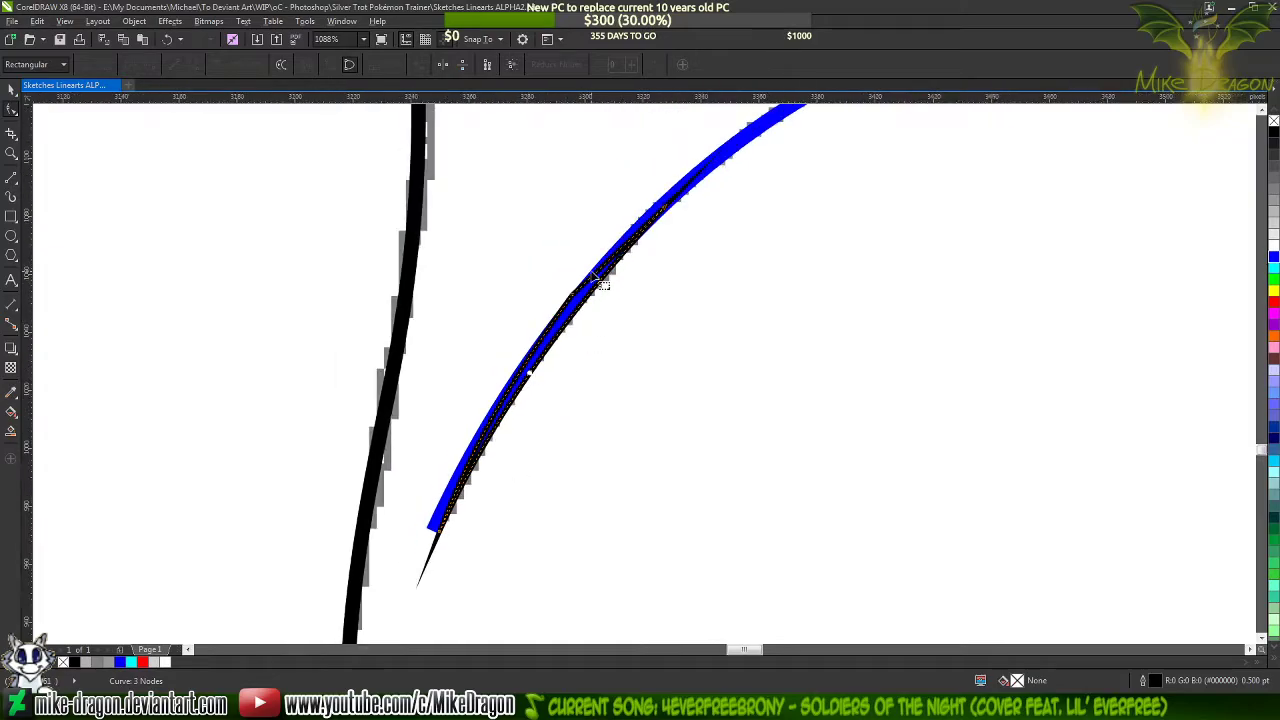
# Move the outline's middle node slightly inward so the black line lies just within the blue stroke's left edge
pyautogui.scroll(6, 590, 268)
pyautogui.scroll(4, 549, 362)
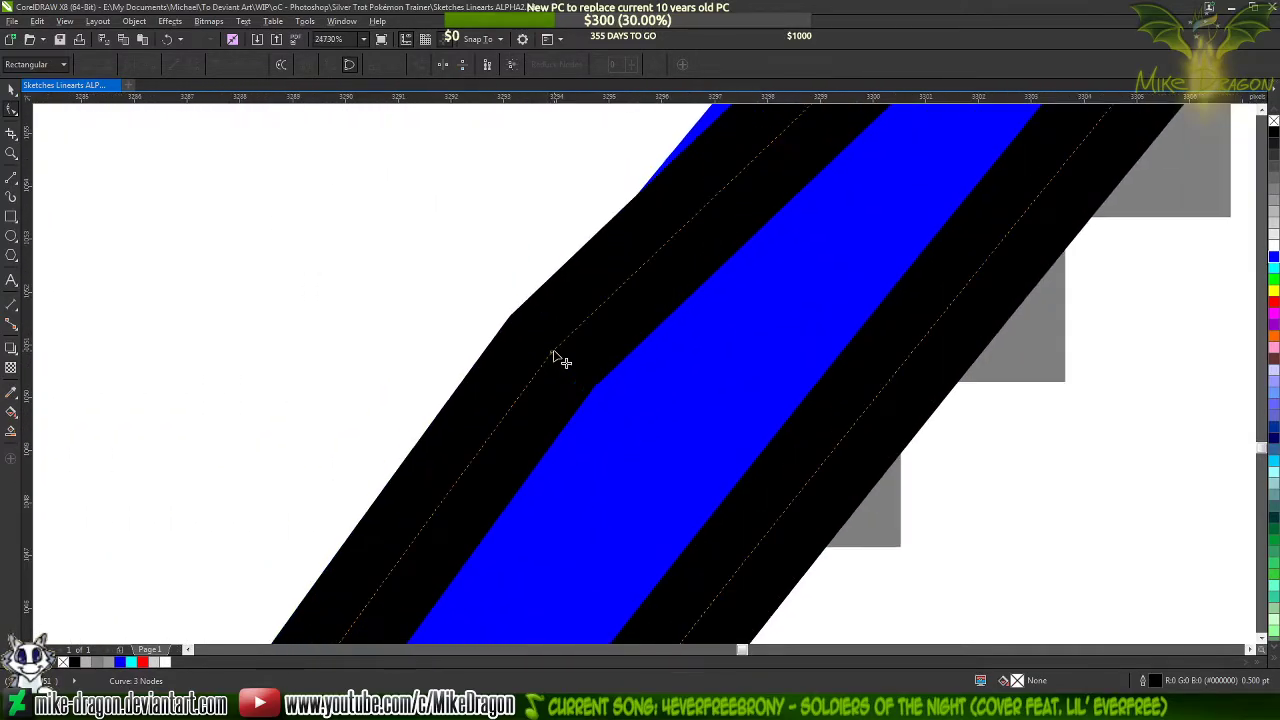
pyautogui.click(563, 356)
pyautogui.moveTo(578, 345)
pyautogui.mouseDown()
pyautogui.moveTo(585, 385)
pyautogui.moveTo(573, 398)
pyautogui.moveTo(591, 393)
pyautogui.mouseUp()
pyautogui.scroll(2, 590, 368)
pyautogui.scroll(1, 590, 368)
pyautogui.click(580, 392)
pyautogui.scroll(2, 575, 401)
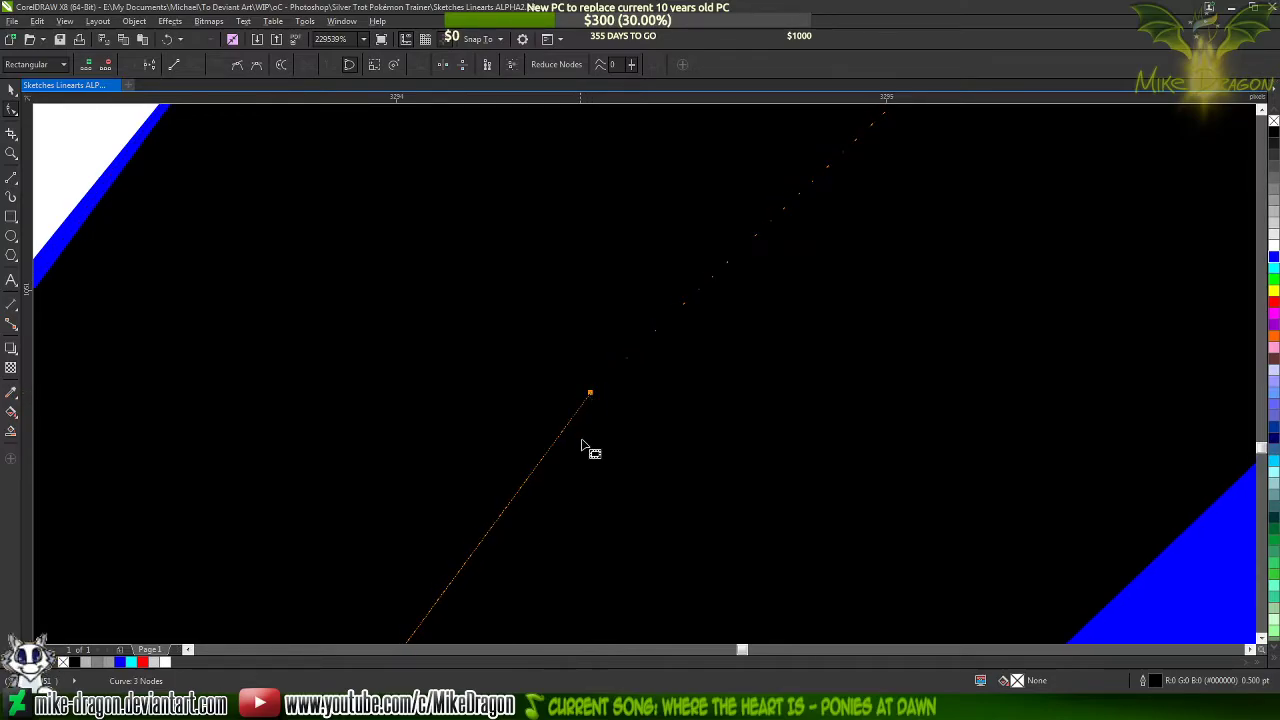
# Adjust the middle node's lower curve handle so the segment below it follows the blue stroke's left edge more closely
pyautogui.scroll(-2, 580, 460)
pyautogui.scroll(2, 581, 450)
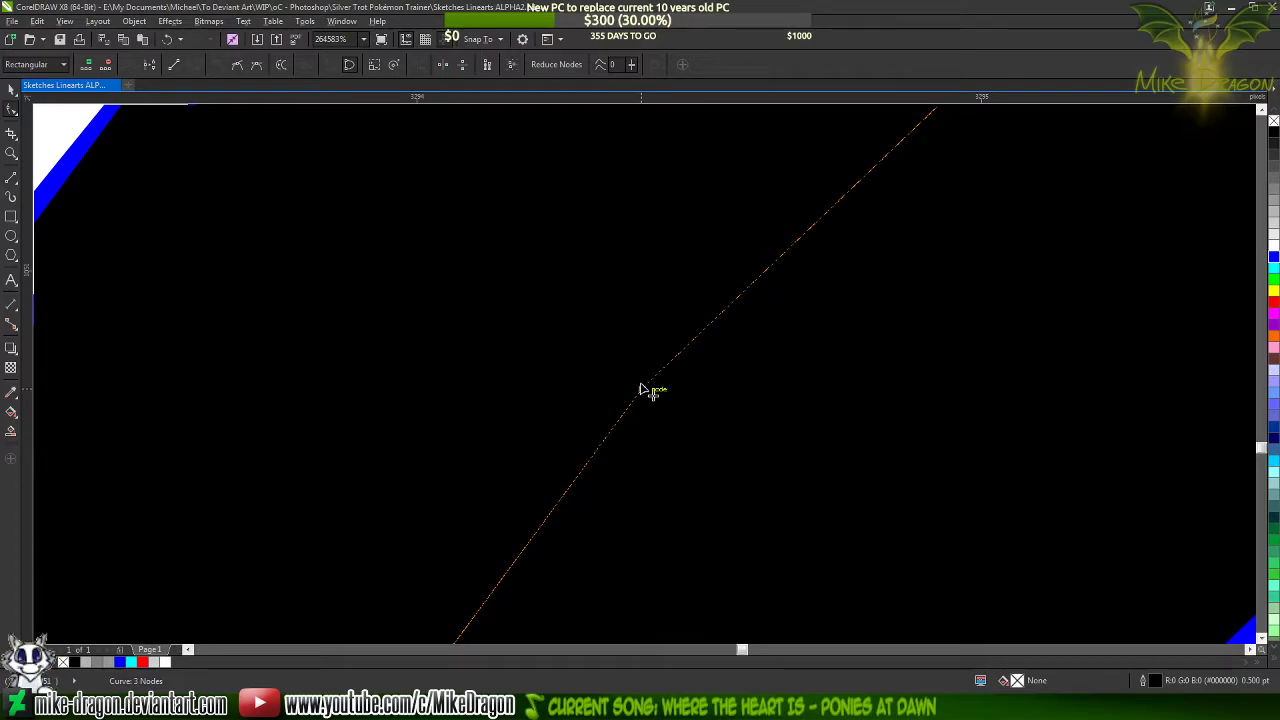
pyautogui.scroll(-2, 616, 490)
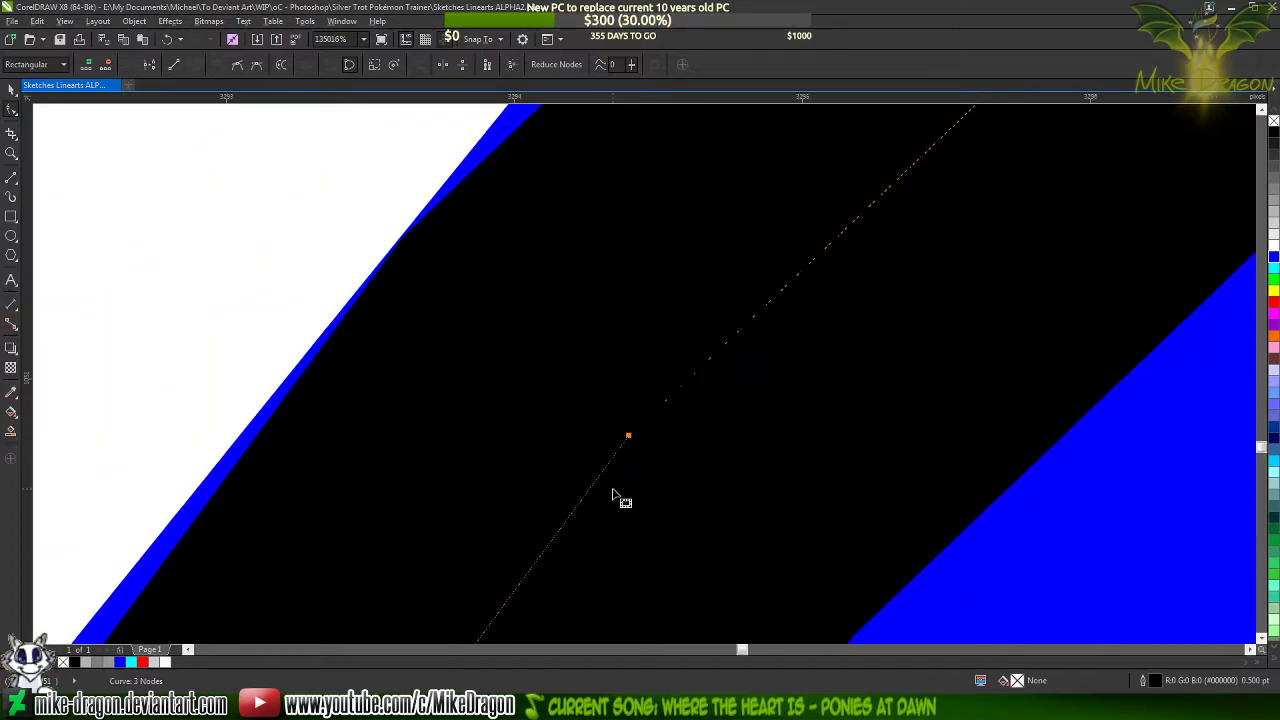
pyautogui.scroll(-3, 628, 425)
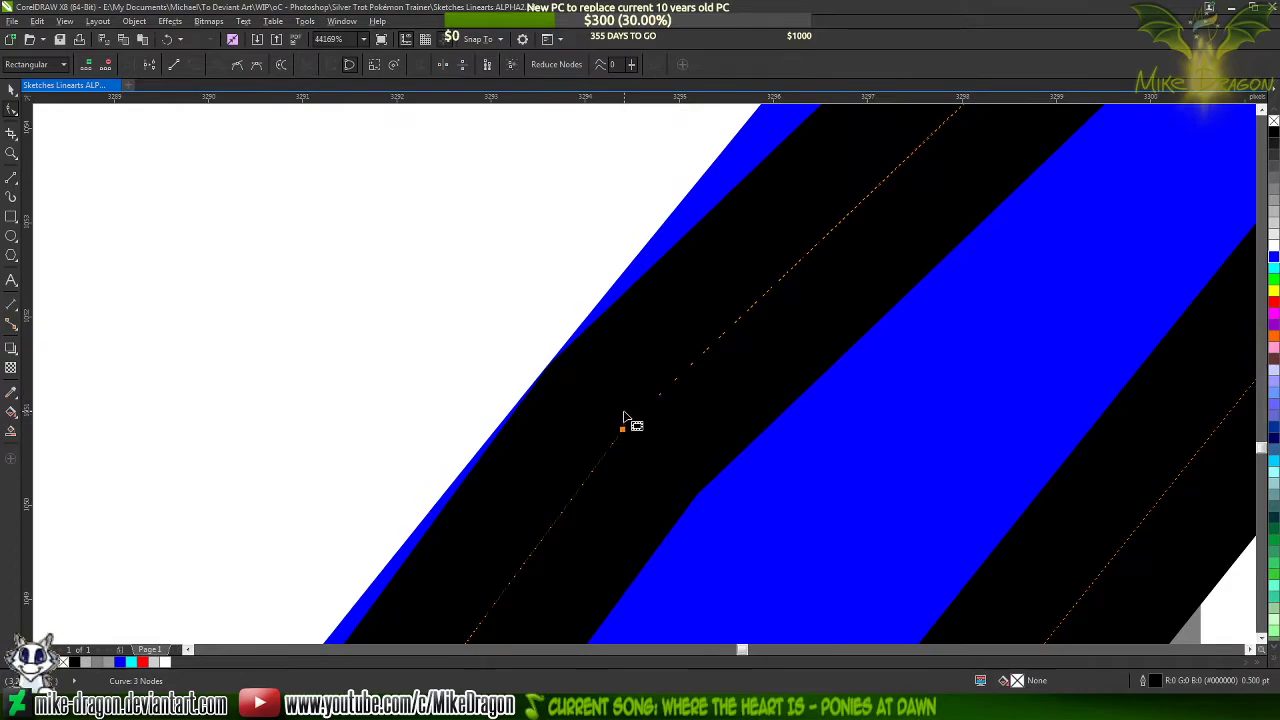
pyautogui.scroll(-1, 621, 416)
pyautogui.scroll(-6, 618, 412)
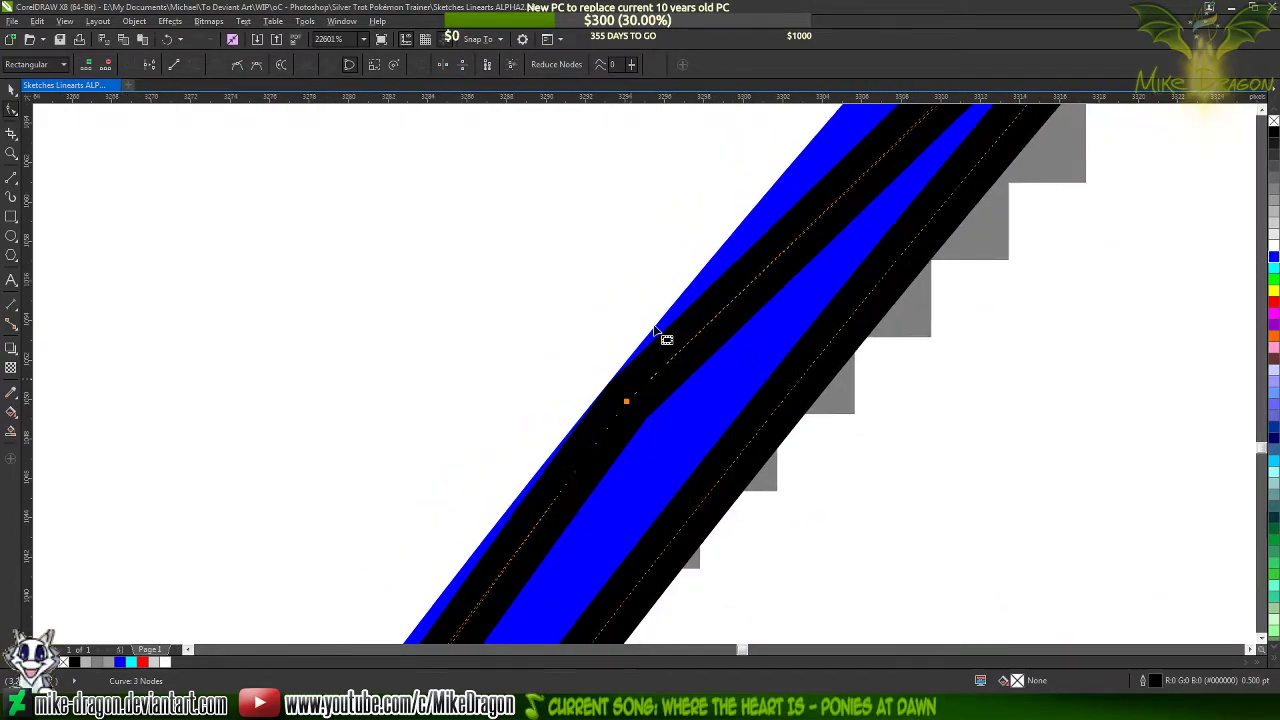
pyautogui.scroll(2, 521, 412)
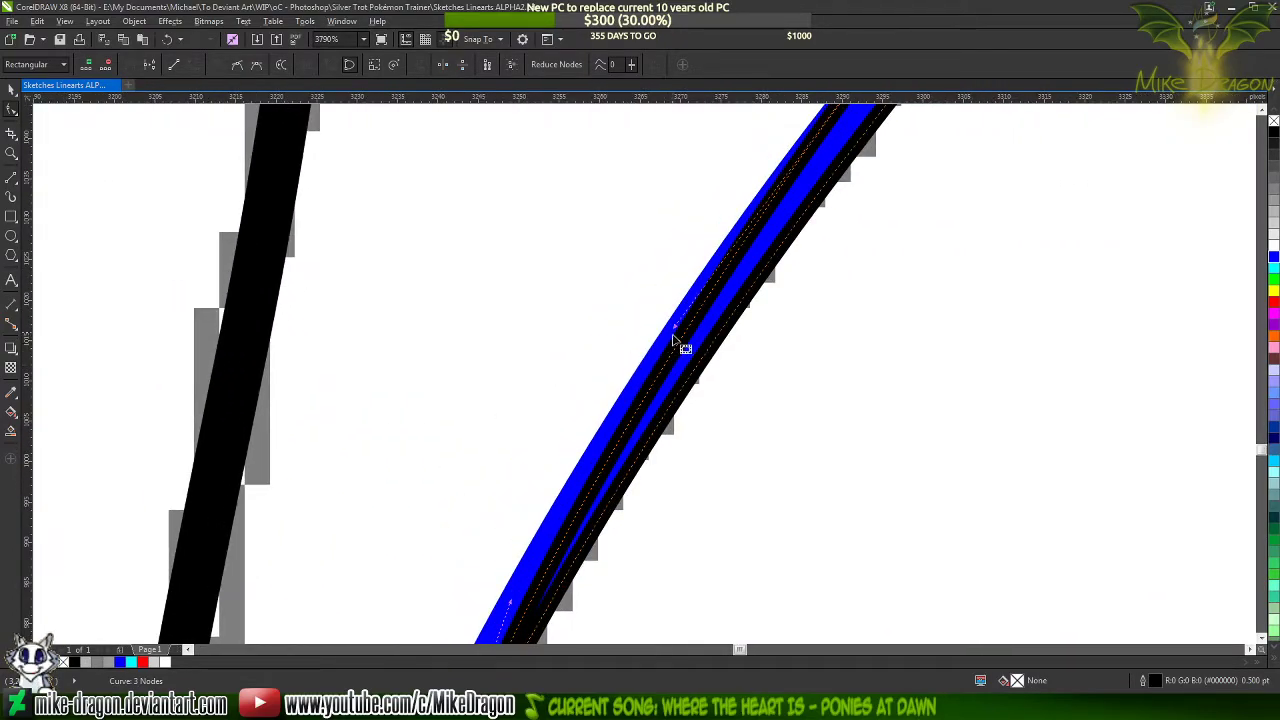
pyautogui.scroll(-2, 576, 370)
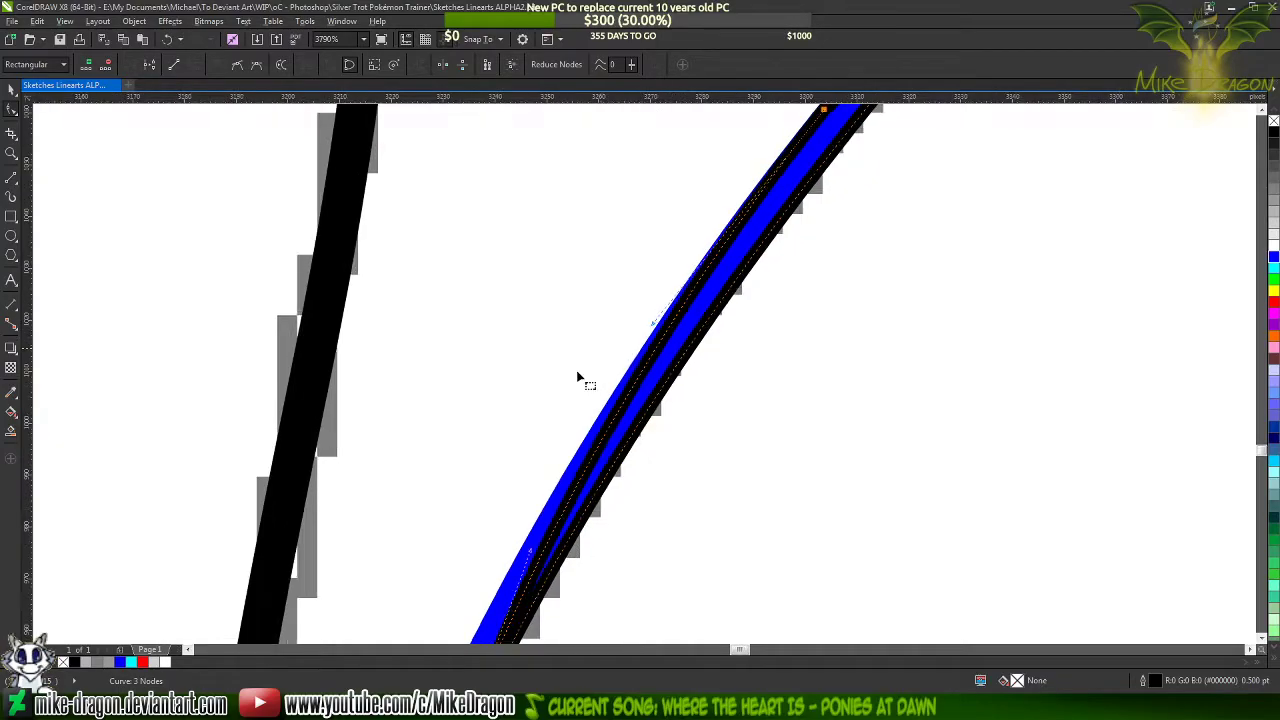
# Nudge the middle node slightly down and left to line it up with the blue stroke's left edge
pyautogui.scroll(8, 715, 215)
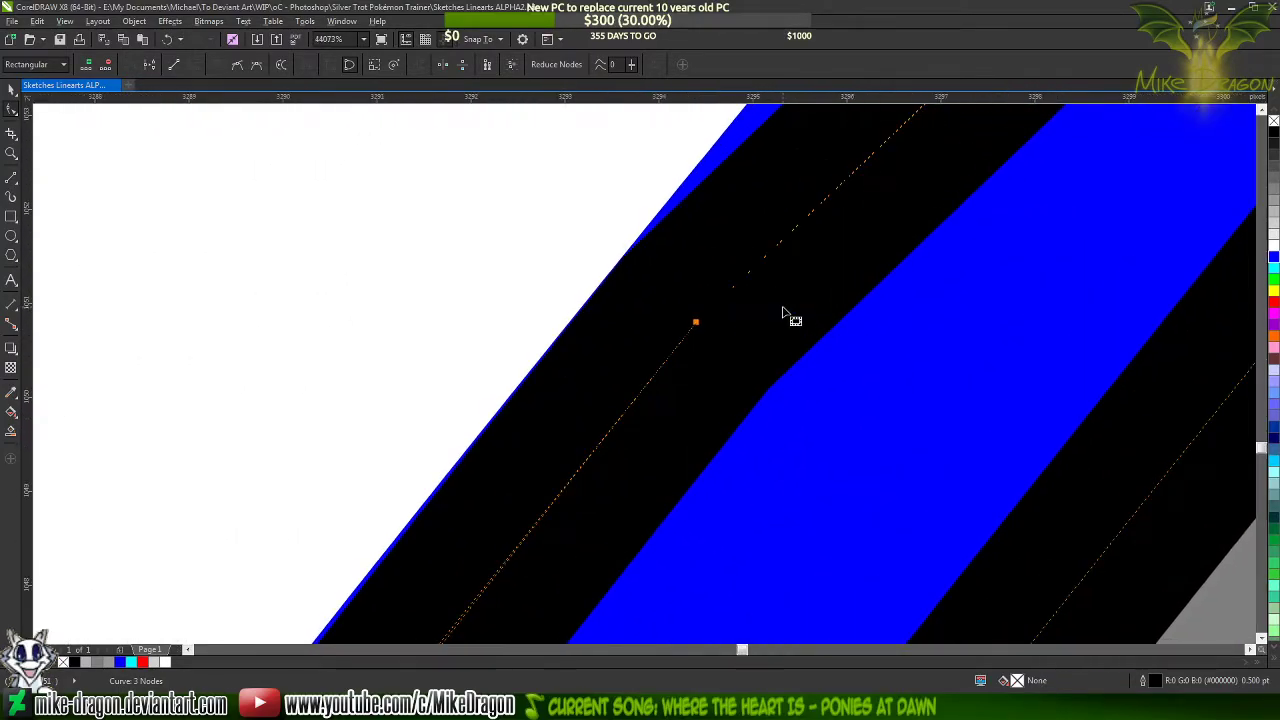
pyautogui.scroll(2, 660, 297)
pyautogui.scroll(1, 665, 300)
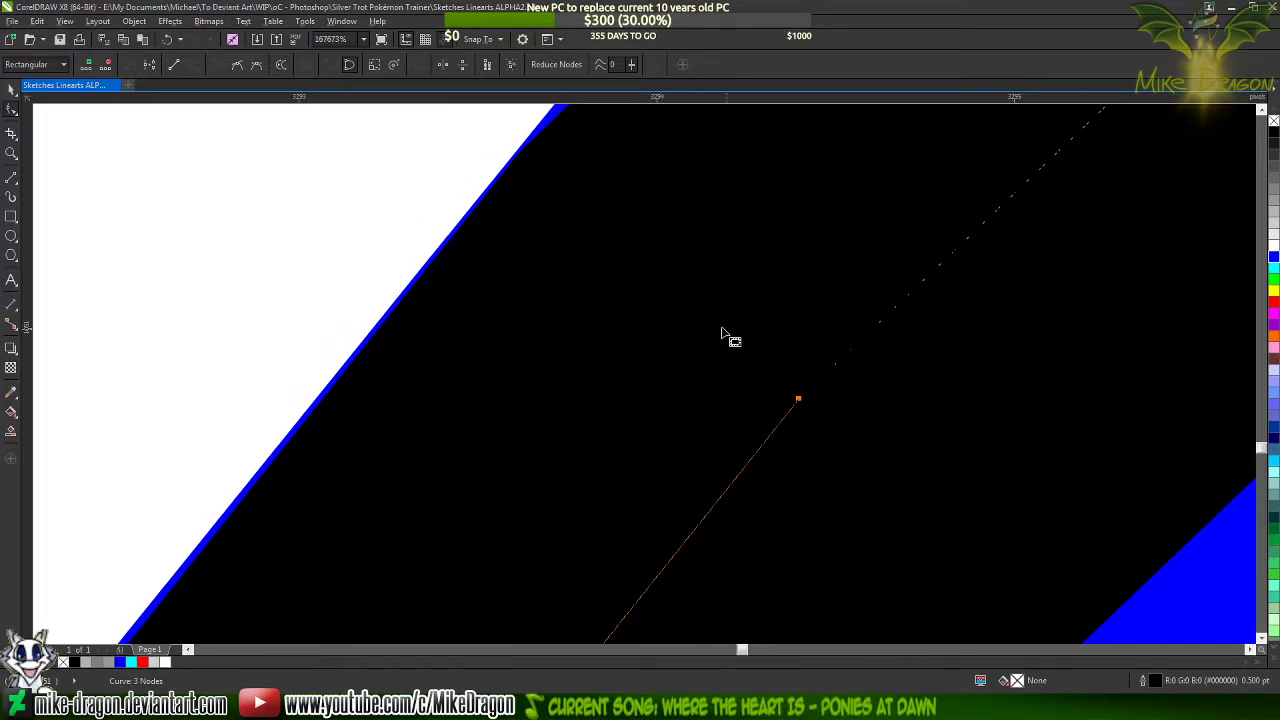
pyautogui.scroll(1, 787, 383)
pyautogui.scroll(-1, 795, 500)
pyautogui.scroll(1, 808, 455)
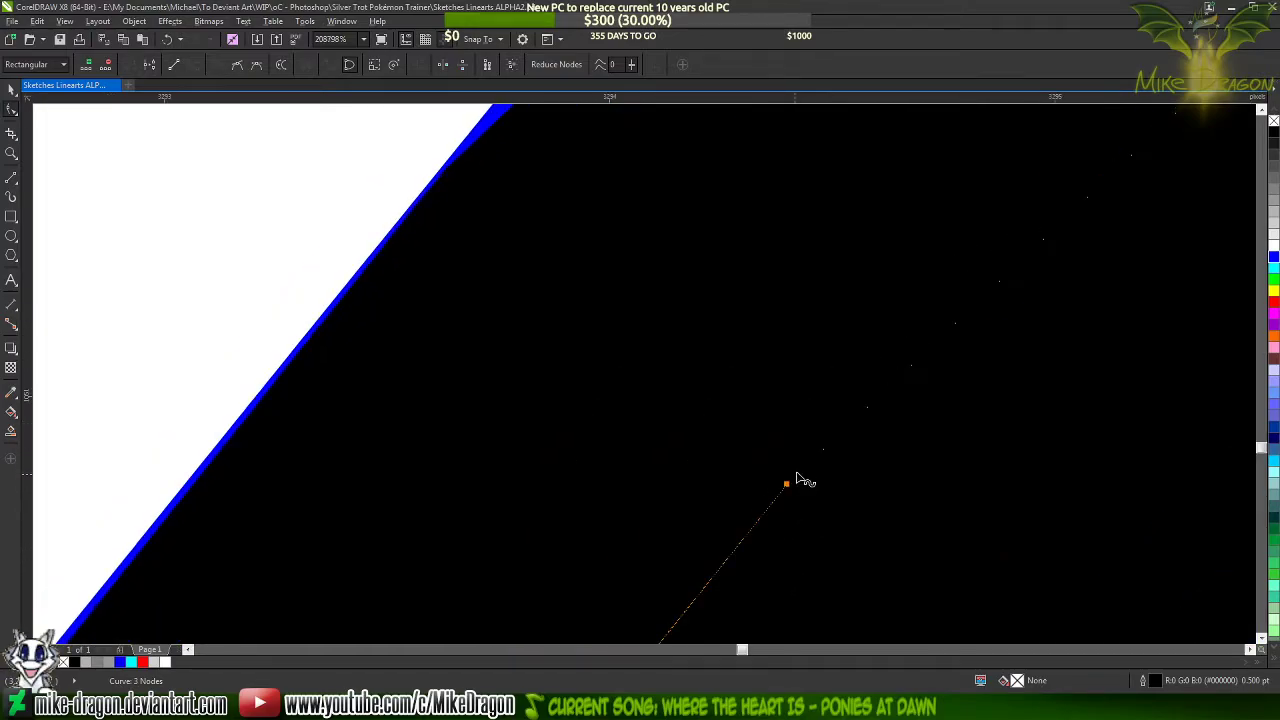
pyautogui.moveTo(784, 482); pyautogui.dragTo(778, 492)
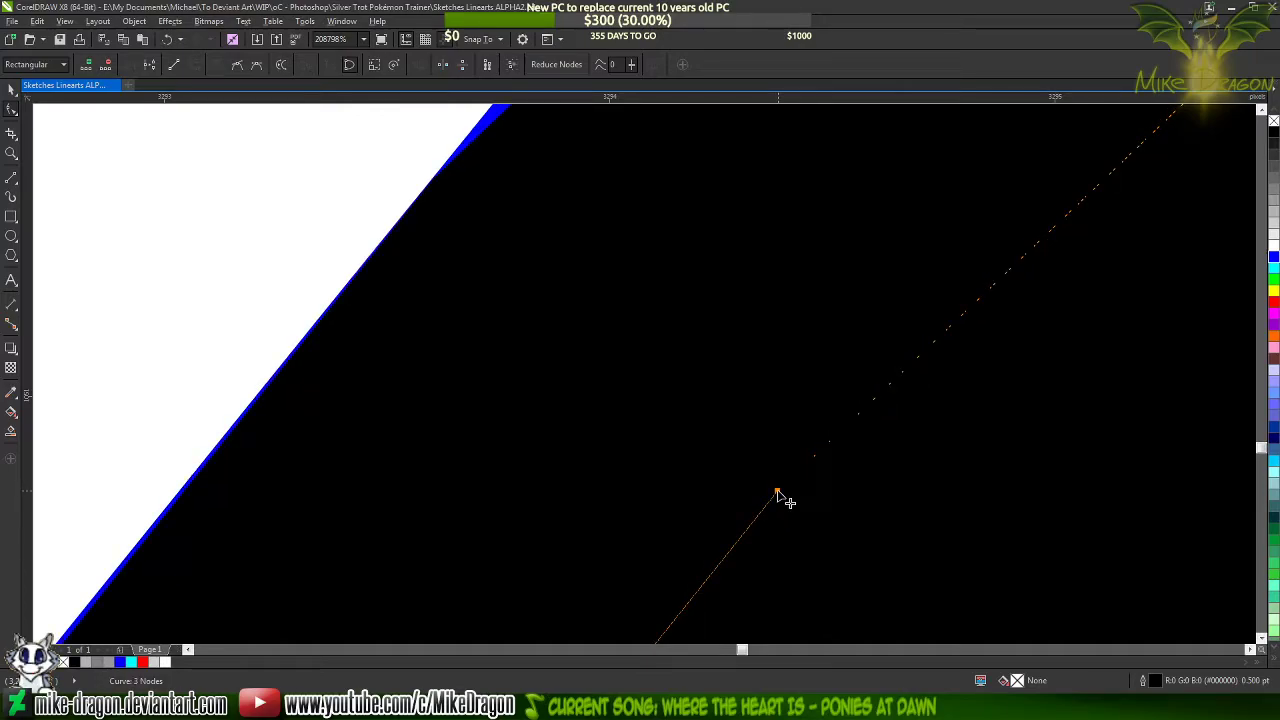
# Pull the middle node's upper curve handle outward so the segment above it follows the blue stroke's left edge
pyautogui.scroll(-8, 788, 500)
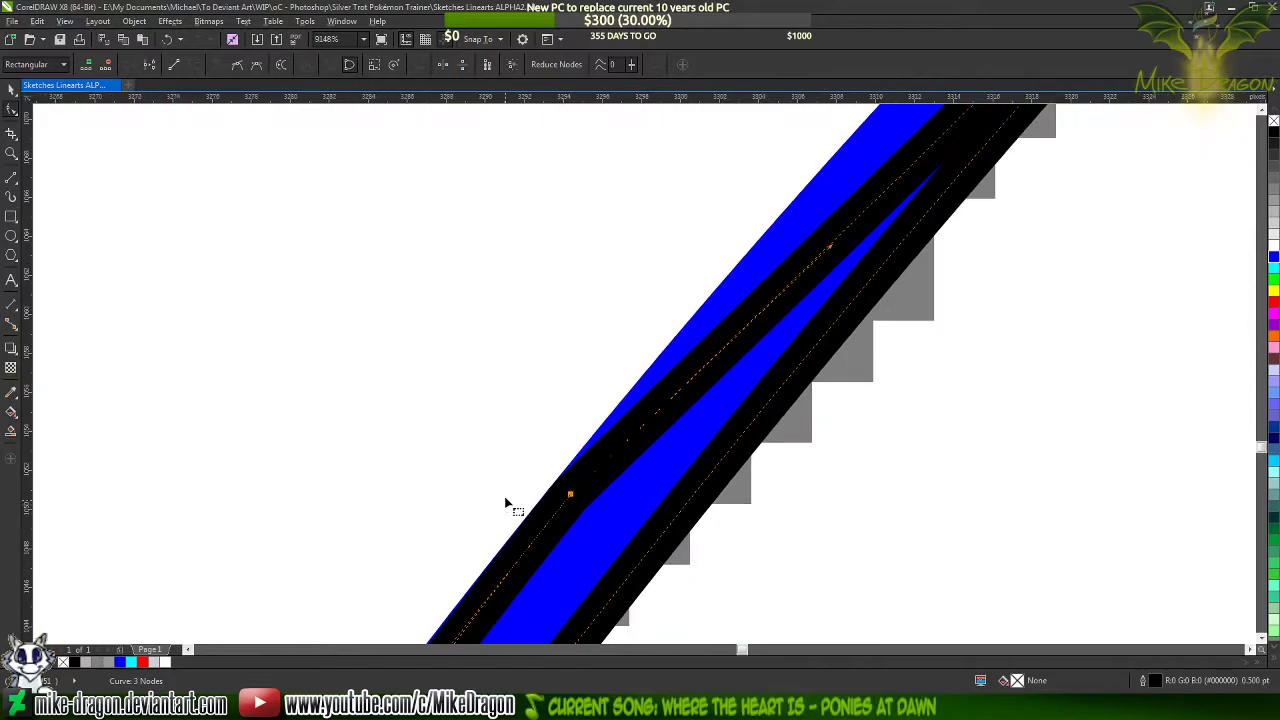
pyautogui.scroll(-1, 549, 529)
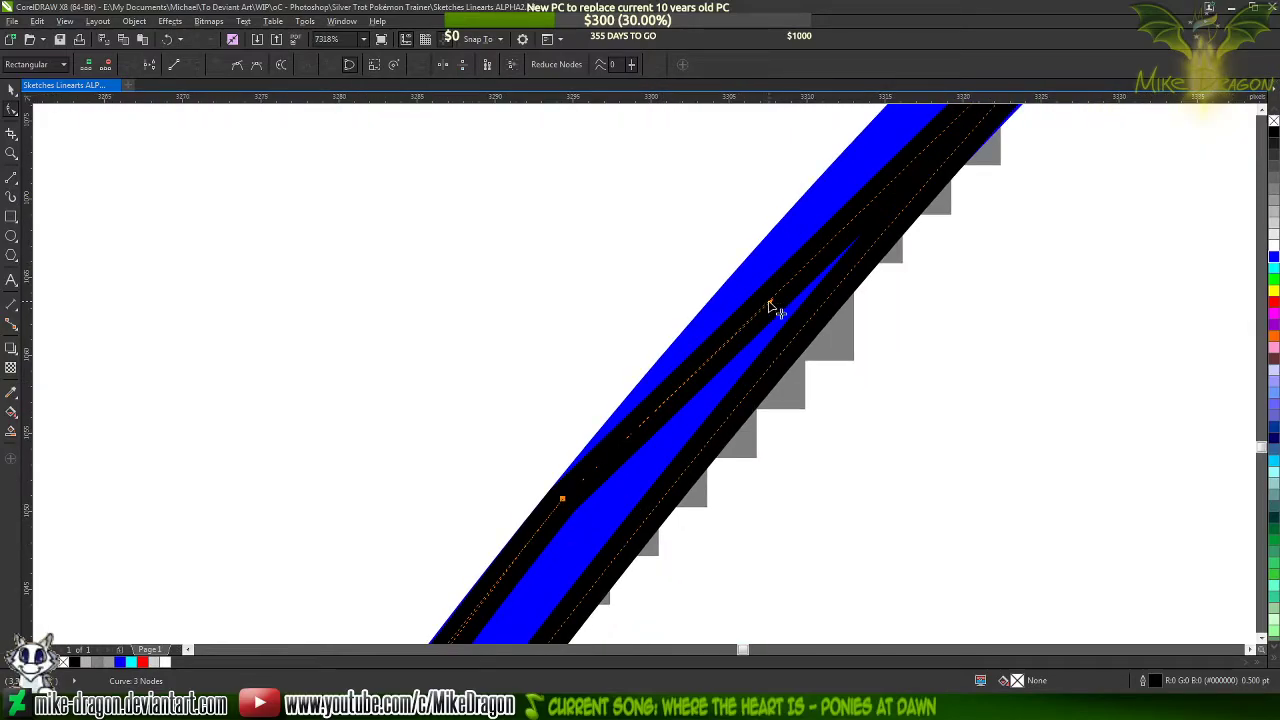
pyautogui.moveTo(769, 302); pyautogui.dragTo(735, 280)
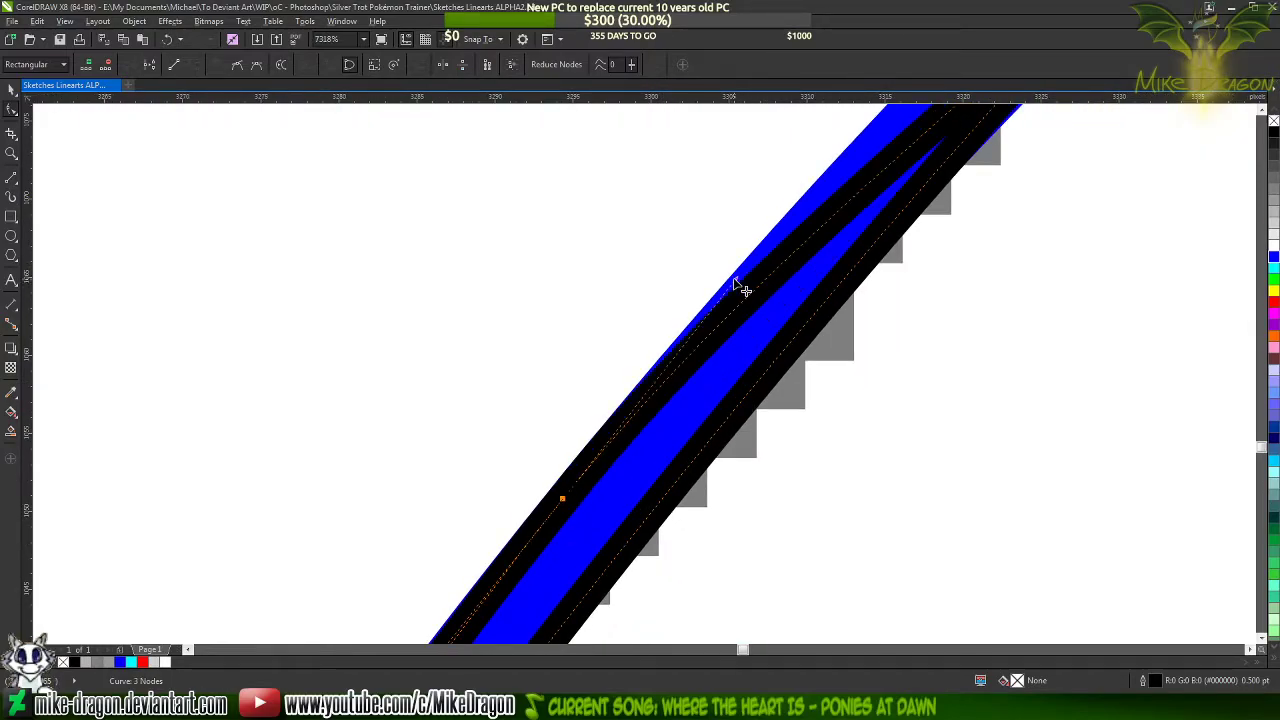
pyautogui.scroll(12, 580, 503)
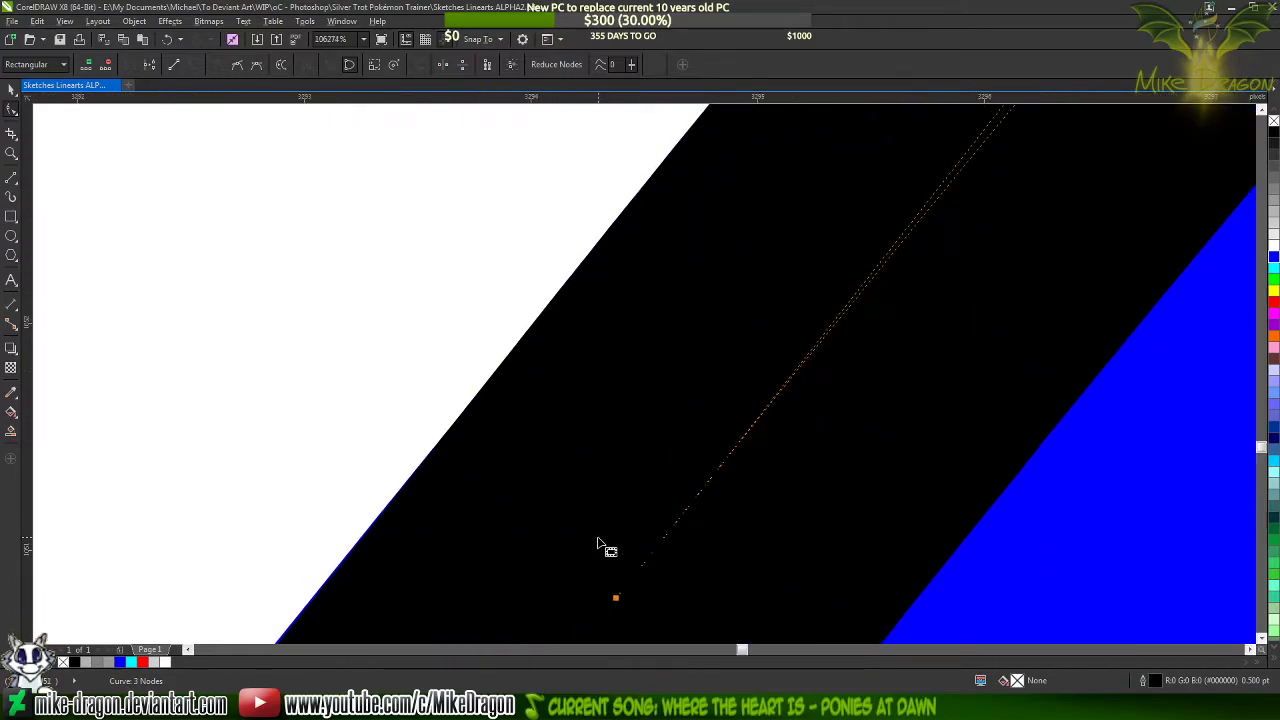
pyautogui.scroll(-7, 600, 545)
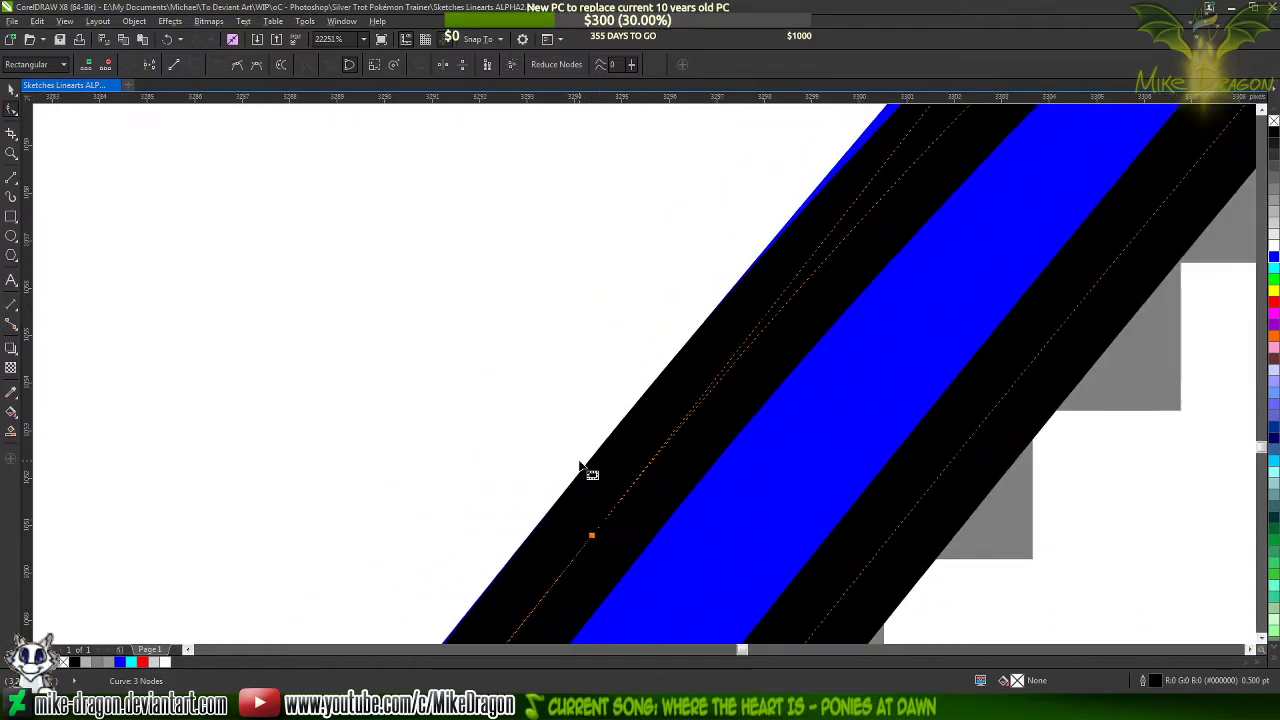
# Adjust the curve handles at the outline's upper tip so both sides taper together within the blue stroke
pyautogui.scroll(-9, 590, 455)
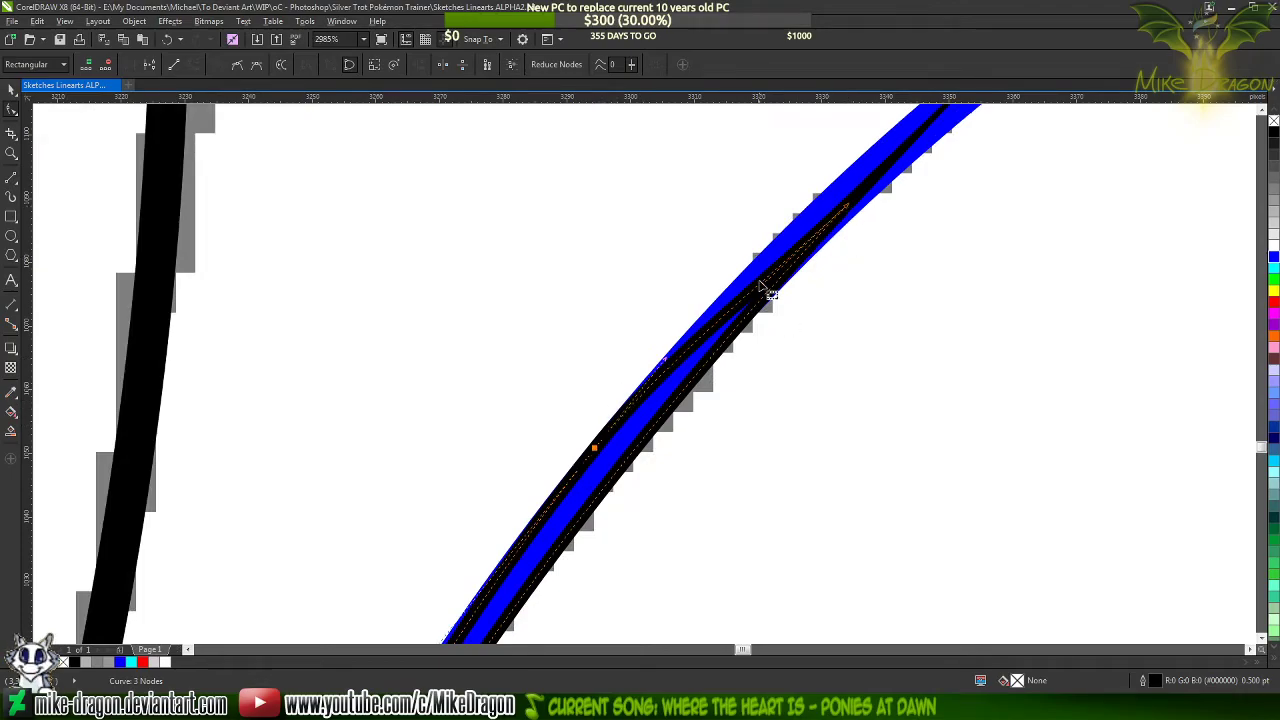
pyautogui.moveTo(765, 290)
pyautogui.mouseDown()
pyautogui.moveTo(763, 277)
pyautogui.moveTo(830, 222)
pyautogui.mouseUp()
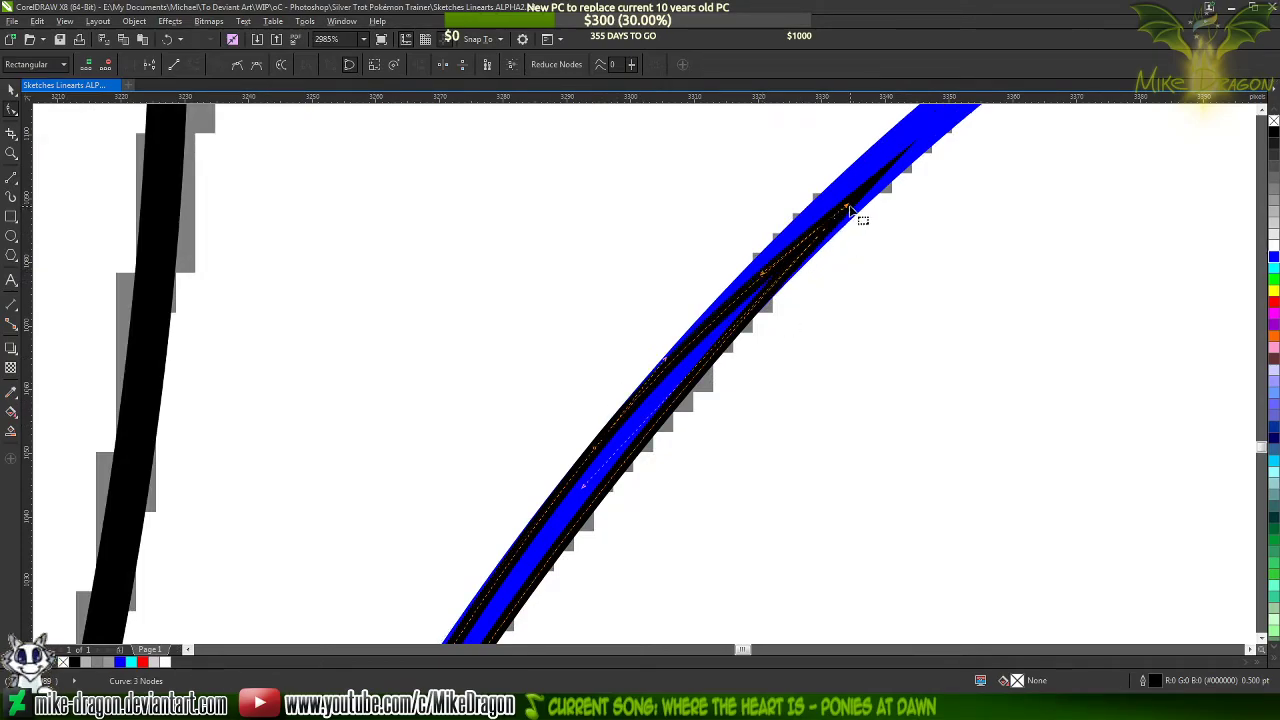
# Move the outline's bottom tip node up along the blue stroke and adjust its right-side curve handle to reshape the taper
pyautogui.scroll(-7, 848, 200)
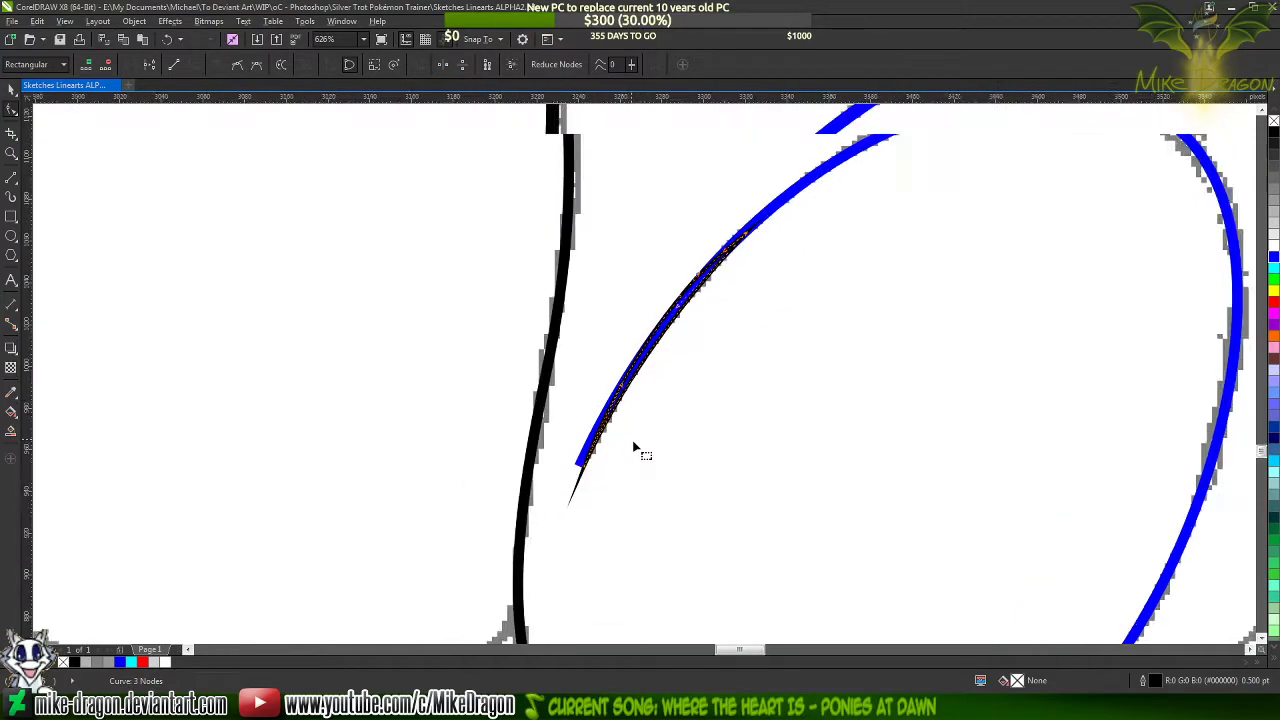
pyautogui.scroll(4, 635, 447)
pyautogui.scroll(3, 500, 502)
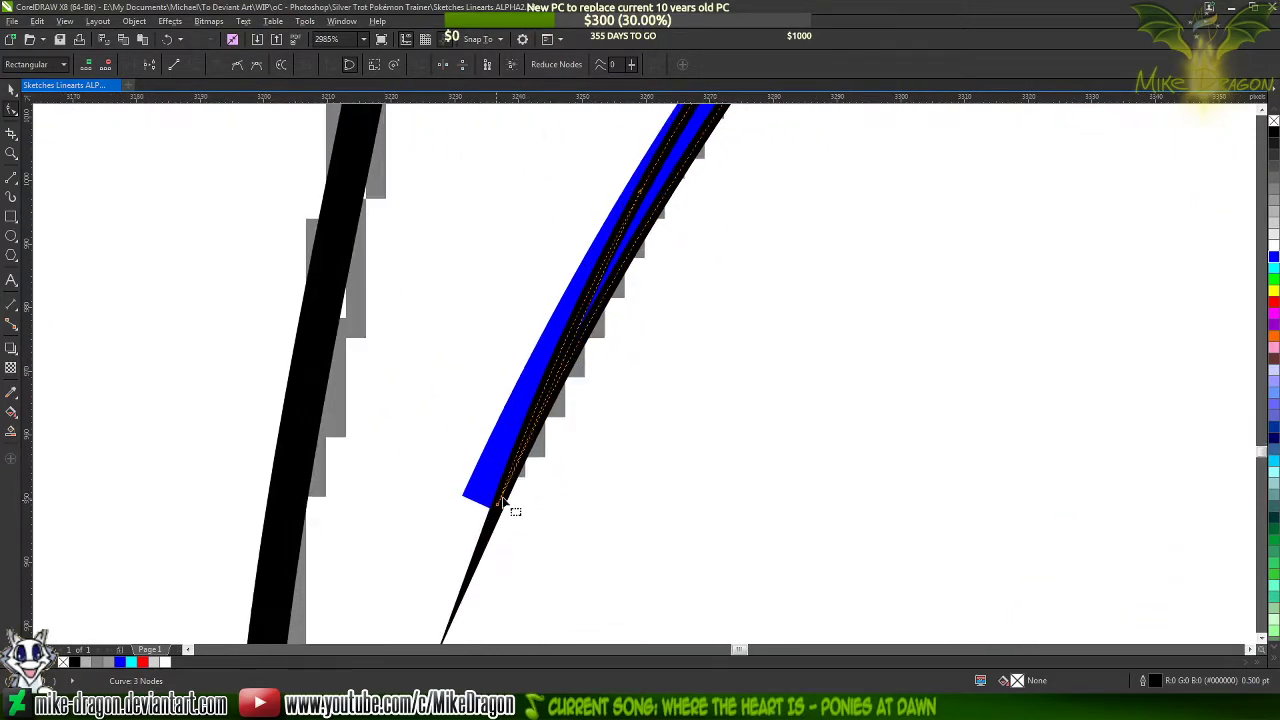
pyautogui.moveTo(495, 505); pyautogui.dragTo(520, 443)
pyautogui.scroll(-3, 522, 553)
pyautogui.scroll(2, 561, 500)
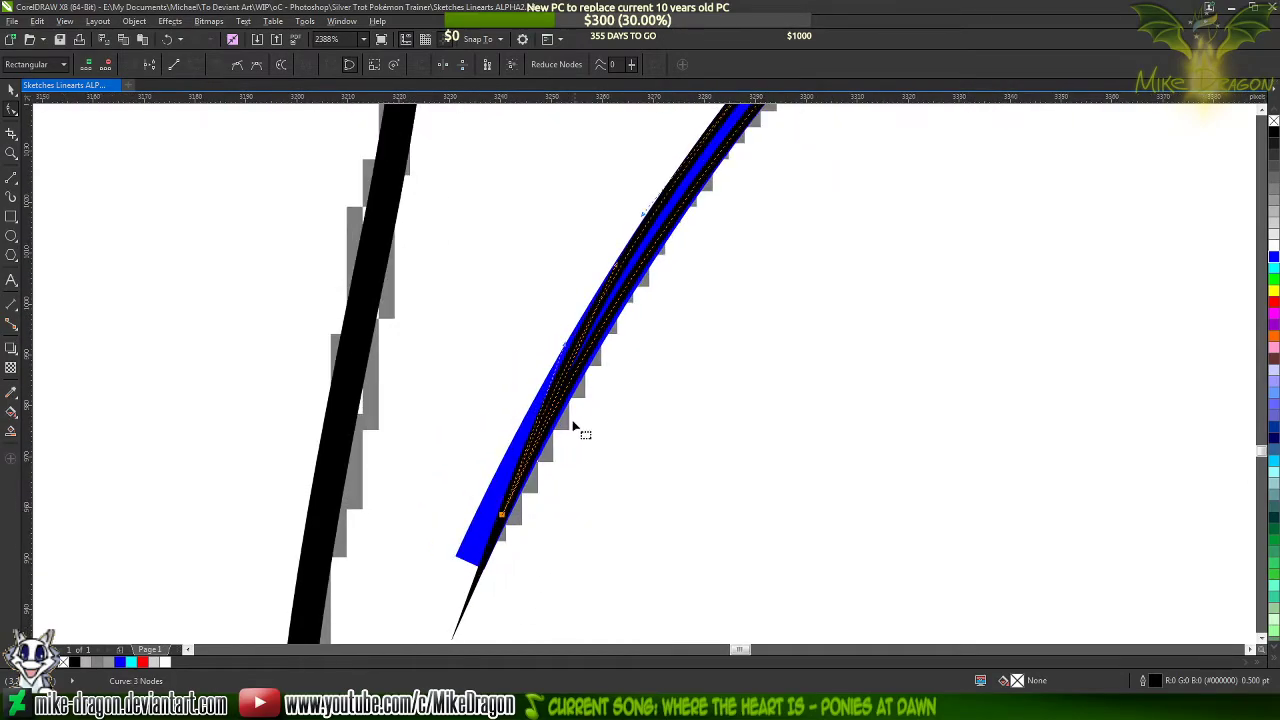
pyautogui.moveTo(616, 278); pyautogui.dragTo(627, 272)
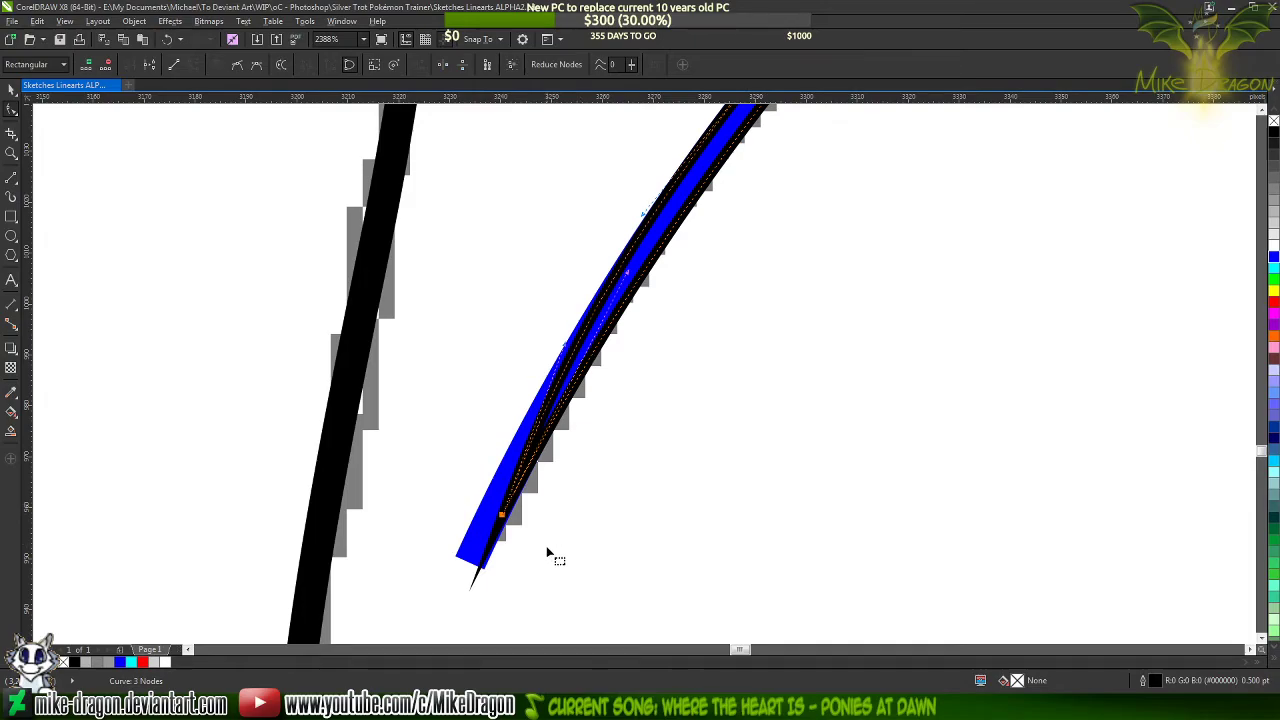
# Add a node on the blue curve between the outline's two sides, remove the curve's end below it, and recolour its outline black
pyautogui.scroll(-3, 548, 553)
pyautogui.scroll(2, 772, 224)
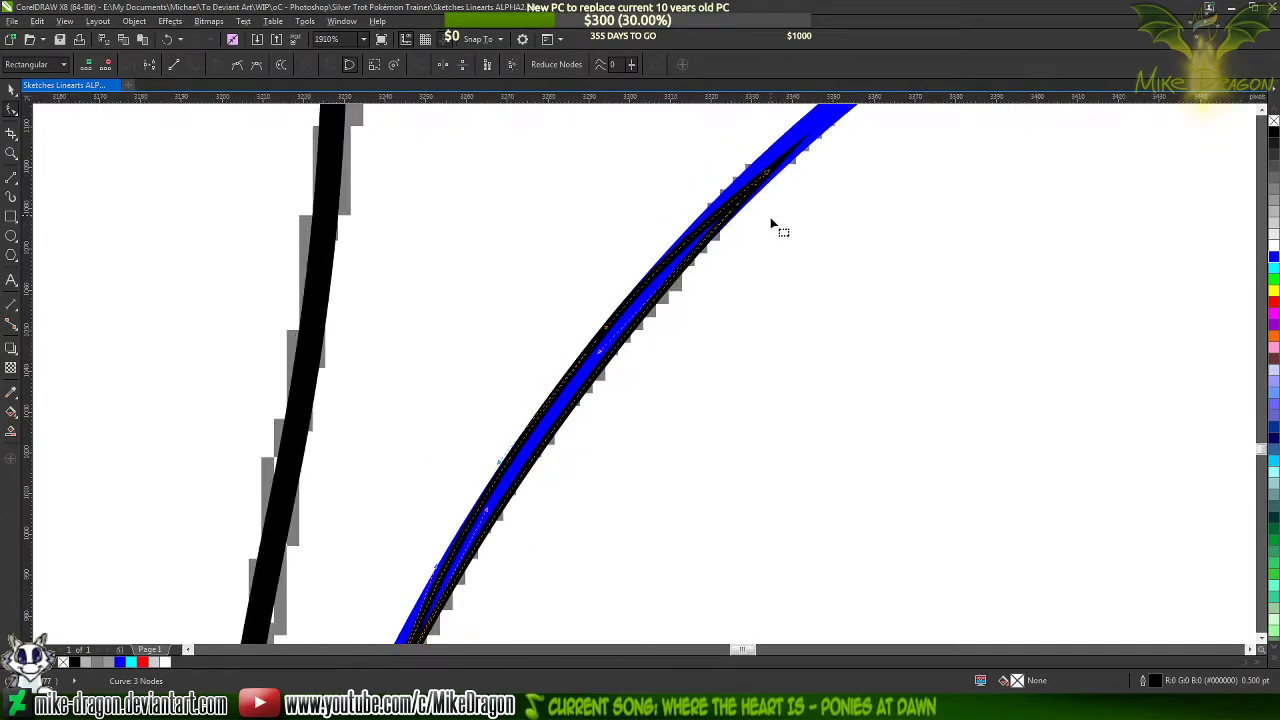
pyautogui.click(828, 118)
pyautogui.scroll(8, 606, 297)
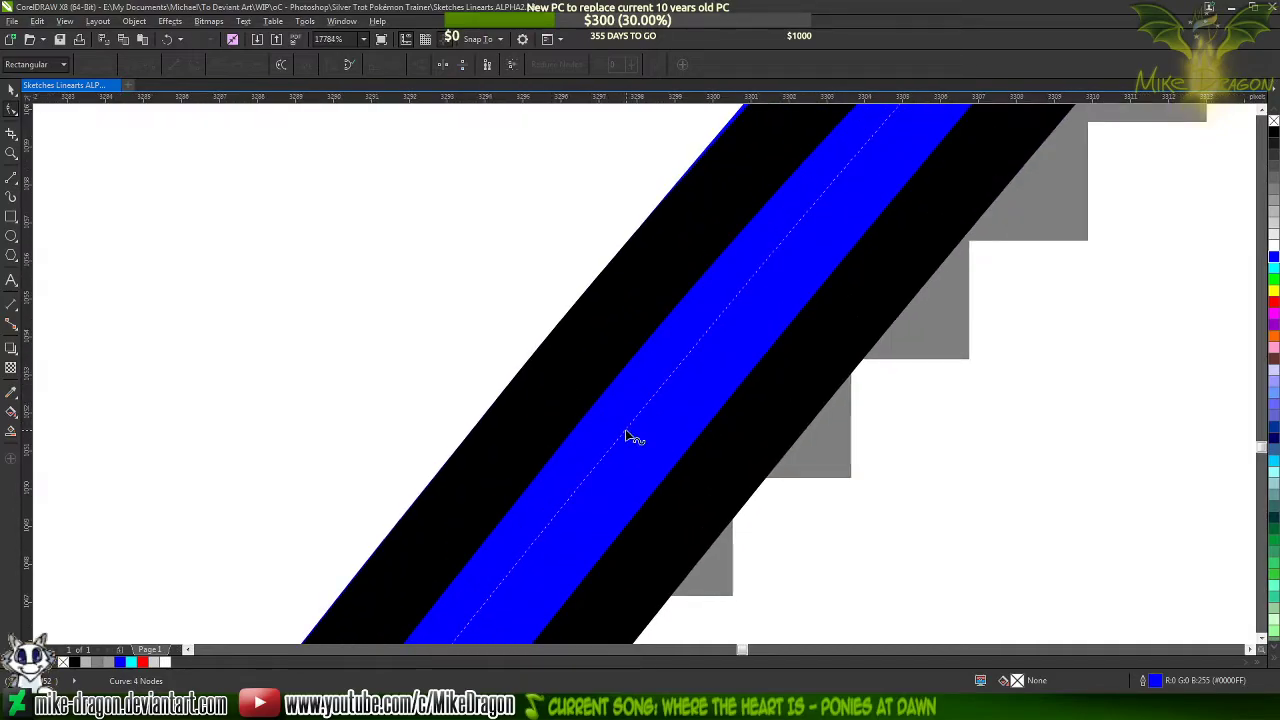
pyautogui.click(628, 437)
pyautogui.scroll(-5, 789, 224)
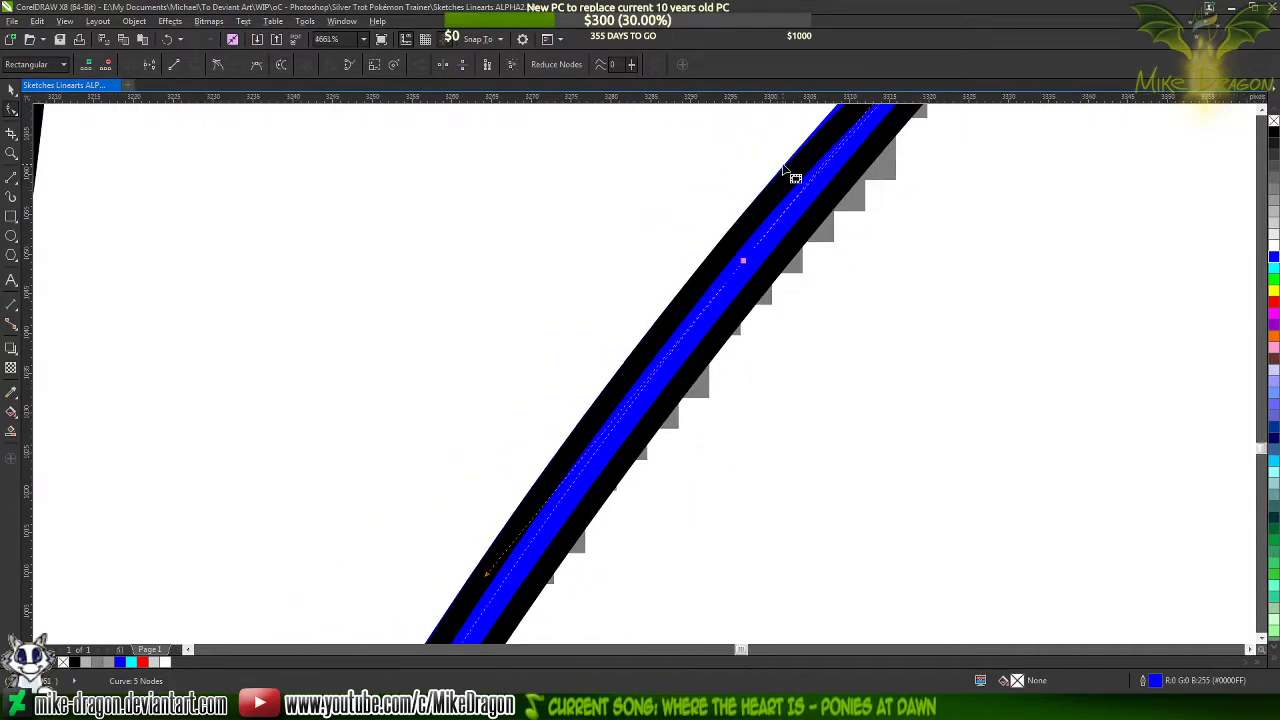
pyautogui.scroll(-3, 790, 175)
pyautogui.doubleClick(509, 625)
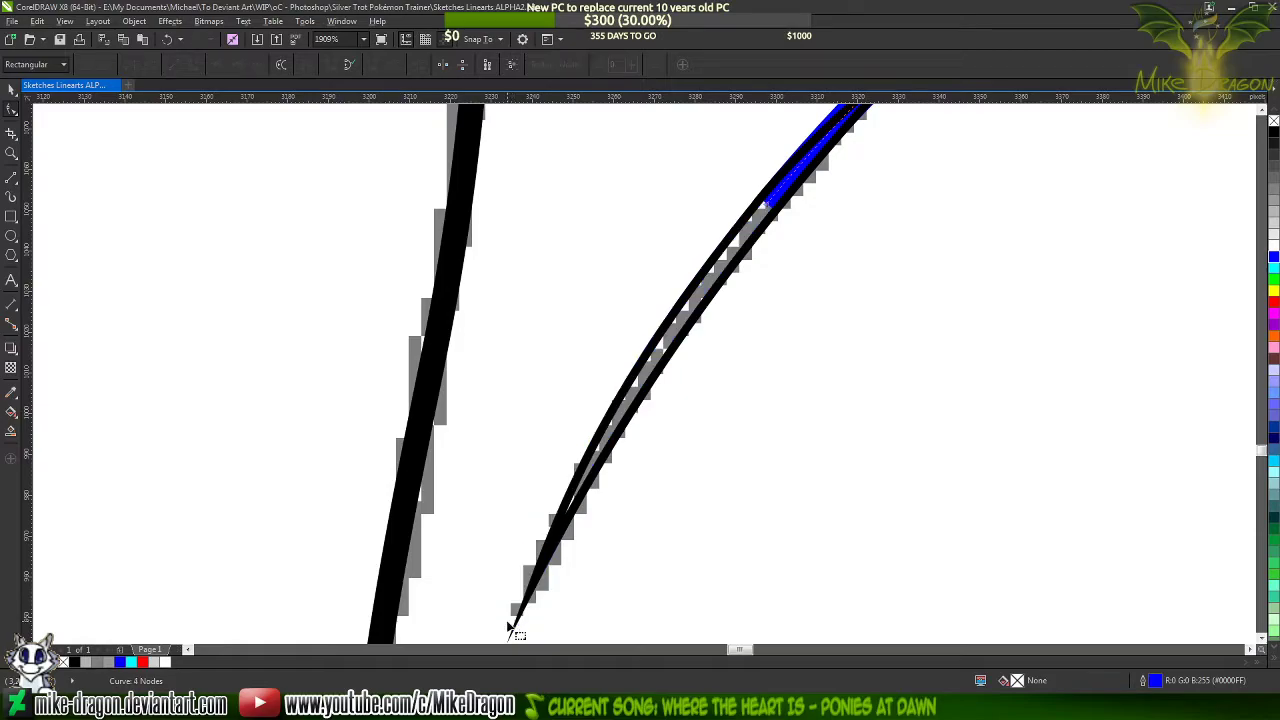
pyautogui.rightClick(1274, 131)
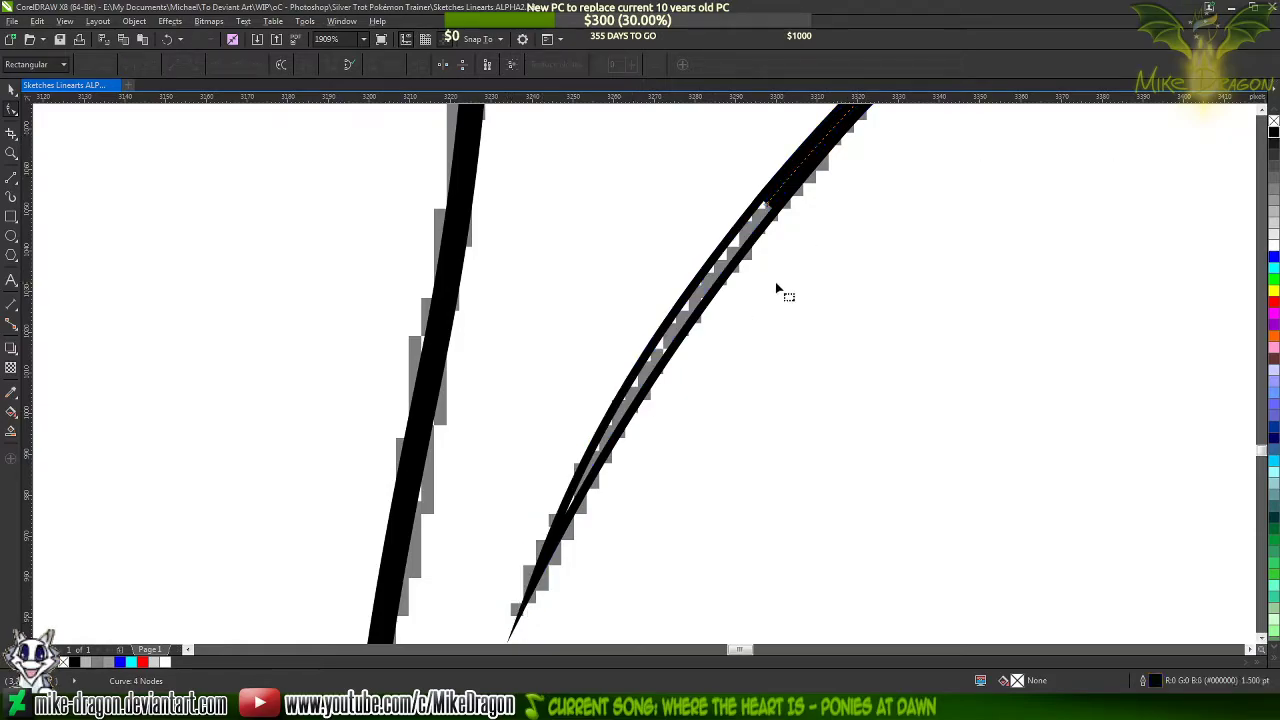
# Fill the tapered outline at the curved stroke's lower end with black and deselect it
pyautogui.click(1274, 131)
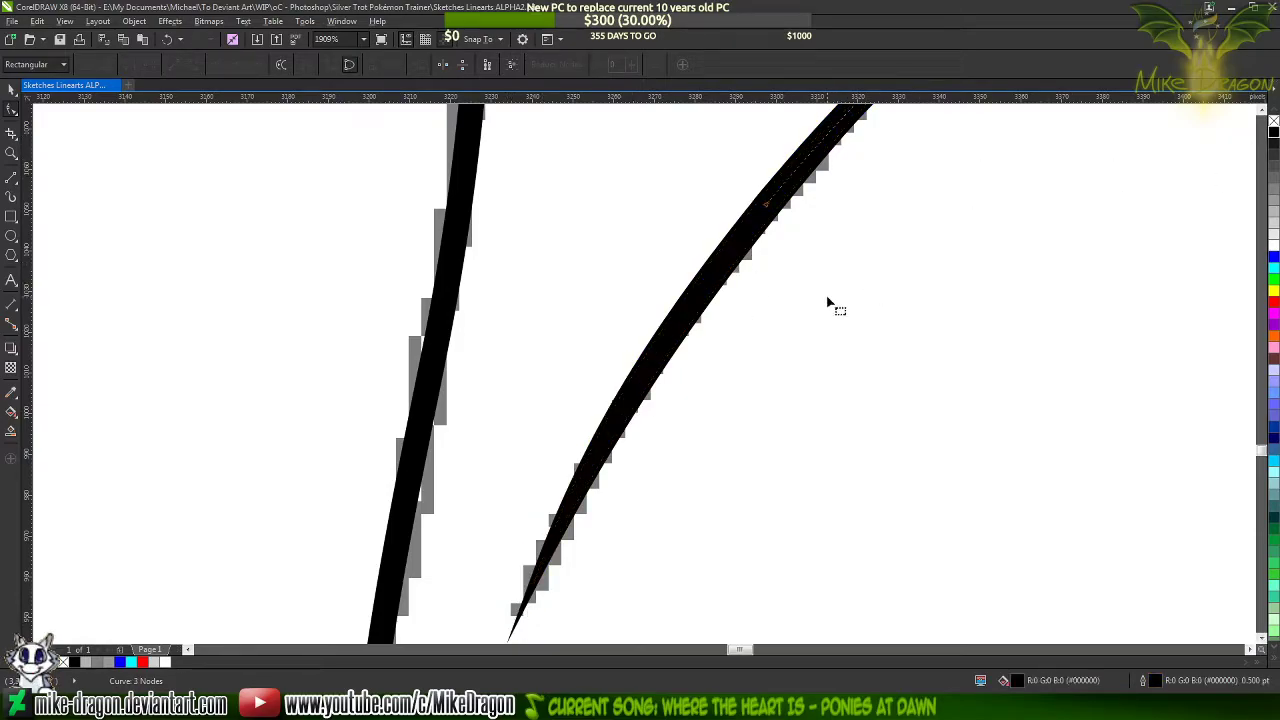
pyautogui.click(581, 284)
pyautogui.scroll(-2, 567, 289)
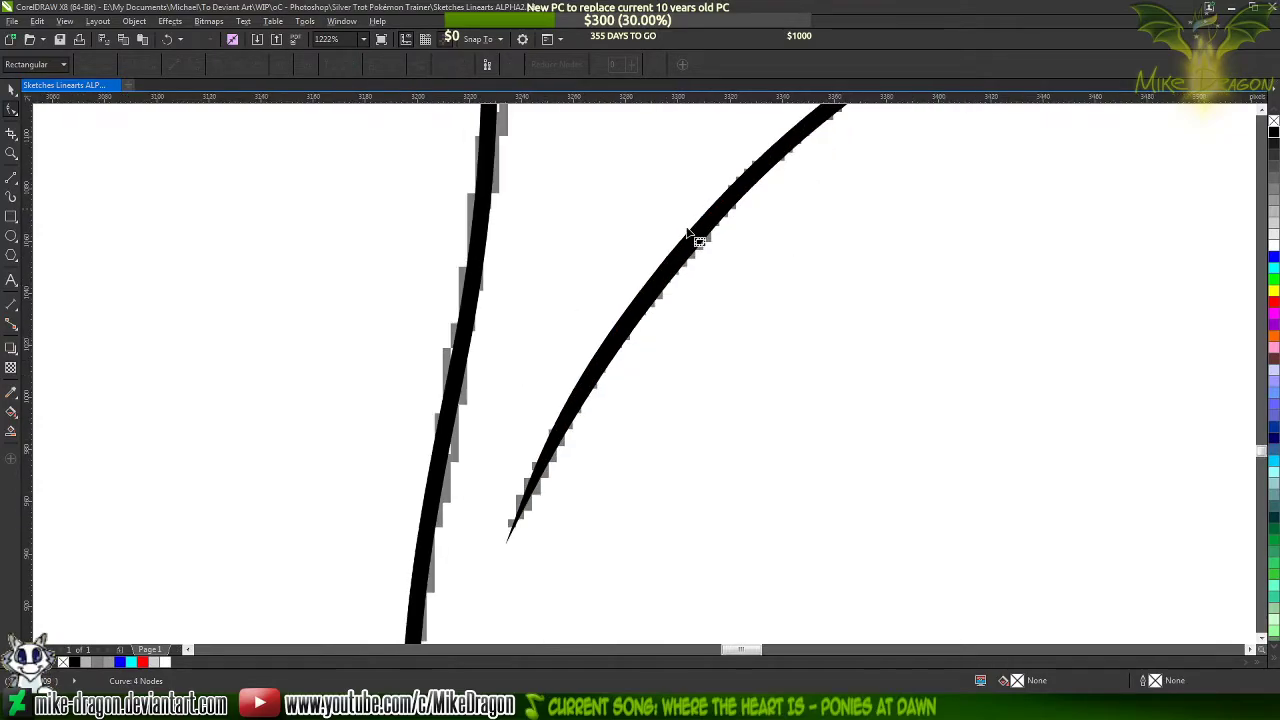
pyautogui.scroll(2, 739, 187)
pyautogui.scroll(-5, 739, 193)
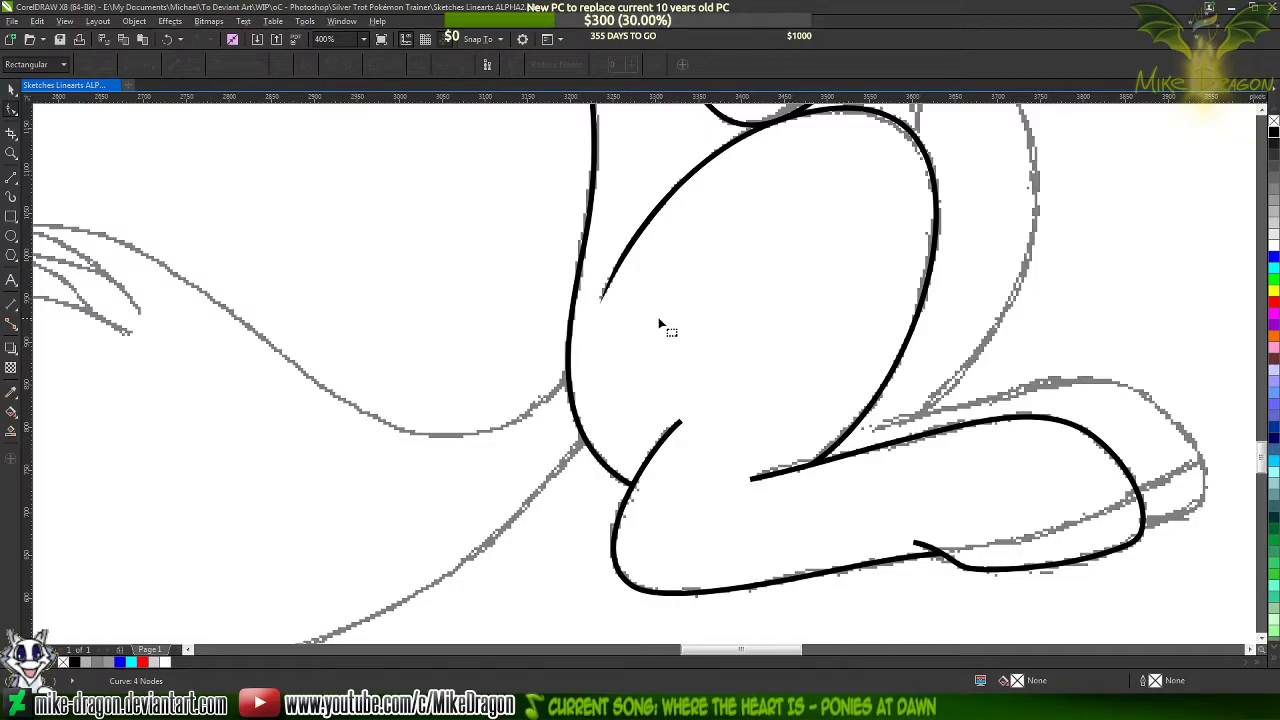
# Recolour the outline of the curve around the heel and sole blue
pyautogui.click(886, 451)
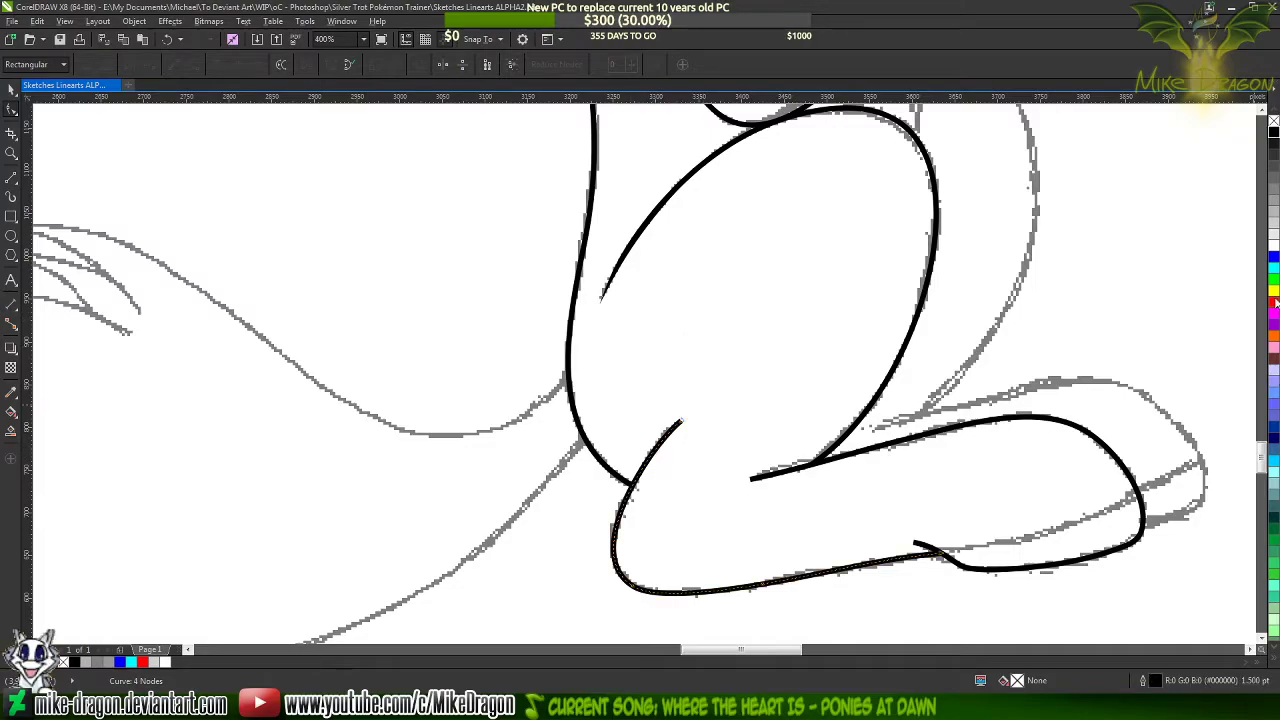
pyautogui.rightClick(1273, 260)
pyautogui.scroll(4, 737, 517)
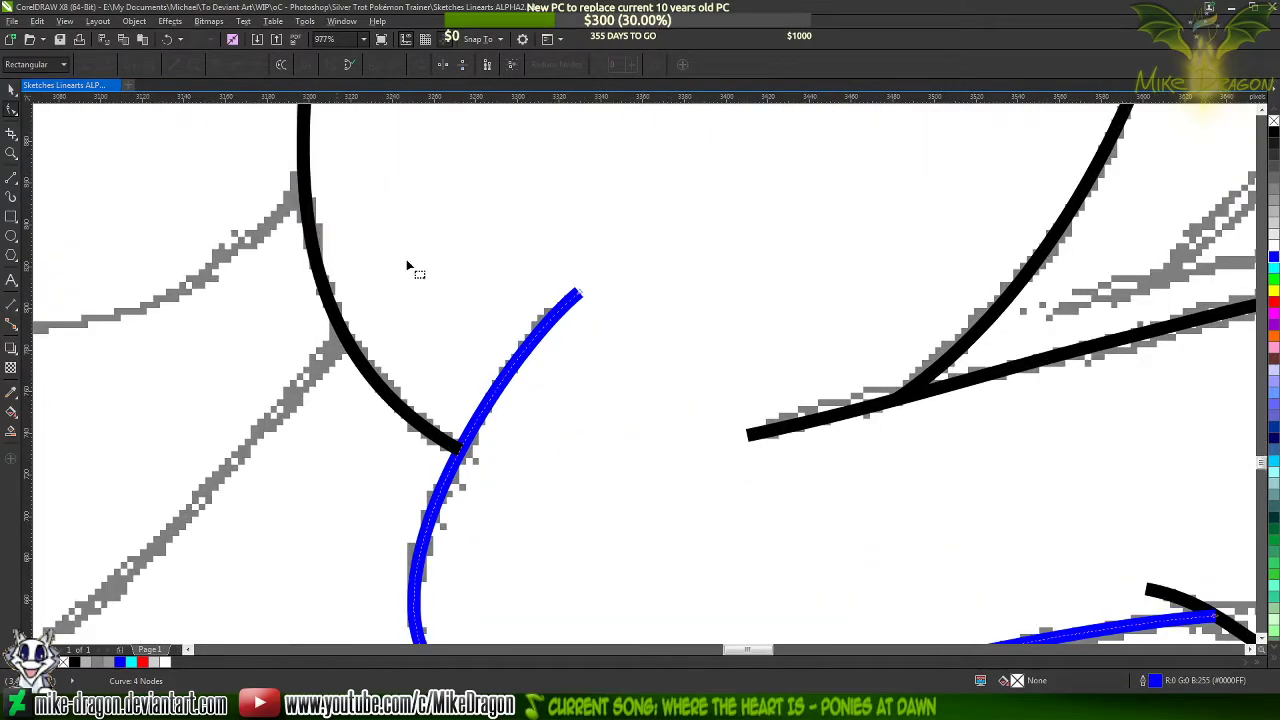
# Draw a narrow closed three-node outline over the upper end of the blue curve, ending past the neighbouring black line's junction
pyautogui.click(11, 177)
pyautogui.scroll(-2, 610, 270)
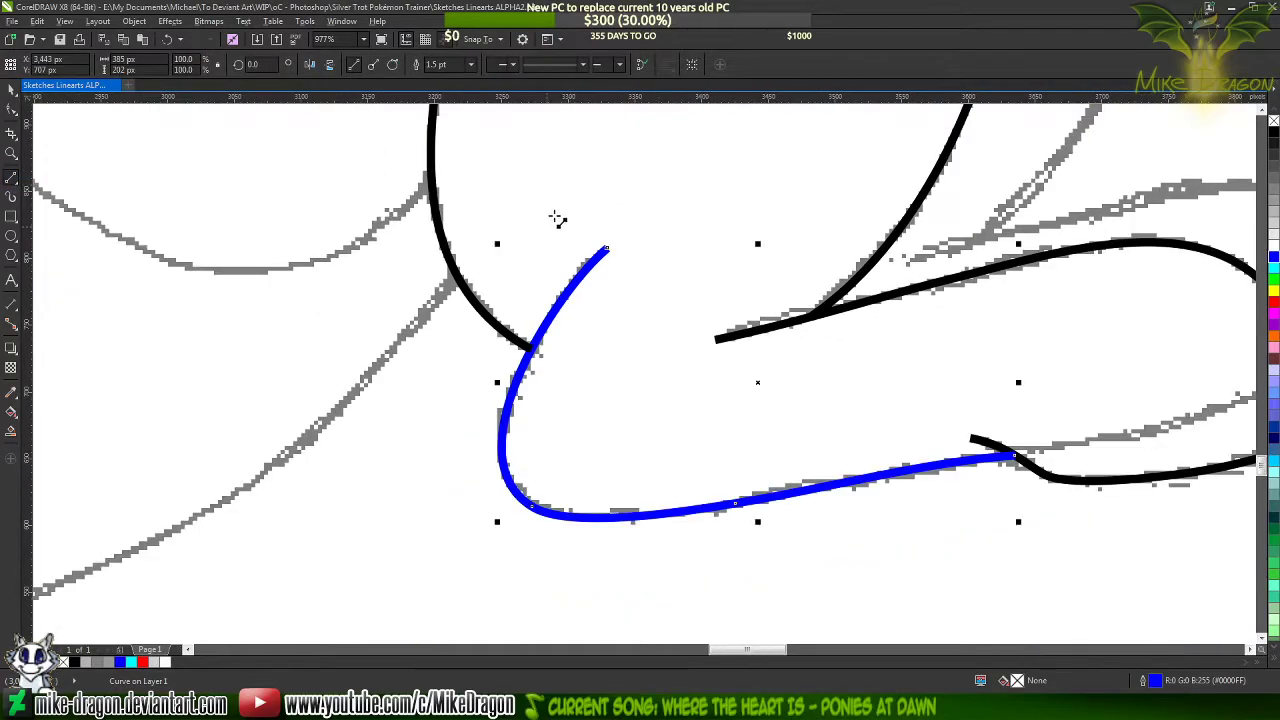
pyautogui.scroll(6, 610, 270)
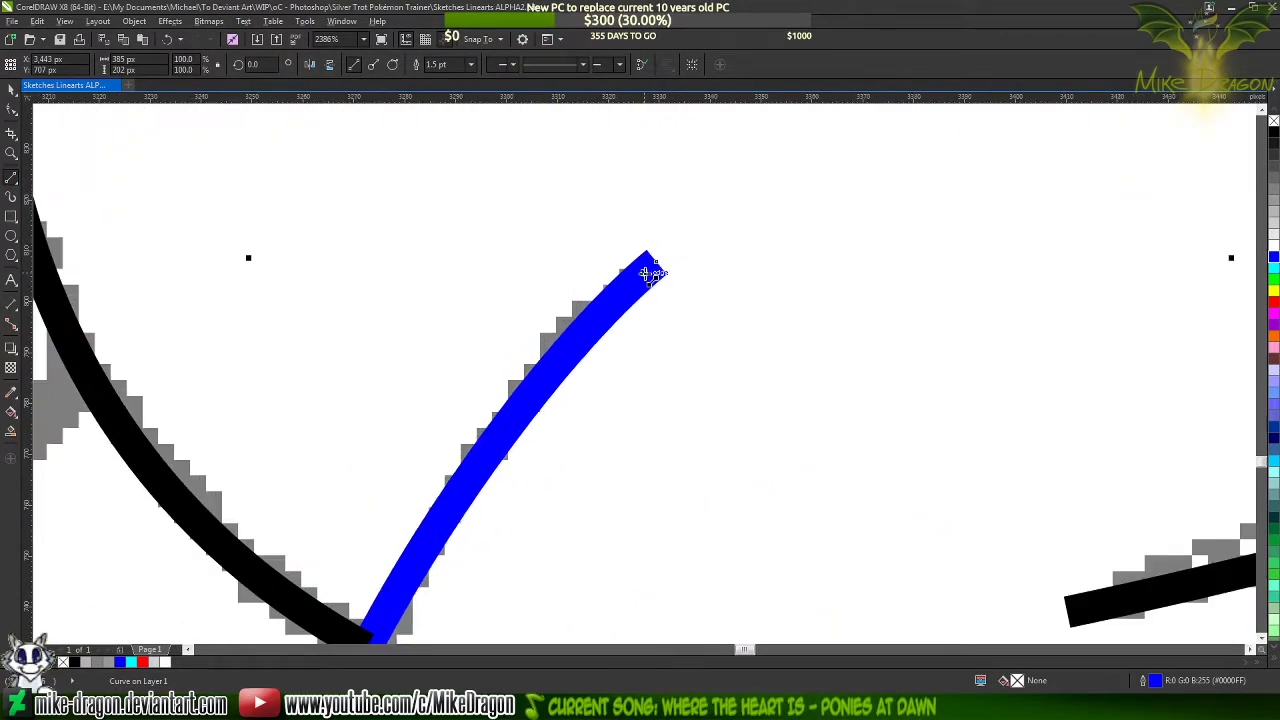
pyautogui.moveTo(652, 276)
pyautogui.mouseDown()
pyautogui.moveTo(372, 642)
pyautogui.moveTo(474, 432)
pyautogui.moveTo(400, 432)
pyautogui.moveTo(345, 540)
pyautogui.moveTo(350, 562)
pyautogui.moveTo(651, 171)
pyautogui.moveTo(650, 141)
pyautogui.mouseUp()
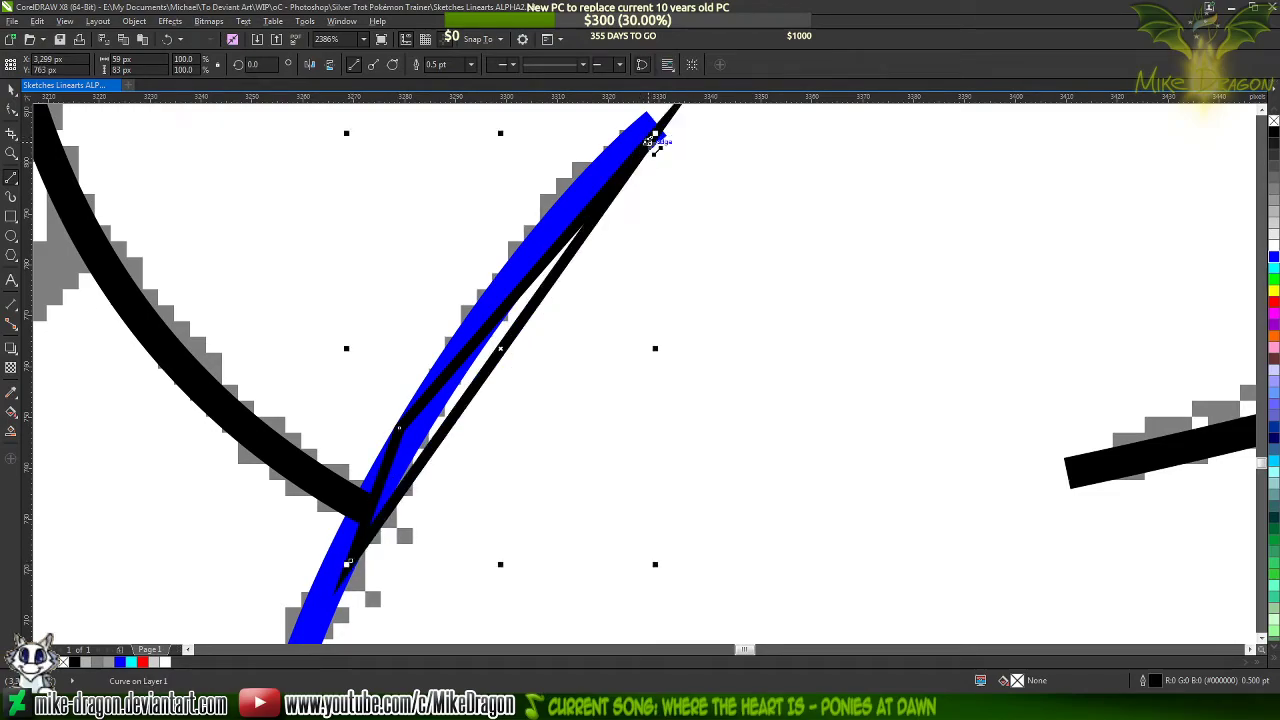
# Try a 1.5 pt outline width on the narrow triangular outline
pyautogui.click(471, 64)
pyautogui.click(434, 130)
pyautogui.press('F10')
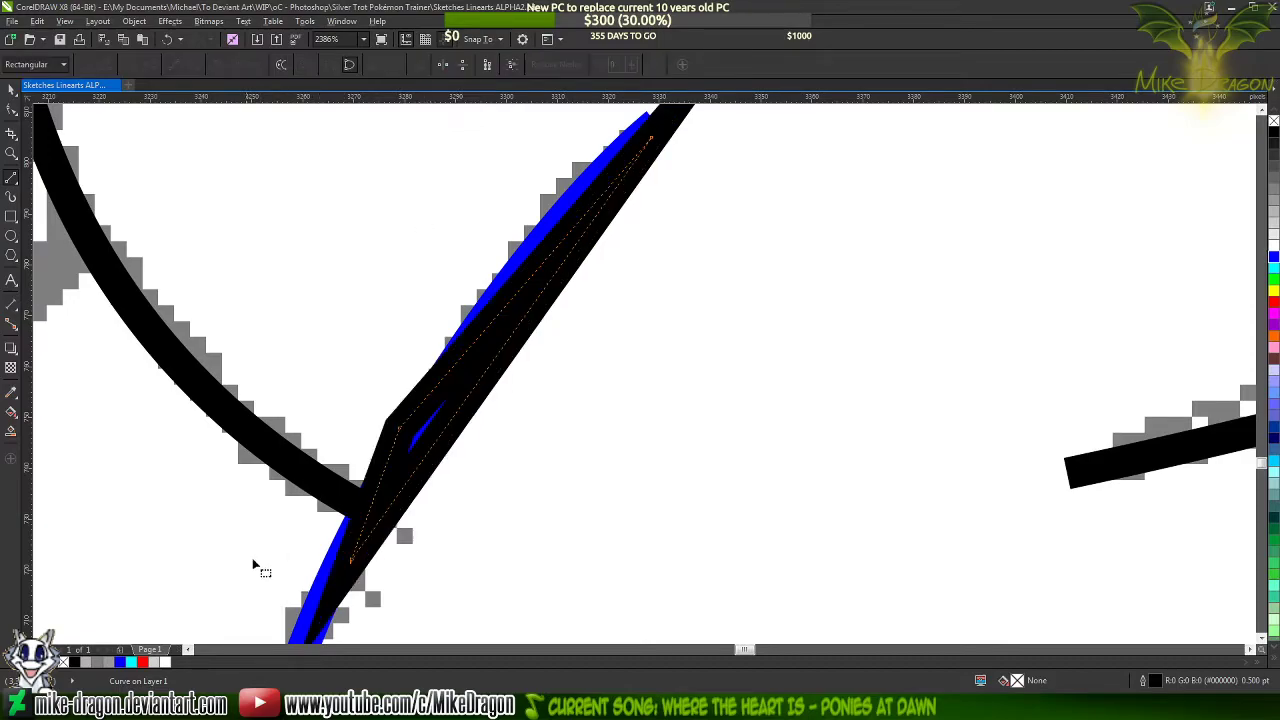
pyautogui.moveTo(233, 572)
pyautogui.mouseDown()
pyautogui.moveTo(694, 203)
pyautogui.moveTo(708, 120)
pyautogui.moveTo(671, 180)
pyautogui.mouseUp()
pyautogui.click(12, 178)
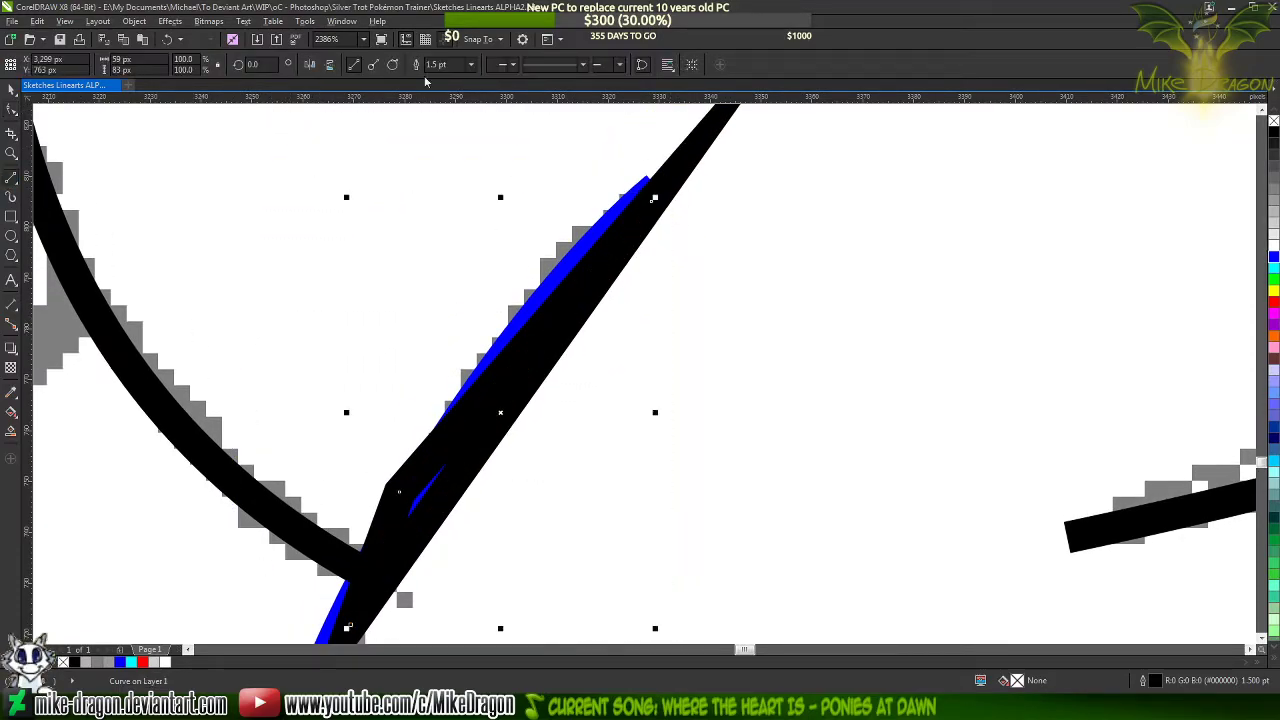
# Set the triangular outline's width to 0.5 pt
pyautogui.click(471, 64)
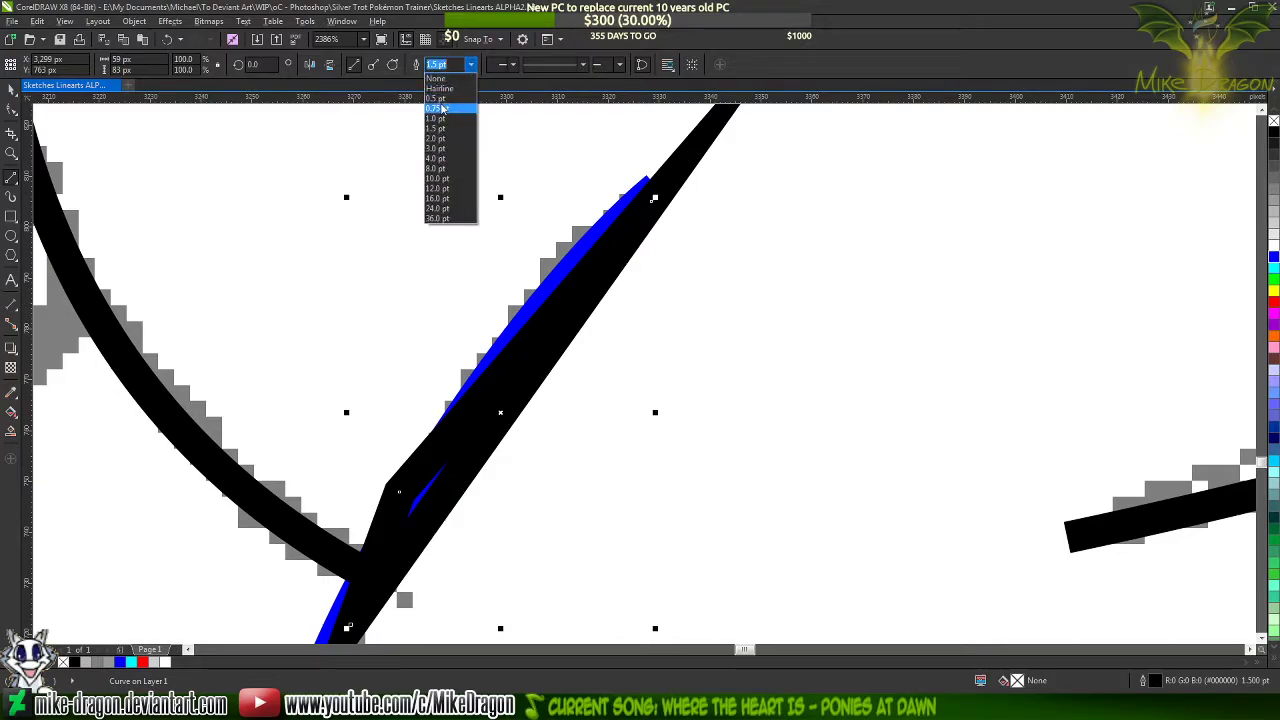
pyautogui.click(437, 108)
pyautogui.click(471, 64)
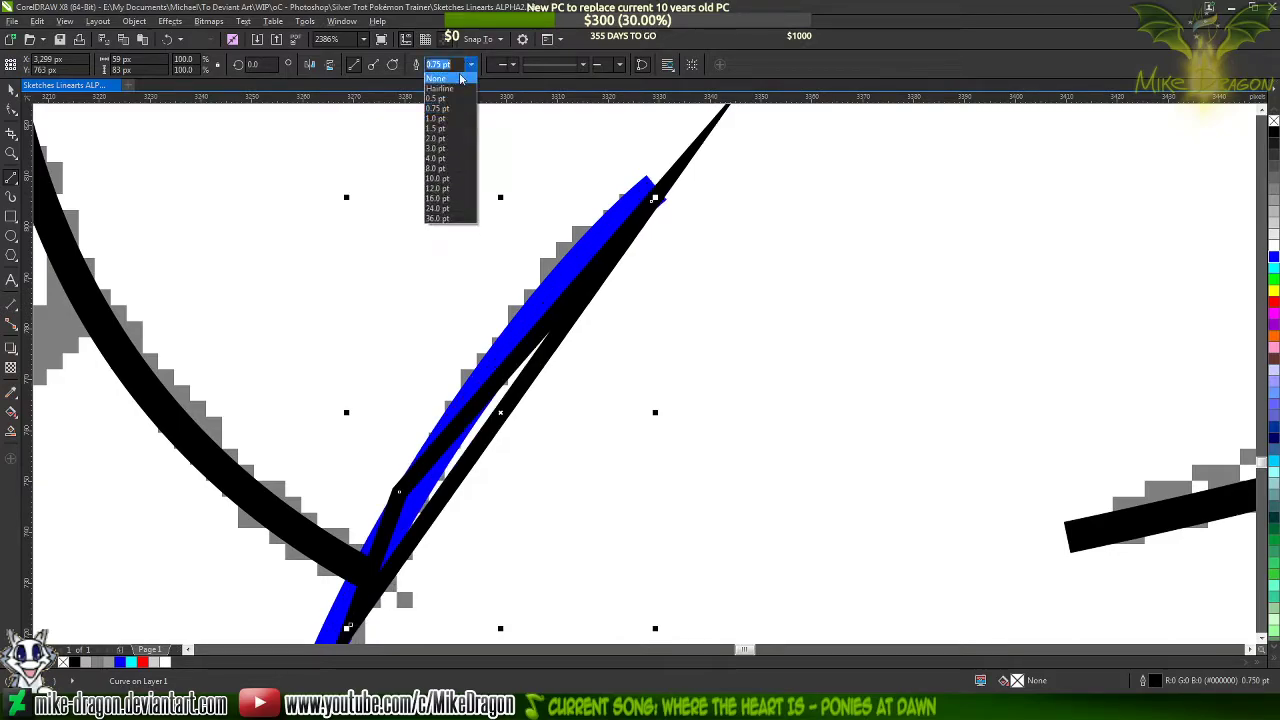
pyautogui.click(440, 98)
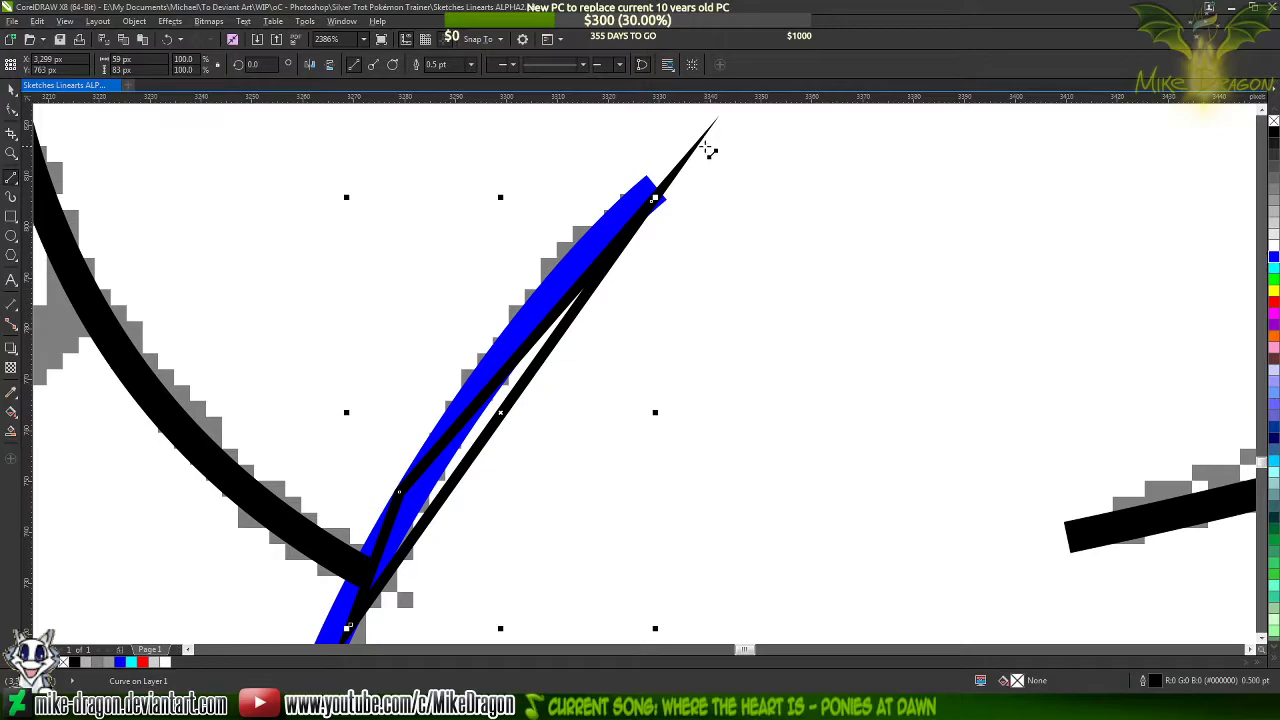
# Select all nodes of the triangular outline and convert its segments to curves
pyautogui.press('F10')
pyautogui.moveTo(708, 129); pyautogui.dragTo(313, 617)
pyautogui.rightClick(479, 410)
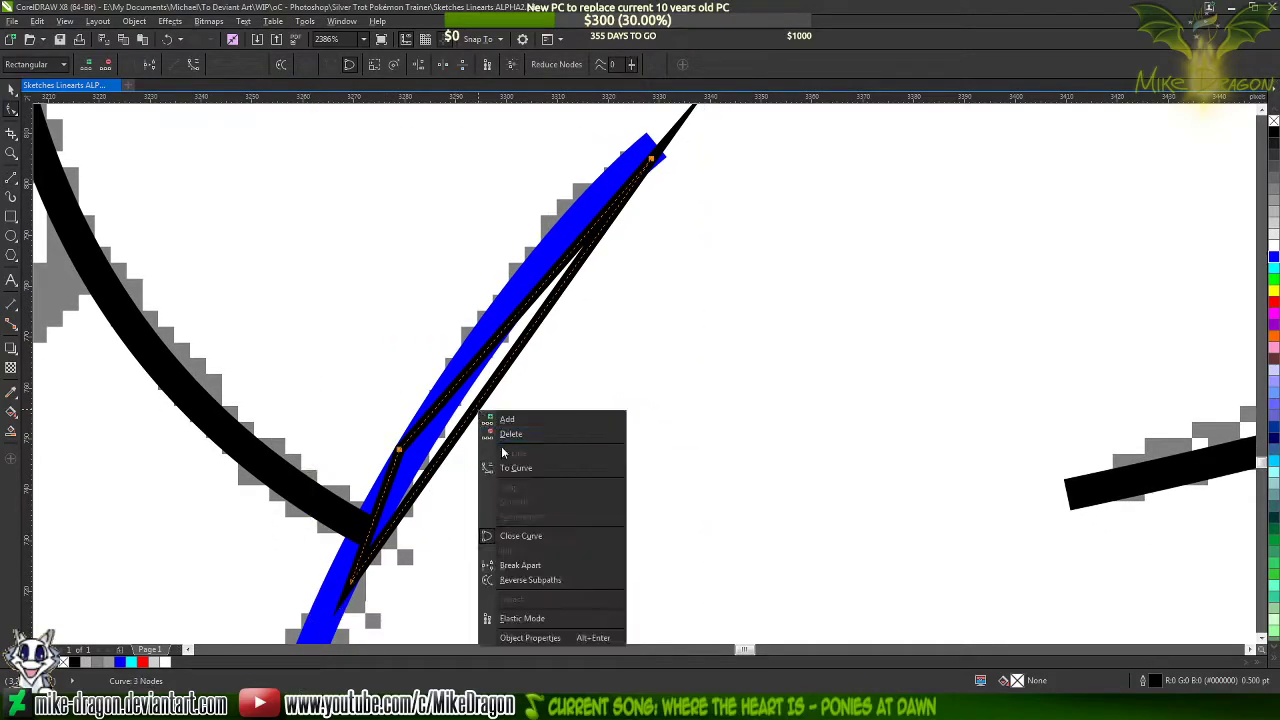
pyautogui.click(510, 467)
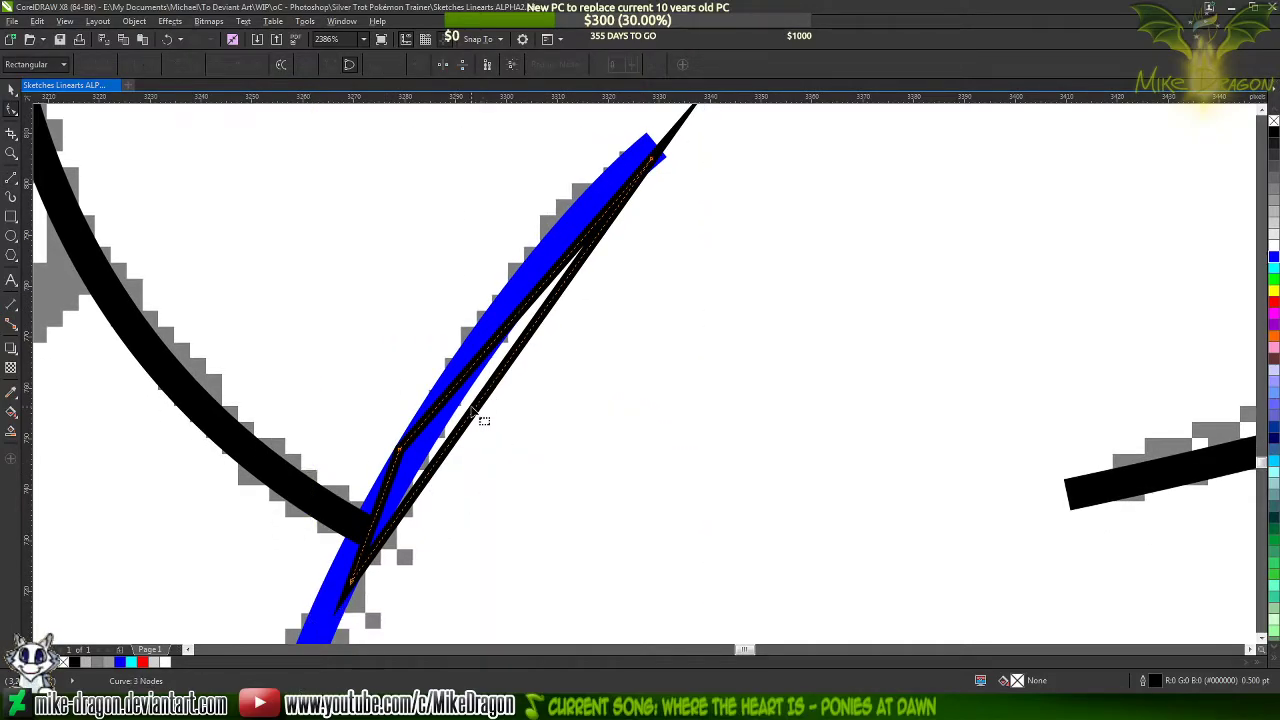
# Bend the outline's two long sides up and to the left so they follow the edges of the blue stroke
pyautogui.scroll(1, 472, 409)
pyautogui.scroll(-1, 505, 485)
pyautogui.scroll(1, 585, 229)
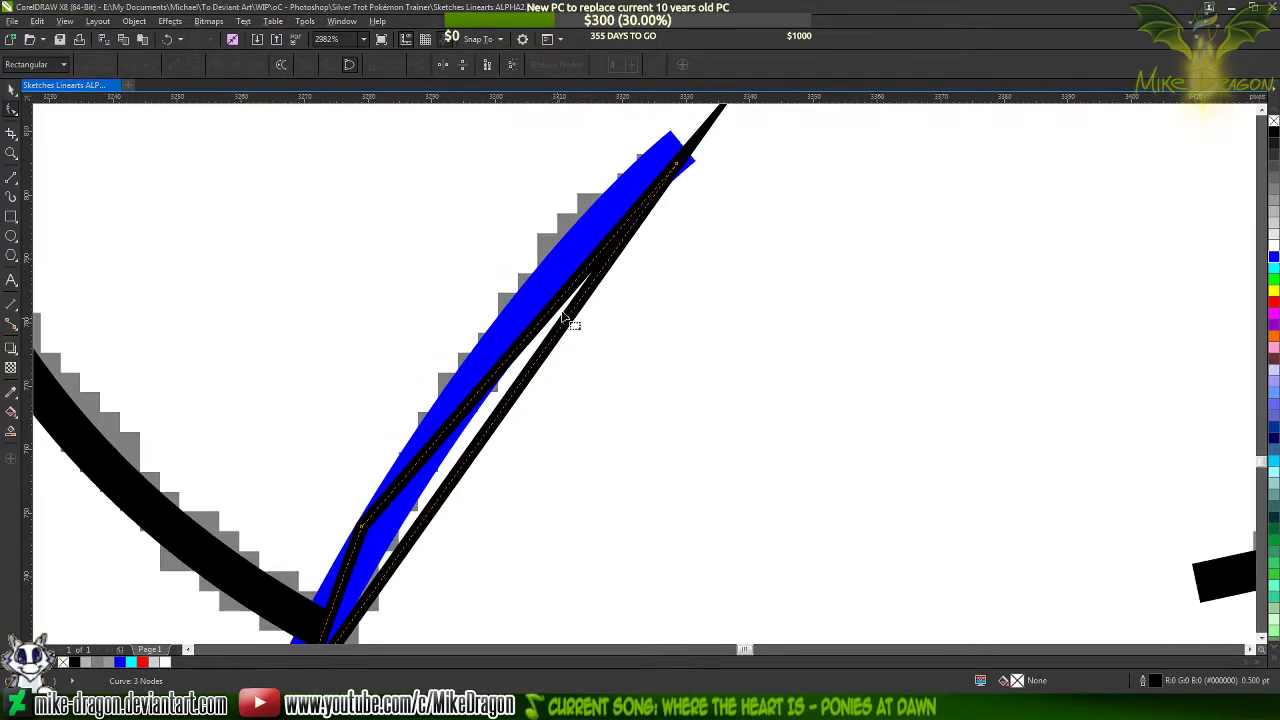
pyautogui.moveTo(514, 366); pyautogui.dragTo(495, 342)
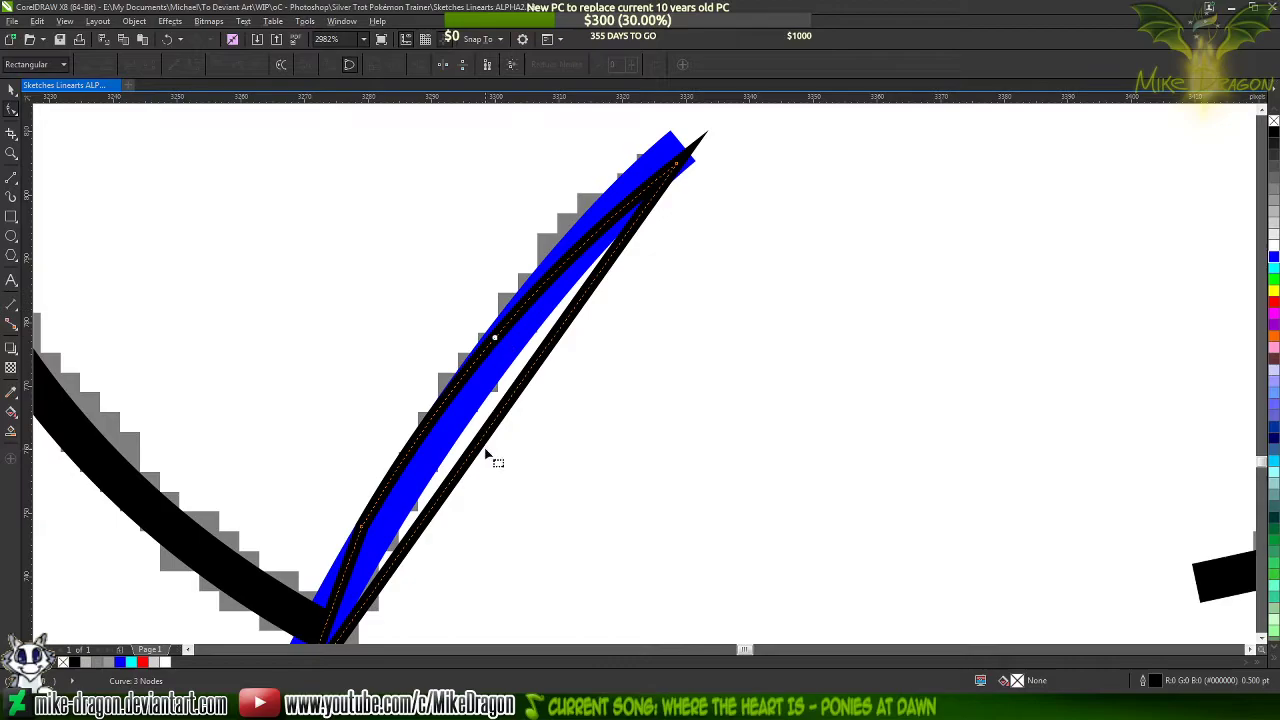
pyautogui.moveTo(479, 441); pyautogui.dragTo(462, 422)
# Move the outline's middle node slightly down so that corner lines up with the blue stroke's left edge
pyautogui.scroll(-2, 617, 233)
pyautogui.scroll(4, 477, 420)
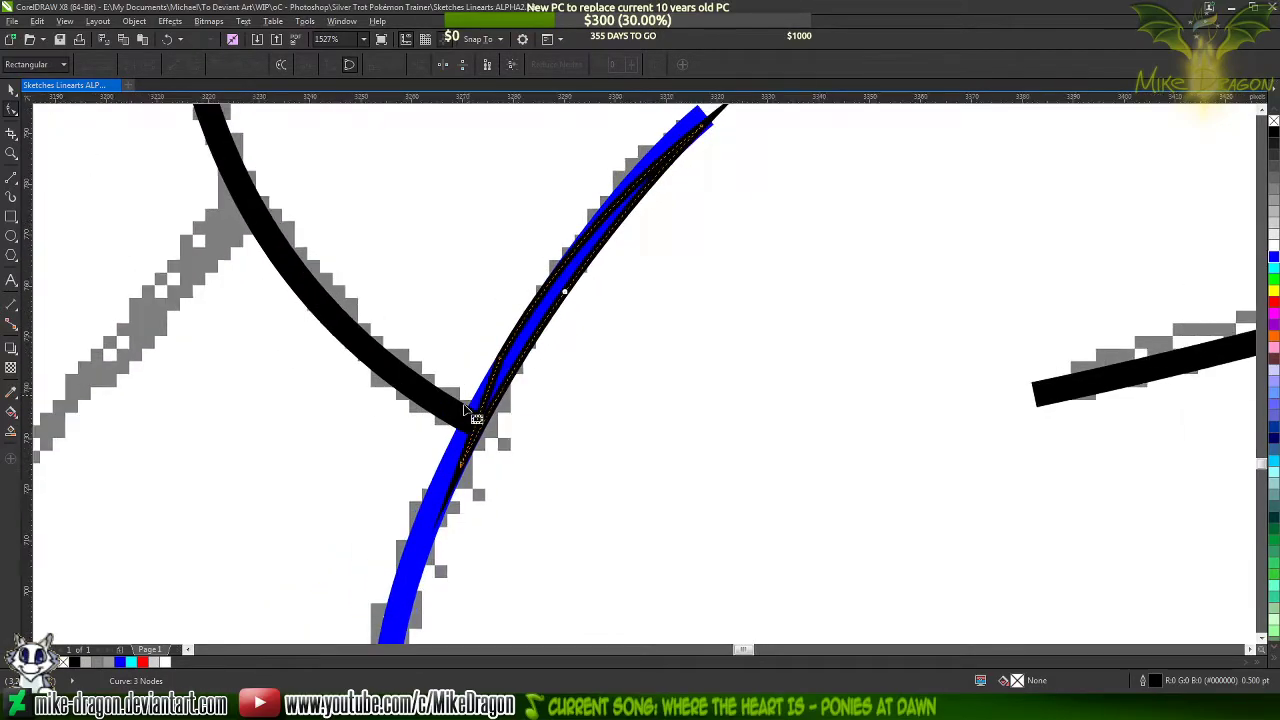
pyautogui.scroll(-1, 586, 400)
pyautogui.scroll(4, 490, 405)
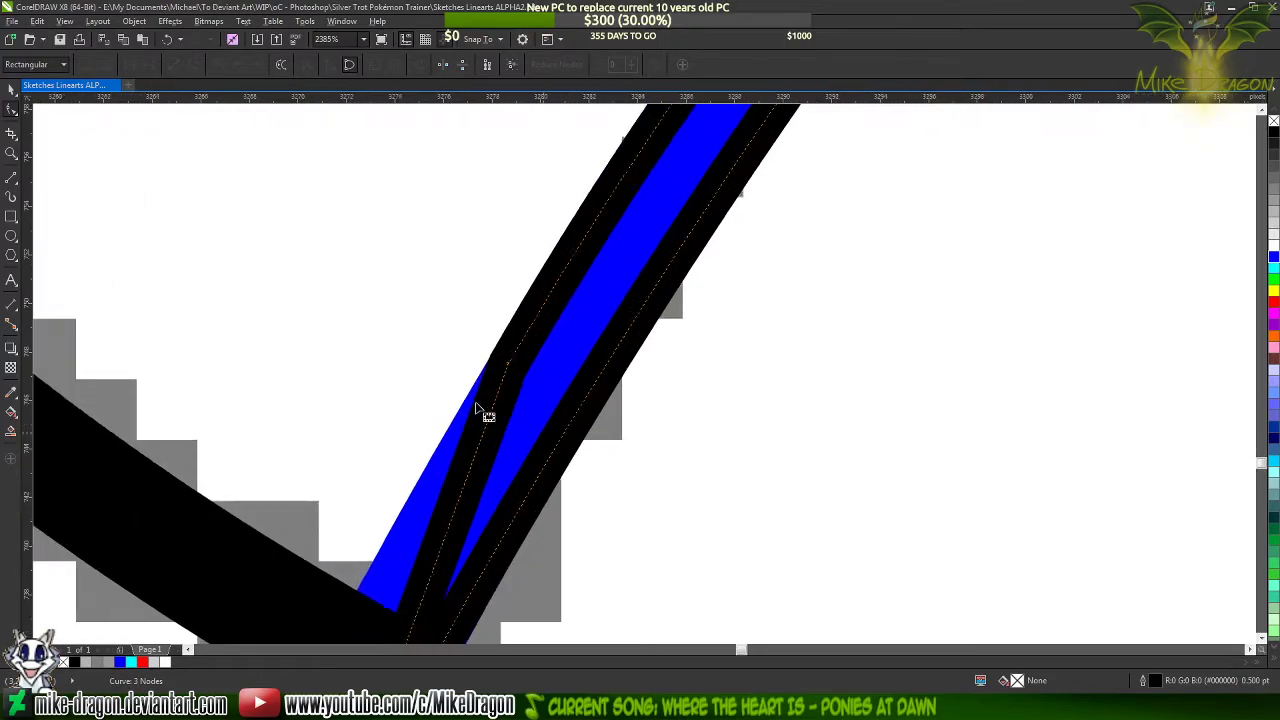
pyautogui.scroll(3, 545, 270)
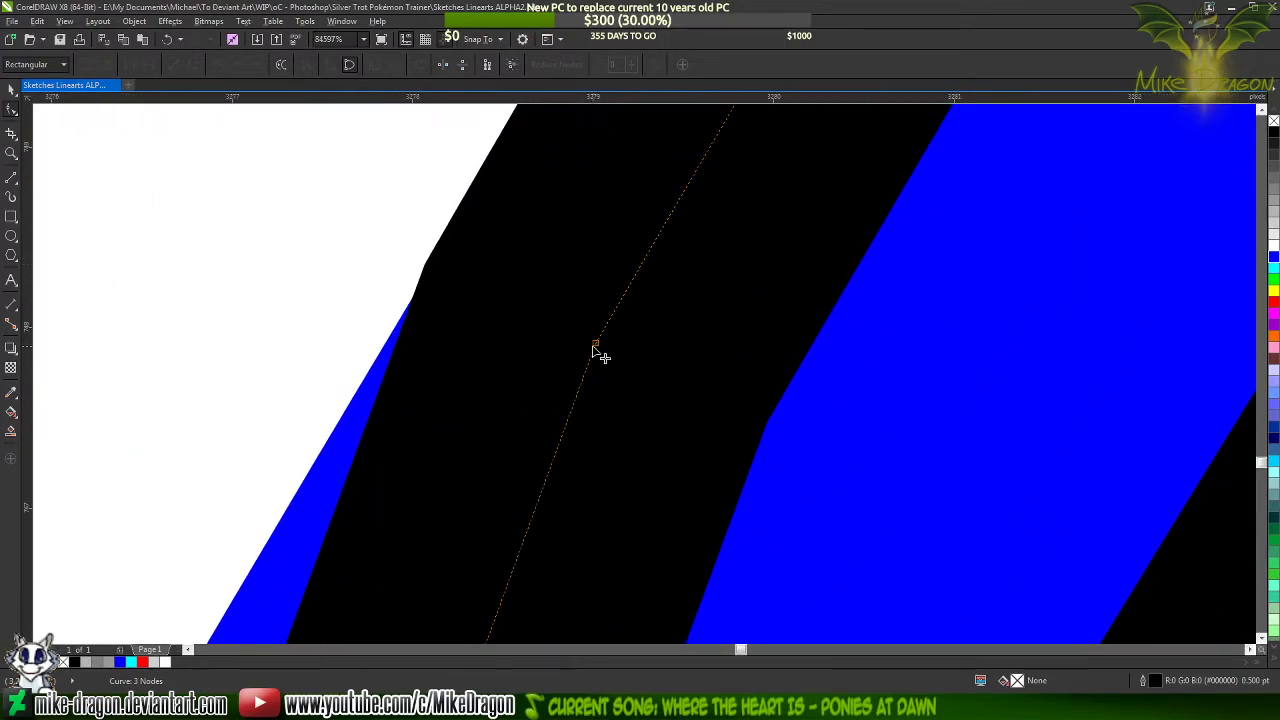
pyautogui.moveTo(596, 345); pyautogui.dragTo(590, 393)
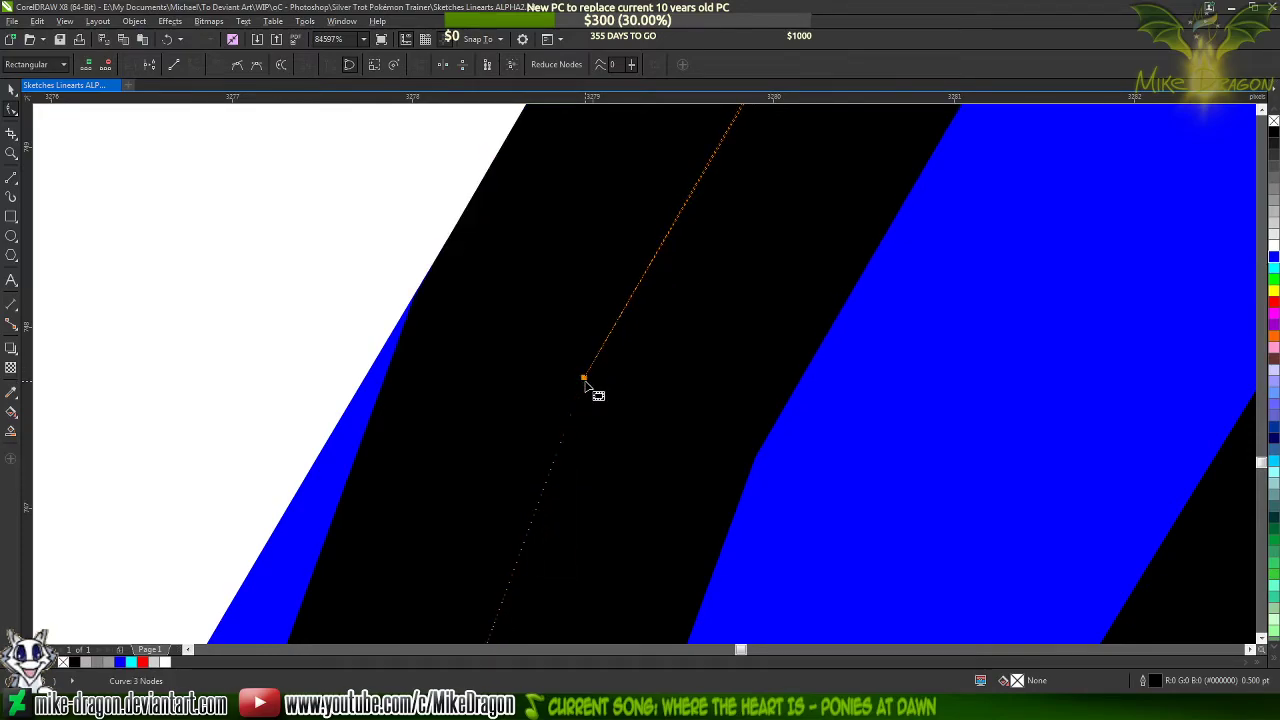
pyautogui.scroll(-5, 548, 530)
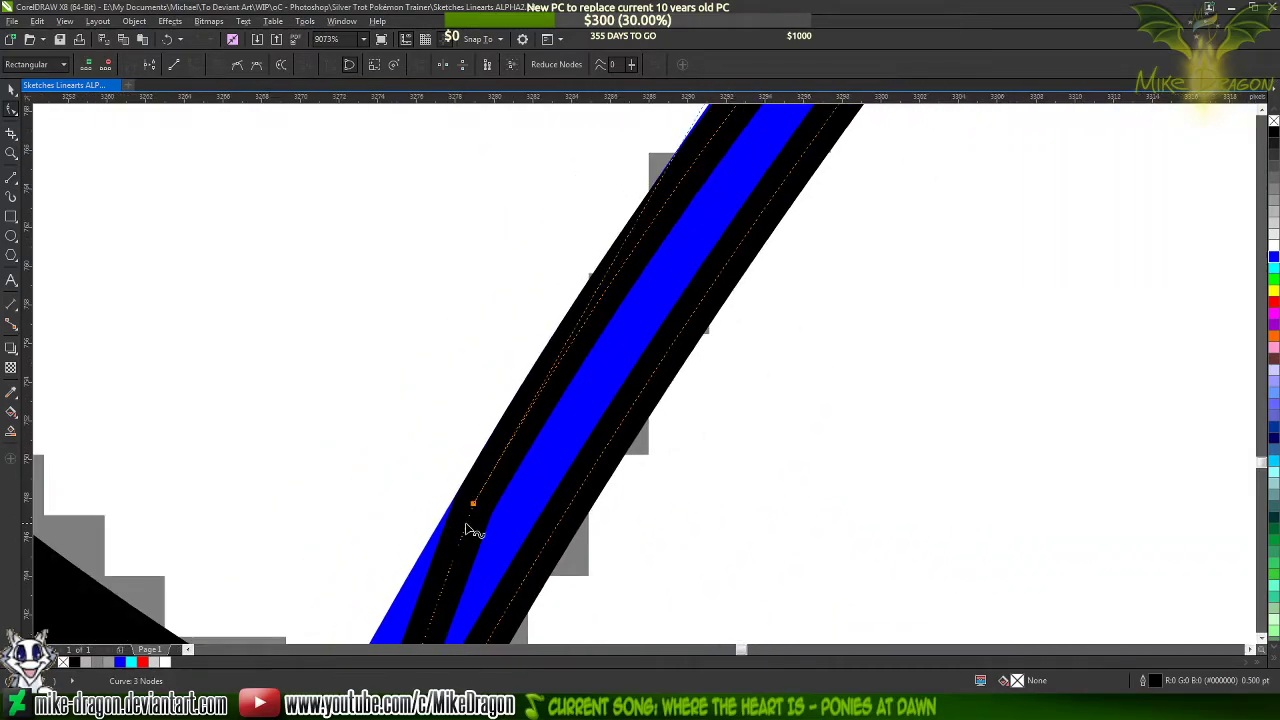
pyautogui.scroll(-5, 470, 530)
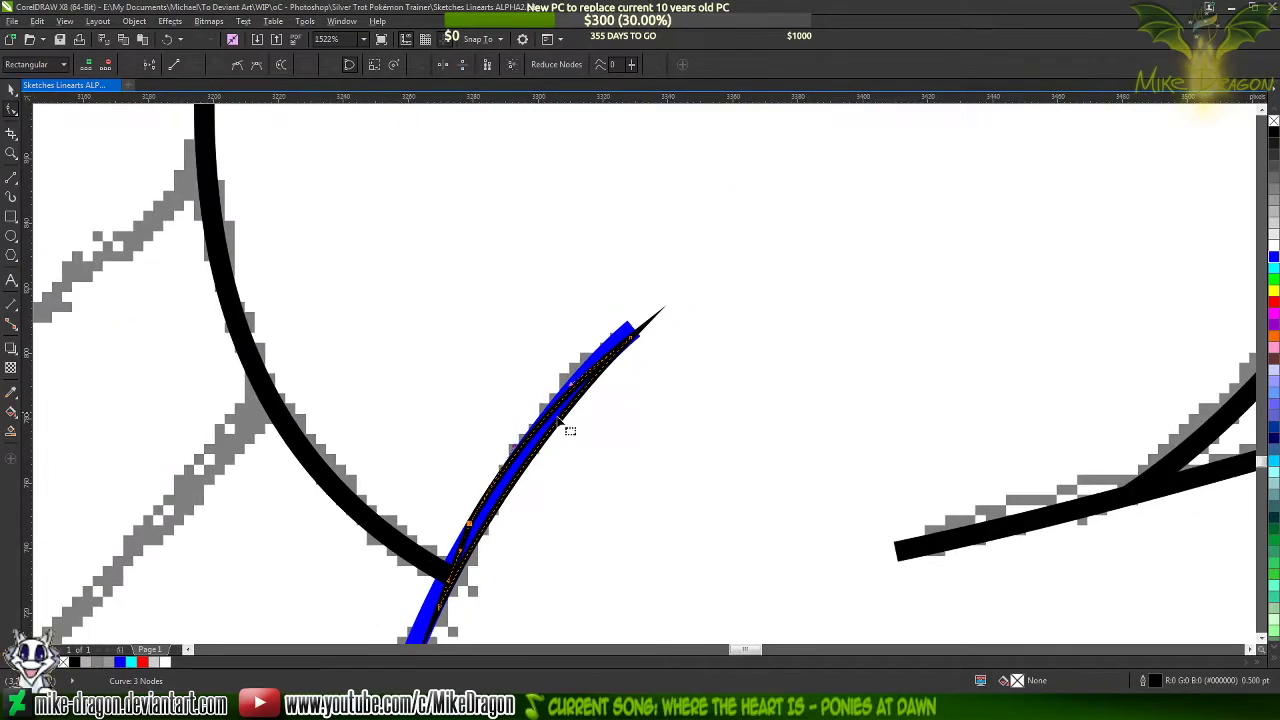
# Add a node on the blue curve between the outline's two sides and remove the curve's end above it
pyautogui.scroll(3, 565, 426)
pyautogui.scroll(-2, 787, 155)
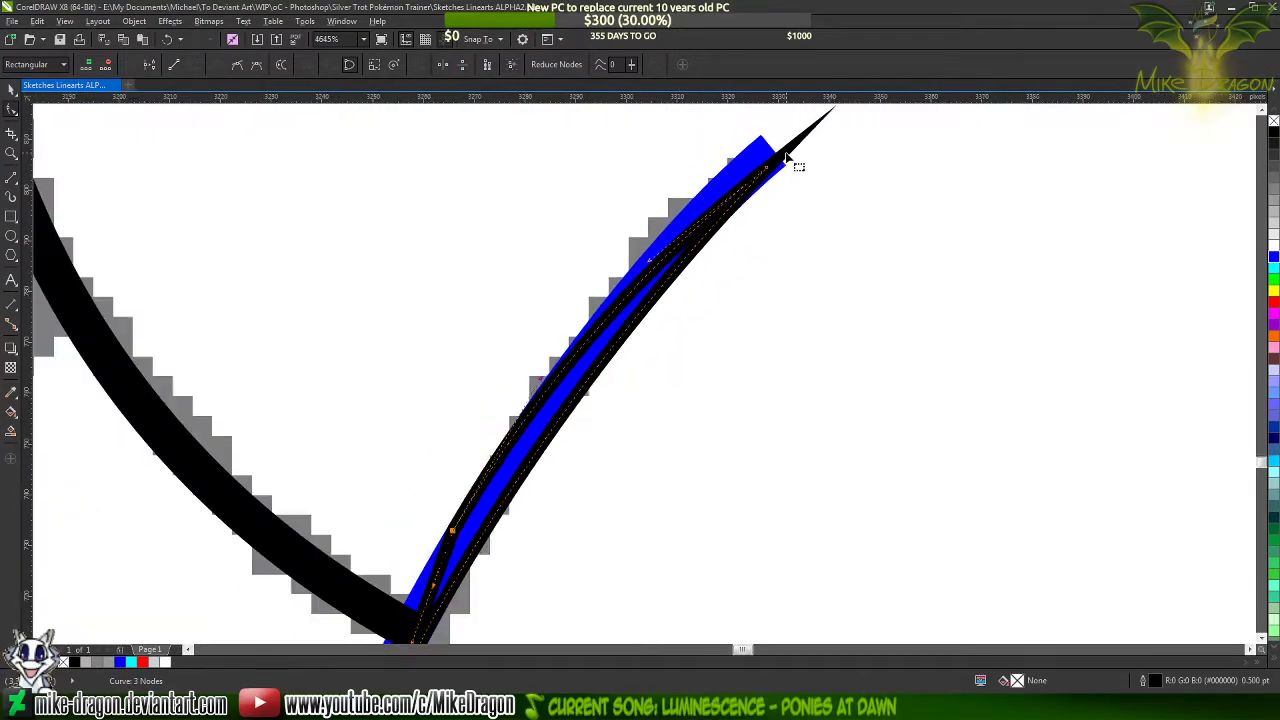
pyautogui.scroll(2, 570, 472)
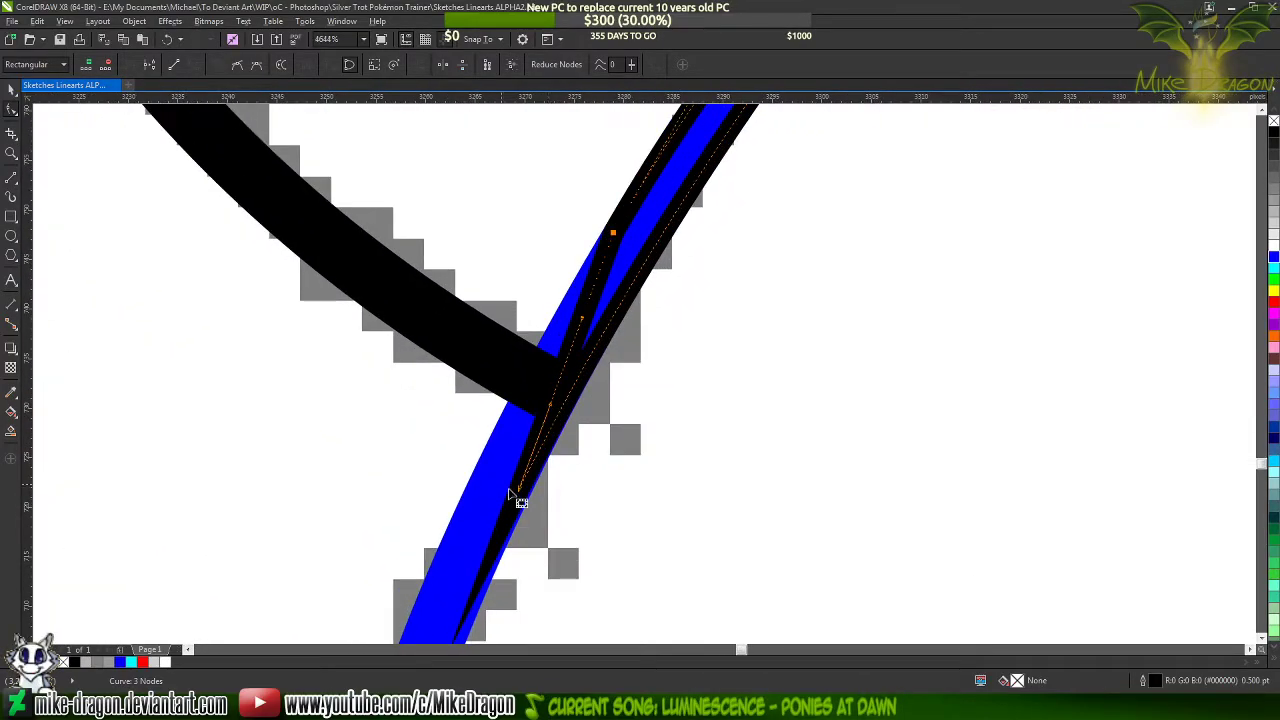
pyautogui.click(476, 480)
pyautogui.scroll(-2, 476, 482)
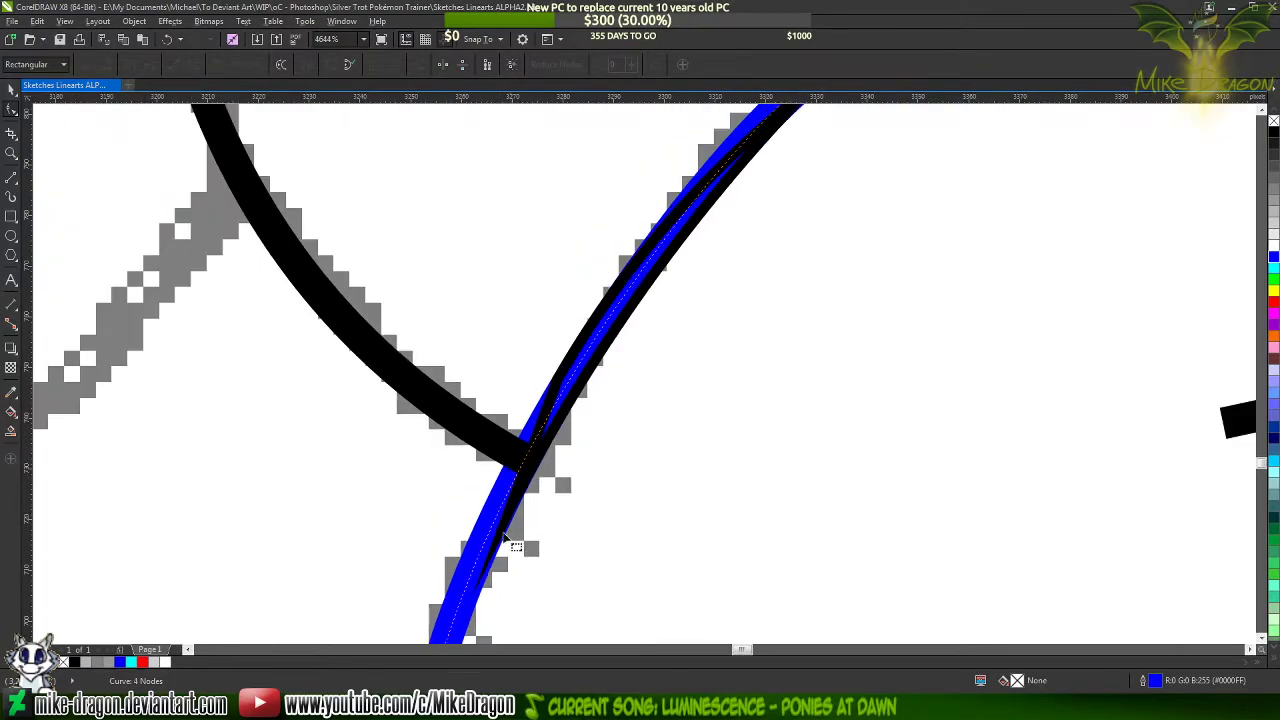
pyautogui.scroll(3, 536, 420)
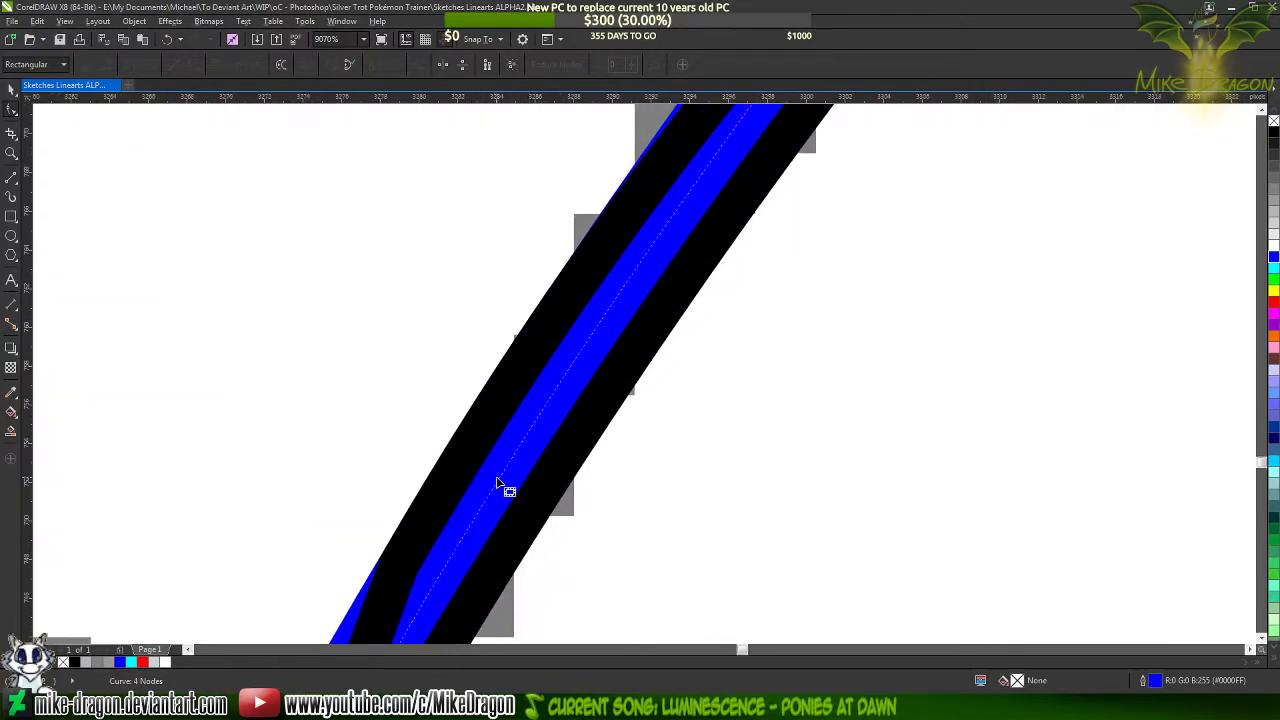
pyautogui.doubleClick(498, 481)
pyautogui.scroll(-3, 428, 565)
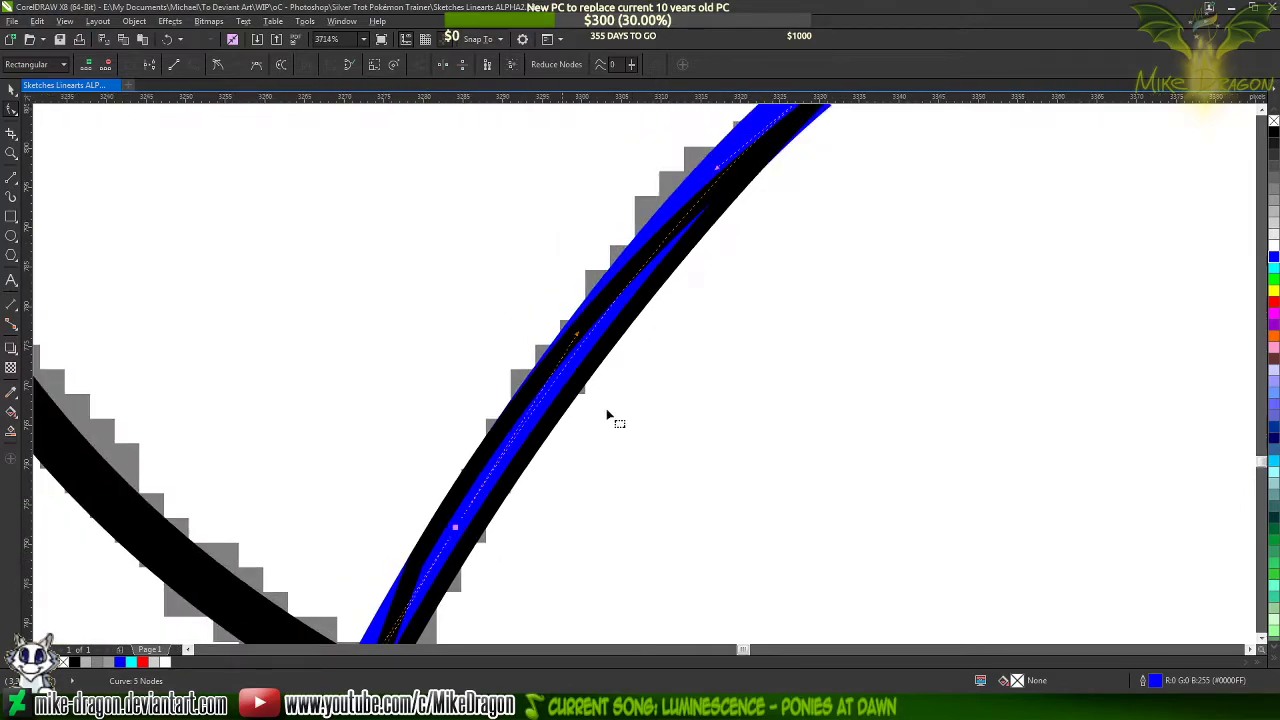
pyautogui.scroll(-3, 606, 408)
pyautogui.doubleClick(653, 281)
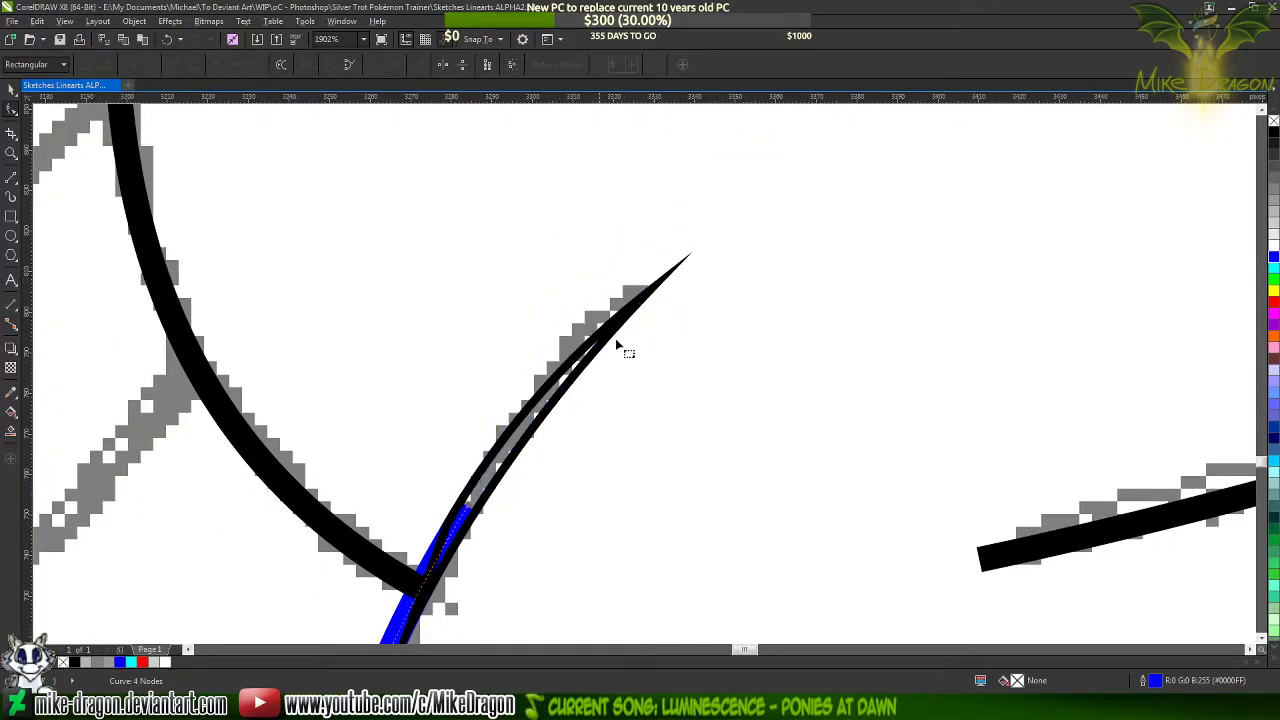
# Recolour the shortened heel curve's outline black and fill the tapered outline with black
pyautogui.rightClick(1274, 132)
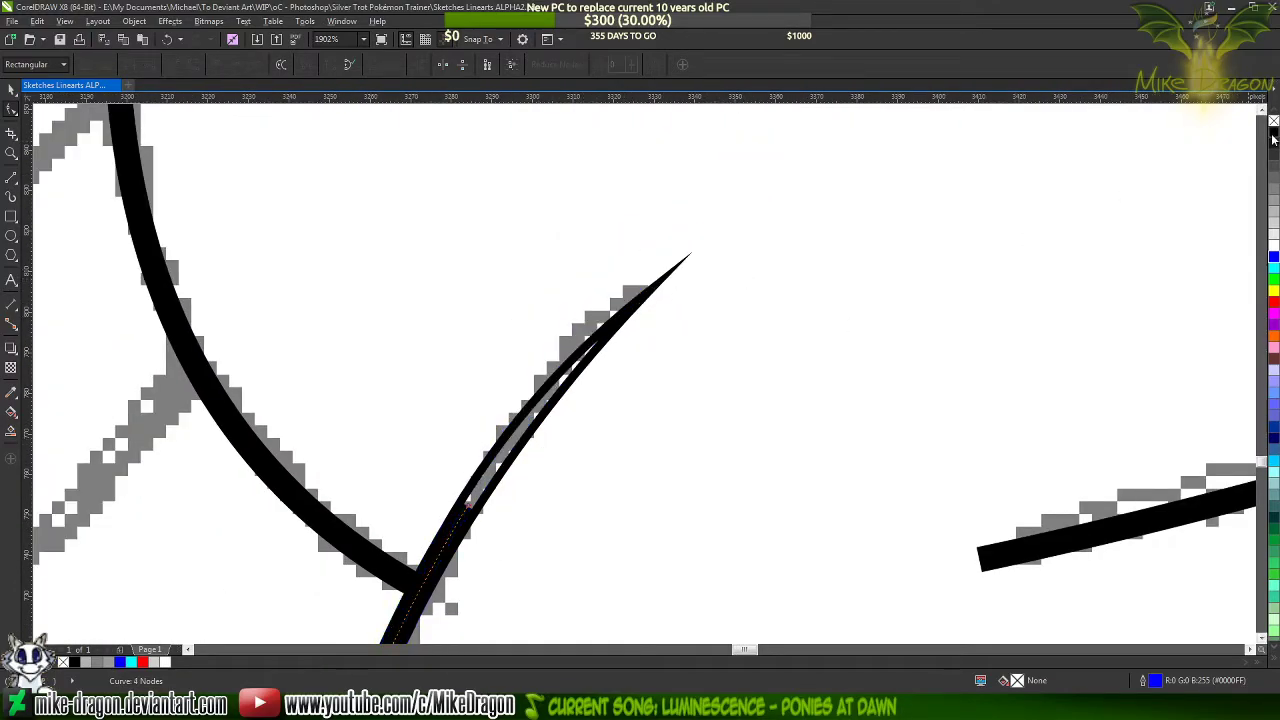
pyautogui.click(547, 402)
pyautogui.click(1274, 132)
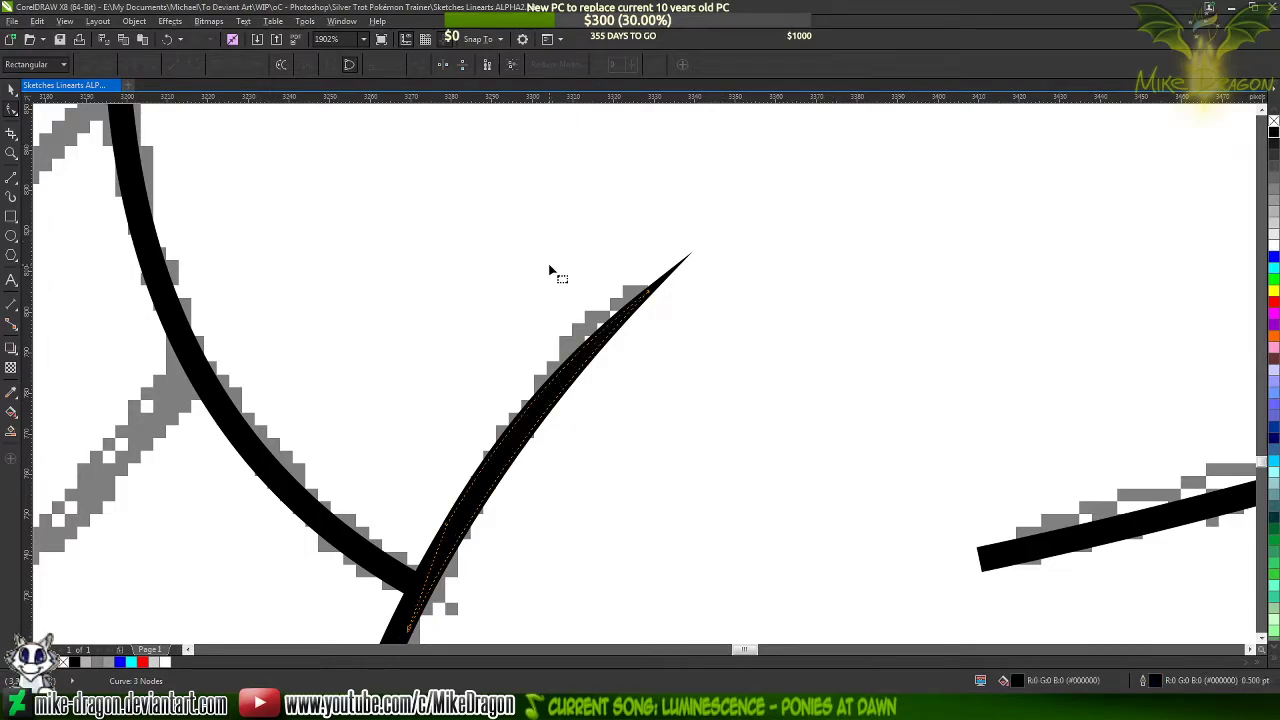
pyautogui.click(550, 268)
# Recolour the outline of the large curve around the foot's upper side and toes blue
pyautogui.scroll(-3, 577, 213)
pyautogui.scroll(5, 490, 420)
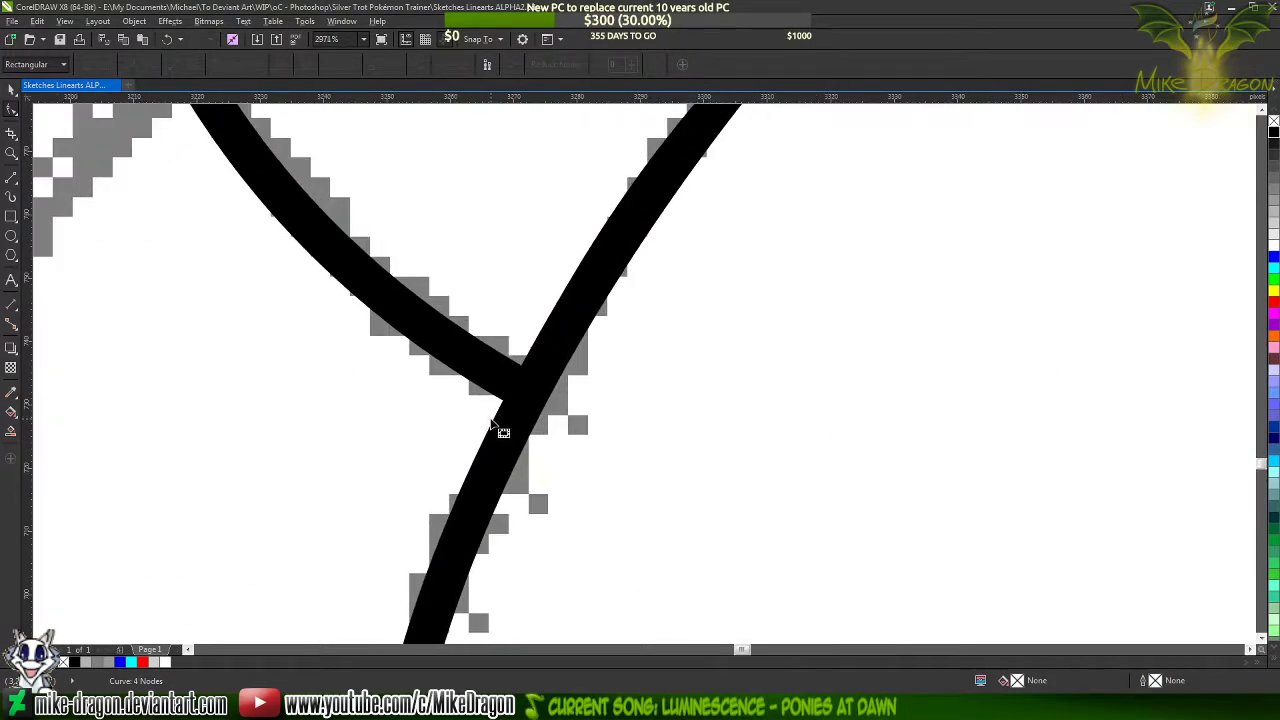
pyautogui.scroll(-1, 500, 440)
pyautogui.scroll(-2, 460, 325)
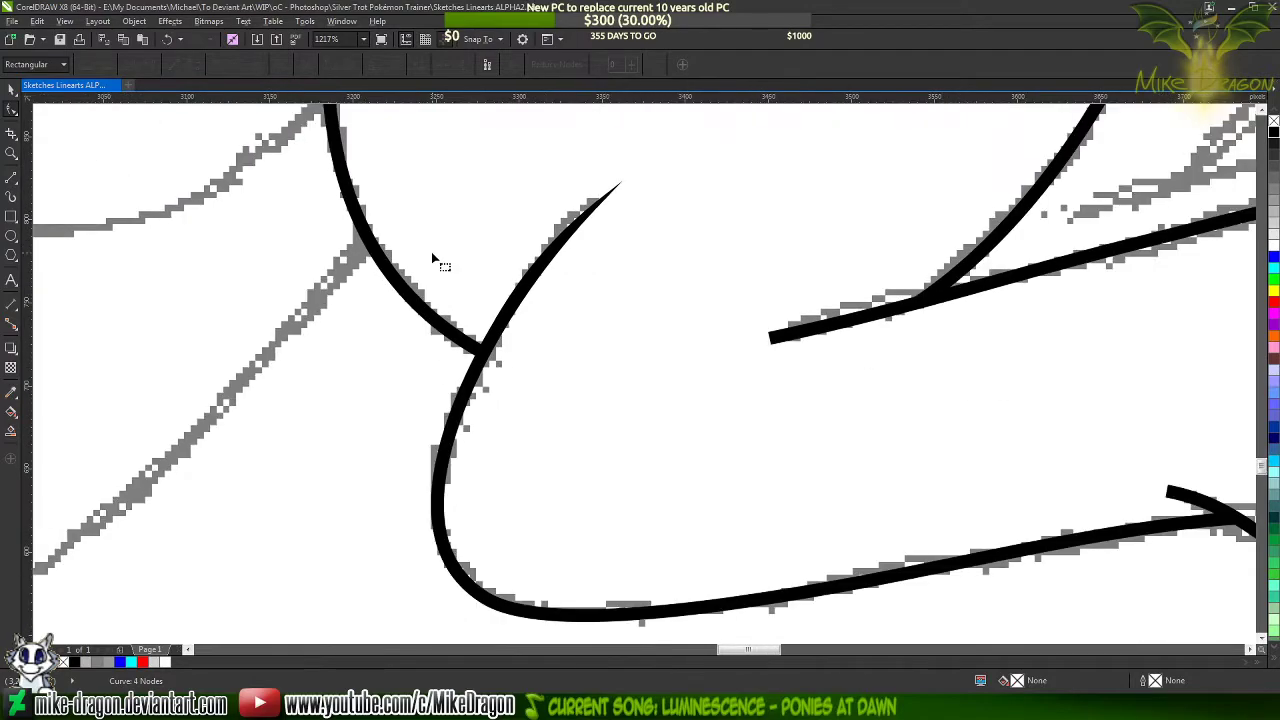
pyautogui.click(711, 296)
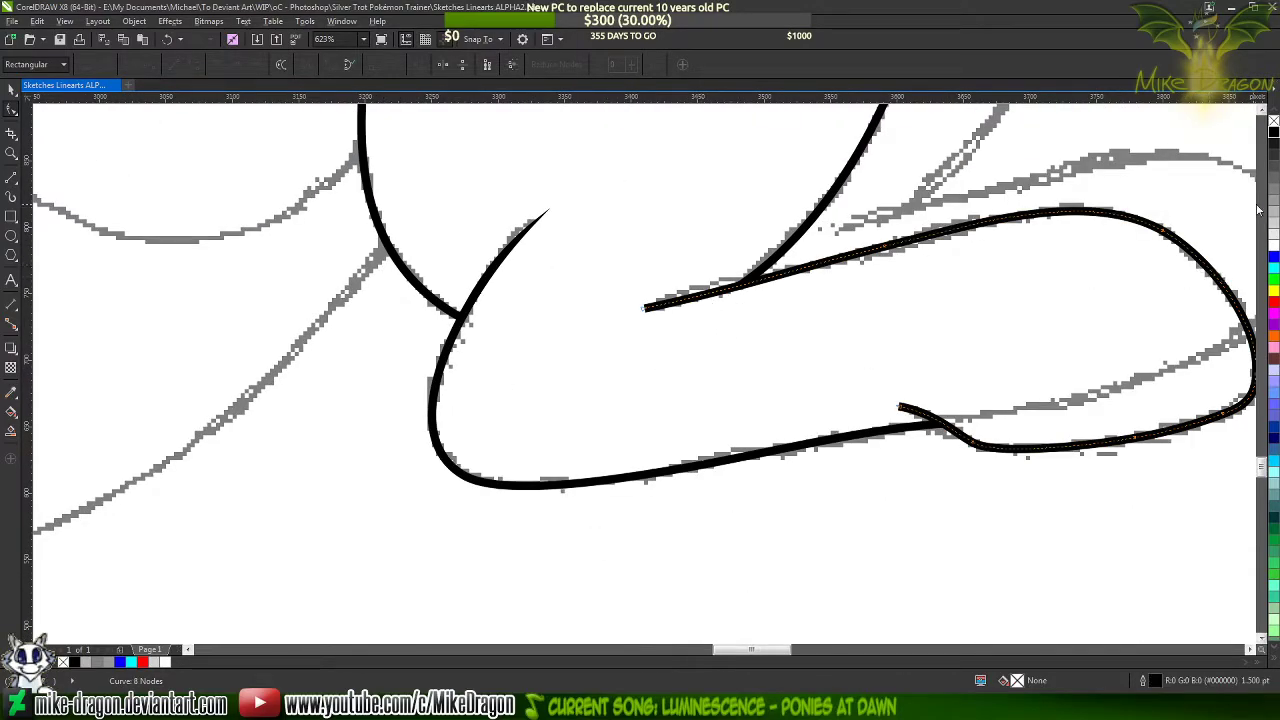
pyautogui.rightClick(1274, 258)
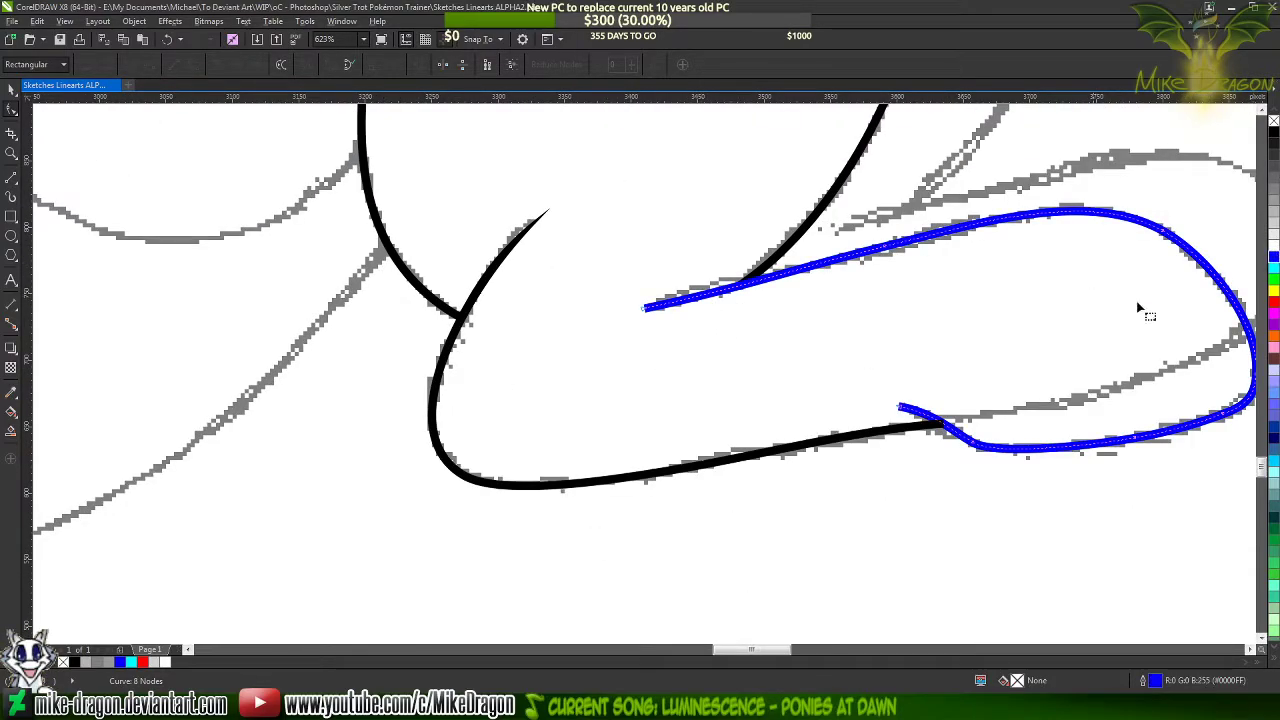
# Draw a thin closed three-corner outline about 153 px wide from the upper corner of the blue curve's open end along its stroke
pyautogui.scroll(3, 700, 303)
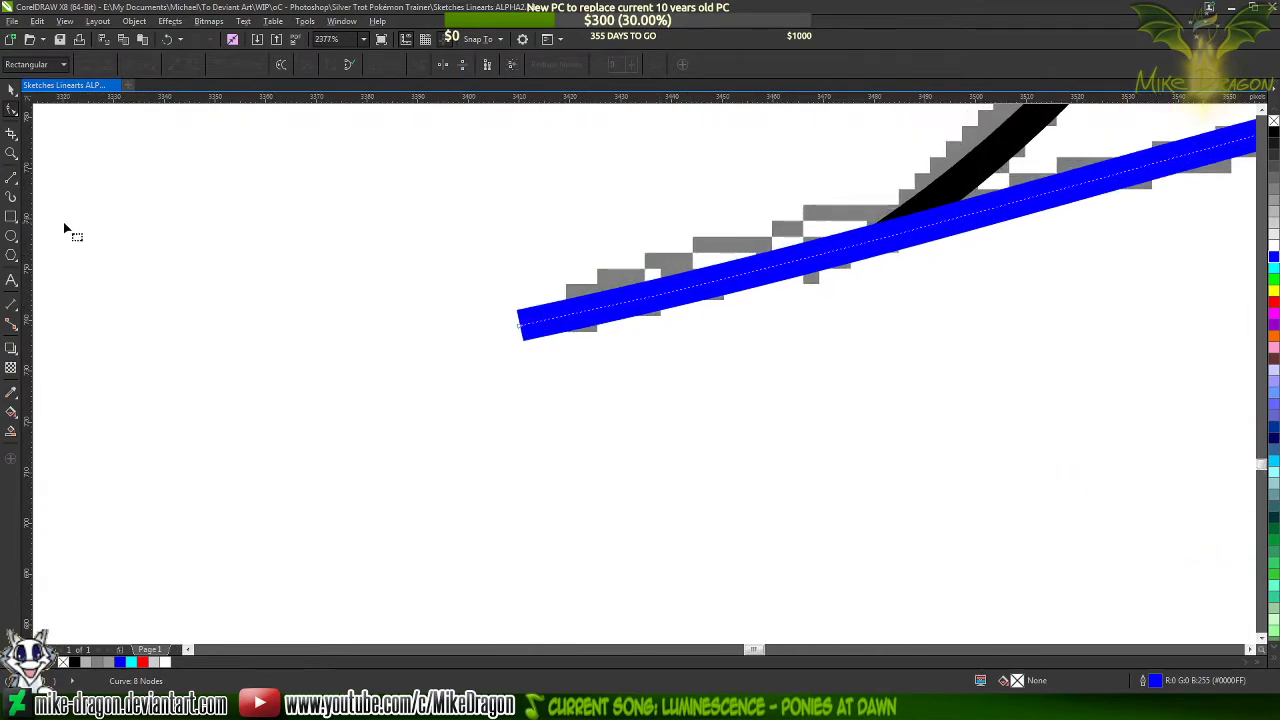
pyautogui.click(10, 180)
pyautogui.scroll(-2, 491, 423)
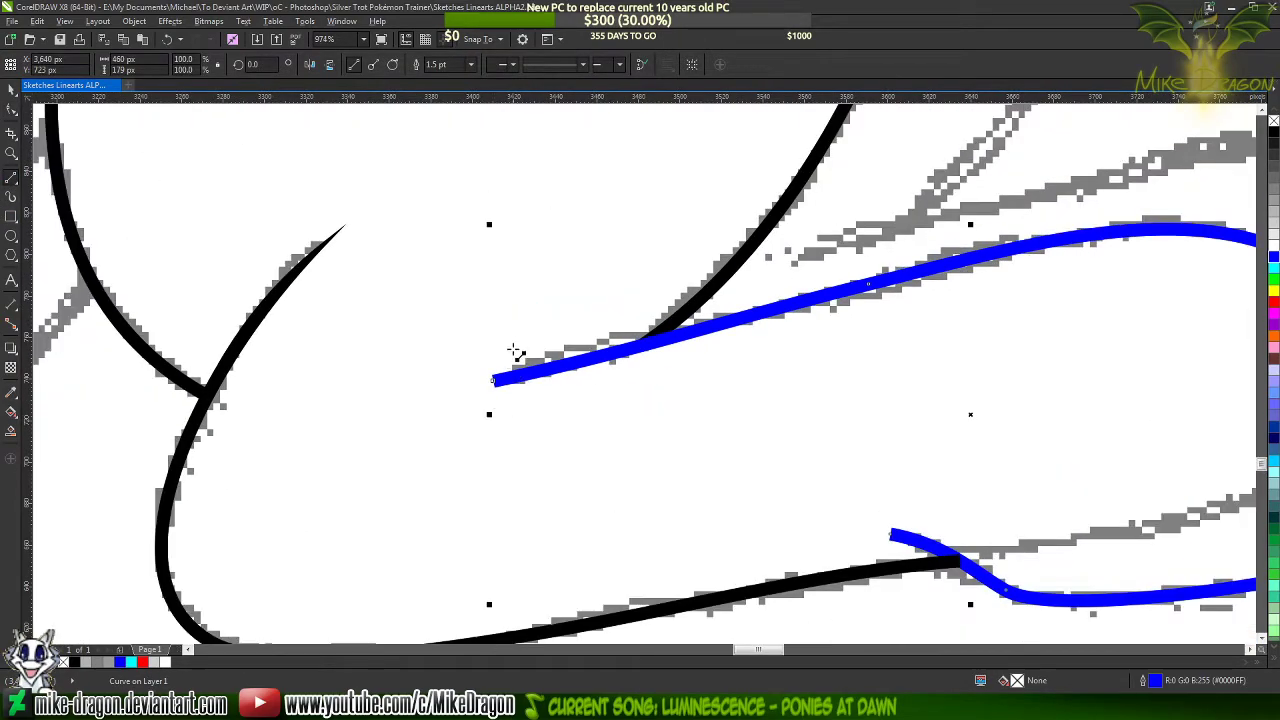
pyautogui.scroll(-1, 397, 366)
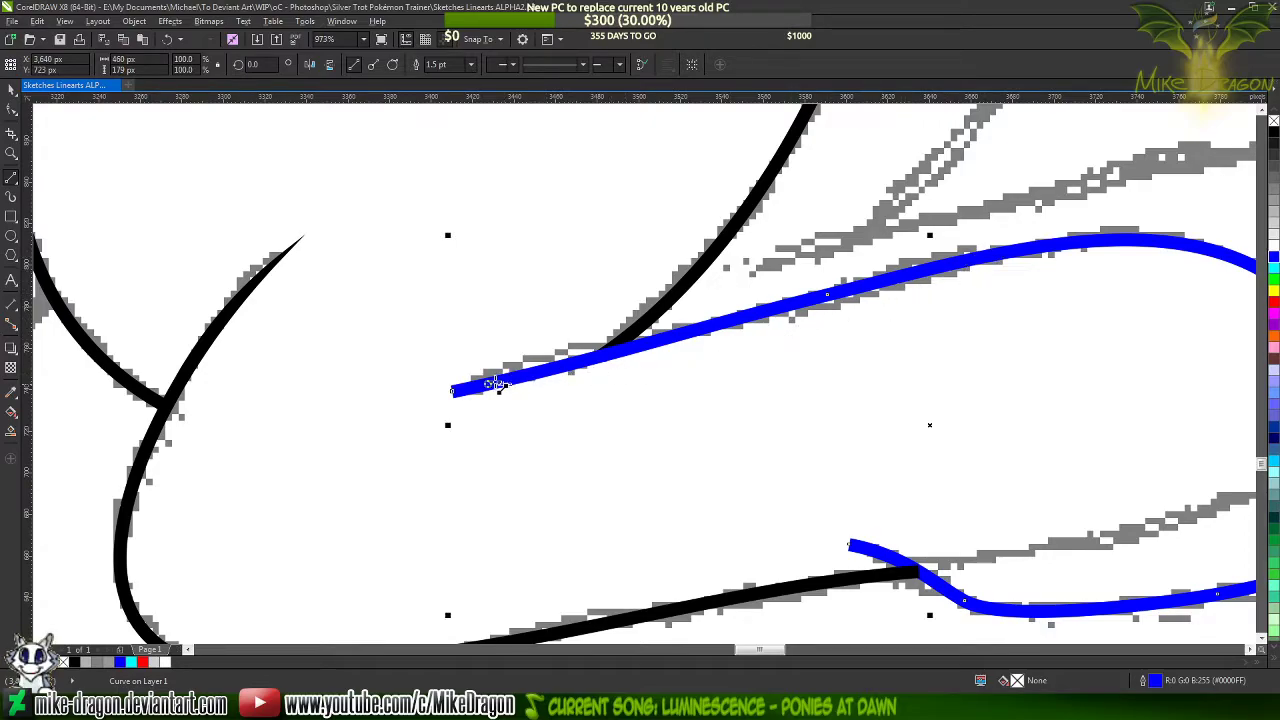
pyautogui.scroll(7, 398, 381)
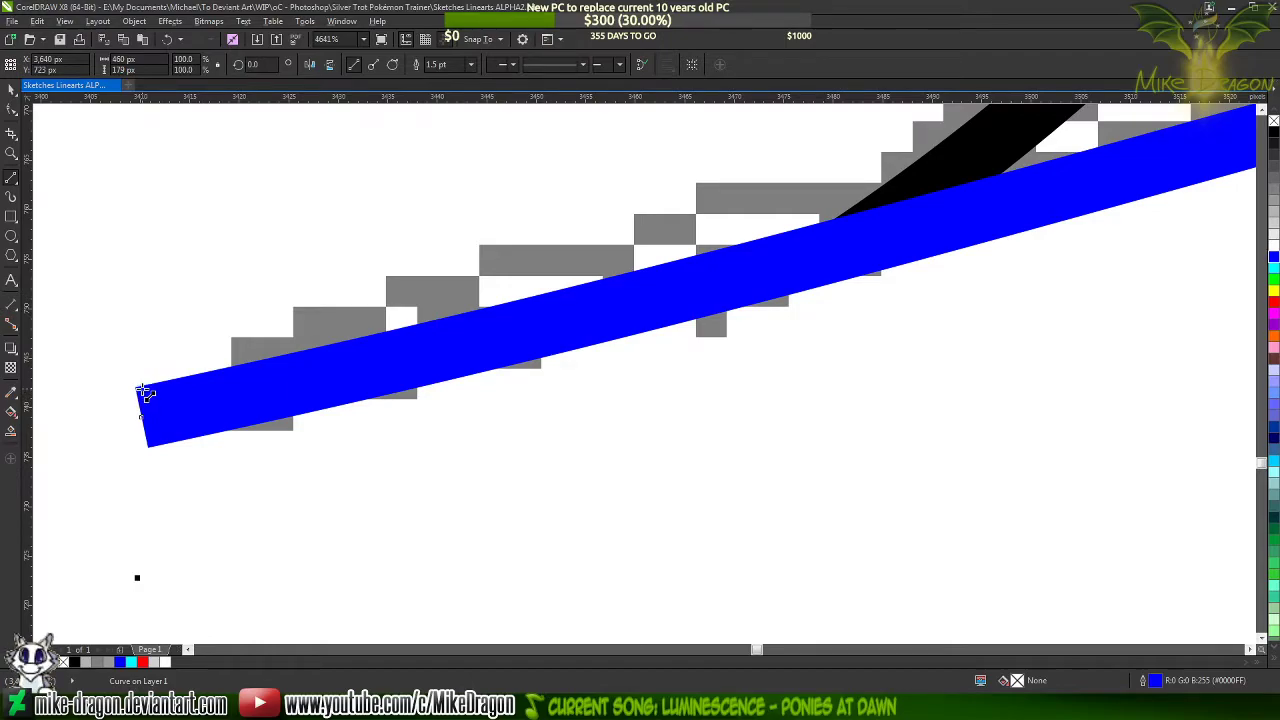
pyautogui.moveTo(146, 393); pyautogui.dragTo(988, 245)
pyautogui.moveTo(1003, 247); pyautogui.dragTo(1013, 240)
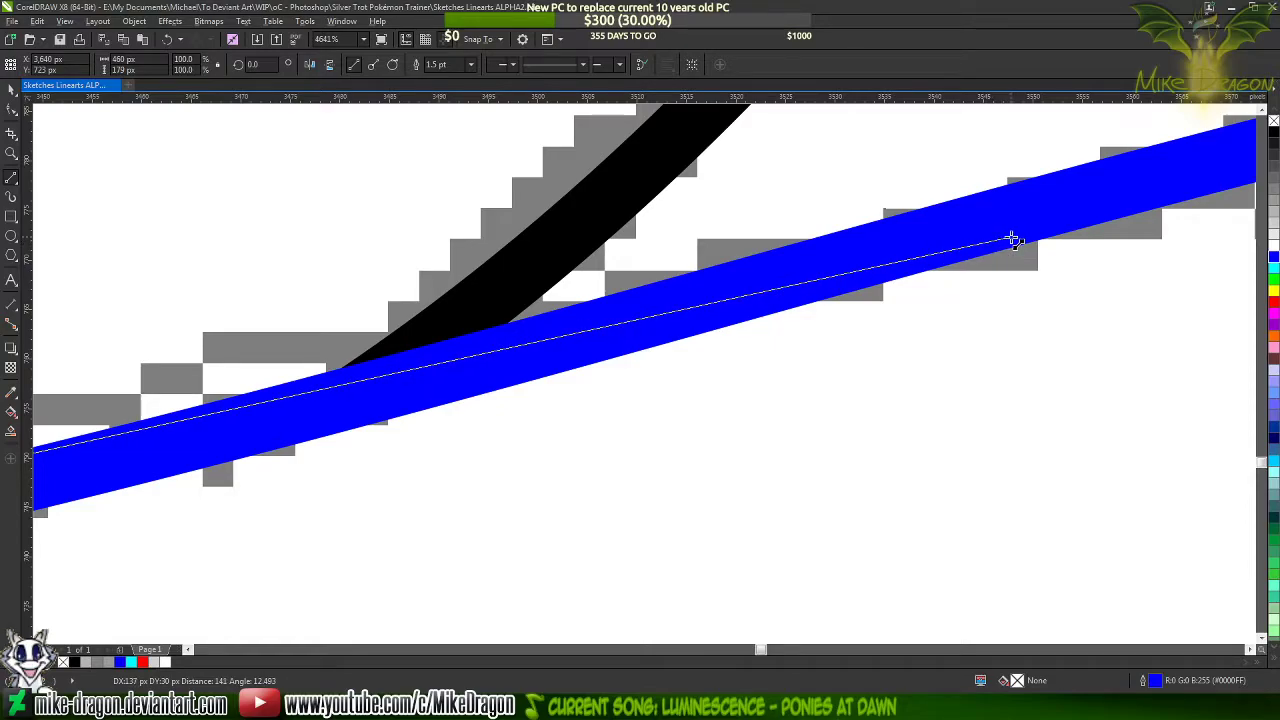
pyautogui.moveTo(1013, 240)
pyautogui.mouseDown()
pyautogui.moveTo(1088, 209)
pyautogui.moveTo(1175, 200)
pyautogui.moveTo(857, 234)
pyautogui.moveTo(638, 297)
pyautogui.mouseUp()
pyautogui.moveTo(415, 360)
pyautogui.mouseDown()
pyautogui.moveTo(809, 358)
pyautogui.moveTo(858, 339)
pyautogui.mouseUp()
pyautogui.moveTo(8, 530); pyautogui.dragTo(191, 507)
pyautogui.scroll(-1, 122, 513)
pyautogui.scroll(-4, 122, 513)
pyautogui.scroll(-1, 1063, 268)
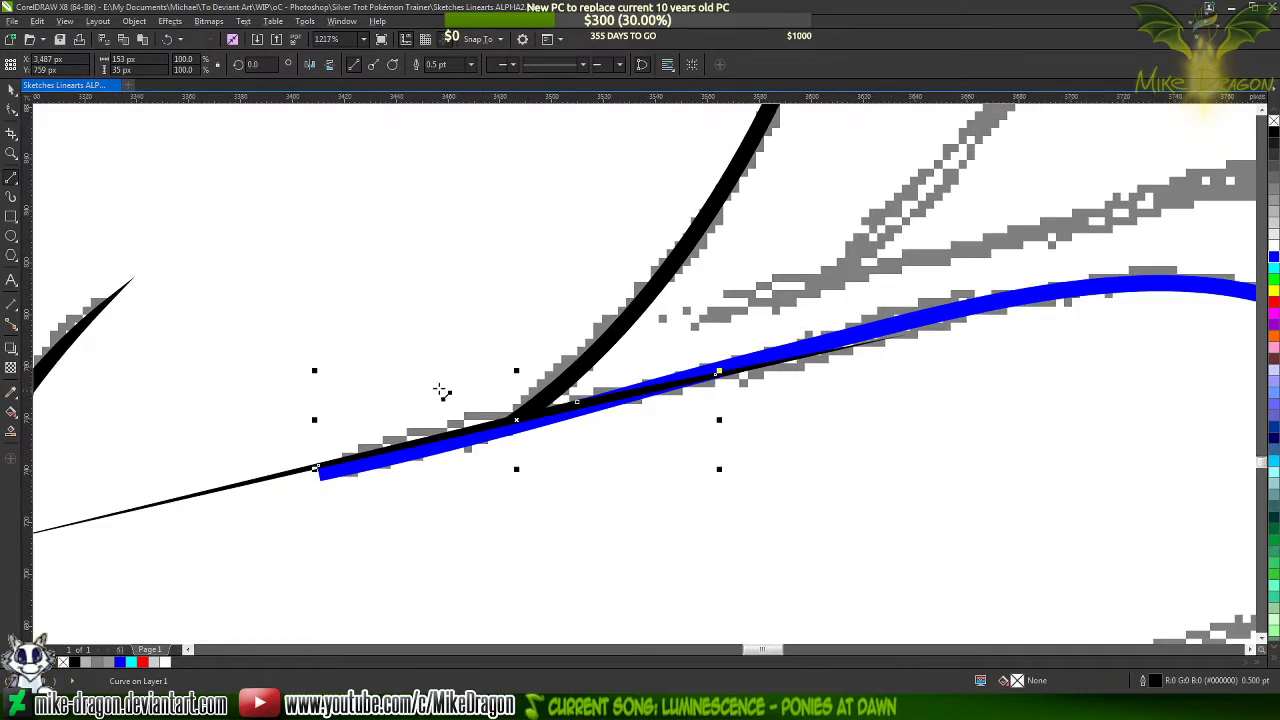
# Select all nodes of the thin outline and convert its straight sides to curves
pyautogui.scroll(1, 441, 391)
pyautogui.press('F10')
pyautogui.moveTo(1086, 222); pyautogui.dragTo(181, 585)
pyautogui.rightClick(497, 421)
pyautogui.click(553, 480)
pyautogui.scroll(2, 378, 512)
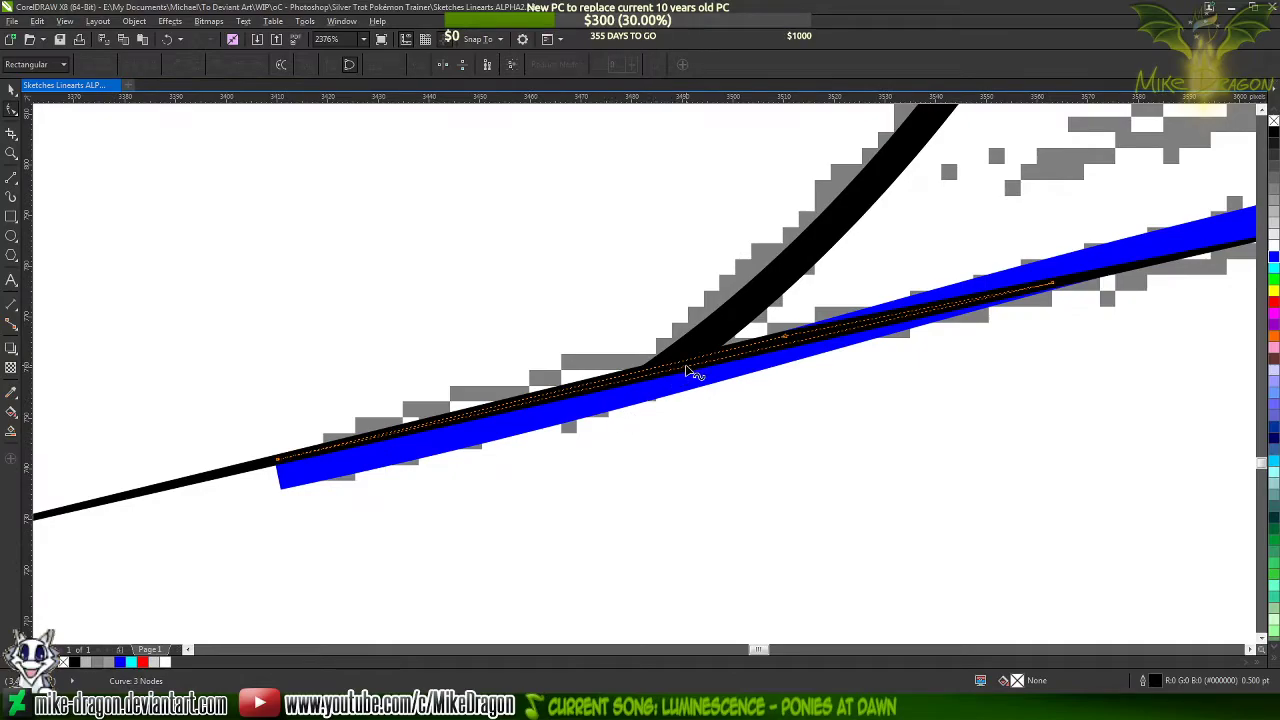
# Bend the outline's long lower side toward the blue stroke's lower edge and fit its upper side to the stroke's upper edge
pyautogui.moveTo(677, 371); pyautogui.dragTo(656, 392)
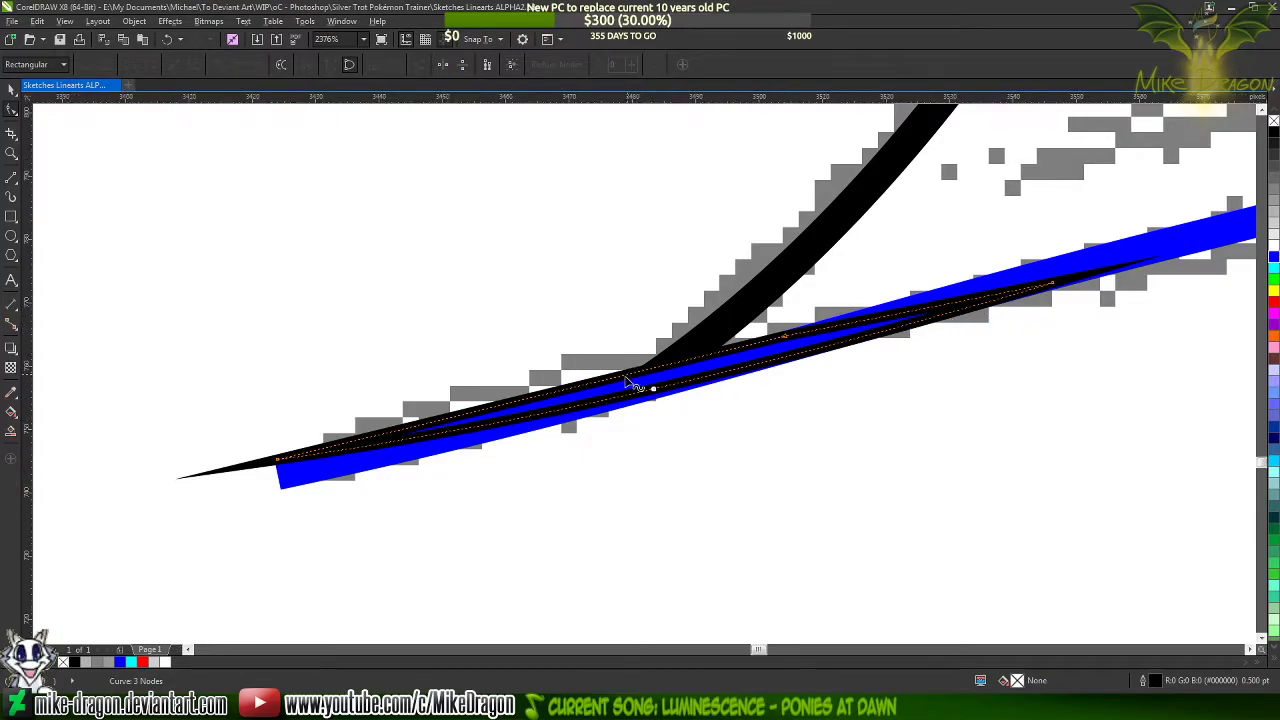
pyautogui.scroll(2, 627, 377)
pyautogui.moveTo(596, 380); pyautogui.dragTo(599, 390)
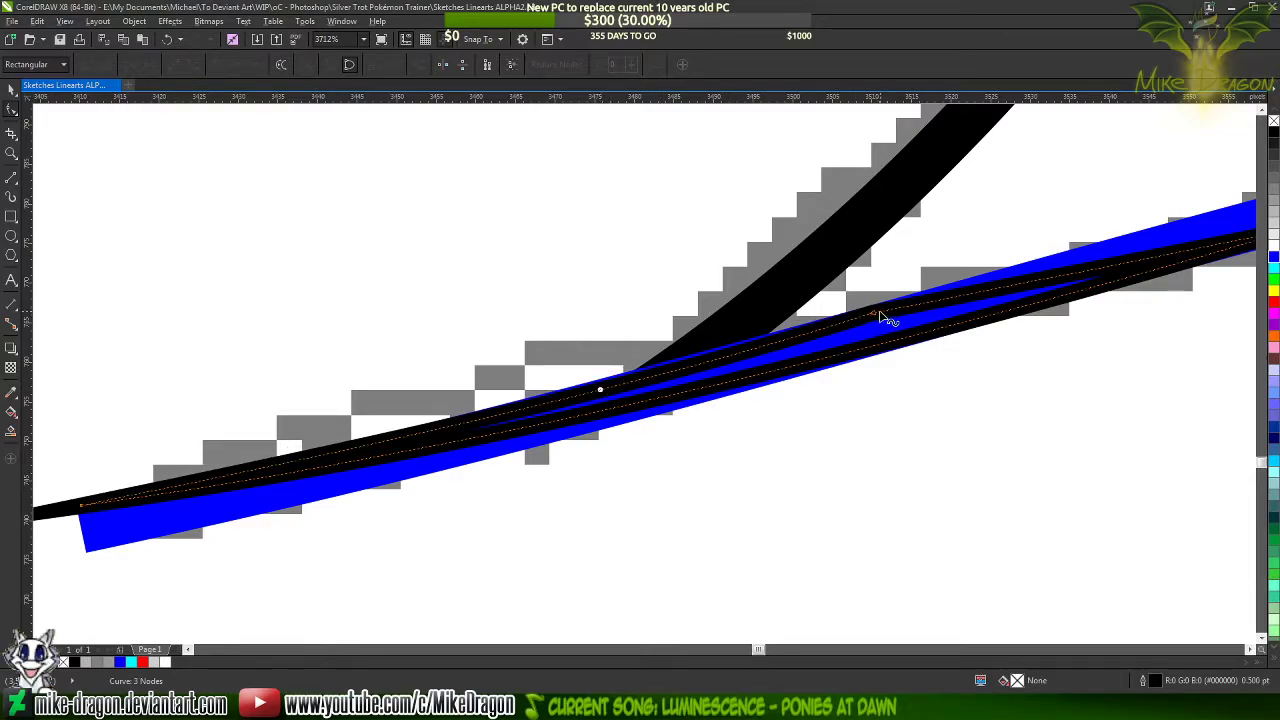
pyautogui.scroll(1, 572, 382)
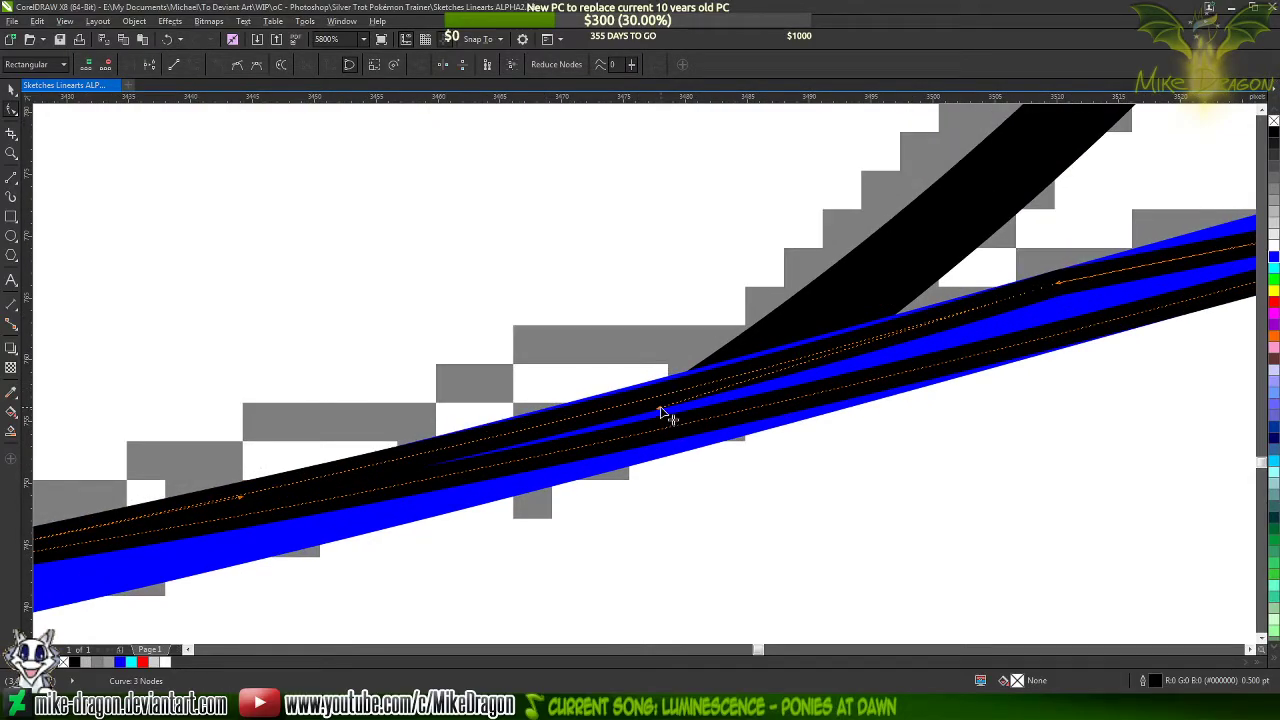
pyautogui.moveTo(663, 414); pyautogui.dragTo(696, 388)
pyautogui.scroll(-2, 853, 333)
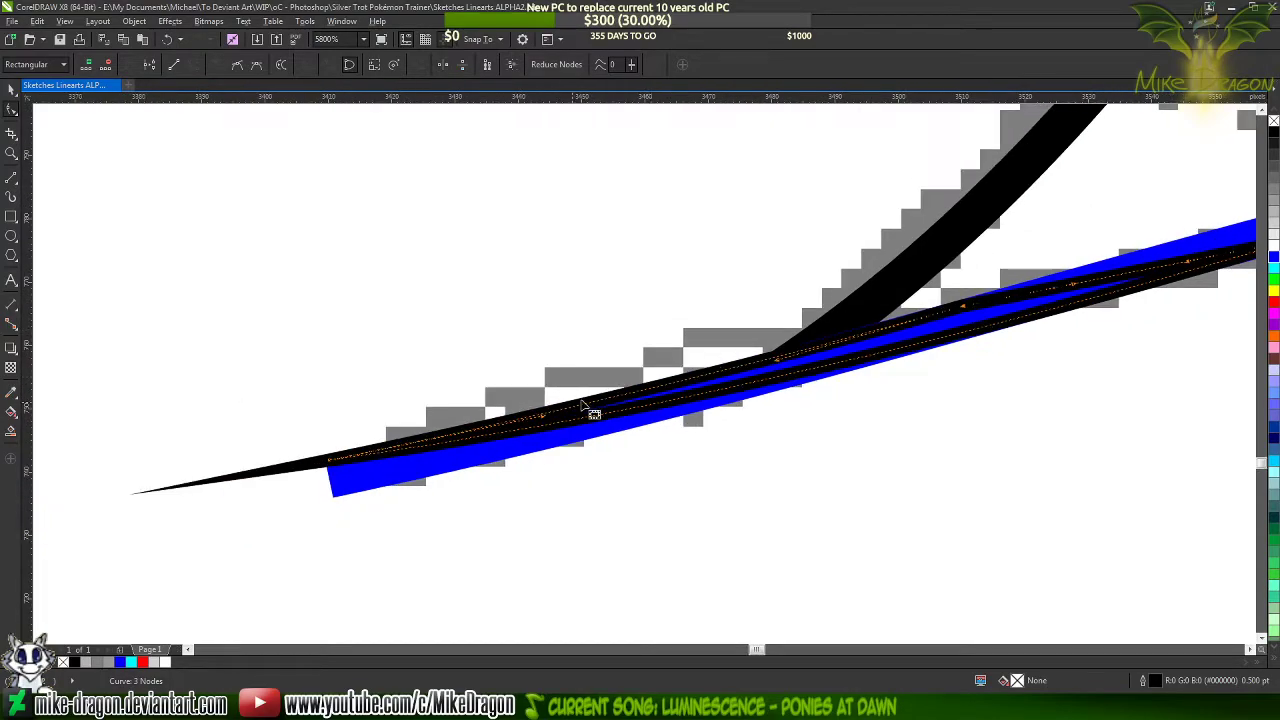
# Adjust the lower side's curve handle at the open tip so the side bows slightly further toward the blue stroke's lower edge
pyautogui.click(330, 461)
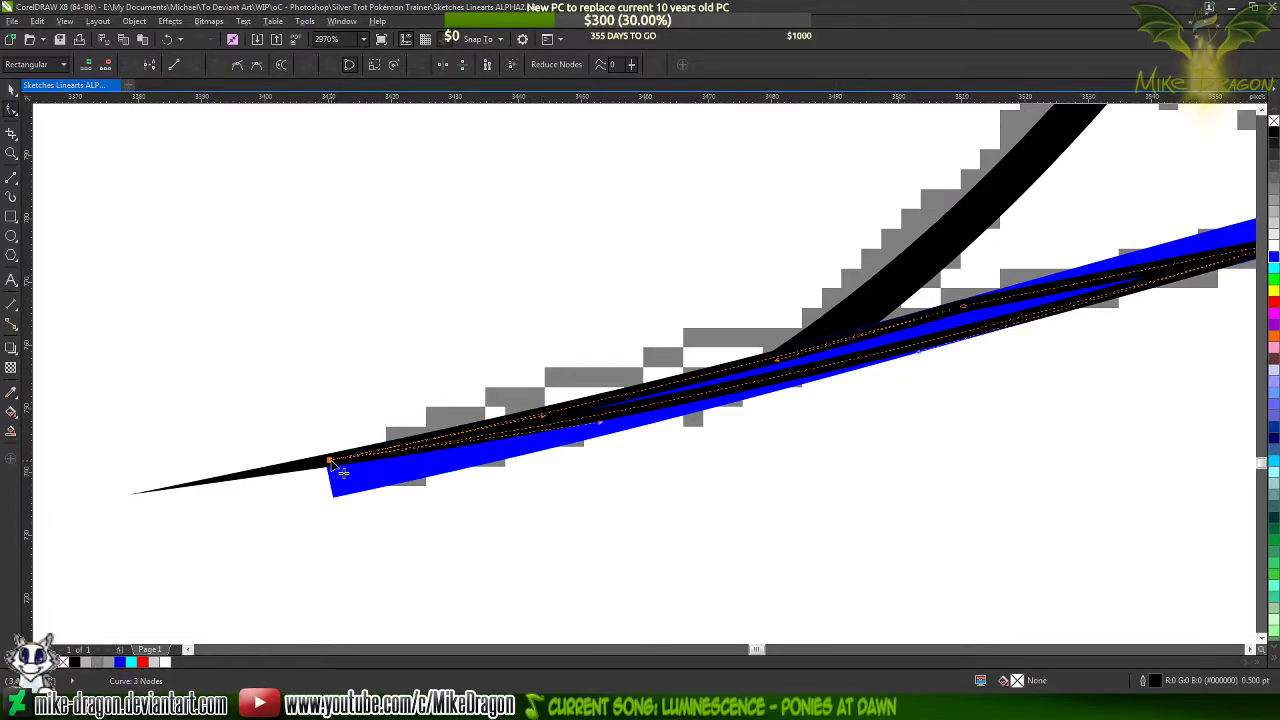
pyautogui.moveTo(601, 424); pyautogui.dragTo(604, 429)
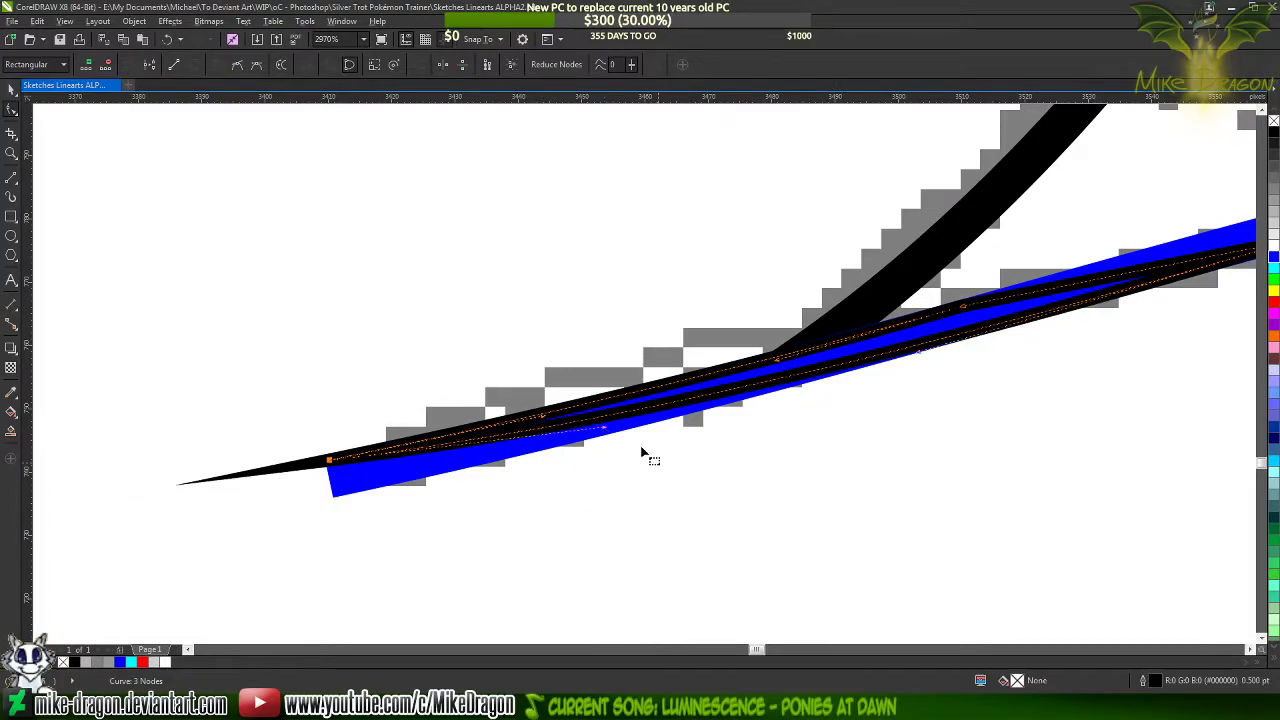
pyautogui.click(495, 506)
pyautogui.click(348, 483)
pyautogui.scroll(-3, 338, 522)
pyautogui.scroll(5, 768, 427)
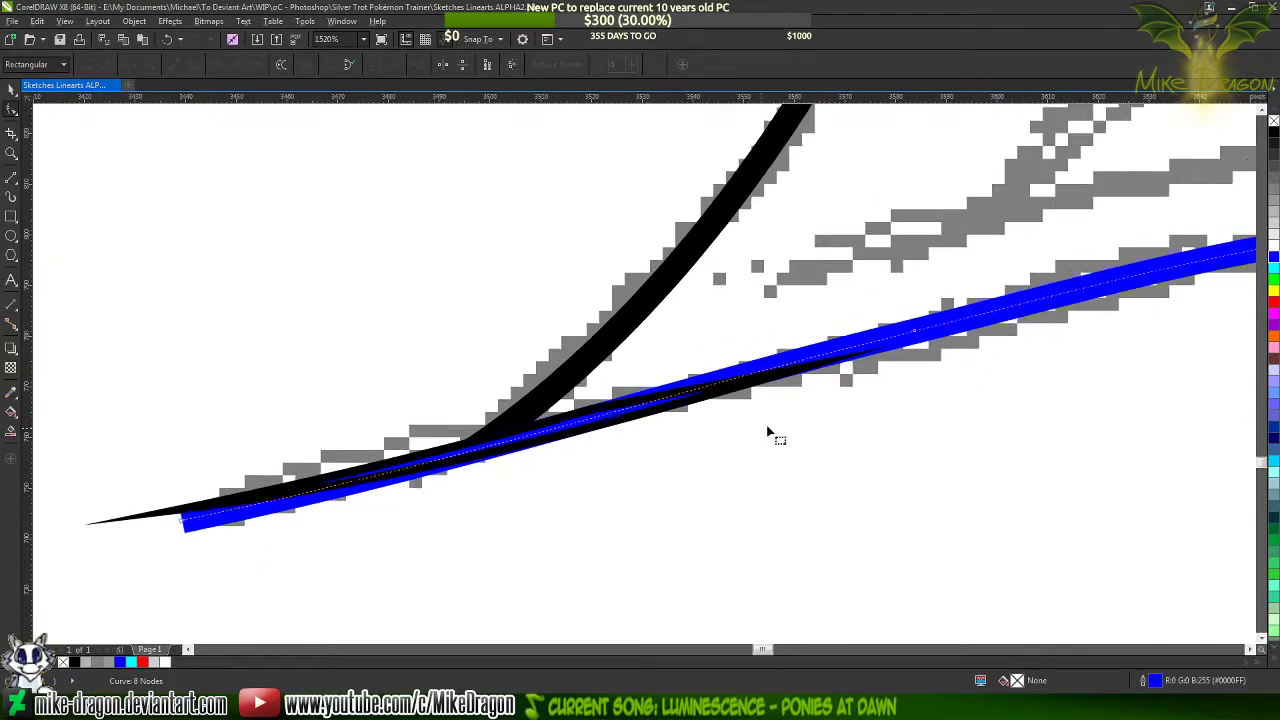
pyautogui.click(642, 342)
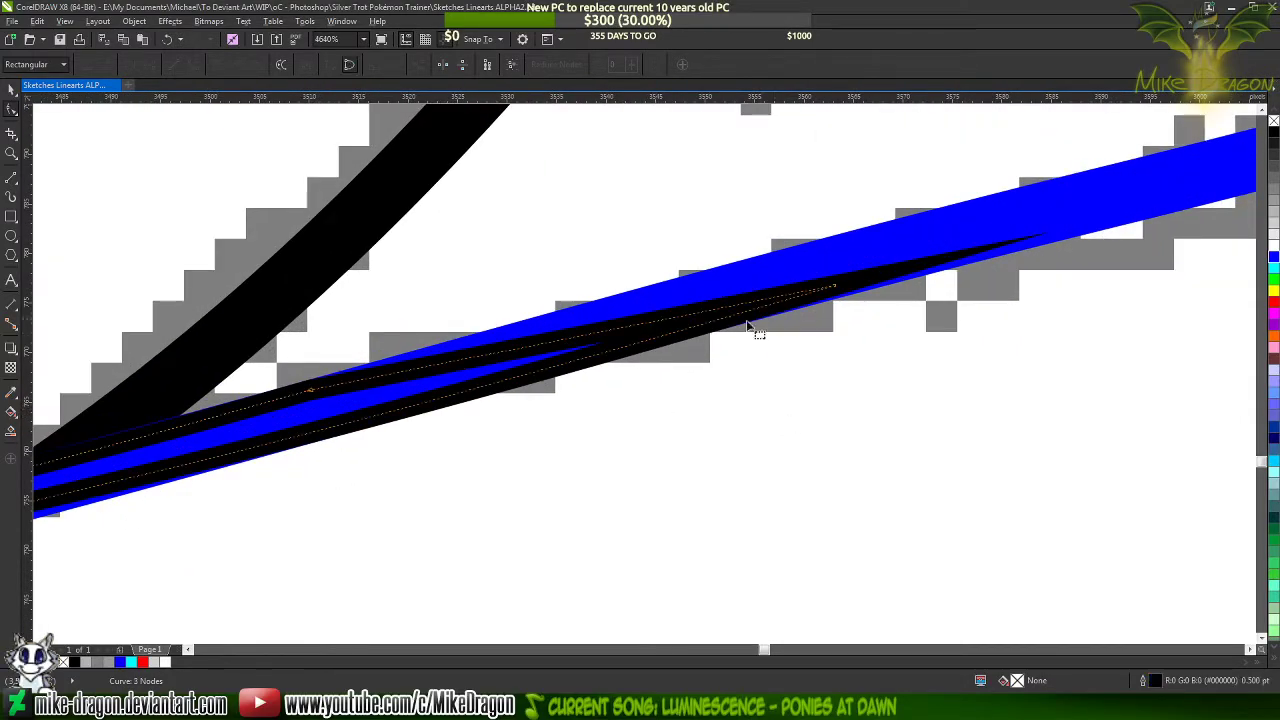
# Adjust the lower side's curve handle at the outline's inner end so the side follows the blue stroke's lower edge
pyautogui.press('F10')
pyautogui.scroll(6, 860, 285)
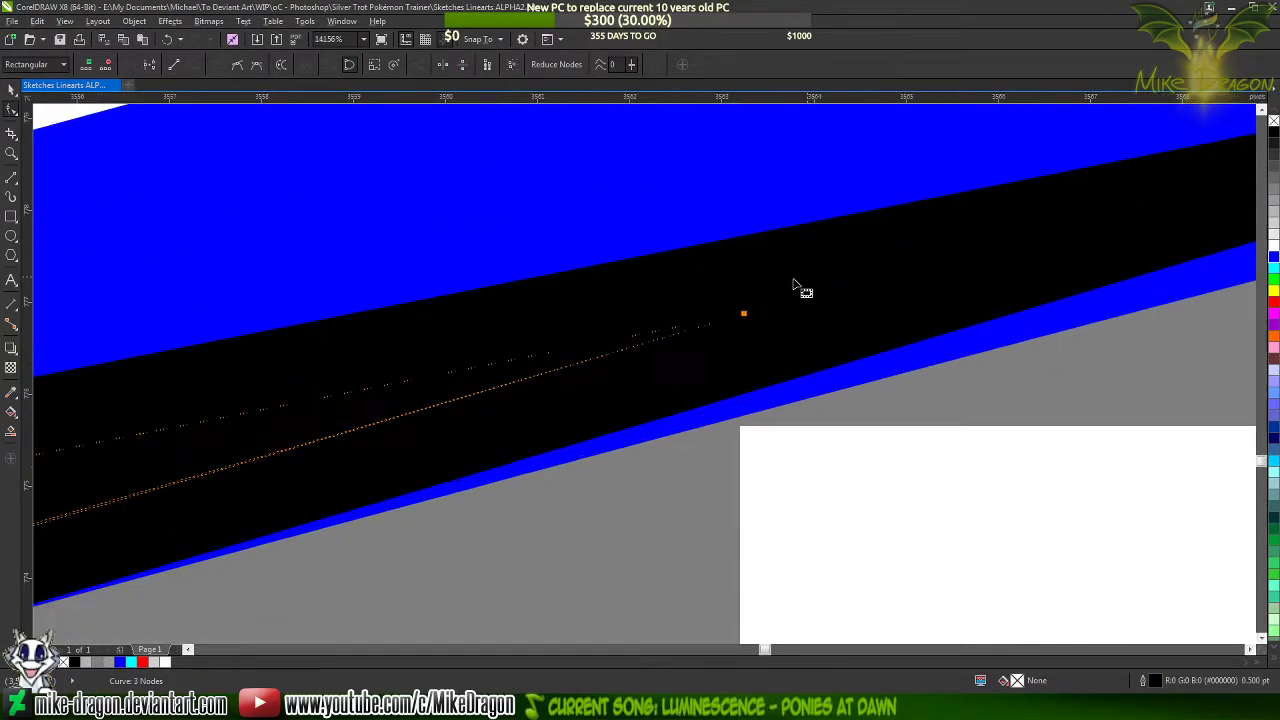
pyautogui.moveTo(733, 326); pyautogui.dragTo(733, 352)
pyautogui.scroll(-7, 938, 320)
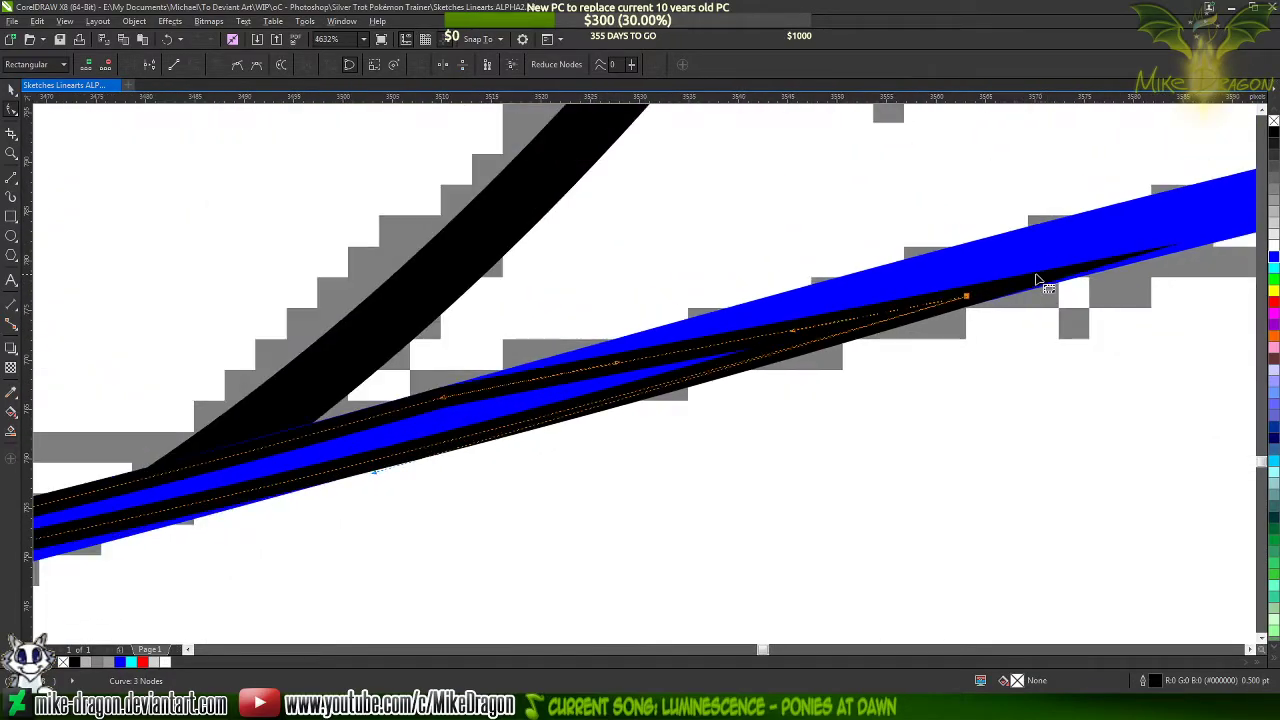
pyautogui.scroll(2, 672, 388)
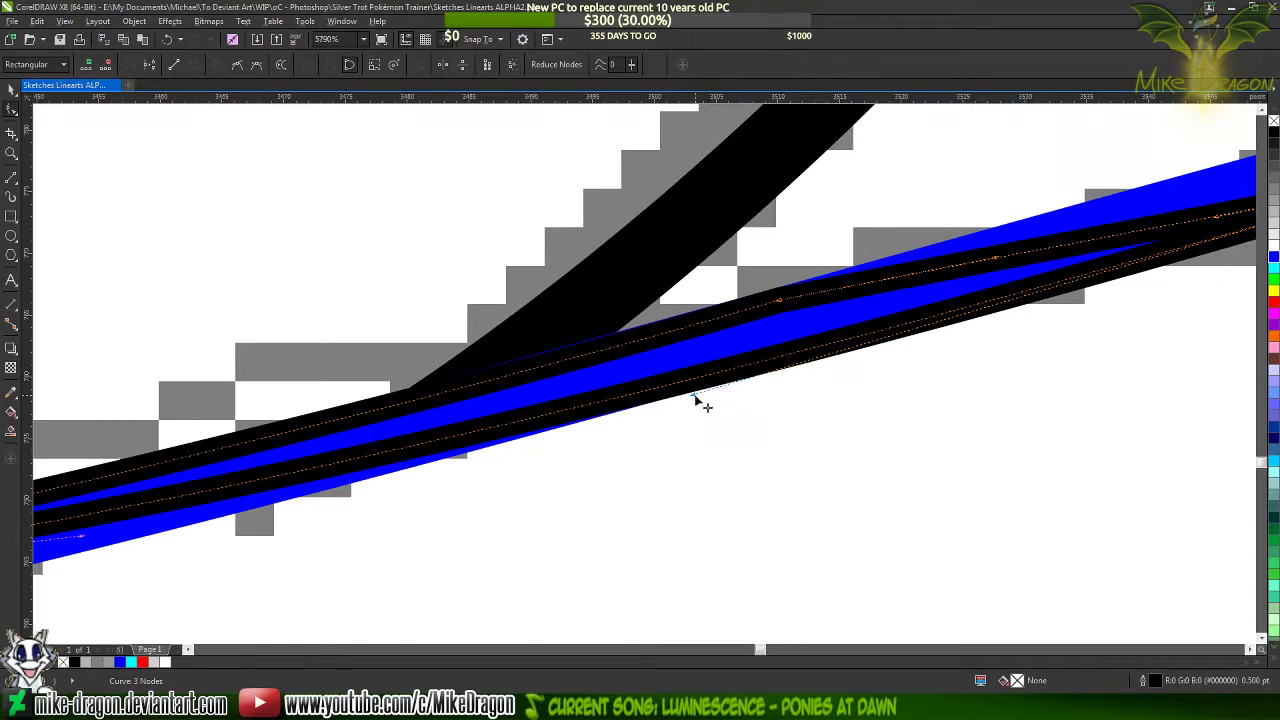
pyautogui.moveTo(697, 398); pyautogui.dragTo(694, 381)
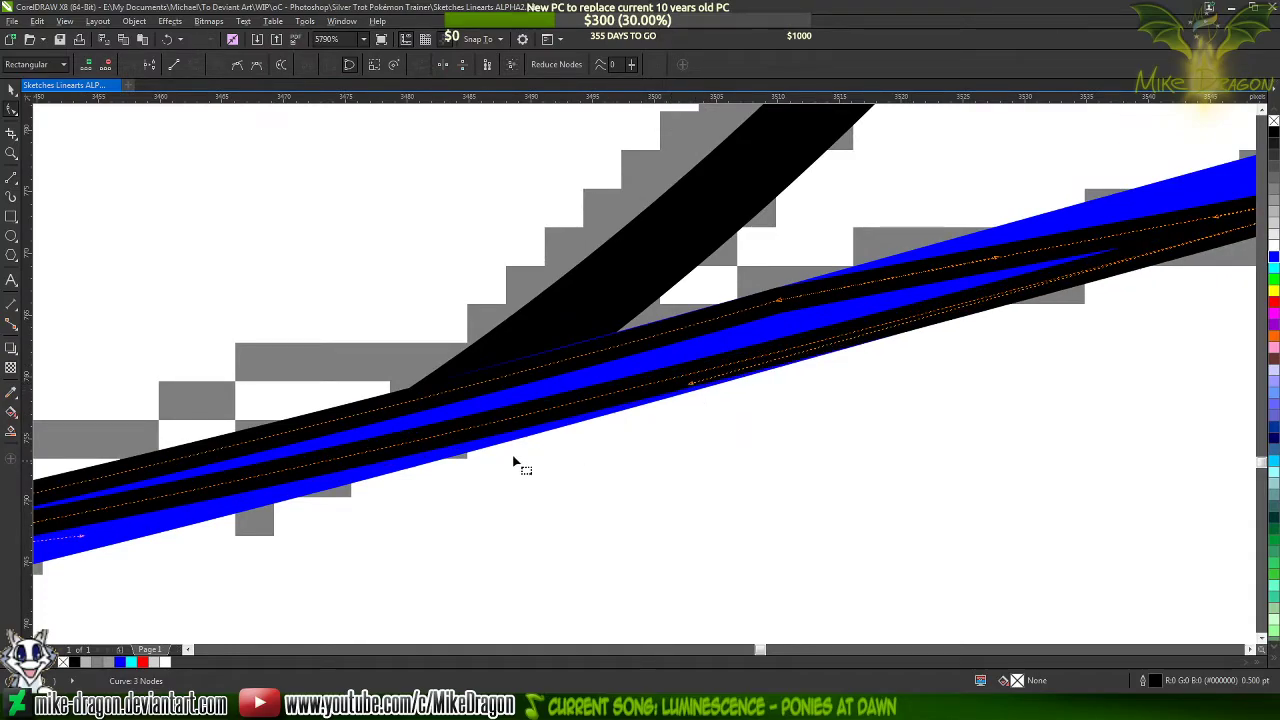
# Pull the lower side's handle at the open tip slightly farther down to widen the taper
pyautogui.scroll(-2, 514, 462)
pyautogui.scroll(2, 786, 423)
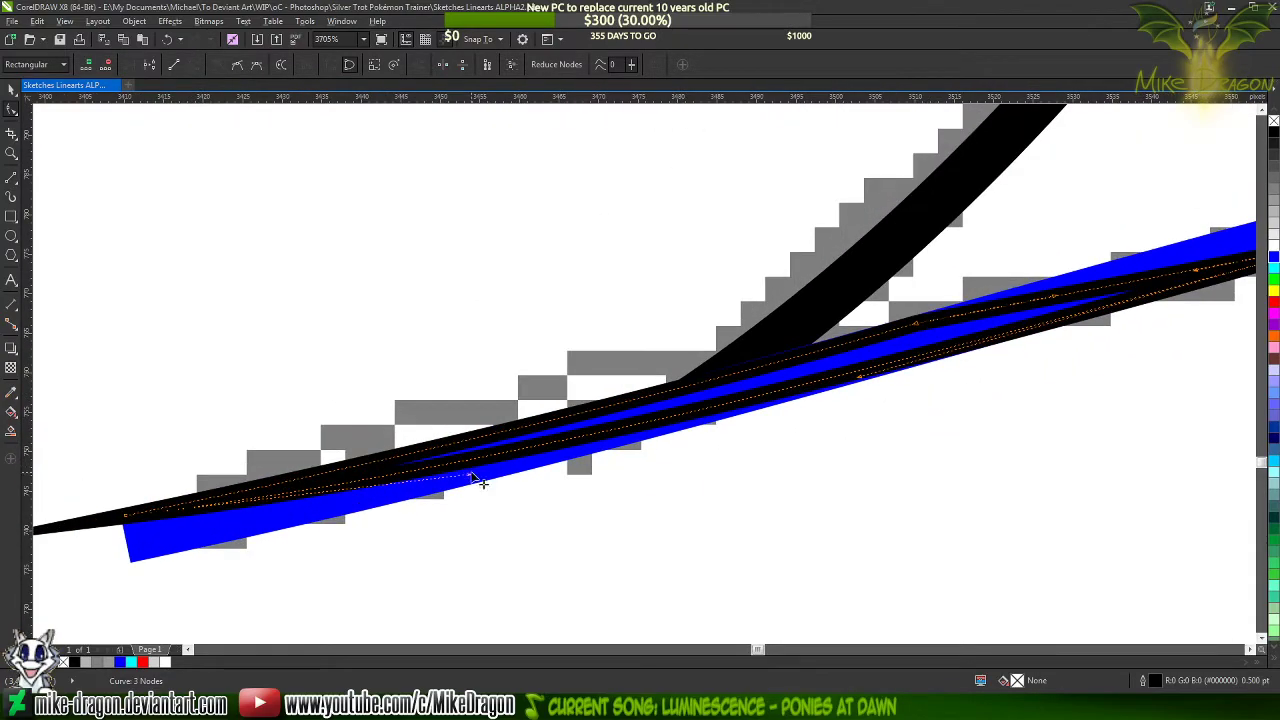
pyautogui.moveTo(478, 480); pyautogui.dragTo(477, 490)
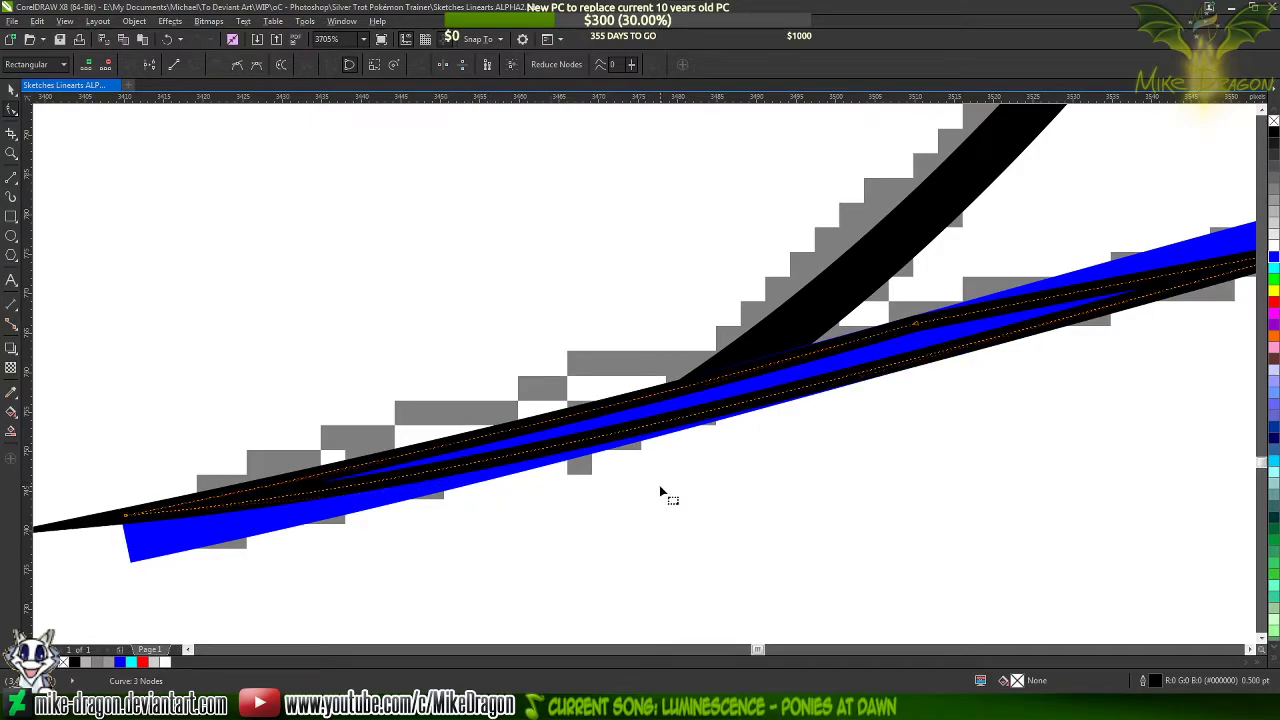
pyautogui.scroll(-2, 334, 523)
pyautogui.scroll(1, 560, 470)
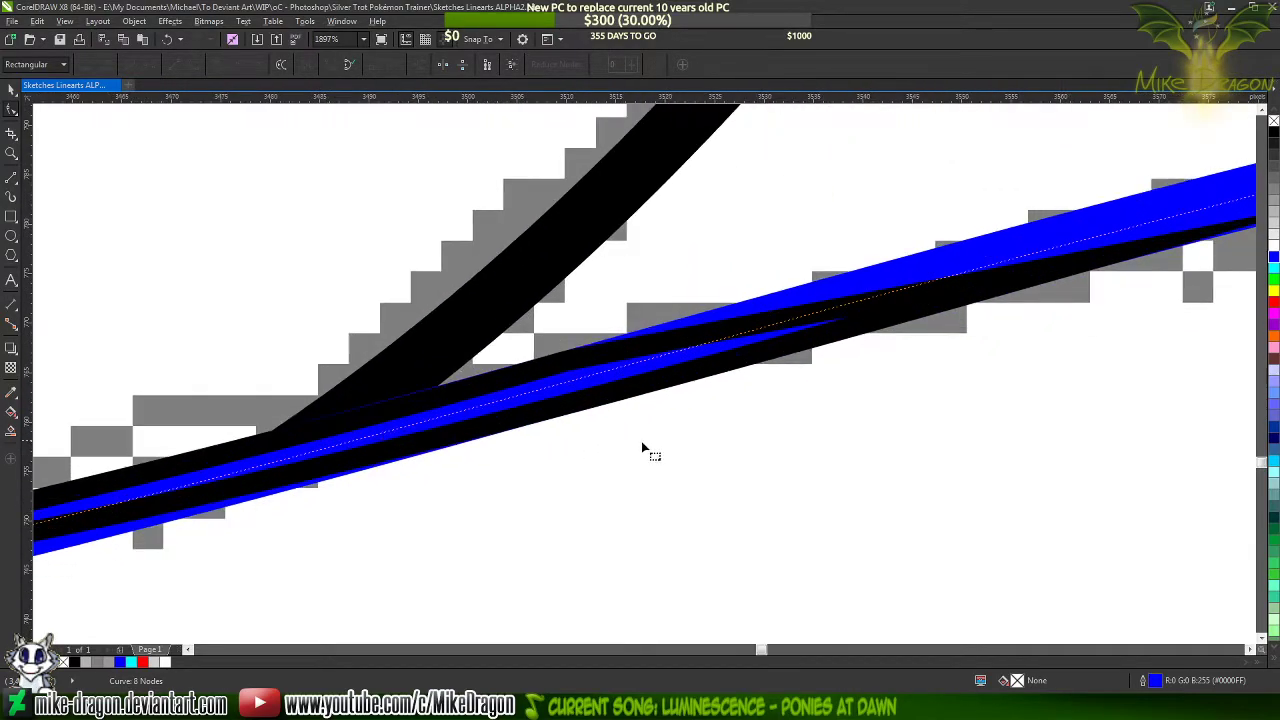
# Raise the upper side's curve handle beside the leg line to cover the blue stroke's upper edge
pyautogui.scroll(2, 449, 414)
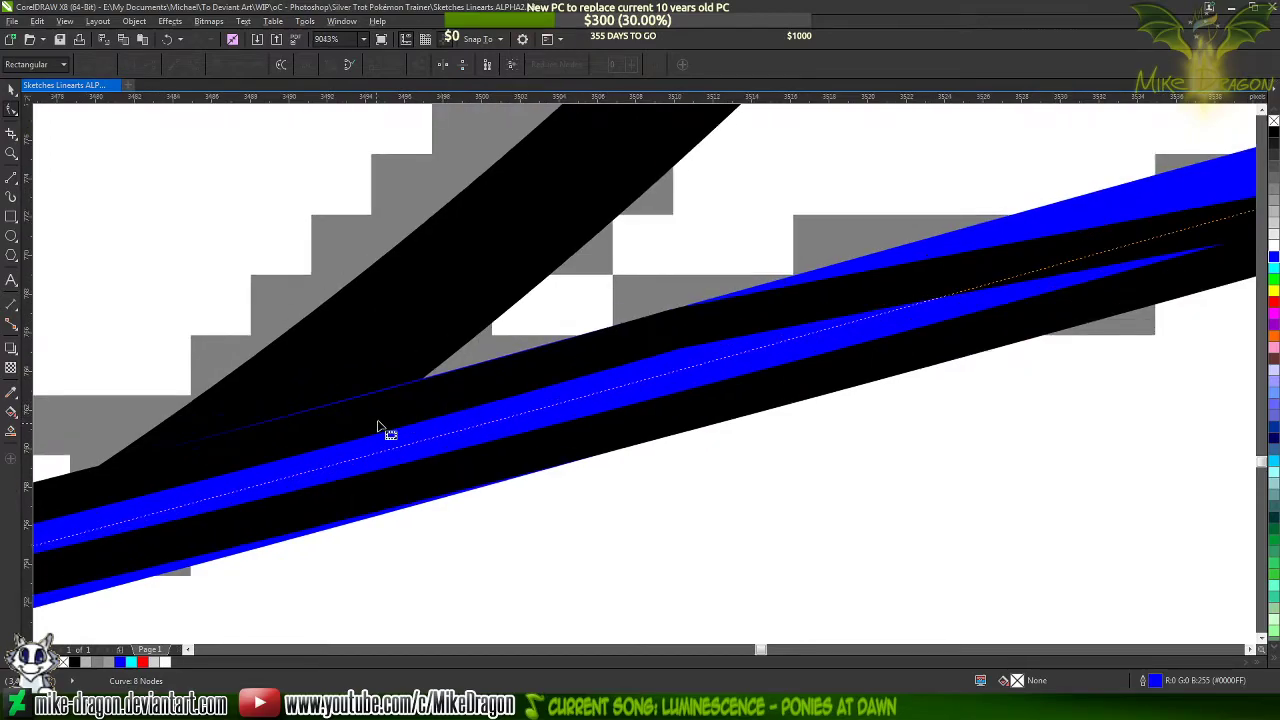
pyautogui.click(580, 372)
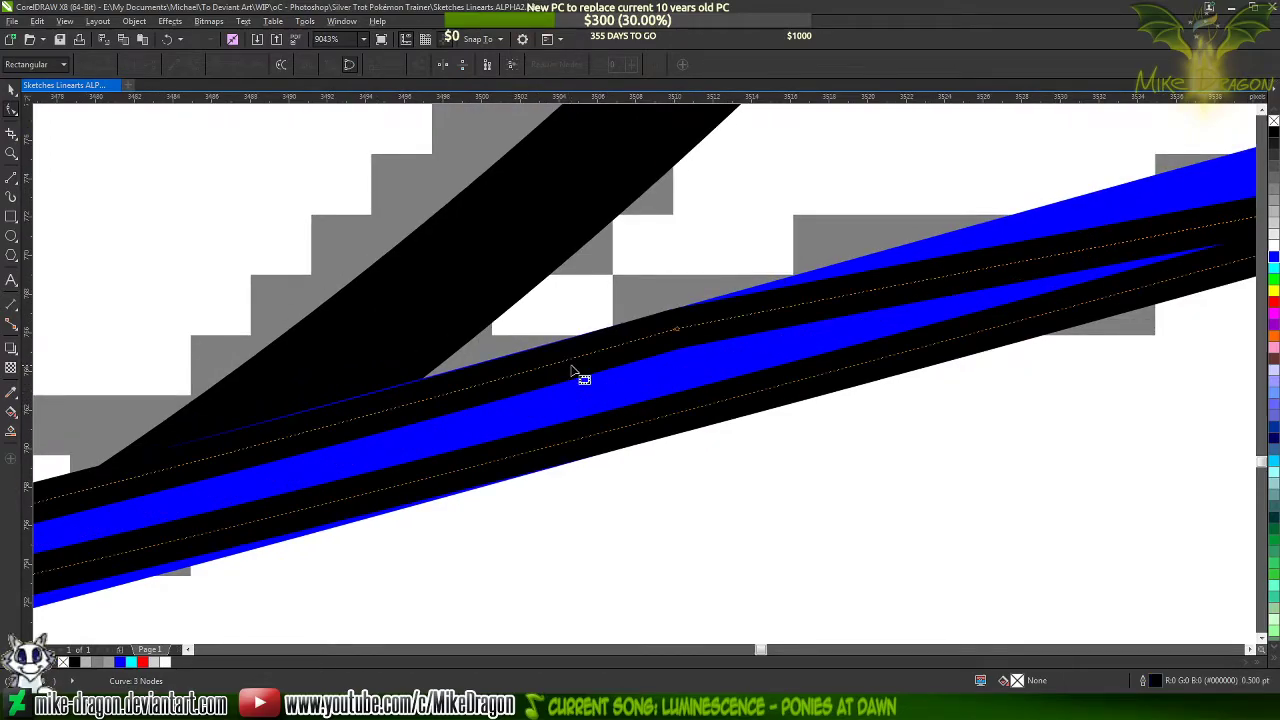
pyautogui.scroll(-1, 746, 322)
pyautogui.press('F10')
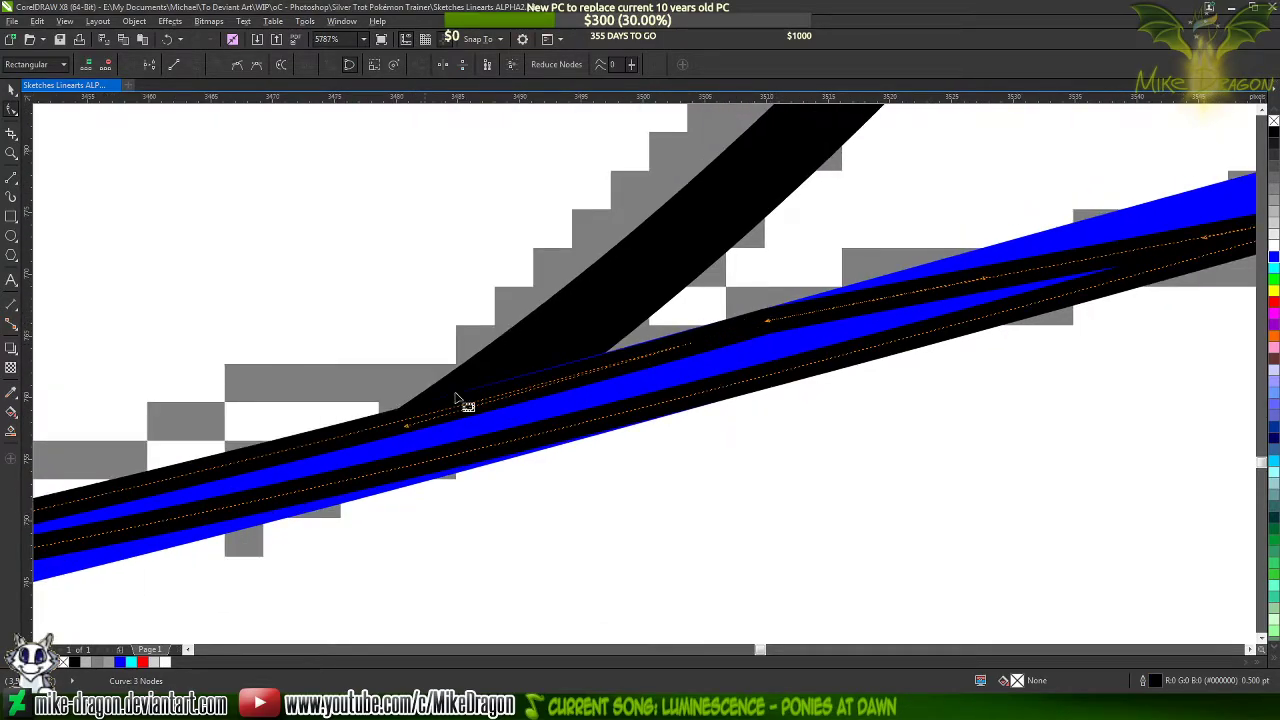
pyautogui.moveTo(406, 427); pyautogui.dragTo(415, 421)
pyautogui.scroll(2, 806, 331)
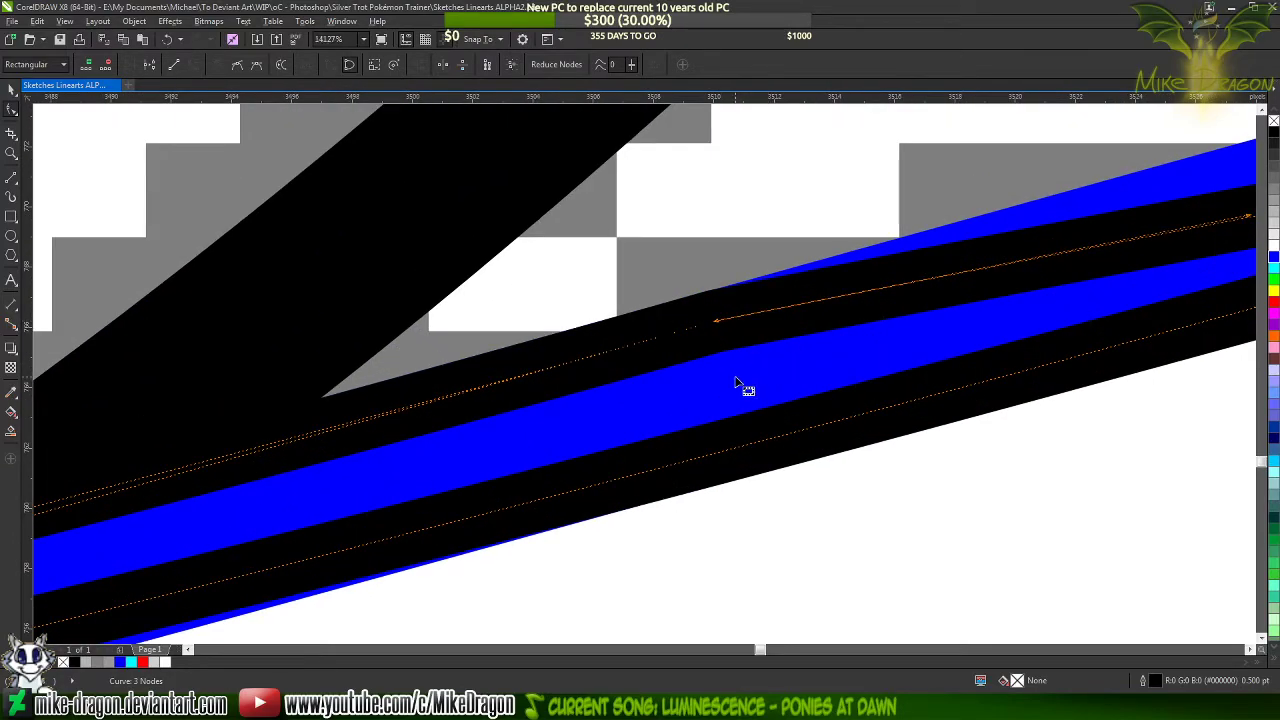
# Shift the outline's middle node slightly on the blue stroke's upper edge and refine its curve handle to match that edge
pyautogui.click(733, 350)
pyautogui.scroll(2, 726, 302)
pyautogui.click(738, 363)
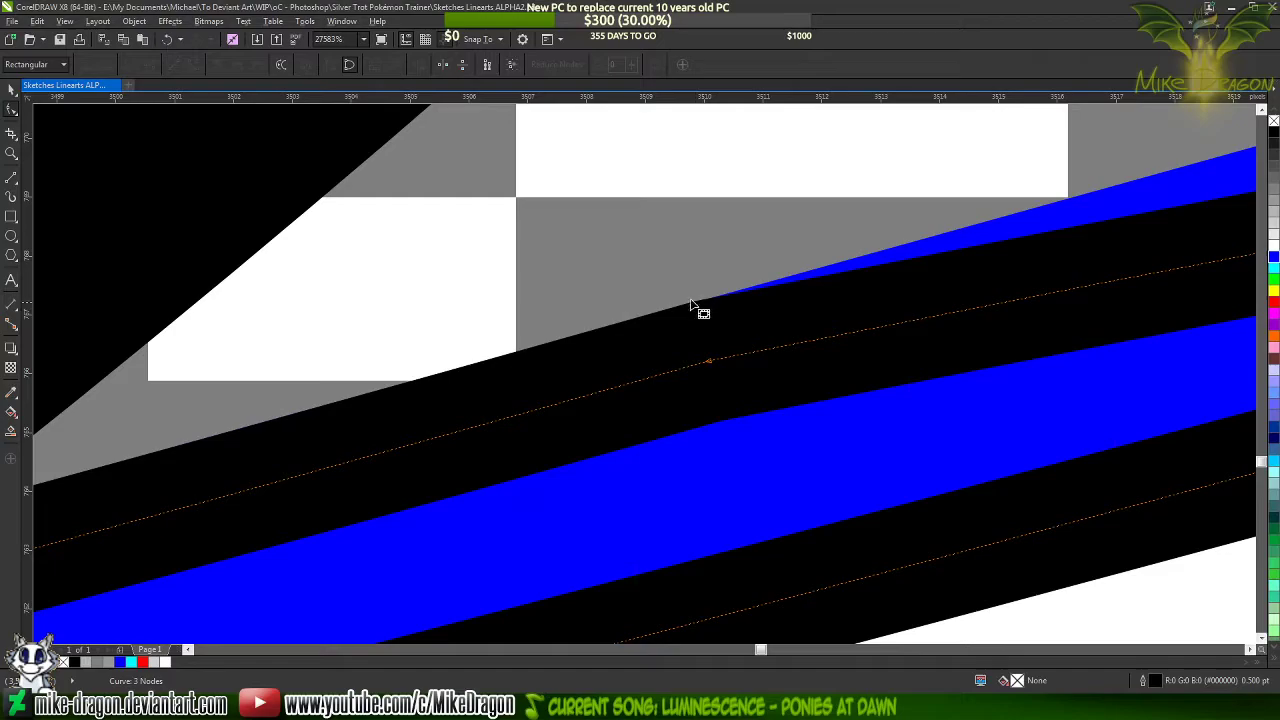
pyautogui.scroll(1, 729, 326)
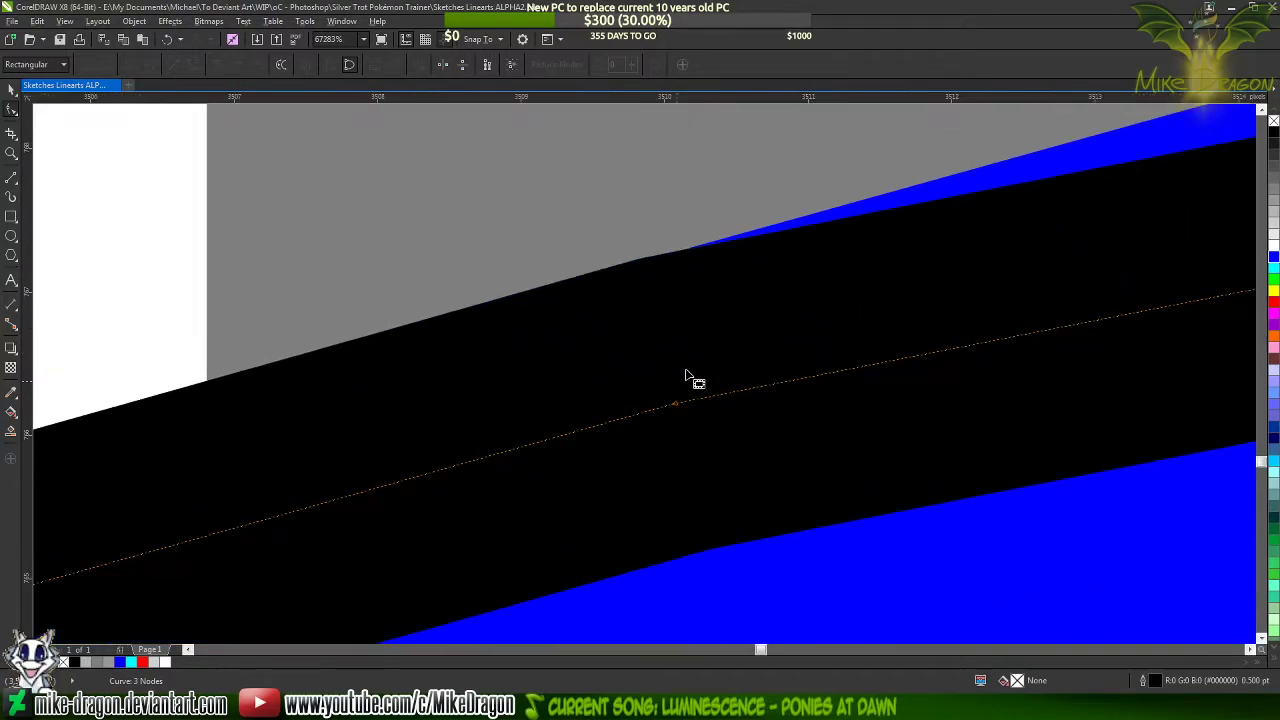
pyautogui.doubleClick(677, 409)
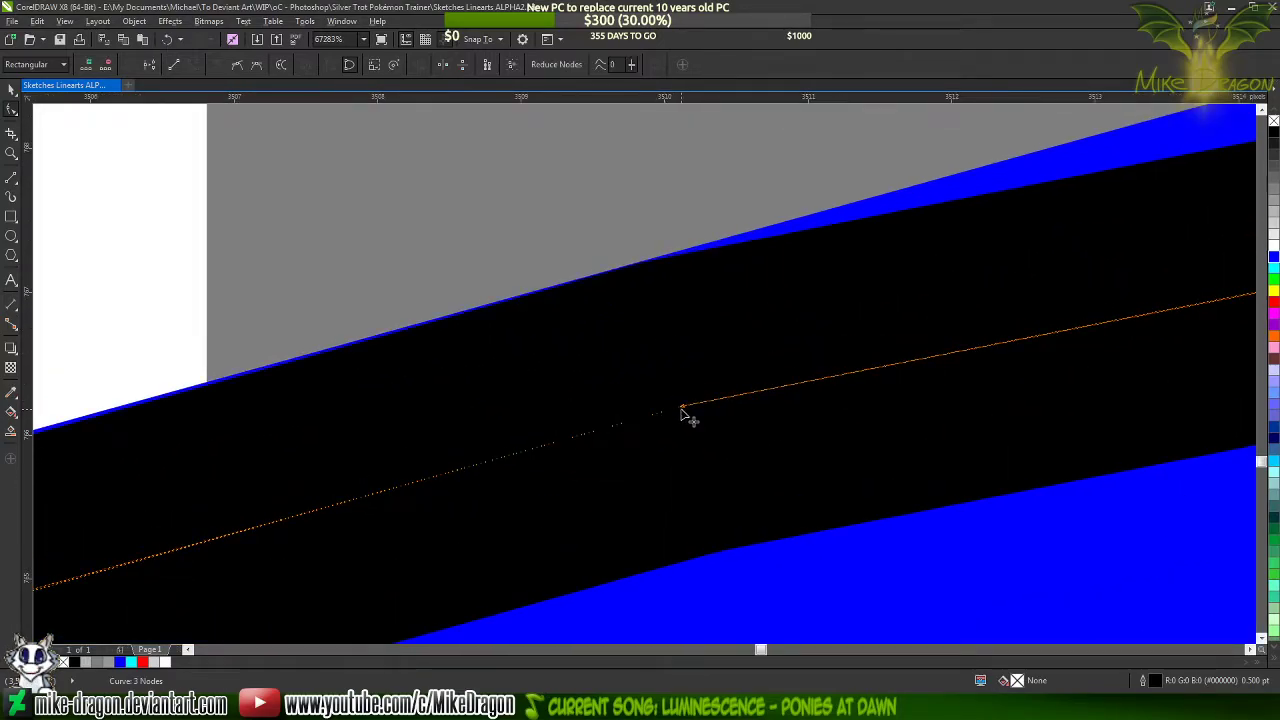
pyautogui.scroll(-5, 762, 403)
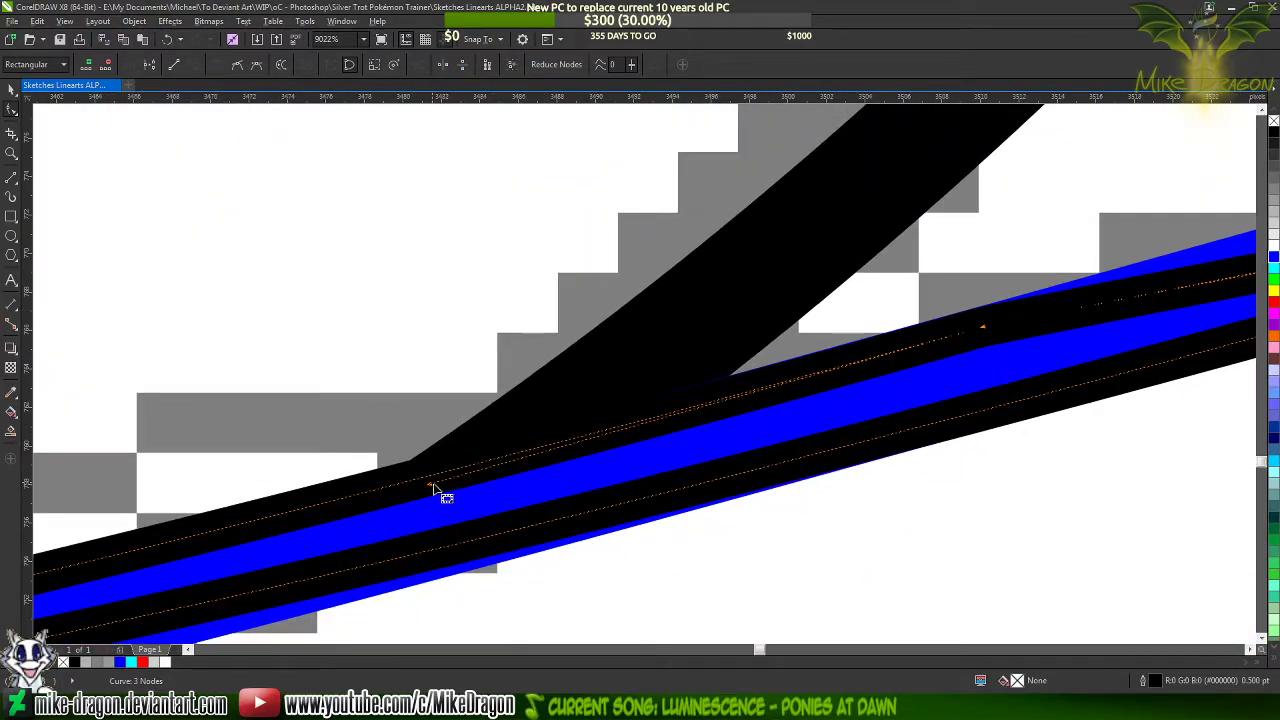
pyautogui.moveTo(434, 488); pyautogui.dragTo(440, 478)
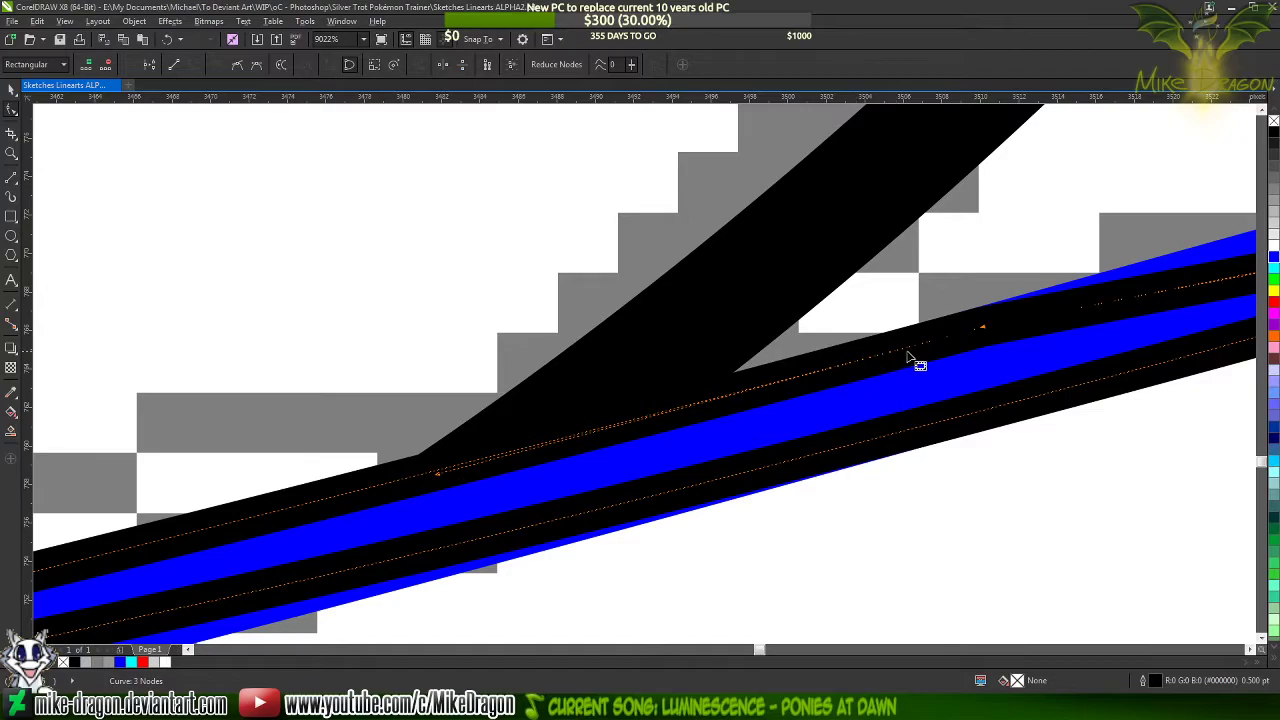
pyautogui.scroll(5, 912, 358)
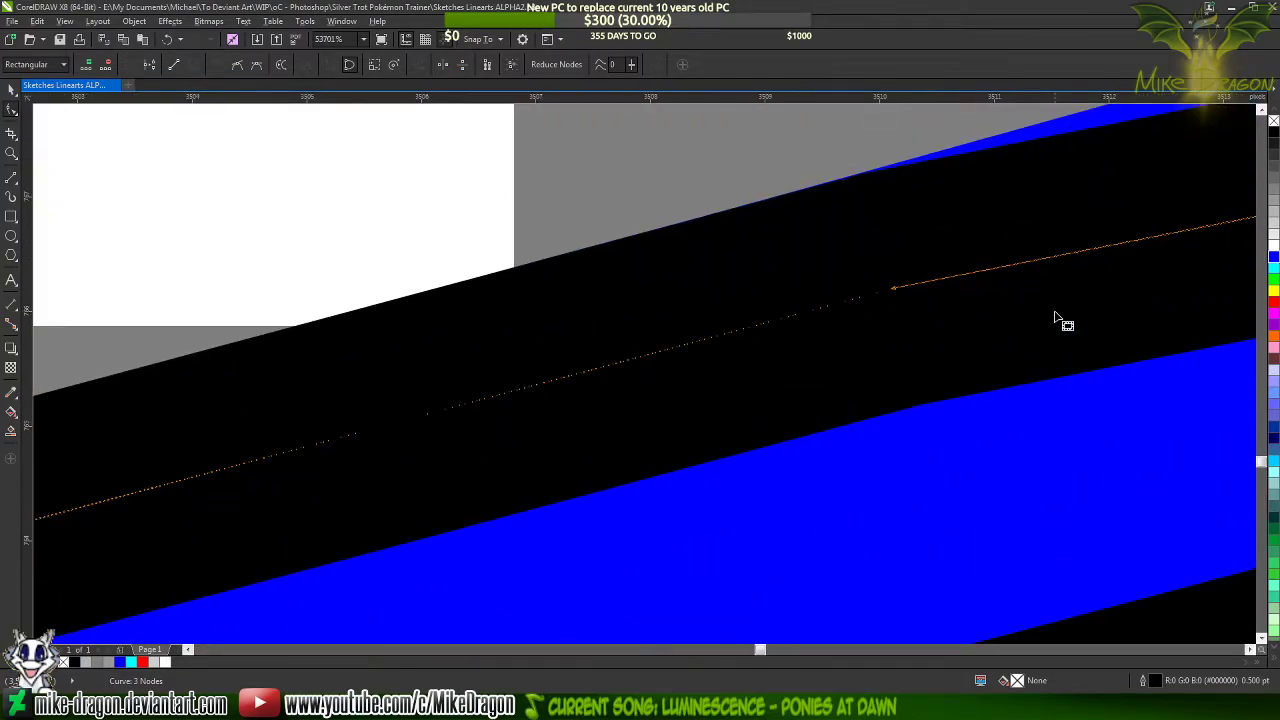
# Add a node on the blue curve between the outline's two sides, near the outline's middle corner
pyautogui.click(937, 486)
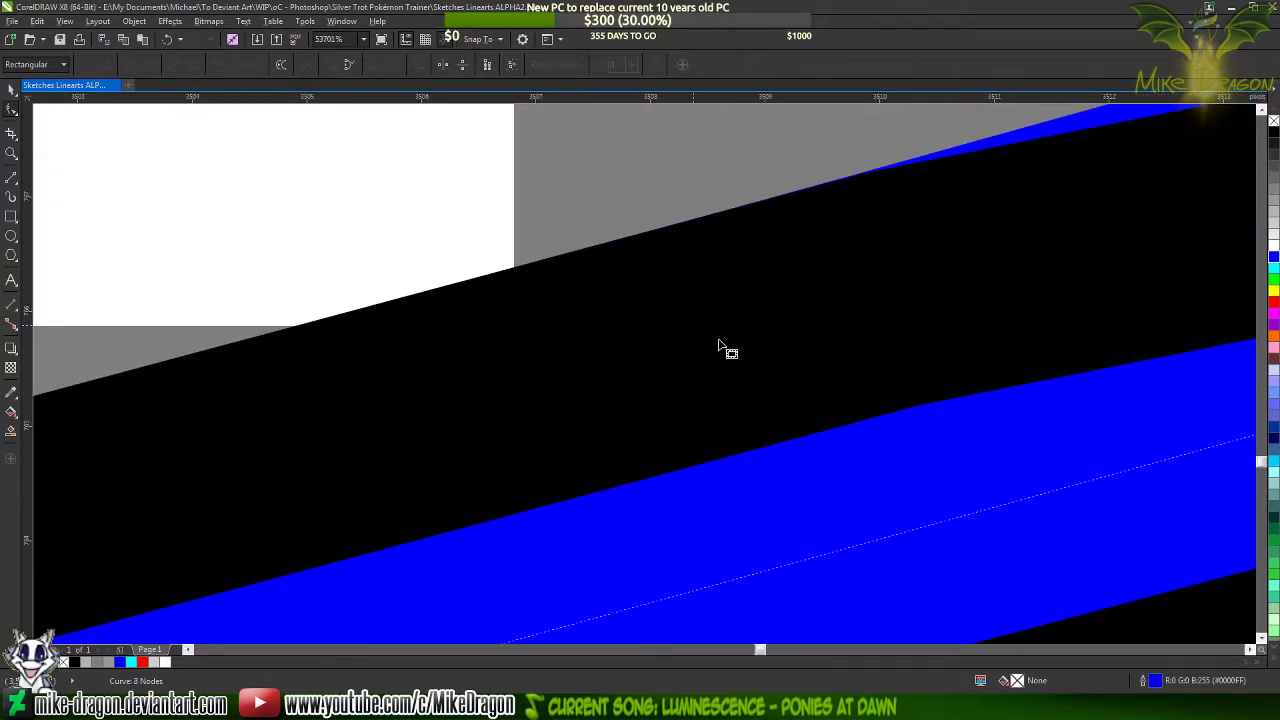
pyautogui.doubleClick(714, 585)
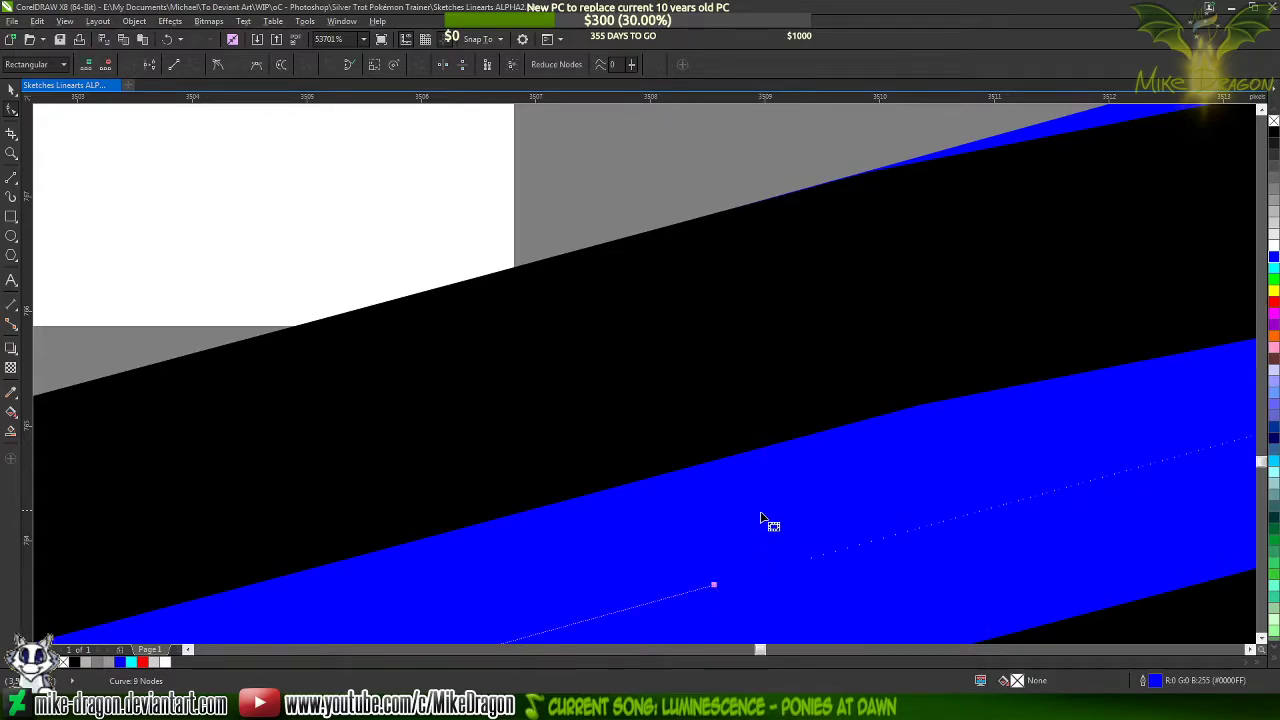
pyautogui.hotkey('alt', 'Right')
pyautogui.hotkey('alt', 'Right')
pyautogui.hotkey('alt', 'Right')
pyautogui.hotkey('alt', 'Right')
pyautogui.hotkey('alt', 'Right')
pyautogui.hotkey('alt', 'Right')
pyautogui.hotkey('alt', 'Down')
pyautogui.hotkey('alt', 'Down')
pyautogui.hotkey('alt', 'Down')
pyautogui.hotkey('alt', 'Down')
pyautogui.hotkey('alt', 'Down')
pyautogui.hotkey('alt', 'Down')
pyautogui.hotkey('alt', 'Down')
pyautogui.hotkey('alt', 'Down')
pyautogui.hotkey('alt', 'Down')
pyautogui.hotkey('alt', 'Down')
pyautogui.hotkey('alt', 'Down')
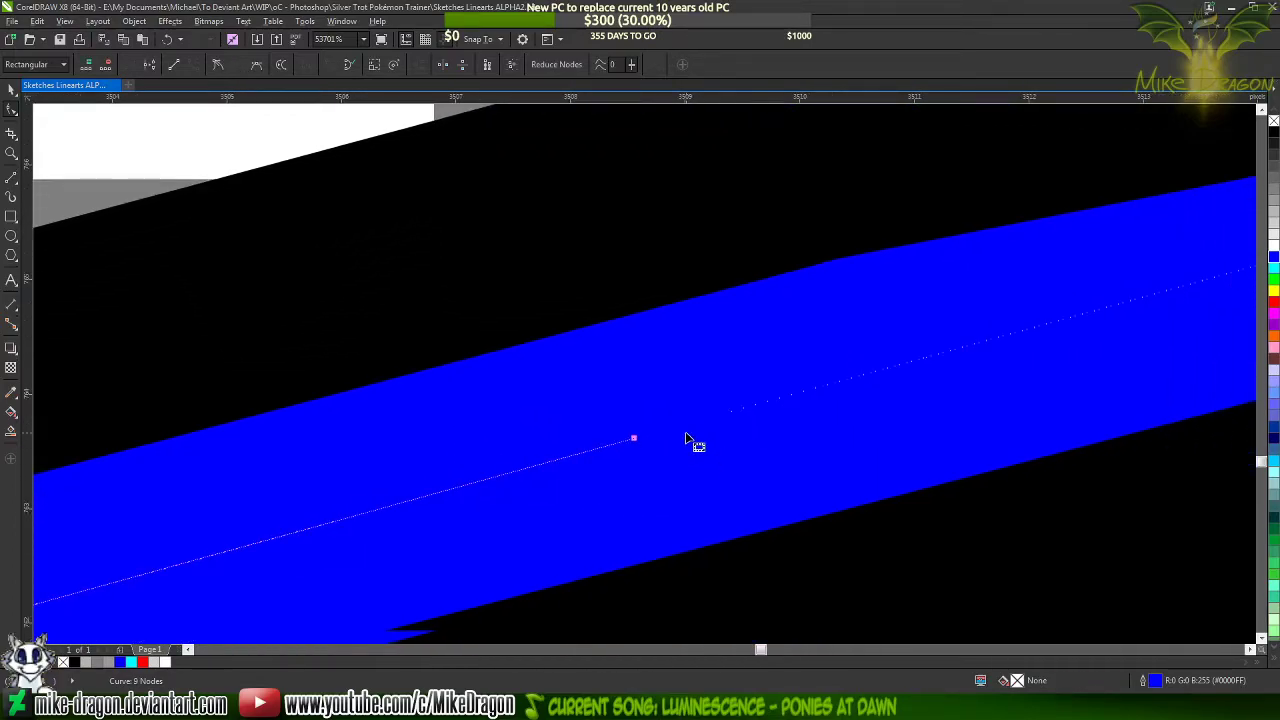
# Remove the blue curve's end segment back to the node inside the tapered outline, and fill that outline black
pyautogui.hotkey('alt', 'Down')
pyautogui.hotkey('alt', 'Down')
pyautogui.hotkey('alt', 'Down')
pyautogui.hotkey('alt', 'Down')
pyautogui.hotkey('alt', 'Down')
pyautogui.hotkey('alt', 'Down')
pyautogui.hotkey('alt', 'Down')
pyautogui.hotkey('alt', 'Down')
pyautogui.hotkey('alt', 'Down')
pyautogui.hotkey('alt', 'Down')
pyautogui.hotkey('alt', 'Down')
pyautogui.hotkey('alt', 'Down')
pyautogui.hotkey('alt', 'Down')
pyautogui.hotkey('alt', 'Down')
pyautogui.hotkey('alt', 'Down')
pyautogui.hotkey('alt', 'Down')
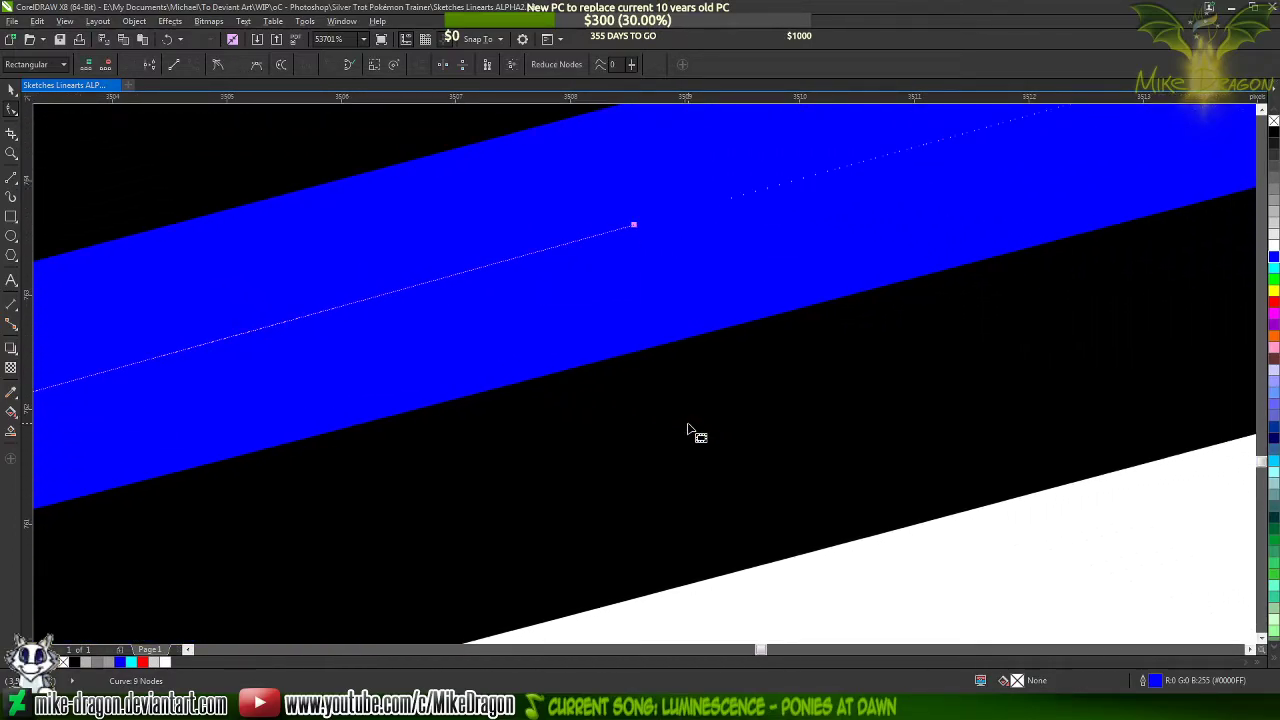
pyautogui.scroll(-5, 857, 491)
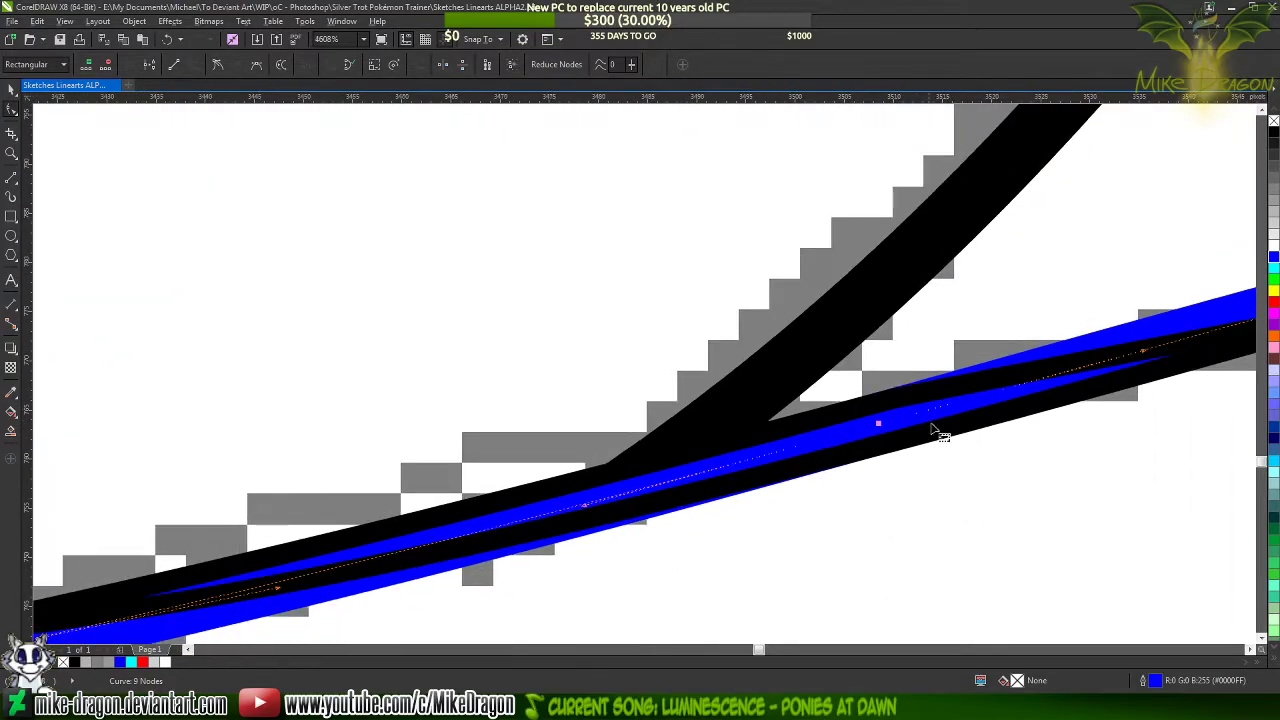
pyautogui.scroll(-5, 938, 434)
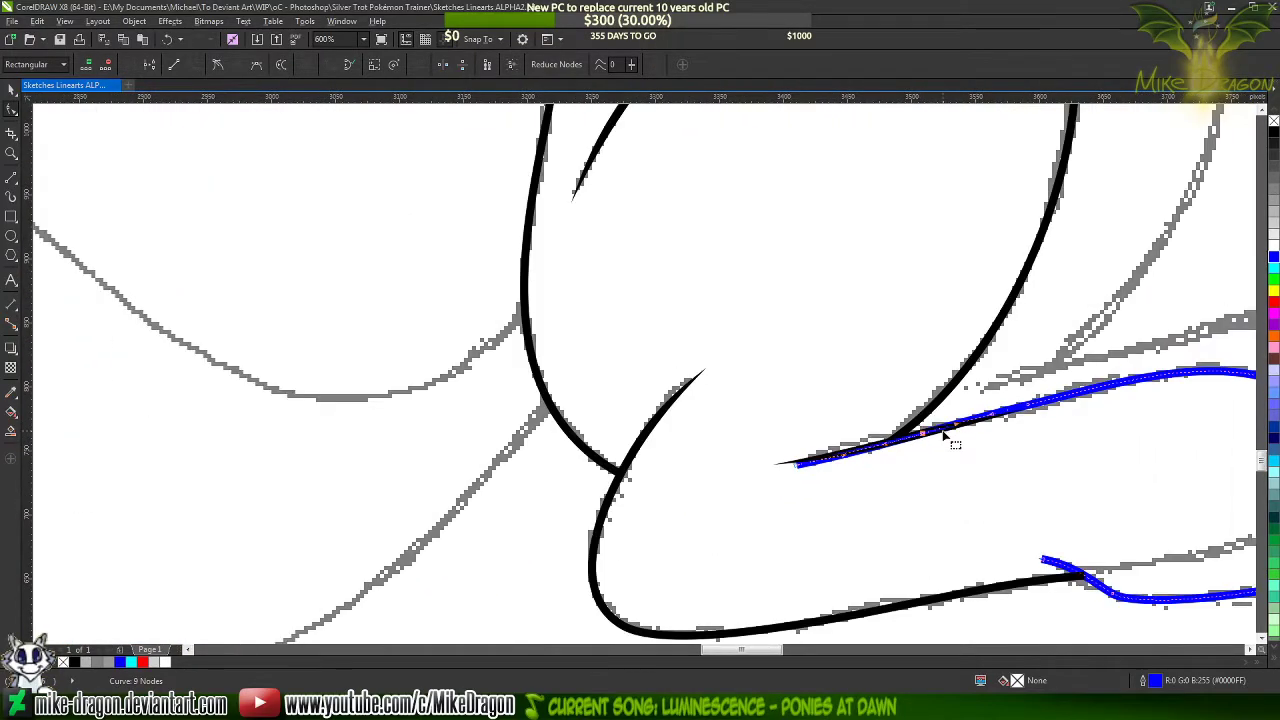
pyautogui.scroll(2, 1075, 438)
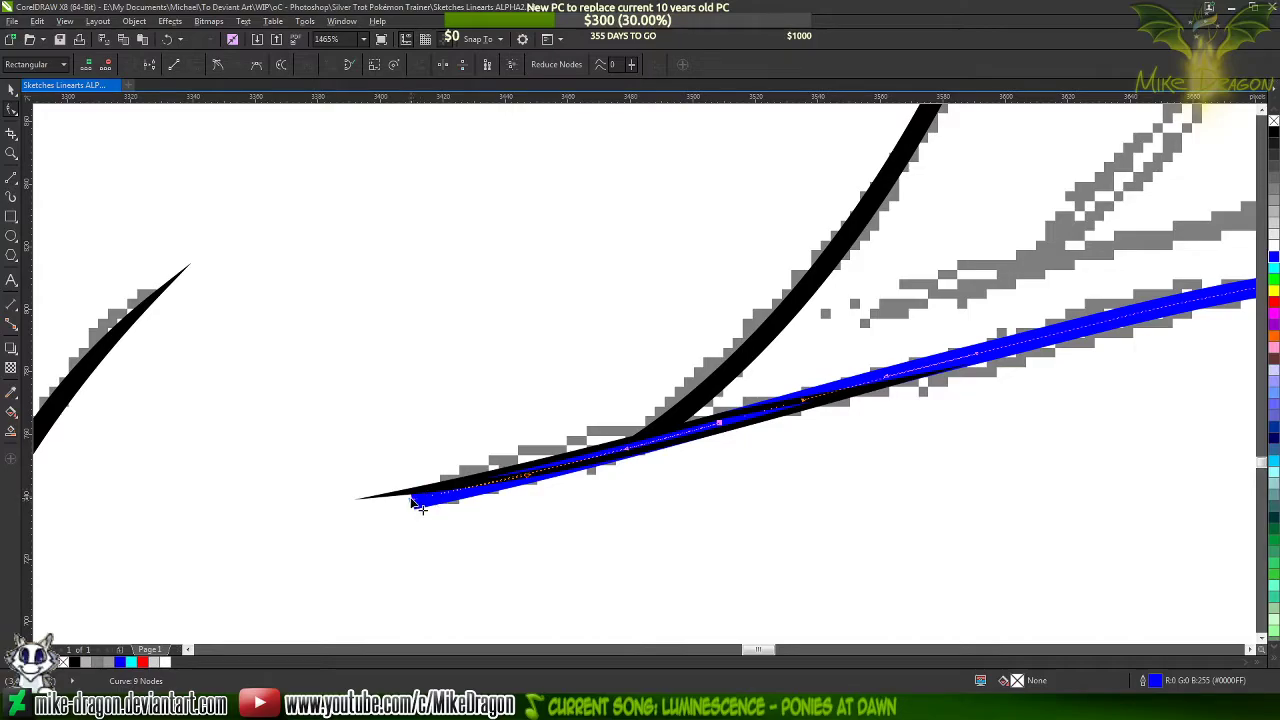
pyautogui.press('Delete')
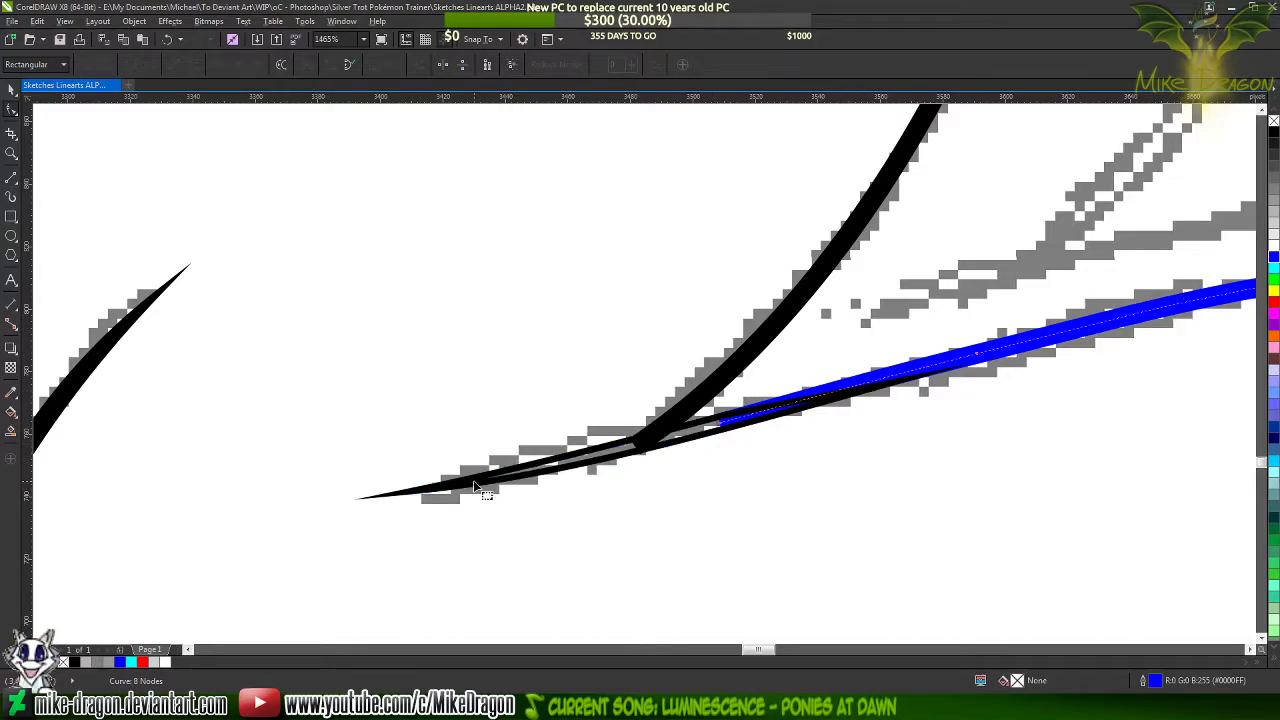
pyautogui.click(882, 372)
pyautogui.click(1274, 133)
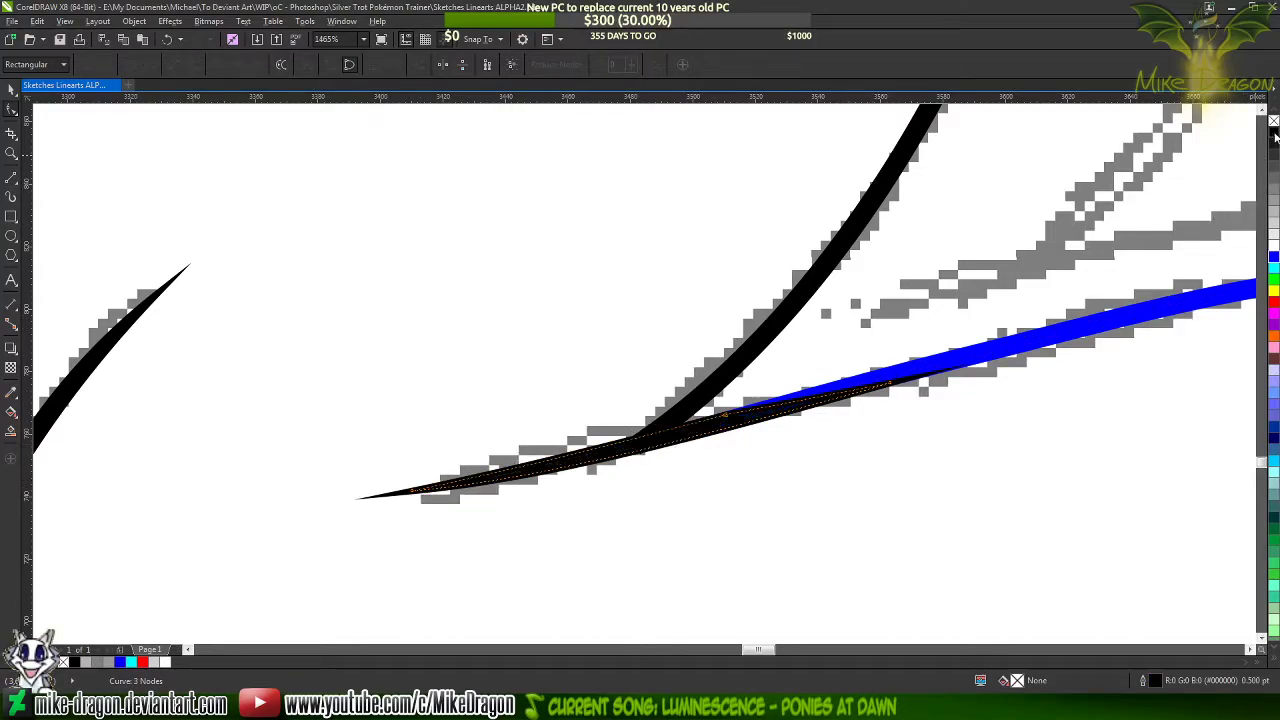
# Recolor the blue foot curve black to inspect its join with the tapered tip, and undo the recolor
pyautogui.click(1078, 328)
pyautogui.click(1274, 131)
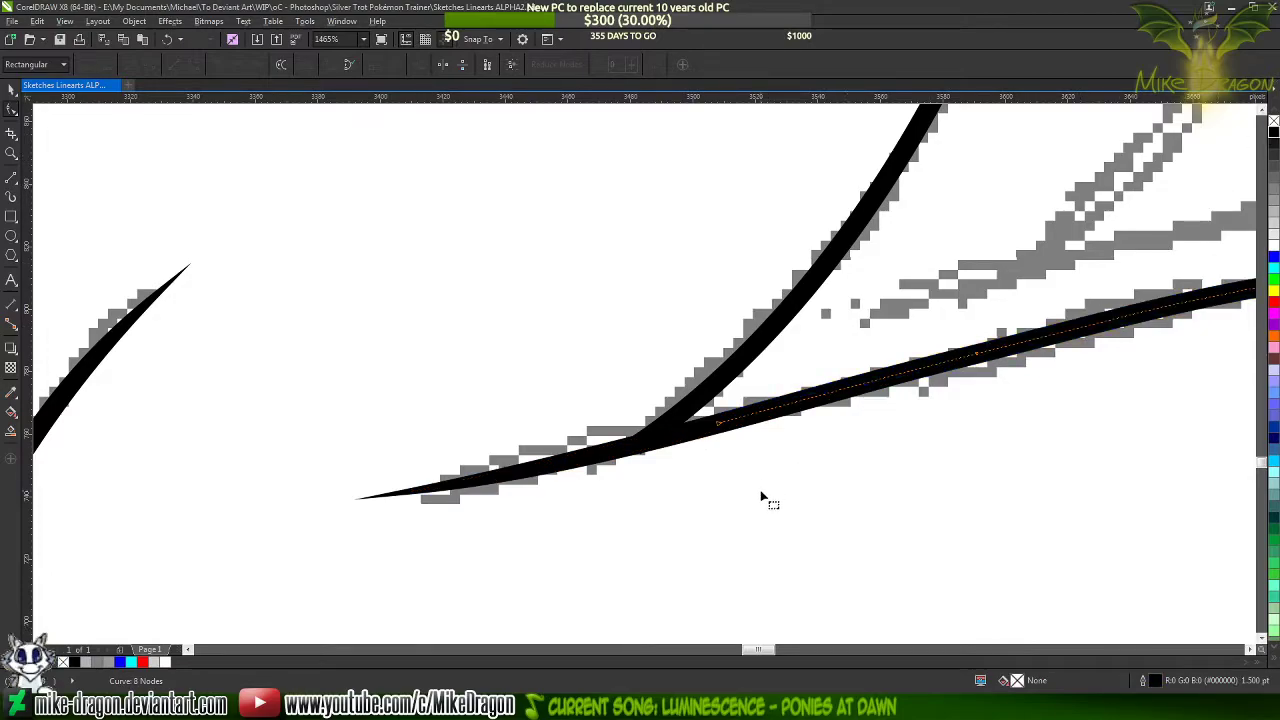
pyautogui.scroll(3, 743, 434)
pyautogui.scroll(-2, 700, 440)
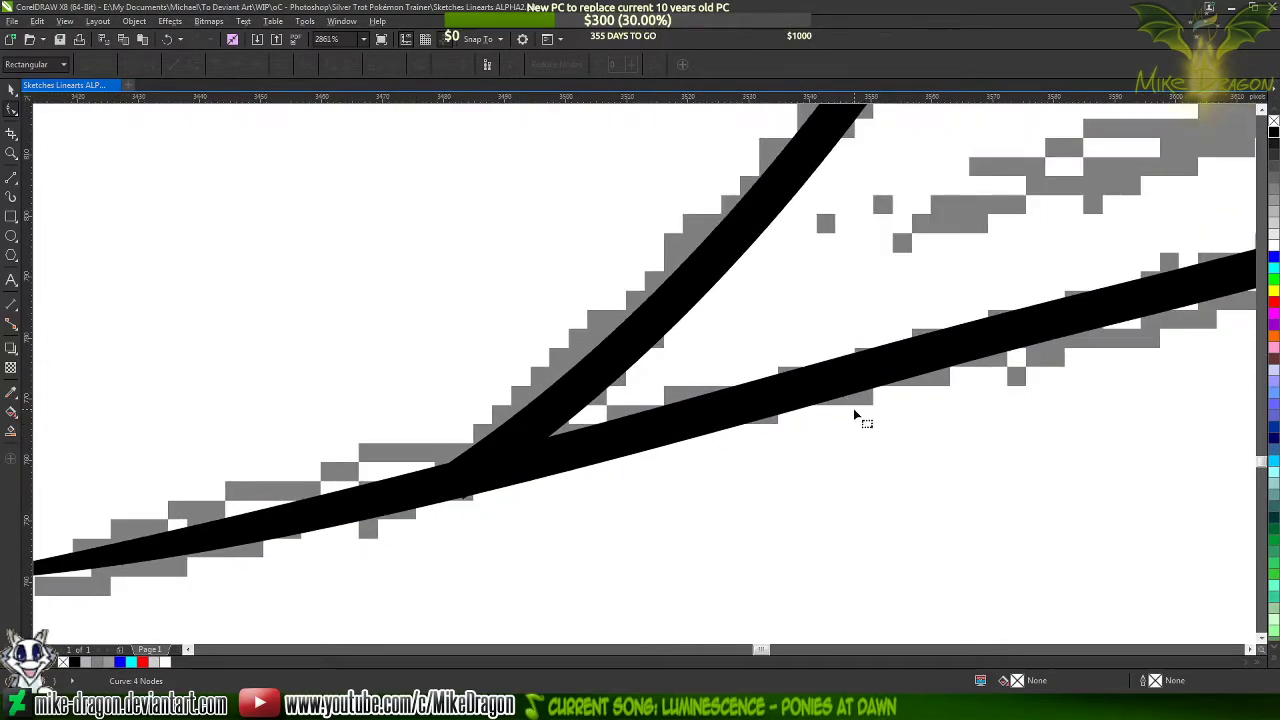
pyautogui.scroll(-2, 857, 414)
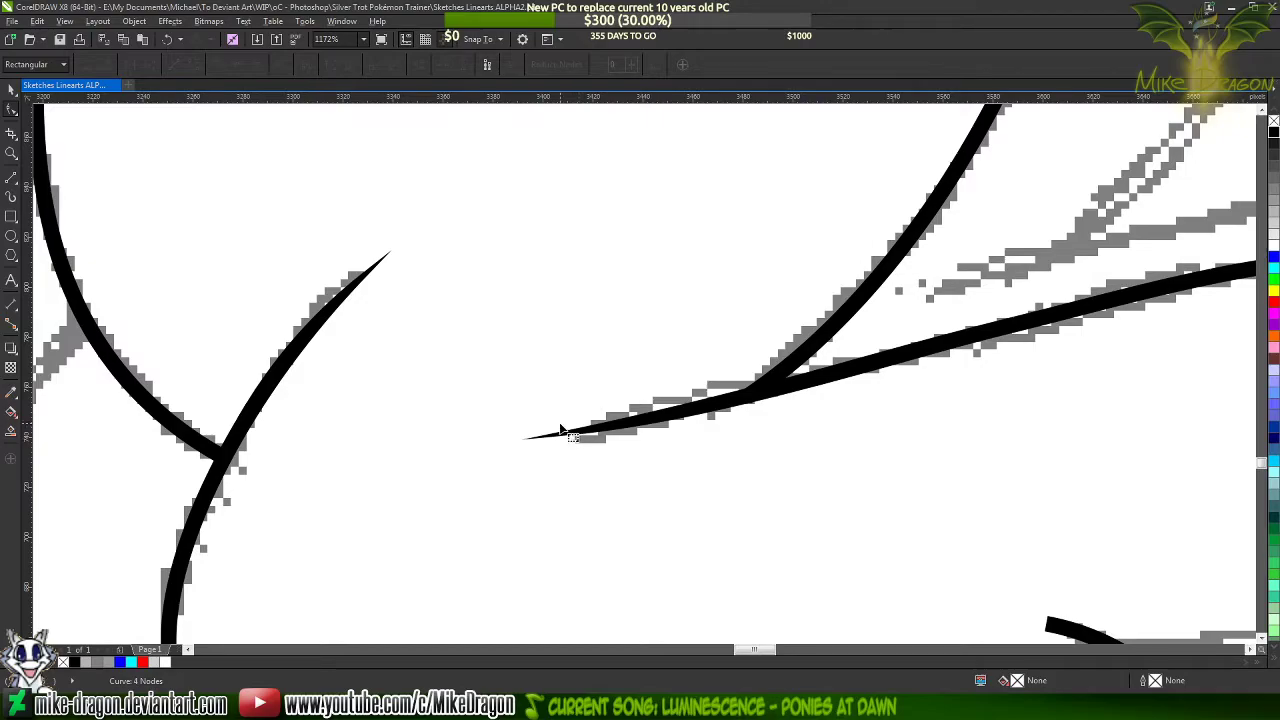
pyautogui.hotkey('ctrl', 'z')
# Draw a narrow closed three-sided outline from the bend of the blue curve's lower open end to its tip
pyautogui.scroll(-2, 862, 394)
pyautogui.scroll(2, 909, 480)
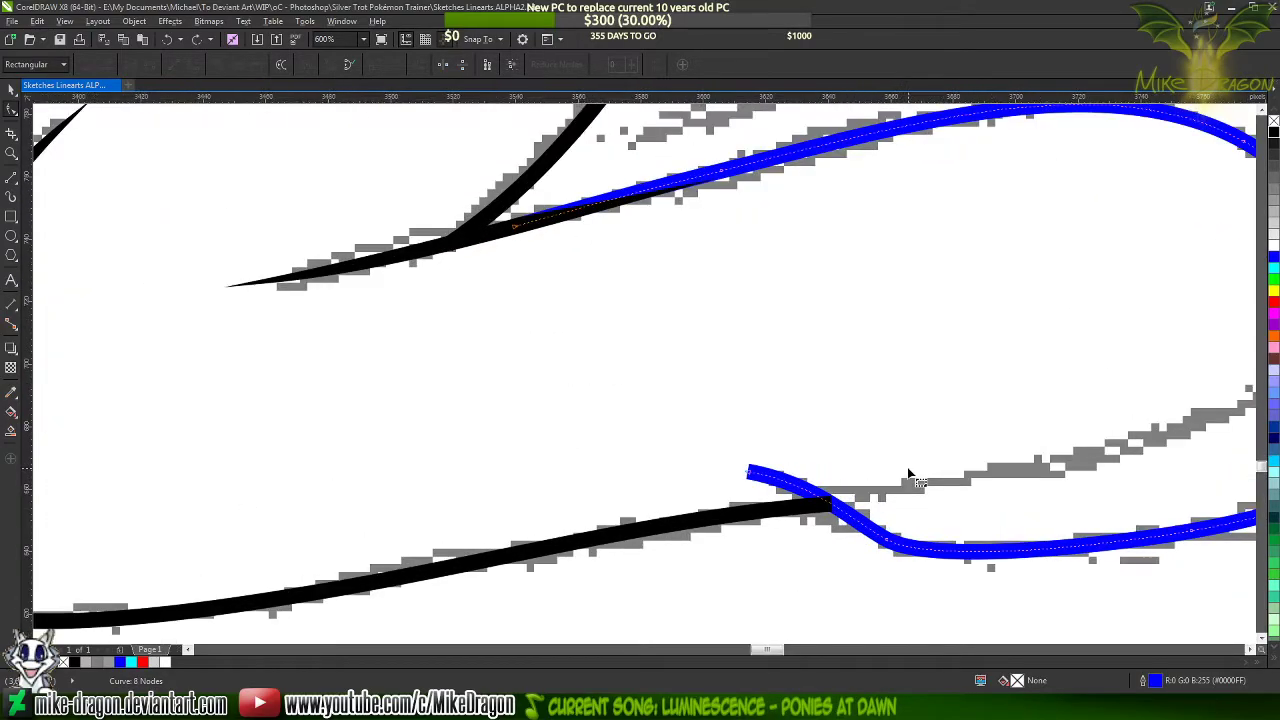
pyautogui.scroll(2, 800, 486)
pyautogui.scroll(-1, 690, 455)
pyautogui.scroll(2, 693, 457)
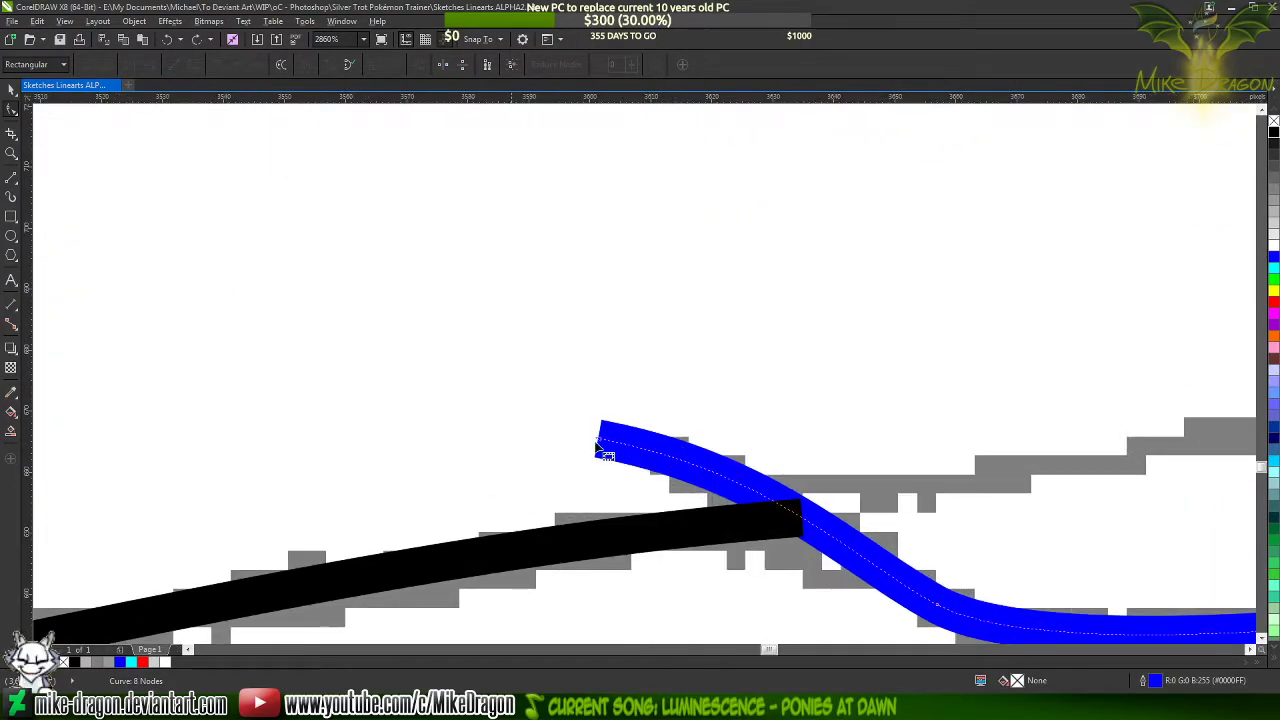
pyautogui.click(10, 177)
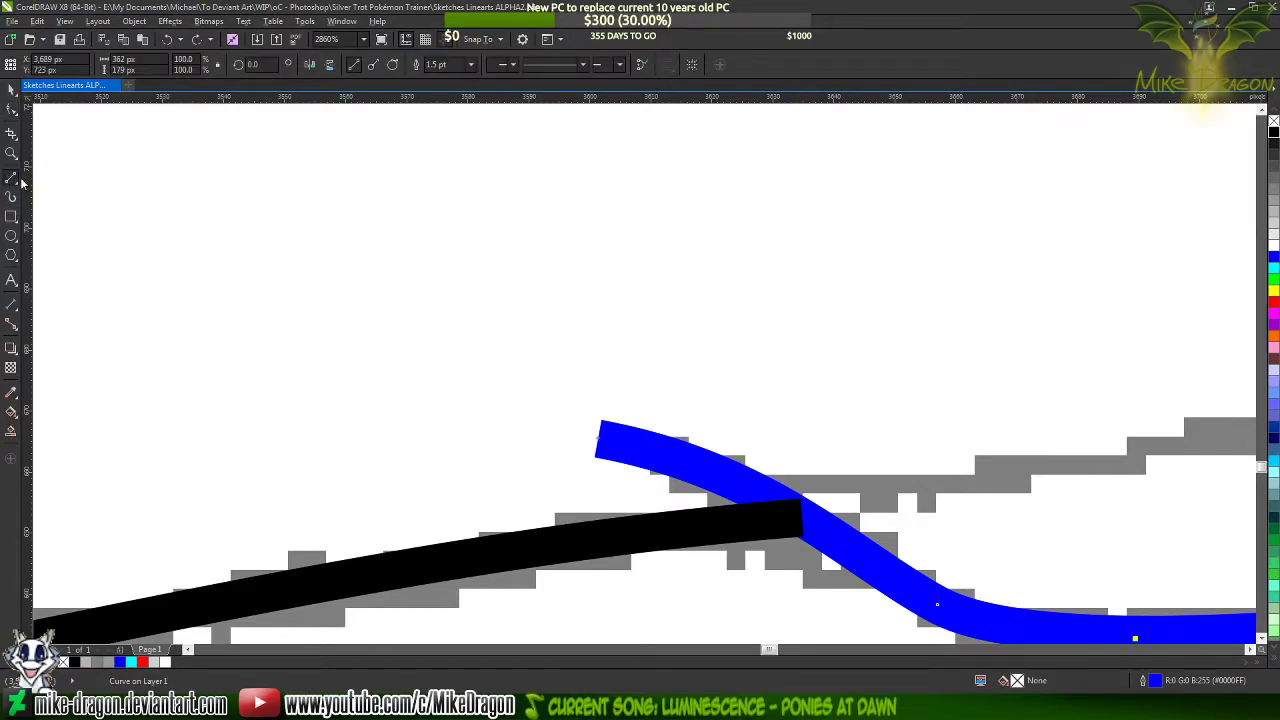
pyautogui.scroll(-2, 627, 441)
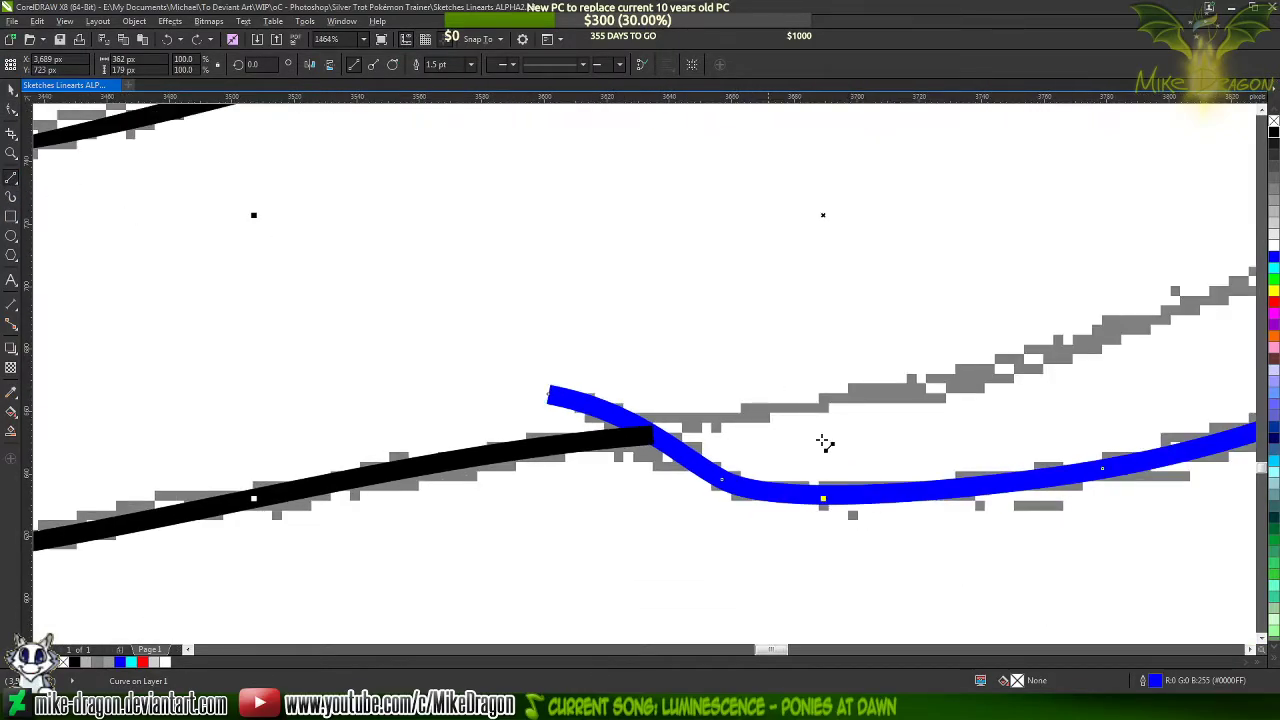
pyautogui.scroll(-2, 825, 443)
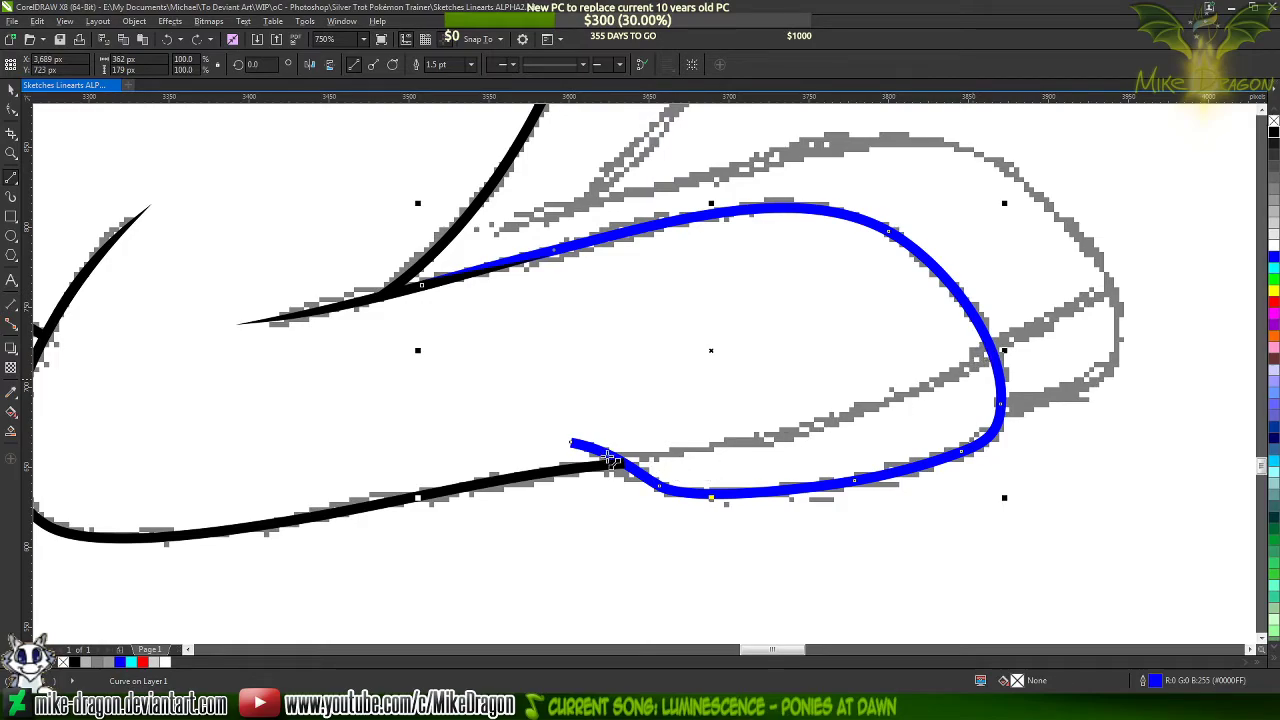
pyautogui.scroll(5, 591, 468)
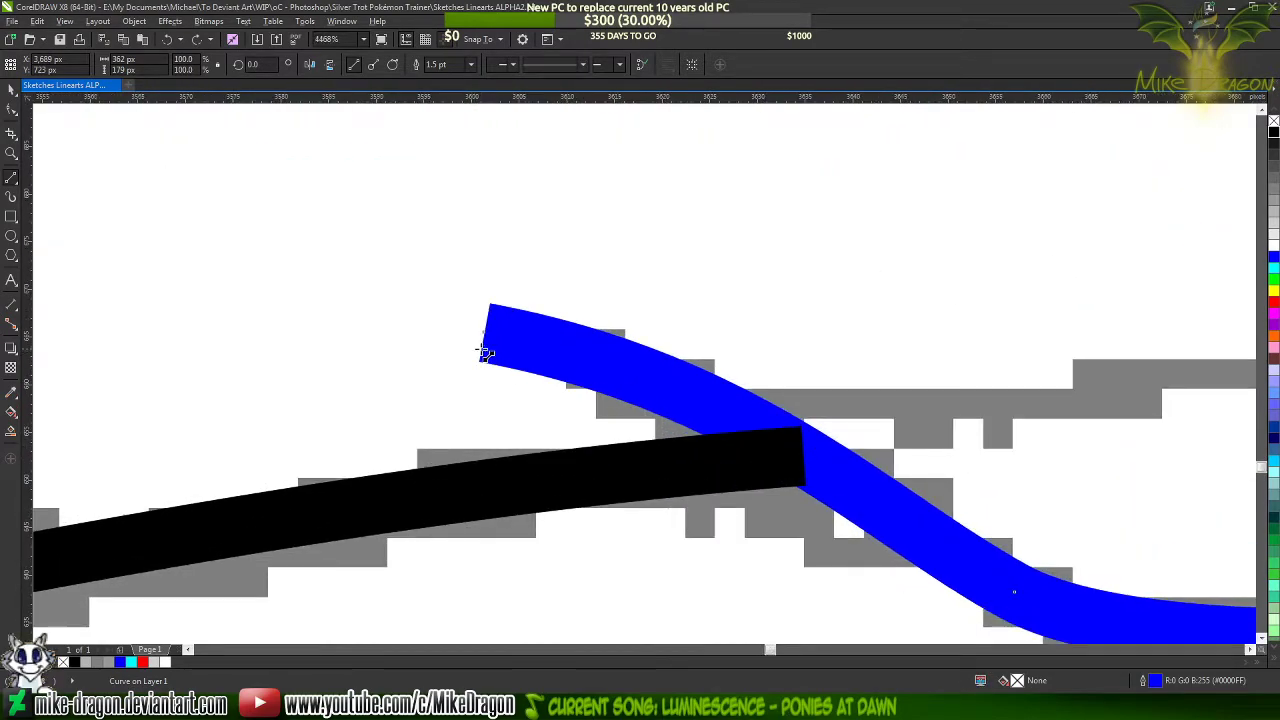
pyautogui.moveTo(1072, 620)
pyautogui.mouseDown()
pyautogui.moveTo(1126, 598)
pyautogui.moveTo(946, 513)
pyautogui.moveTo(1023, 591)
pyautogui.moveTo(882, 538)
pyautogui.moveTo(409, 296)
pyautogui.mouseUp()
# Convert all sides of the new three-sided outline to curves
pyautogui.press('F10')
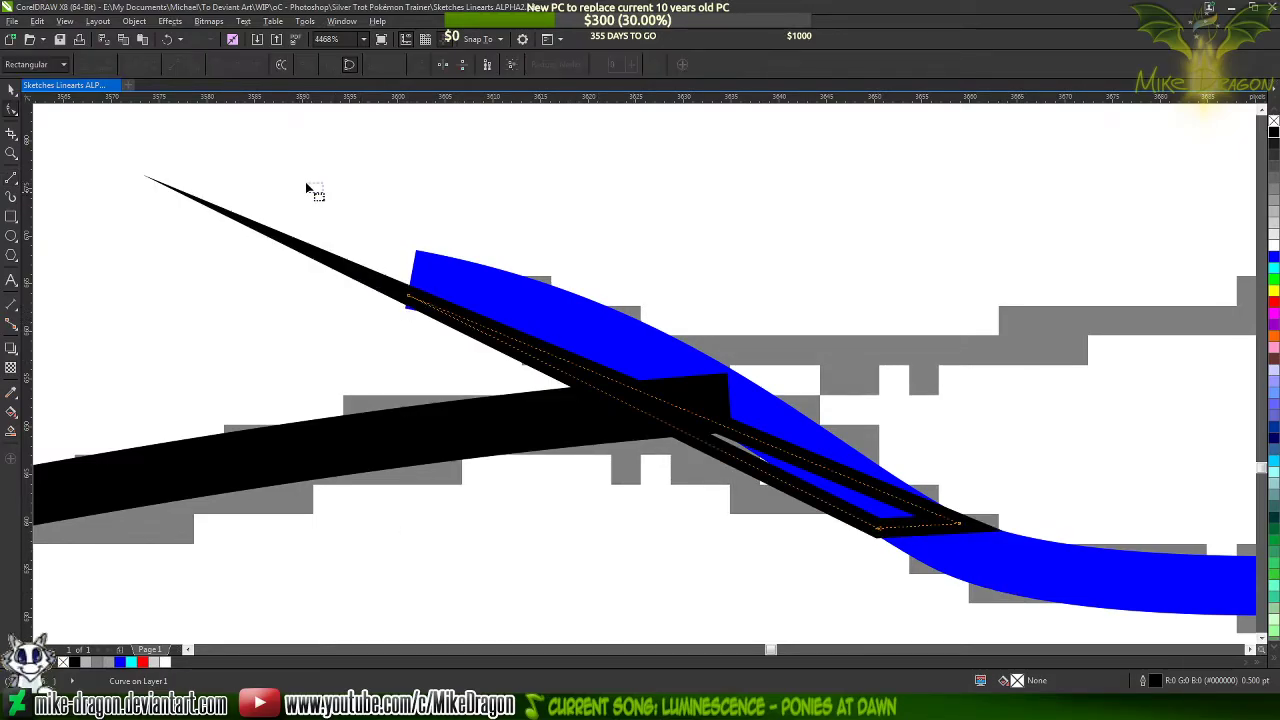
pyautogui.moveTo(306, 185); pyautogui.dragTo(1057, 622)
pyautogui.rightClick(881, 246)
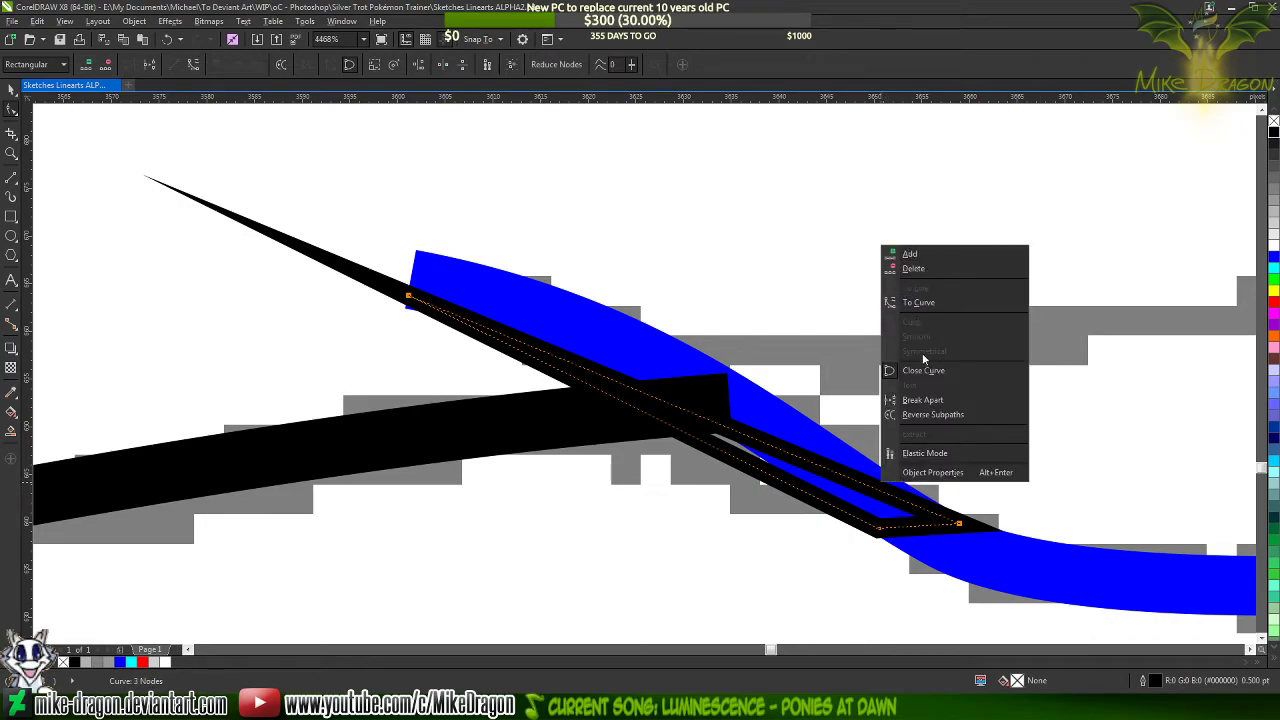
pyautogui.click(929, 300)
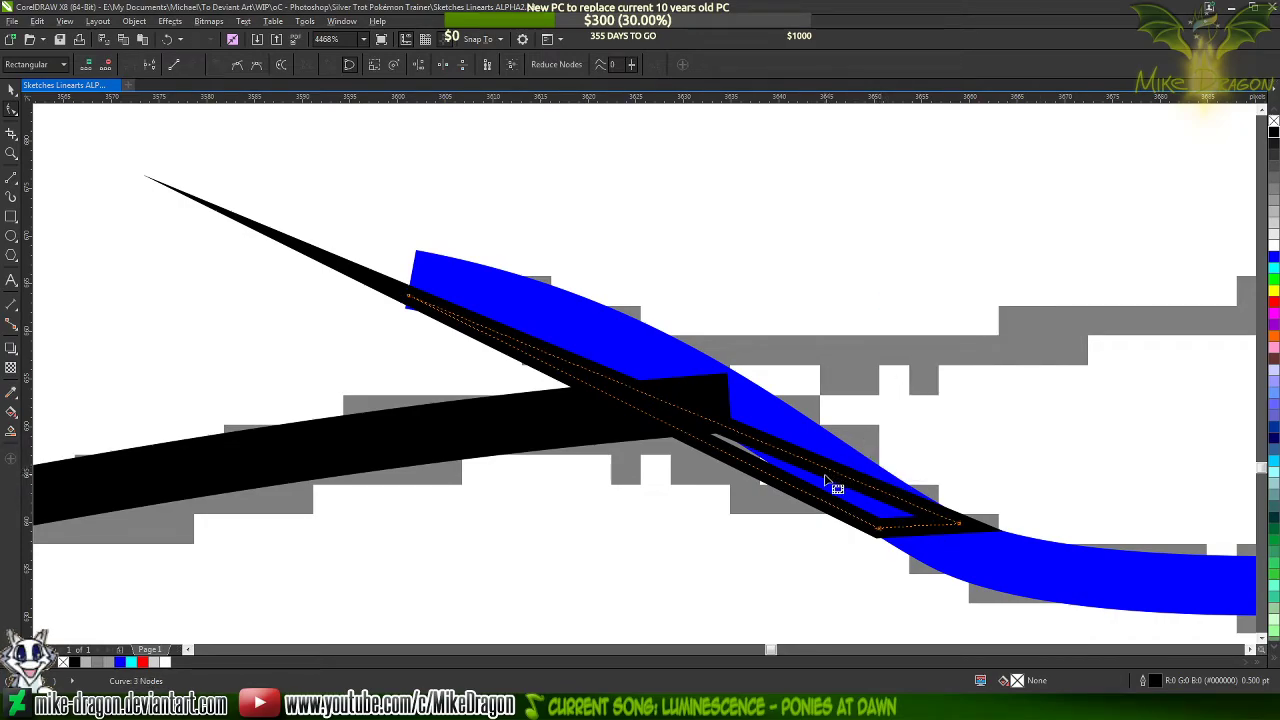
pyautogui.click(830, 485)
# Bend the outline's upper side toward the blue stroke's upper edge with an added middle node, and adjust the right corner's handle to follow that edge
pyautogui.scroll(1, 1054, 436)
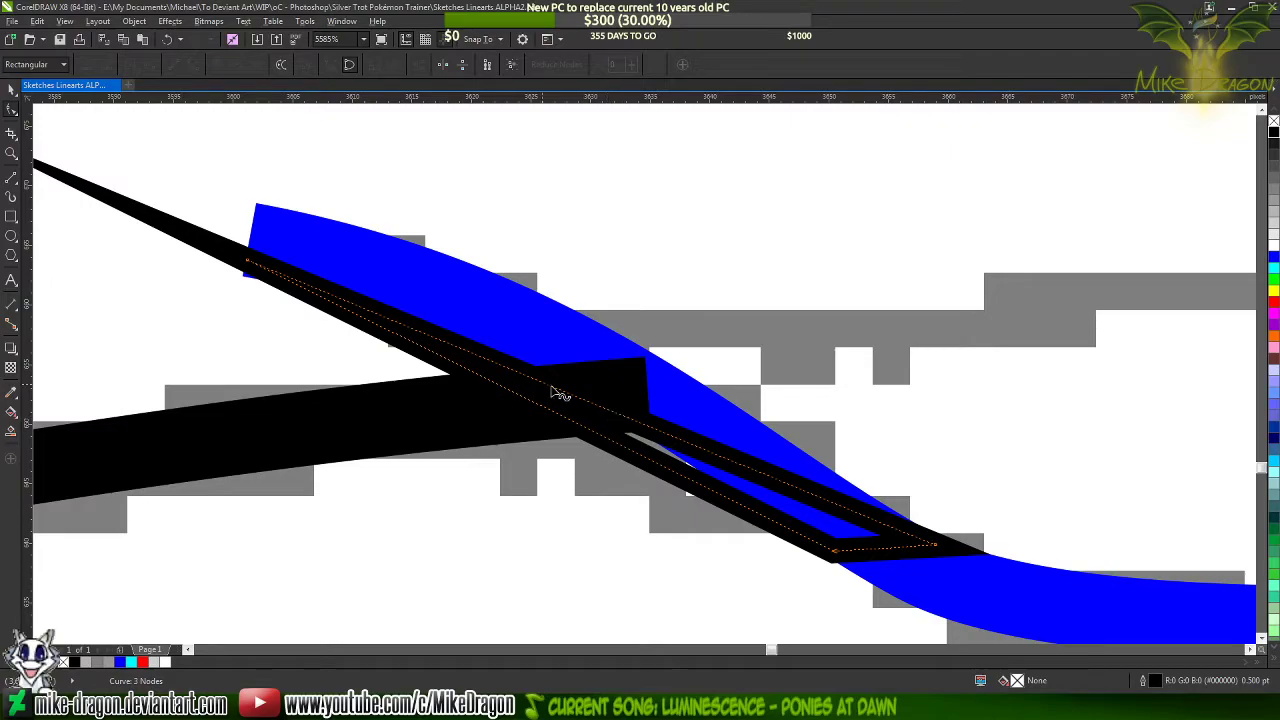
pyautogui.moveTo(533, 383); pyautogui.dragTo(524, 296)
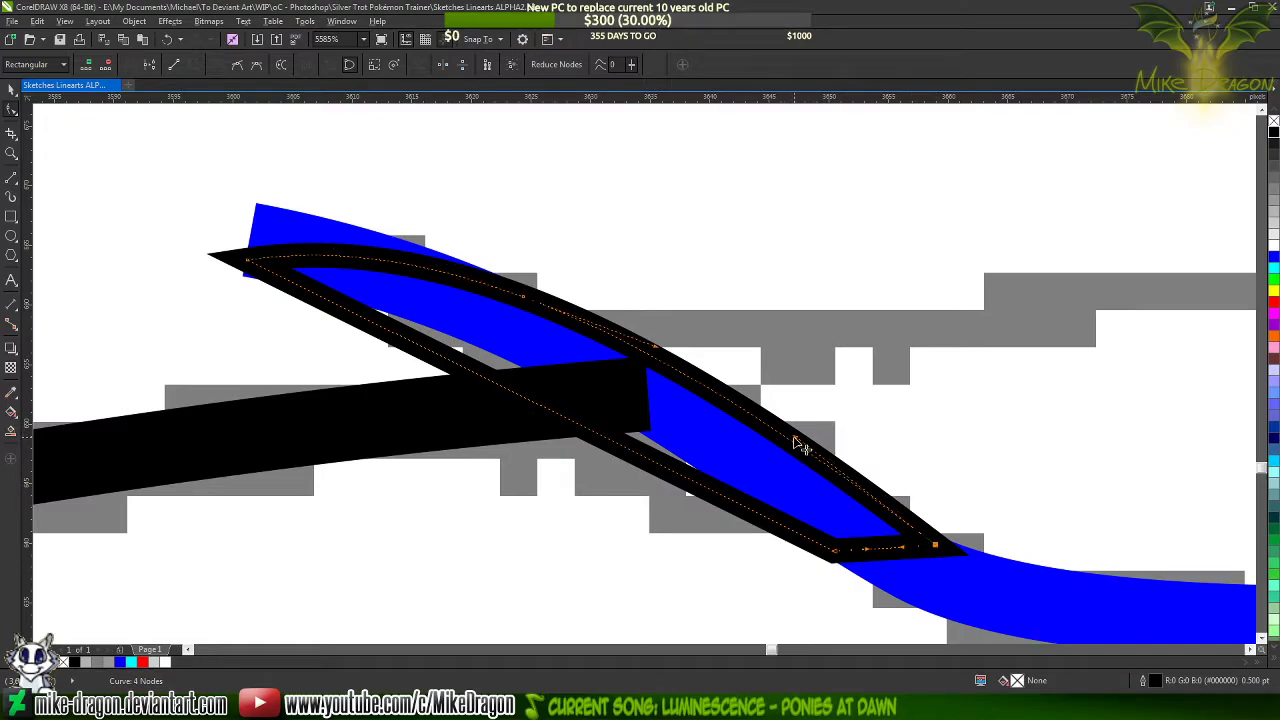
pyautogui.moveTo(800, 445); pyautogui.dragTo(752, 459)
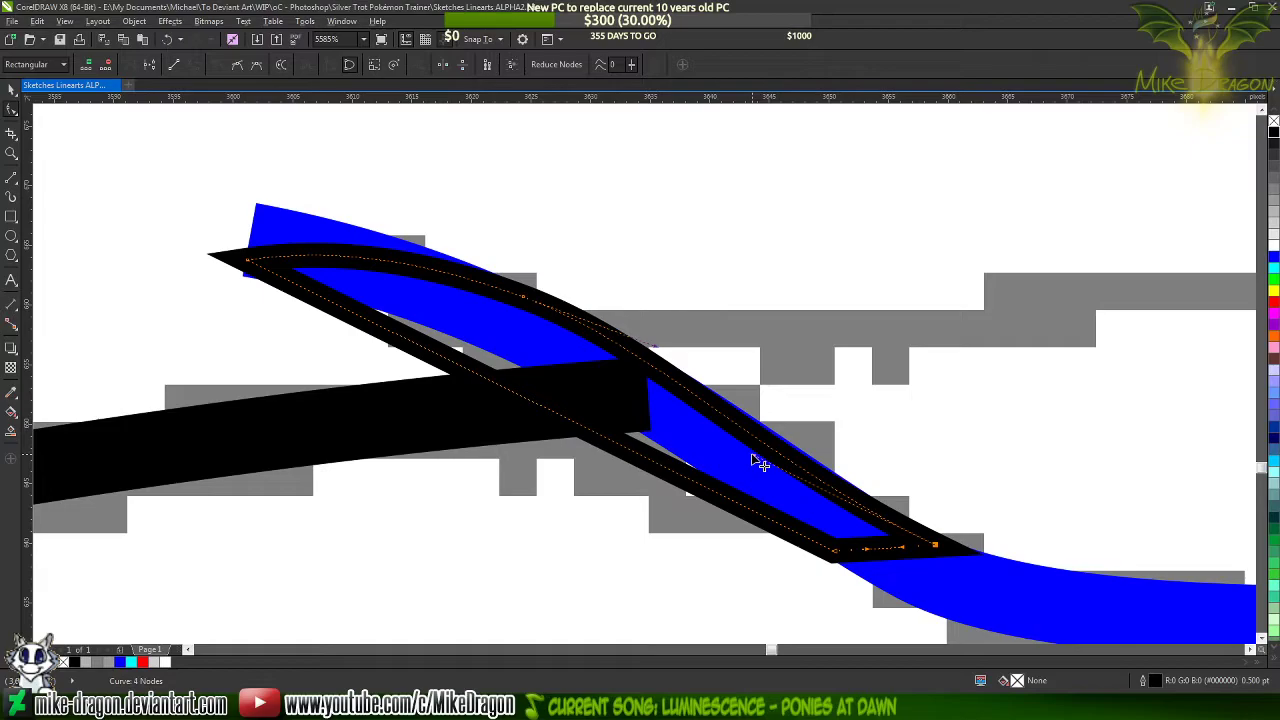
pyautogui.click(757, 455)
pyautogui.click(936, 545)
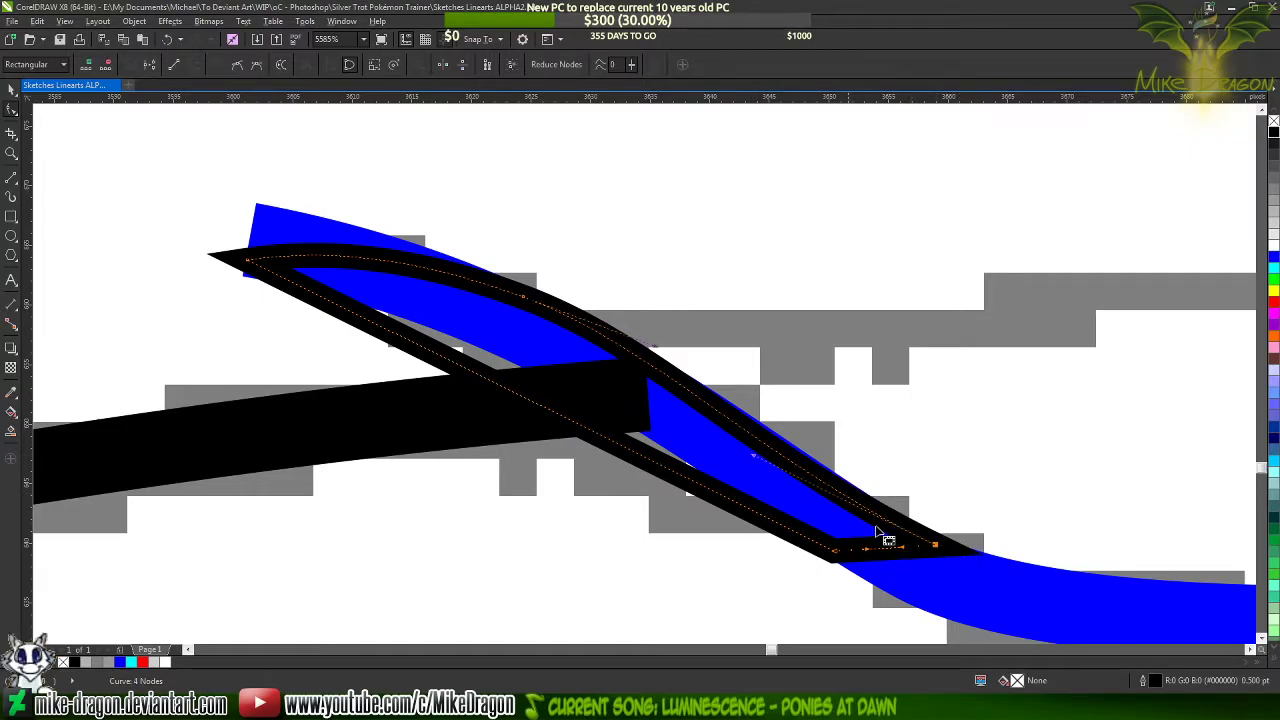
pyautogui.moveTo(754, 455); pyautogui.dragTo(746, 445)
# Shift the outline's lower corner slightly along the blue stroke, and bend the lower side up to the stroke's lower edge
pyautogui.scroll(5, 860, 558)
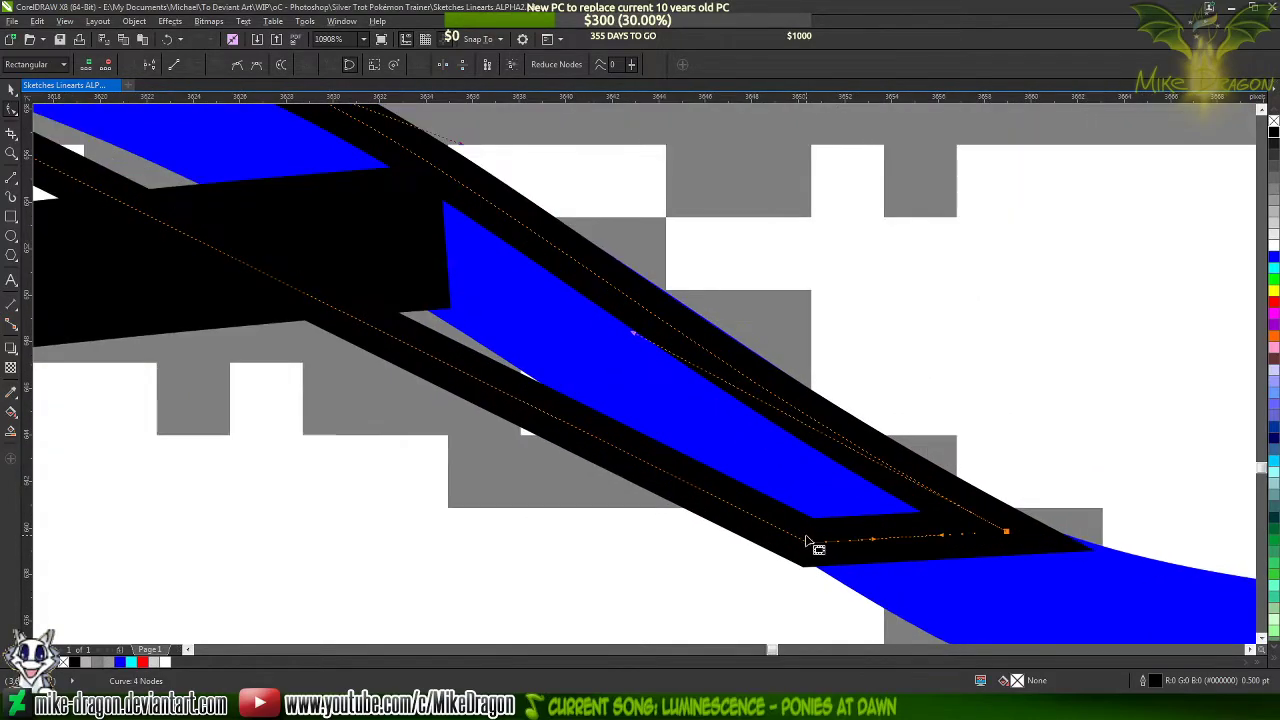
pyautogui.moveTo(828, 552); pyautogui.dragTo(847, 552)
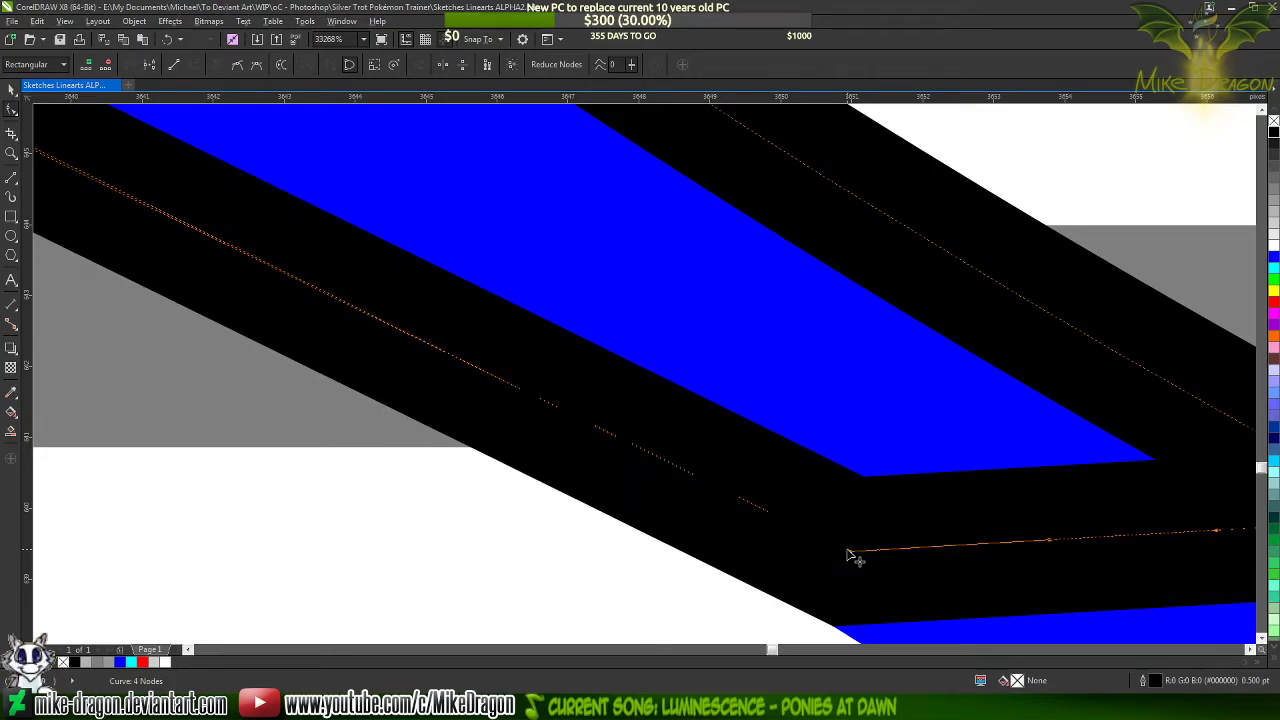
pyautogui.scroll(-4, 847, 553)
pyautogui.scroll(-1, 650, 510)
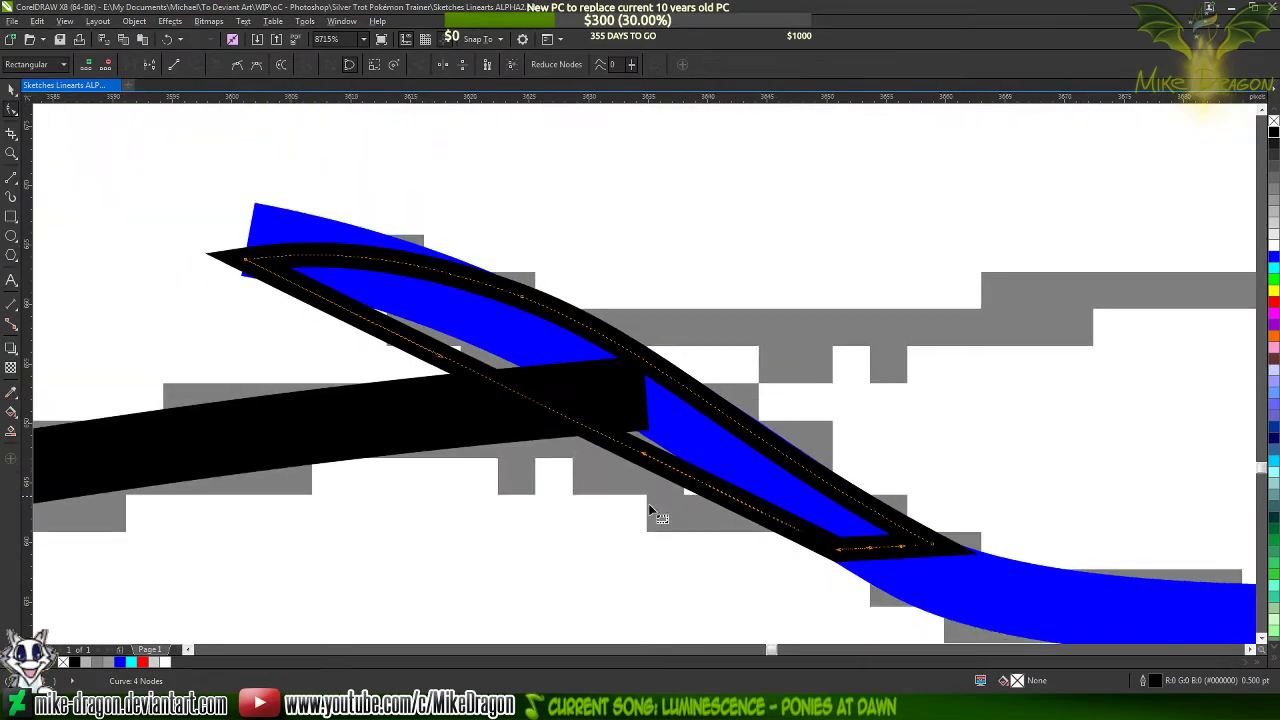
pyautogui.scroll(1, 455, 375)
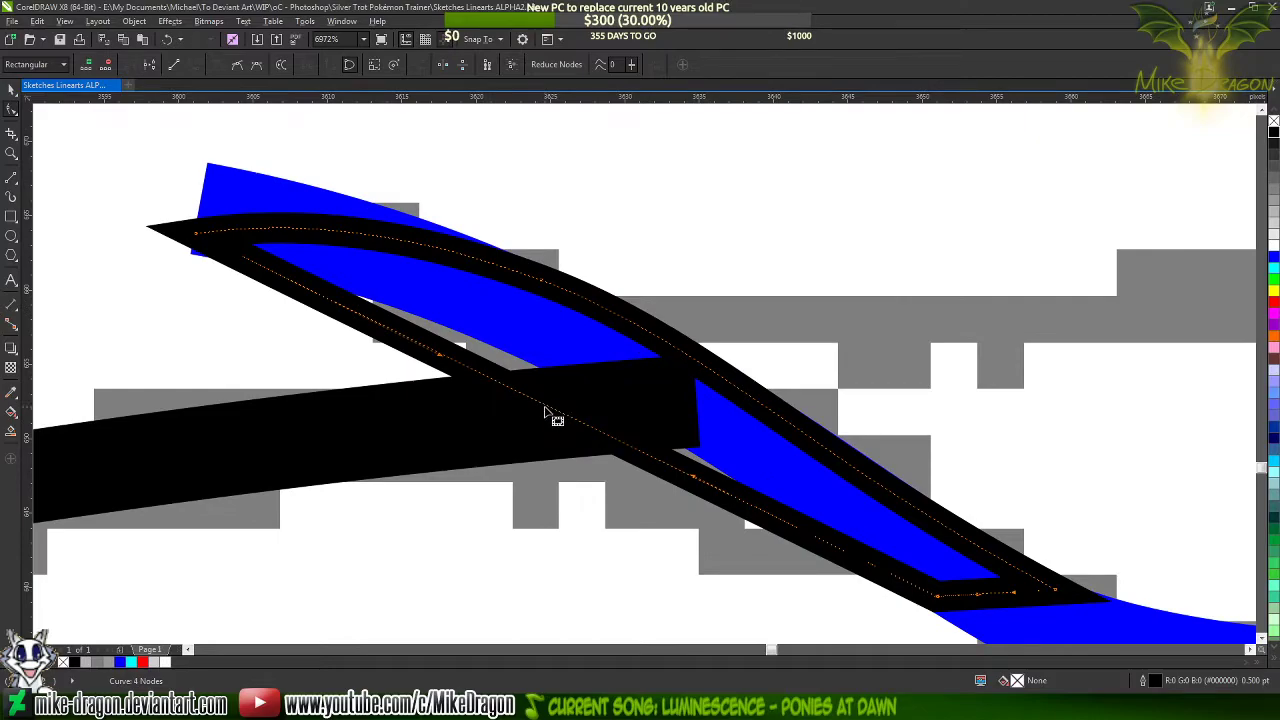
pyautogui.moveTo(549, 413); pyautogui.dragTo(569, 365)
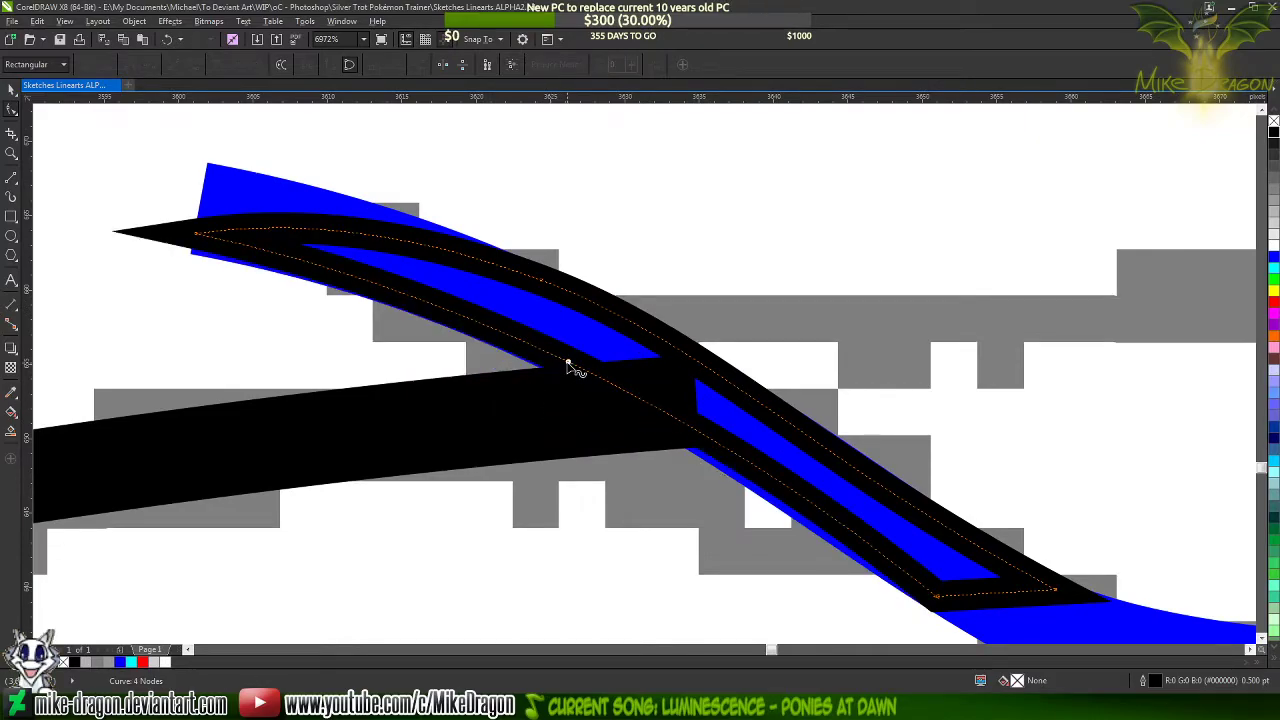
# Refine both curve handles of the outline's lower side so it follows the blue stroke's lower edge
pyautogui.click(937, 595)
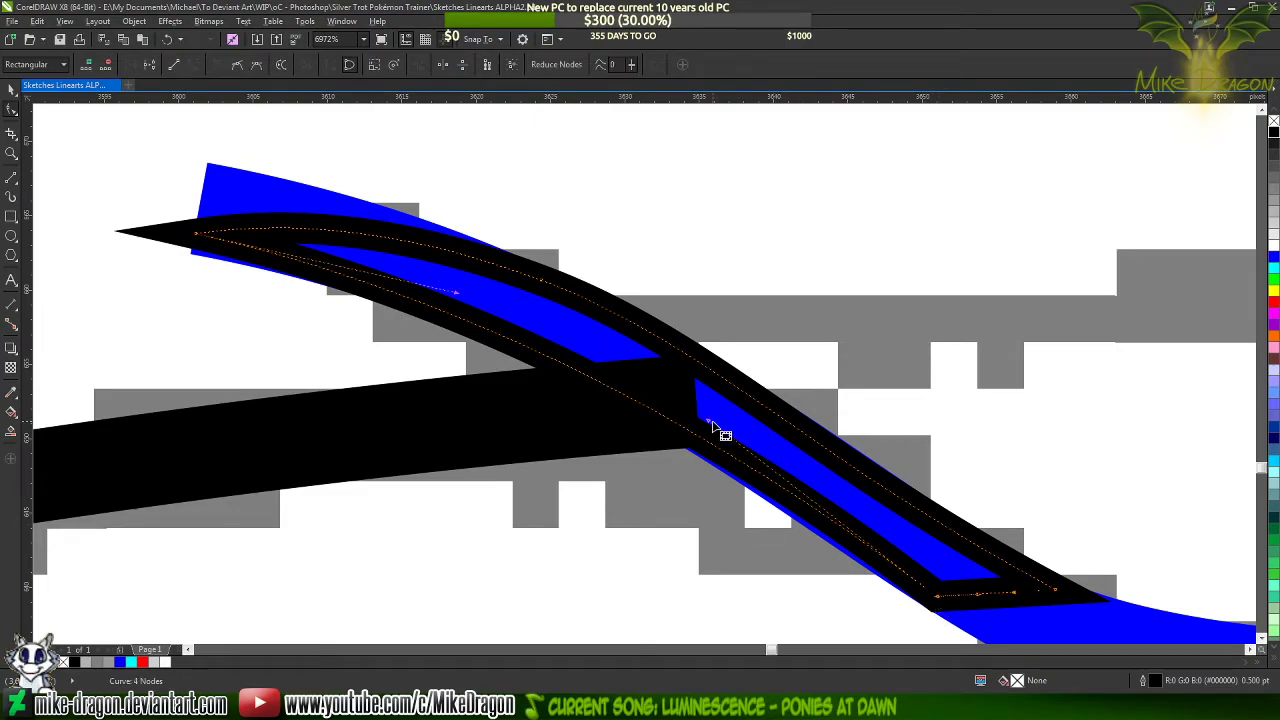
pyautogui.moveTo(713, 427); pyautogui.dragTo(654, 412)
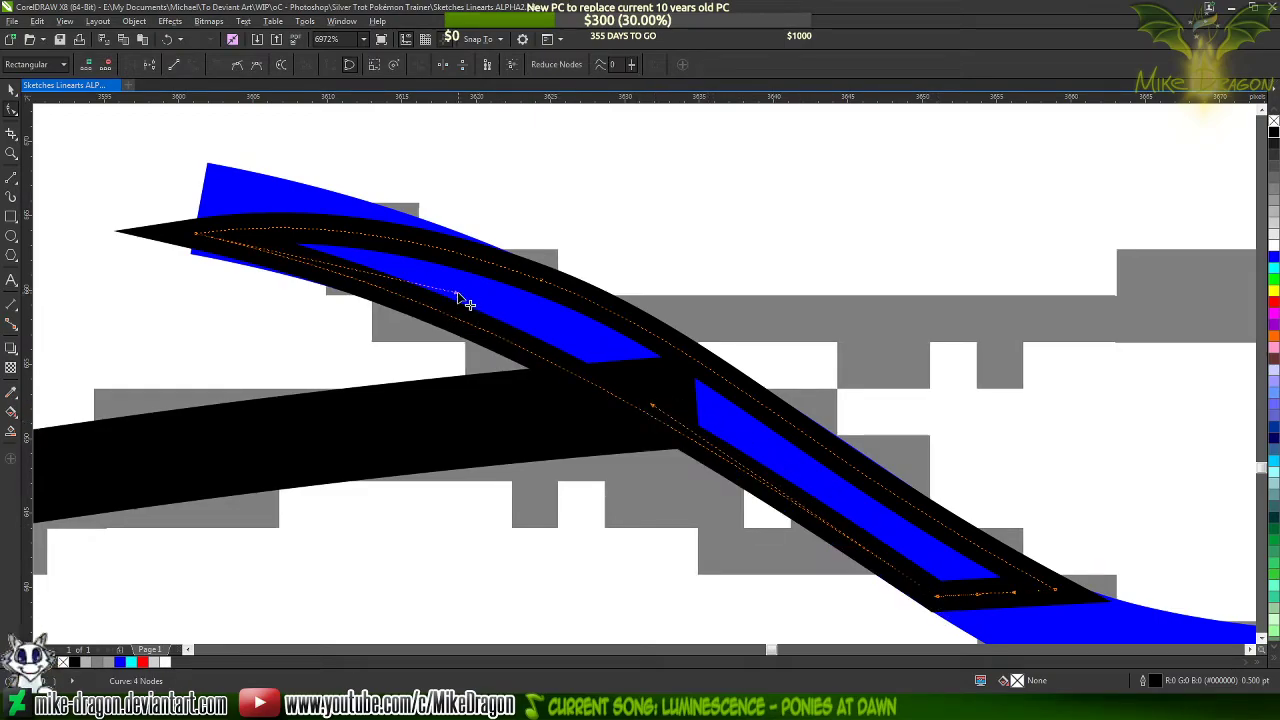
pyautogui.moveTo(458, 294); pyautogui.dragTo(509, 306)
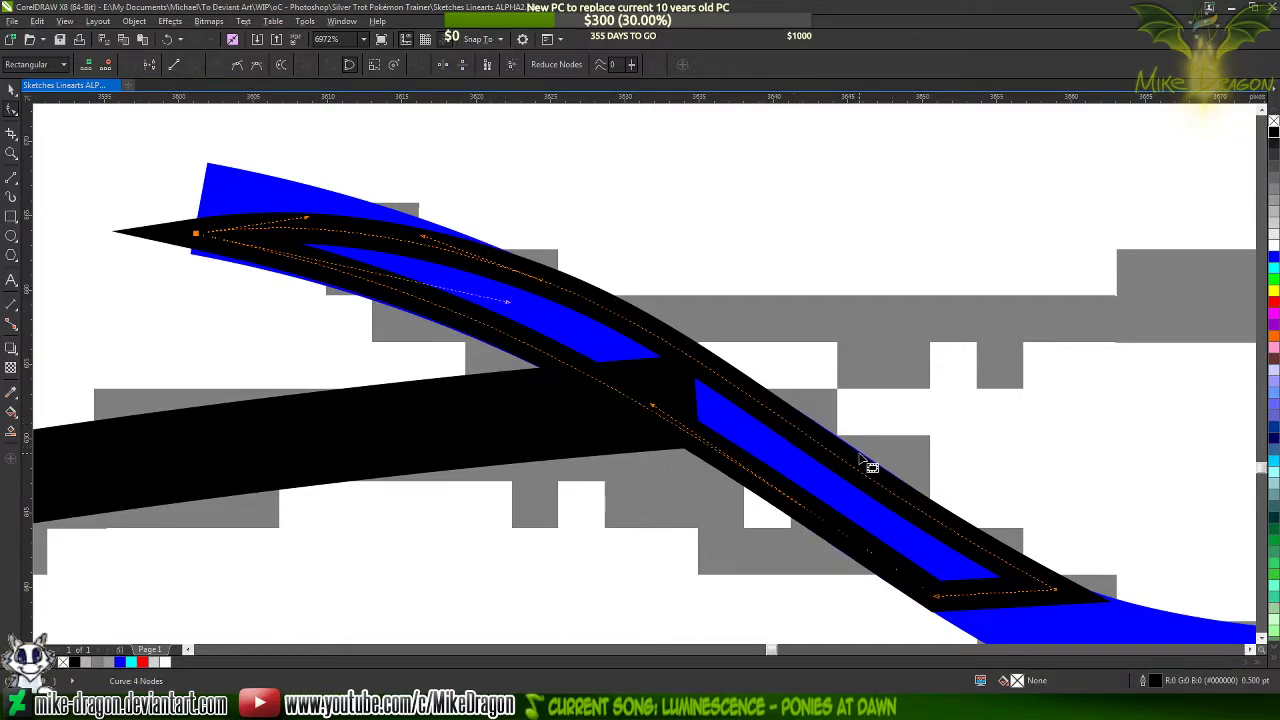
# Pull the outline's upper side slightly outward between its middle node and right corner to cover the exposed blue edge
pyautogui.scroll(3, 760, 445)
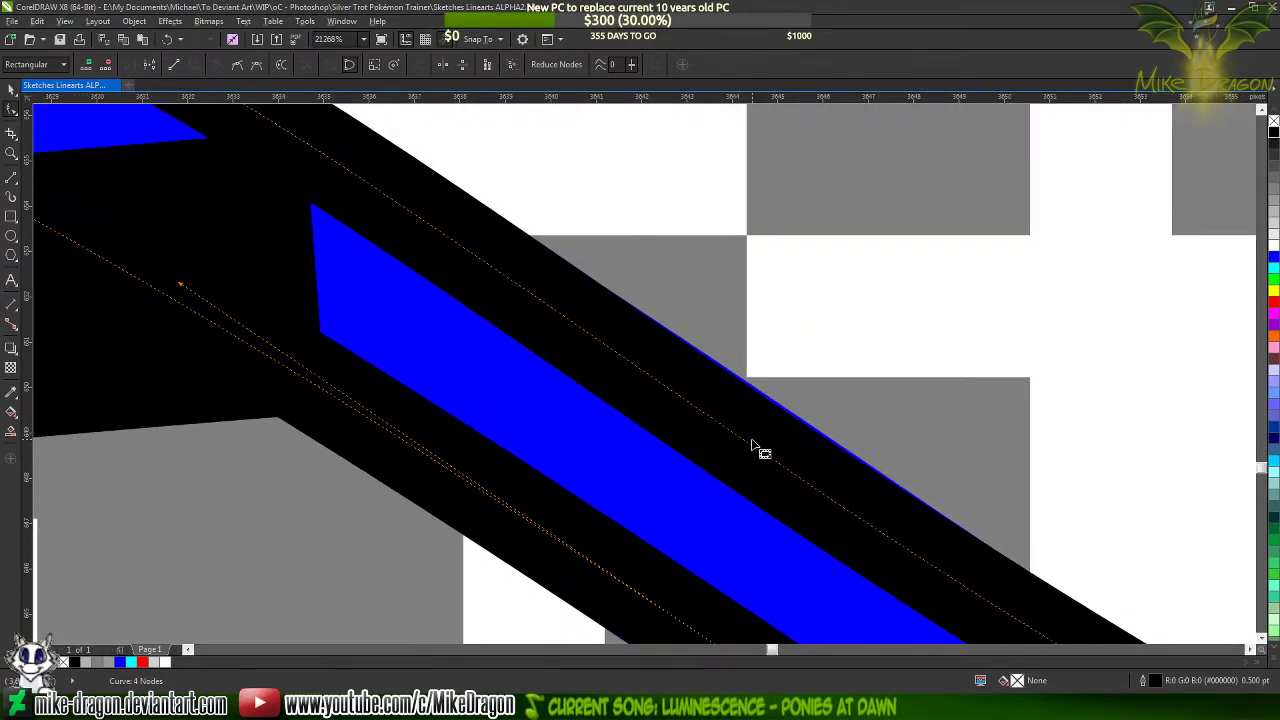
pyautogui.scroll(-1, 757, 449)
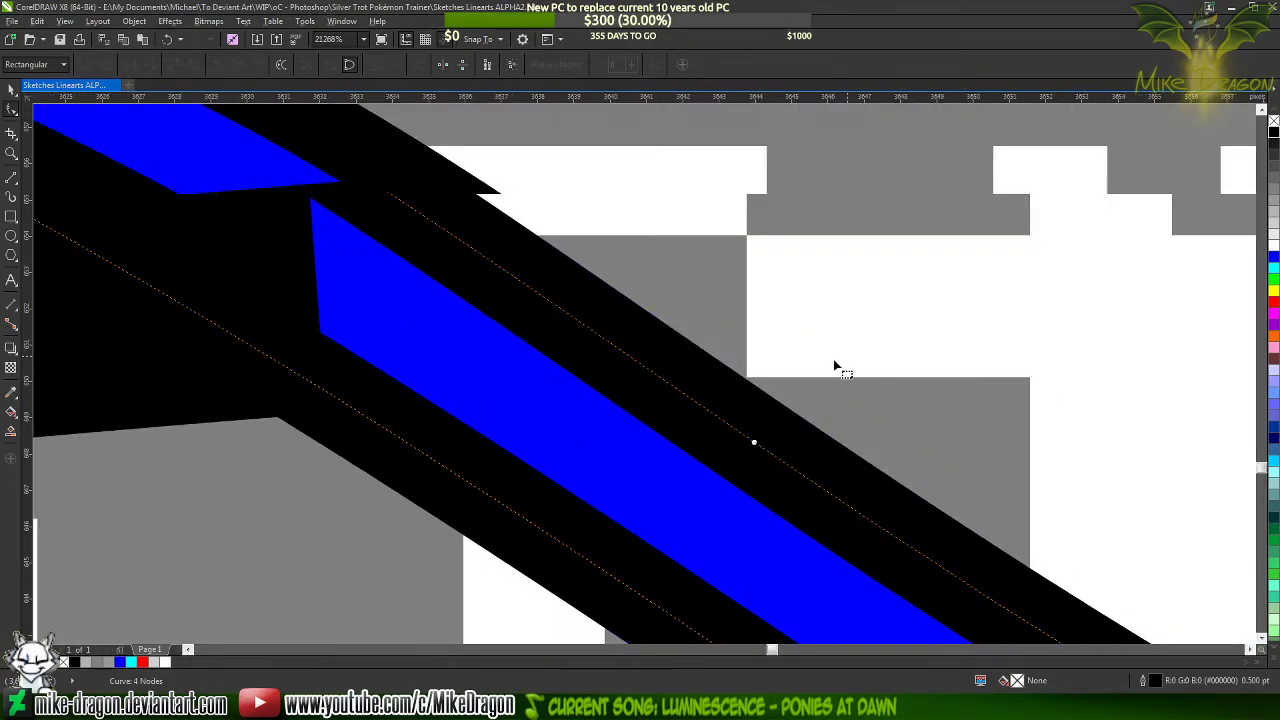
pyautogui.scroll(-4, 893, 441)
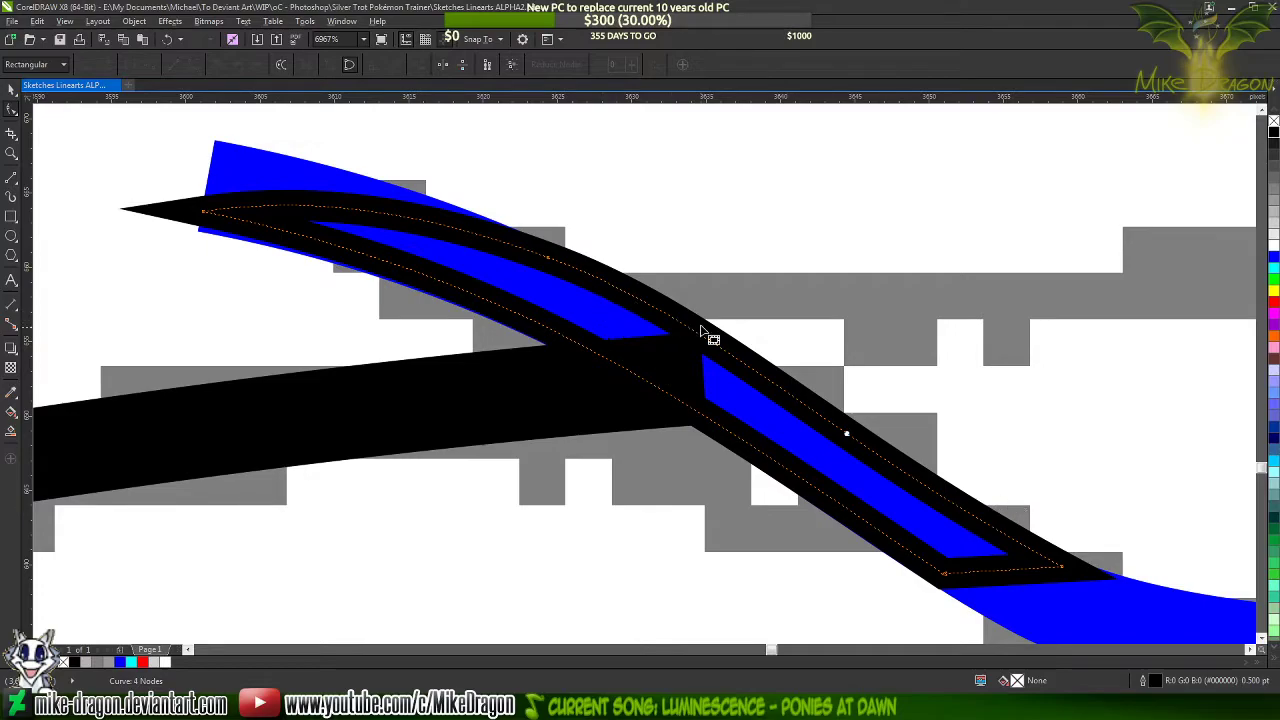
# Add a node farther along the outline's upper side, remove the earlier middle node, and select the blue curve
pyautogui.click(826, 424)
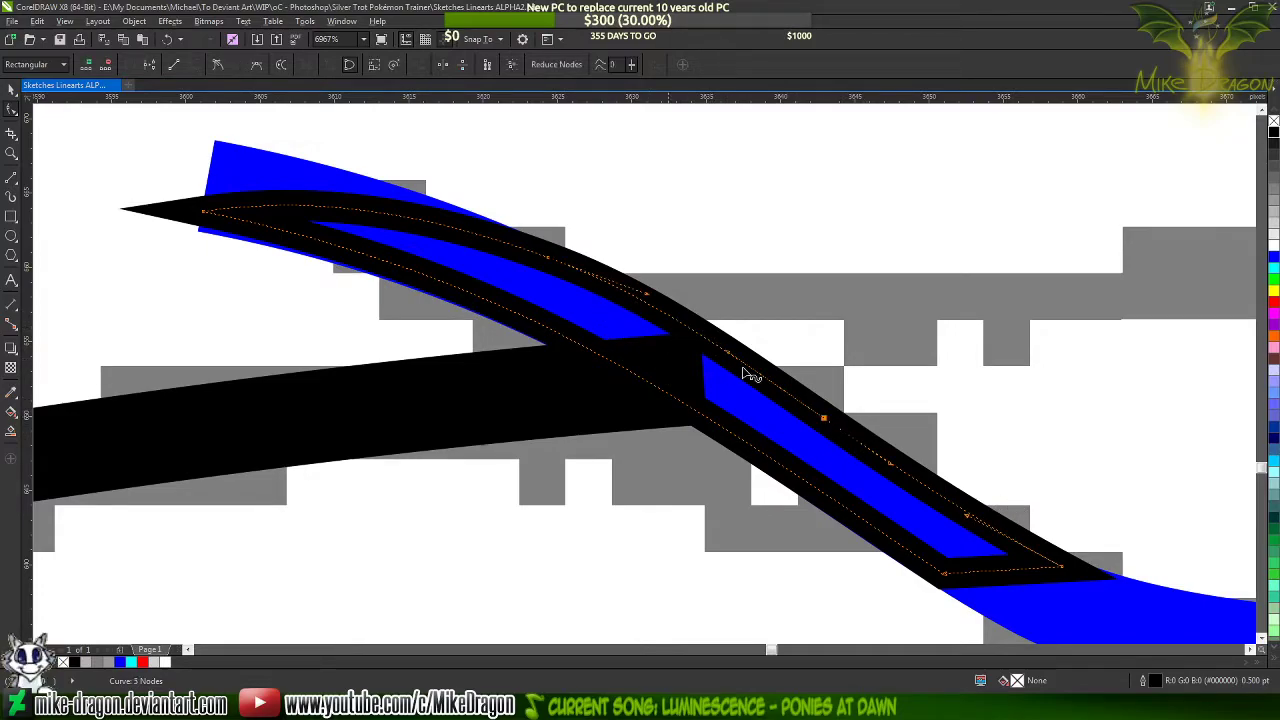
pyautogui.doubleClick(549, 259)
pyautogui.press('Tab')
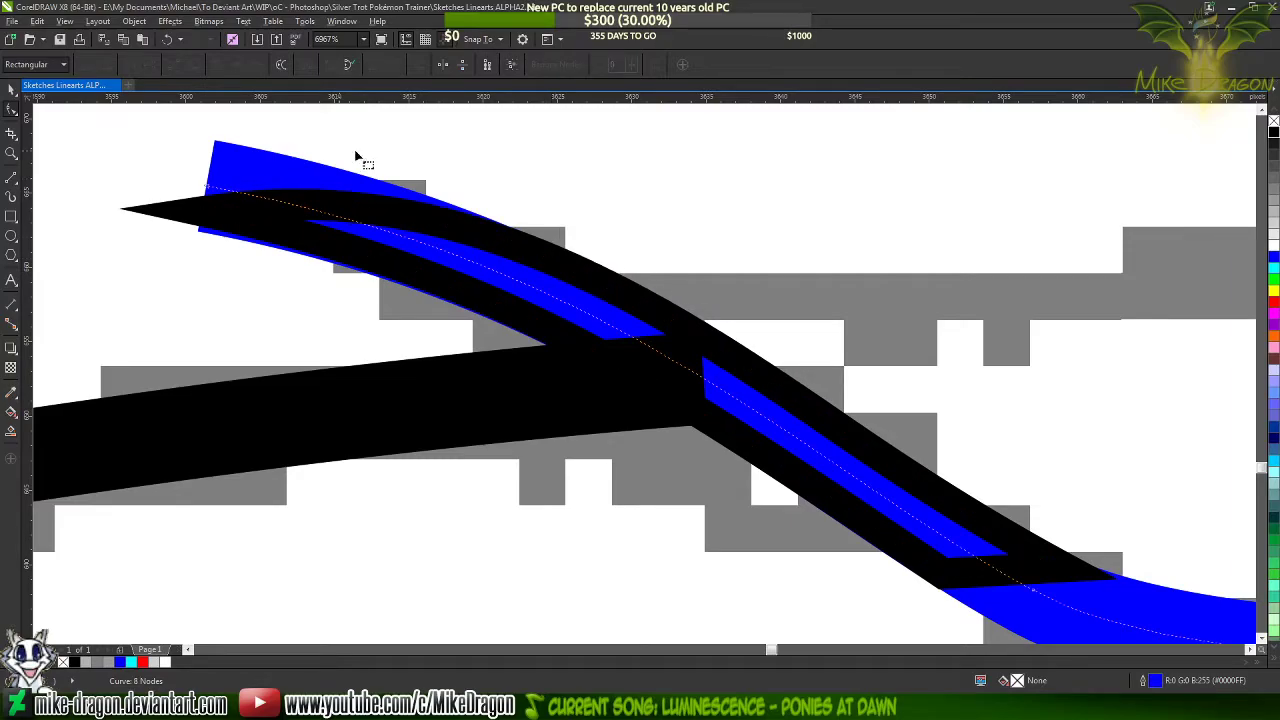
# Nudge the black outline's lower corner slightly inward so it meets the blue stroke's lower edge
pyautogui.scroll(-1, 312, 150)
pyautogui.scroll(5, 400, 194)
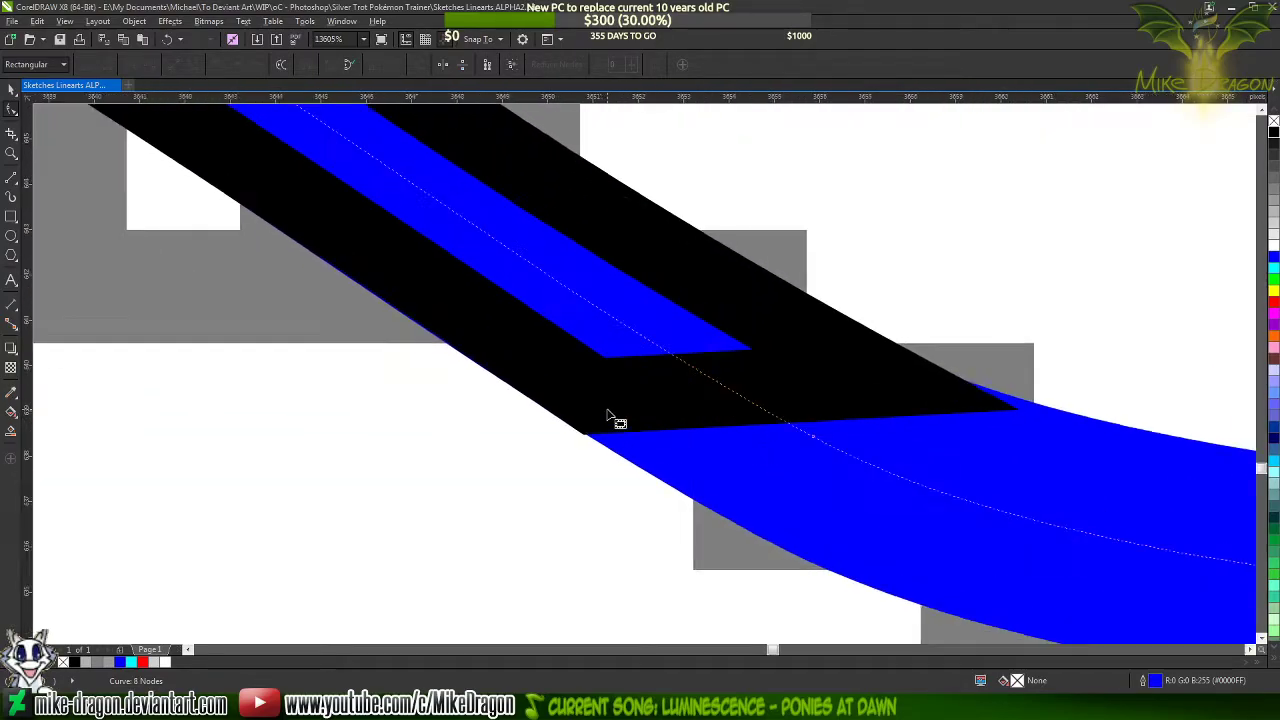
pyautogui.hotkey('shift', 'Tab')
pyautogui.scroll(3, 585, 447)
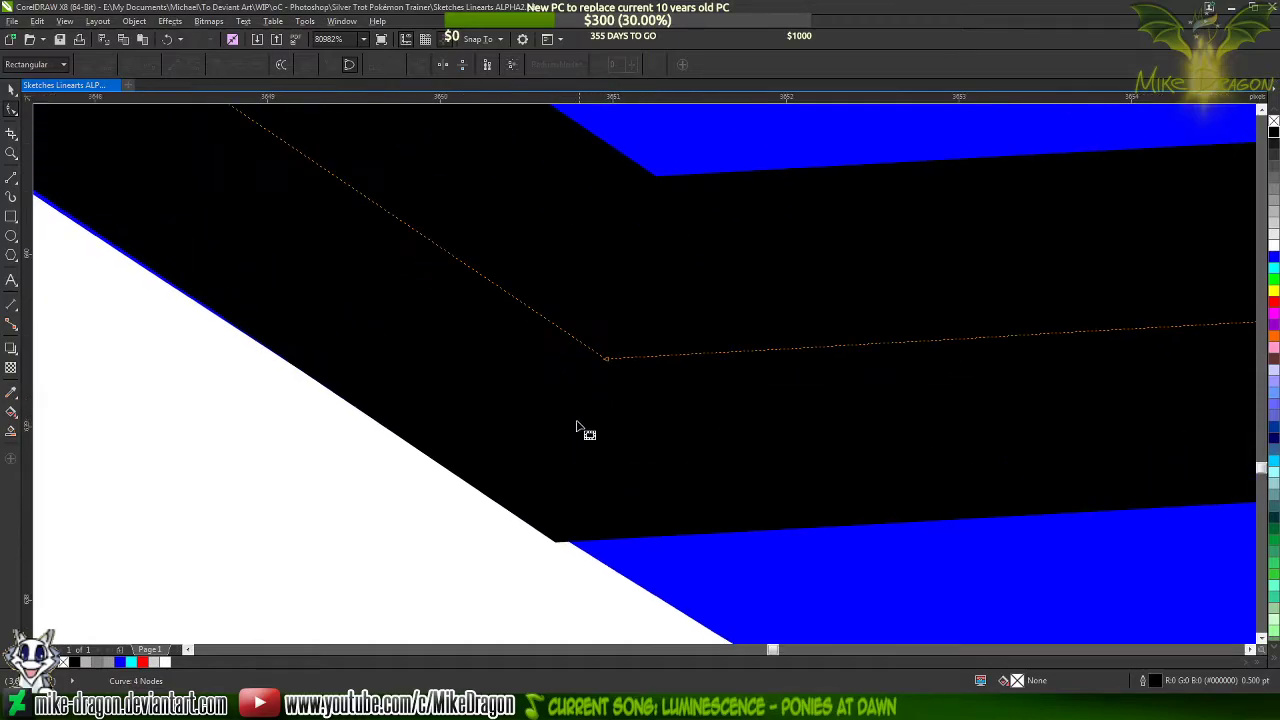
pyautogui.moveTo(608, 364); pyautogui.dragTo(622, 364)
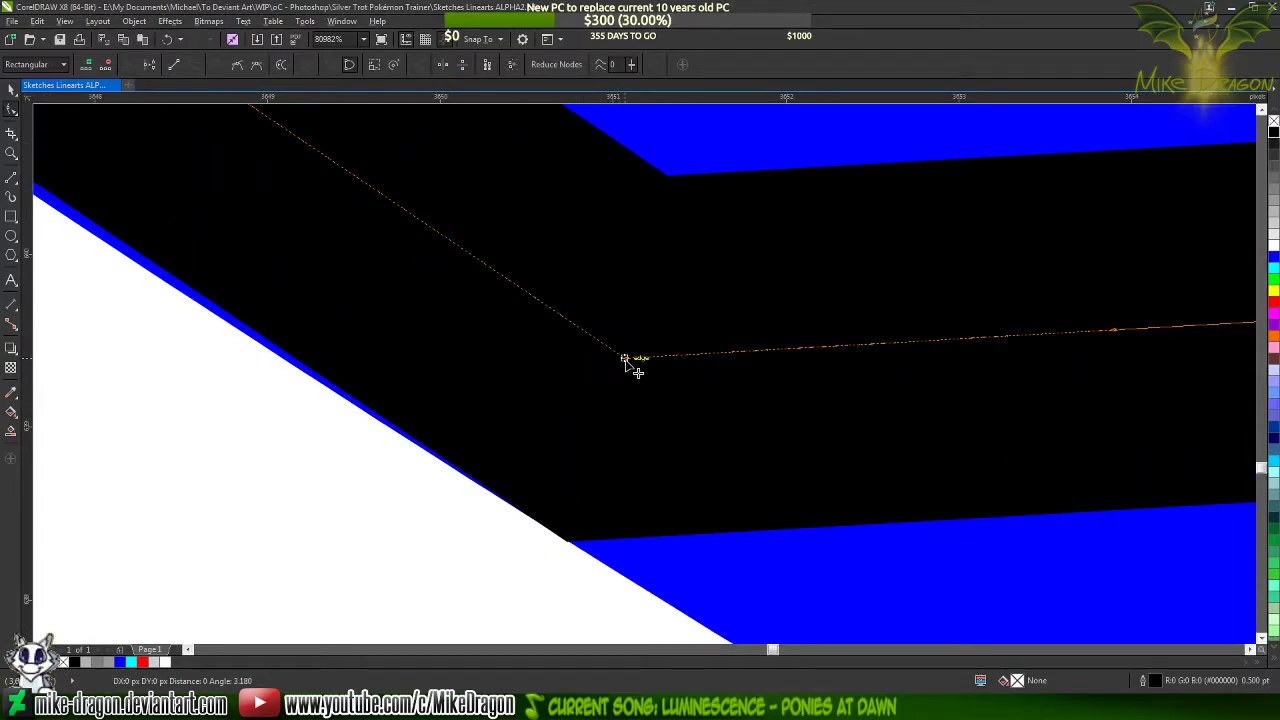
pyautogui.scroll(2, 628, 362)
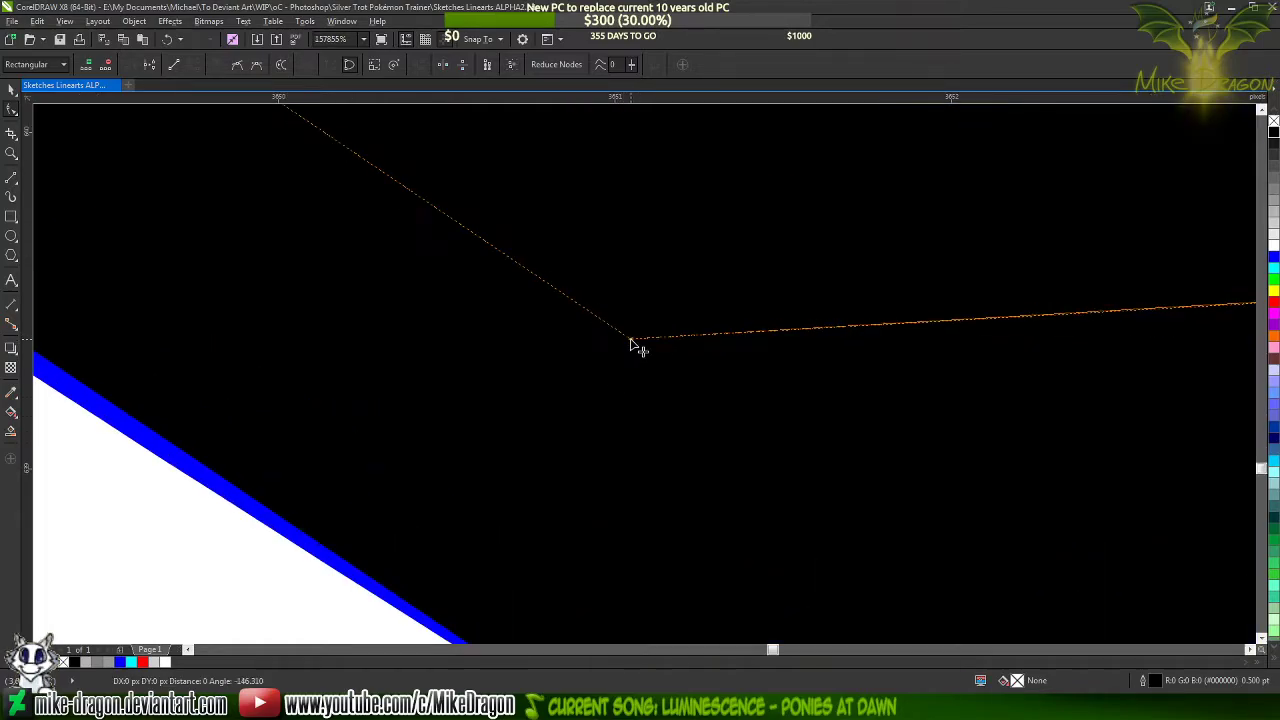
pyautogui.scroll(-2, 636, 340)
pyautogui.scroll(3, 640, 312)
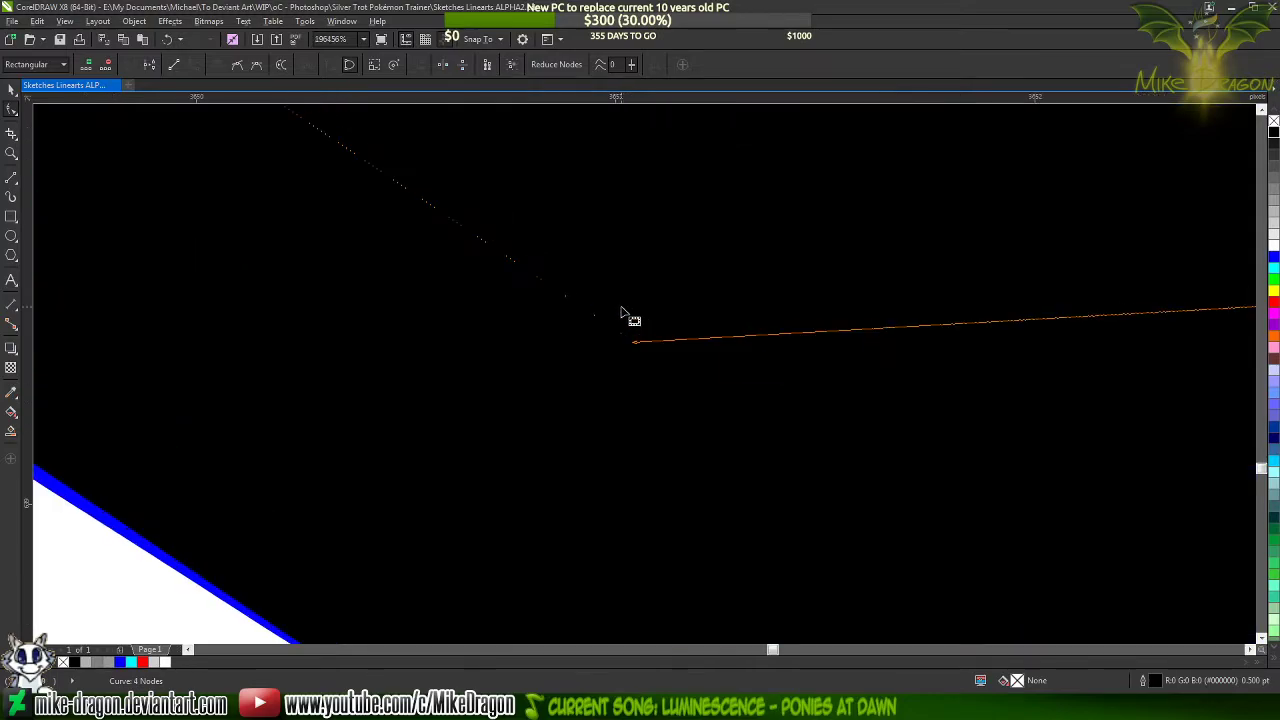
pyautogui.click(640, 367)
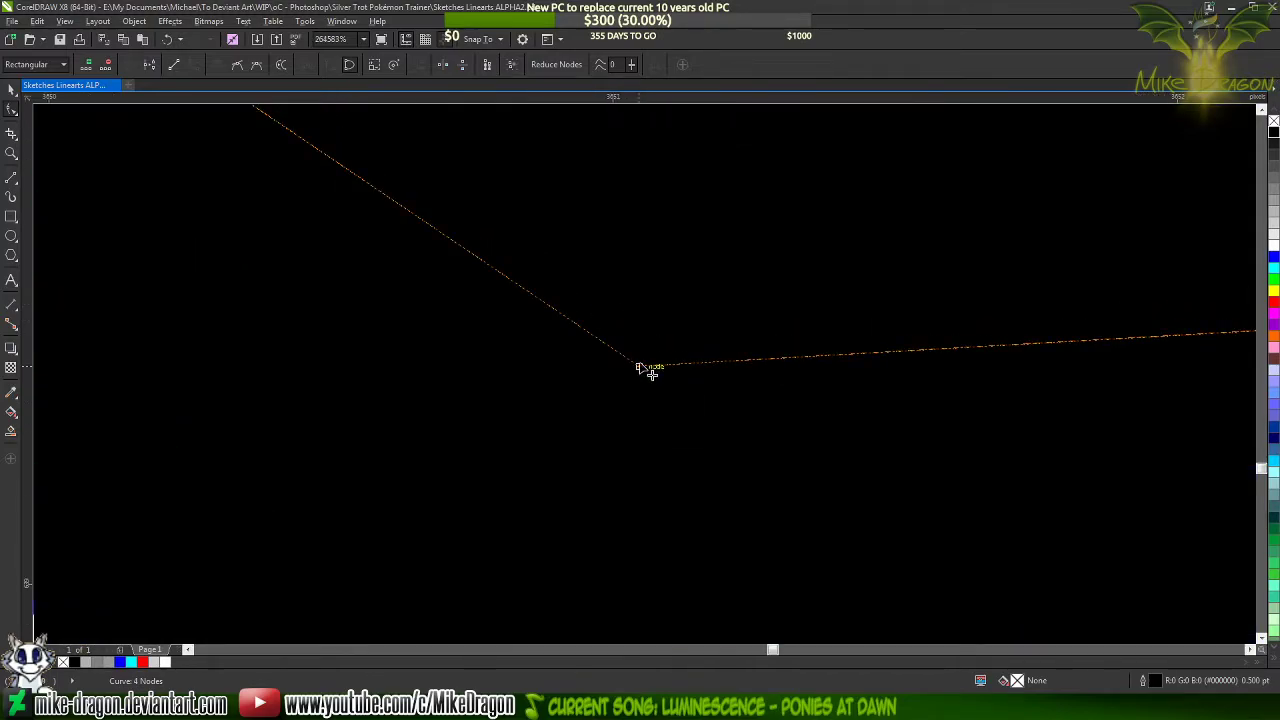
pyautogui.scroll(-2, 663, 283)
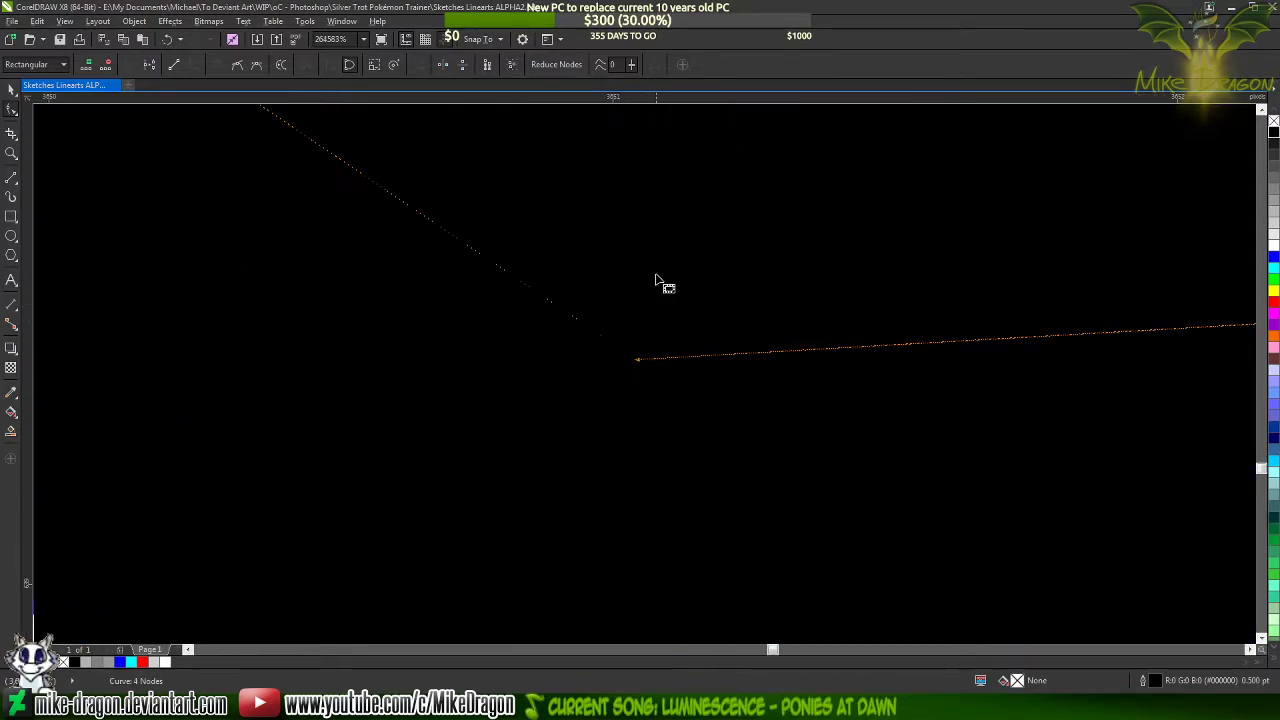
pyautogui.scroll(2, 614, 455)
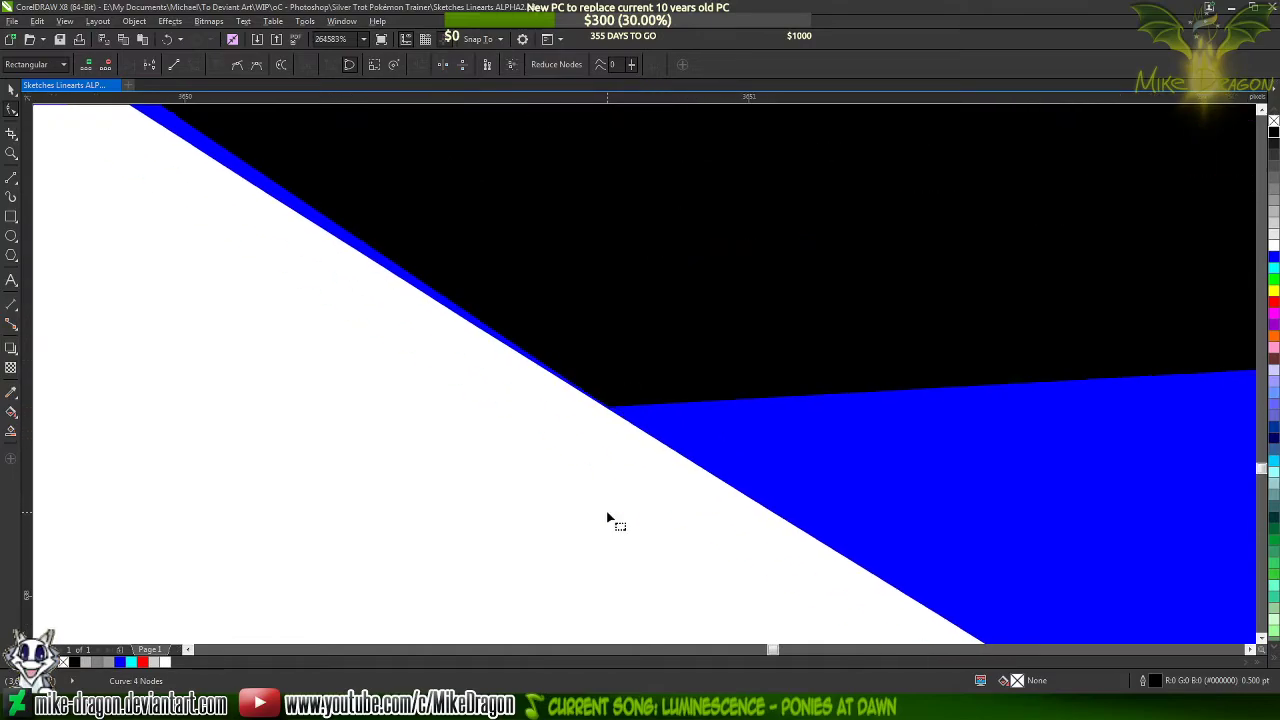
pyautogui.scroll(-5, 614, 521)
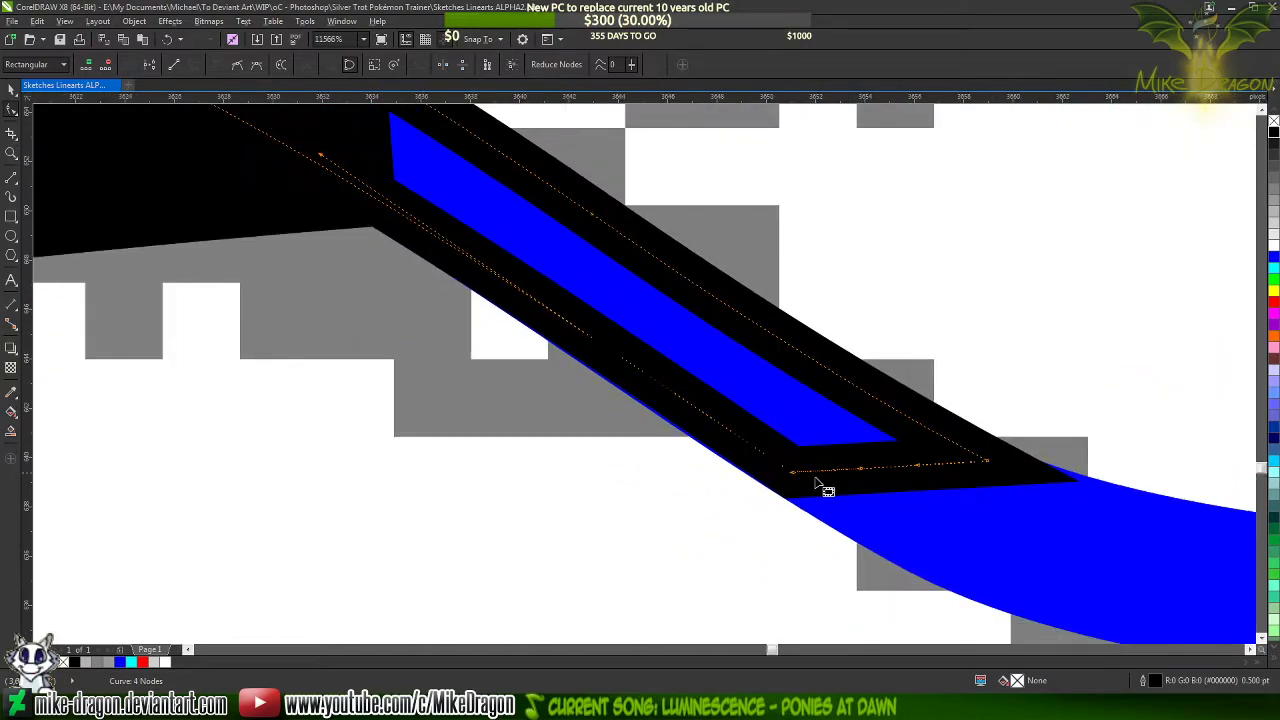
# Add a node on the outline's lower side and bend the adjoining segment slightly outward to cover the exposed blue edge
pyautogui.doubleClick(246, 122)
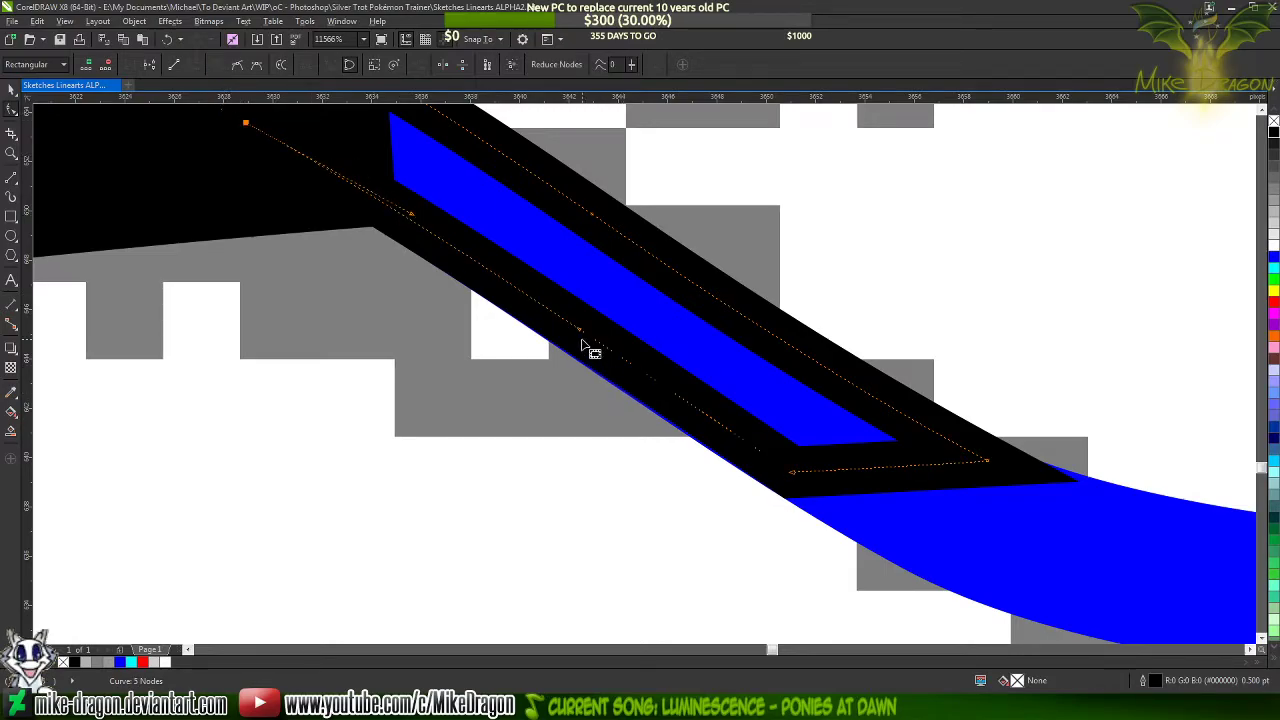
pyautogui.moveTo(582, 333); pyautogui.dragTo(582, 348)
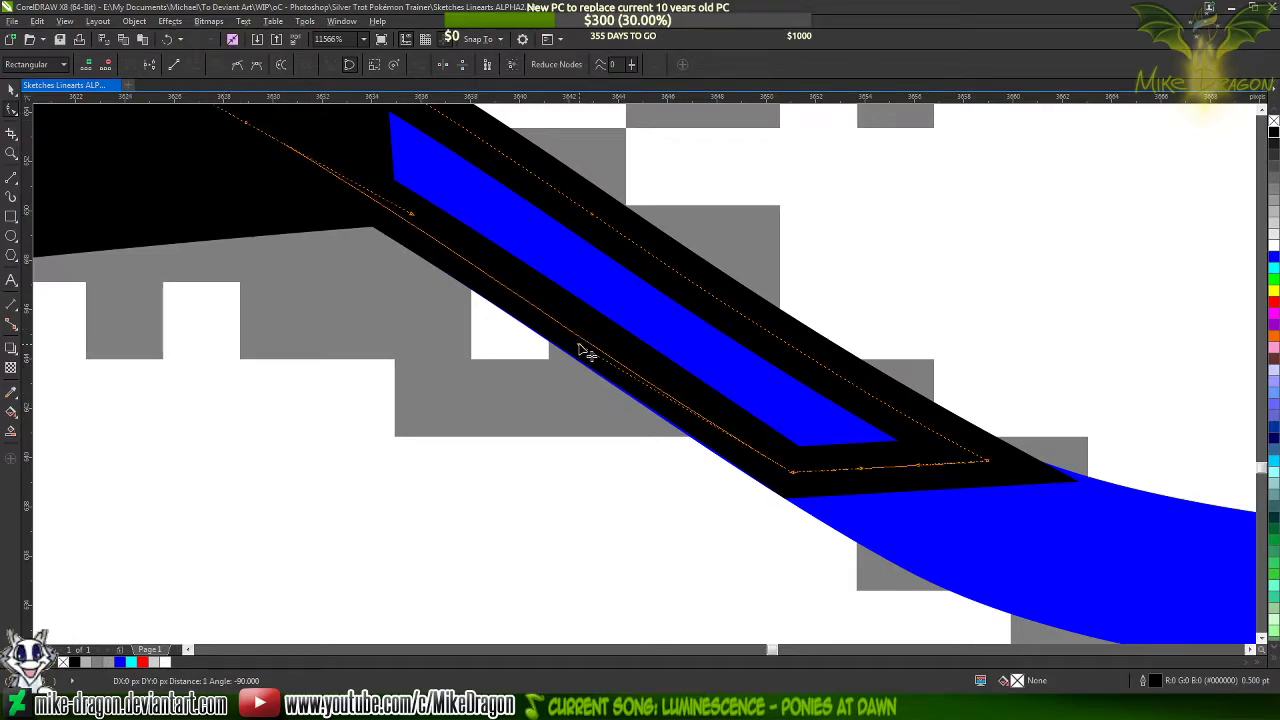
pyautogui.scroll(2, 771, 553)
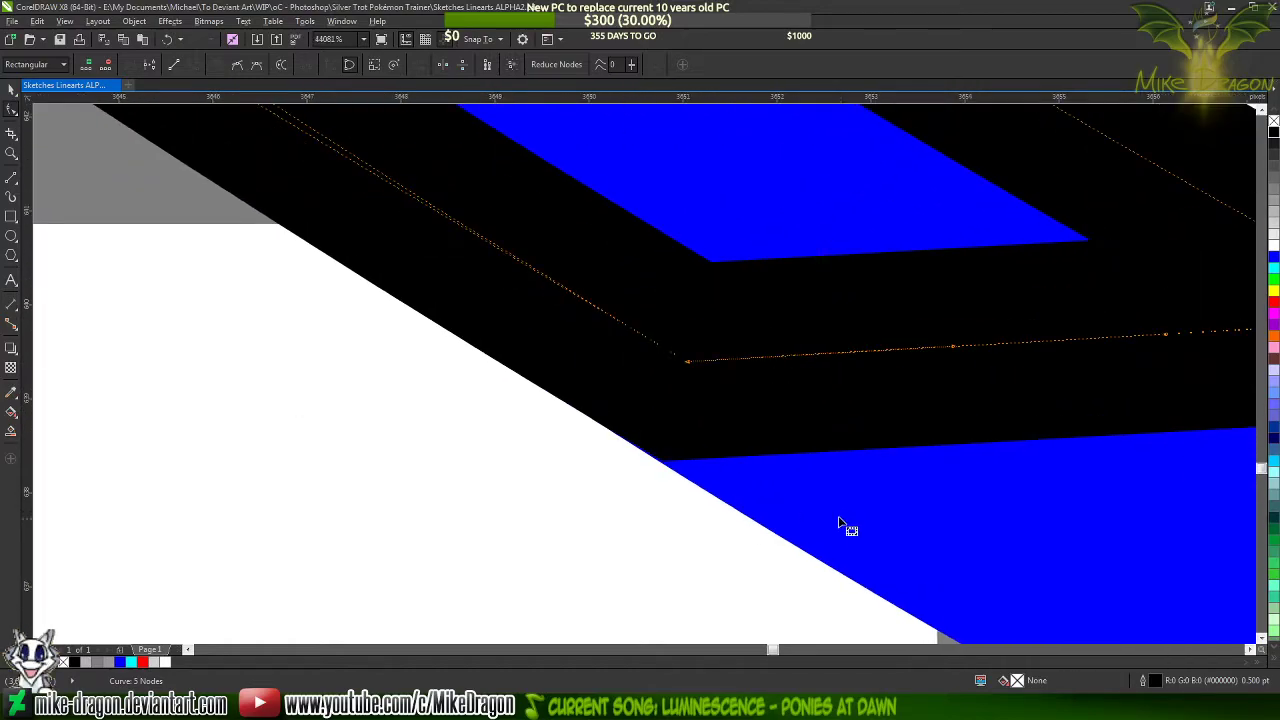
pyautogui.scroll(-6, 850, 575)
# Add a node to the blue curve within the black outline, delete its protruding end, and recolour the stroke black
pyautogui.click(787, 461)
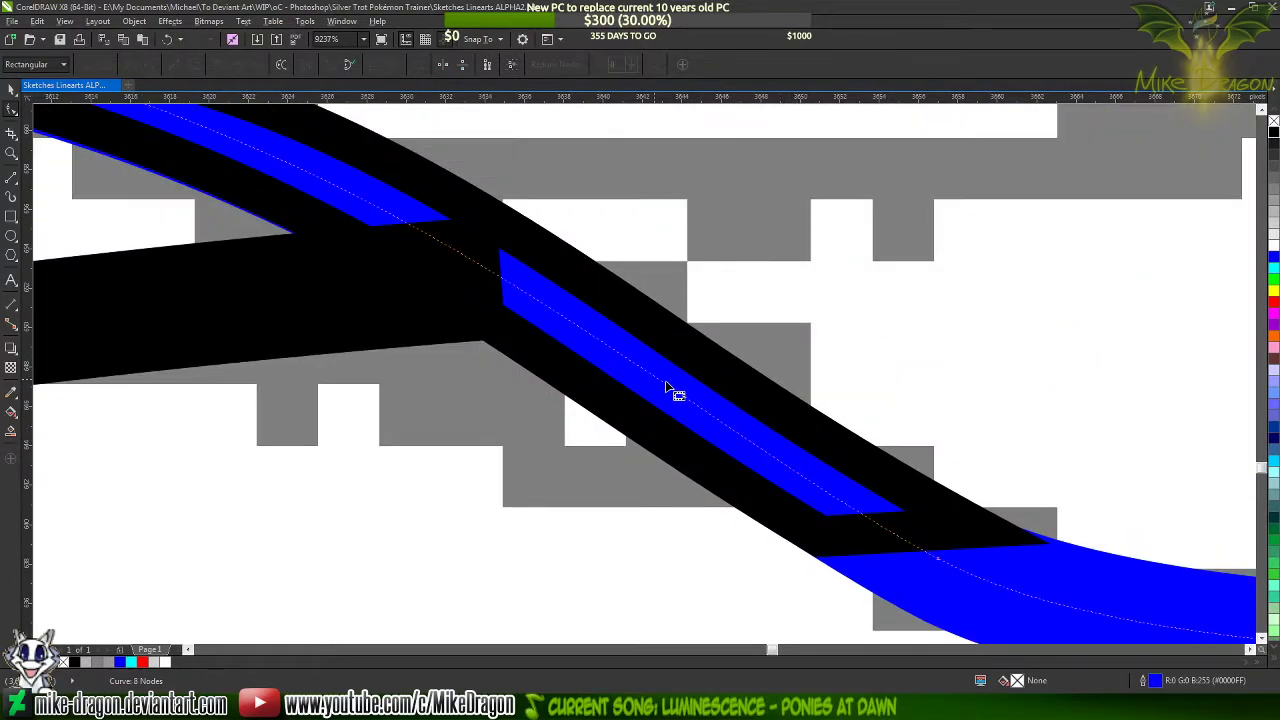
pyautogui.scroll(4, 660, 381)
pyautogui.scroll(1, 656, 384)
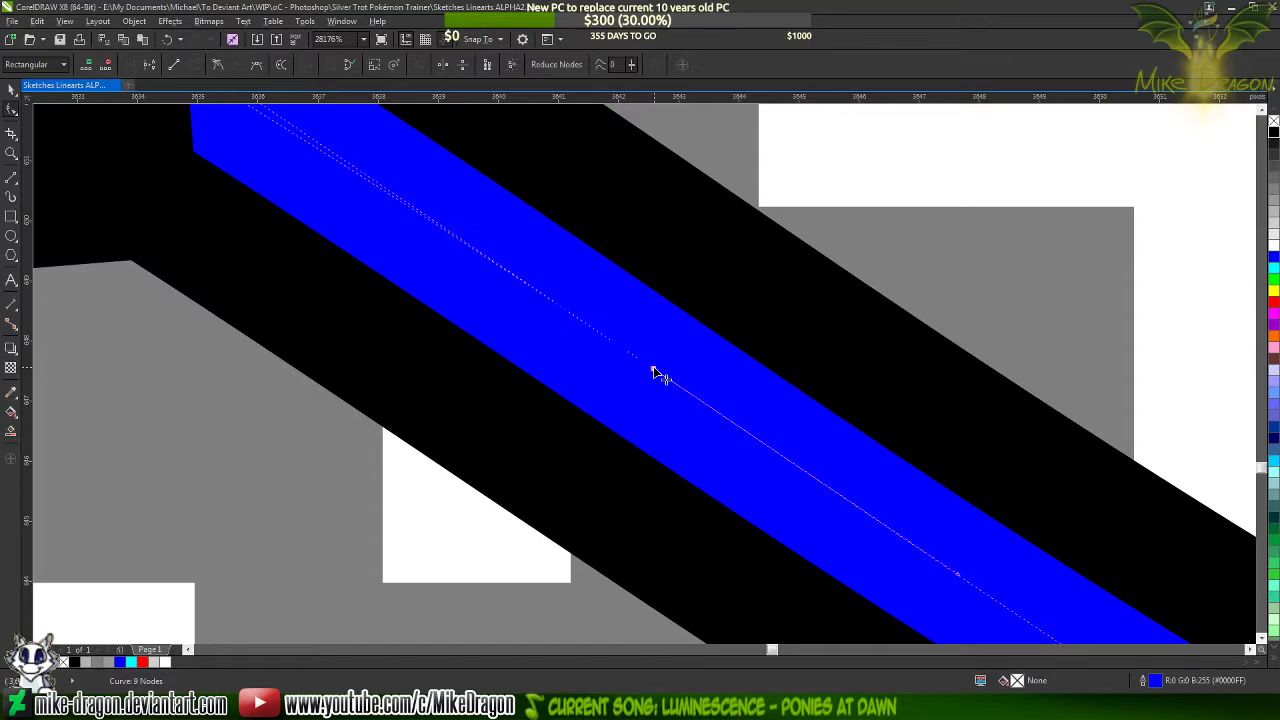
pyautogui.scroll(-3, 1060, 520)
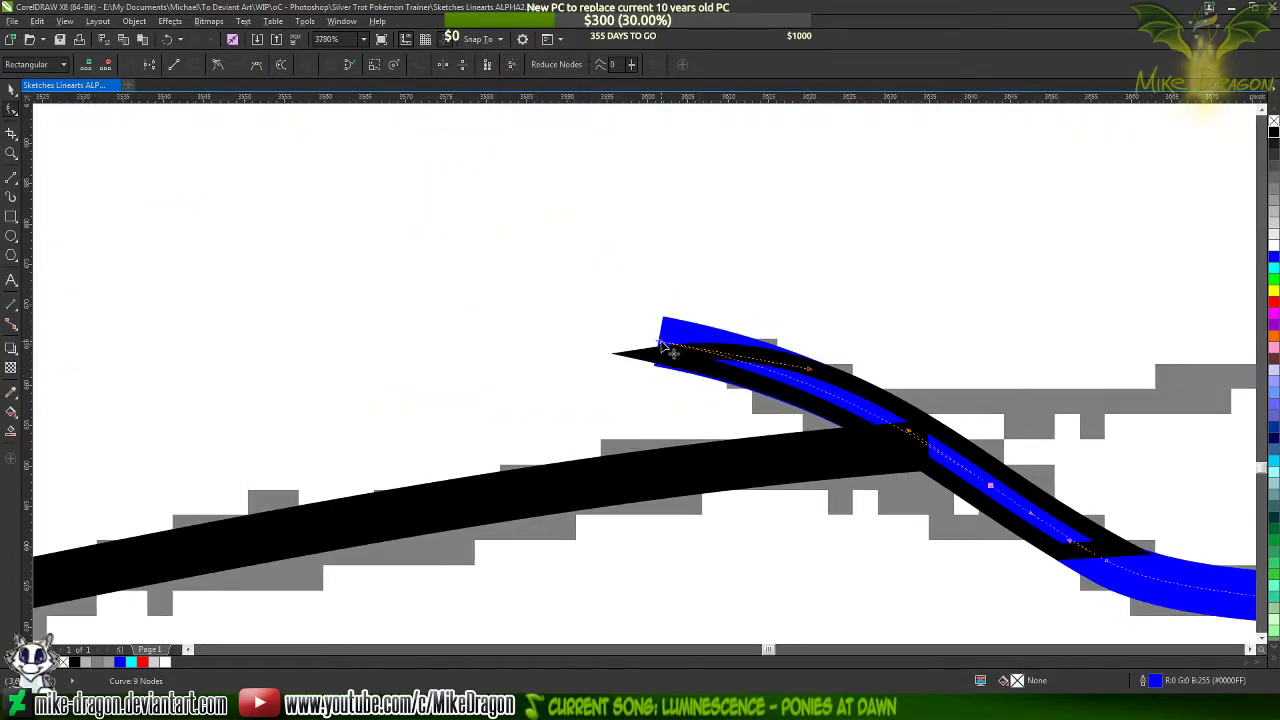
pyautogui.press('Delete')
pyautogui.rightClick(1274, 146)
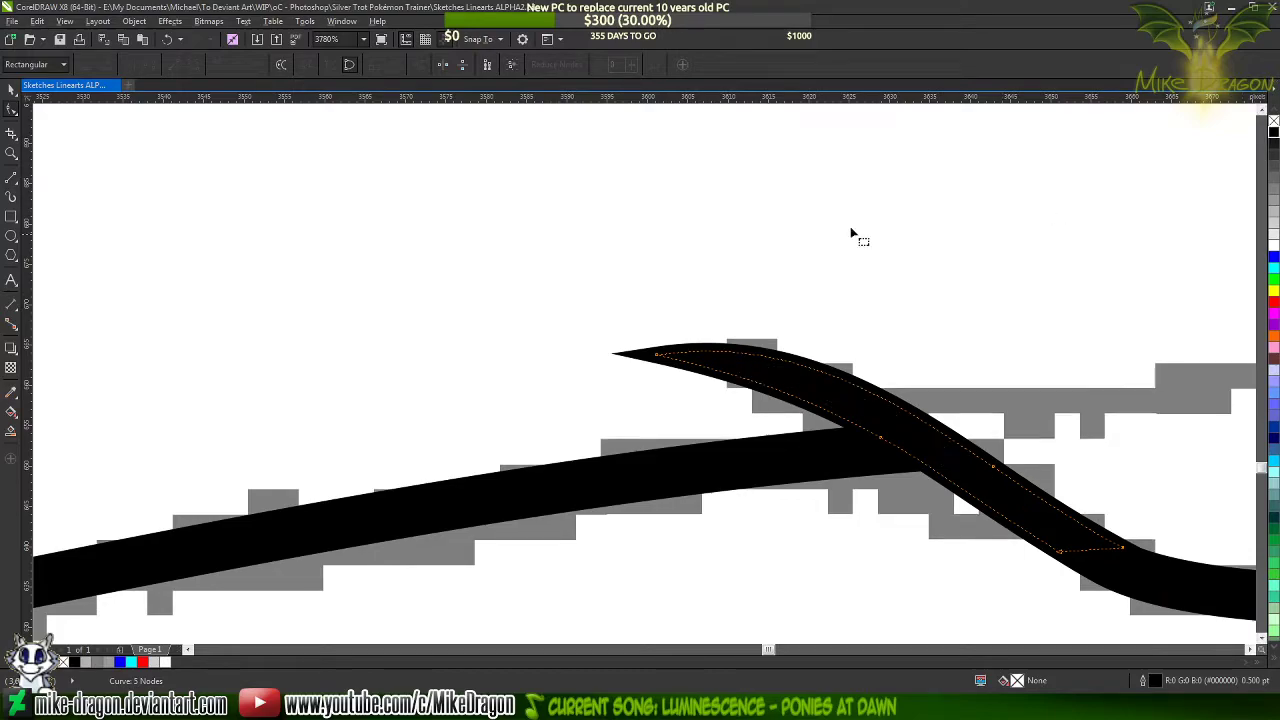
# Fill the tapered tip shape black and change its outline colour to blue
pyautogui.scroll(-1, 485, 278)
pyautogui.scroll(4, 789, 411)
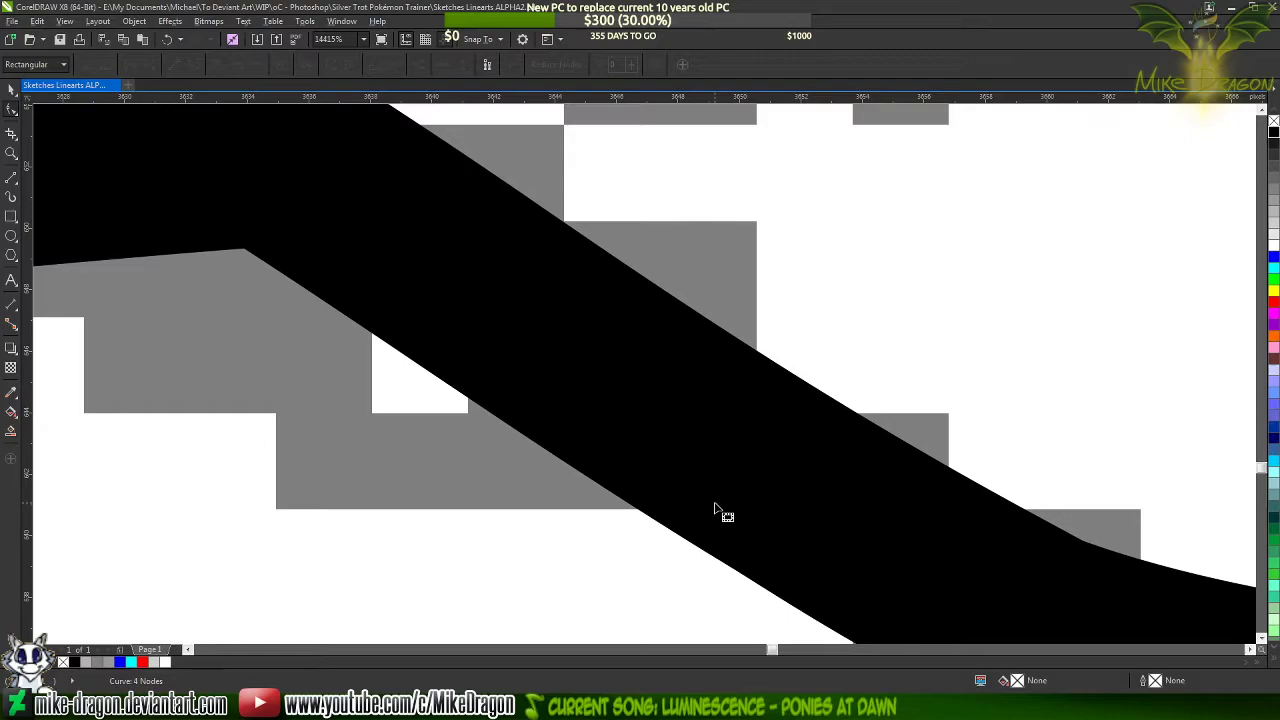
pyautogui.scroll(-1, 705, 440)
pyautogui.scroll(2, 900, 503)
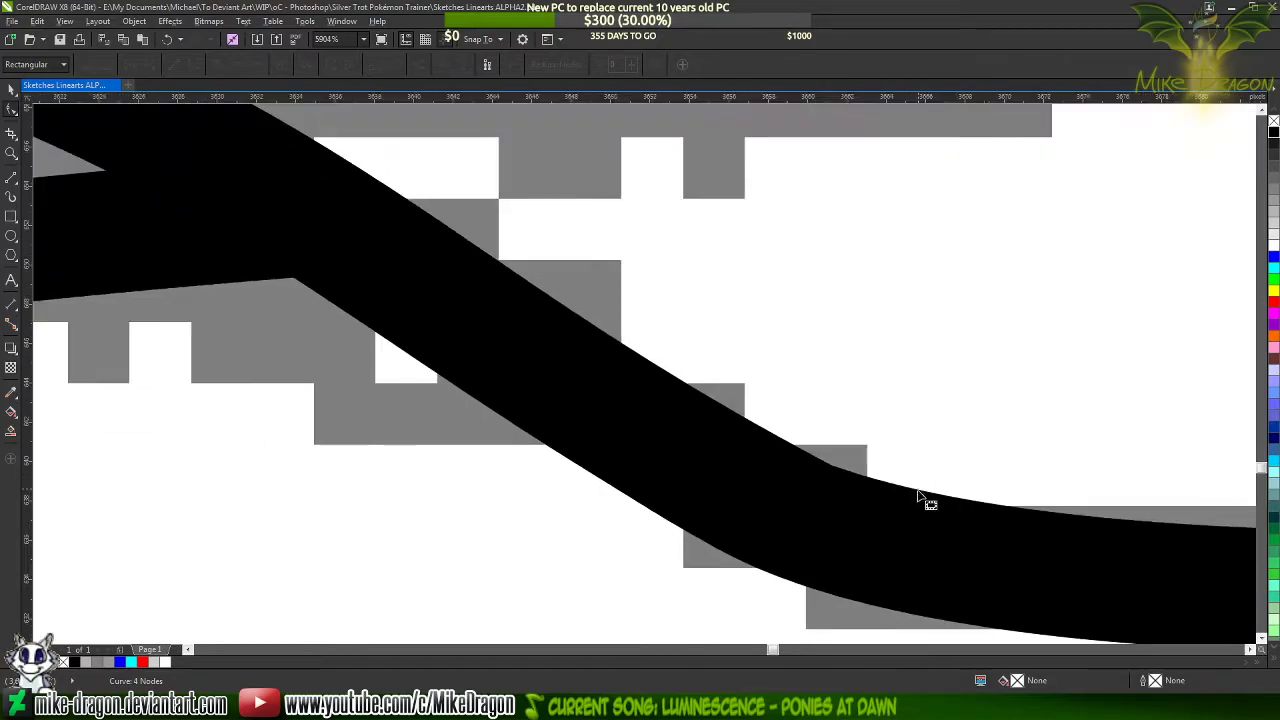
pyautogui.click(590, 440)
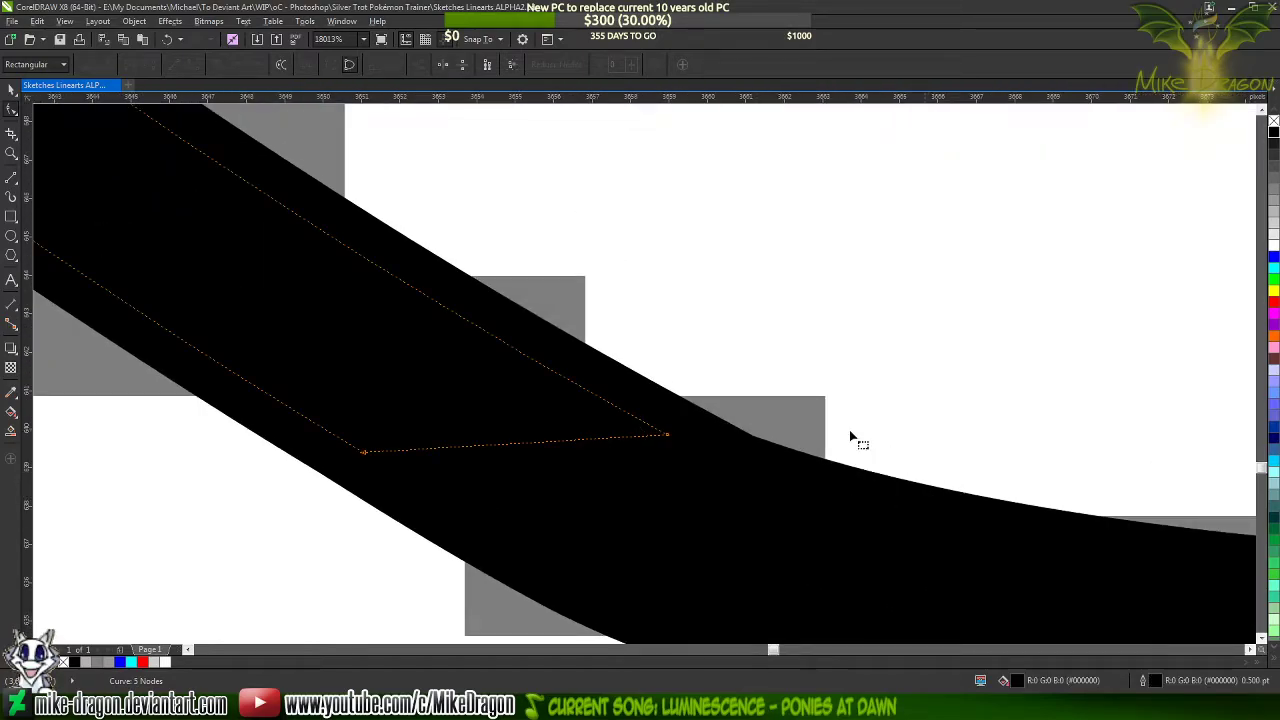
pyautogui.moveTo(1273, 257); pyautogui.dragTo(768, 447)
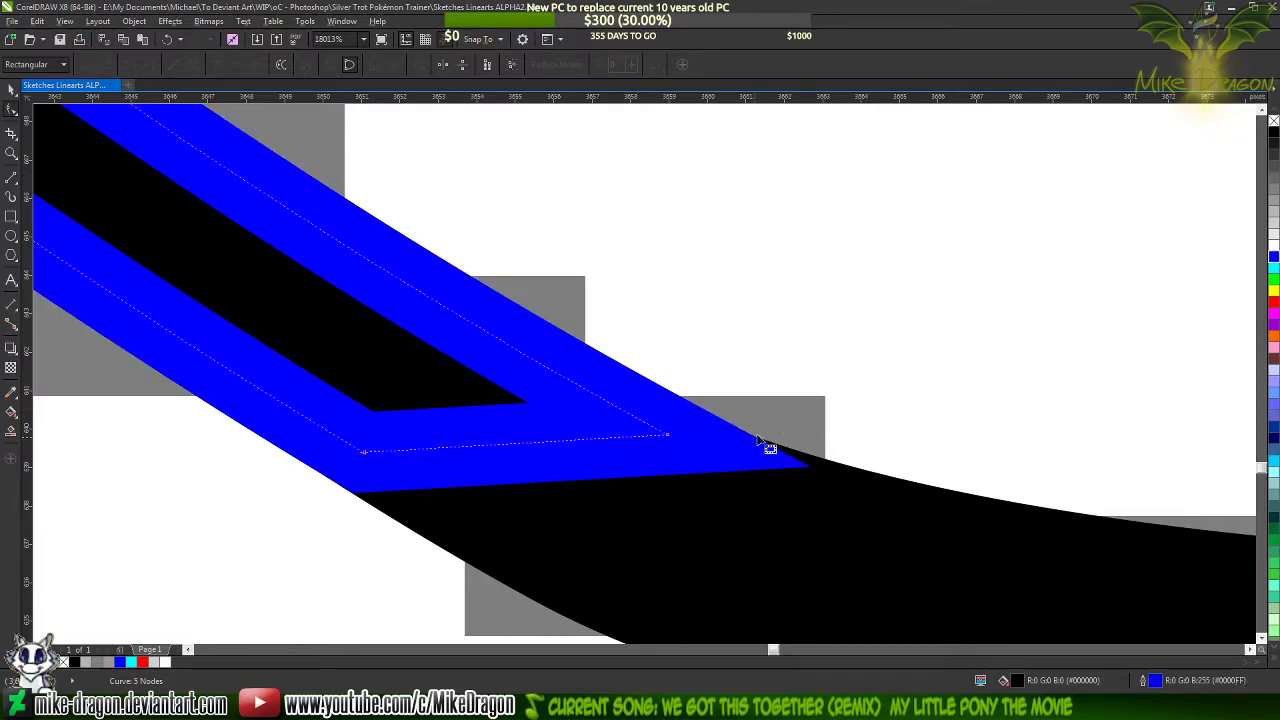
# Nudge the tip shape's lower right corner and its upper-side curve handle to smooth the join with the black stroke
pyautogui.scroll(-2, 950, 500)
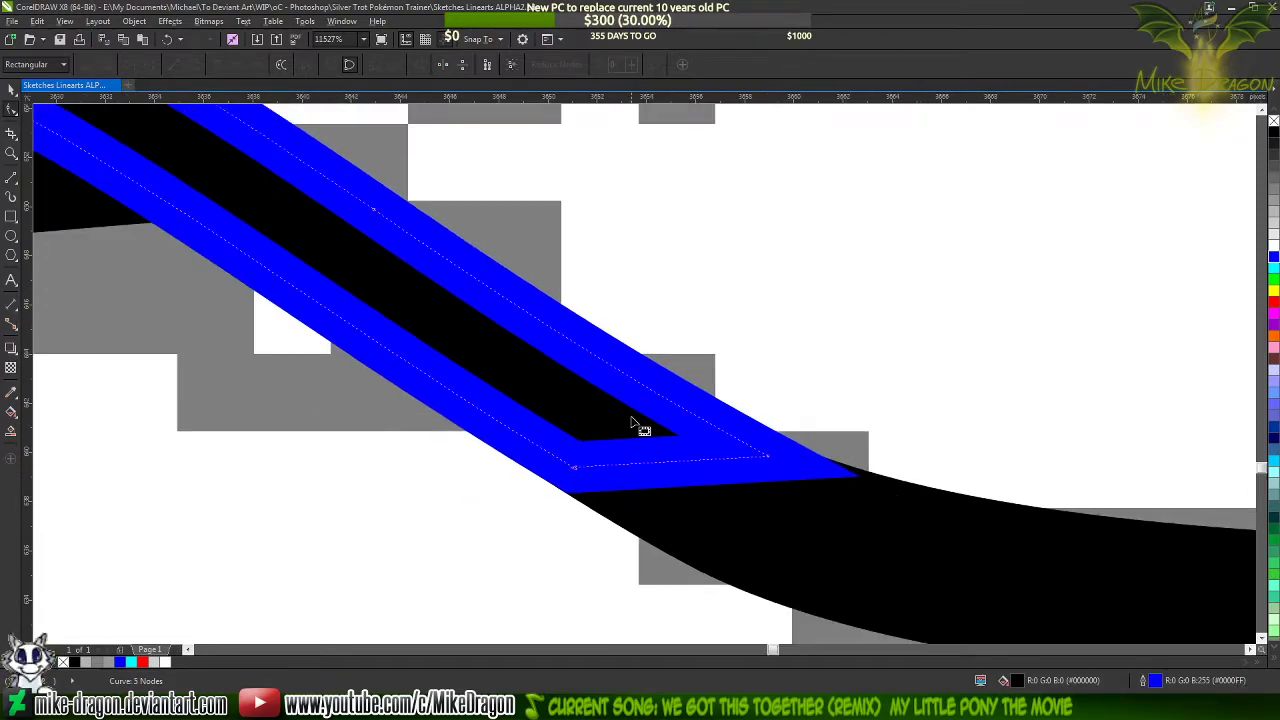
pyautogui.click(769, 459)
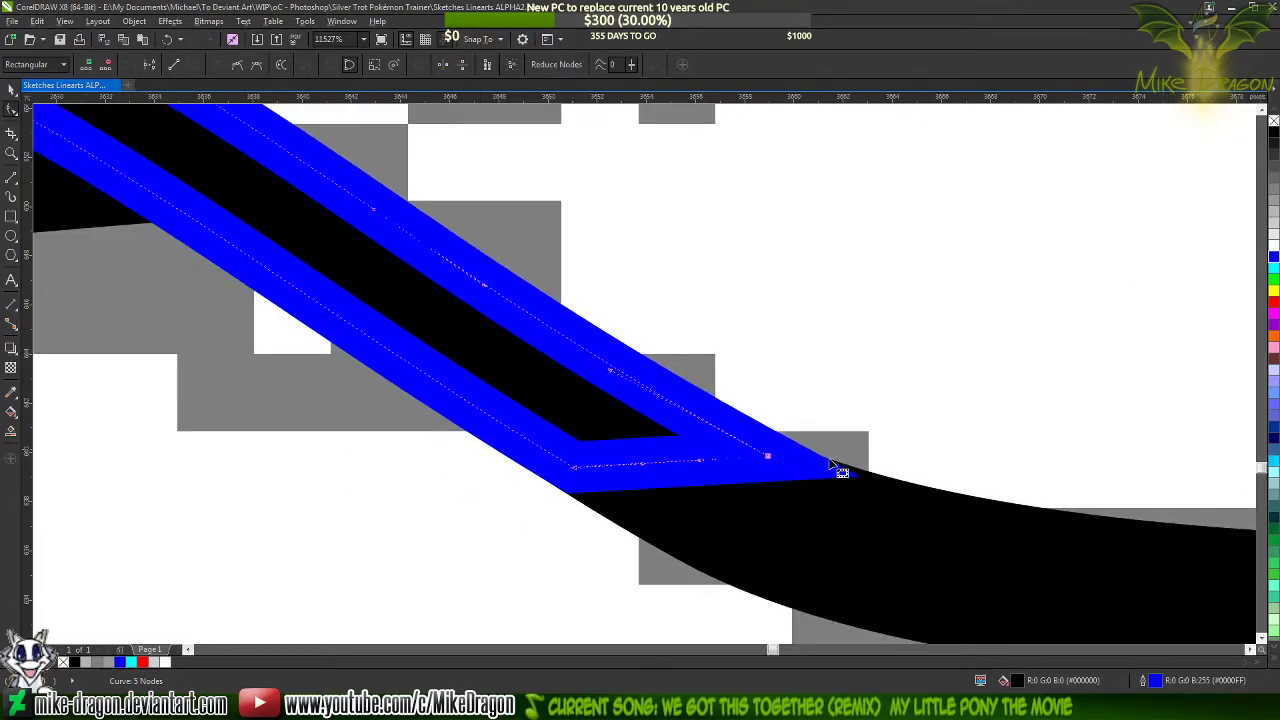
pyautogui.moveTo(614, 377)
pyautogui.mouseDown()
pyautogui.moveTo(608, 394)
pyautogui.moveTo(608, 374)
pyautogui.moveTo(621, 395)
pyautogui.mouseUp()
pyautogui.scroll(8, 775, 455)
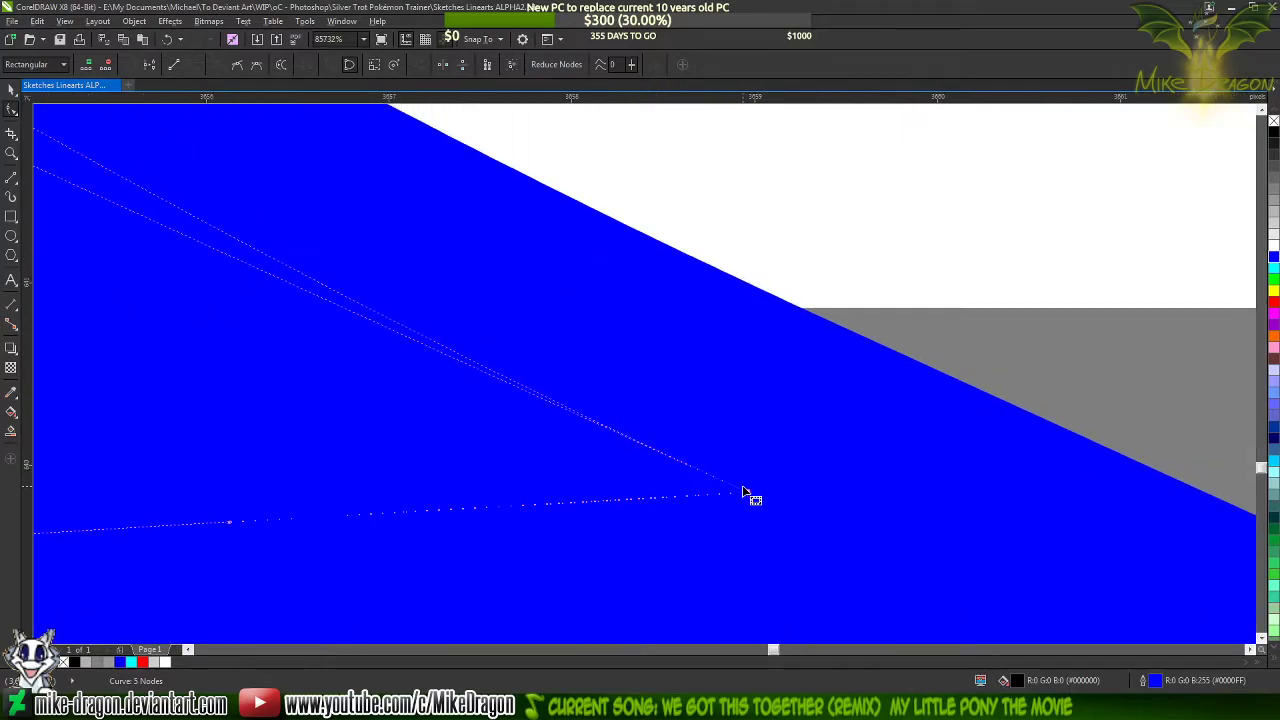
pyautogui.moveTo(748, 491); pyautogui.dragTo(731, 498)
pyautogui.scroll(-1, 792, 446)
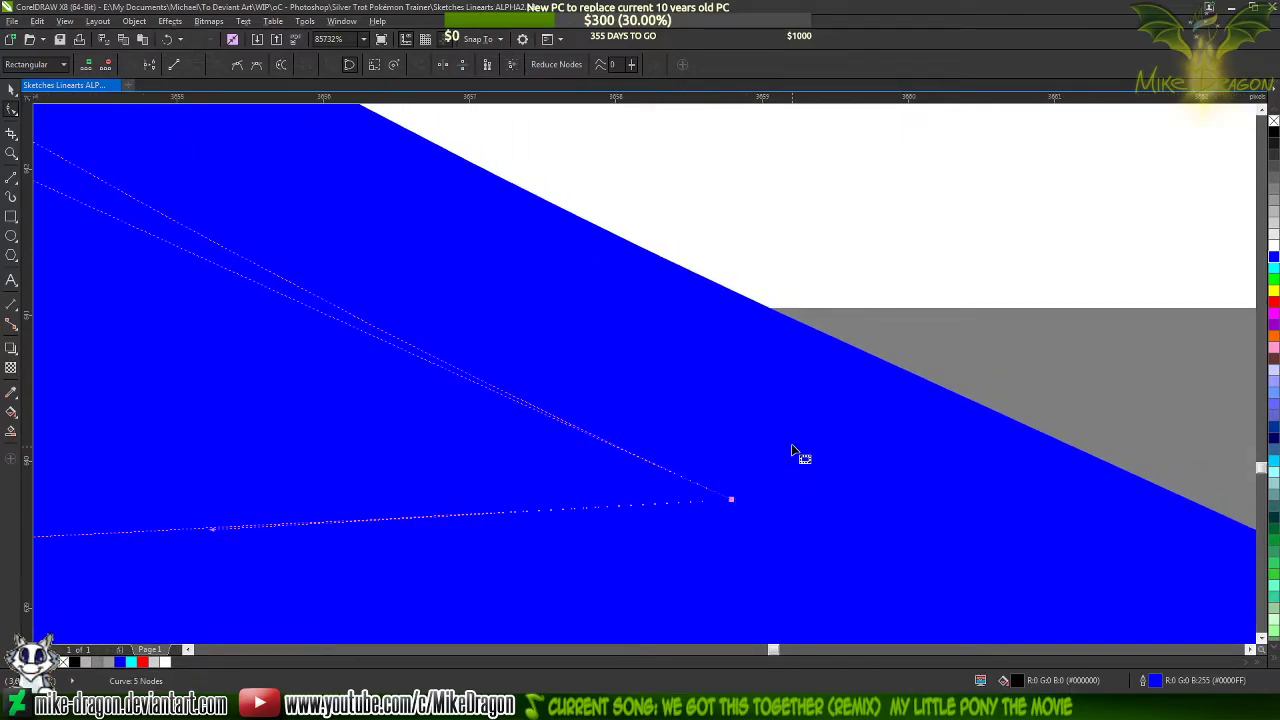
pyautogui.scroll(-5, 792, 452)
pyautogui.moveTo(460, 328)
pyautogui.mouseDown()
pyautogui.moveTo(517, 383)
pyautogui.moveTo(560, 361)
pyautogui.moveTo(476, 326)
pyautogui.mouseUp()
pyautogui.scroll(2, 752, 475)
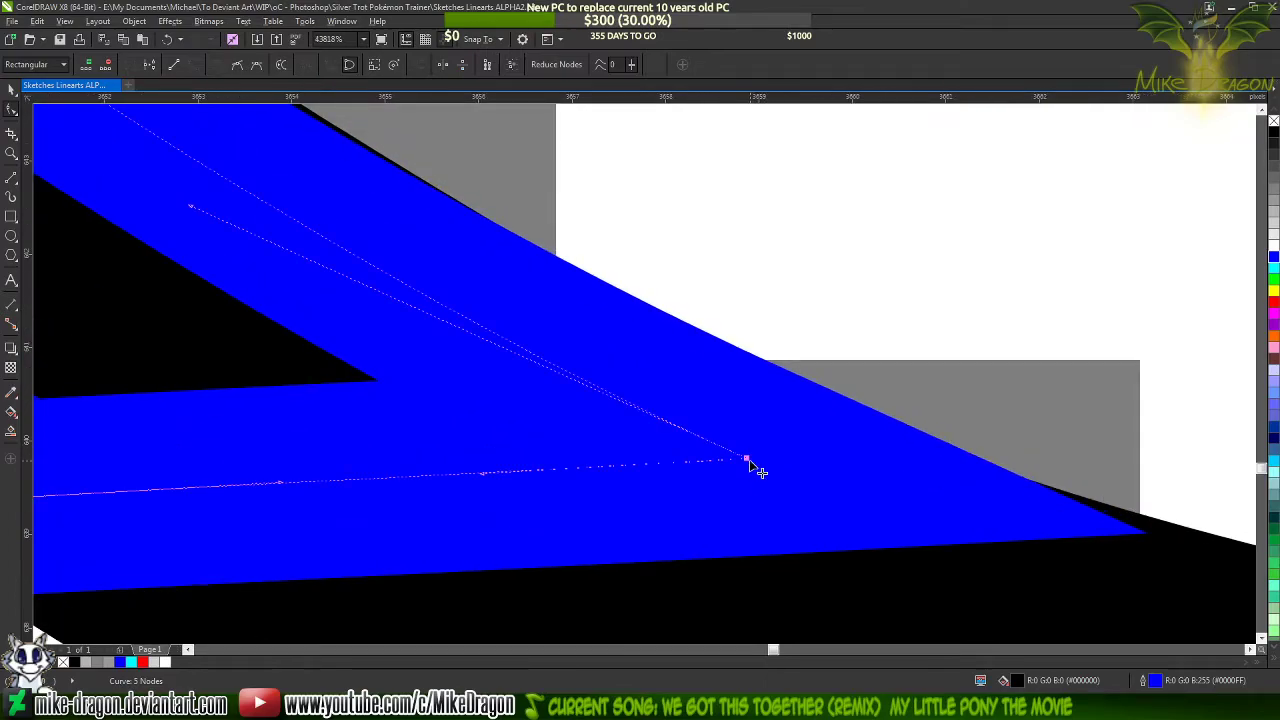
pyautogui.scroll(-4, 750, 450)
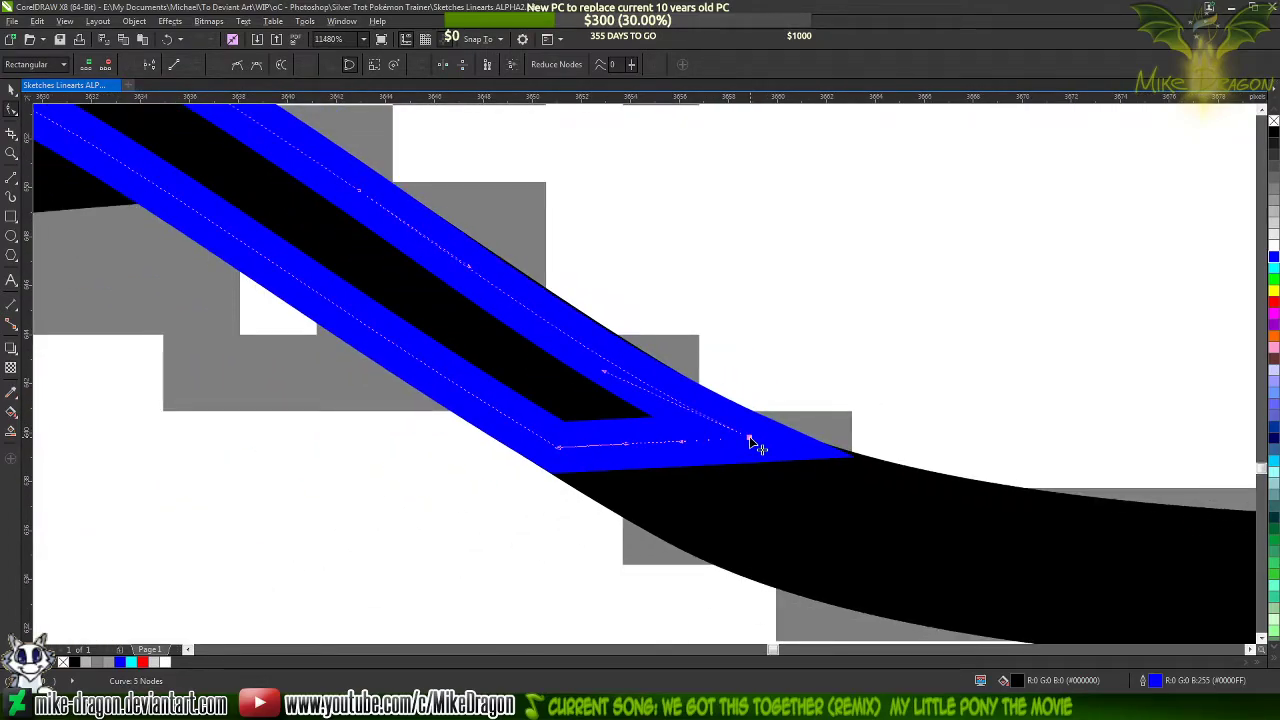
# Move the tip shape's lower right corner farther along the black stroke and curve its upper side to the stroke's upper edge
pyautogui.moveTo(752, 444); pyautogui.dragTo(913, 508)
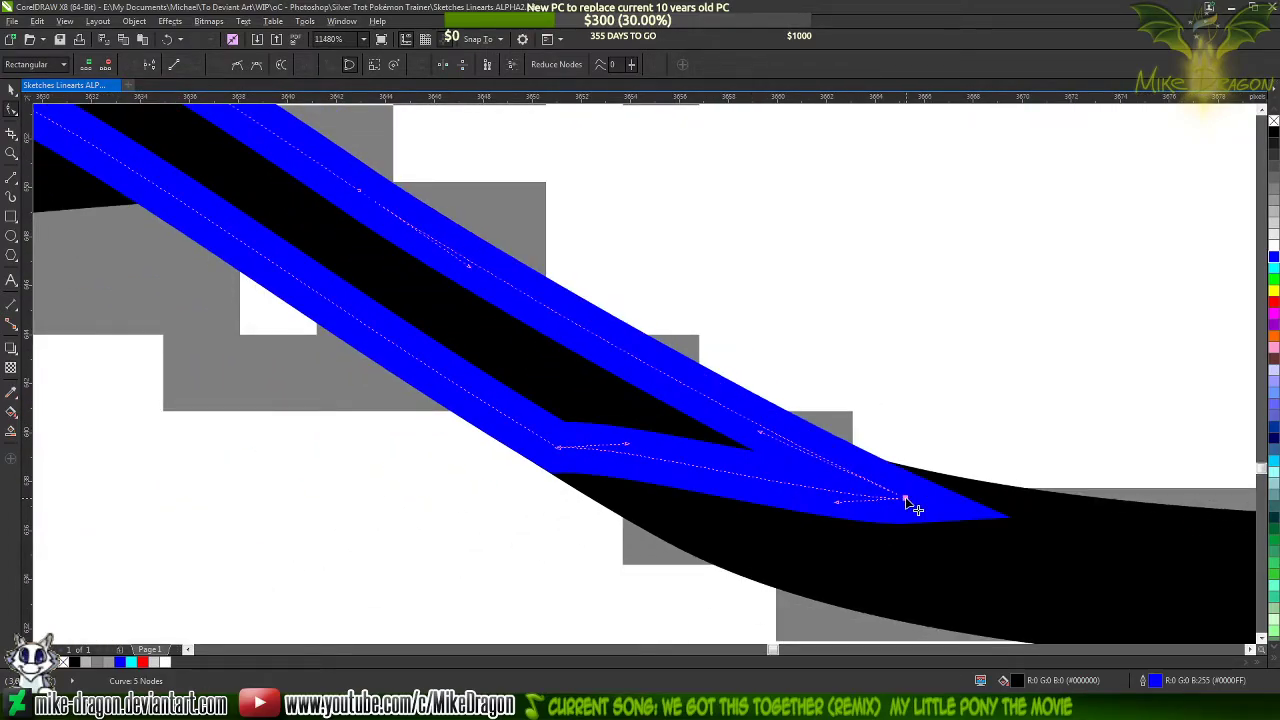
pyautogui.moveTo(763, 437); pyautogui.dragTo(671, 438)
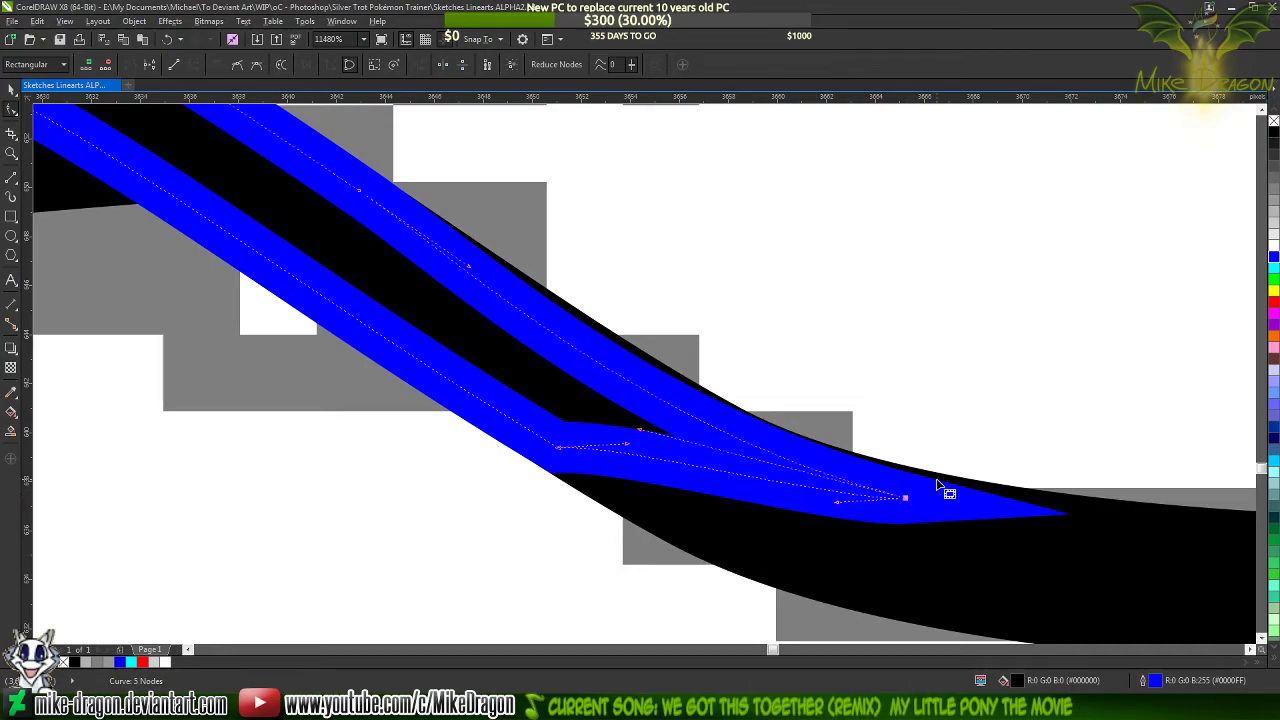
pyautogui.scroll(3, 938, 486)
pyautogui.moveTo(831, 553); pyautogui.dragTo(833, 546)
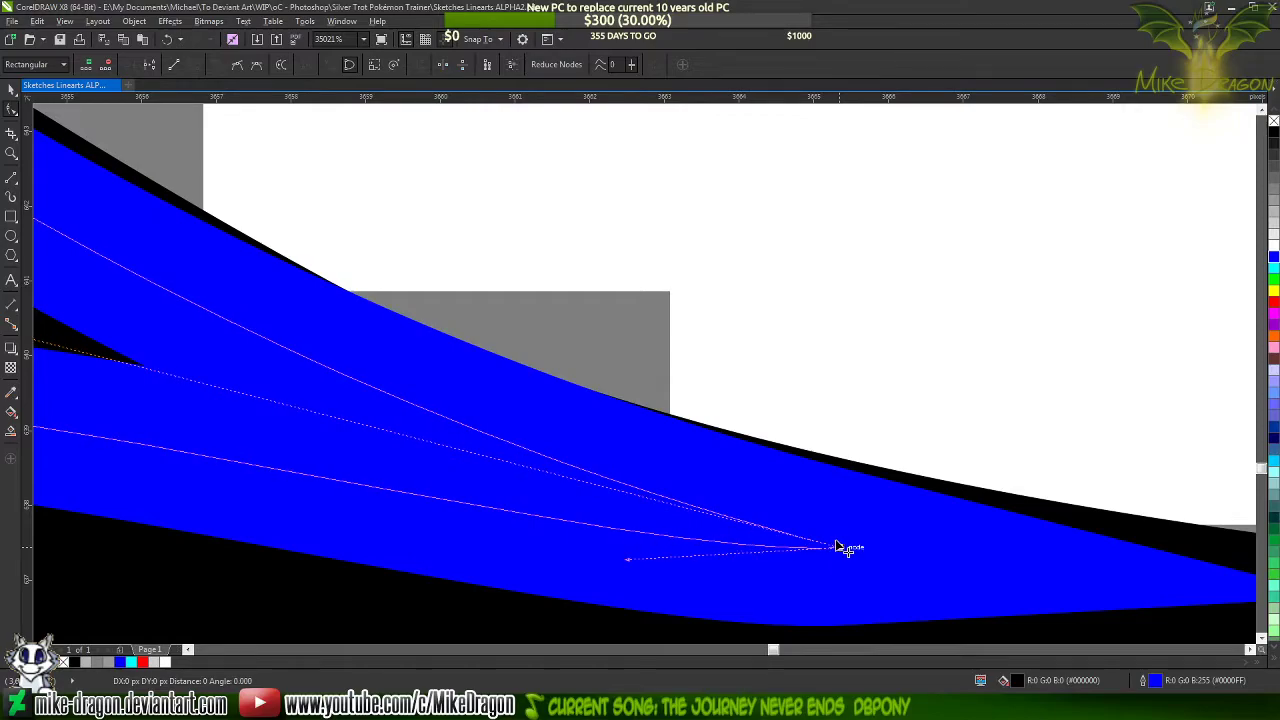
pyautogui.scroll(3, 833, 546)
pyautogui.moveTo(822, 549); pyautogui.dragTo(818, 534)
pyautogui.scroll(-5, 1127, 534)
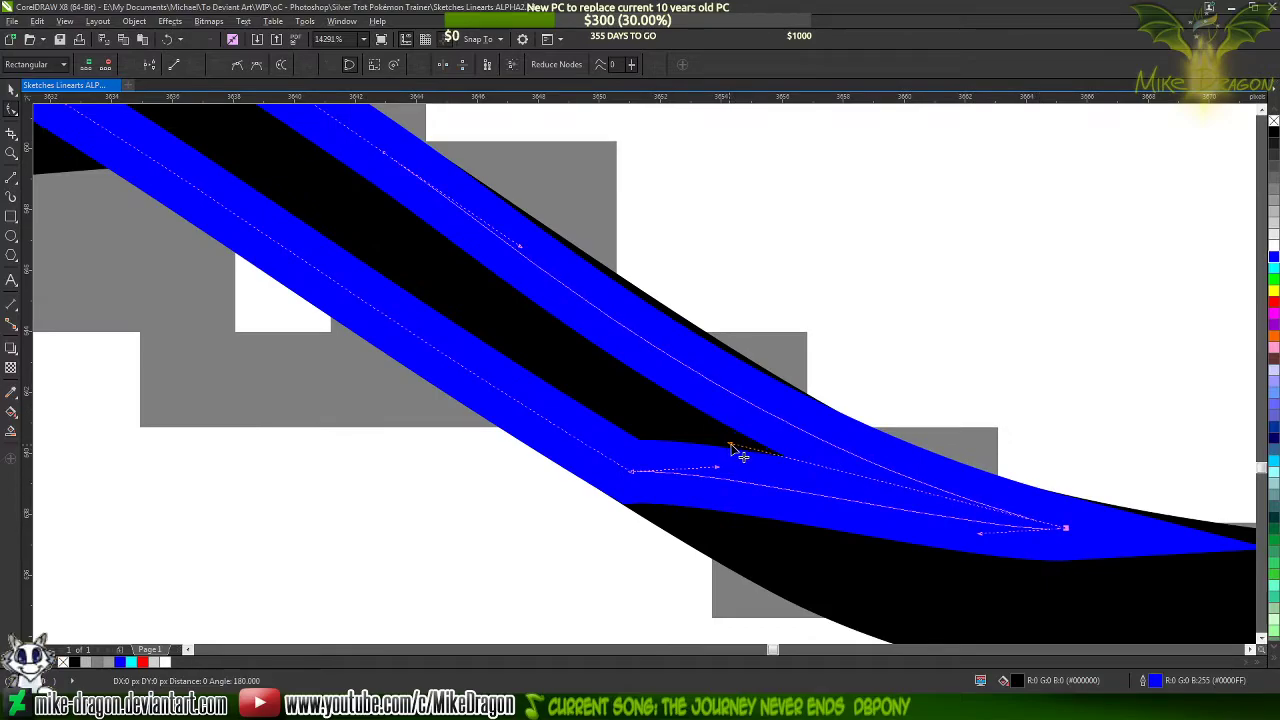
pyautogui.moveTo(733, 446); pyautogui.dragTo(692, 434)
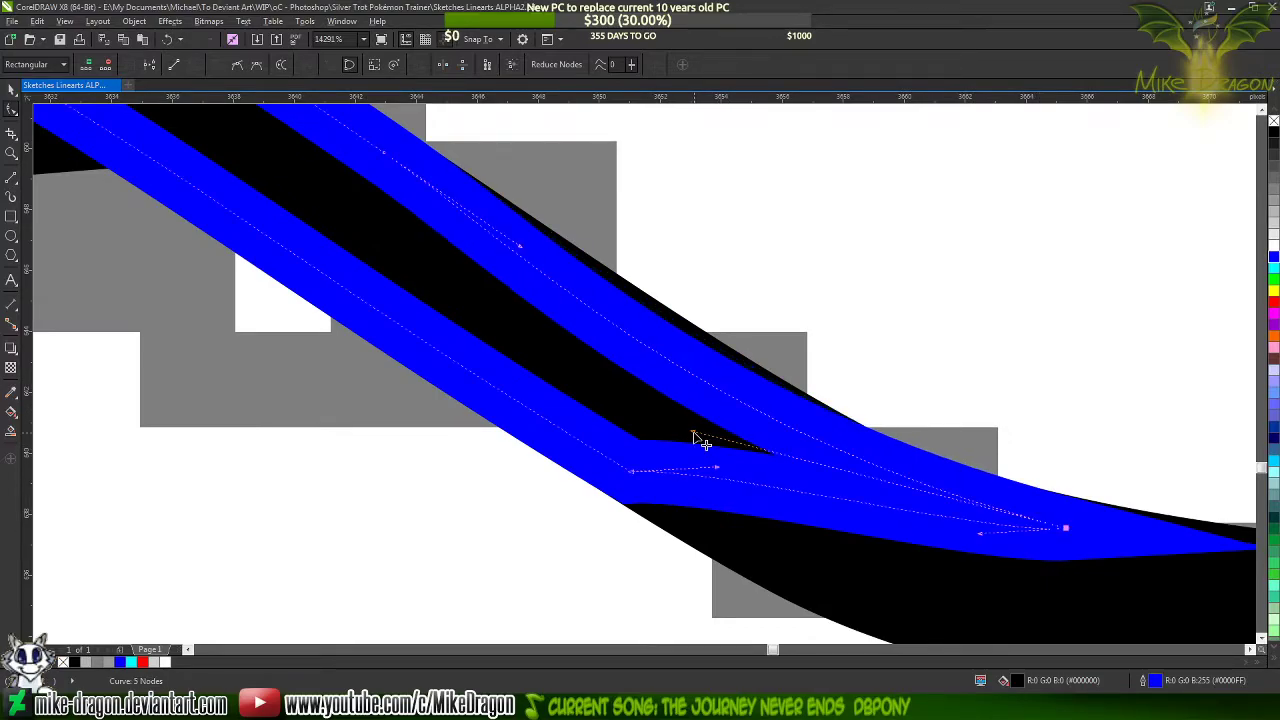
# Try removing the upper side's middle node and moving the right corner's curve handle inward, undoing each change
pyautogui.scroll(-2, 700, 440)
pyautogui.scroll(2, 780, 440)
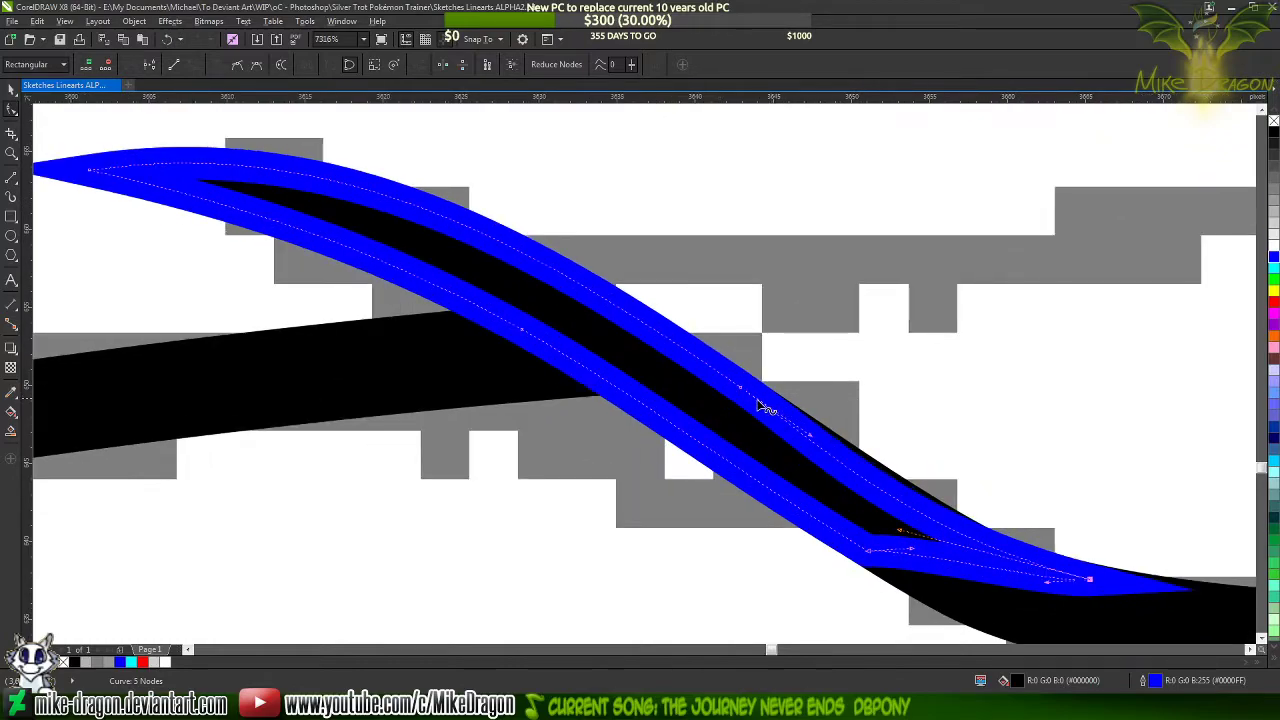
pyautogui.press('Delete')
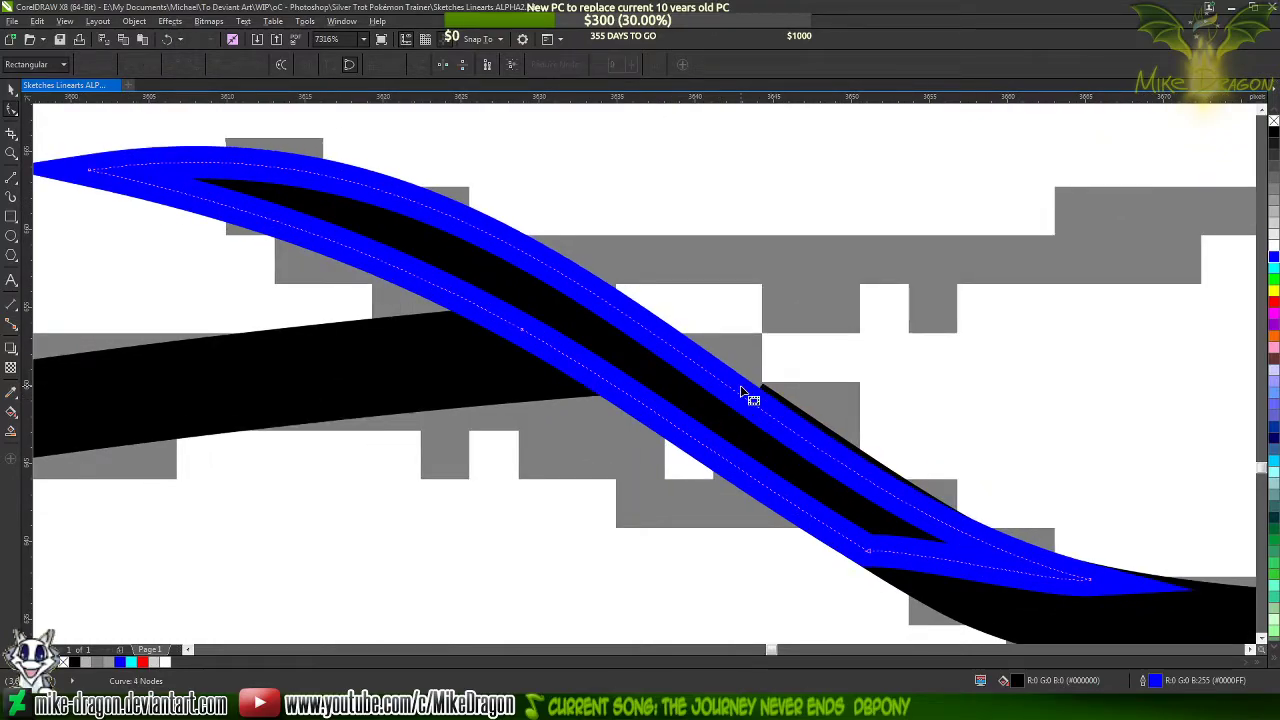
pyautogui.hotkey('ctrl', 'z')
pyautogui.scroll(2, 930, 508)
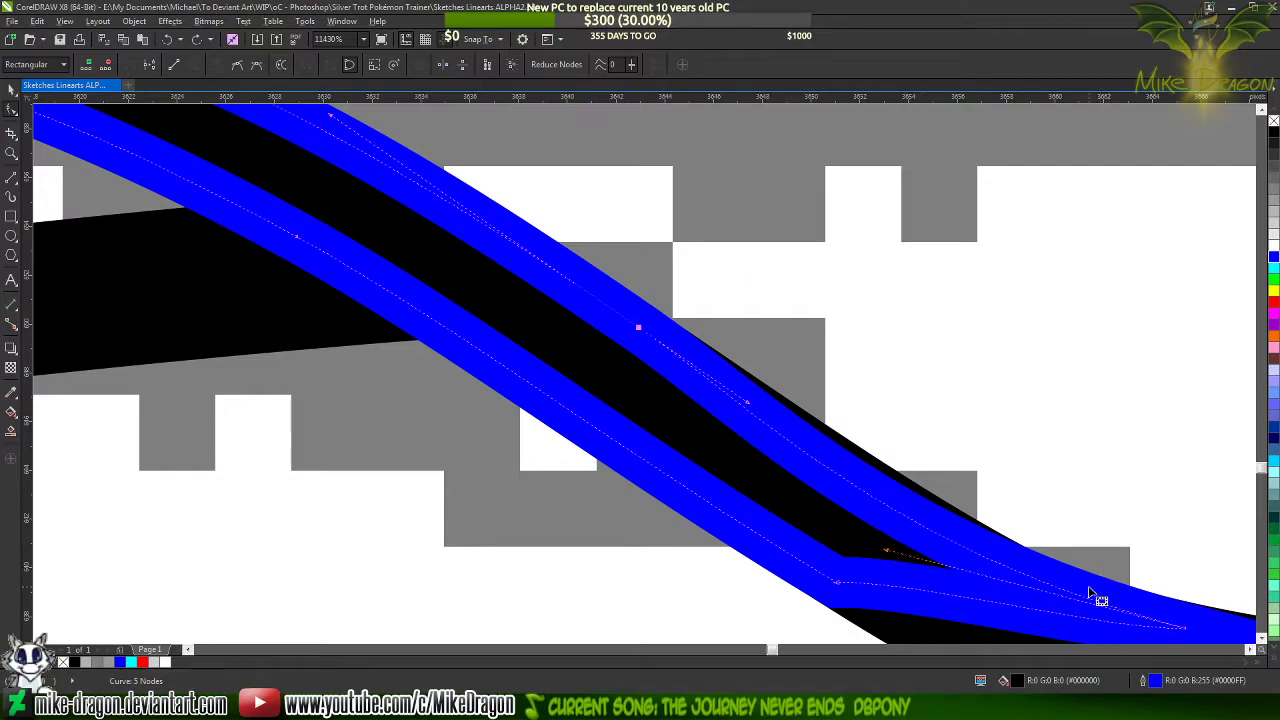
pyautogui.moveTo(884, 556); pyautogui.dragTo(953, 587)
pyautogui.hotkey('ctrl', 'z')
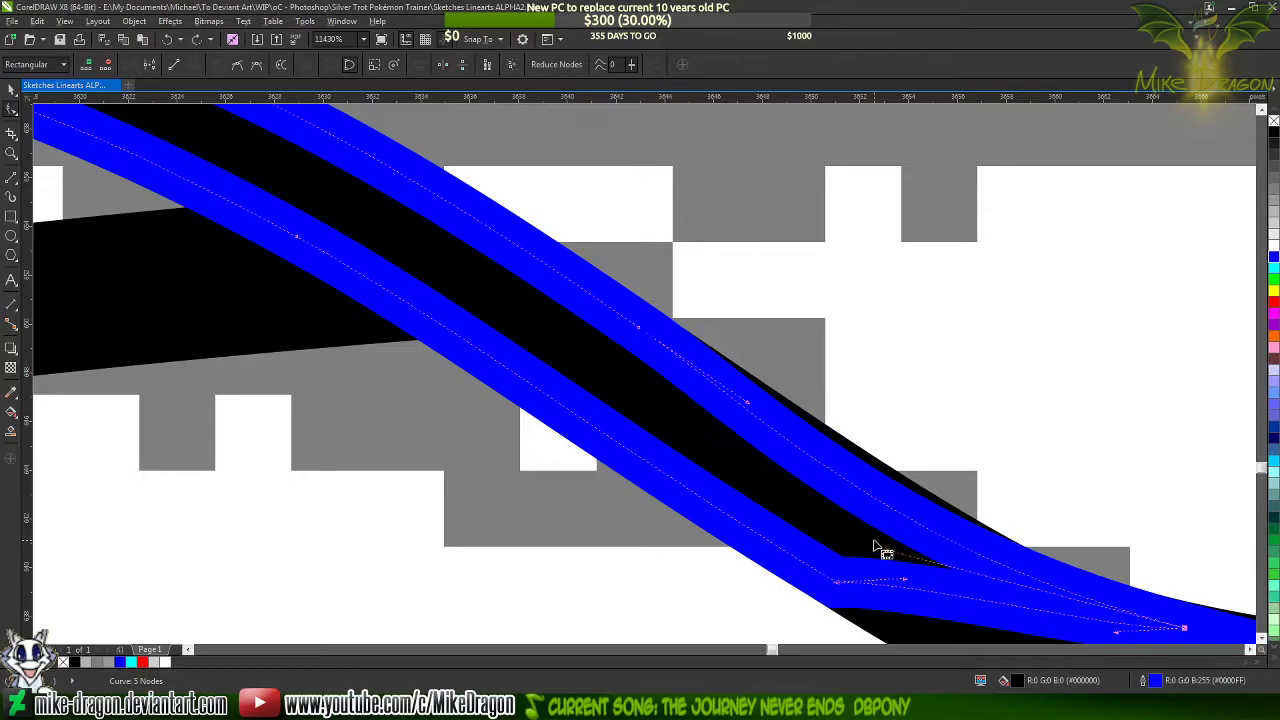
# Adjust the curve handles on the tip shape's upper side until it follows the black stroke's upper edge
pyautogui.moveTo(884, 557); pyautogui.dragTo(957, 585)
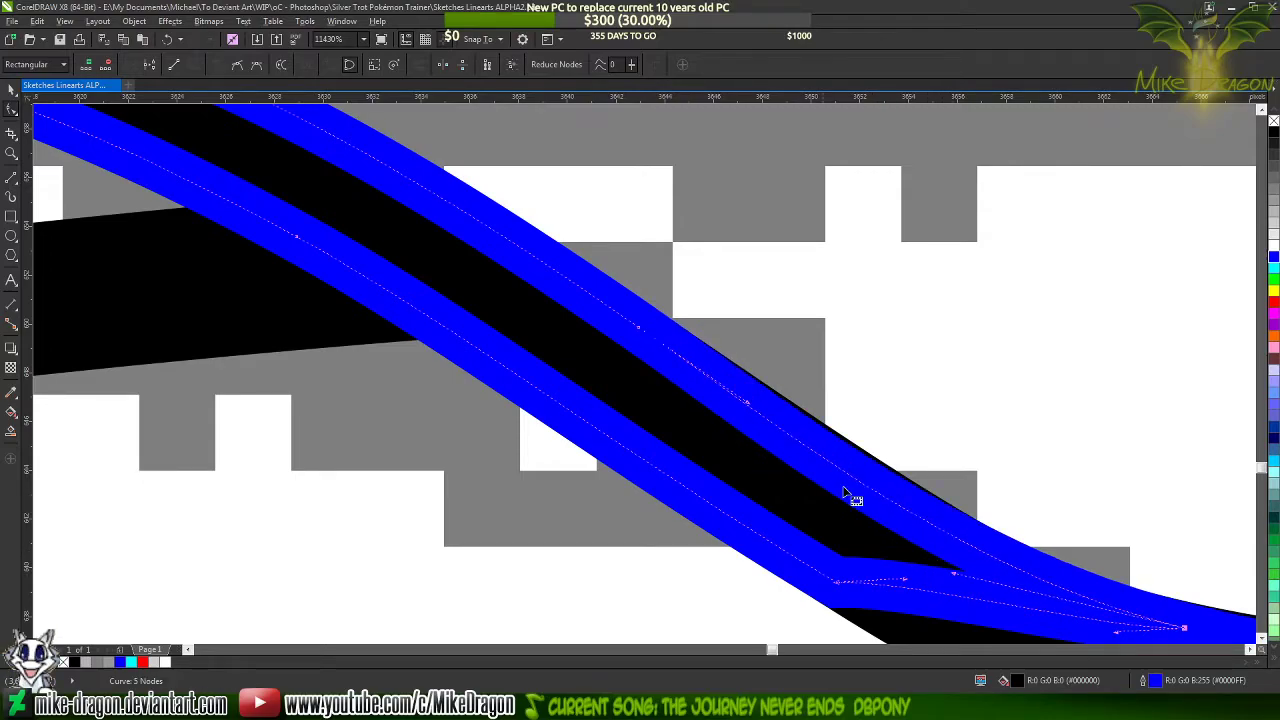
pyautogui.click(755, 408)
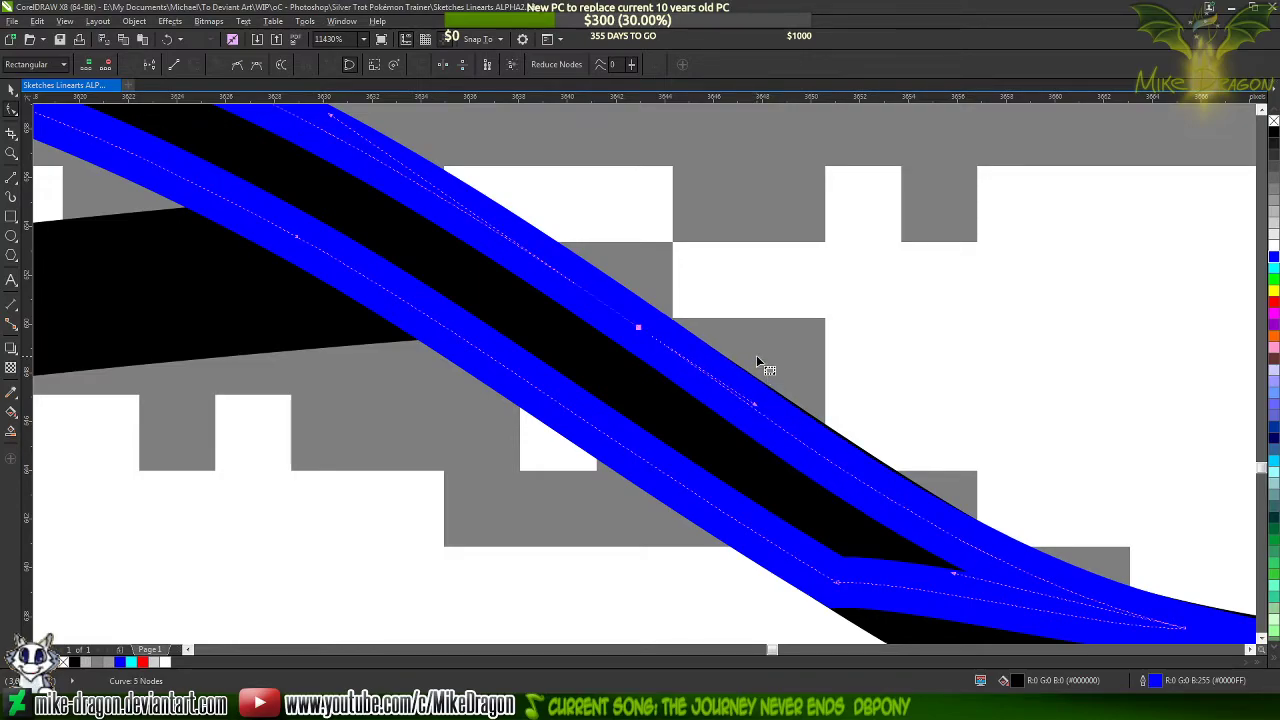
pyautogui.scroll(-2, 763, 365)
pyautogui.scroll(4, 815, 551)
pyautogui.scroll(-3, 815, 551)
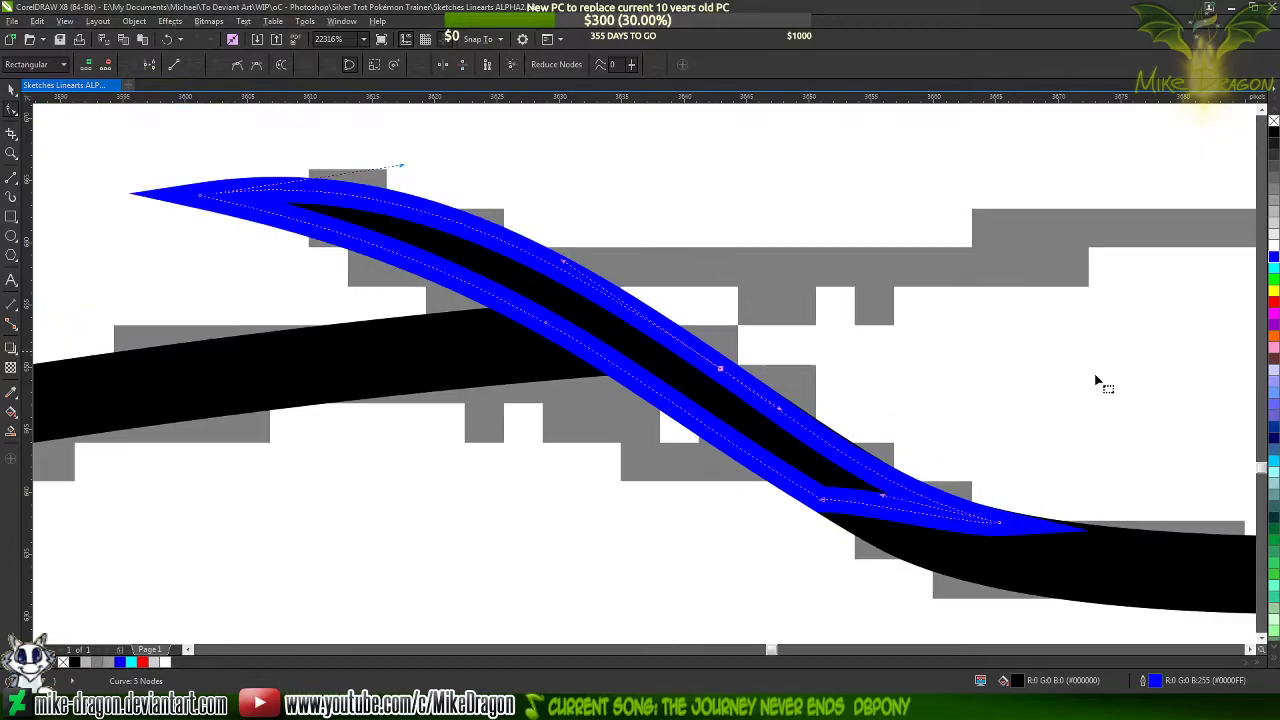
# Set the tip shape's outline to black, deselect it and check how it blends into the foot stroke
pyautogui.rightClick(1274, 132)
pyautogui.click(909, 275)
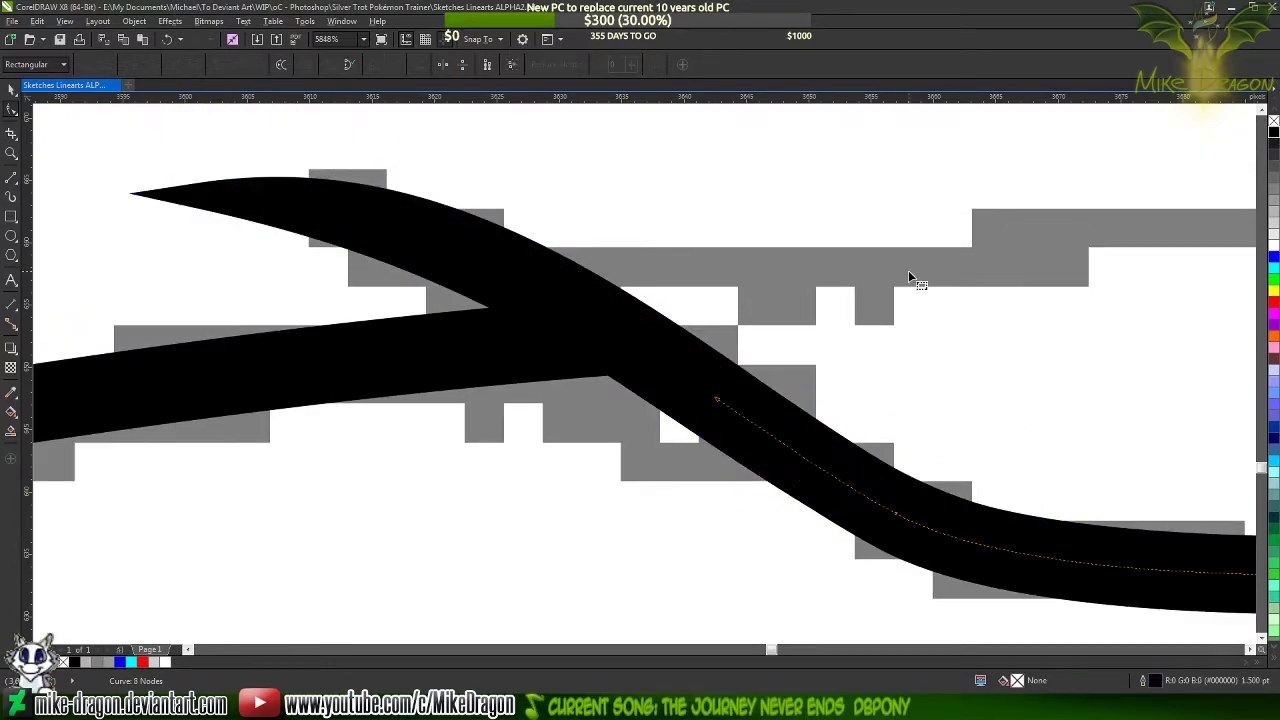
pyautogui.click(521, 552)
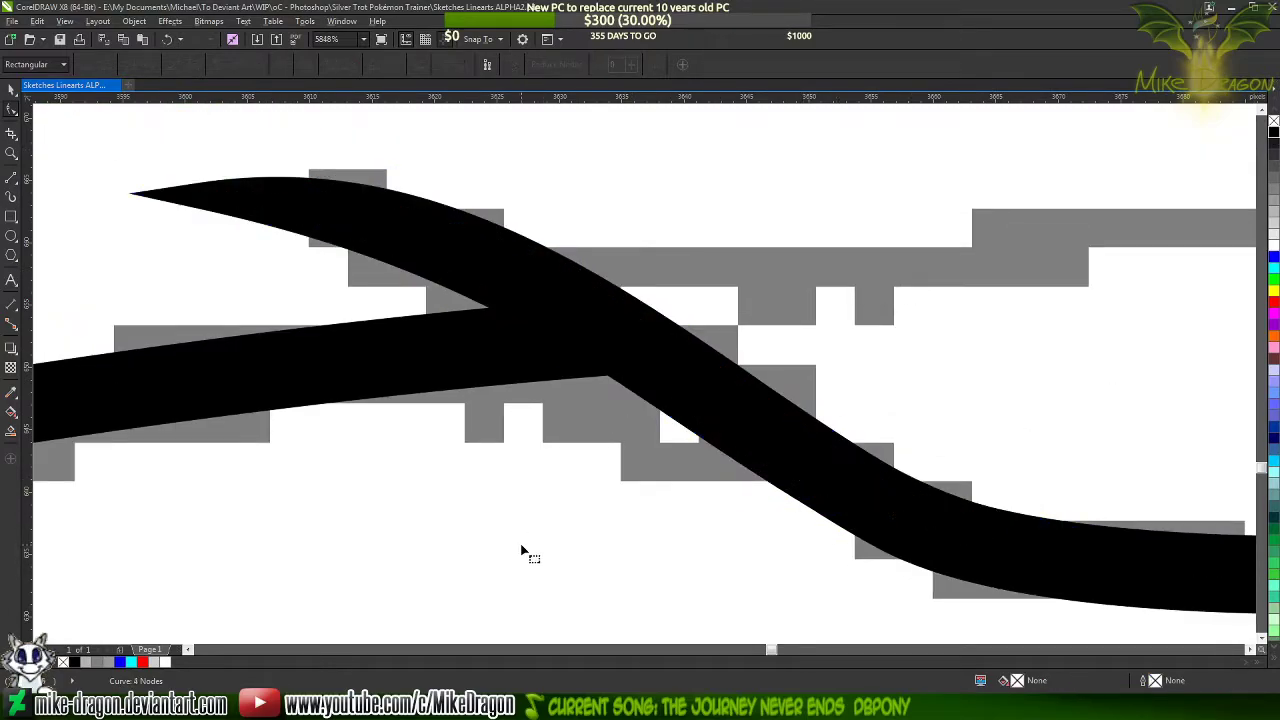
pyautogui.scroll(-2, 550, 521)
pyautogui.scroll(3, 914, 509)
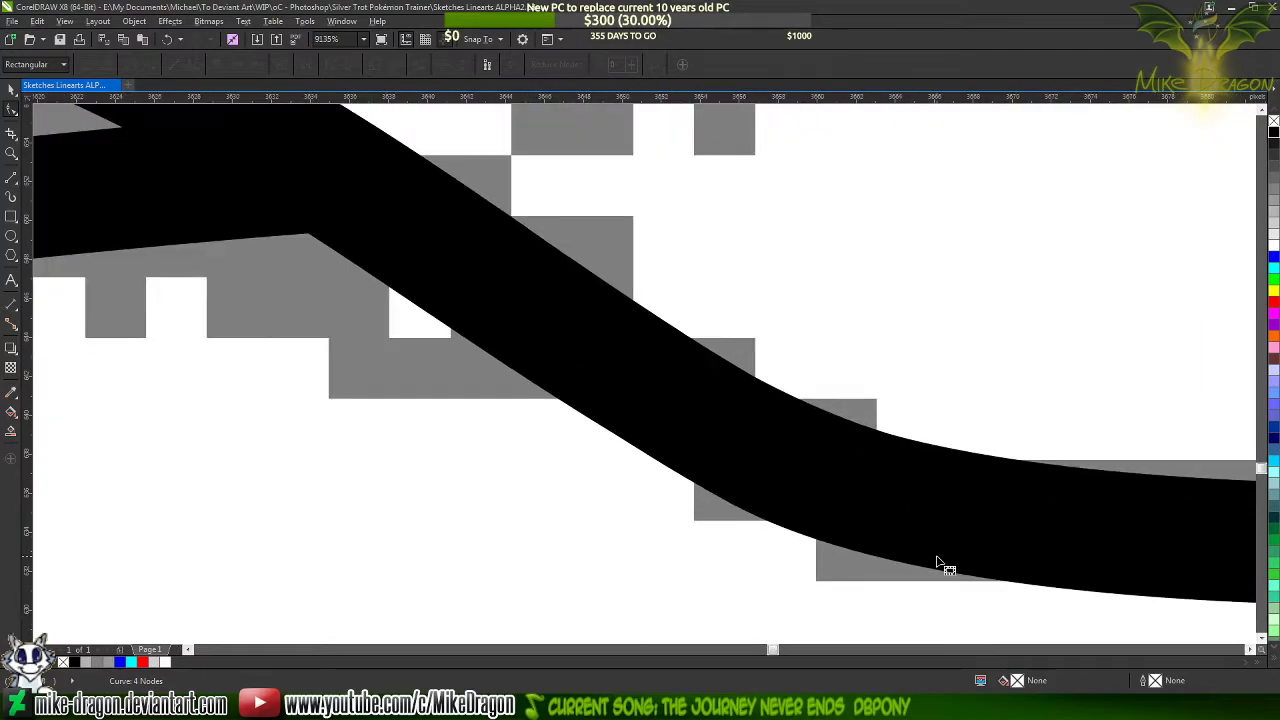
pyautogui.scroll(-2, 924, 555)
pyautogui.scroll(2, 914, 551)
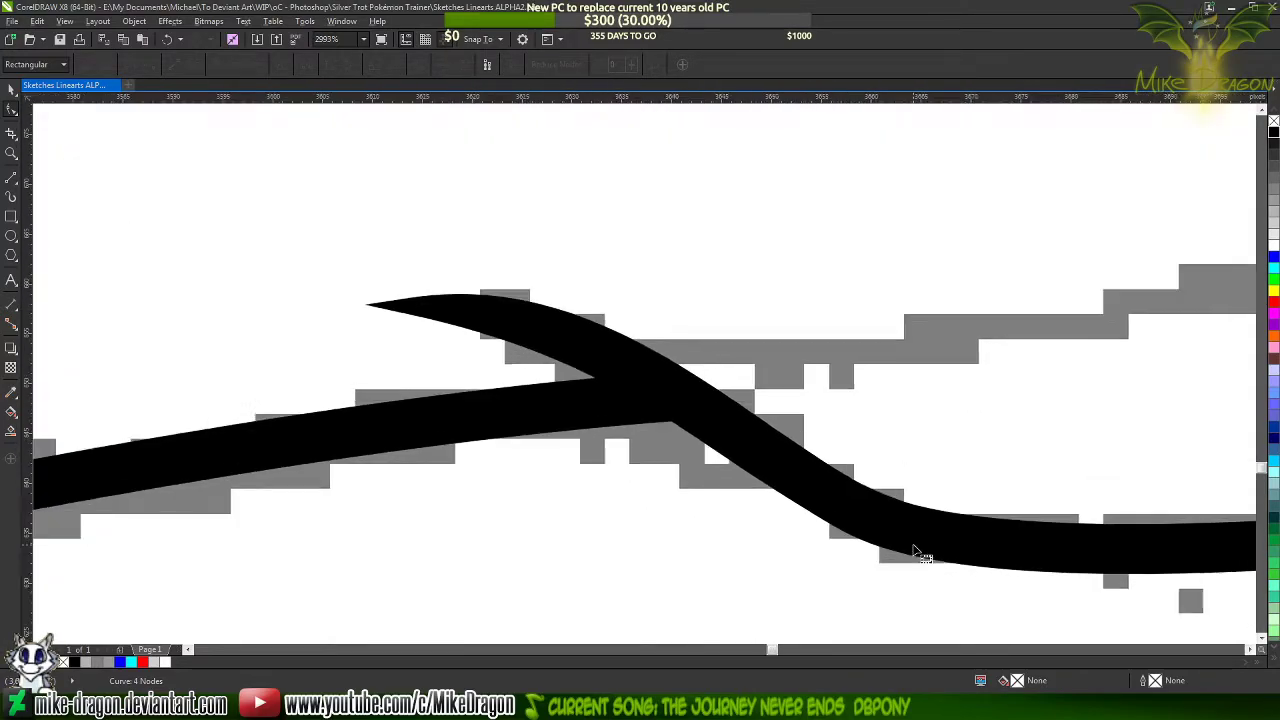
# Draw a straight 1.5 pt line across the foot from its right outline to the base of the tapered tip
pyautogui.scroll(-8, 914, 550)
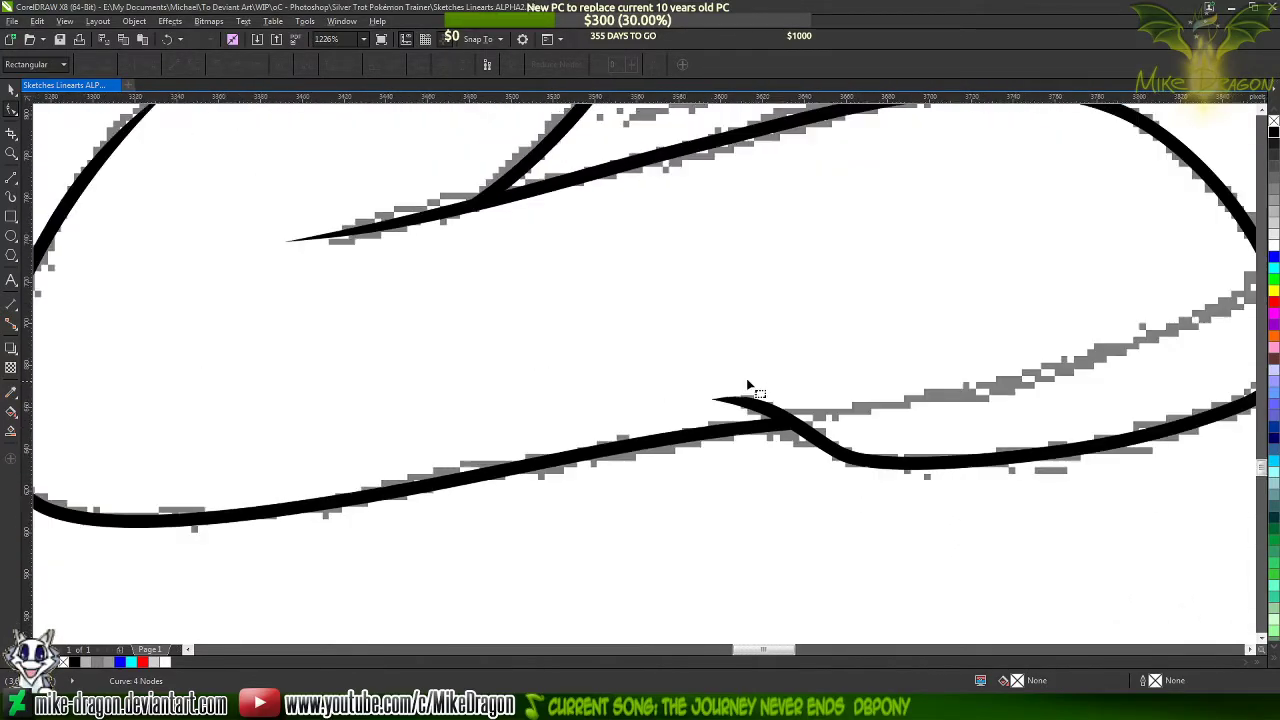
pyautogui.scroll(2, 958, 377)
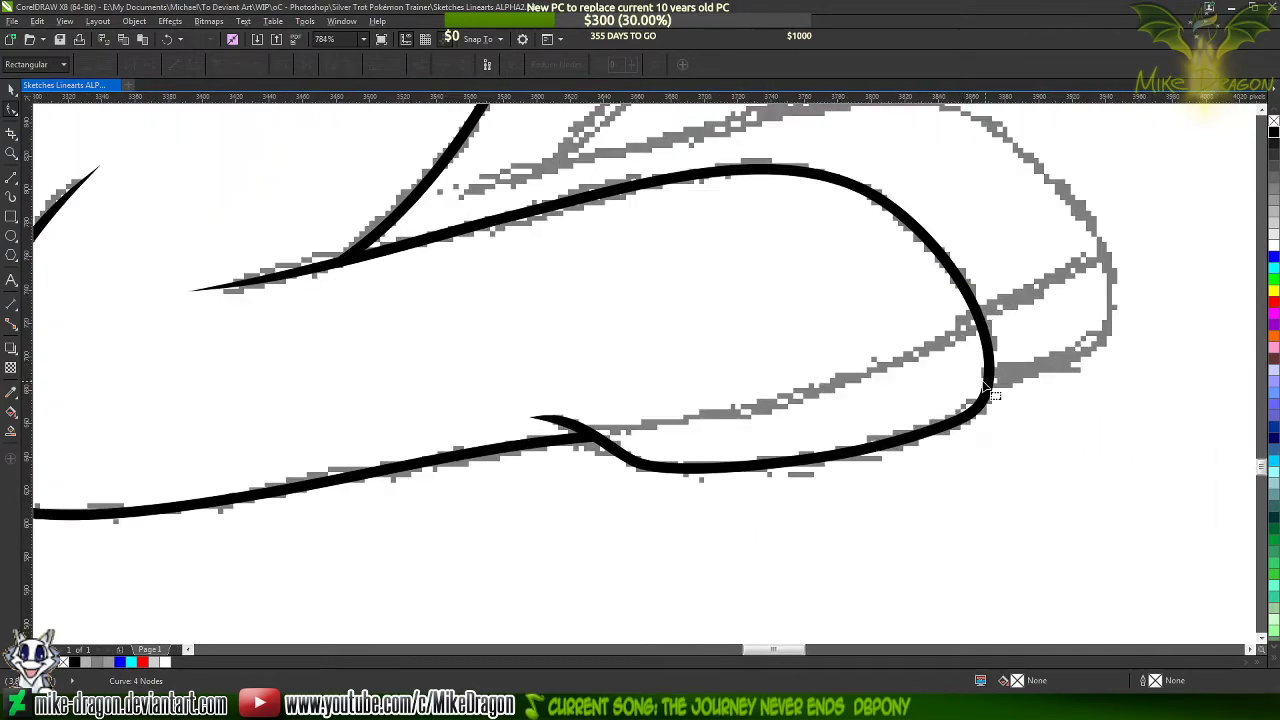
pyautogui.click(10, 179)
pyautogui.scroll(1, 955, 352)
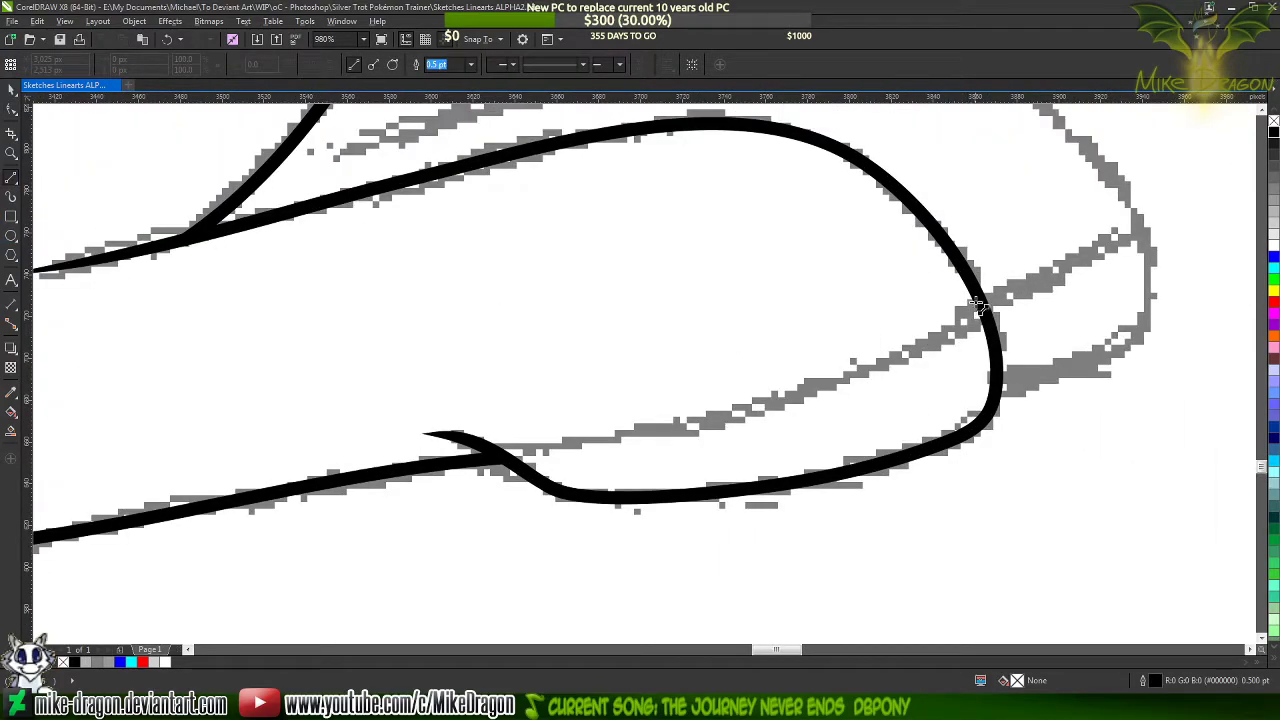
pyautogui.moveTo(945, 327); pyautogui.dragTo(498, 450)
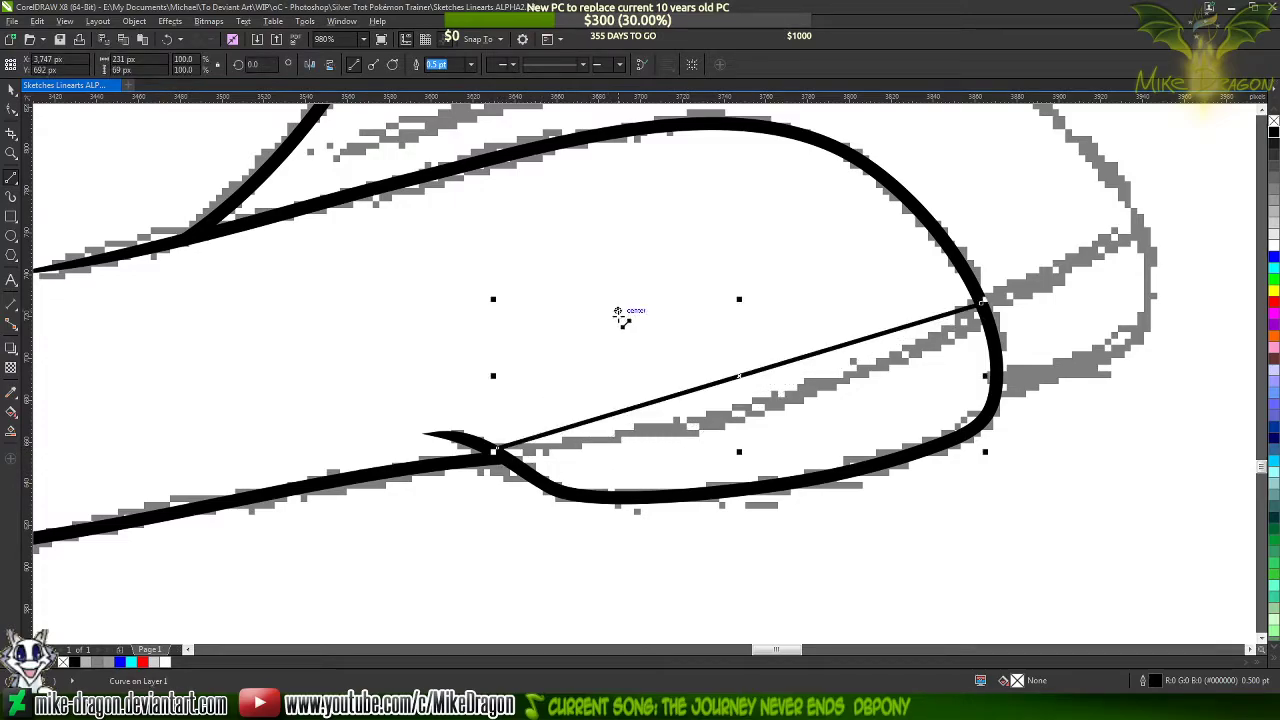
pyautogui.click(471, 65)
pyautogui.click(446, 128)
pyautogui.press('F10')
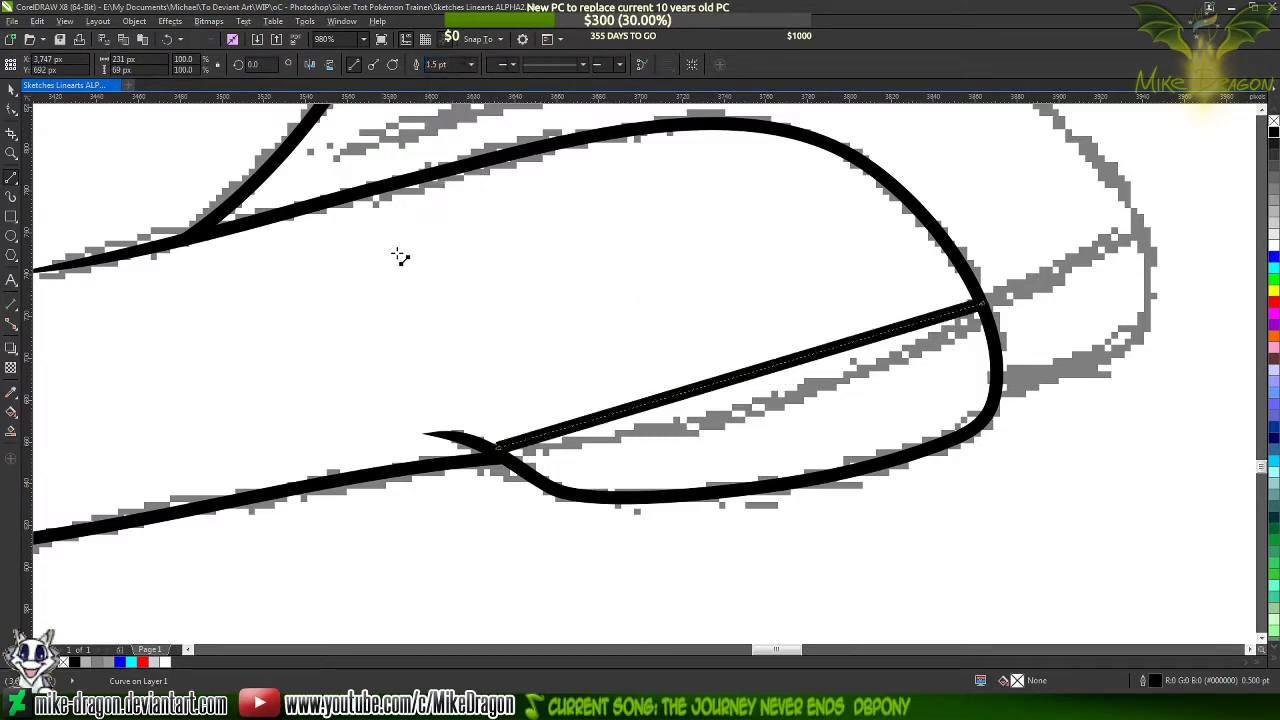
# Convert the new line across the foot to a curve and bend its middle down onto the grey sketch line
pyautogui.moveTo(336, 223); pyautogui.dragTo(1095, 432)
pyautogui.rightClick(850, 381)
pyautogui.click(898, 443)
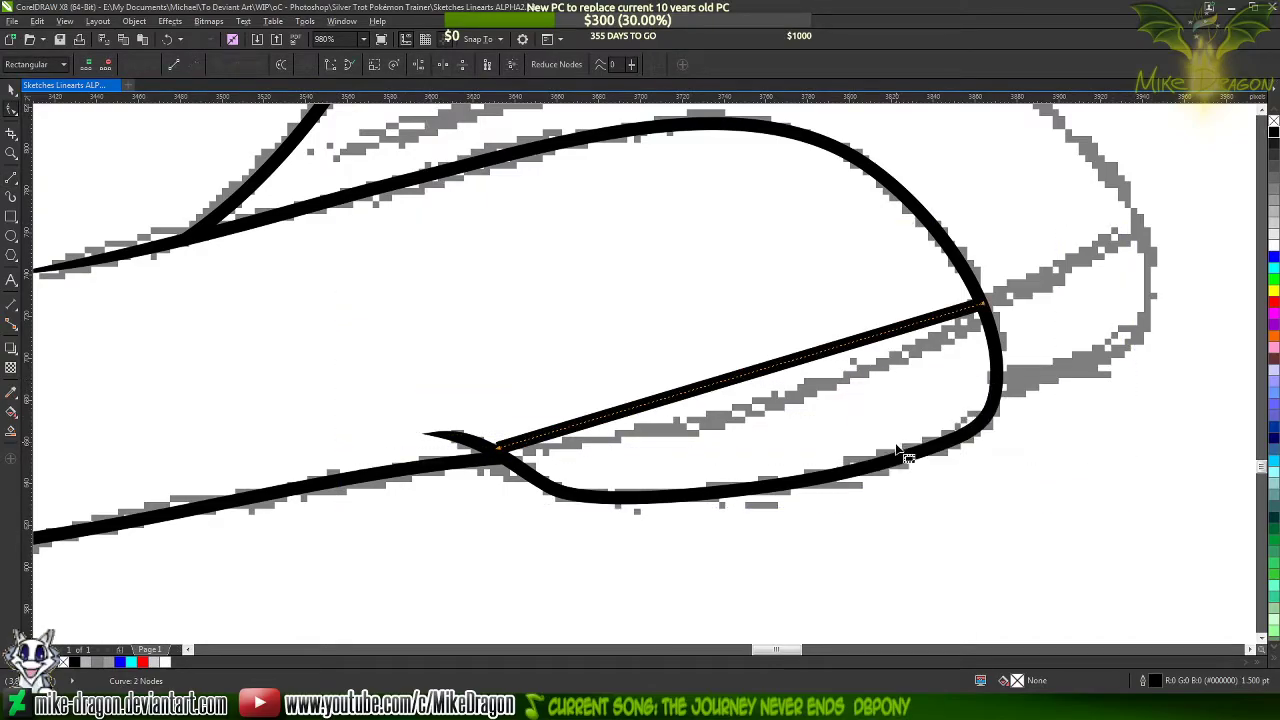
pyautogui.click(812, 378)
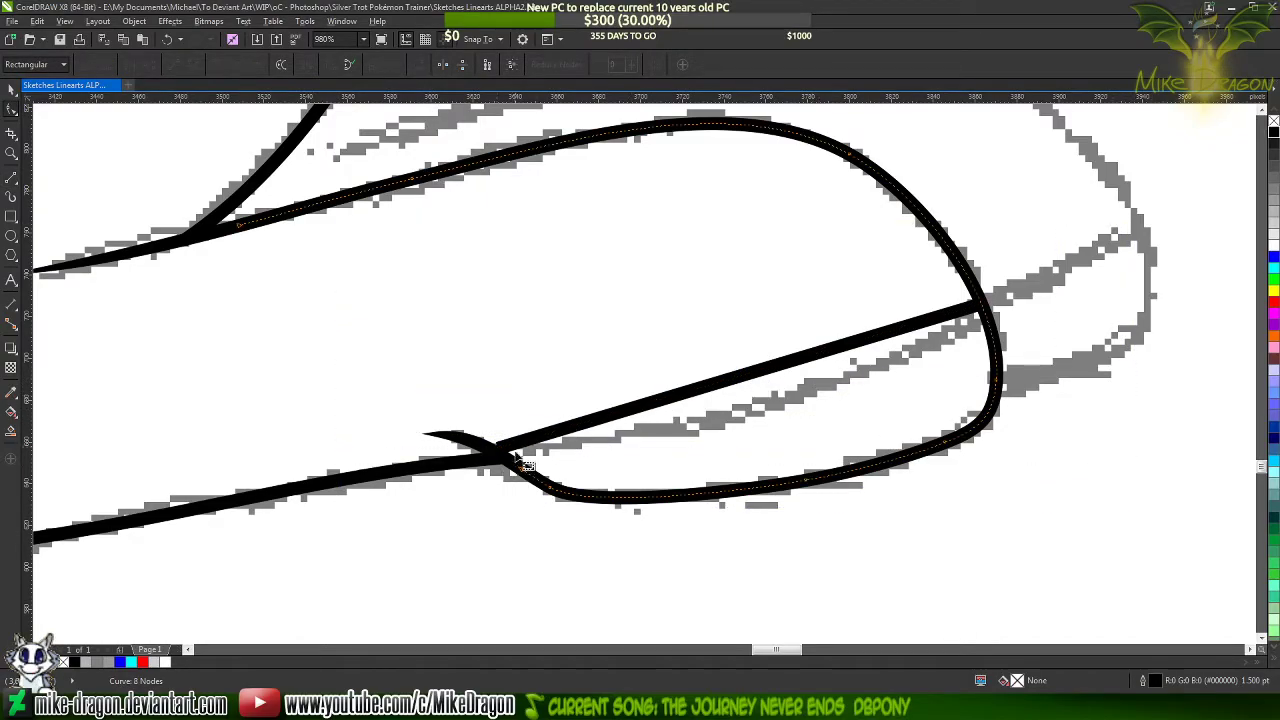
pyautogui.click(488, 450)
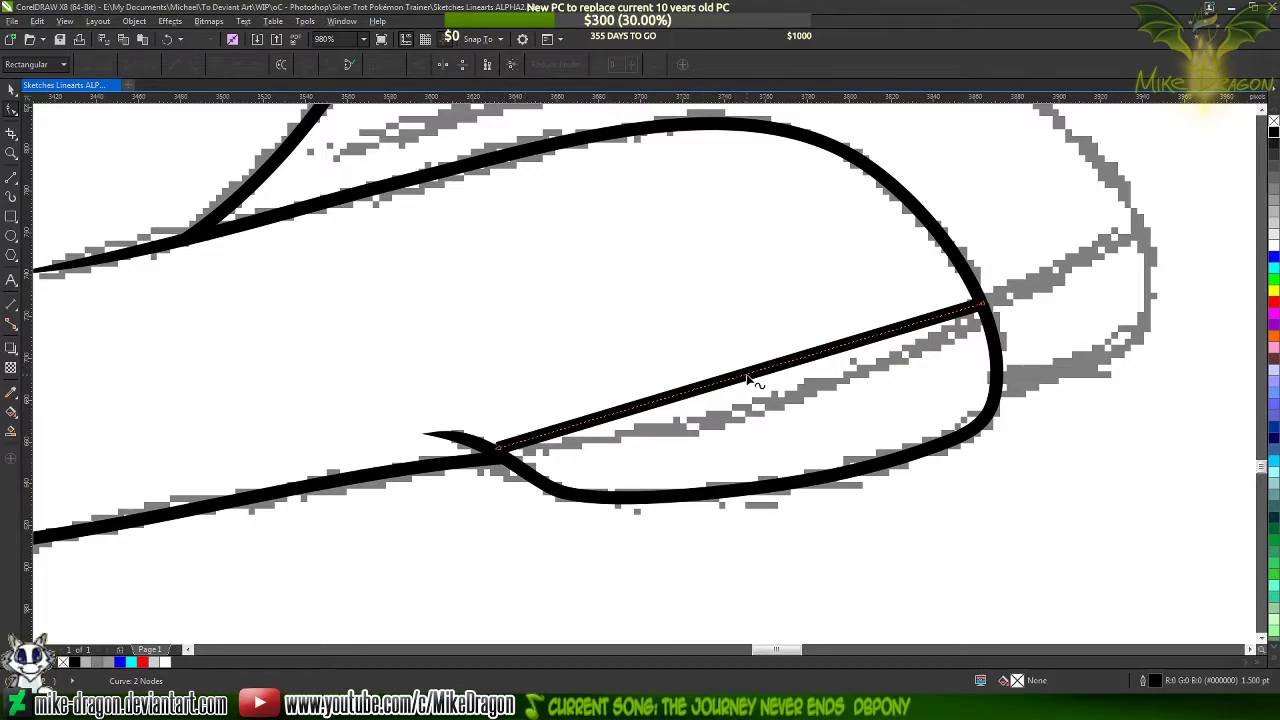
pyautogui.moveTo(748, 378); pyautogui.dragTo(764, 418)
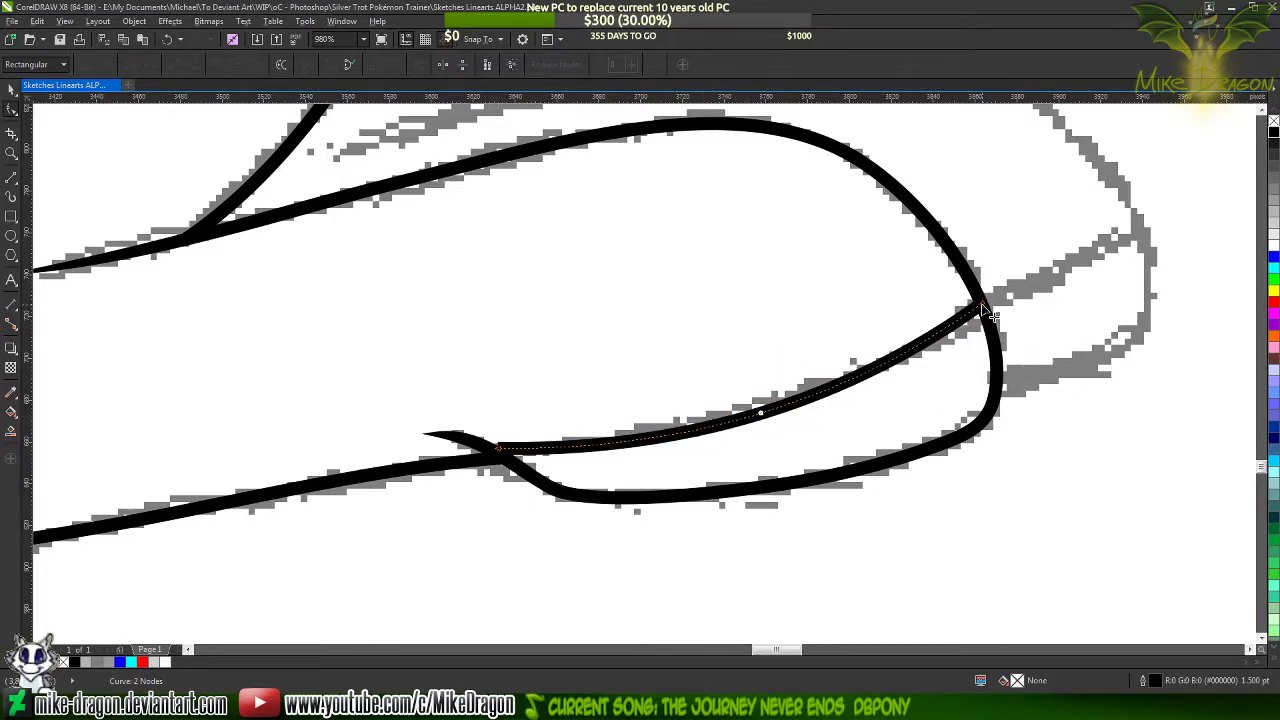
# Steepen the foot line's curve where it meets the right outline and slightly shorten the handle at its left end
pyautogui.click(983, 307)
pyautogui.moveTo(842, 410); pyautogui.dragTo(970, 378)
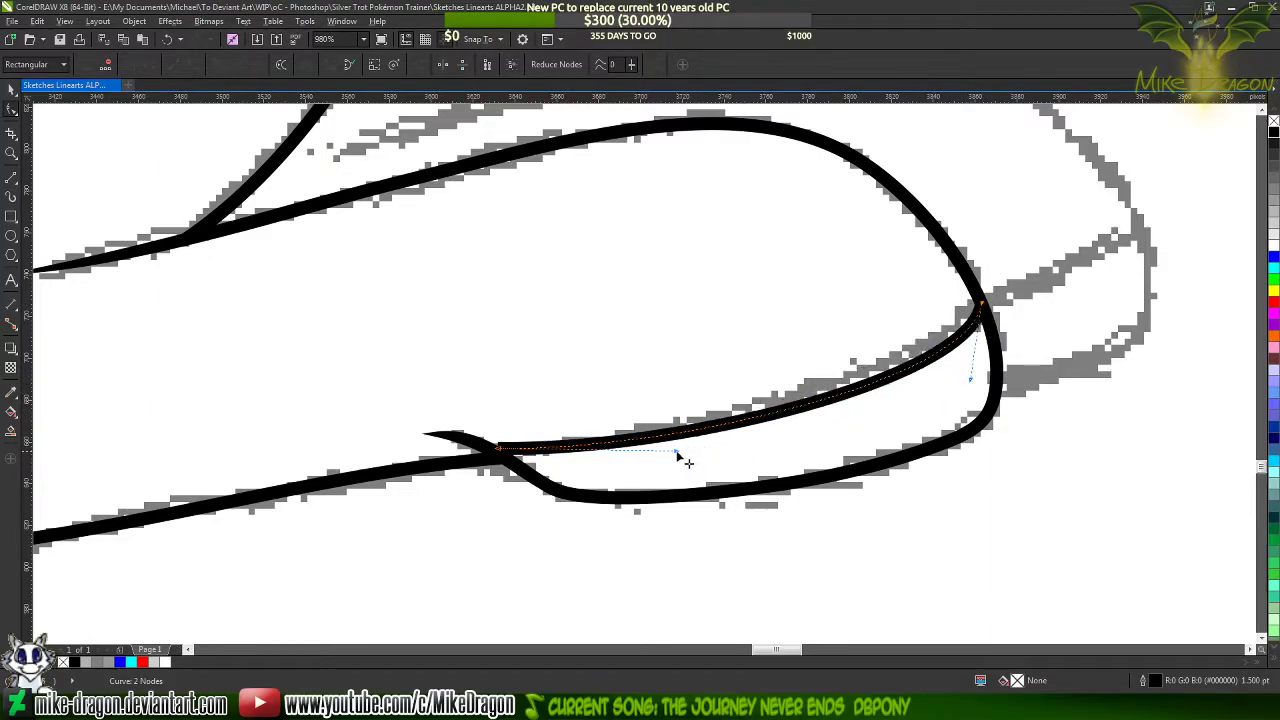
pyautogui.moveTo(677, 452); pyautogui.dragTo(667, 453)
# Colour the foot line blue temporarily, extend its left end into the tapered tip's stroke, and recolour it black
pyautogui.scroll(5, 507, 477)
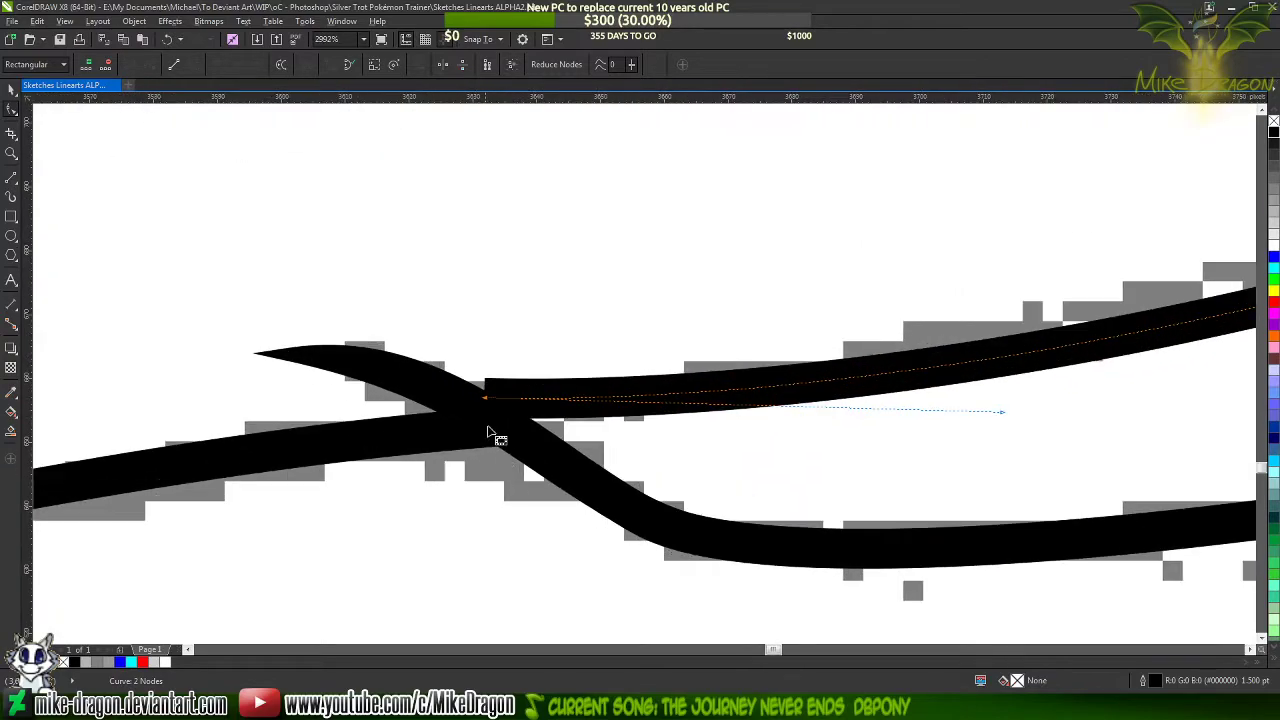
pyautogui.click(1274, 259)
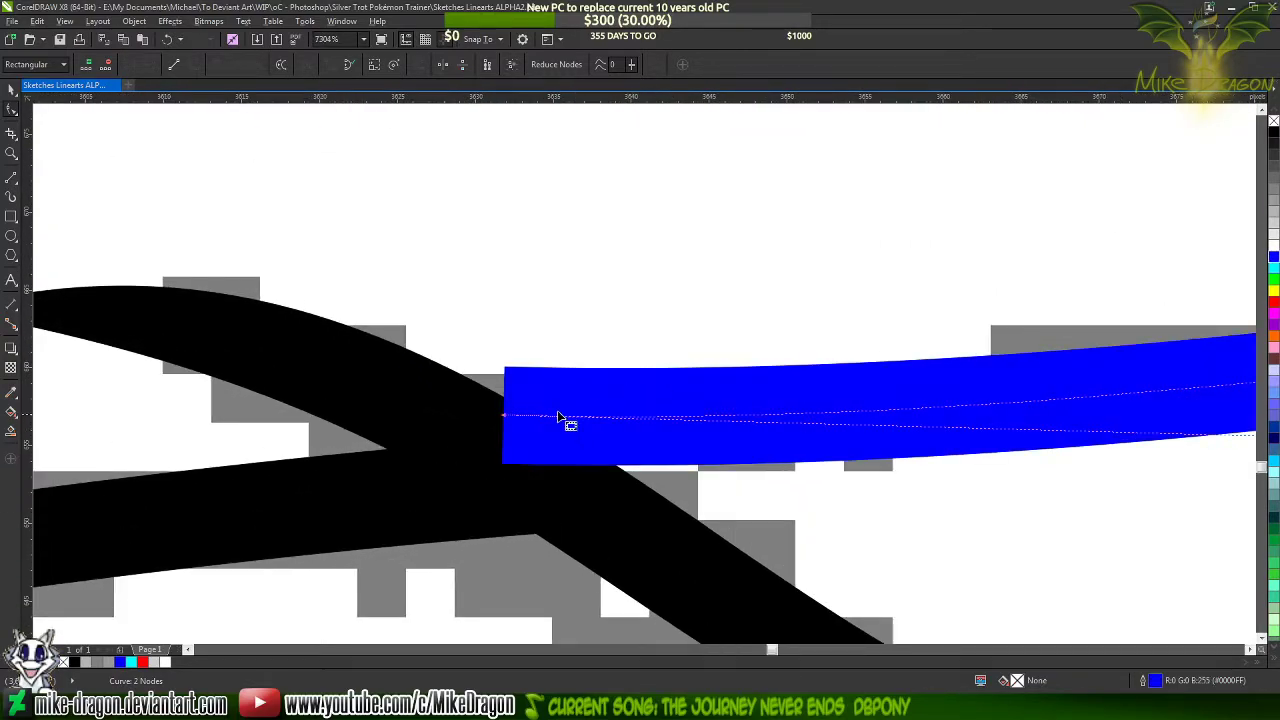
pyautogui.moveTo(503, 416); pyautogui.dragTo(438, 430)
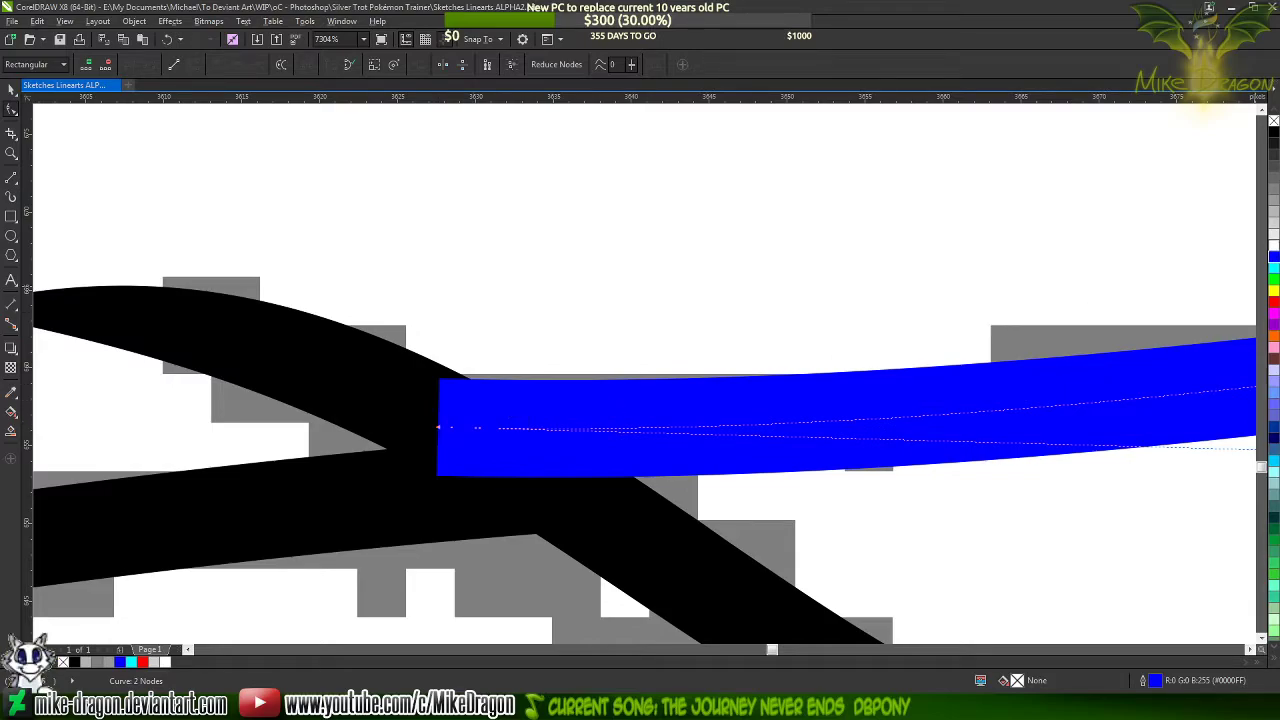
pyautogui.click(1274, 131)
pyautogui.scroll(-6, 563, 337)
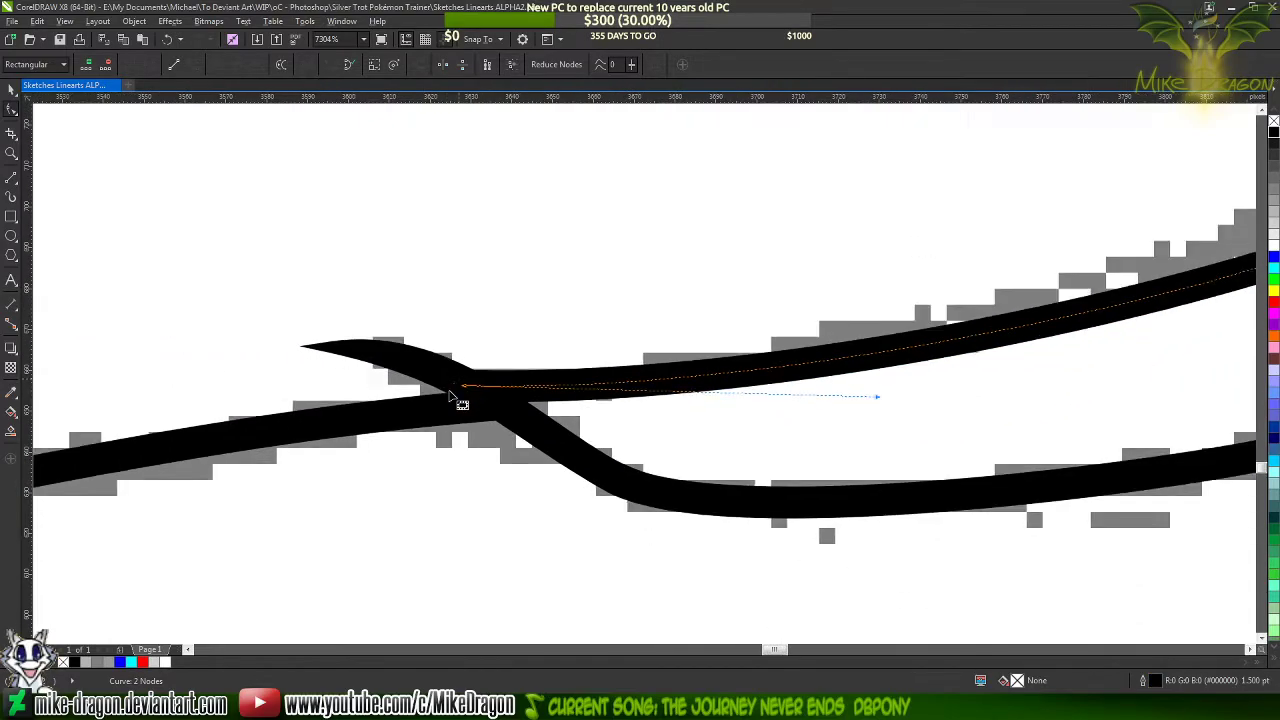
pyautogui.scroll(-4, 840, 430)
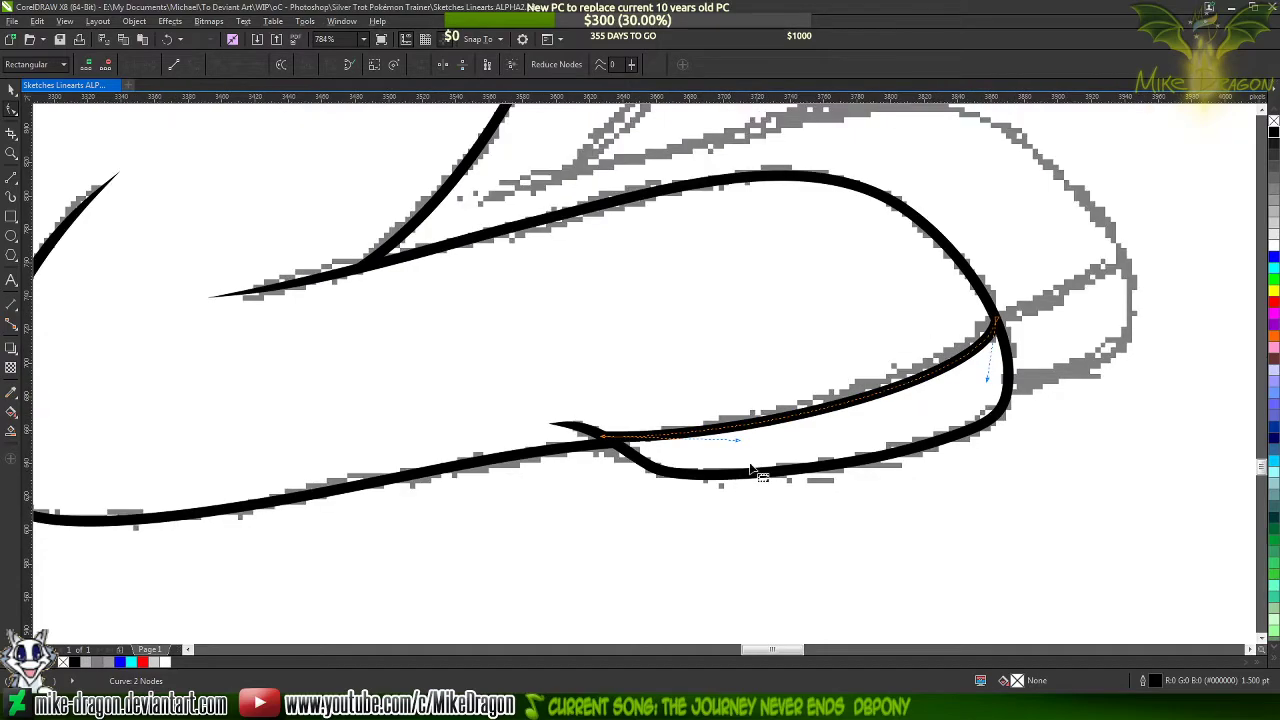
# Refine the foot line's bend with the curve handle at its right end, then deselect its nodes
pyautogui.scroll(2, 940, 392)
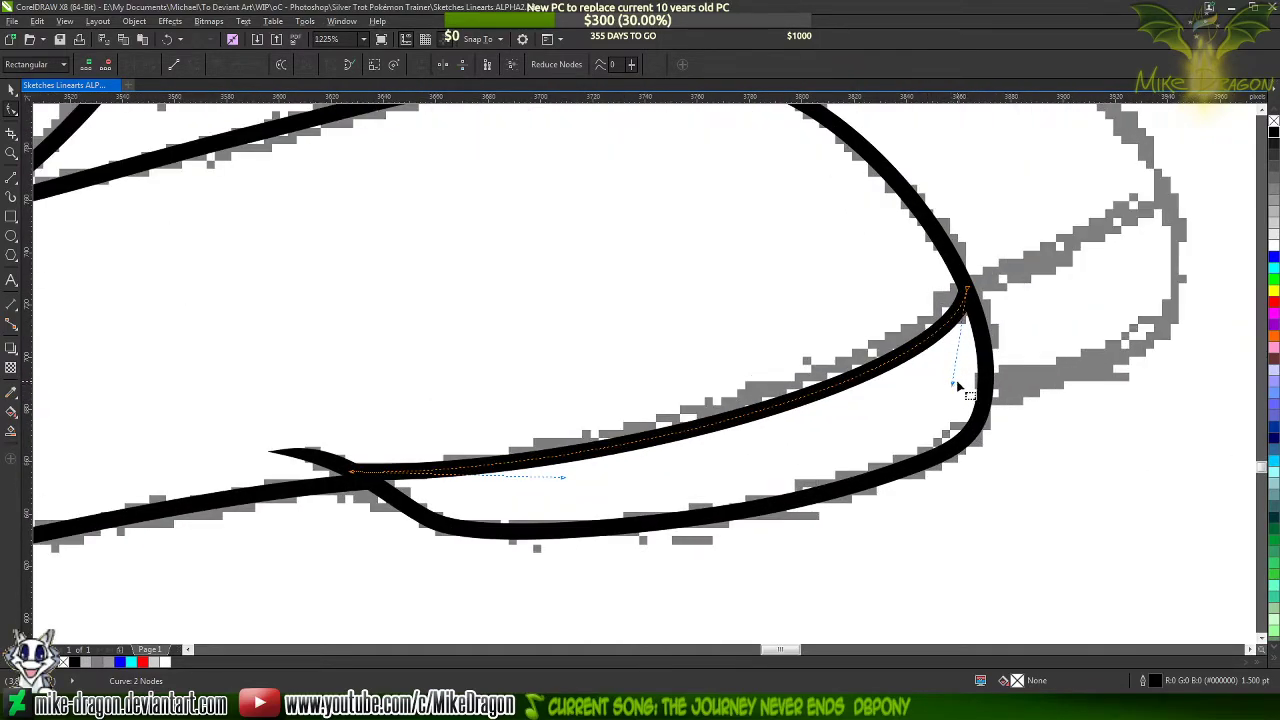
pyautogui.moveTo(955, 390); pyautogui.dragTo(936, 395)
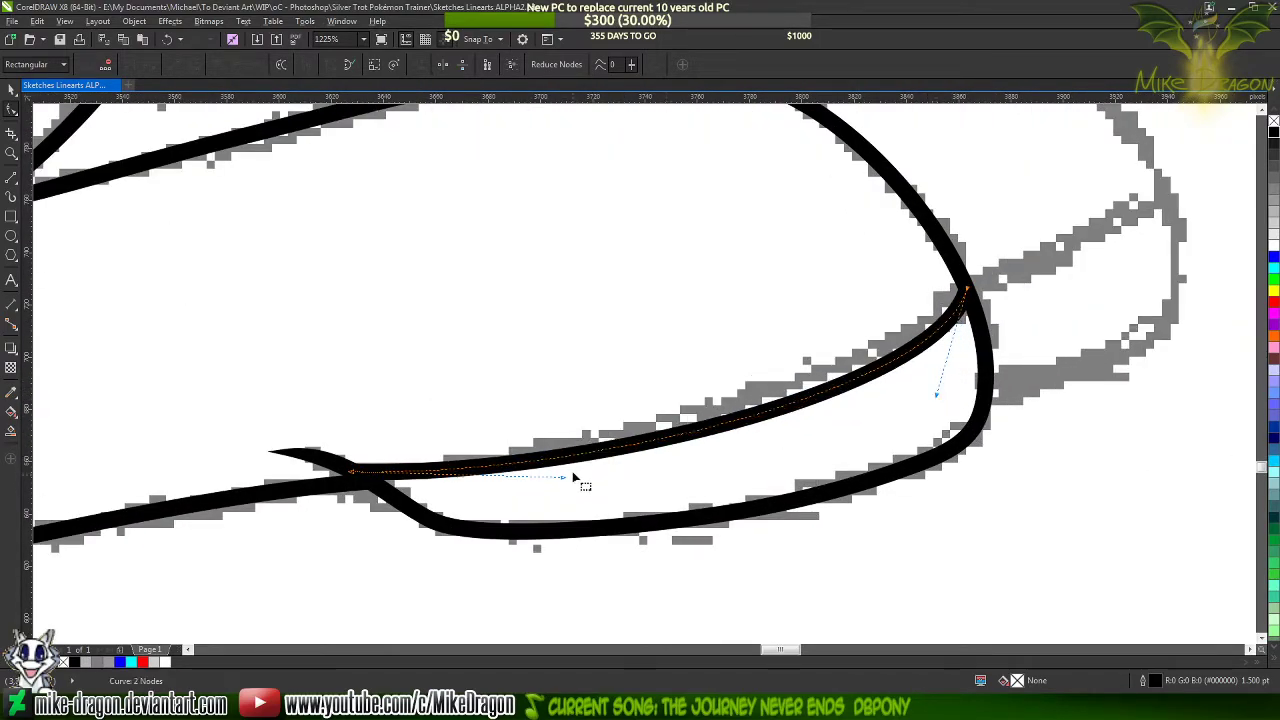
pyautogui.moveTo(565, 482); pyautogui.dragTo(651, 384)
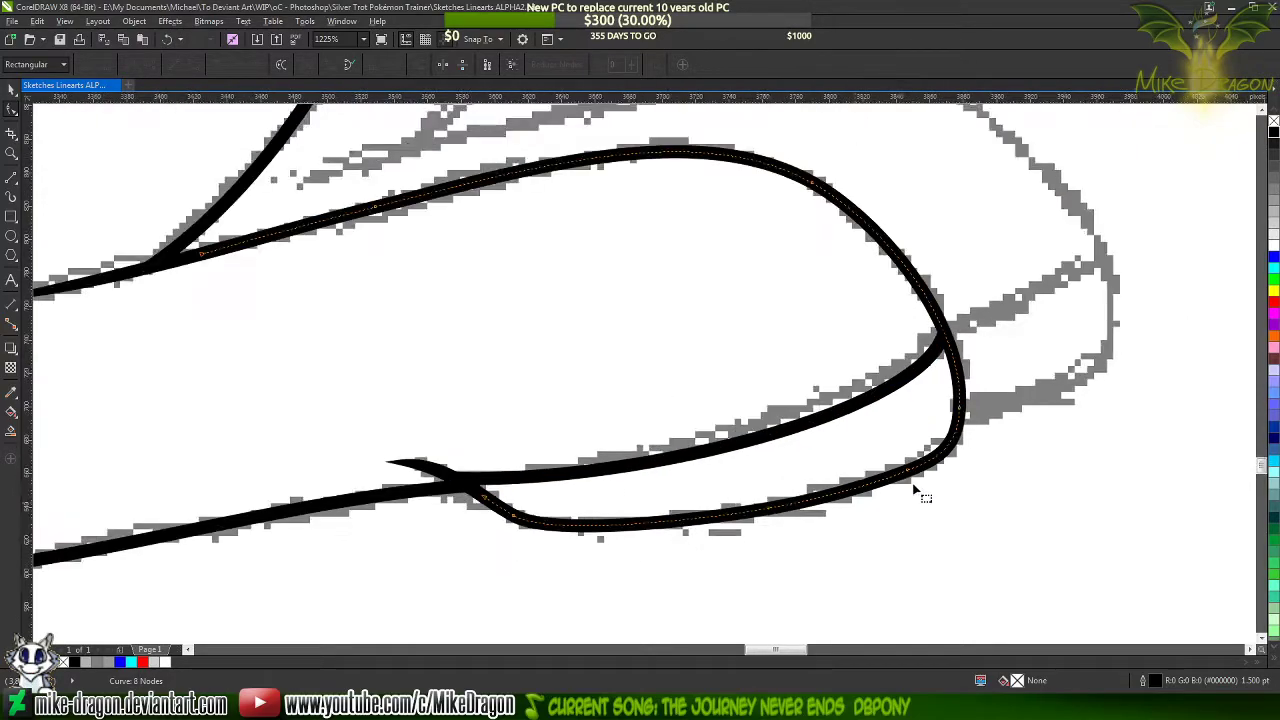
pyautogui.scroll(-3, 914, 488)
pyautogui.scroll(-1, 852, 269)
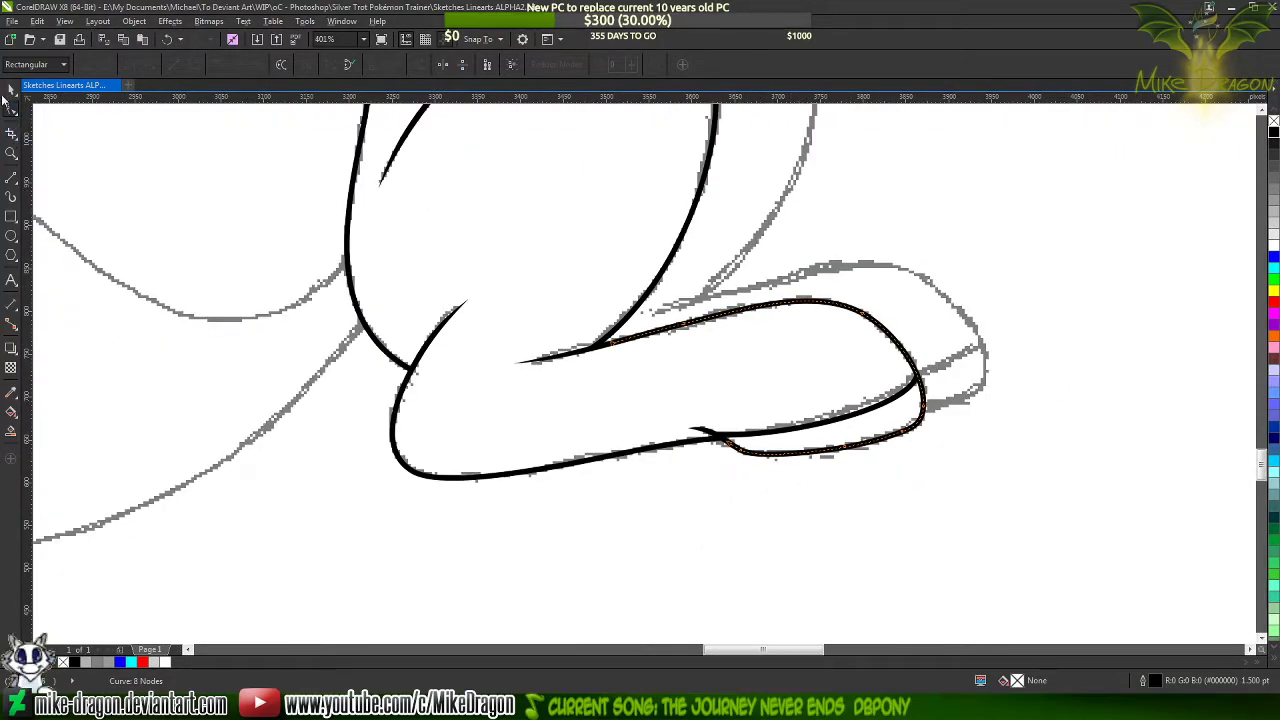
# Select the sitting pony's traced line art and move it off the sketch to the empty area on its right
pyautogui.click(11, 91)
pyautogui.scroll(-5, 537, 406)
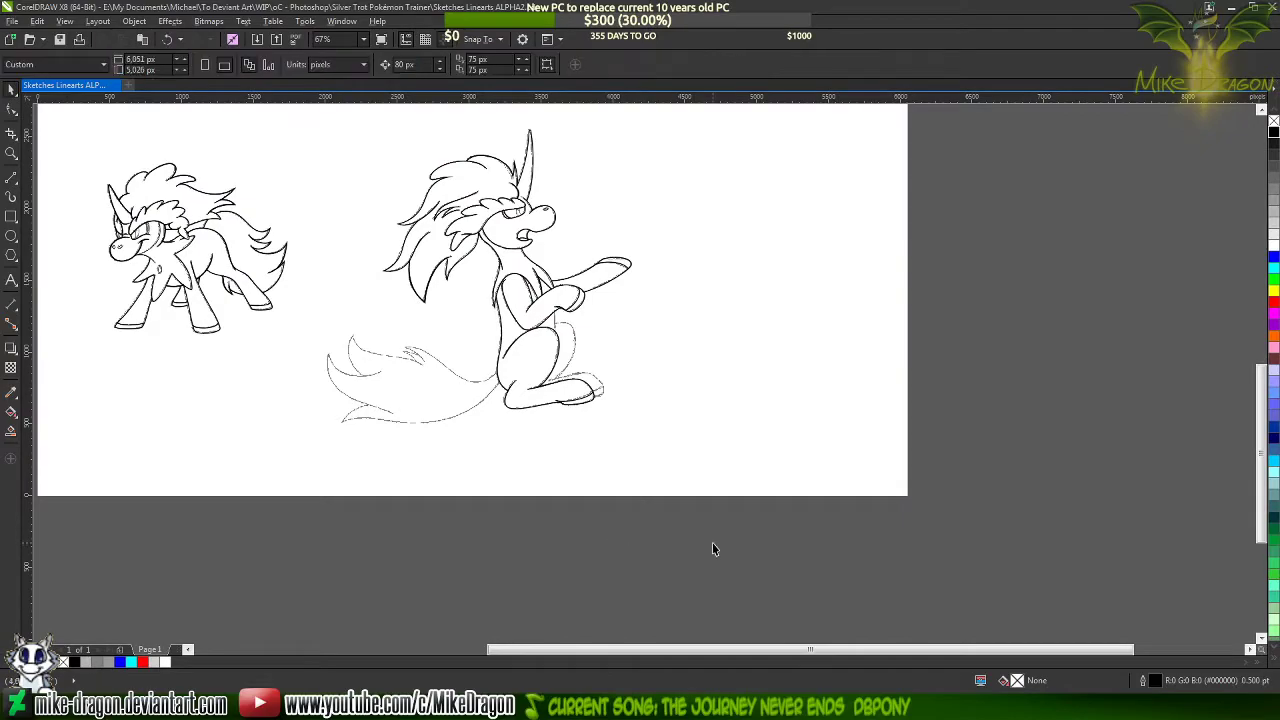
pyautogui.moveTo(712, 542); pyautogui.dragTo(377, 120)
pyautogui.moveTo(499, 205); pyautogui.dragTo(761, 208)
# Examine the separated line art from the head down to the foot, including the new tapered tips
pyautogui.scroll(3, 1032, 229)
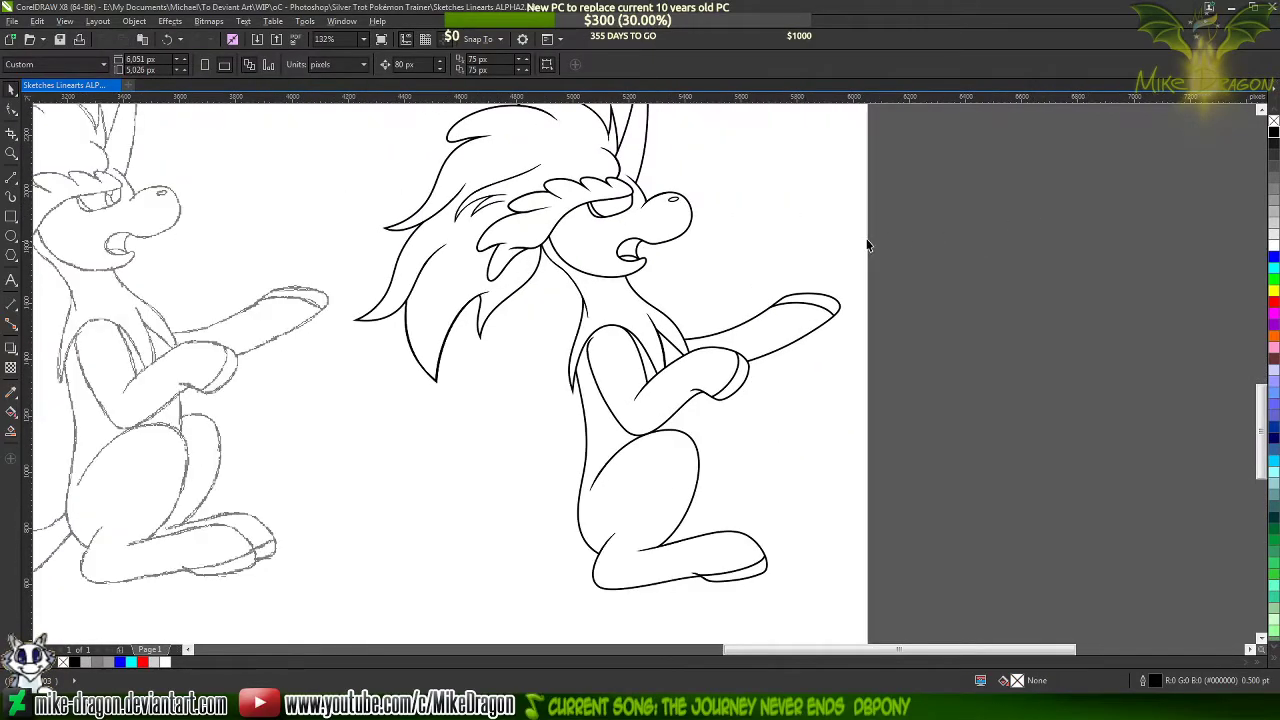
pyautogui.scroll(2, 502, 244)
pyautogui.scroll(3, 582, 250)
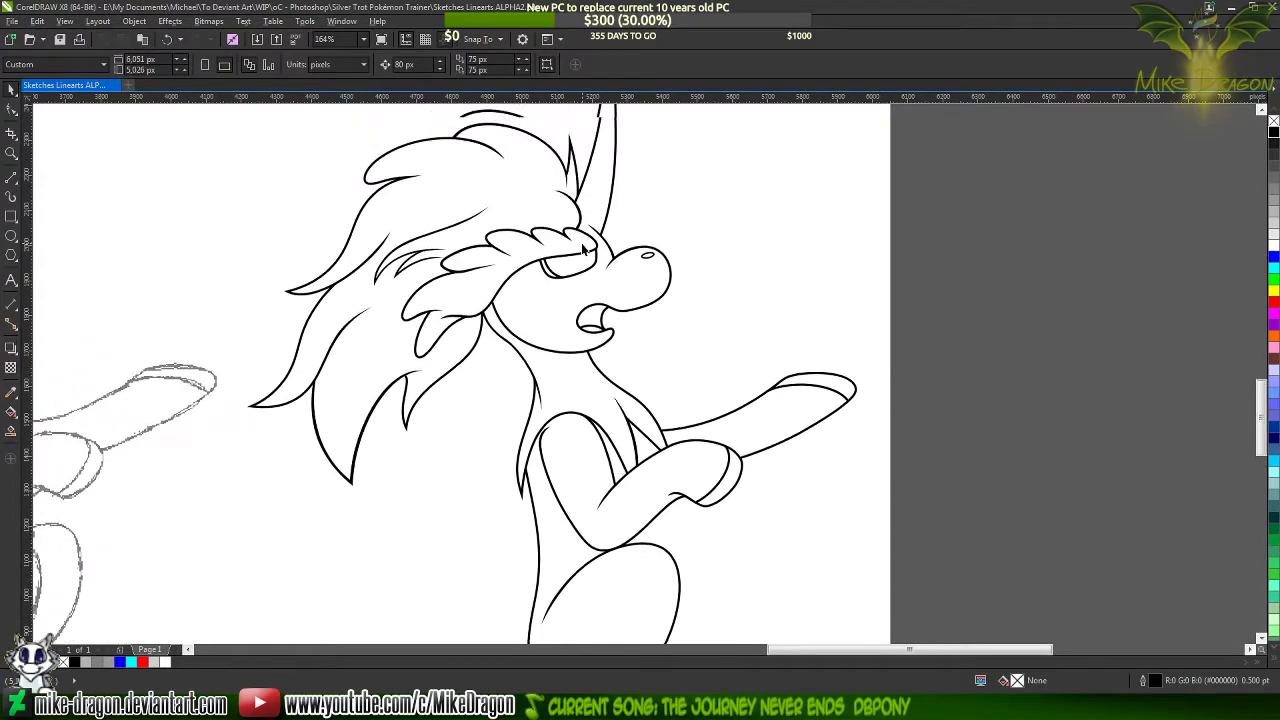
pyautogui.scroll(-3, 660, 208)
pyautogui.scroll(-3, 761, 271)
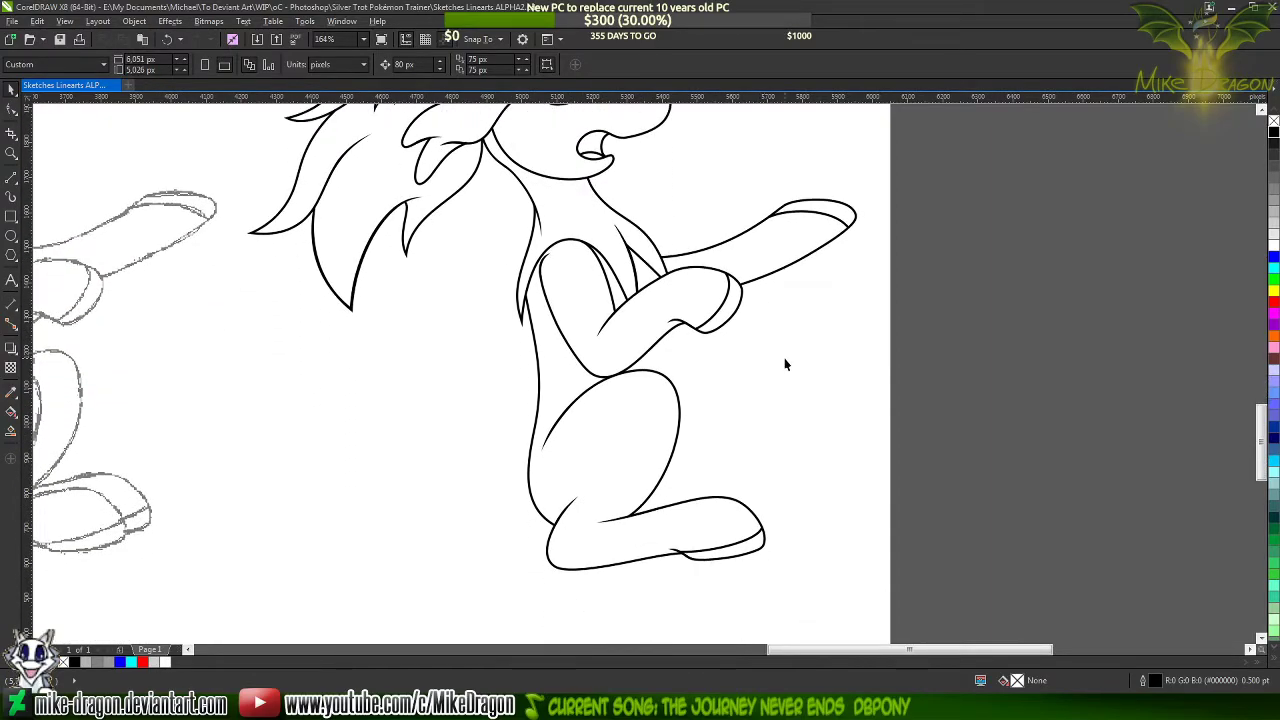
pyautogui.scroll(-2, 745, 470)
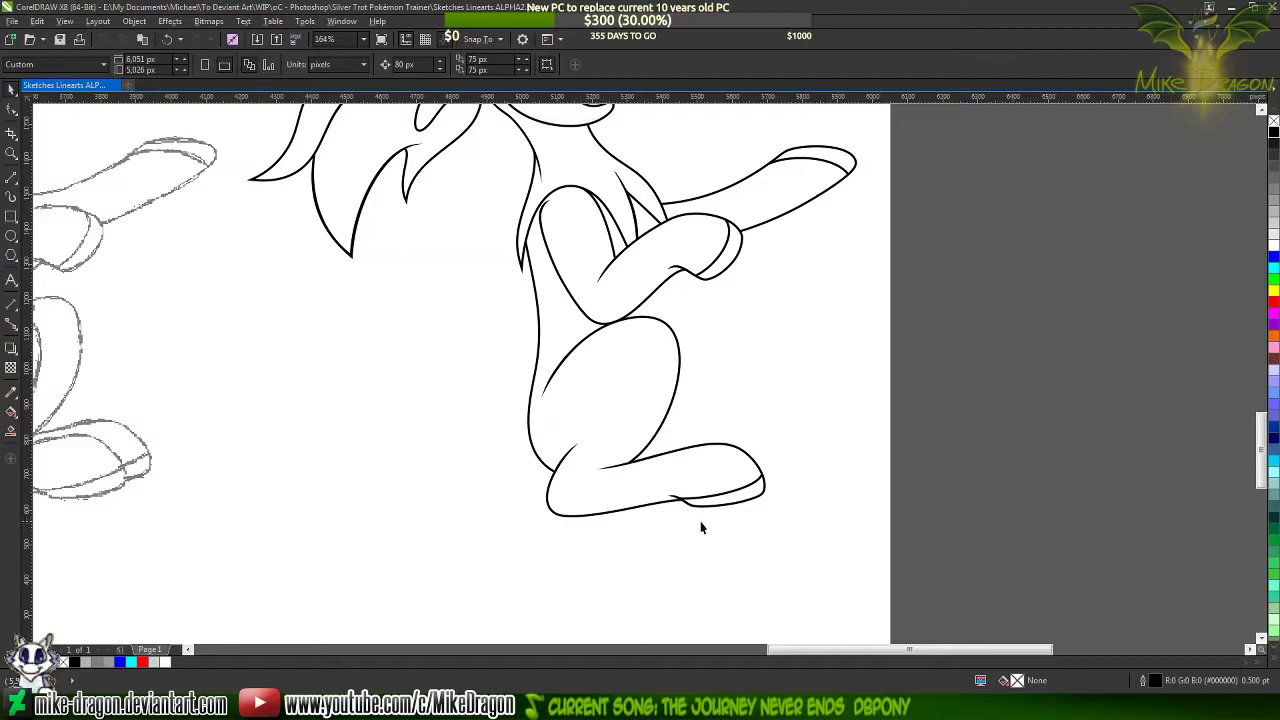
pyautogui.scroll(3, 686, 518)
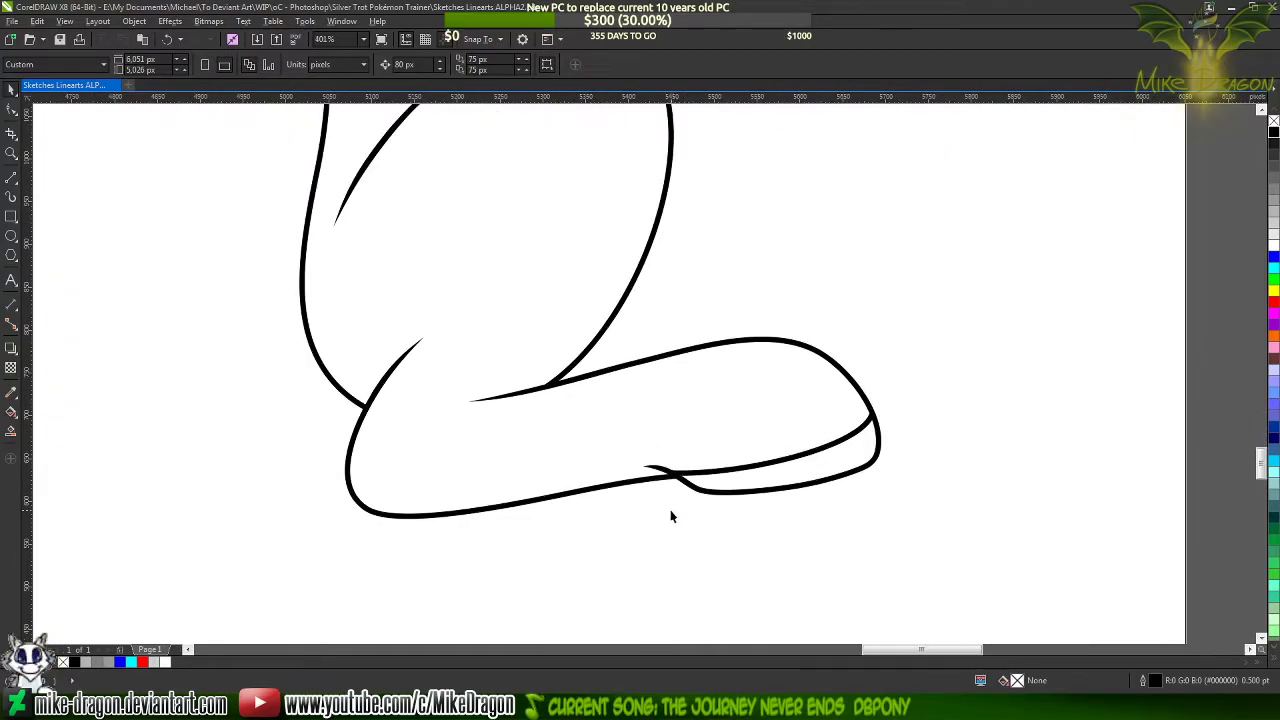
# Undo the line art's move so it sits over the sketch, and deselect it
pyautogui.hotkey('ctrl', 'z')
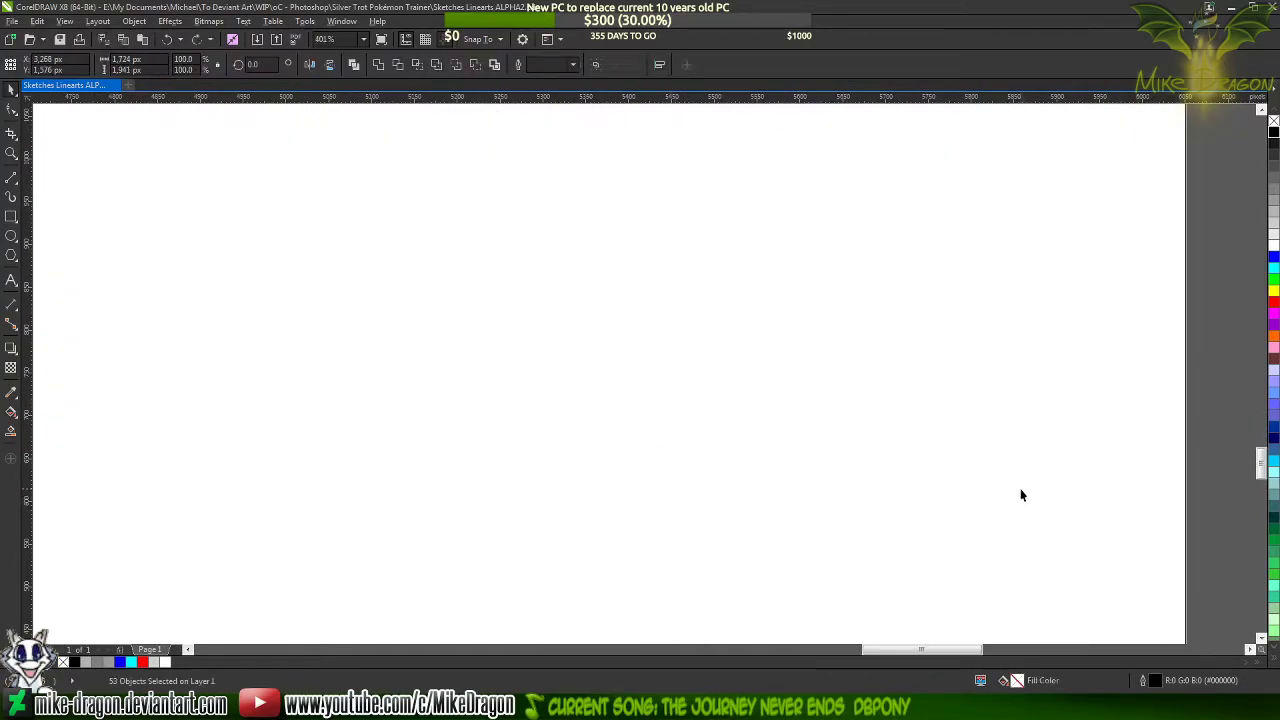
pyautogui.press('F4')
pyautogui.click(1135, 474)
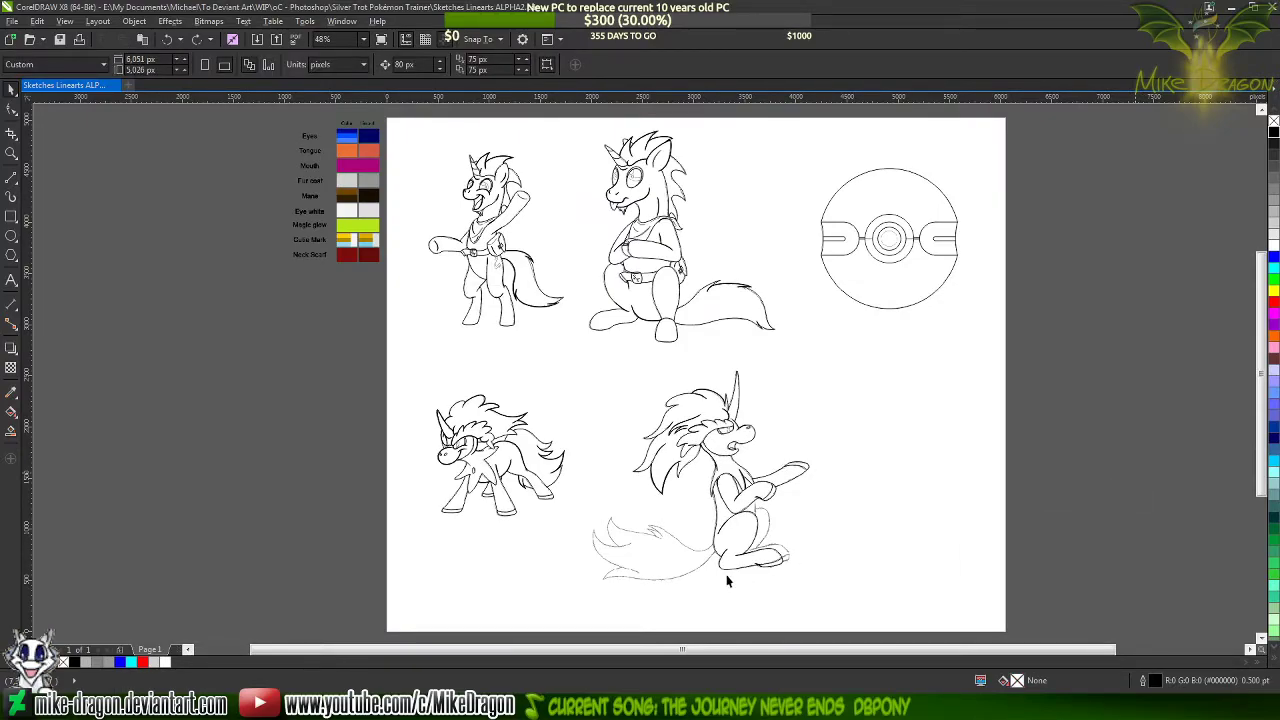
pyautogui.scroll(3, 721, 581)
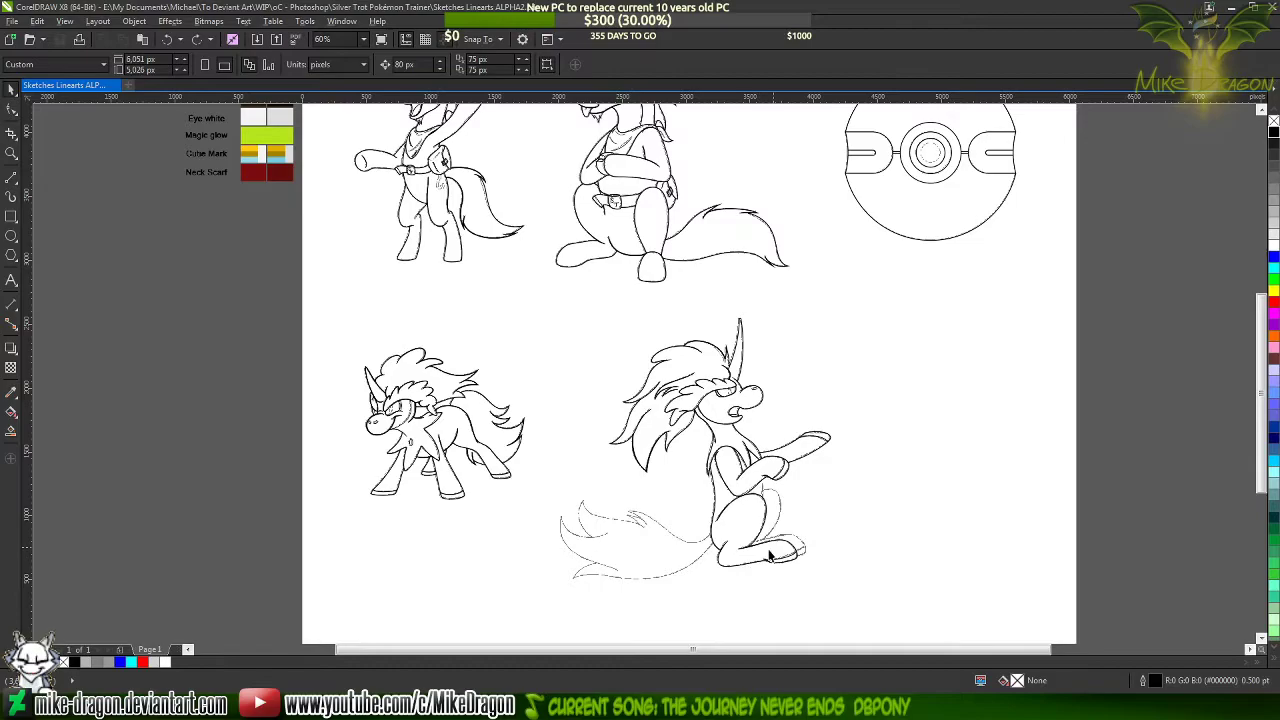
# Draw a connected line of straight segments around the far foot's outline, from its ankle end to the near foot's toe
pyautogui.scroll(2, 795, 540)
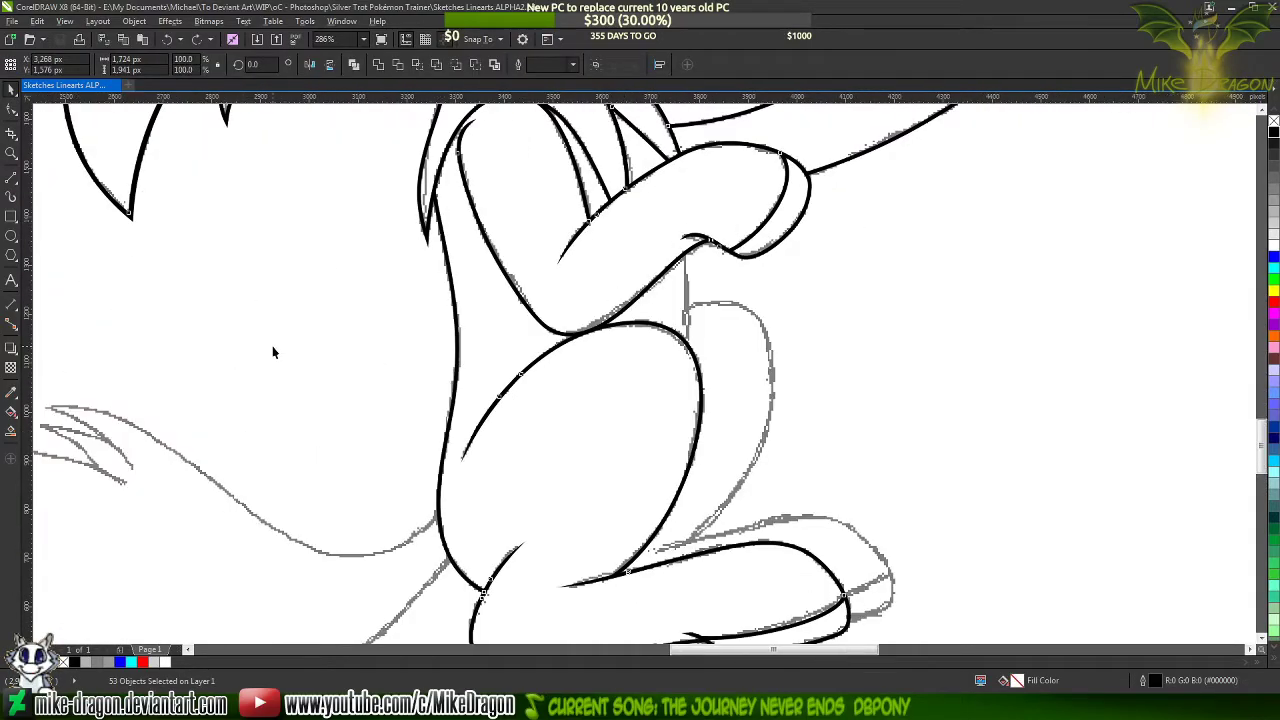
pyautogui.scroll(-1, 276, 350)
pyautogui.hotkey('ctrl', 'a')
pyautogui.scroll(1, 487, 452)
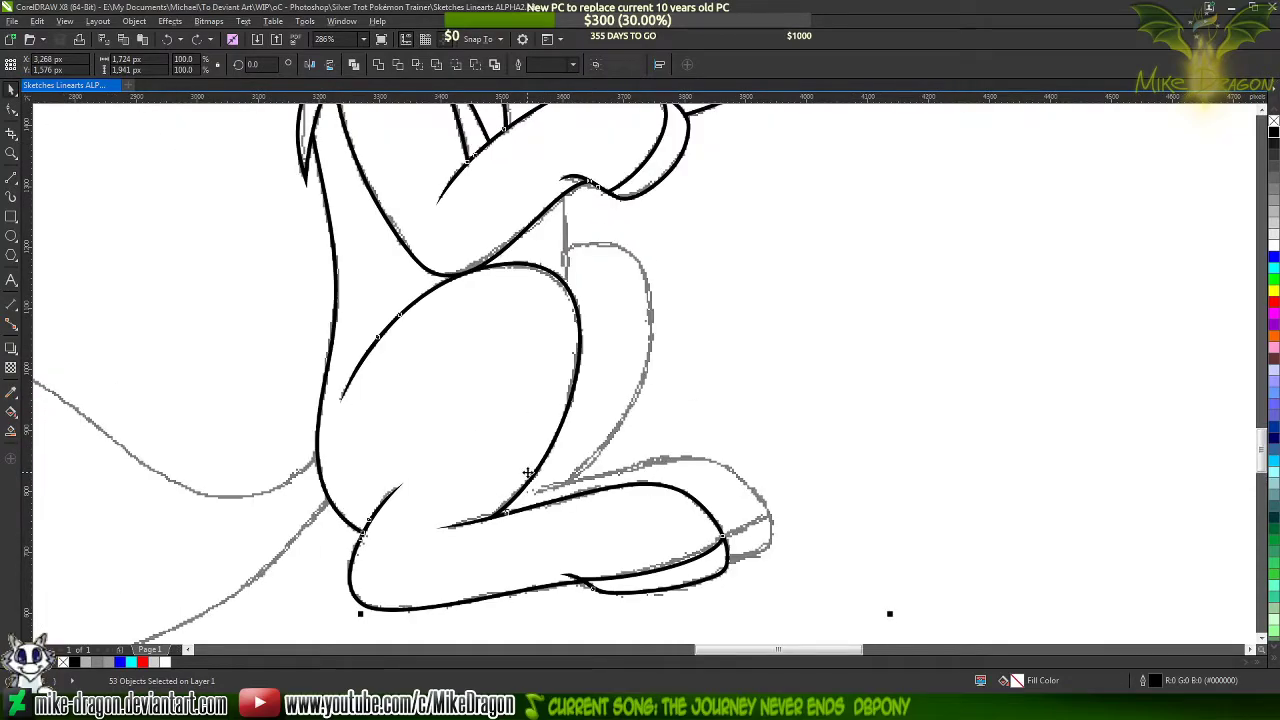
pyautogui.click(7, 182)
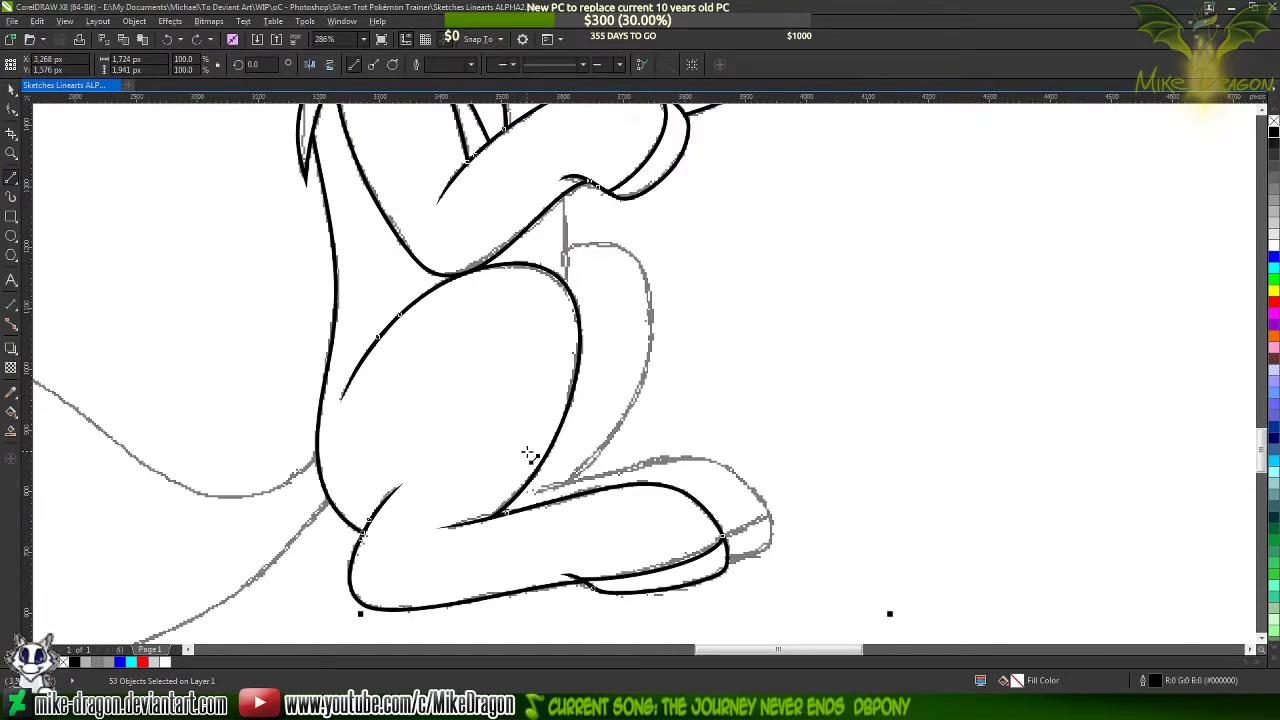
pyautogui.scroll(1, 686, 546)
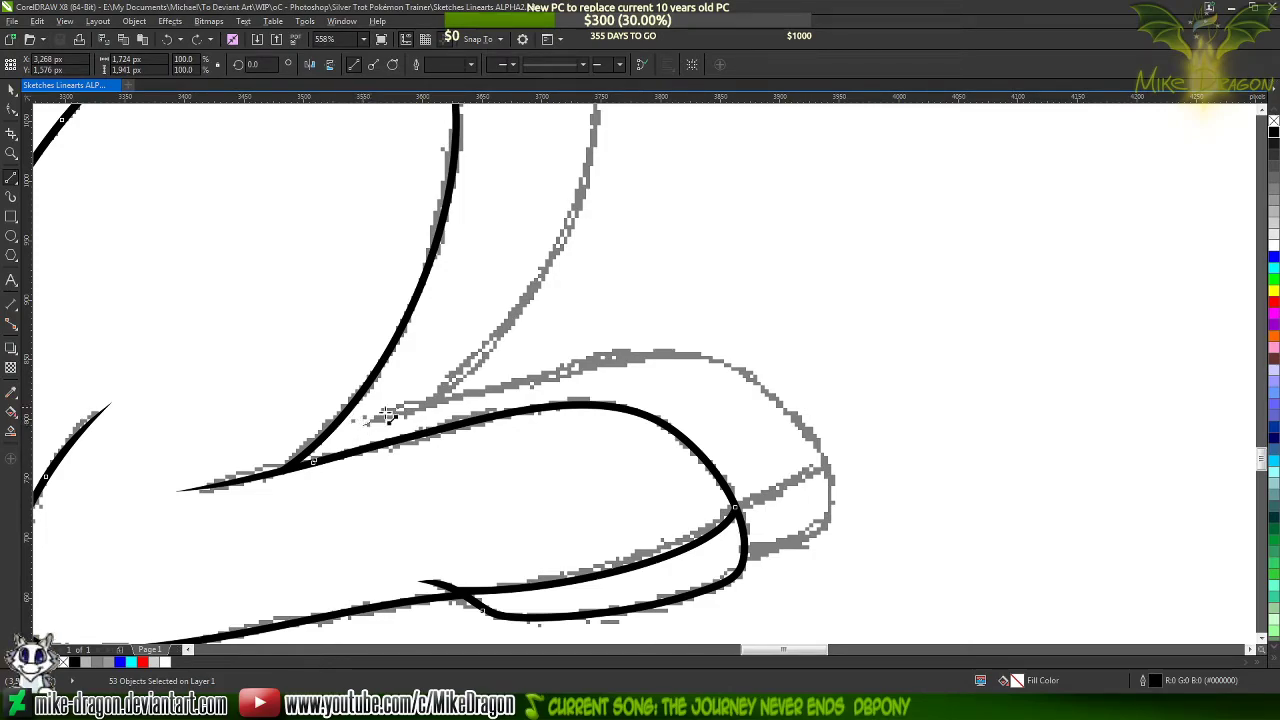
pyautogui.moveTo(362, 423)
pyautogui.mouseDown()
pyautogui.moveTo(638, 351)
pyautogui.moveTo(822, 466)
pyautogui.moveTo(812, 533)
pyautogui.moveTo(731, 570)
pyautogui.mouseUp()
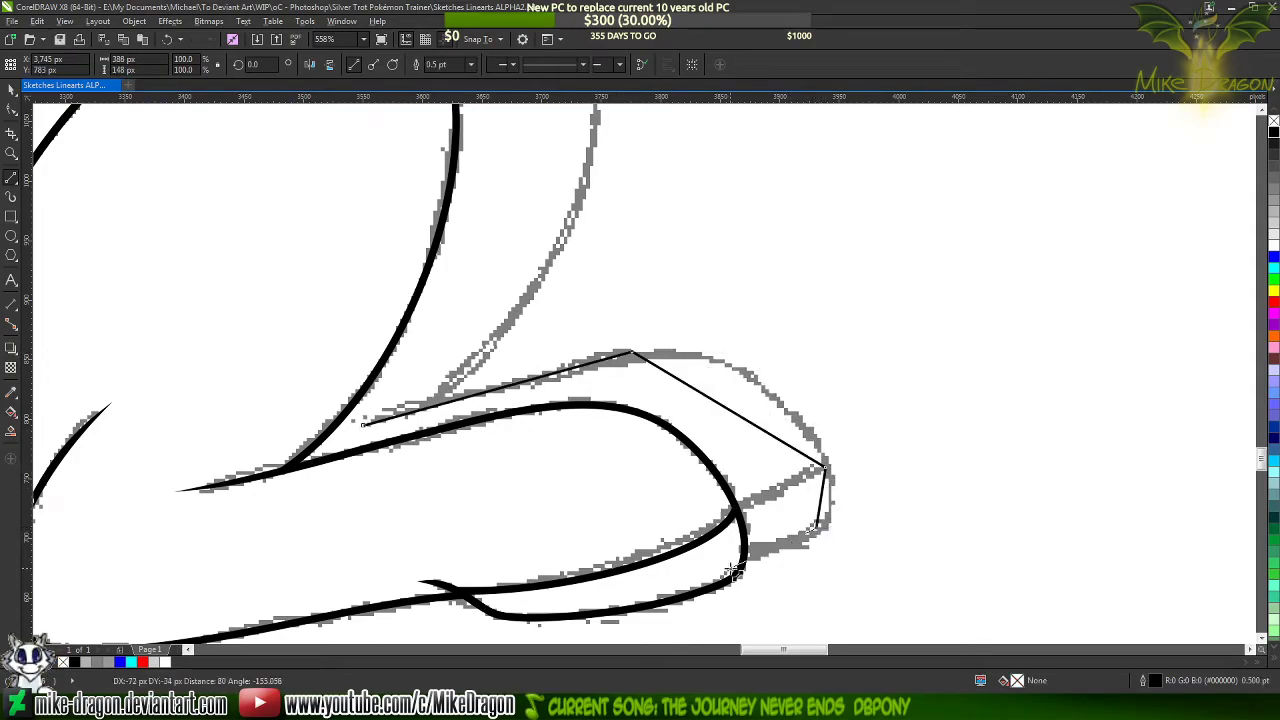
pyautogui.click(745, 558)
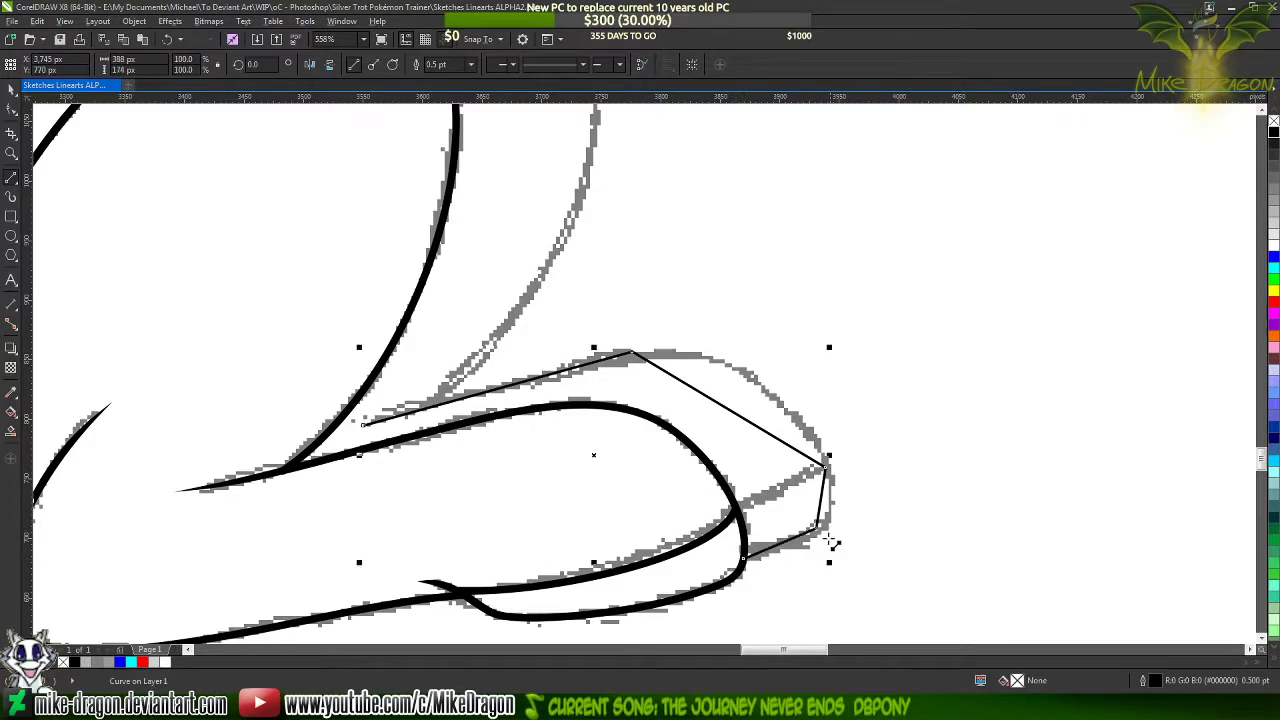
# Set the far foot line's width to 1.5 pt and convert all its segments to curves
pyautogui.click(470, 64)
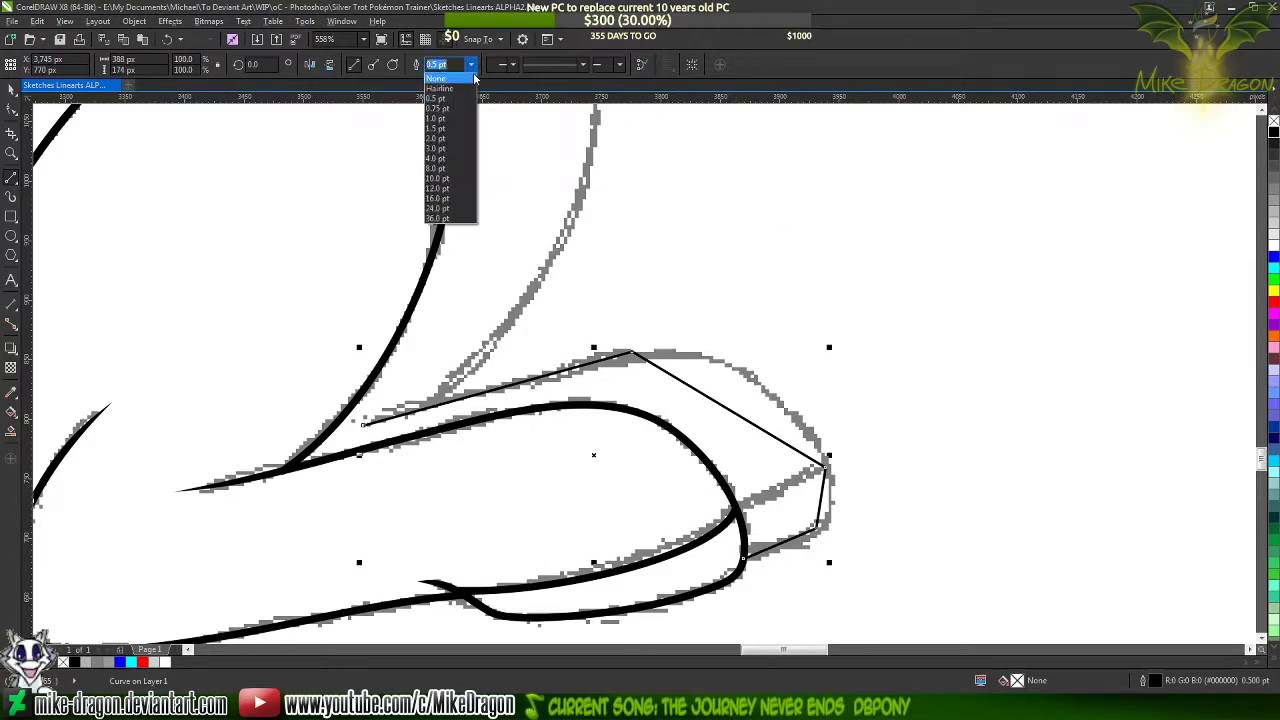
pyautogui.click(450, 130)
pyautogui.press('F10')
pyautogui.moveTo(241, 248); pyautogui.dragTo(1010, 624)
pyautogui.rightClick(759, 498)
pyautogui.click(817, 320)
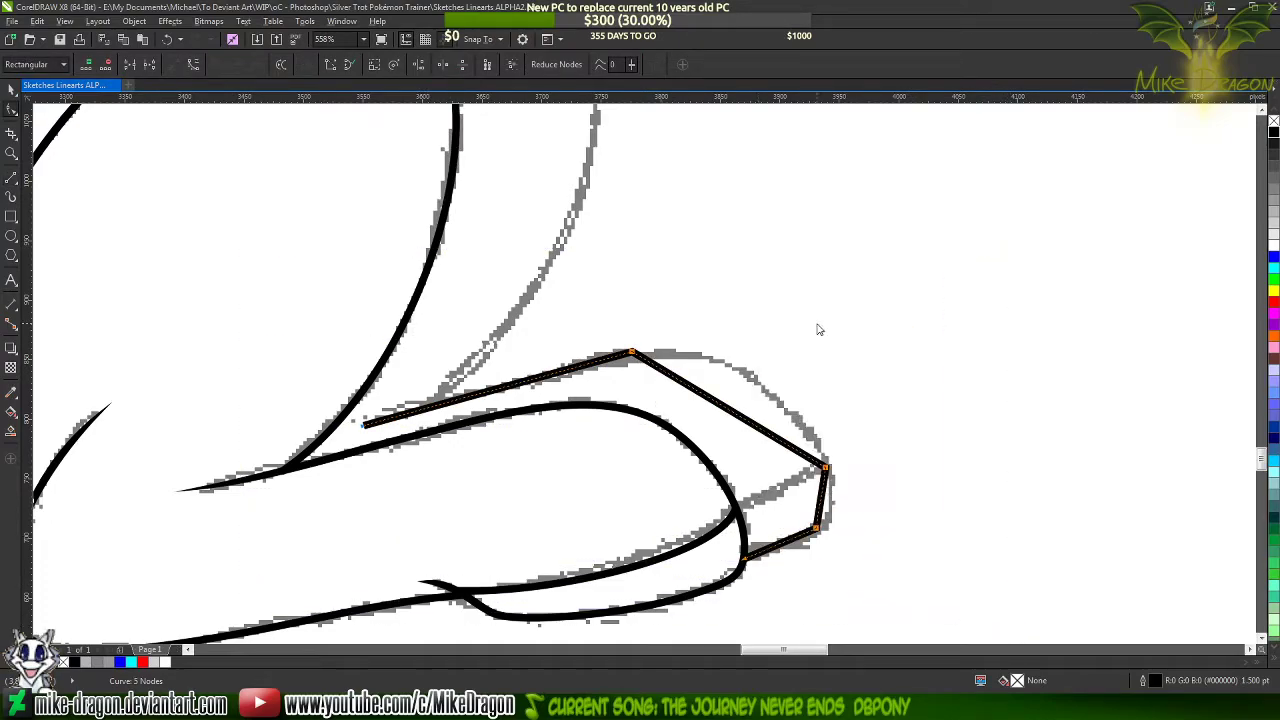
# Bend the far foot line's front, toe and underside segments to follow the sketch, adding cusp nodes along them
pyautogui.scroll(2, 750, 430)
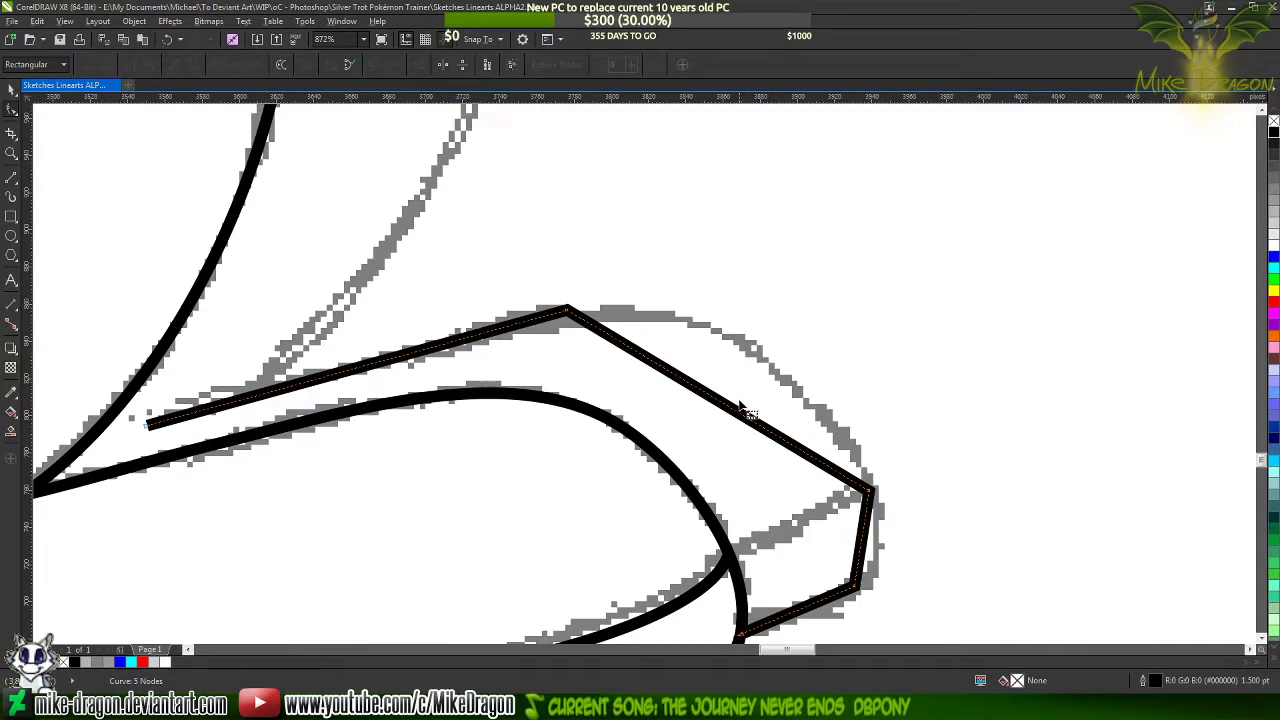
pyautogui.moveTo(749, 420); pyautogui.dragTo(760, 356)
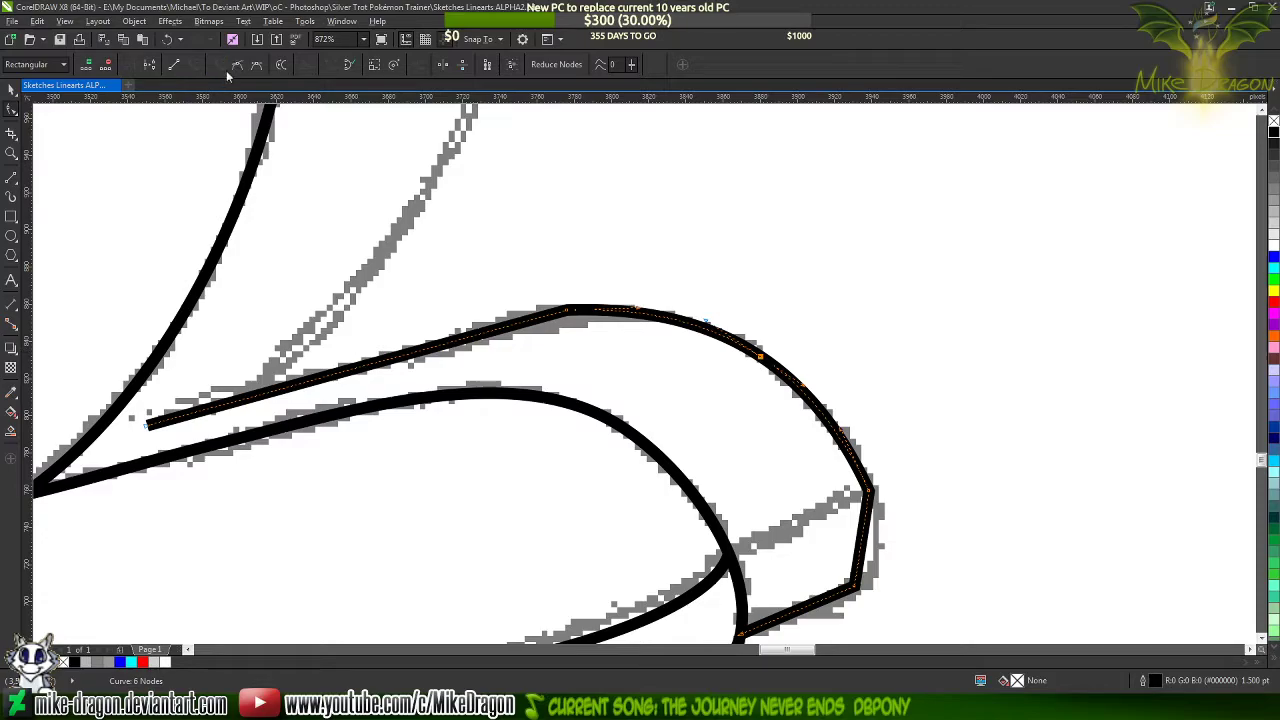
pyautogui.scroll(-3, 334, 146)
pyautogui.scroll(4, 612, 356)
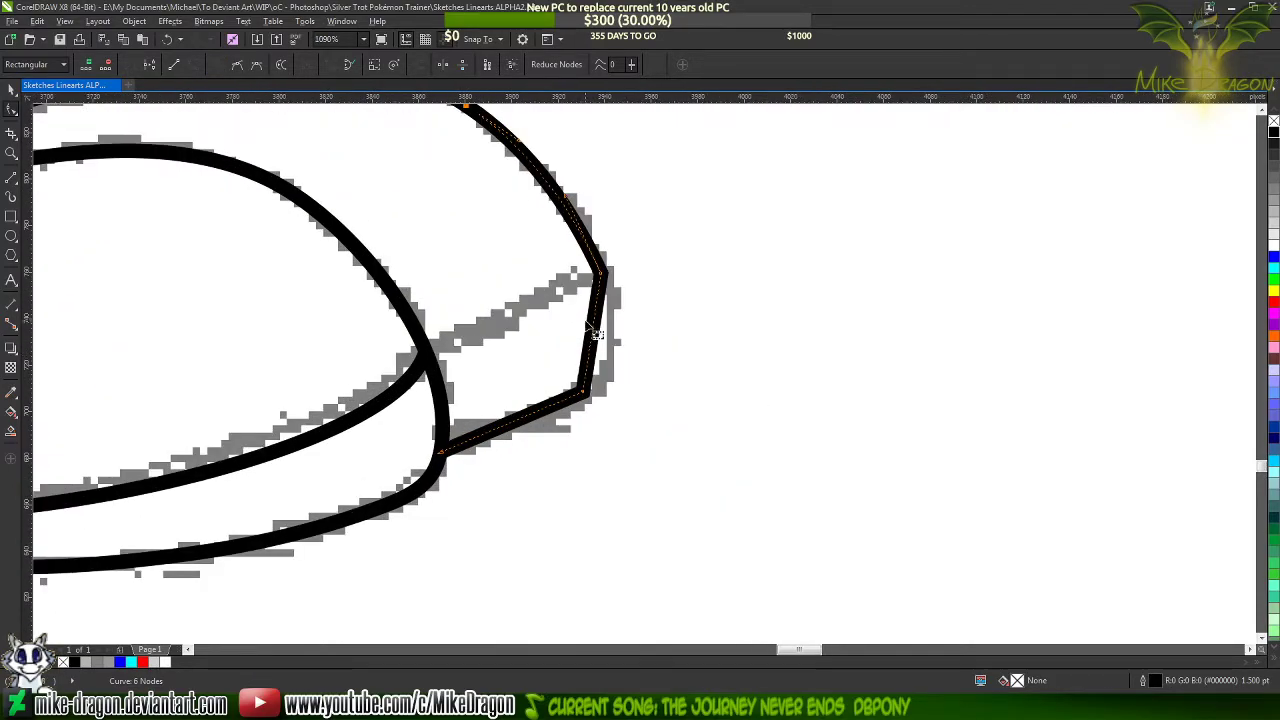
pyautogui.moveTo(601, 350); pyautogui.dragTo(612, 352)
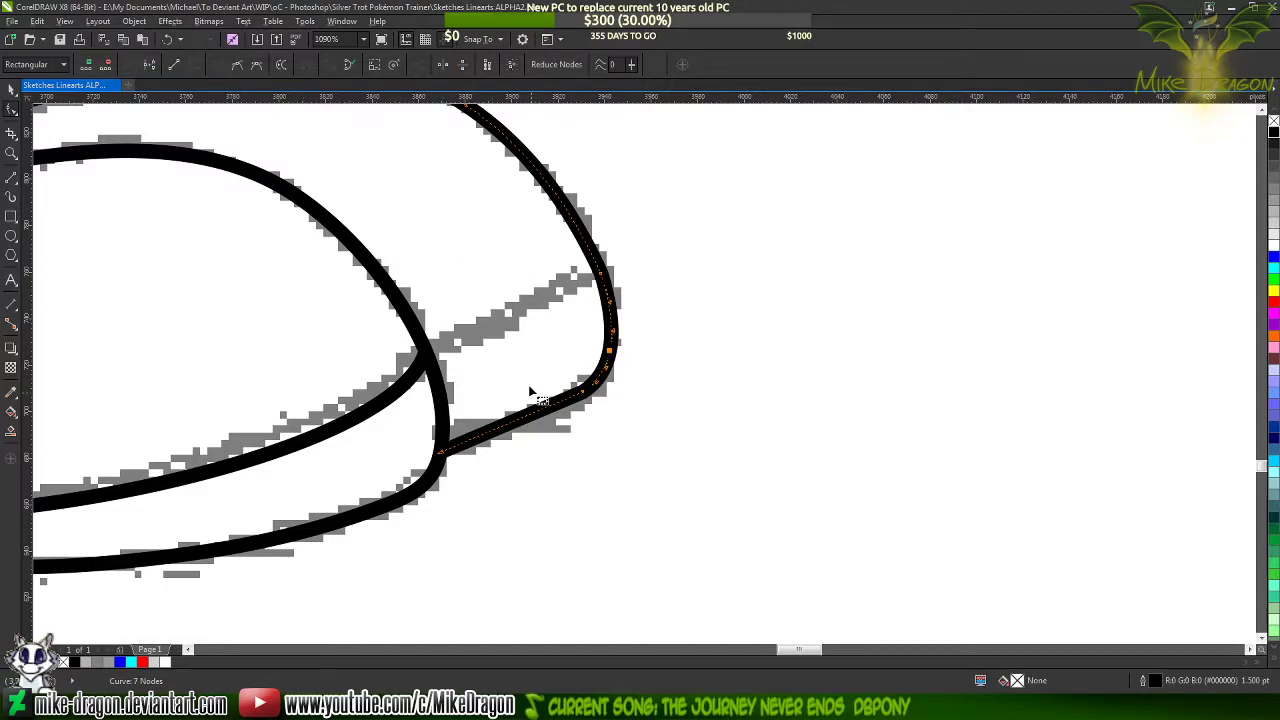
pyautogui.moveTo(522, 428); pyautogui.dragTo(521, 426)
pyautogui.click(218, 66)
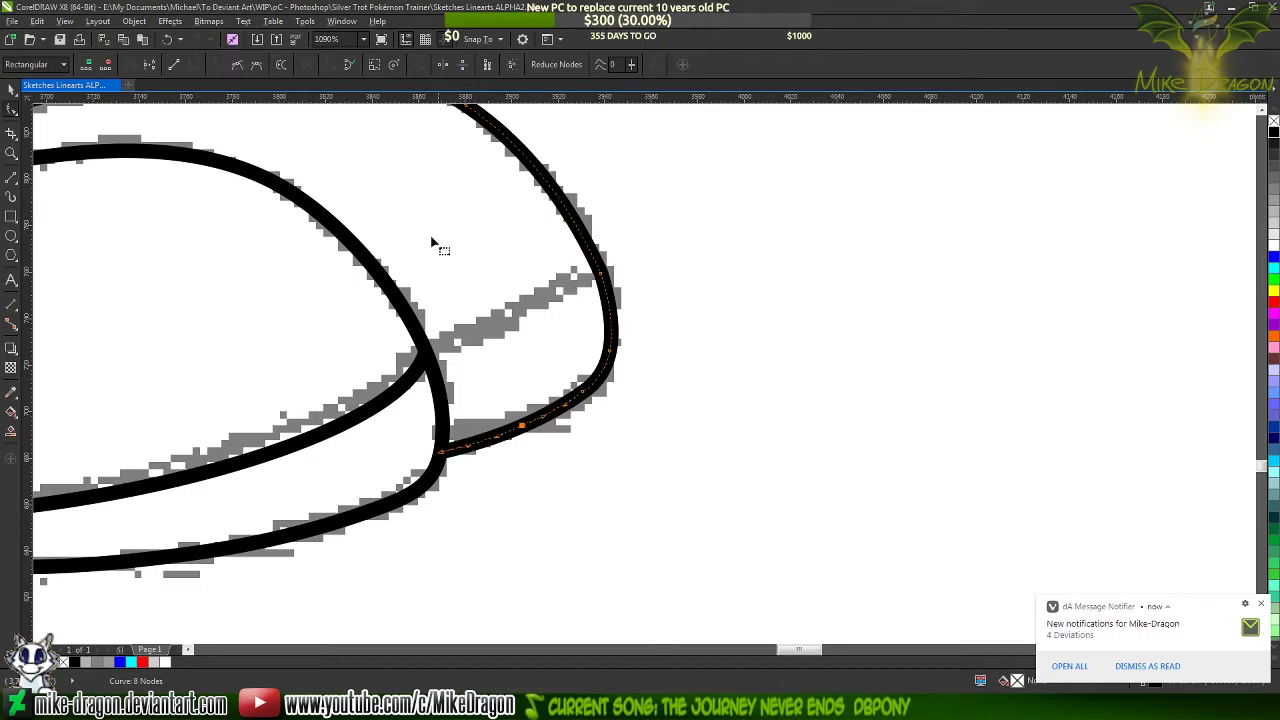
# Place the underside's end node on the near foot's outline and adjust its curve handle to follow the sketch
pyautogui.scroll(3, 445, 415)
pyautogui.moveTo(437, 512); pyautogui.dragTo(437, 479)
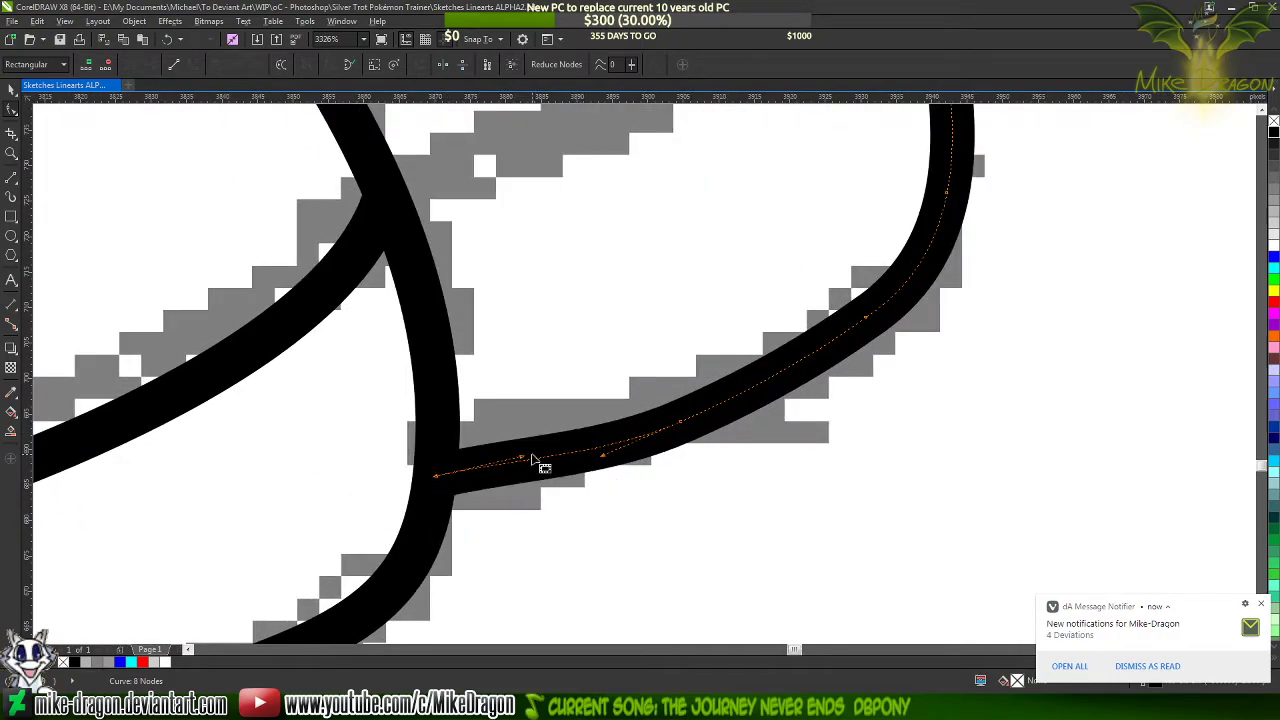
pyautogui.moveTo(523, 459); pyautogui.dragTo(528, 468)
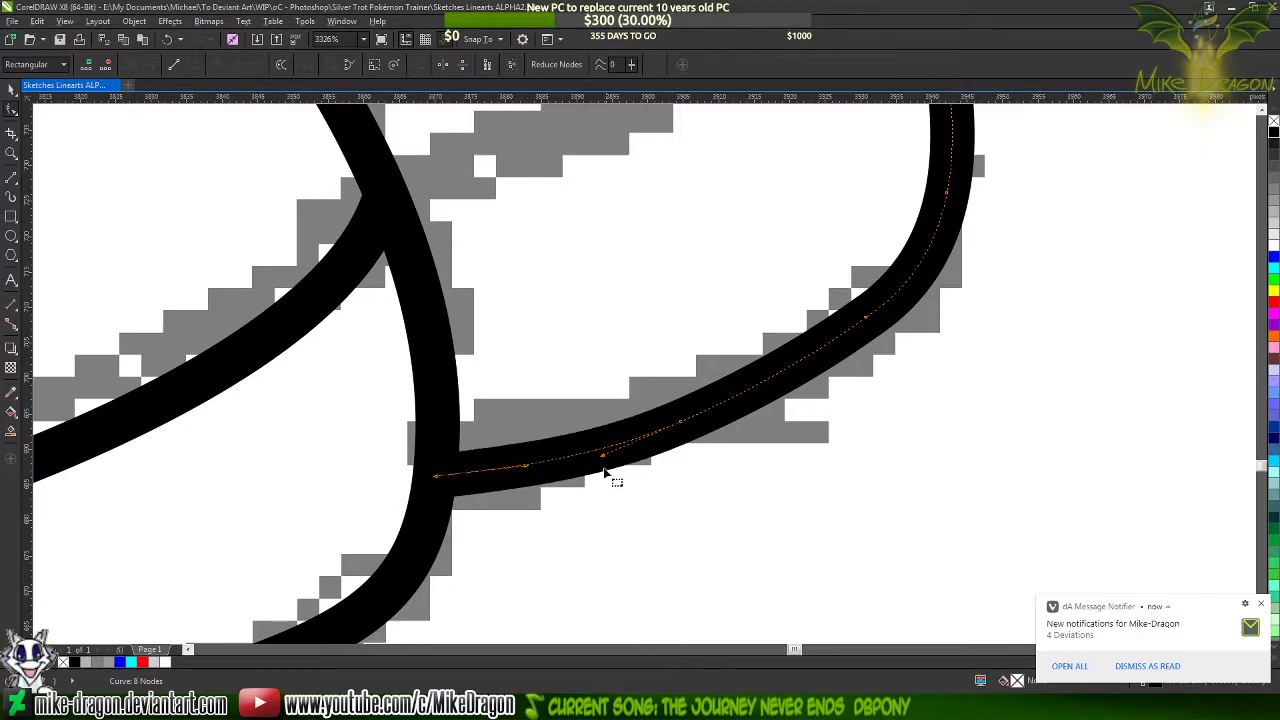
# Delete the surplus nodes along the far foot's underside and toe bend, then deselect the line
pyautogui.click(679, 422)
pyautogui.press('Delete')
pyautogui.scroll(-4, 680, 500)
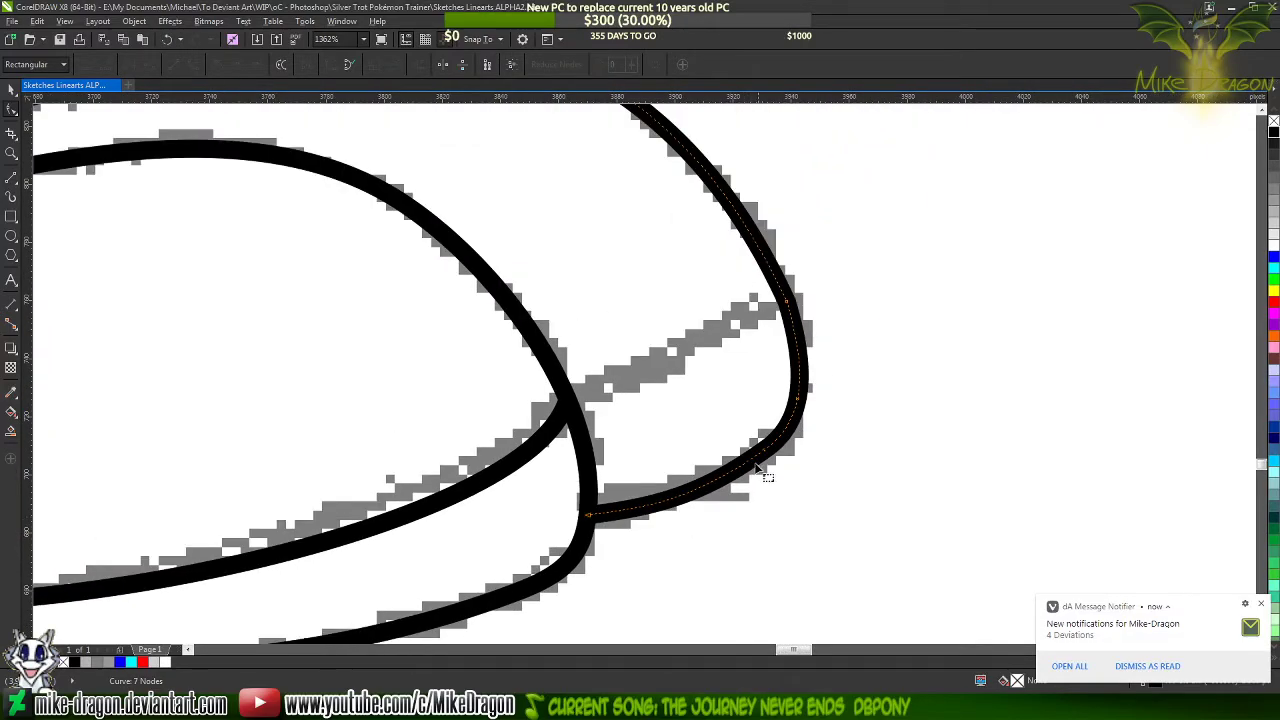
pyautogui.doubleClick(765, 450)
pyautogui.scroll(-2, 797, 522)
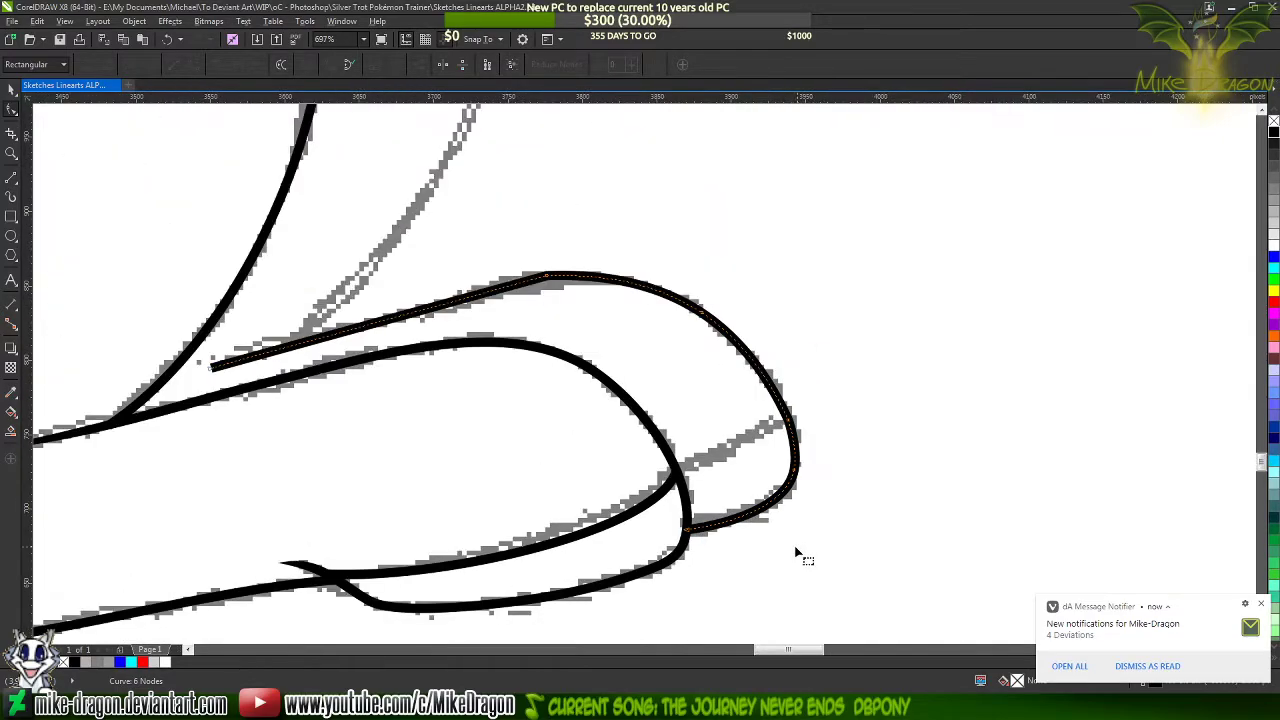
pyautogui.scroll(1, 847, 419)
pyautogui.doubleClick(775, 421)
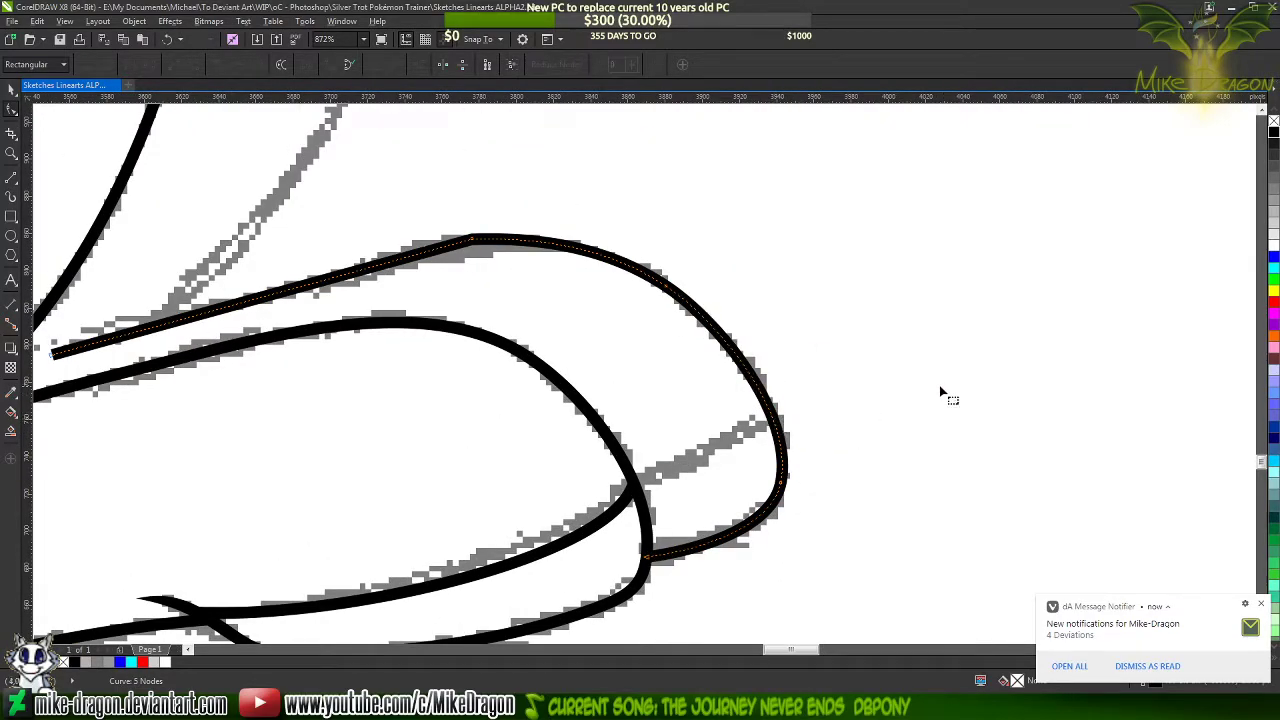
pyautogui.press('Delete')
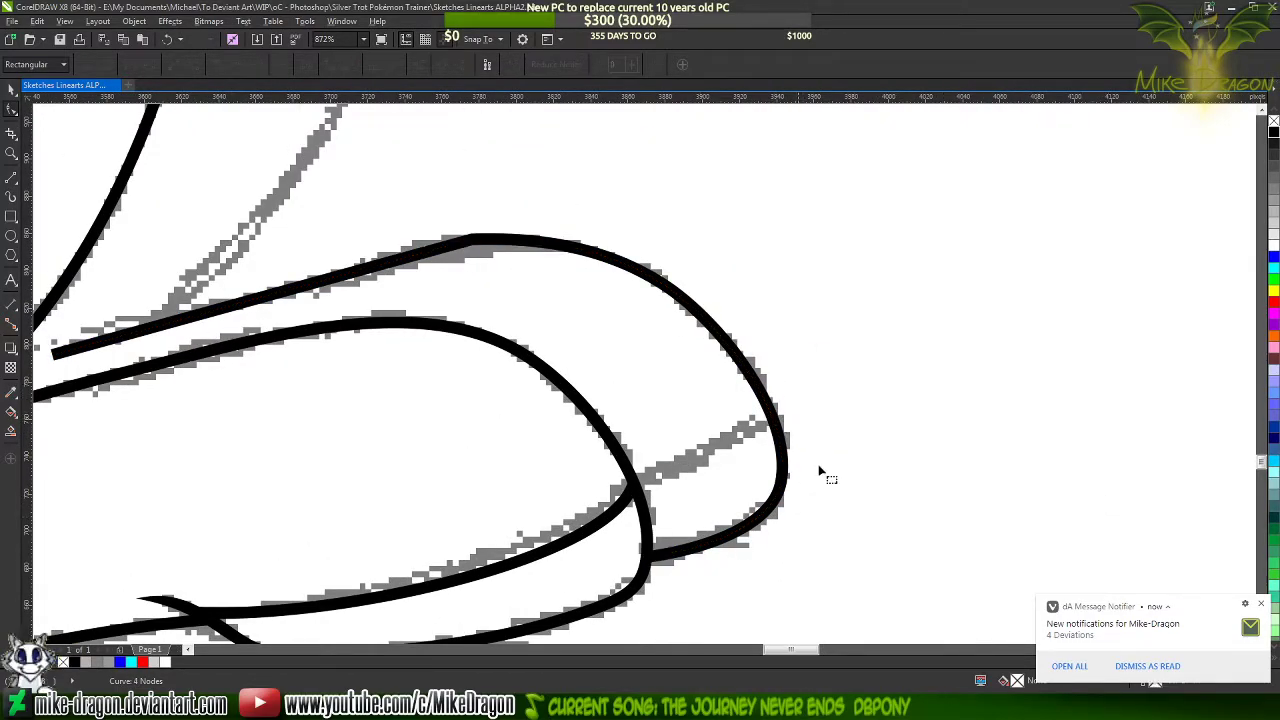
# Bend the far foot line's straight ankle-side segment along the sketch with its two curve handles
pyautogui.scroll(-3, 916, 368)
pyautogui.scroll(4, 703, 263)
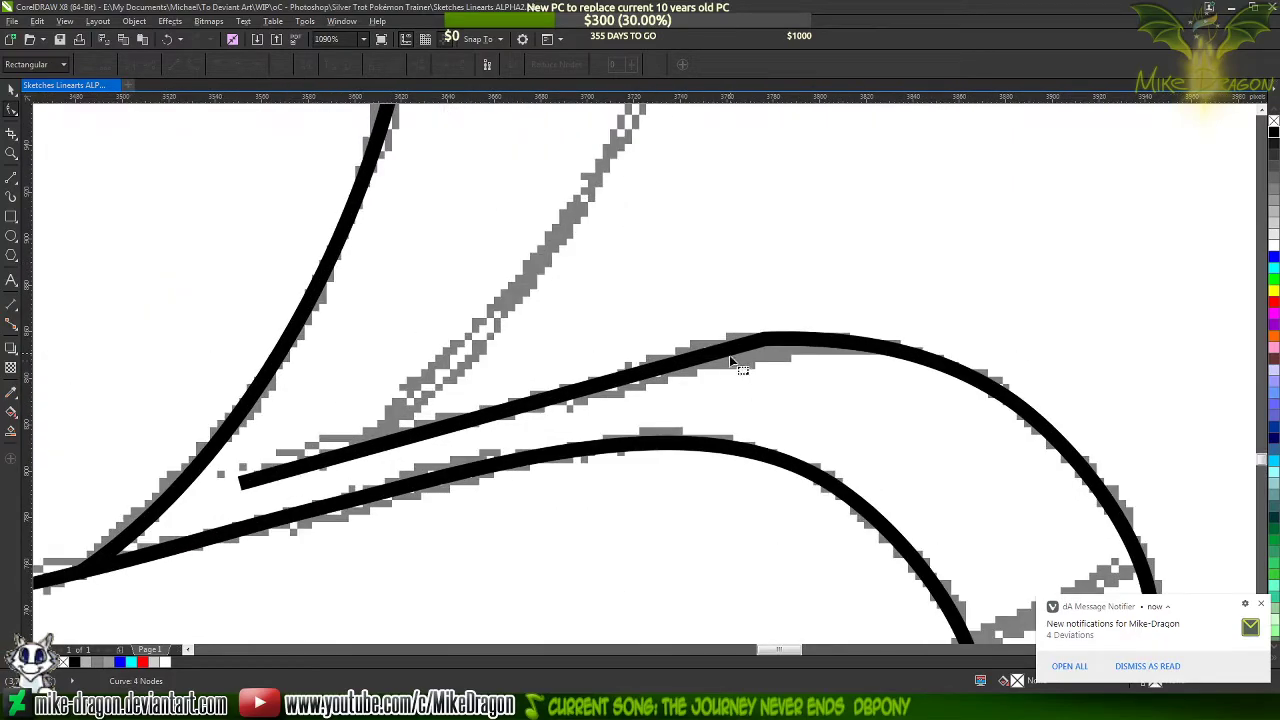
pyautogui.doubleClick(731, 350)
pyautogui.click(762, 339)
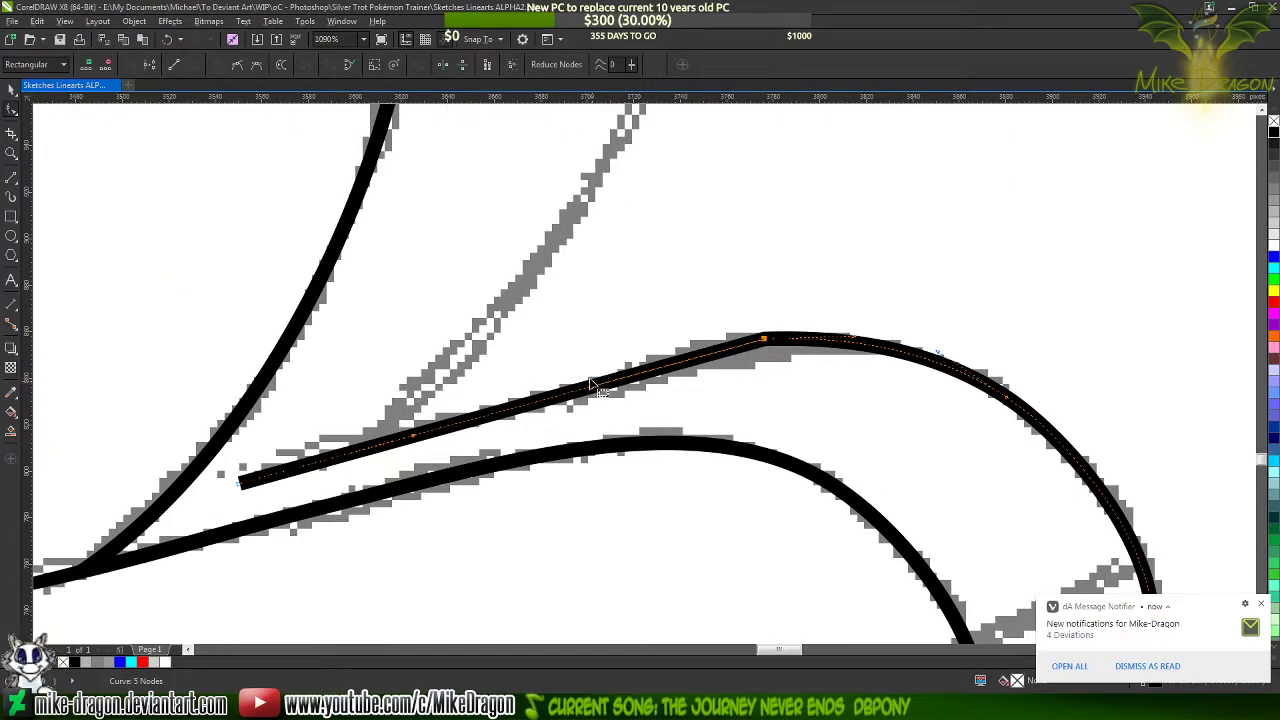
pyautogui.moveTo(594, 396); pyautogui.dragTo(505, 396)
pyautogui.moveTo(413, 437); pyautogui.dragTo(465, 440)
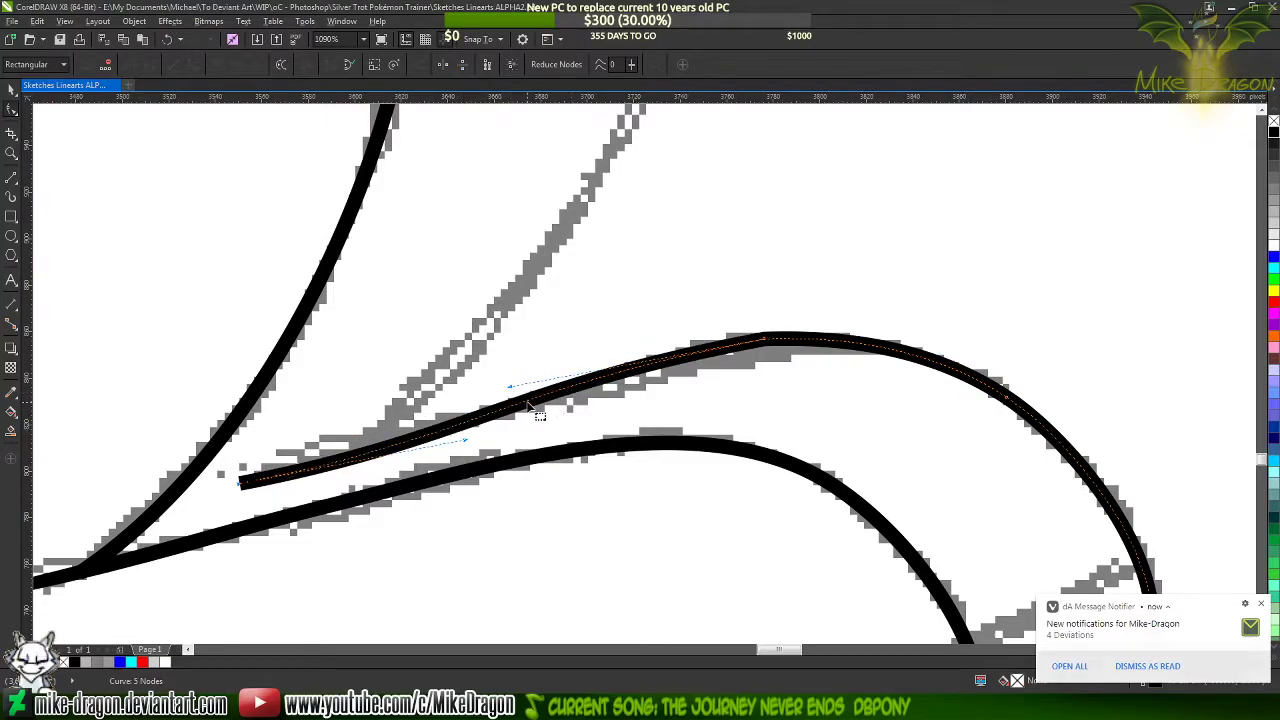
# Add a cusp node midway along the ankle-side curve and delete the corner node at the top of the foot
pyautogui.doubleClick(526, 399)
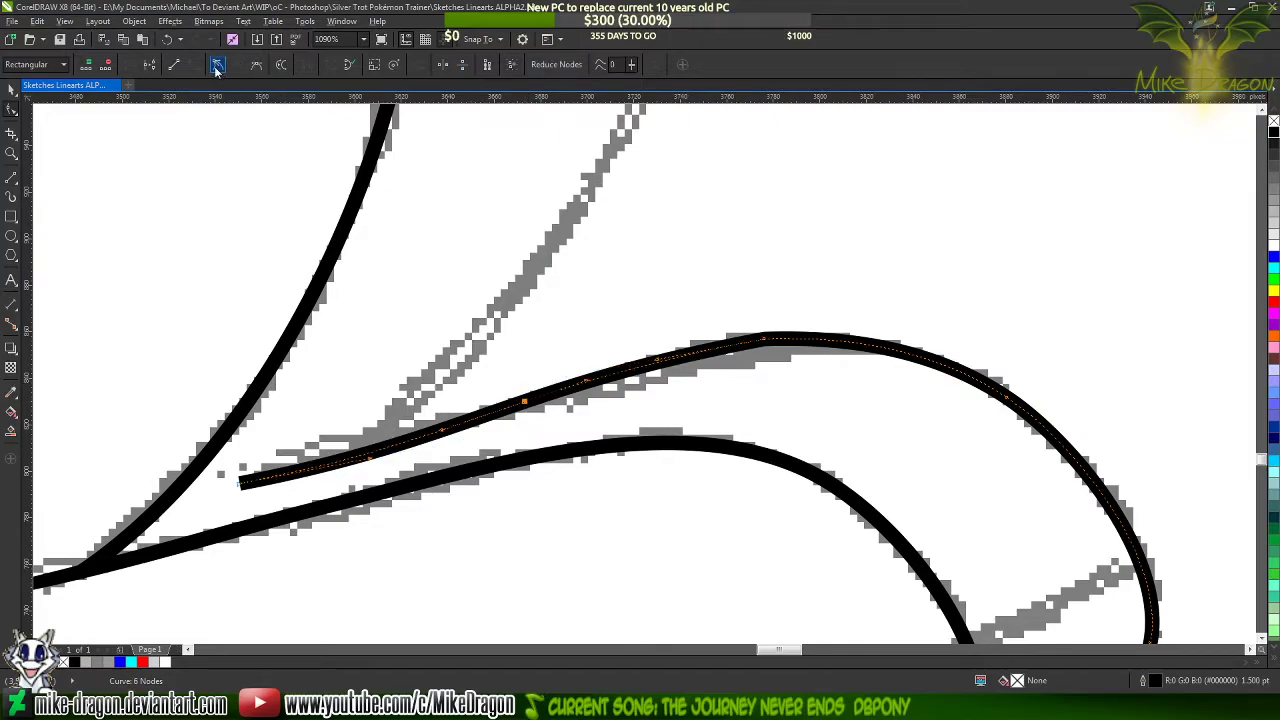
pyautogui.click(216, 66)
pyautogui.doubleClick(762, 343)
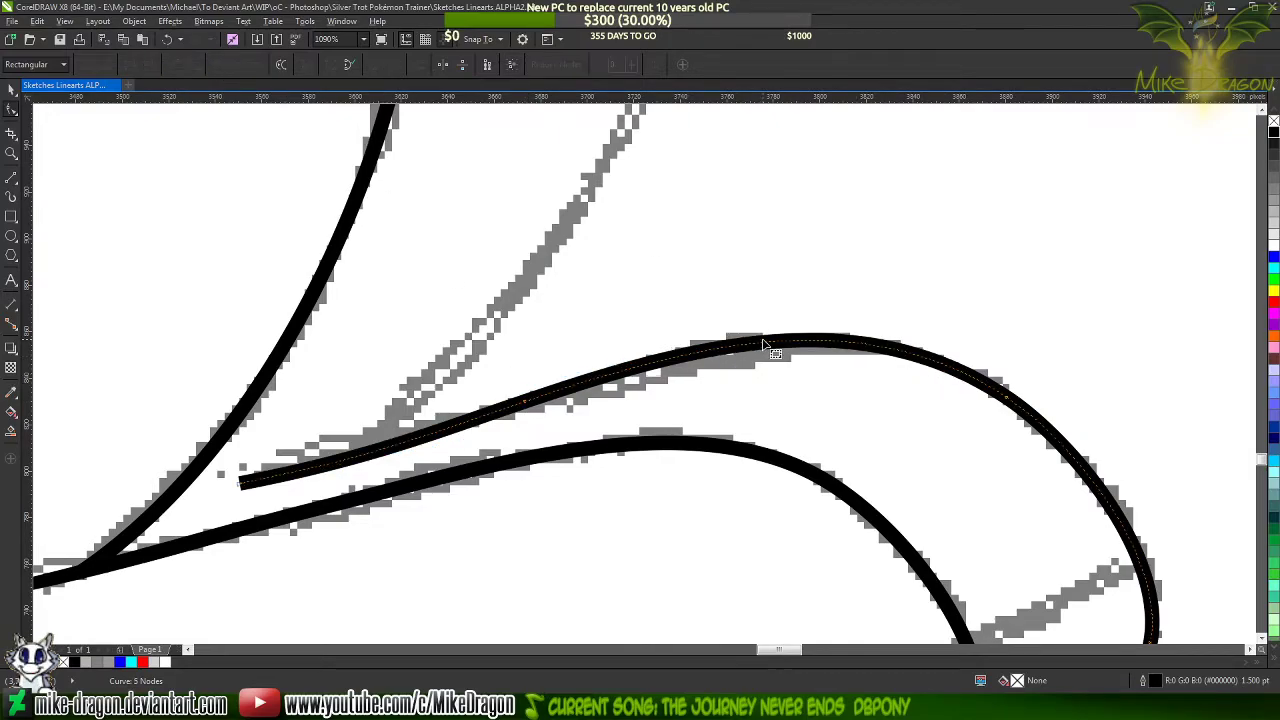
# Recolour the far foot line's outline blue
pyautogui.scroll(-3, 808, 238)
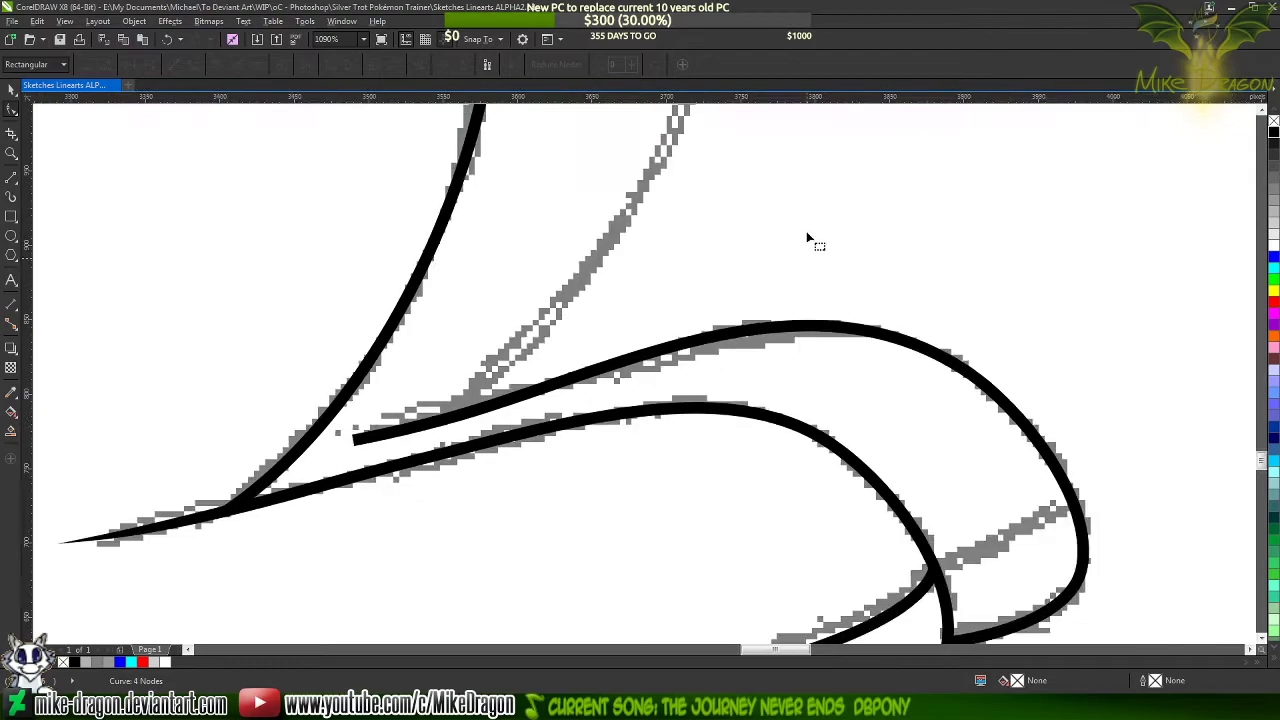
pyautogui.scroll(2, 680, 285)
pyautogui.scroll(1, 672, 288)
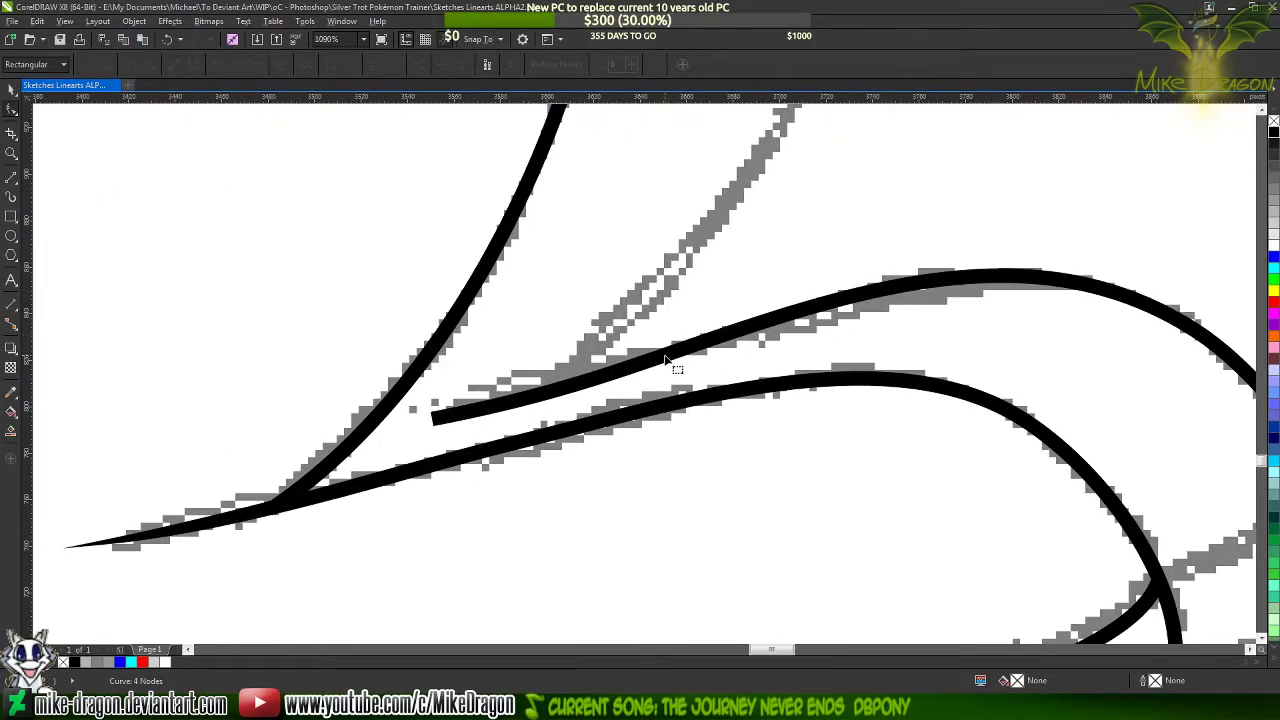
pyautogui.click(666, 360)
pyautogui.rightClick(1275, 246)
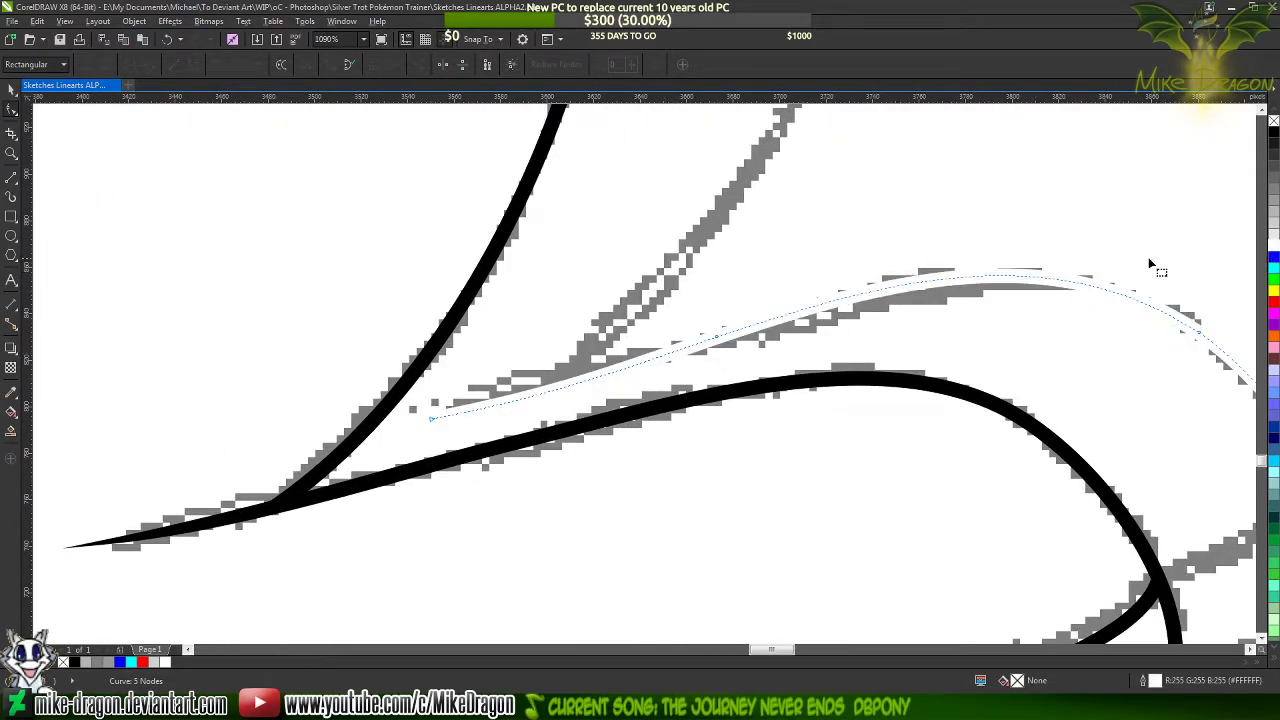
pyautogui.rightClick(1275, 259)
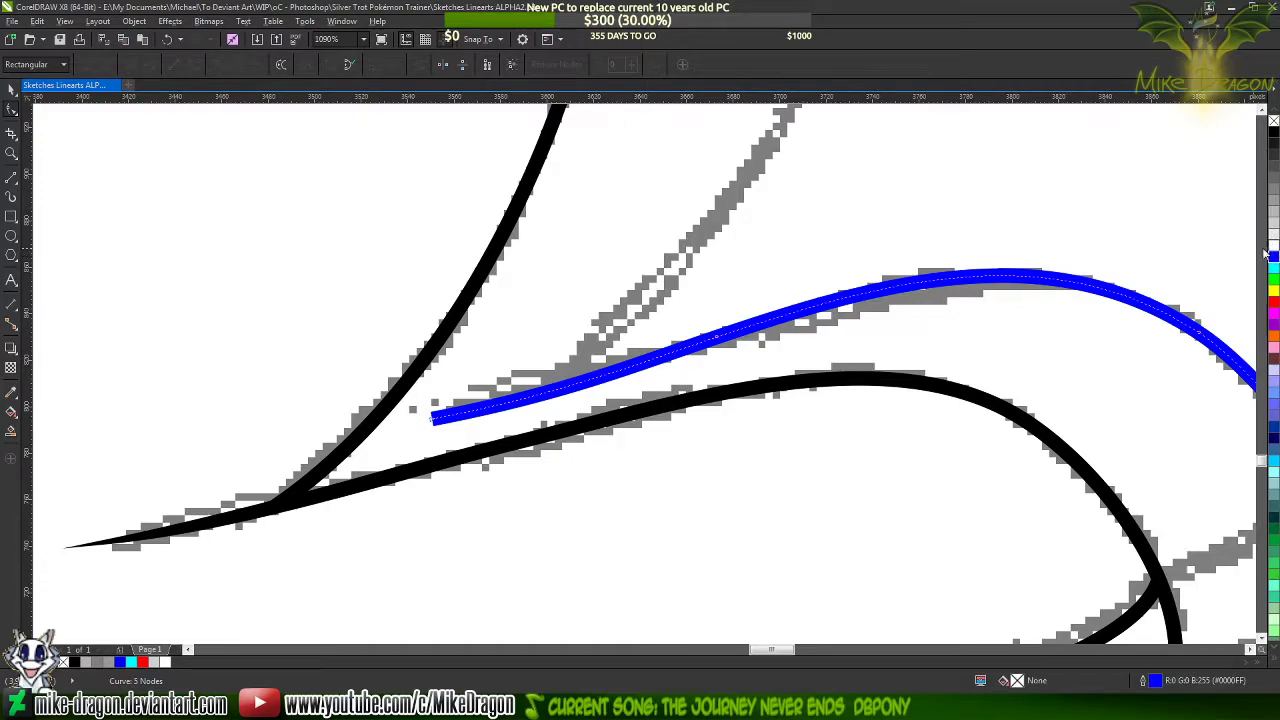
# Draw a narrow closed three-node tip shape along the blue line from its open ankle end
pyautogui.click(11, 177)
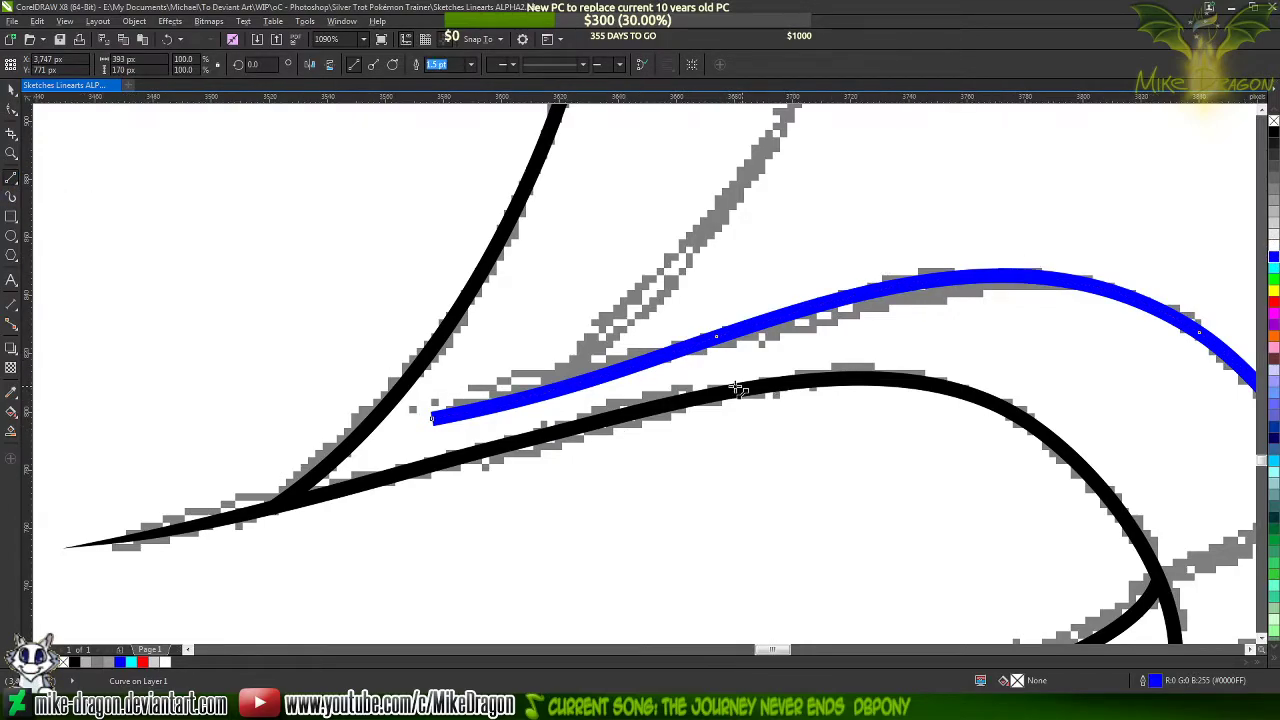
pyautogui.scroll(2, 487, 395)
pyautogui.scroll(1, 238, 445)
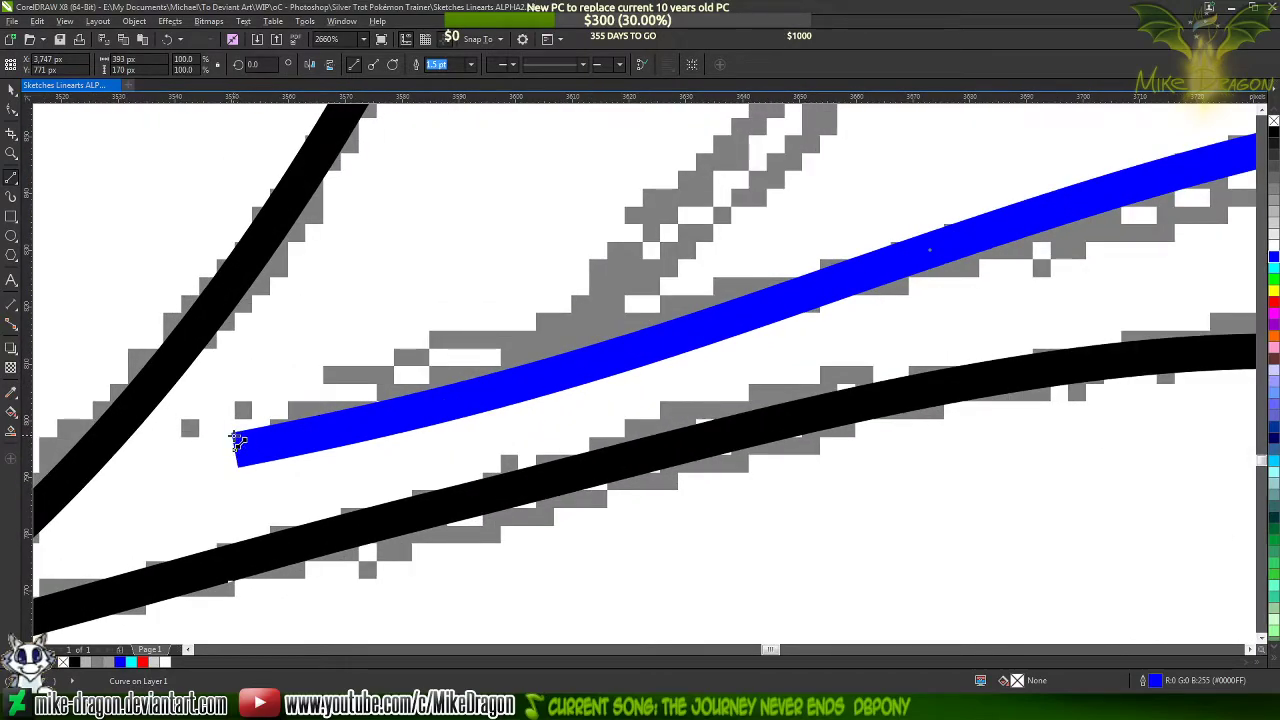
pyautogui.click(237, 441)
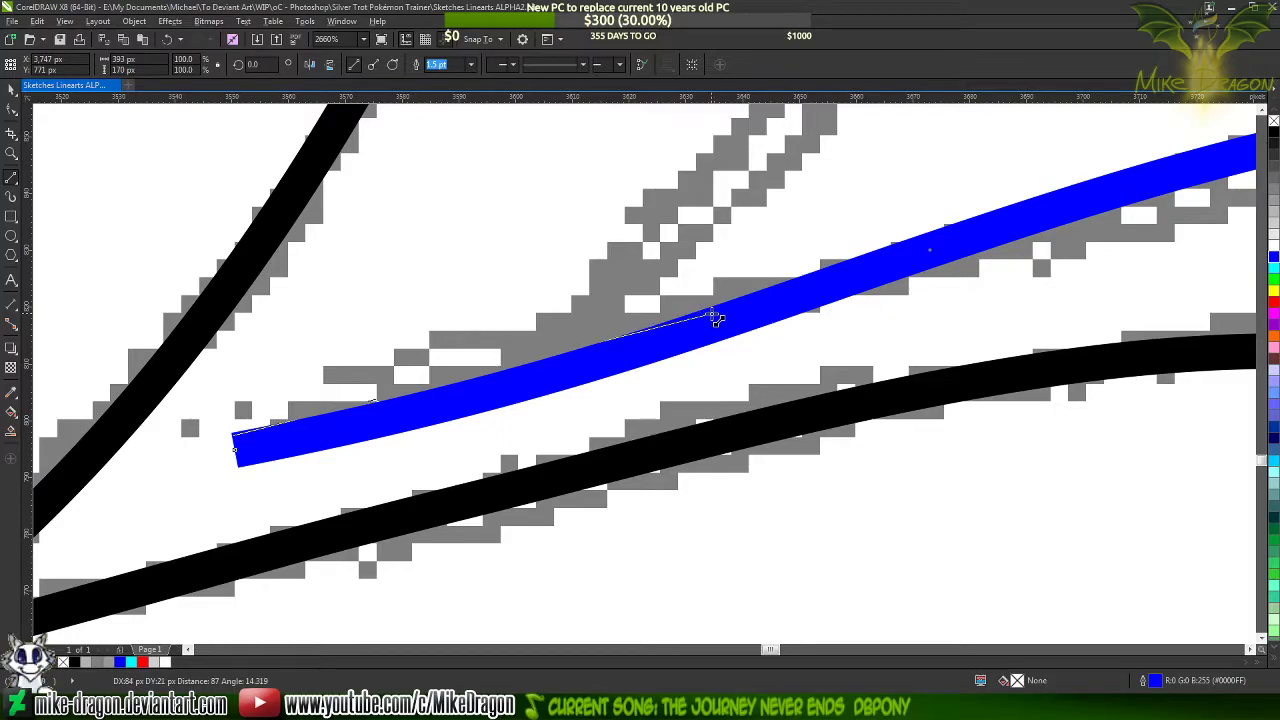
pyautogui.click(711, 315)
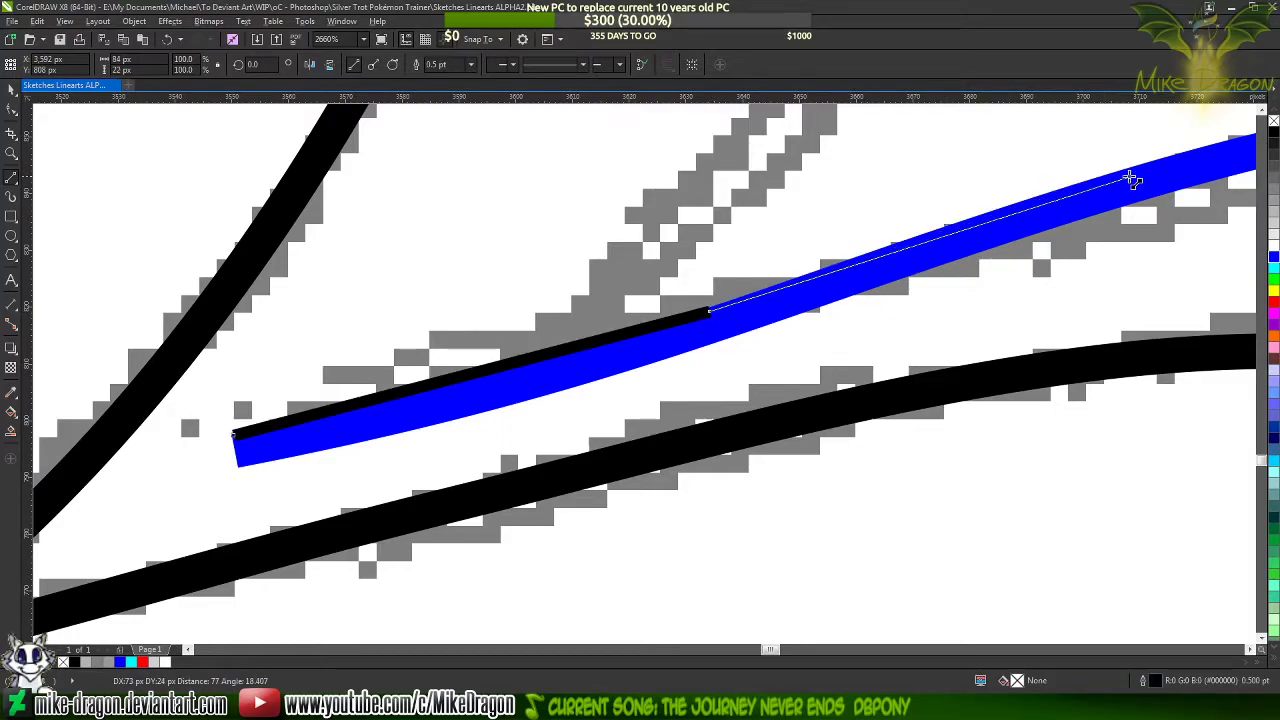
pyautogui.click(1179, 180)
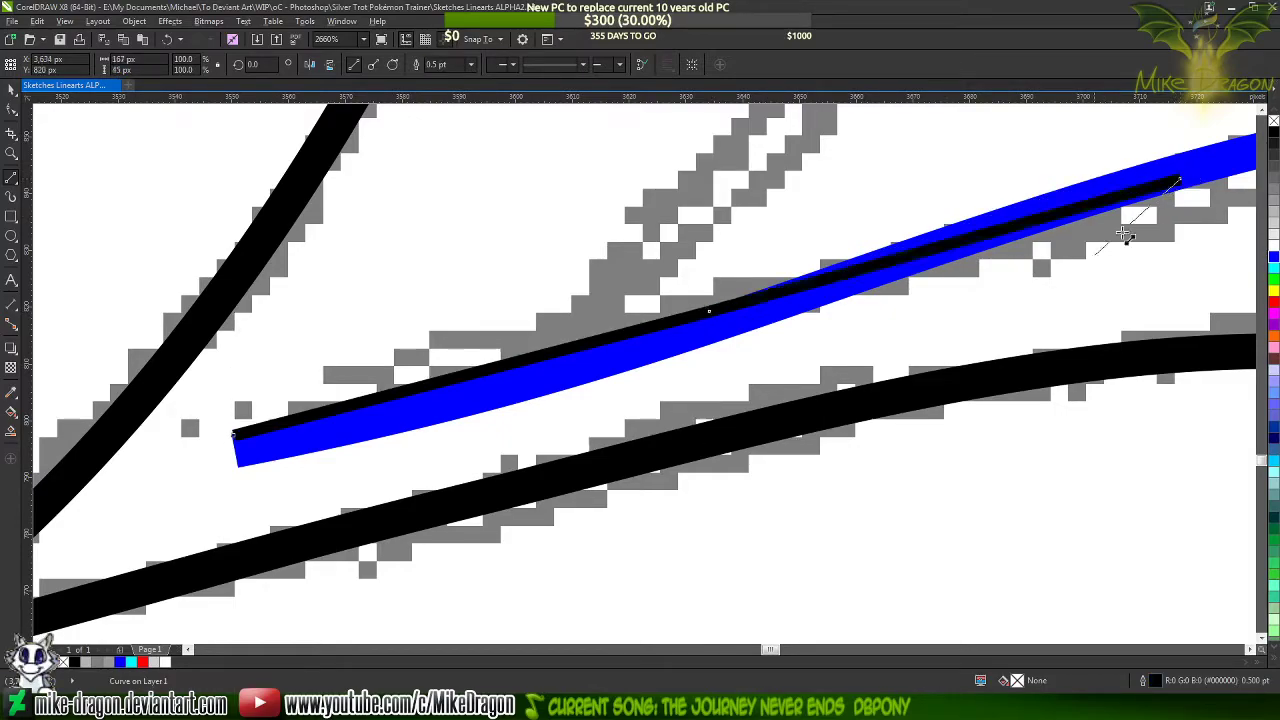
pyautogui.click(232, 437)
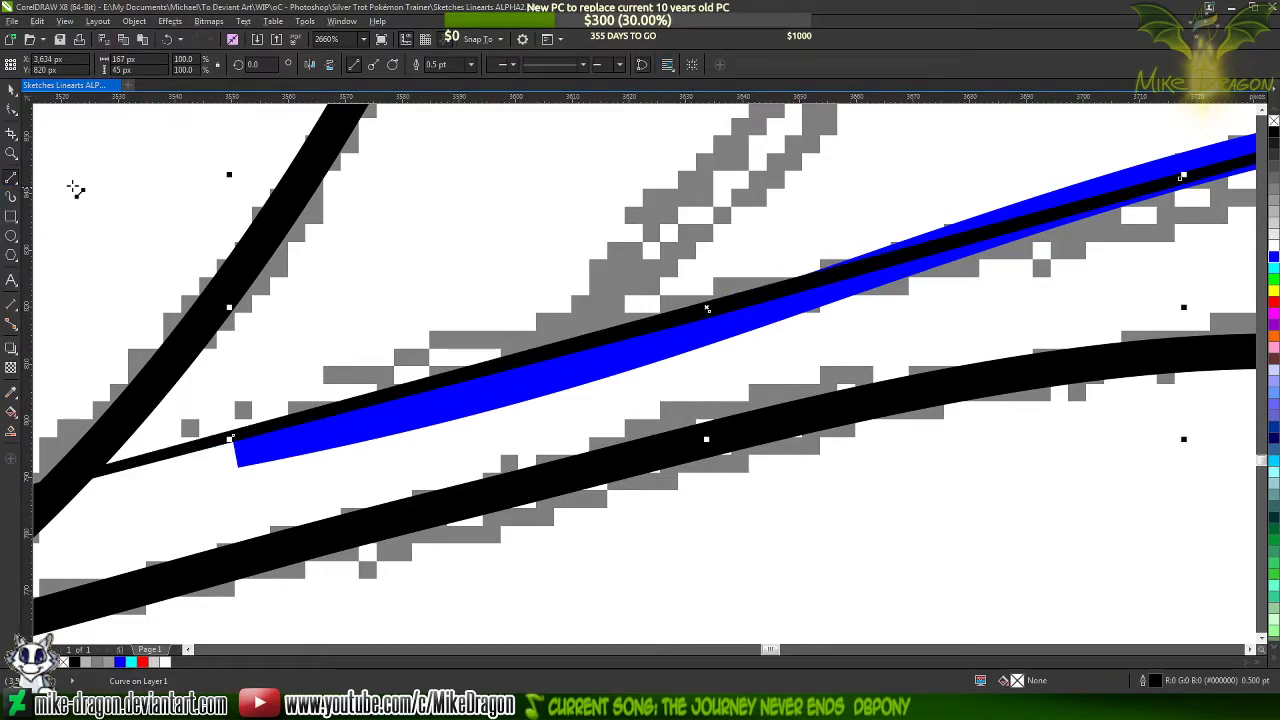
# Select all nodes of the new tip shape and convert its segments to curves
pyautogui.press('F10')
pyautogui.moveTo(149, 503); pyautogui.dragTo(1185, 158)
pyautogui.rightClick(985, 225)
pyautogui.click(1037, 281)
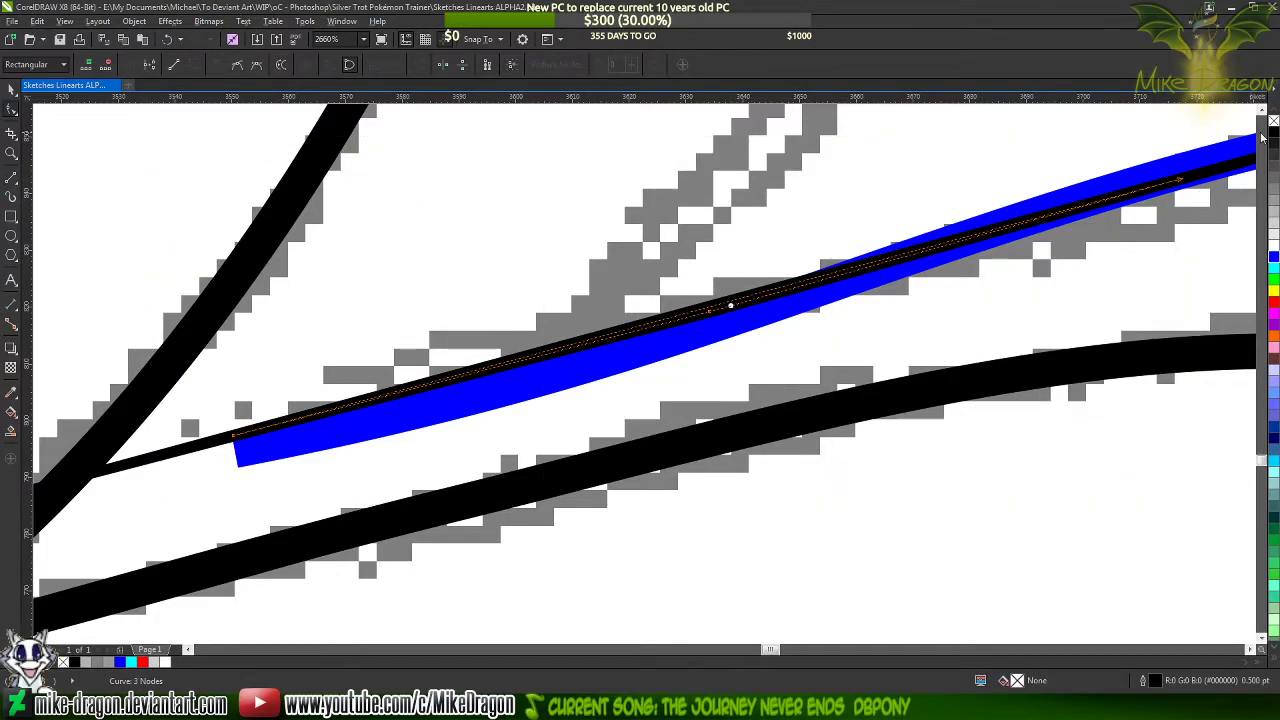
# Move the tip shape's far-end node slightly down toward the blue line's lower edge
pyautogui.scroll(3, 1213, 208)
pyautogui.scroll(3, 1143, 228)
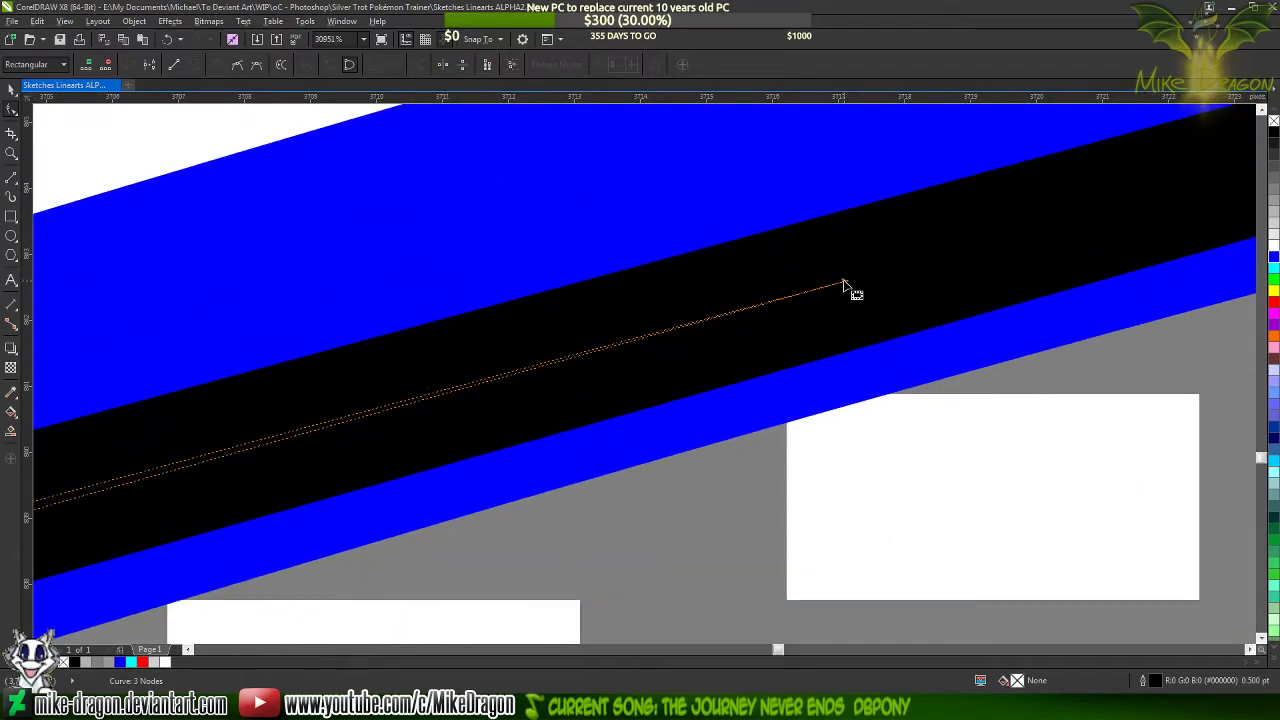
pyautogui.moveTo(847, 290); pyautogui.dragTo(857, 357)
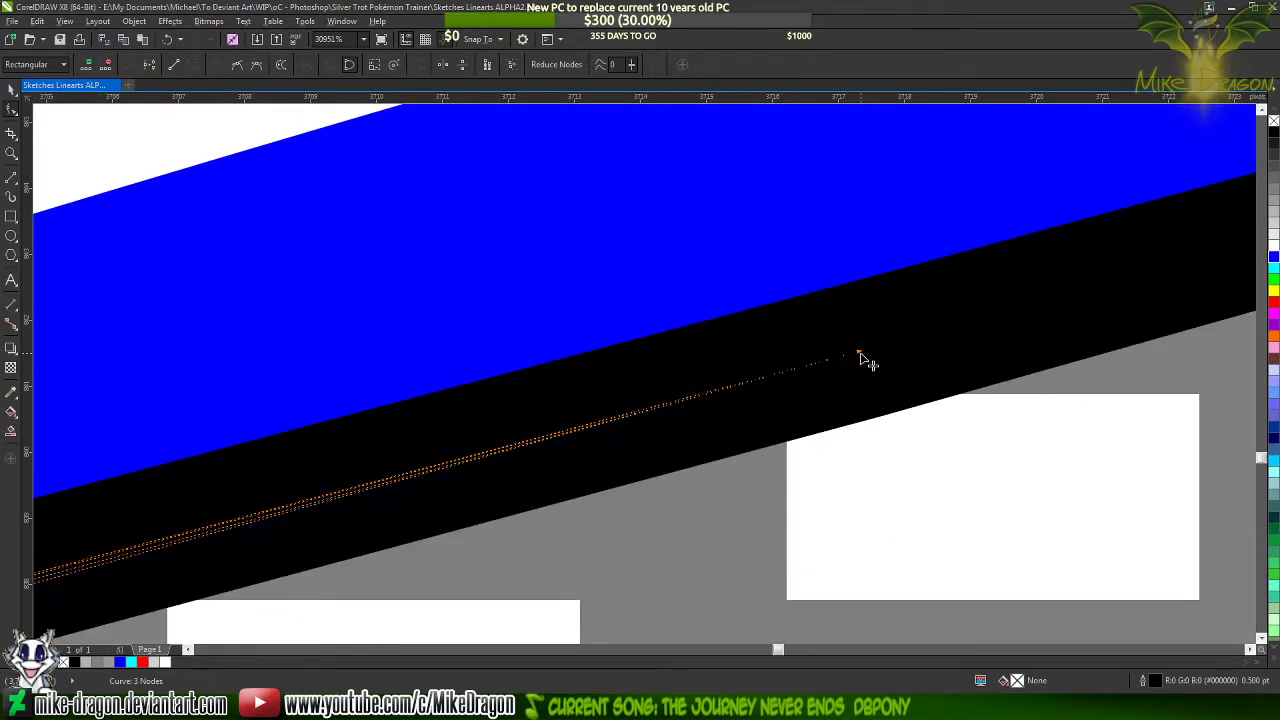
pyautogui.scroll(-3, 625, 410)
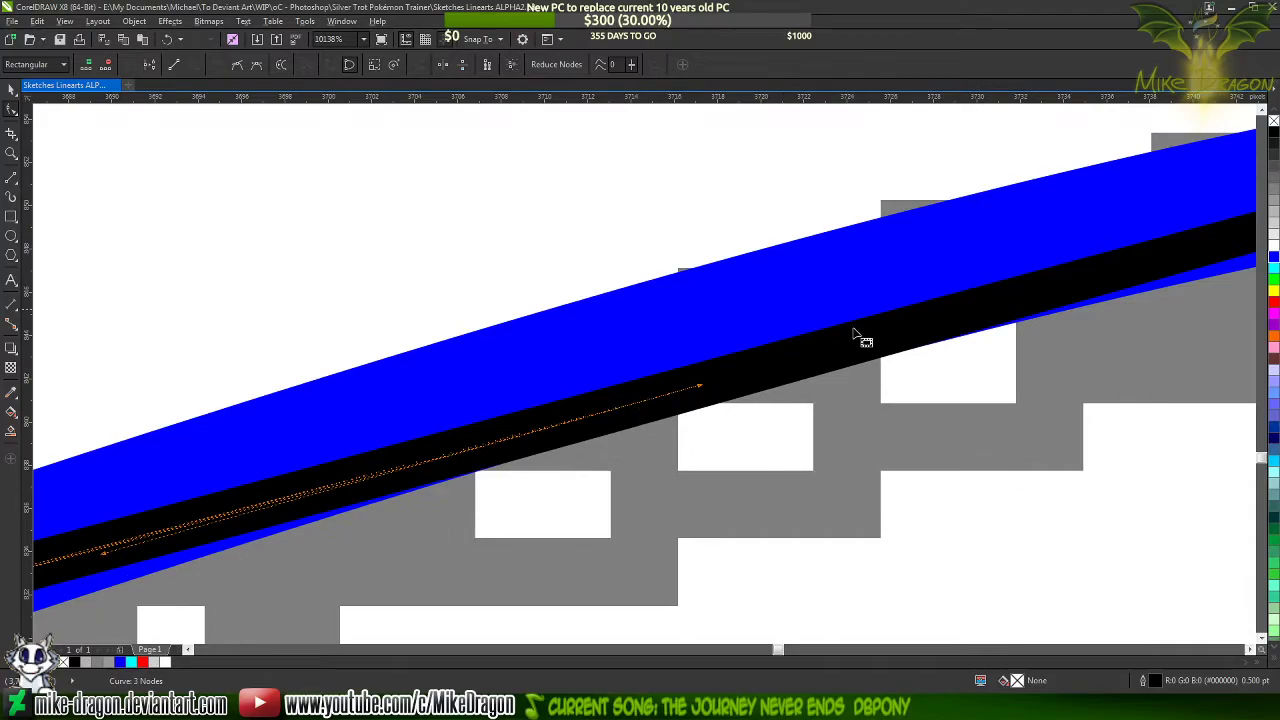
pyautogui.scroll(-4, 857, 337)
pyautogui.scroll(1, 634, 381)
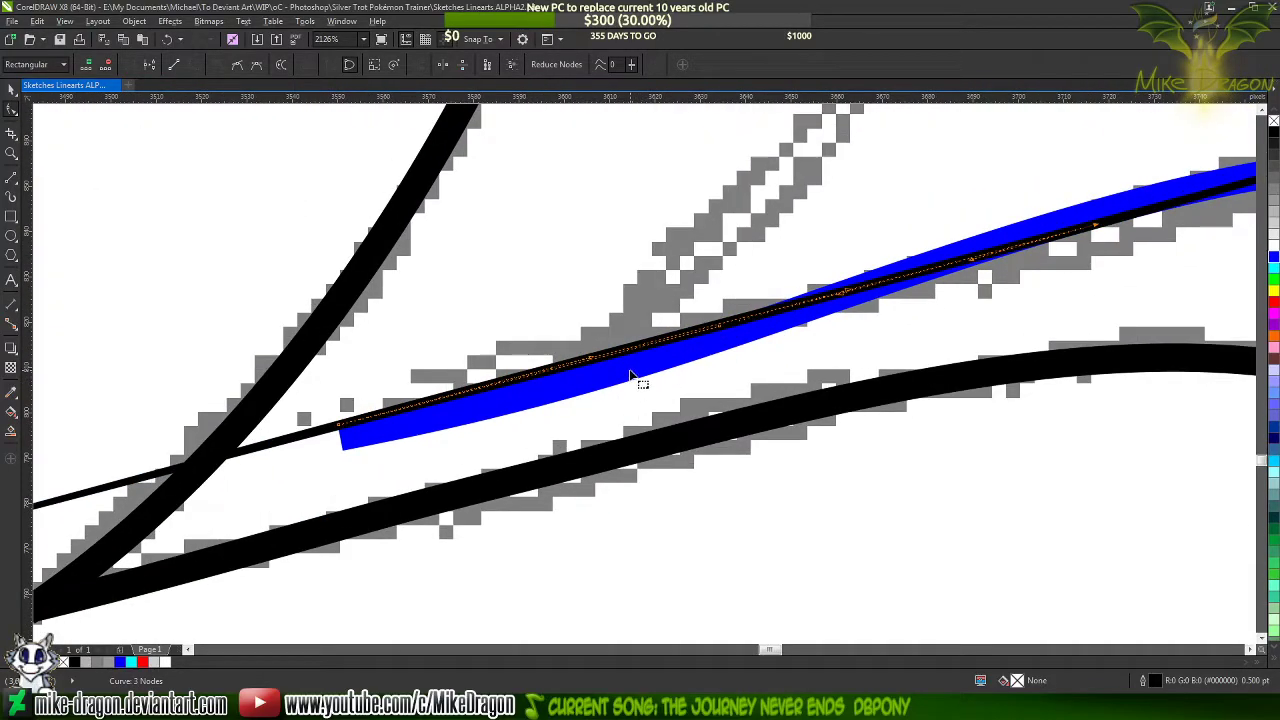
# Bend the tip shape's lower segment and adjust its far-end curve handle to follow the blue line's lower edge
pyautogui.click(634, 358)
pyautogui.moveTo(636, 350); pyautogui.dragTo(644, 373)
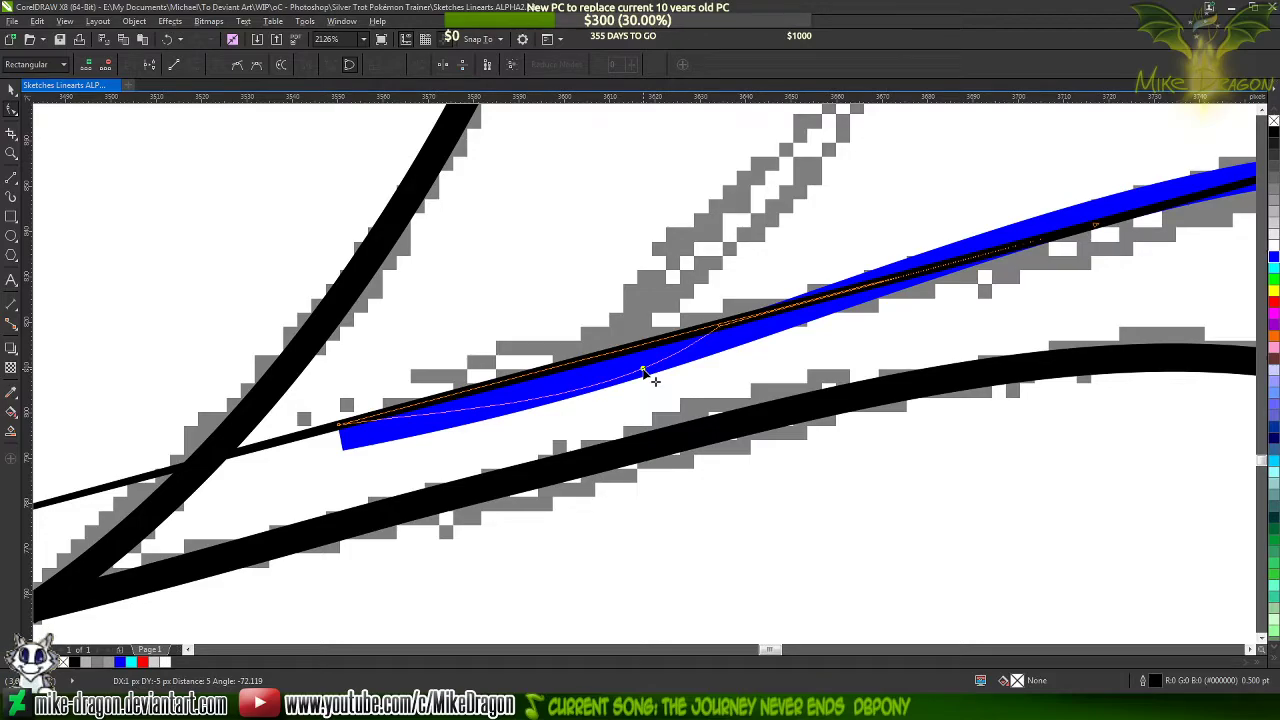
pyautogui.moveTo(643, 371); pyautogui.dragTo(643, 371)
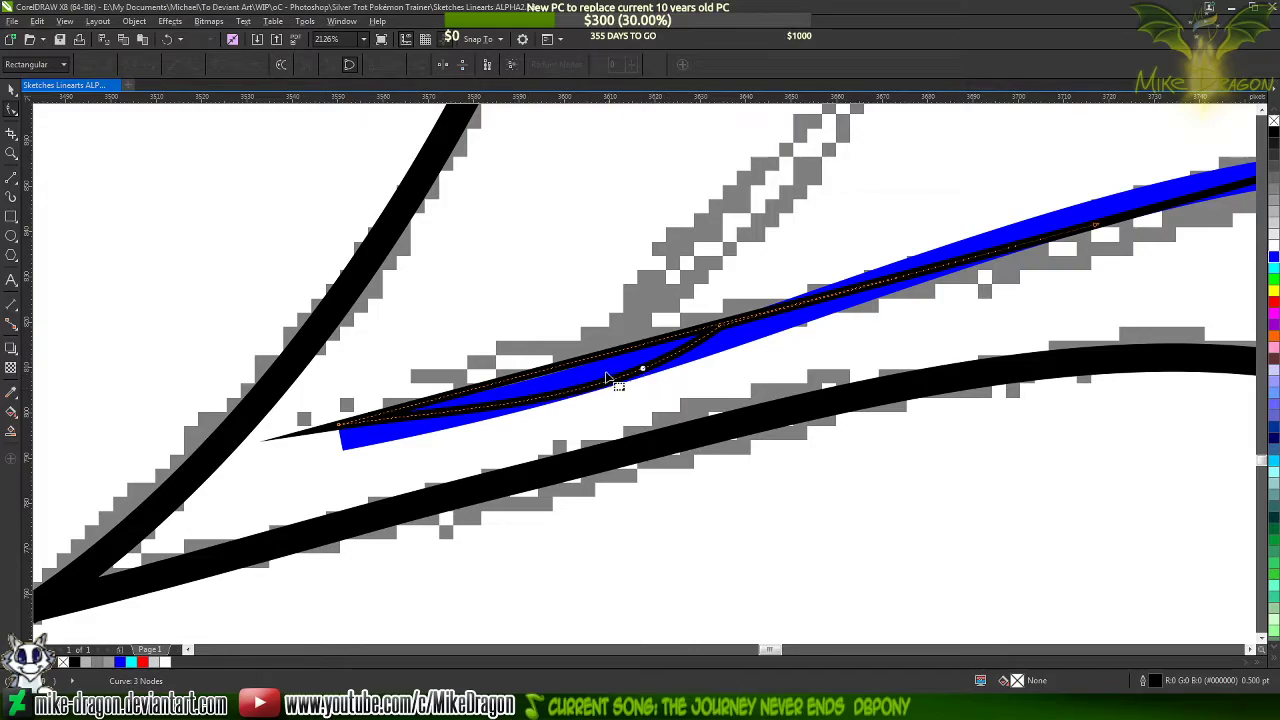
pyautogui.moveTo(628, 352)
pyautogui.mouseDown()
pyautogui.moveTo(658, 347)
pyautogui.moveTo(648, 371)
pyautogui.mouseUp()
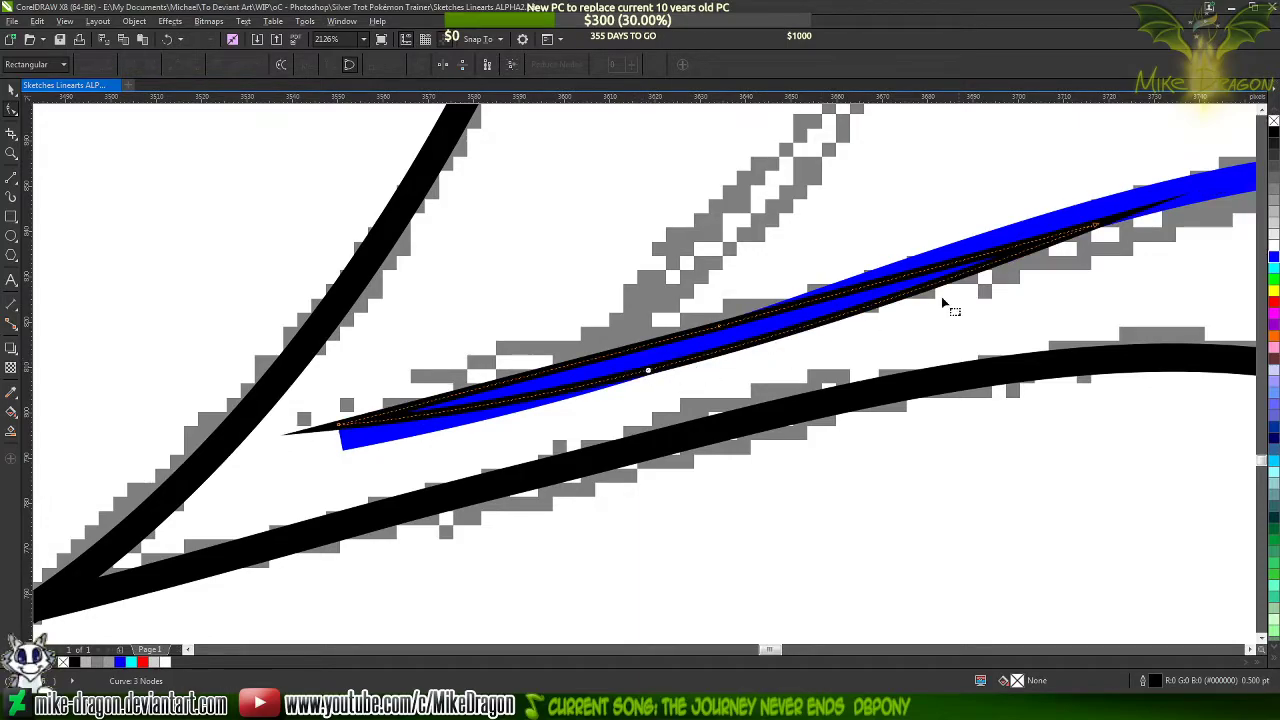
pyautogui.click(1100, 230)
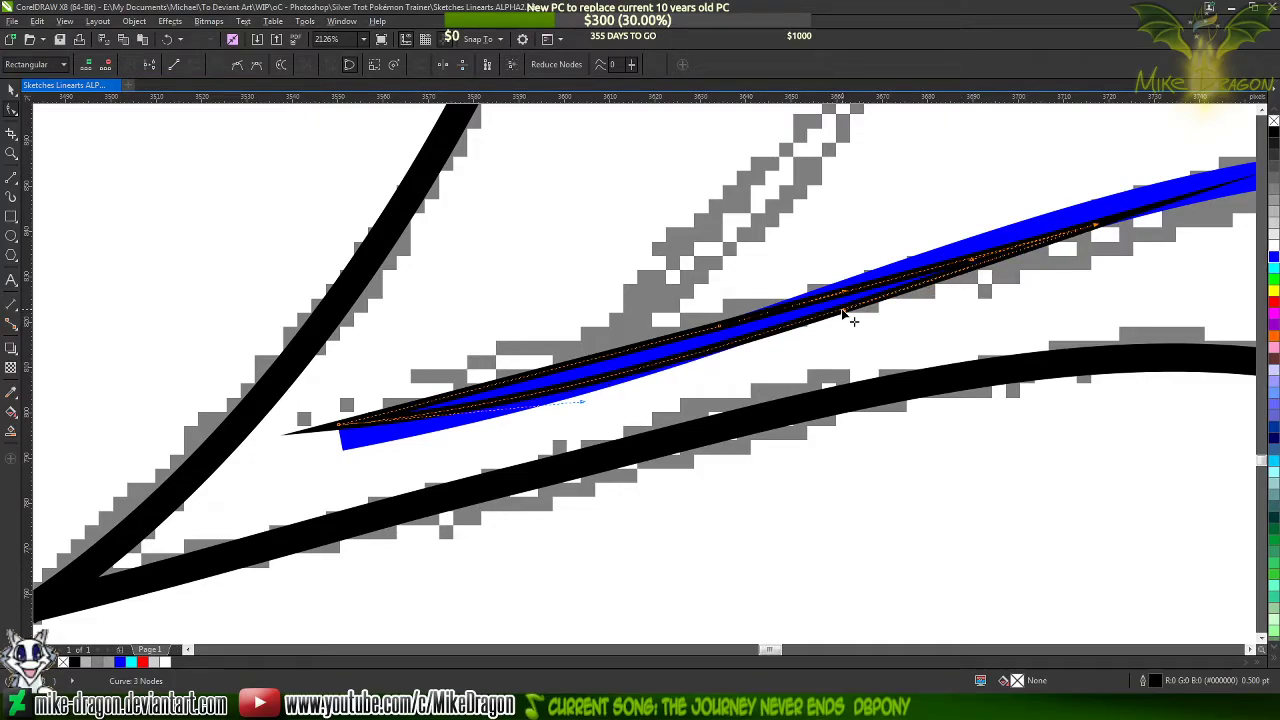
pyautogui.click(778, 370)
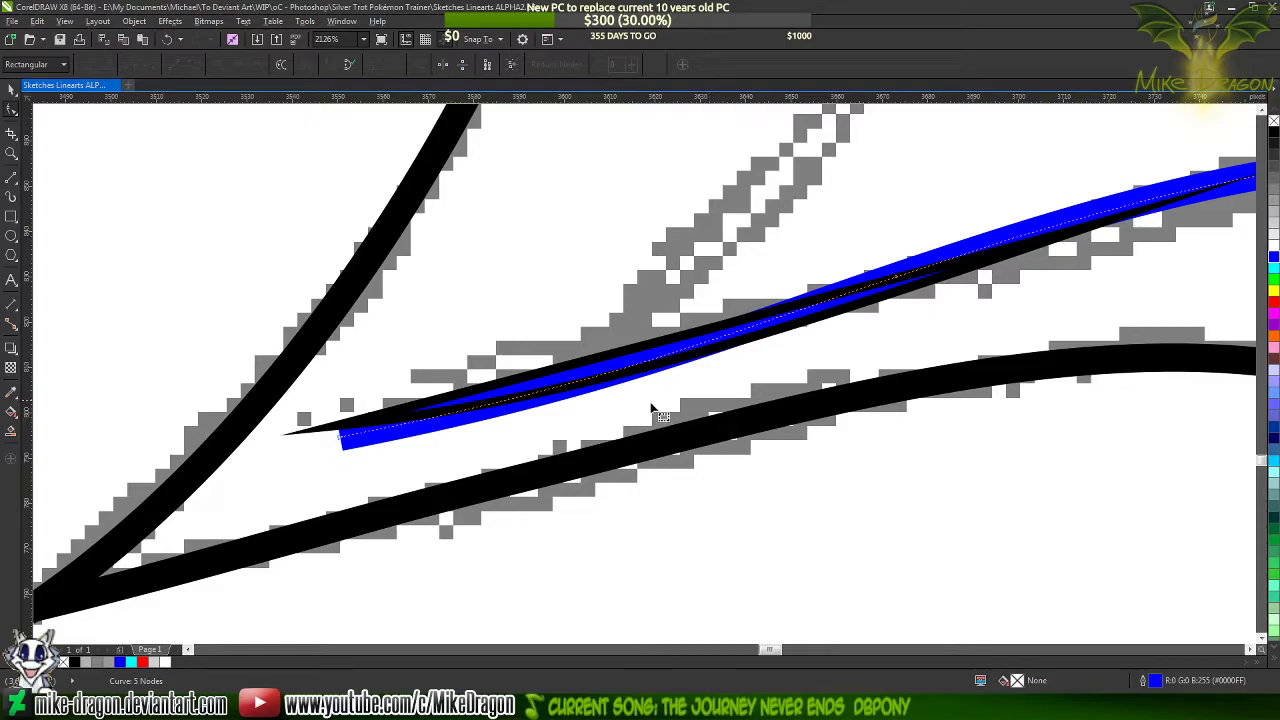
# Curve the tip shape's upper segment near the ankle end and nudge its middle node within the blue line
pyautogui.click(595, 366)
pyautogui.scroll(5, 595, 366)
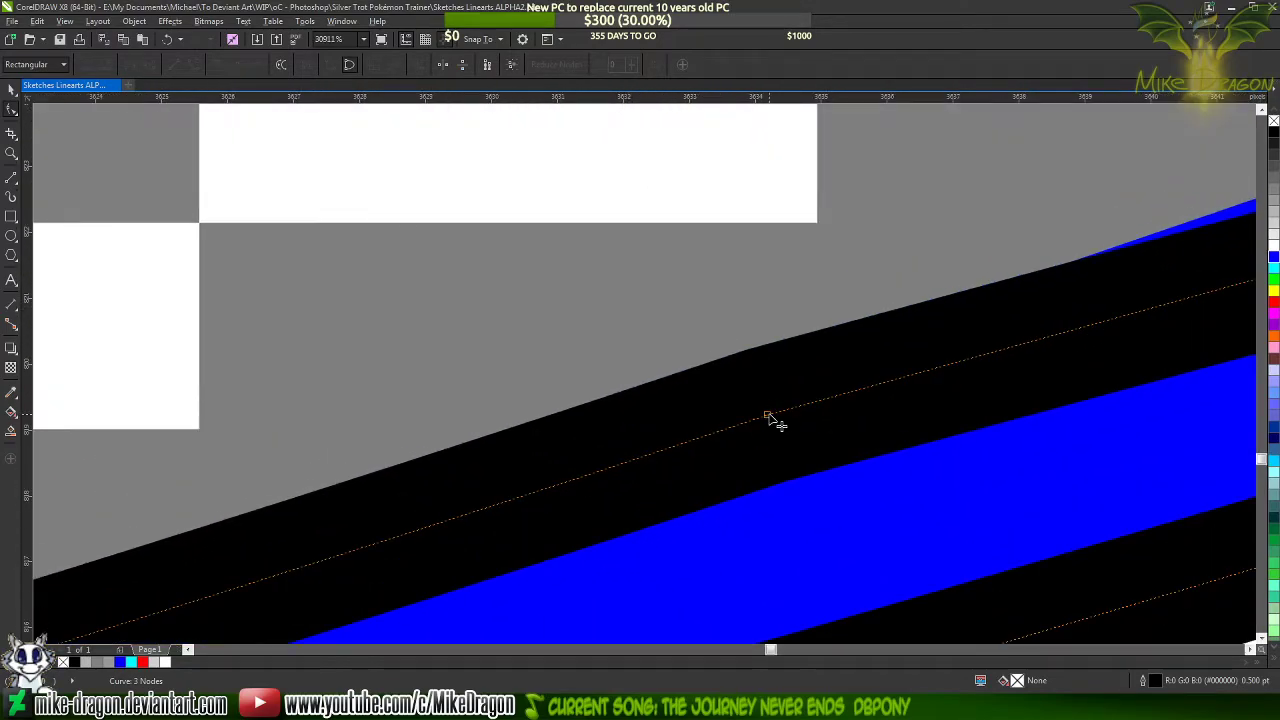
pyautogui.moveTo(768, 418); pyautogui.dragTo(771, 440)
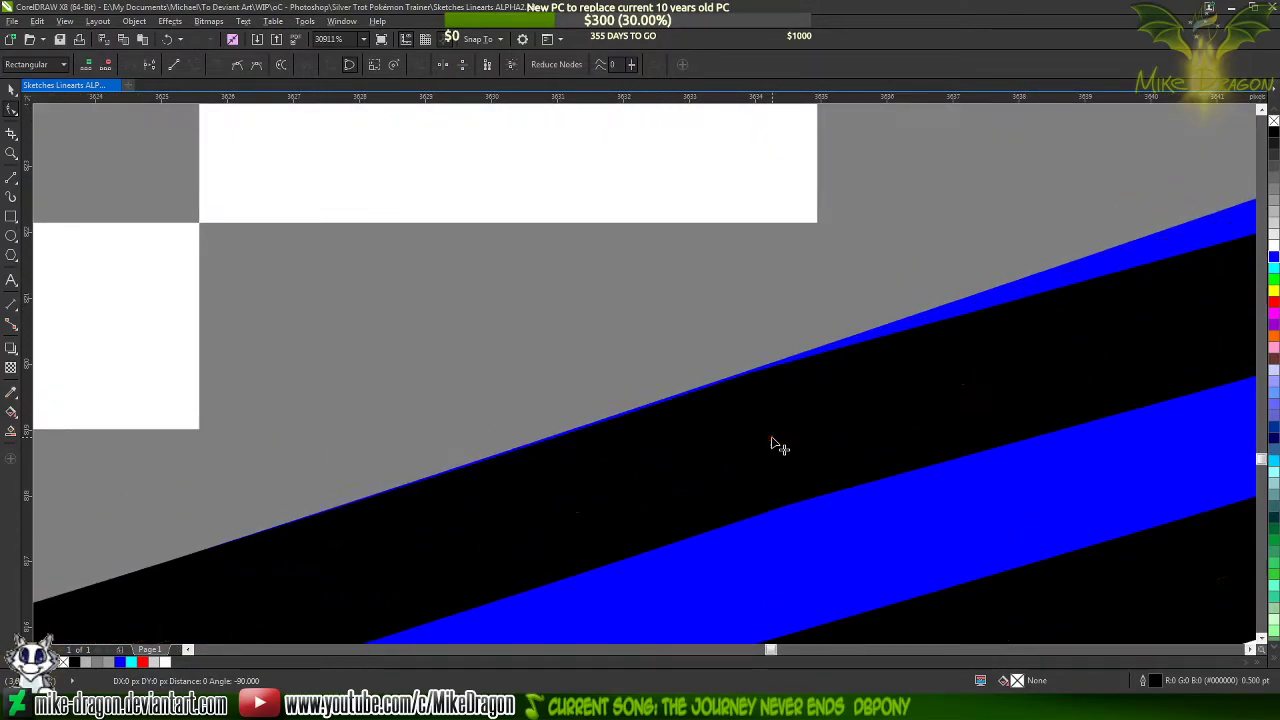
pyautogui.scroll(-5, 1030, 262)
pyautogui.scroll(-3, 1030, 262)
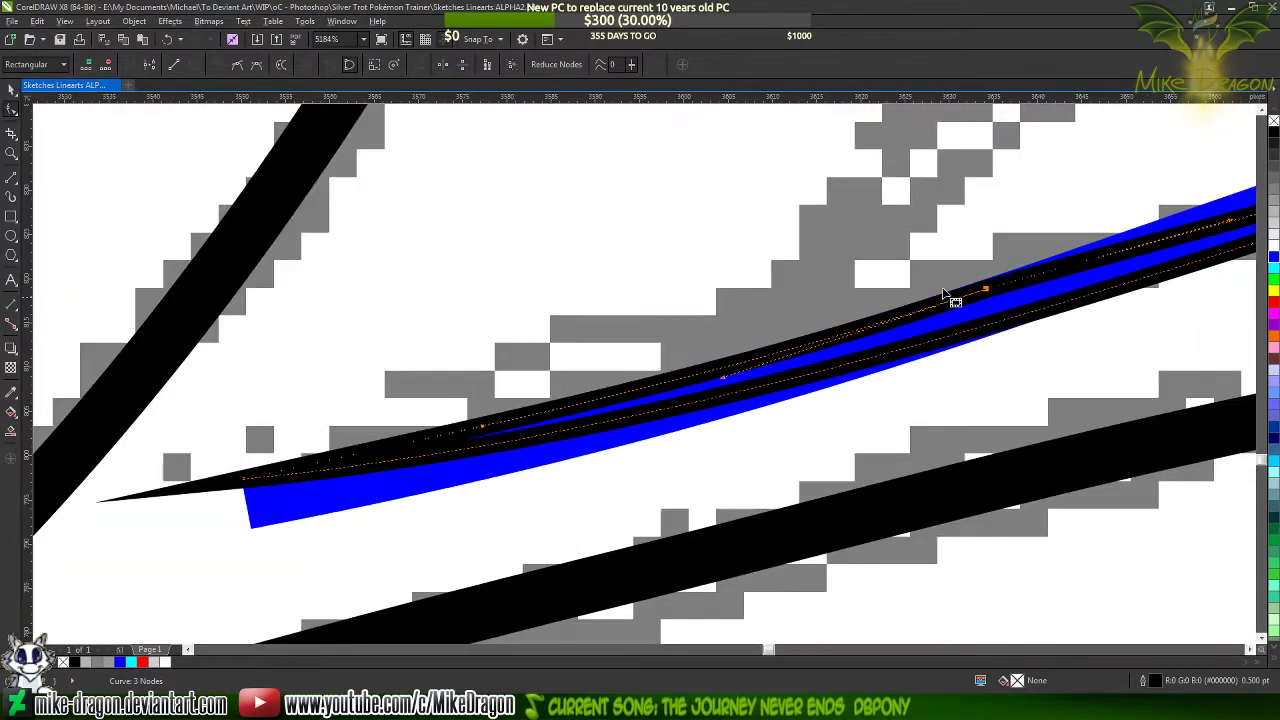
# Adjust the middle node's handle and both ankle-end handles so the tip's curves follow the blue line's edges
pyautogui.moveTo(724, 377); pyautogui.dragTo(725, 372)
pyautogui.moveTo(482, 428); pyautogui.dragTo(494, 433)
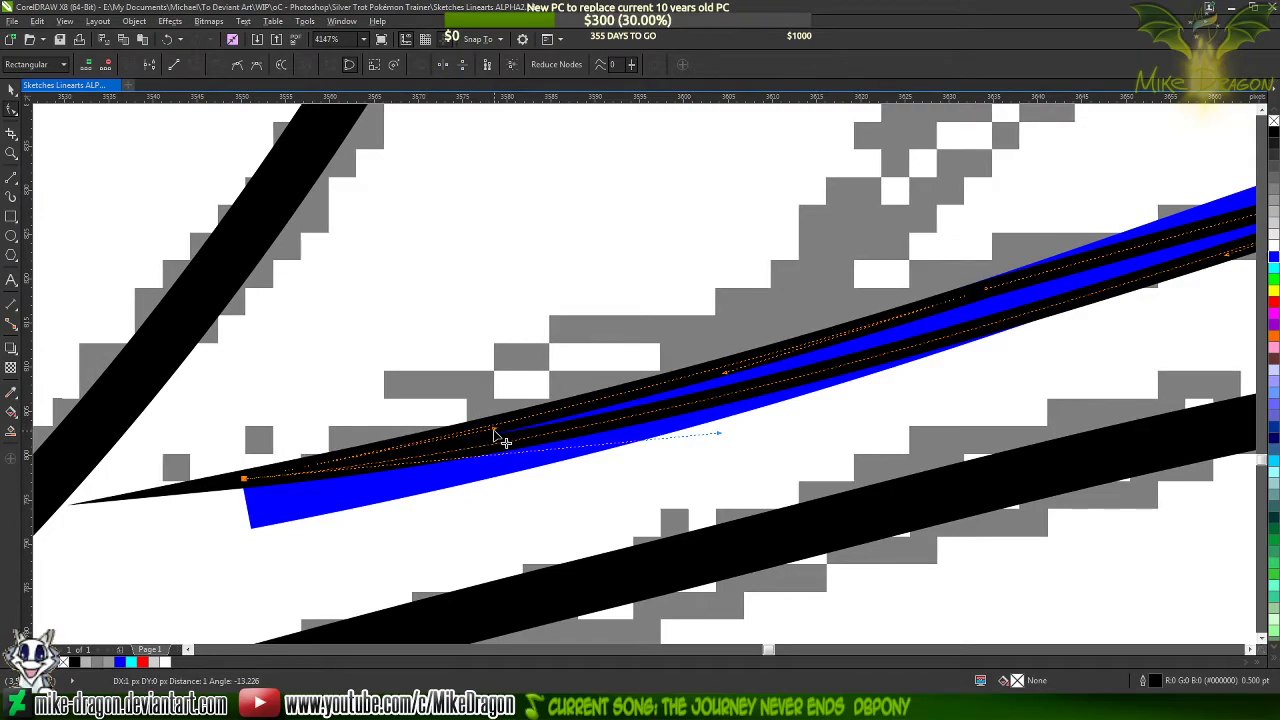
pyautogui.moveTo(720, 436); pyautogui.dragTo(730, 443)
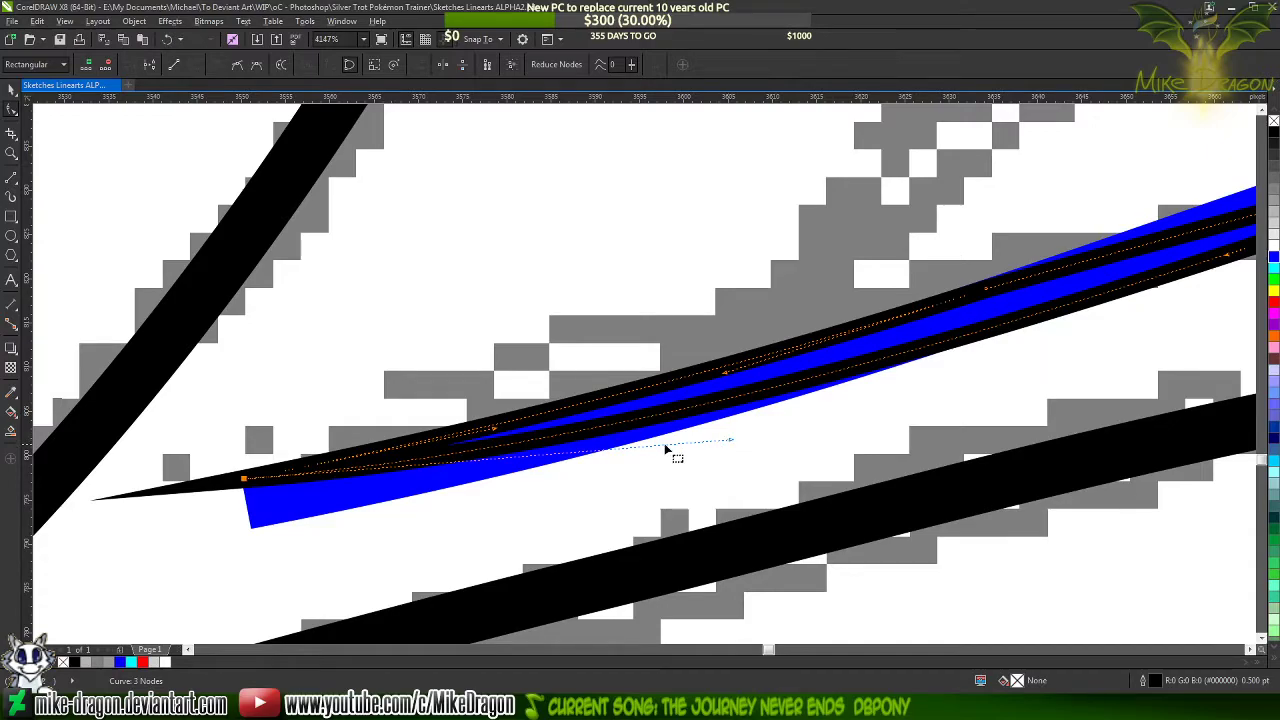
# Reselect the black tip shape and move its ankle-end node inward along the blue line
pyautogui.scroll(-3, 665, 449)
pyautogui.click(729, 410)
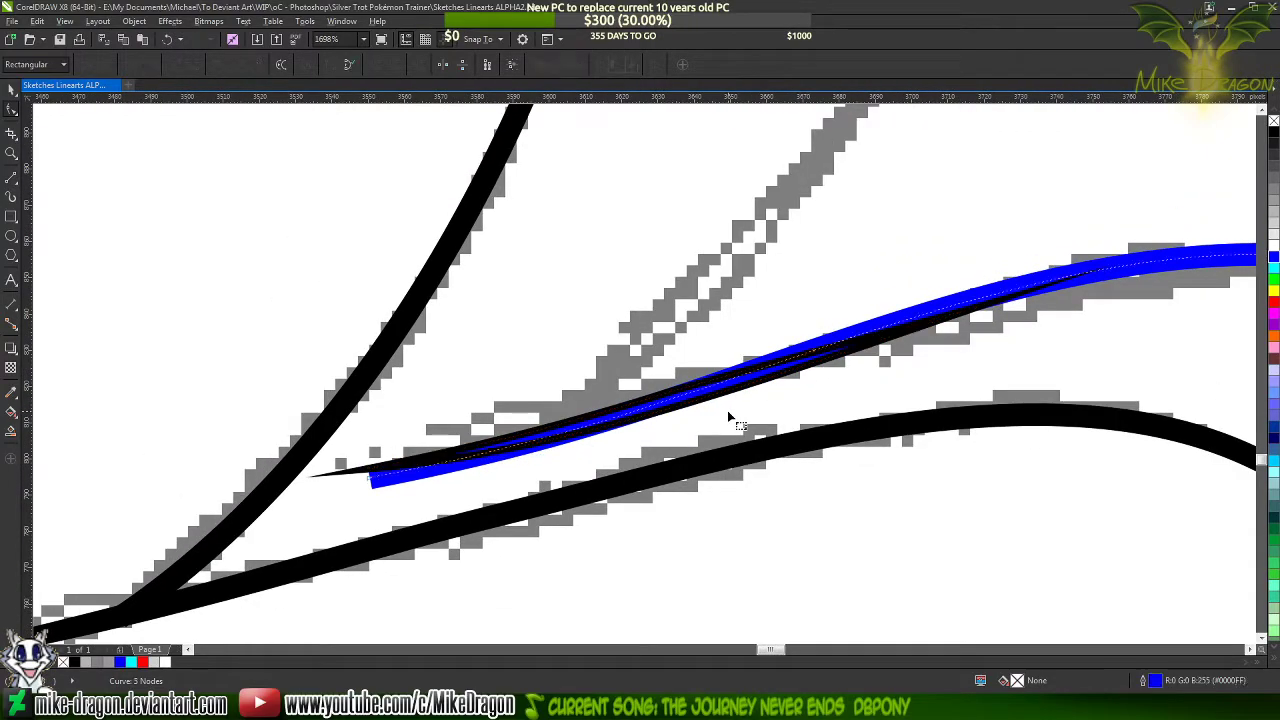
pyautogui.click(395, 462)
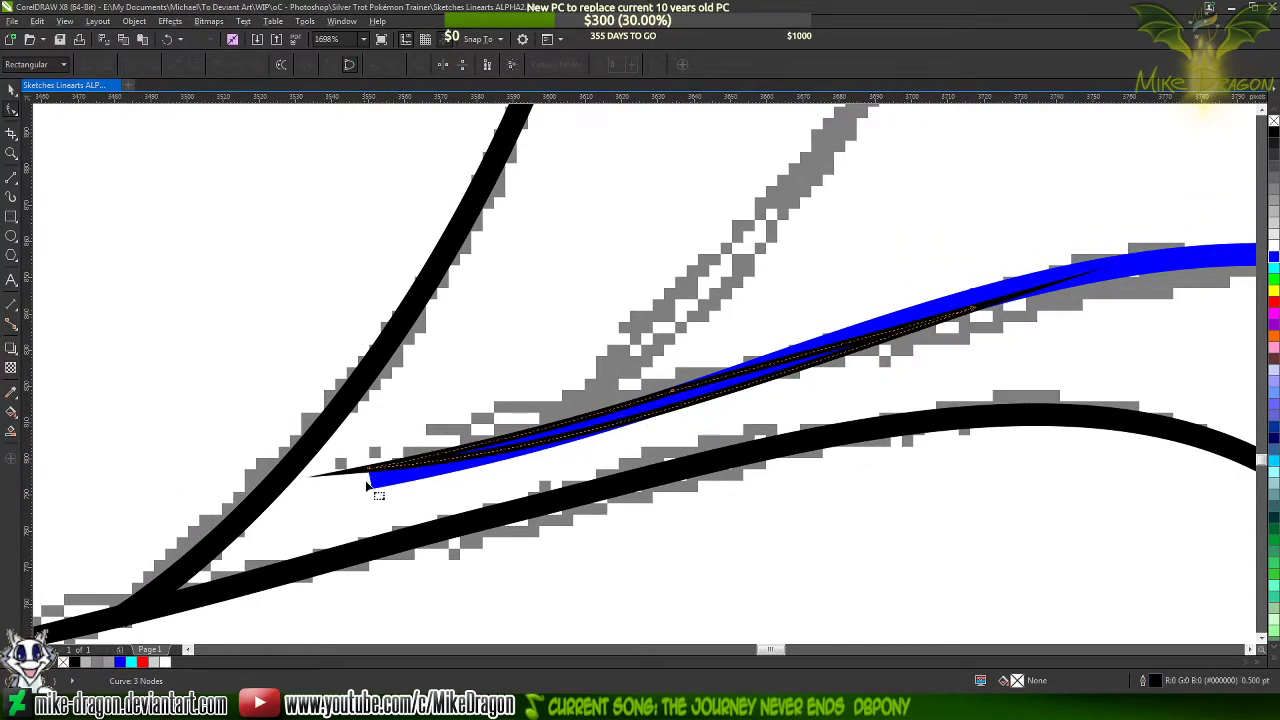
pyautogui.scroll(3, 392, 468)
pyautogui.moveTo(383, 440); pyautogui.dragTo(462, 428)
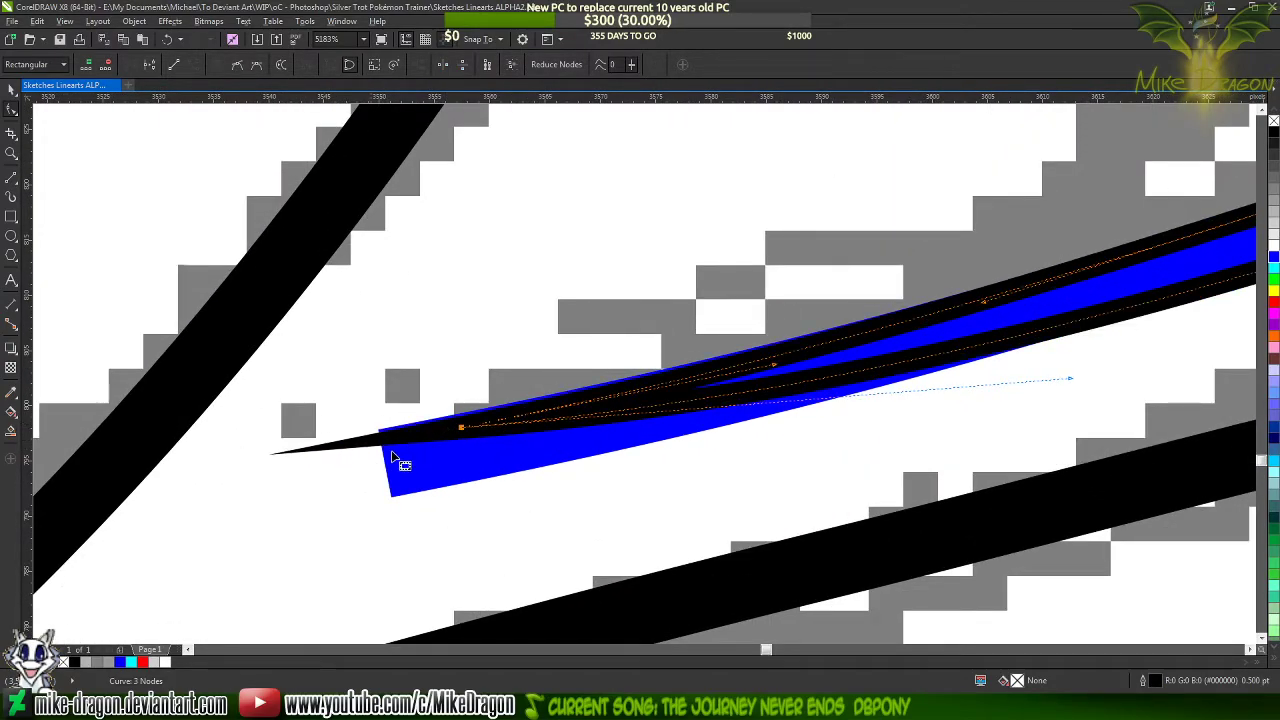
# Add a cusp node midway along the tip shape's lower curve
pyautogui.scroll(-2, 391, 453)
pyautogui.scroll(-1, 850, 410)
pyautogui.scroll(2, 1028, 348)
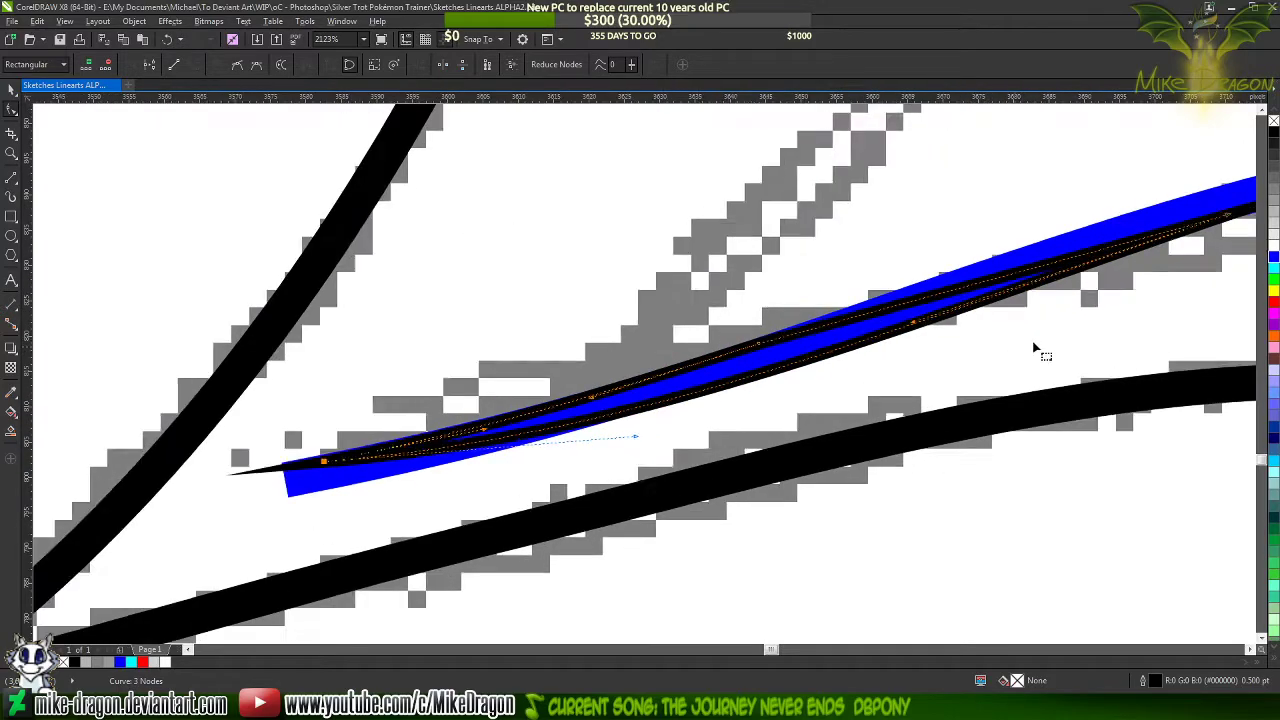
pyautogui.scroll(-2, 620, 440)
pyautogui.scroll(3, 1107, 259)
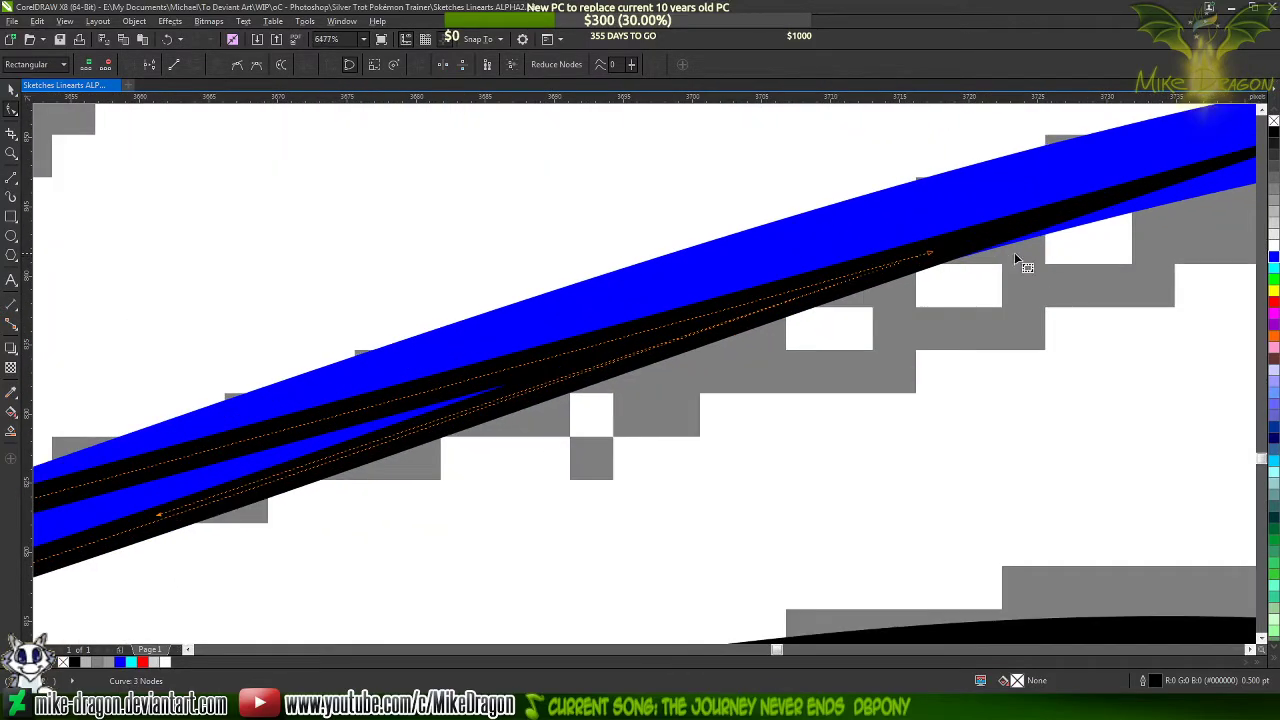
pyautogui.scroll(-3, 917, 266)
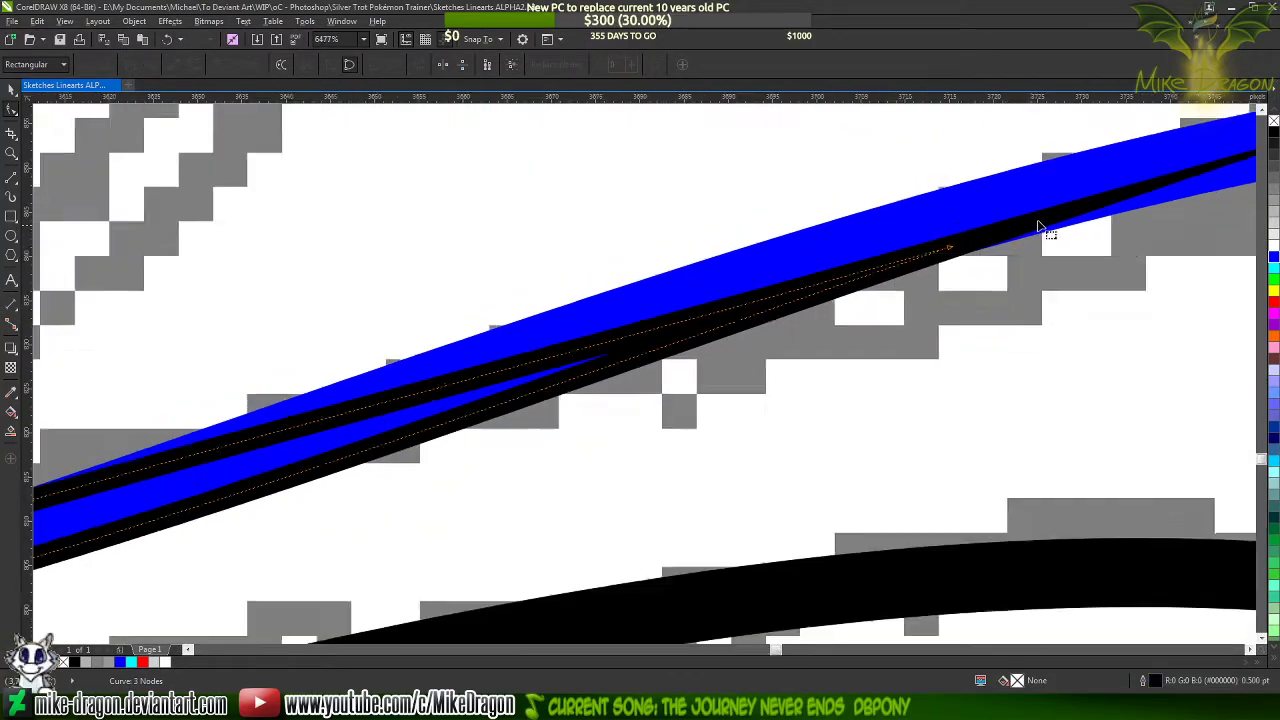
pyautogui.scroll(2, 652, 343)
pyautogui.doubleClick(655, 353)
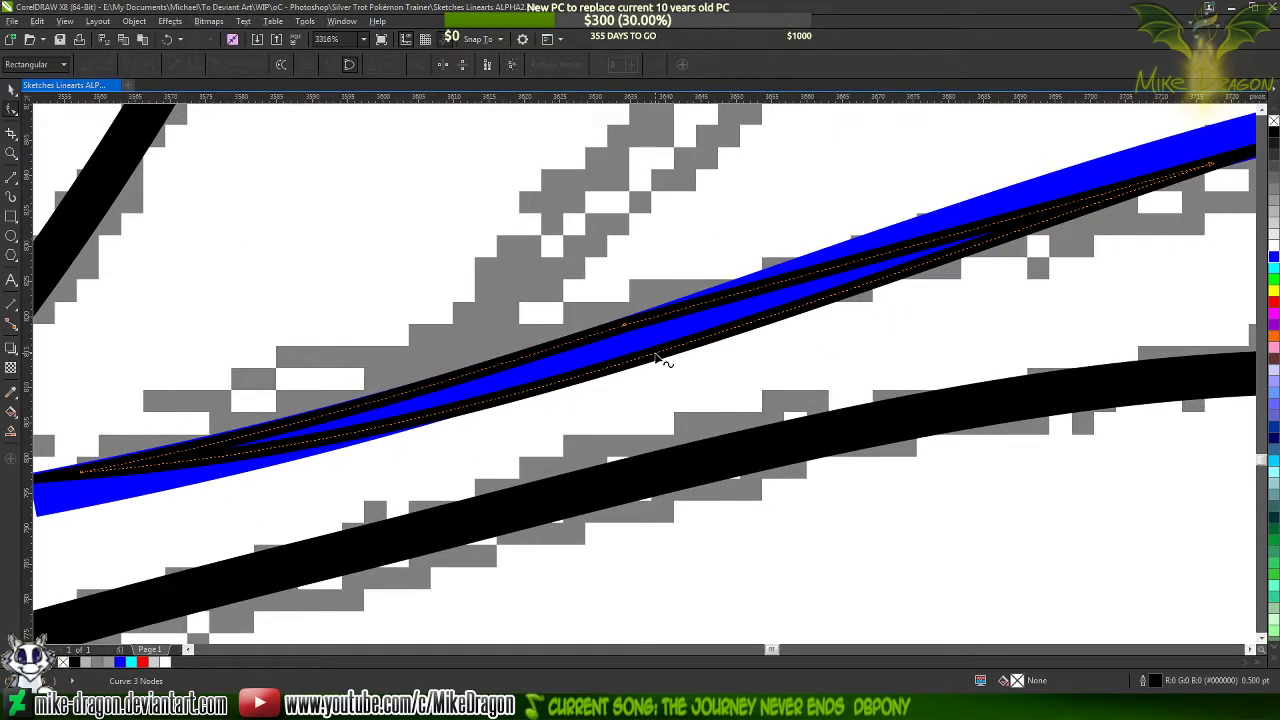
pyautogui.click(216, 66)
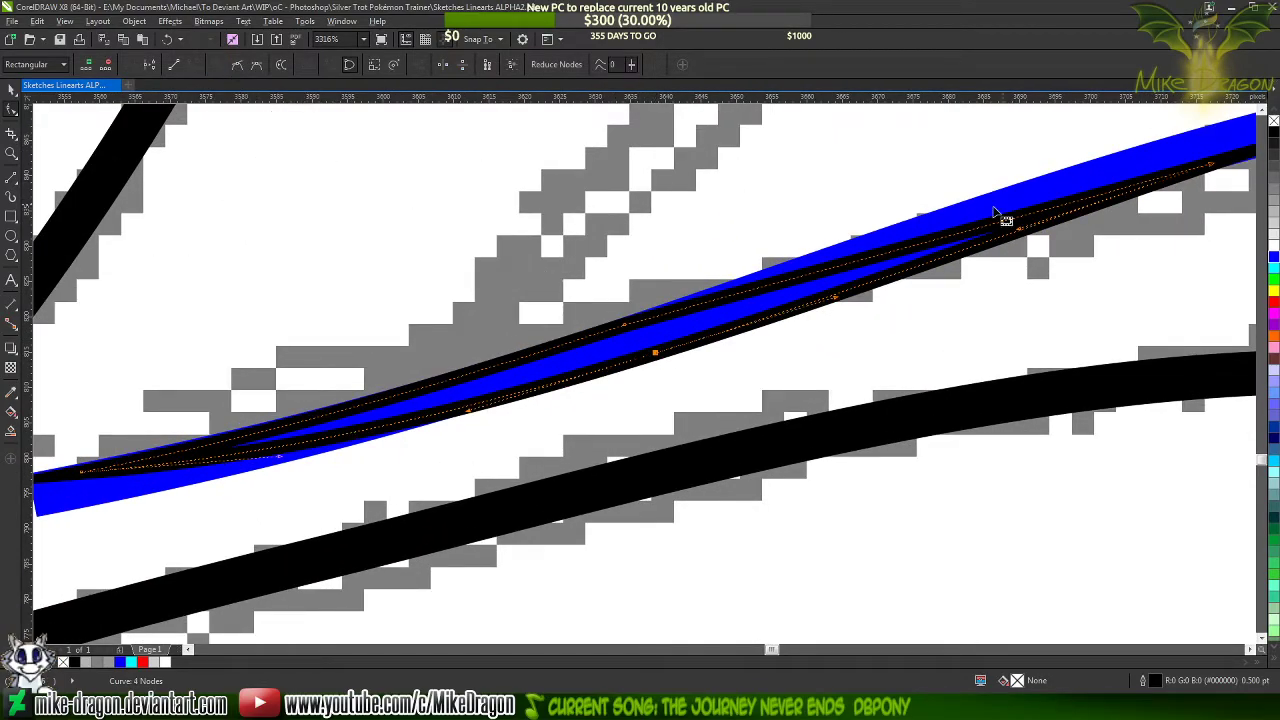
pyautogui.scroll(1, 1130, 183)
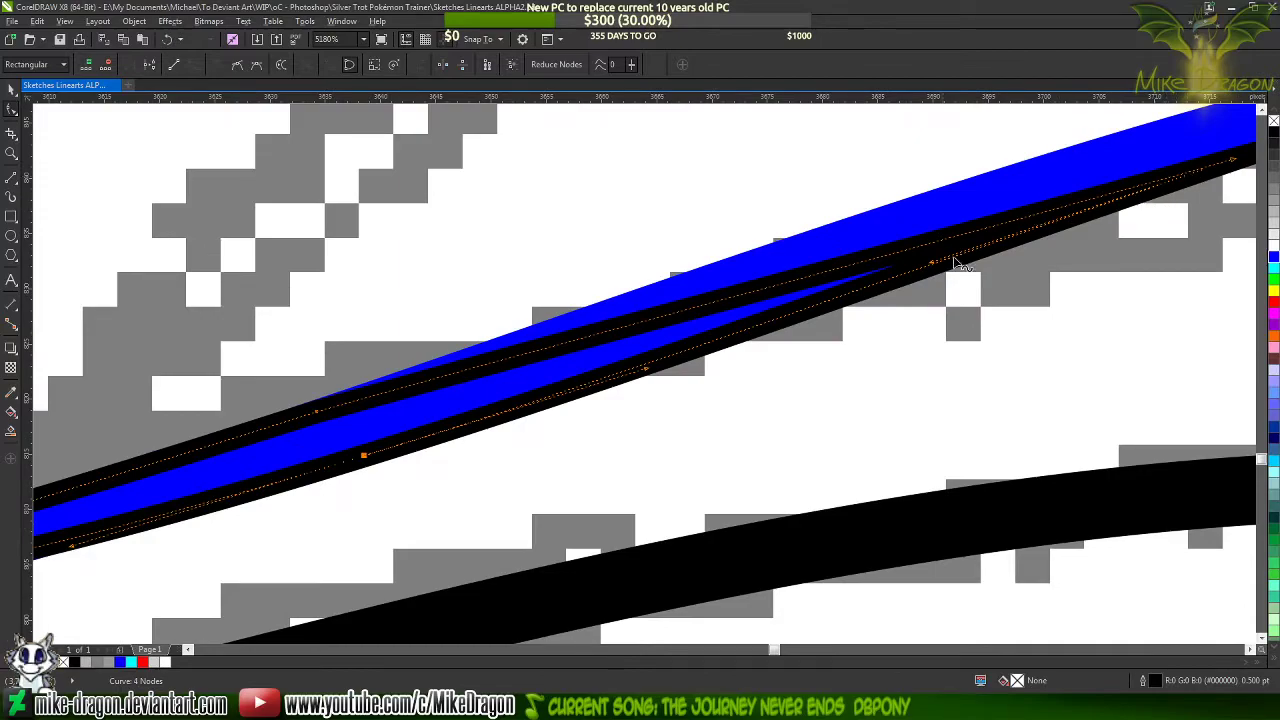
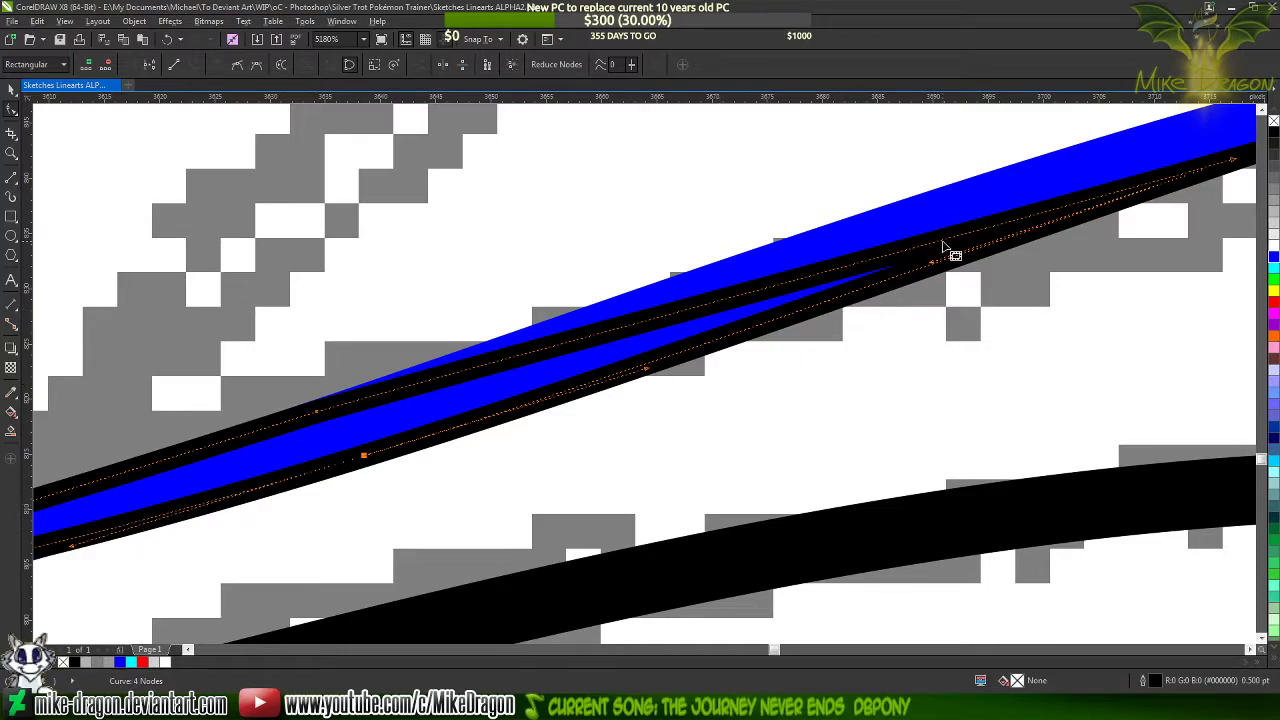
# Shorten and re-angle the upper curve's handle at the tip shape's upper-right end node so its point stays within the blue line
pyautogui.moveTo(940, 275); pyautogui.dragTo(905, 272)
pyautogui.scroll(-3, 400, 470)
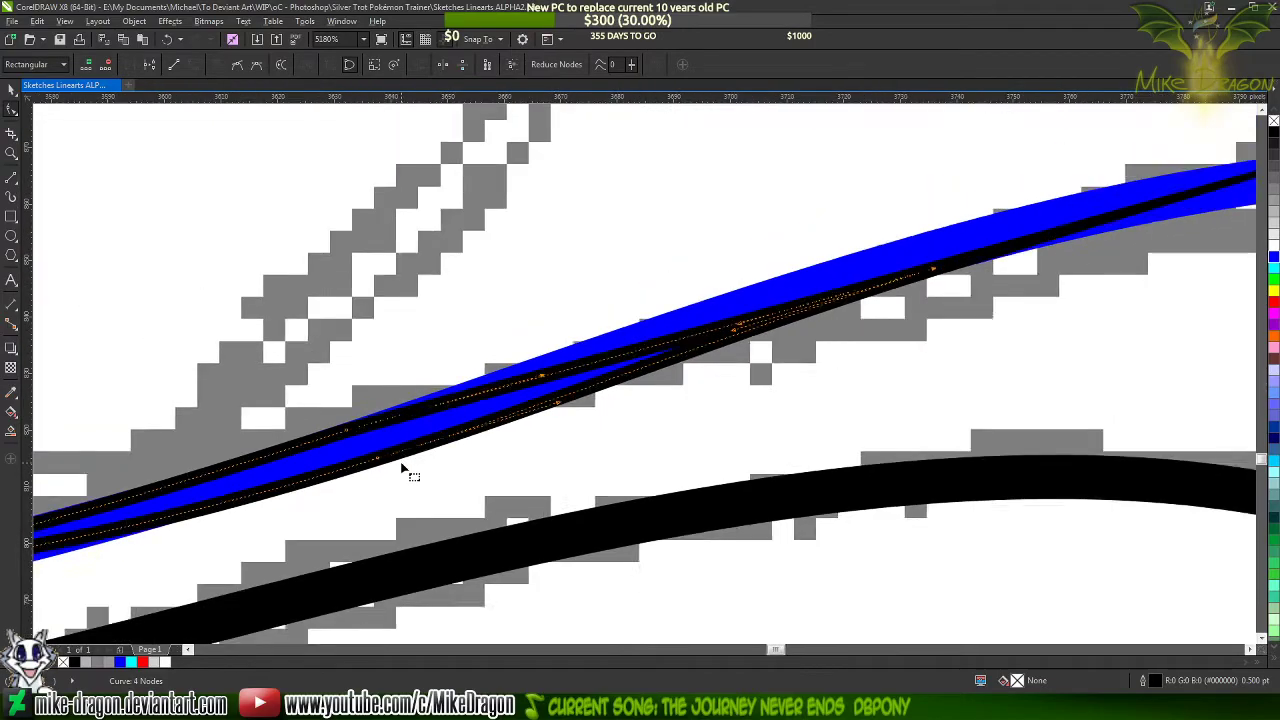
pyautogui.scroll(3, 660, 376)
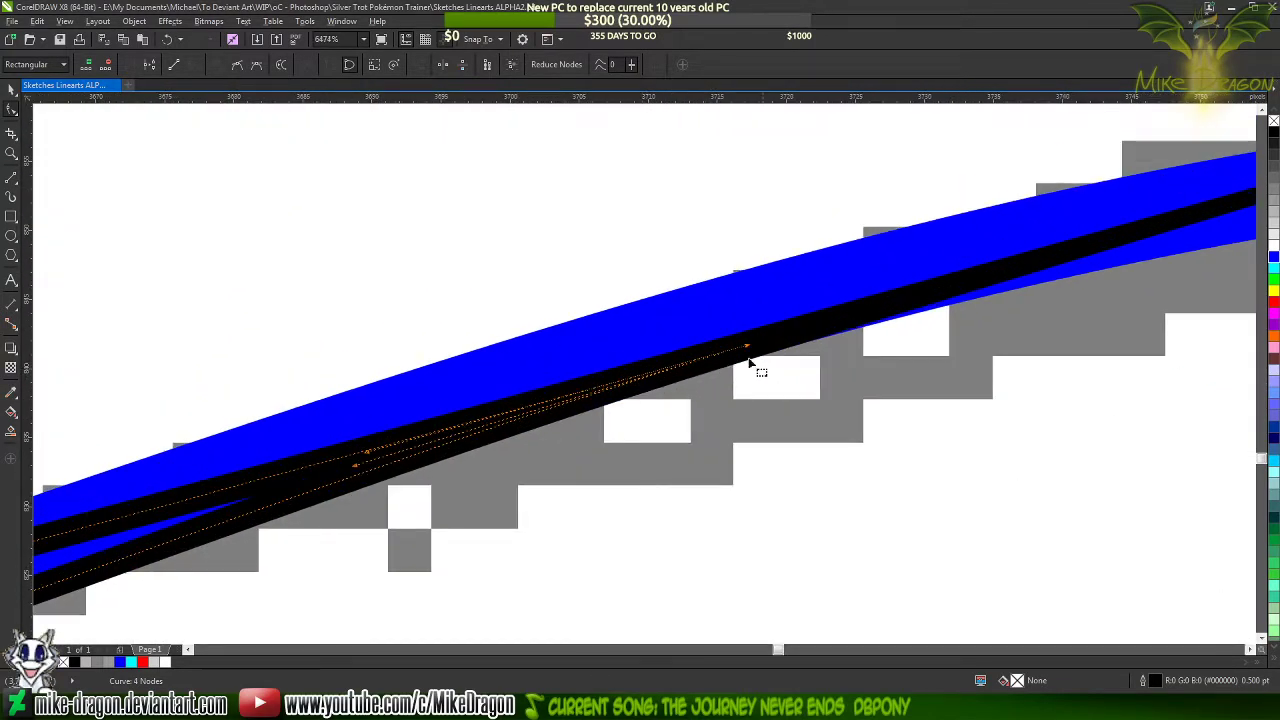
pyautogui.scroll(-2, 770, 350)
pyautogui.scroll(-3, 418, 423)
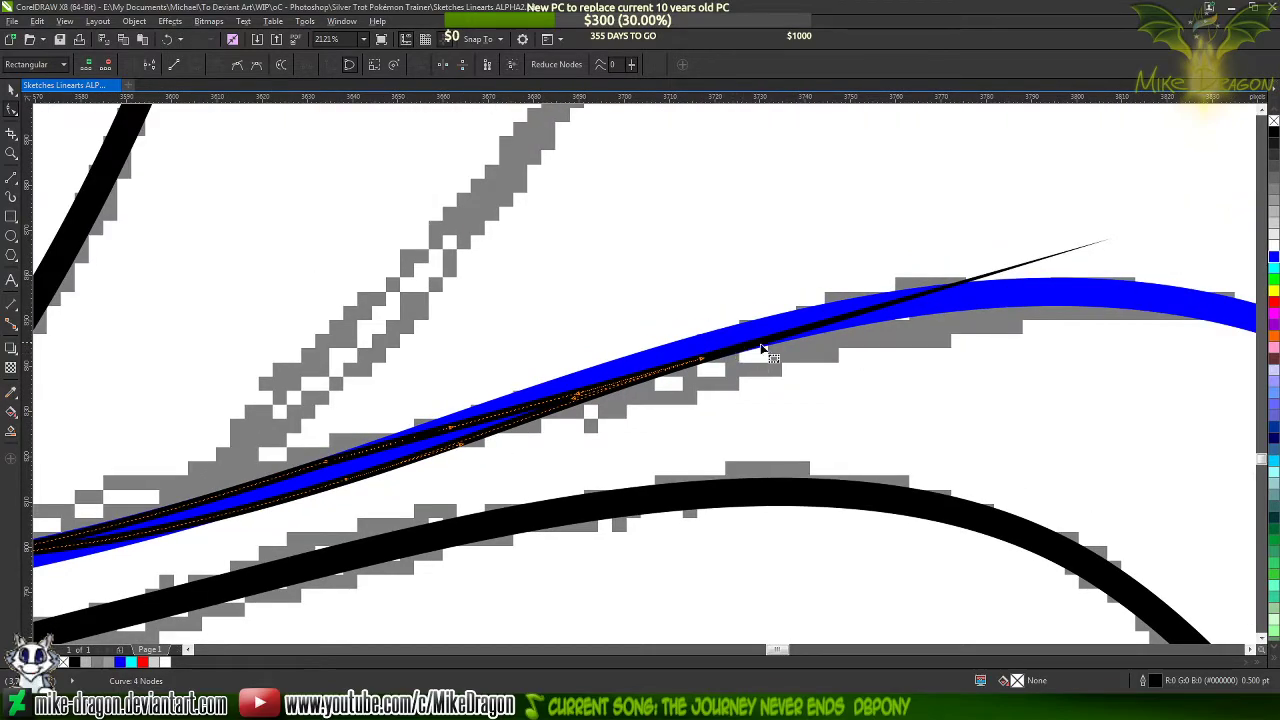
pyautogui.scroll(3, 580, 398)
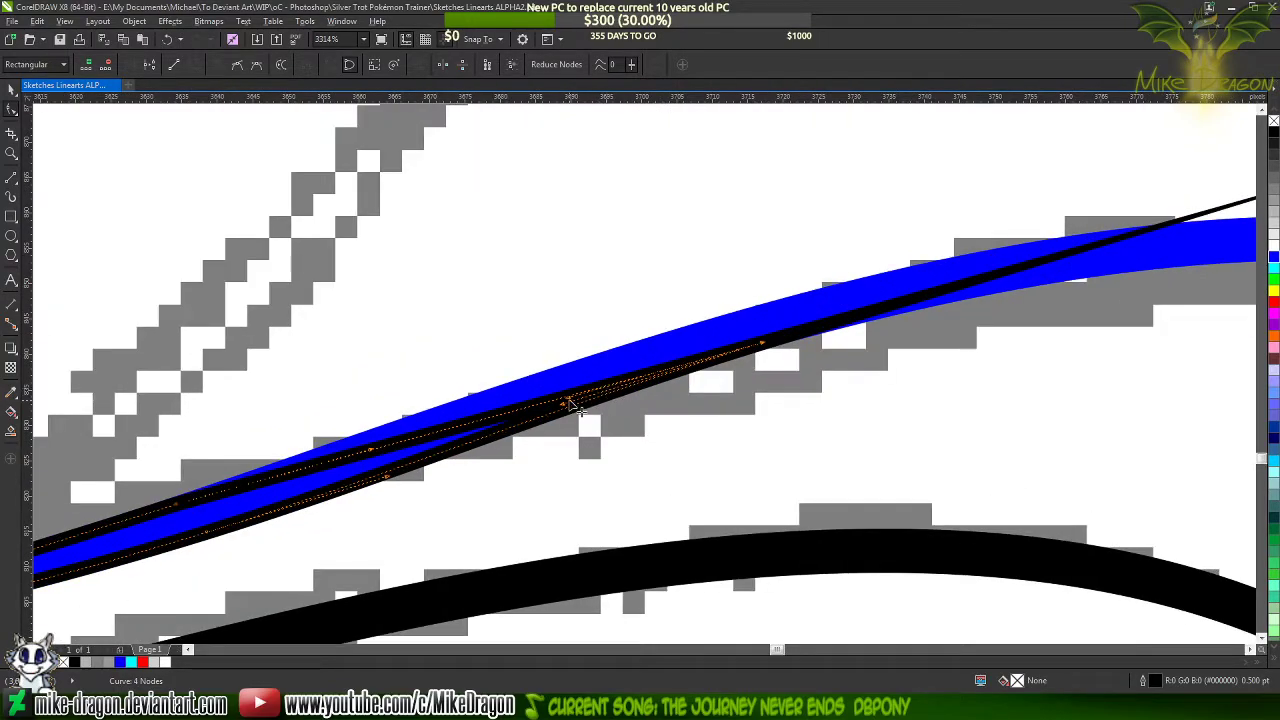
pyautogui.moveTo(570, 400); pyautogui.dragTo(753, 331)
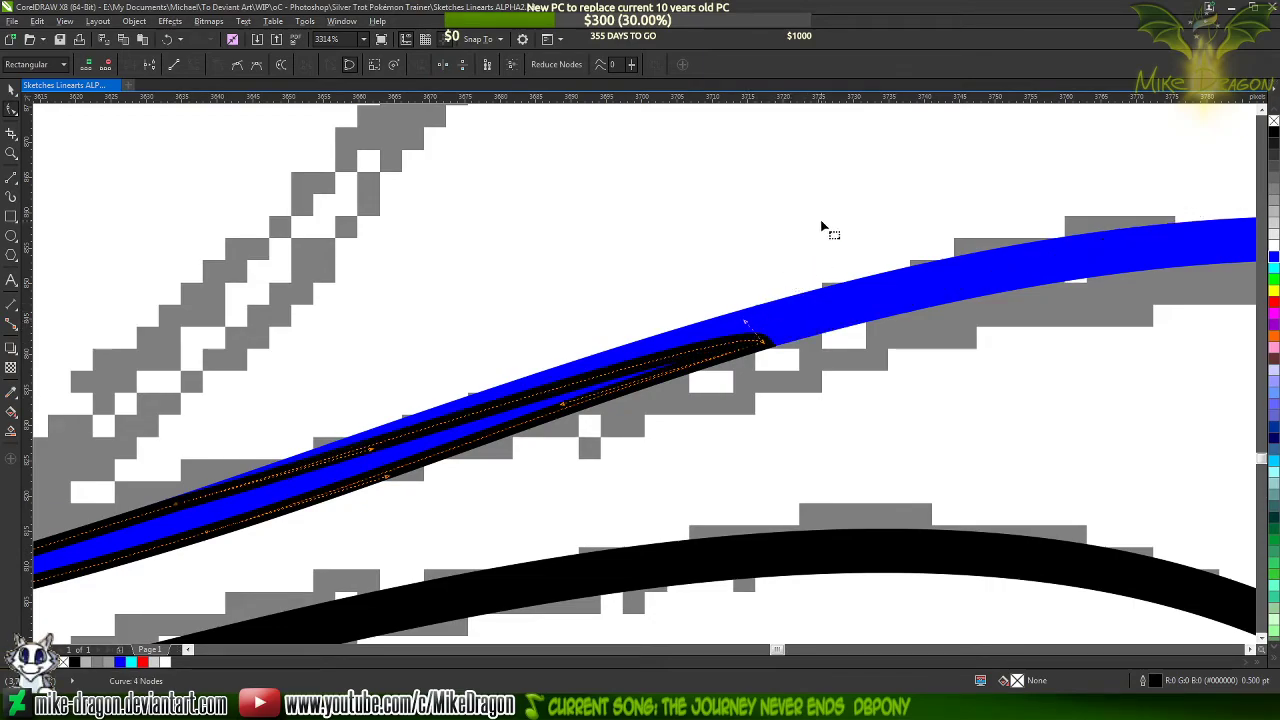
pyautogui.scroll(10, 771, 363)
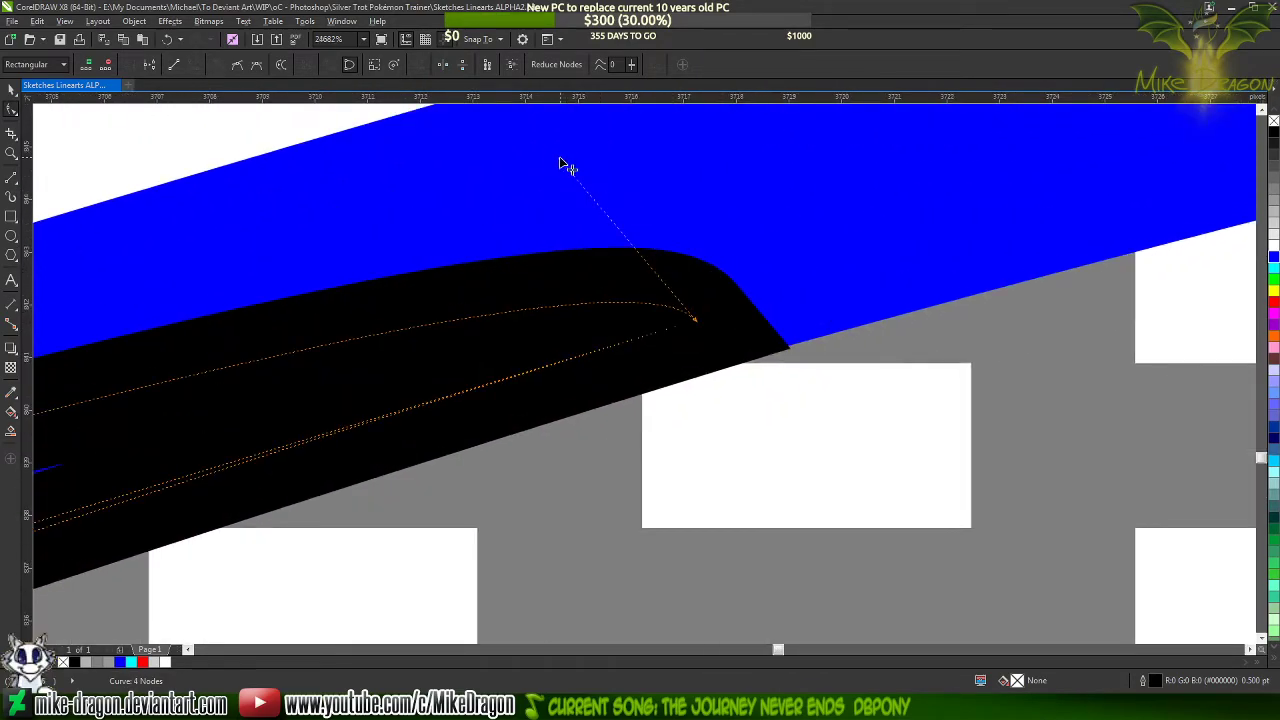
pyautogui.moveTo(560, 162); pyautogui.dragTo(333, 268)
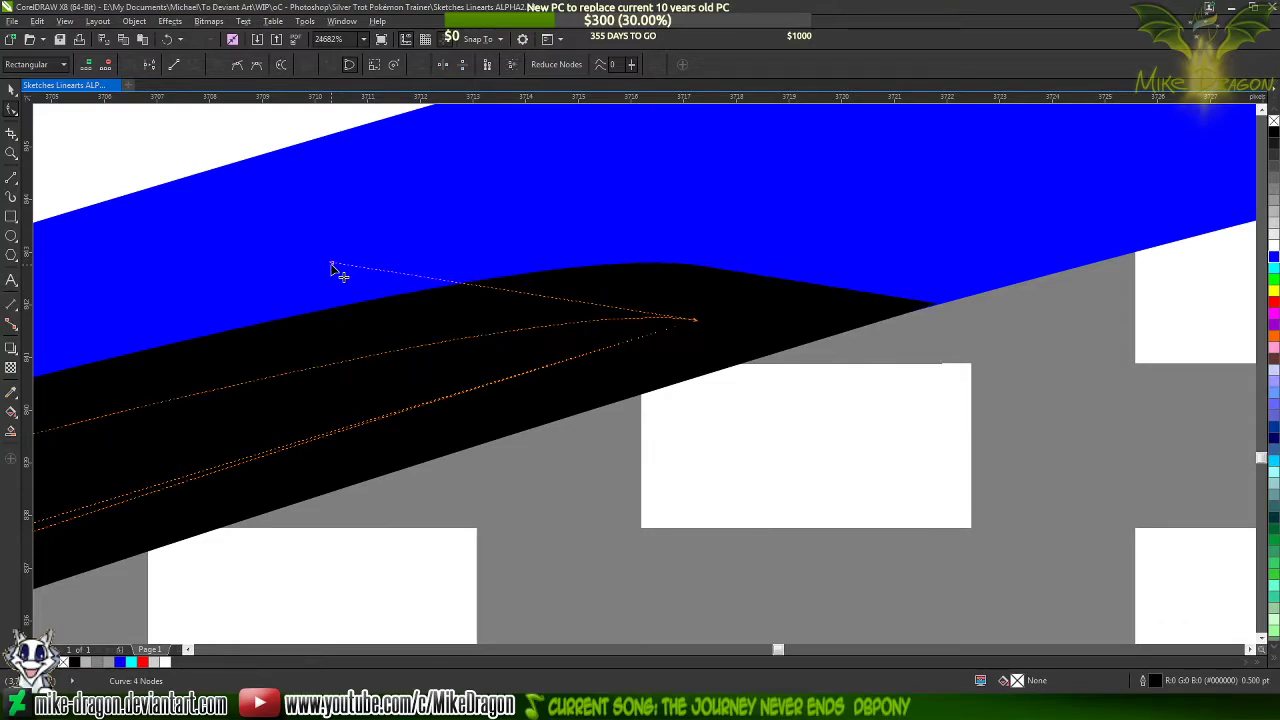
pyautogui.scroll(-7, 938, 265)
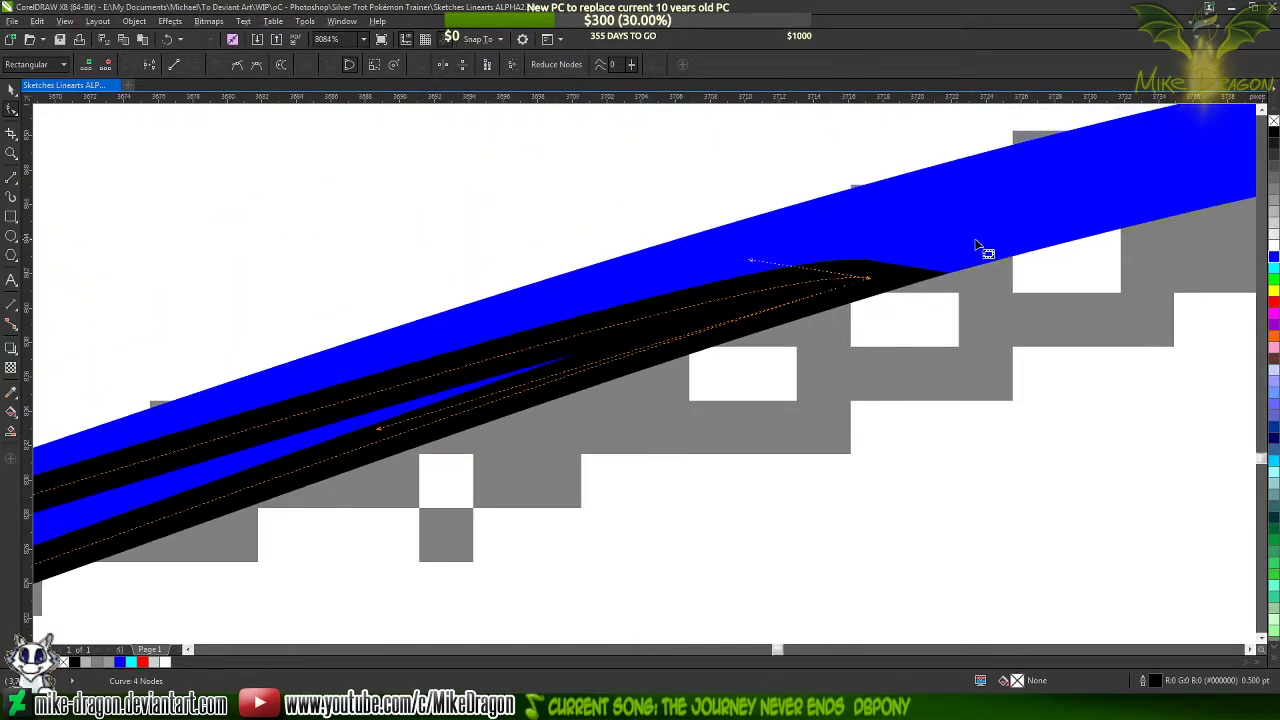
pyautogui.scroll(3, 543, 341)
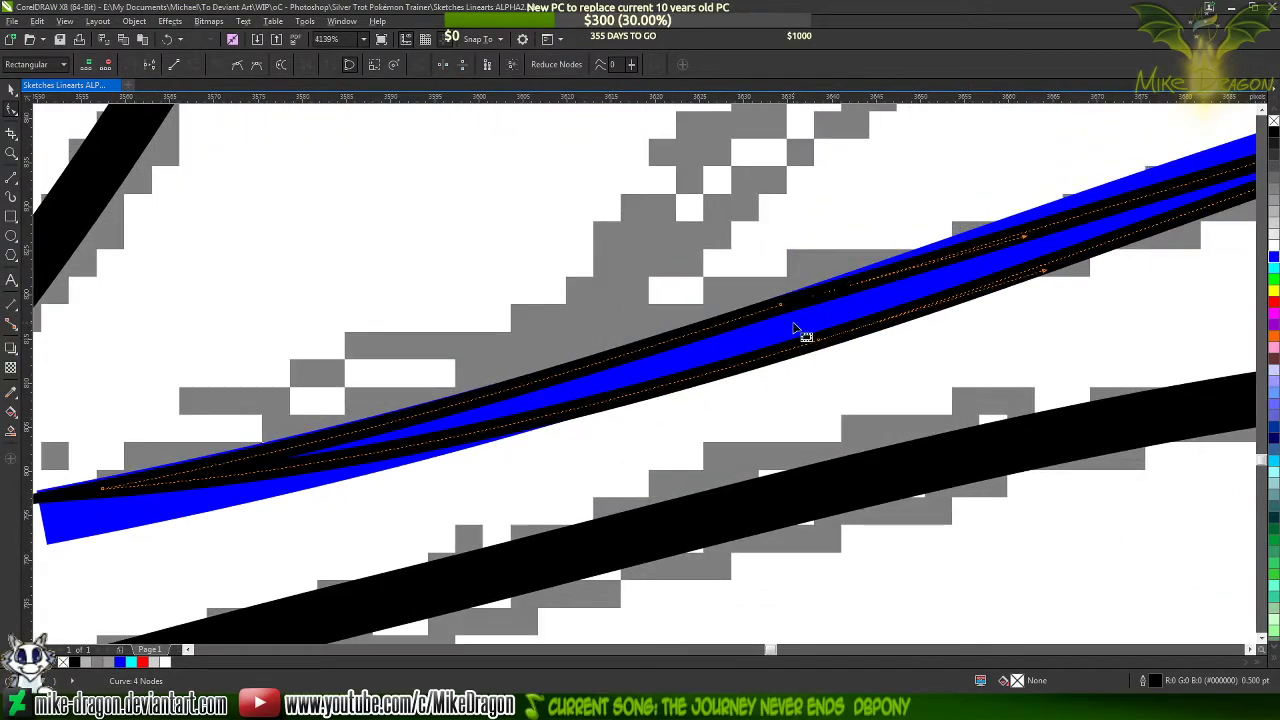
# Add a node to the blue line midway along the tip shape and delete its ankle-end node to shorten the line
pyautogui.click(777, 330)
pyautogui.scroll(4, 778, 328)
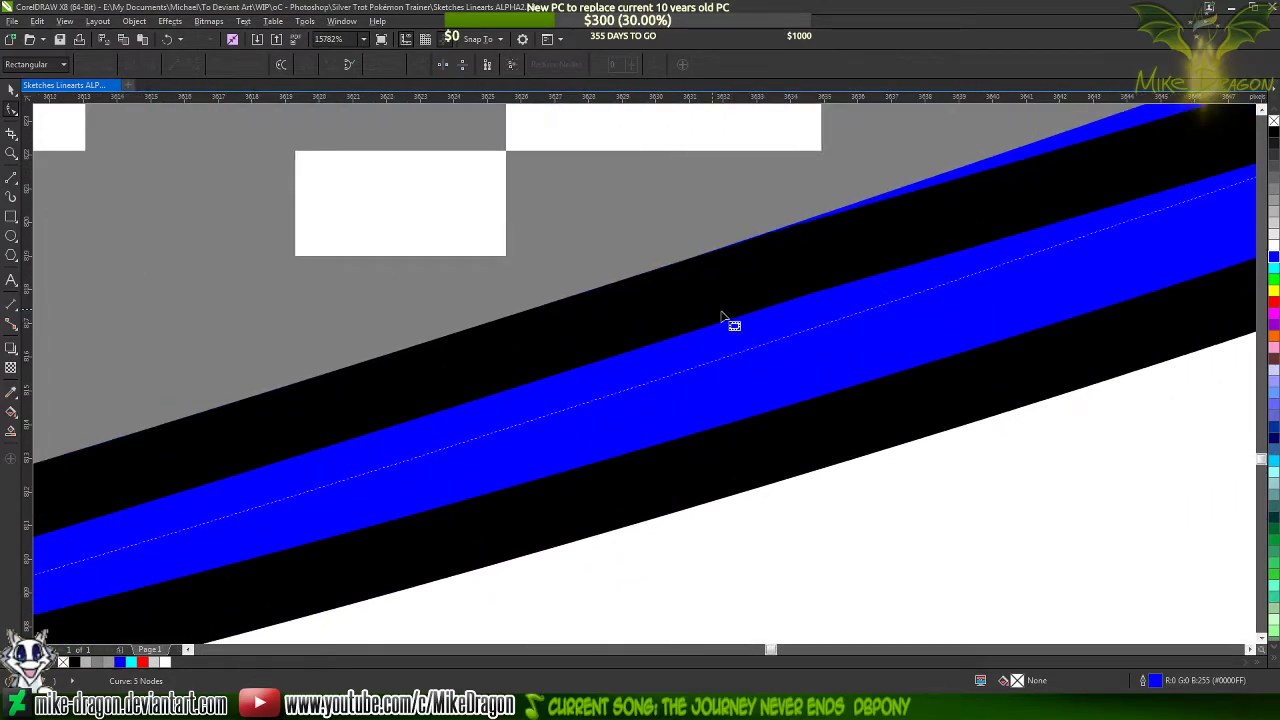
pyautogui.doubleClick(697, 370)
pyautogui.scroll(-8, 950, 300)
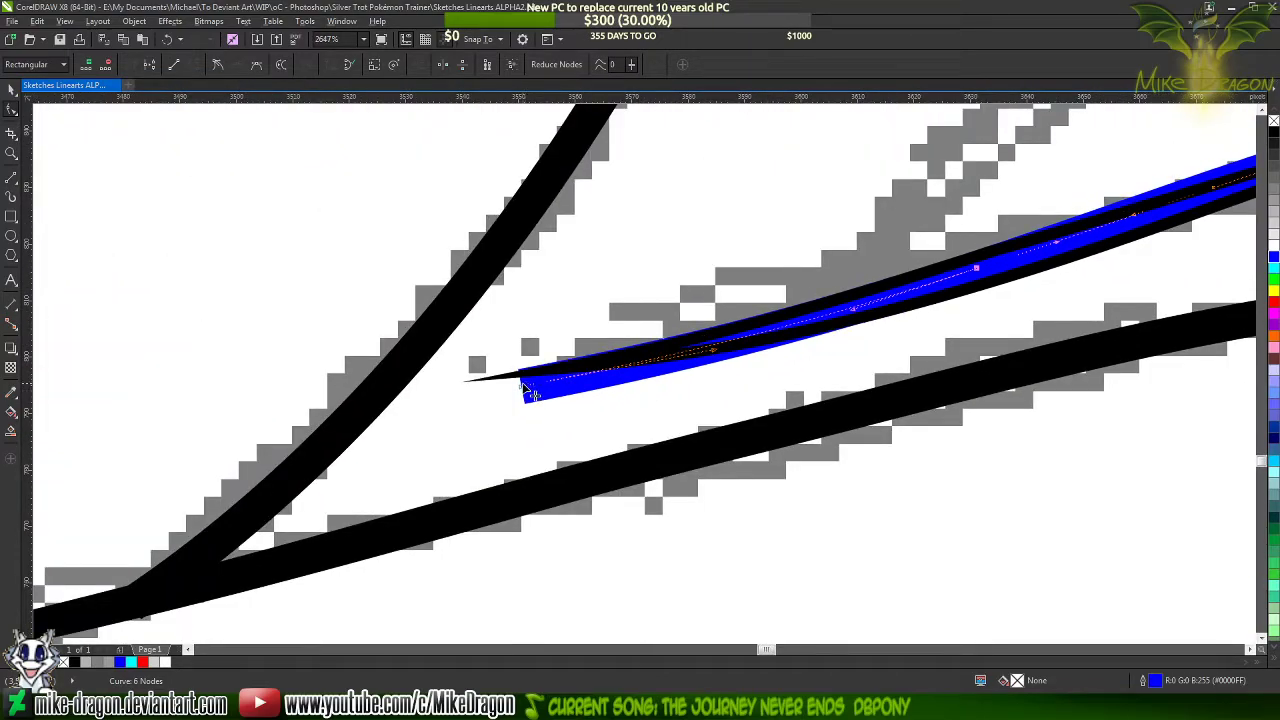
pyautogui.doubleClick(521, 388)
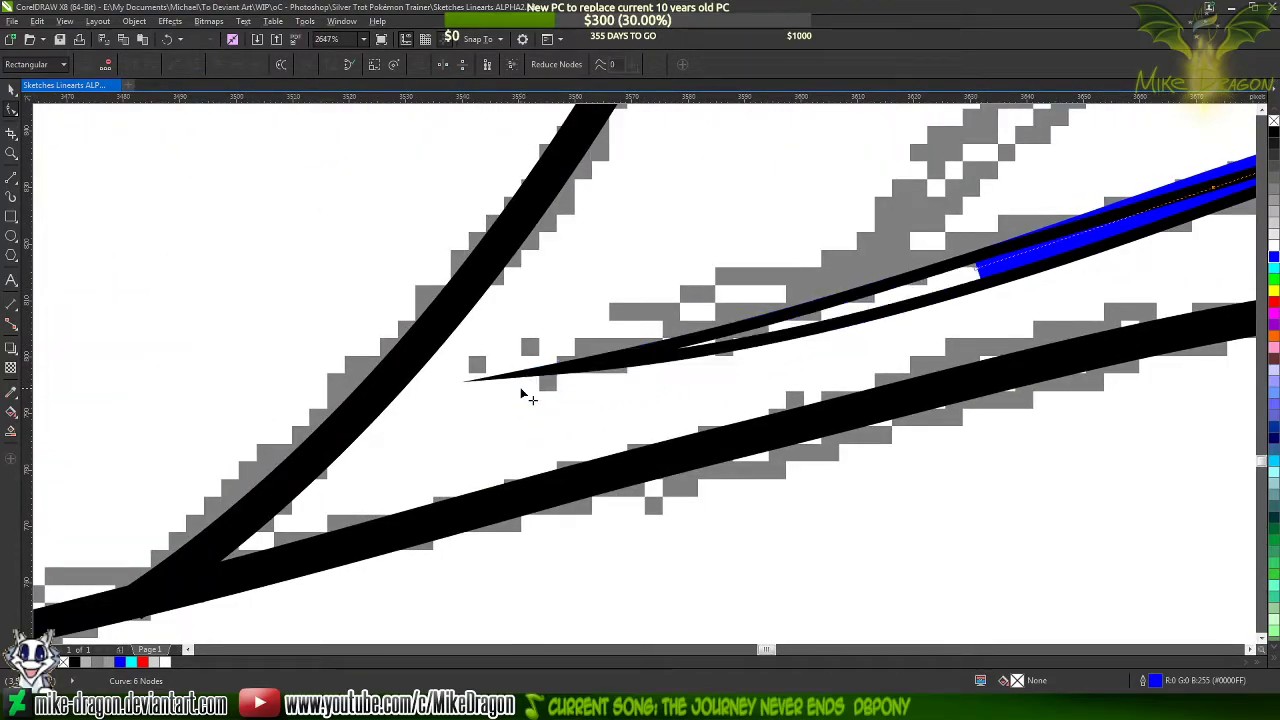
# Recolor the blue line black and fill the tip shape with black
pyautogui.click(1273, 133)
pyautogui.click(955, 280)
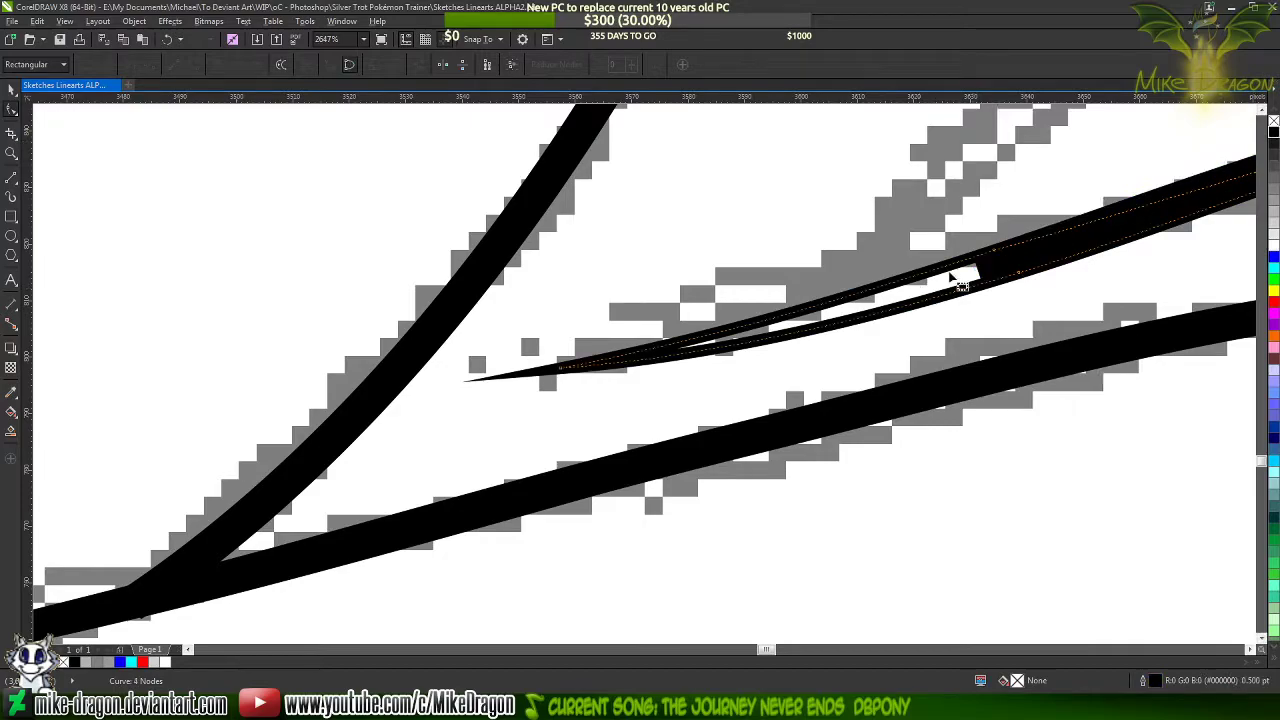
pyautogui.click(1273, 133)
# Nudge the middle node of the tip shape's lower curve slightly inward to smooth its join with the line
pyautogui.scroll(-4, 630, 295)
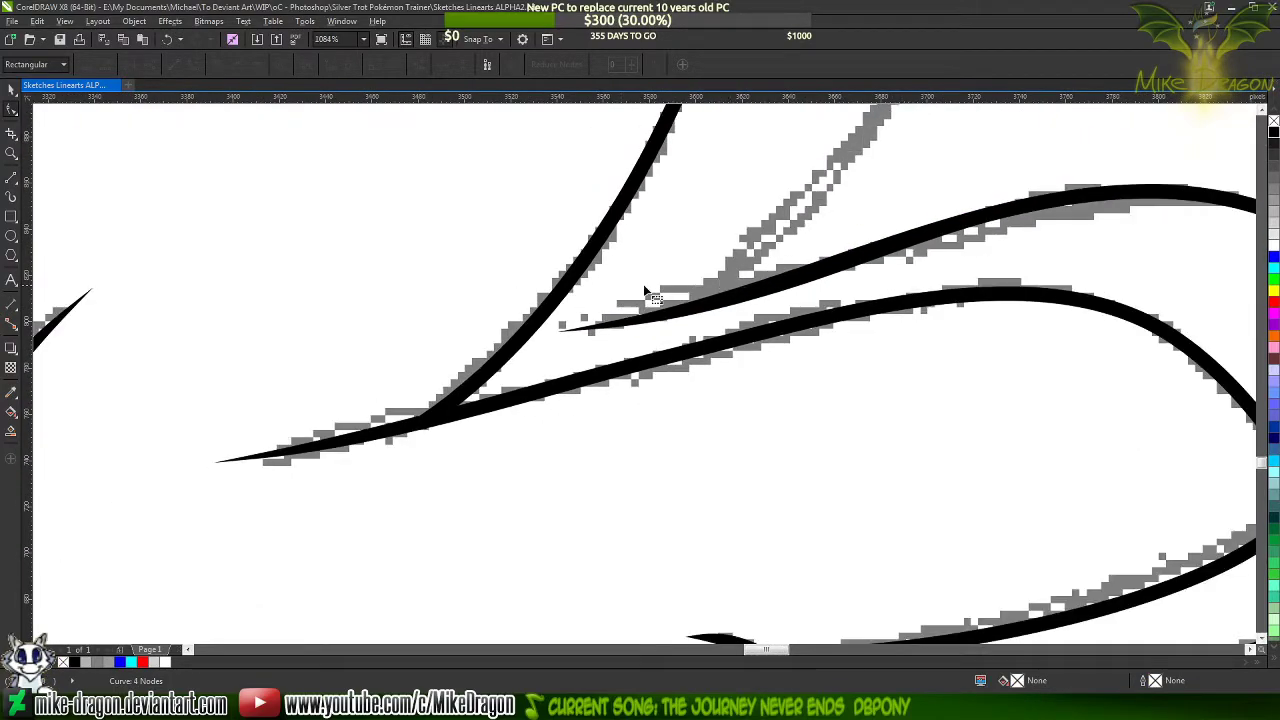
pyautogui.scroll(-2, 720, 272)
pyautogui.scroll(2, 1052, 222)
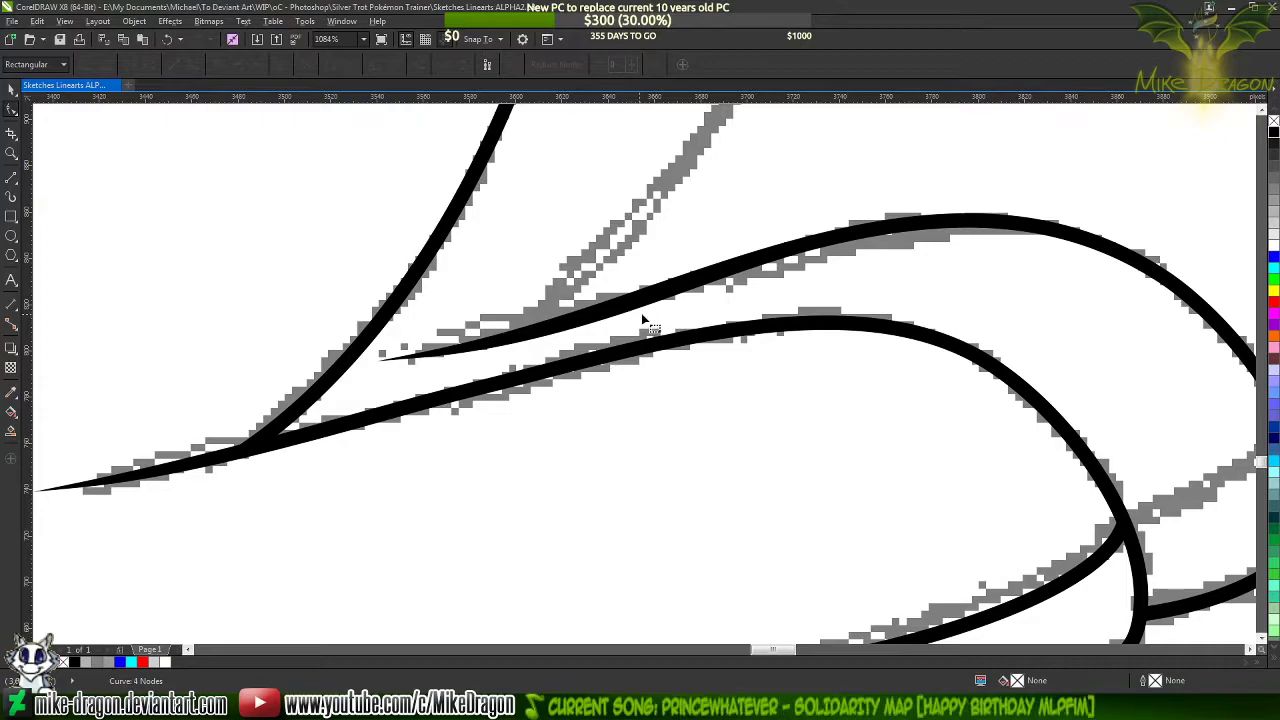
pyautogui.scroll(1, 612, 300)
pyautogui.scroll(6, 609, 300)
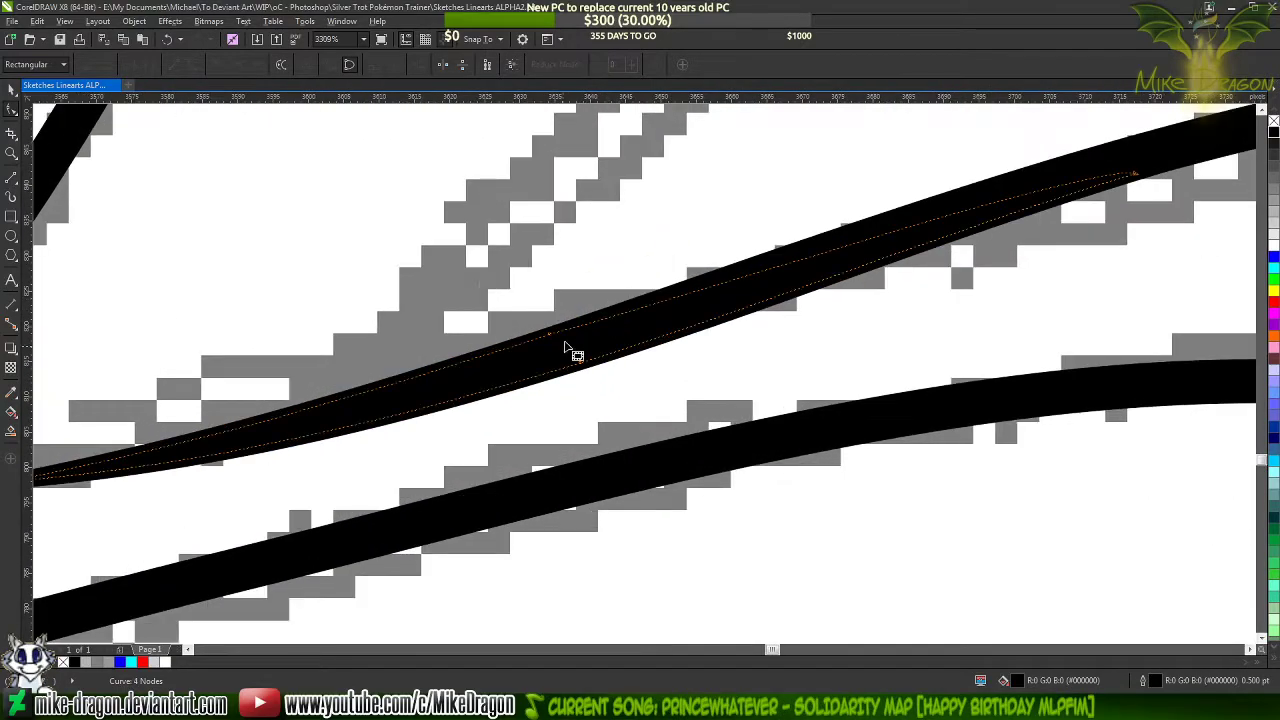
pyautogui.scroll(-3, 593, 372)
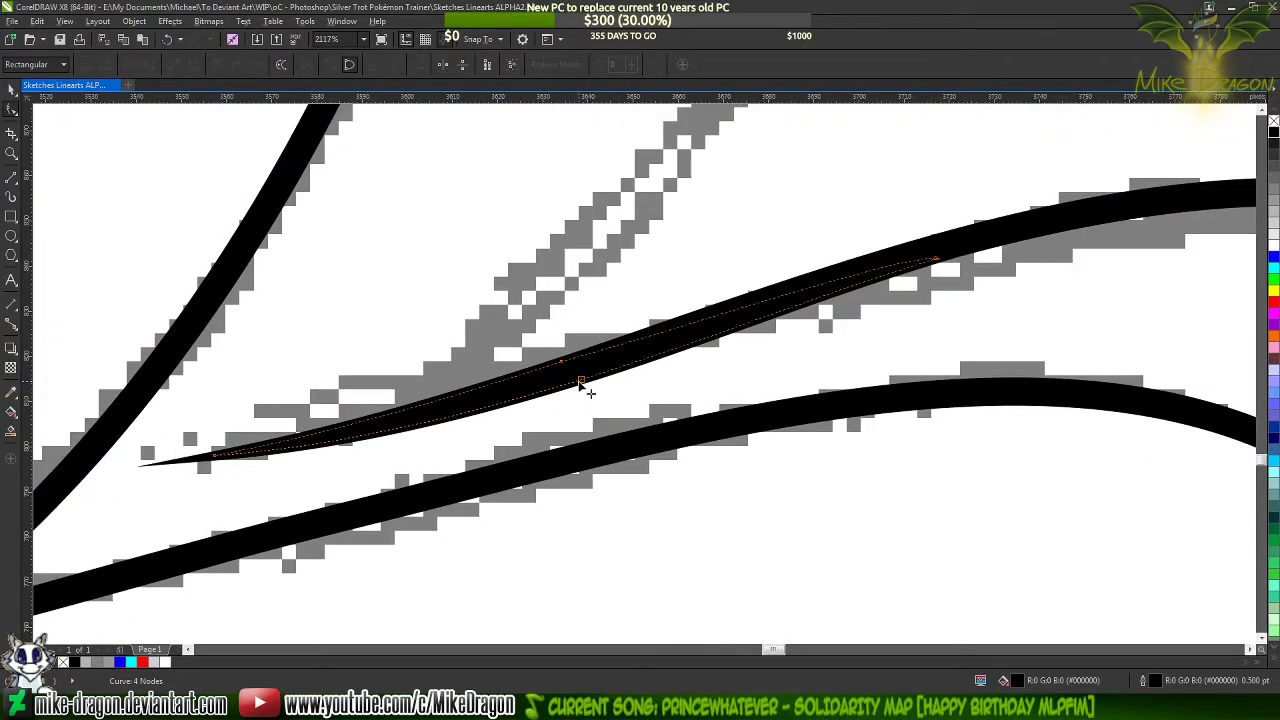
pyautogui.scroll(2, 586, 380)
pyautogui.scroll(5, 584, 386)
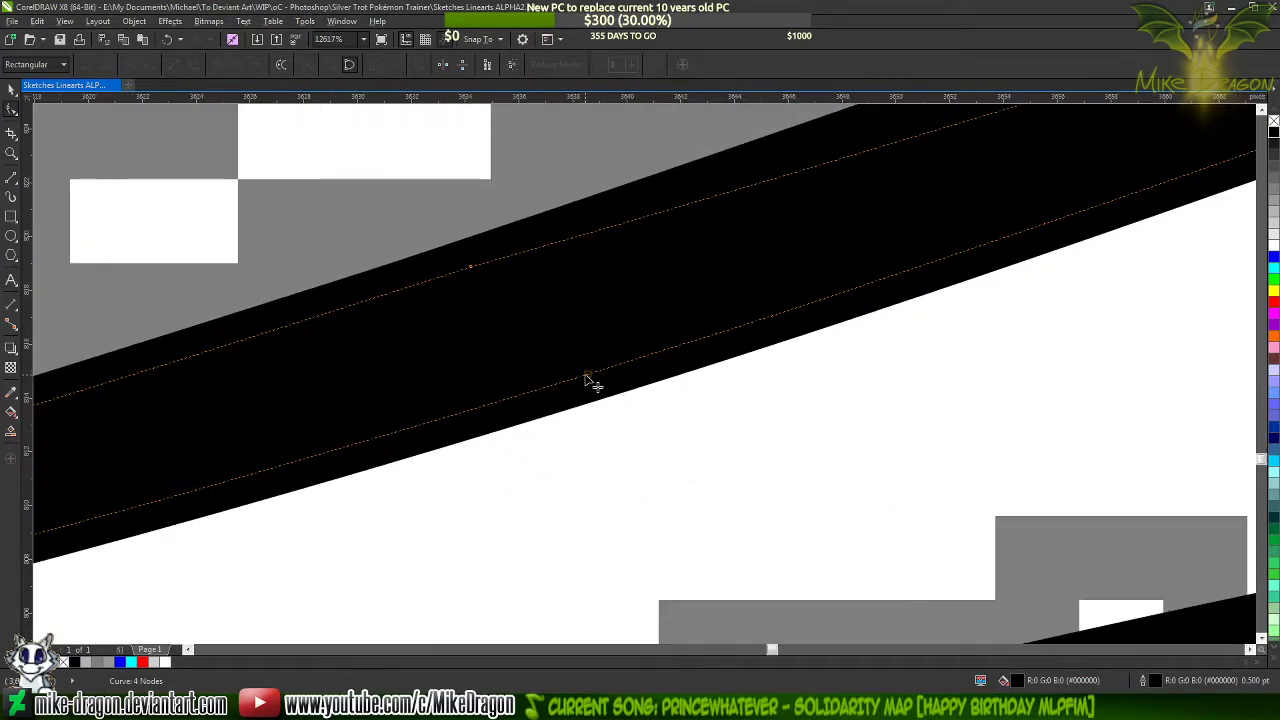
pyautogui.moveTo(586, 376); pyautogui.dragTo(582, 365)
pyautogui.scroll(-4, 502, 437)
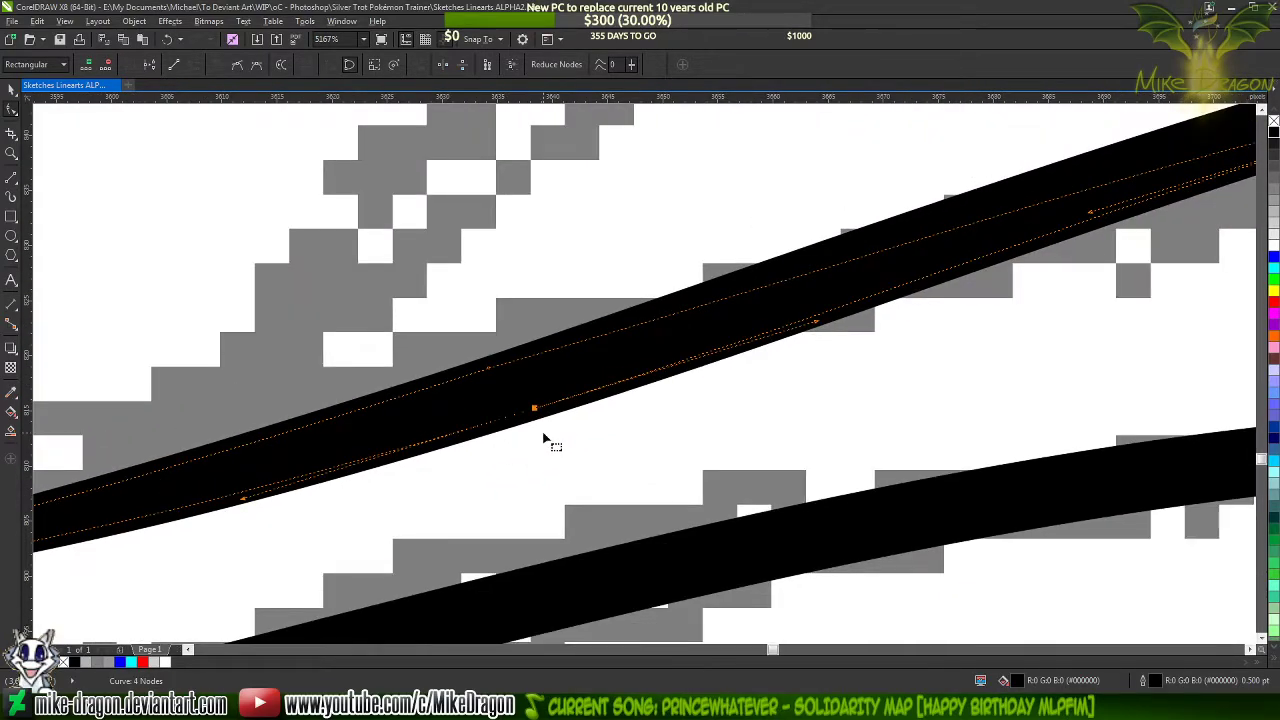
pyautogui.press('Delete')
pyautogui.scroll(-3, 570, 402)
pyautogui.hotkey('ctrl', 'z')
# Draw a straight belly line about 153 px long from the forearm's underside to the thigh curve and set its width to 1.5 pt
pyautogui.scroll(-4, 830, 258)
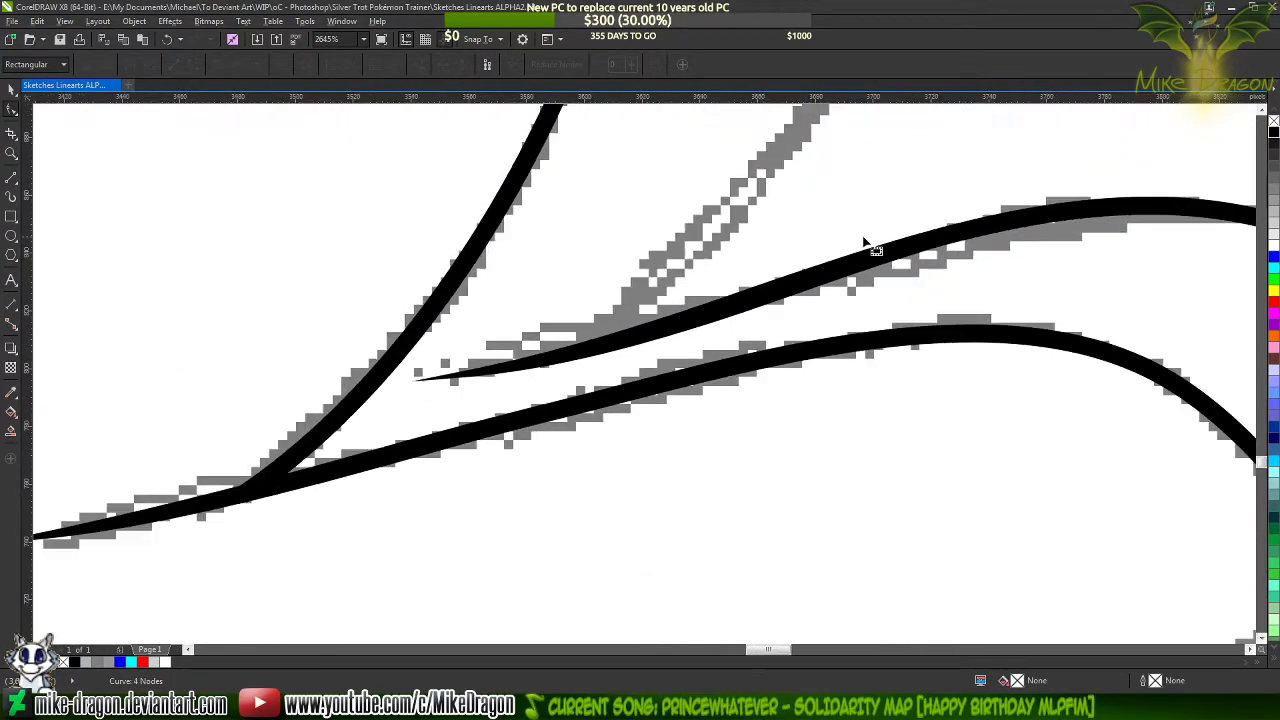
pyautogui.scroll(4, 797, 280)
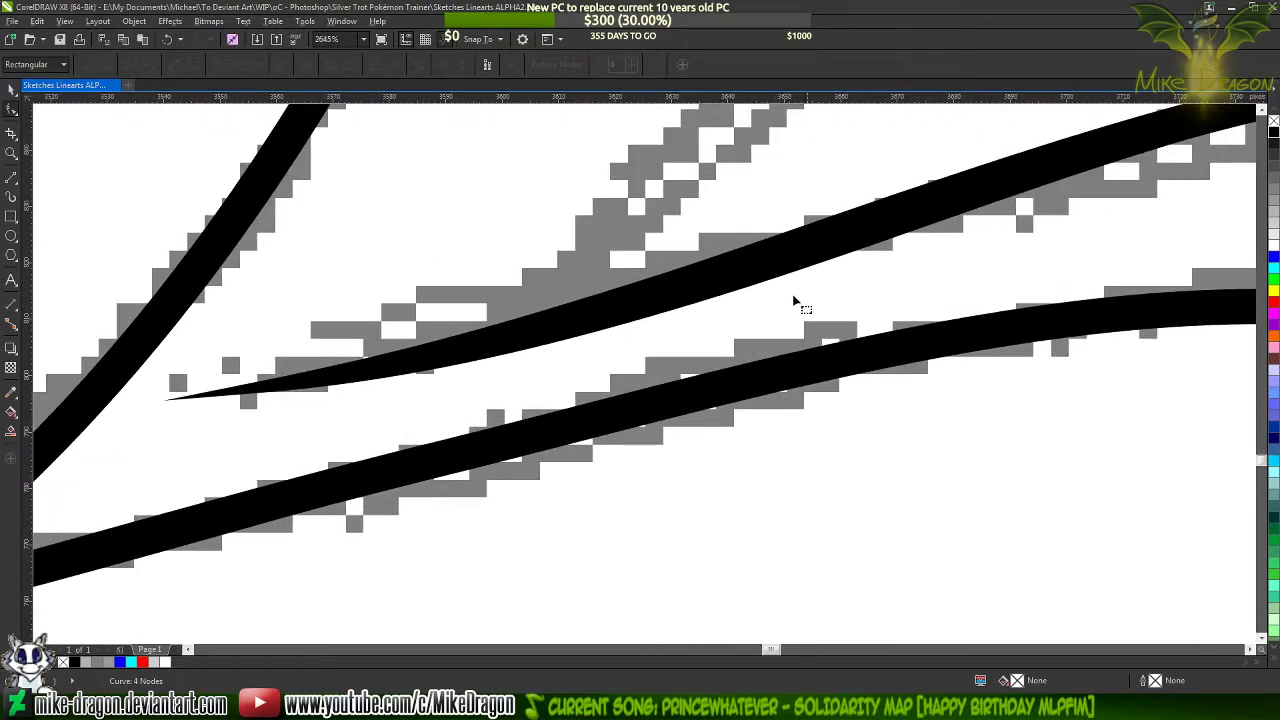
pyautogui.scroll(-10, 605, 370)
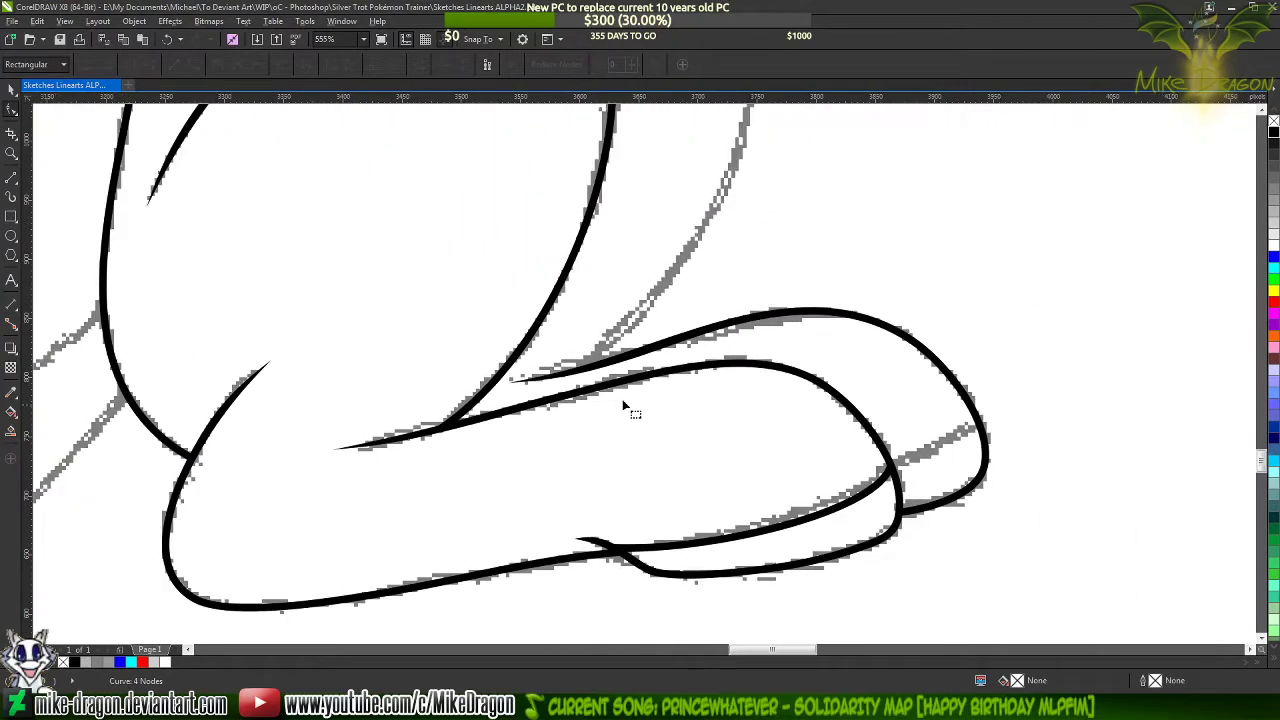
pyautogui.scroll(2, 710, 300)
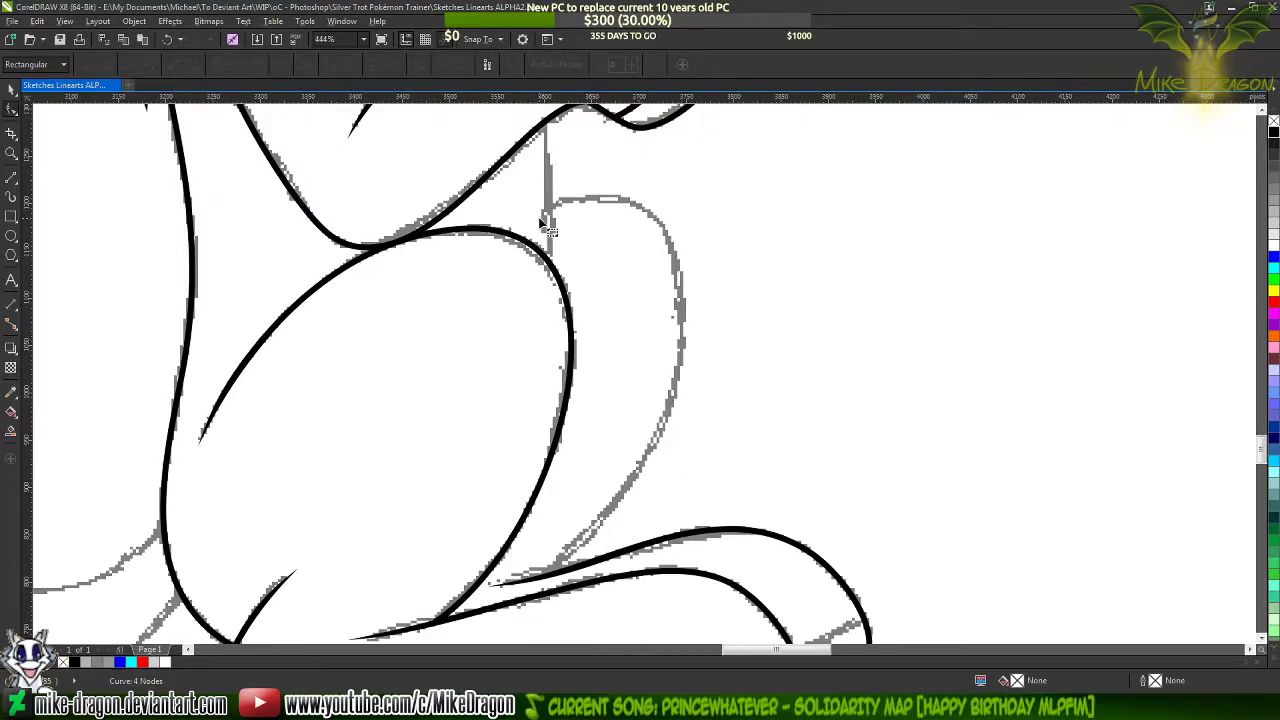
pyautogui.click(11, 178)
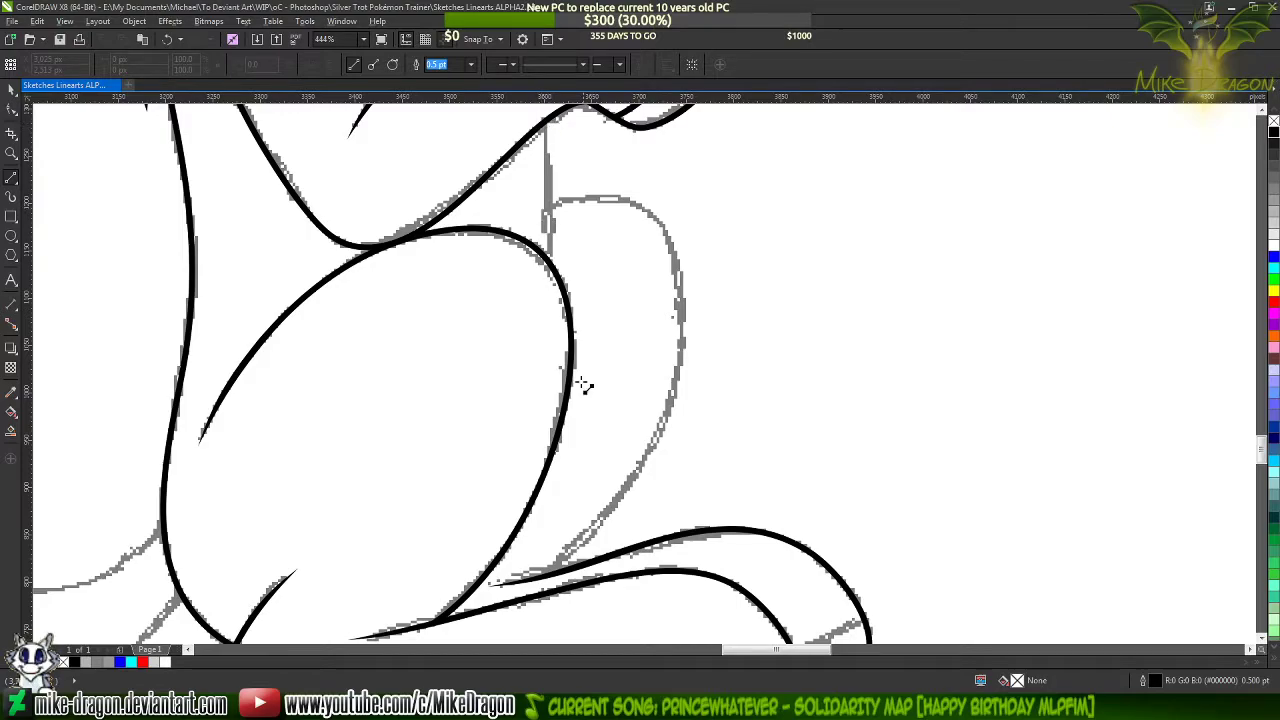
pyautogui.scroll(-4, 585, 386)
pyautogui.scroll(6, 590, 283)
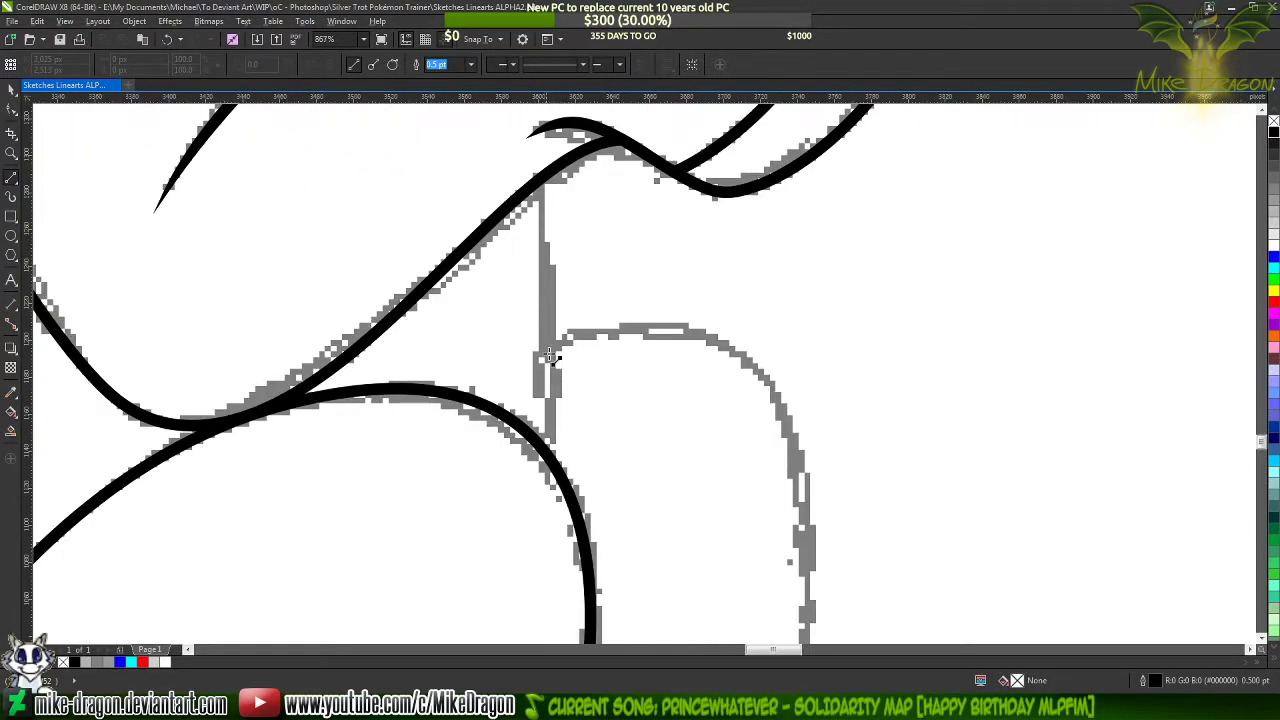
pyautogui.scroll(2, 549, 189)
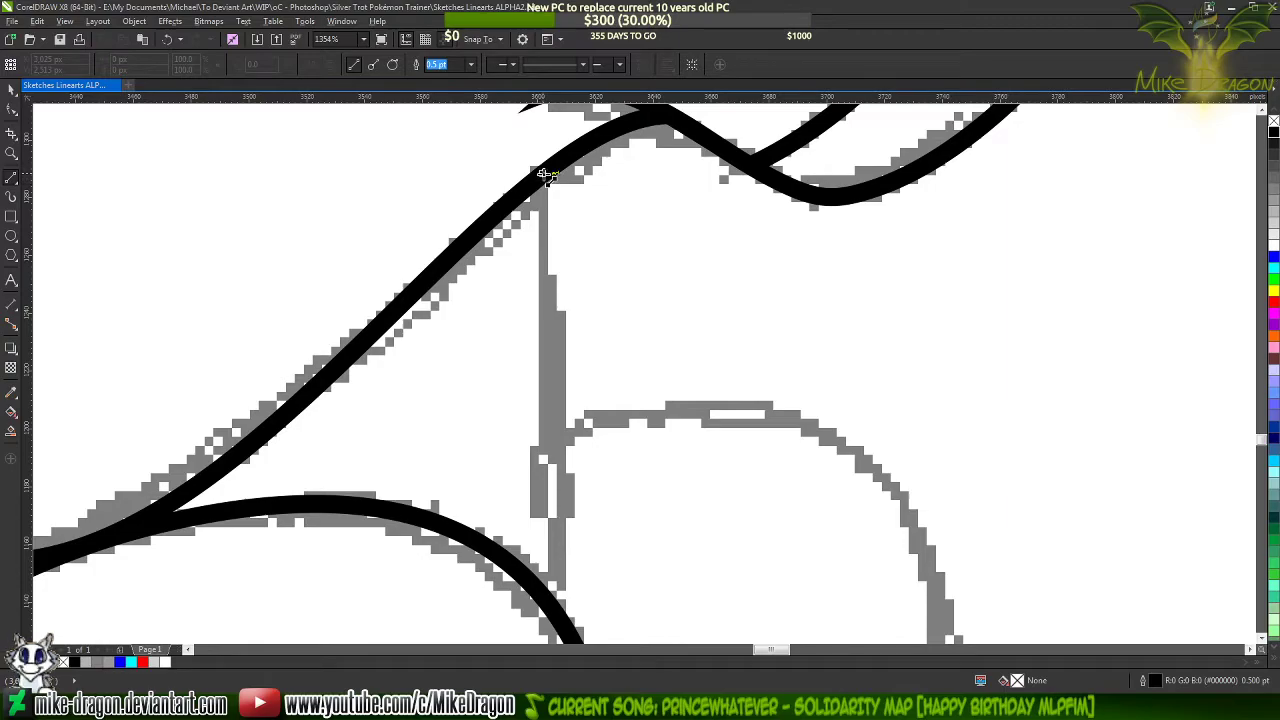
pyautogui.click(546, 176)
pyautogui.scroll(-3, 540, 300)
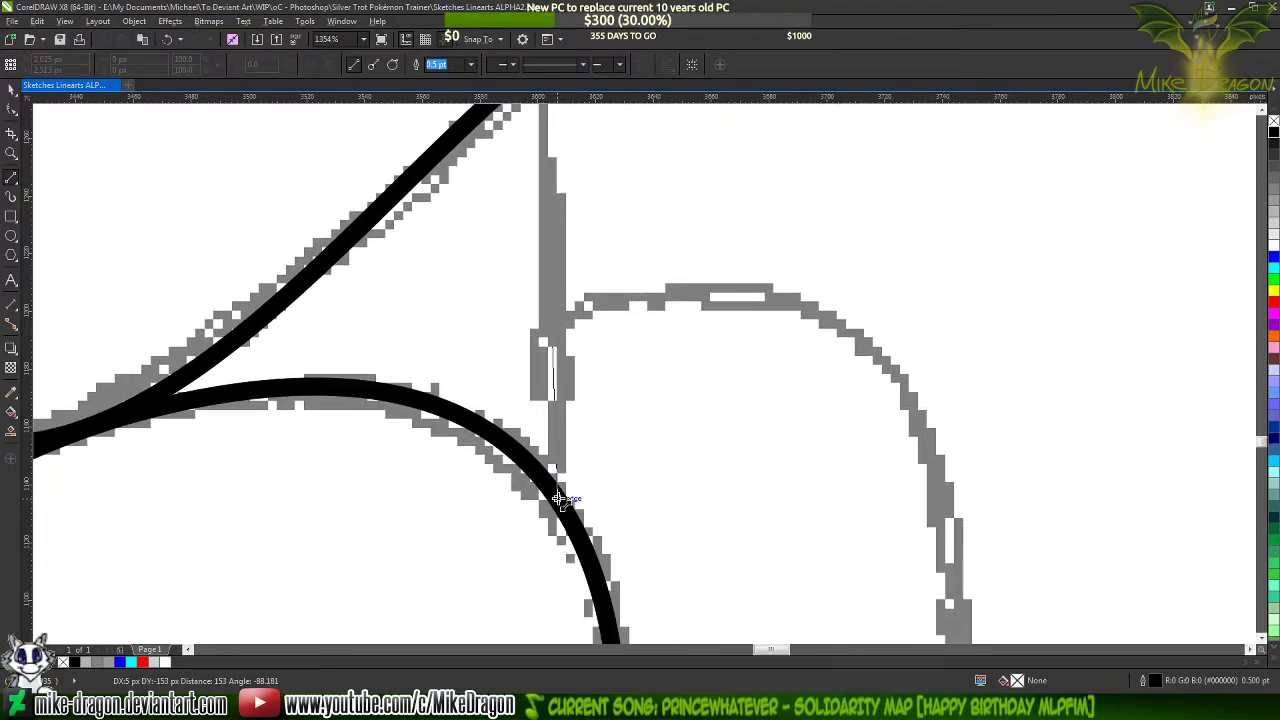
pyautogui.click(559, 498)
pyautogui.scroll(-3, 940, 567)
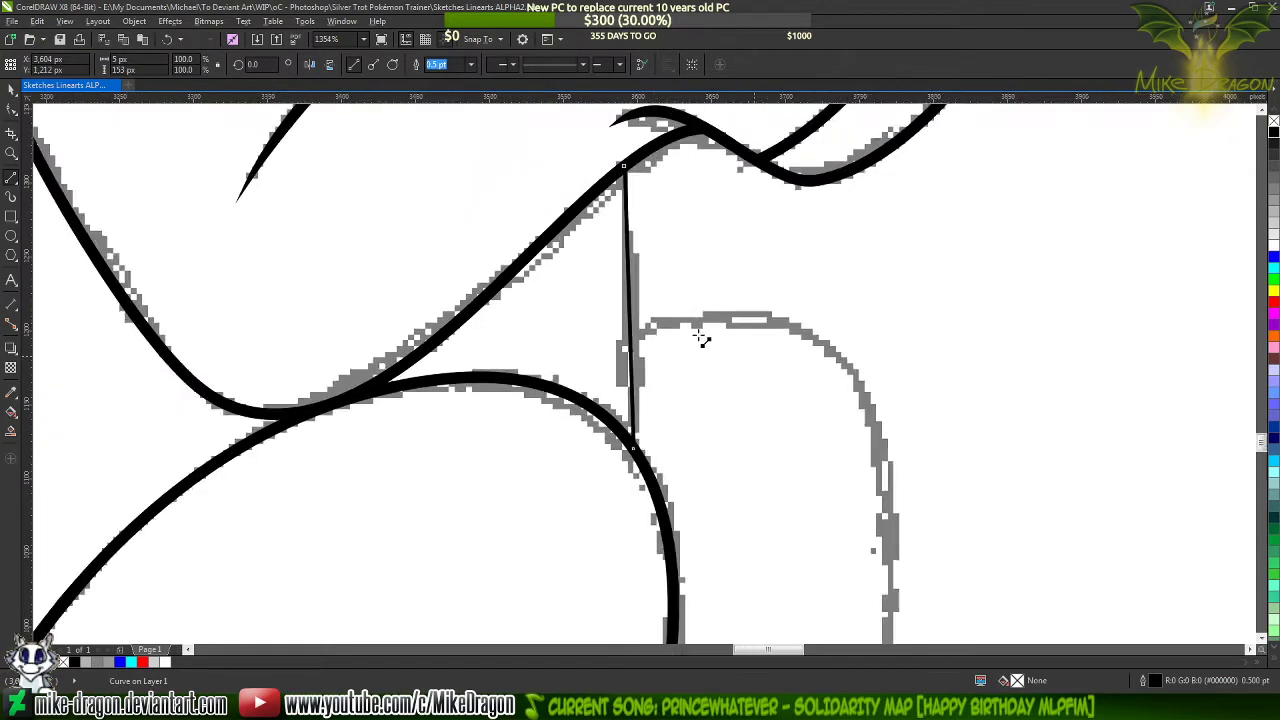
pyautogui.click(470, 64)
pyautogui.click(453, 130)
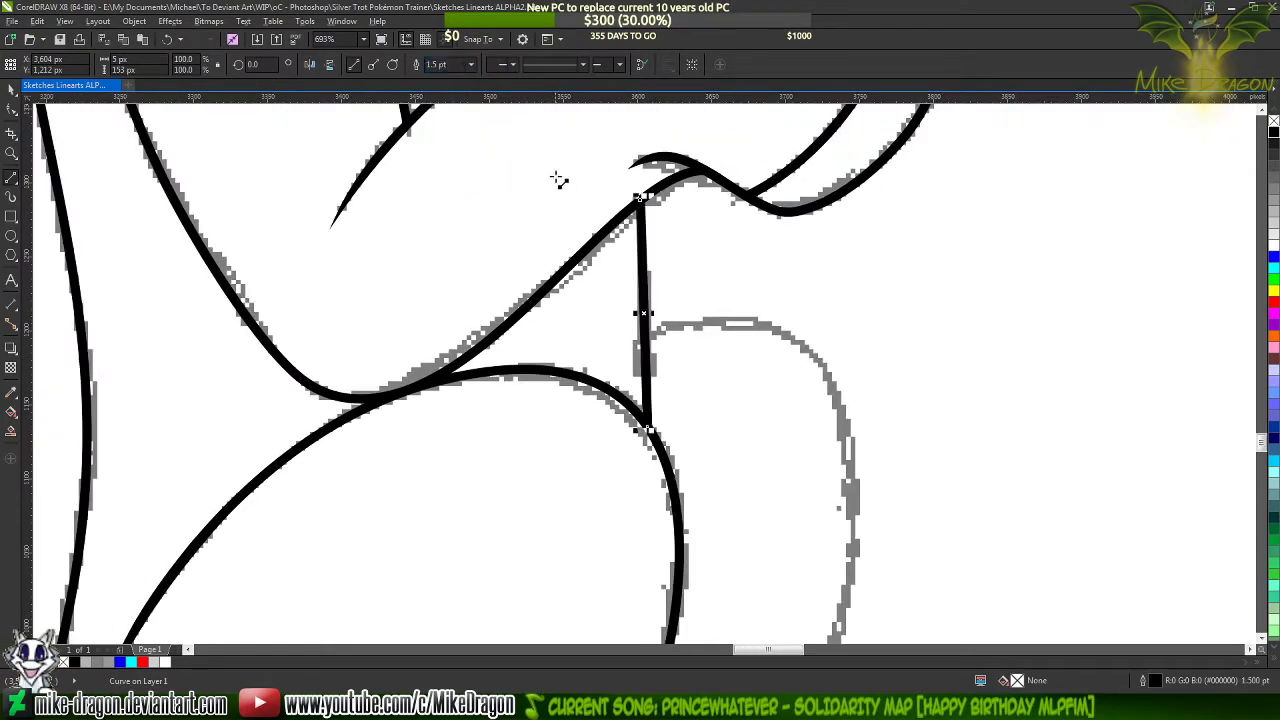
# Convert the belly line to a curve and bend it slightly outward along the sketch
pyautogui.press('F10')
pyautogui.moveTo(566, 140); pyautogui.dragTo(748, 520)
pyautogui.rightClick(663, 363)
pyautogui.click(697, 421)
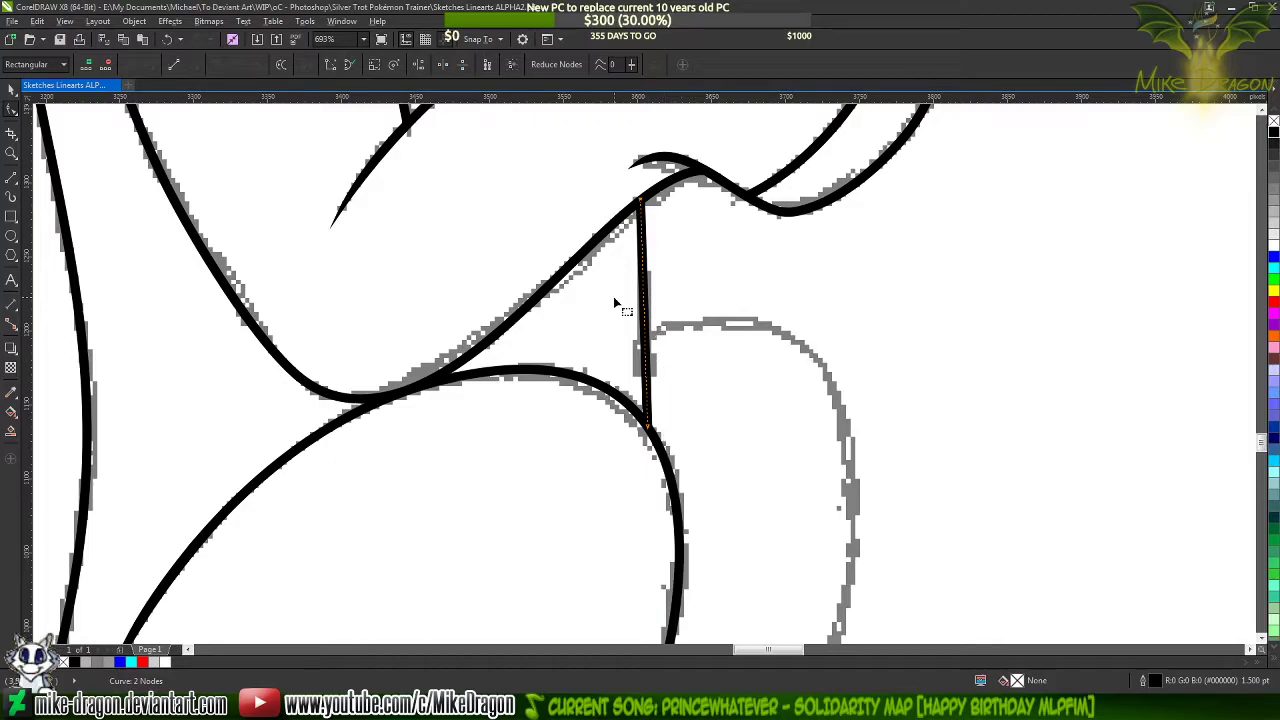
pyautogui.scroll(3, 658, 318)
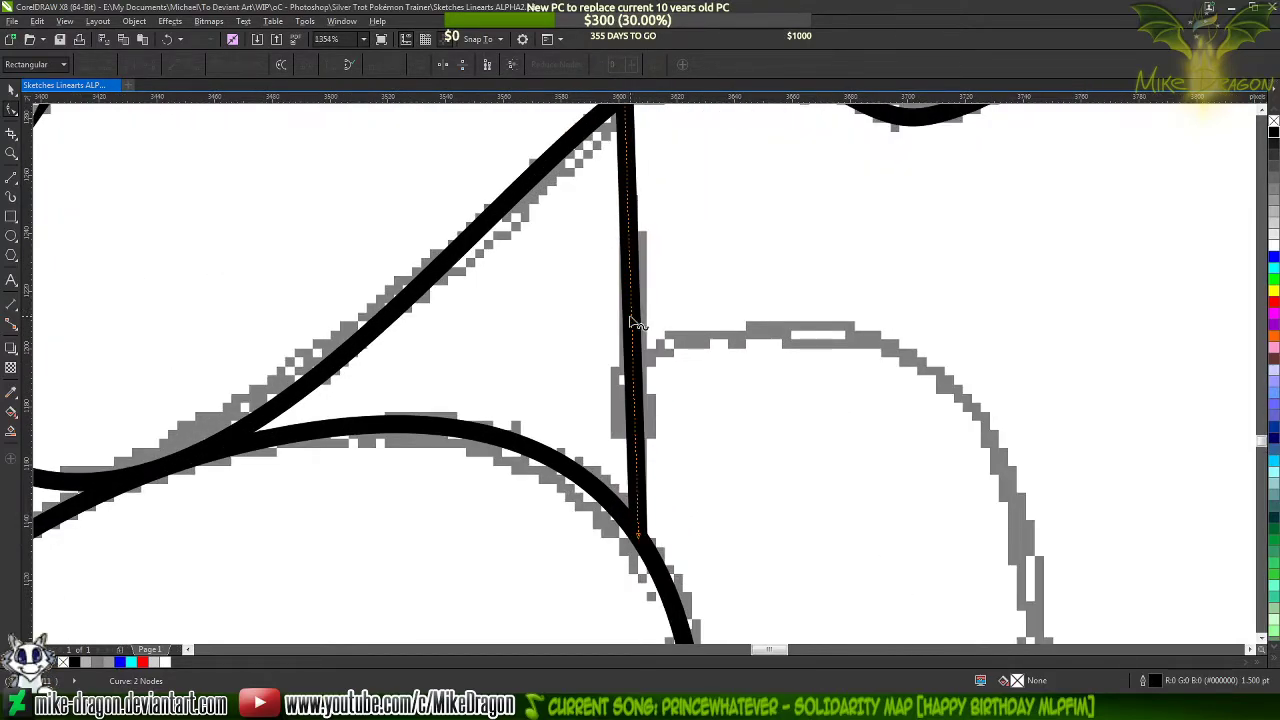
pyautogui.moveTo(636, 320); pyautogui.dragTo(646, 324)
# Draw a straight line about 138 px wide from the belly line to the outer edge of the far thigh sketch
pyautogui.scroll(-4, 665, 328)
pyautogui.scroll(-5, 503, 277)
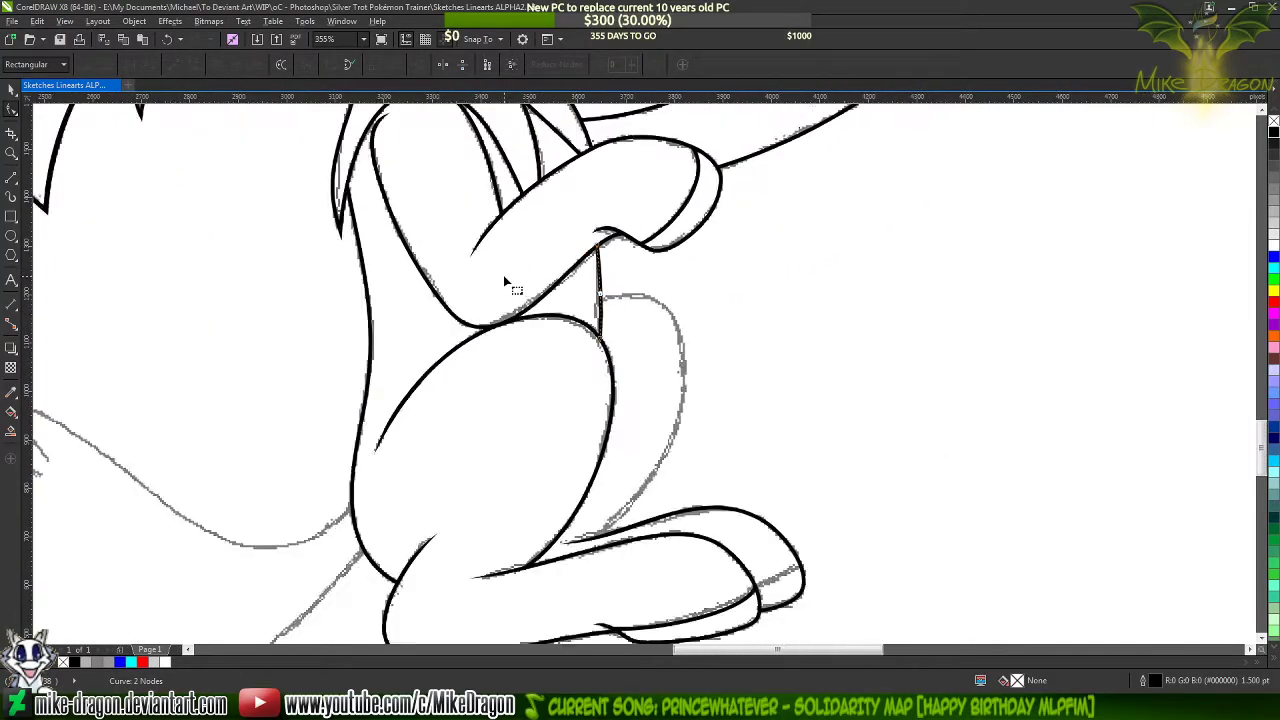
pyautogui.click(11, 177)
pyautogui.scroll(3, 629, 291)
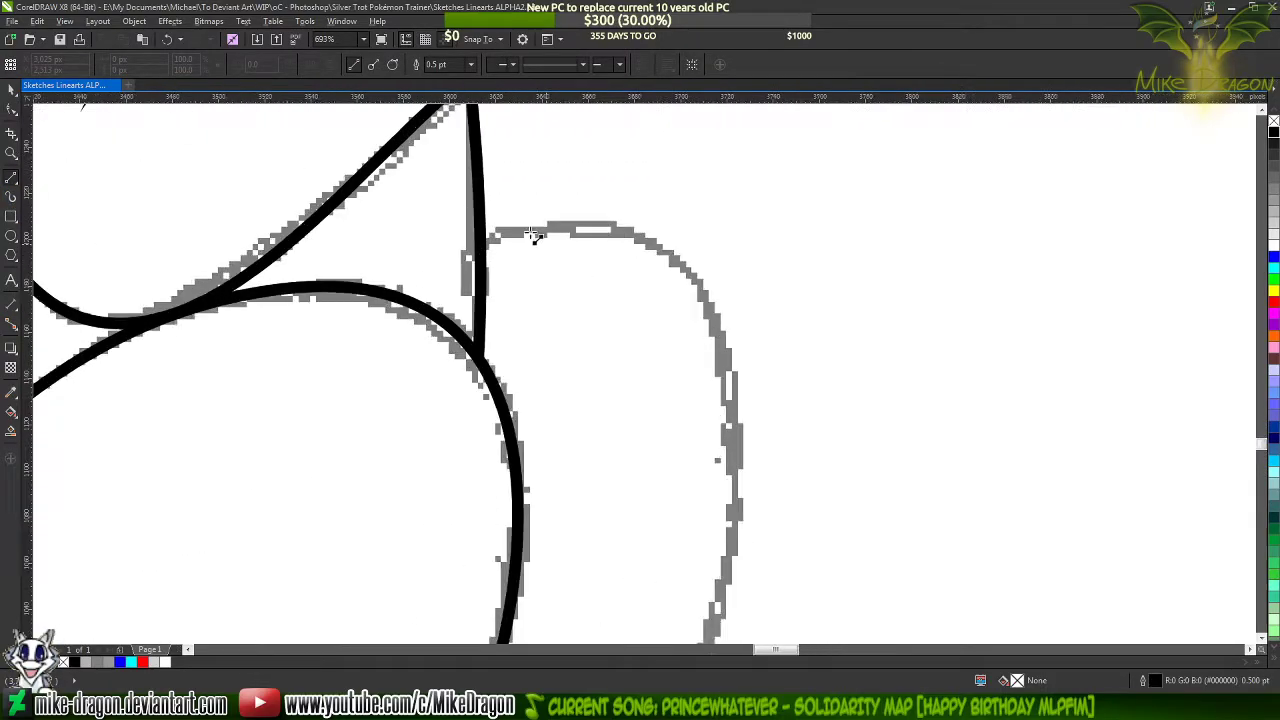
pyautogui.scroll(2, 500, 235)
pyautogui.click(456, 255)
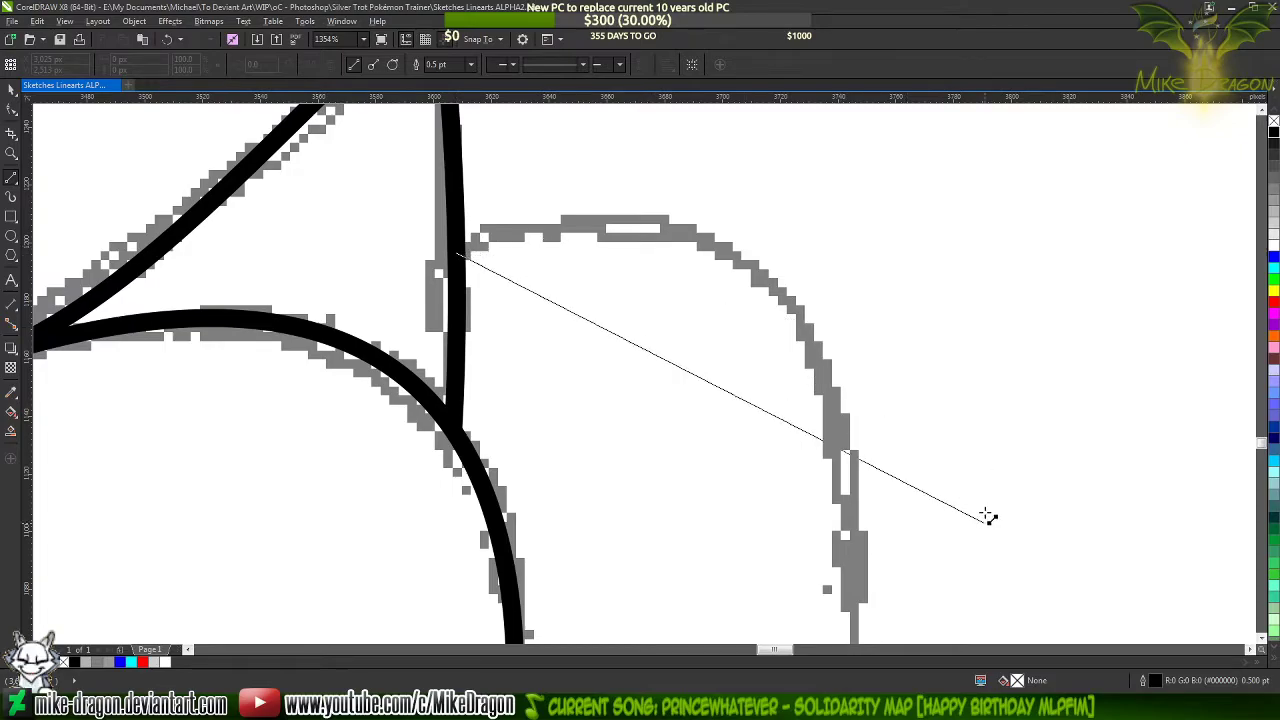
pyautogui.scroll(-1, 986, 514)
pyautogui.click(850, 455)
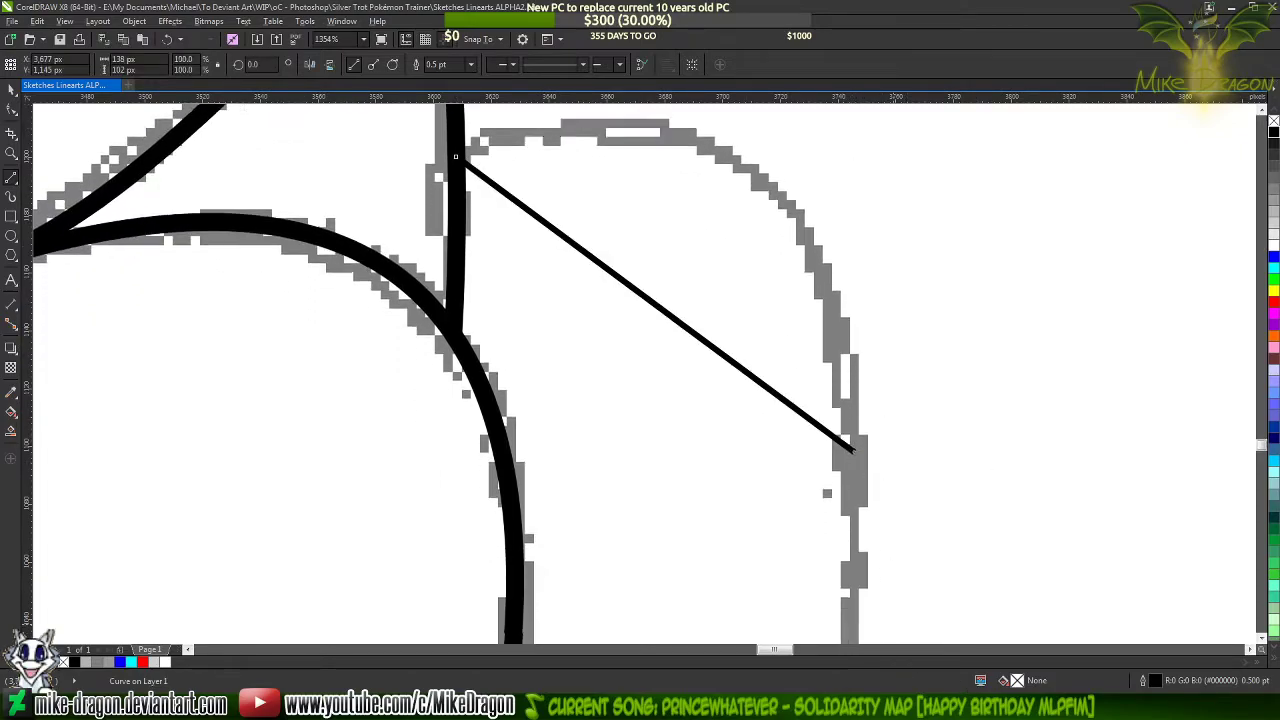
# Extend the far thigh line down to the far leg's tapered line, about 391 px tall overall, and set its width to 1.5 pt
pyautogui.scroll(-3, 850, 455)
pyautogui.scroll(-10, 852, 205)
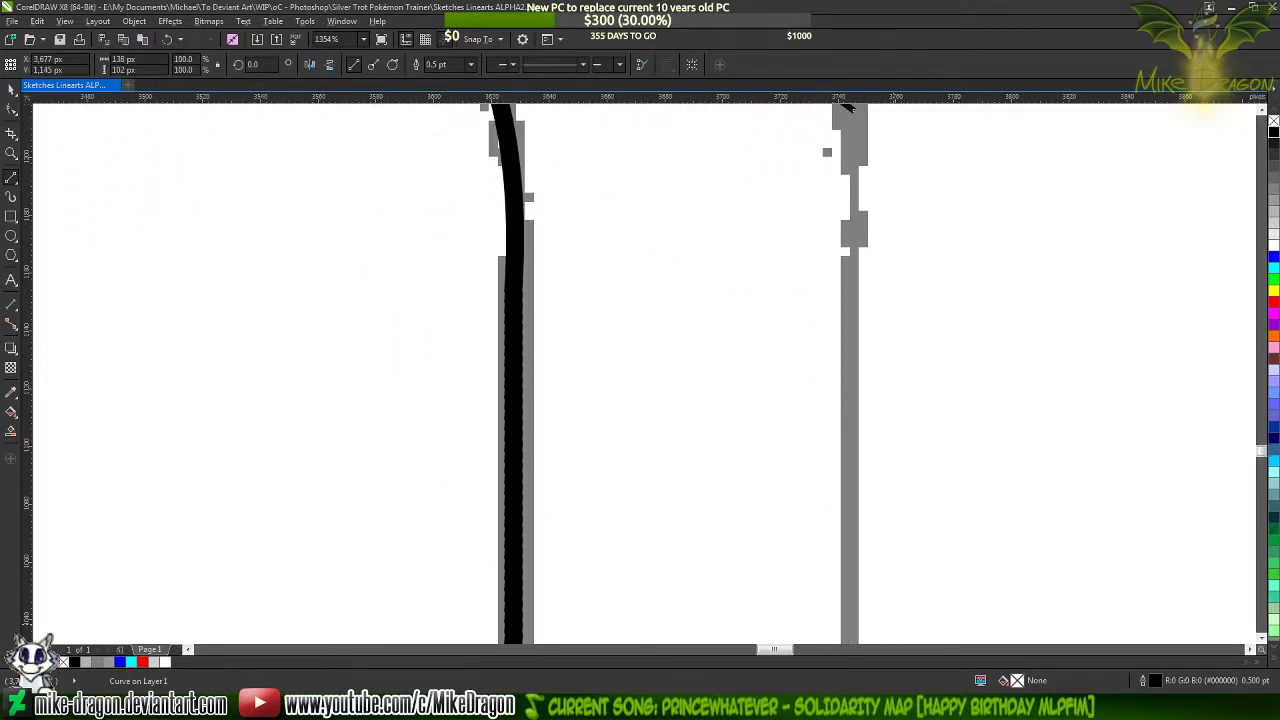
pyautogui.scroll(-10, 771, 343)
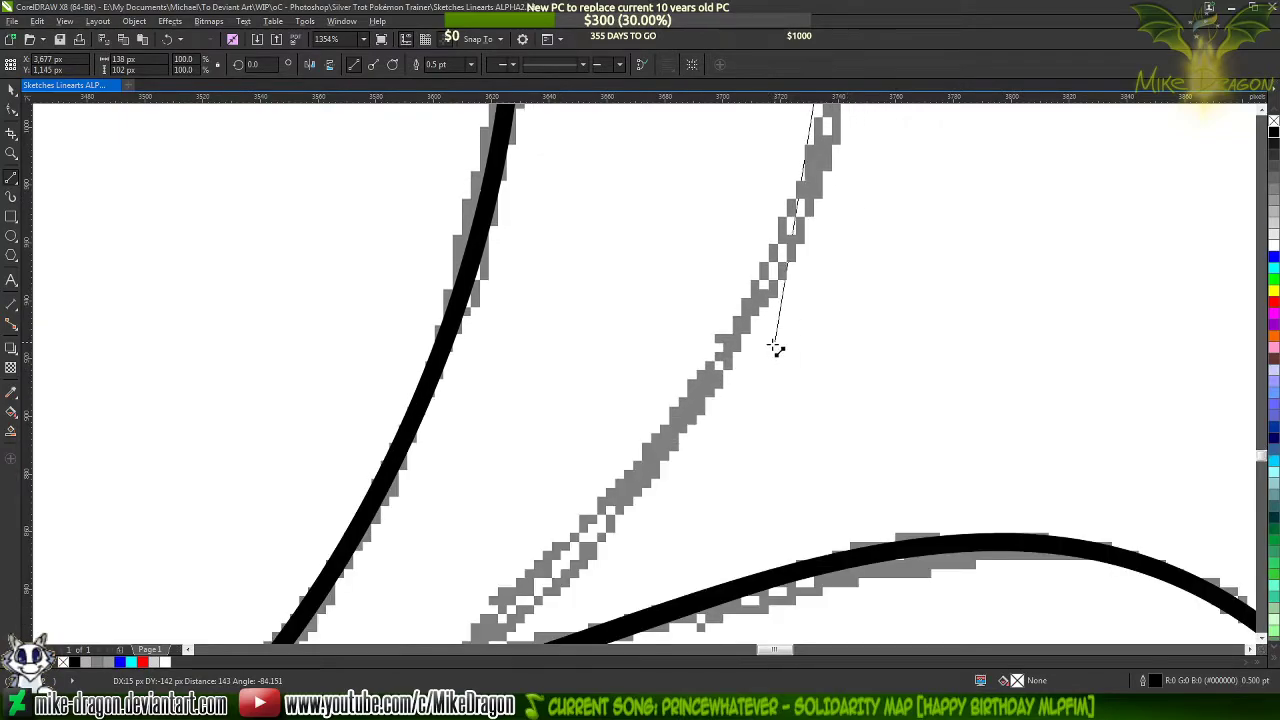
pyautogui.moveTo(663, 548); pyautogui.dragTo(463, 468)
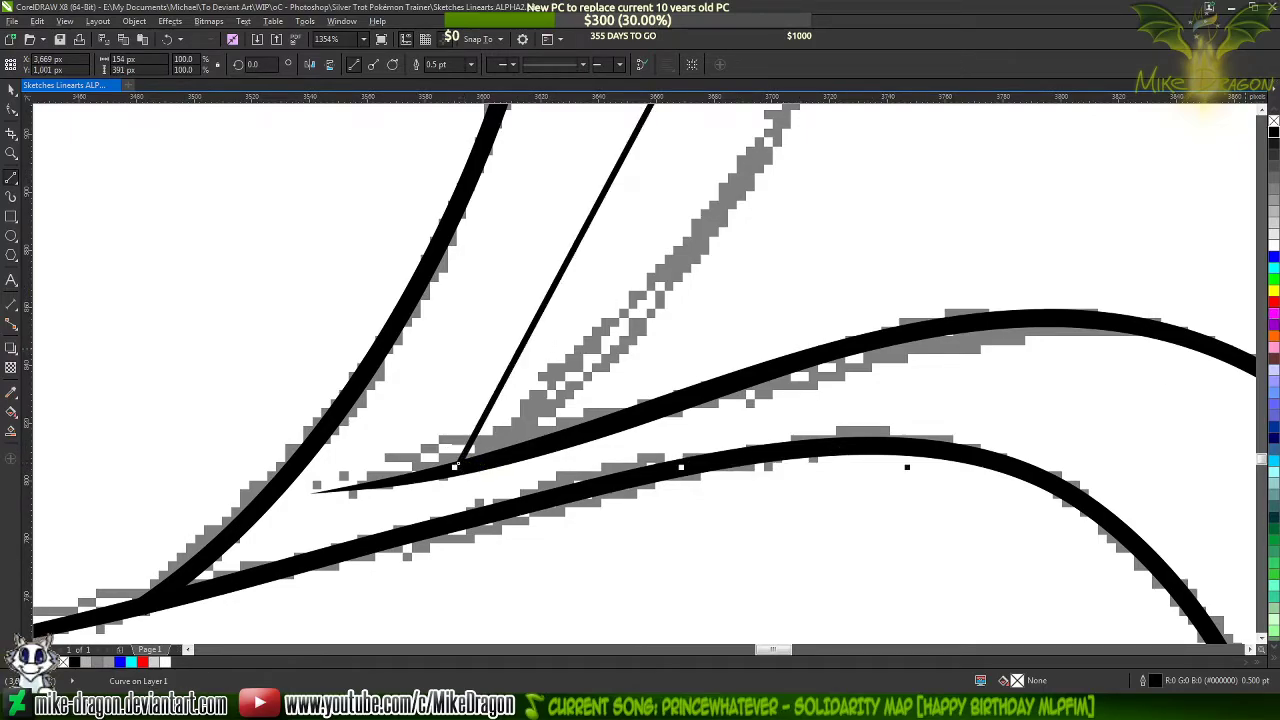
pyautogui.click(472, 65)
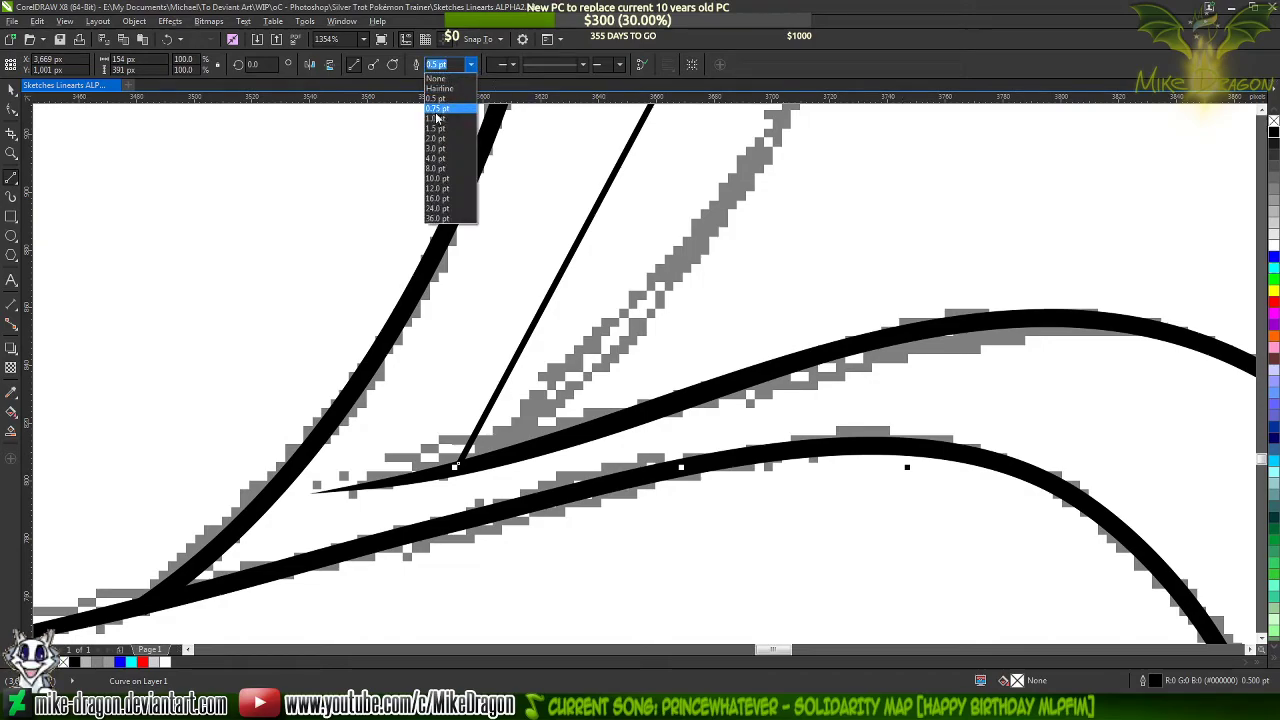
pyautogui.click(436, 128)
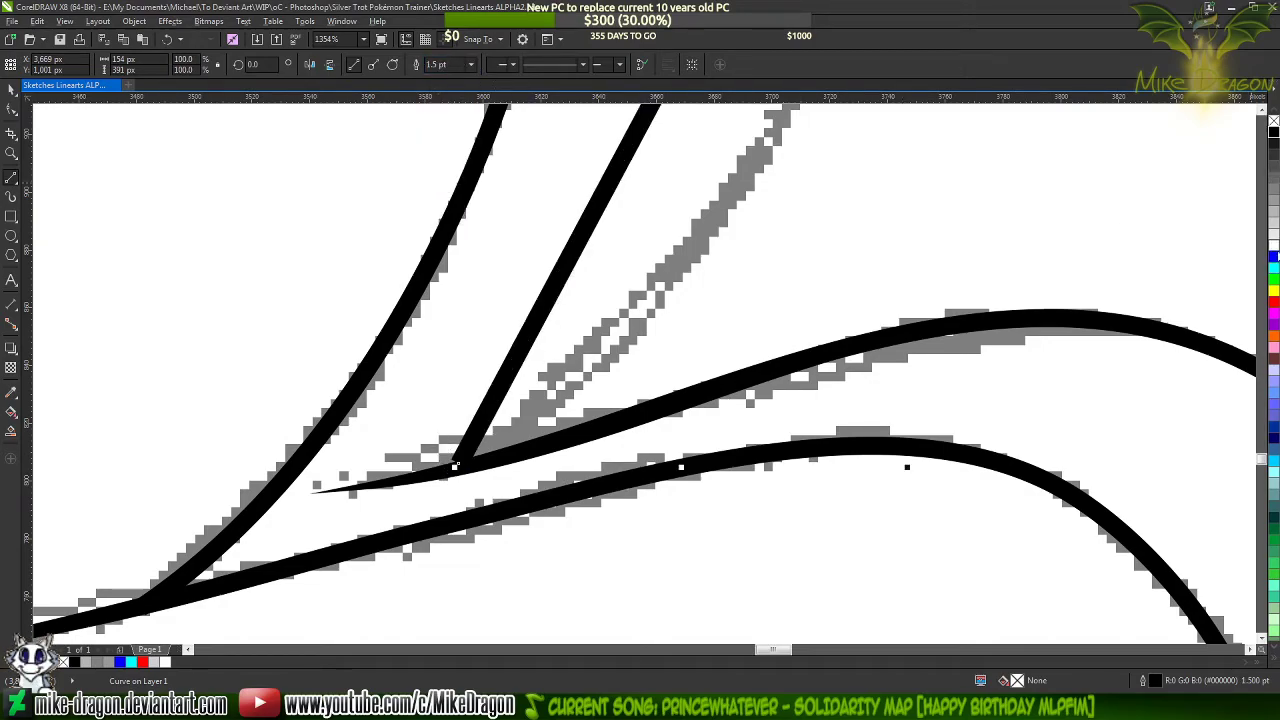
# Move the far thigh line's lower end node slightly into the tapered leg line, coloring the outline blue while adjusting and black when done
pyautogui.click(1273, 259)
pyautogui.scroll(4, 559, 468)
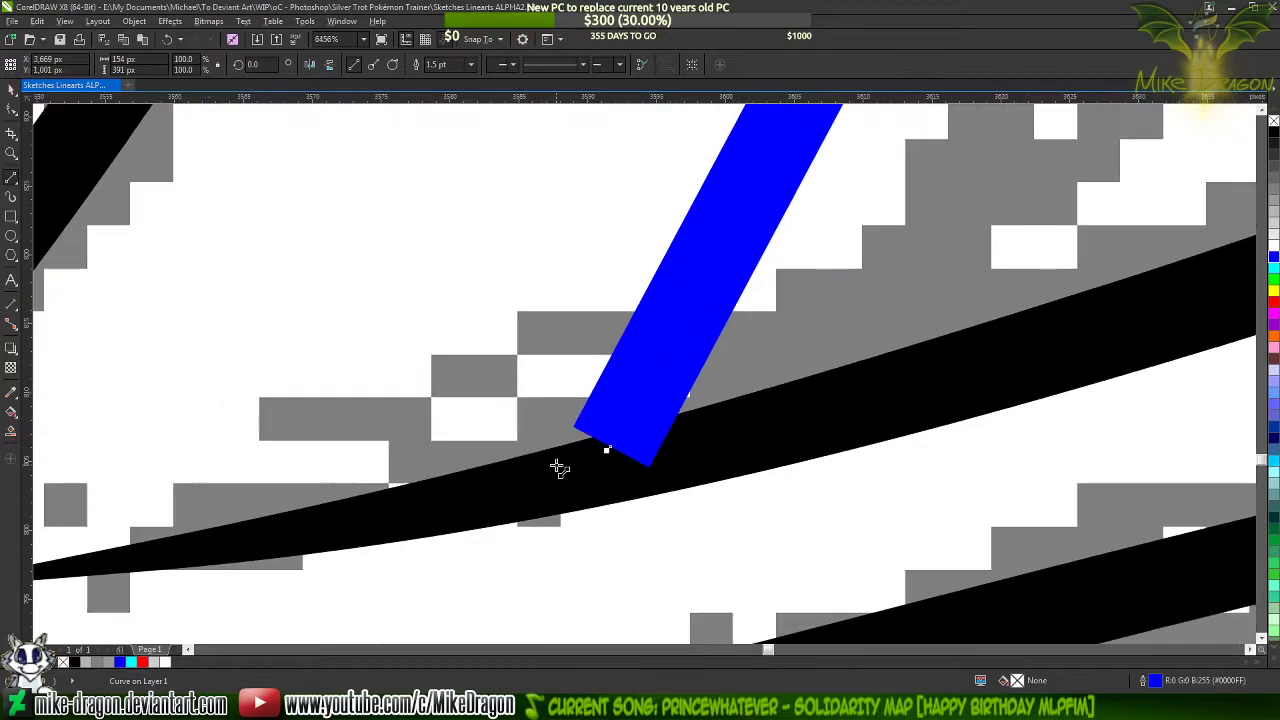
pyautogui.press('F10')
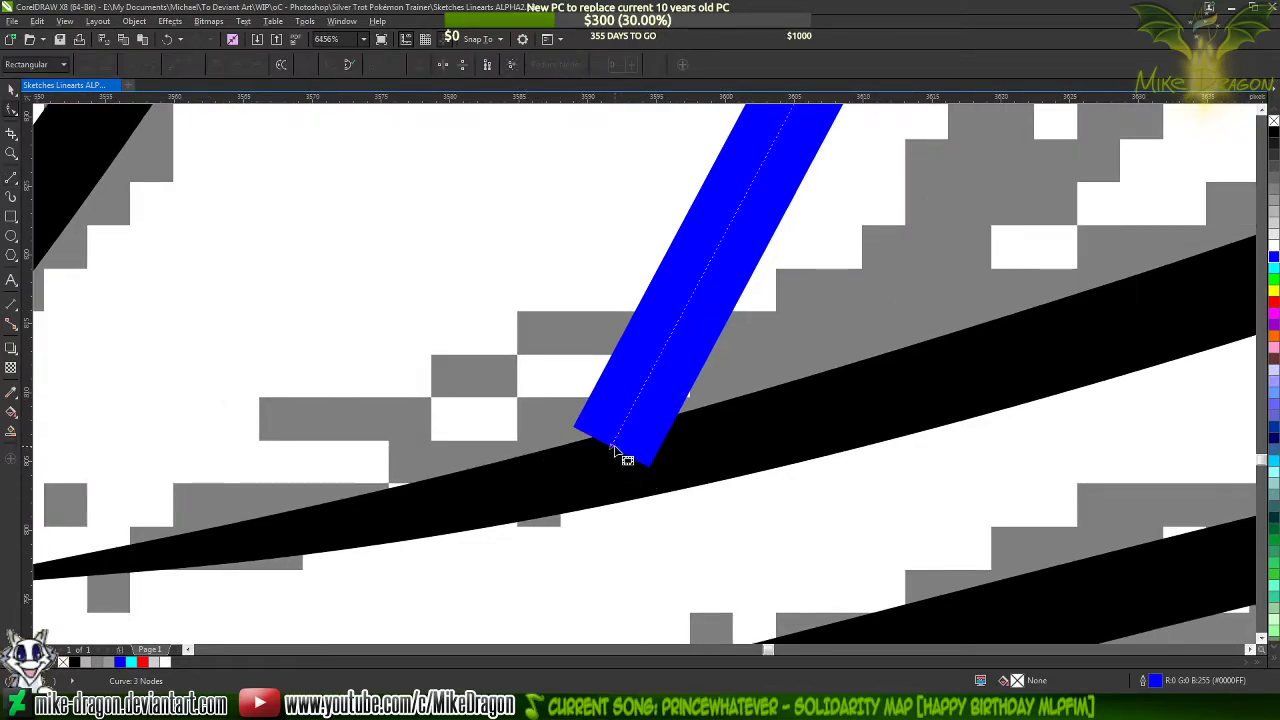
pyautogui.moveTo(613, 446); pyautogui.dragTo(614, 471)
pyautogui.scroll(-5, 543, 557)
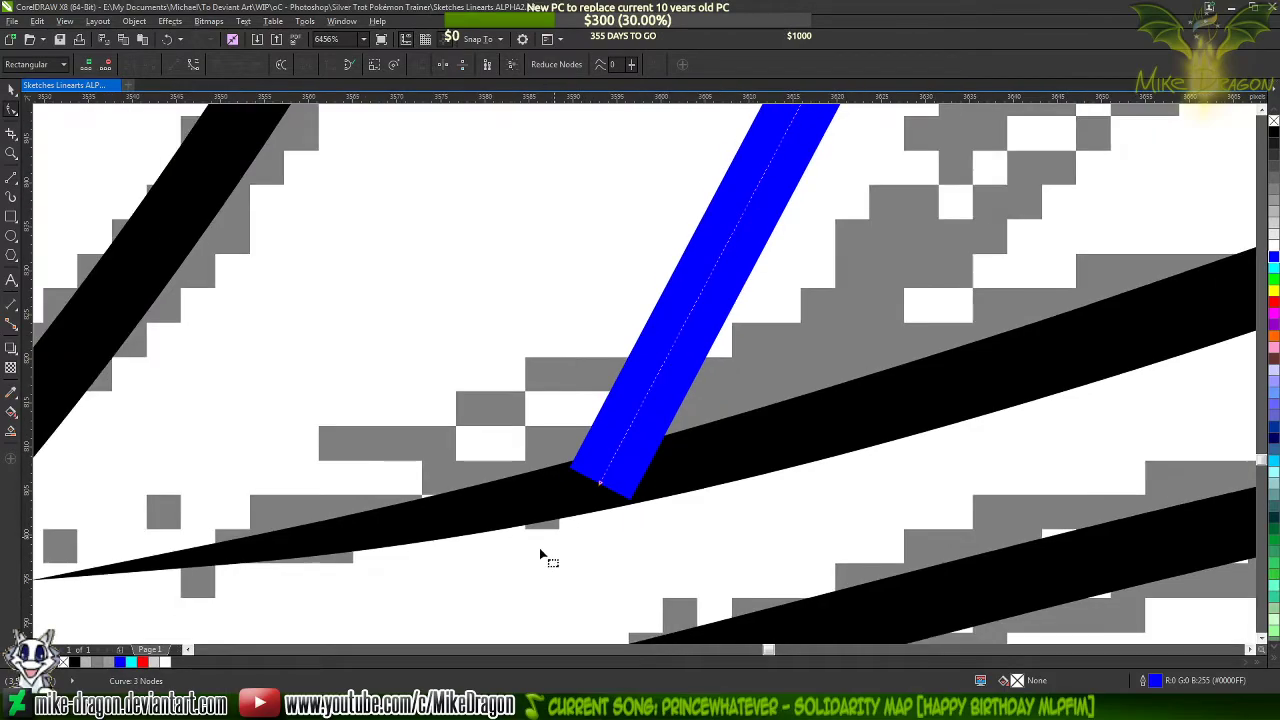
pyautogui.scroll(-4, 476, 565)
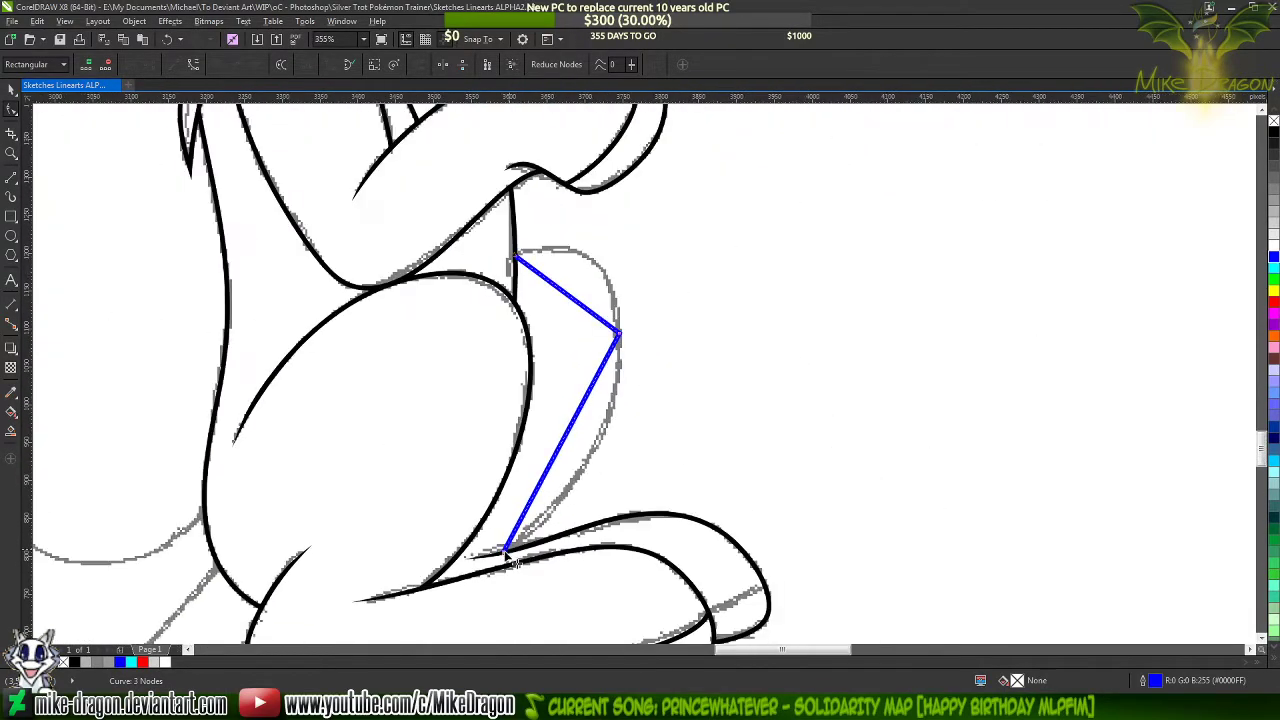
pyautogui.scroll(1, 570, 358)
pyautogui.rightClick(1275, 131)
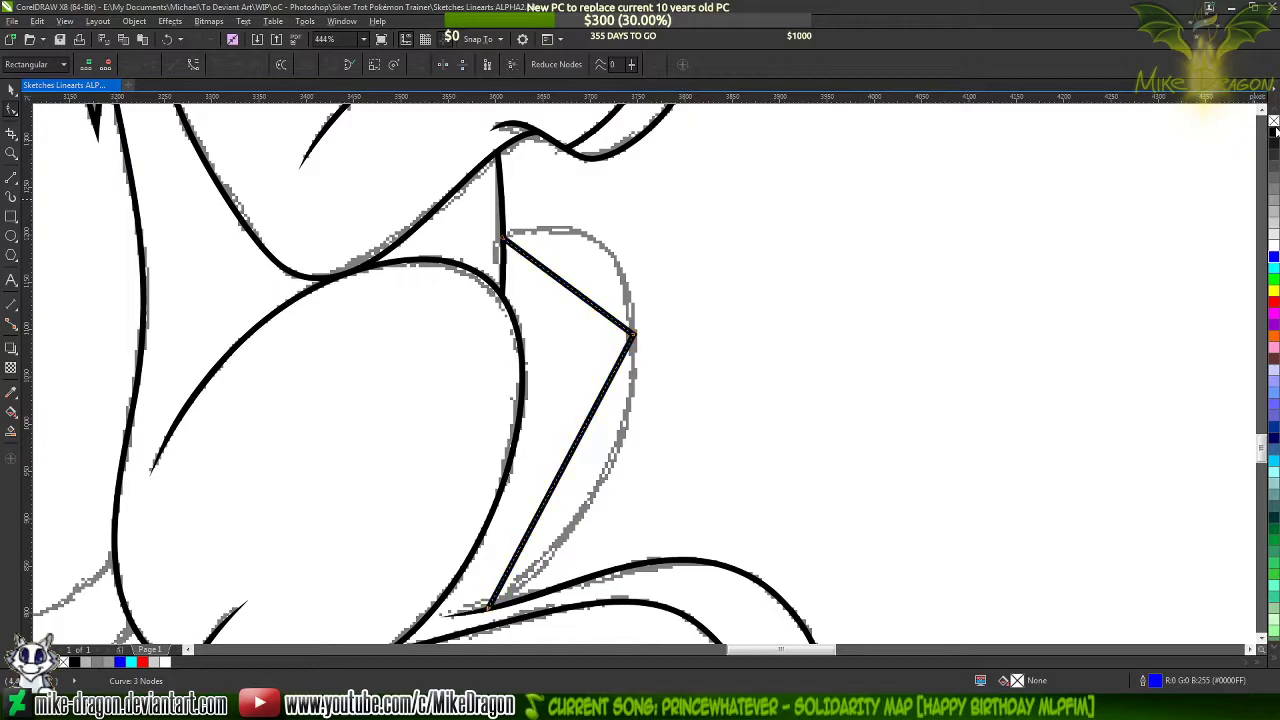
pyautogui.scroll(2, 583, 262)
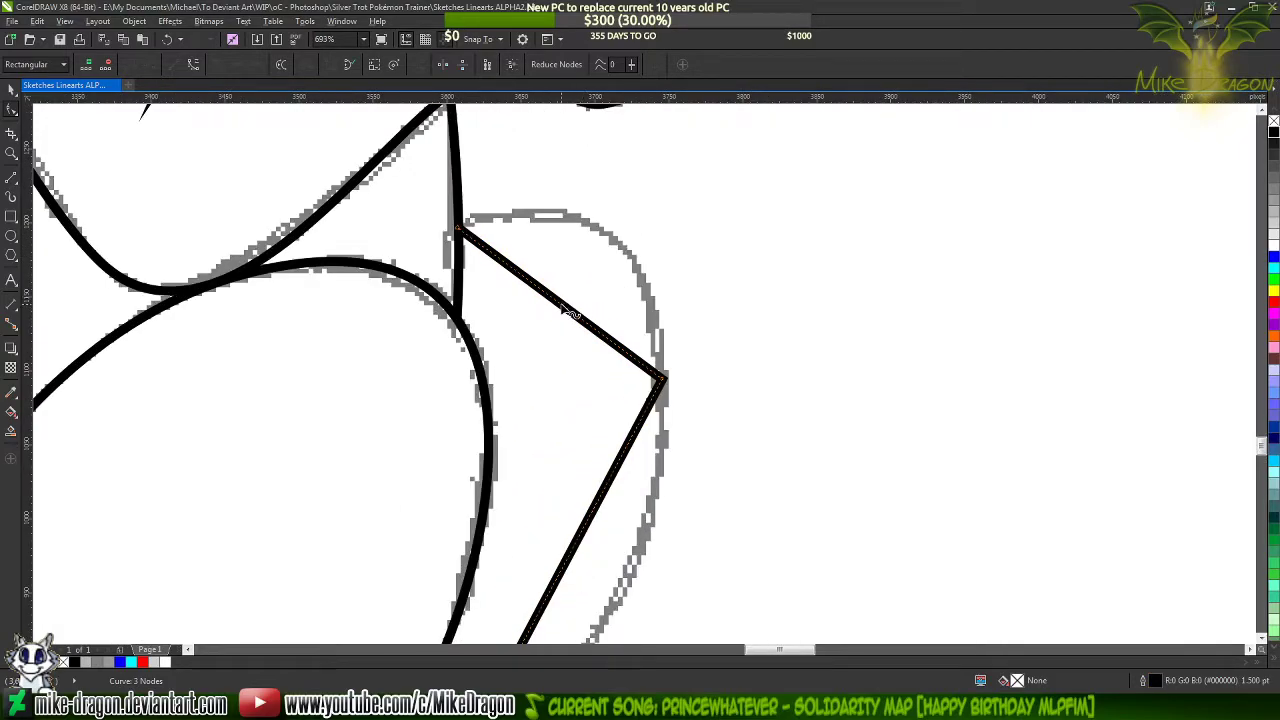
pyautogui.moveTo(568, 314); pyautogui.dragTo(582, 230)
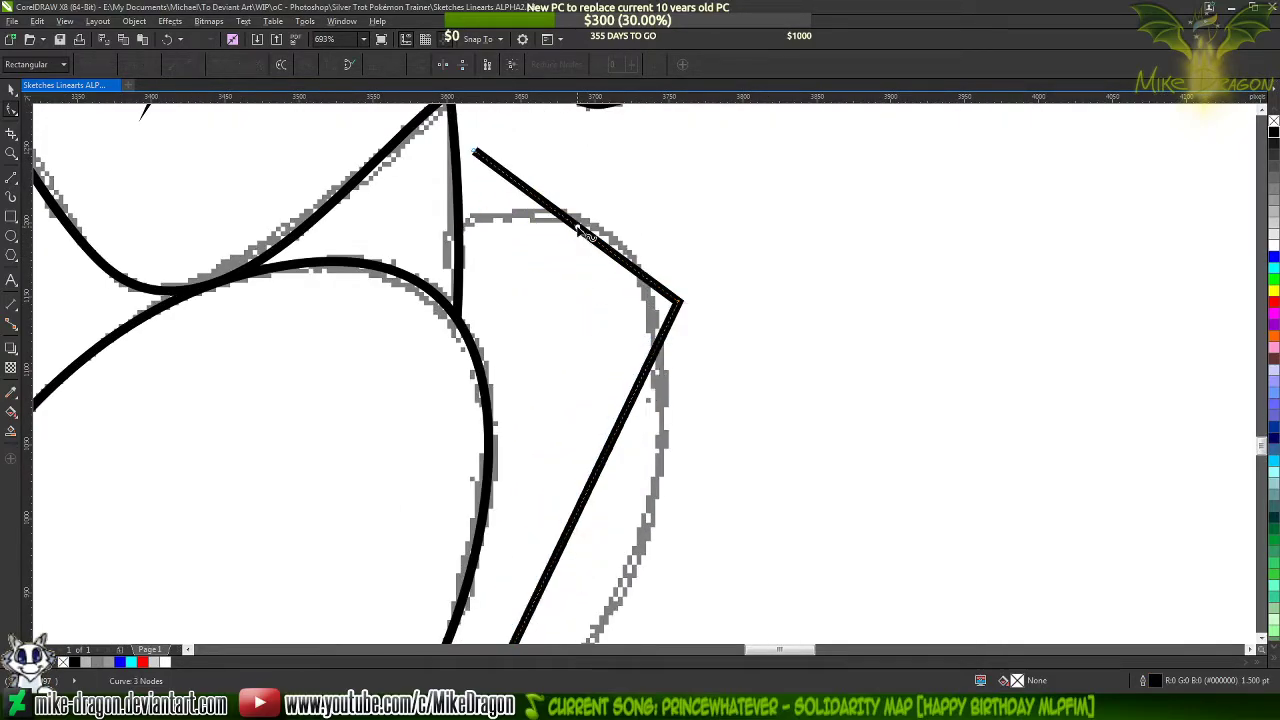
pyautogui.hotkey('ctrl', 'z')
# Convert both straight segments of the far thigh line to curves
pyautogui.scroll(-2, 622, 148)
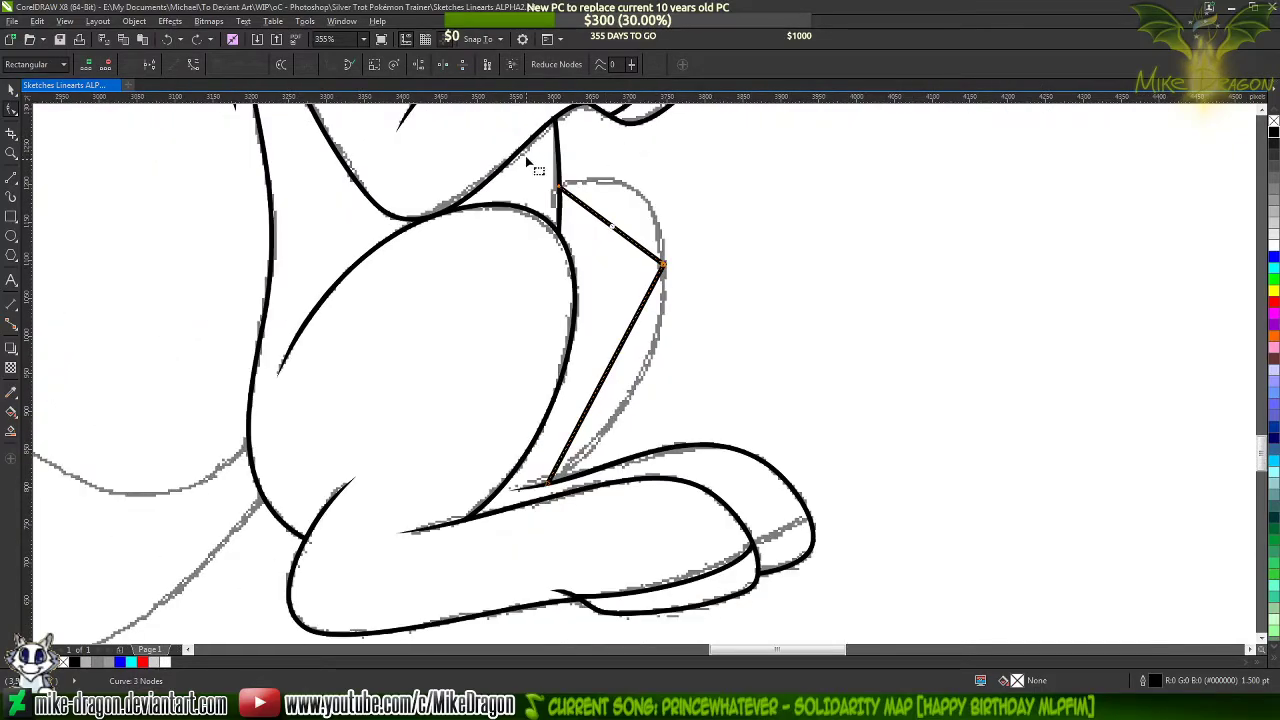
pyautogui.moveTo(478, 139); pyautogui.dragTo(690, 488)
pyautogui.rightClick(596, 306)
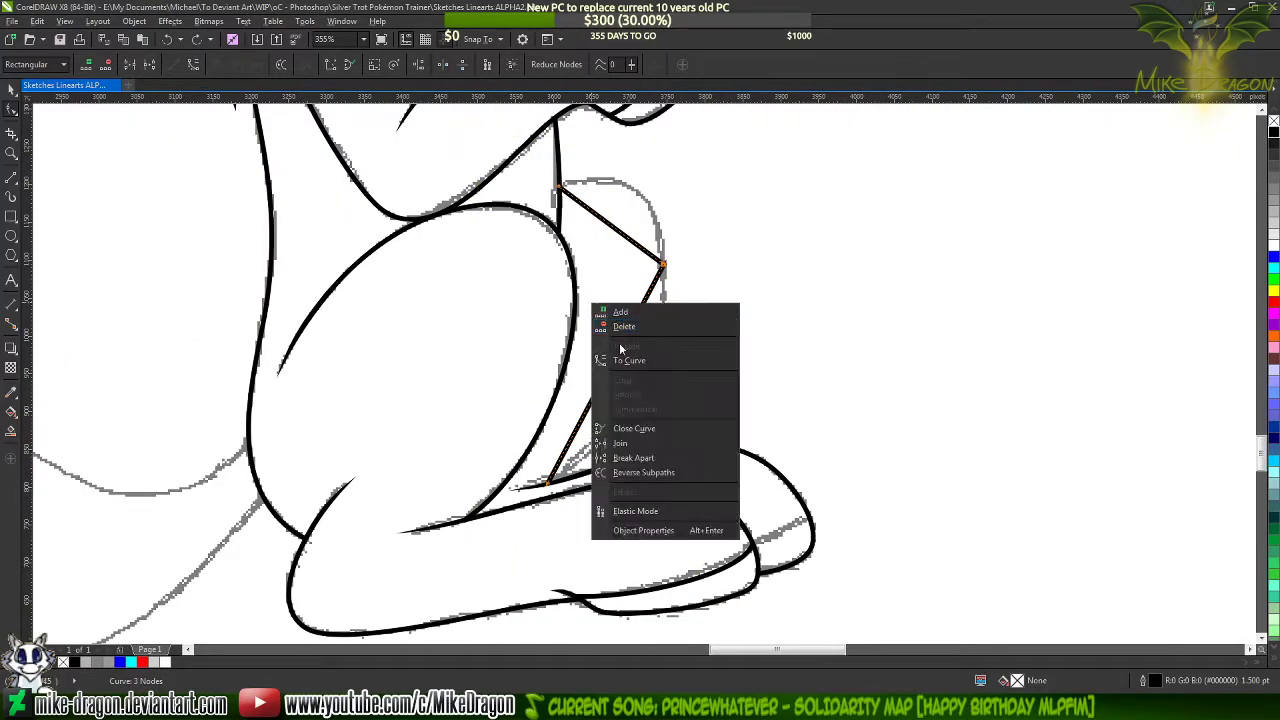
pyautogui.click(630, 360)
# Bend the far thigh's upper segment outward along the sketch and round it with the curve handle at the outer node
pyautogui.scroll(1, 650, 180)
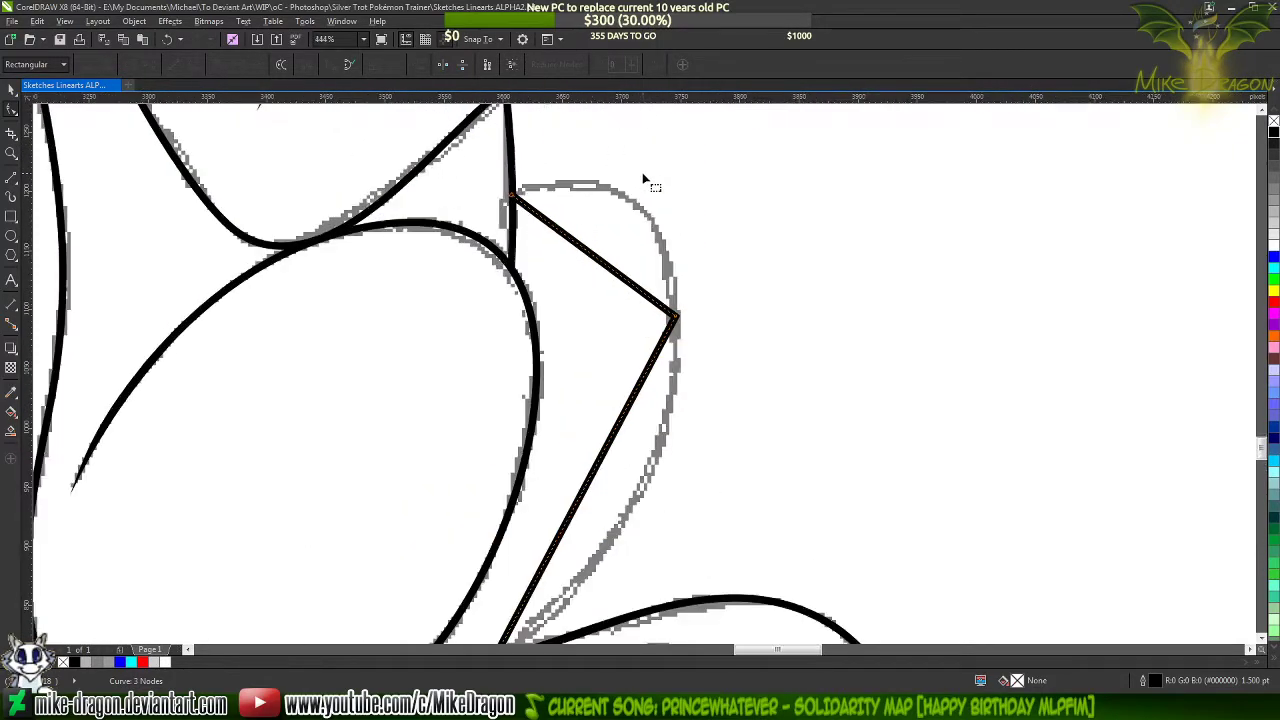
pyautogui.scroll(1, 645, 180)
pyautogui.scroll(2, 584, 255)
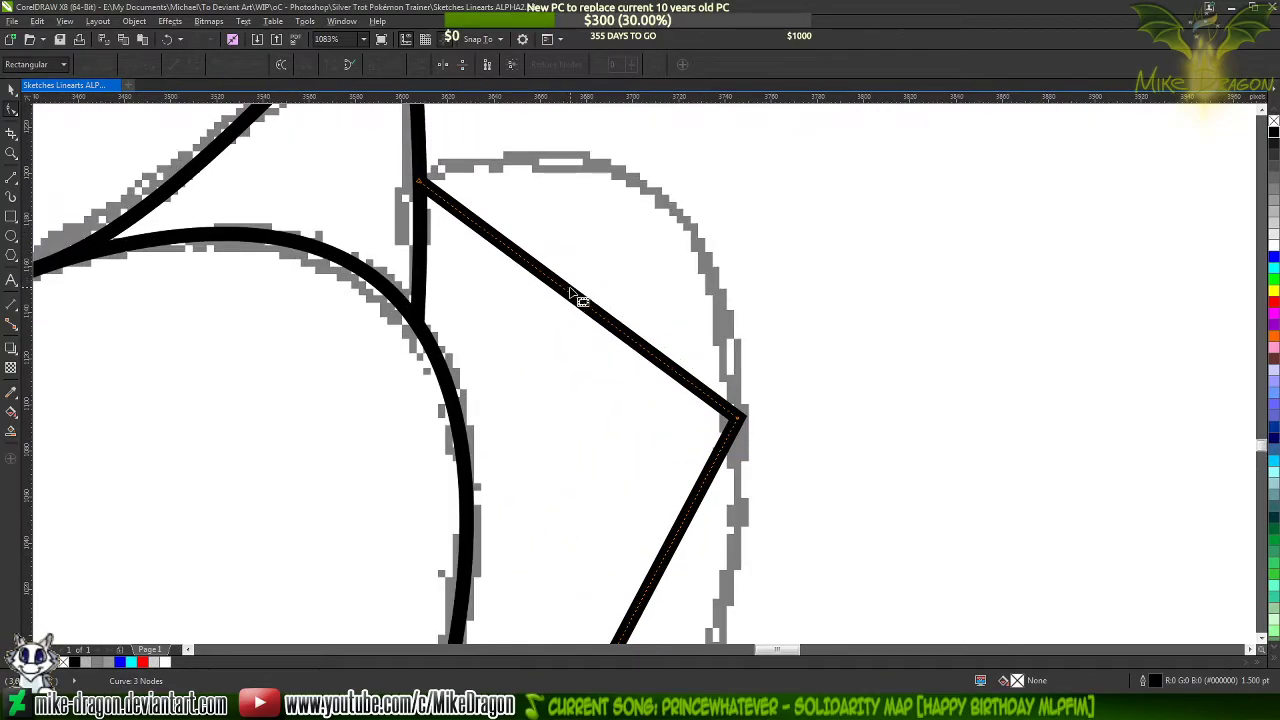
pyautogui.moveTo(578, 302); pyautogui.dragTo(603, 187)
pyautogui.click(737, 420)
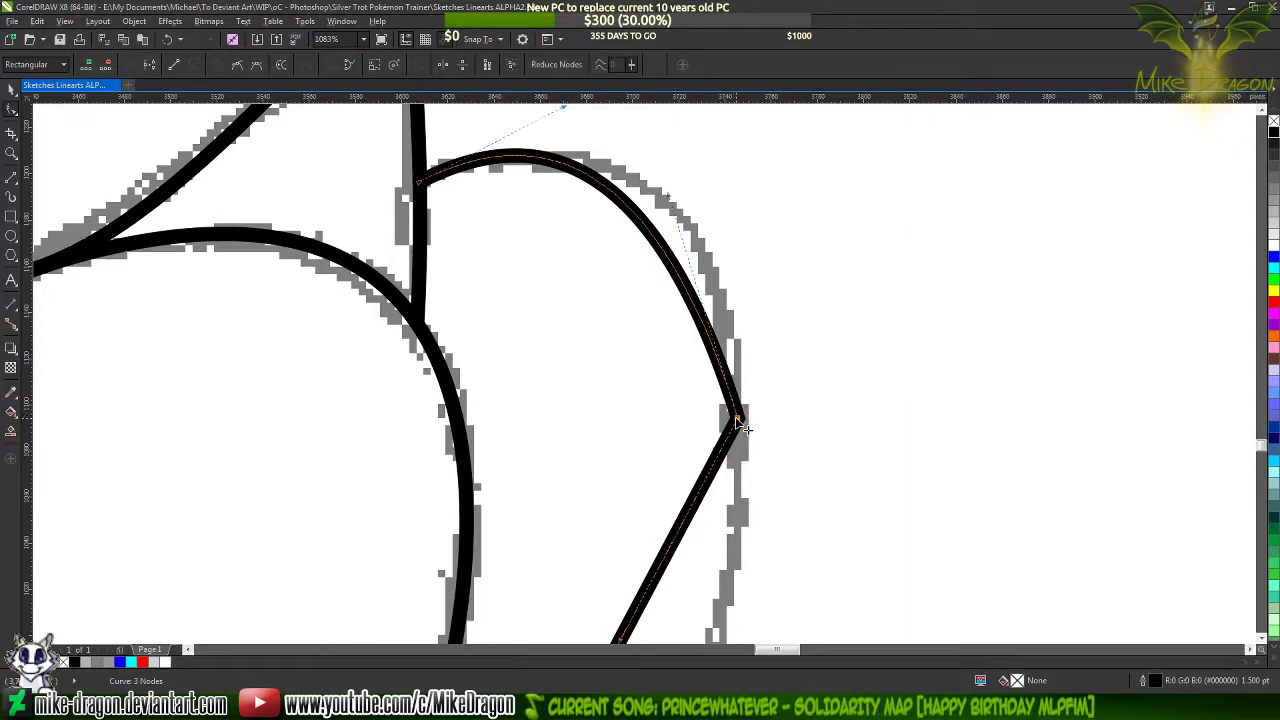
pyautogui.moveTo(657, 200); pyautogui.dragTo(743, 176)
# Add a node partway along the far thigh's lower segment and pull it outward onto the sketched curve
pyautogui.scroll(-1, 605, 393)
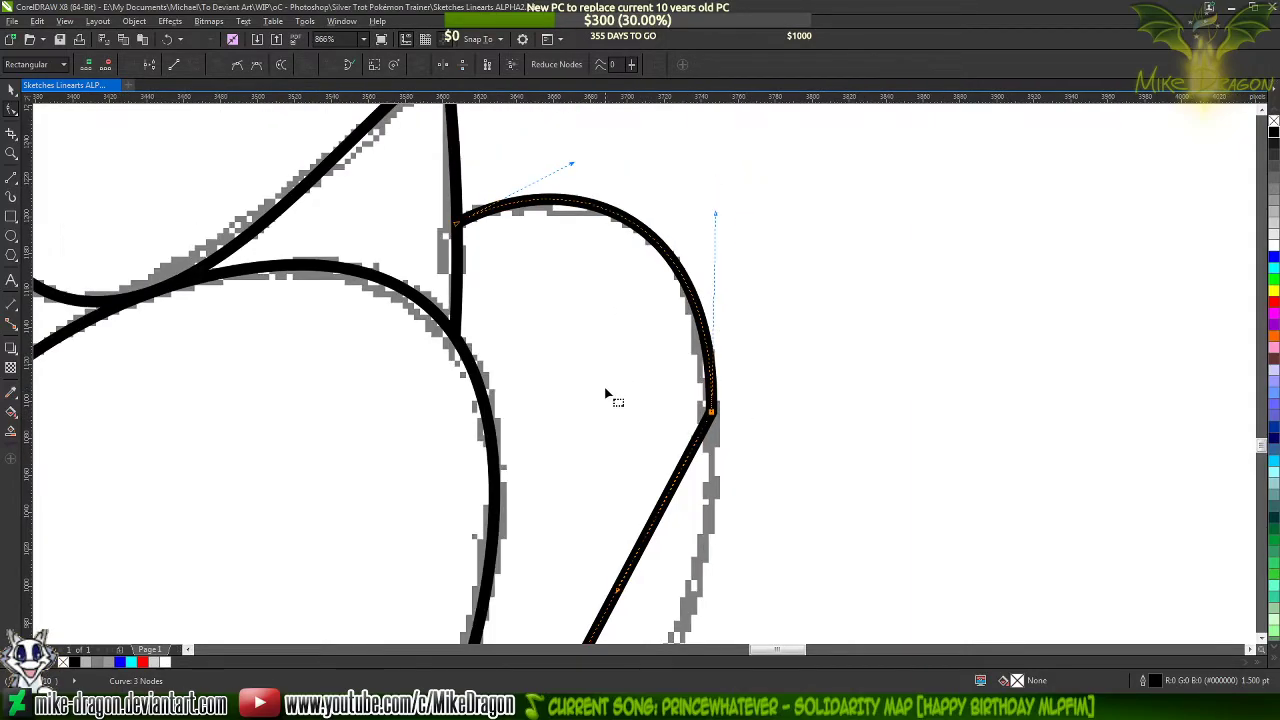
pyautogui.scroll(-3, 605, 165)
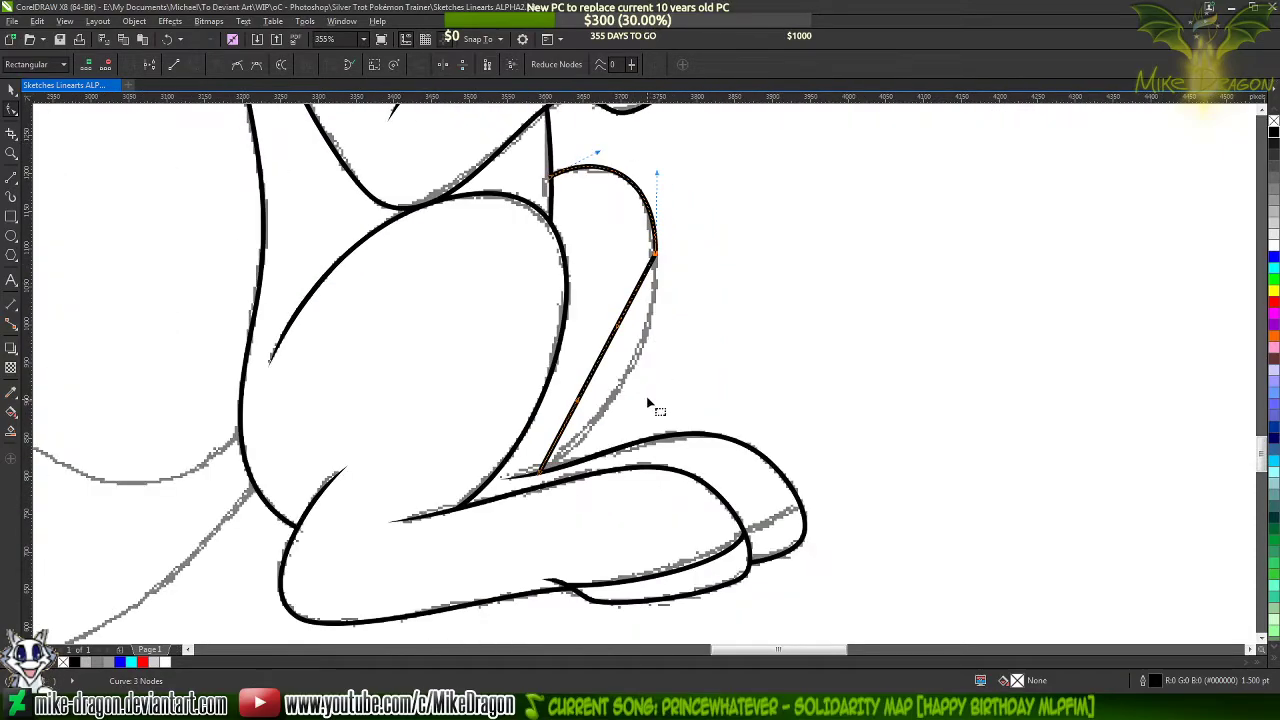
pyautogui.scroll(2, 653, 420)
pyautogui.scroll(1, 651, 424)
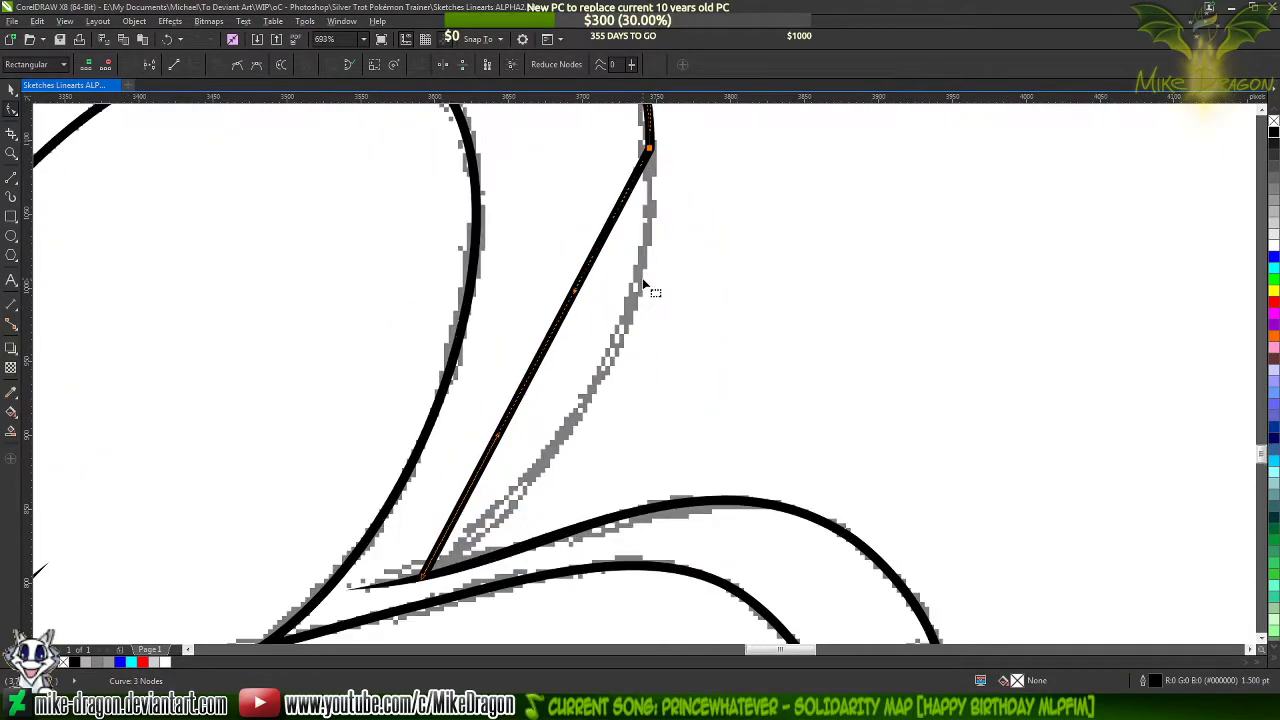
pyautogui.moveTo(546, 354); pyautogui.dragTo(608, 368)
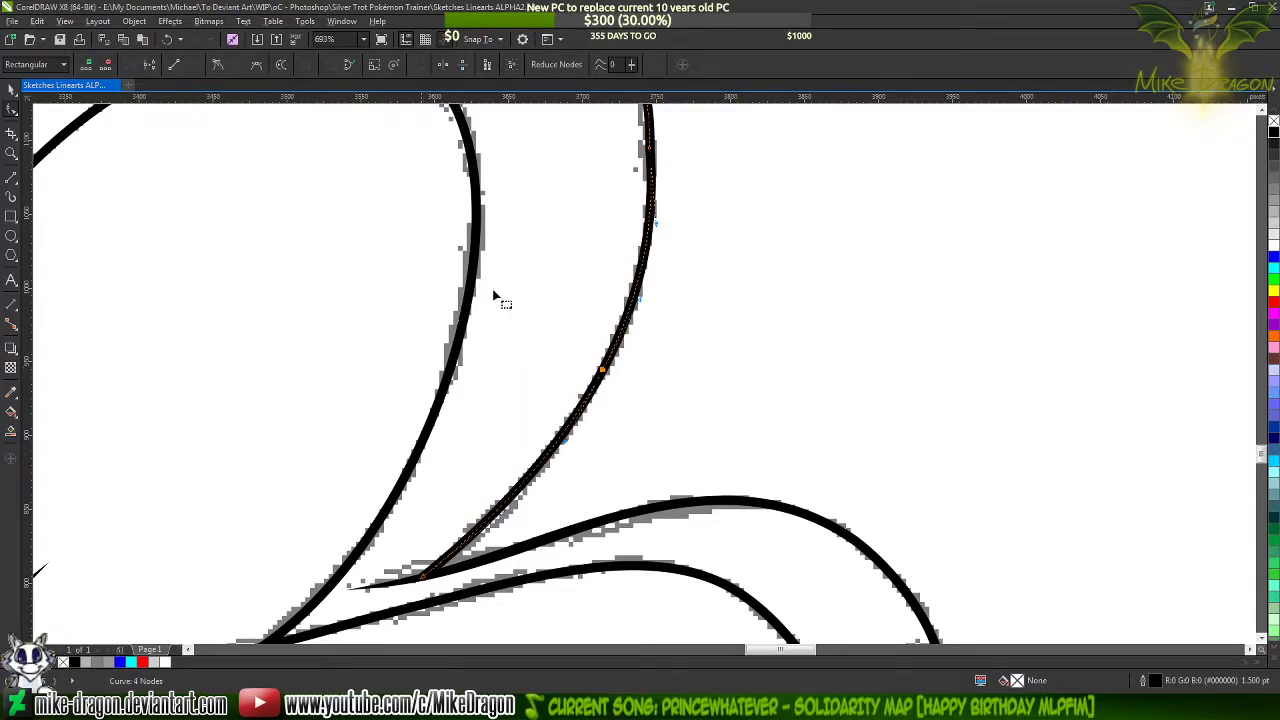
# Replace the node on the far thigh's outer edge with one on its upper arc to smooth the outline
pyautogui.scroll(-3, 648, 360)
pyautogui.scroll(3, 664, 232)
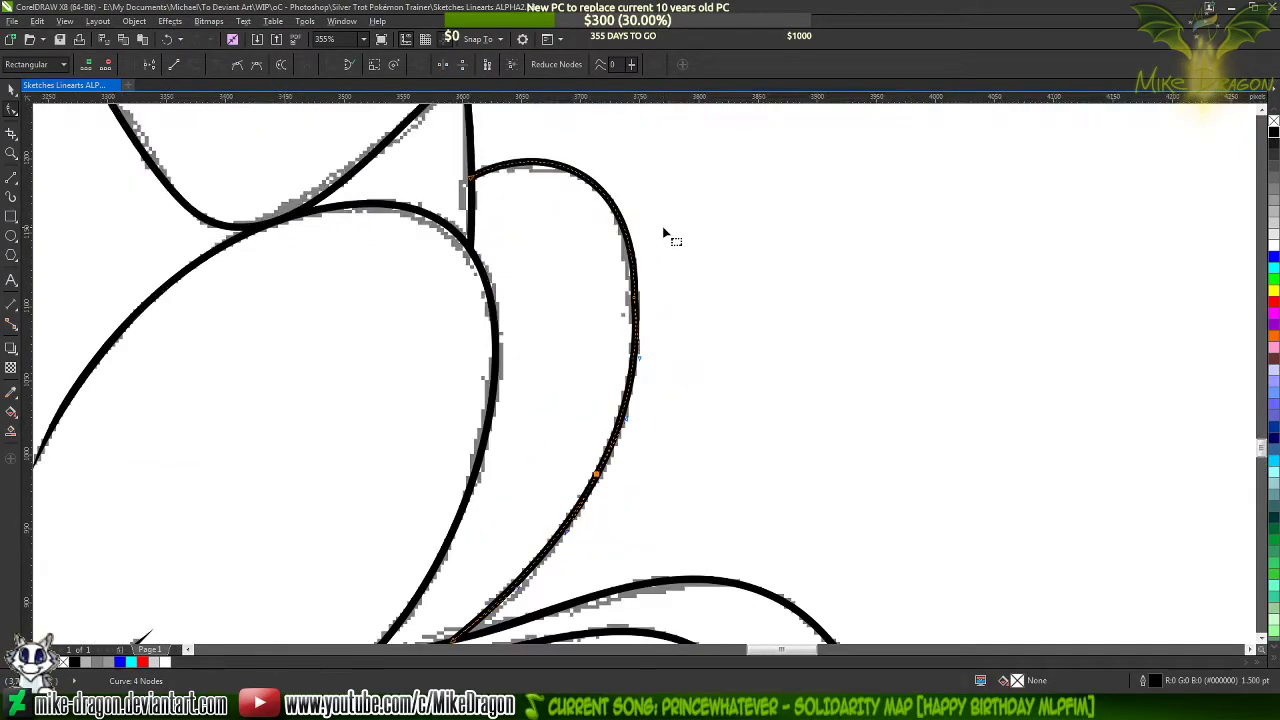
pyautogui.press('Delete')
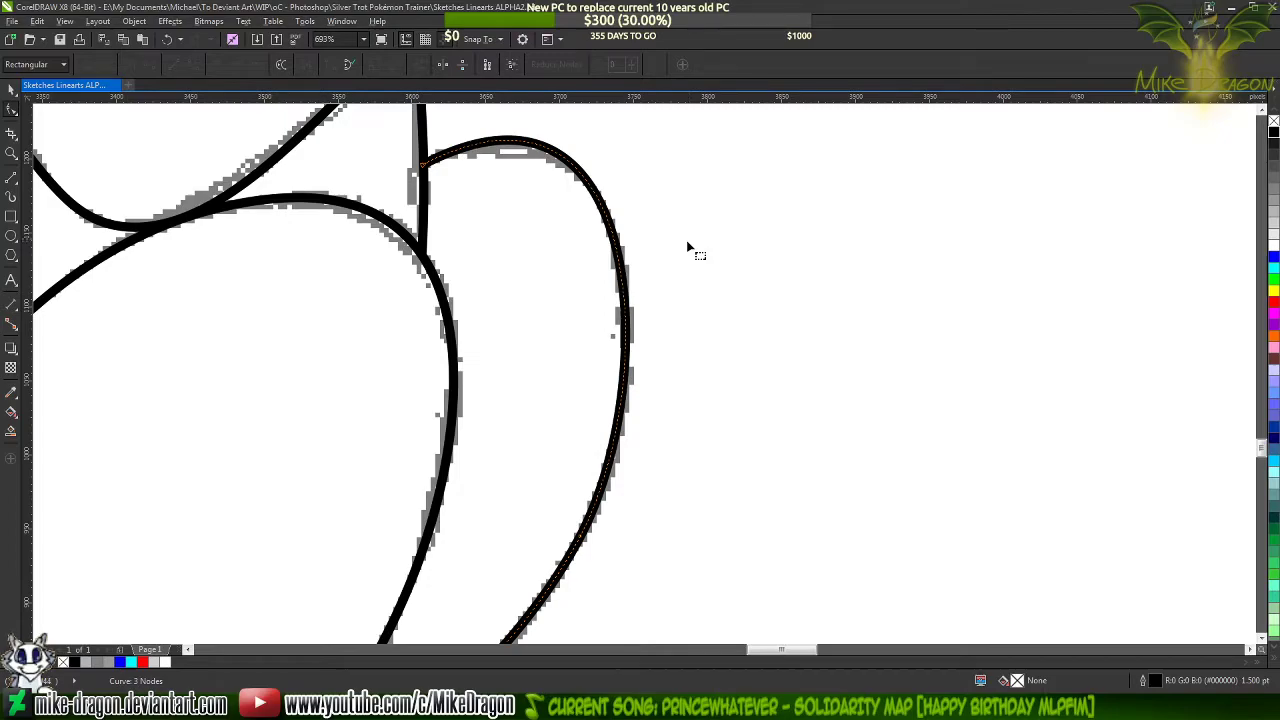
pyautogui.doubleClick(626, 315)
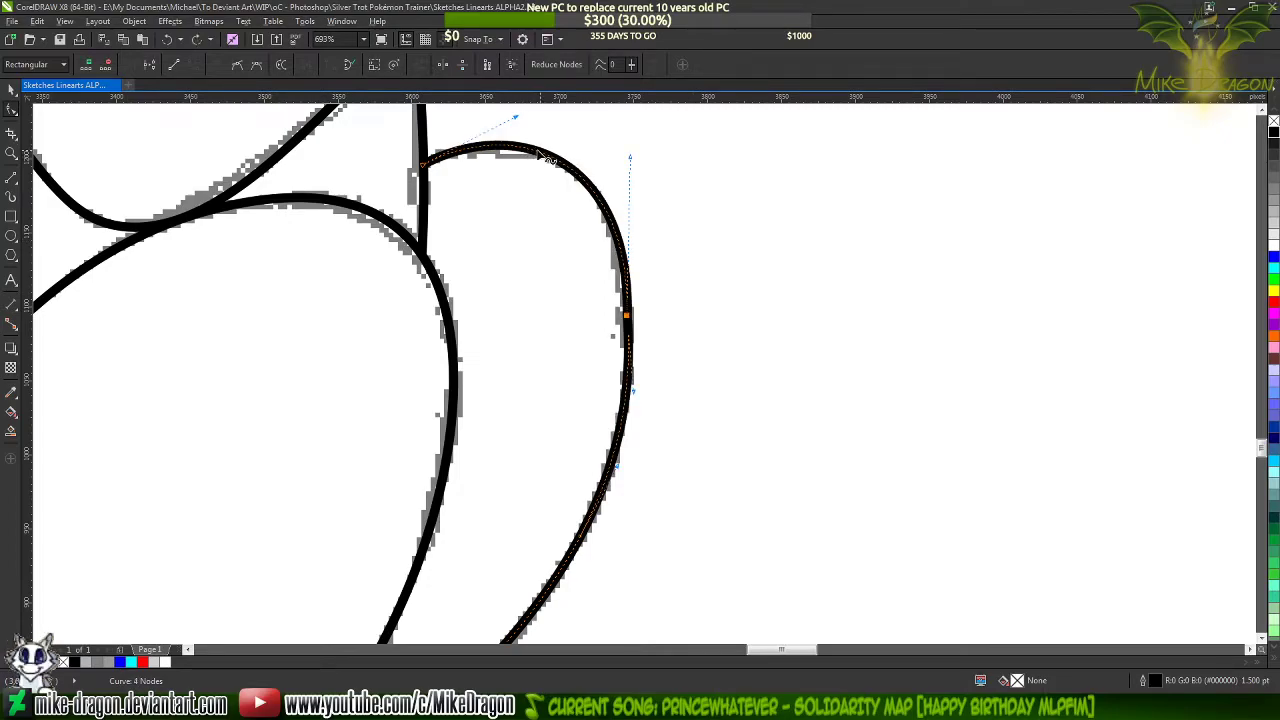
pyautogui.doubleClick(547, 158)
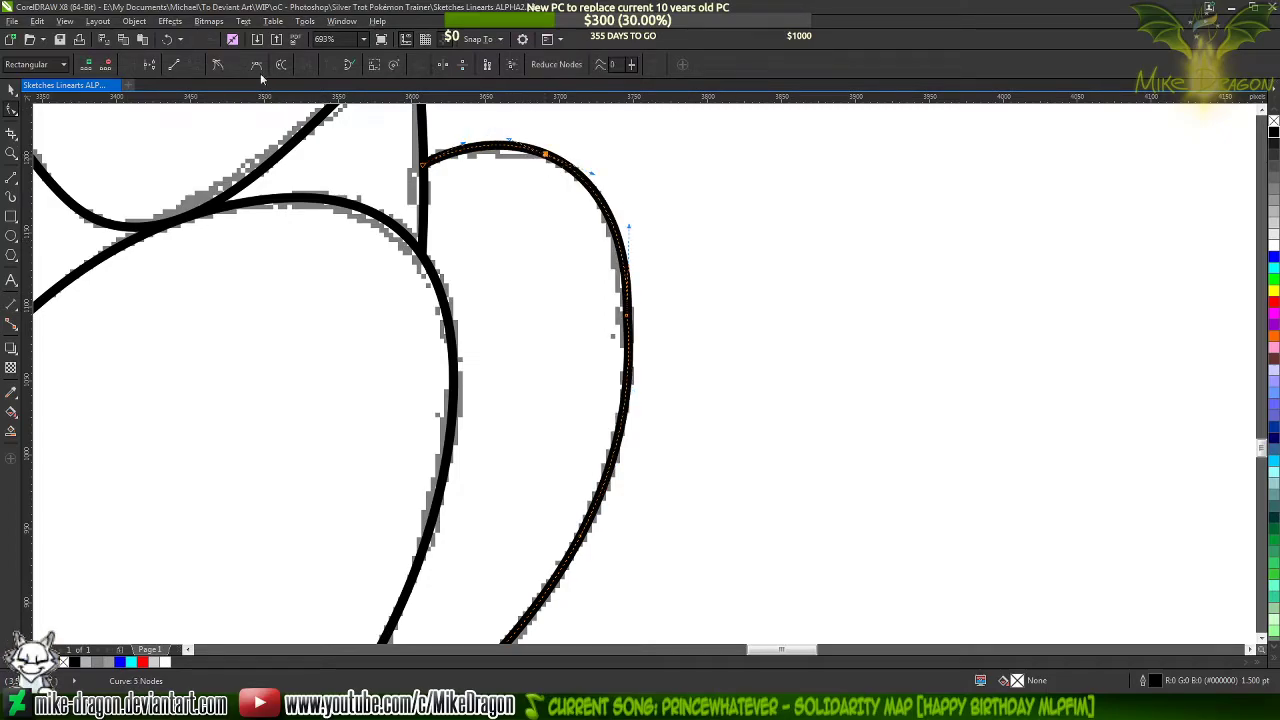
pyautogui.doubleClick(627, 318)
pyautogui.click(749, 268)
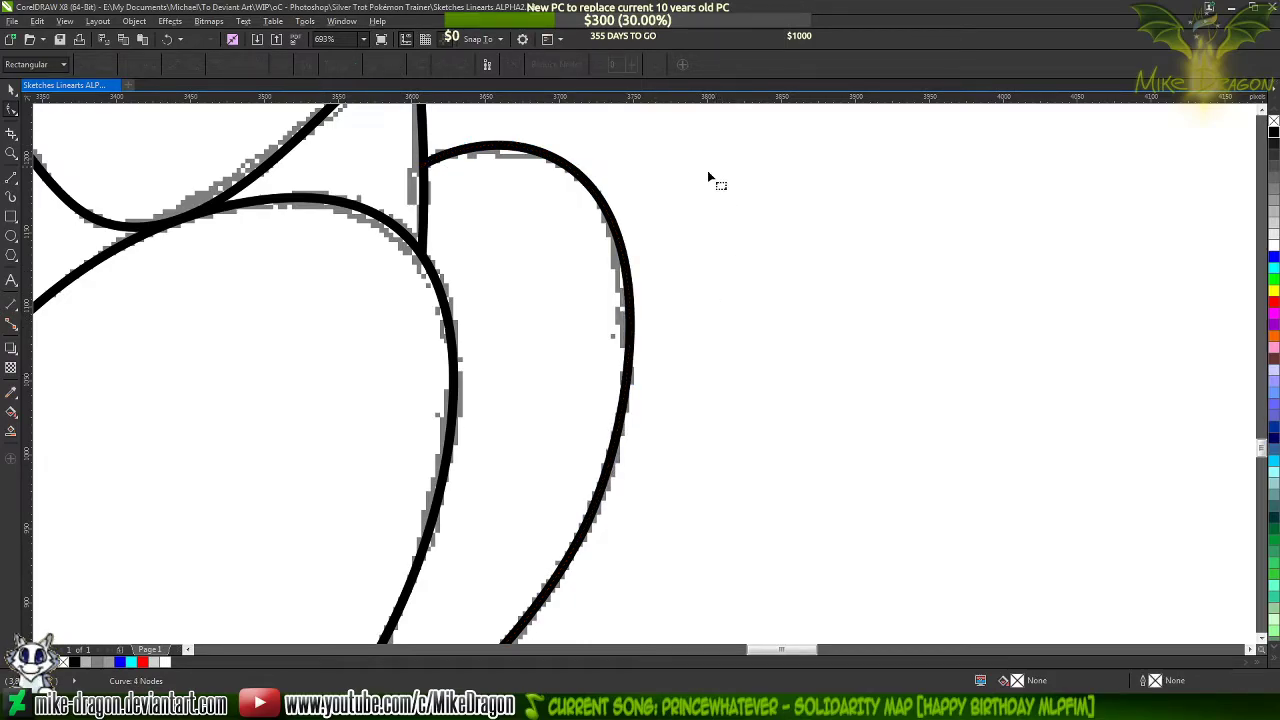
# Draw a straight line about 73 px wide from the far foot's outer edge to the near foot's sole junction, 1.5 pt thick
pyautogui.scroll(-3, 708, 178)
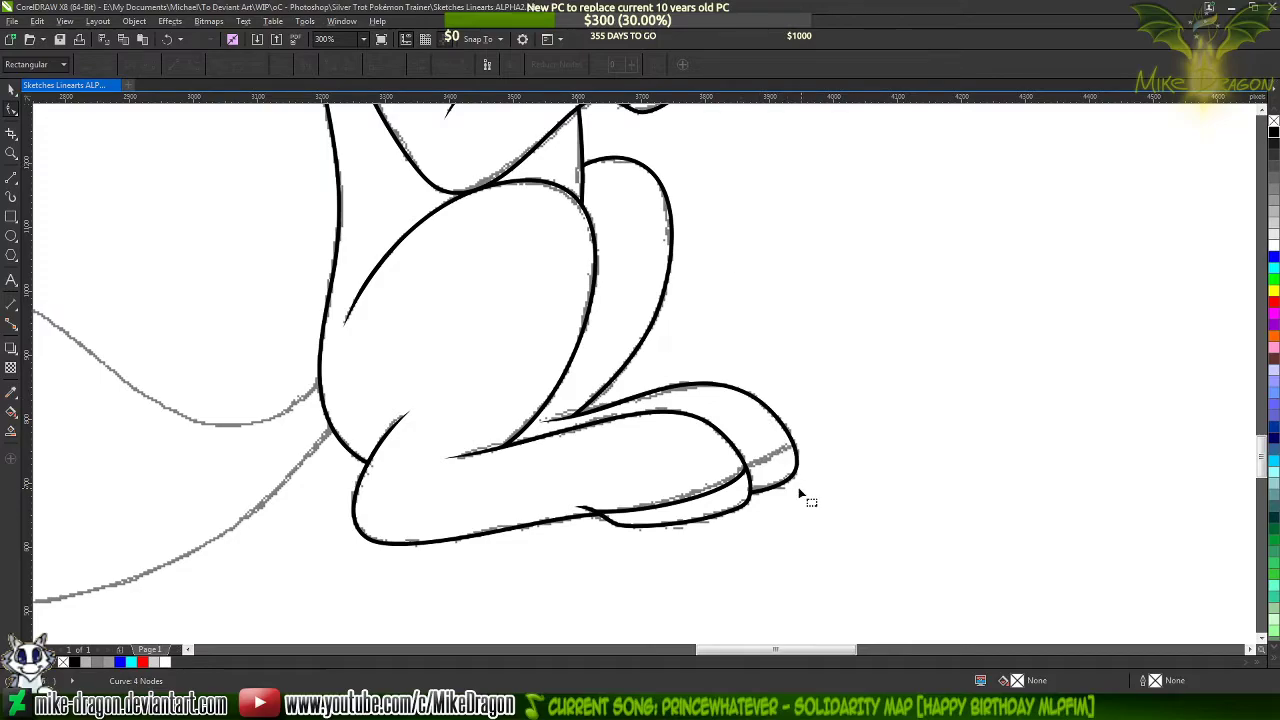
pyautogui.scroll(5, 800, 492)
pyautogui.click(13, 176)
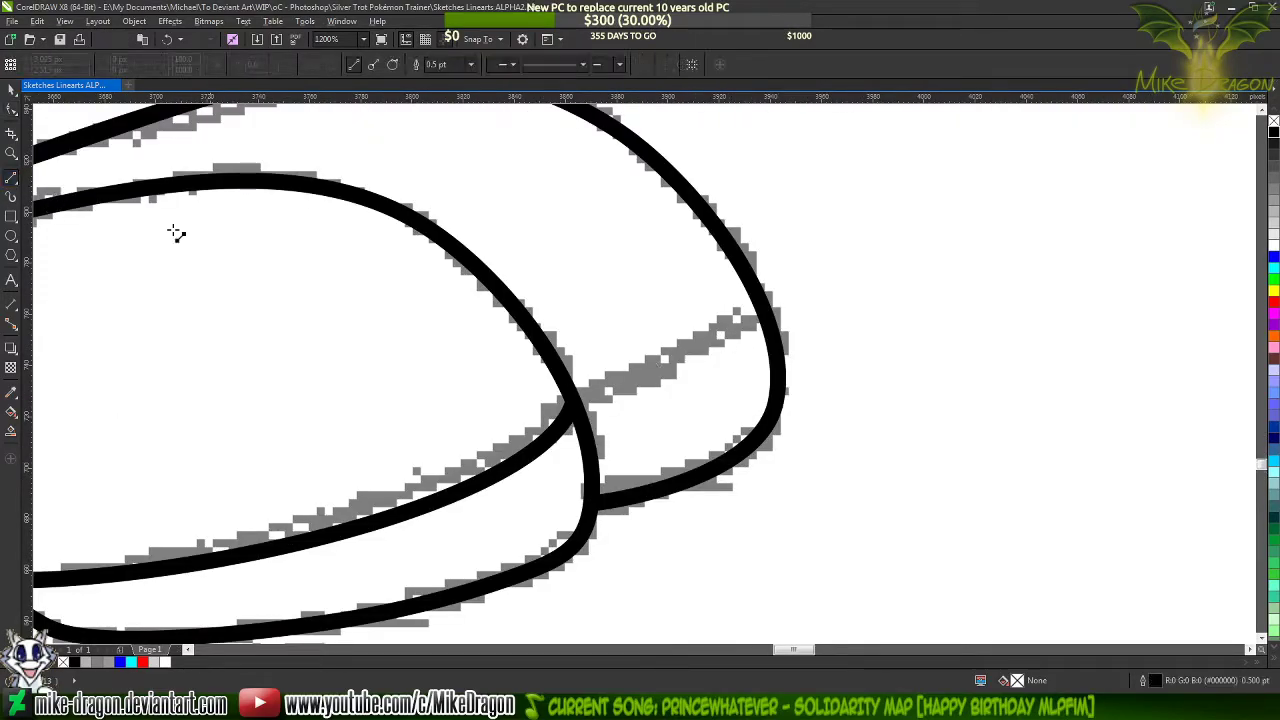
pyautogui.click(763, 308)
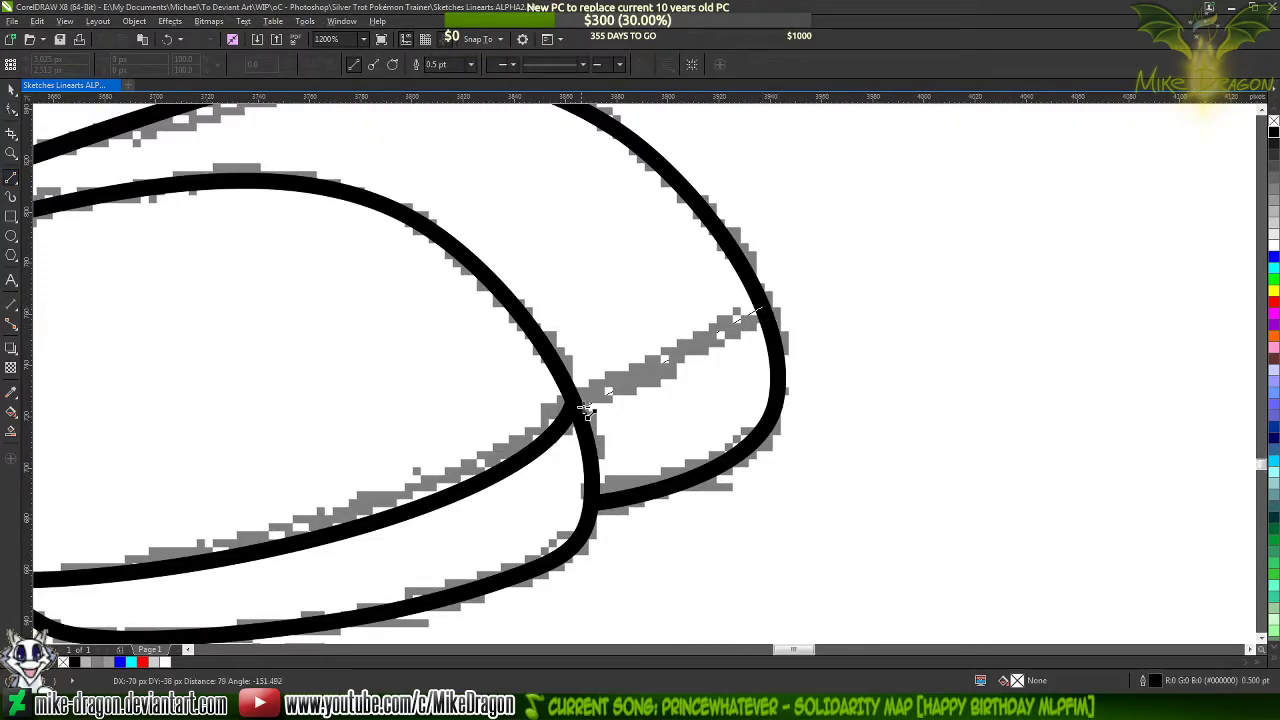
pyautogui.click(576, 408)
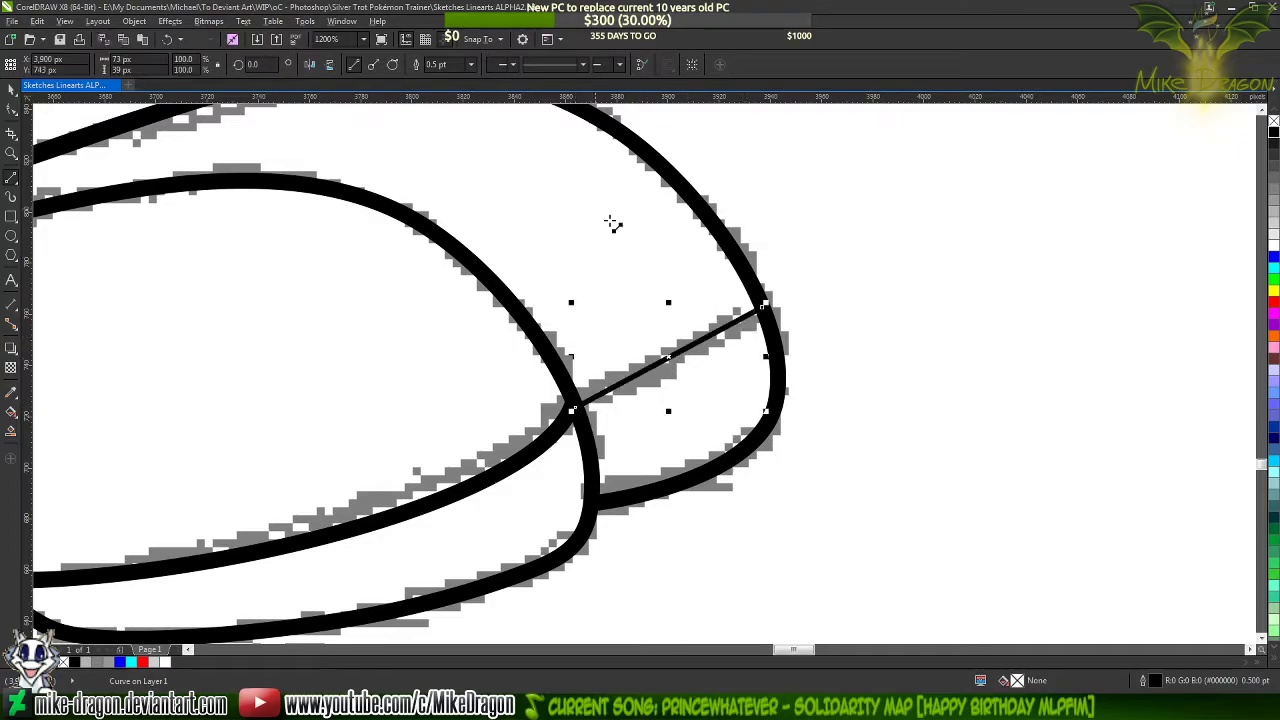
pyautogui.click(470, 66)
pyautogui.click(440, 129)
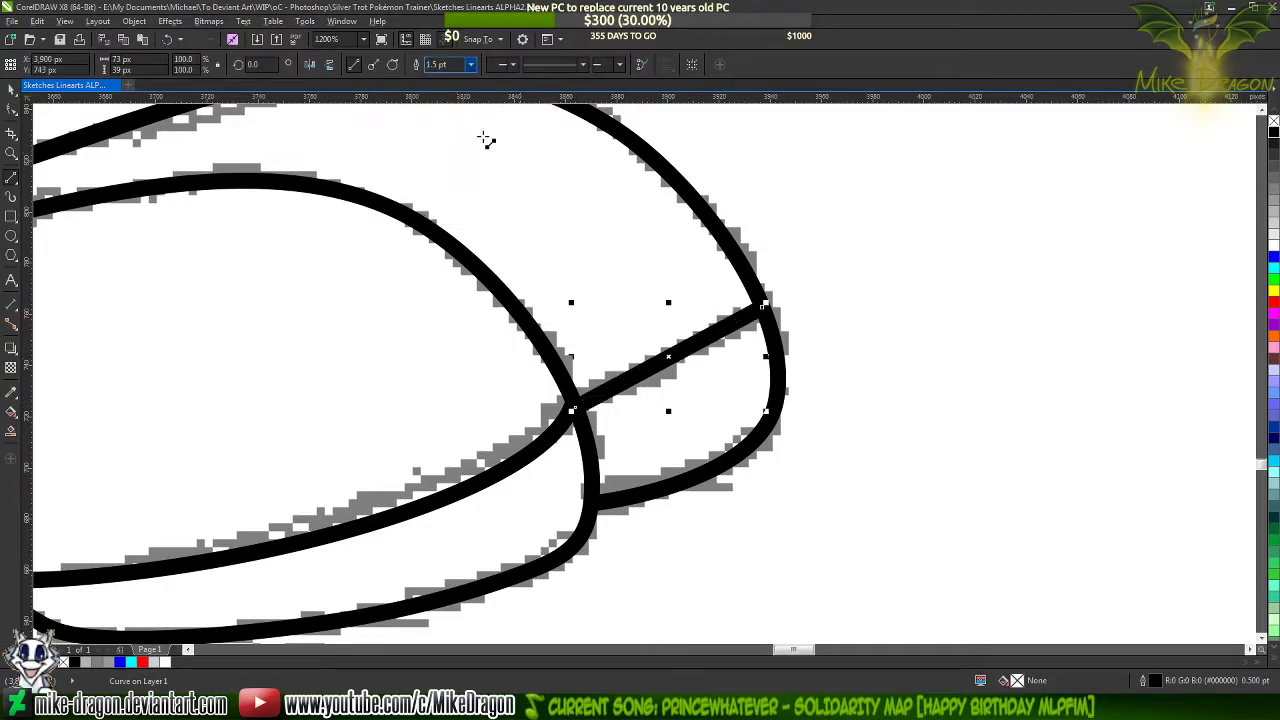
# Convert the far foot's sole line to a curve, bend it slightly downward, and nudge its outer end node up along the foot outline
pyautogui.press('F10')
pyautogui.moveTo(823, 212); pyautogui.dragTo(441, 497)
pyautogui.rightClick(659, 371)
pyautogui.click(704, 431)
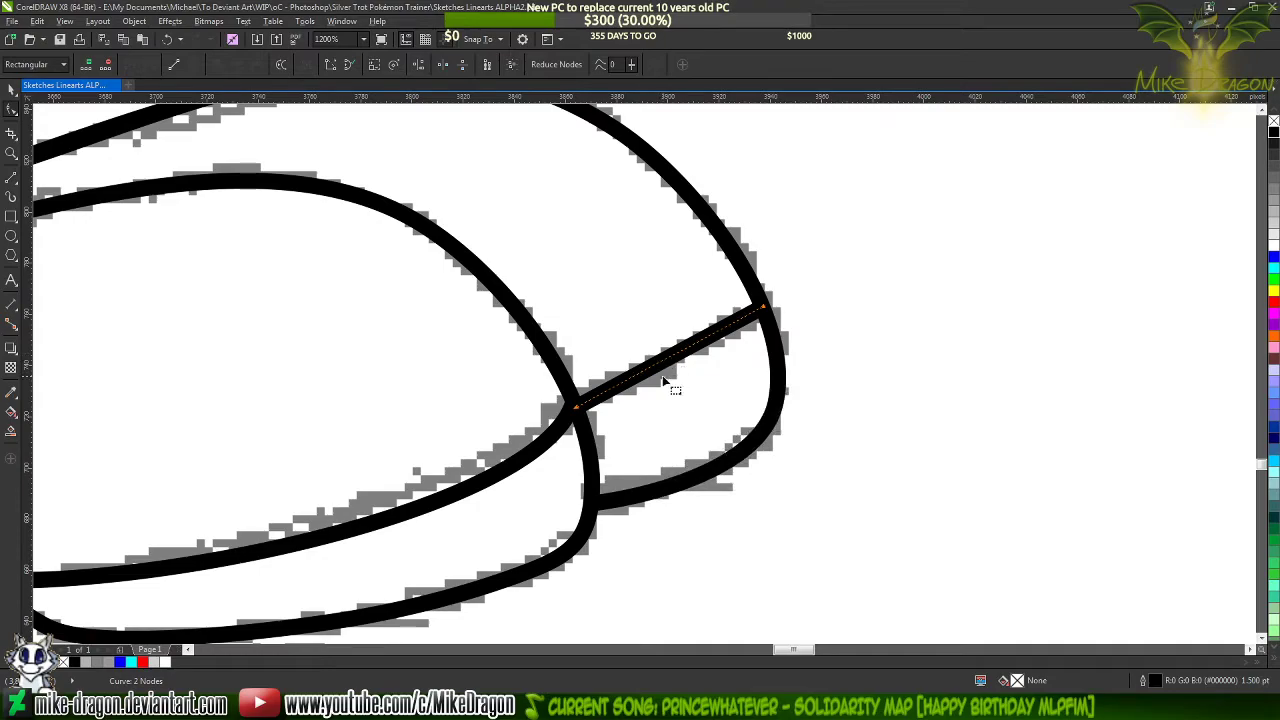
pyautogui.scroll(2, 672, 360)
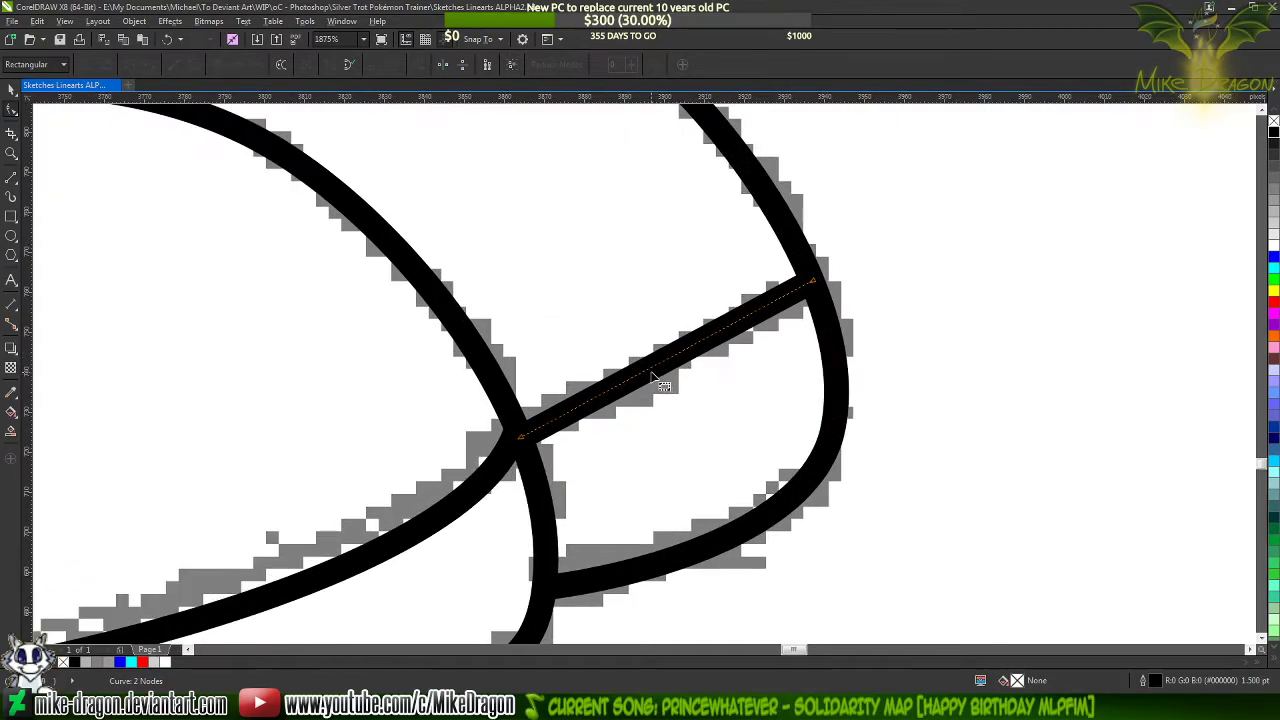
pyautogui.moveTo(652, 375); pyautogui.dragTo(658, 389)
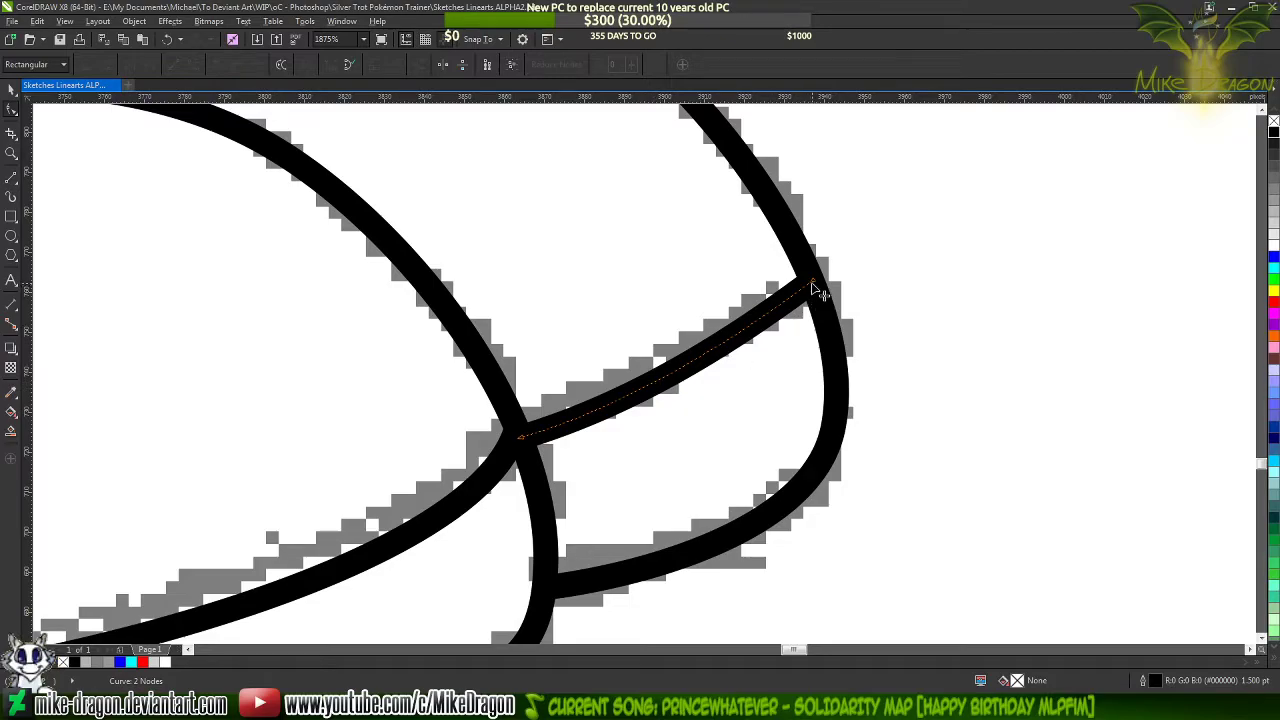
pyautogui.moveTo(818, 287); pyautogui.dragTo(806, 285)
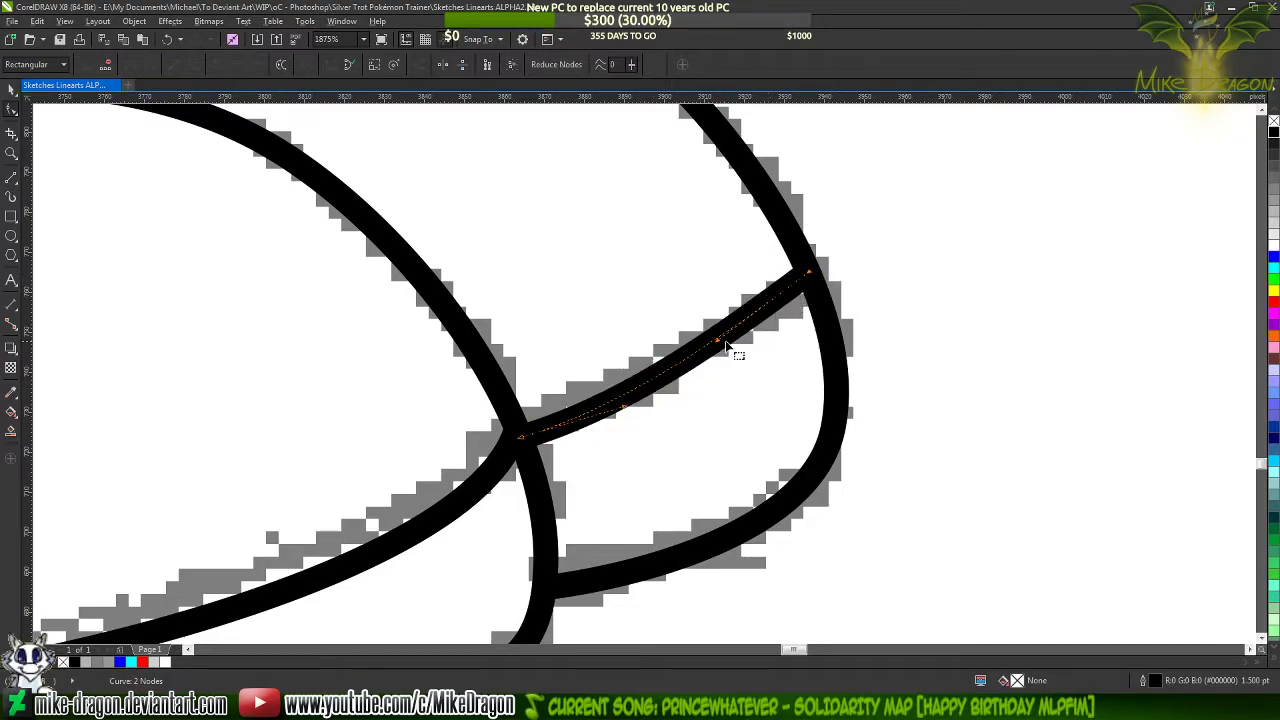
# Deepen the outer bend of the far foot's sole line and shorten its curve handle at the near foot's junction
pyautogui.moveTo(718, 340); pyautogui.dragTo(750, 356)
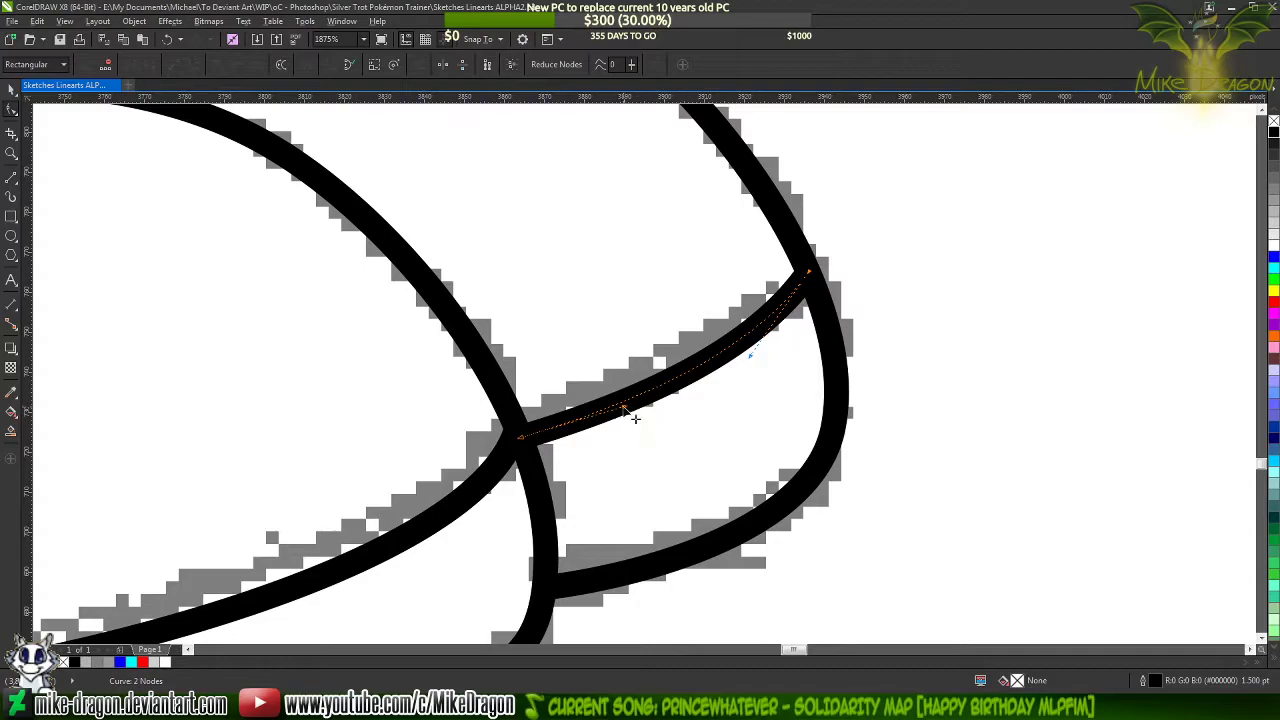
pyautogui.moveTo(626, 409); pyautogui.dragTo(592, 423)
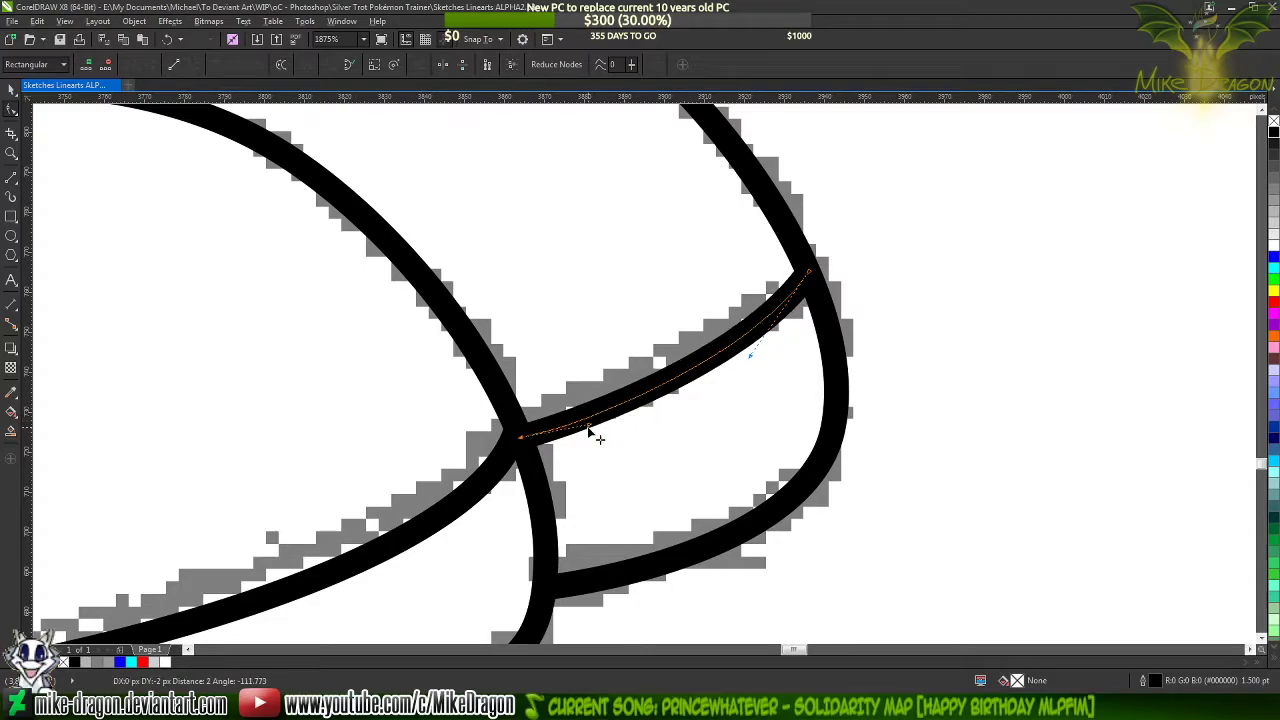
pyautogui.click(829, 462)
pyautogui.scroll(-4, 829, 461)
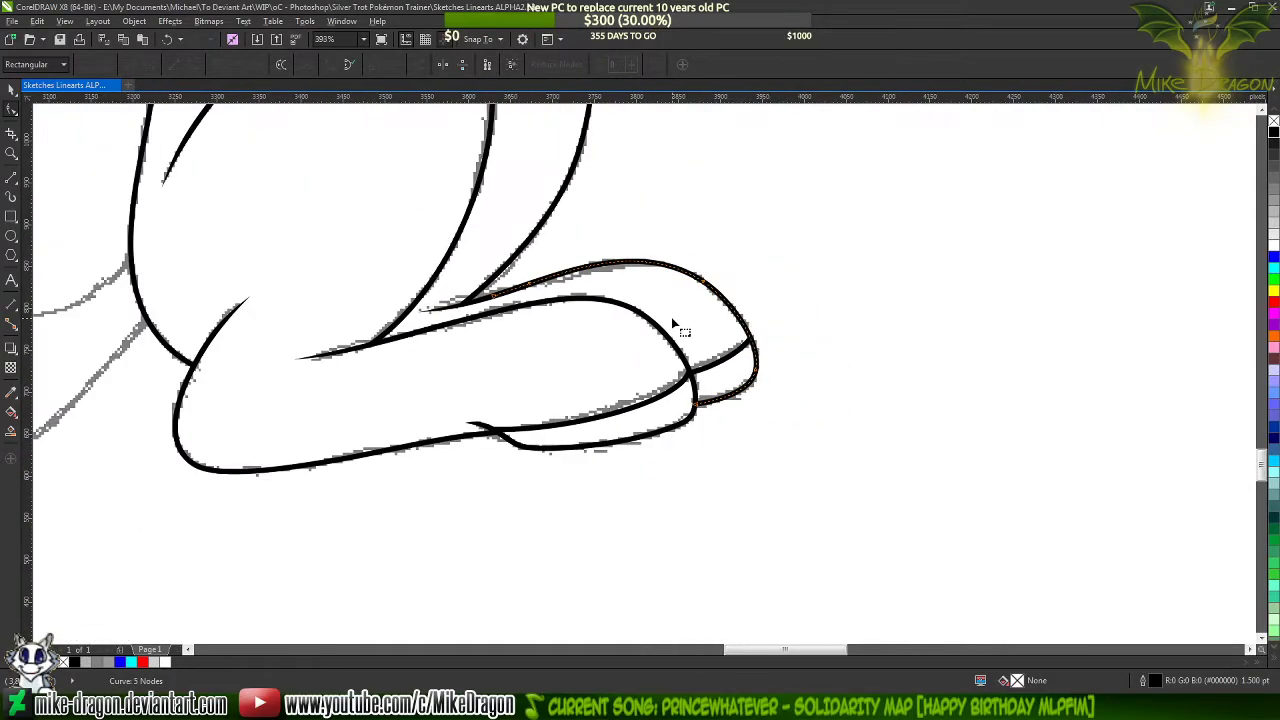
# Select all the sitting pony's traced strokes and move them off the sketch to the empty area beside it
pyautogui.click(11, 90)
pyautogui.scroll(-3, 609, 463)
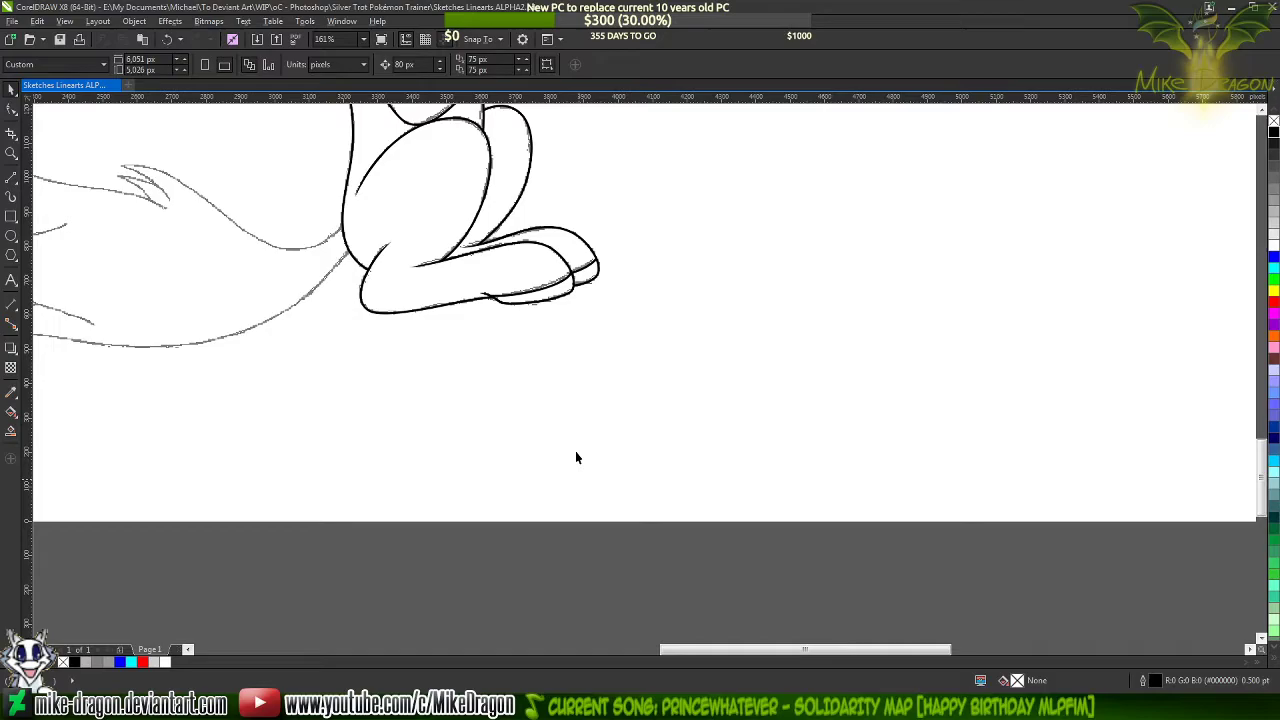
pyautogui.scroll(3, 576, 457)
pyautogui.scroll(6, 576, 457)
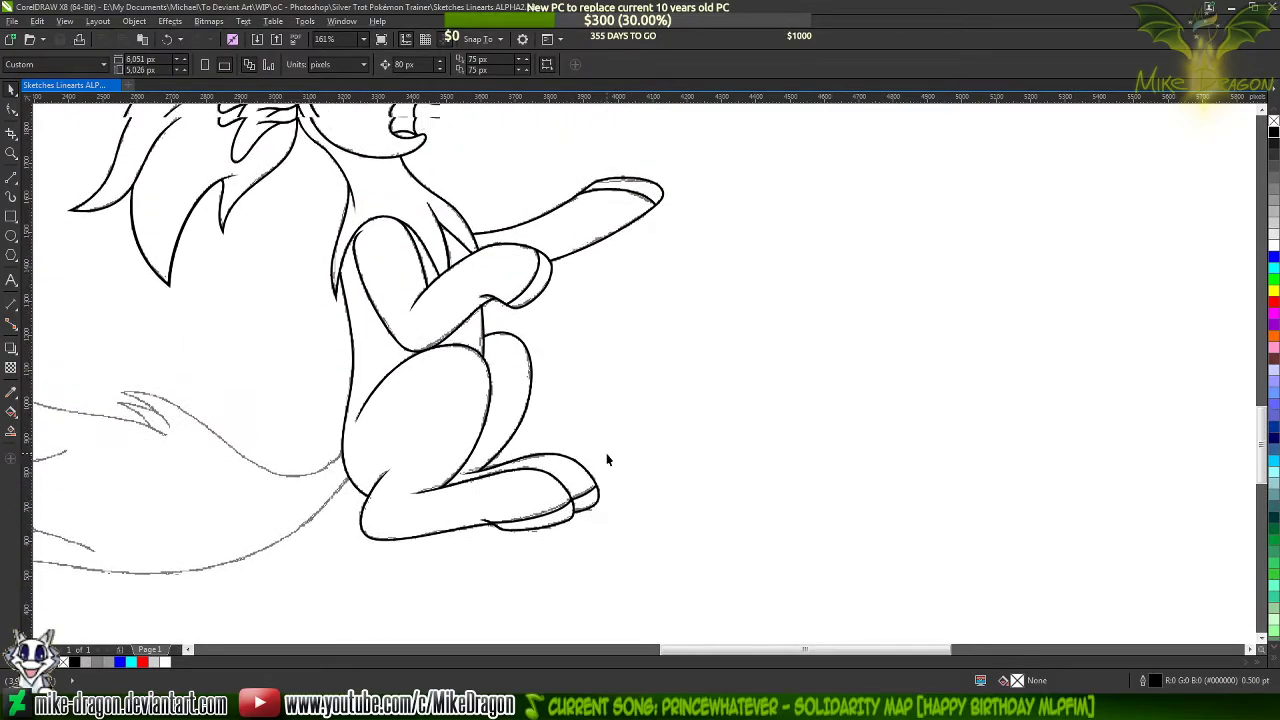
pyautogui.scroll(-4, 597, 459)
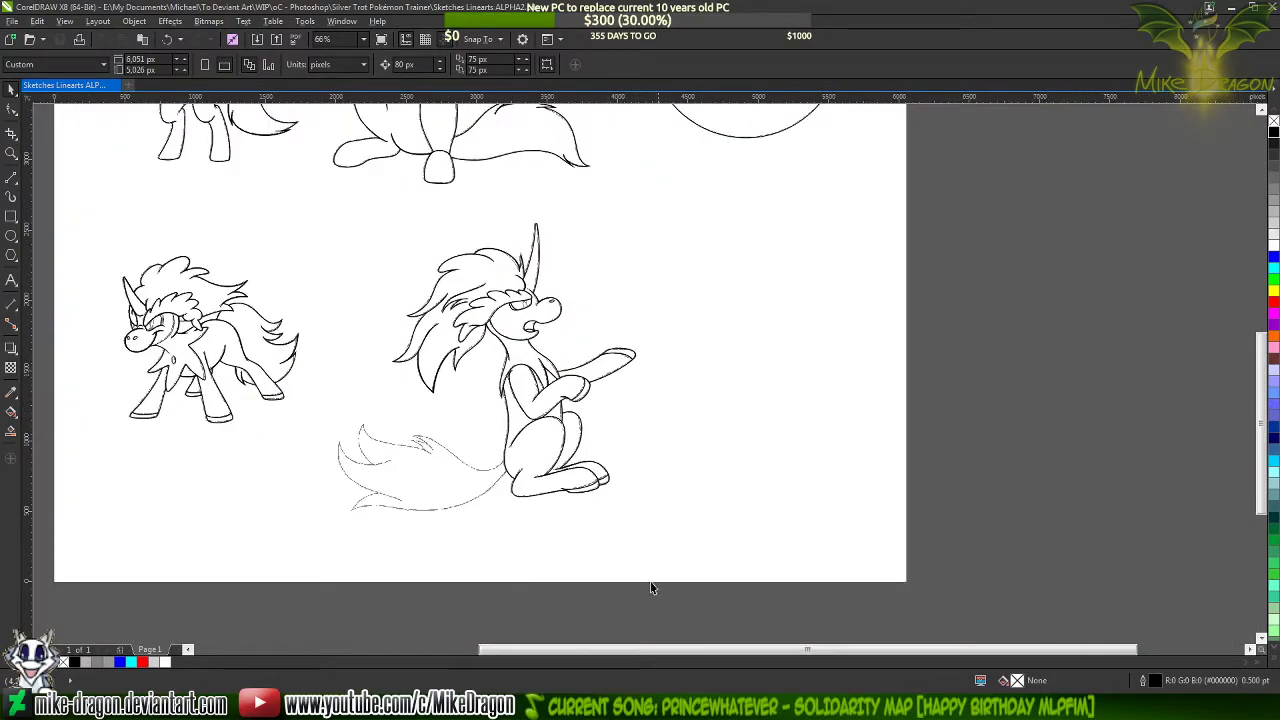
pyautogui.moveTo(679, 588); pyautogui.dragTo(382, 214)
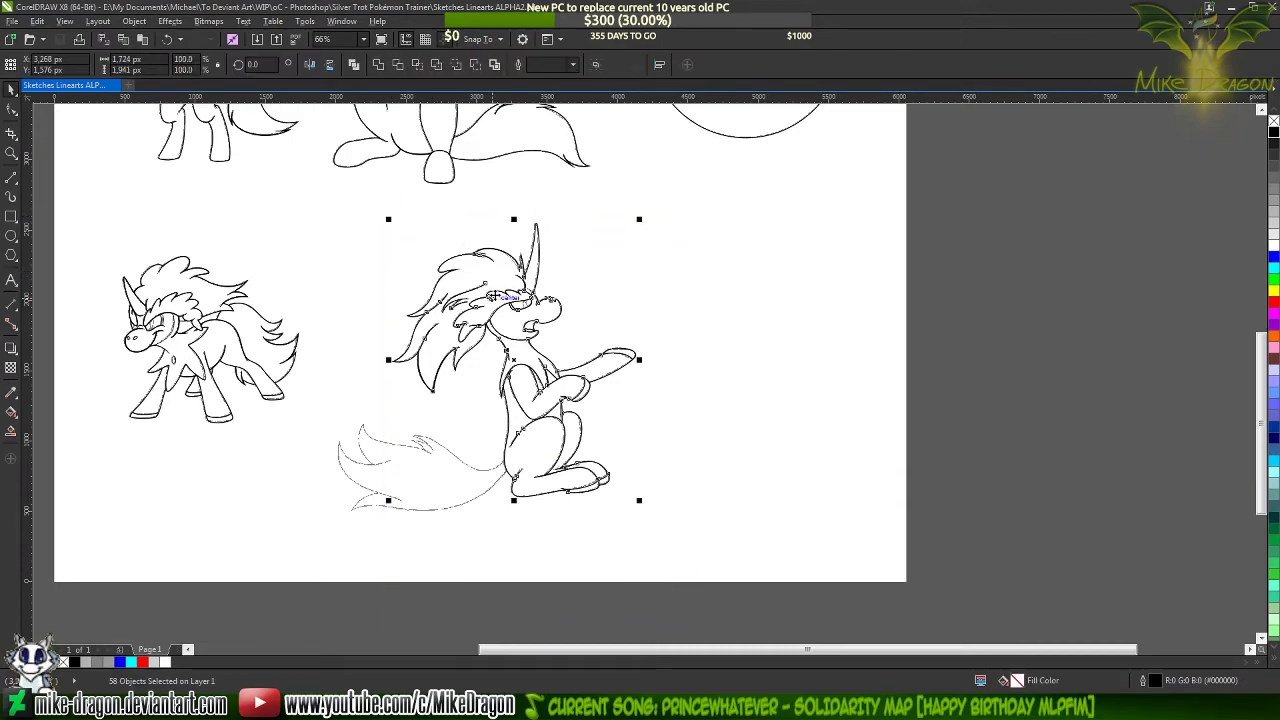
pyautogui.moveTo(493, 296); pyautogui.dragTo(750, 284)
pyautogui.click(1058, 302)
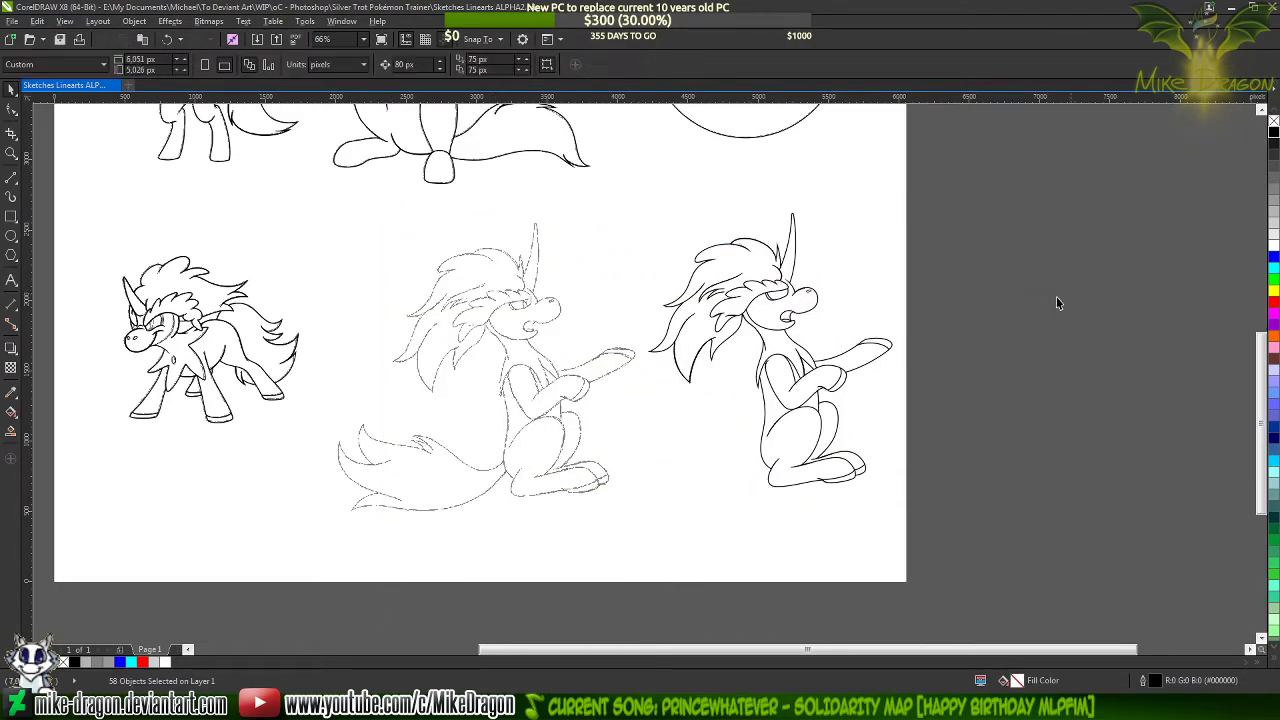
# Examine the separated line art from mane and head to feet for clean curves, joins and tapered tips
pyautogui.scroll(5, 920, 392)
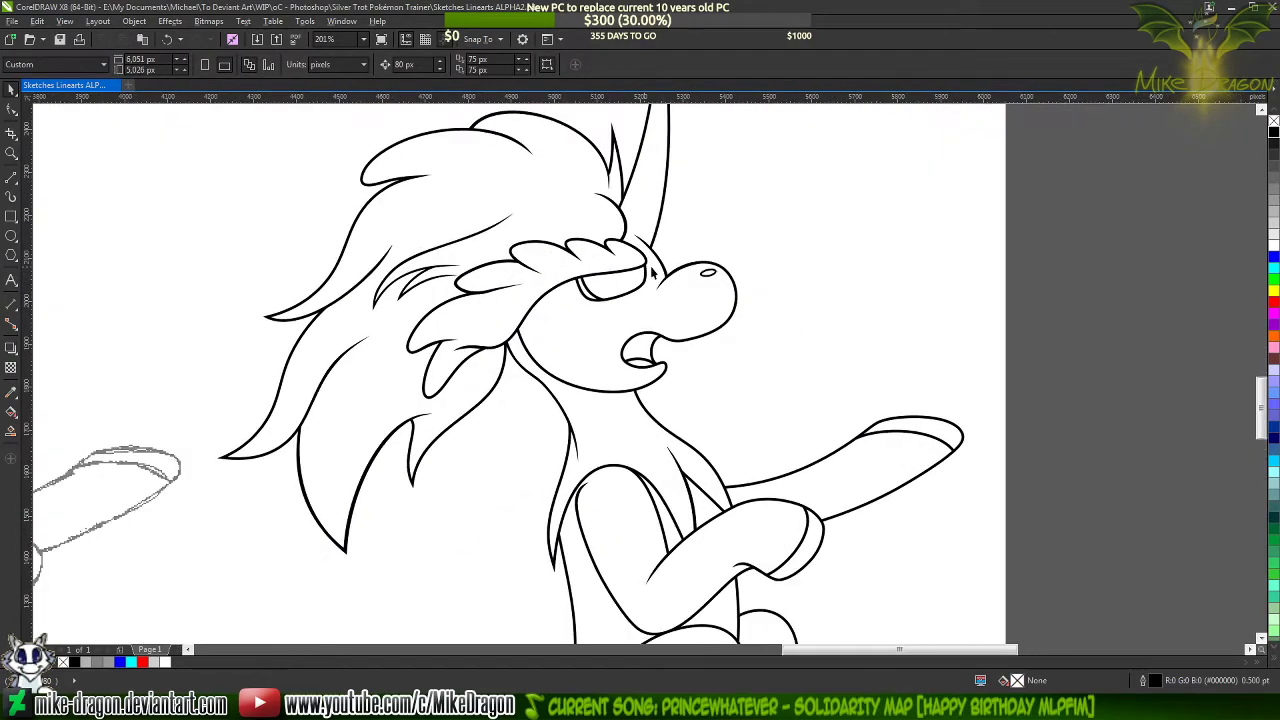
pyautogui.scroll(-4, 1028, 371)
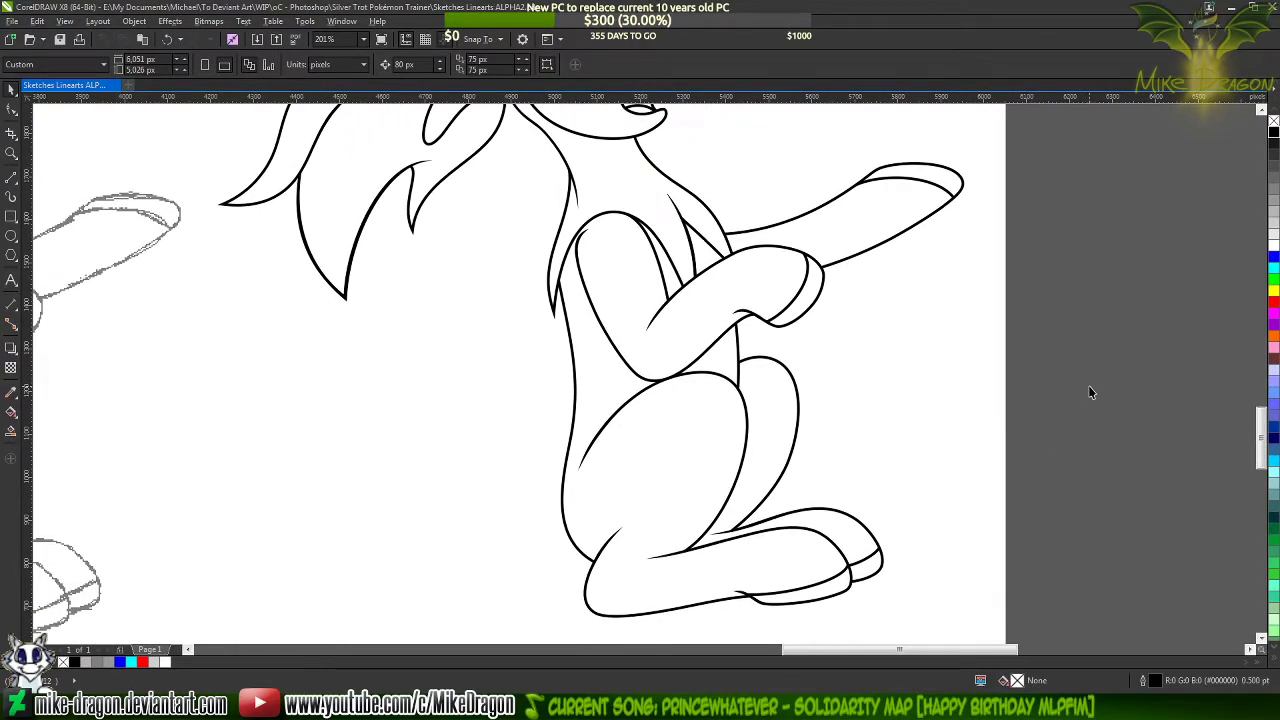
pyautogui.scroll(-1, 1088, 385)
pyautogui.scroll(-1, 1088, 383)
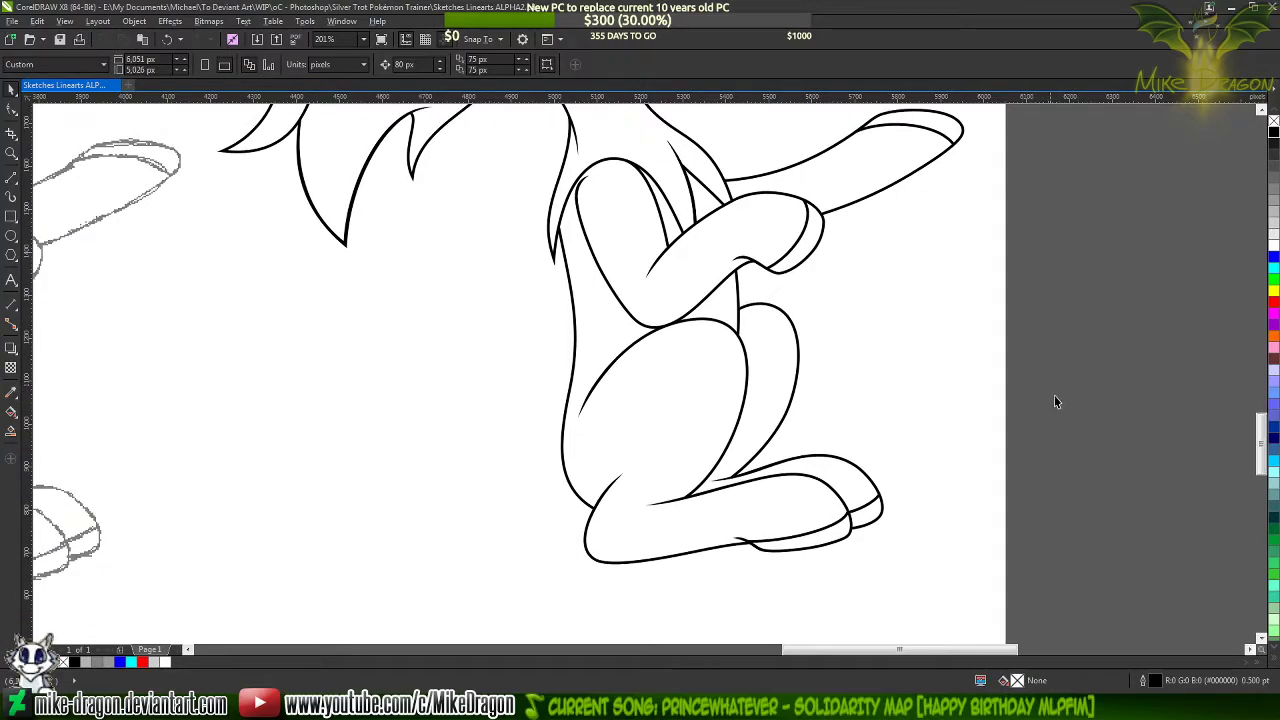
pyautogui.scroll(2, 1037, 398)
pyautogui.scroll(2, 1037, 401)
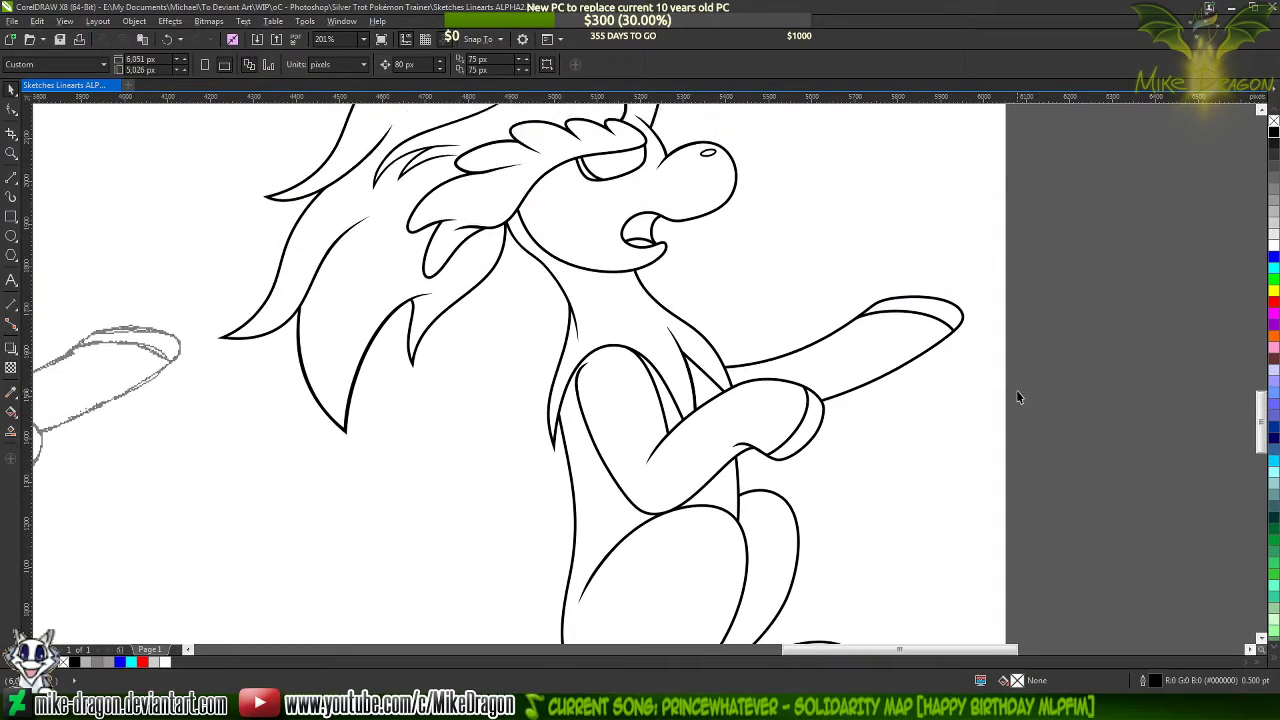
pyautogui.scroll(1, 1012, 390)
pyautogui.scroll(2, 998, 392)
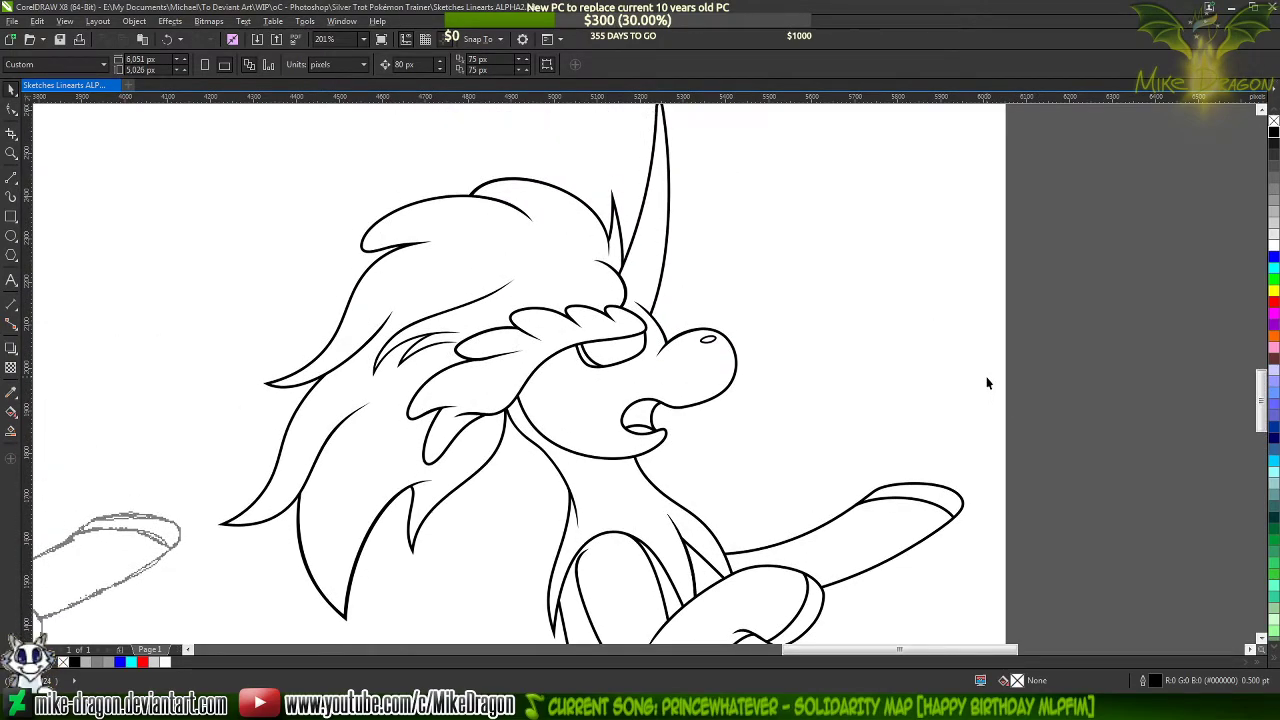
pyautogui.press('F4')
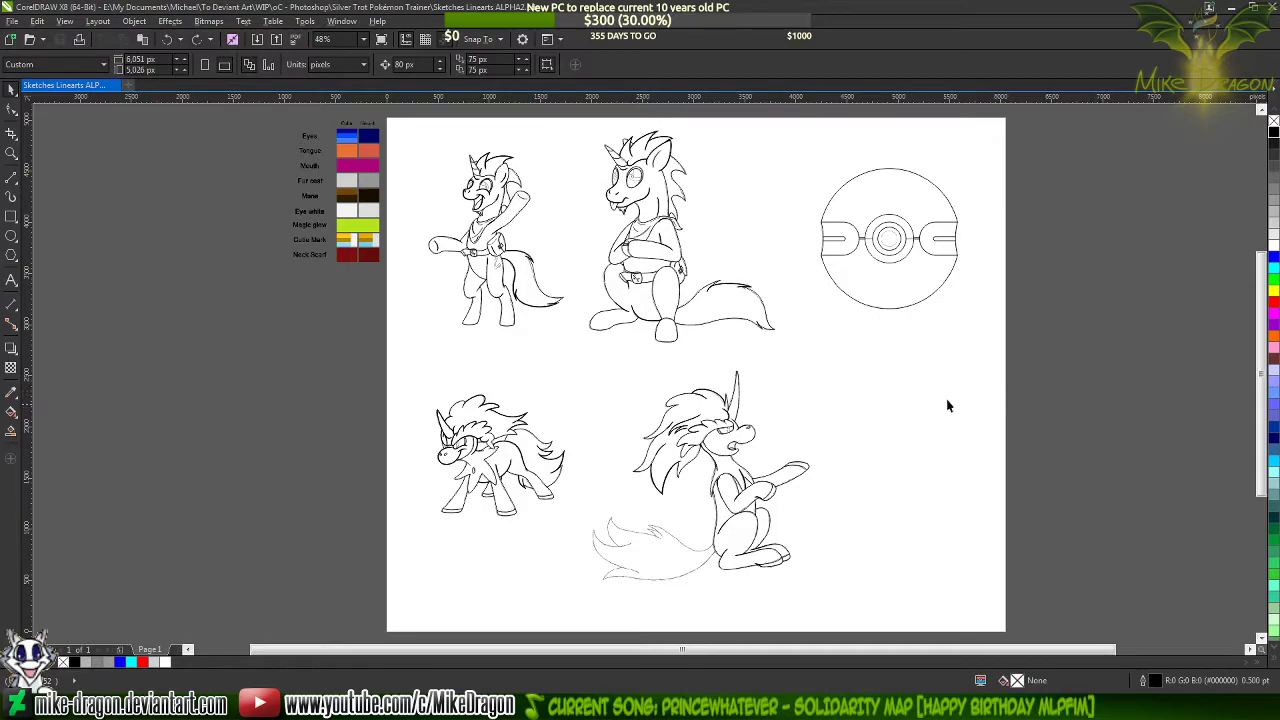
# Draw a closed six-node, 0.5 pt straight-line shape about 450 by 436 px, doubling back along the outermost tail tuft's two edges
pyautogui.scroll(5, 672, 598)
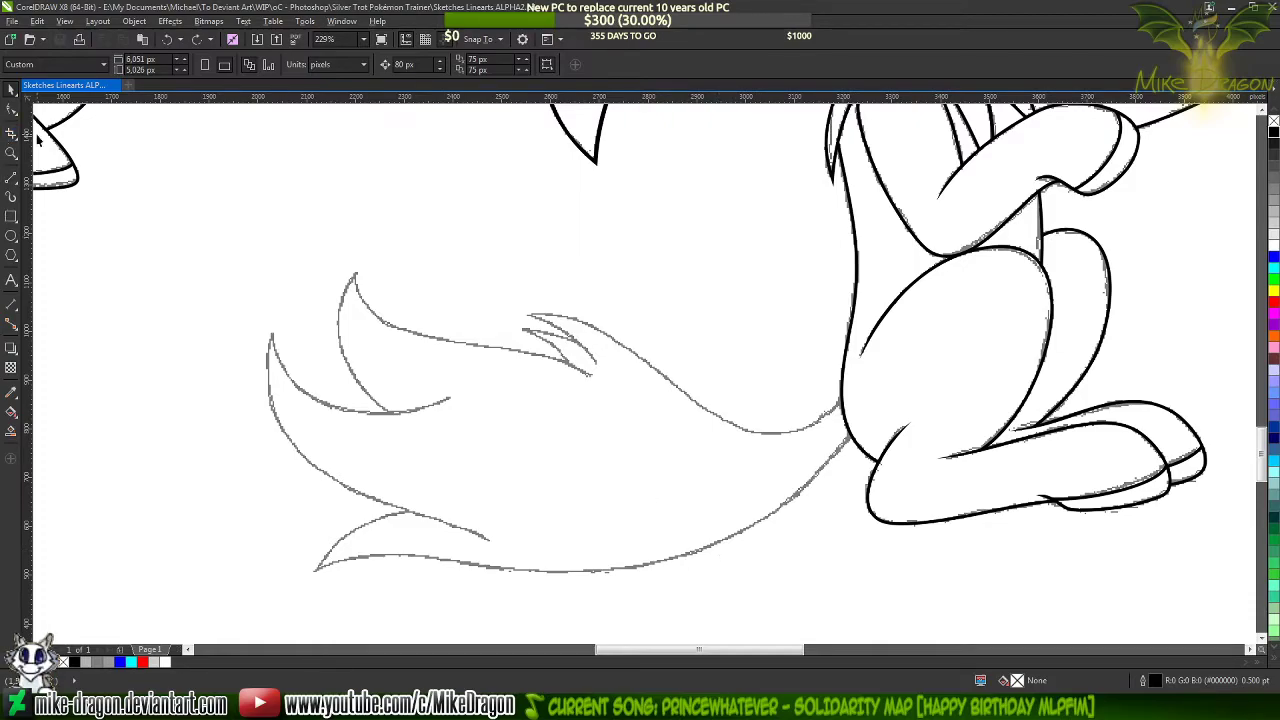
pyautogui.click(12, 177)
pyautogui.scroll(2, 280, 440)
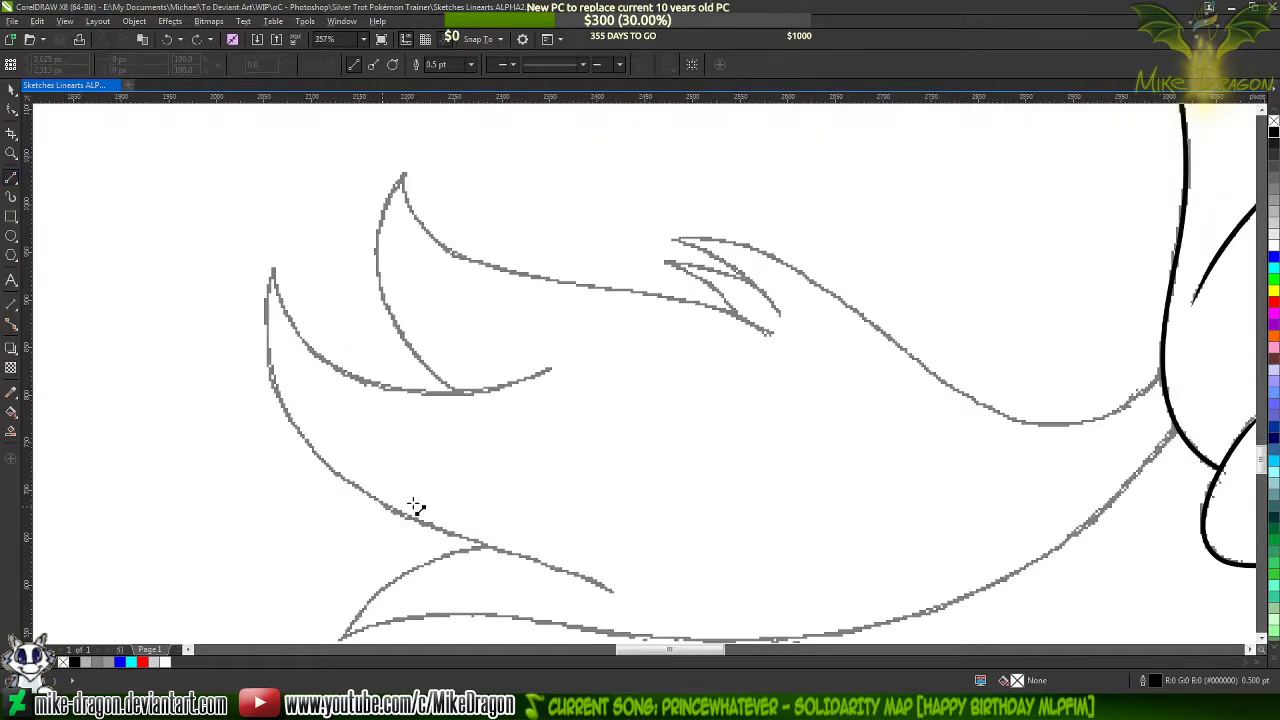
pyautogui.scroll(-3, 443, 388)
pyautogui.scroll(1, 630, 461)
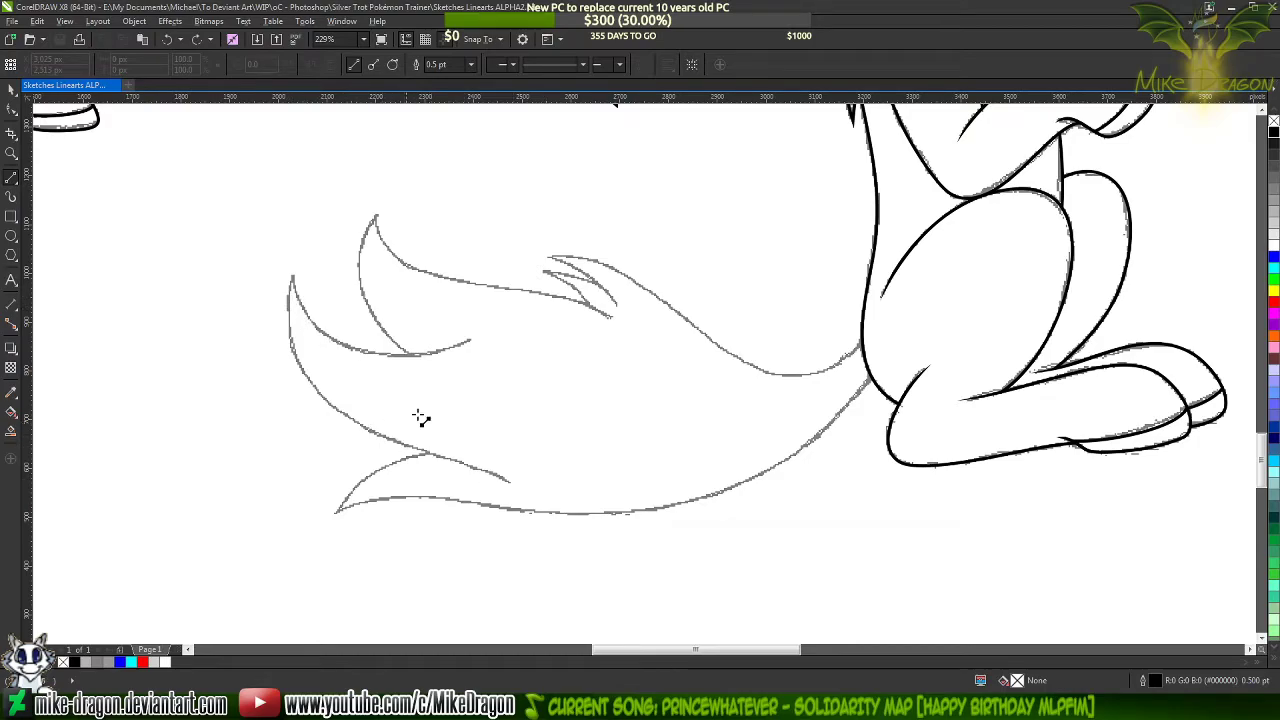
pyautogui.scroll(3, 317, 359)
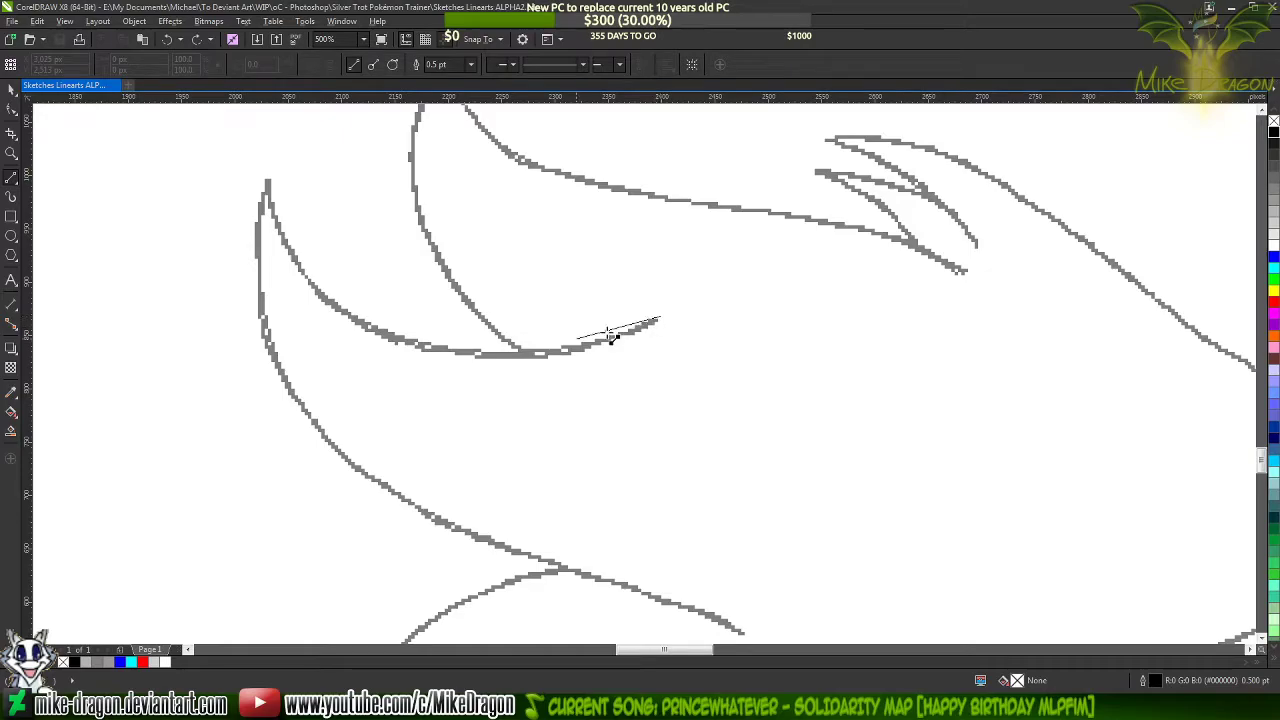
pyautogui.moveTo(660, 318); pyautogui.dragTo(409, 429)
pyautogui.moveTo(409, 429); pyautogui.dragTo(752, 560)
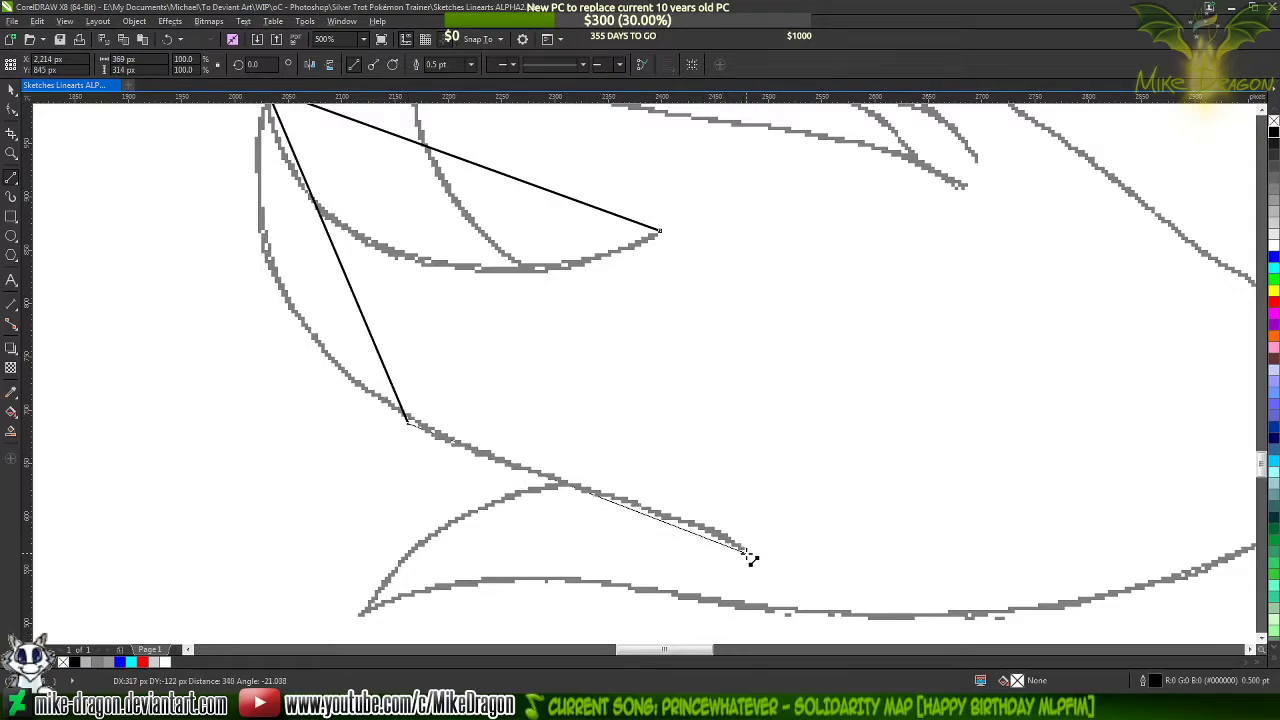
pyautogui.click(747, 551)
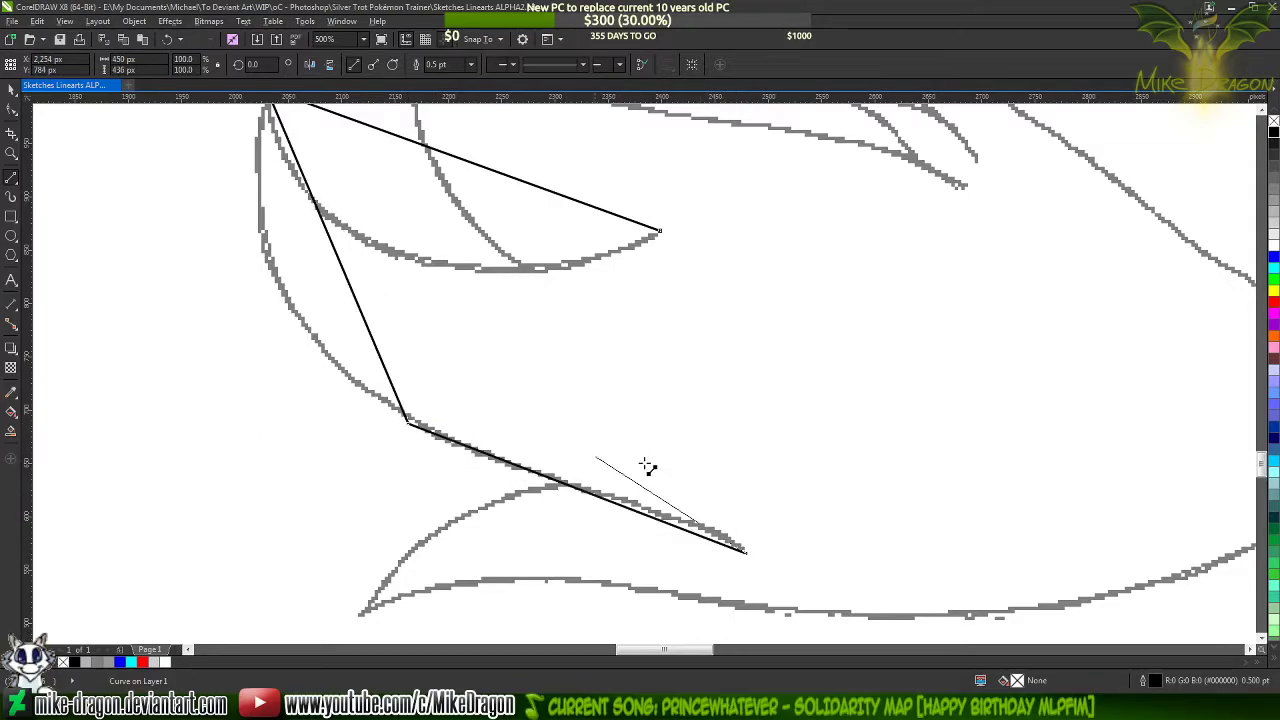
pyautogui.click(412, 422)
pyautogui.scroll(3, 214, 237)
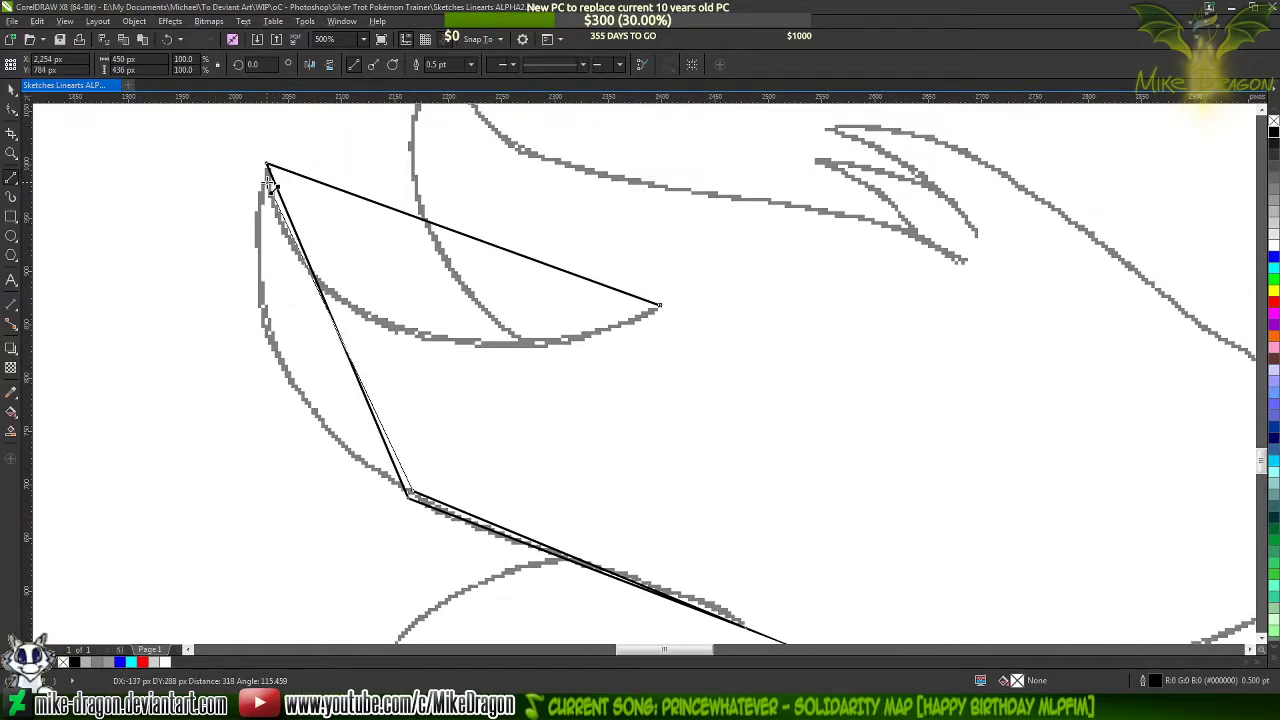
pyautogui.click(268, 174)
pyautogui.doubleClick(704, 319)
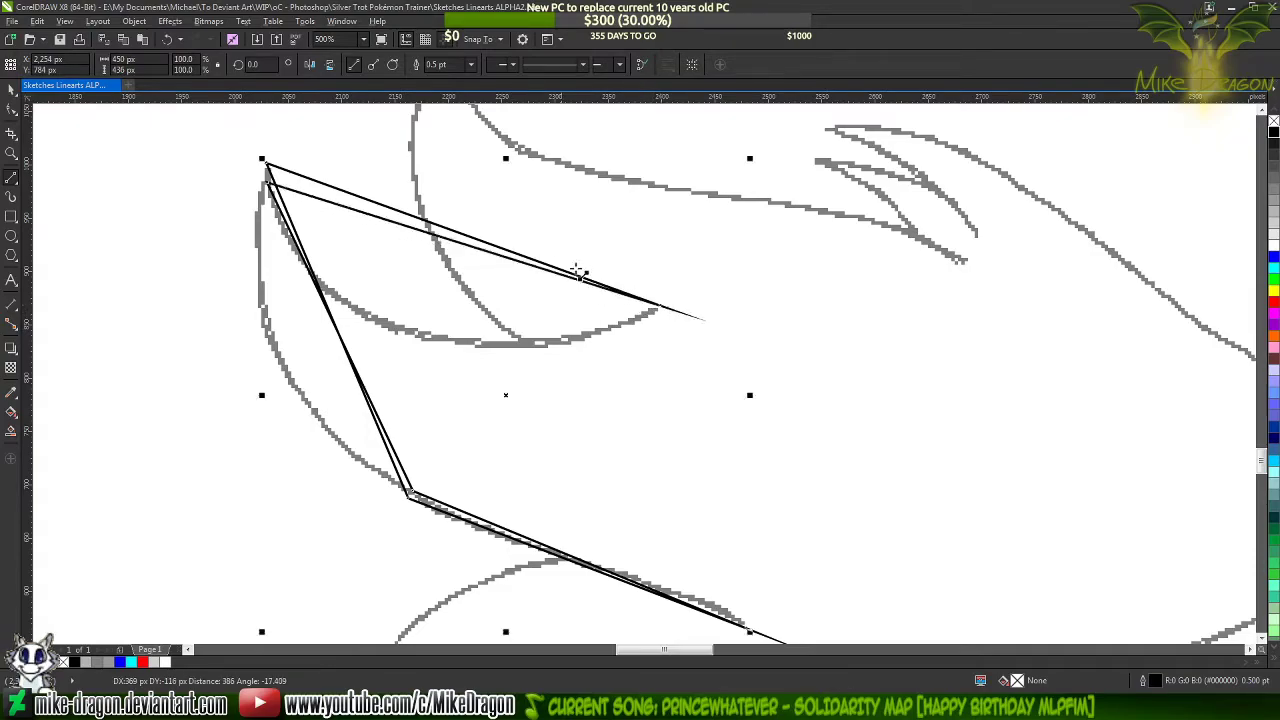
# Select all nodes of the tail tuft shape and convert its straight segments to curves
pyautogui.press('F10')
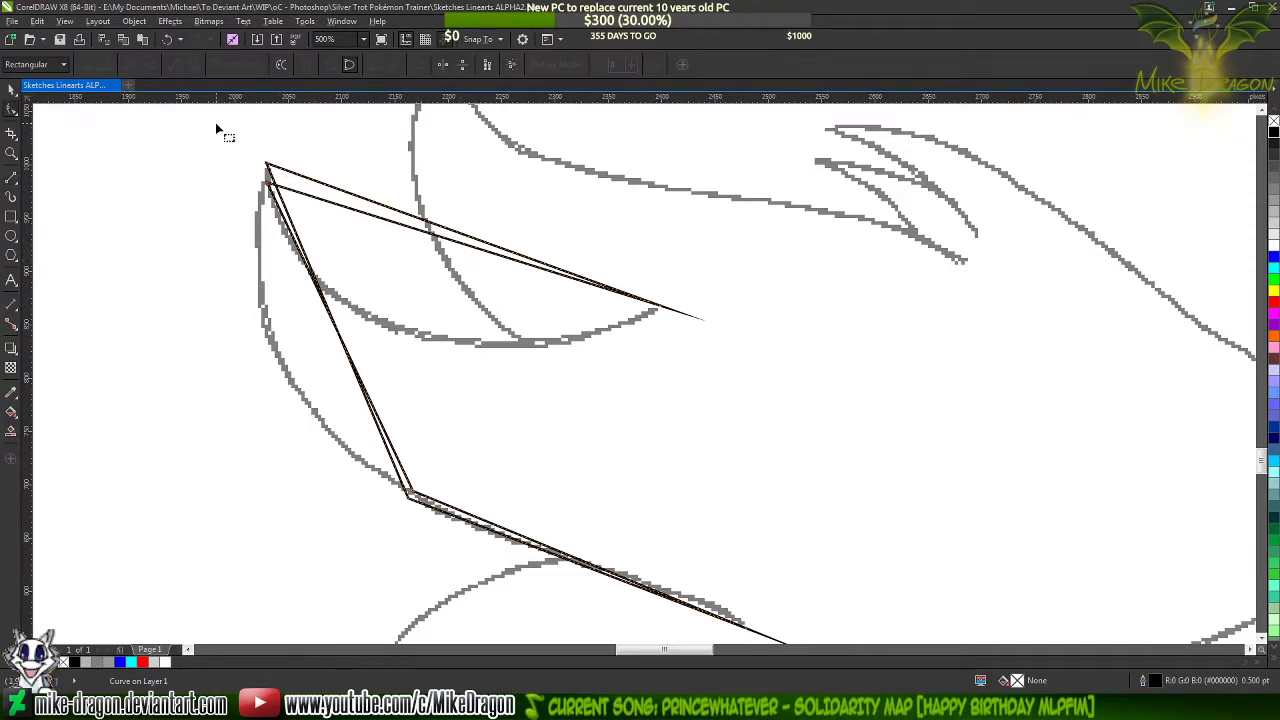
pyautogui.moveTo(223, 129); pyautogui.dragTo(800, 600)
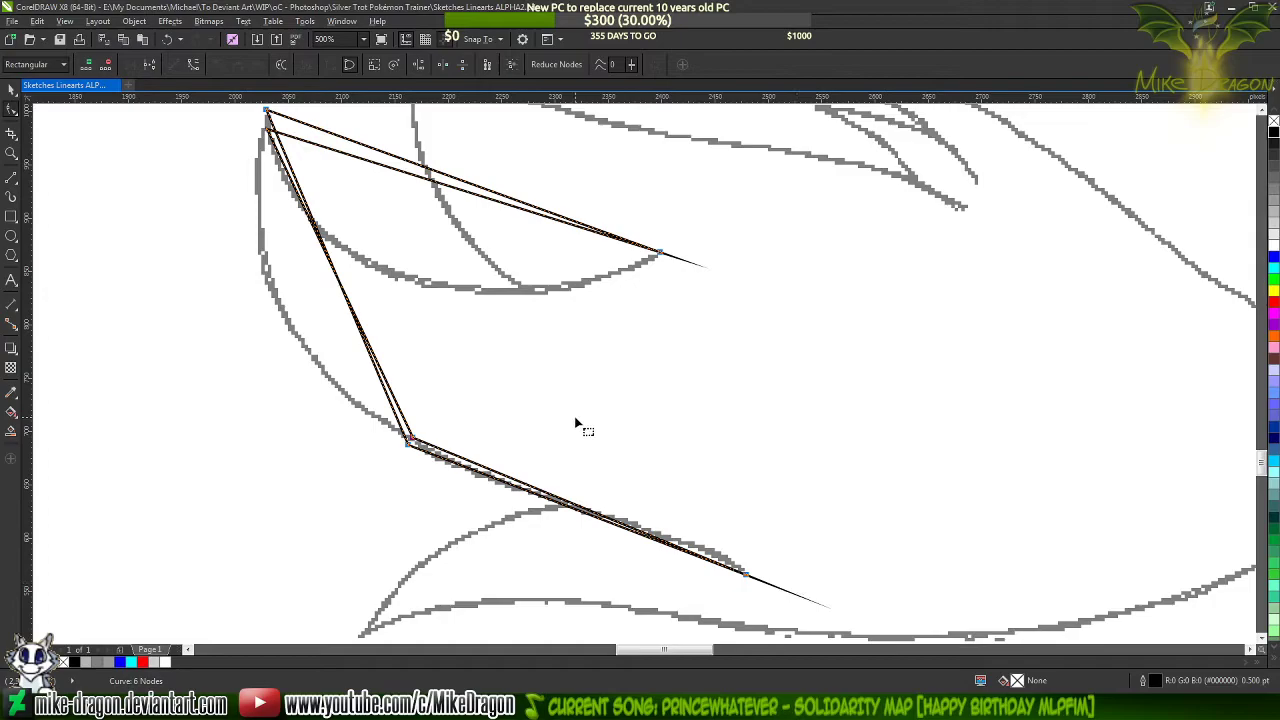
pyautogui.rightClick(577, 420)
pyautogui.click(642, 478)
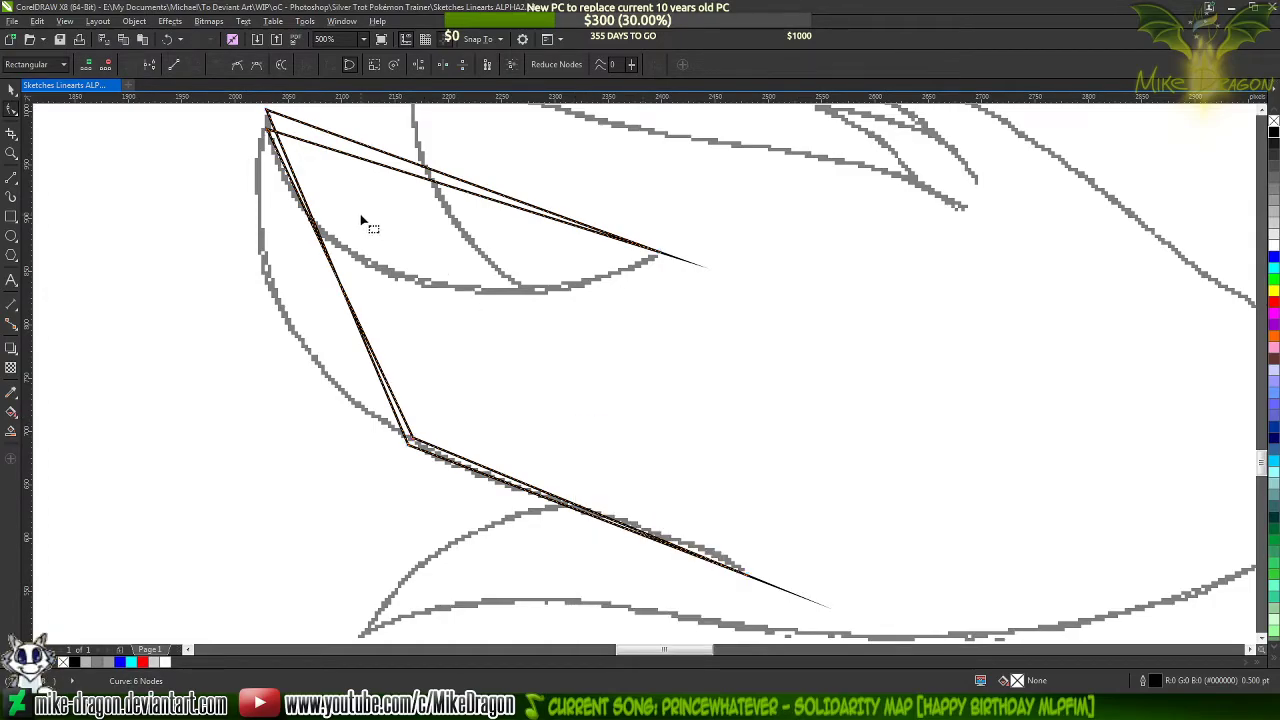
# Bend the tuft shape's outer side segment outward along the sketched tail edge and add a node partway along it
pyautogui.scroll(1, 257, 251)
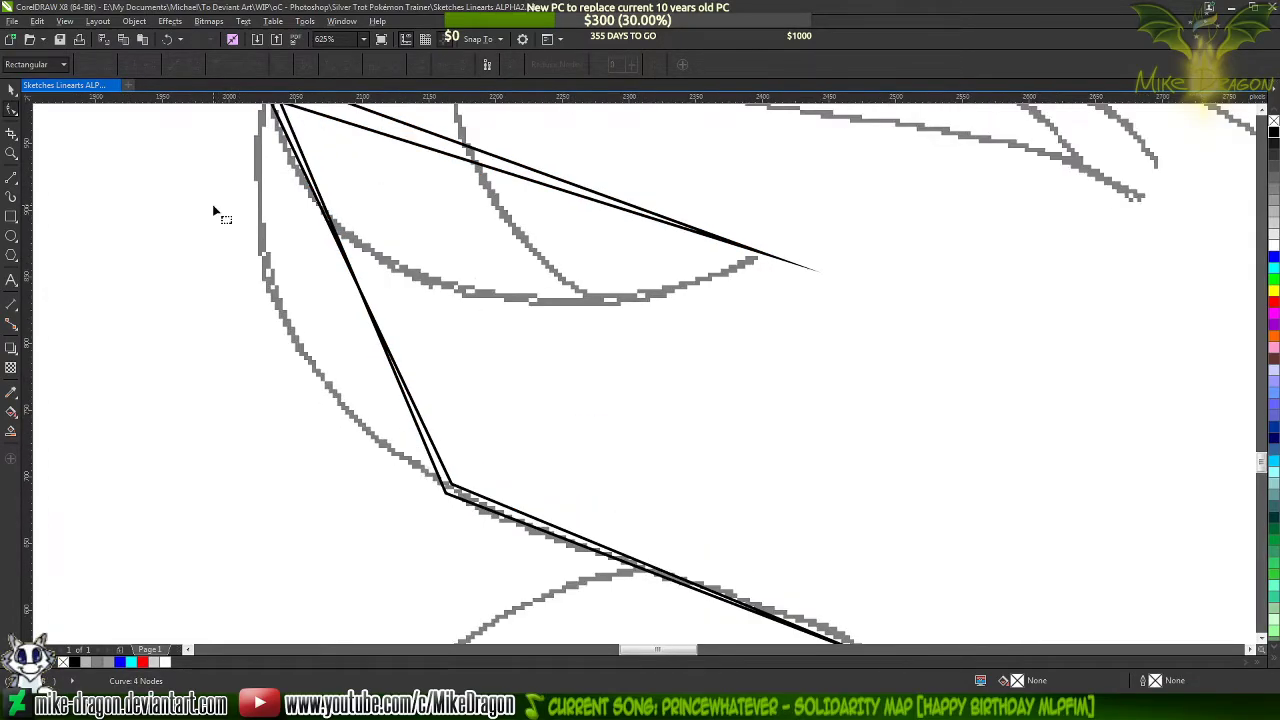
pyautogui.click(336, 238)
pyautogui.moveTo(347, 262)
pyautogui.mouseDown()
pyautogui.moveTo(271, 304)
pyautogui.moveTo(290, 340)
pyautogui.mouseUp()
pyautogui.scroll(-2, 343, 550)
pyautogui.scroll(1, 297, 461)
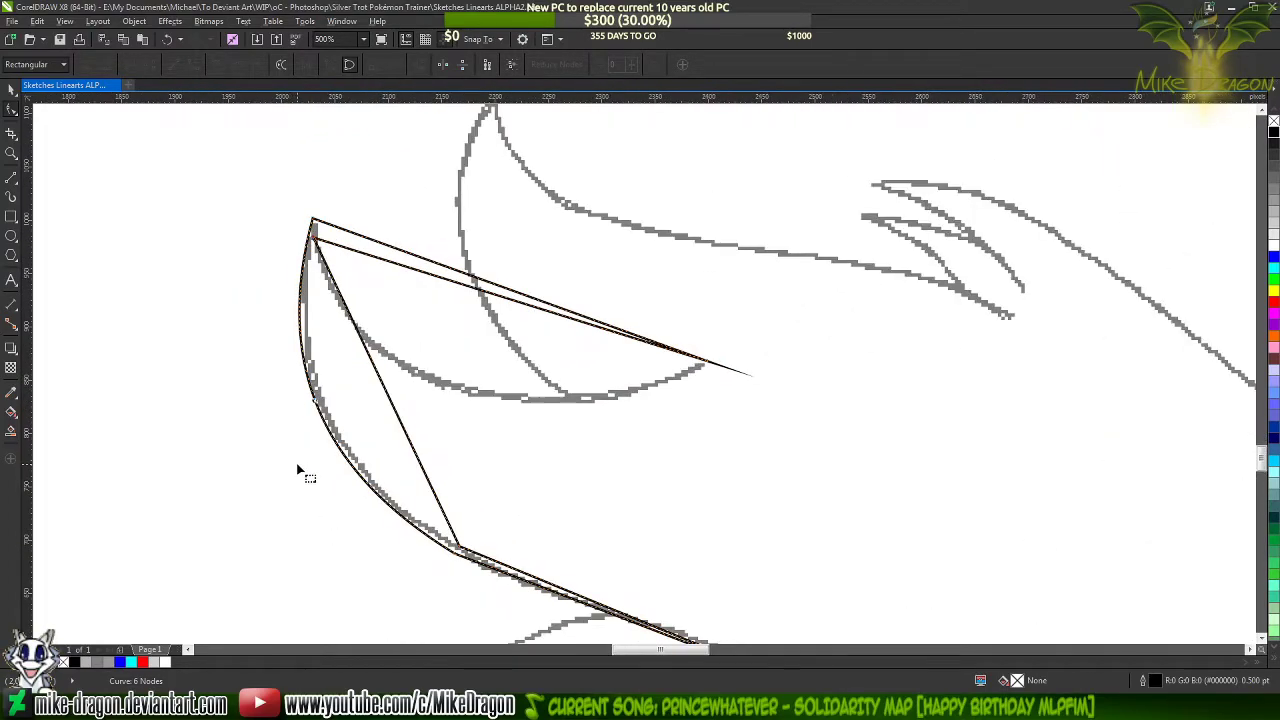
pyautogui.doubleClick(318, 405)
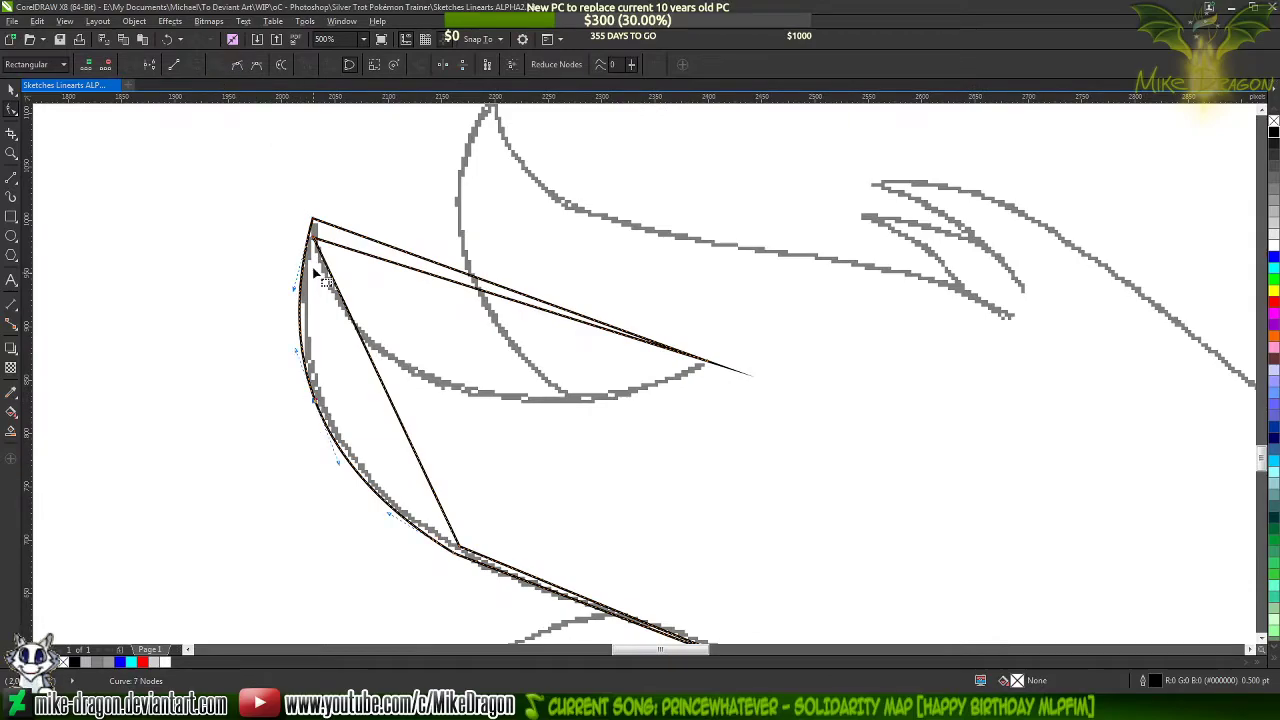
pyautogui.scroll(-1, 320, 282)
pyautogui.scroll(1, 326, 400)
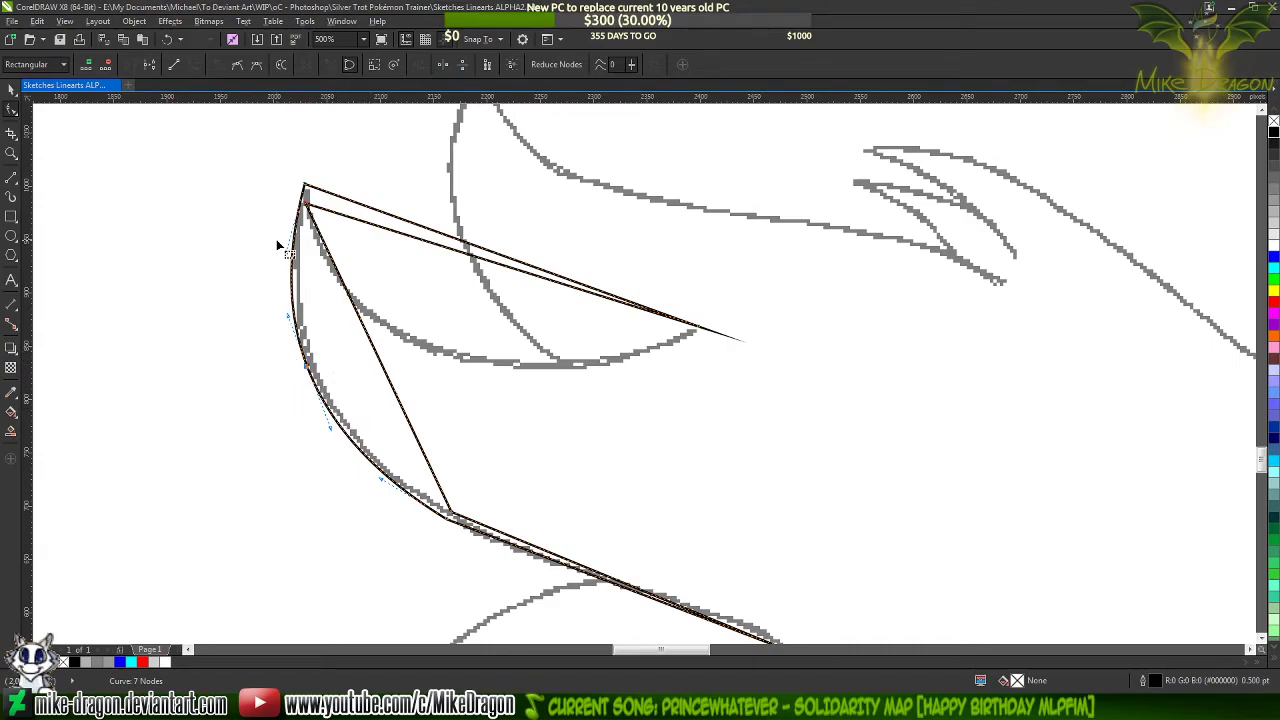
# Bend the tuft shape's lower outer segment along the sketched stroke, adjusting the curve handles at both its ends
pyautogui.scroll(-1, 278, 243)
pyautogui.scroll(3, 474, 507)
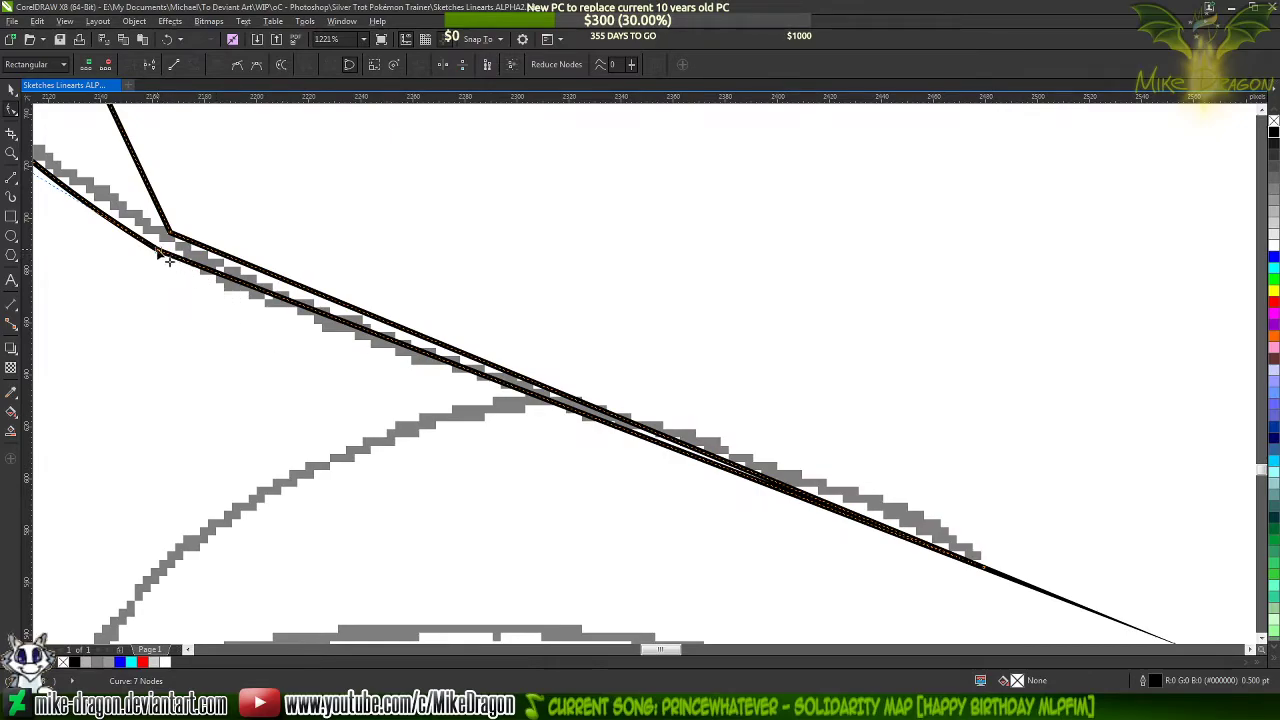
pyautogui.click(449, 367)
pyautogui.moveTo(449, 367); pyautogui.dragTo(446, 378)
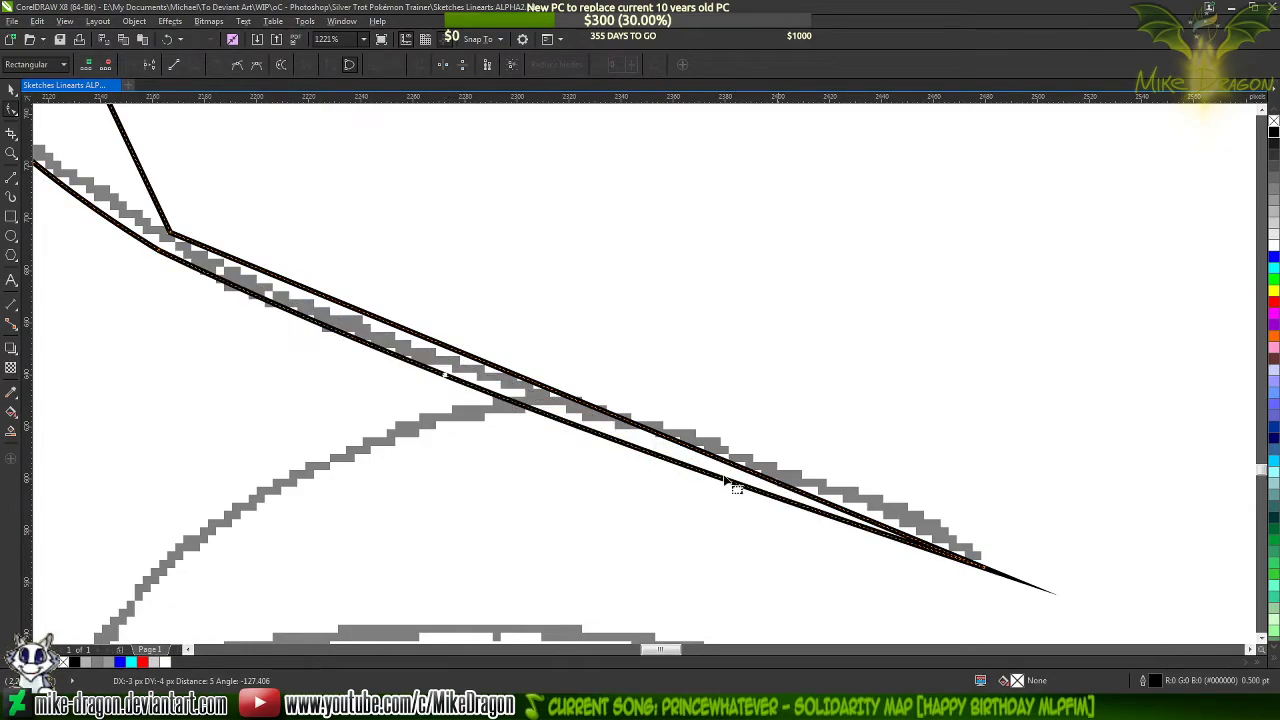
pyautogui.click(986, 572)
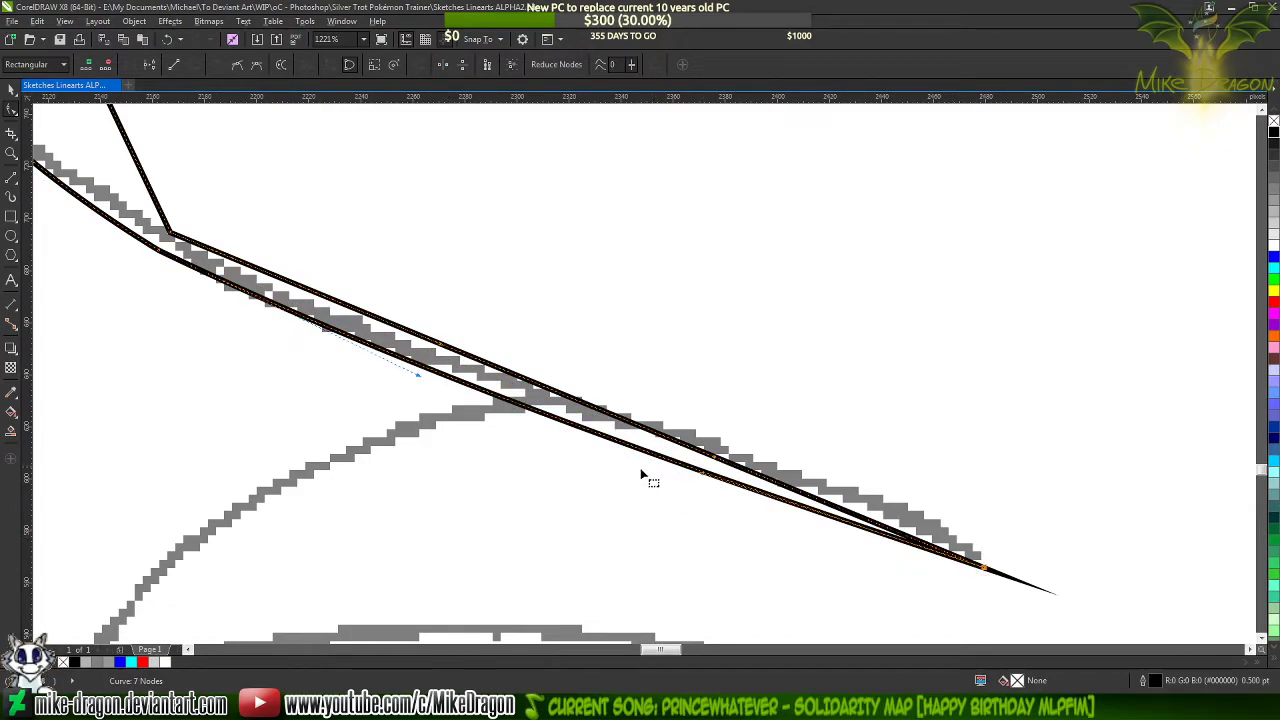
pyautogui.moveTo(707, 477); pyautogui.dragTo(740, 443)
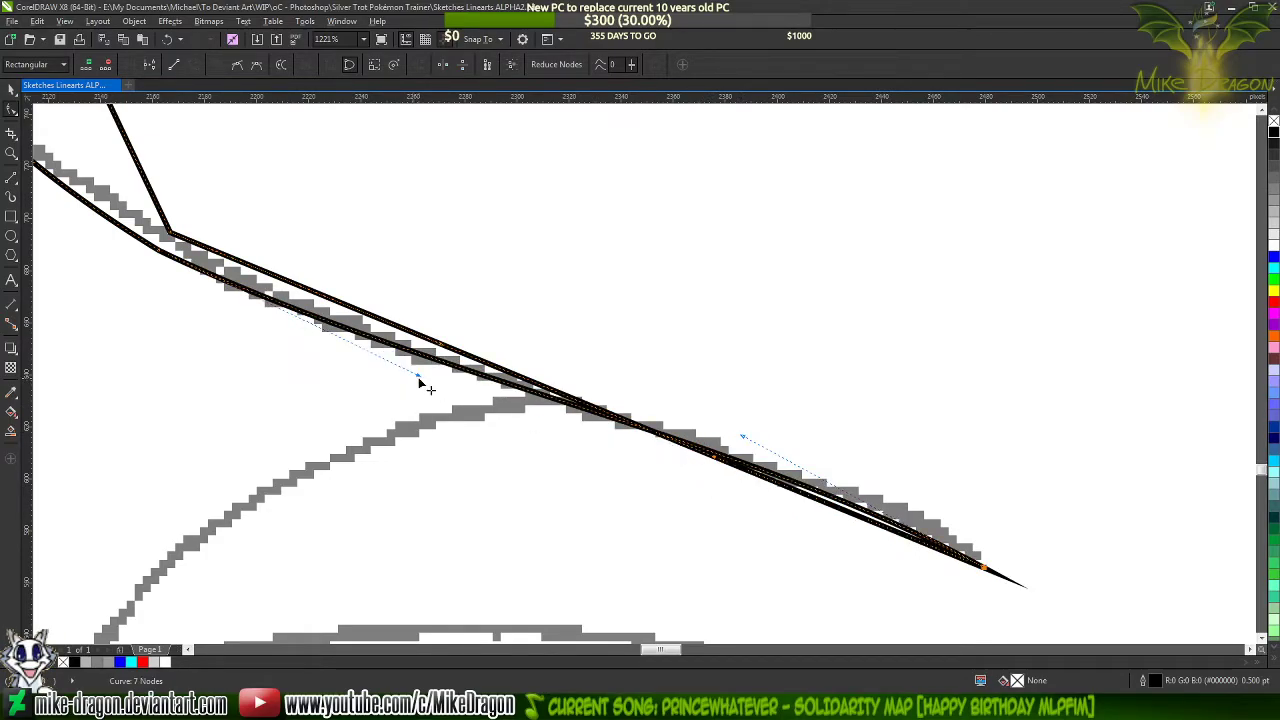
pyautogui.moveTo(419, 378); pyautogui.dragTo(435, 405)
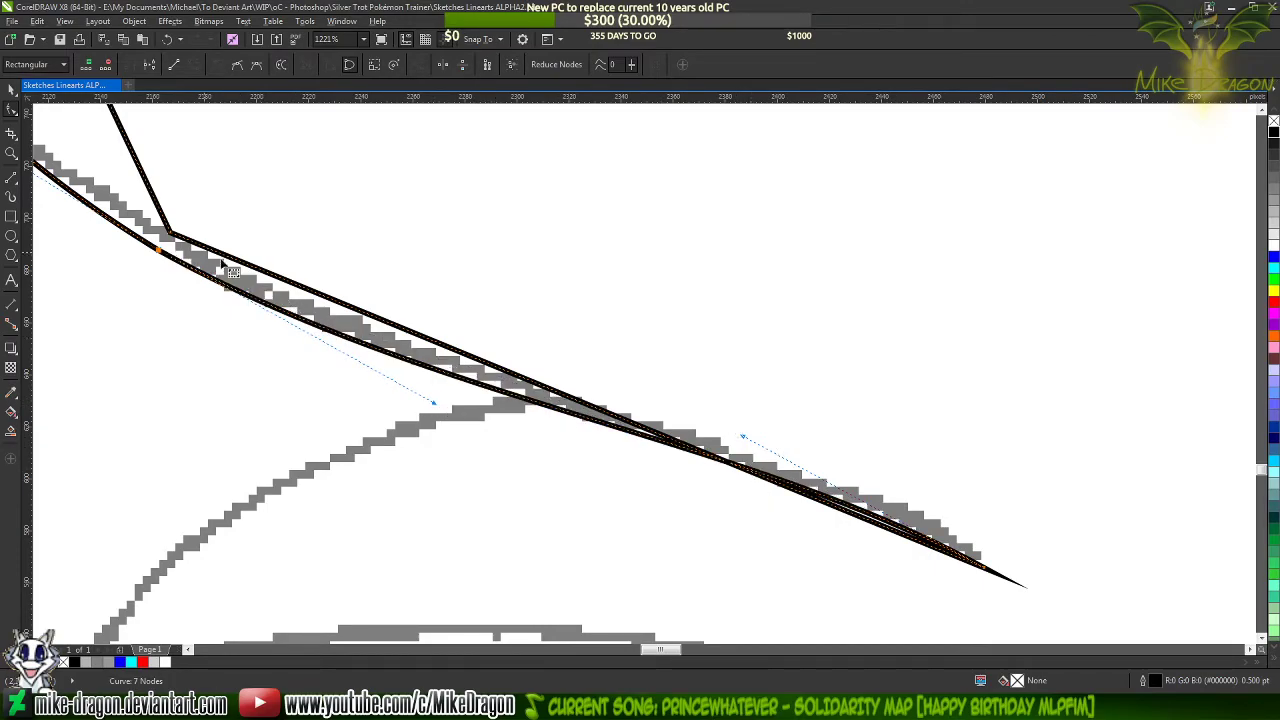
pyautogui.scroll(3, 142, 240)
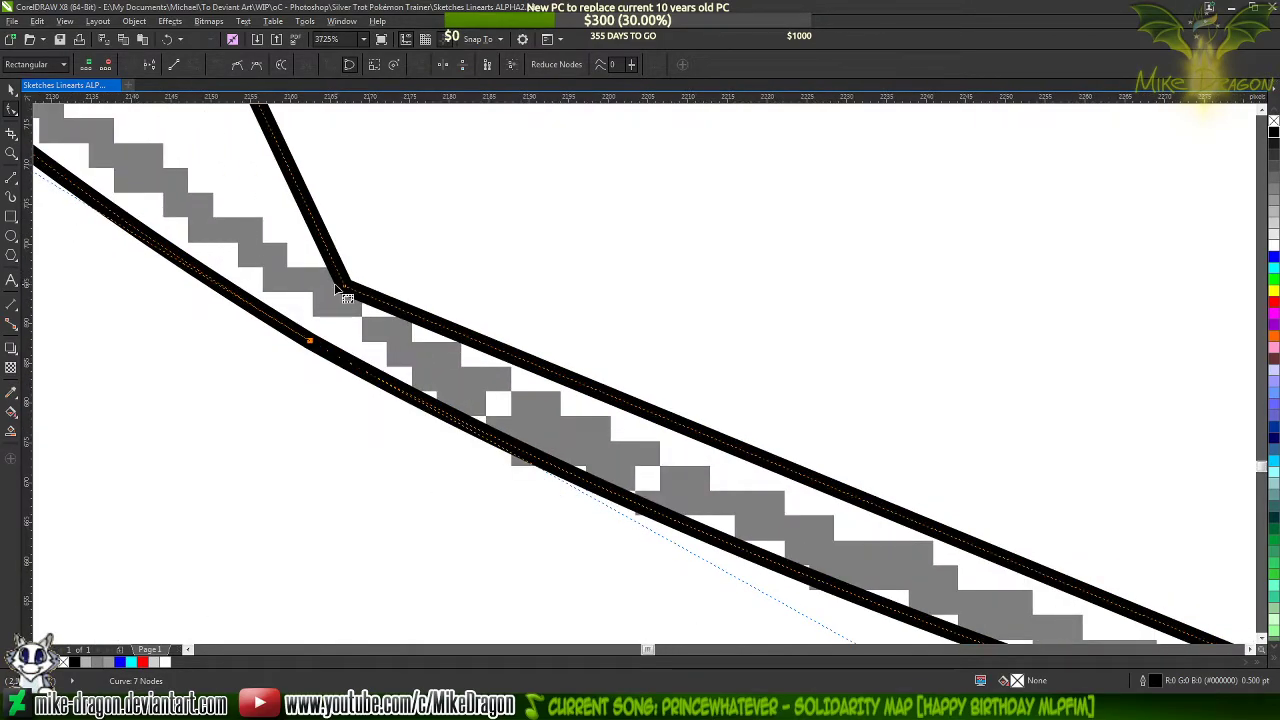
# Move the tuft shape's lower inner corner node onto the sketch and bend the inner segment down to the lower tip along the sketched stroke
pyautogui.moveTo(344, 287); pyautogui.dragTo(336, 303)
pyautogui.scroll(-3, 234, 311)
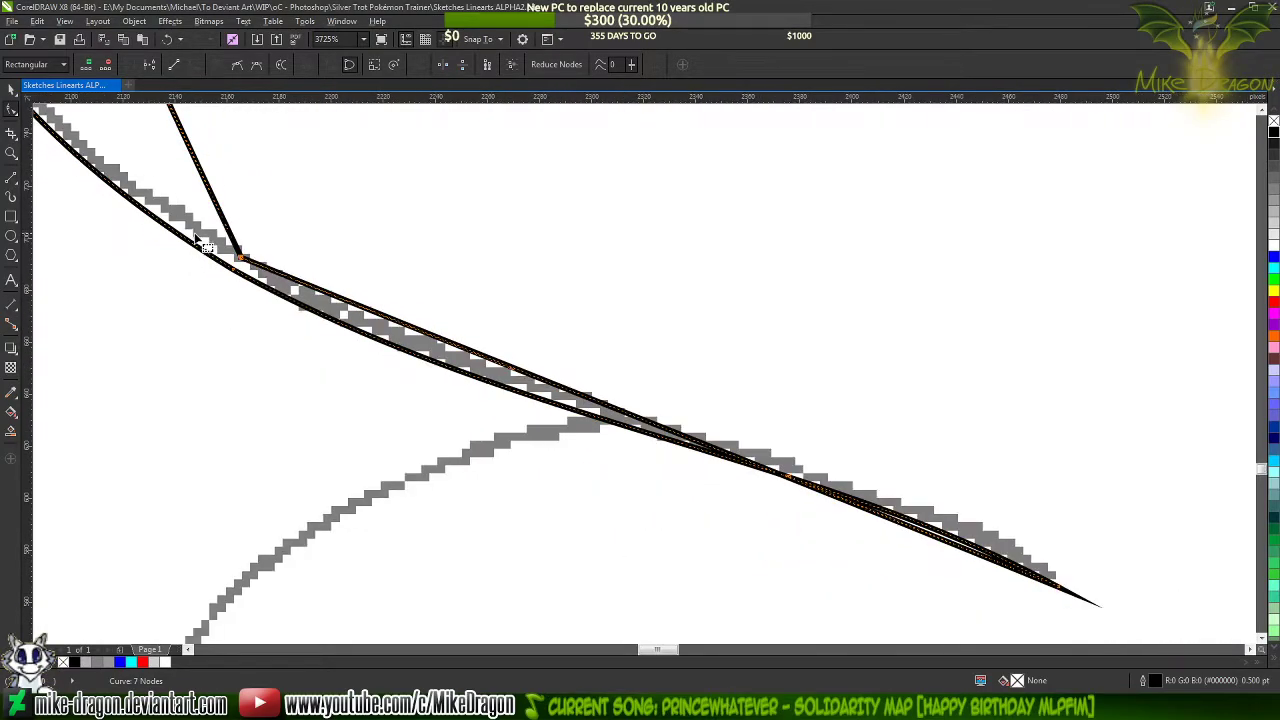
pyautogui.moveTo(420, 355); pyautogui.dragTo(489, 390)
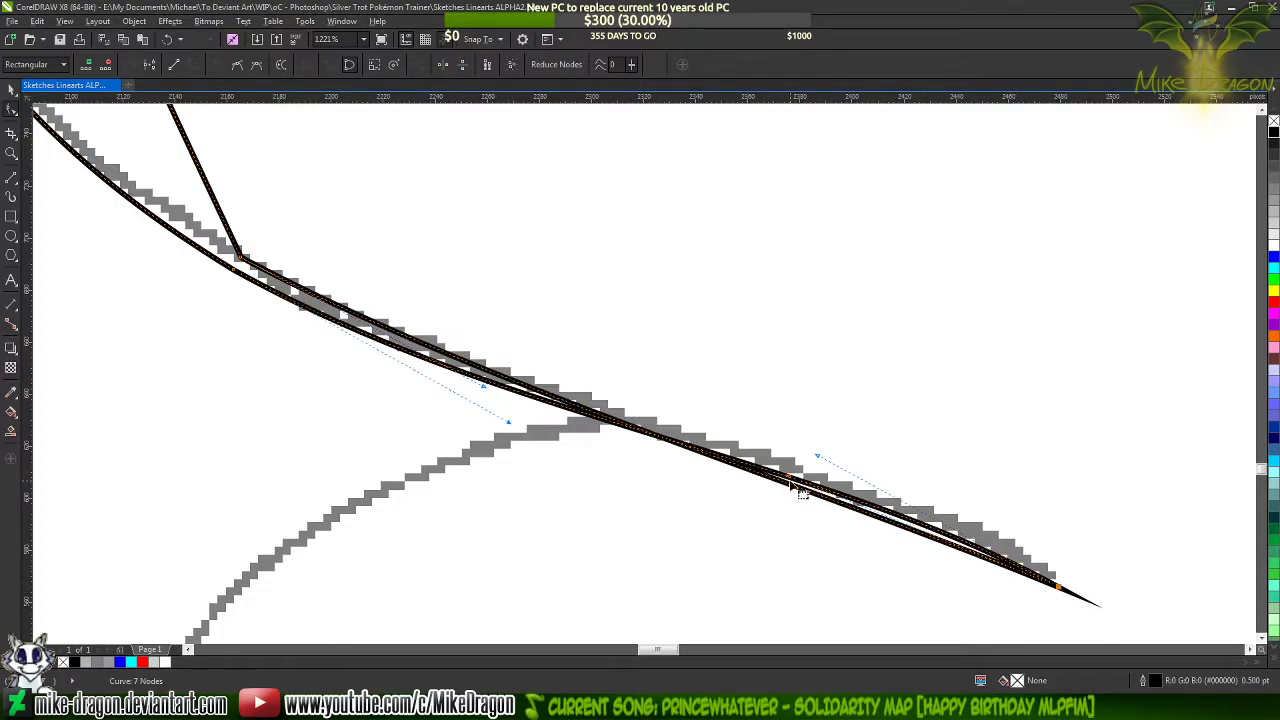
pyautogui.moveTo(796, 486); pyautogui.dragTo(857, 449)
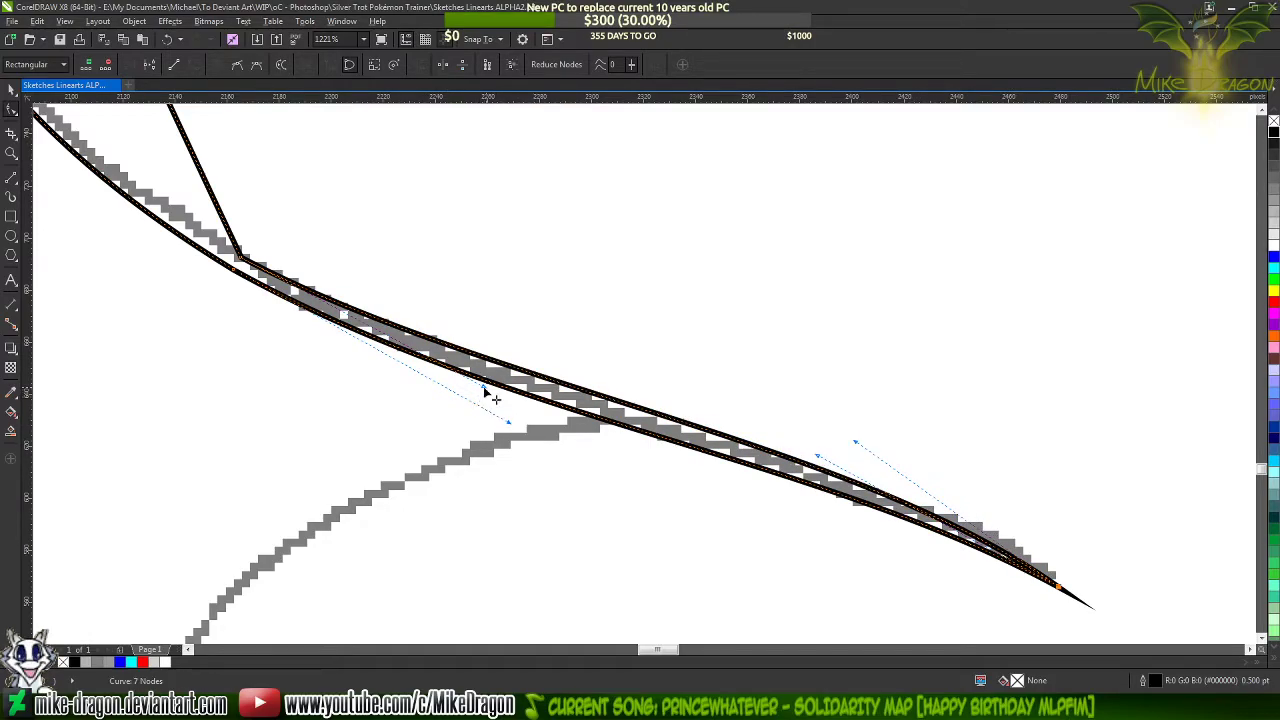
pyautogui.moveTo(485, 390); pyautogui.dragTo(493, 402)
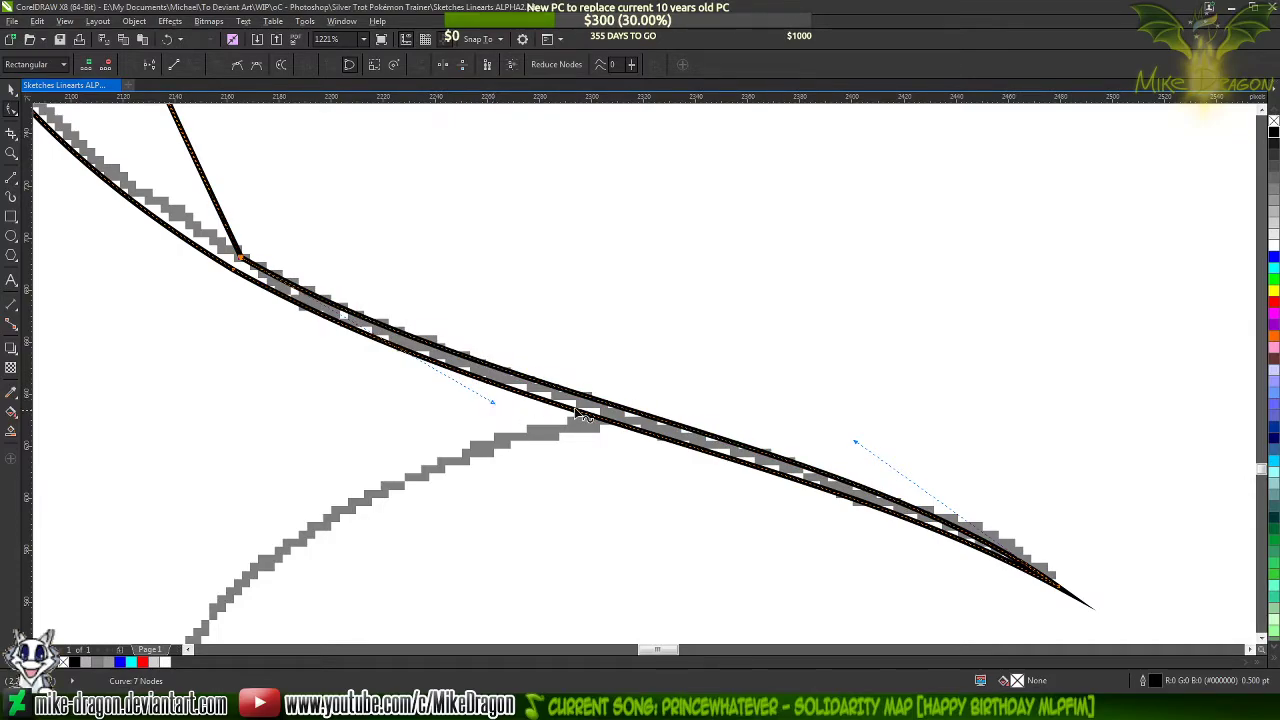
pyautogui.scroll(-3, 960, 560)
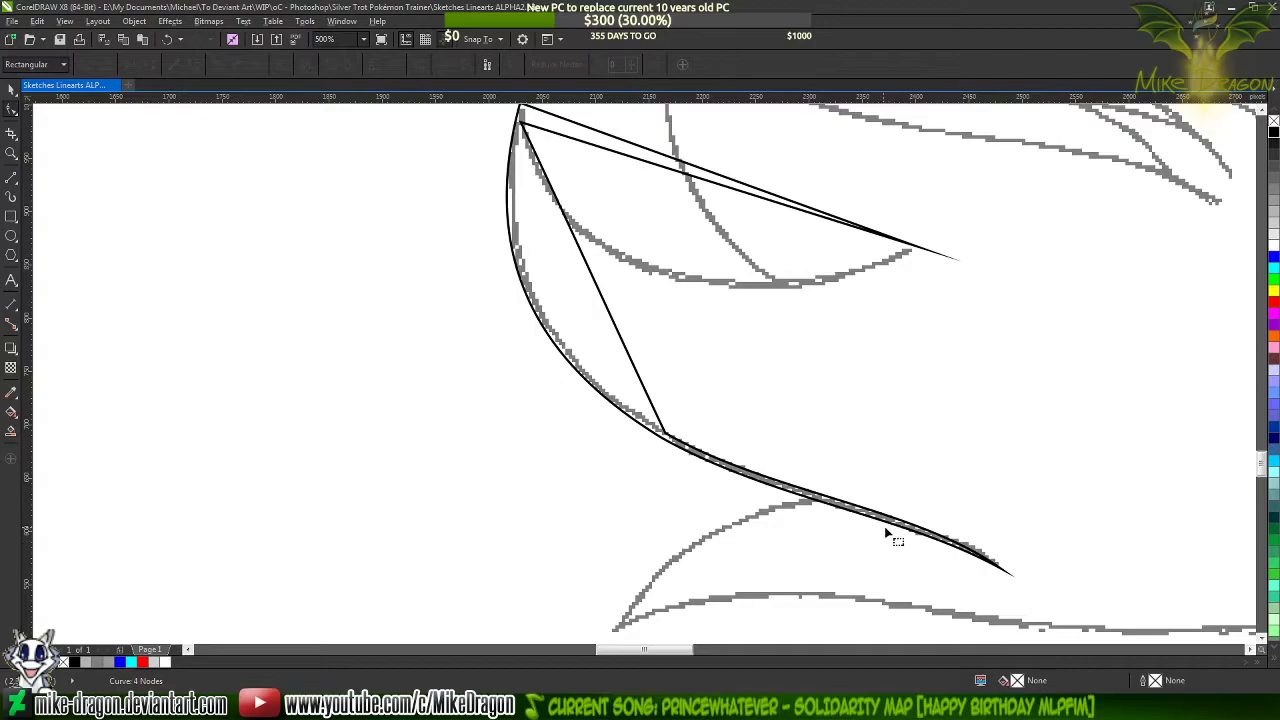
# Refine the outer edge's curve handle at the tuft's lower tip so the edge follows the sketched stroke
pyautogui.scroll(3, 962, 555)
pyautogui.click(1050, 592)
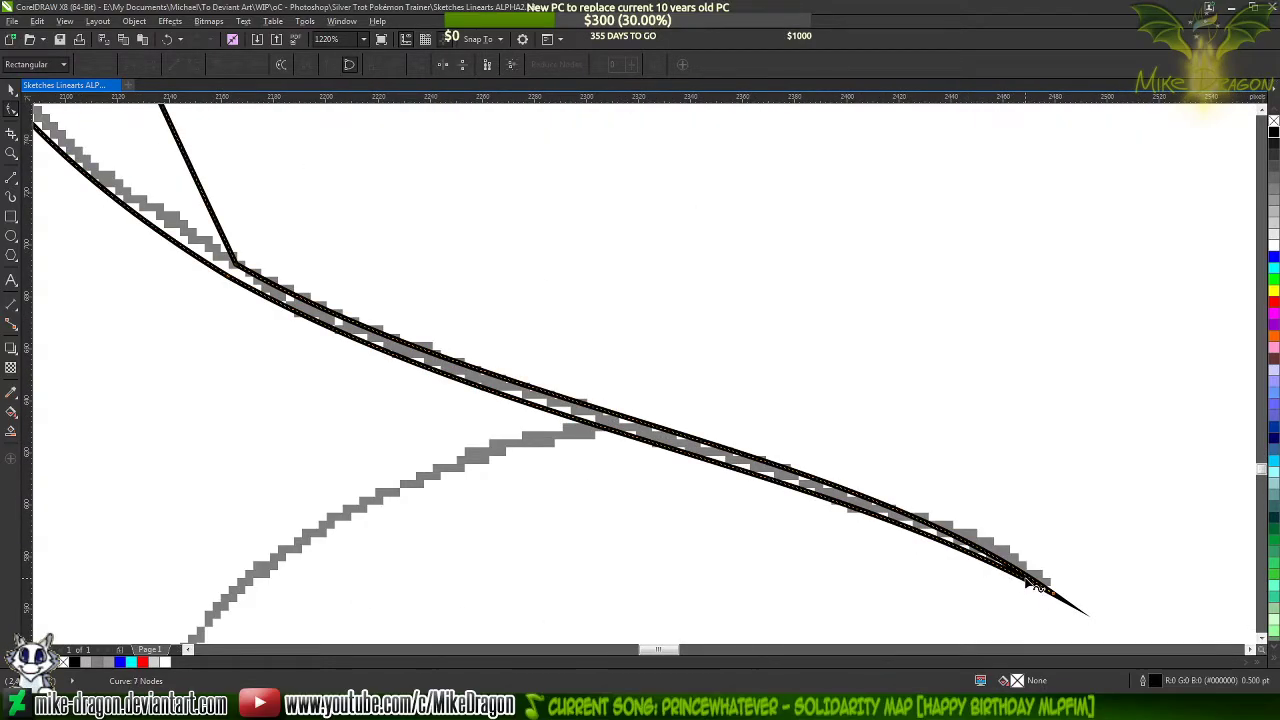
pyautogui.scroll(1, 910, 550)
pyautogui.press('F10')
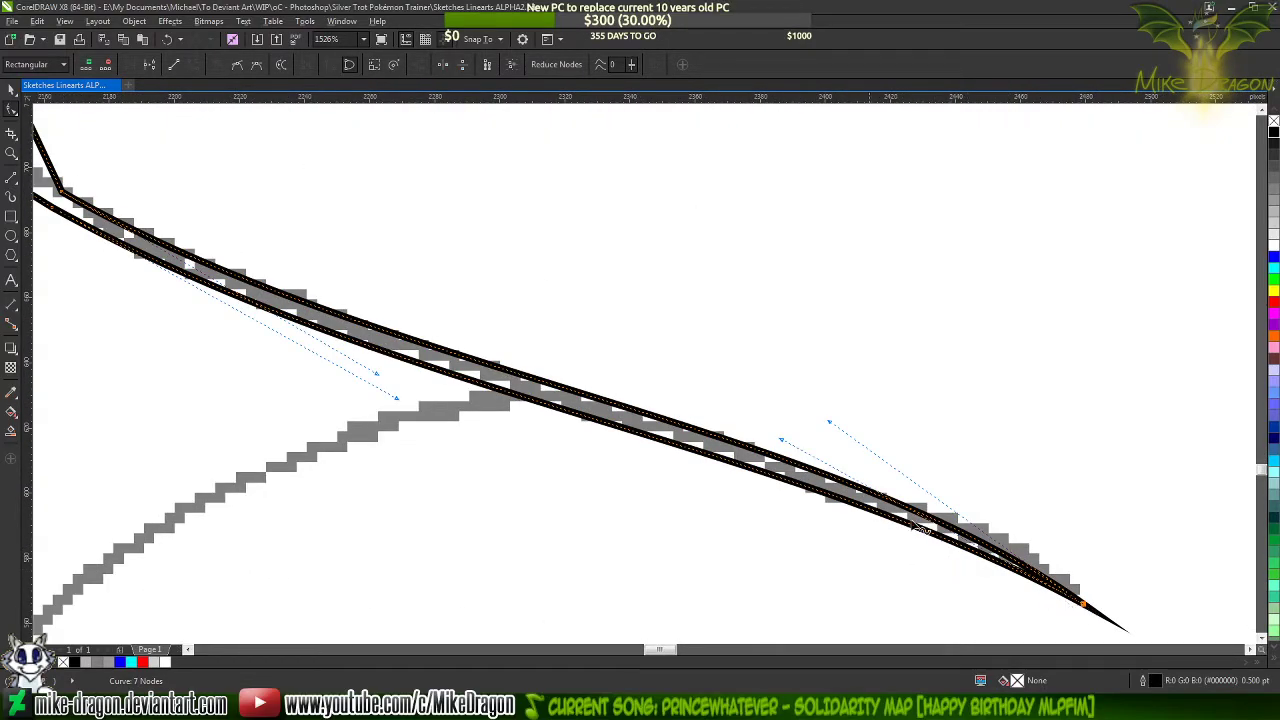
pyautogui.moveTo(782, 440); pyautogui.dragTo(771, 429)
pyautogui.click(741, 352)
# Bend the tuft shape's straight inner side segment outward along the sketched edge and add a node partway along it
pyautogui.scroll(-3, 947, 598)
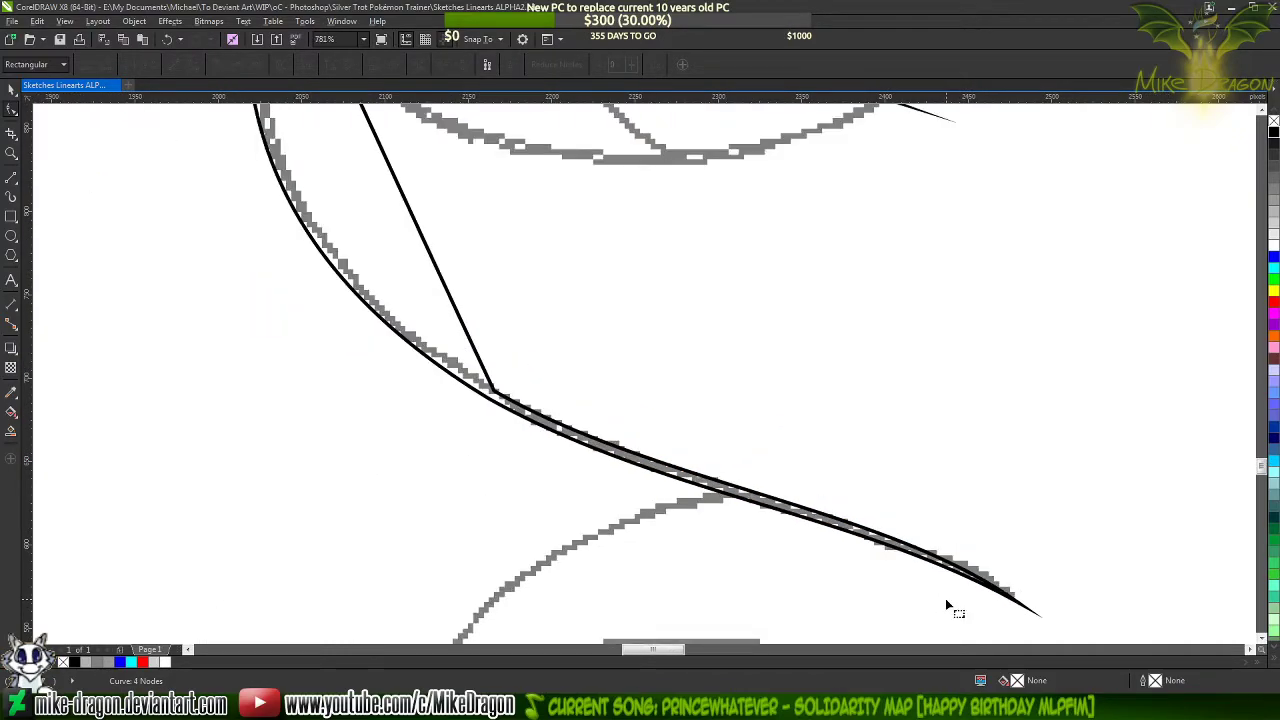
pyautogui.scroll(-1, 600, 535)
pyautogui.scroll(-5, 600, 533)
pyautogui.scroll(4, 437, 255)
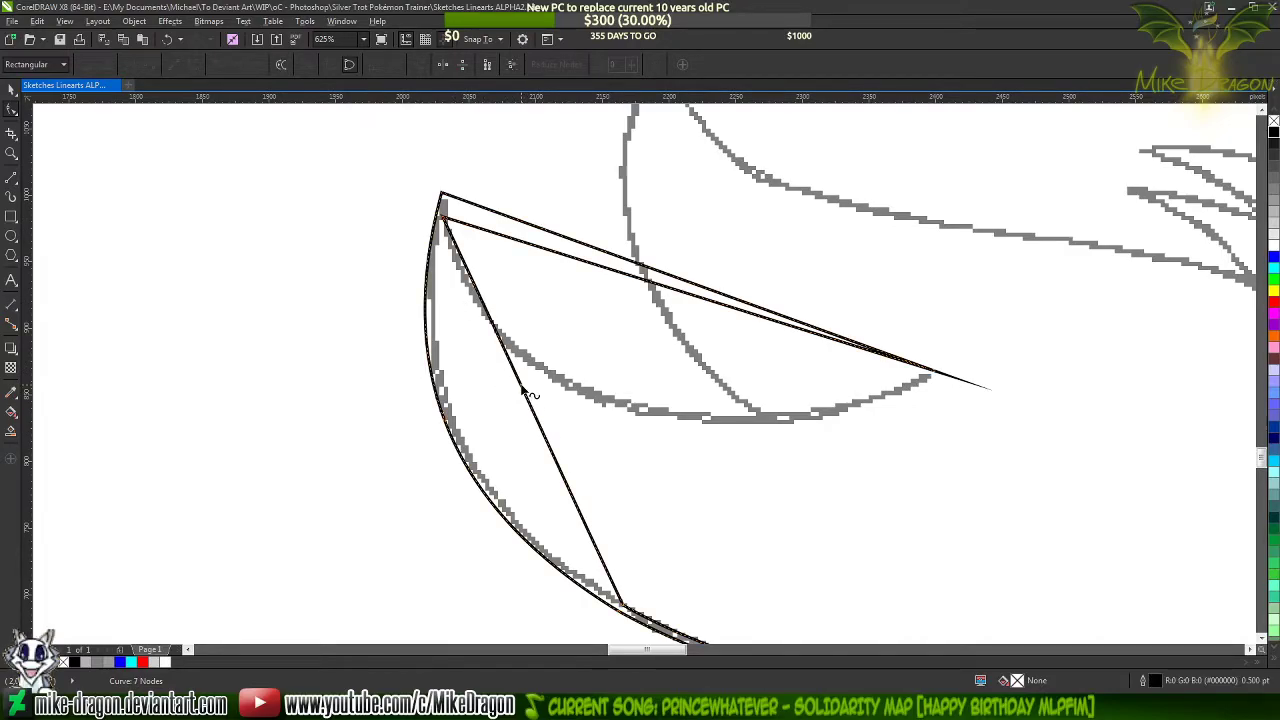
pyautogui.moveTo(526, 395); pyautogui.dragTo(459, 430)
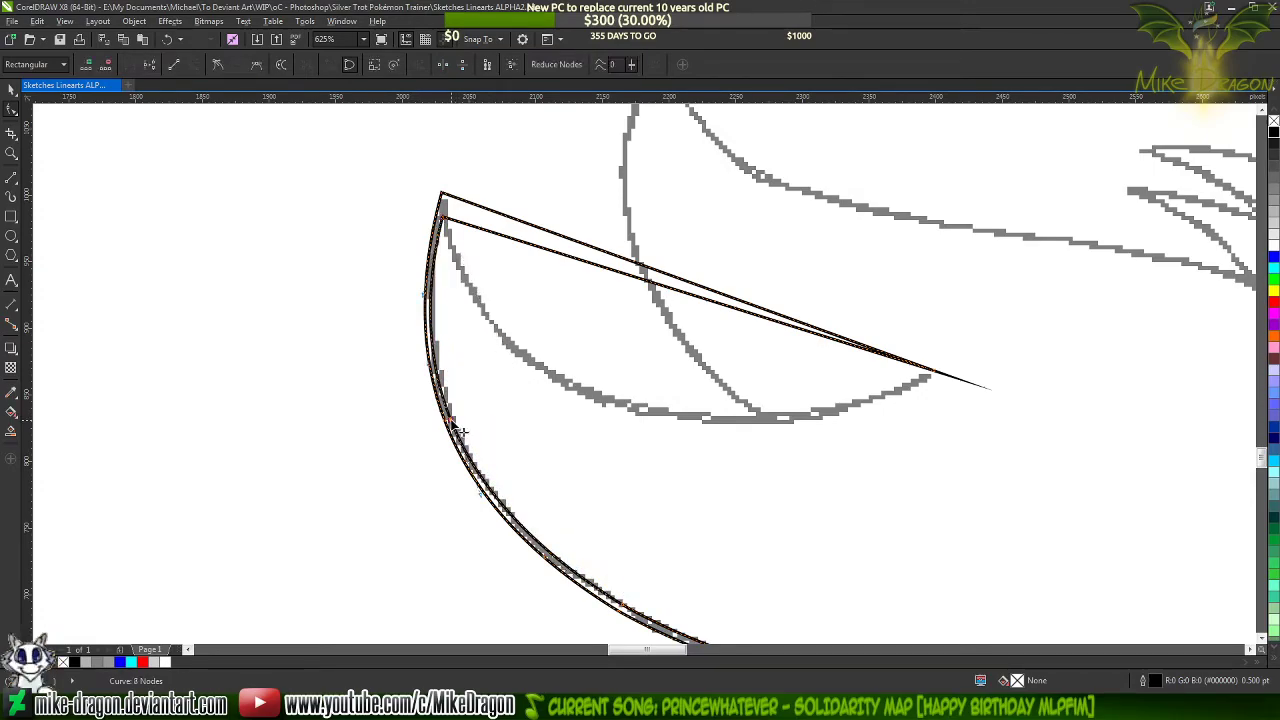
# Add nodes to both tuft edges where the lower sketch stroke branches off, and delete the two old nodes at the lower bend
pyautogui.scroll(4, 551, 560)
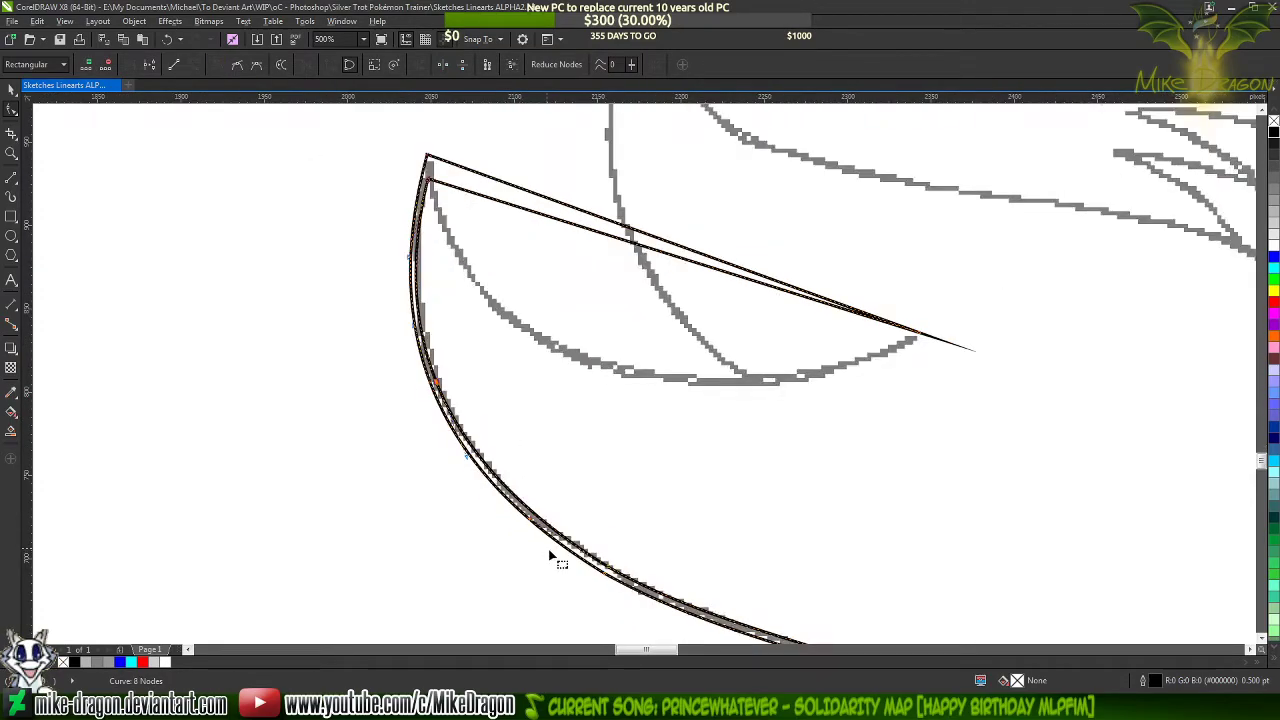
pyautogui.scroll(-3, 540, 545)
pyautogui.scroll(4, 457, 203)
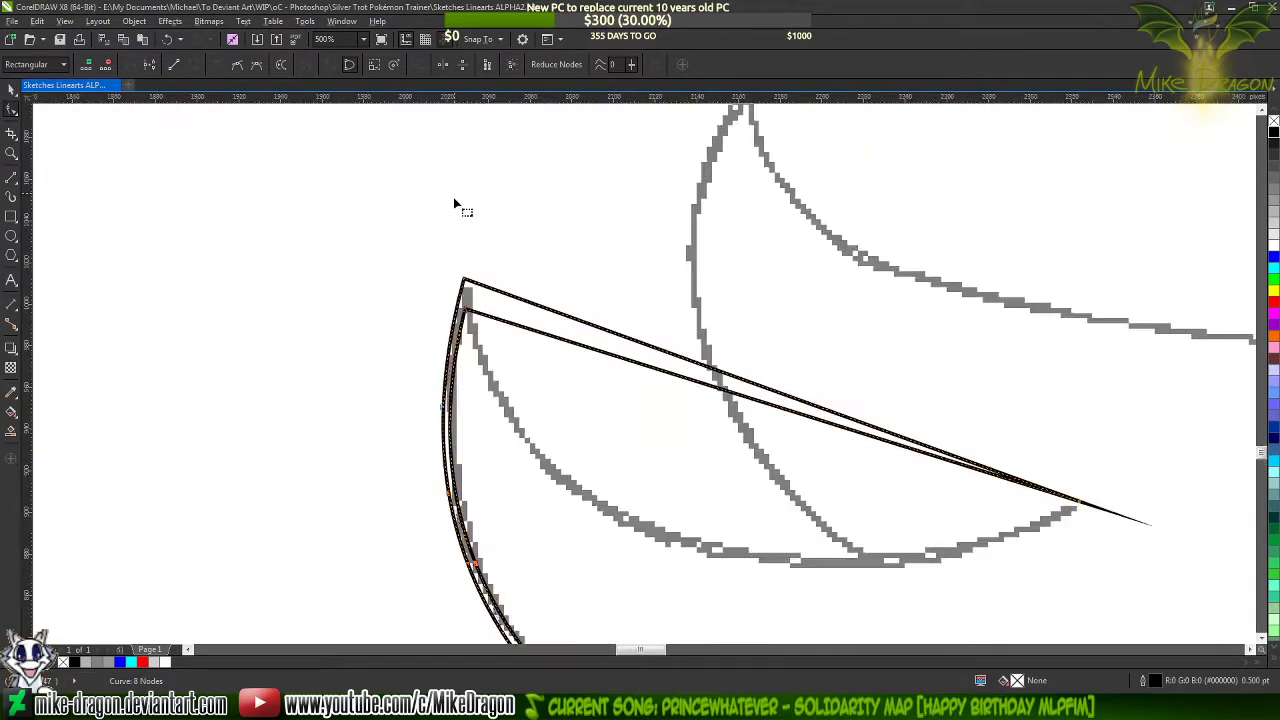
pyautogui.scroll(-3, 480, 350)
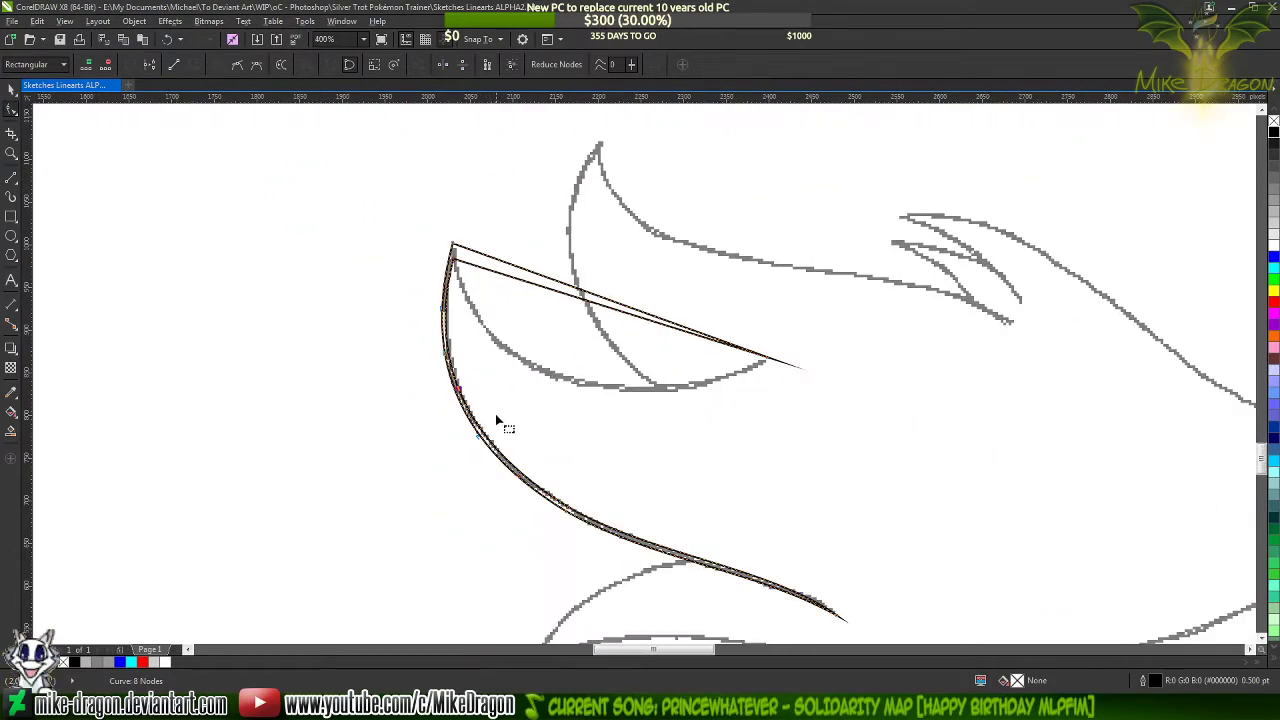
pyautogui.scroll(3, 494, 423)
pyautogui.scroll(-3, 533, 500)
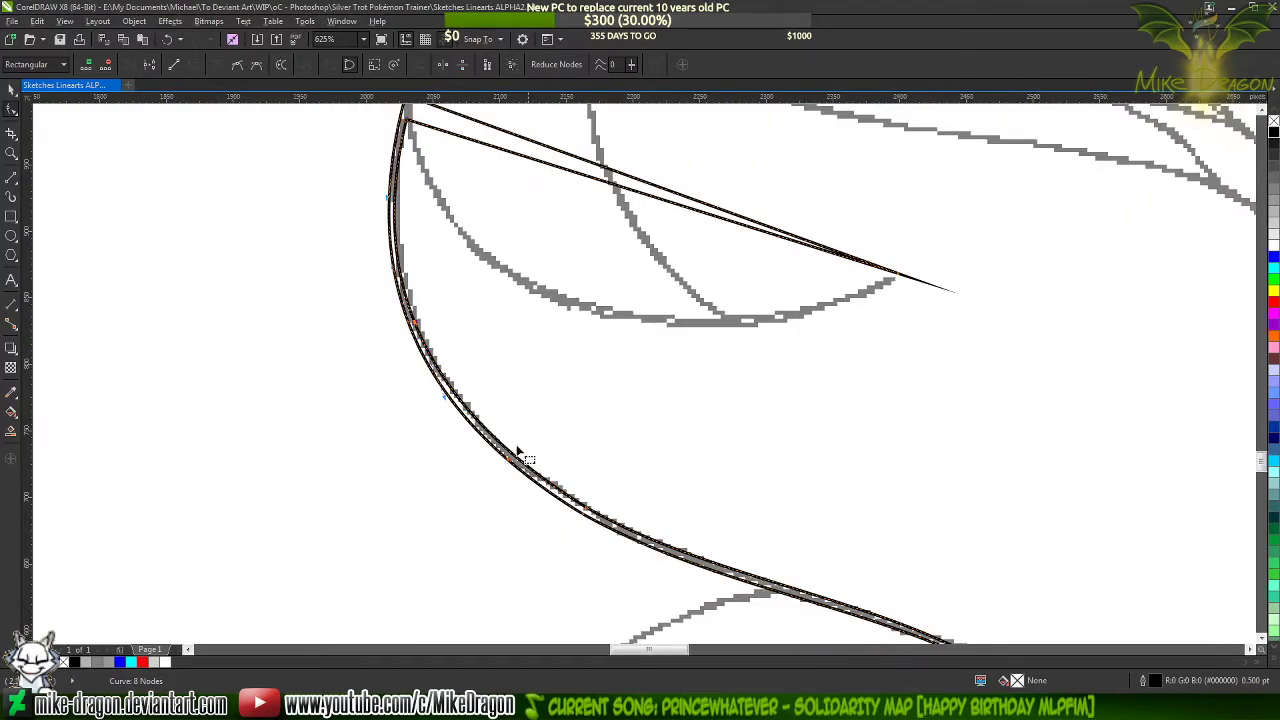
pyautogui.scroll(2, 457, 380)
pyautogui.scroll(-1, 568, 537)
pyautogui.scroll(2, 563, 534)
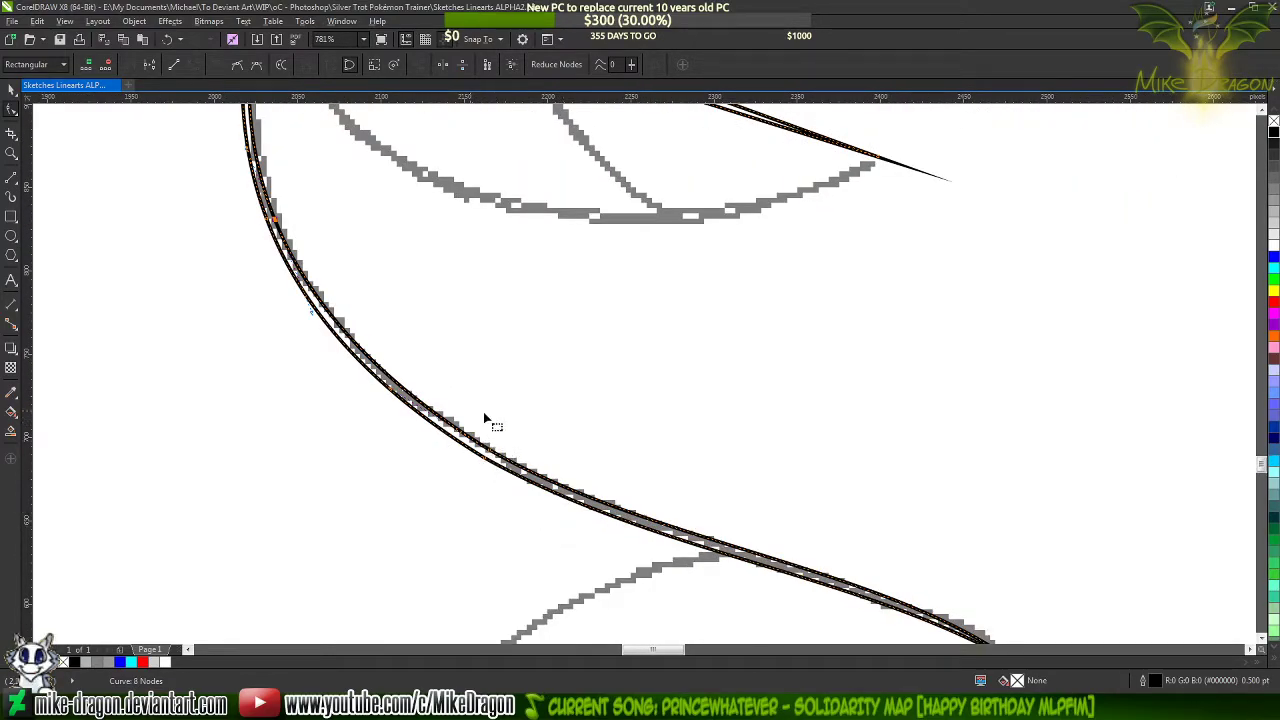
pyautogui.doubleClick(697, 544)
pyautogui.doubleClick(700, 541)
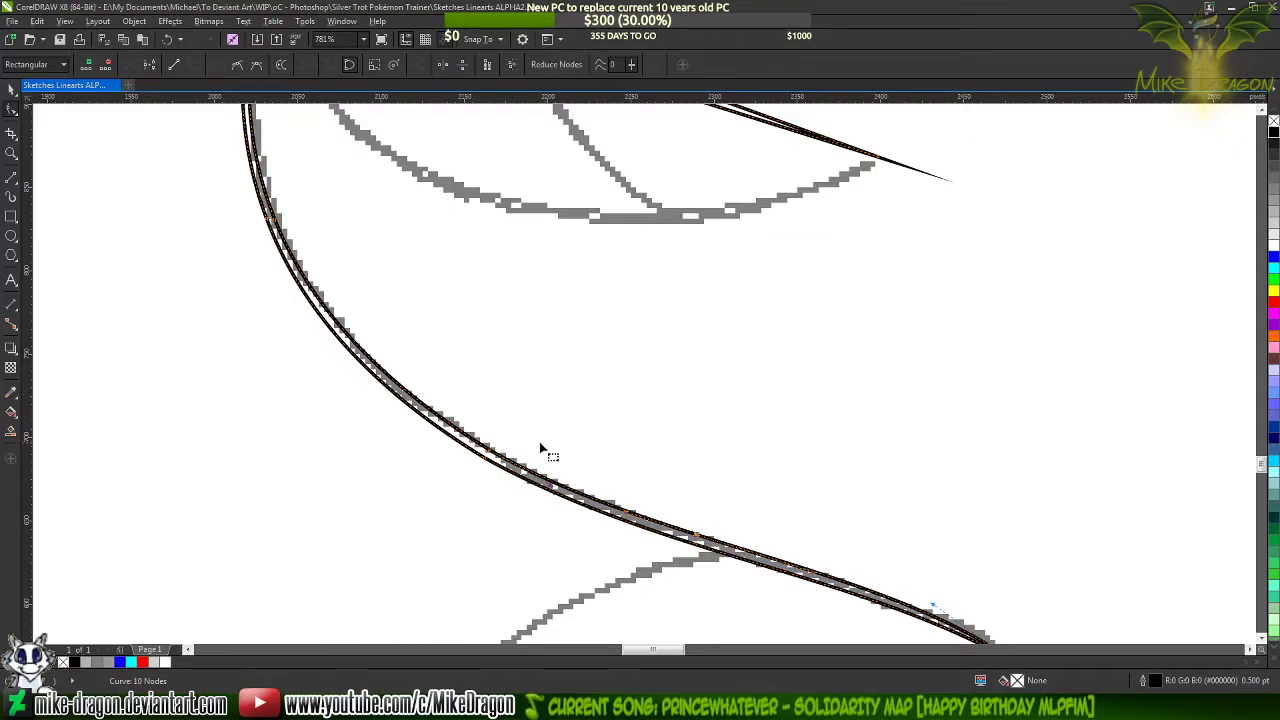
pyautogui.doubleClick(494, 456)
pyautogui.doubleClick(492, 460)
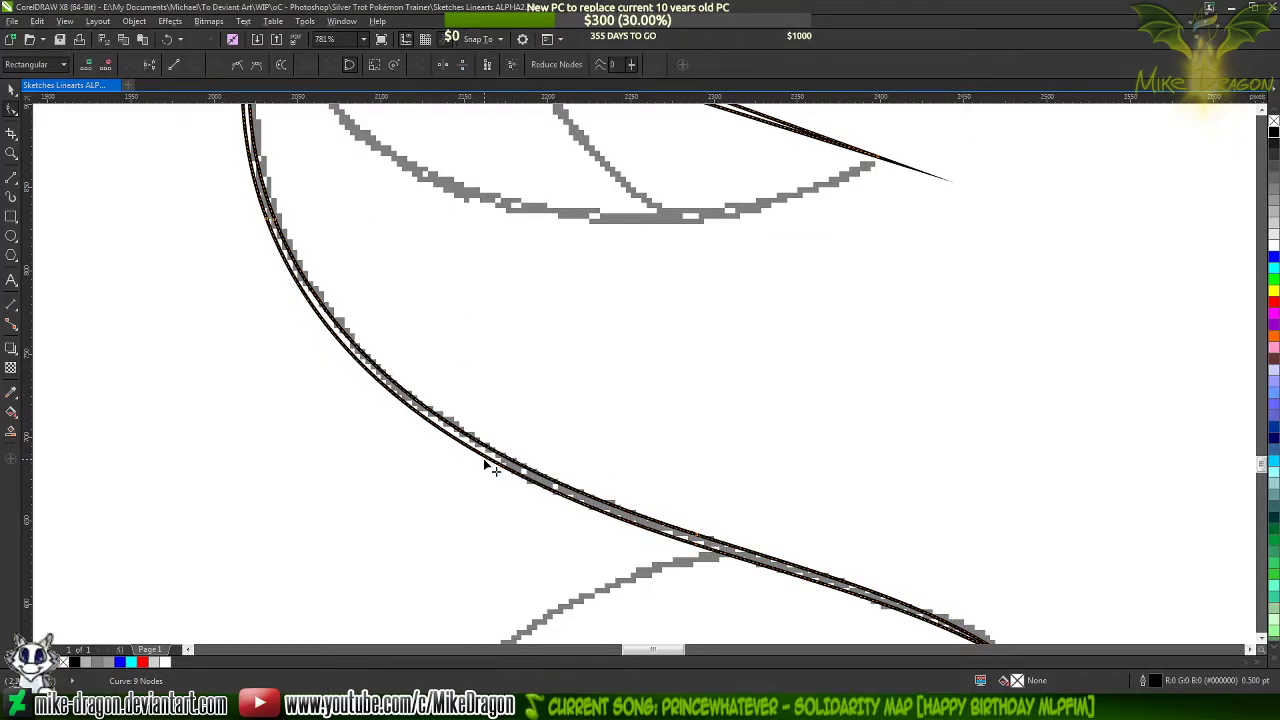
pyautogui.scroll(-3, 484, 541)
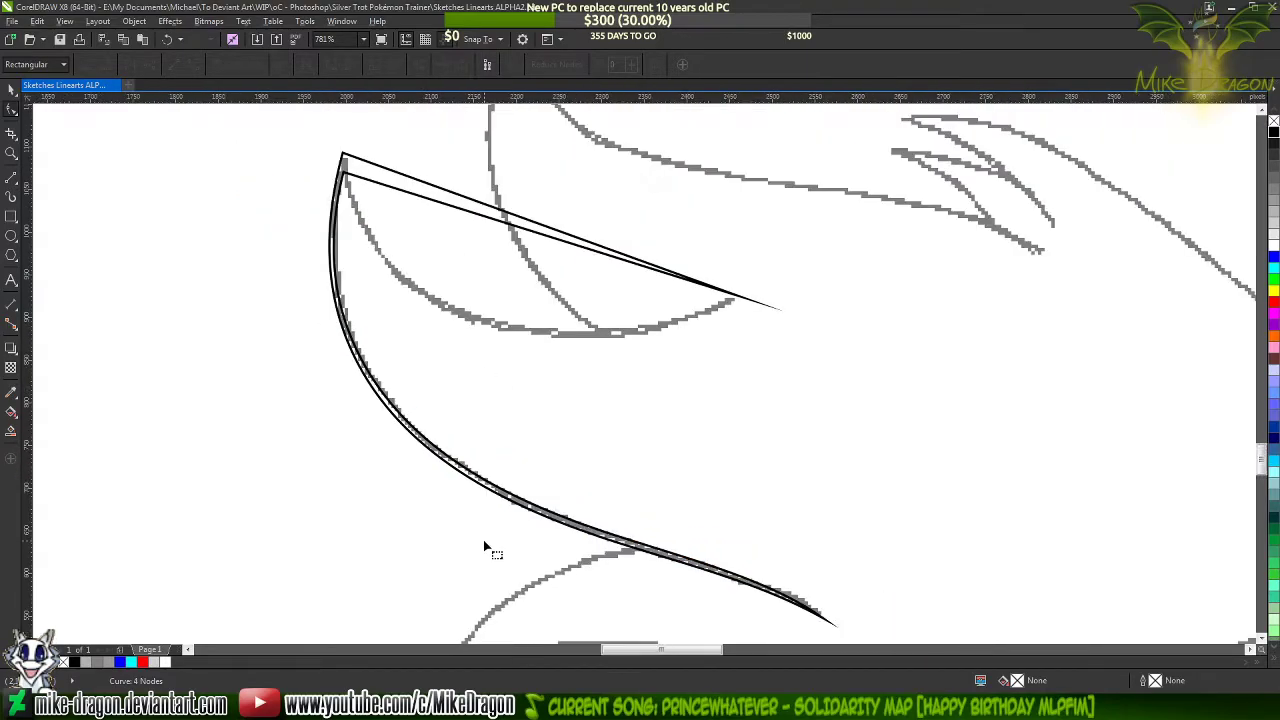
# Bend the tuft shape's upper inner segment down along the sketched crescent stroke, adjusting the curve handles at both its ends
pyautogui.scroll(3, 431, 243)
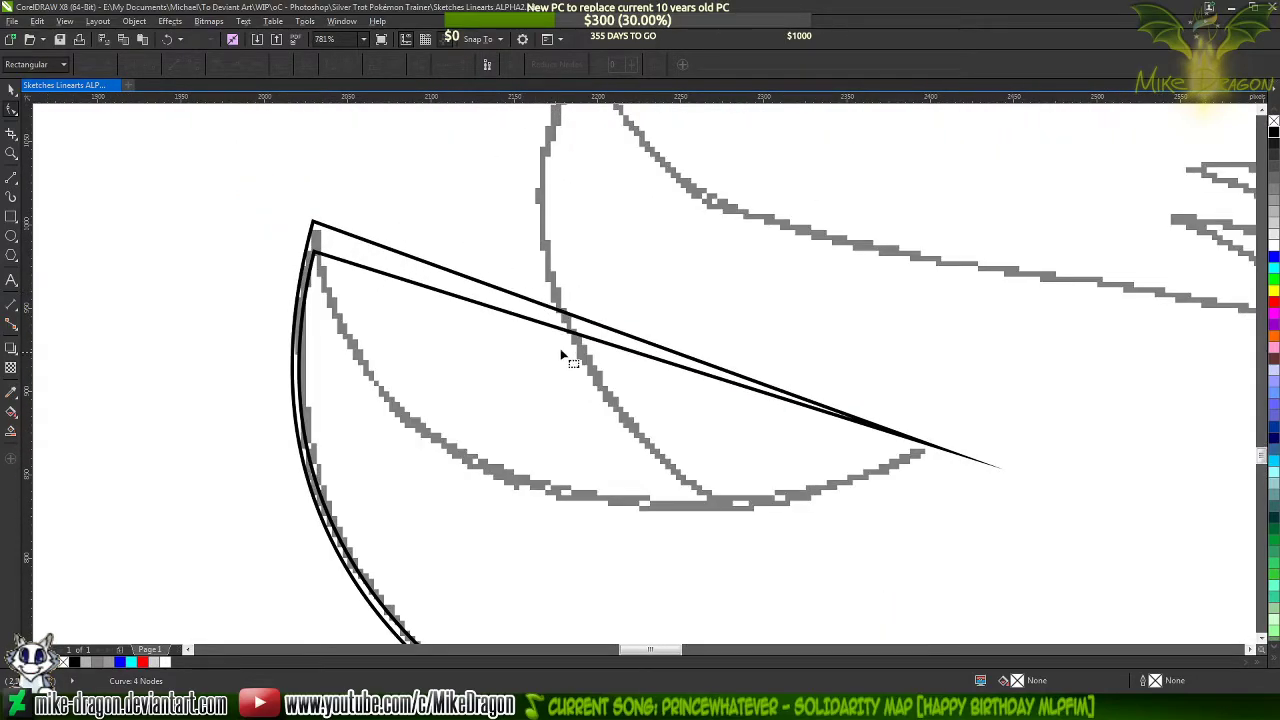
pyautogui.click(596, 343)
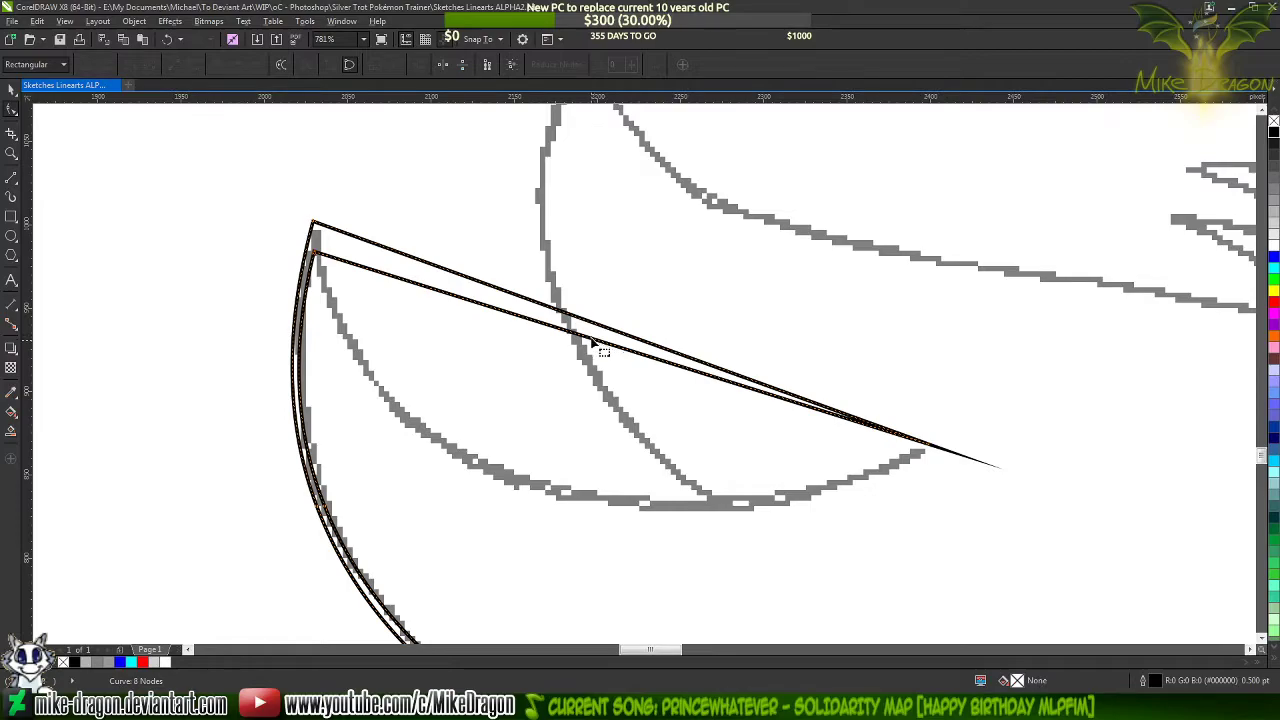
pyautogui.moveTo(596, 343); pyautogui.dragTo(528, 448)
pyautogui.moveTo(600, 346); pyautogui.dragTo(483, 477)
pyautogui.moveTo(930, 446)
pyautogui.mouseDown()
pyautogui.moveTo(582, 534)
pyautogui.moveTo(657, 577)
pyautogui.moveTo(743, 591)
pyautogui.mouseUp()
pyautogui.moveTo(351, 504); pyautogui.dragTo(344, 521)
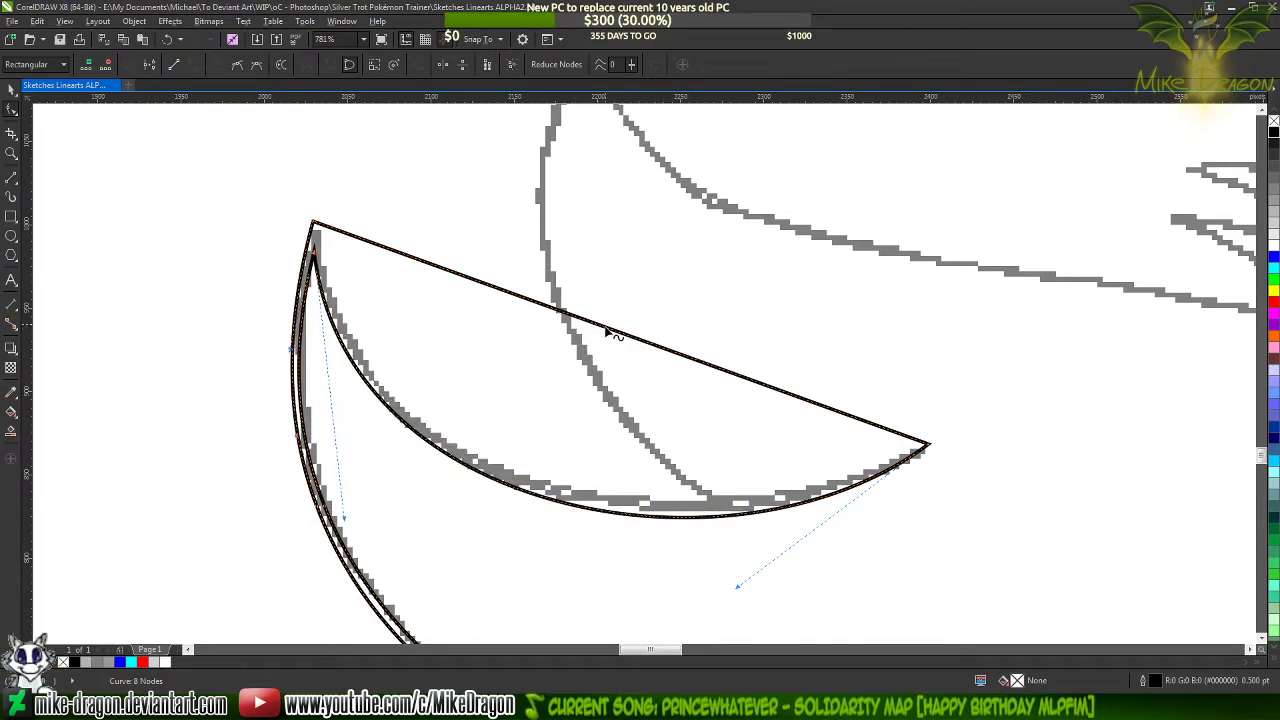
# Bend the remaining straight upper edge along the crescent stroke and adjust its handle at the right-hand tip for a tapered end
pyautogui.moveTo(606, 331)
pyautogui.mouseDown()
pyautogui.moveTo(531, 474)
pyautogui.moveTo(490, 464)
pyautogui.mouseUp()
pyautogui.click(932, 449)
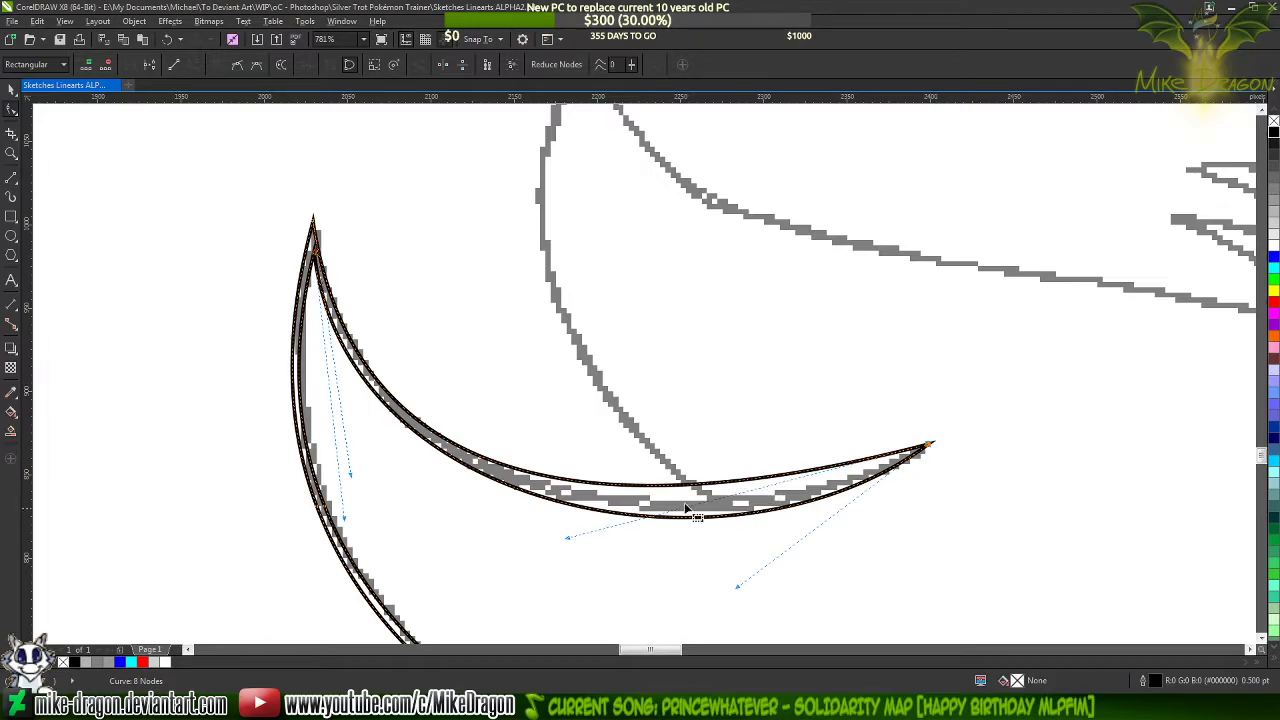
pyautogui.moveTo(570, 542)
pyautogui.mouseDown()
pyautogui.moveTo(694, 560)
pyautogui.moveTo(678, 585)
pyautogui.mouseUp()
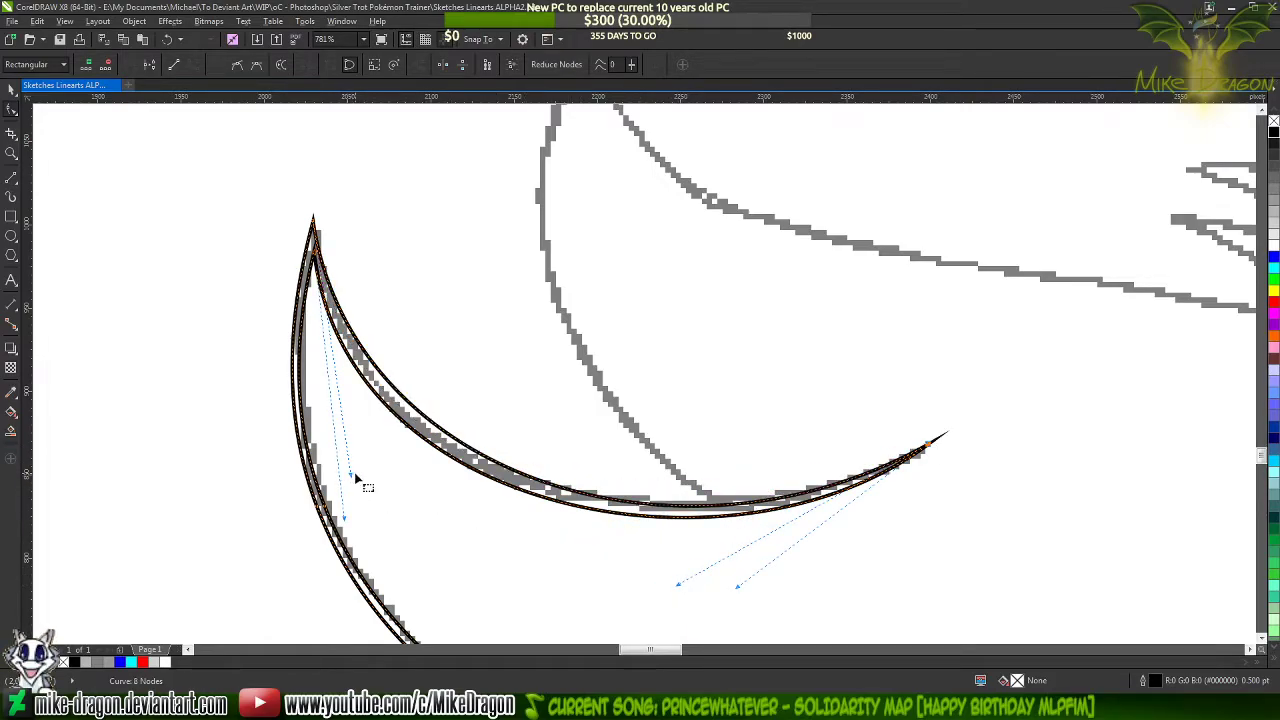
# Refine the tuft's upper point by nudging the inner corner node and adjusting the curve handles of the inner side and outer crescent edges
pyautogui.scroll(4, 300, 210)
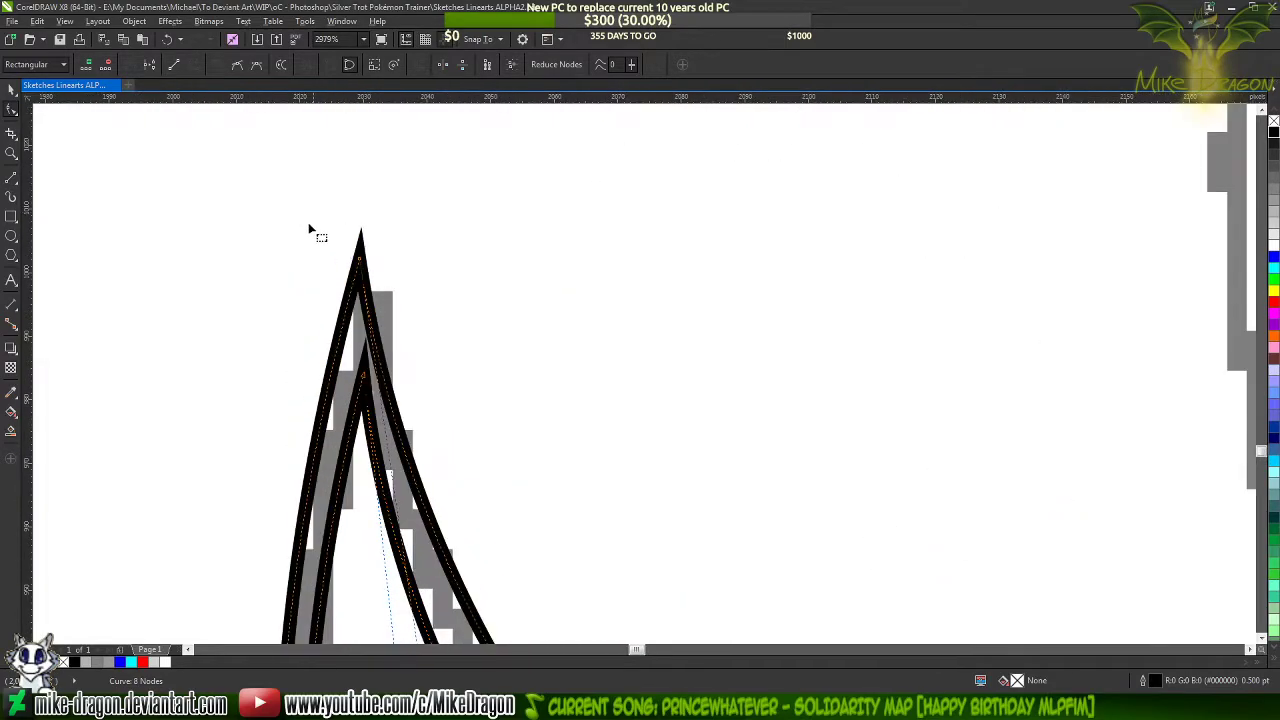
pyautogui.moveTo(362, 397); pyautogui.dragTo(365, 386)
pyautogui.scroll(-3, 285, 200)
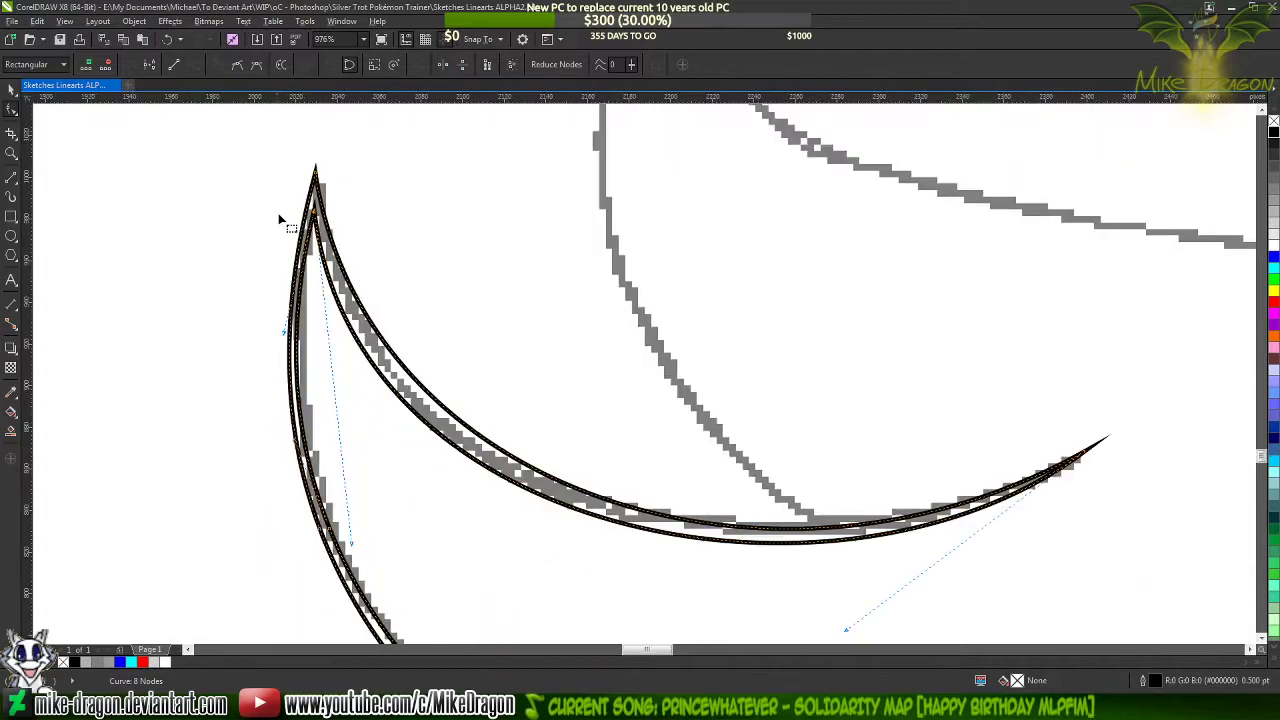
pyautogui.scroll(1, 292, 350)
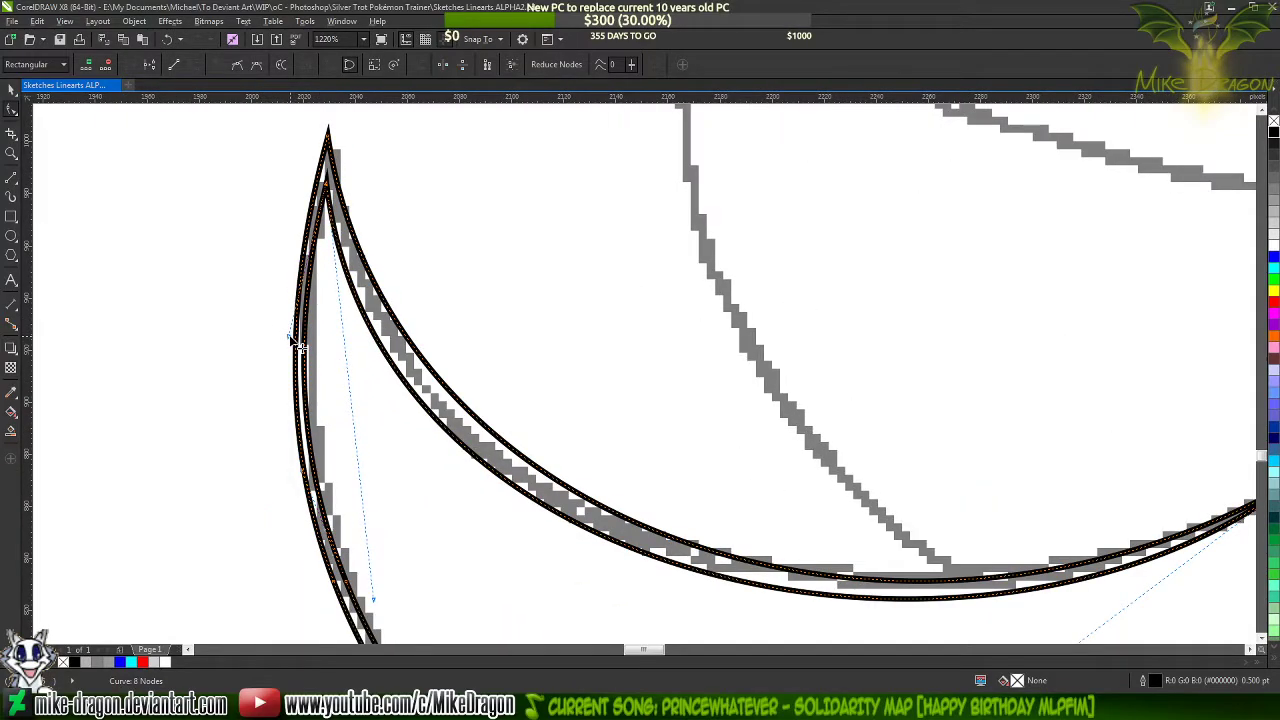
pyautogui.moveTo(292, 340); pyautogui.dragTo(298, 345)
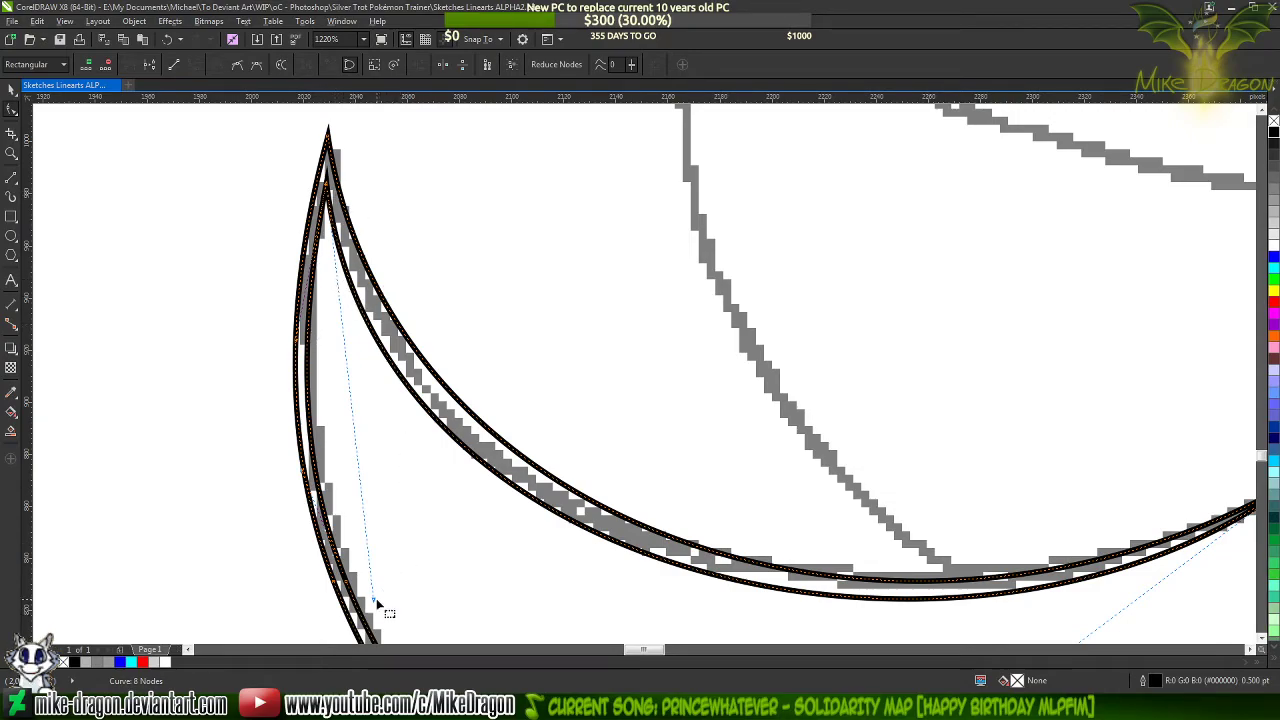
pyautogui.click(328, 133)
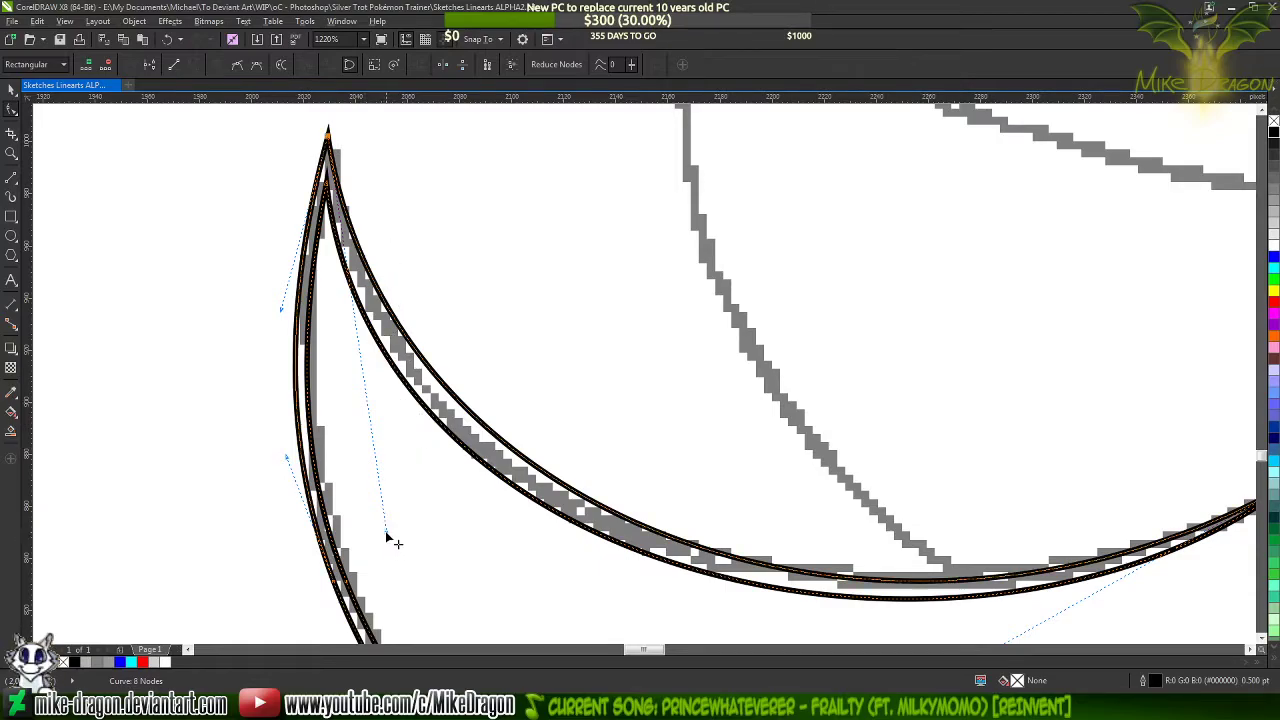
pyautogui.moveTo(388, 538); pyautogui.dragTo(361, 561)
# Adjust both crescent edges' curve handles at the right-hand tip so they hug the sketched stroke, leaving a thin taper
pyautogui.scroll(-2, 316, 497)
pyautogui.scroll(-2, 318, 500)
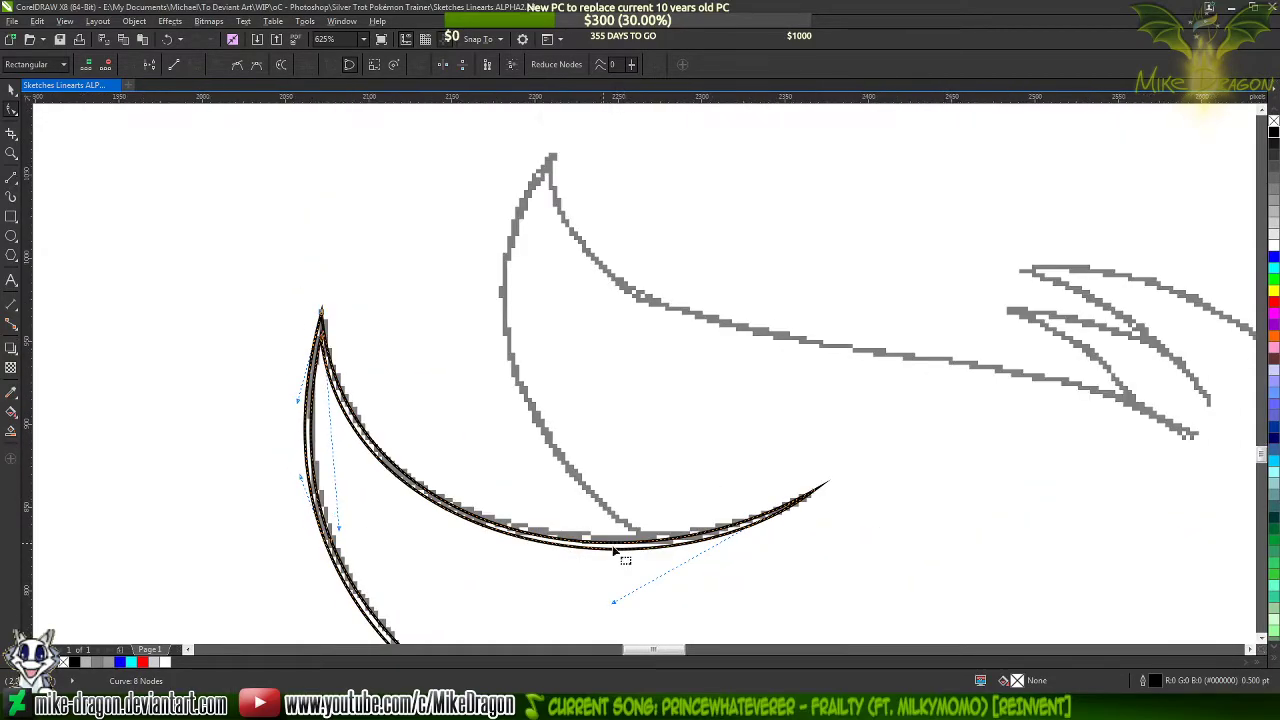
pyautogui.scroll(4, 523, 591)
pyautogui.scroll(-4, 777, 443)
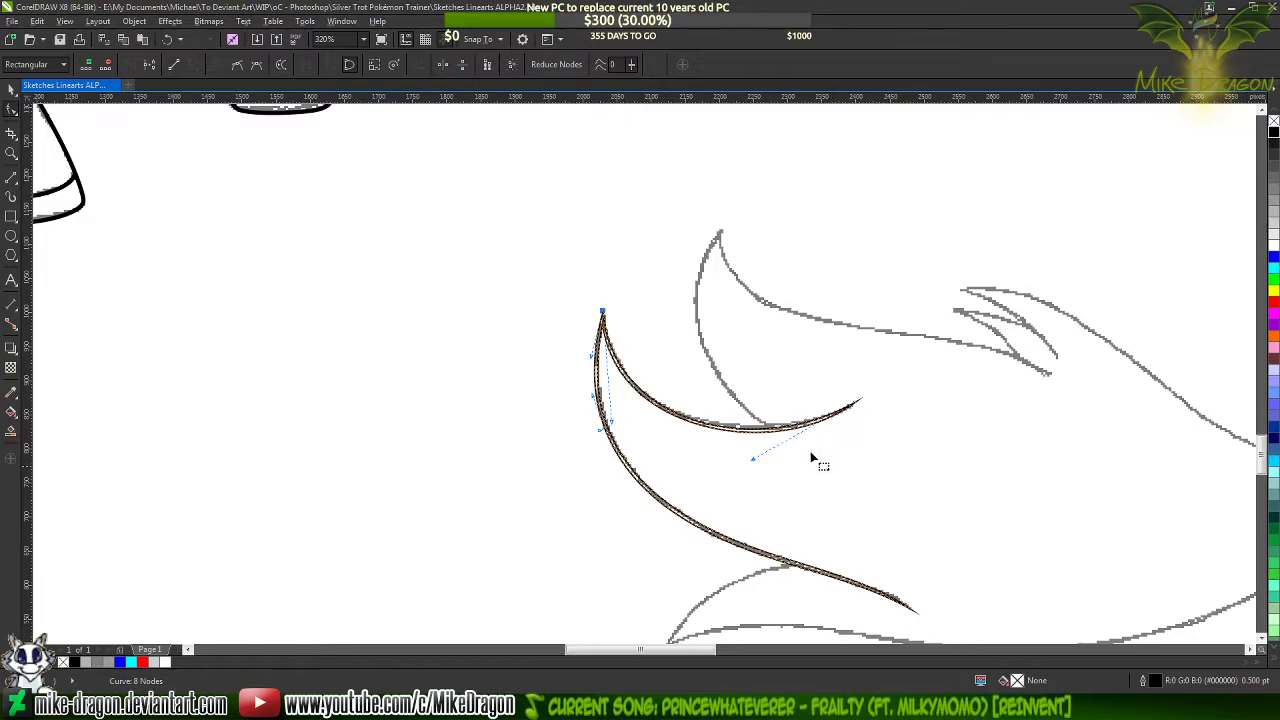
pyautogui.scroll(2, 812, 458)
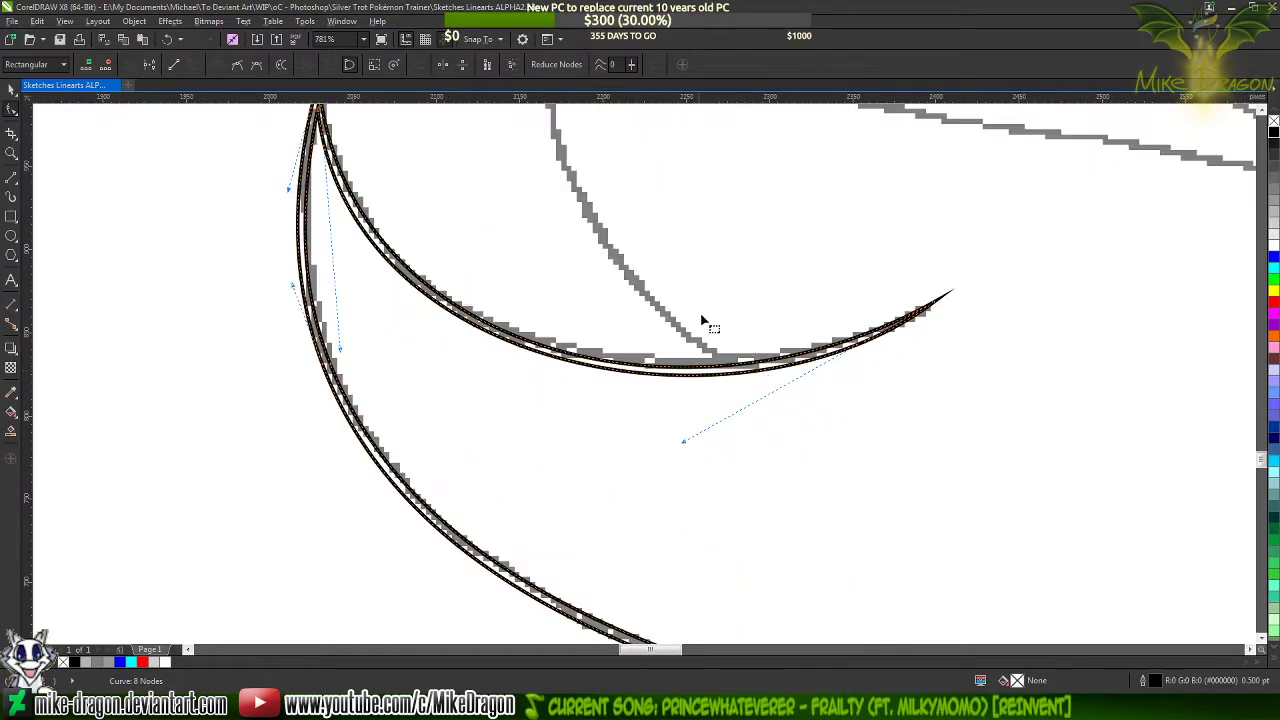
pyautogui.scroll(1, 632, 321)
pyautogui.moveTo(697, 476); pyautogui.dragTo(689, 449)
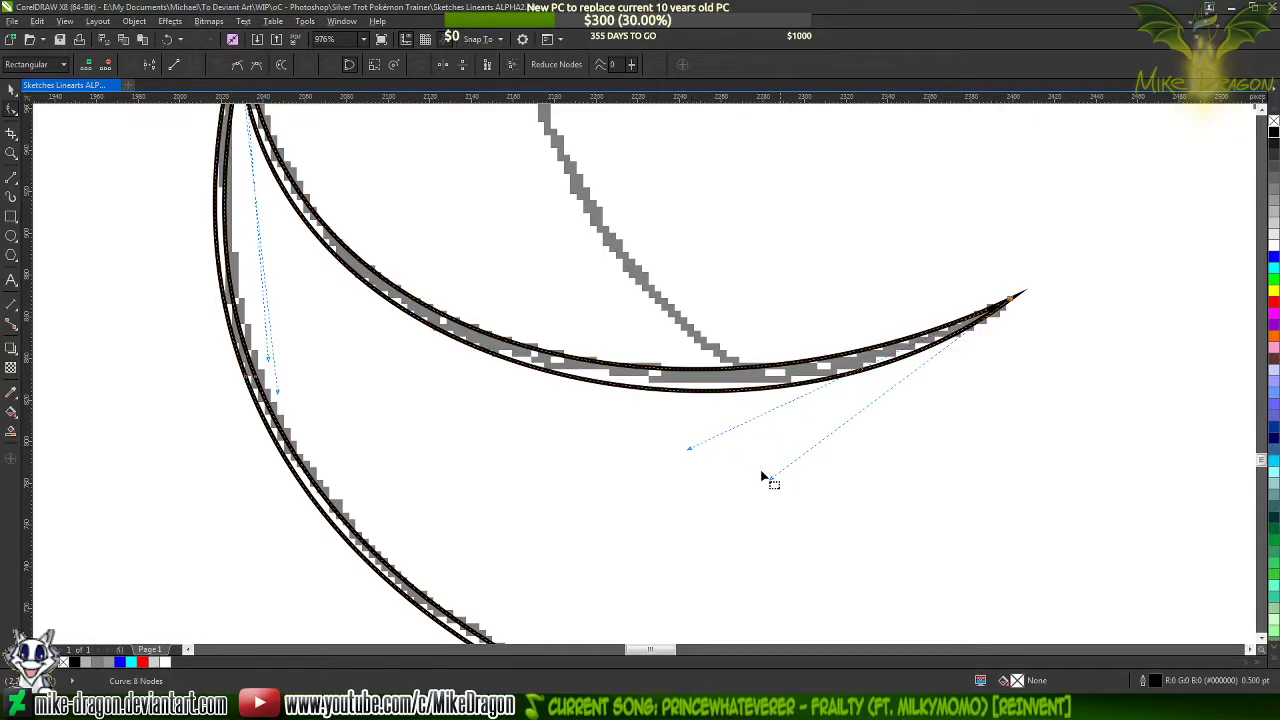
pyautogui.moveTo(772, 480); pyautogui.dragTo(768, 463)
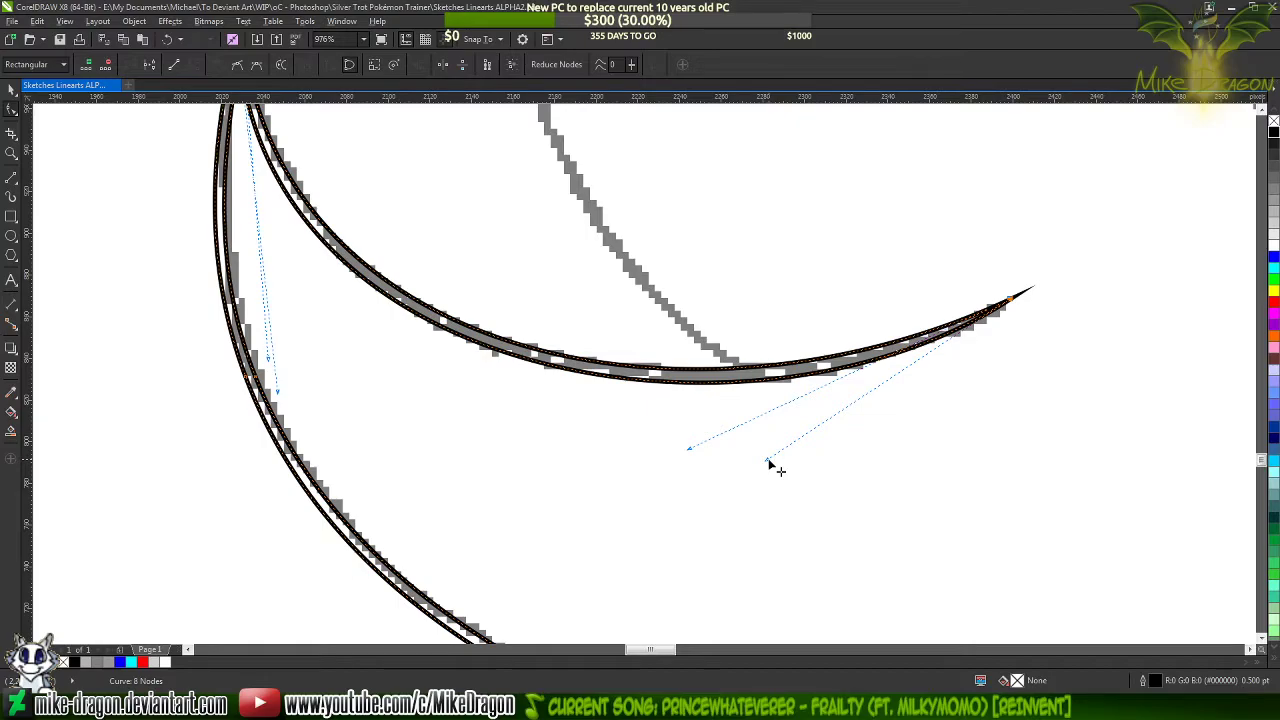
pyautogui.scroll(-2, 830, 488)
pyautogui.click(575, 310)
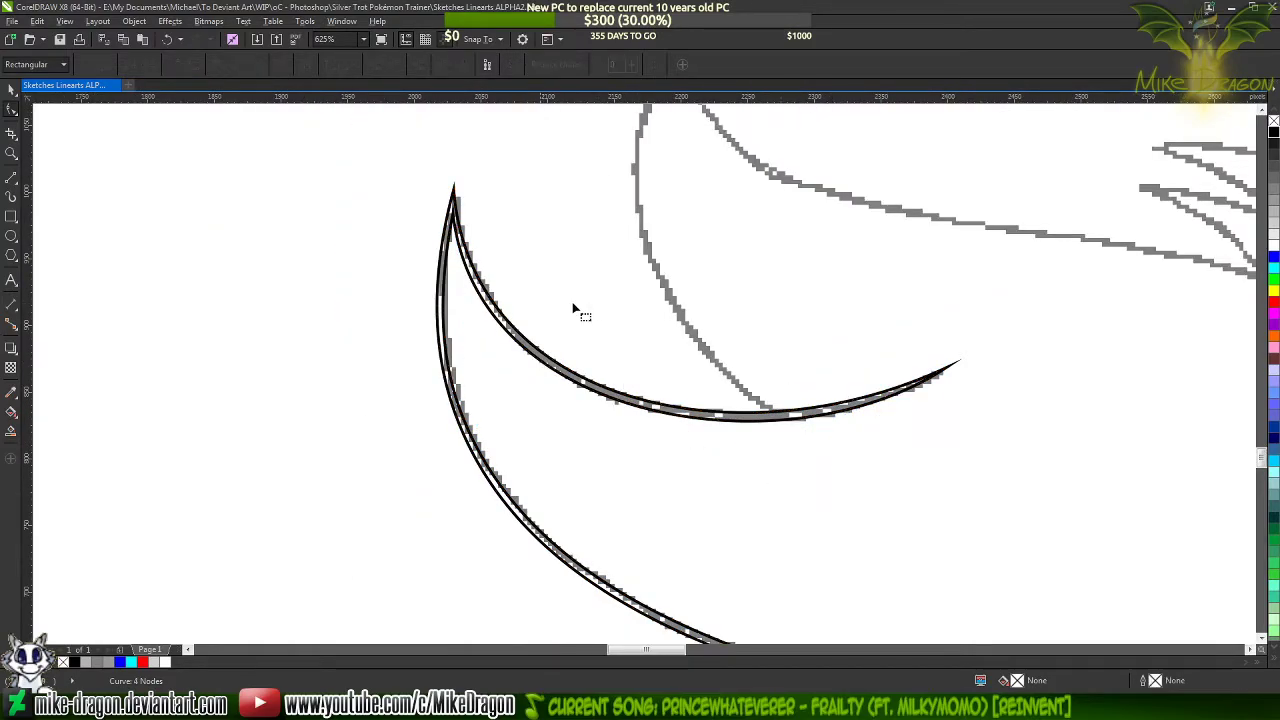
# Fill the outlined double-crescent tuft shape with solid black and deselect it
pyautogui.scroll(4, 424, 355)
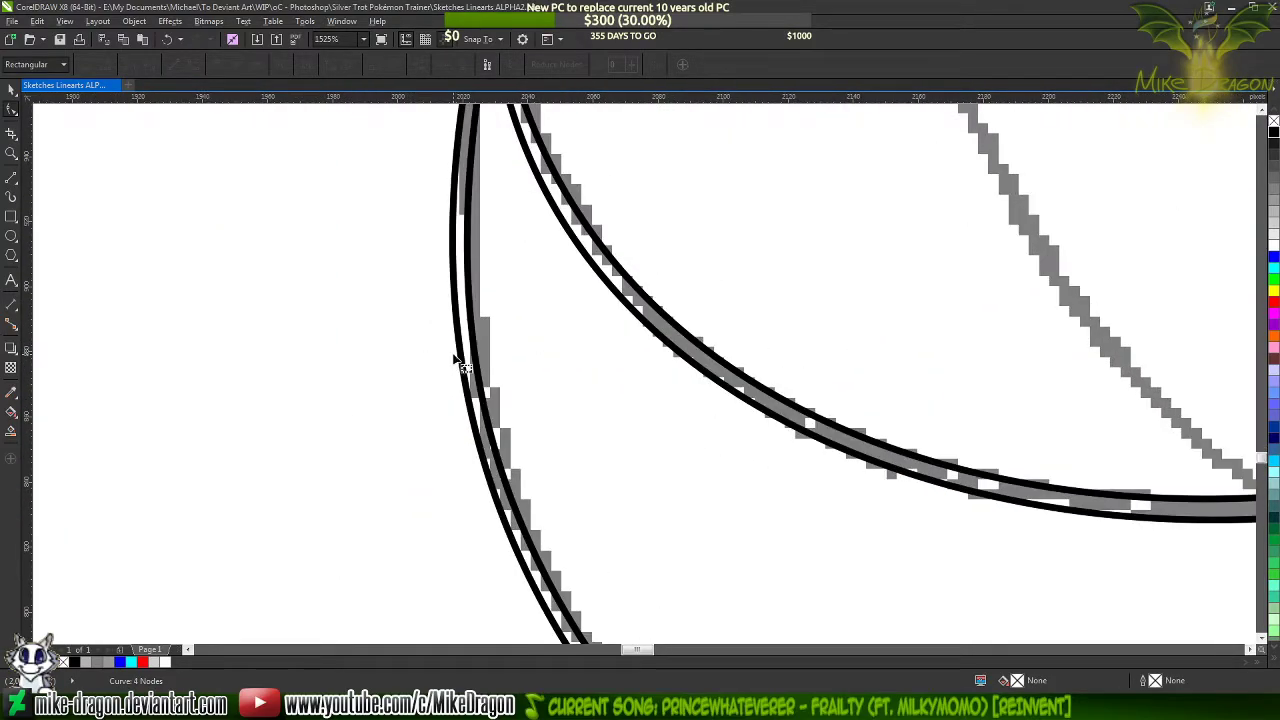
pyautogui.click(462, 360)
pyautogui.scroll(-2, 468, 367)
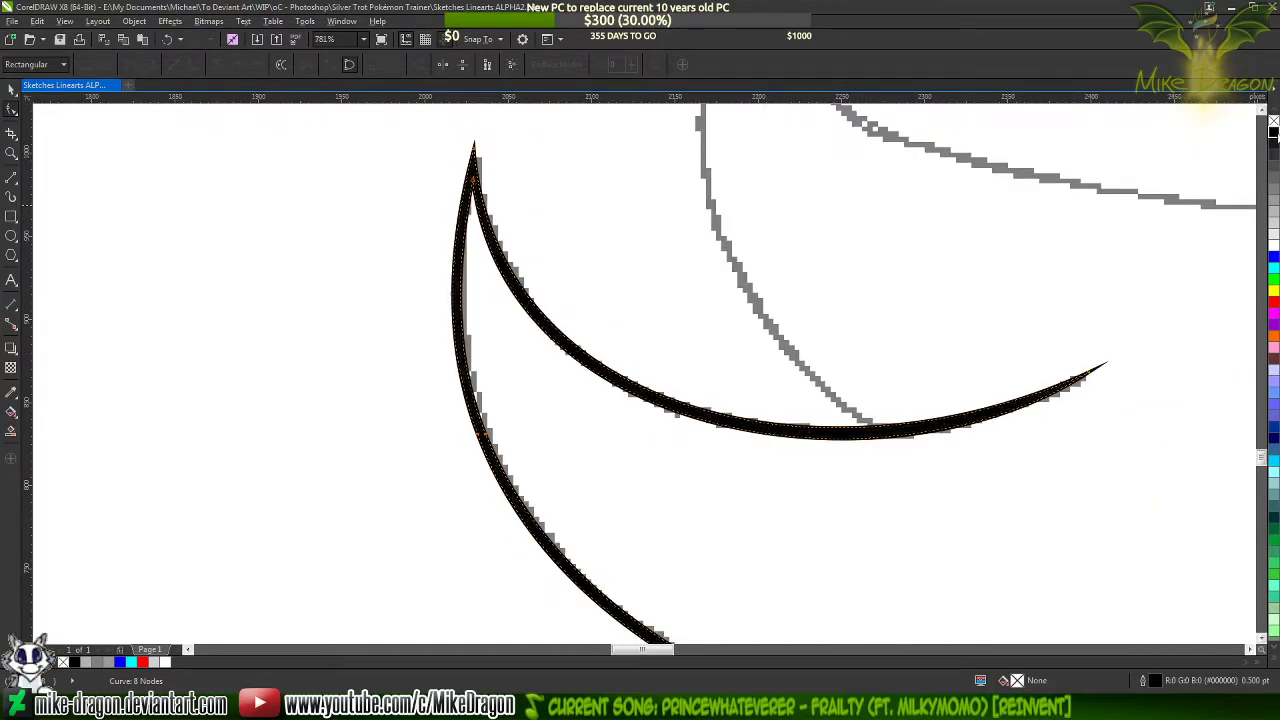
pyautogui.scroll(-2, 620, 166)
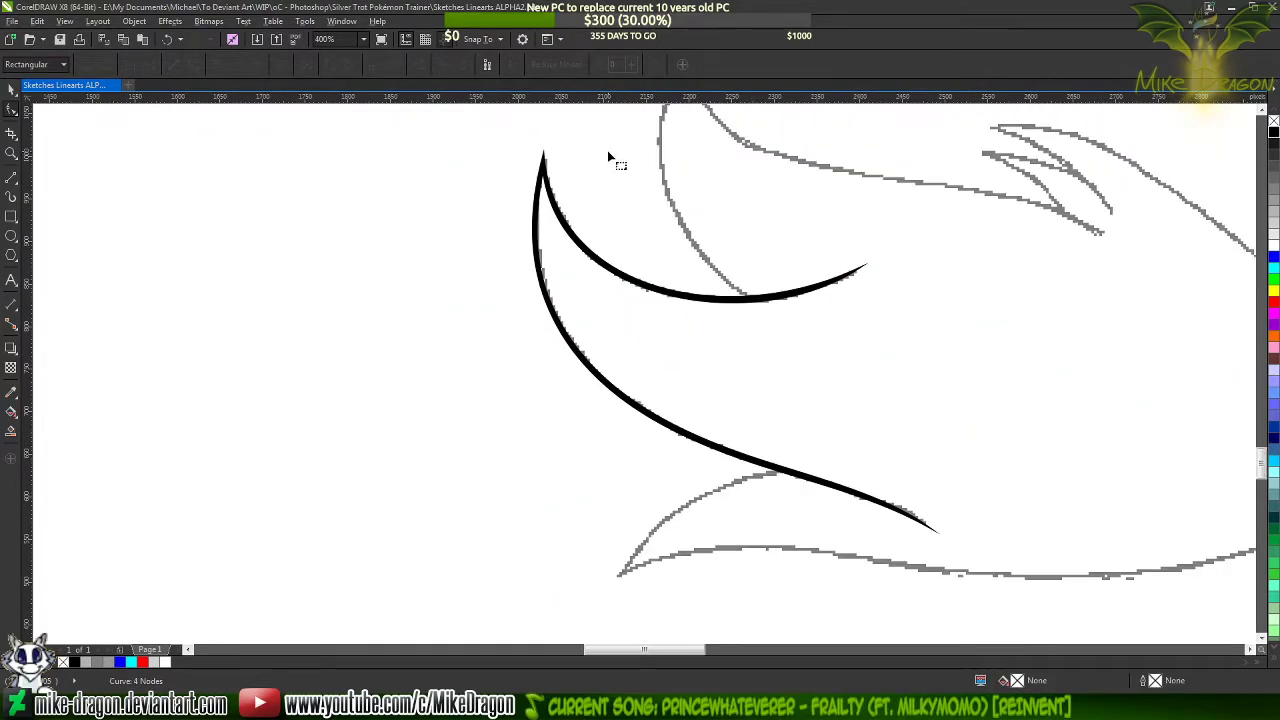
pyautogui.scroll(-1, 387, 195)
pyautogui.scroll(-2, 355, 195)
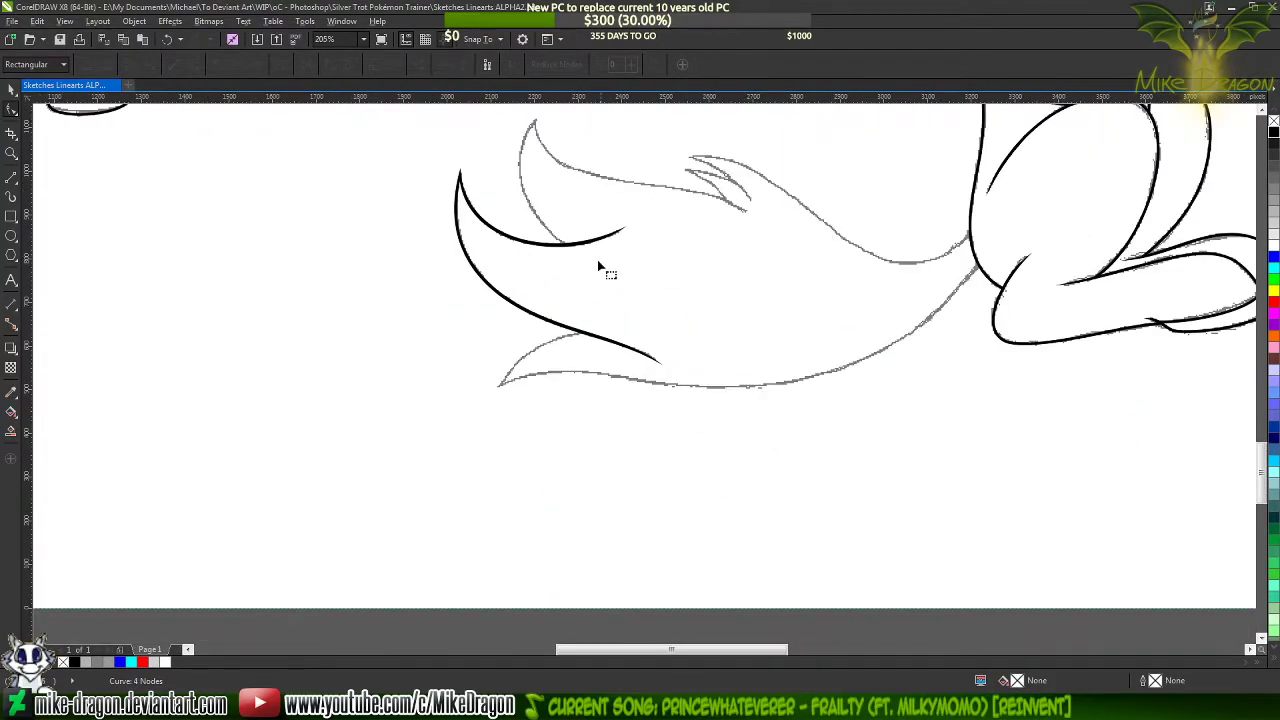
pyautogui.click(11, 90)
pyautogui.click(311, 622)
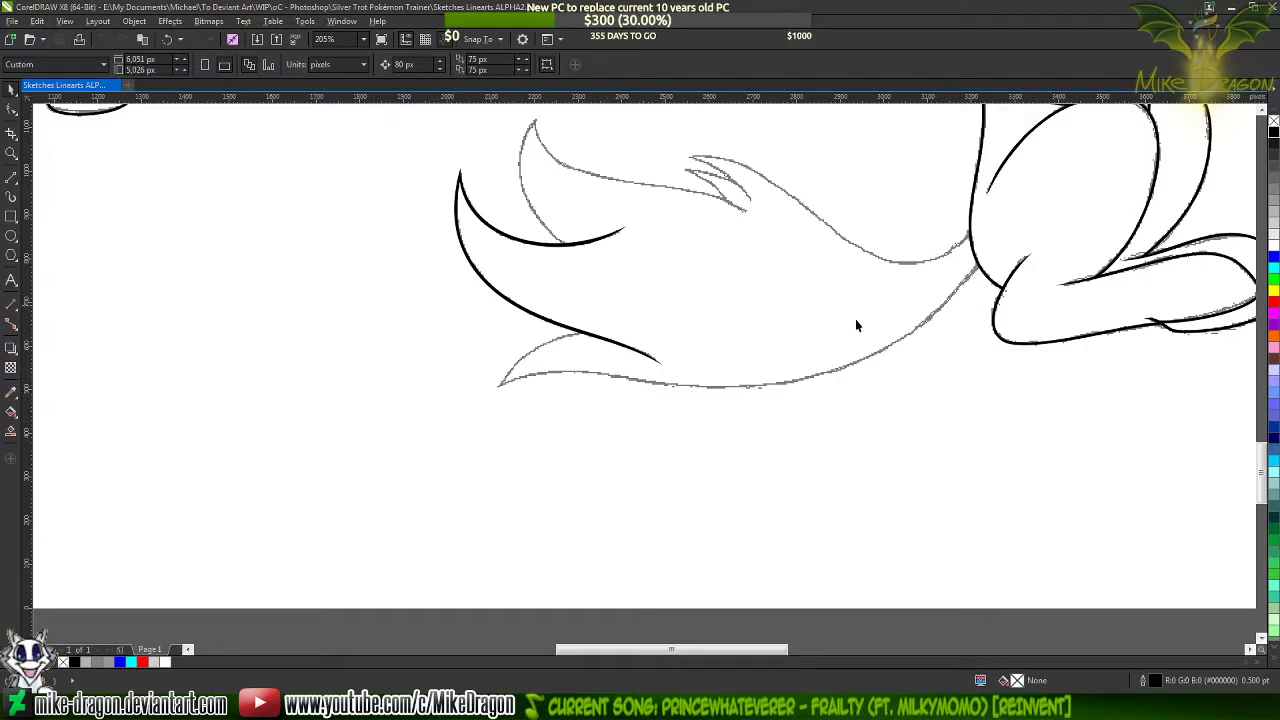
# Draw a three-segment line about 1,102 px wide from the rump via the tail's low point and lower tip to the tuft stroke, 1.5 pt thick
pyautogui.click(11, 176)
pyautogui.scroll(1, 953, 303)
pyautogui.scroll(2, 975, 280)
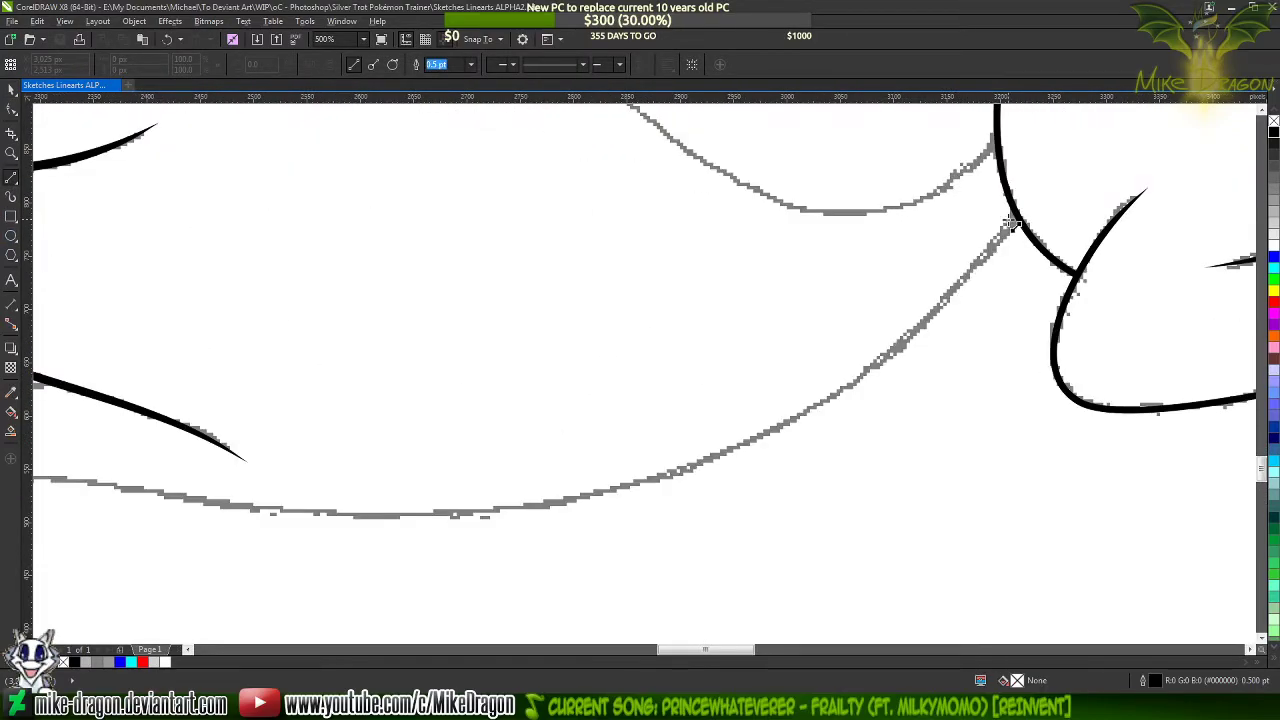
pyautogui.moveTo(1014, 218); pyautogui.dragTo(651, 517)
pyautogui.moveTo(3, 565); pyautogui.dragTo(466, 382)
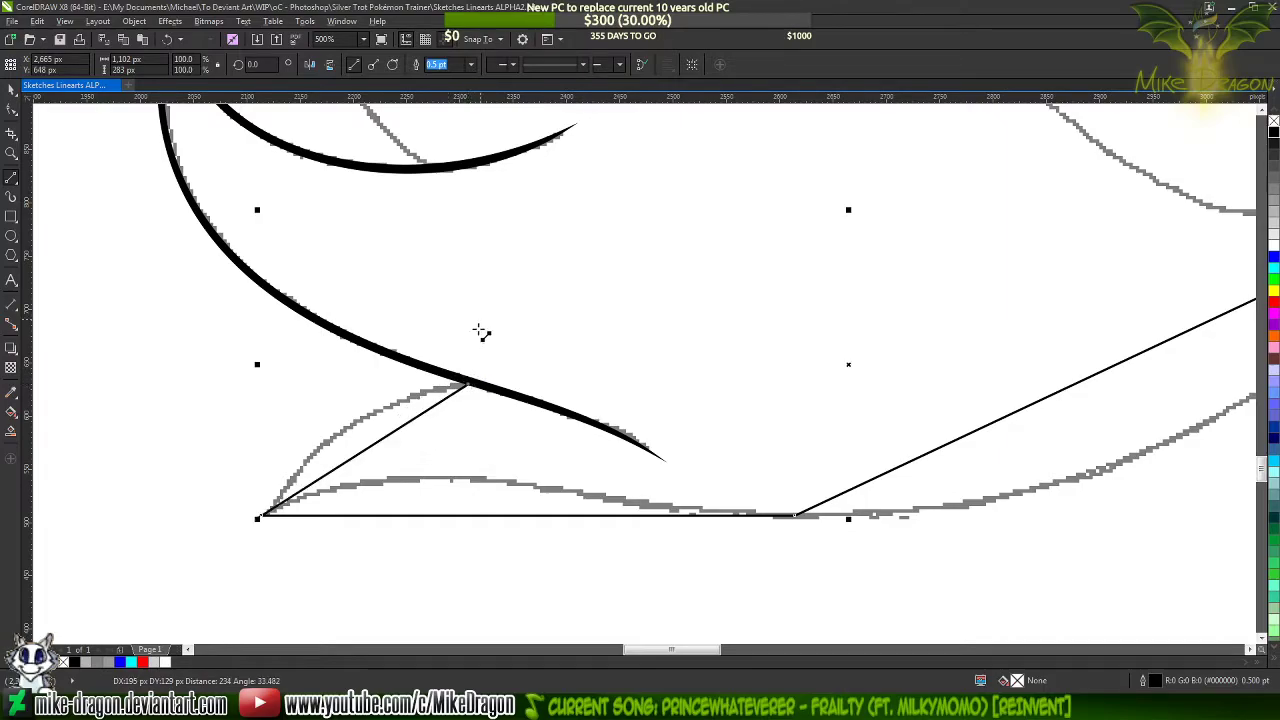
pyautogui.click(470, 64)
pyautogui.click(450, 128)
pyautogui.click(180, 290)
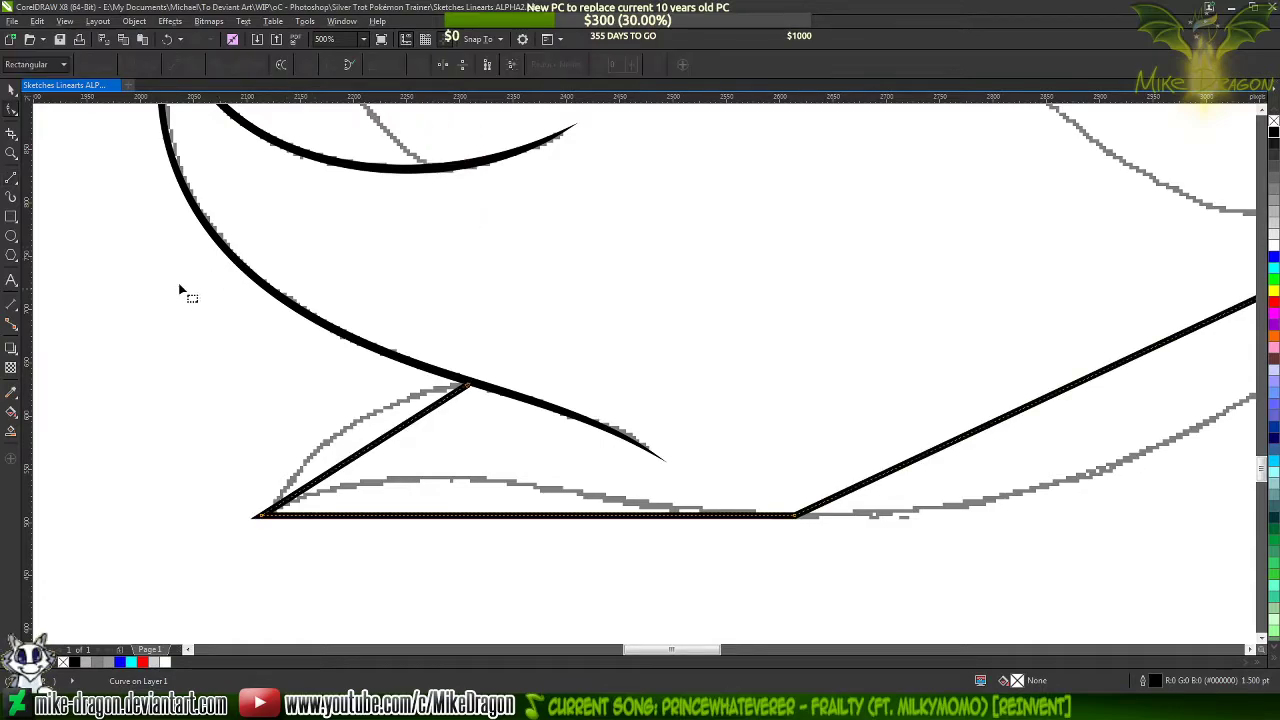
# Select all nodes of the lower tail line and convert its straight segments to curves
pyautogui.scroll(-2, 99, 319)
pyautogui.moveTo(110, 512); pyautogui.dragTo(766, 248)
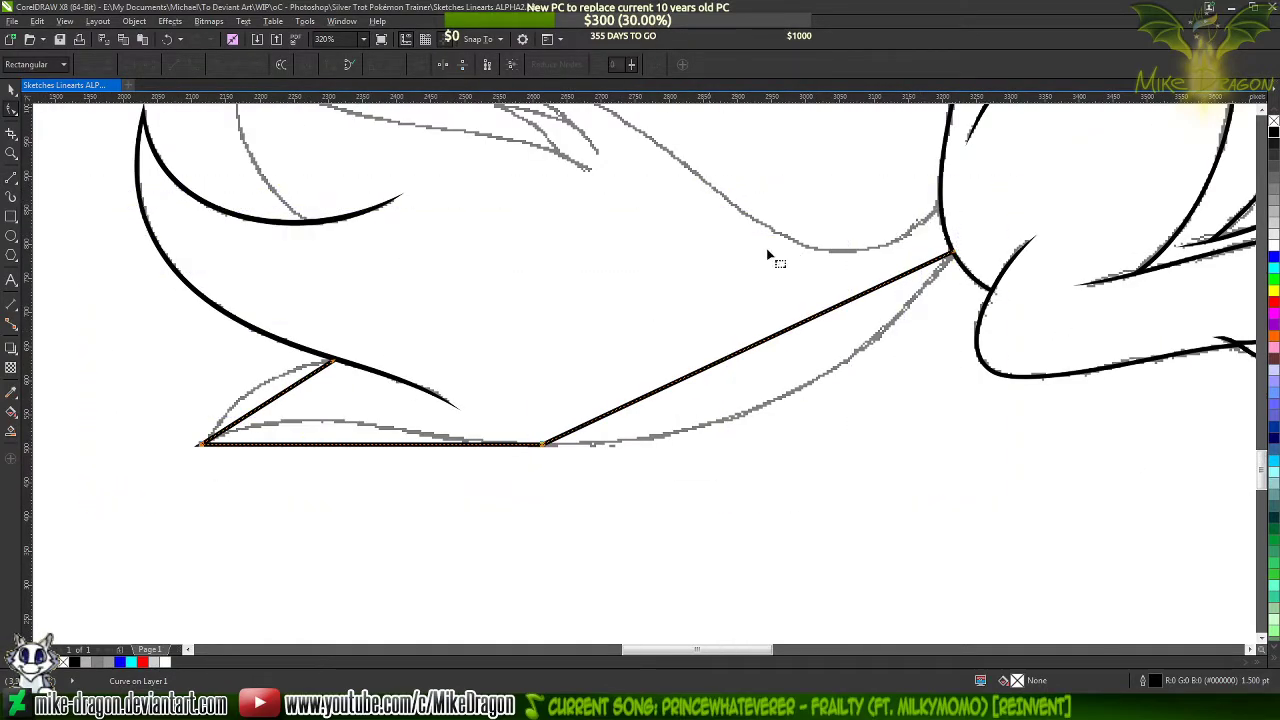
pyautogui.rightClick(677, 272)
pyautogui.click(742, 340)
# Move the line's upper end node slightly so it sits inside the black tuft stroke
pyautogui.scroll(4, 243, 428)
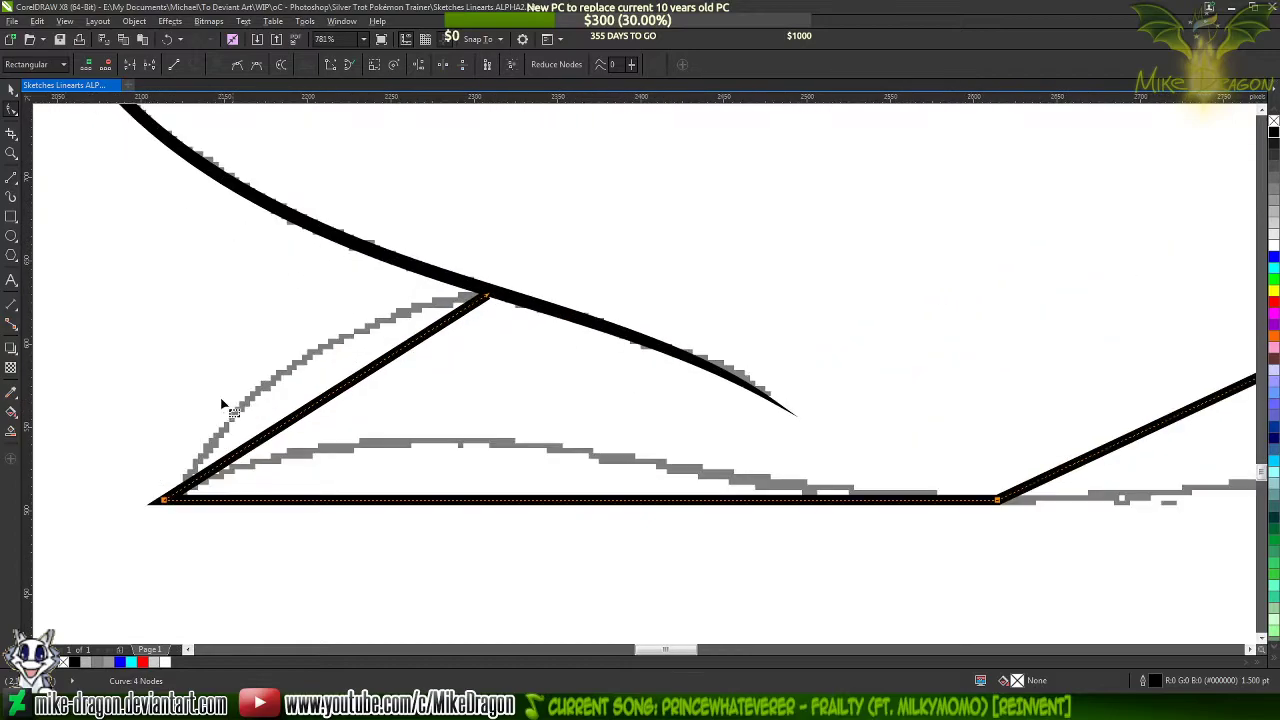
pyautogui.scroll(2, 346, 349)
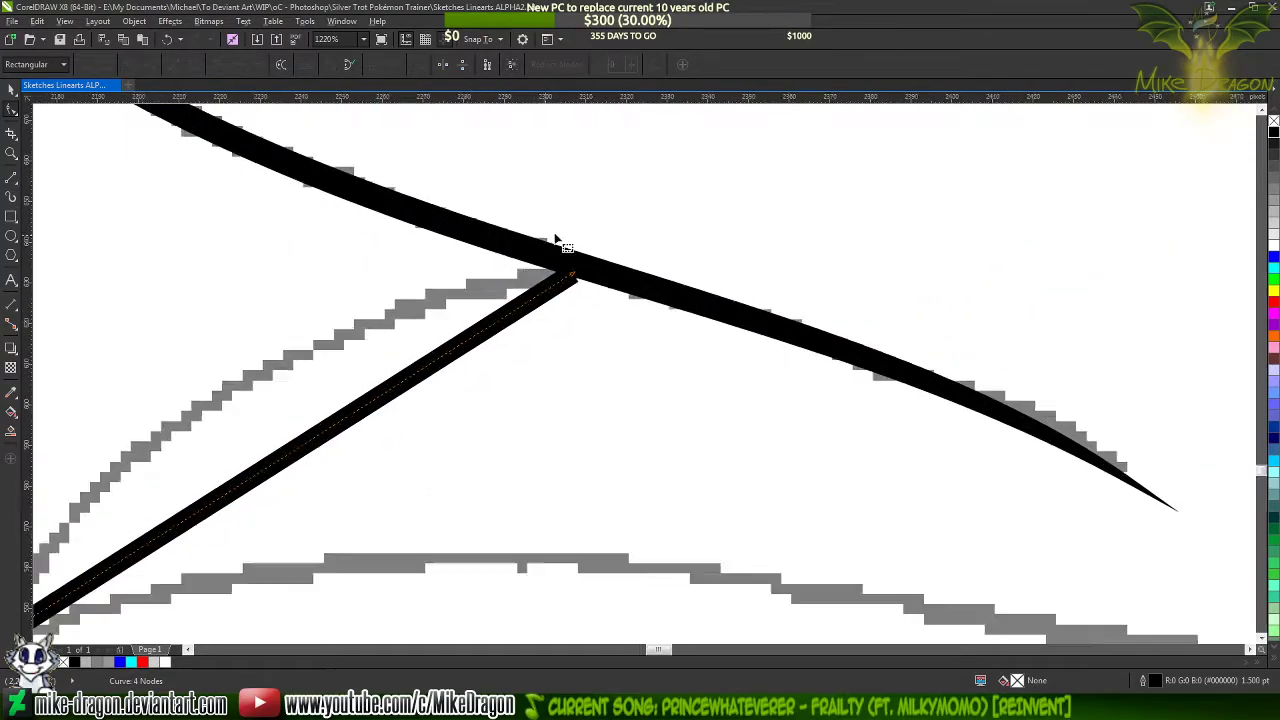
pyautogui.scroll(2, 560, 258)
pyautogui.moveTo(580, 294); pyautogui.dragTo(600, 288)
pyautogui.scroll(-3, 905, 224)
pyautogui.scroll(-1, 914, 224)
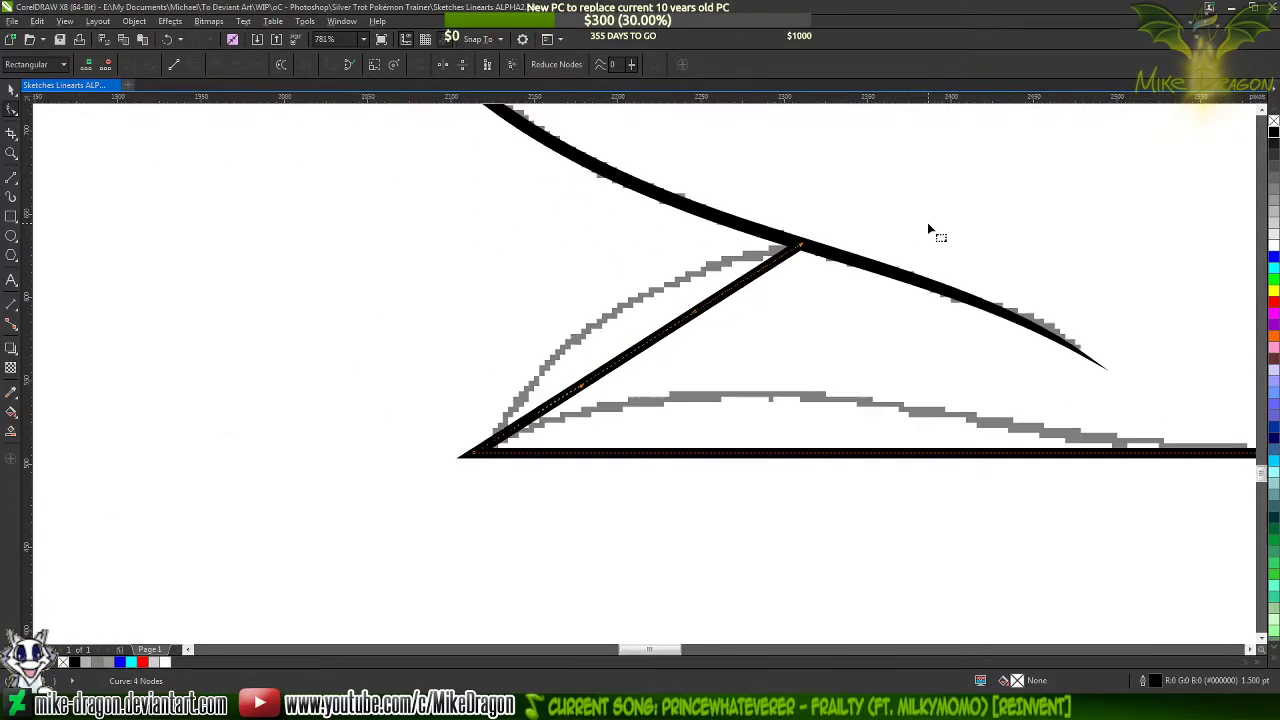
# Bend the short segment between the tuft stroke and the lower tail tip outward along the sketched arc
pyautogui.moveTo(644, 342); pyautogui.dragTo(619, 314)
pyautogui.scroll(-4, 410, 238)
pyautogui.scroll(2, 575, 270)
pyautogui.scroll(2, 545, 320)
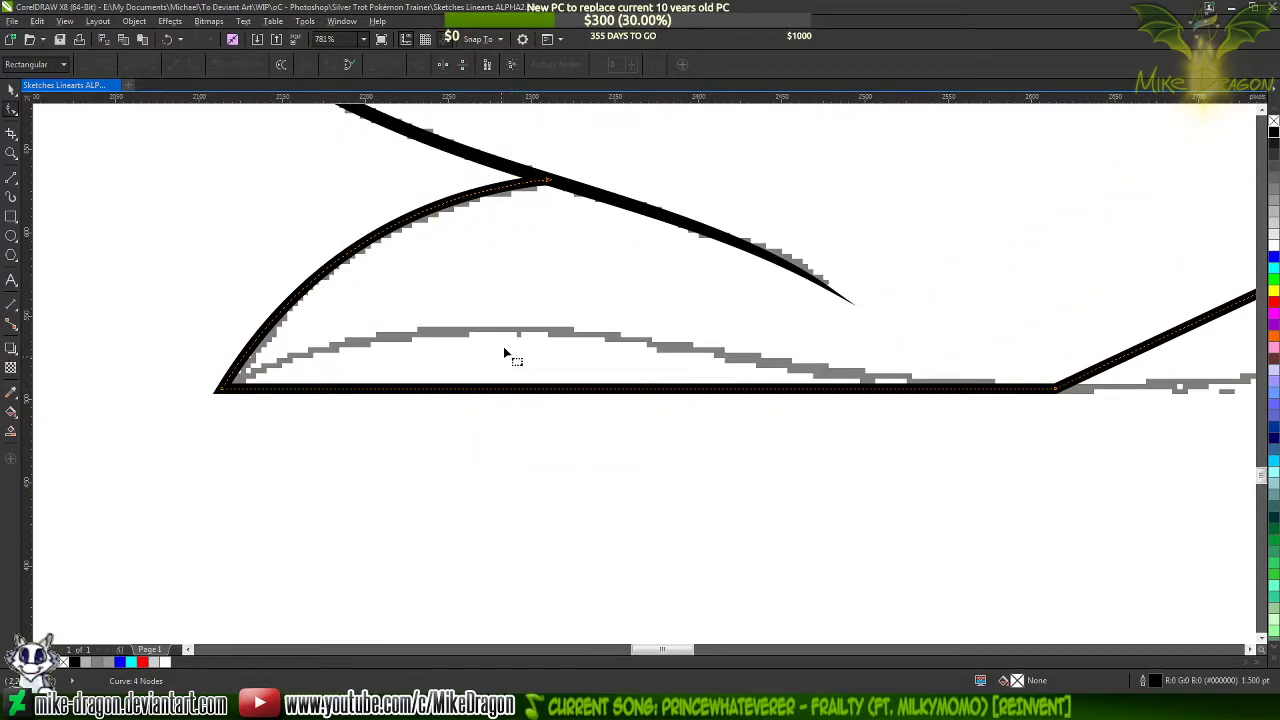
# Bend the segment from the lower tip to the tail's low point along the sketch, adjusting the curve handles at both its ends
pyautogui.moveTo(525, 393)
pyautogui.mouseDown()
pyautogui.moveTo(520, 343)
pyautogui.moveTo(486, 326)
pyautogui.moveTo(497, 324)
pyautogui.mouseUp()
pyautogui.scroll(-2, 305, 296)
pyautogui.scroll(3, 666, 346)
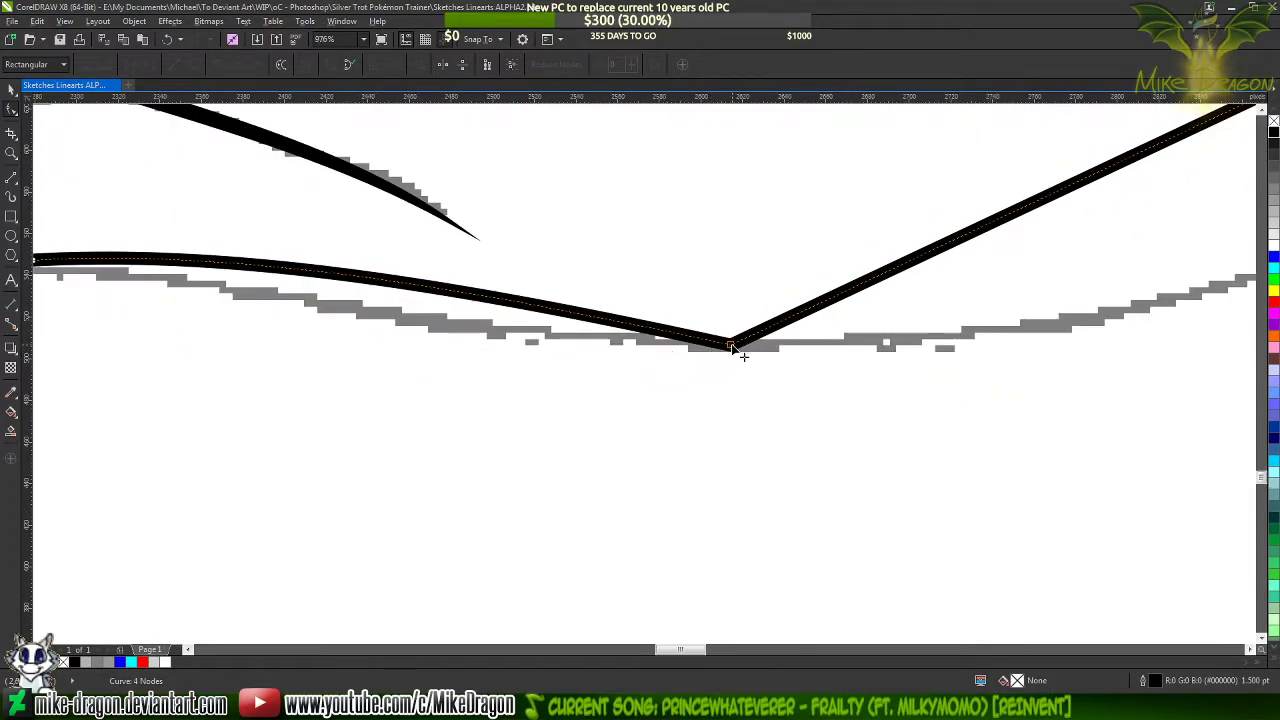
pyautogui.scroll(-3, 732, 345)
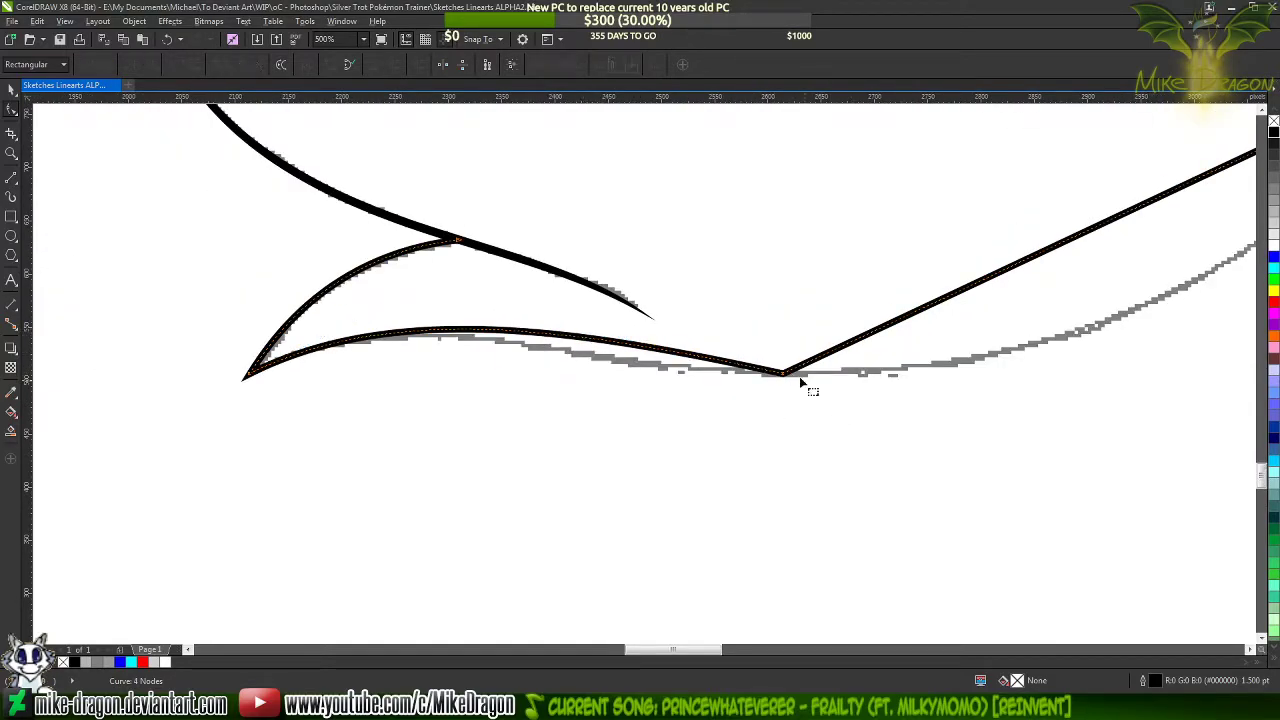
pyautogui.click(781, 374)
pyautogui.click(577, 346)
pyautogui.moveTo(588, 332); pyautogui.dragTo(622, 381)
pyautogui.moveTo(396, 304); pyautogui.dragTo(434, 285)
# Bend the long straight segment between the tail's low point and the rump down along the sketched underside
pyautogui.scroll(-2, 179, 431)
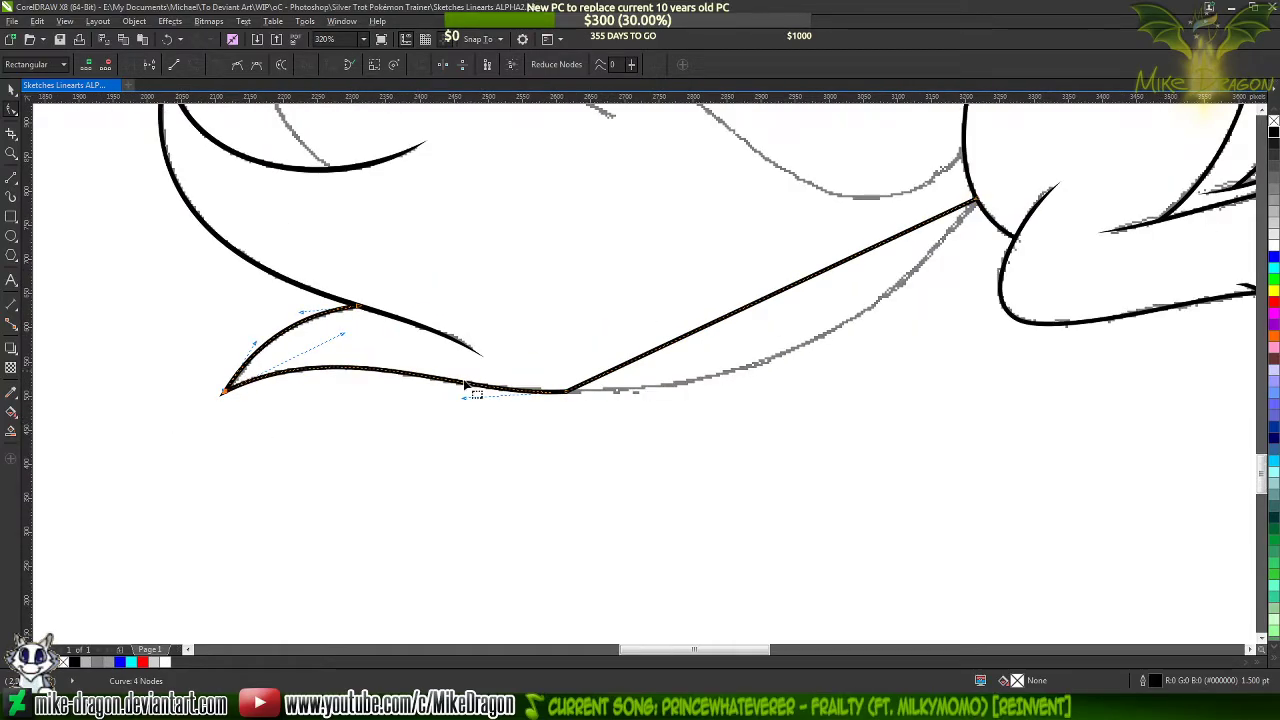
pyautogui.scroll(-1, 503, 392)
pyautogui.scroll(2, 912, 301)
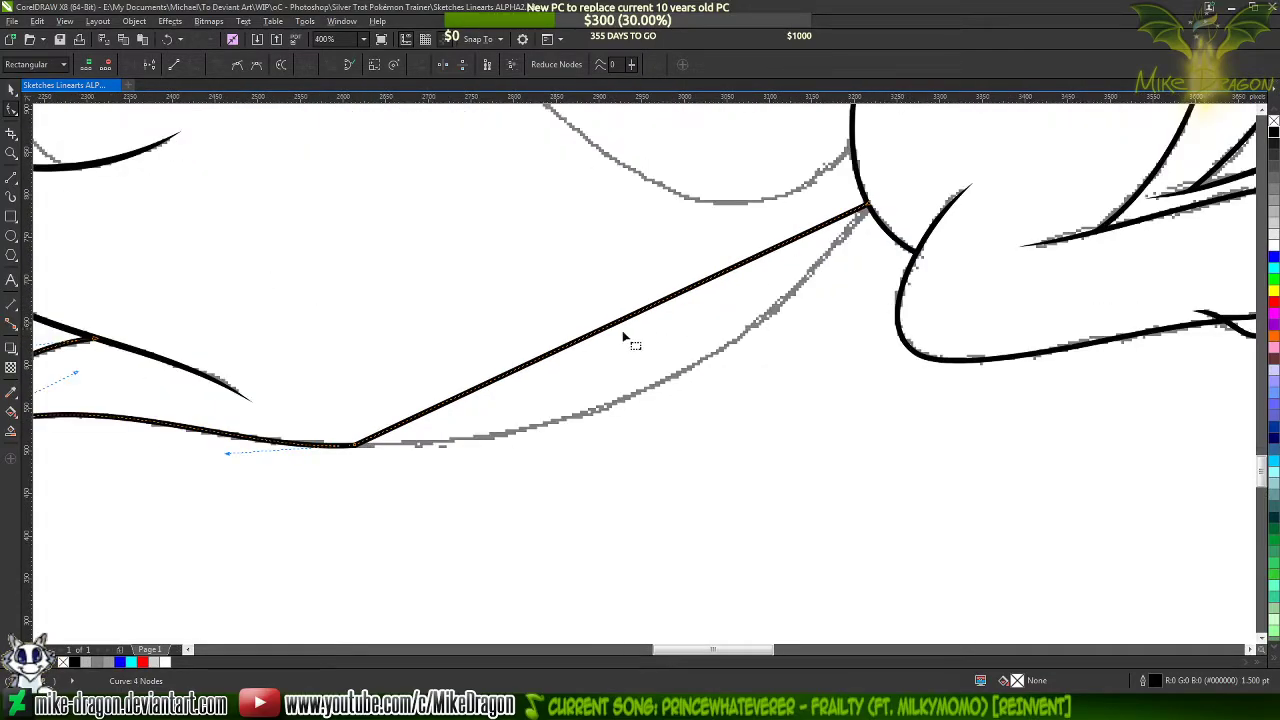
pyautogui.moveTo(623, 319); pyautogui.dragTo(661, 386)
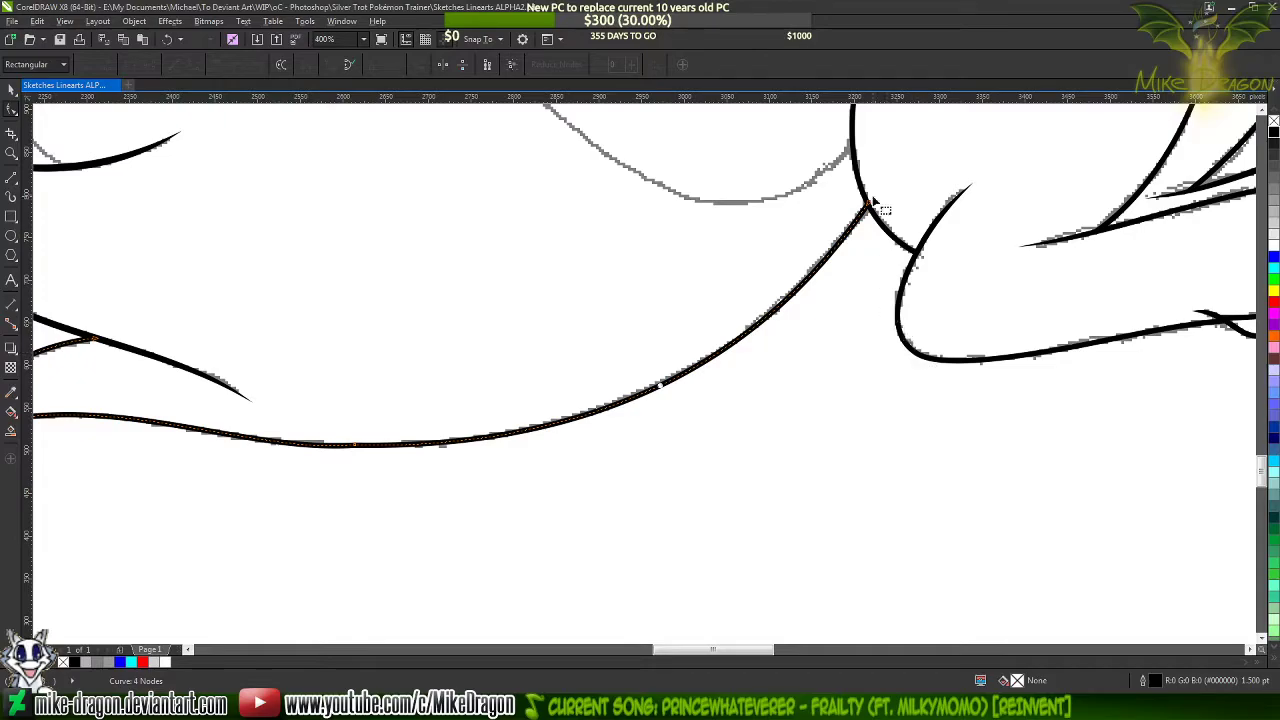
pyautogui.scroll(-2, 866, 210)
pyautogui.scroll(3, 740, 340)
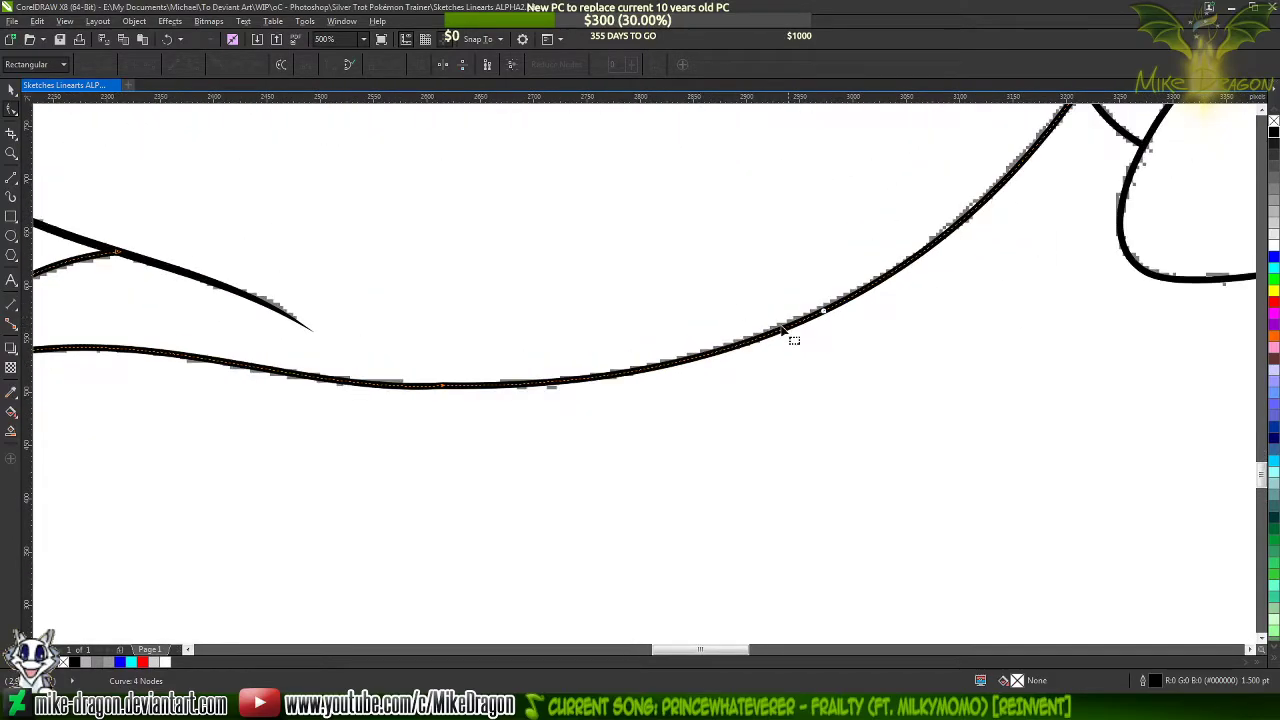
# Smooth the tail's underside by adding a node on each side of its low point and deleting the joining node, then deselect the curve
pyautogui.doubleClick(822, 312)
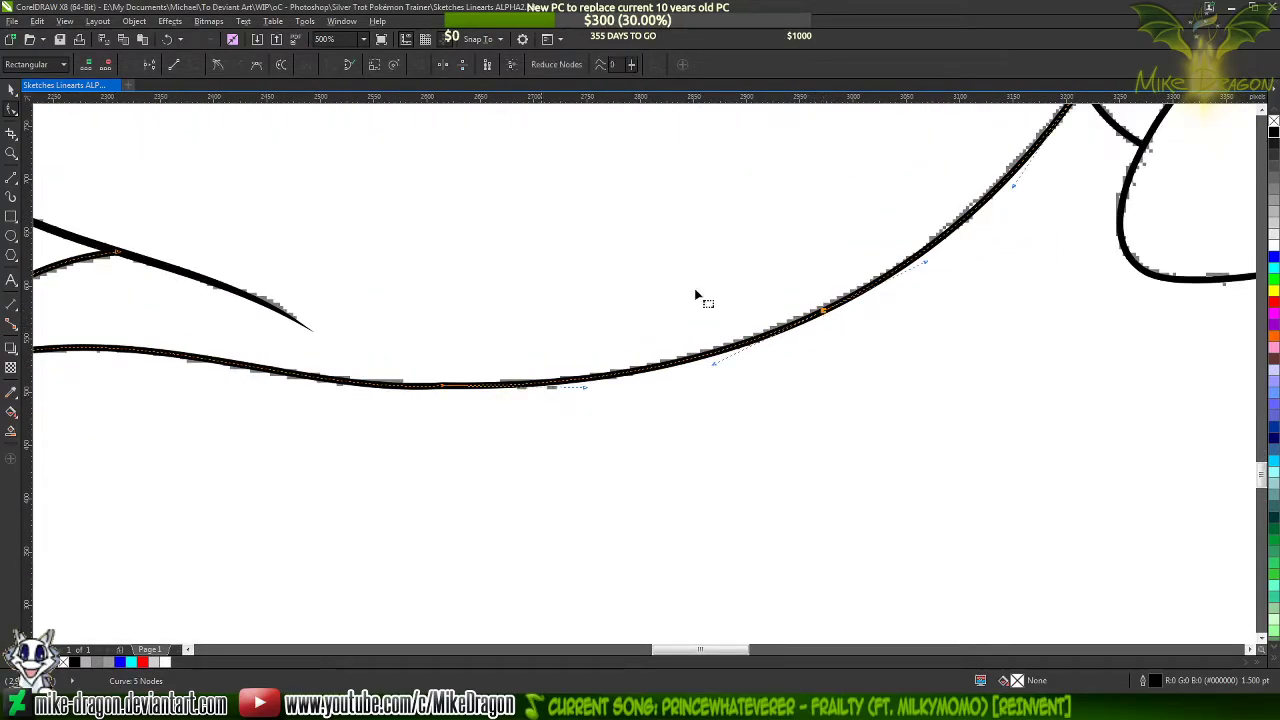
pyautogui.click(218, 66)
pyautogui.scroll(-1, 953, 370)
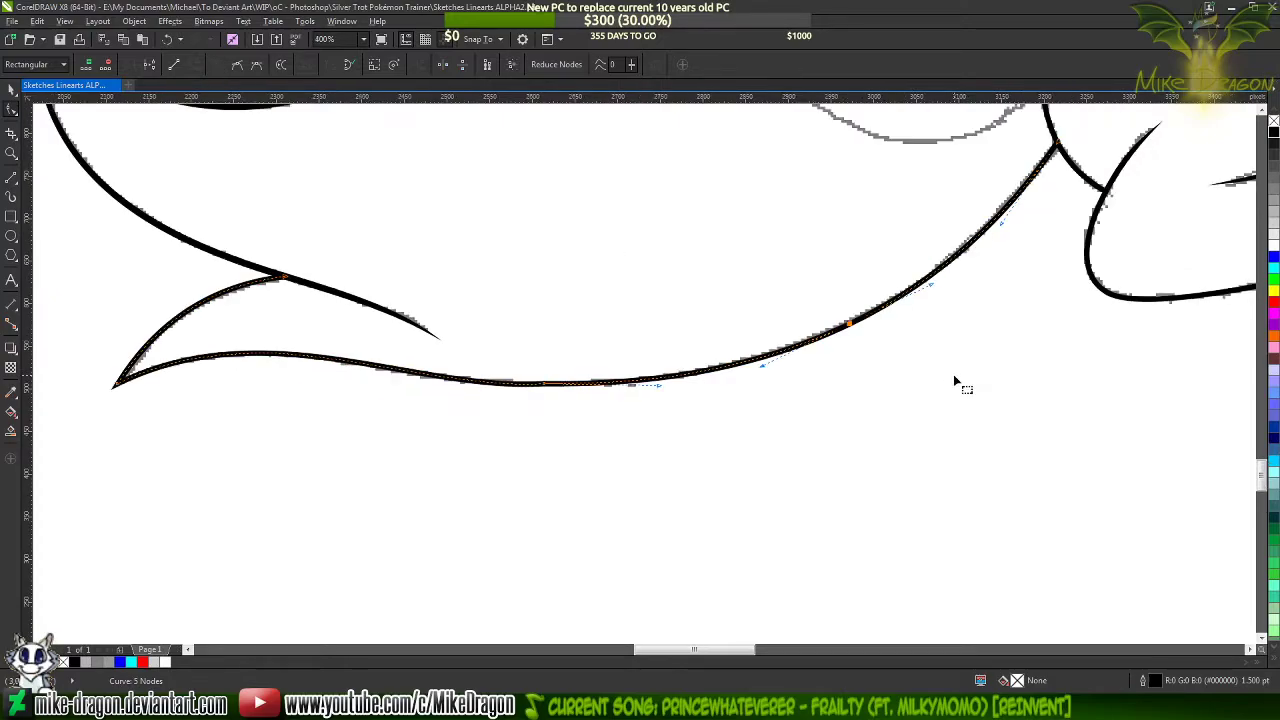
pyautogui.scroll(2, 295, 376)
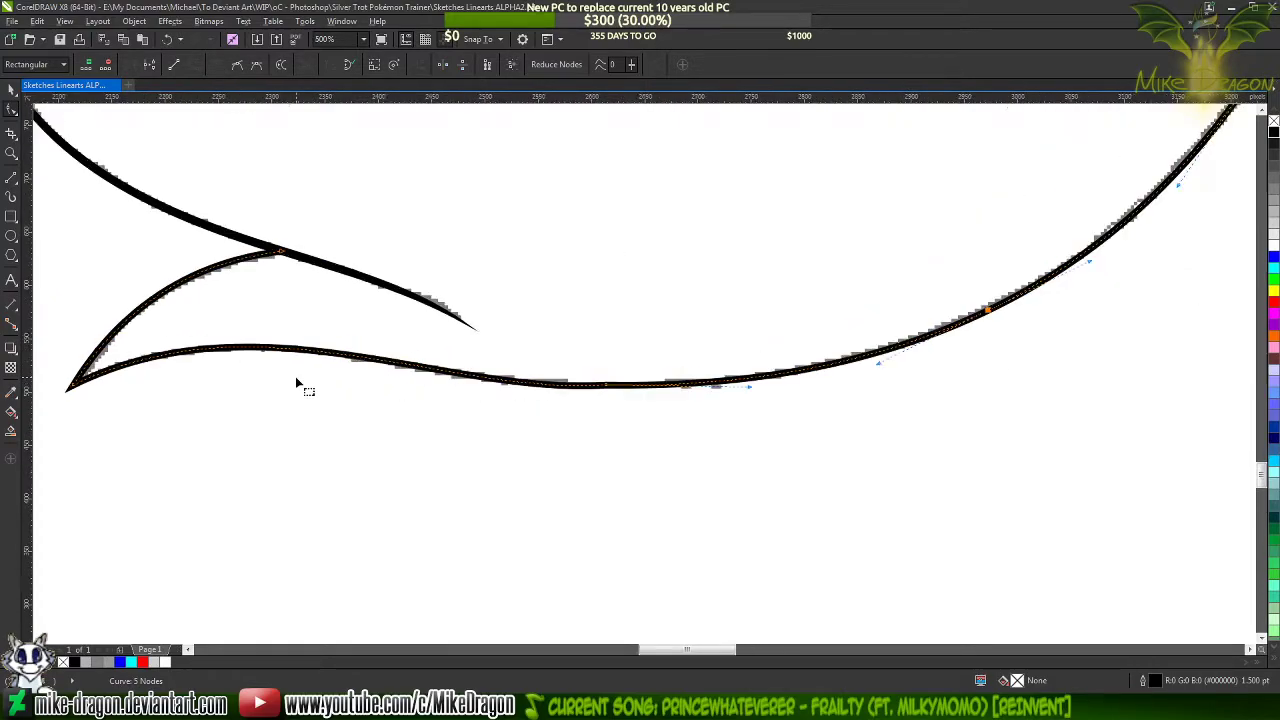
pyautogui.doubleClick(455, 366)
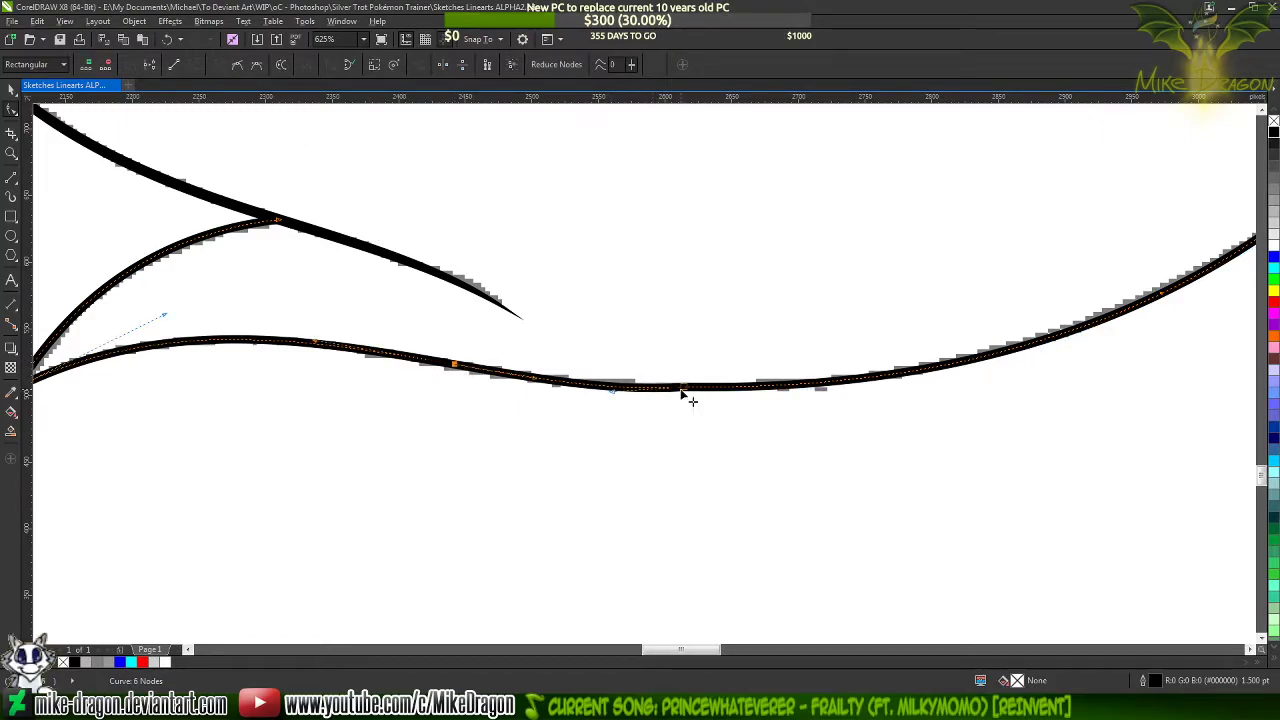
pyautogui.press('Delete')
pyautogui.click(562, 454)
pyautogui.scroll(-2, 464, 524)
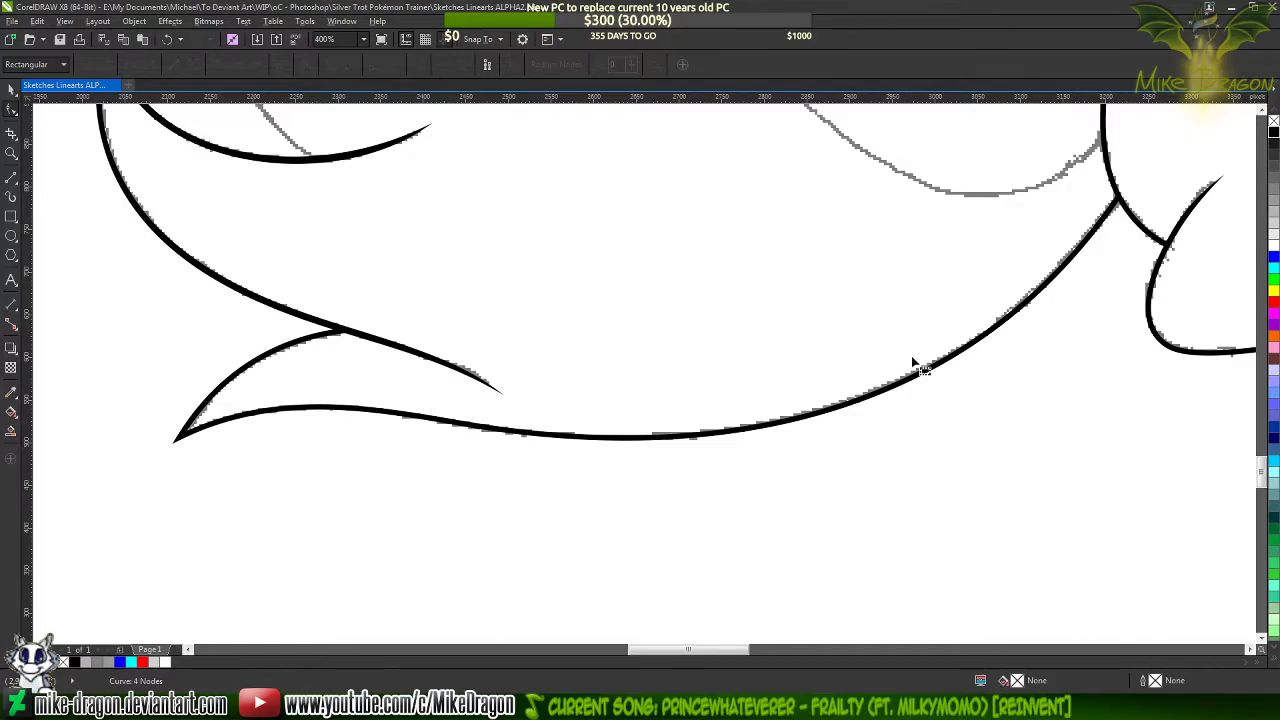
pyautogui.scroll(-1, 698, 538)
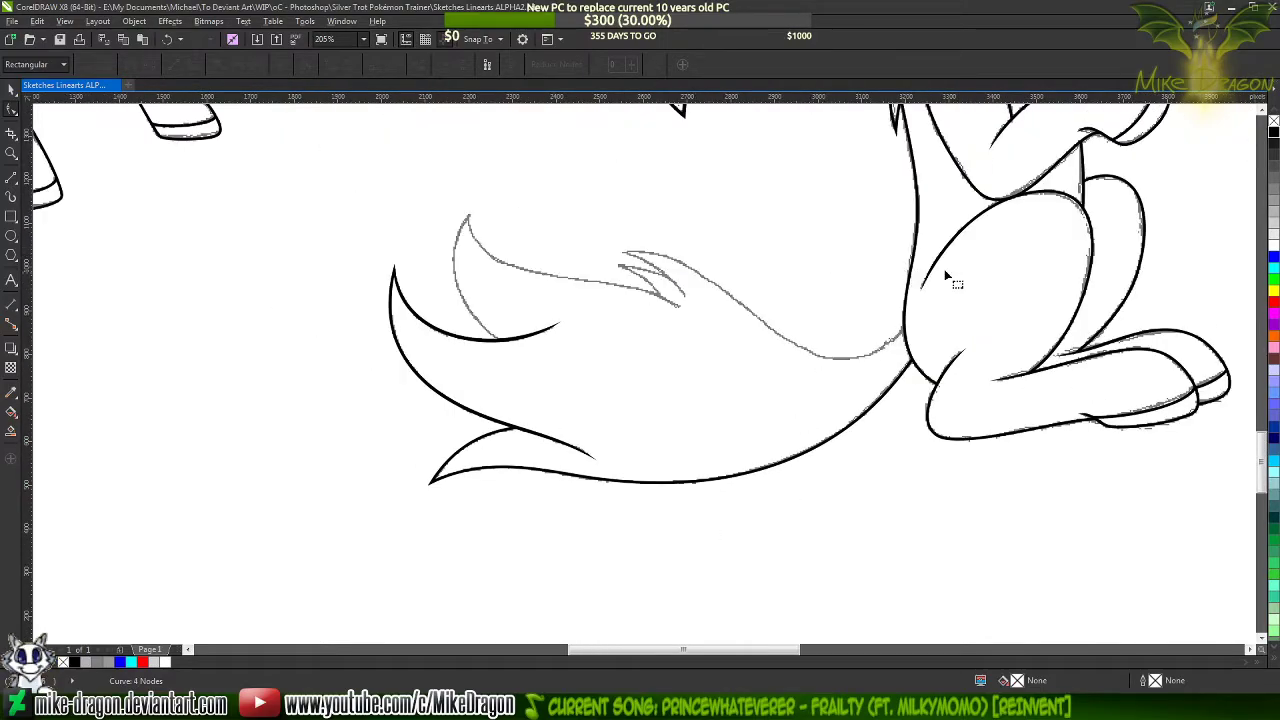
# Draw a three-segment line about 484 px wide and 285 px high from the crescent stroke up to the inner tuft's tip and along to the hair notch
pyautogui.scroll(2, 1005, 278)
pyautogui.scroll(1, 800, 298)
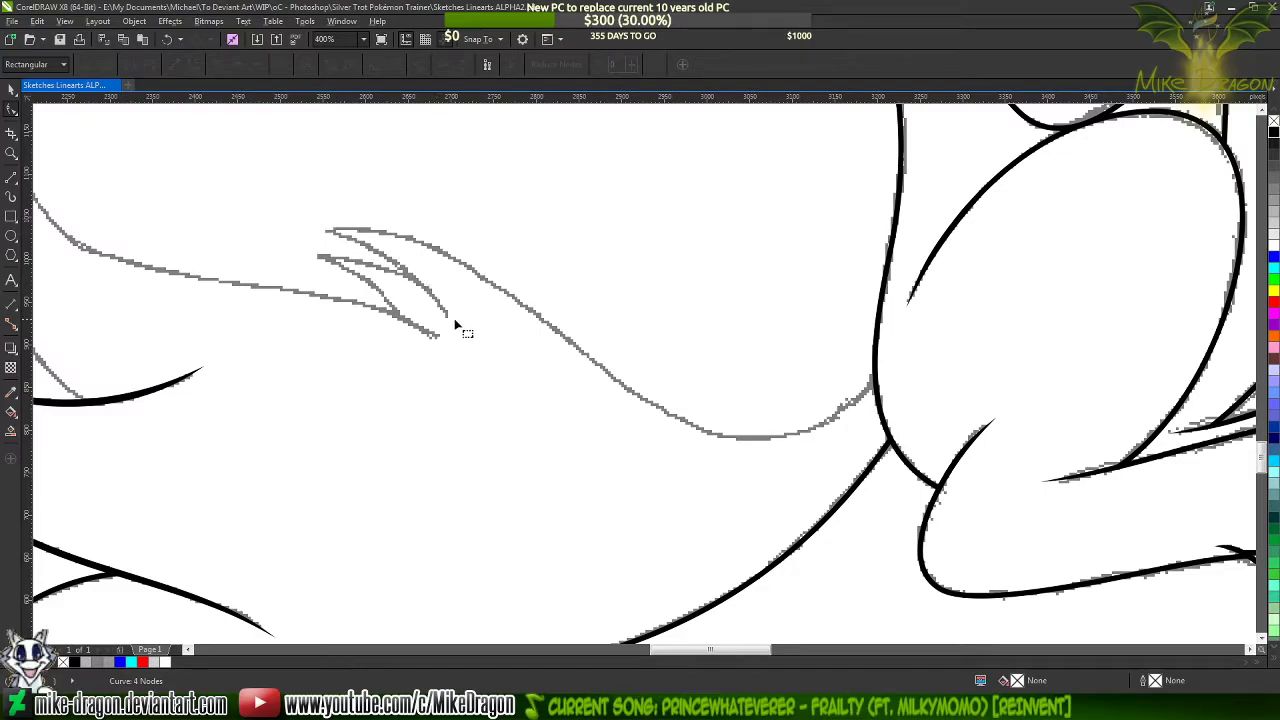
pyautogui.scroll(-3, 502, 340)
pyautogui.scroll(2, 183, 240)
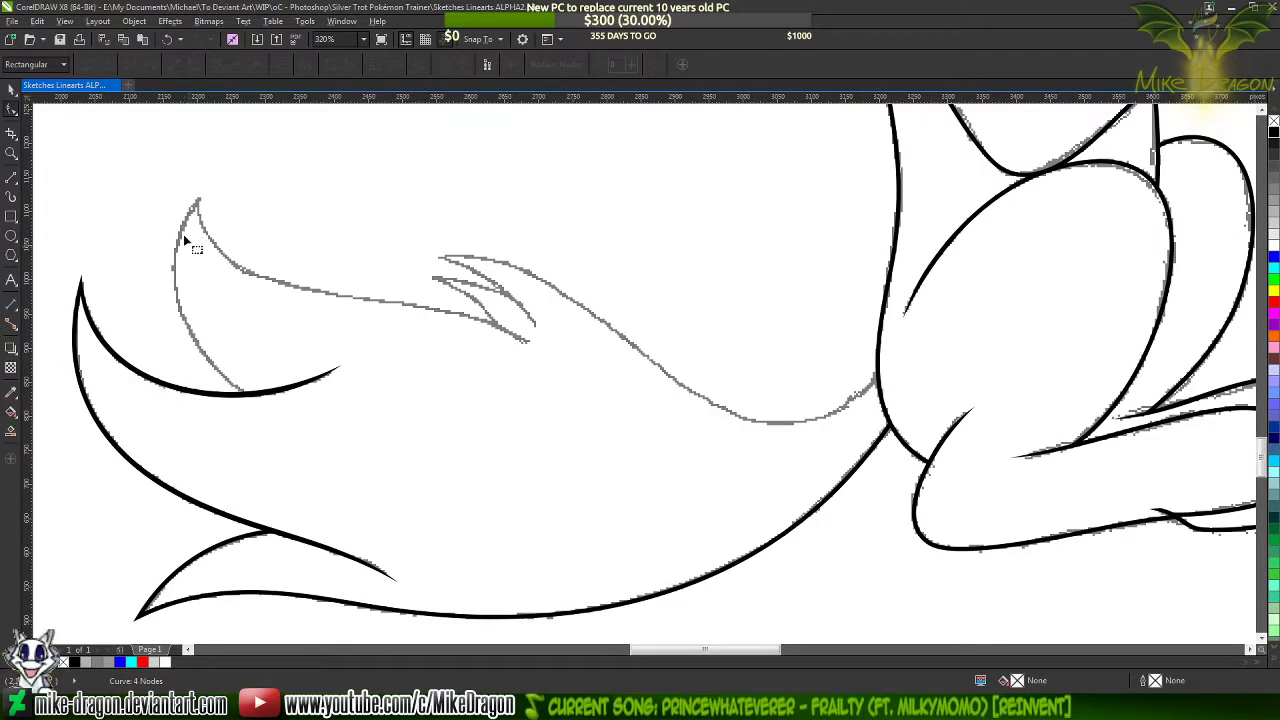
pyautogui.scroll(1, 132, 312)
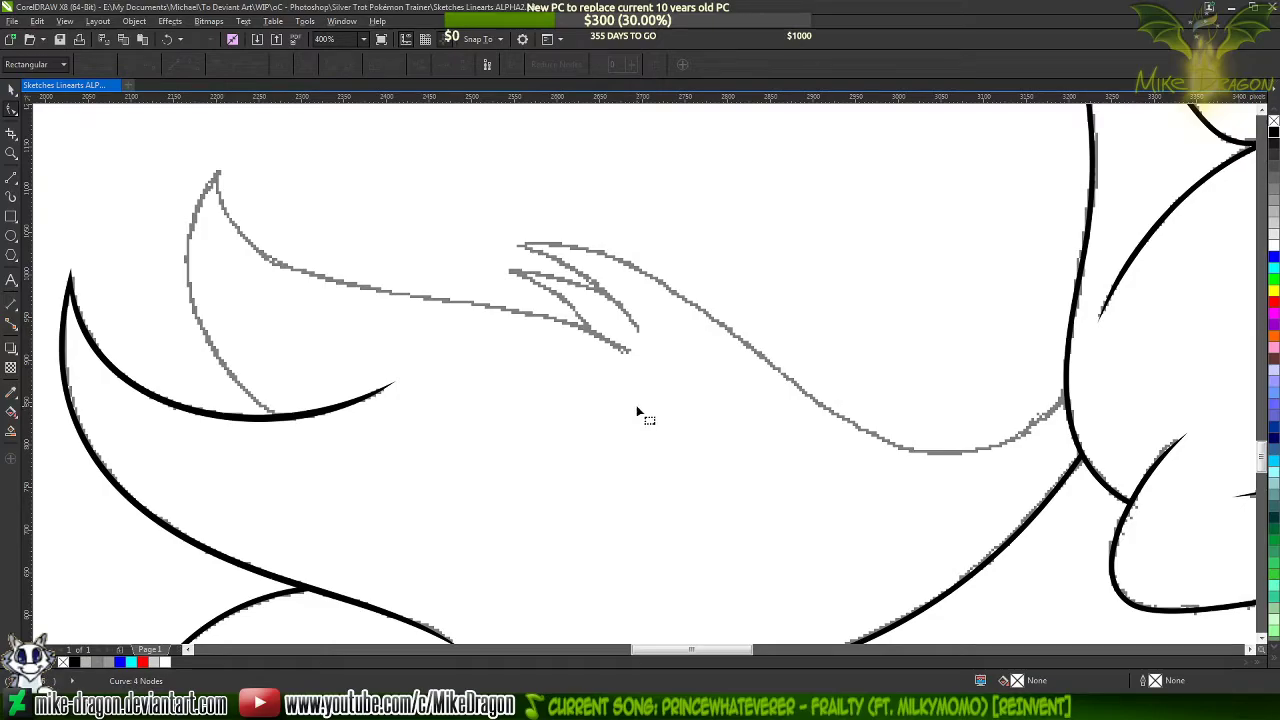
pyautogui.click(11, 178)
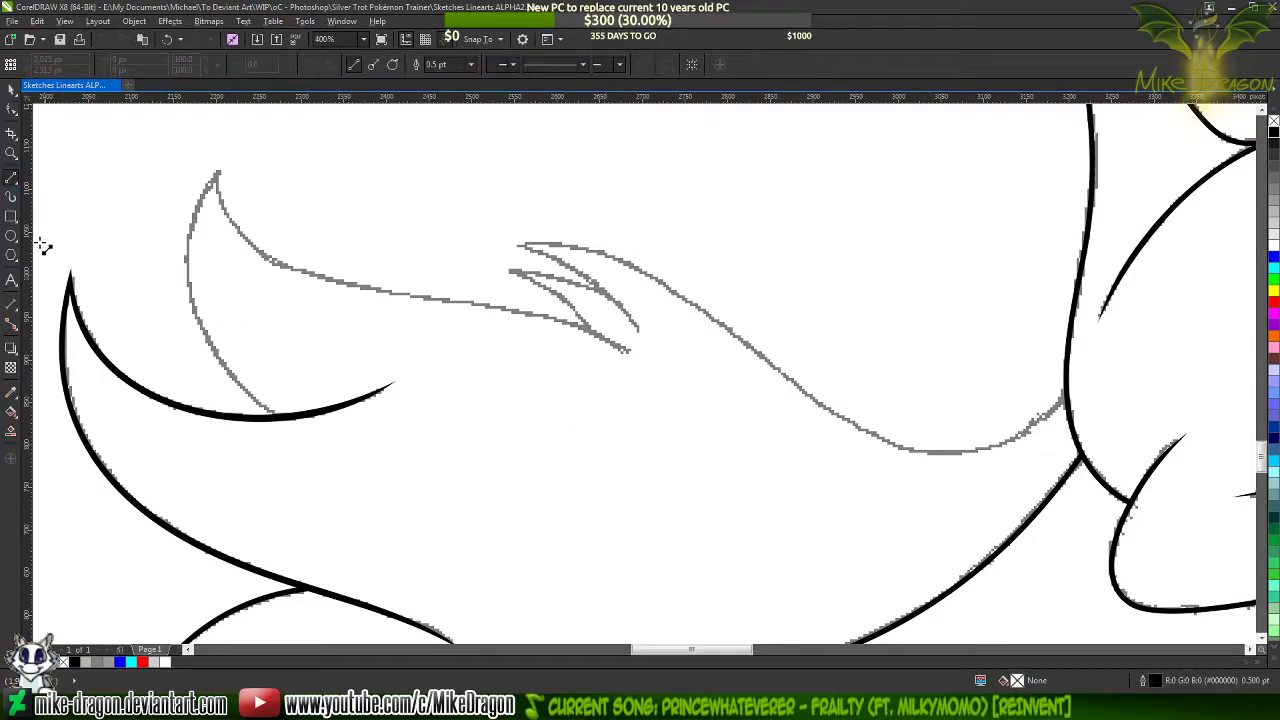
pyautogui.scroll(3, 118, 318)
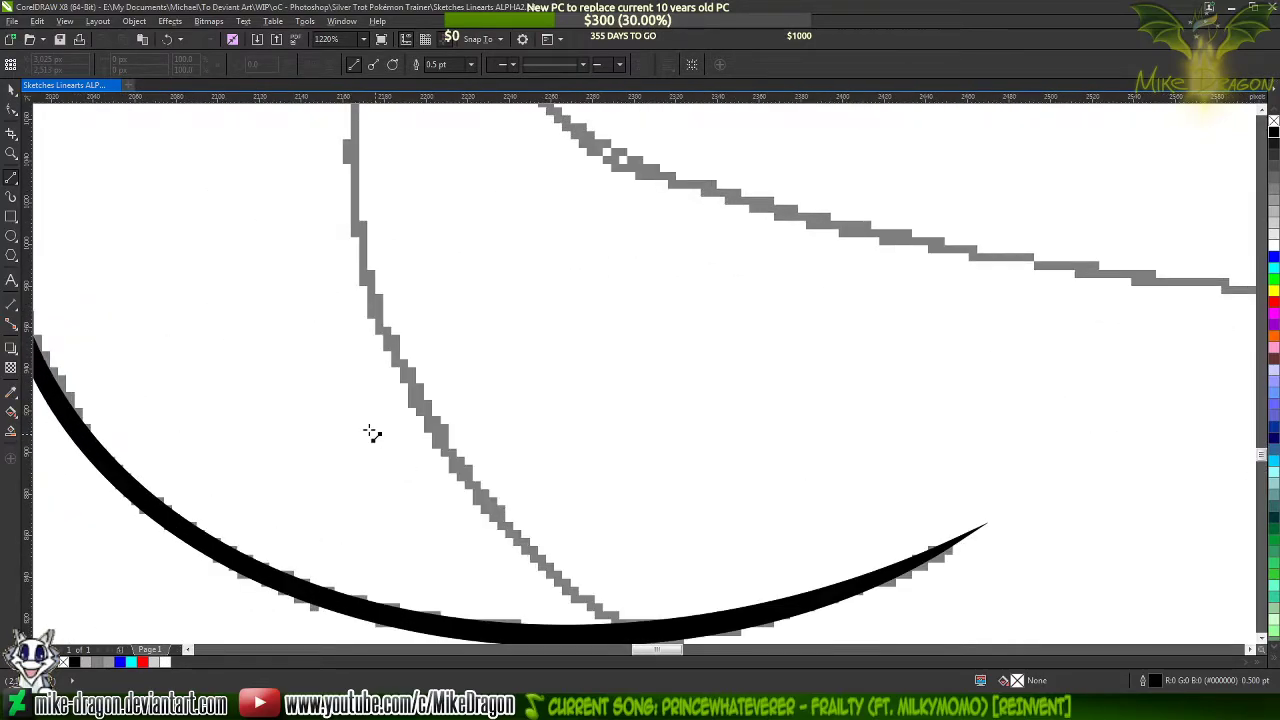
pyautogui.scroll(-2, 376, 440)
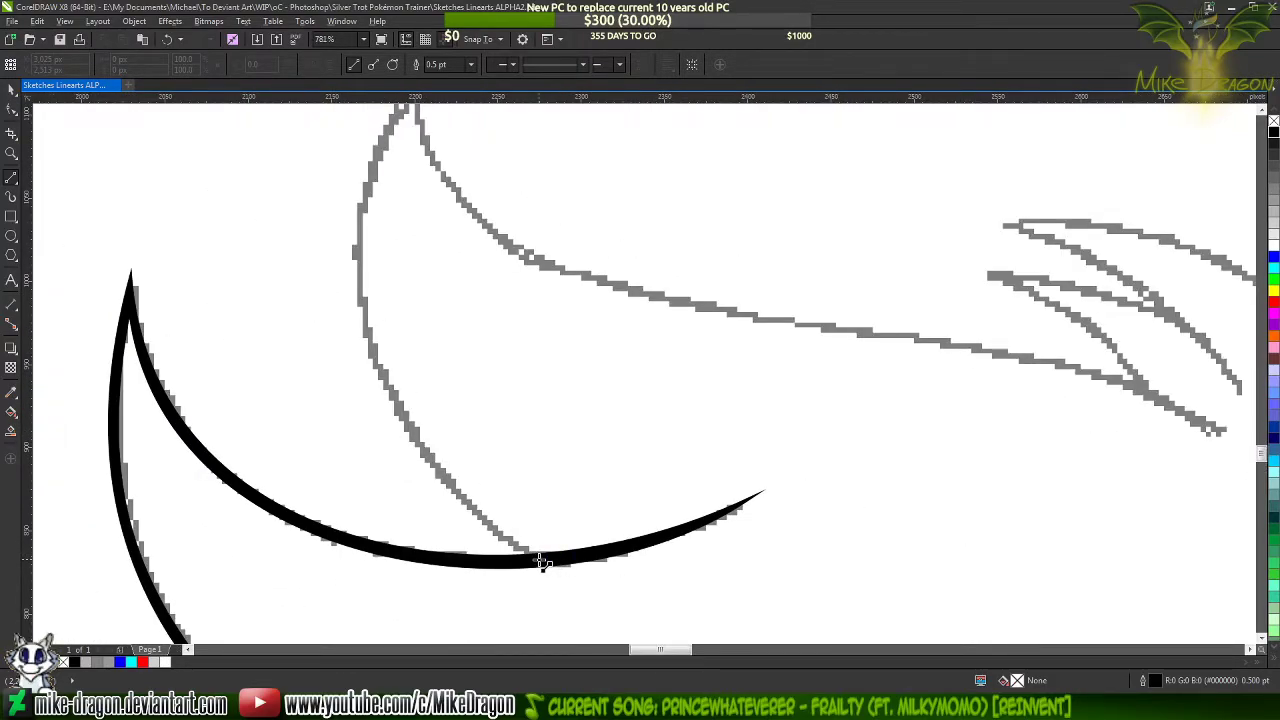
pyautogui.moveTo(545, 562)
pyautogui.mouseDown()
pyautogui.moveTo(294, 257)
pyautogui.moveTo(380, 112)
pyautogui.moveTo(409, 177)
pyautogui.moveTo(425, 160)
pyautogui.moveTo(420, 180)
pyautogui.moveTo(1262, 590)
pyautogui.moveTo(694, 511)
pyautogui.moveTo(588, 408)
pyautogui.mouseUp()
pyautogui.click(590, 410)
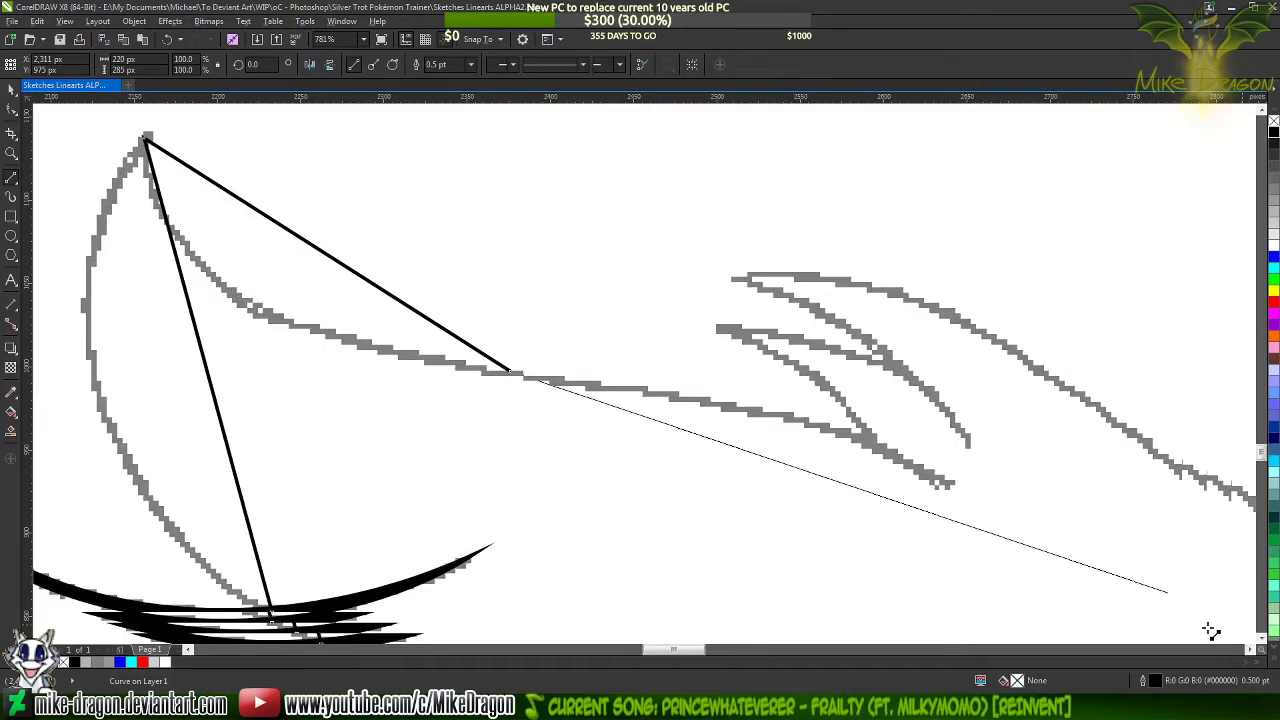
pyautogui.moveTo(951, 487); pyautogui.dragTo(951, 487)
pyautogui.scroll(-3, 1098, 472)
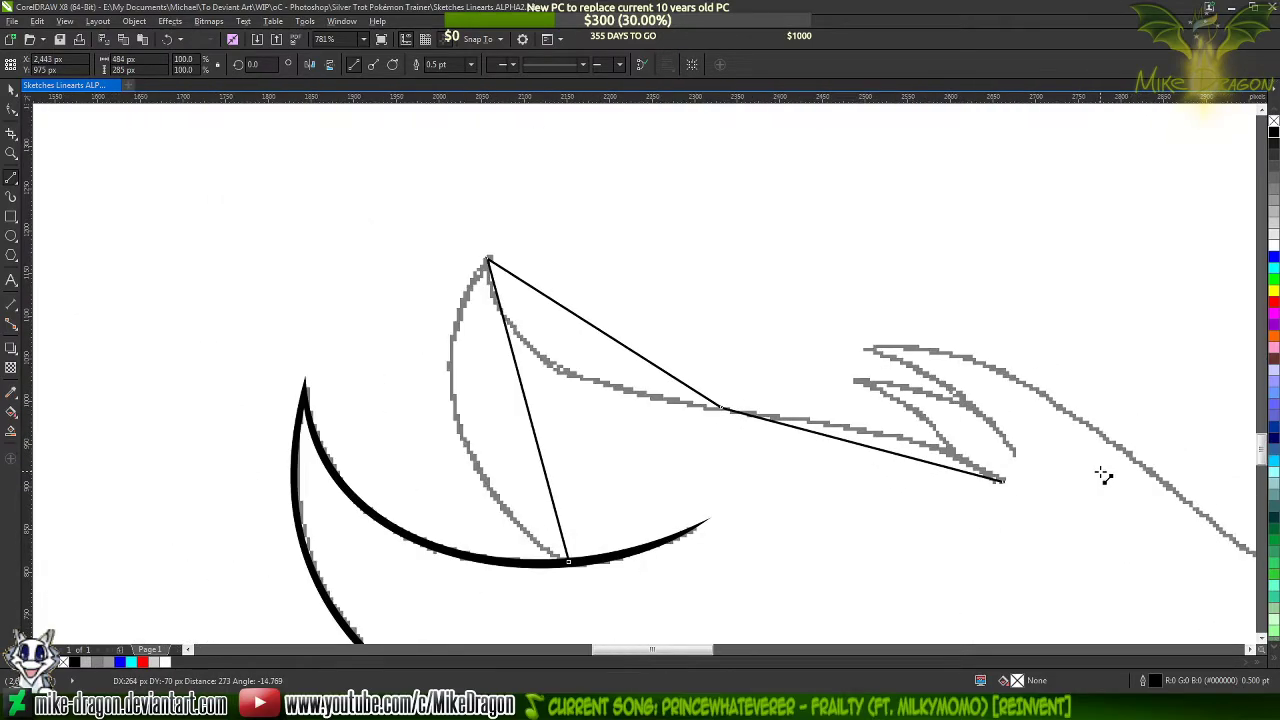
# Set the inner tuft line's outline width to 1.5 pt and select all of its nodes for editing
pyautogui.click(472, 66)
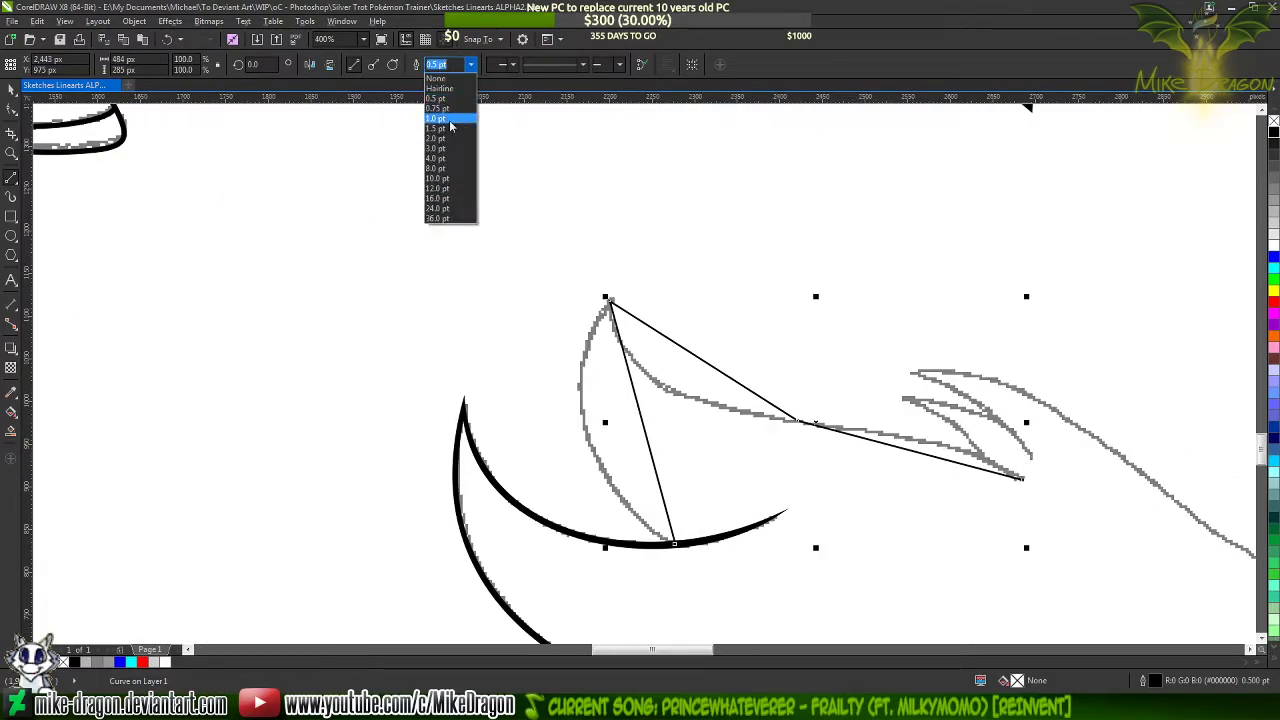
pyautogui.click(446, 129)
pyautogui.press('F10')
pyautogui.moveTo(353, 207); pyautogui.dragTo(1238, 657)
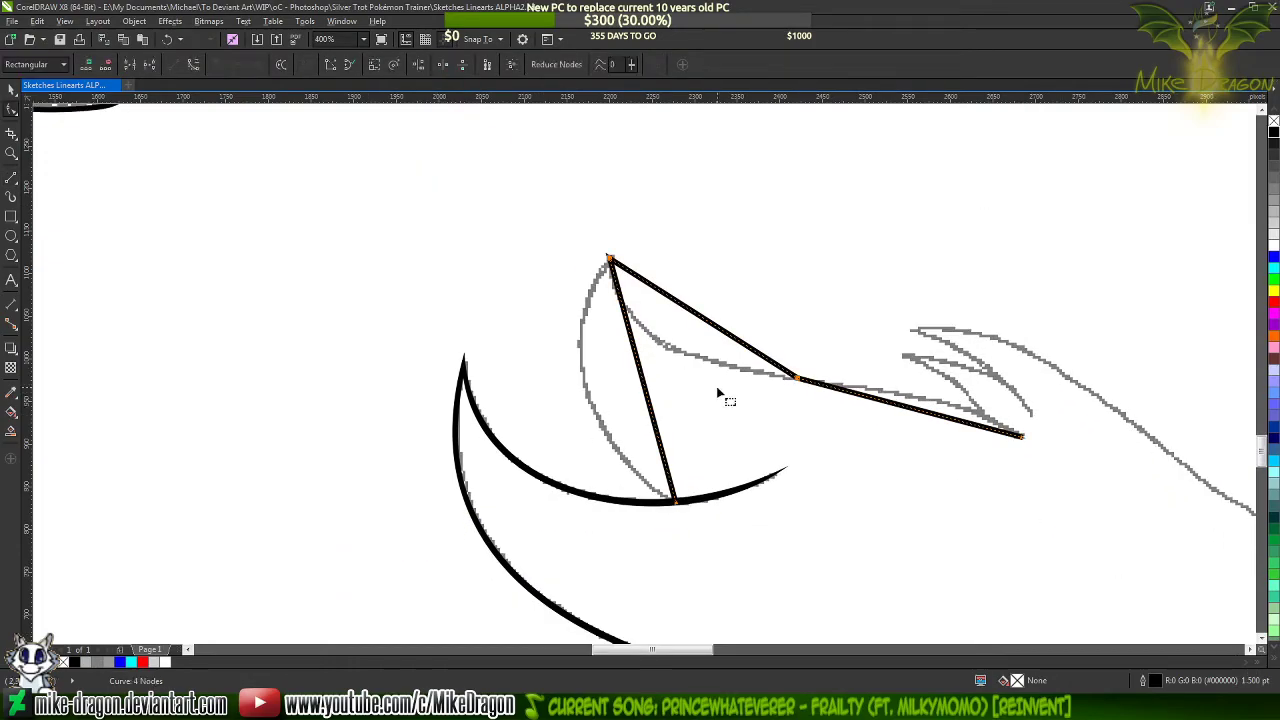
# Convert the inner tuft line's segments to curves and bend the one between crescent and tip along the sketched outer side
pyautogui.rightClick(716, 388)
pyautogui.click(798, 449)
pyautogui.scroll(-2, 374, 363)
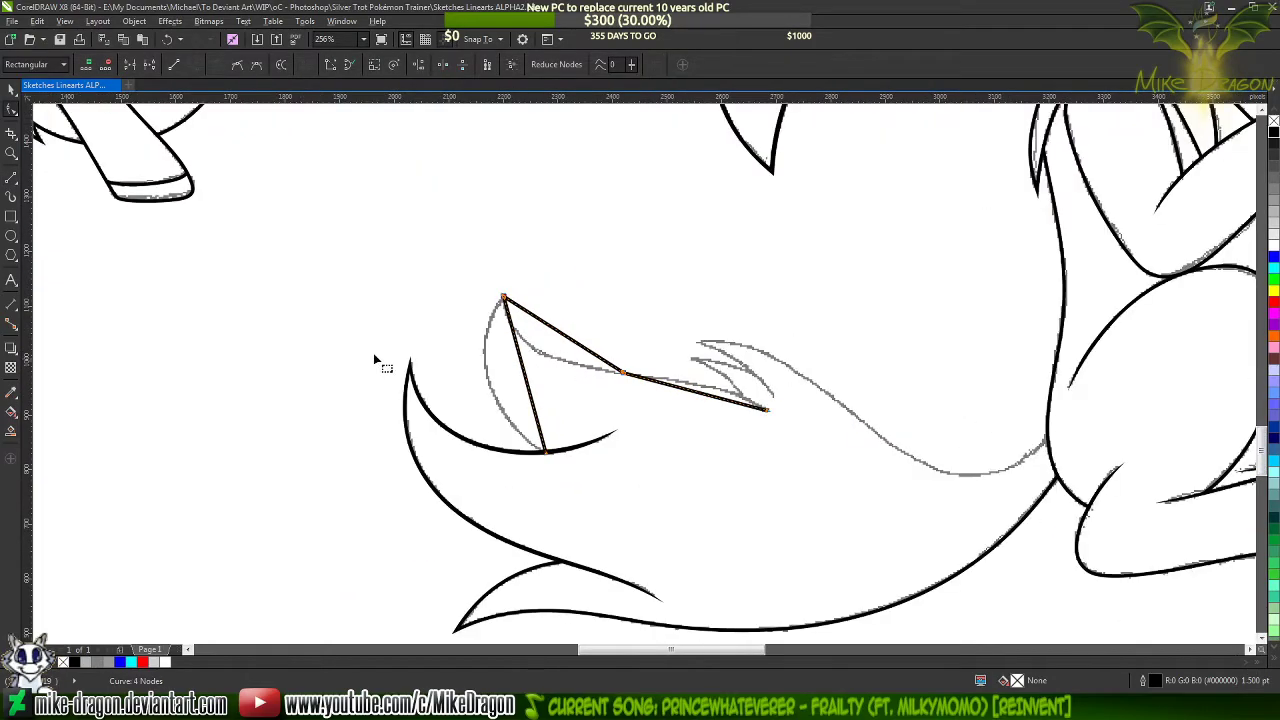
pyautogui.scroll(4, 568, 377)
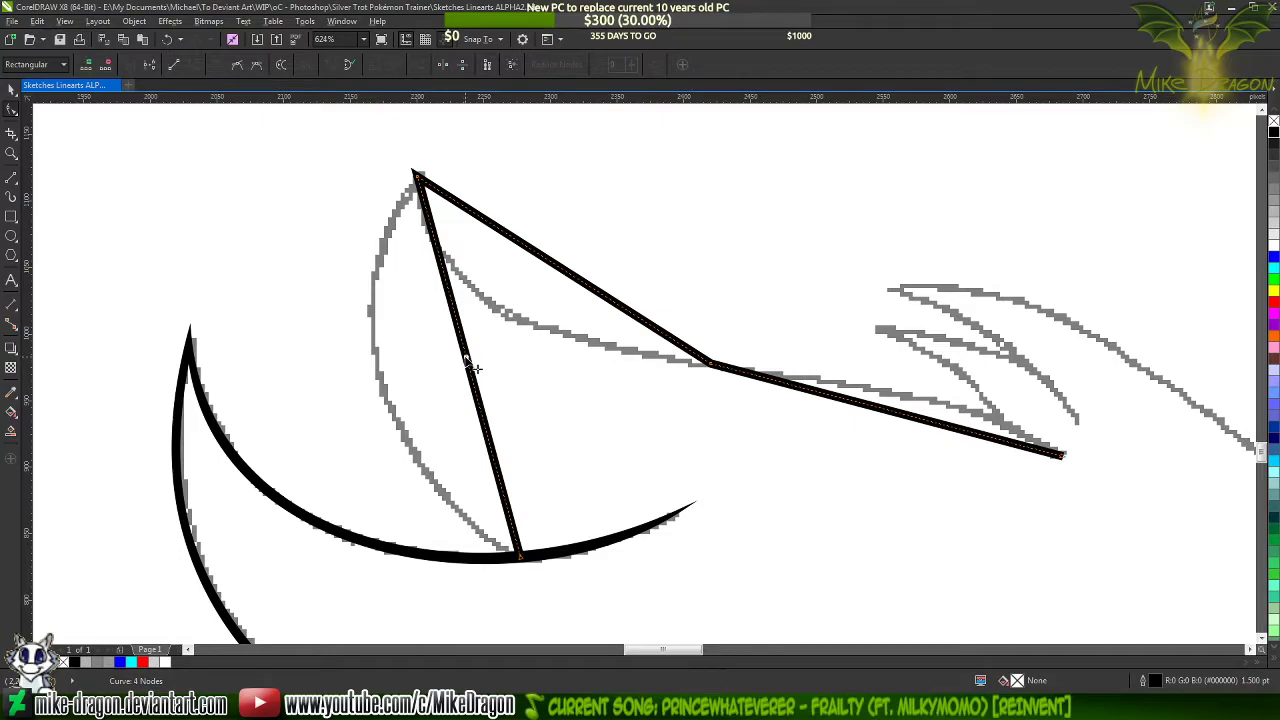
pyautogui.moveTo(470, 368)
pyautogui.mouseDown()
pyautogui.moveTo(430, 420)
pyautogui.moveTo(390, 400)
pyautogui.mouseUp()
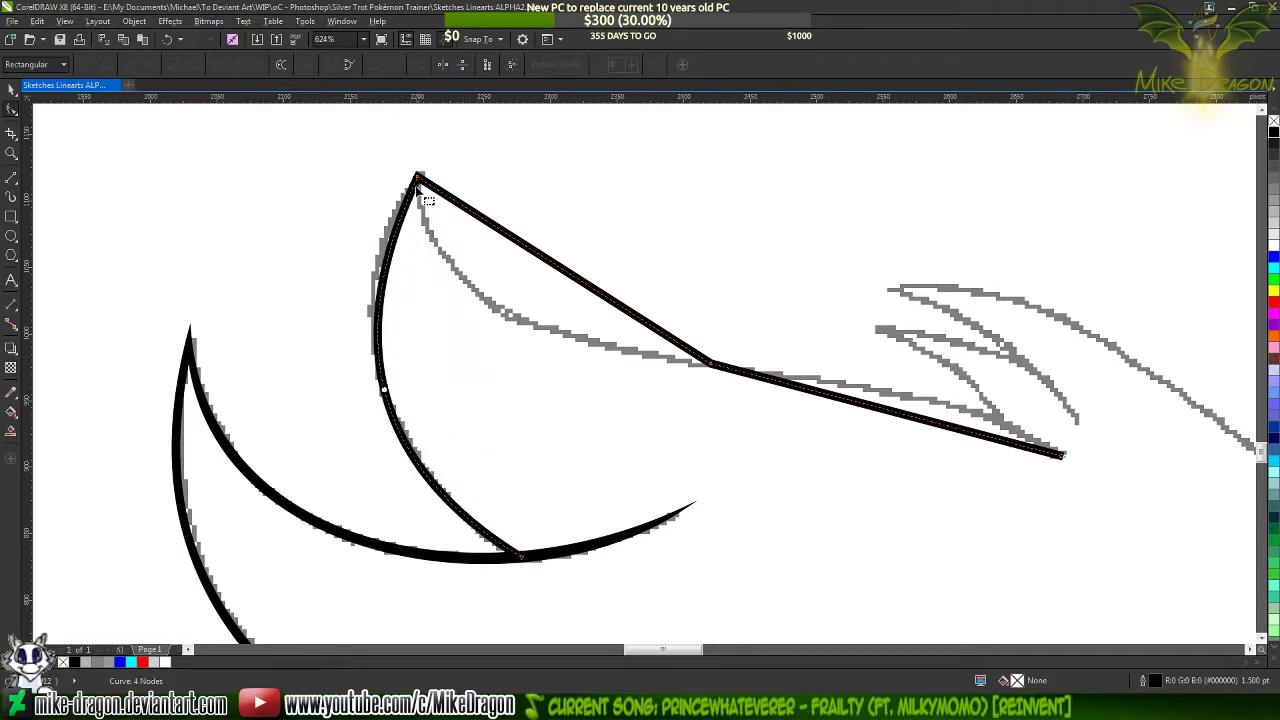
pyautogui.moveTo(339, 351); pyautogui.dragTo(326, 305)
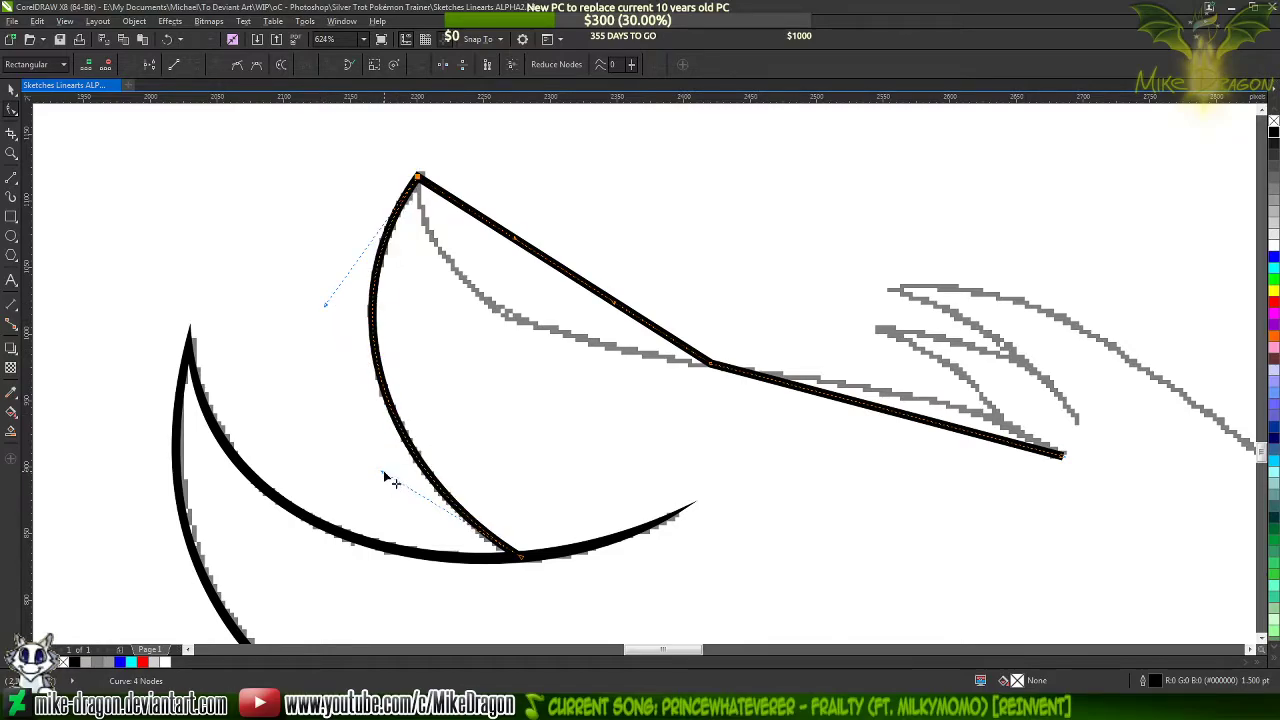
# Bend the remaining two tuft segments along the sketched edge from the tip to the hair notch, smoothing their join
pyautogui.moveTo(530, 256)
pyautogui.mouseDown()
pyautogui.moveTo(478, 308)
pyautogui.moveTo(470, 290)
pyautogui.mouseUp()
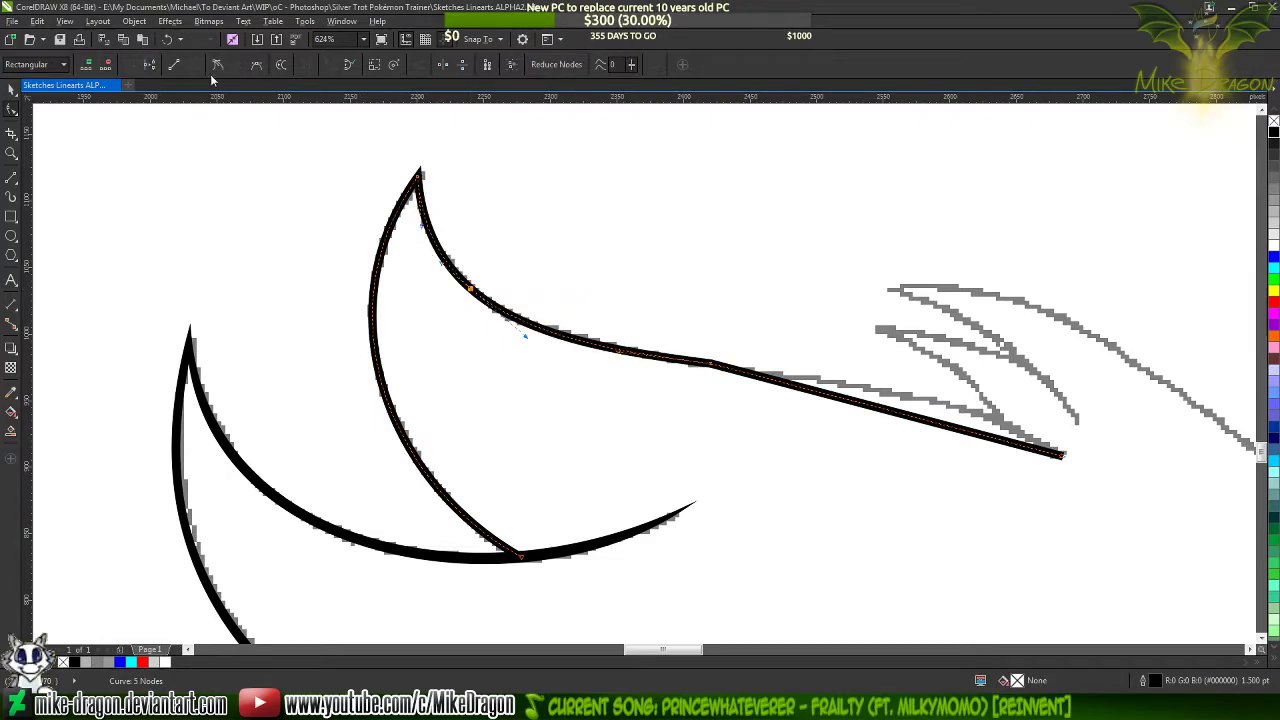
pyautogui.scroll(-1, 150, 130)
pyautogui.scroll(1, 165, 145)
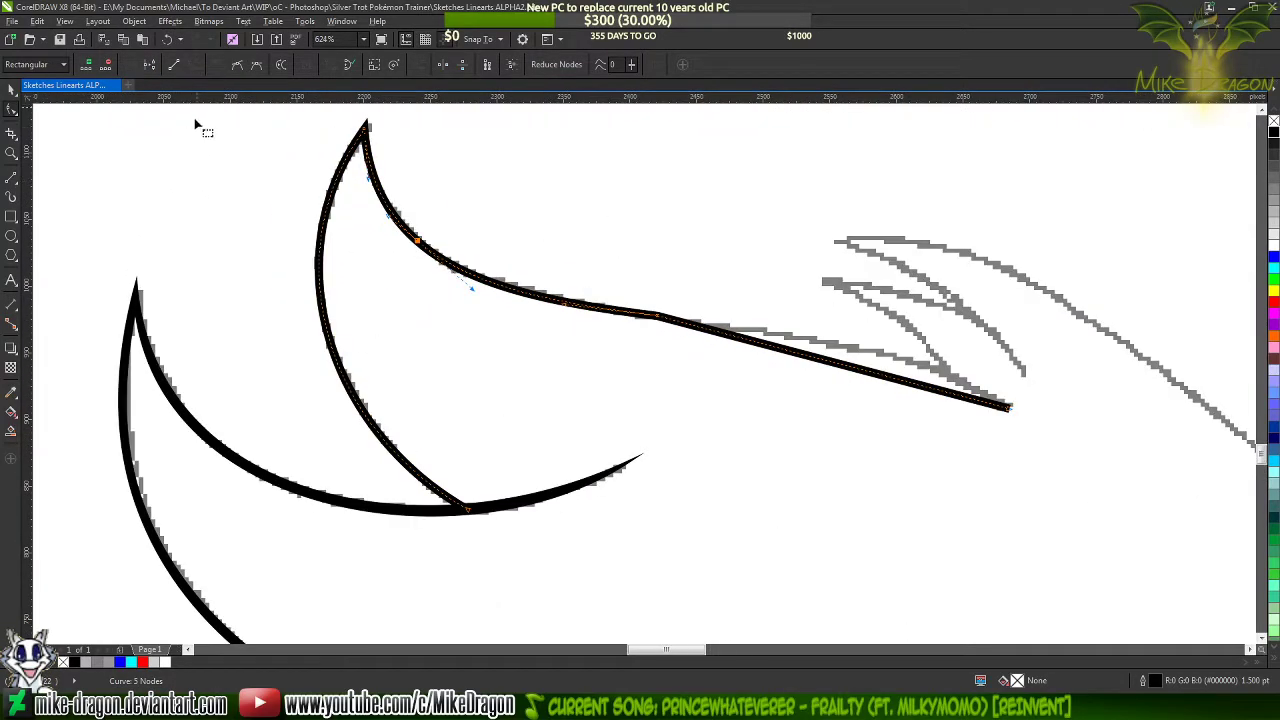
pyautogui.scroll(2, 947, 332)
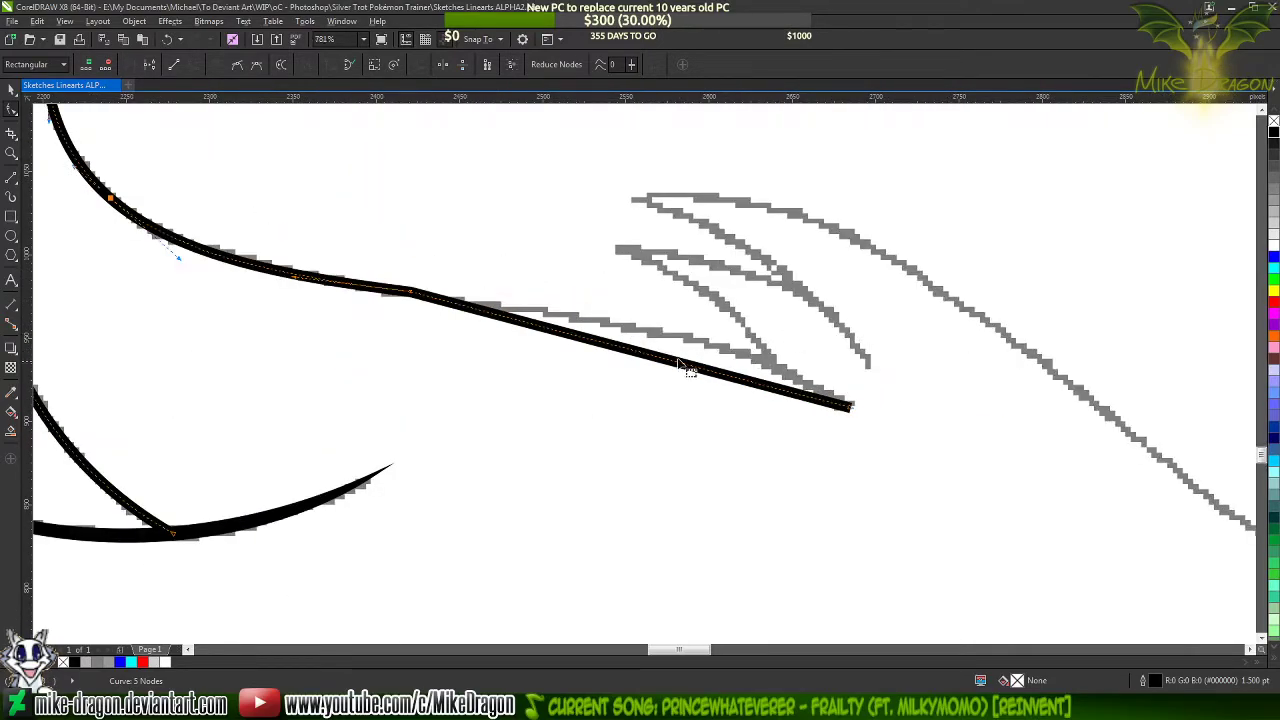
pyautogui.moveTo(682, 366); pyautogui.dragTo(705, 344)
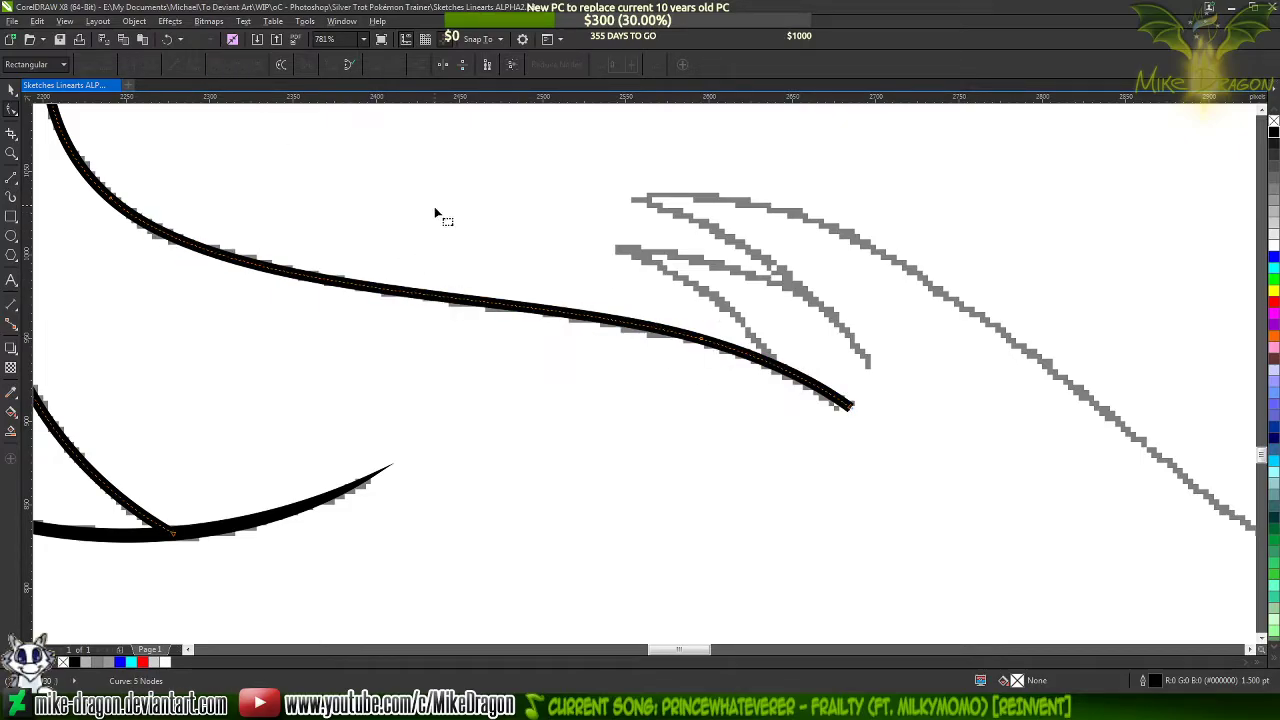
pyautogui.scroll(-2, 491, 290)
pyautogui.scroll(-1, 491, 290)
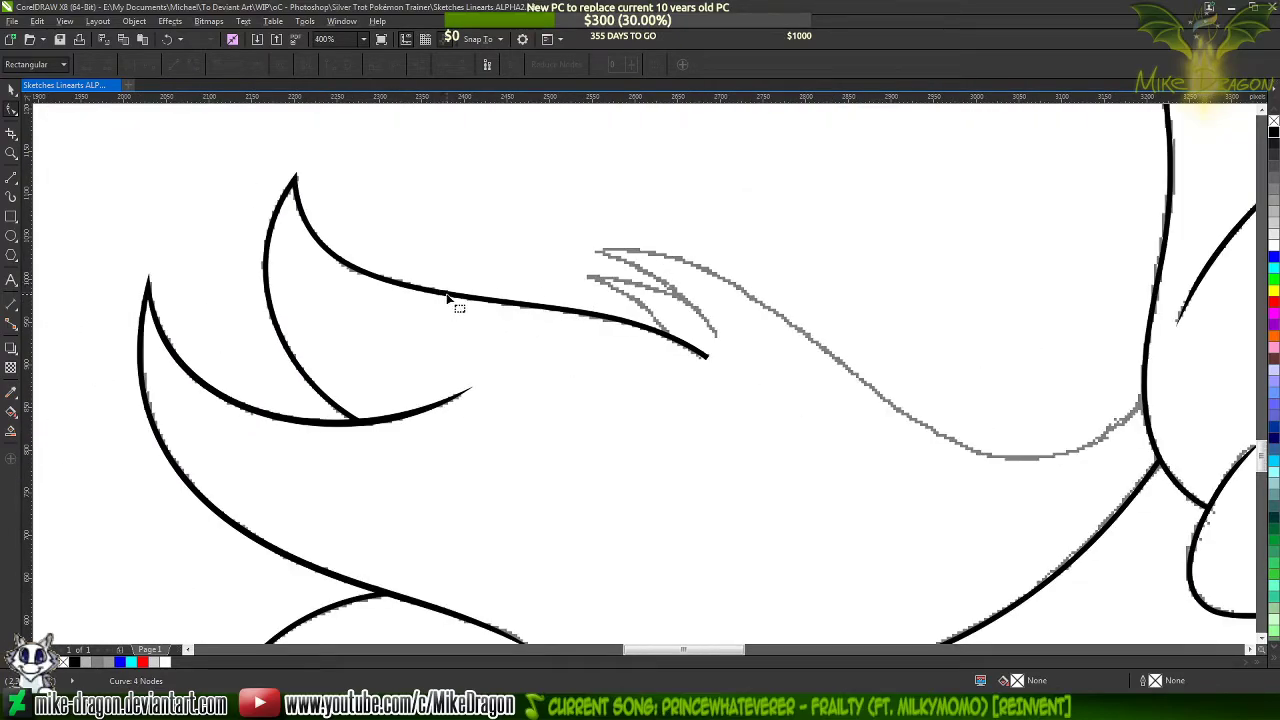
# Recolor the inner tuft line's outline blue
pyautogui.click(447, 297)
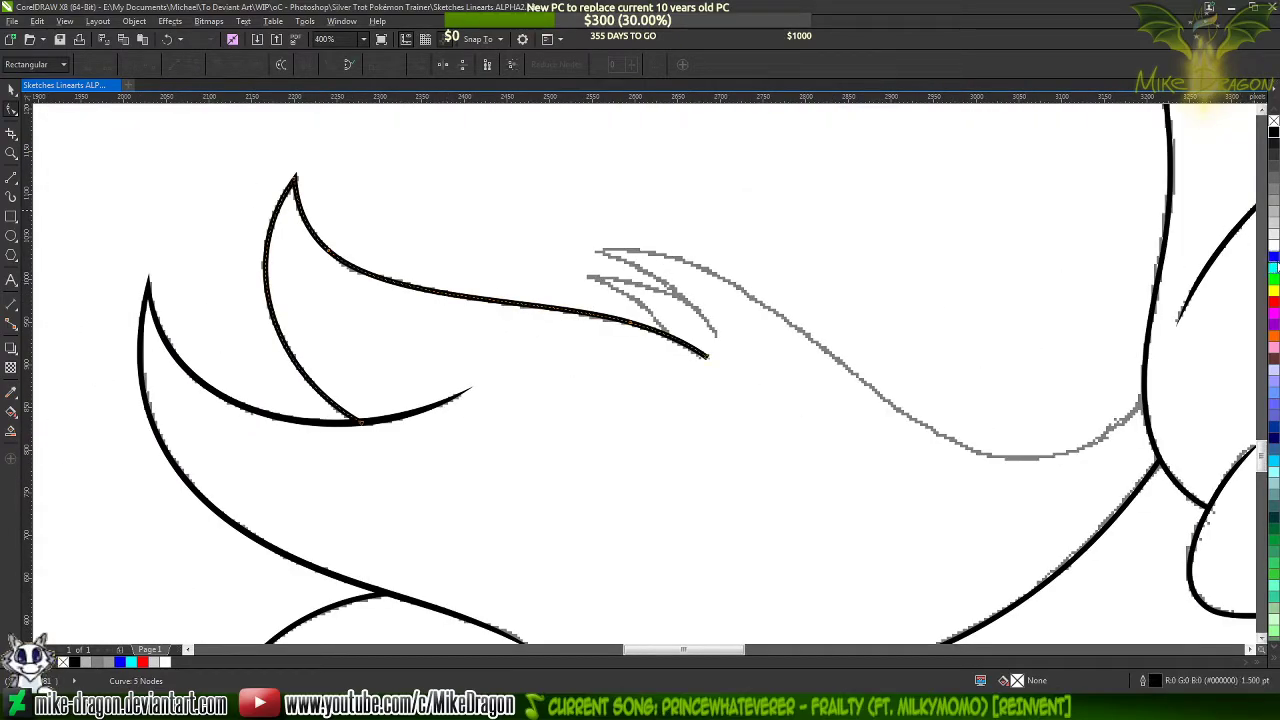
pyautogui.rightClick(1273, 257)
pyautogui.scroll(5, 712, 362)
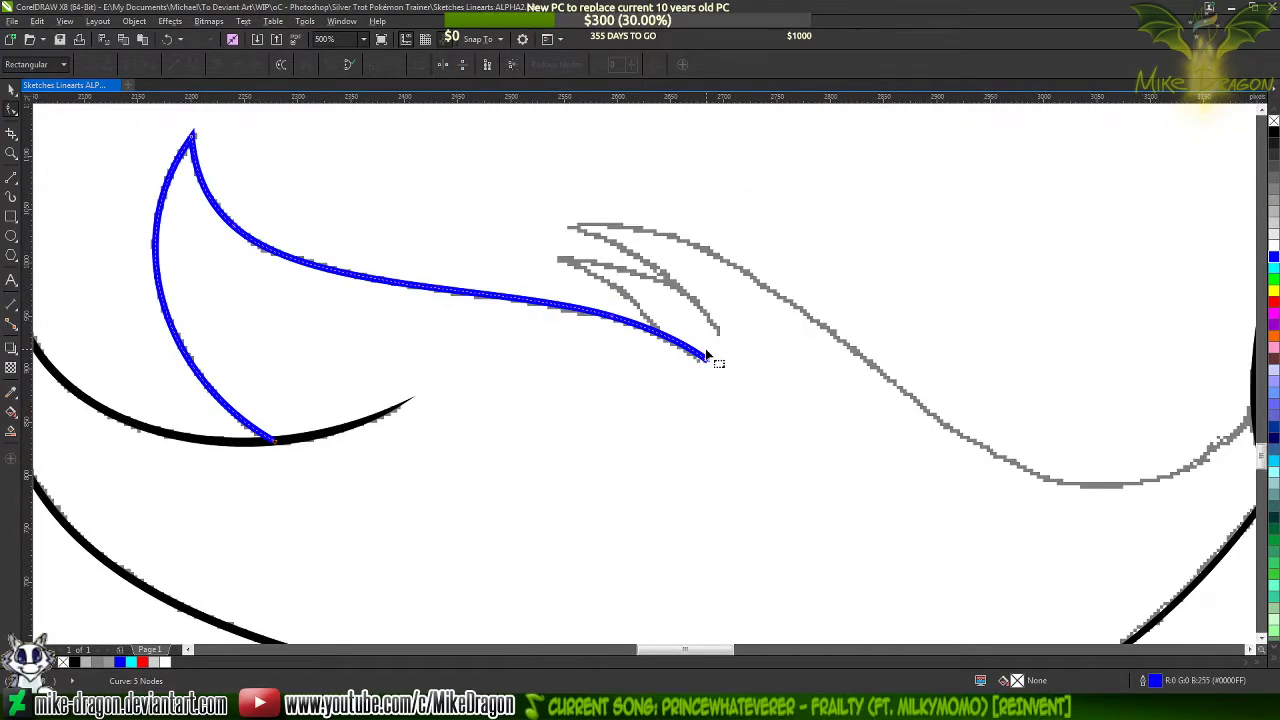
# Draw a closed three-sided outline over the blue line's blunt end, with one corner on its upper edge and one farther back along it
pyautogui.click(10, 176)
pyautogui.scroll(3, 450, 277)
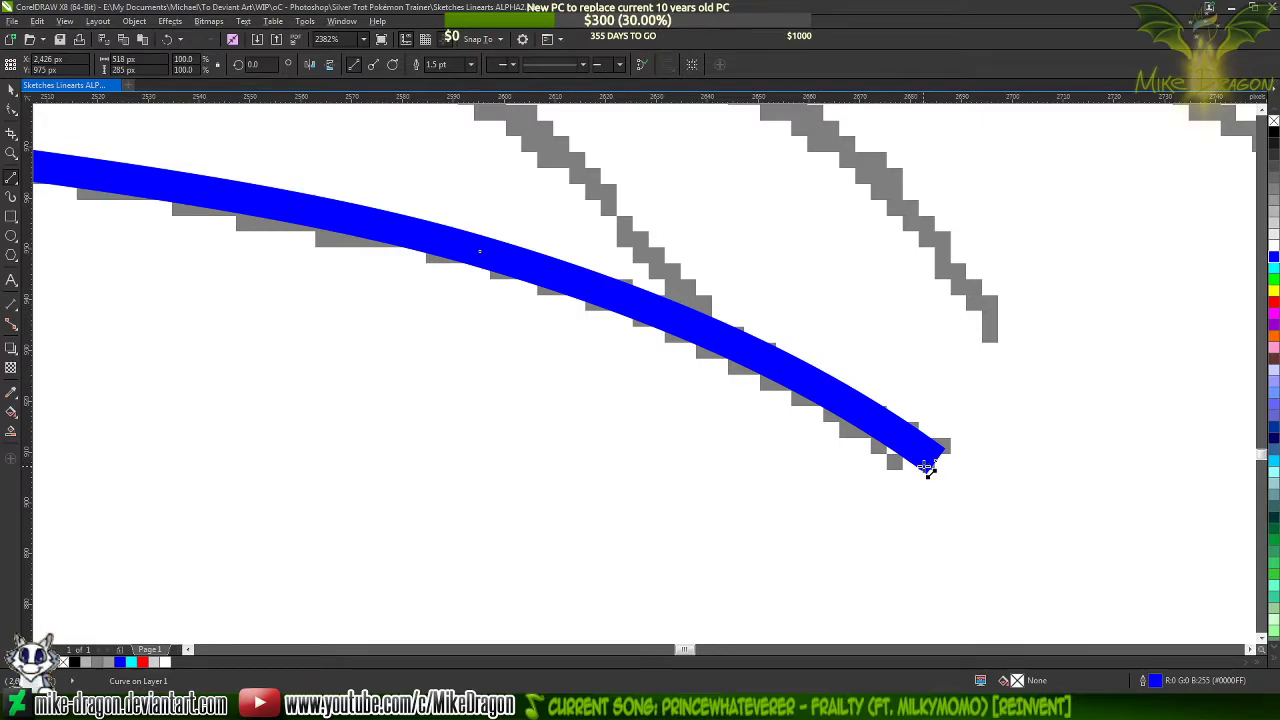
pyautogui.moveTo(928, 468); pyautogui.dragTo(567, 293)
pyautogui.moveTo(564, 290); pyautogui.dragTo(211, 259)
pyautogui.moveTo(211, 259); pyautogui.dragTo(1097, 563)
# Convert the triangle's segments to curves and bend the upper one near the tip along the blue line's upper edge
pyautogui.press('F10')
pyautogui.moveTo(1184, 608); pyautogui.dragTo(63, 203)
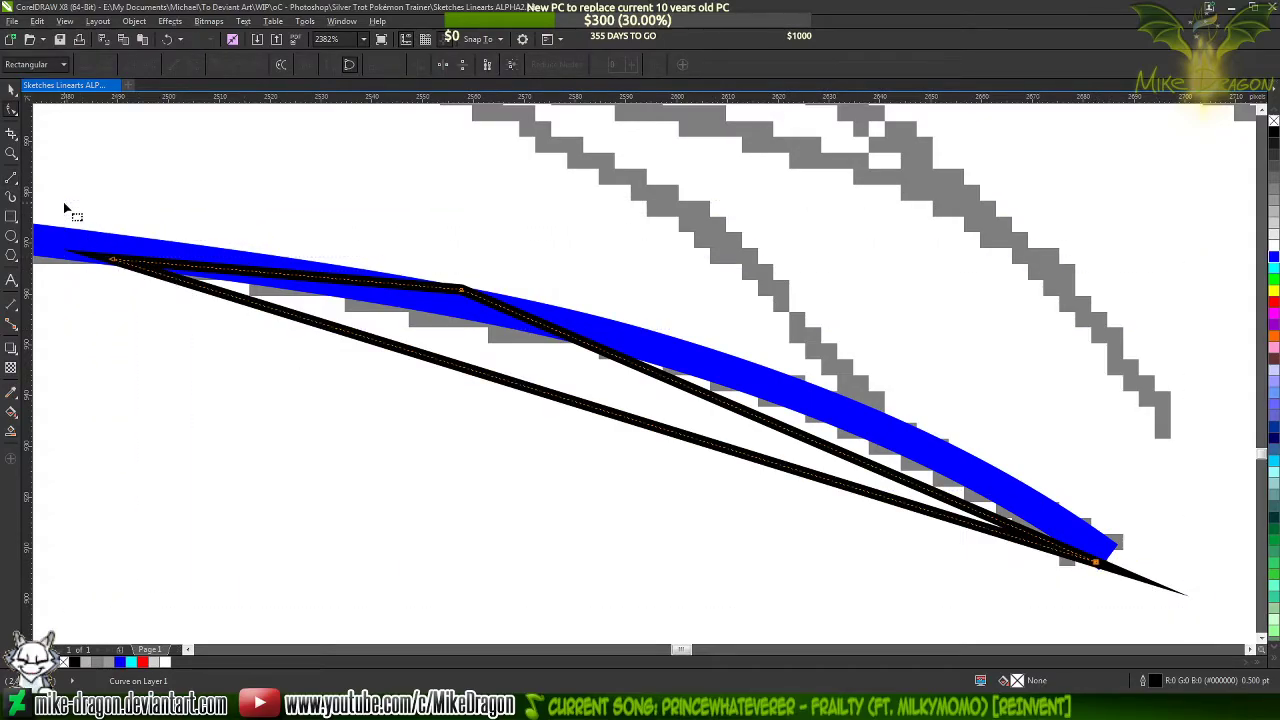
pyautogui.rightClick(391, 290)
pyautogui.click(488, 347)
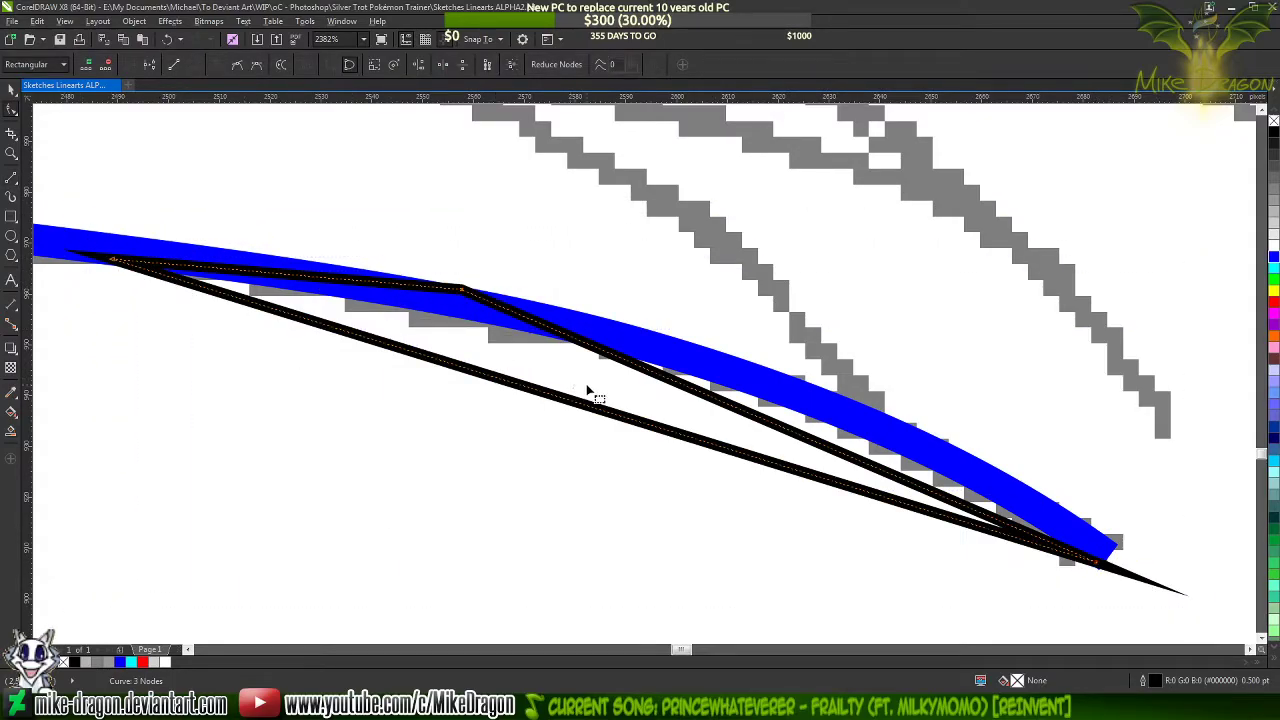
pyautogui.click(589, 391)
pyautogui.moveTo(772, 428); pyautogui.dragTo(826, 404)
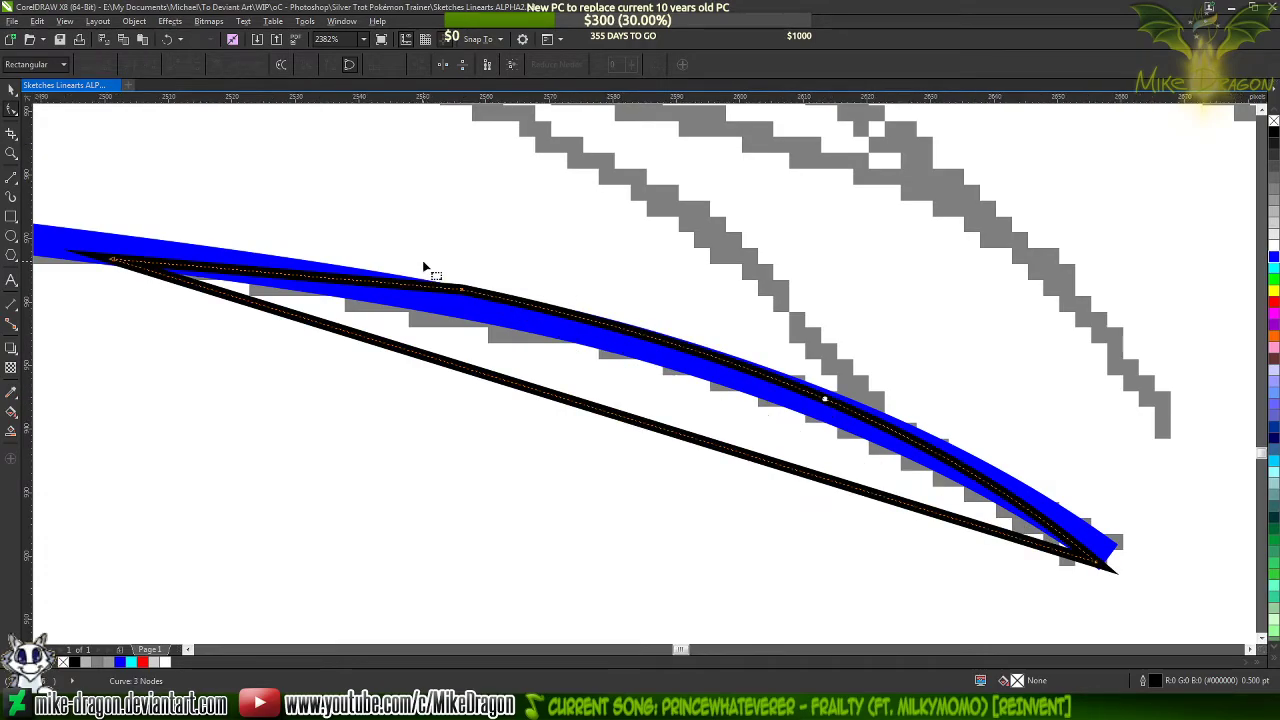
# Nudge the taper shape's middle node until its outline meets the blue line's upper edge
pyautogui.scroll(5, 480, 312)
pyautogui.scroll(1, 484, 308)
pyautogui.moveTo(525, 341); pyautogui.dragTo(494, 371)
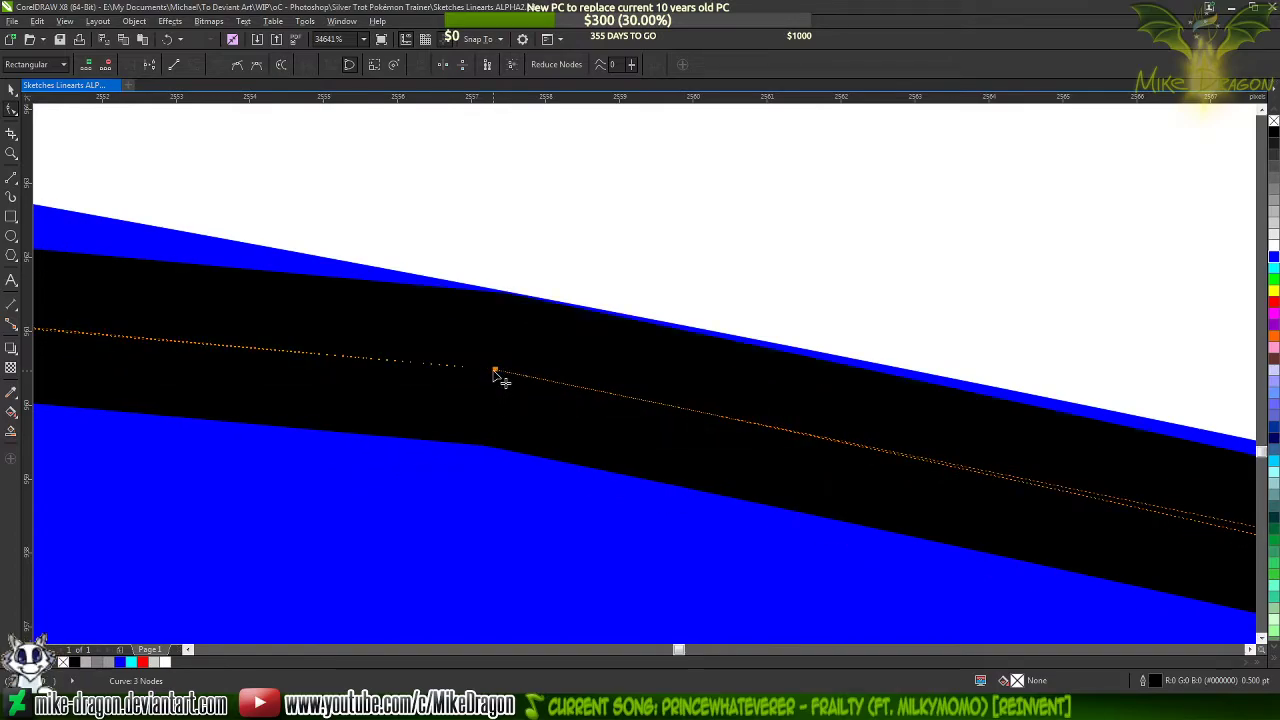
pyautogui.scroll(1, 500, 322)
pyautogui.moveTo(493, 417); pyautogui.dragTo(501, 414)
pyautogui.scroll(2, 501, 414)
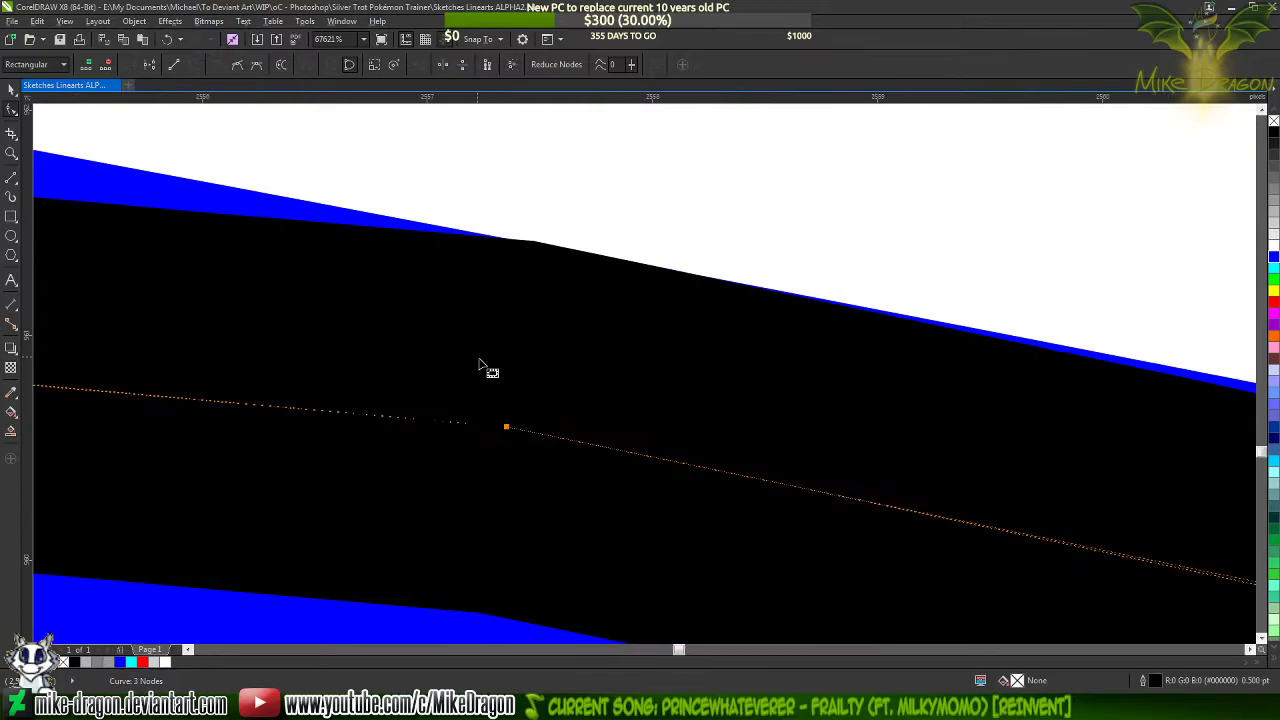
pyautogui.moveTo(523, 479); pyautogui.dragTo(507, 481)
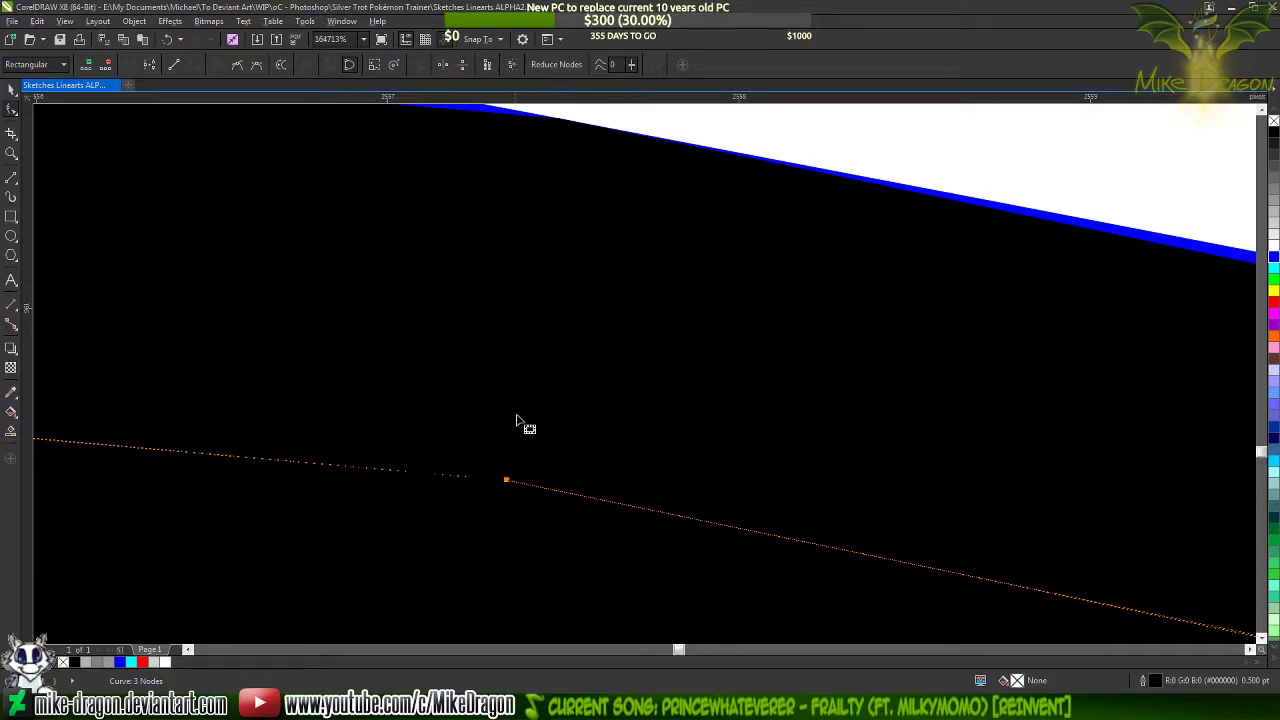
pyautogui.moveTo(507, 482); pyautogui.dragTo(498, 481)
pyautogui.scroll(-5, 380, 289)
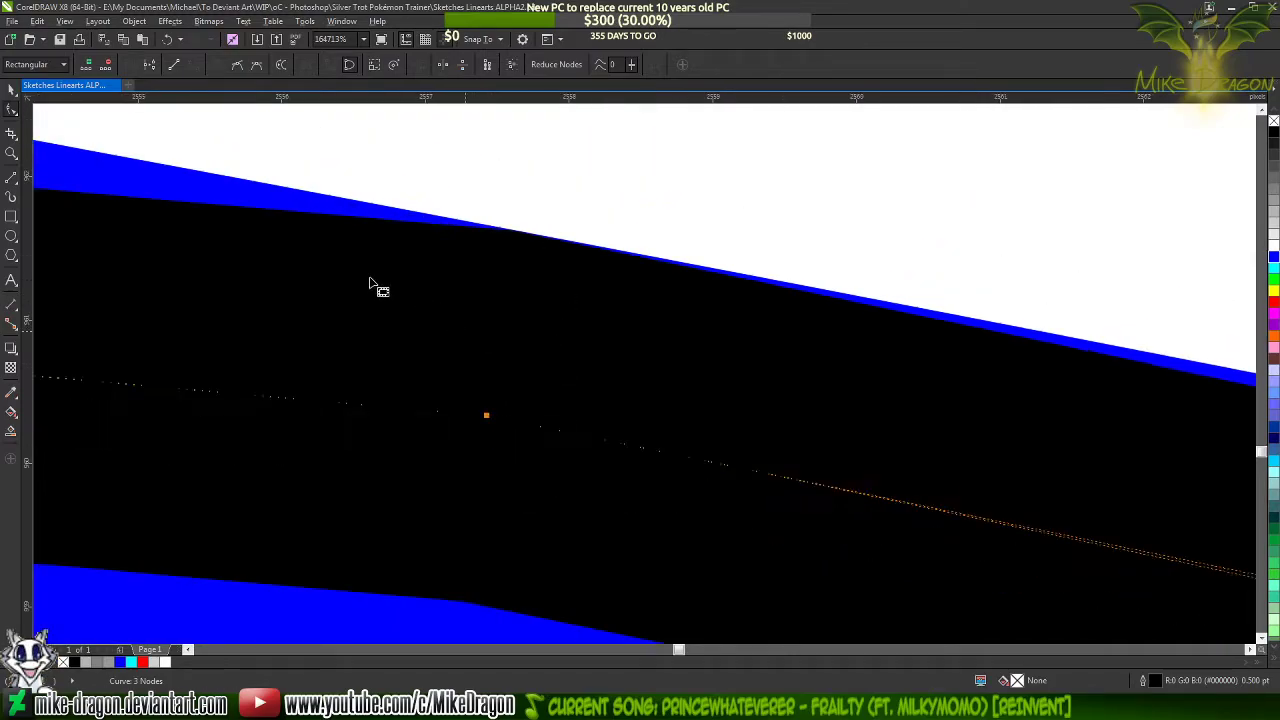
# Adjust the middle node's curve handle so the taper's upper side follows the blue line's upper edge
pyautogui.scroll(-1, 284, 278)
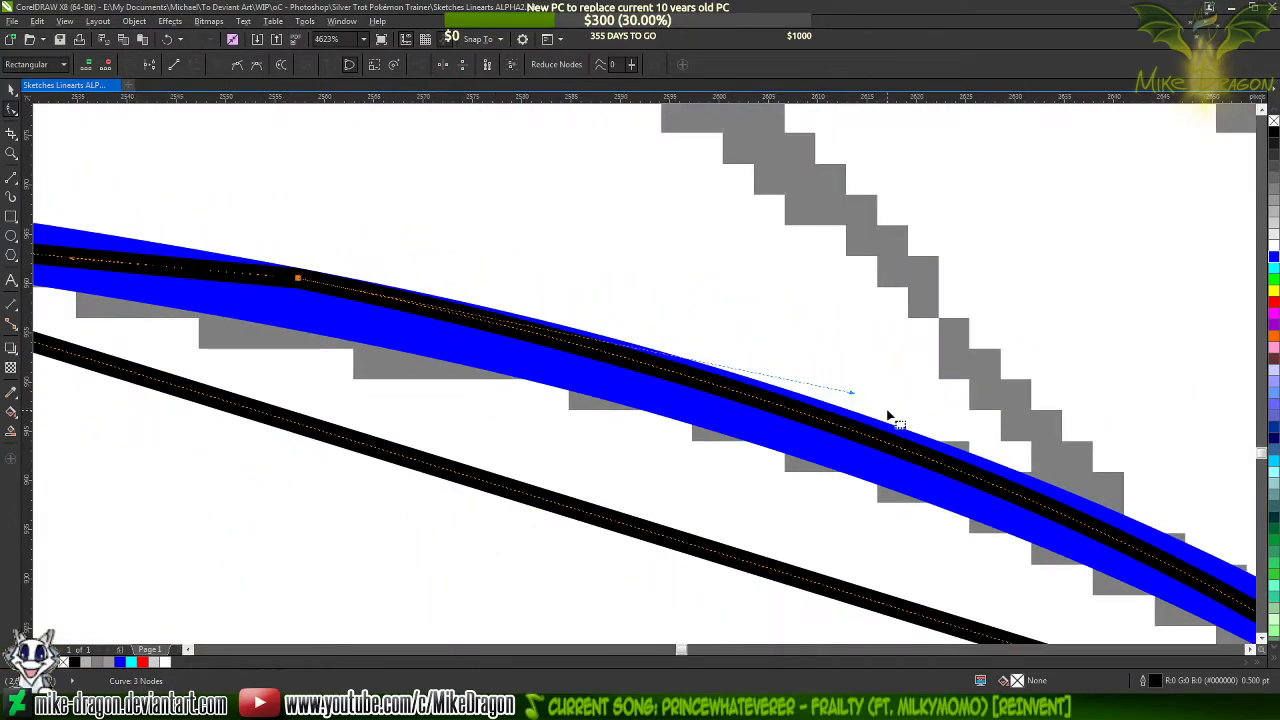
pyautogui.moveTo(852, 393); pyautogui.dragTo(861, 386)
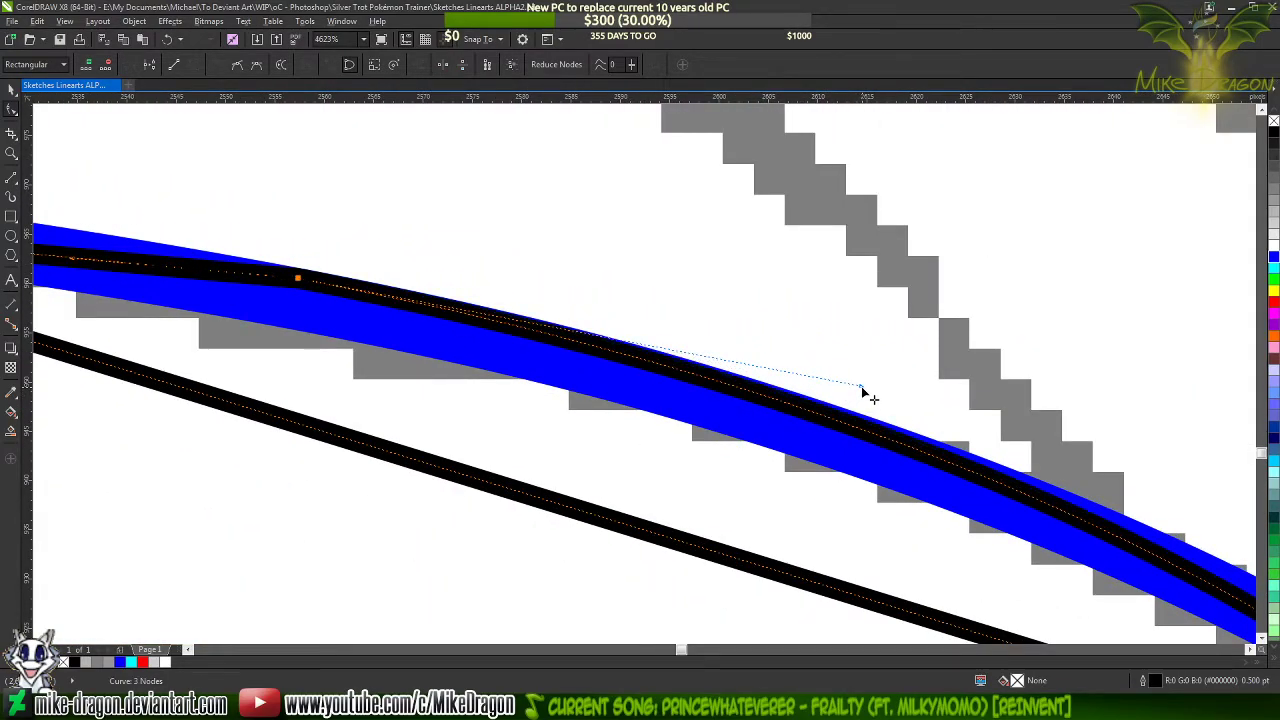
pyautogui.scroll(5, 270, 265)
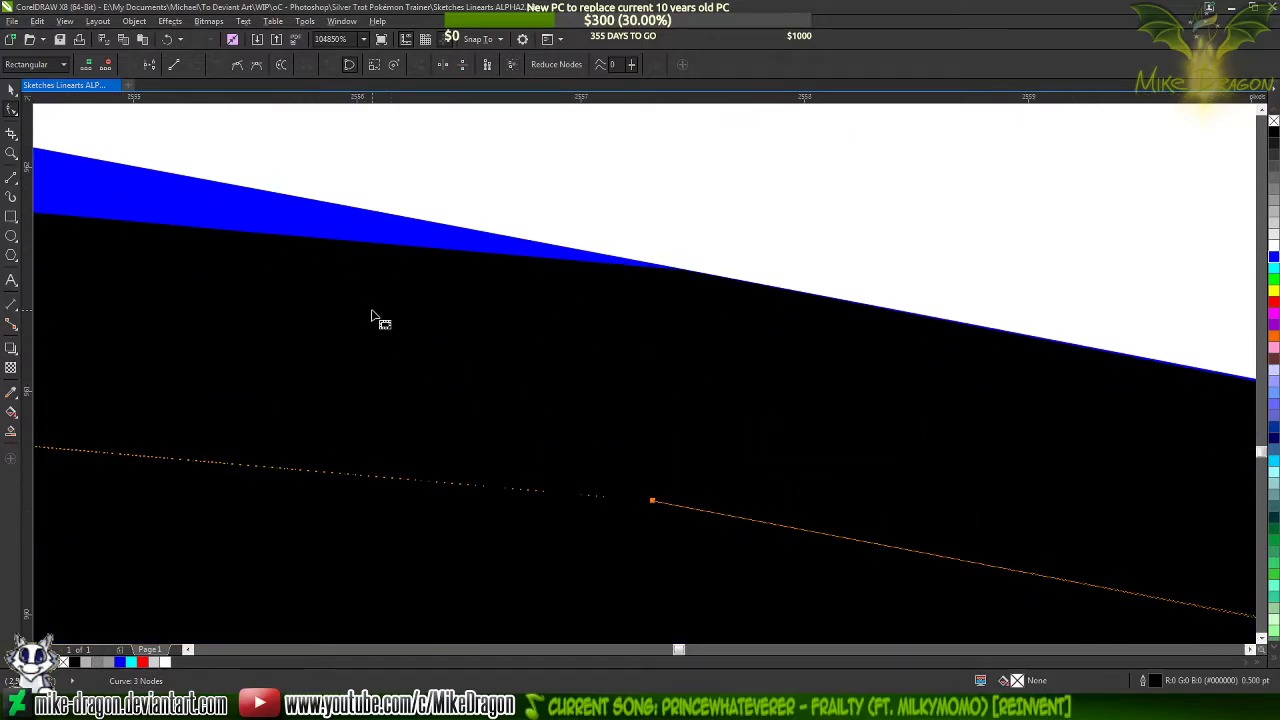
pyautogui.scroll(3, 686, 293)
pyautogui.scroll(5, 696, 244)
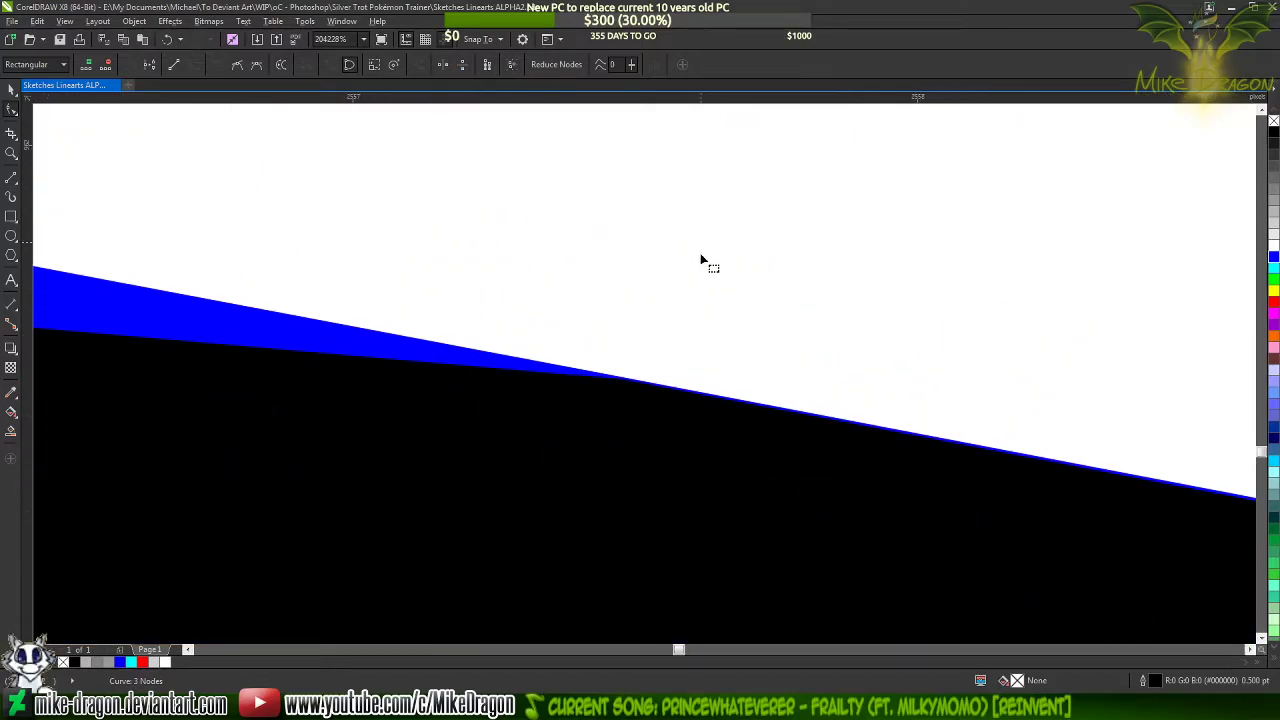
pyautogui.scroll(-6, 632, 390)
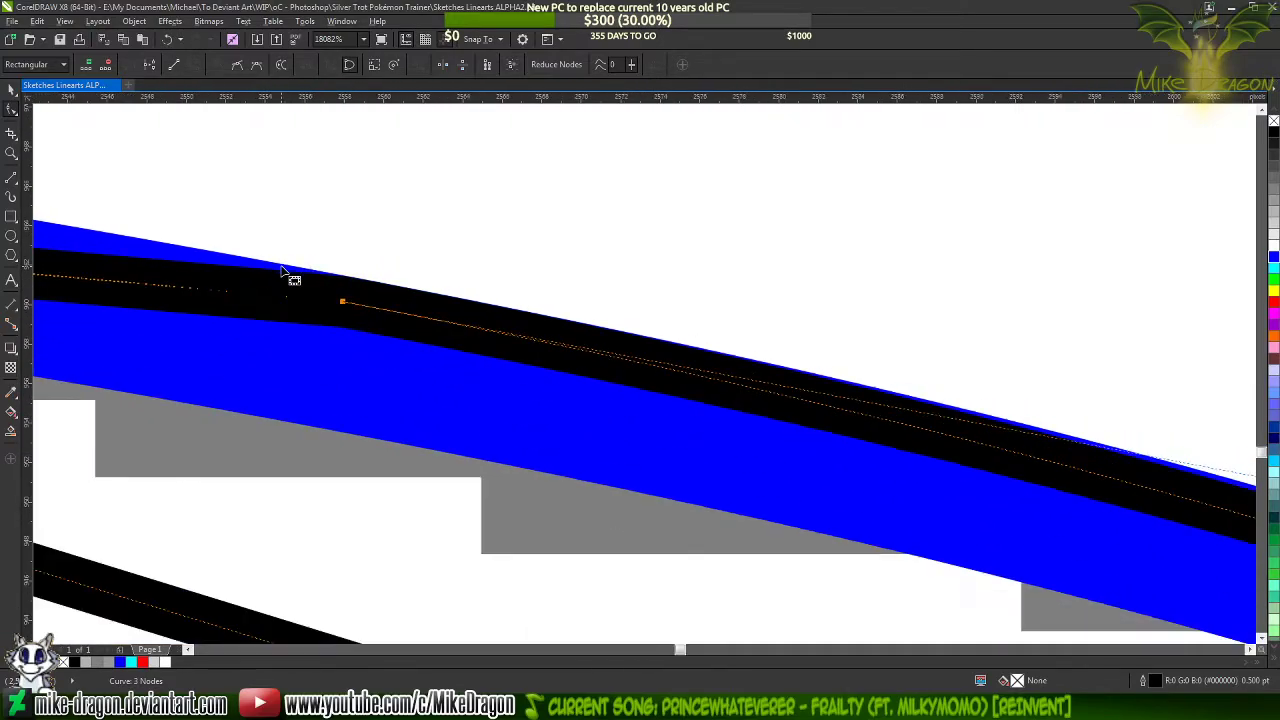
pyautogui.scroll(-4, 283, 272)
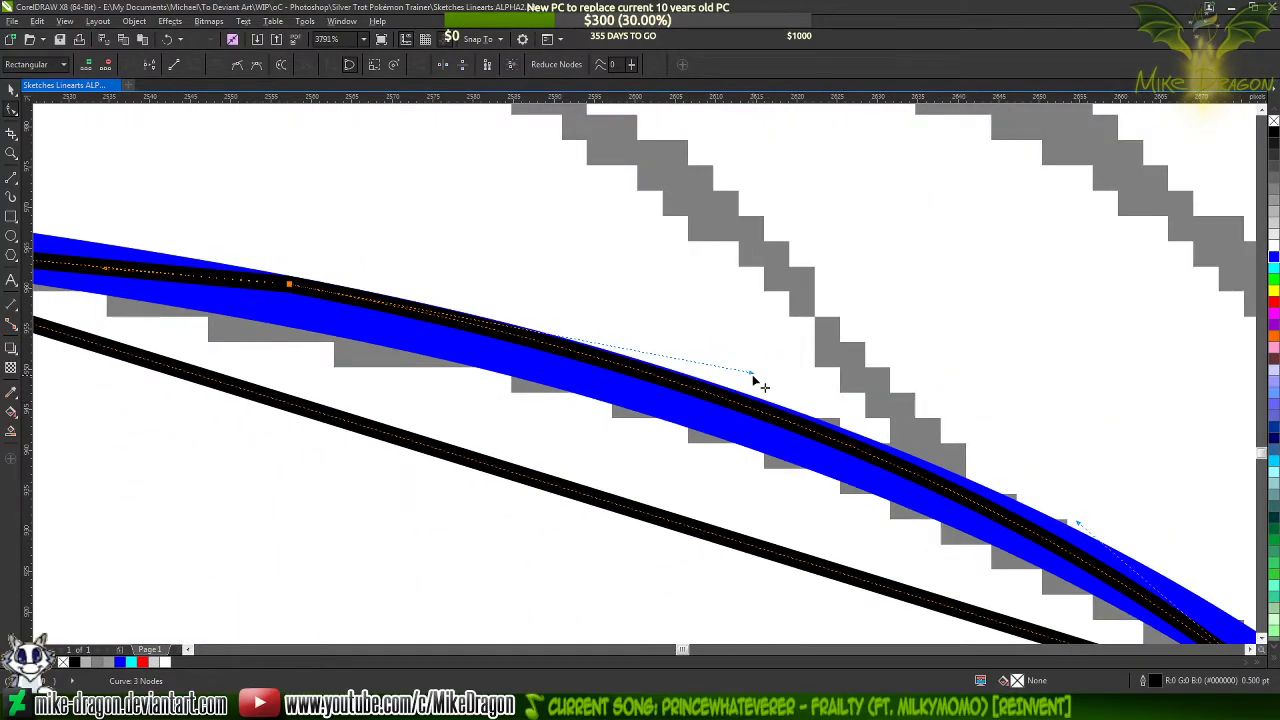
pyautogui.scroll(2, 283, 287)
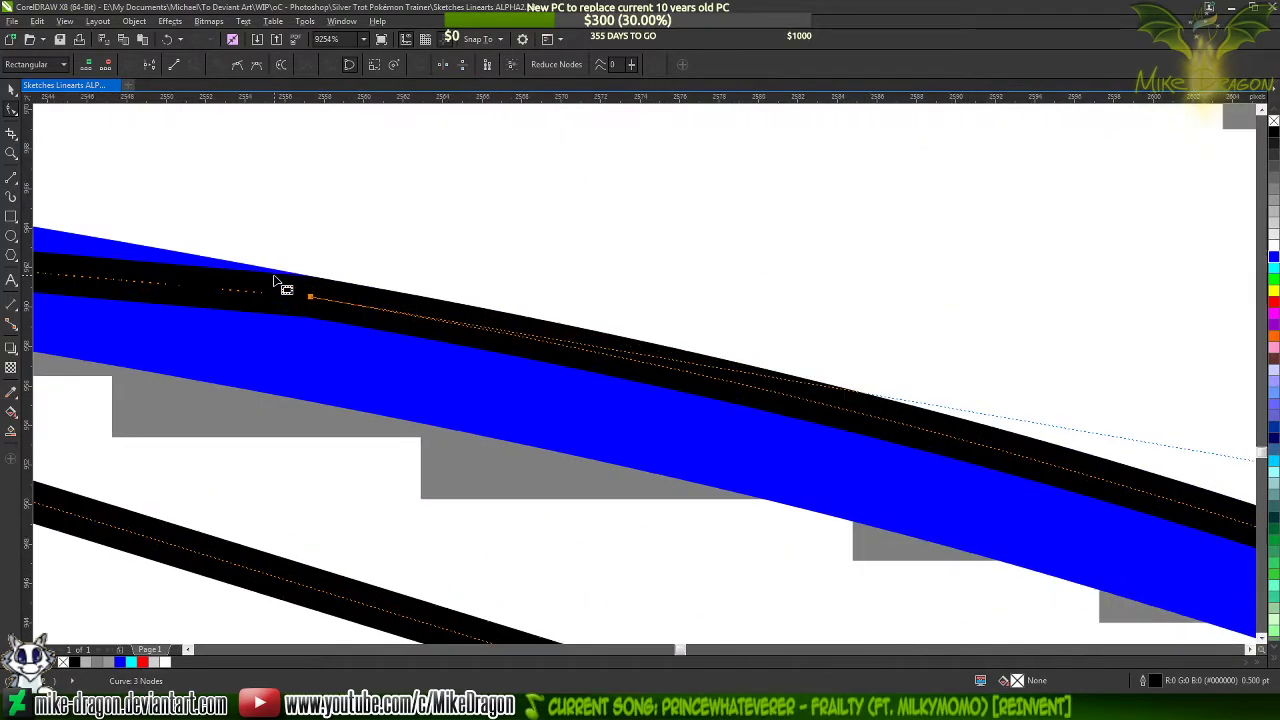
pyautogui.scroll(-4, 283, 287)
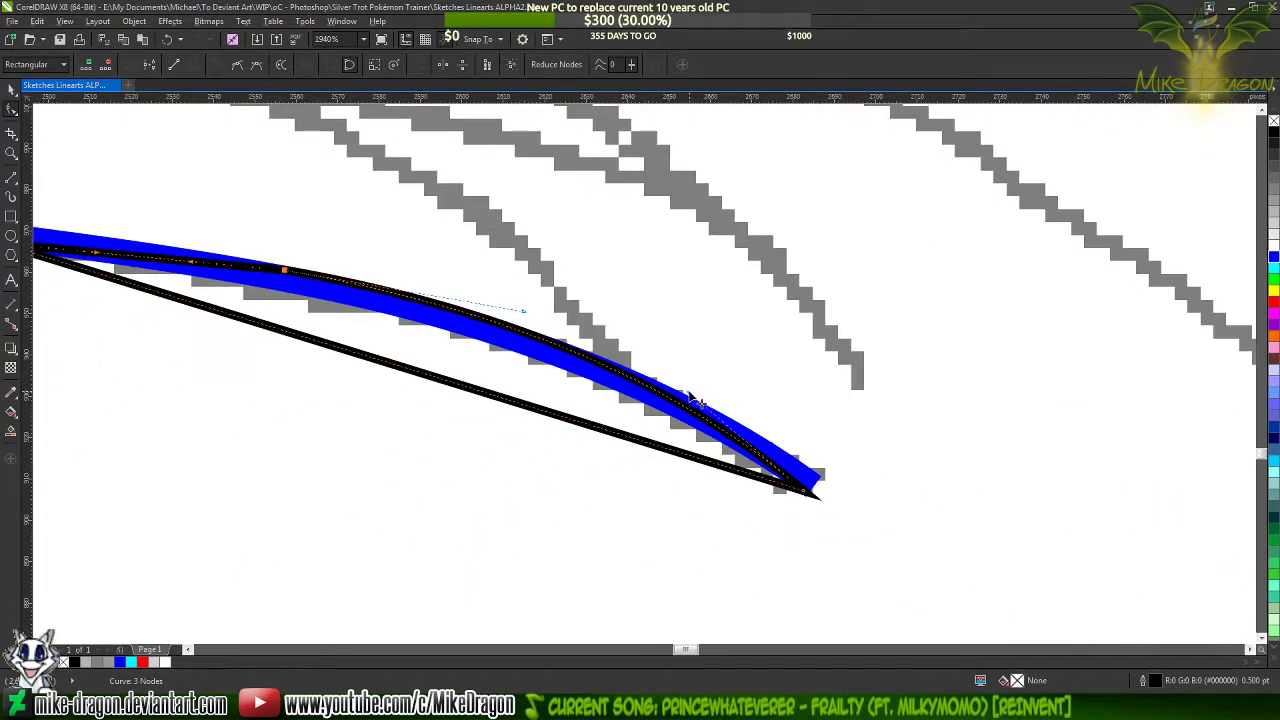
# Bend the taper shape's long lower segment up along the blue line's lower edge
pyautogui.scroll(-2, 714, 406)
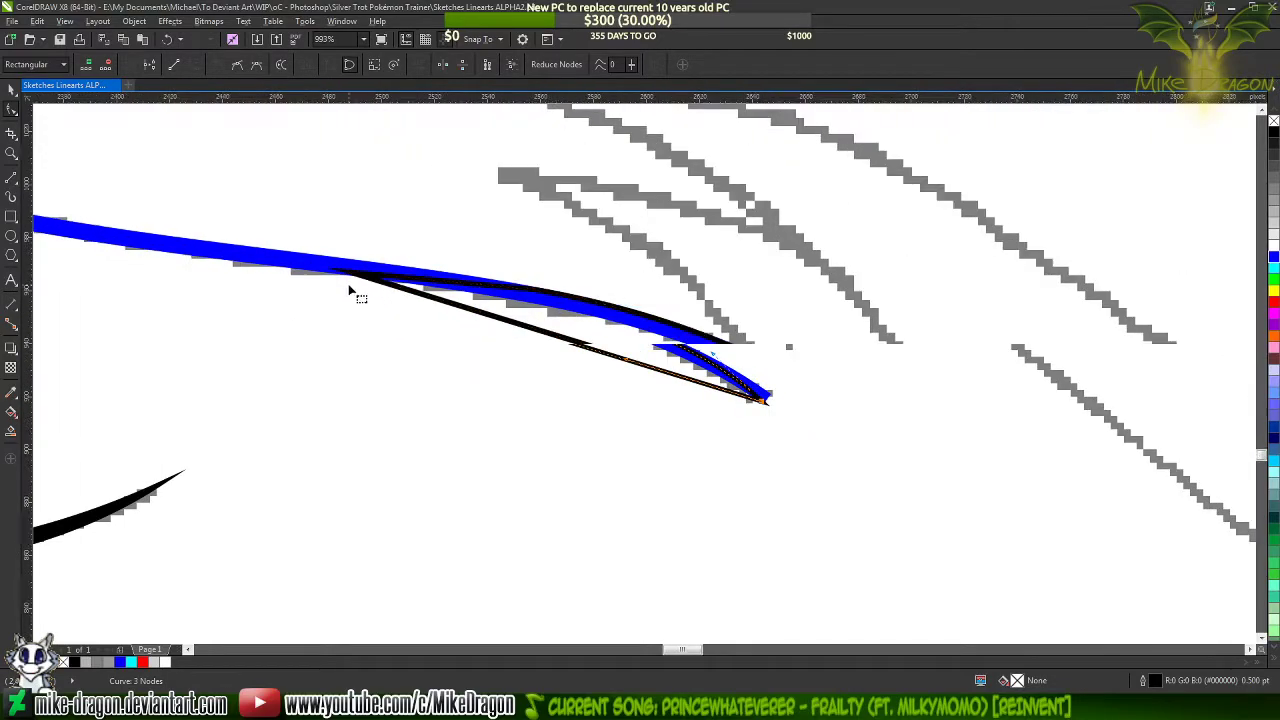
pyautogui.scroll(2, 349, 290)
pyautogui.scroll(-2, 343, 286)
pyautogui.scroll(3, 345, 290)
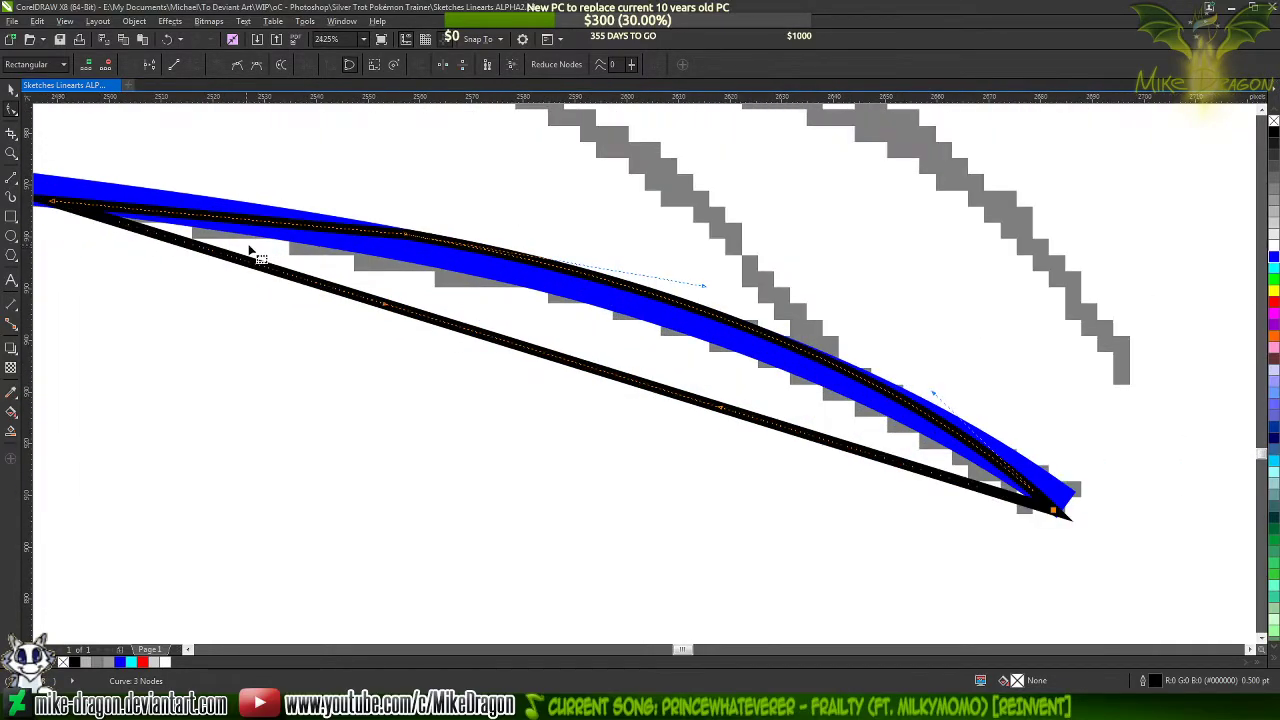
pyautogui.moveTo(523, 358)
pyautogui.mouseDown()
pyautogui.moveTo(545, 318)
pyautogui.moveTo(575, 302)
pyautogui.moveTo(617, 309)
pyautogui.mouseUp()
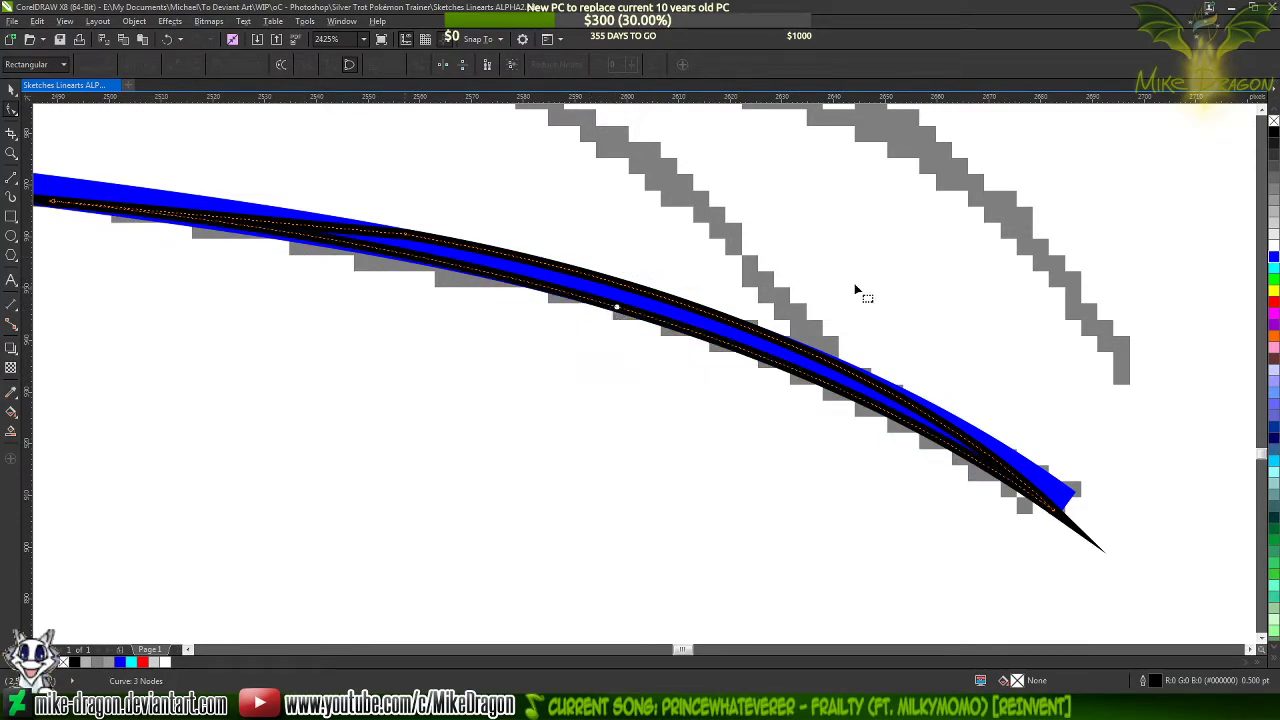
pyautogui.scroll(-2, 857, 290)
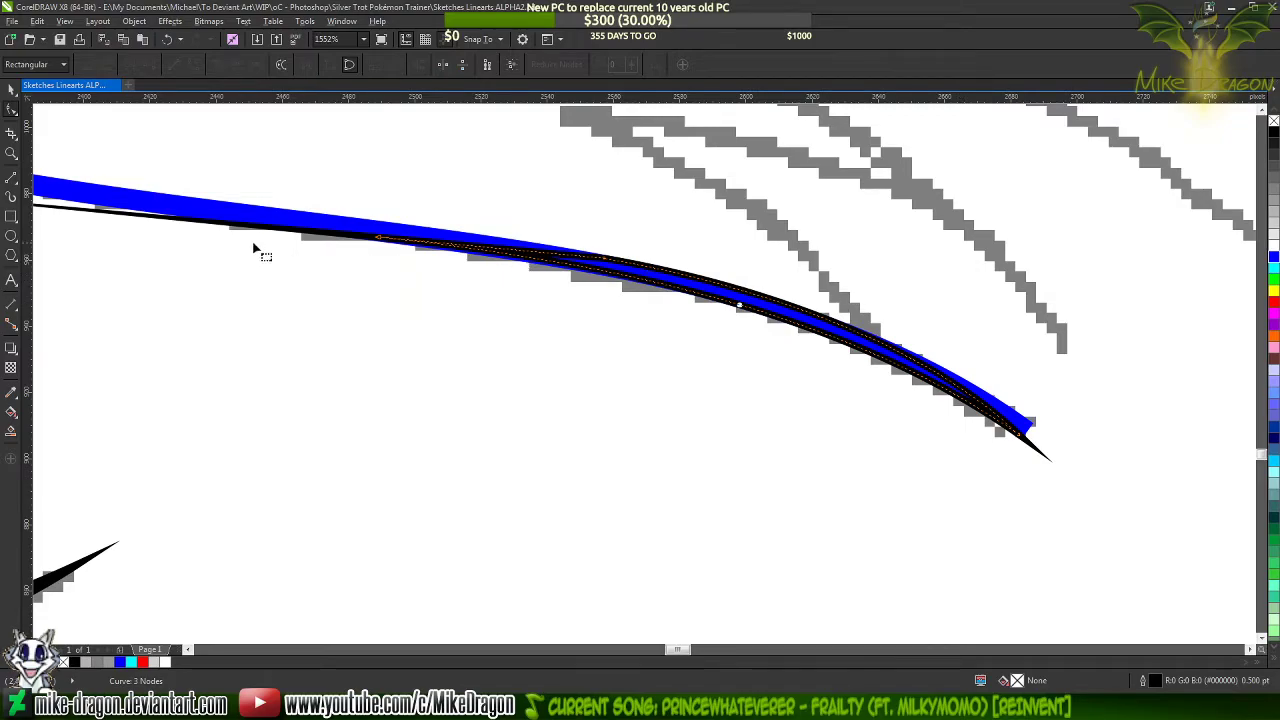
# Lower and slightly extend the middle node's curve handle facing the tip so the taper's outline follows the blue line's upper edge
pyautogui.scroll(2, 257, 251)
pyautogui.click(447, 250)
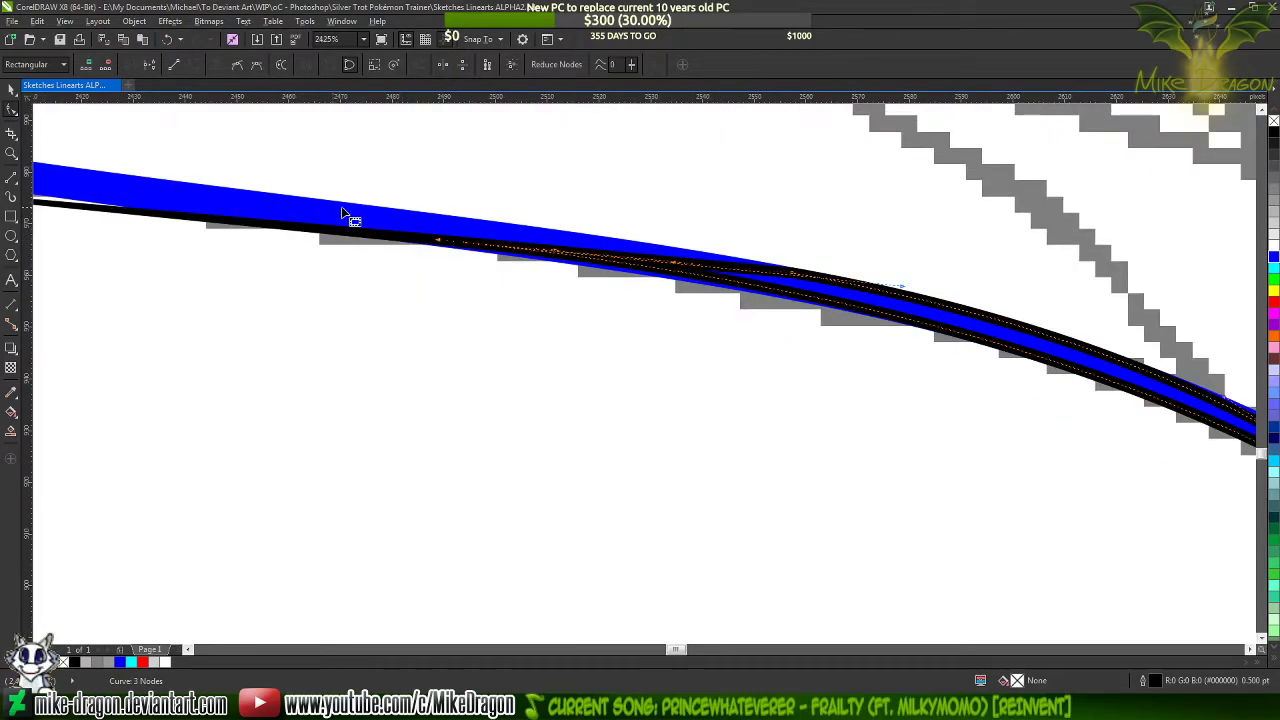
pyautogui.scroll(-2, 343, 214)
pyautogui.scroll(2, 663, 263)
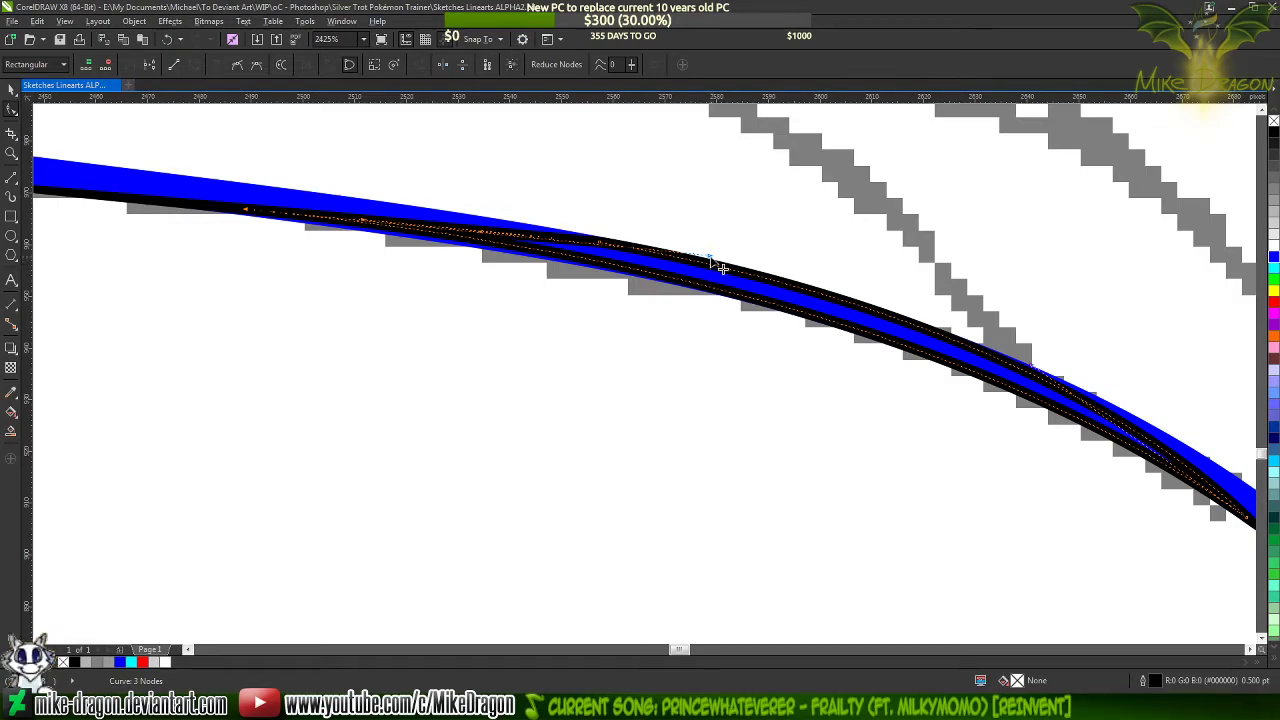
pyautogui.moveTo(710, 256); pyautogui.dragTo(722, 268)
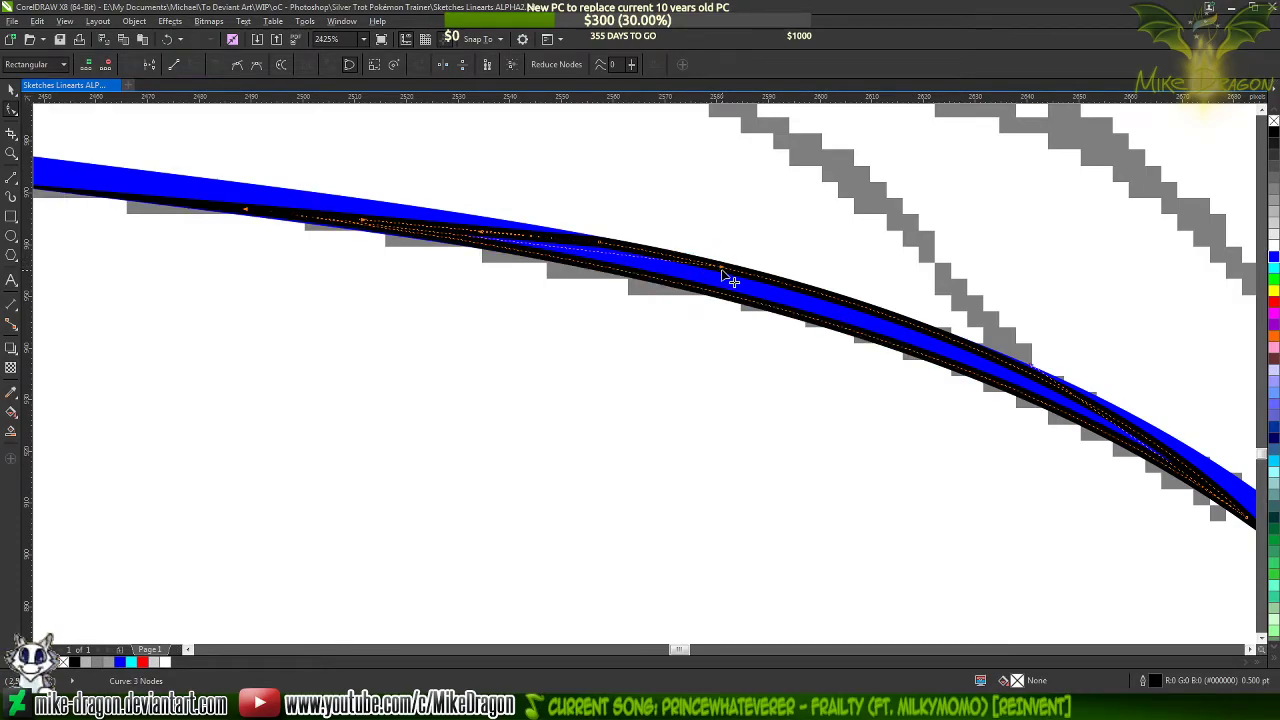
# Nudge the taper shape's inner end node down until its outline covers the blue line's lower edge
pyautogui.scroll(3, 194, 194)
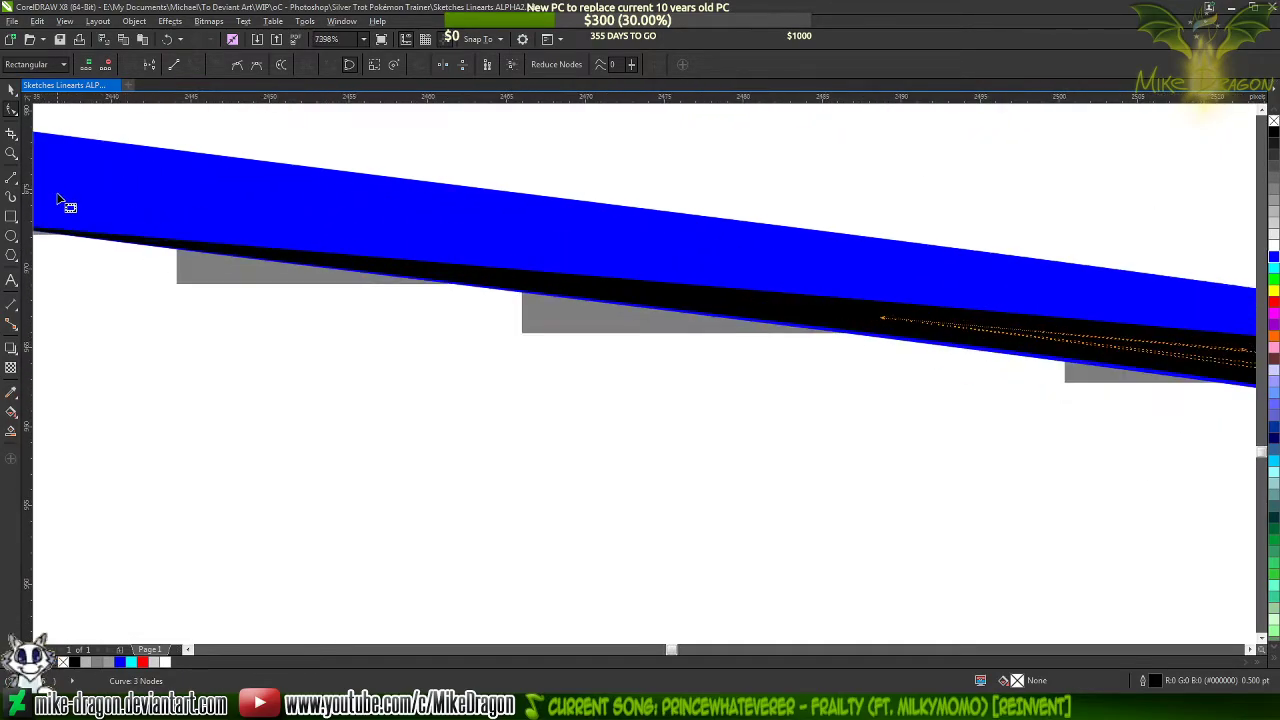
pyautogui.scroll(-3, 47, 204)
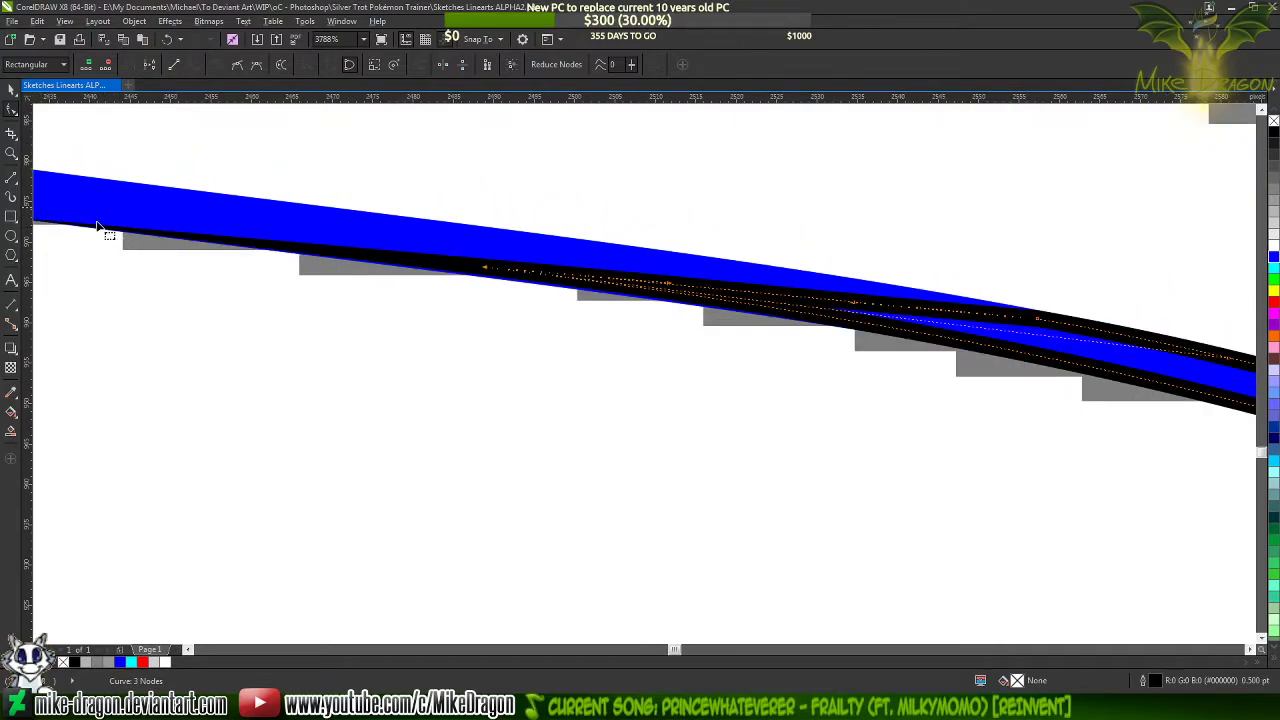
pyautogui.scroll(-2, 90, 228)
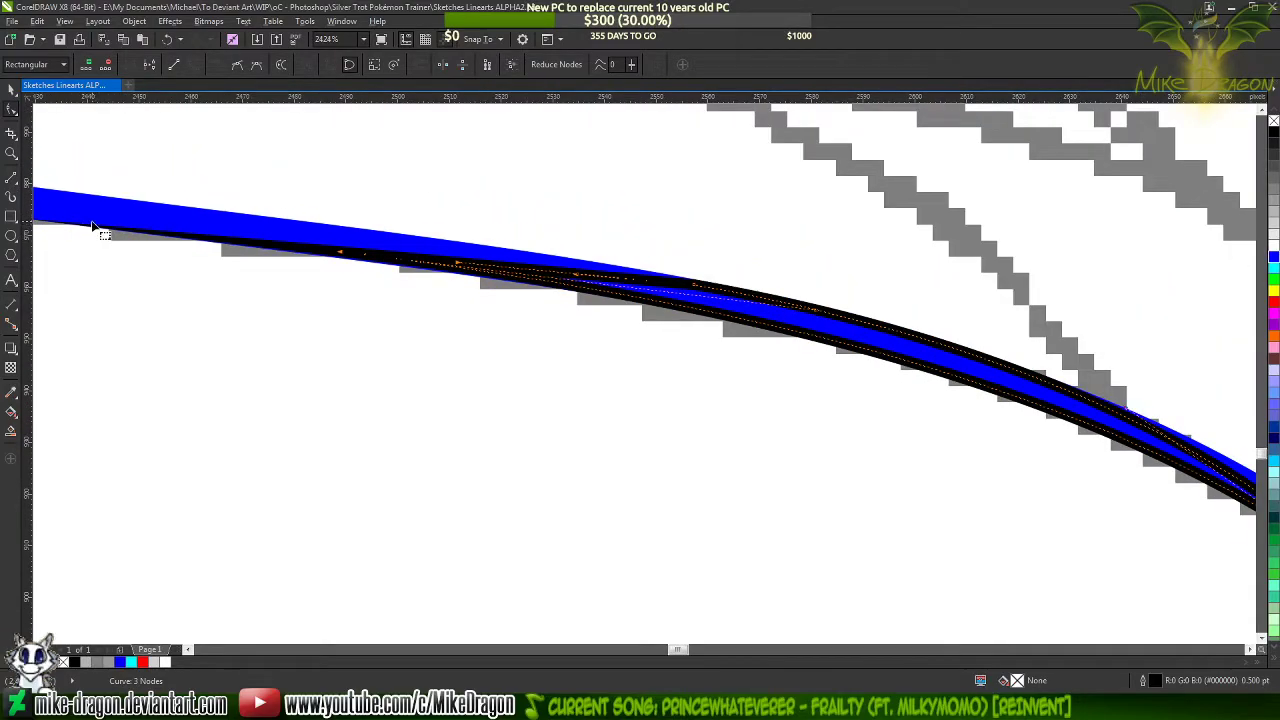
pyautogui.scroll(-2, 126, 223)
pyautogui.scroll(3, 334, 249)
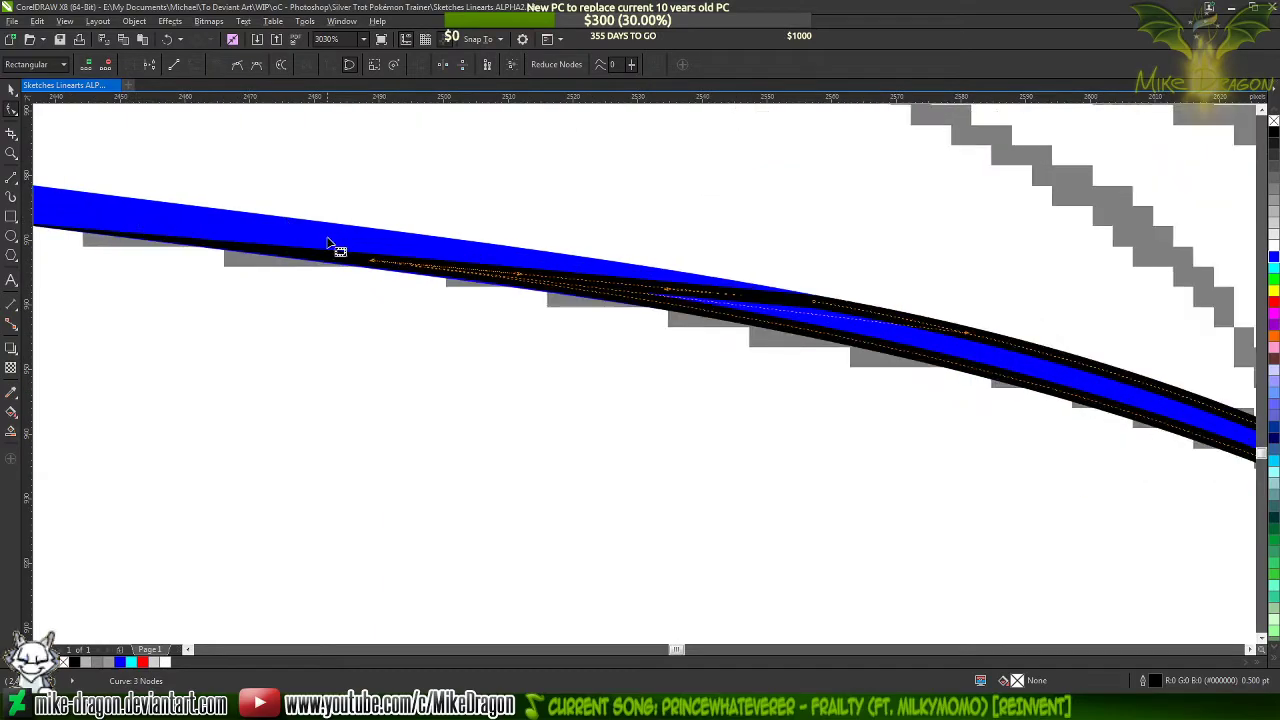
pyautogui.scroll(3, 370, 270)
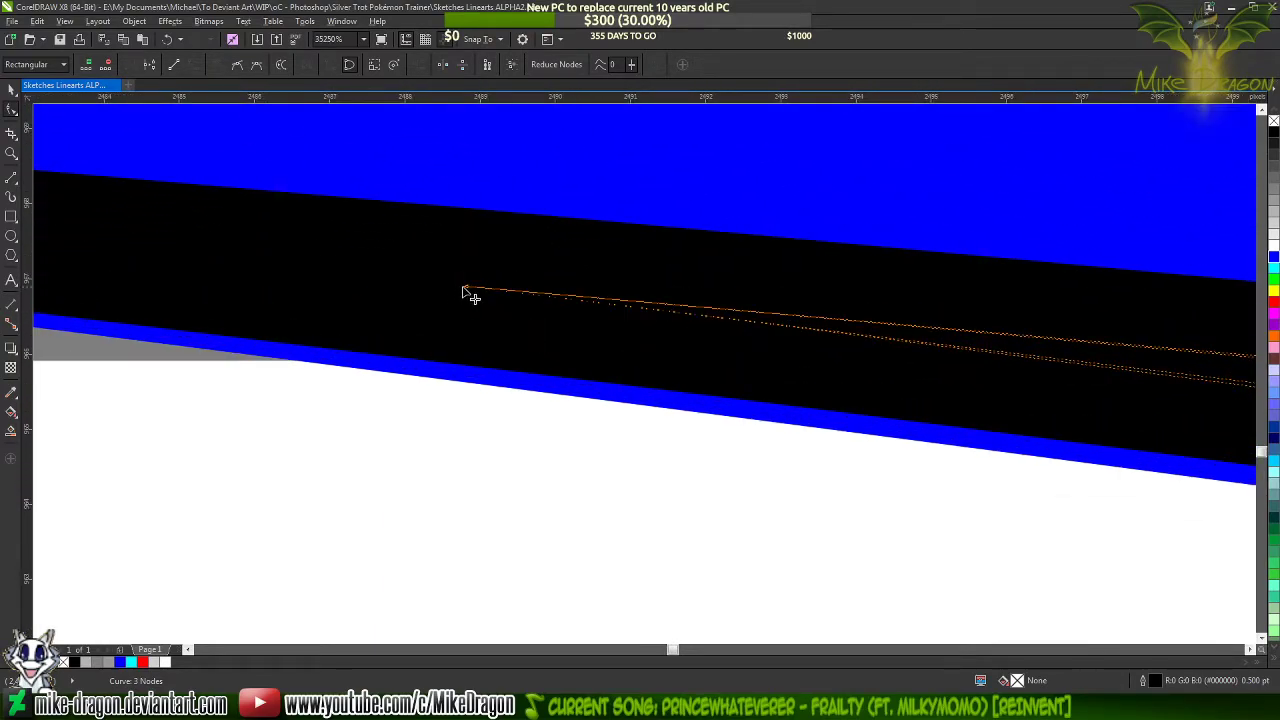
pyautogui.moveTo(463, 289); pyautogui.dragTo(454, 305)
pyautogui.scroll(-1, 381, 284)
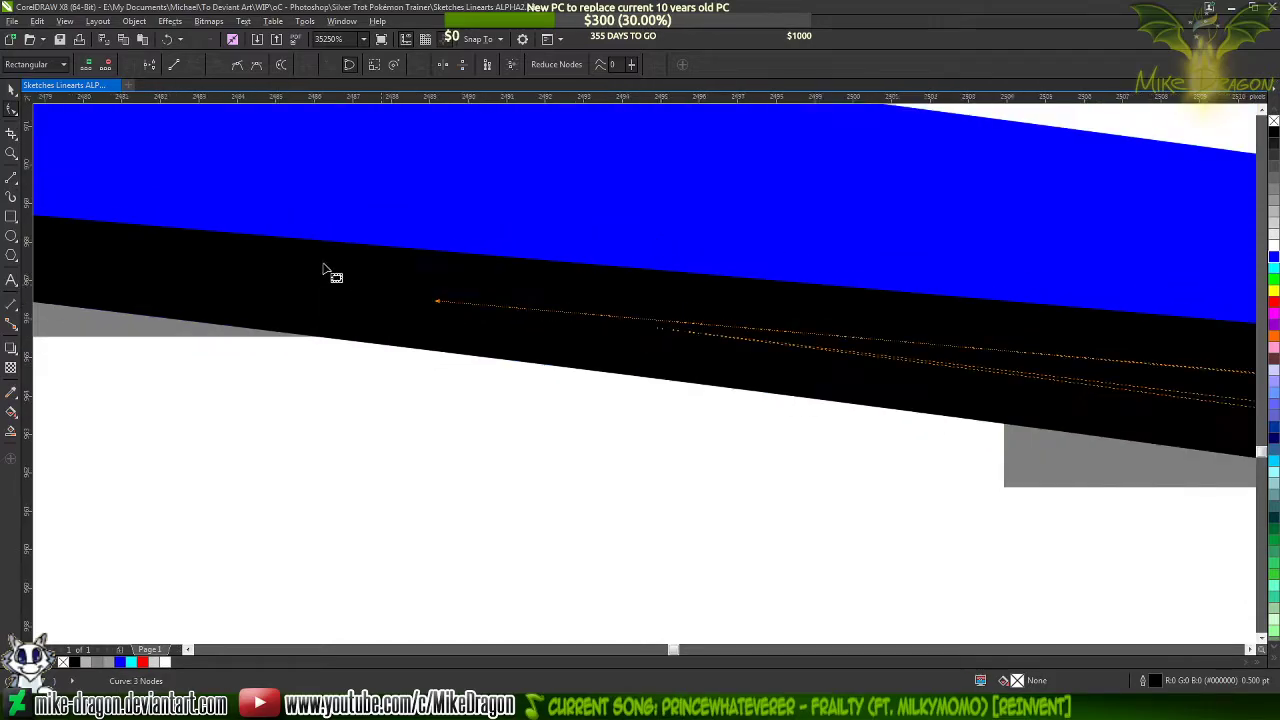
pyautogui.scroll(-2, 206, 240)
pyautogui.scroll(1, 545, 285)
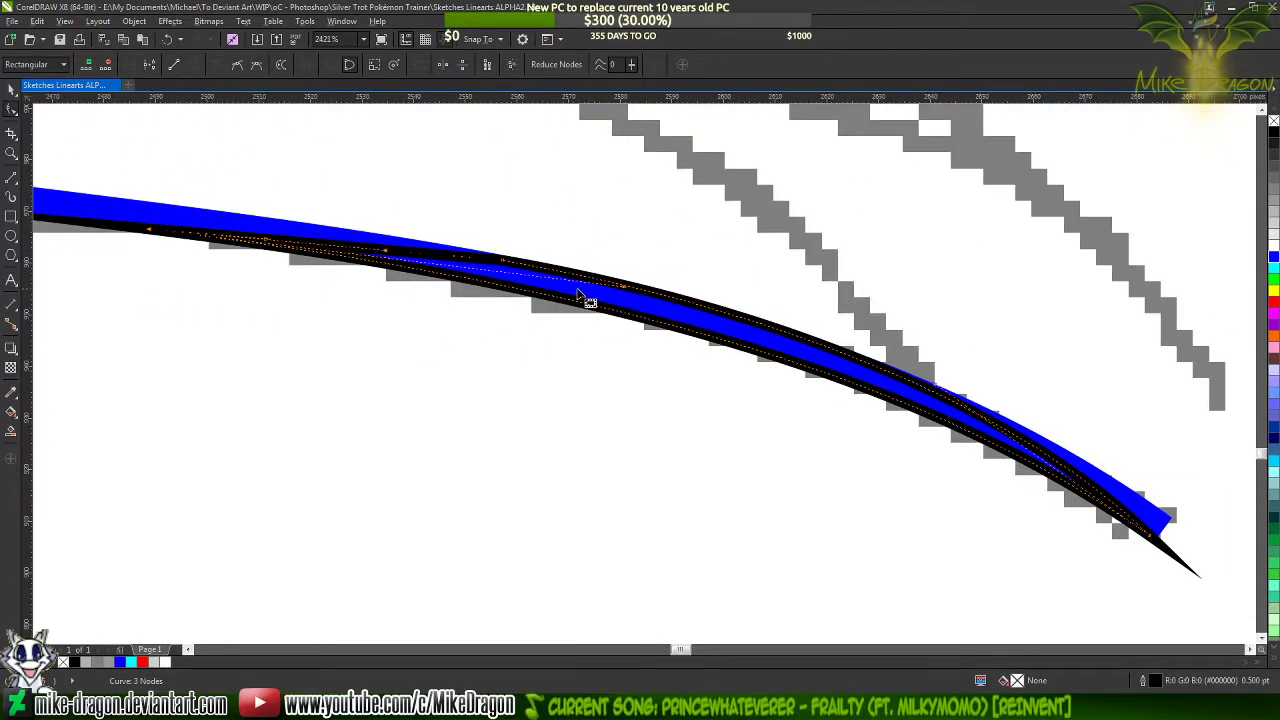
# Try to stretch the middle node's curve handle further along the taper's upper side
pyautogui.moveTo(623, 288); pyautogui.dragTo(676, 299)
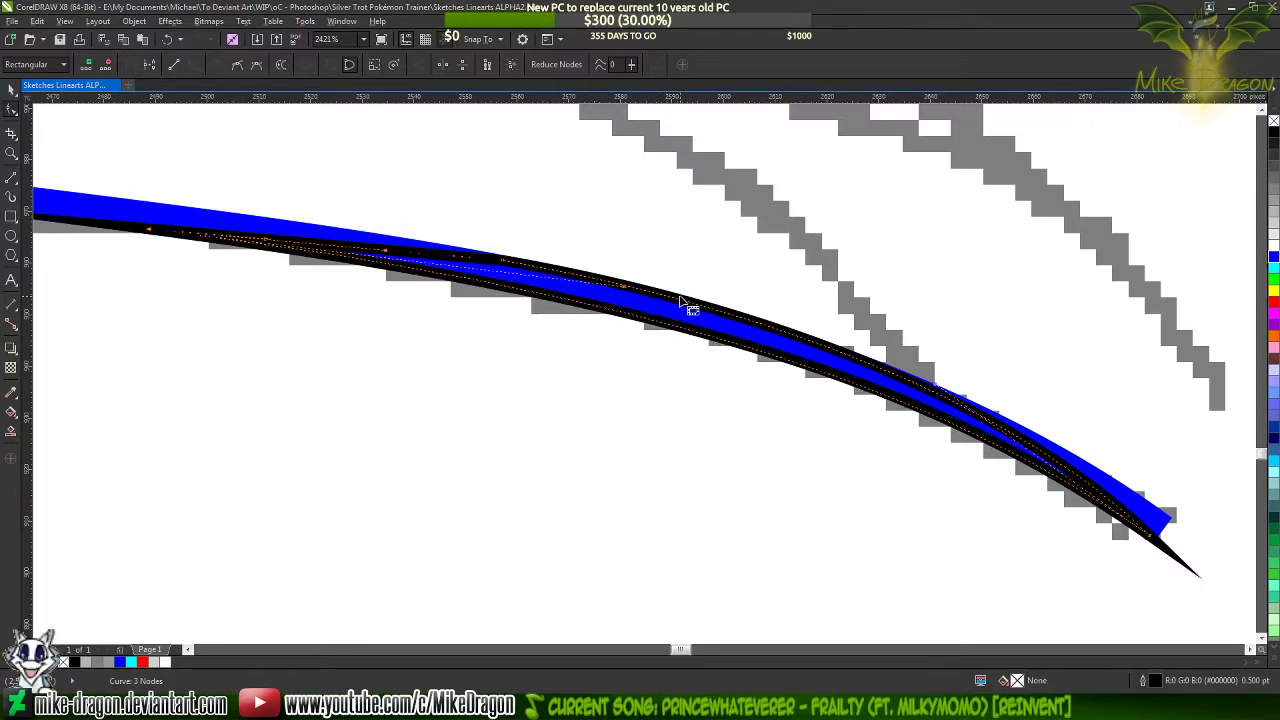
pyautogui.hotkey('ctrl', 'z')
pyautogui.scroll(-2, 957, 350)
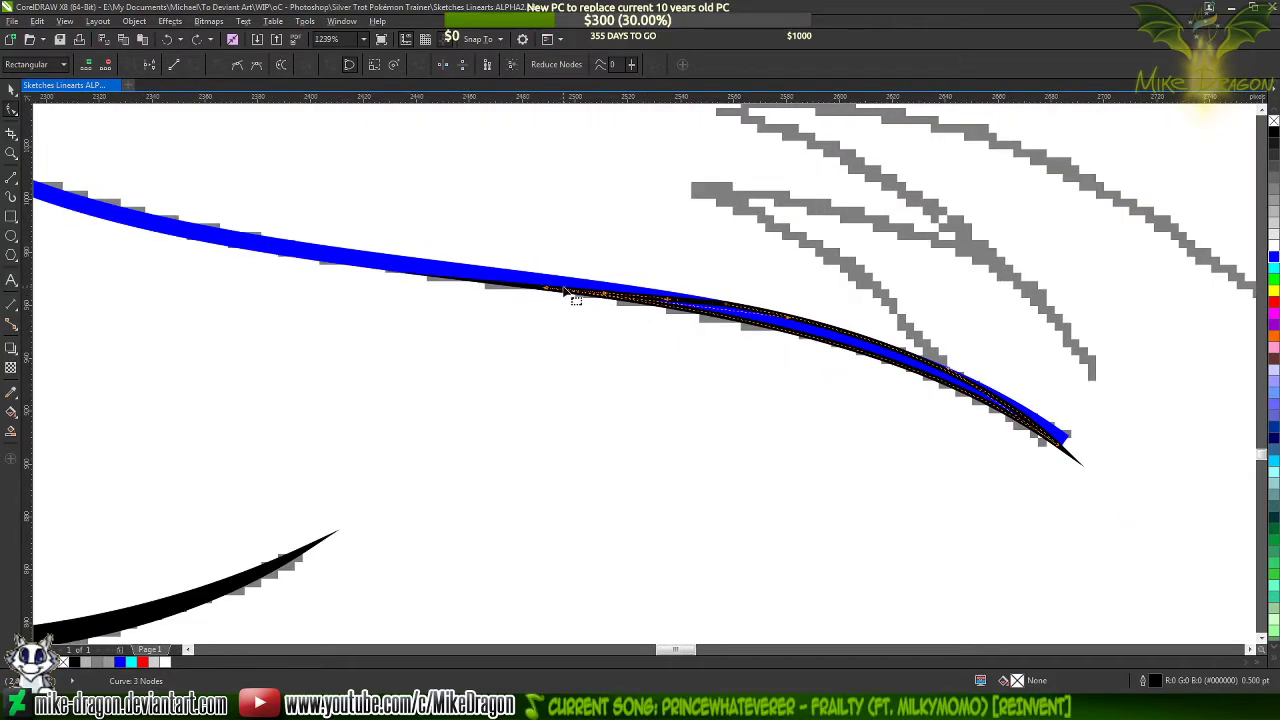
# Add a node to the taper's upper side near its inner end and bulge the end segment up into the blue line
pyautogui.scroll(5, 572, 298)
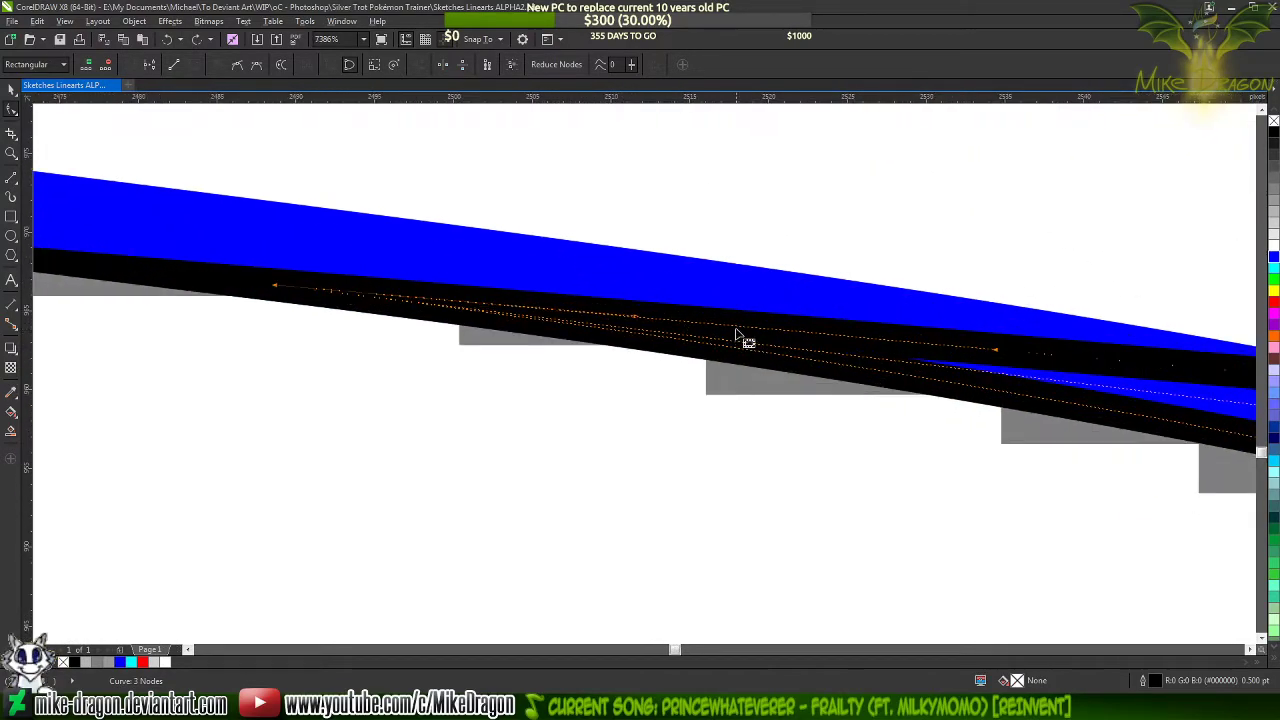
pyautogui.scroll(-1, 674, 318)
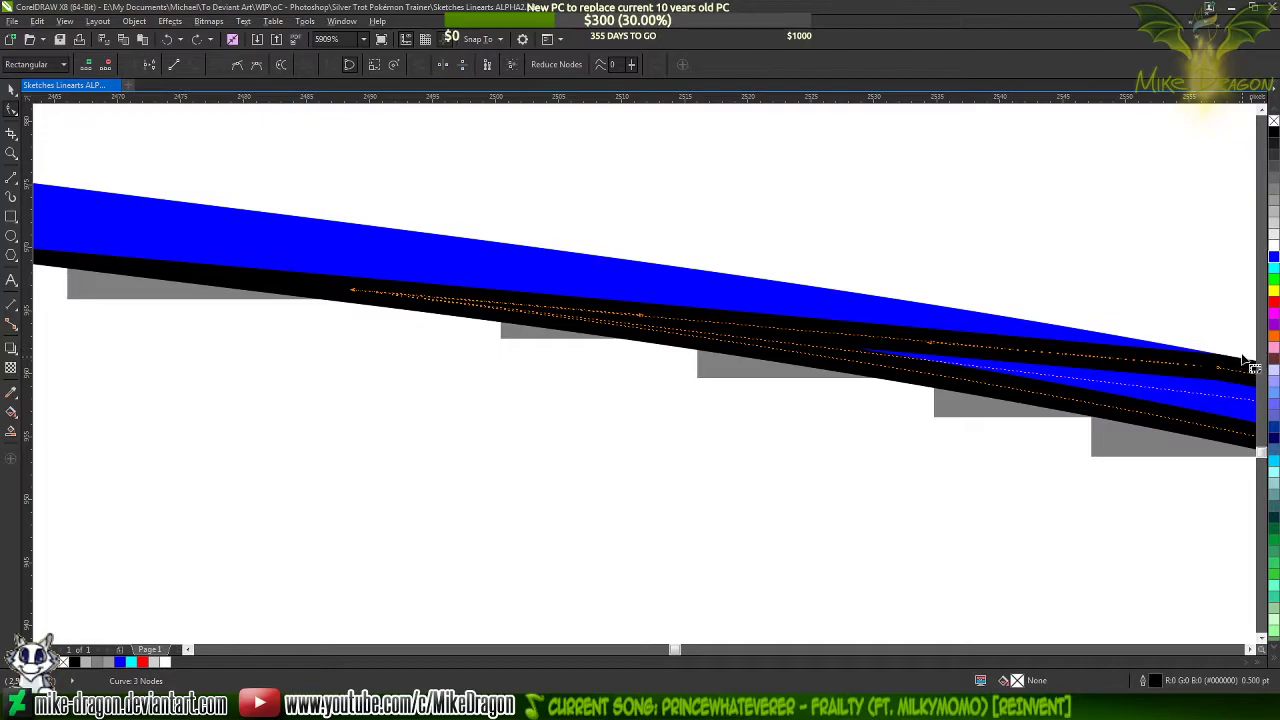
pyautogui.doubleClick(764, 327)
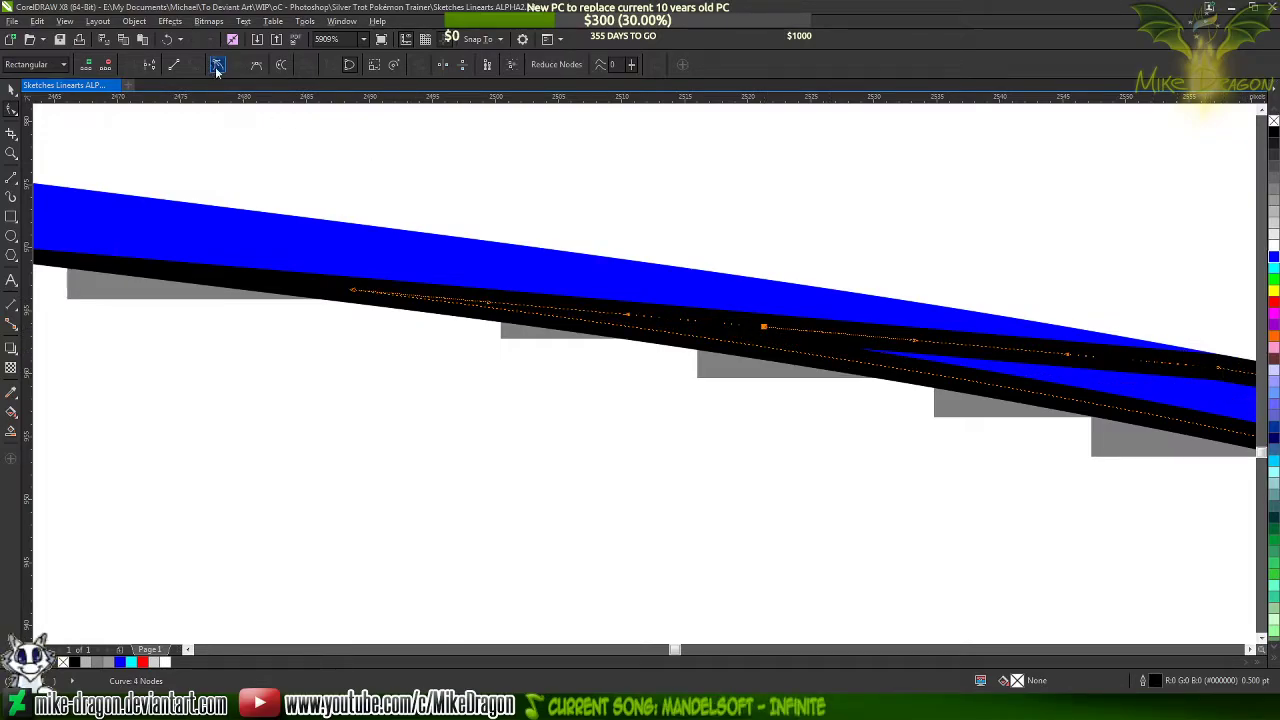
pyautogui.moveTo(631, 320); pyautogui.dragTo(395, 260)
pyautogui.hotkey('ctrl', 'z')
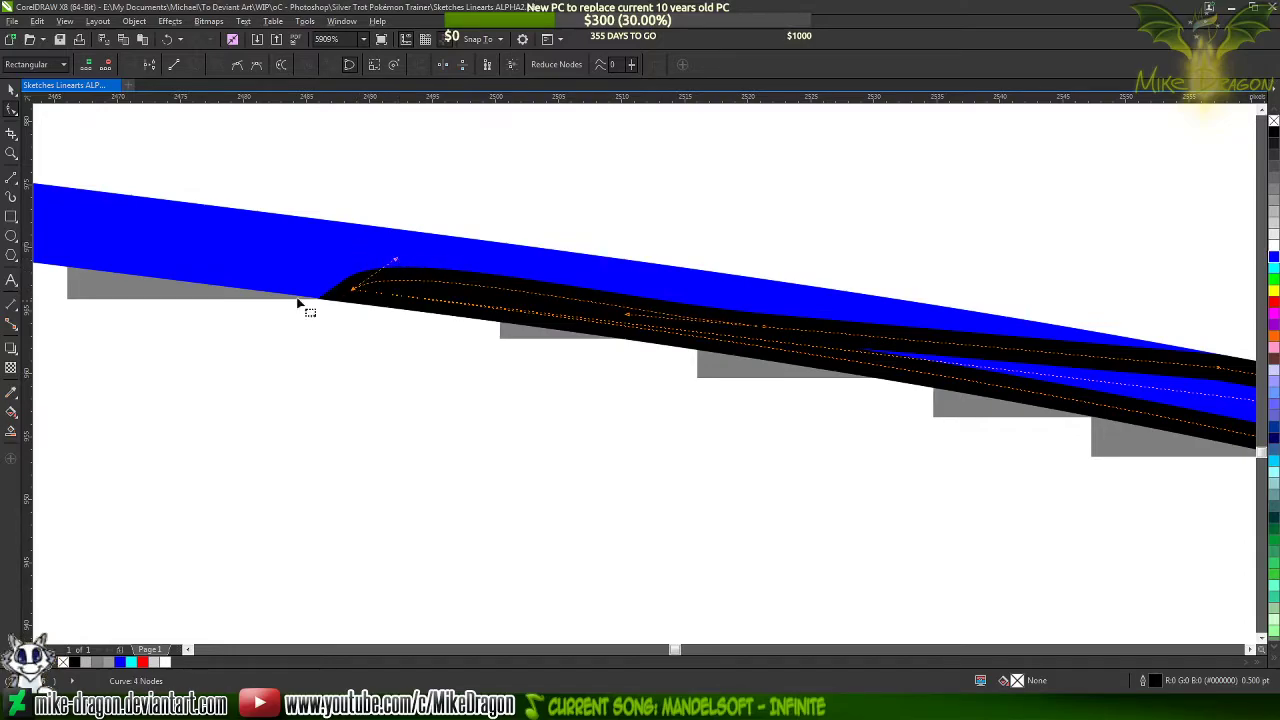
pyautogui.scroll(4, 240, 305)
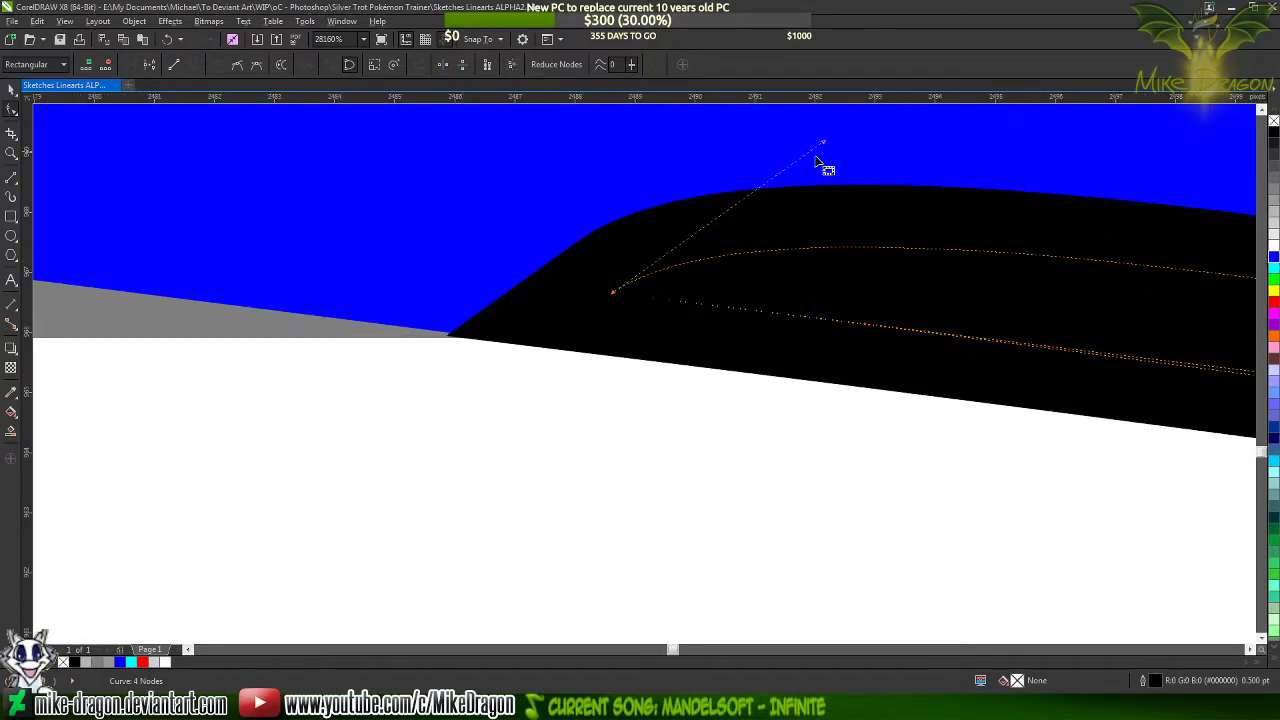
pyautogui.moveTo(826, 143); pyautogui.dragTo(943, 201)
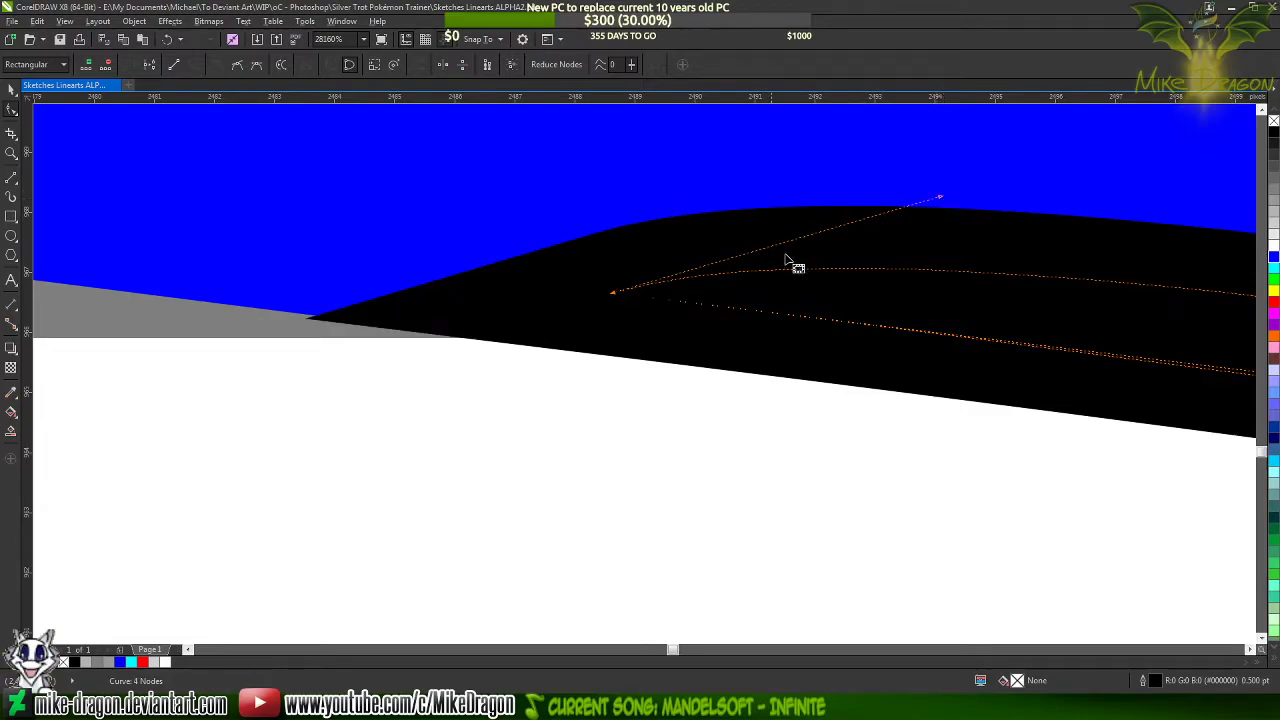
# Nudge the bulged inner end node slightly up so its outline stays within the blue line's lower edge
pyautogui.scroll(2, 628, 274)
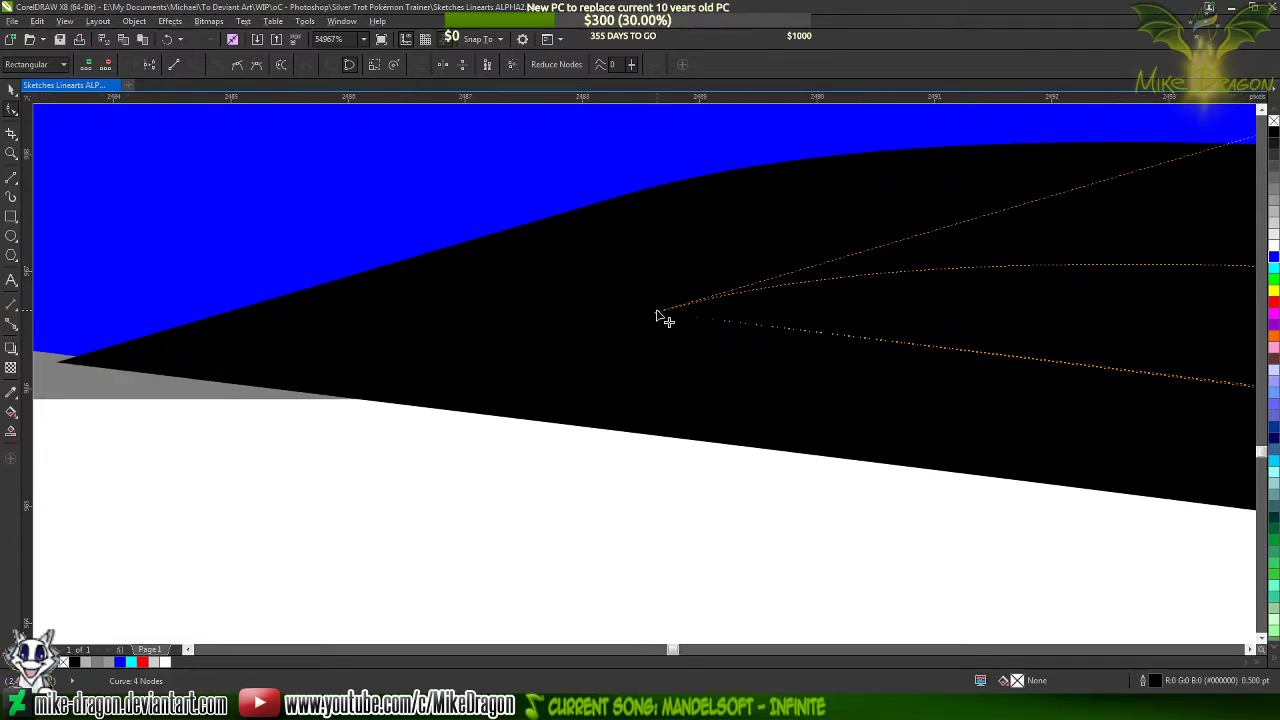
pyautogui.moveTo(652, 313); pyautogui.dragTo(645, 307)
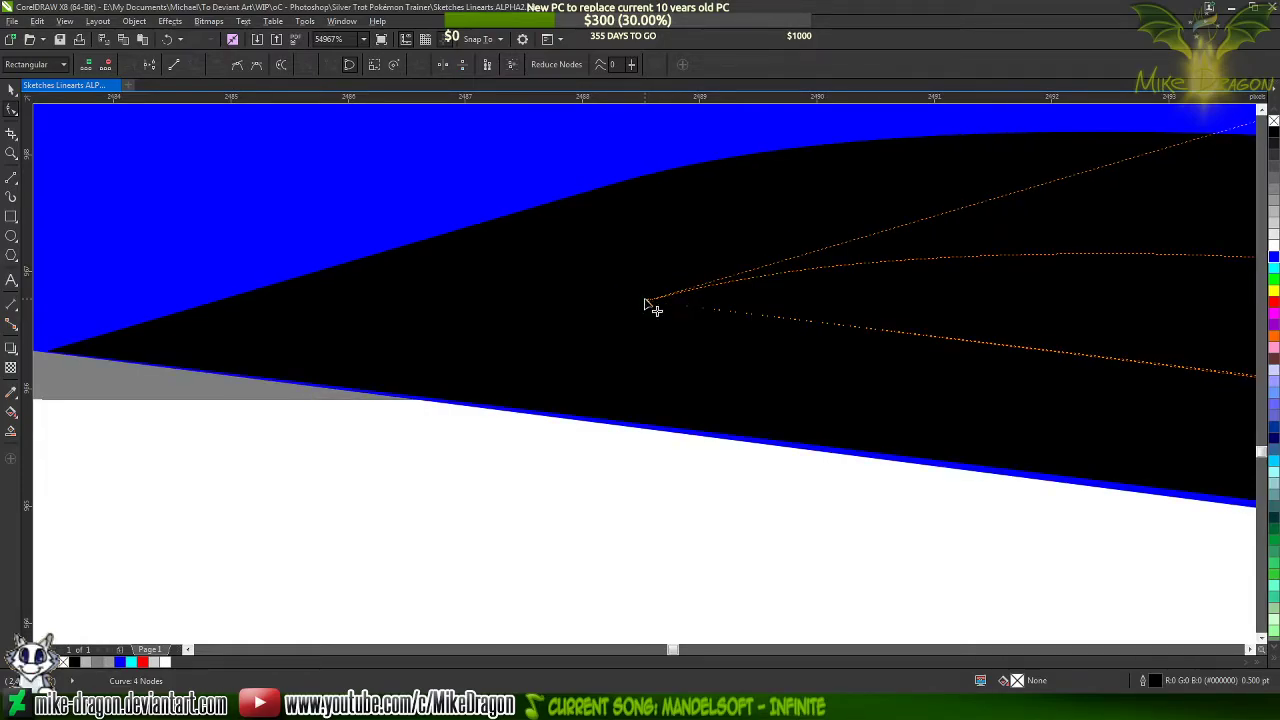
pyautogui.scroll(-3, 548, 283)
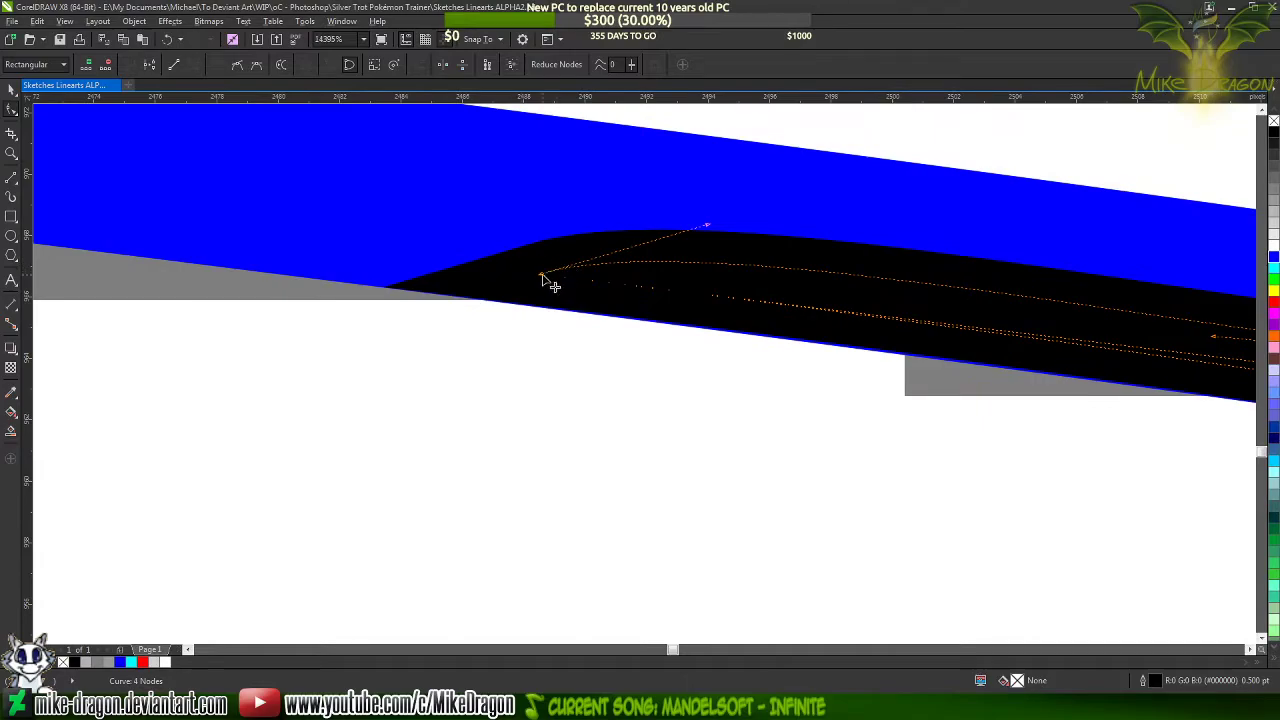
pyautogui.scroll(-3, 357, 269)
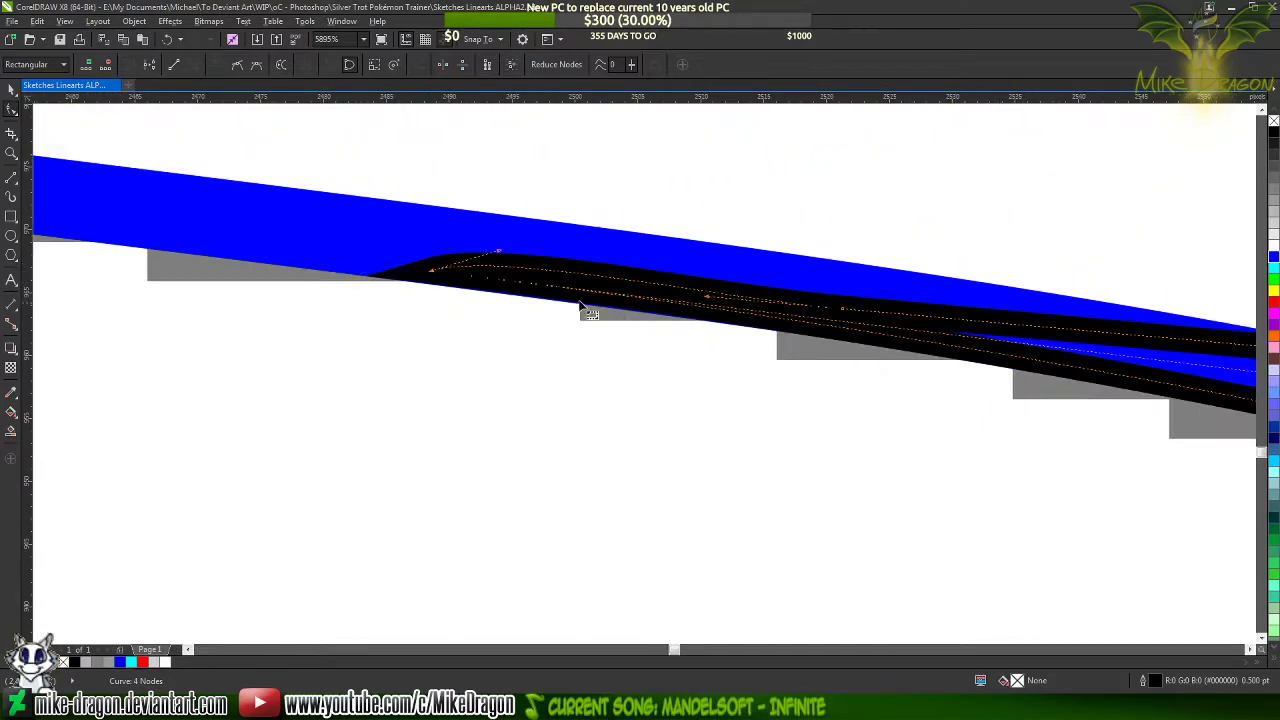
pyautogui.scroll(-2, 320, 280)
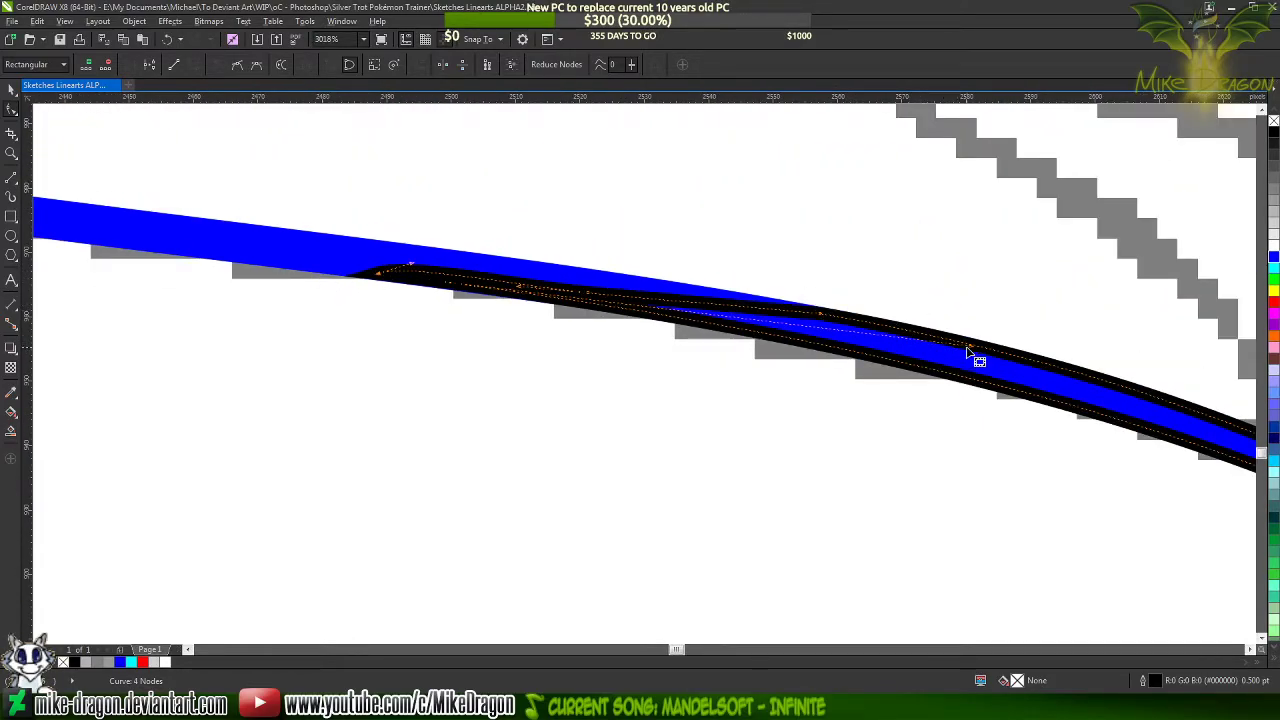
# Fine-tune the middle node's curve handle where the taper's upper side meets the blue line's upper edge
pyautogui.moveTo(969, 348); pyautogui.dragTo(930, 355)
pyautogui.scroll(6, 363, 268)
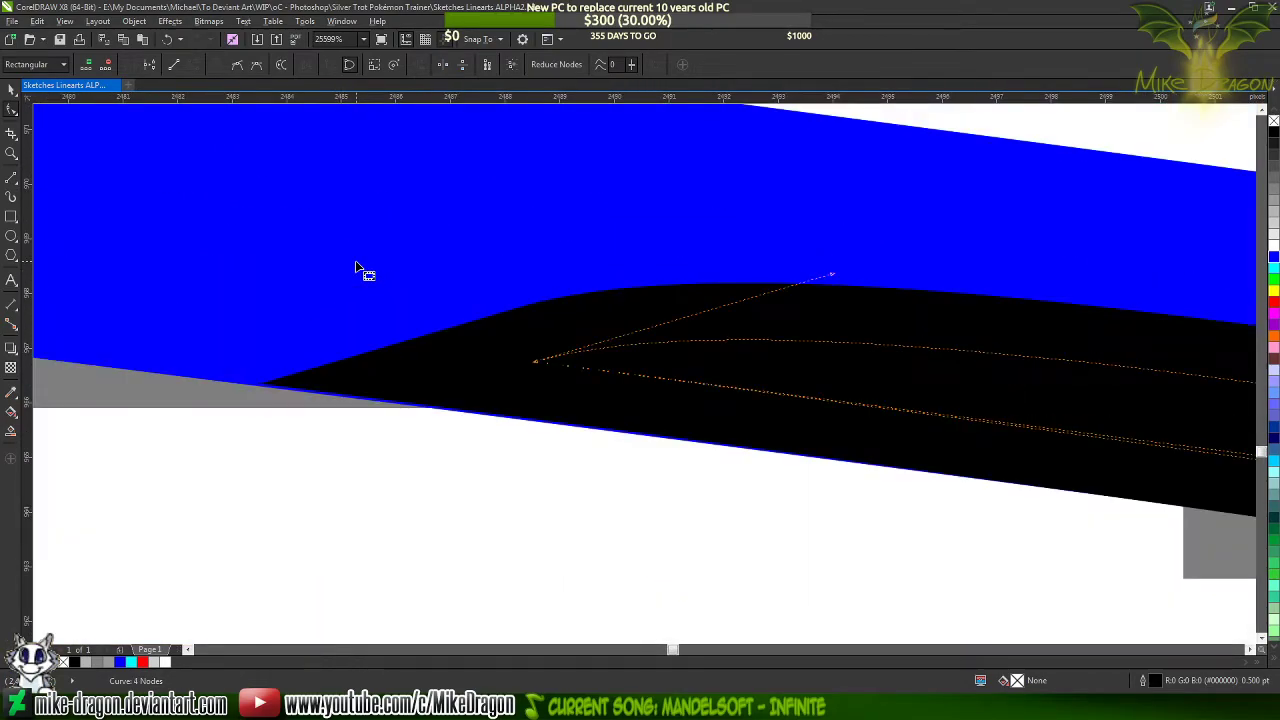
pyautogui.scroll(-2, 440, 298)
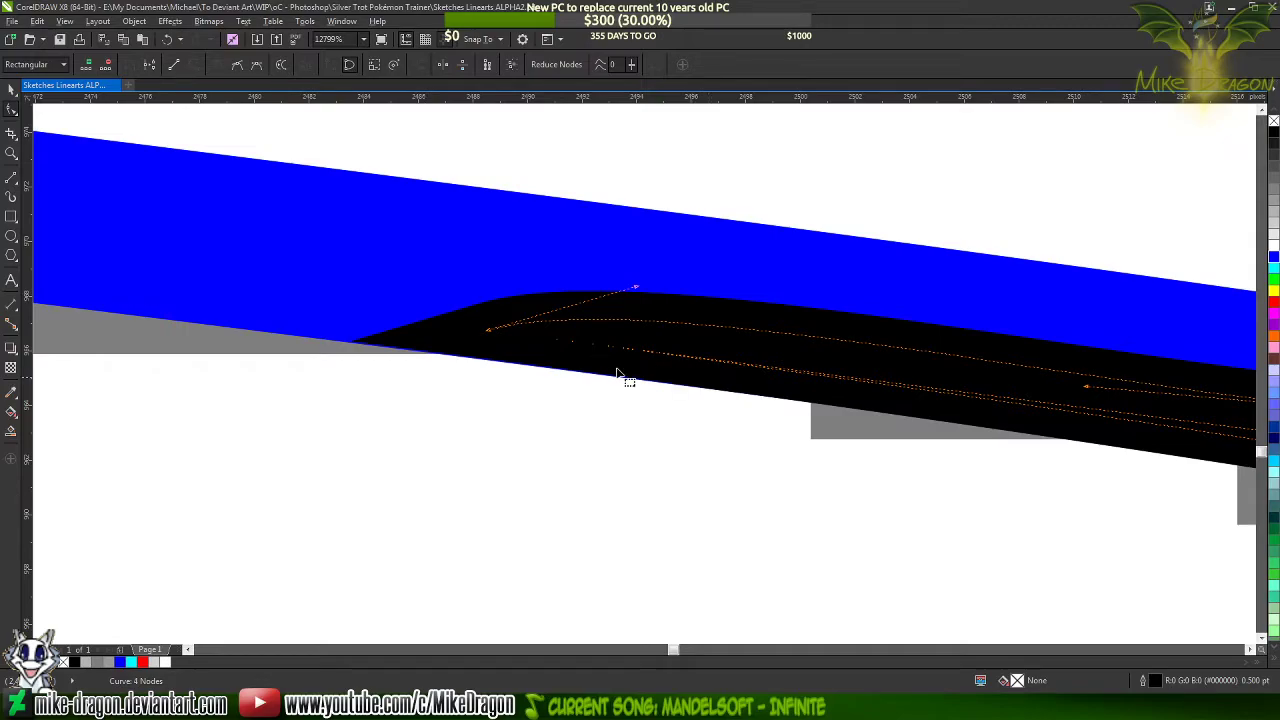
pyautogui.scroll(-4, 706, 400)
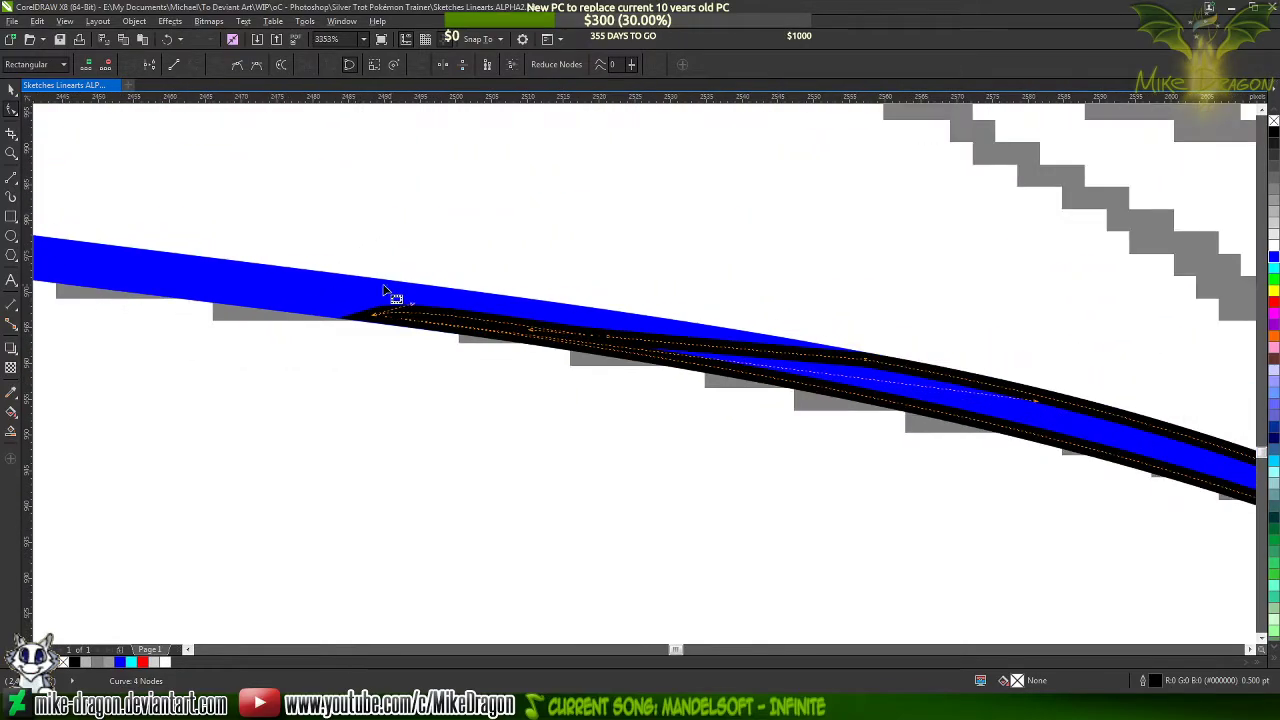
# Shorten the blue line by adding a node inside the taper shape and deleting the line's end node at the tip
pyautogui.scroll(3, 925, 390)
pyautogui.click(830, 365)
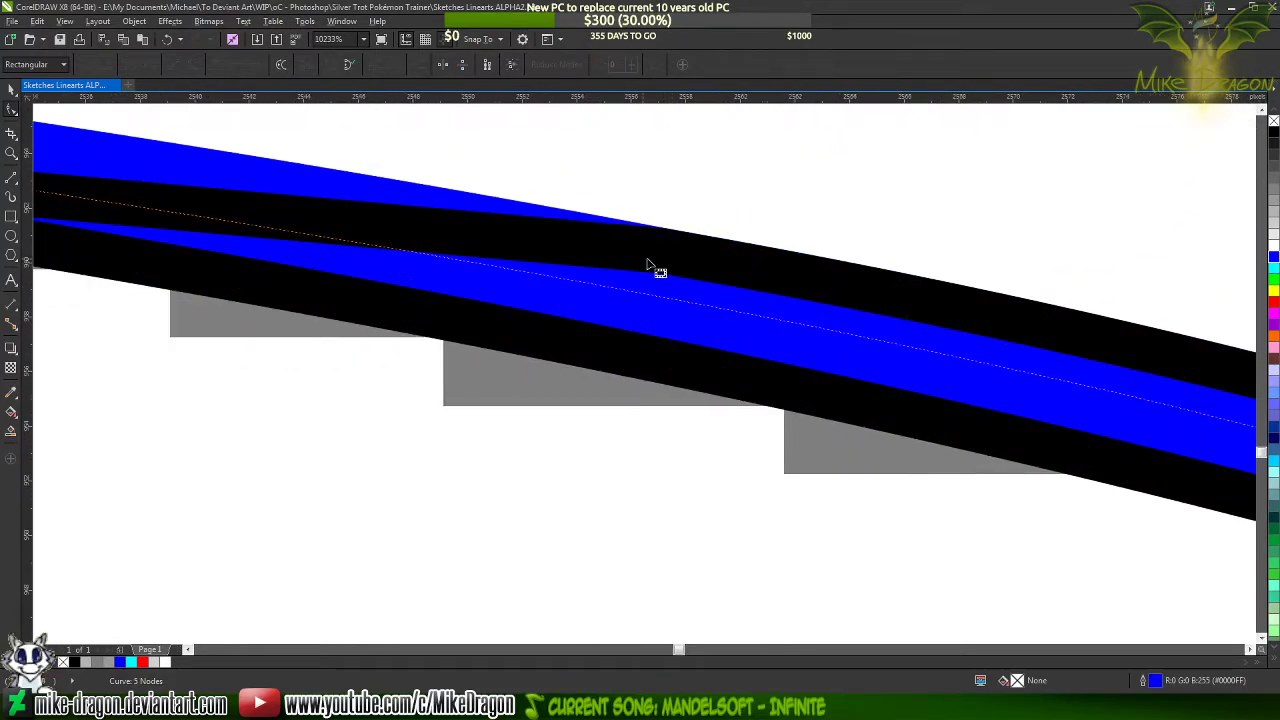
pyautogui.scroll(2, 640, 262)
pyautogui.scroll(2, 870, 262)
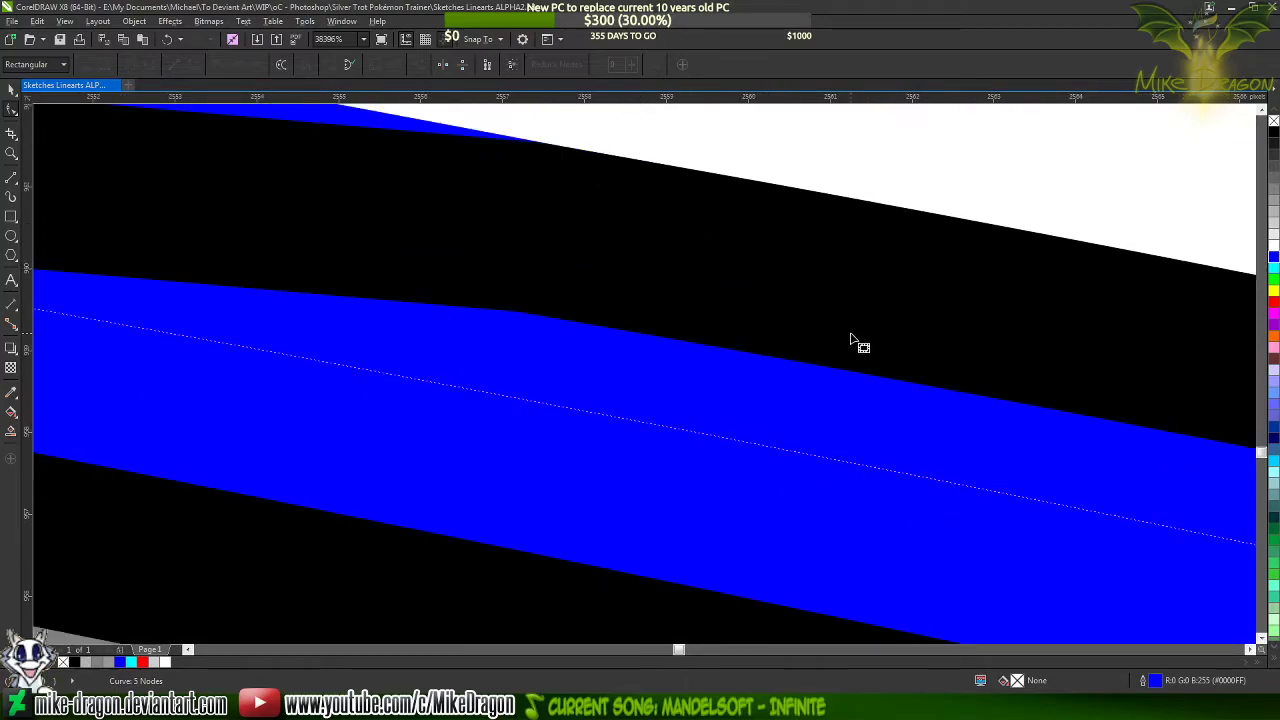
pyautogui.scroll(-5, 866, 340)
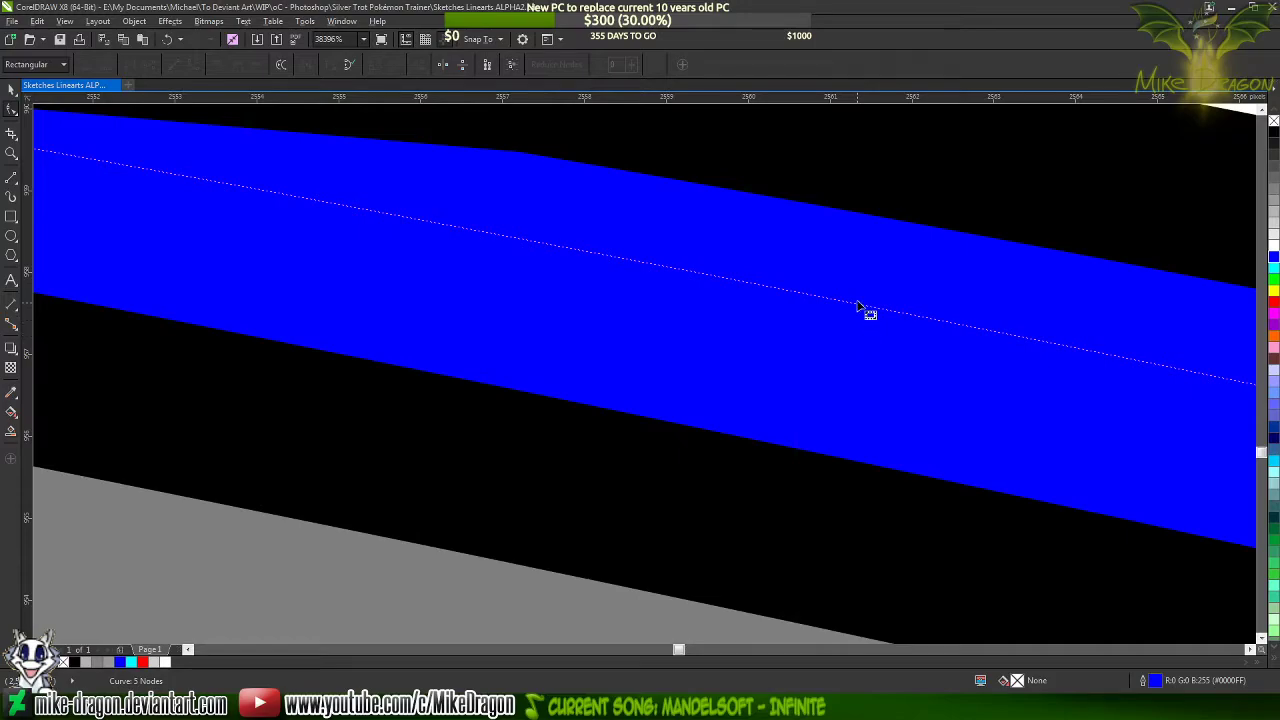
pyautogui.doubleClick(857, 305)
pyautogui.scroll(-7, 586, 297)
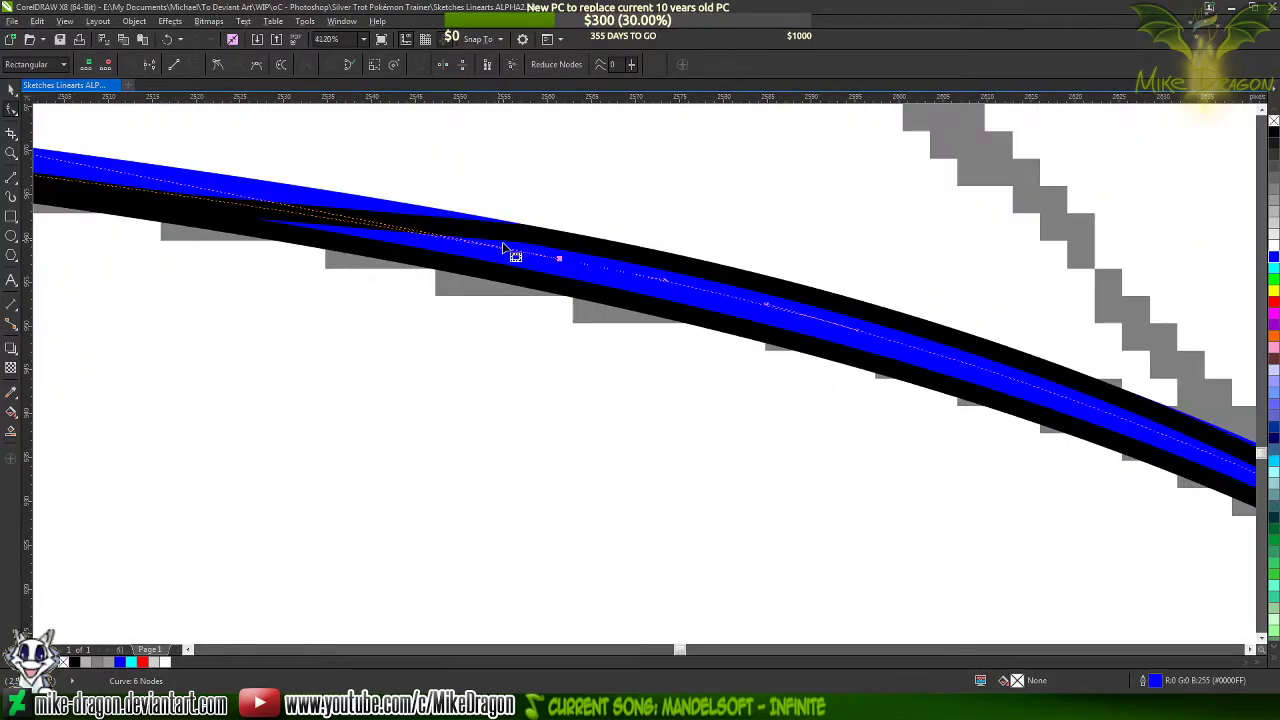
pyautogui.scroll(-4, 651, 331)
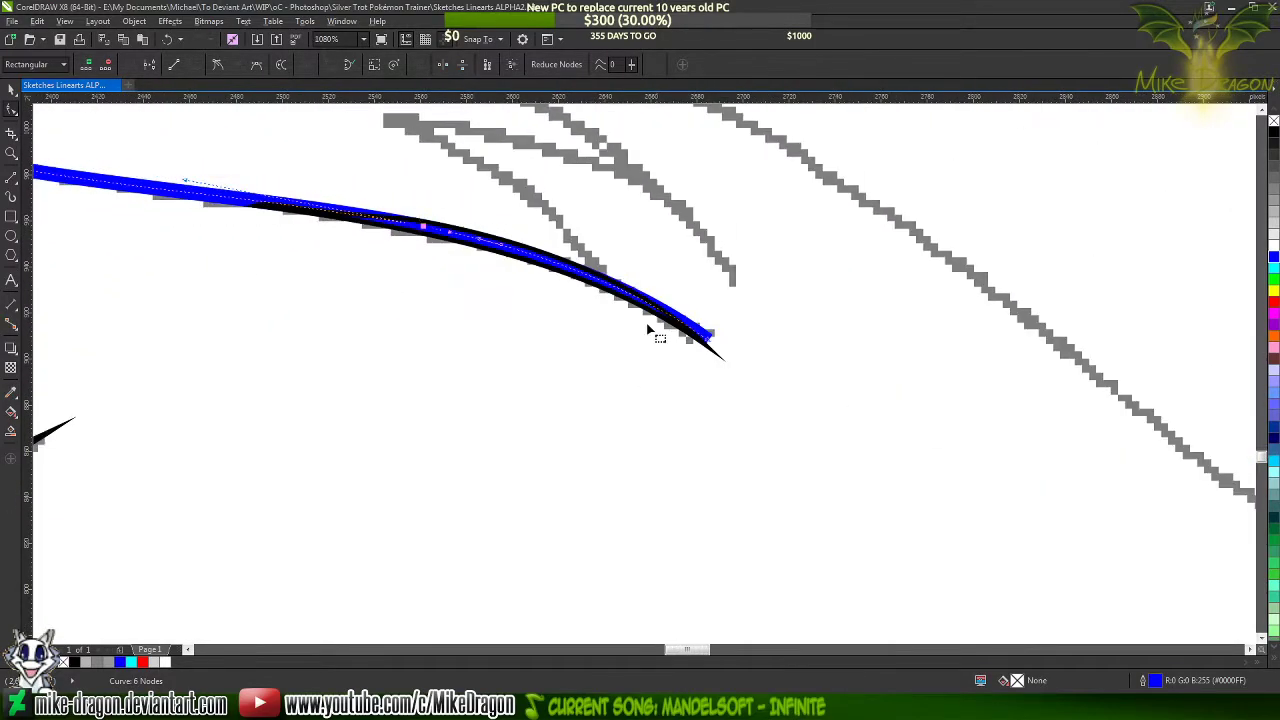
pyautogui.doubleClick(704, 344)
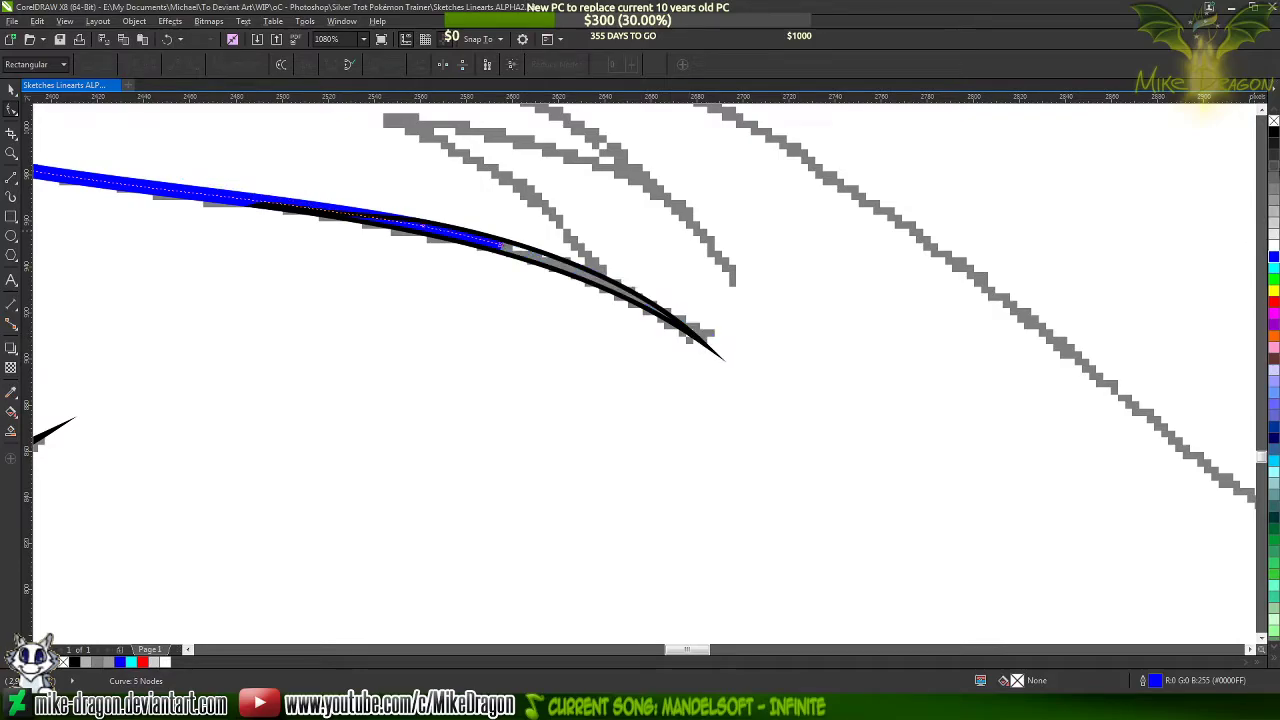
# Recolor the shortened blue line black and fill the taper shape with black
pyautogui.rightClick(1274, 133)
pyautogui.click(578, 276)
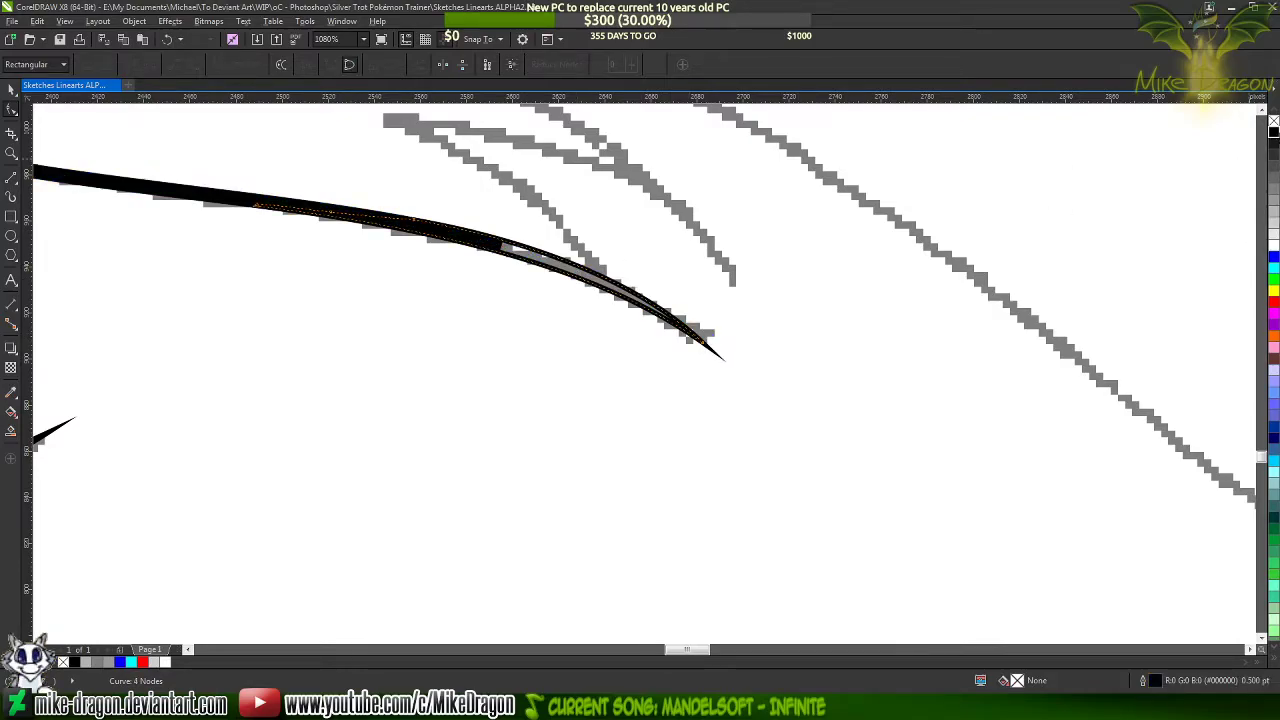
pyautogui.rightClick(1275, 122)
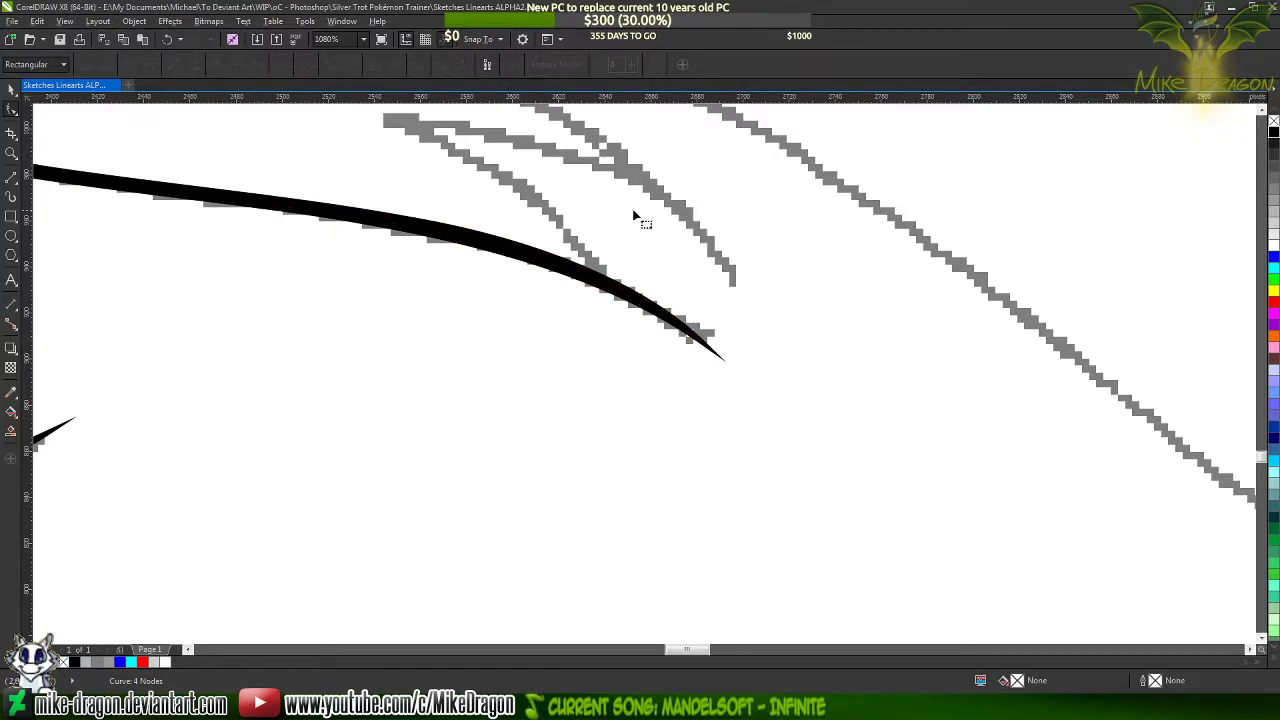
# Activate the 2-Point Line tool for tracing the remaining gray sketch stroke between the small tuft strokes and the body
pyautogui.scroll(2, 372, 214)
pyautogui.scroll(-4, 372, 214)
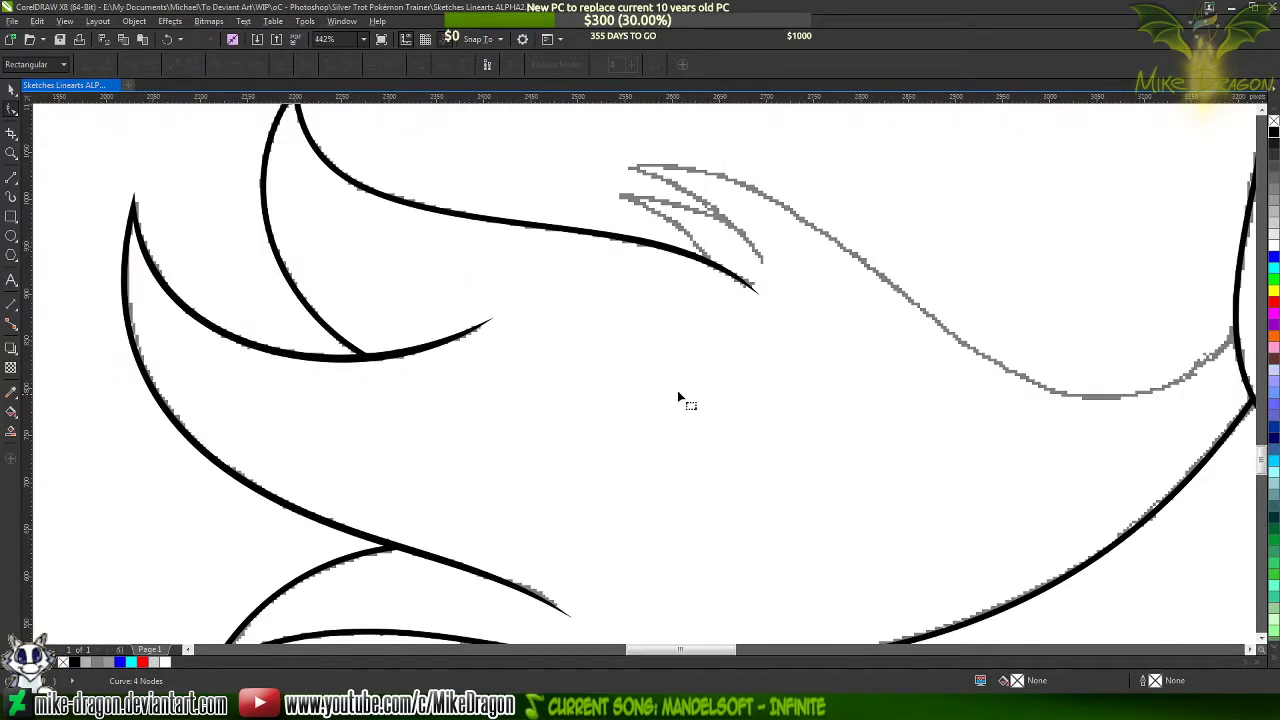
pyautogui.scroll(-2, 677, 392)
pyautogui.scroll(2, 725, 318)
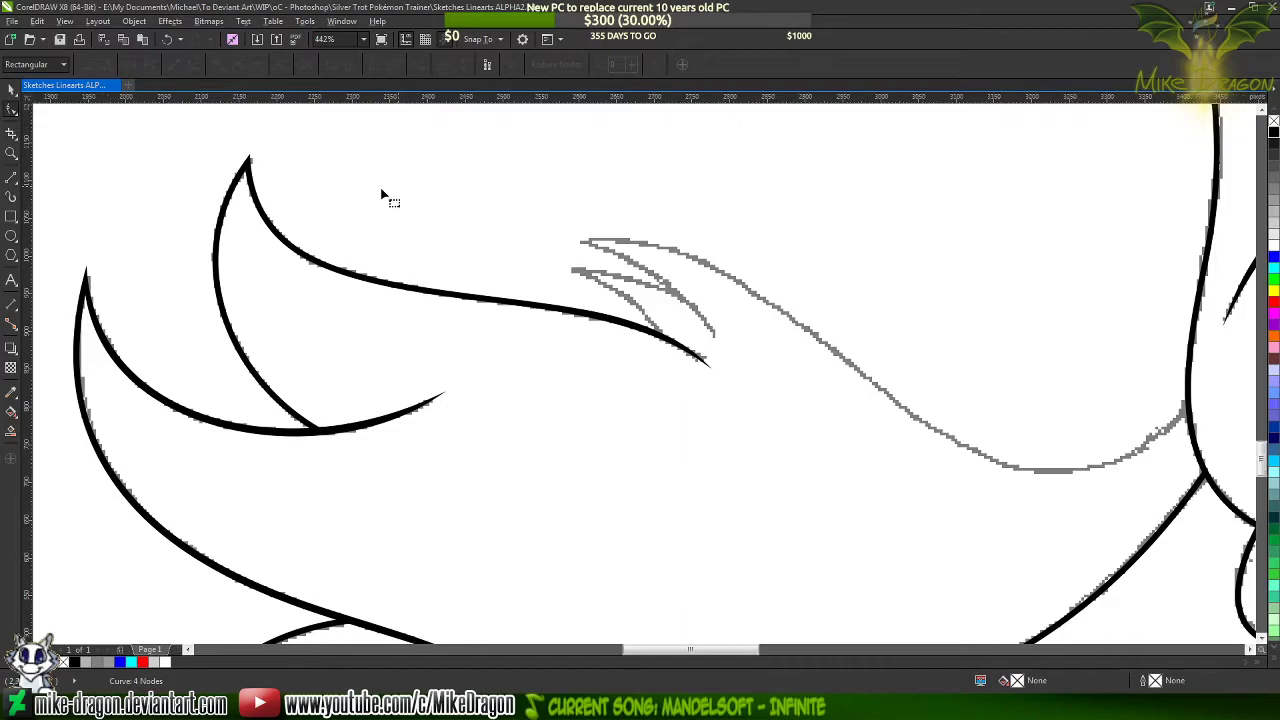
pyautogui.scroll(-3, 651, 211)
pyautogui.scroll(2, 534, 214)
pyautogui.scroll(1, 392, 200)
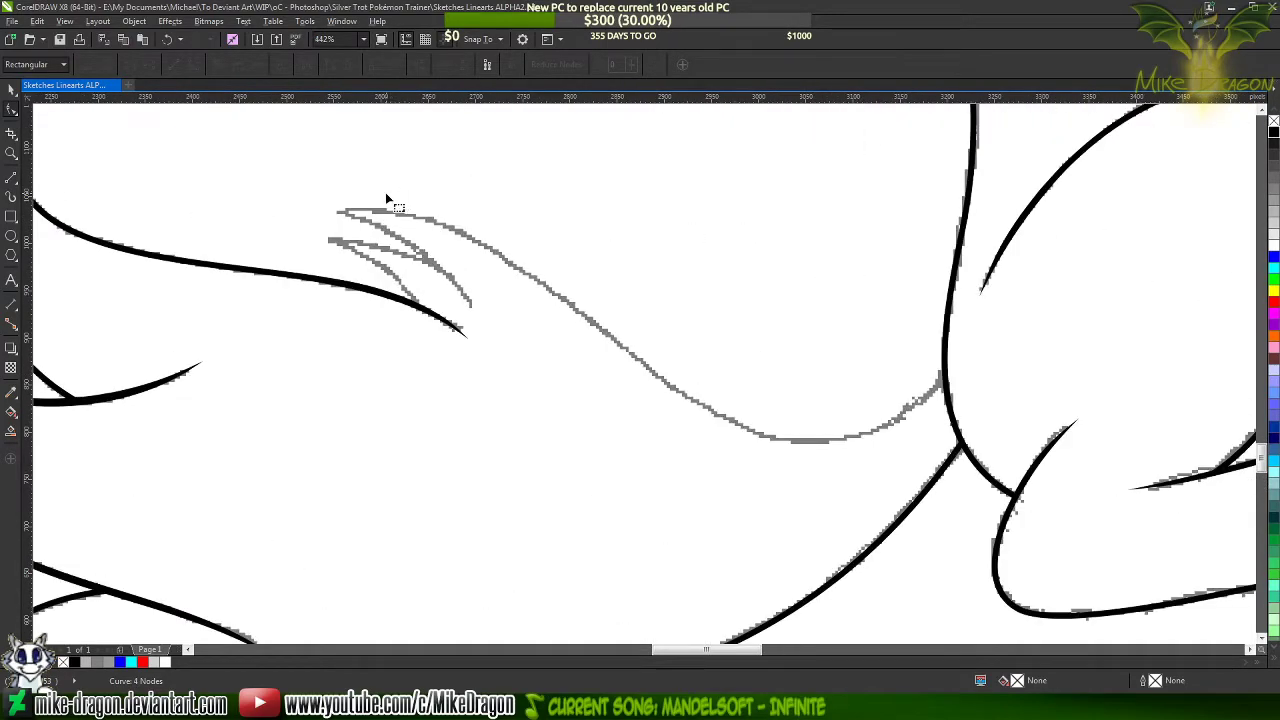
pyautogui.click(11, 177)
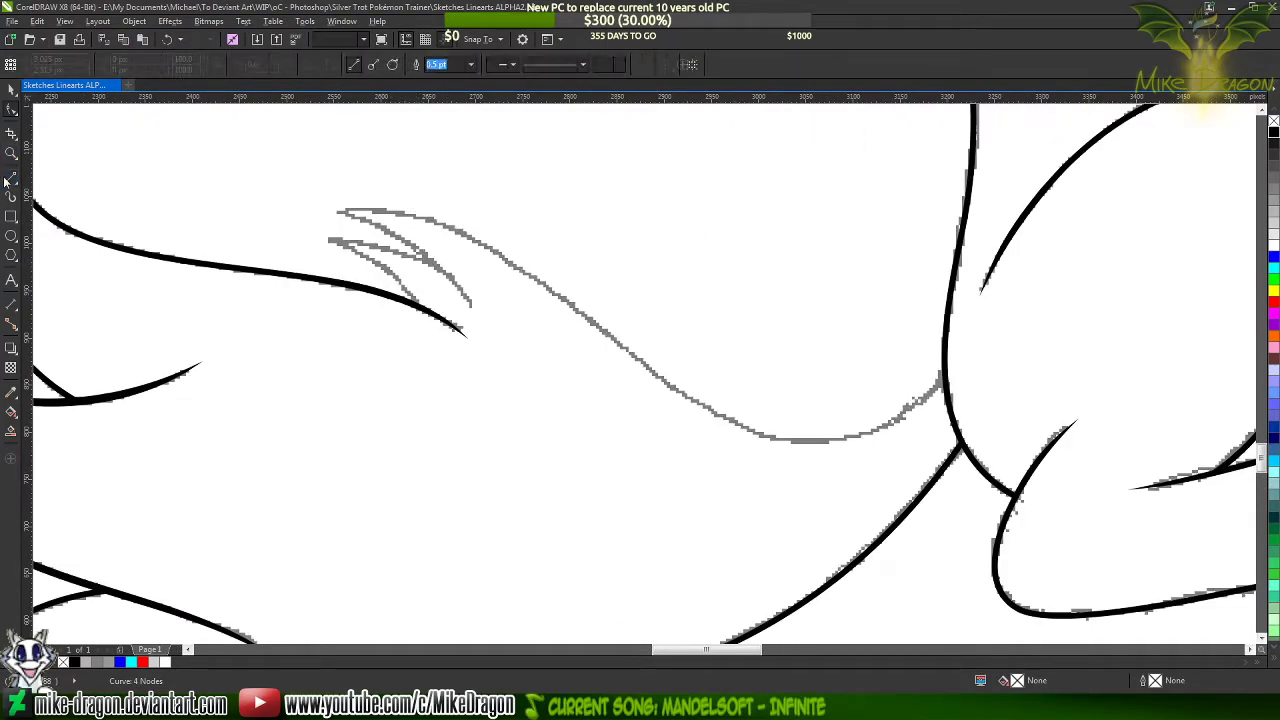
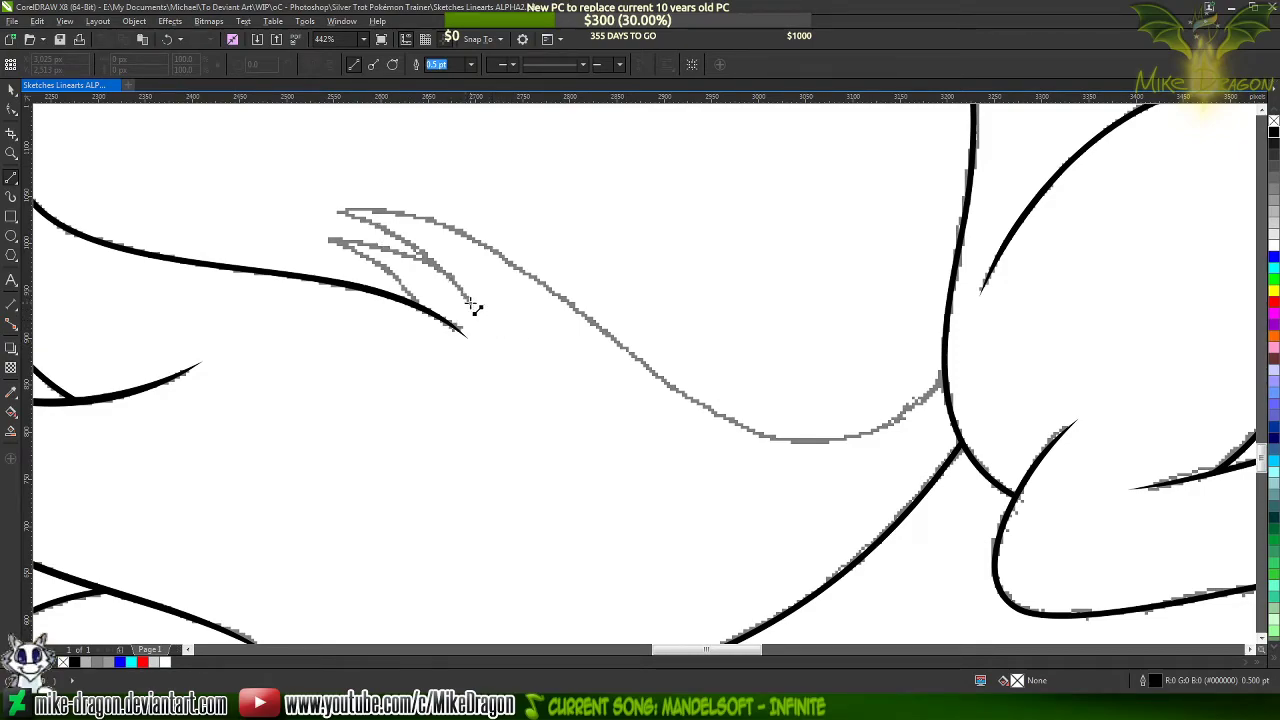
# Draw a three-segment line from the upper tuft stroke's end to its tip, along the long tail stroke to the body outline, 1.5 pt wide
pyautogui.click(470, 301)
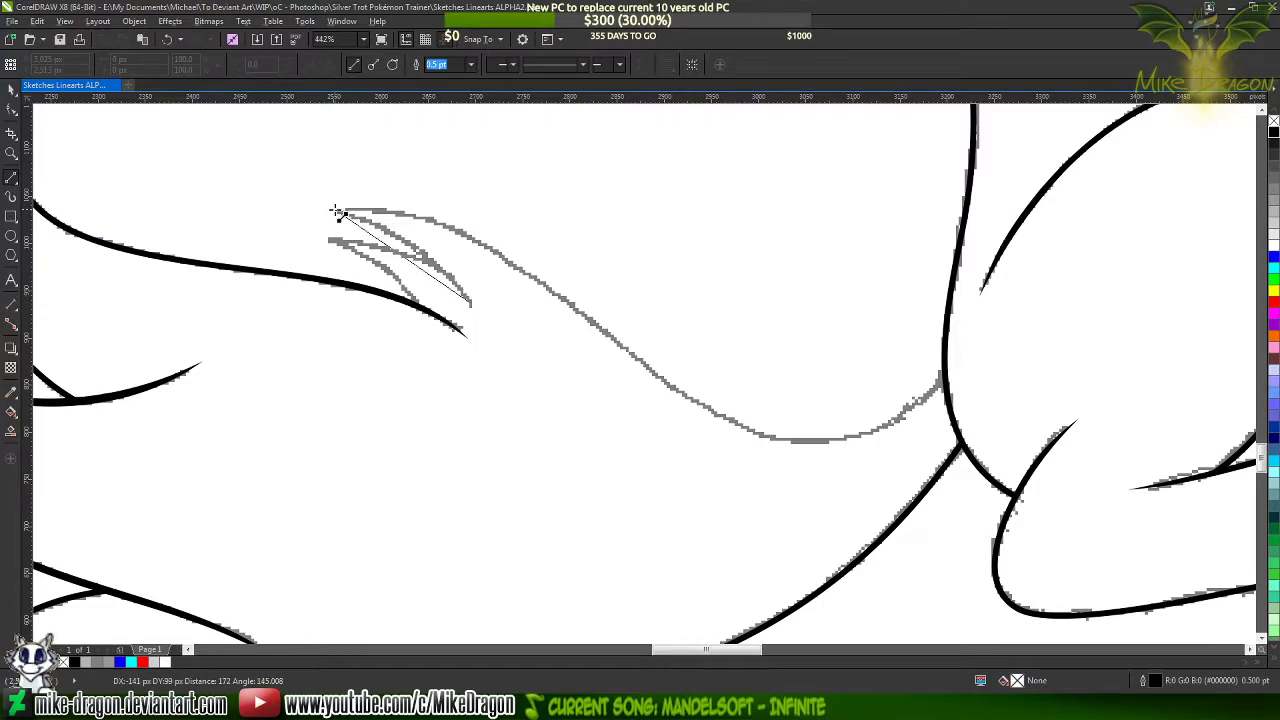
pyautogui.click(336, 212)
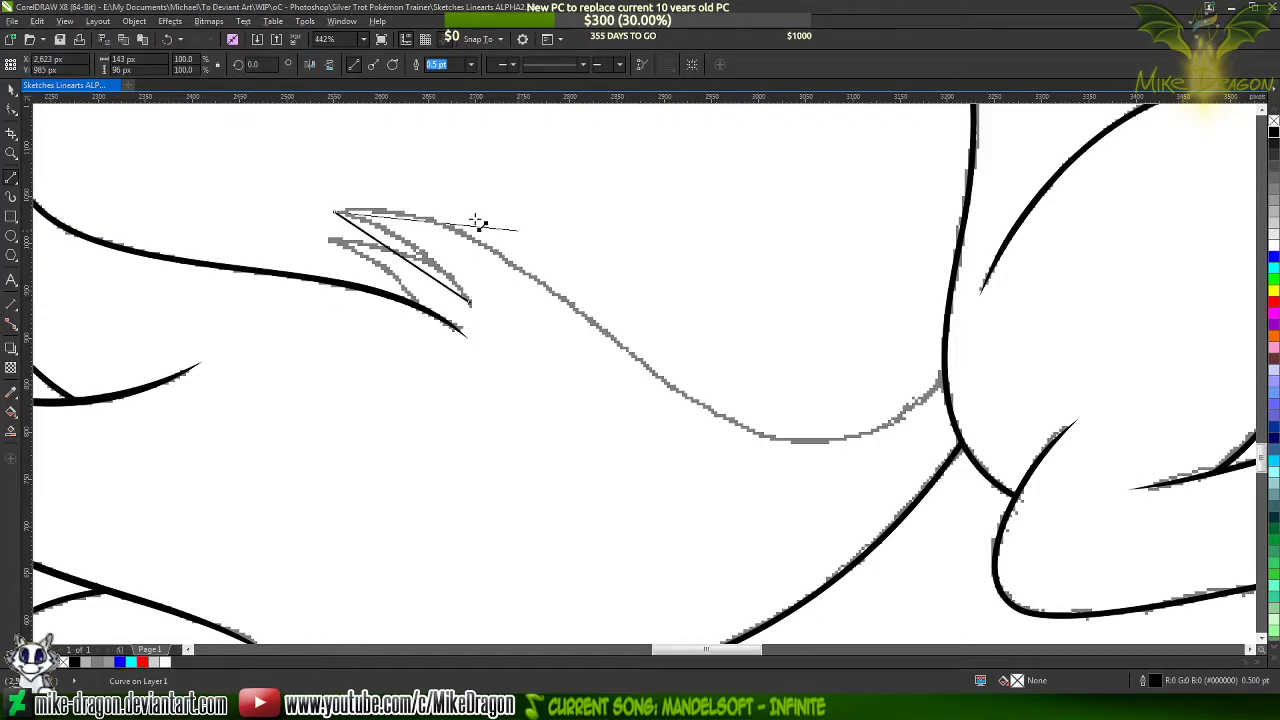
pyautogui.click(641, 360)
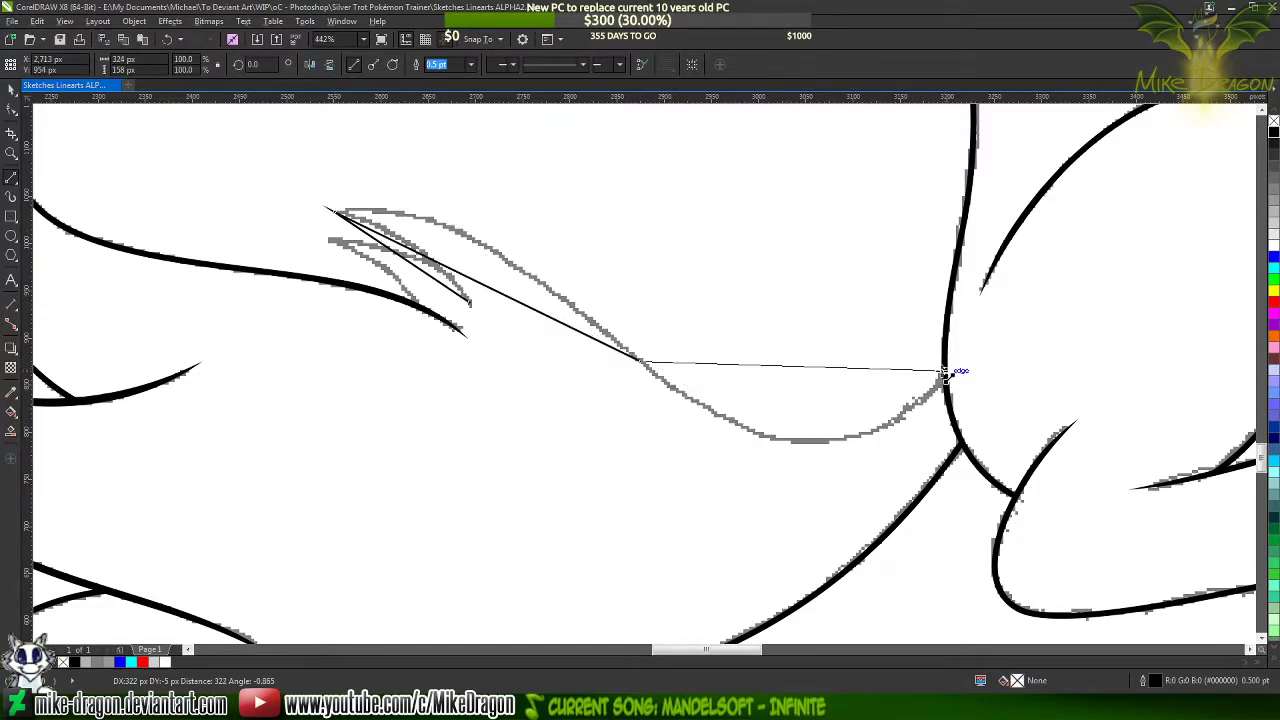
pyautogui.doubleClick(942, 367)
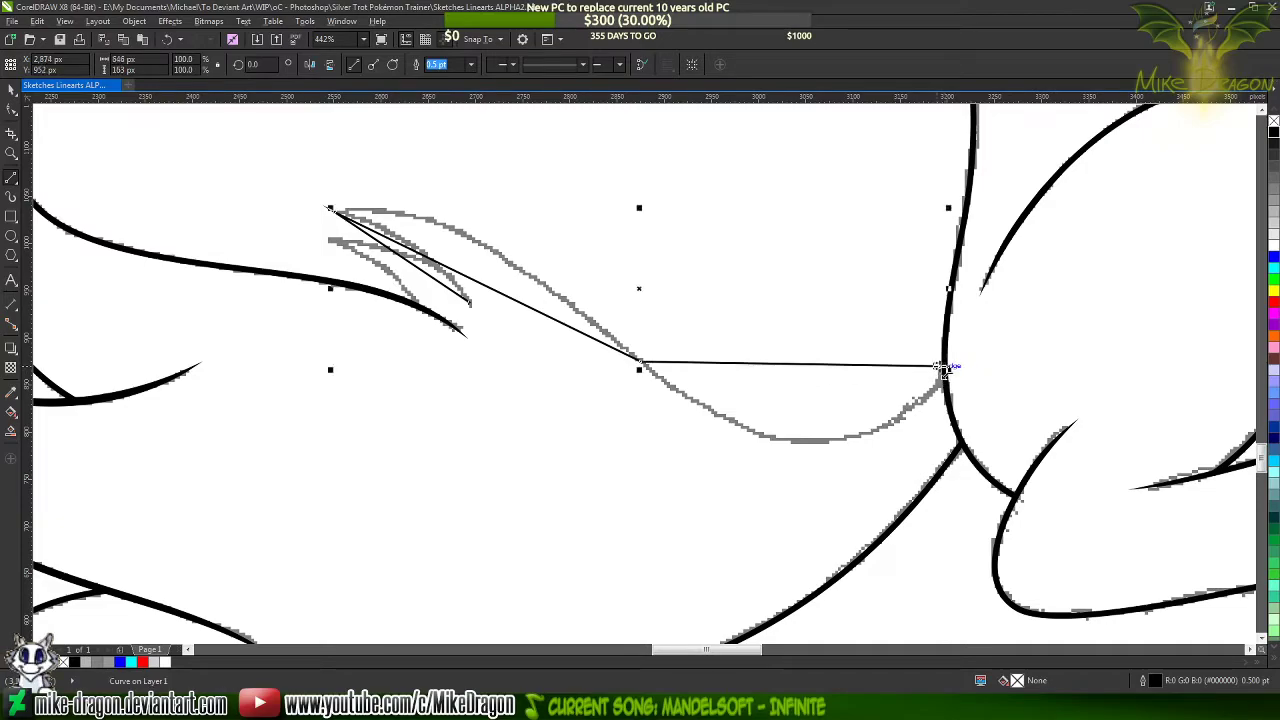
pyautogui.click(469, 66)
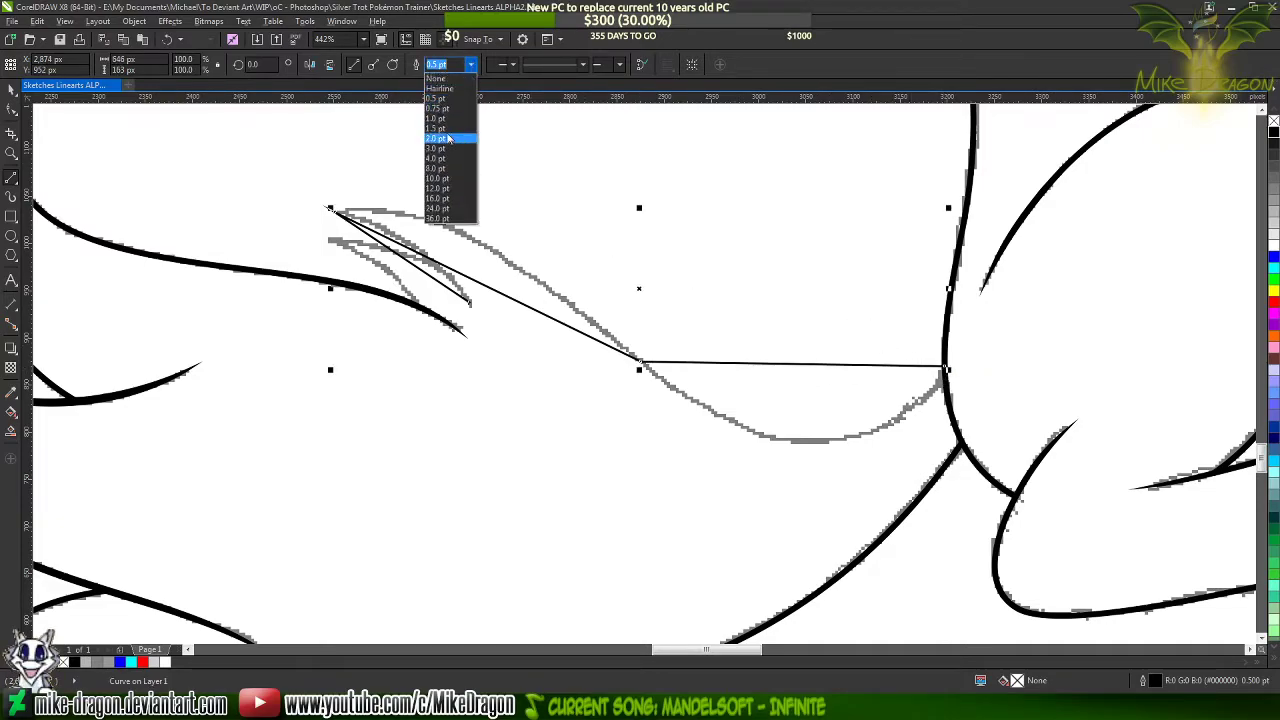
pyautogui.click(445, 138)
# Convert all segments of the new tail line to curves
pyautogui.press('F10')
pyautogui.moveTo(272, 150); pyautogui.dragTo(1006, 478)
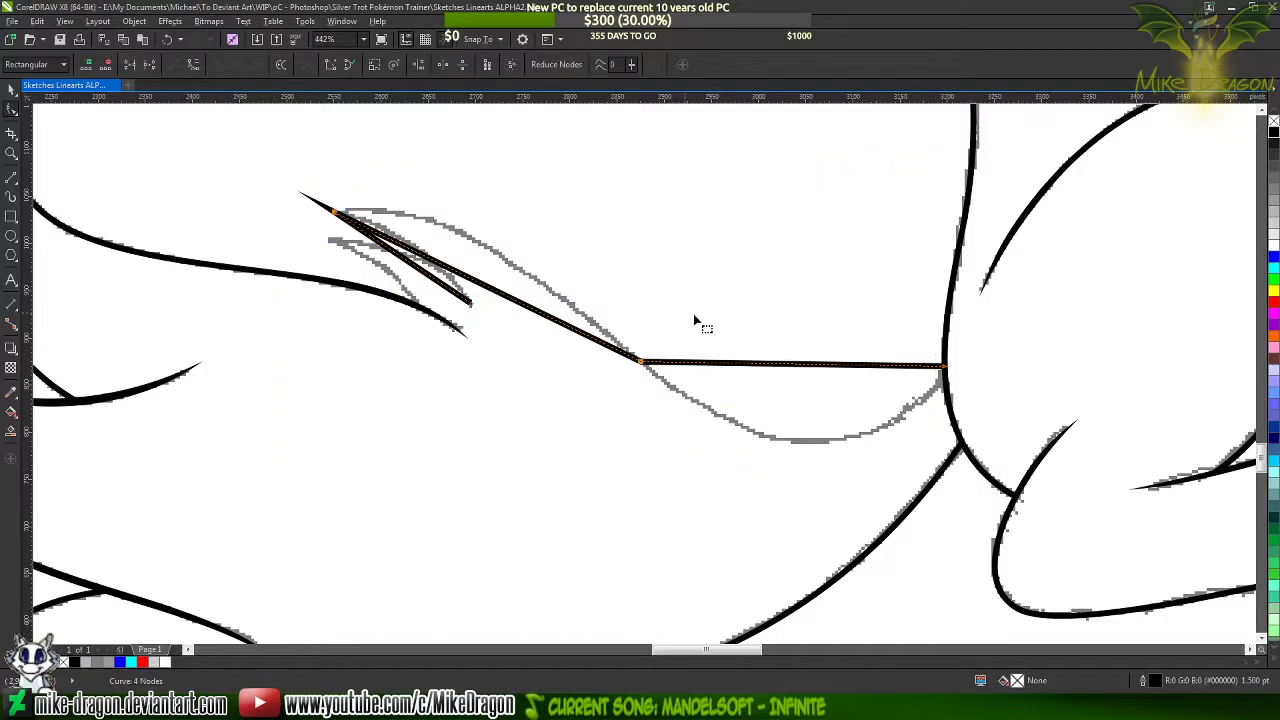
pyautogui.rightClick(684, 312)
pyautogui.click(705, 370)
# Bend the long tail line's two segments between the tuft tip and the body to follow the gray sketch
pyautogui.scroll(1, 602, 285)
pyautogui.click(473, 287)
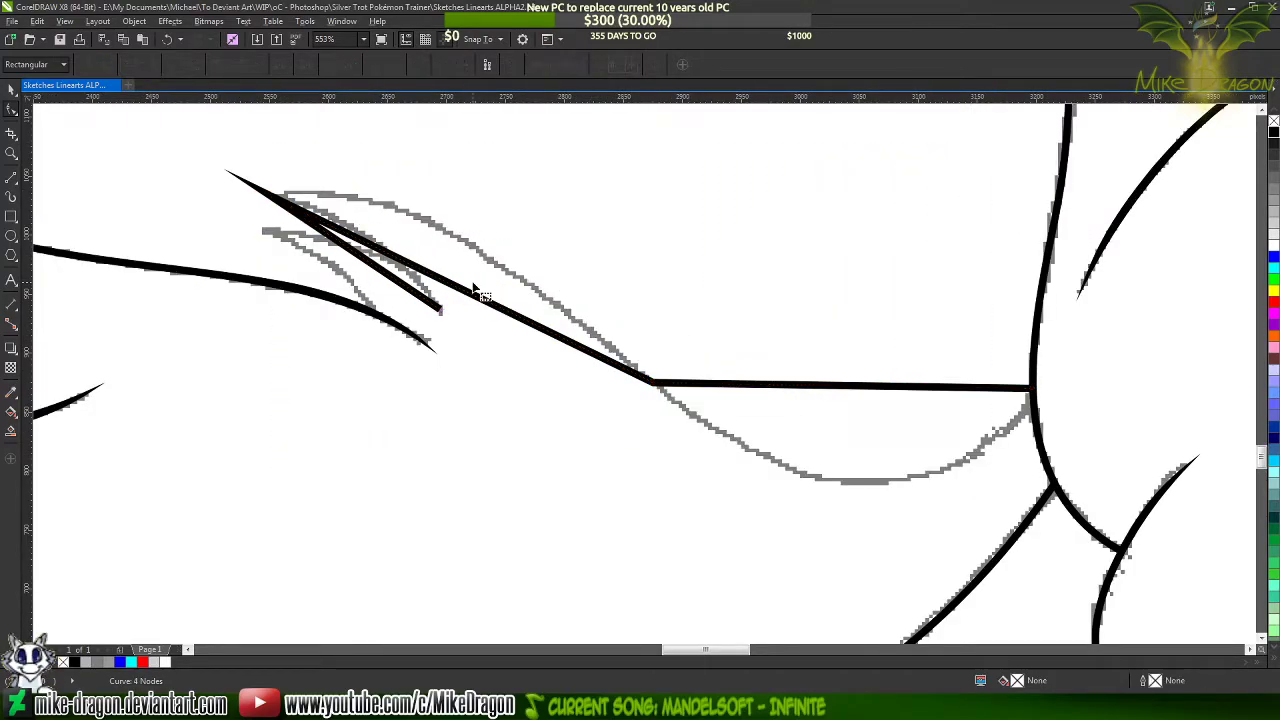
pyautogui.click(445, 287)
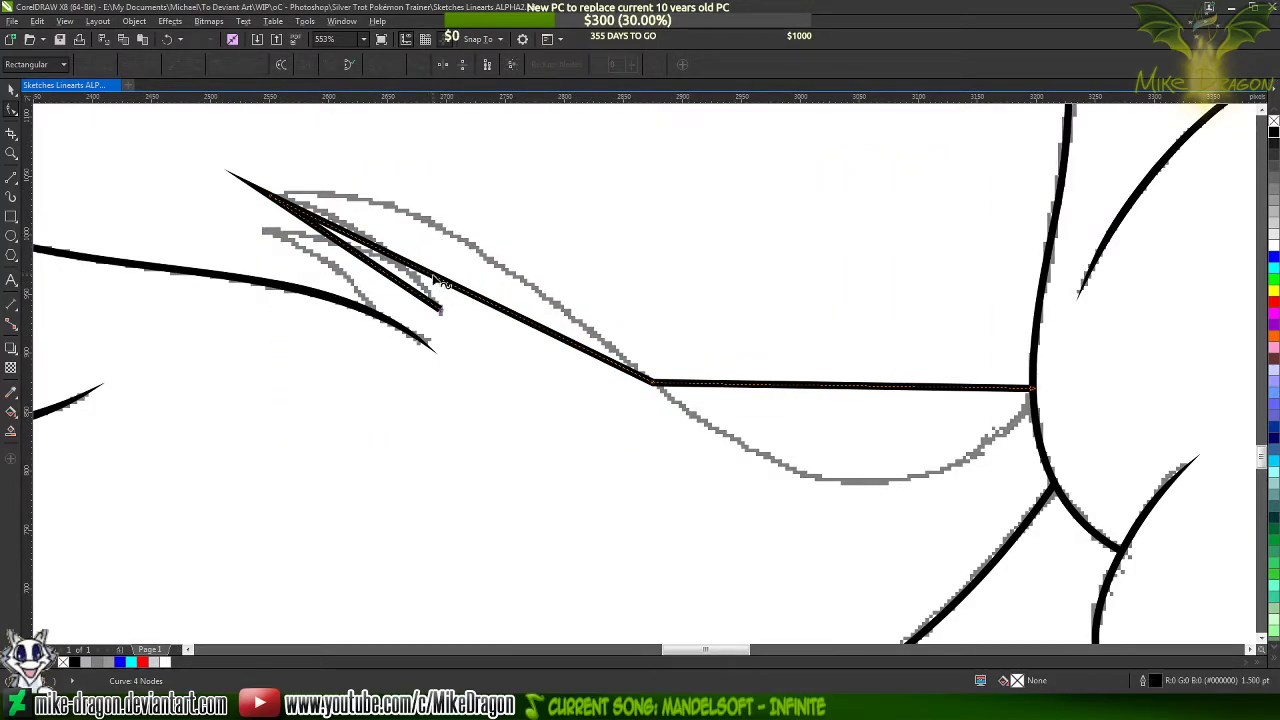
pyautogui.moveTo(440, 276); pyautogui.dragTo(438, 222)
pyautogui.moveTo(441, 224); pyautogui.dragTo(441, 222)
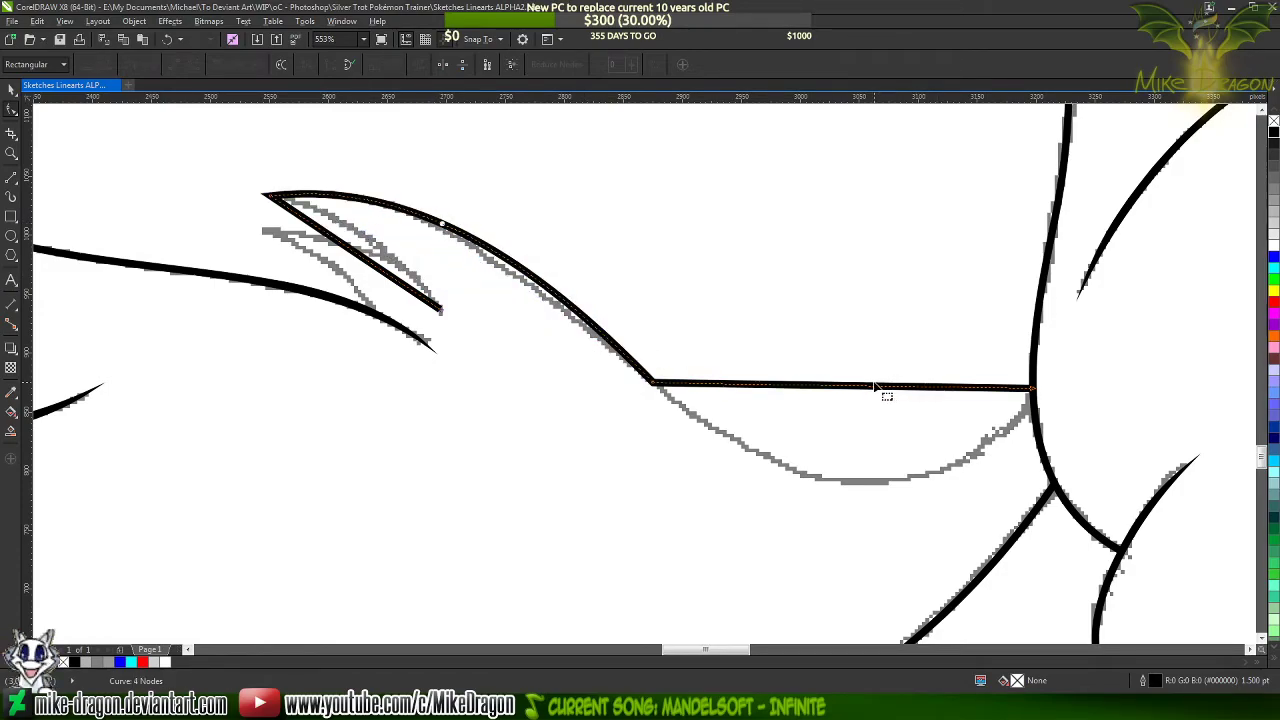
pyautogui.moveTo(868, 388); pyautogui.dragTo(873, 482)
# Adjust the curve handles of the segment next to the body so it follows the gray sketch's lower bend
pyautogui.click(1035, 397)
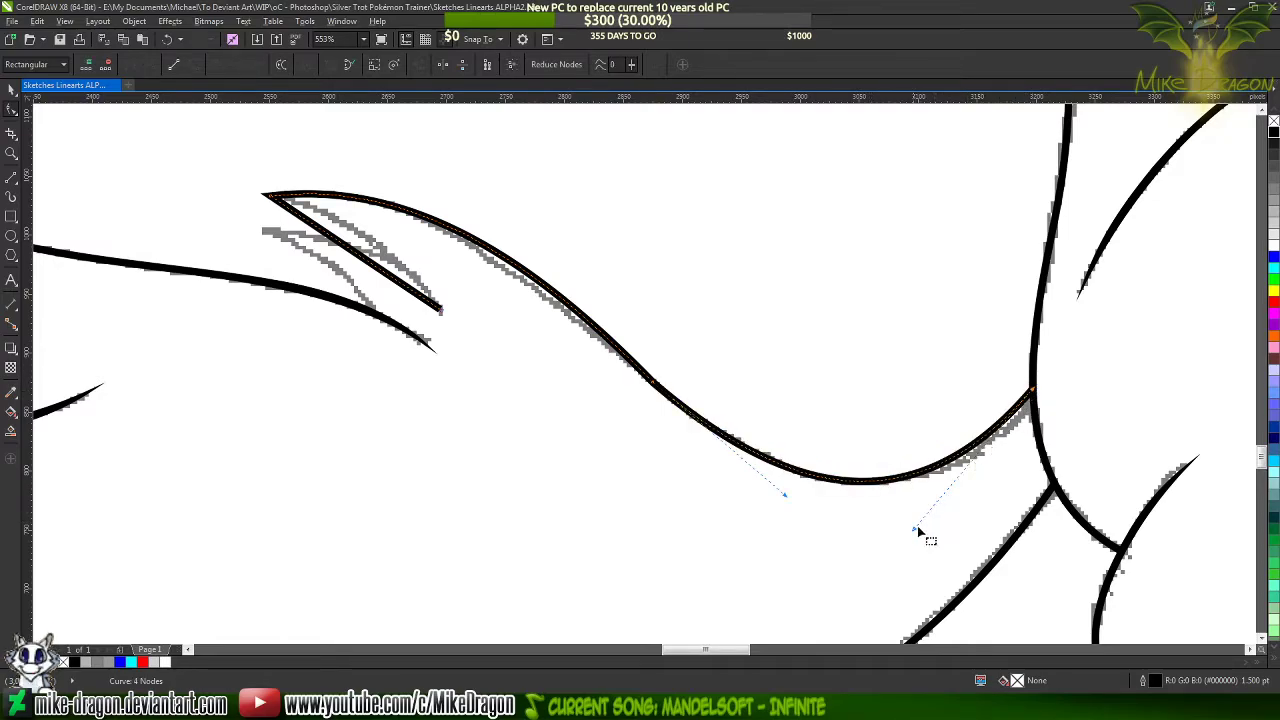
pyautogui.moveTo(913, 534); pyautogui.dragTo(973, 518)
pyautogui.moveTo(788, 497); pyautogui.dragTo(770, 511)
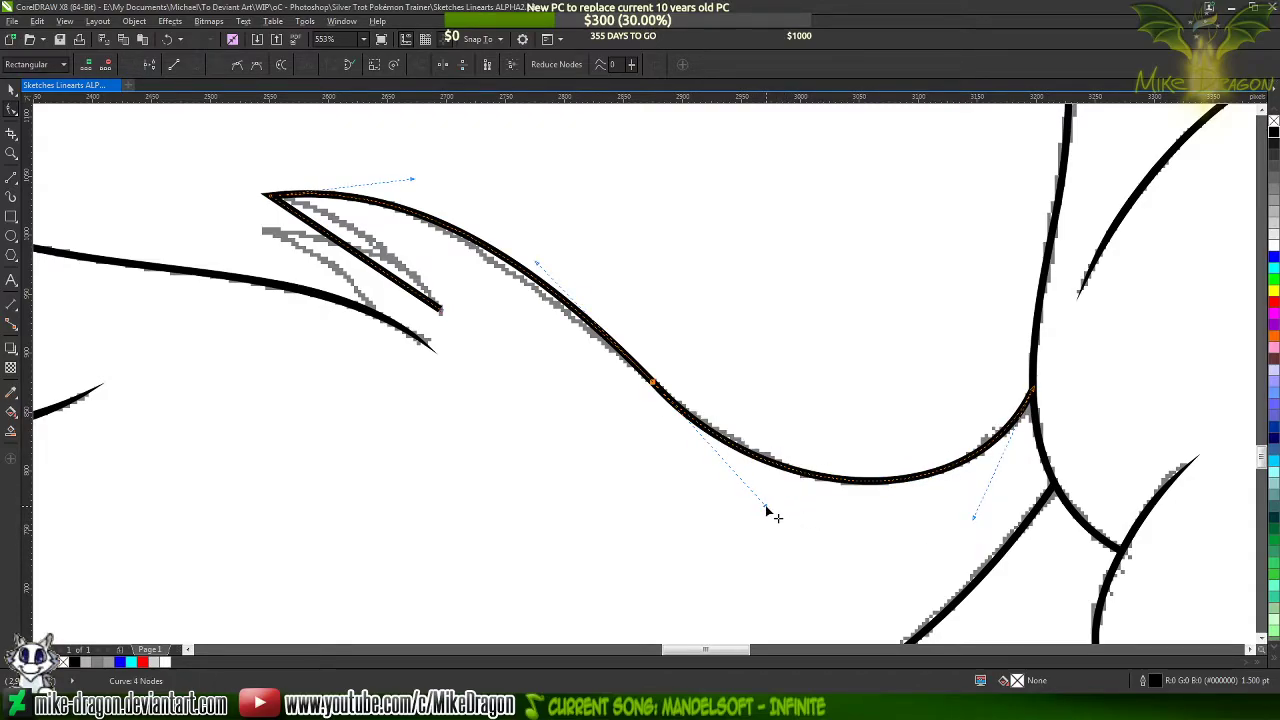
pyautogui.doubleClick(860, 484)
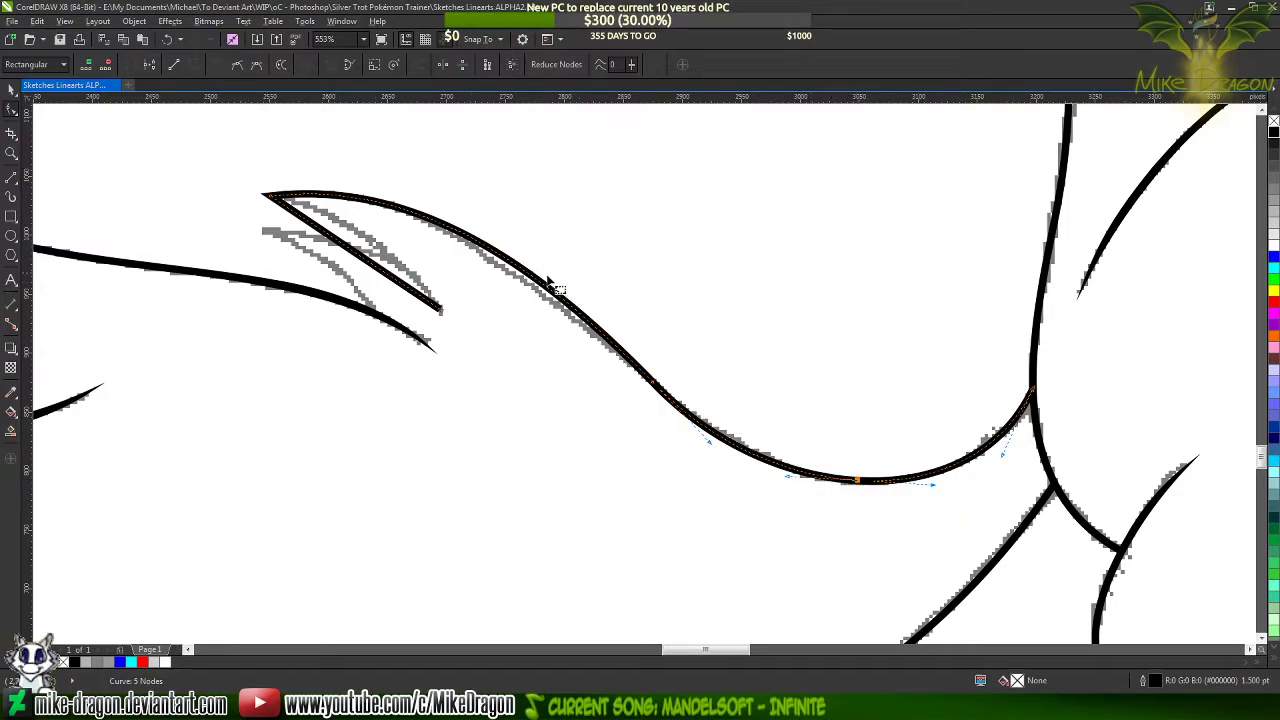
pyautogui.doubleClick(511, 263)
pyautogui.hotkey('ctrl', 'z')
pyautogui.hotkey('ctrl', 'z')
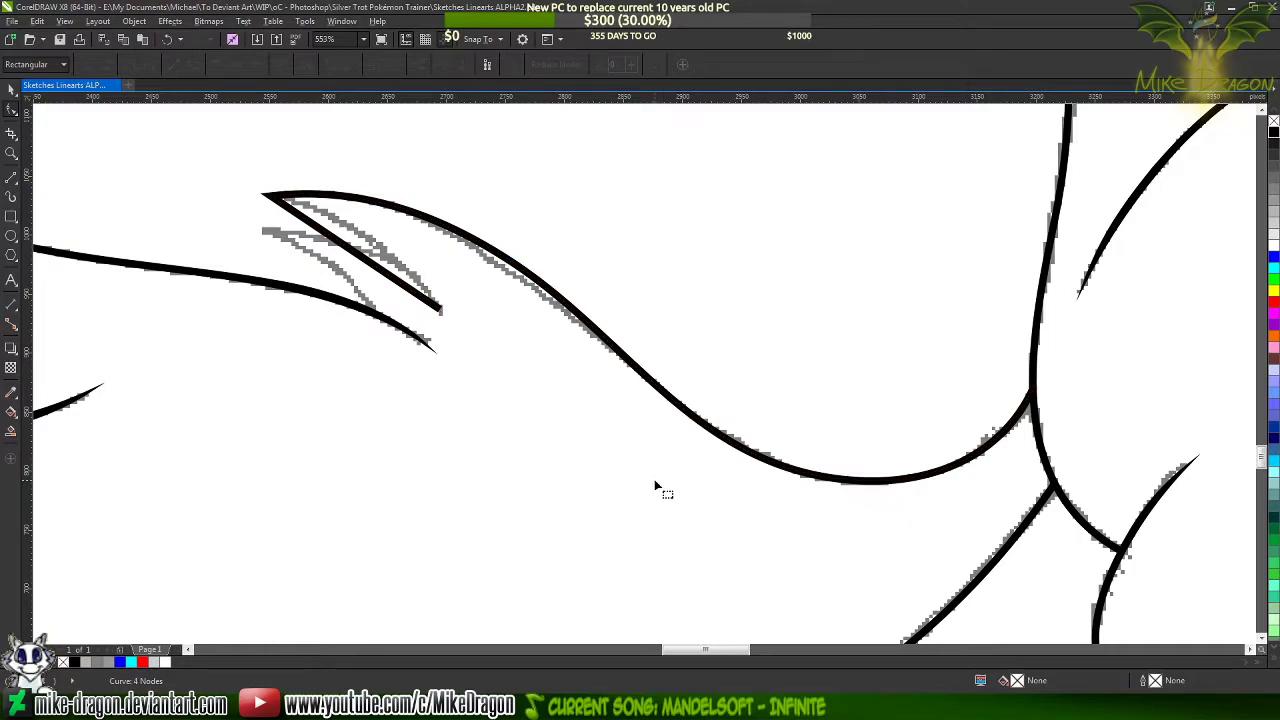
# Bend the short tuft segment along the gray sketch and add a node near its middle
pyautogui.scroll(2, 259, 204)
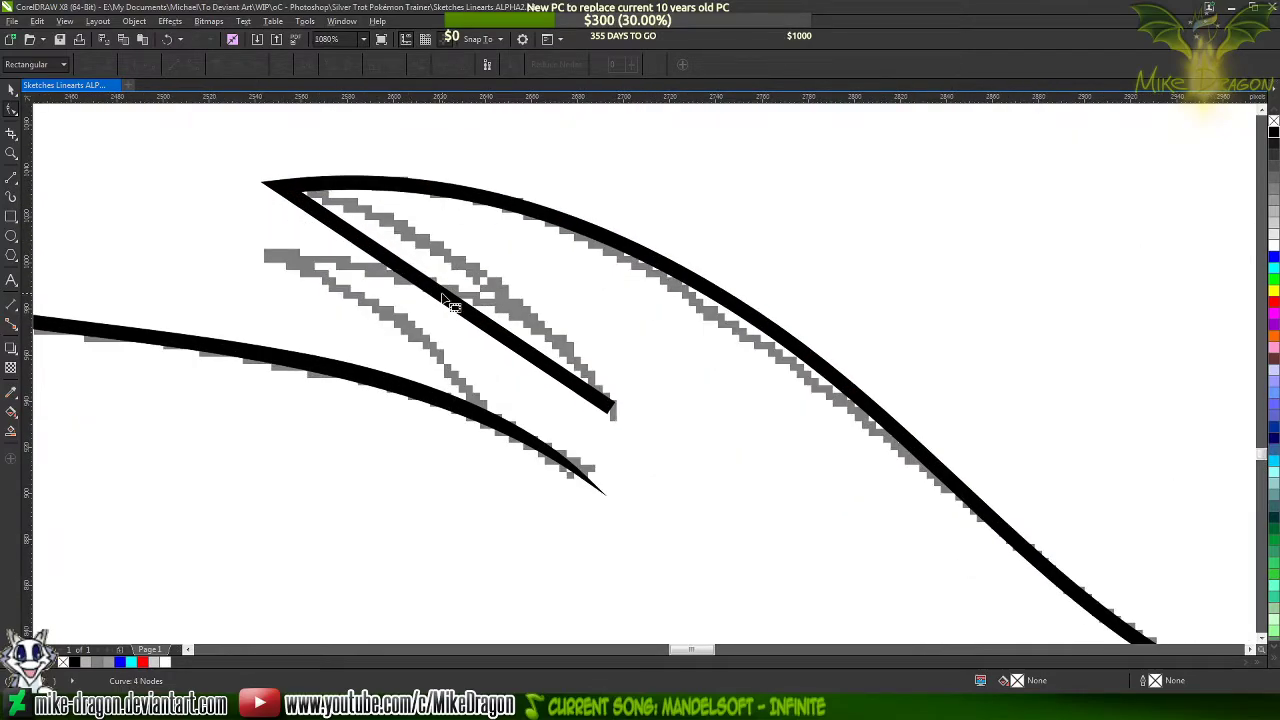
pyautogui.click(447, 300)
pyautogui.moveTo(447, 303); pyautogui.dragTo(489, 282)
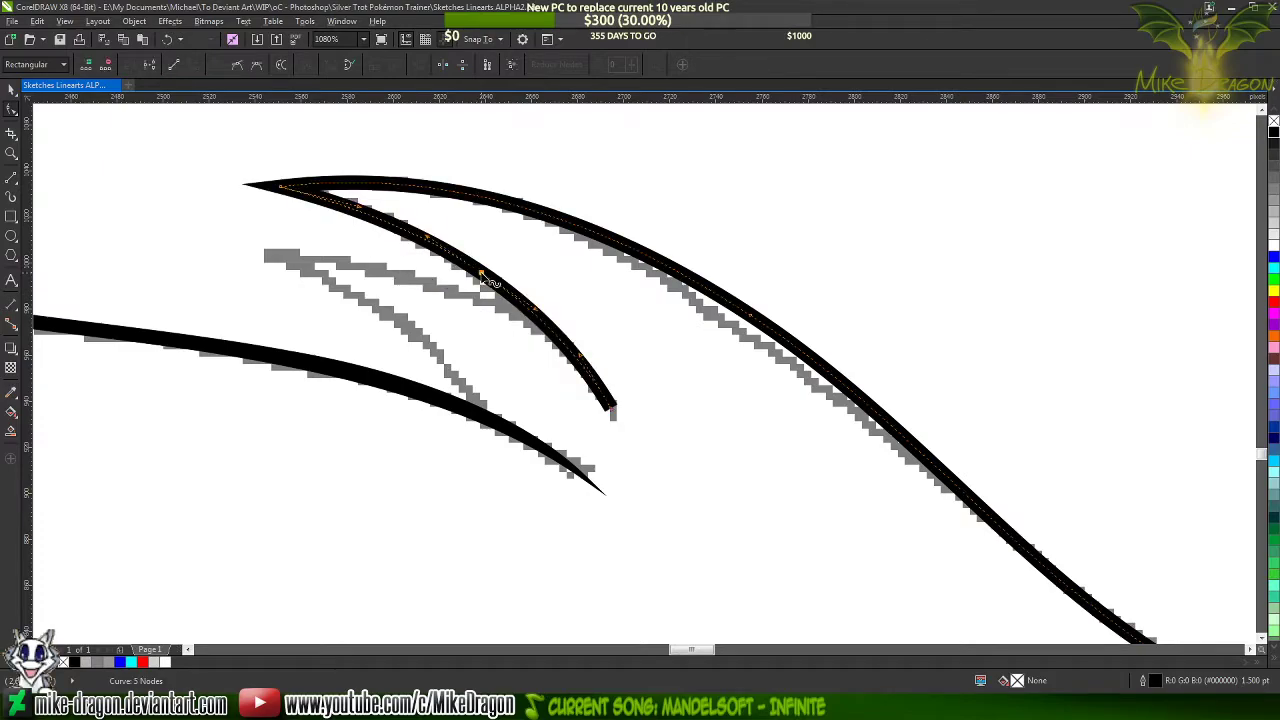
pyautogui.doubleClick(481, 272)
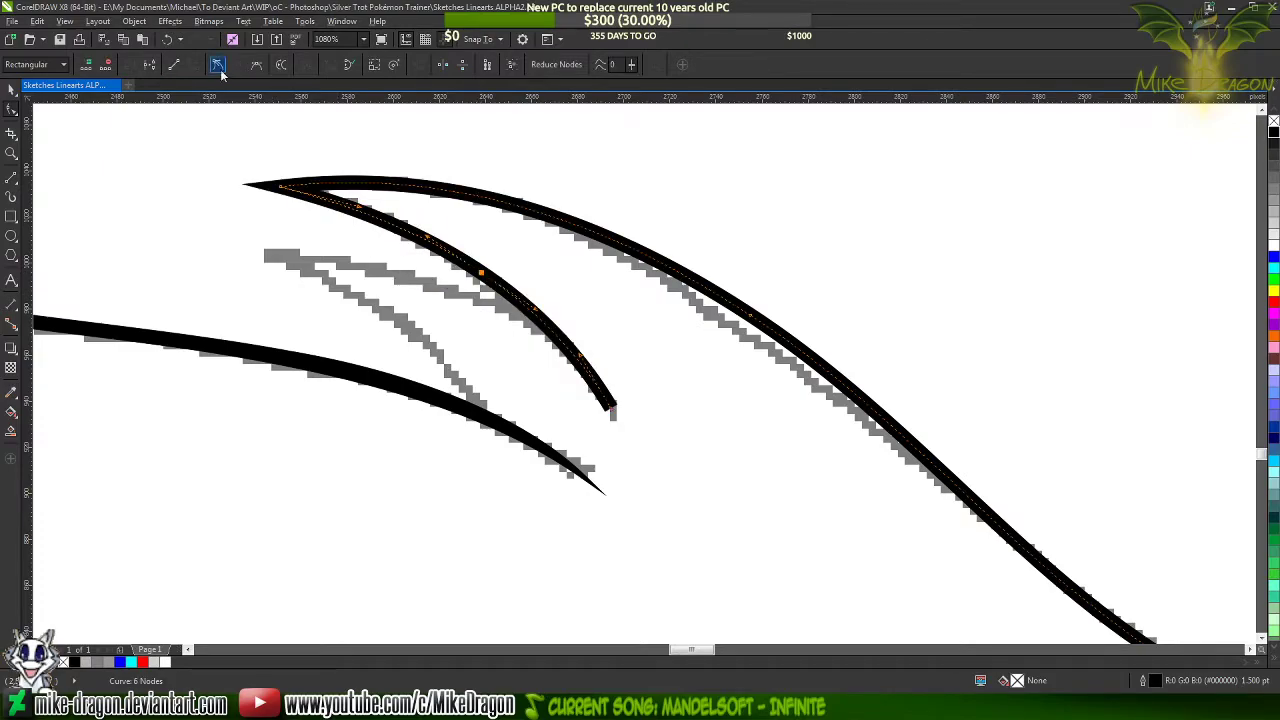
# Recolor the tail line blue and draw a closed three-node taper outline over the short tuft segment, starting and ending at its lower end
pyautogui.rightClick(1274, 260)
pyautogui.scroll(2, 594, 333)
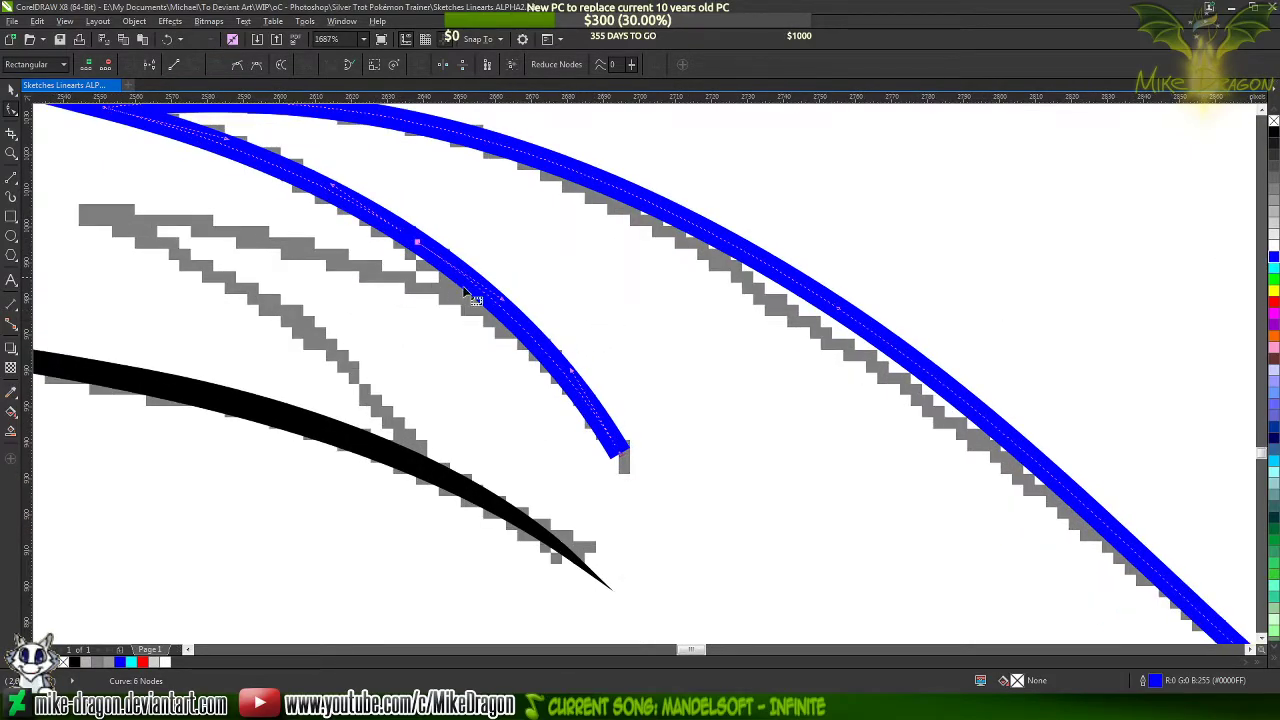
pyautogui.click(10, 180)
pyautogui.scroll(1, 240, 215)
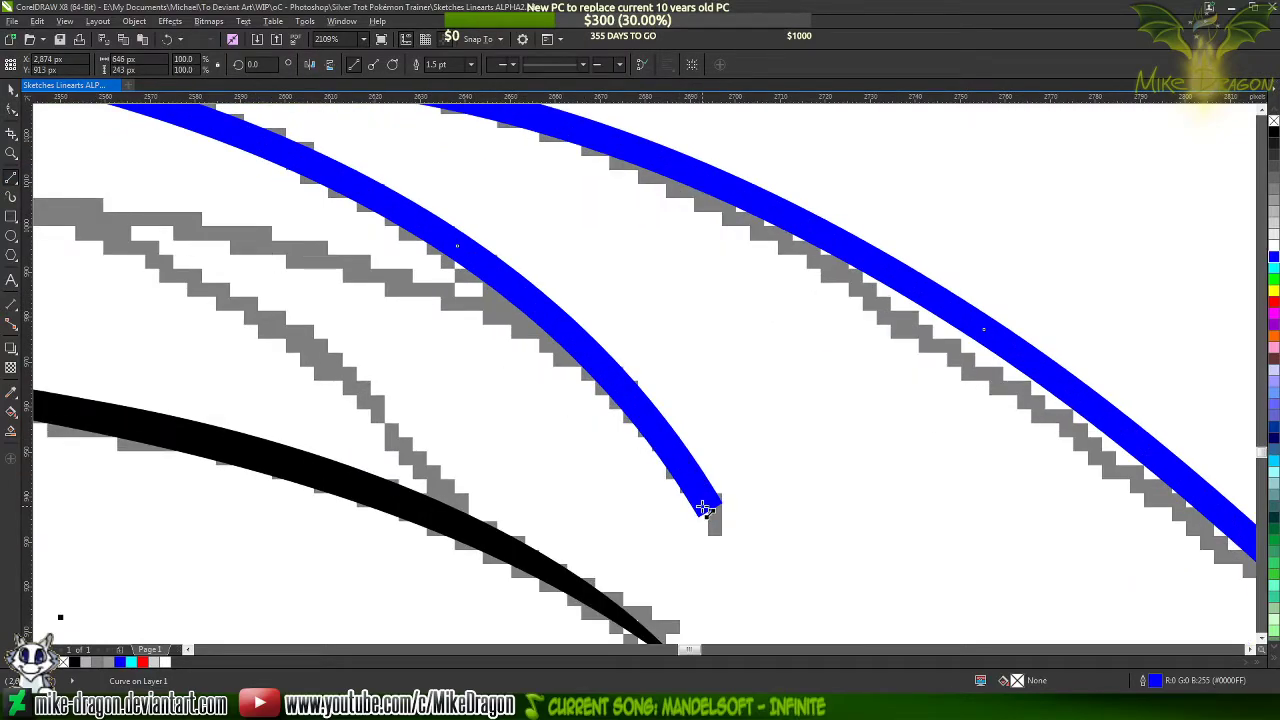
pyautogui.click(704, 510)
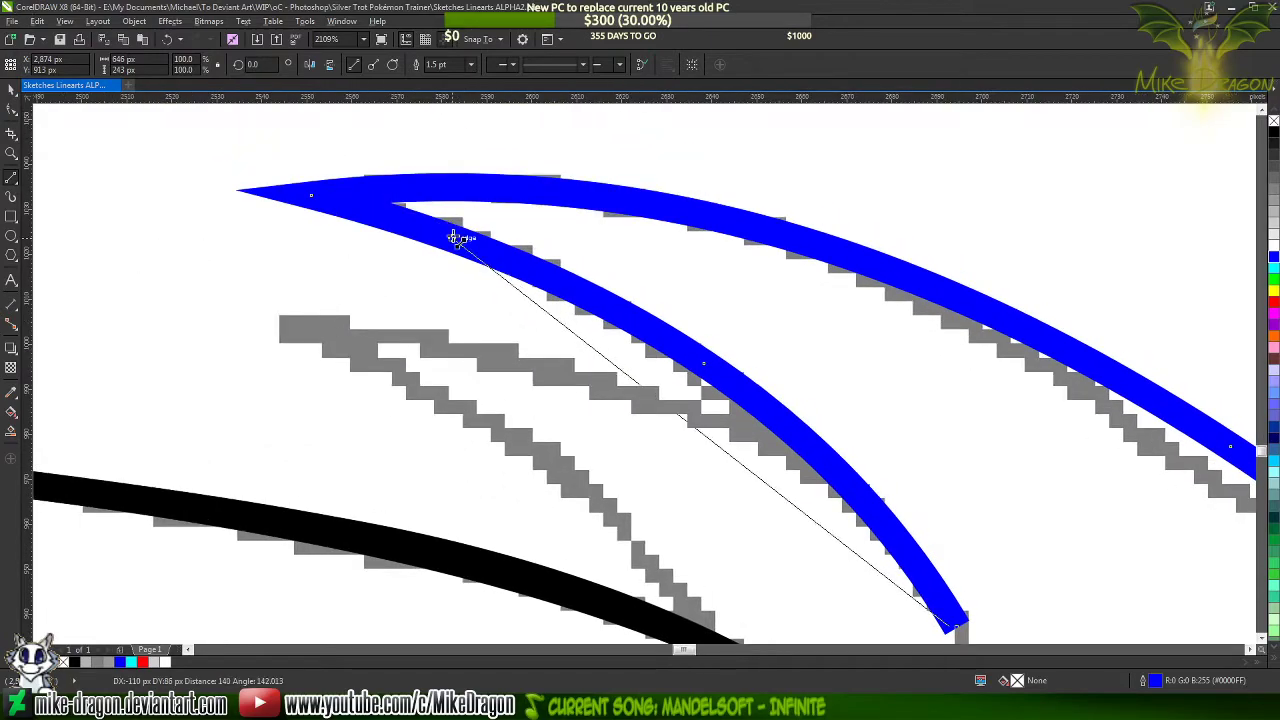
pyautogui.click(583, 283)
pyautogui.click(583, 283)
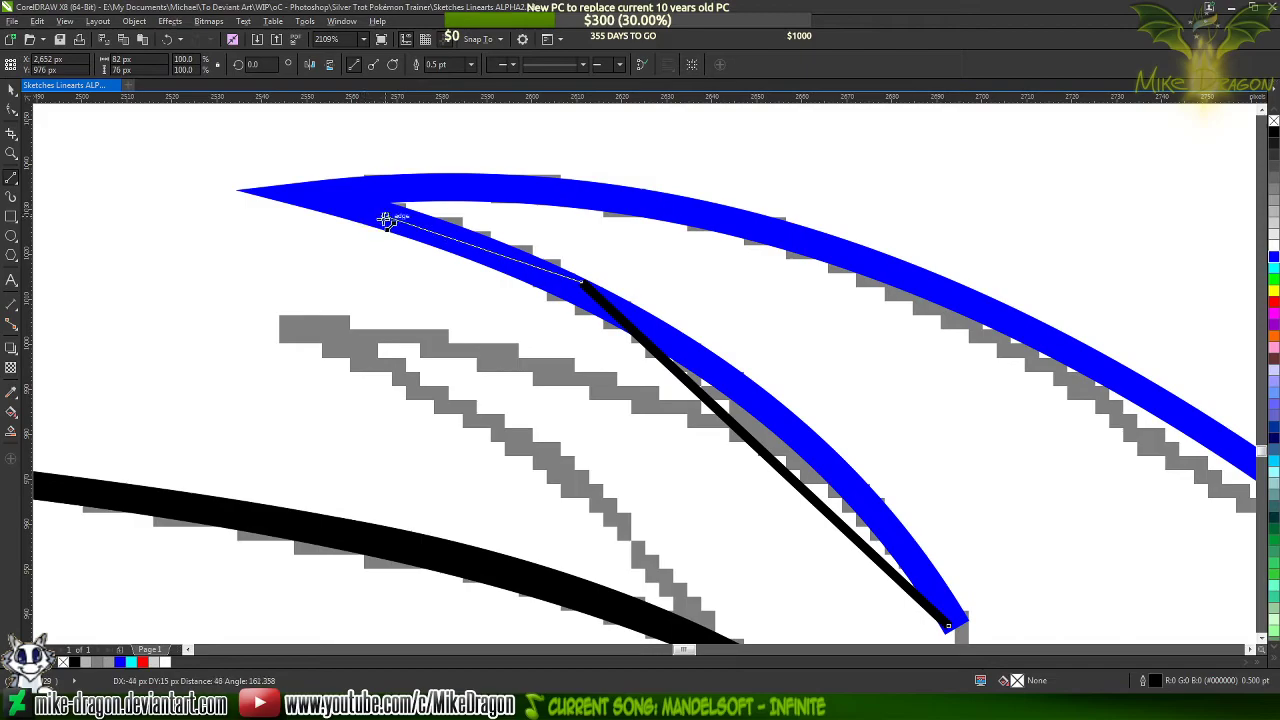
pyautogui.click(392, 220)
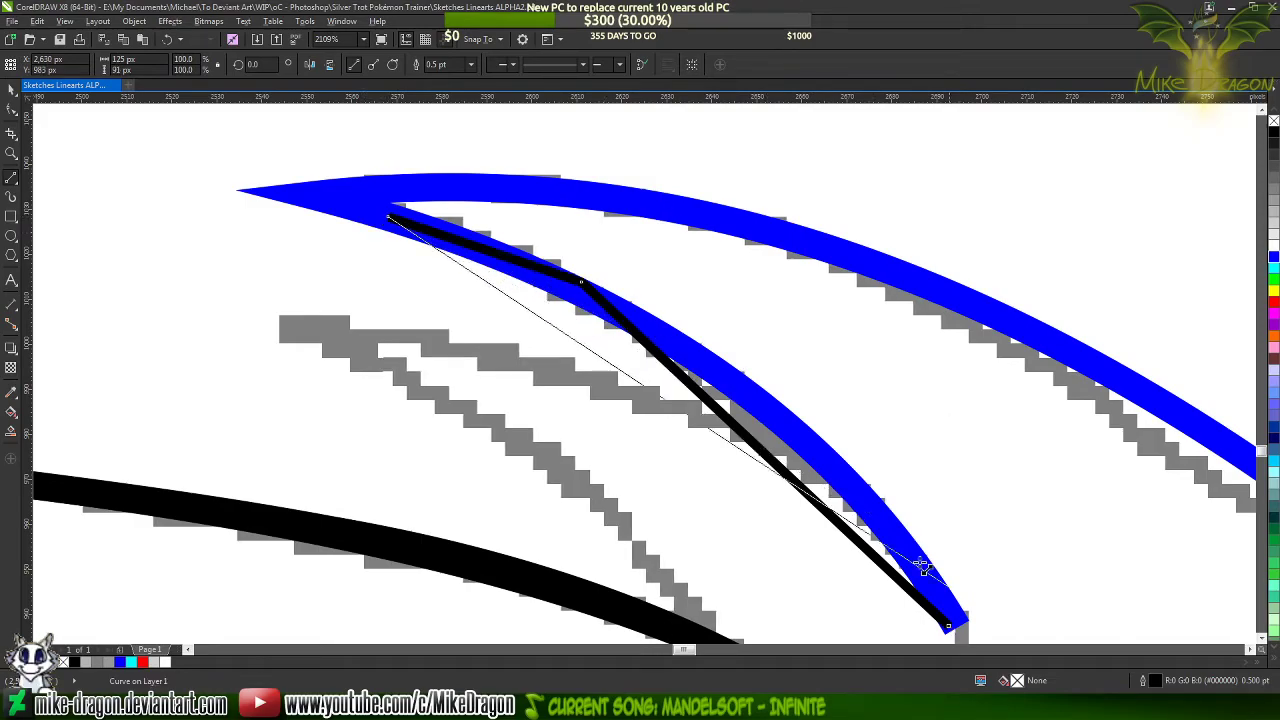
pyautogui.scroll(-3, 990, 590)
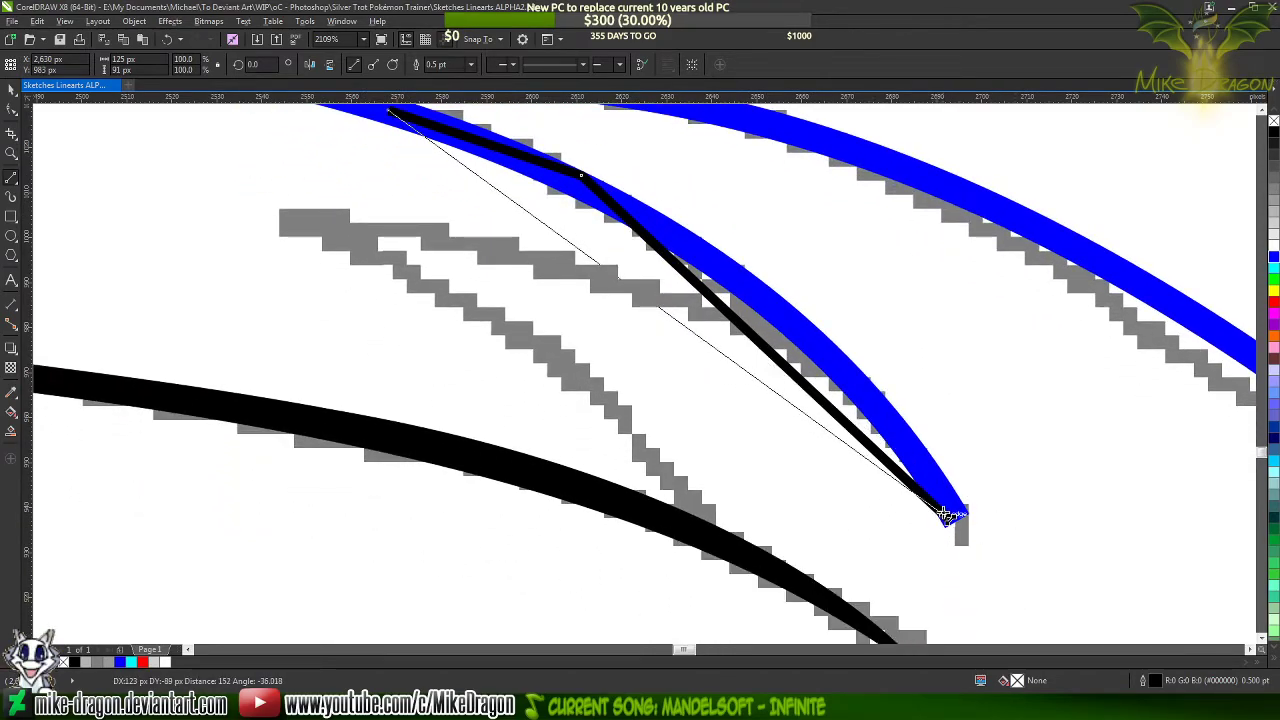
pyautogui.click(950, 520)
pyautogui.scroll(-1, 957, 569)
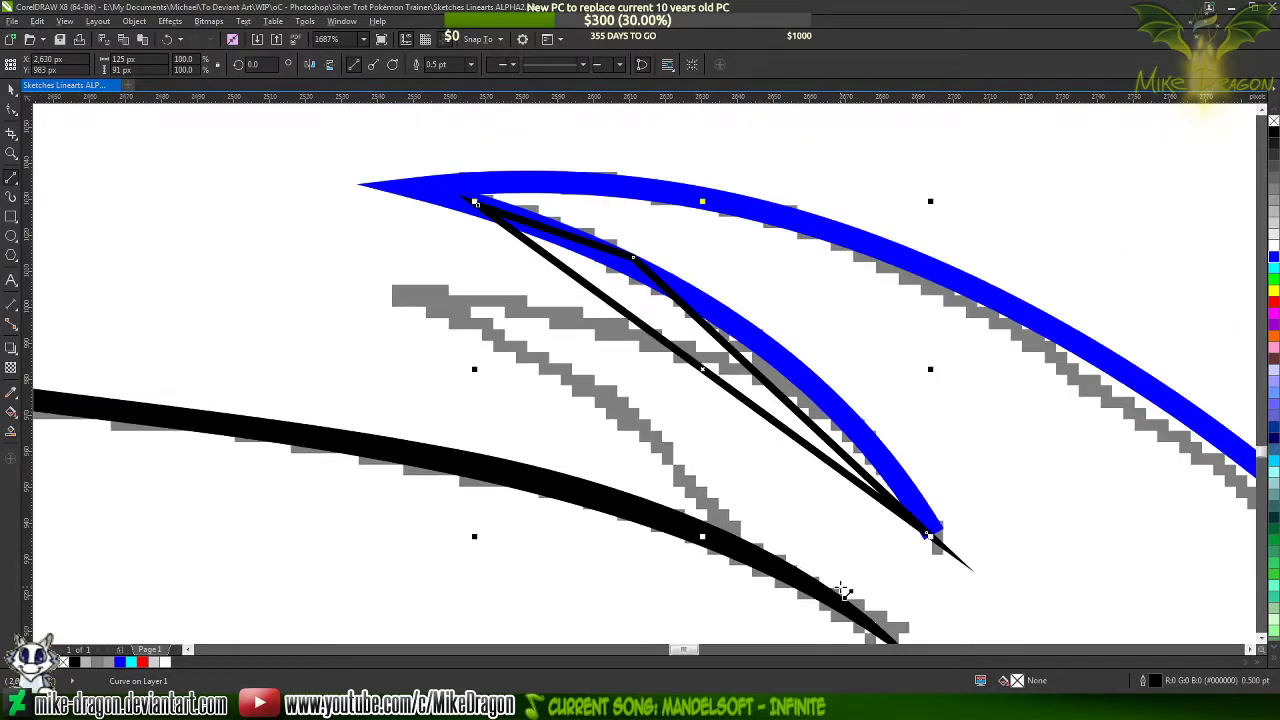
# Convert the taper outline's segments to curves and bend its long upper side along the blue line's upper edge
pyautogui.press('F10')
pyautogui.moveTo(955, 600); pyautogui.dragTo(470, 200)
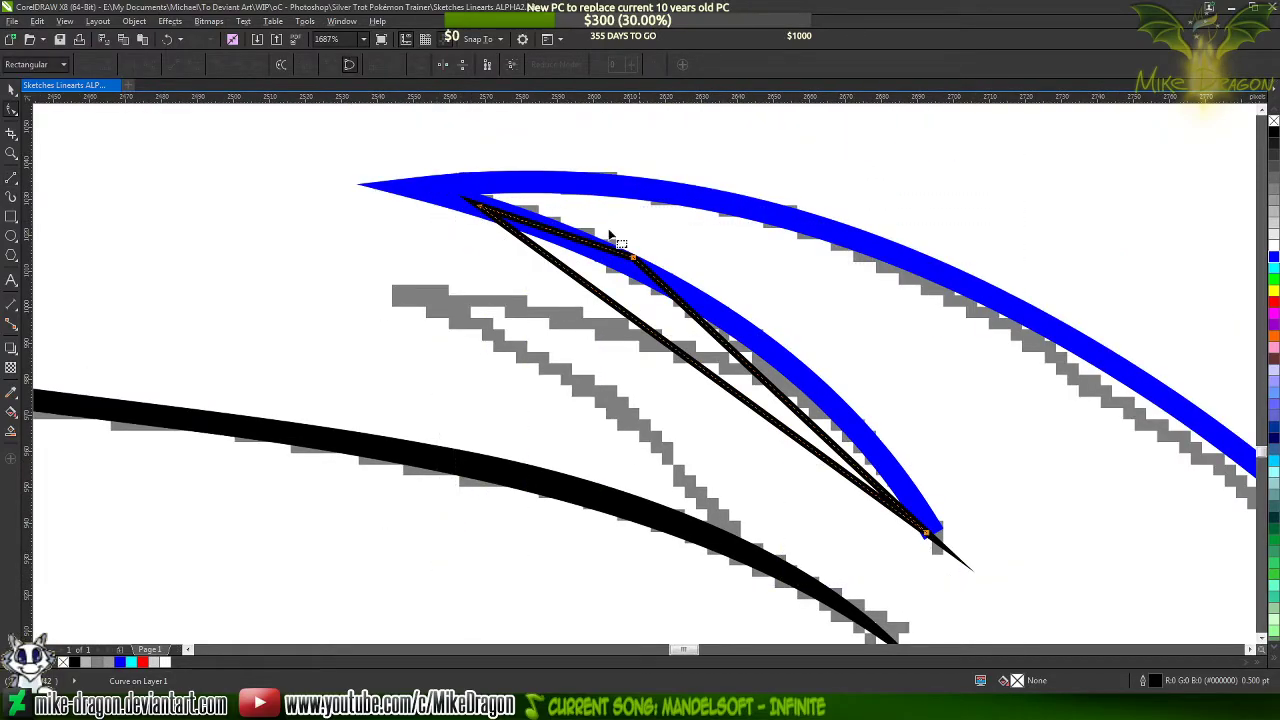
pyautogui.rightClick(648, 296)
pyautogui.click(734, 358)
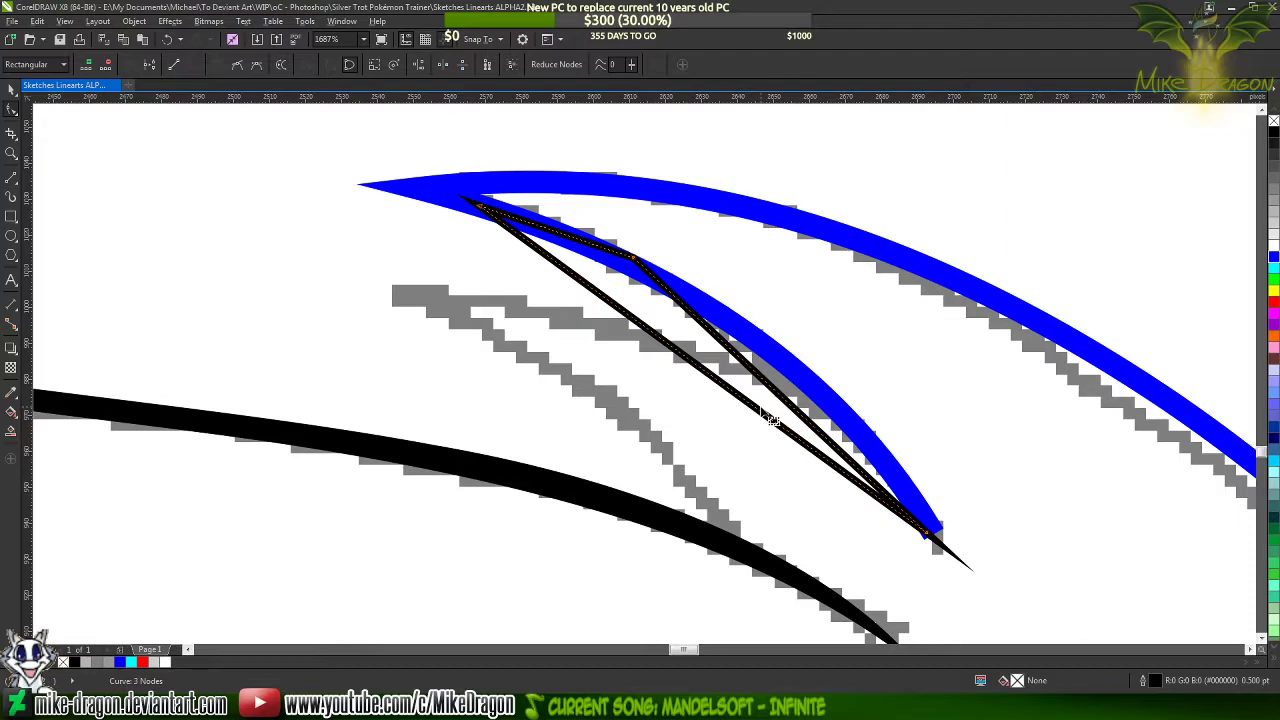
pyautogui.scroll(1, 1037, 405)
pyautogui.moveTo(713, 394); pyautogui.dragTo(751, 368)
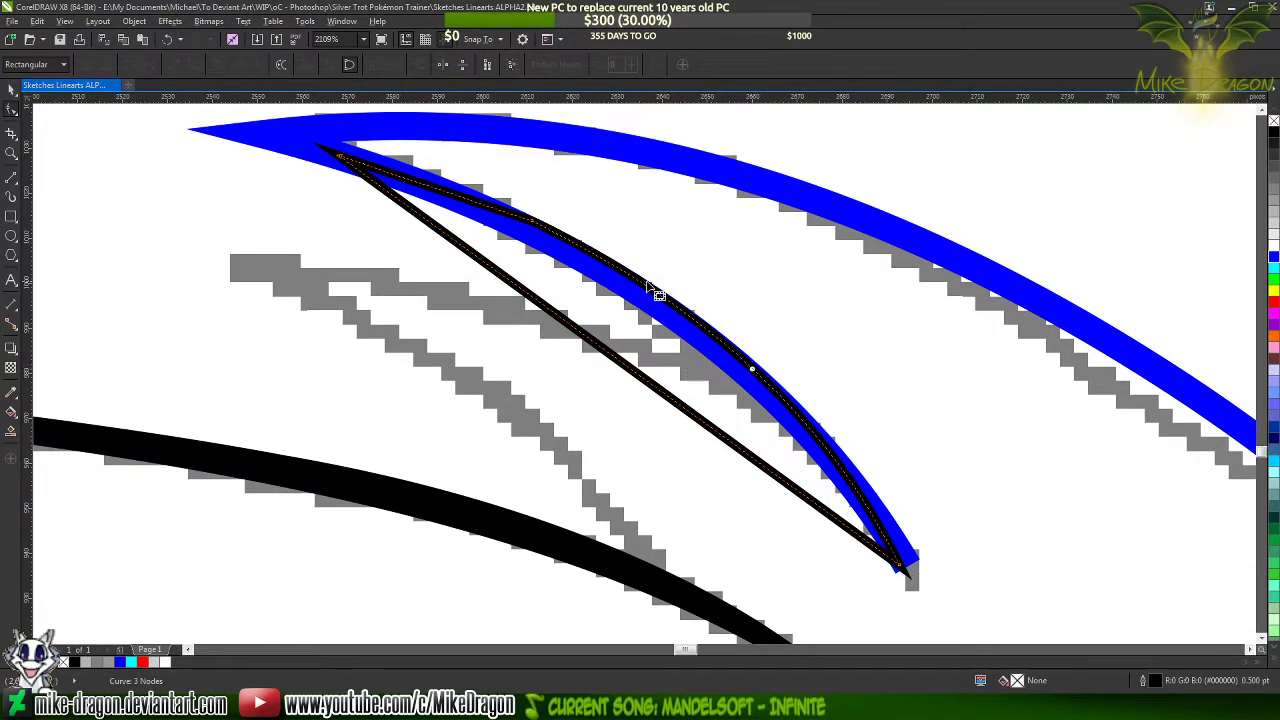
# Nudge the taper's middle node so the outline's outer edge lines up with the blue line's upper edge
pyautogui.scroll(8, 657, 291)
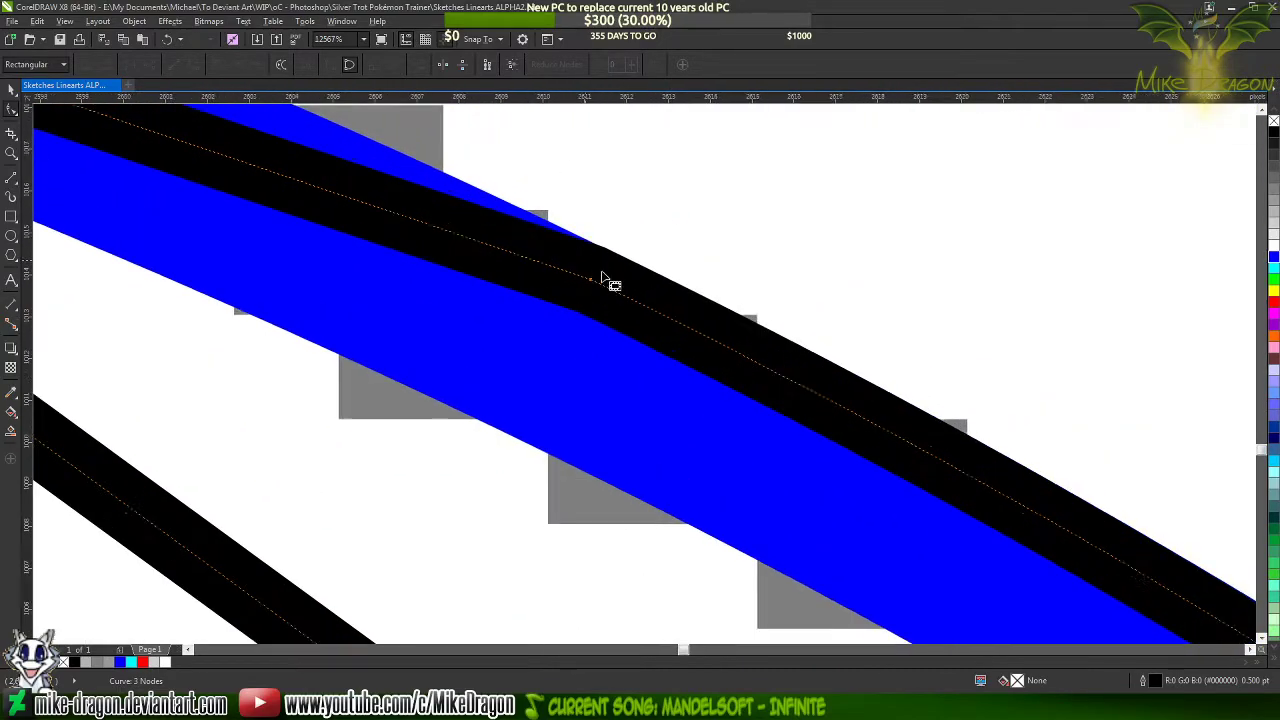
pyautogui.scroll(5, 605, 280)
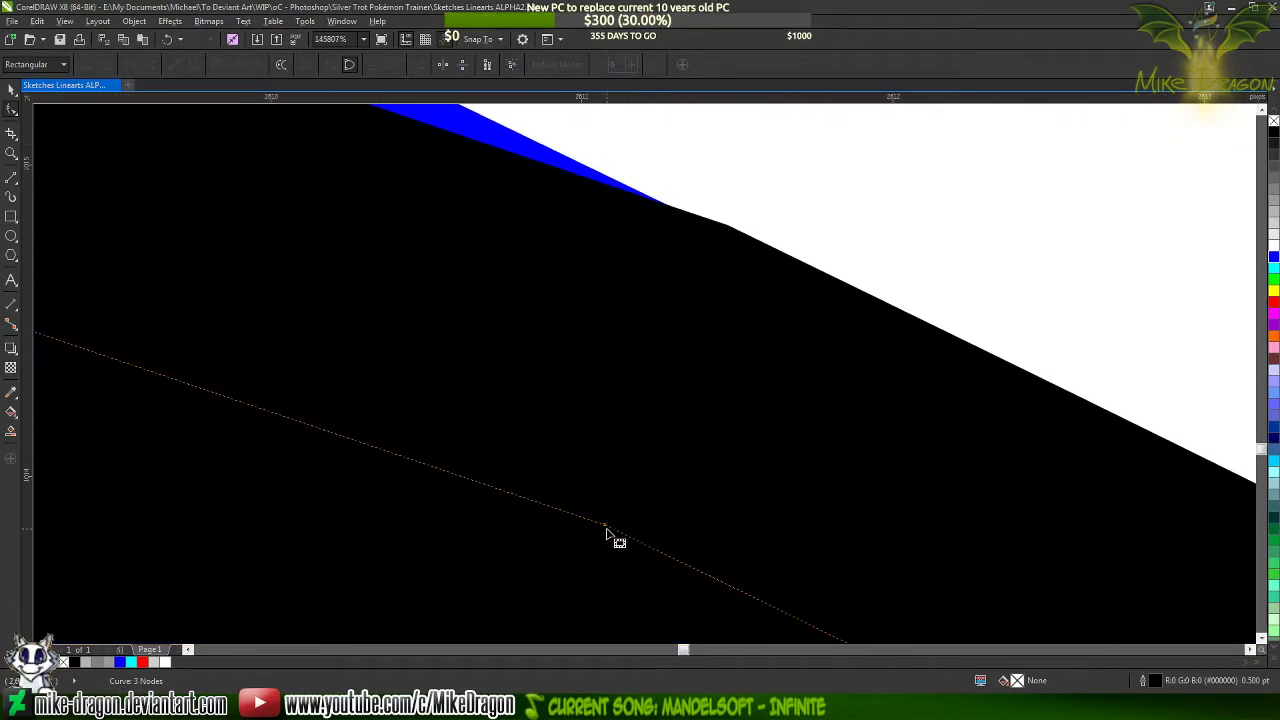
pyautogui.moveTo(605, 530); pyautogui.dragTo(591, 528)
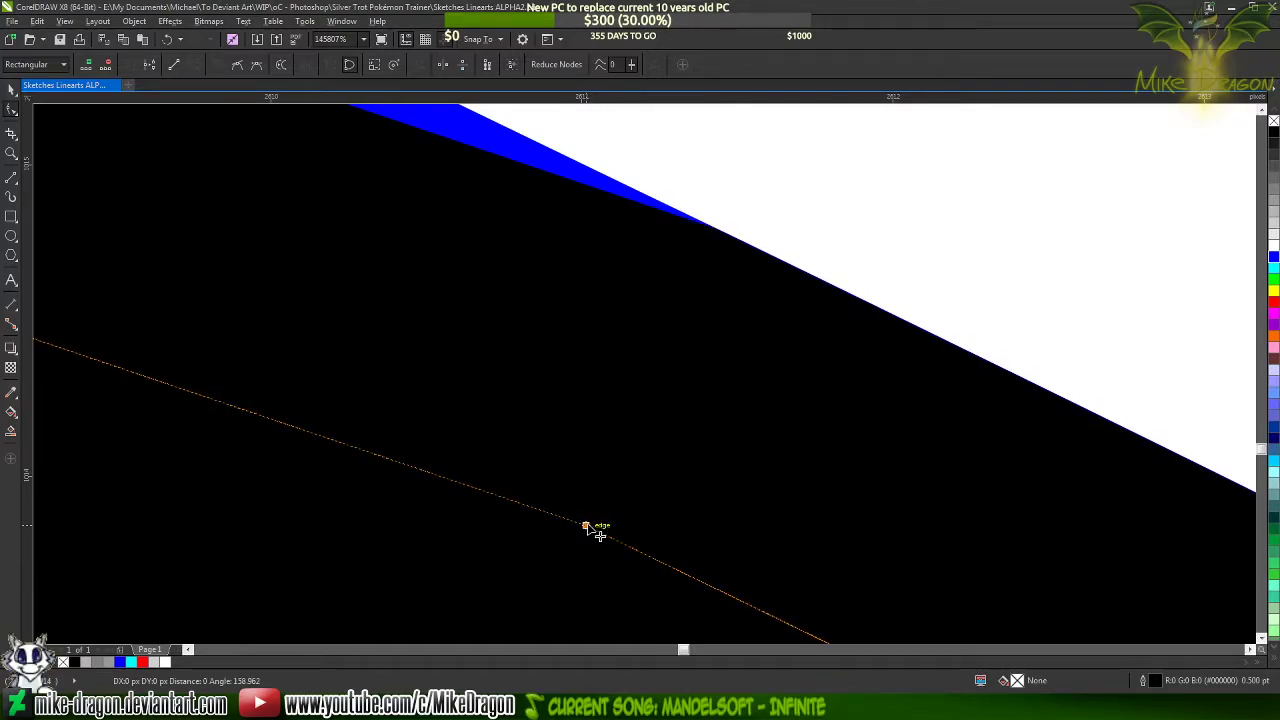
# Bend the taper's straight lower side along the blue line's lower edge
pyautogui.scroll(-8, 723, 263)
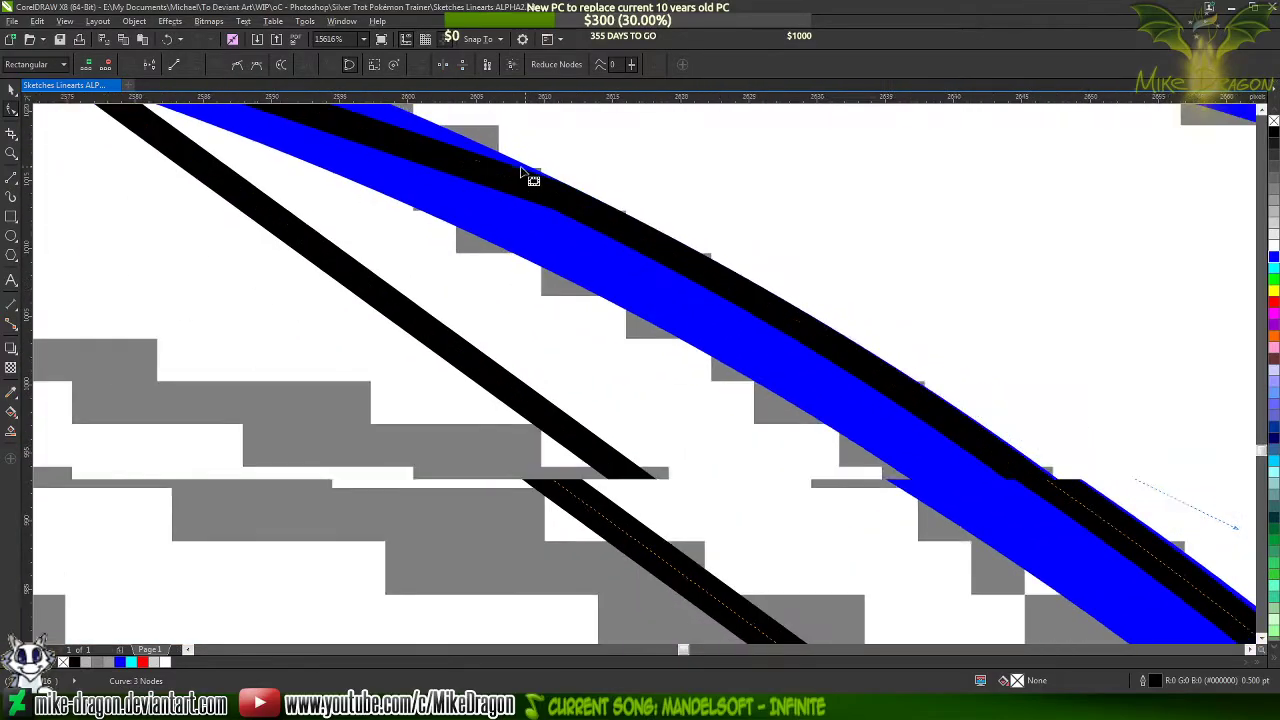
pyautogui.scroll(-3, 629, 436)
pyautogui.scroll(1, 640, 420)
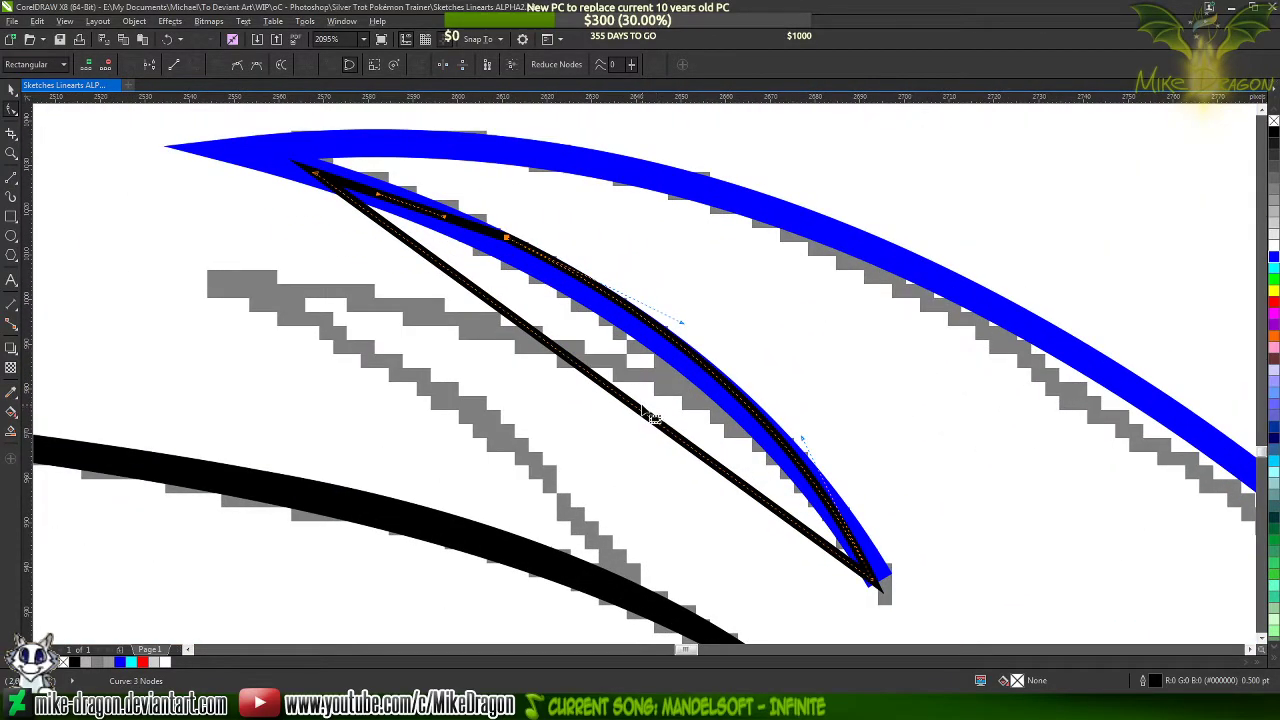
pyautogui.moveTo(637, 411)
pyautogui.mouseDown()
pyautogui.moveTo(645, 366)
pyautogui.moveTo(677, 374)
pyautogui.mouseUp()
# Move the taper's corner node near the tuft tip to the blue line's lower edge and adjust its lower-side curve handle
pyautogui.scroll(4, 300, 170)
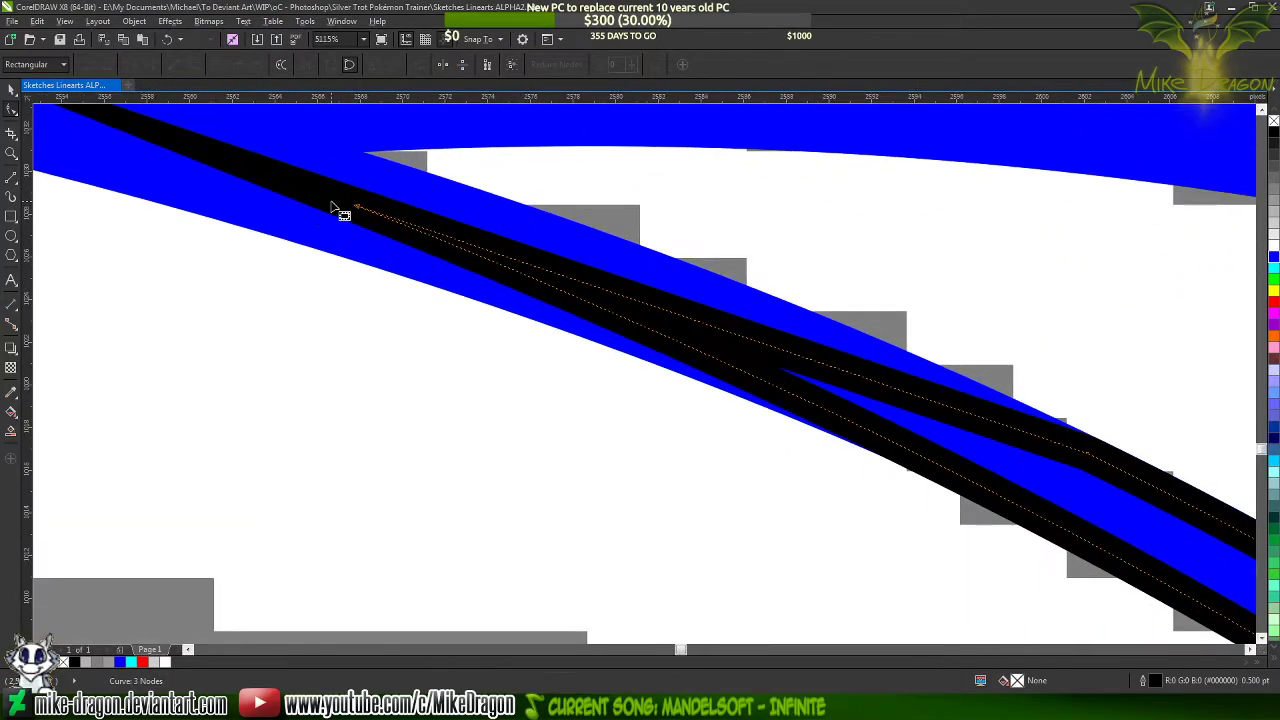
pyautogui.moveTo(371, 210); pyautogui.dragTo(372, 268)
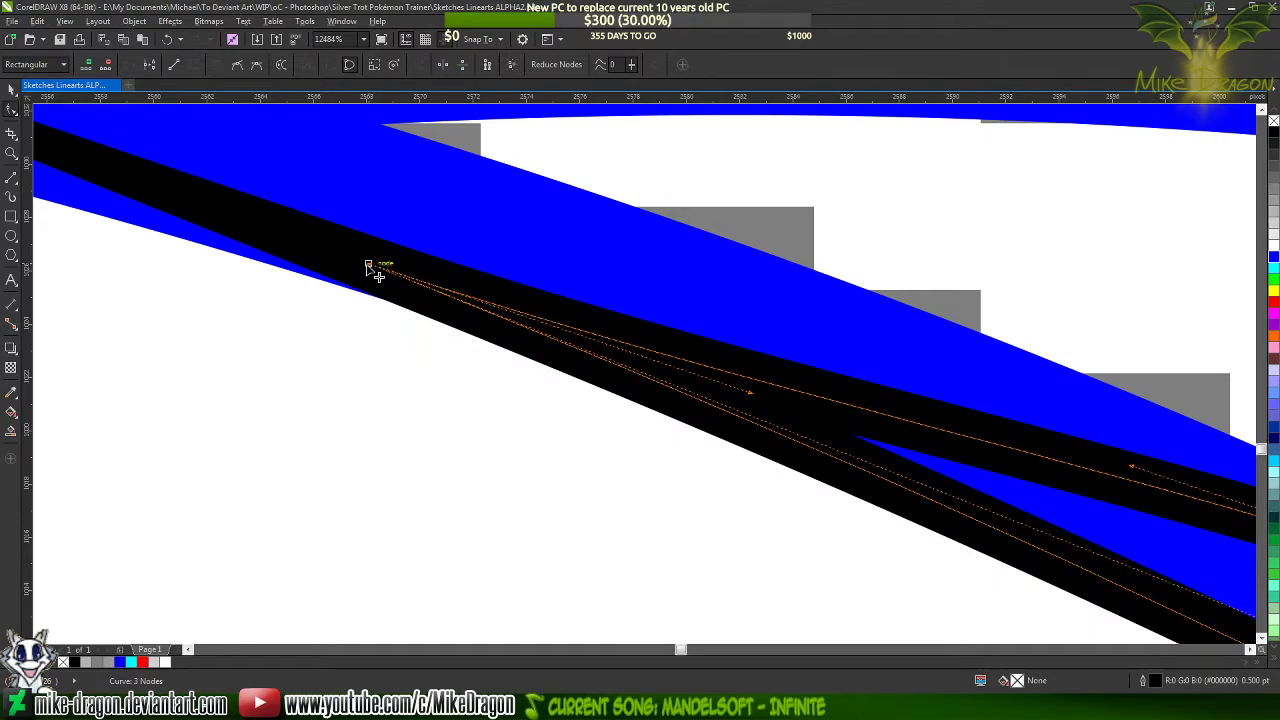
pyautogui.scroll(-2, 290, 228)
pyautogui.scroll(-4, 290, 228)
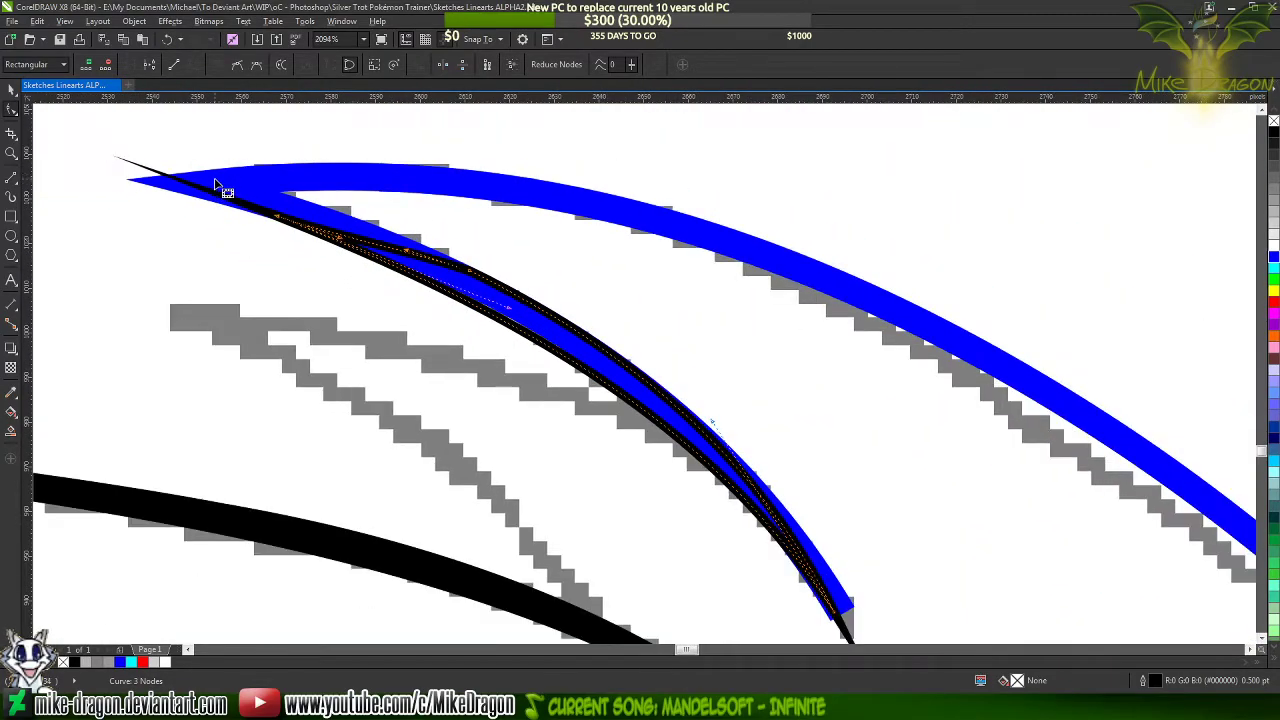
pyautogui.moveTo(467, 273); pyautogui.dragTo(468, 264)
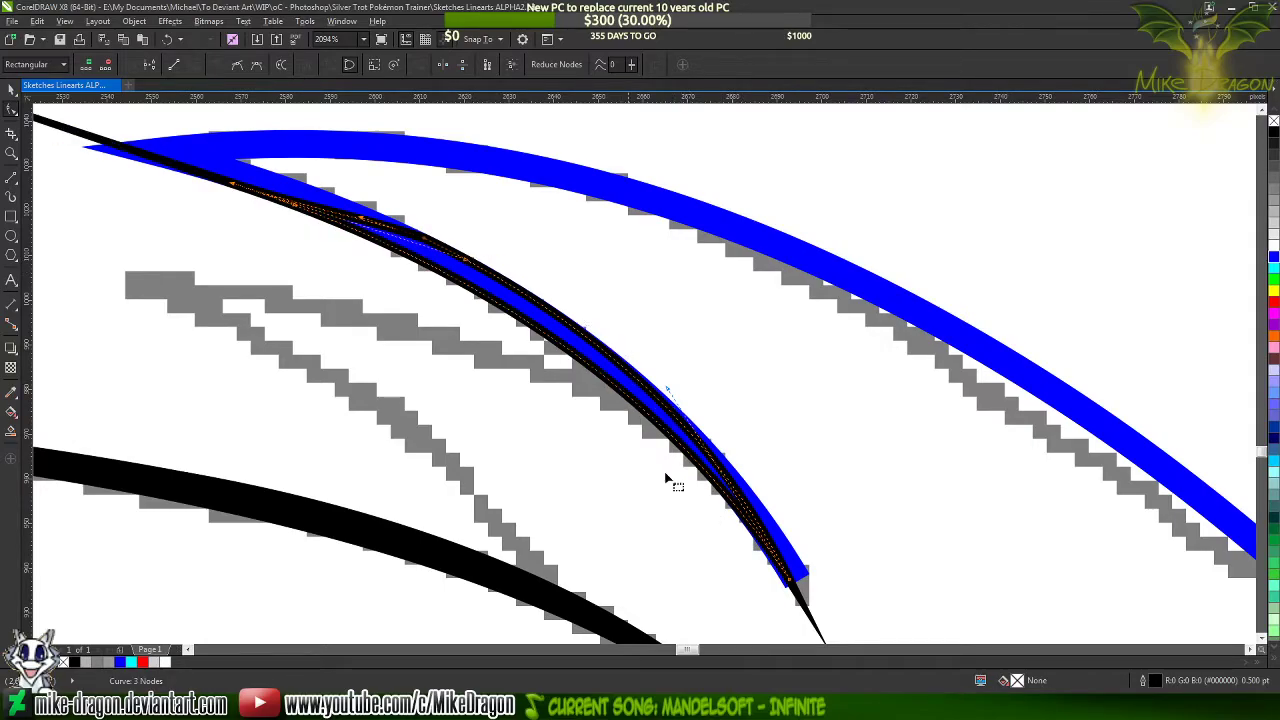
# Add a node on the taper outline's upper side near the tuft tip and bend the short end segment upward inside the blue line
pyautogui.scroll(5, 599, 382)
pyautogui.scroll(-5, 687, 468)
pyautogui.scroll(1, 425, 267)
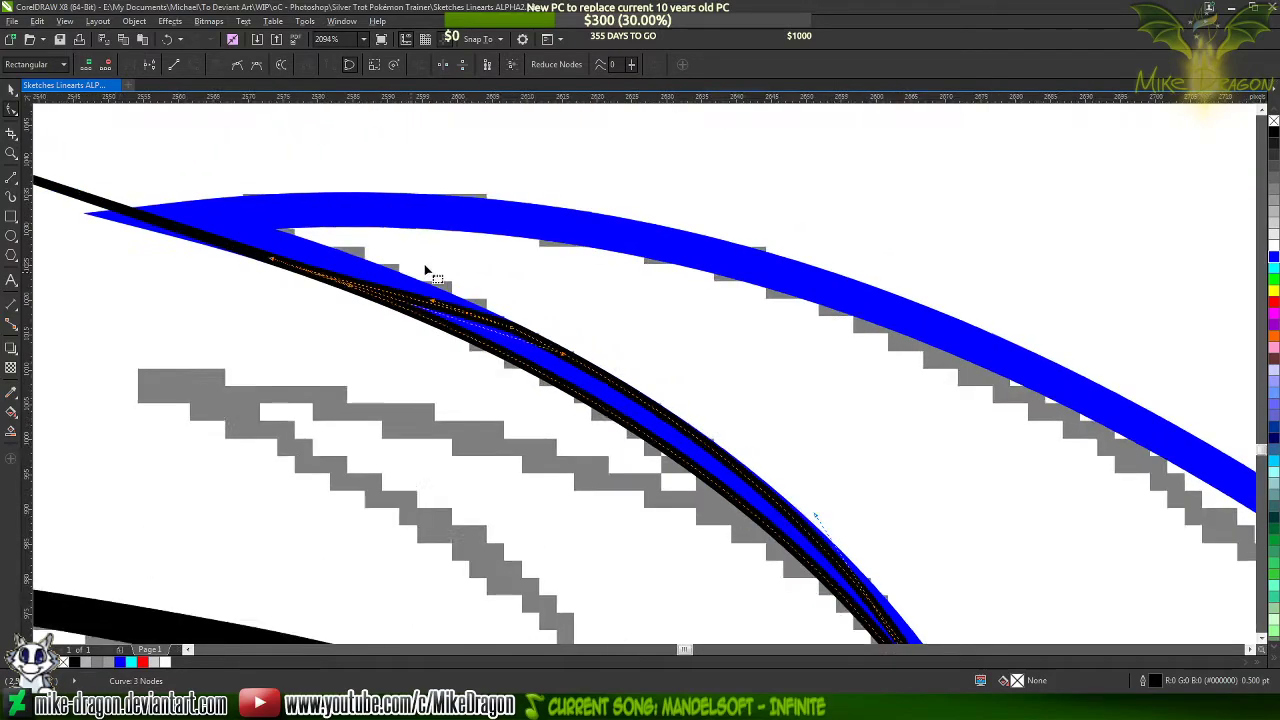
pyautogui.scroll(3, 425, 270)
pyautogui.scroll(-2, 849, 349)
pyautogui.scroll(1, 564, 318)
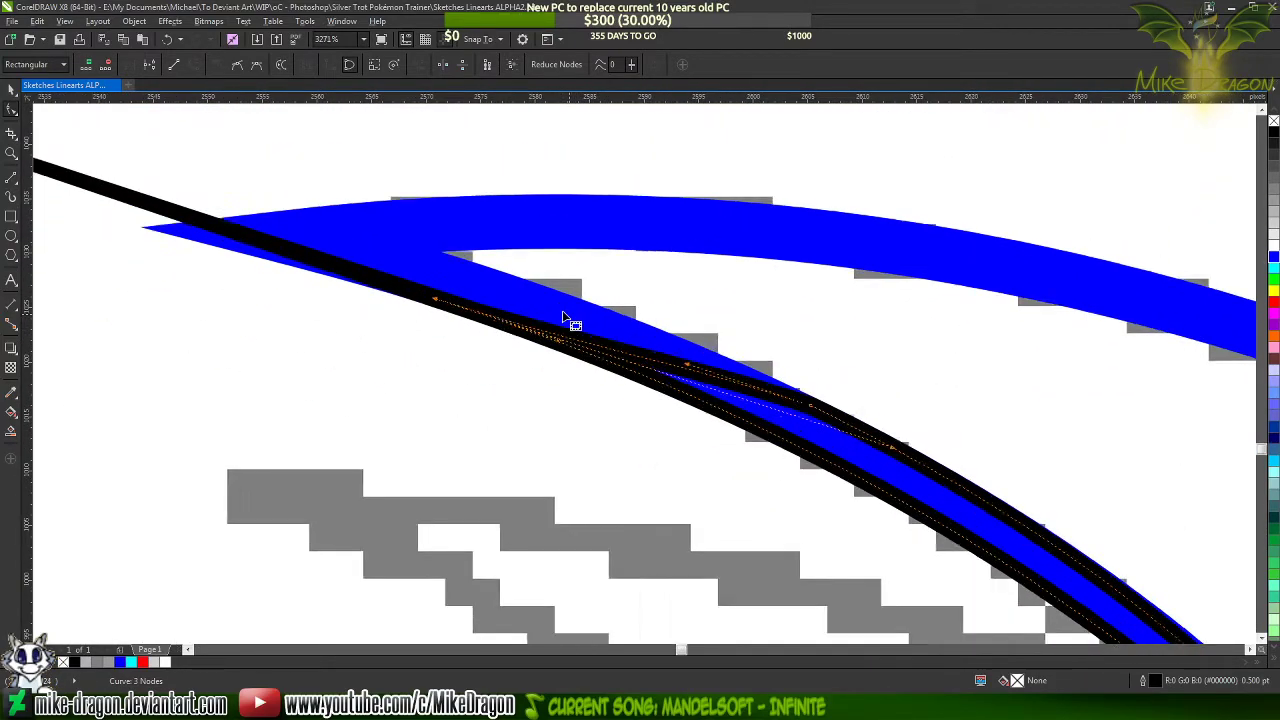
pyautogui.scroll(3, 564, 318)
pyautogui.click(626, 389)
pyautogui.click(631, 64)
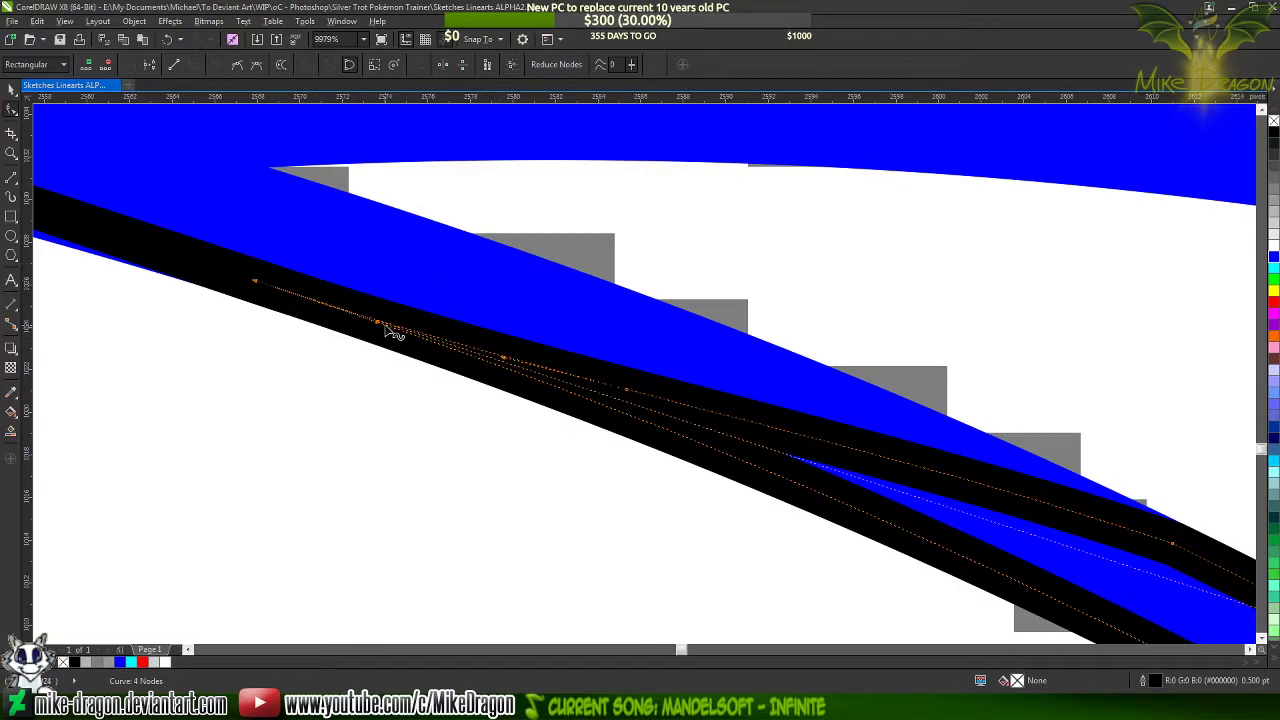
pyautogui.moveTo(385, 327)
pyautogui.mouseDown()
pyautogui.moveTo(394, 277)
pyautogui.moveTo(374, 209)
pyautogui.moveTo(418, 272)
pyautogui.mouseUp()
pyautogui.scroll(5, 94, 266)
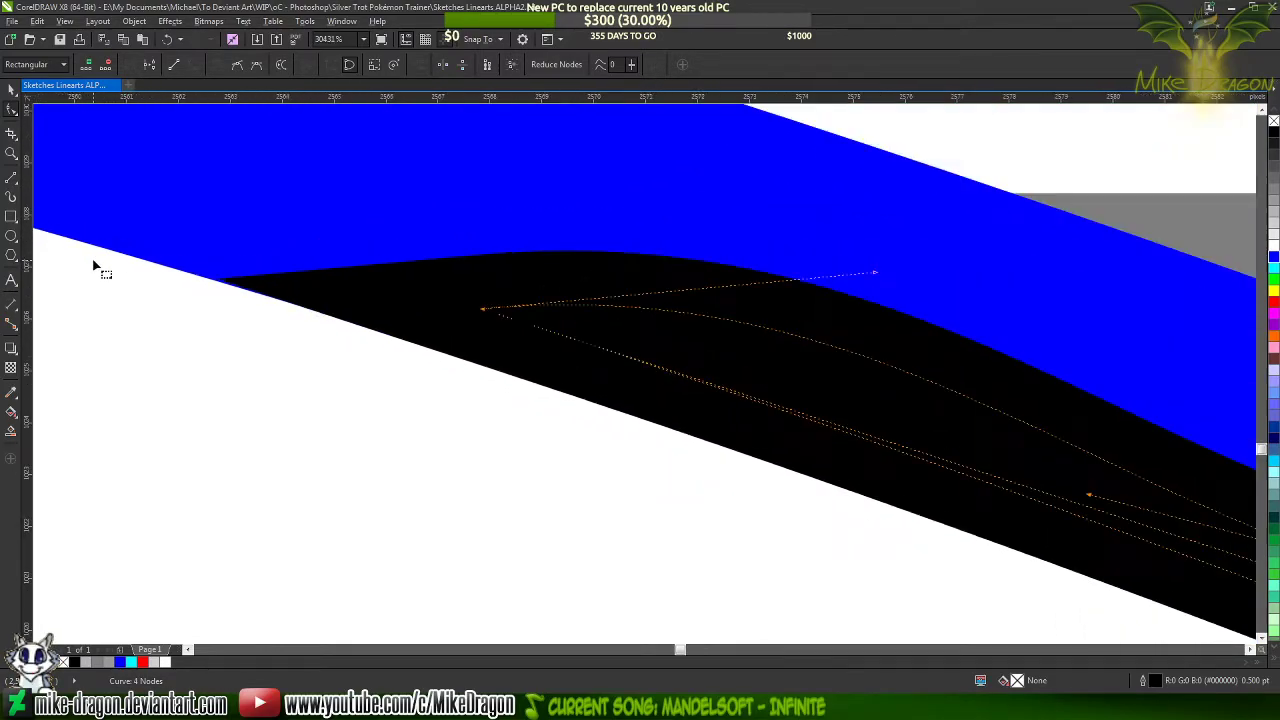
pyautogui.scroll(-8, 94, 266)
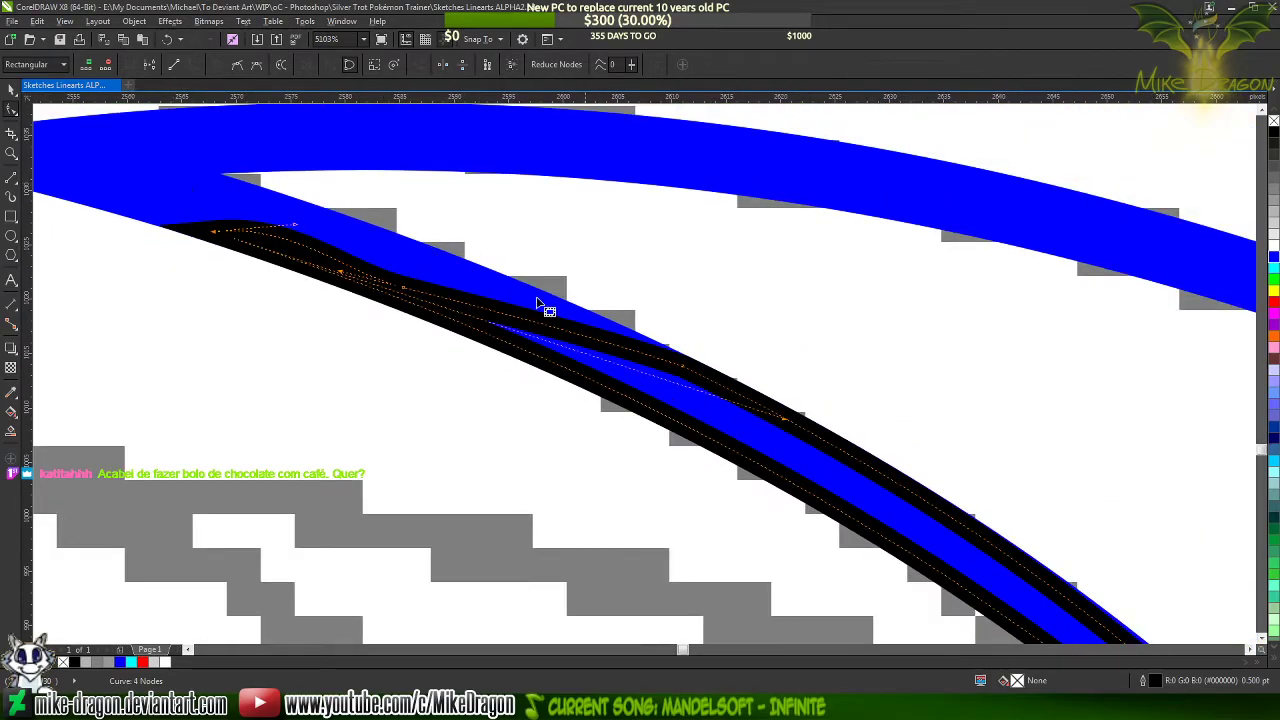
# Add a node to the blue line's centre path beside the taper outline's upper-side corner node
pyautogui.scroll(12, 672, 338)
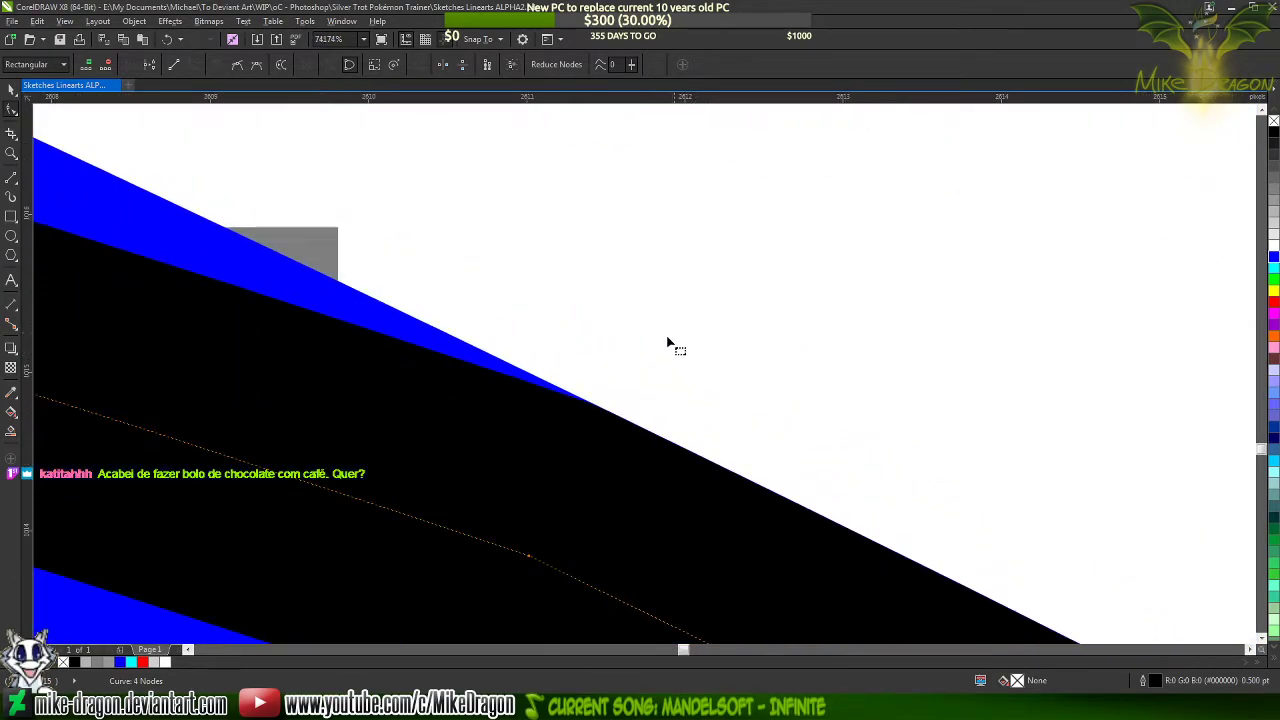
pyautogui.scroll(-3, 657, 294)
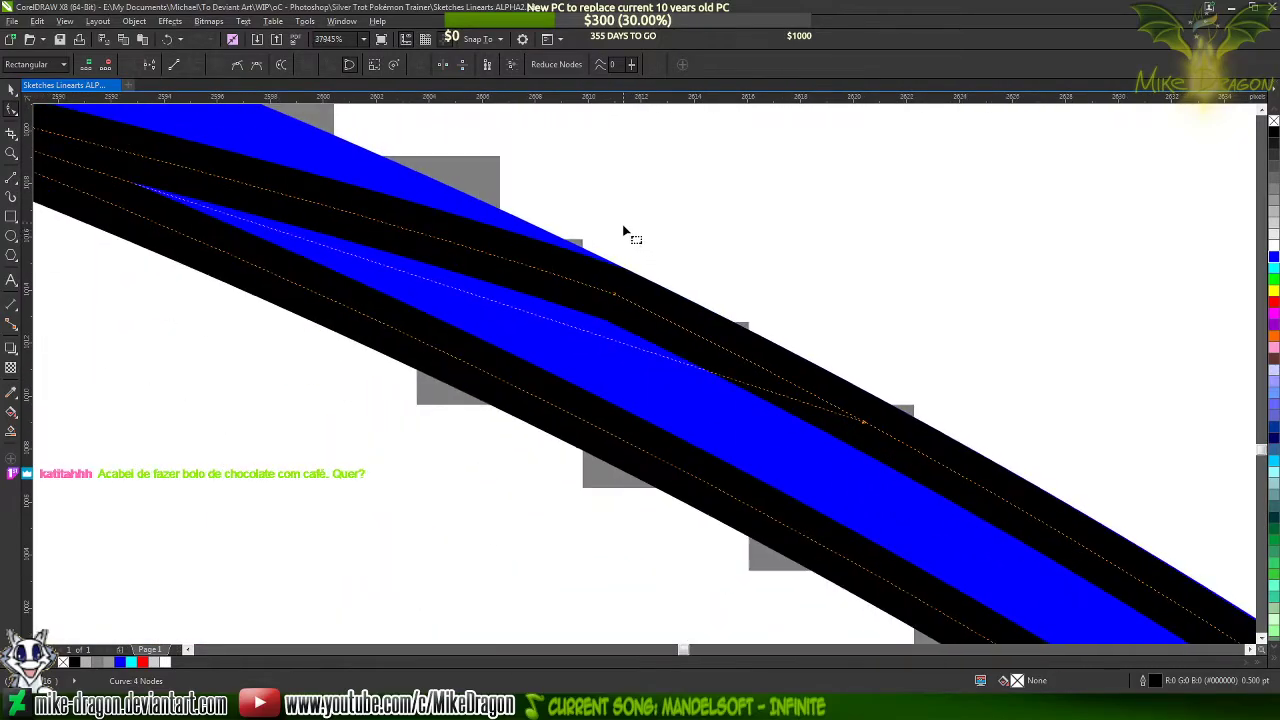
pyautogui.scroll(-2, 622, 231)
pyautogui.click(600, 340)
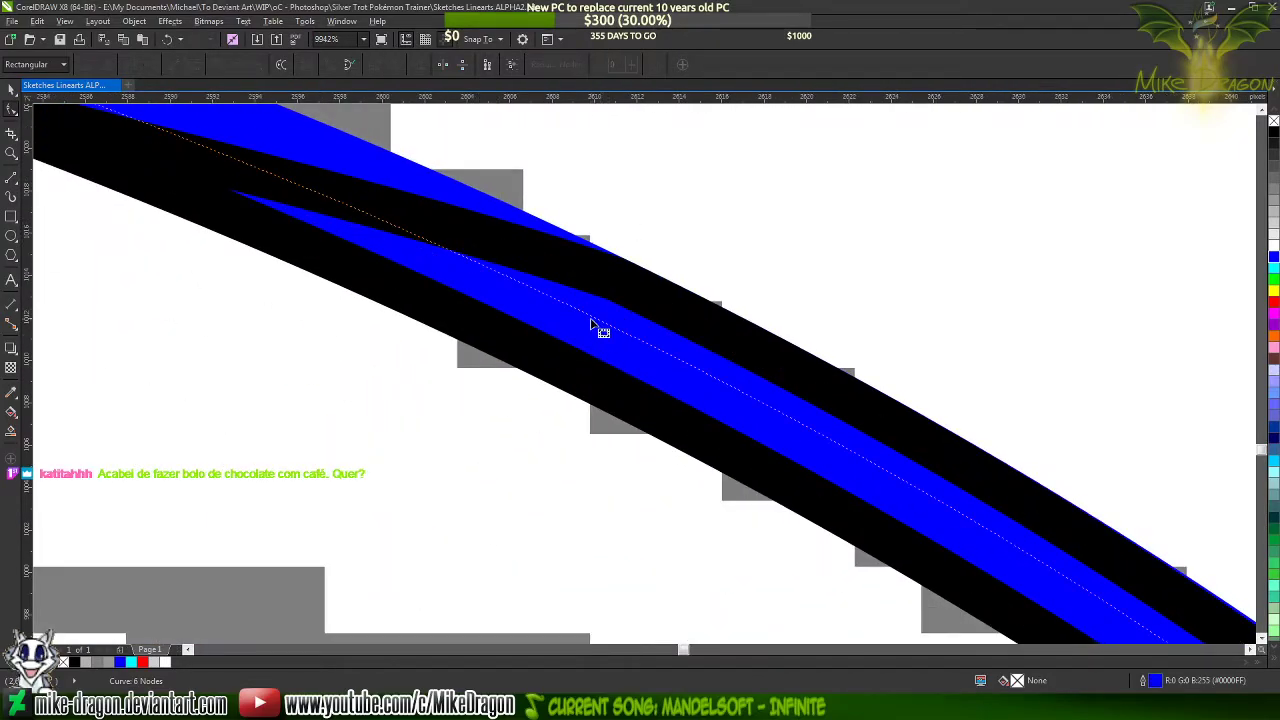
pyautogui.scroll(1, 640, 328)
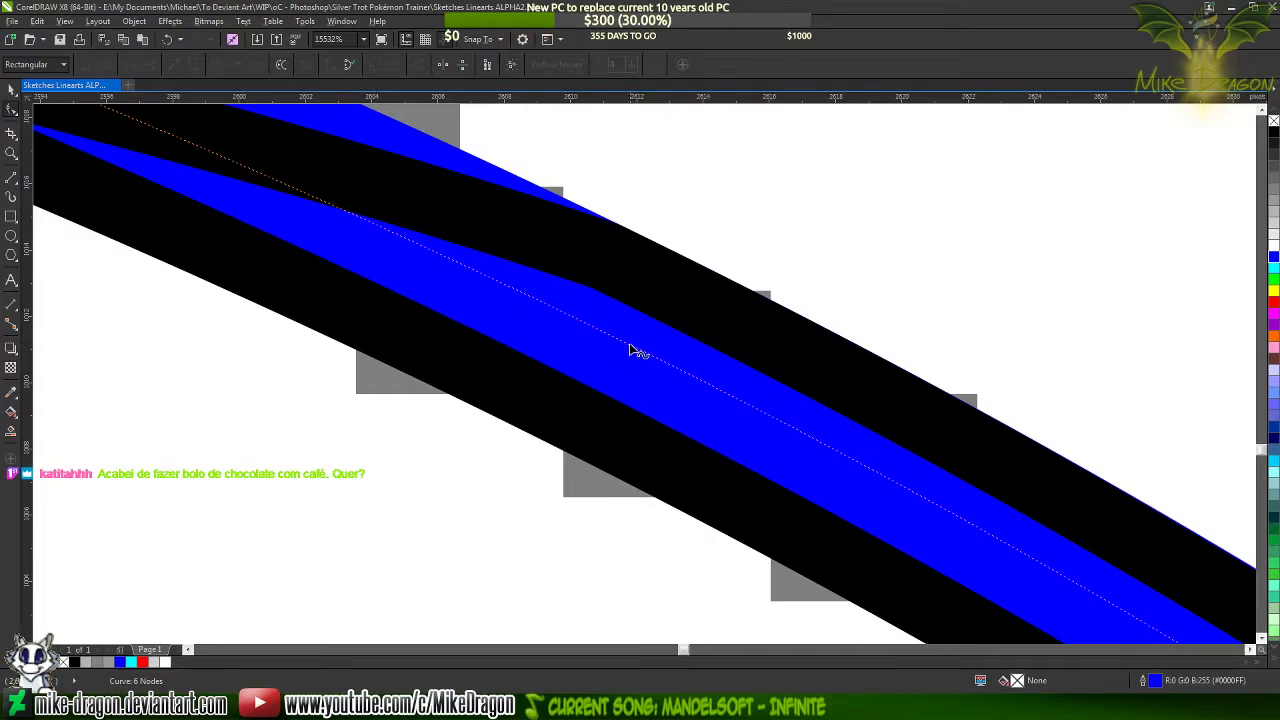
pyautogui.doubleClick(638, 352)
pyautogui.scroll(-4, 500, 240)
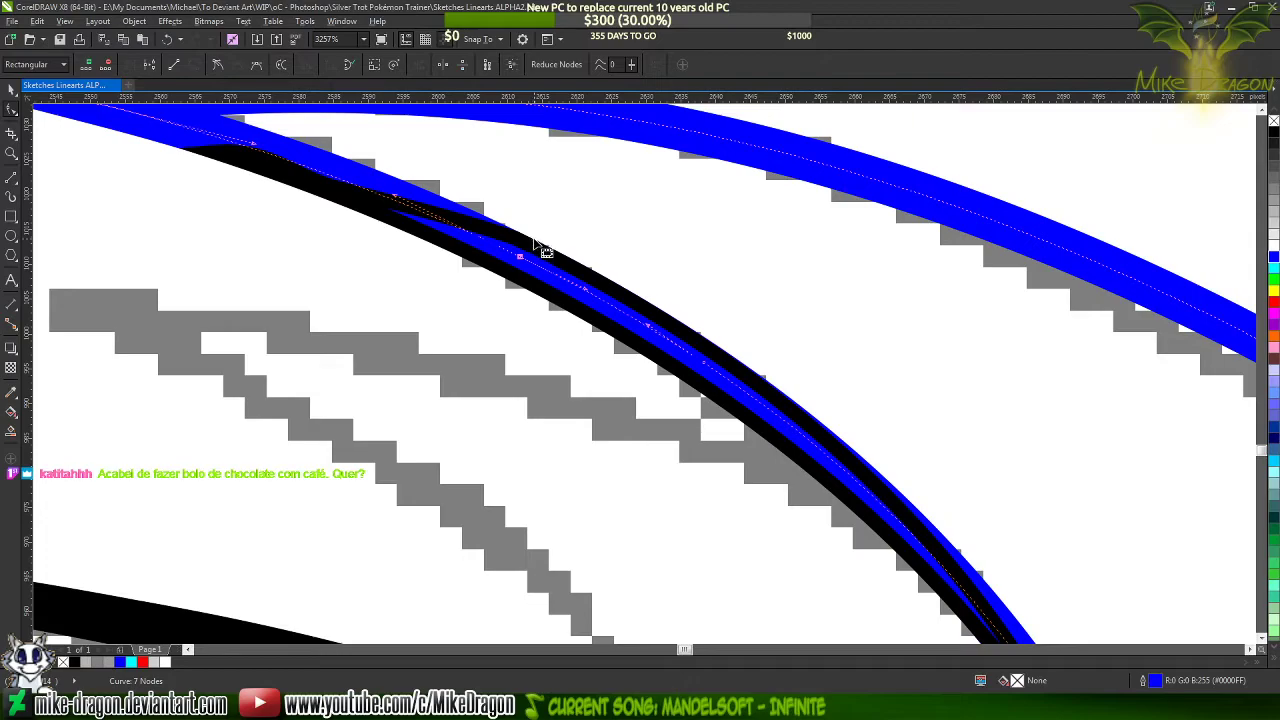
pyautogui.scroll(-2, 595, 257)
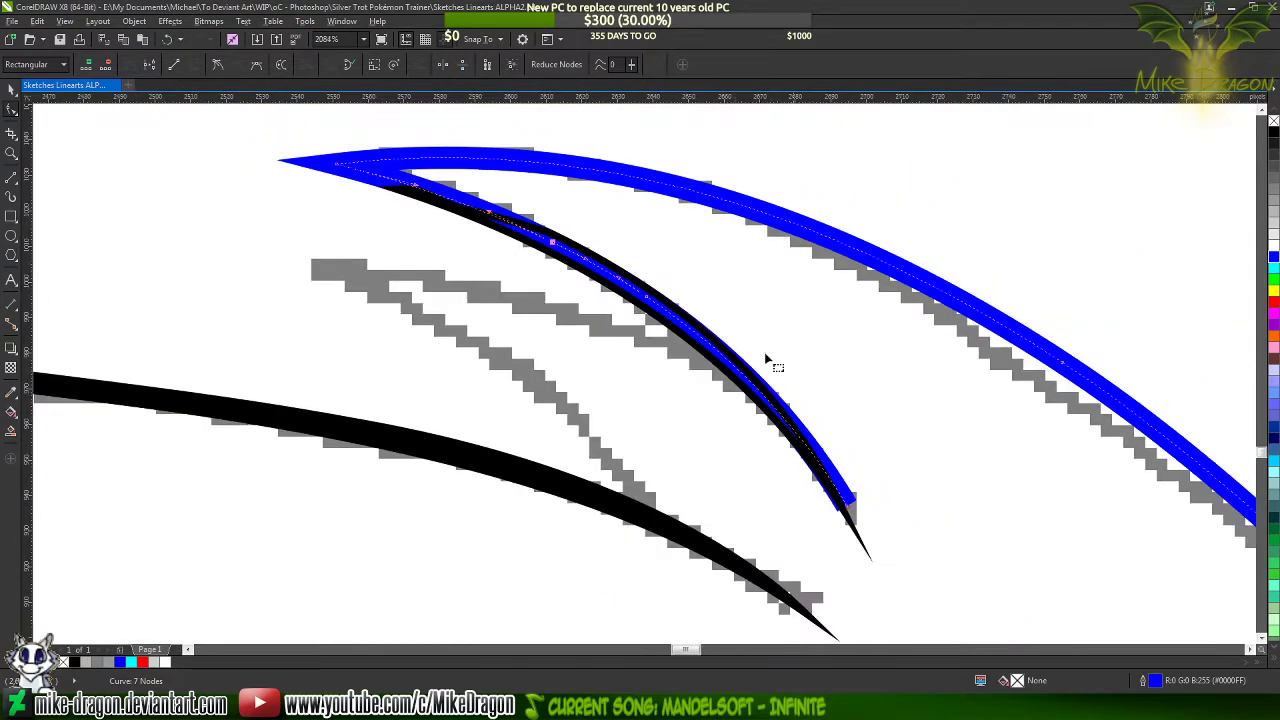
# Delete the blue line's end nodes beyond the added node so the line stops inside the taper outline
pyautogui.doubleClick(850, 508)
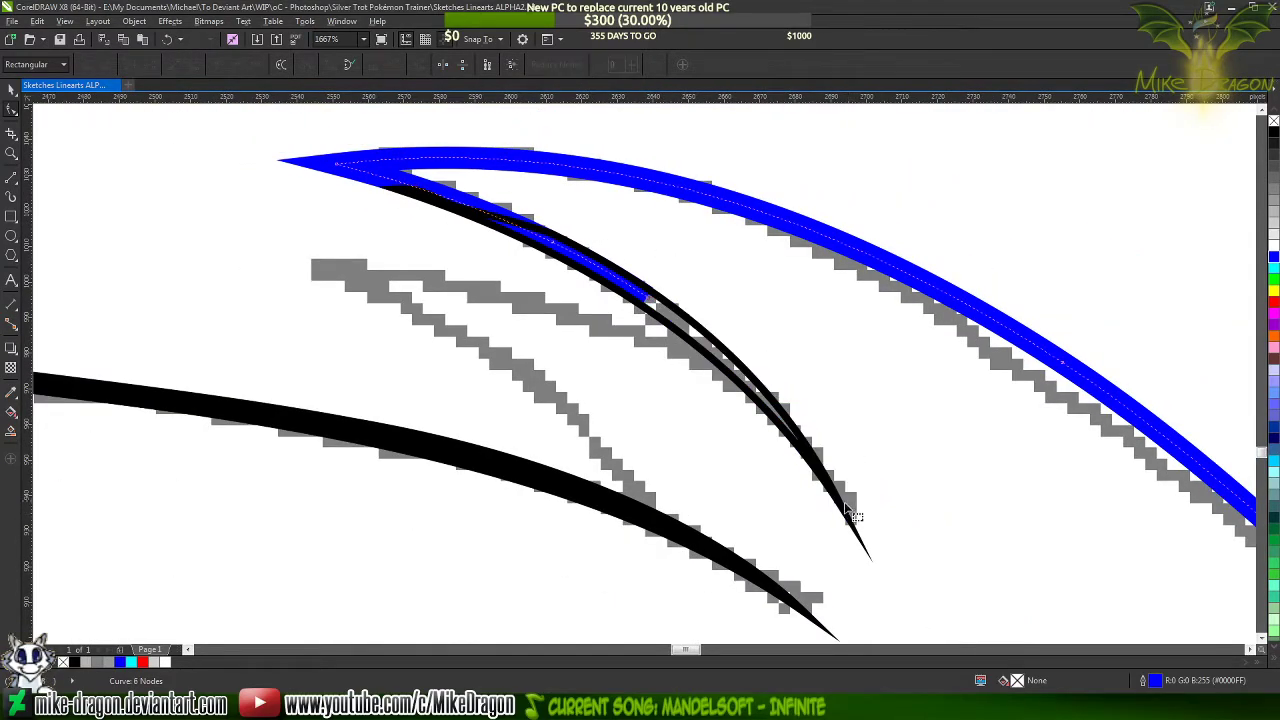
pyautogui.scroll(1, 642, 255)
pyautogui.scroll(4, 642, 255)
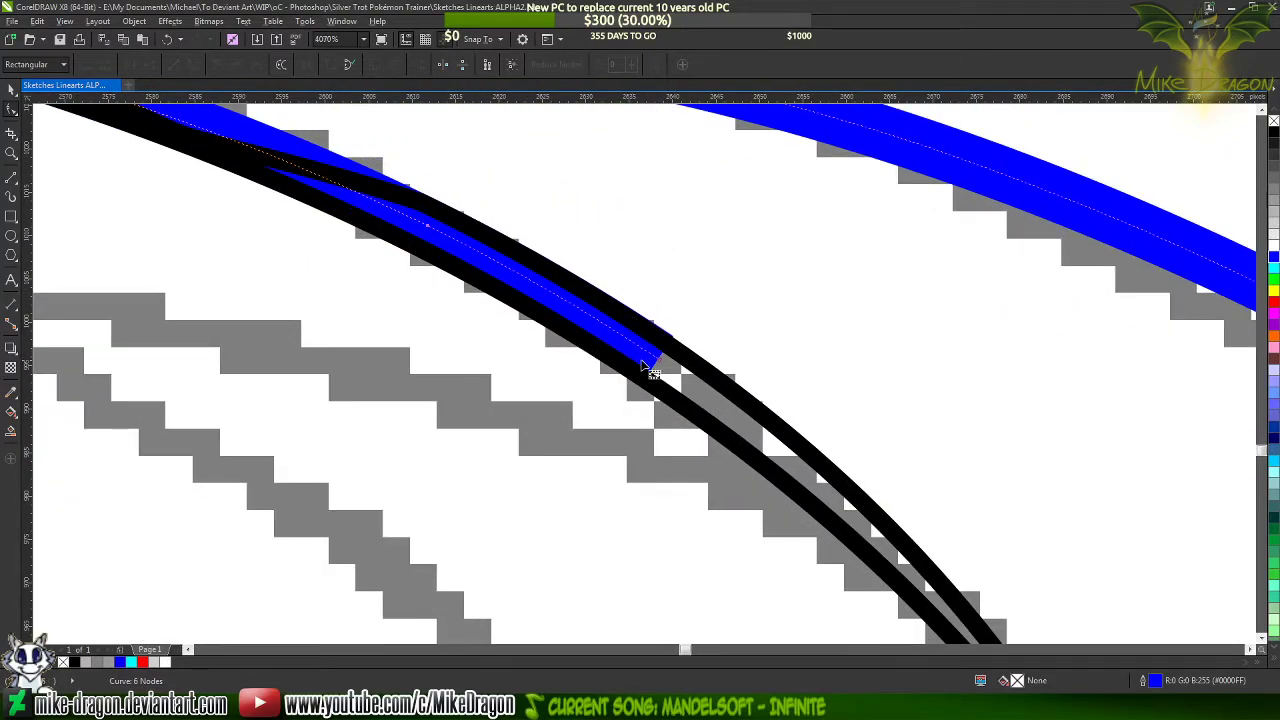
pyautogui.scroll(3, 490, 246)
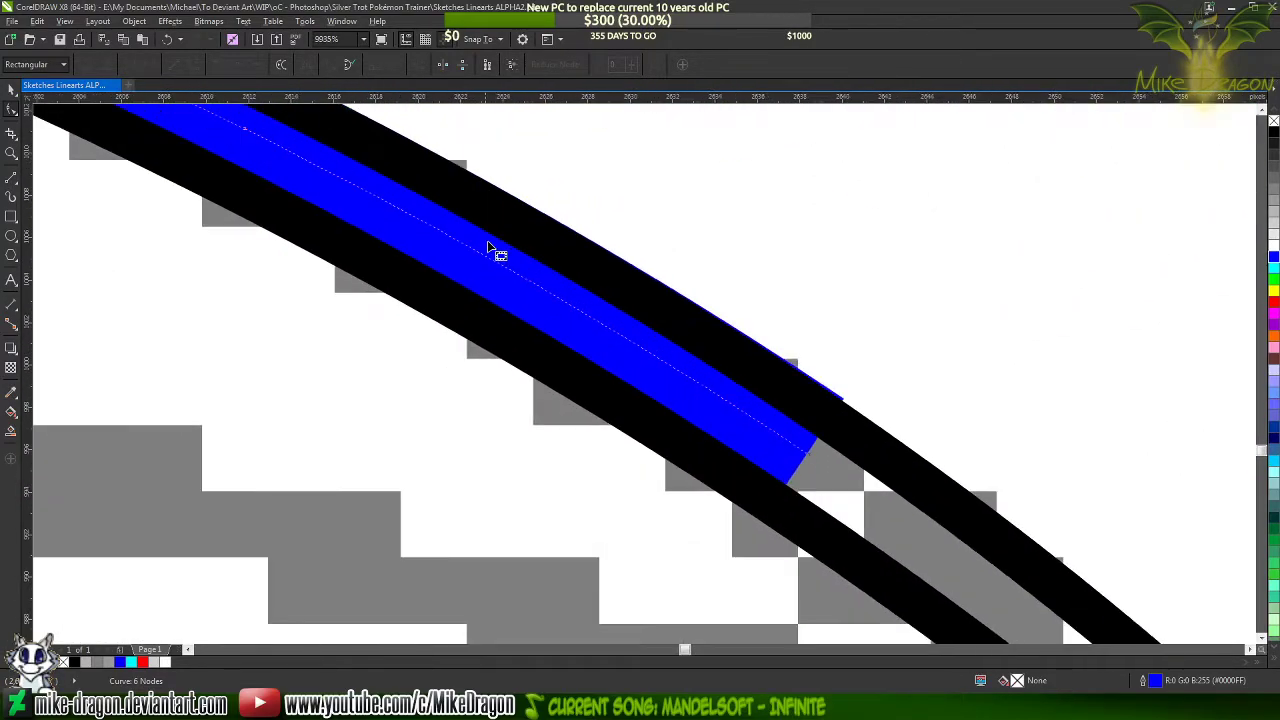
pyautogui.scroll(-4, 628, 349)
pyautogui.scroll(5, 477, 243)
pyautogui.scroll(-2, 503, 303)
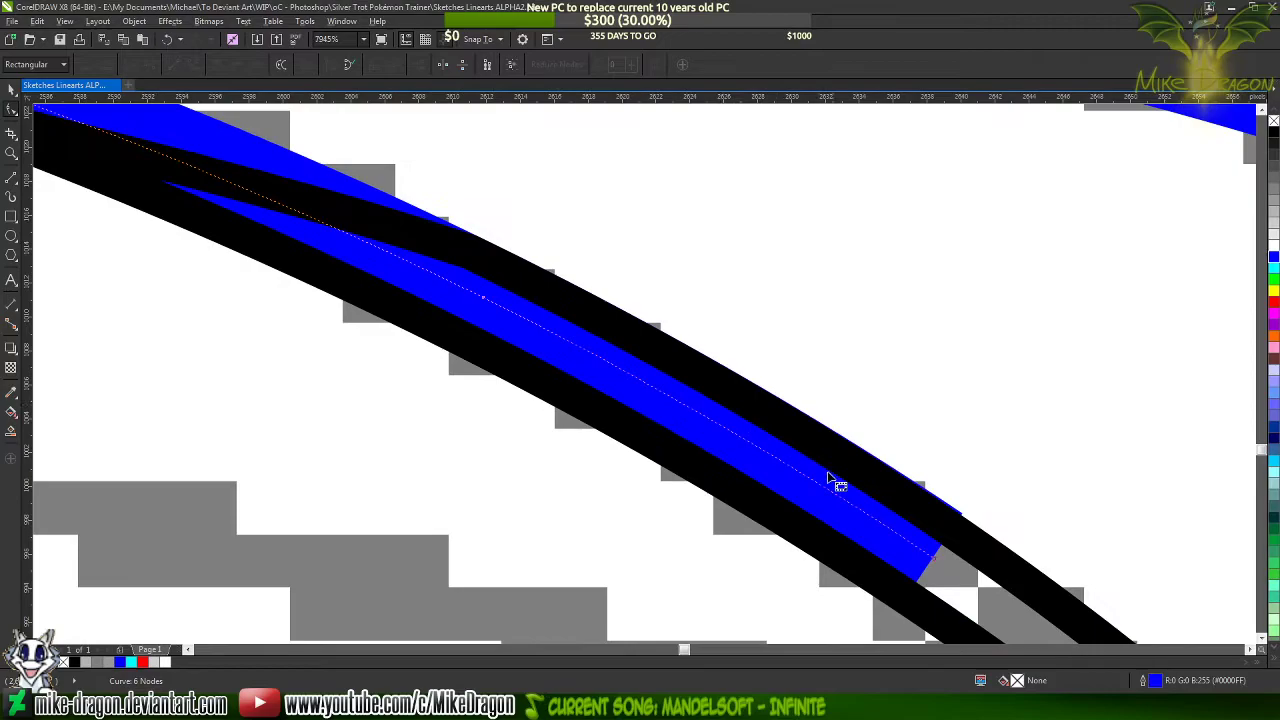
pyautogui.doubleClick(932, 557)
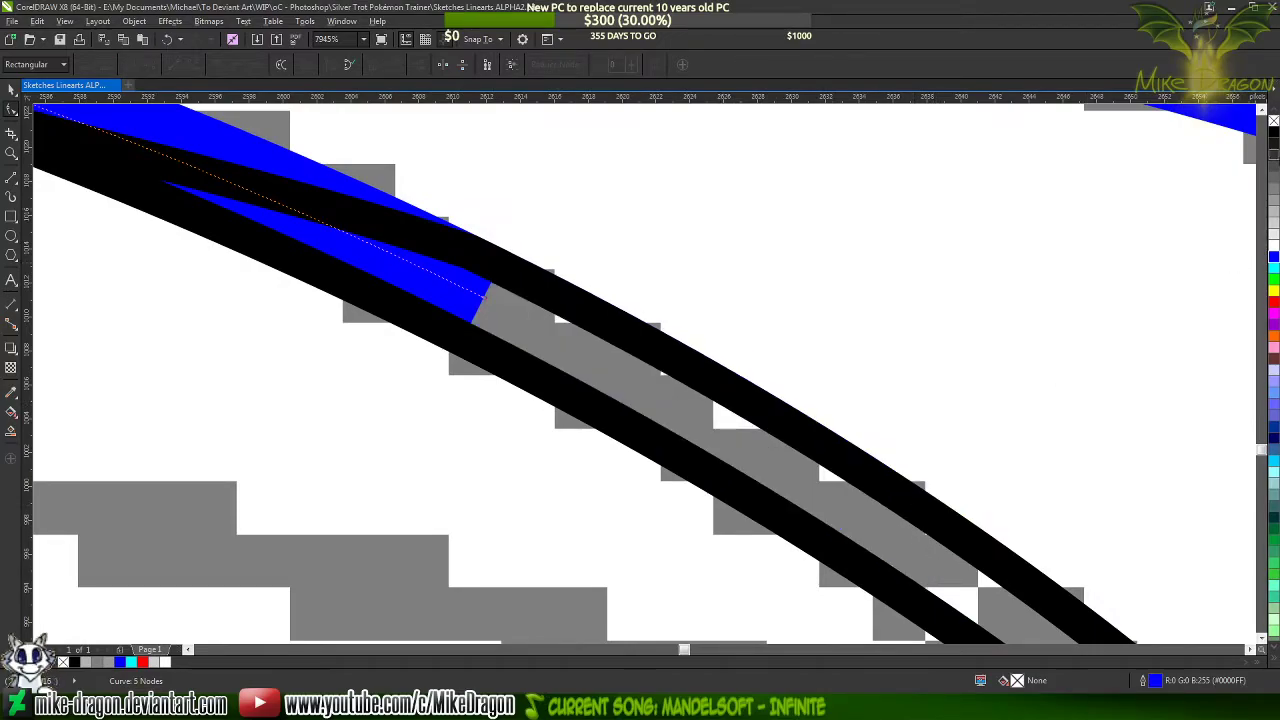
# Recolour the shortened blue line black and fill the taper shape solid black without an outline
pyautogui.click(1274, 134)
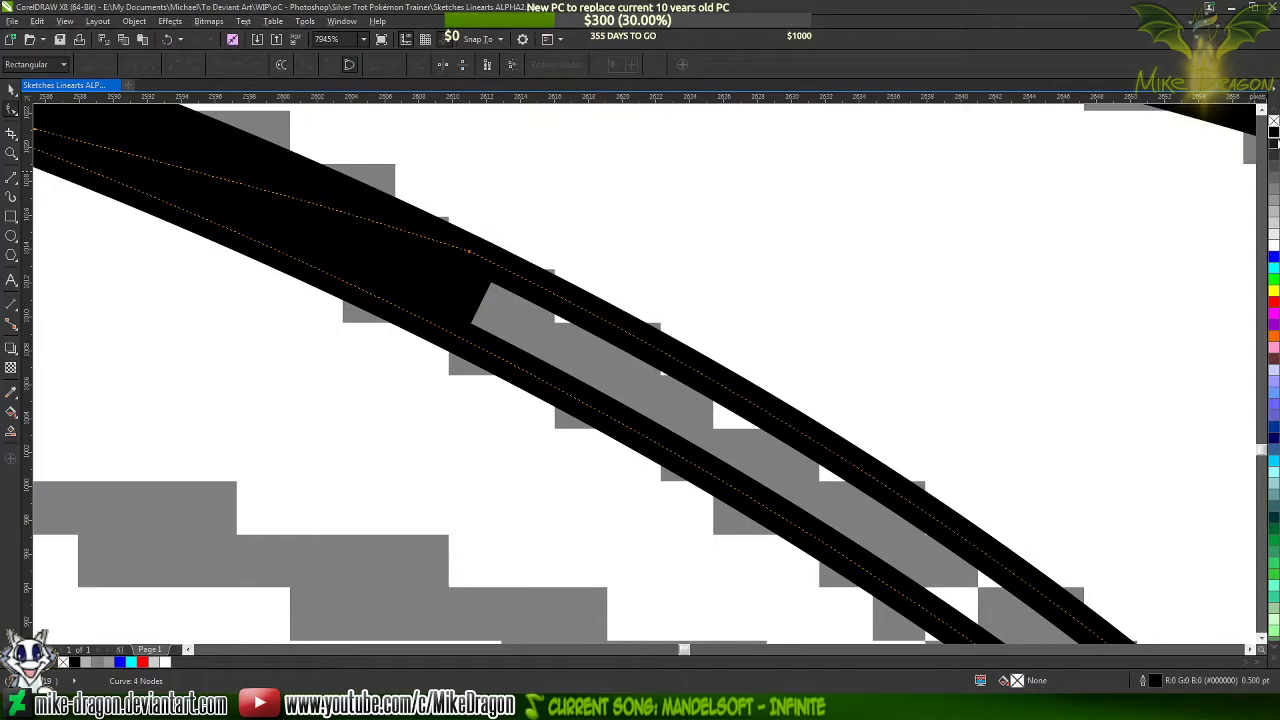
pyautogui.scroll(-4, 691, 217)
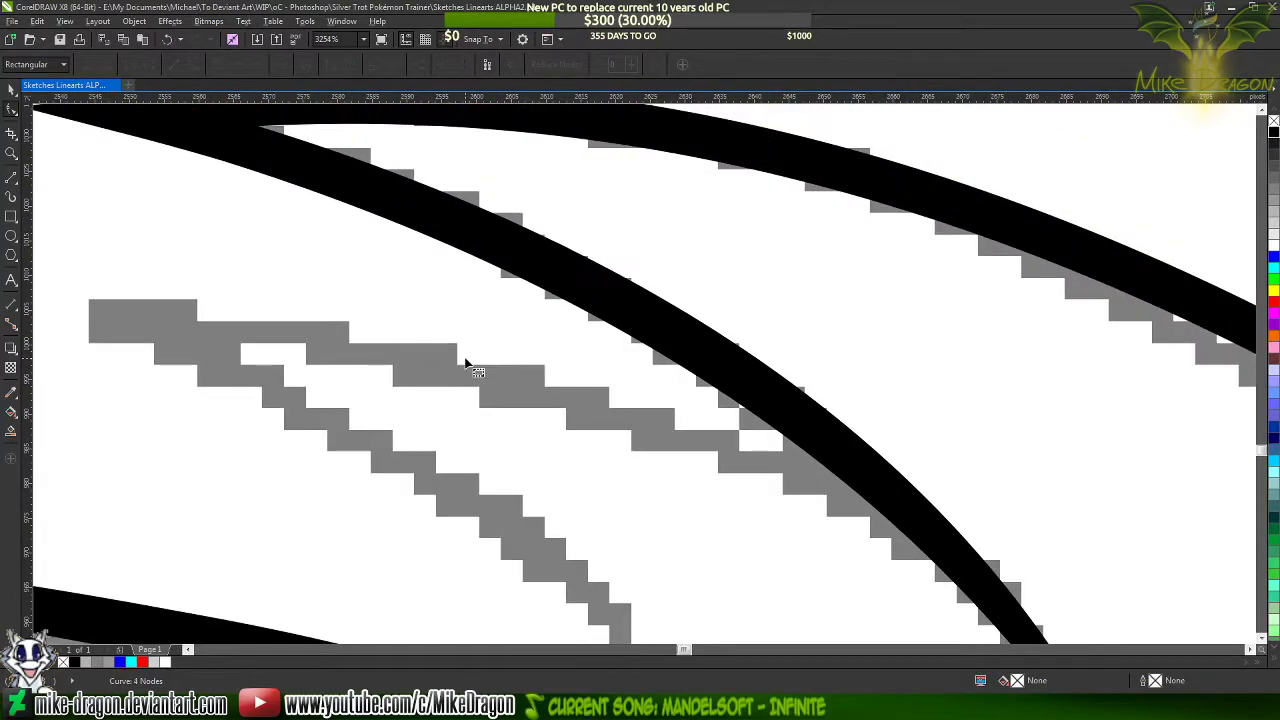
pyautogui.scroll(-11, 450, 180)
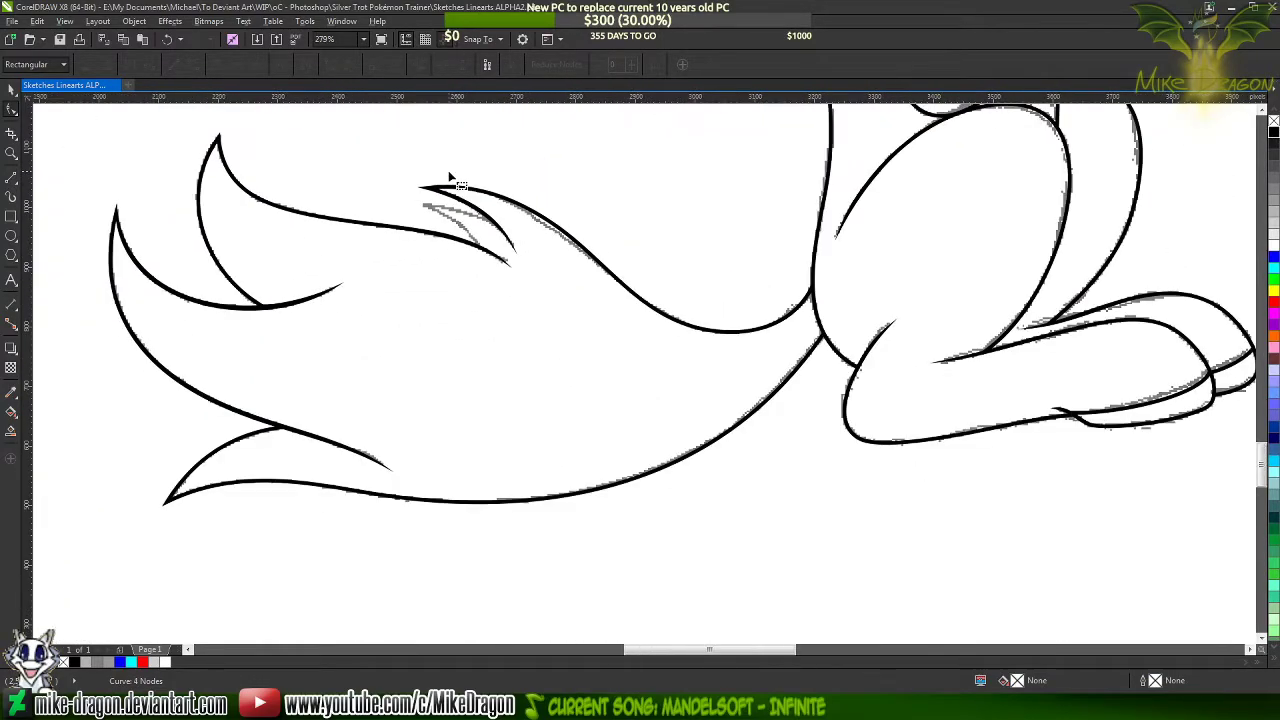
pyautogui.scroll(8, 450, 175)
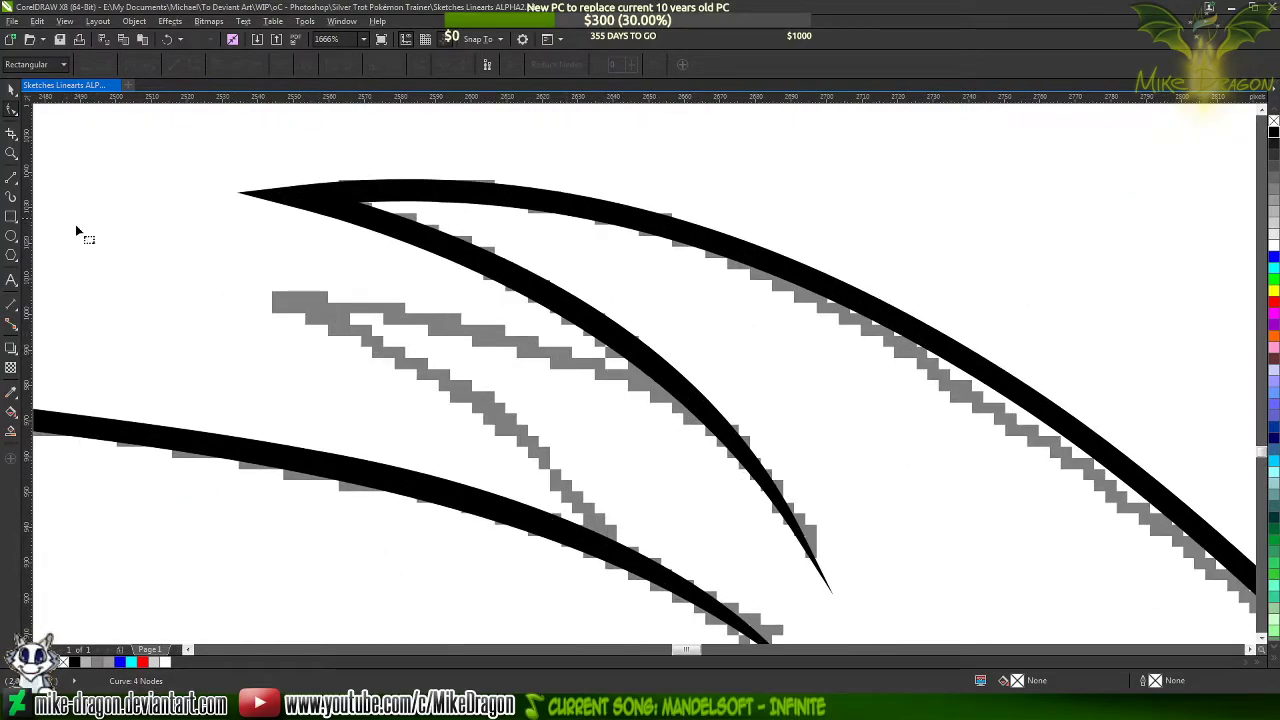
# Draw a two-segment line about 124 by 70 px over the small grey tuft, ending on both black strokes, with 1.5 pt width
pyautogui.click(13, 178)
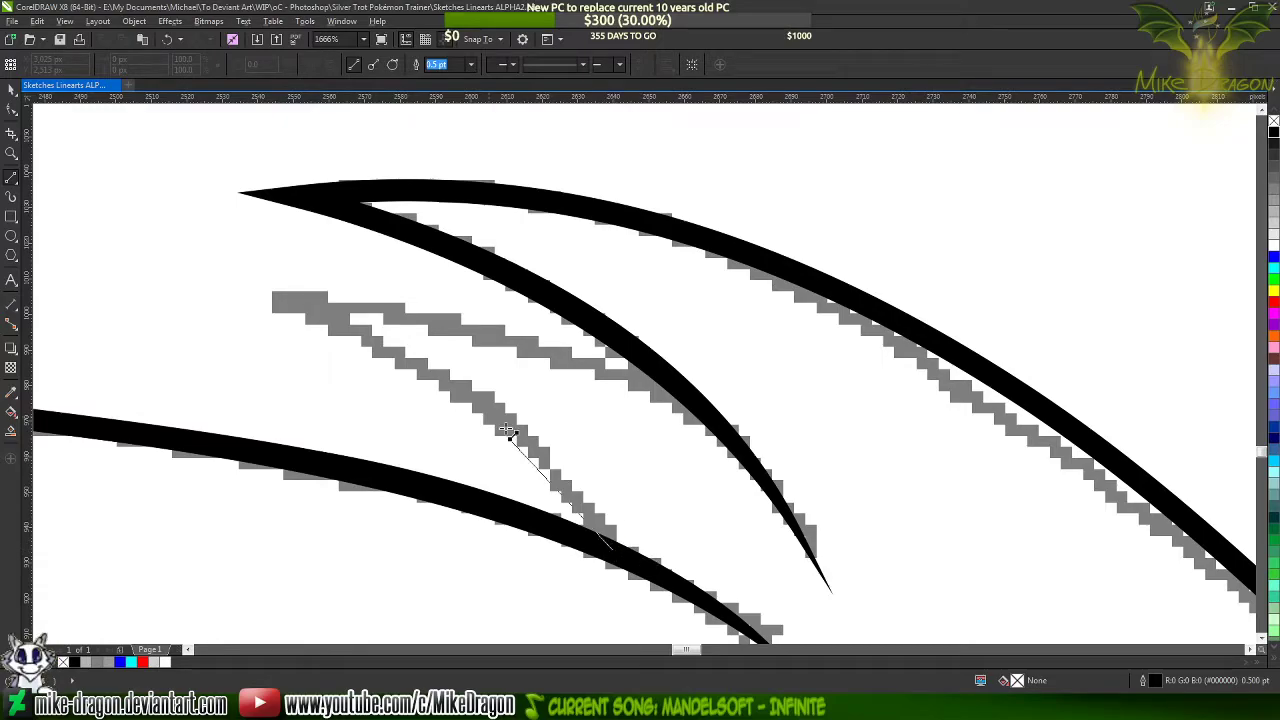
pyautogui.click(265, 302)
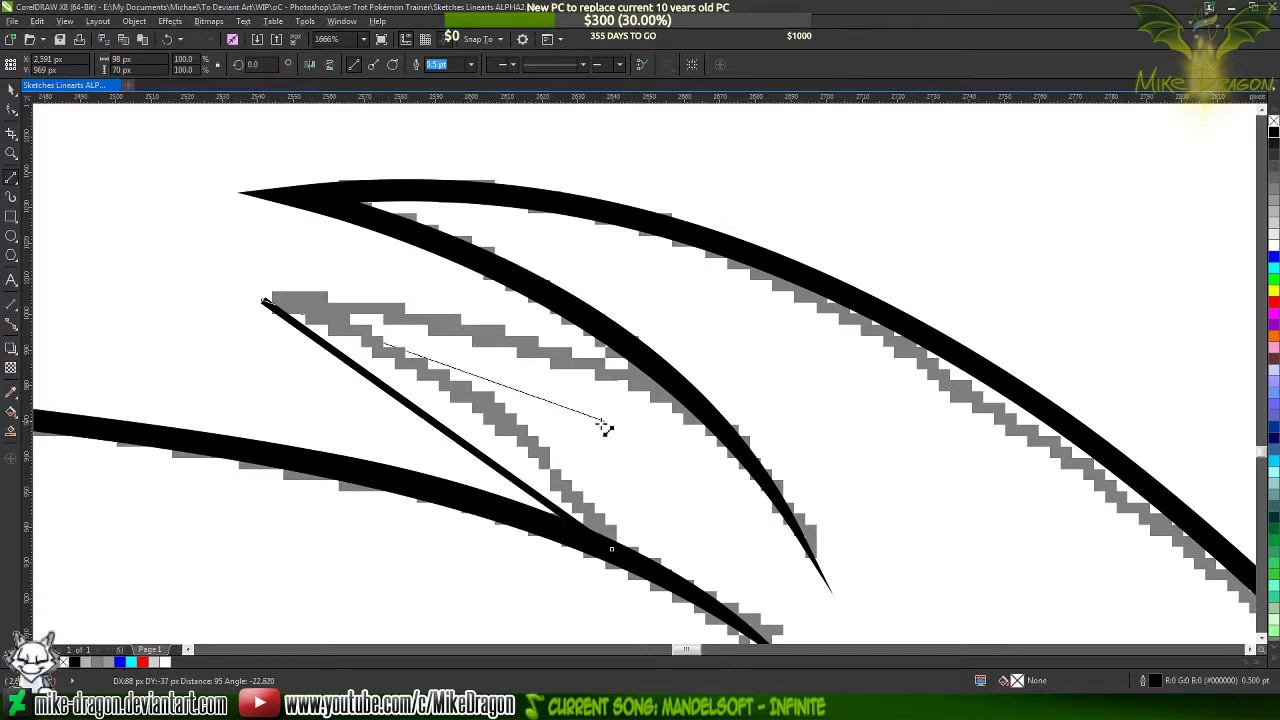
pyautogui.click(705, 422)
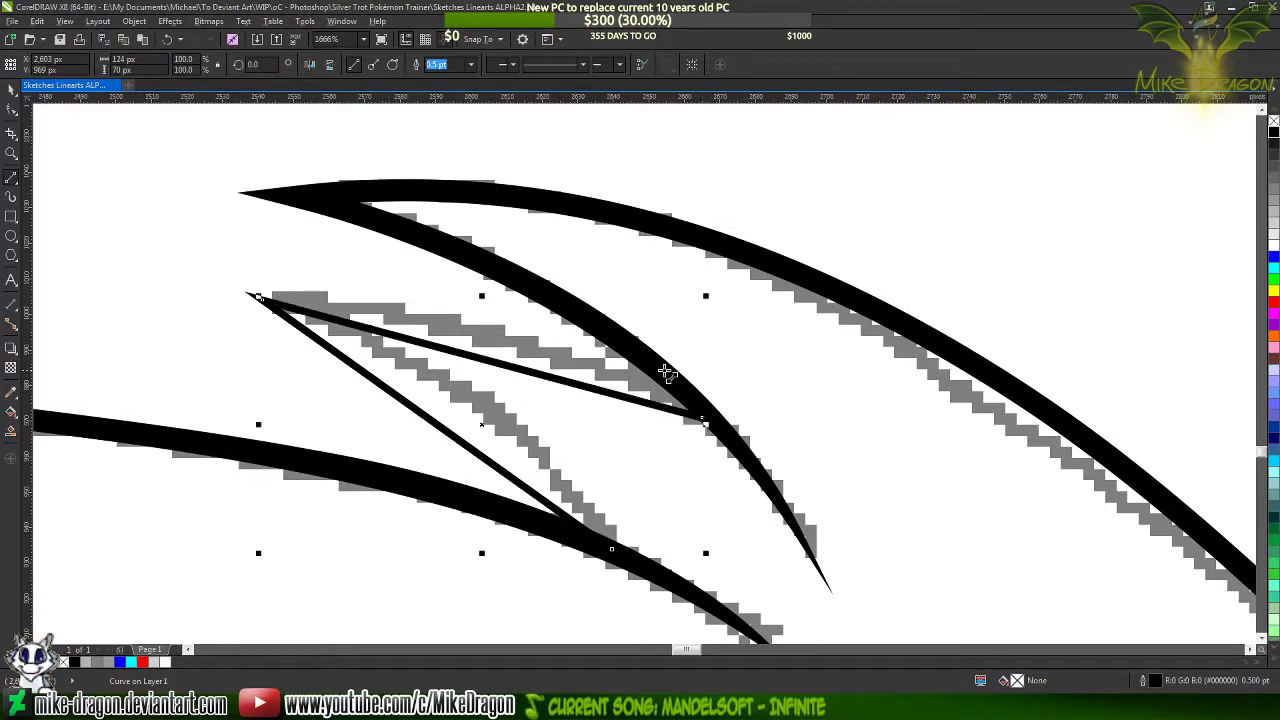
pyautogui.click(469, 65)
pyautogui.click(441, 142)
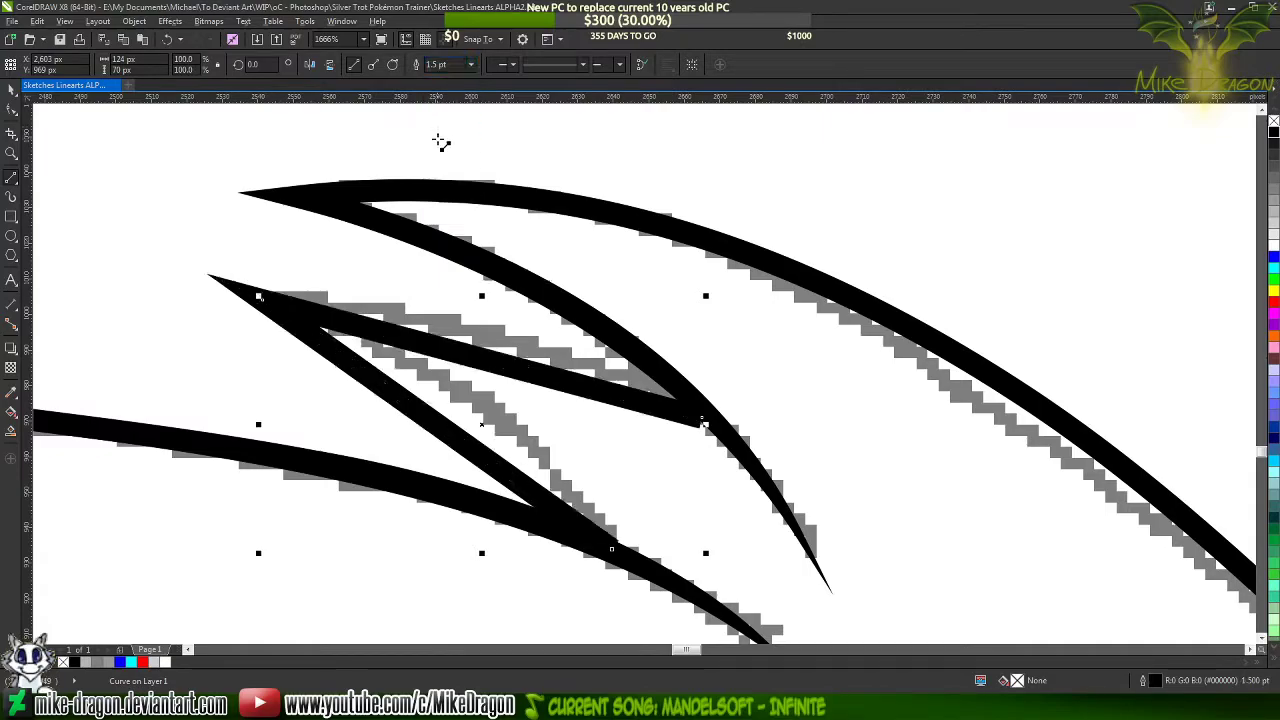
# Convert the small tuft's two segments to curves and bend each along its grey sketch stroke
pyautogui.press('F10')
pyautogui.moveTo(166, 206); pyautogui.dragTo(776, 614)
pyautogui.rightClick(574, 417)
pyautogui.click(600, 474)
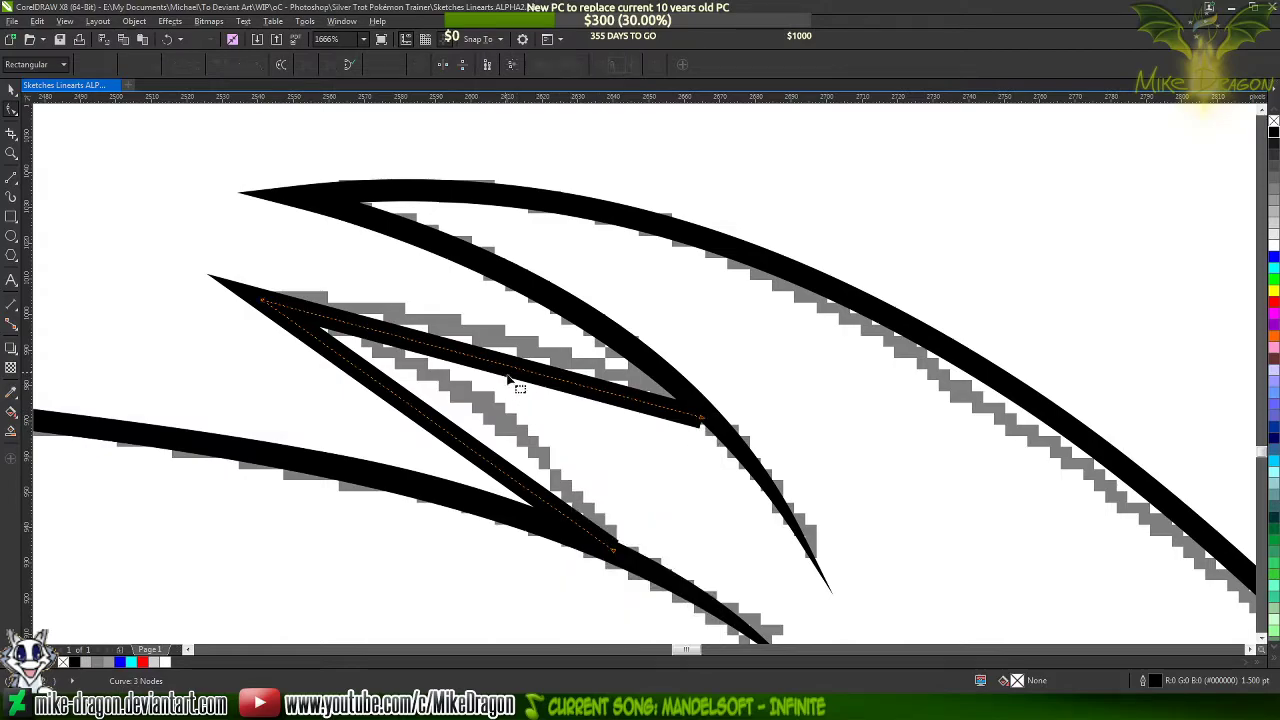
pyautogui.moveTo(495, 362); pyautogui.dragTo(495, 339)
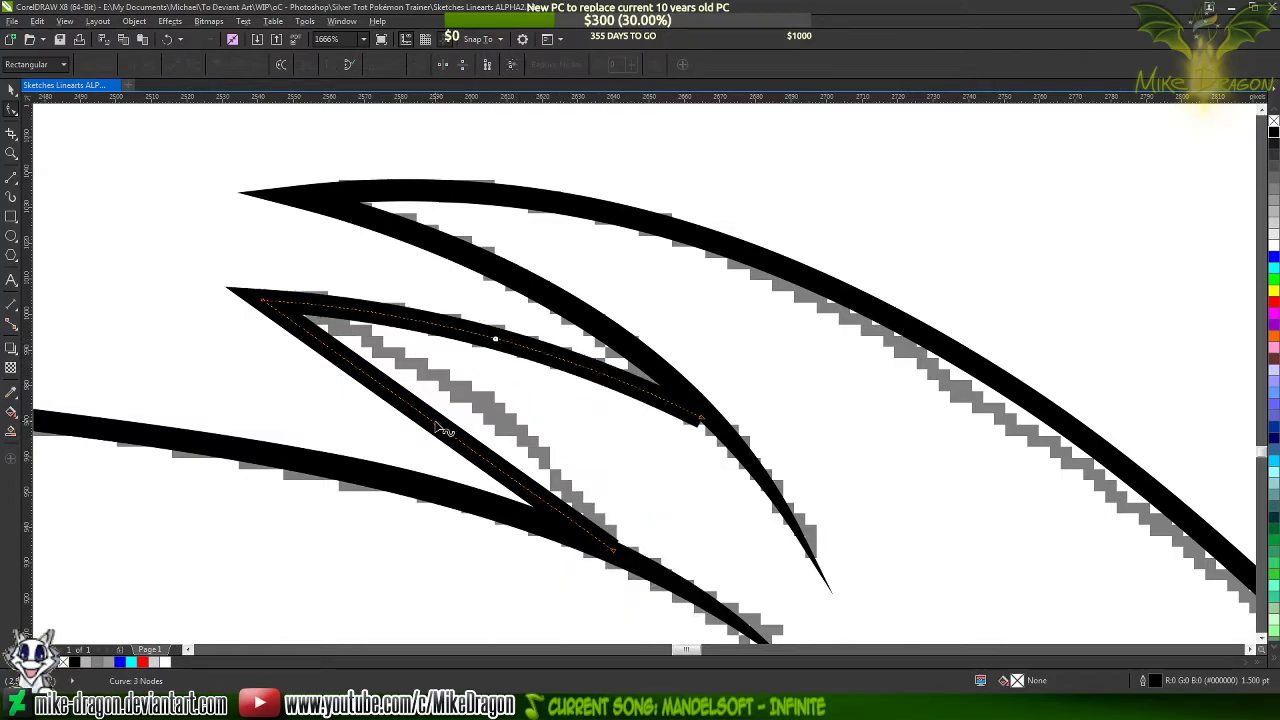
pyautogui.moveTo(436, 424); pyautogui.dragTo(474, 404)
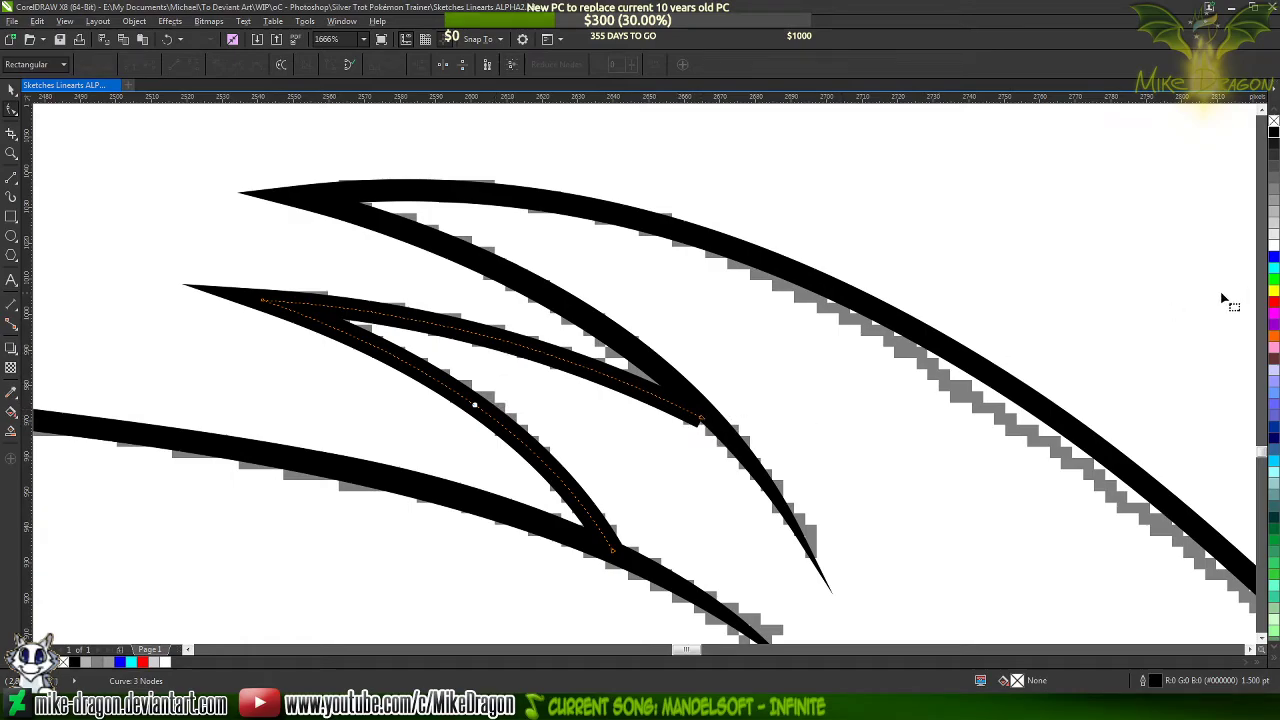
# Colour the small tuft's line blue and shift its upper segment's end node to fit within the black tapered stroke
pyautogui.click(1272, 257)
pyautogui.scroll(2, 730, 410)
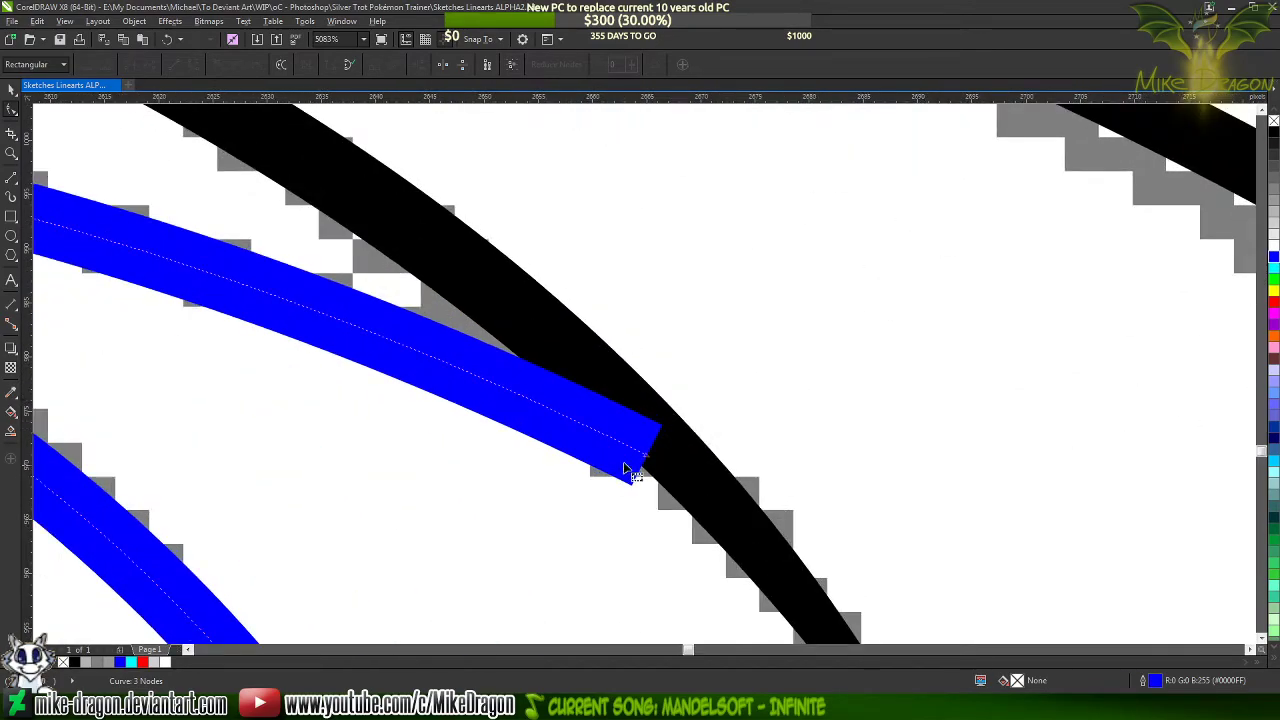
pyautogui.moveTo(646, 457)
pyautogui.mouseDown()
pyautogui.moveTo(658, 444)
pyautogui.moveTo(637, 430)
pyautogui.moveTo(645, 445)
pyautogui.mouseUp()
pyautogui.scroll(2, 658, 444)
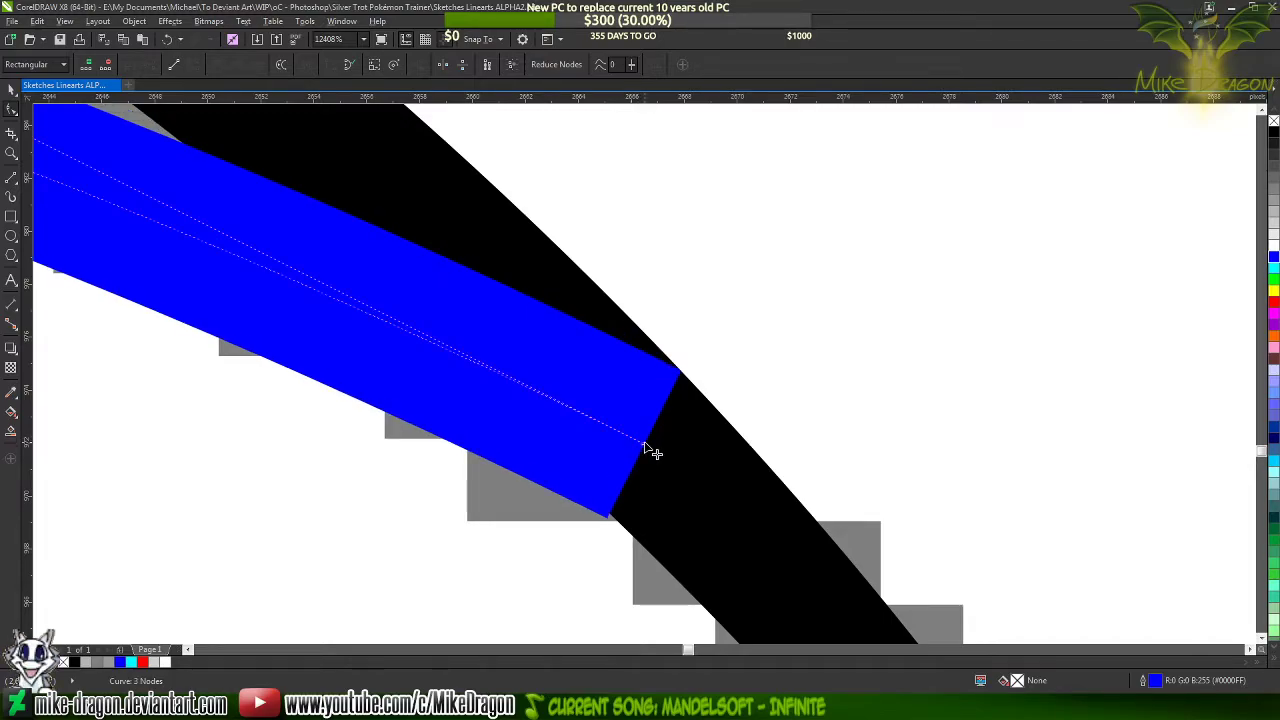
pyautogui.scroll(-2, 978, 418)
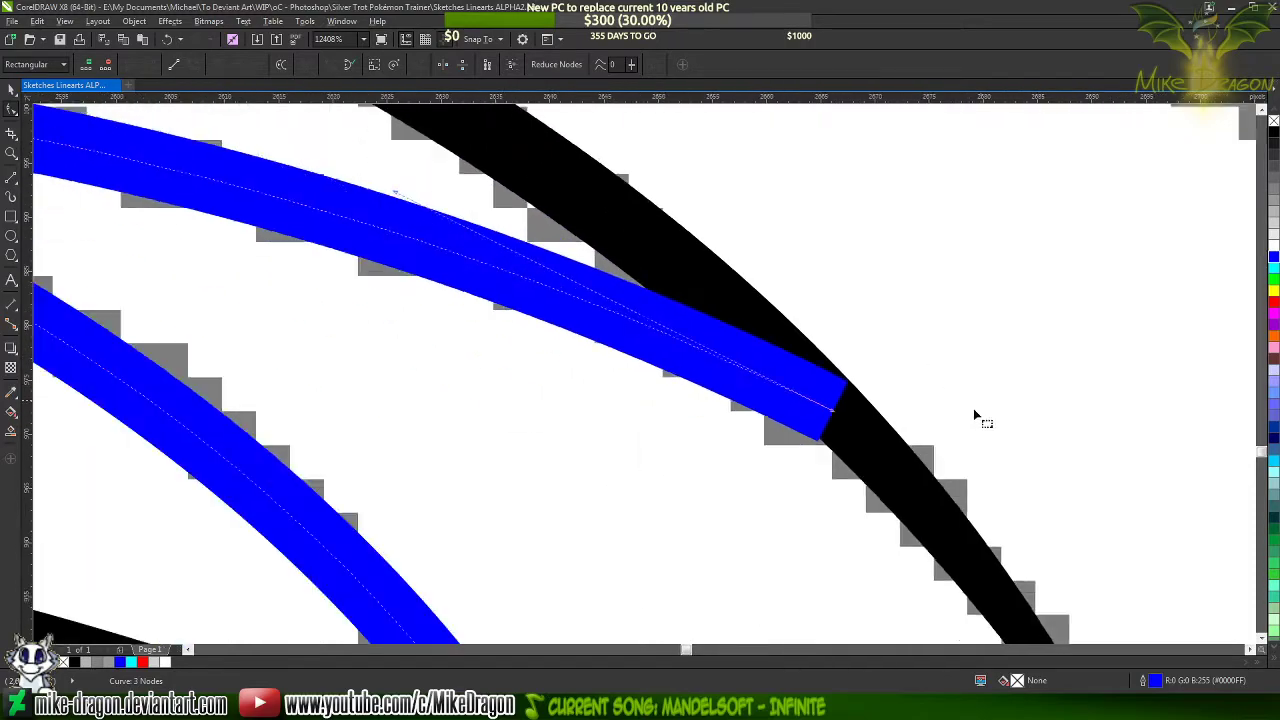
pyautogui.scroll(-3, 920, 400)
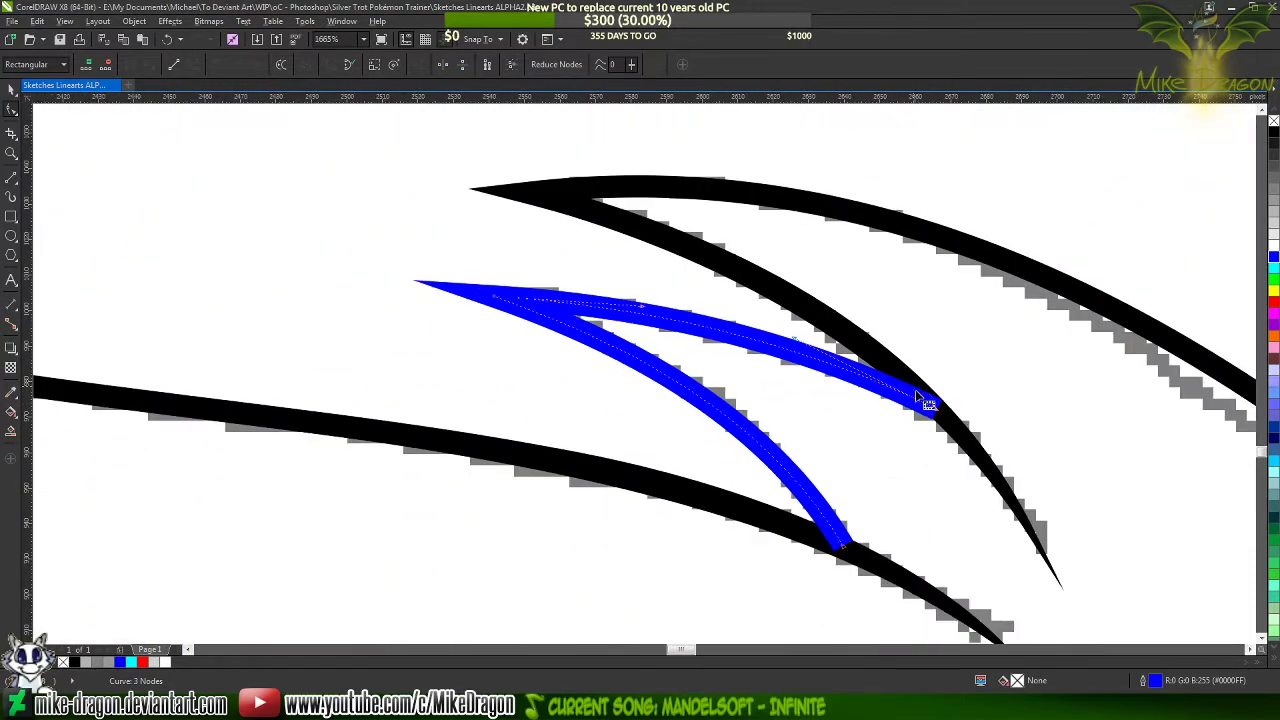
# Shift the end node of the small tuft's lower segment slightly down into the long black tail stroke
pyautogui.scroll(2, 672, 300)
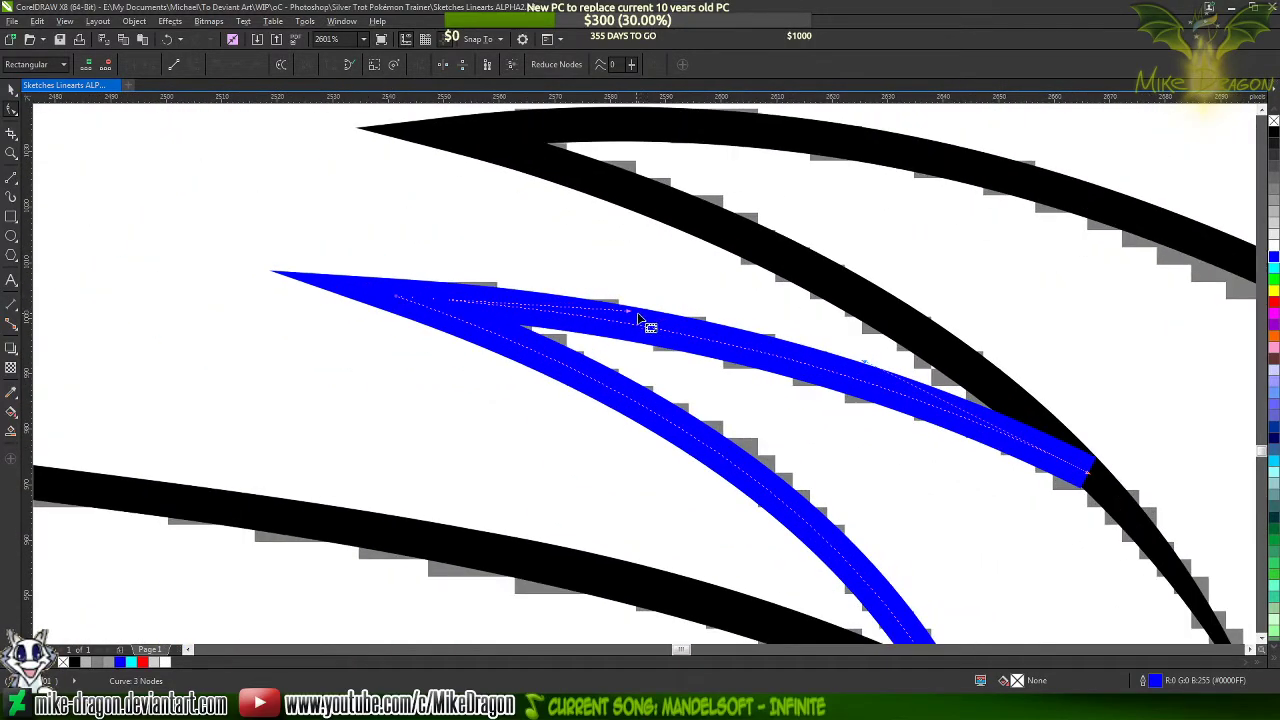
pyautogui.scroll(-4, 560, 250)
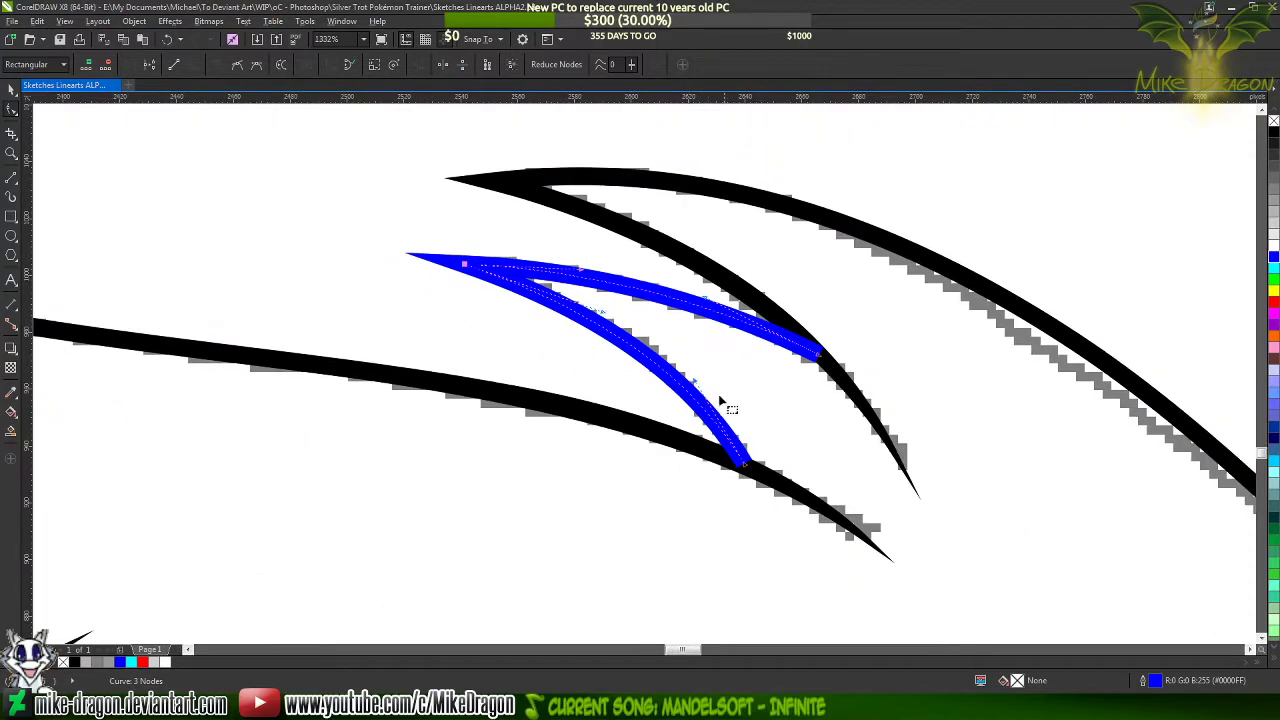
pyautogui.scroll(3, 766, 490)
pyautogui.scroll(5, 766, 490)
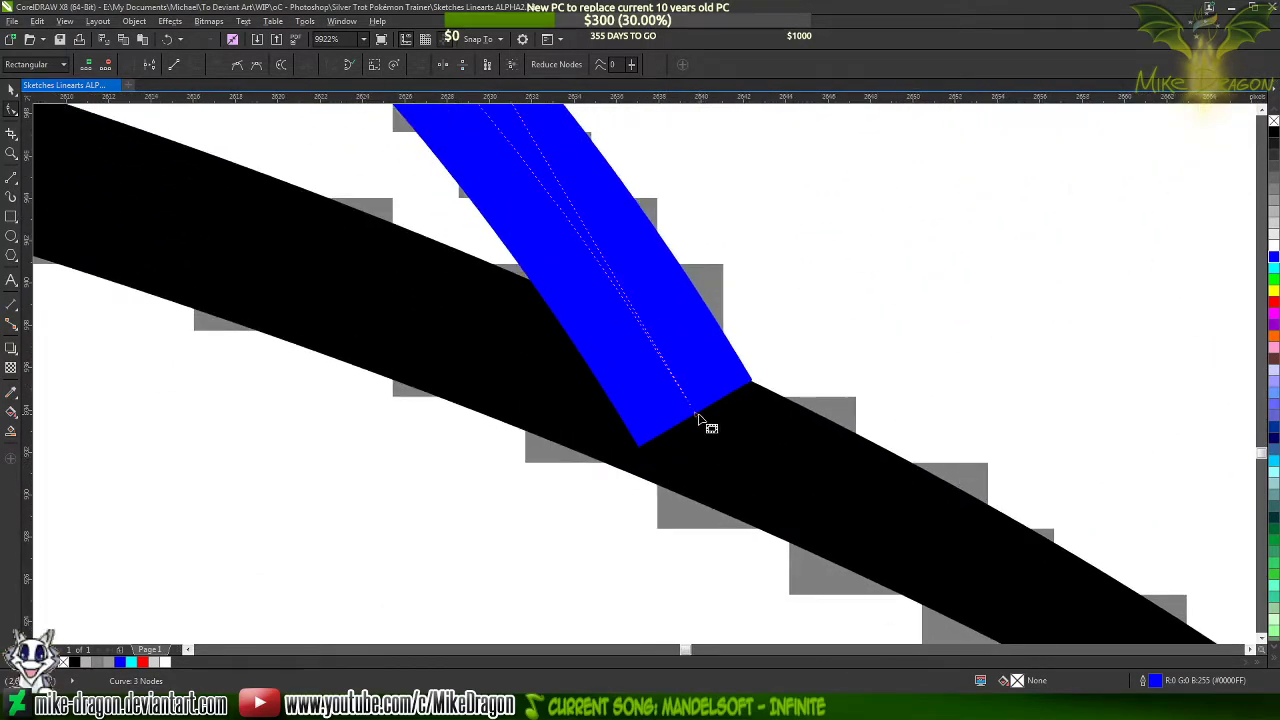
pyautogui.moveTo(697, 415); pyautogui.dragTo(698, 426)
pyautogui.scroll(-4, 706, 434)
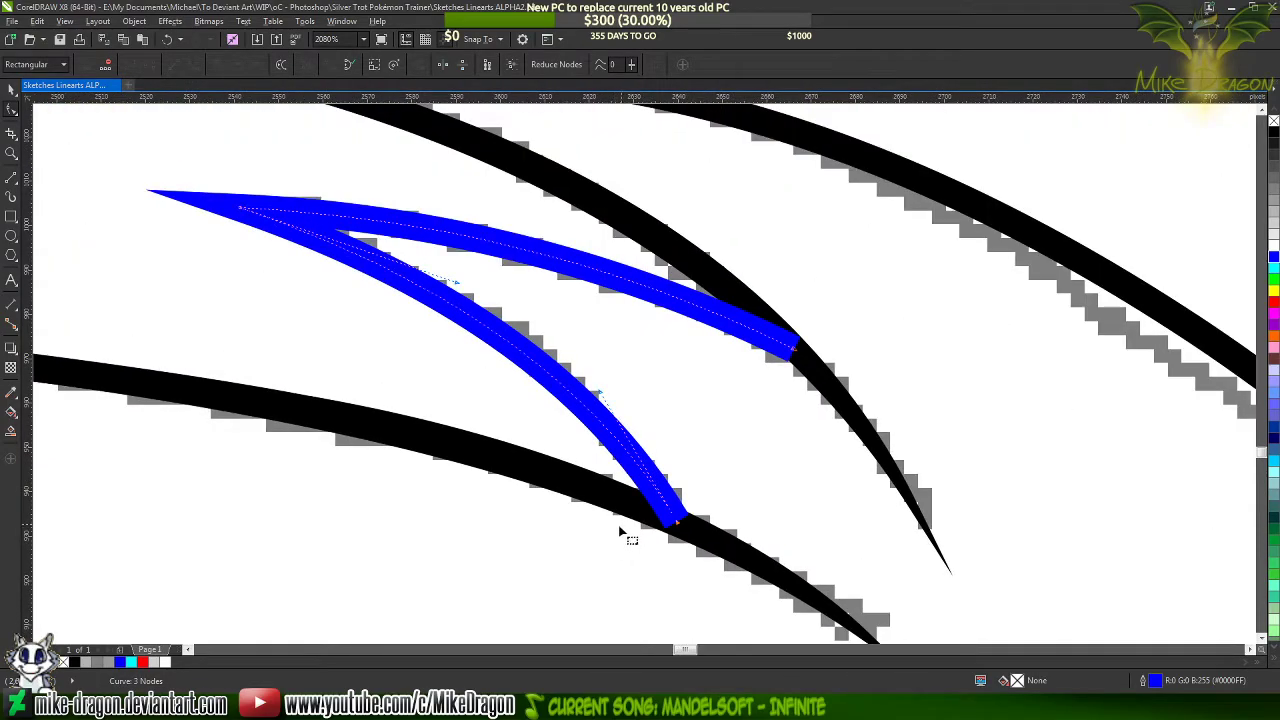
# Draw a straight hairline-width line about 15 by 12 px across the notch where the blue upper tuft segment meets the black stroke
pyautogui.scroll(6, 770, 340)
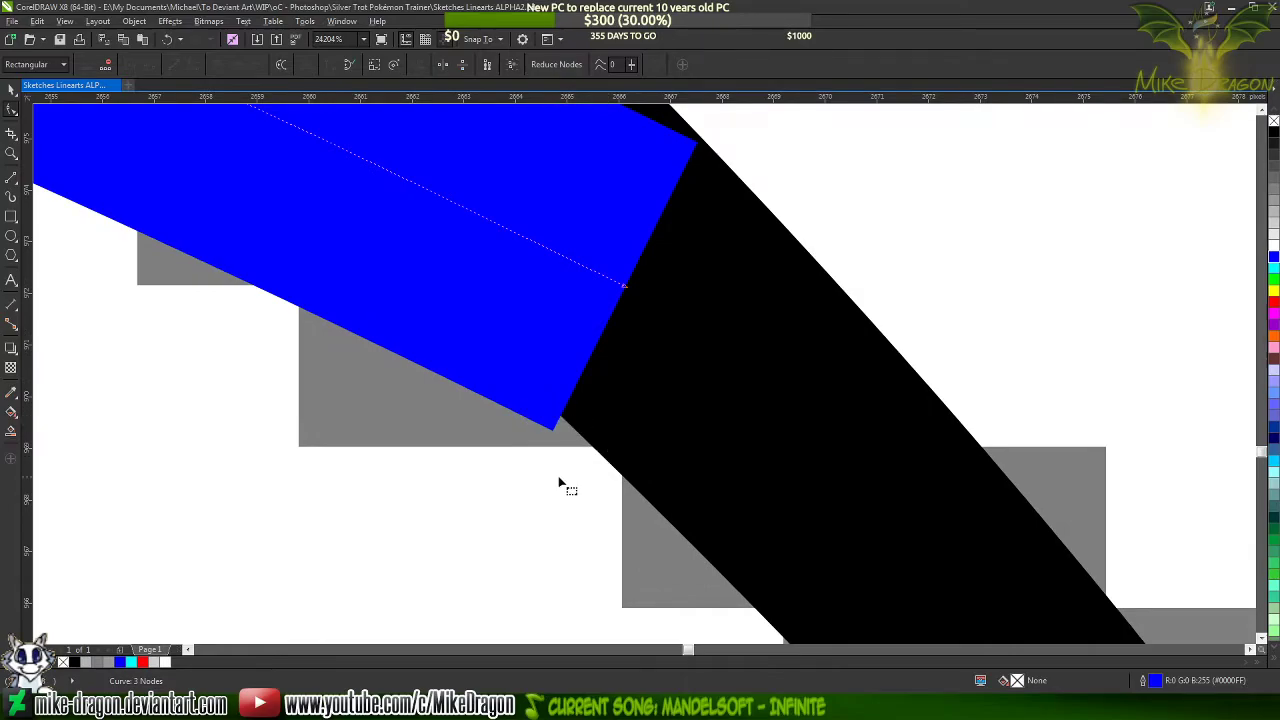
pyautogui.scroll(-2, 560, 478)
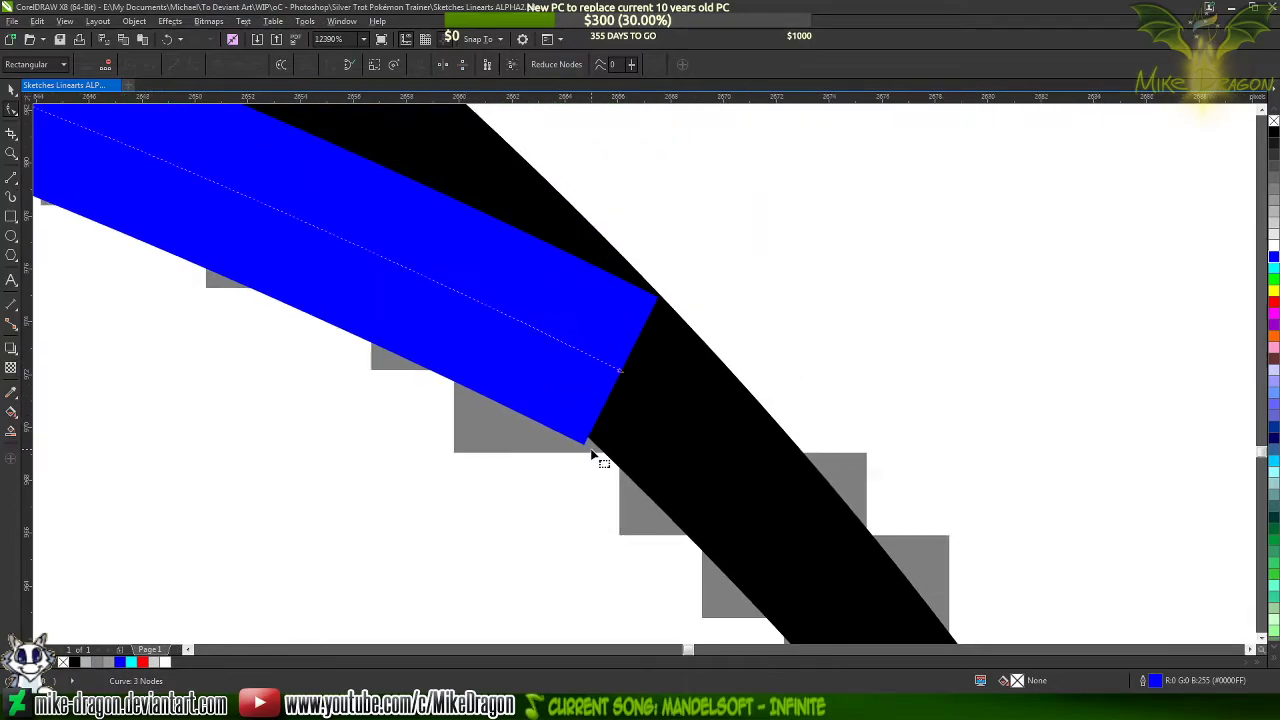
pyautogui.click(13, 184)
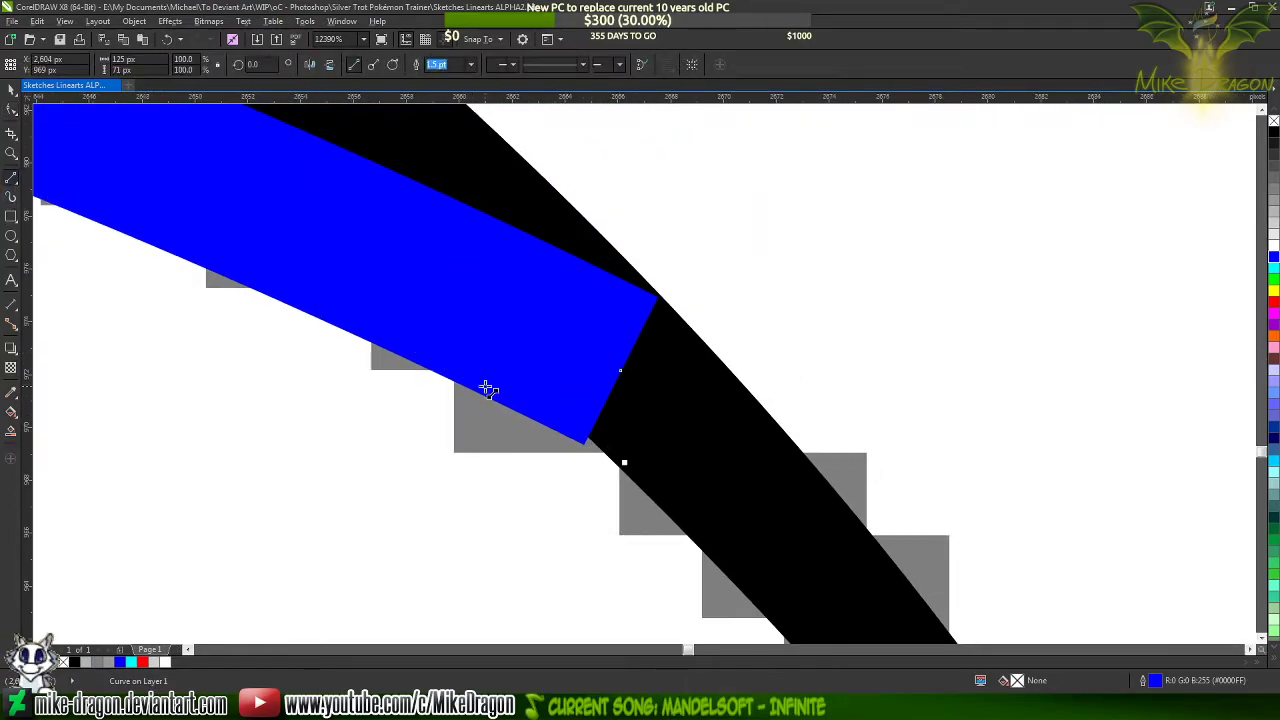
pyautogui.click(385, 321)
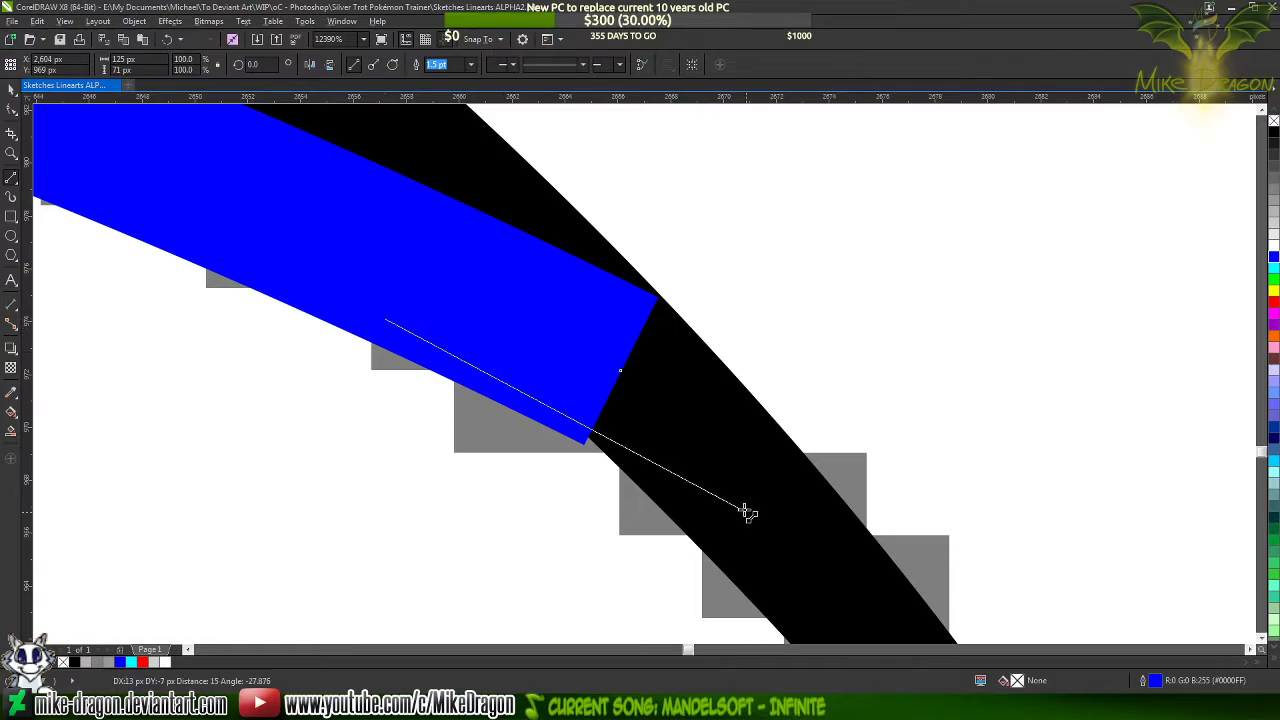
pyautogui.click(785, 628)
pyautogui.click(471, 65)
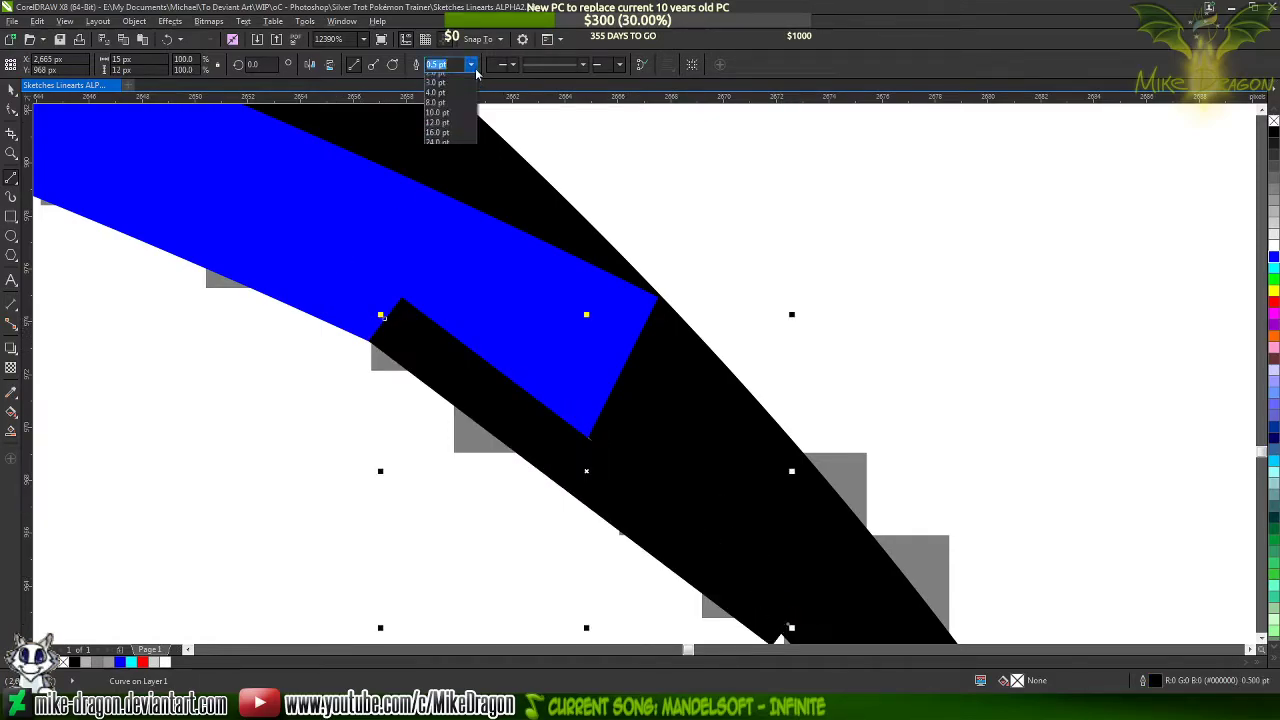
pyautogui.click(451, 98)
# Convert the short hairline to a curve, shift its start node slightly outward, and bend it up into the notch
pyautogui.press('F10')
pyautogui.moveTo(291, 211)
pyautogui.mouseDown()
pyautogui.moveTo(742, 611)
pyautogui.moveTo(837, 646)
pyautogui.moveTo(828, 560)
pyautogui.mouseUp()
pyautogui.rightClick(612, 390)
pyautogui.click(651, 447)
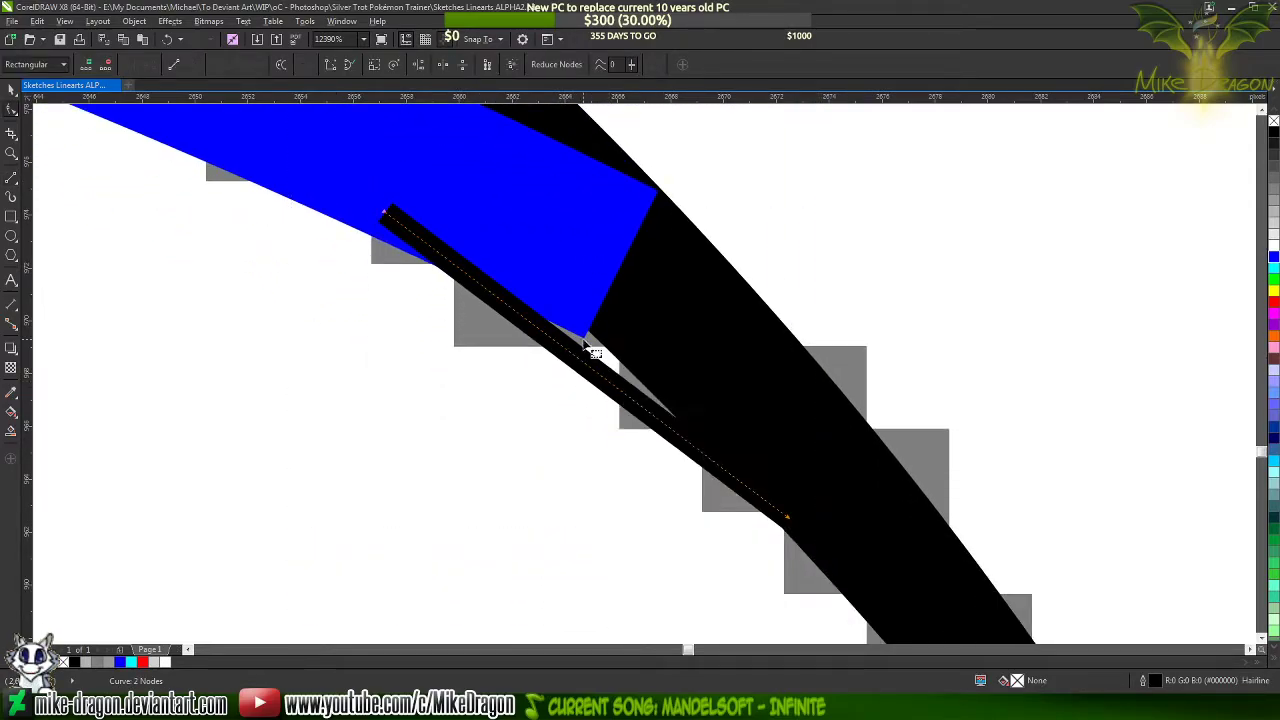
pyautogui.scroll(1, 600, 368)
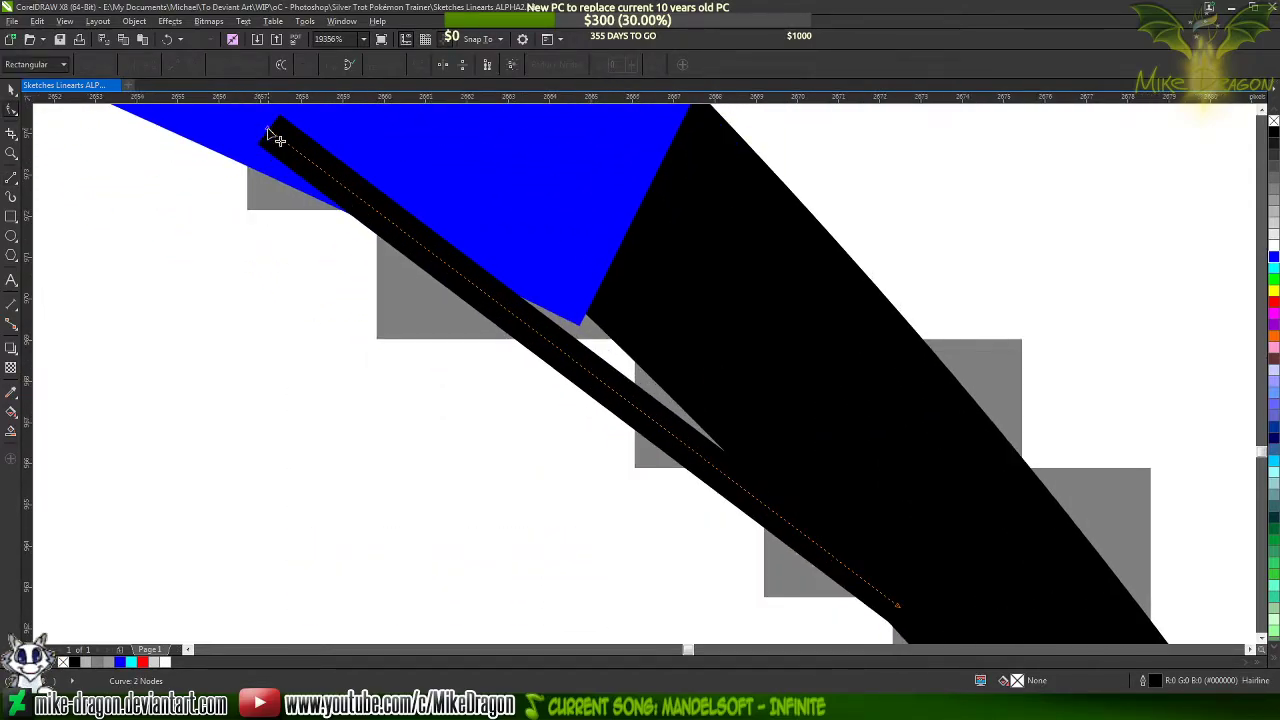
pyautogui.moveTo(267, 128); pyautogui.dragTo(256, 137)
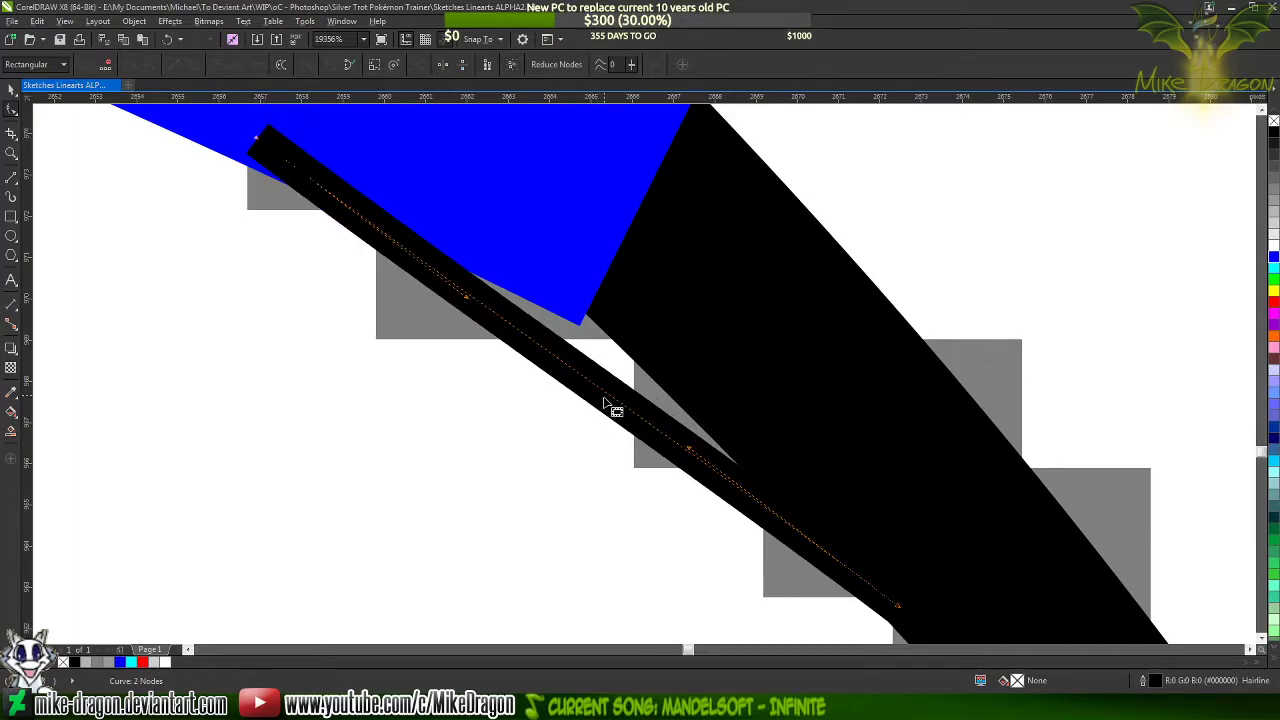
pyautogui.moveTo(608, 398)
pyautogui.mouseDown()
pyautogui.moveTo(609, 343)
pyautogui.moveTo(634, 343)
pyautogui.mouseUp()
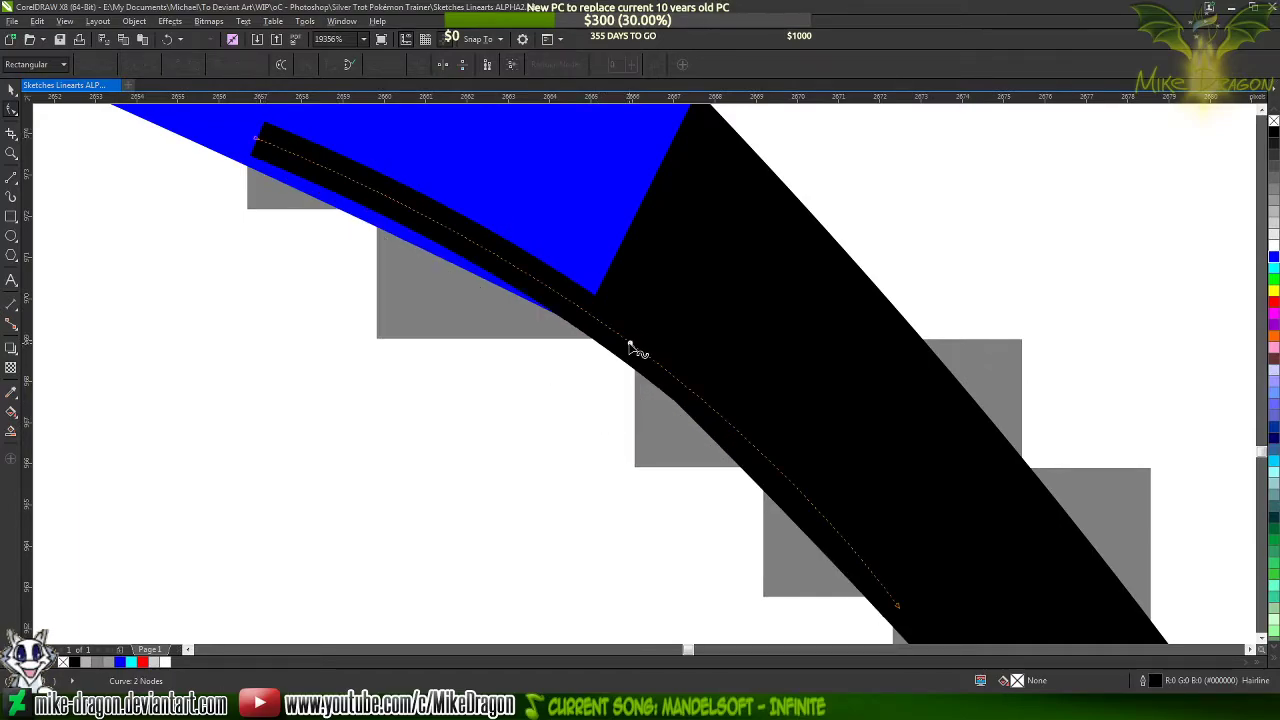
# Align the hairline's start node and nearby curve handle with the lower edge of the blue tuft line
pyautogui.scroll(1, 205, 133)
pyautogui.scroll(3, 205, 133)
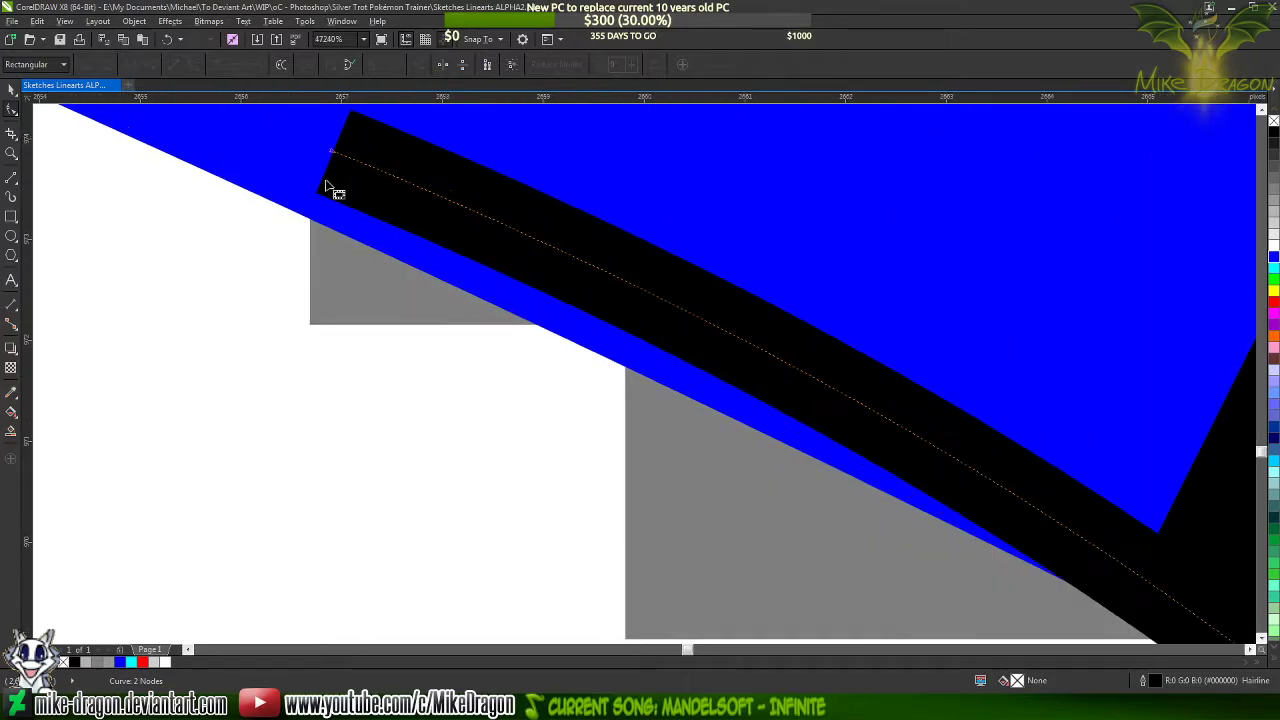
pyautogui.click(330, 174)
pyautogui.moveTo(330, 174); pyautogui.dragTo(315, 176)
pyautogui.scroll(-3, 315, 176)
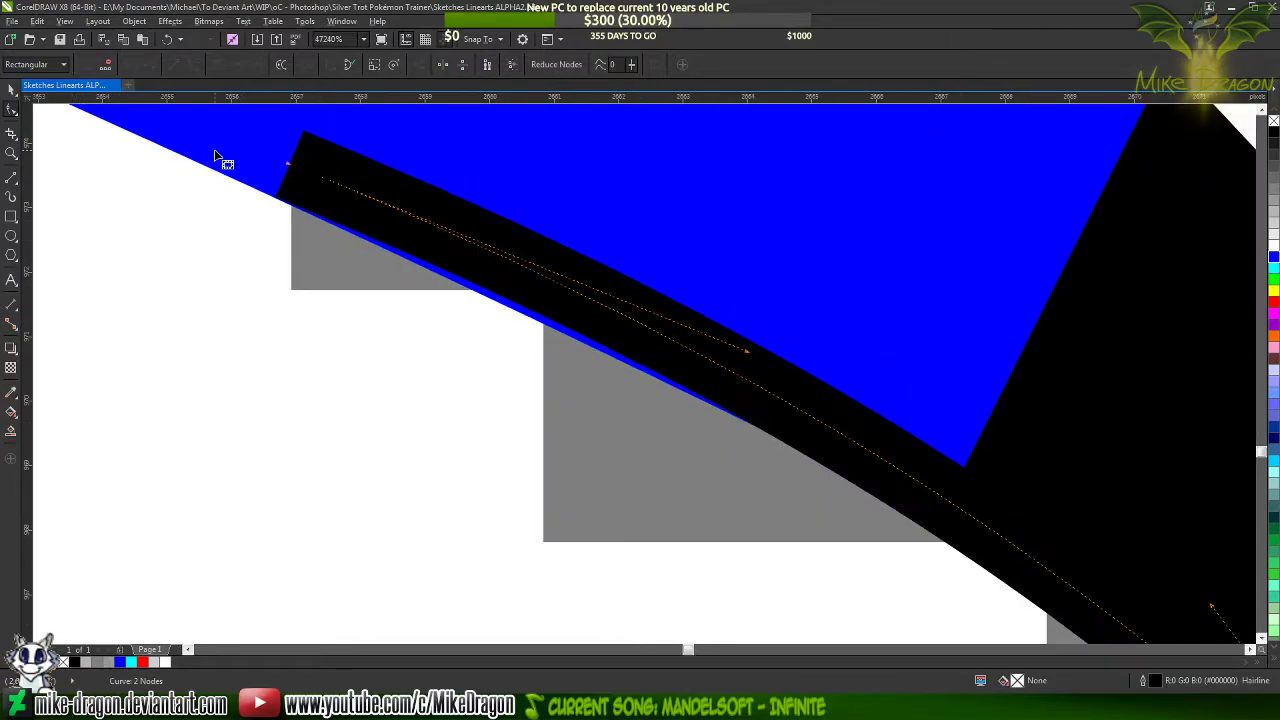
pyautogui.moveTo(563, 287); pyautogui.dragTo(563, 300)
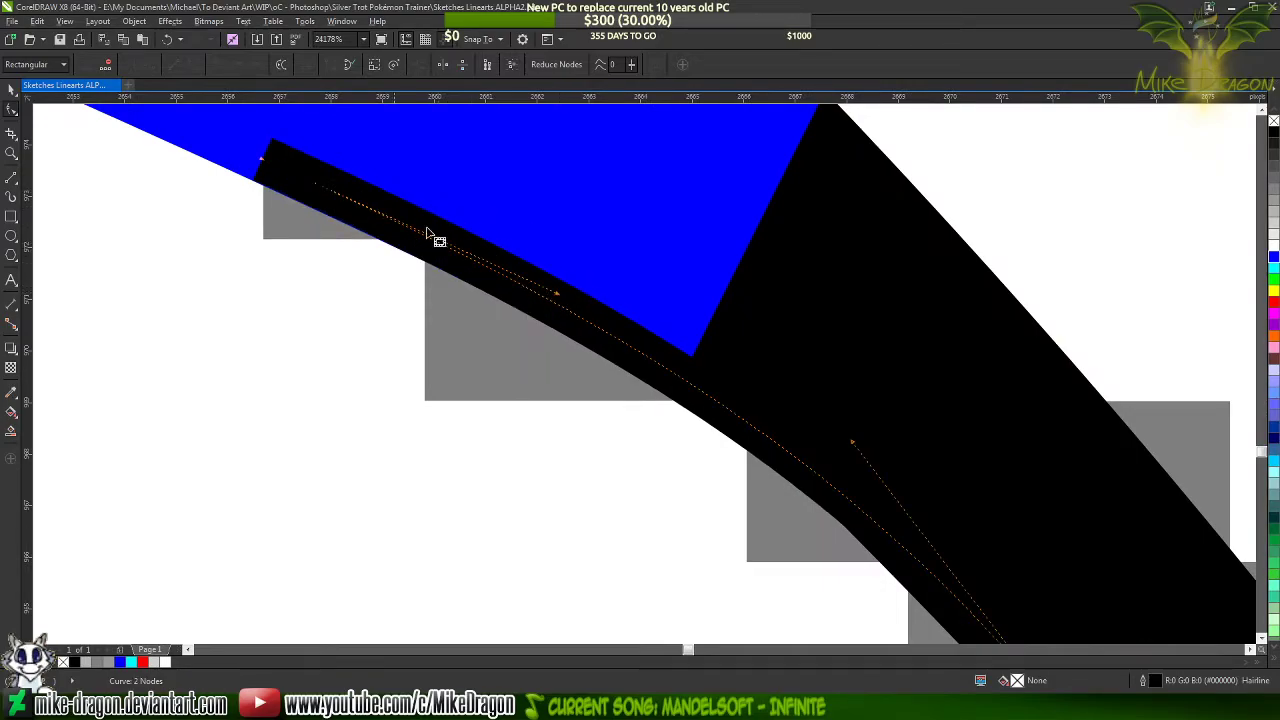
pyautogui.scroll(-2, 375, 218)
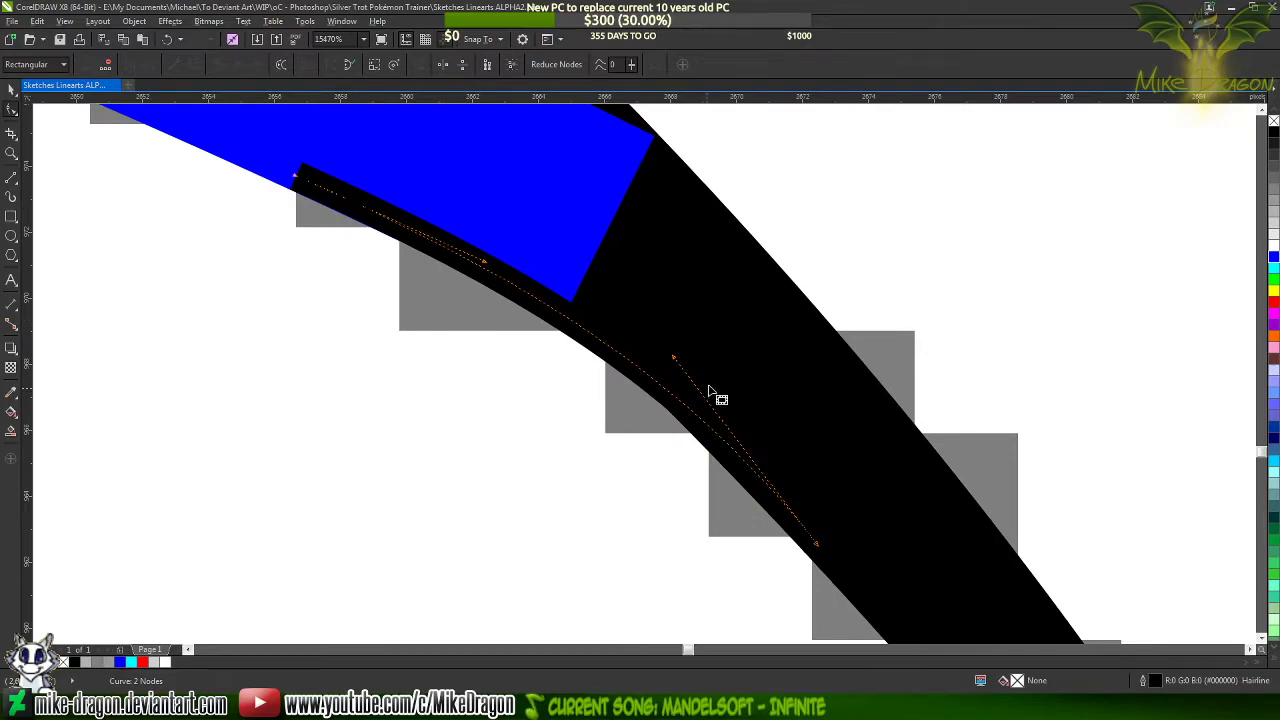
# Nudge the hairline's end node inside the black stroke and adjust both curve handles to smooth the join
pyautogui.scroll(1, 681, 461)
pyautogui.scroll(5, 866, 565)
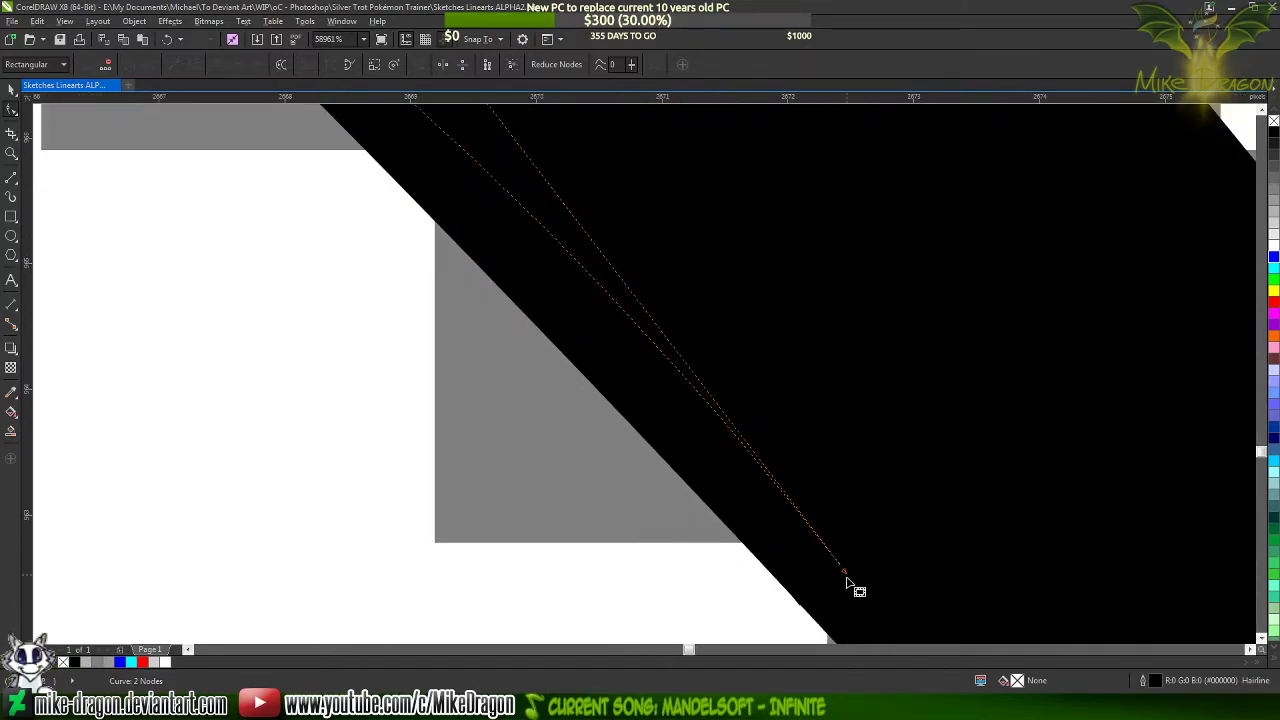
pyautogui.moveTo(844, 571); pyautogui.dragTo(851, 571)
pyautogui.scroll(-4, 860, 580)
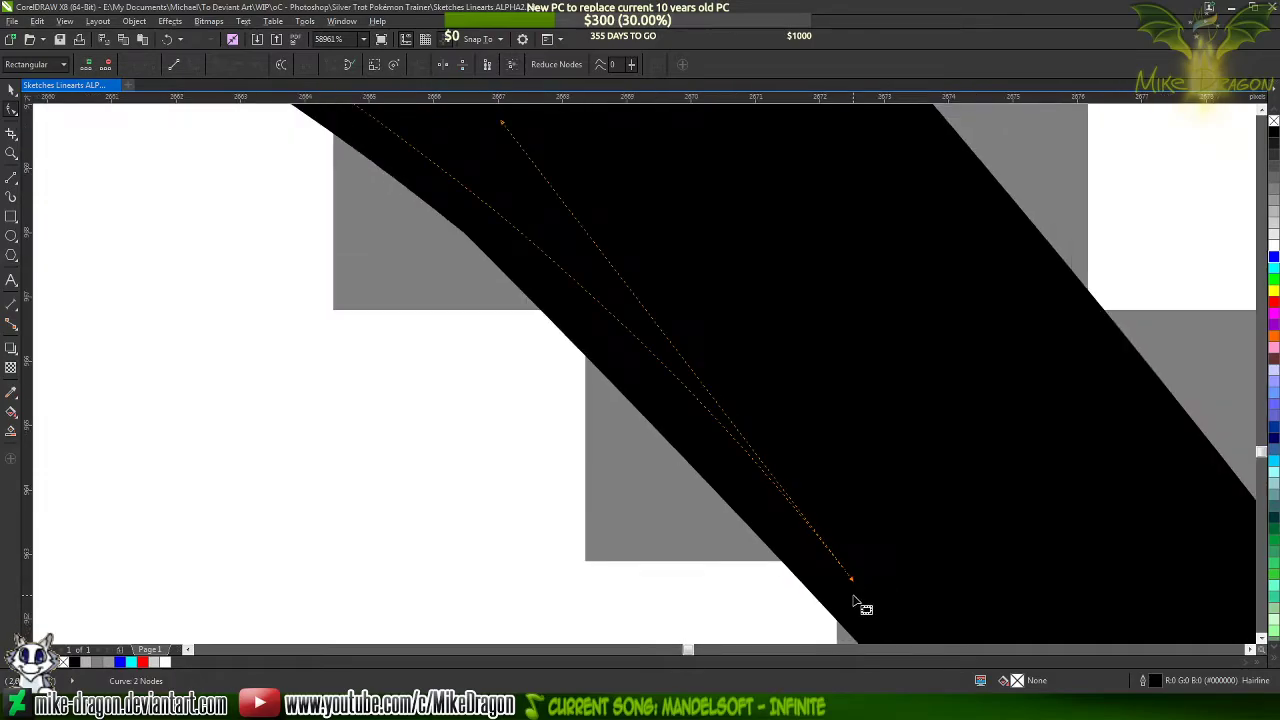
pyautogui.moveTo(636, 294); pyautogui.dragTo(571, 254)
pyautogui.scroll(-4, 771, 463)
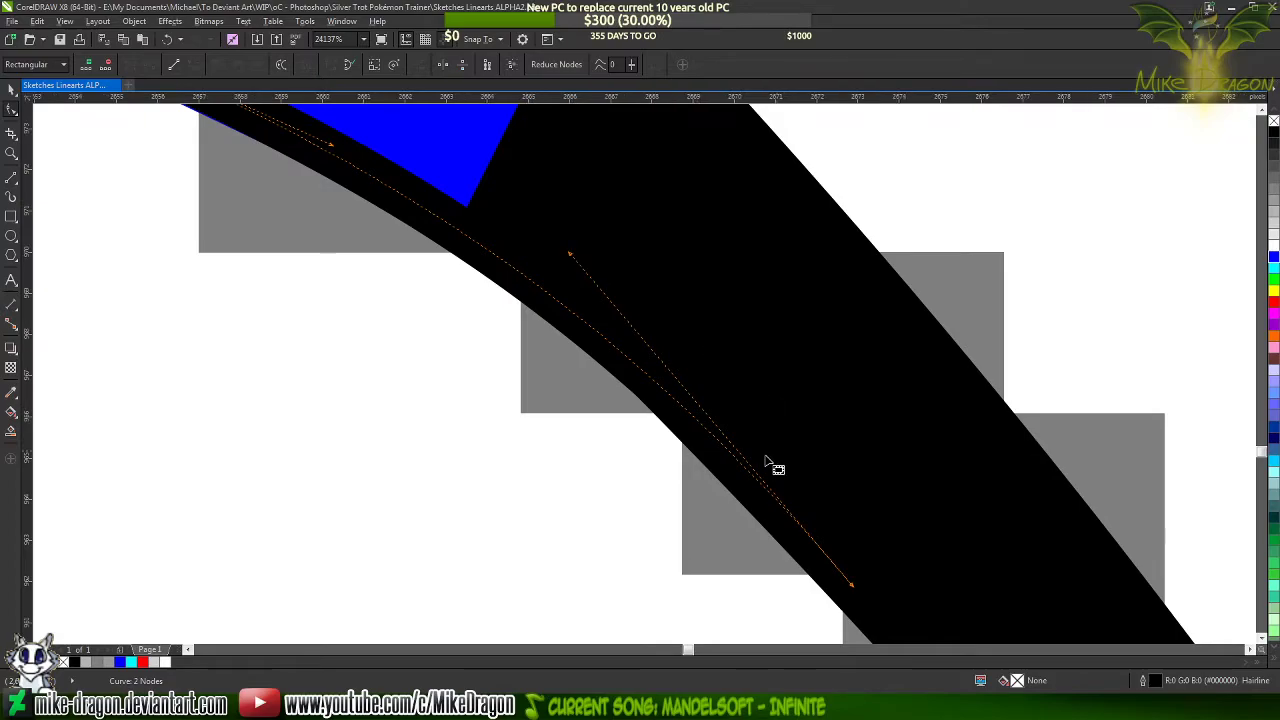
pyautogui.scroll(5, 526, 266)
pyautogui.moveTo(431, 259); pyautogui.dragTo(451, 267)
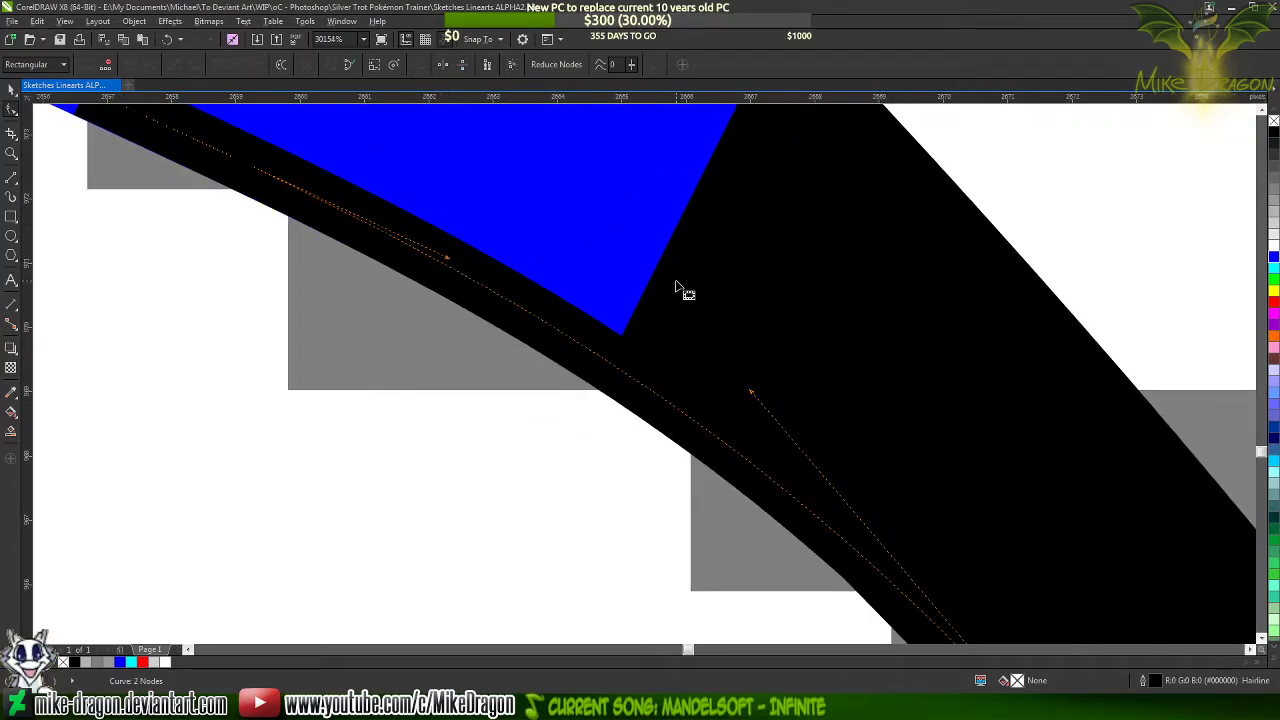
# Recolour the blue tuft line black and deselect it
pyautogui.click(775, 332)
pyautogui.click(560, 240)
pyautogui.scroll(-2, 558, 240)
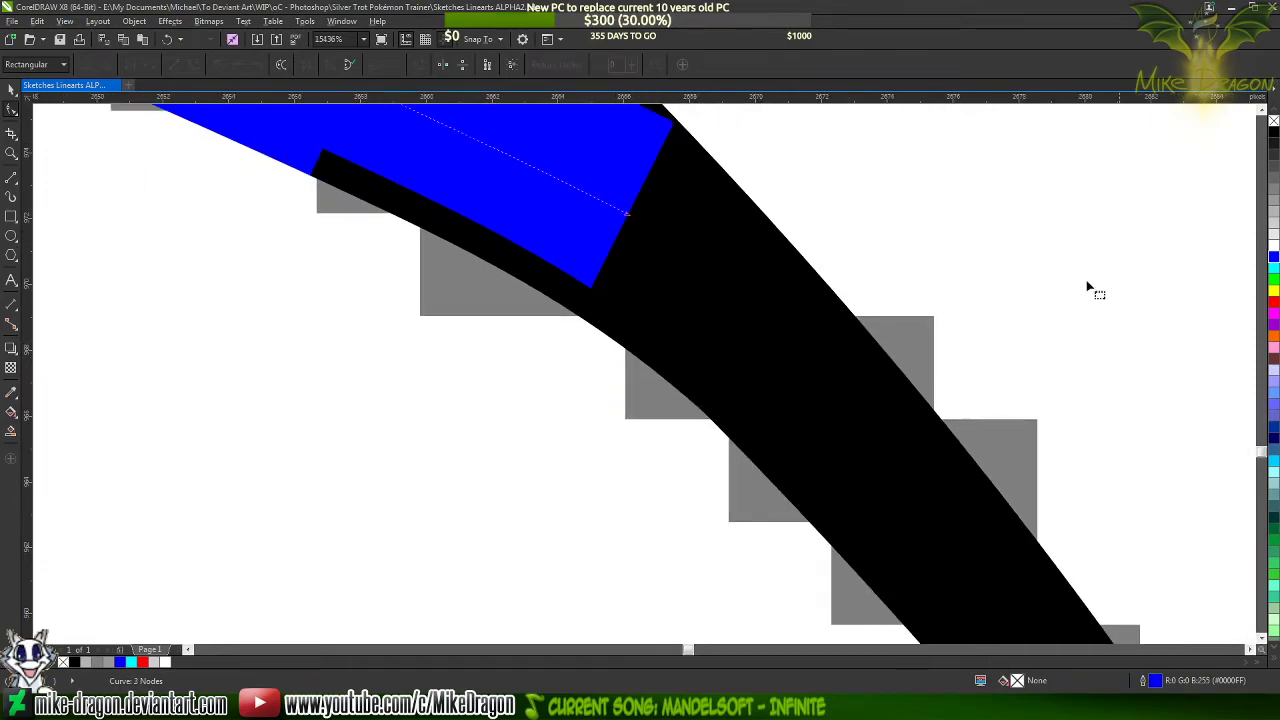
pyautogui.click(1273, 140)
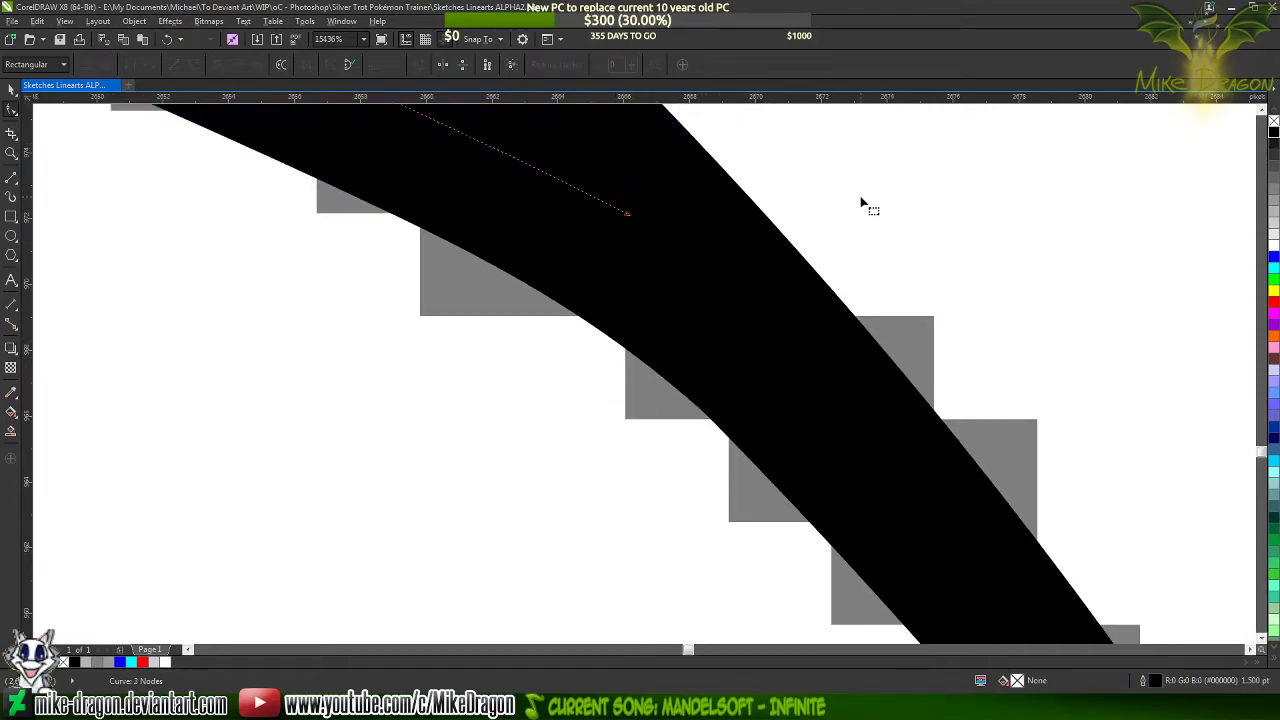
pyautogui.scroll(-3, 843, 197)
pyautogui.scroll(-3, 613, 213)
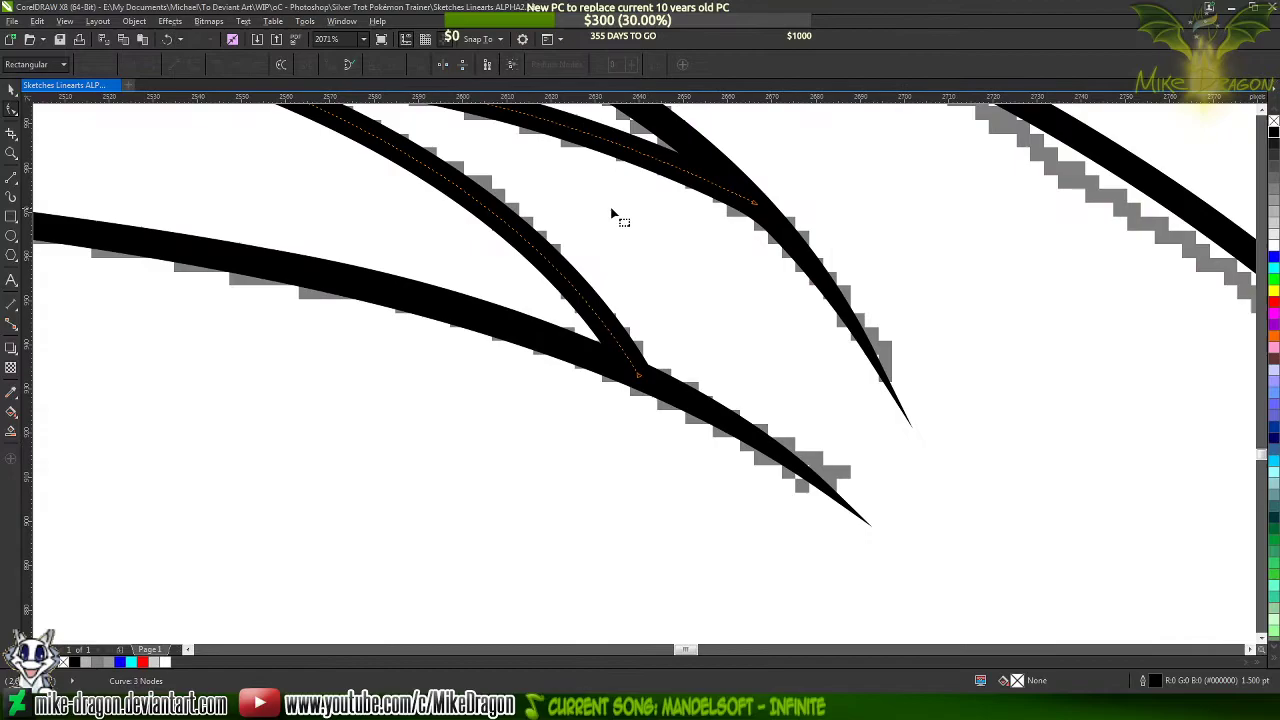
pyautogui.click(11, 90)
pyautogui.scroll(-5, 409, 245)
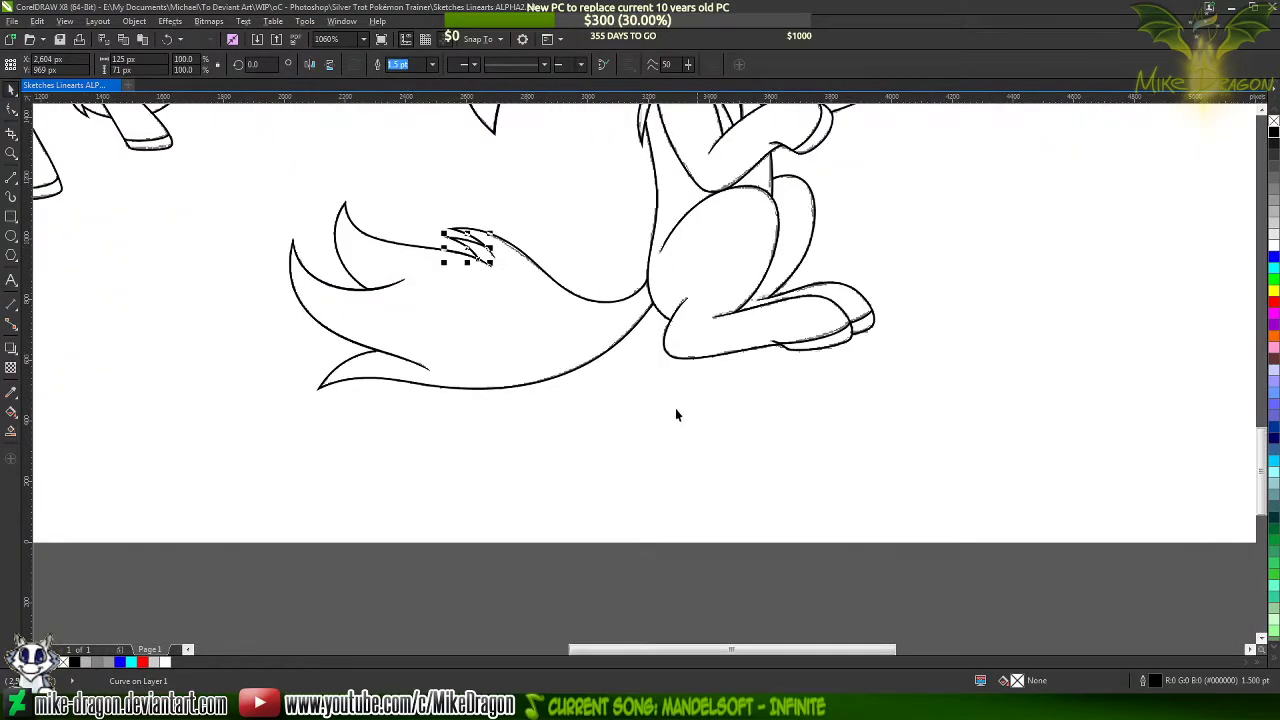
pyautogui.click(676, 605)
# Select all the traced line art of the sitting pony and move it about 2,025 px right, clear of the grey sketch
pyautogui.scroll(6, 410, 319)
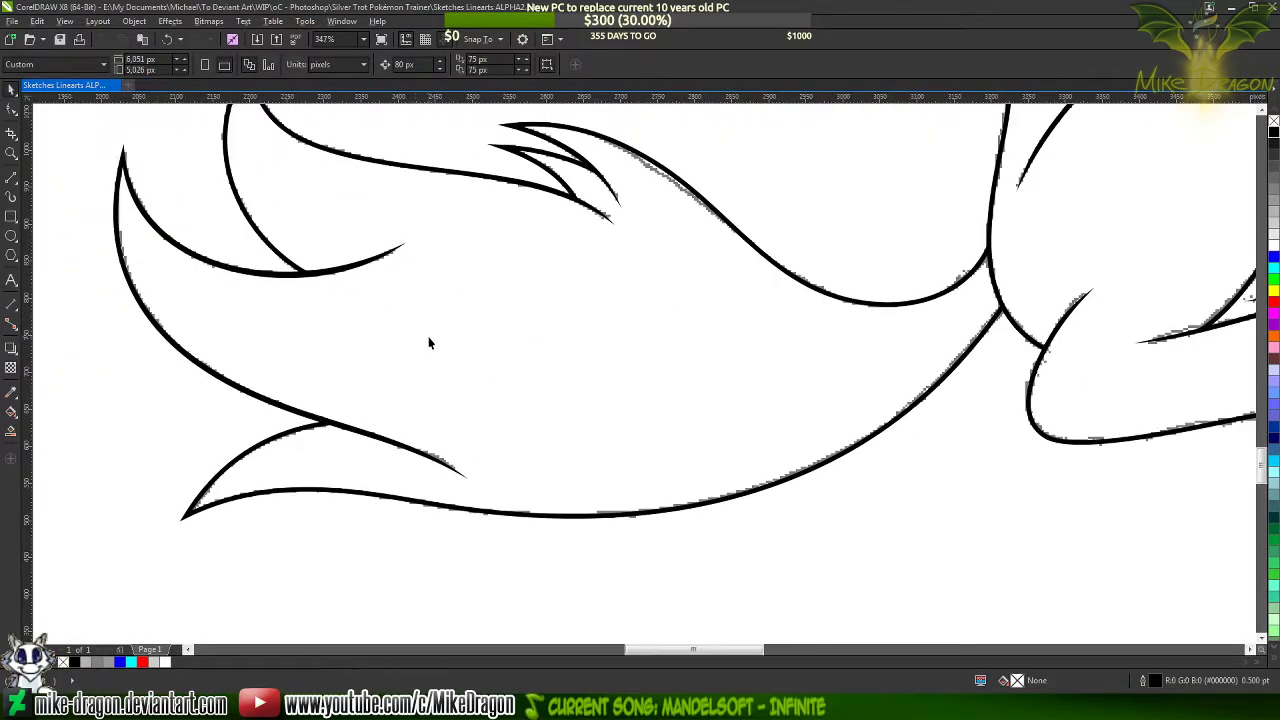
pyautogui.scroll(-8, 436, 348)
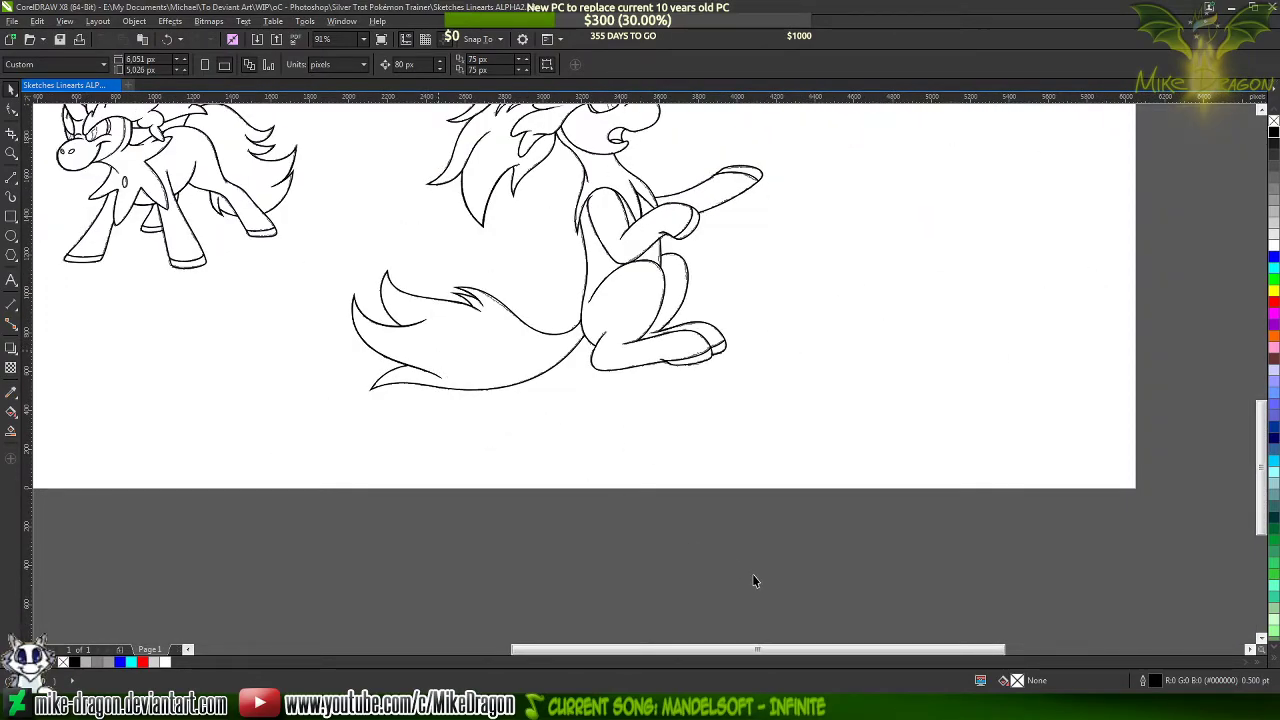
pyautogui.scroll(1, 790, 582)
pyautogui.scroll(3, 795, 578)
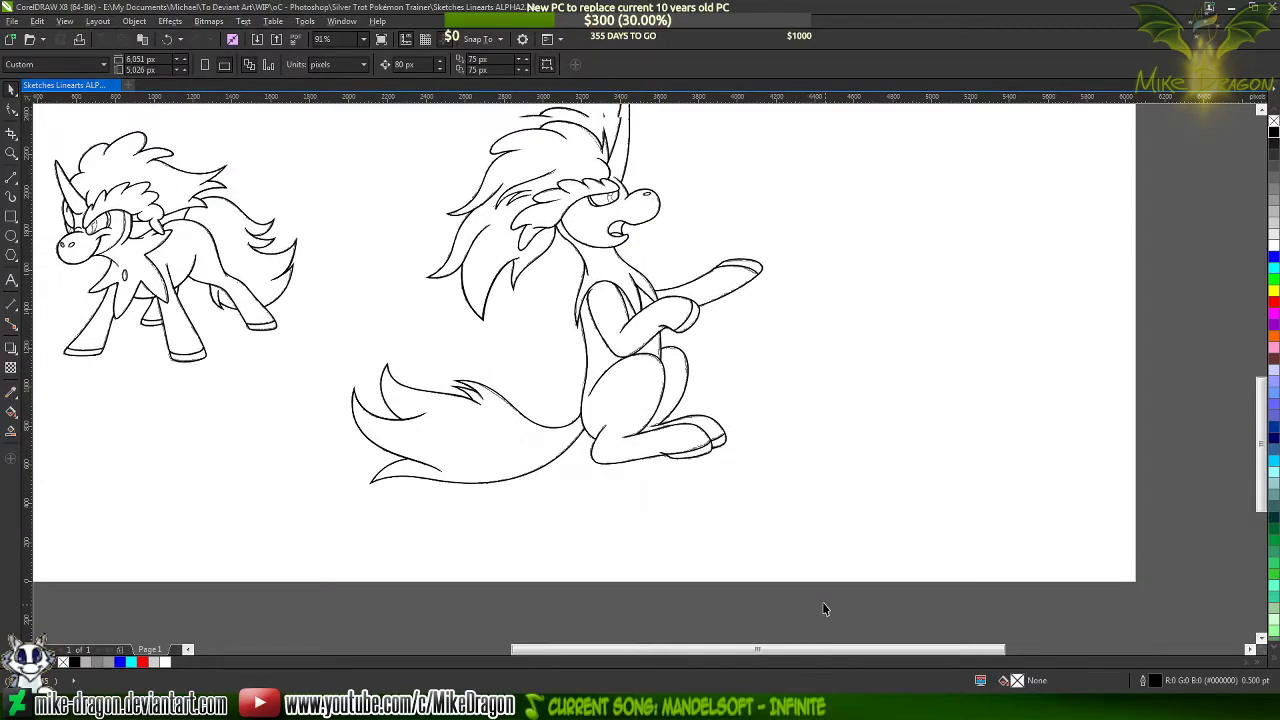
pyautogui.moveTo(832, 618)
pyautogui.mouseDown()
pyautogui.moveTo(420, 230)
pyautogui.moveTo(323, 163)
pyautogui.moveTo(337, 152)
pyautogui.mouseUp()
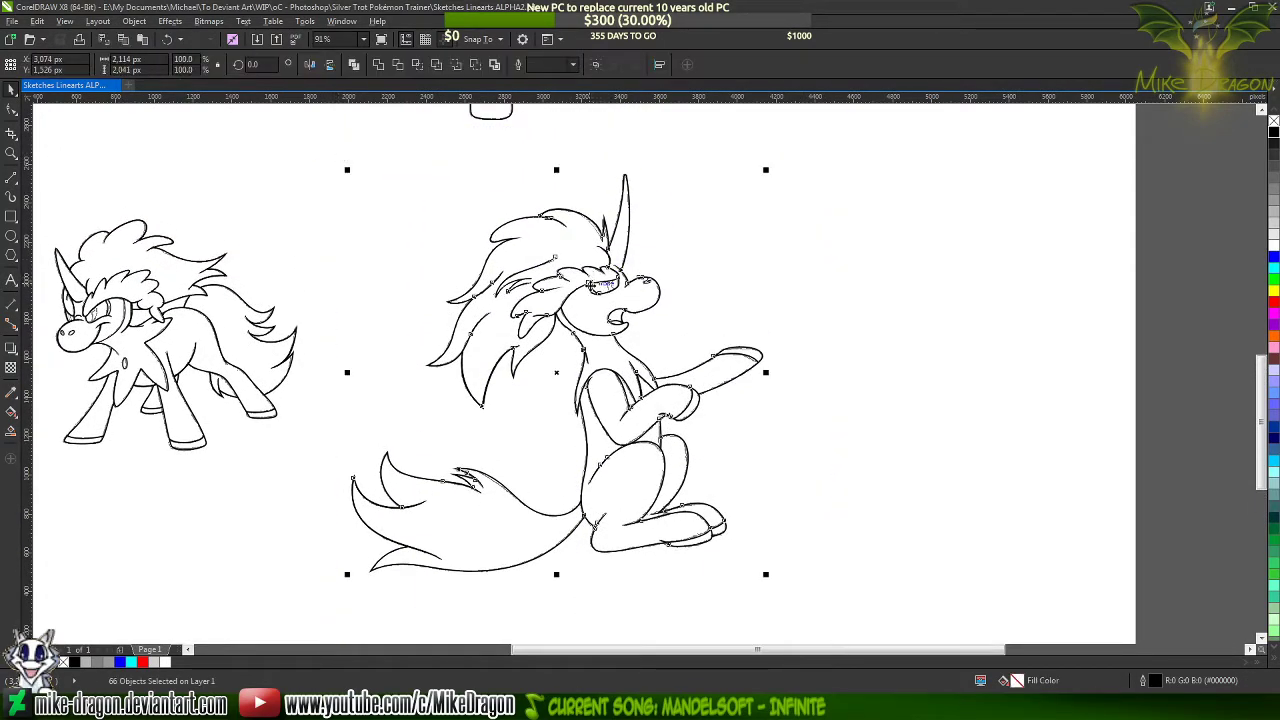
pyautogui.moveTo(590, 287); pyautogui.dragTo(983, 282)
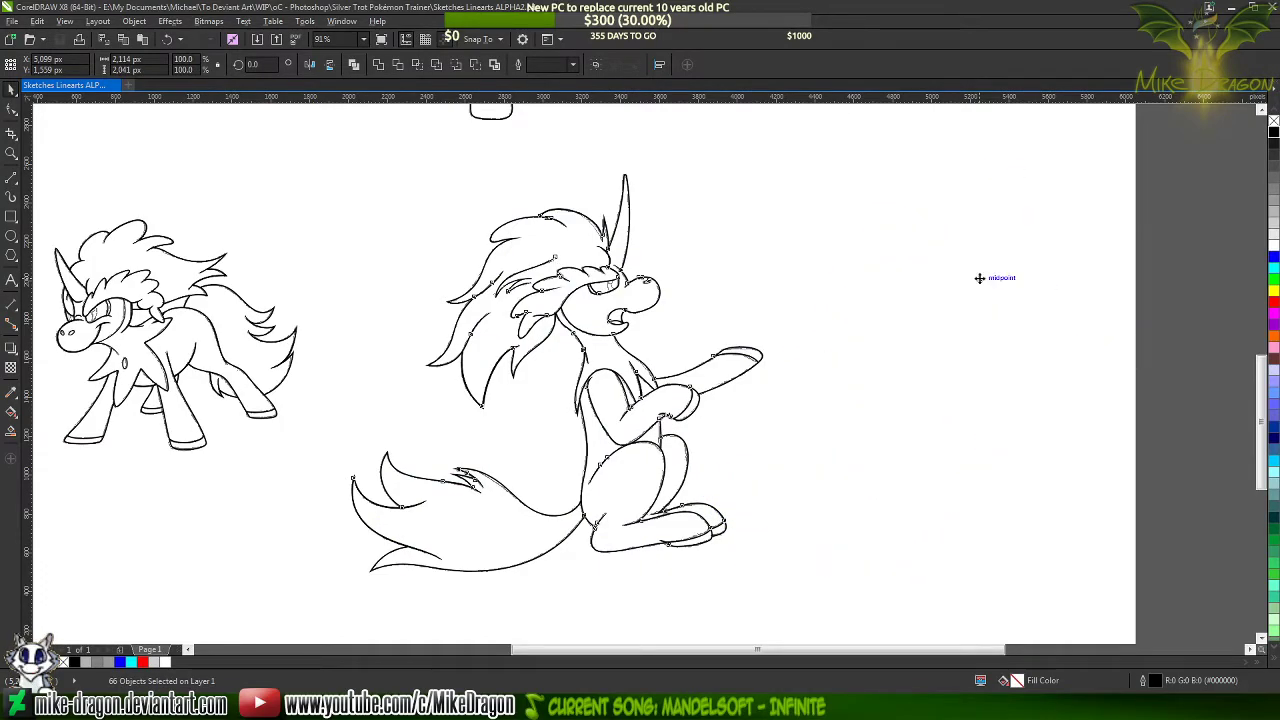
pyautogui.click(1166, 182)
pyautogui.scroll(-2, 457, 263)
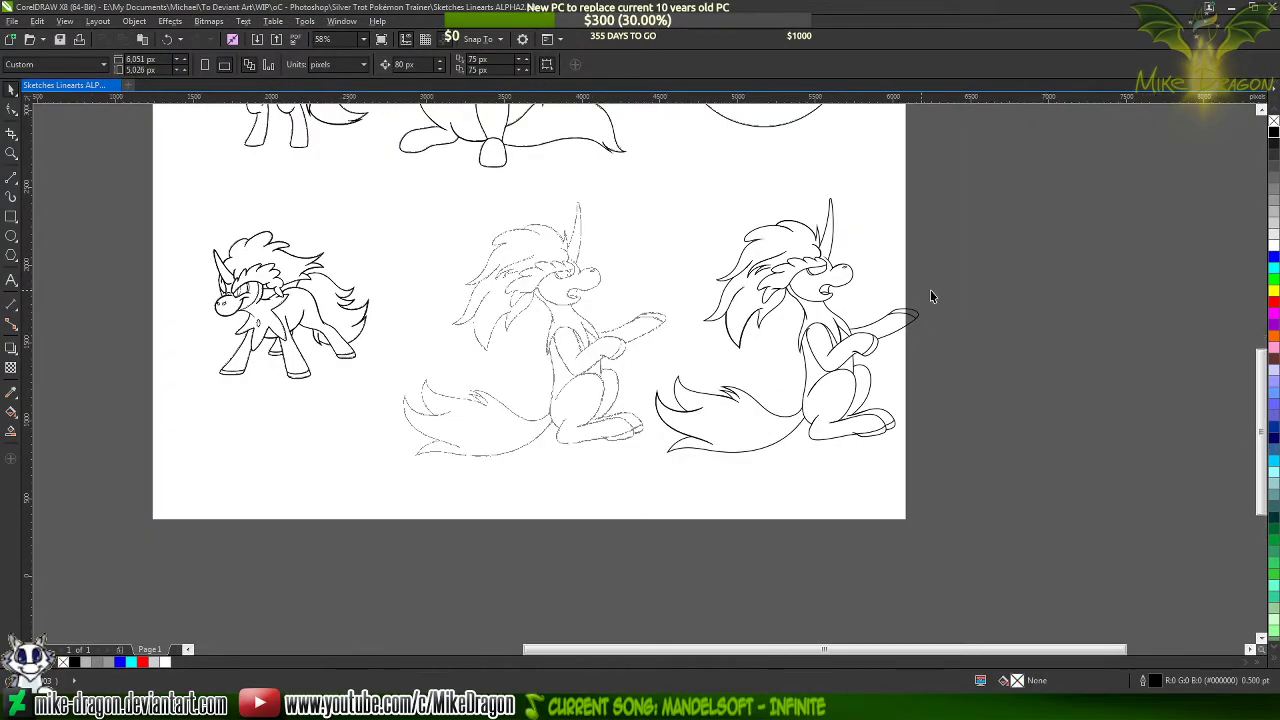
# Examine the separated line art from the horn and mane down to the feet and tail
pyautogui.scroll(3, 729, 222)
pyautogui.scroll(2, 757, 268)
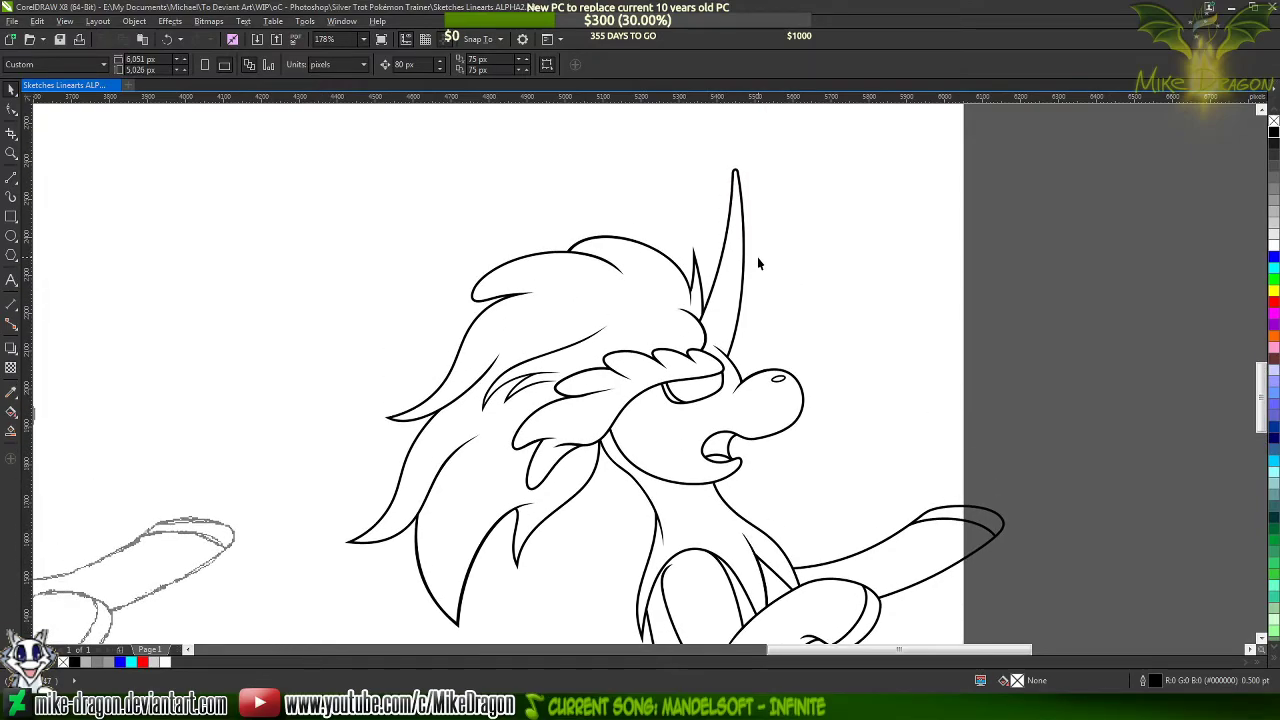
pyautogui.scroll(-3, 757, 263)
pyautogui.scroll(-1, 810, 233)
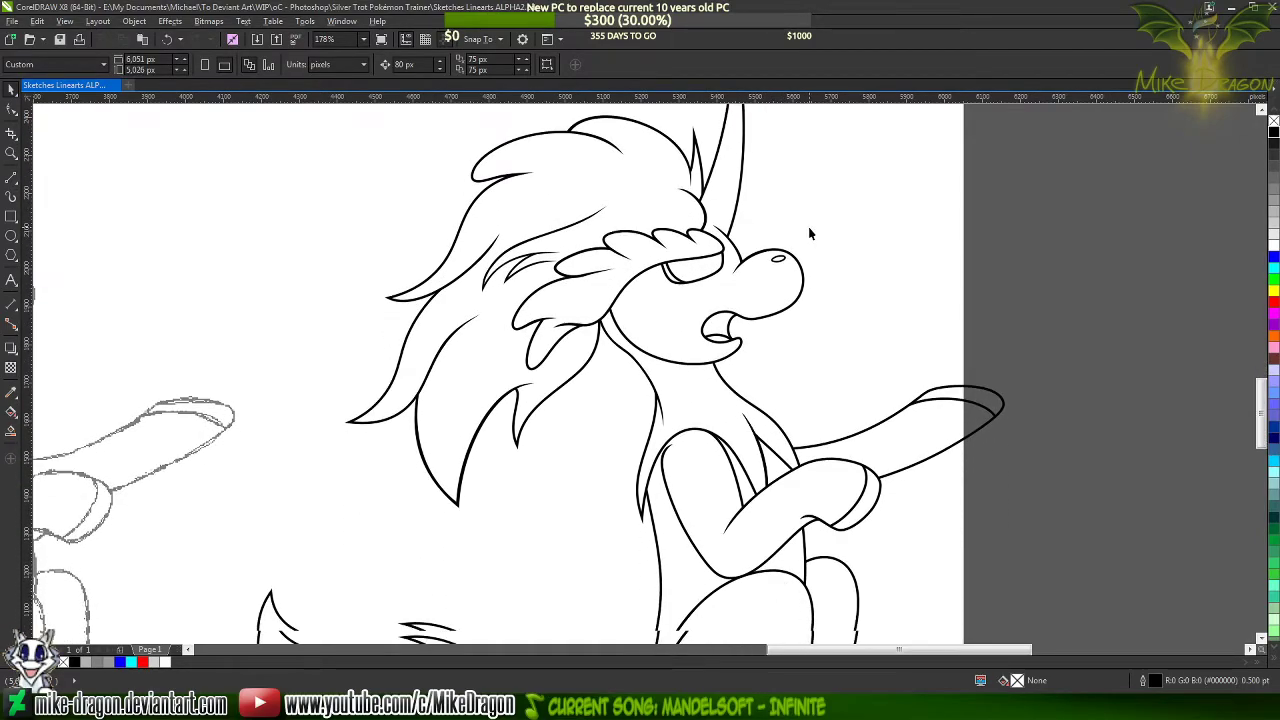
pyautogui.scroll(-2, 810, 233)
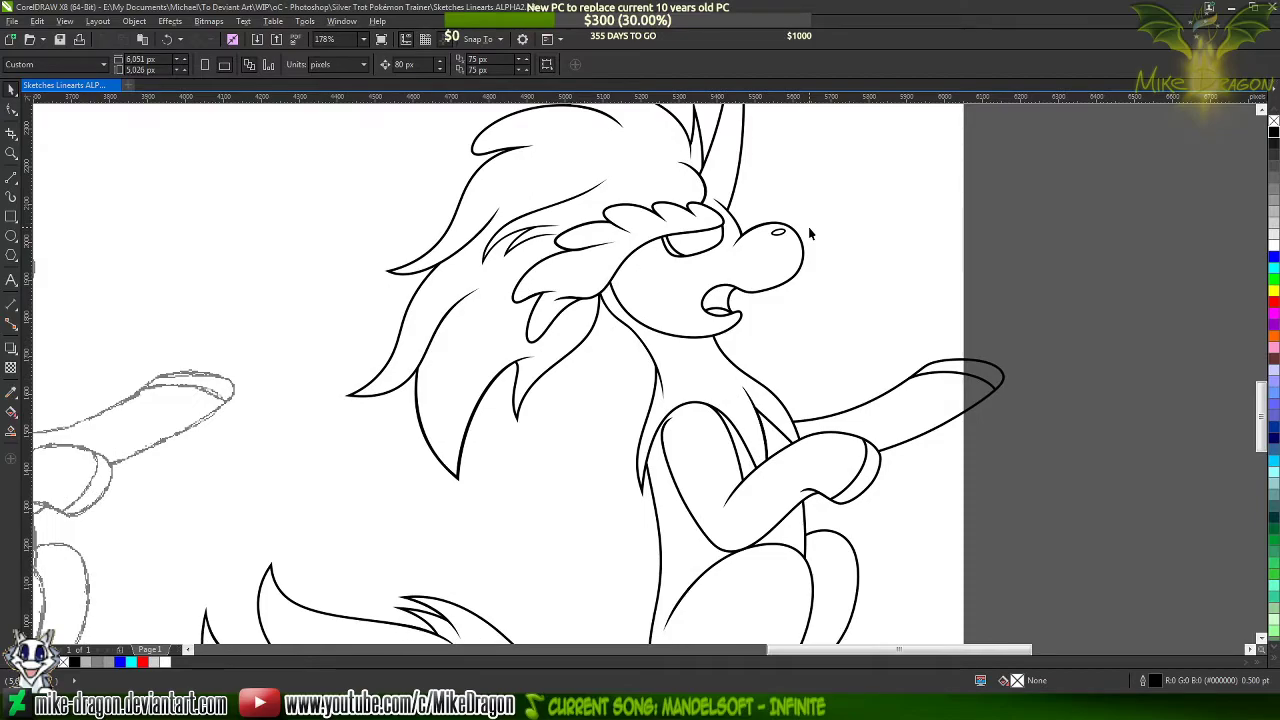
pyautogui.scroll(-4, 810, 233)
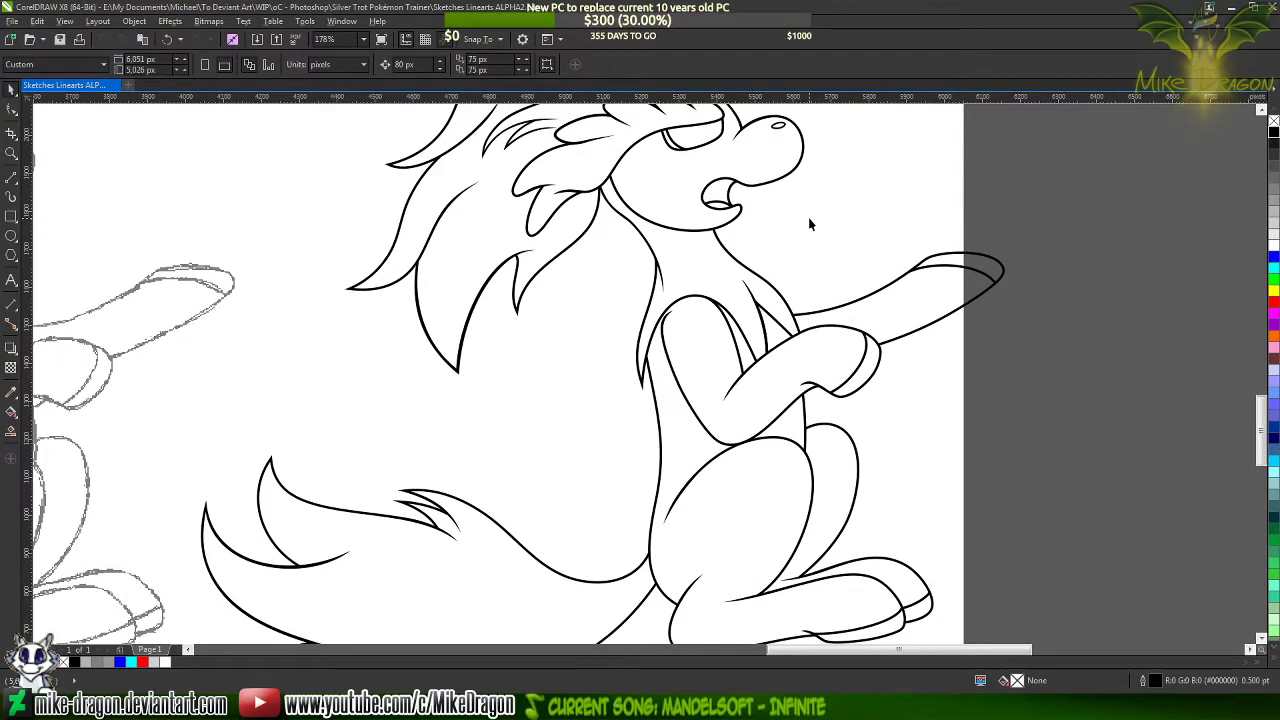
pyautogui.scroll(-3, 810, 224)
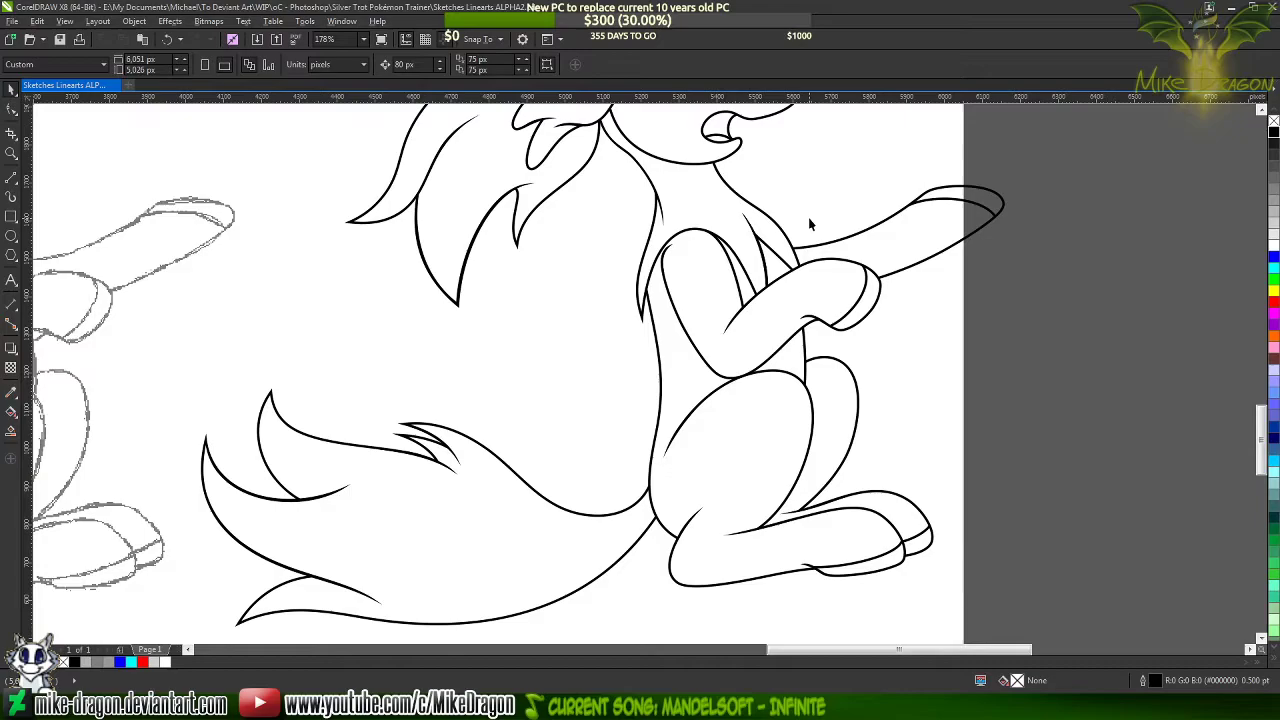
pyautogui.scroll(-1, 810, 224)
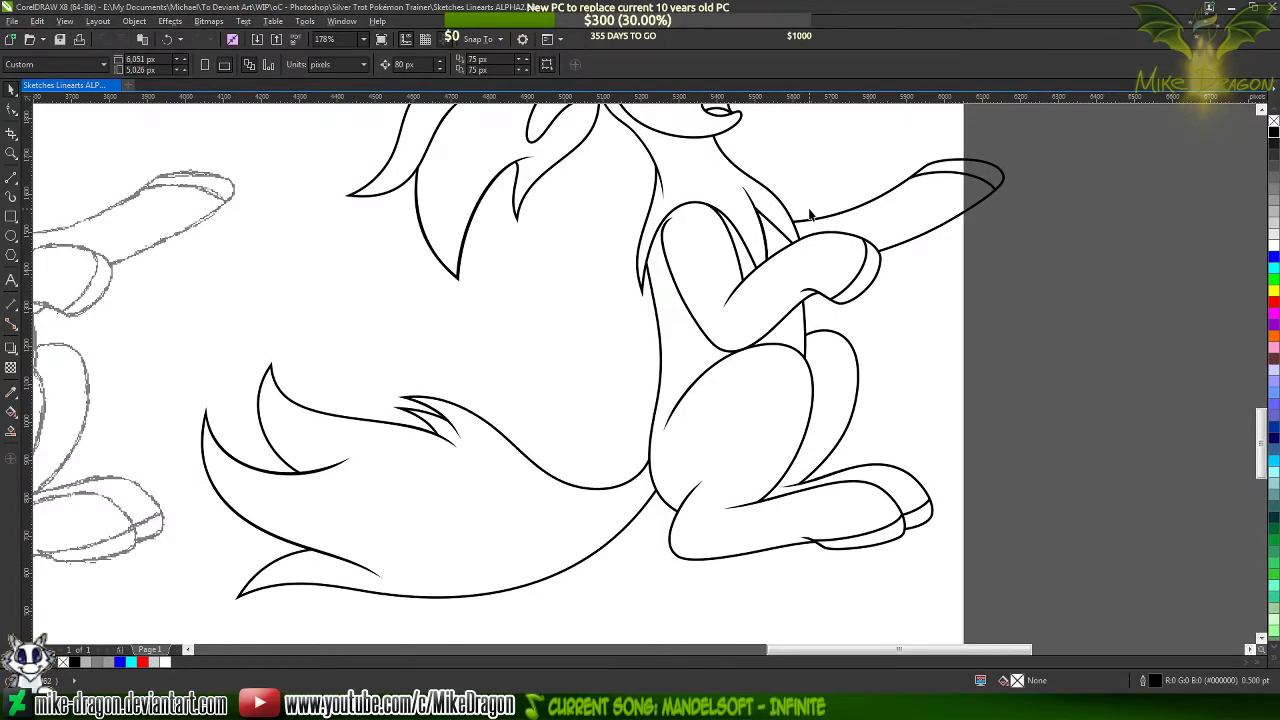
pyautogui.scroll(-1, 810, 213)
pyautogui.scroll(-1, 812, 196)
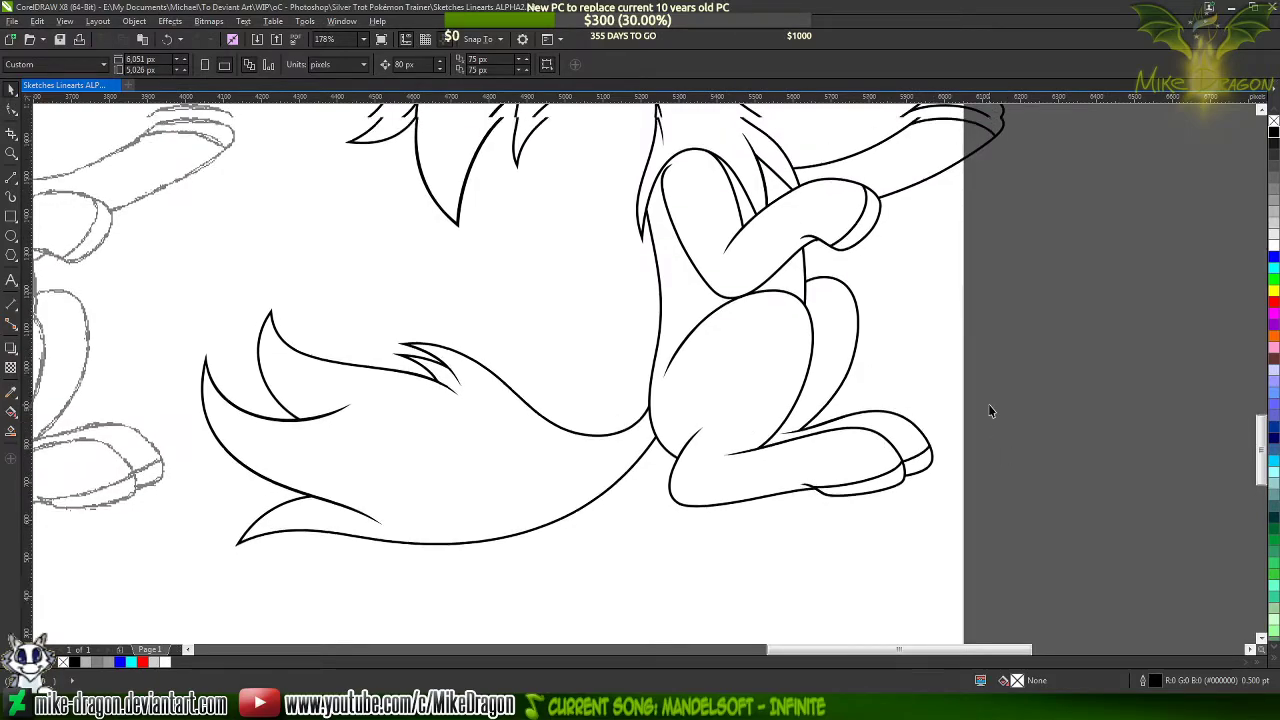
pyautogui.scroll(7, 990, 411)
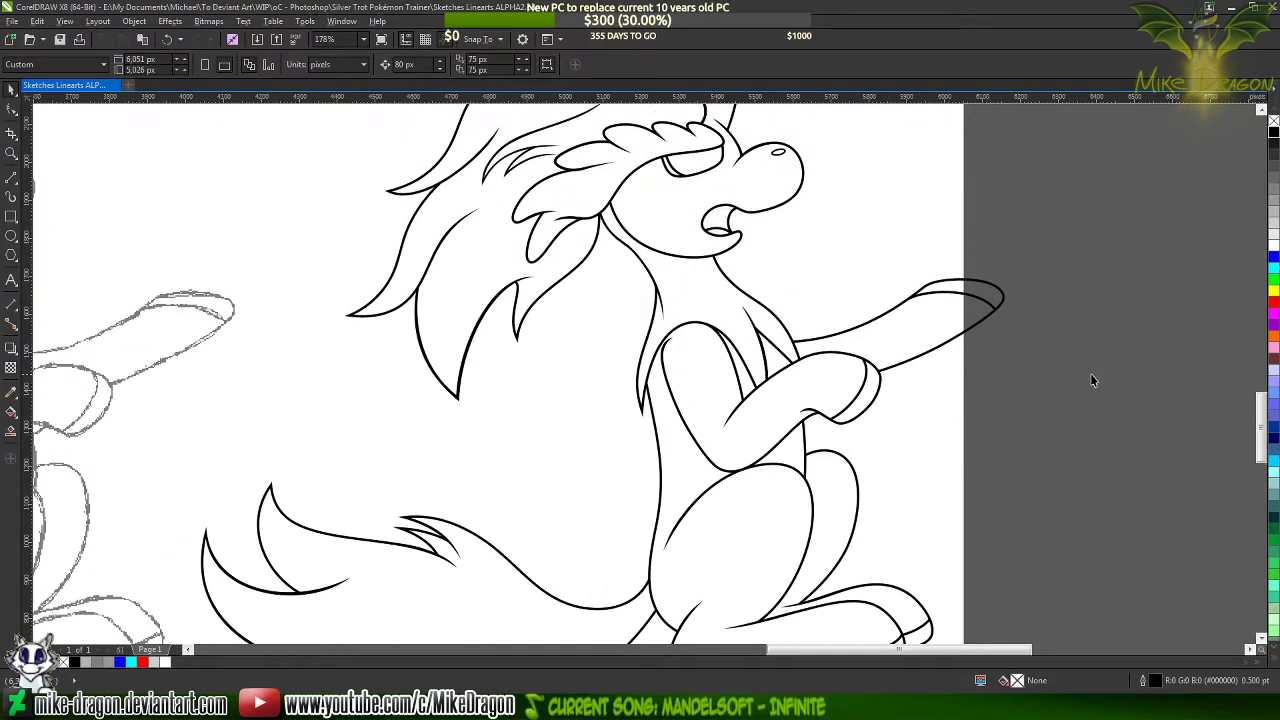
# Undo the sitting pony line art's move off the sketch and ready the line tool at the waving pony
pyautogui.hotkey('ctrl', 'z')
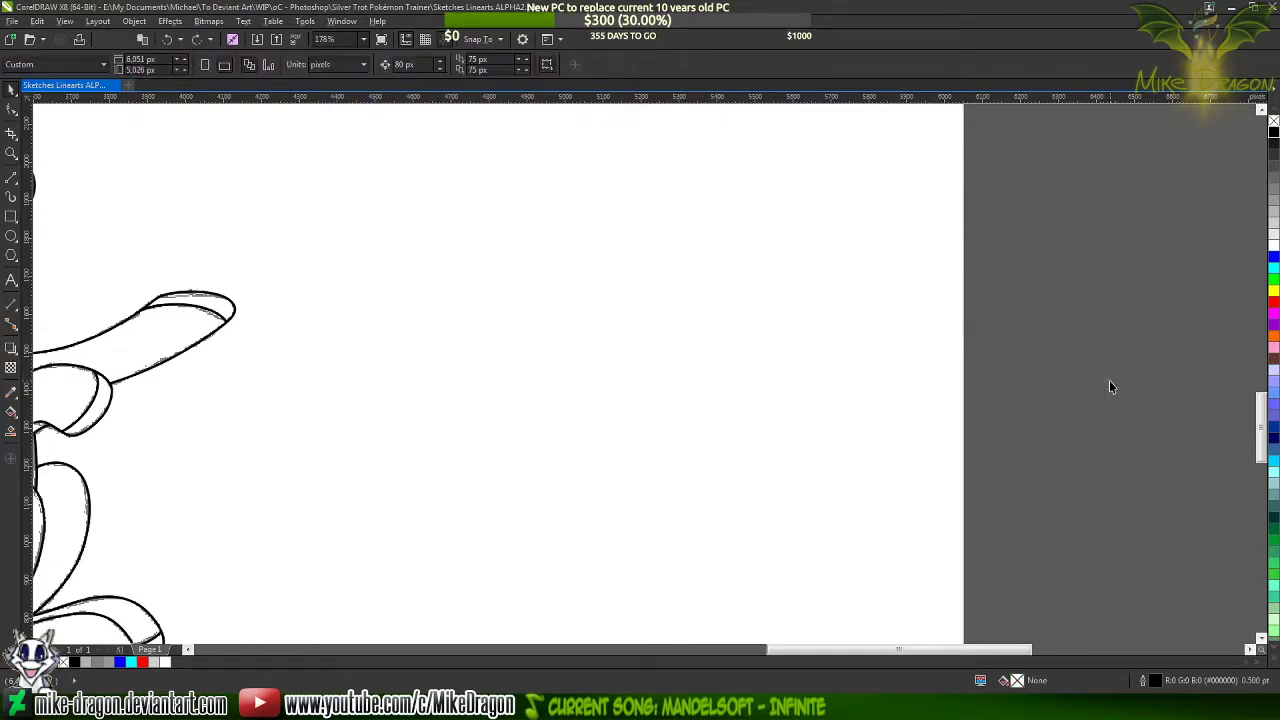
pyautogui.hotkey('shift', 'F4')
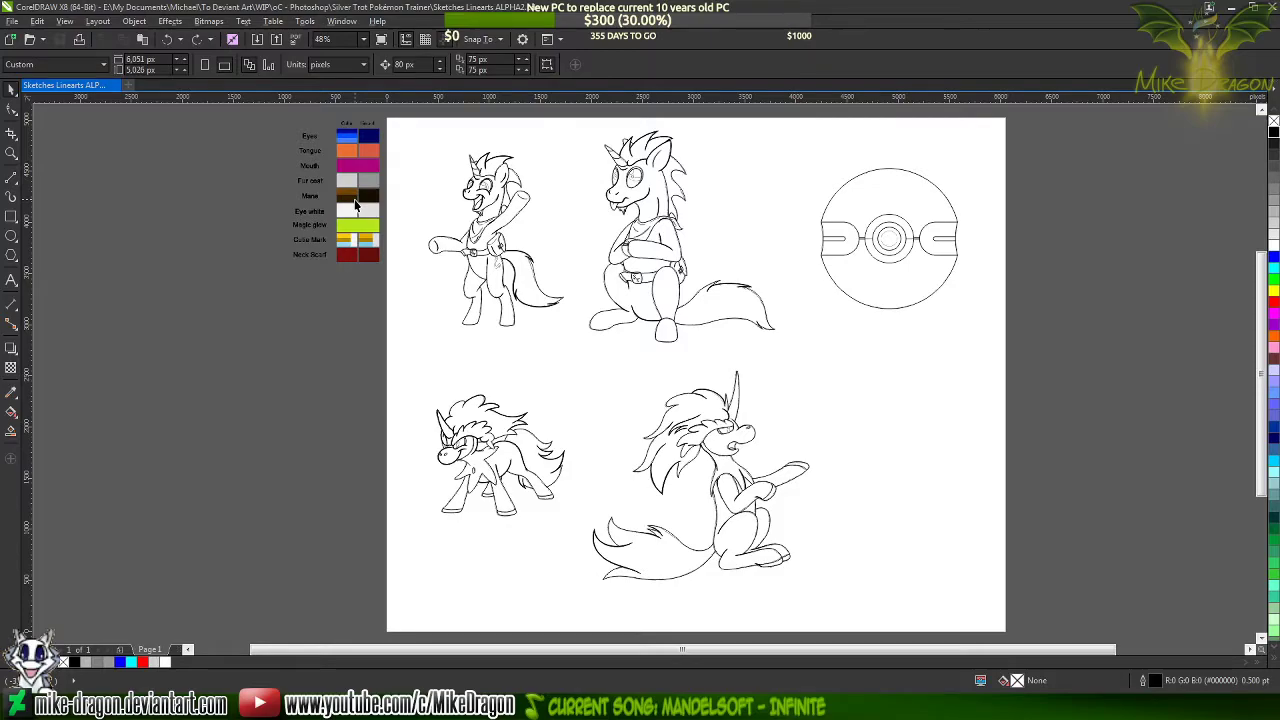
pyautogui.scroll(3, 500, 208)
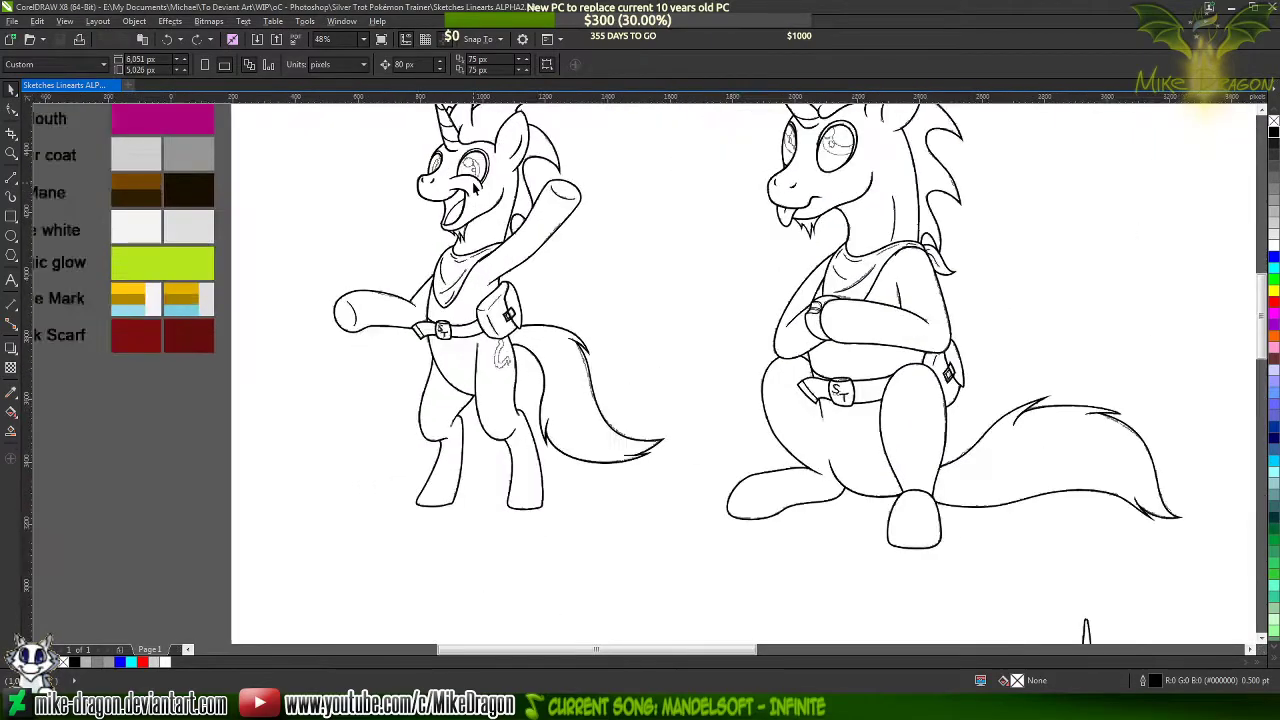
pyautogui.click(11, 177)
pyautogui.scroll(2, 458, 262)
pyautogui.scroll(3, 458, 262)
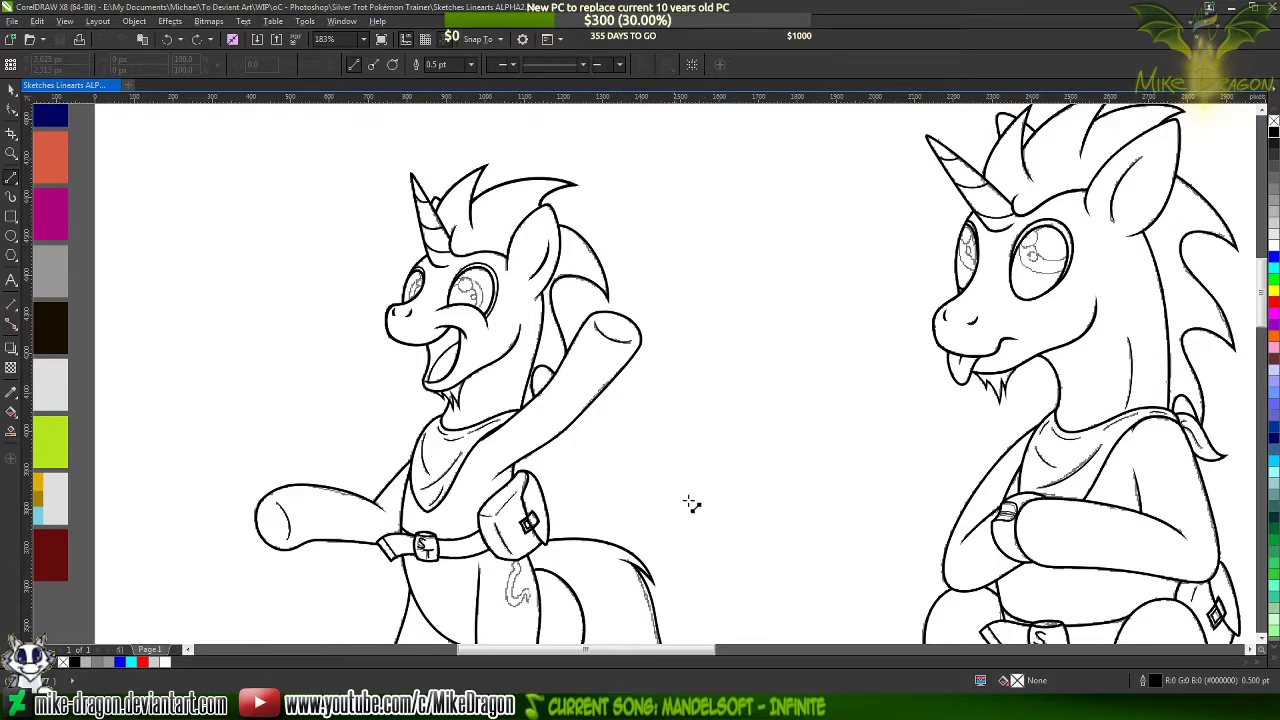
# Switch to the project folder in Windows Explorer, view the coloured SilverTrotSketchSample image and close it
pyautogui.click(632, 706)
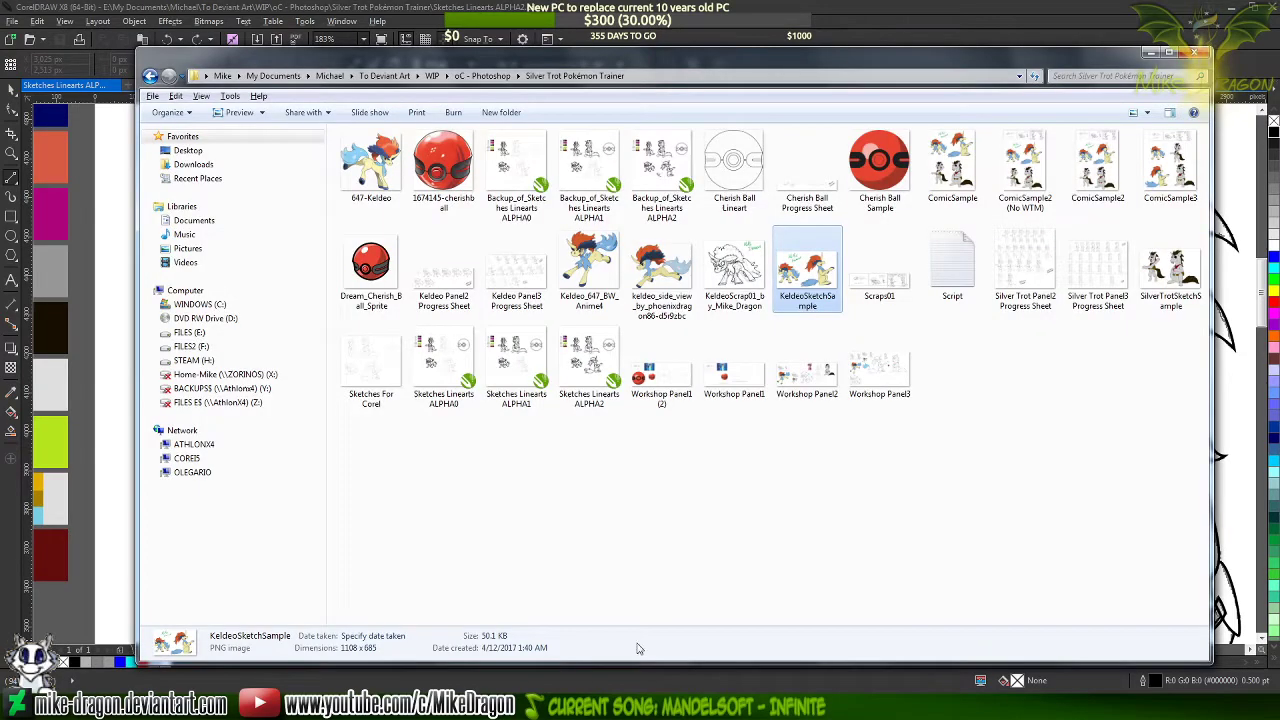
pyautogui.click(838, 579)
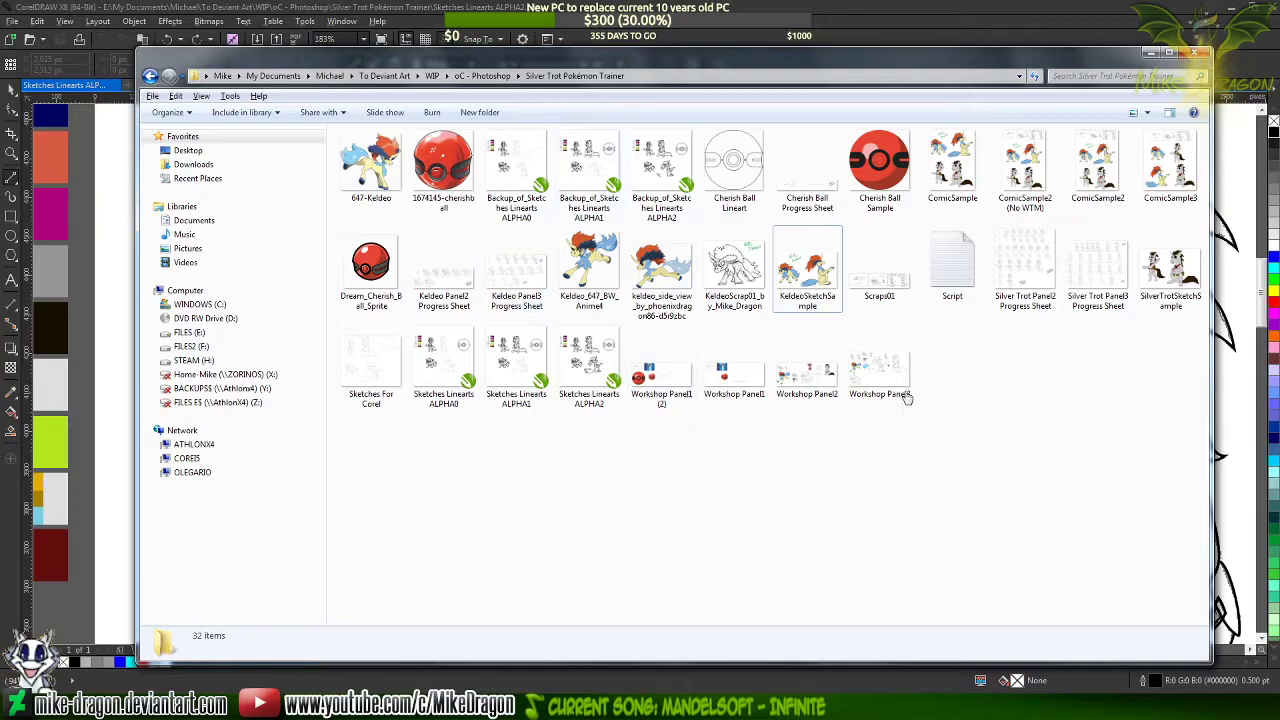
pyautogui.doubleClick(1170, 268)
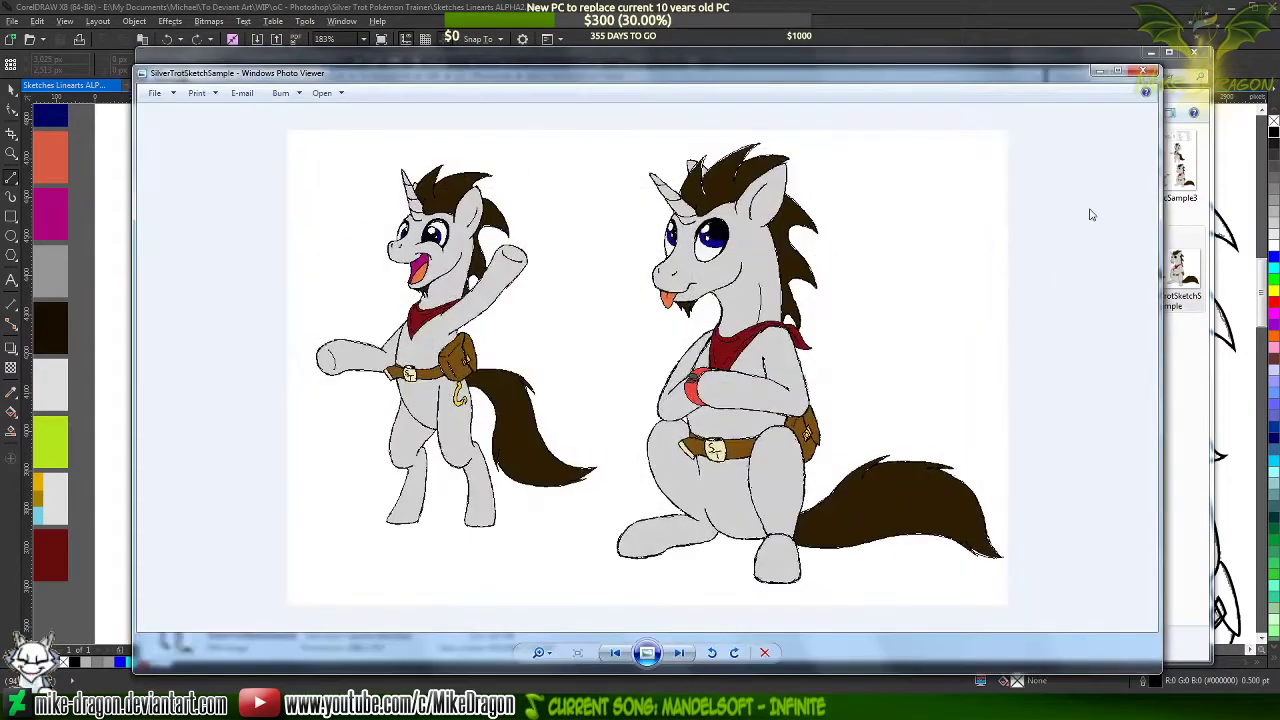
pyautogui.click(1145, 74)
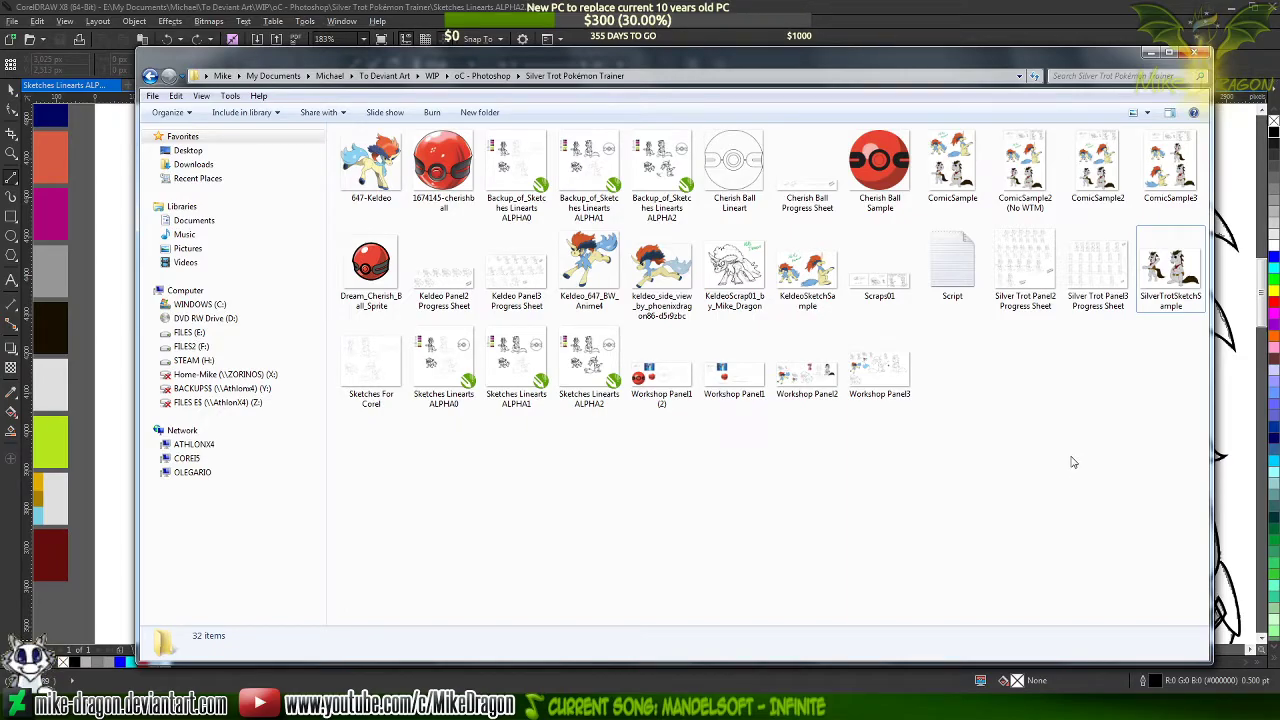
# Open a new Explorer window and browse through drive E:, My Documents and the owner's personal folder to To Deviant Art
pyautogui.press('super+e')
pyautogui.doubleClick(609, 130)
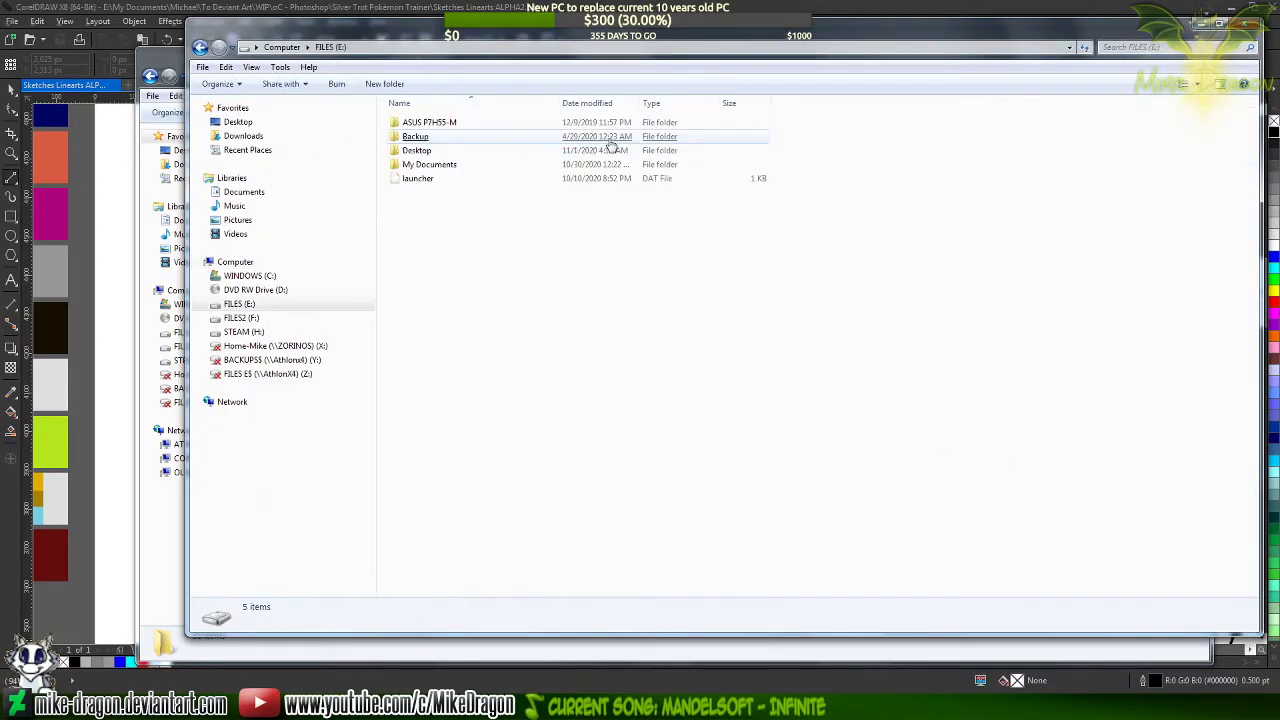
pyautogui.doubleClick(494, 165)
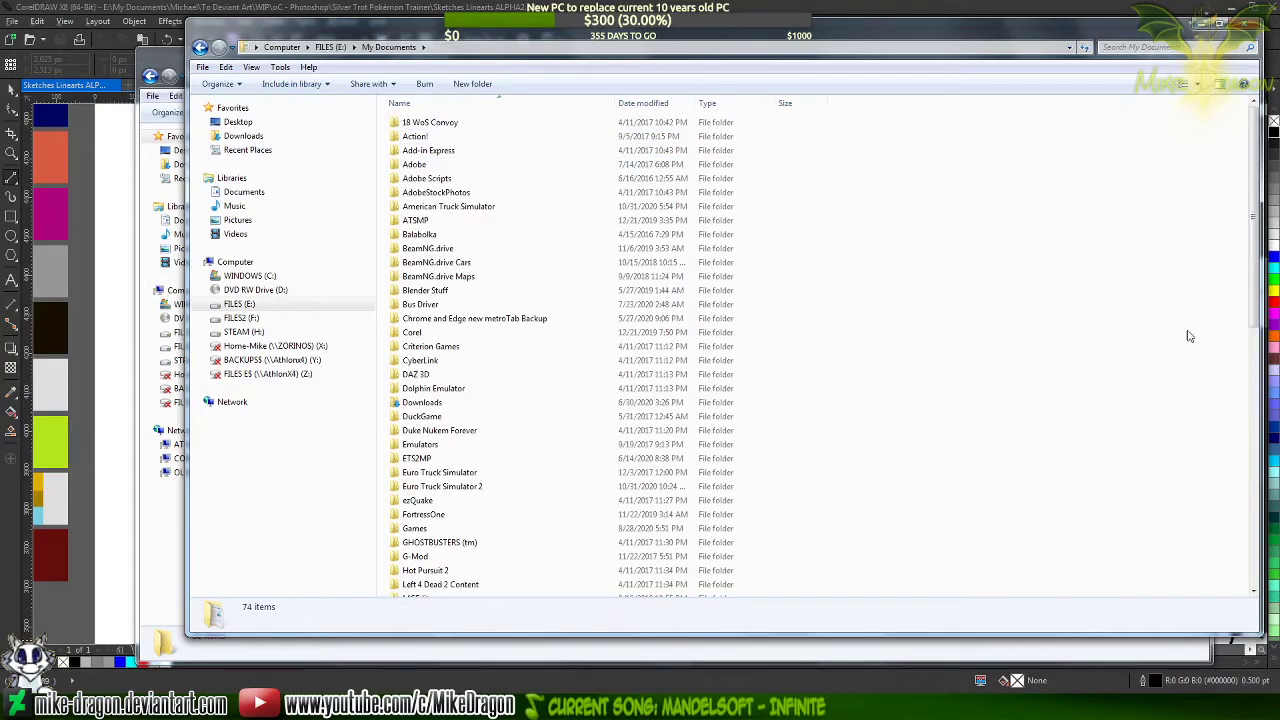
pyautogui.press('m')
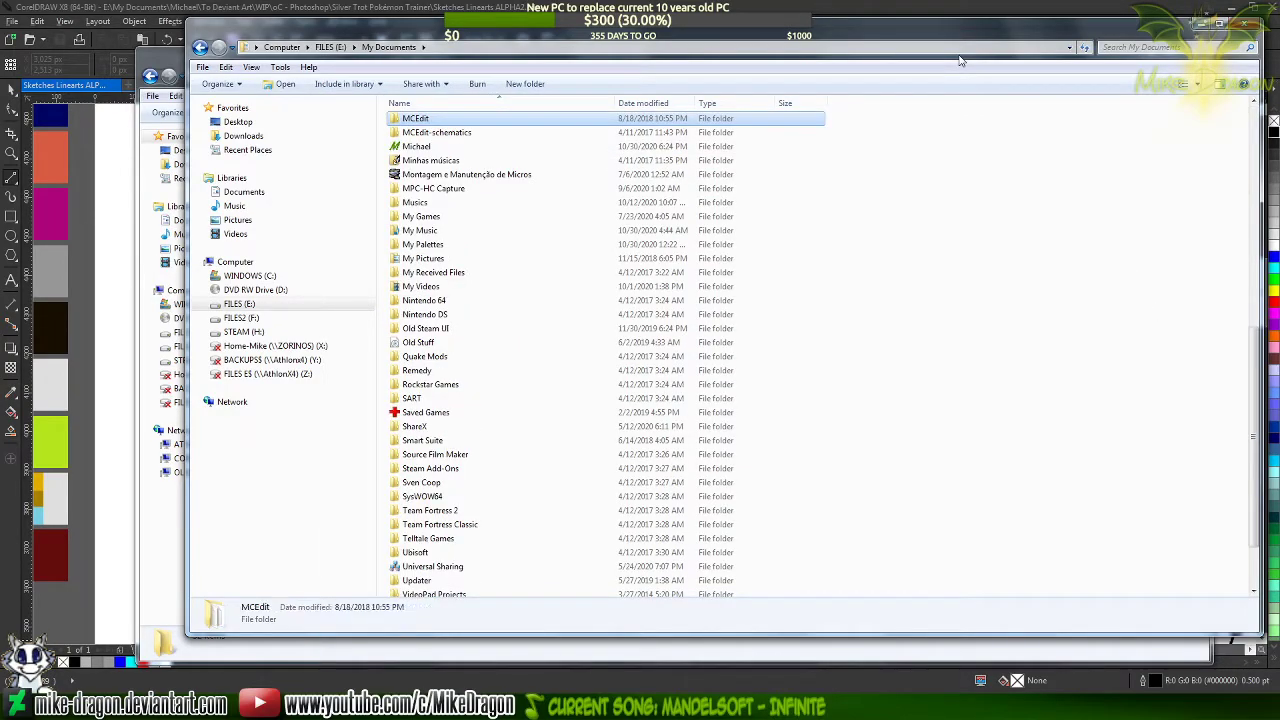
pyautogui.press('Down')
pyautogui.press('Down')
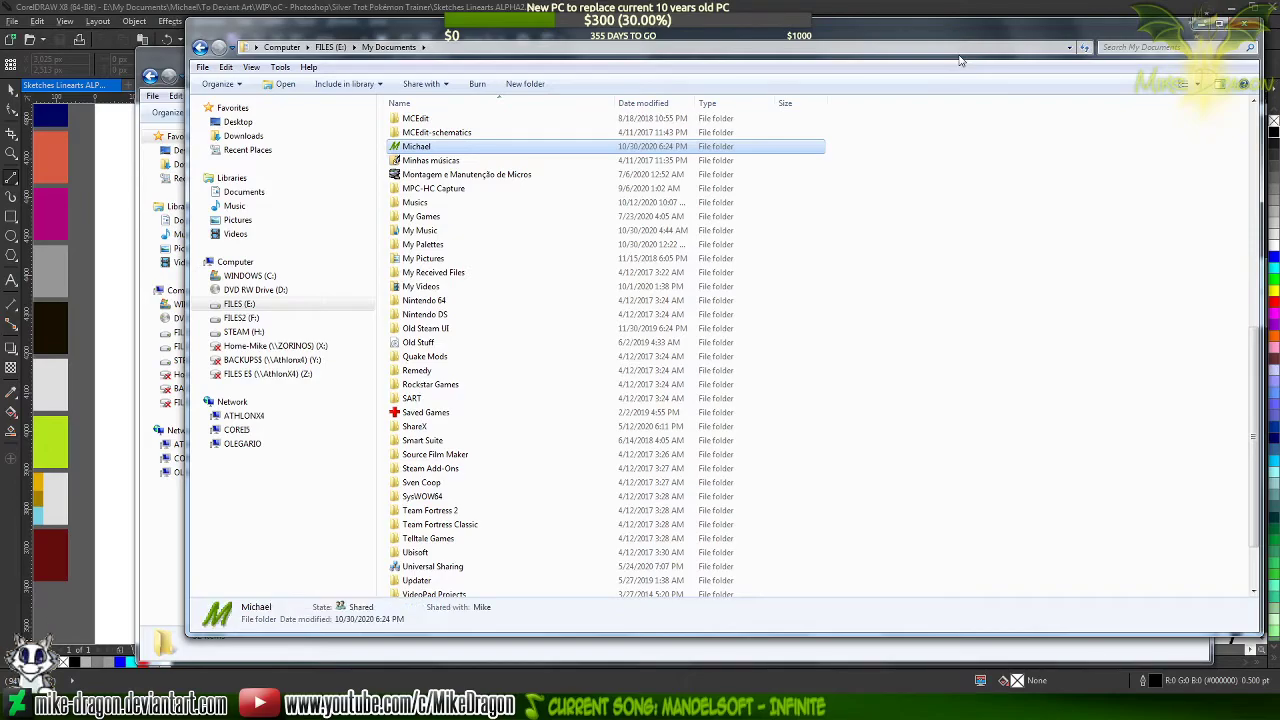
pyautogui.press('Return')
pyautogui.press('t')
pyautogui.press('o')
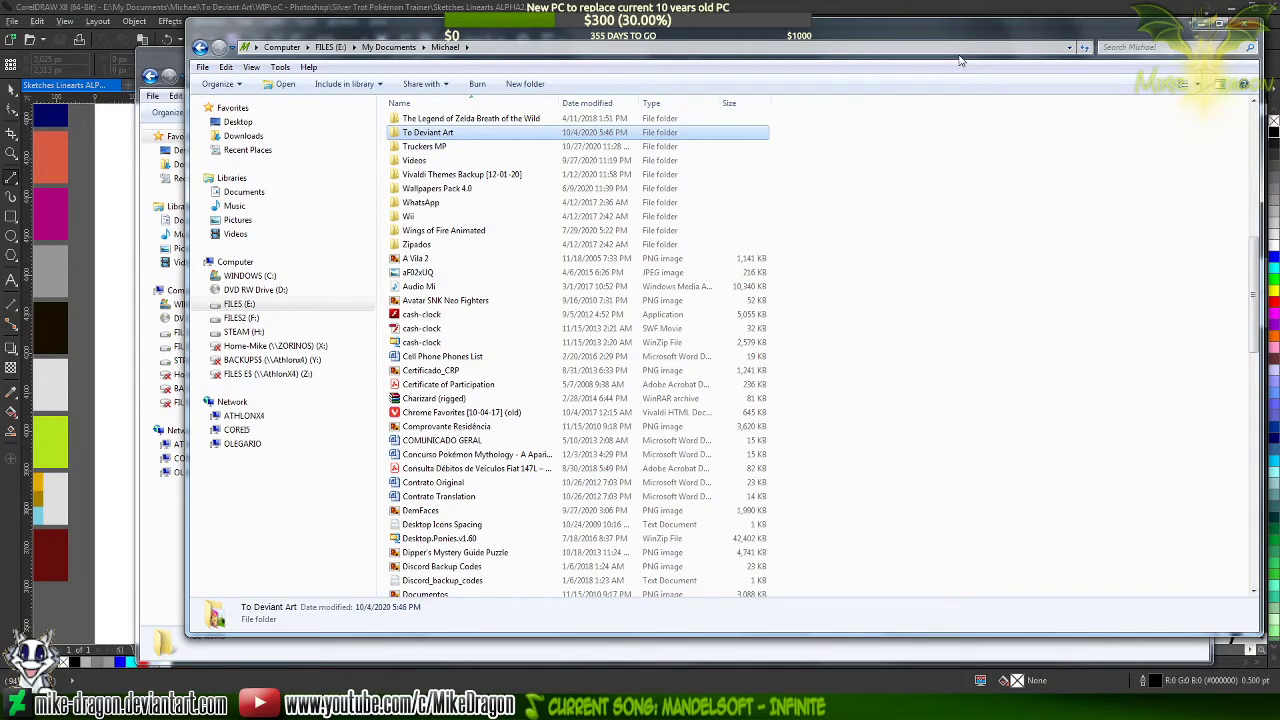
pyautogui.press('Return')
# Open the Silver Trot folder inside WIP and oC - Photoshop
pyautogui.press('w')
pyautogui.press('Return')
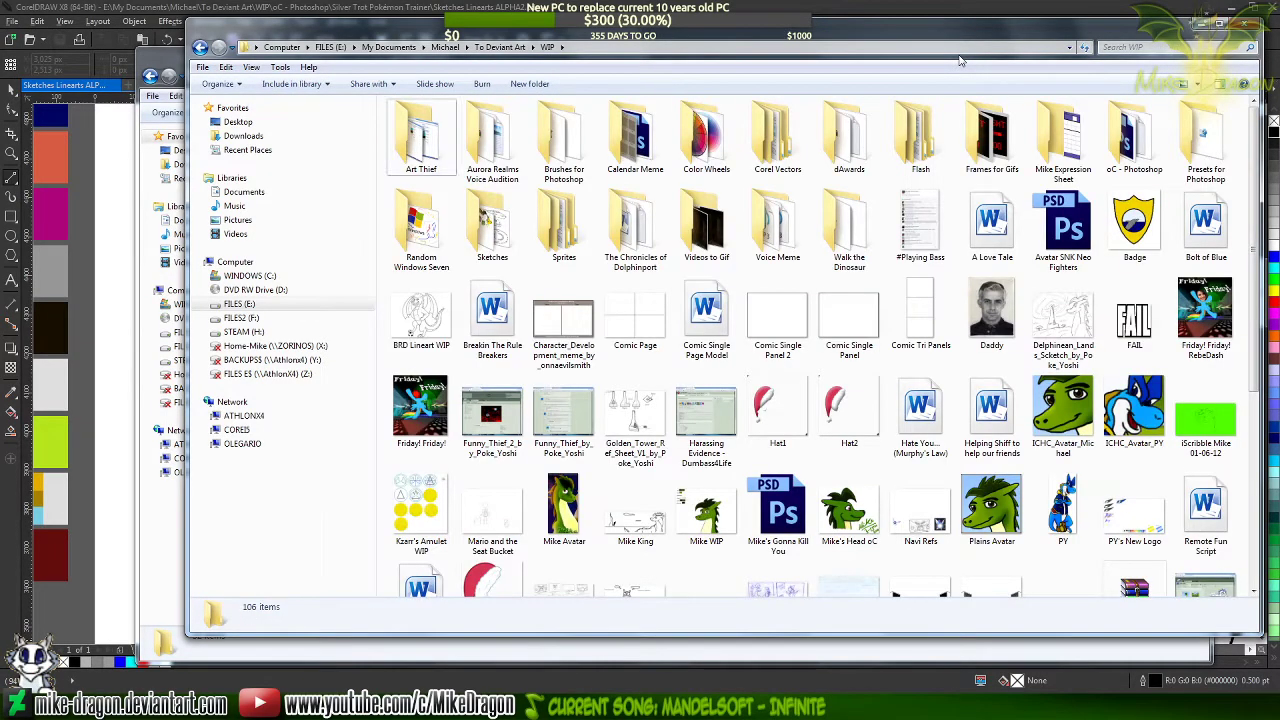
pyautogui.press('o')
pyautogui.press('Return')
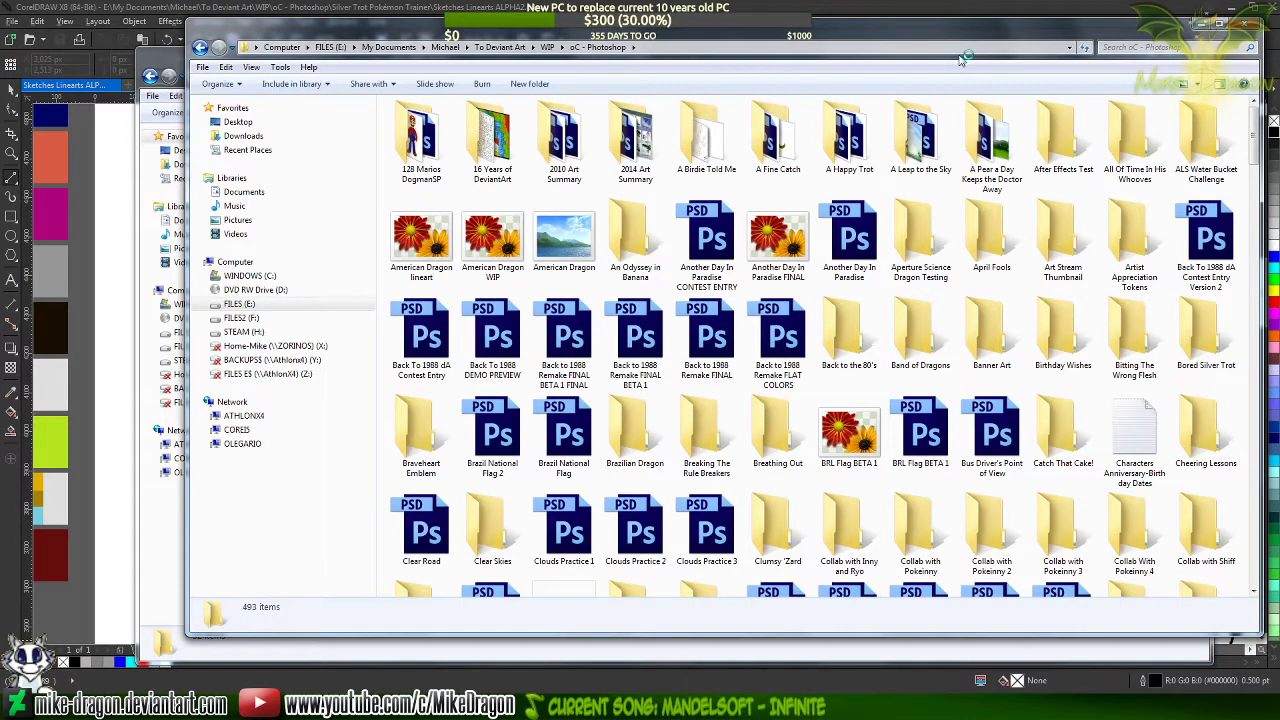
pyautogui.press('s')
pyautogui.press('i')
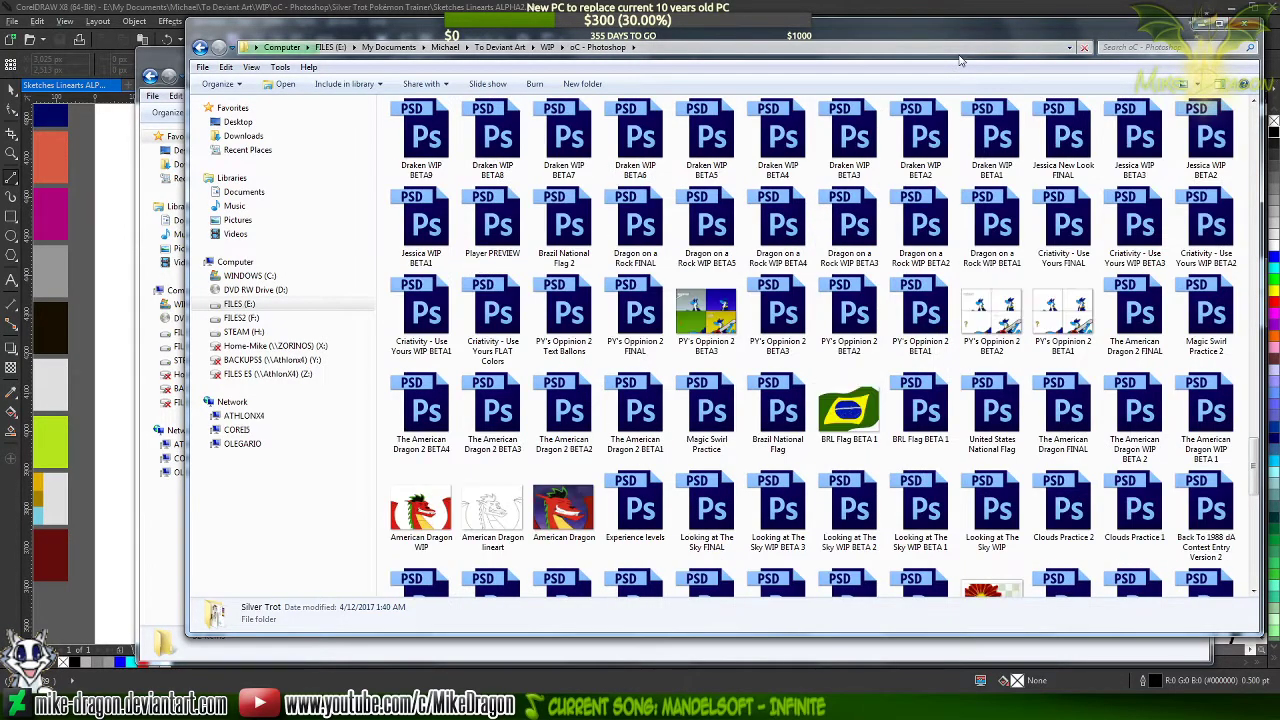
pyautogui.press('Return')
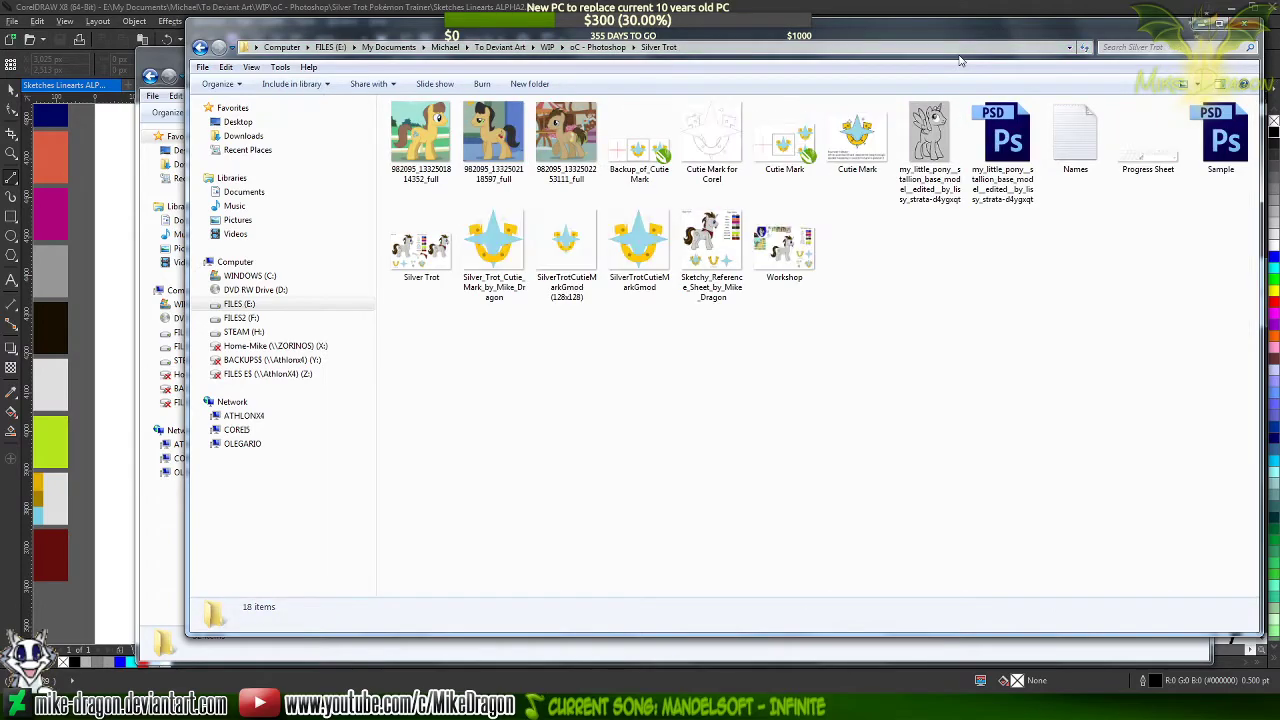
# Open the Silver Trot reference sheet image, examine the pony's markings and base colours up close, and close the viewer
pyautogui.press('Down')
pyautogui.press('Right')
pyautogui.press('Right')
pyautogui.press('Right')
pyautogui.press('Right')
pyautogui.press('Right')
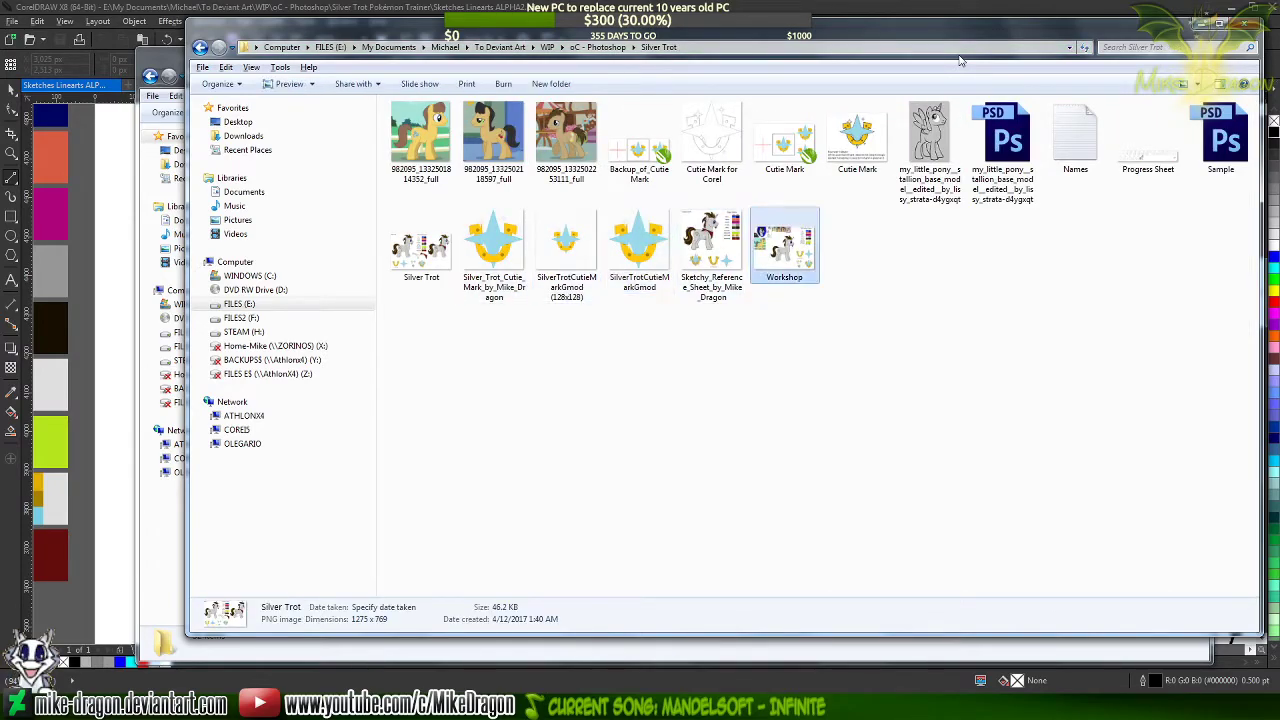
pyautogui.press('Left')
pyautogui.press('Return')
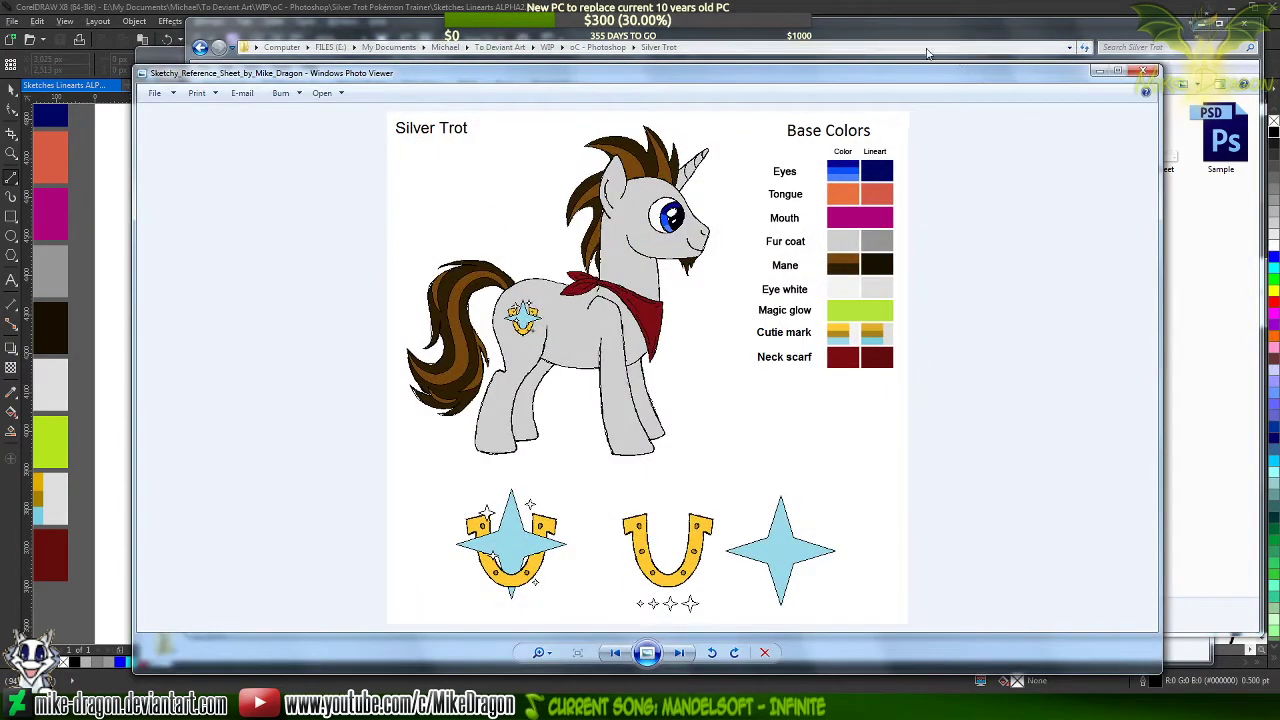
pyautogui.scroll(2, 566, 306)
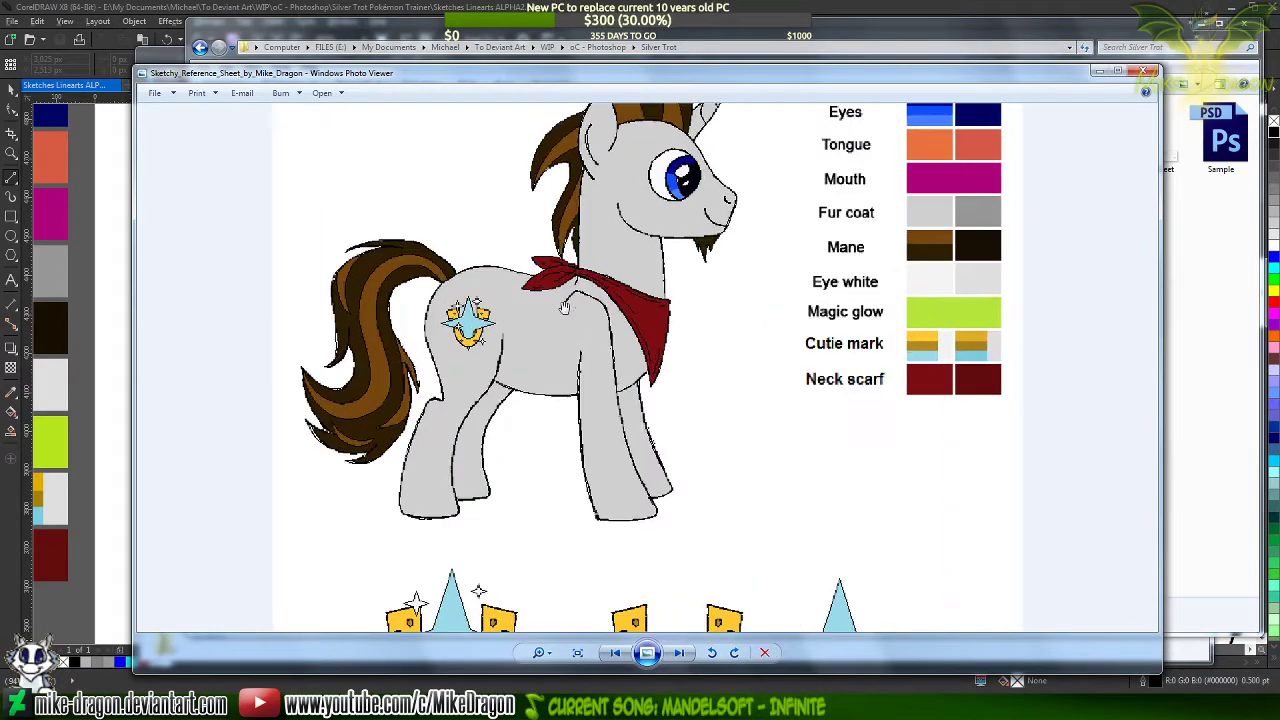
pyautogui.moveTo(566, 259); pyautogui.dragTo(664, 405)
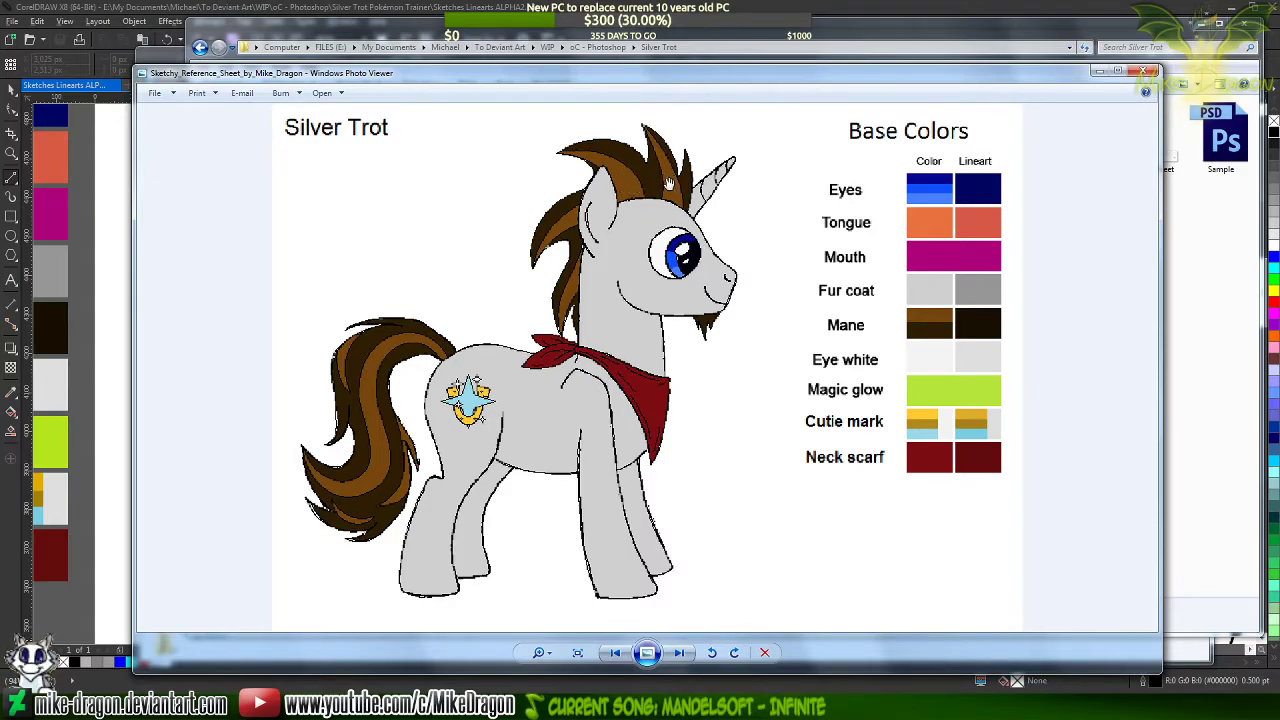
pyautogui.click(1150, 74)
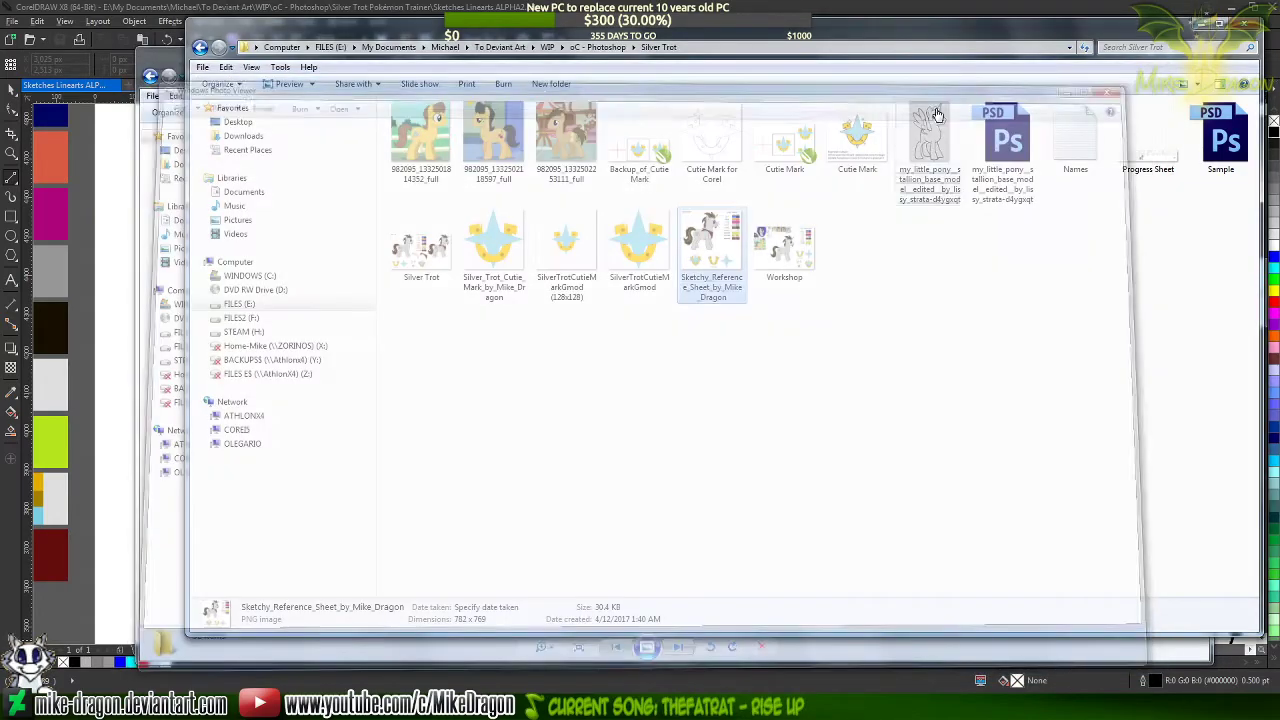
# Open the Silver Trot reference sheet in Paint and copy the whole picture into a new, untitled image
pyautogui.rightClick(688, 255)
pyautogui.click(464, 284)
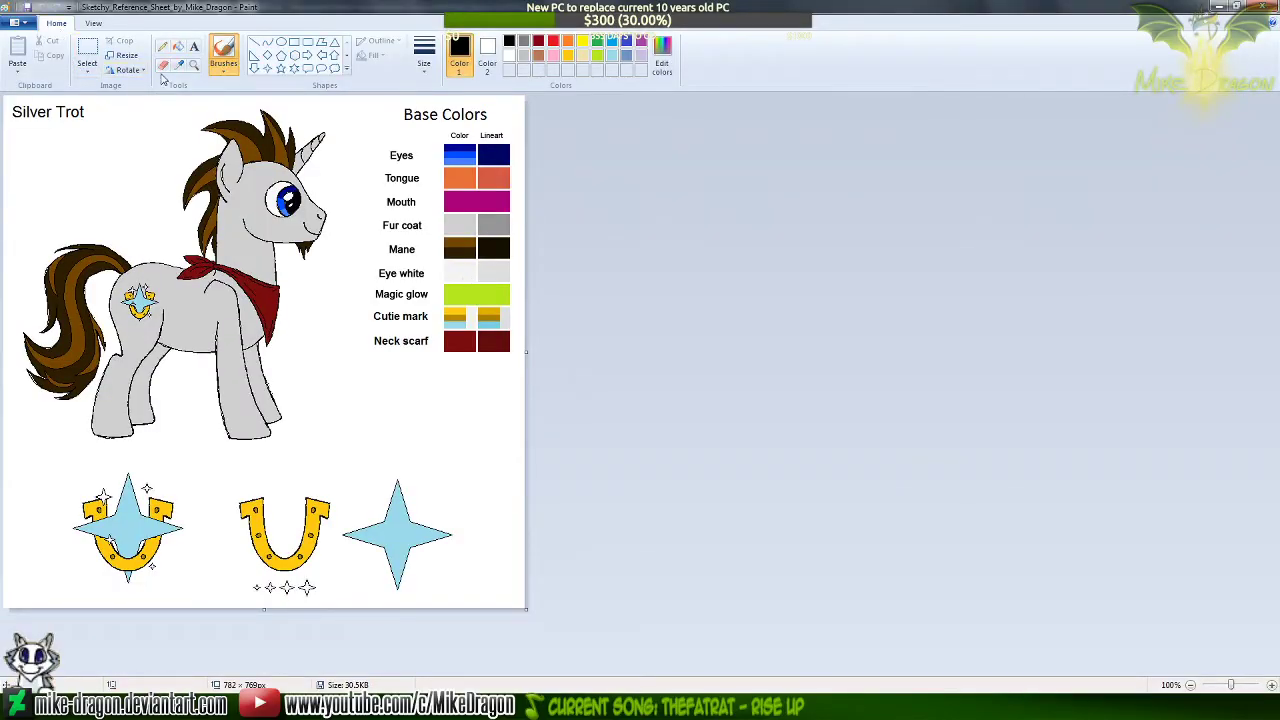
pyautogui.hotkey('ctrl', 'a')
pyautogui.hotkey('ctrl', 'c')
pyautogui.hotkey('ctrl', 'n')
pyautogui.hotkey('ctrl', 'v')
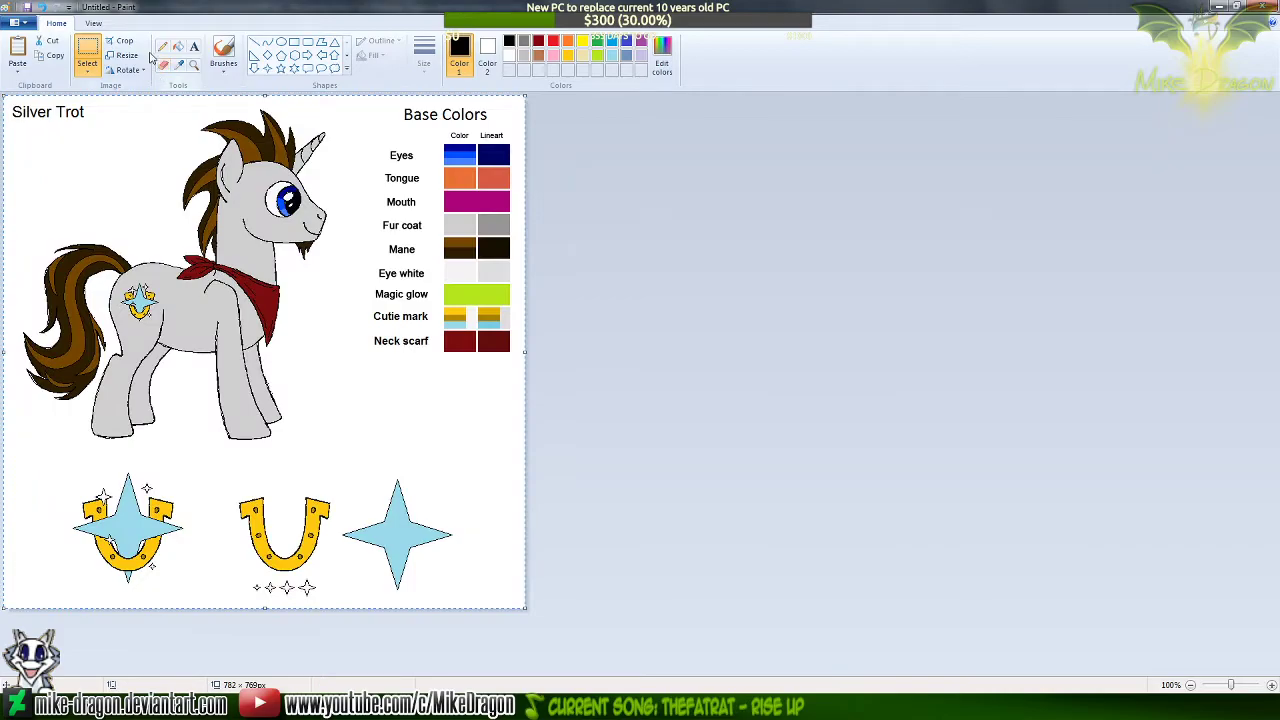
# Flip the copied reference sheet horizontally, enlarge the view to 200% and switch to the Pencil tool
pyautogui.click(128, 70)
pyautogui.click(128, 152)
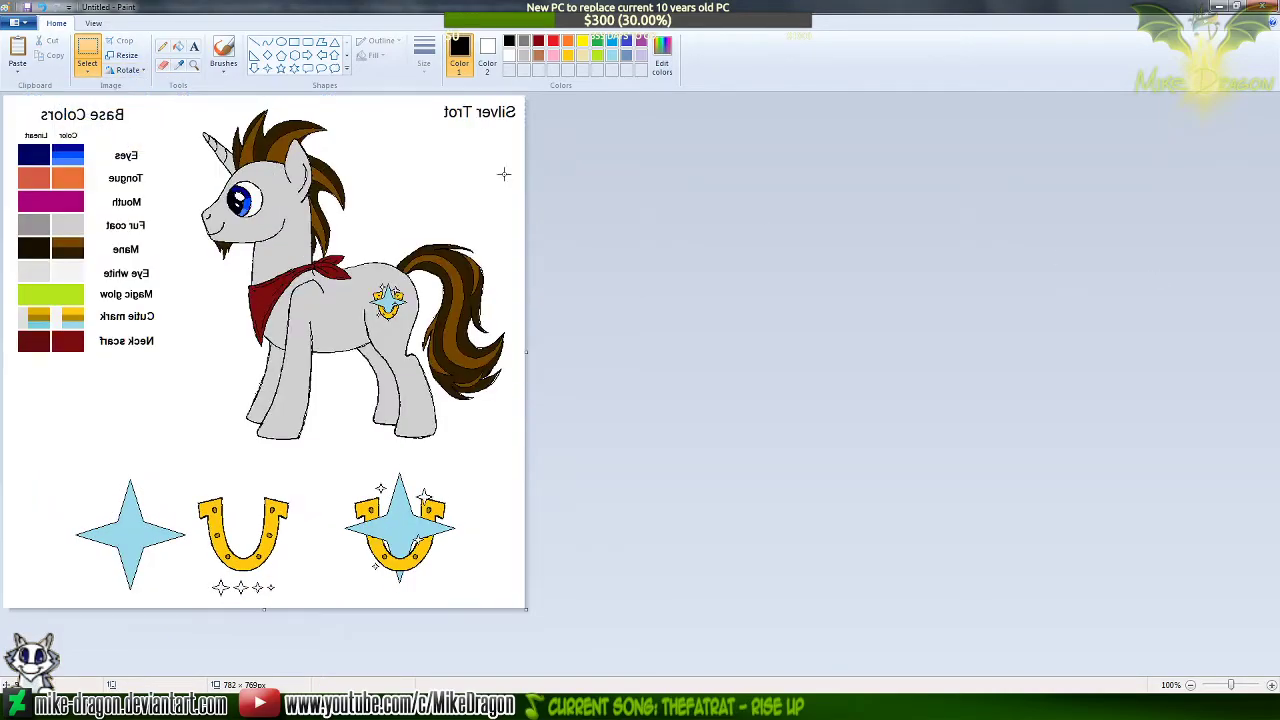
pyautogui.click(194, 65)
pyautogui.click(300, 166)
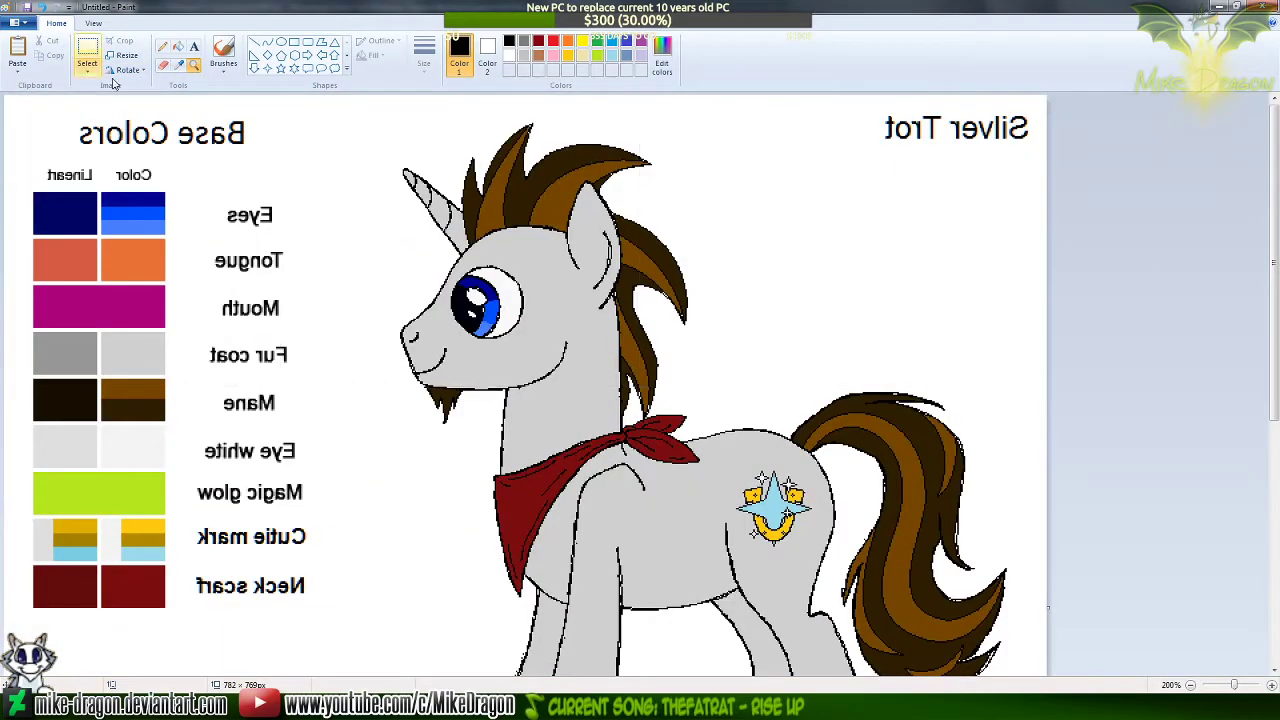
pyautogui.click(166, 48)
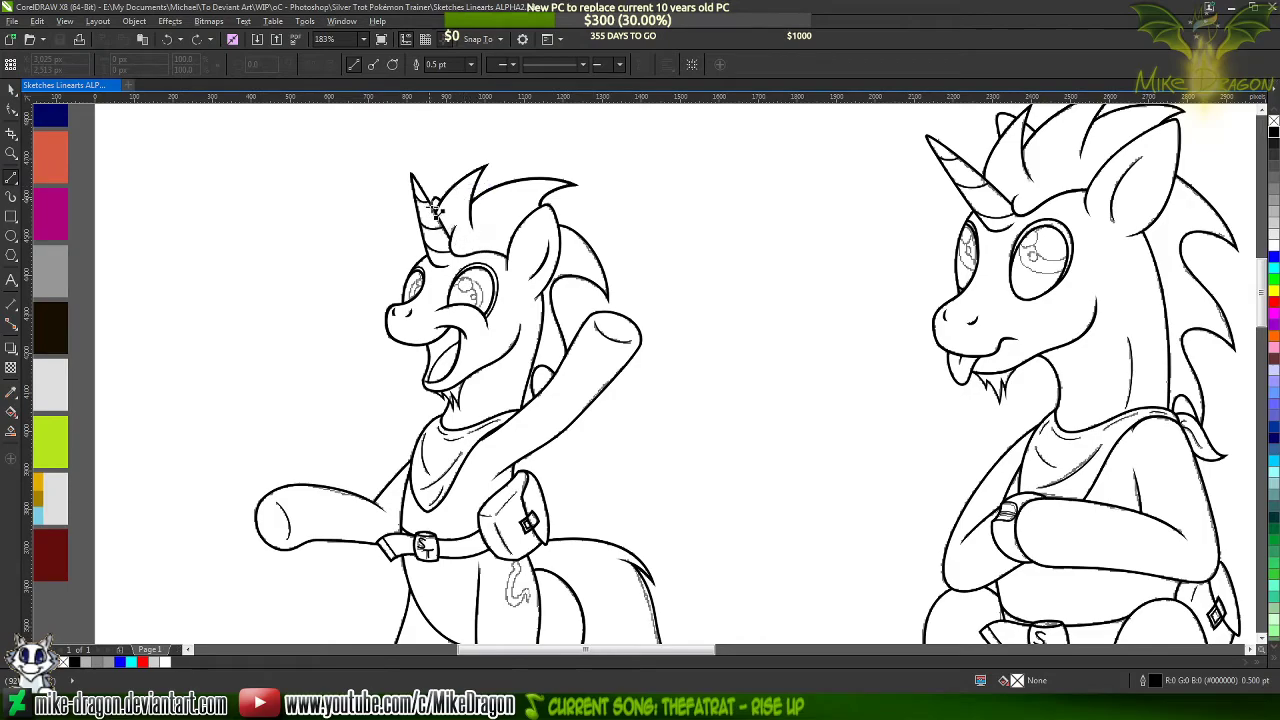
# Back in CorelDRAW, select the whole traced line art of the sitting pony, group it and deselect it
pyautogui.scroll(5, 436, 208)
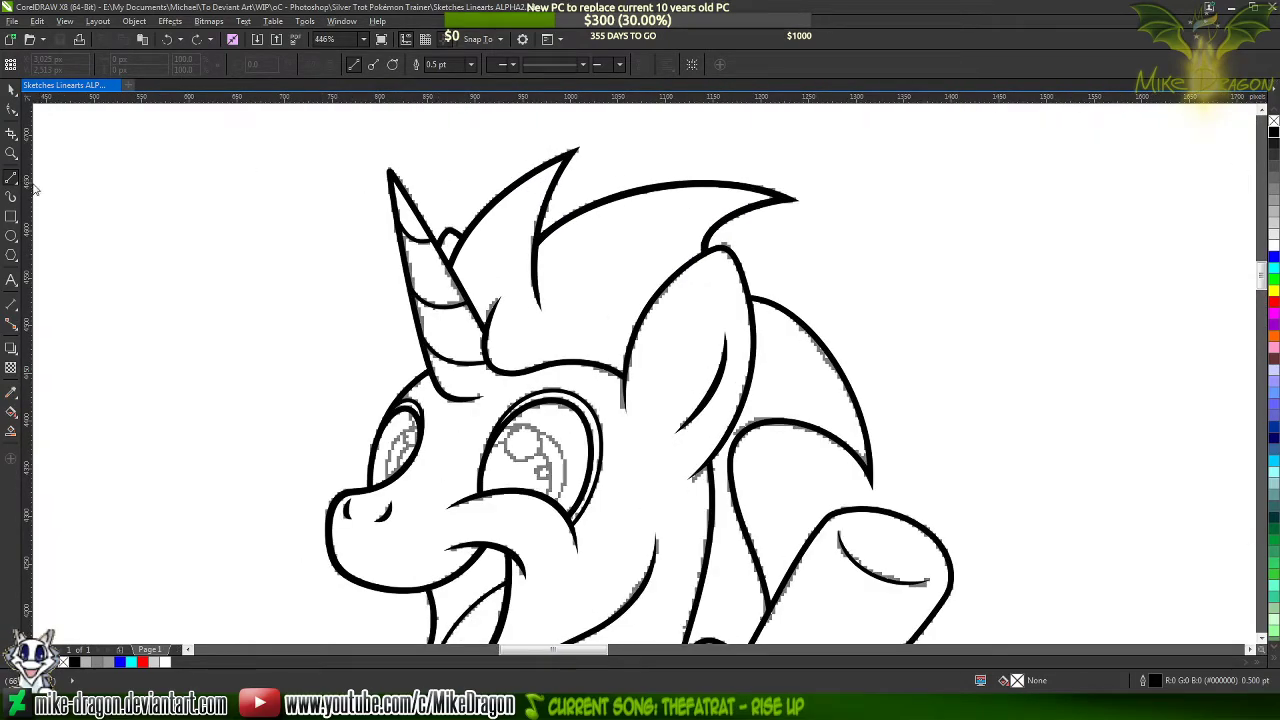
pyautogui.press('F10')
pyautogui.press('F4')
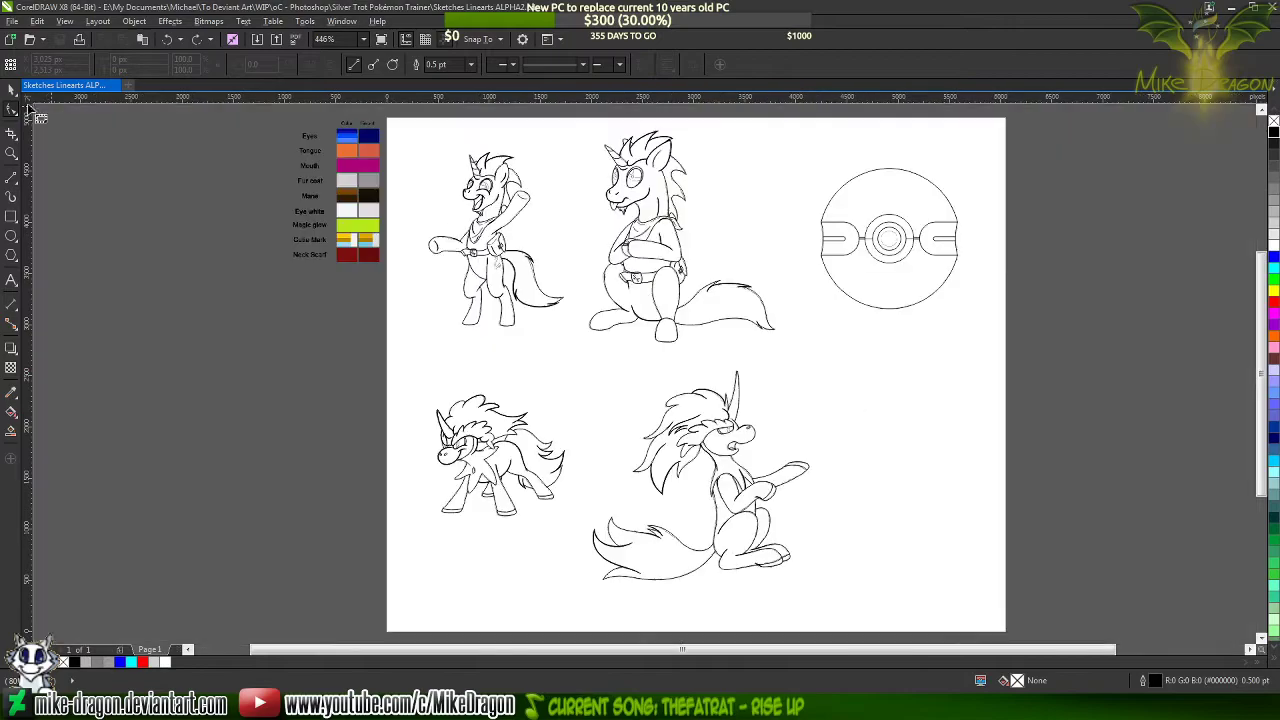
pyautogui.click(10, 94)
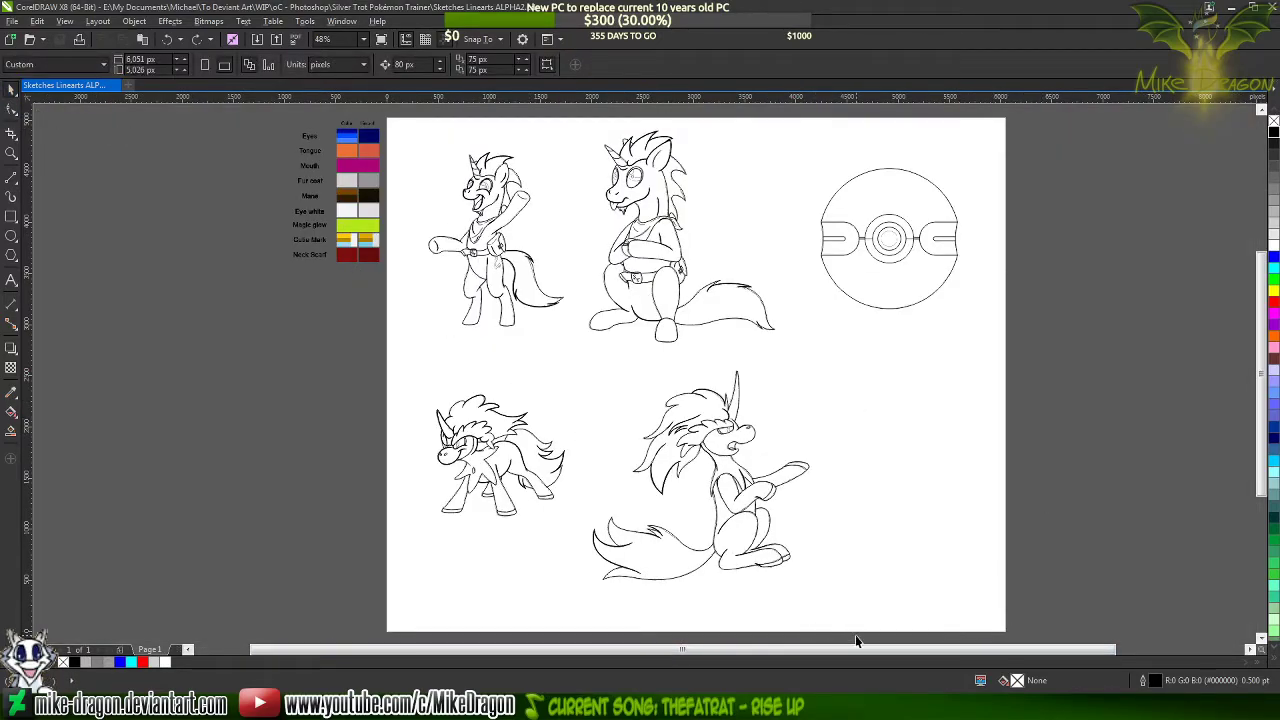
pyautogui.moveTo(860, 633)
pyautogui.mouseDown()
pyautogui.moveTo(780, 525)
pyautogui.moveTo(586, 367)
pyautogui.mouseUp()
pyautogui.click(246, 443)
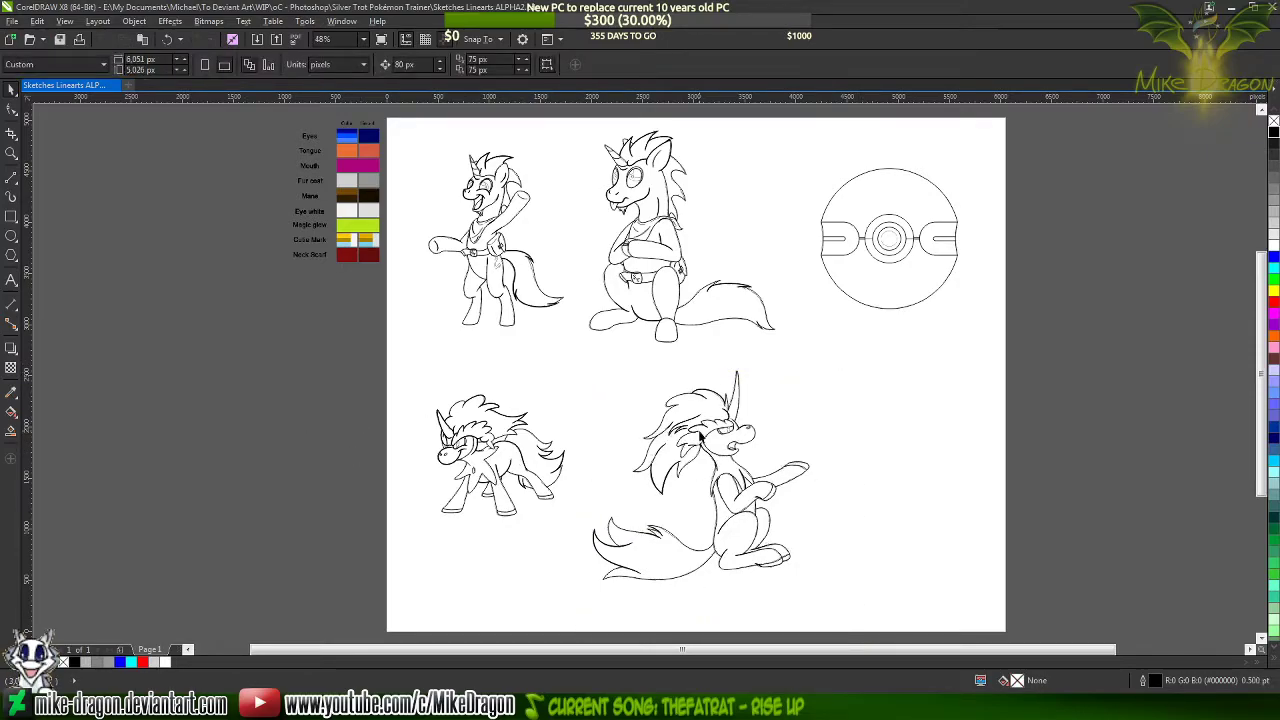
# Try moving the grouped sitting pony line art off its sketch, undo the move and deselect the group
pyautogui.moveTo(716, 435); pyautogui.dragTo(834, 405)
pyautogui.hotkey('ctrl', 'z')
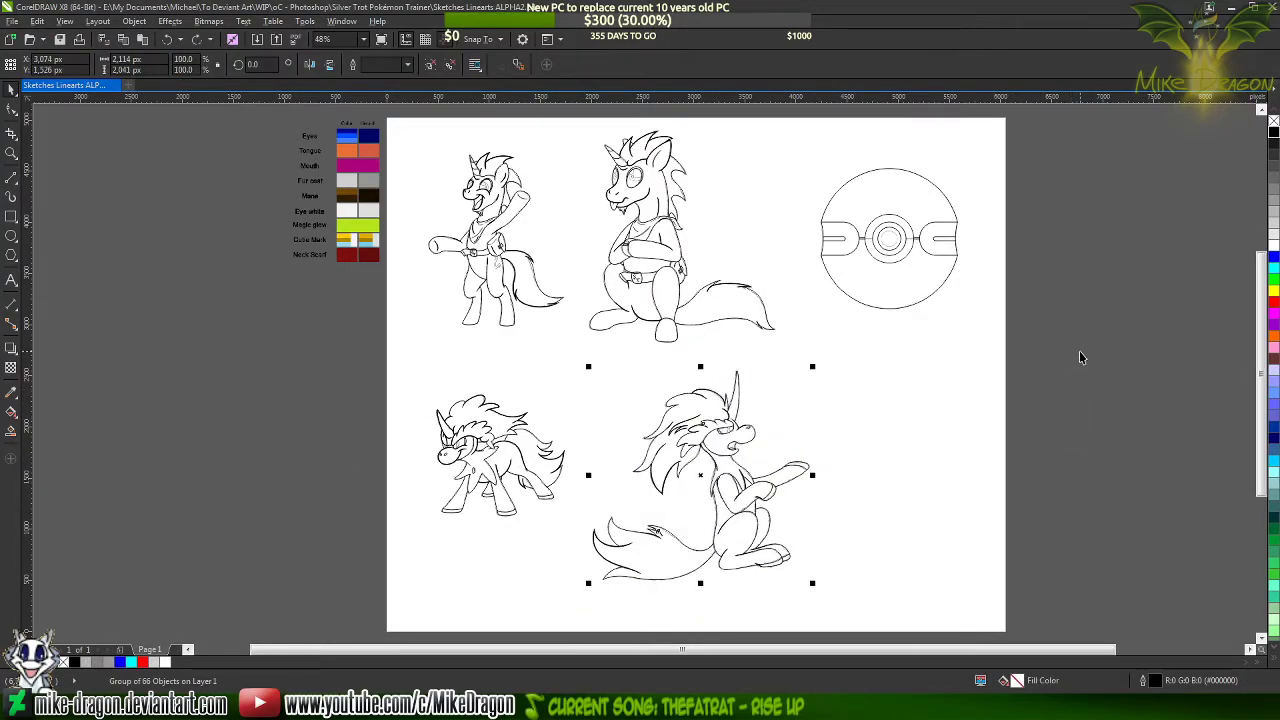
pyautogui.click(1035, 360)
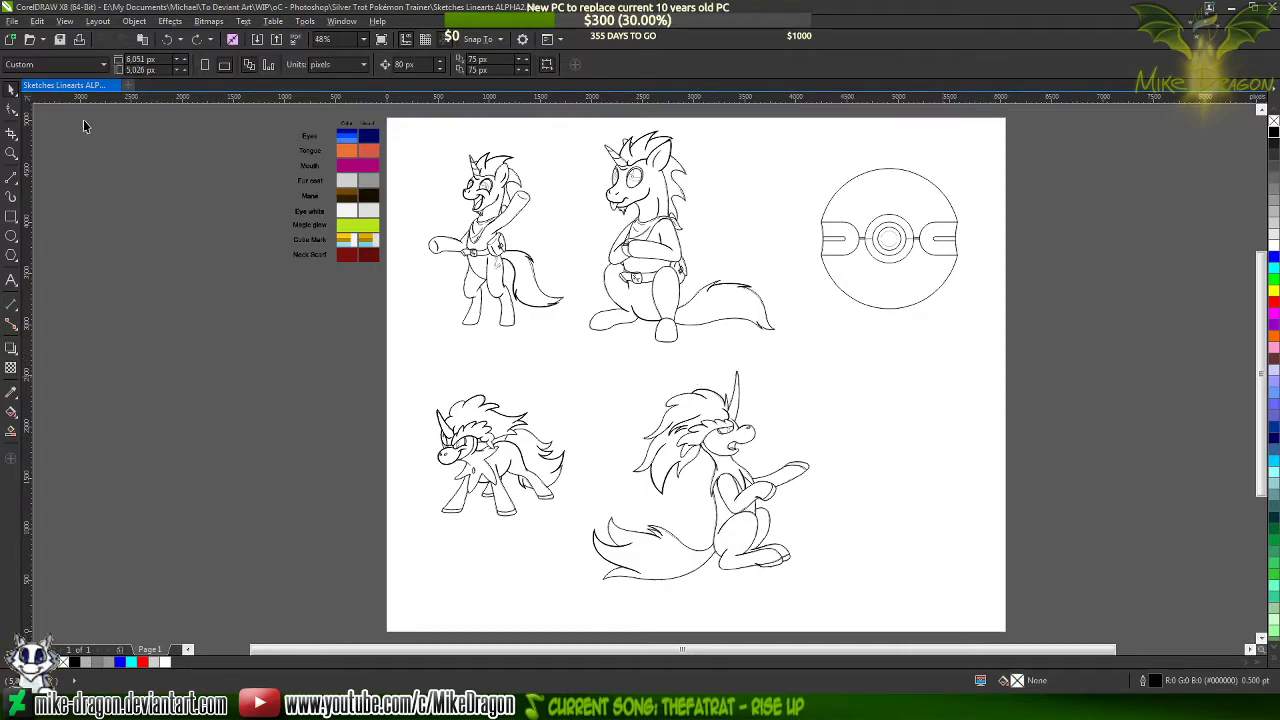
# Move the grouped line art of the waving pony about 415 px left, off its grey sketch
pyautogui.scroll(3, 497, 157)
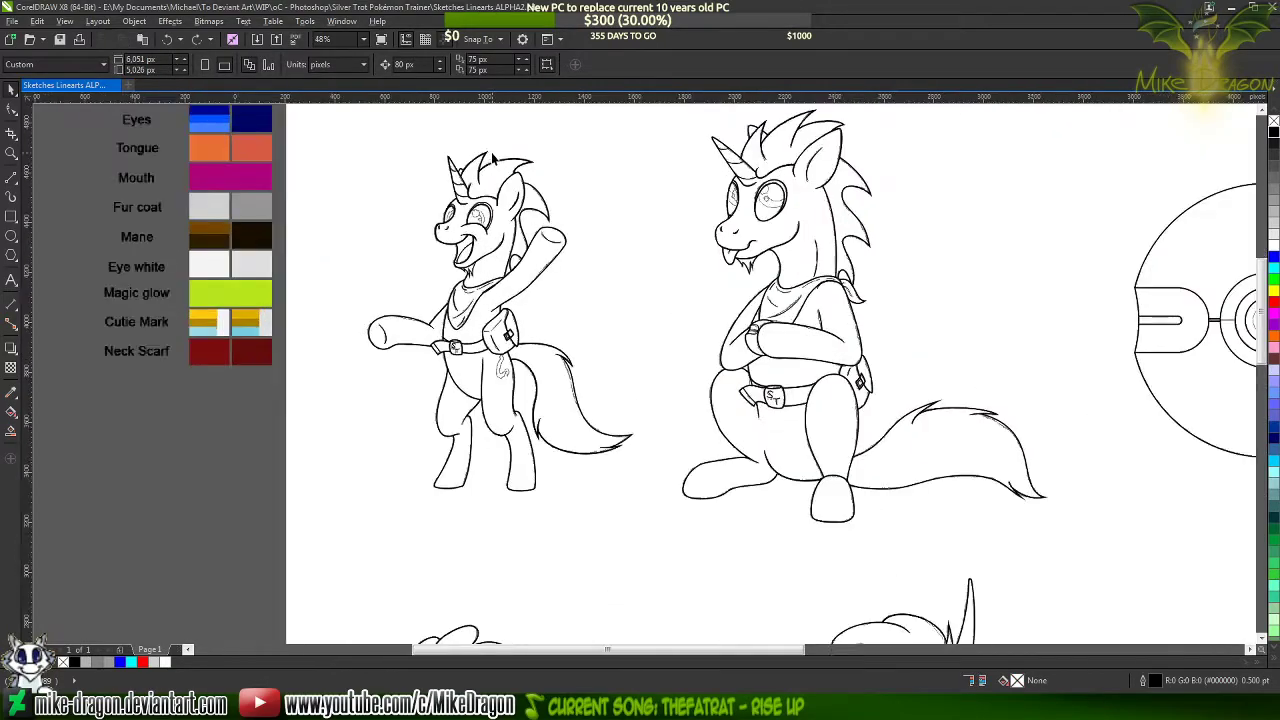
pyautogui.moveTo(450, 218); pyautogui.dragTo(265, 220)
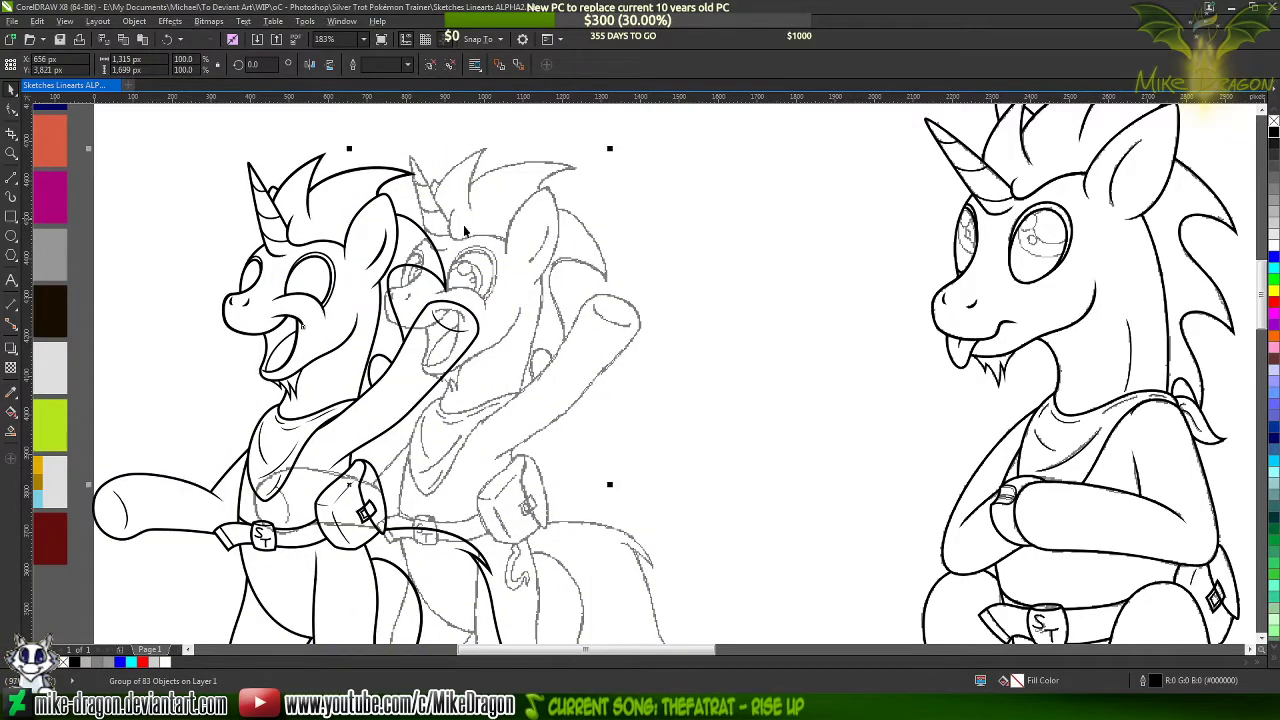
# Undo the last move of the waving pony's grouped line art and deselect the group
pyautogui.hotkey('ctrl', 'z')
pyautogui.click(196, 212)
pyautogui.scroll(1, 232, 198)
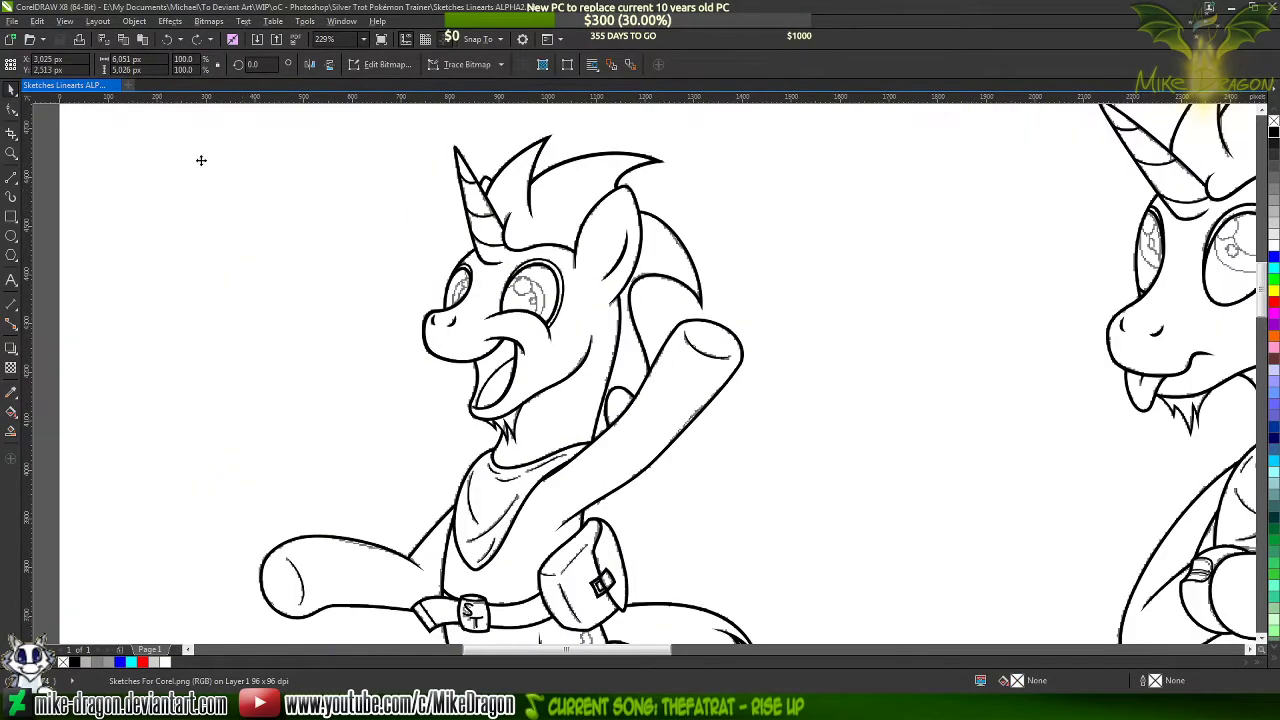
# Save the document as a new version whose name ends in ALPHA3
pyautogui.click(12, 21)
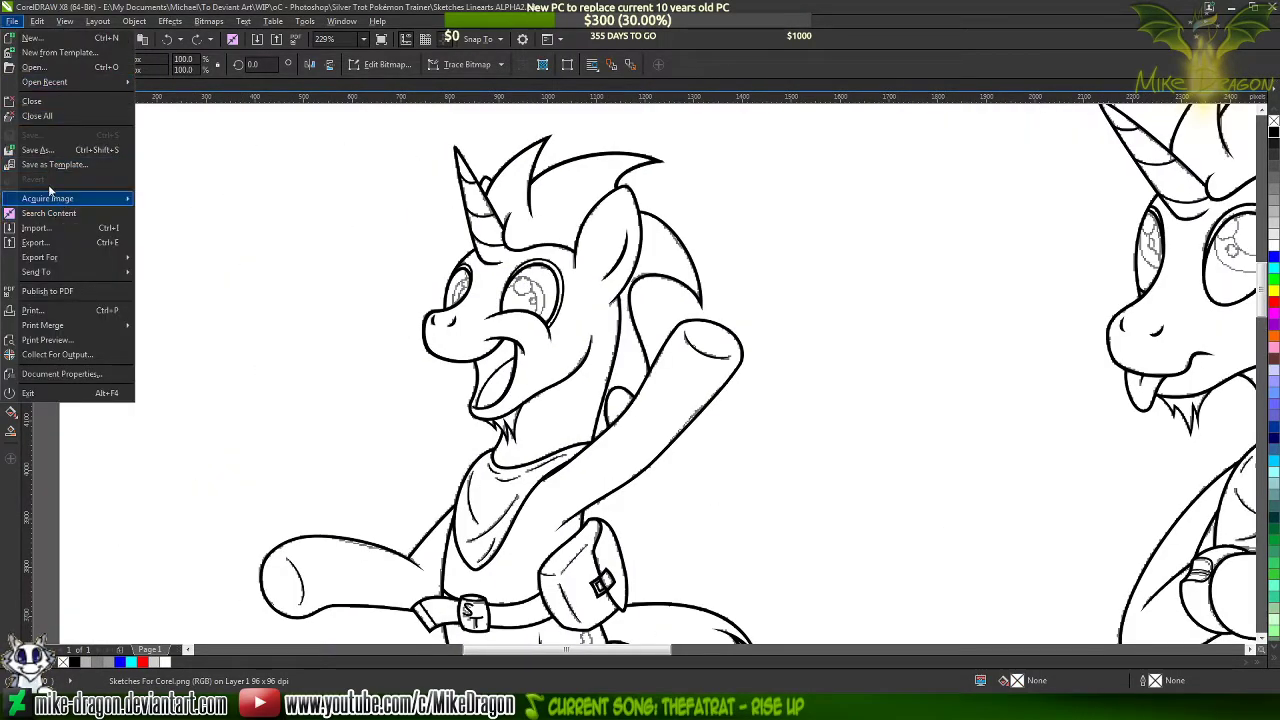
pyautogui.click(37, 150)
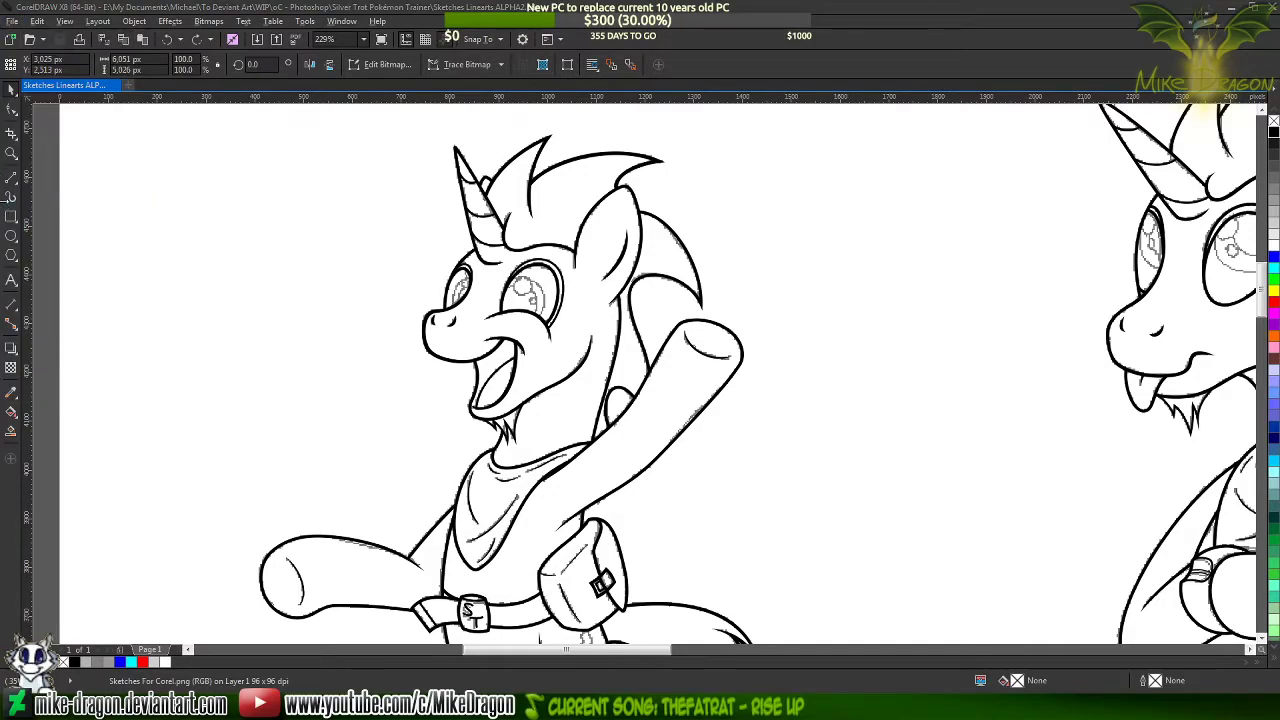
pyautogui.press('End')
pyautogui.press('BackSpace')
pyautogui.write('3')
pyautogui.press('Return')
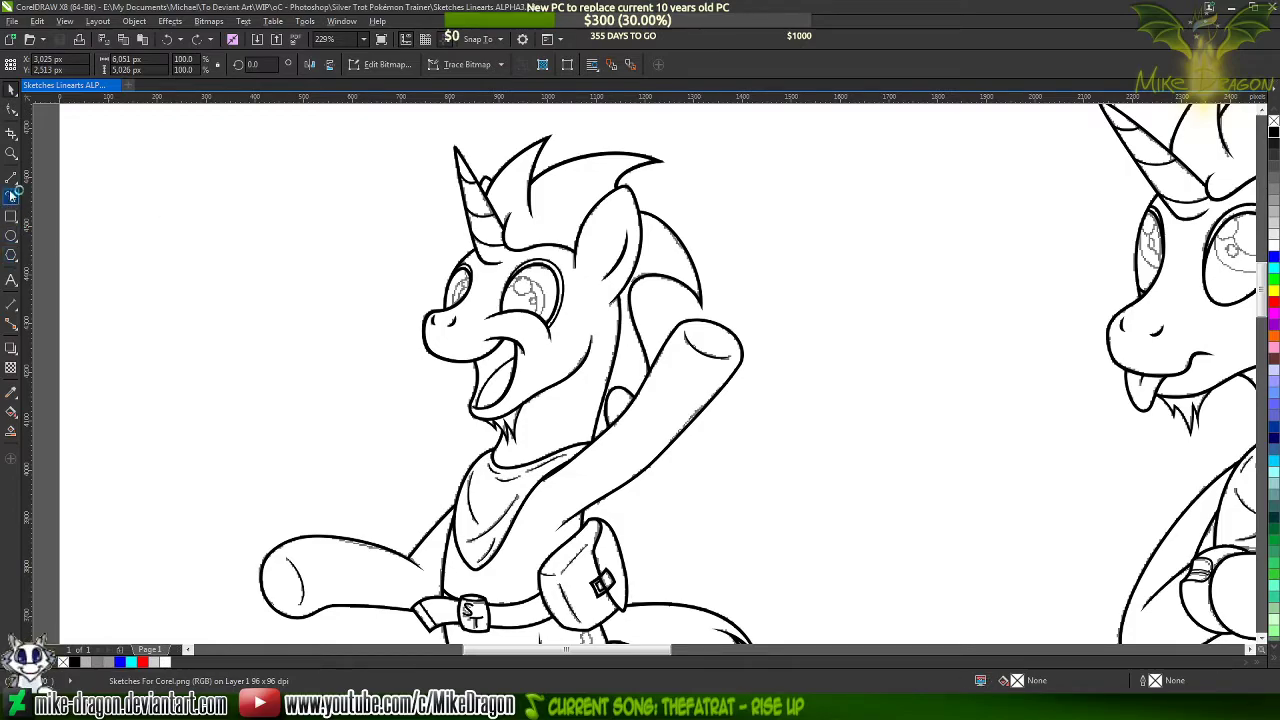
# After checking the mirrored reference, draw a two-segment line about 272 by 183 px from the waving pony's hairline to the rear mane tip and back
pyautogui.click(11, 176)
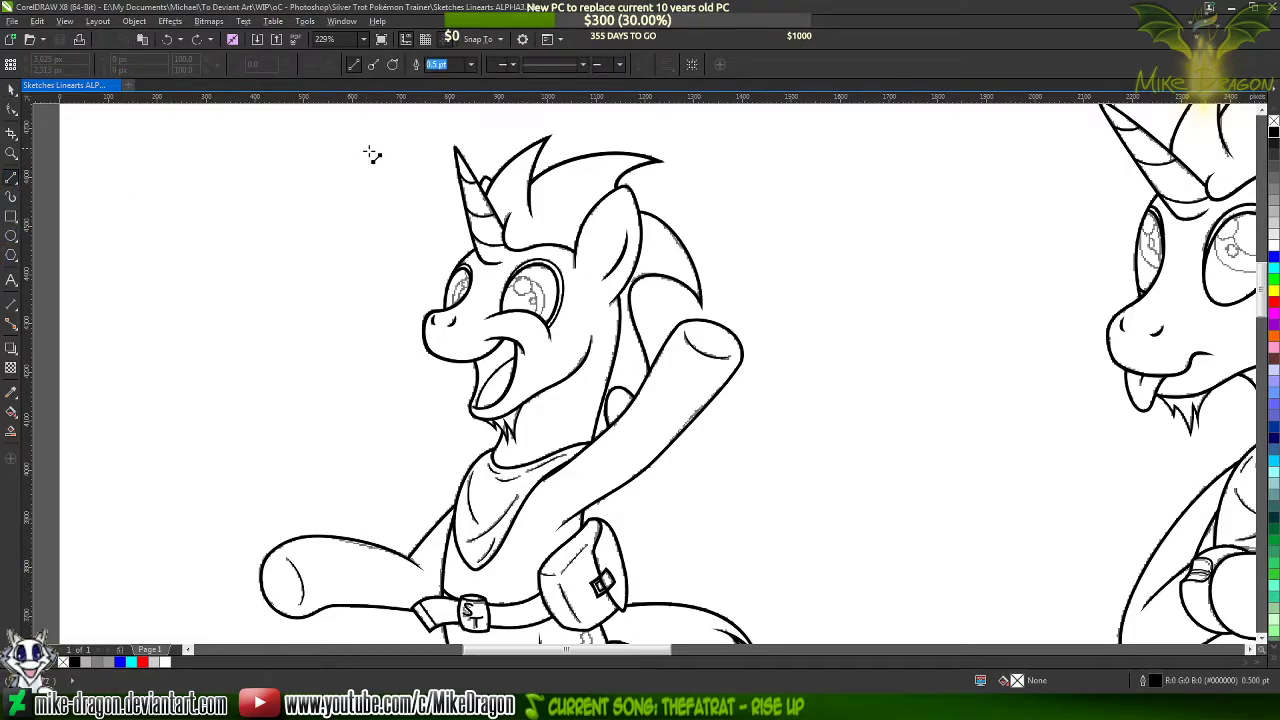
pyautogui.scroll(2, 510, 124)
pyautogui.scroll(2, 526, 125)
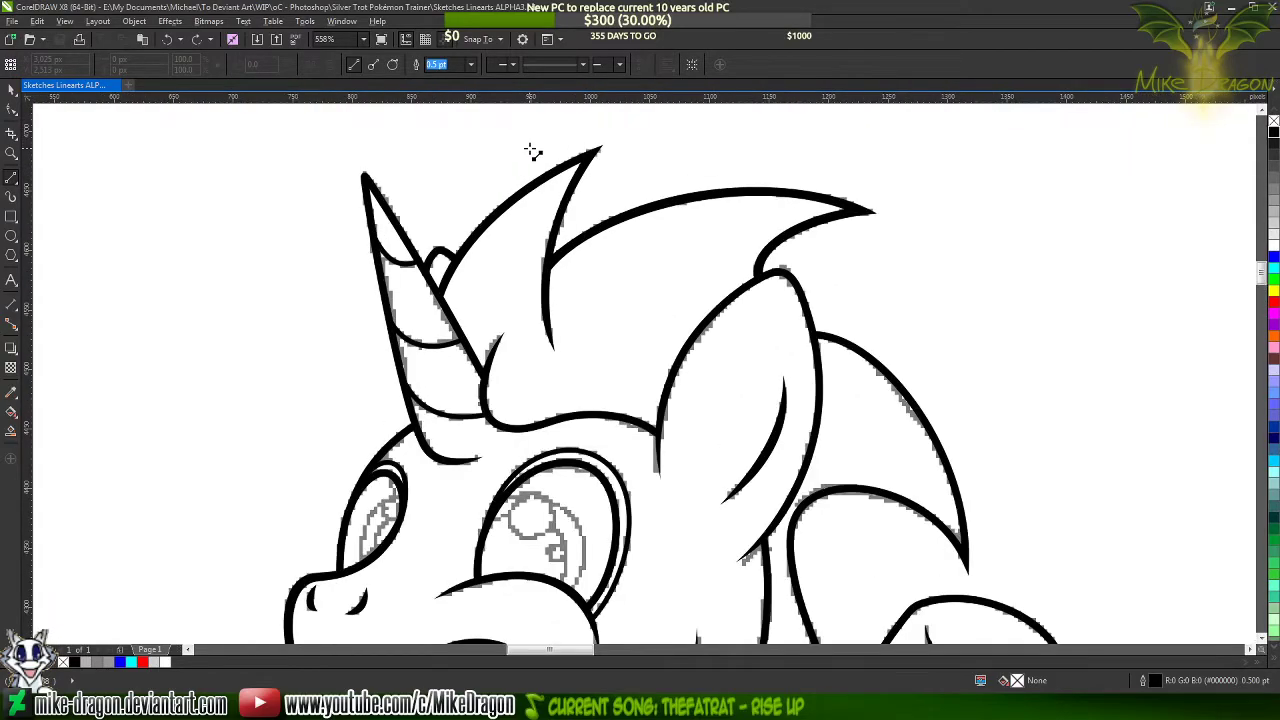
pyautogui.hotkey('alt', 'Tab')
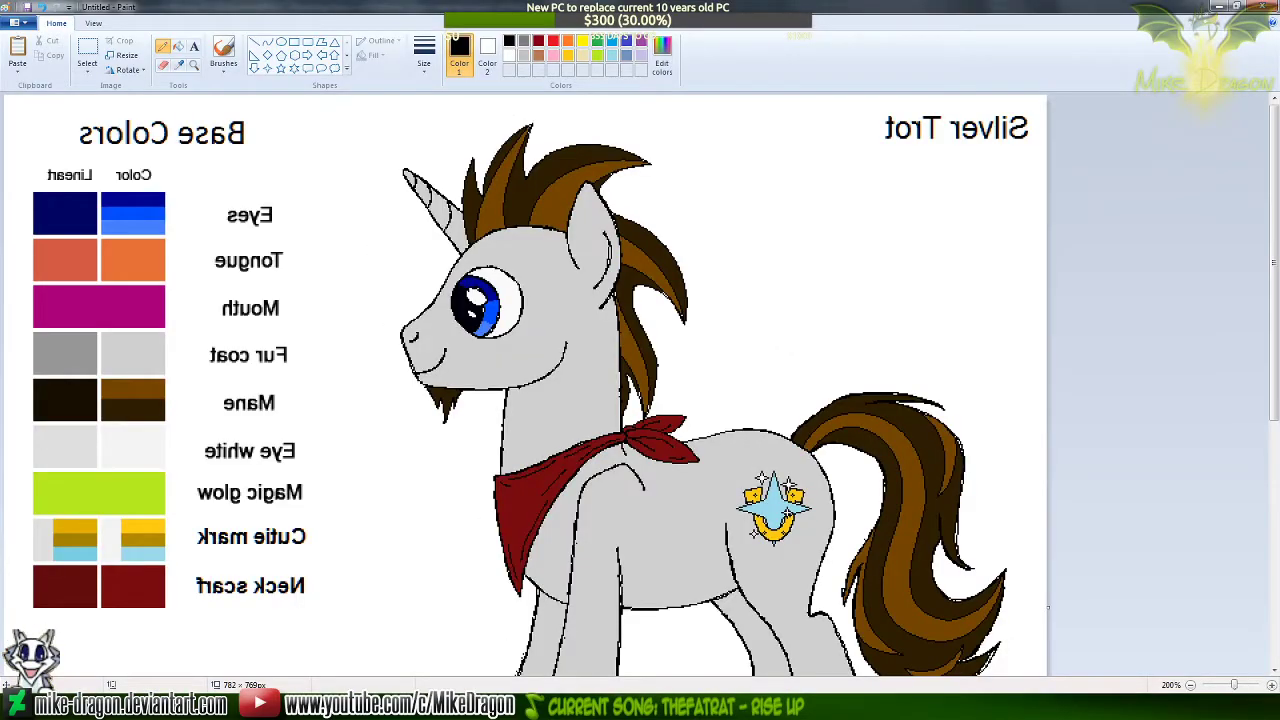
pyautogui.hotkey('alt', 'Tab')
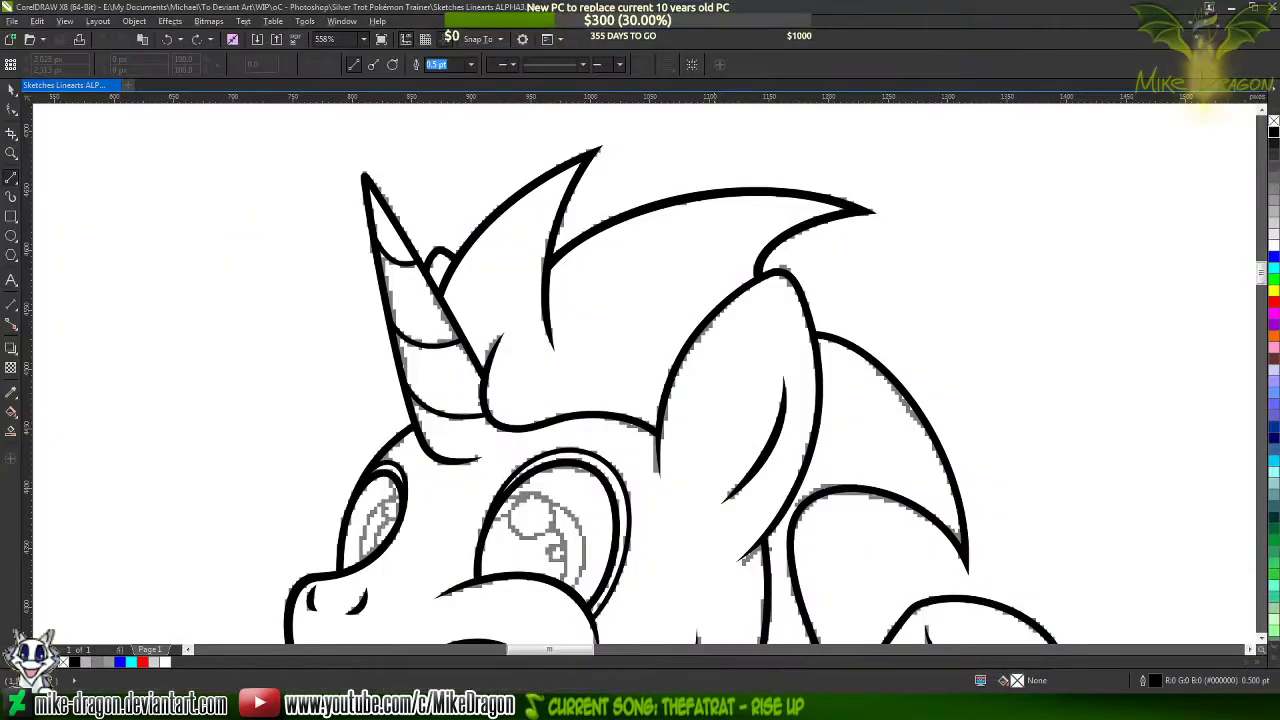
pyautogui.click(533, 428)
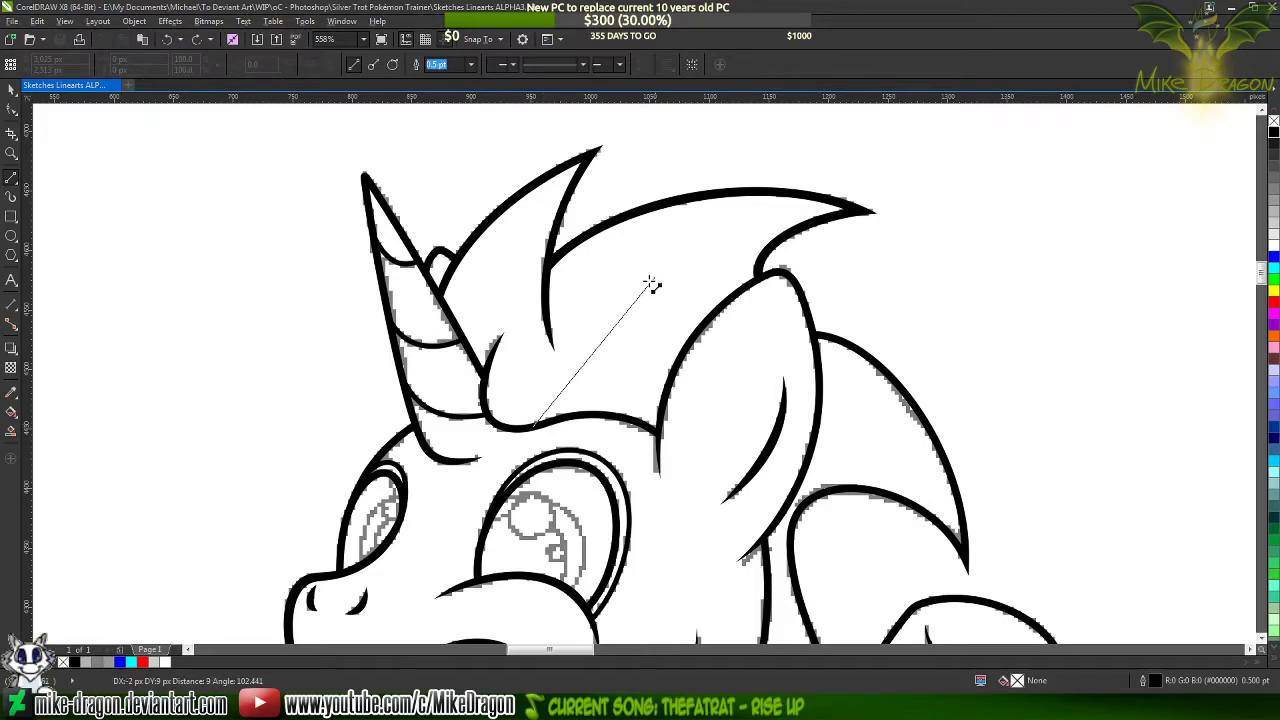
pyautogui.click(860, 211)
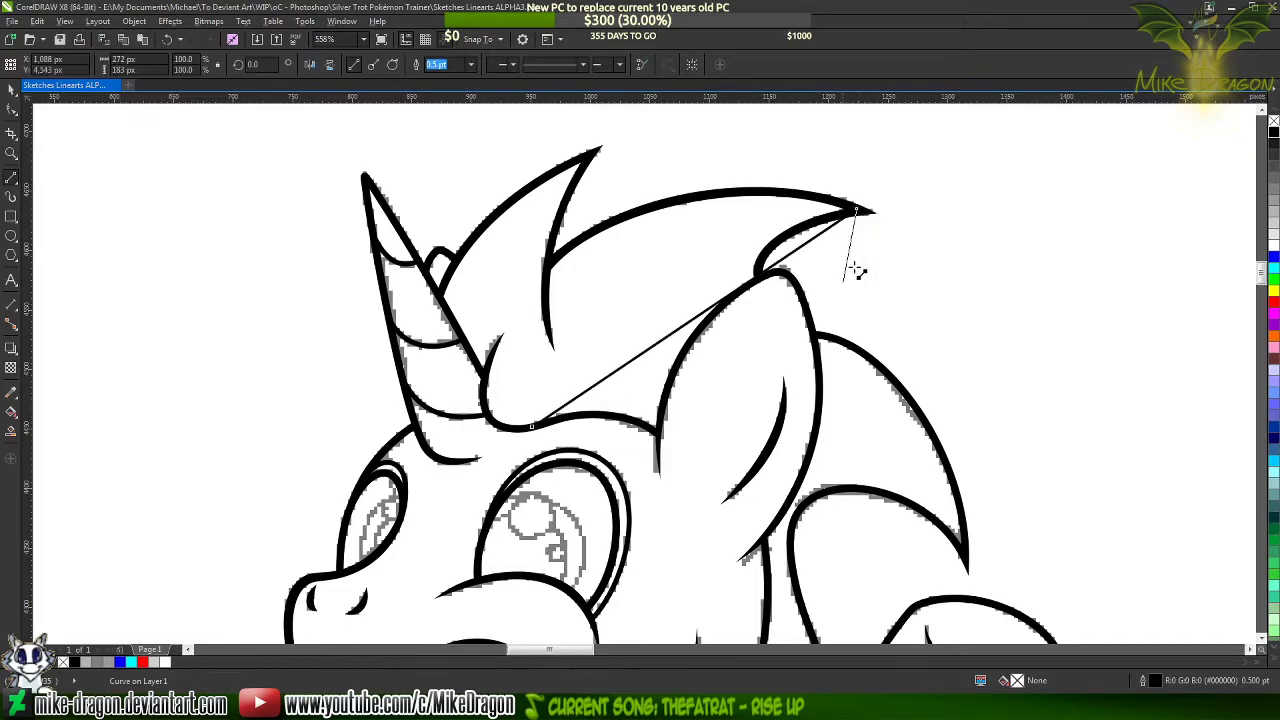
pyautogui.doubleClick(627, 418)
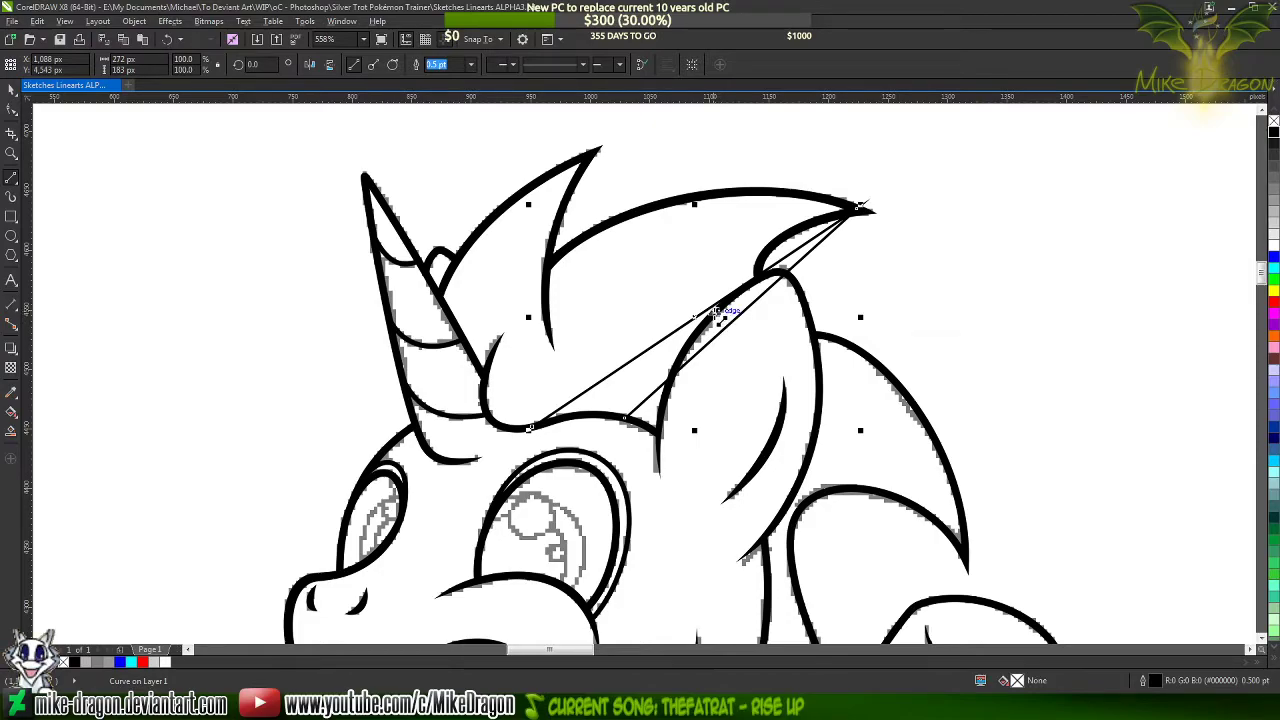
# Color the outline of the new mane streak blue
pyautogui.scroll(2, 750, 215)
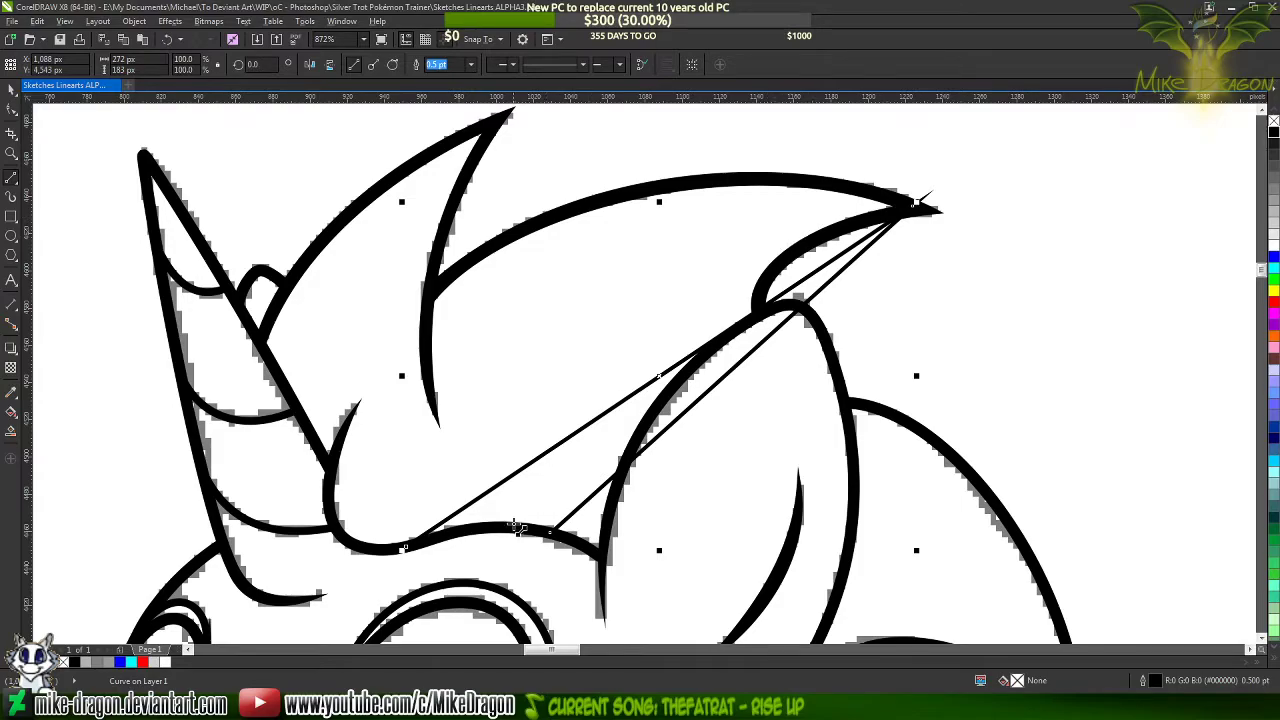
pyautogui.scroll(4, 512, 530)
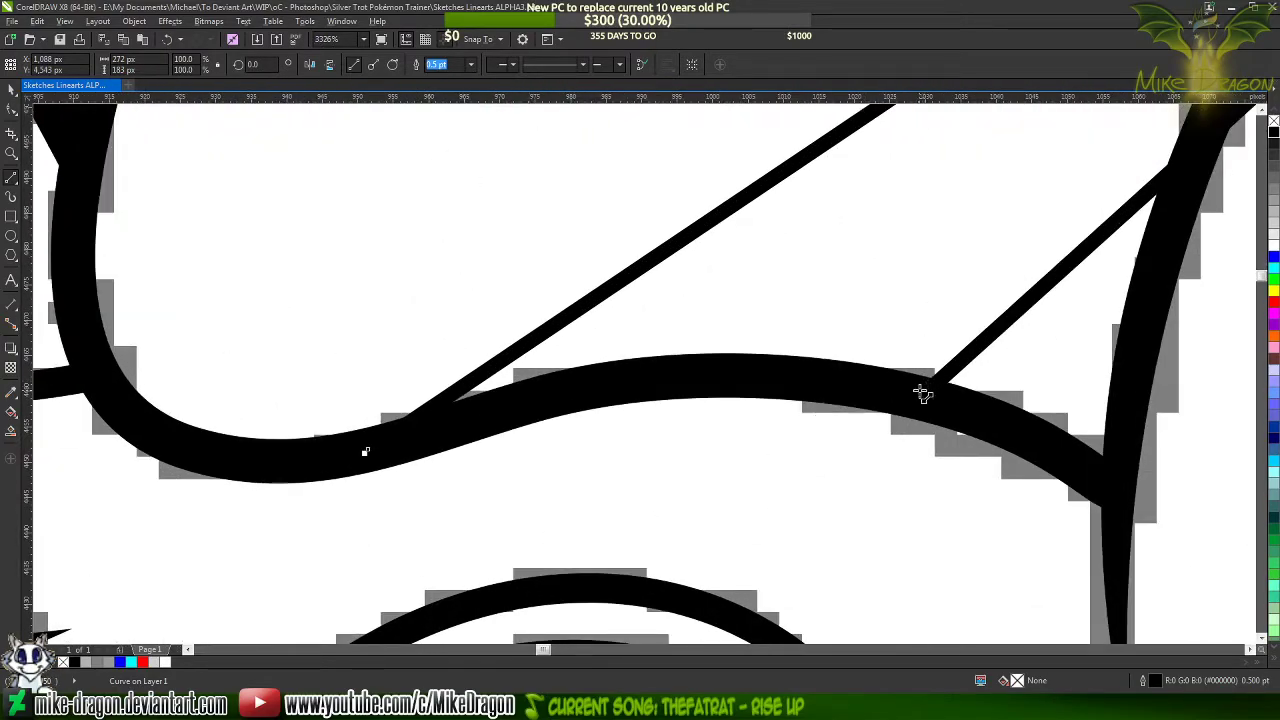
pyautogui.click(920, 398)
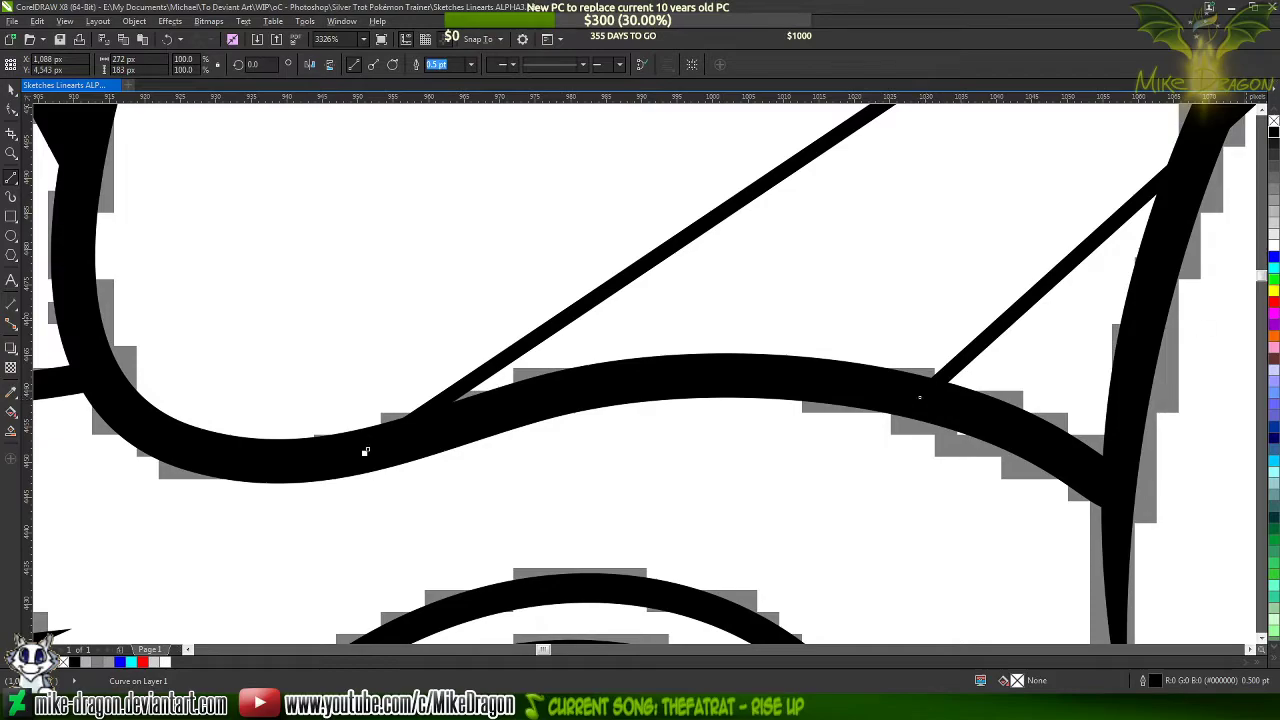
pyautogui.rightClick(1273, 259)
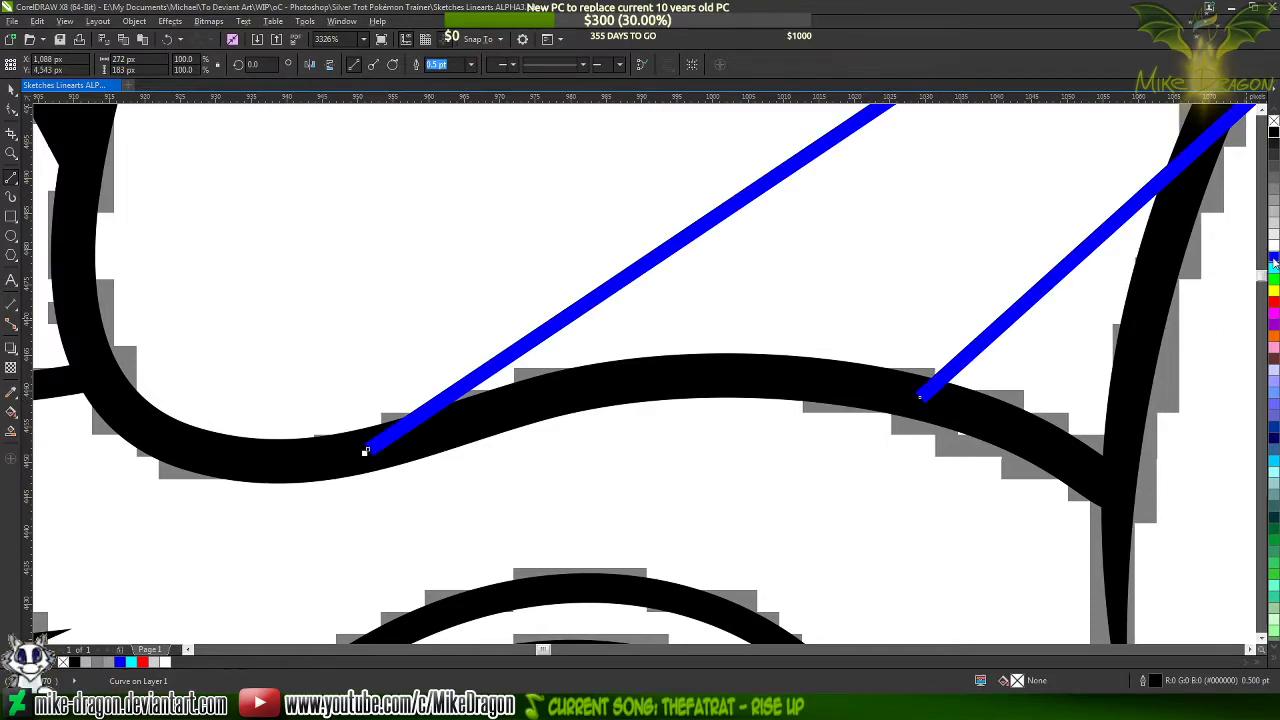
# Close the mane streak with short segments following the hairline between its two open ends
pyautogui.click(920, 398)
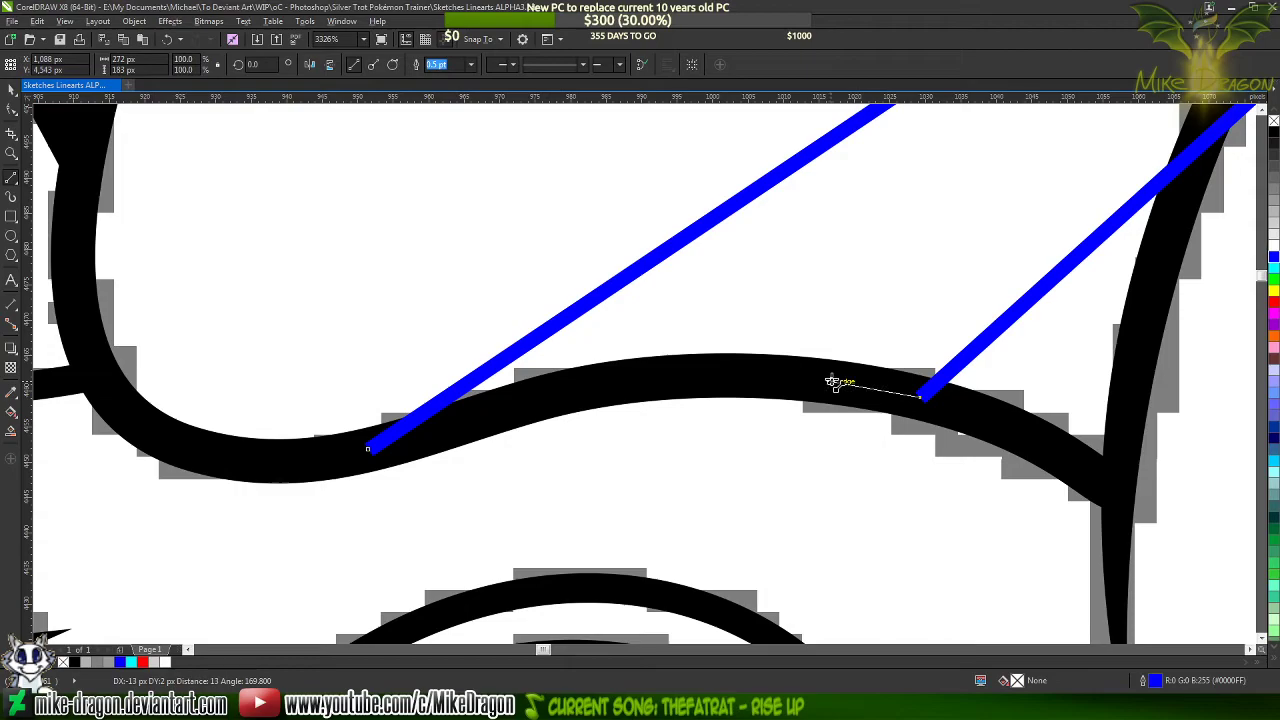
pyautogui.click(830, 382)
pyautogui.click(746, 377)
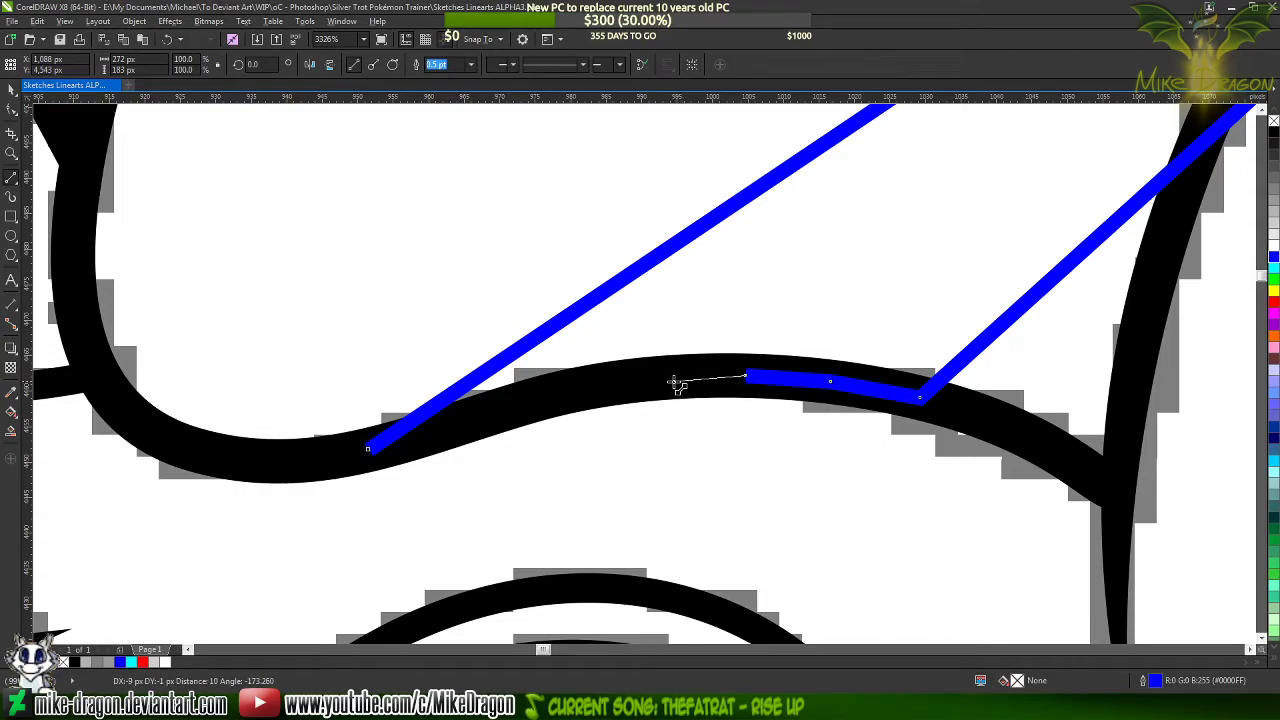
pyautogui.click(673, 376)
pyautogui.click(591, 390)
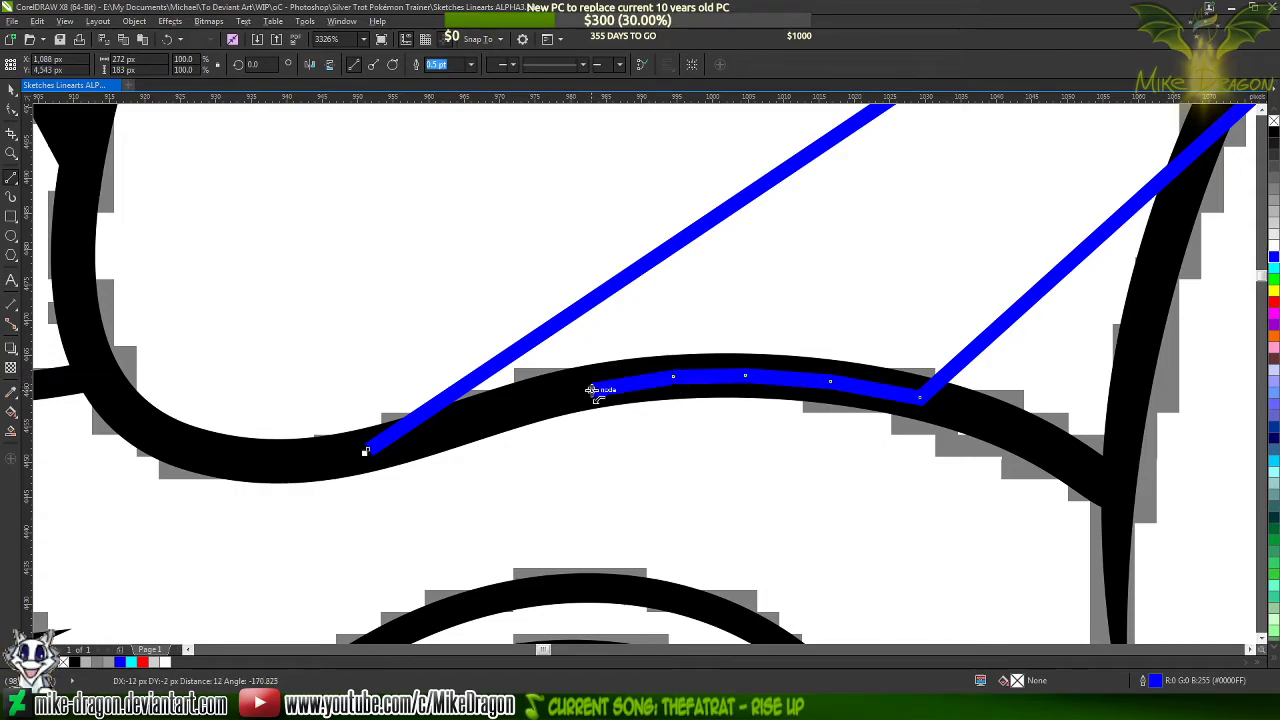
pyautogui.click(503, 410)
pyautogui.click(428, 432)
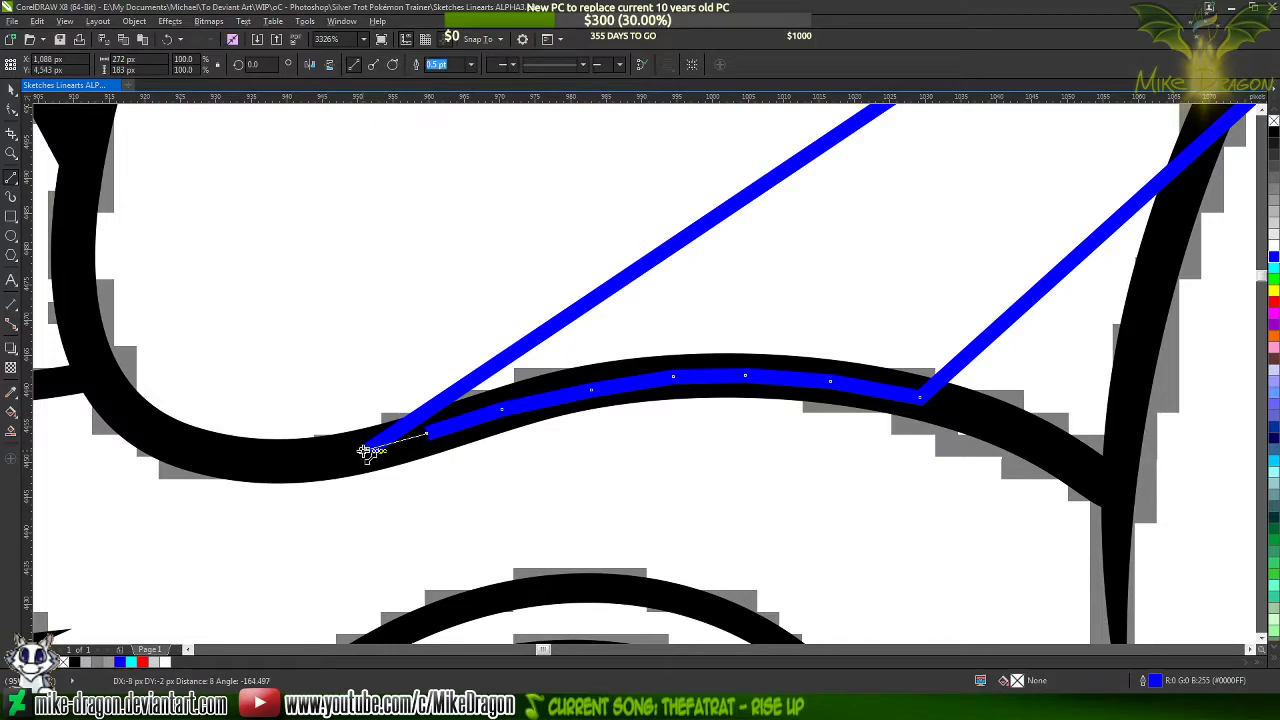
pyautogui.click(369, 449)
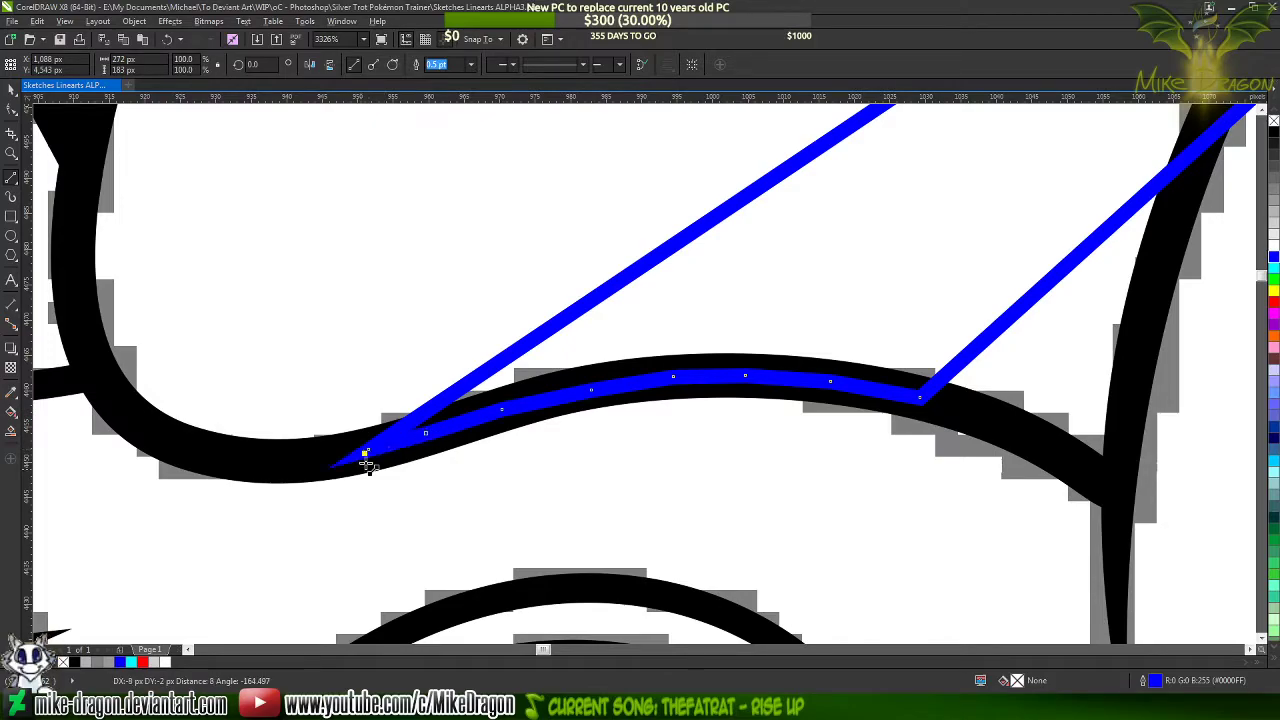
# Select all nodes of the blue mane streak and convert its segments to curves
pyautogui.scroll(-3, 266, 549)
pyautogui.scroll(-1, 894, 357)
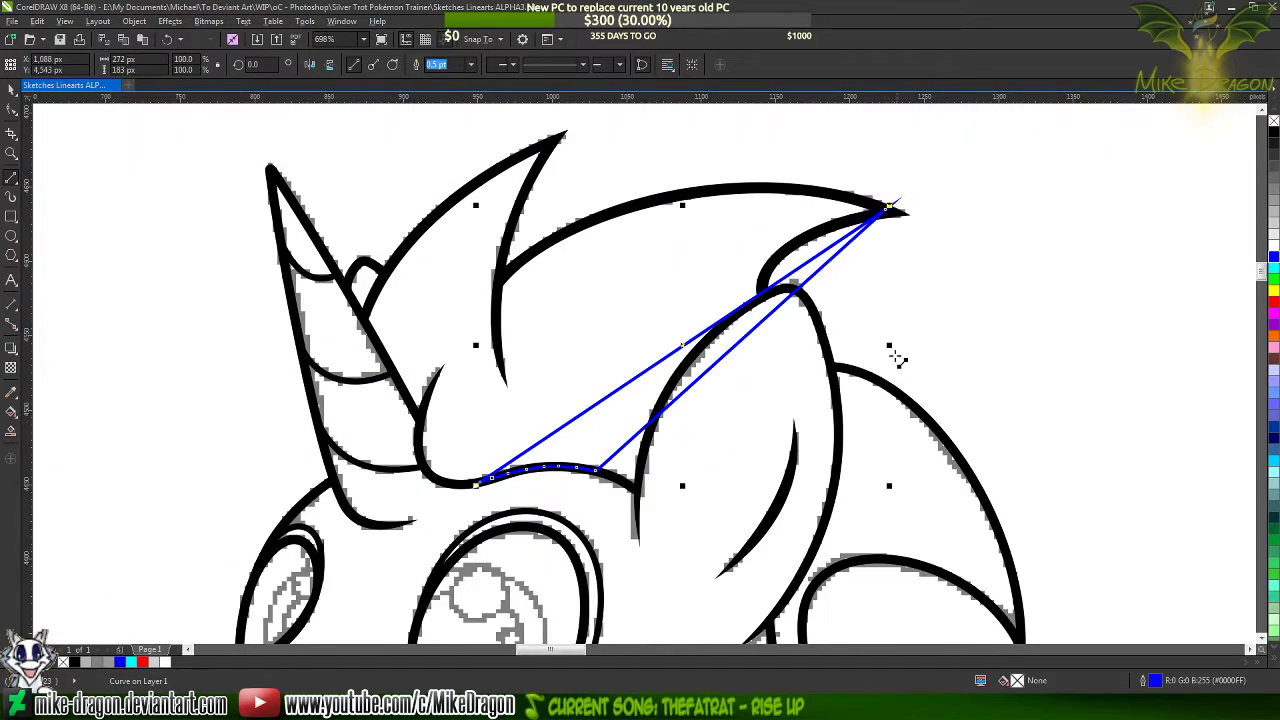
pyautogui.press('F10')
pyautogui.moveTo(908, 183); pyautogui.dragTo(422, 566)
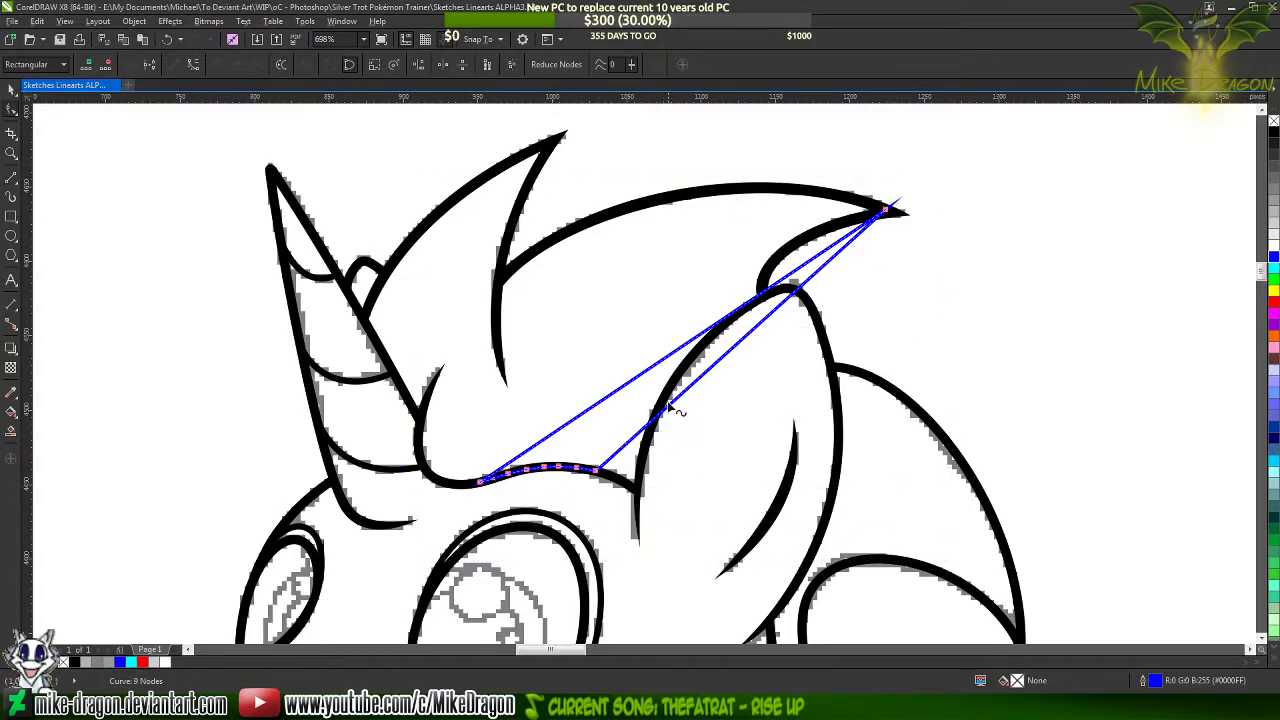
pyautogui.click(847, 251)
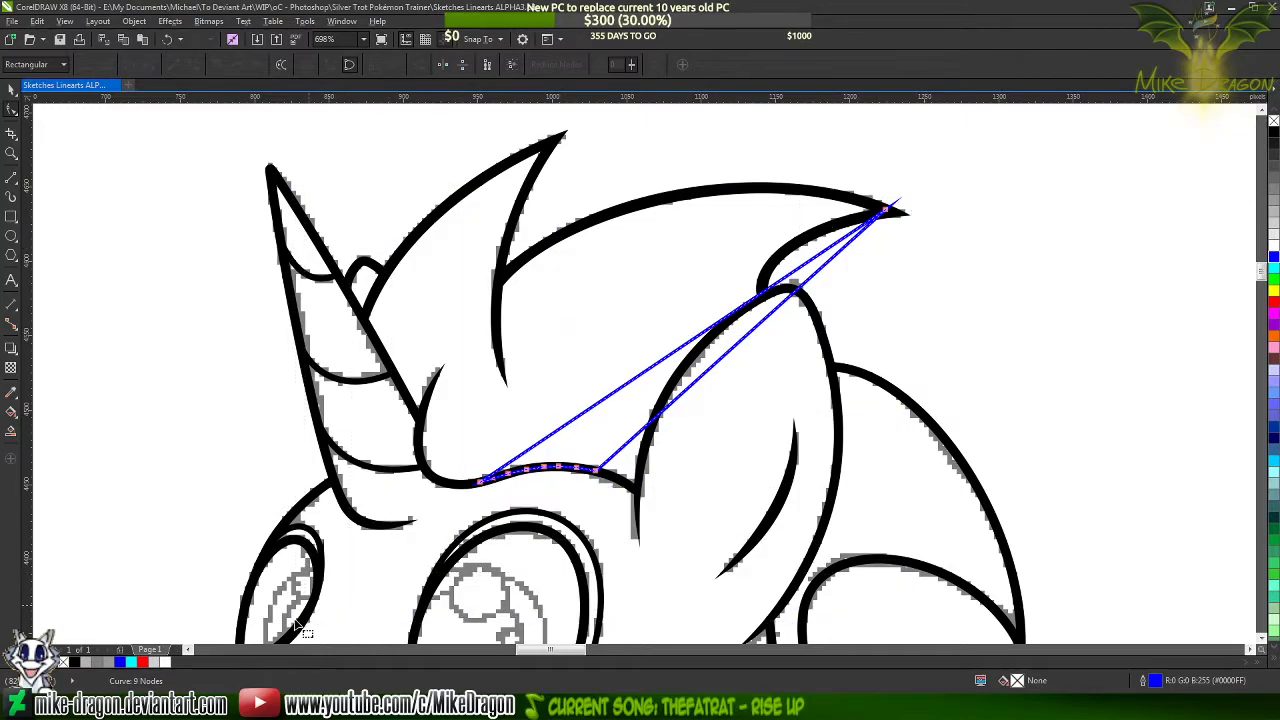
pyautogui.rightClick(703, 308)
pyautogui.click(745, 366)
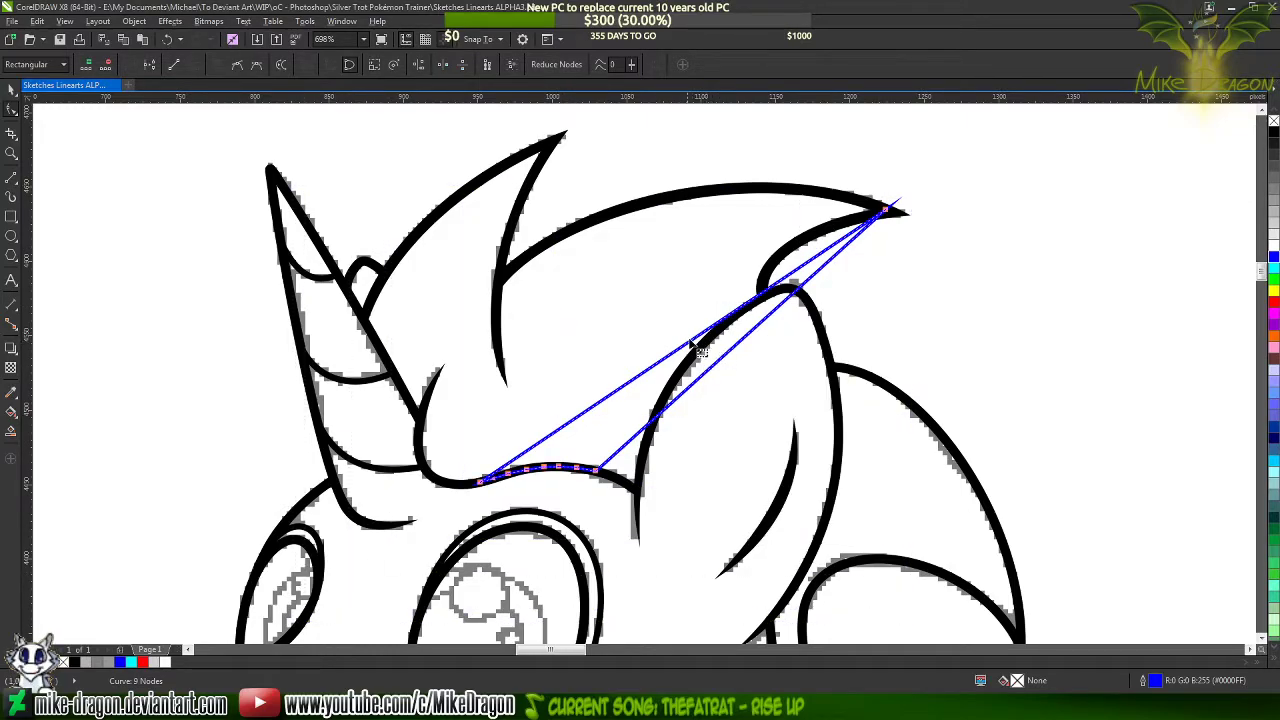
# Bend the streak's upper edge into an arc following the top outline of the mane towards its rear tip
pyautogui.moveTo(690, 350); pyautogui.dragTo(596, 298)
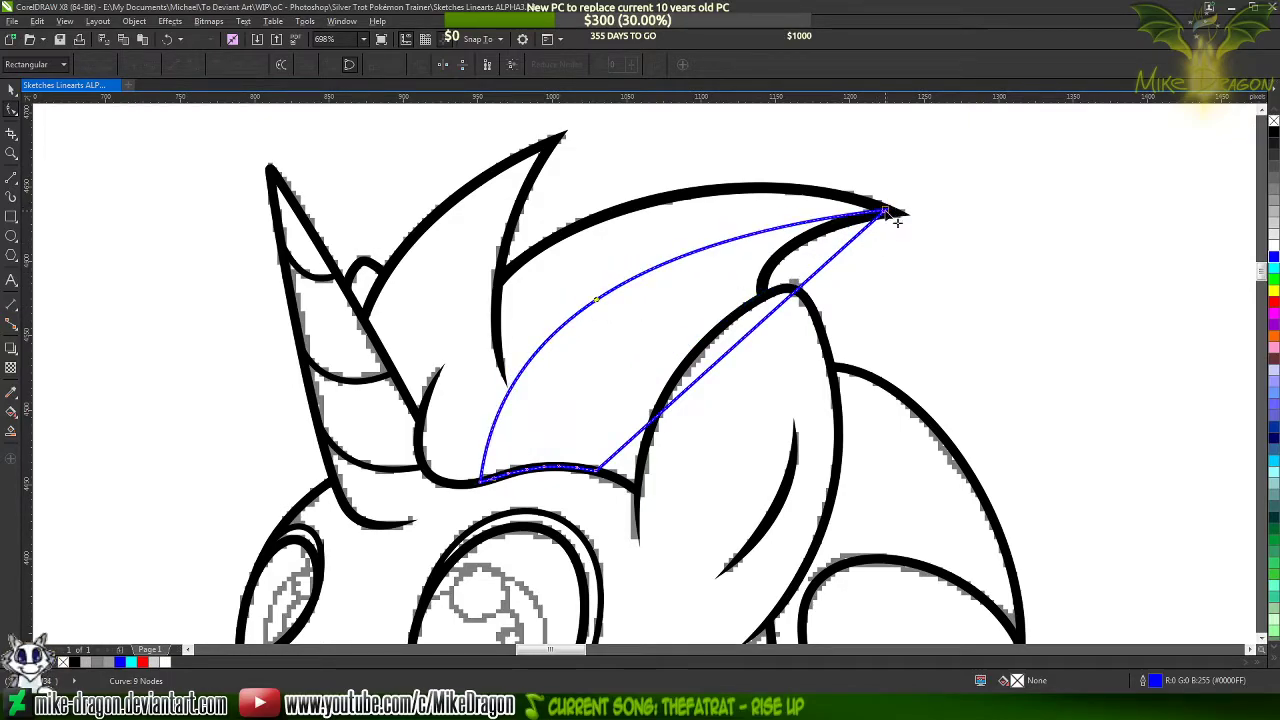
pyautogui.click(785, 218)
pyautogui.moveTo(632, 246); pyautogui.dragTo(721, 142)
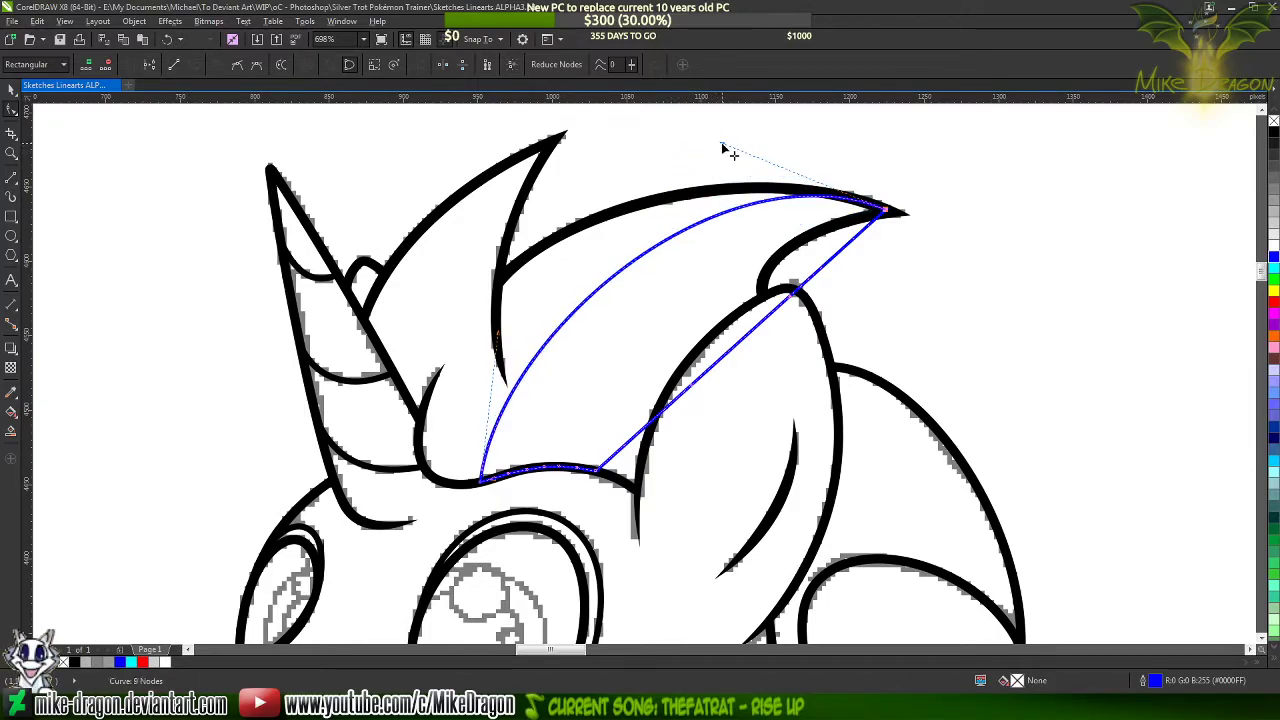
# Bend the streak's lower edge into a matching arc and refine its handles so the streak tapers to the mane tip
pyautogui.moveTo(718, 368); pyautogui.dragTo(650, 322)
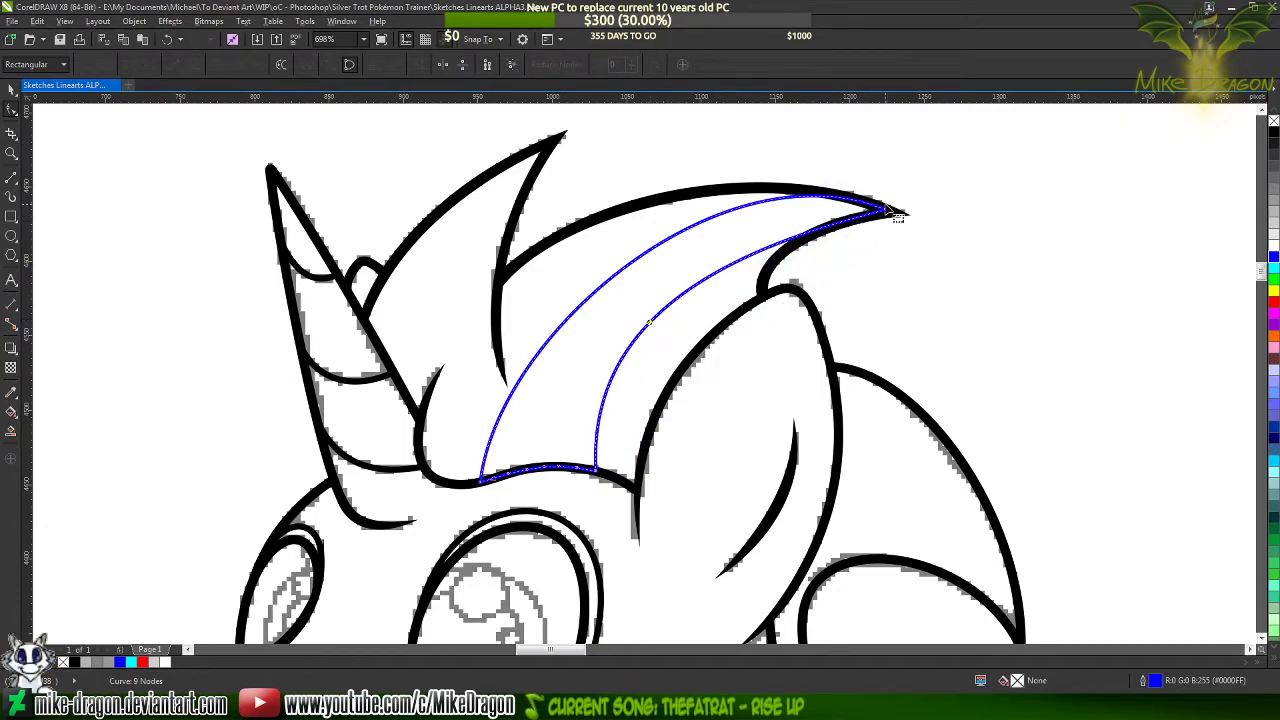
pyautogui.moveTo(899, 218); pyautogui.dragTo(826, 212)
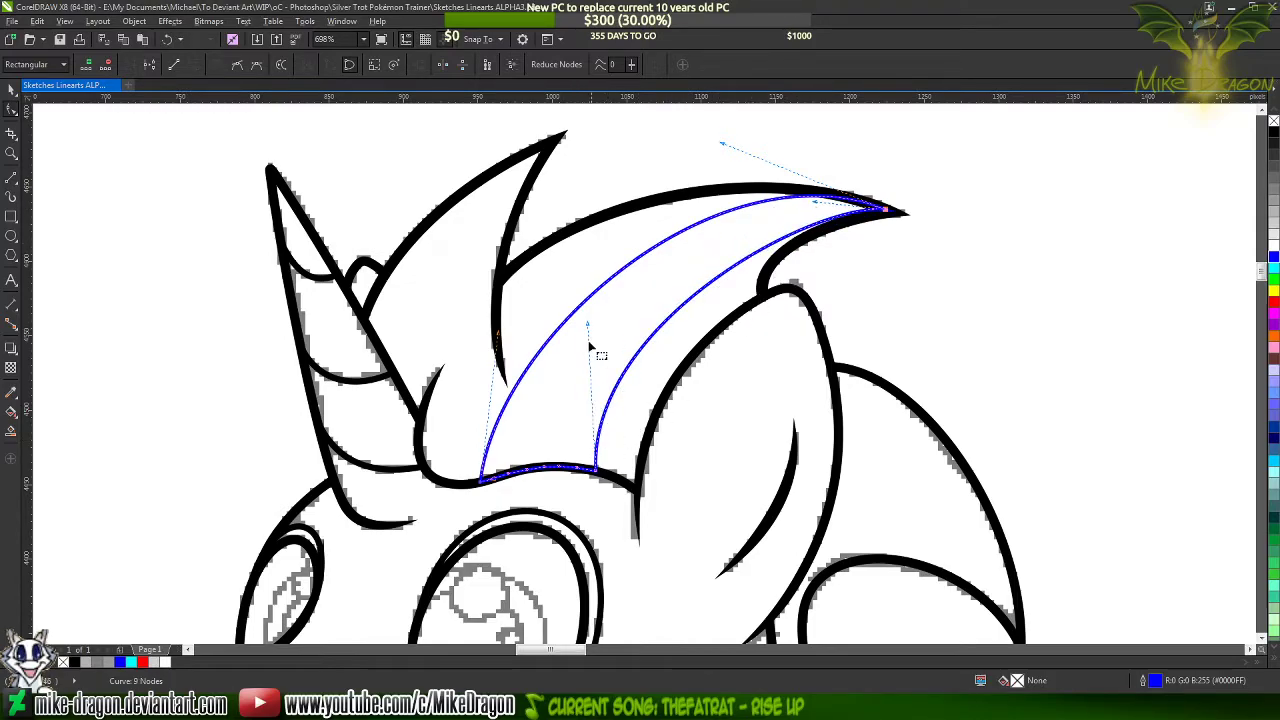
pyautogui.moveTo(589, 326); pyautogui.dragTo(602, 325)
pyautogui.moveTo(815, 203); pyautogui.dragTo(794, 207)
# Set the mane streak's outline to the lighter brown sampled from the Mane color swatch, #754600
pyautogui.scroll(-2, 913, 239)
pyautogui.scroll(-4, 913, 239)
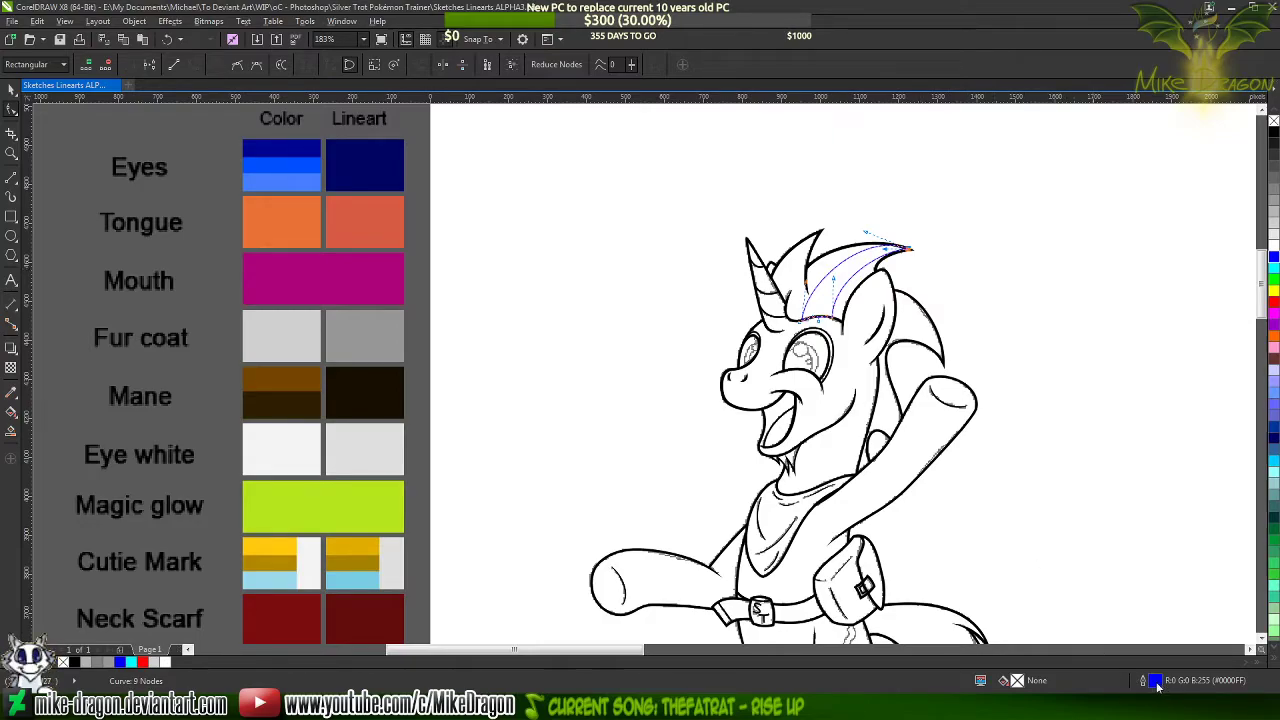
pyautogui.doubleClick(1156, 681)
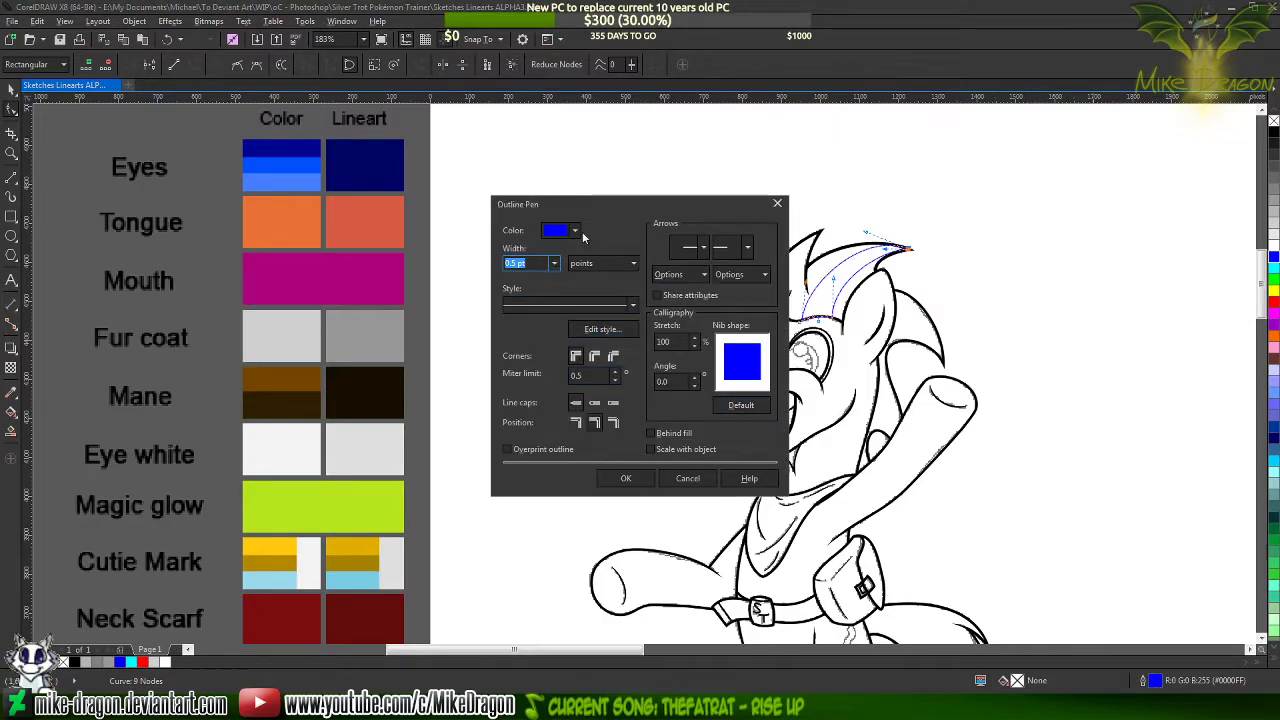
pyautogui.click(576, 232)
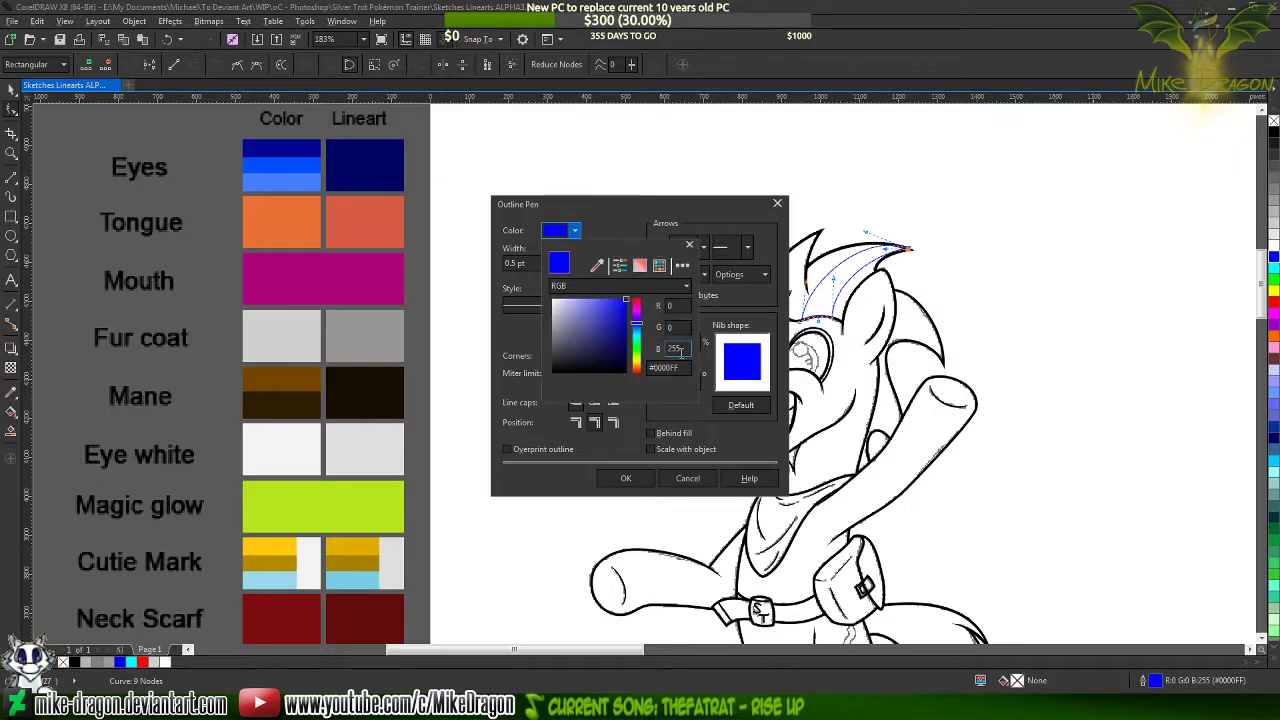
pyautogui.click(597, 265)
pyautogui.click(278, 382)
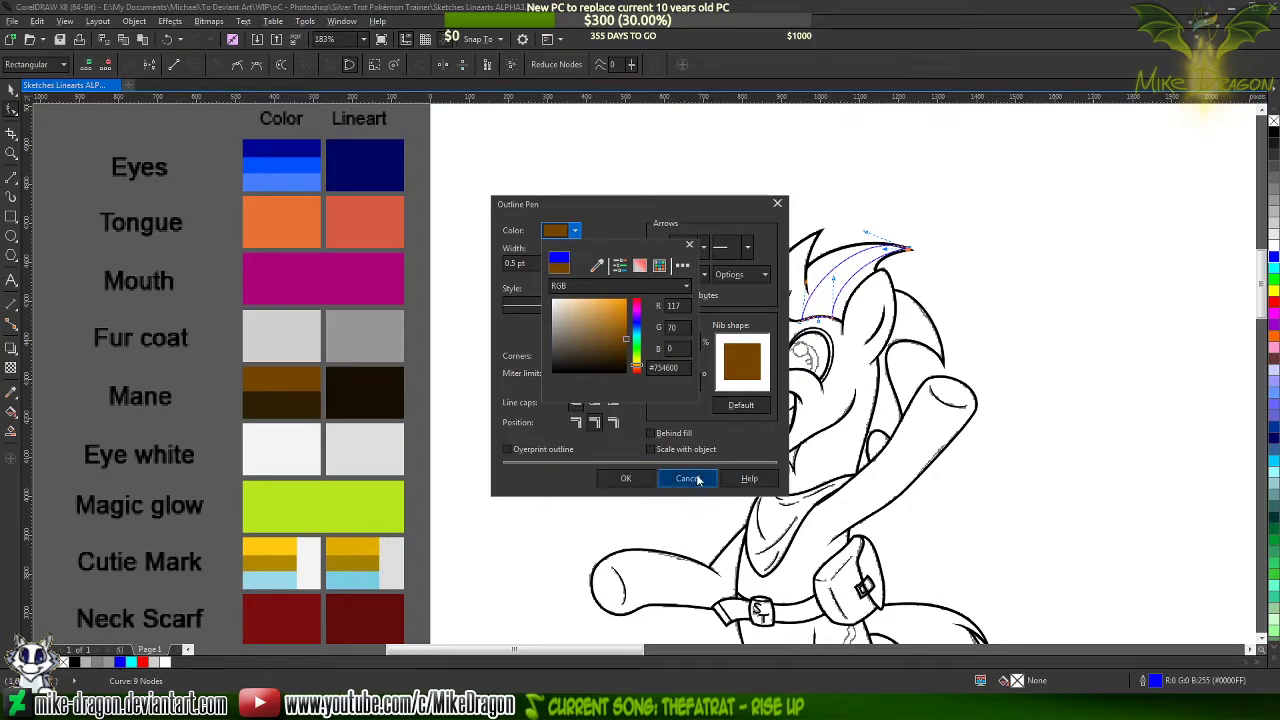
pyautogui.click(625, 480)
pyautogui.click(625, 480)
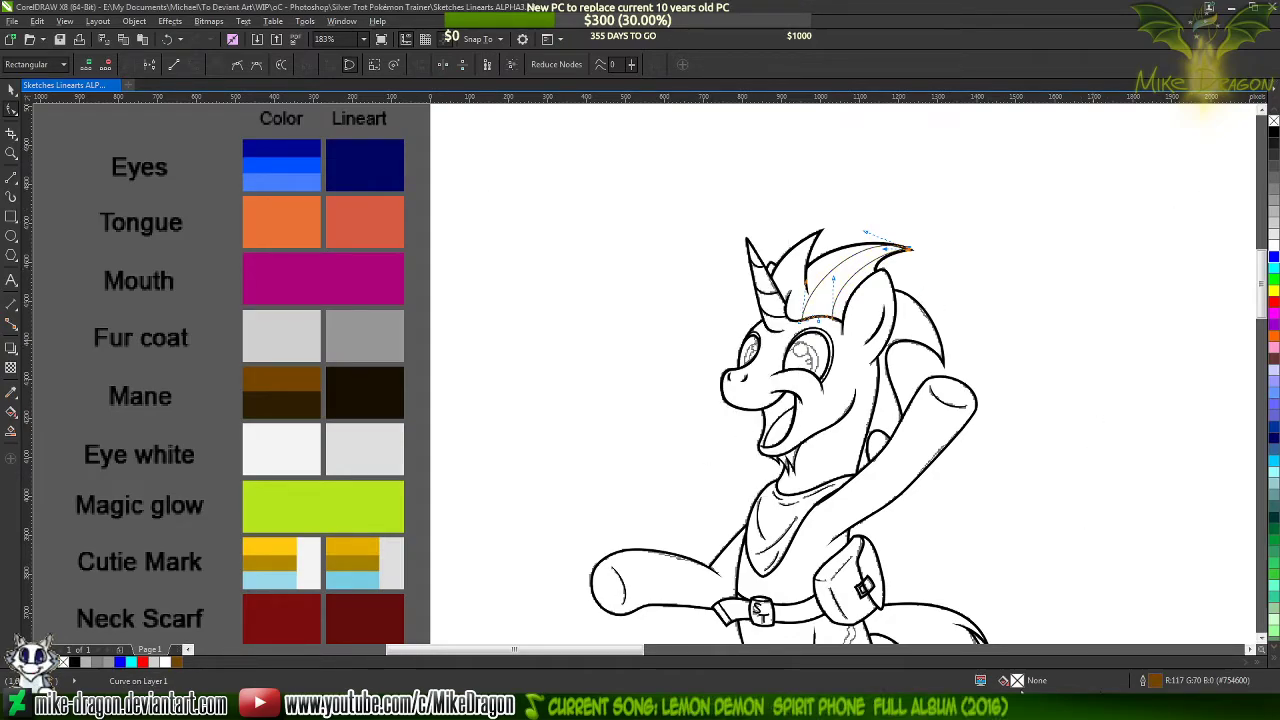
# Give the mane streak a uniform fill of the lighter brown sampled from the Mane color swatch, #754600
pyautogui.doubleClick(1017, 681)
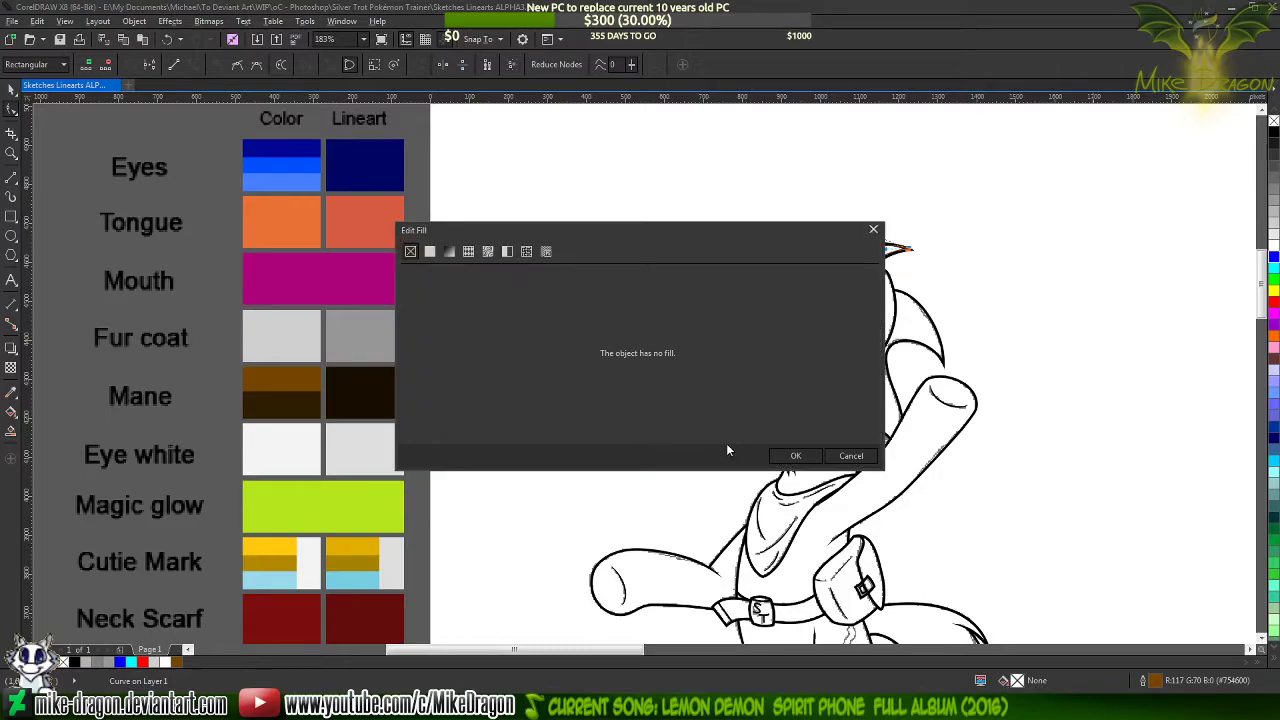
pyautogui.click(429, 252)
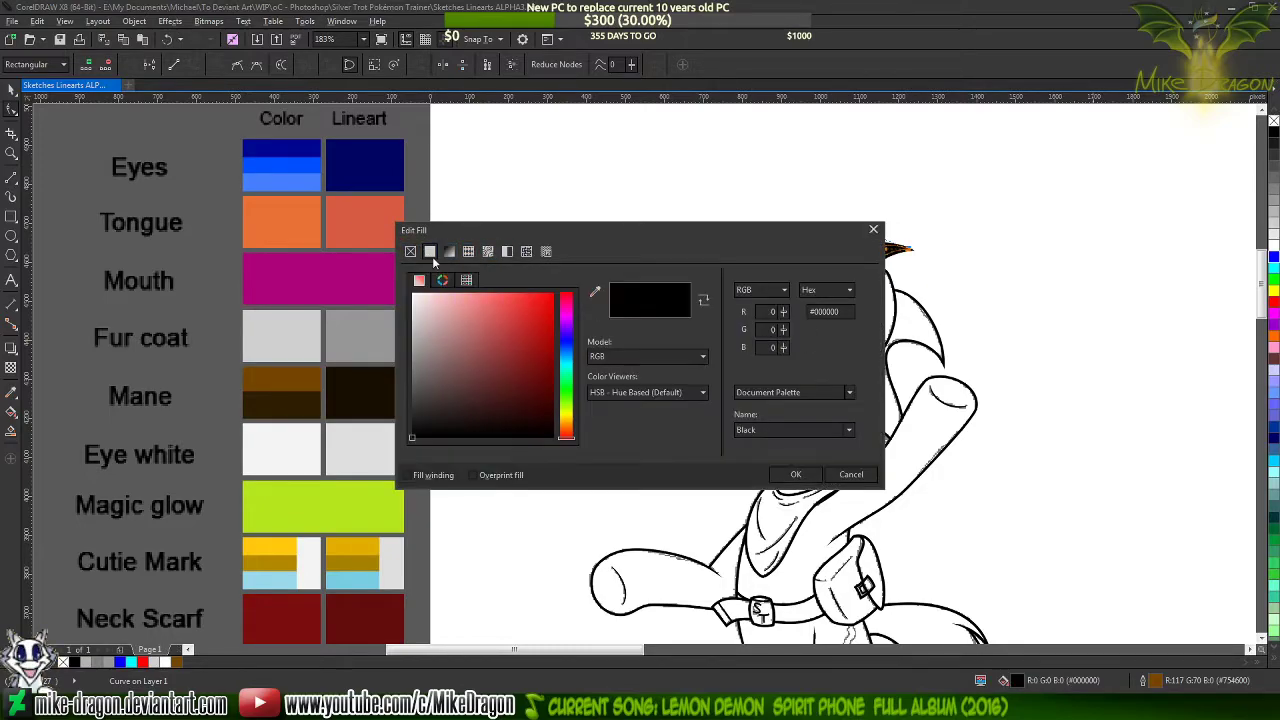
pyautogui.click(594, 291)
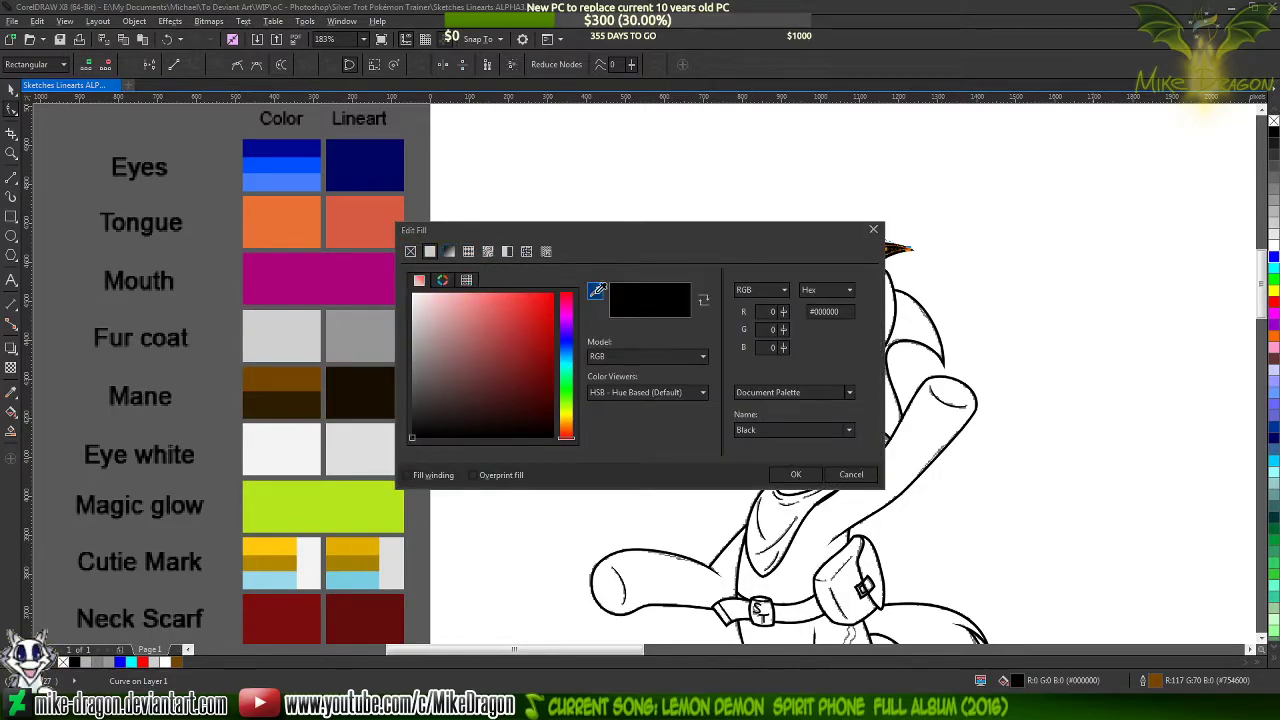
pyautogui.click(300, 378)
pyautogui.click(803, 474)
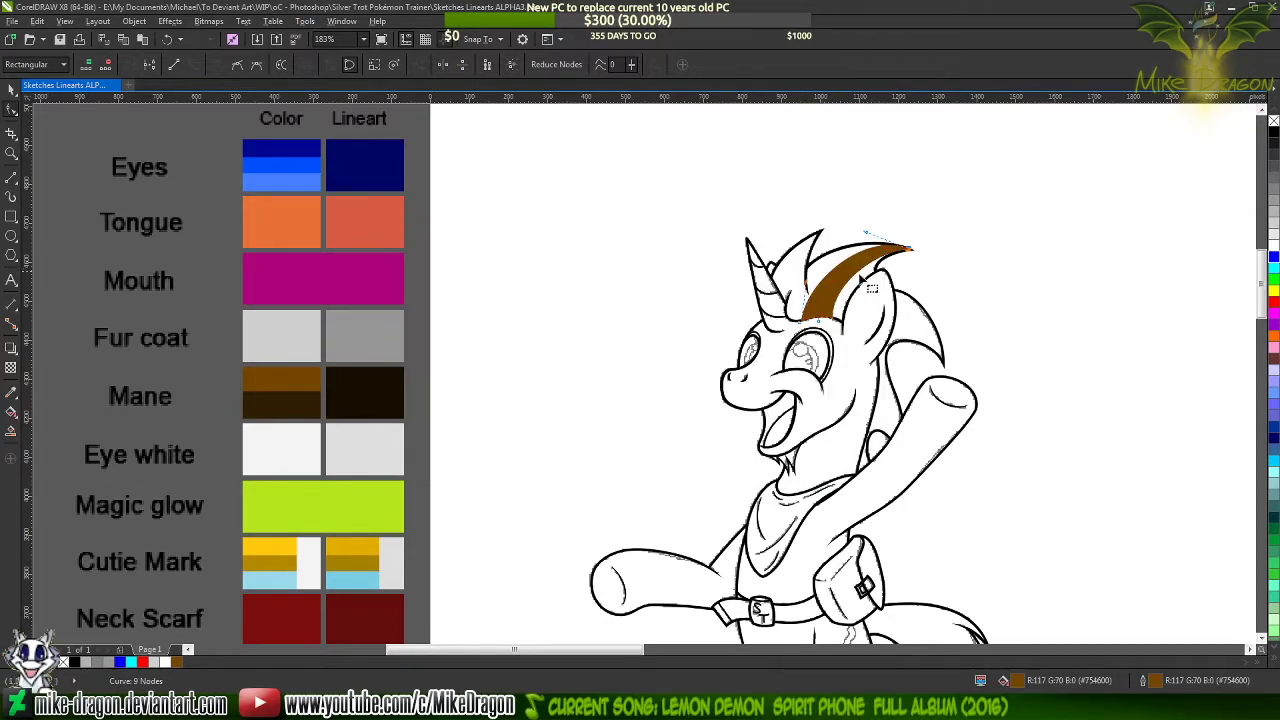
# Move the brown mane streak back in the stacking order so it lies behind the black line art, and deselect it
pyautogui.scroll(4, 926, 258)
pyautogui.scroll(2, 927, 261)
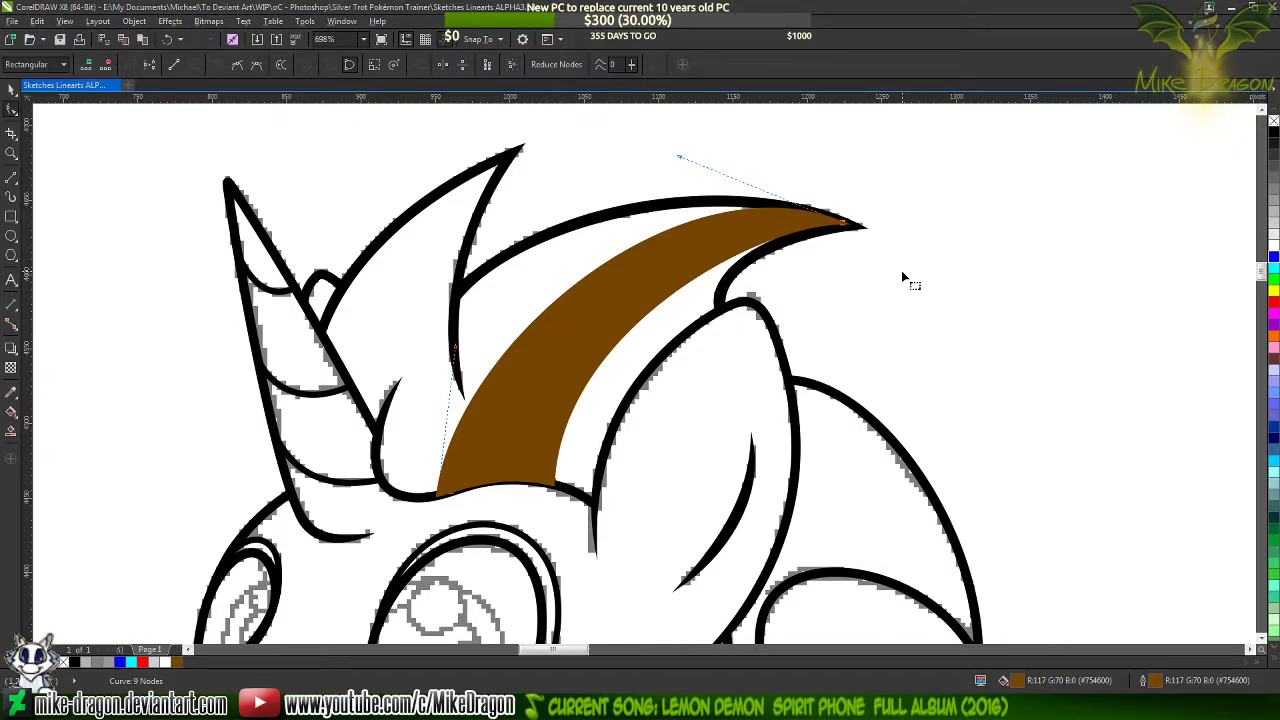
pyautogui.click(12, 92)
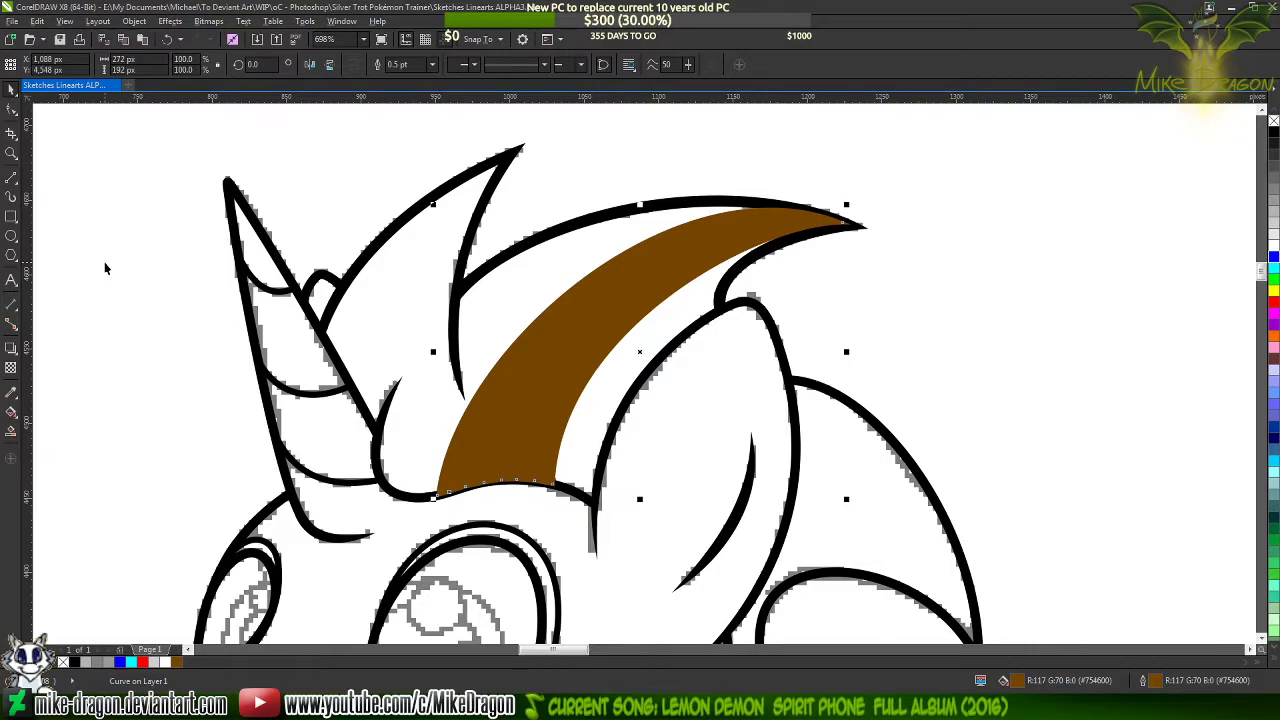
pyautogui.click(105, 268)
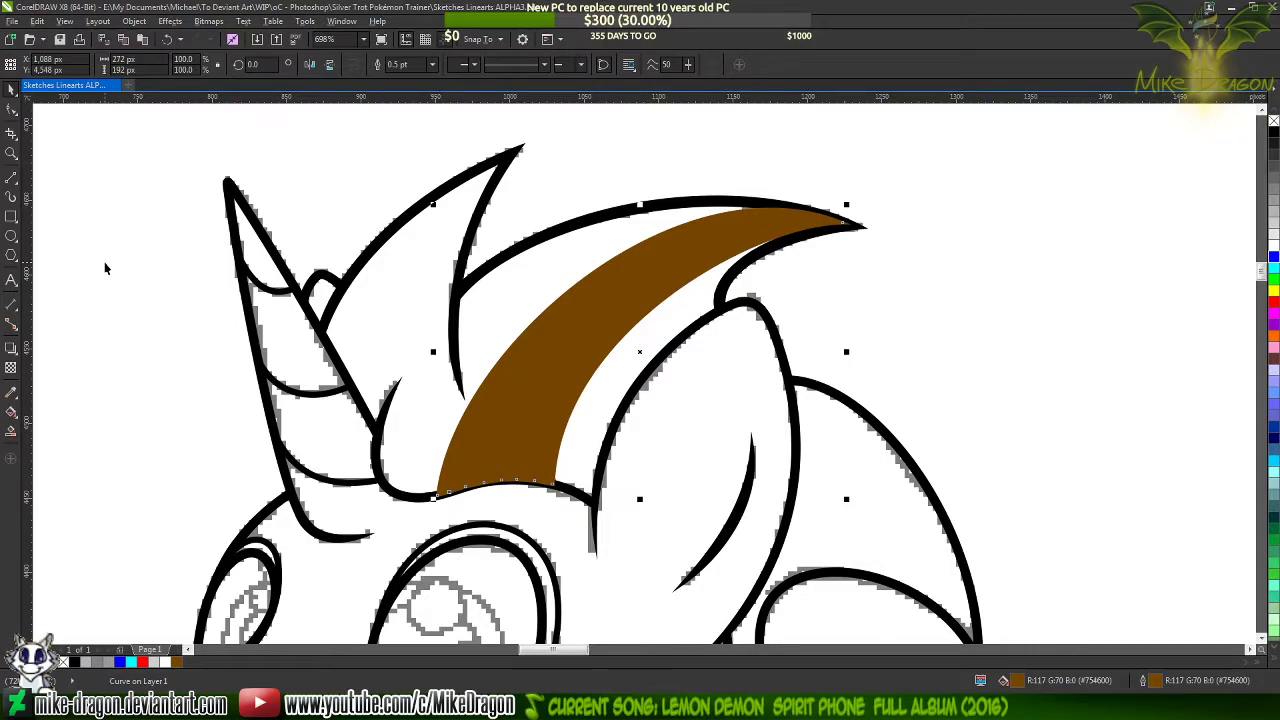
pyautogui.hotkey('ctrl', 'pagedown')
pyautogui.hotkey('ctrl', 'pagedown')
pyautogui.hotkey('ctrl', 'pageup')
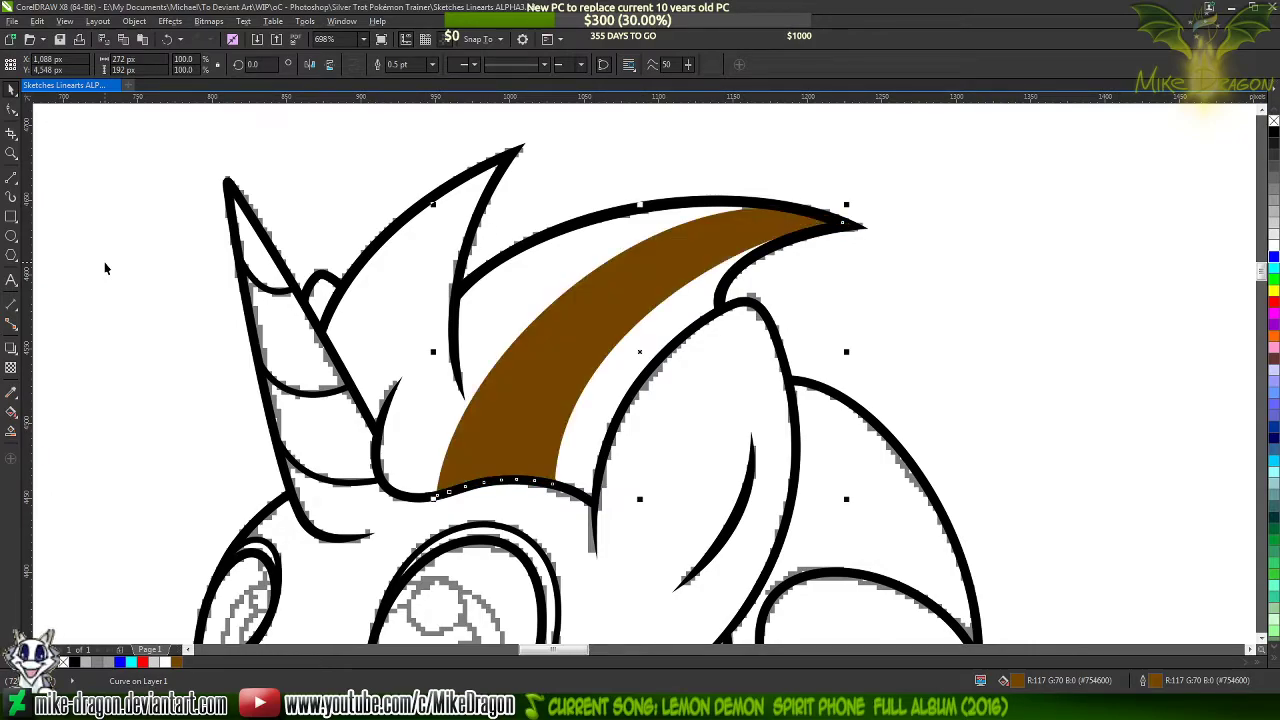
pyautogui.scroll(-4, 353, 194)
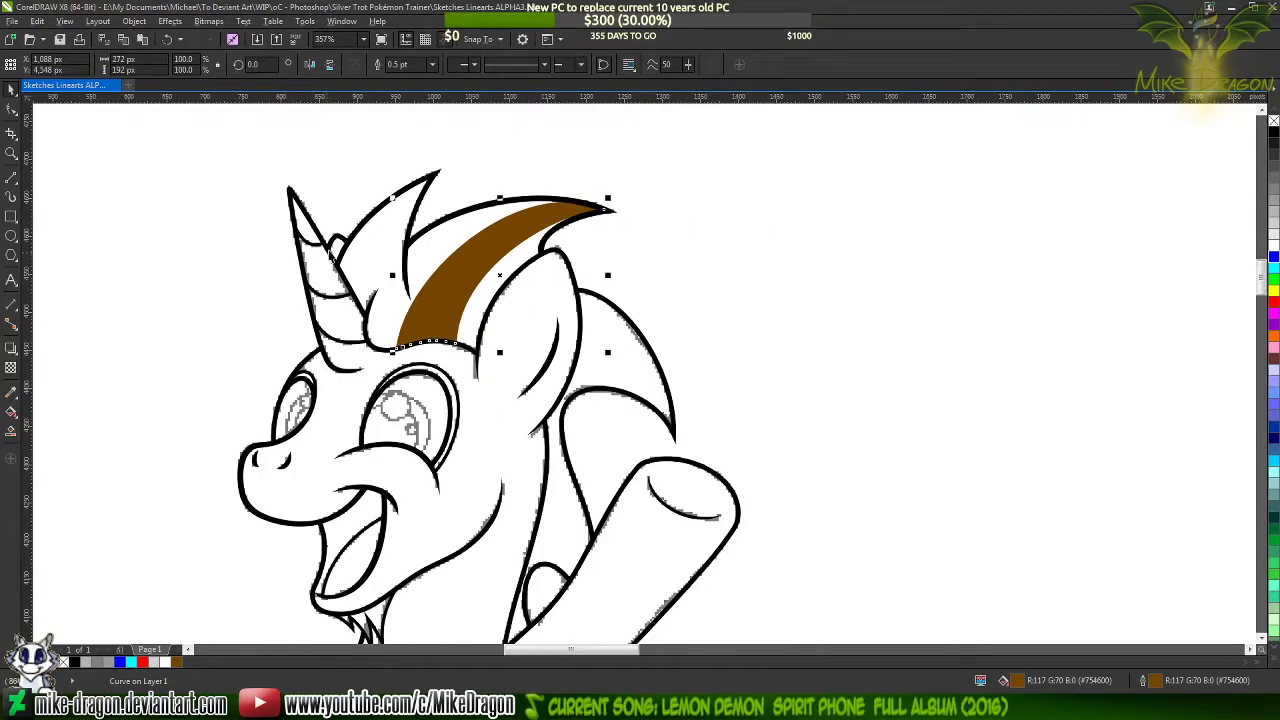
pyautogui.click(224, 295)
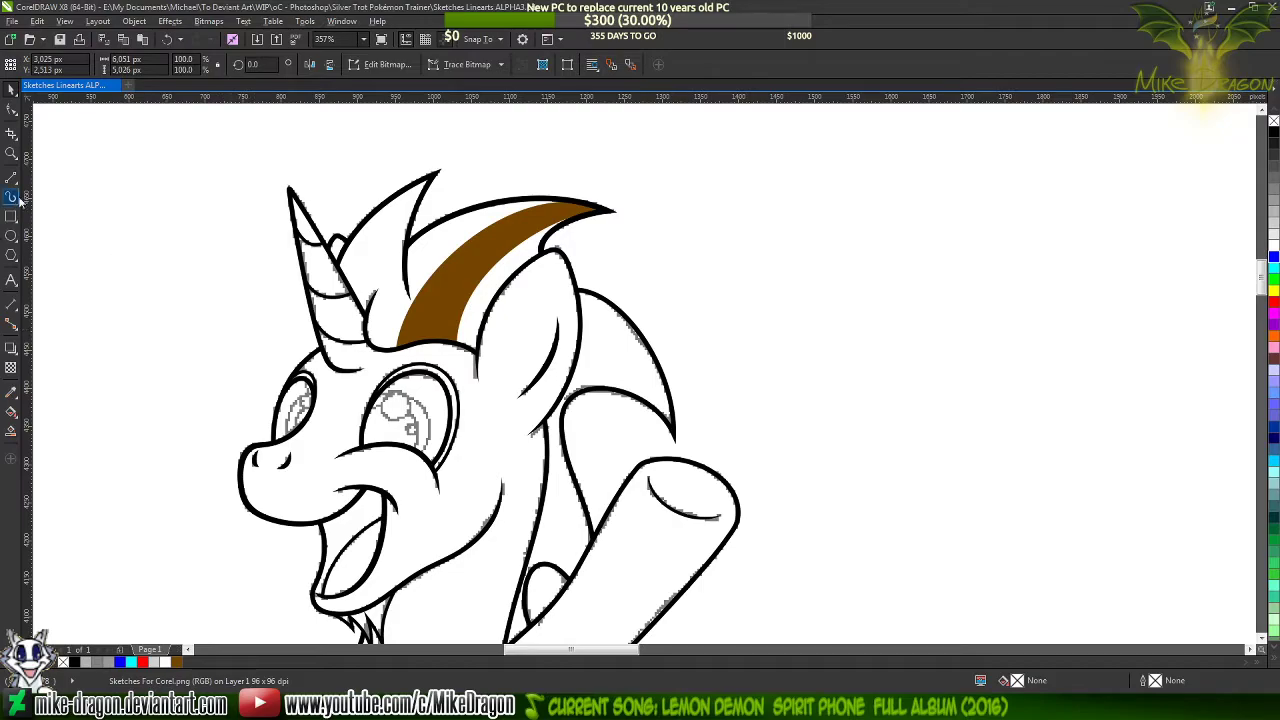
# Compare the streak layout of the rear mane lock with the coloured pony reference in Paint, returning to the CorelDRAW drawing
pyautogui.click(13, 180)
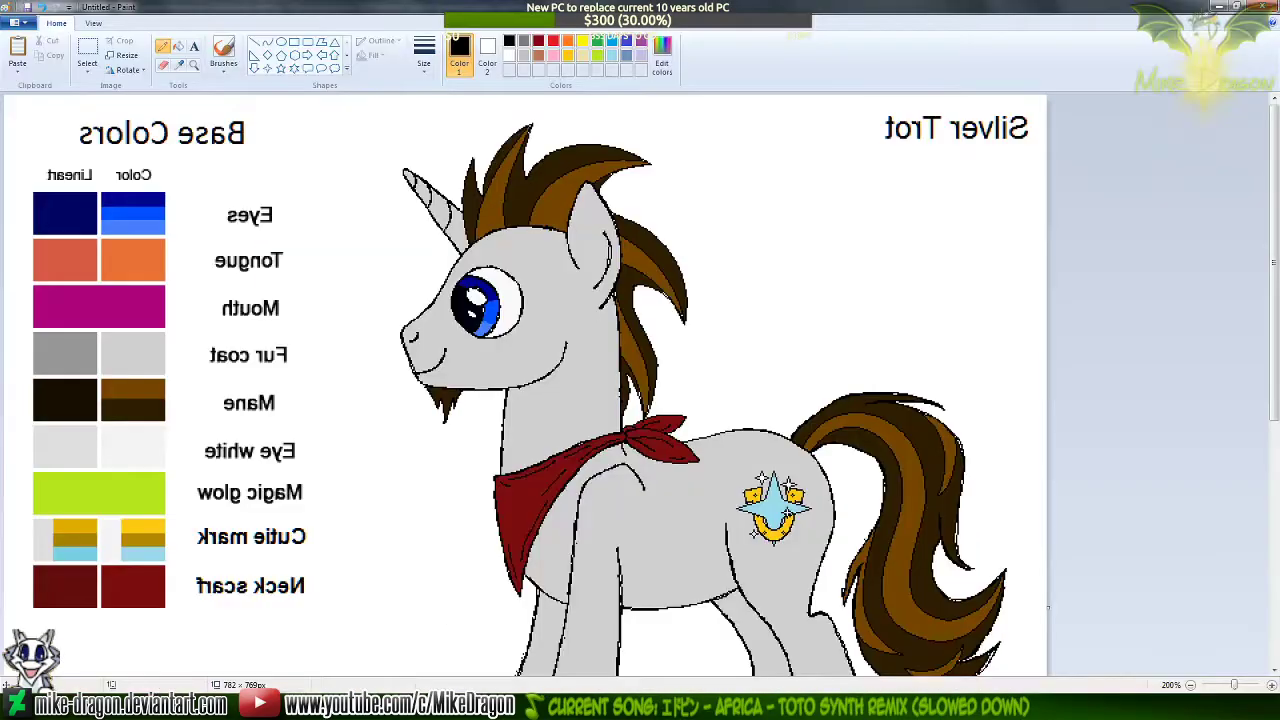
pyautogui.click(800, 707)
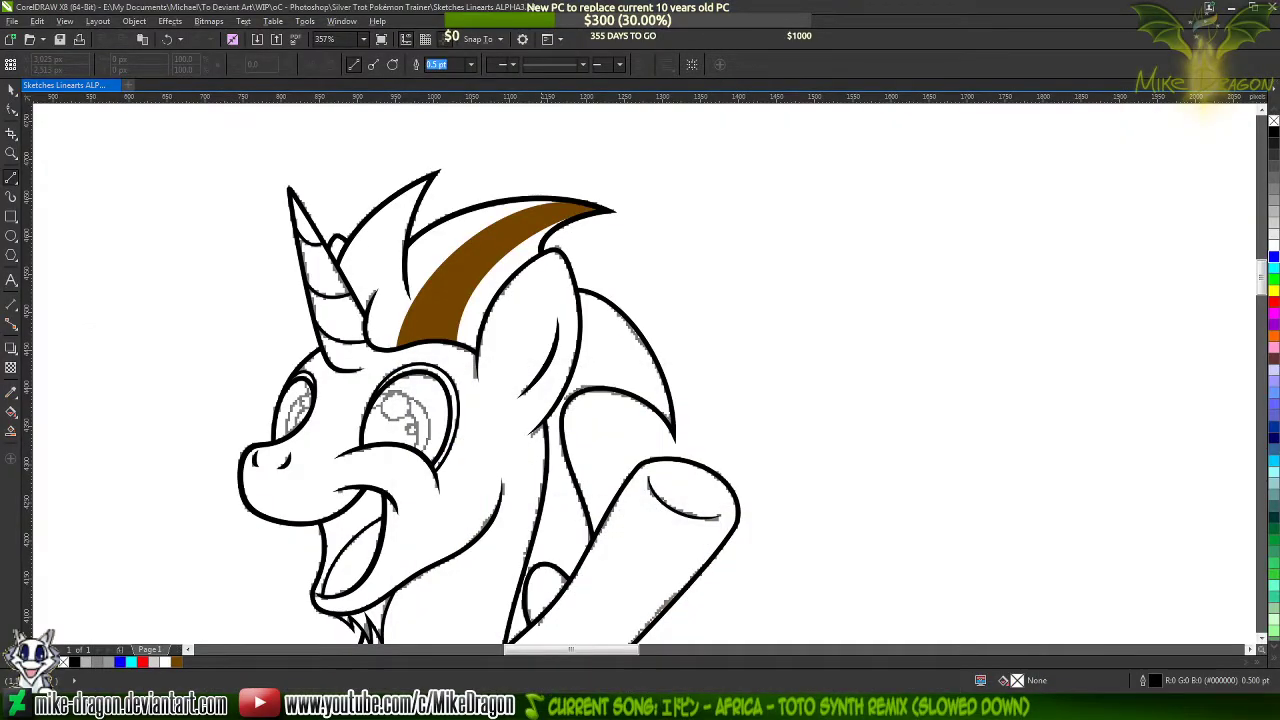
pyautogui.click(800, 707)
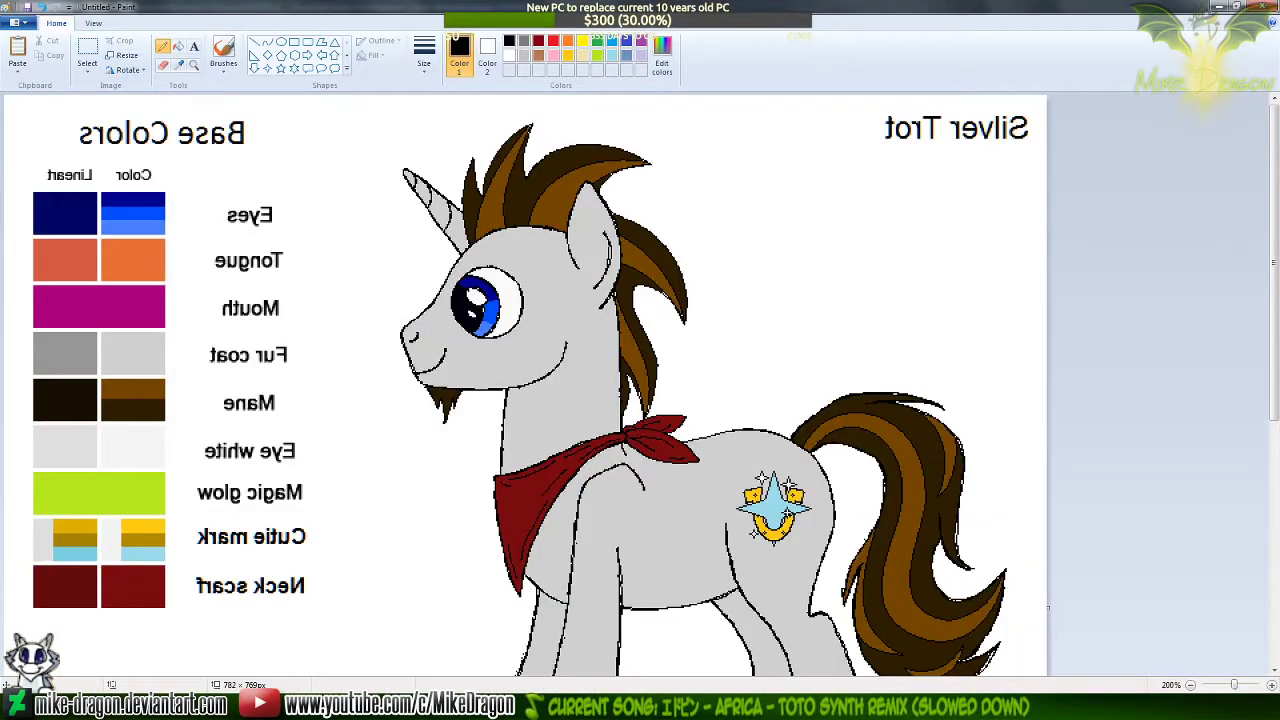
pyautogui.click(800, 707)
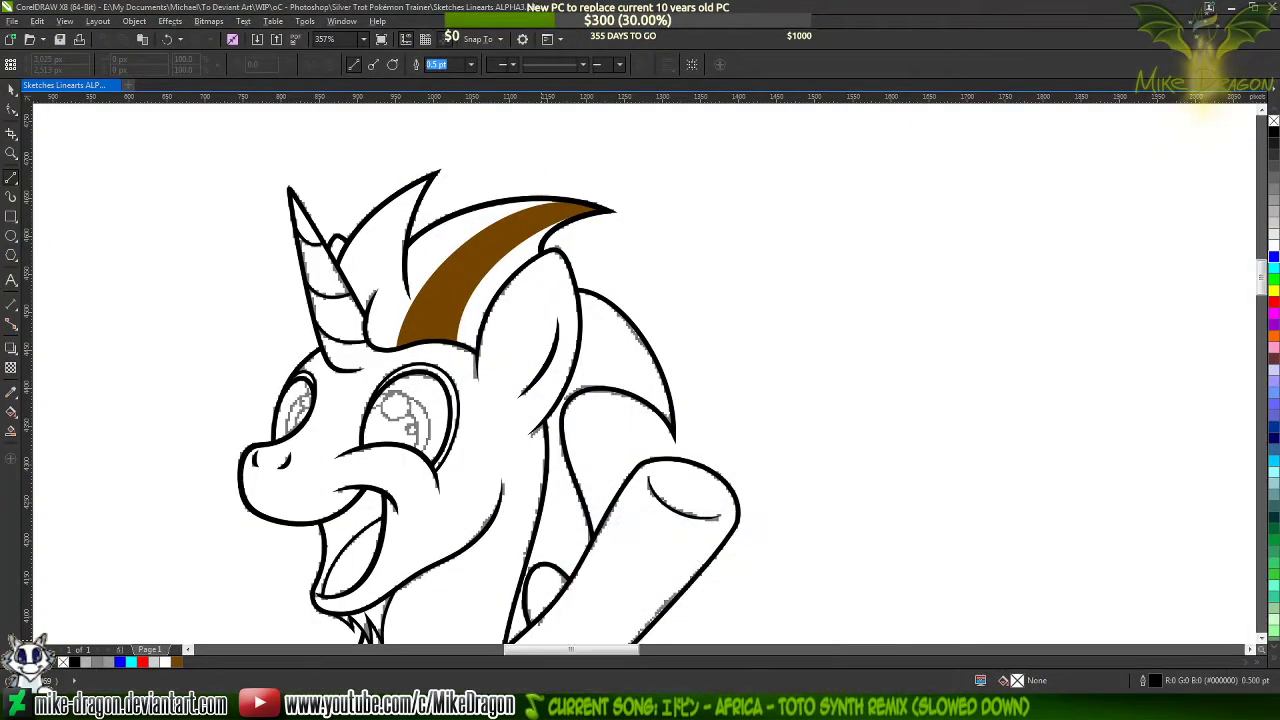
pyautogui.click(800, 707)
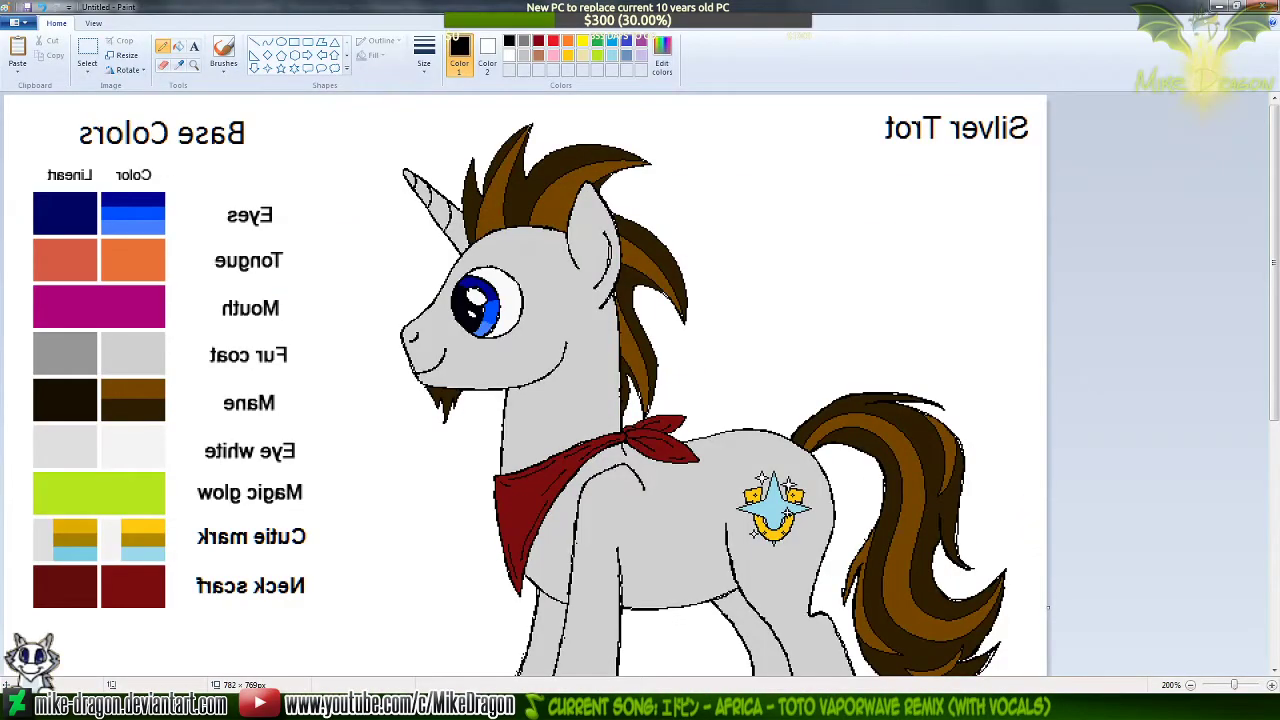
pyautogui.click(800, 707)
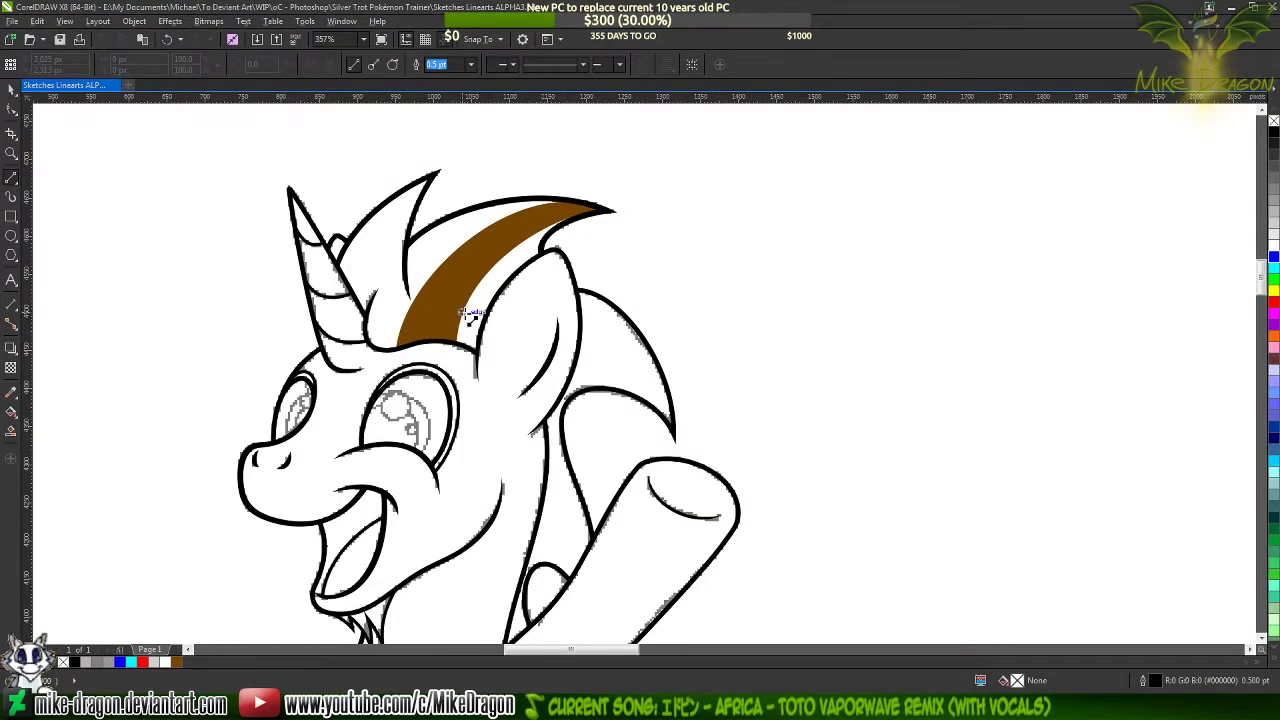
pyautogui.click(800, 707)
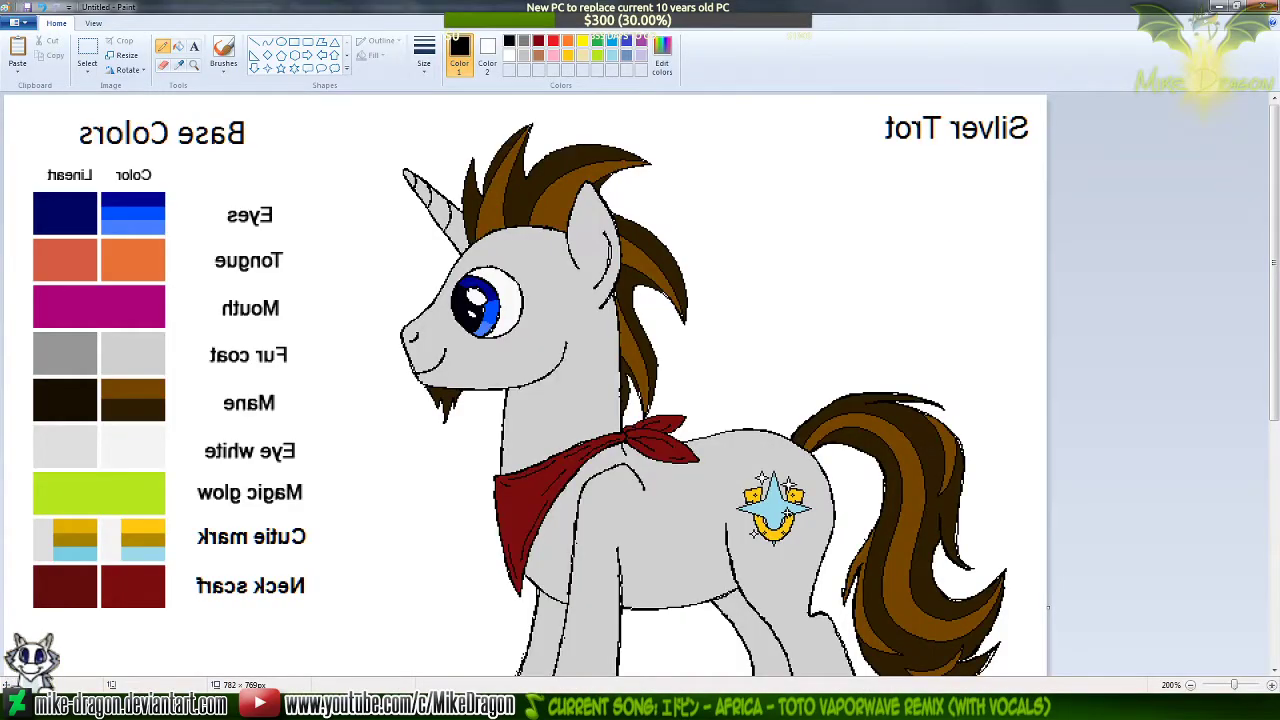
pyautogui.click(800, 707)
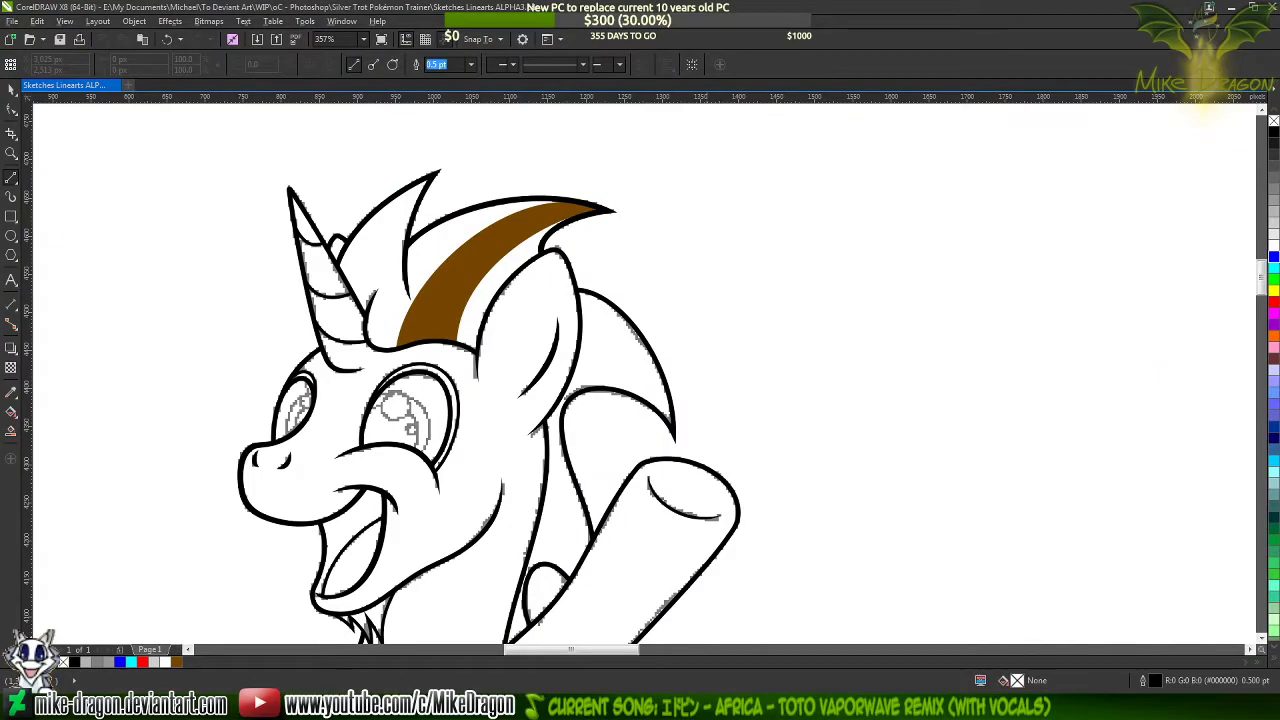
pyautogui.click(800, 707)
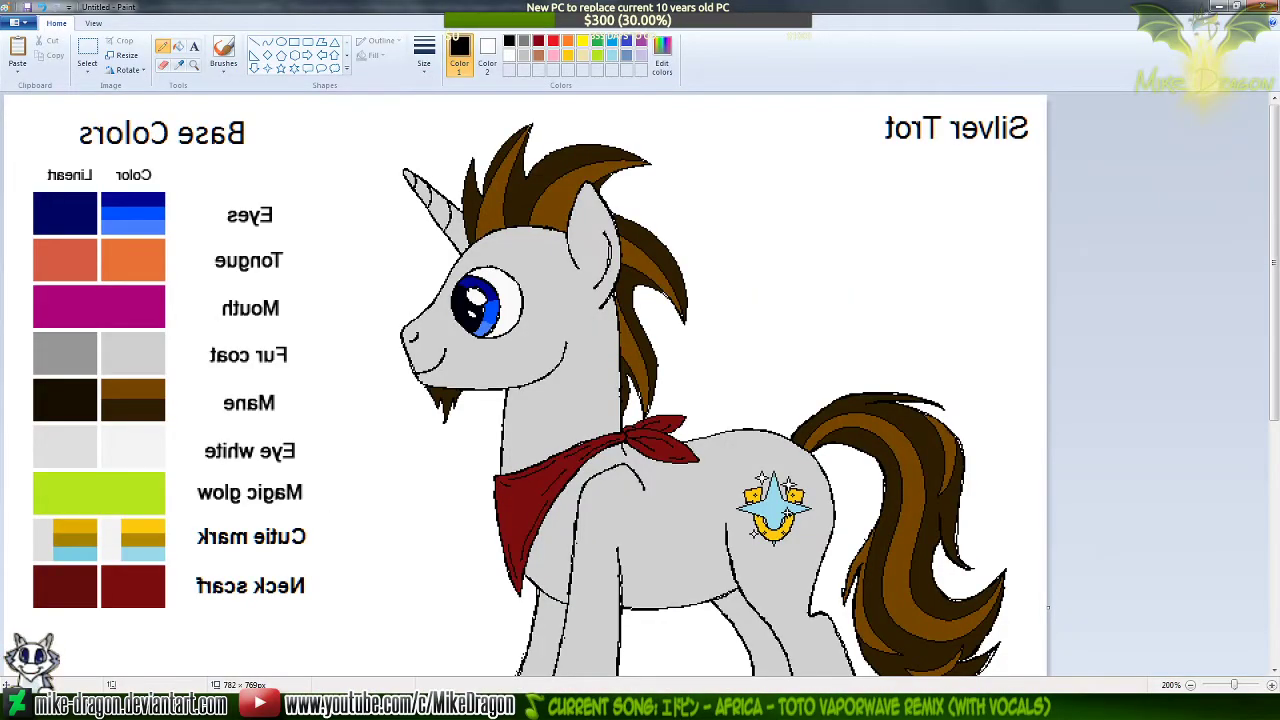
pyautogui.click(800, 707)
pyautogui.click(811, 707)
pyautogui.click(811, 707)
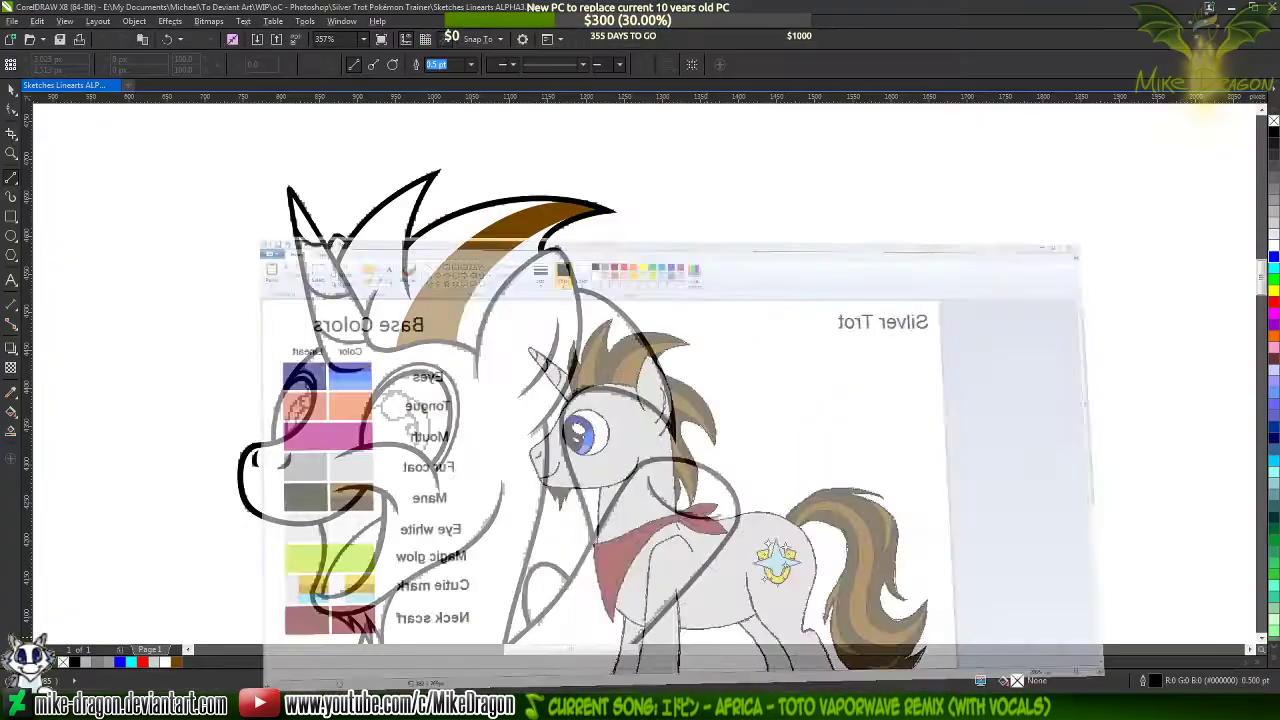
pyautogui.click(811, 707)
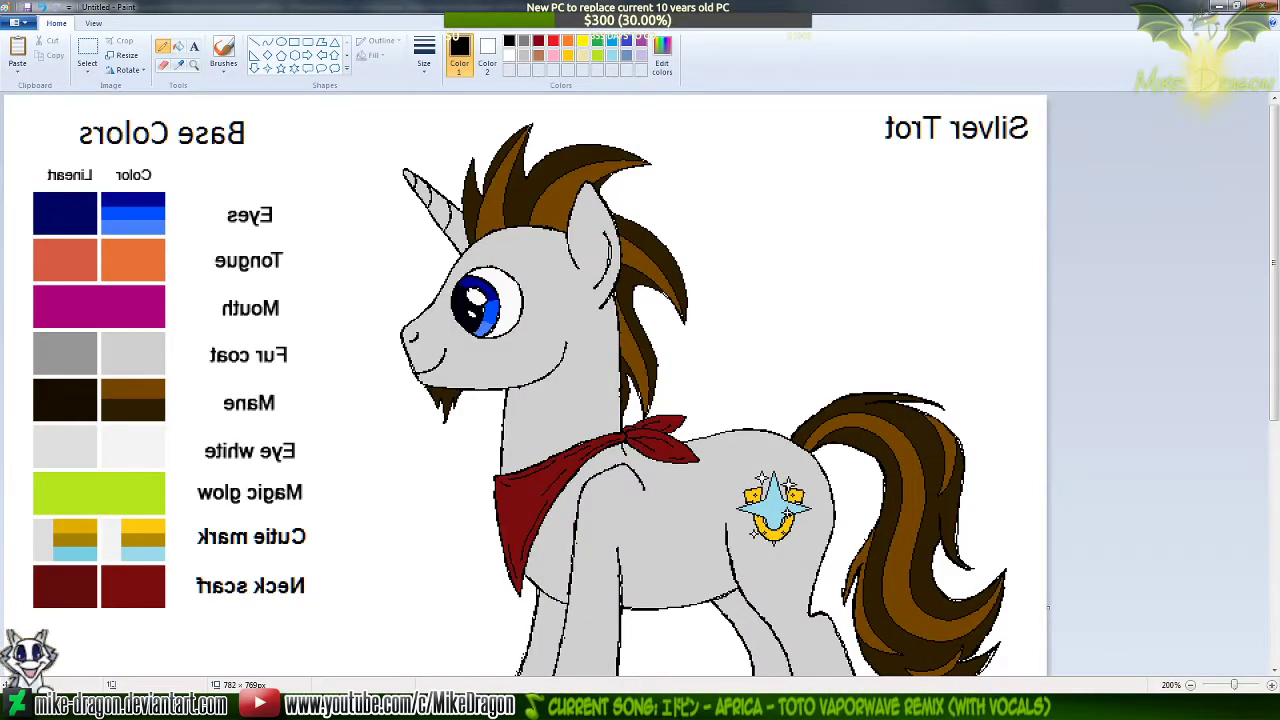
pyautogui.click(811, 707)
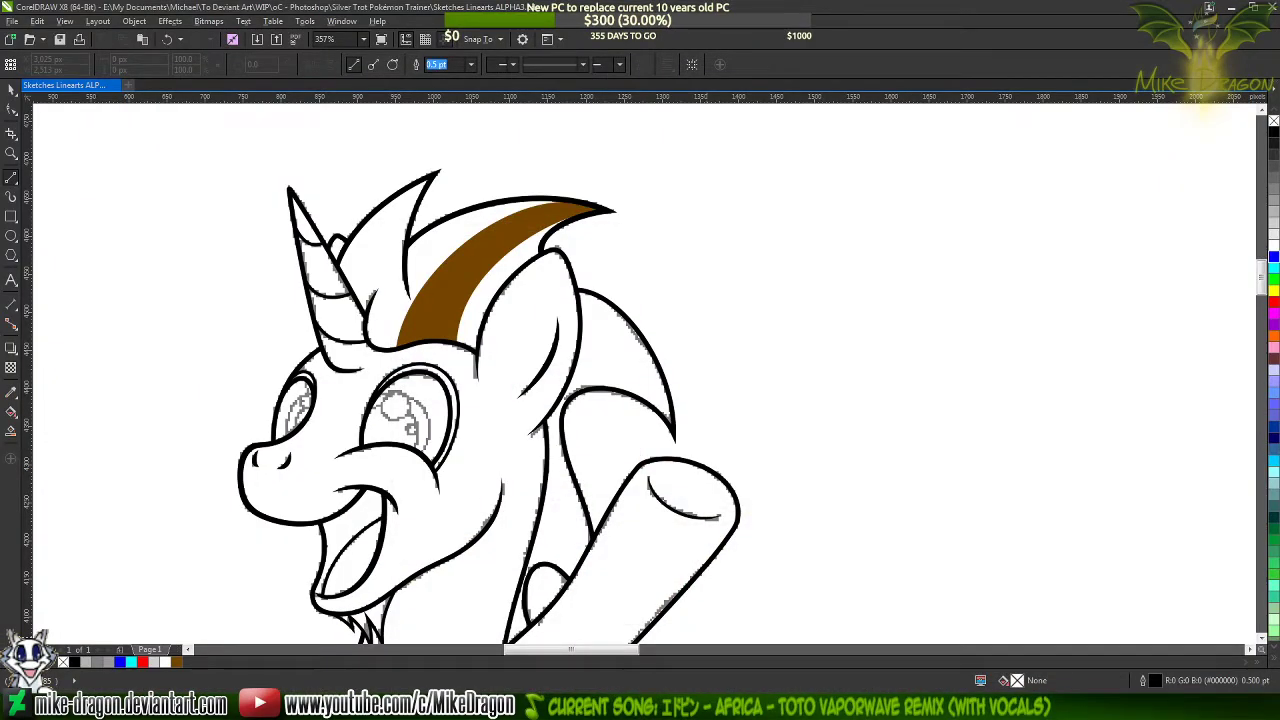
pyautogui.click(811, 707)
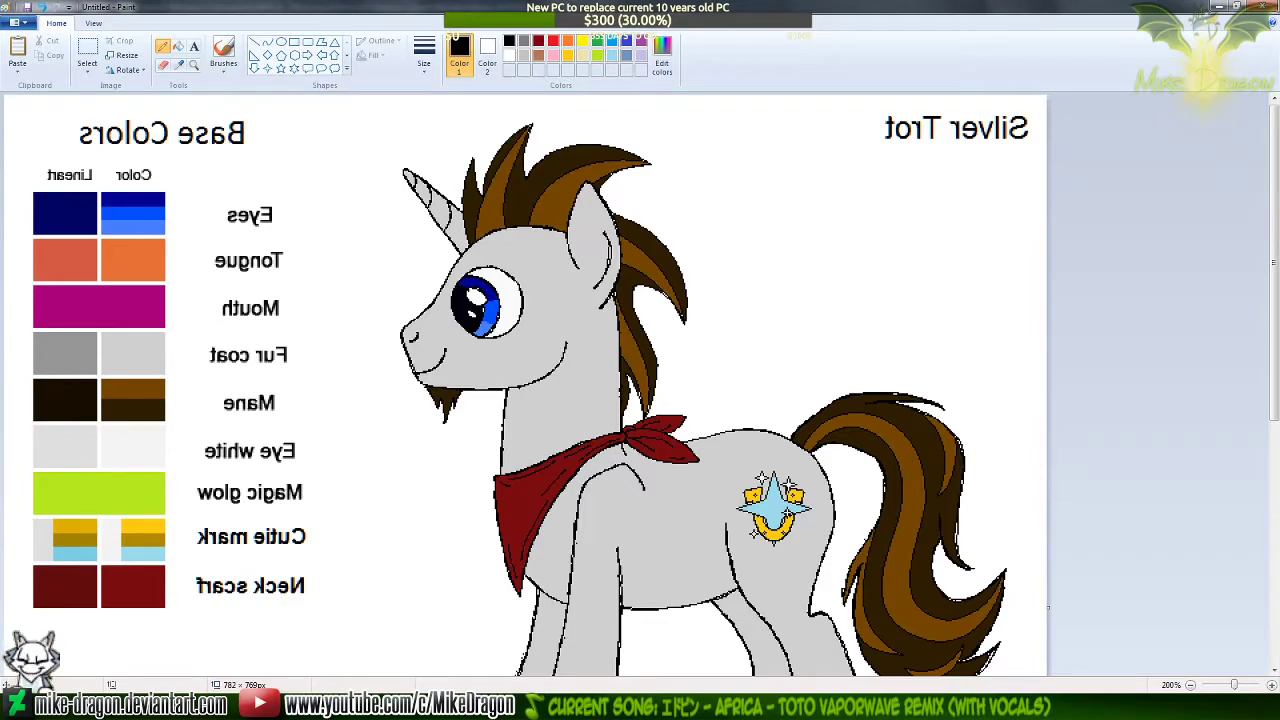
pyautogui.click(811, 707)
pyautogui.click(811, 707)
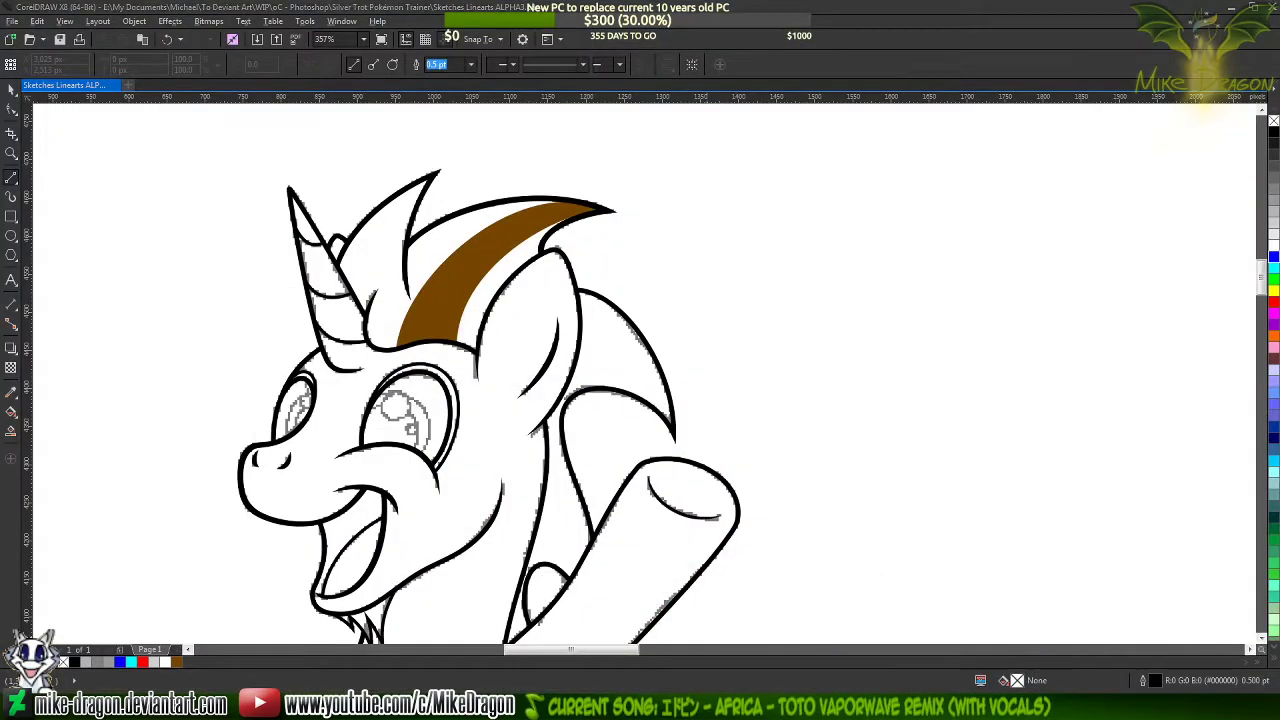
pyautogui.click(811, 707)
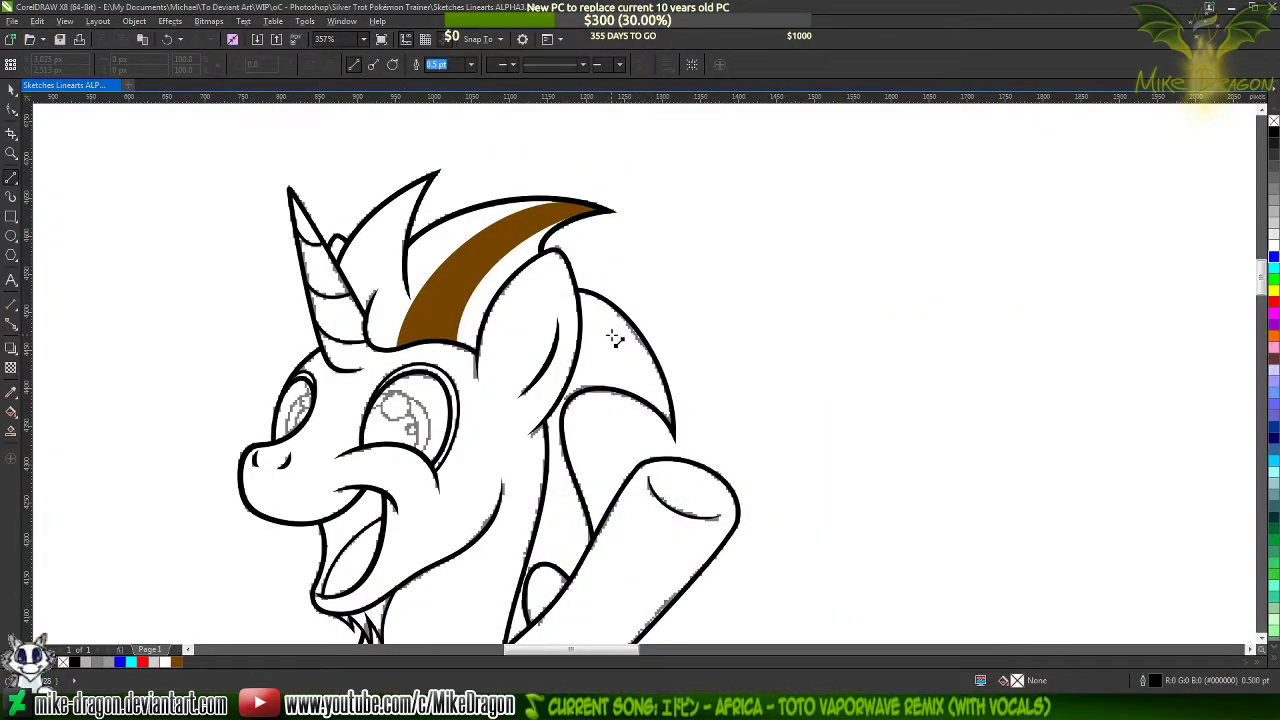
pyautogui.click(804, 707)
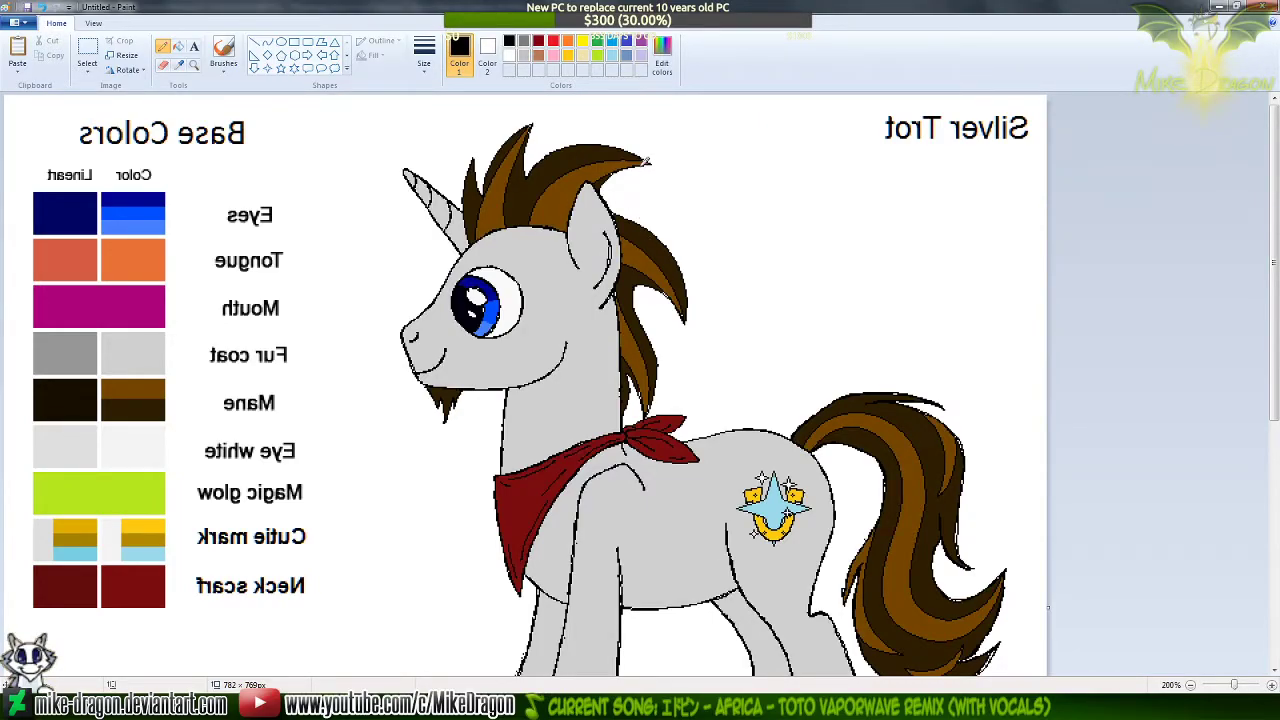
pyautogui.click(804, 707)
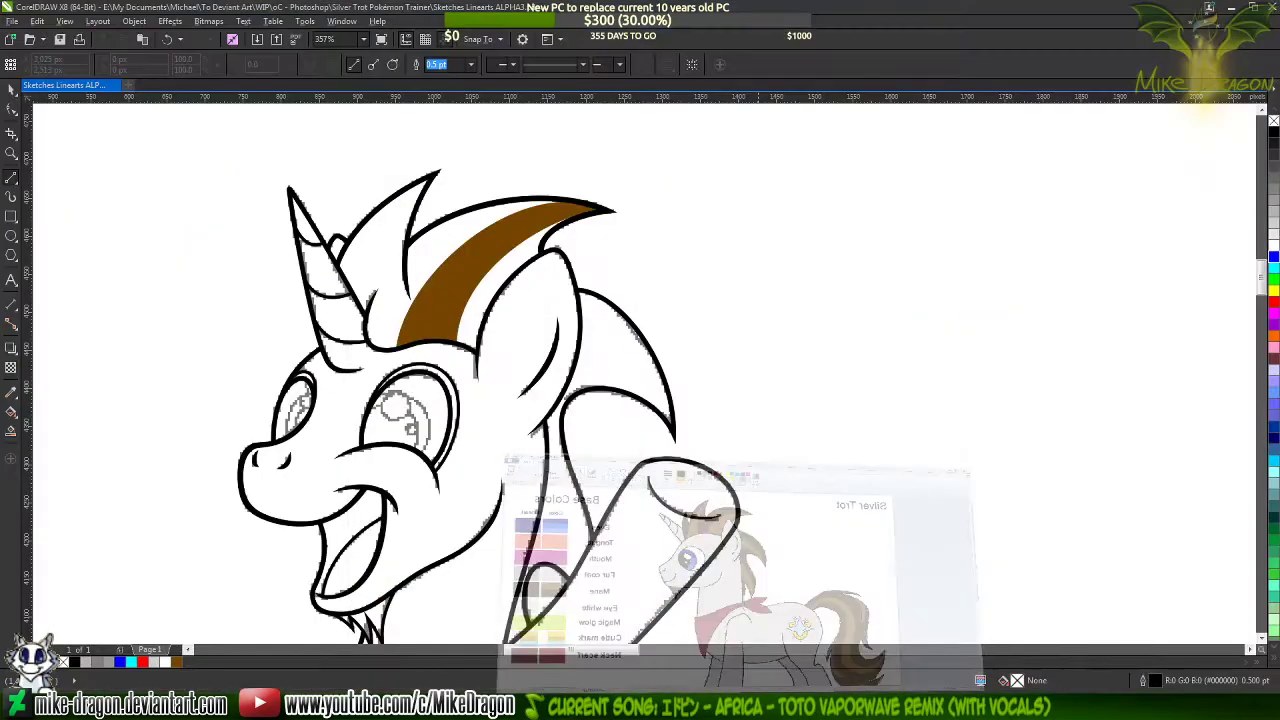
# Draw a closed triangle about 243 by 88 px from the rear mane lock's tip across the ear and outline it in blue
pyautogui.scroll(2, 575, 375)
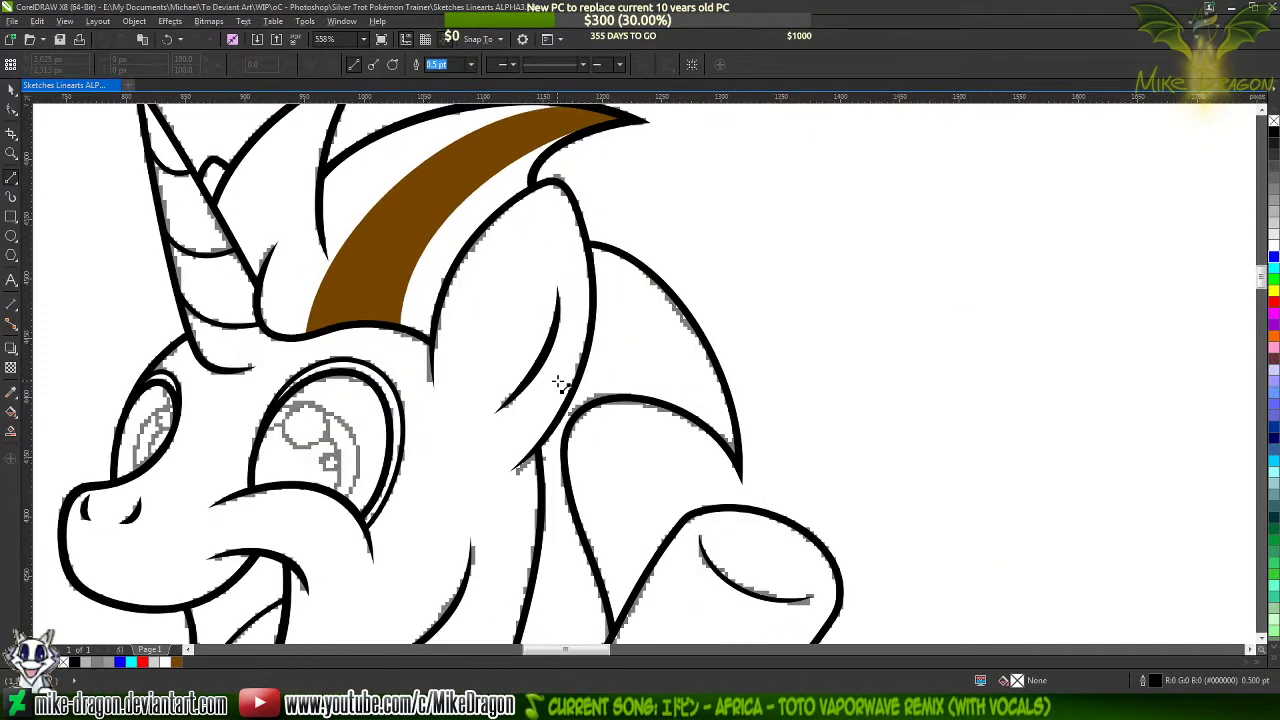
pyautogui.click(737, 460)
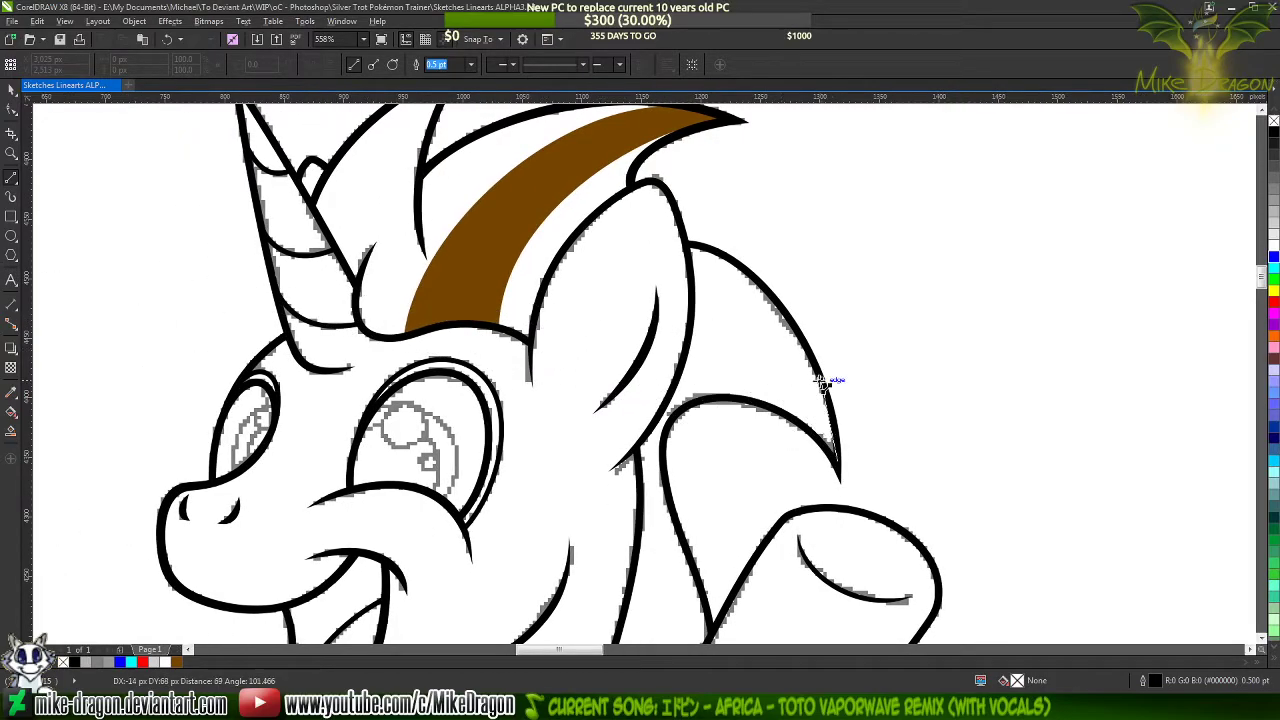
pyautogui.click(549, 356)
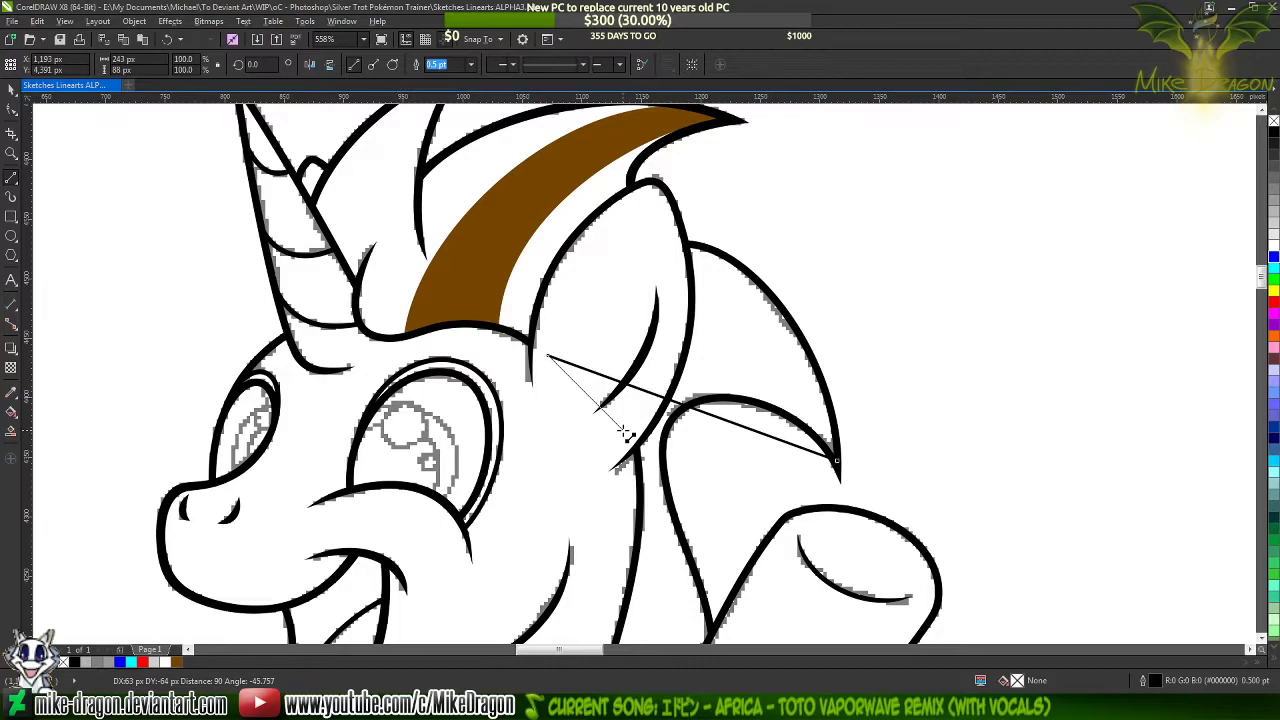
pyautogui.click(615, 420)
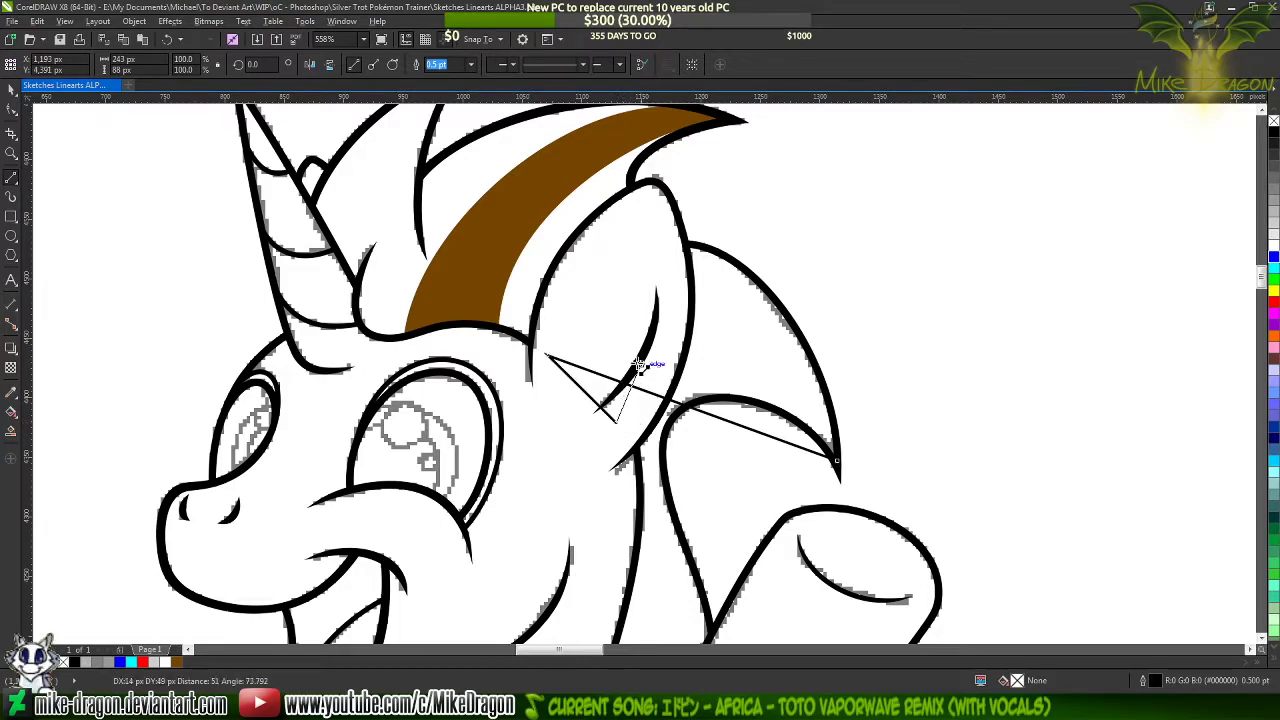
pyautogui.click(836, 460)
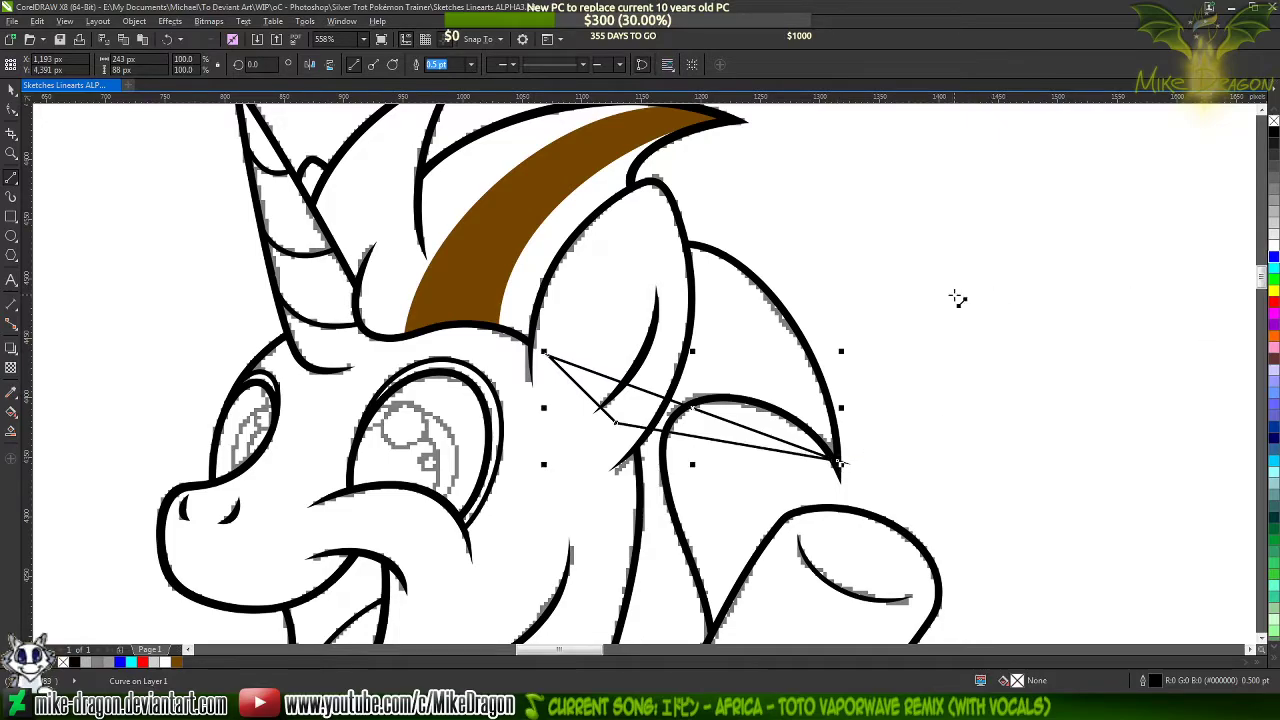
pyautogui.rightClick(1274, 259)
# Select all nodes of the blue triangle and convert its segments to curves
pyautogui.press('F10')
pyautogui.moveTo(1014, 236); pyautogui.dragTo(510, 560)
pyautogui.rightClick(728, 405)
pyautogui.click(757, 461)
# Bend the blue triangle's two long sides into upward arcs that follow the rear mane lock and meet at its tip
pyautogui.scroll(3, 757, 457)
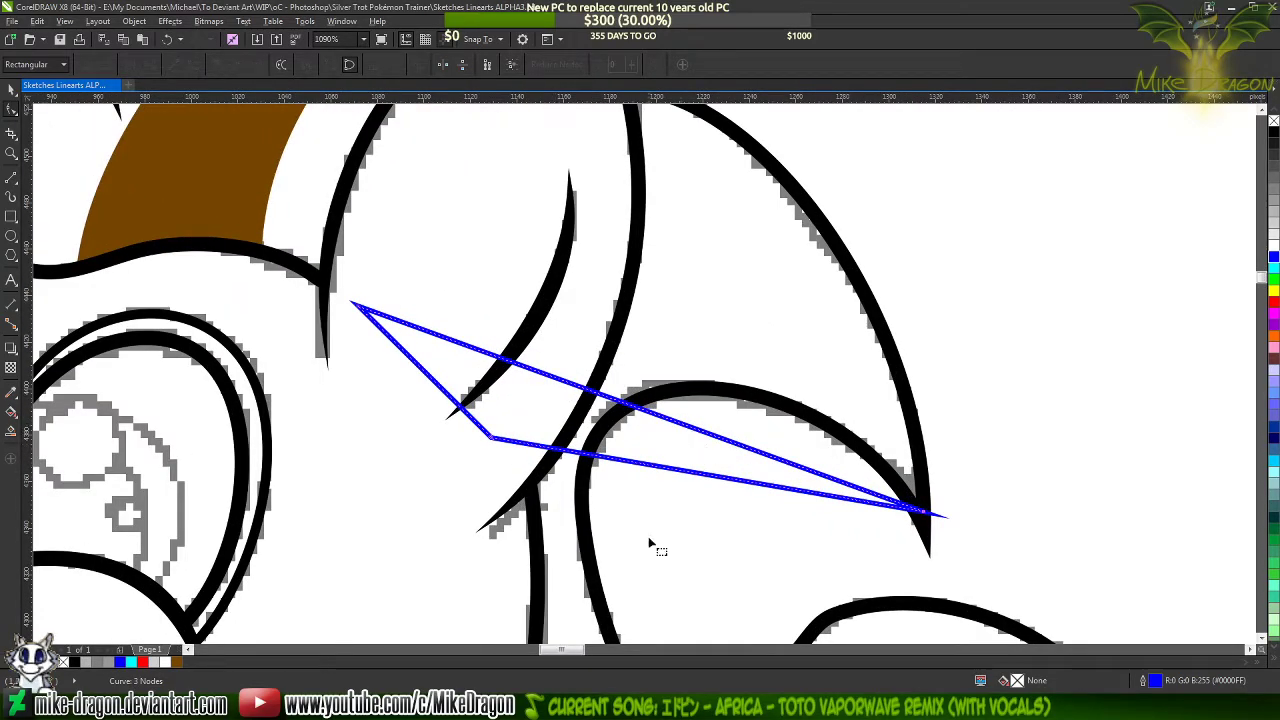
pyautogui.scroll(-2, 649, 542)
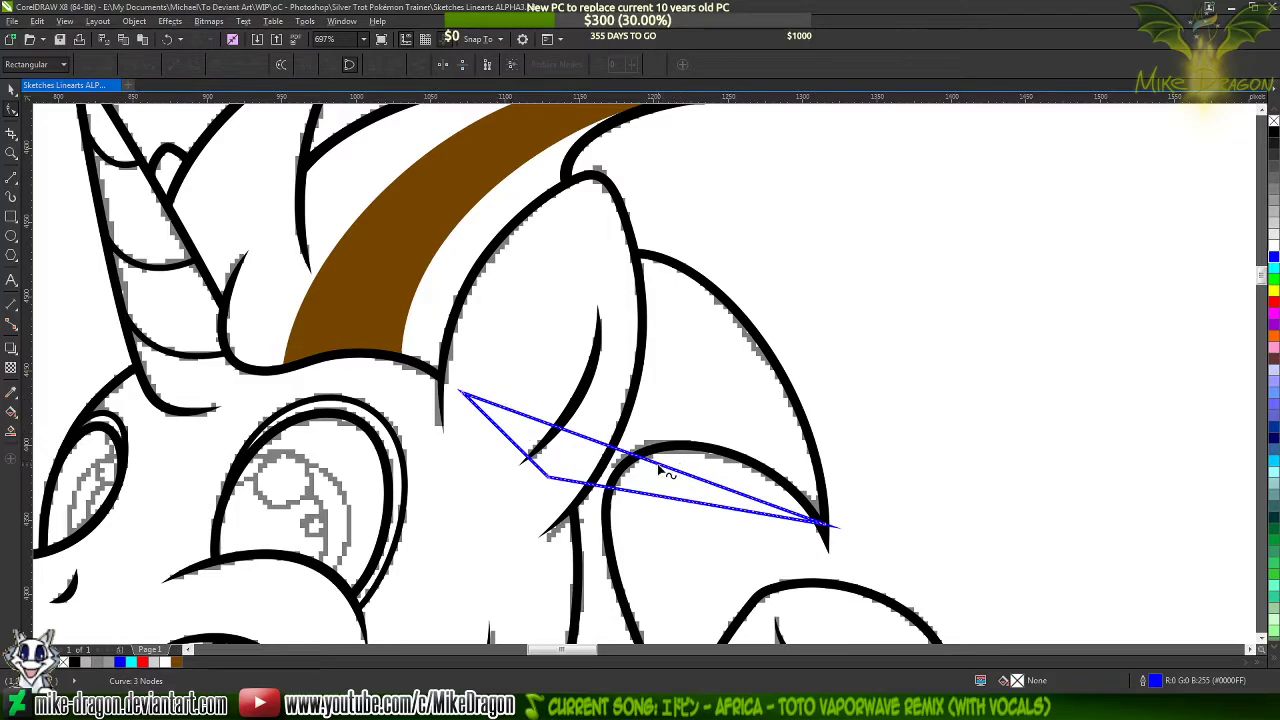
pyautogui.moveTo(668, 473); pyautogui.dragTo(692, 378)
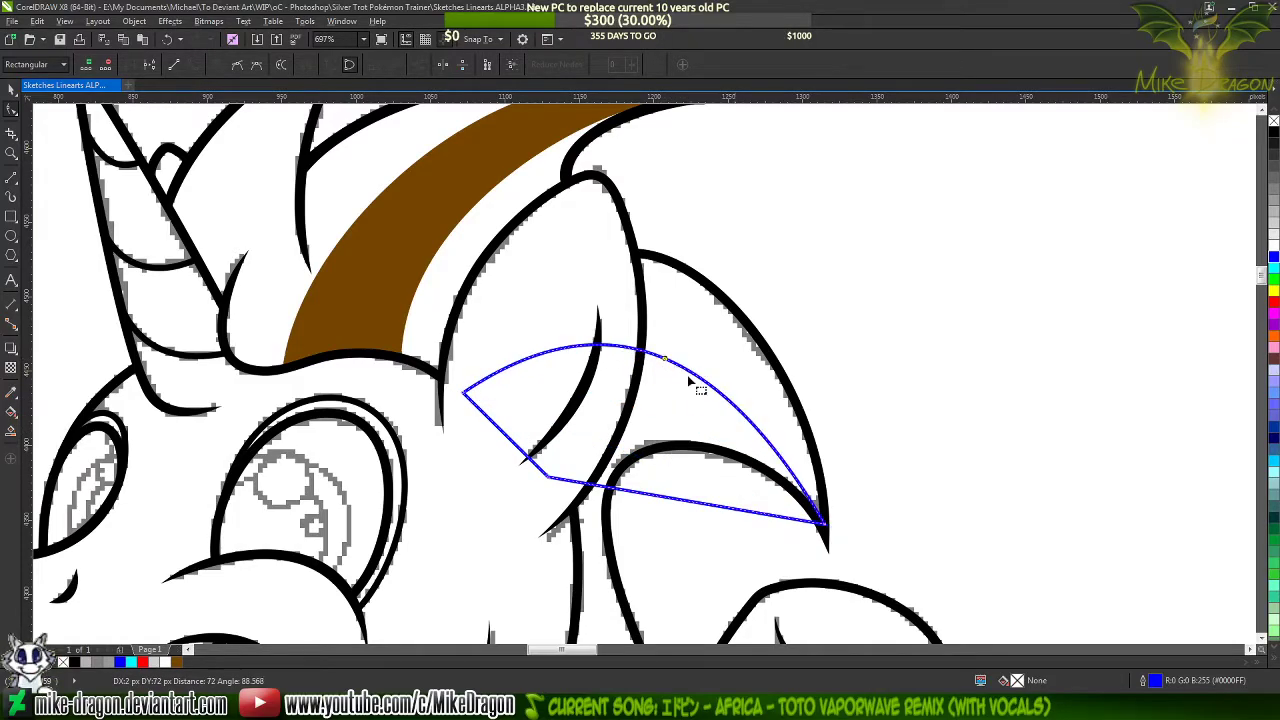
pyautogui.click(822, 522)
pyautogui.moveTo(708, 325); pyautogui.dragTo(771, 340)
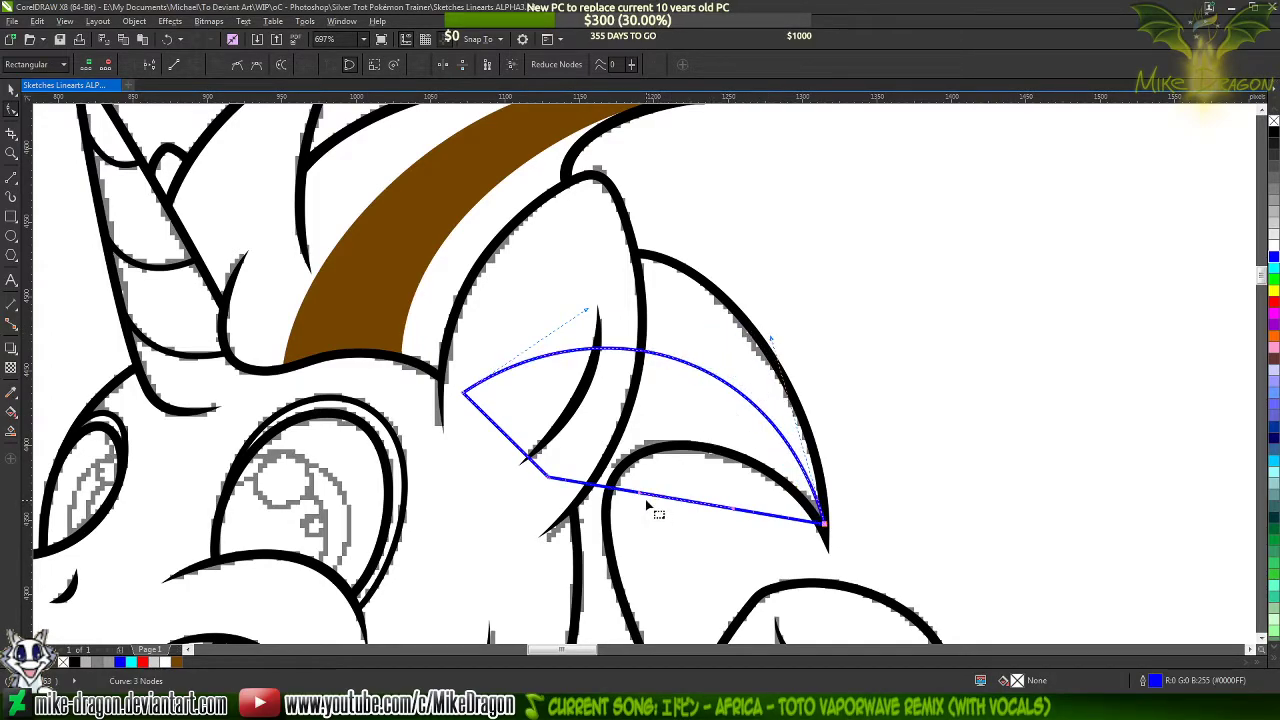
pyautogui.moveTo(656, 498); pyautogui.dragTo(772, 440)
pyautogui.click(822, 521)
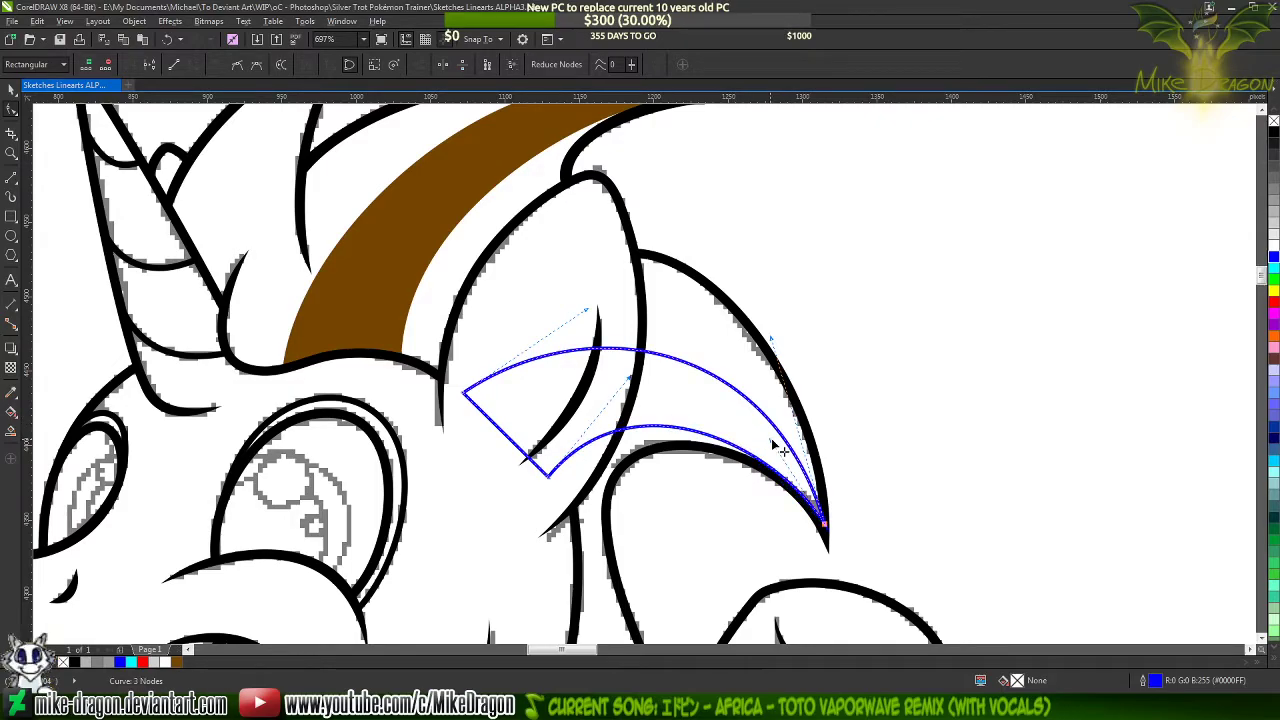
pyautogui.scroll(5, 840, 528)
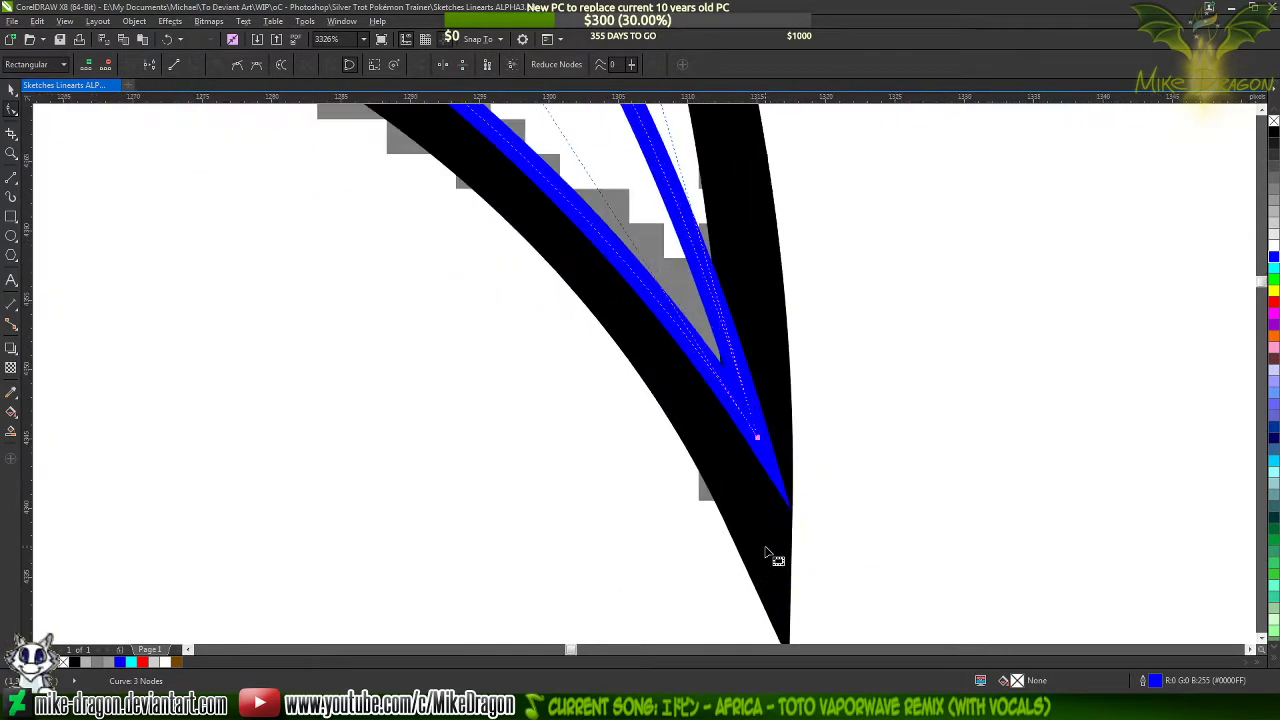
pyautogui.scroll(3, 800, 545)
pyautogui.scroll(-3, 831, 449)
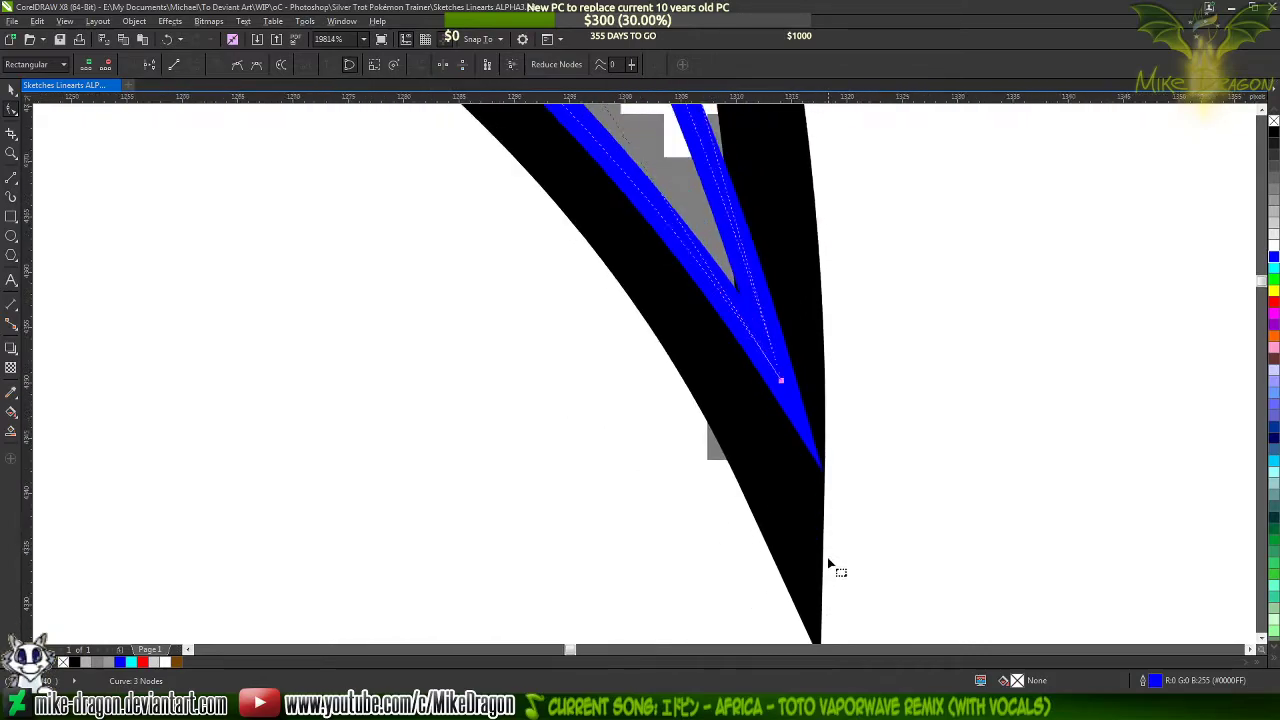
pyautogui.scroll(-10, 828, 563)
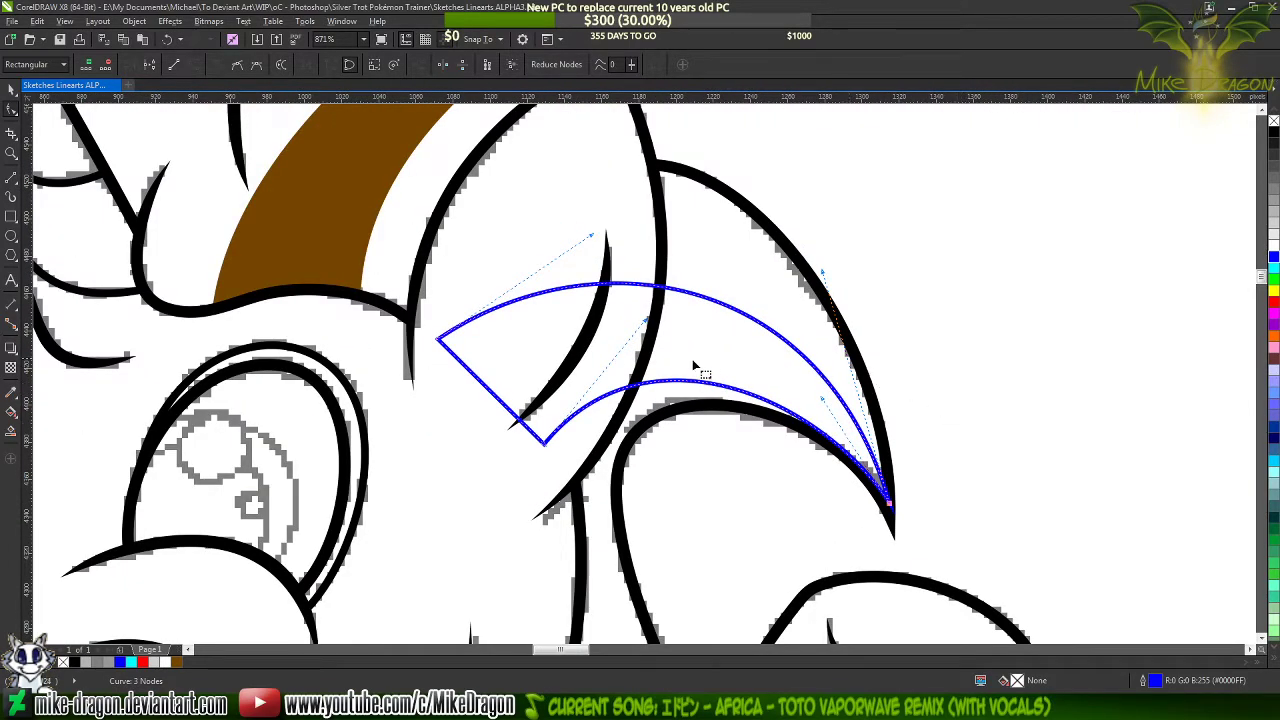
# Add nodes where both blue arcs cross the ear's rear outline, and break the upper arc apart at its new node
pyautogui.scroll(3, 645, 340)
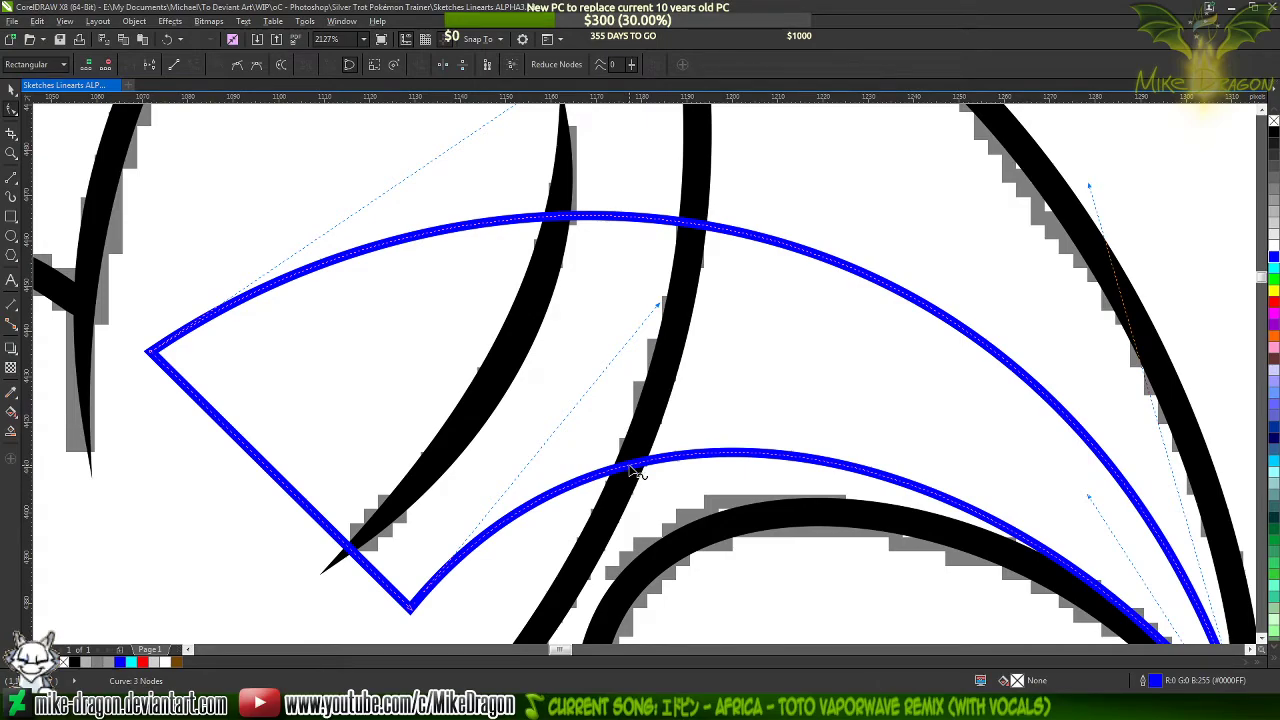
pyautogui.doubleClick(629, 466)
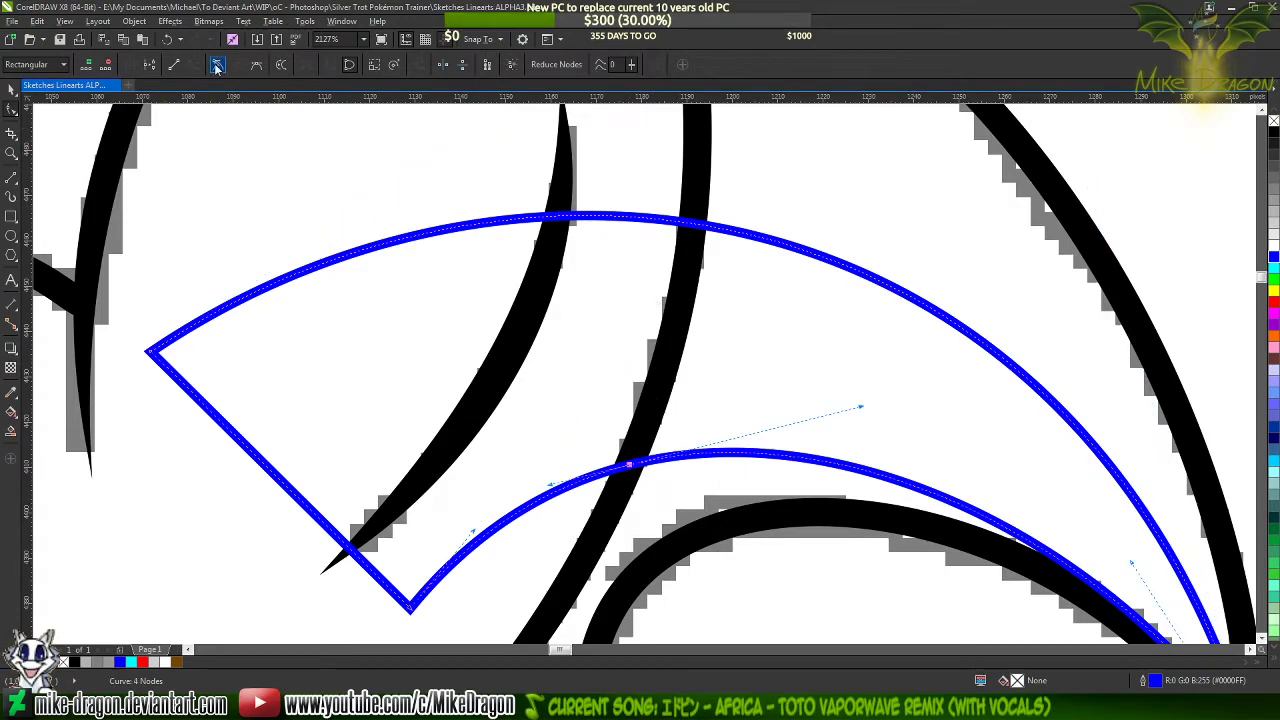
pyautogui.doubleClick(694, 223)
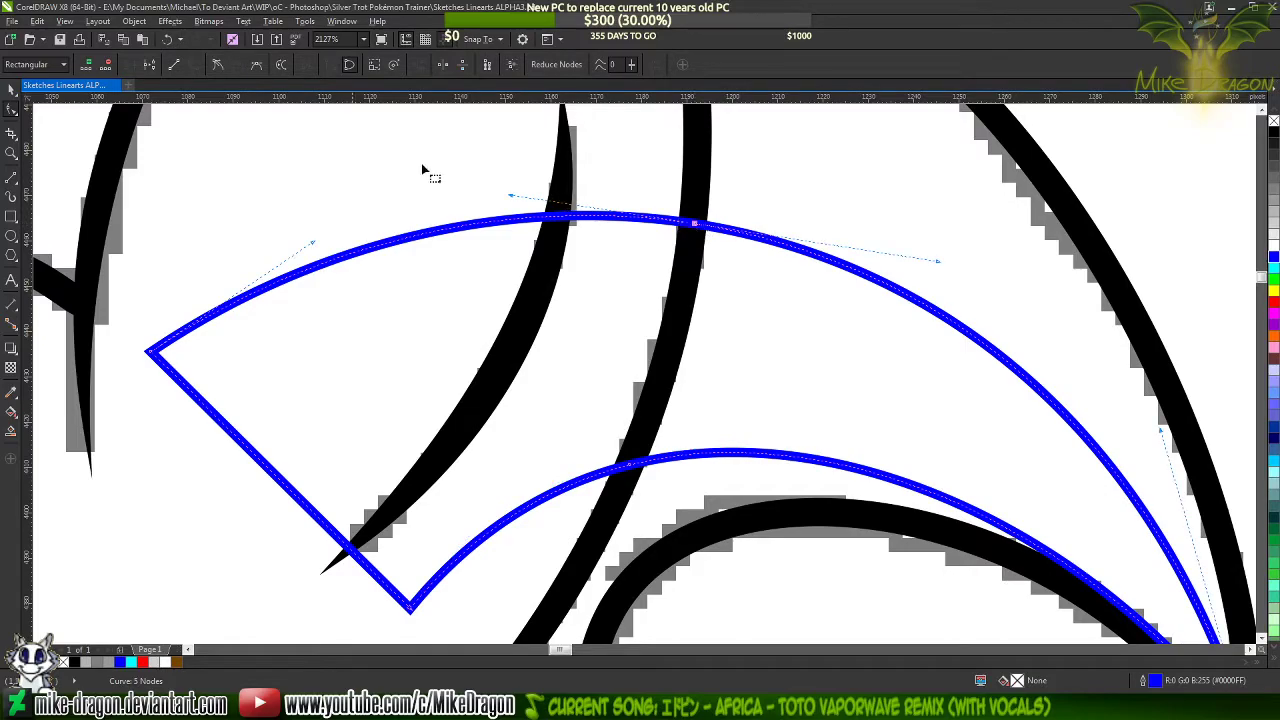
pyautogui.click(218, 66)
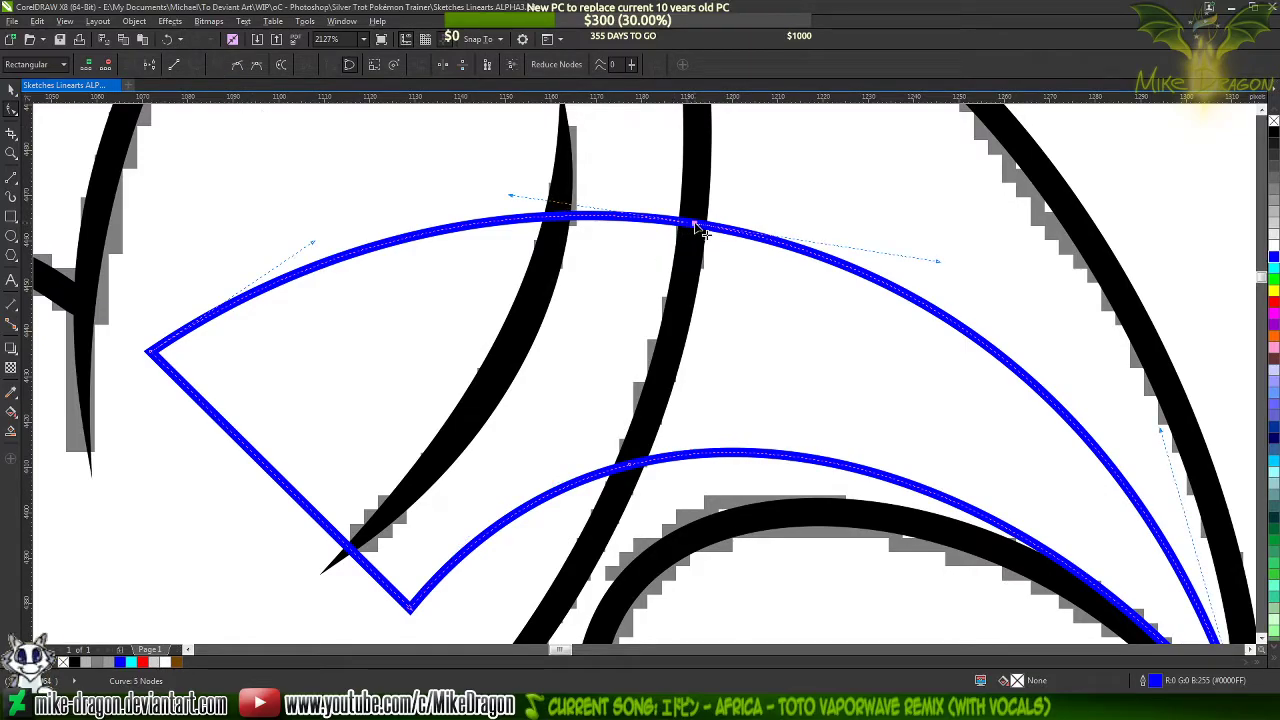
pyautogui.rightClick(698, 228)
pyautogui.click(740, 375)
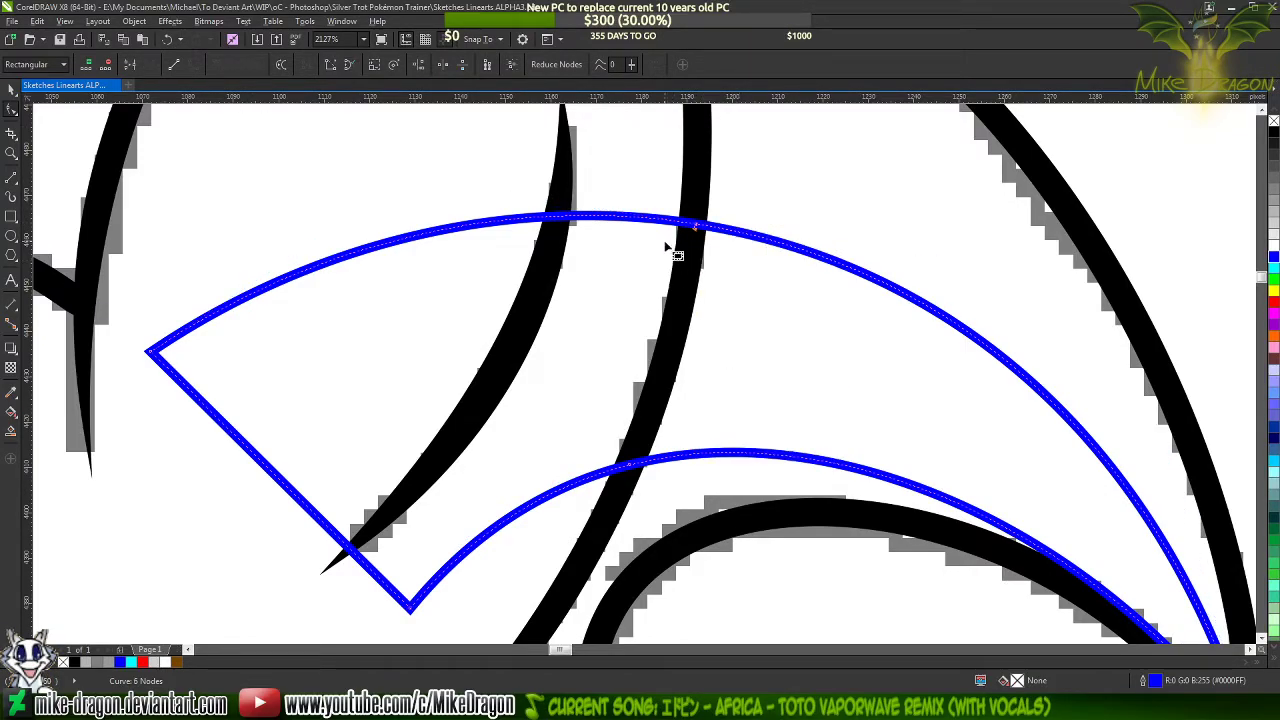
# Delete the surplus nodes inside the ear so both blue arcs end at the ear's rear outline
pyautogui.click(699, 228)
pyautogui.press('Delete')
pyautogui.click(151, 352)
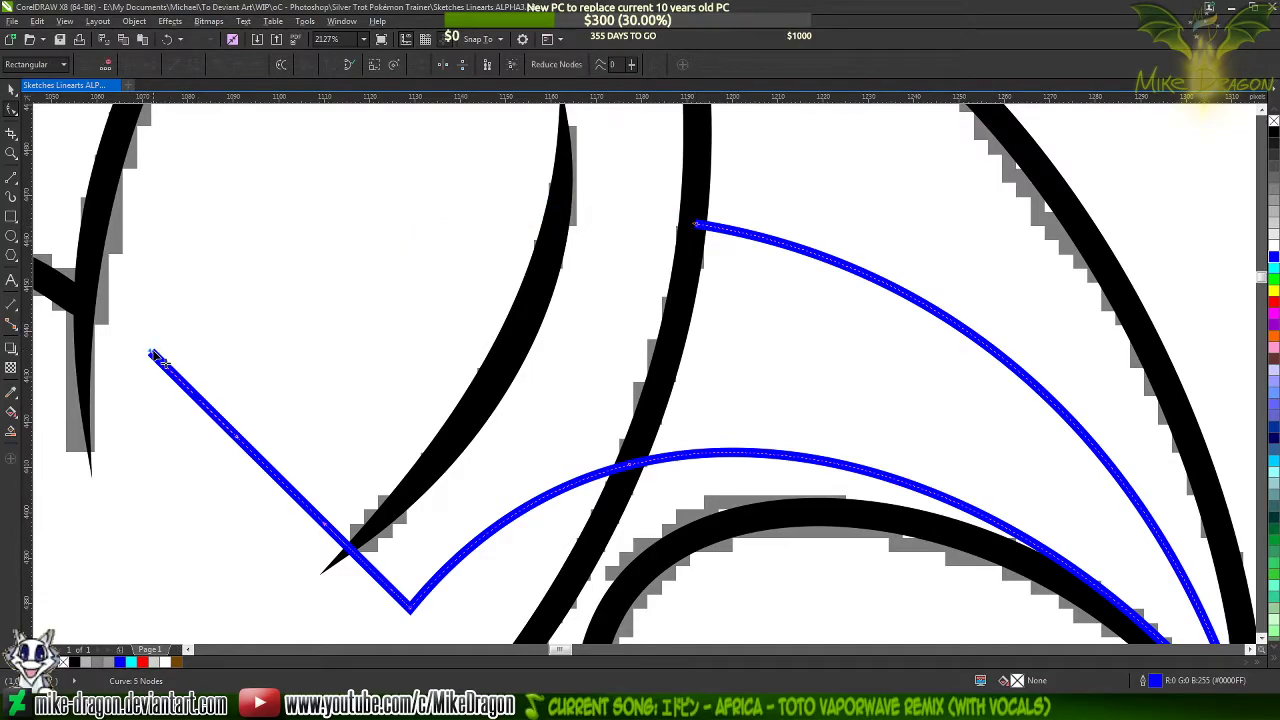
pyautogui.press('Delete')
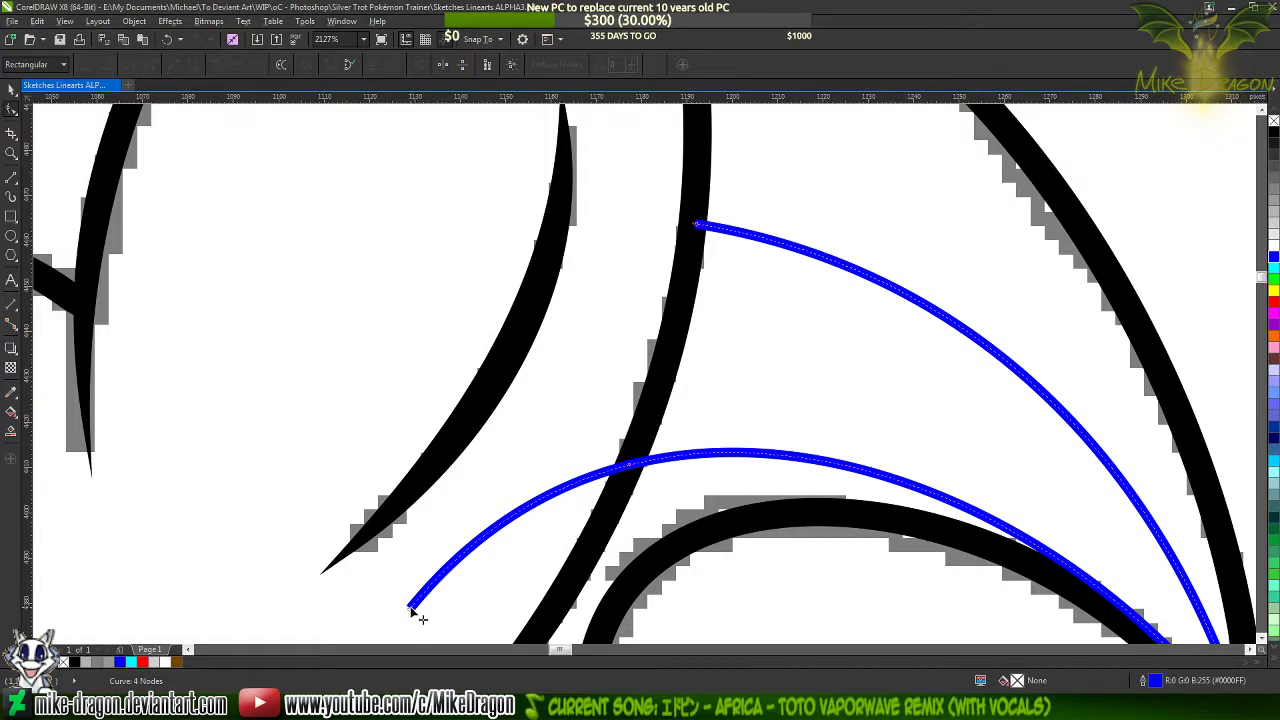
pyautogui.click(410, 606)
pyautogui.press('Delete')
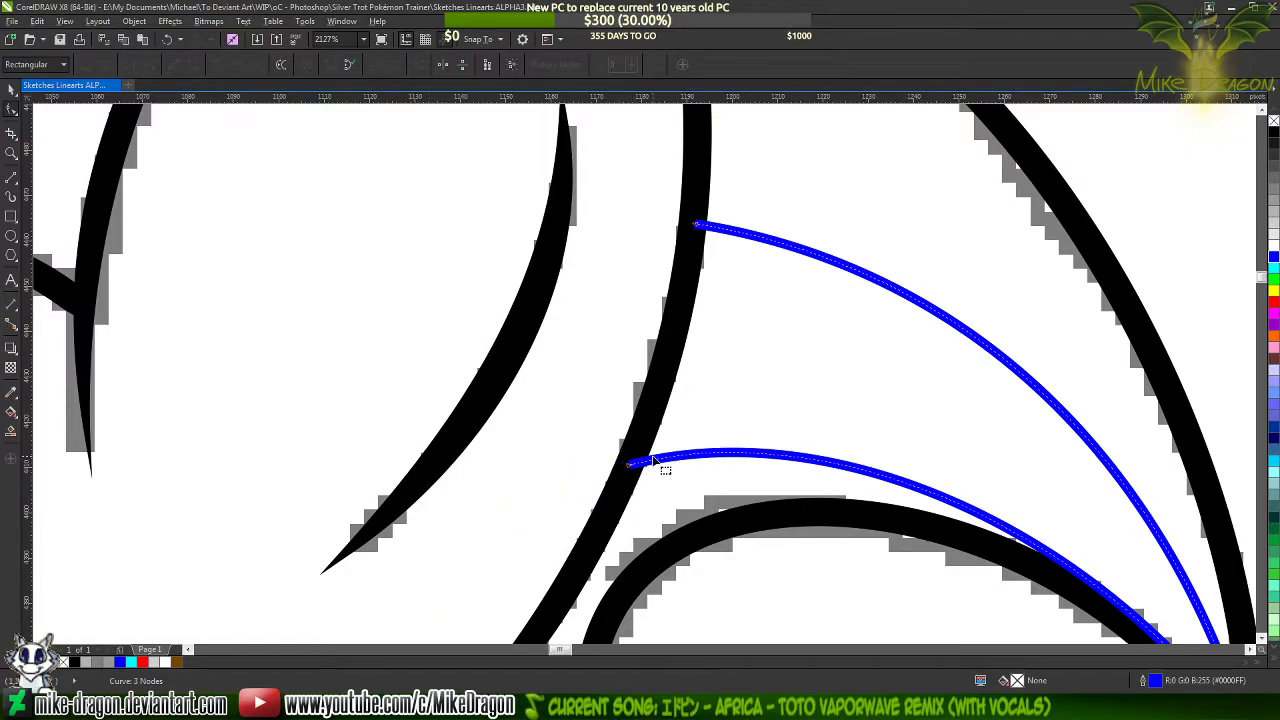
# Close the blue streak shape with short line segments along the ear's rear outline, between the ends of the two arcs
pyautogui.click(12, 179)
pyautogui.moveTo(695, 225); pyautogui.dragTo(652, 402)
pyautogui.moveTo(652, 402); pyautogui.dragTo(628, 463)
pyautogui.scroll(-3, 697, 362)
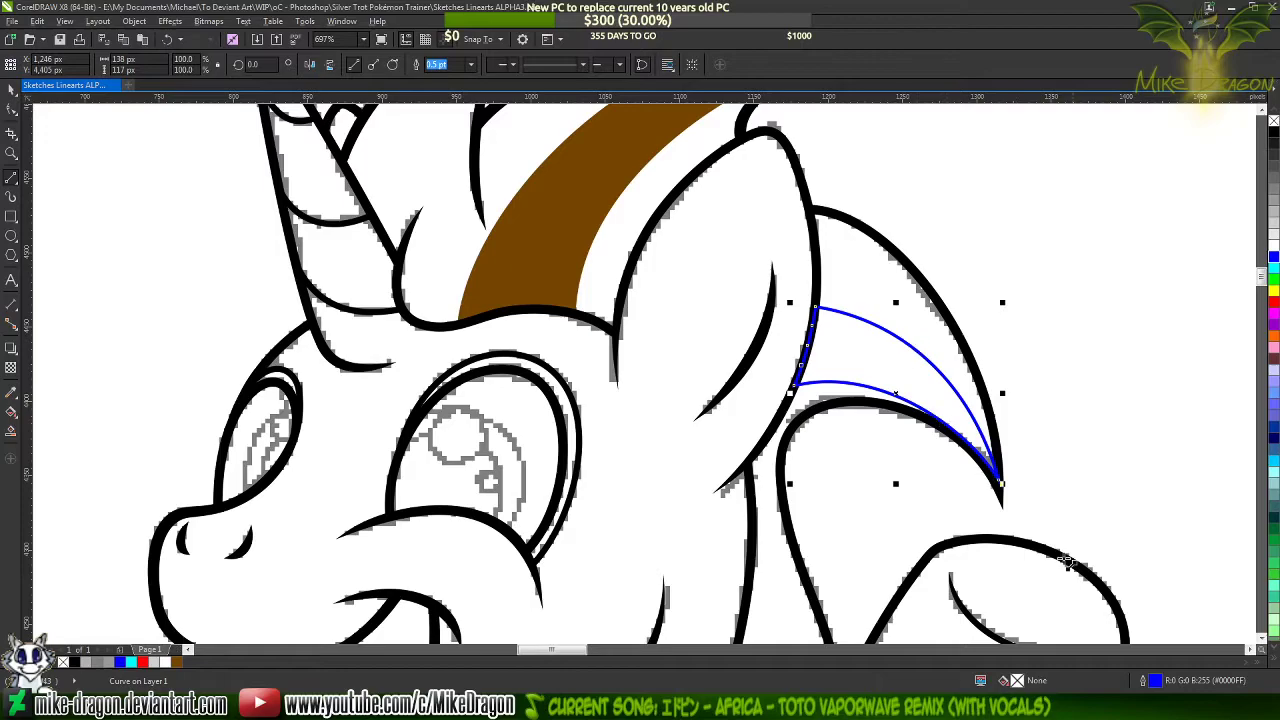
# Give the rear mane streak a uniform brown fill (#754600) sampled from the front mane streak
pyautogui.doubleClick(1018, 682)
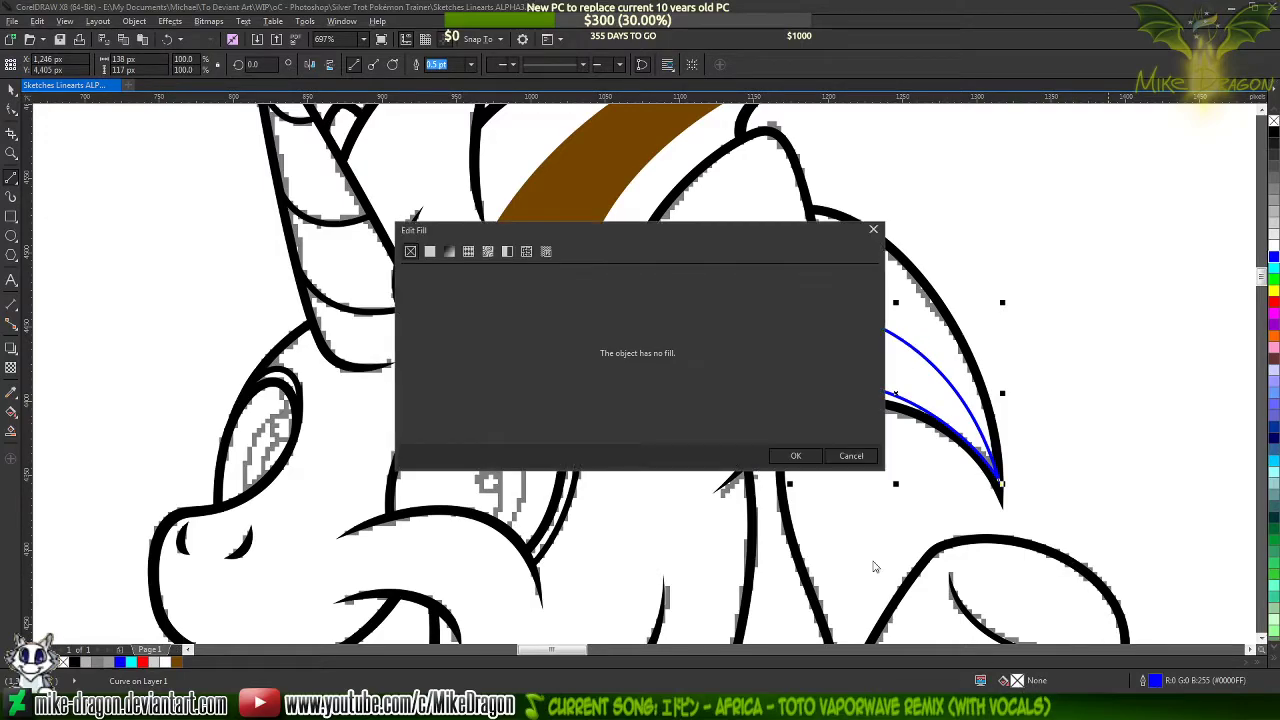
pyautogui.click(430, 252)
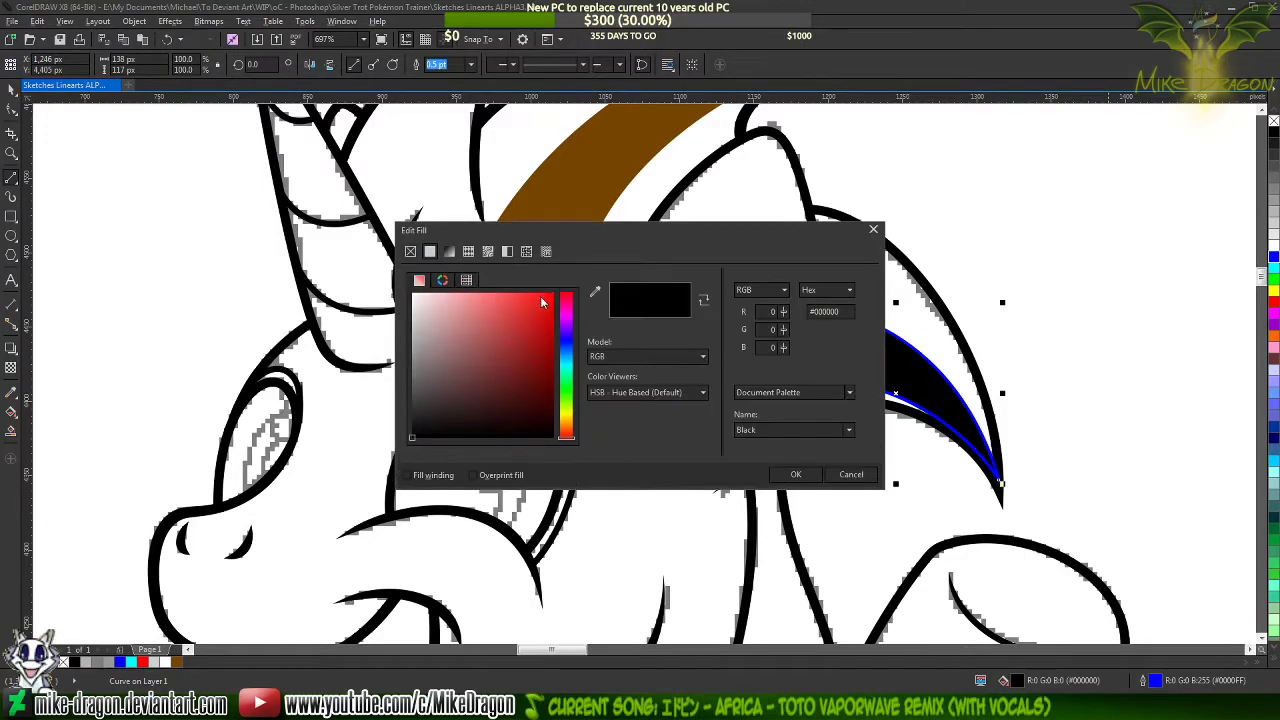
pyautogui.click(593, 294)
pyautogui.click(590, 207)
pyautogui.click(795, 474)
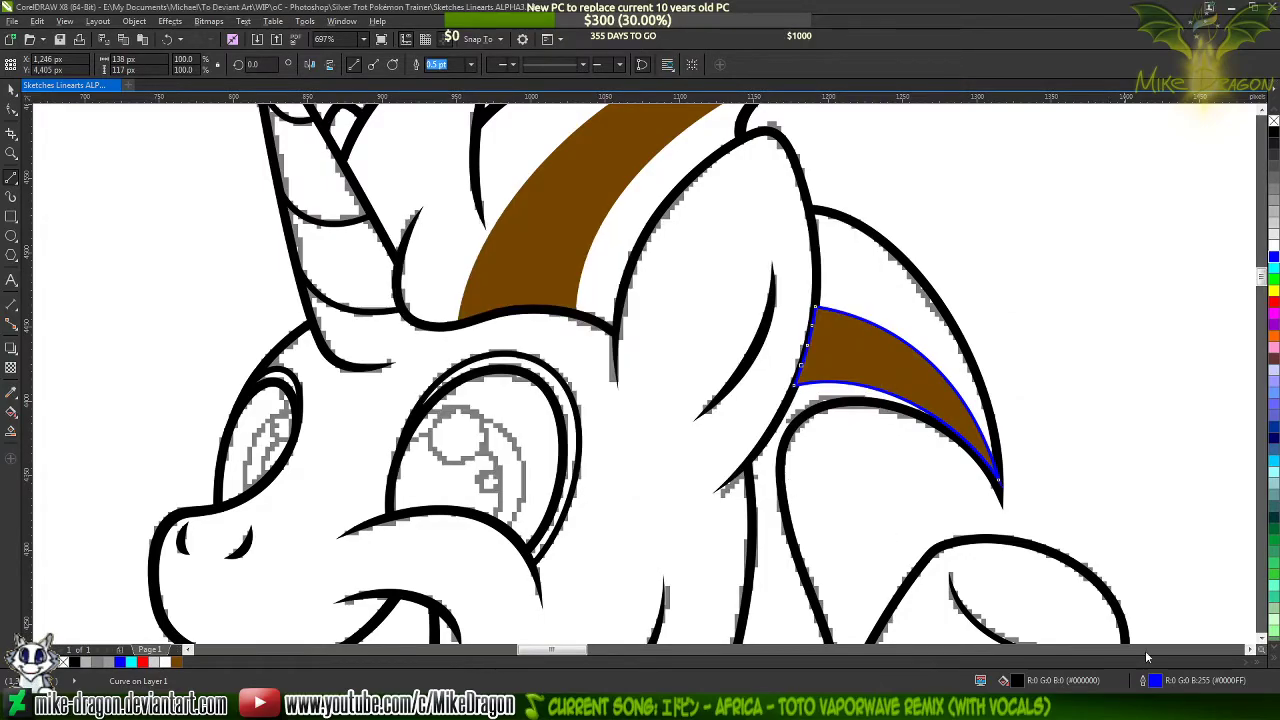
# Set the rear streak's outline to the same brown (#754600), sampled from the front mane streak
pyautogui.doubleClick(1153, 680)
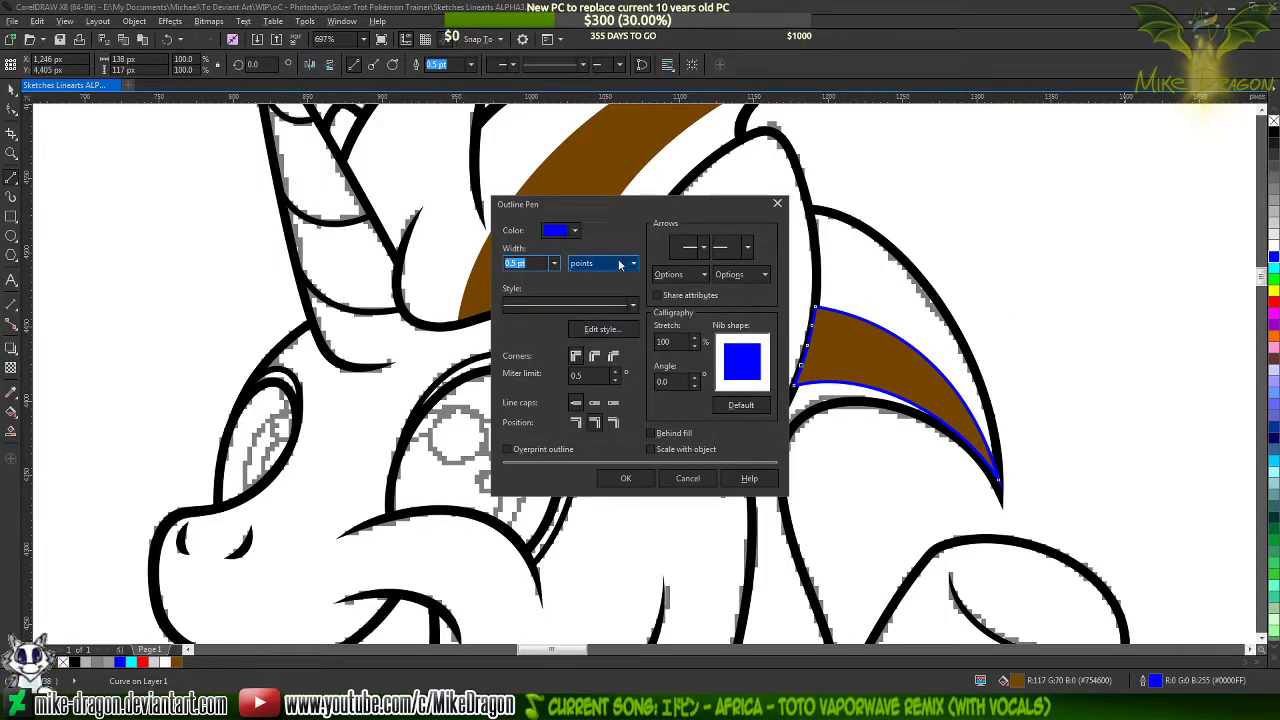
pyautogui.click(574, 230)
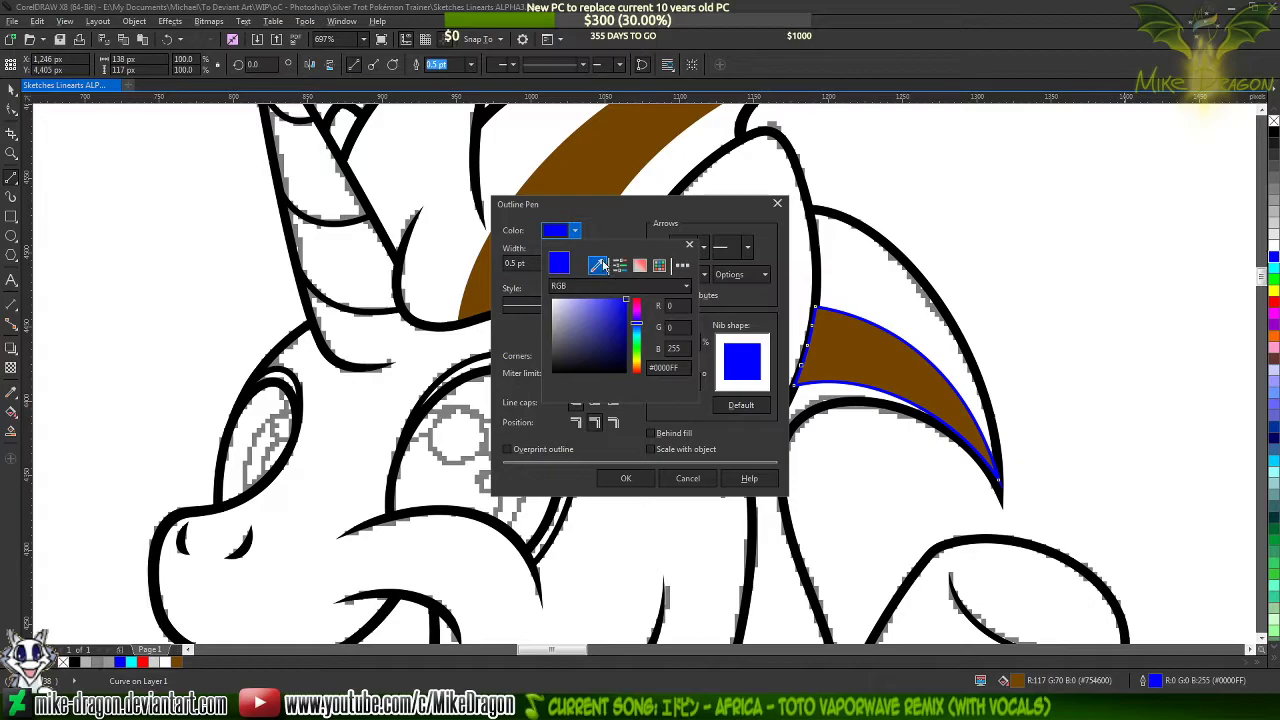
pyautogui.click(601, 265)
pyautogui.click(585, 168)
pyautogui.click(626, 478)
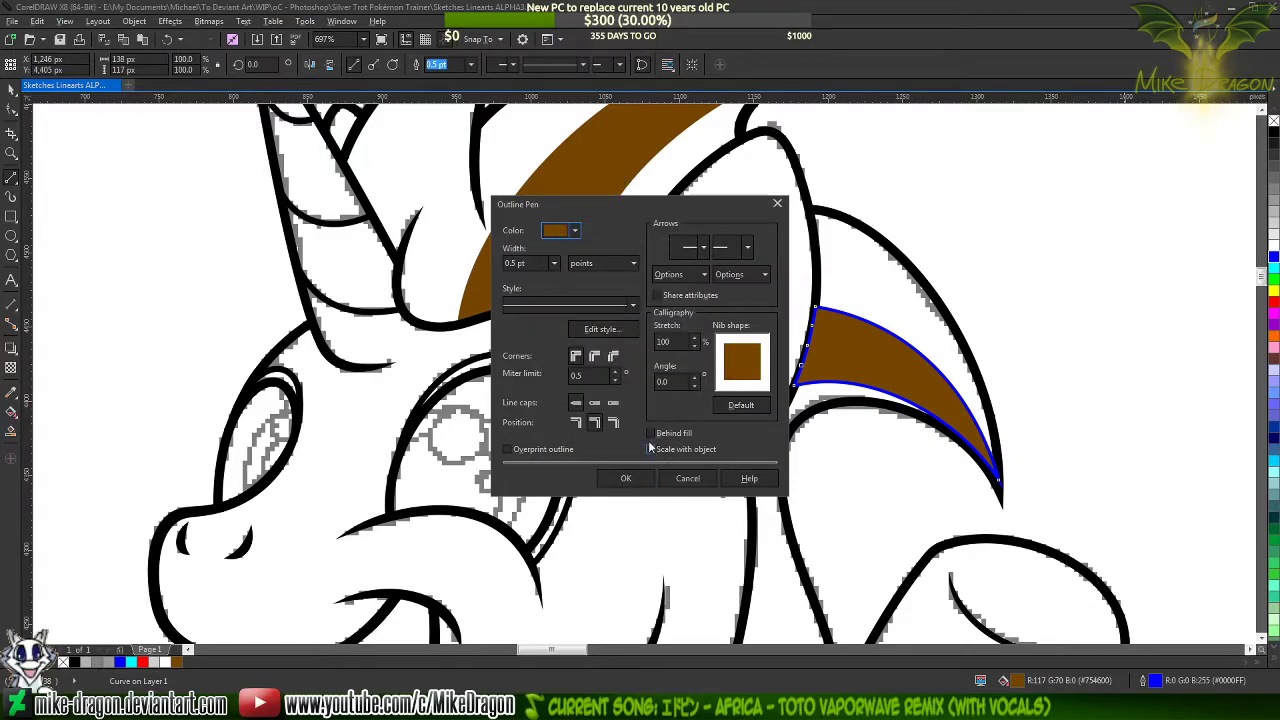
pyautogui.click(625, 478)
# Switch to the Pick tool and deselect the rear mane streak
pyautogui.scroll(2, 1100, 428)
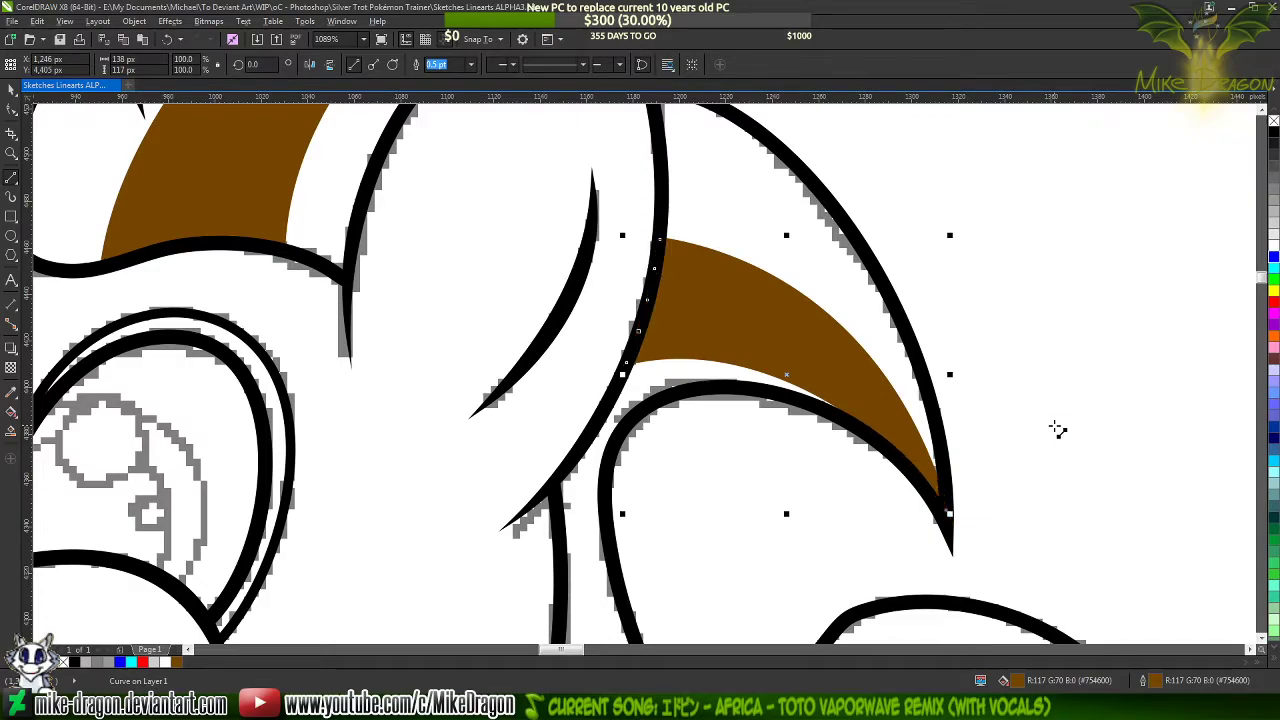
pyautogui.scroll(-6, 780, 340)
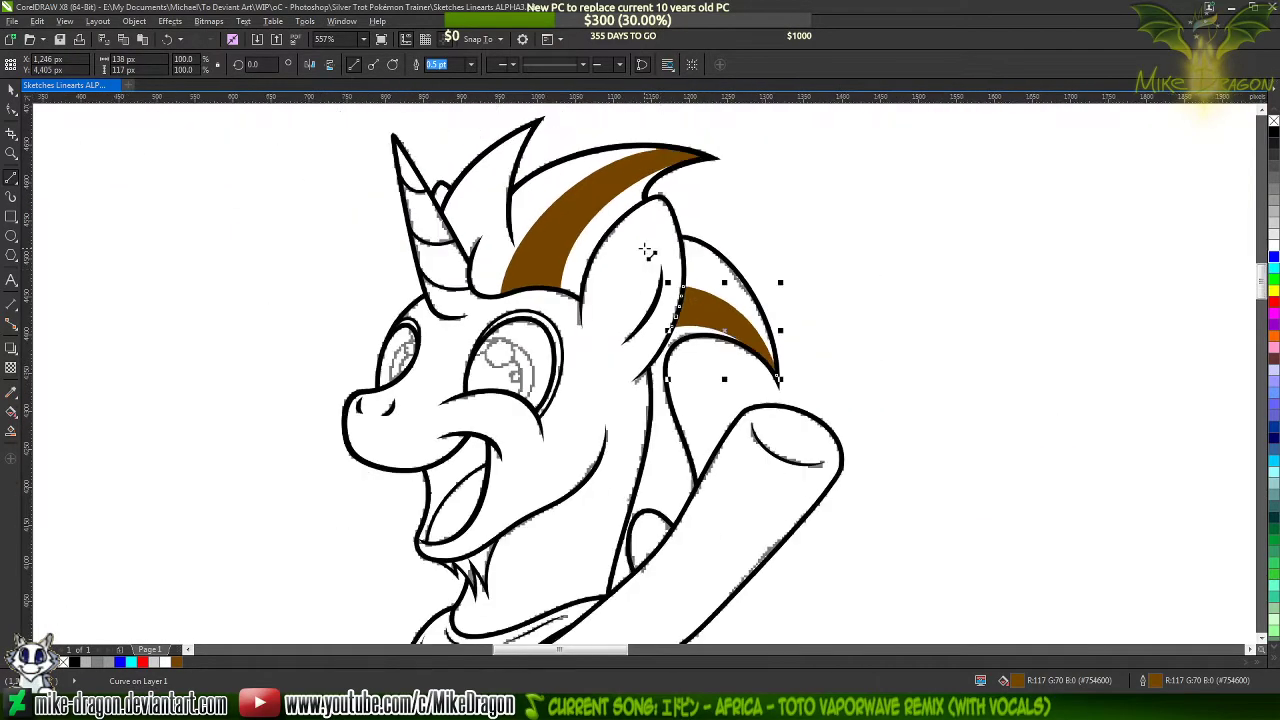
pyautogui.click(14, 92)
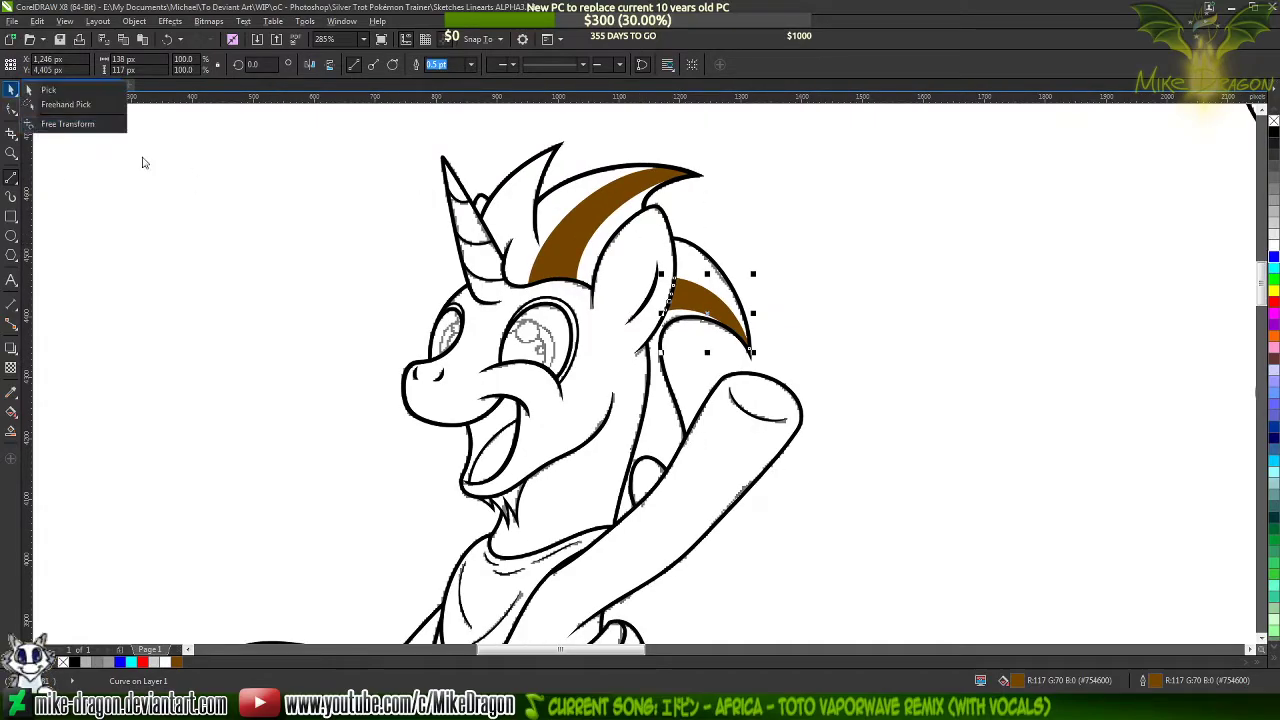
pyautogui.click(278, 258)
pyautogui.click(11, 91)
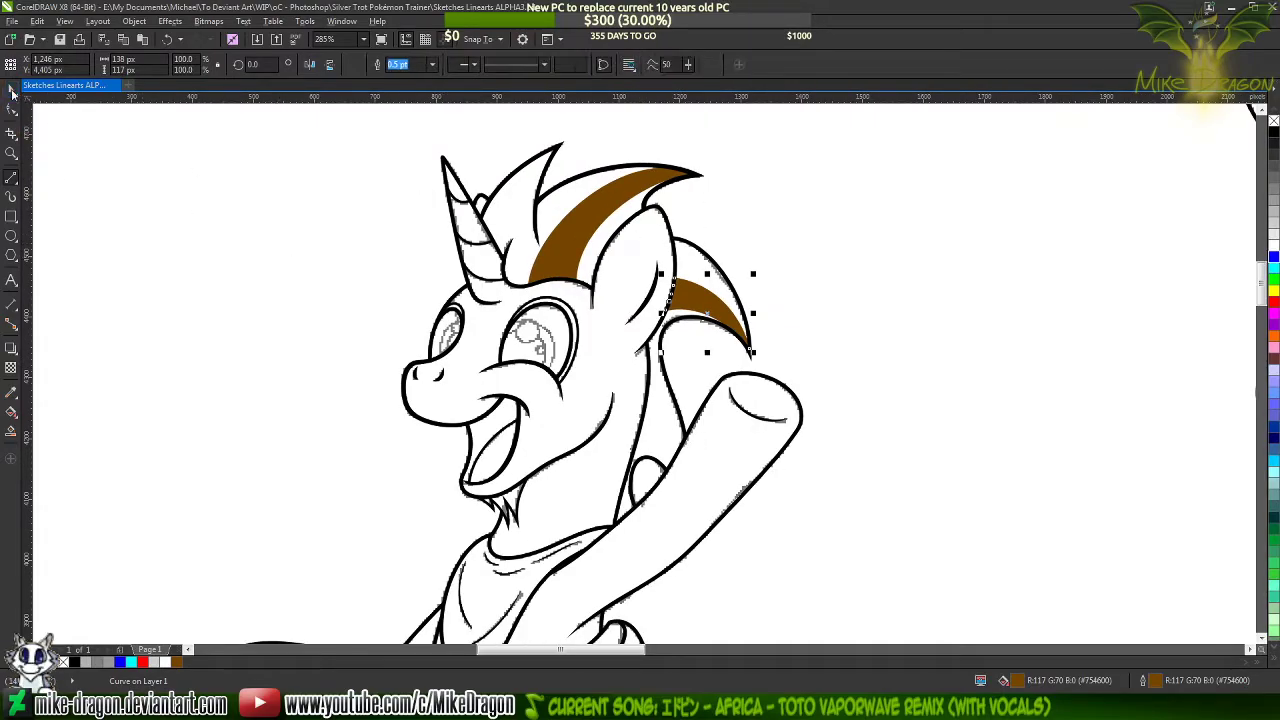
pyautogui.scroll(-2, 709, 196)
pyautogui.scroll(-4, 709, 196)
pyautogui.click(267, 553)
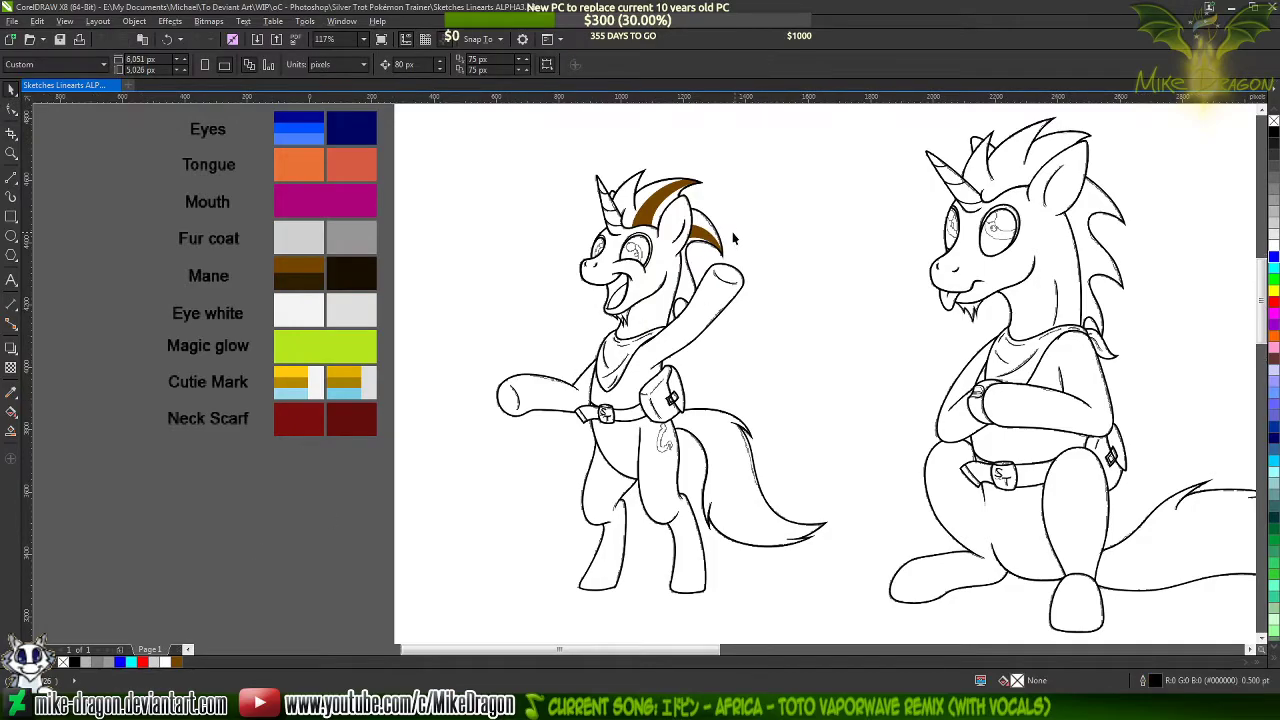
# Compare the waving pony's mane streaks with the coloured reference in Paint, returning to the CorelDRAW drawing
pyautogui.scroll(3, 702, 226)
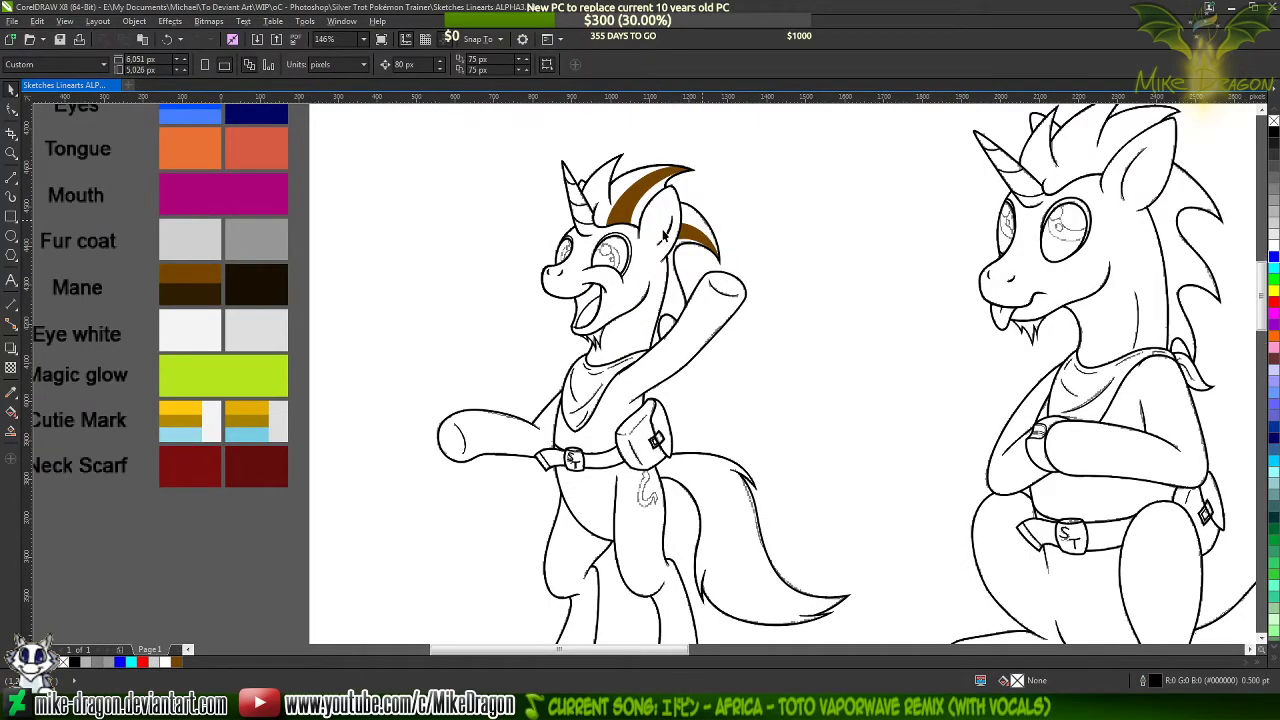
pyautogui.scroll(2, 663, 233)
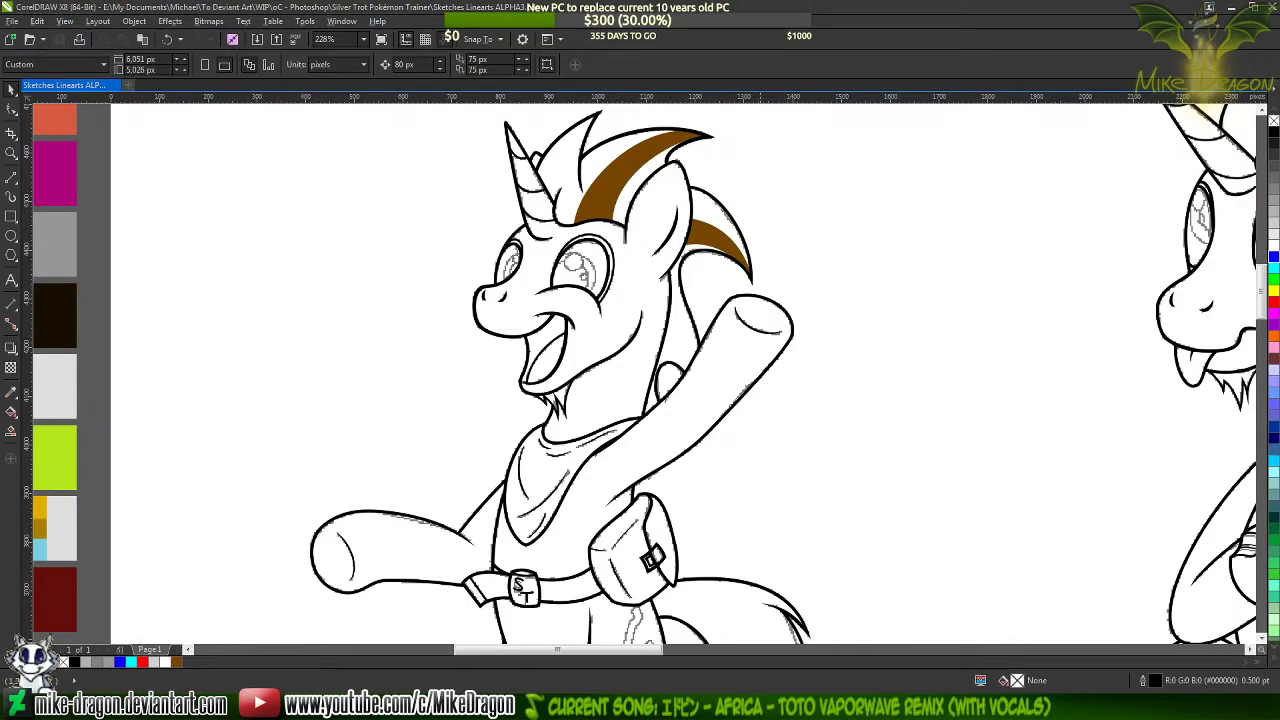
pyautogui.hotkey('alt', 'Tab')
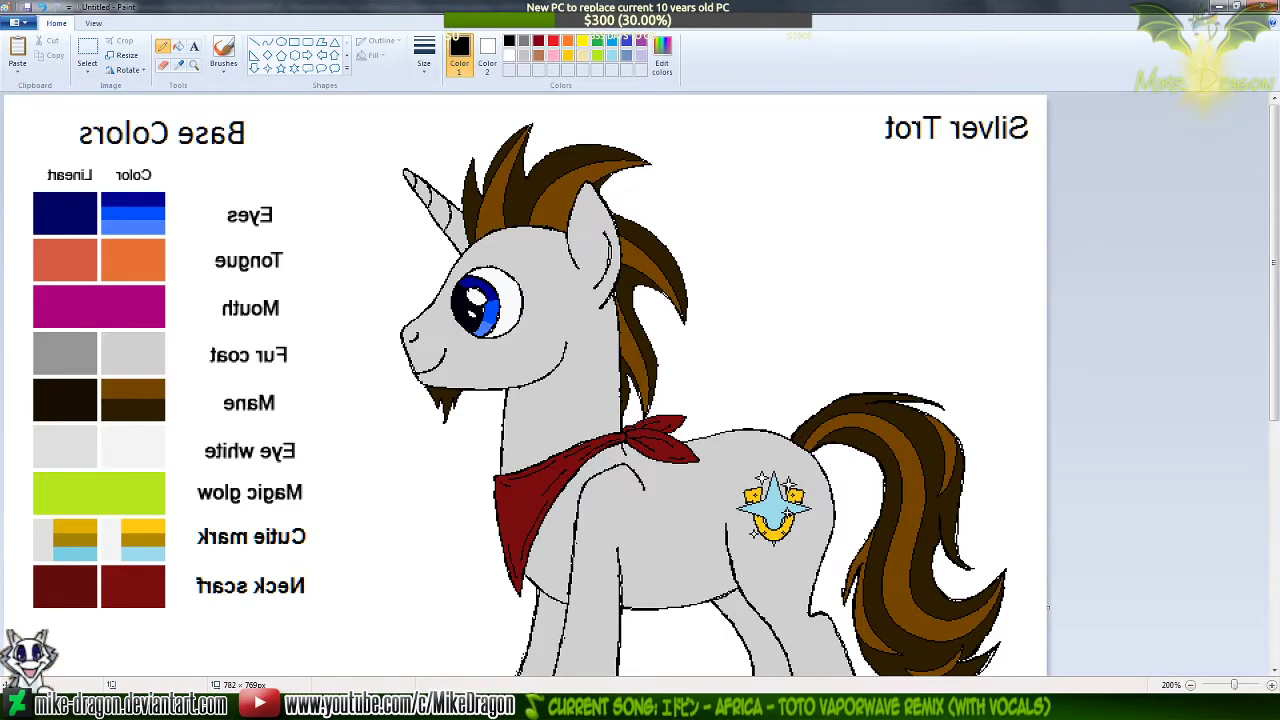
pyautogui.hotkey('alt', 'Tab')
pyautogui.scroll(5, 740, 240)
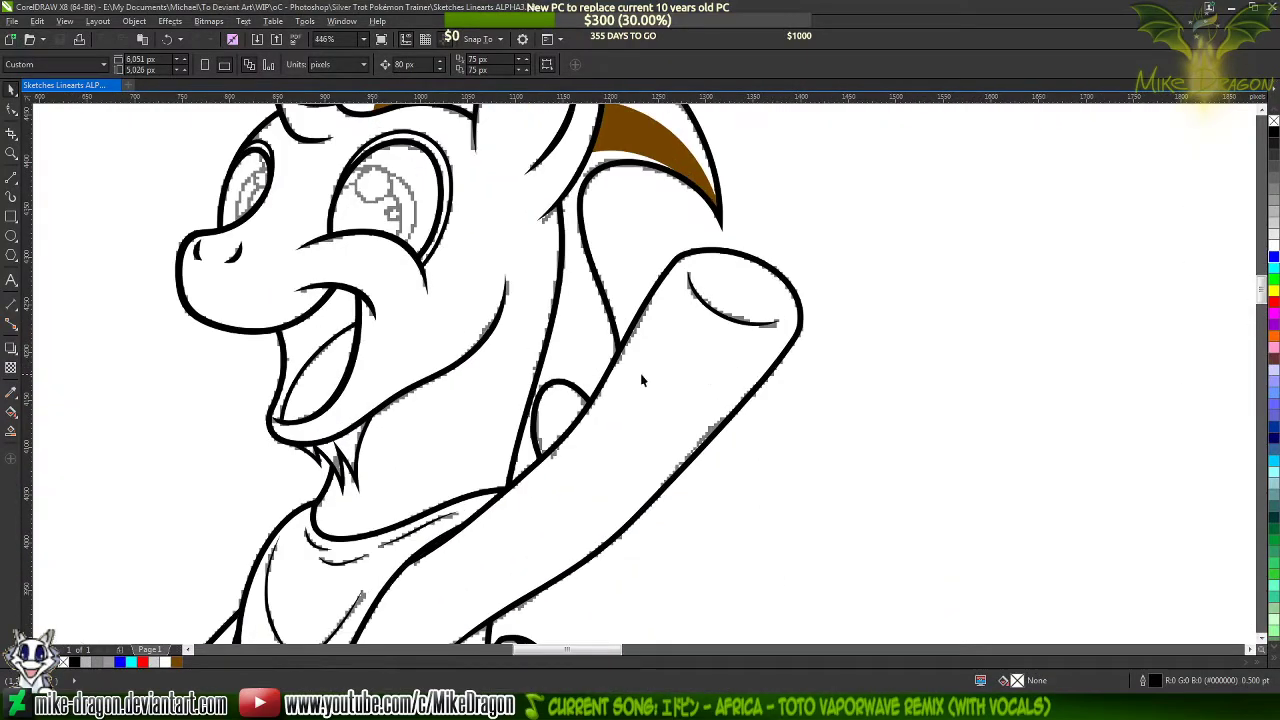
# Draw a closed triangle about 105 by 200 px across the mane behind the neck, ending inside the raised foreleg, with a blue outline
pyautogui.click(10, 181)
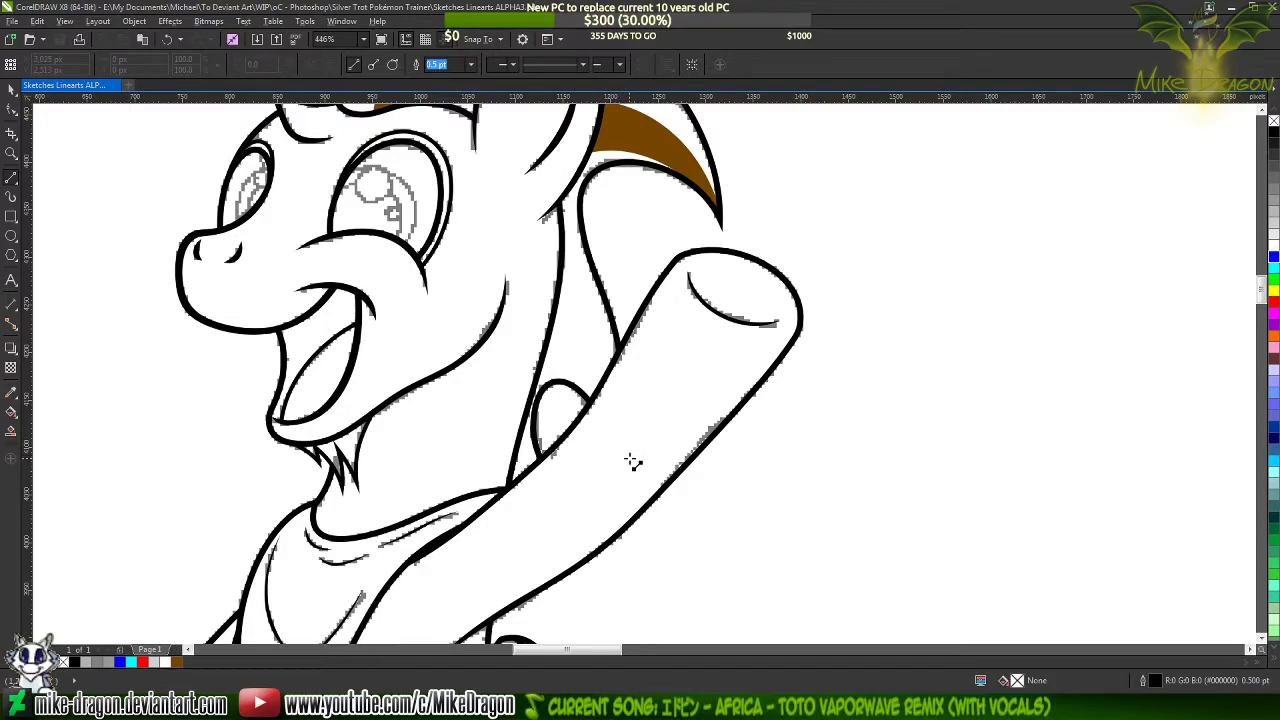
pyautogui.scroll(2, 632, 462)
pyautogui.click(629, 511)
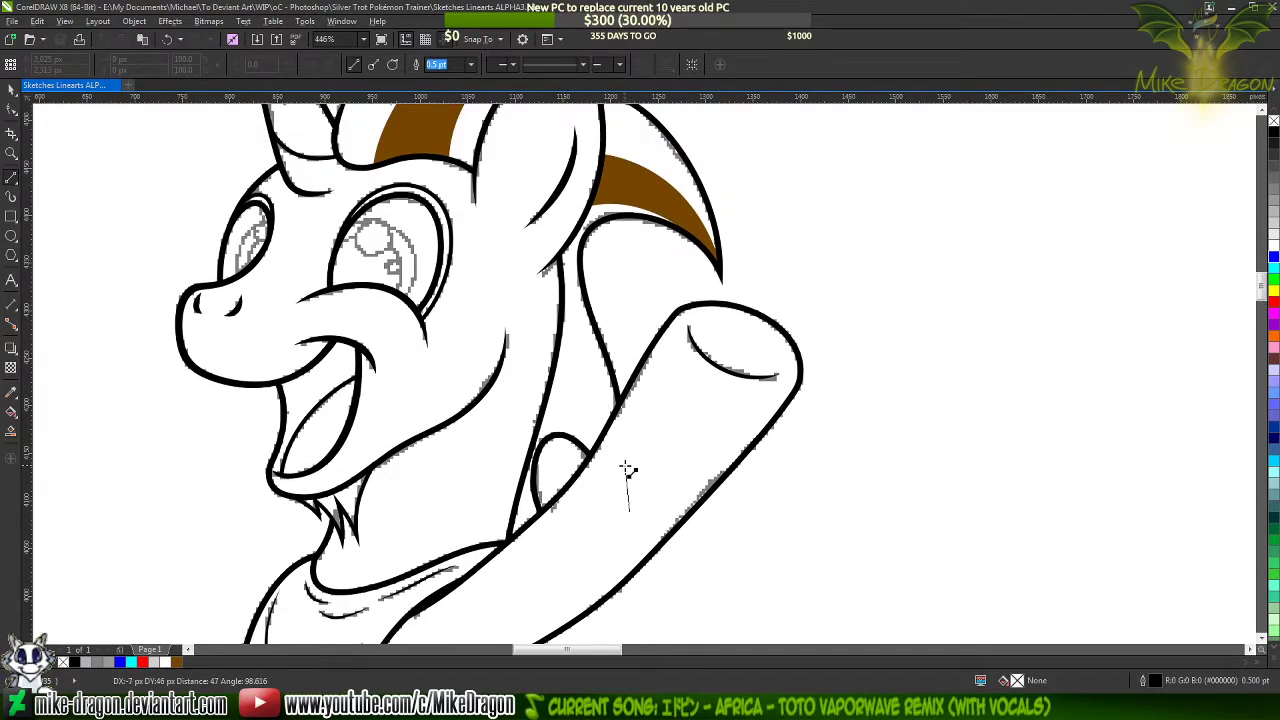
pyautogui.click(546, 321)
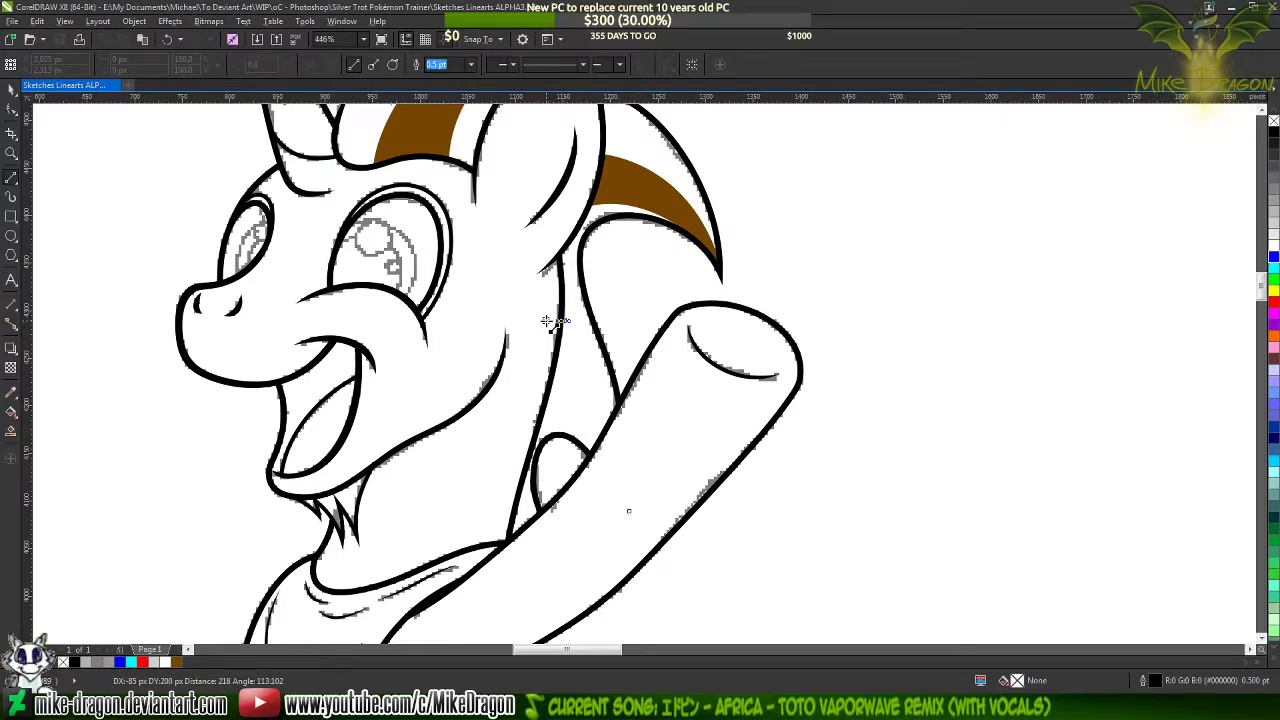
pyautogui.click(529, 391)
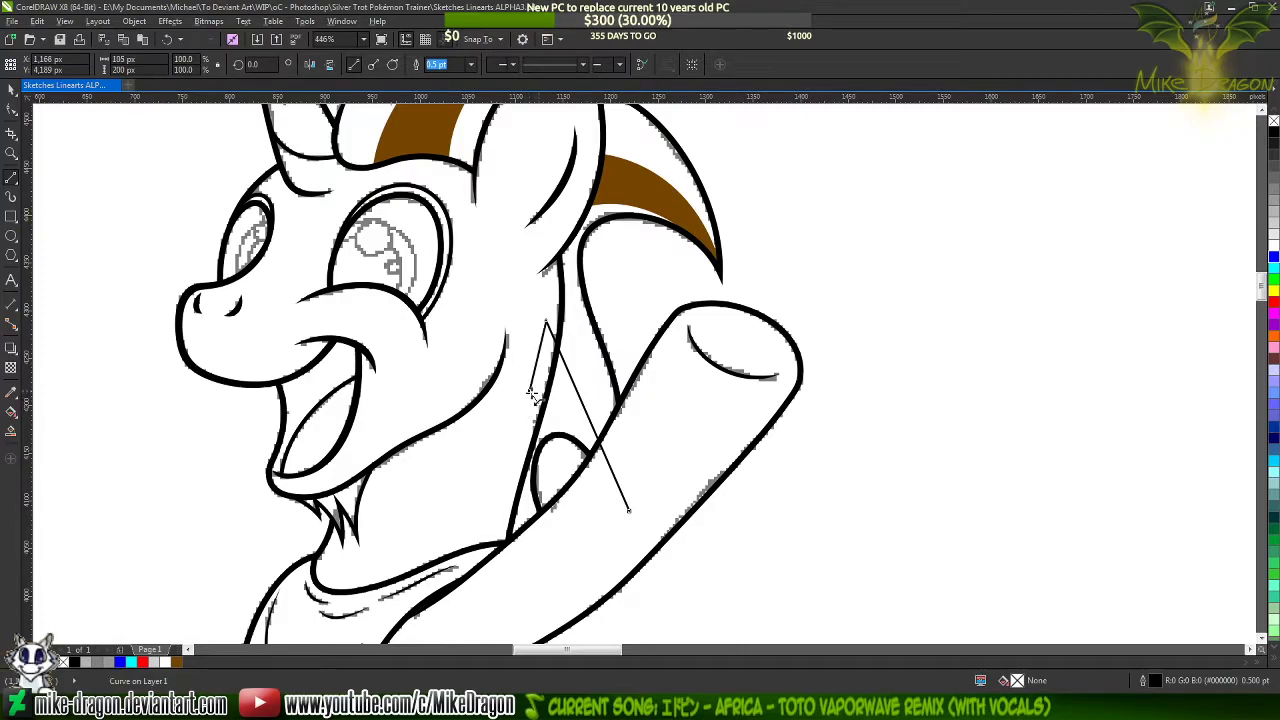
pyautogui.click(629, 511)
pyautogui.scroll(2, 617, 461)
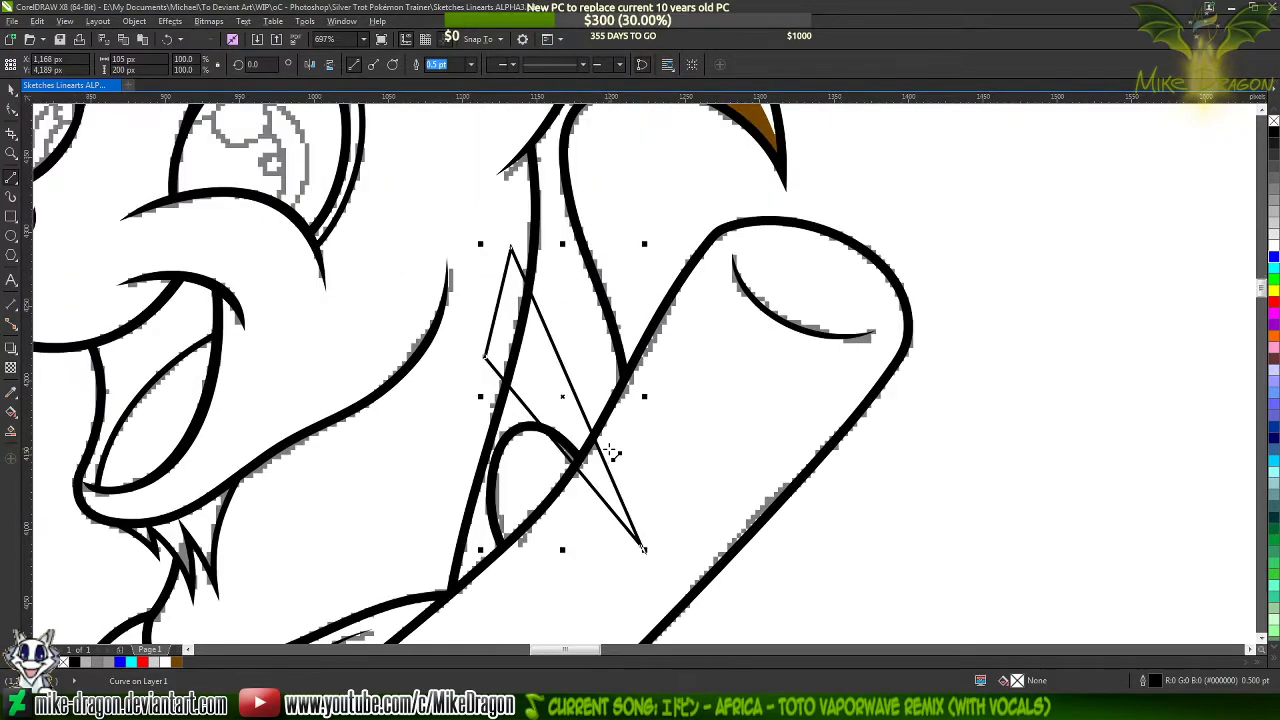
pyautogui.rightClick(1274, 257)
# Convert the triangle's sides to curves and bend its two long sides into a tapering mane streak
pyautogui.press('F10')
pyautogui.rightClick(549, 423)
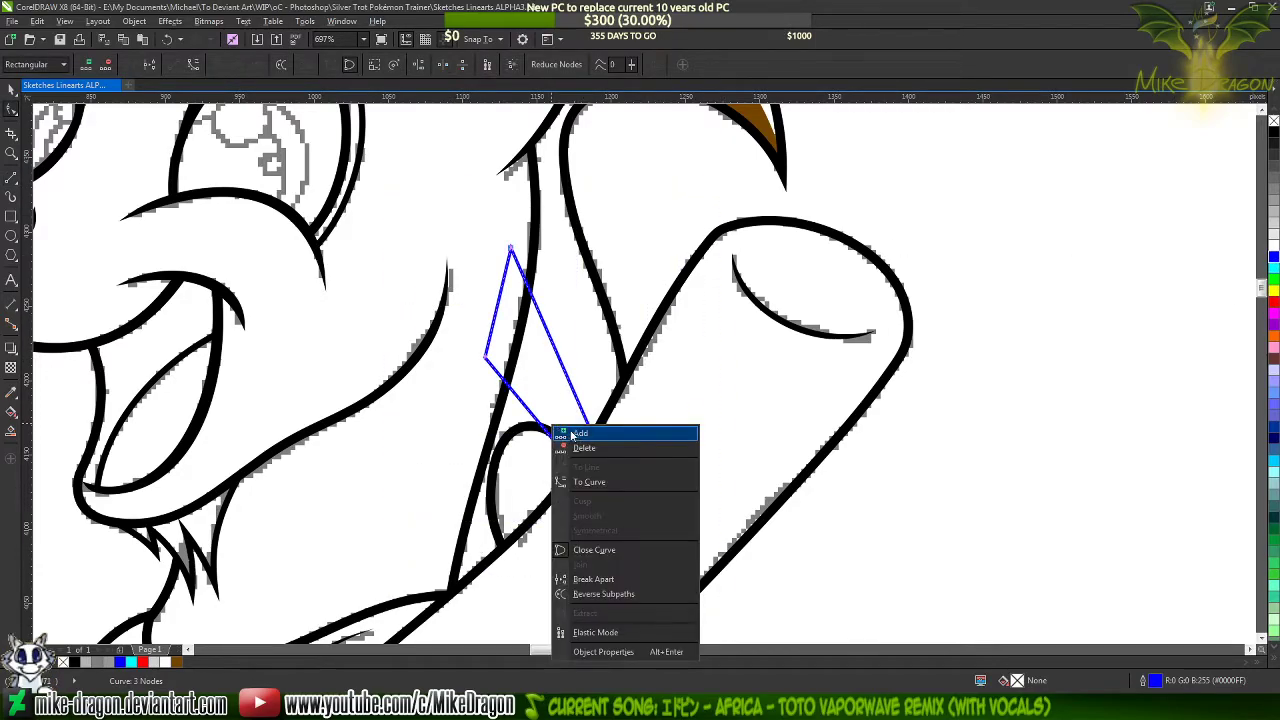
pyautogui.click(580, 481)
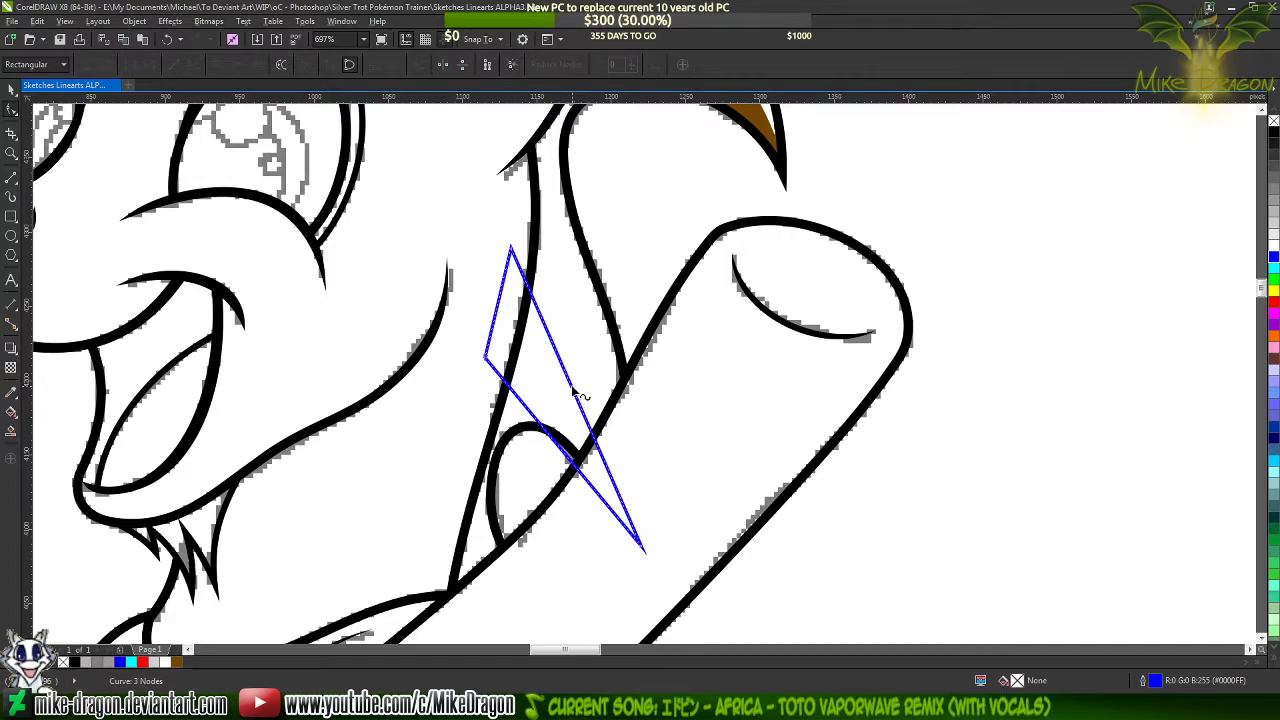
pyautogui.moveTo(578, 394)
pyautogui.mouseDown()
pyautogui.moveTo(582, 374)
pyautogui.moveTo(595, 385)
pyautogui.mouseUp()
pyautogui.moveTo(641, 549); pyautogui.dragTo(628, 561)
pyautogui.moveTo(629, 557); pyautogui.dragTo(630, 555)
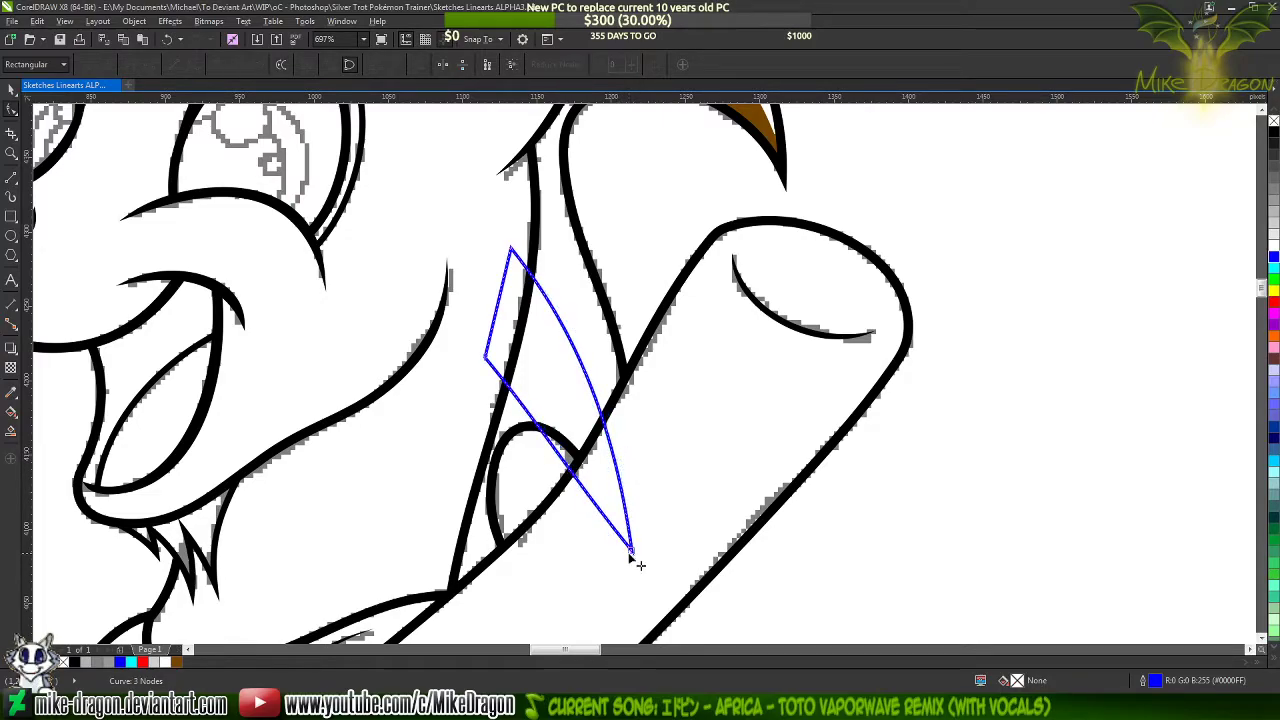
pyautogui.click(616, 477)
pyautogui.moveTo(622, 458); pyautogui.dragTo(640, 466)
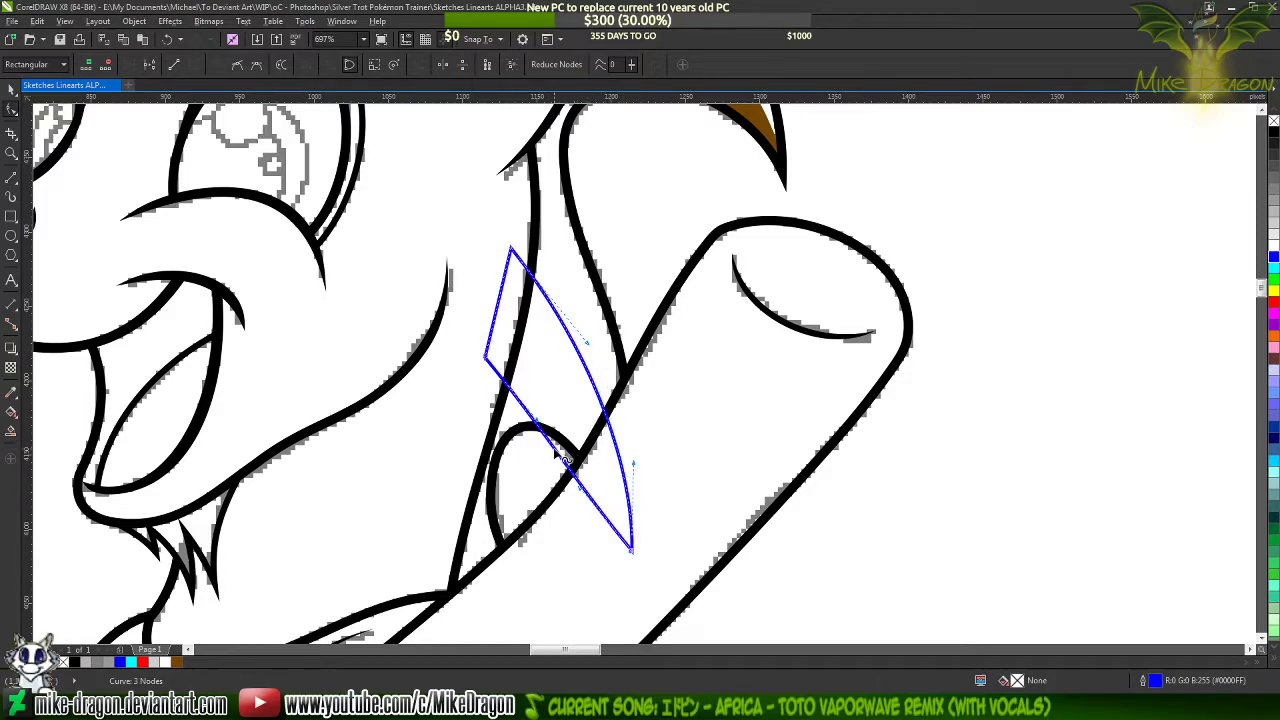
pyautogui.moveTo(563, 458); pyautogui.dragTo(585, 448)
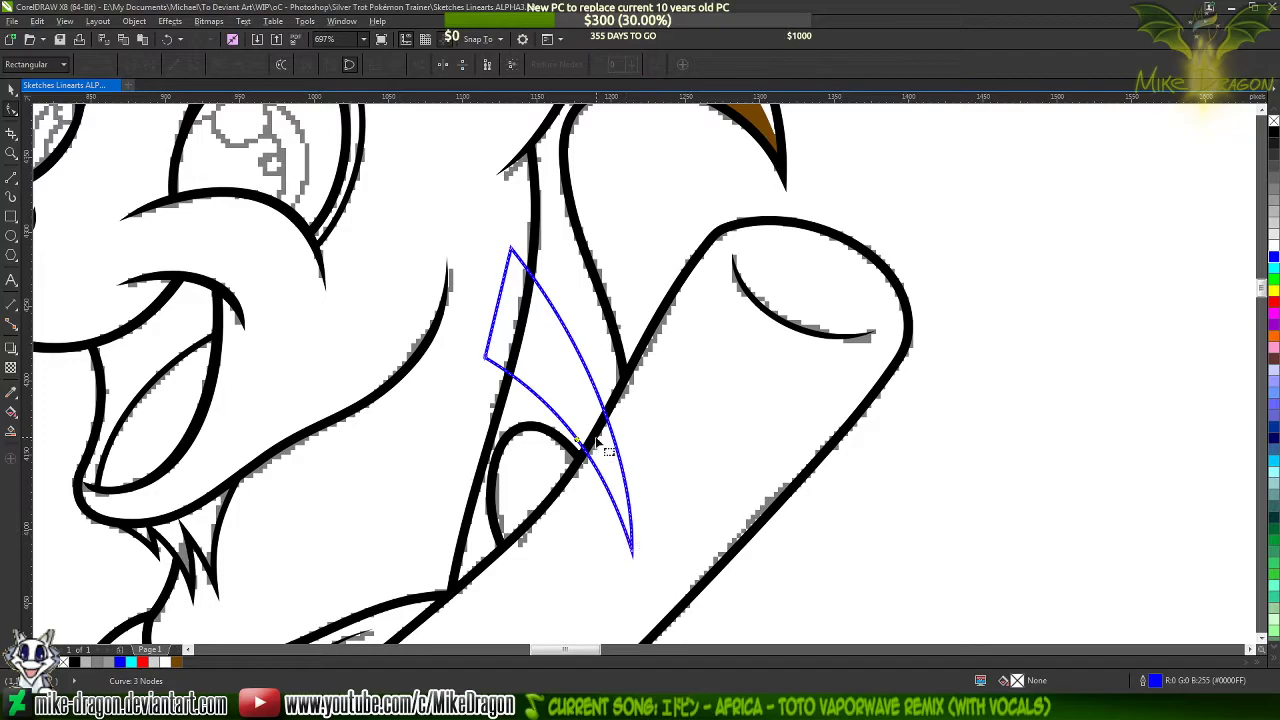
# Add nodes to the streak's long sides where they cross the raised foreleg line and the back-of-neck line
pyautogui.scroll(5, 593, 444)
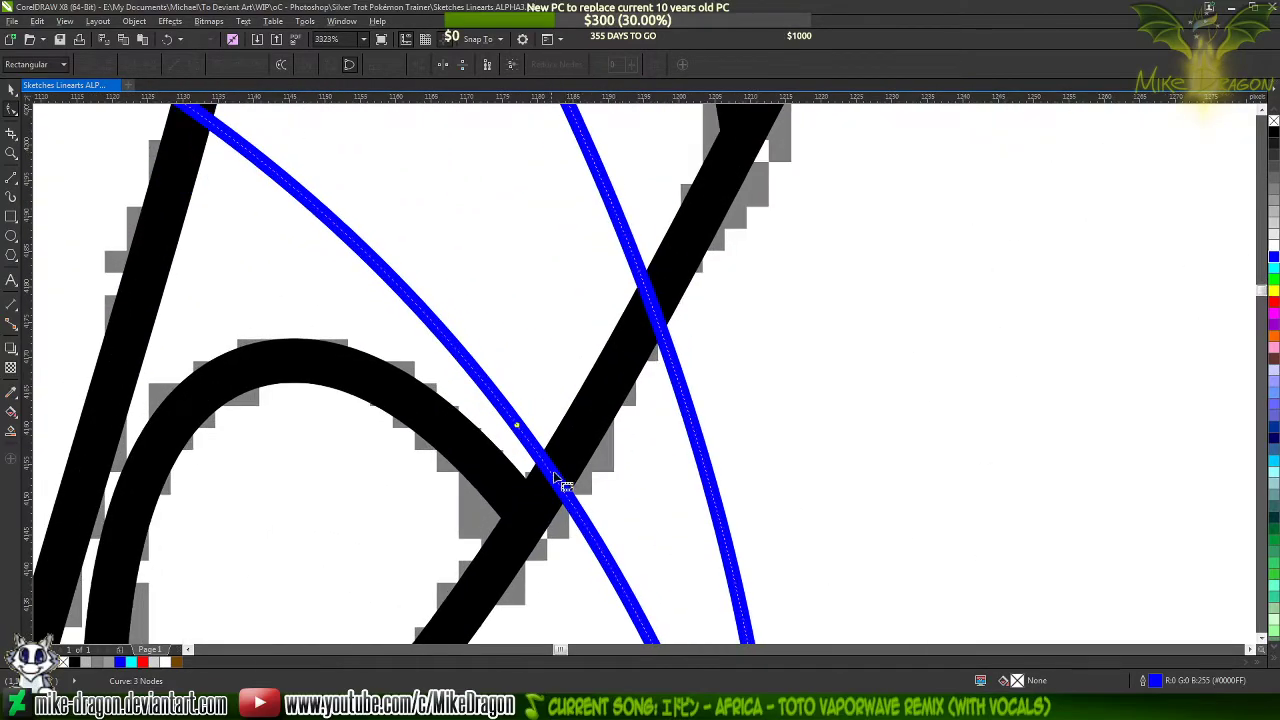
pyautogui.doubleClick(554, 480)
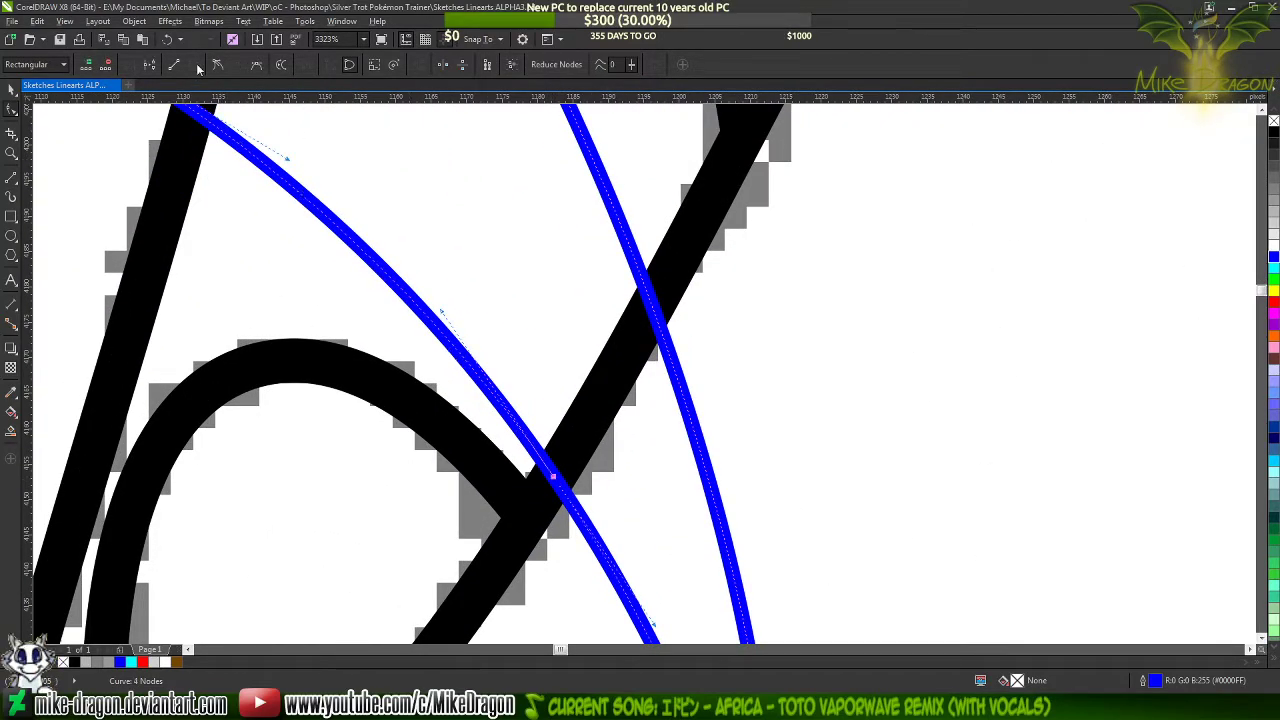
pyautogui.click(658, 318)
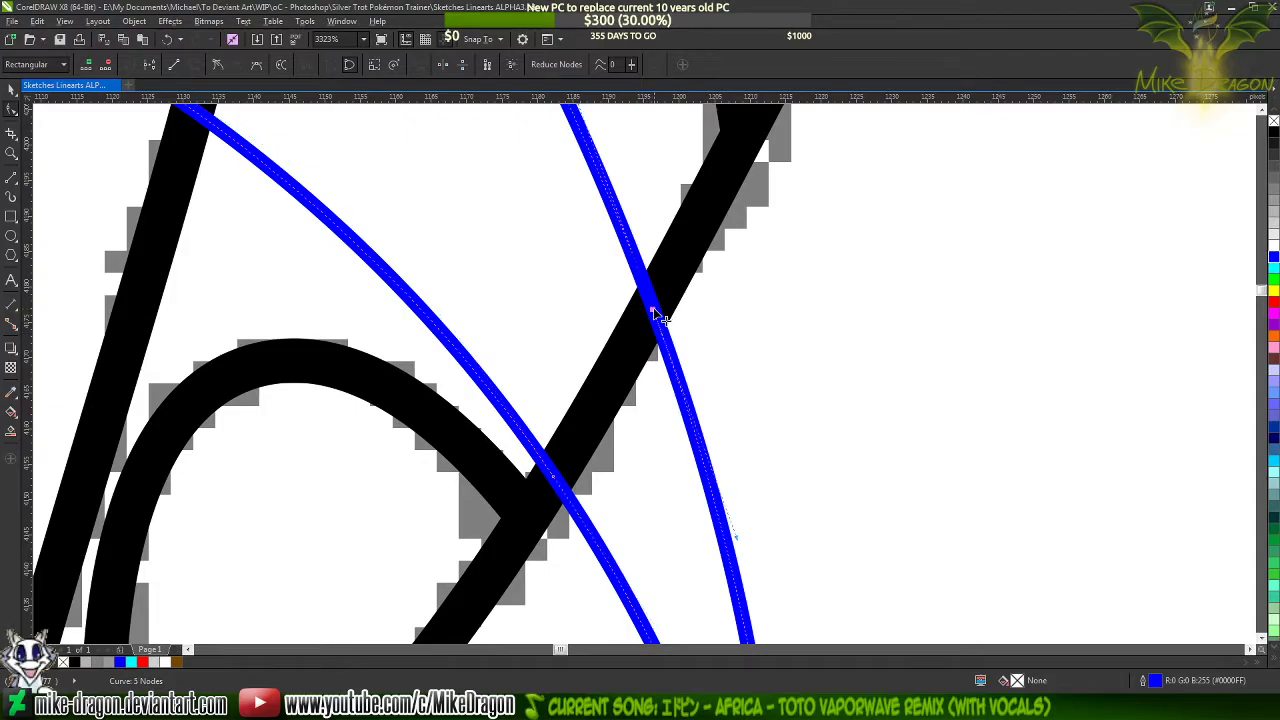
pyautogui.scroll(-3, 681, 473)
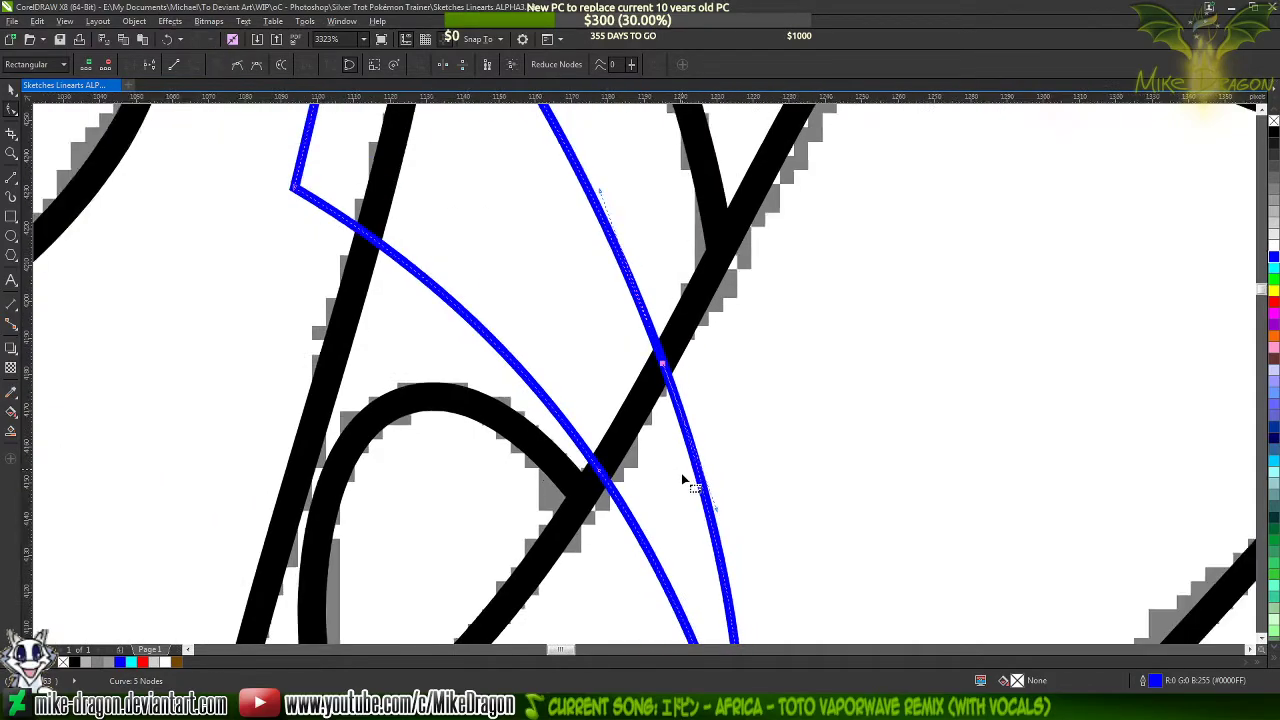
pyautogui.scroll(-2, 491, 434)
pyautogui.scroll(5, 503, 298)
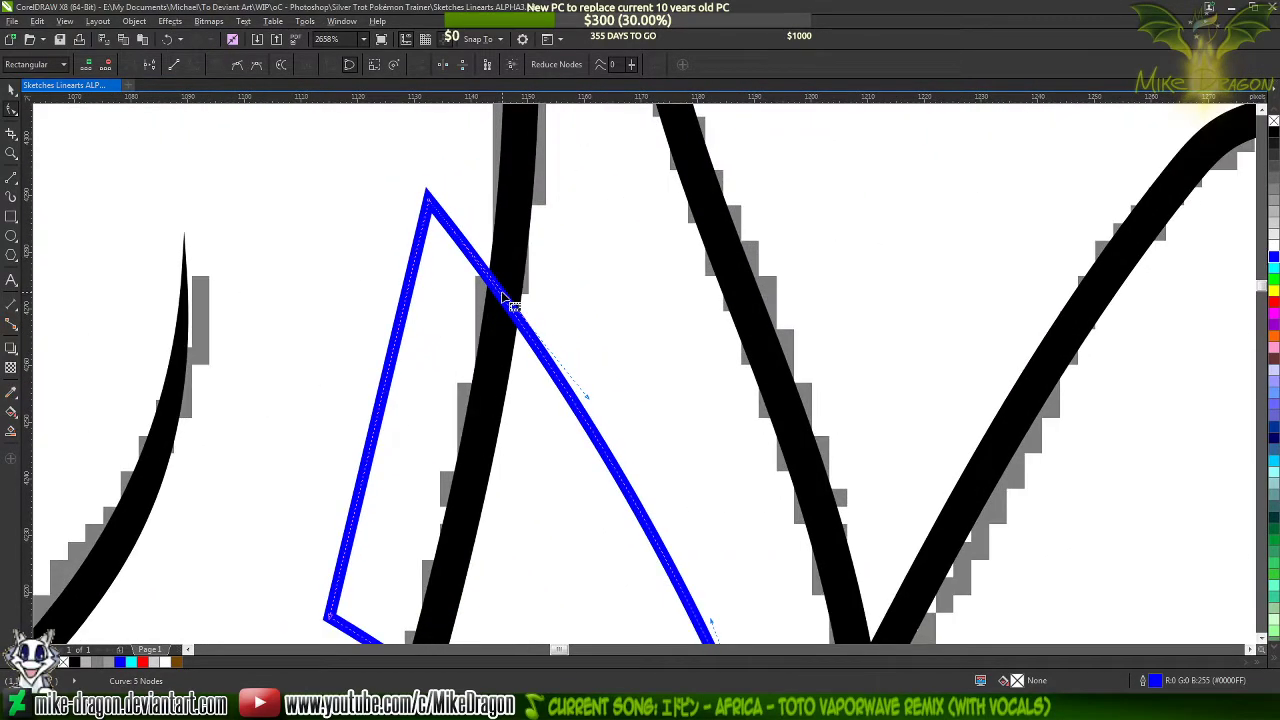
pyautogui.doubleClick(510, 305)
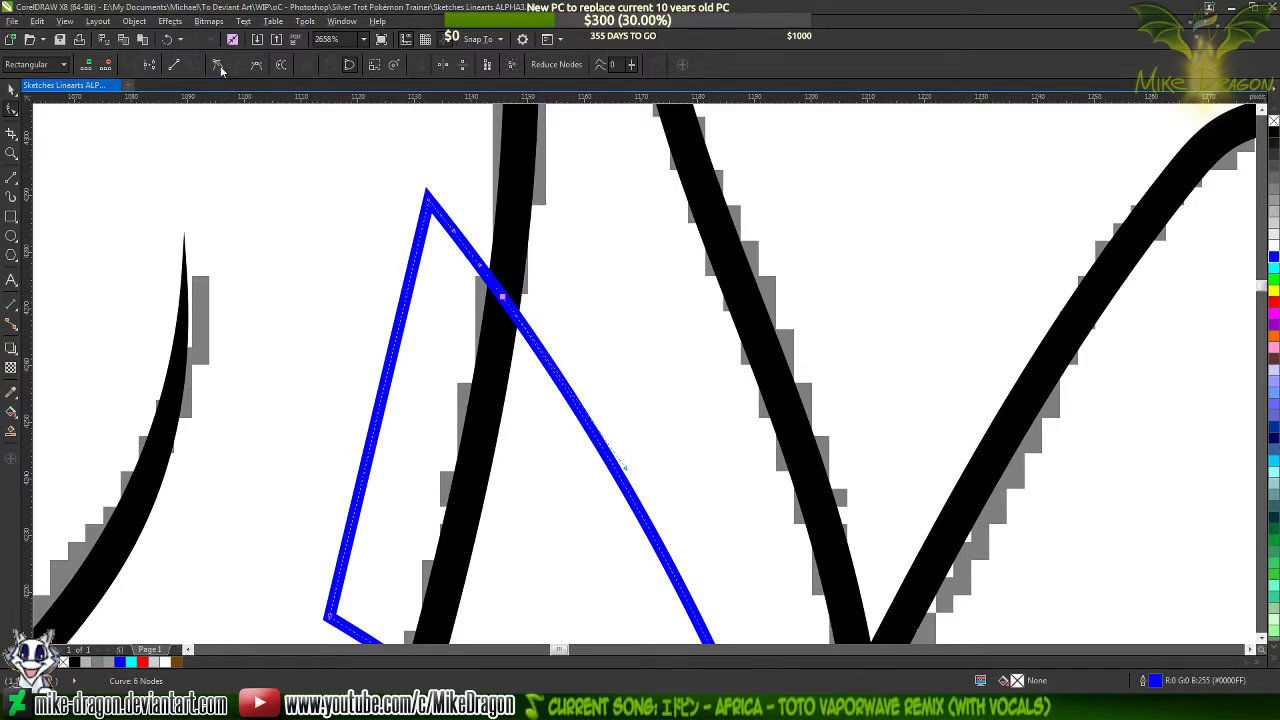
pyautogui.scroll(-2, 423, 193)
pyautogui.scroll(1, 425, 452)
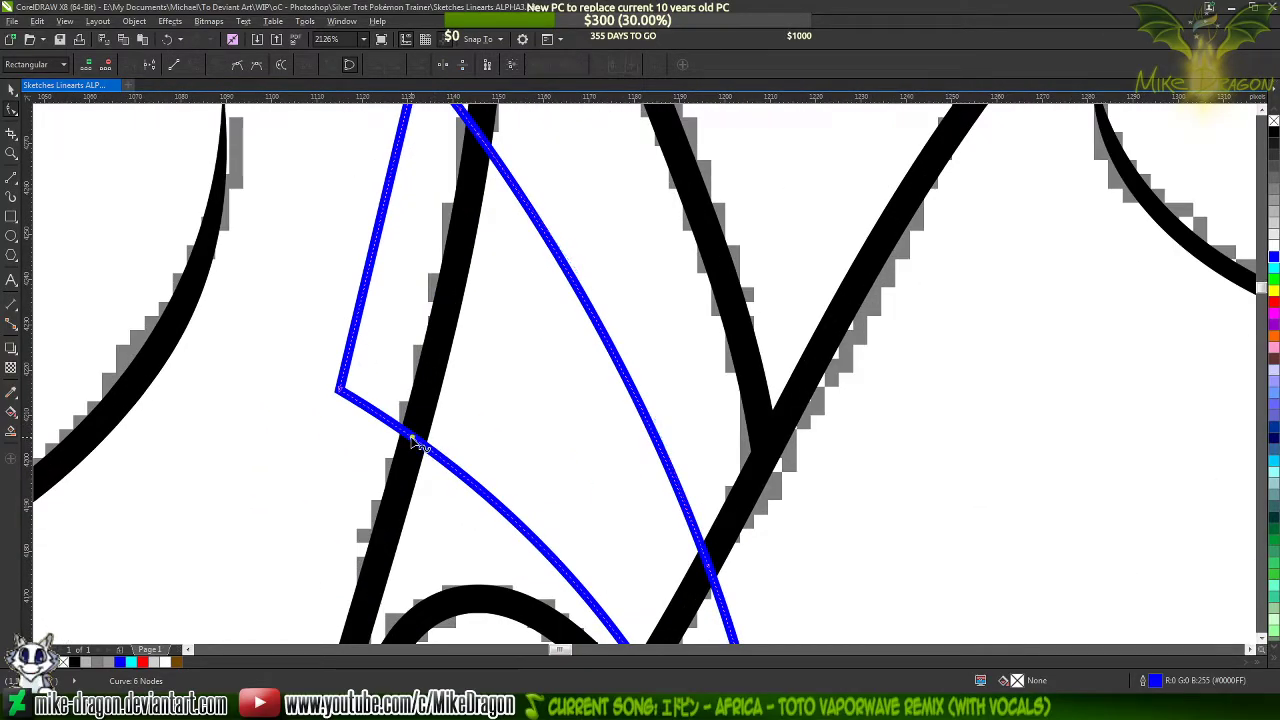
pyautogui.doubleClick(411, 436)
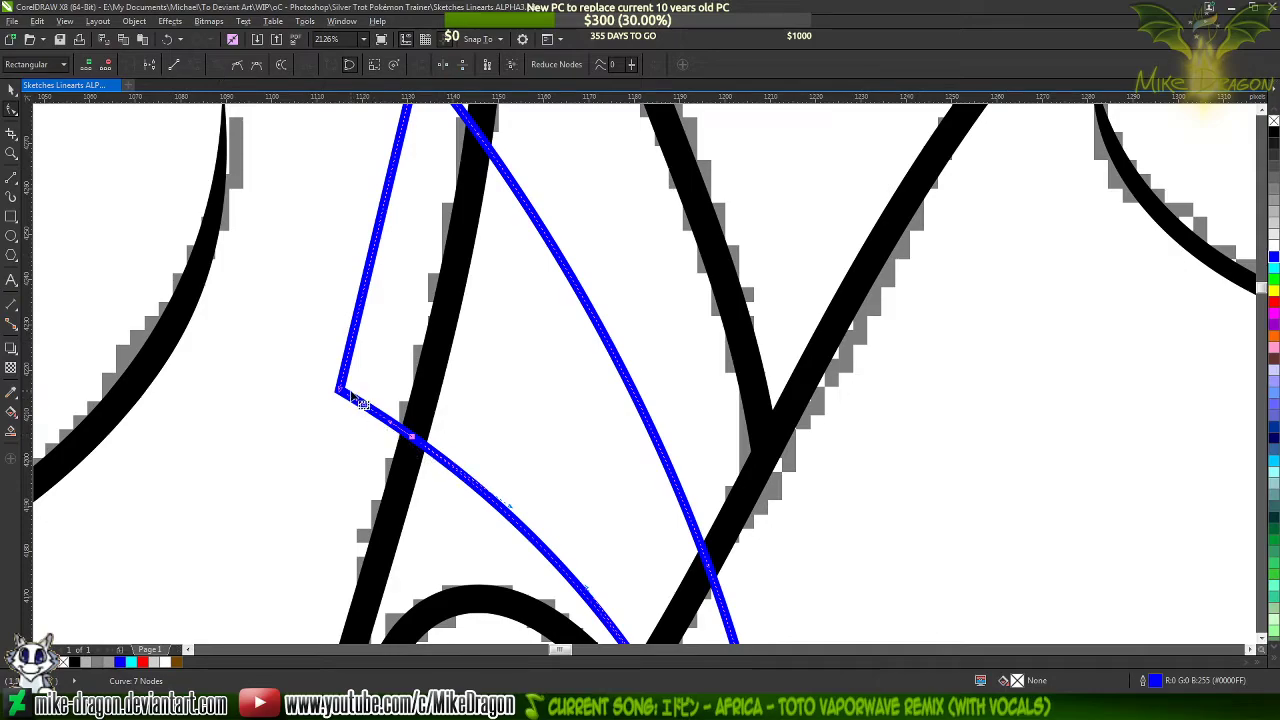
# Move the streak's two neck-side corner nodes onto the back-of-neck line and align the short edge along it
pyautogui.moveTo(341, 392); pyautogui.dragTo(420, 443)
pyautogui.scroll(-1, 443, 534)
pyautogui.scroll(1, 445, 392)
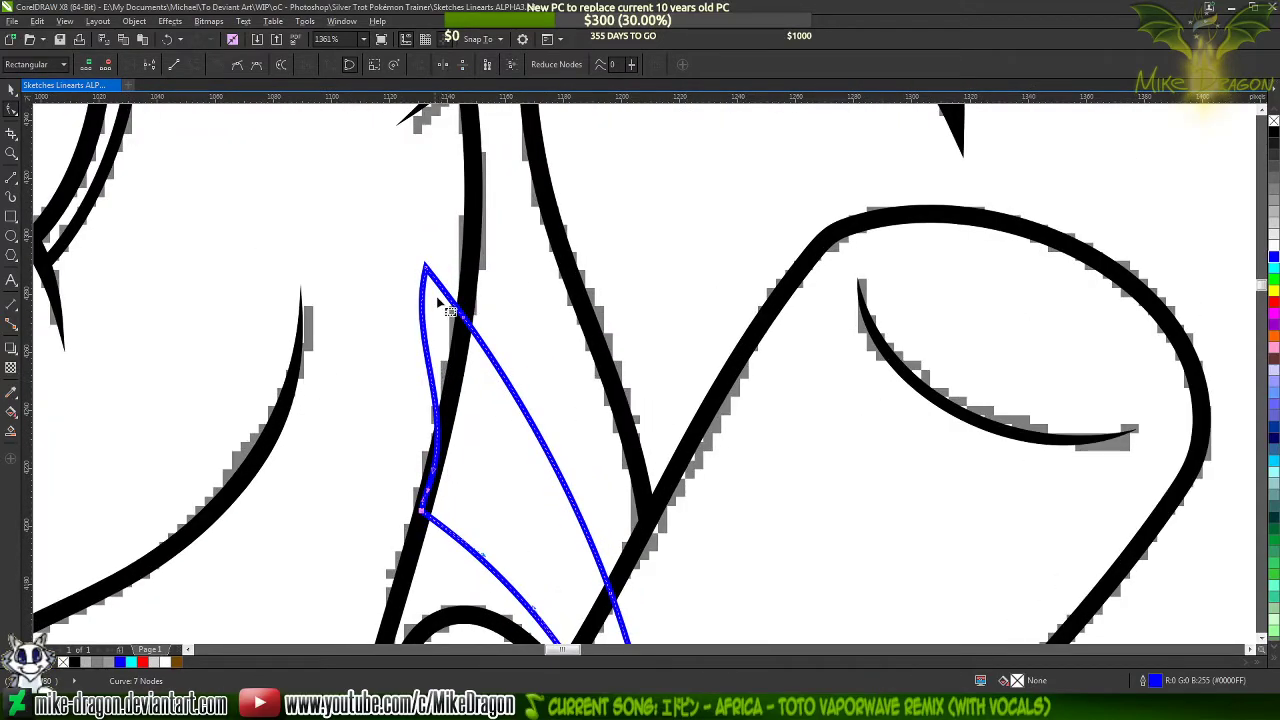
pyautogui.moveTo(426, 268); pyautogui.dragTo(455, 298)
pyautogui.scroll(4, 465, 365)
pyautogui.scroll(-2, 446, 255)
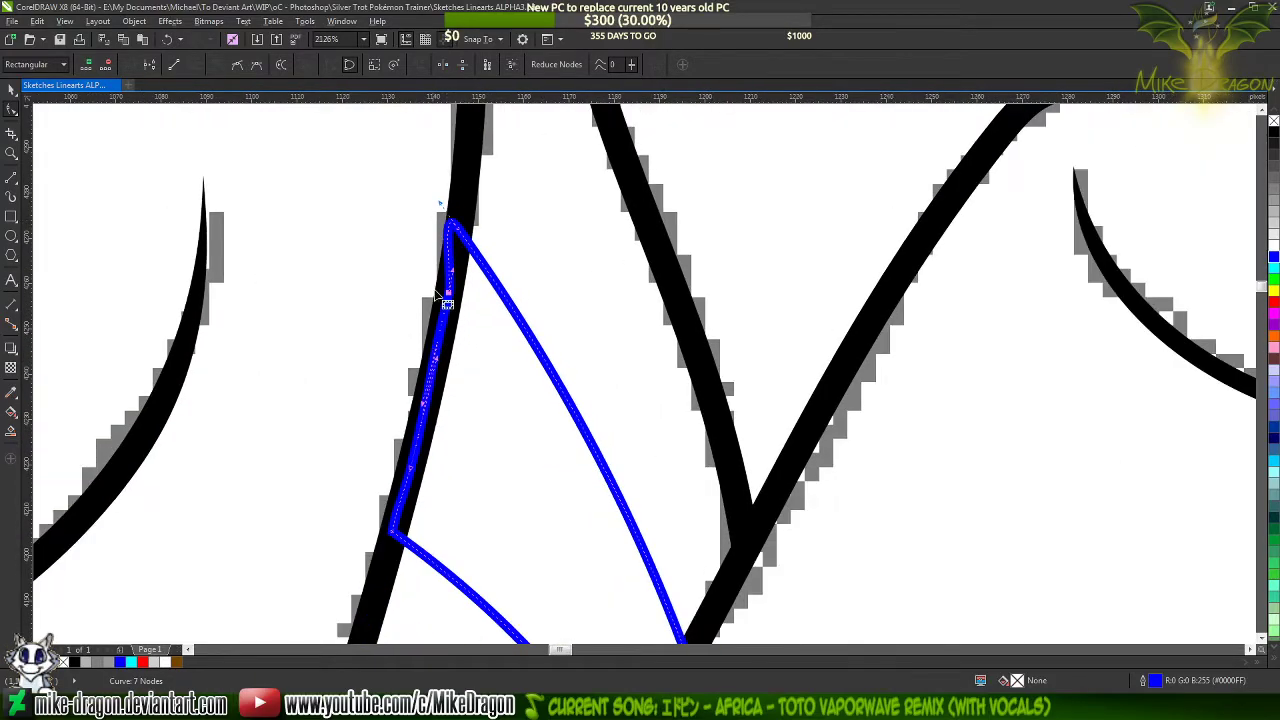
pyautogui.scroll(2, 437, 340)
pyautogui.scroll(-2, 499, 328)
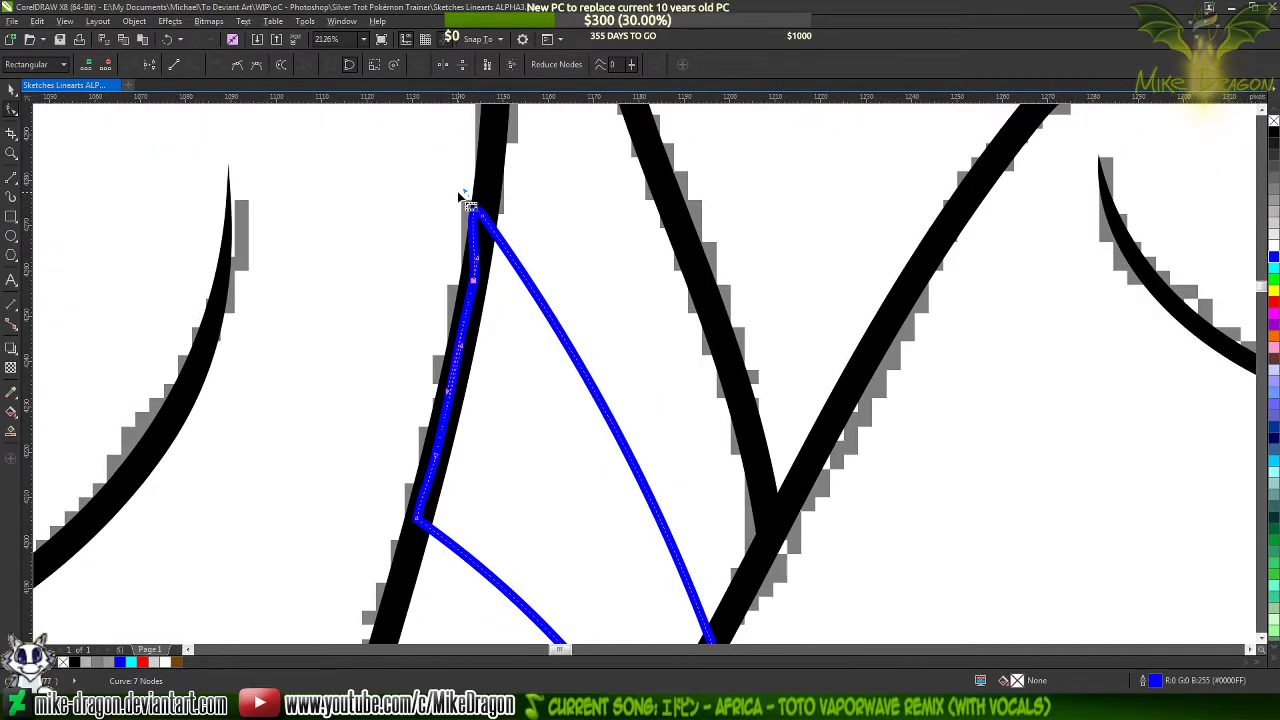
pyautogui.click(467, 191)
pyautogui.click(482, 216)
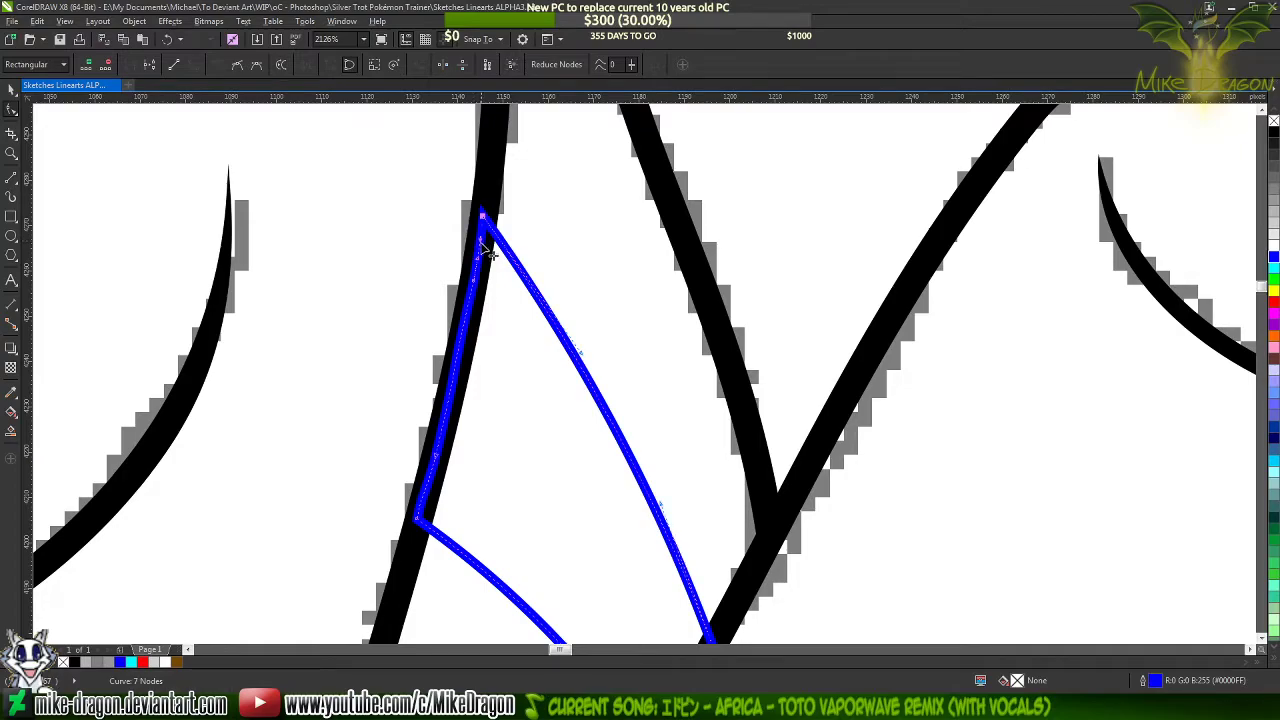
pyautogui.scroll(1, 451, 501)
pyautogui.scroll(-2, 451, 501)
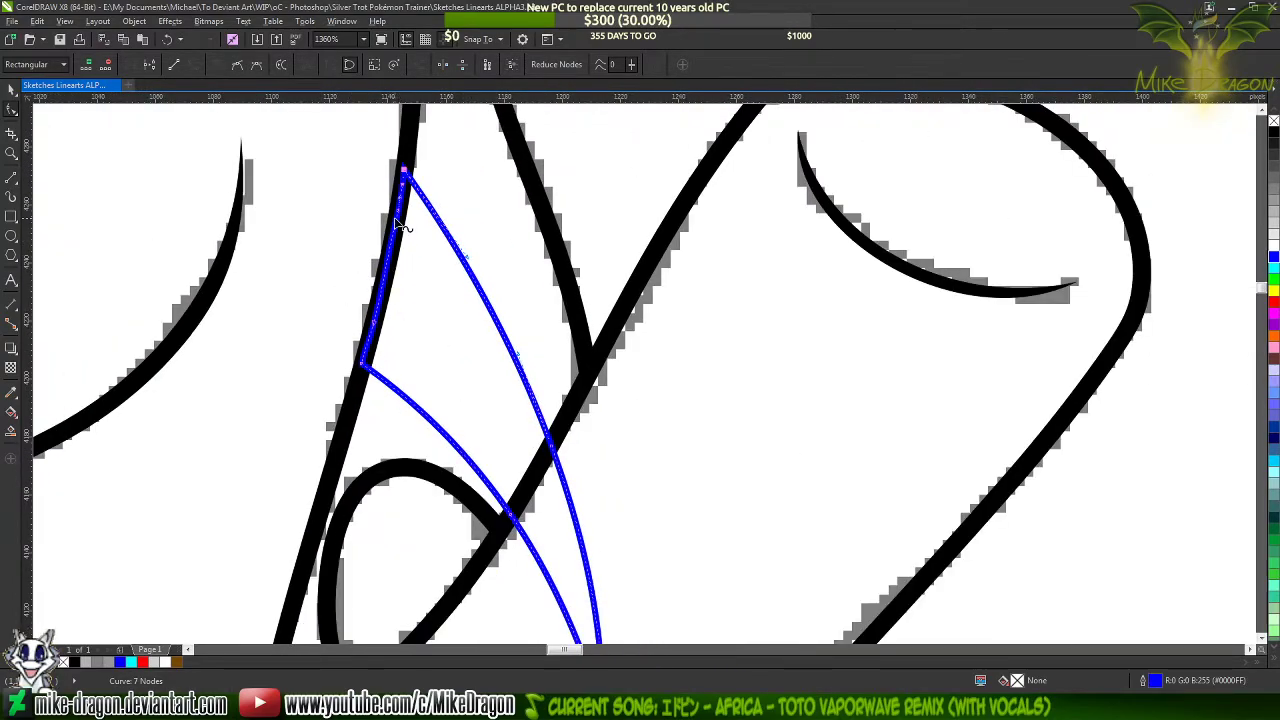
# Pull the streak's lower tip back onto the raised foreleg line and adjust the curve handles so the end follows it
pyautogui.scroll(-1, 457, 414)
pyautogui.scroll(3, 500, 500)
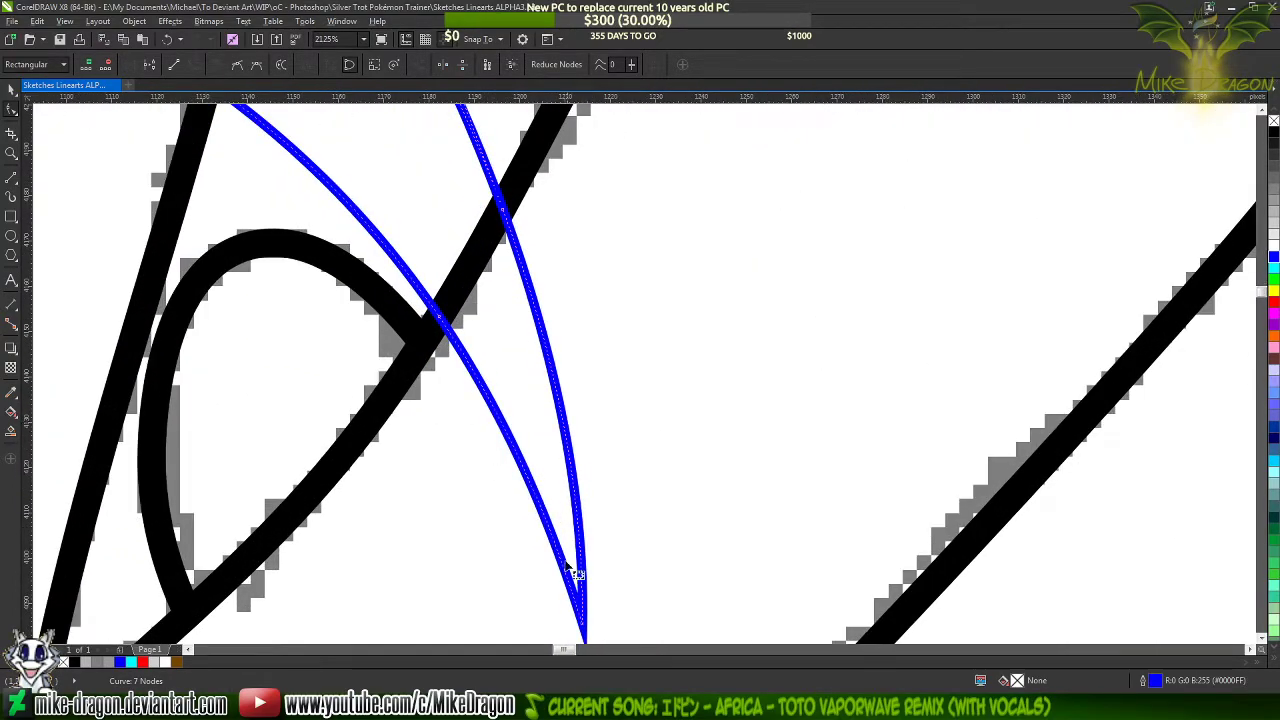
pyautogui.moveTo(586, 628); pyautogui.dragTo(470, 270)
pyautogui.scroll(-1, 500, 380)
pyautogui.scroll(2, 457, 257)
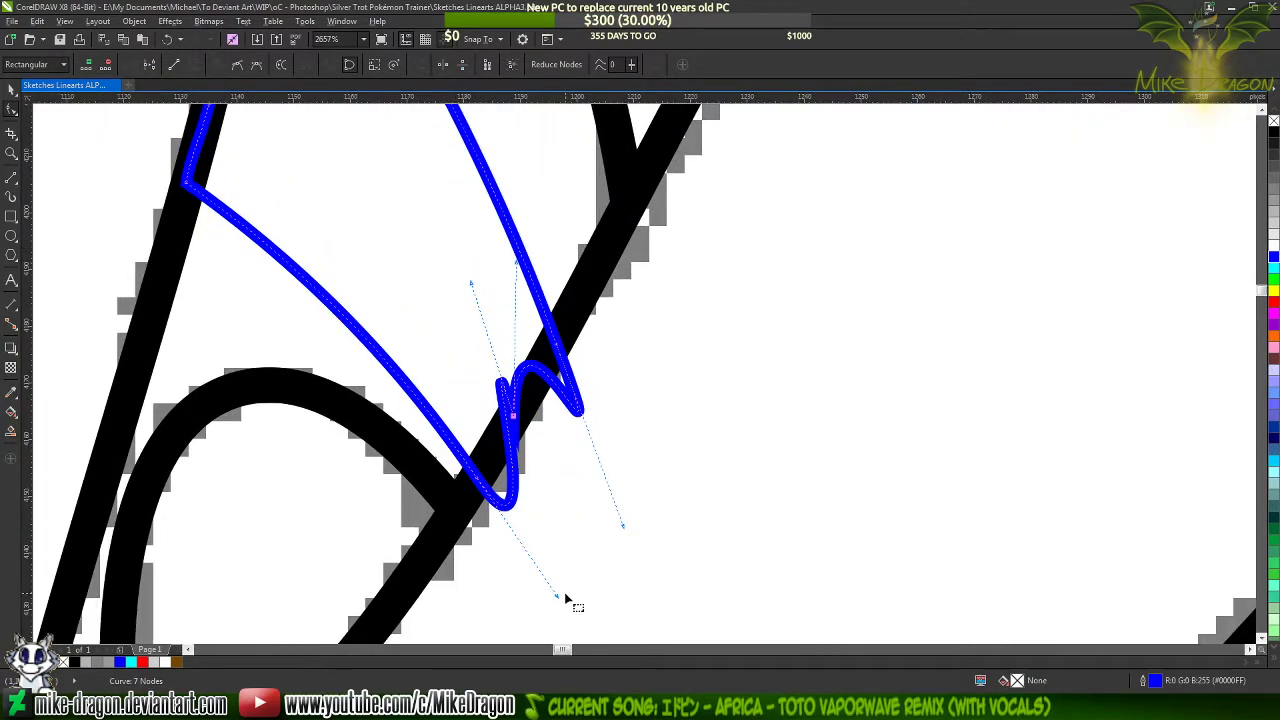
pyautogui.click(500, 497)
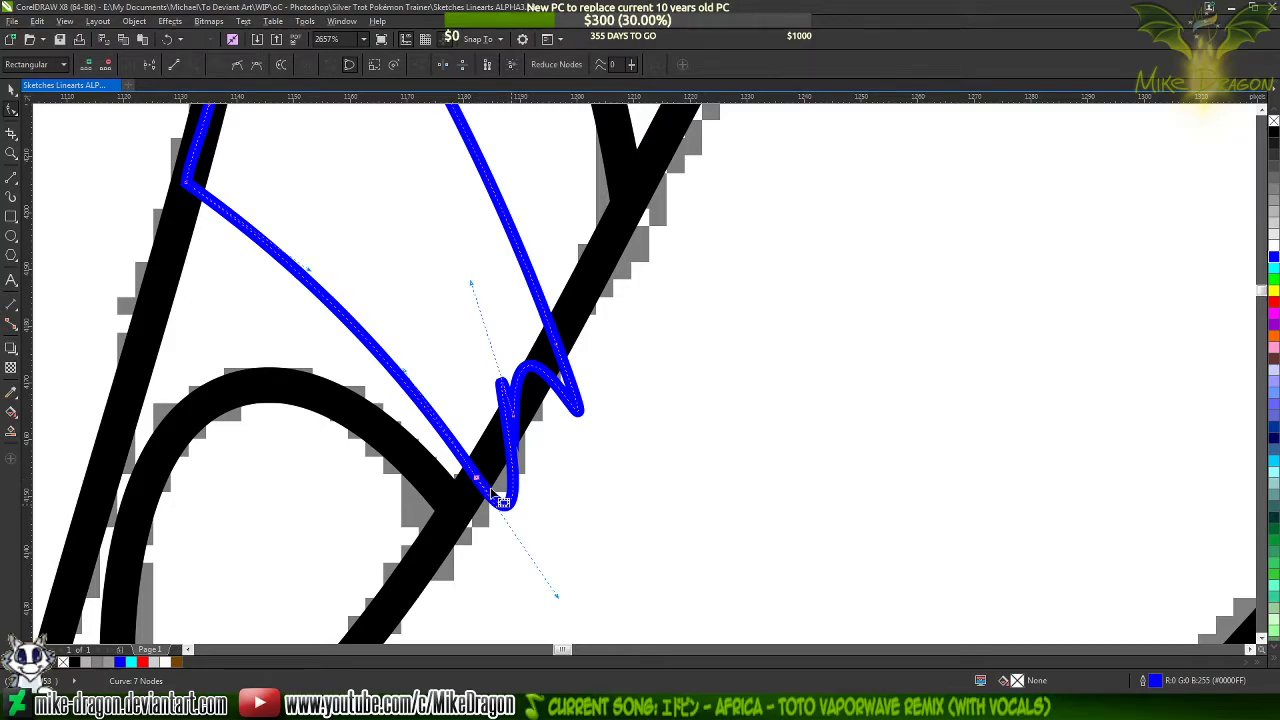
pyautogui.moveTo(560, 600); pyautogui.dragTo(517, 452)
pyautogui.moveTo(470, 285); pyautogui.dragTo(545, 310)
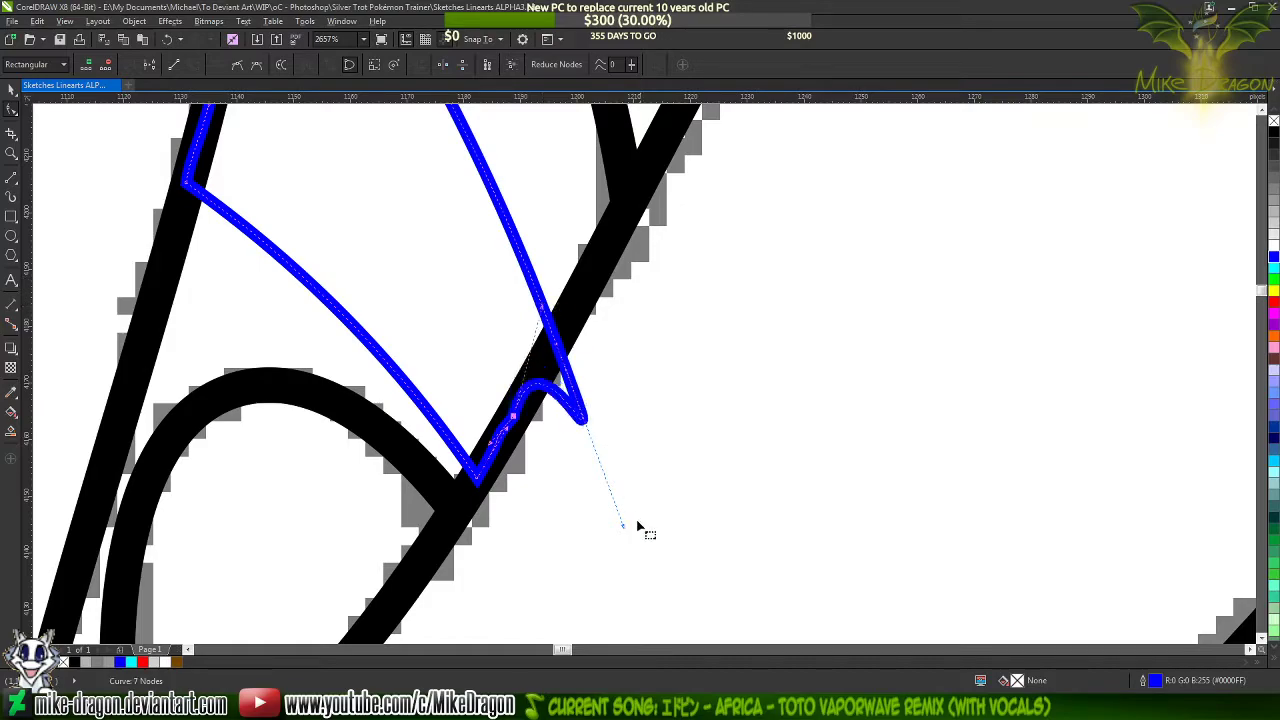
pyautogui.moveTo(625, 530); pyautogui.dragTo(580, 406)
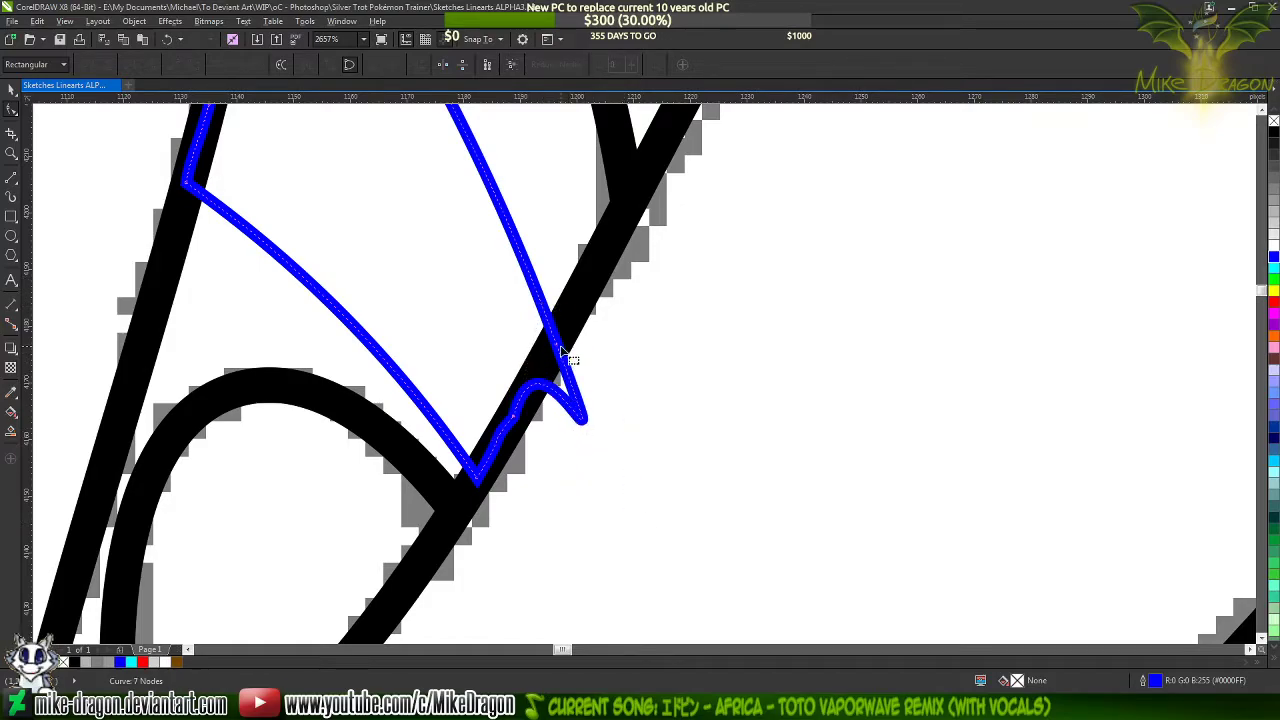
pyautogui.moveTo(622, 530)
pyautogui.mouseDown()
pyautogui.moveTo(543, 357)
pyautogui.moveTo(540, 425)
pyautogui.moveTo(551, 332)
pyautogui.moveTo(549, 352)
pyautogui.mouseUp()
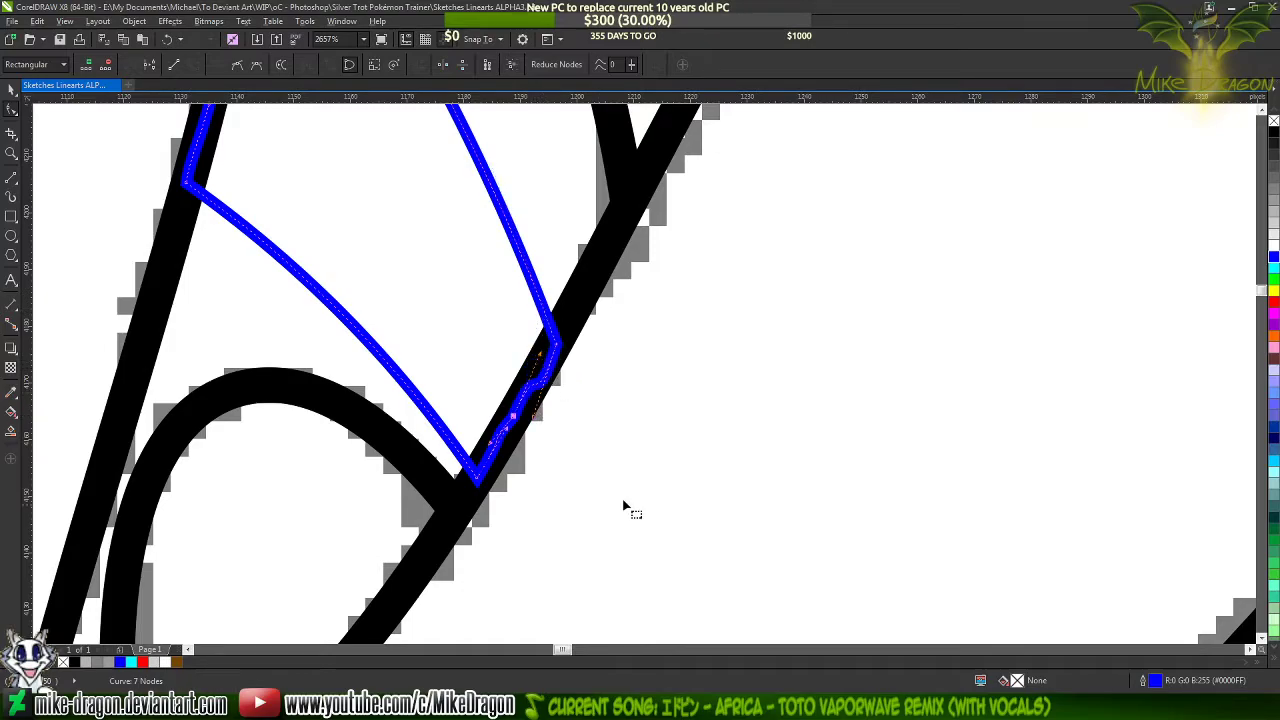
# Give the lower mane streak a uniform brown fill (#754600) sampled from the front mane streak
pyautogui.scroll(-4, 623, 508)
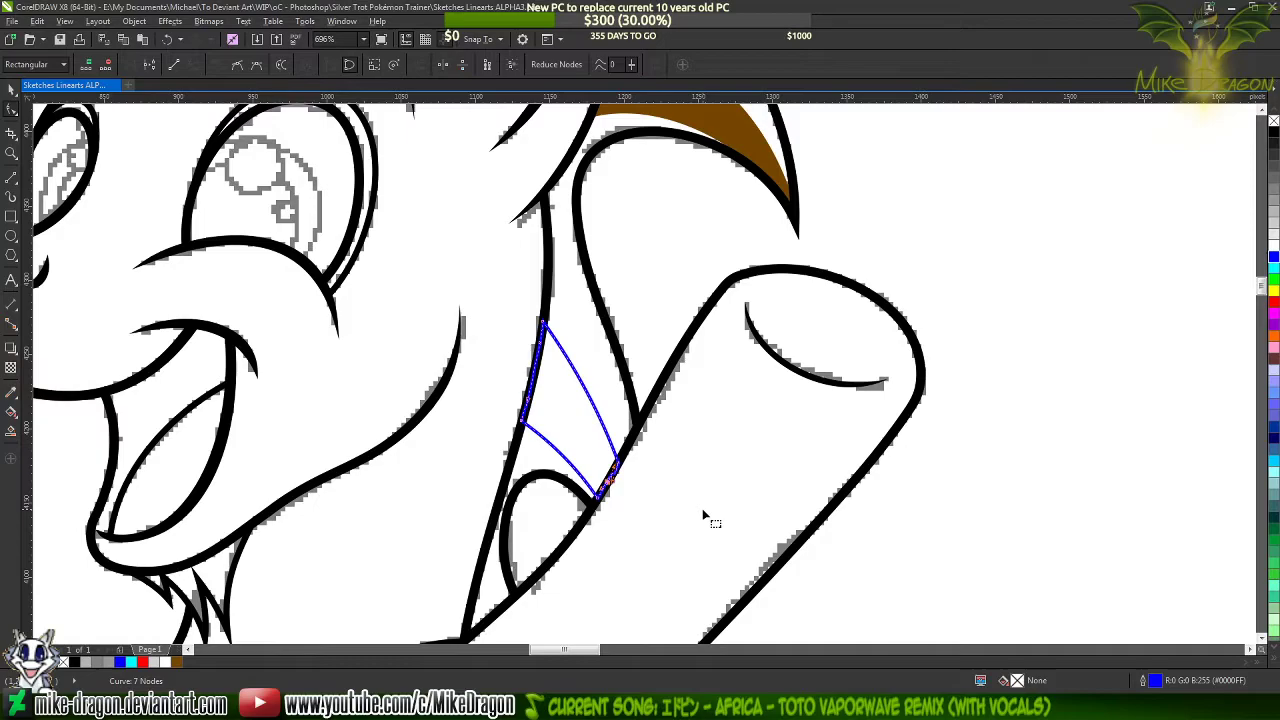
pyautogui.scroll(-2, 704, 518)
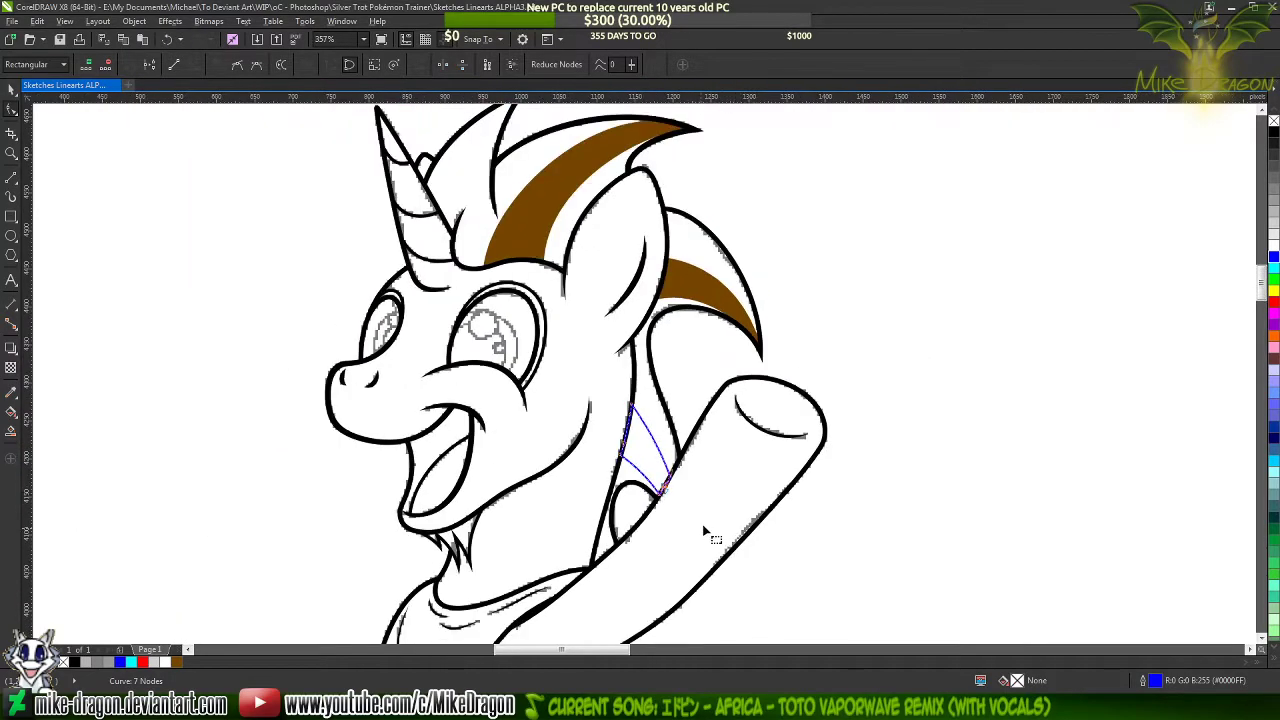
pyautogui.doubleClick(1017, 681)
pyautogui.click(429, 251)
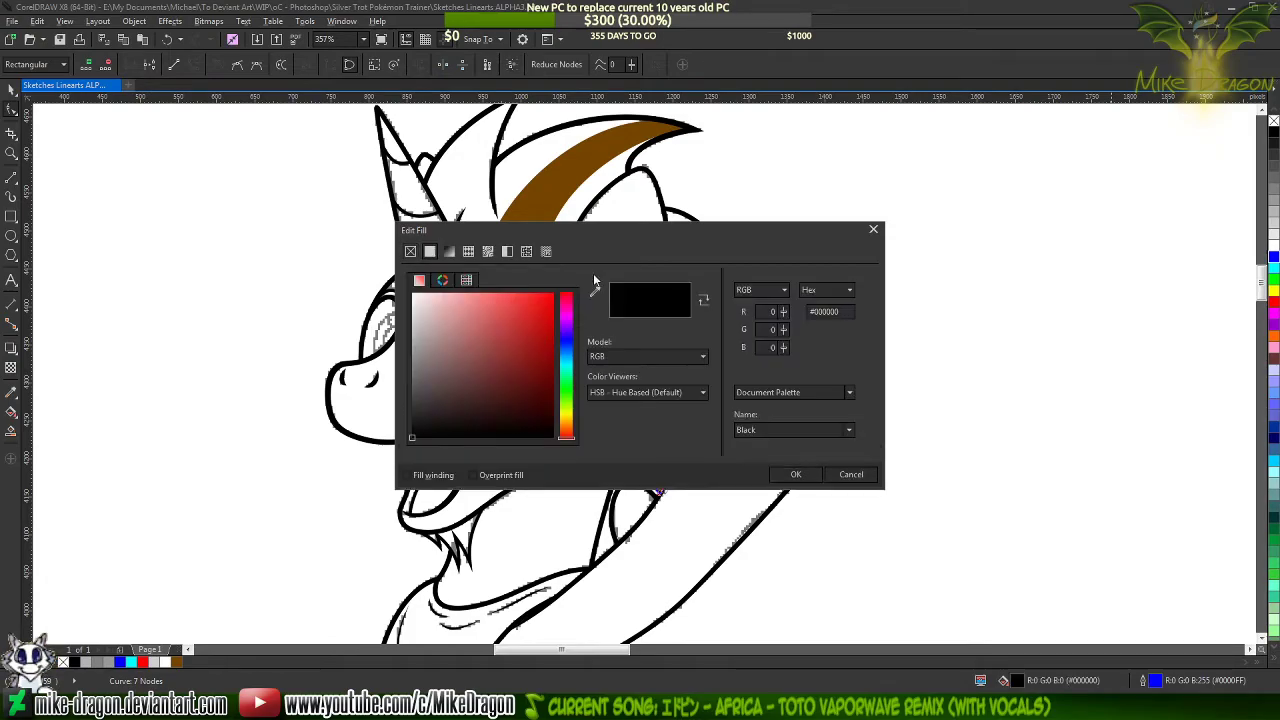
pyautogui.click(596, 293)
pyautogui.click(586, 208)
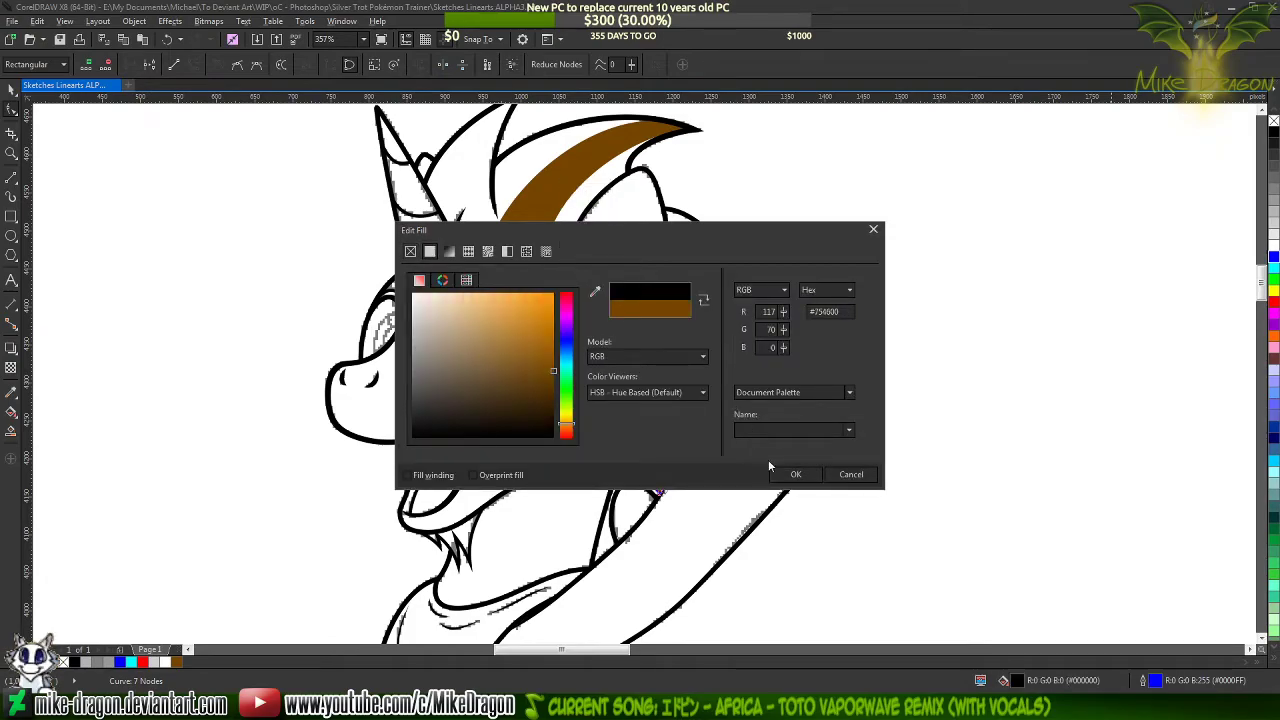
pyautogui.click(797, 474)
# Set the lower mane streak's outline to the same brown (#754600), sampled from the front streak, and deselect it
pyautogui.doubleClick(1159, 683)
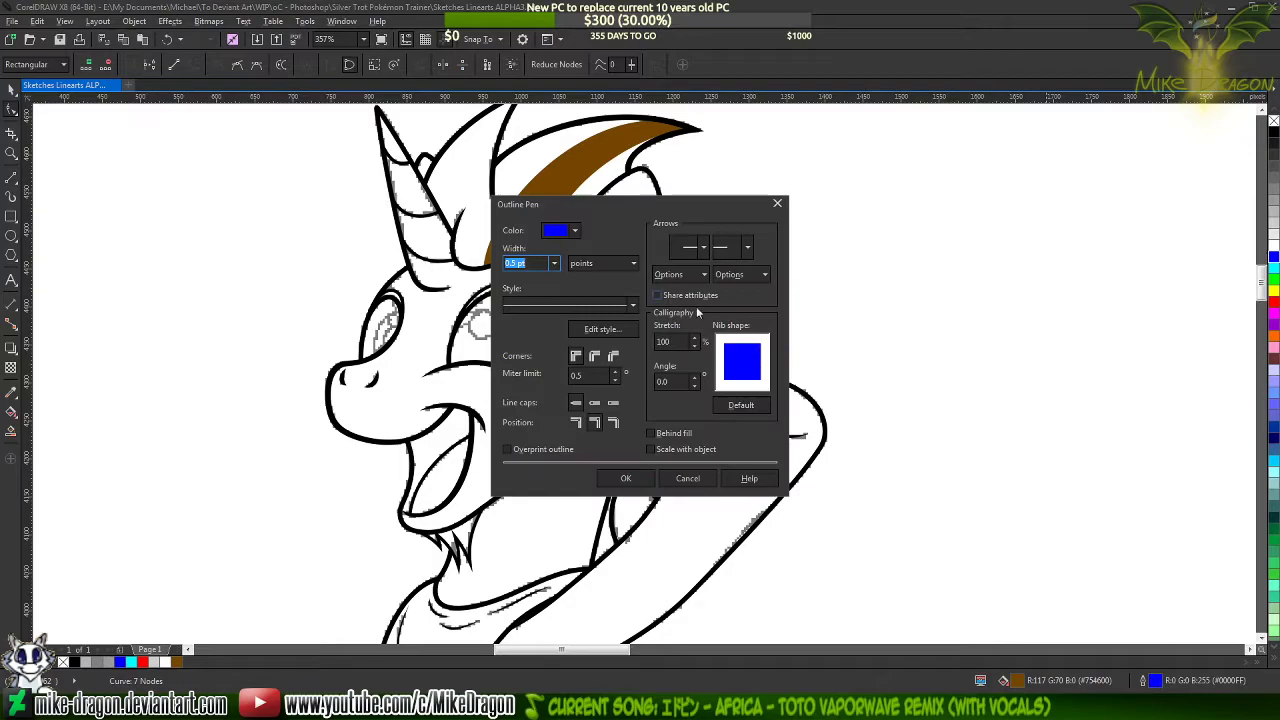
pyautogui.click(575, 230)
pyautogui.click(597, 266)
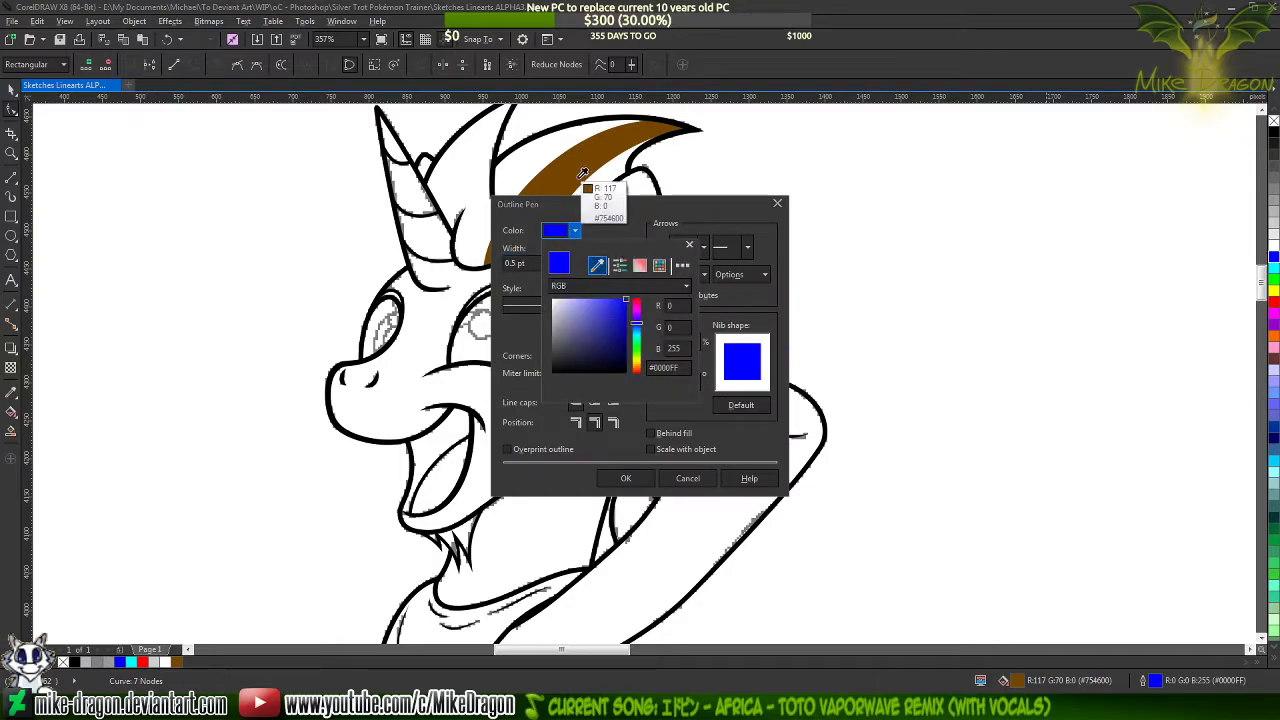
pyautogui.click(576, 181)
pyautogui.click(655, 496)
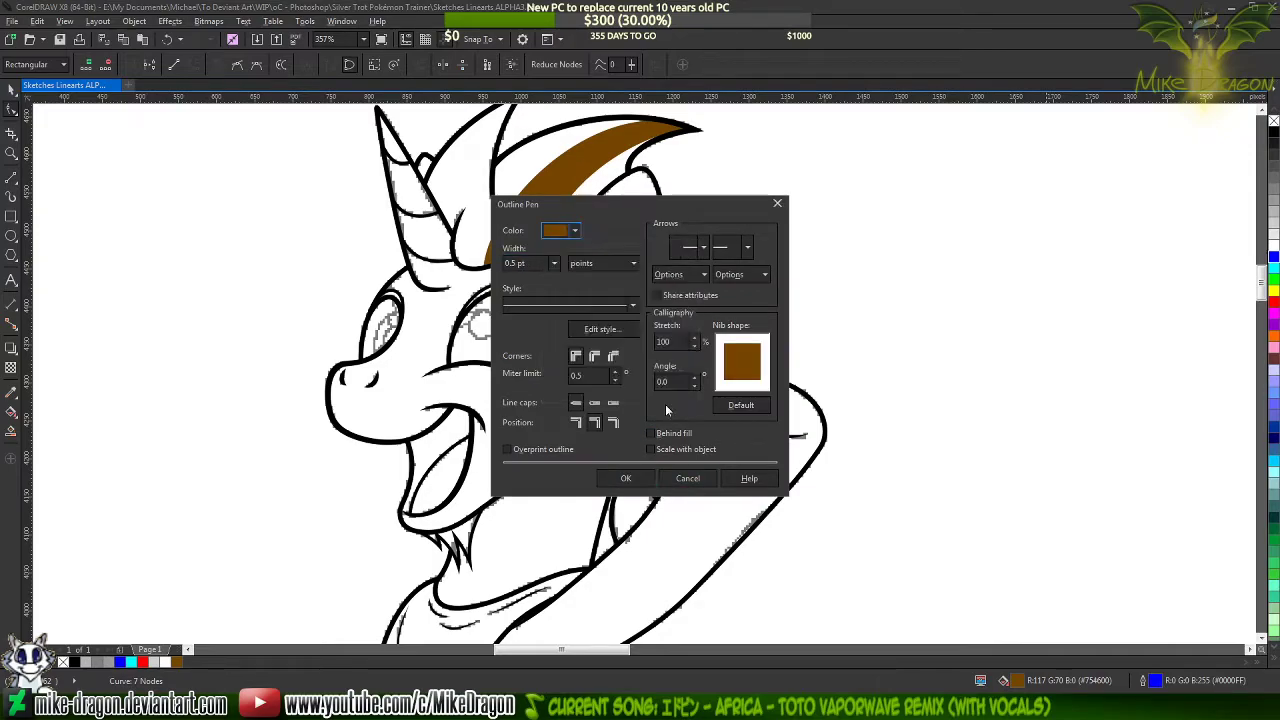
pyautogui.click(626, 478)
pyautogui.scroll(1, 690, 492)
pyautogui.scroll(4, 688, 488)
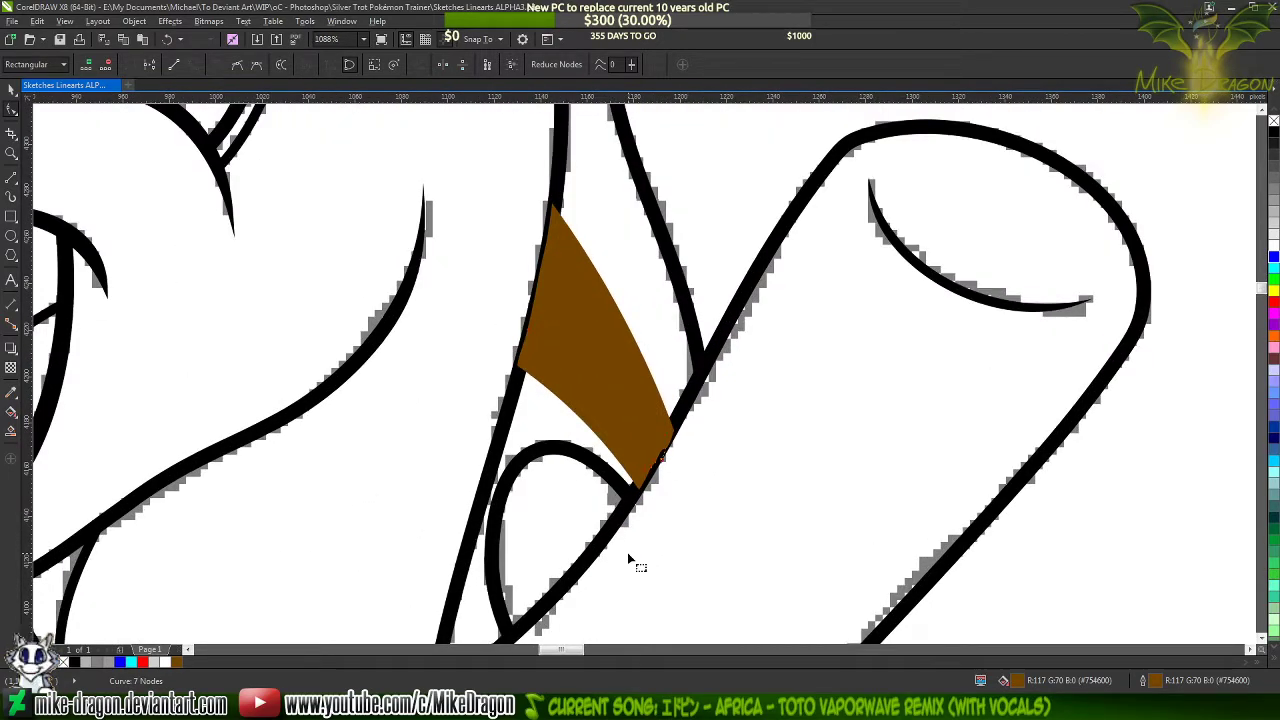
pyautogui.click(680, 537)
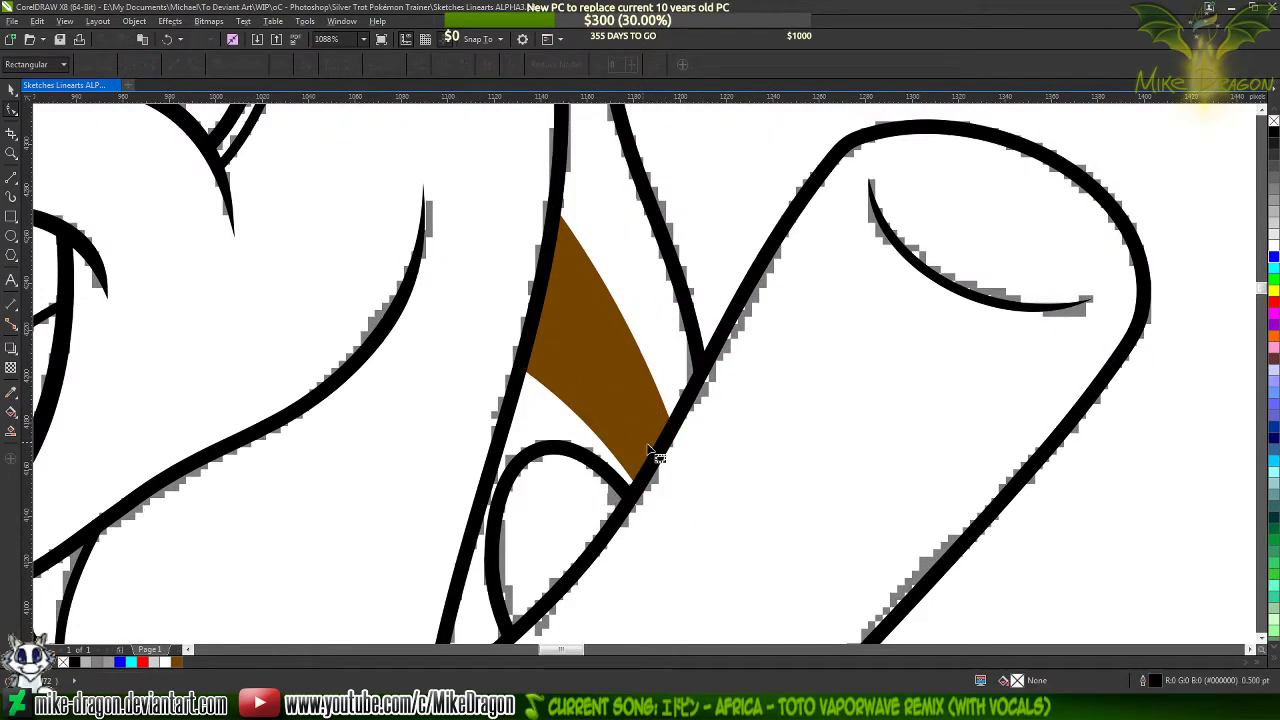
pyautogui.scroll(-5, 616, 447)
pyautogui.scroll(-1, 690, 428)
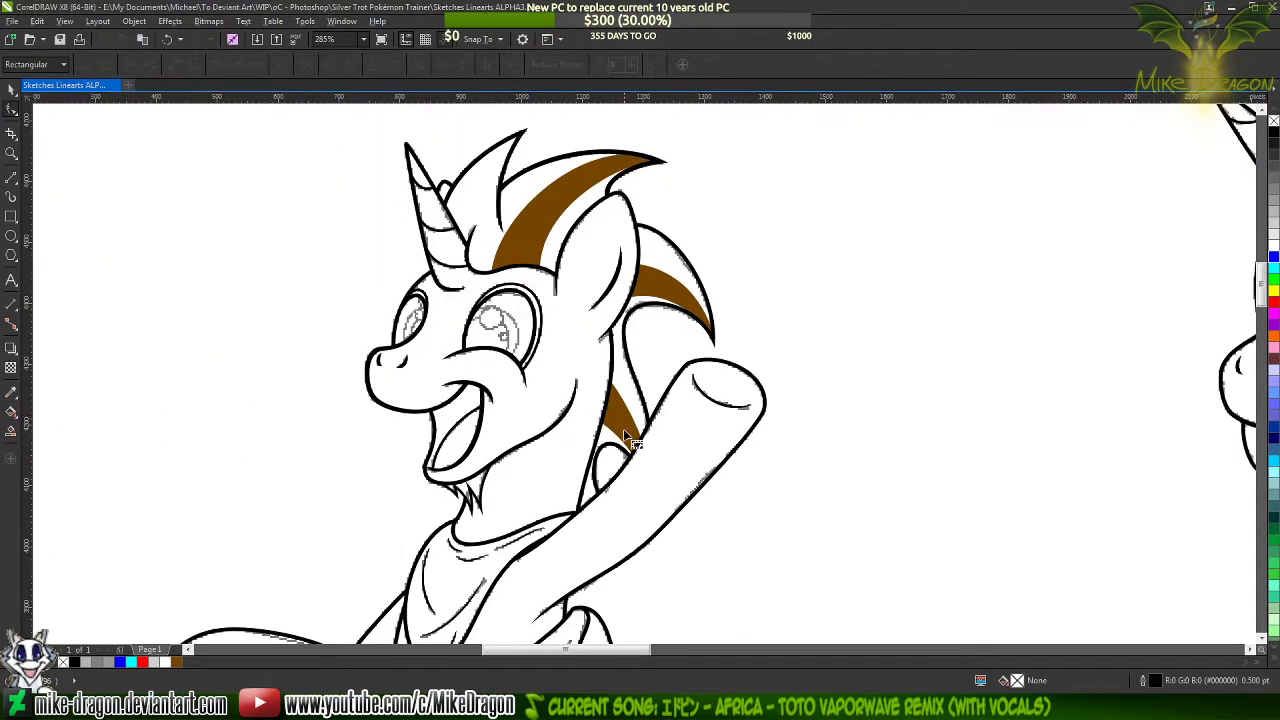
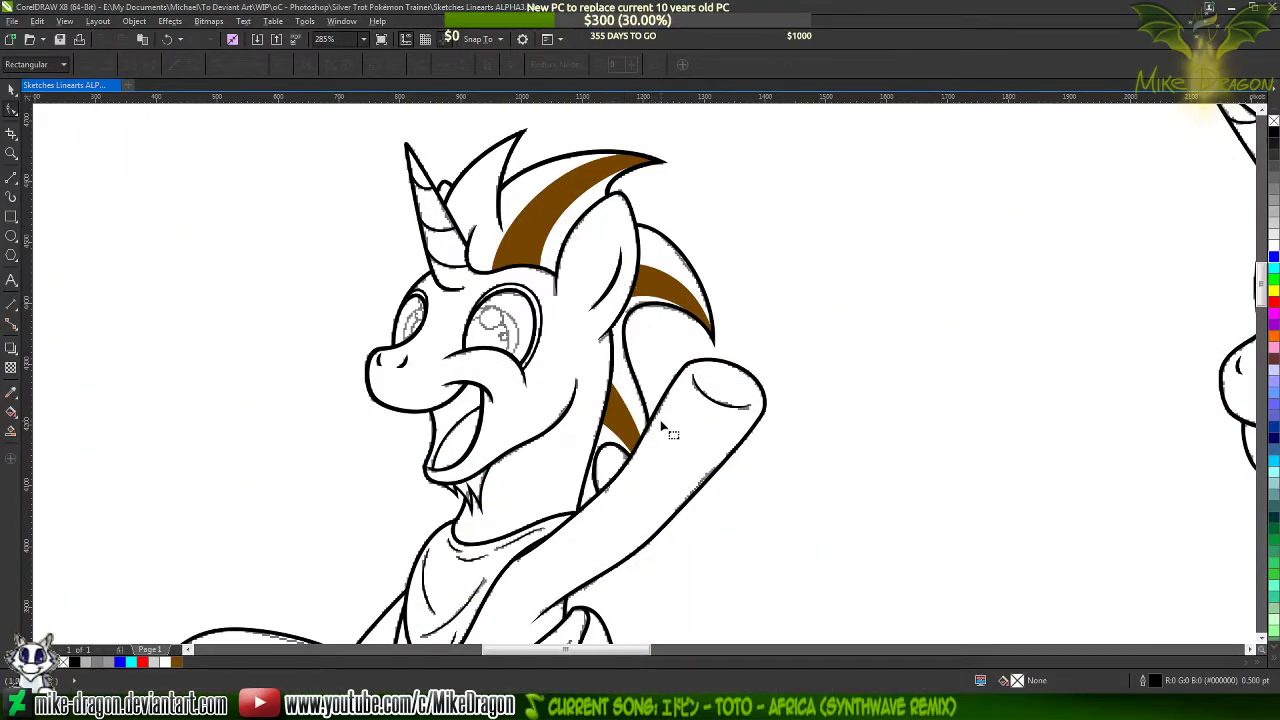
# Draw two straight edges, together about 10 px wide and 26 px high, in the corner between the back-of-neck line and raised foreleg
pyautogui.scroll(5, 669, 471)
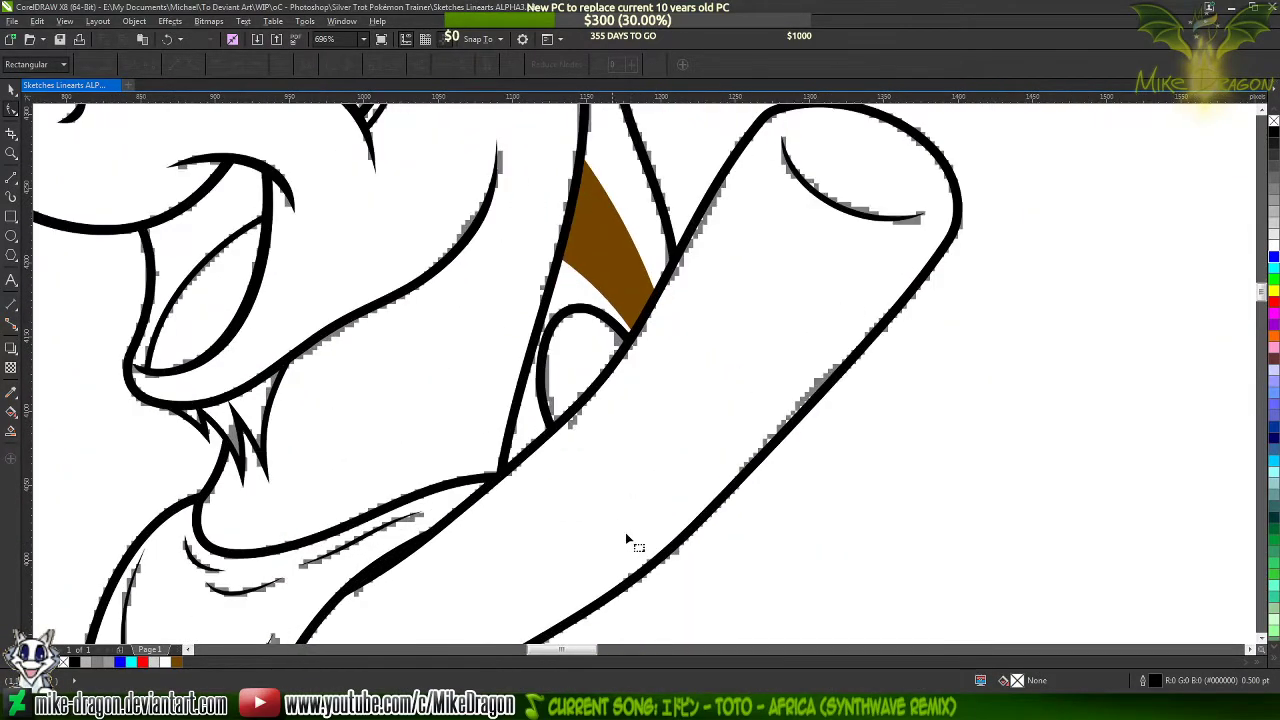
pyautogui.click(11, 177)
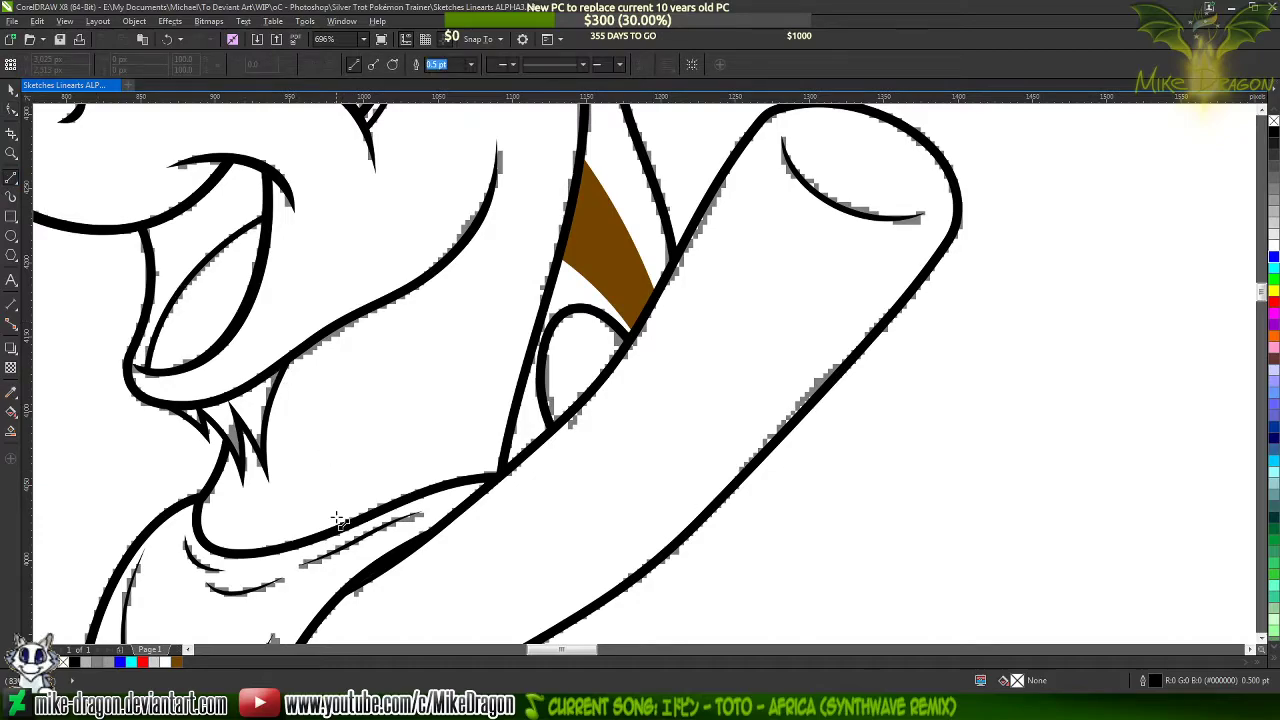
pyautogui.scroll(2, 380, 546)
pyautogui.click(595, 379)
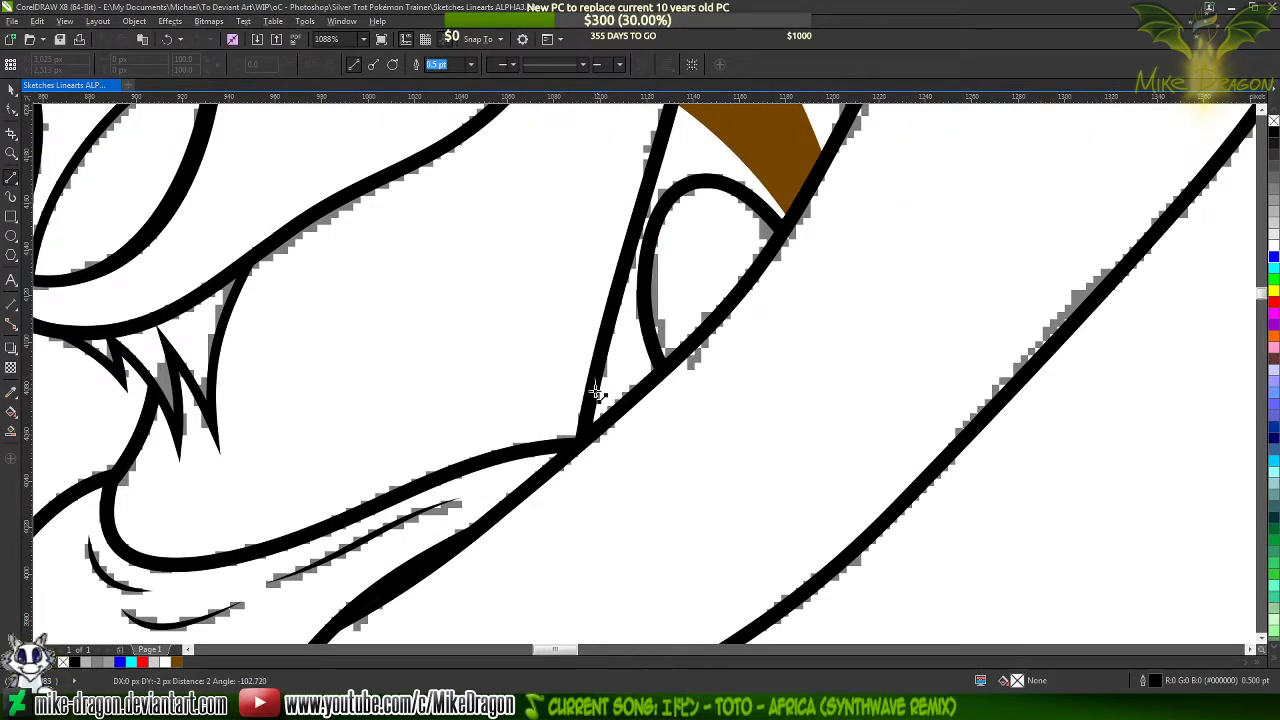
pyautogui.click(603, 421)
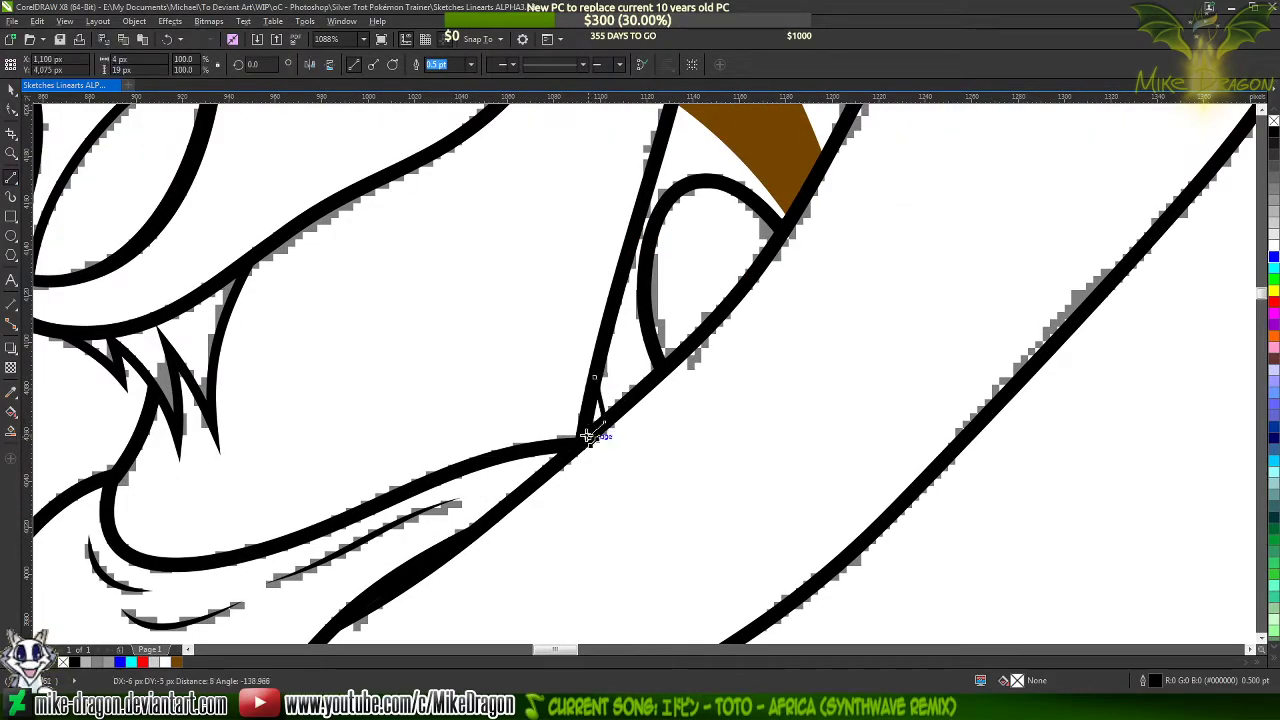
pyautogui.doubleClick(587, 437)
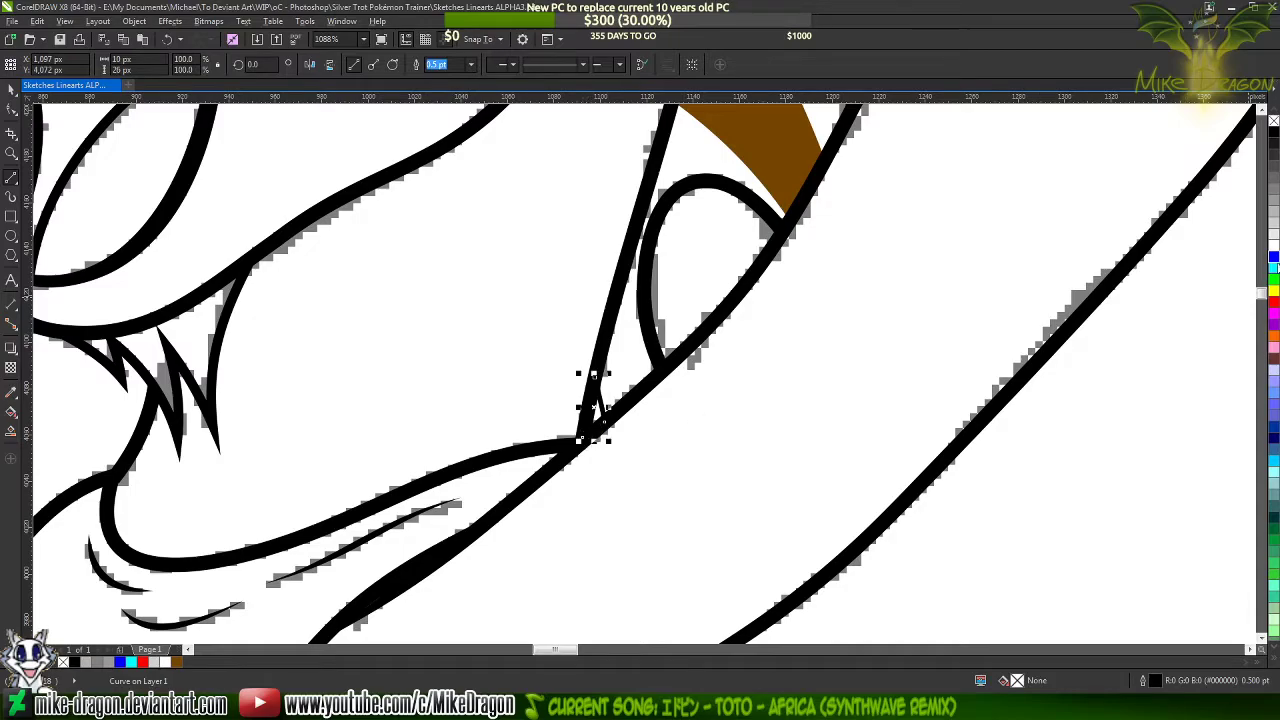
# Give the small open shape a blue outline (#0000FF) and close it into a triangle along the back-of-neck line
pyautogui.scroll(3, 600, 434)
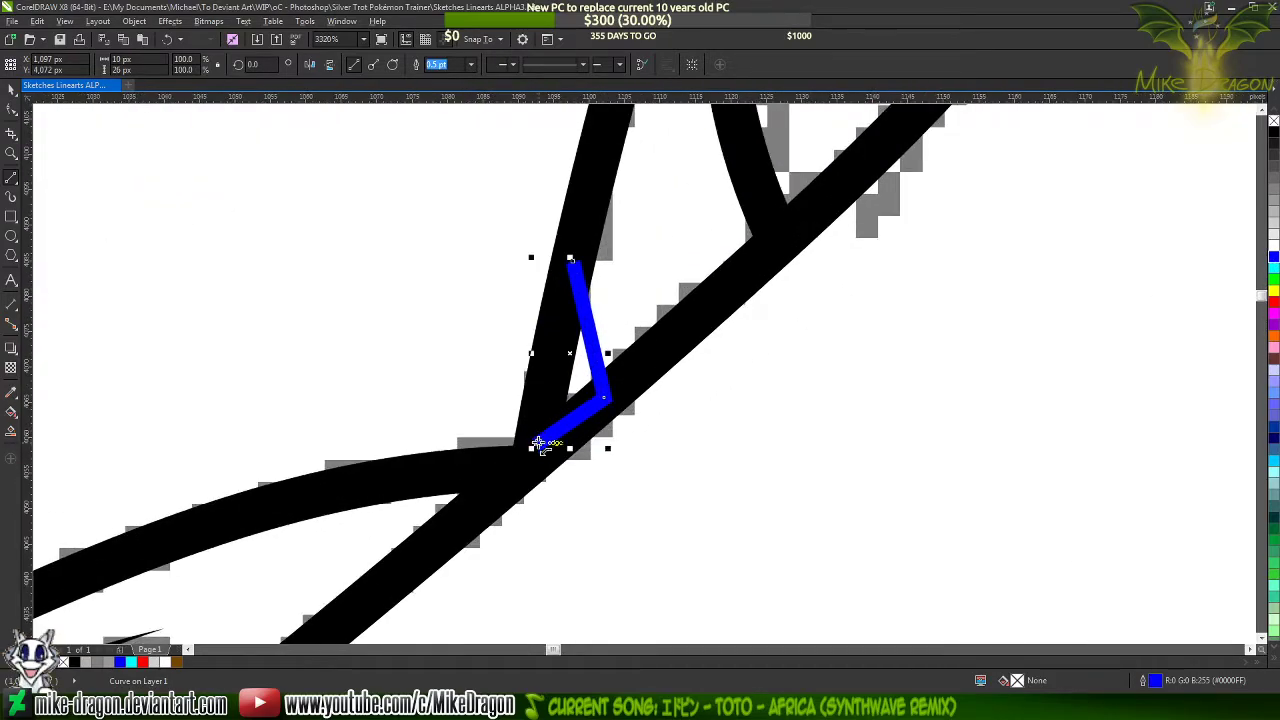
pyautogui.moveTo(534, 431); pyautogui.dragTo(562, 243)
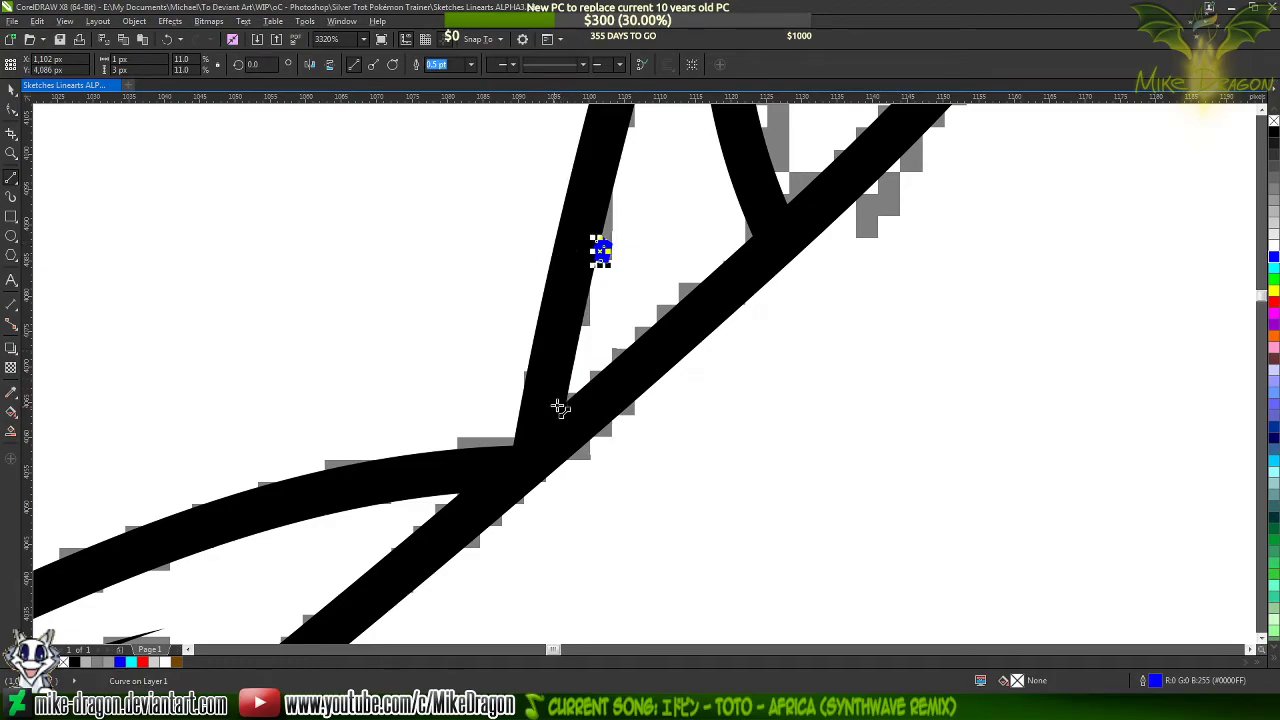
pyautogui.hotkey('ctrl', 'z')
pyautogui.click(537, 443)
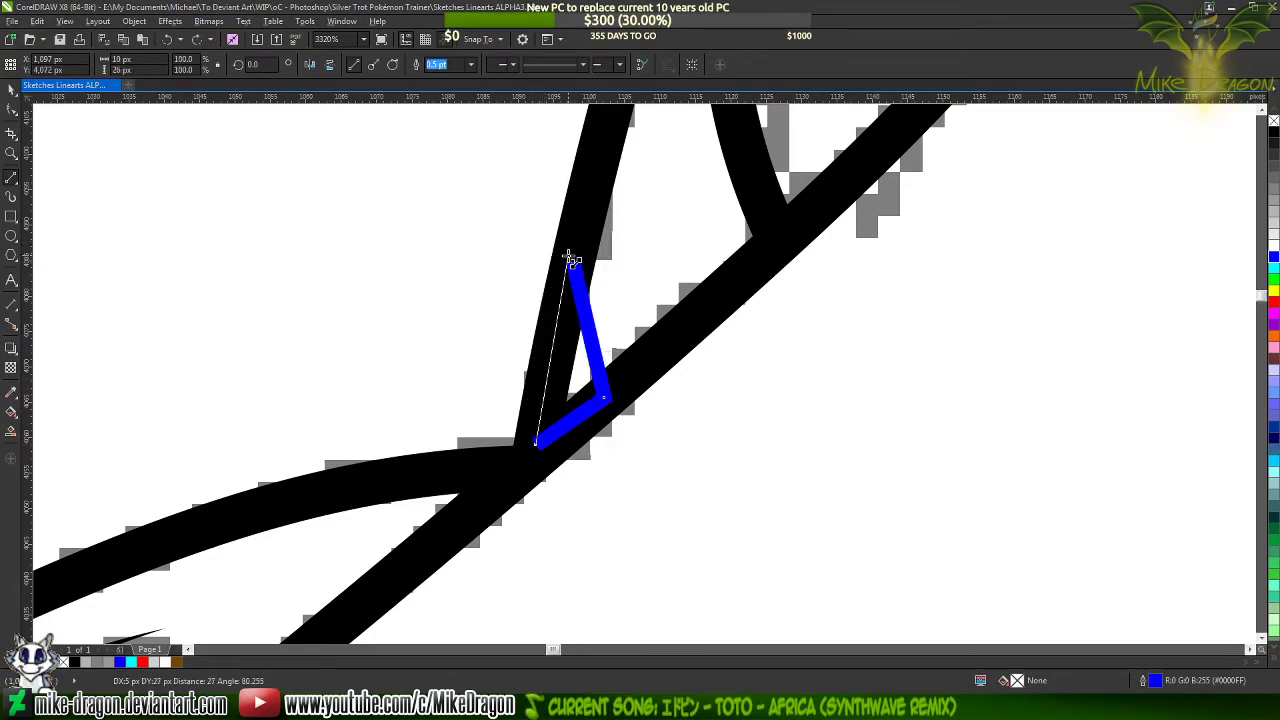
pyautogui.click(573, 263)
# Convert the triangle's segments to curves and bow its edge facing away from the neck slightly inward
pyautogui.press('F10')
pyautogui.moveTo(691, 194); pyautogui.dragTo(451, 540)
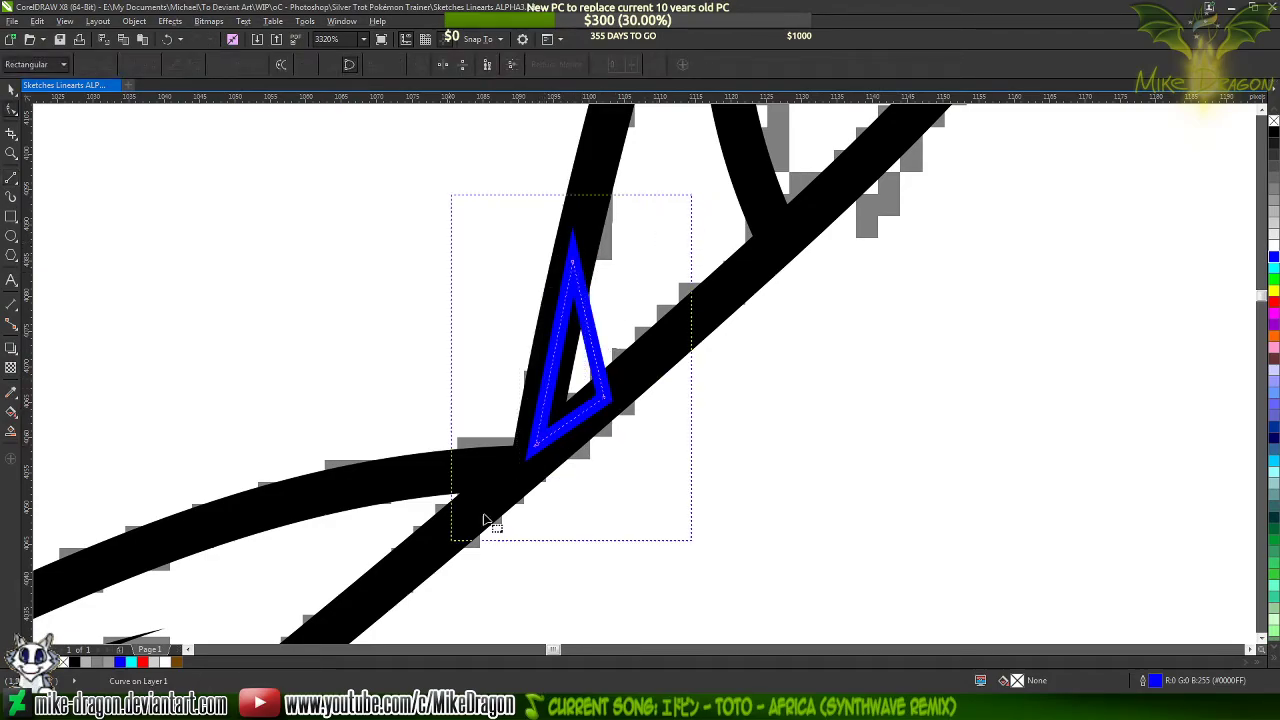
pyautogui.rightClick(550, 375)
pyautogui.click(594, 436)
pyautogui.click(586, 352)
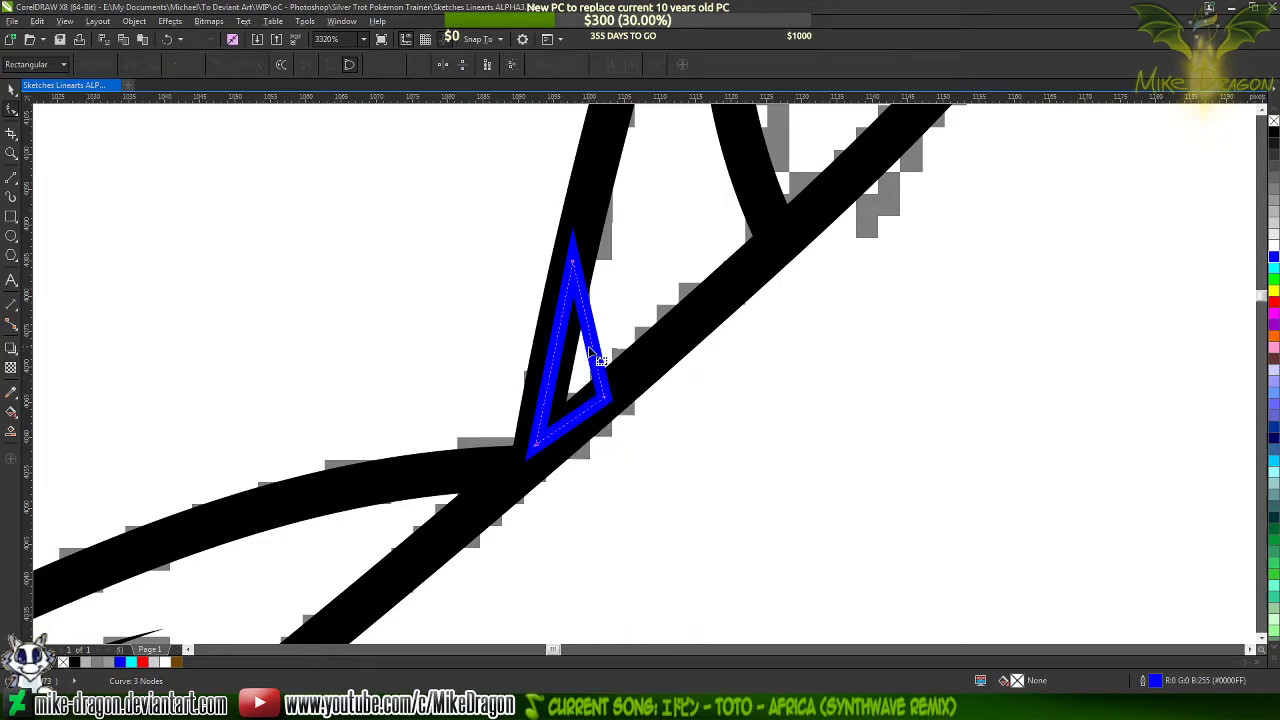
pyautogui.moveTo(592, 346); pyautogui.dragTo(585, 353)
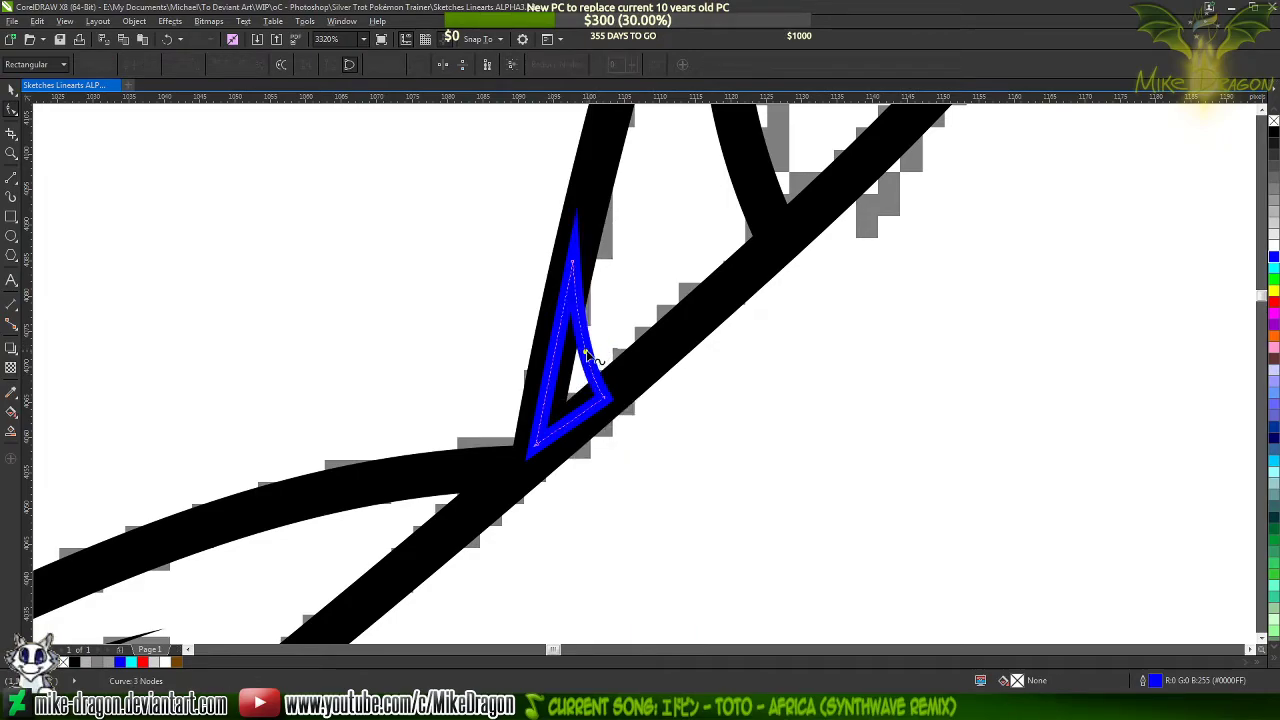
# Set the small triangle's outline to brown (#754600), sampled from the lower mane streak
pyautogui.scroll(-3, 750, 405)
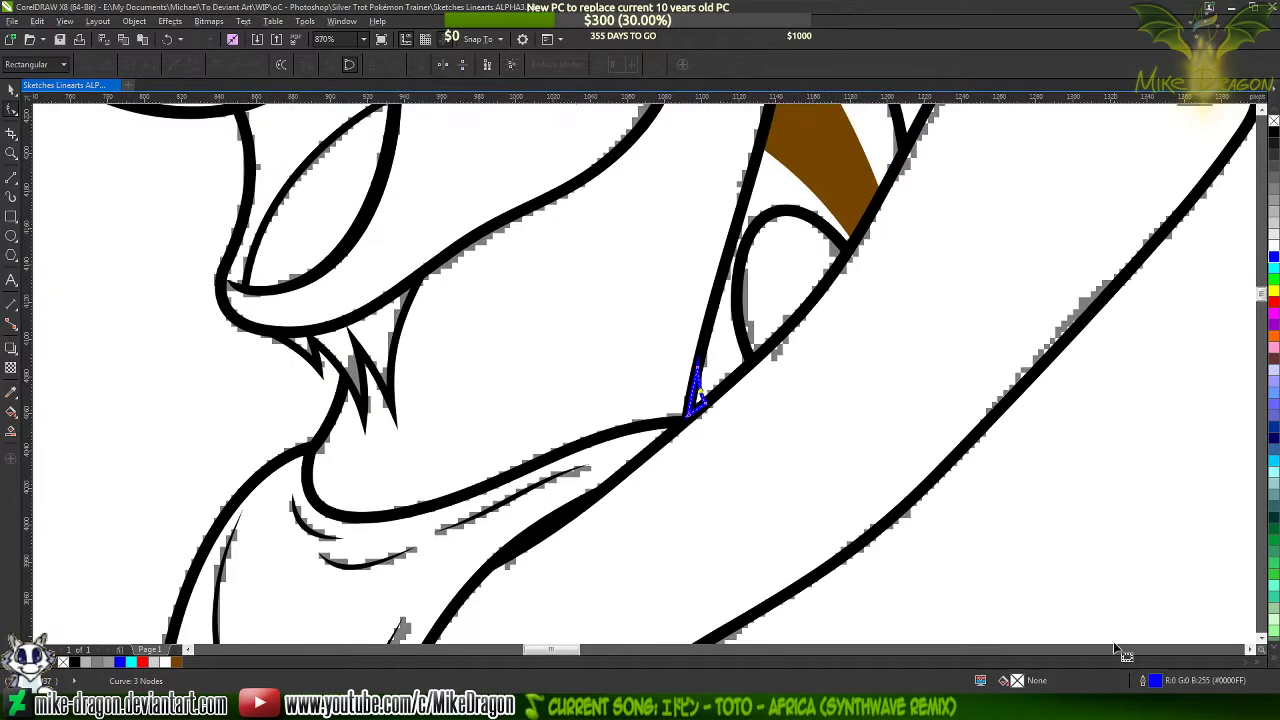
pyautogui.doubleClick(1156, 680)
pyautogui.click(575, 231)
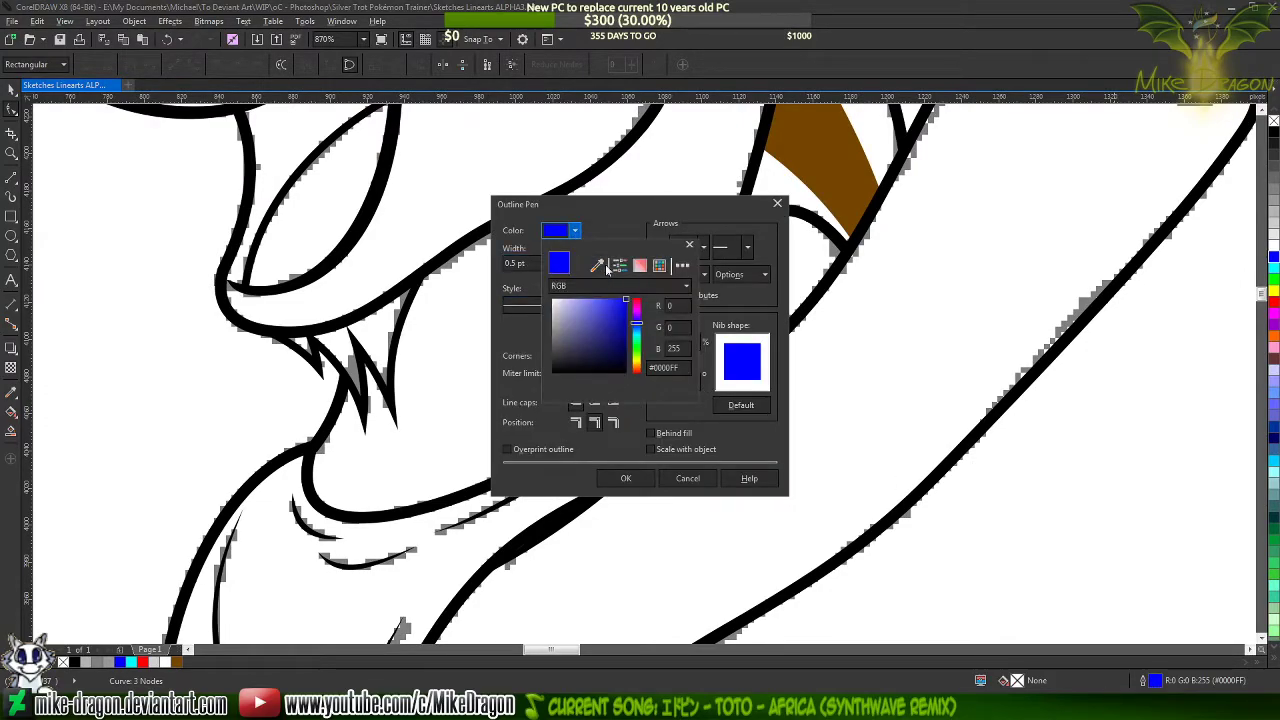
pyautogui.click(598, 266)
pyautogui.click(812, 165)
pyautogui.click(648, 478)
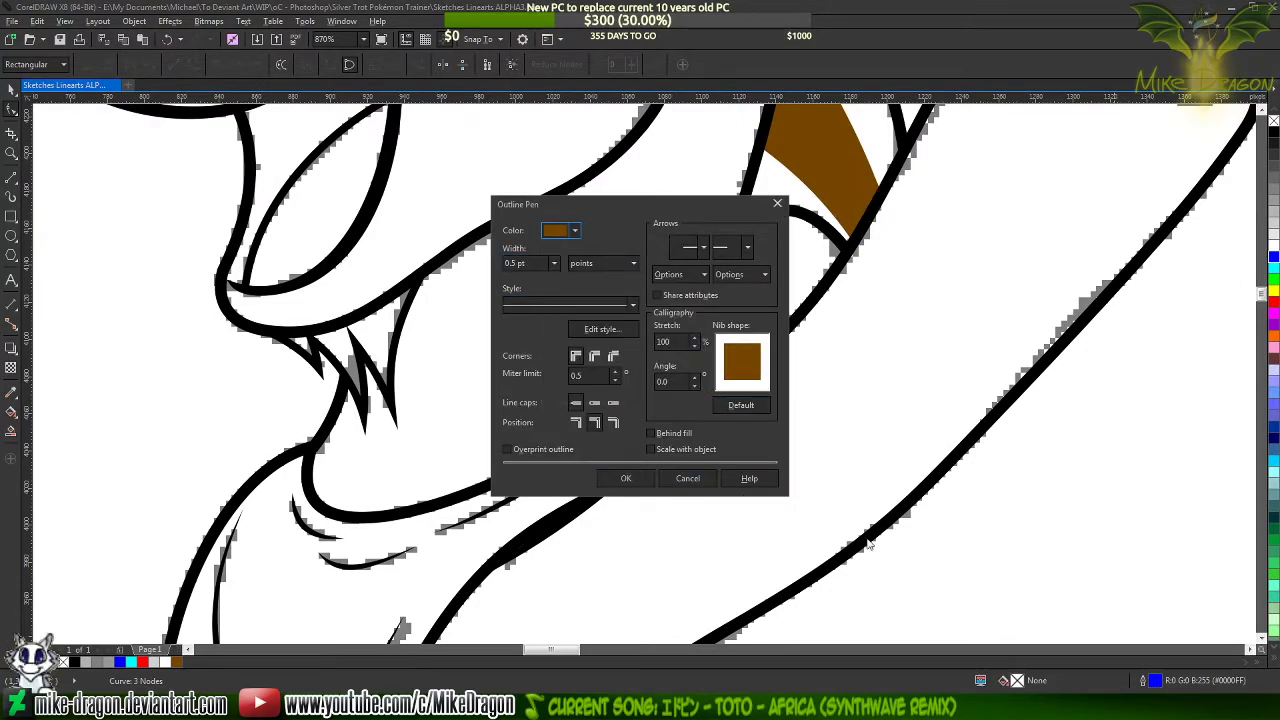
pyautogui.click(640, 478)
# Give the small triangle a uniform fill in the same brown, sampled from the lower mane streak
pyautogui.doubleClick(1020, 682)
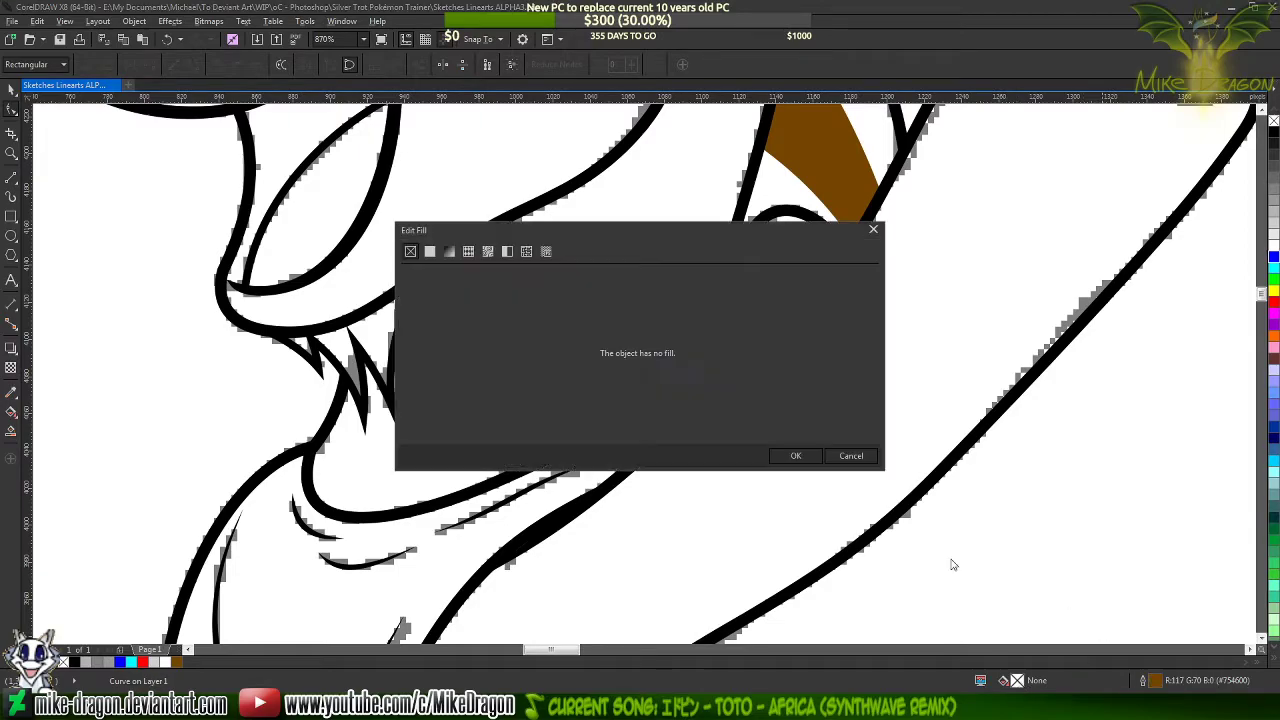
pyautogui.click(429, 251)
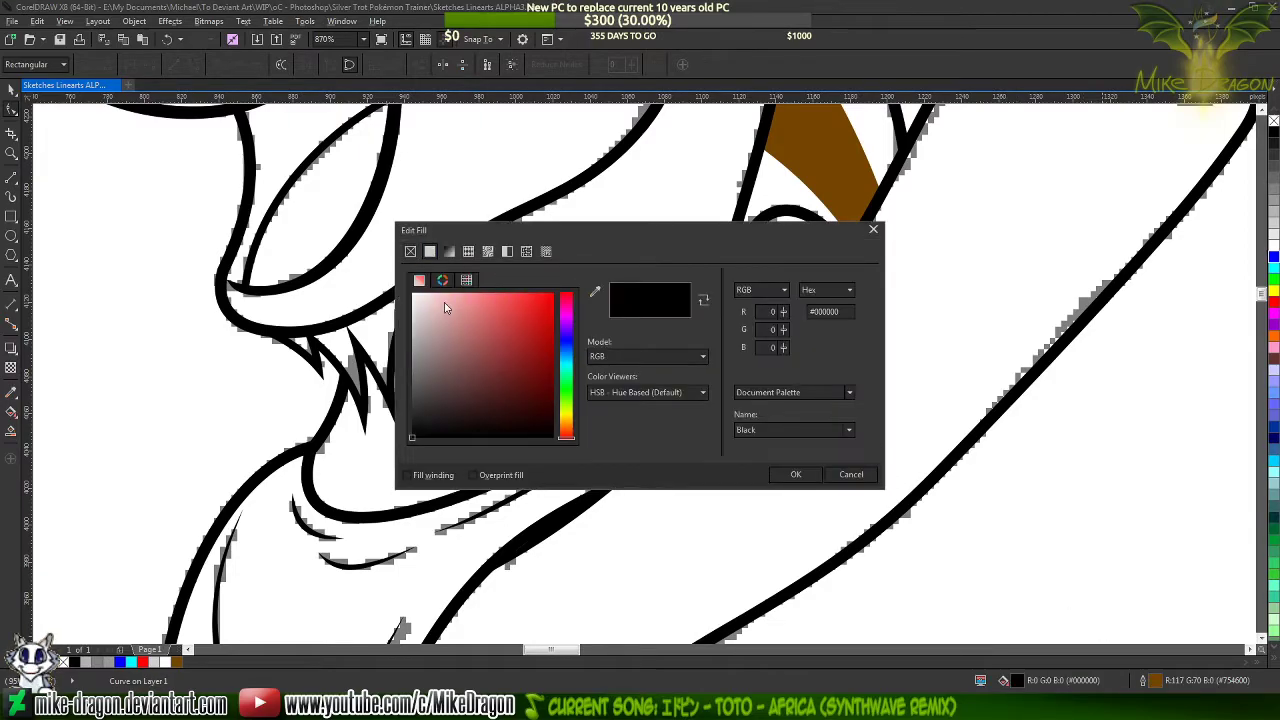
pyautogui.click(594, 291)
pyautogui.click(835, 175)
pyautogui.click(793, 474)
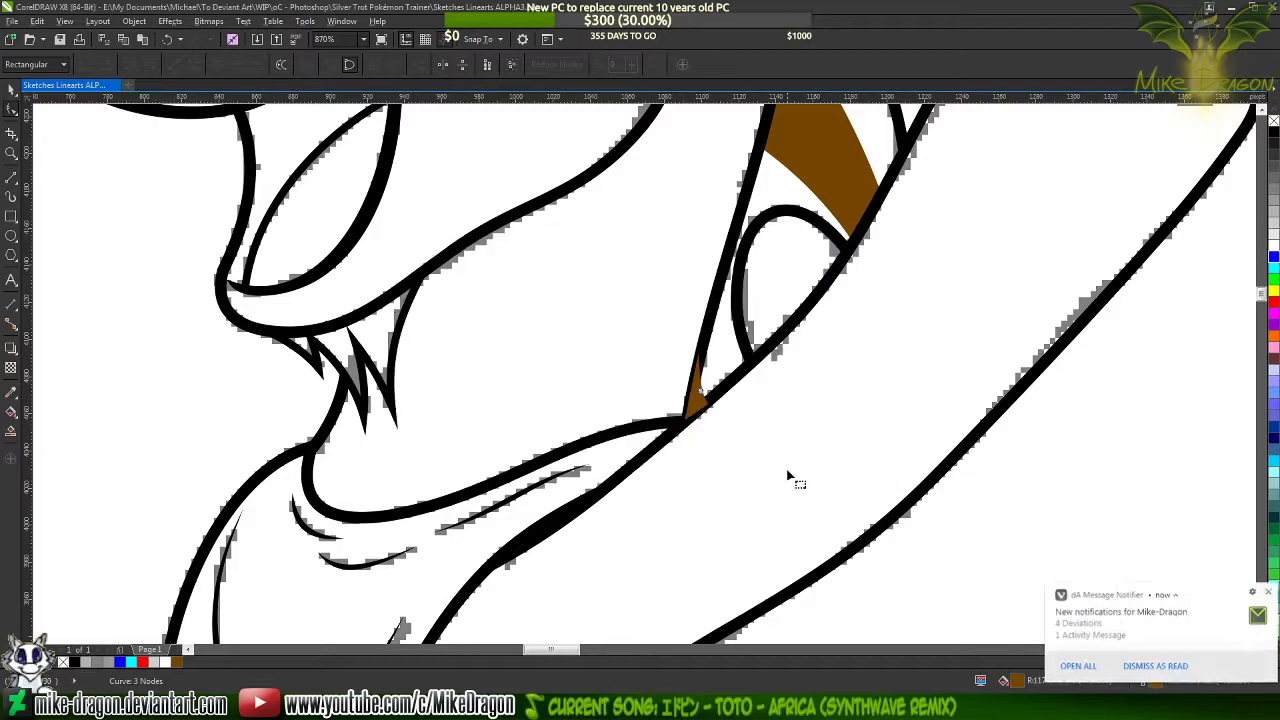
# Send the small brown streak behind the black neck and foreleg lines, and deselect it
pyautogui.scroll(2, 745, 400)
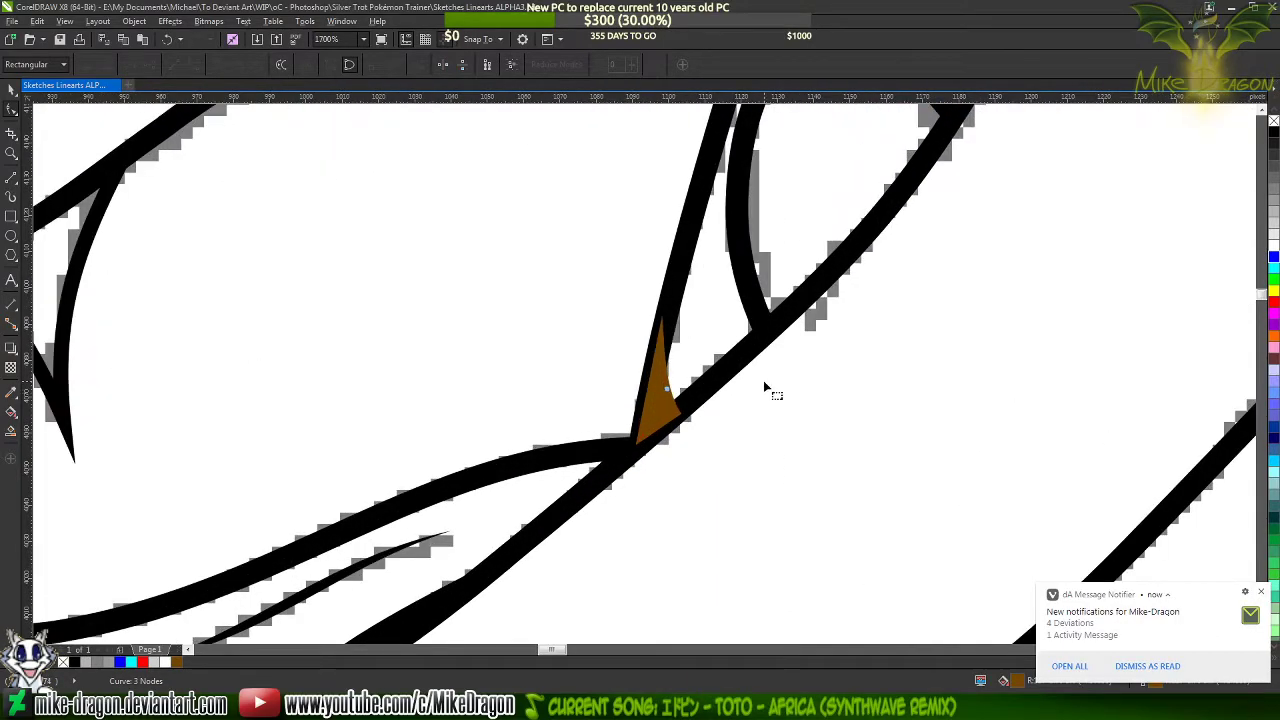
pyautogui.hotkey('shift', 'pagedown')
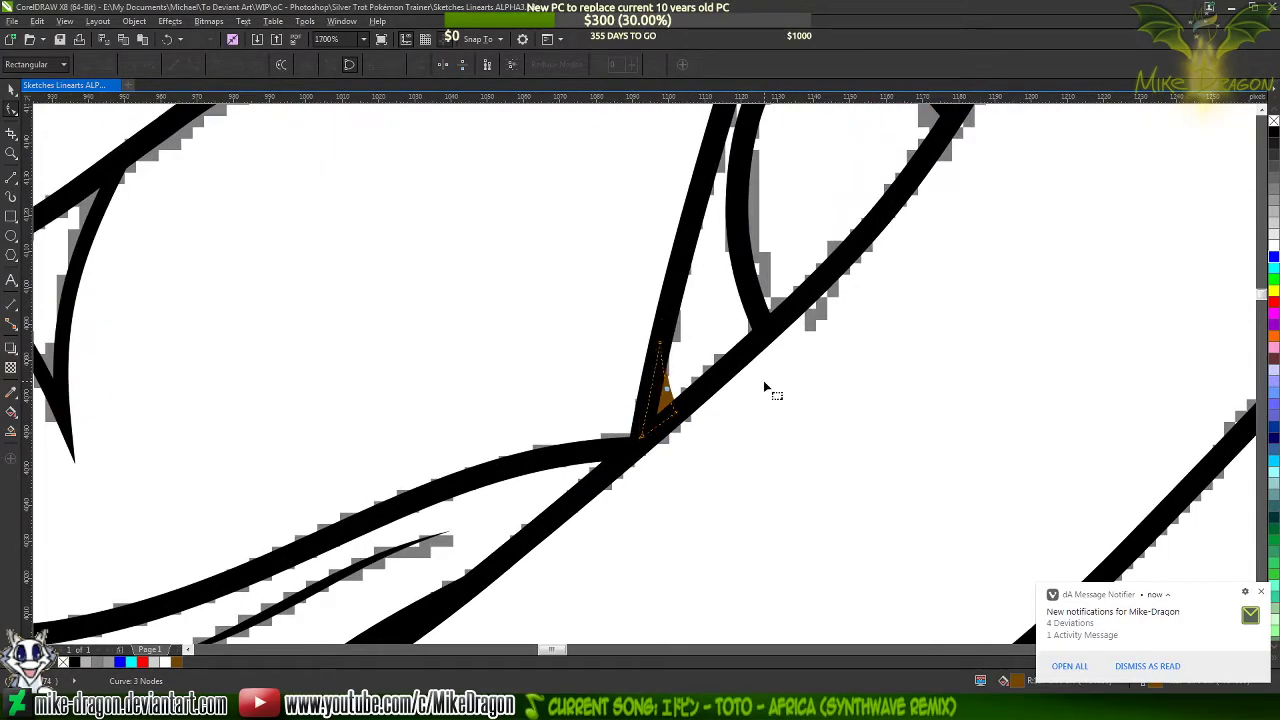
pyautogui.click(820, 423)
pyautogui.scroll(-5, 534, 380)
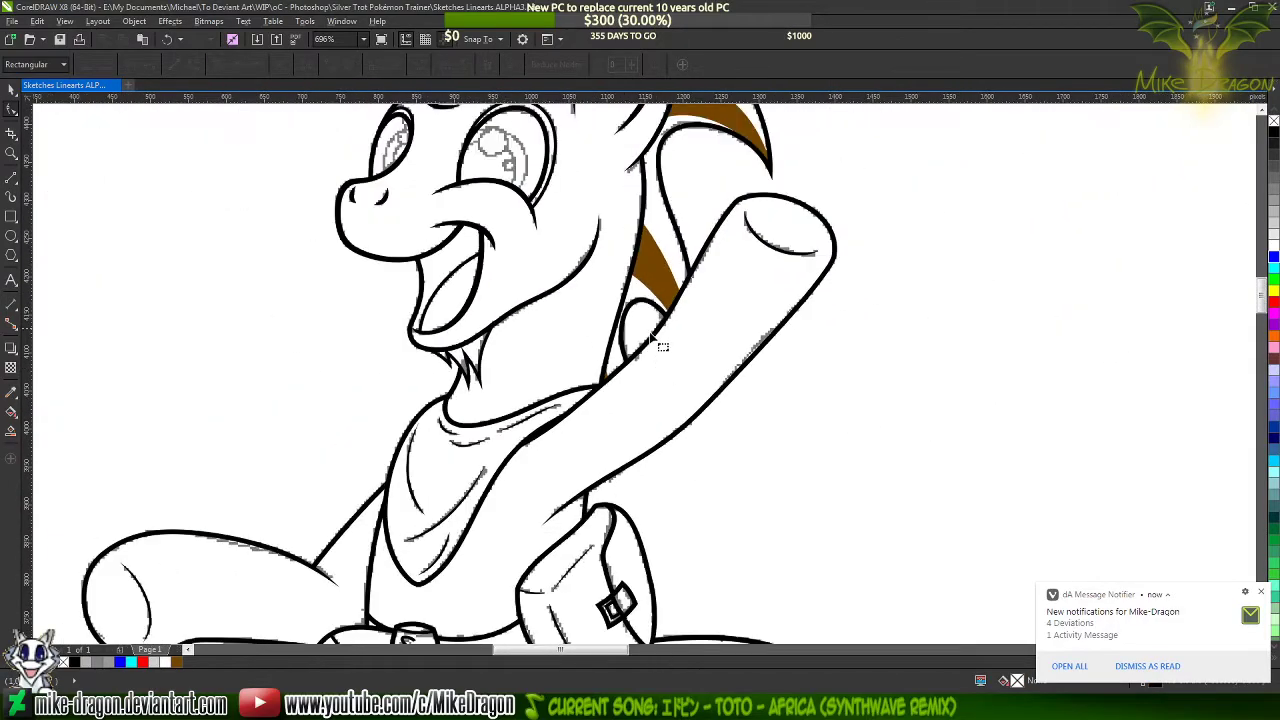
# Compare the waving pony's tail with the coloured reference in Paint, examining how the lighter brown streak runs through the tail
pyautogui.click(11, 90)
pyautogui.scroll(-5, 640, 240)
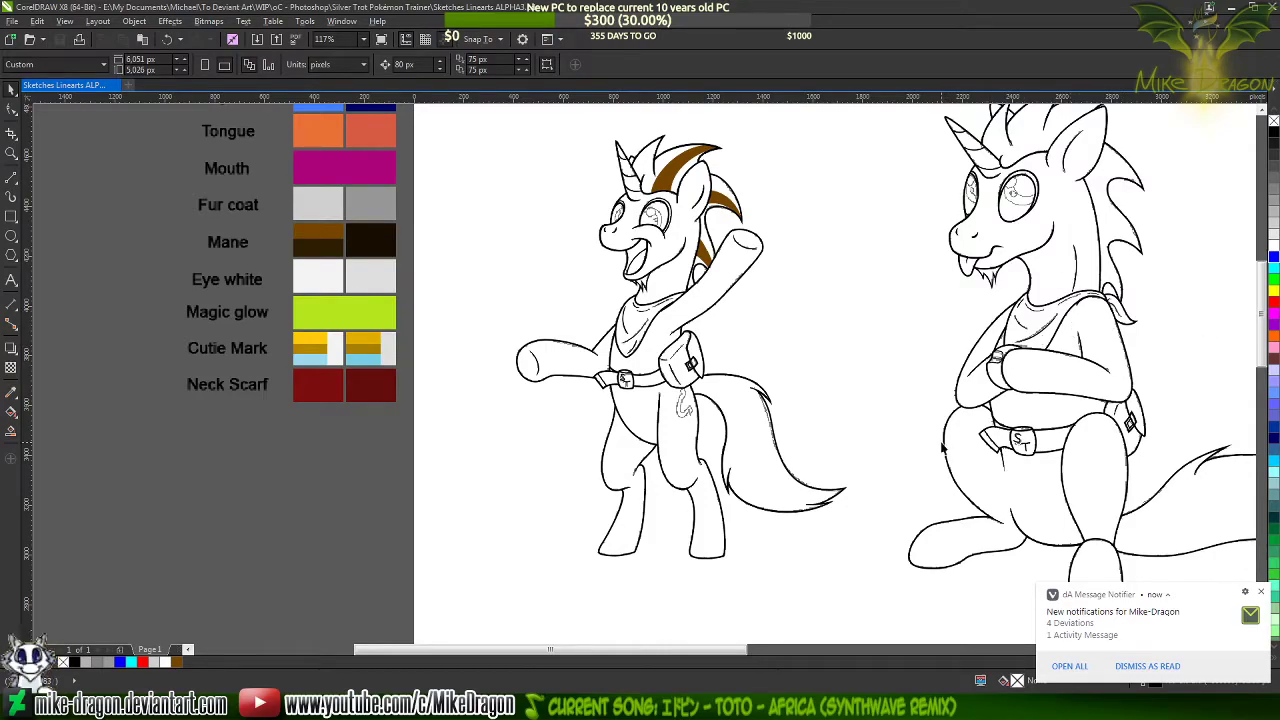
pyautogui.scroll(3, 840, 440)
pyautogui.scroll(-3, 746, 575)
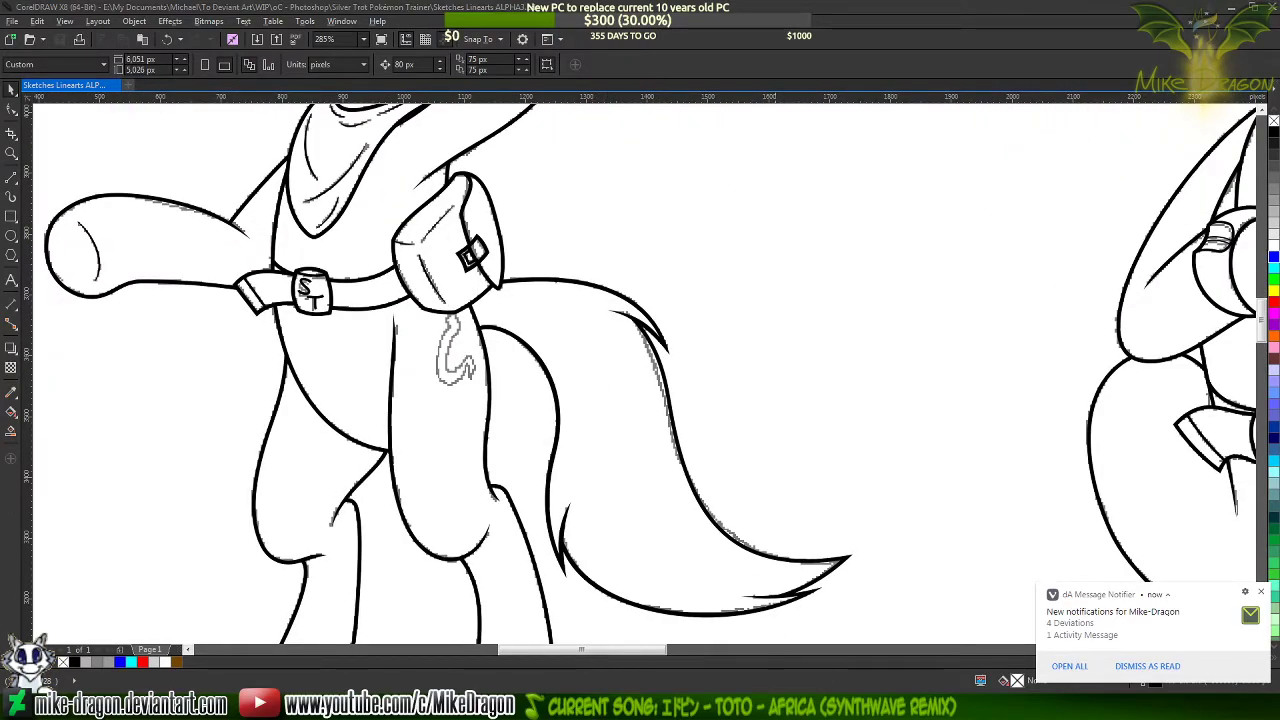
pyautogui.hotkey('alt', 'Tab')
pyautogui.hotkey('ctrl', 'z')
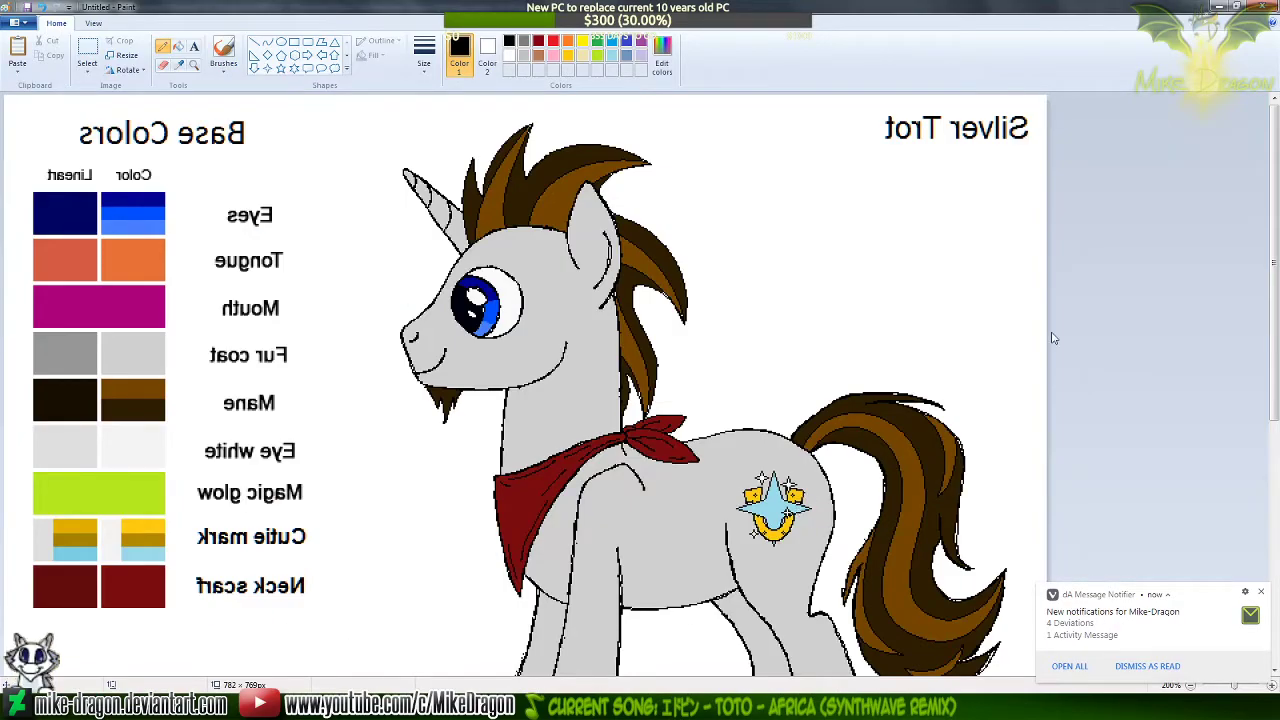
pyautogui.scroll(-2, 1054, 337)
pyautogui.scroll(1, 1074, 317)
pyautogui.moveTo(1278, 386); pyautogui.dragTo(1279, 385)
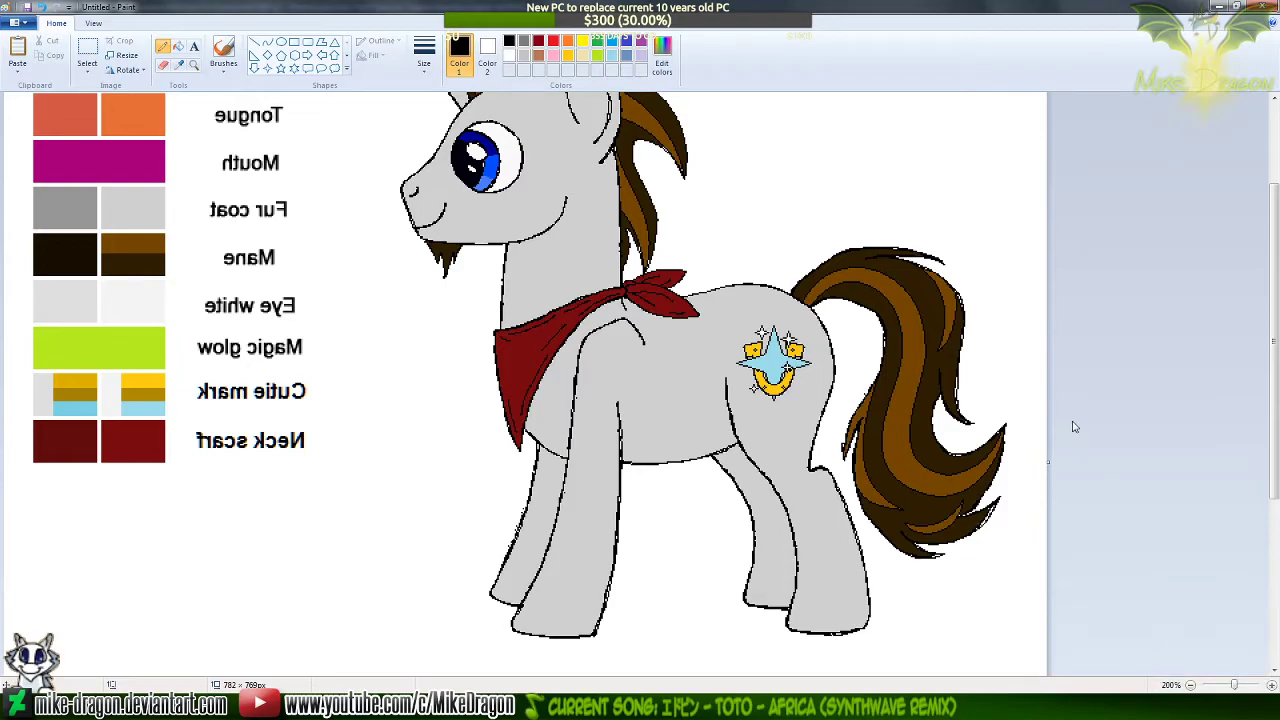
pyautogui.moveTo(1275, 408)
pyautogui.mouseDown()
pyautogui.moveTo(1278, 350)
pyautogui.moveTo(1278, 396)
pyautogui.mouseUp()
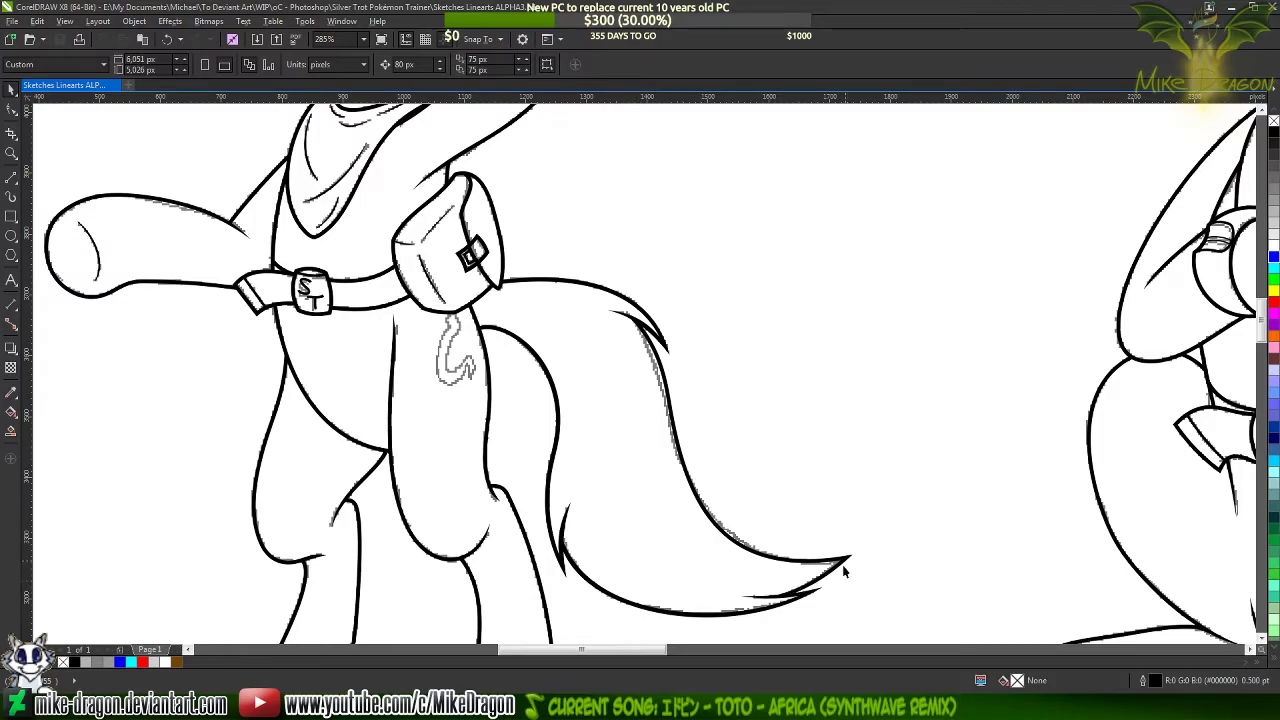
# Draw a three-segment straight guide path for the tail streak, about 663 by 411 px, from the tail tip through the tail to the saddlebag's lower edge
pyautogui.click(11, 180)
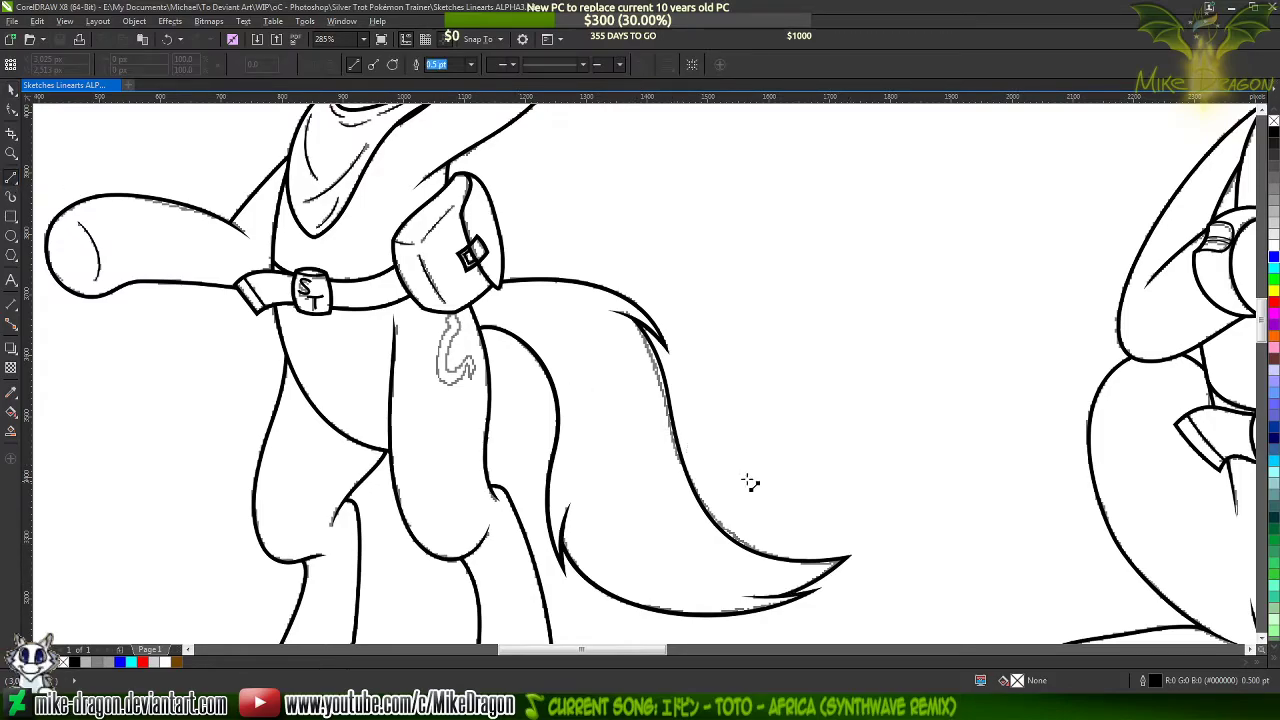
pyautogui.scroll(2, 770, 555)
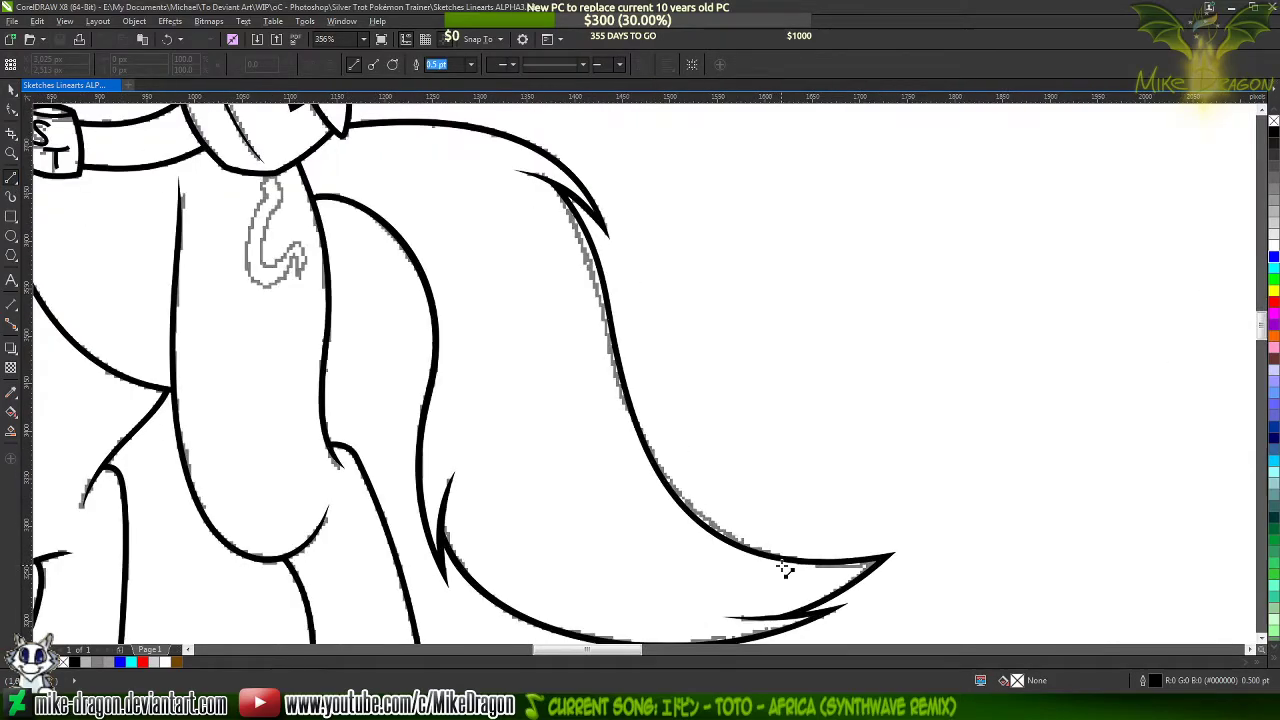
pyautogui.click(888, 557)
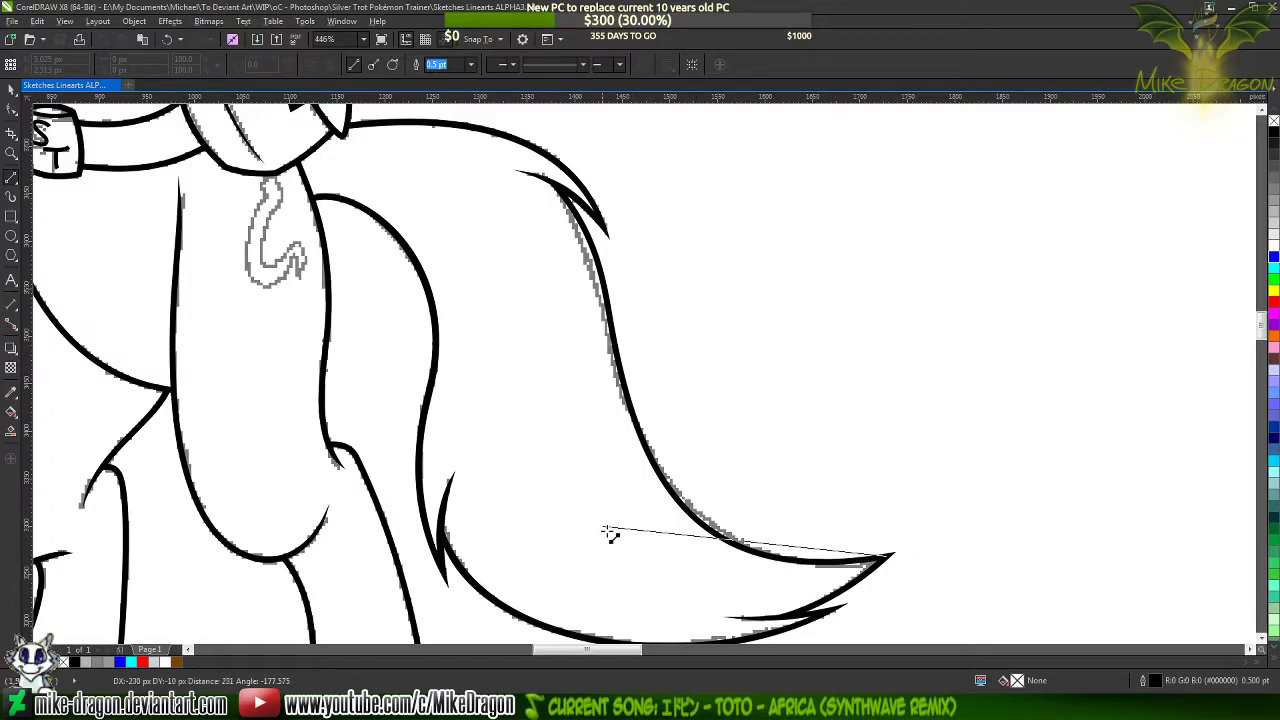
pyautogui.click(574, 452)
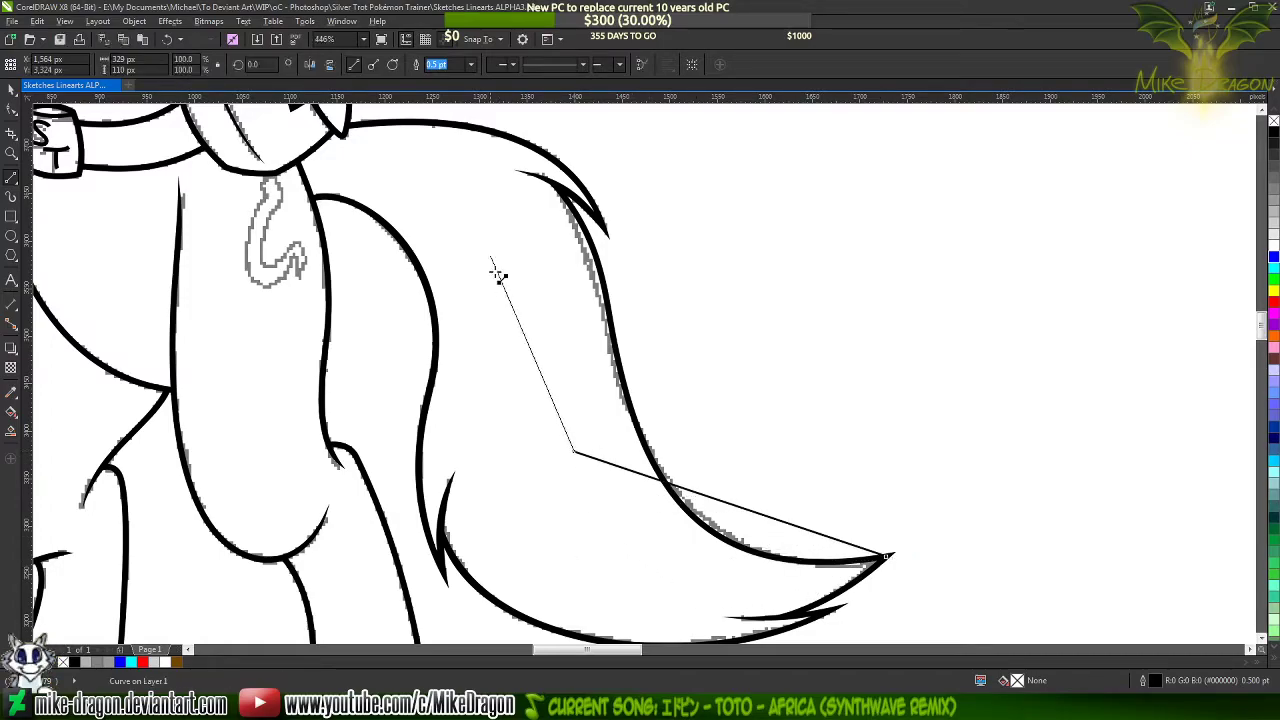
pyautogui.click(450, 171)
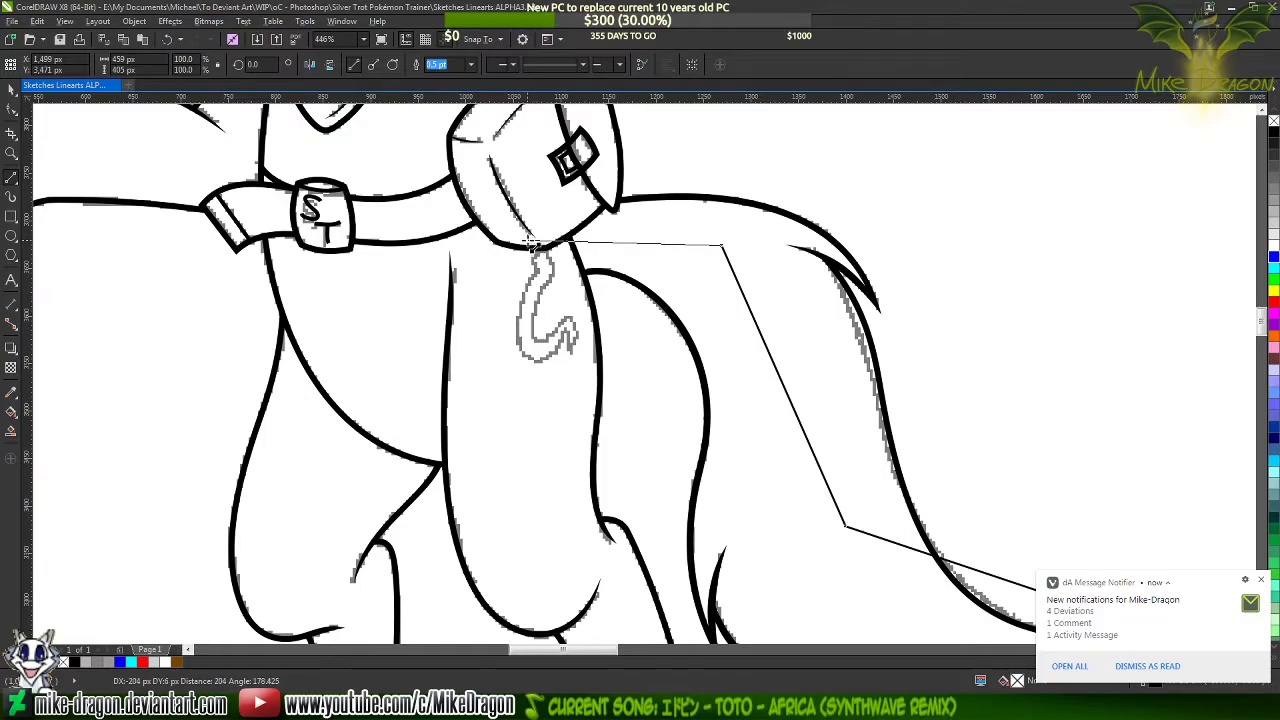
pyautogui.click(532, 243)
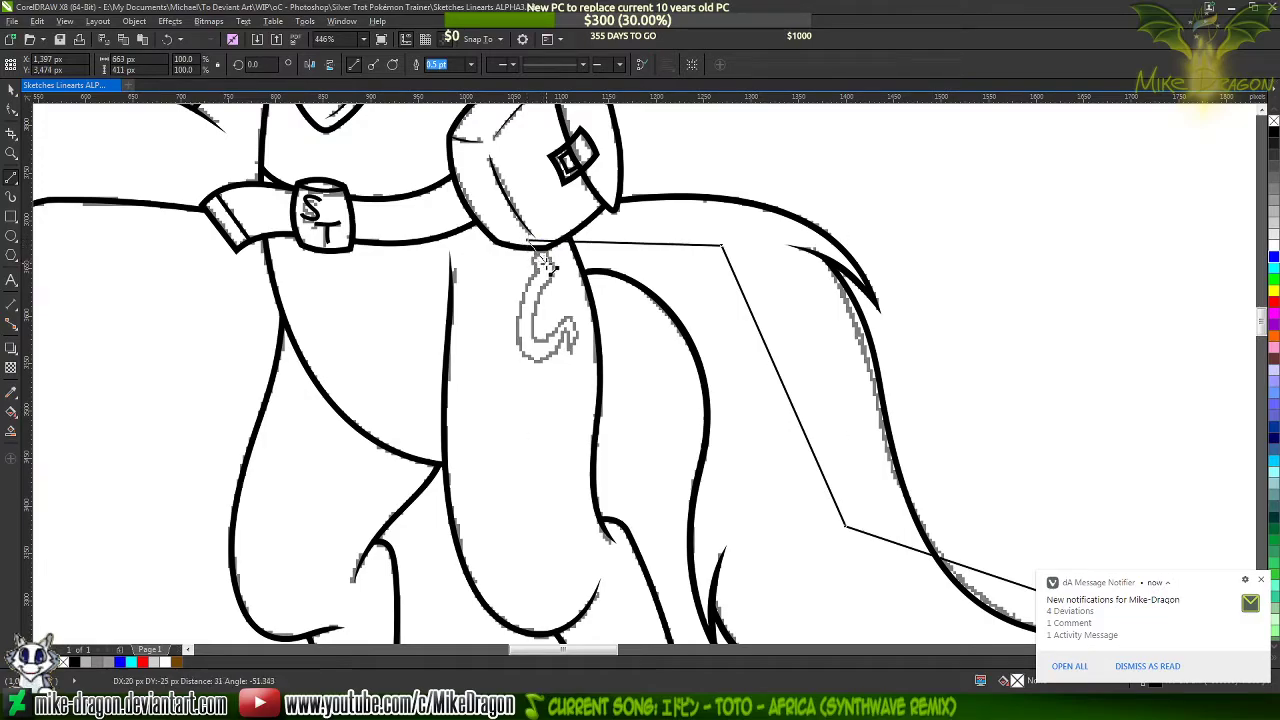
pyautogui.click(547, 264)
pyautogui.hotkey('alt', 'Tab')
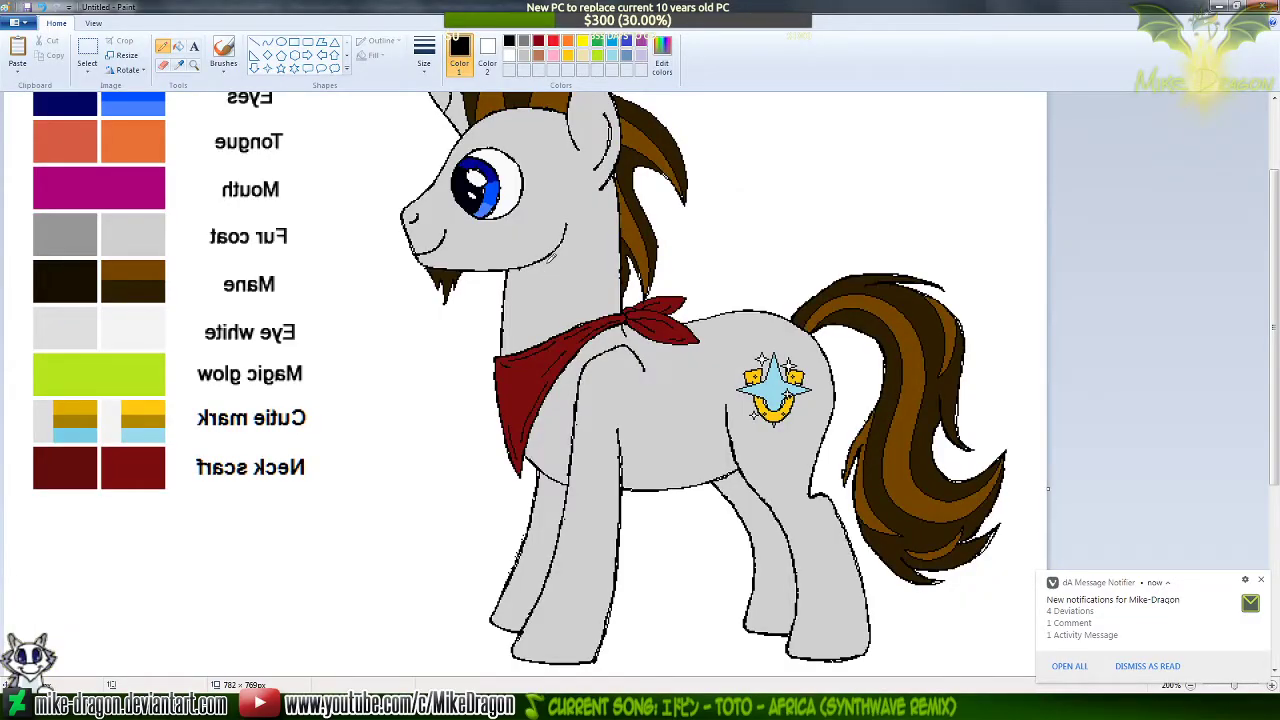
pyautogui.hotkey('alt', 'Tab')
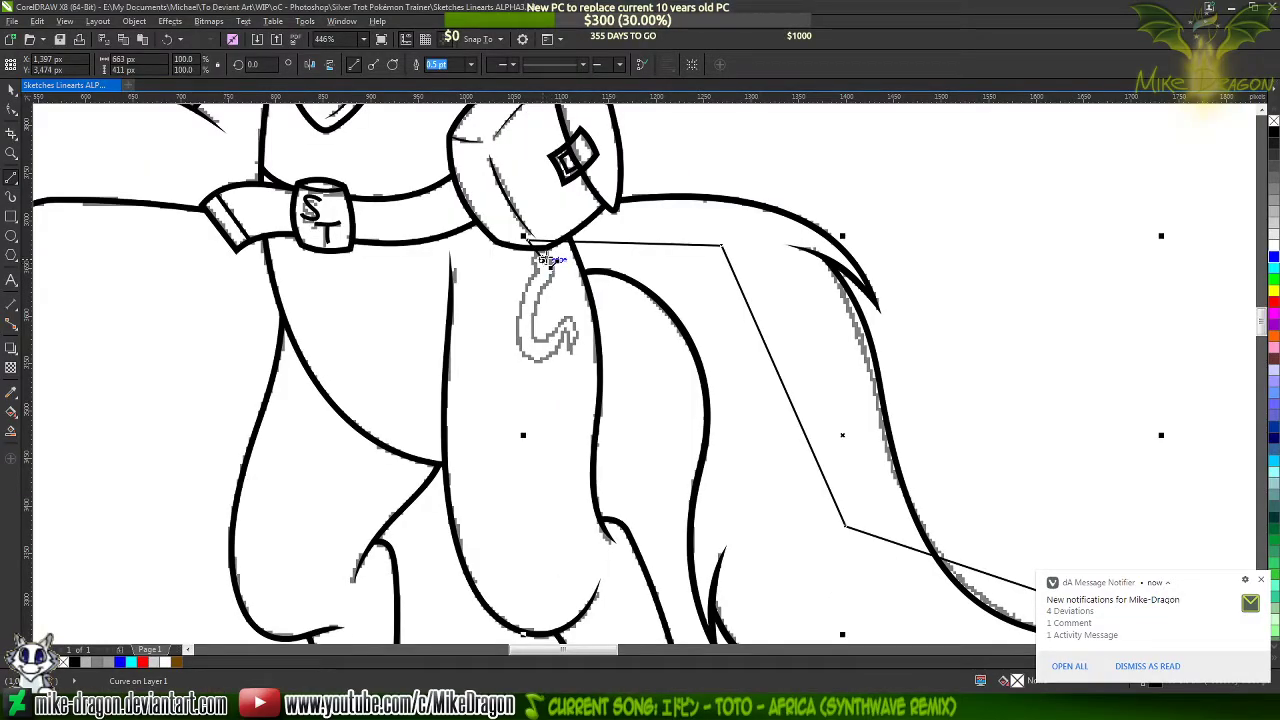
pyautogui.hotkey('ctrl', 'z')
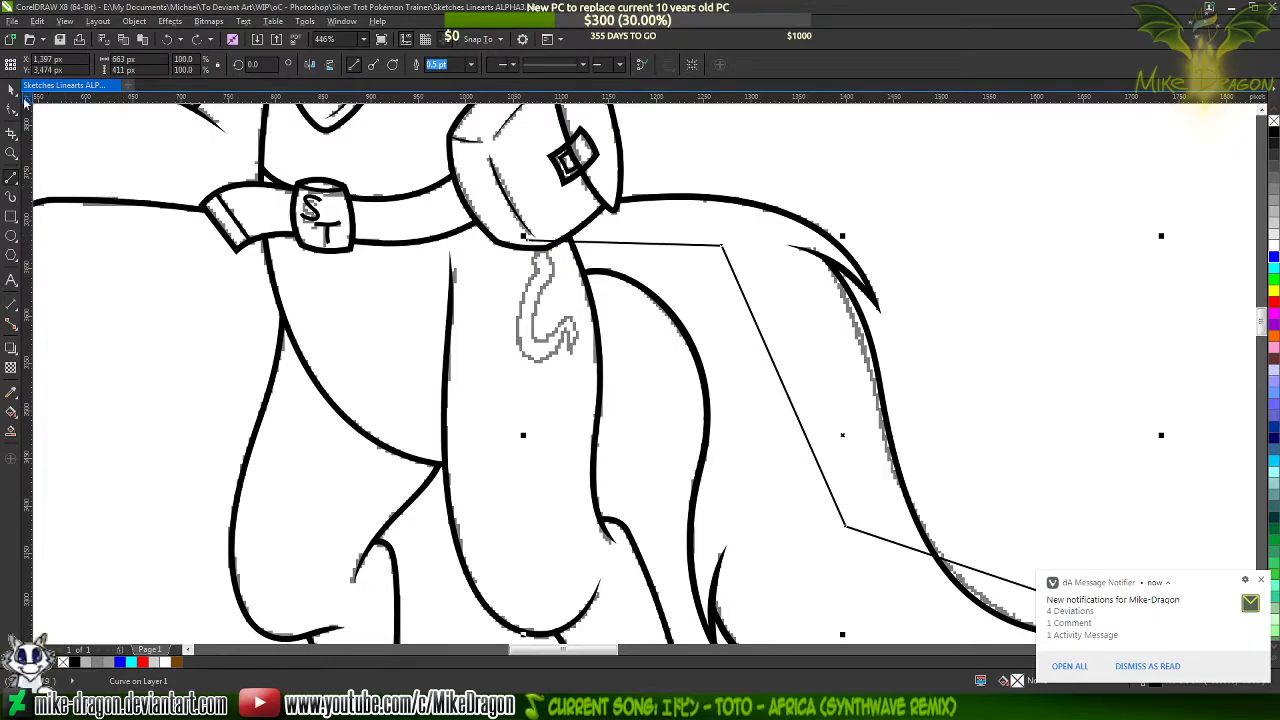
# Move the tail guide path's end node just below the saddlebag's lower edge, making the path about 653 by 405 px
pyautogui.press('F10')
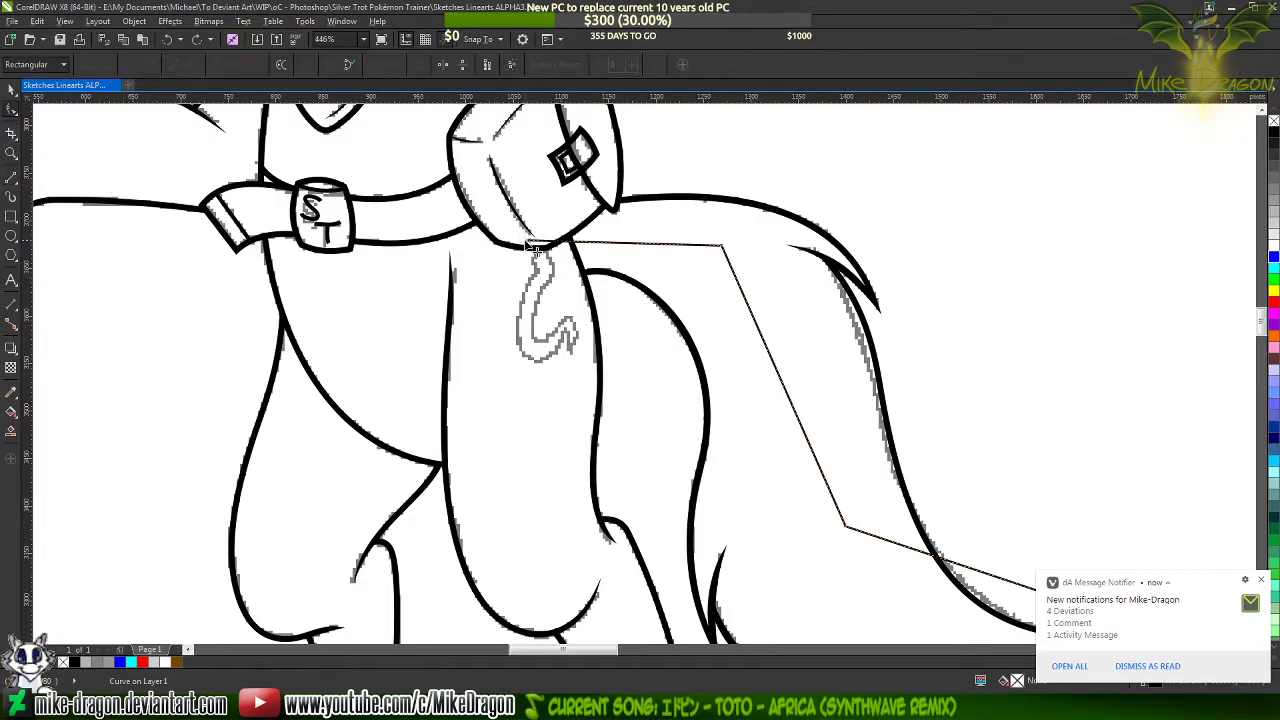
pyautogui.moveTo(537, 244); pyautogui.dragTo(541, 266)
pyautogui.click(11, 176)
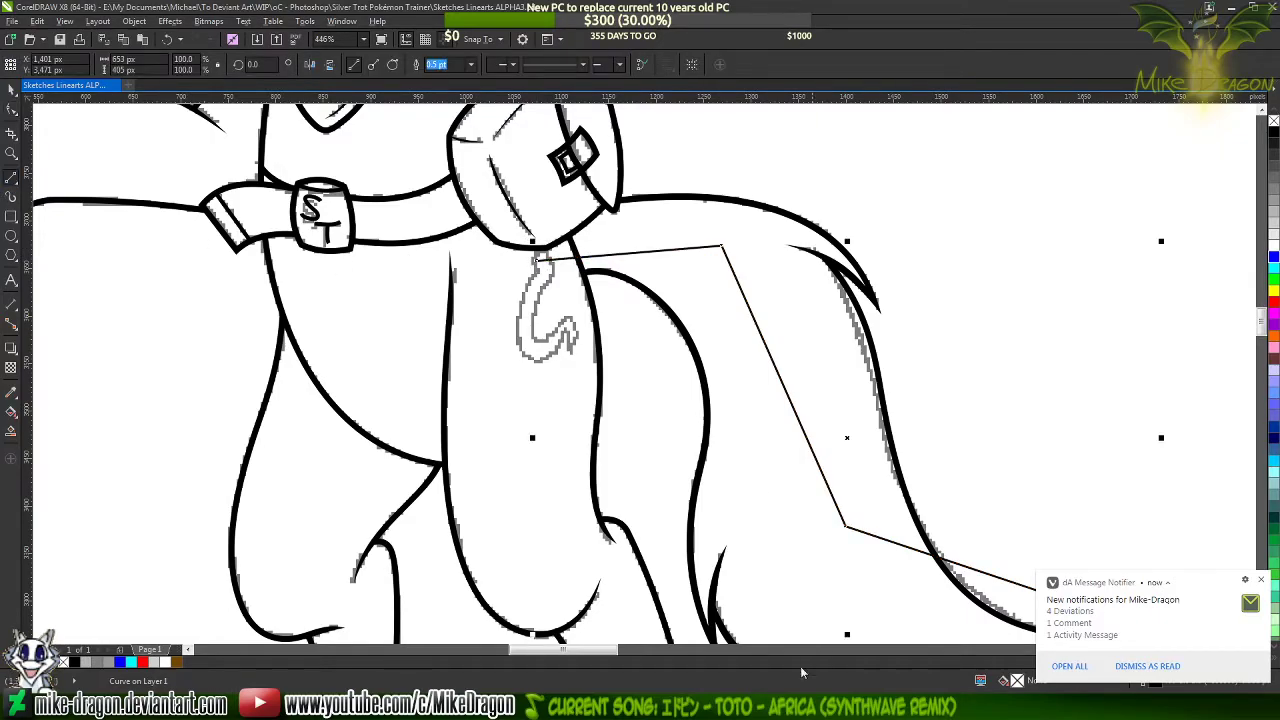
# Check the tail streak in the Paint reference, then extend the CorelDRAW guide path from its saddlebag end back along the tail base
pyautogui.click(795, 706)
pyautogui.click(194, 65)
pyautogui.click(790, 375)
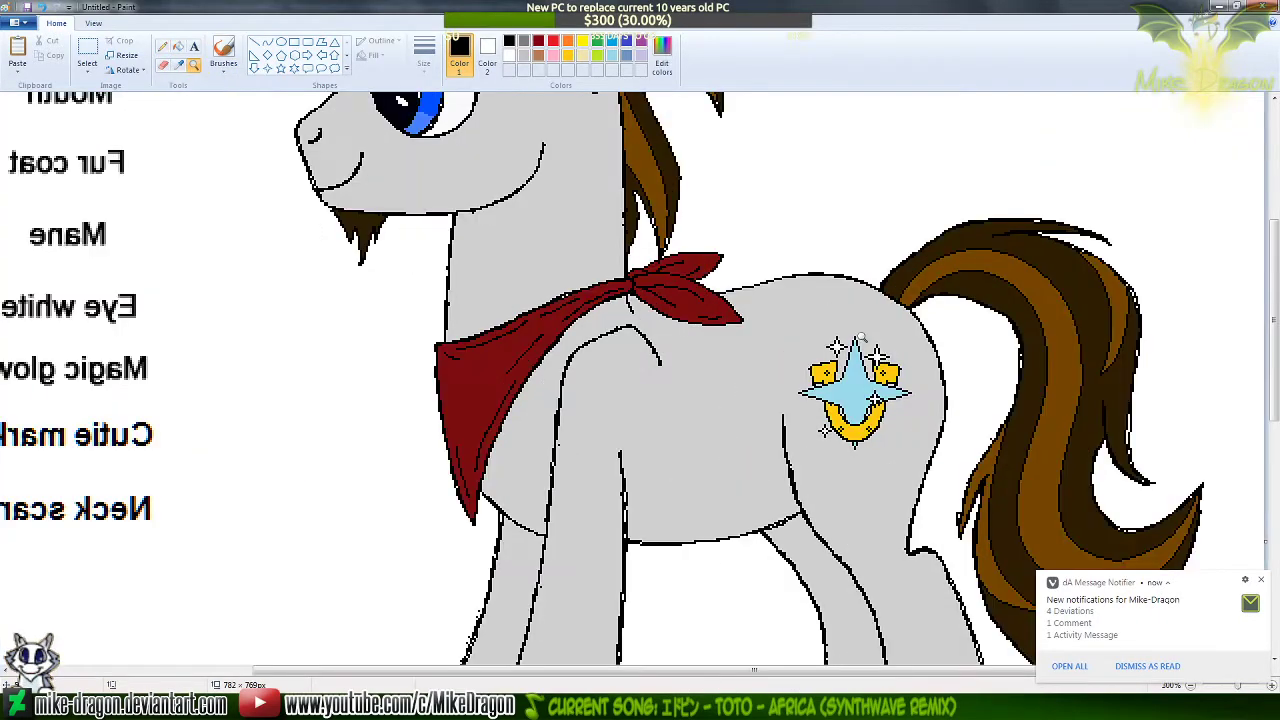
pyautogui.click(162, 47)
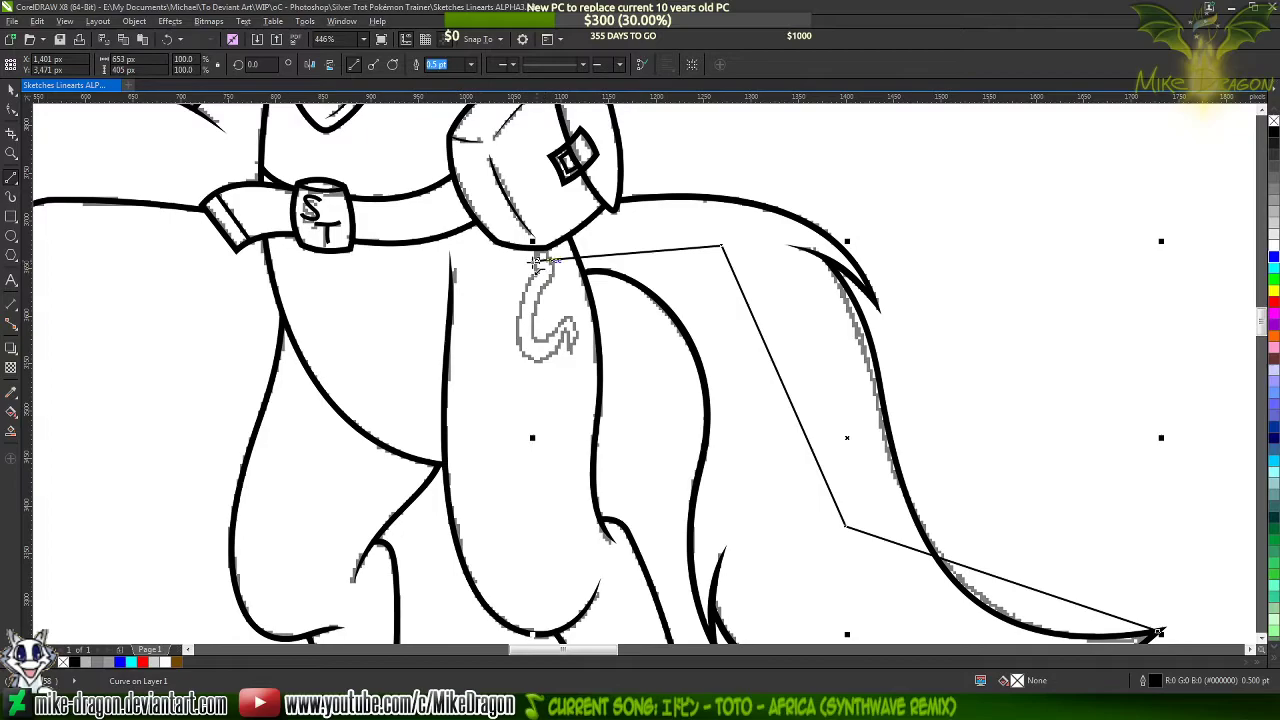
pyautogui.click(536, 259)
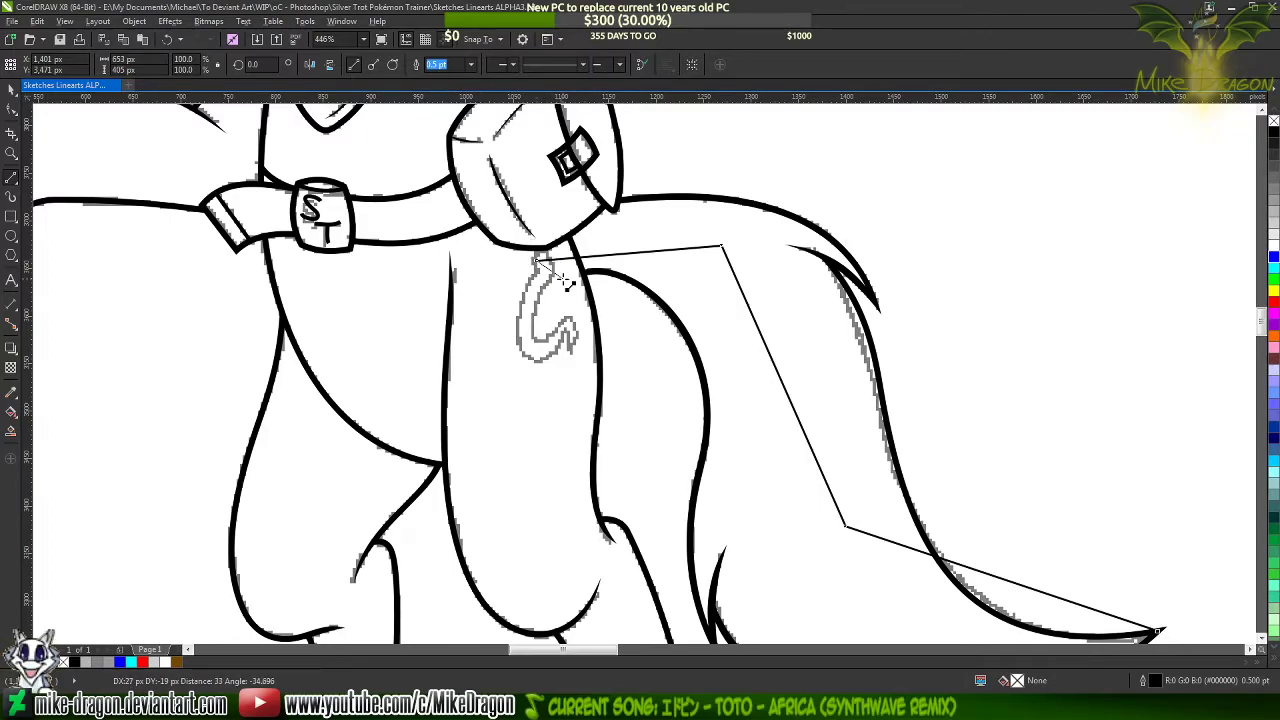
pyautogui.click(566, 285)
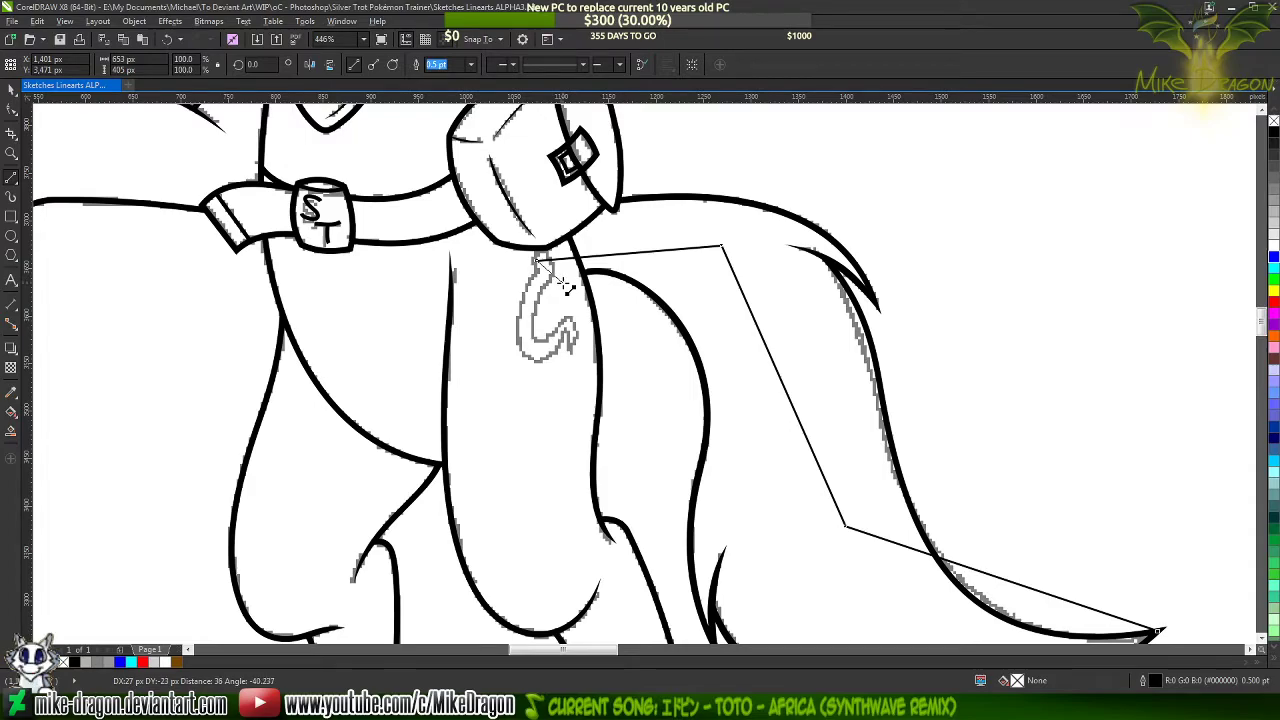
pyautogui.doubleClick(708, 275)
# Run the streak outline's second edge down through the tail, roughly parallel to the first, and close it at the tail tip
pyautogui.hotkey('alt', 'Tab')
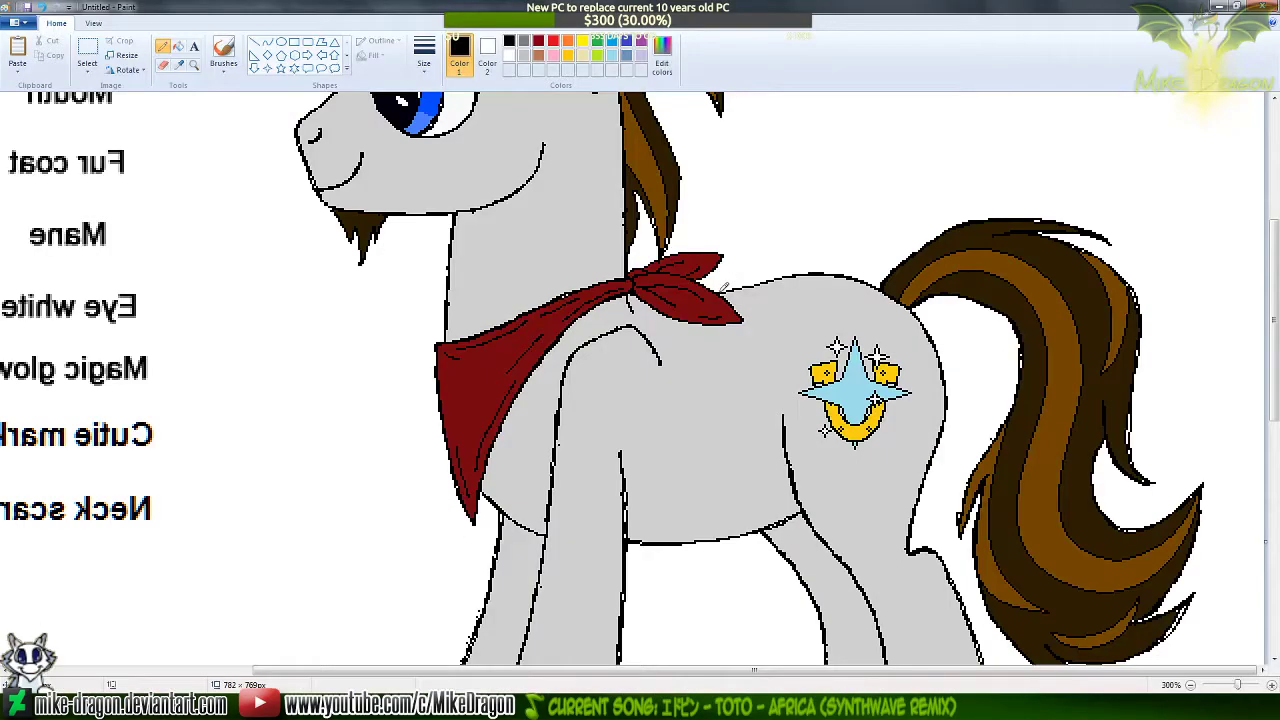
pyautogui.hotkey('alt', 'Tab')
pyautogui.scroll(-3, 588, 226)
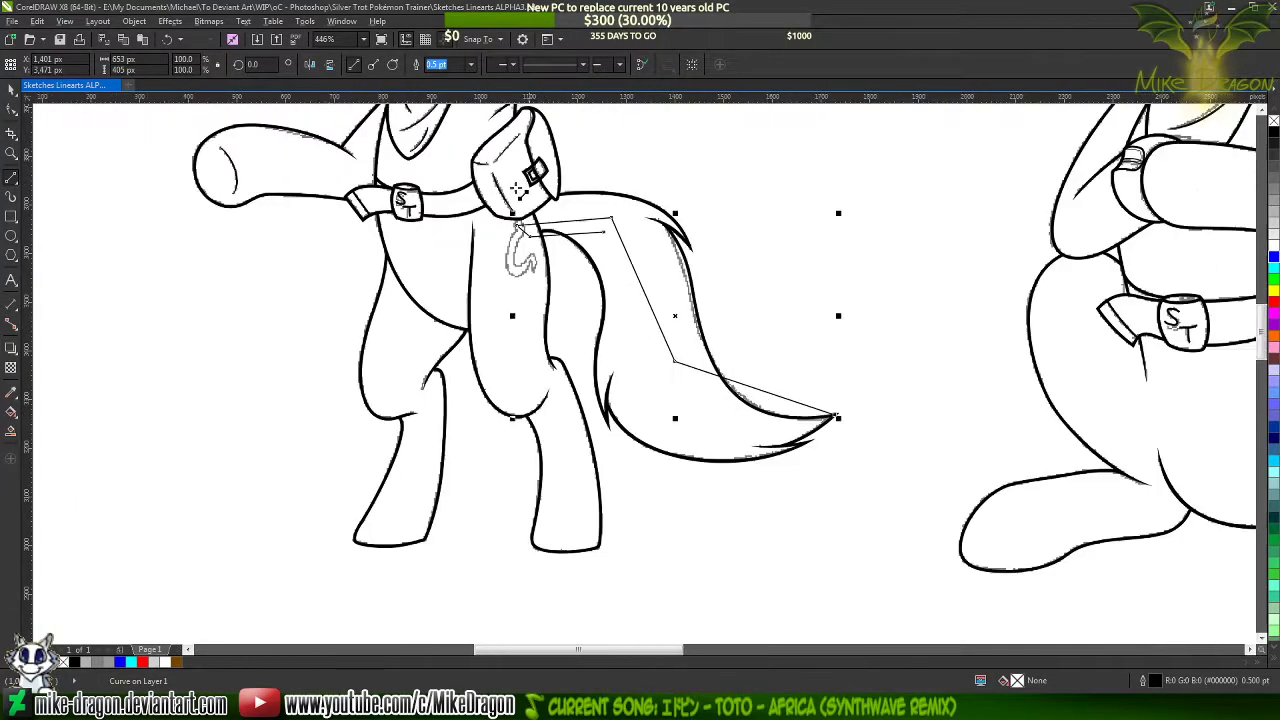
pyautogui.scroll(2, 655, 254)
pyautogui.click(573, 218)
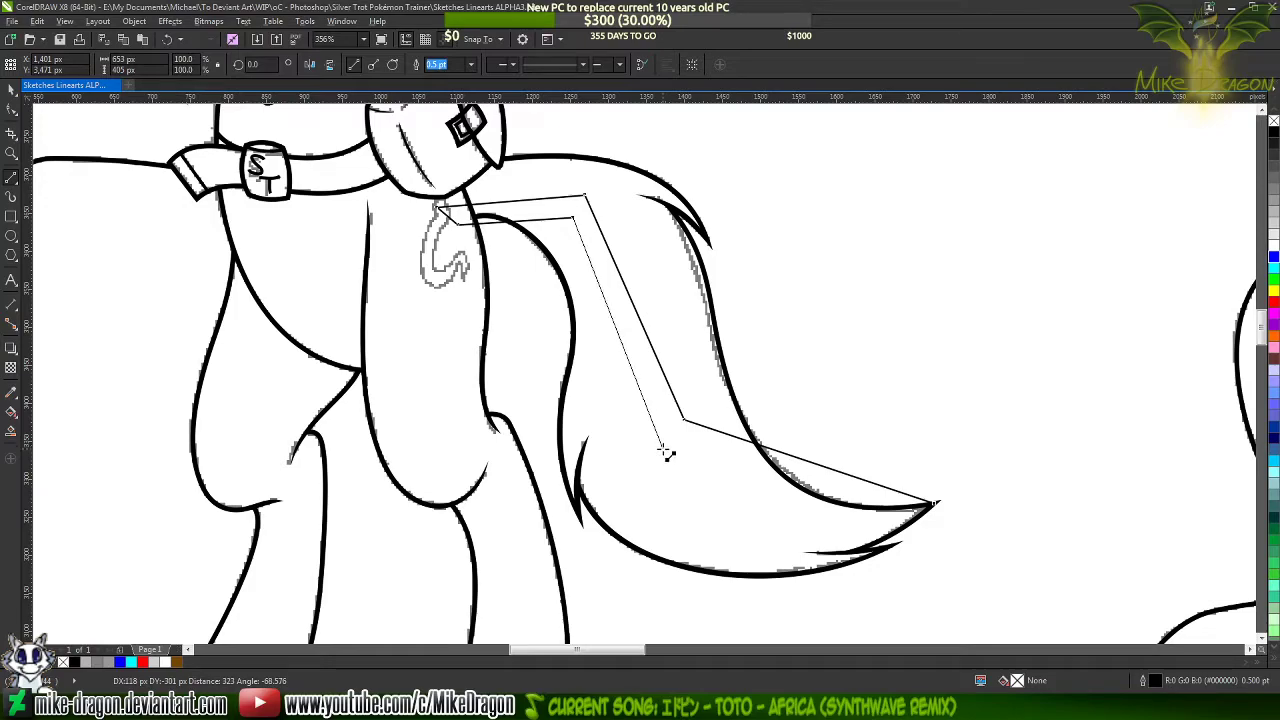
pyautogui.click(663, 451)
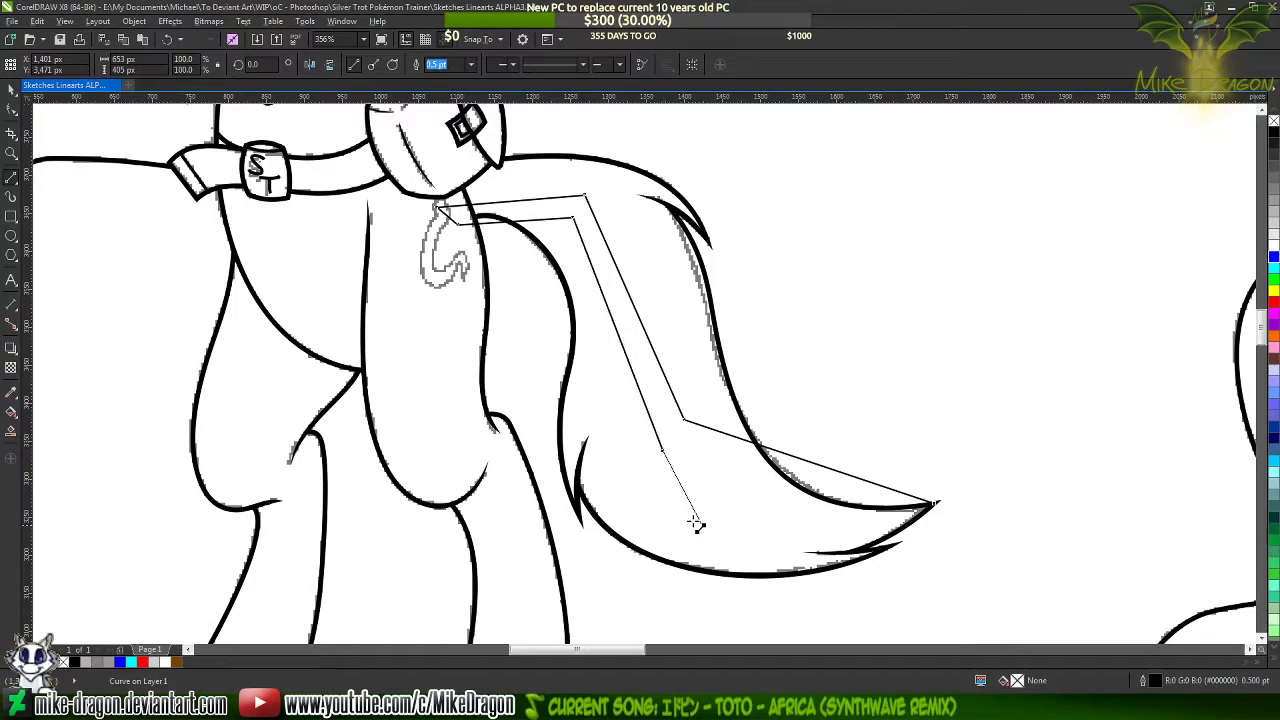
pyautogui.click(937, 505)
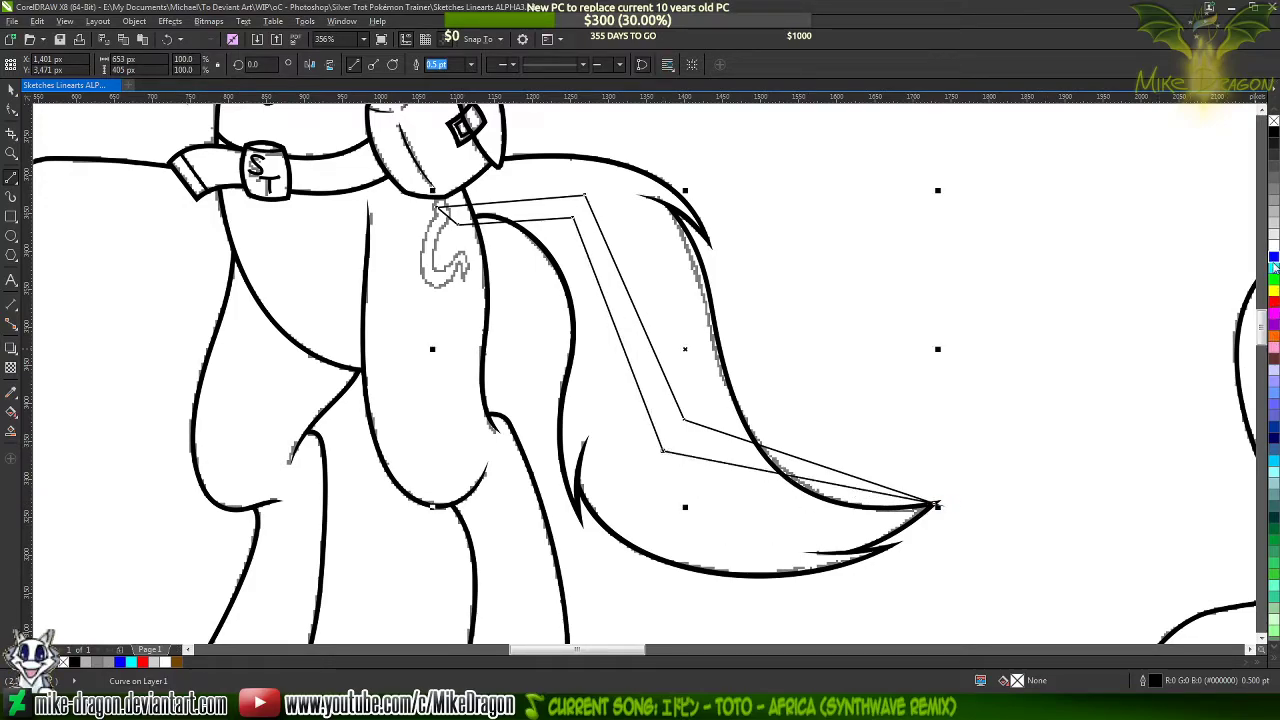
# Give the closed streak outline a blue line colour and convert all its segments to curves
pyautogui.rightClick(1274, 260)
pyautogui.press('F10')
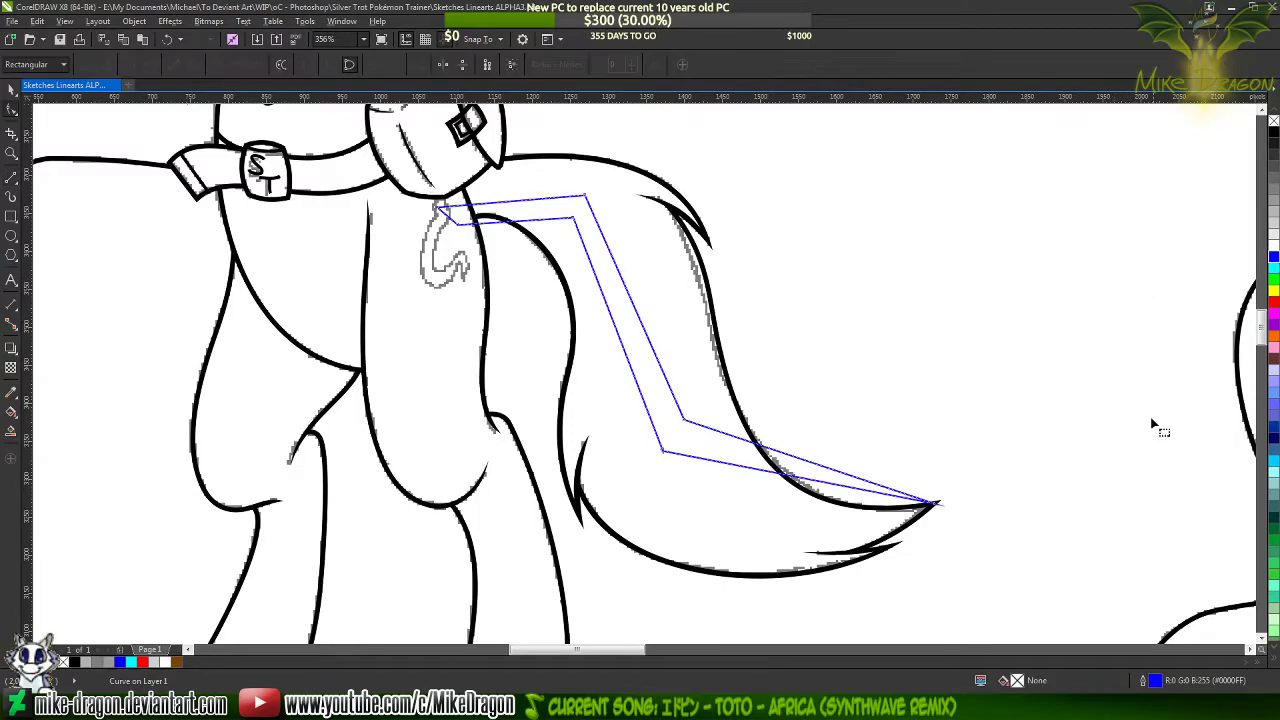
pyautogui.moveTo(1034, 569); pyautogui.dragTo(345, 155)
pyautogui.rightClick(596, 253)
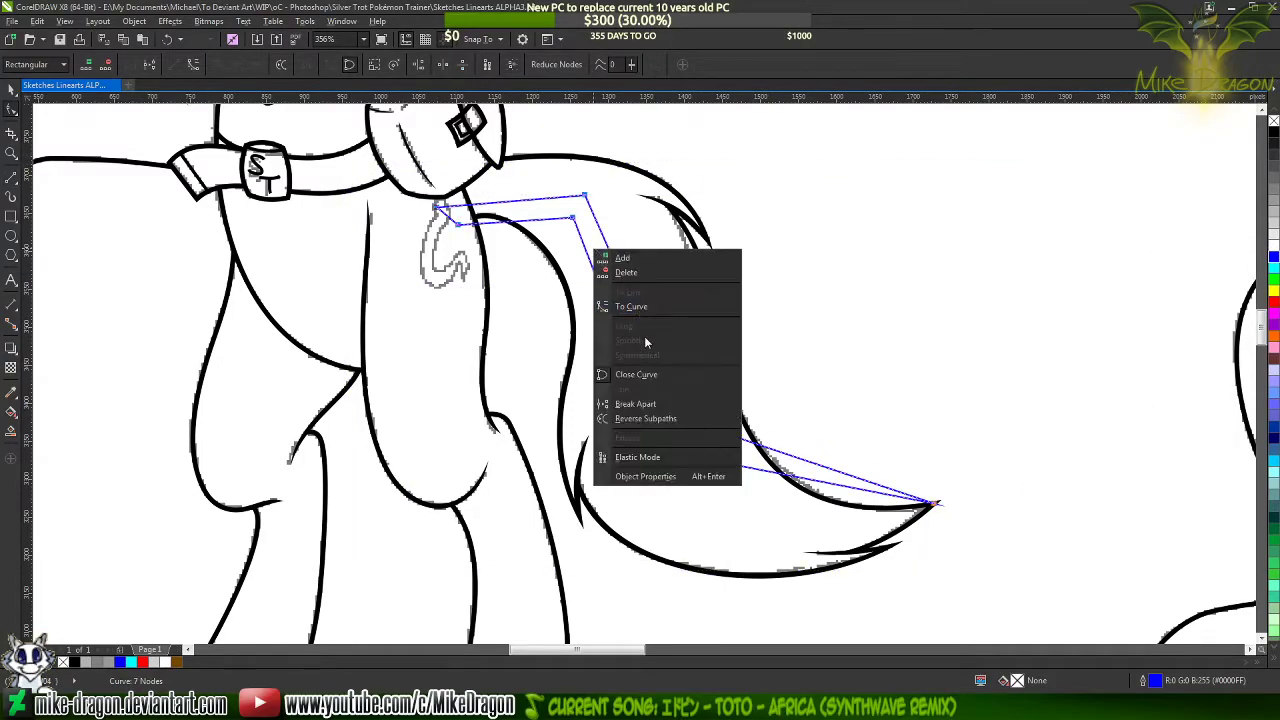
pyautogui.click(652, 311)
# Bend the streak outline's upper edge into an arch over the tail base and an S-curve down to its lower corner
pyautogui.scroll(1, 572, 167)
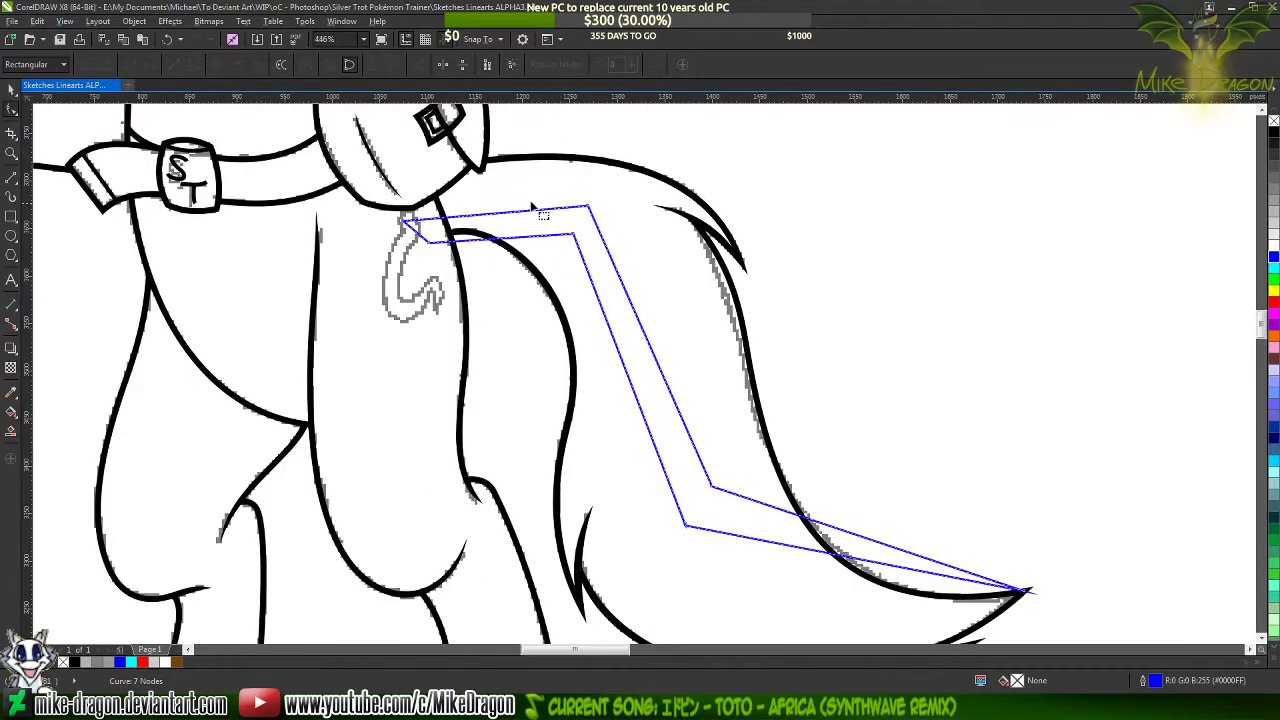
pyautogui.moveTo(492, 216); pyautogui.dragTo(474, 185)
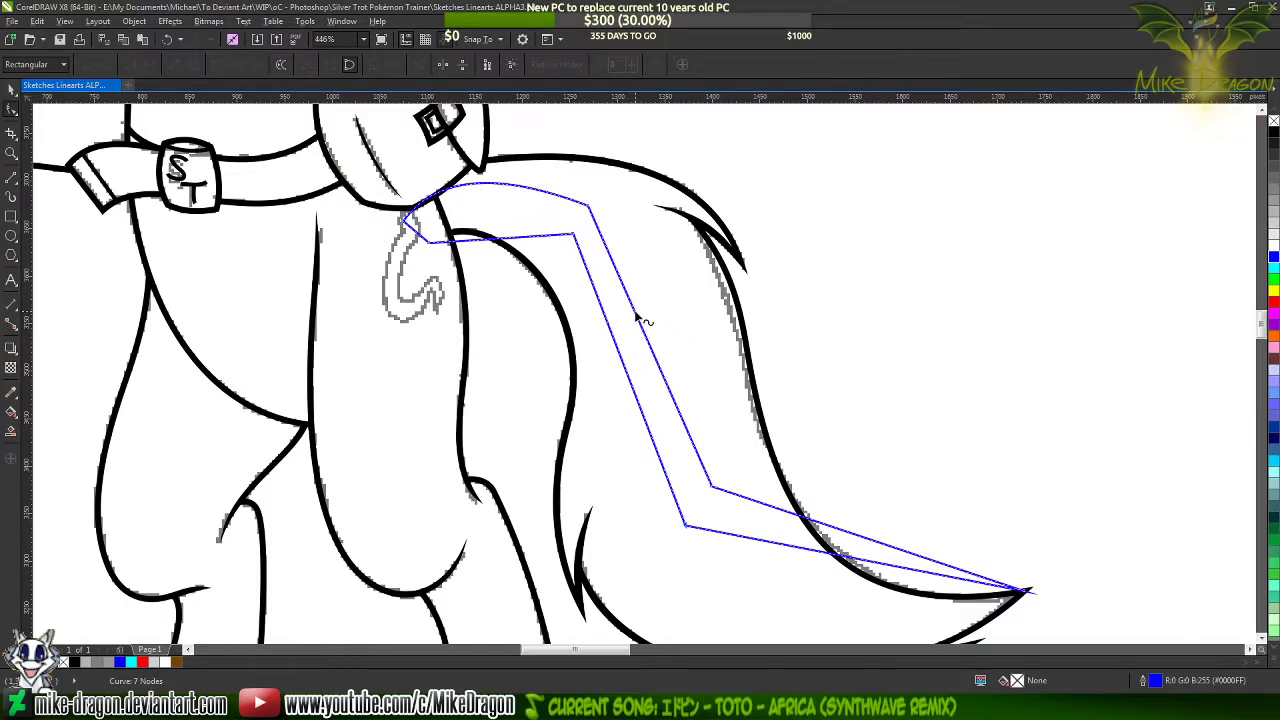
pyautogui.moveTo(636, 318); pyautogui.dragTo(666, 286)
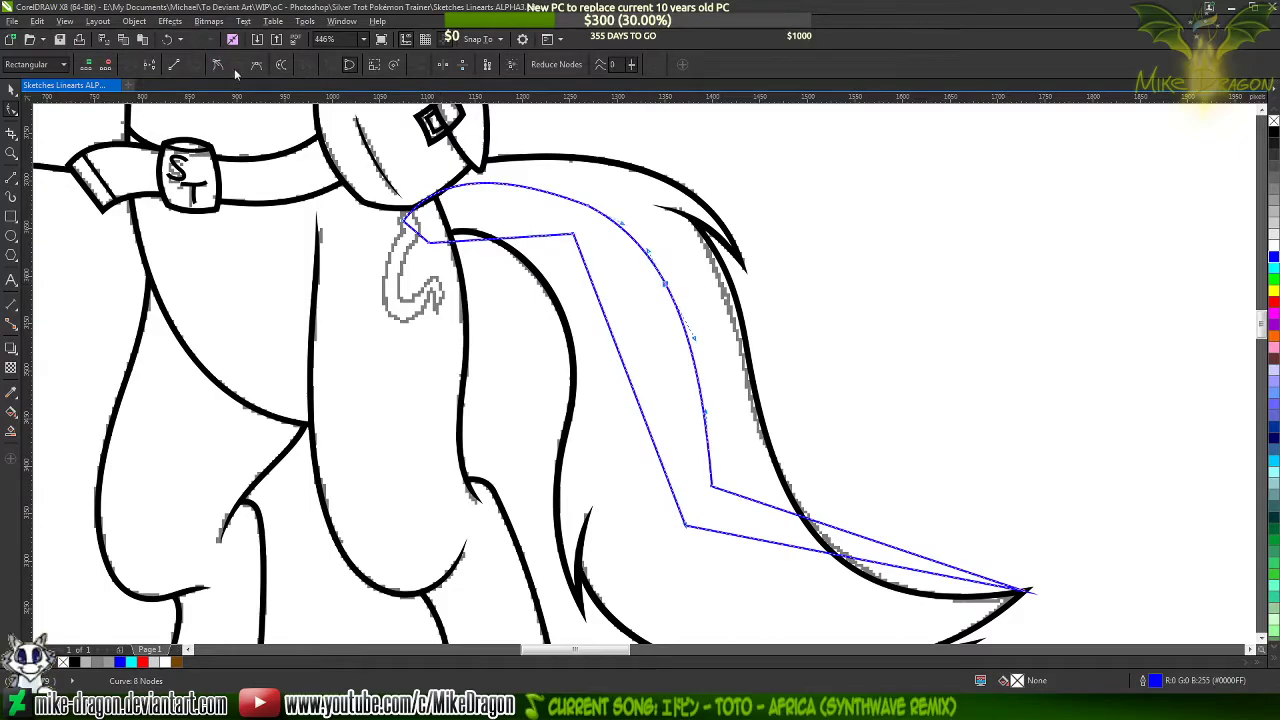
pyautogui.press('Delete')
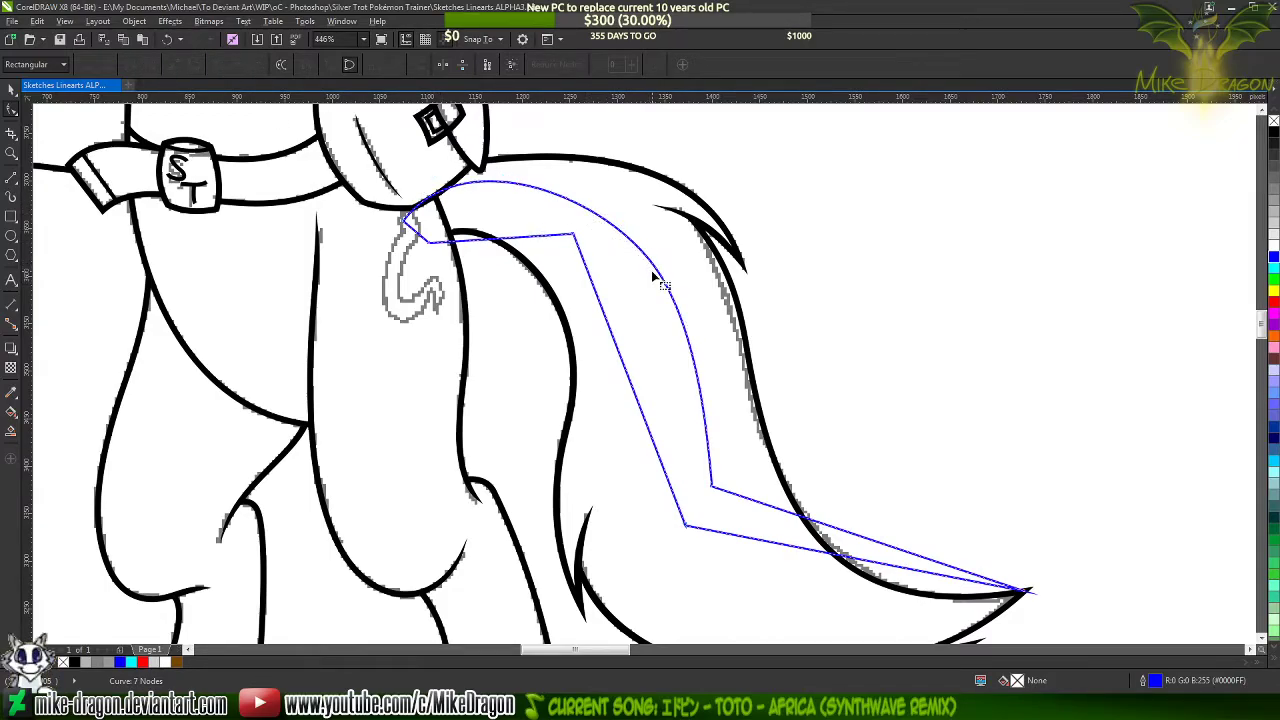
pyautogui.click(712, 486)
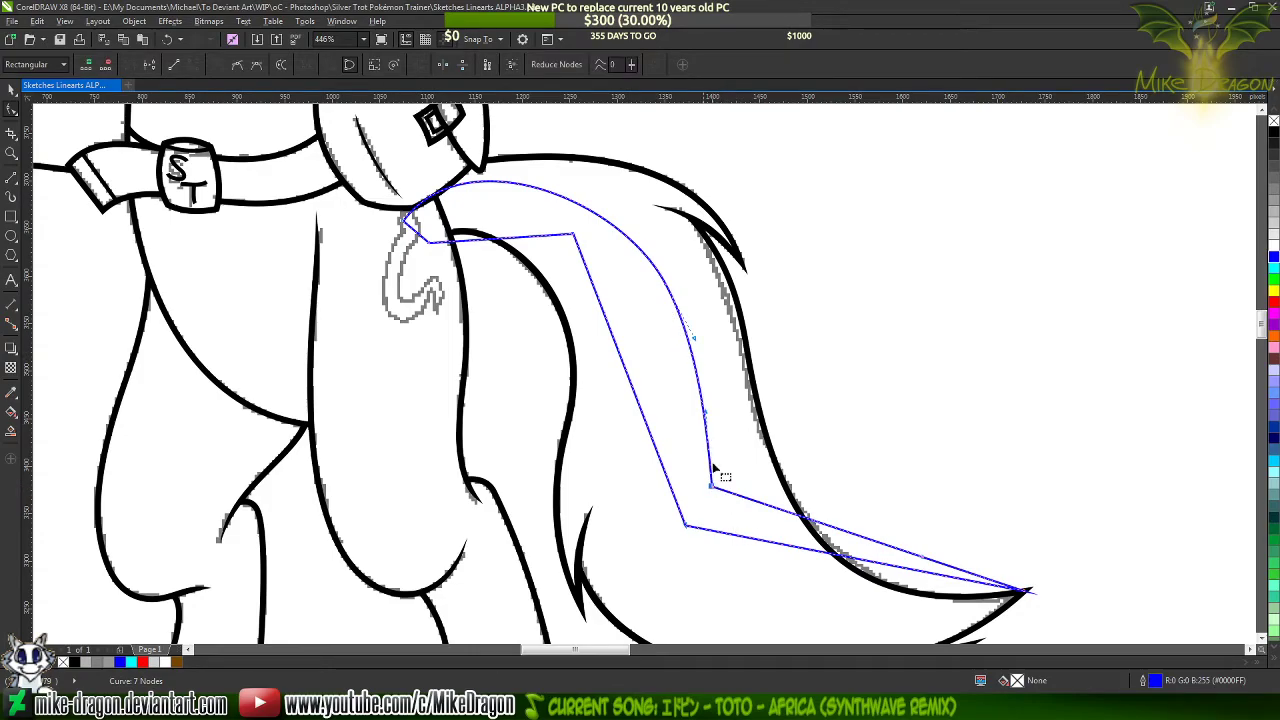
pyautogui.moveTo(716, 423); pyautogui.dragTo(645, 371)
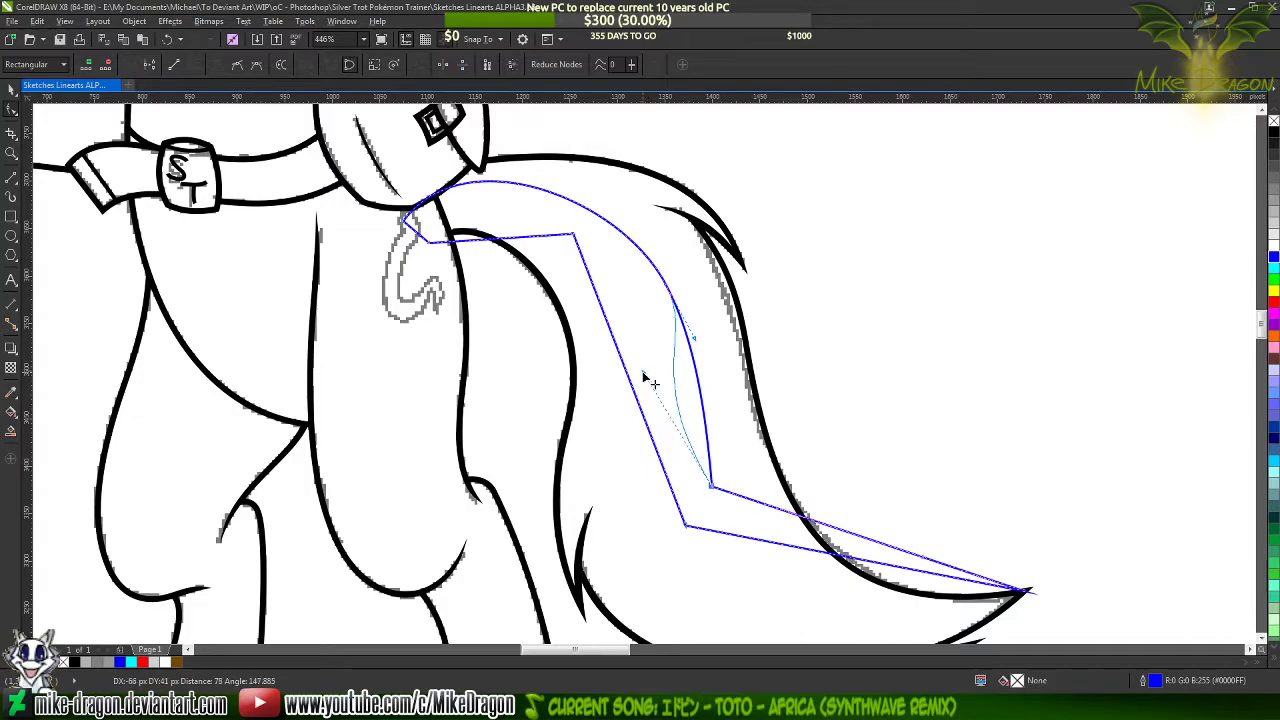
# Smooth the outer bend of the streak's upper edge by adding and removing nodes along the arch
pyautogui.doubleClick(664, 288)
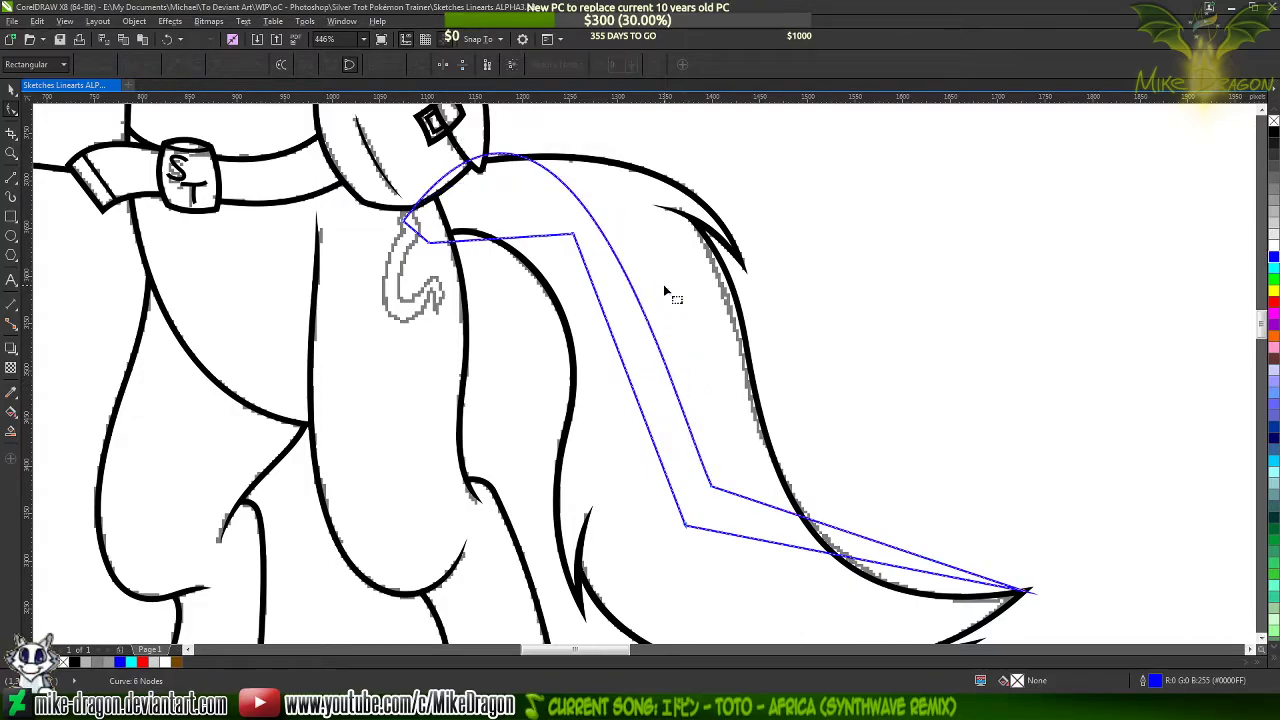
pyautogui.hotkey('ctrl', 'z')
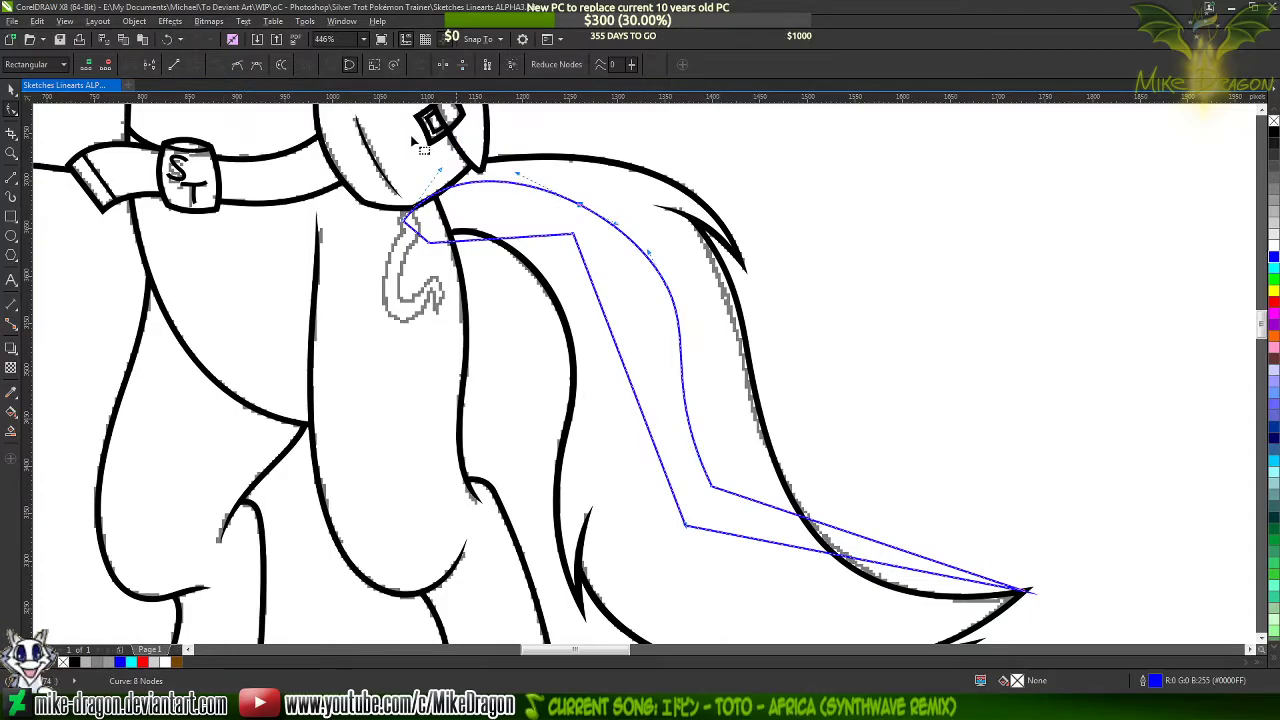
pyautogui.click(658, 279)
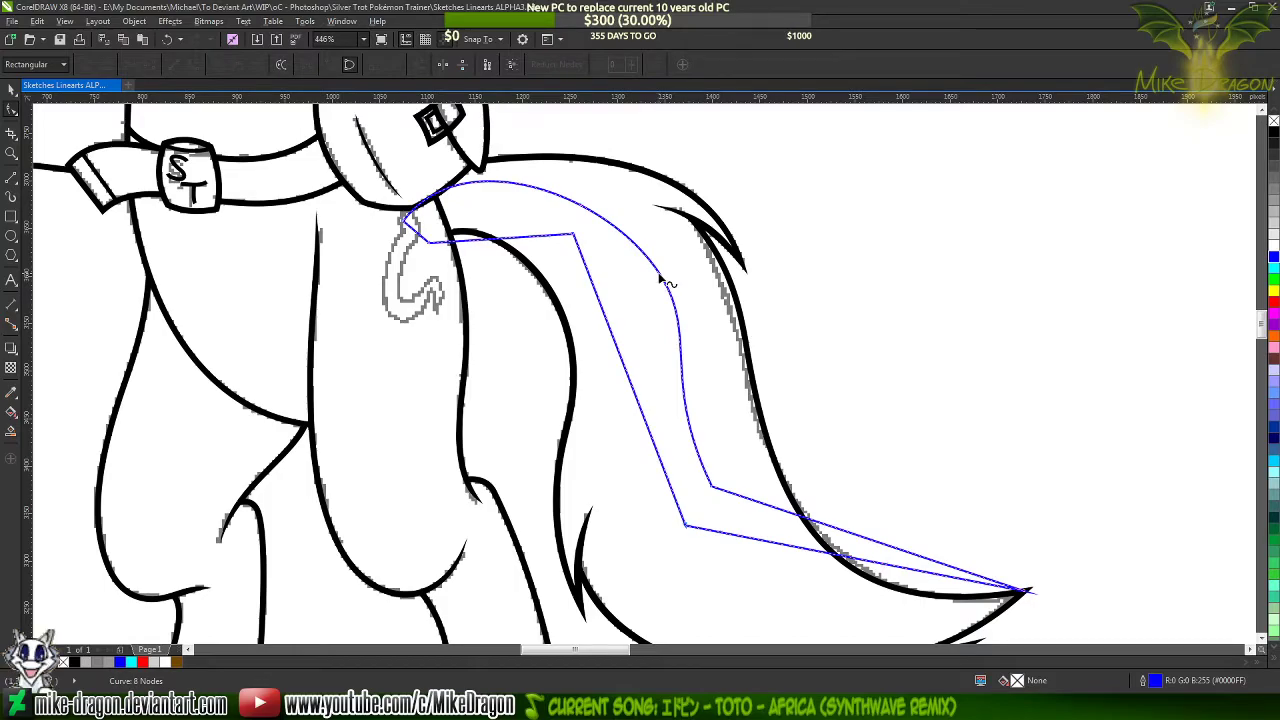
pyautogui.doubleClick(659, 280)
pyautogui.hotkey('ctrl', 'z')
pyautogui.press('Delete')
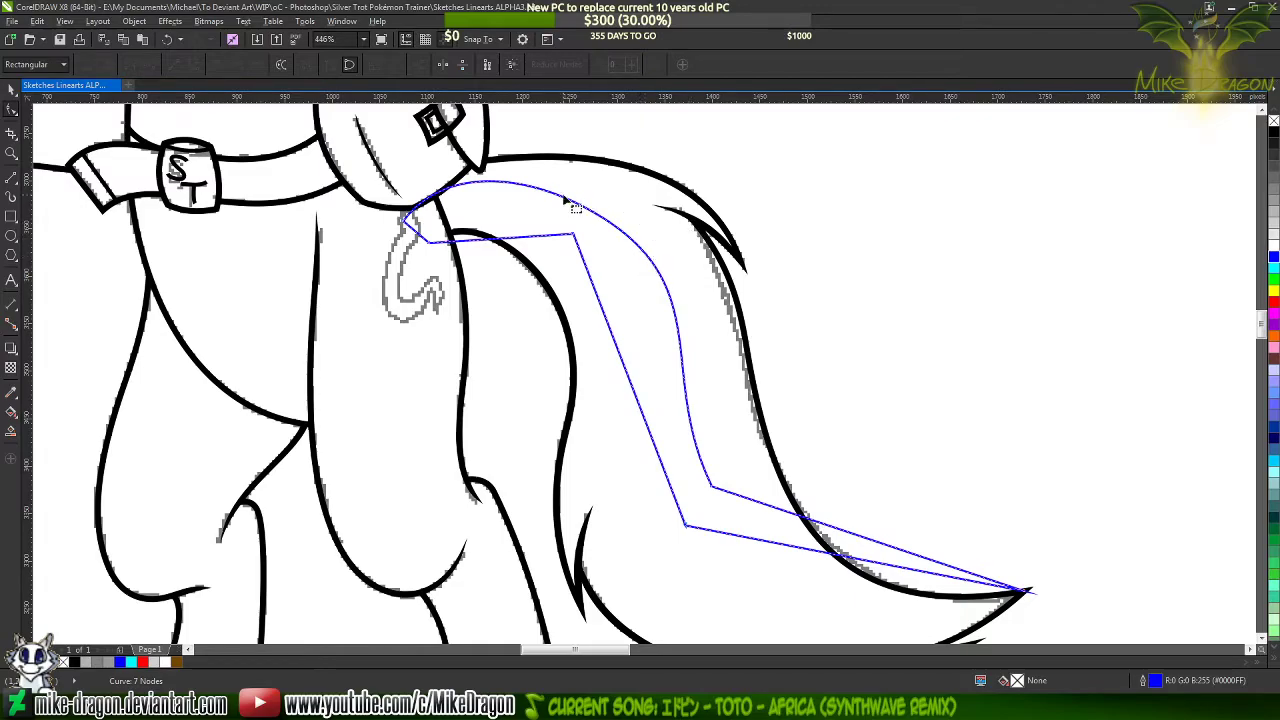
# Bow the upper edge's last segment into a sweeping curve to the tail tip, replacing the corner node with one further along
pyautogui.scroll(-1, 683, 468)
pyautogui.scroll(2, 760, 483)
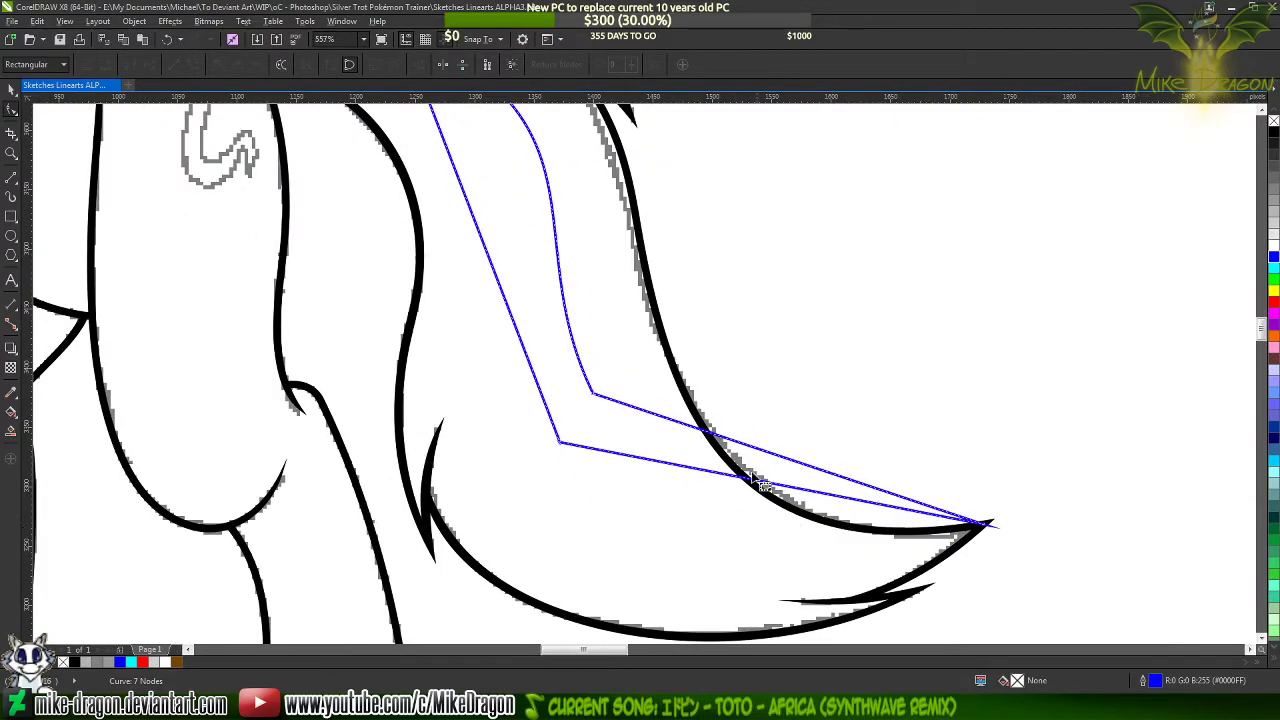
pyautogui.moveTo(770, 460); pyautogui.dragTo(686, 567)
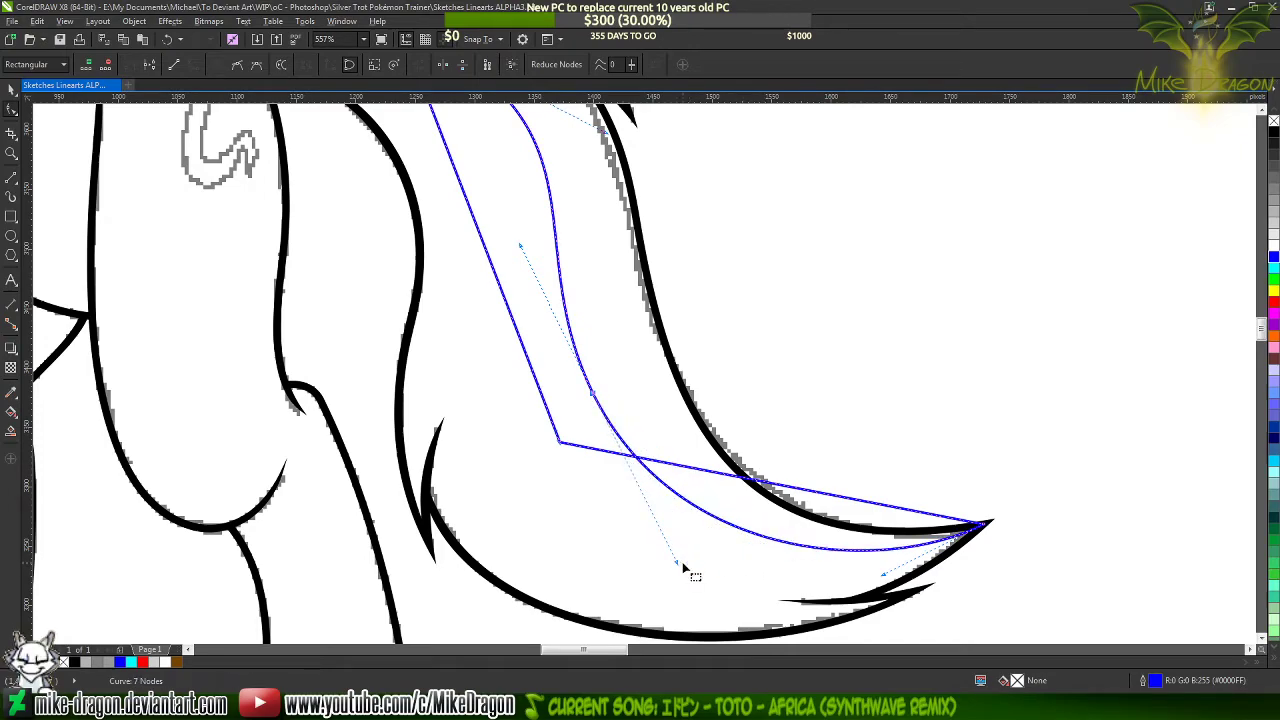
pyautogui.doubleClick(691, 505)
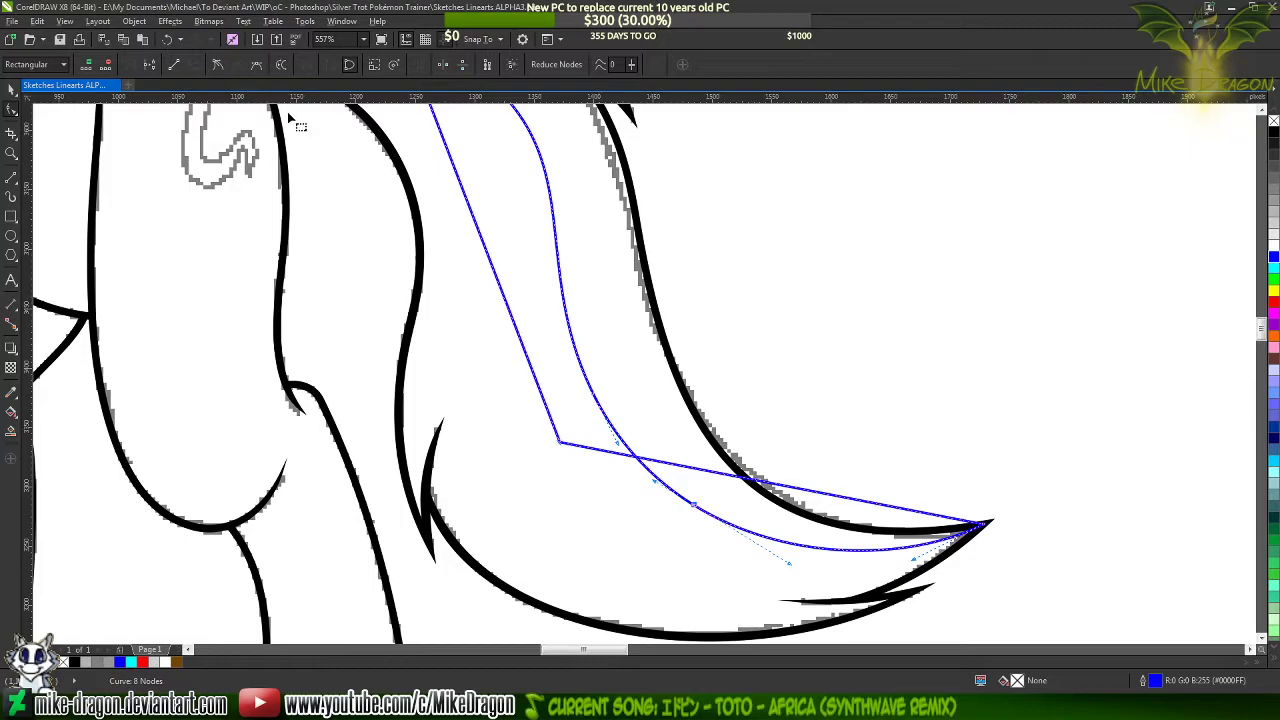
pyautogui.click(218, 66)
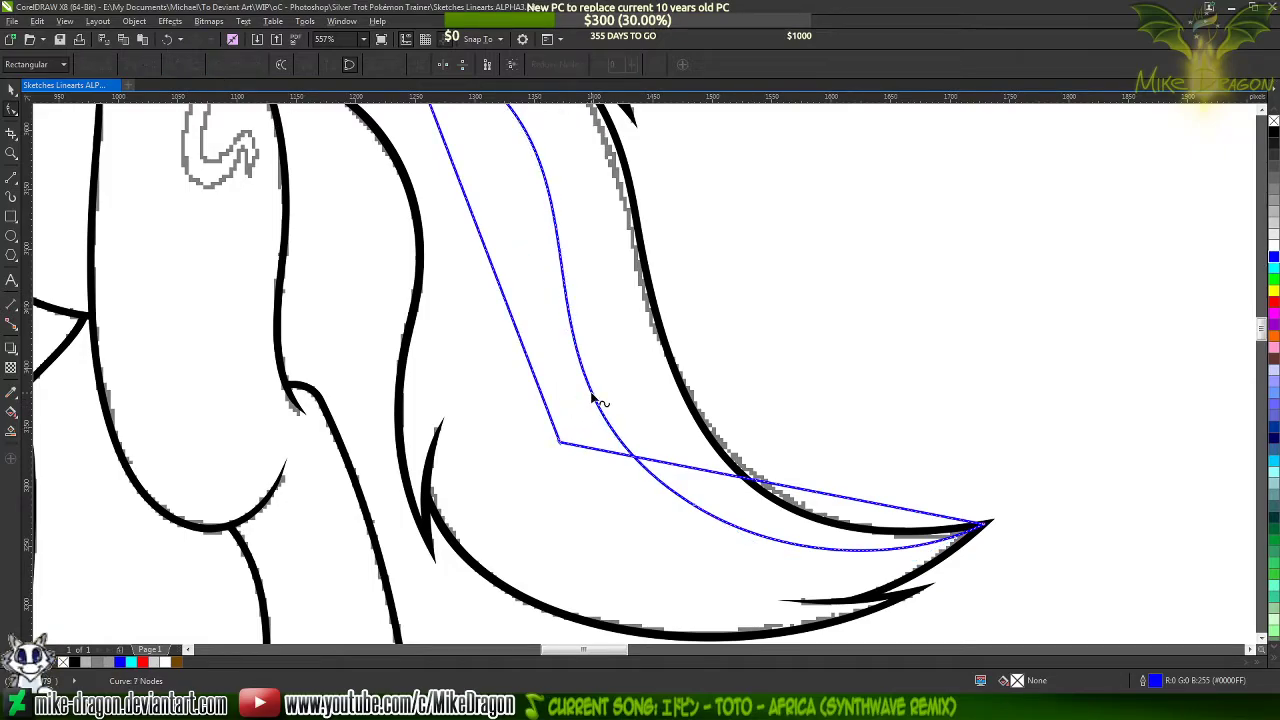
# Add a smooth node midway down the streak's outer edge, and try removing the node on its upper arch
pyautogui.scroll(-2, 670, 532)
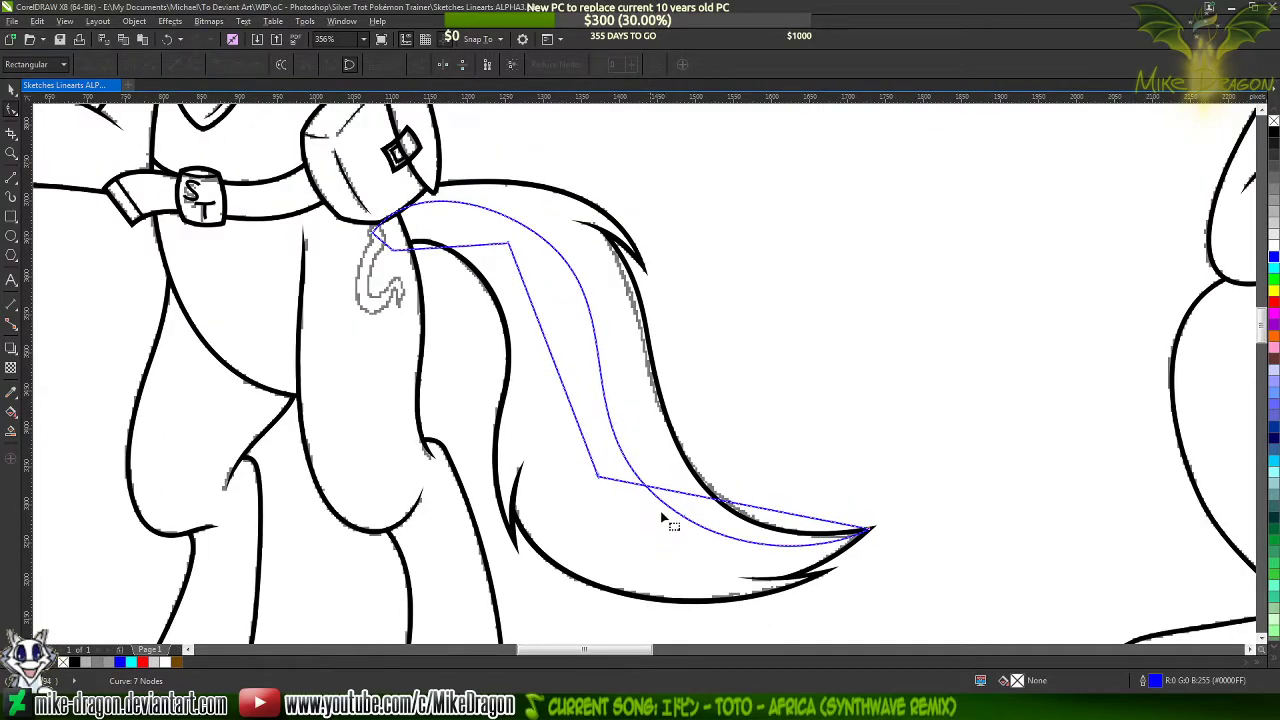
pyautogui.doubleClick(599, 363)
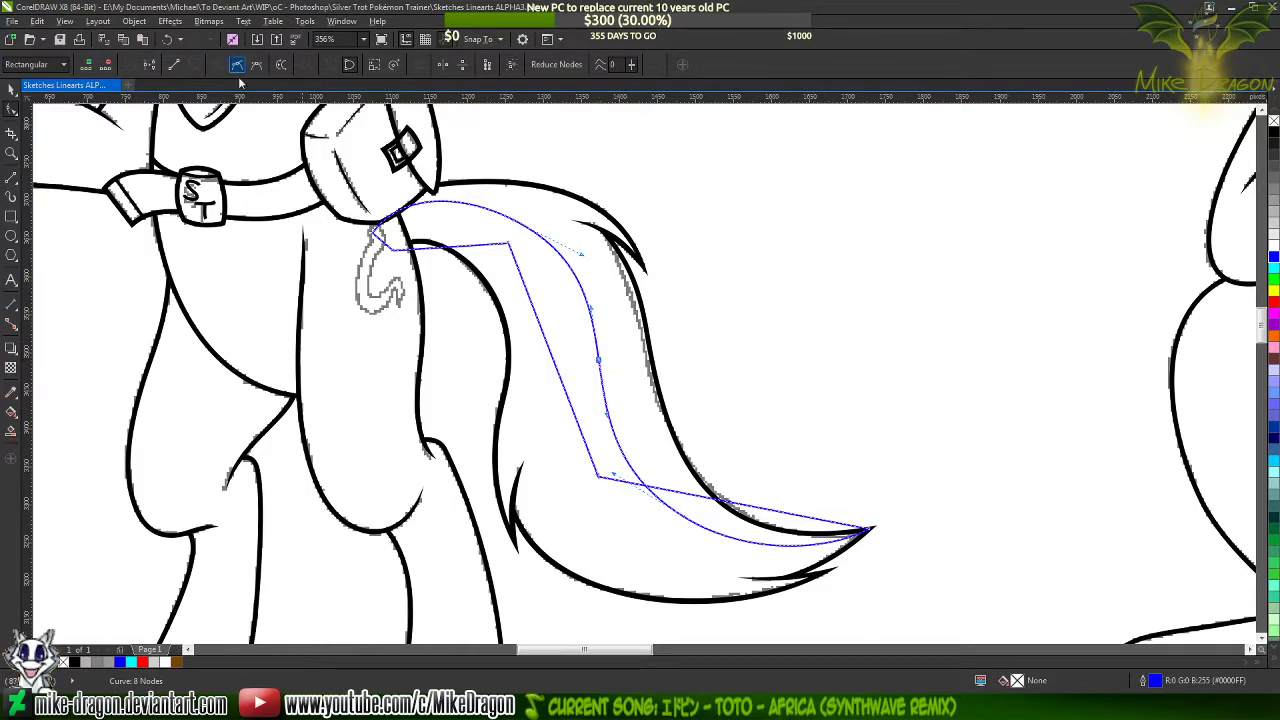
pyautogui.doubleClick(514, 221)
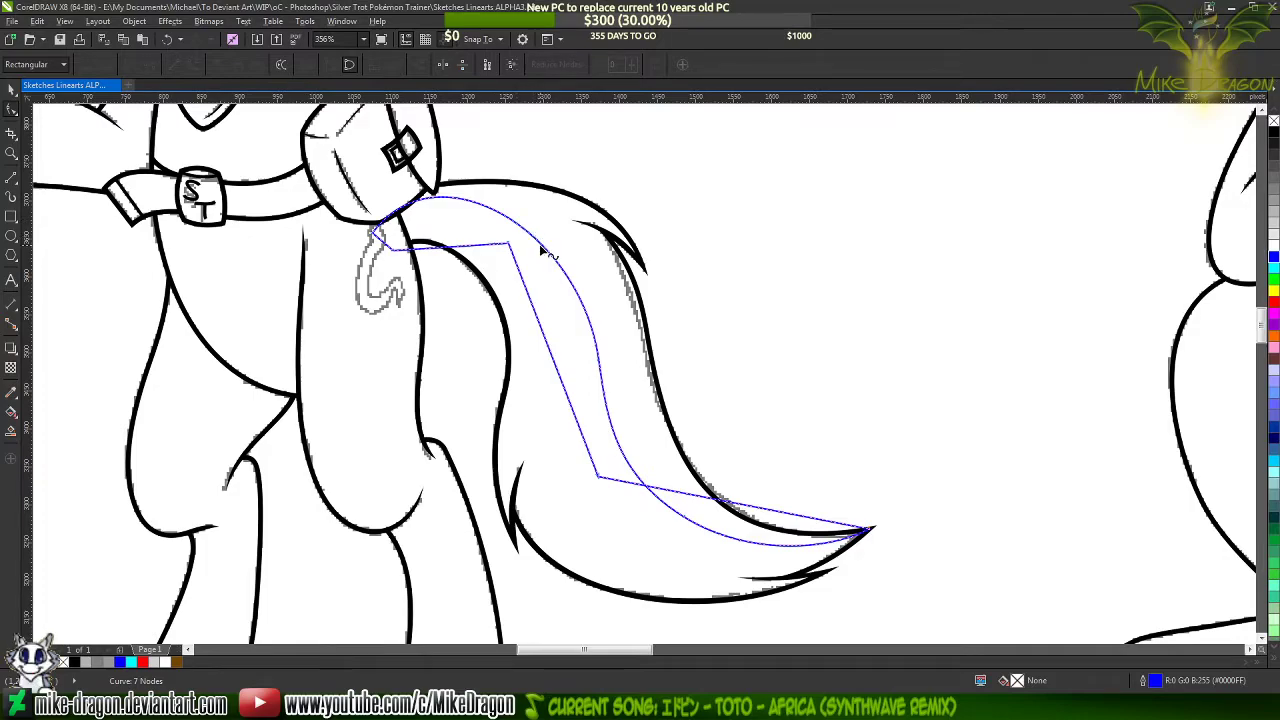
pyautogui.doubleClick(533, 236)
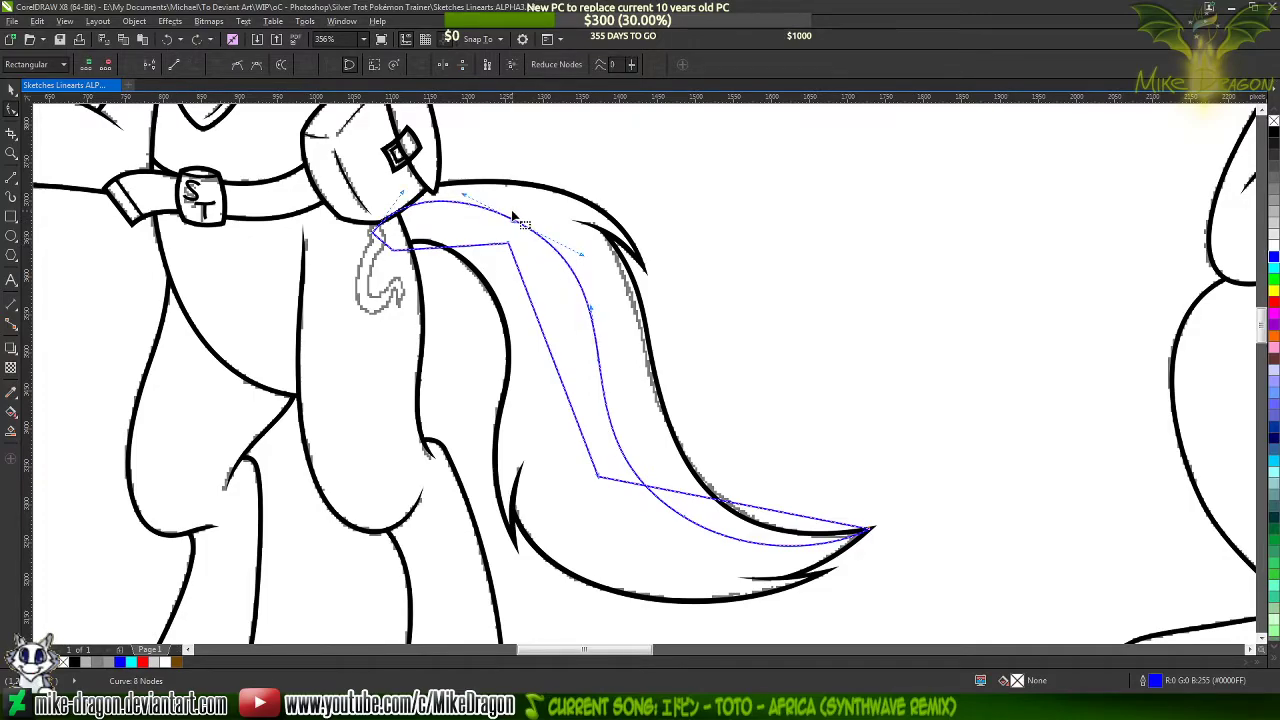
# Refine the streak's upper arch by shortening its node's lower handle and replacing that node with one further down the bend
pyautogui.scroll(2, 521, 226)
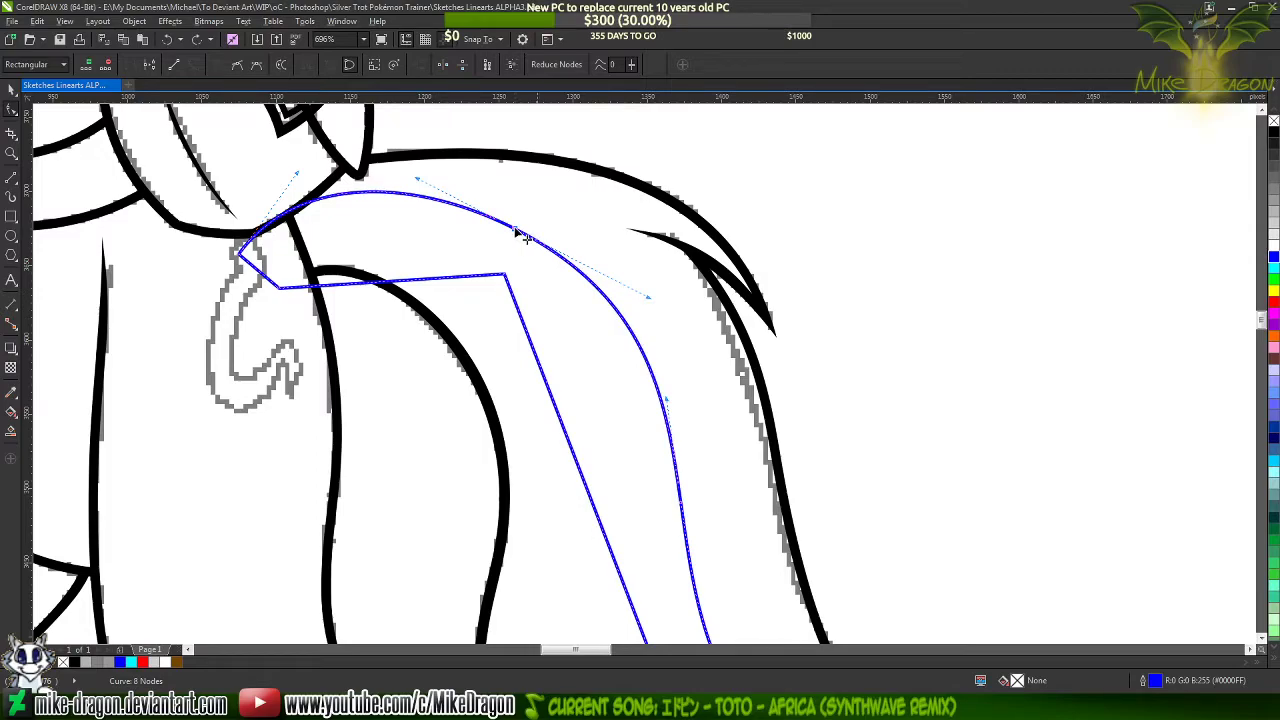
pyautogui.moveTo(651, 300); pyautogui.dragTo(622, 285)
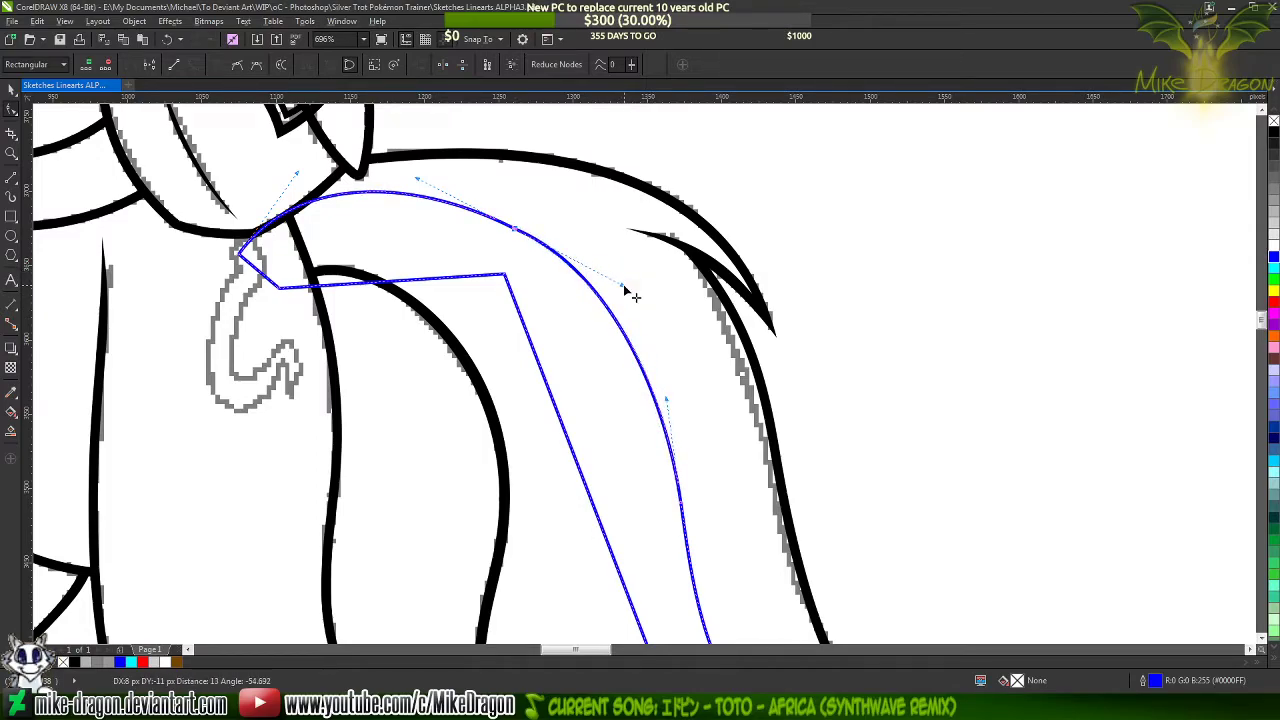
pyautogui.doubleClick(613, 316)
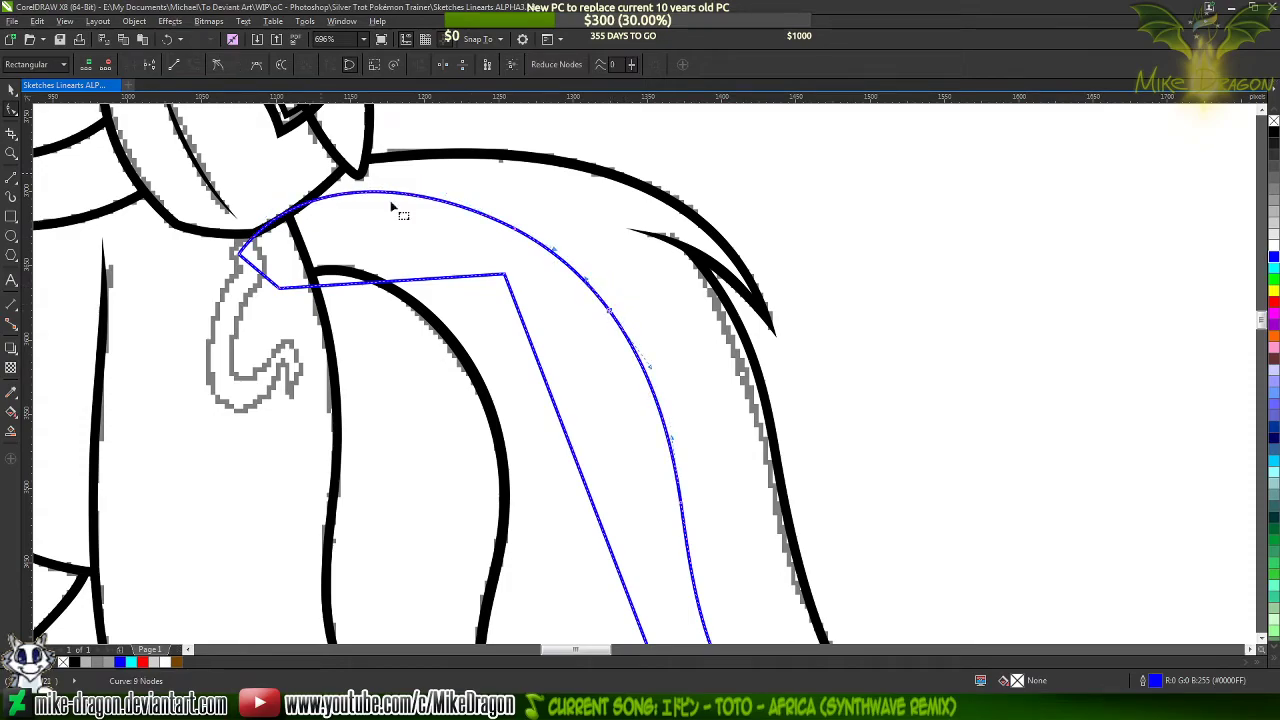
pyautogui.hotkey('ctrl', 'z')
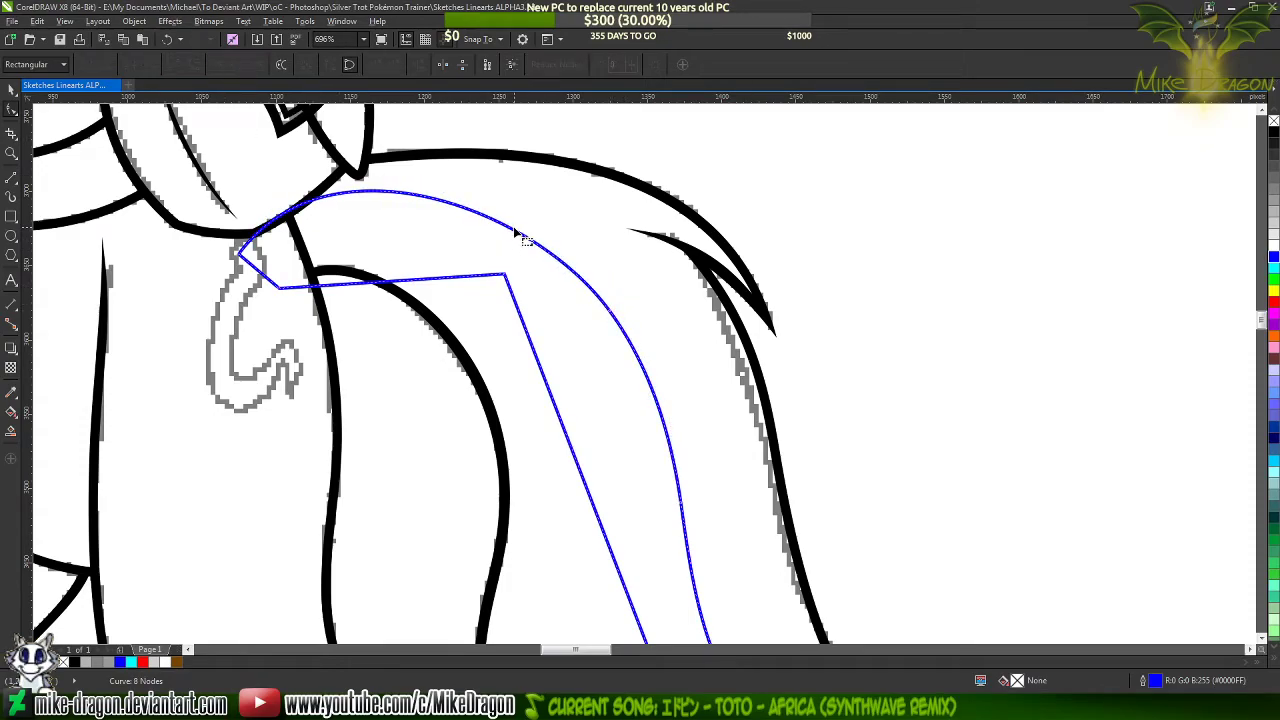
# Refine the streak's outer edge below the arch by adding a smooth node and removing the redundant one midway down
pyautogui.scroll(-1, 566, 205)
pyautogui.scroll(-1, 592, 228)
pyautogui.scroll(2, 654, 398)
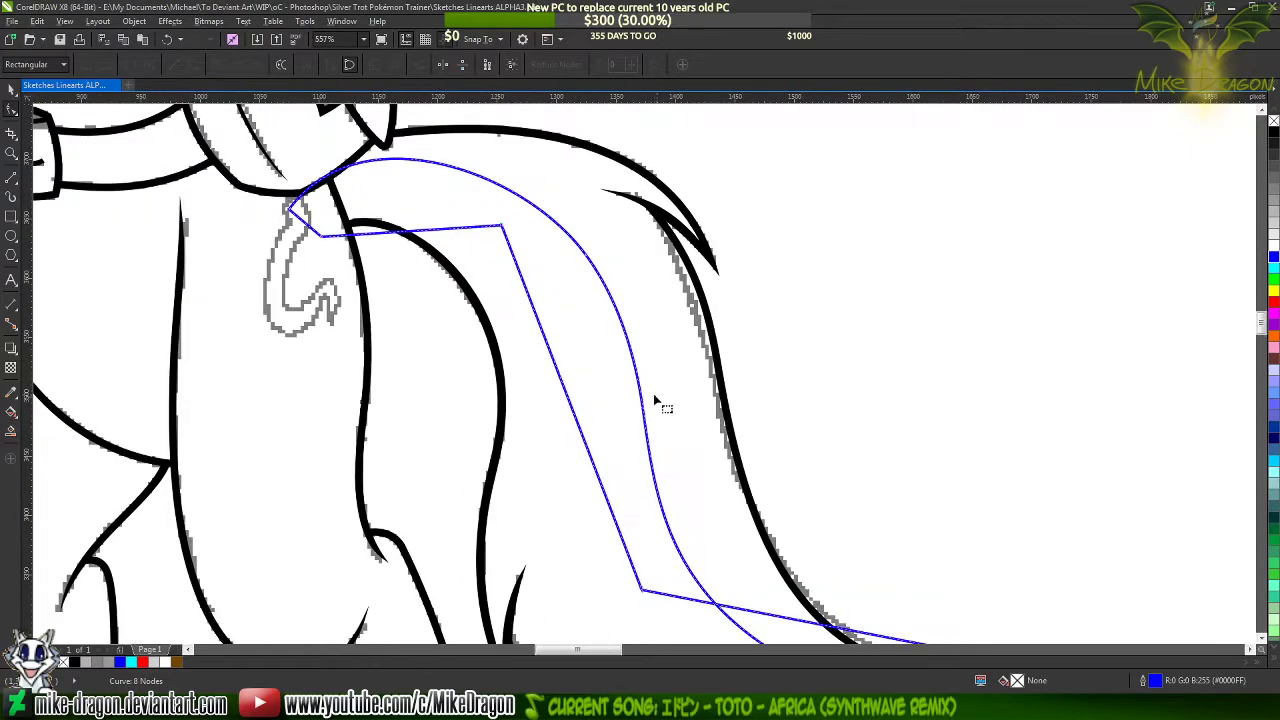
pyautogui.doubleClick(614, 313)
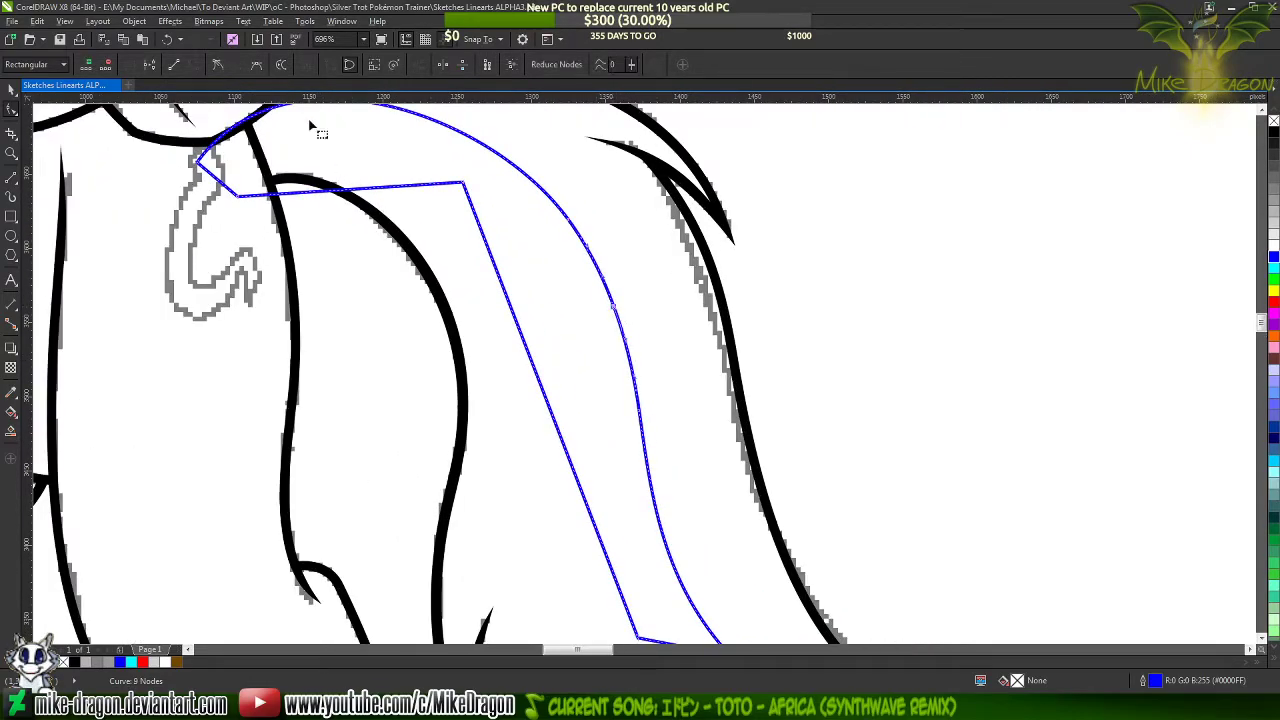
pyautogui.scroll(-3, 575, 217)
pyautogui.scroll(1, 606, 346)
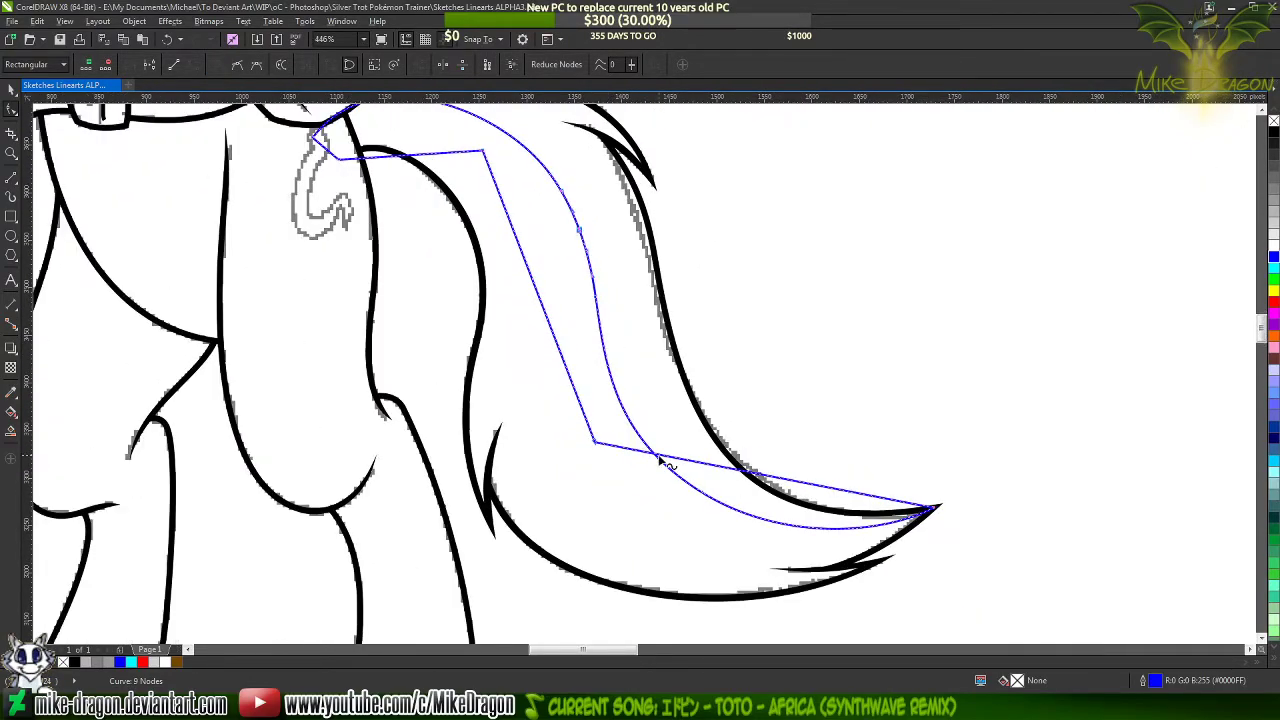
pyautogui.doubleClick(594, 300)
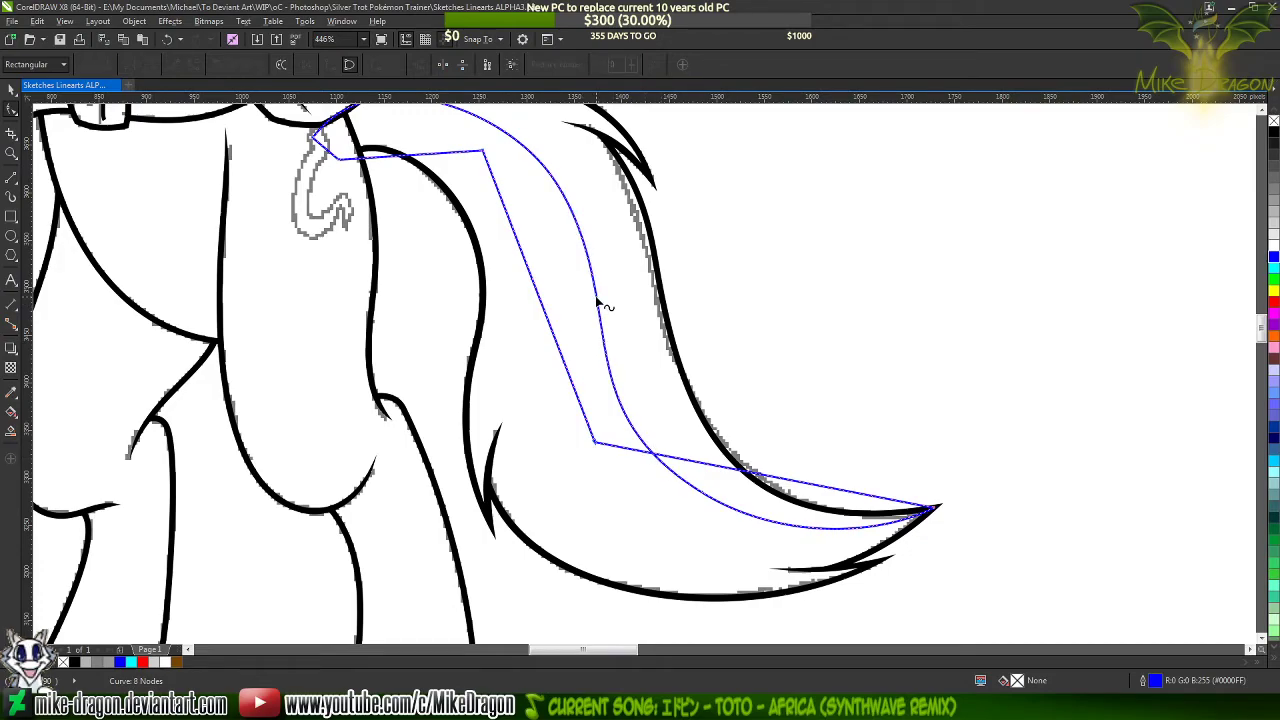
# Bow the inner edge's lowest segment into a curve to the tail tip, directing its upper node's handle downward for a rounded bend
pyautogui.scroll(-1, 813, 360)
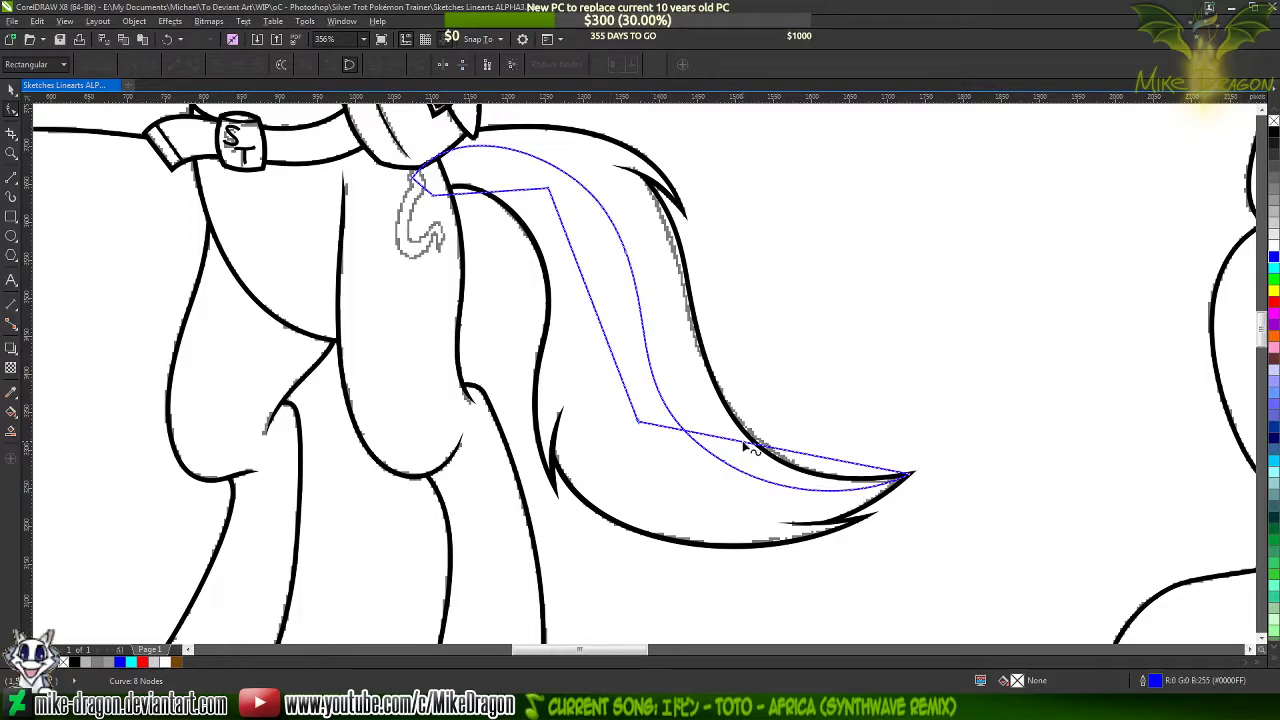
pyautogui.moveTo(745, 447); pyautogui.dragTo(776, 502)
pyautogui.click(639, 424)
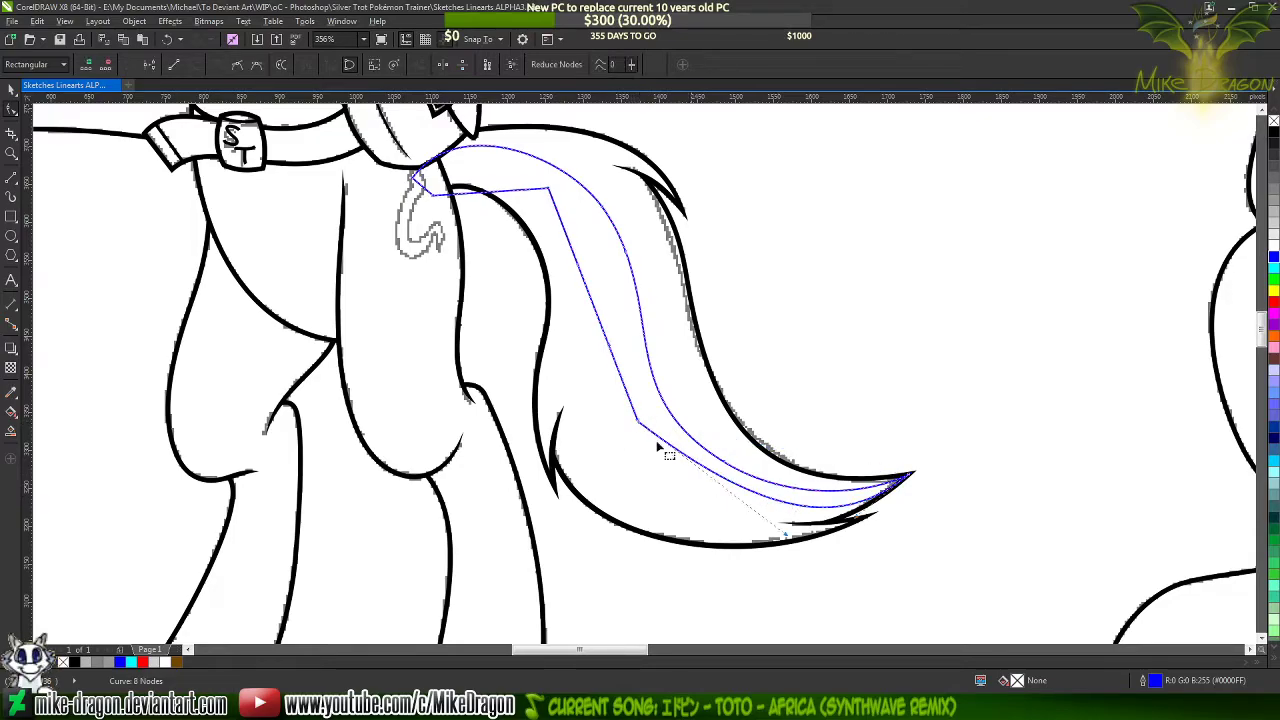
pyautogui.moveTo(783, 535); pyautogui.dragTo(678, 527)
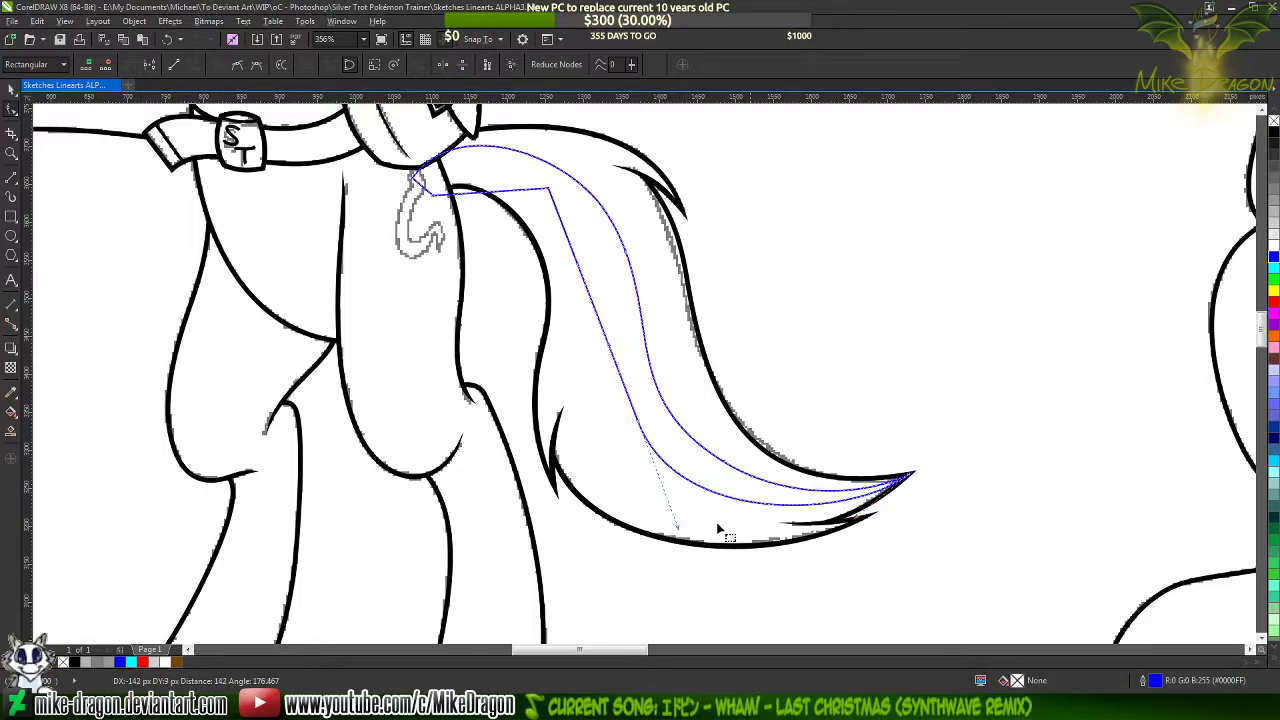
# Extend the tail-tip node's inner-edge handle and check the streak's pointed end up close
pyautogui.click(911, 478)
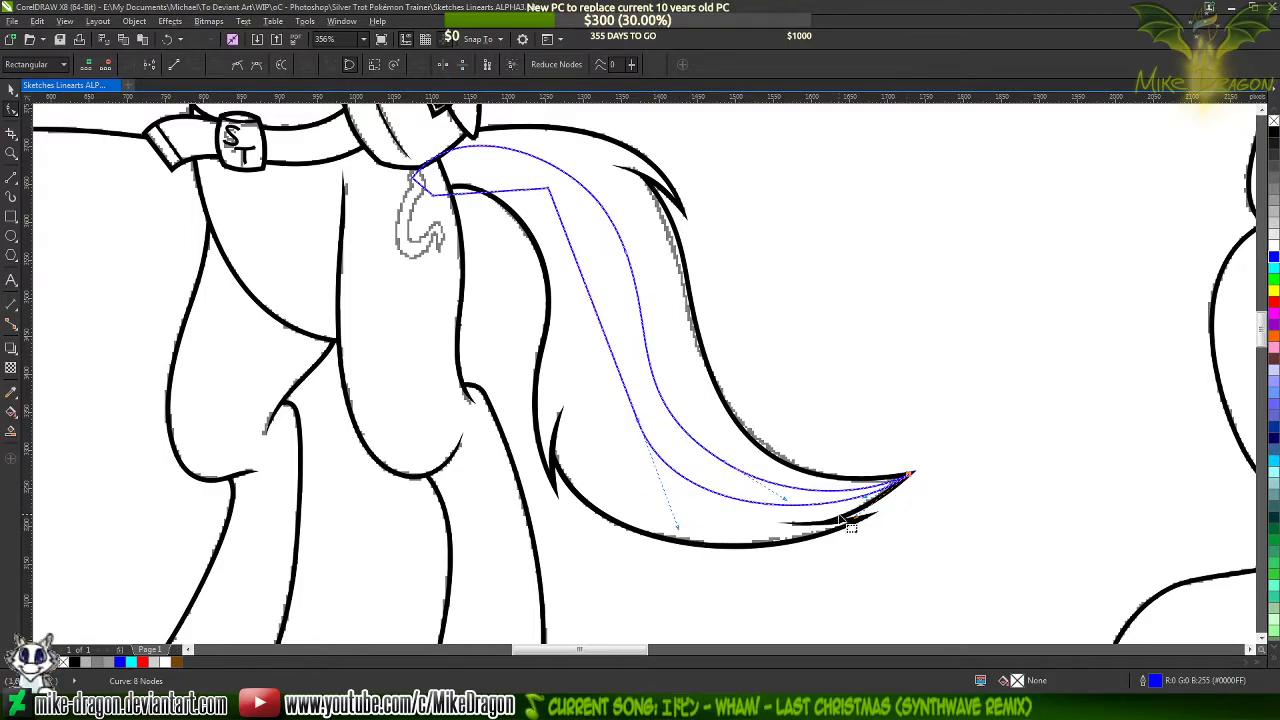
pyautogui.scroll(2, 849, 523)
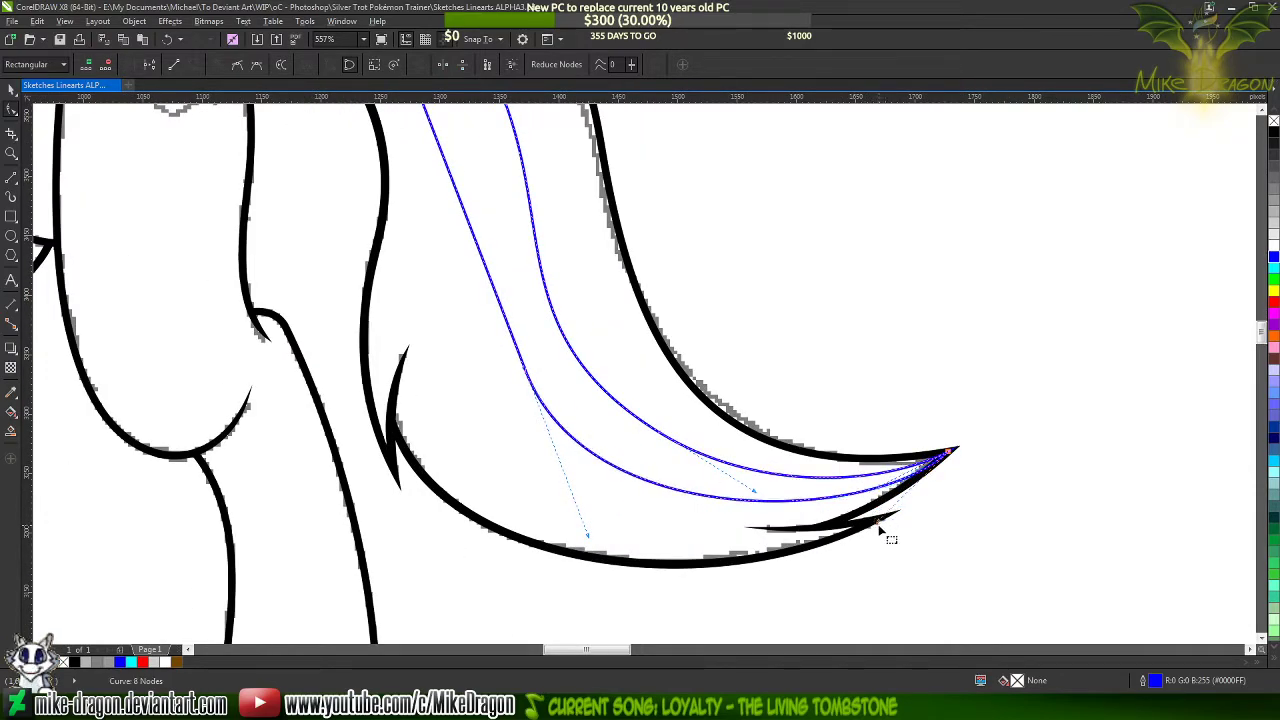
pyautogui.scroll(-3, 877, 557)
pyautogui.scroll(5, 957, 494)
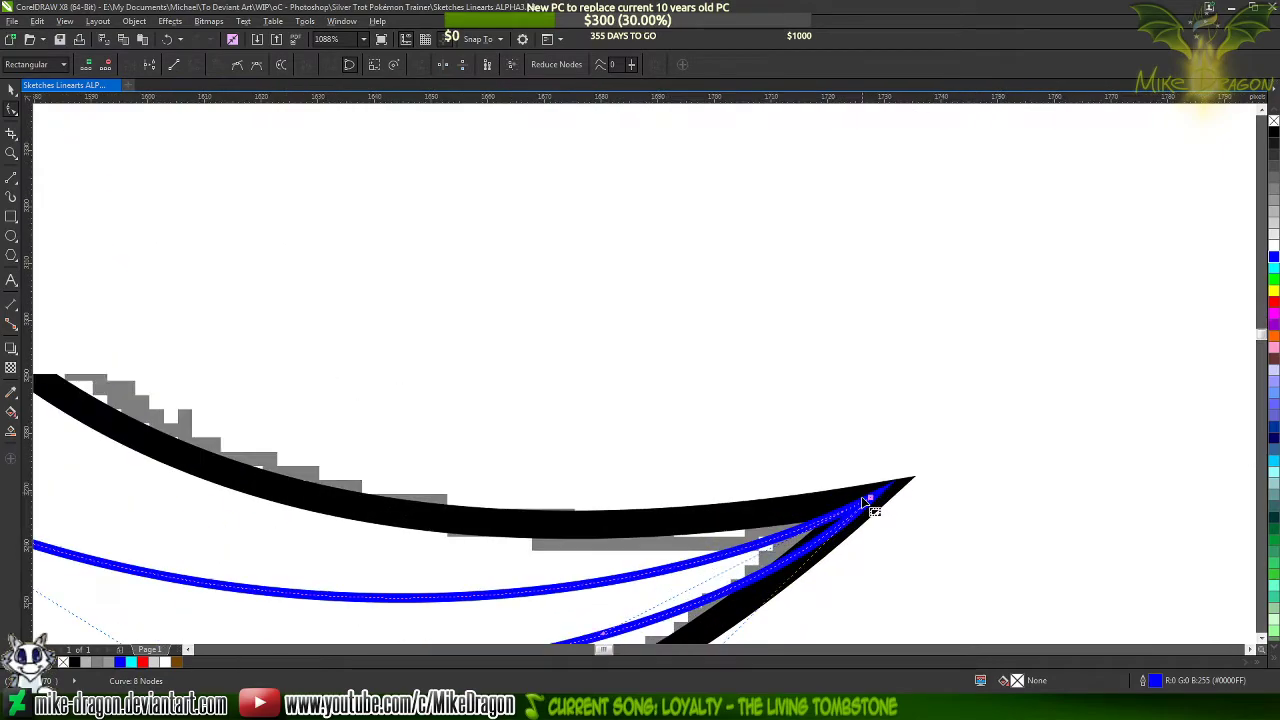
pyautogui.scroll(1, 871, 503)
pyautogui.scroll(-2, 986, 486)
pyautogui.scroll(4, 954, 503)
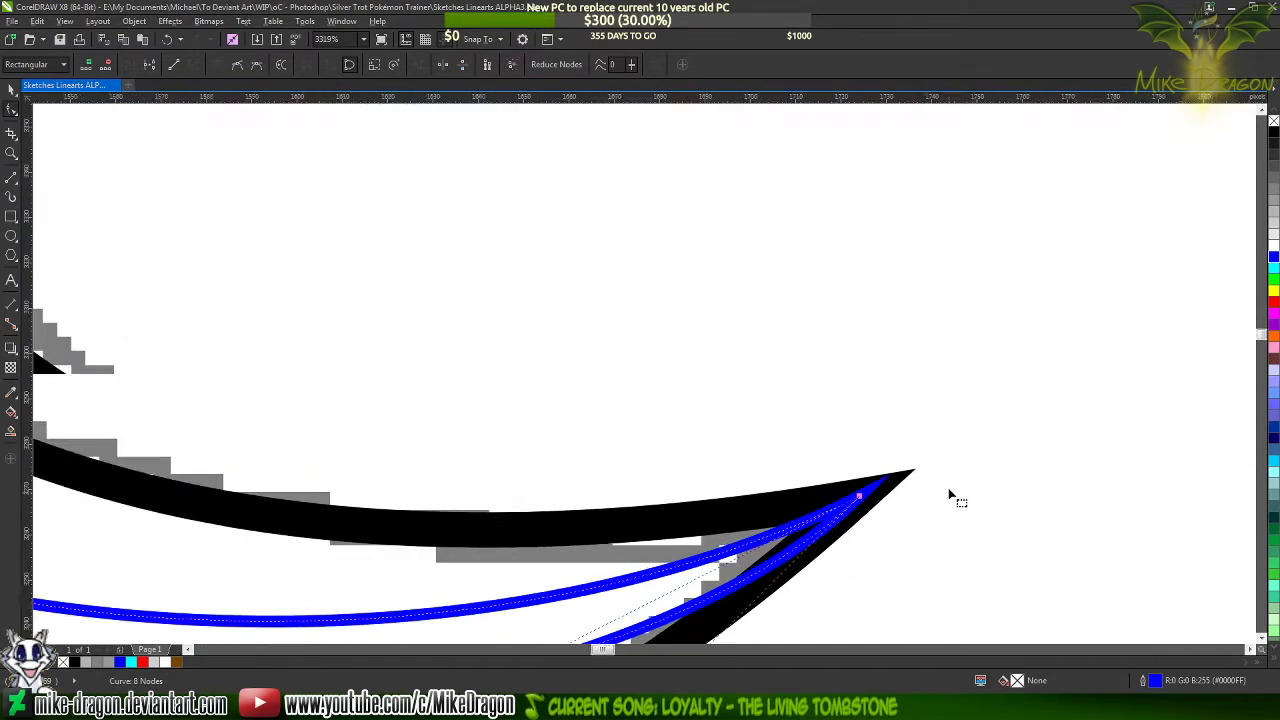
pyautogui.scroll(-7, 950, 494)
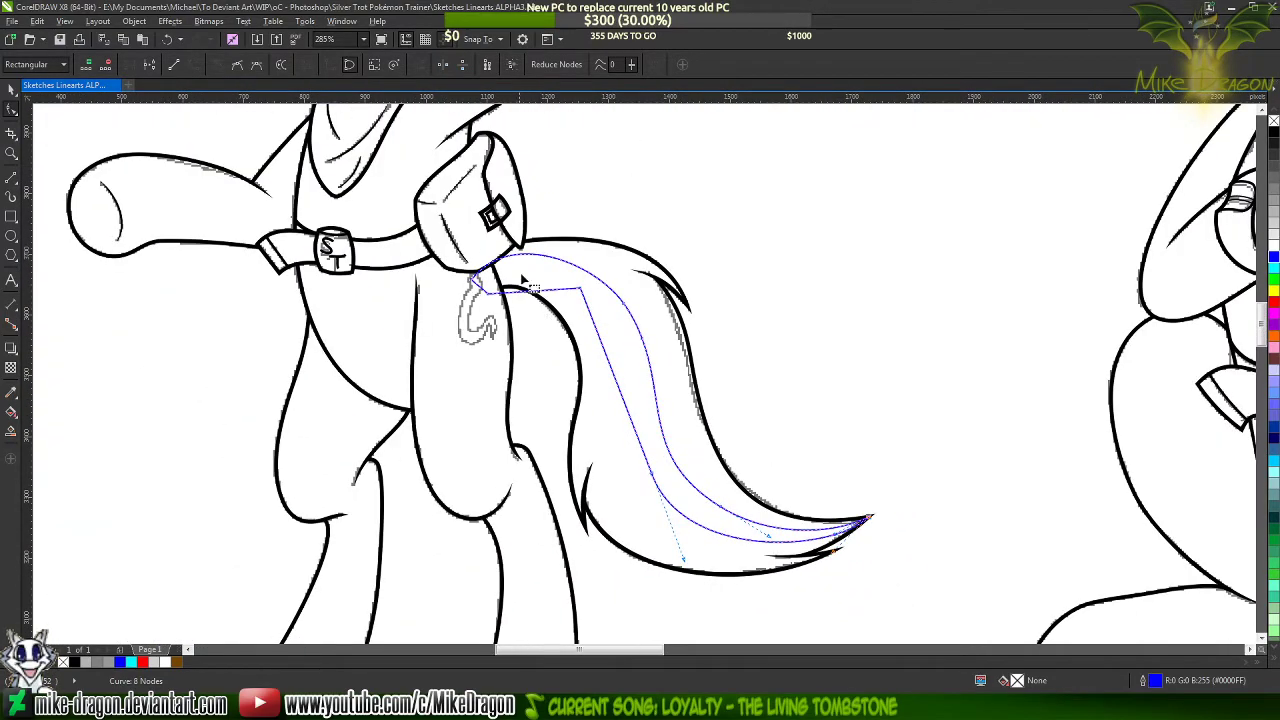
# Arch the inner edge's straight top segment at the tail base to follow the streak's outer edge
pyautogui.scroll(2, 521, 281)
pyautogui.moveTo(514, 345); pyautogui.dragTo(500, 314)
pyautogui.scroll(-2, 525, 195)
pyautogui.scroll(1, 591, 357)
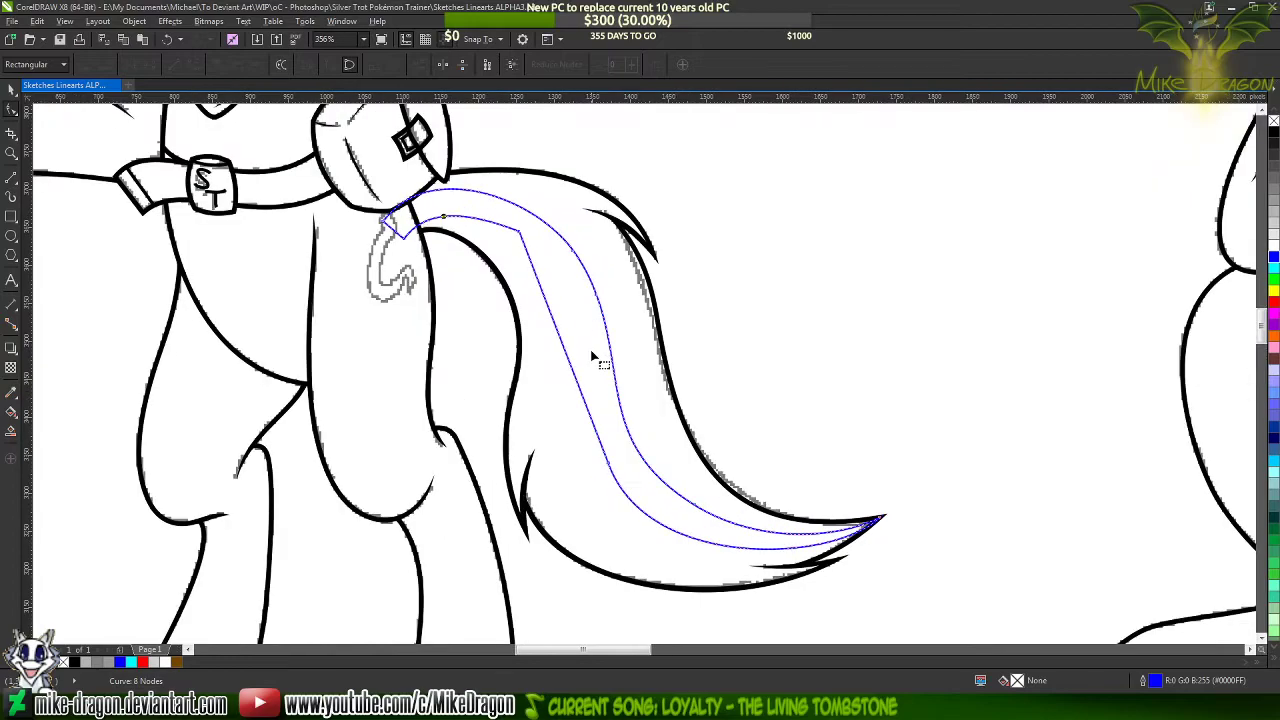
pyautogui.scroll(1, 540, 237)
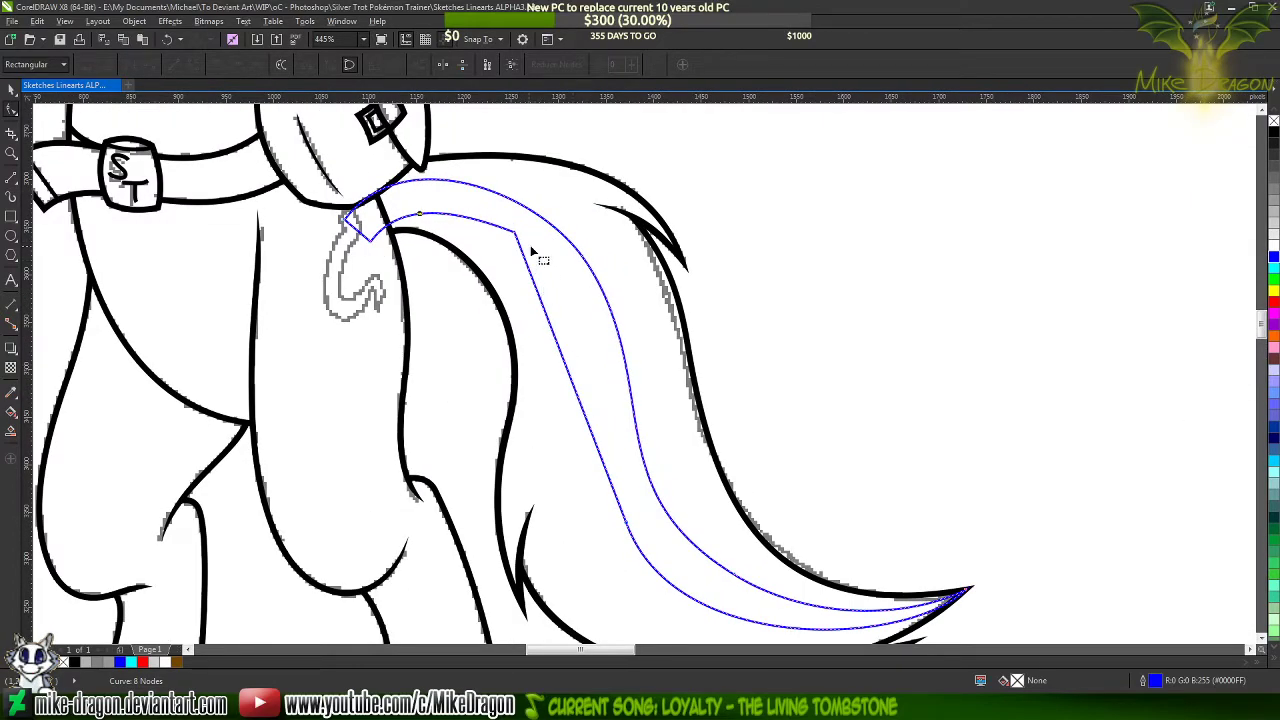
# Curve the inner edge's straight middle segment by pulling out its upper and lower control handles
pyautogui.click(517, 235)
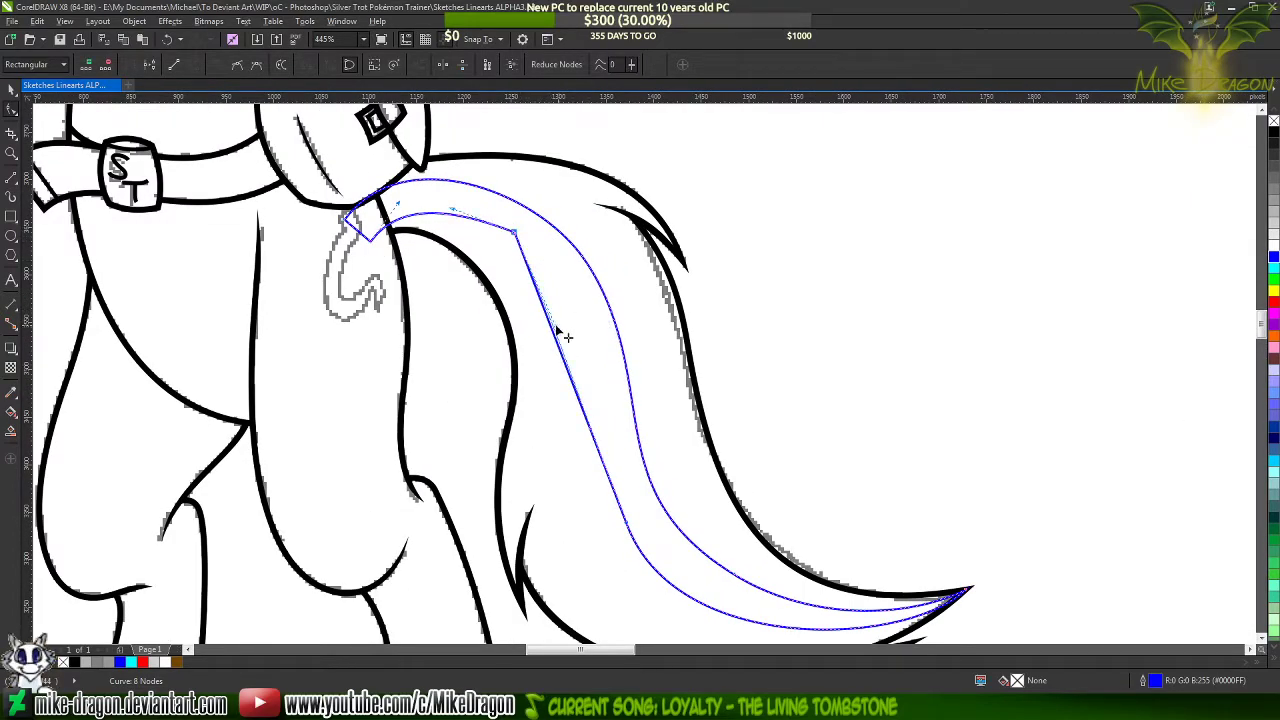
pyautogui.moveTo(558, 330); pyautogui.dragTo(622, 298)
pyautogui.moveTo(592, 432); pyautogui.dragTo(581, 396)
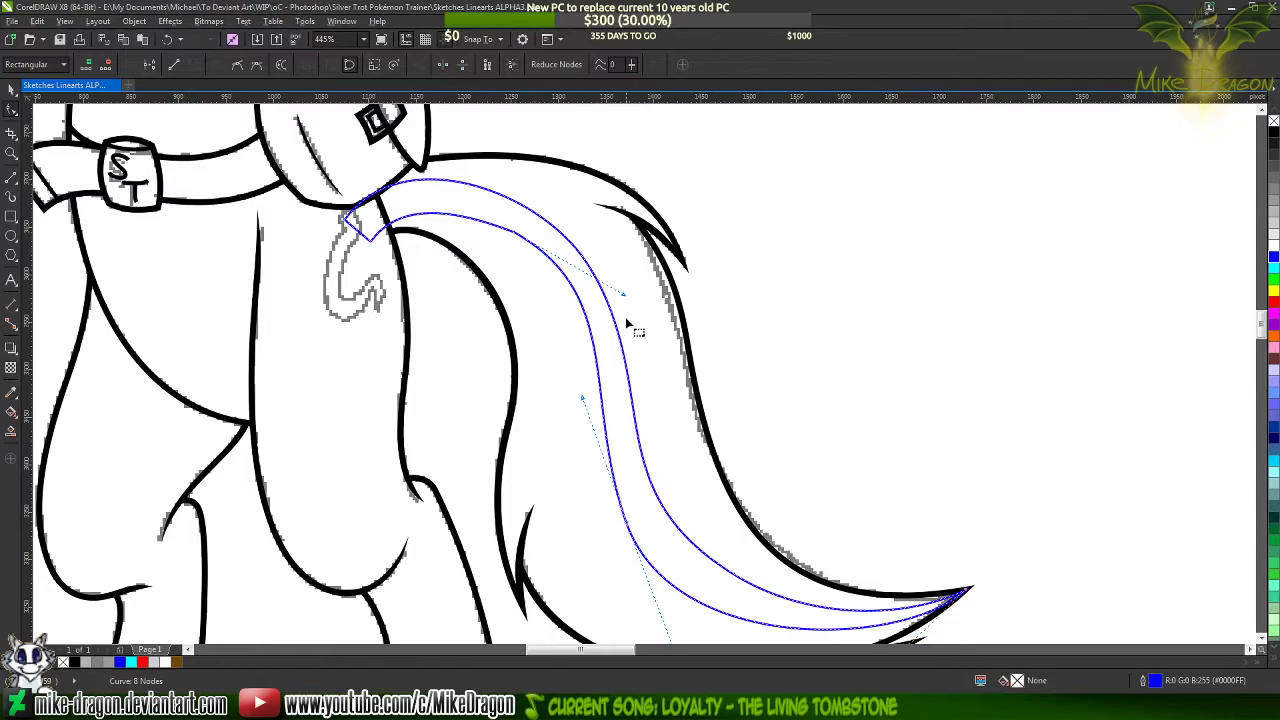
# Smooth the inner edge by adding nodes along its upper and lower bends and removing the former corner nodes
pyautogui.click(590, 325)
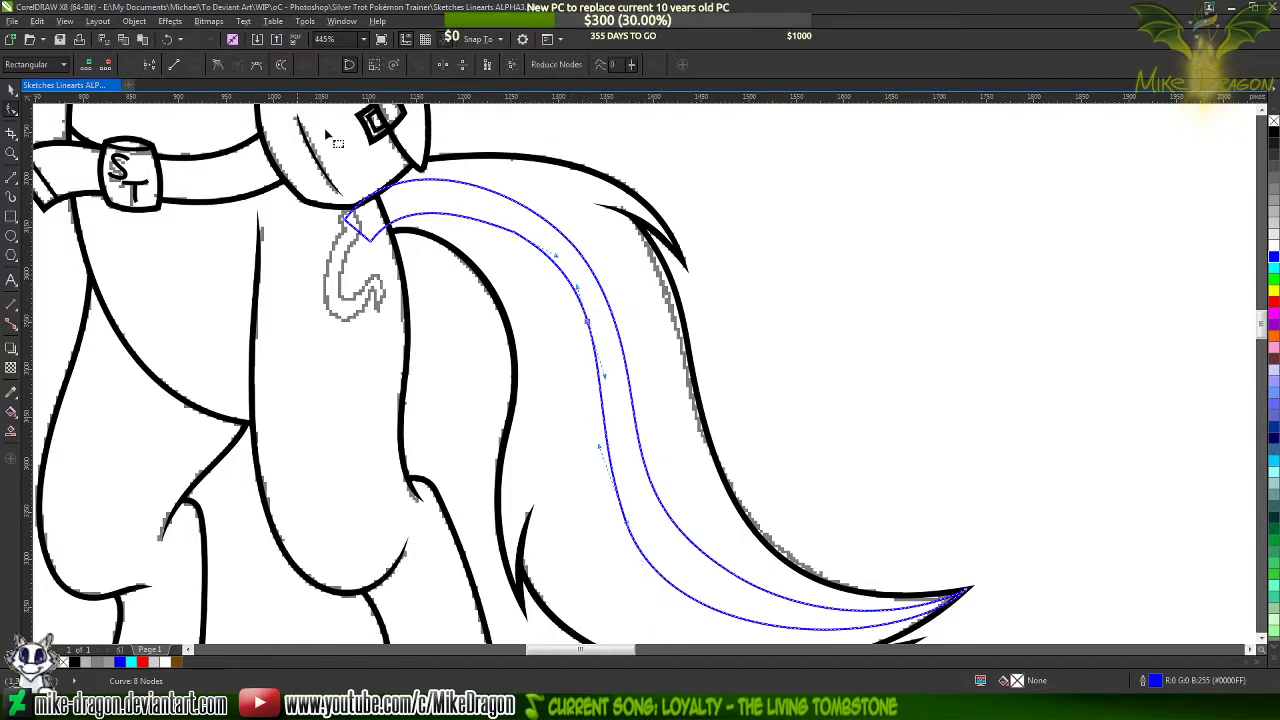
pyautogui.click(218, 64)
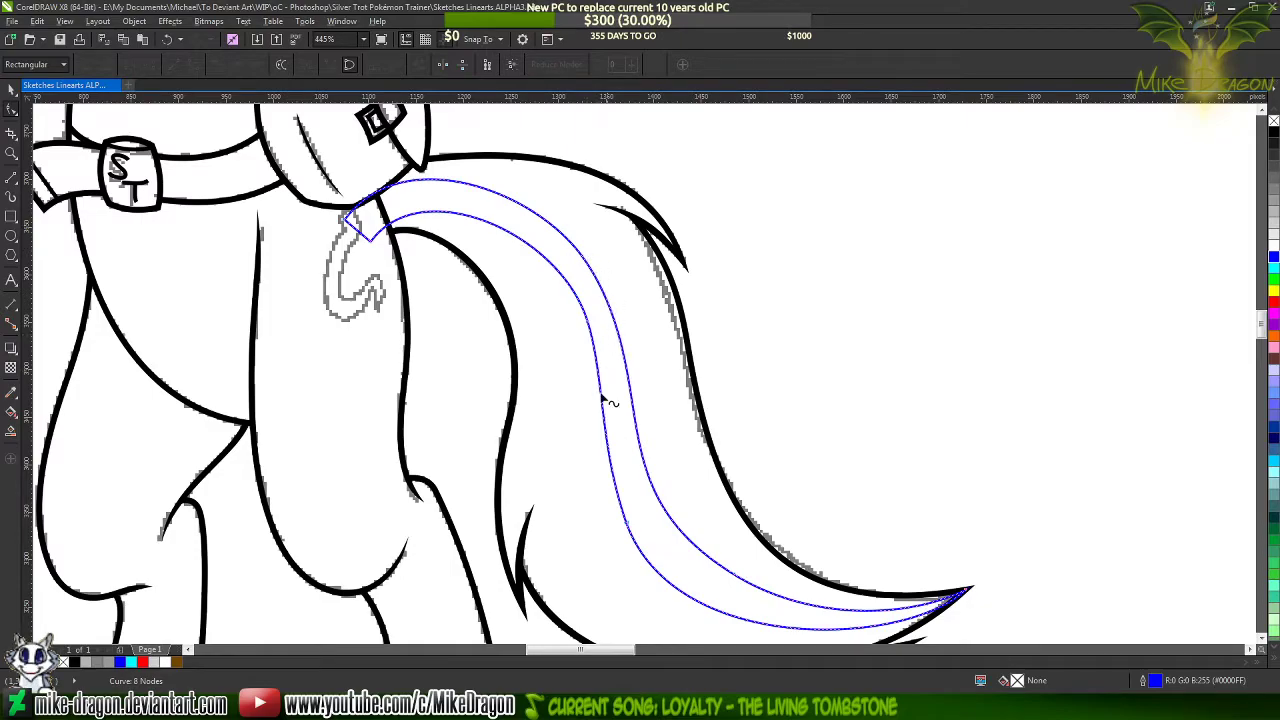
pyautogui.doubleClick(604, 432)
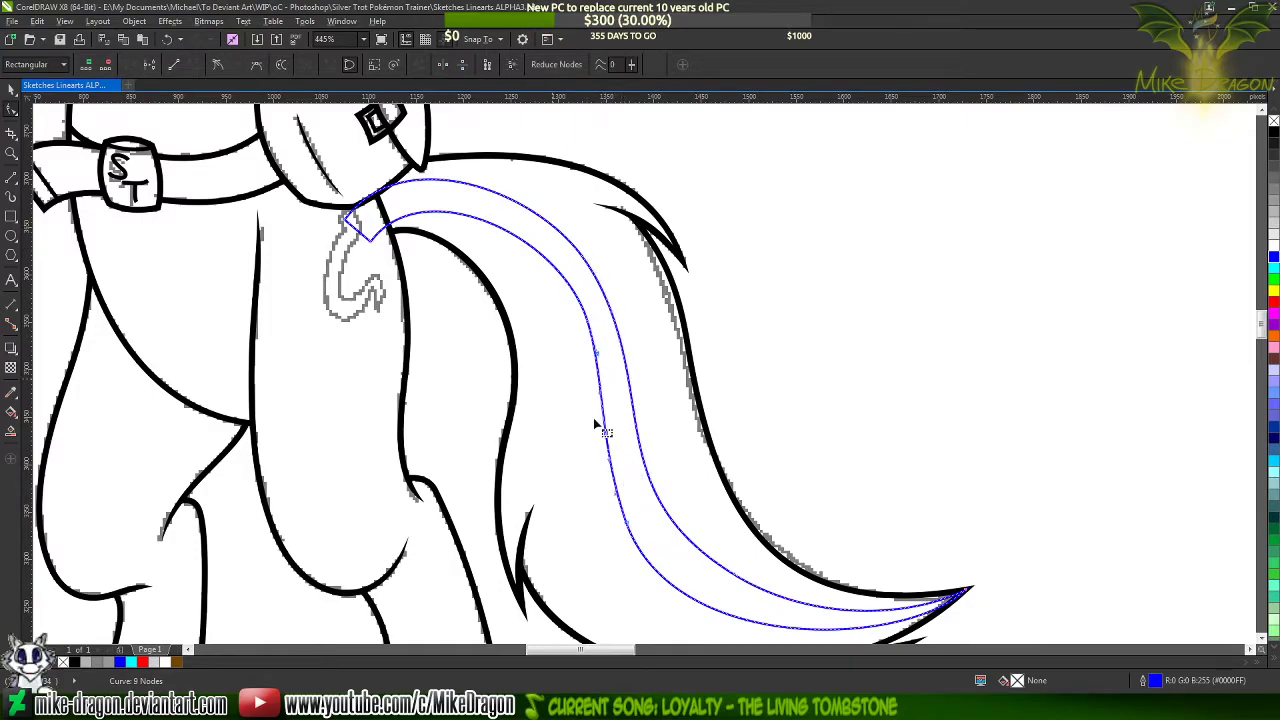
pyautogui.doubleClick(686, 597)
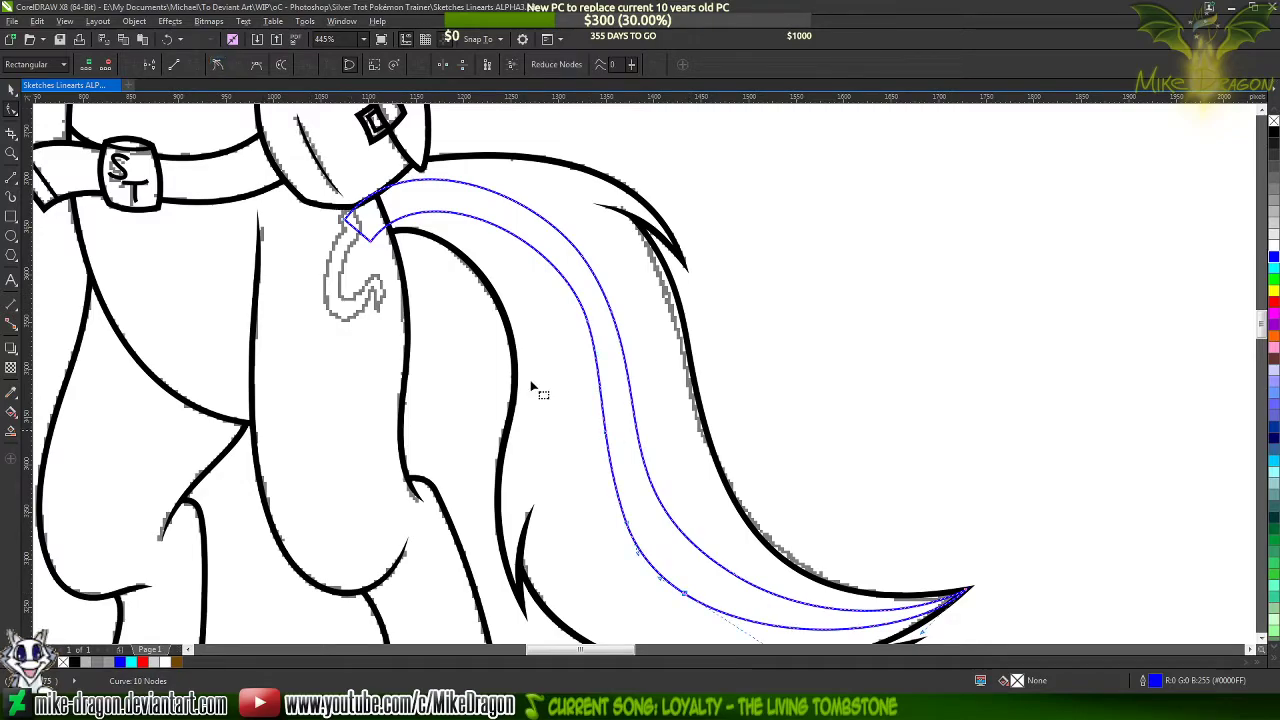
pyautogui.doubleClick(632, 533)
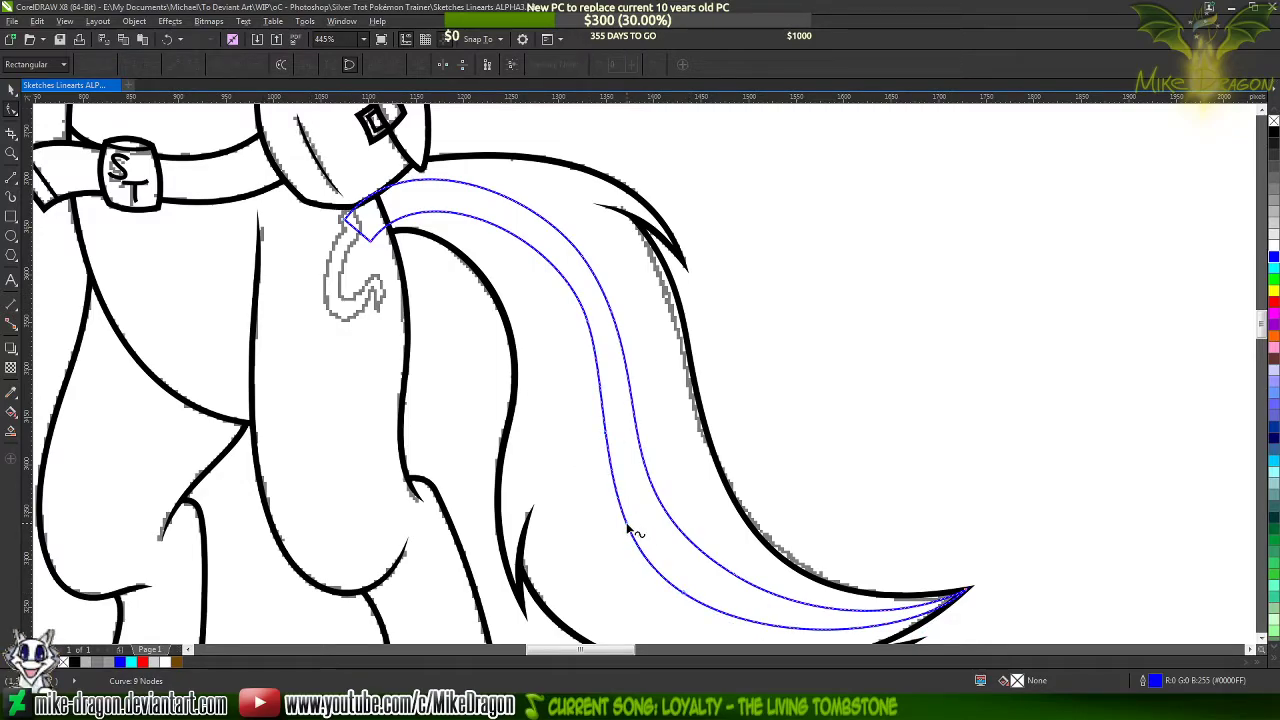
# Remove the node on the inner edge's lower bend to form one broad sweep to the tail tip
pyautogui.scroll(-3, 760, 320)
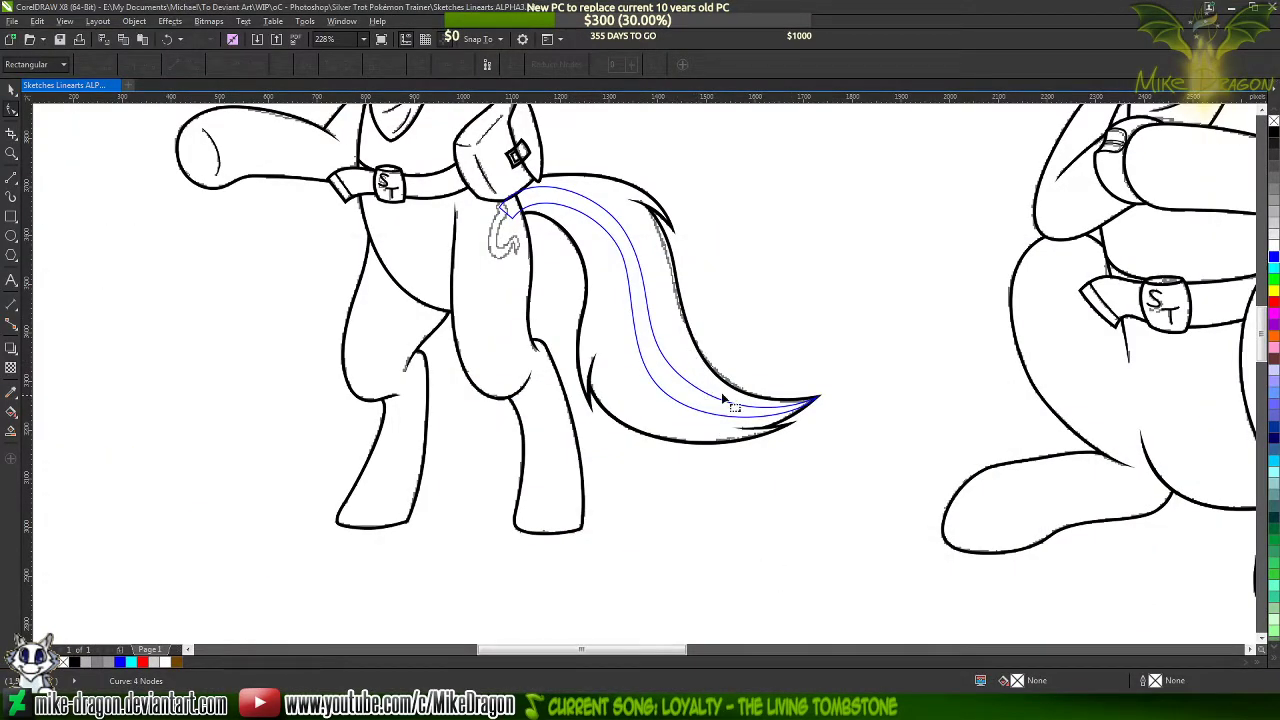
pyautogui.scroll(3, 721, 392)
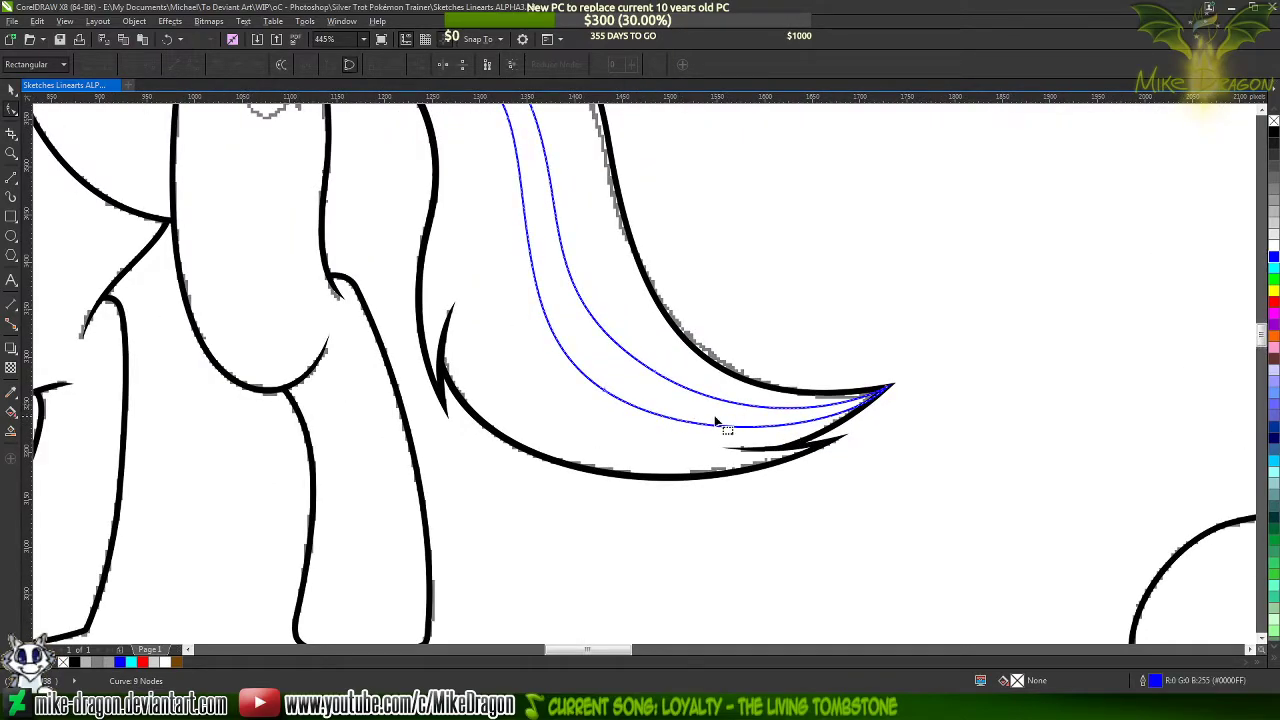
pyautogui.scroll(2, 716, 421)
pyautogui.click(540, 381)
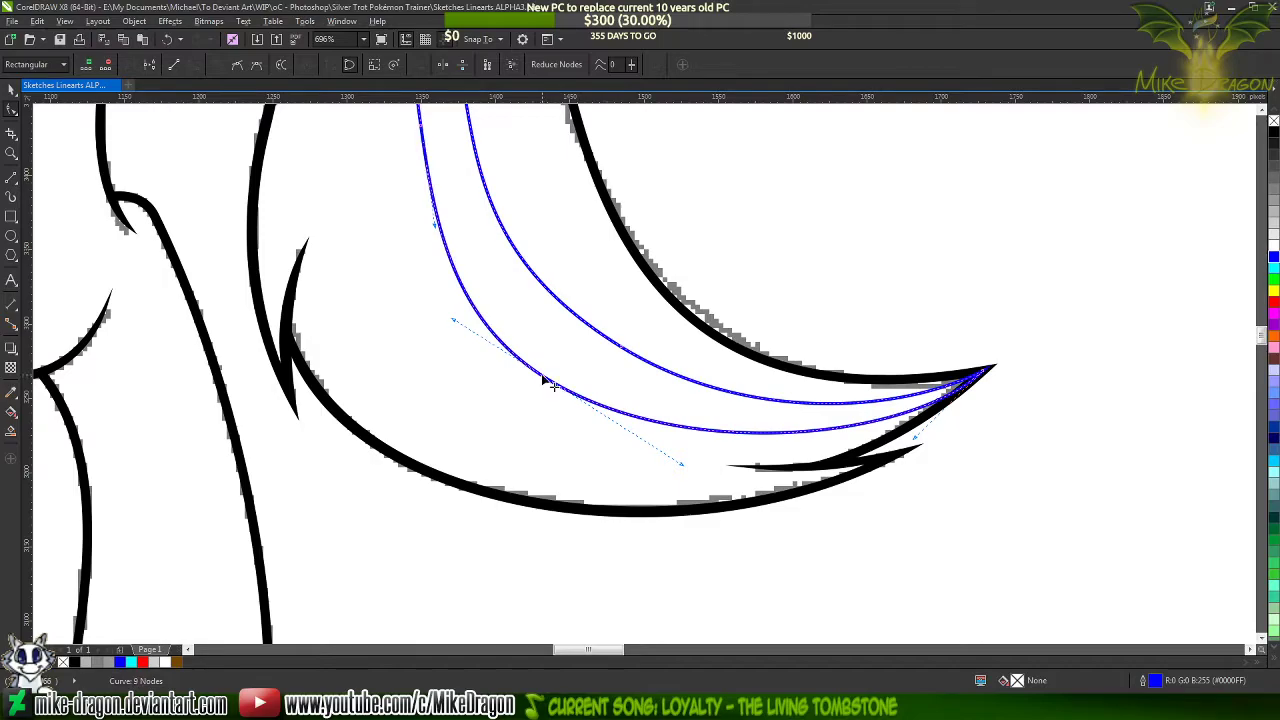
pyautogui.press('Delete')
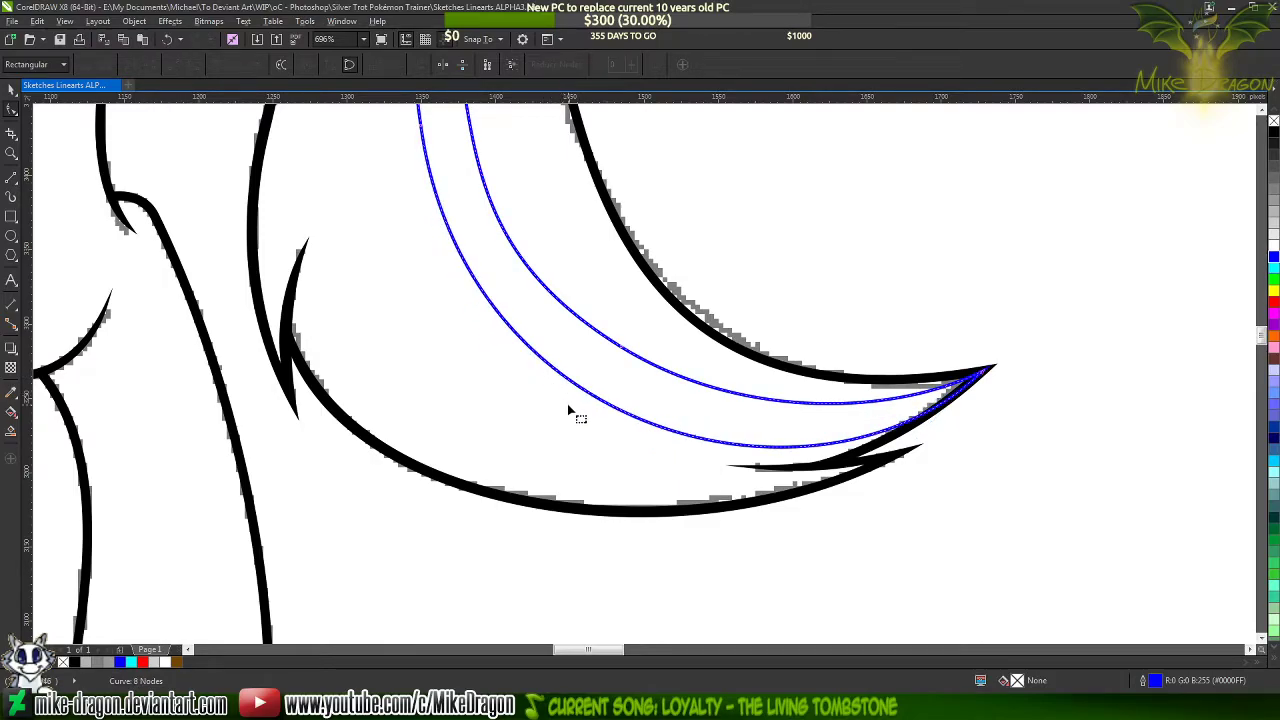
pyautogui.scroll(-3, 678, 565)
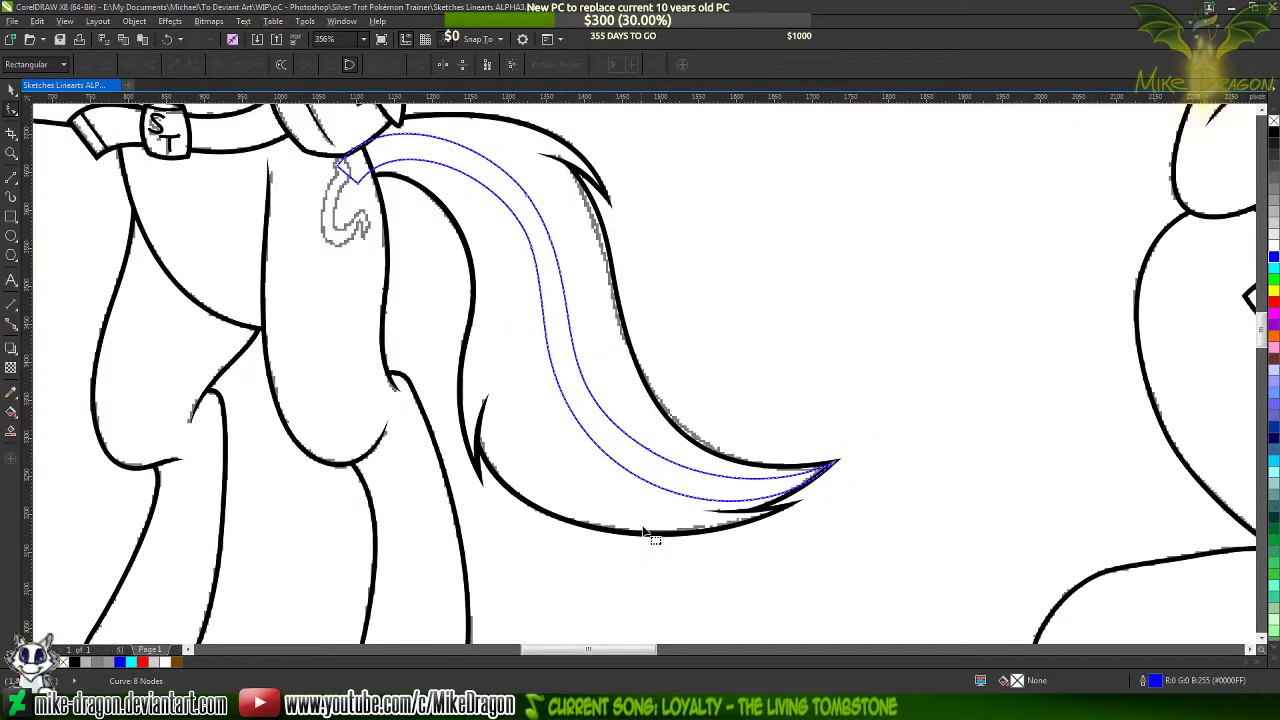
# Reshape the inner edge's lower sweep by adjusting the control handles at the tail tip and midway up the streak
pyautogui.click(534, 254)
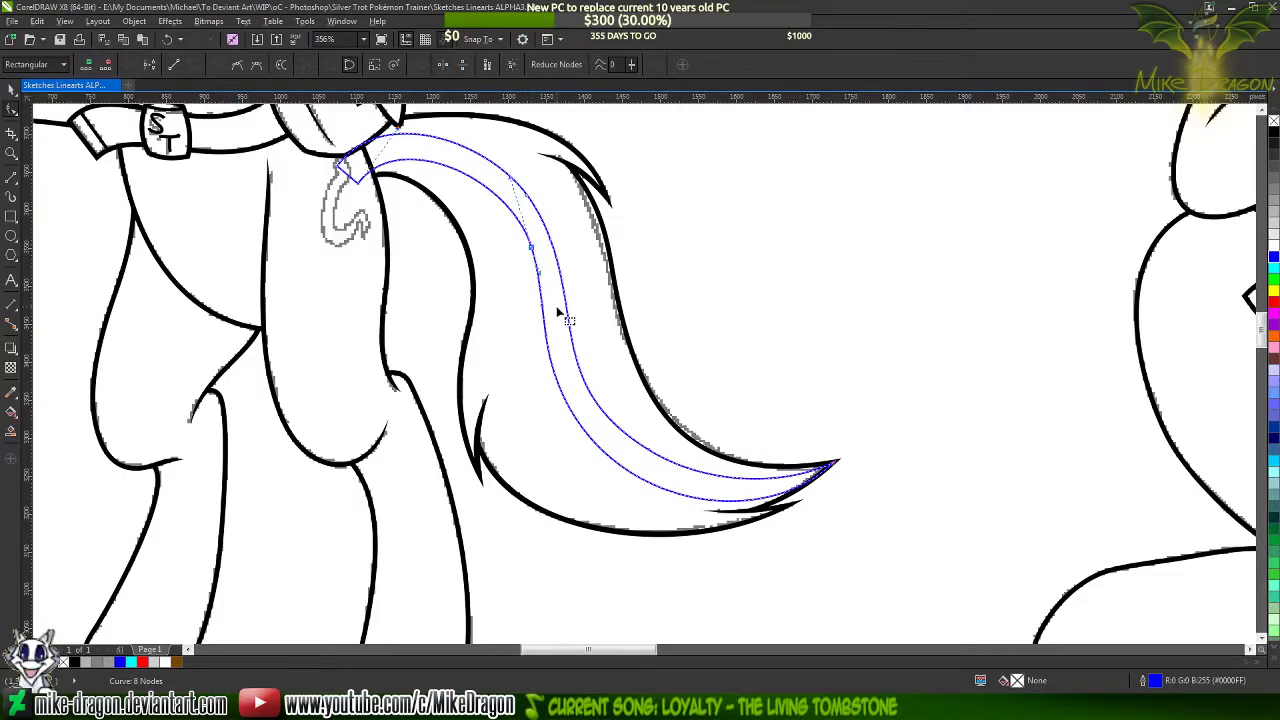
pyautogui.click(834, 467)
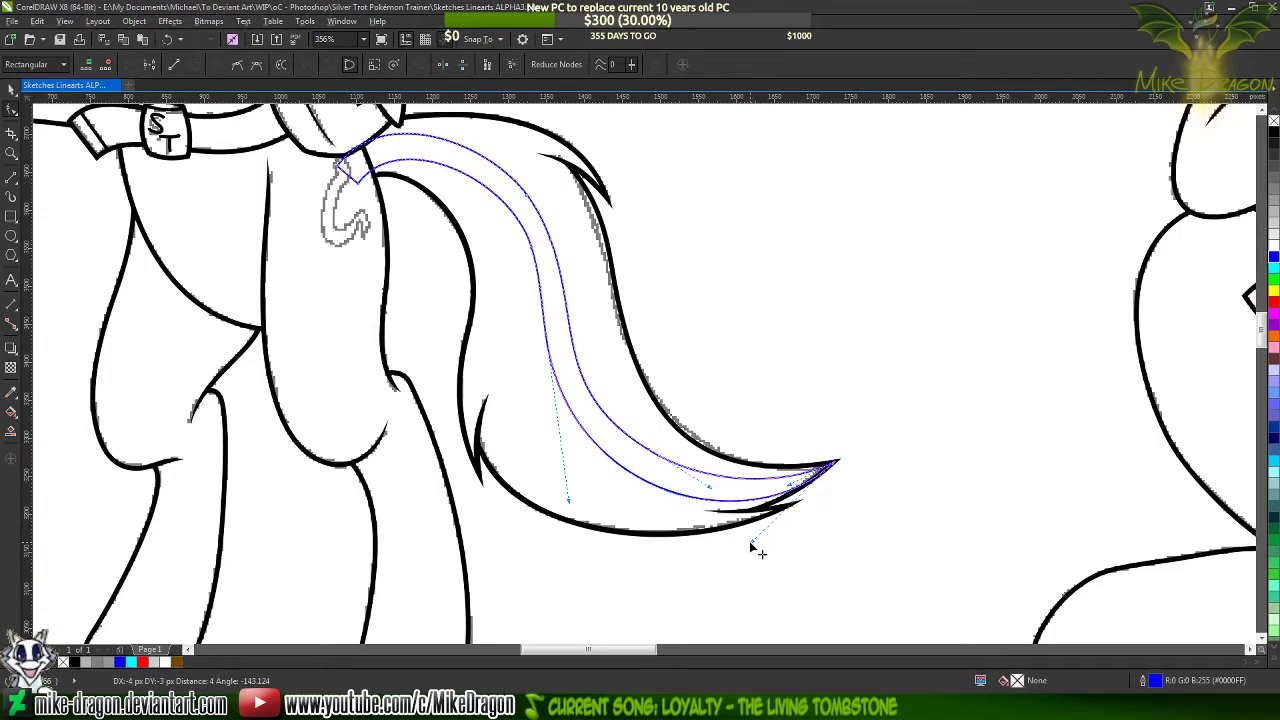
pyautogui.moveTo(572, 507); pyautogui.dragTo(539, 517)
# Add a node on the inner edge's lower bend, remove the one above it, and try removing the upper-bend node
pyautogui.click(591, 462)
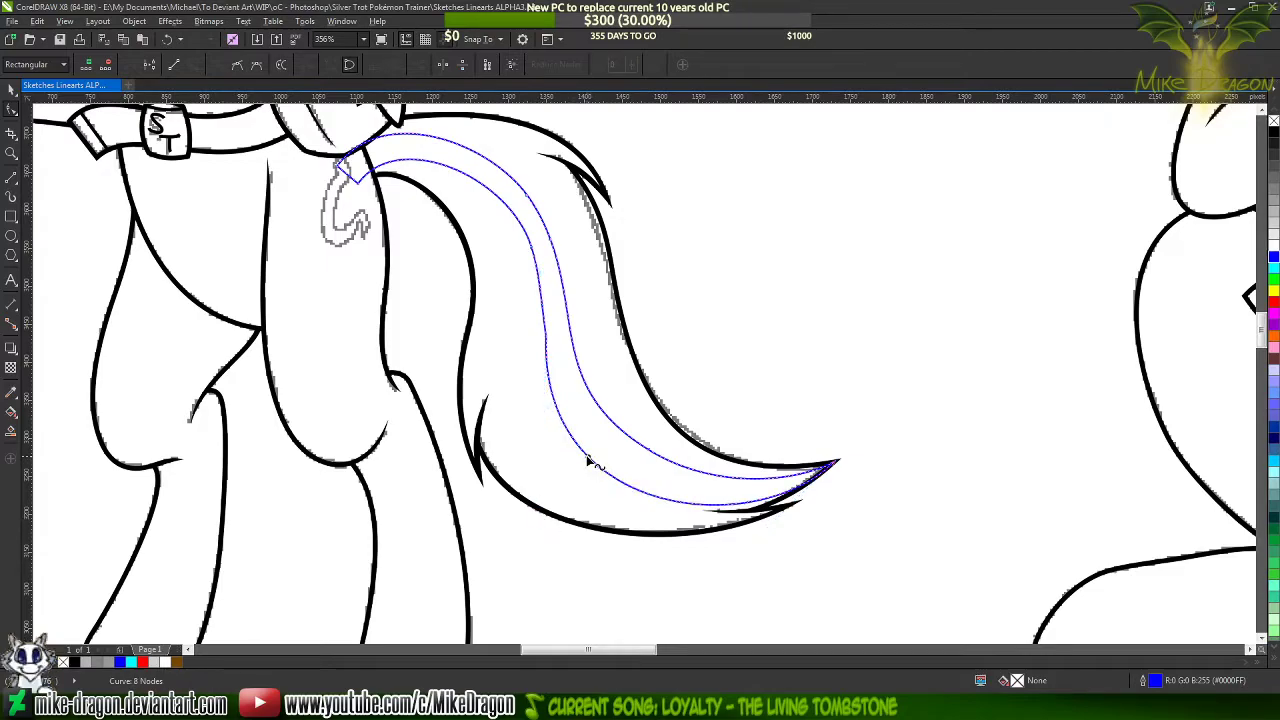
pyautogui.doubleClick(589, 459)
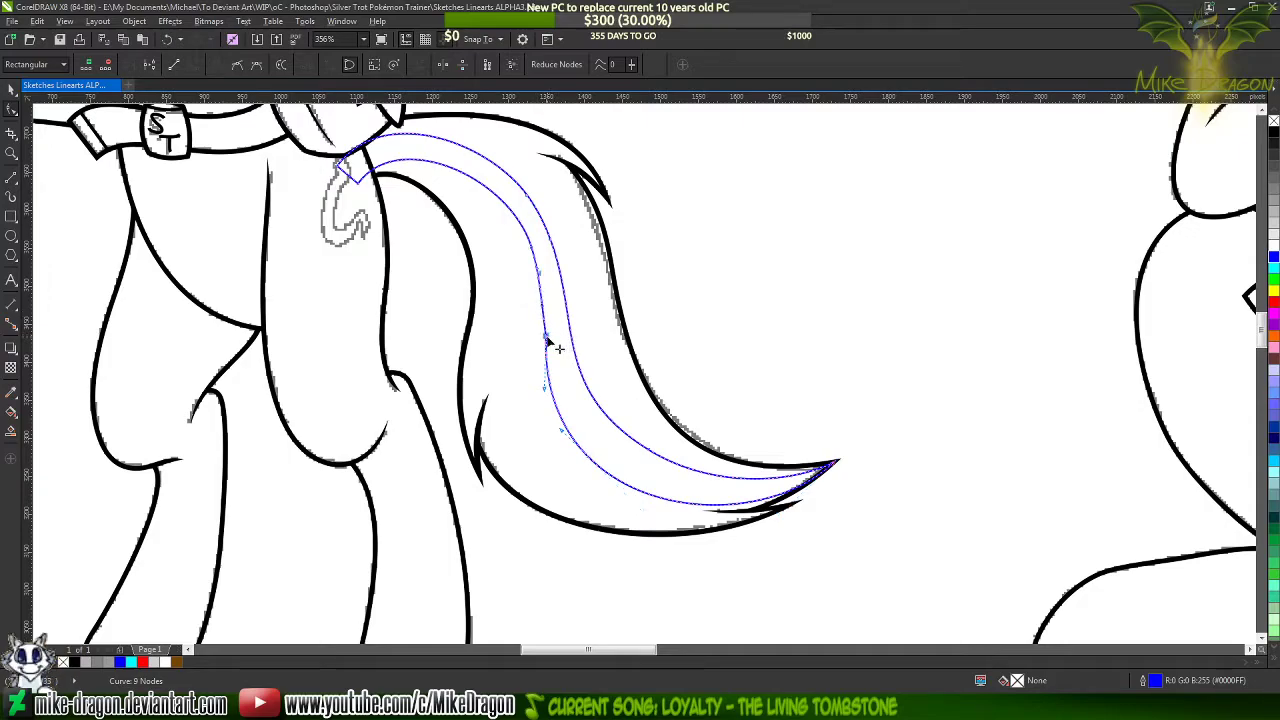
pyautogui.press('Delete')
pyautogui.click(530, 245)
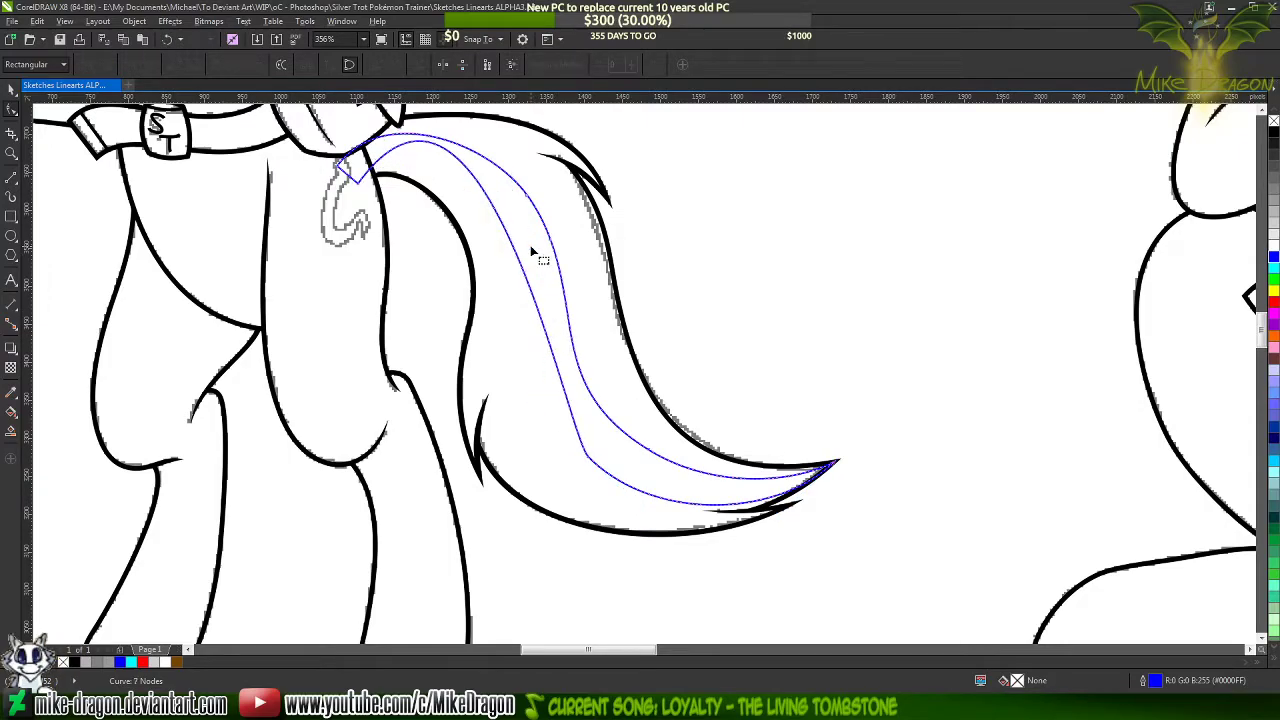
pyautogui.scroll(-3, 478, 178)
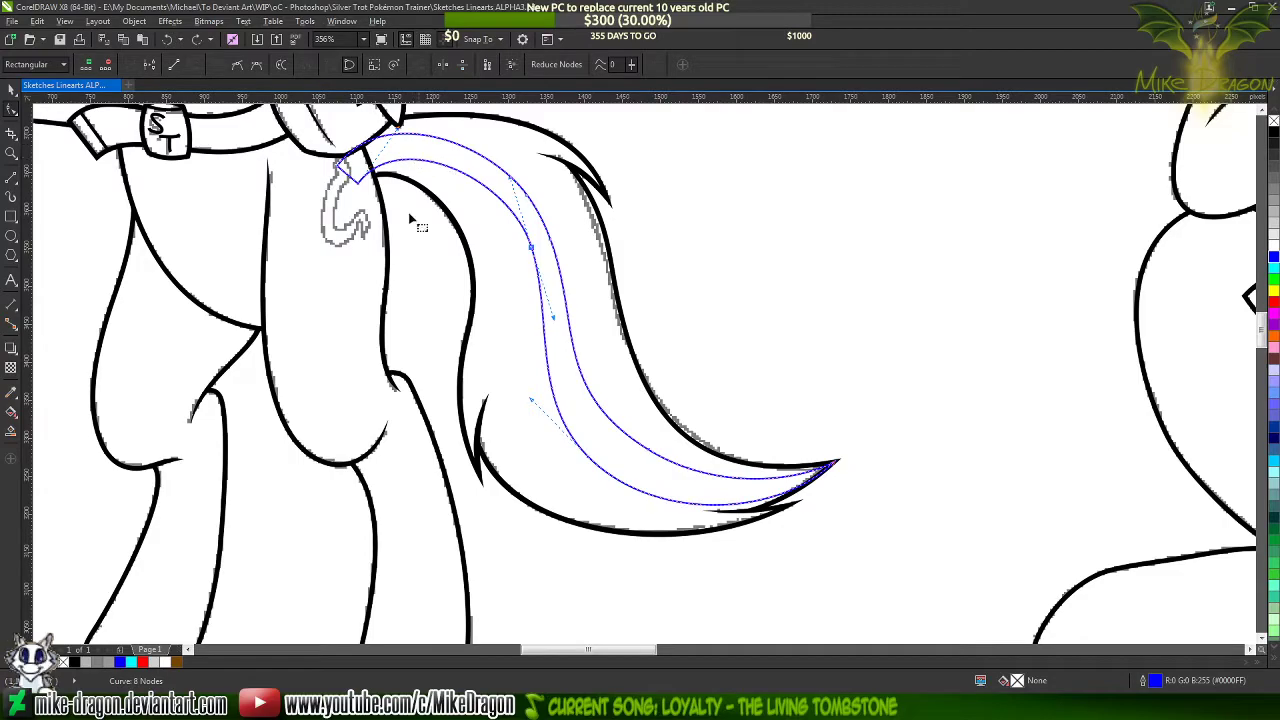
# Adjust the inner edge's starting handle at the tail base and add a smooth node along its upper arch
pyautogui.scroll(5, 436, 214)
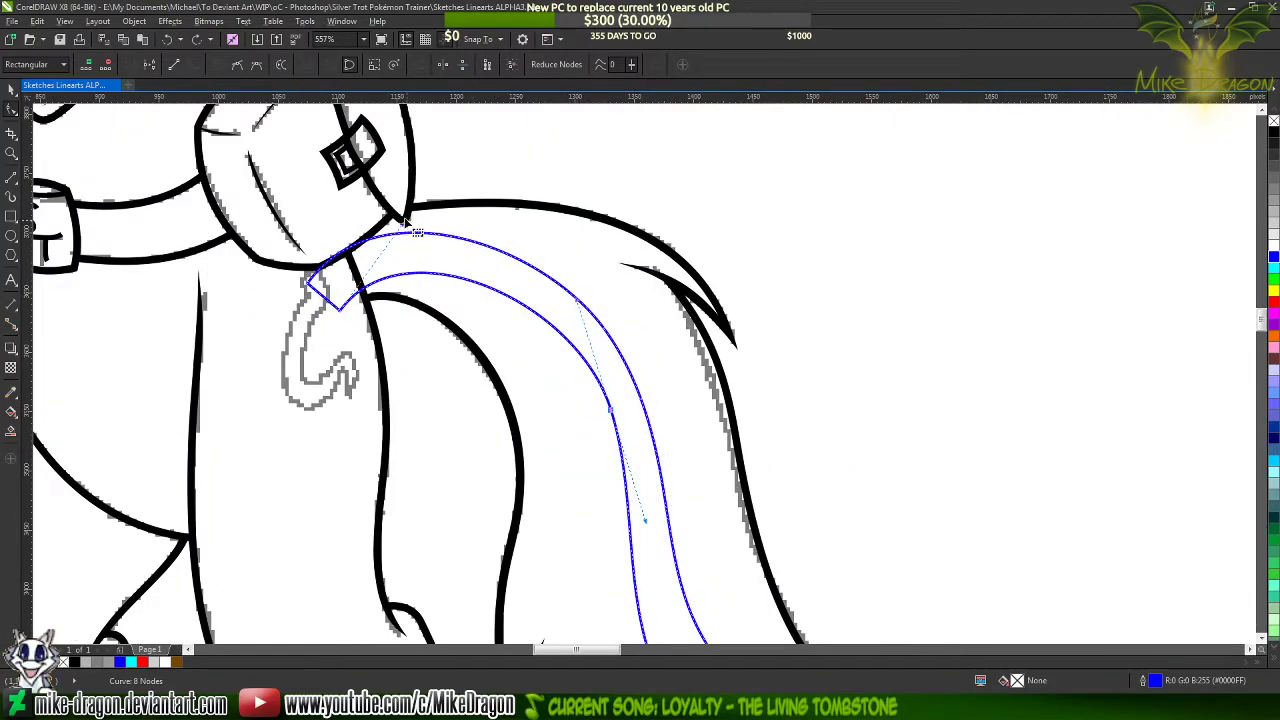
pyautogui.moveTo(410, 227); pyautogui.dragTo(401, 230)
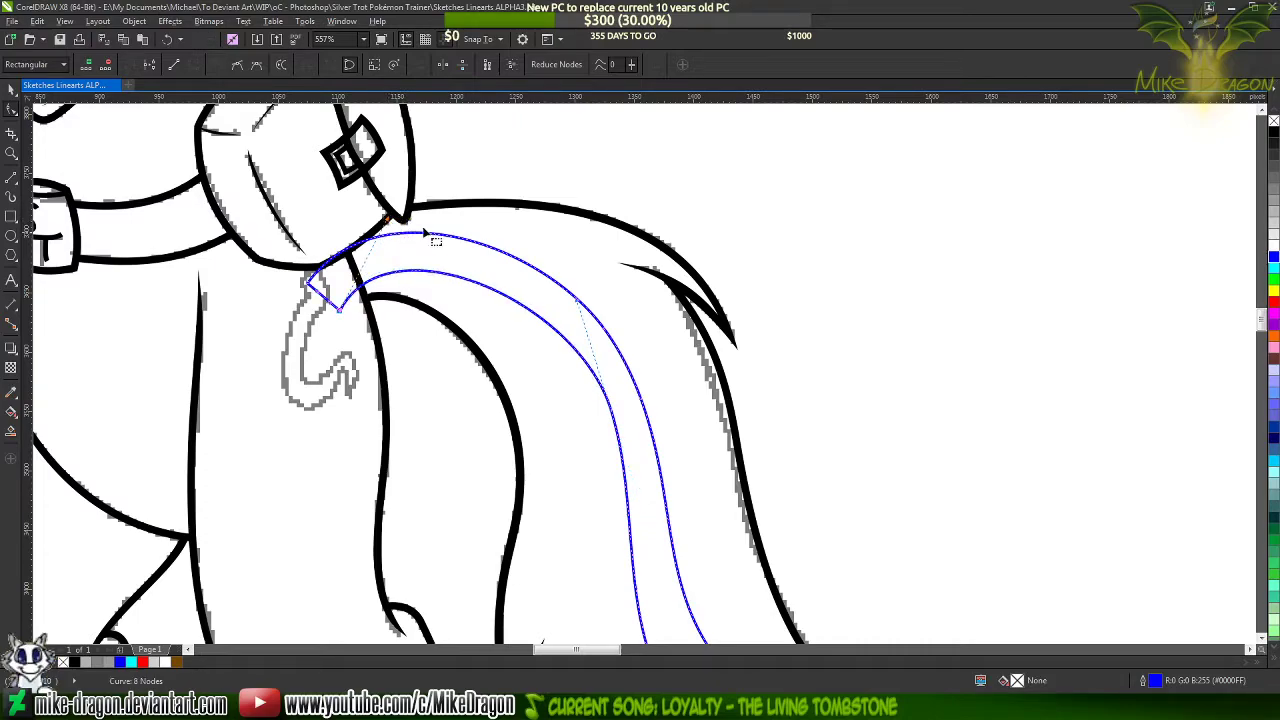
pyautogui.press('Escape')
pyautogui.doubleClick(531, 313)
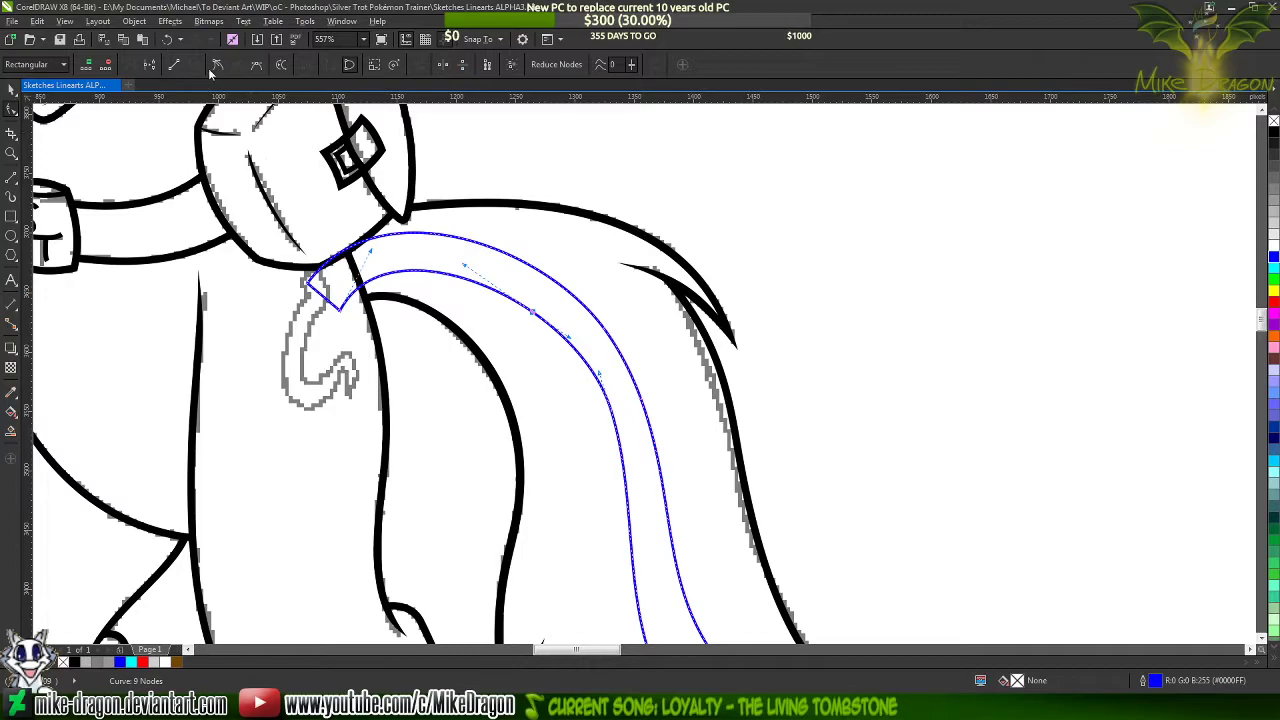
pyautogui.scroll(-2, 484, 158)
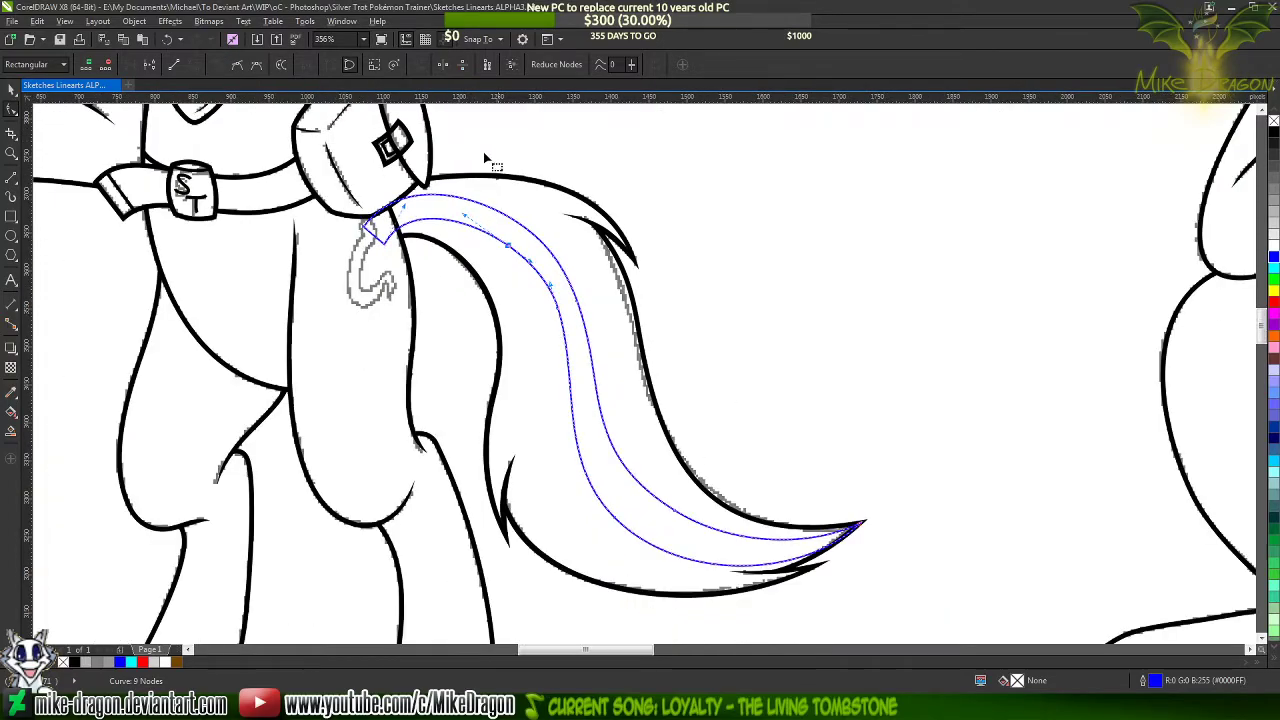
# Remove the node on the inner edge's upper bend and check the node on the outer edge's lower sweep
pyautogui.doubleClick(560, 313)
pyautogui.click(627, 268)
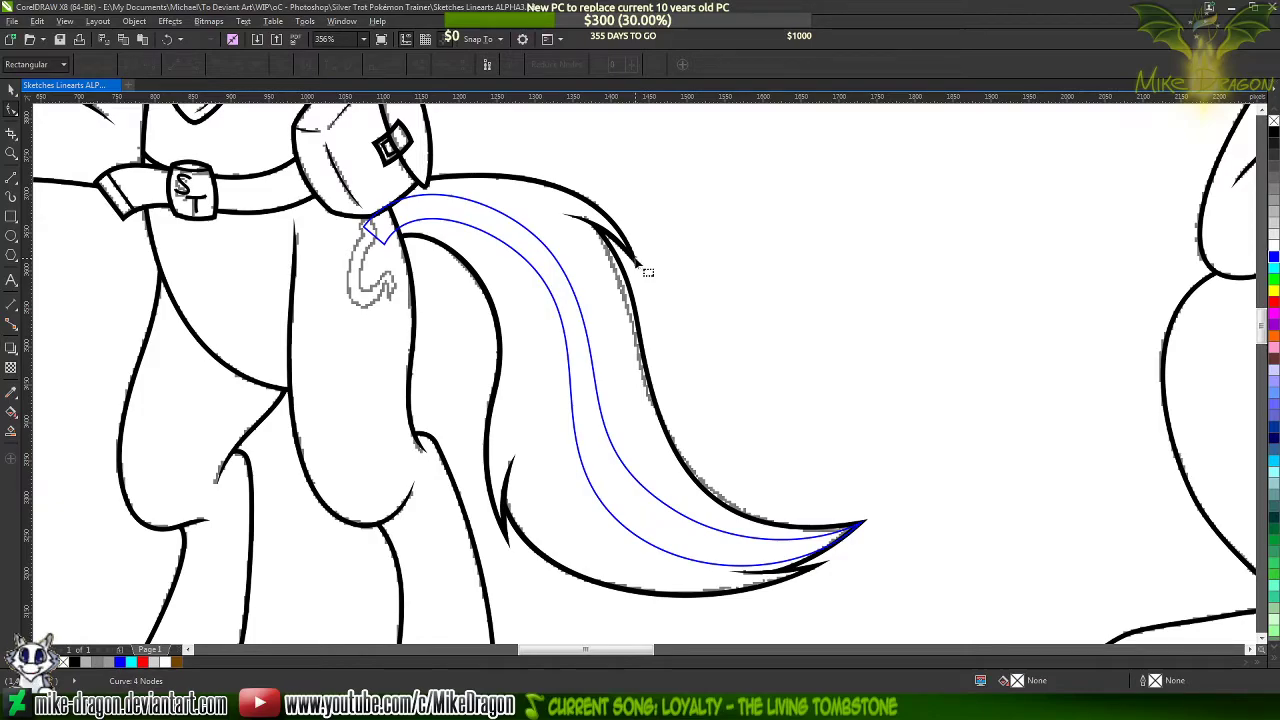
pyautogui.click(651, 499)
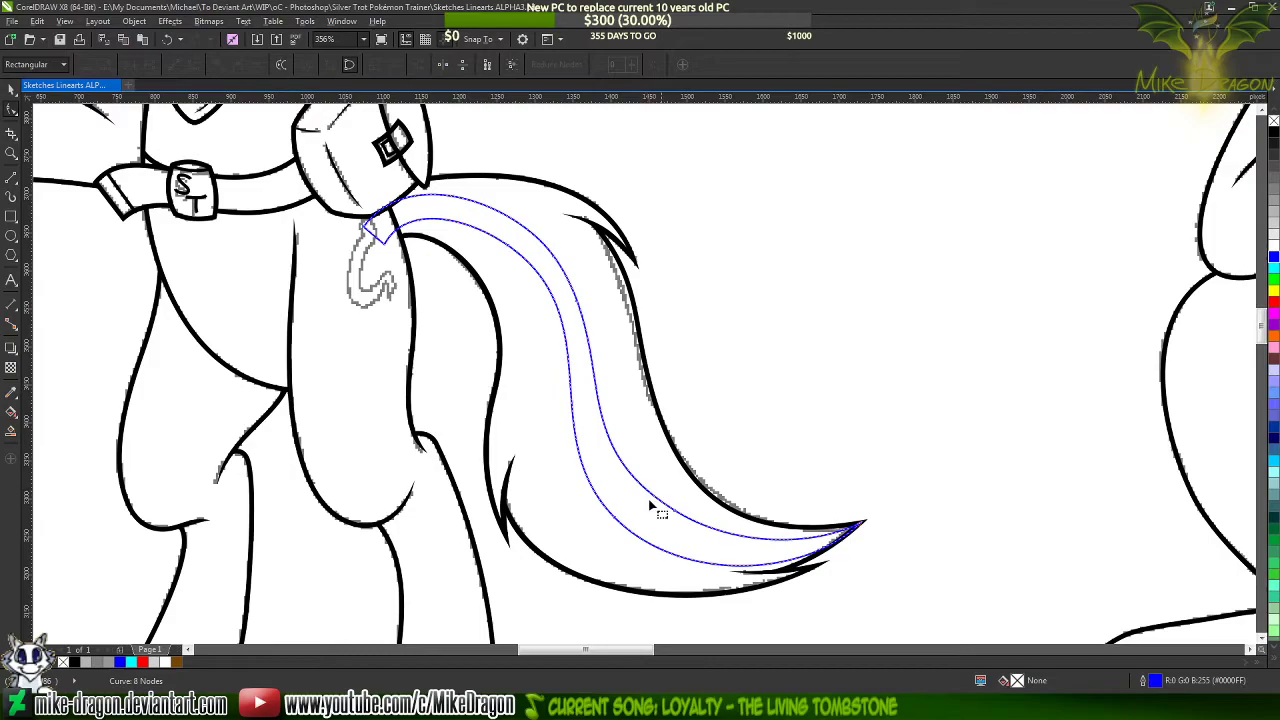
pyautogui.scroll(2, 654, 508)
pyautogui.doubleClick(686, 511)
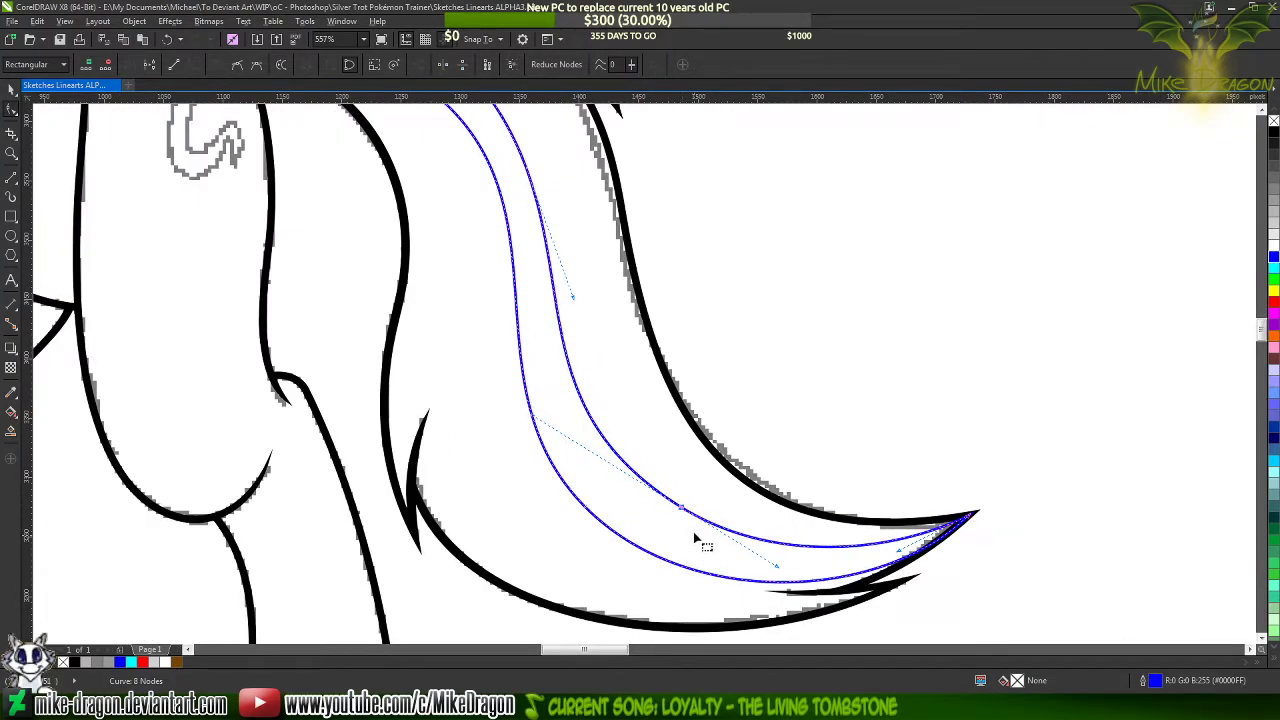
pyautogui.click(697, 540)
pyautogui.scroll(-2, 705, 562)
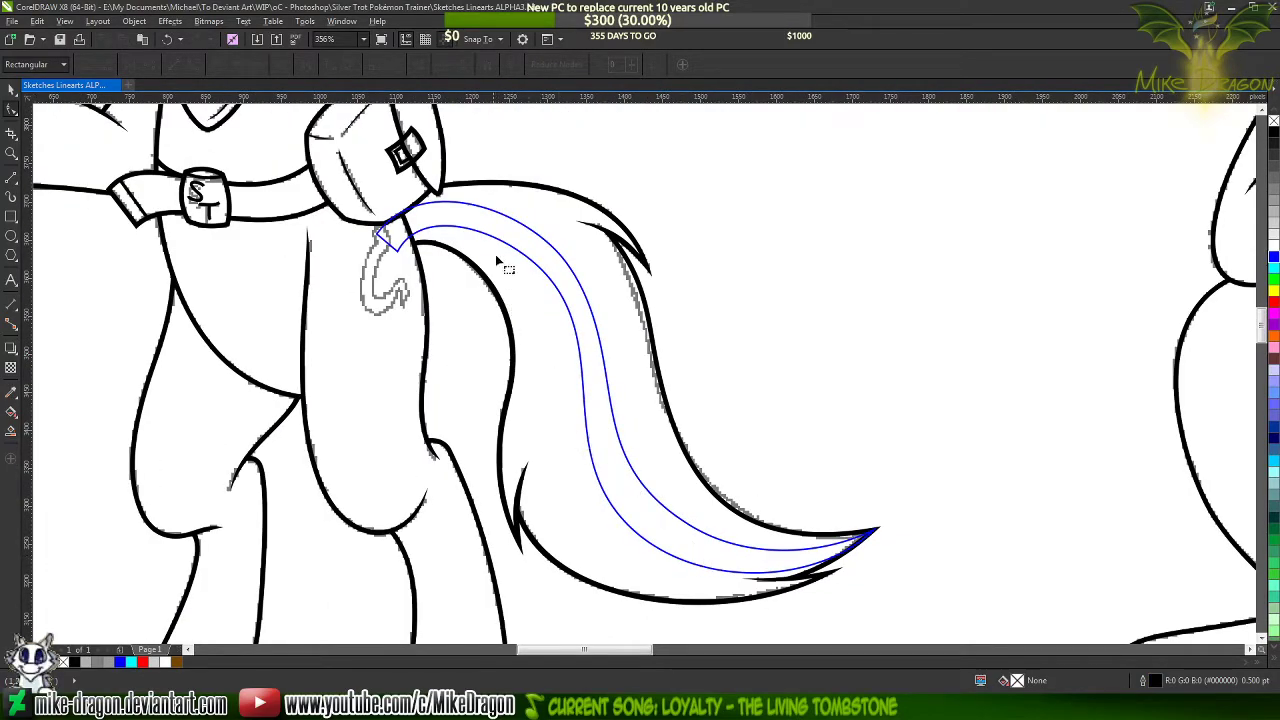
# Shift the streak's outer corner at the tail base slightly inward and adjust its handle to flatten the outer arch
pyautogui.click(480, 212)
pyautogui.scroll(4, 385, 205)
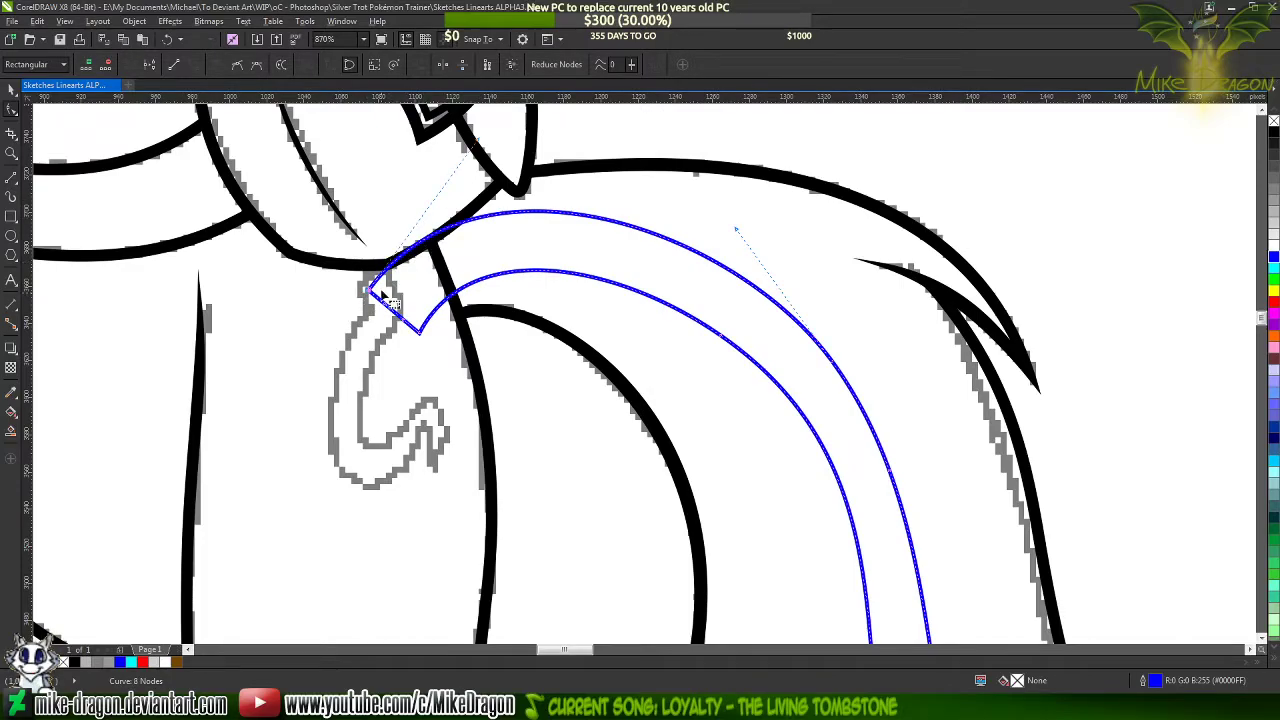
pyautogui.moveTo(370, 293); pyautogui.dragTo(378, 296)
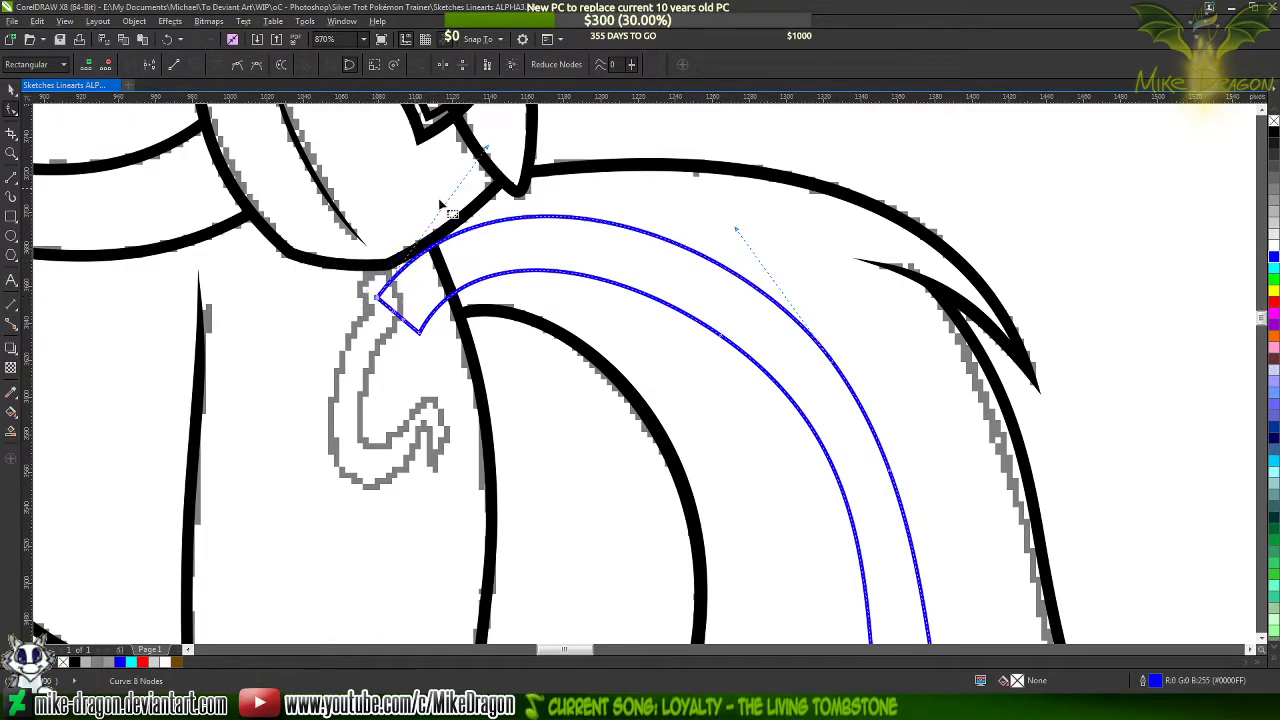
pyautogui.moveTo(490, 152); pyautogui.dragTo(522, 158)
pyautogui.hotkey('ctrl', 'z')
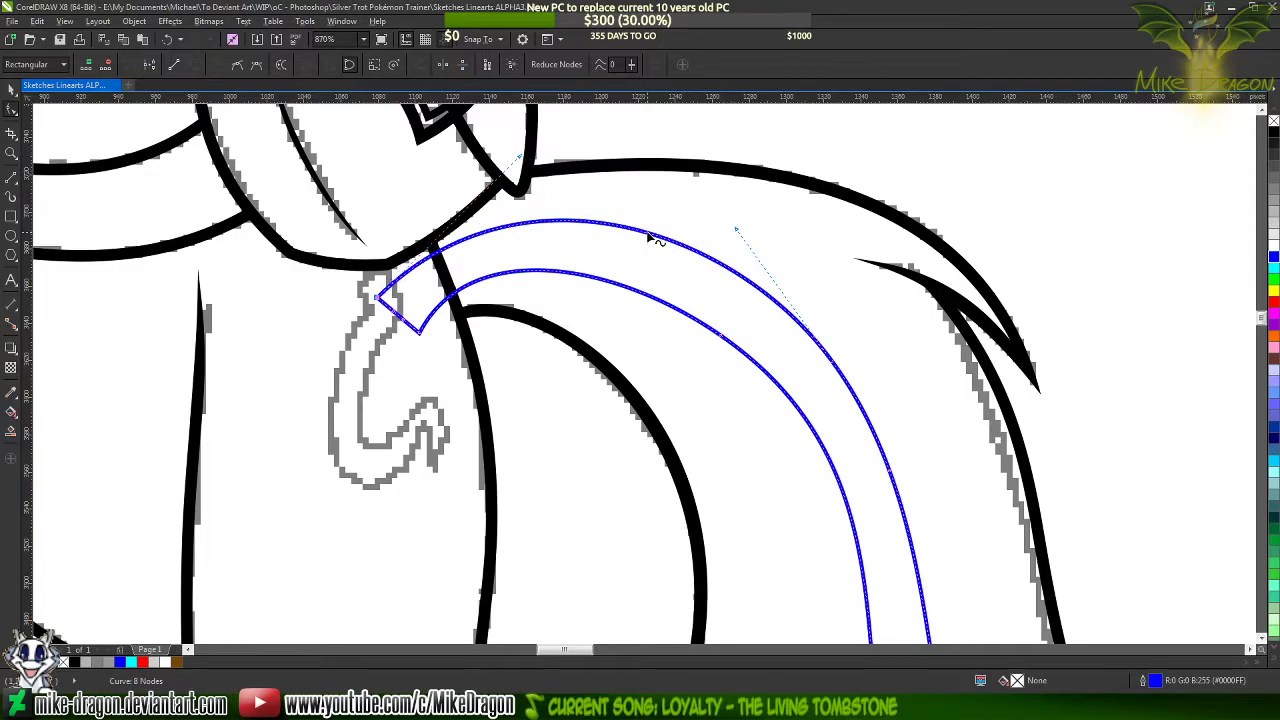
# Add a node on the outer edge's upper arch, lower it slightly, and remove the next node down the bend
pyautogui.click(651, 238)
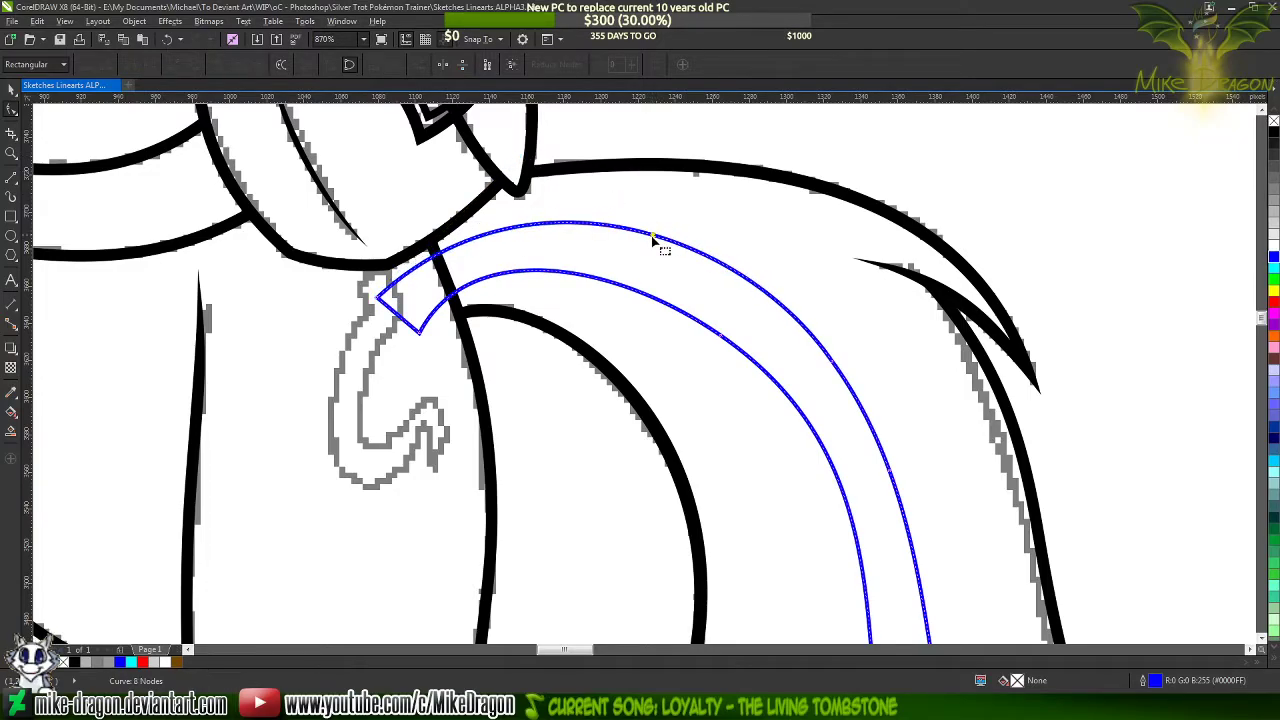
pyautogui.scroll(2, 662, 222)
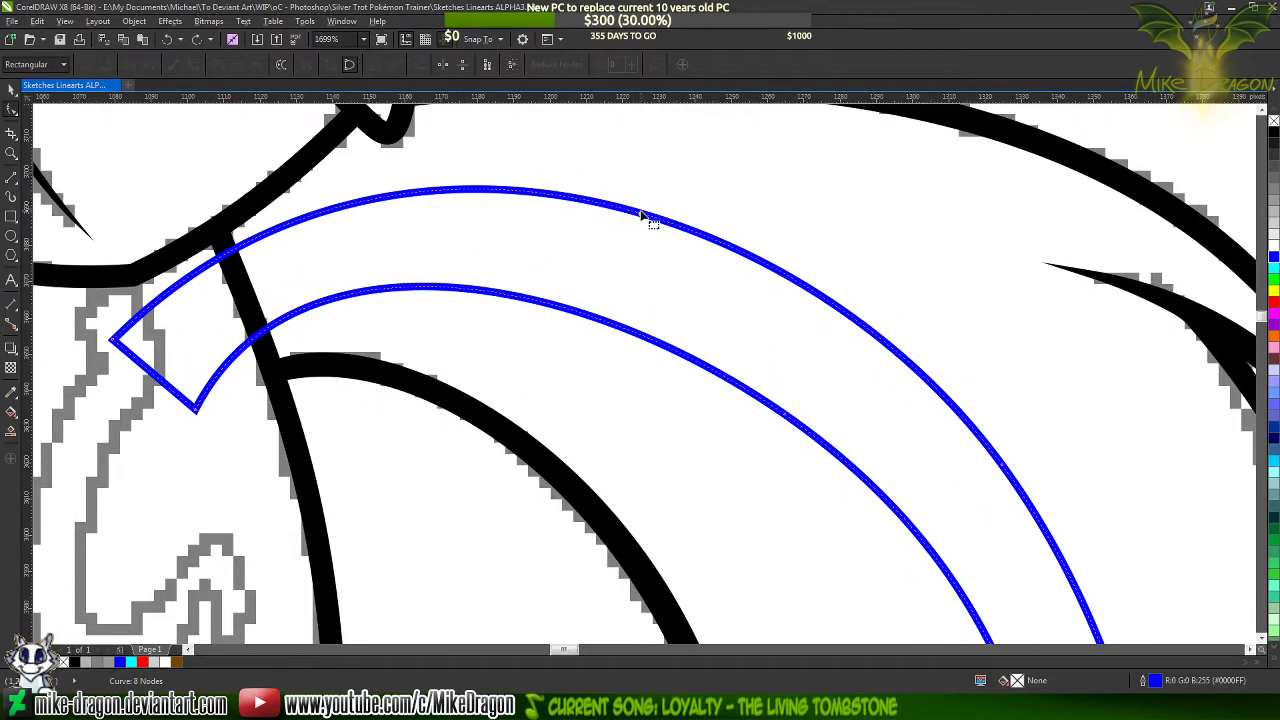
pyautogui.moveTo(645, 218); pyautogui.dragTo(654, 229)
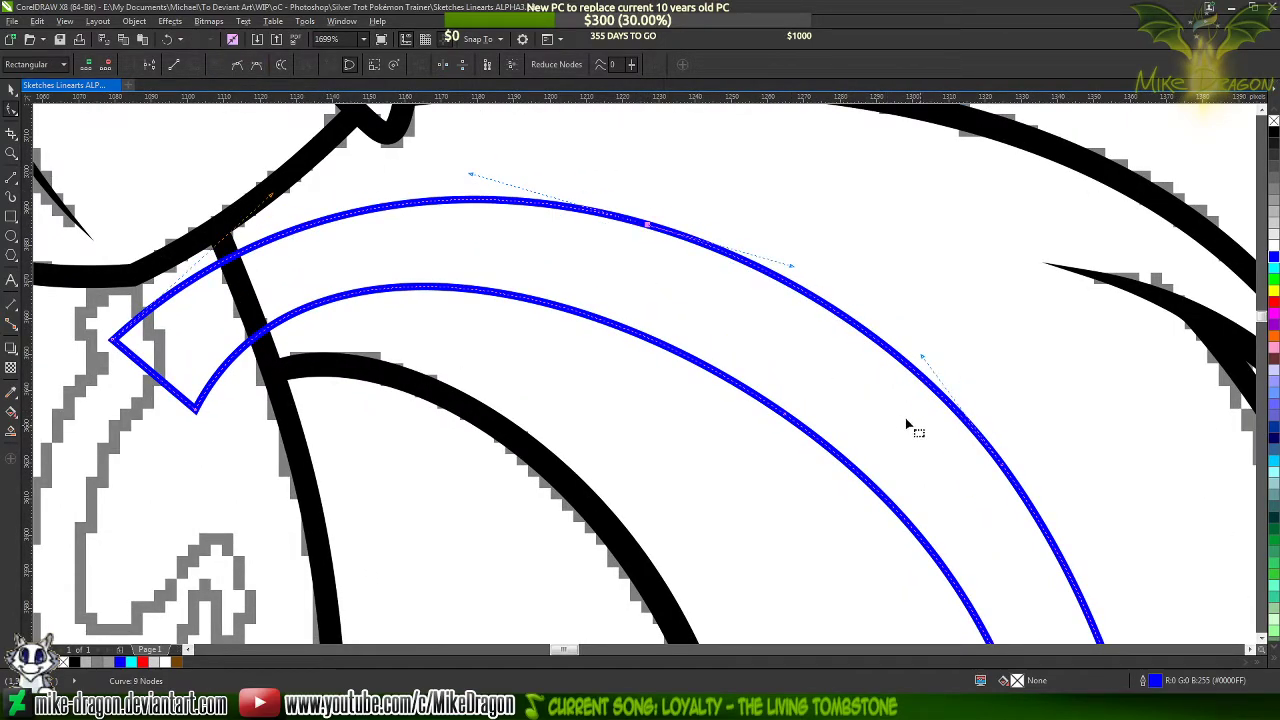
pyautogui.doubleClick(1003, 466)
pyautogui.scroll(-2, 637, 236)
pyautogui.scroll(-5, 610, 230)
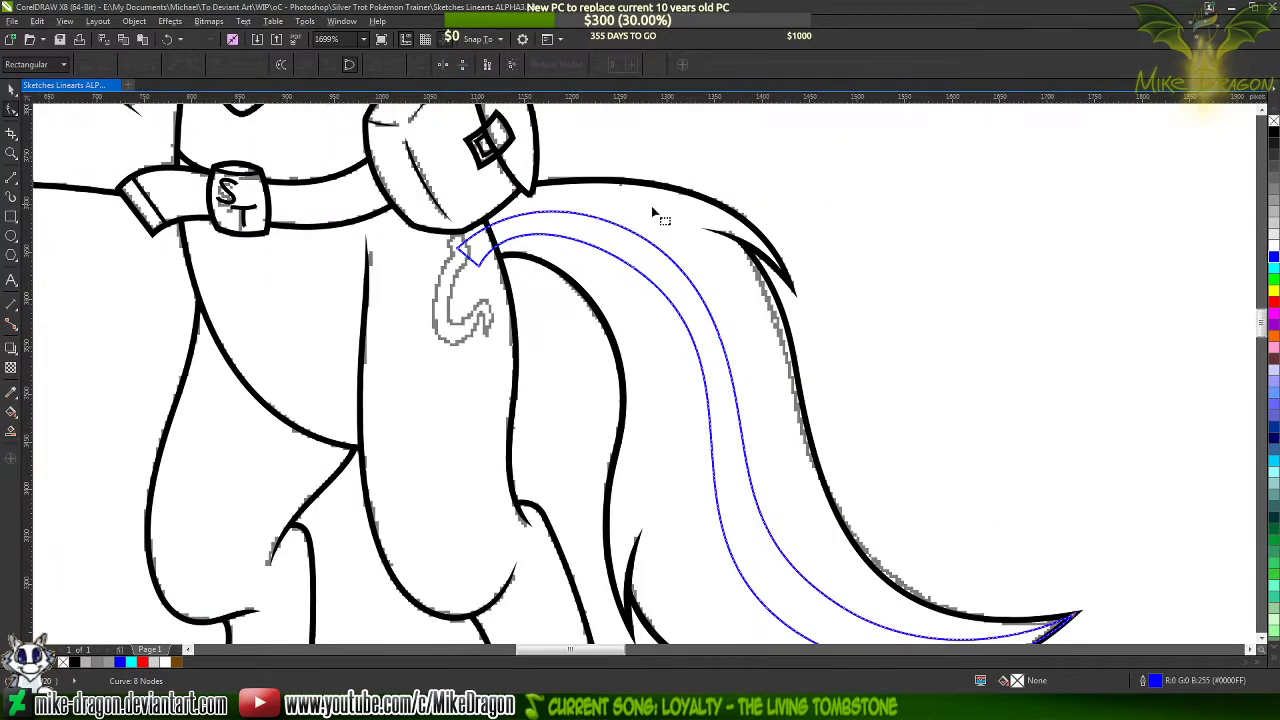
pyautogui.click(861, 161)
# Add a node on the inner edge's upper bend, then shift the arch node toward the outer edge and shorten its handle
pyautogui.scroll(-1, 861, 161)
pyautogui.scroll(2, 680, 183)
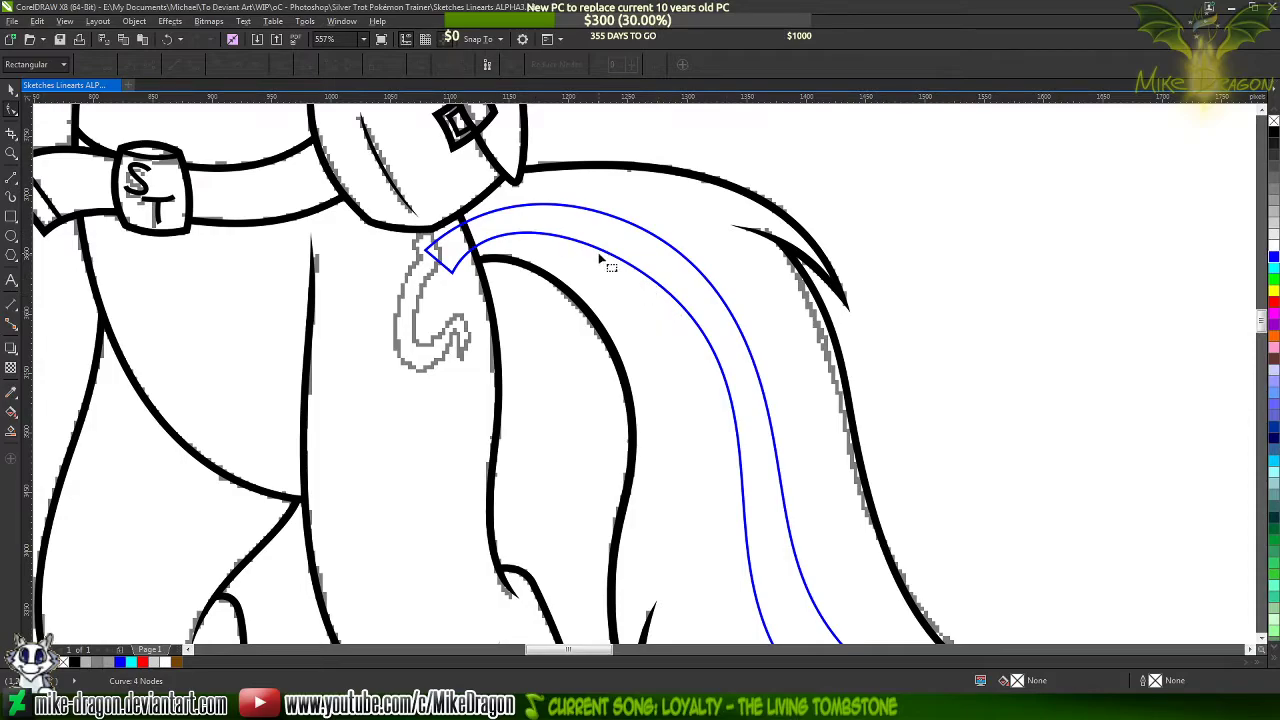
pyautogui.scroll(2, 602, 252)
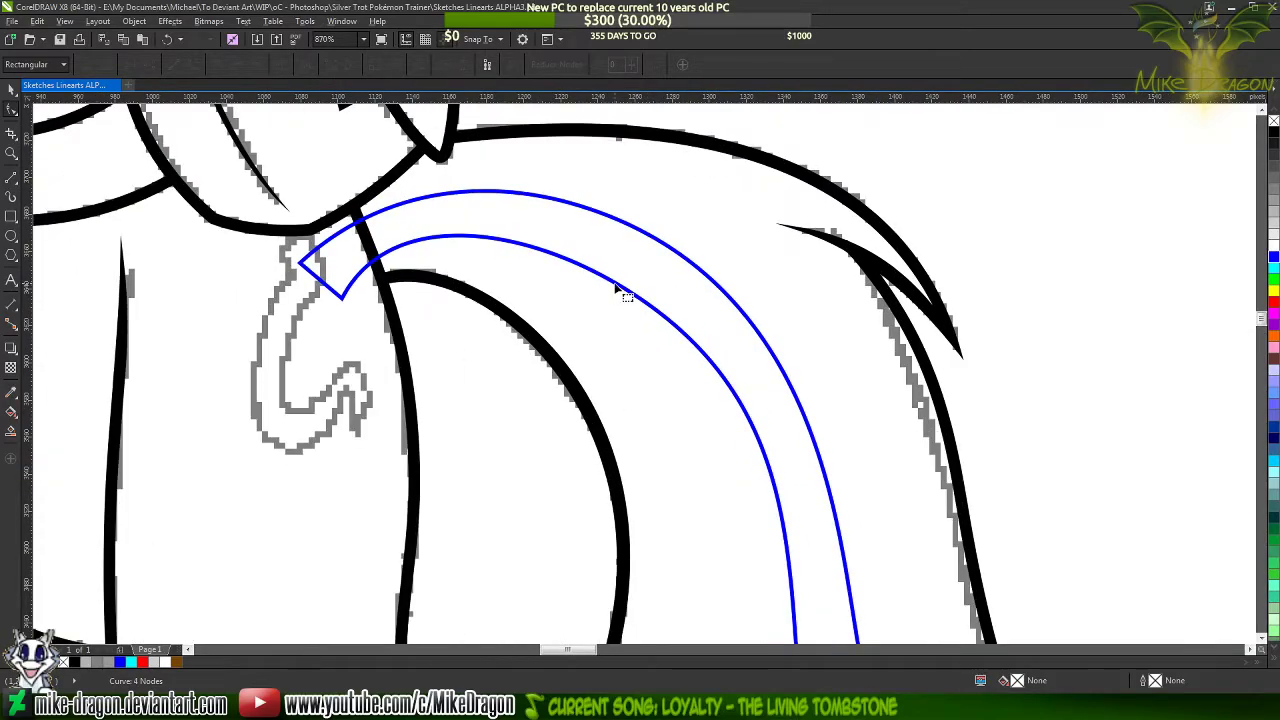
pyautogui.click(619, 289)
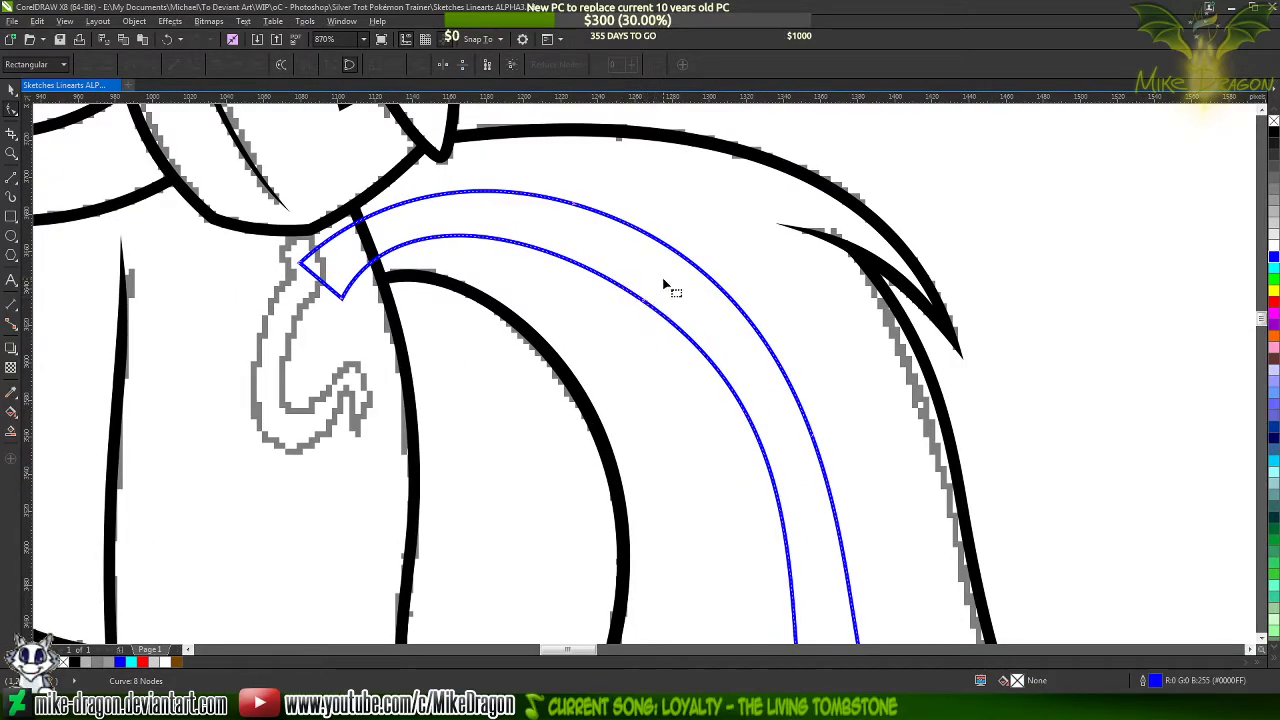
pyautogui.click(766, 451)
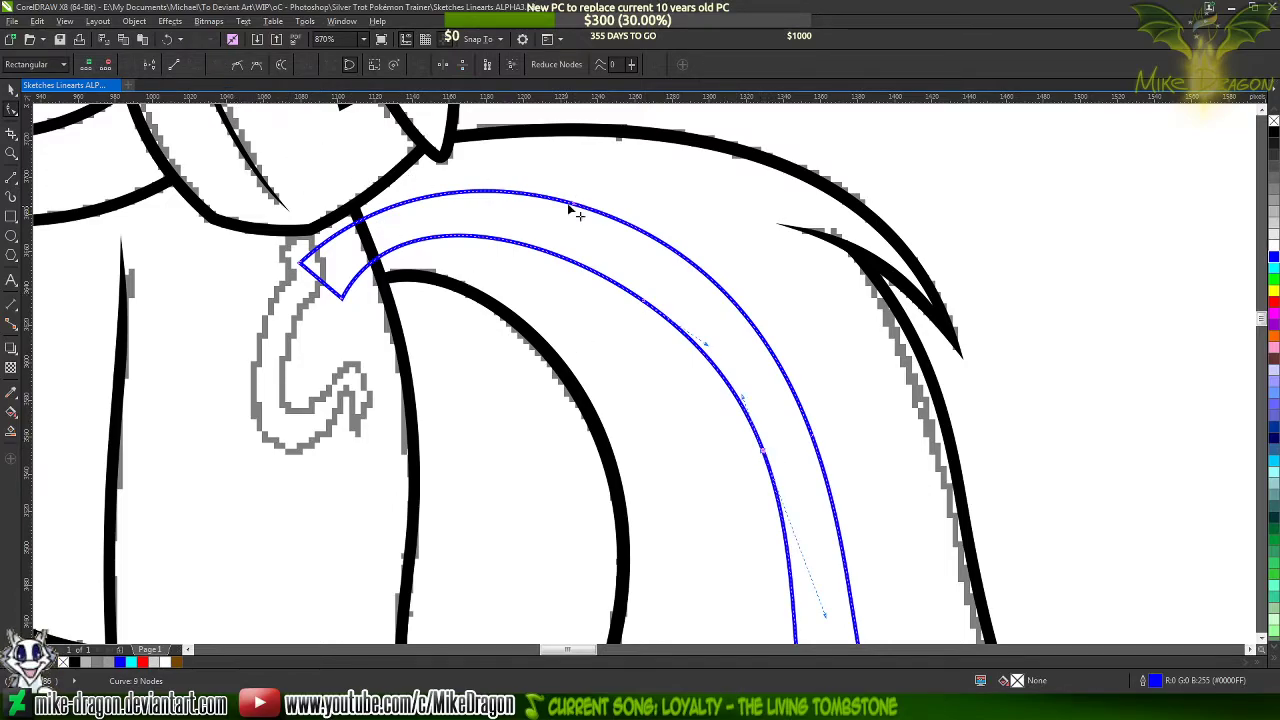
pyautogui.scroll(1, 585, 201)
pyautogui.scroll(1, 586, 202)
pyautogui.doubleClick(677, 361)
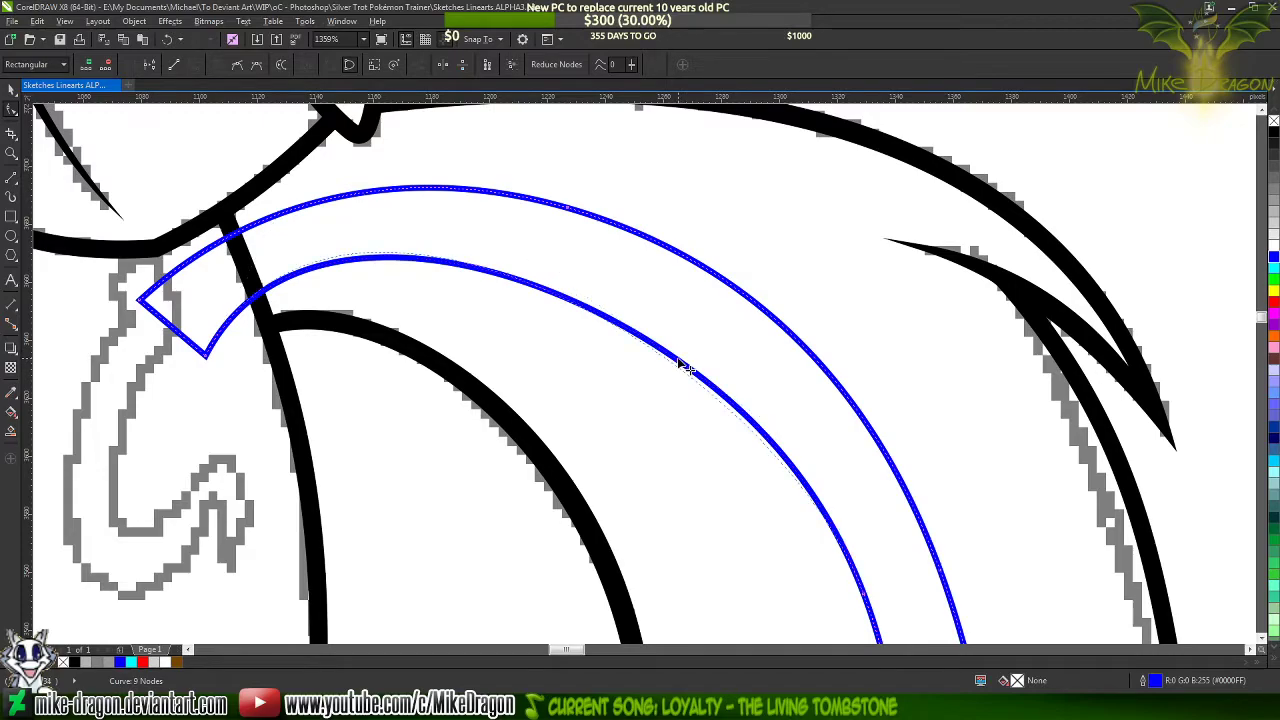
pyautogui.click(682, 362)
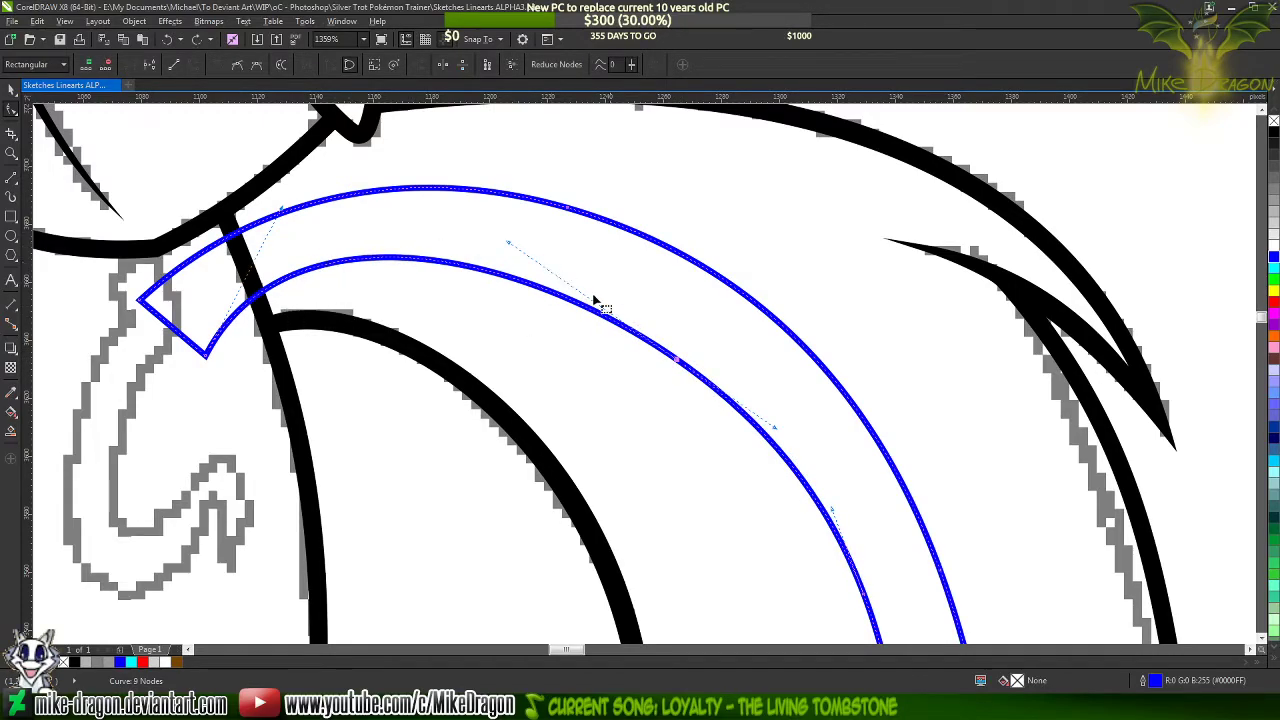
pyautogui.moveTo(679, 359); pyautogui.dragTo(708, 350)
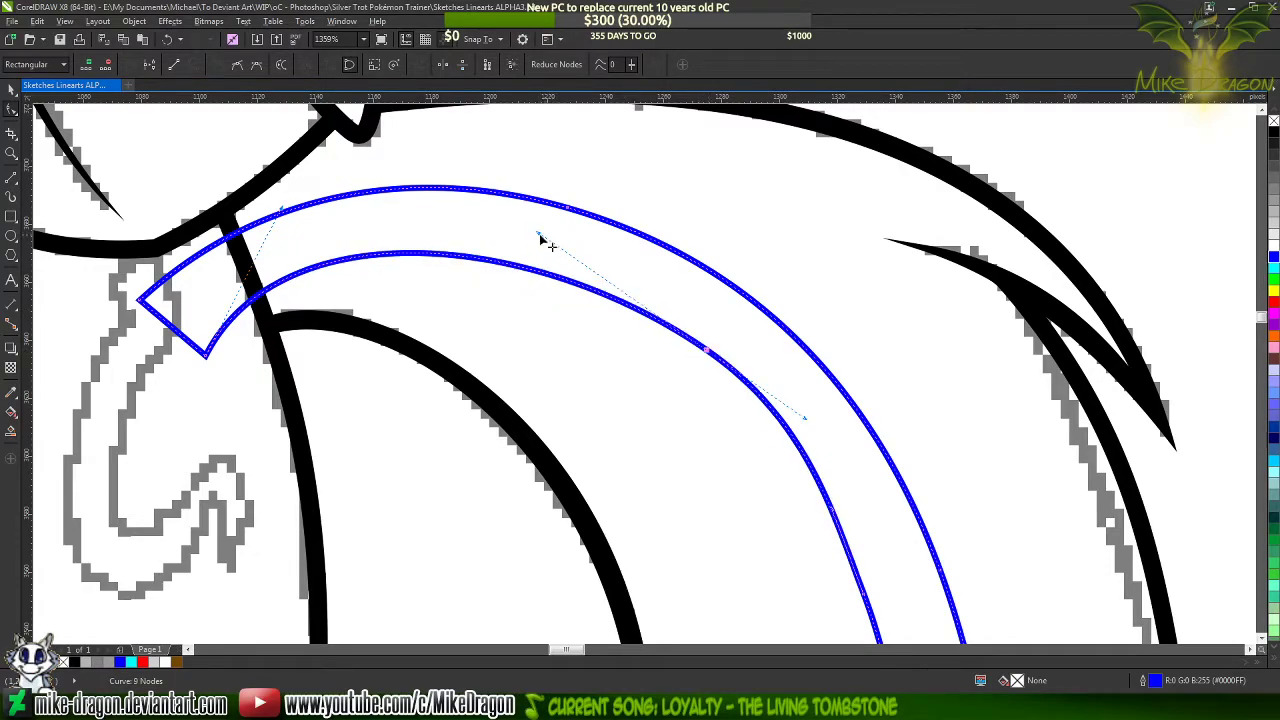
pyautogui.moveTo(540, 238); pyautogui.dragTo(591, 249)
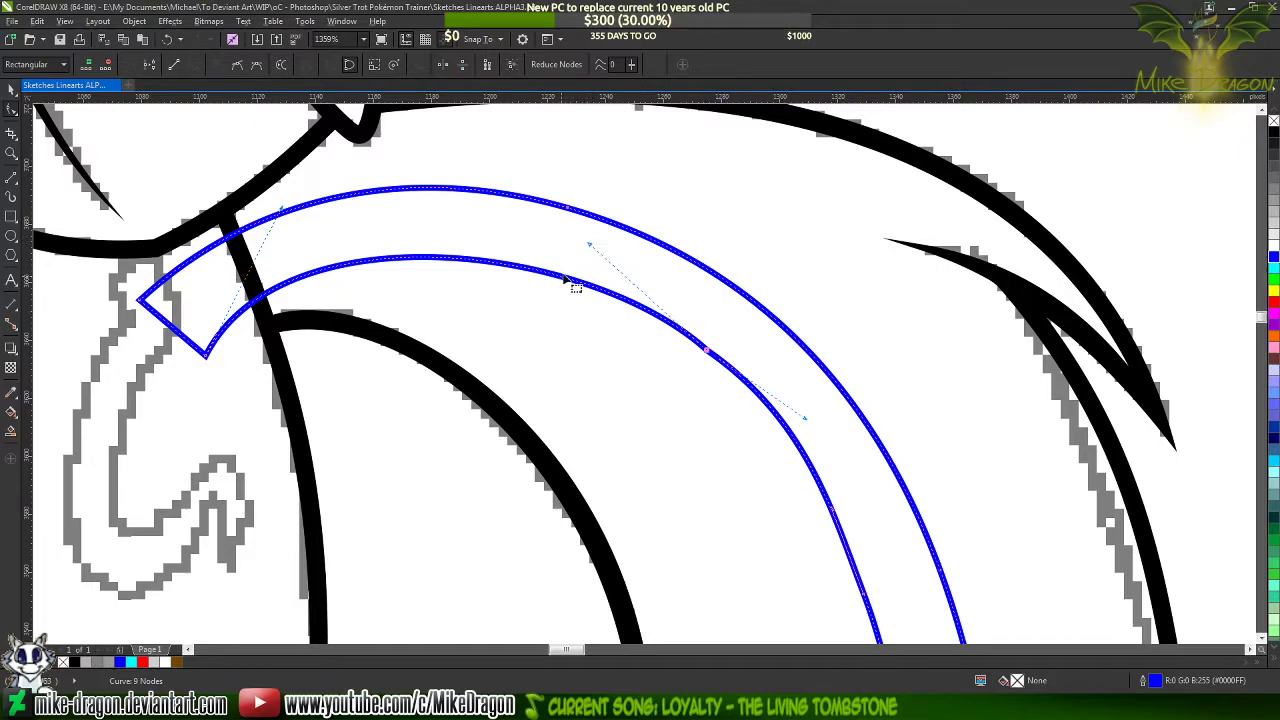
# Add a node nearer the tail base on the inner arch and remove the arch node just shifted
pyautogui.doubleClick(566, 279)
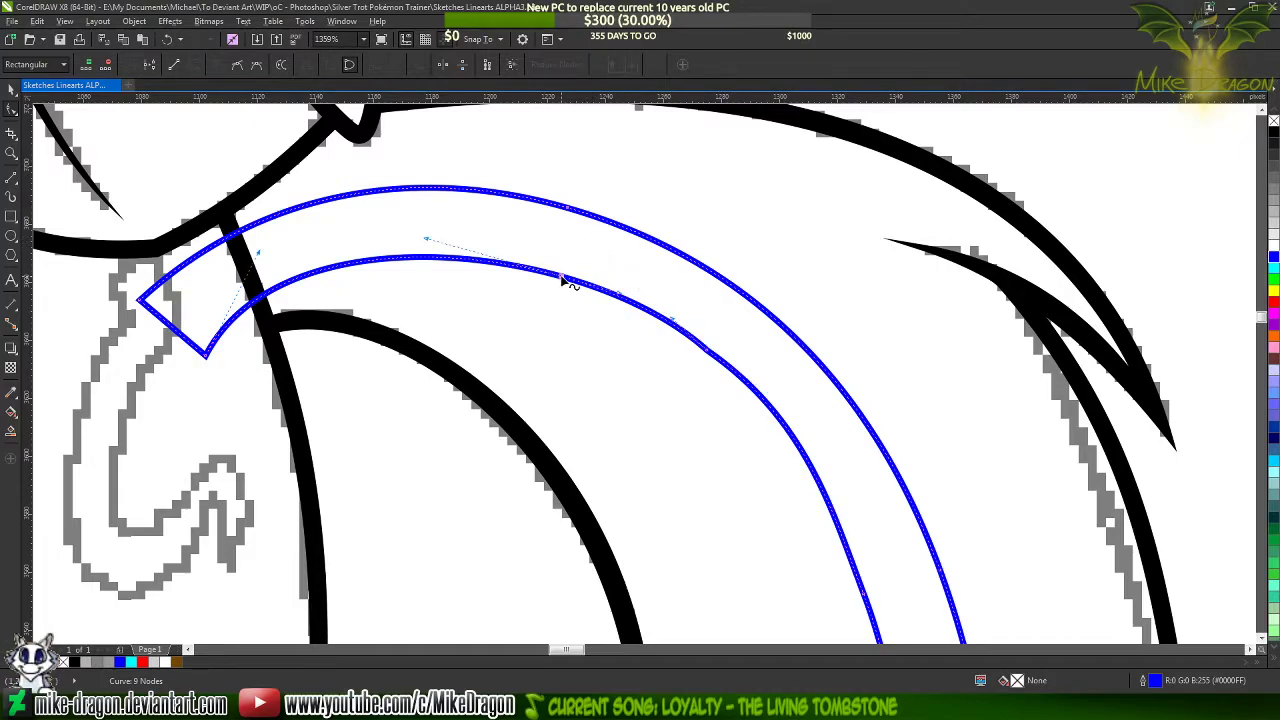
pyautogui.click(712, 358)
pyautogui.scroll(-2, 717, 240)
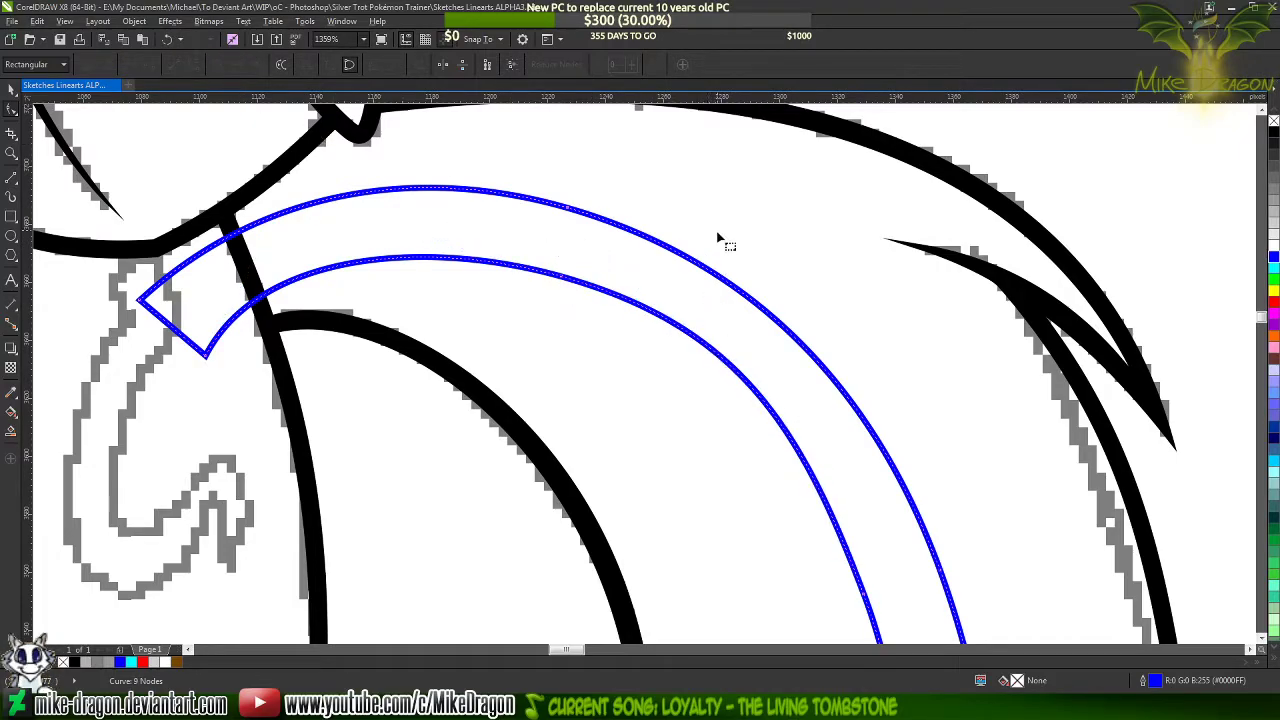
pyautogui.scroll(-3, 700, 200)
pyautogui.scroll(-1, 512, 160)
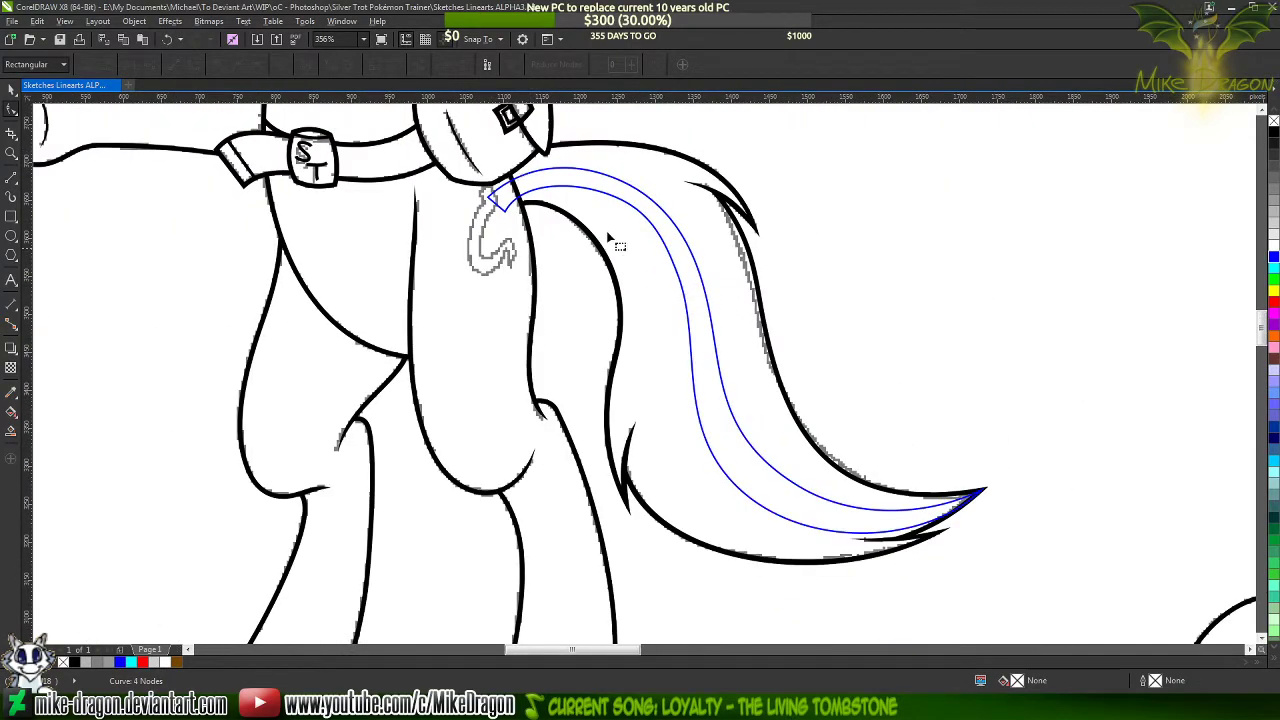
# Remove the remaining node on the inner edge's upper bend so the edge flows in one smooth curve
pyautogui.scroll(2, 689, 329)
pyautogui.click(688, 328)
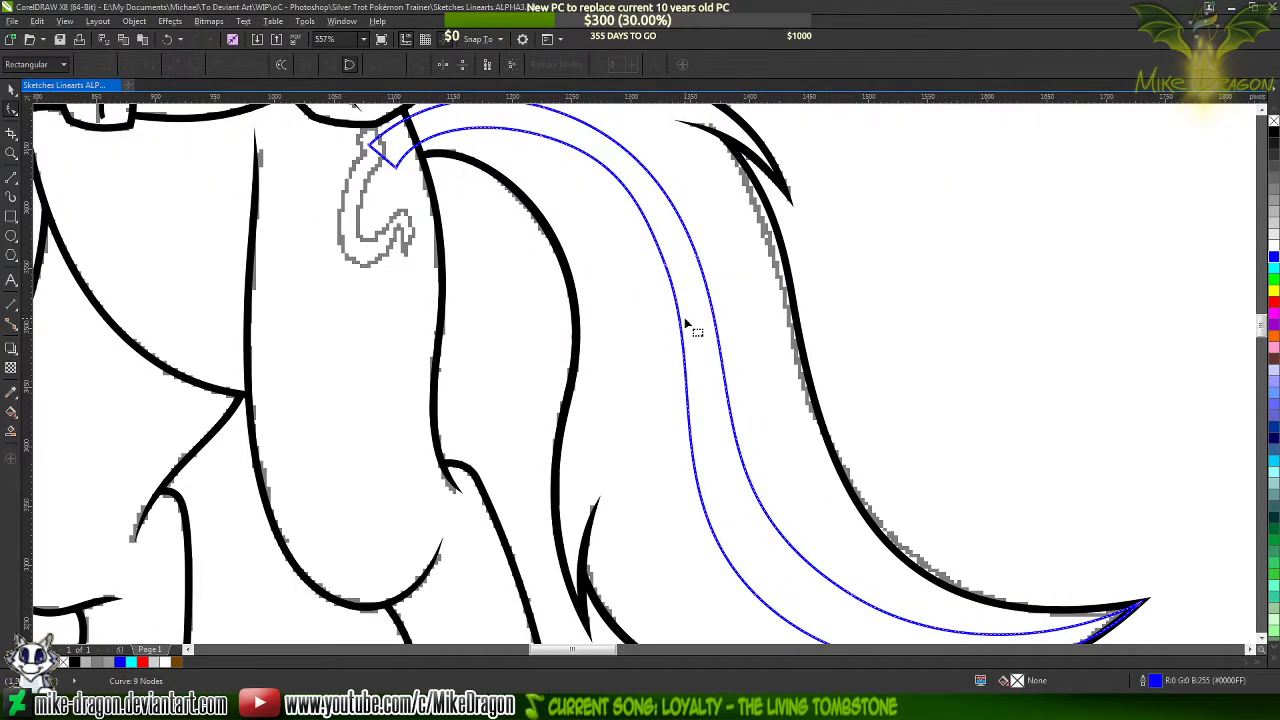
pyautogui.doubleClick(668, 264)
pyautogui.click(731, 243)
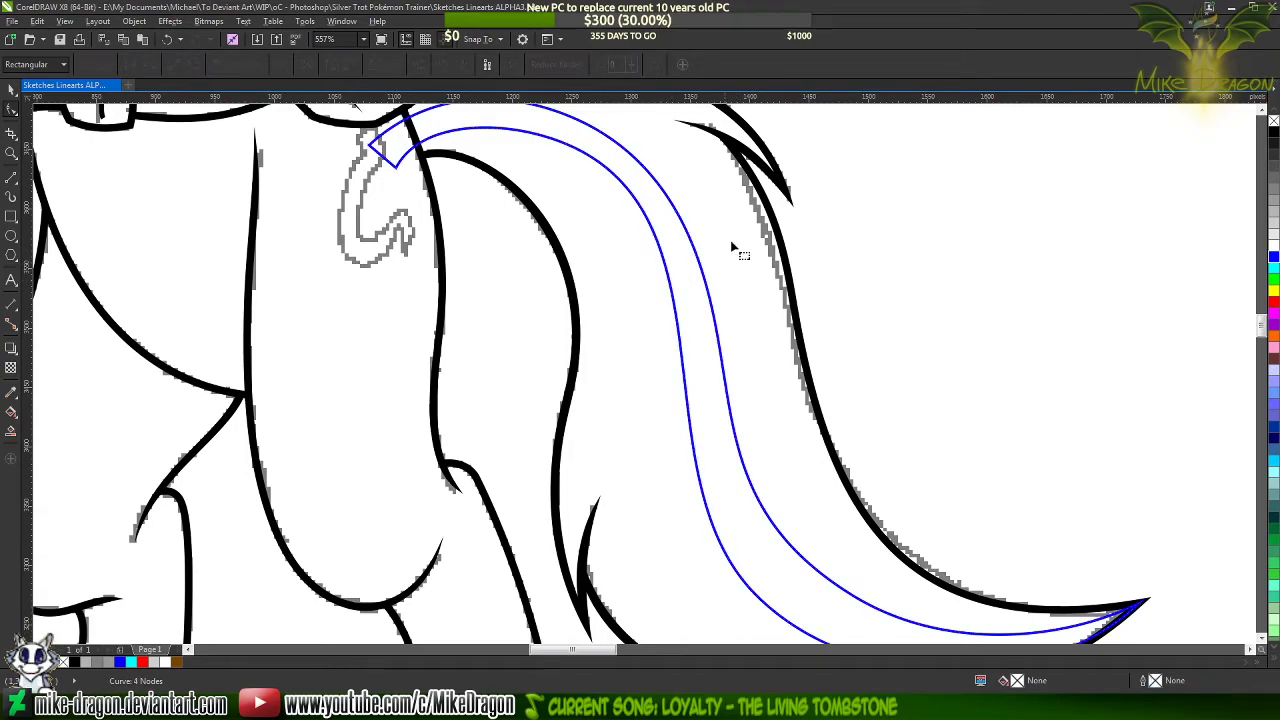
pyautogui.scroll(-2, 671, 280)
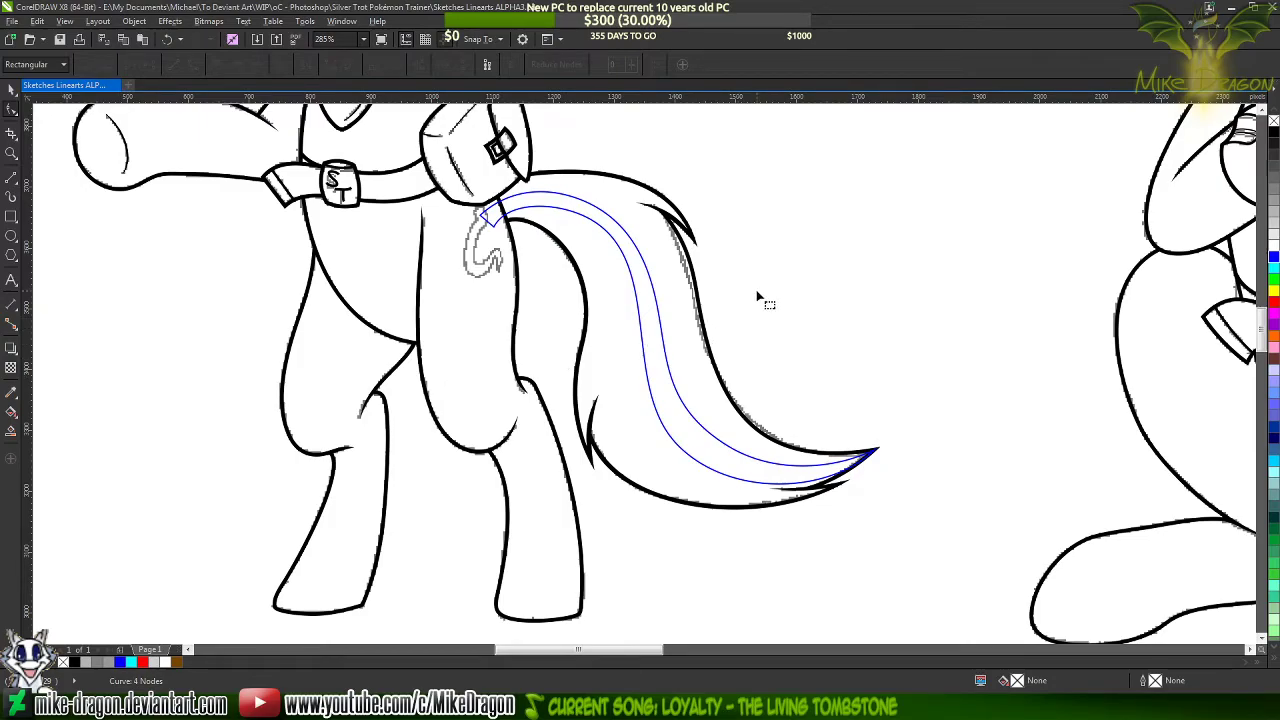
# Add nodes on the streak's outer and inner edges where they cross the hind leg outline at the tail base
pyautogui.click(645, 303)
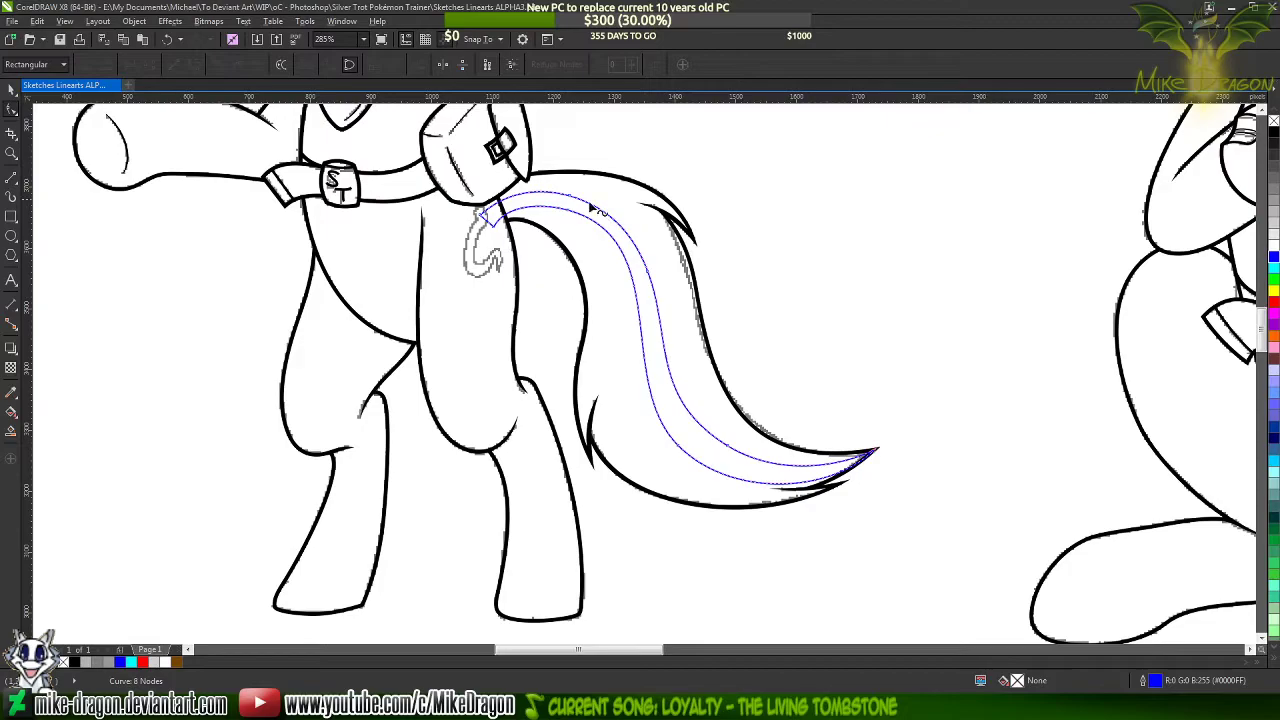
pyautogui.scroll(8, 471, 186)
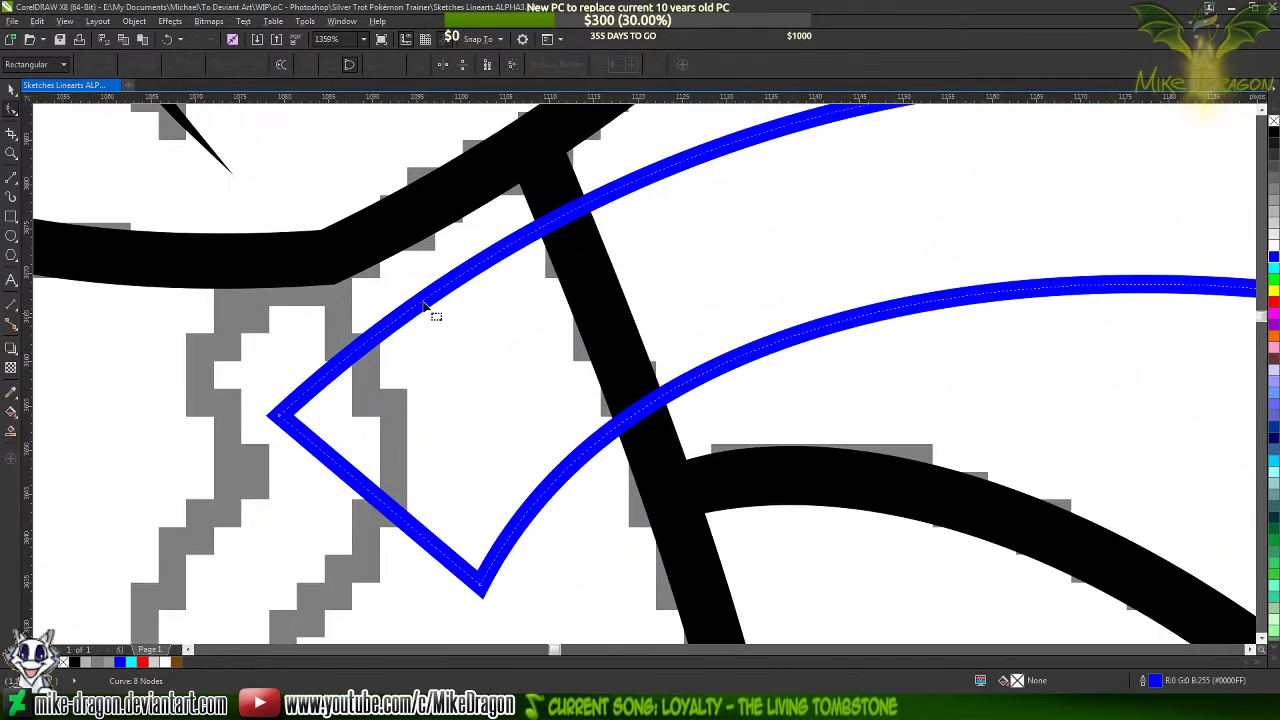
pyautogui.click(564, 215)
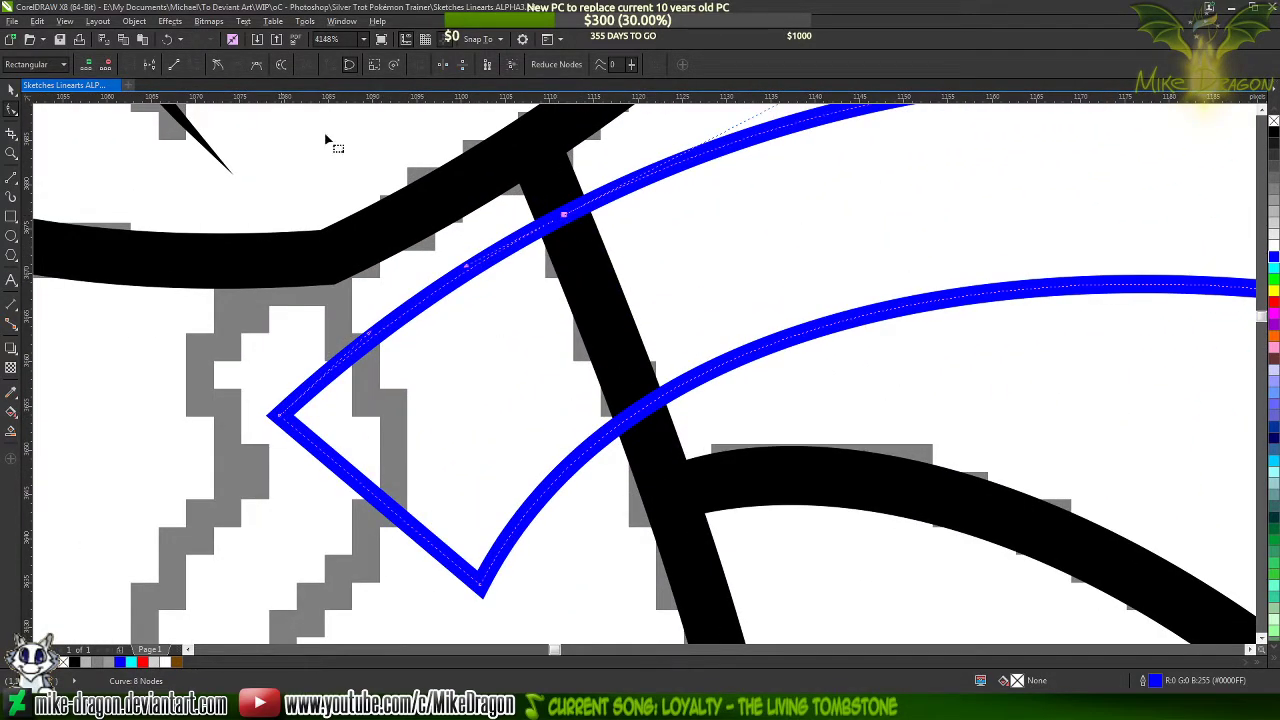
pyautogui.click(642, 421)
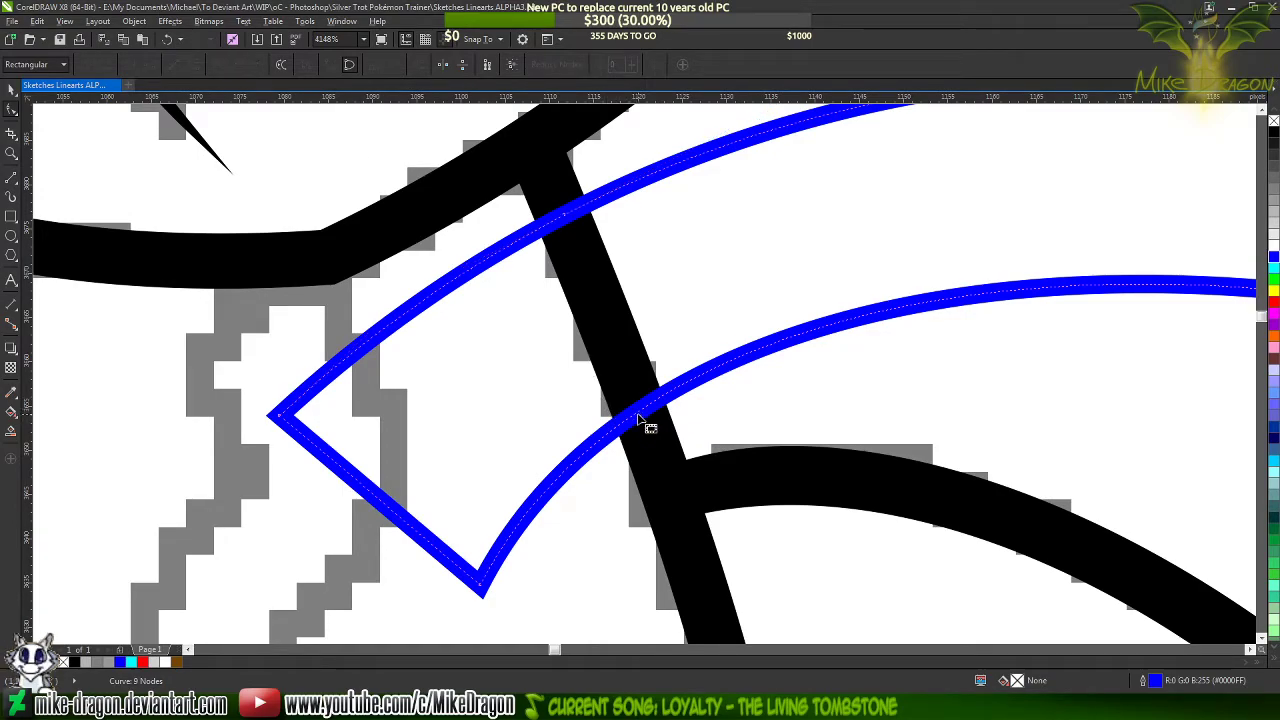
pyautogui.doubleClick(640, 414)
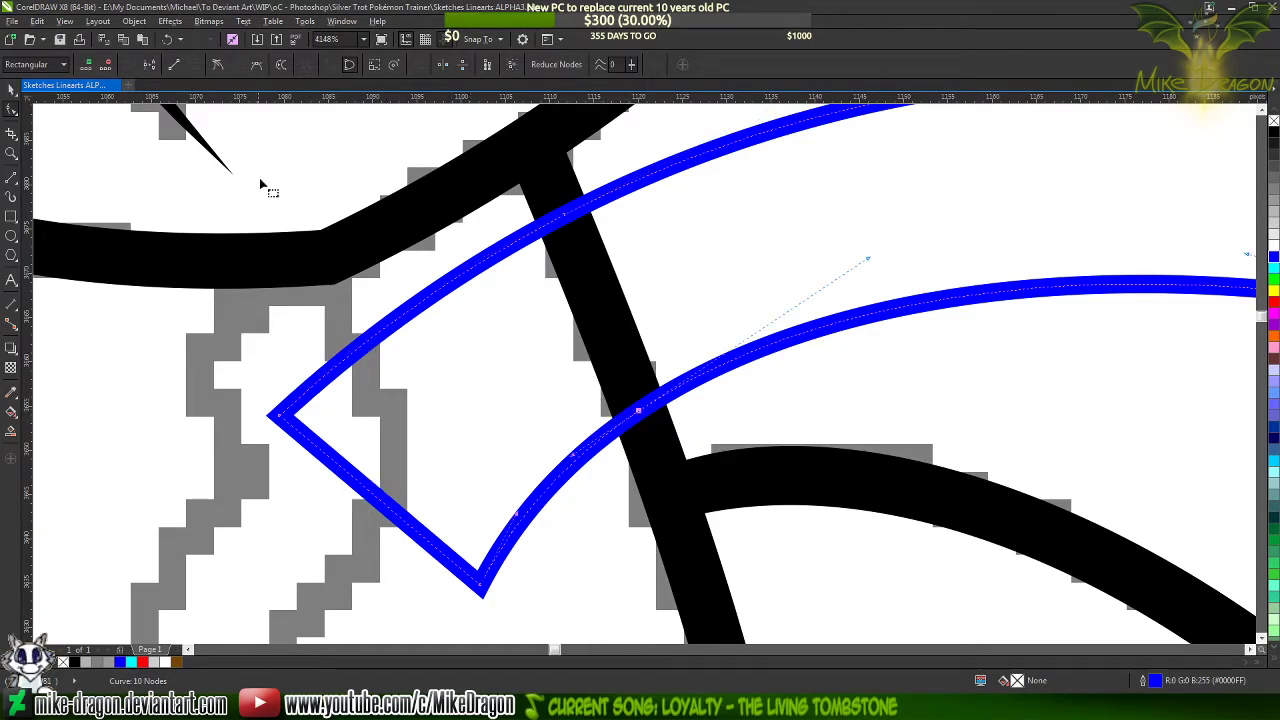
# Move the streak's two base corners onto the hind leg outline and adjust their handles so the base follows that line
pyautogui.moveTo(280, 415)
pyautogui.mouseDown()
pyautogui.moveTo(523, 334)
pyautogui.moveTo(590, 283)
pyautogui.mouseUp()
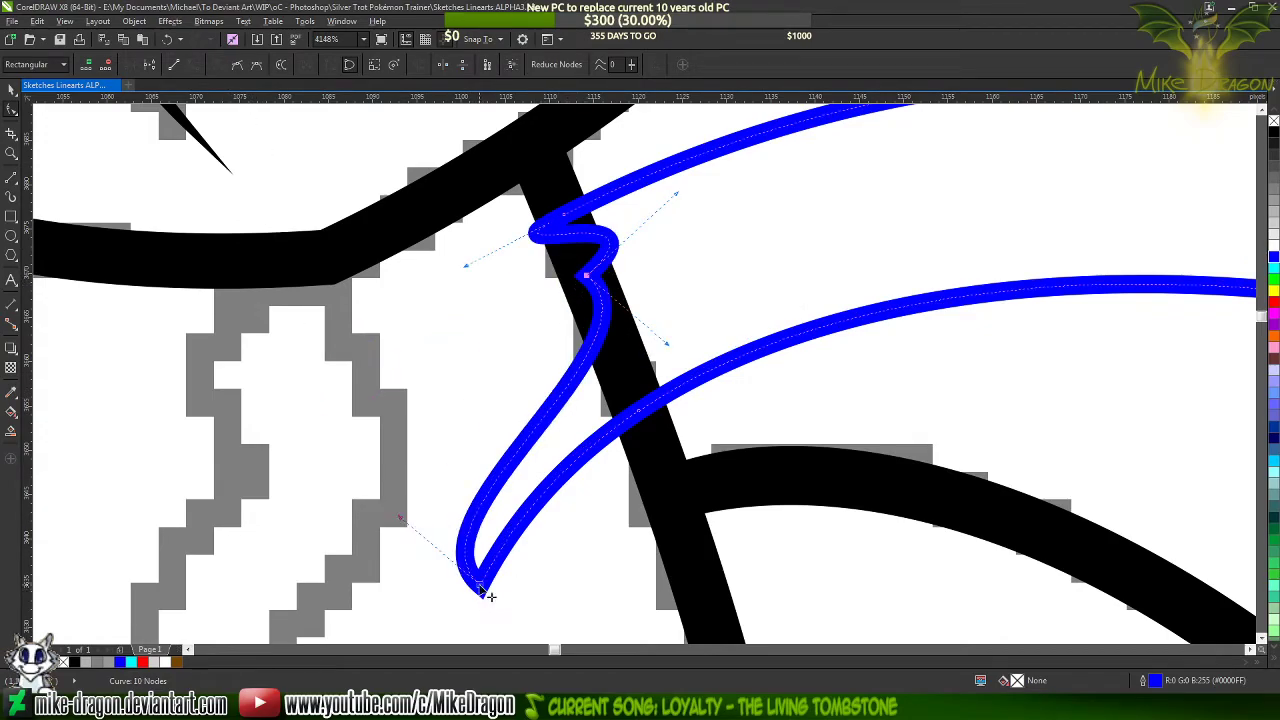
pyautogui.moveTo(590, 372)
pyautogui.mouseDown()
pyautogui.moveTo(620, 357)
pyautogui.moveTo(614, 311)
pyautogui.mouseUp()
pyautogui.moveTo(676, 194); pyautogui.dragTo(573, 235)
pyautogui.moveTo(539, 291); pyautogui.dragTo(597, 321)
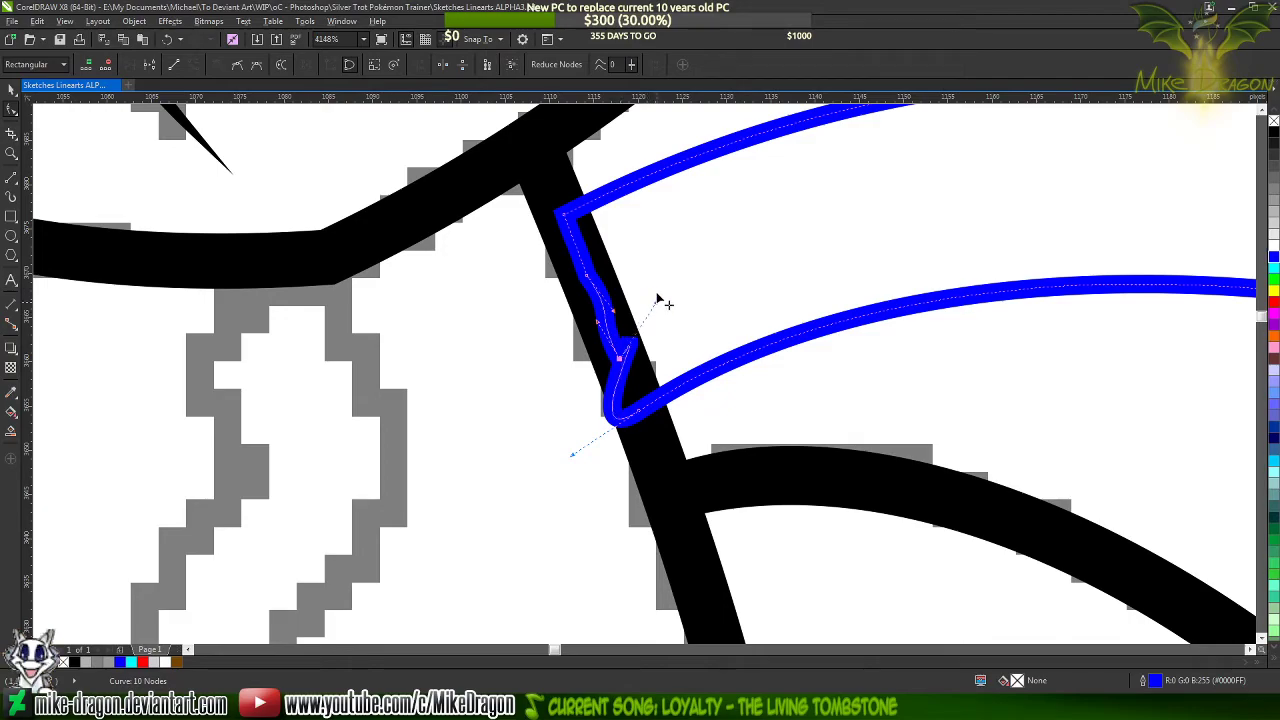
pyautogui.moveTo(657, 288); pyautogui.dragTo(638, 391)
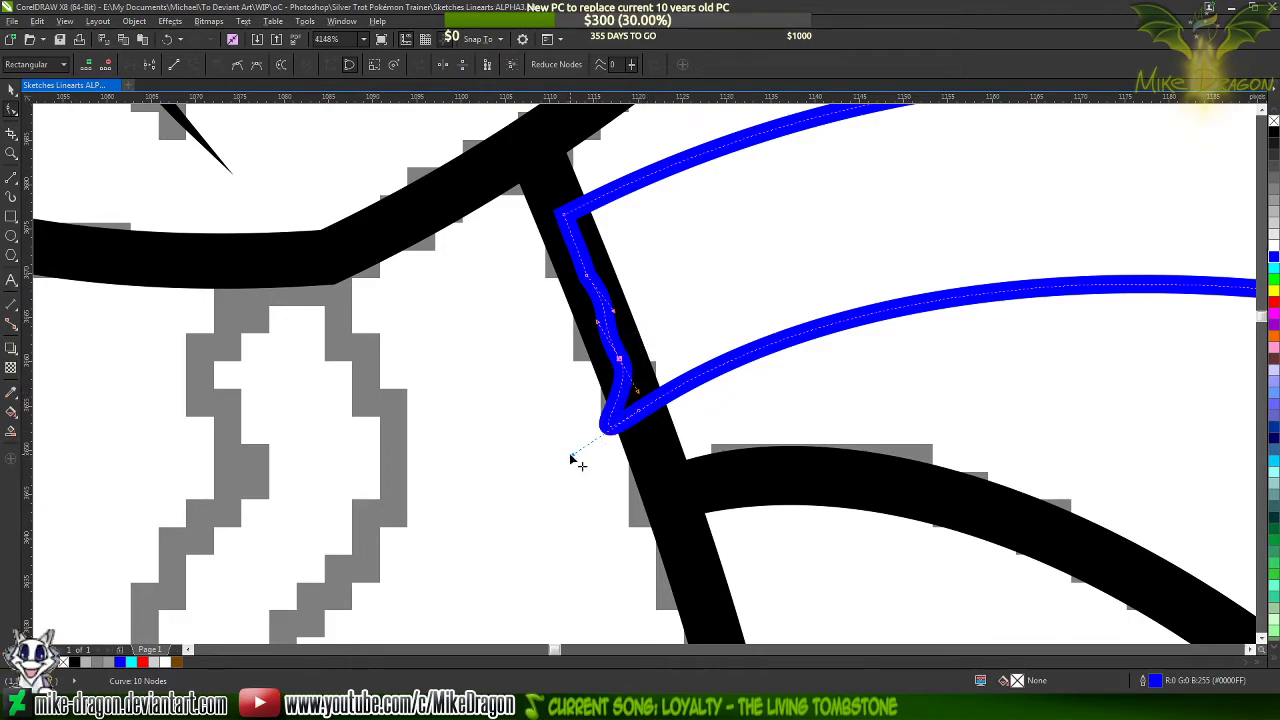
pyautogui.moveTo(571, 456); pyautogui.dragTo(623, 378)
pyautogui.scroll(-10, 517, 444)
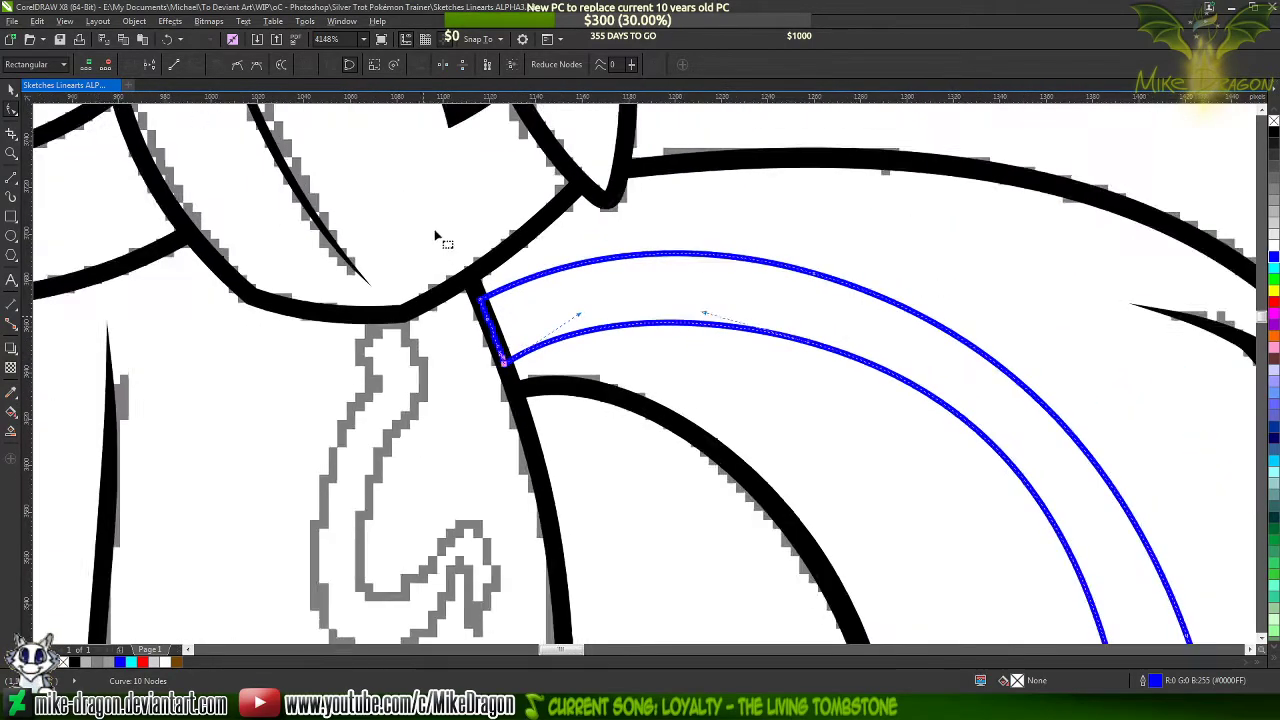
pyautogui.scroll(8, 735, 403)
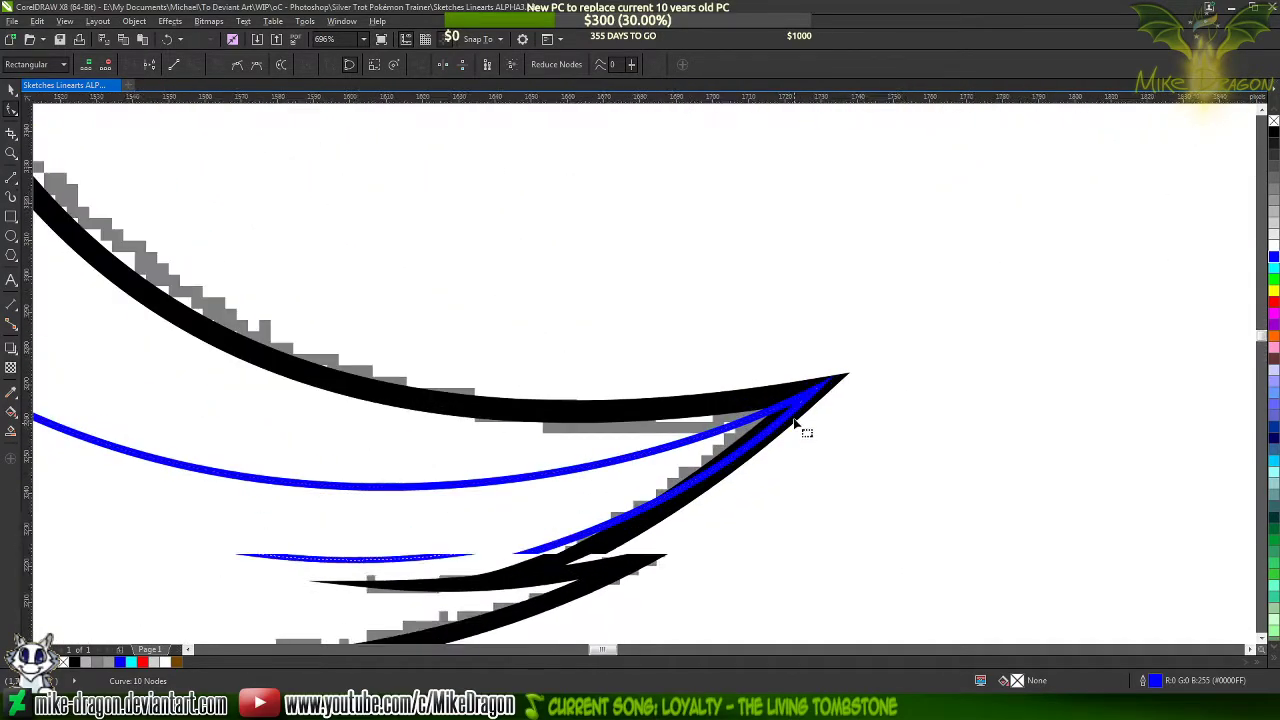
# Examine how the blue streak's tip meets the tail's pointed end and how the whole streak sits in the tail
pyautogui.scroll(4, 871, 357)
pyautogui.scroll(-10, 935, 335)
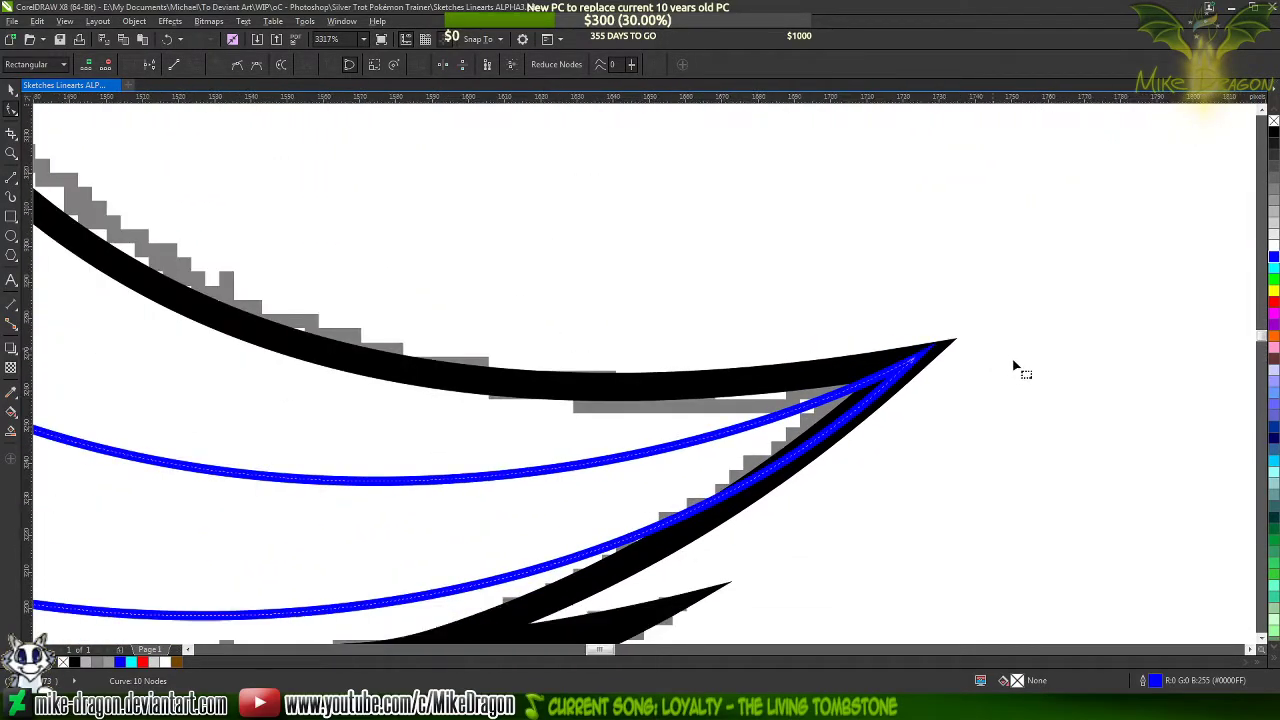
pyautogui.scroll(-2, 751, 341)
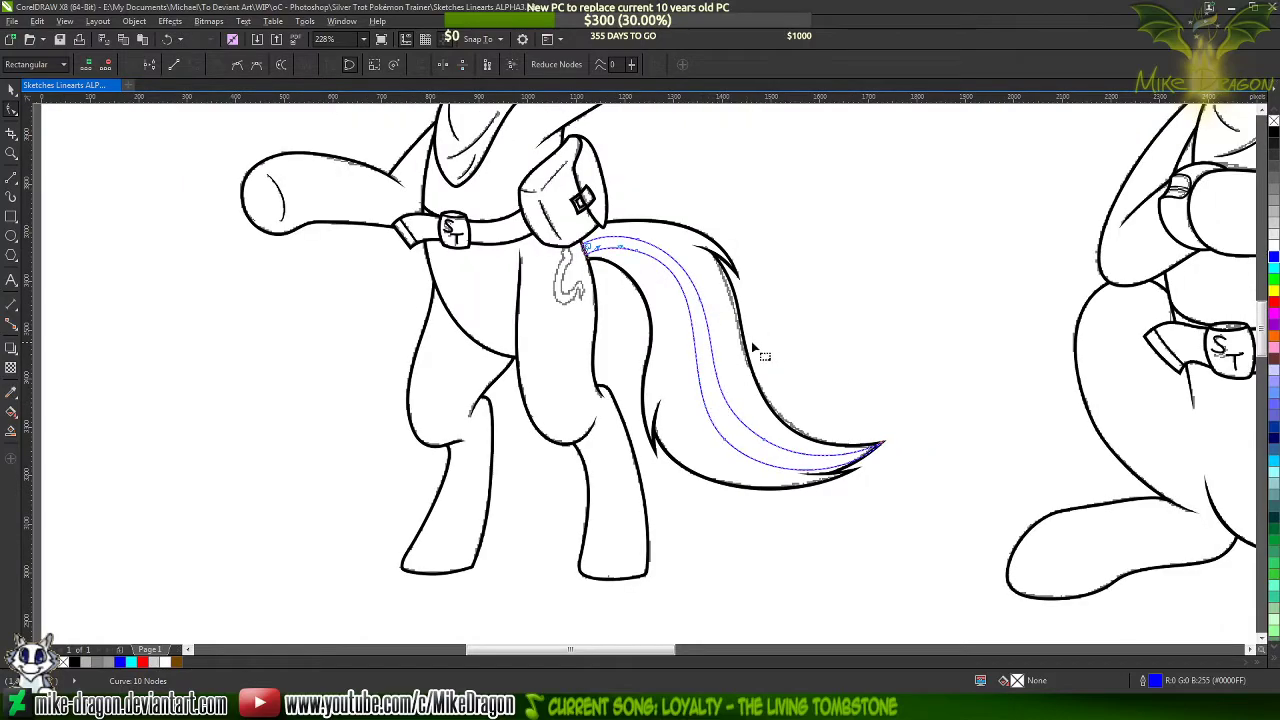
pyautogui.scroll(3, 765, 343)
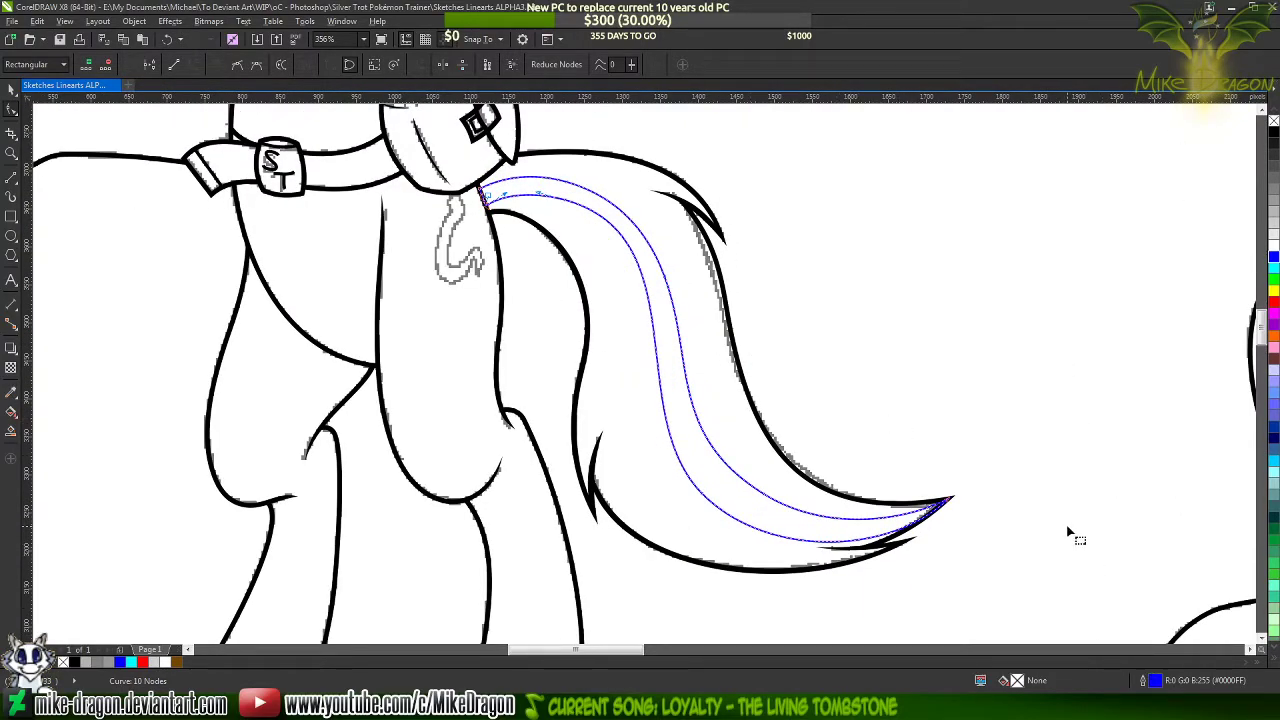
pyautogui.scroll(4, 945, 503)
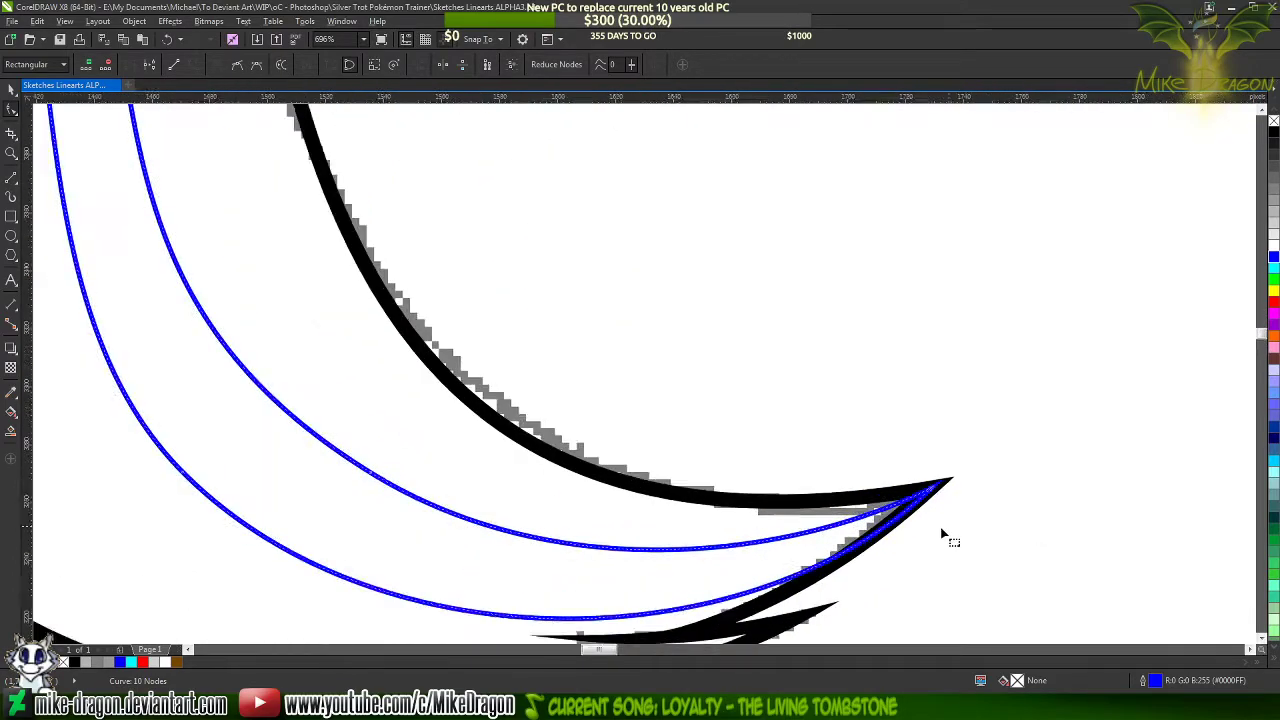
pyautogui.scroll(1, 883, 507)
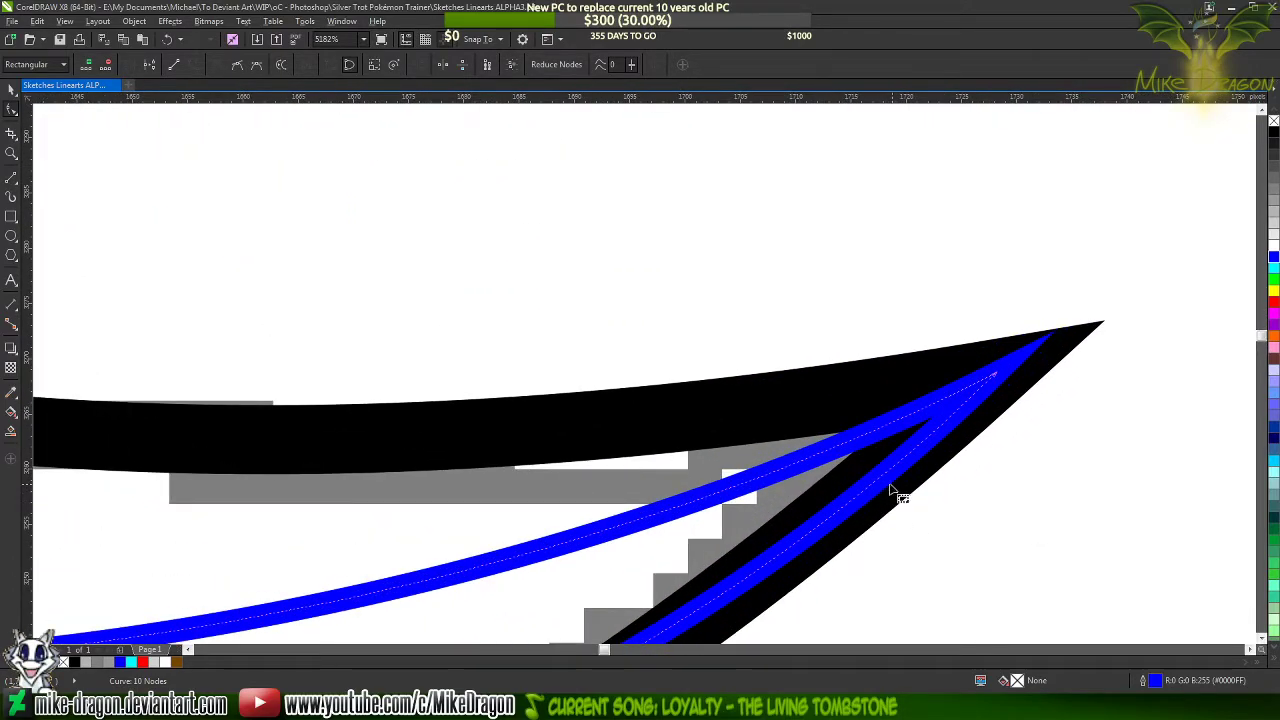
pyautogui.scroll(-1, 910, 478)
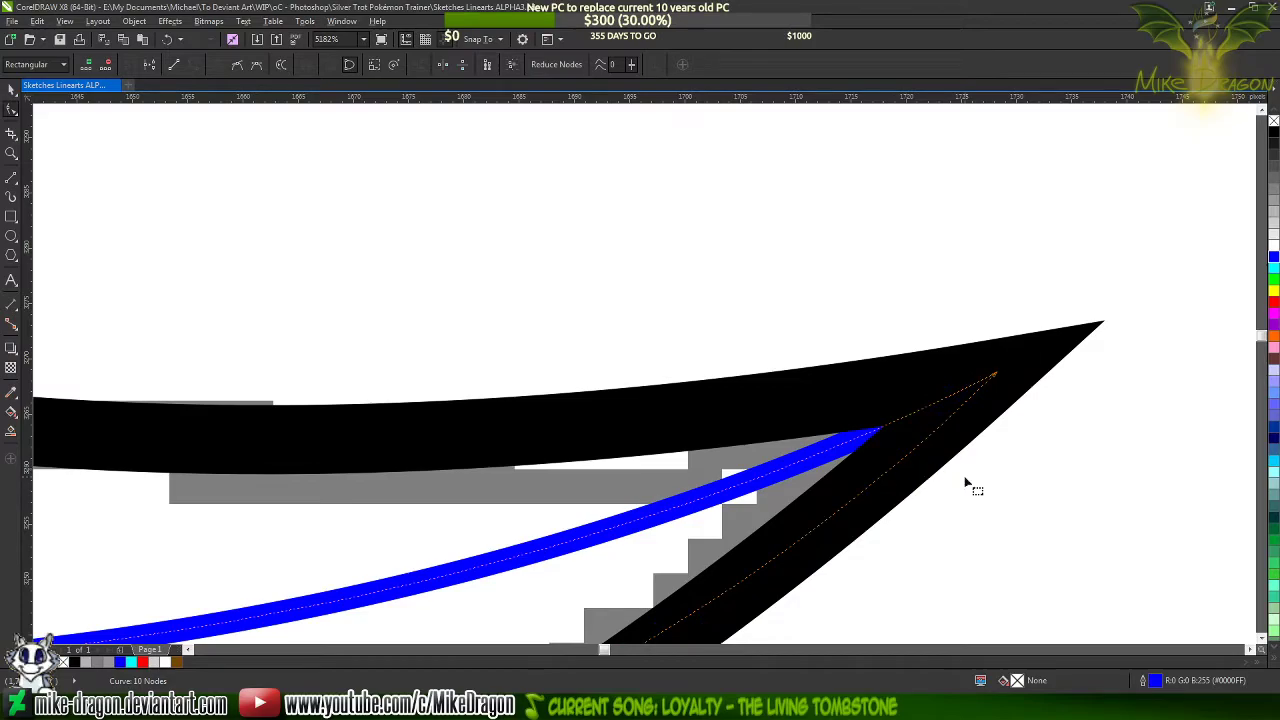
pyautogui.scroll(-4, 1003, 491)
pyautogui.scroll(-7, 1018, 594)
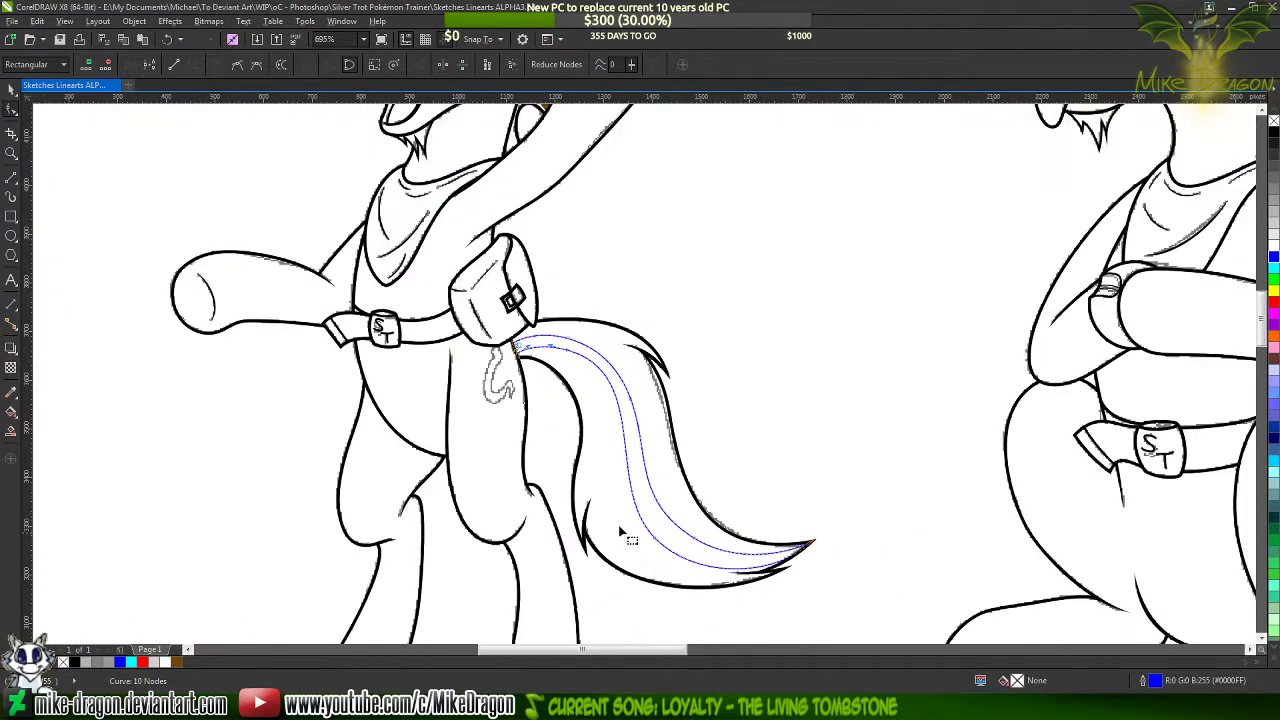
# Fill the tail streak with the brown #754600 sampled from the pony's mane streak
pyautogui.scroll(2, 572, 366)
pyautogui.scroll(1, 570, 365)
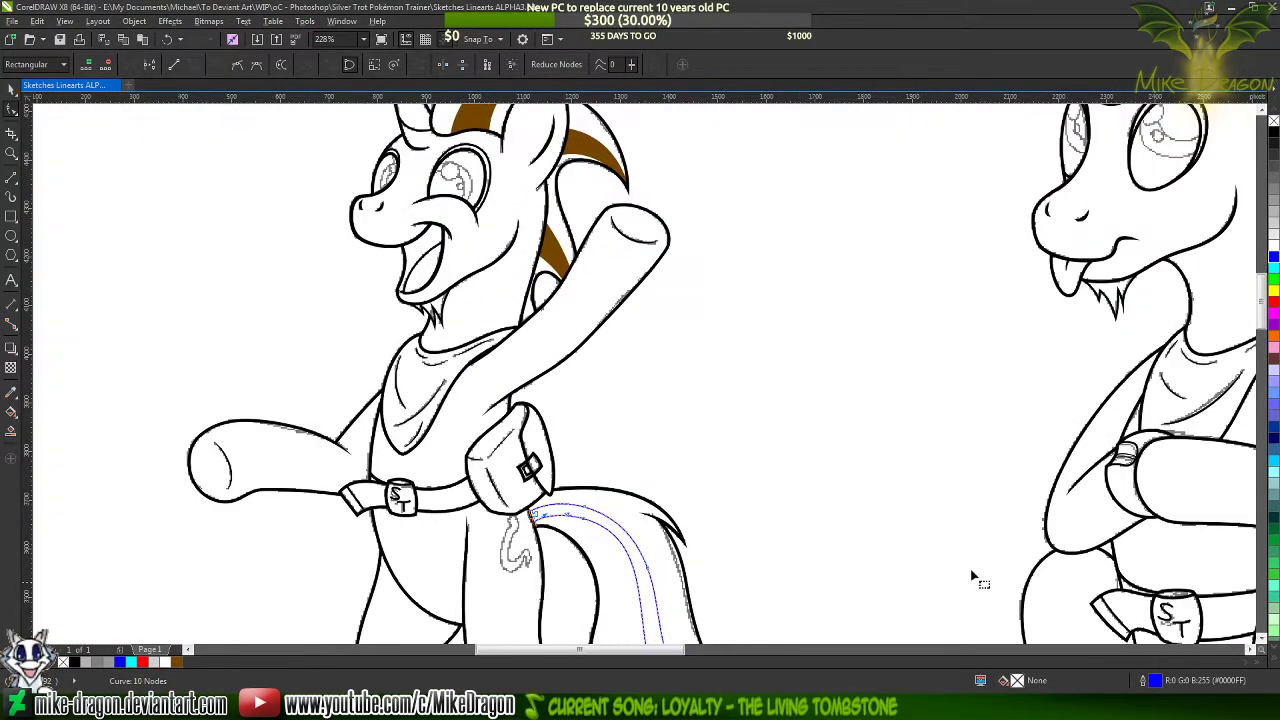
pyautogui.doubleClick(1019, 681)
pyautogui.click(430, 252)
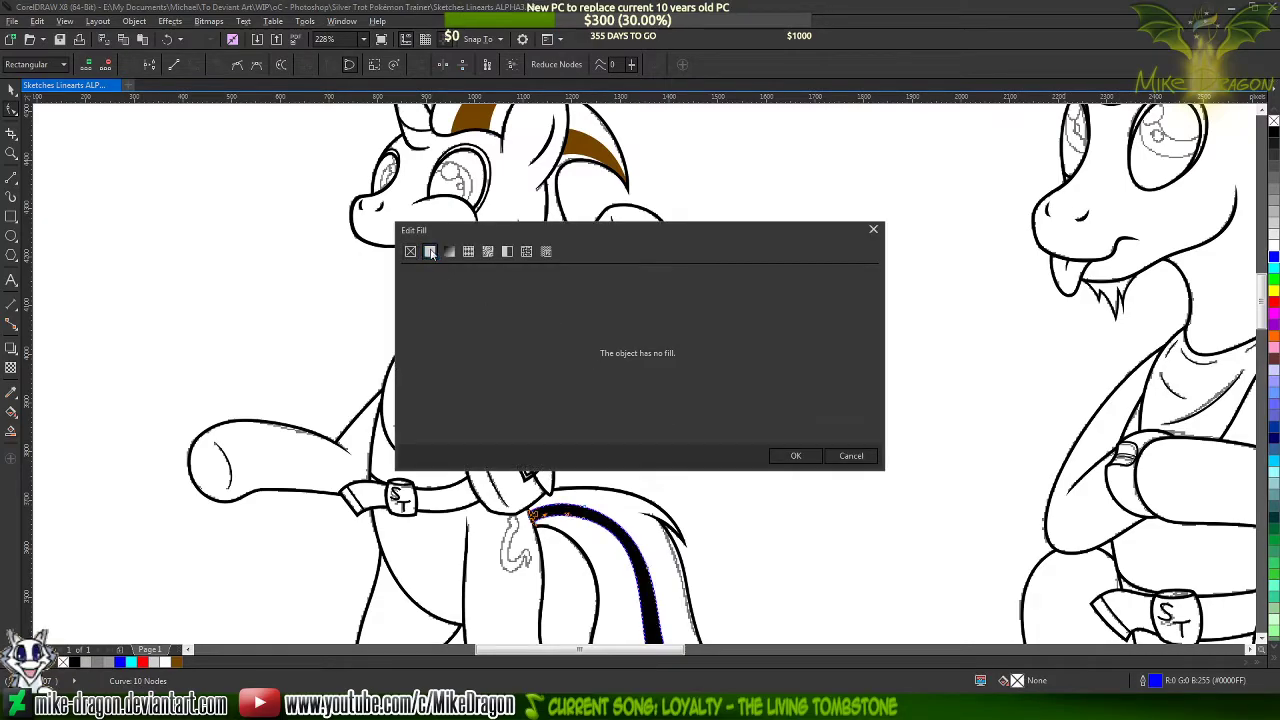
pyautogui.click(594, 146)
pyautogui.click(797, 475)
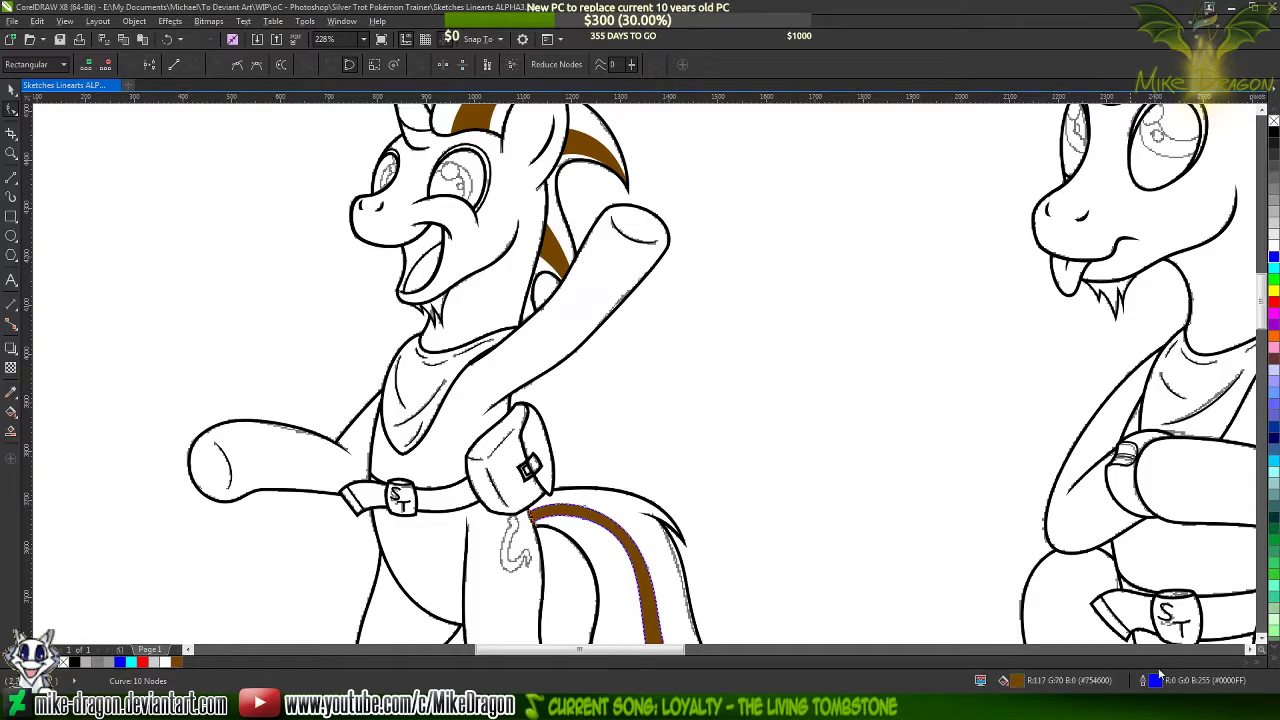
# Set the tail streak's outline colour to the same brown sampled from the mane streak, keeping the 0.5 pt width
pyautogui.doubleClick(1156, 680)
pyautogui.click(576, 231)
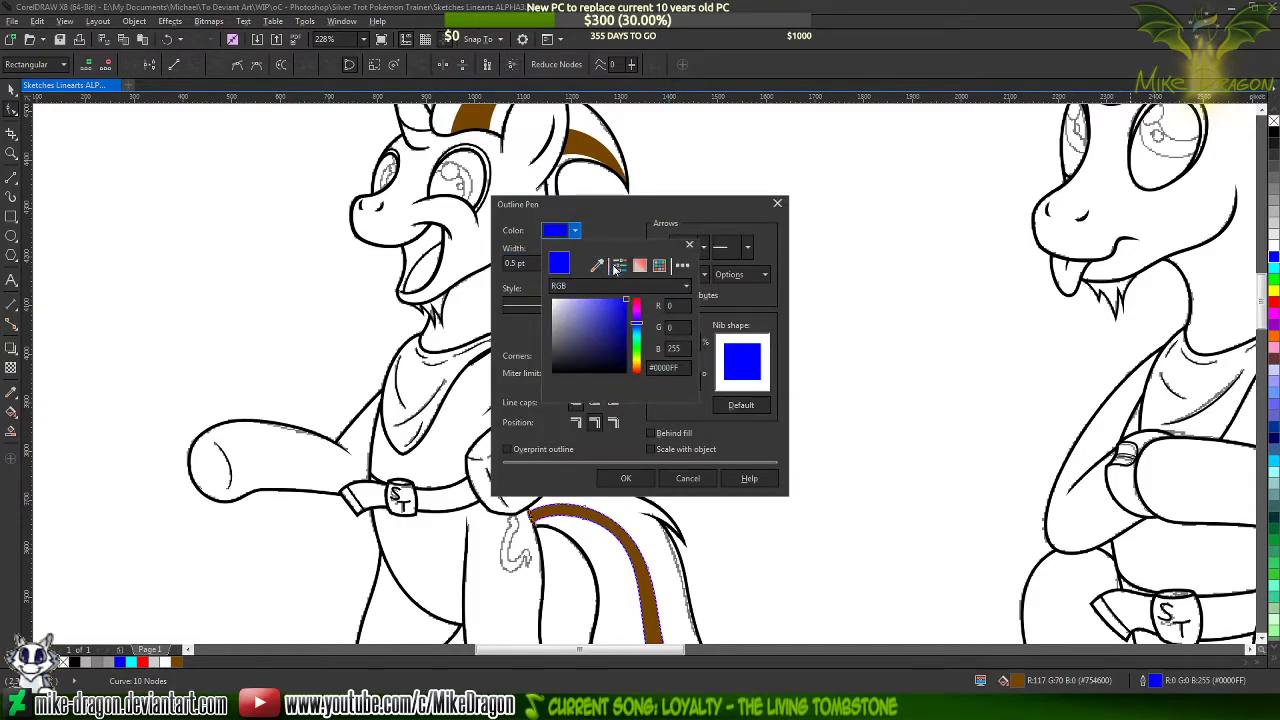
pyautogui.click(597, 264)
pyautogui.click(597, 147)
pyautogui.click(640, 479)
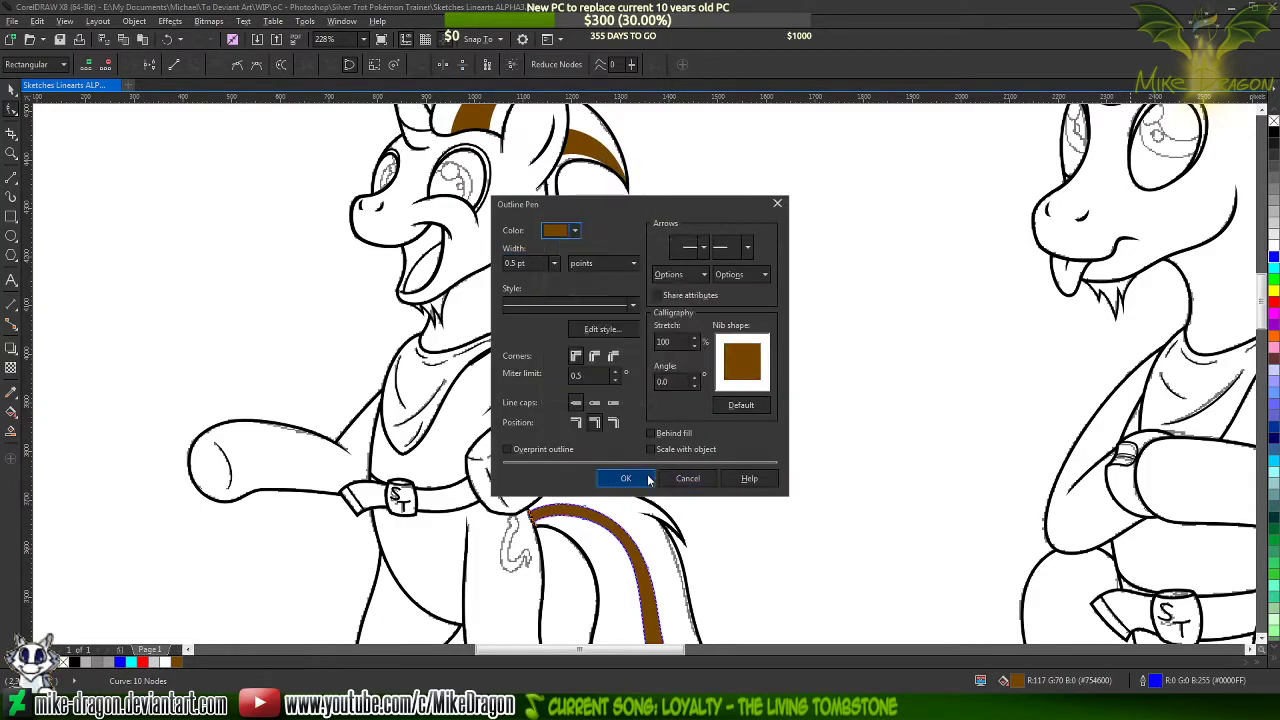
pyautogui.click(645, 479)
# Check the finished brown streak within the tail and clear the selection
pyautogui.scroll(-3, 632, 510)
pyautogui.scroll(4, 662, 632)
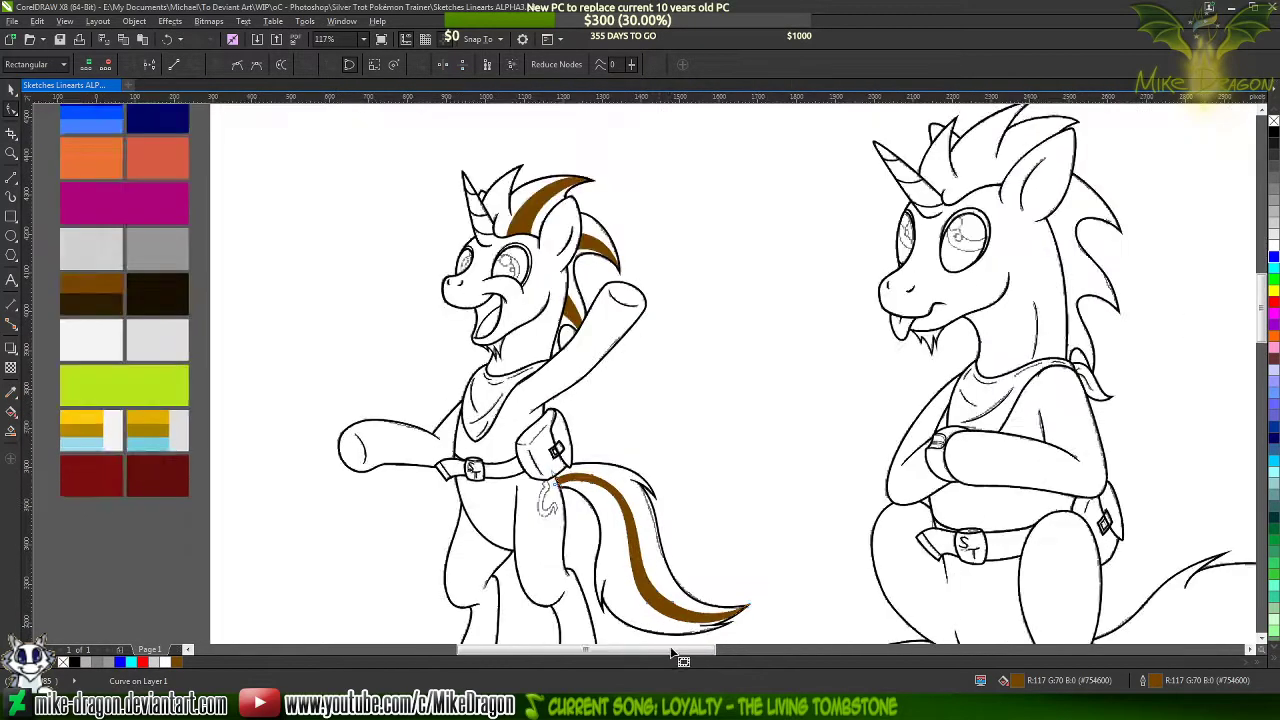
pyautogui.scroll(2, 602, 632)
pyautogui.click(604, 532)
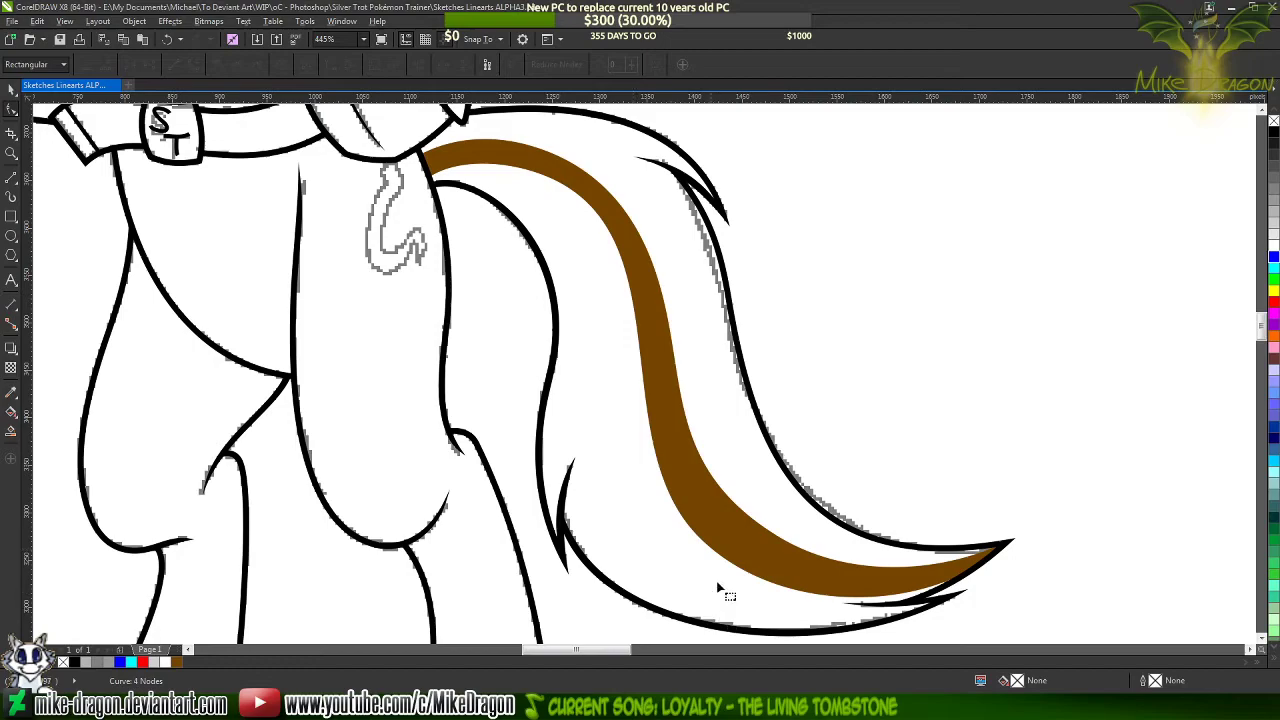
pyautogui.scroll(-4, 437, 263)
pyautogui.scroll(-2, 374, 254)
pyautogui.click(11, 90)
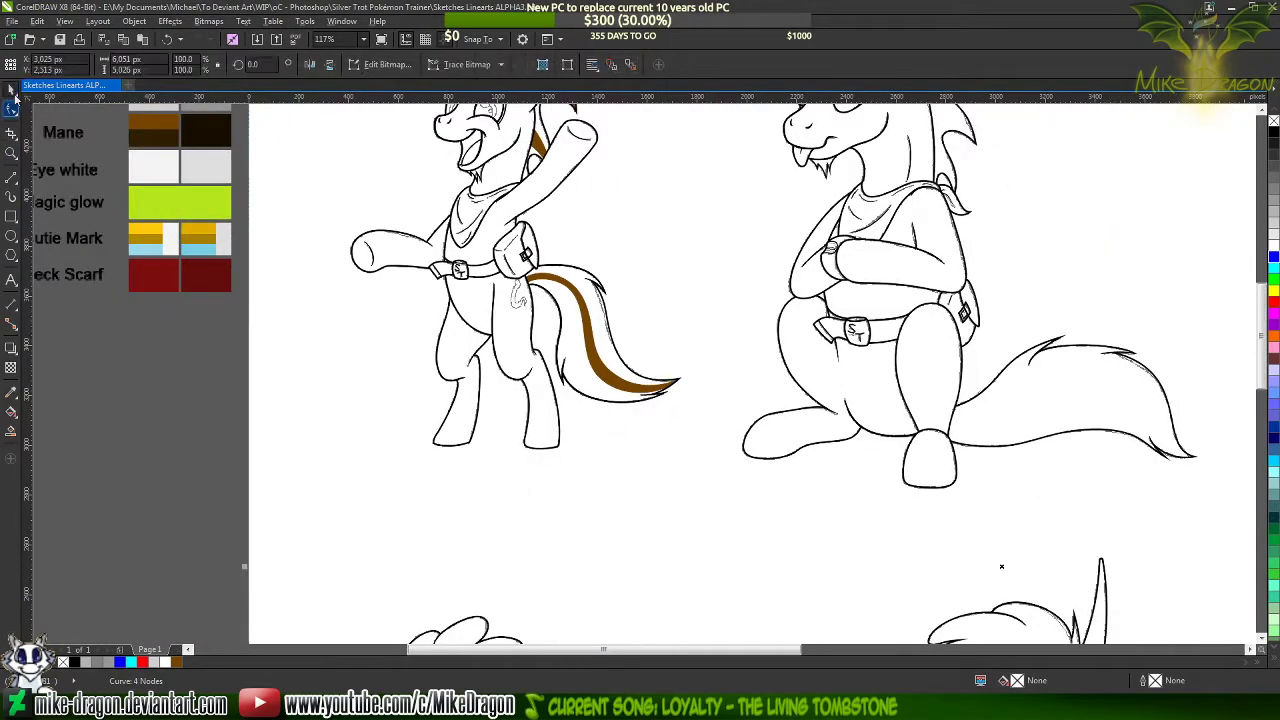
pyautogui.click(104, 431)
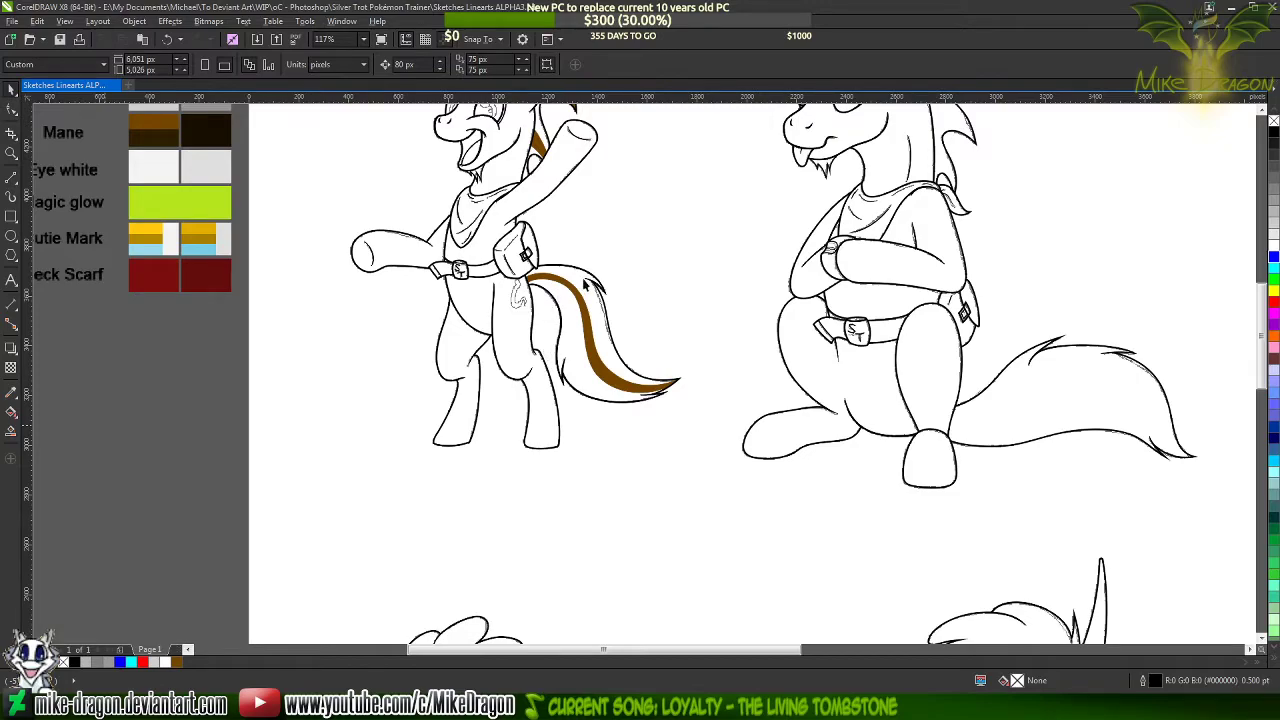
# Compare the waving pony's tail with the streaks on the coloured reference's tail in Paint, returning to CorelDRAW
pyautogui.scroll(5, 588, 283)
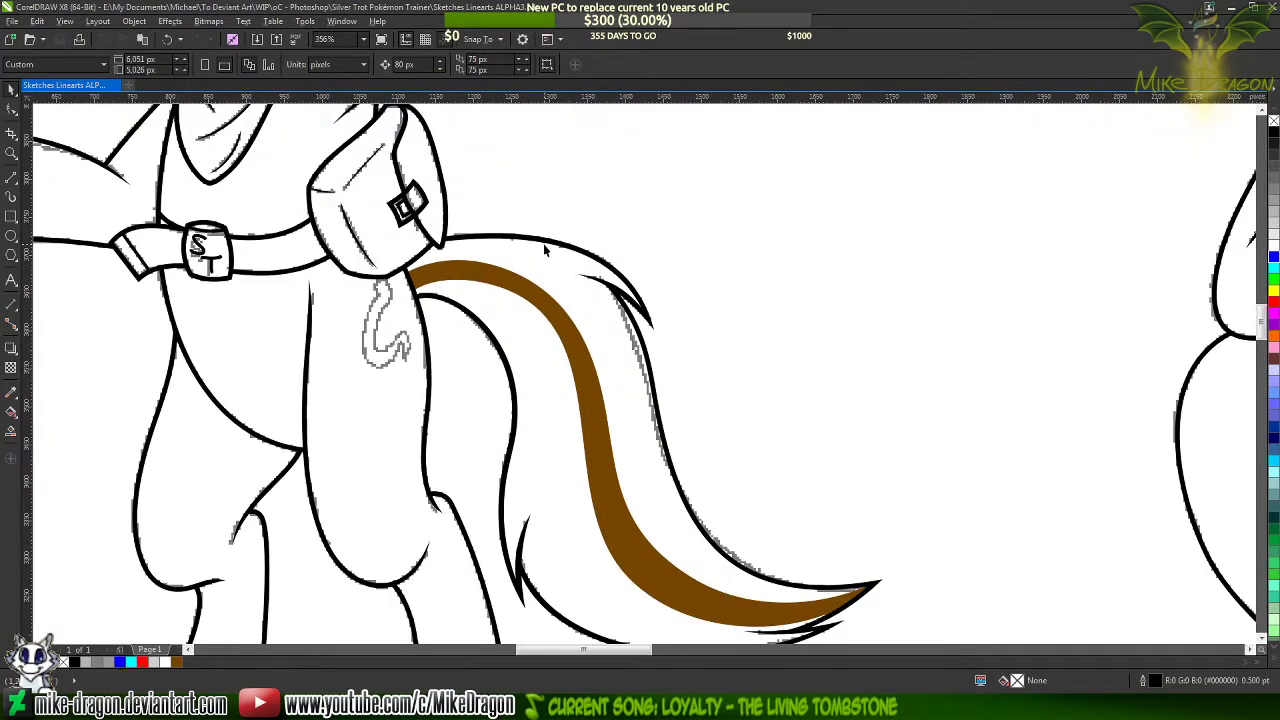
pyautogui.scroll(1, 545, 250)
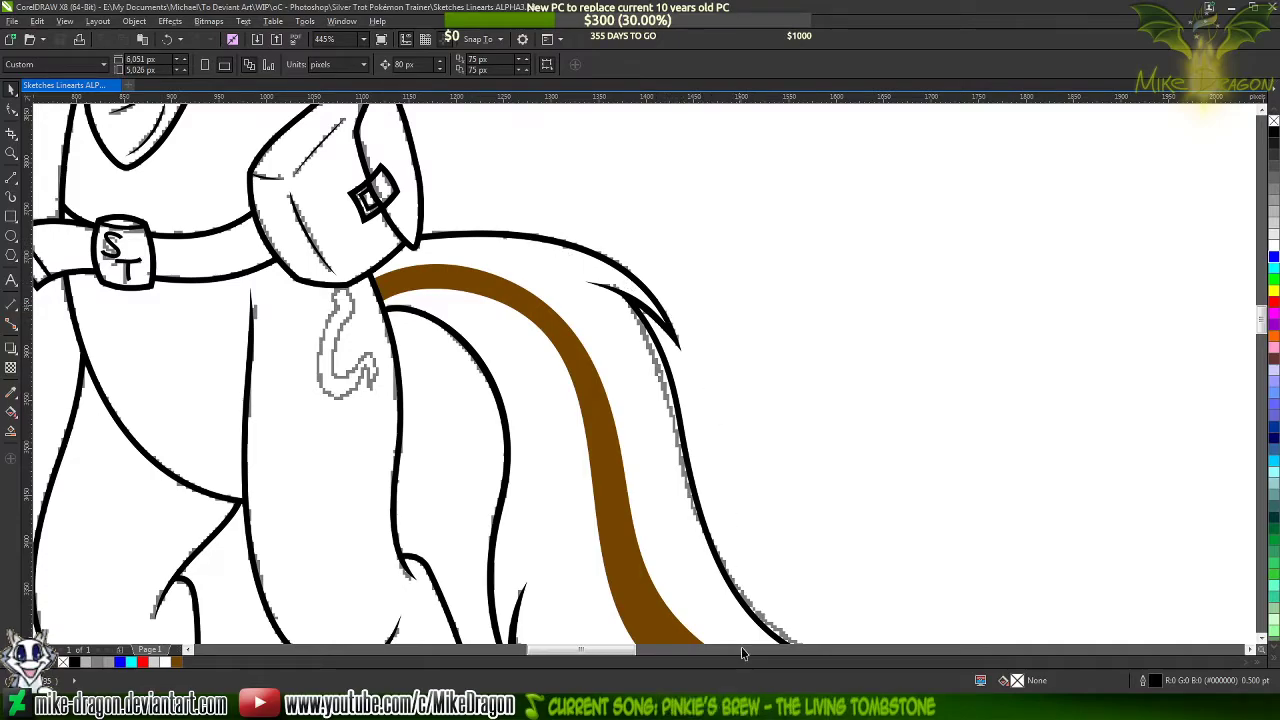
pyautogui.click(758, 706)
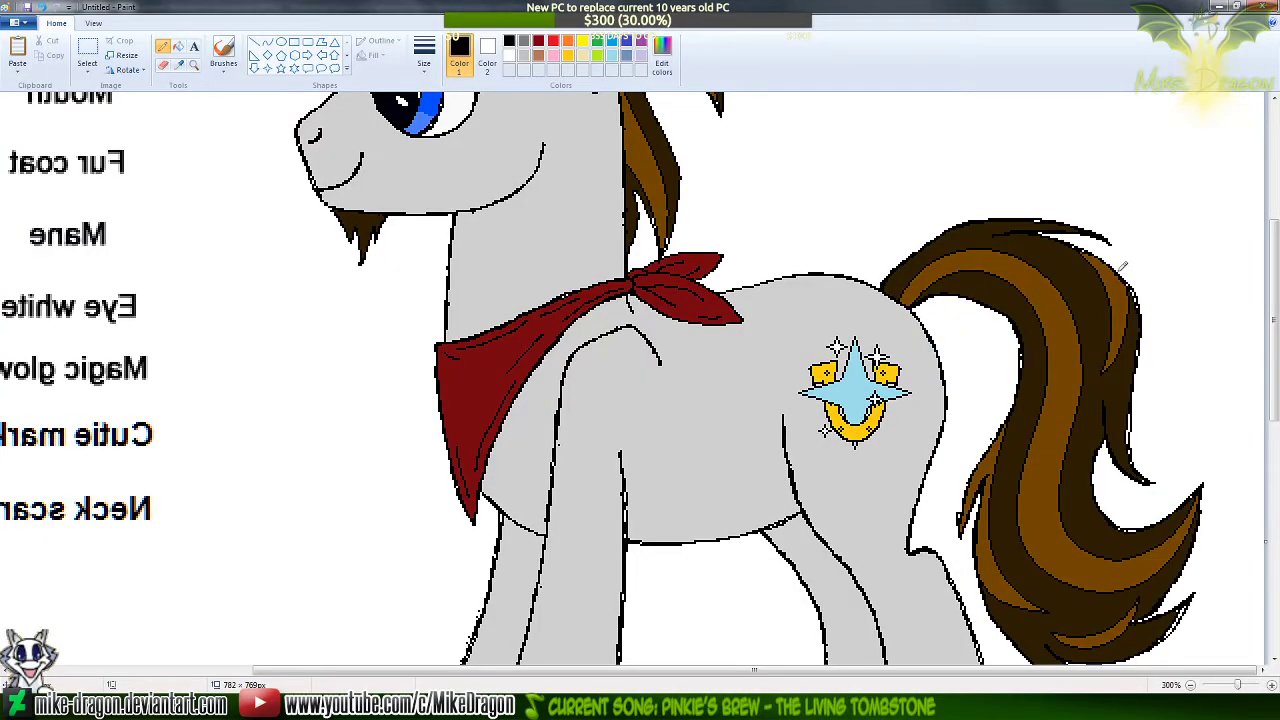
pyautogui.click(811, 706)
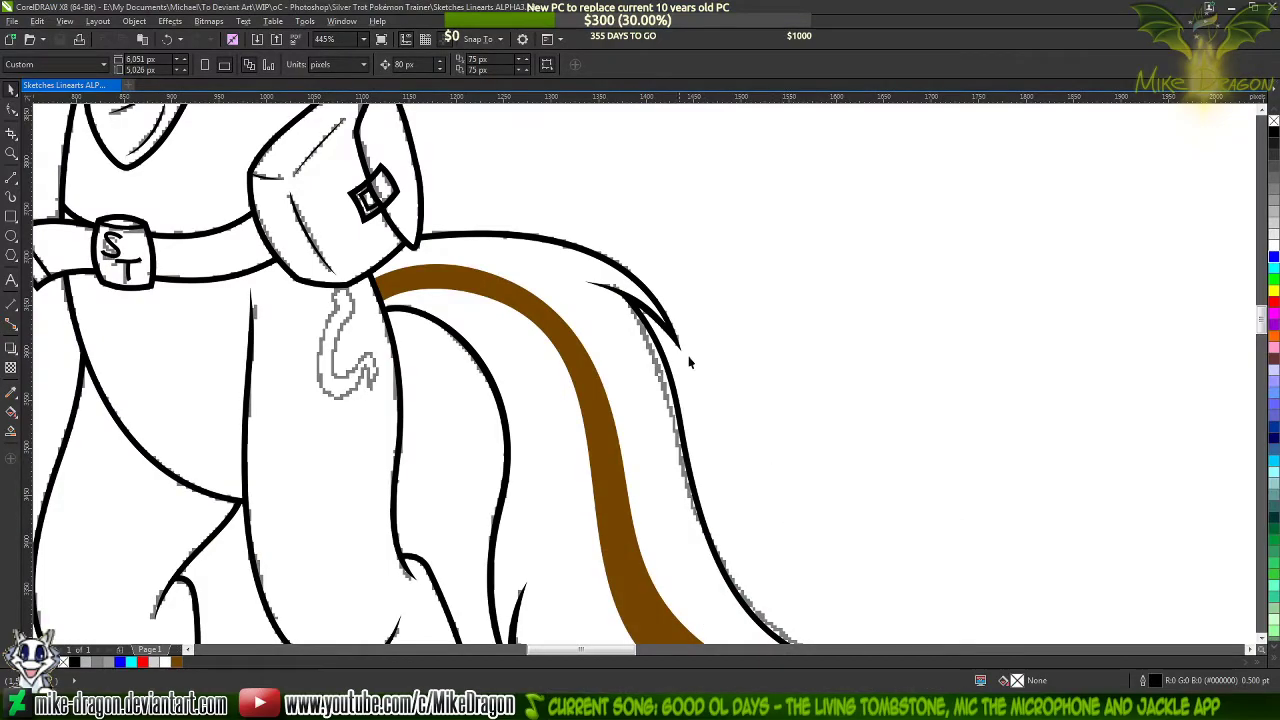
pyautogui.scroll(-3, 689, 362)
pyautogui.scroll(2, 843, 366)
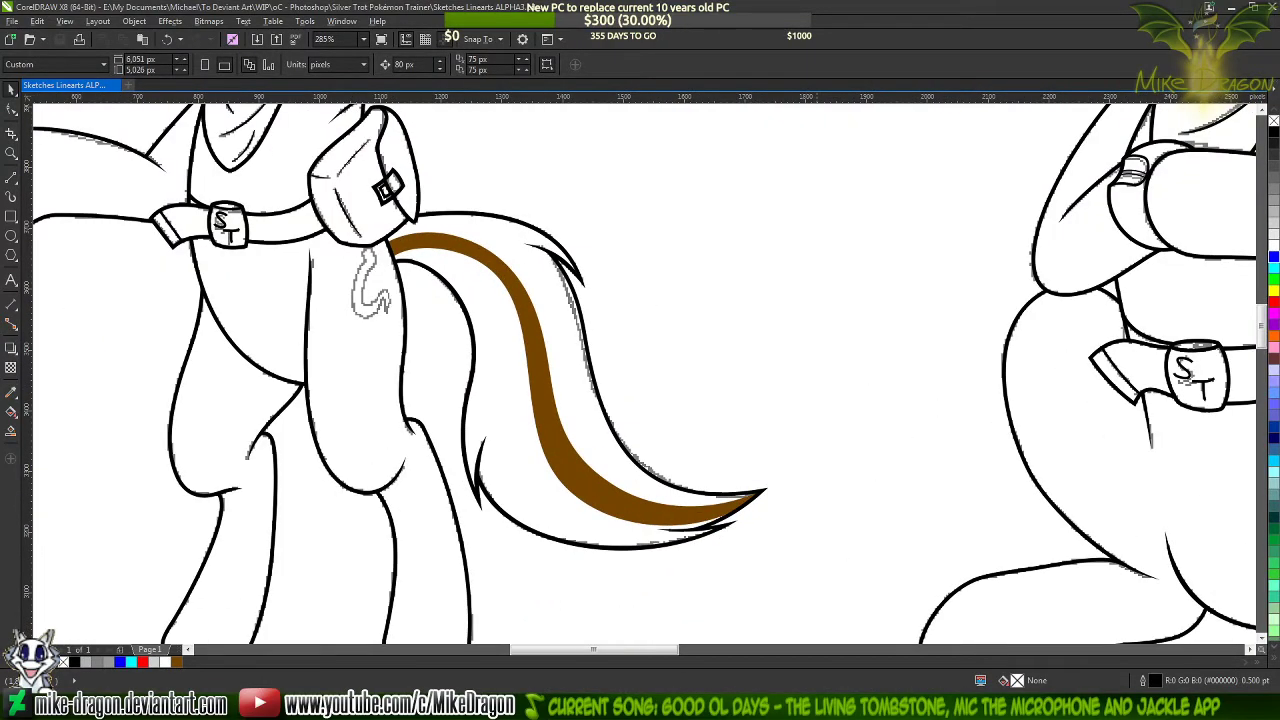
pyautogui.click(758, 706)
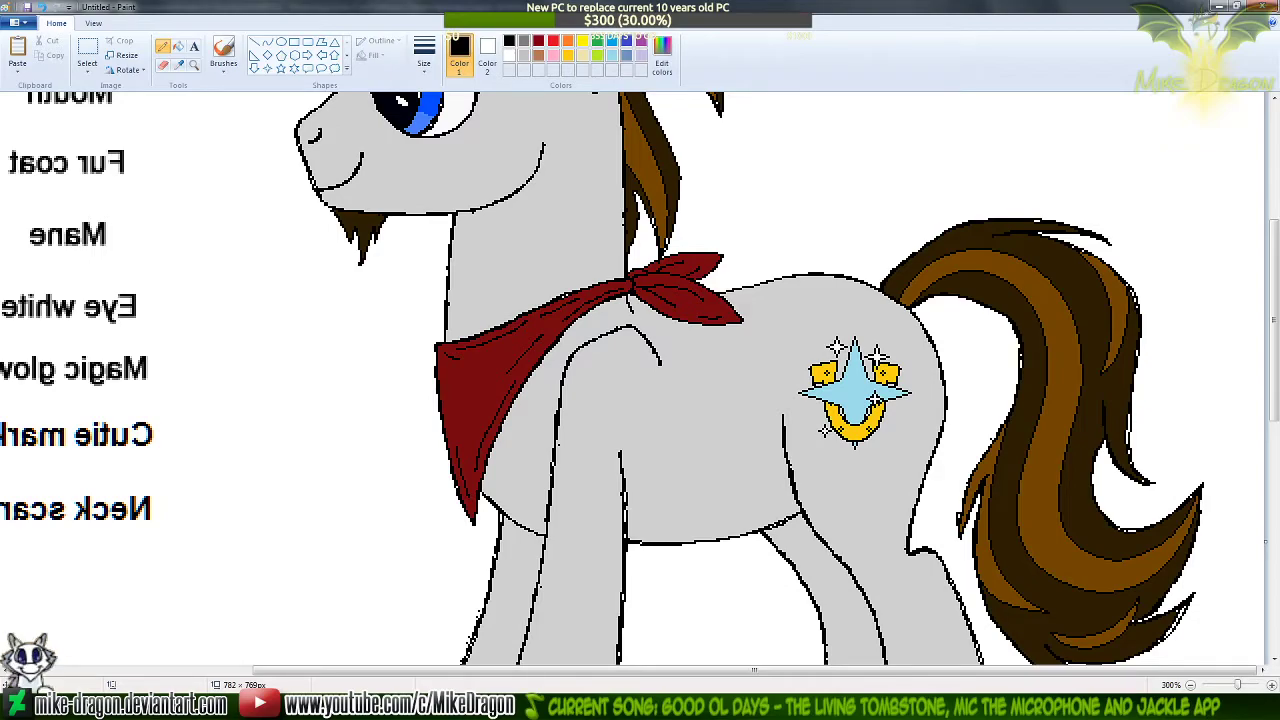
pyautogui.click(760, 706)
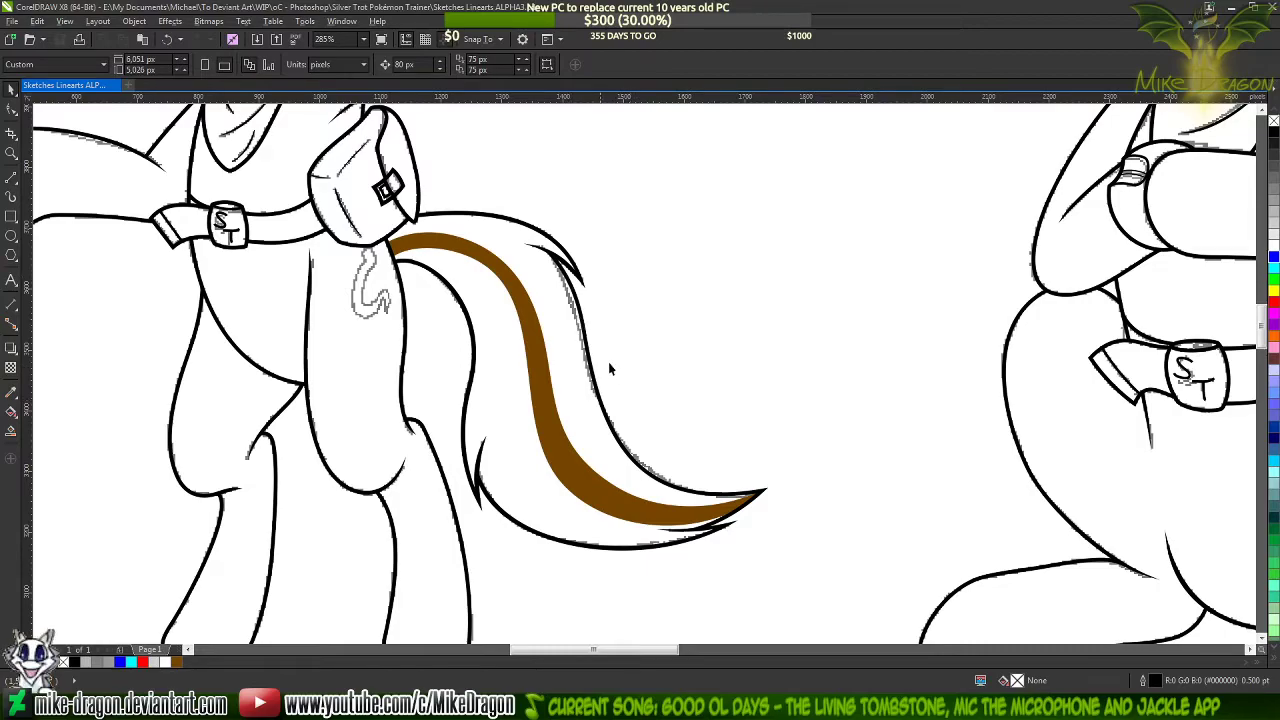
# Draw a straight line about 102 by 272 px from the upper tail tuft down to the tail's outer edge, outlined in blue
pyautogui.scroll(-4, 636, 389)
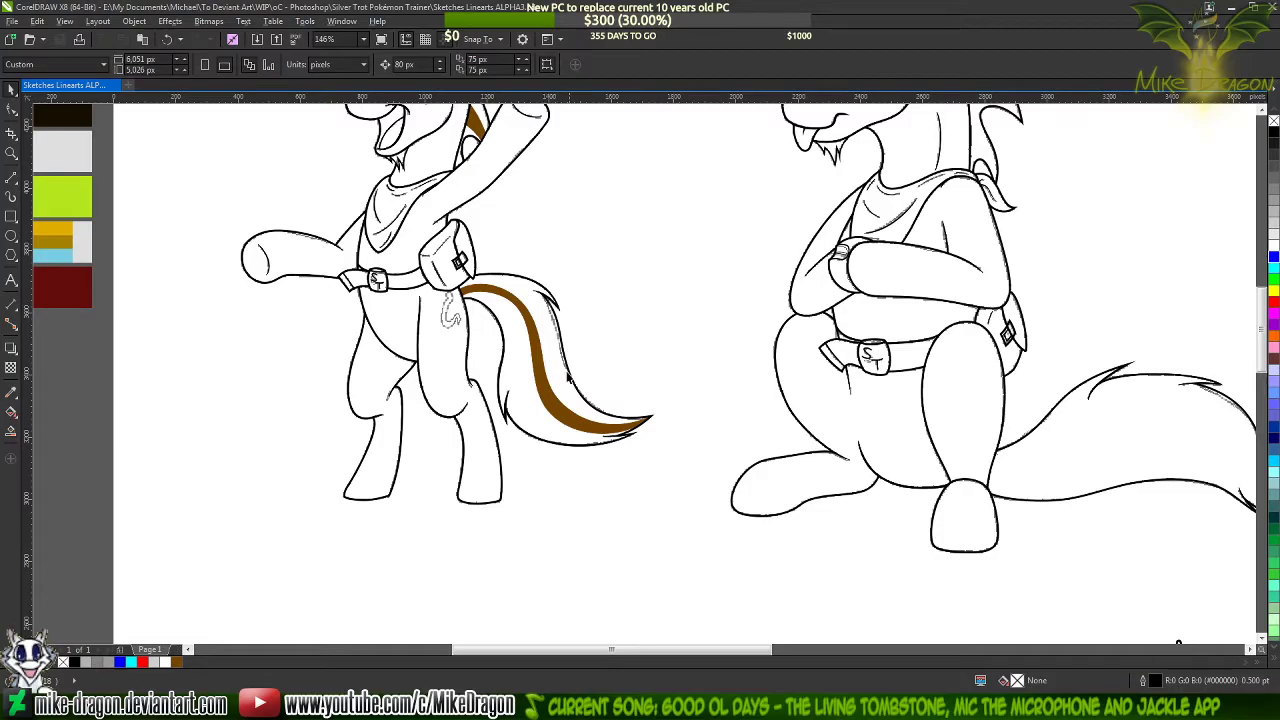
pyautogui.scroll(5, 584, 357)
pyautogui.scroll(-3, 363, 387)
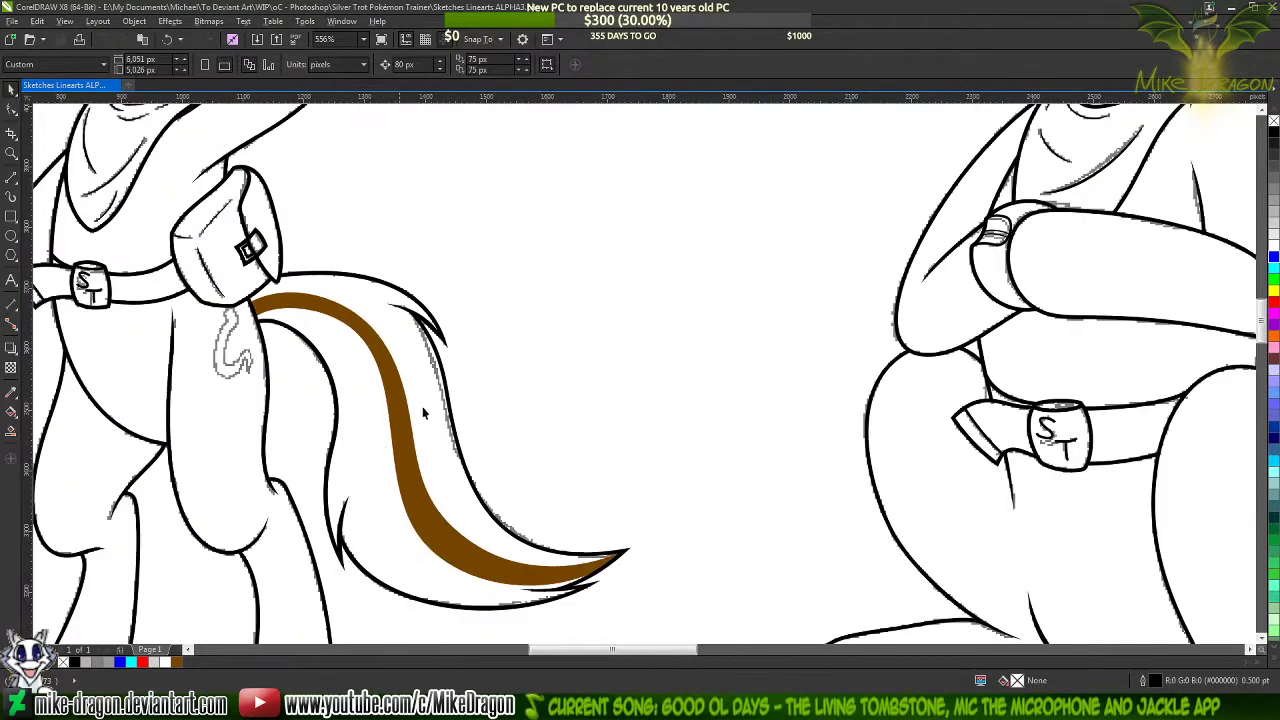
pyautogui.scroll(3, 422, 406)
pyautogui.click(11, 176)
pyautogui.scroll(1, 437, 397)
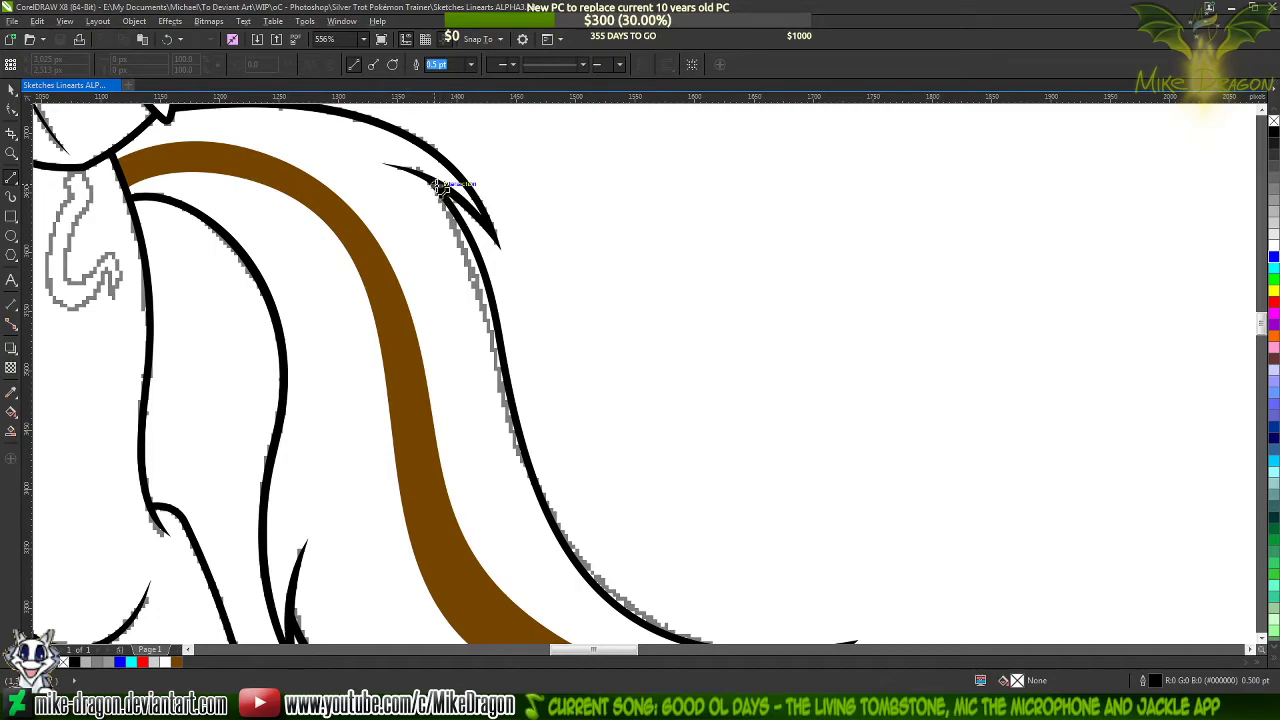
pyautogui.moveTo(437, 185); pyautogui.dragTo(464, 252)
pyautogui.hotkey('ctrl', 'z')
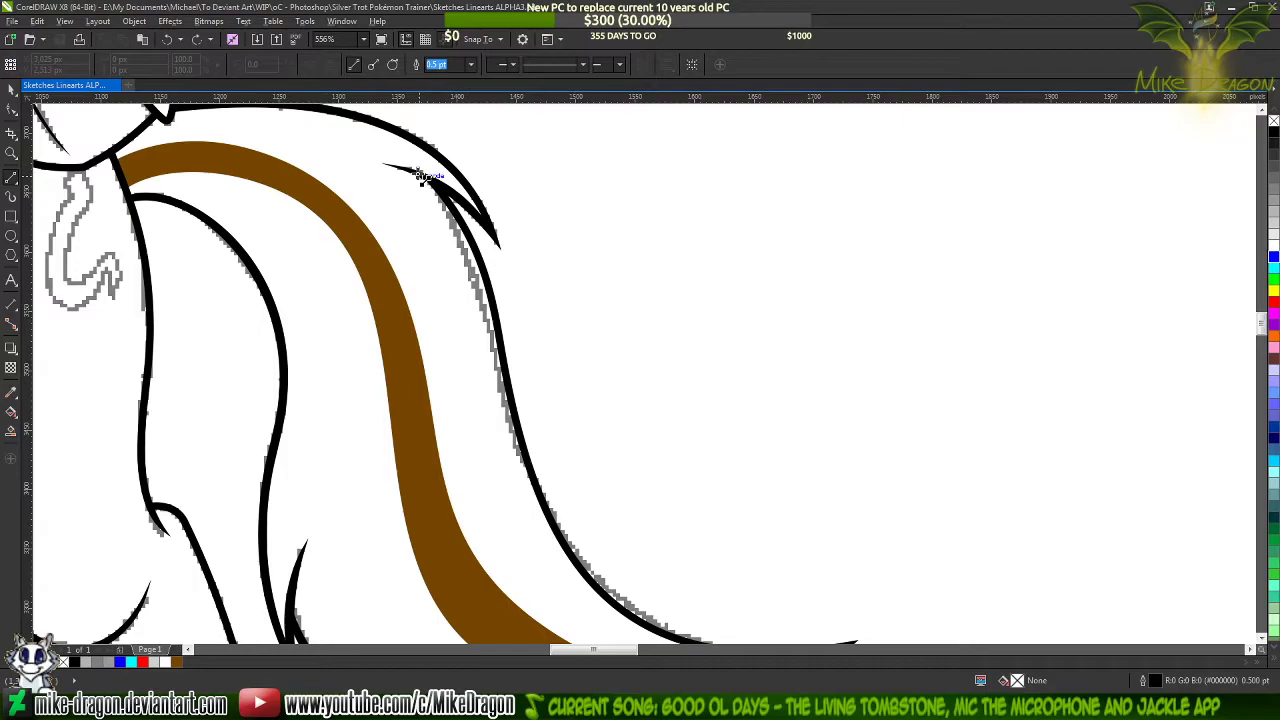
pyautogui.moveTo(422, 177)
pyautogui.mouseDown()
pyautogui.moveTo(478, 385)
pyautogui.moveTo(547, 503)
pyautogui.mouseUp()
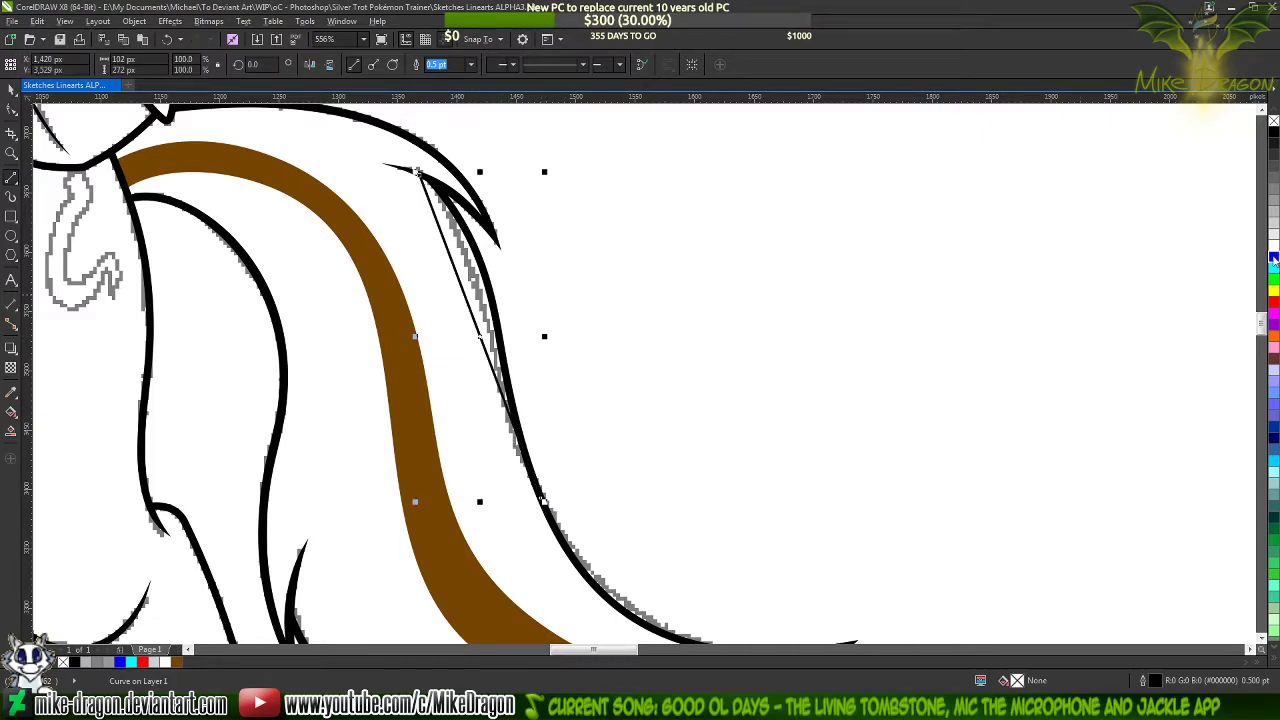
pyautogui.rightClick(1273, 258)
# Continue the blue line back up along the tail's outer outline in short segments and close the shape at the tuft
pyautogui.scroll(4, 538, 480)
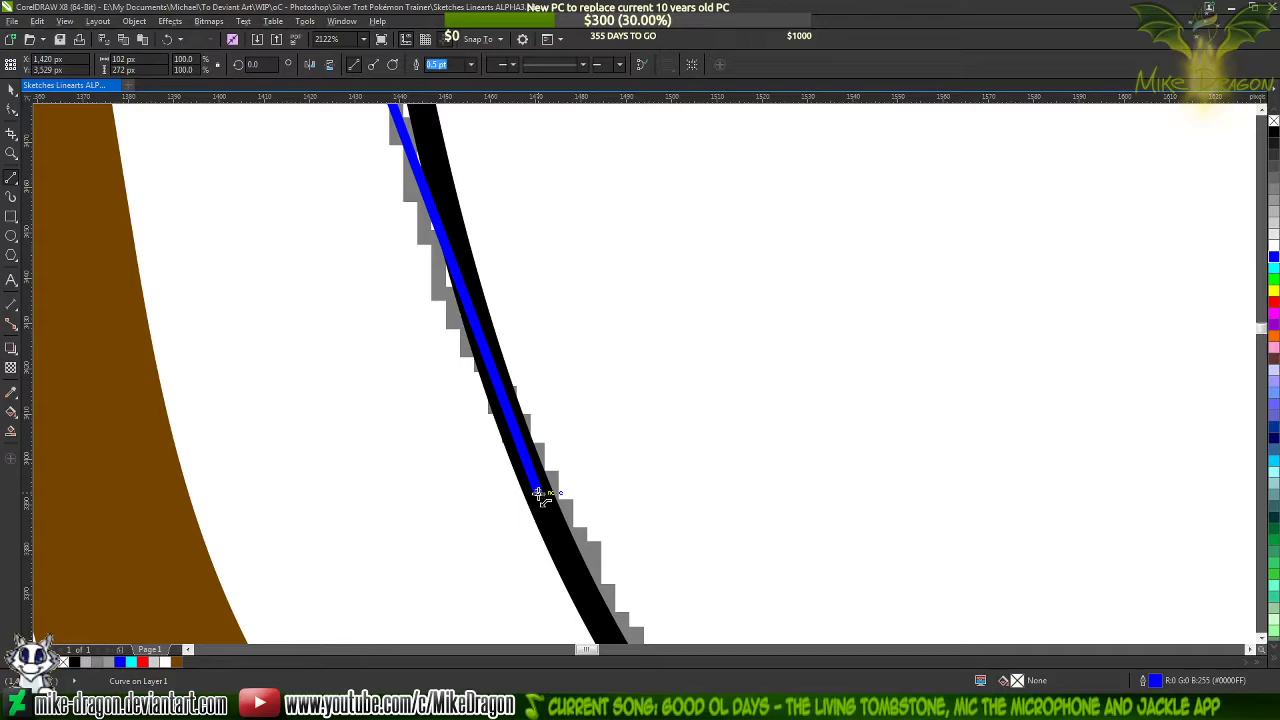
pyautogui.moveTo(538, 492)
pyautogui.mouseDown()
pyautogui.moveTo(431, 207)
pyautogui.moveTo(448, 200)
pyautogui.moveTo(414, 102)
pyautogui.moveTo(32, 100)
pyautogui.moveTo(623, 334)
pyautogui.moveTo(600, 102)
pyautogui.moveTo(586, 526)
pyautogui.moveTo(578, 496)
pyautogui.mouseUp()
pyautogui.moveTo(578, 496); pyautogui.dragTo(544, 293)
pyautogui.moveTo(544, 293)
pyautogui.mouseDown()
pyautogui.moveTo(503, 102)
pyautogui.moveTo(494, 281)
pyautogui.moveTo(510, 346)
pyautogui.moveTo(373, 102)
pyautogui.moveTo(197, 16)
pyautogui.moveTo(546, 440)
pyautogui.moveTo(673, 466)
pyautogui.moveTo(688, 457)
pyautogui.moveTo(557, 224)
pyautogui.moveTo(540, 230)
pyautogui.moveTo(515, 180)
pyautogui.moveTo(468, 180)
pyautogui.mouseUp()
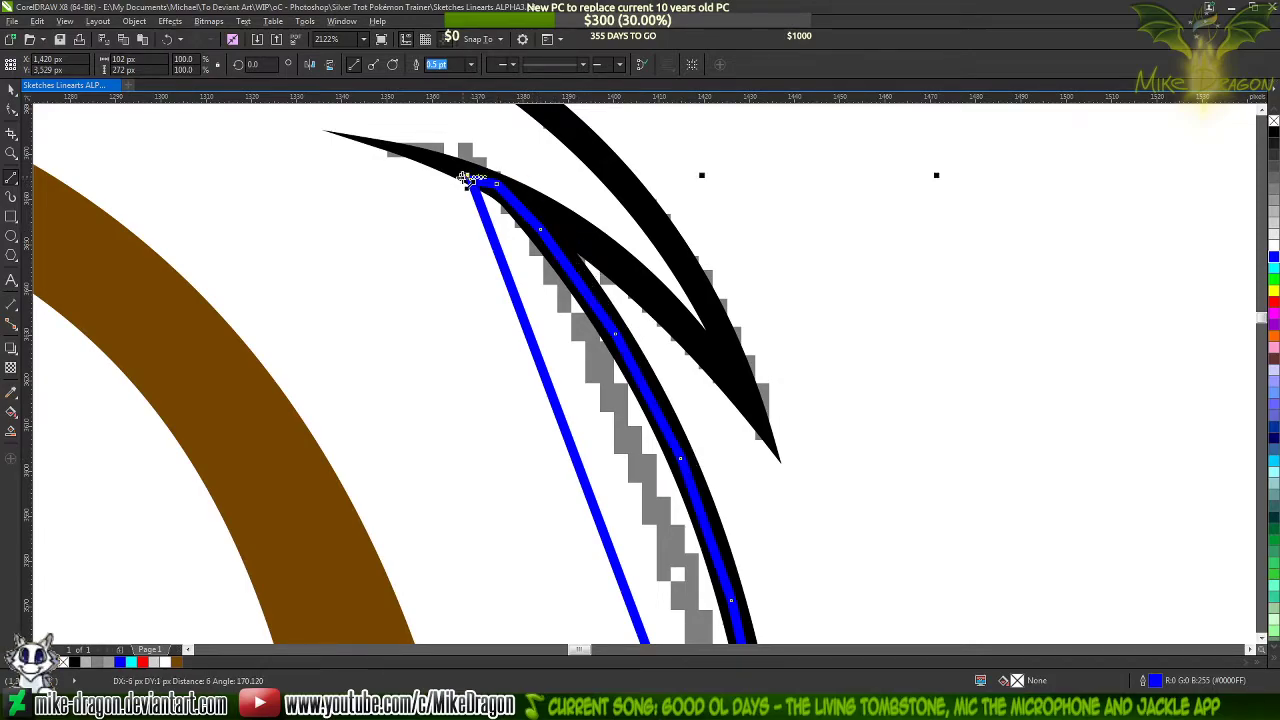
# Select all nodes of the new blue shape and convert its straight segments to curves
pyautogui.scroll(-4, 466, 178)
pyautogui.press('F10')
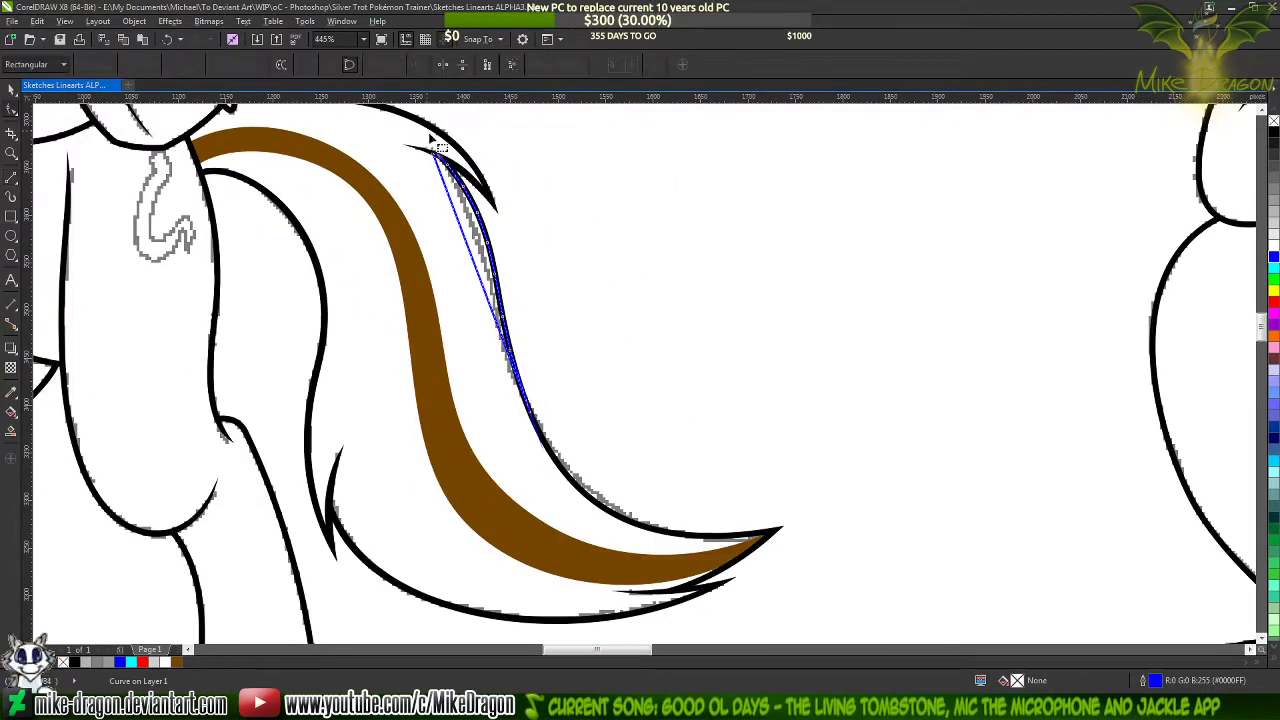
pyautogui.moveTo(380, 120); pyautogui.dragTo(609, 453)
pyautogui.rightClick(562, 225)
pyautogui.click(520, 285)
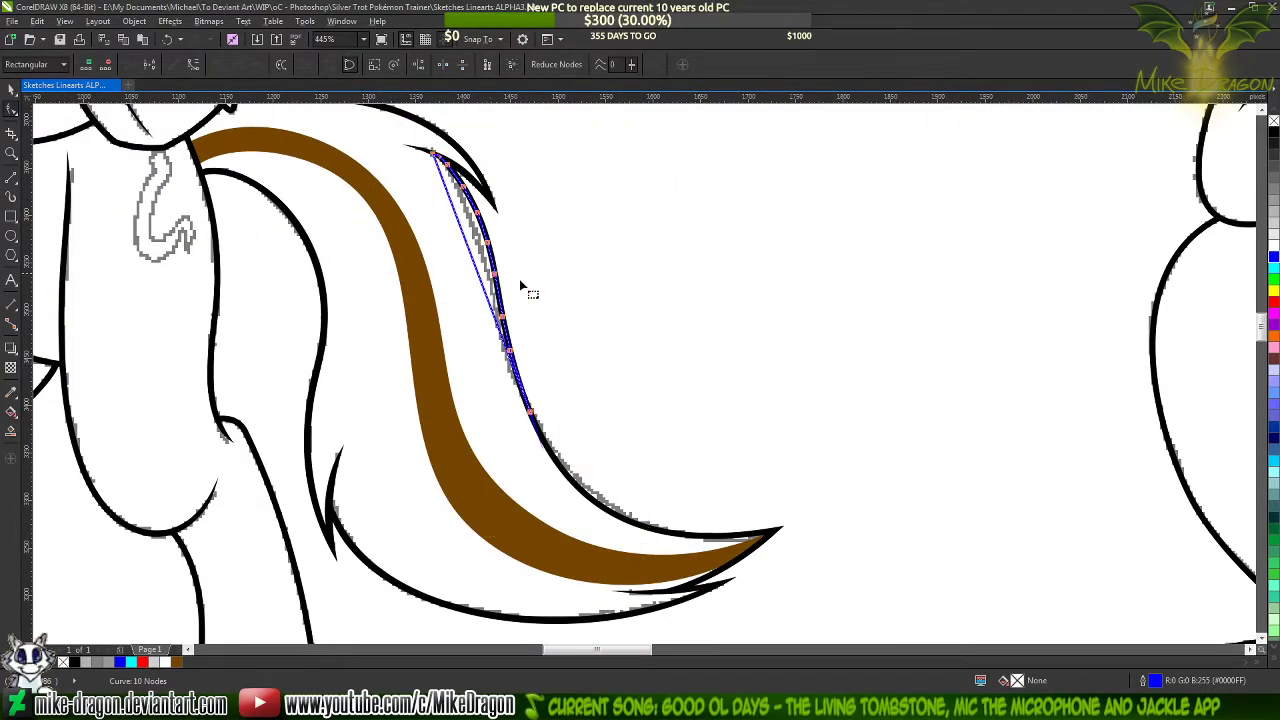
# Bend the new shape's long inner edge into a gentle curve inside the tail by adjusting its upper and lower handles
pyautogui.scroll(1, 521, 287)
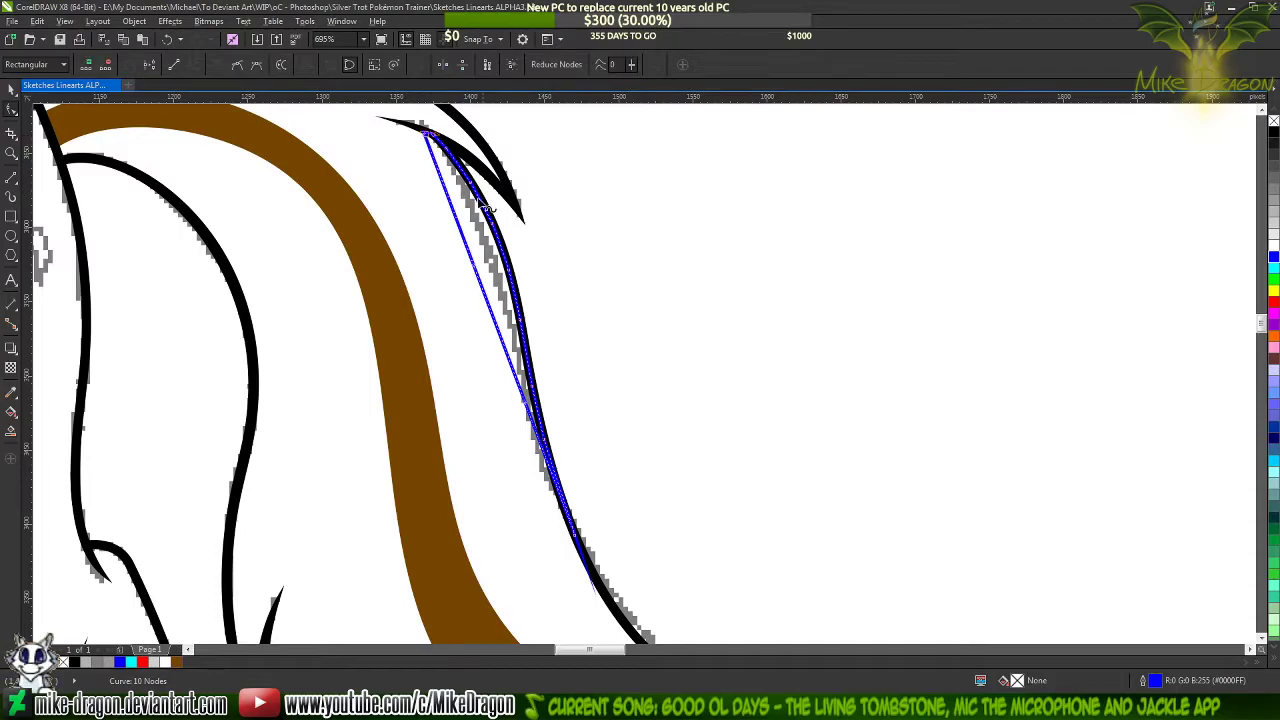
pyautogui.moveTo(478, 270); pyautogui.dragTo(534, 277)
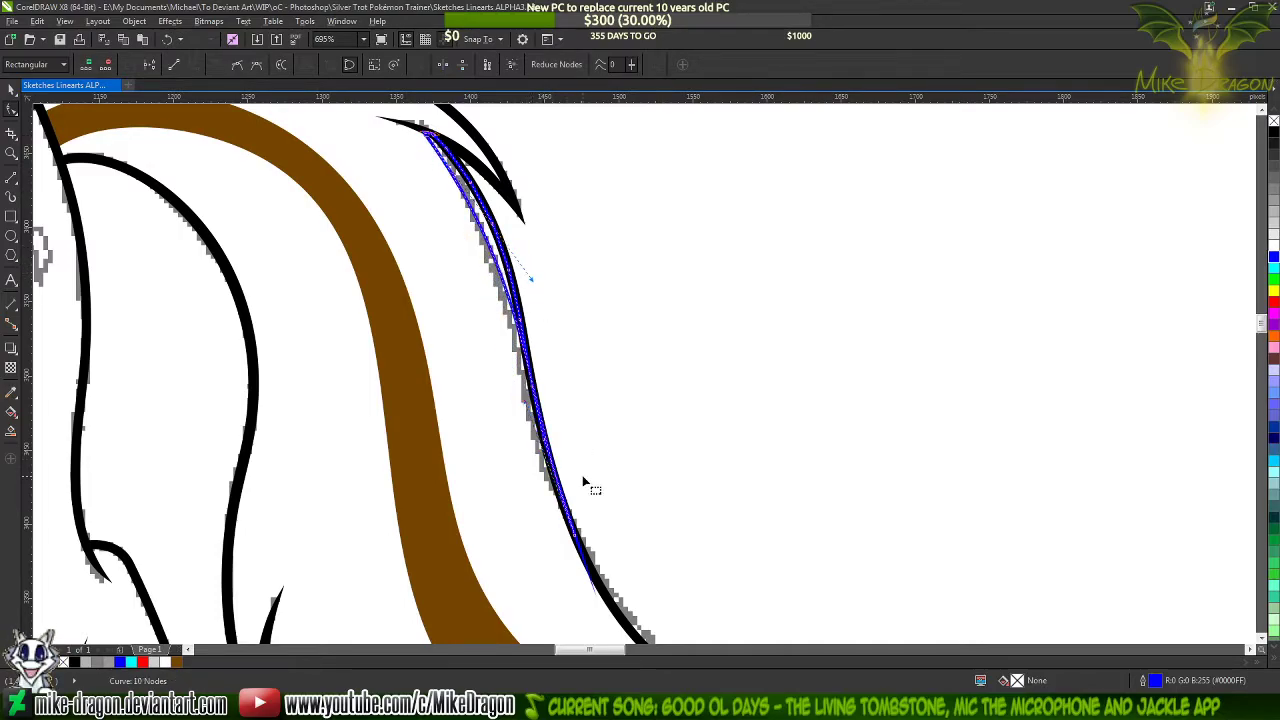
pyautogui.click(526, 405)
pyautogui.moveTo(526, 405); pyautogui.dragTo(485, 367)
pyautogui.moveTo(532, 281)
pyautogui.mouseDown()
pyautogui.moveTo(512, 250)
pyautogui.moveTo(512, 283)
pyautogui.mouseUp()
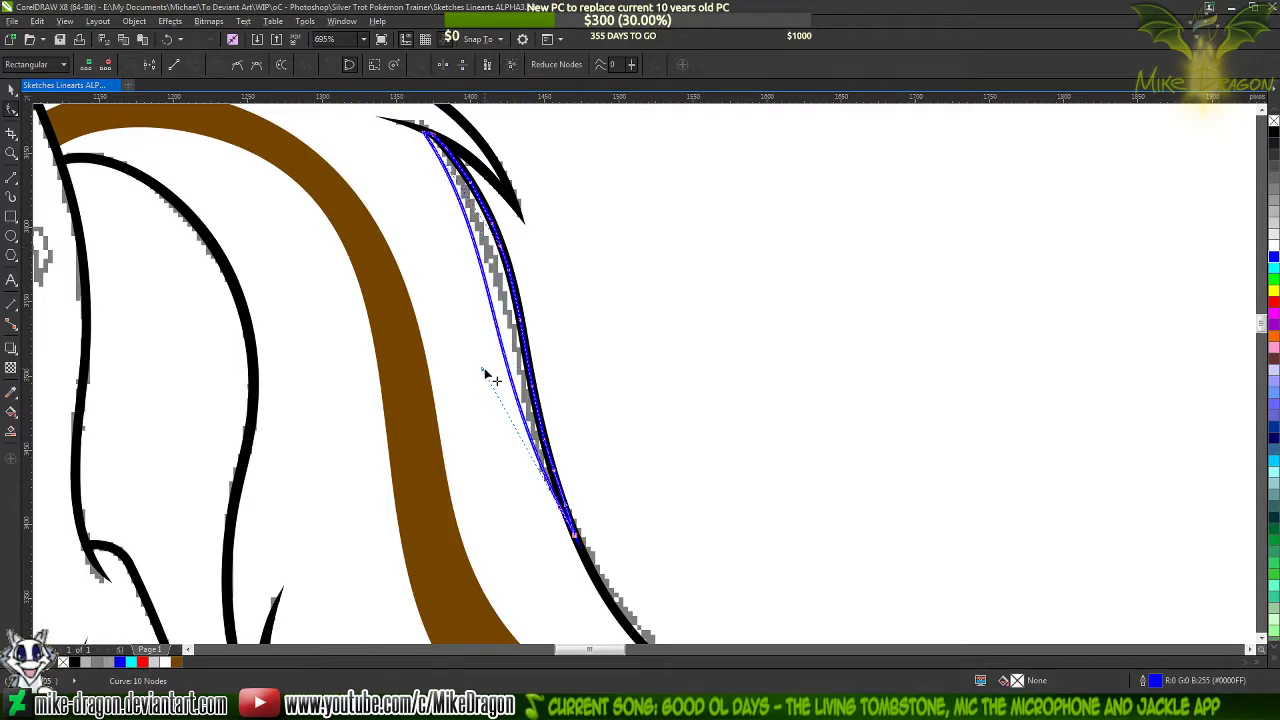
# Adjust the lower handle of the blue shape's inner edge to bring the curve closer to the tail's outer outline
pyautogui.moveTo(483, 369); pyautogui.dragTo(495, 377)
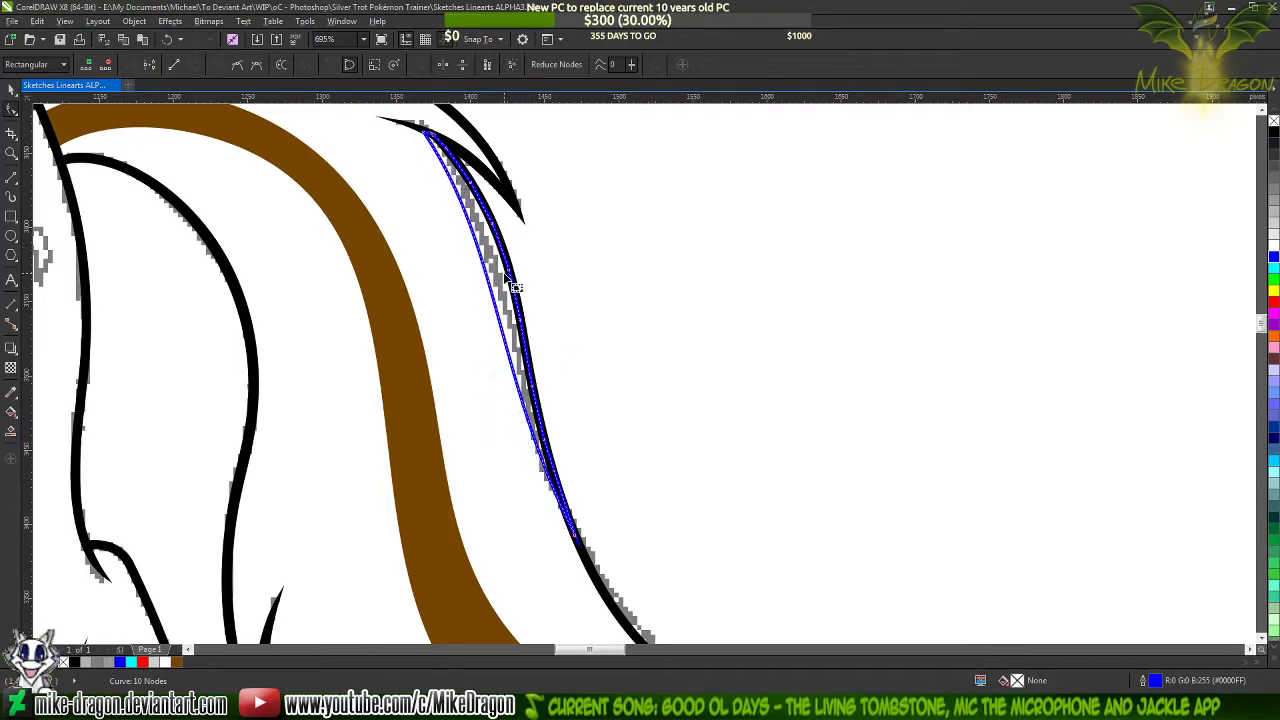
pyautogui.press('Escape')
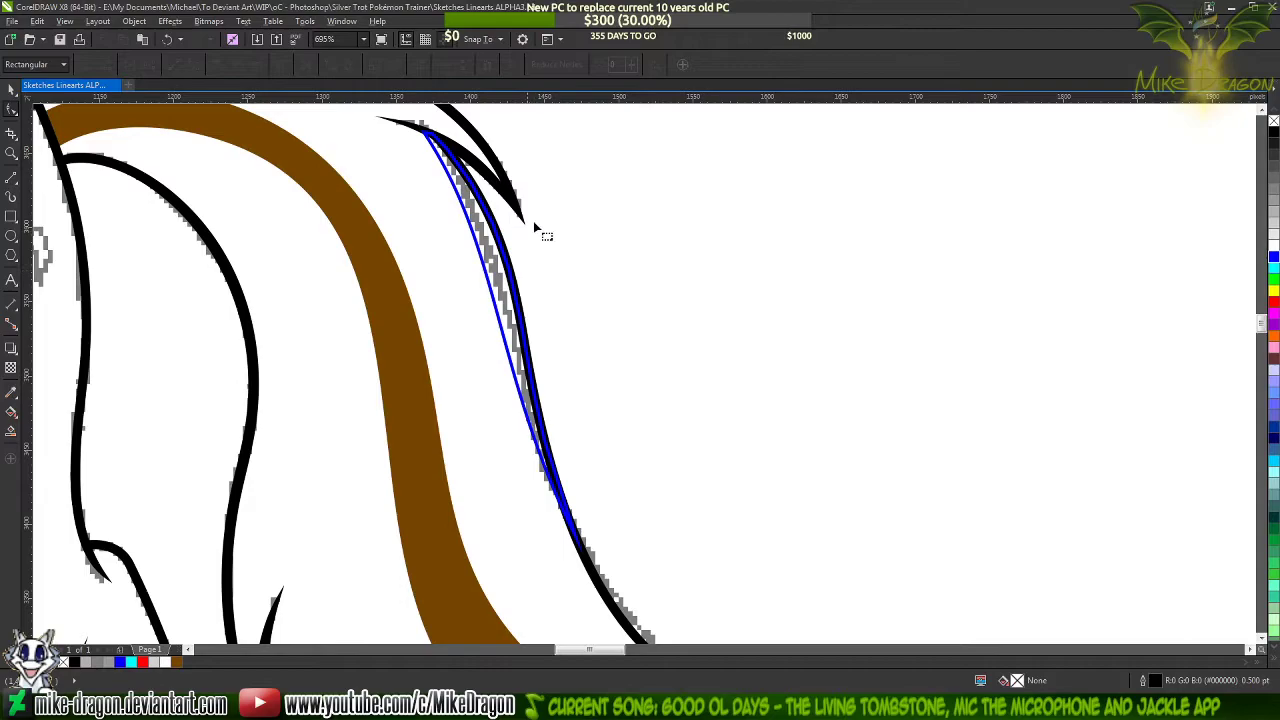
pyautogui.click(449, 181)
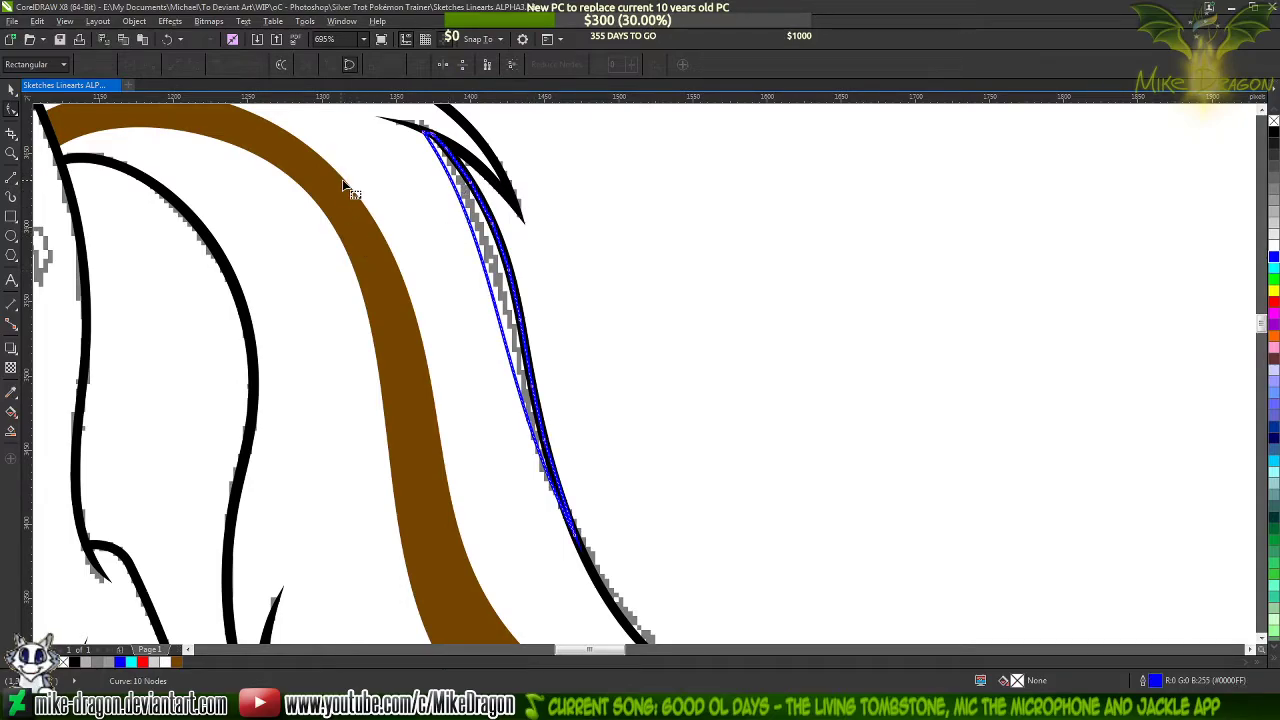
pyautogui.scroll(1, 343, 186)
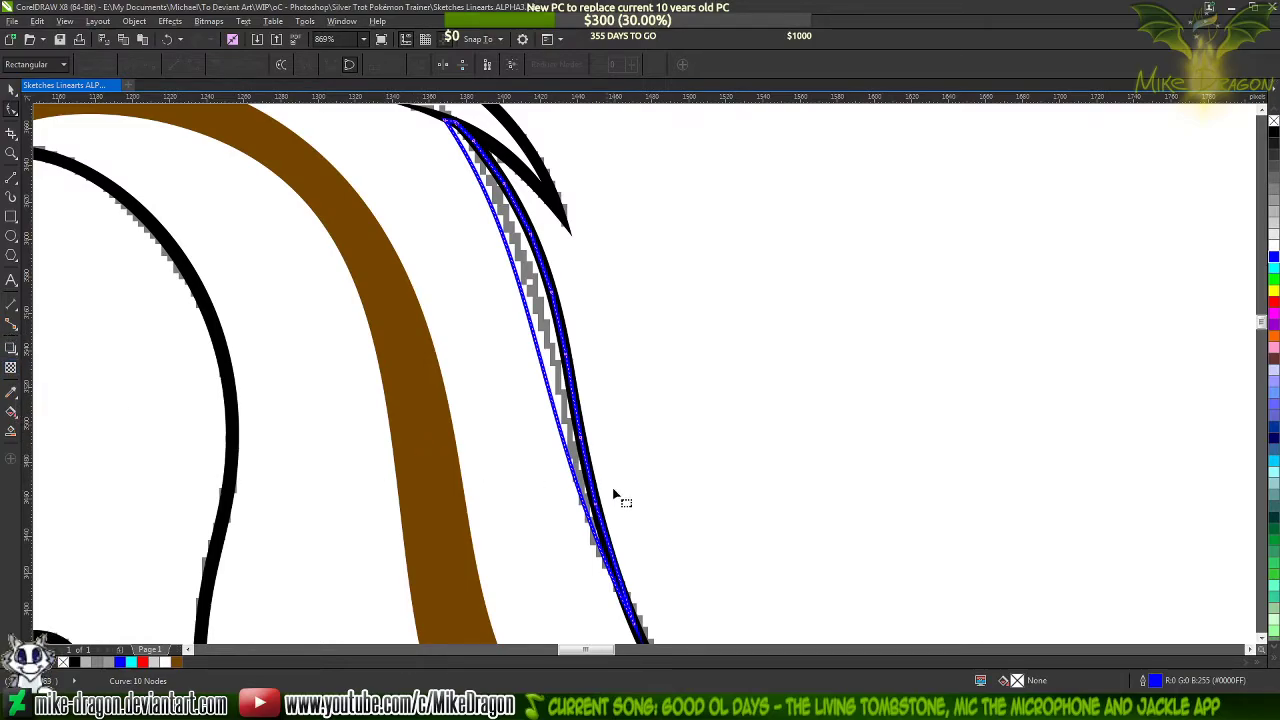
# Give the blue-outlined shape a uniform fill in the brown #754600 sampled from the existing tail stripe
pyautogui.press('F11')
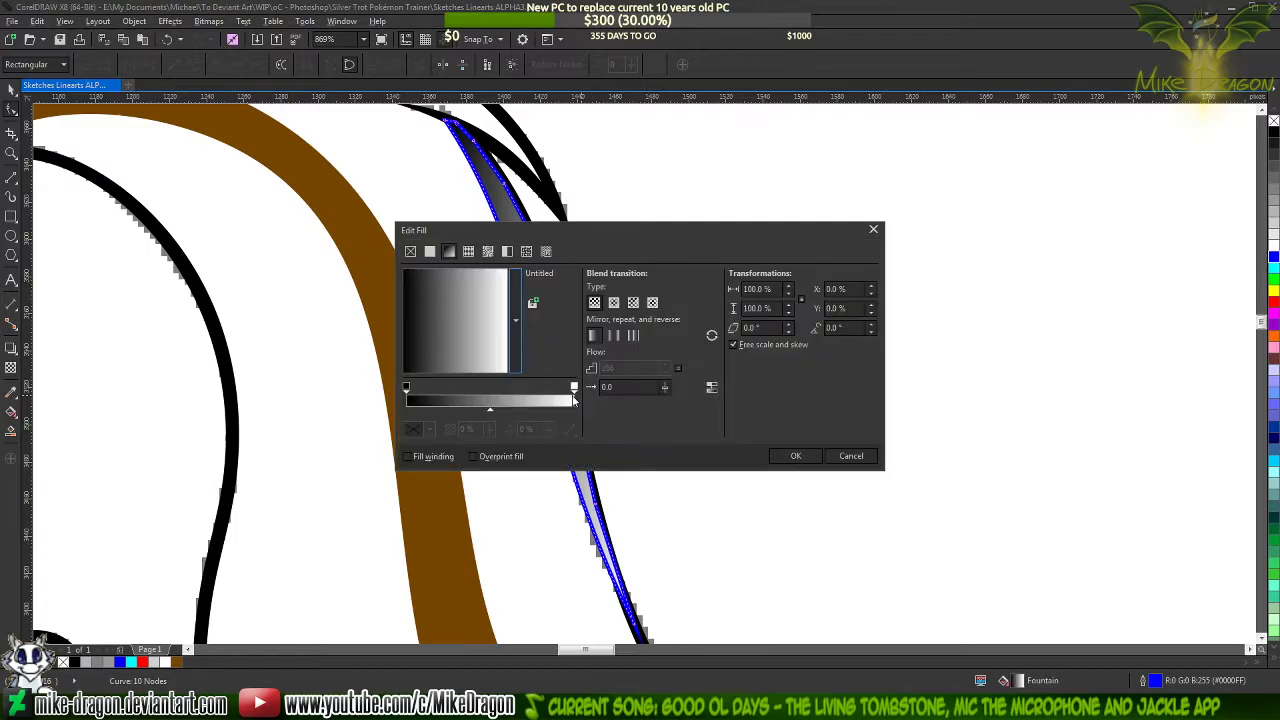
pyautogui.click(429, 251)
pyautogui.click(594, 291)
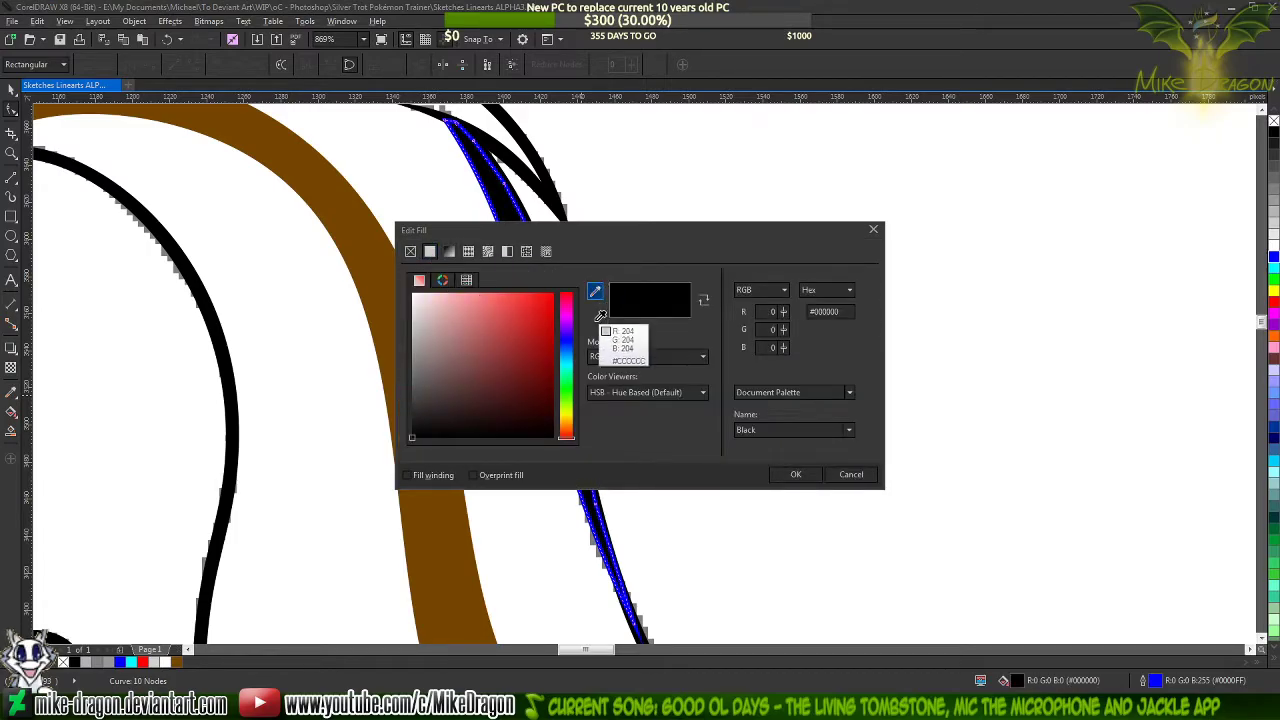
pyautogui.click(354, 214)
pyautogui.click(796, 474)
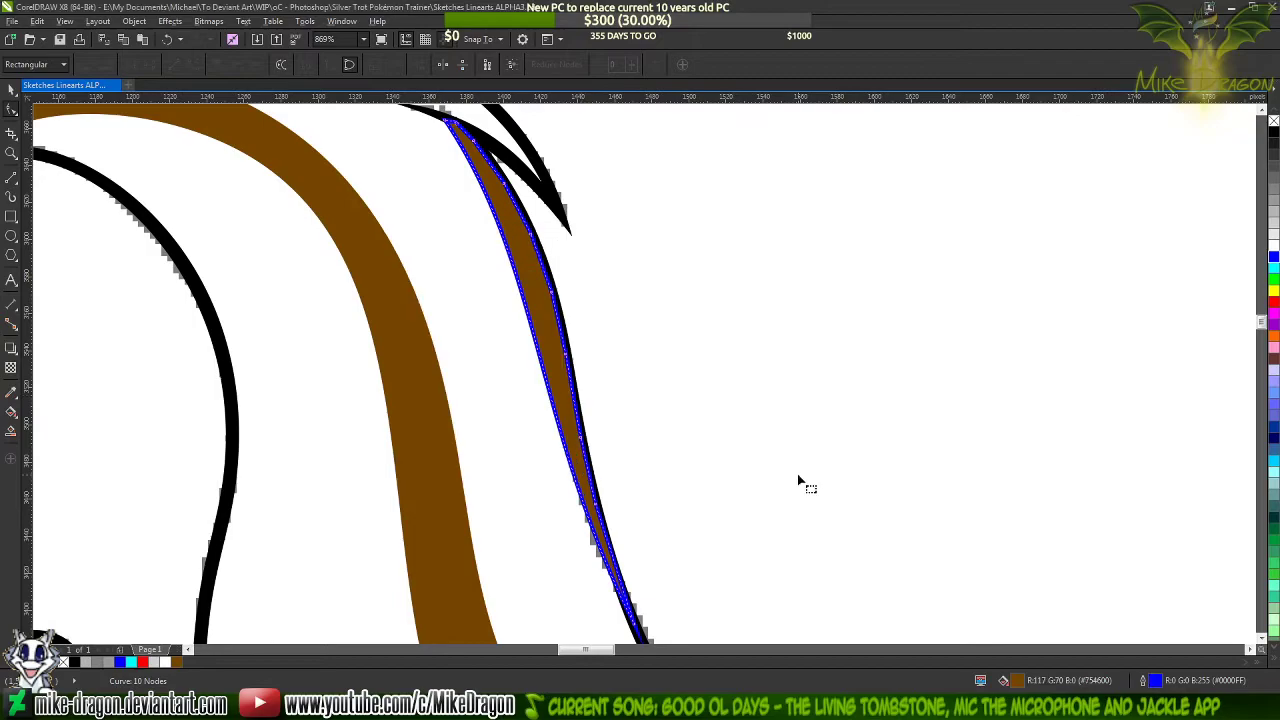
# Recolour the new streak's 0.5 pt outline with the brown #754600 sampled from the tail stripe
pyautogui.doubleClick(1160, 681)
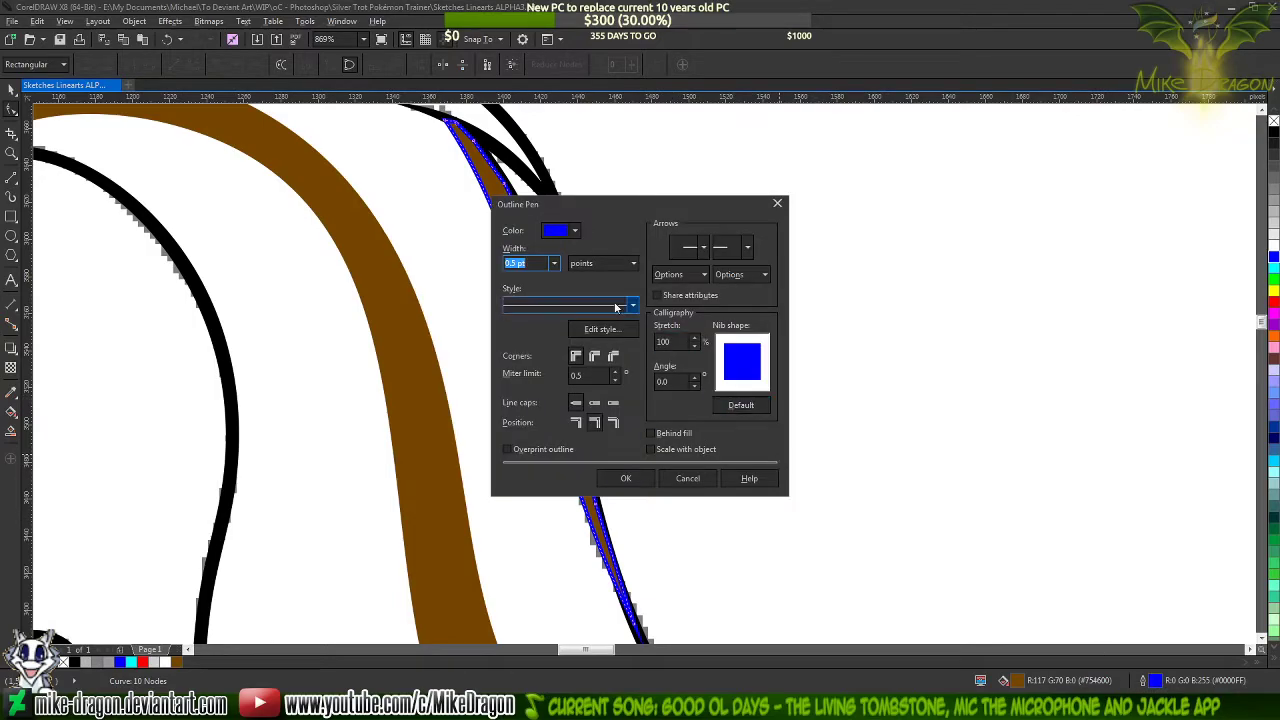
pyautogui.click(575, 232)
pyautogui.click(597, 265)
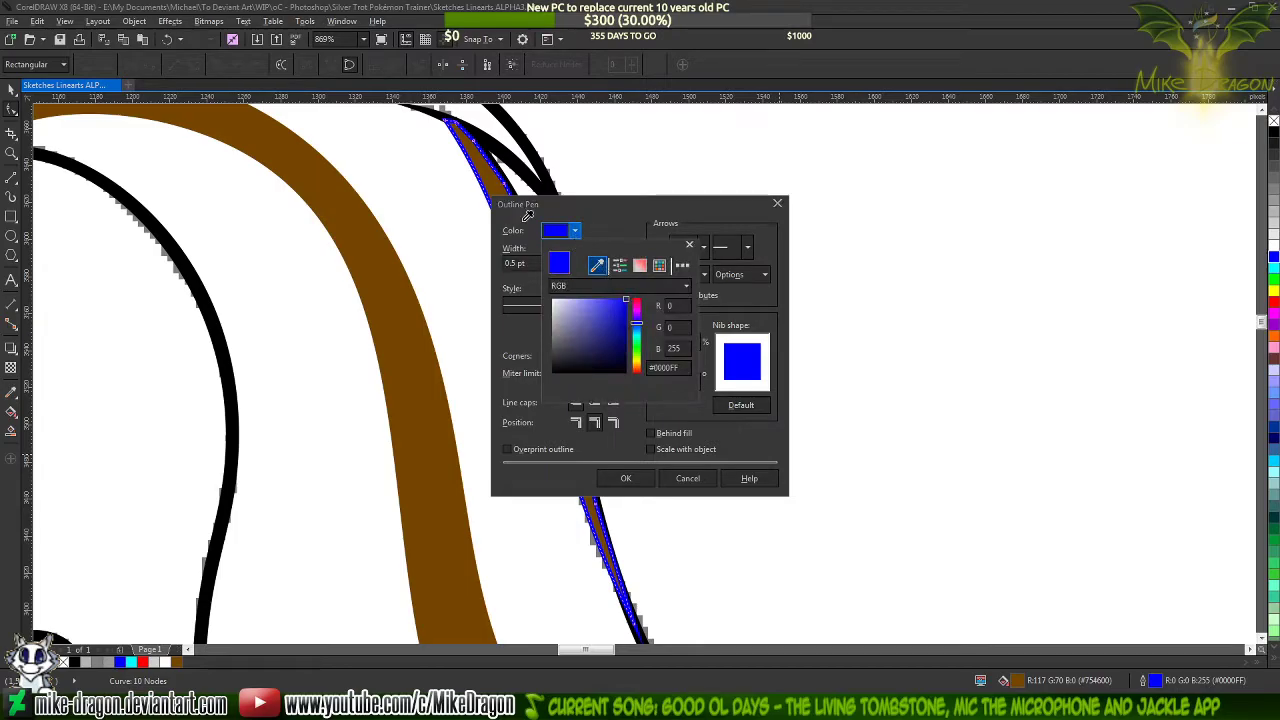
pyautogui.click(390, 285)
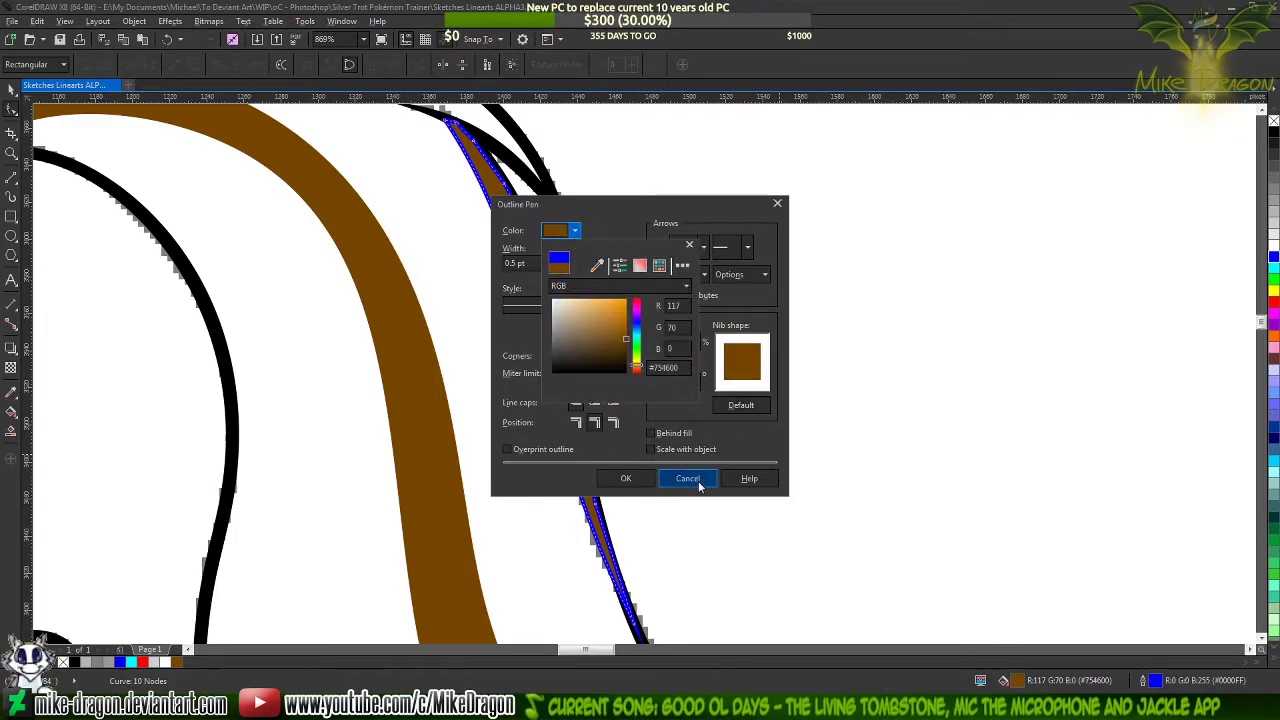
pyautogui.click(640, 478)
pyautogui.click(628, 480)
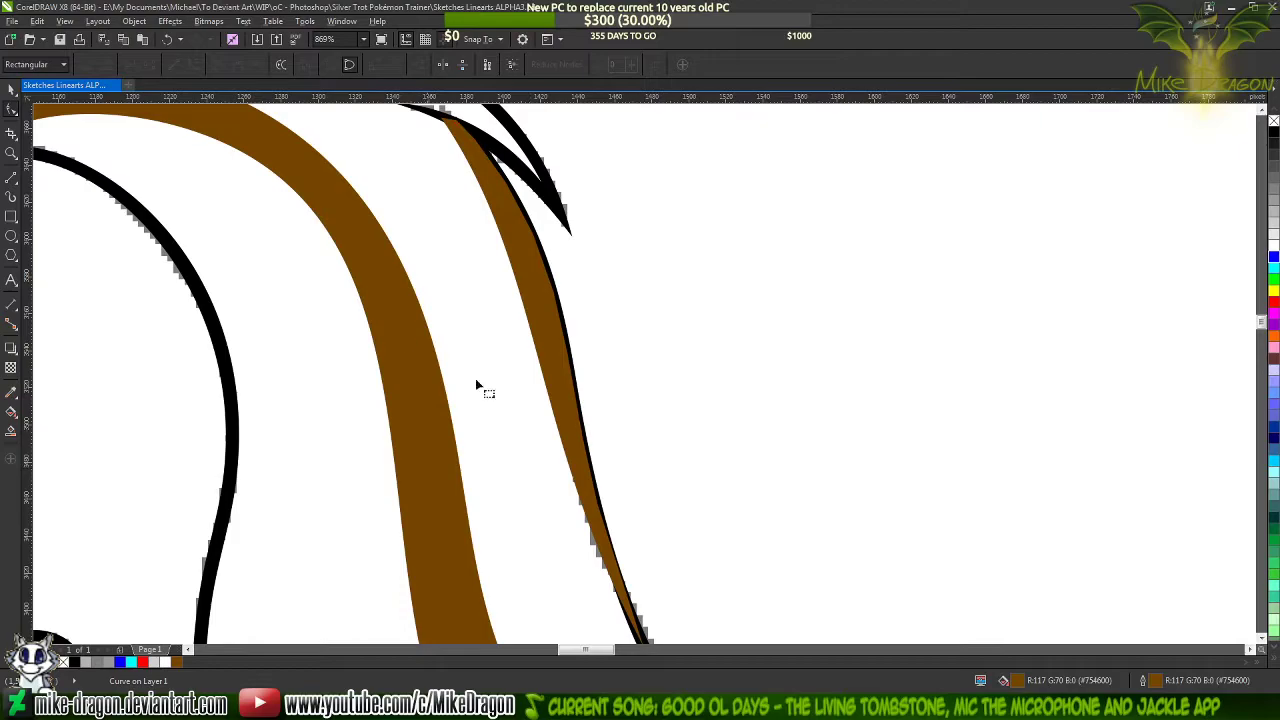
# Send the new streak behind the tail's black outline to check the overlap and bring it back to the front
pyautogui.click(11, 91)
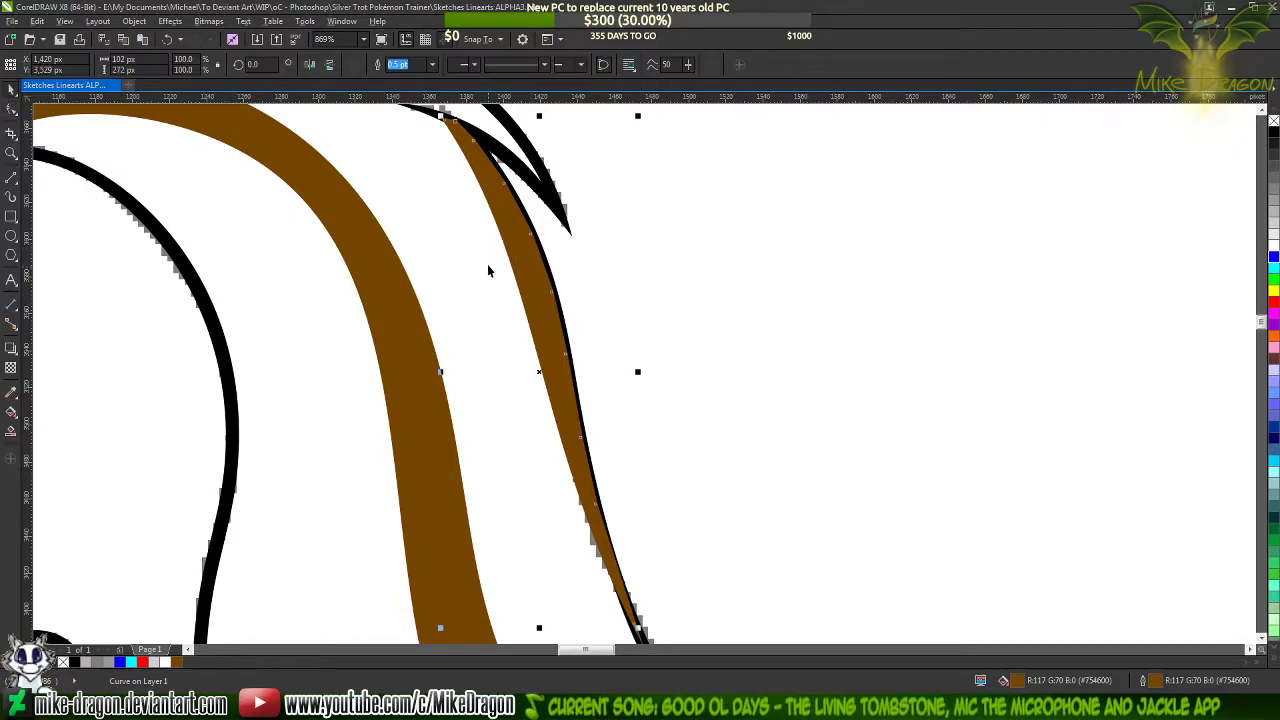
pyautogui.click(488, 270)
pyautogui.click(552, 328)
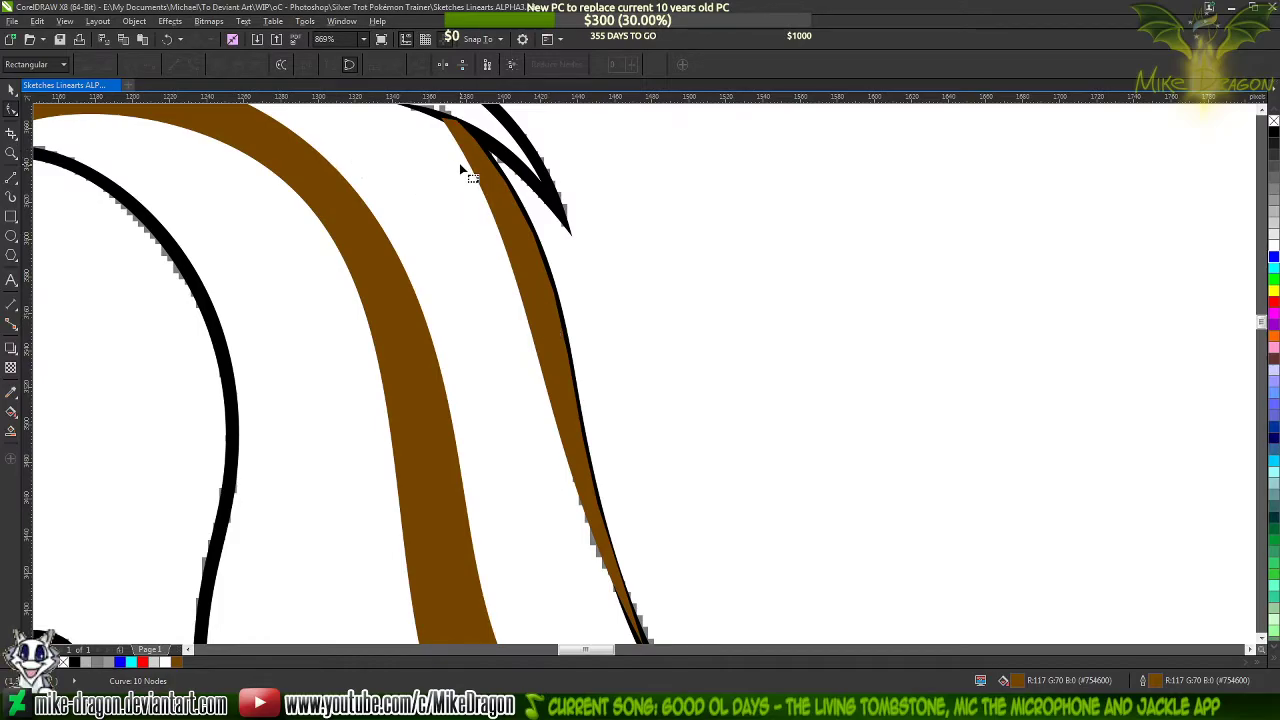
pyautogui.scroll(-2, 585, 170)
pyautogui.scroll(-1, 584, 170)
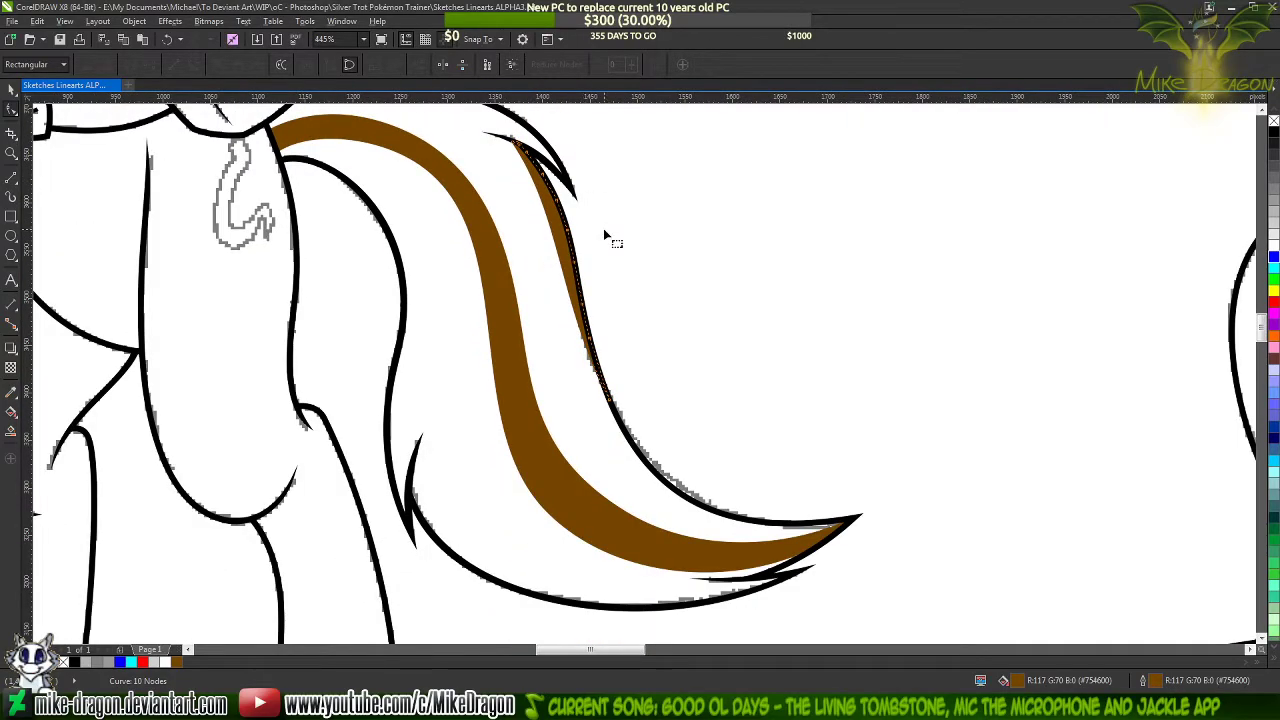
pyautogui.click(603, 229)
pyautogui.click(565, 228)
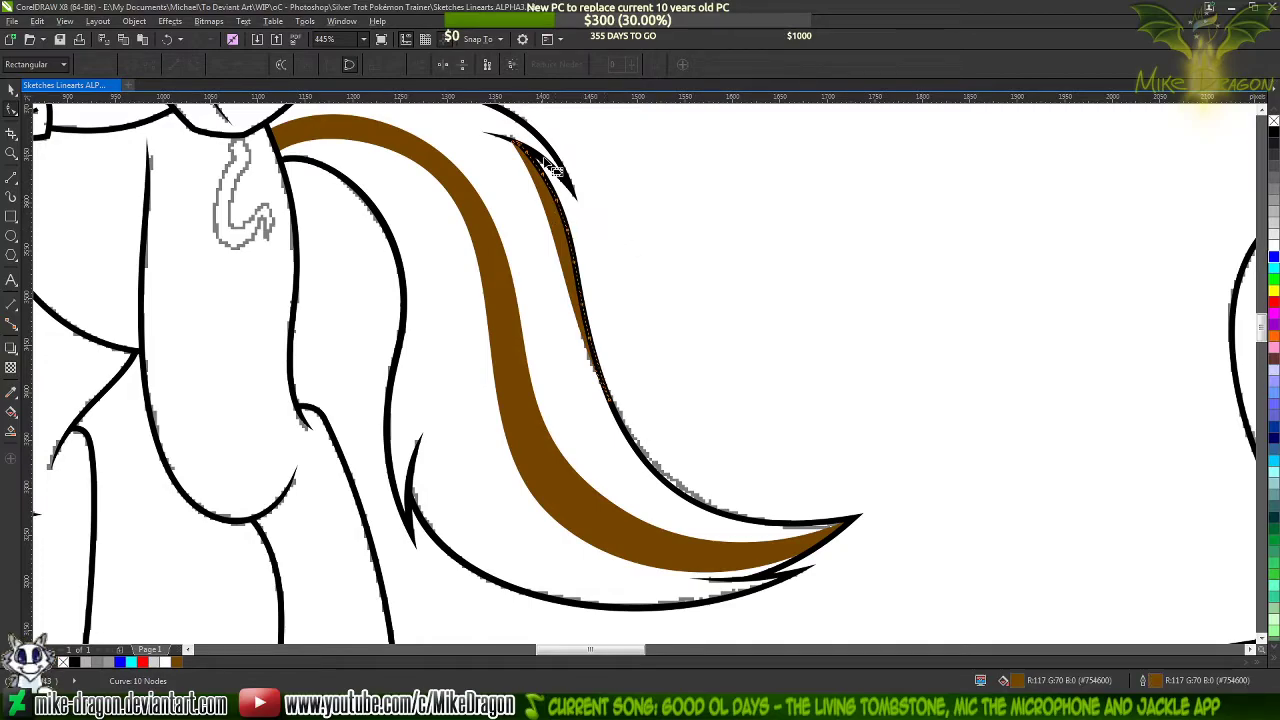
pyautogui.scroll(5, 567, 232)
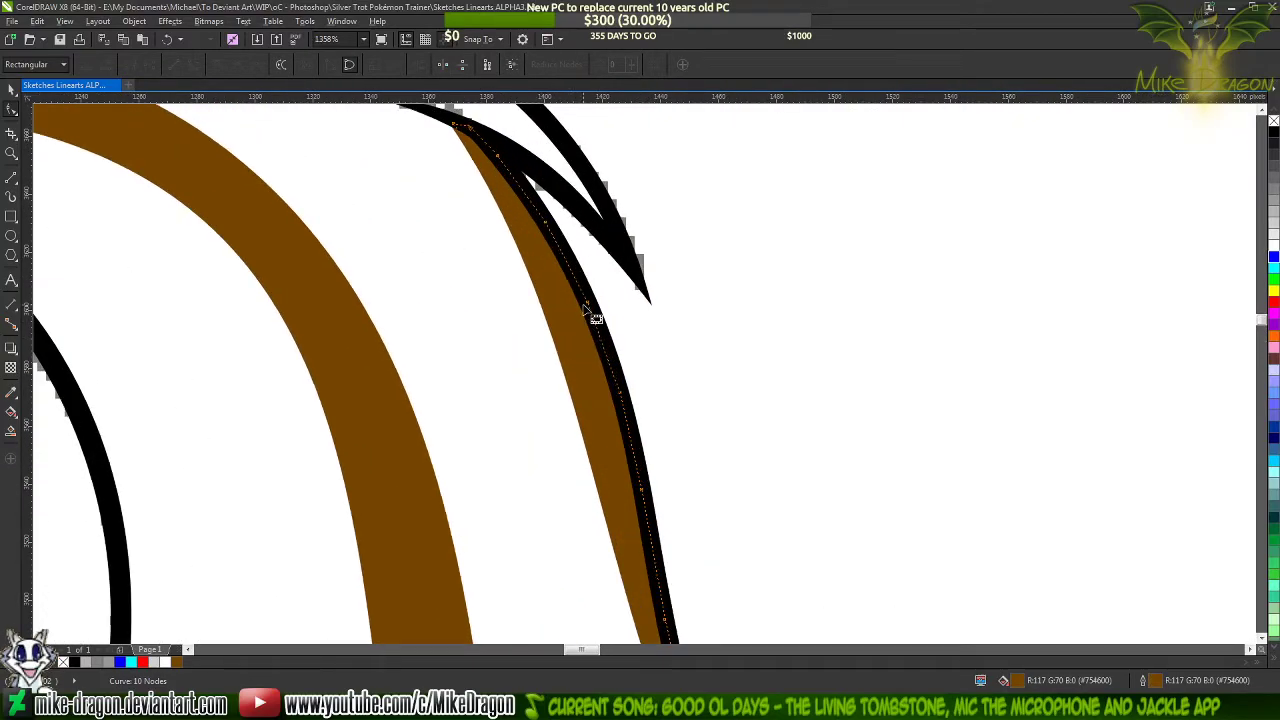
pyautogui.hotkey('shift', 'pageup')
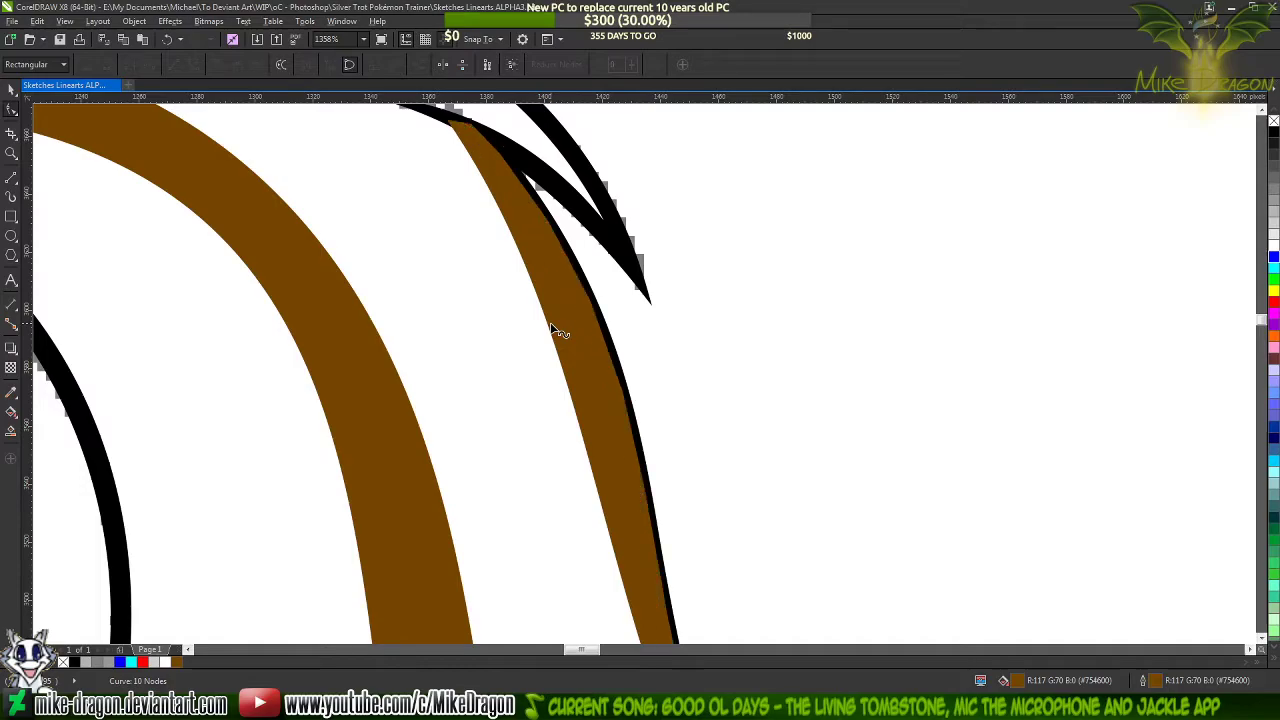
# Slim the streak by moving its inner edge's upper and lower handles toward the sketch's contour
pyautogui.click(456, 125)
pyautogui.scroll(-3, 489, 125)
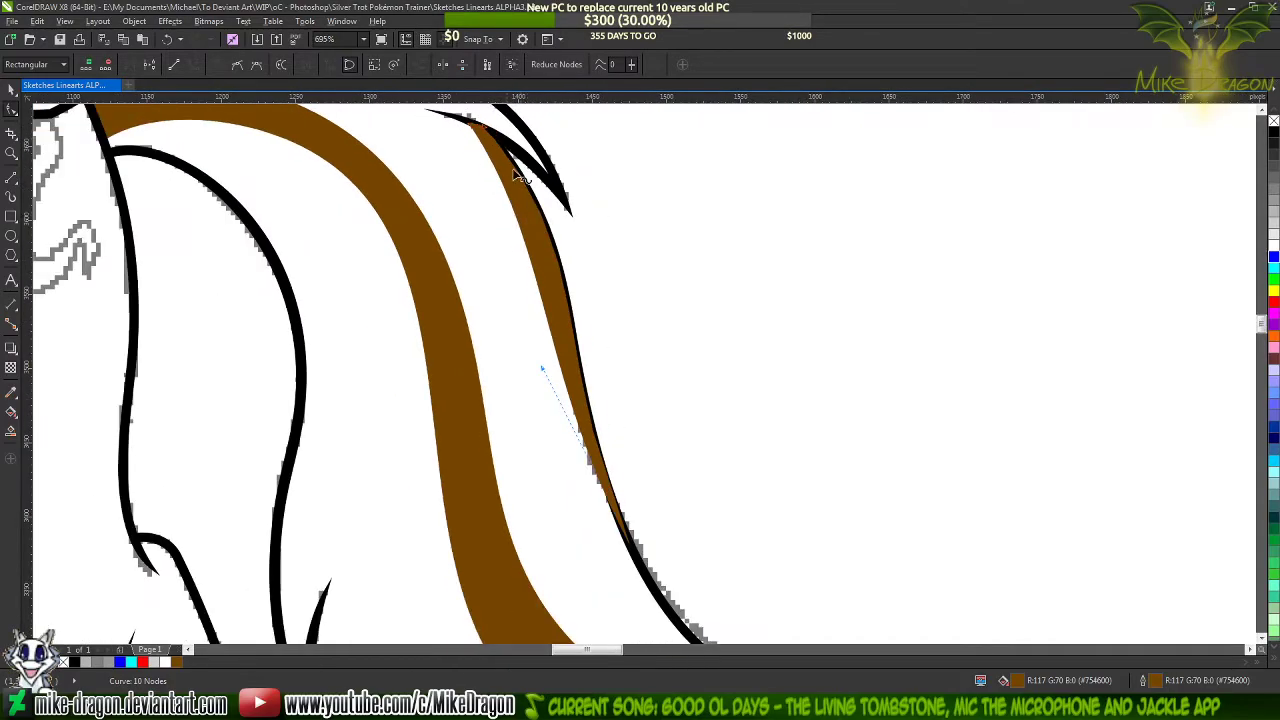
pyautogui.moveTo(558, 251); pyautogui.dragTo(586, 277)
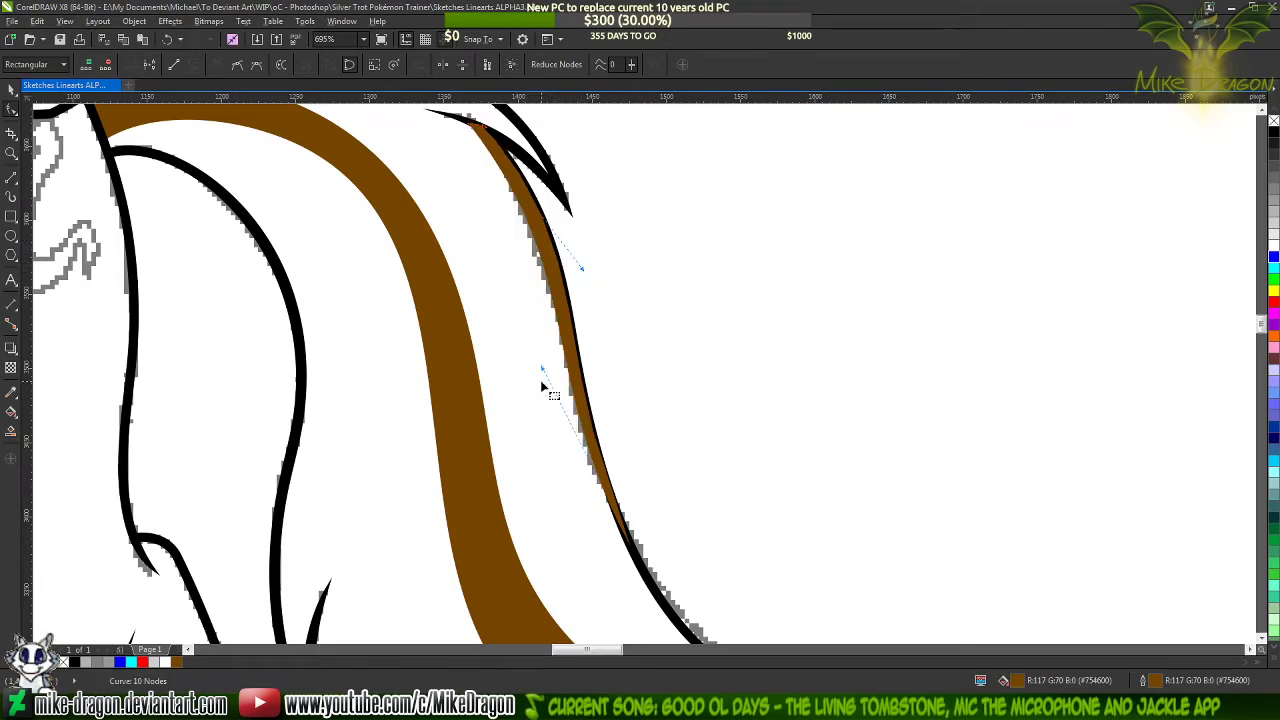
pyautogui.moveTo(540, 367); pyautogui.dragTo(538, 371)
pyautogui.moveTo(519, 344); pyautogui.dragTo(519, 344)
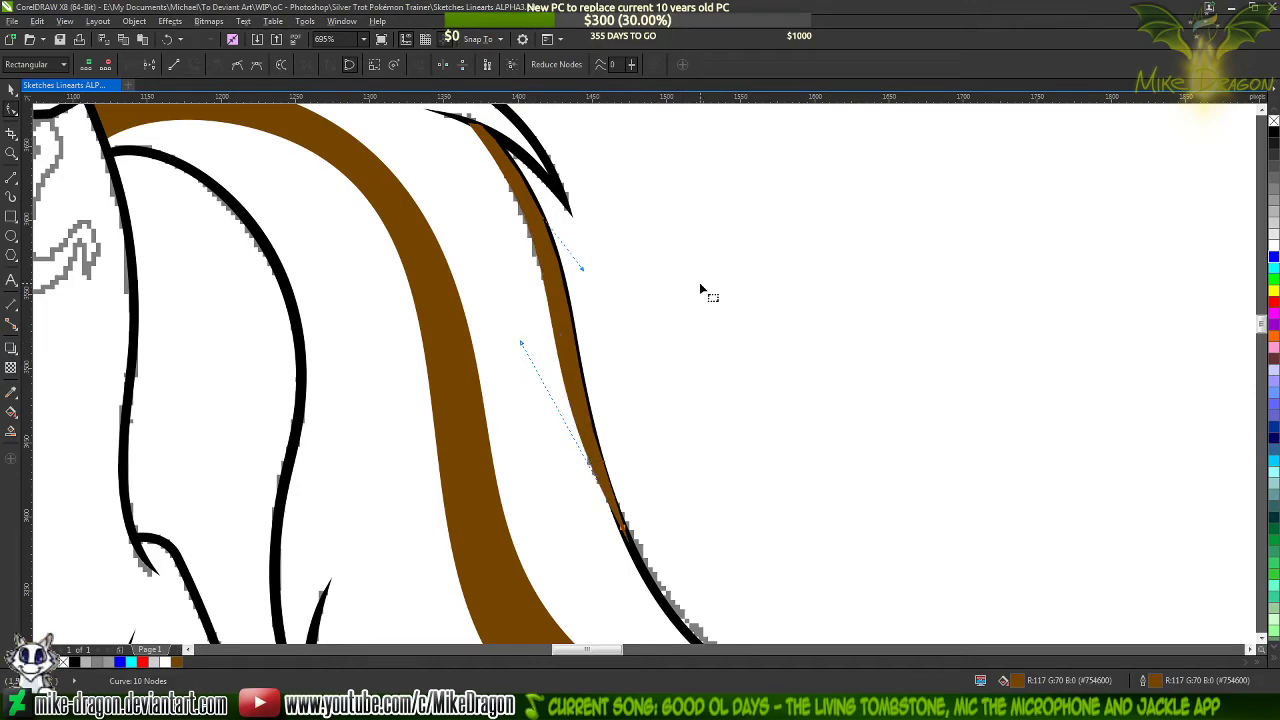
# Send the slimmed streak behind the tail's black outline and review it against the whole tail
pyautogui.hotkey('shift', 'pagedown')
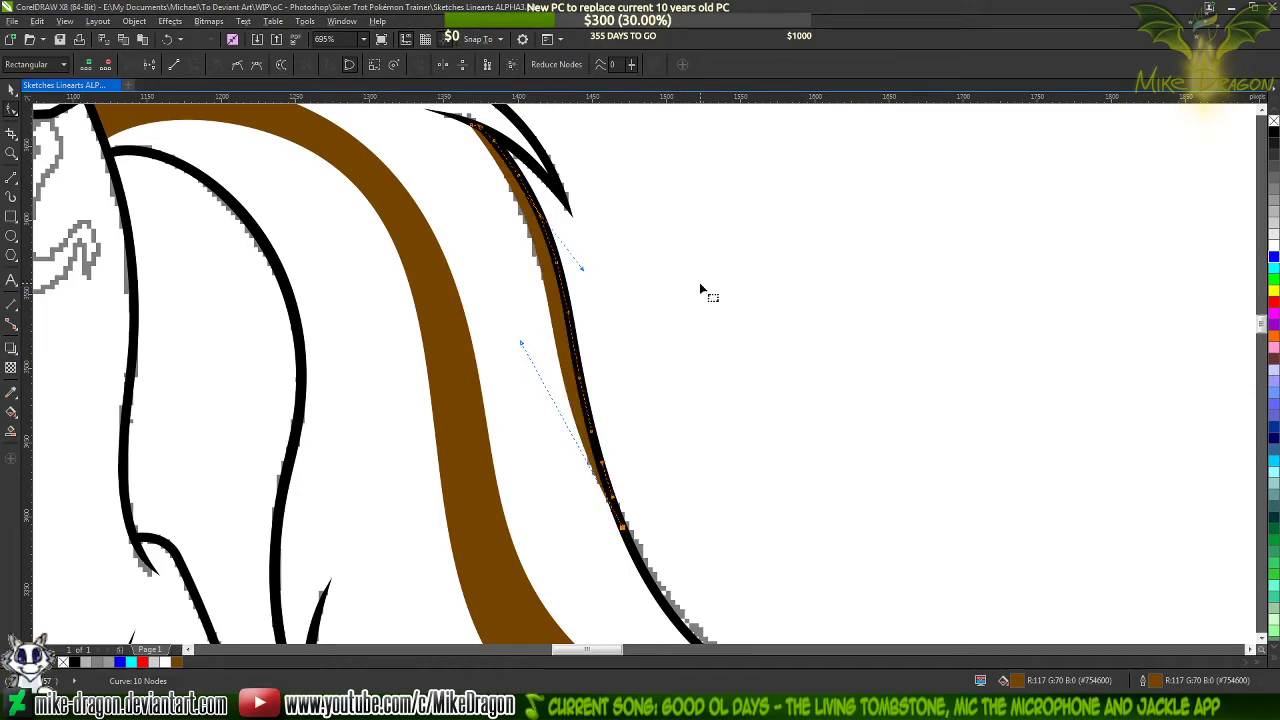
pyautogui.click(699, 282)
pyautogui.scroll(-4, 699, 280)
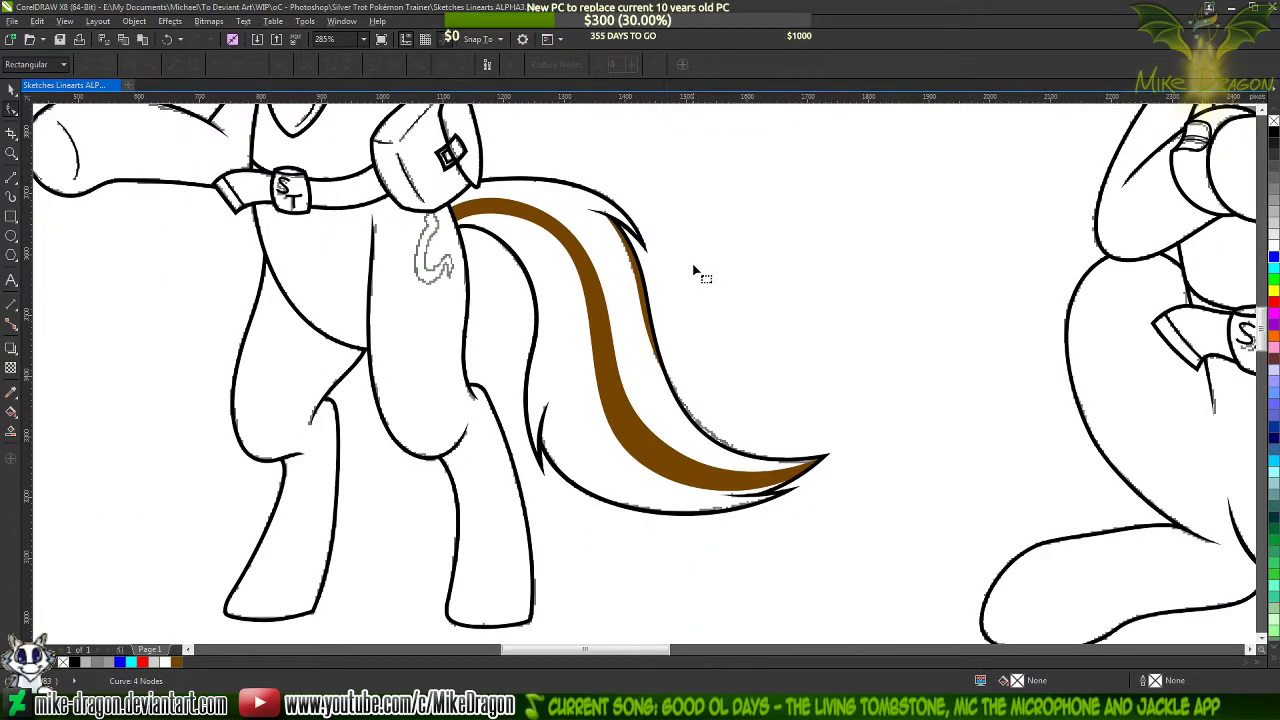
pyautogui.click(11, 91)
pyautogui.scroll(-2, 652, 230)
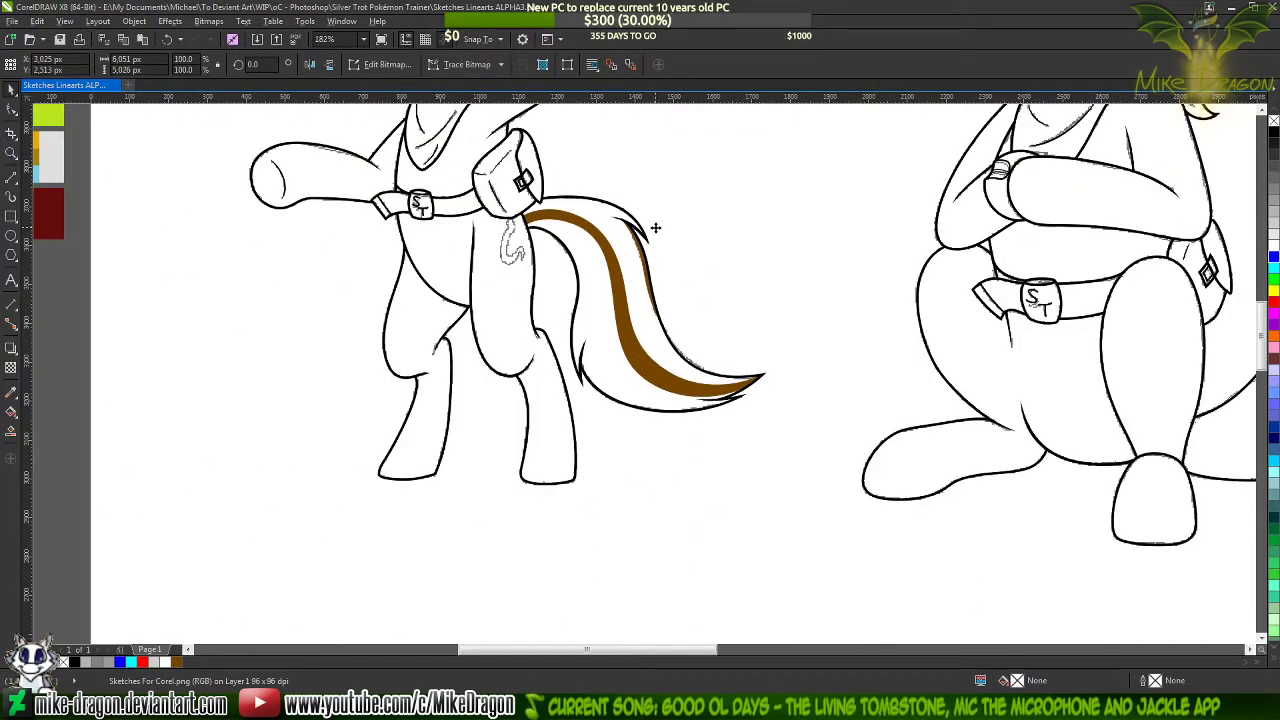
pyautogui.scroll(5, 674, 230)
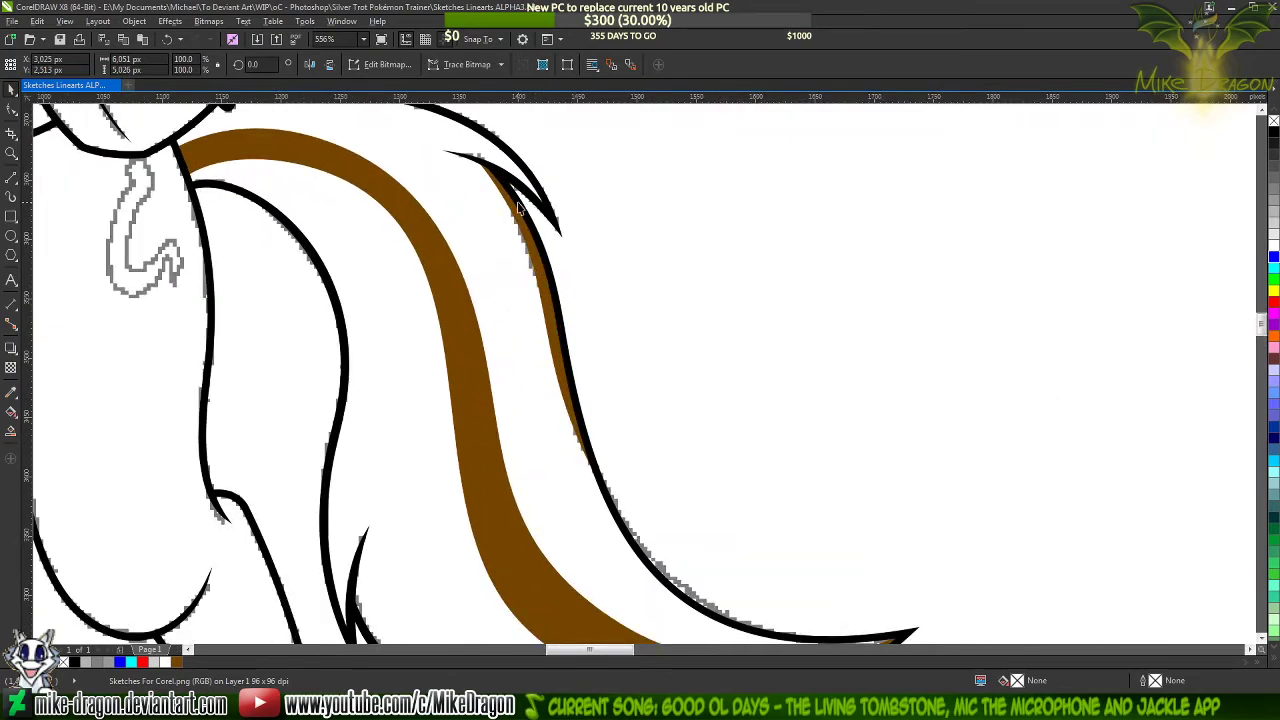
# Shorten the streak by moving its lower end node up along the tail's outer outline
pyautogui.click(520, 193)
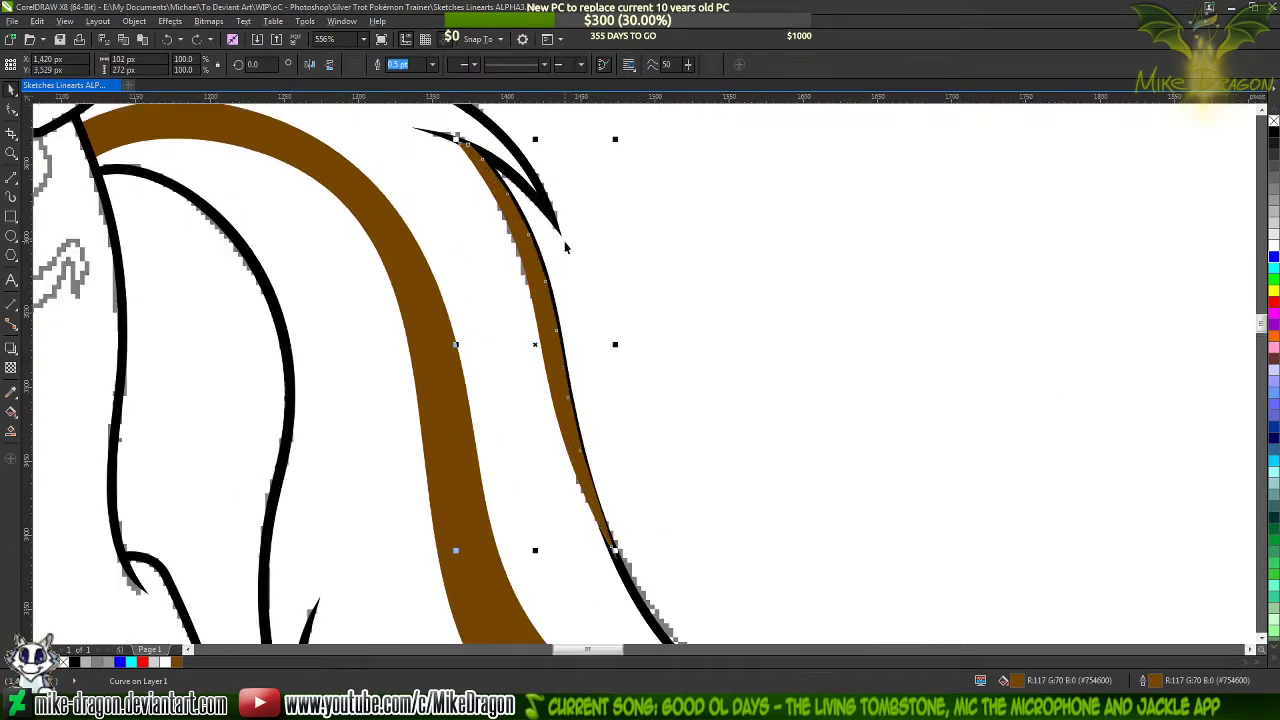
pyautogui.scroll(1, 565, 245)
pyautogui.press('F10')
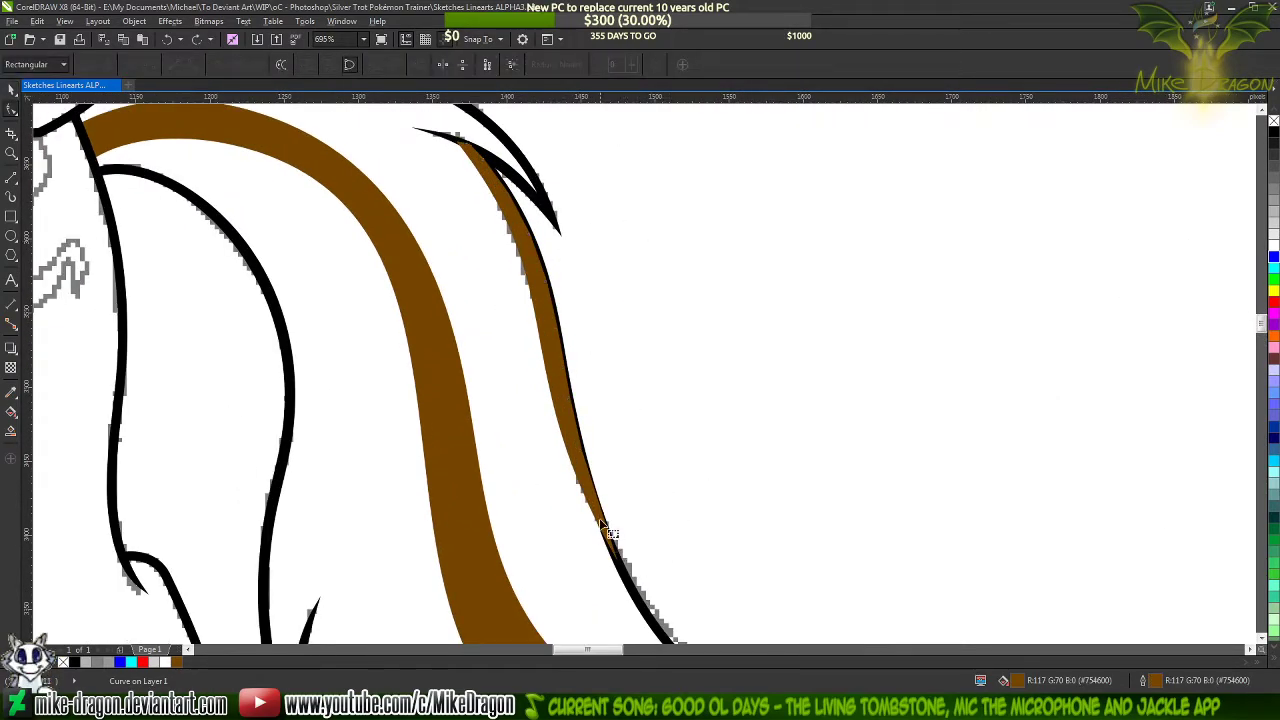
pyautogui.moveTo(615, 552); pyautogui.dragTo(600, 503)
pyautogui.hscroll(-1, 590, 480)
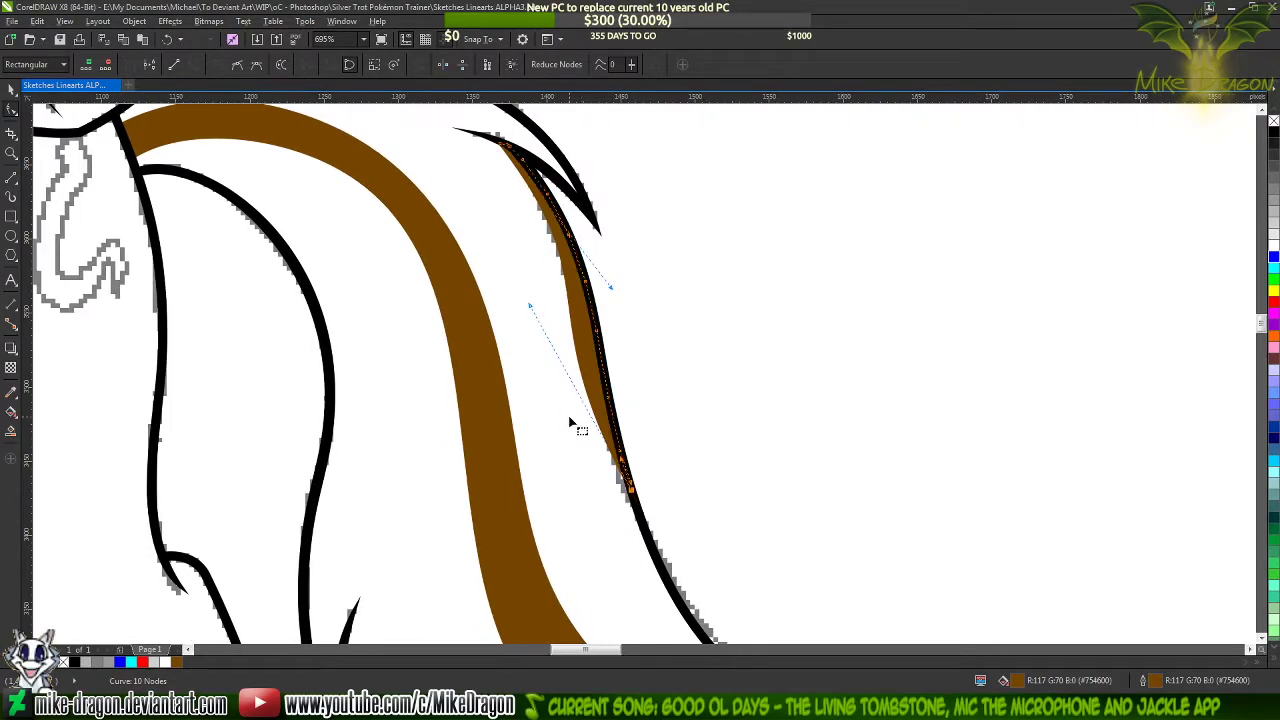
pyautogui.click(646, 412)
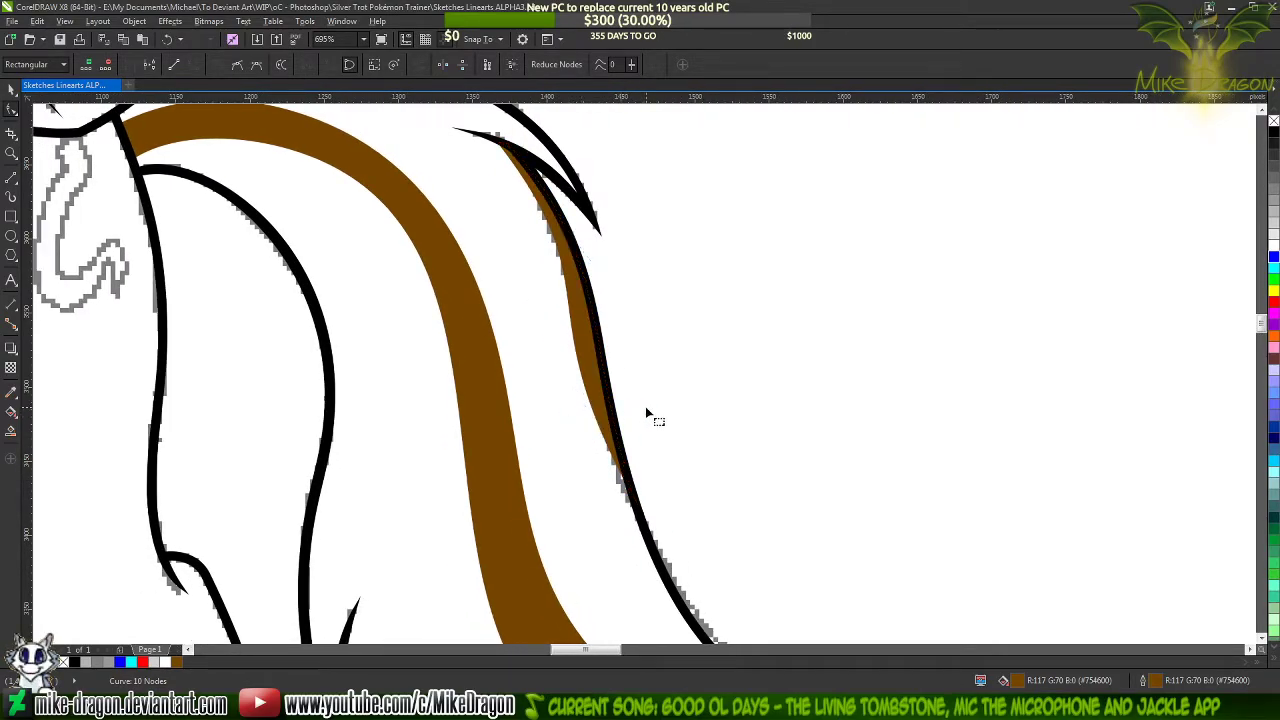
# Refine the shortened streak's inner edge by moving its lower handle slightly toward the tail's outer outline
pyautogui.click(578, 377)
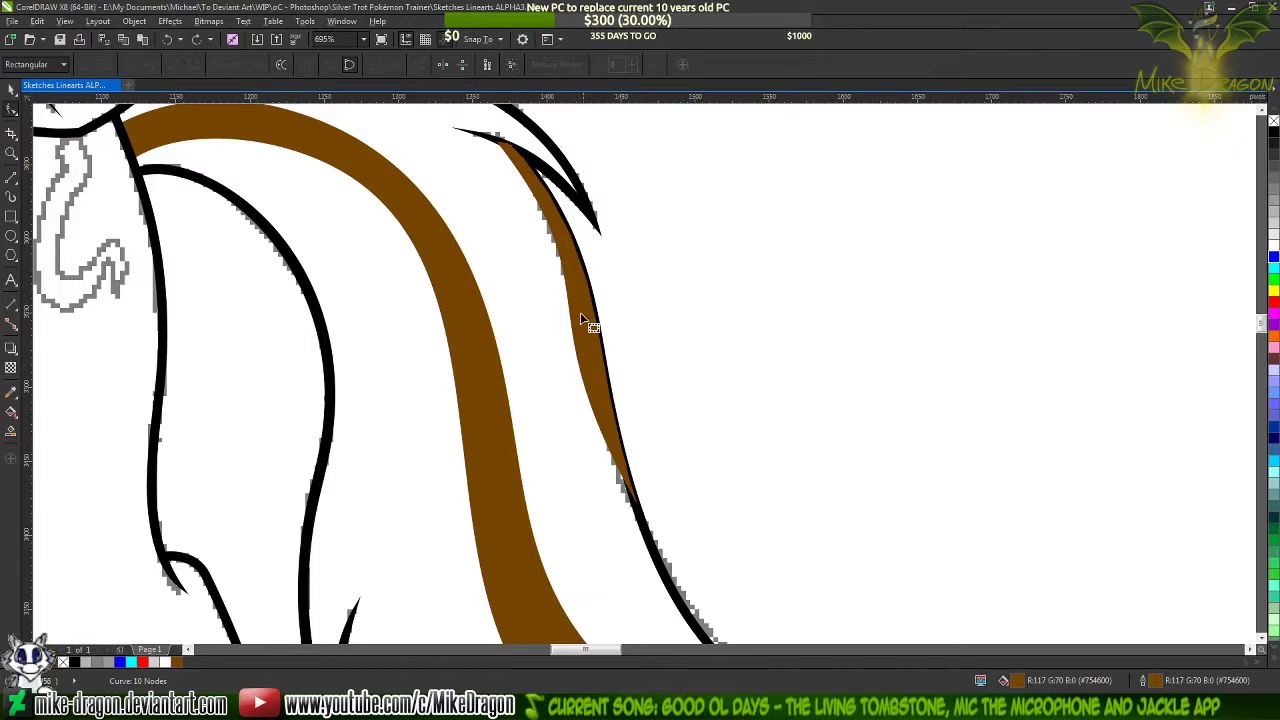
pyautogui.scroll(3, 548, 210)
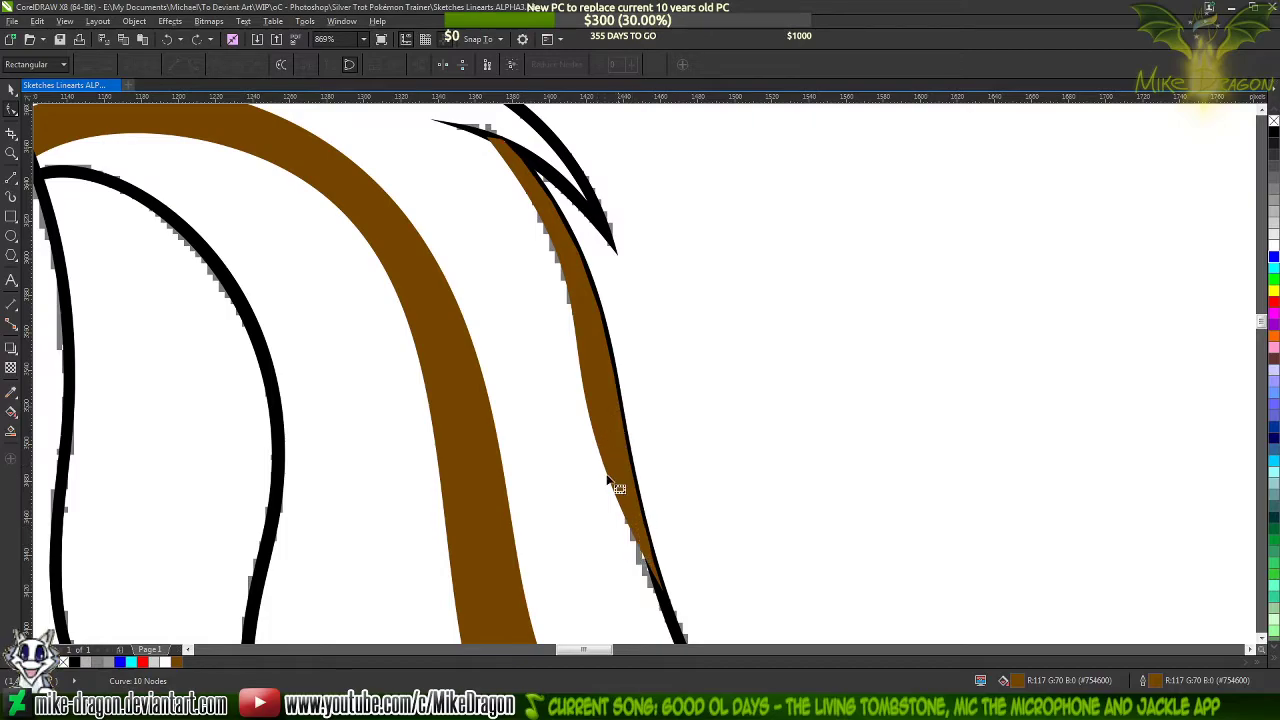
pyautogui.scroll(1, 640, 490)
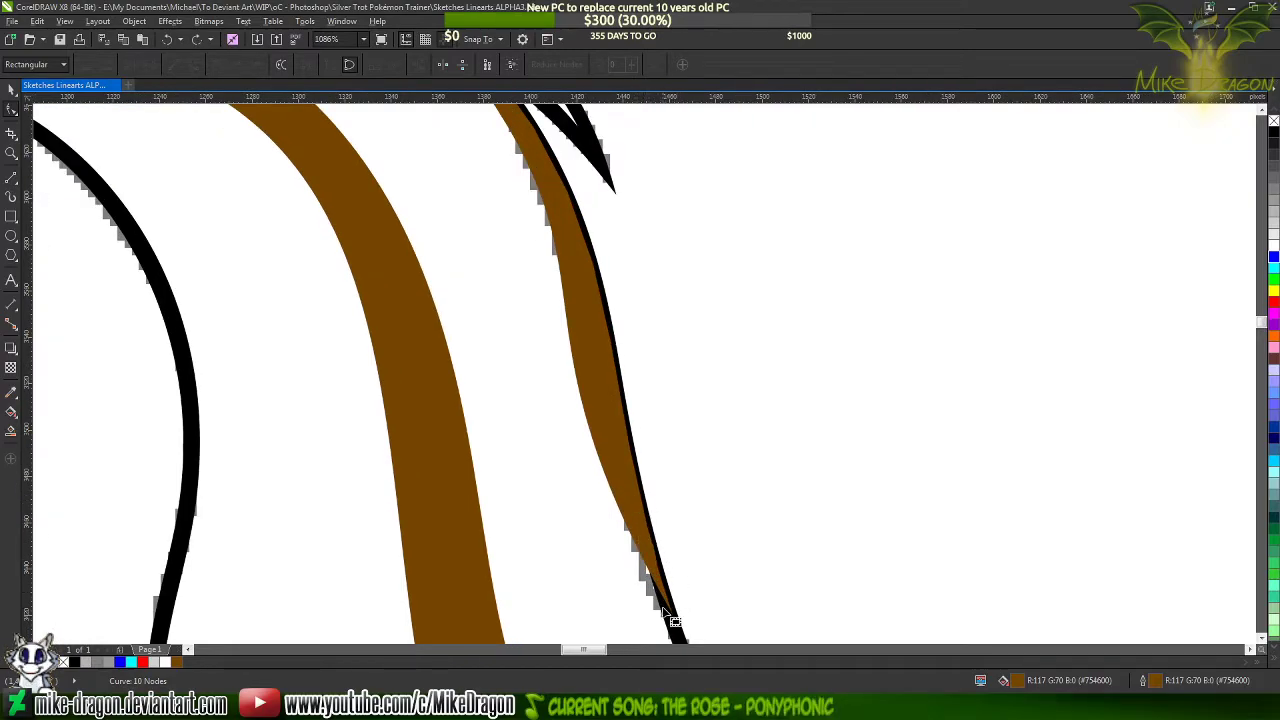
pyautogui.click(608, 483)
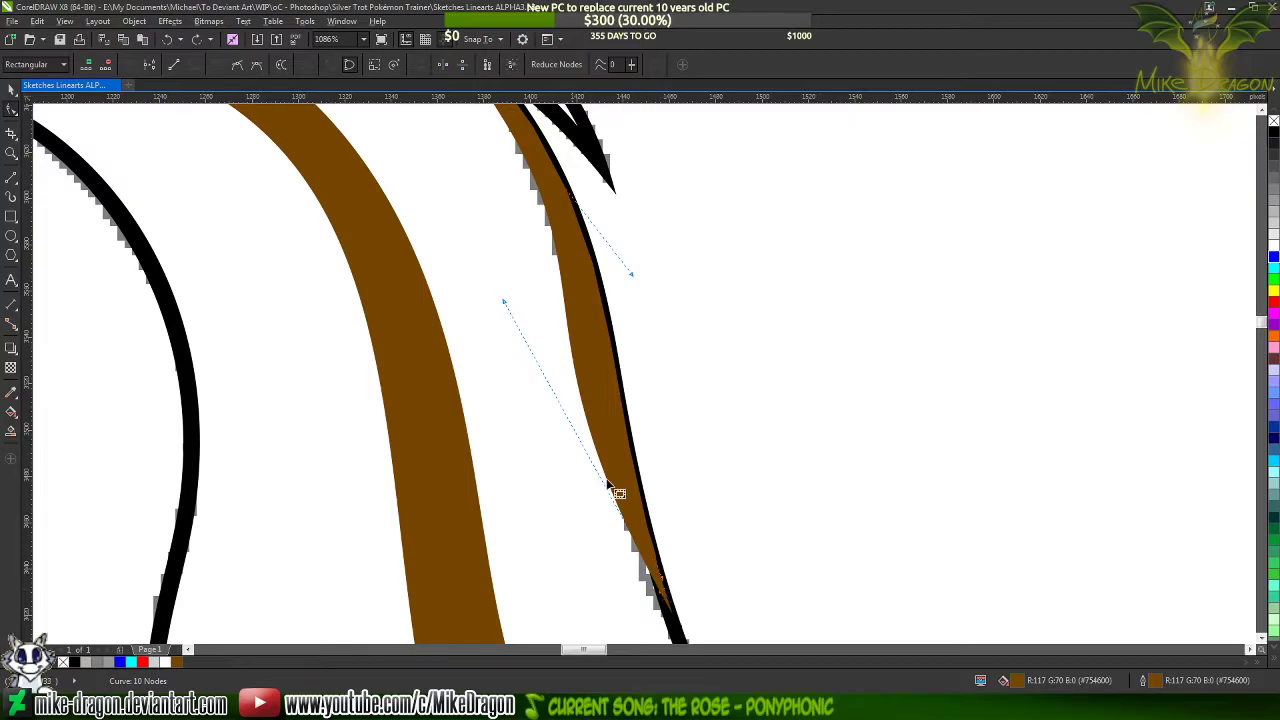
pyautogui.click(509, 312)
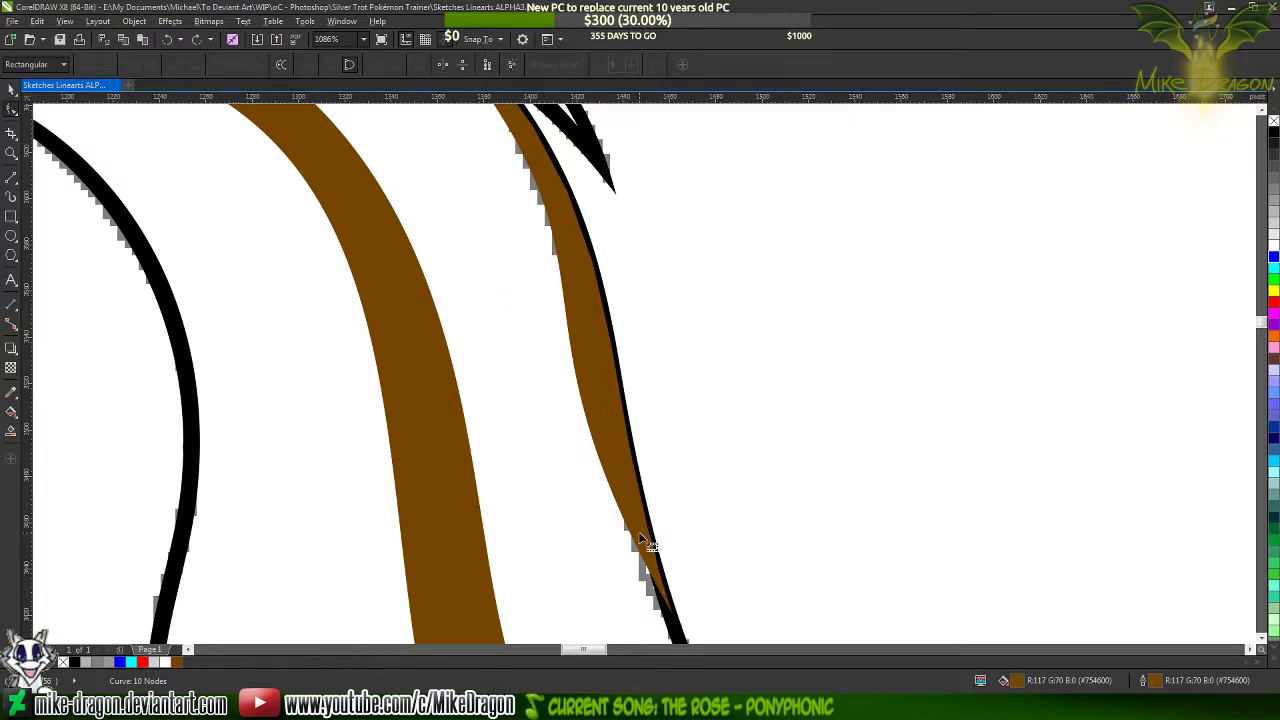
pyautogui.click(672, 605)
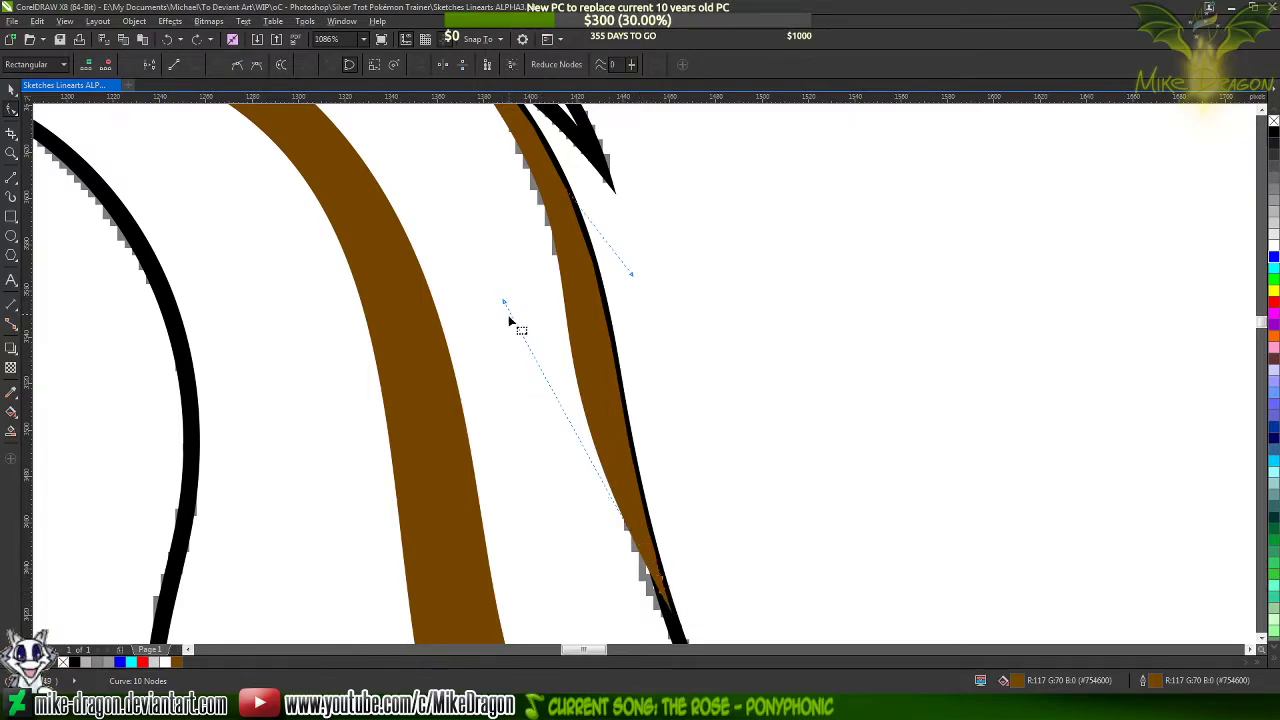
pyautogui.moveTo(504, 302); pyautogui.dragTo(519, 312)
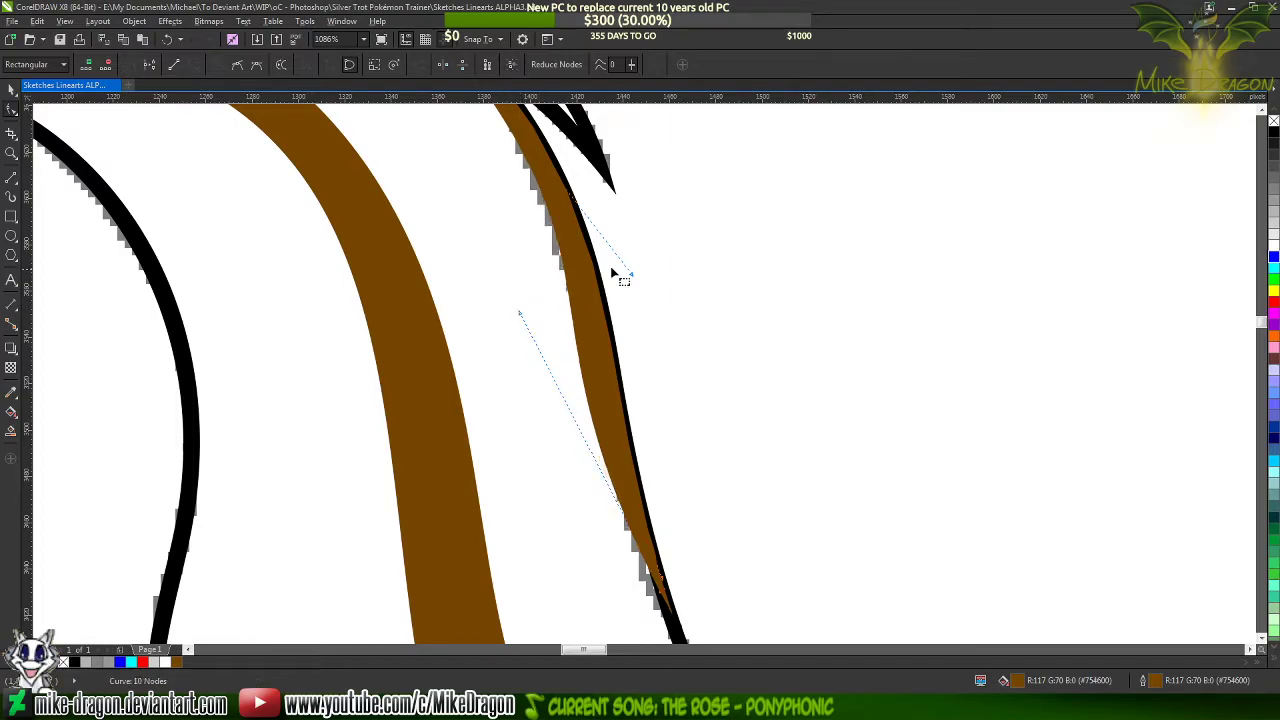
# Refine the thin outer streak's inner edge by shortening its upper and lower curve handles, and deselect the streak
pyautogui.moveTo(630, 275); pyautogui.dragTo(616, 255)
pyautogui.scroll(-2, 693, 432)
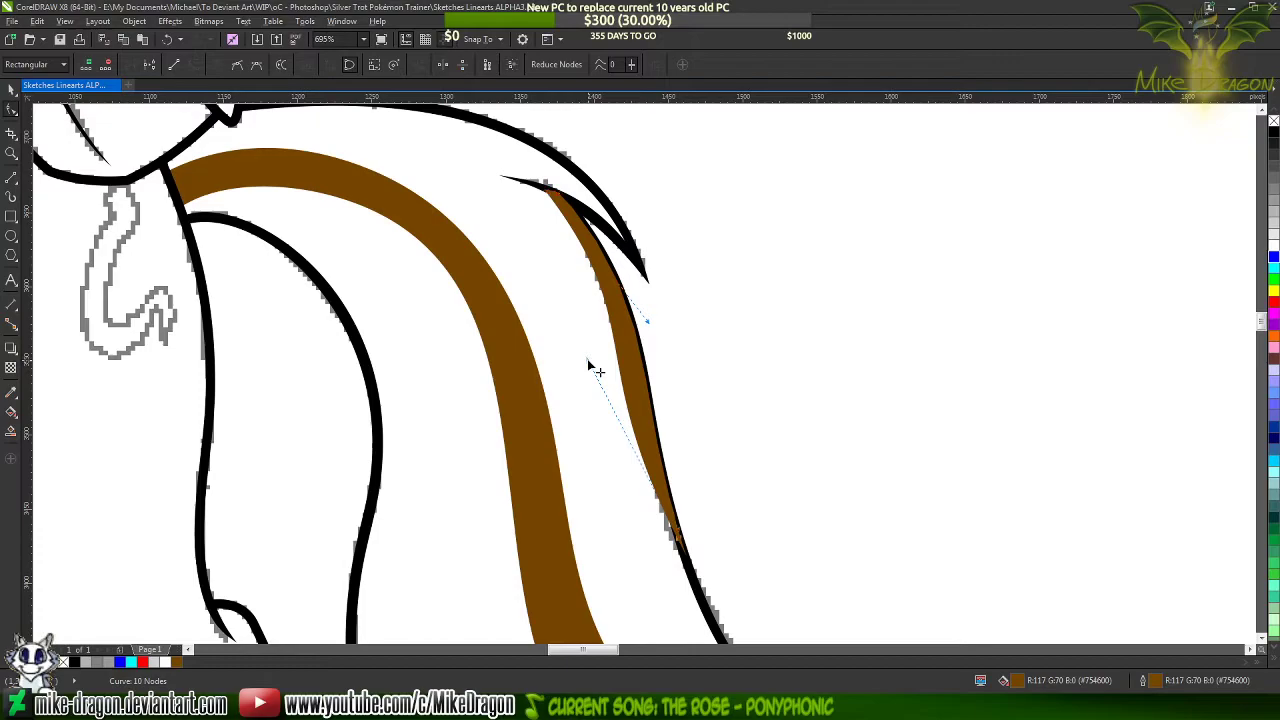
pyautogui.moveTo(588, 358); pyautogui.dragTo(599, 377)
pyautogui.click(740, 305)
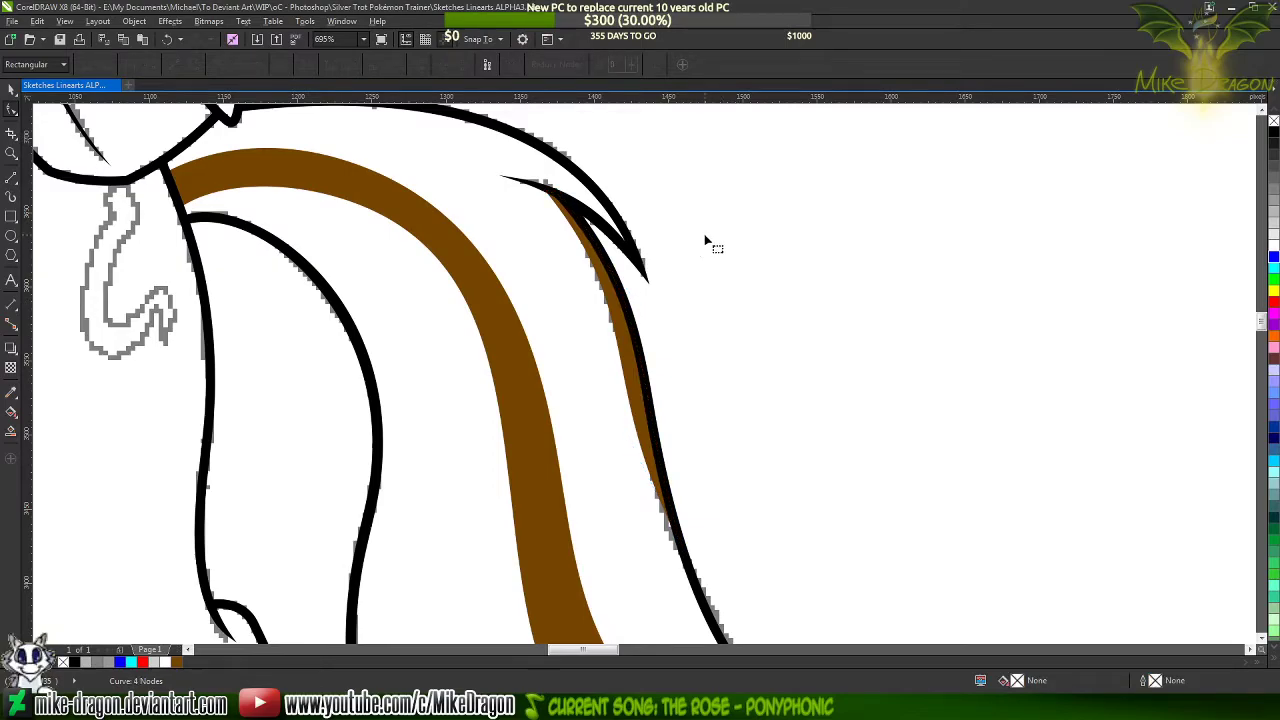
# Check the tail's coloured reference in Paint, and draw a two-segment line from the tail's inner outline into the tail and back beside the lower tuft
pyautogui.scroll(-4, 708, 240)
pyautogui.hotkey('alt', 'Tab')
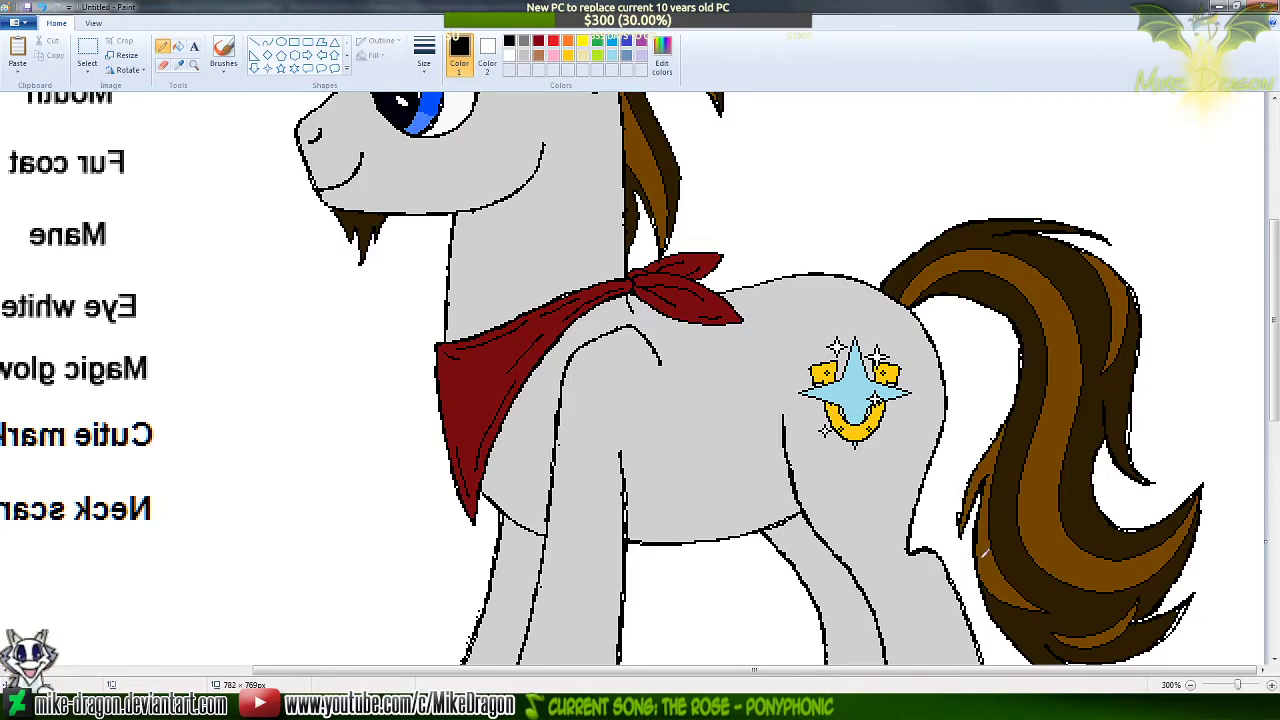
pyautogui.scroll(-2, 1042, 592)
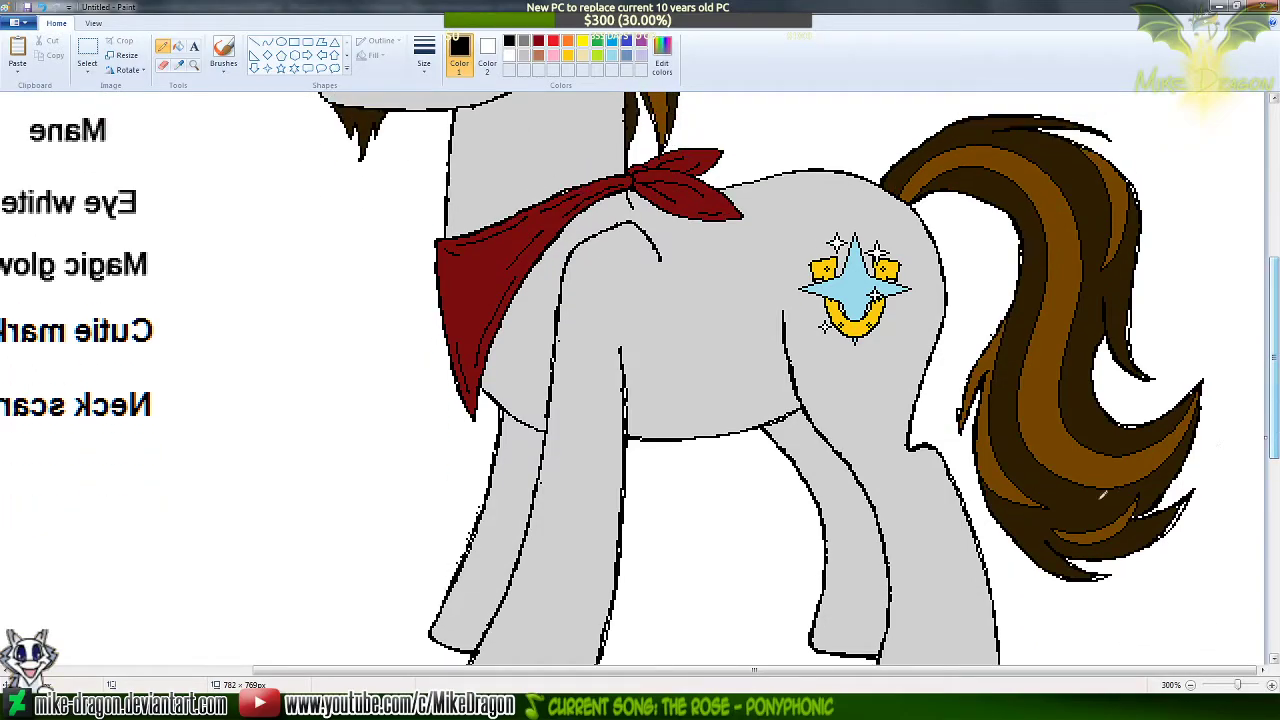
pyautogui.click(1219, 6)
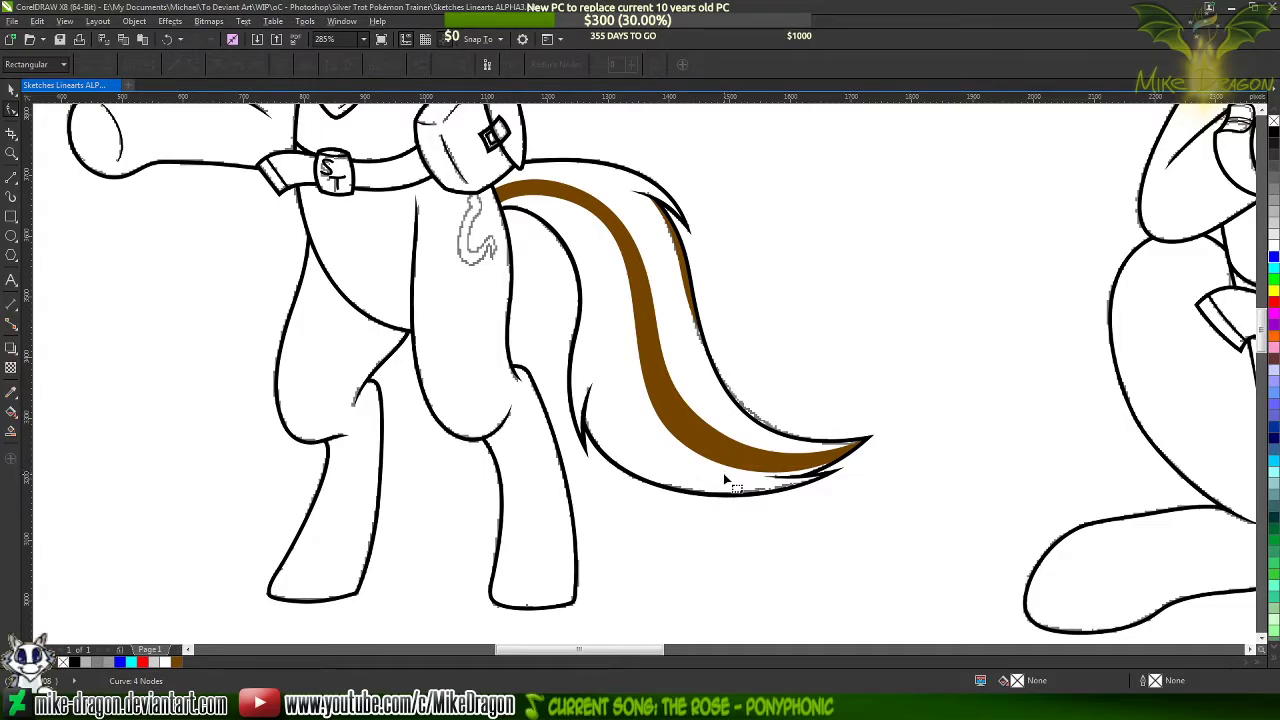
pyautogui.click(11, 175)
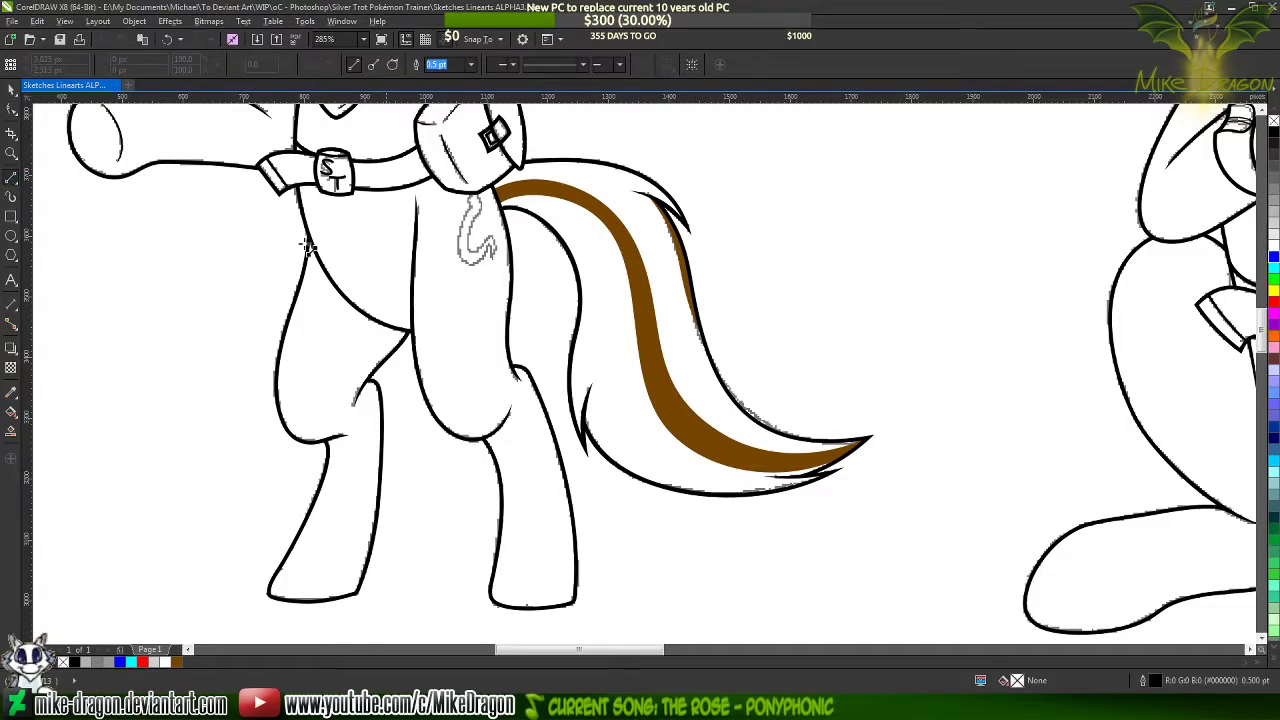
pyautogui.click(581, 285)
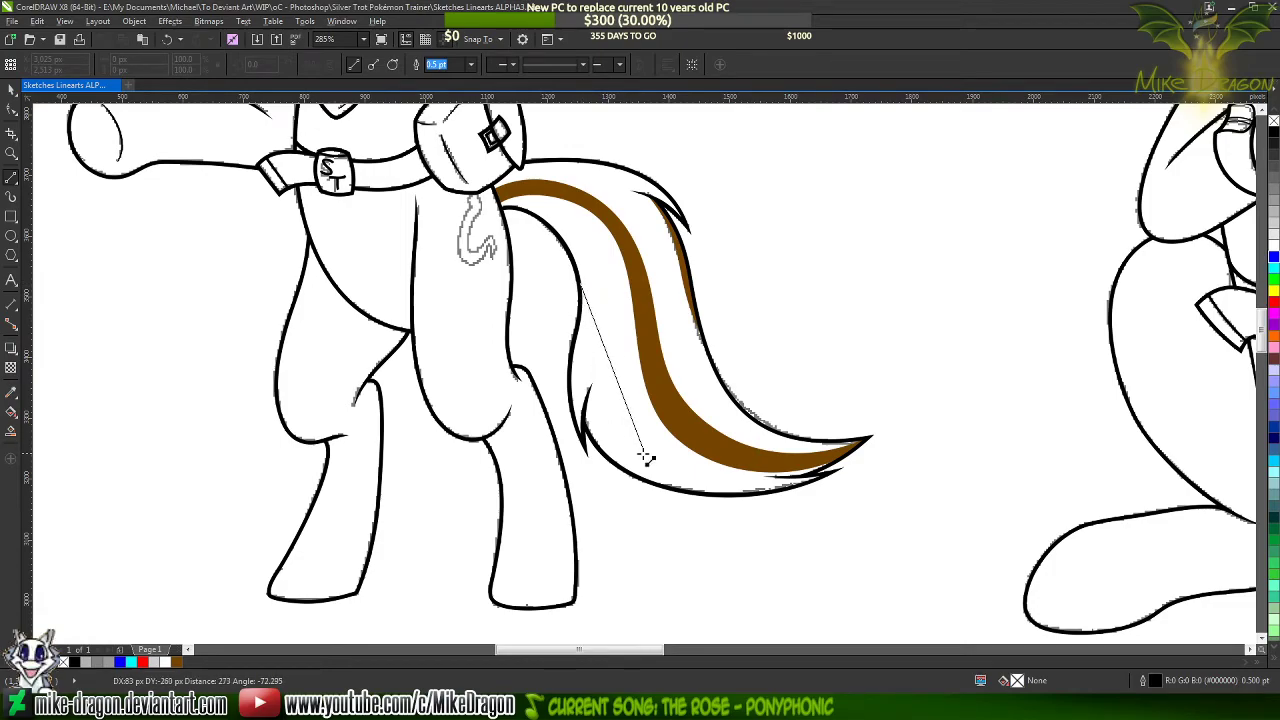
pyautogui.click(695, 465)
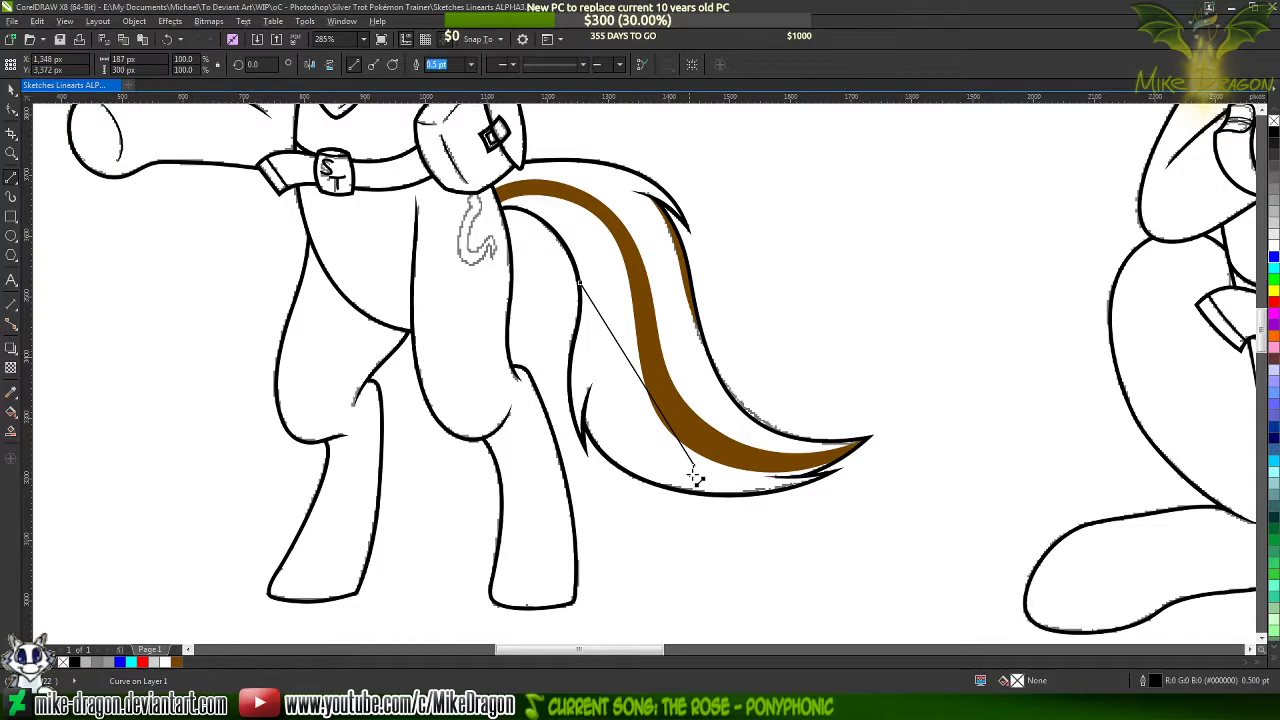
pyautogui.doubleClick(598, 443)
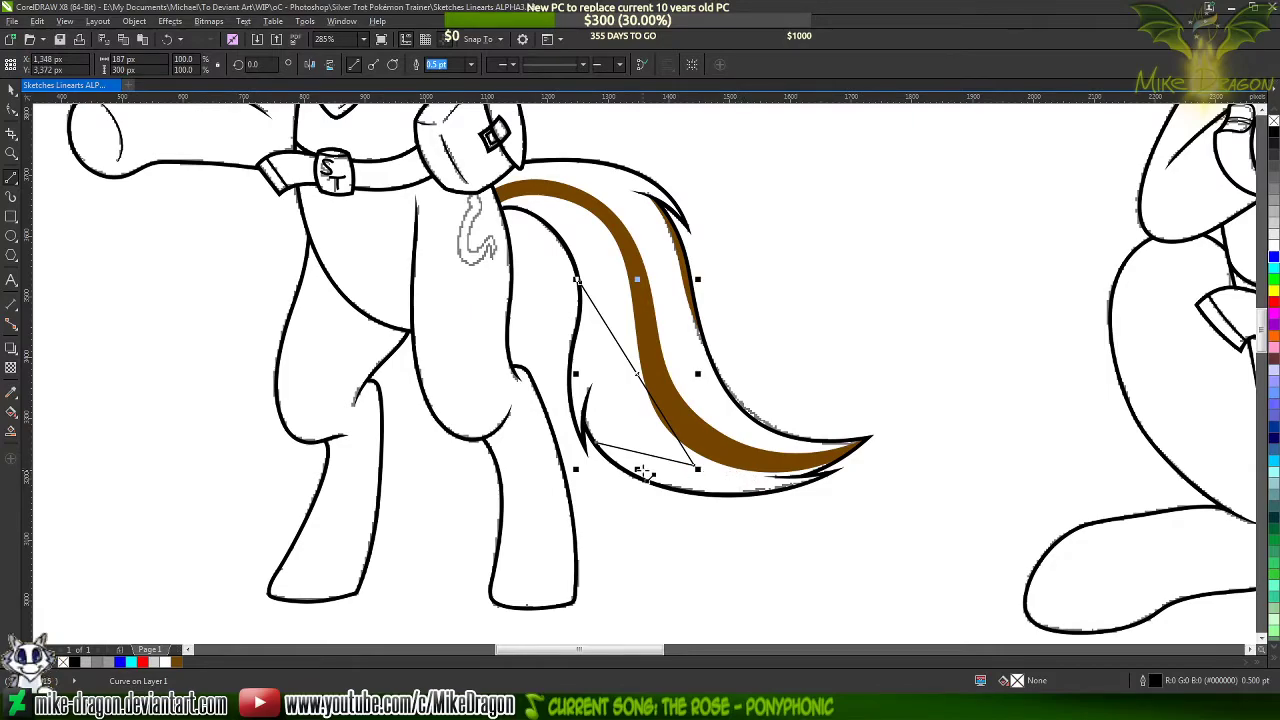
# Change the new two-segment line's outline colour to blue
pyautogui.scroll(2, 664, 470)
pyautogui.moveTo(709, 470); pyautogui.dragTo(703, 455)
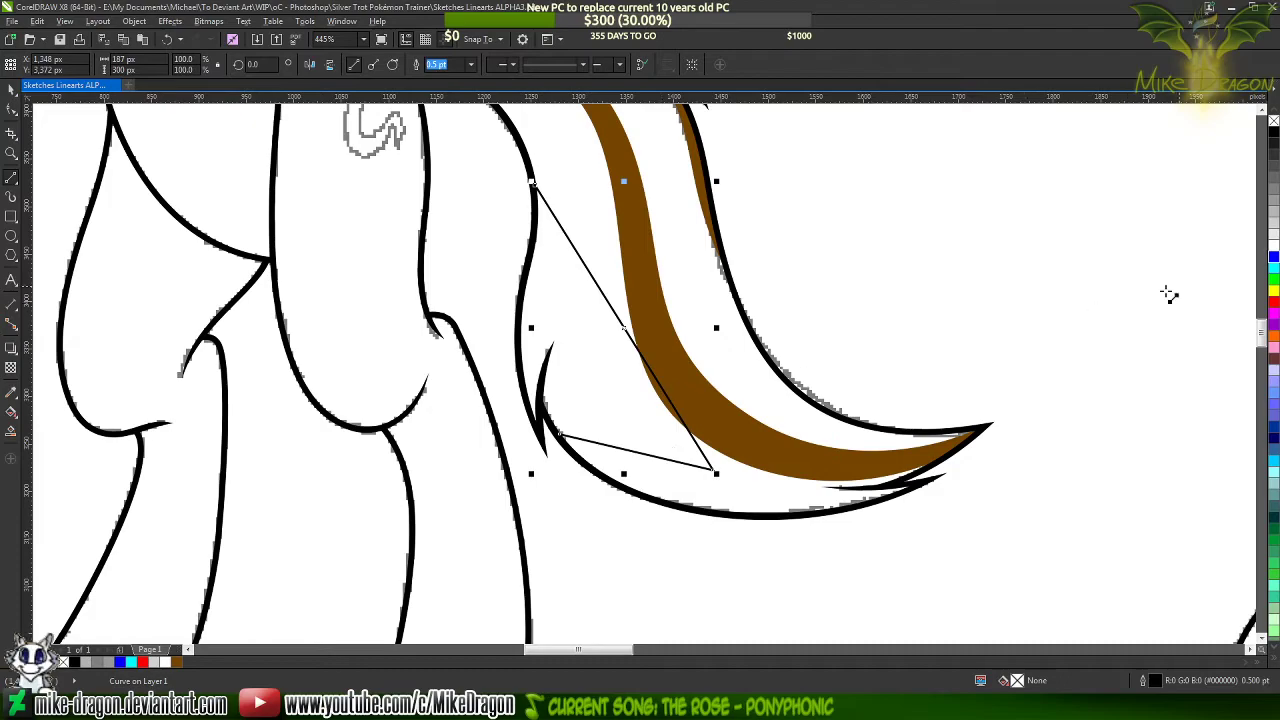
pyautogui.rightClick(1273, 258)
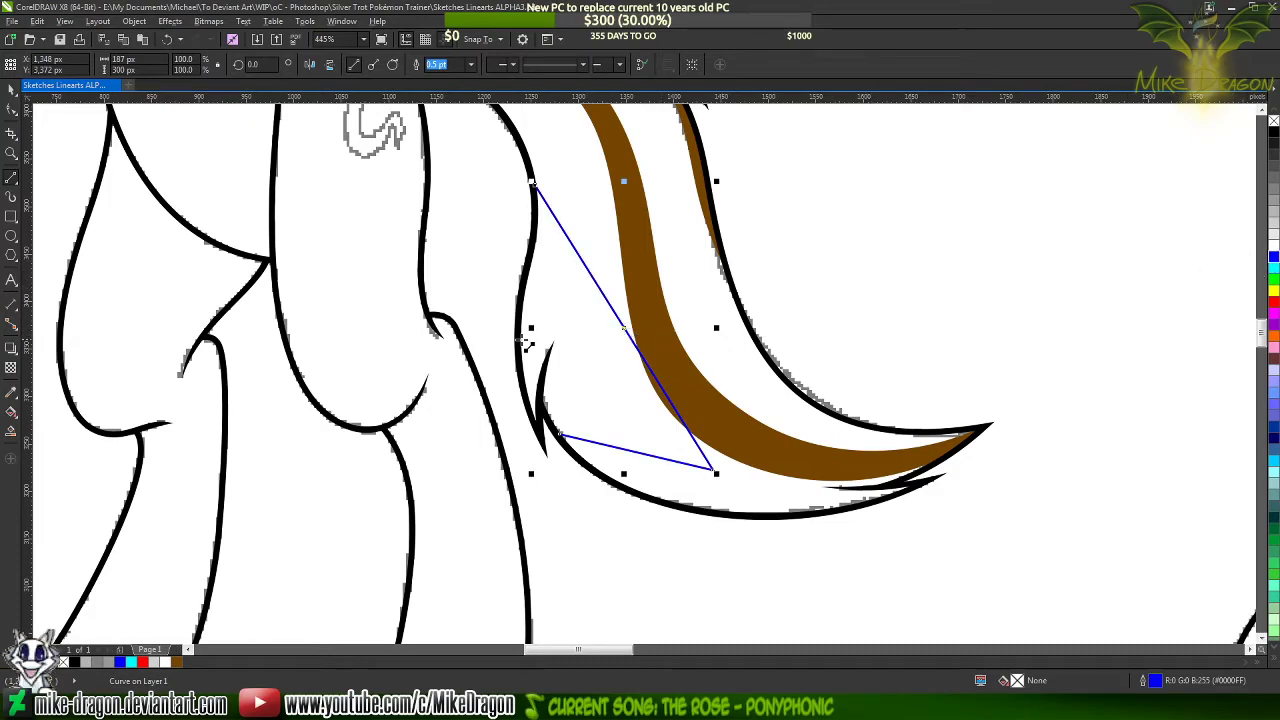
# Move the blue line's lower and upper end nodes further into the tail's black outline
pyautogui.scroll(3, 505, 335)
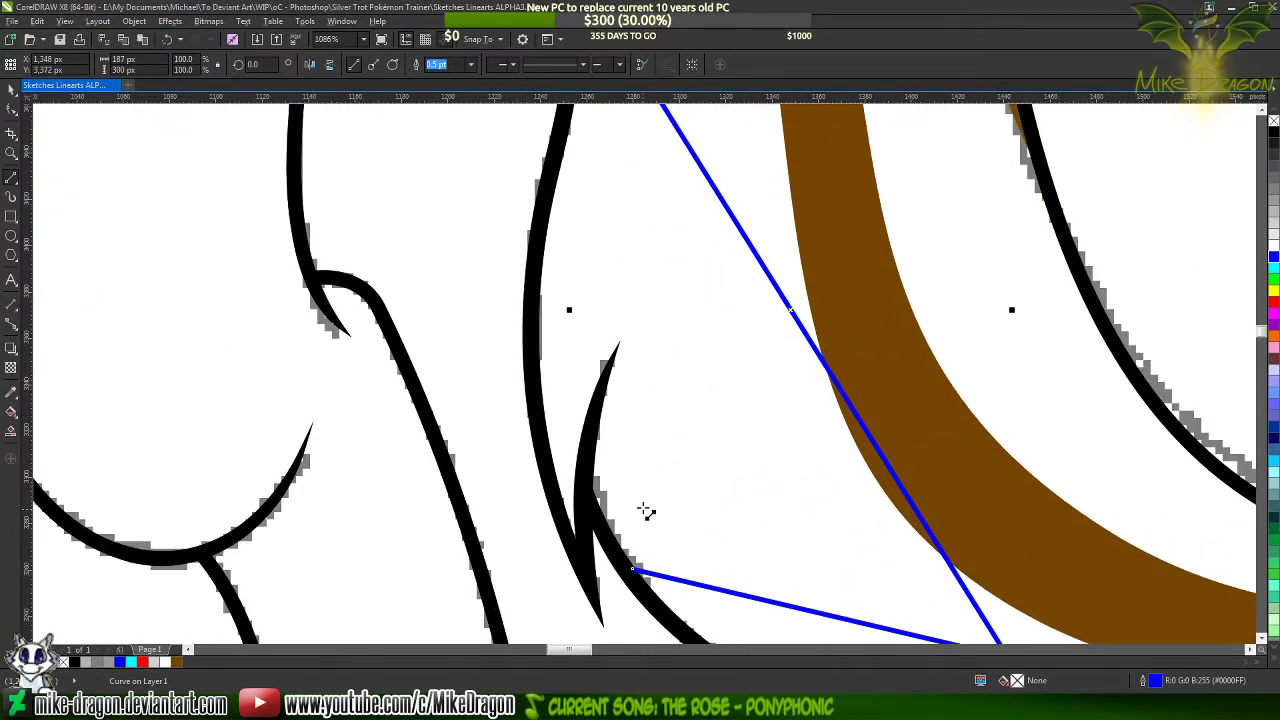
pyautogui.press('F10')
pyautogui.scroll(3, 629, 607)
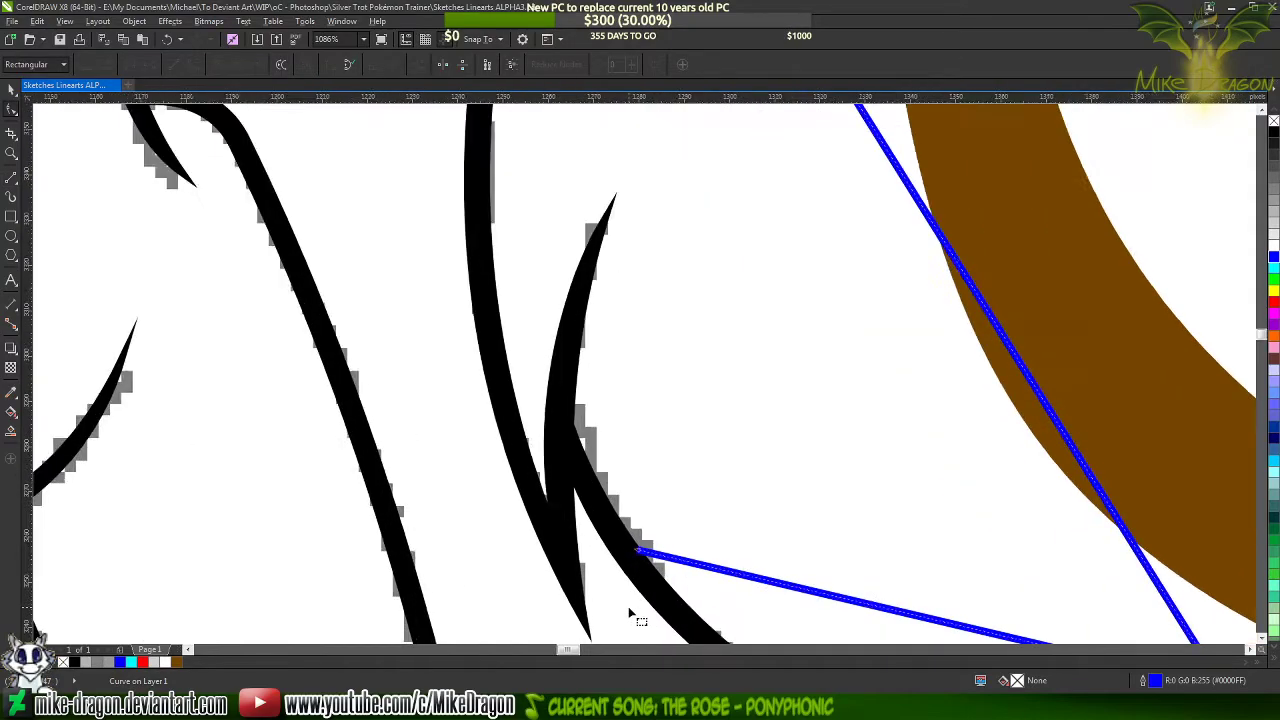
pyautogui.click(644, 522)
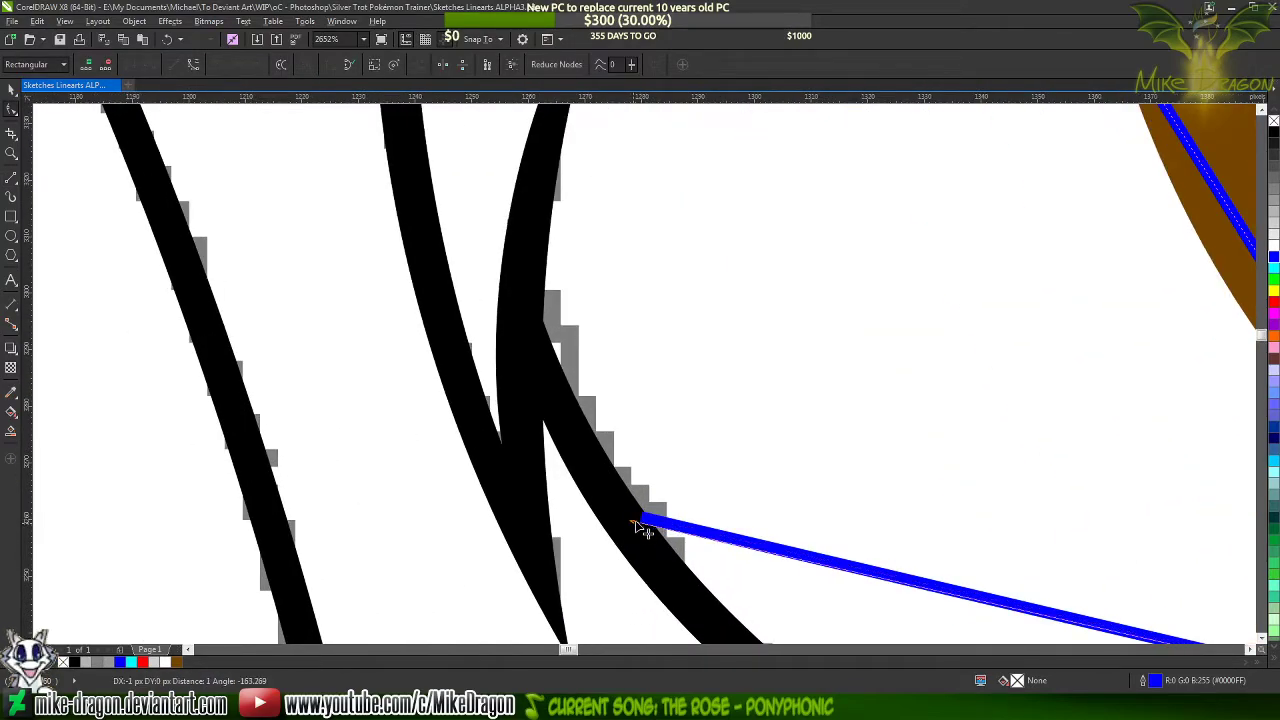
pyautogui.scroll(-2, 629, 605)
pyautogui.scroll(-1, 571, 286)
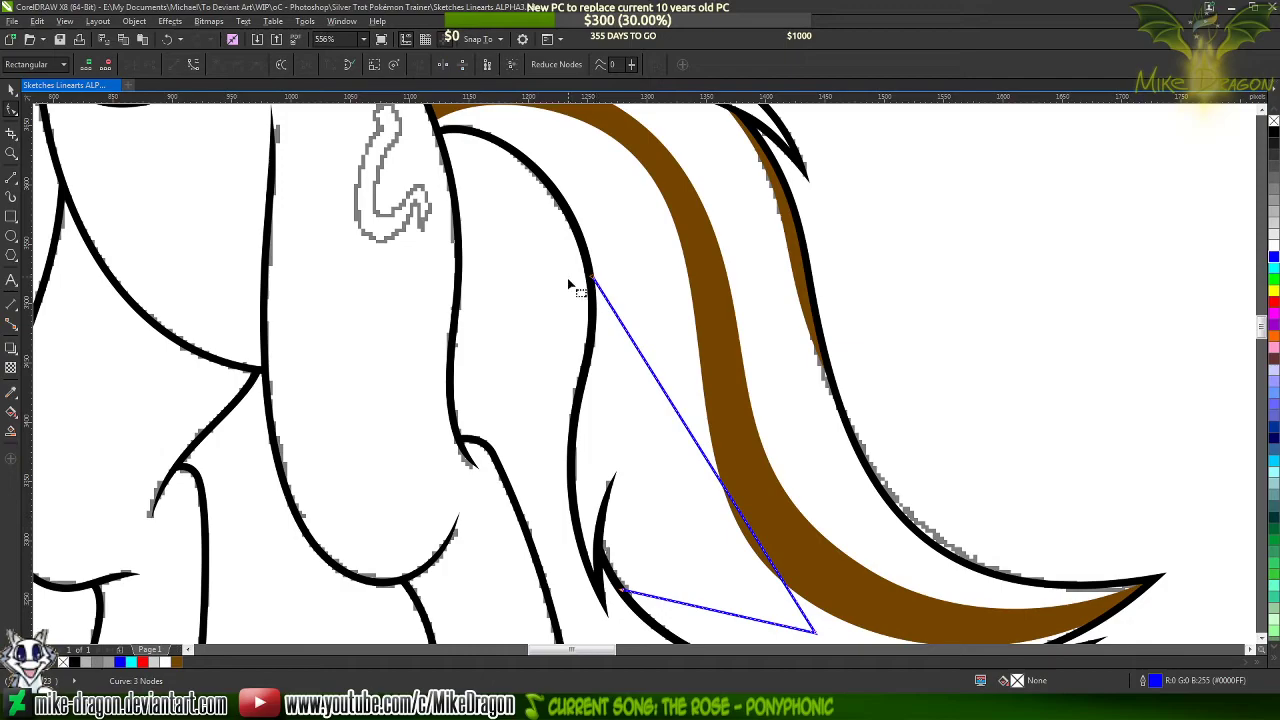
pyautogui.scroll(5, 600, 286)
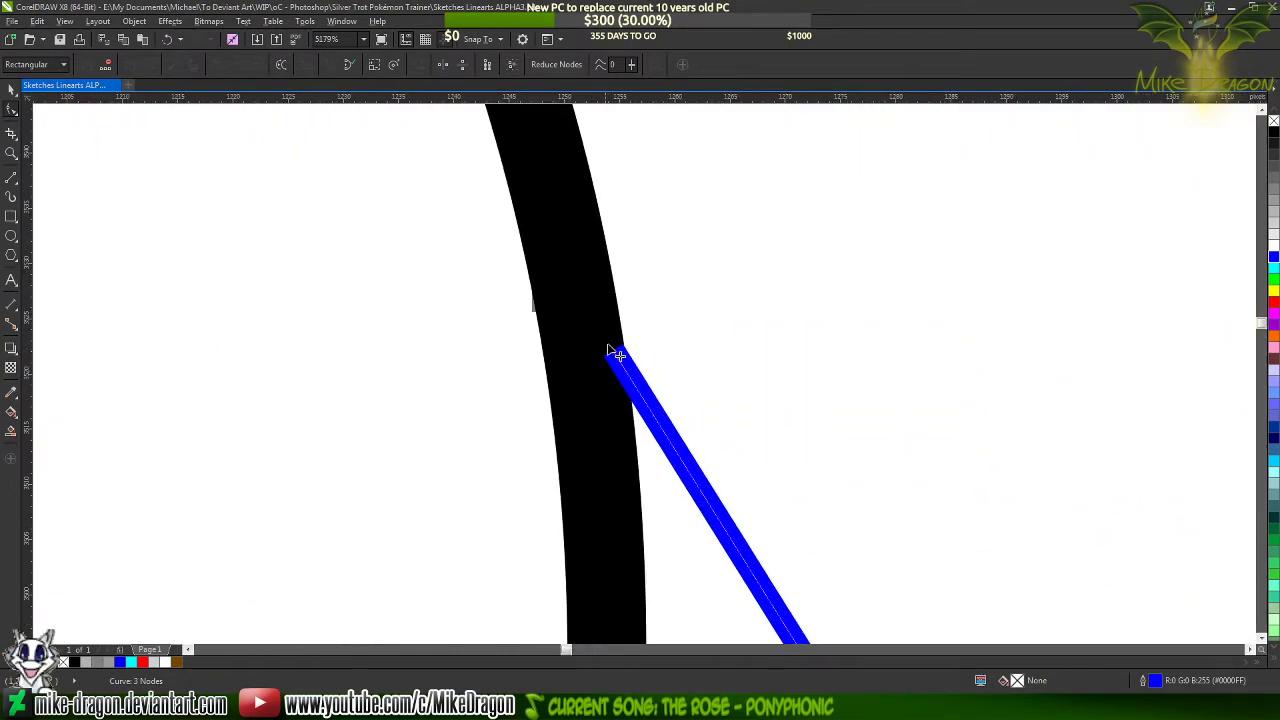
pyautogui.moveTo(611, 349); pyautogui.dragTo(572, 314)
pyautogui.scroll(-4, 590, 197)
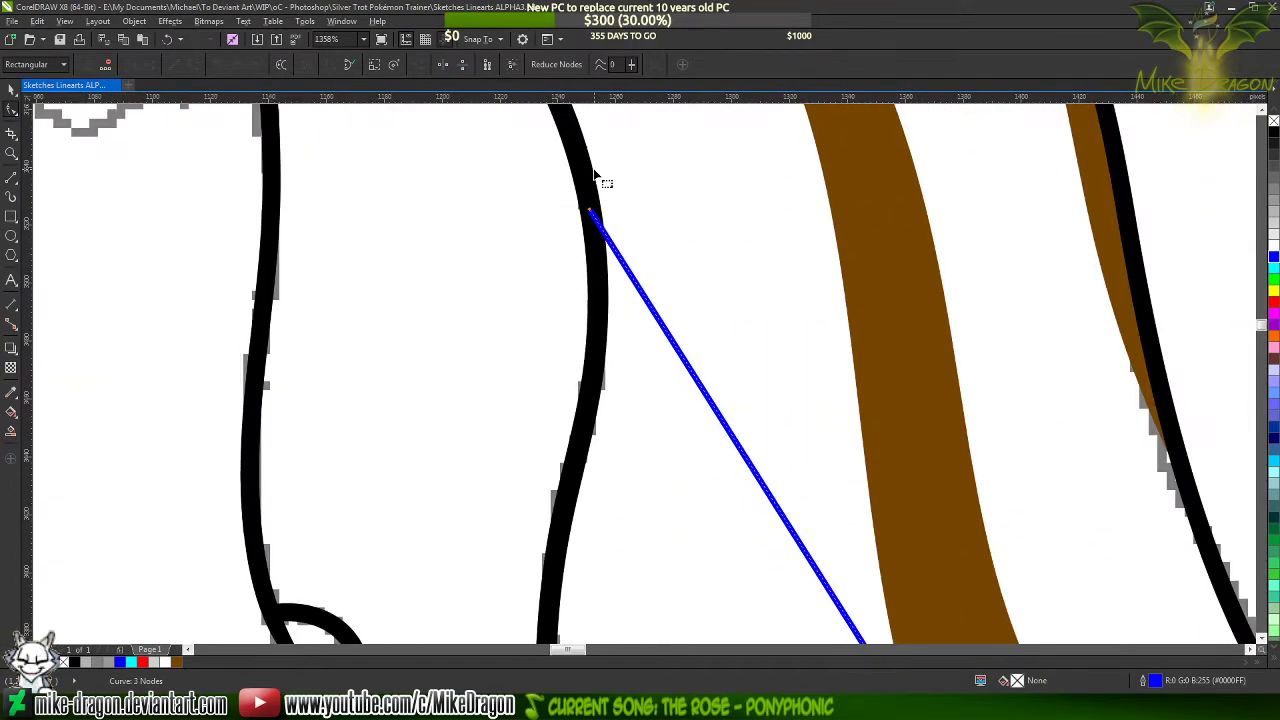
# Move the blue line's corner node away from the wide centre streak, toward the tail's lower tuft
pyautogui.press('space')
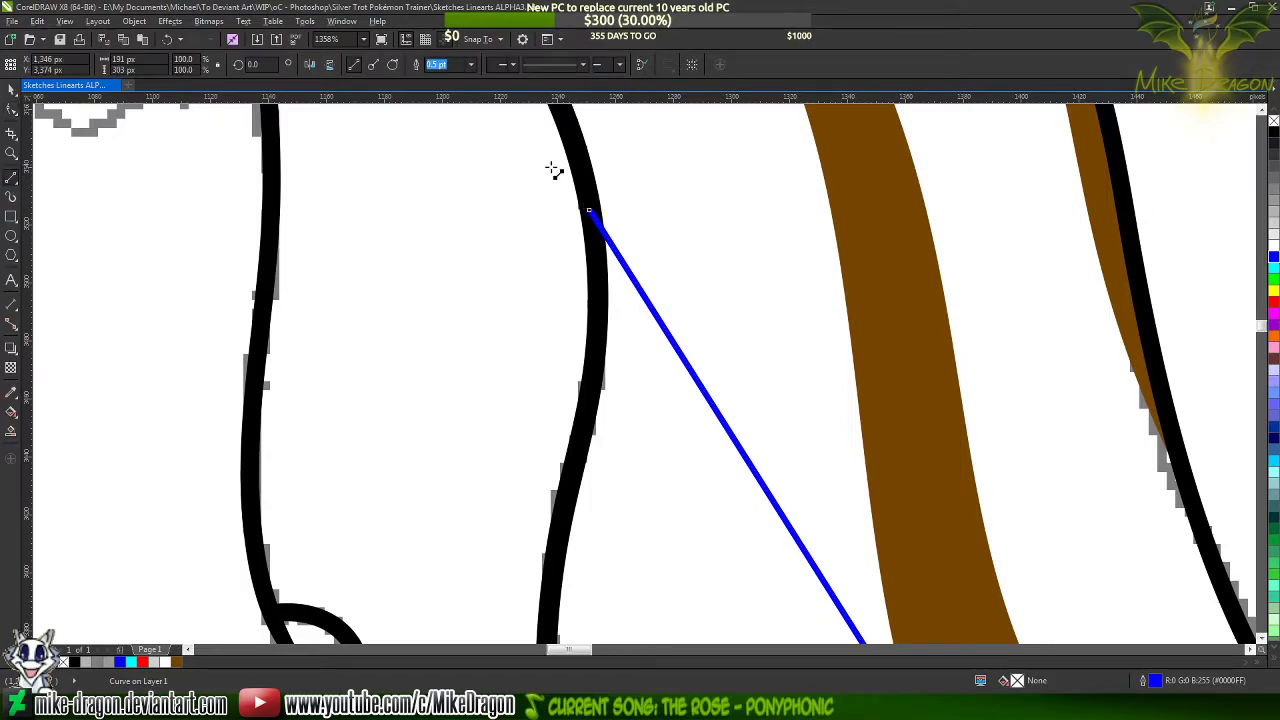
pyautogui.scroll(-2, 554, 166)
pyautogui.scroll(3, 478, 303)
pyautogui.scroll(-3, 478, 303)
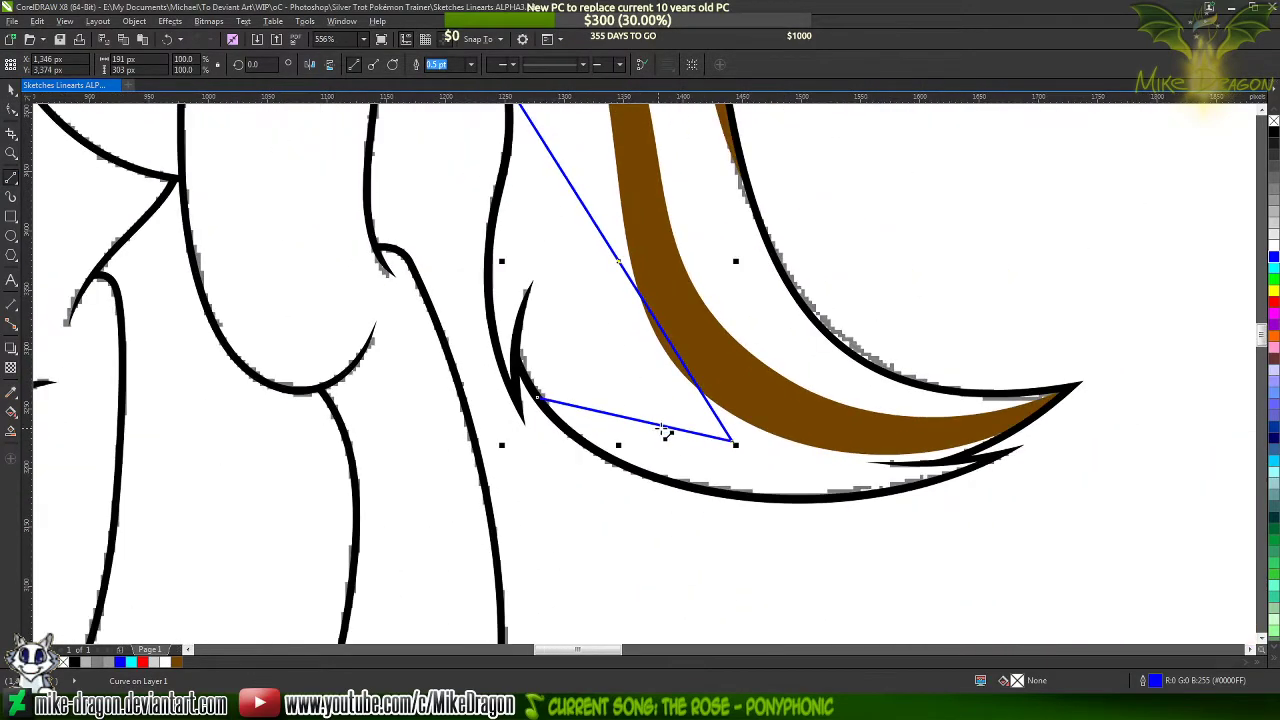
pyautogui.press('F10')
pyautogui.scroll(1, 575, 345)
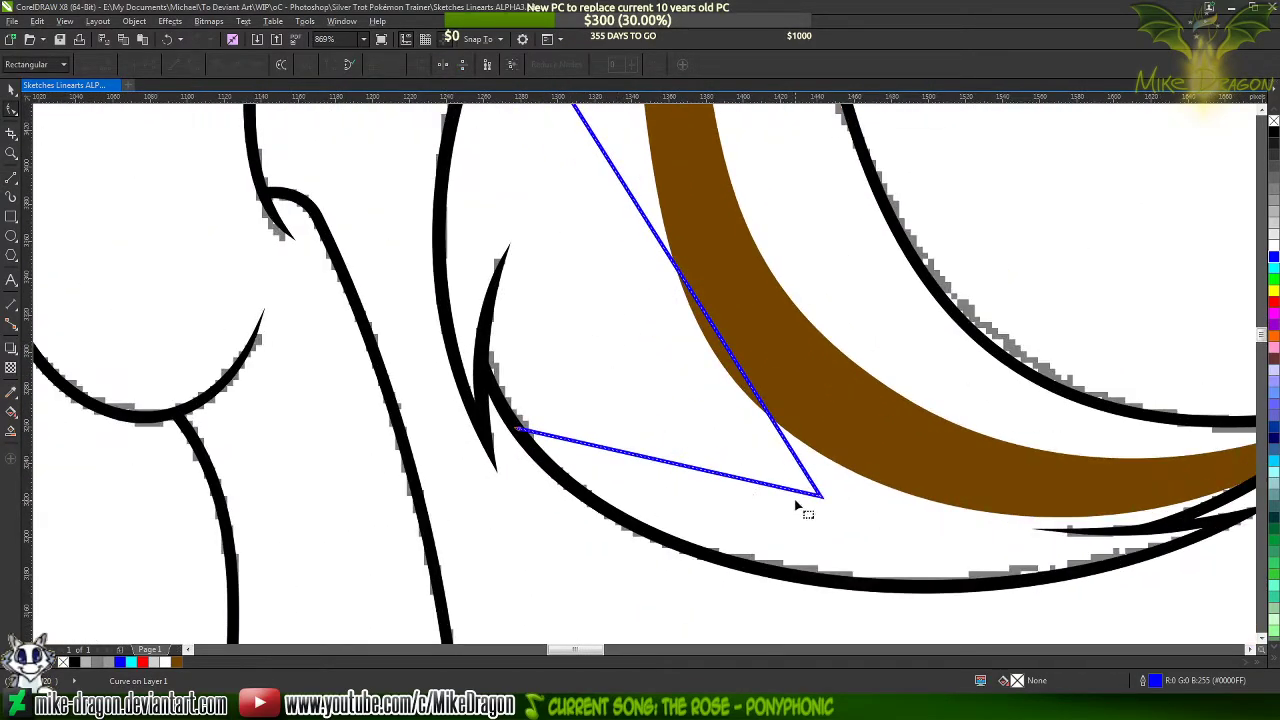
pyautogui.moveTo(820, 496); pyautogui.dragTo(718, 478)
pyautogui.scroll(-2, 724, 512)
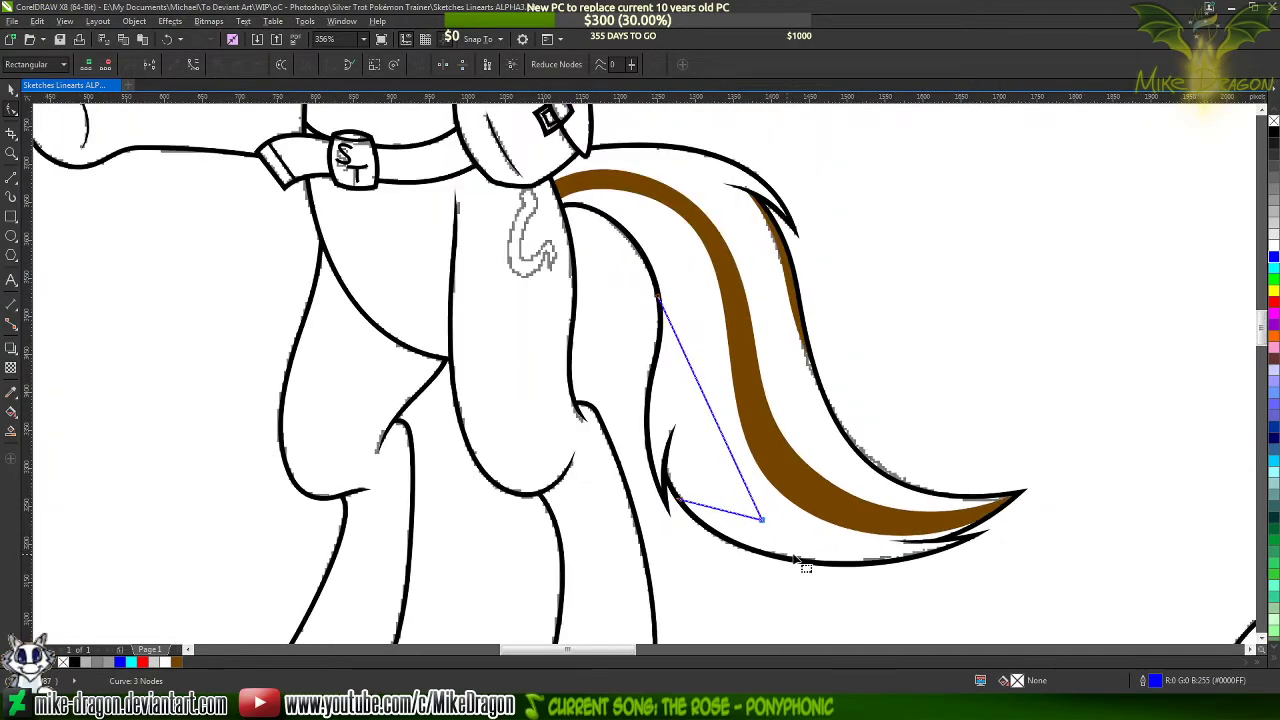
# Extend the blue line from its lower end along the black outline, around the tuft's notch and onto the tail's inner outline
pyautogui.click(9, 175)
pyautogui.scroll(4, 692, 532)
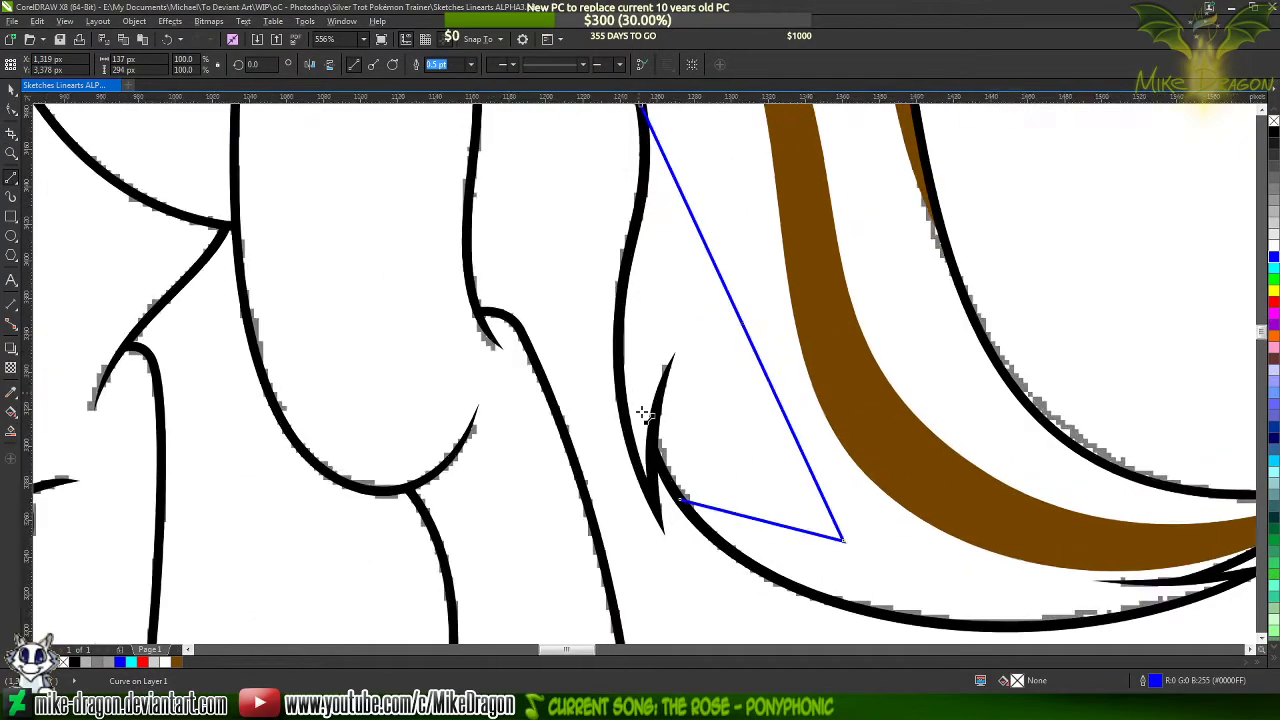
pyautogui.scroll(1, 655, 500)
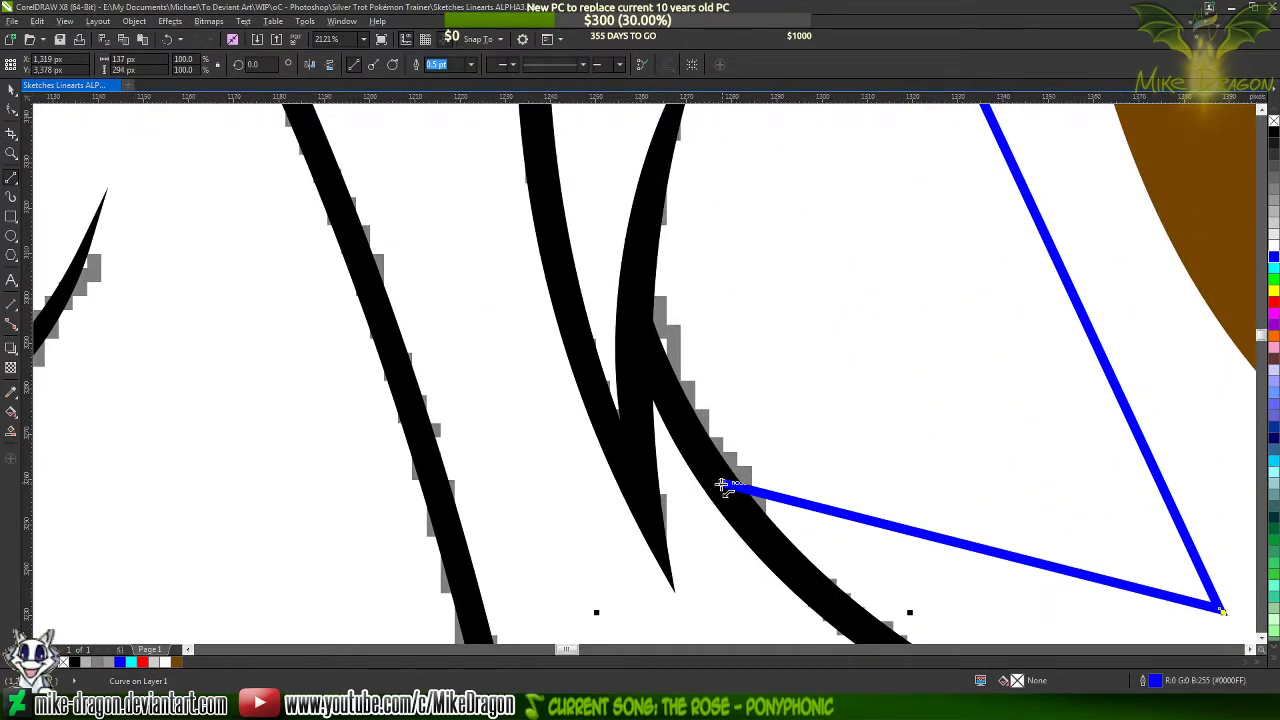
pyautogui.click(724, 485)
pyautogui.click(688, 430)
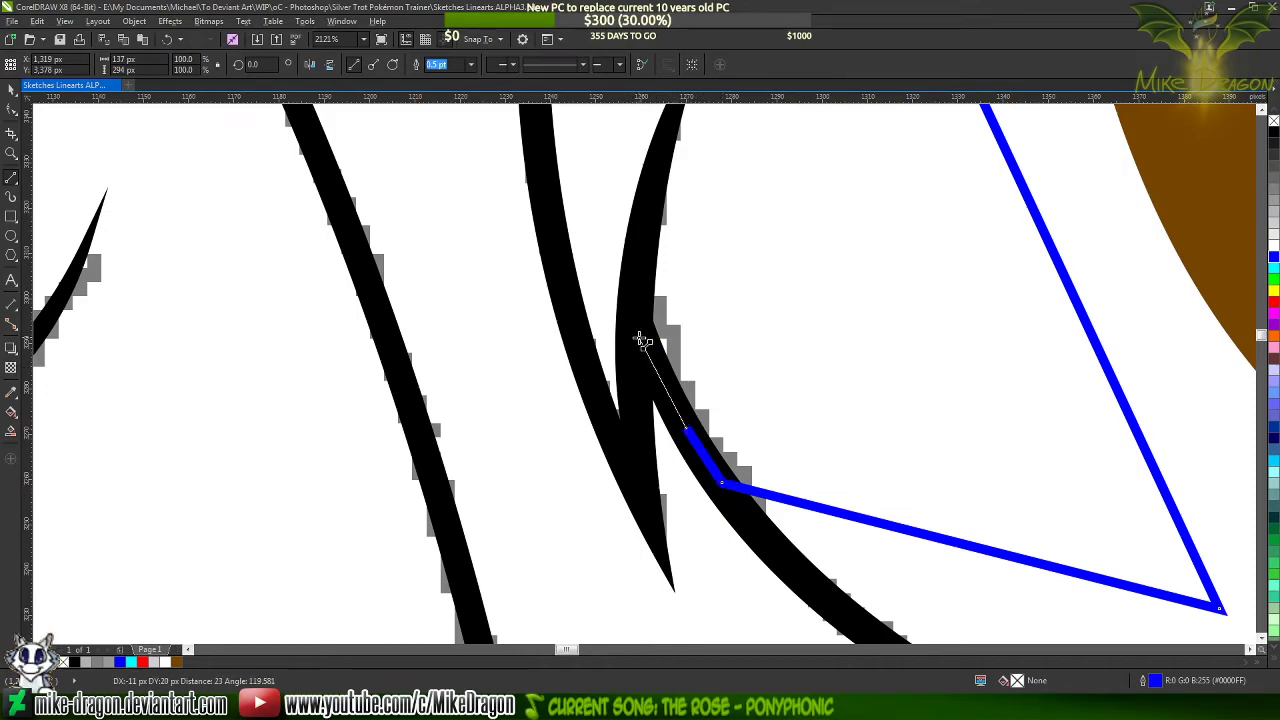
pyautogui.click(638, 340)
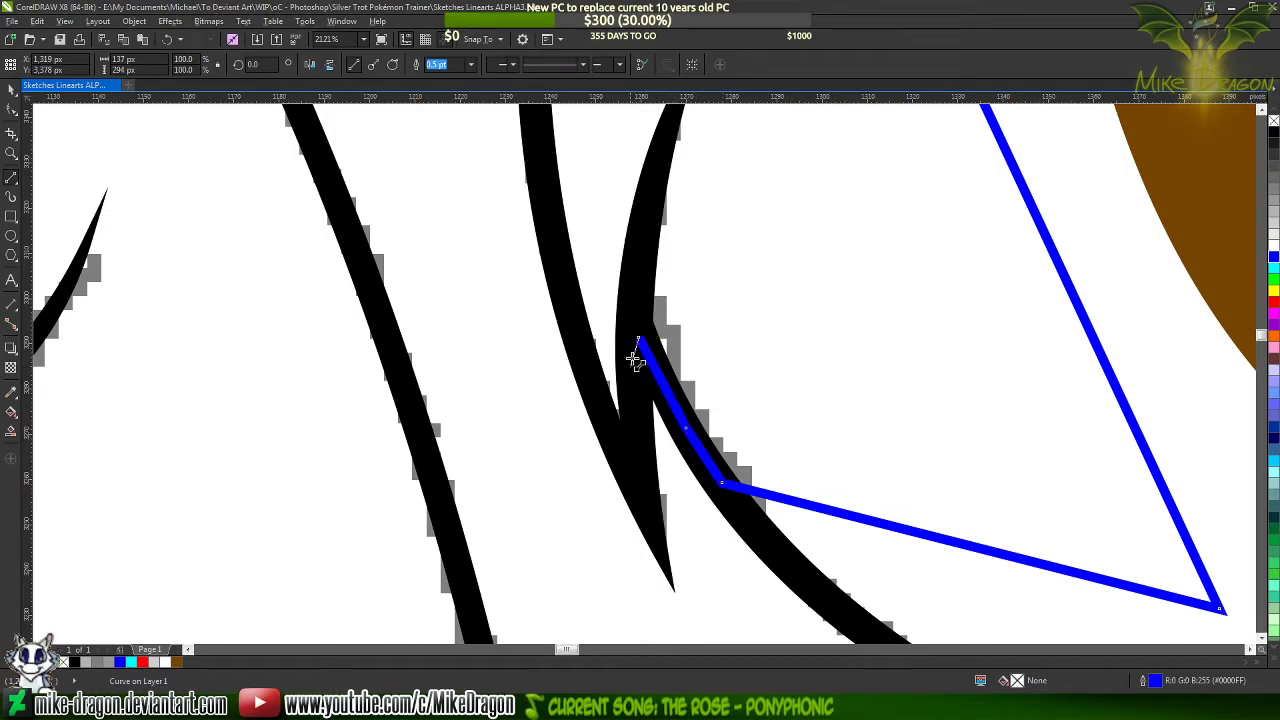
pyautogui.click(634, 463)
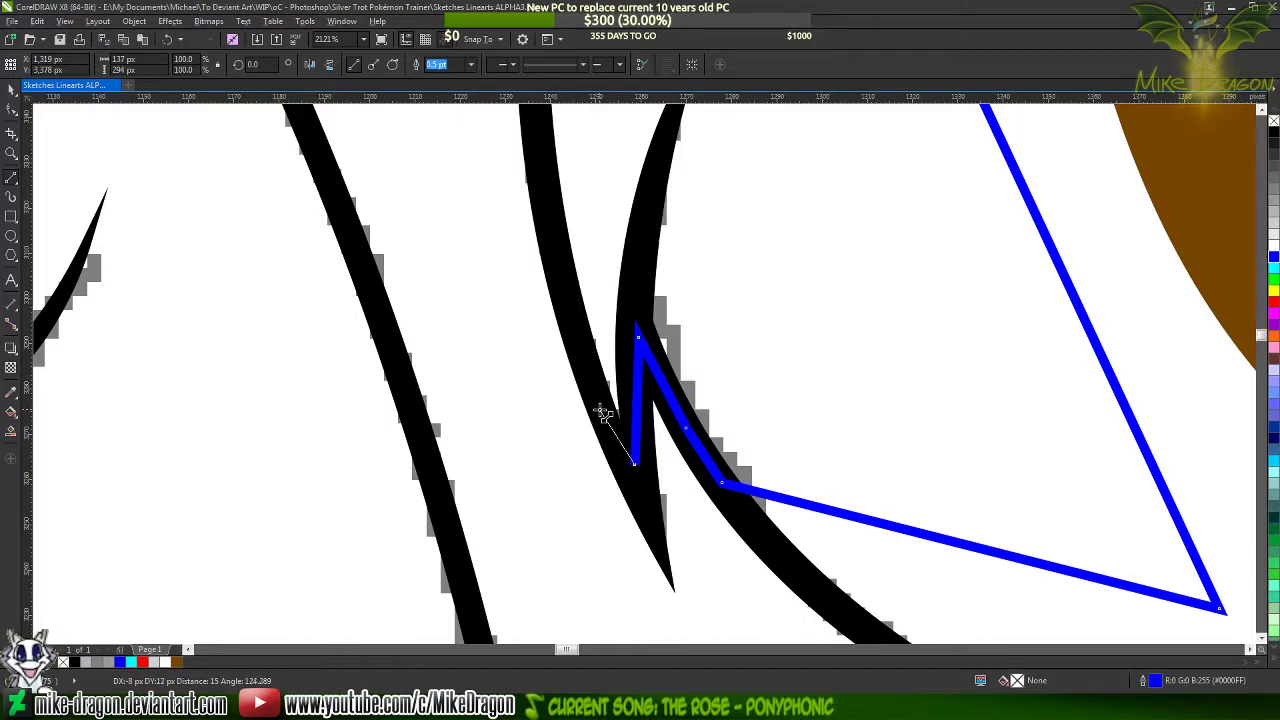
pyautogui.click(599, 407)
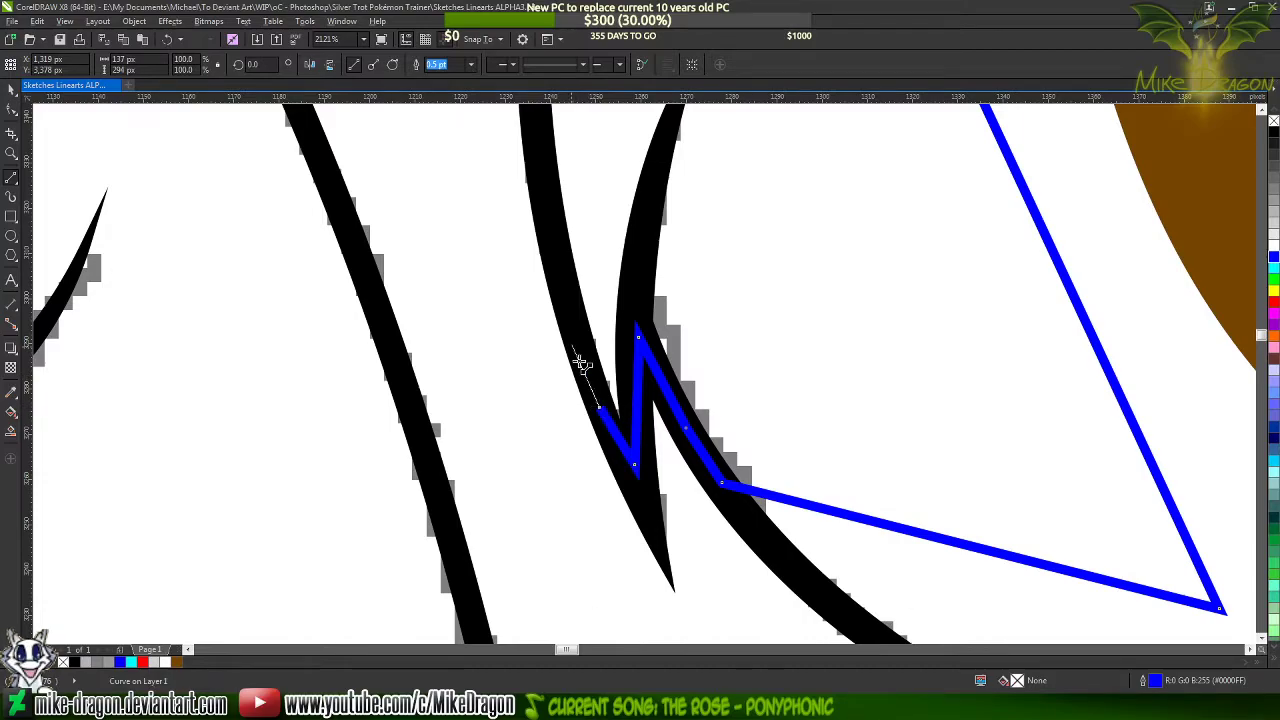
pyautogui.doubleClick(553, 235)
# Continue the blue line up the tail's inner outline and close the shape at its upper starting node
pyautogui.scroll(3, 553, 235)
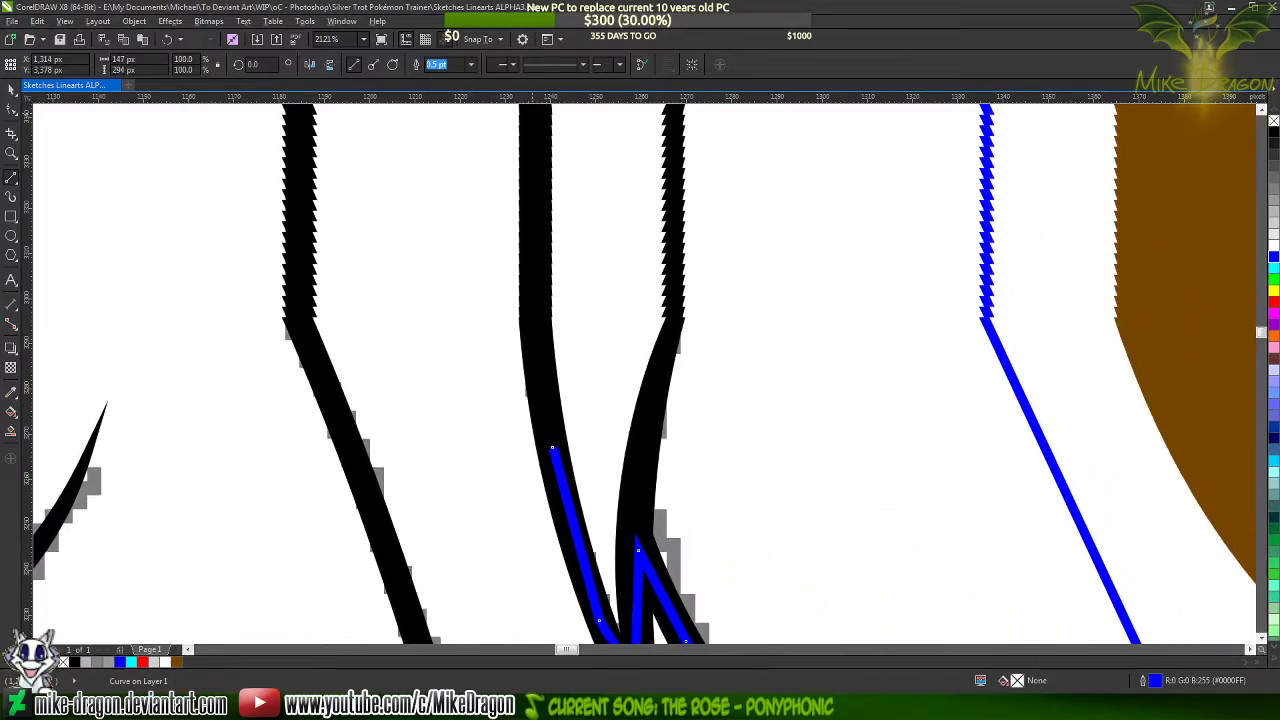
pyautogui.moveTo(552, 554)
pyautogui.mouseDown()
pyautogui.moveTo(546, 357)
pyautogui.moveTo(532, 397)
pyautogui.mouseUp()
pyautogui.scroll(1, 535, 397)
pyautogui.scroll(2, 532, 405)
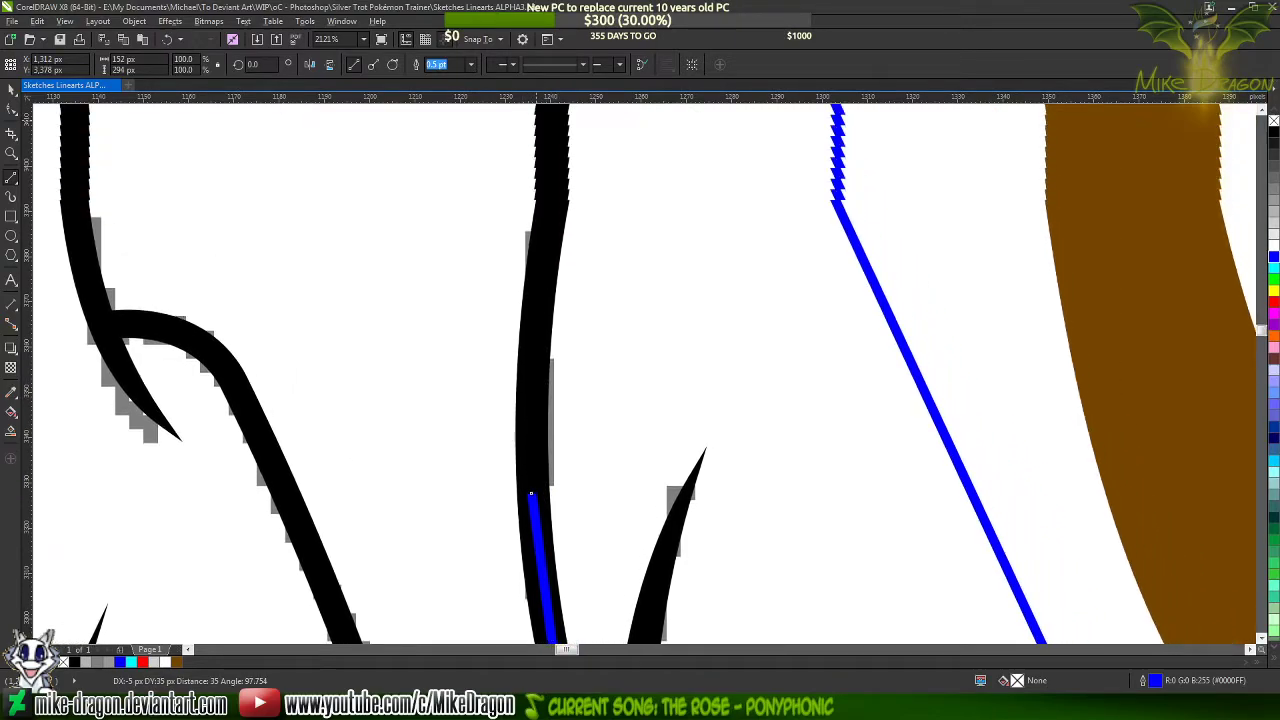
pyautogui.click(538, 390)
pyautogui.scroll(2, 538, 392)
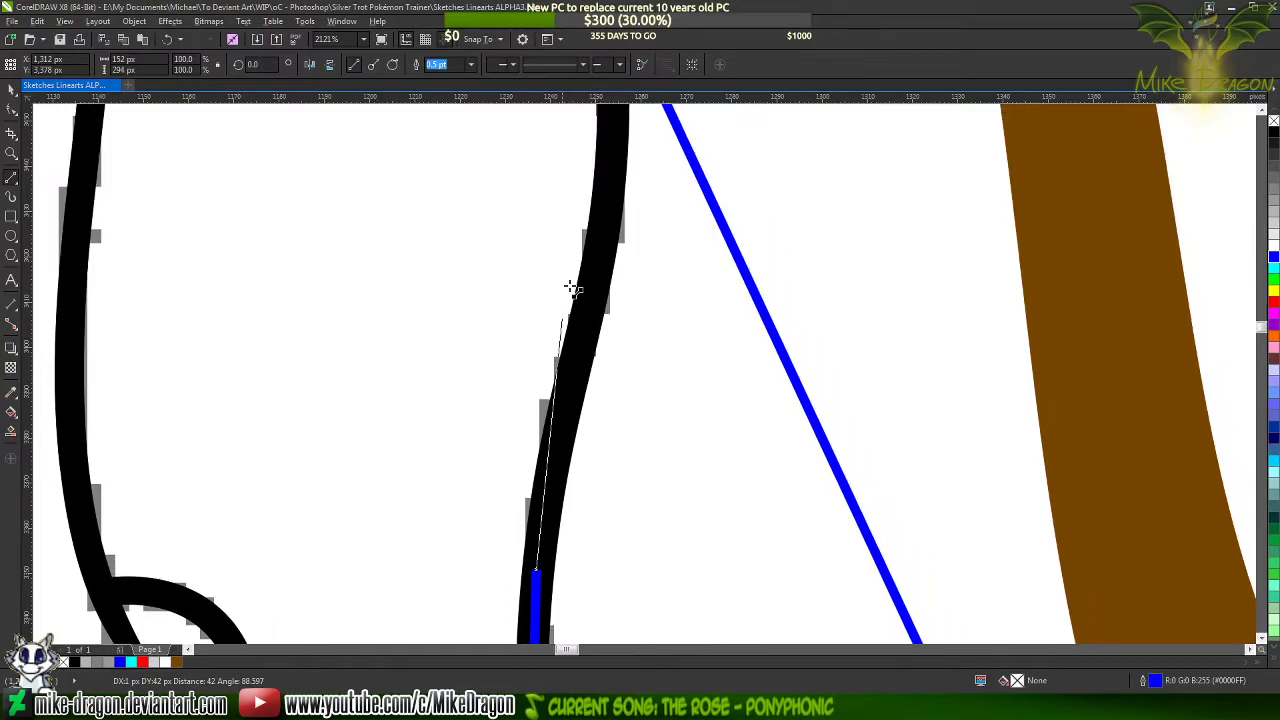
pyautogui.click(549, 440)
pyautogui.scroll(1, 549, 440)
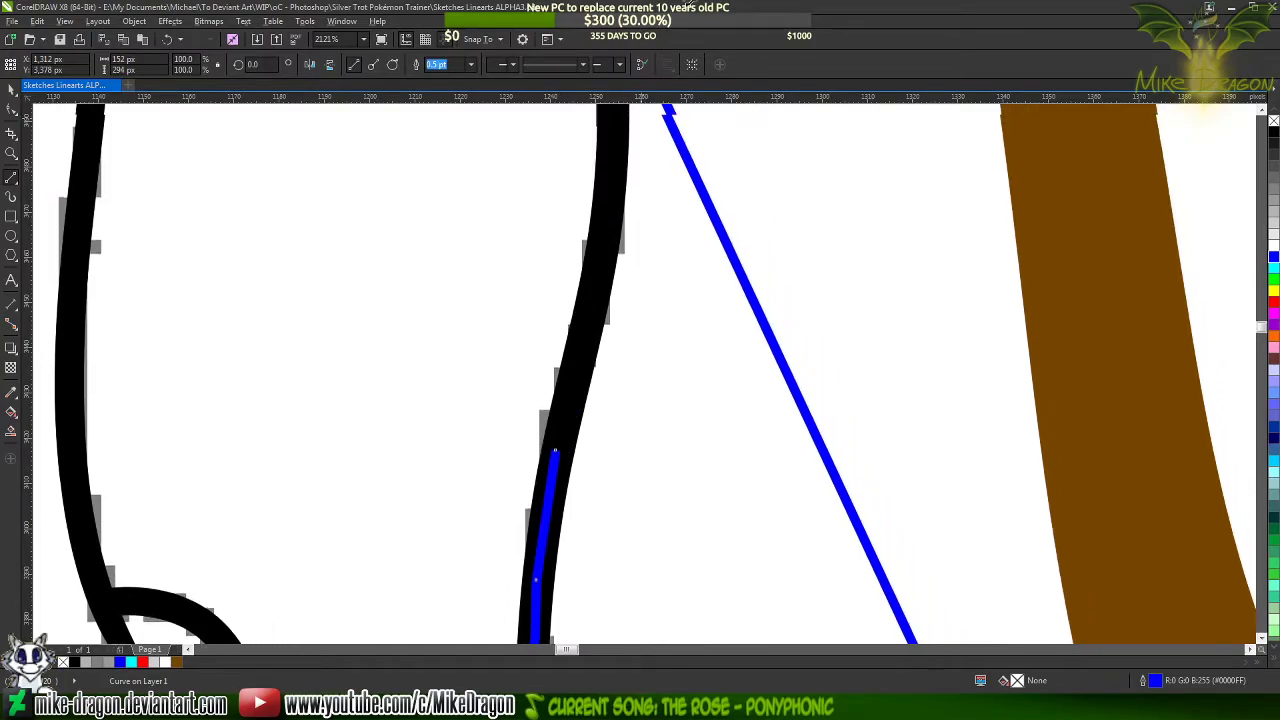
pyautogui.scroll(1, 609, 243)
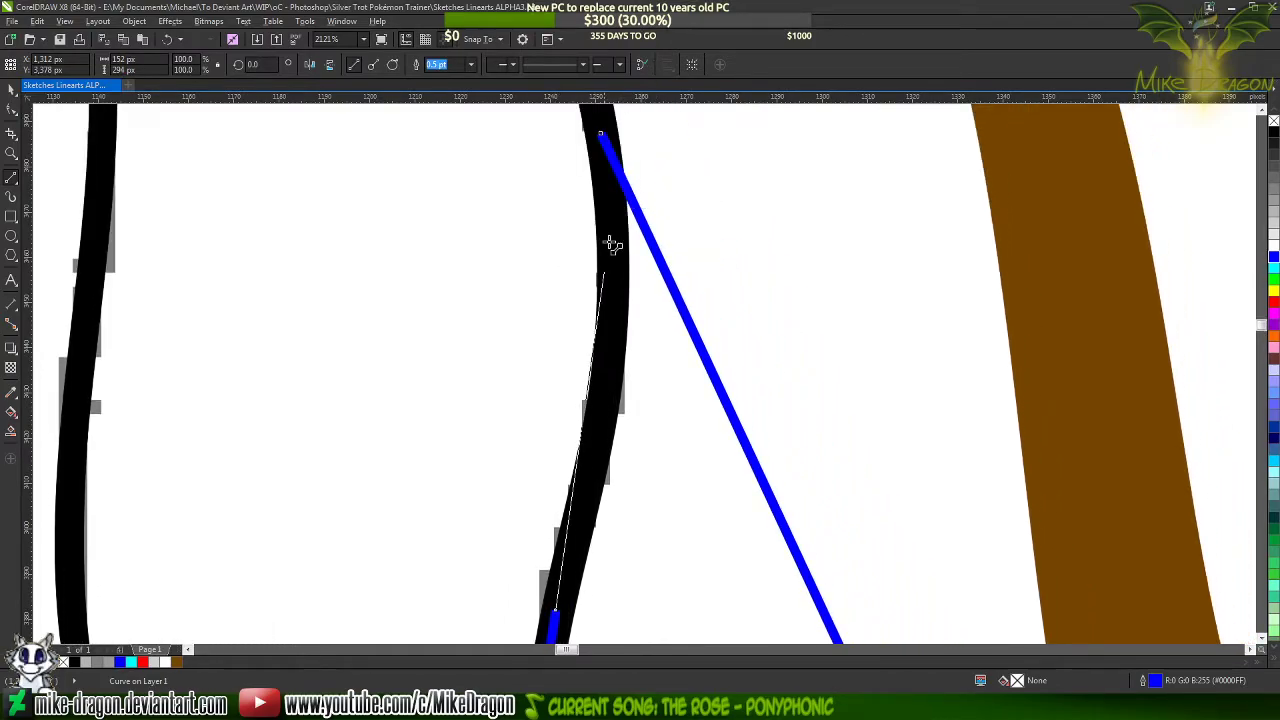
pyautogui.click(594, 425)
pyautogui.scroll(1, 597, 380)
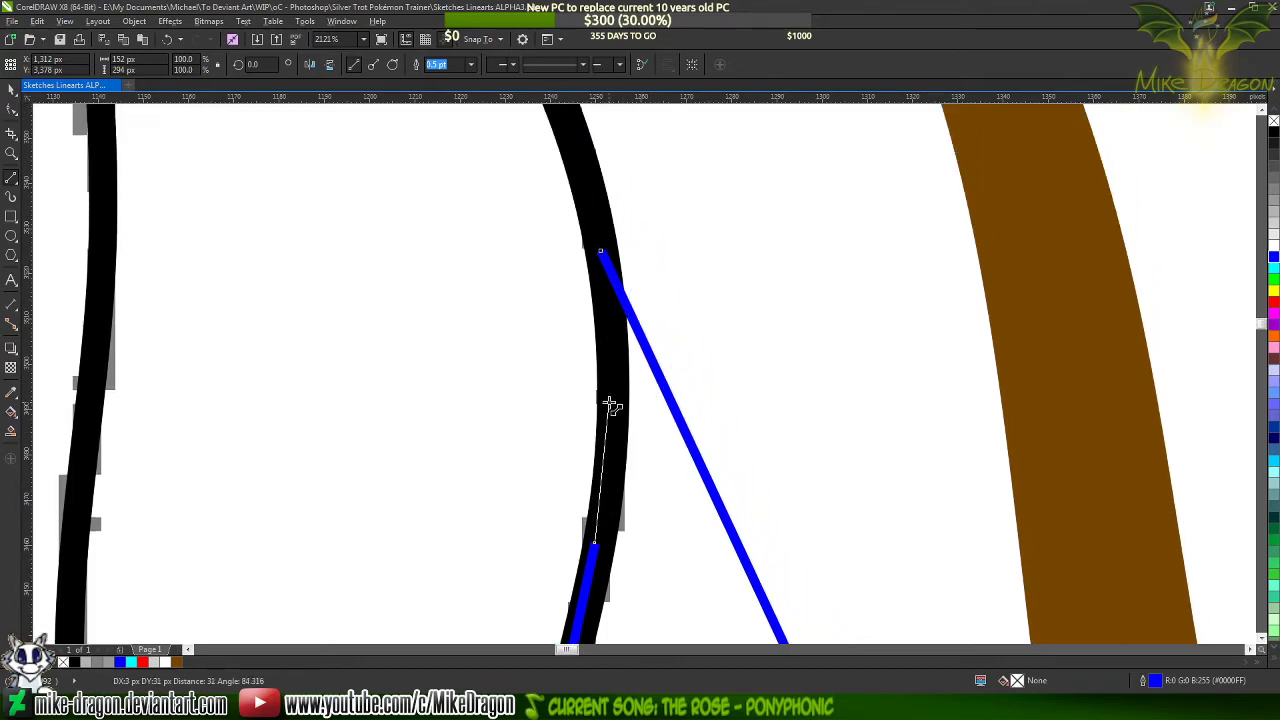
pyautogui.click(600, 251)
pyautogui.scroll(-3, 586, 150)
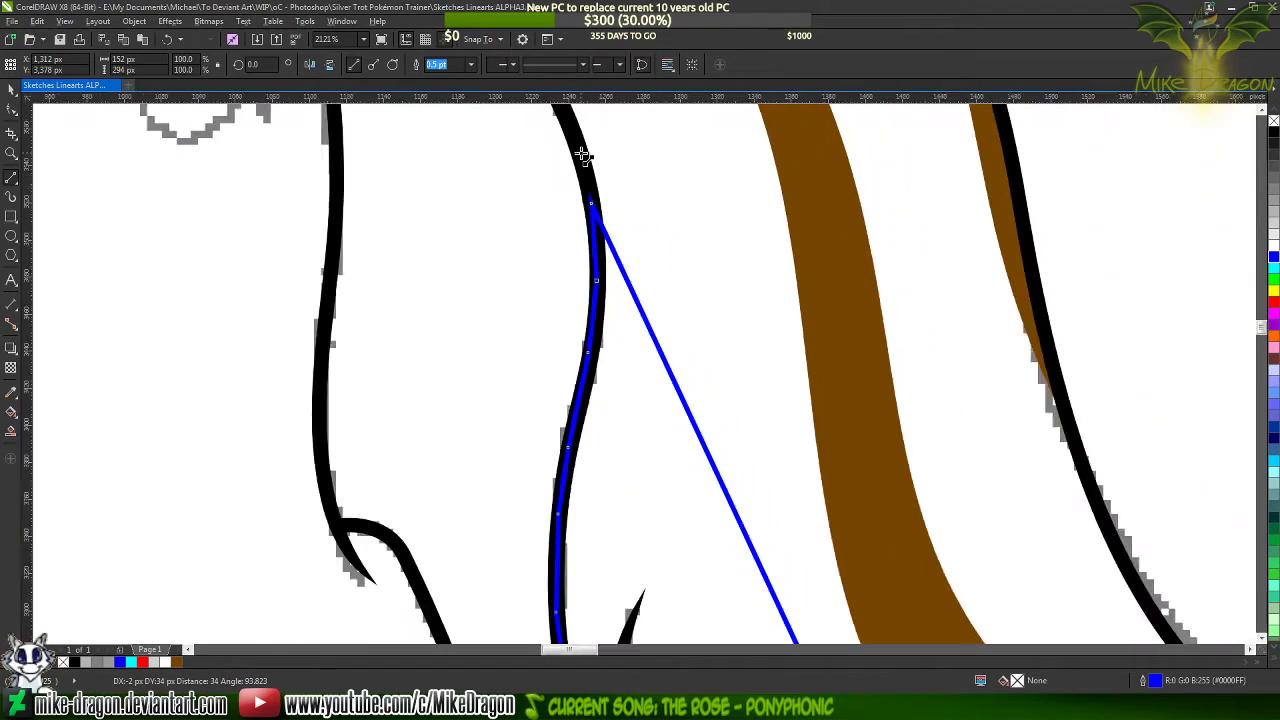
# Select all nodes of the closed blue shape and convert its segments to curves
pyautogui.press('F10')
pyautogui.moveTo(523, 120); pyautogui.dragTo(818, 609)
pyautogui.rightClick(644, 372)
pyautogui.click(685, 422)
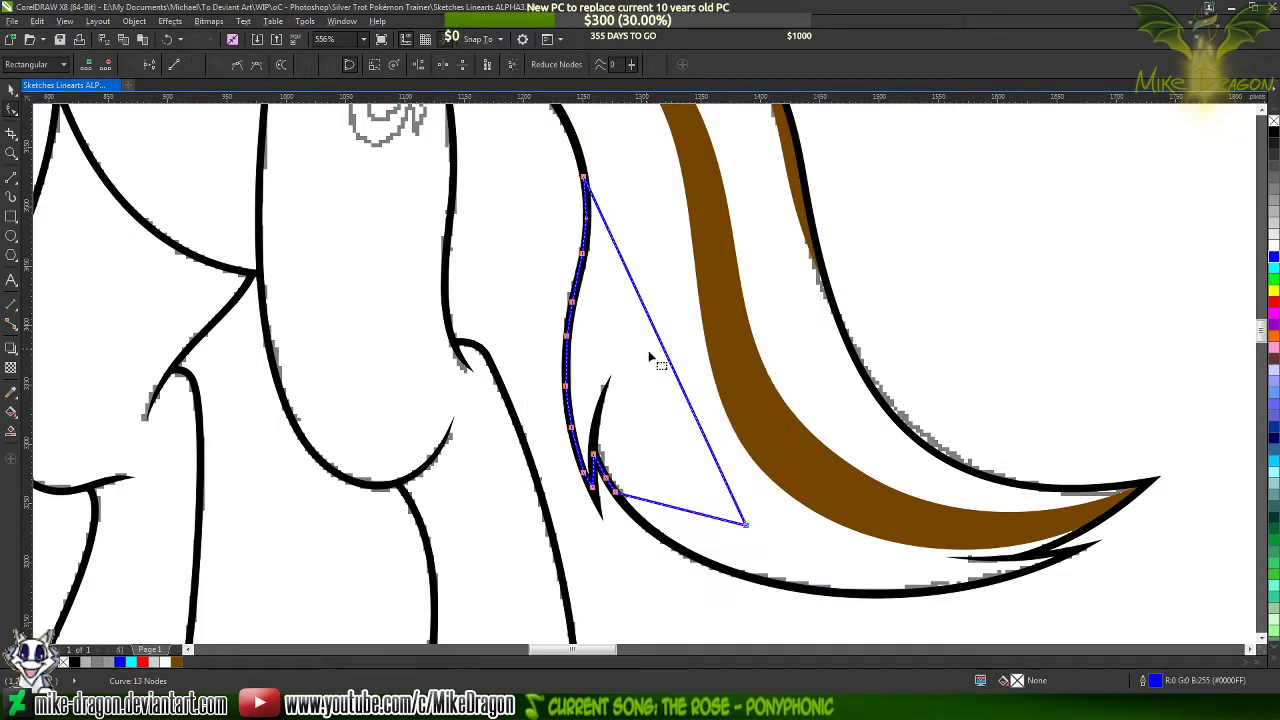
# Bend the blue shape's long straight right edge into a smooth S-like curve sweeping from its upper node down to the pointed tip
pyautogui.click(586, 178)
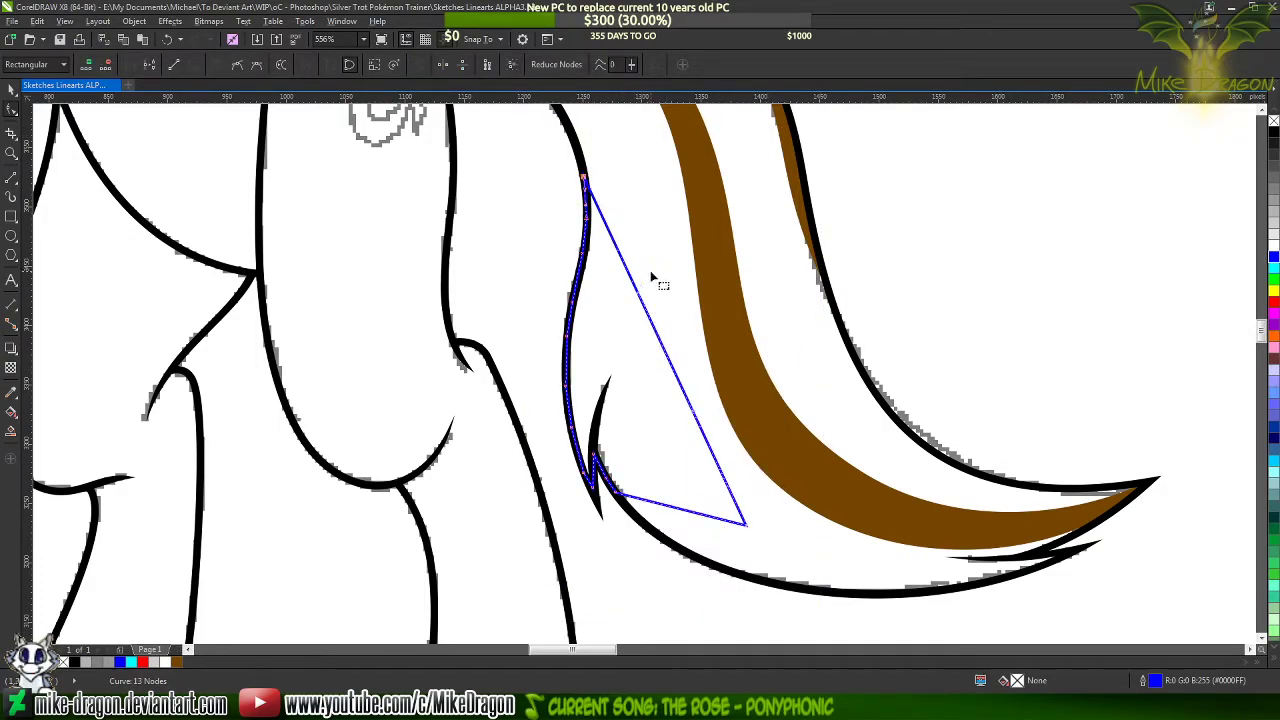
pyautogui.moveTo(645, 302); pyautogui.dragTo(700, 316)
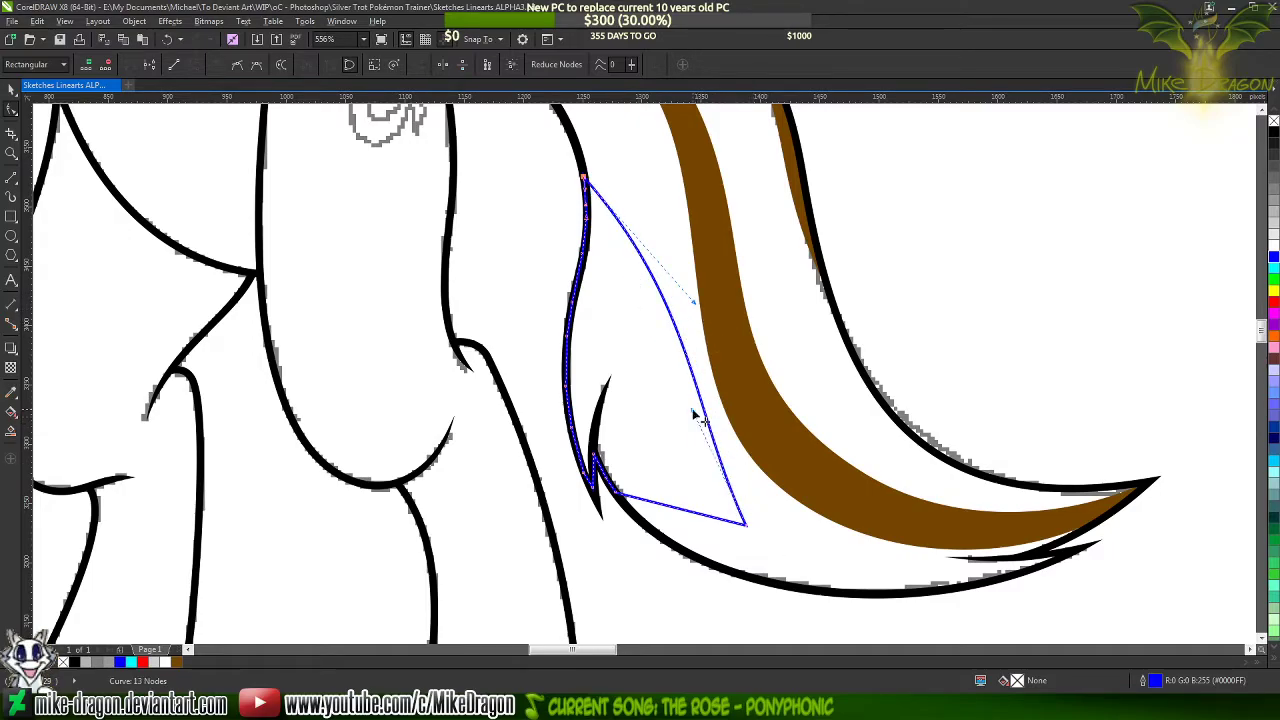
pyautogui.moveTo(693, 412); pyautogui.dragTo(542, 356)
pyautogui.moveTo(694, 305); pyautogui.dragTo(676, 348)
pyautogui.moveTo(544, 356); pyautogui.dragTo(596, 452)
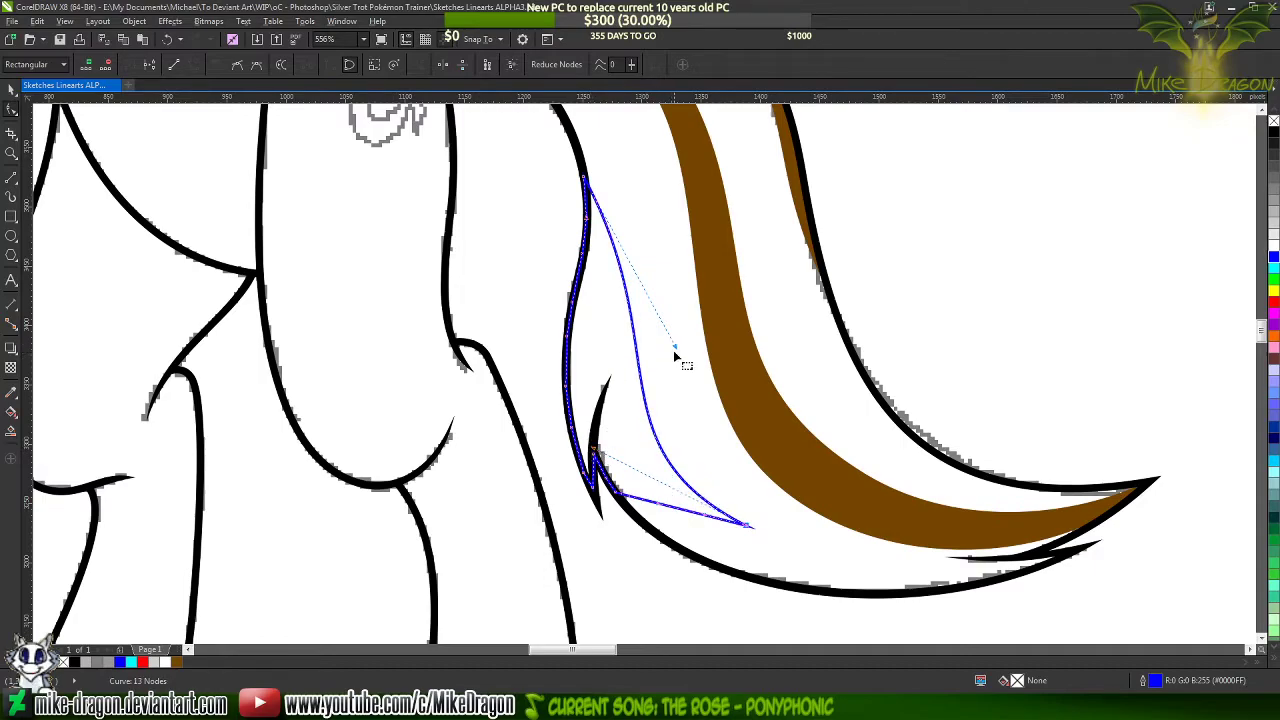
pyautogui.moveTo(675, 350); pyautogui.dragTo(632, 325)
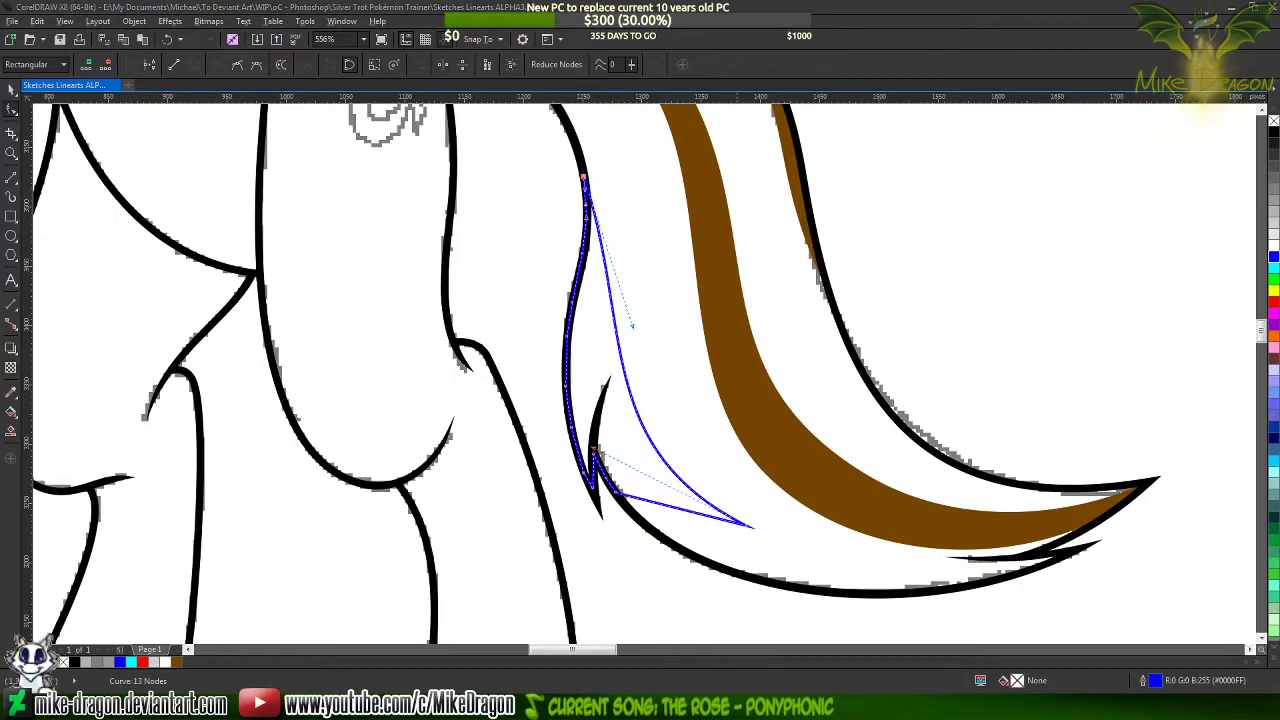
# Check the reference, then refine the long edge's curve handles and nudge the blue shape's tip node slightly upward
pyautogui.hotkey('alt', 'Tab')
pyautogui.hotkey('alt', 'Tab')
pyautogui.scroll(-2, 402, 492)
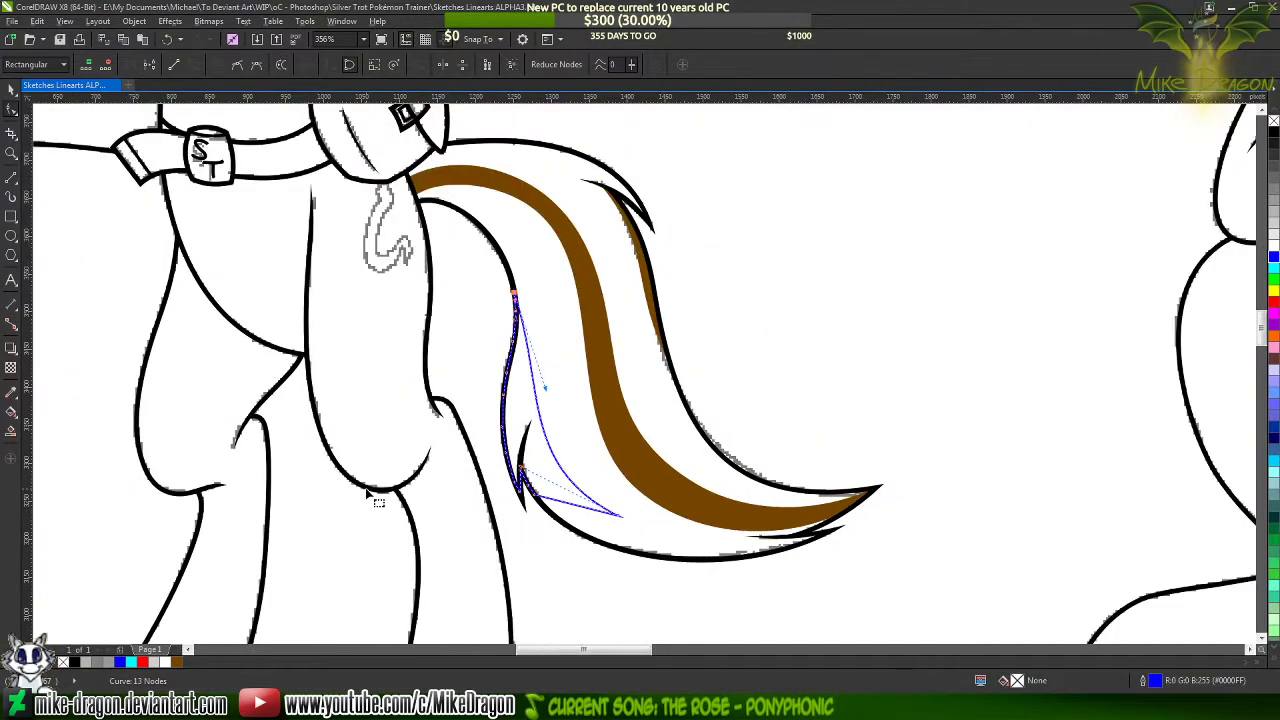
pyautogui.scroll(1, 488, 495)
pyautogui.moveTo(570, 364); pyautogui.dragTo(564, 378)
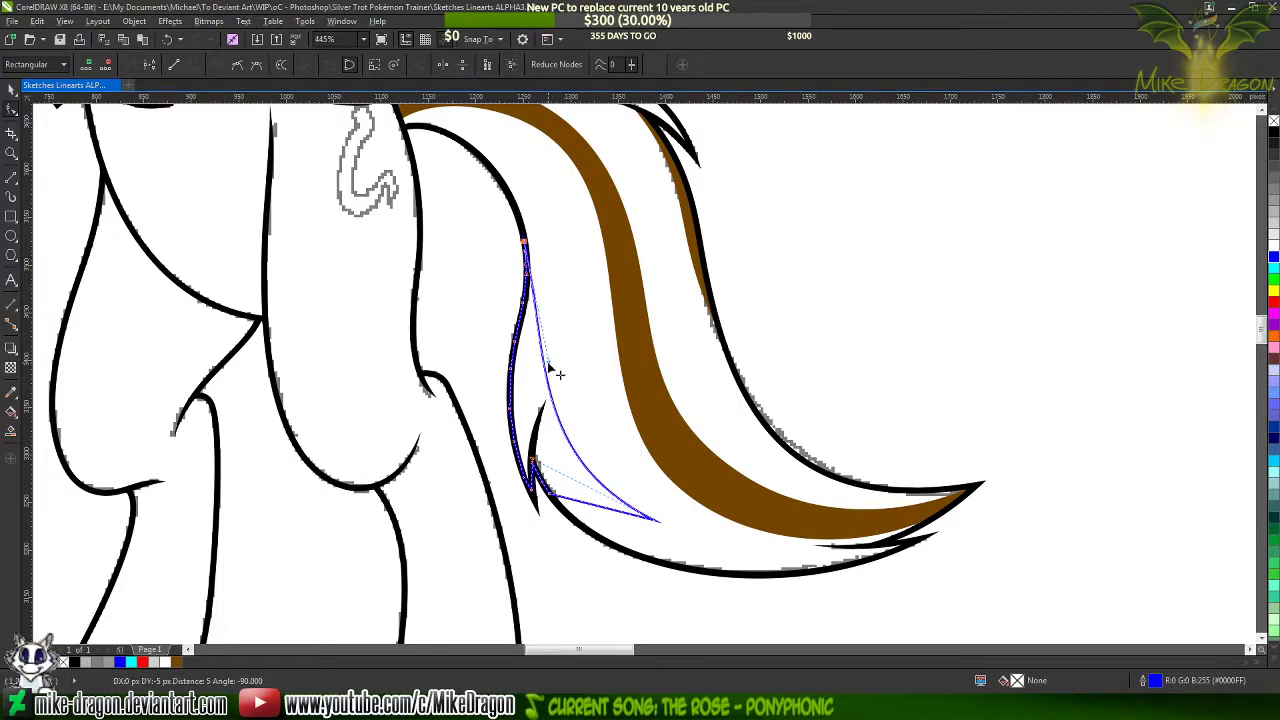
pyautogui.moveTo(549, 467); pyautogui.dragTo(541, 450)
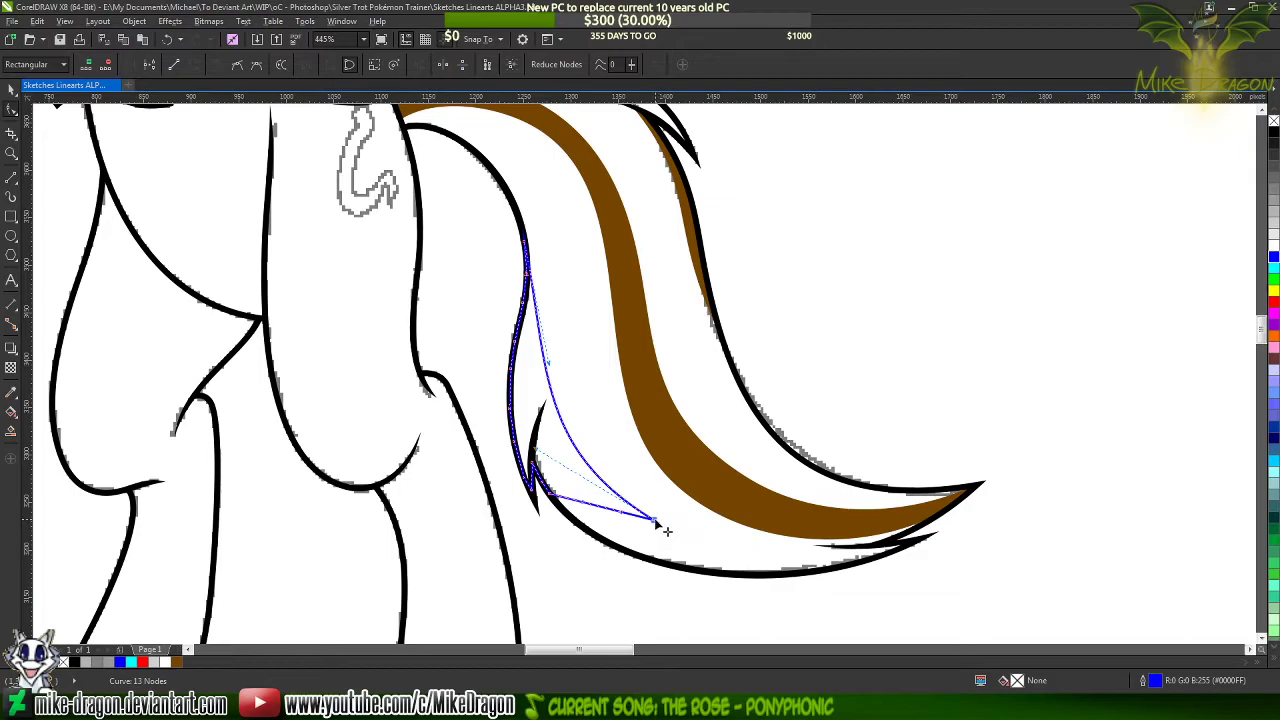
pyautogui.moveTo(662, 521); pyautogui.dragTo(660, 516)
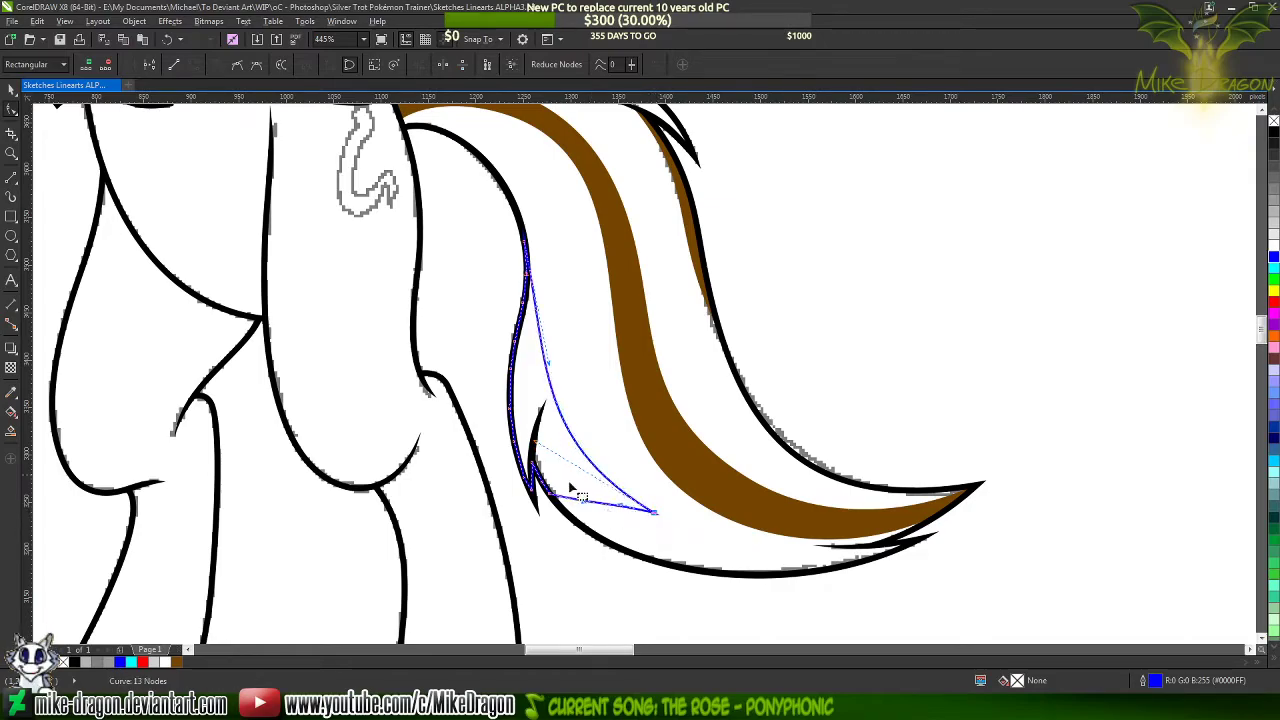
# Shift the node beside the tuft's notch along the black outline and bow the blue shape's lower edge downward toward the tip
pyautogui.scroll(2, 577, 500)
pyautogui.scroll(2, 577, 500)
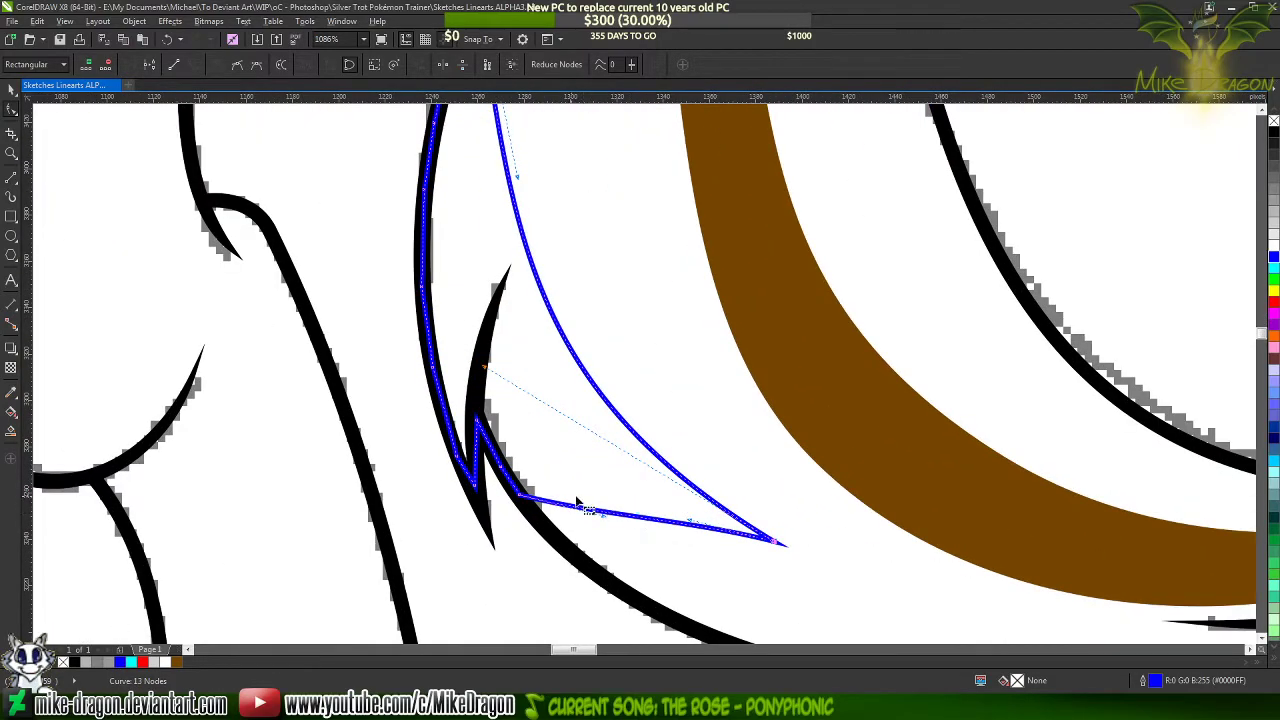
pyautogui.moveTo(521, 496); pyautogui.dragTo(515, 483)
pyautogui.moveTo(640, 514); pyautogui.dragTo(632, 532)
pyautogui.scroll(-3, 632, 532)
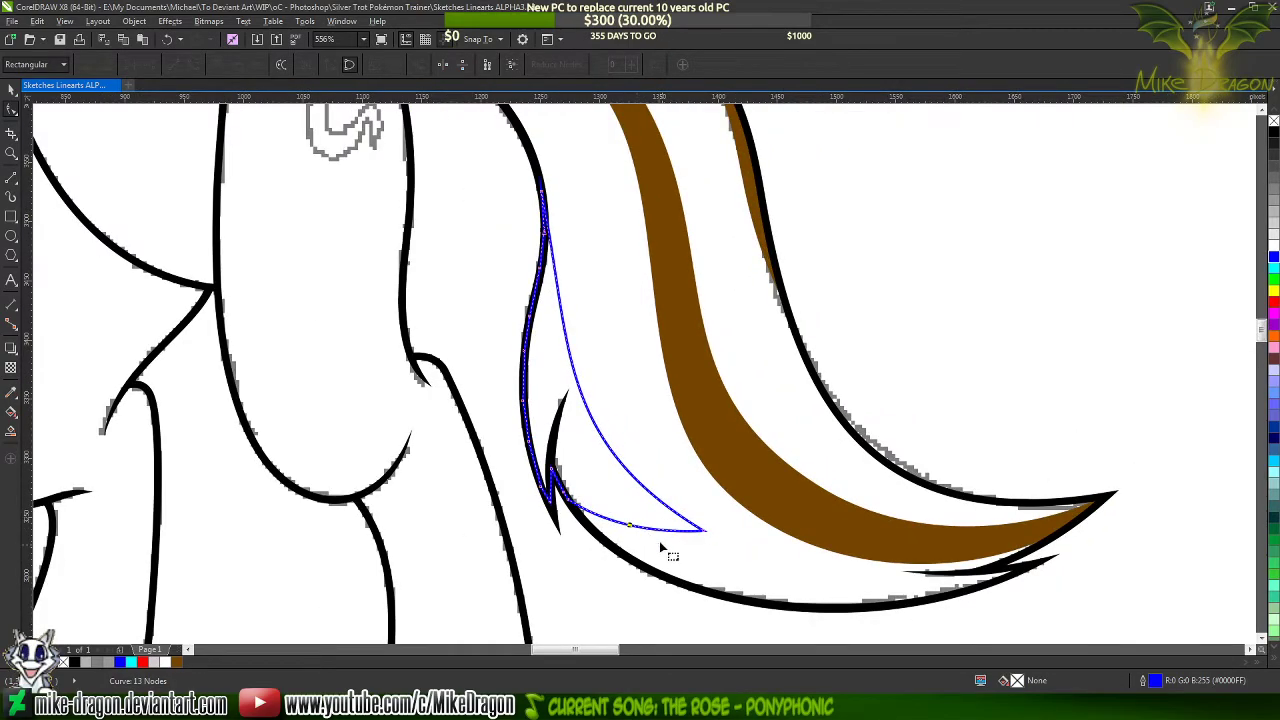
pyautogui.scroll(2, 659, 541)
pyautogui.click(726, 523)
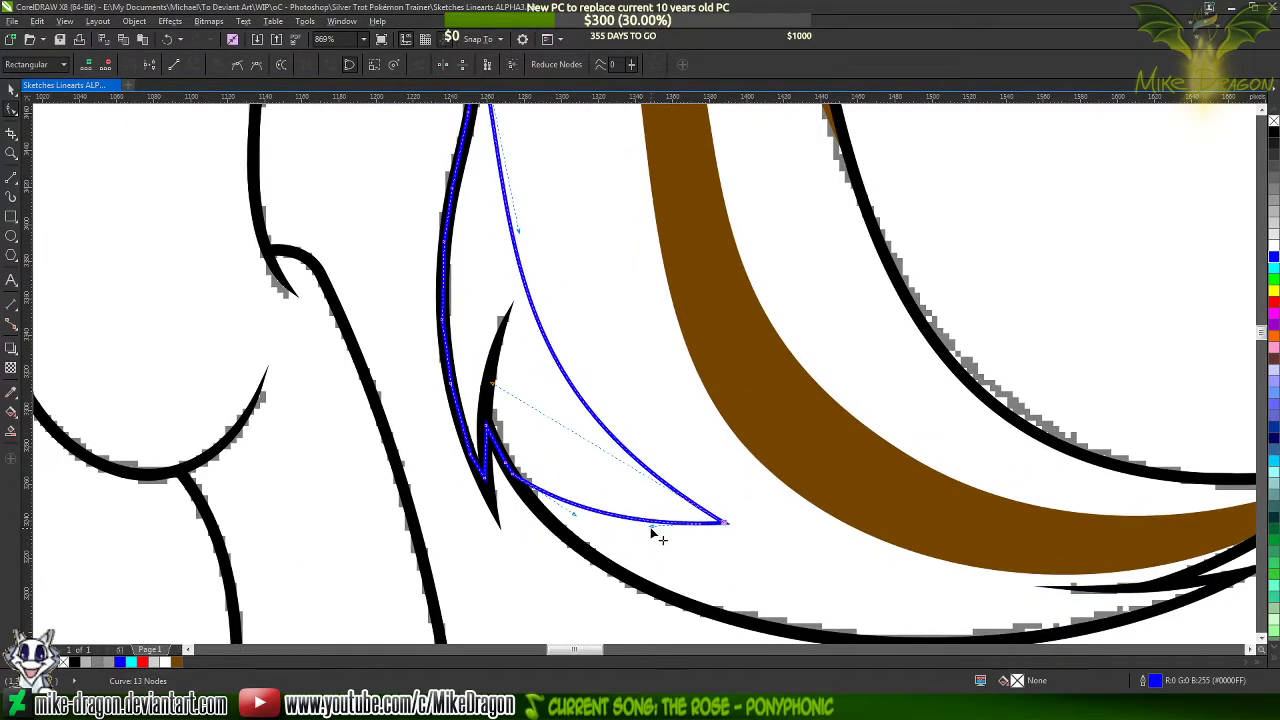
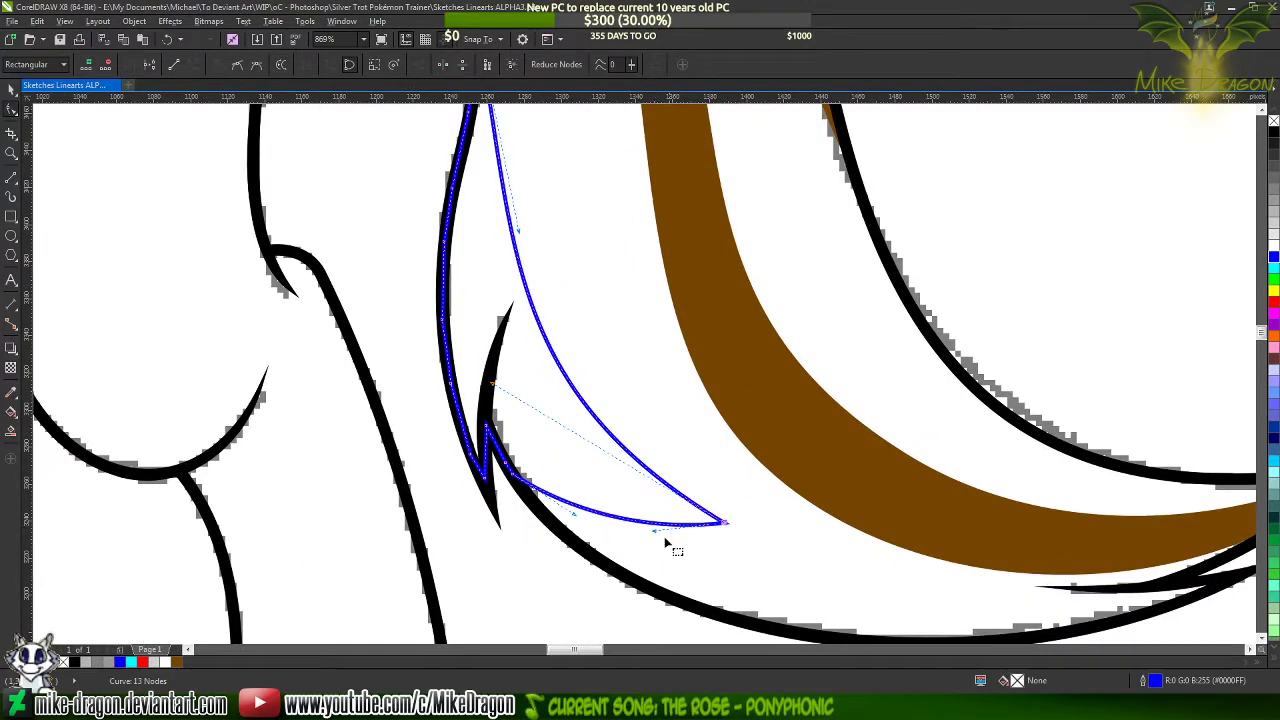
# Switch to the reference drawing in Paint to compare its tail highlights with the lineart, and return to CorelDRAW
pyautogui.scroll(-3, 669, 543)
pyautogui.click(645, 410)
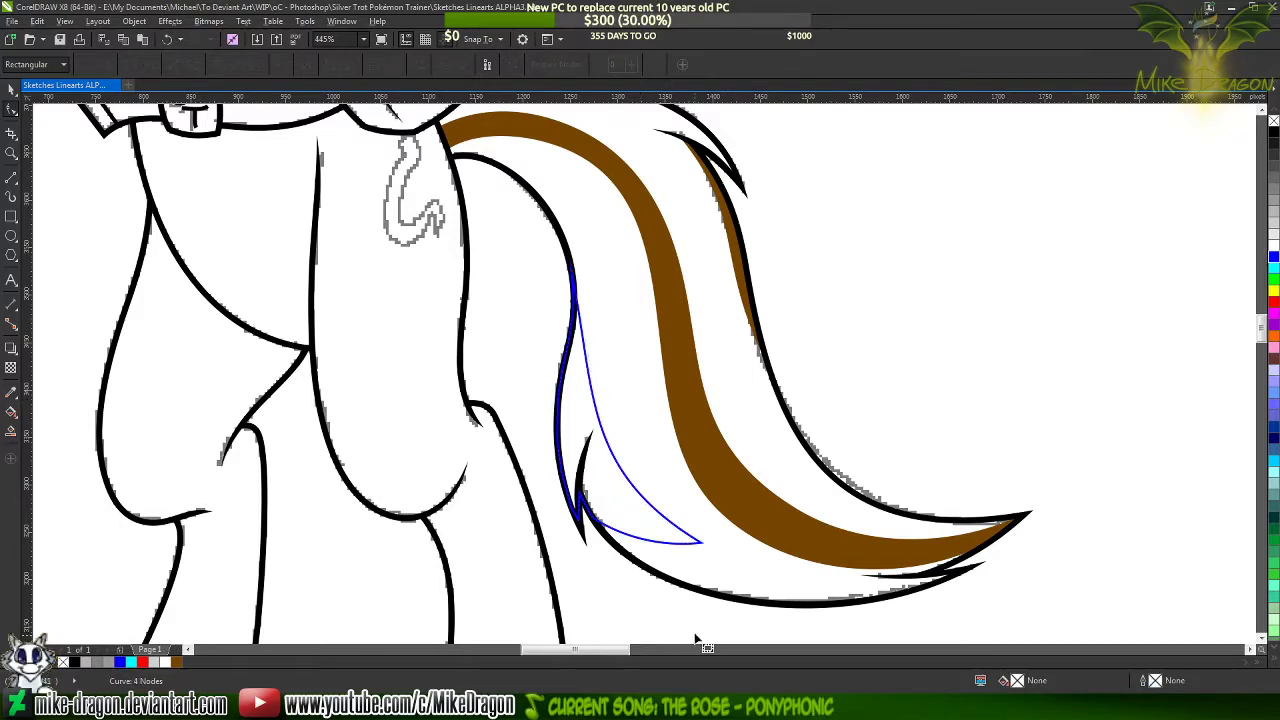
pyautogui.scroll(-2, 548, 515)
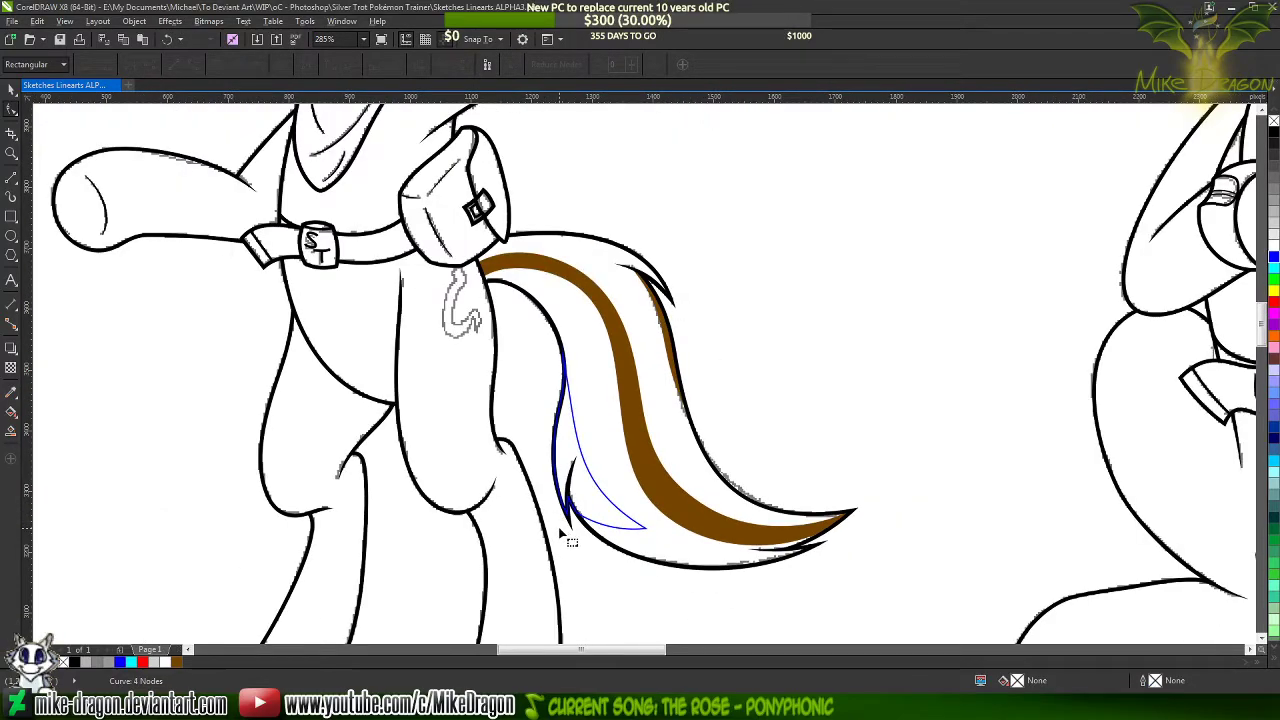
pyautogui.hotkey('alt', 'Tab')
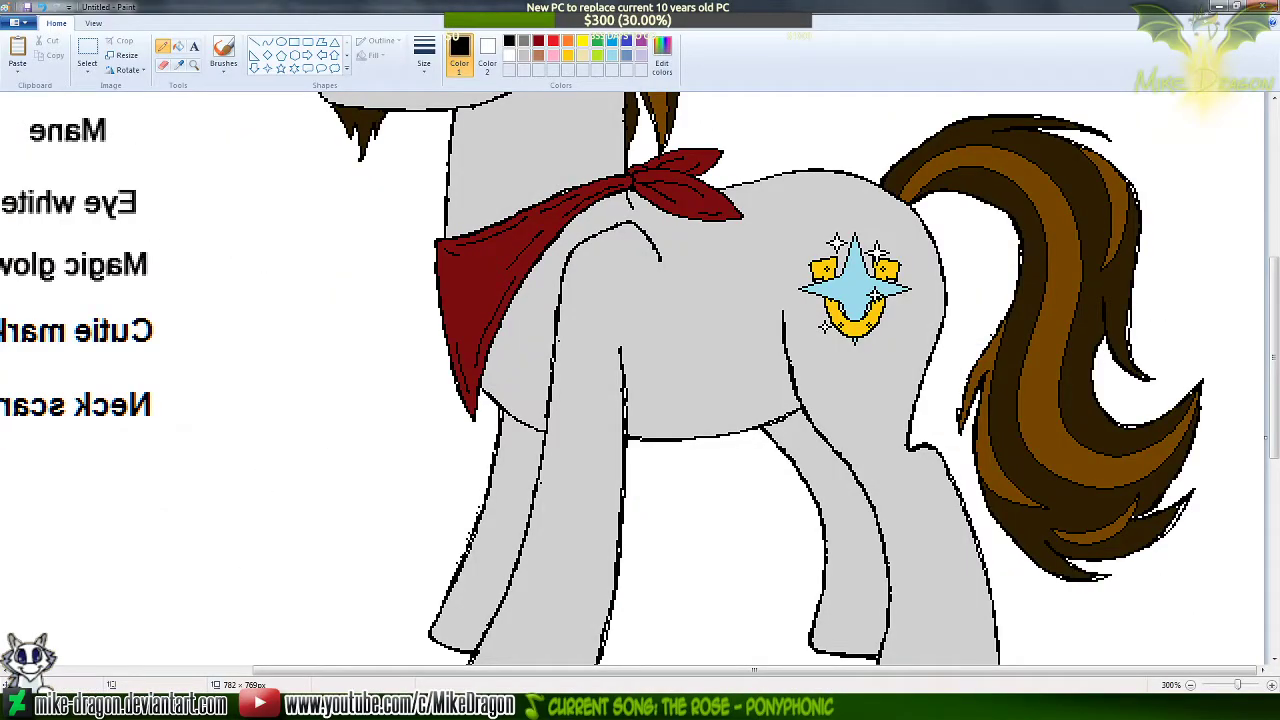
pyautogui.hotkey('alt', 'Tab')
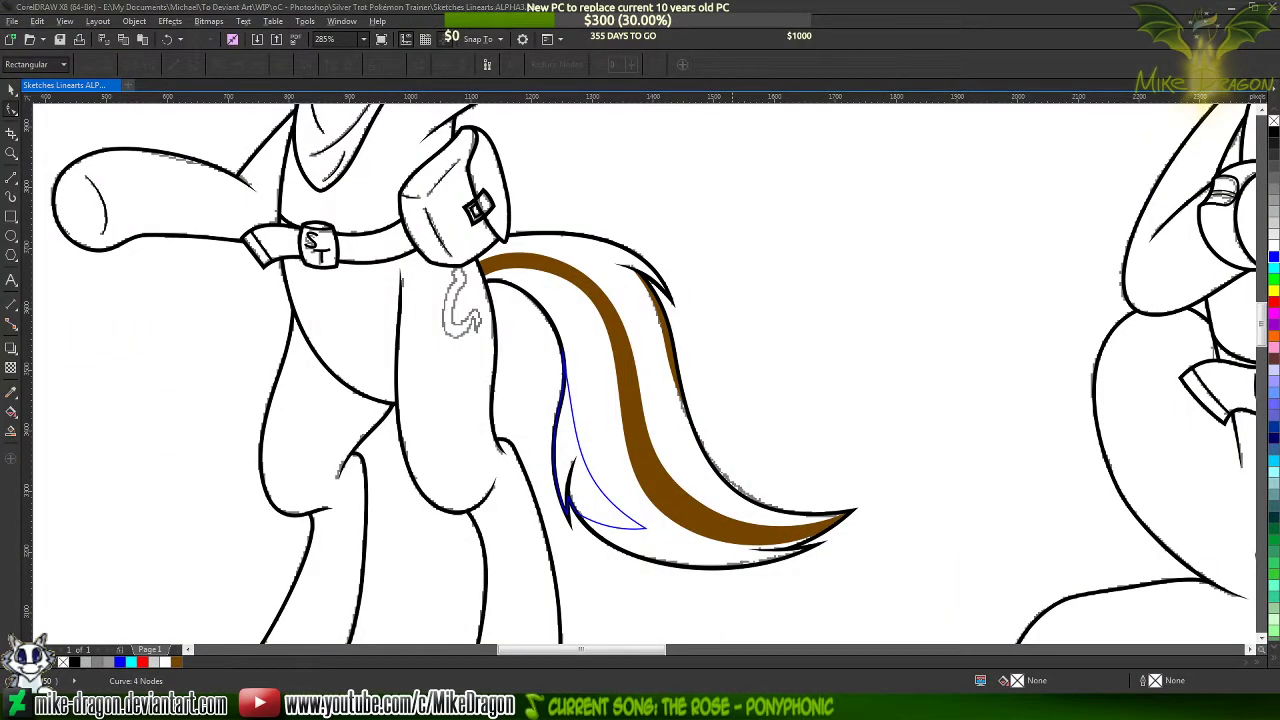
pyautogui.hotkey('alt', 'Tab')
pyautogui.hotkey('alt', 'Tab')
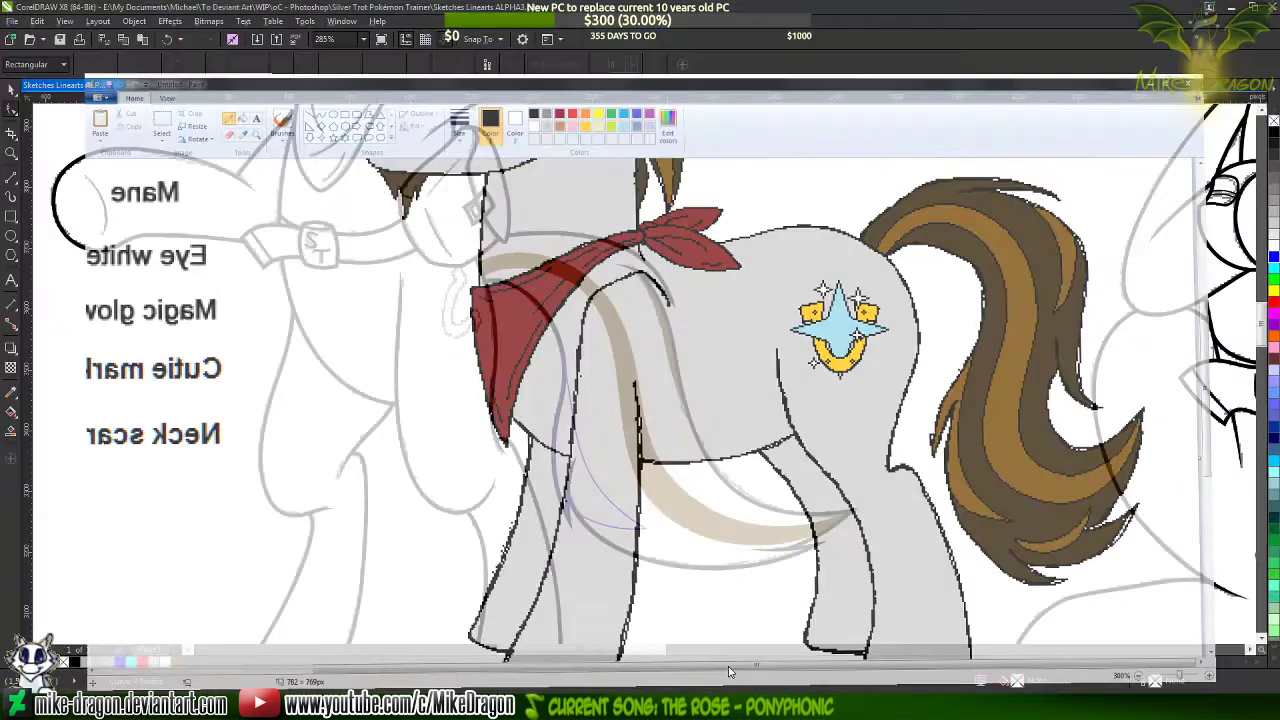
# Move the blue strand's top node up along the tail's black outline and bend the strand's inner edge with its curve handle
pyautogui.scroll(8, 546, 342)
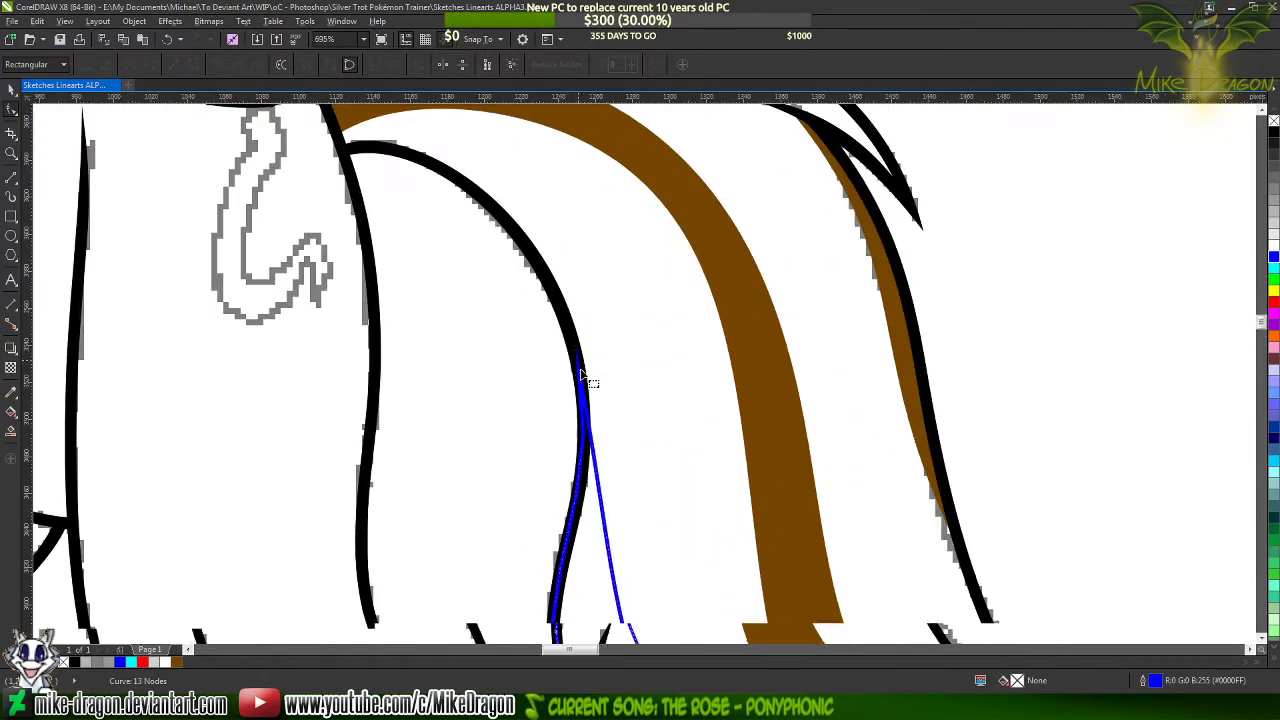
pyautogui.click(566, 341)
pyautogui.moveTo(565, 341); pyautogui.dragTo(548, 259)
pyautogui.scroll(-3, 525, 165)
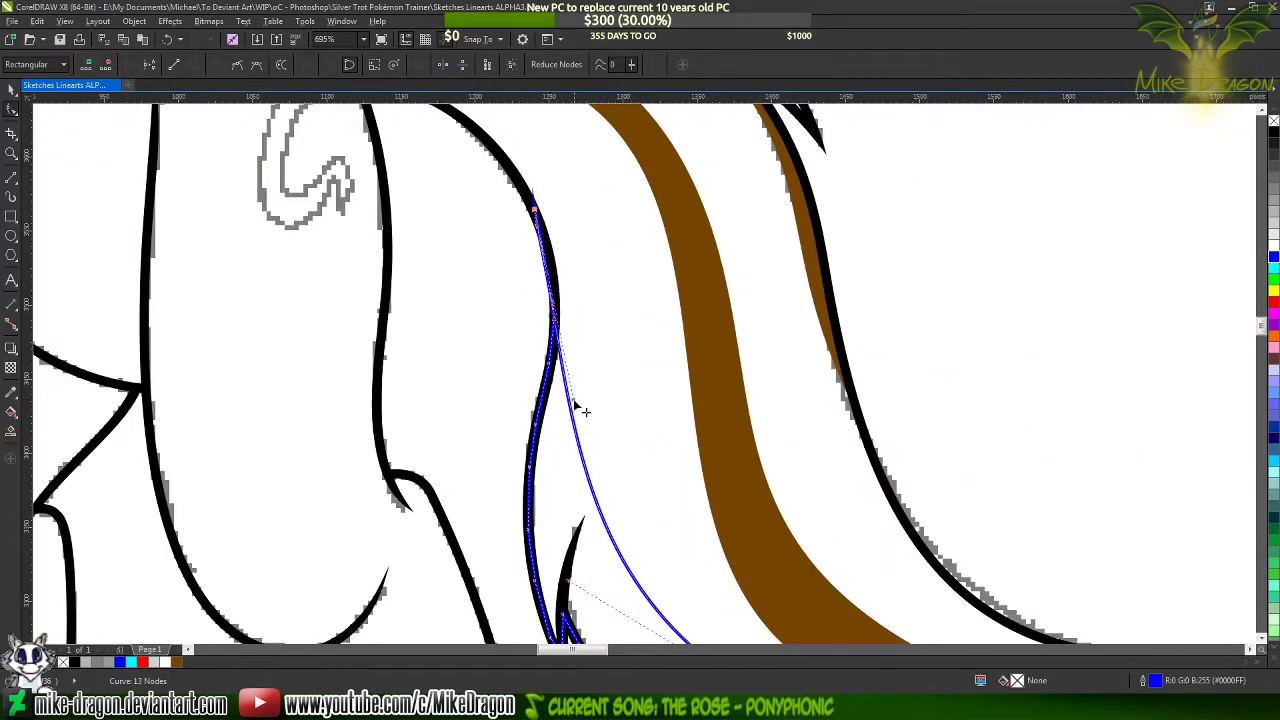
pyautogui.moveTo(580, 405); pyautogui.dragTo(608, 300)
pyautogui.scroll(-3, 578, 220)
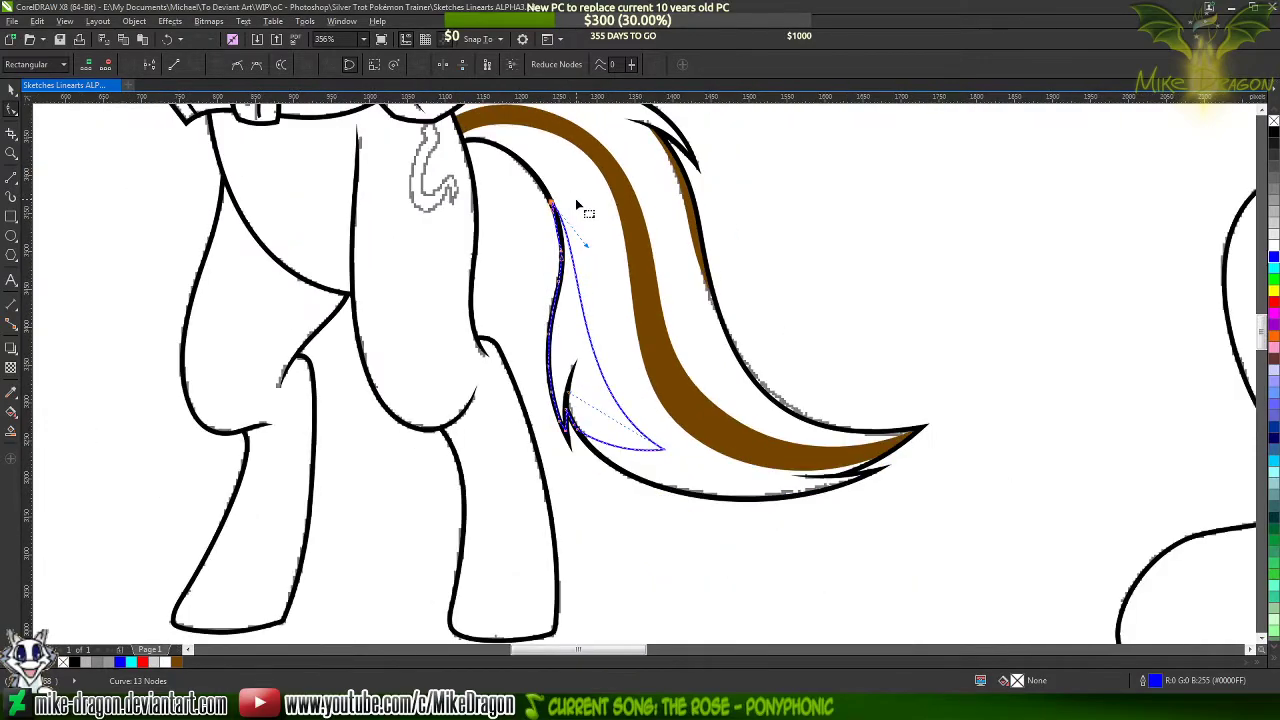
# Add a node midway along the blue strand's inner edge, shift it slightly, and bulge the upper part of that edge into an S-curve
pyautogui.scroll(2, 610, 283)
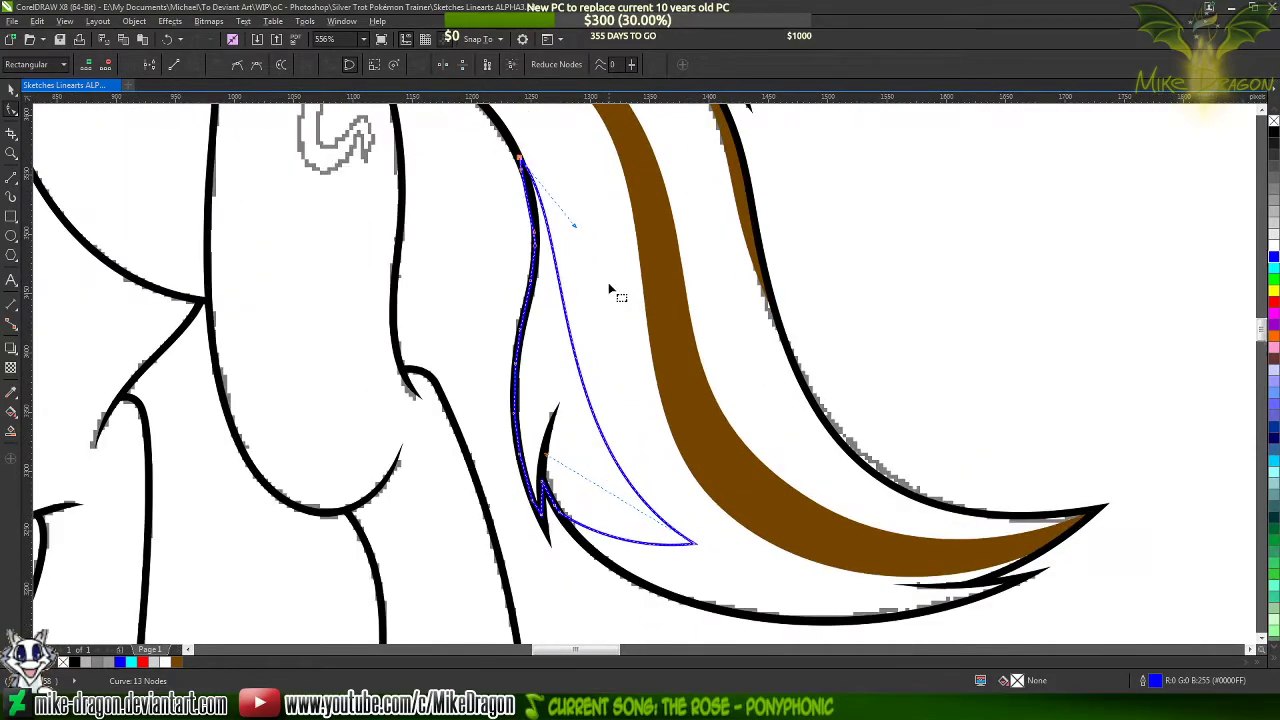
pyautogui.doubleClick(577, 372)
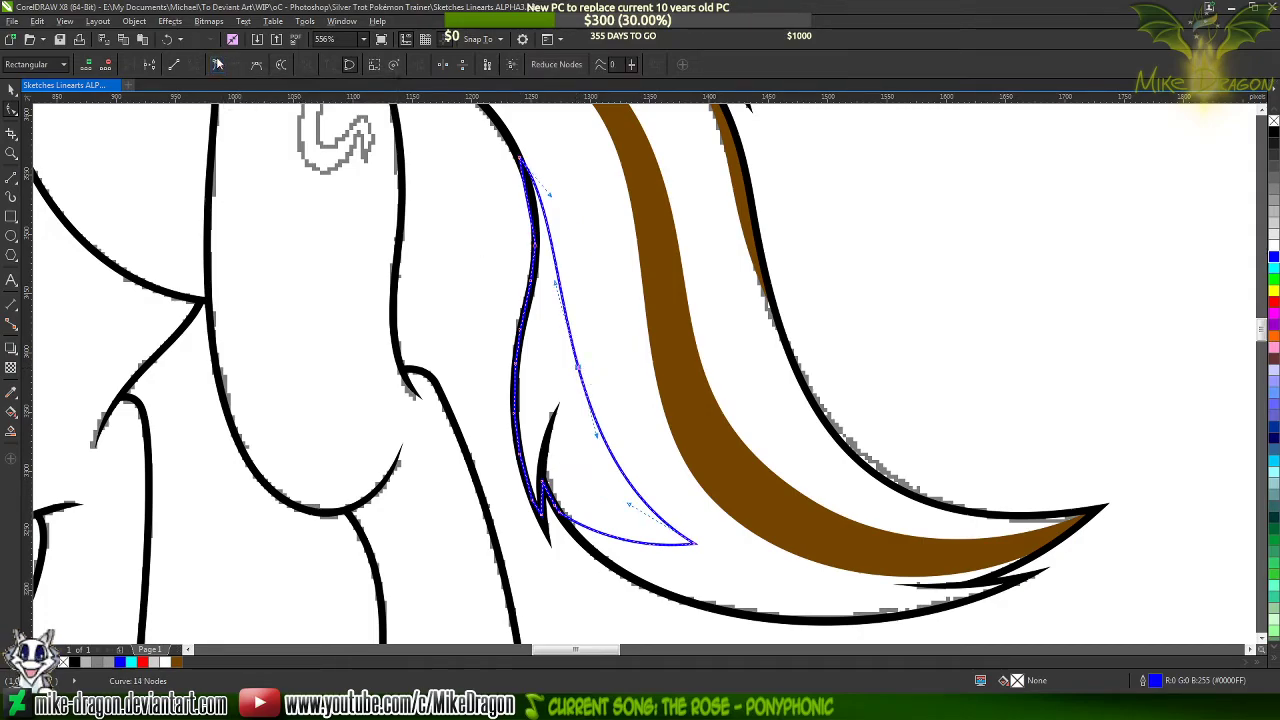
pyautogui.scroll(1, 580, 285)
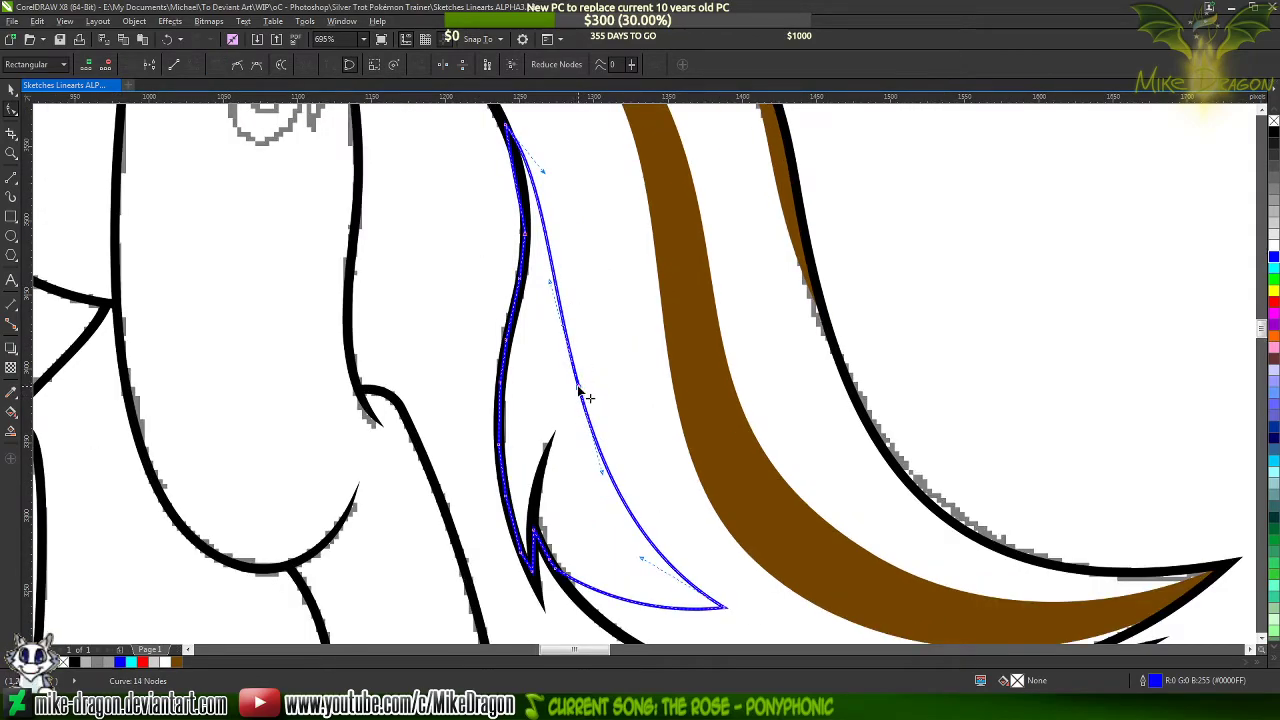
pyautogui.moveTo(577, 388); pyautogui.dragTo(573, 398)
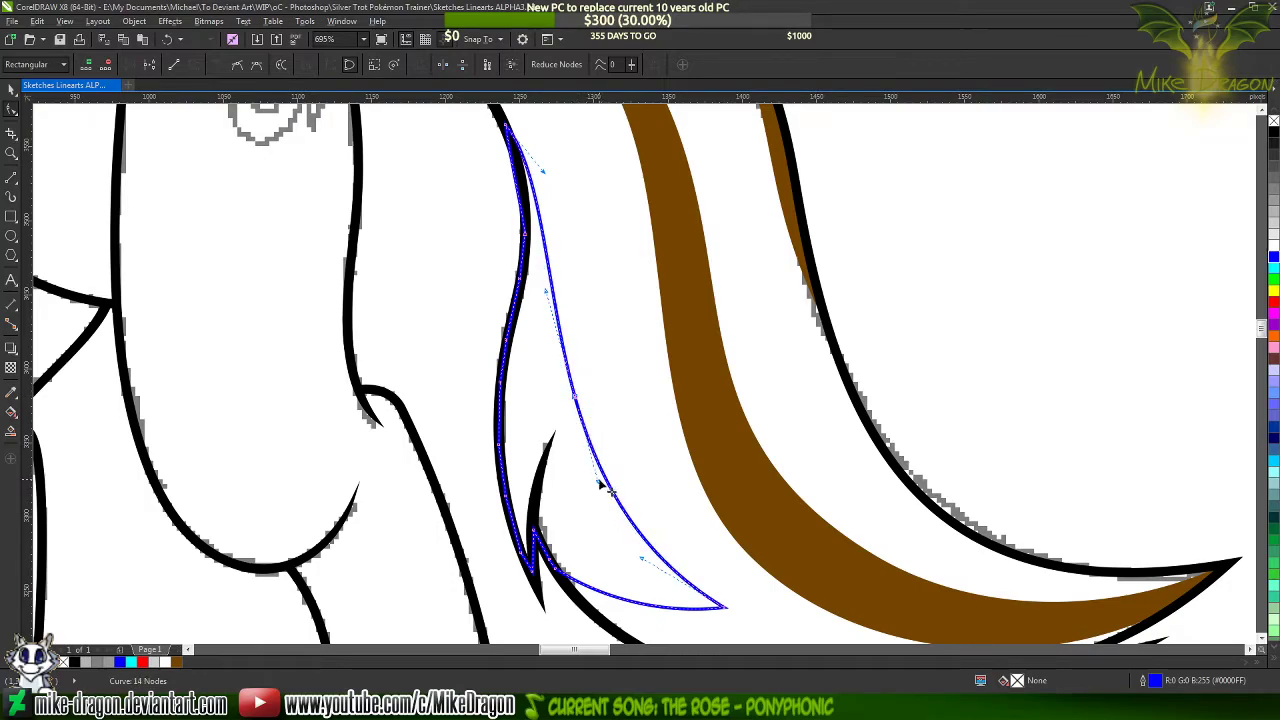
pyautogui.moveTo(547, 178); pyautogui.dragTo(575, 221)
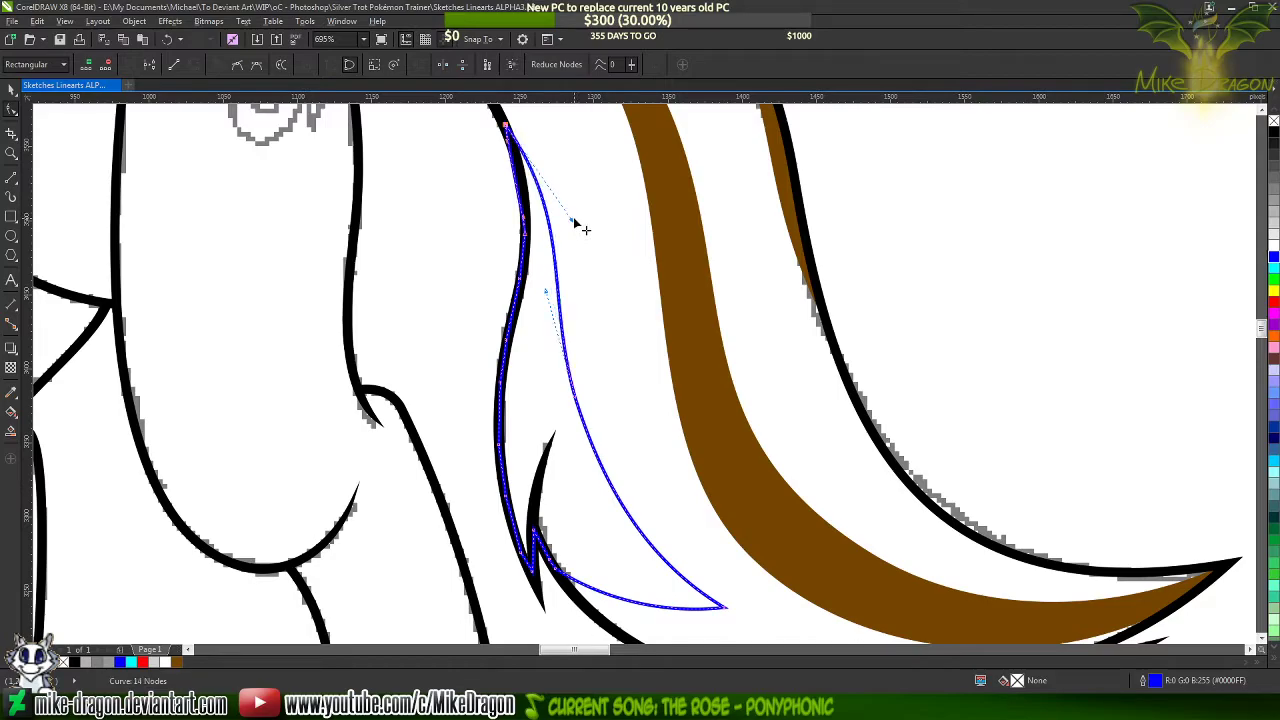
pyautogui.doubleClick(561, 307)
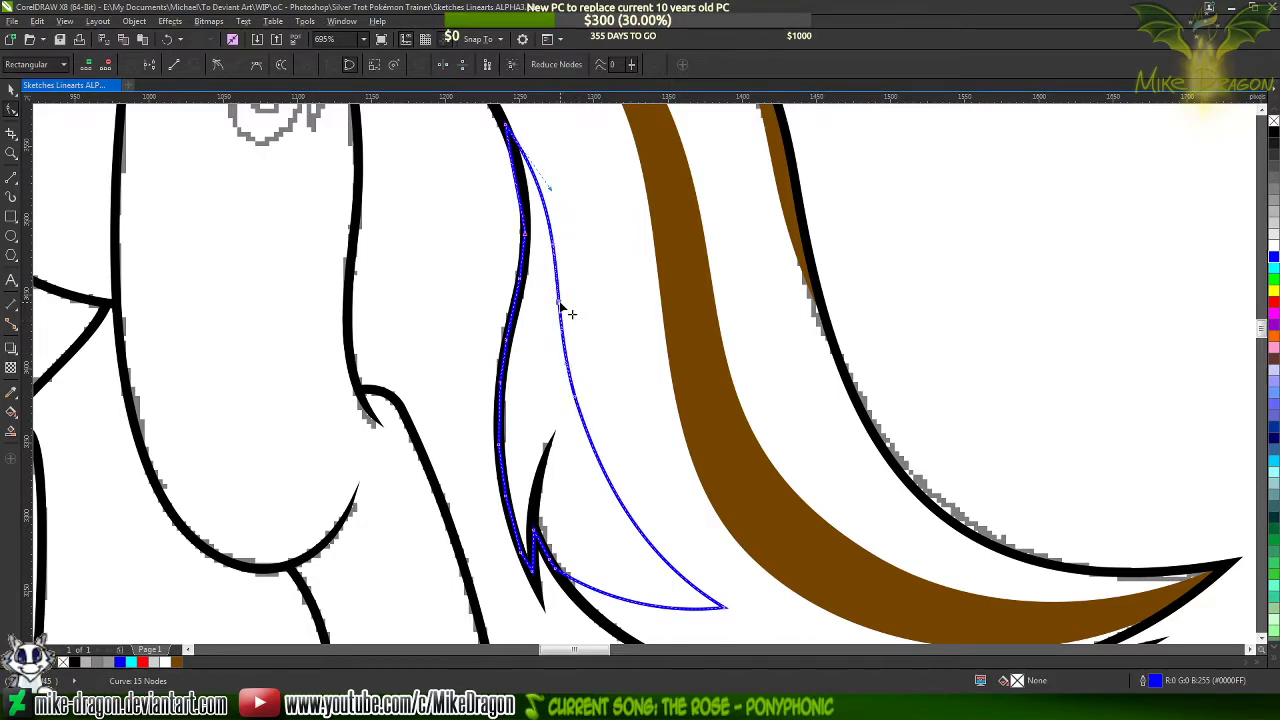
pyautogui.click(216, 65)
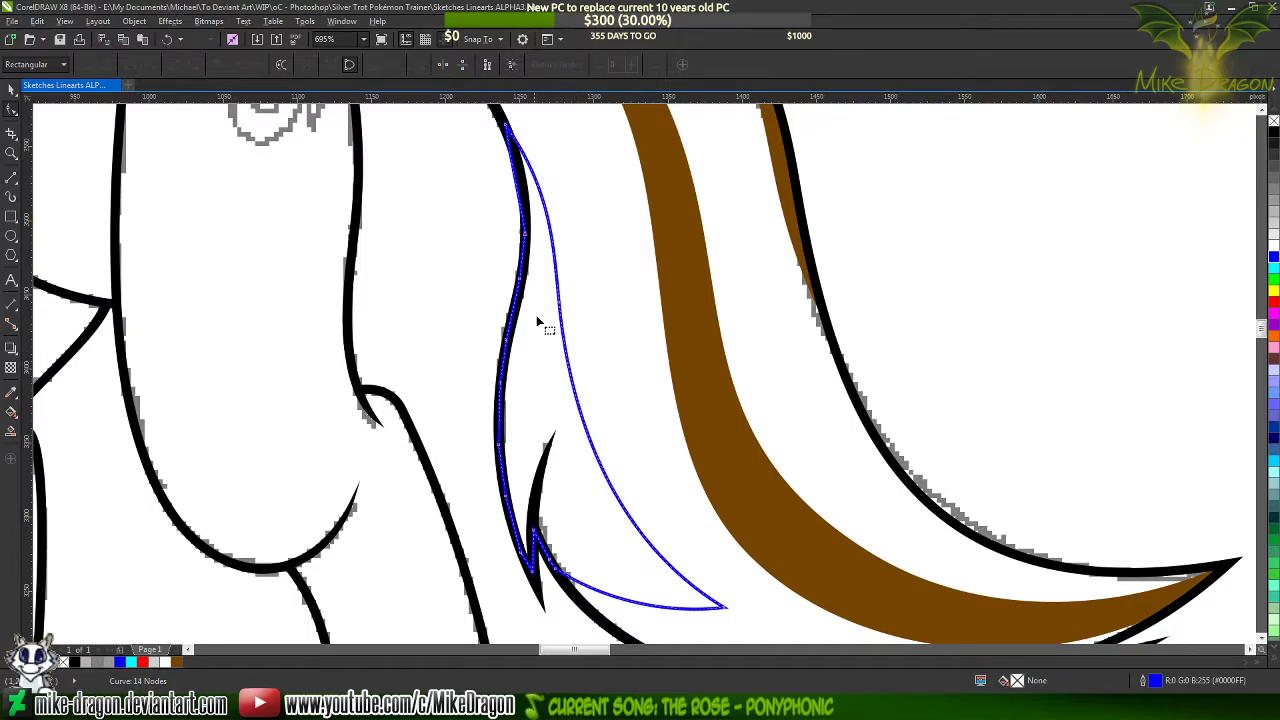
# Curve the upper outer edge of the blue strand so it follows the tail's black outline
pyautogui.scroll(3, 491, 173)
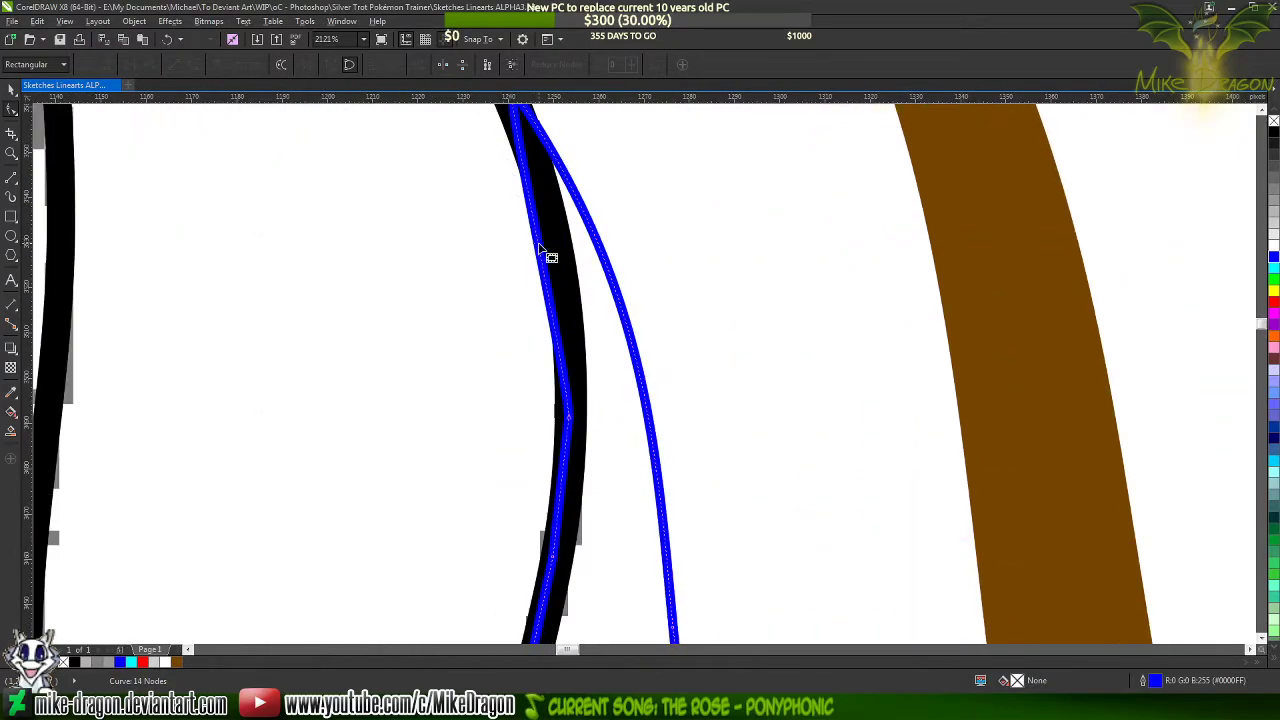
pyautogui.scroll(-2, 629, 443)
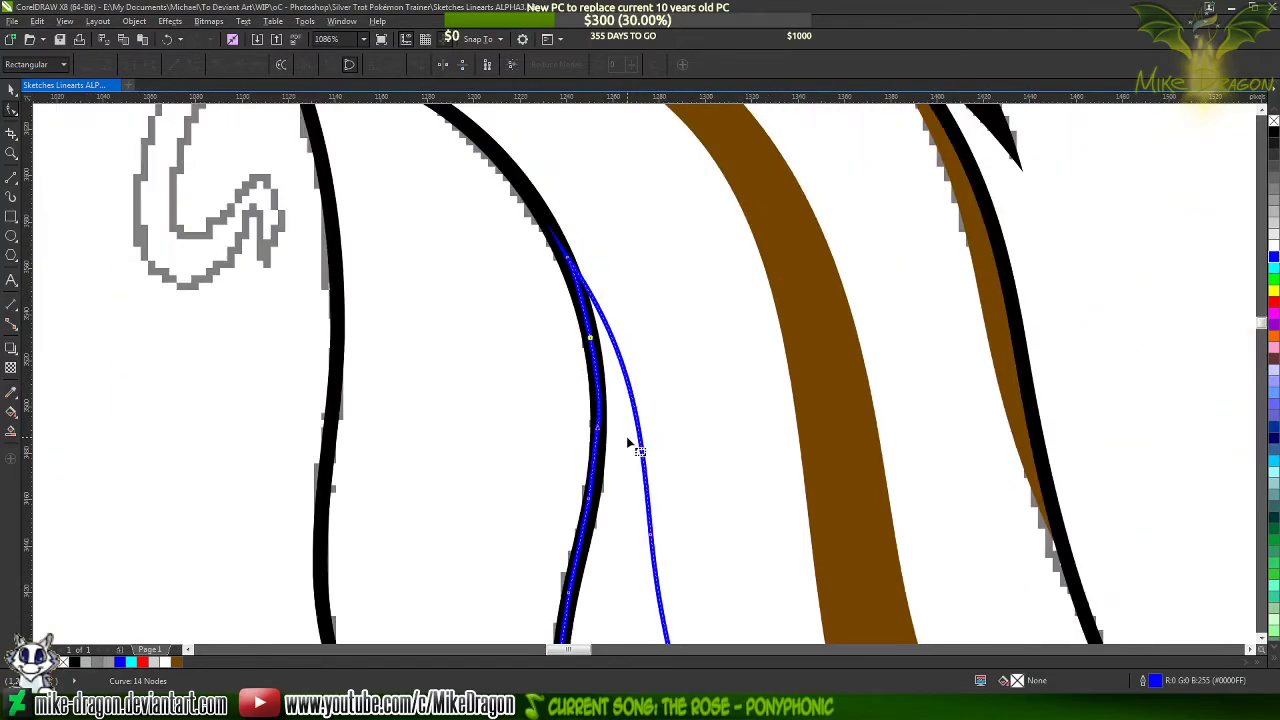
pyautogui.scroll(1, 612, 358)
pyautogui.scroll(-3, 584, 245)
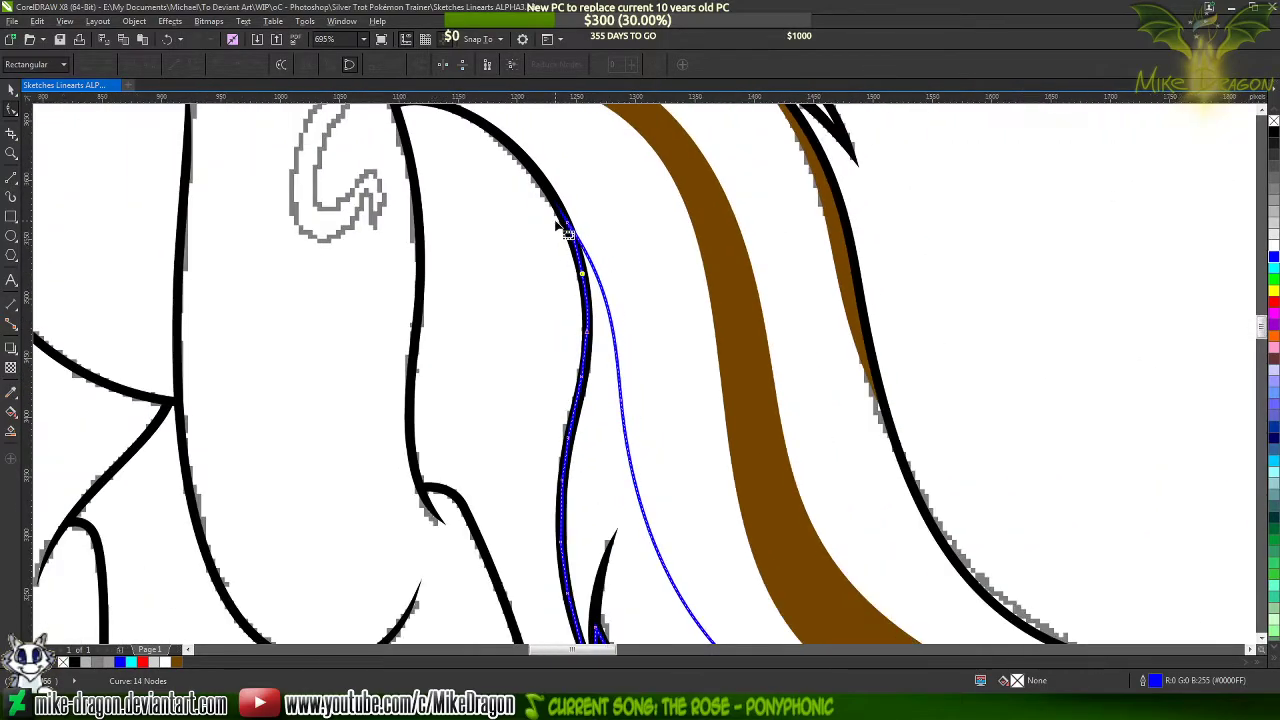
pyautogui.scroll(1, 596, 372)
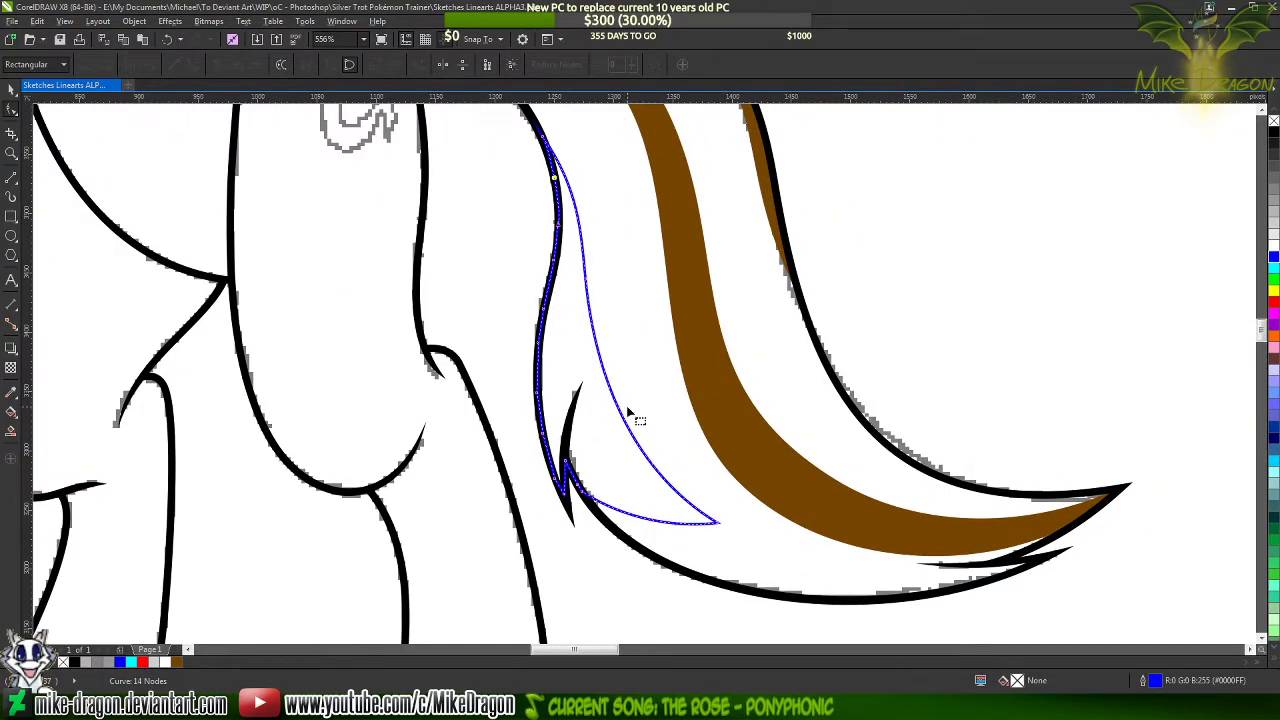
# Fill the blue strand with the brown #754600 sampled from the tail's central stripe
pyautogui.press('F11')
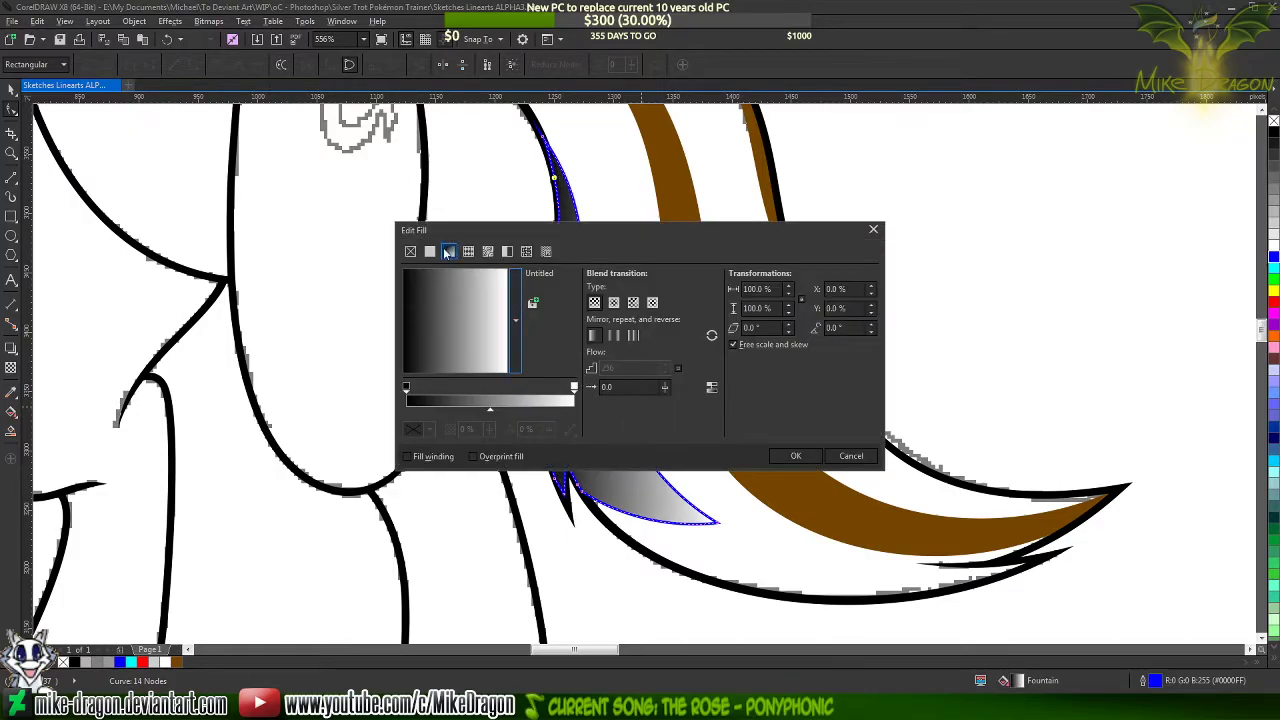
pyautogui.click(596, 292)
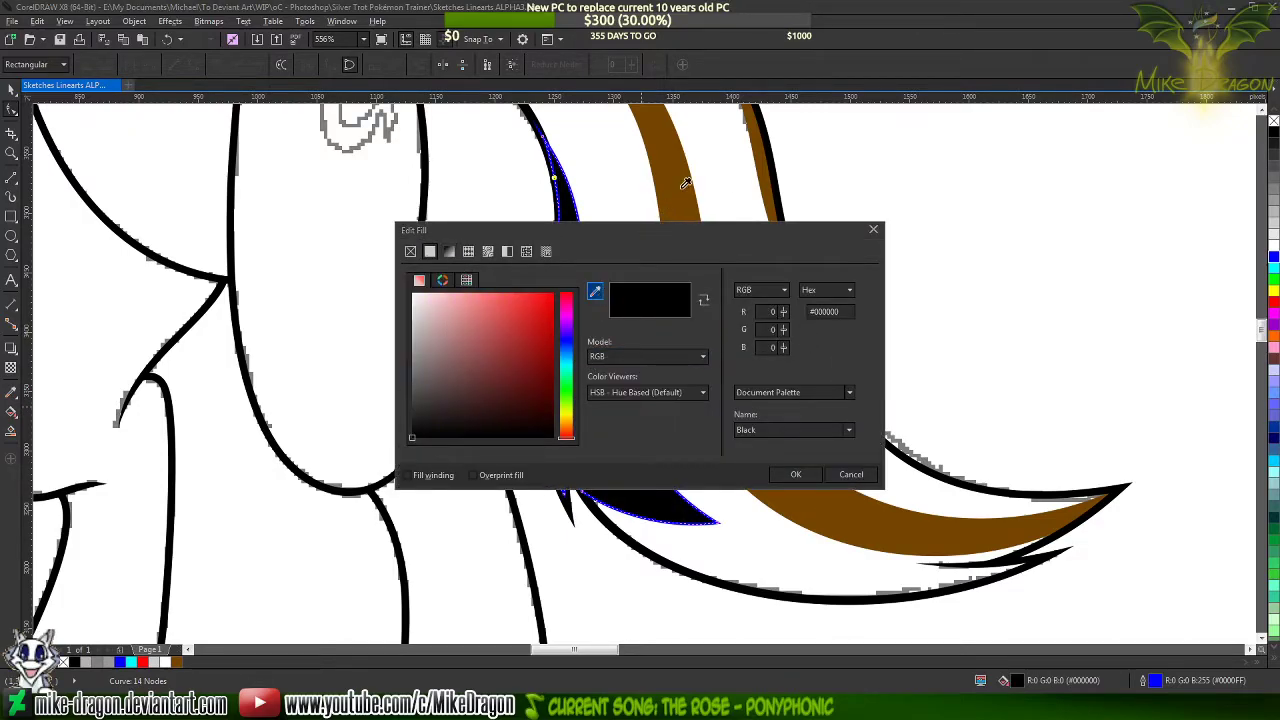
pyautogui.click(682, 188)
pyautogui.click(795, 474)
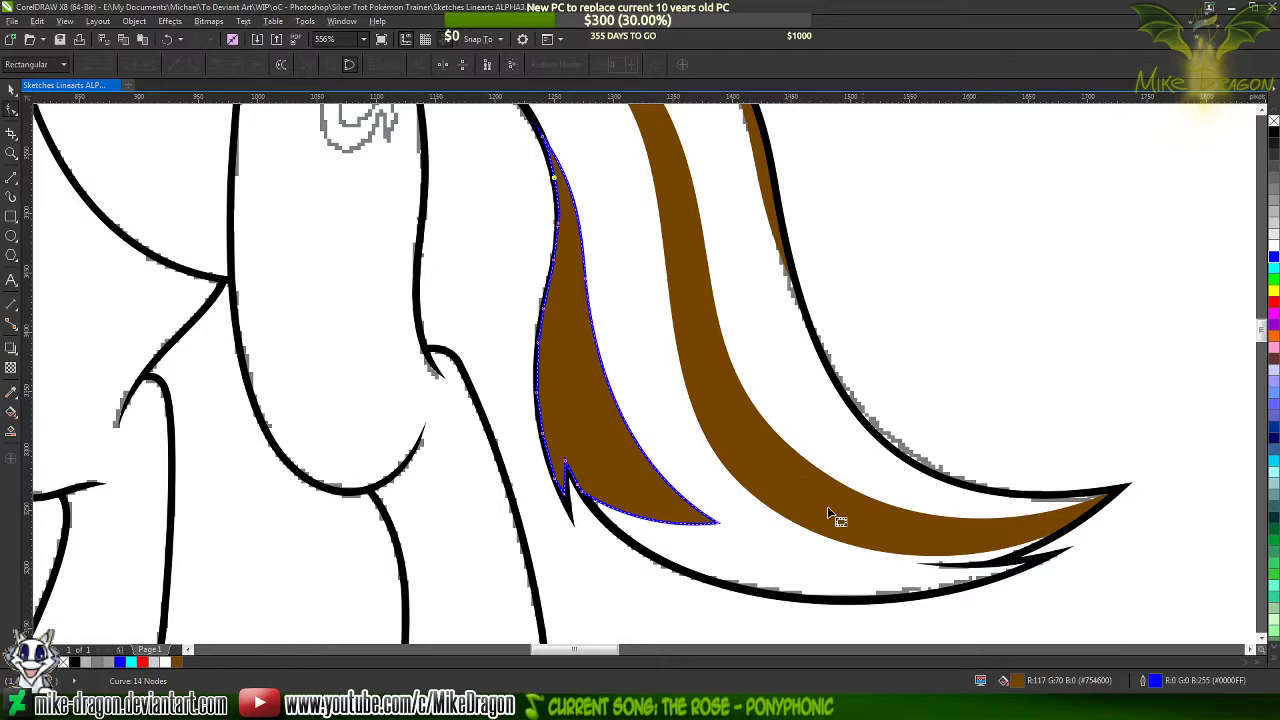
# Set the filled strand's outline color to the brown #754600 sampled from the central stripe
pyautogui.press('F12')
pyautogui.click(575, 230)
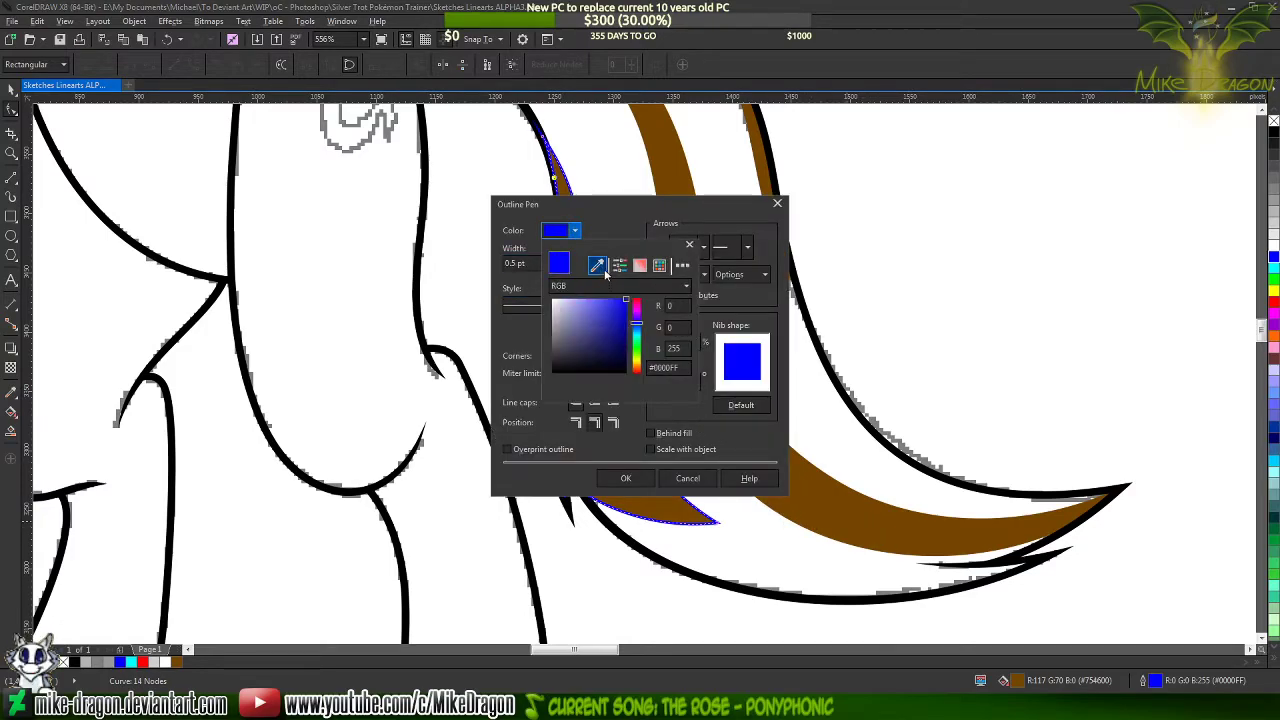
pyautogui.click(597, 264)
pyautogui.click(666, 184)
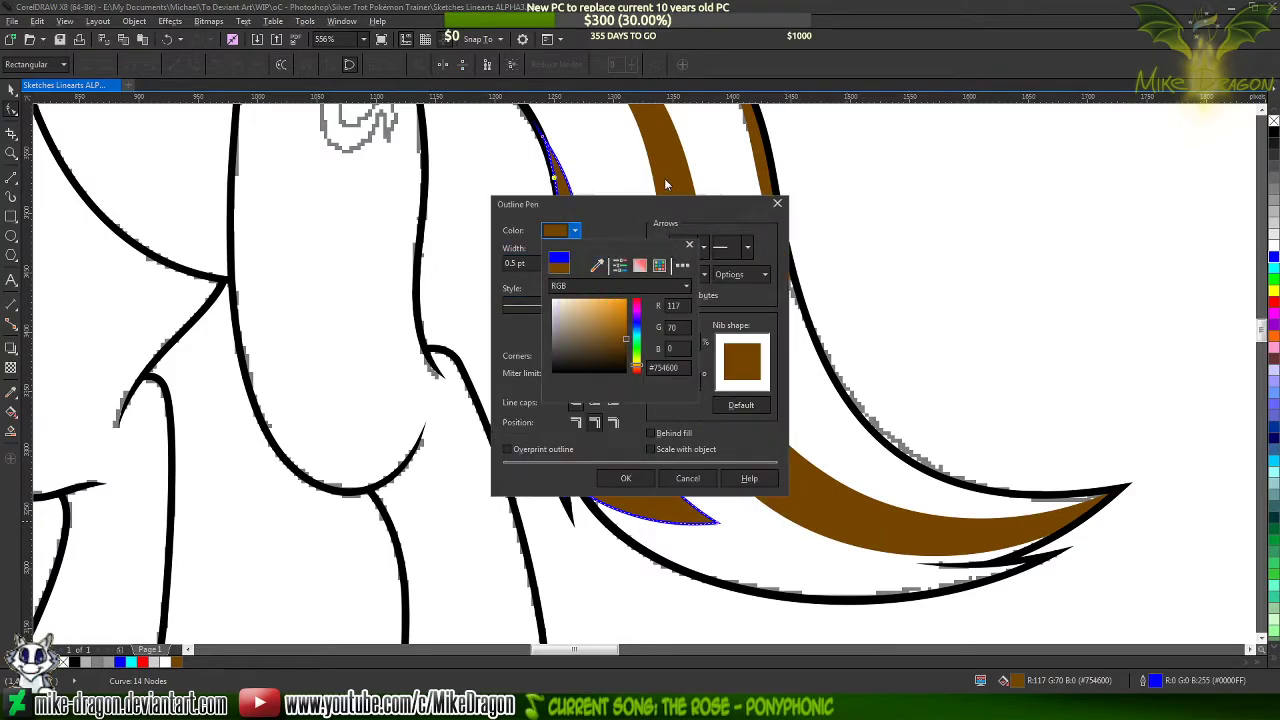
pyautogui.click(626, 477)
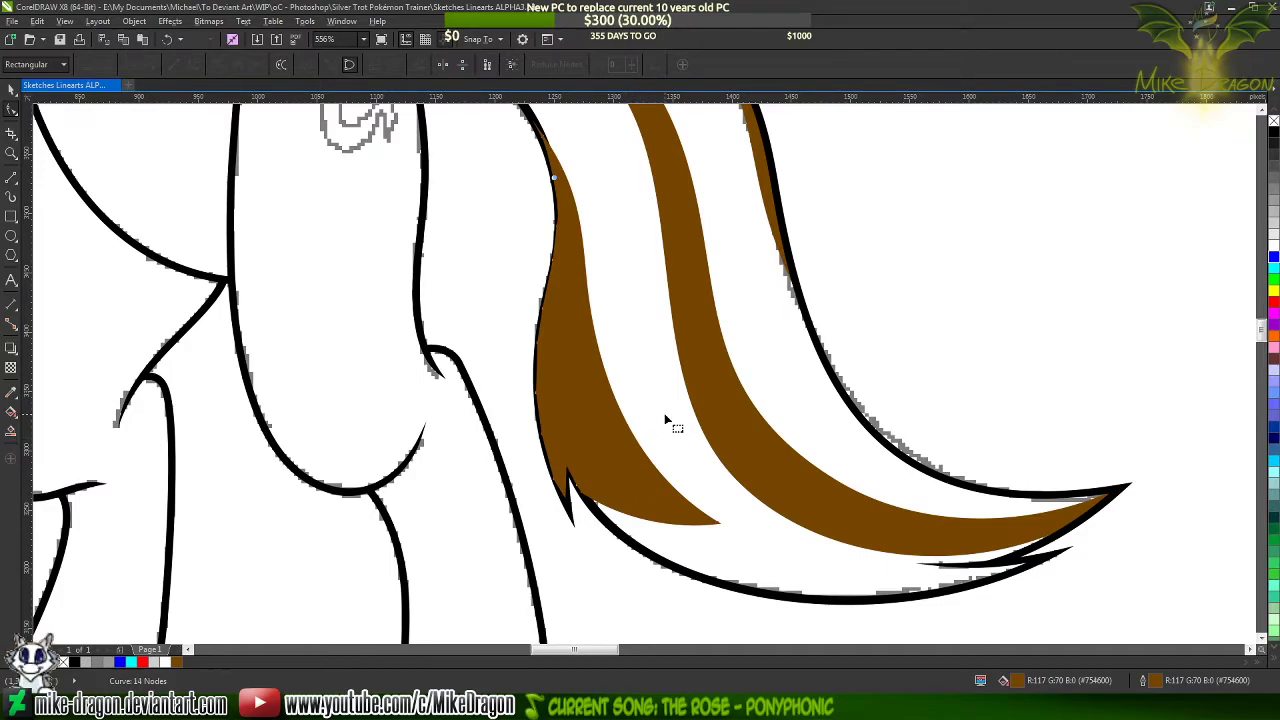
# Send the brown strand backward two levels, behind the black tail lineart, and deselect it
pyautogui.hotkey('ctrl', 'pagedown')
pyautogui.hotkey('ctrl', 'pagedown')
pyautogui.click(770, 435)
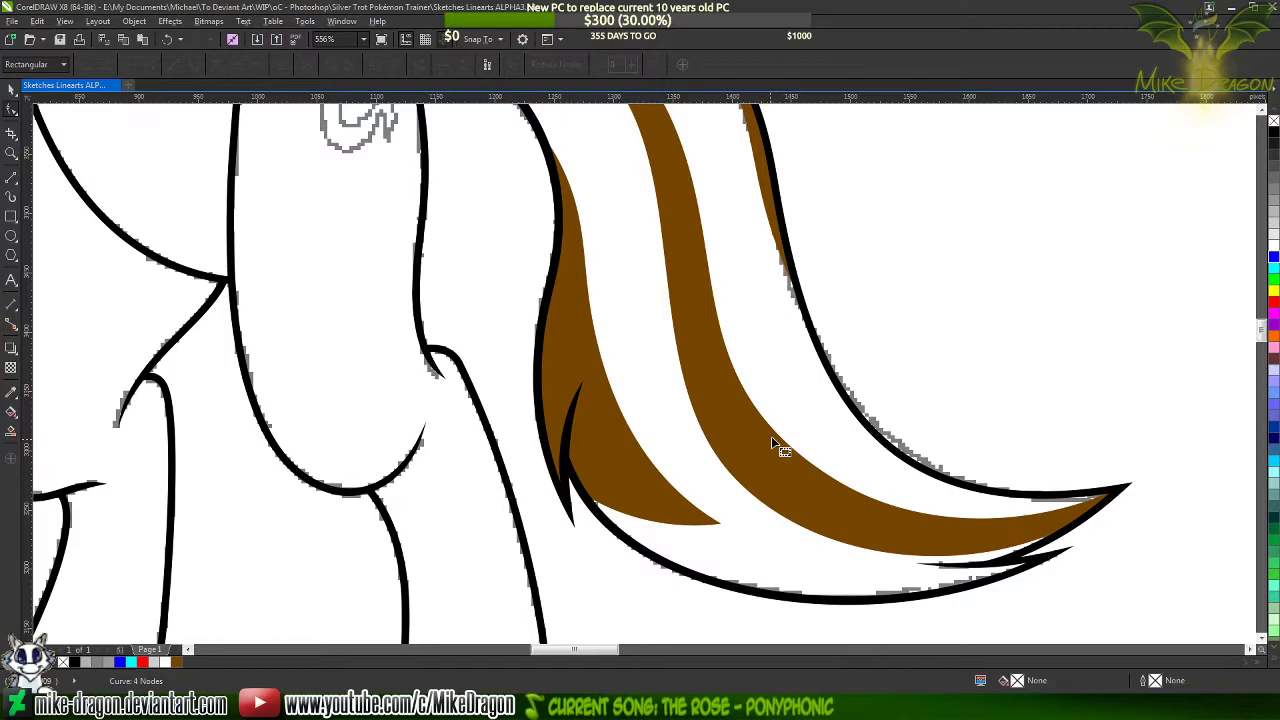
# Check the tail in the Paint reference, and draw a line about 120 px long below the central brown stripe near the tail's lower edge
pyautogui.click(802, 706)
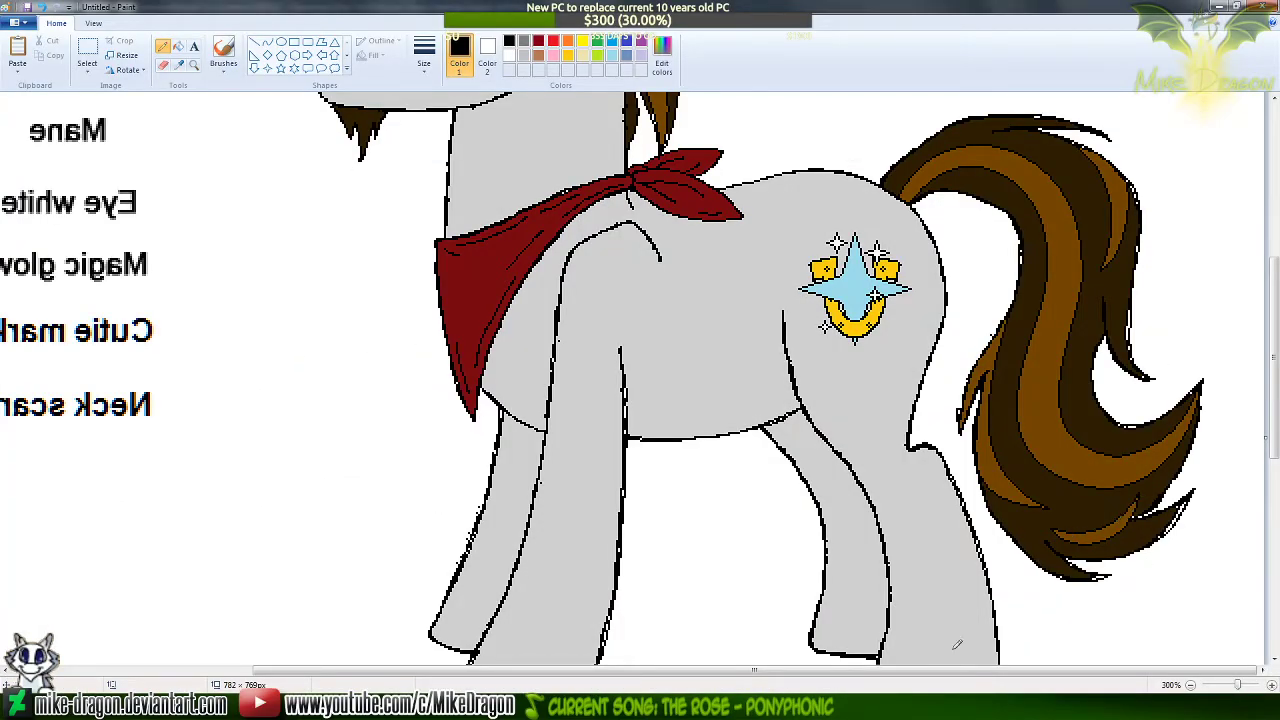
pyautogui.click(640, 706)
pyautogui.click(11, 179)
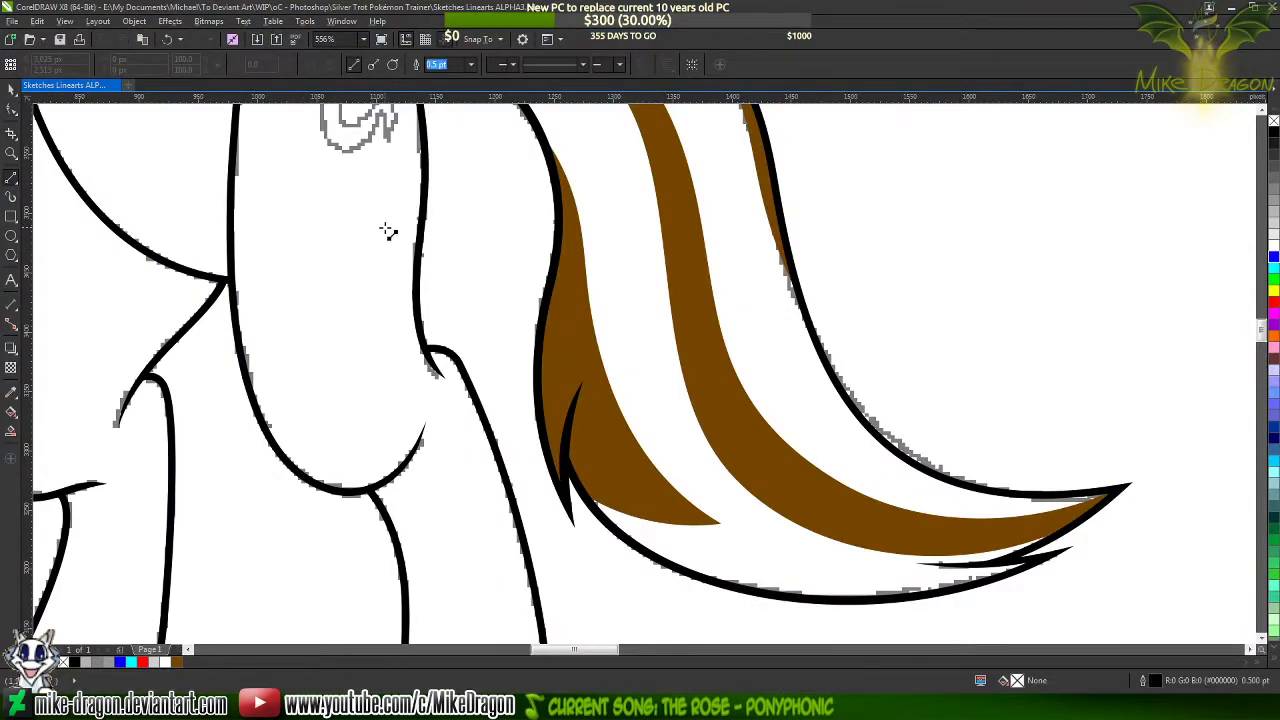
pyautogui.scroll(-2, 388, 231)
pyautogui.scroll(2, 612, 468)
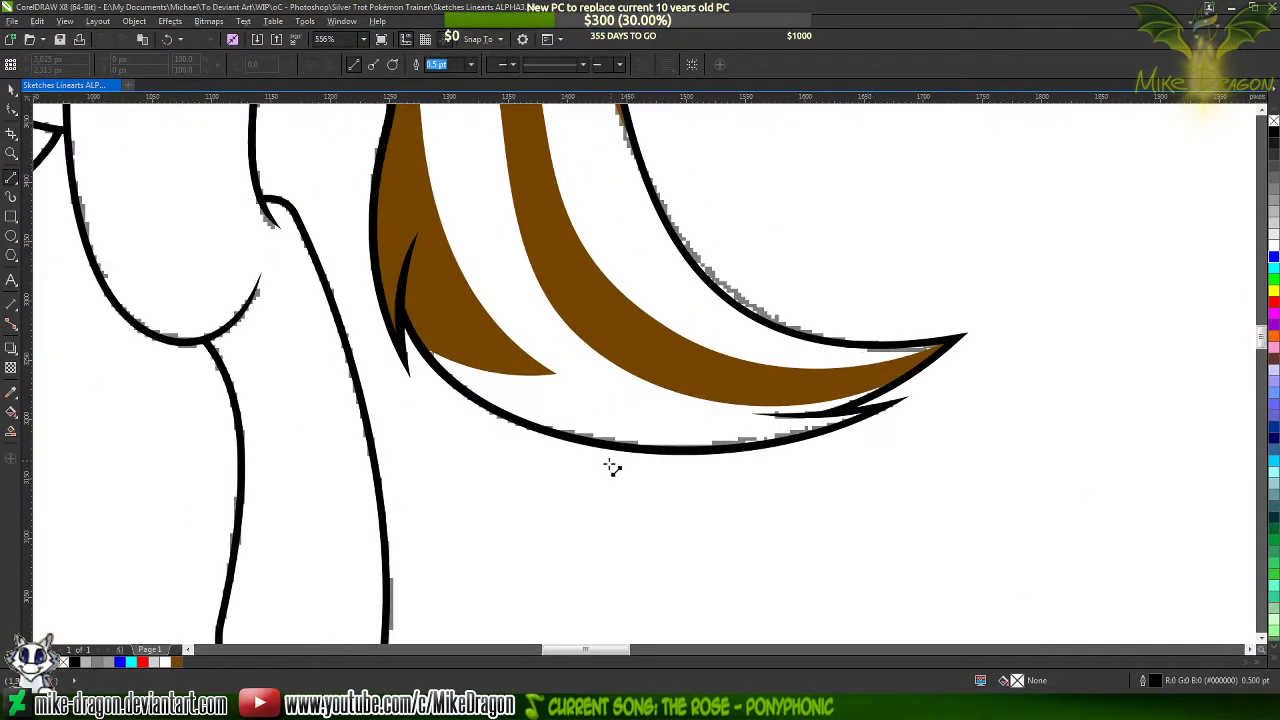
pyautogui.scroll(1, 612, 468)
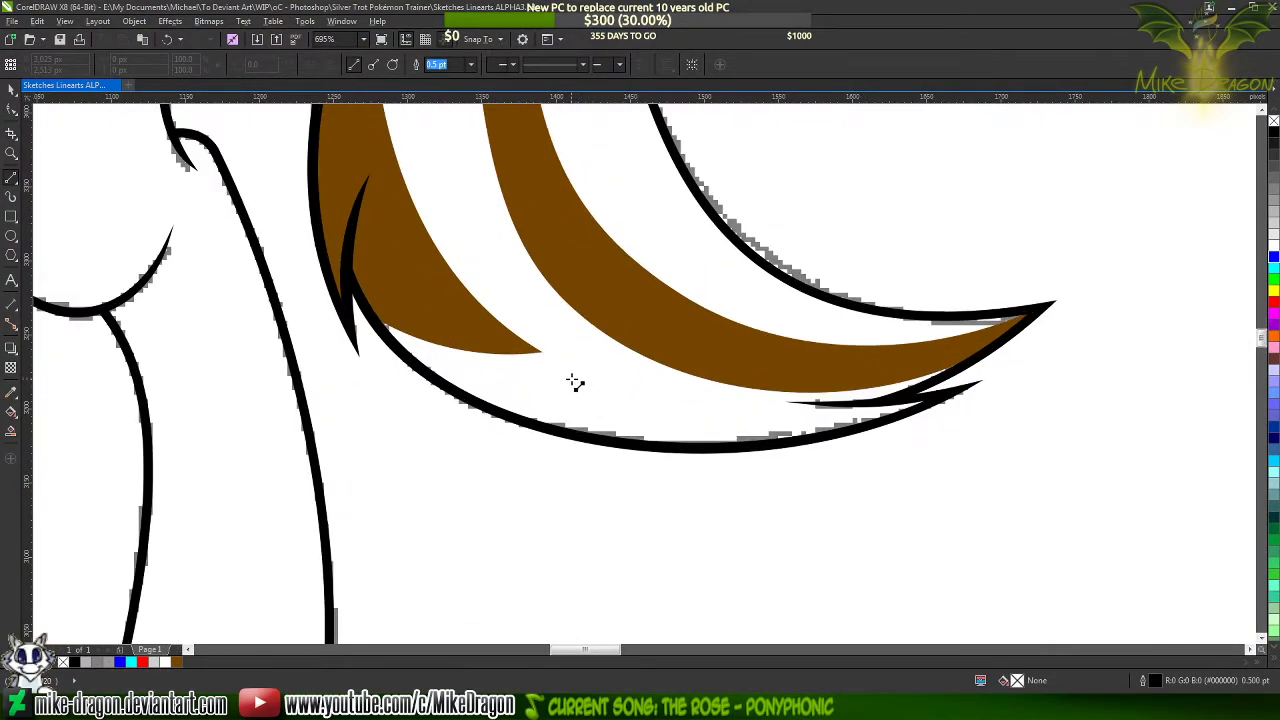
pyautogui.click(572, 381)
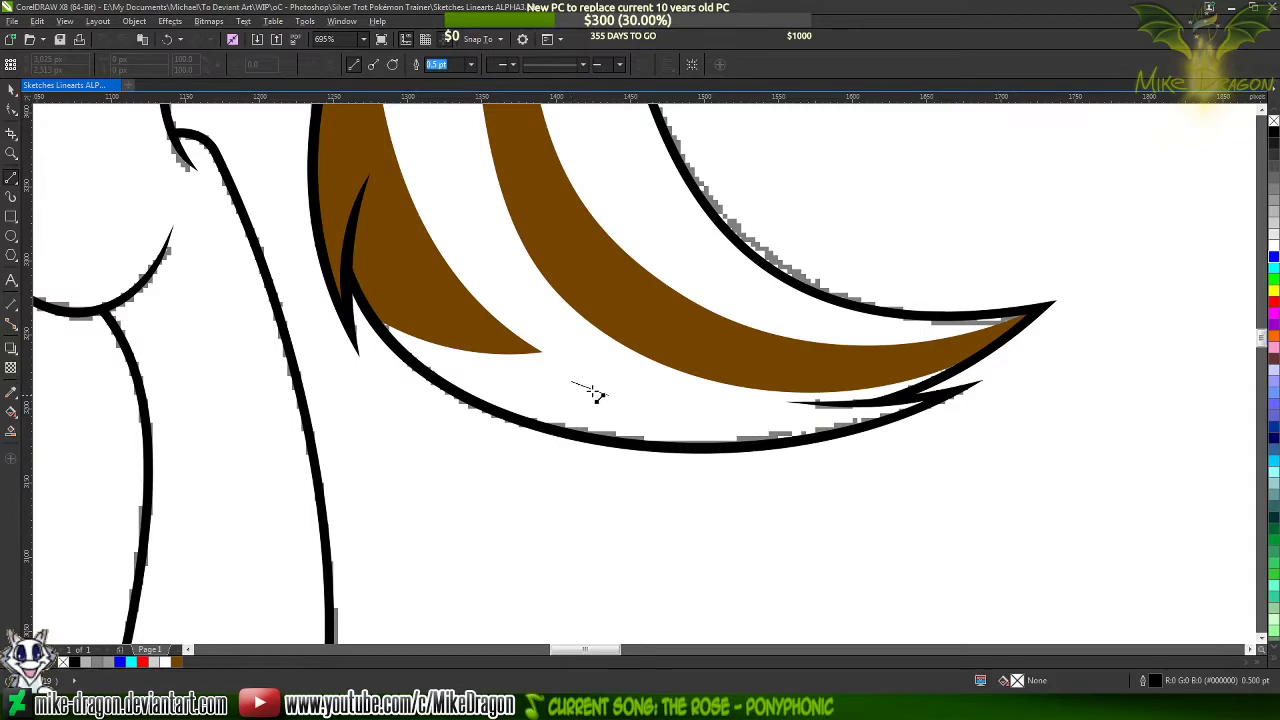
pyautogui.click(752, 402)
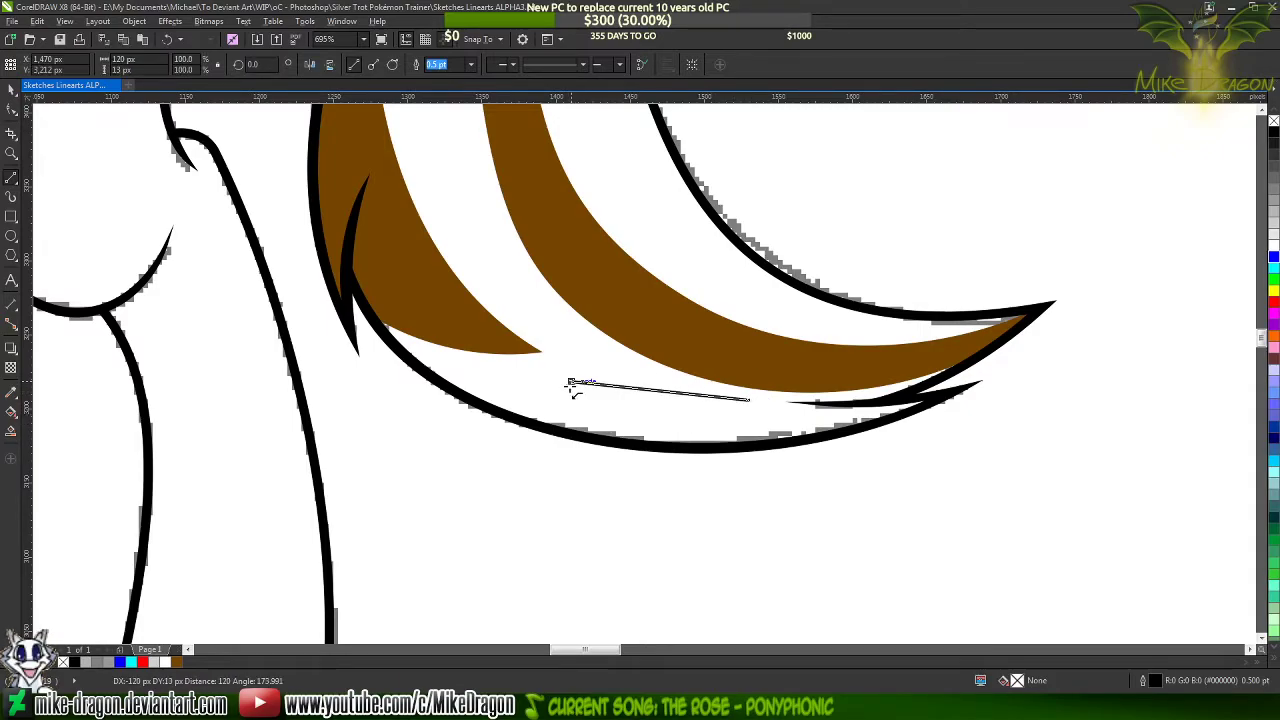
# Convert the new line near the tail's lower edge to editable curve segments
pyautogui.press('F10')
pyautogui.scroll(2, 673, 412)
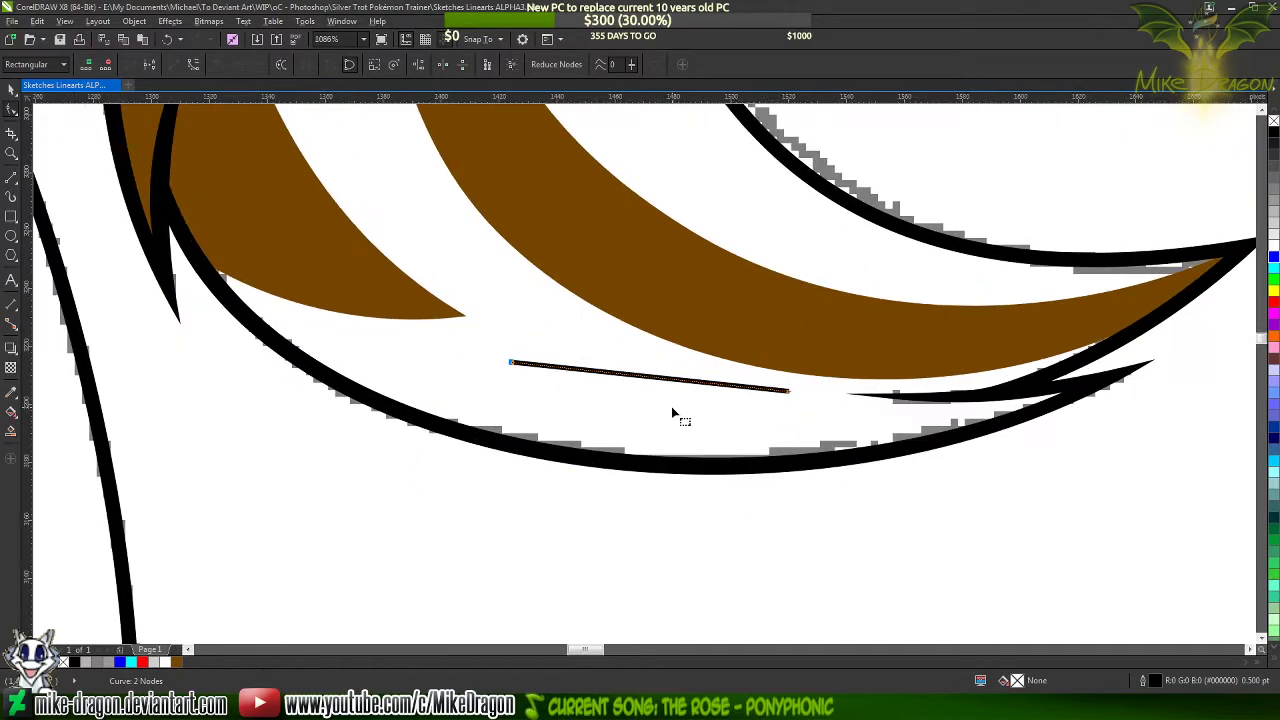
pyautogui.scroll(1, 673, 412)
pyautogui.rightClick(630, 370)
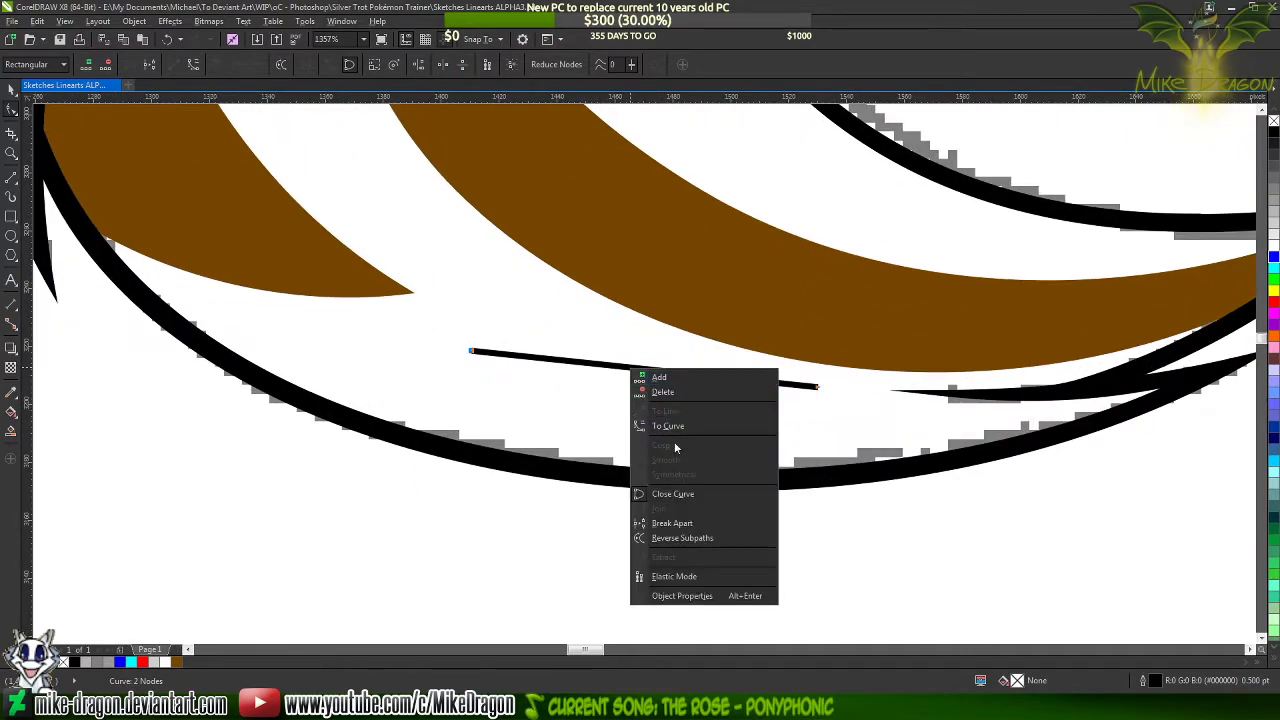
pyautogui.click(674, 430)
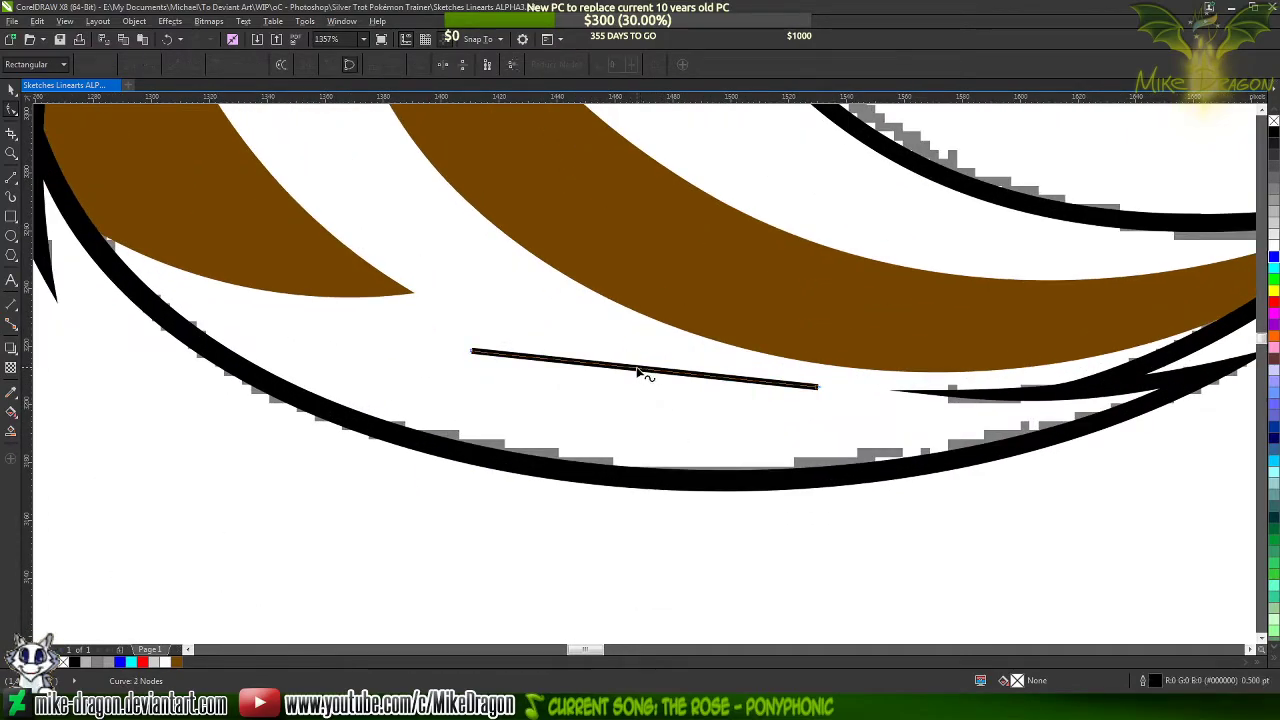
# Bend both segments of the new shape downward, the lower one more strongly, to form a thin crescent highlight
pyautogui.moveTo(643, 371); pyautogui.dragTo(733, 444)
pyautogui.click(817, 394)
pyautogui.moveTo(547, 408); pyautogui.dragTo(517, 421)
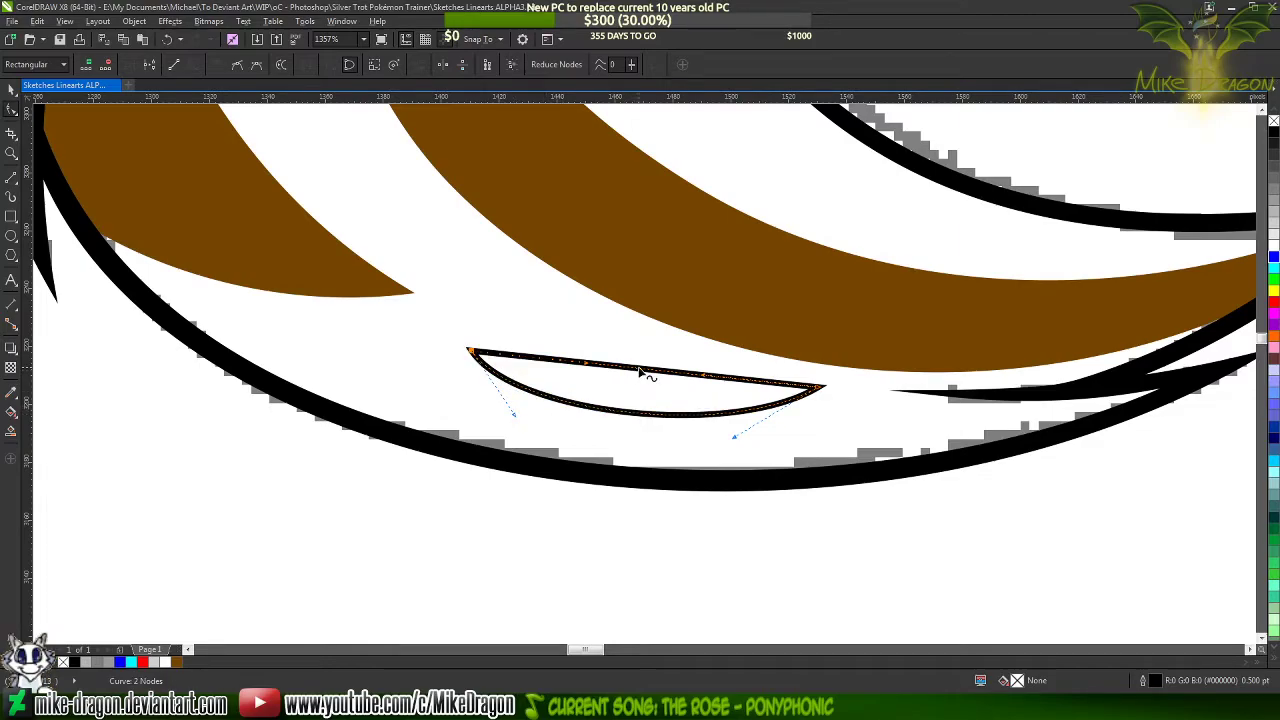
pyautogui.moveTo(635, 385); pyautogui.dragTo(549, 387)
pyautogui.click(472, 350)
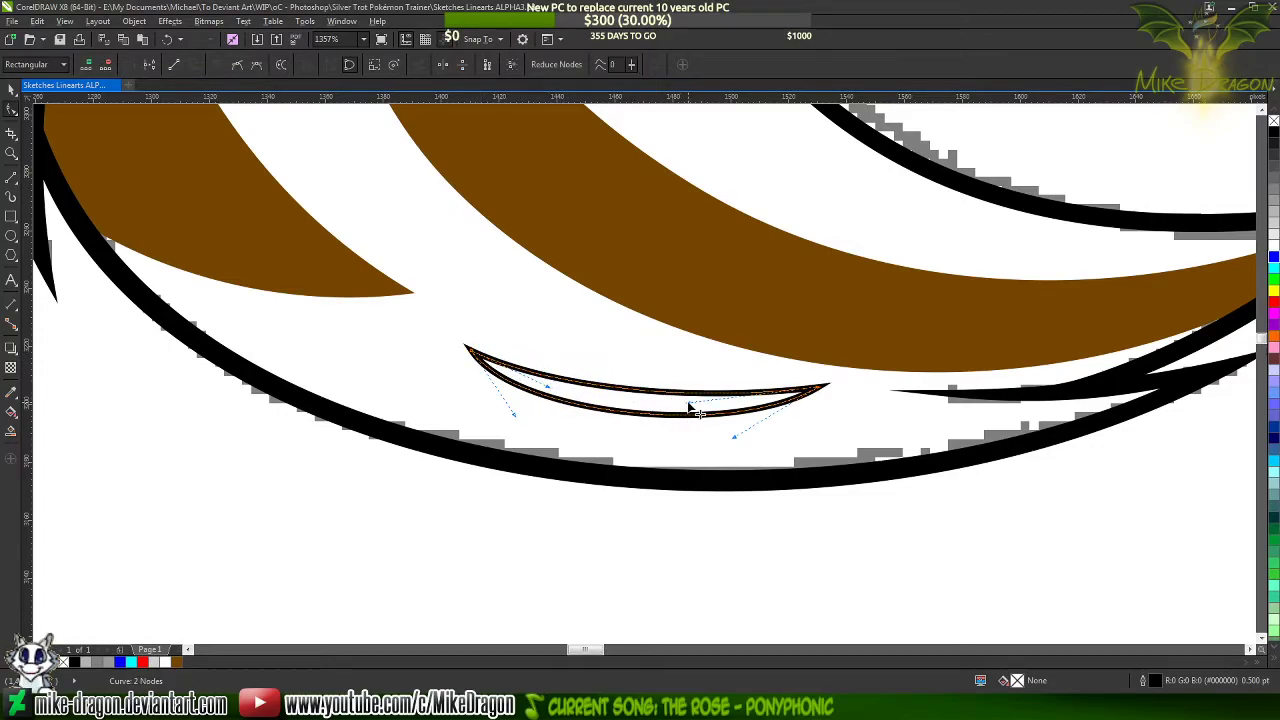
# Move the crescent highlight's right tip slightly outward and down, and adjust both curve handles at that tip to slim the shape
pyautogui.moveTo(687, 403); pyautogui.dragTo(717, 409)
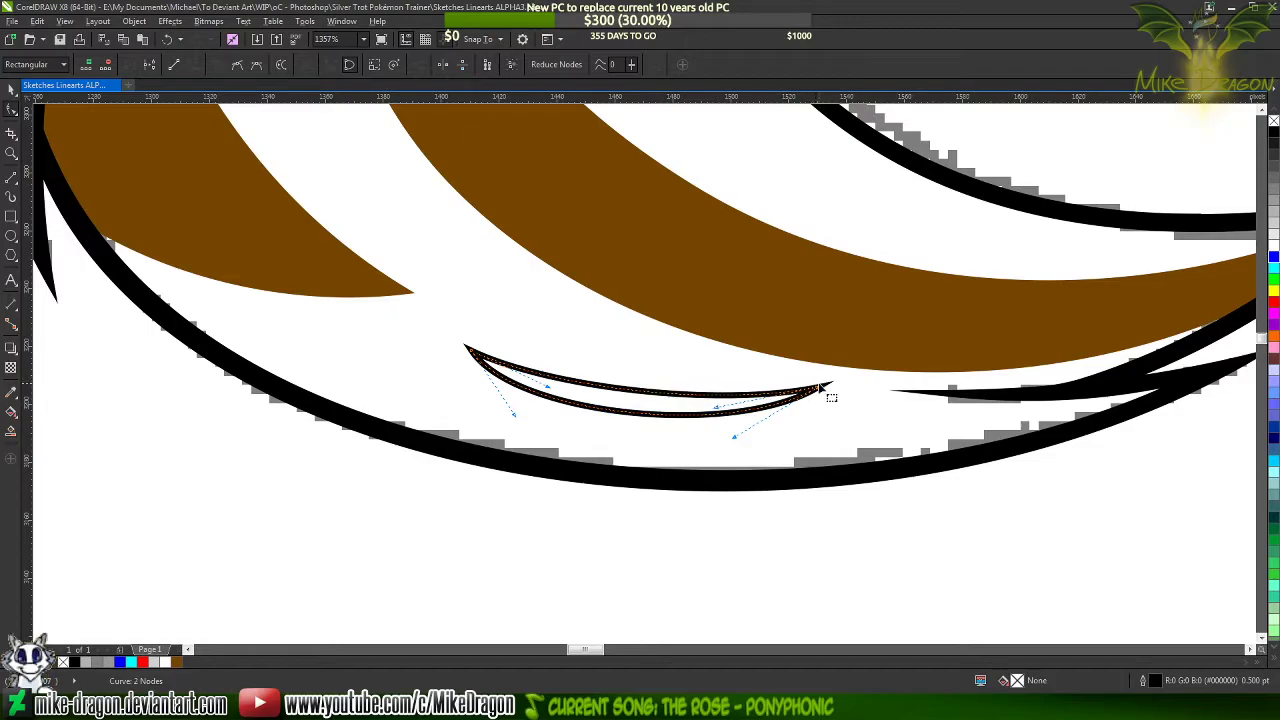
pyautogui.moveTo(819, 390); pyautogui.dragTo(845, 399)
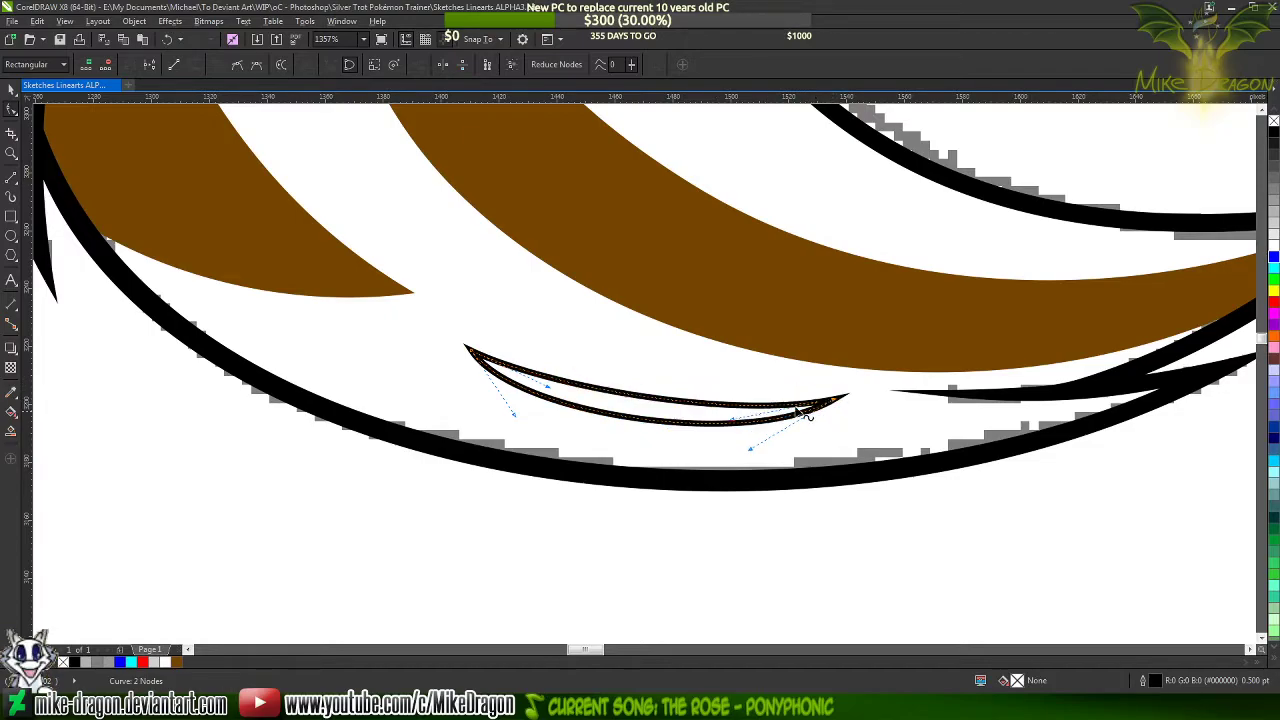
pyautogui.moveTo(731, 420); pyautogui.dragTo(722, 409)
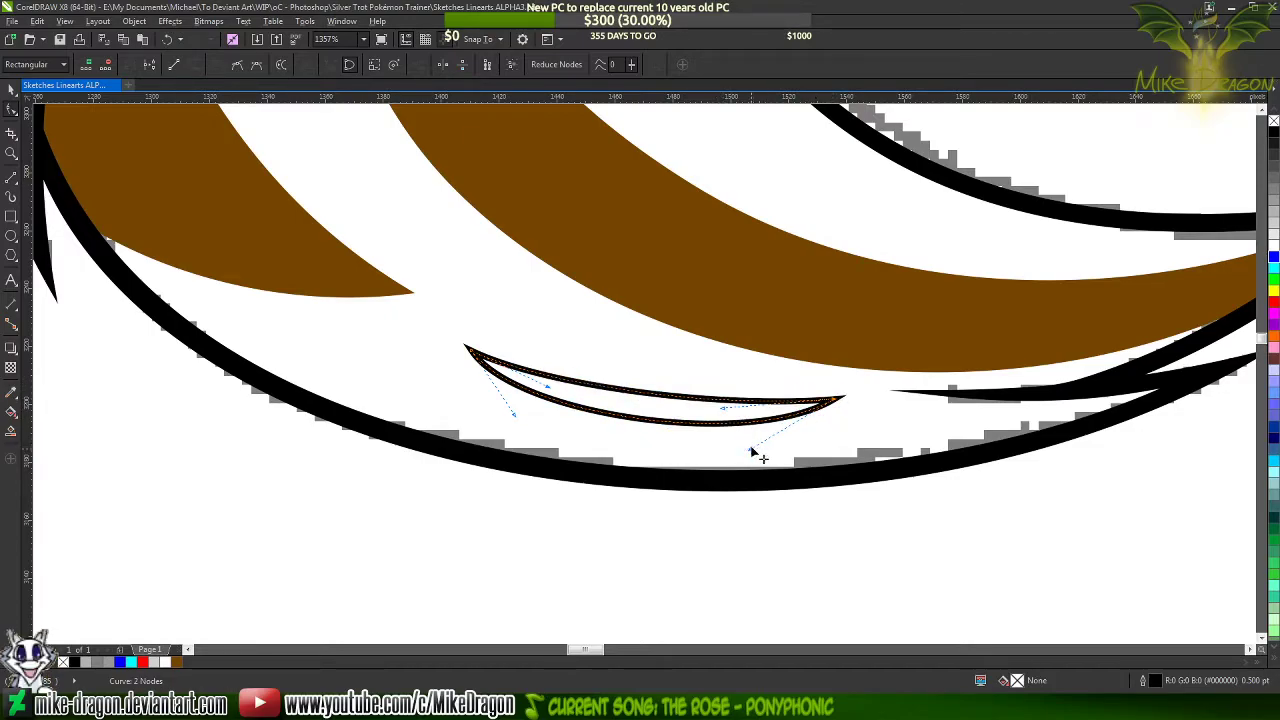
pyautogui.moveTo(750, 450); pyautogui.dragTo(722, 444)
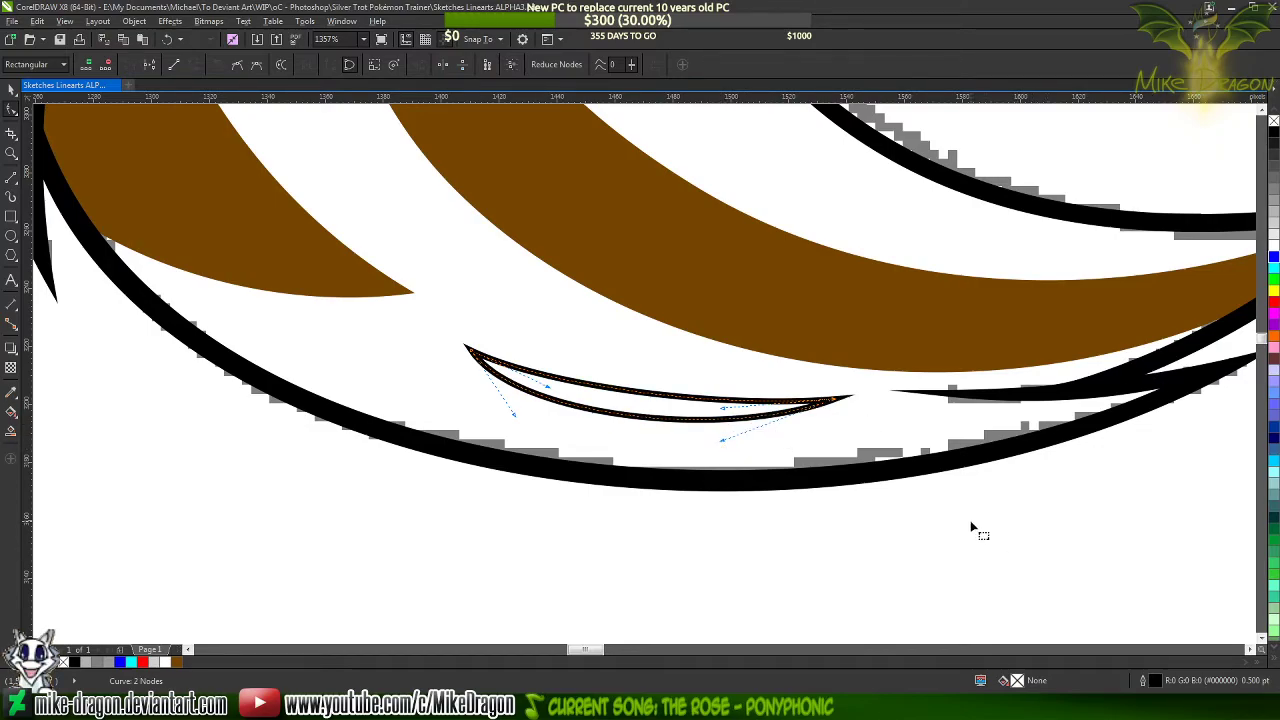
# Give the crescent a uniform fill in brown #754600, sampled from the neighbouring tail stripe
pyautogui.press('F11')
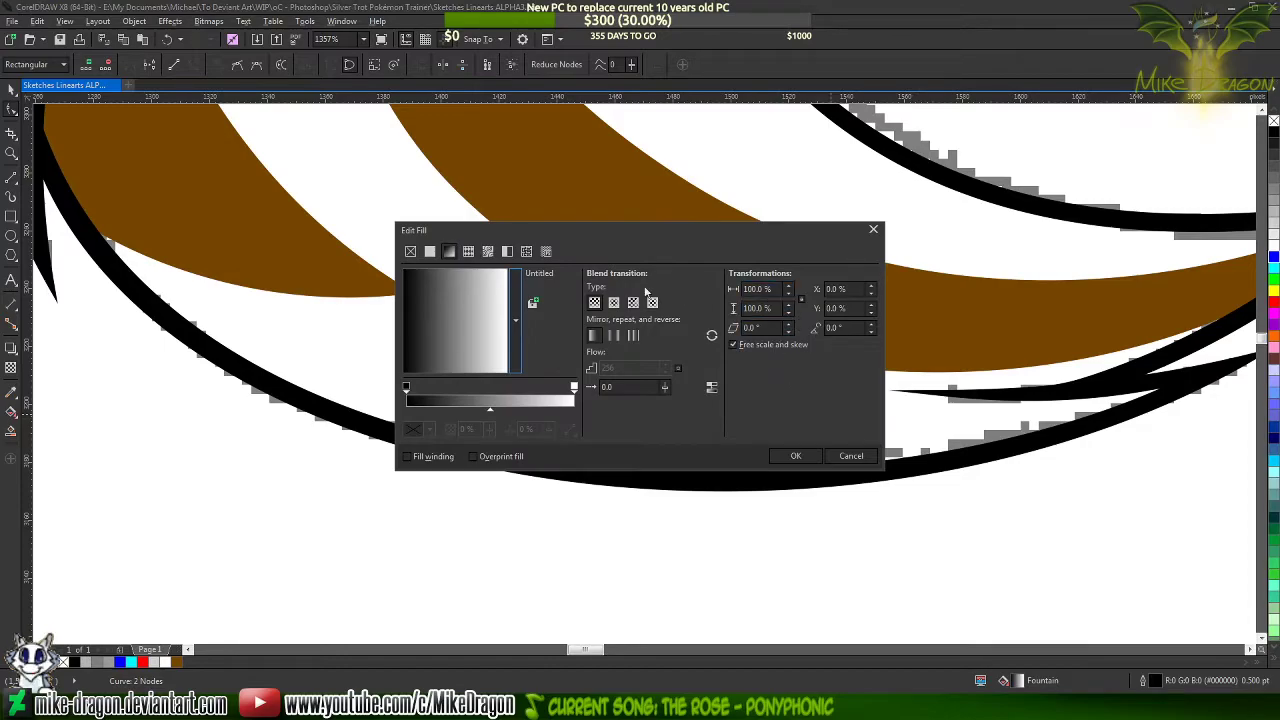
pyautogui.click(429, 251)
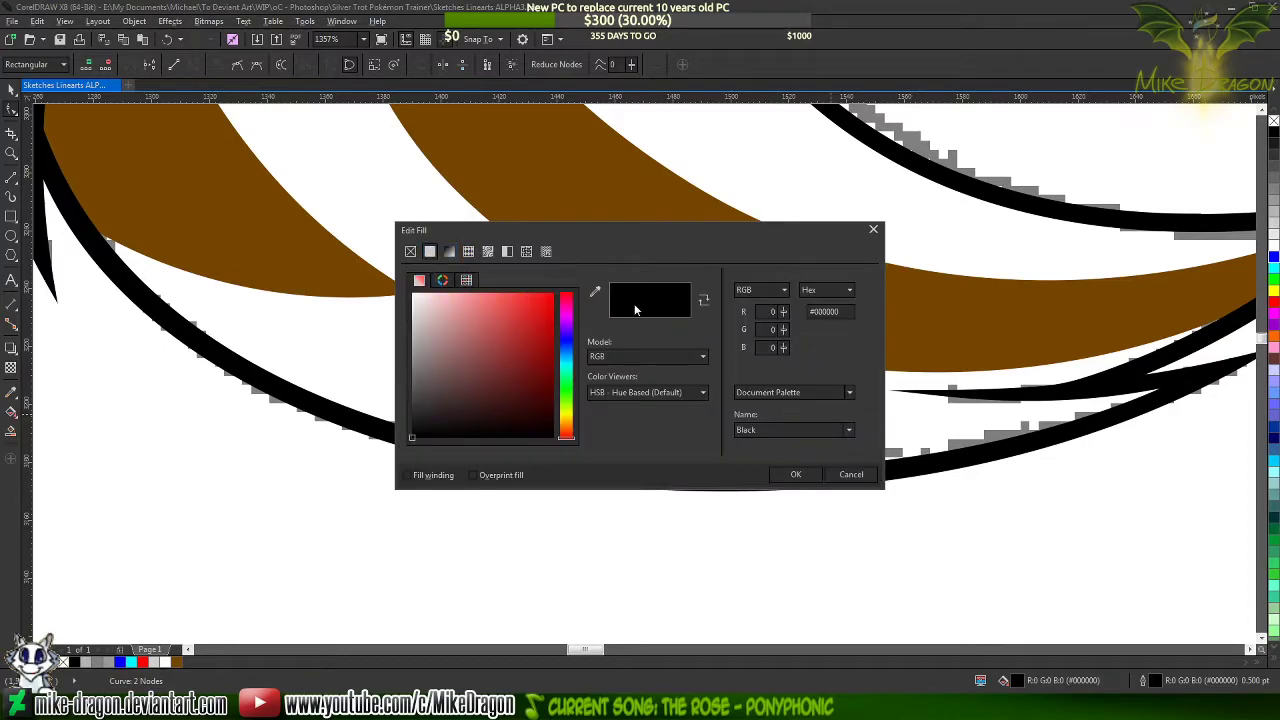
pyautogui.click(594, 291)
pyautogui.click(597, 211)
pyautogui.click(795, 474)
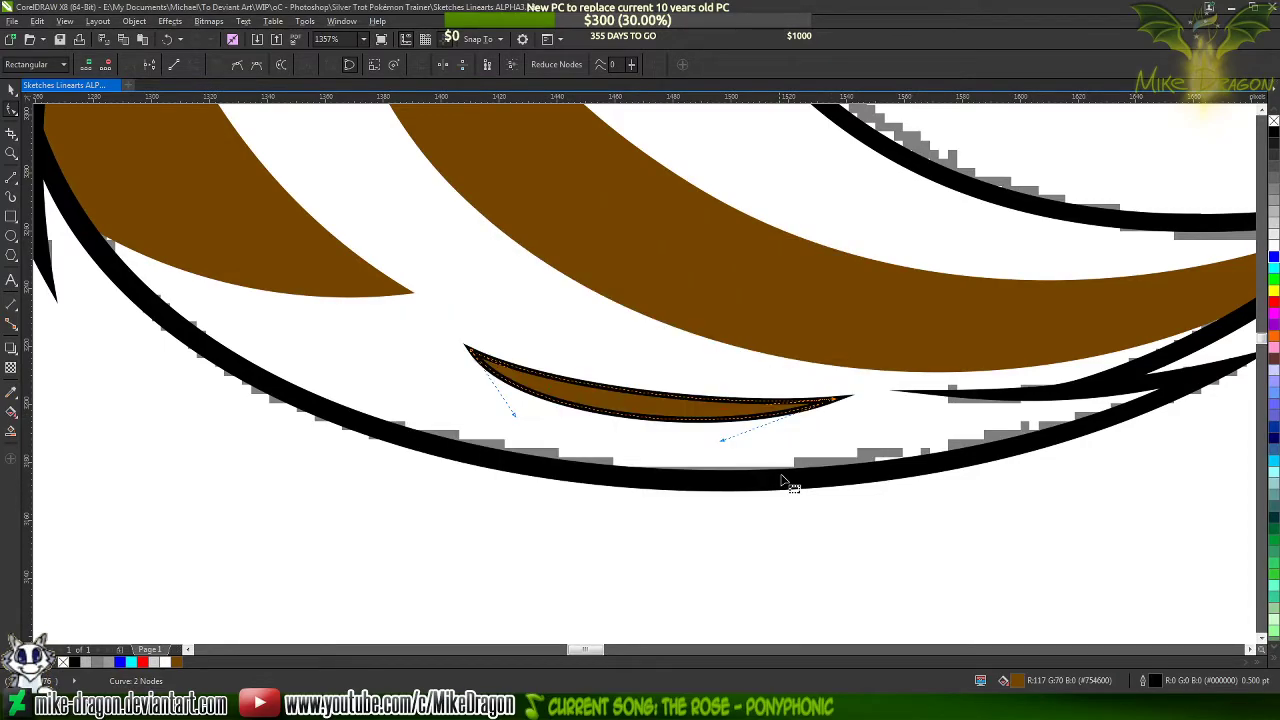
# Color the crescent's outline brown #754600, sampled from the tail stripe, and deselect the shape
pyautogui.press('F12')
pyautogui.click(574, 230)
pyautogui.click(597, 265)
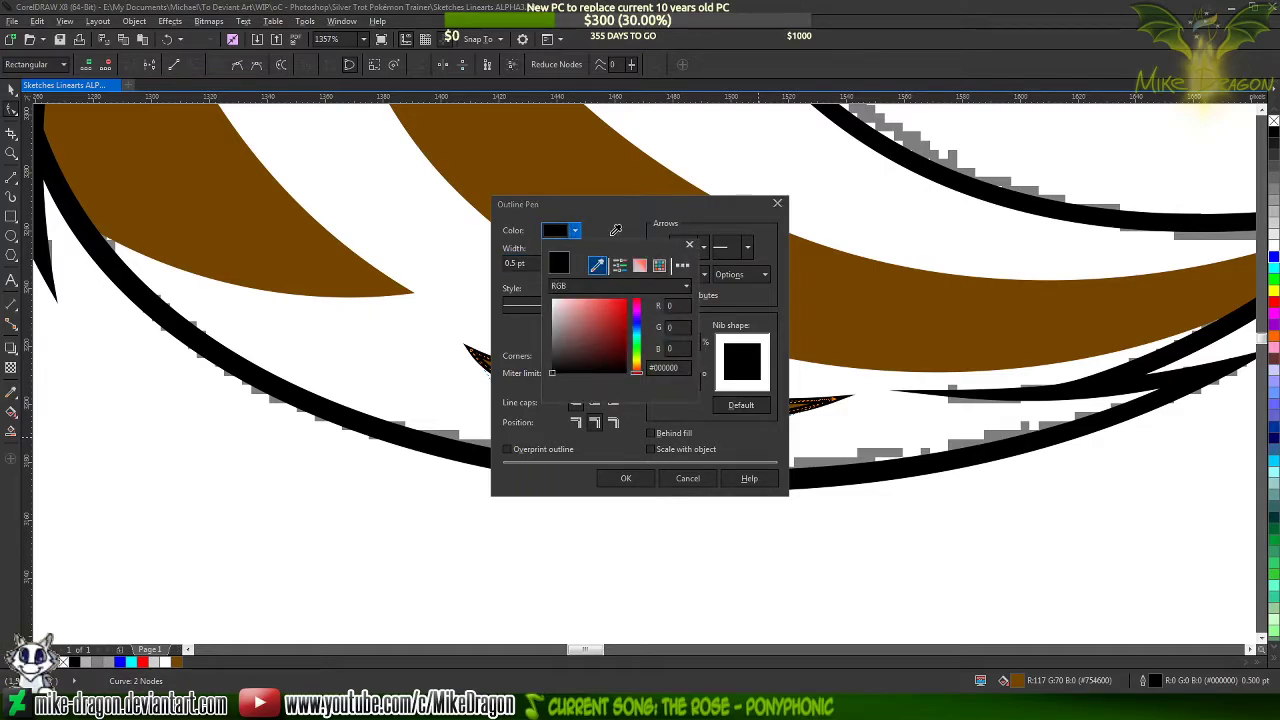
pyautogui.click(636, 205)
pyautogui.click(626, 478)
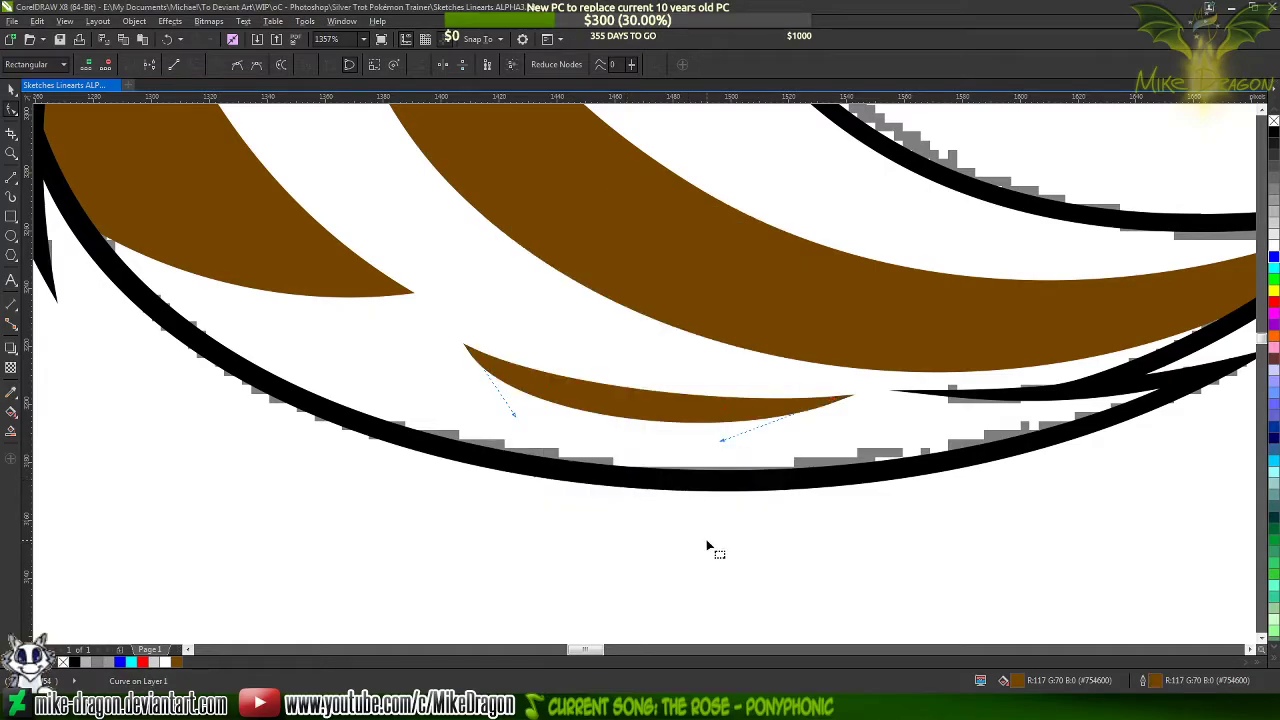
pyautogui.scroll(-4, 706, 550)
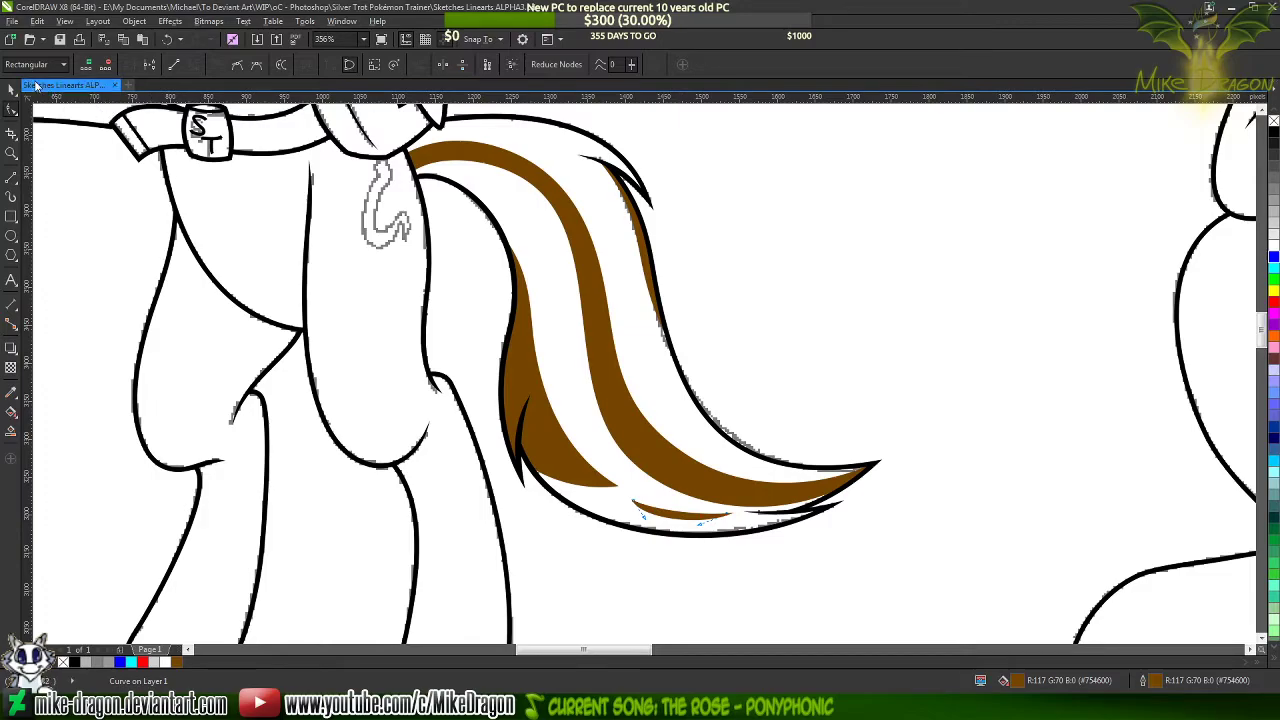
pyautogui.press('space')
pyautogui.scroll(-3, 673, 271)
pyautogui.click(465, 379)
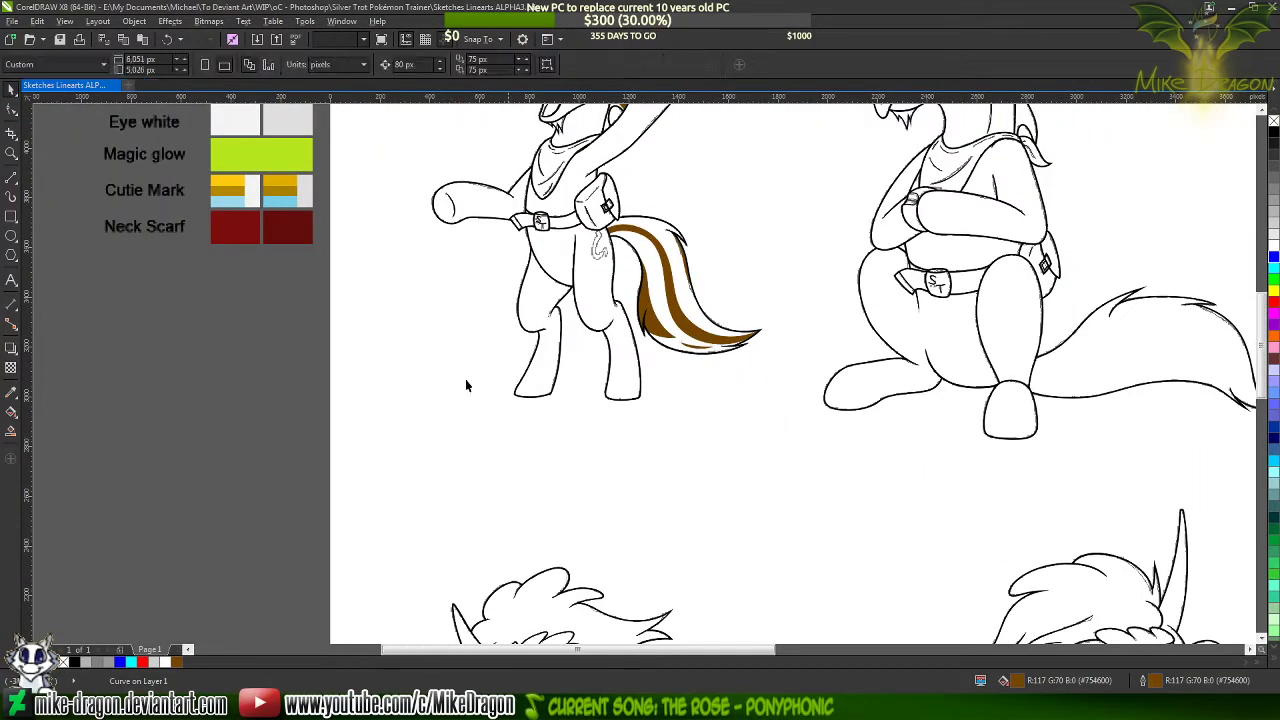
# Select all brown mane and tail highlights on the standing pony and group them
pyautogui.scroll(2, 701, 268)
pyautogui.scroll(-2, 701, 267)
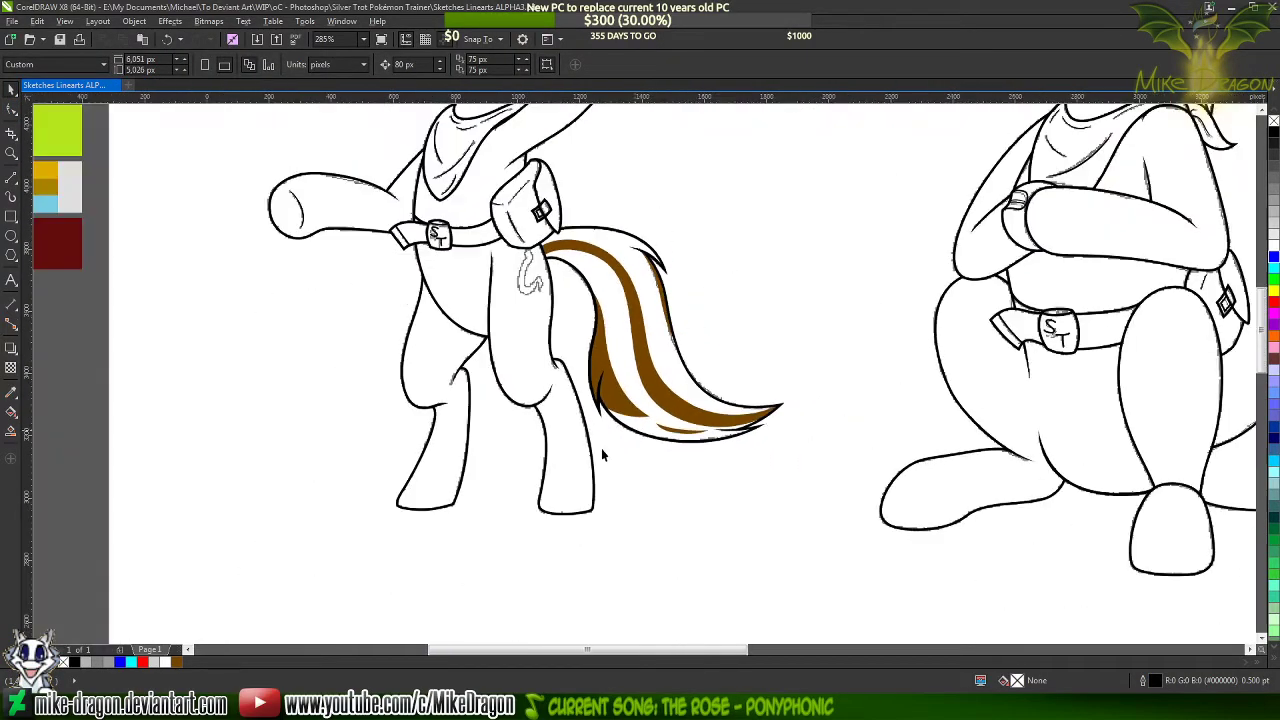
pyautogui.scroll(-1, 601, 448)
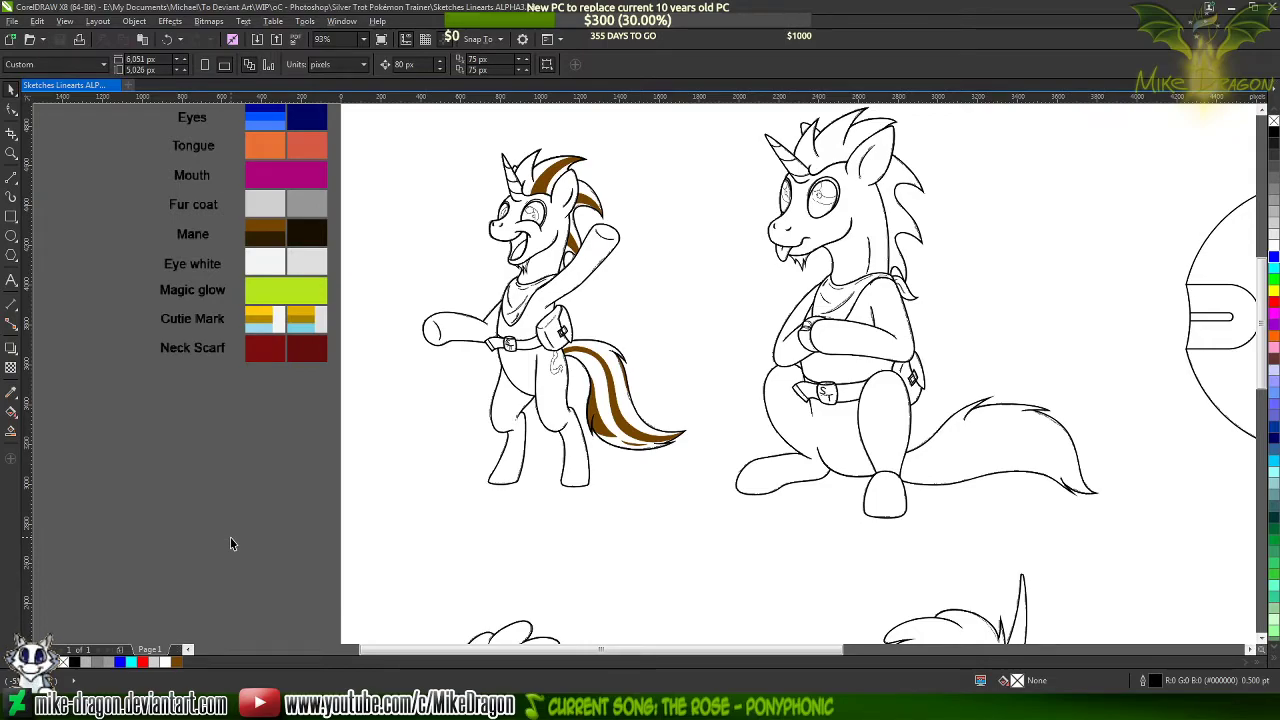
pyautogui.scroll(2, 230, 537)
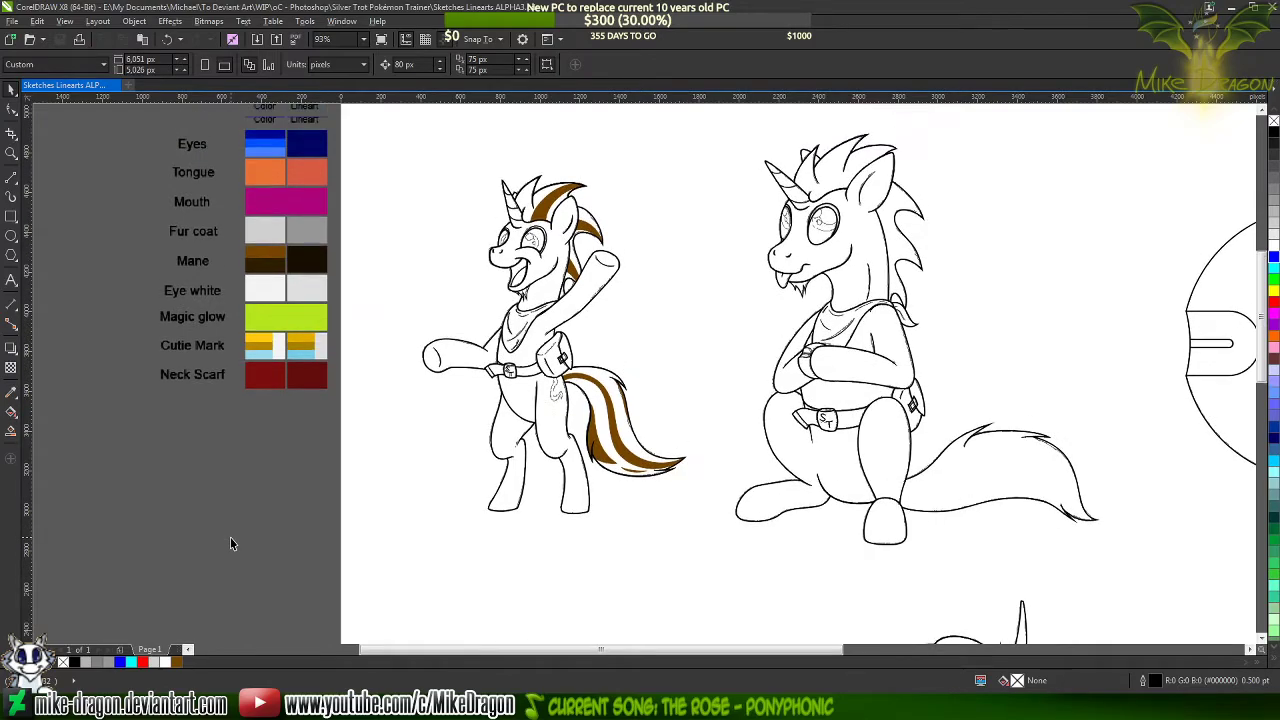
pyautogui.scroll(-1, 247, 530)
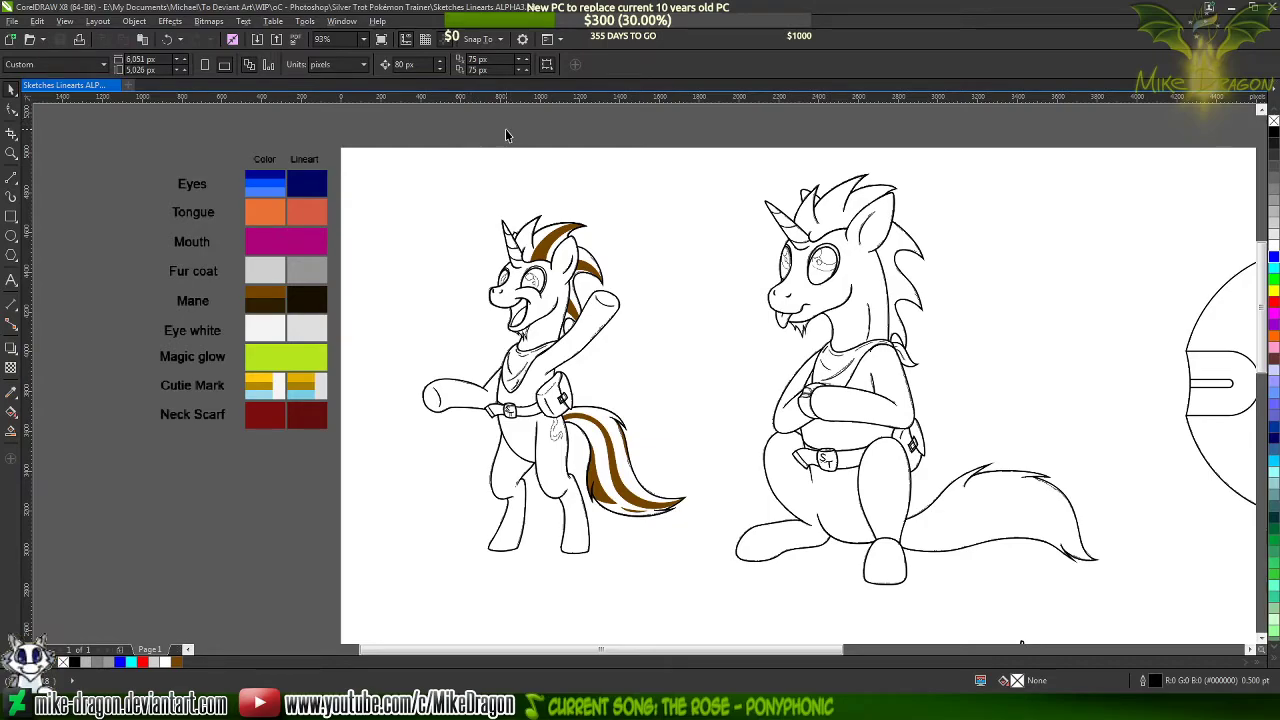
pyautogui.moveTo(505, 129); pyautogui.dragTo(707, 540)
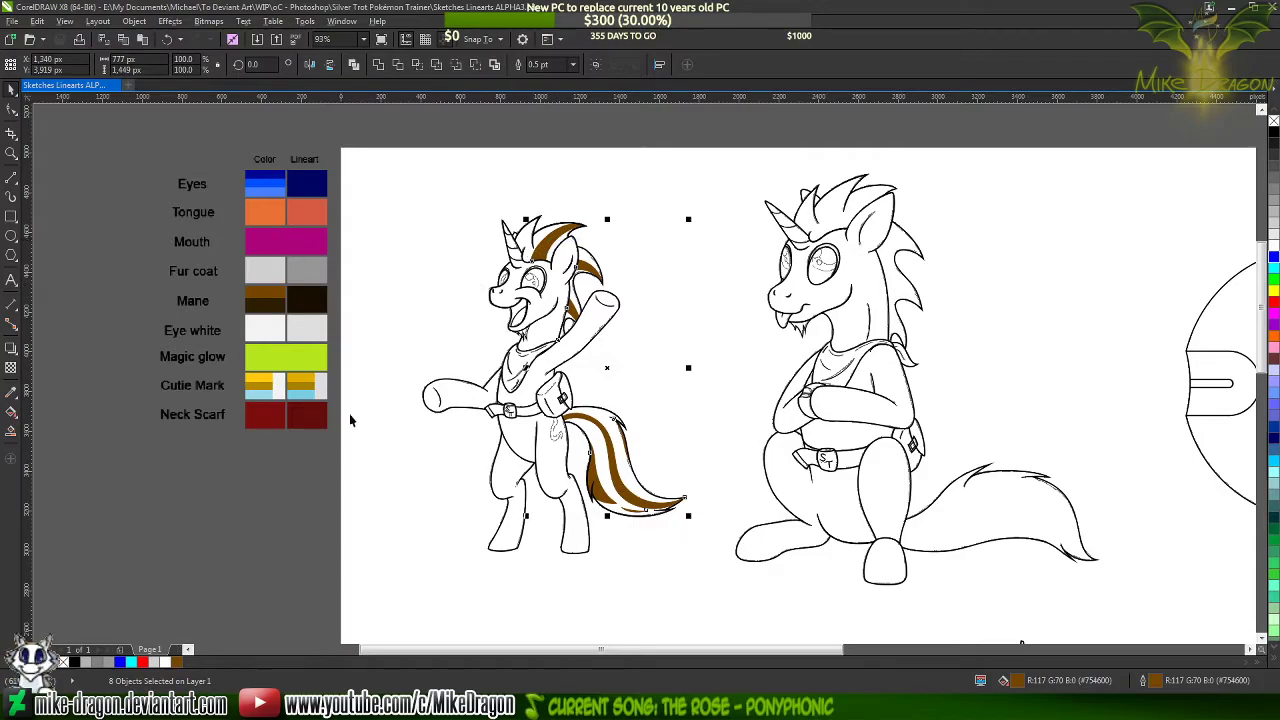
pyautogui.hotkey('ctrl', 'g')
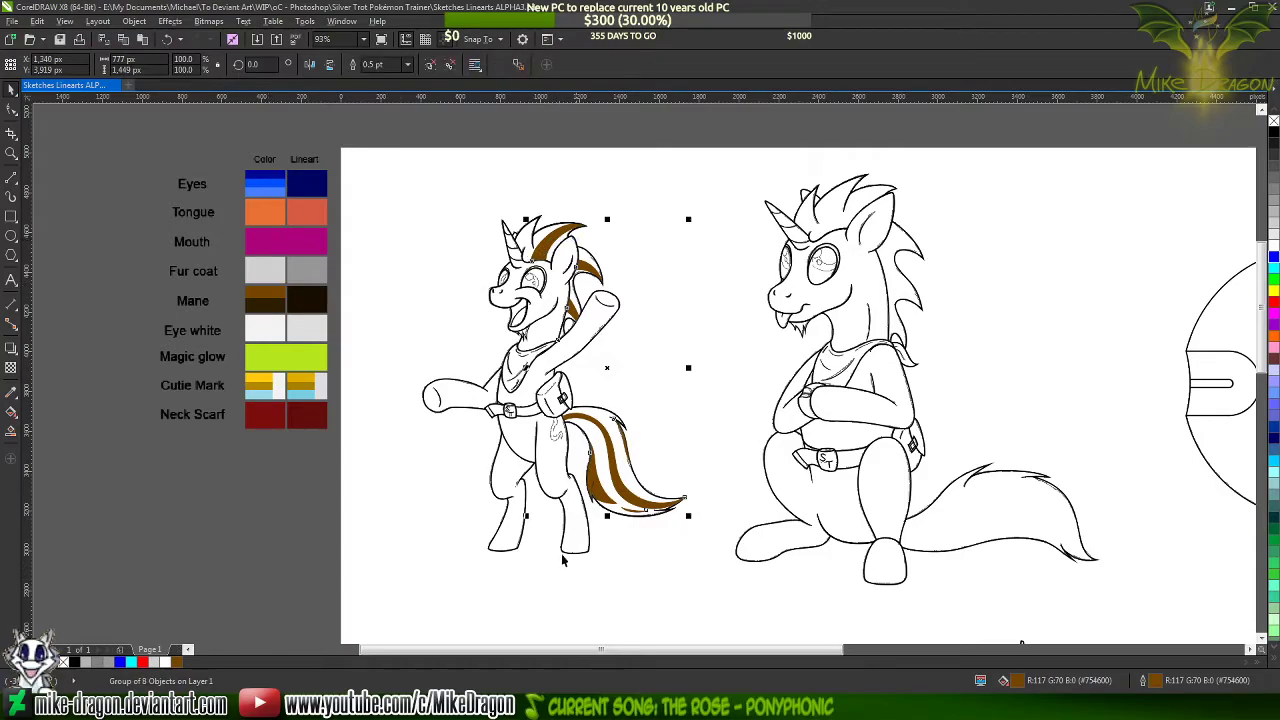
pyautogui.moveTo(595, 495); pyautogui.dragTo(698, 478)
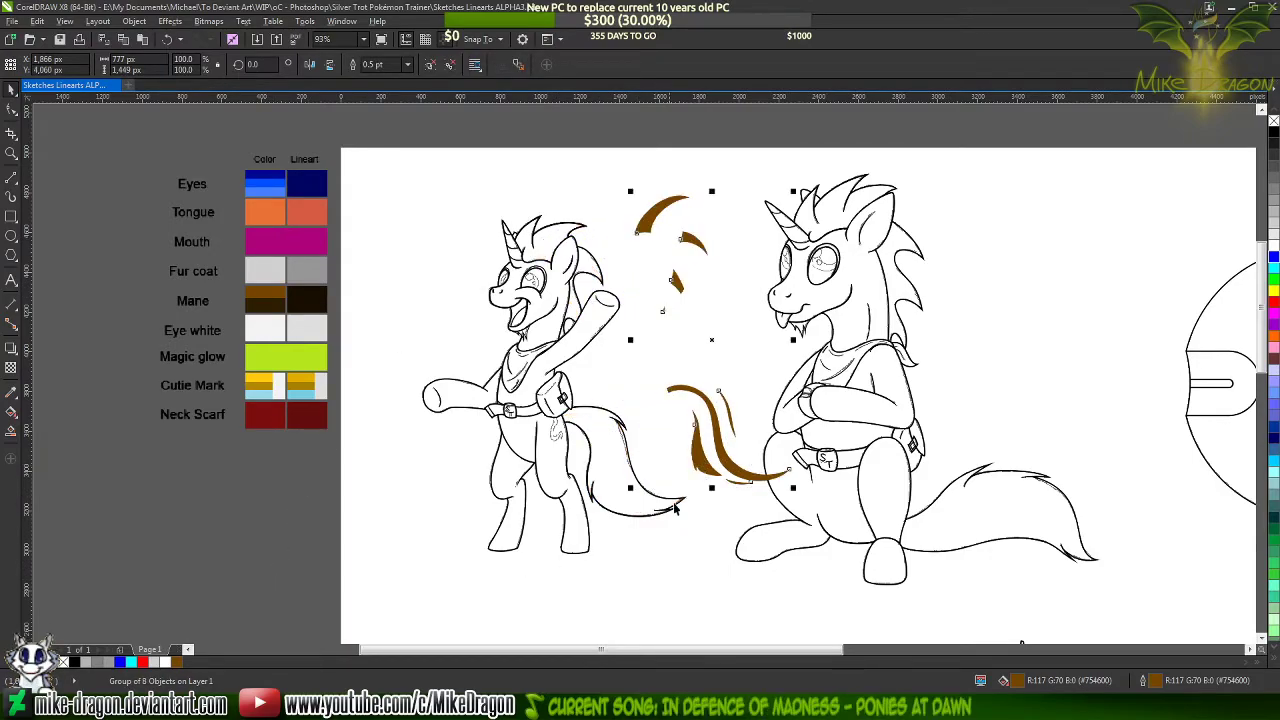
pyautogui.click(281, 570)
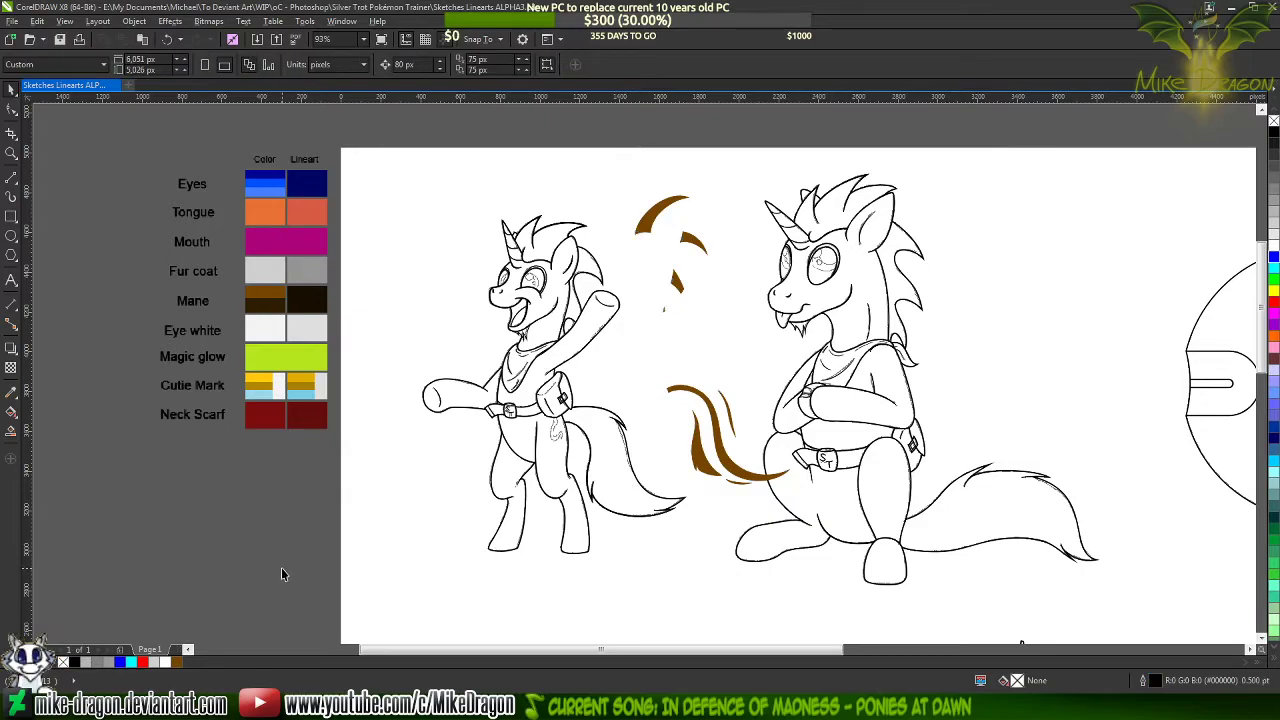
pyautogui.hotkey('ctrl', 'z')
# Examine the brown highlights in the standing pony's mane and tail against the black lineart
pyautogui.scroll(7, 594, 502)
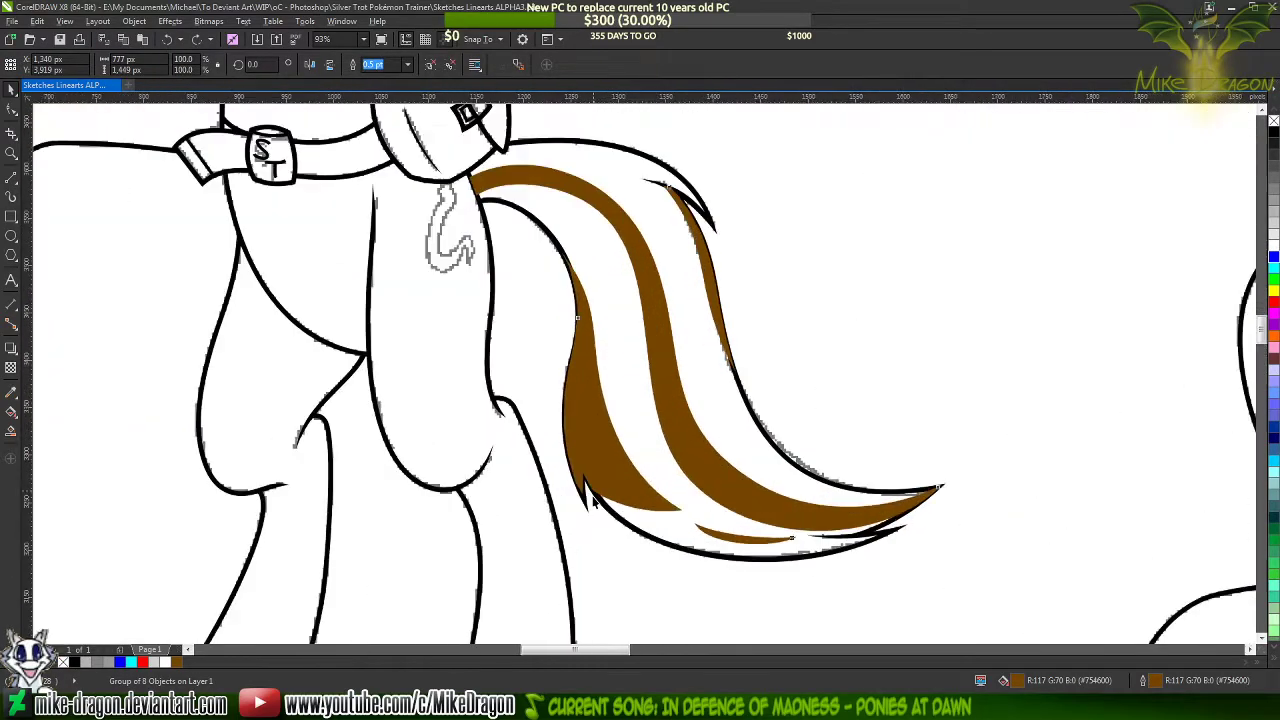
pyautogui.scroll(1, 578, 532)
pyautogui.scroll(5, 578, 532)
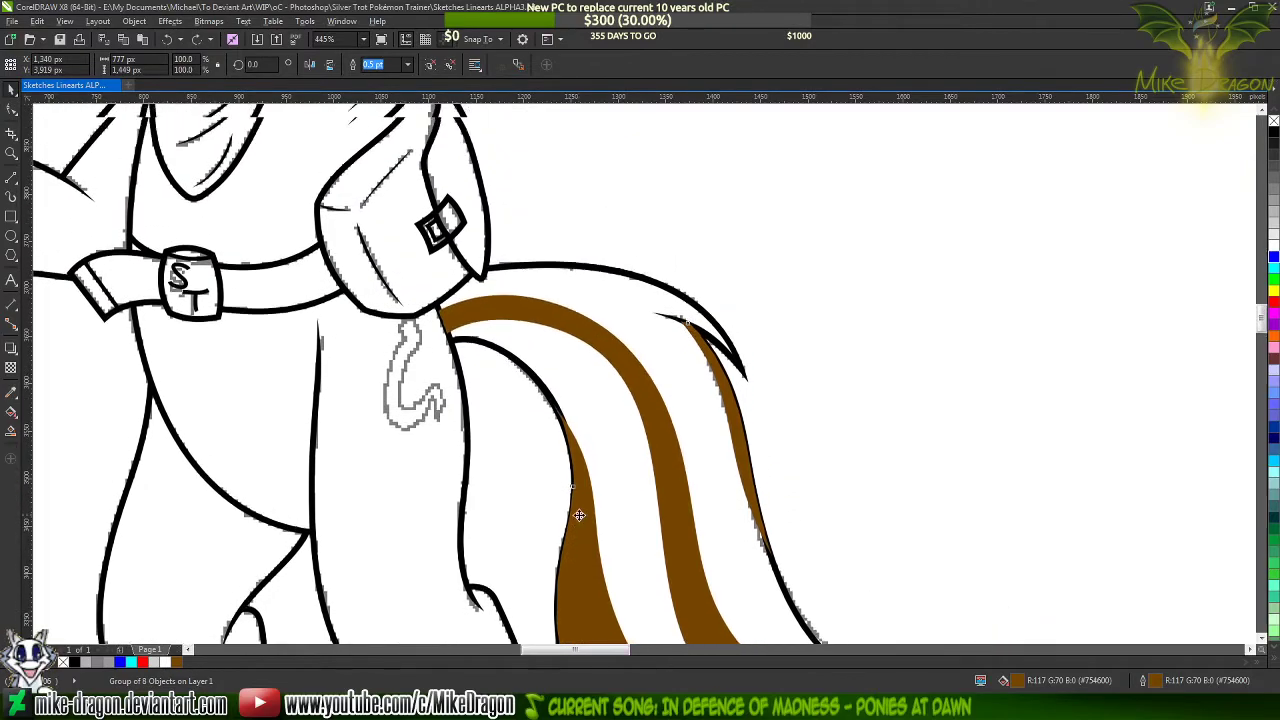
pyautogui.scroll(5, 577, 509)
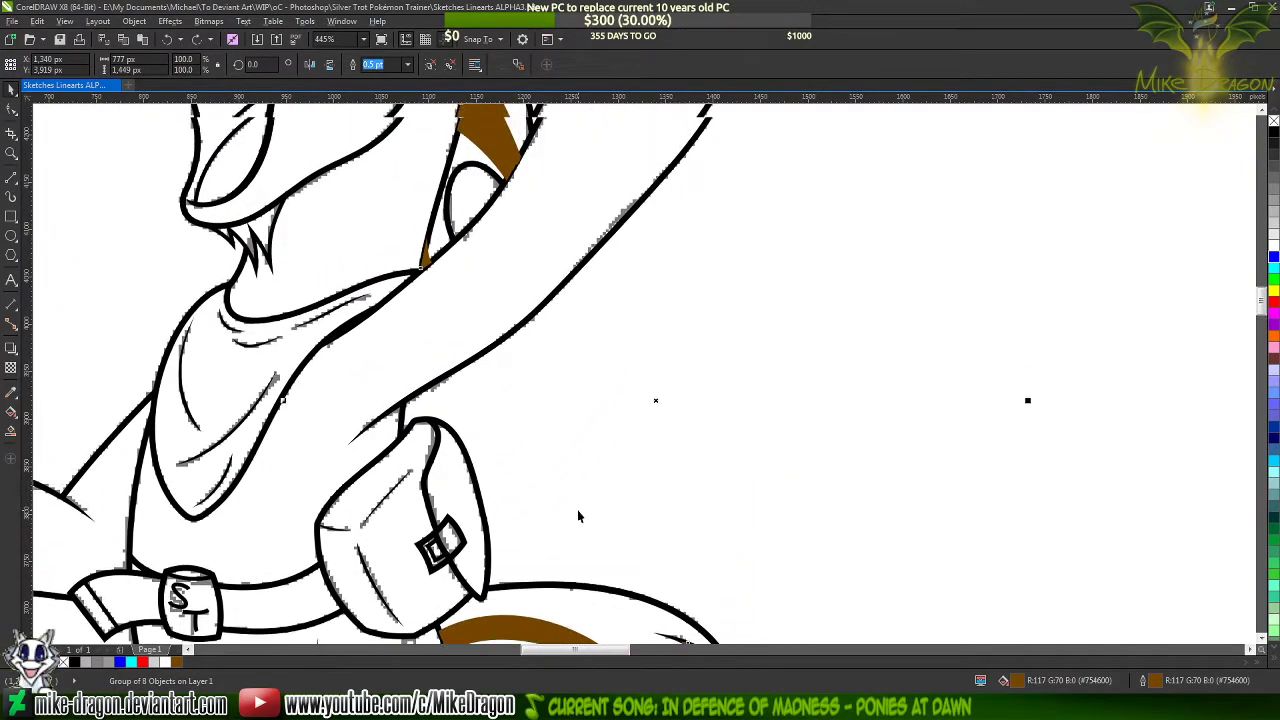
pyautogui.scroll(4, 577, 512)
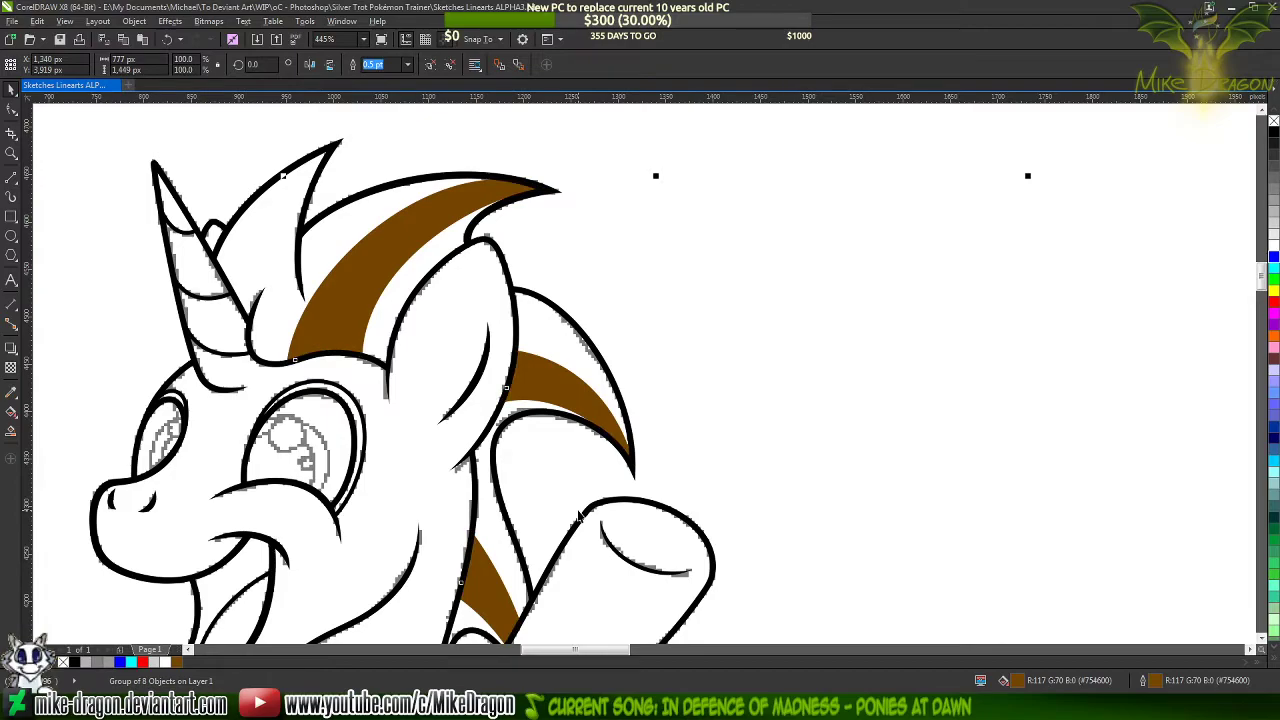
pyautogui.scroll(-5, 580, 516)
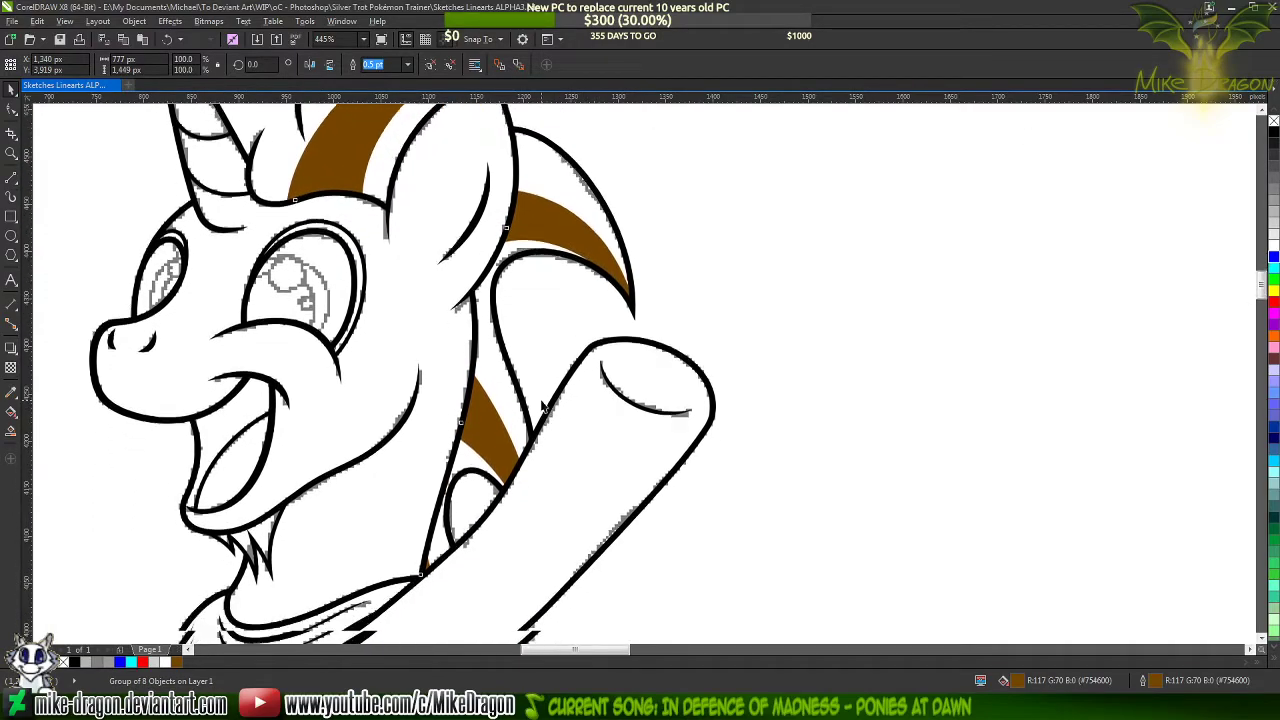
pyautogui.scroll(-7, 556, 397)
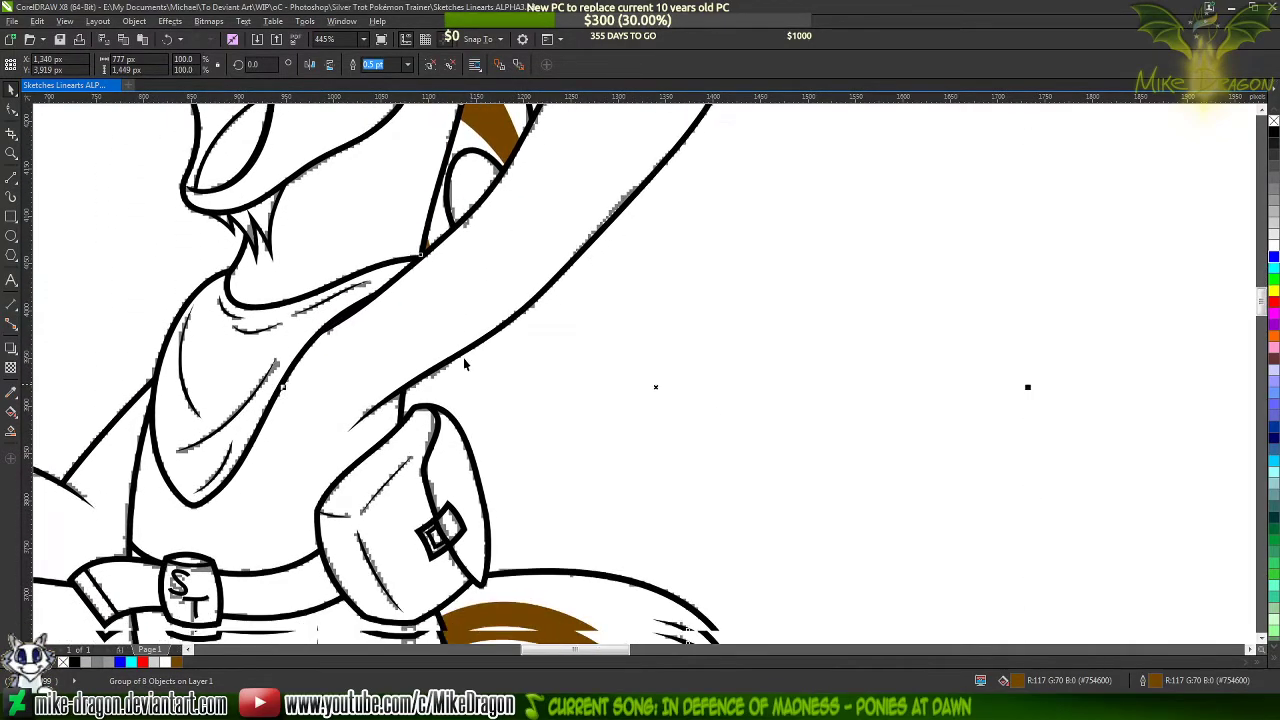
pyautogui.scroll(-8, 466, 349)
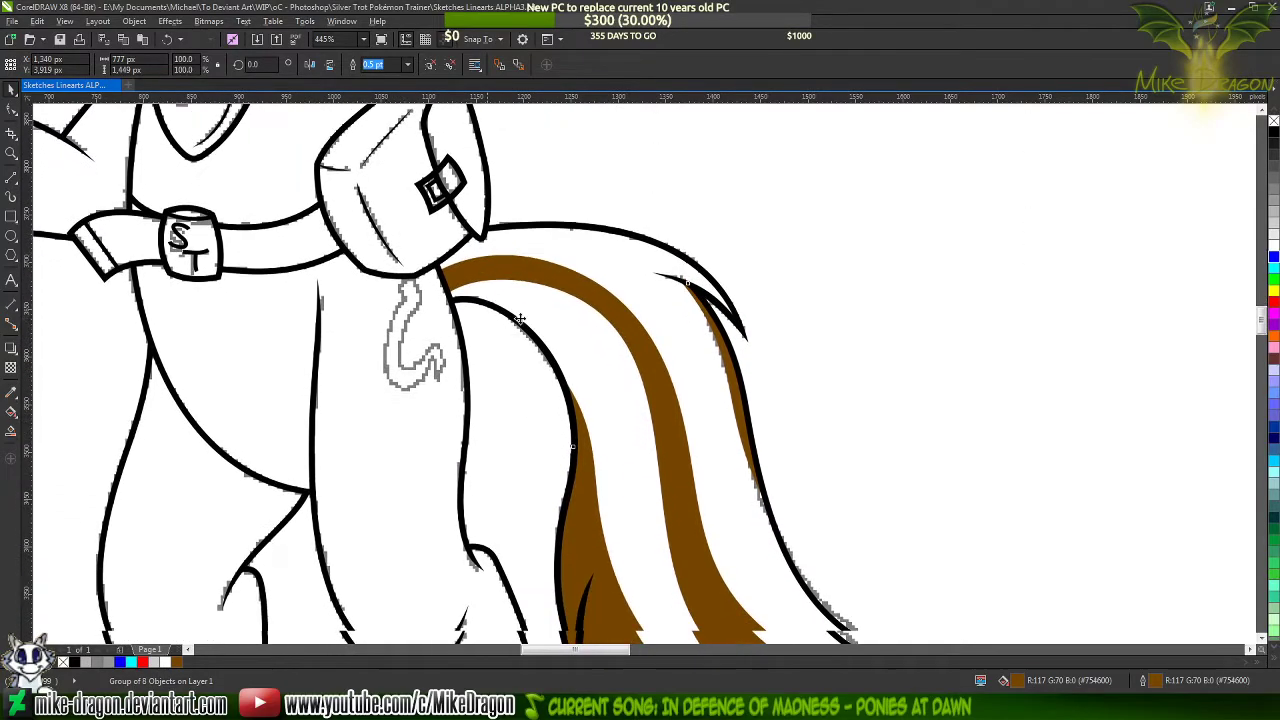
pyautogui.scroll(-2, 540, 316)
pyautogui.scroll(-4, 747, 310)
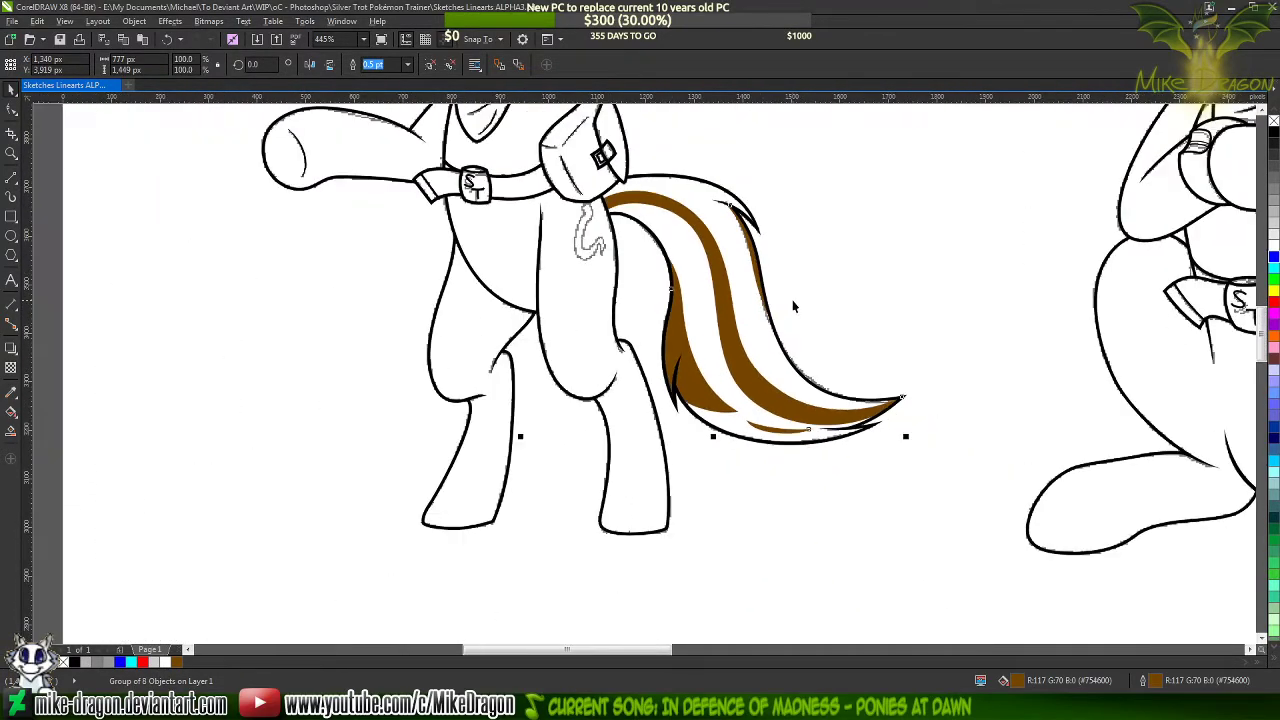
# Deselect the highlights and move the standing pony's grouped black lineart down and left off its sketch, to about X 368 px, Y 3,078 px
pyautogui.click(254, 453)
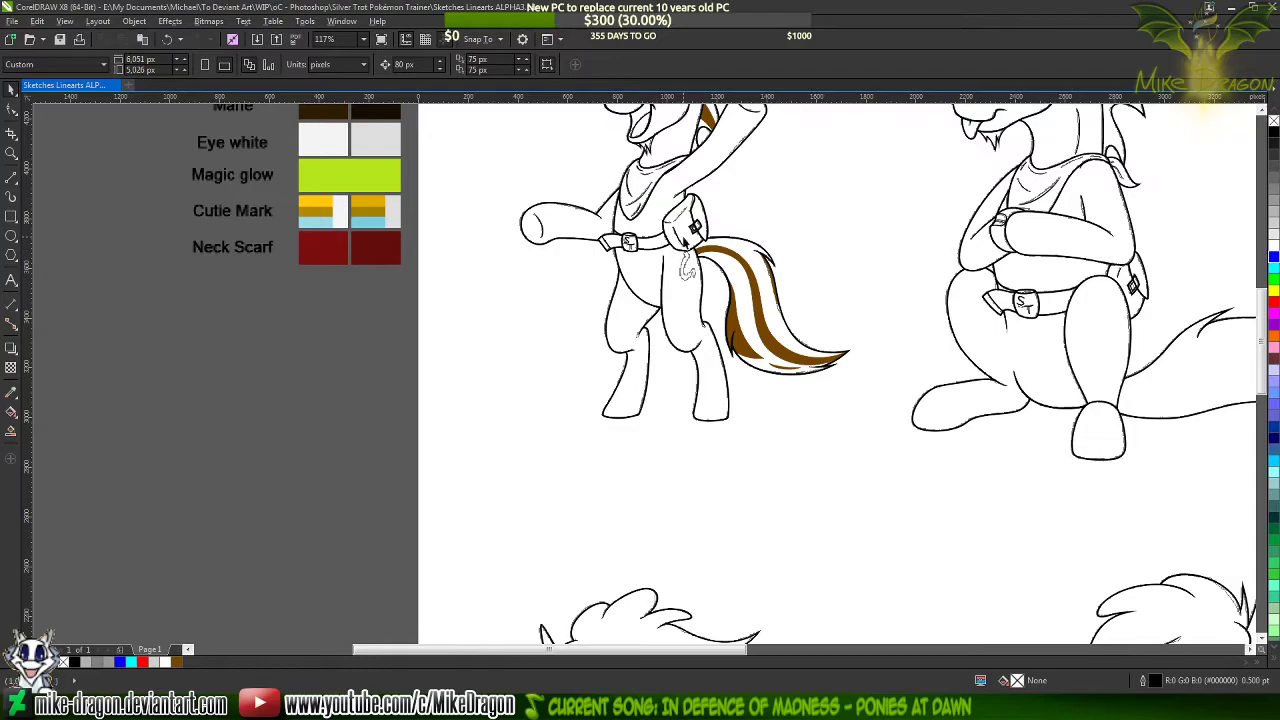
pyautogui.moveTo(678, 240); pyautogui.dragTo(507, 432)
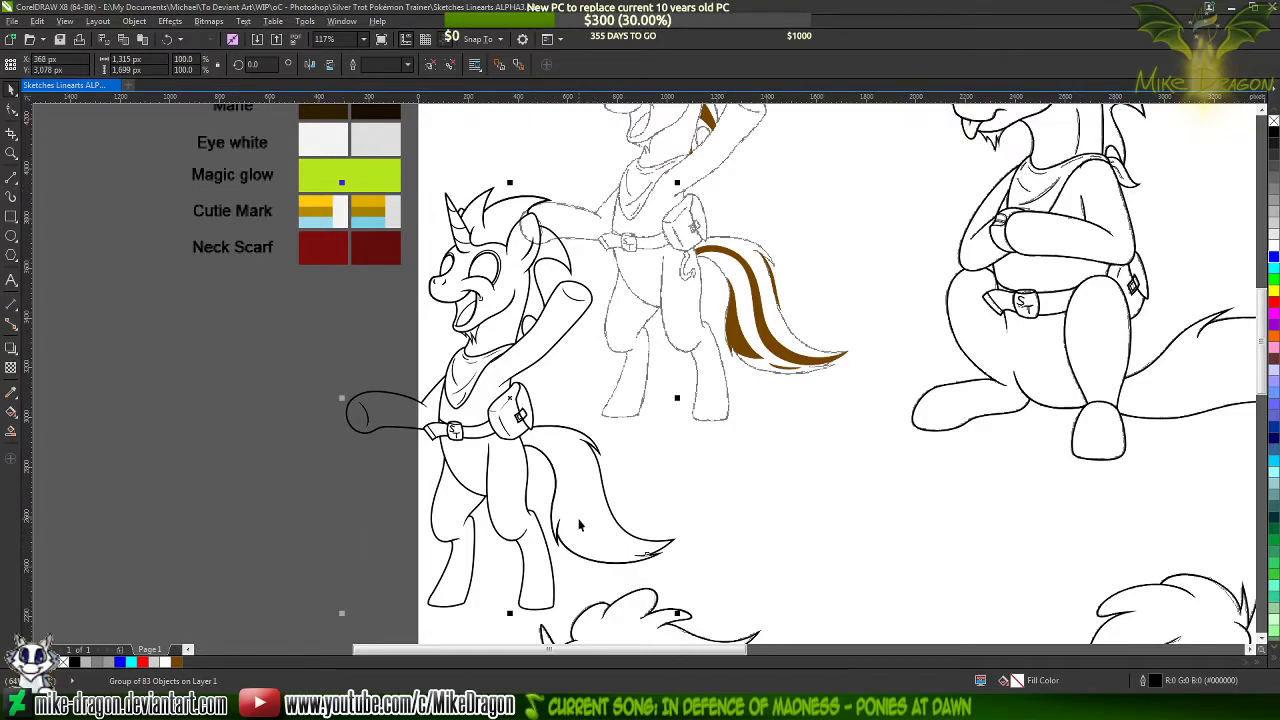
# Examine the moved lineart's tail, the Mane swatches in the color palette, and the brown highlights remaining on the sketch
pyautogui.scroll(2, 576, 522)
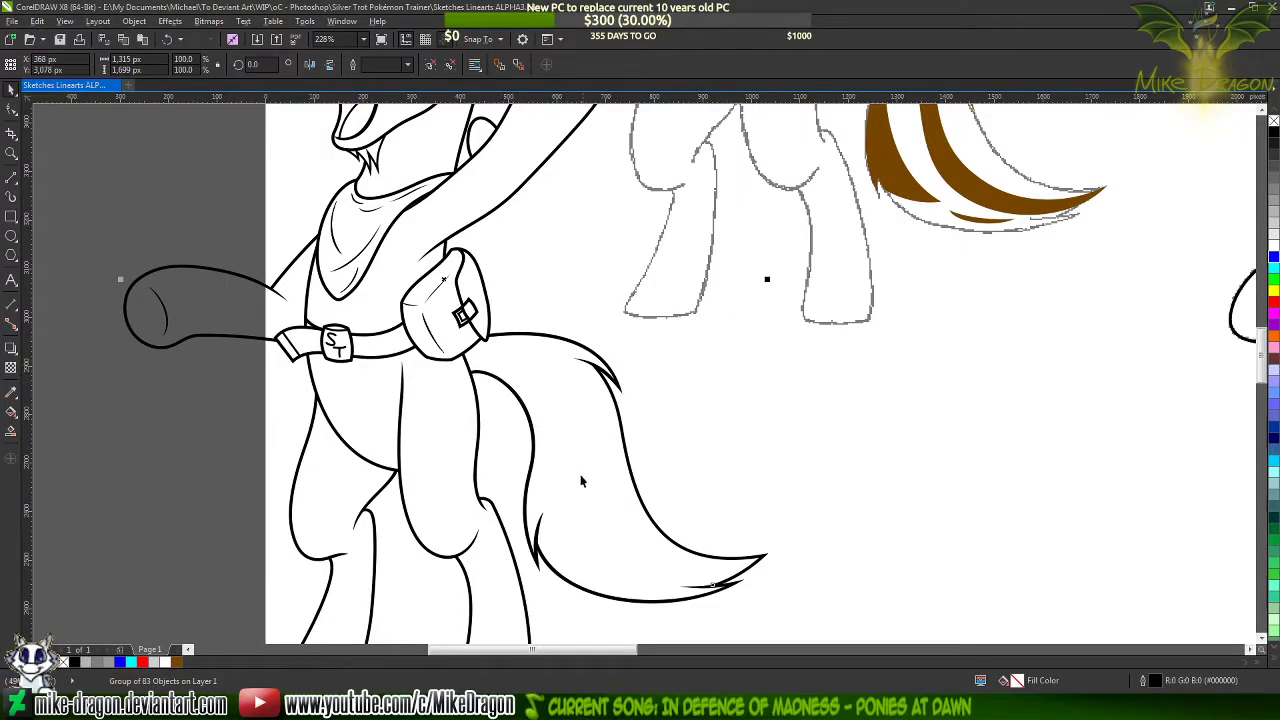
pyautogui.scroll(-1, 479, 478)
pyautogui.scroll(-2, 479, 478)
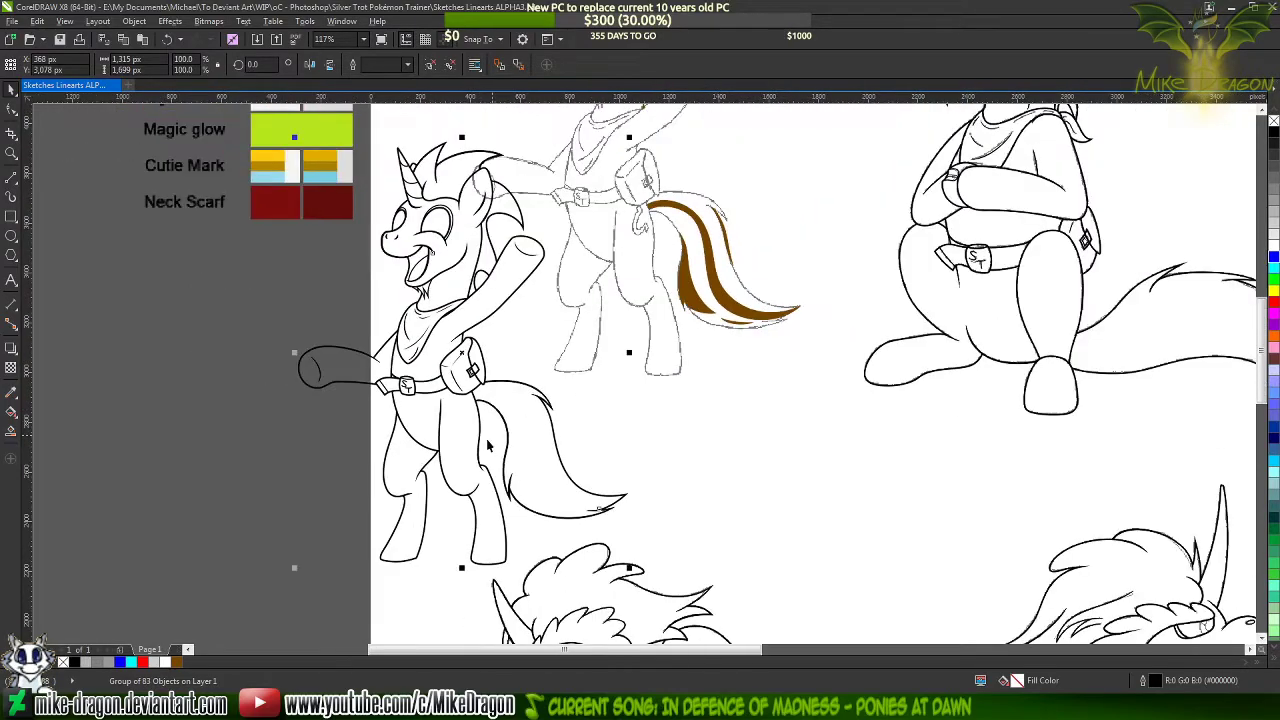
pyautogui.scroll(-2, 470, 470)
pyautogui.scroll(8, 346, 194)
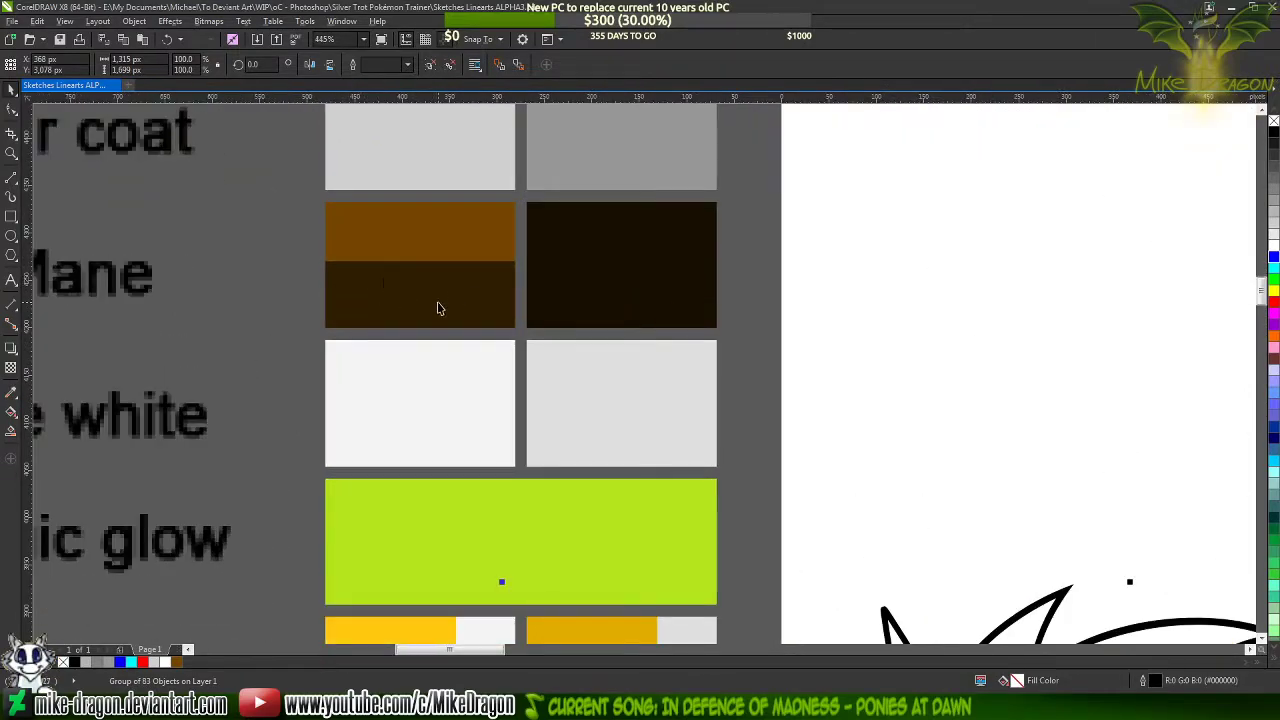
pyautogui.scroll(-8, 420, 273)
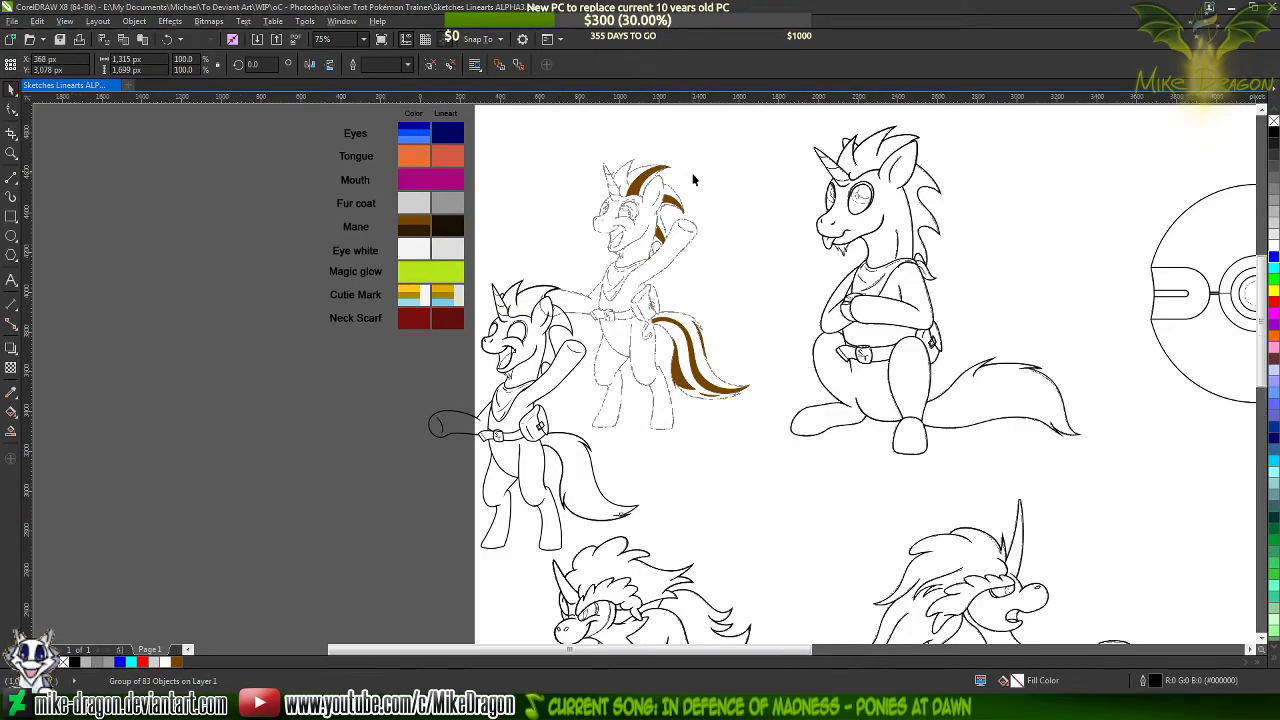
pyautogui.scroll(4, 637, 188)
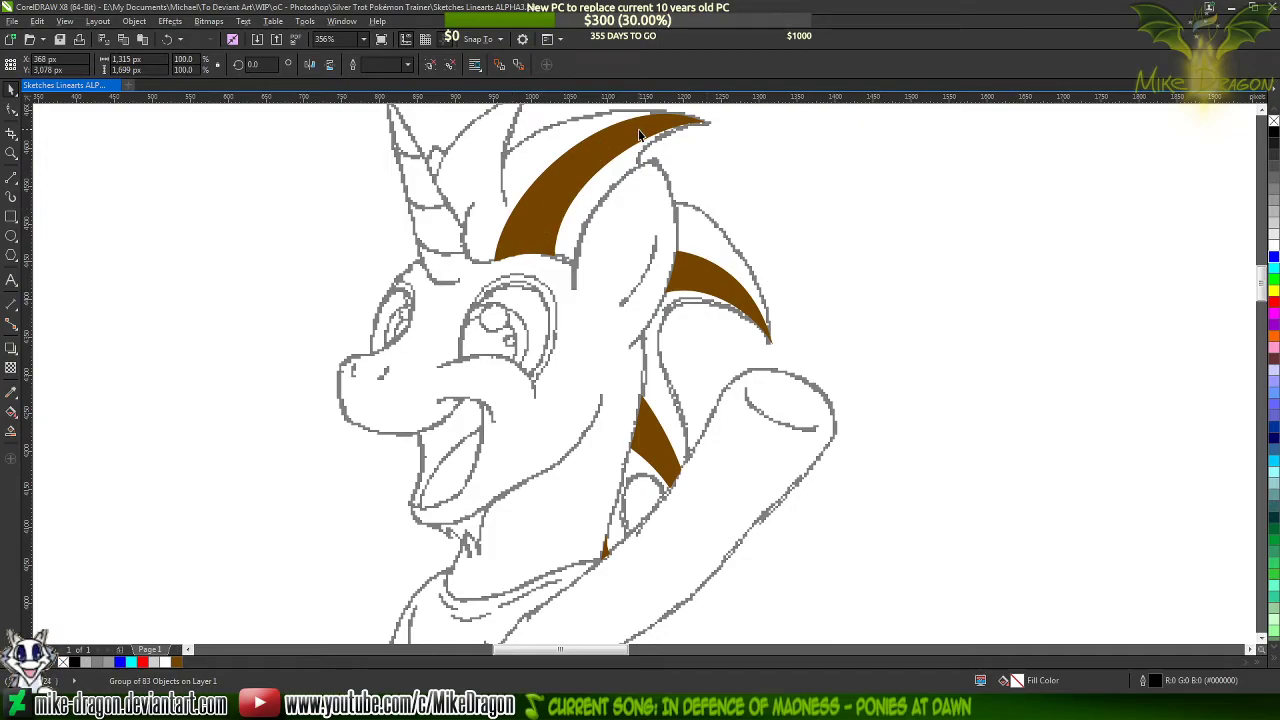
pyautogui.scroll(-4, 630, 150)
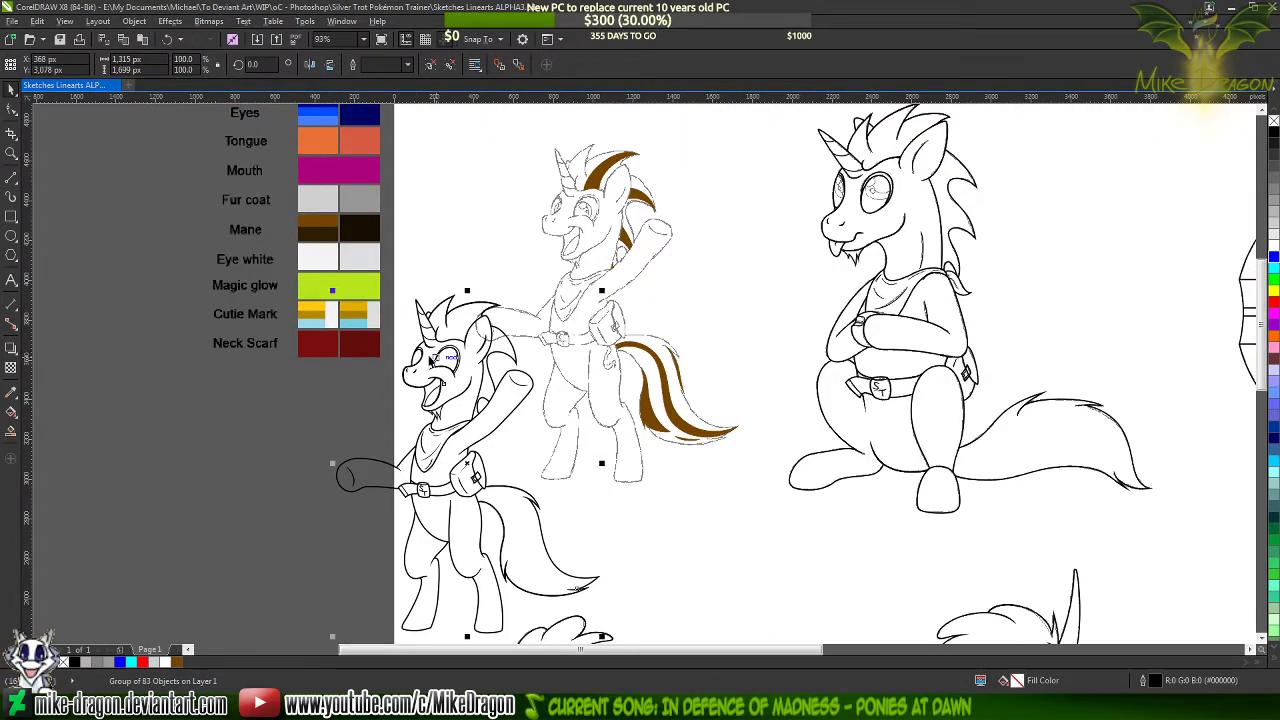
# Undo the moves of the standing pony's grouped lineart to put it back over its sketch, and deselect it
pyautogui.moveTo(448, 475); pyautogui.dragTo(471, 453)
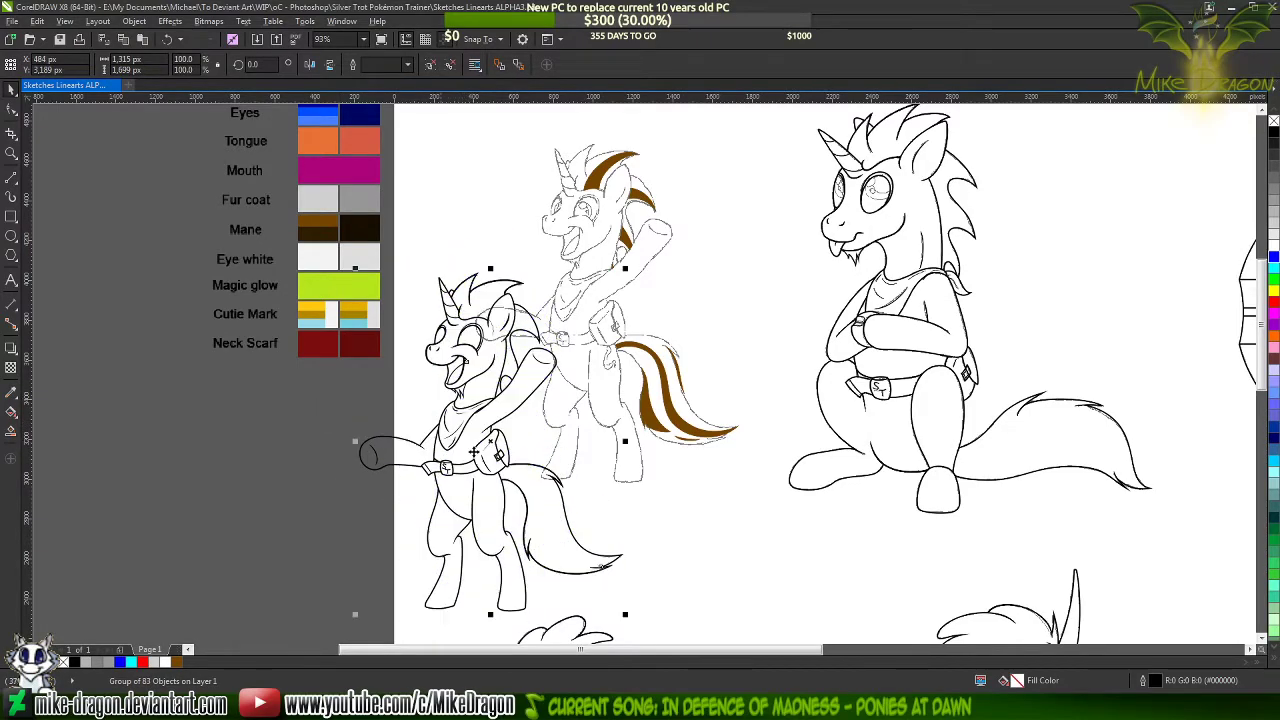
pyautogui.hotkey('ctrl', 'z')
pyautogui.hotkey('ctrl', 'z')
pyautogui.click(286, 543)
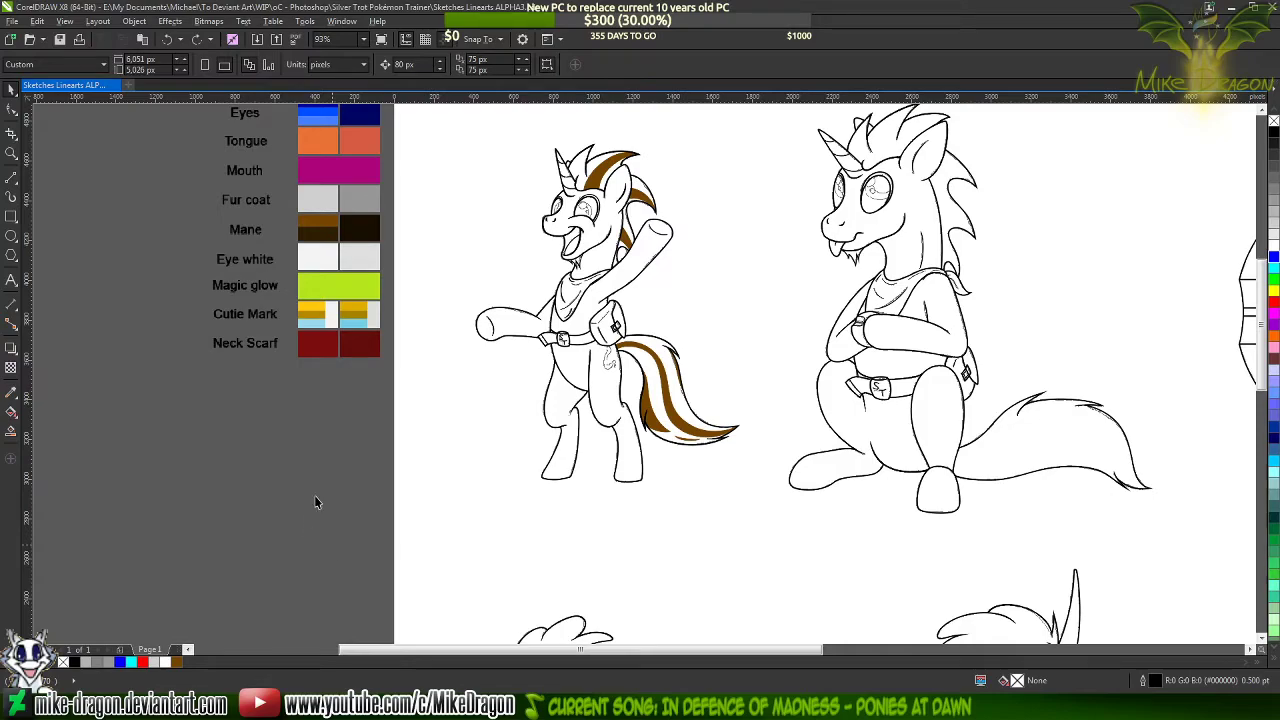
# Examine the lineart of the standing and sitting ponies up close and review the whole page of drawings
pyautogui.scroll(-4, 724, 158)
pyautogui.scroll(4, 659, 355)
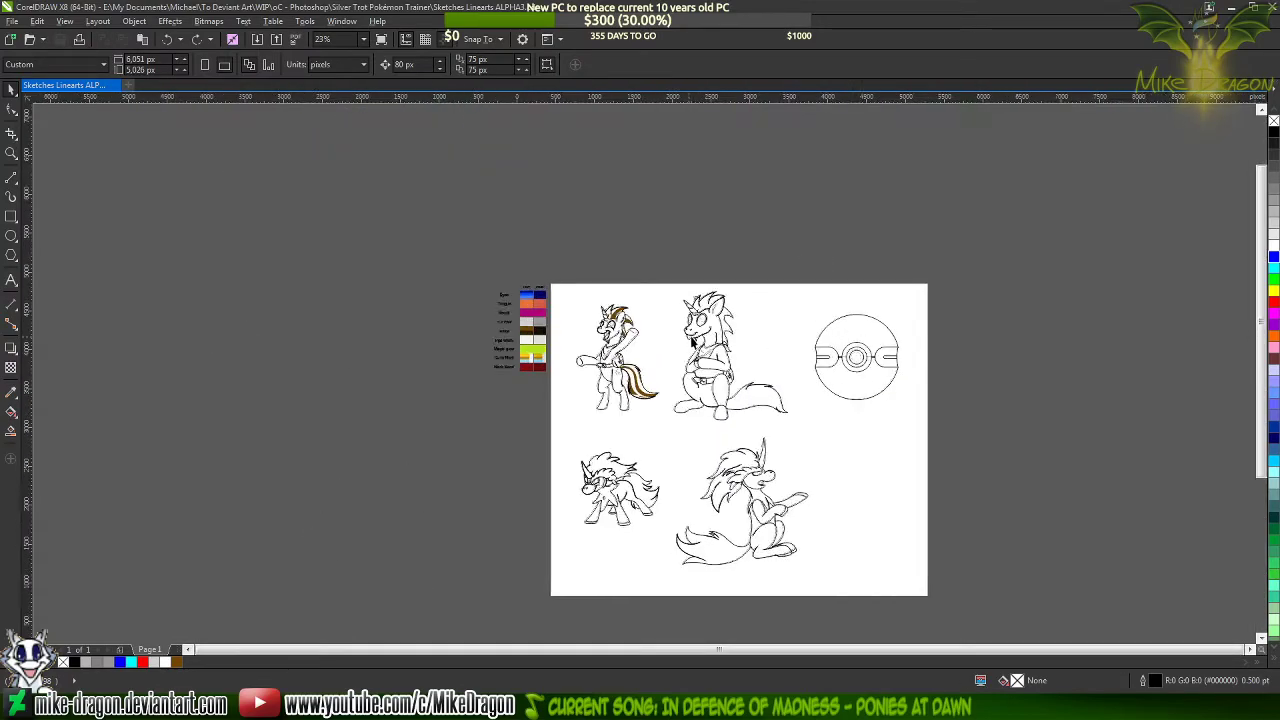
pyautogui.scroll(-1, 644, 525)
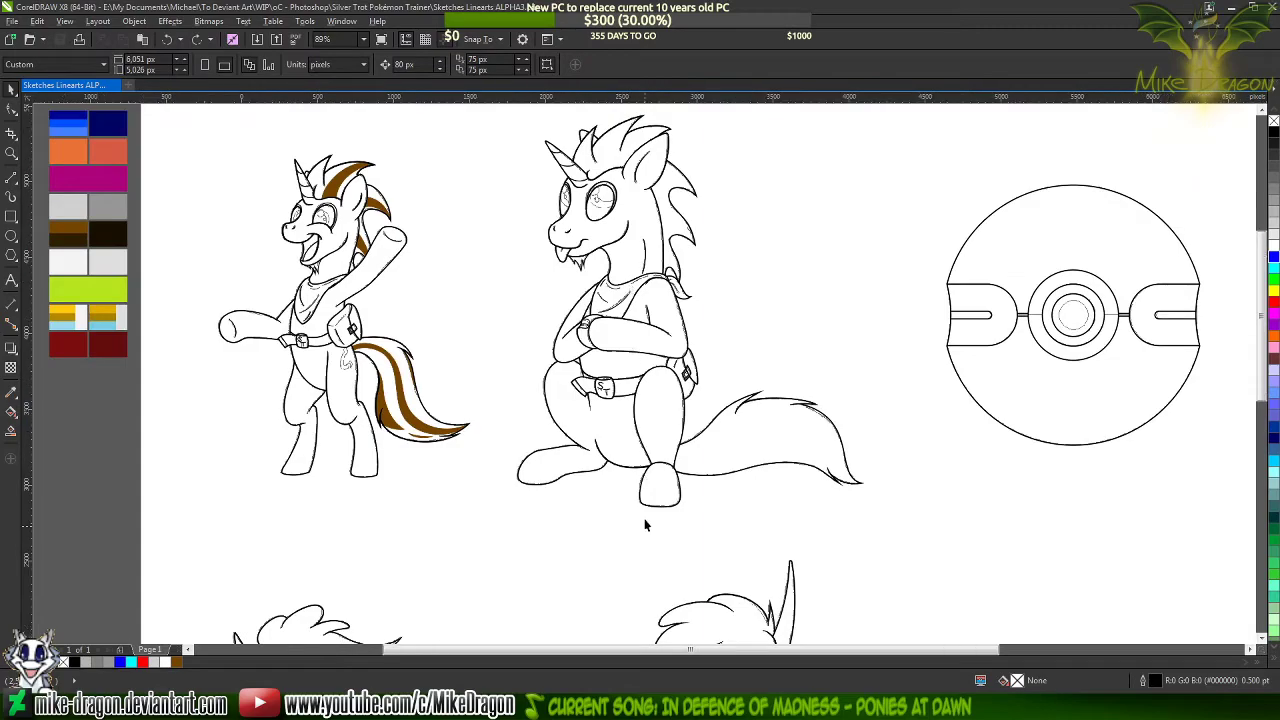
pyautogui.scroll(1, 612, 310)
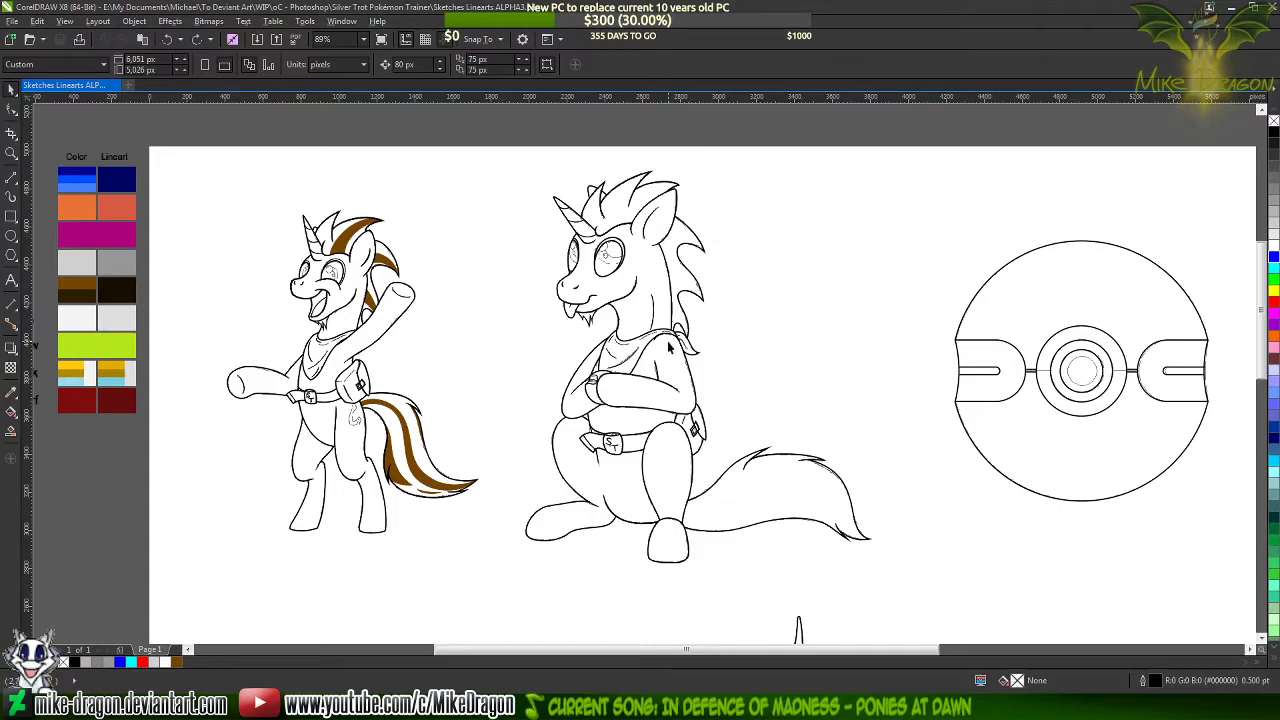
pyautogui.scroll(-3, 669, 343)
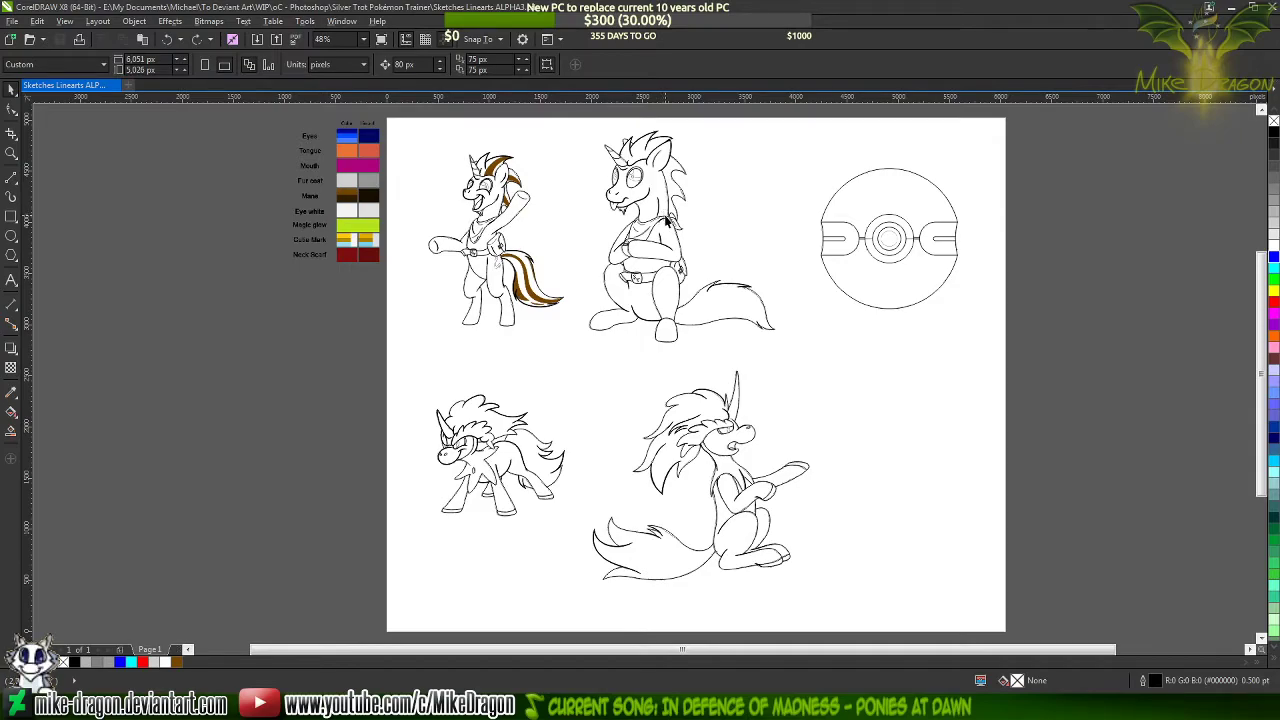
pyautogui.scroll(4, 648, 178)
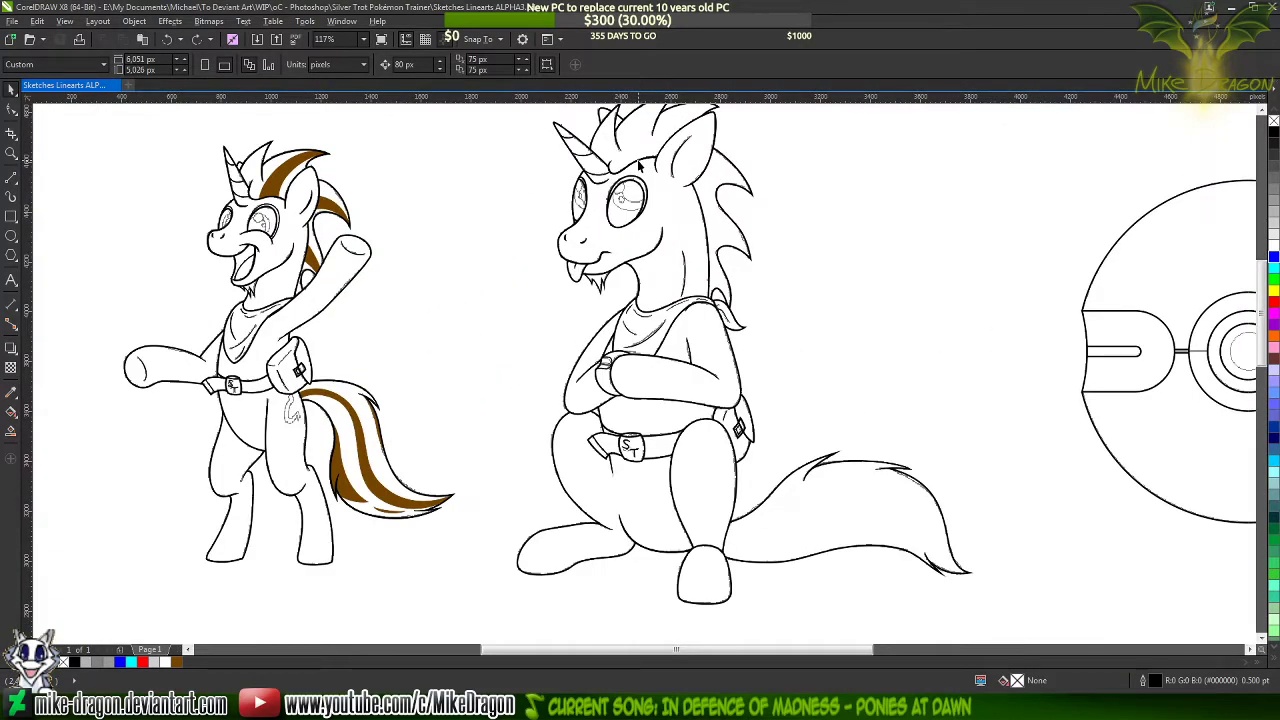
pyautogui.scroll(1, 640, 165)
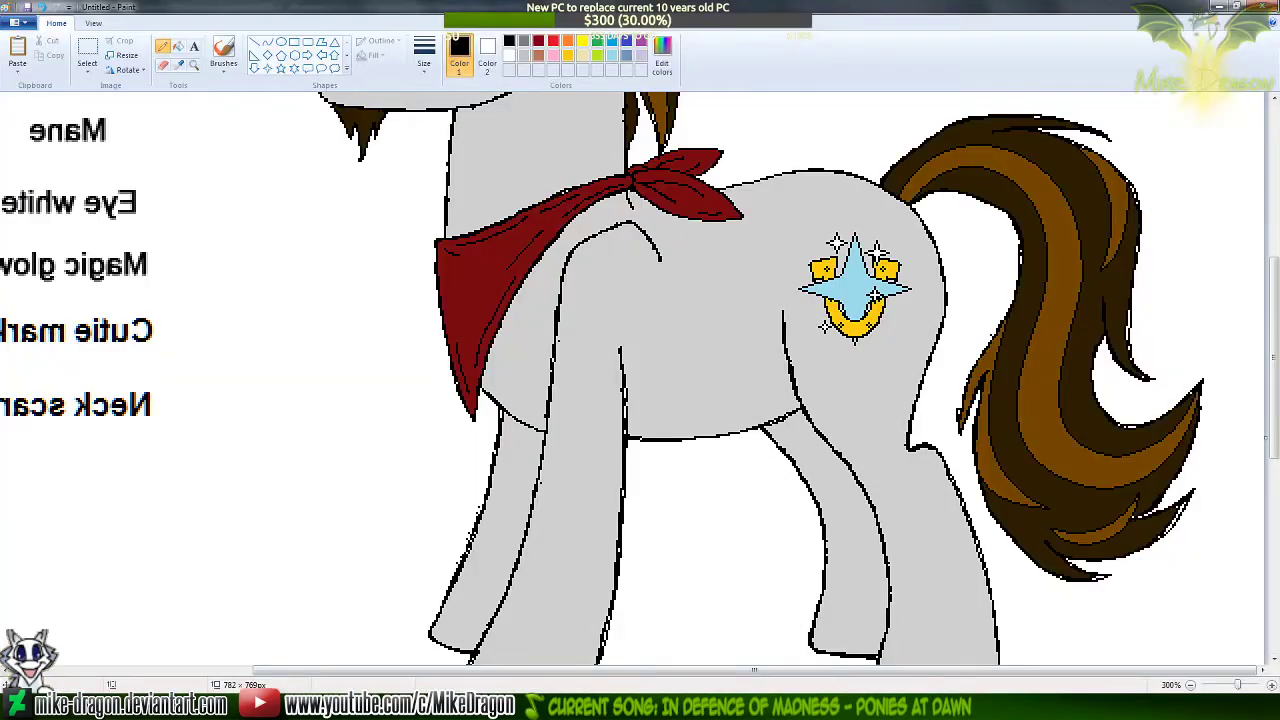
# Close the untitled Paint image without saving, and close the Silver Trot Pokémon Trainer and Silver Trot folder windows
pyautogui.hotkey('alt', 'F4')
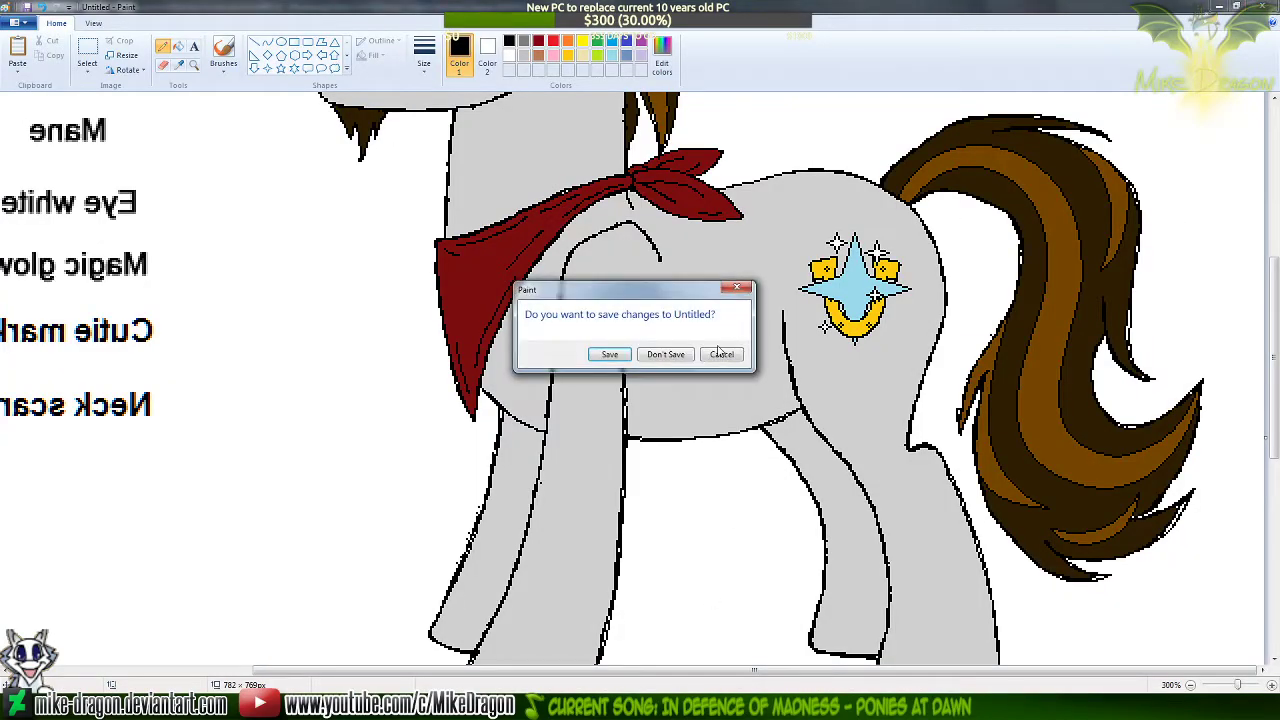
pyautogui.click(665, 353)
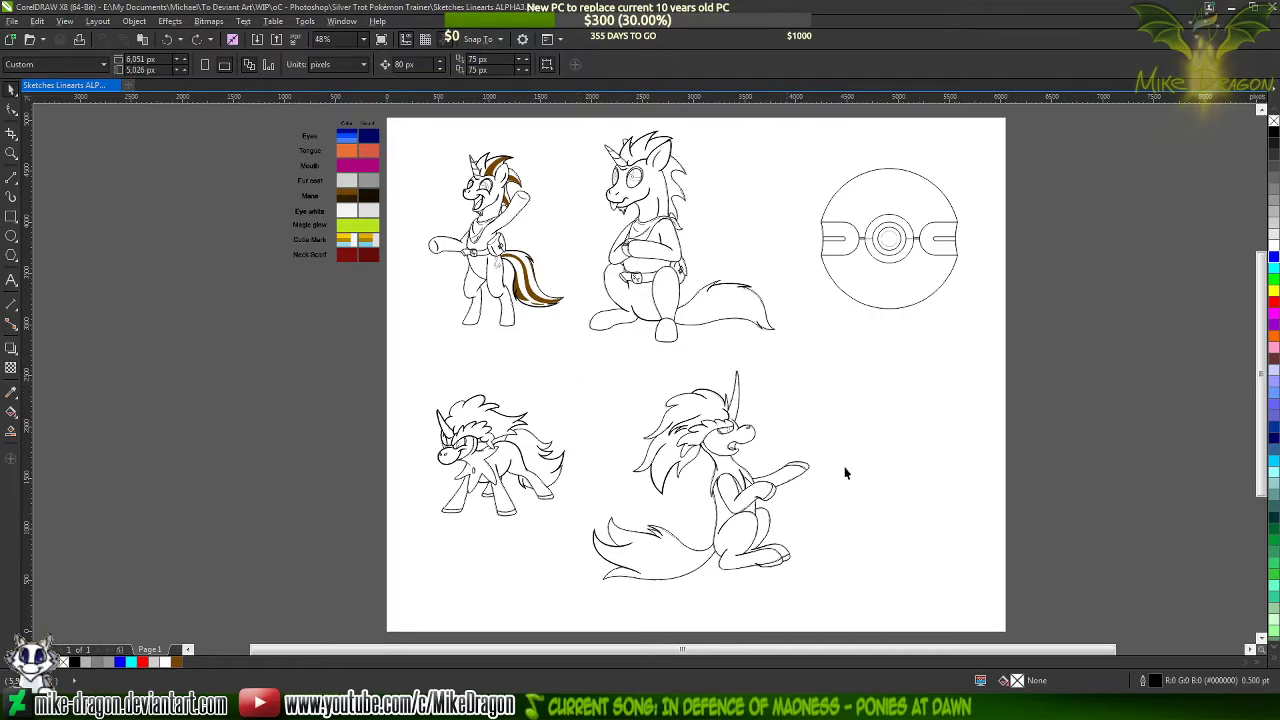
pyautogui.click(560, 705)
pyautogui.click(508, 705)
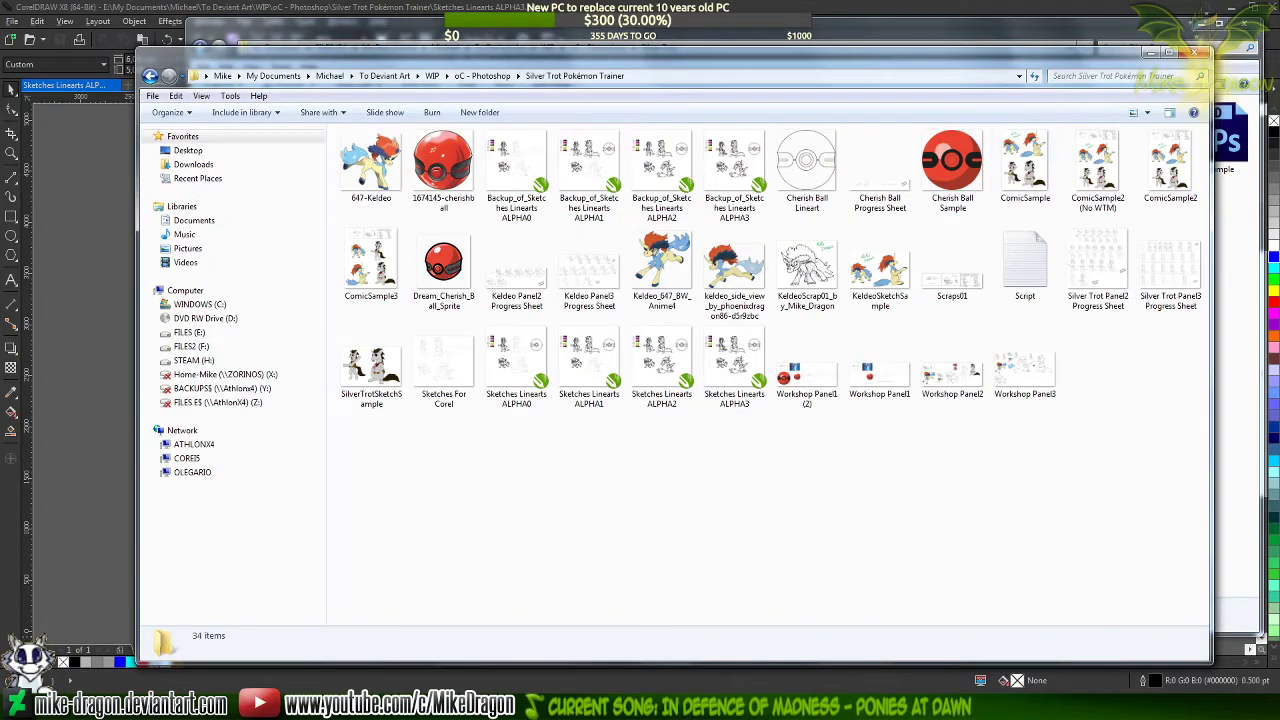
pyautogui.click(1194, 52)
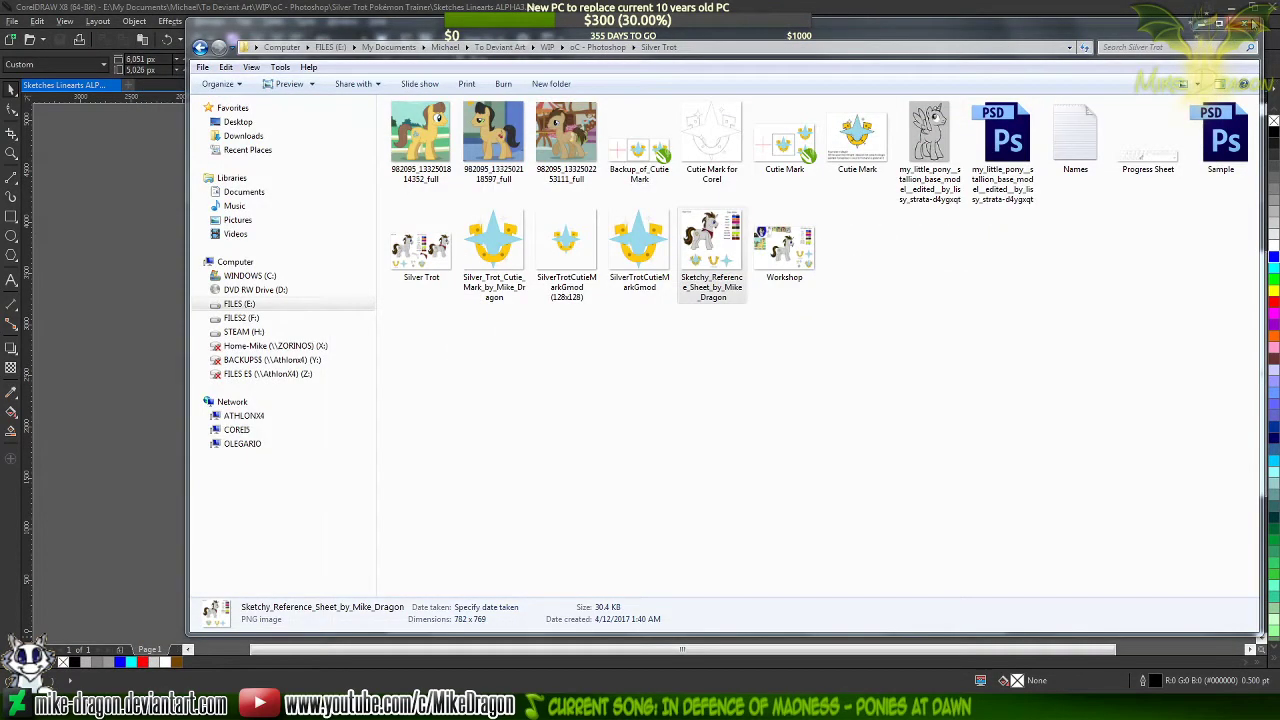
pyautogui.click(1253, 23)
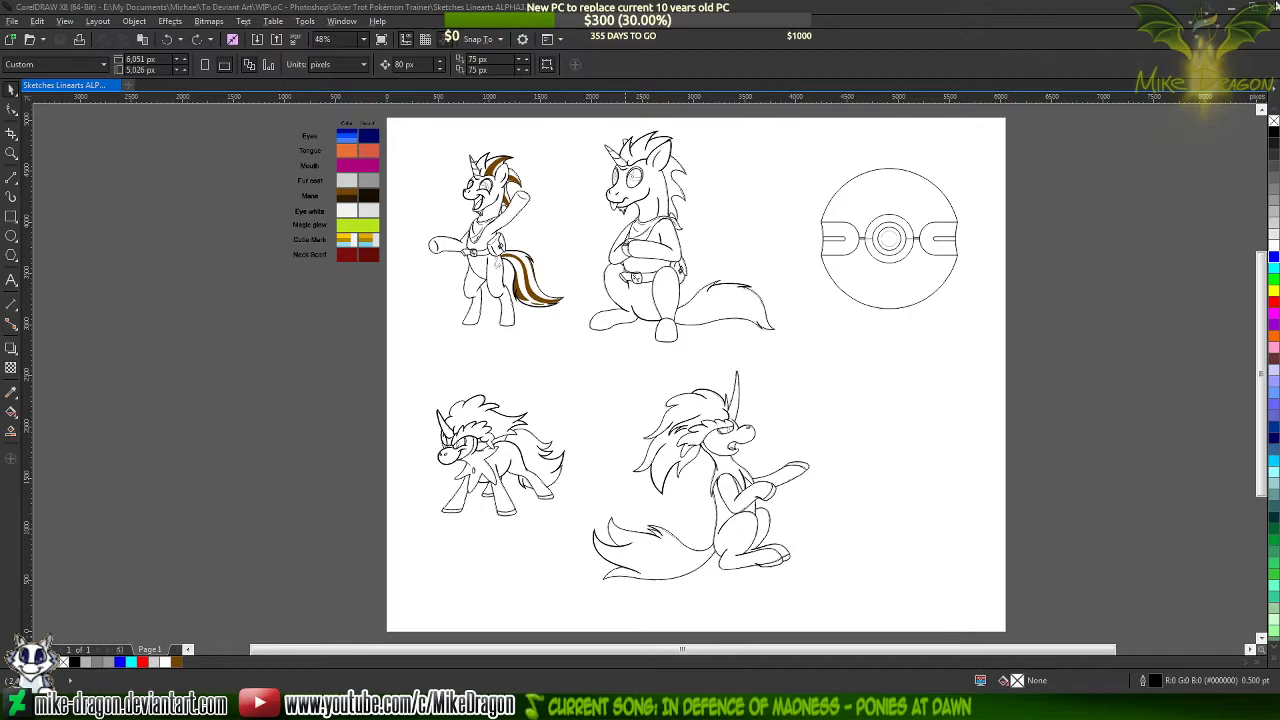
# Close CorelDRAW and minimize Windows Media Player to clear the desktop
pyautogui.click(1271, 7)
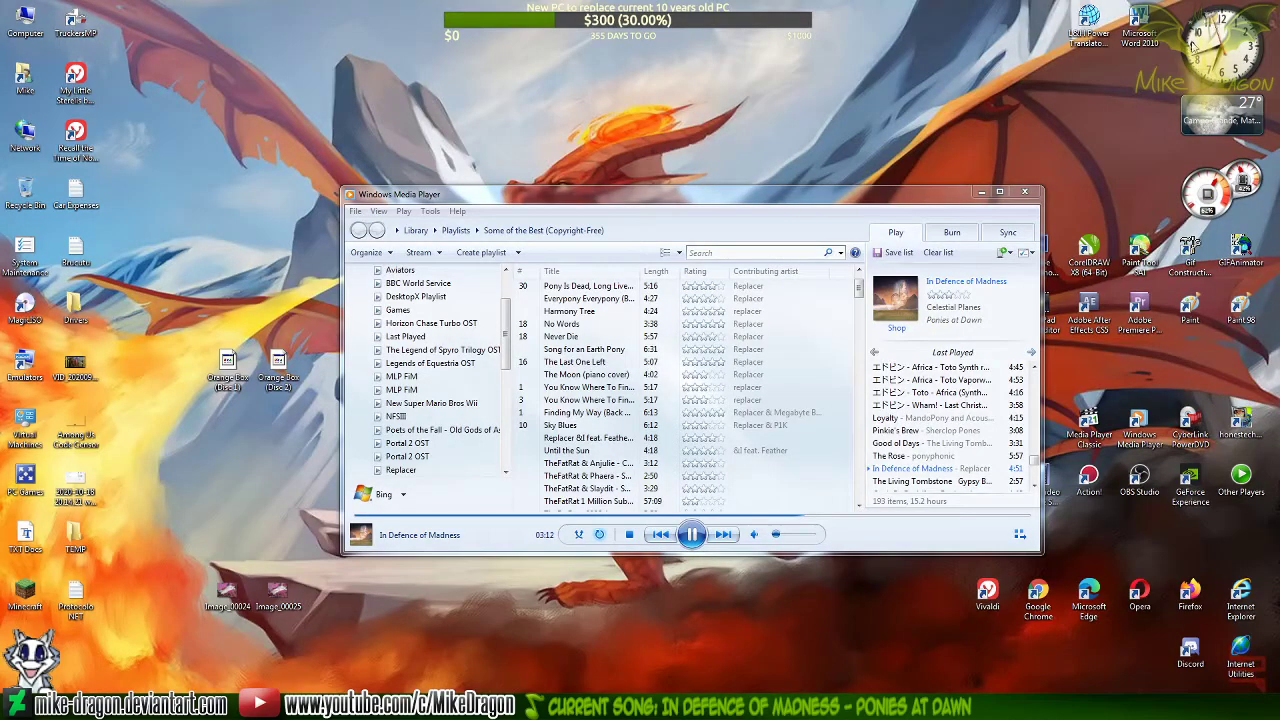
pyautogui.click(981, 194)
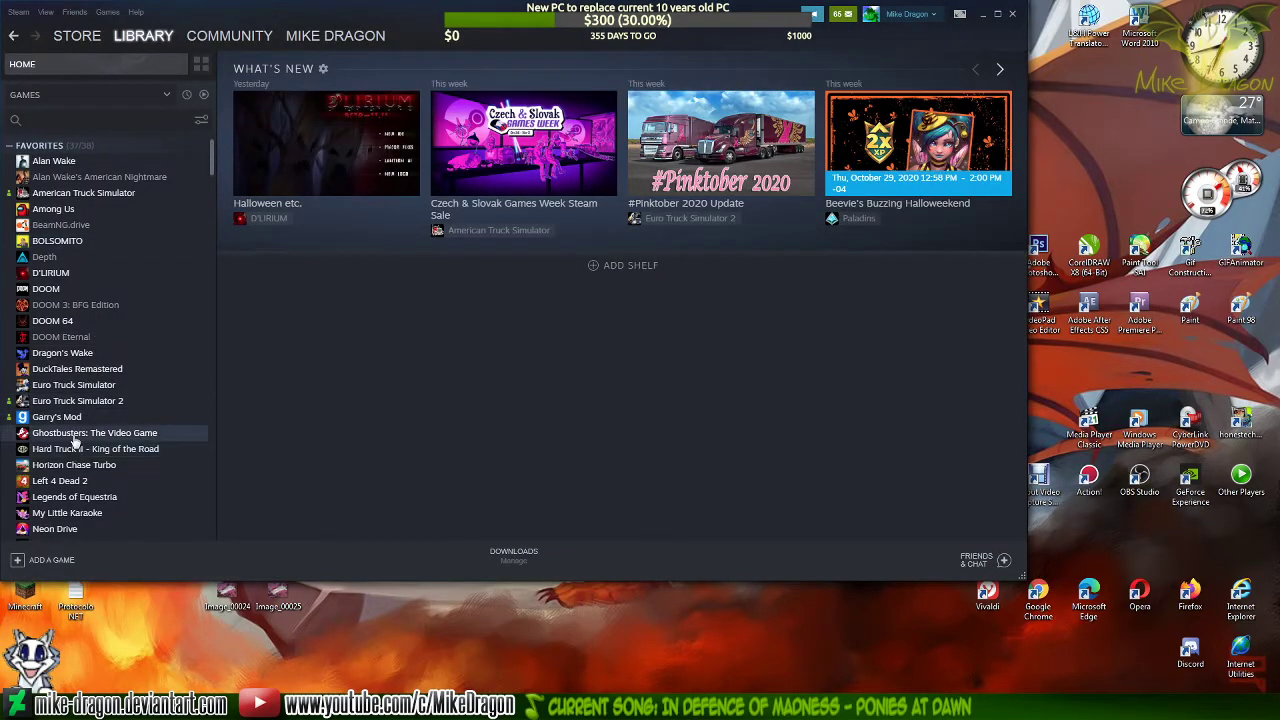
# Switch to the Steam library, open Dragon's Wake from the favorites, and open the manager for its own screenshots
pyautogui.scroll(-4, 77, 408)
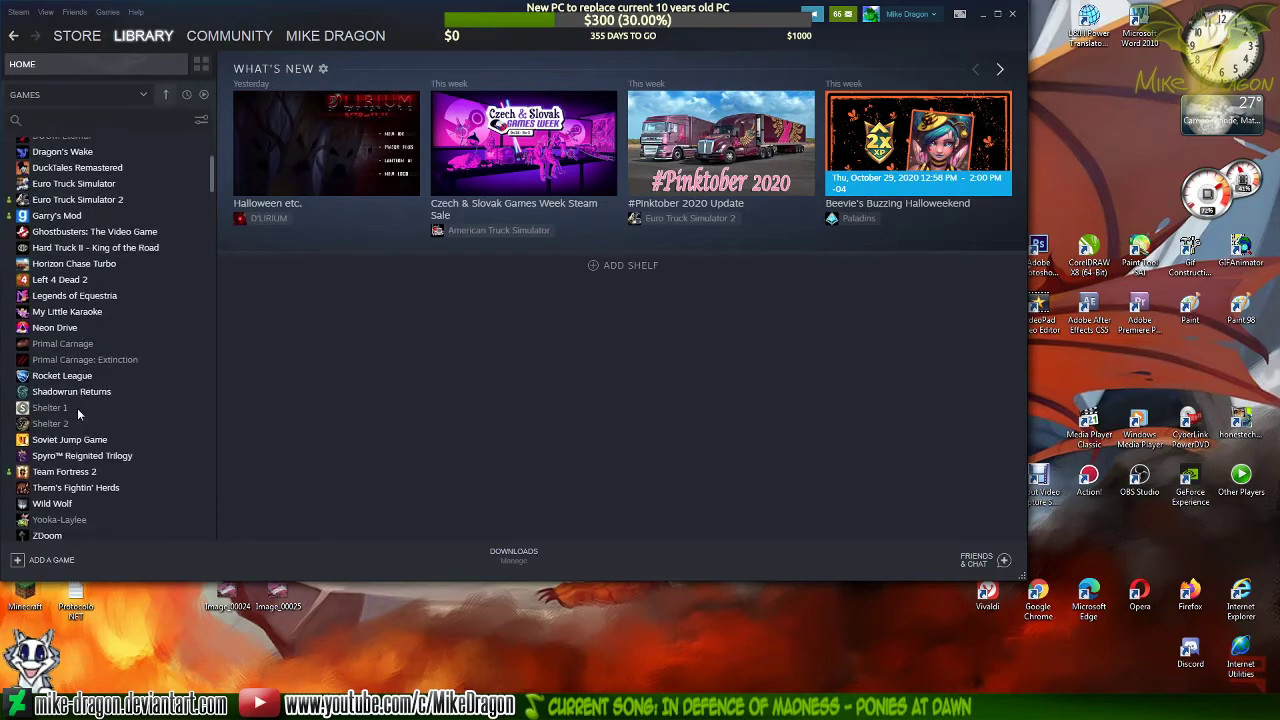
pyautogui.scroll(4, 70, 390)
pyautogui.click(62, 355)
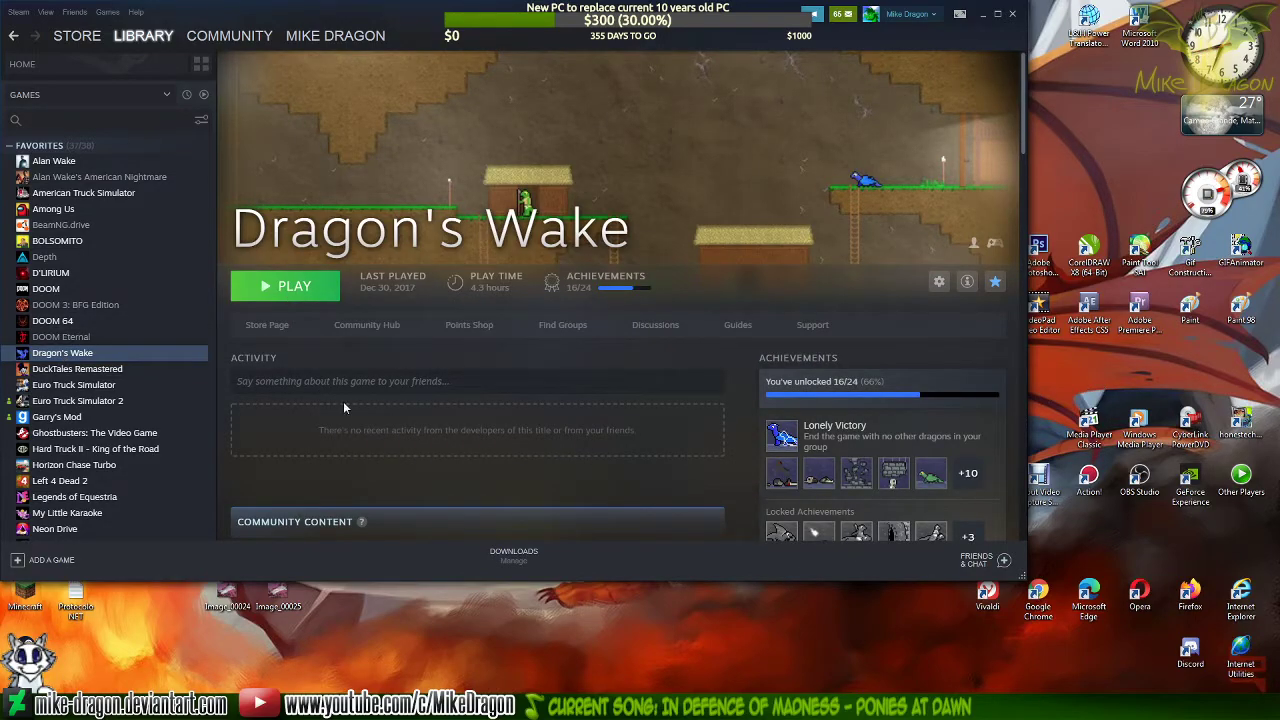
pyautogui.scroll(-5, 780, 413)
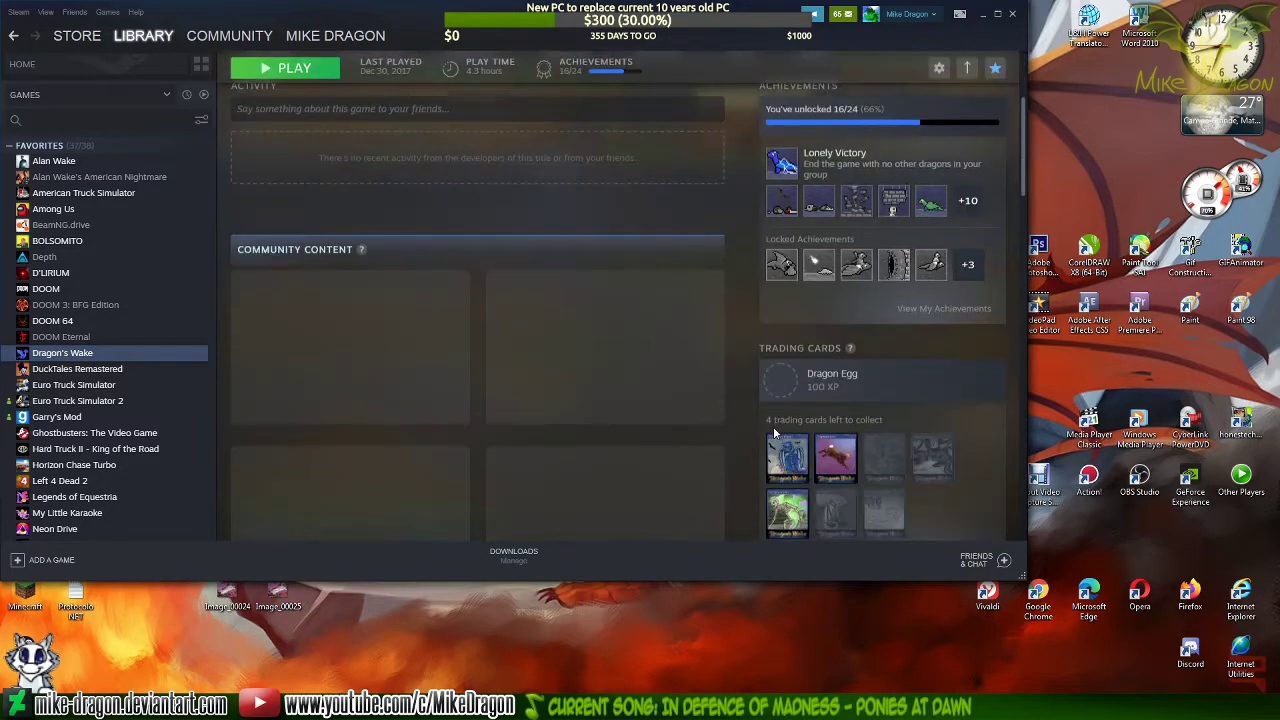
pyautogui.scroll(-3, 736, 371)
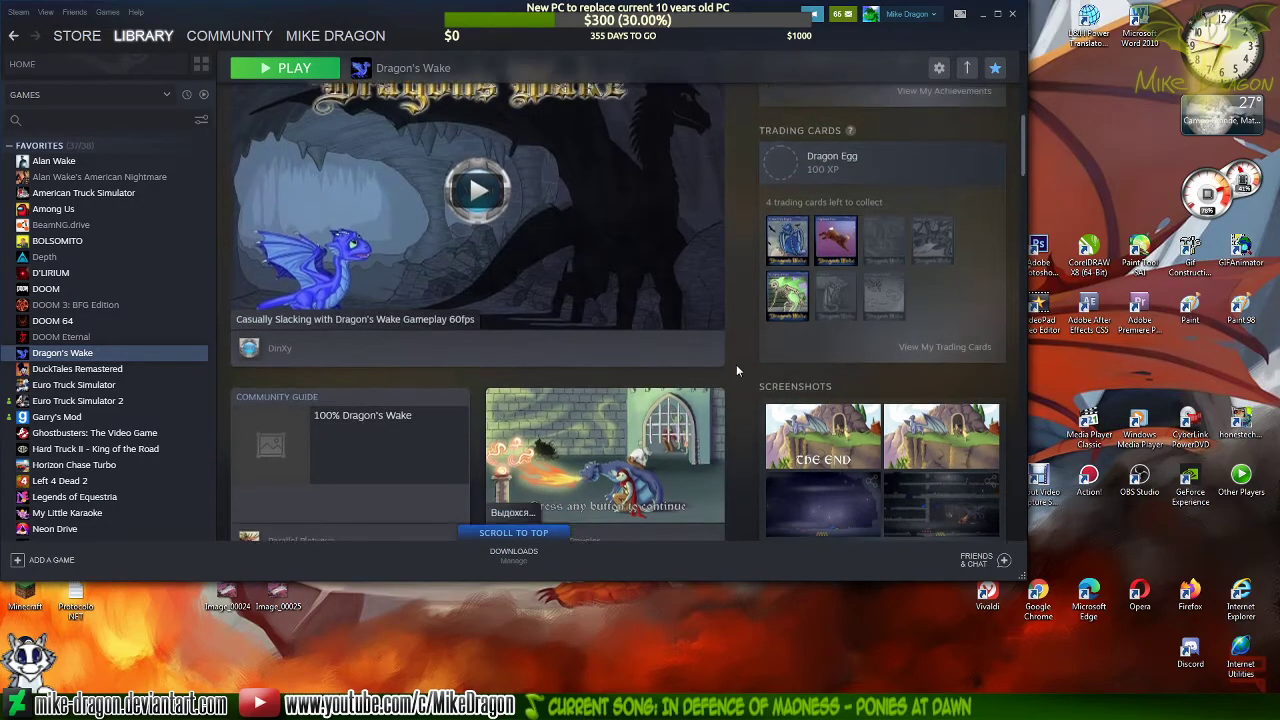
pyautogui.click(983, 311)
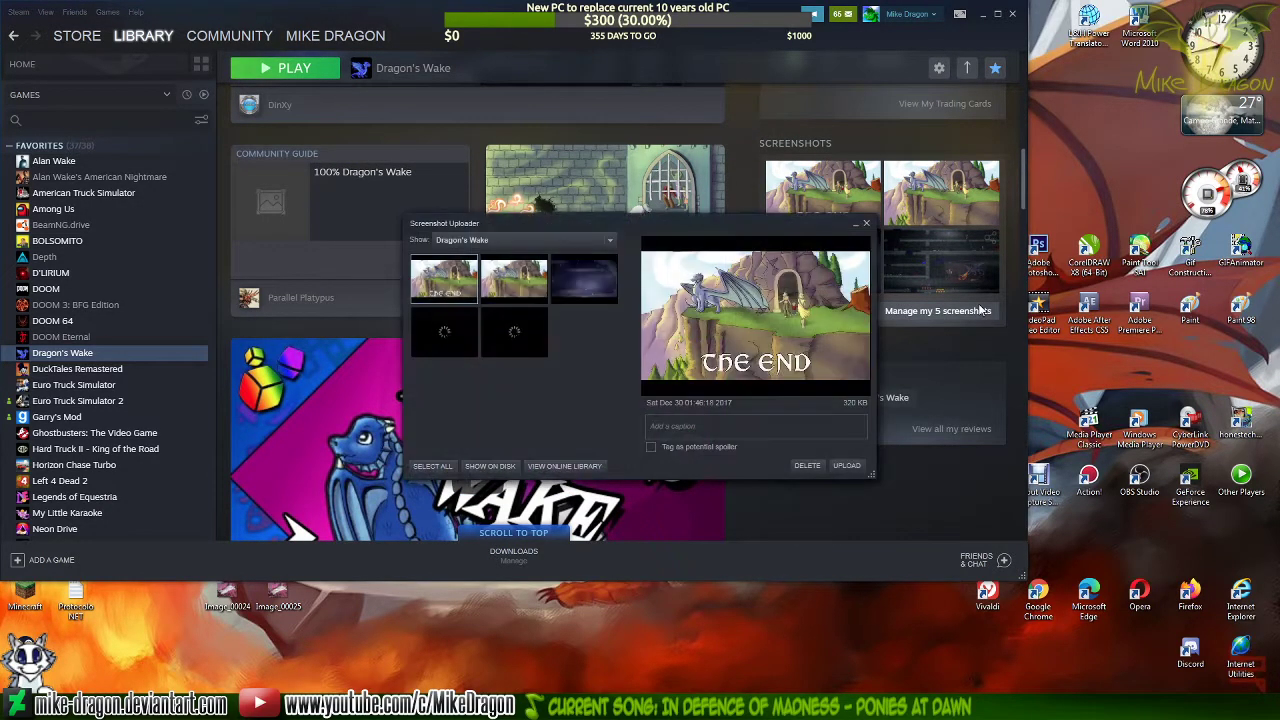
# Open the Dragon's Wake dungeon screenshot full size and examine the small blue dragon and the fire-breathing dragon tapestry
pyautogui.click(450, 340)
pyautogui.doubleClick(450, 340)
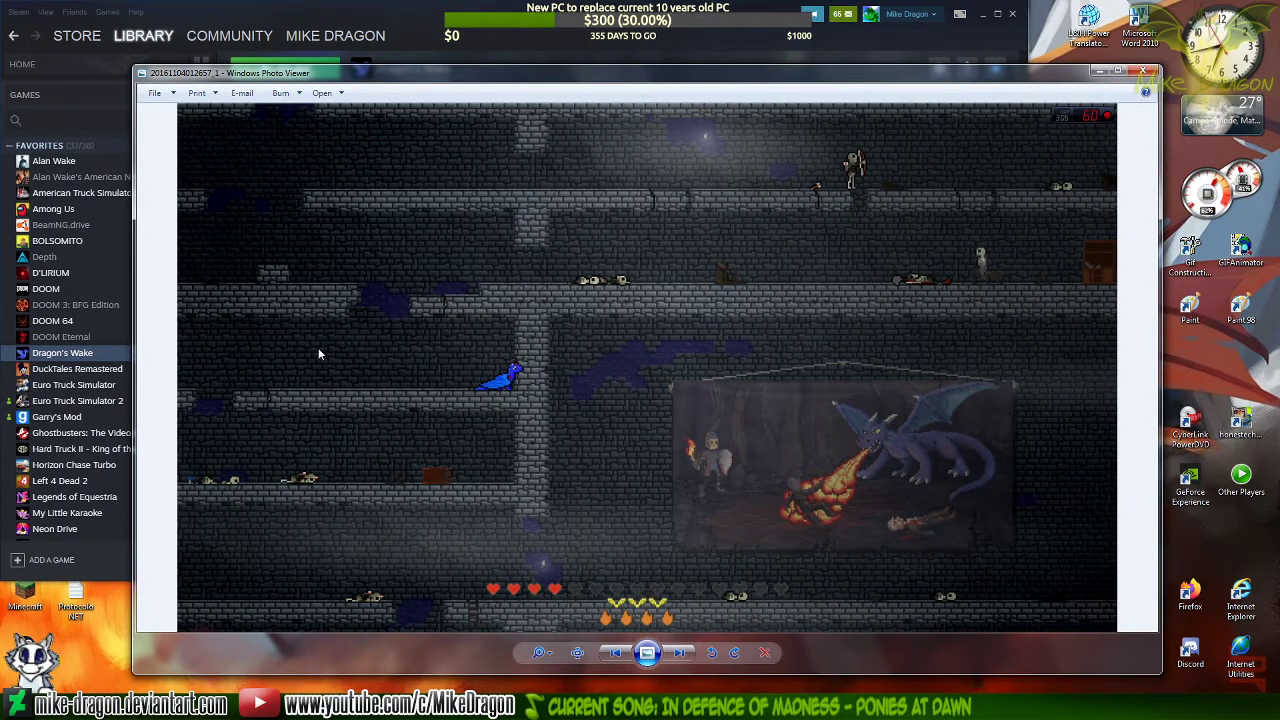
pyautogui.scroll(5, 406, 401)
pyautogui.scroll(-2, 896, 330)
pyautogui.press('Right')
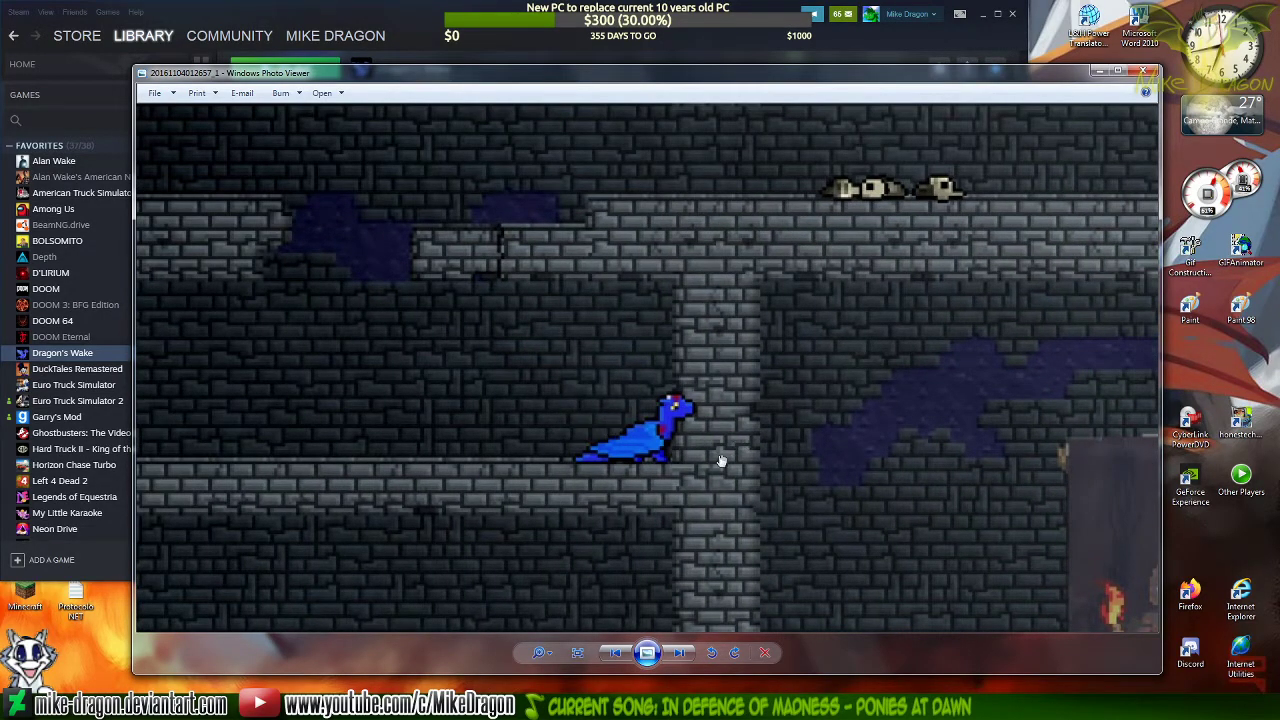
pyautogui.press('Right')
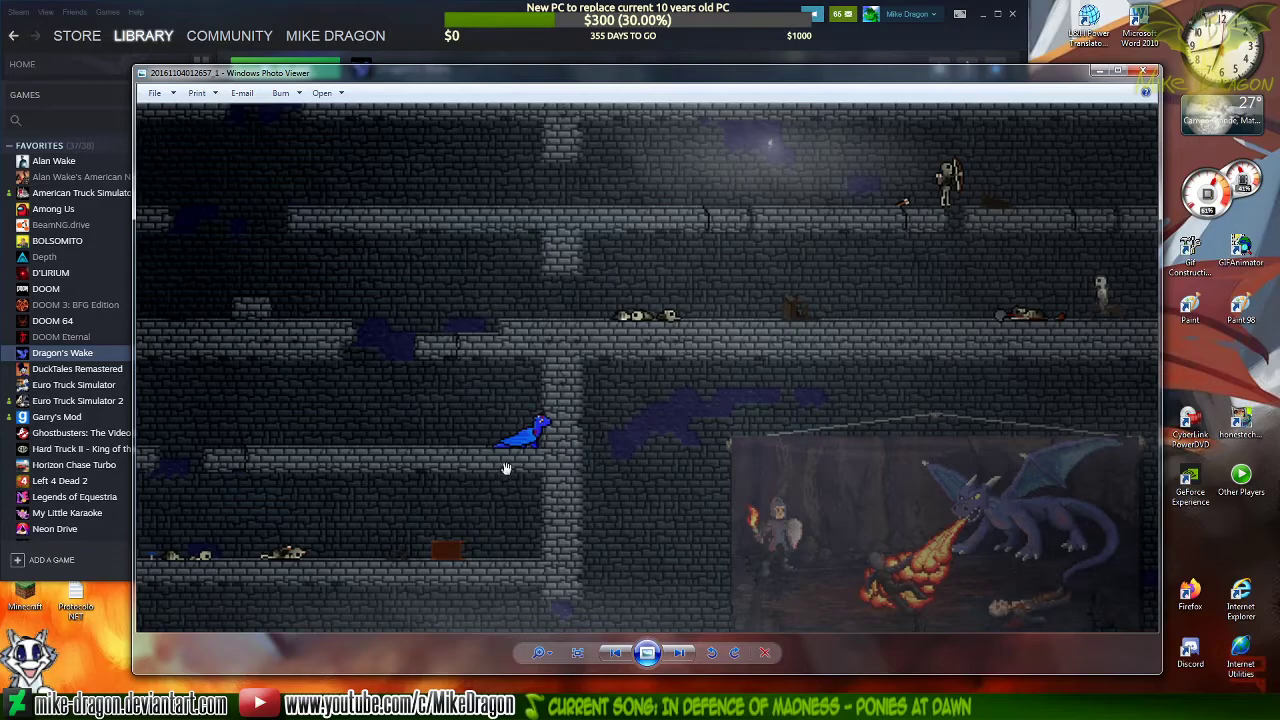
pyautogui.scroll(-2, 566, 443)
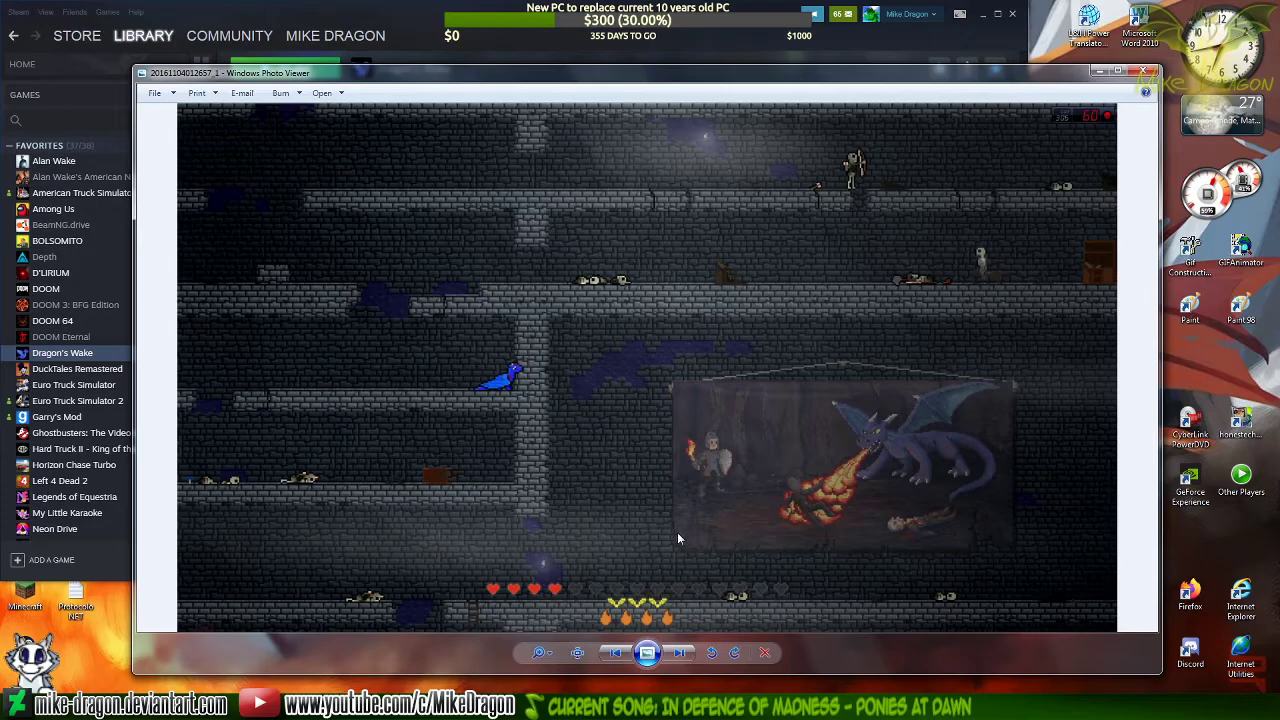
pyautogui.scroll(3, 857, 469)
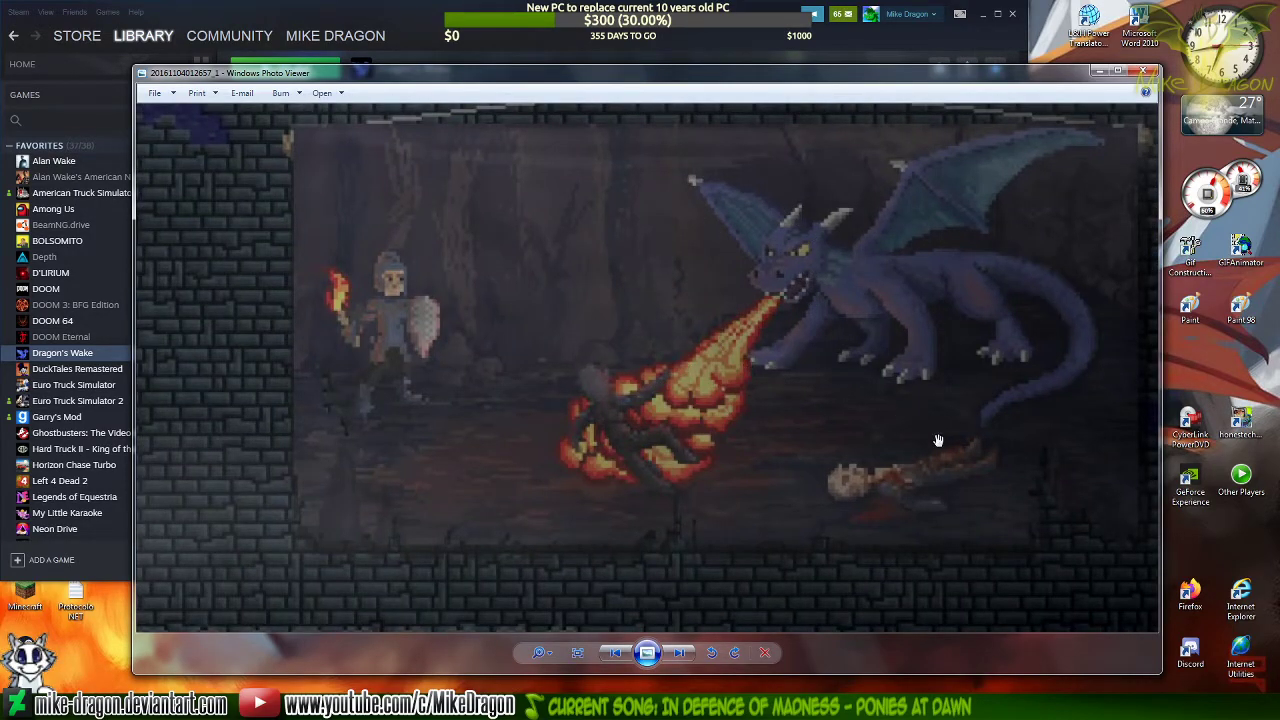
pyautogui.scroll(-3, 931, 447)
pyautogui.scroll(-2, 931, 447)
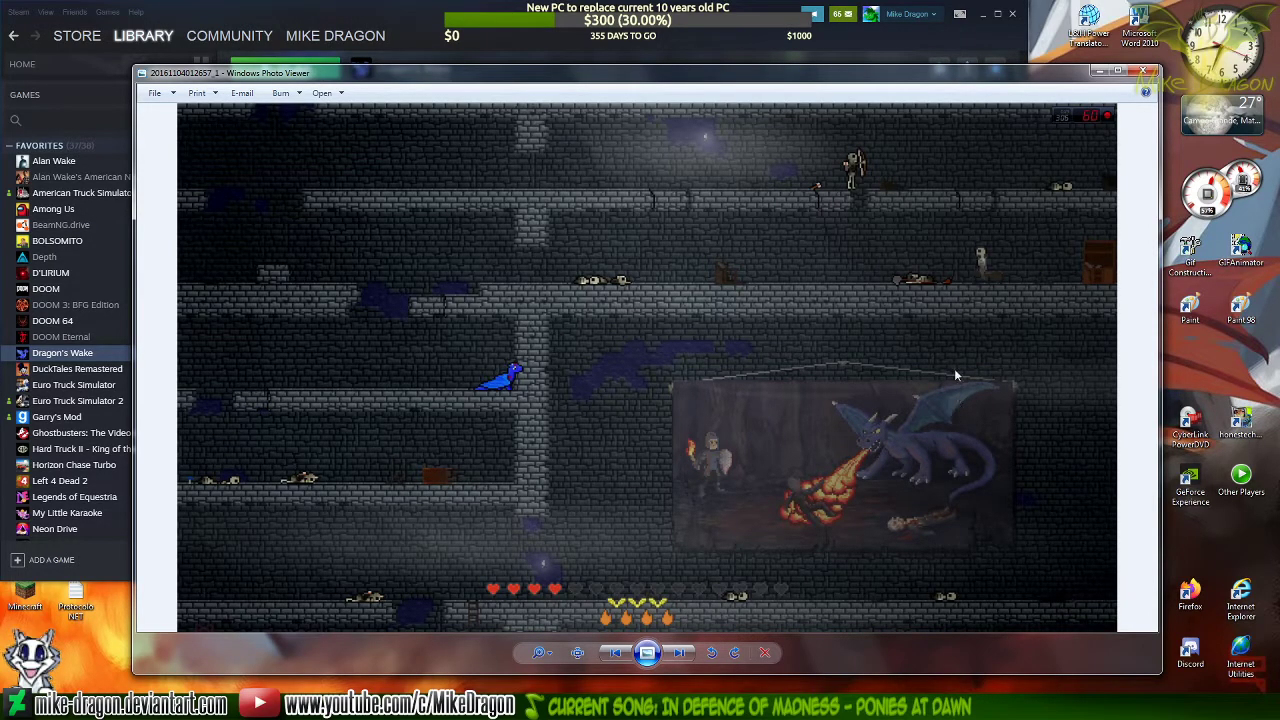
# Close the dungeon screenshot, the Screenshot Uploader and the Steam window
pyautogui.click(1147, 72)
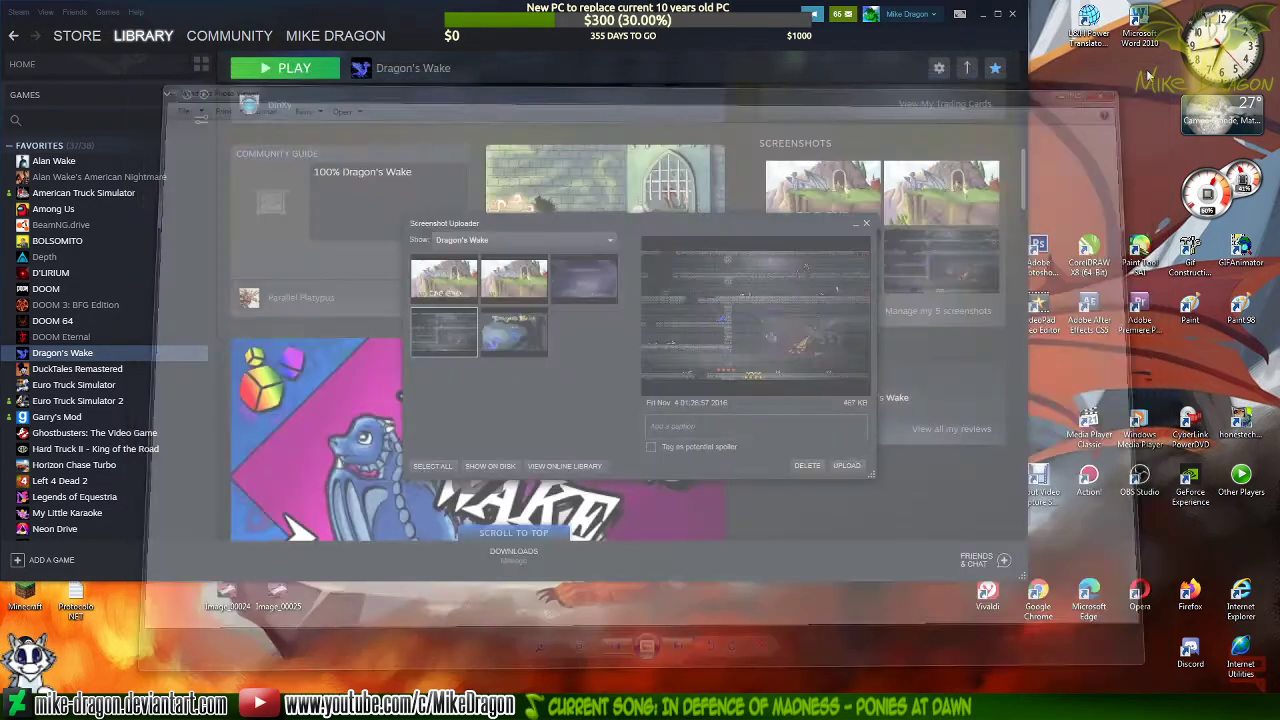
pyautogui.click(866, 222)
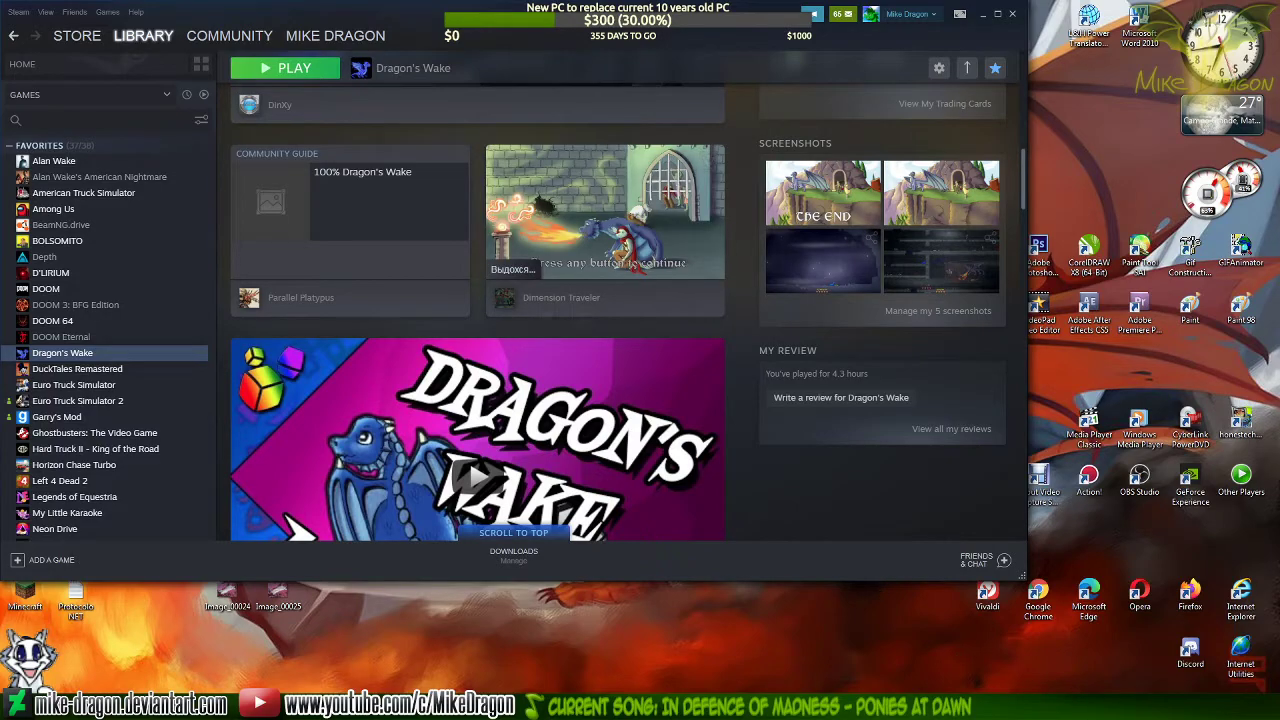
pyautogui.click(1013, 15)
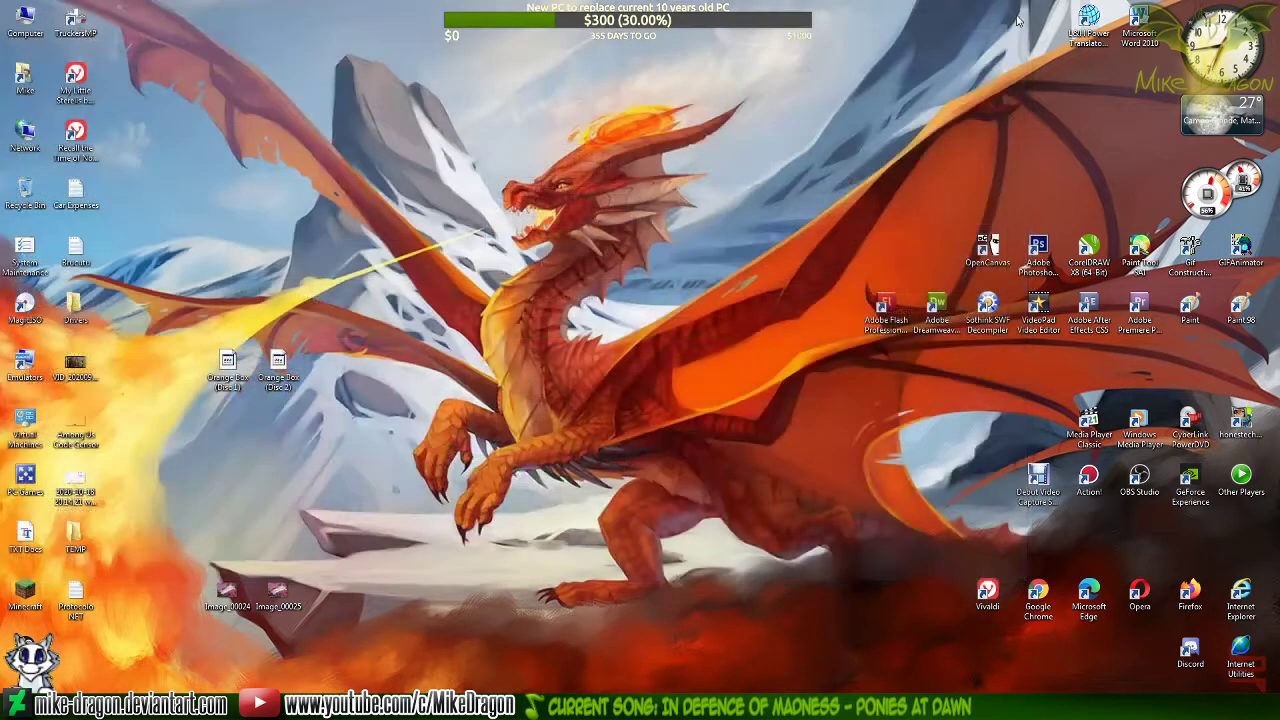